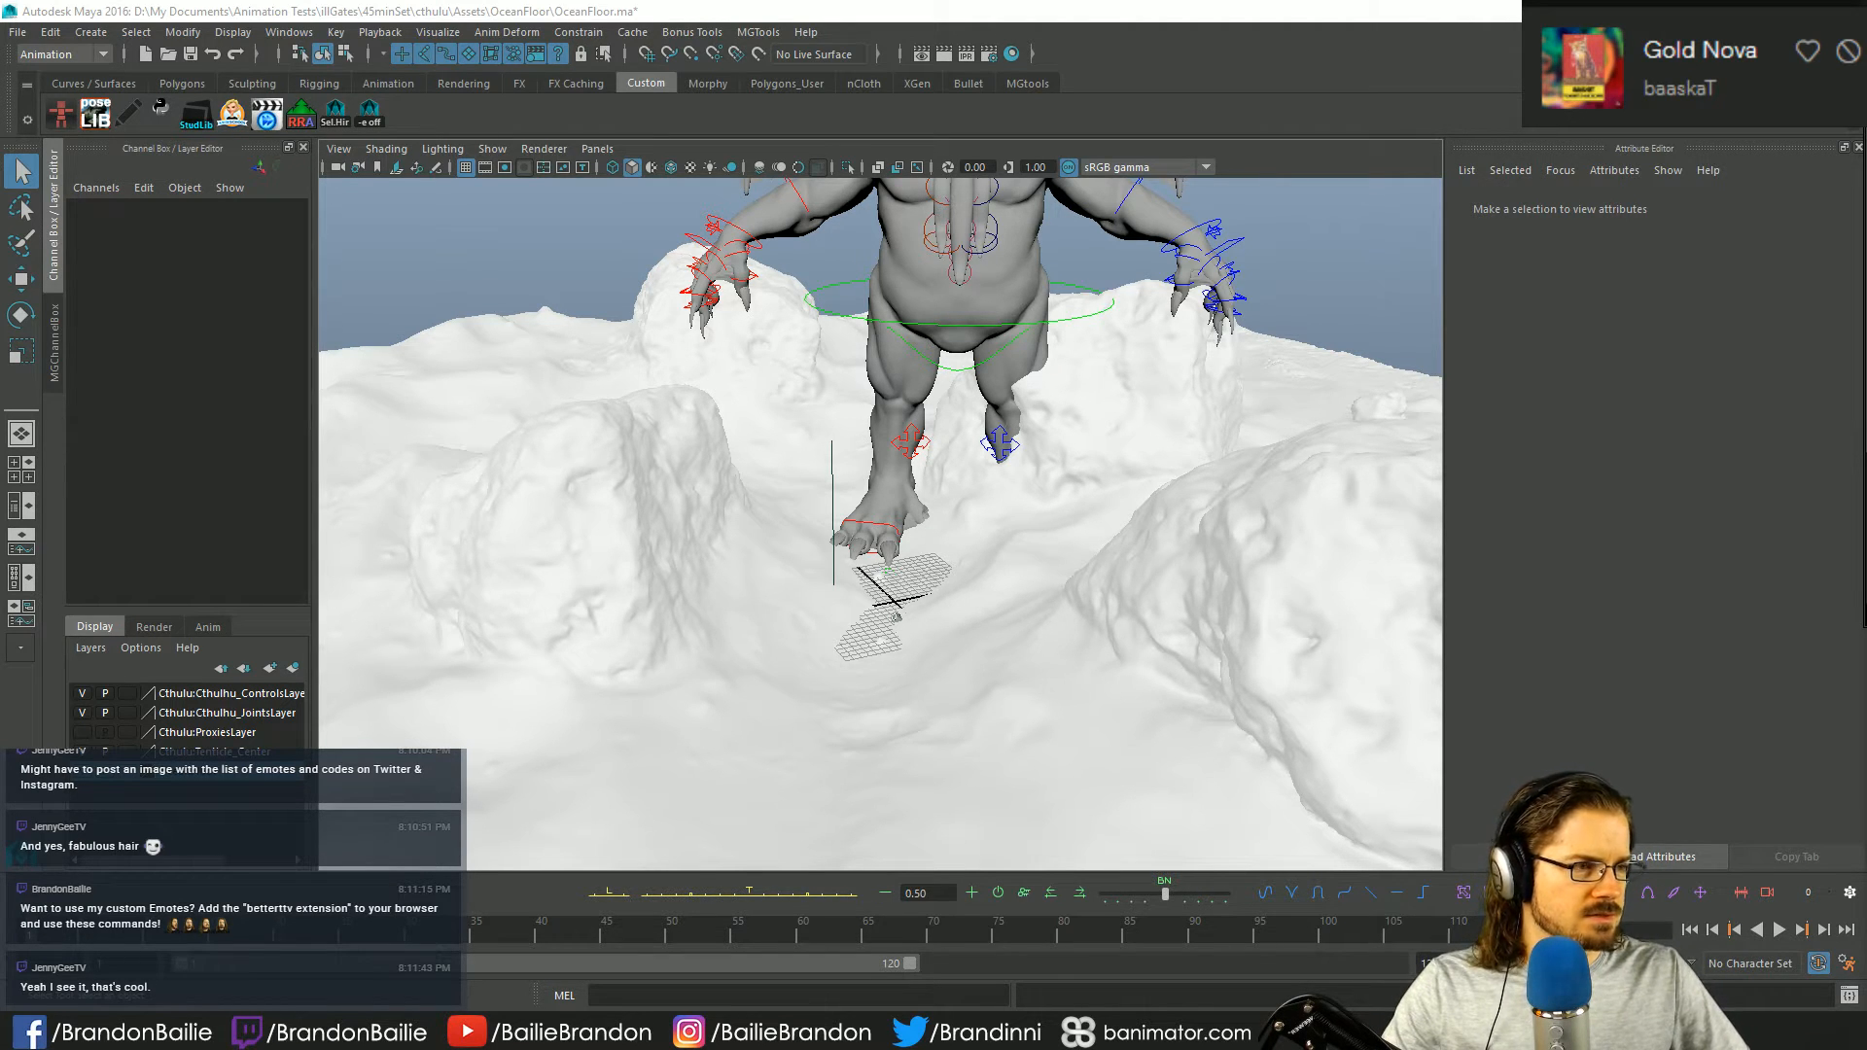
# - Examine the snowy ocean floor terrain and rocks around the Cthulhu character's feet
pyautogui.keyDown('alt'); pyautogui.moveTo(1361, 401); pyautogui.dragTo(831, 379, button='right'); pyautogui.keyUp('alt')
pyautogui.keyDown('alt'); pyautogui.moveTo(831, 379); pyautogui.dragTo(729, 433); pyautogui.keyUp('alt')
pyautogui.keyDown('alt'); pyautogui.moveTo(729, 432); pyautogui.dragTo(633, 481, button='right'); pyautogui.keyUp('alt')
pyautogui.keyDown('alt'); pyautogui.moveTo(633, 480); pyautogui.dragTo(1123, 587); pyautogui.keyUp('alt')
pyautogui.keyDown('alt'); pyautogui.moveTo(1123, 587); pyautogui.dragTo(117, 458, button='right'); pyautogui.keyUp('alt')
pyautogui.keyDown('alt'); pyautogui.moveTo(116, 458); pyautogui.dragTo(833, 534); pyautogui.keyUp('alt')
pyautogui.keyDown('alt'); pyautogui.moveTo(834, 534); pyautogui.dragTo(957, 420, button='right'); pyautogui.keyUp('alt')
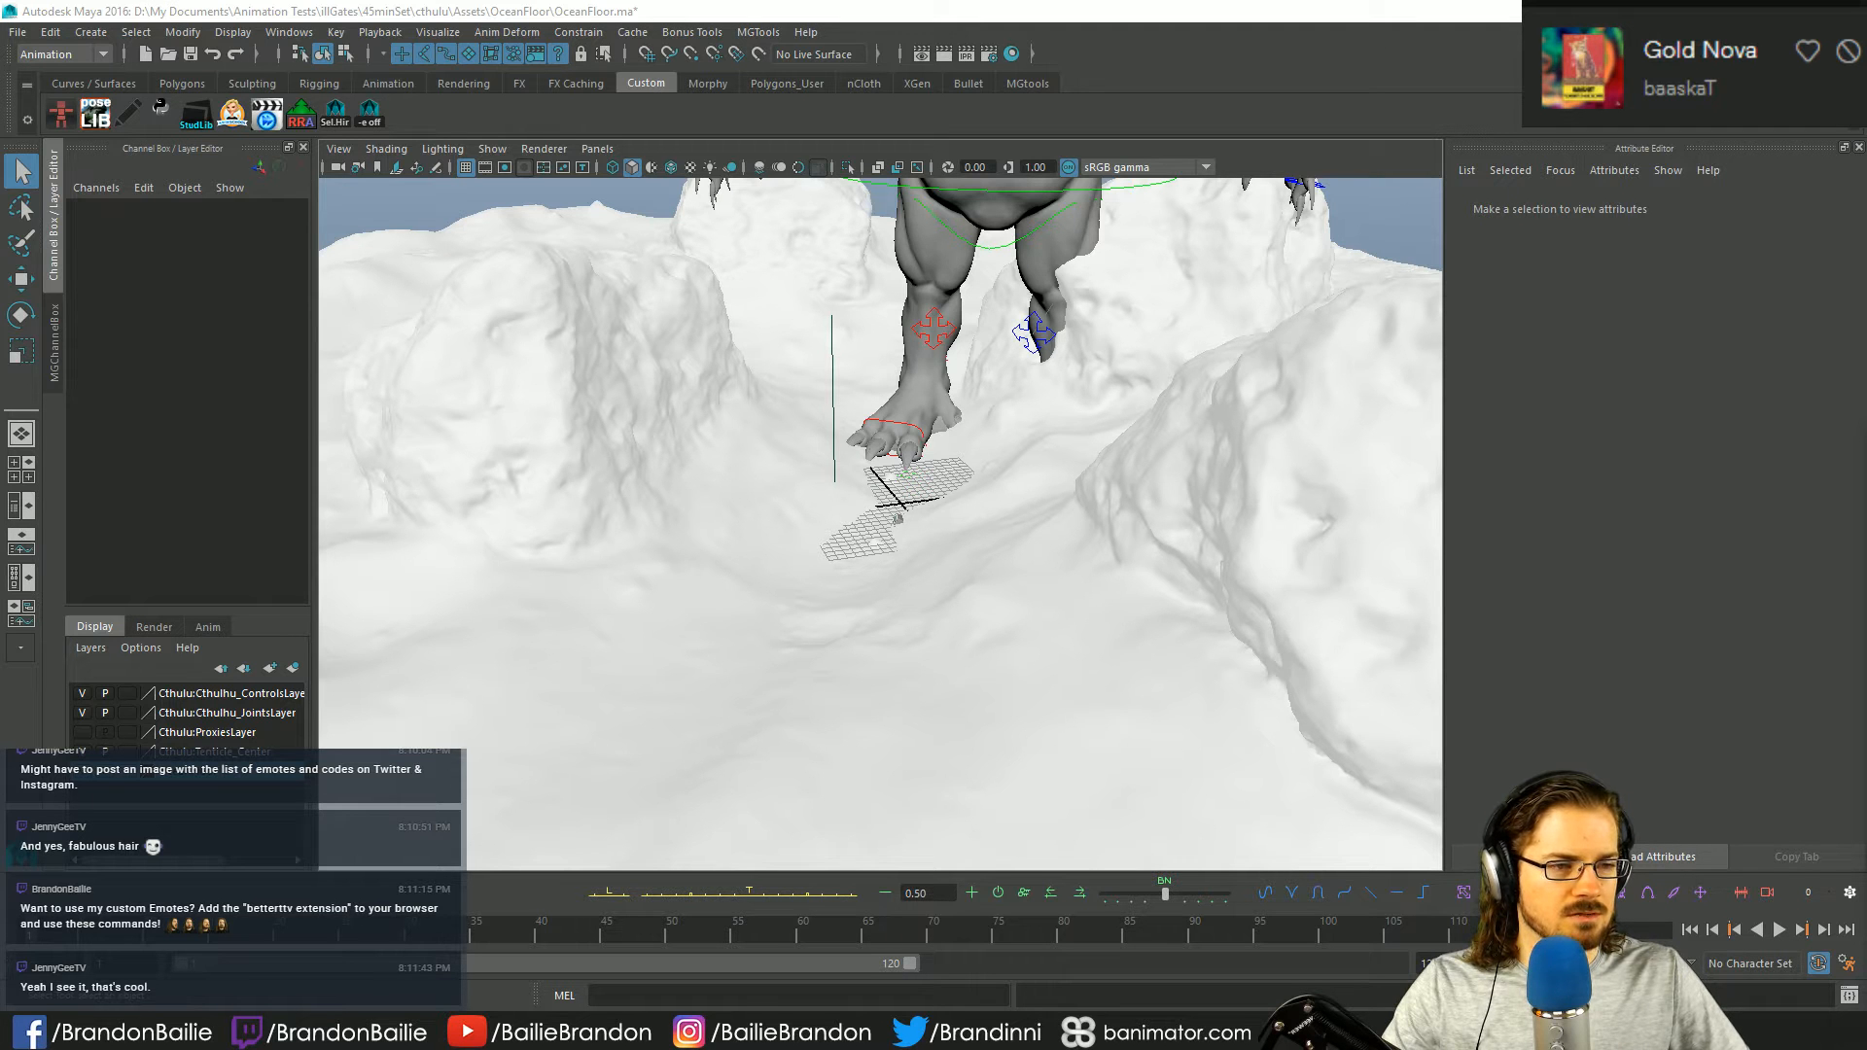
# - Switch to Photos to study the underwater reference image Capture.PNG, and close it
pyautogui.hotkey('alt', 'Tab')
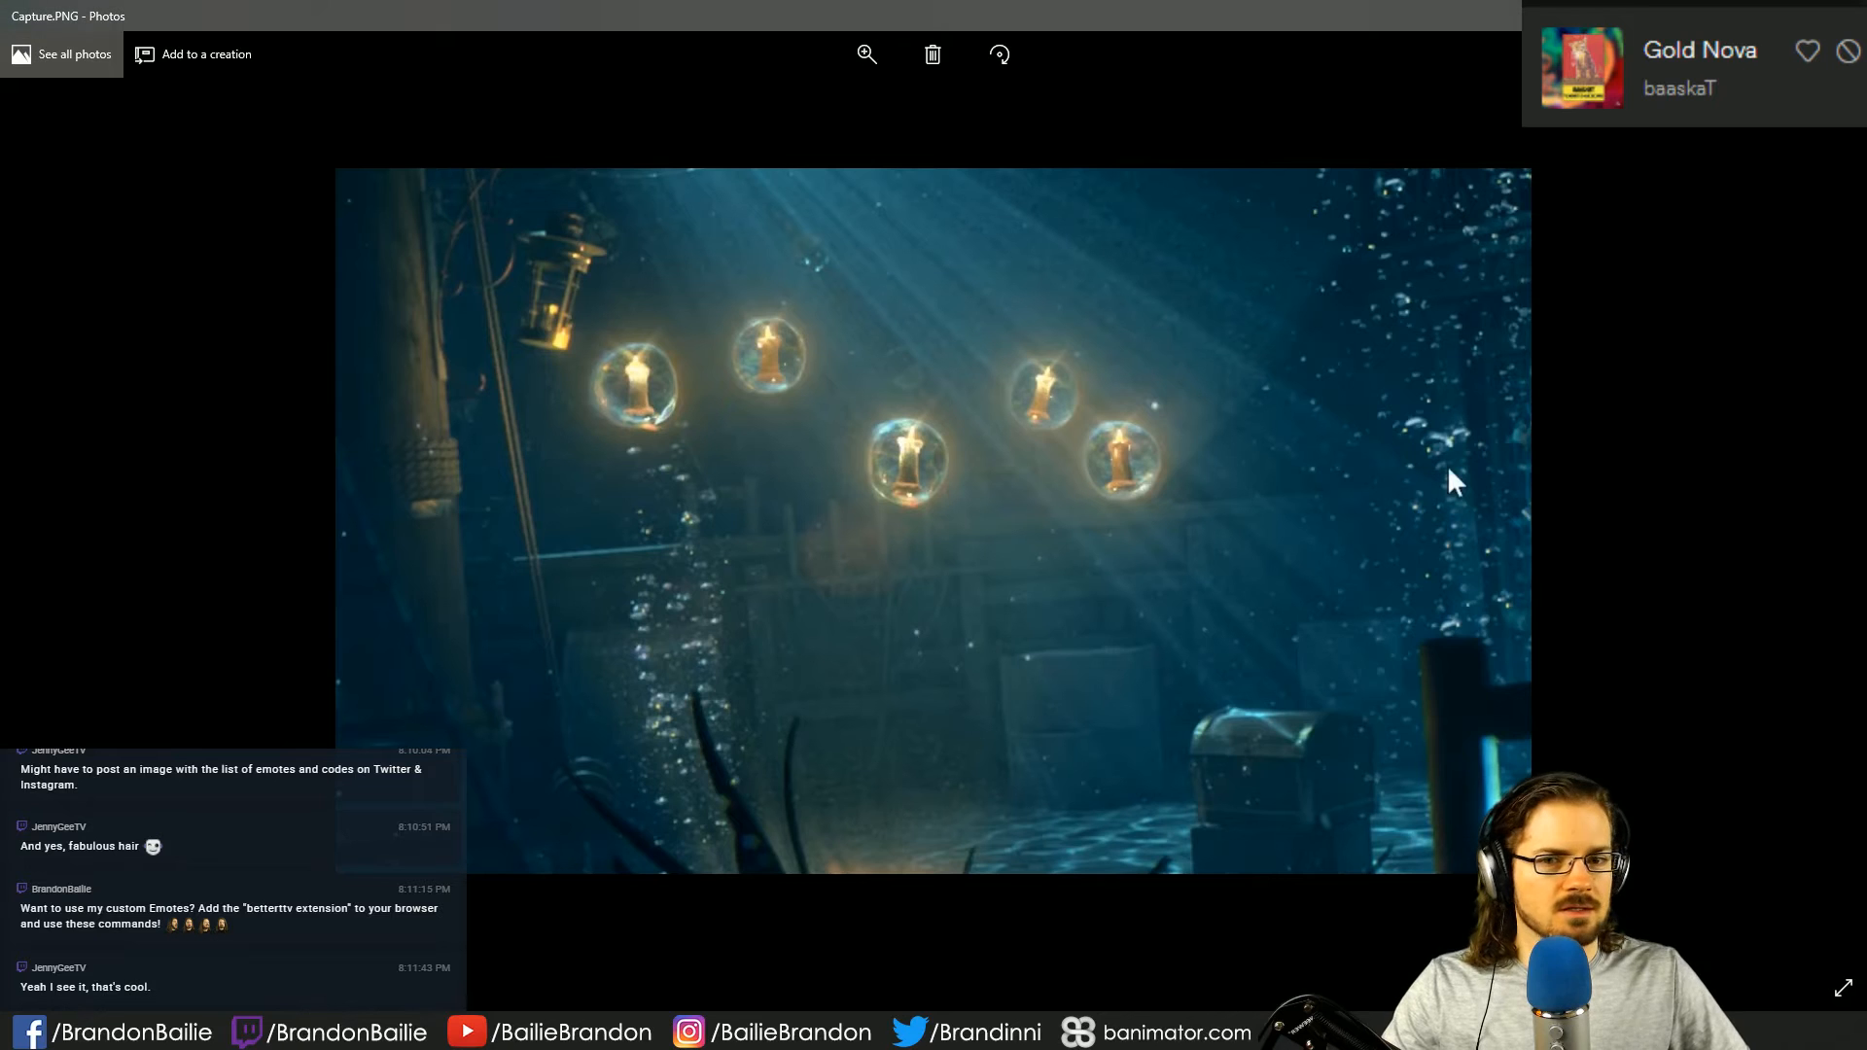
pyautogui.press('super+Down')
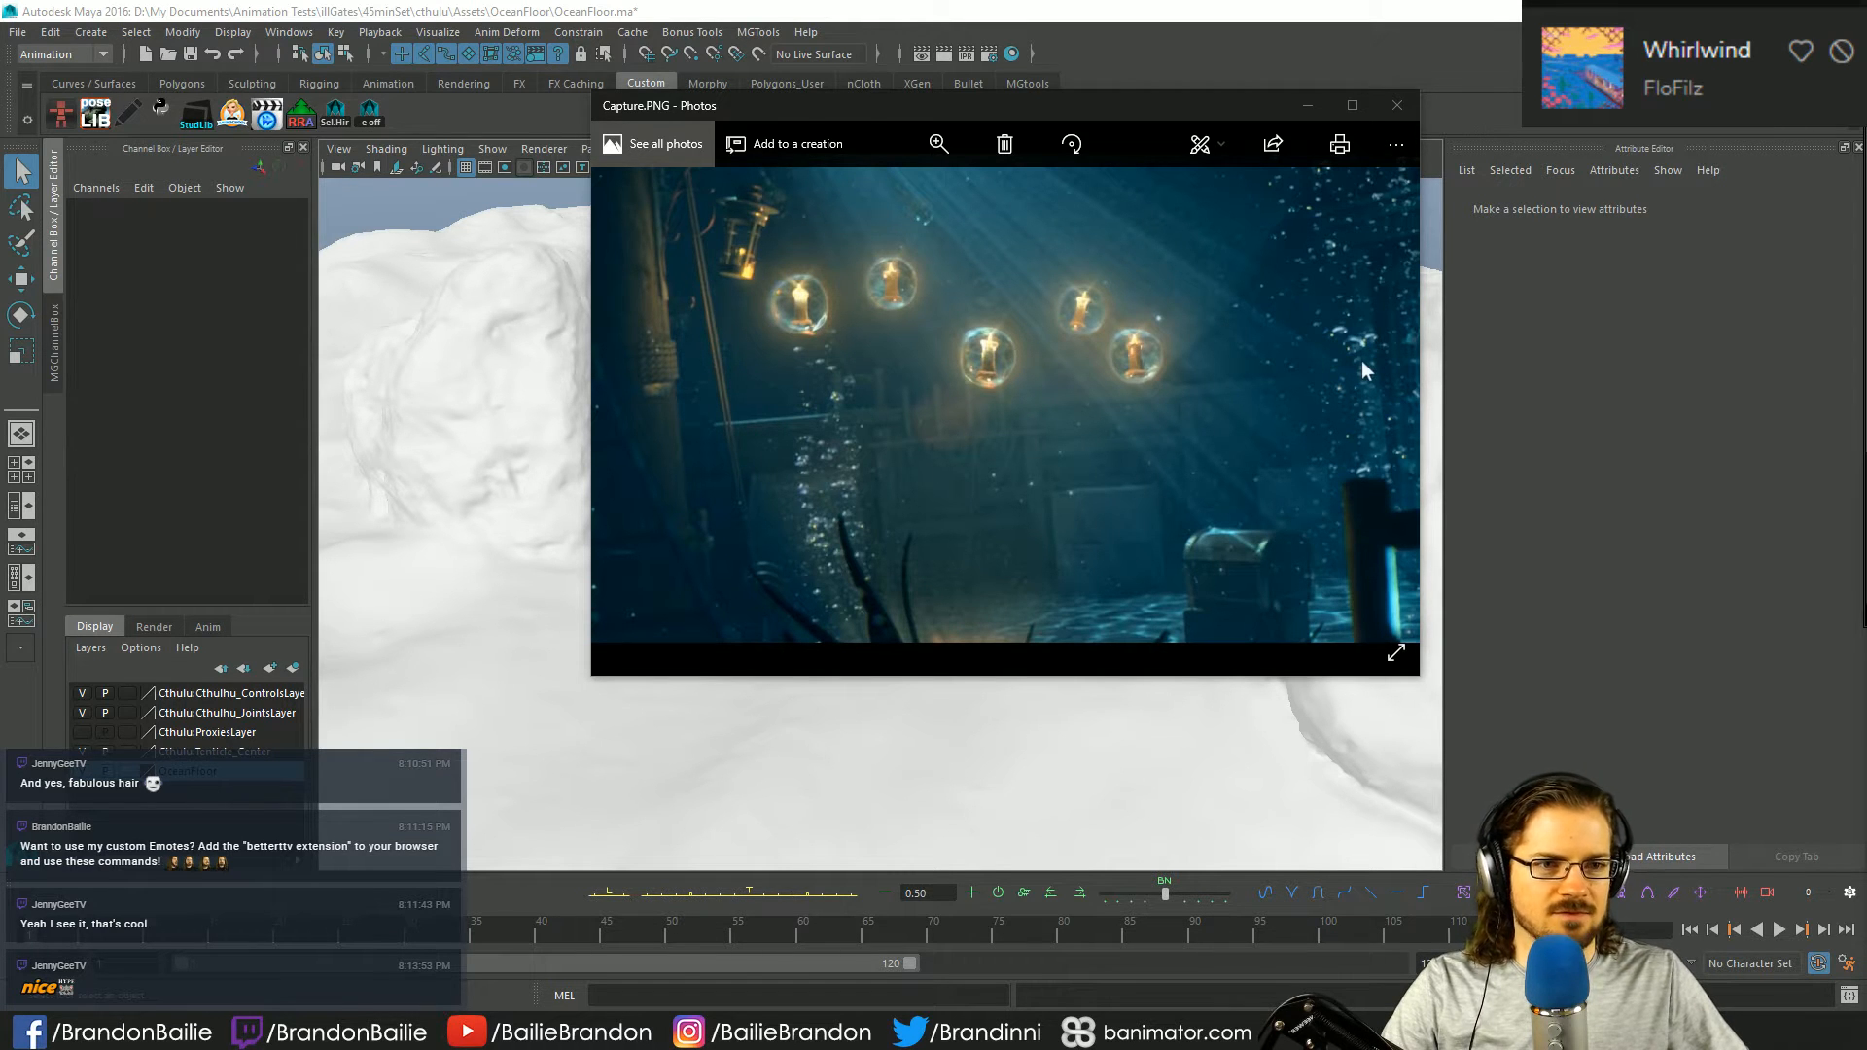
pyautogui.moveTo(1081, 107); pyautogui.dragTo(1143, 149)
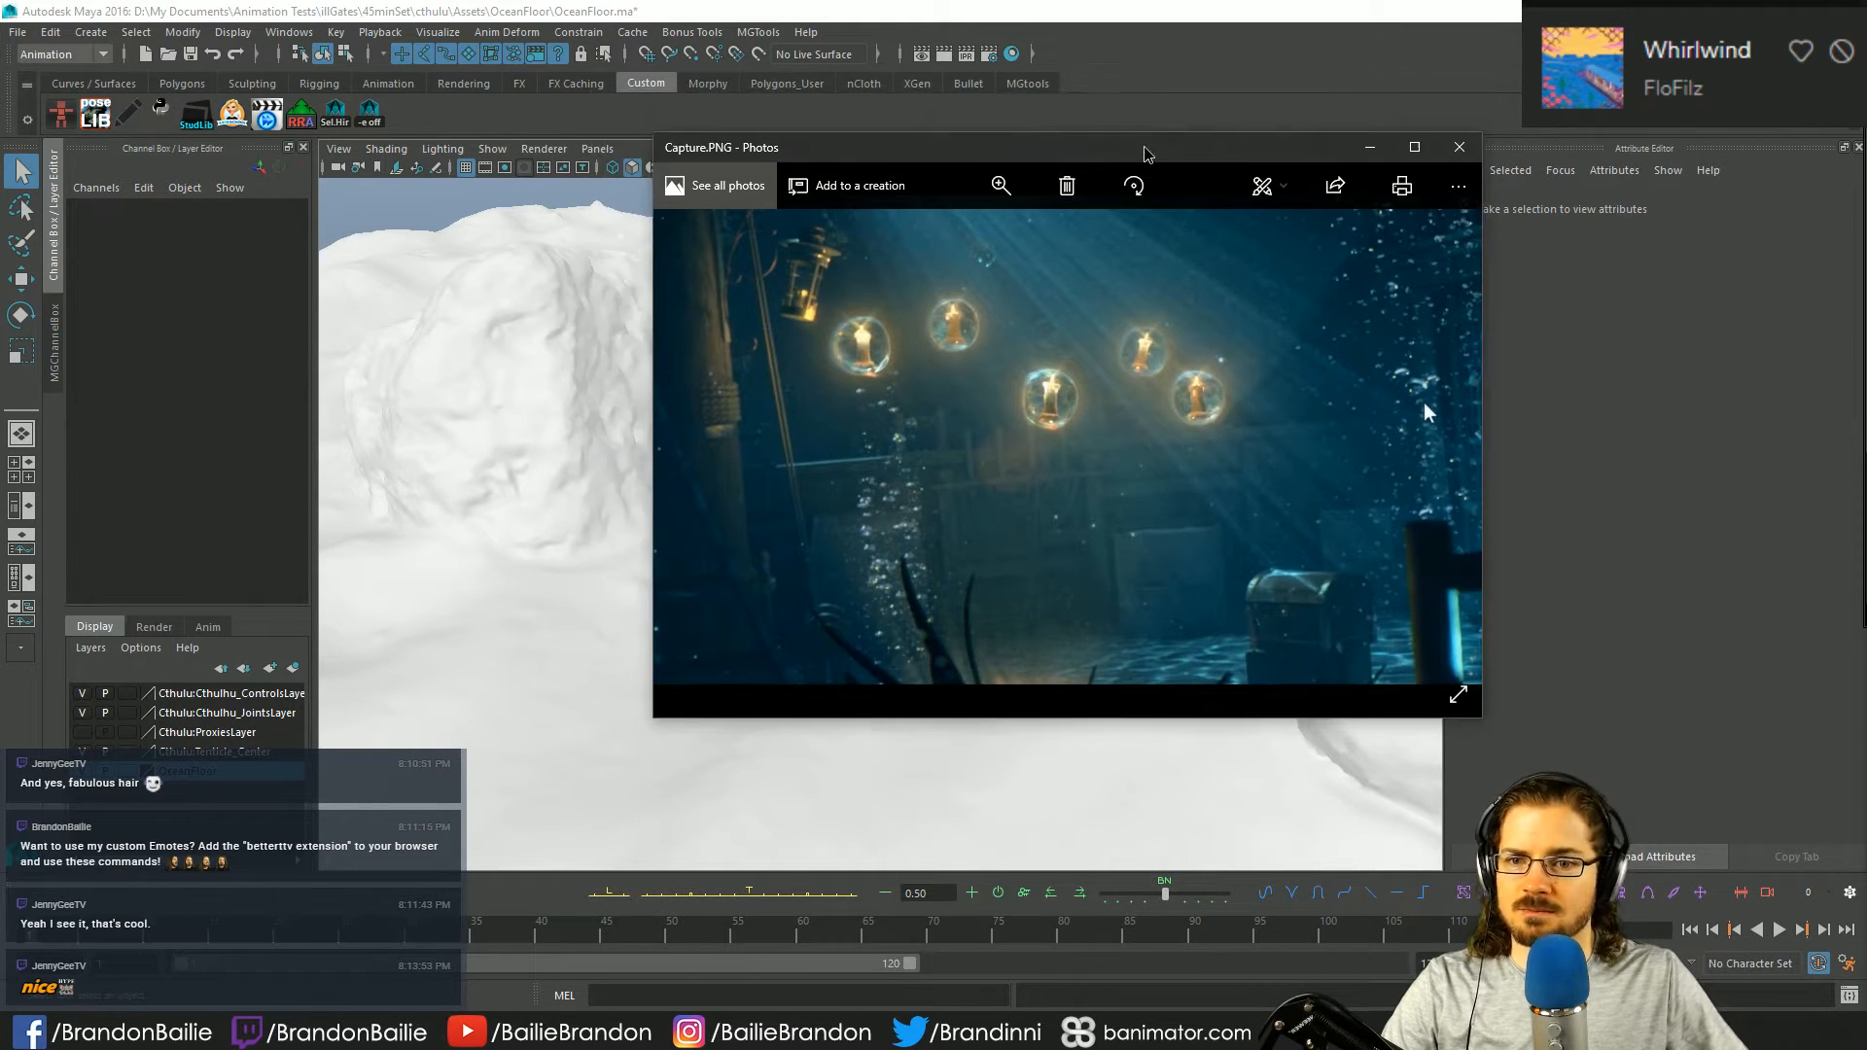
pyautogui.click(1458, 147)
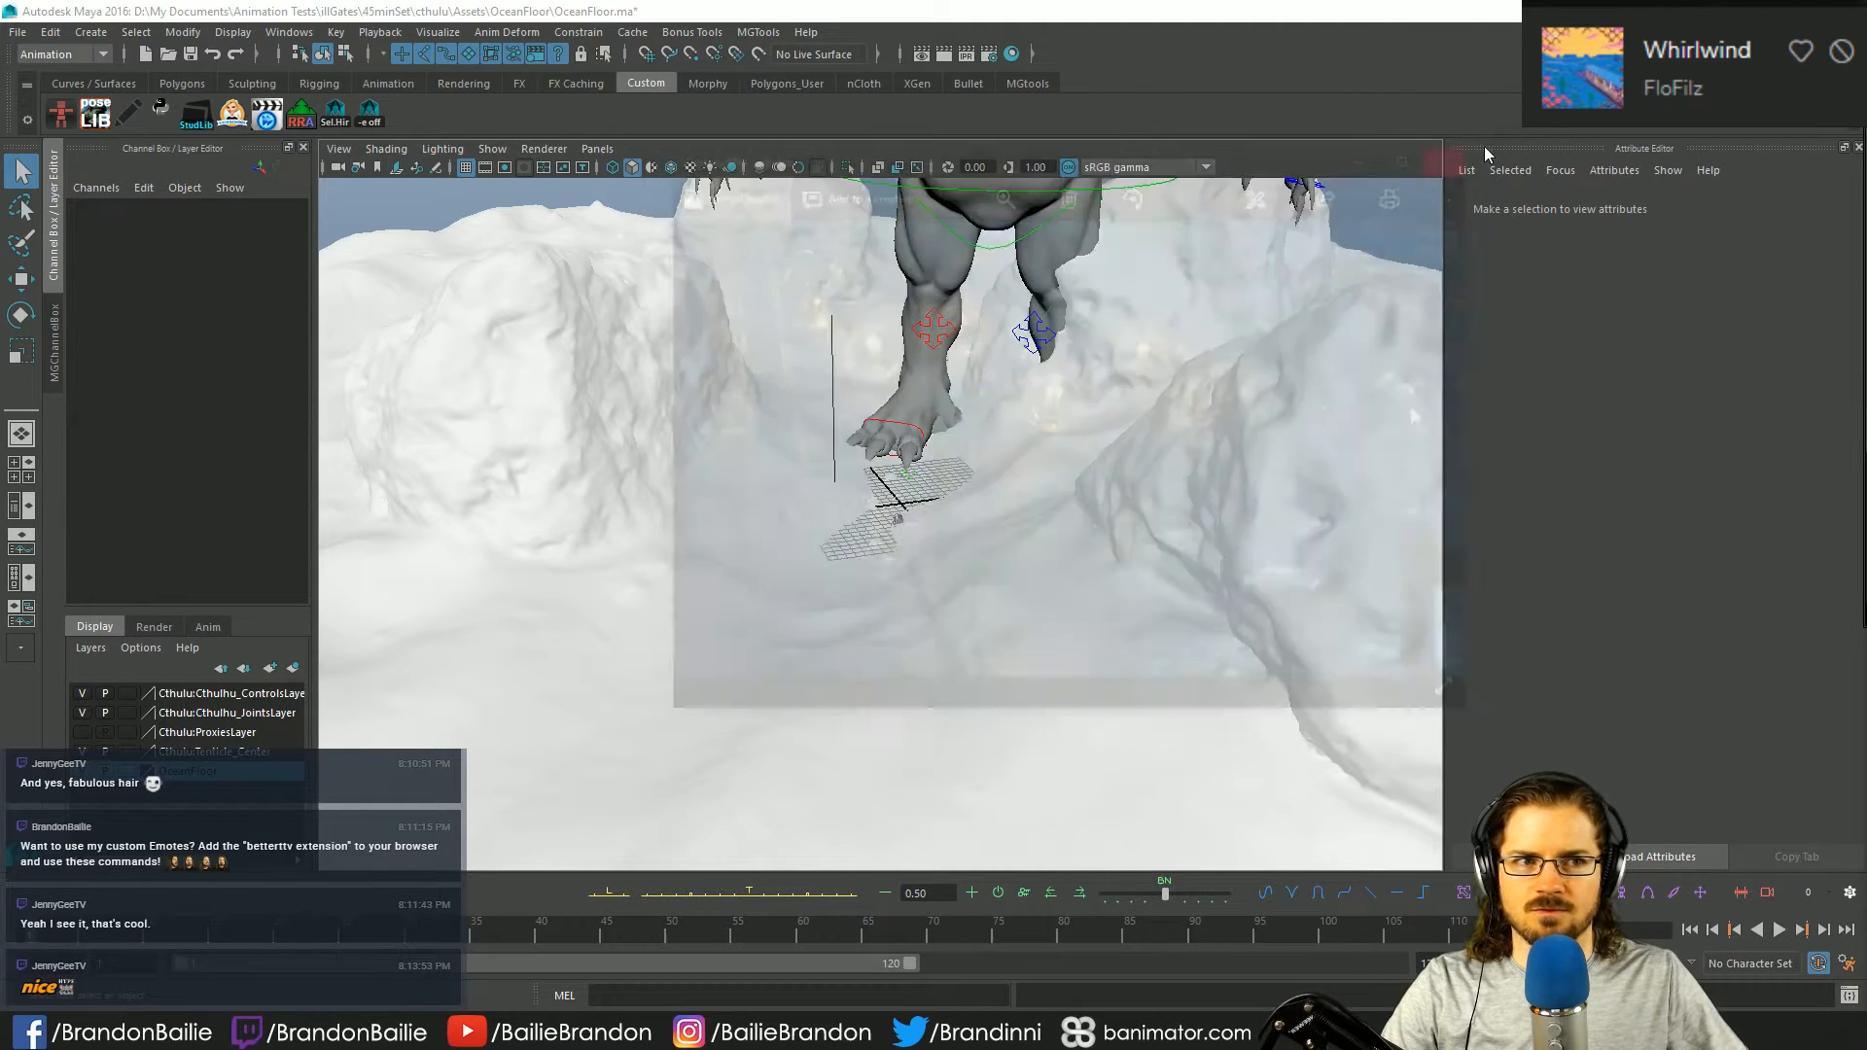
# - Switch to the streaming software, move its window off this screen, and return to Maya
pyautogui.hotkey('alt', 'Tab')
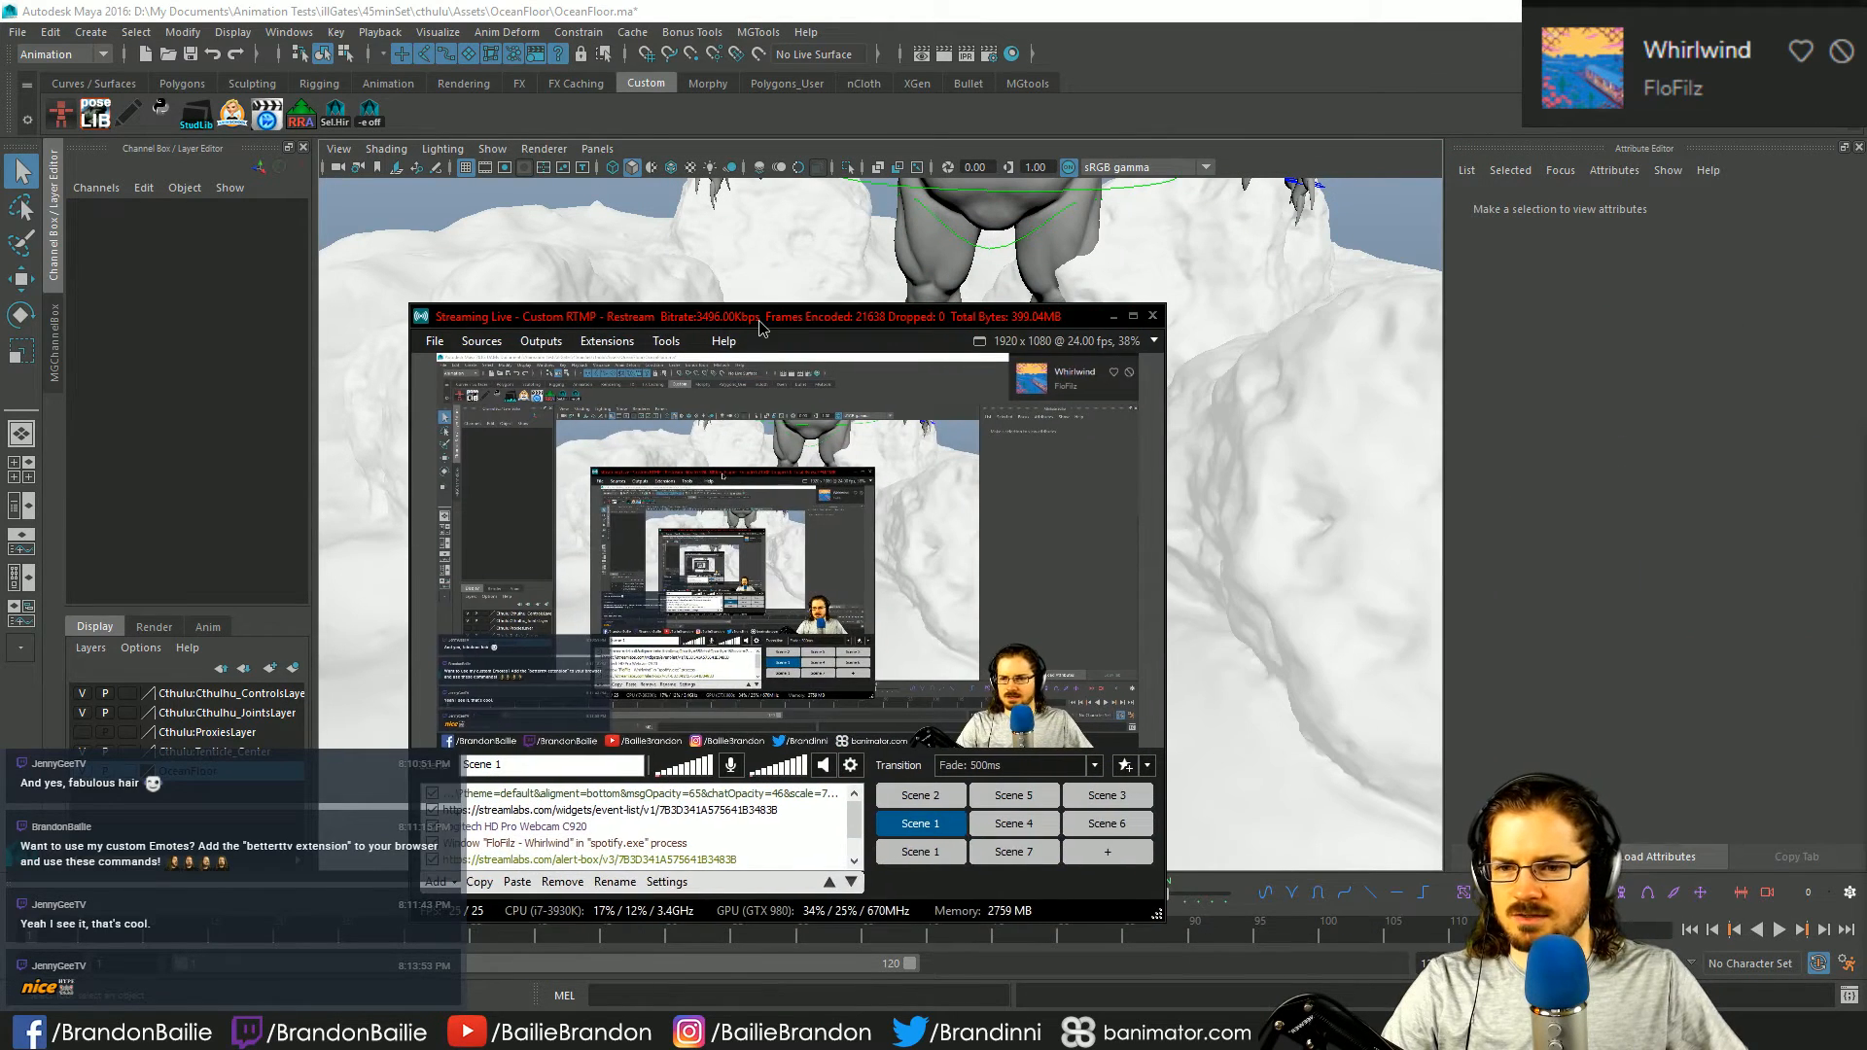
pyautogui.moveTo(763, 319); pyautogui.dragTo(847, 311)
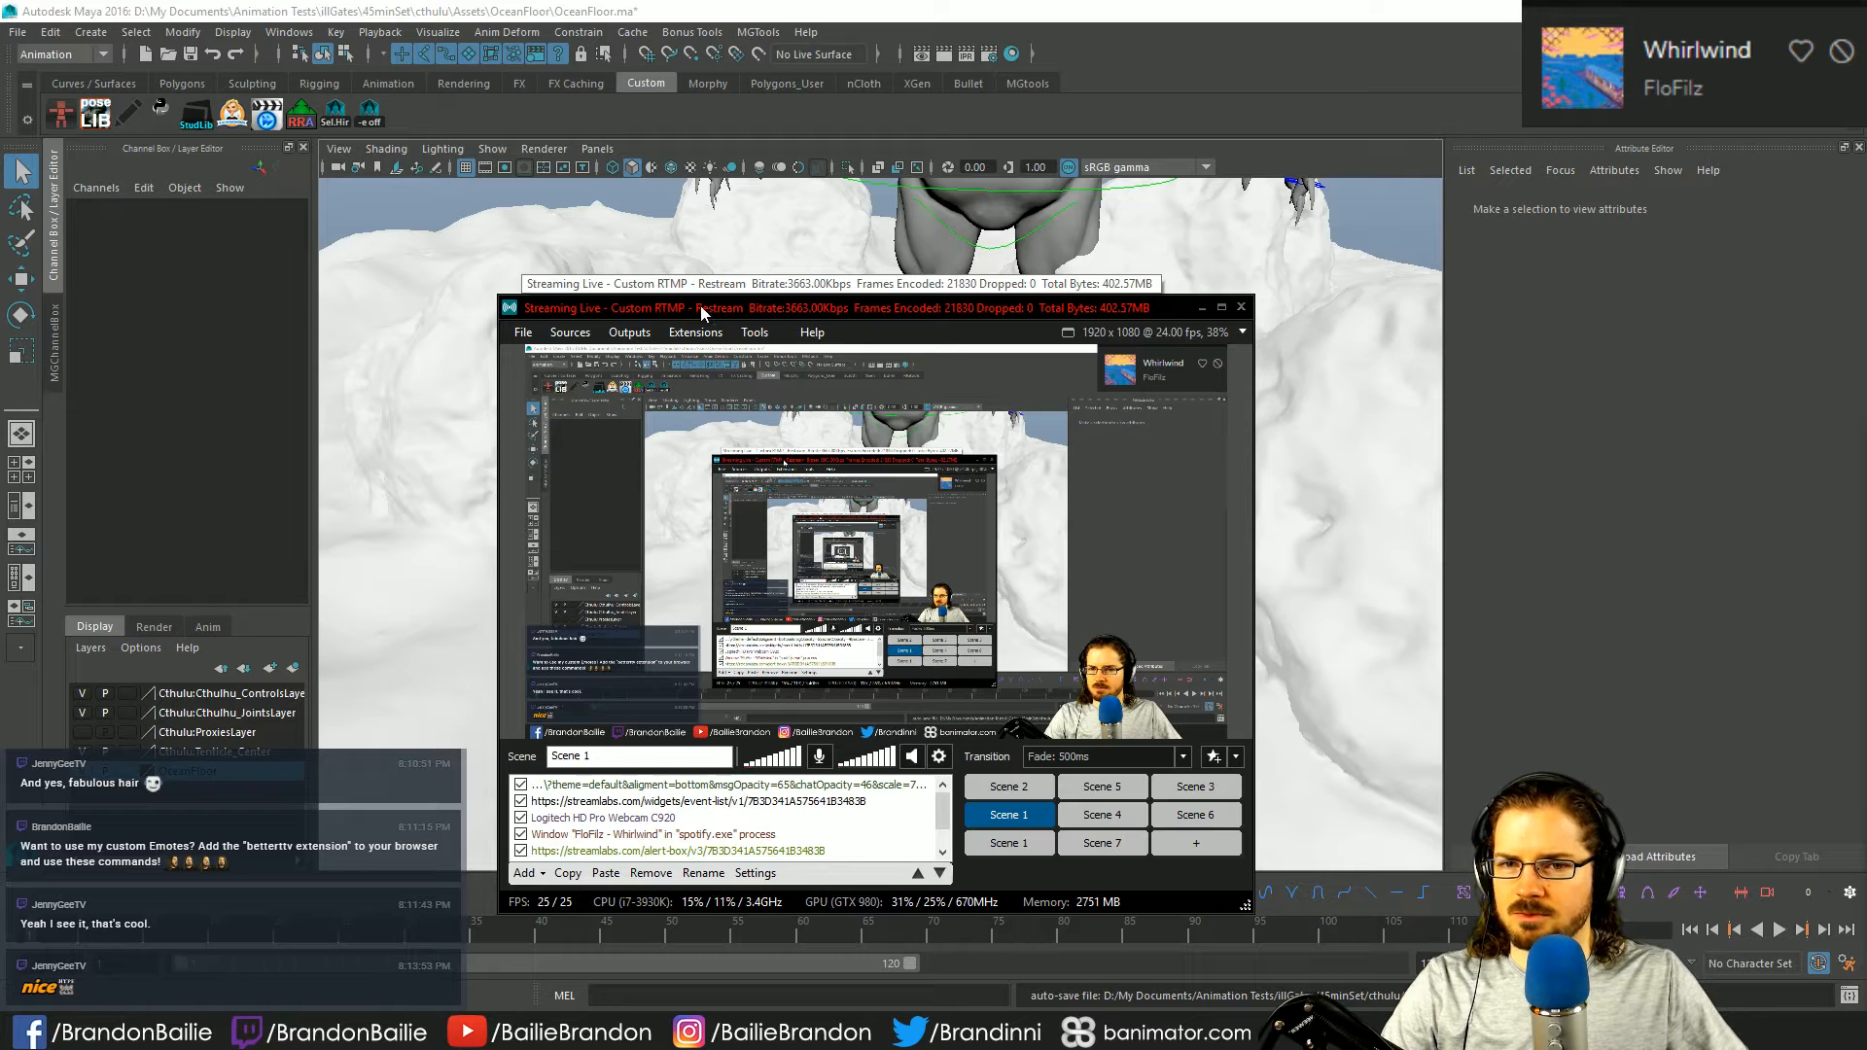
pyautogui.moveTo(700, 305); pyautogui.dragTo(1865, 305)
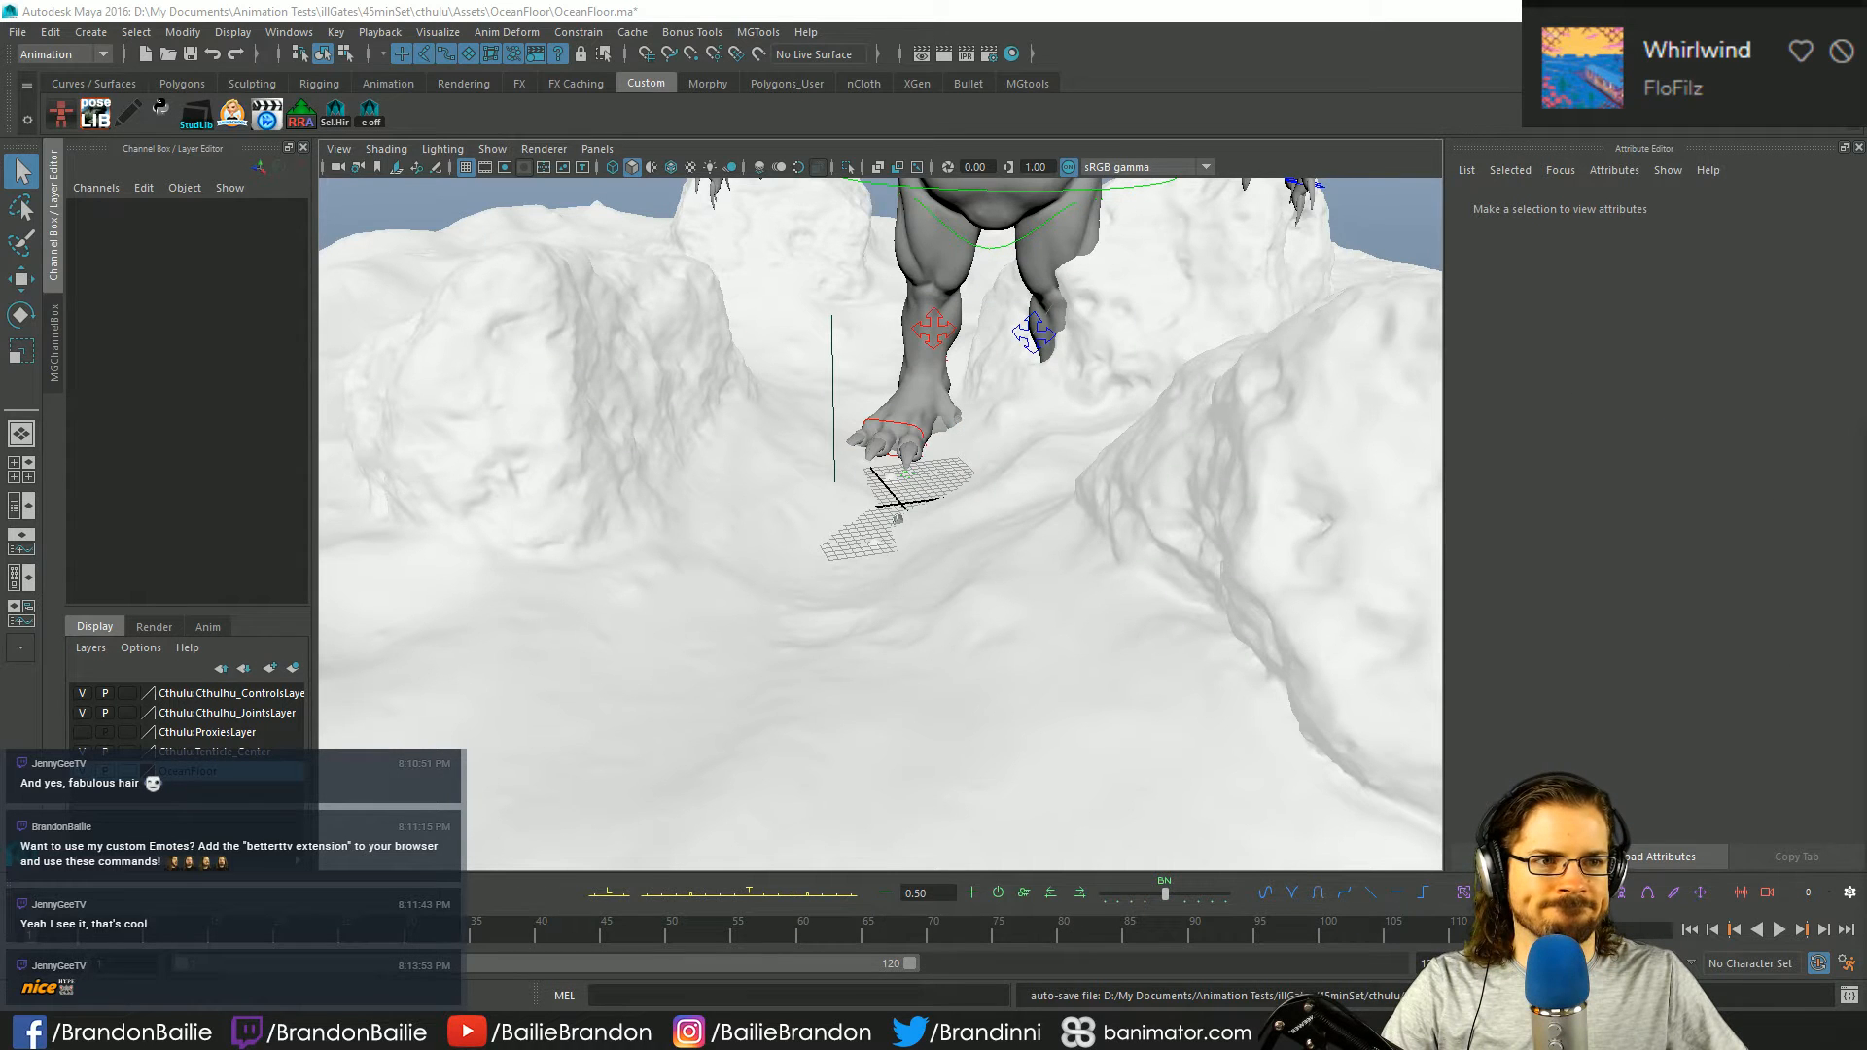
pyautogui.click(1223, 7)
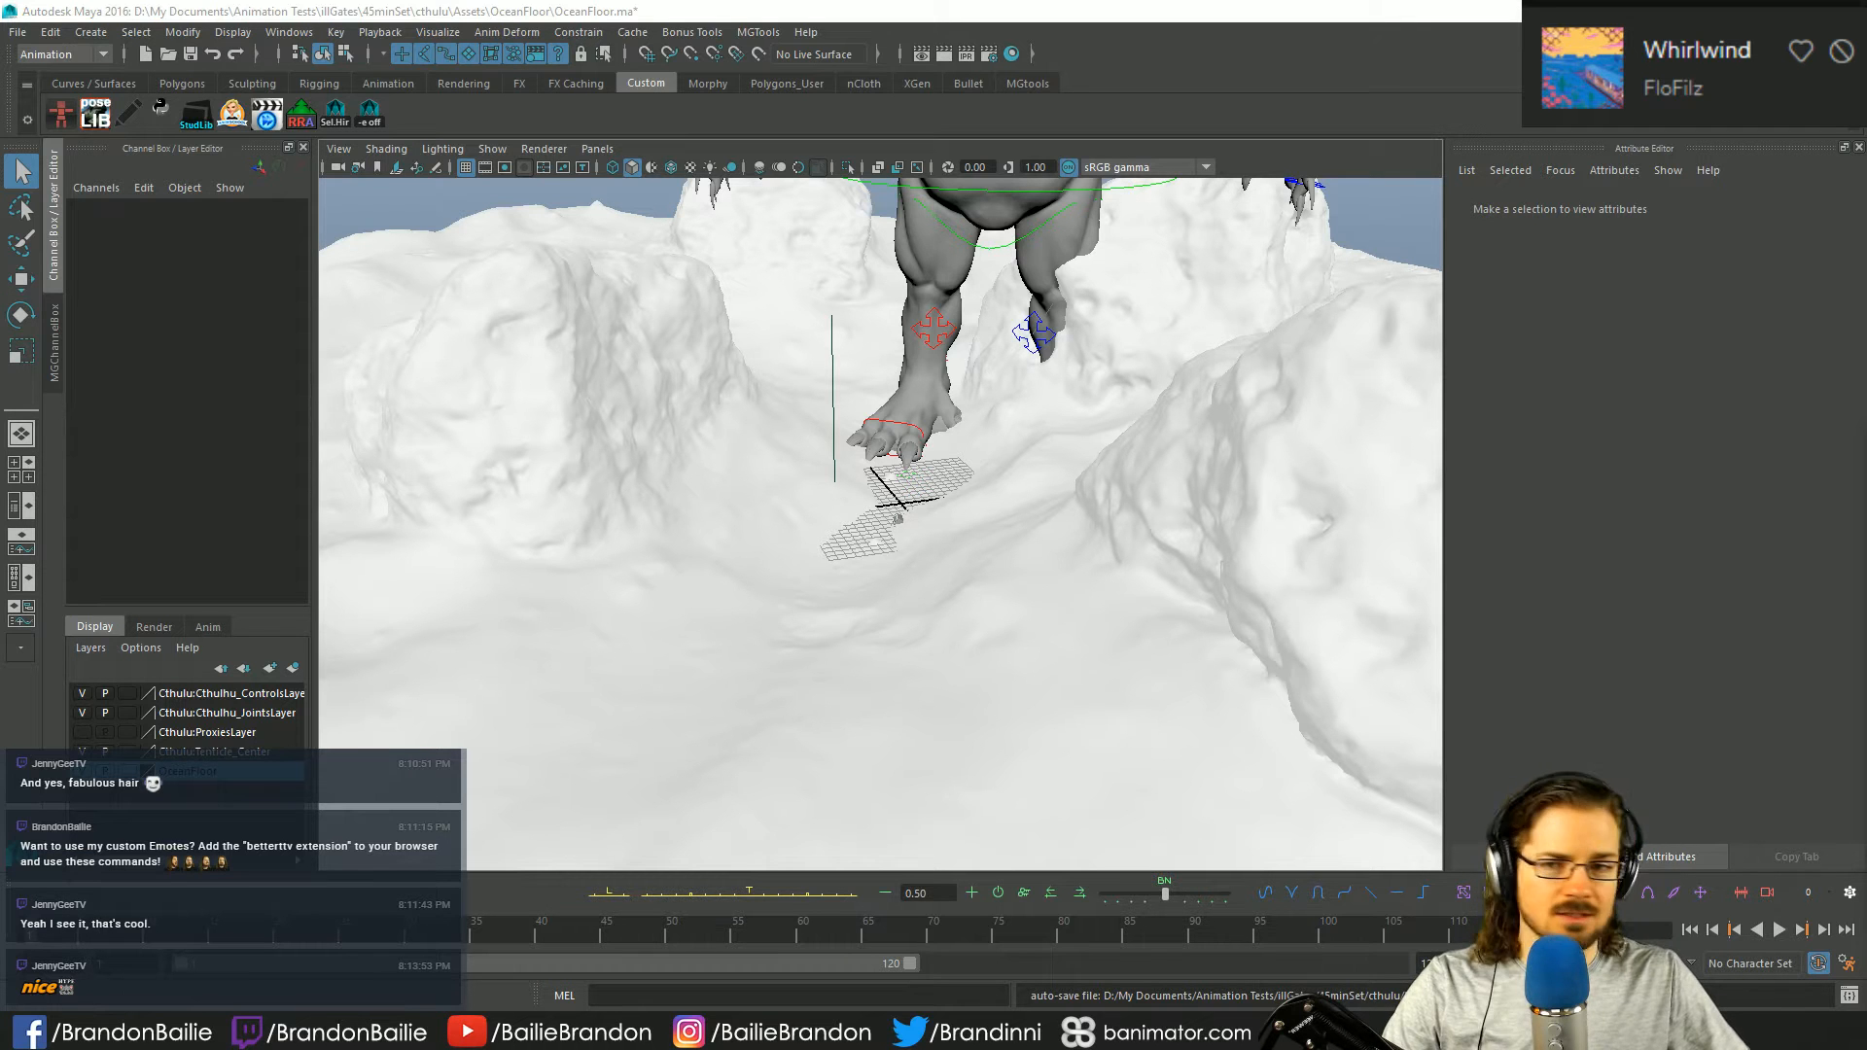
# - Hide the ocean floor geometry and the Cthulhu_ControlsLayer and Cthulhu_JointsLayer display layers
pyautogui.scroll(-6, 591, 496)
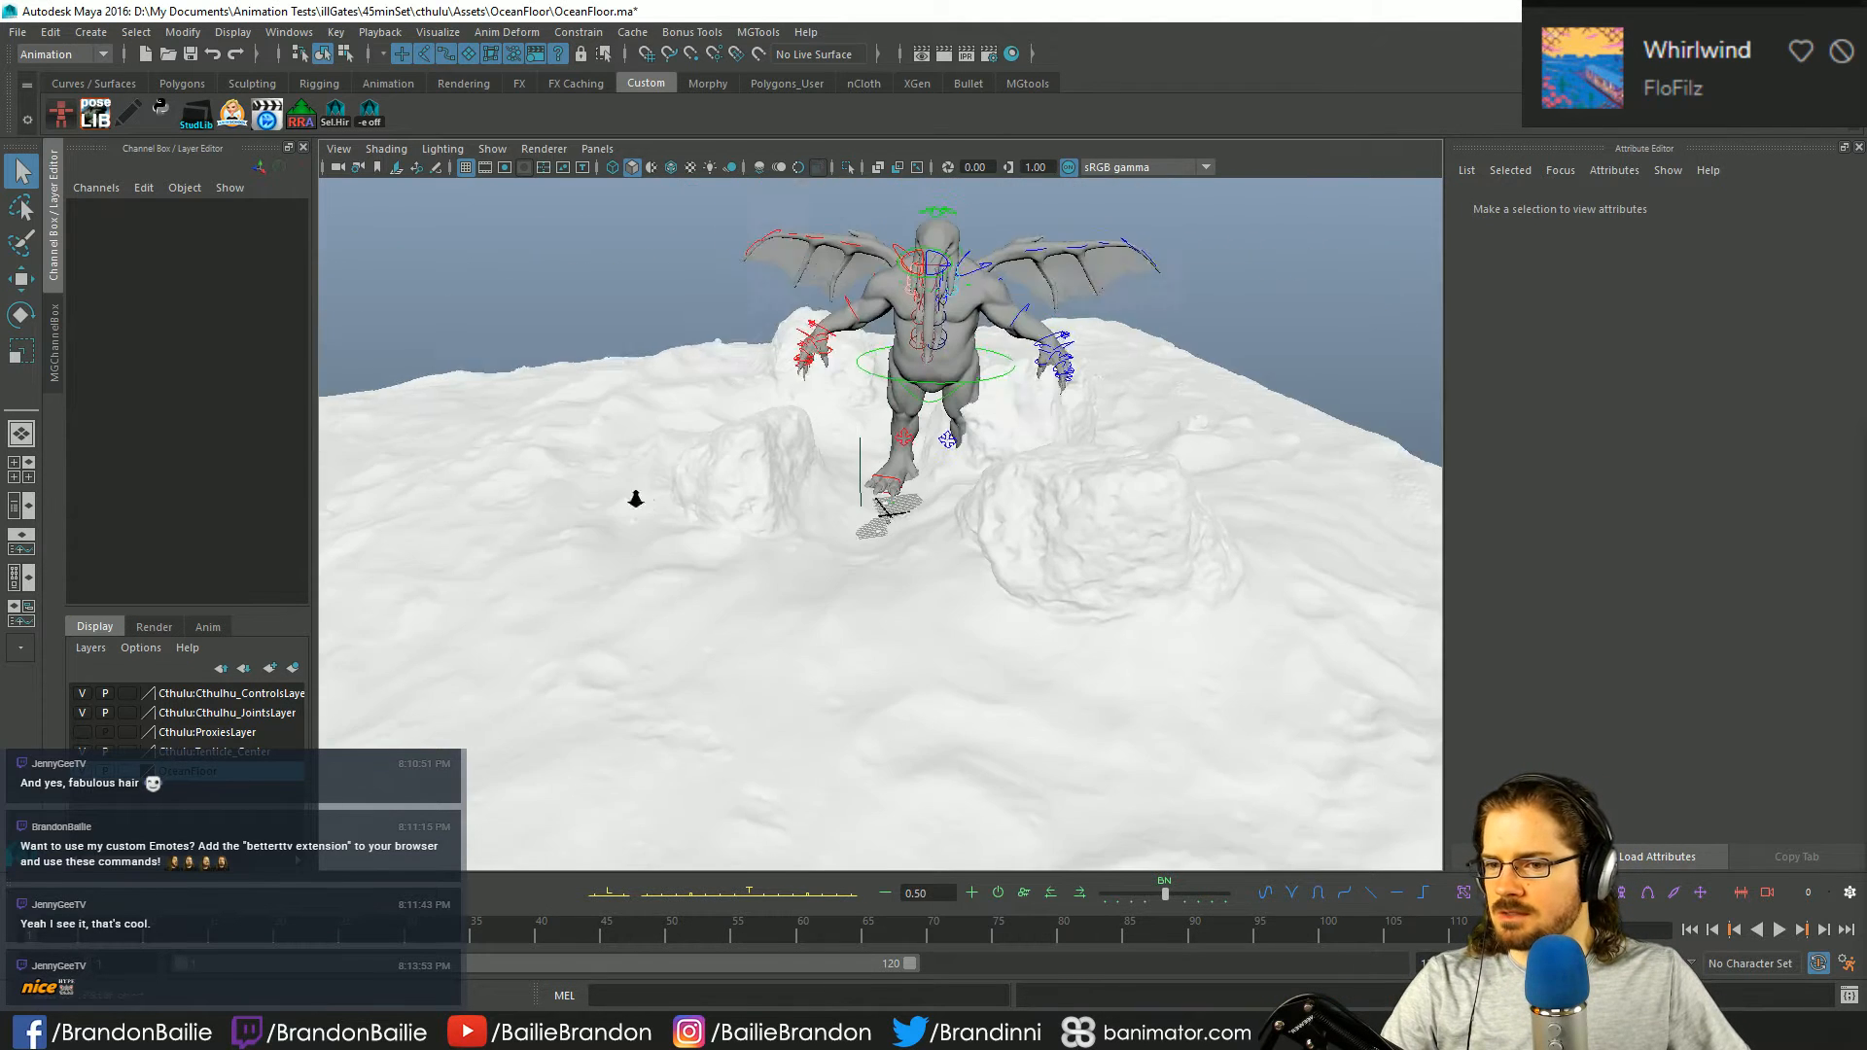
pyautogui.keyDown('alt'); pyautogui.moveTo(719, 510); pyautogui.dragTo(642, 563); pyautogui.keyUp('alt')
pyautogui.hotkey('ctrl', 'h')
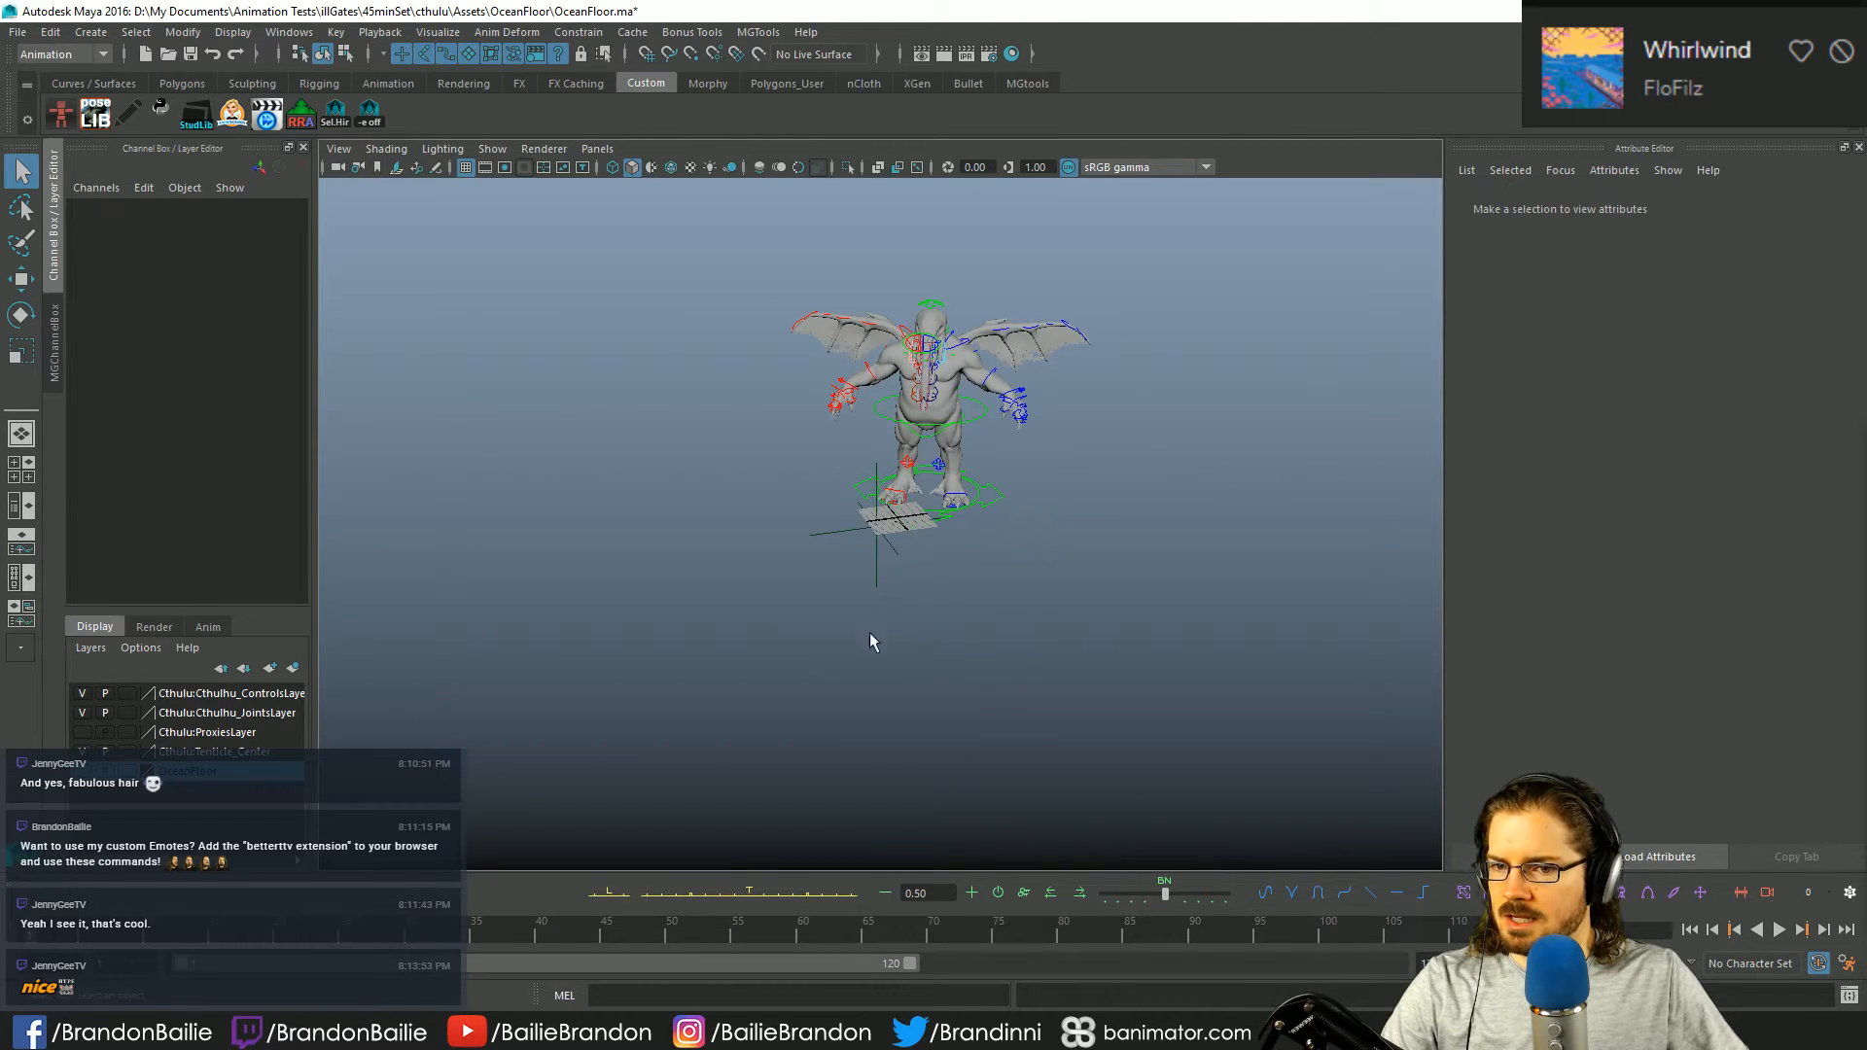
pyautogui.scroll(6, 771, 626)
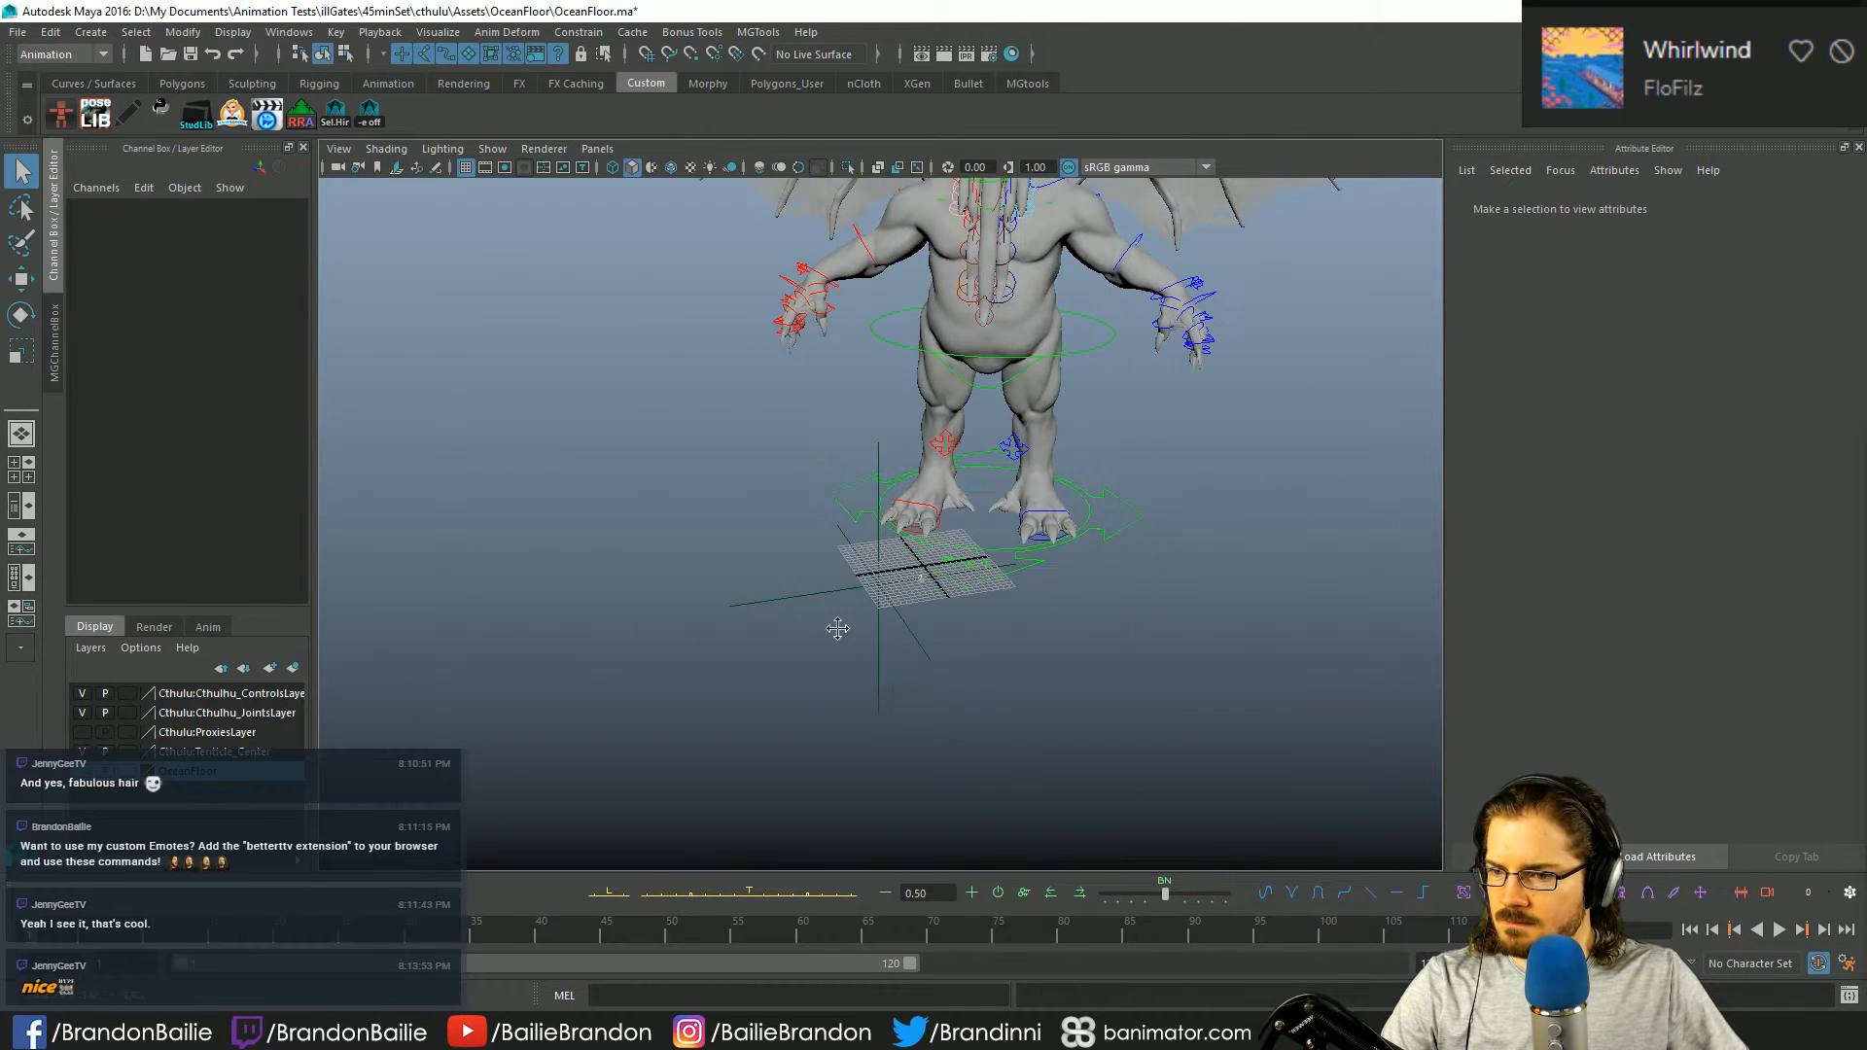
pyautogui.scroll(-4, 837, 629)
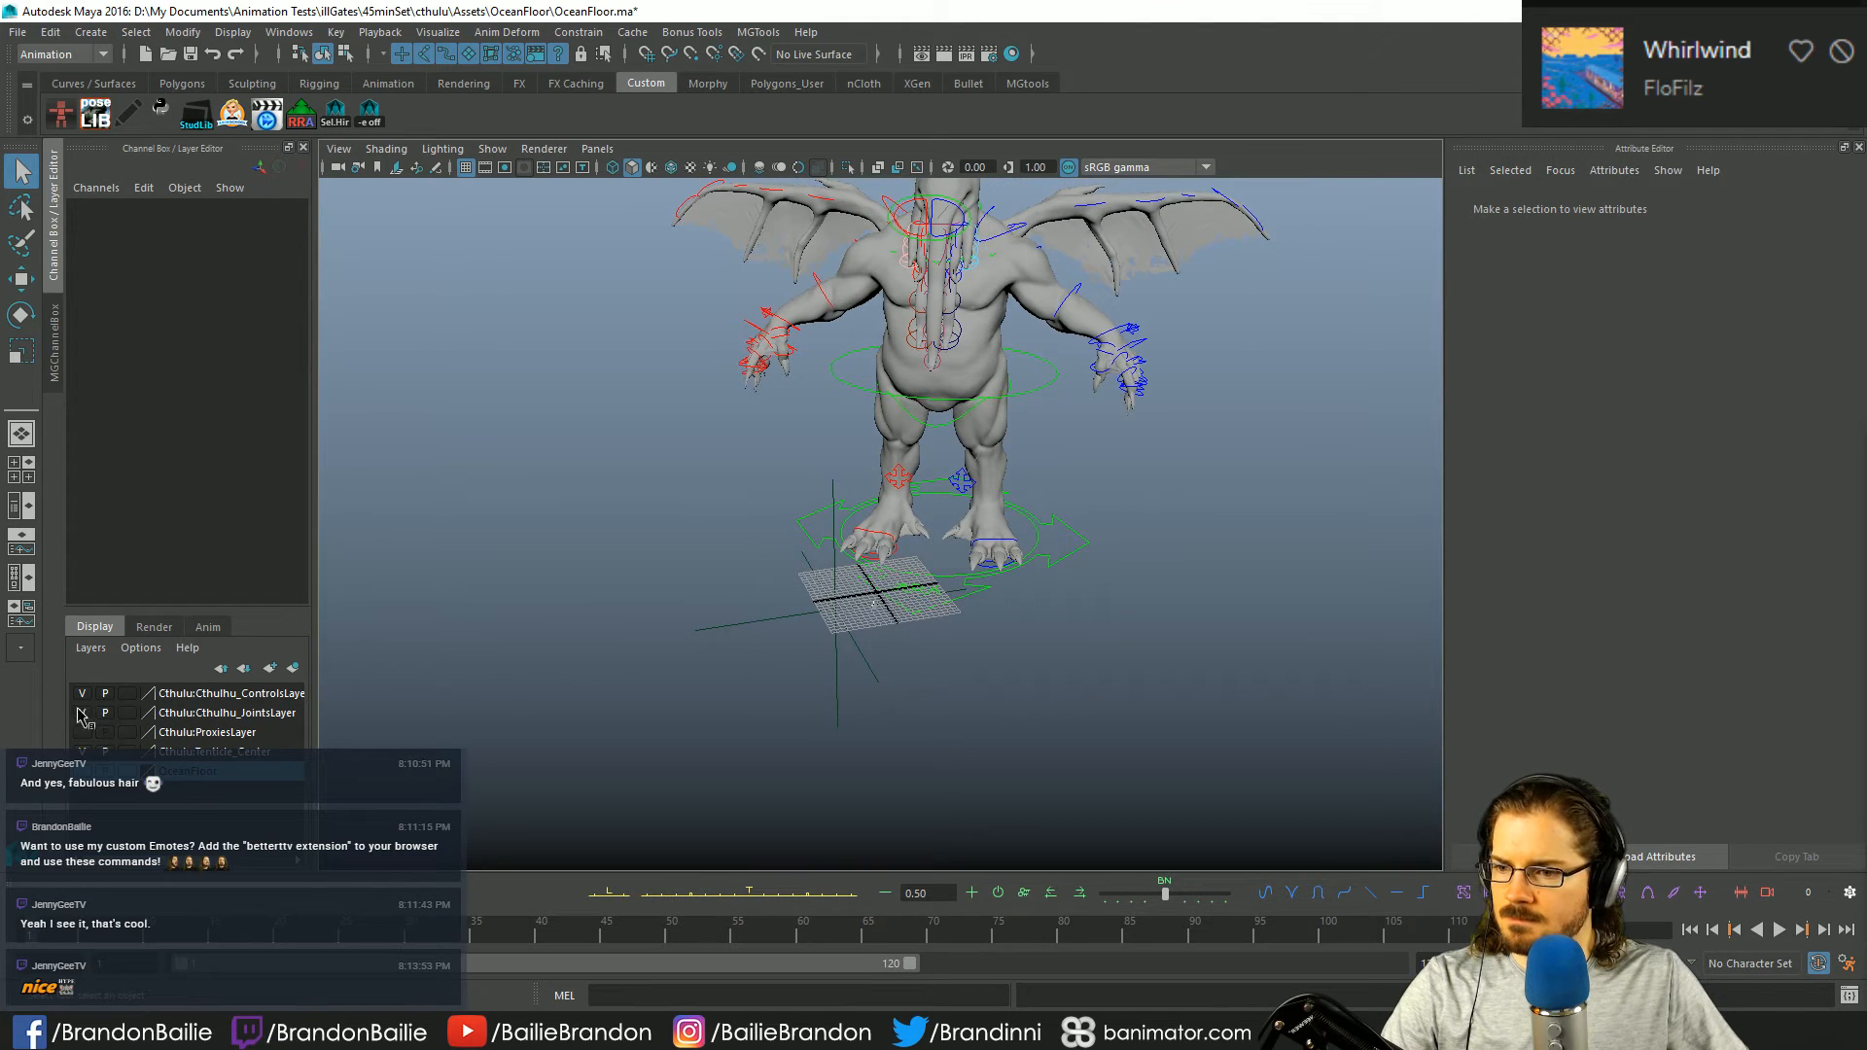
pyautogui.click(82, 712)
pyautogui.click(81, 693)
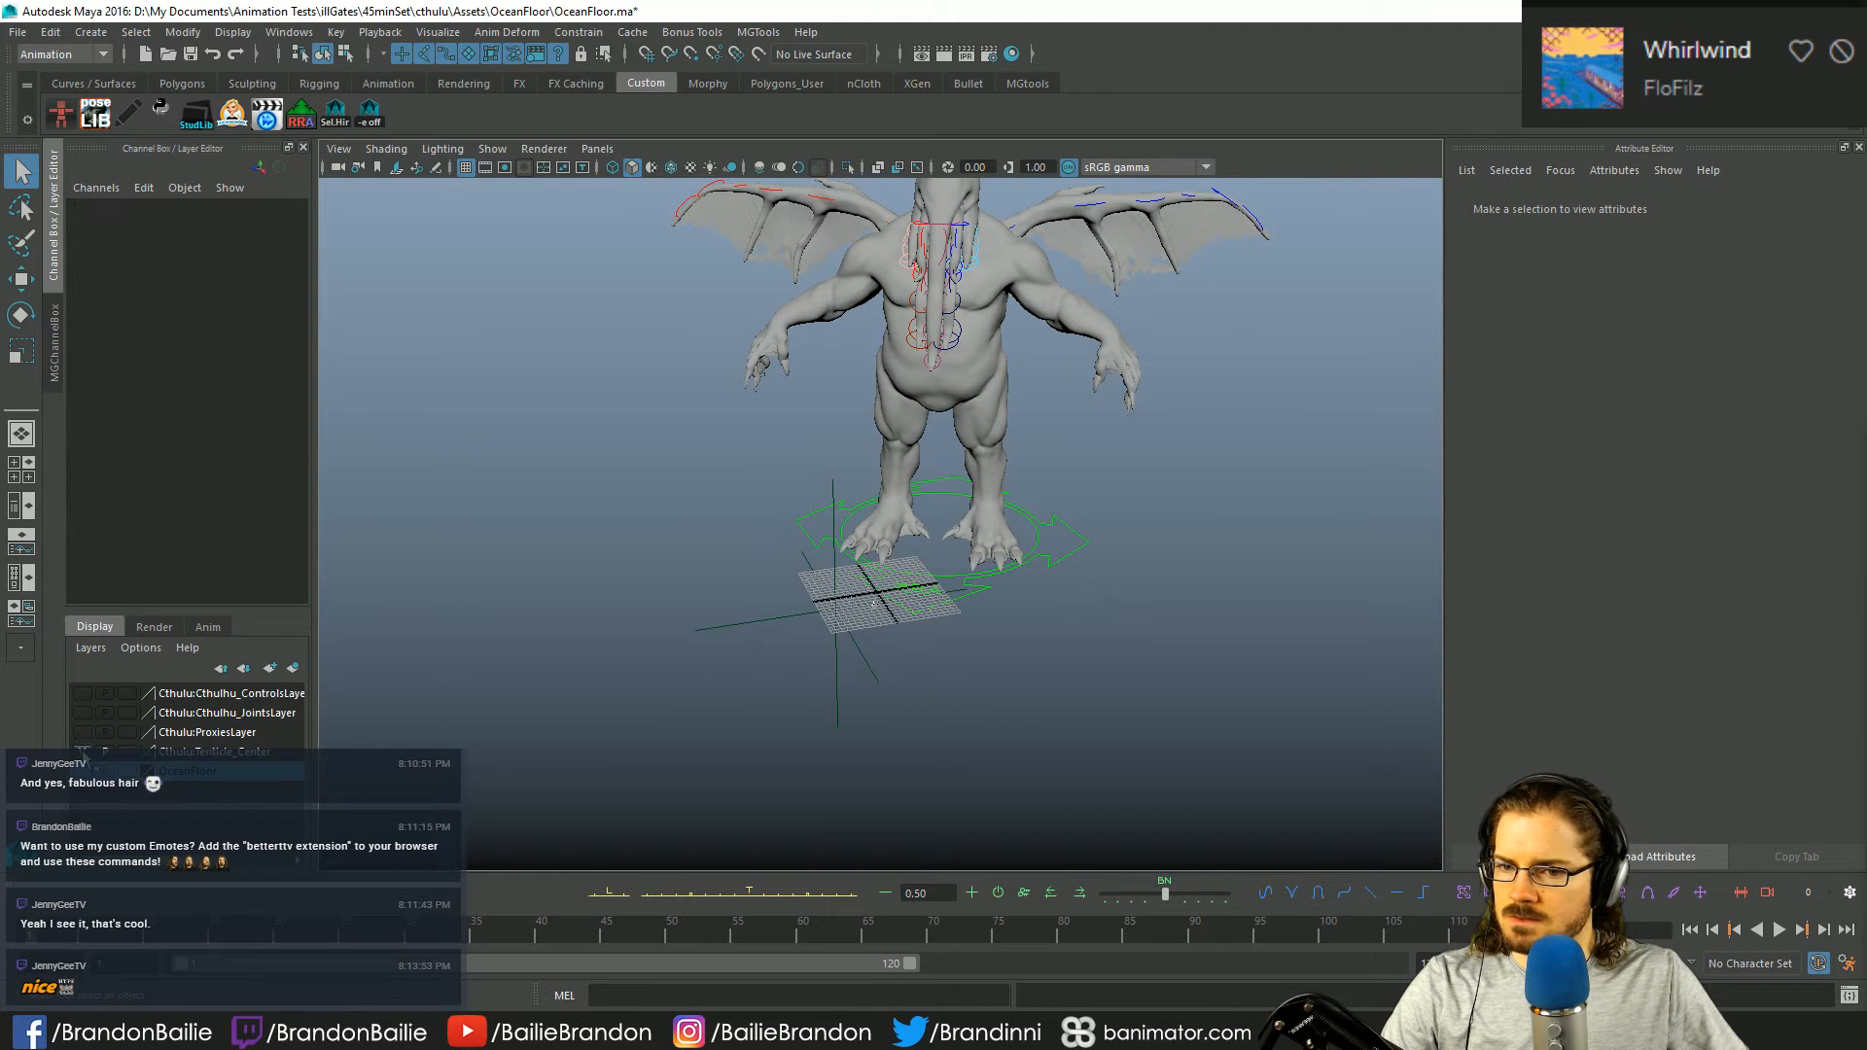
# - Open the Outliner and move it aside so it no longer covers the Cthulhu character
pyautogui.keyDown('alt'); pyautogui.moveTo(986, 700); pyautogui.dragTo(889, 704, button='right'); pyautogui.keyUp('alt')
pyautogui.keyDown('alt'); pyautogui.moveTo(889, 704); pyautogui.dragTo(944, 618, button='middle'); pyautogui.keyUp('alt')
pyautogui.keyDown('alt'); pyautogui.moveTo(910, 522); pyautogui.dragTo(855, 647, button='middle'); pyautogui.keyUp('alt')
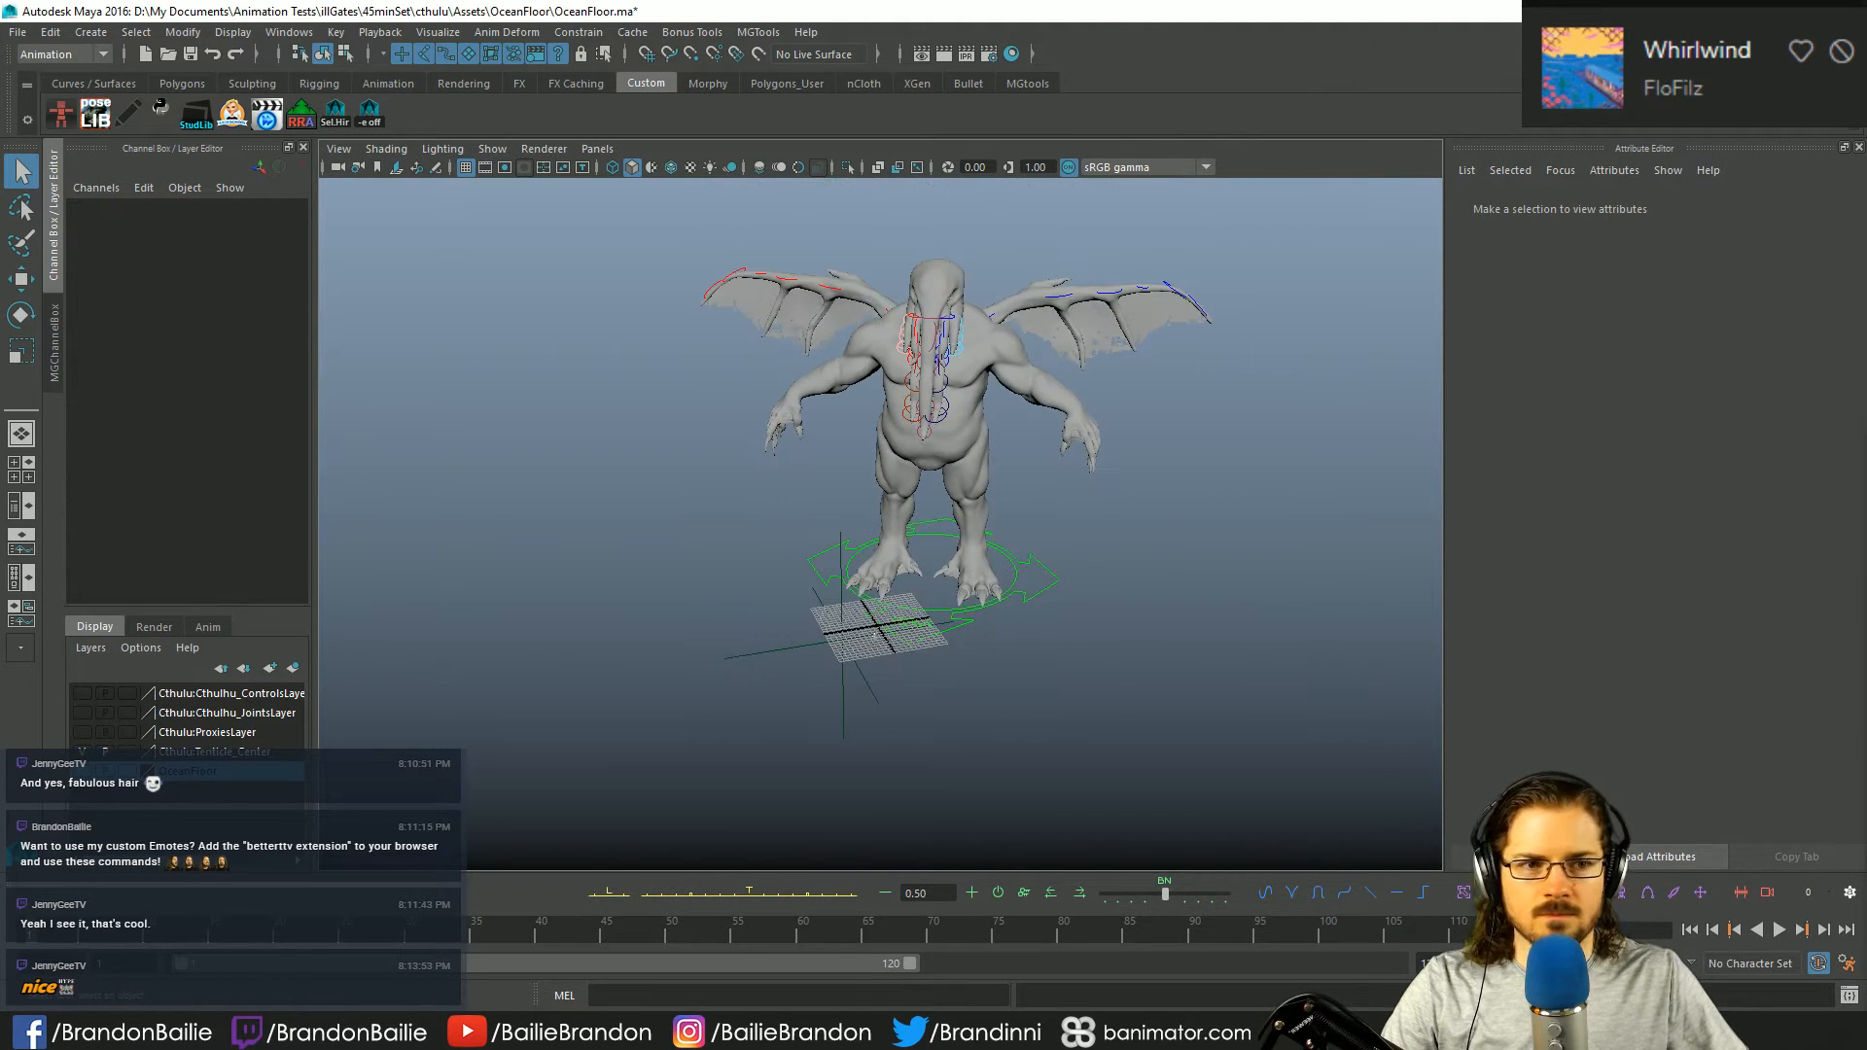
pyautogui.click(288, 32)
pyautogui.click(327, 212)
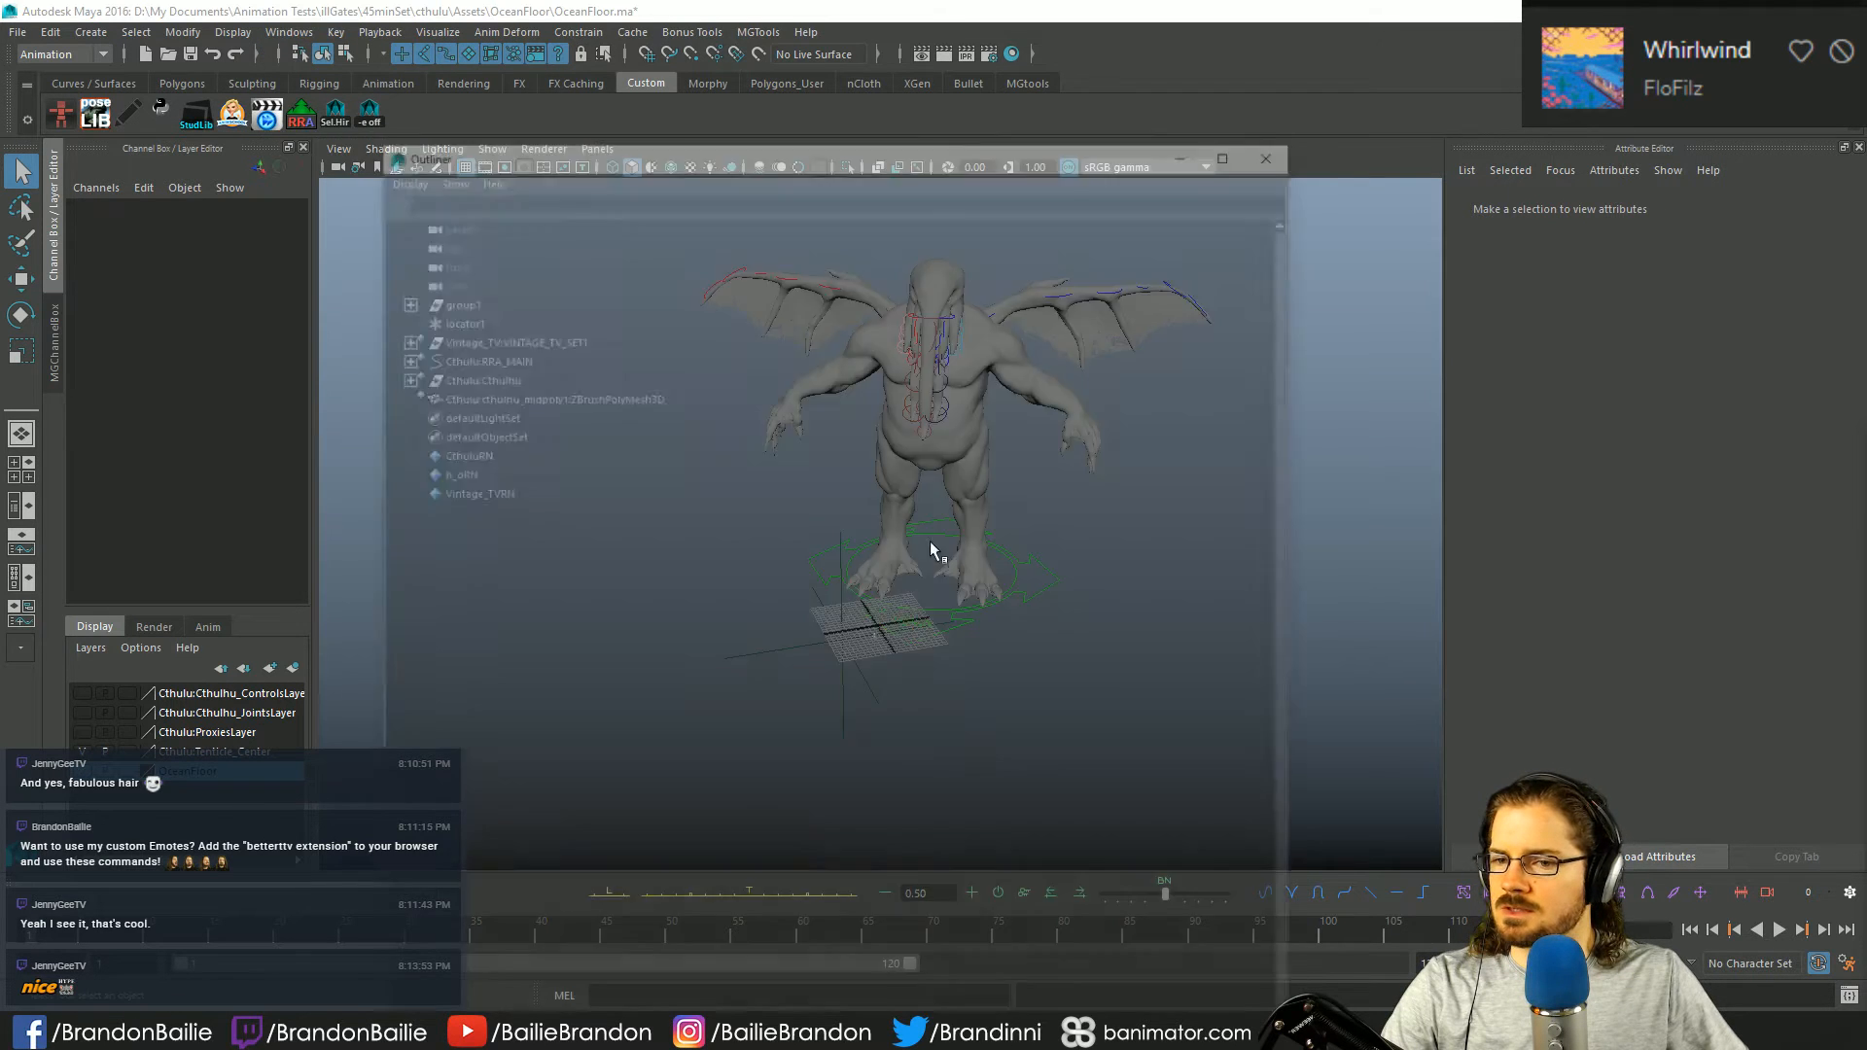
pyautogui.click(463, 300)
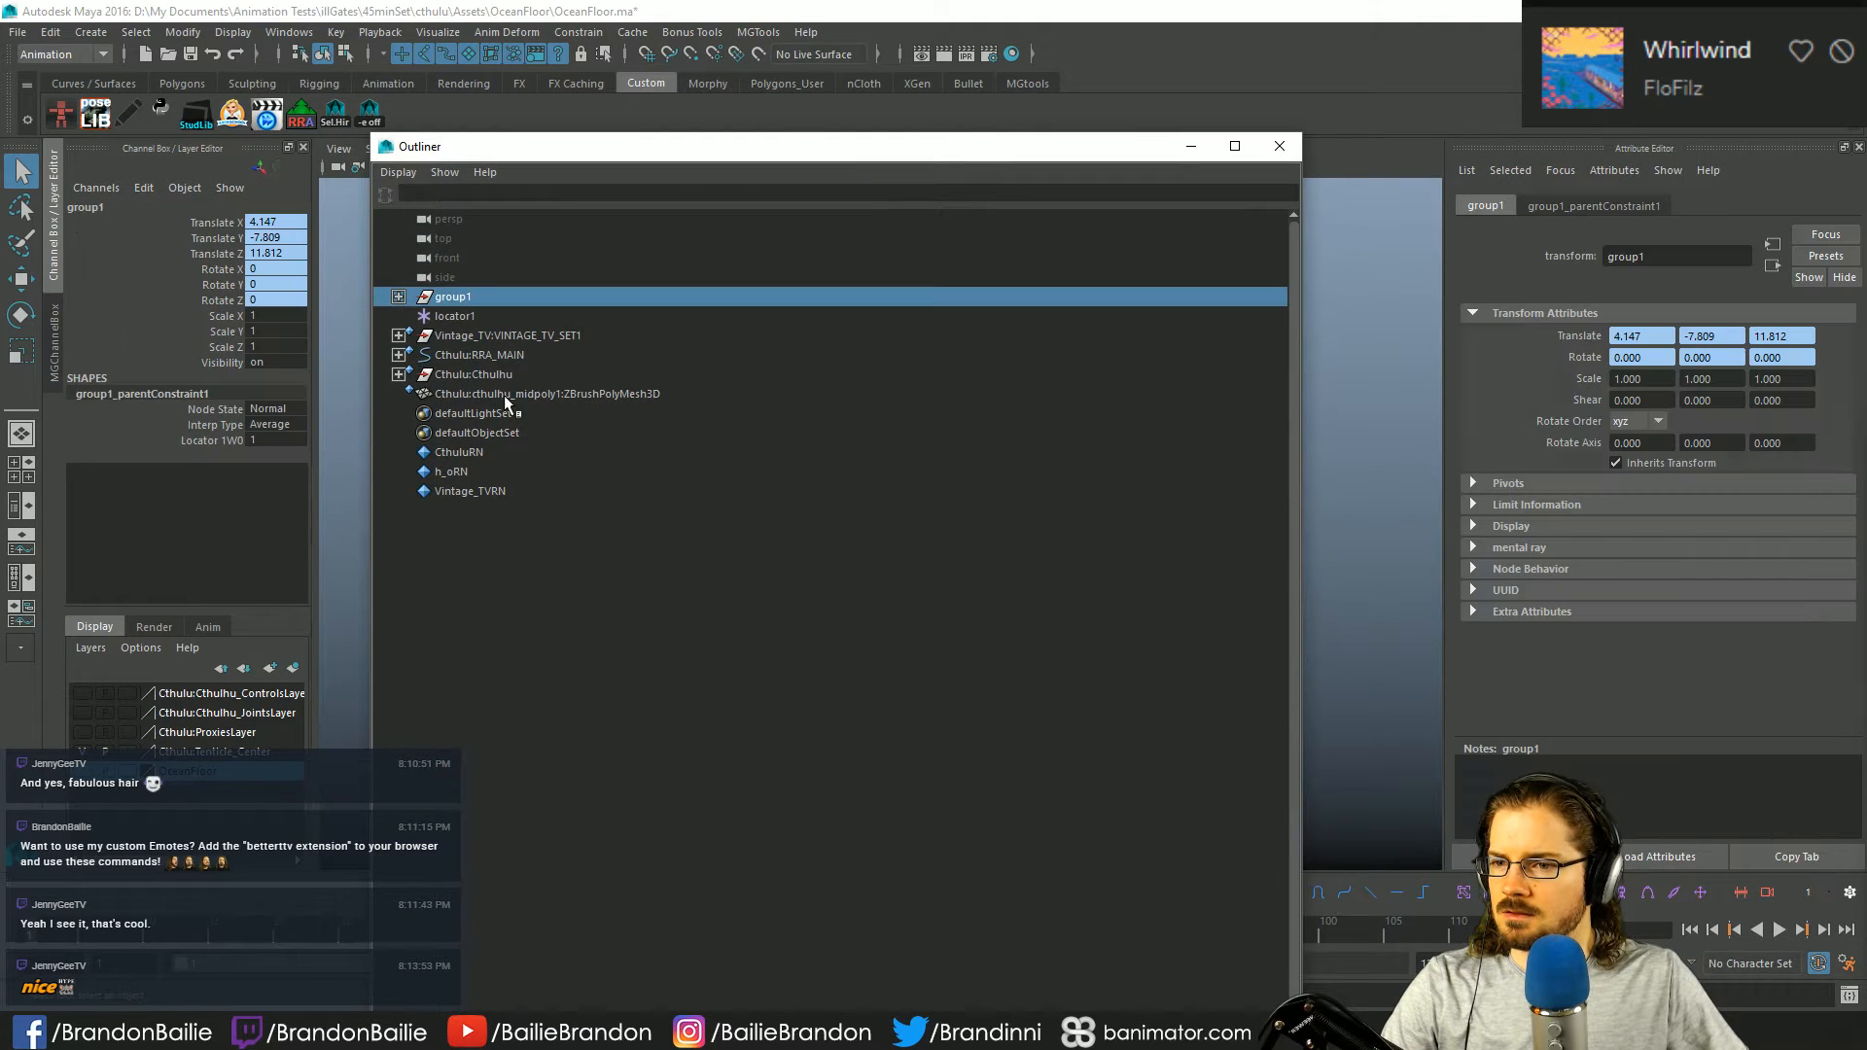
pyautogui.keyDown('shift'); pyautogui.click(476, 374); pyautogui.keyUp('shift')
pyautogui.moveTo(715, 160); pyautogui.dragTo(1462, 179)
# - Put Cthulu:RRA_MAIN and Cthulu:Cthulhu into a new display layer and hide that layer
pyautogui.click(1223, 393)
pyautogui.keyDown('ctrl'); pyautogui.click(1225, 372); pyautogui.keyUp('ctrl')
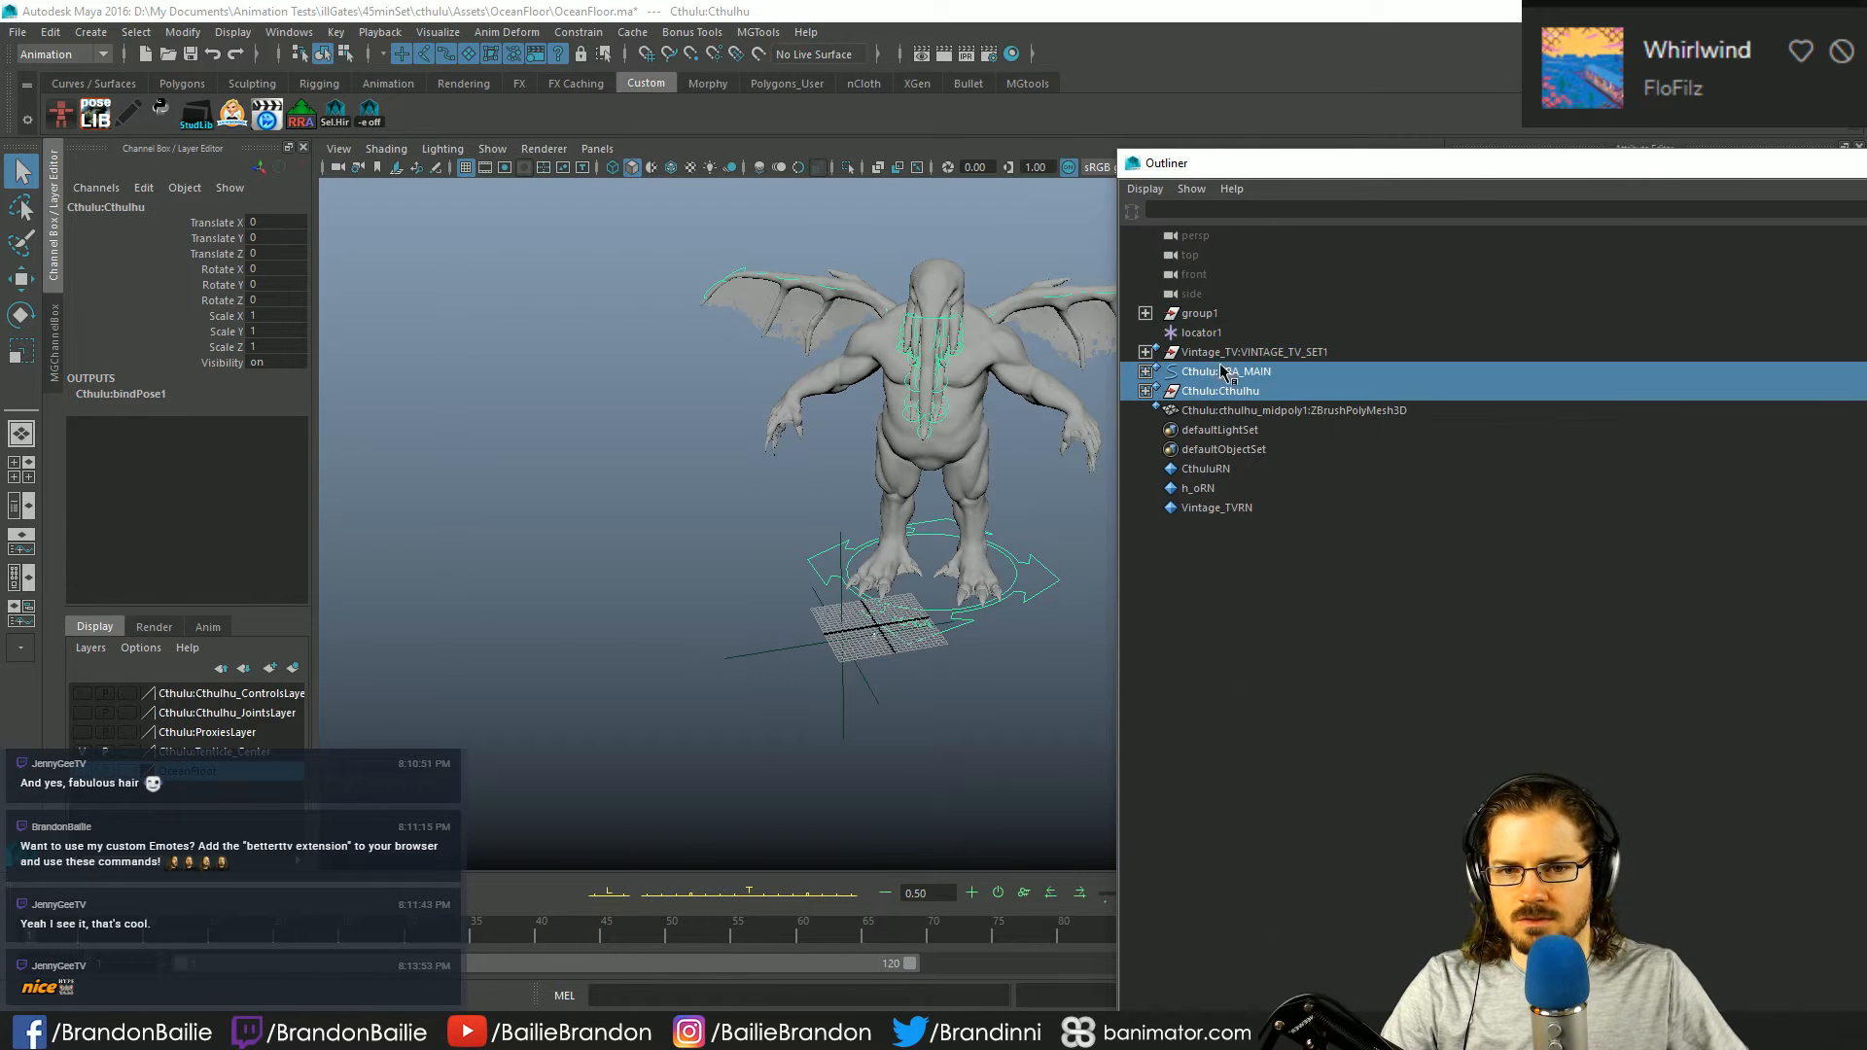
pyautogui.click(293, 669)
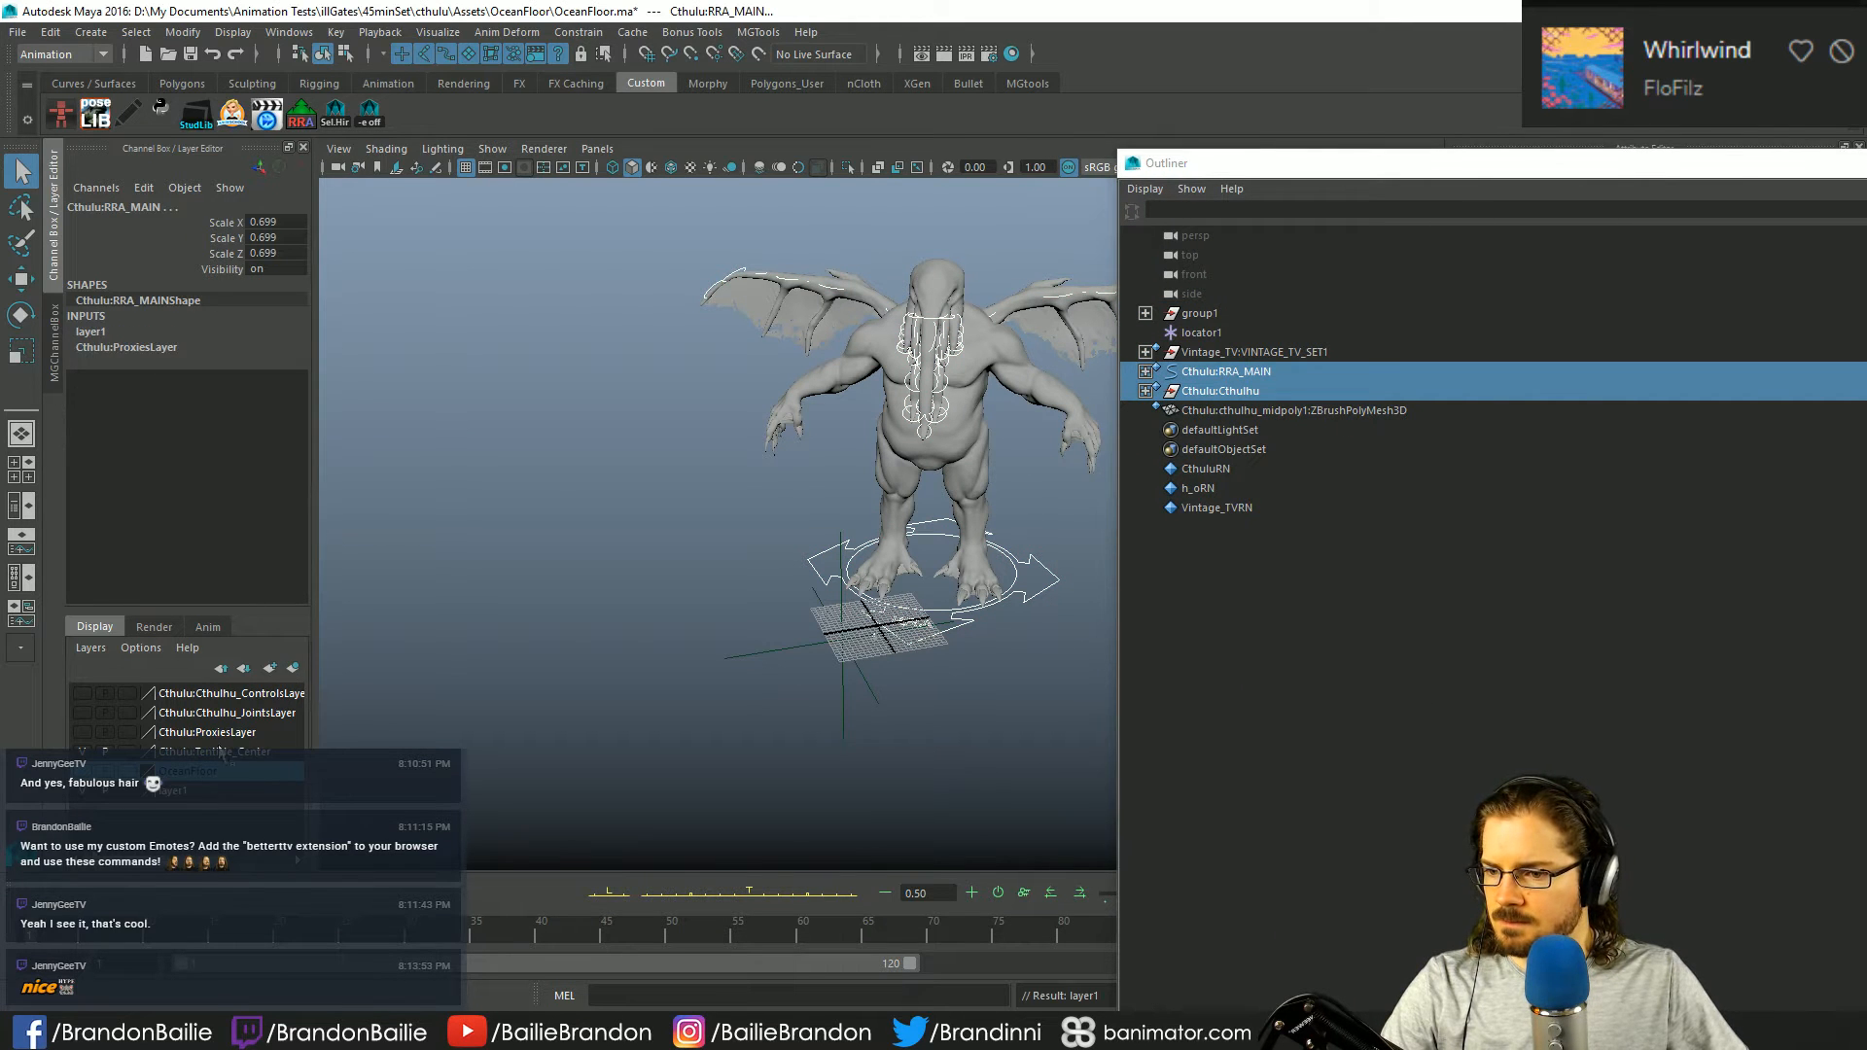
pyautogui.click(83, 791)
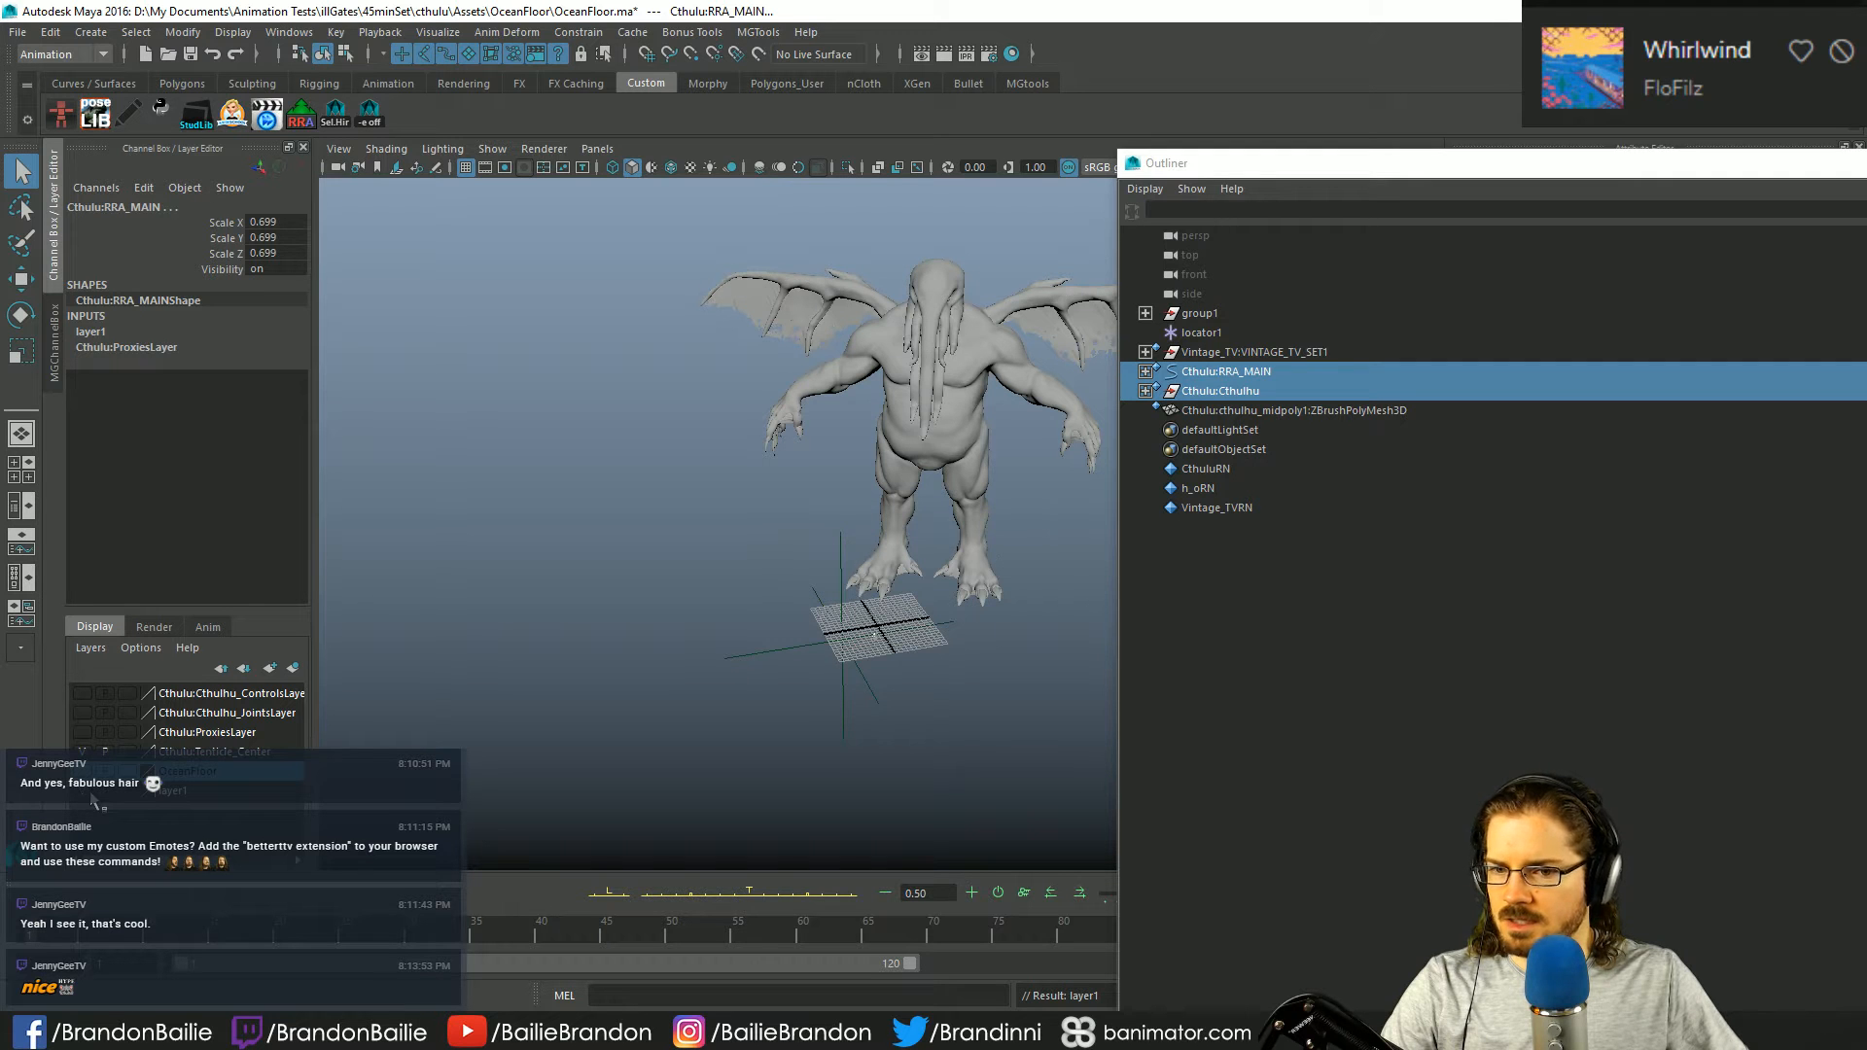
# - Add the Cthulhu rig nodes and the Cthulu:cthulhu_midpoly1:ZBrushPolyMesh3D mesh to the hidden layer1
pyautogui.click(1199, 314)
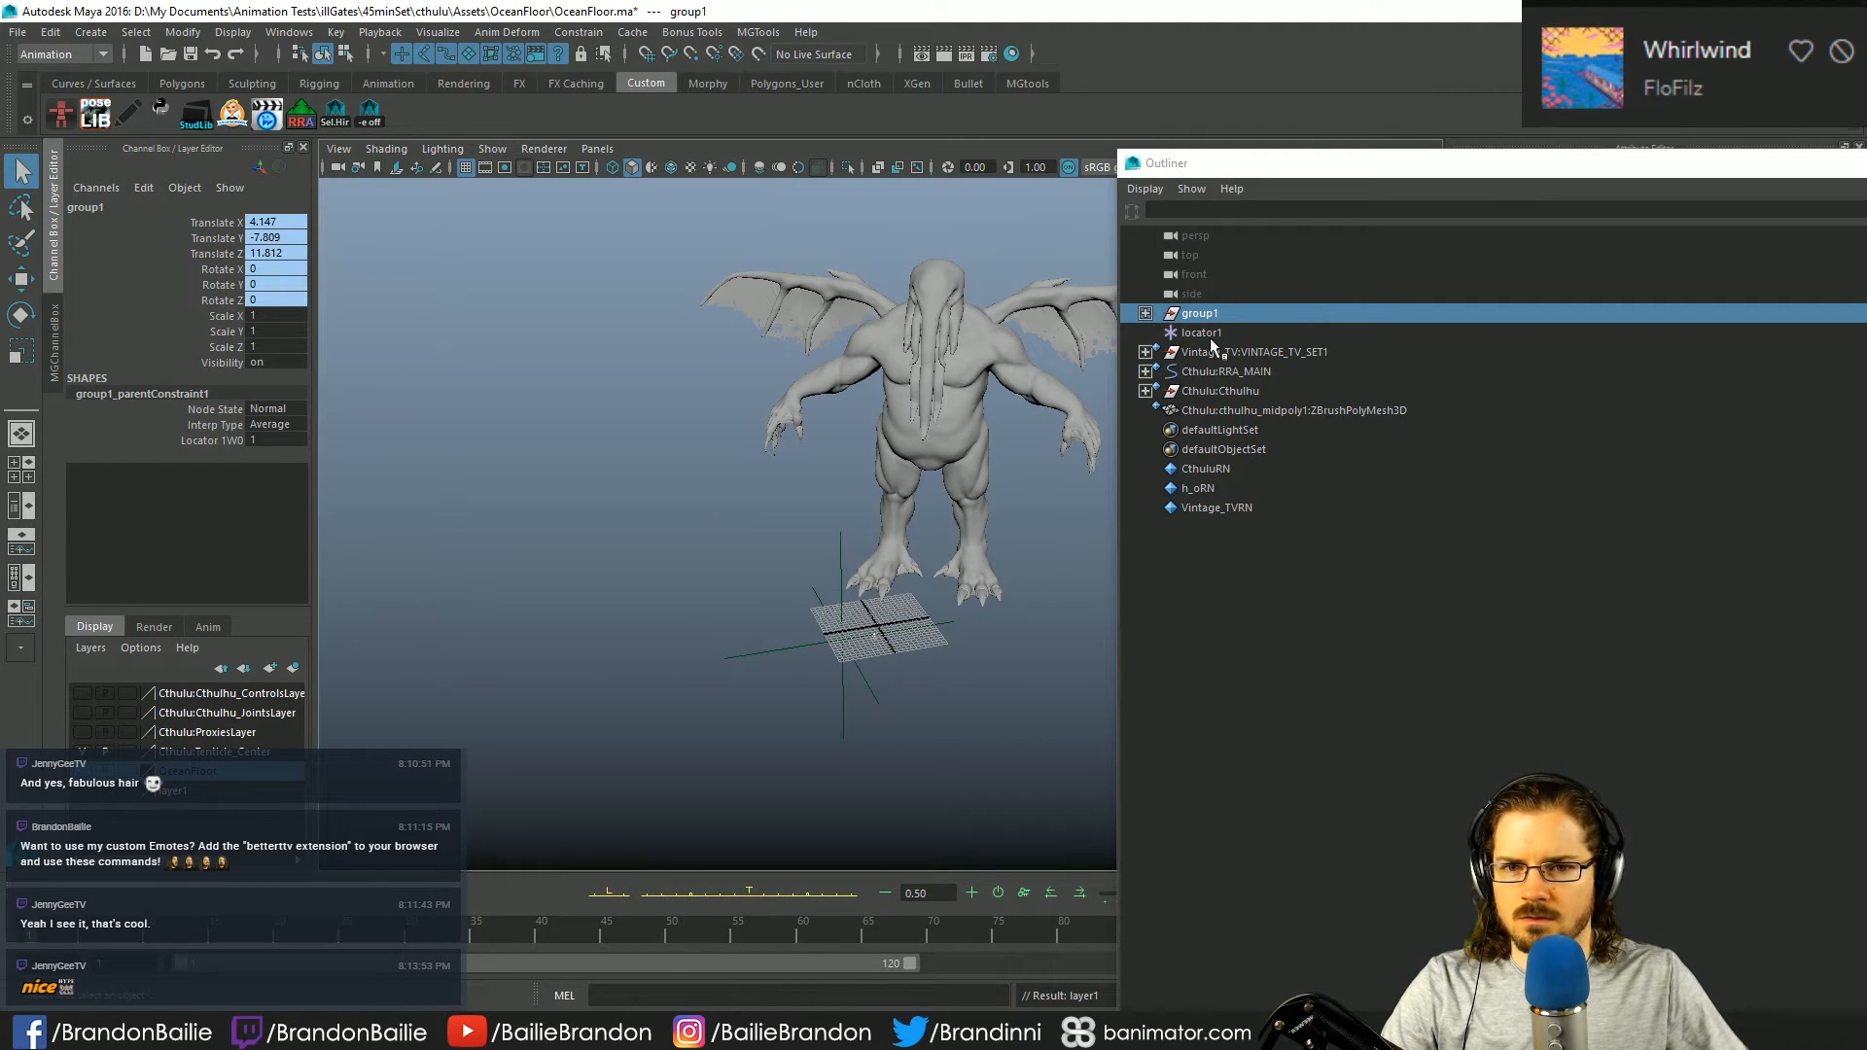
pyautogui.click(1209, 334)
pyautogui.click(1231, 353)
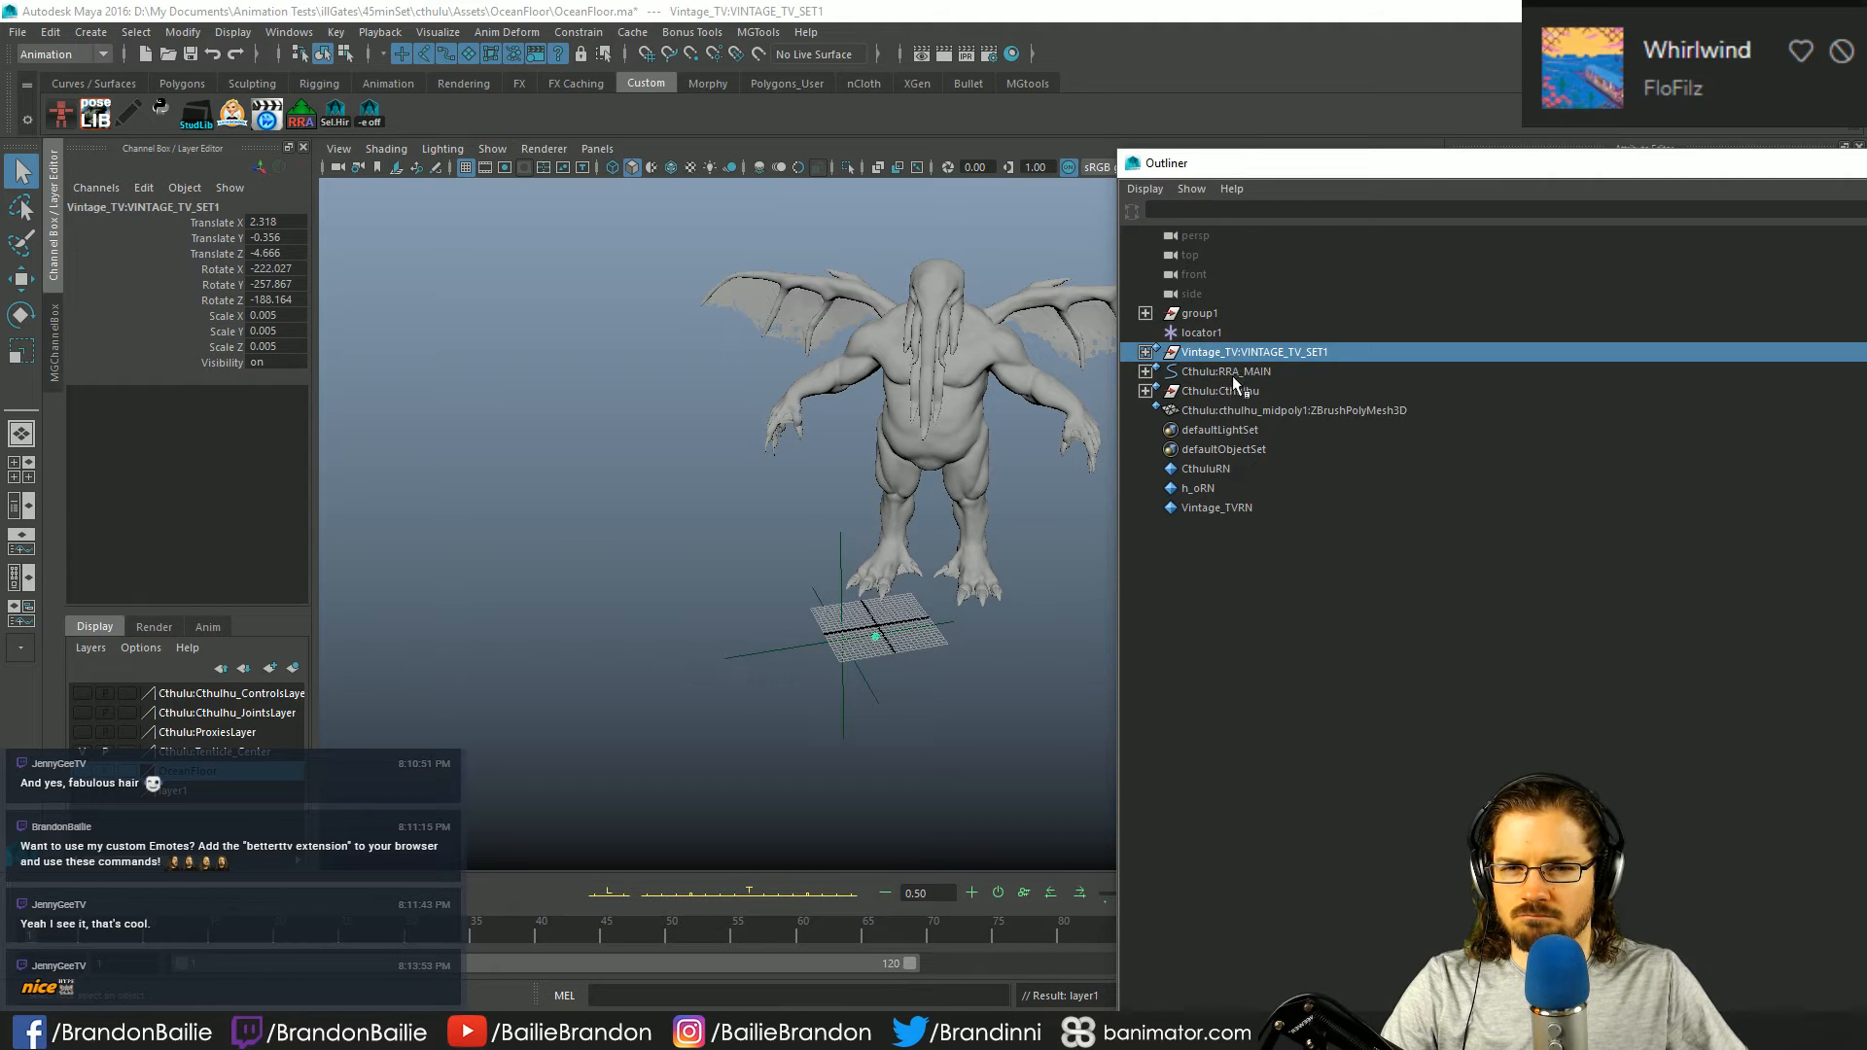
pyautogui.click(1237, 370)
pyautogui.keyDown('shift'); pyautogui.click(1231, 412); pyautogui.keyUp('shift')
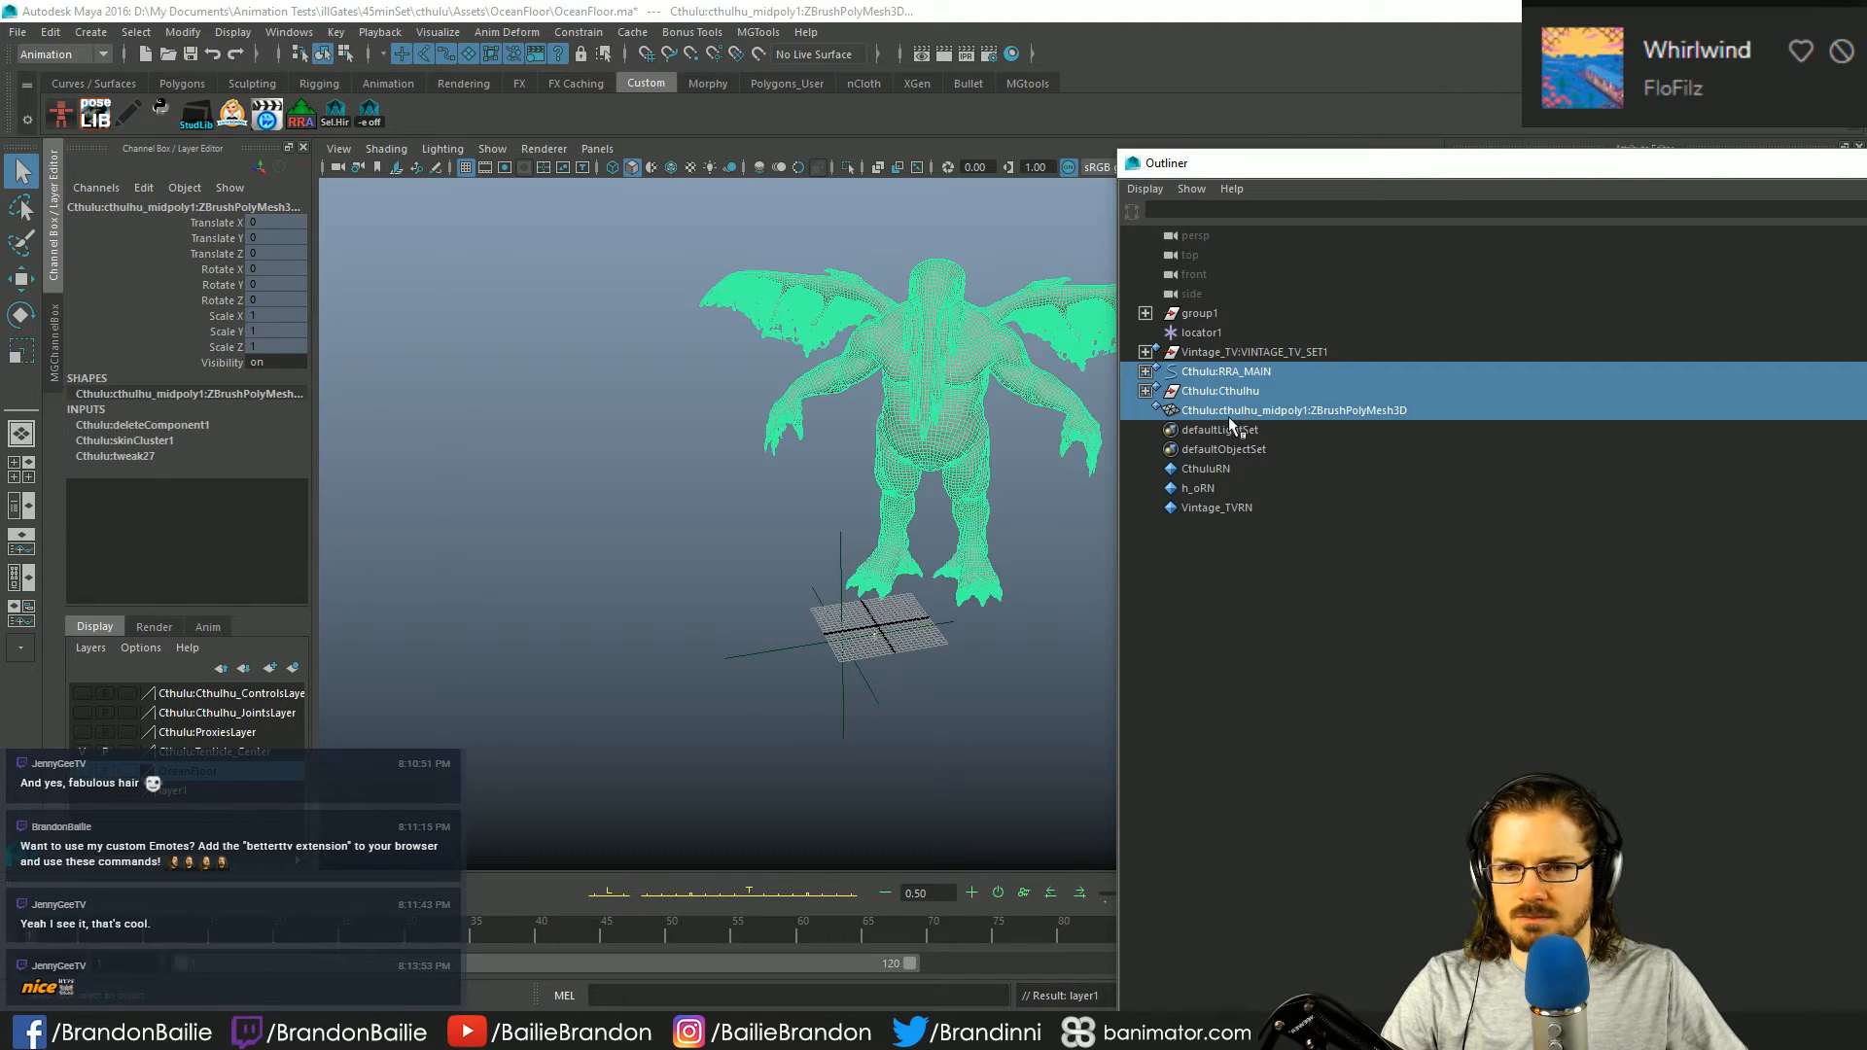
pyautogui.click(175, 790)
pyautogui.rightClick(190, 795)
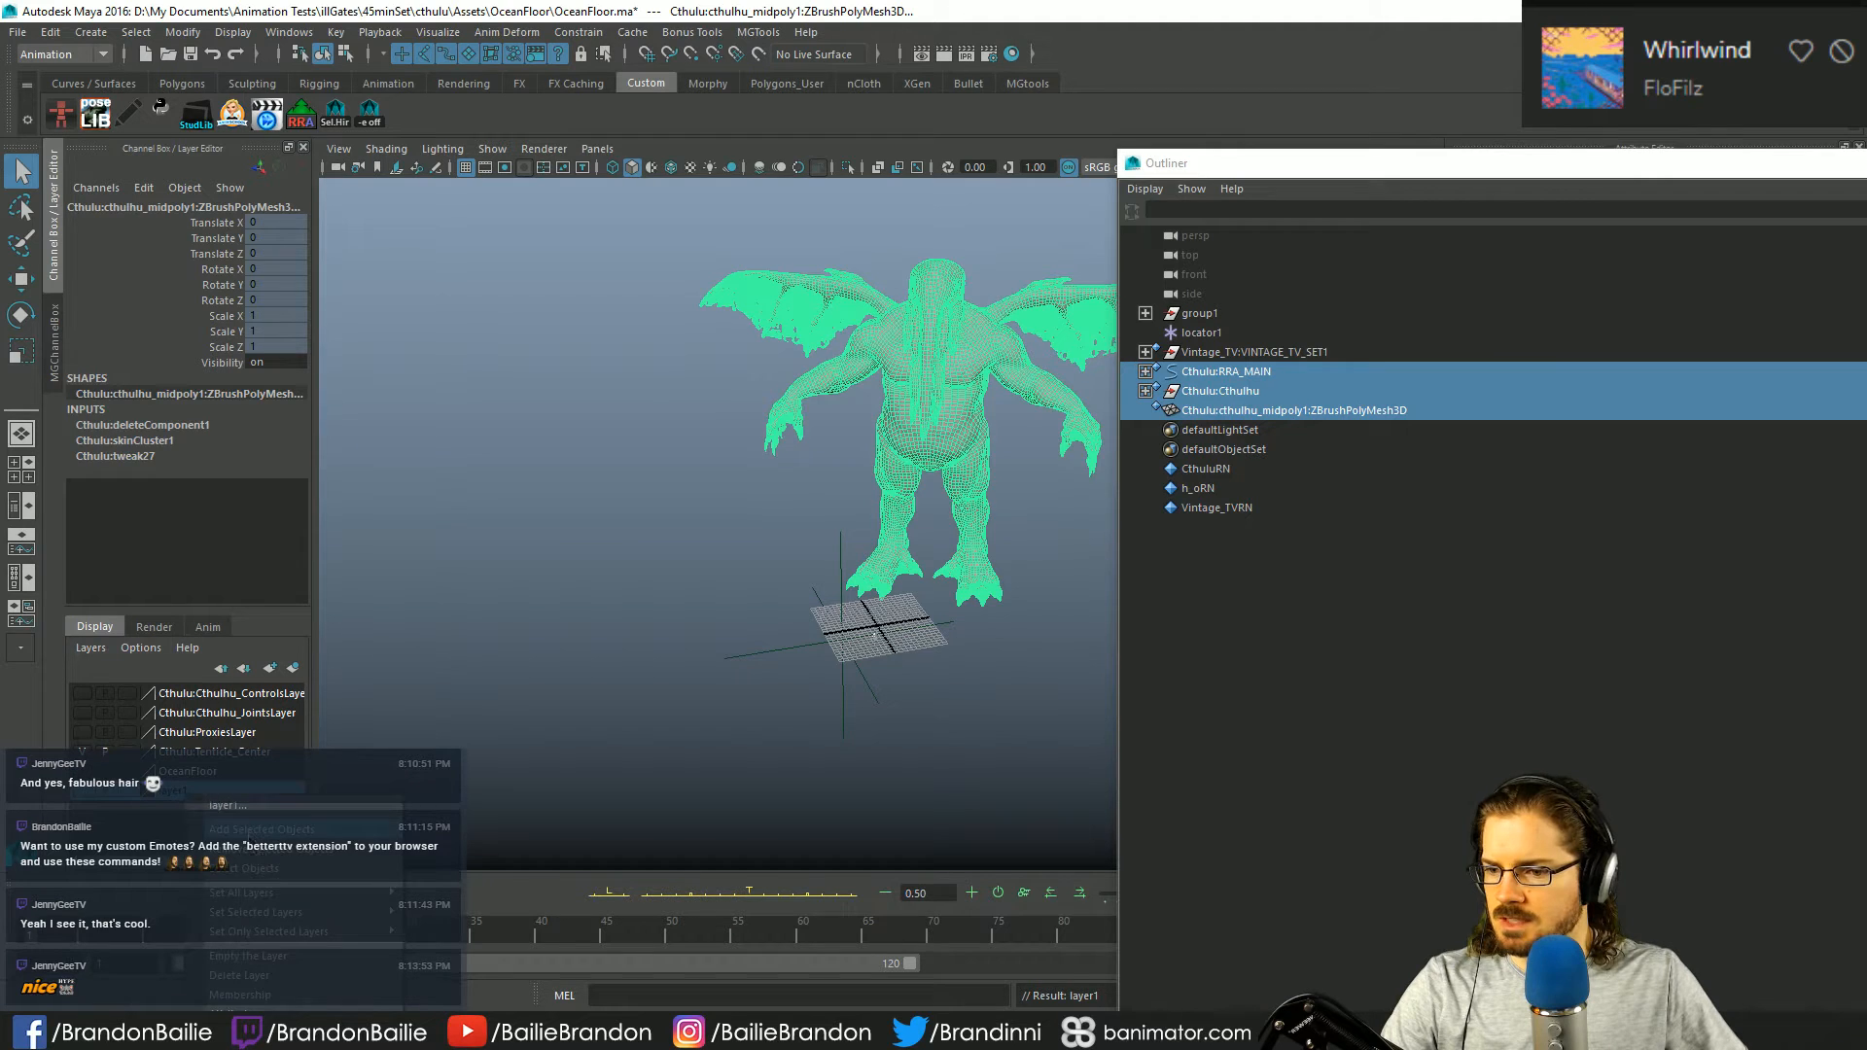
pyautogui.click(262, 829)
# - Add locator1 and Vintage_TV:VINTAGE_TV_SET1 to the hidden layer1 and clear the selection
pyautogui.moveTo(878, 554); pyautogui.dragTo(999, 715)
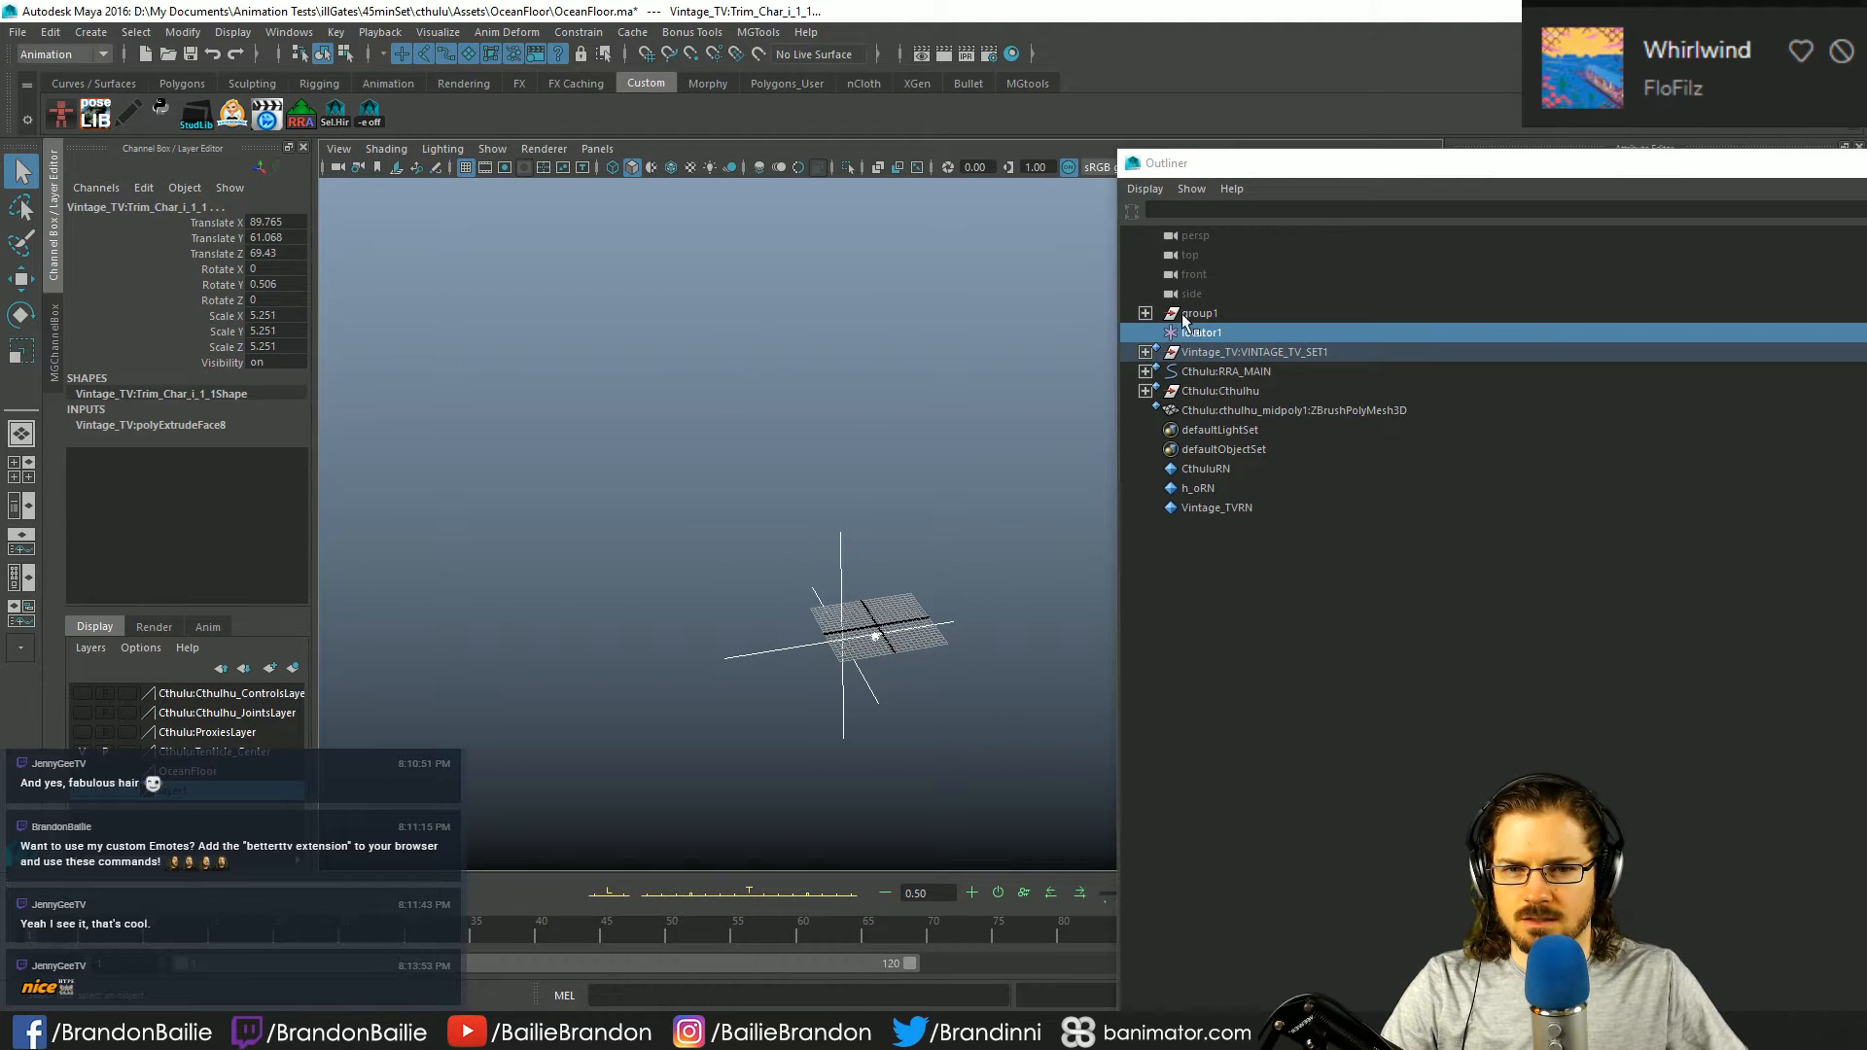
pyautogui.keyDown('ctrl'); pyautogui.click(1244, 351); pyautogui.keyUp('ctrl')
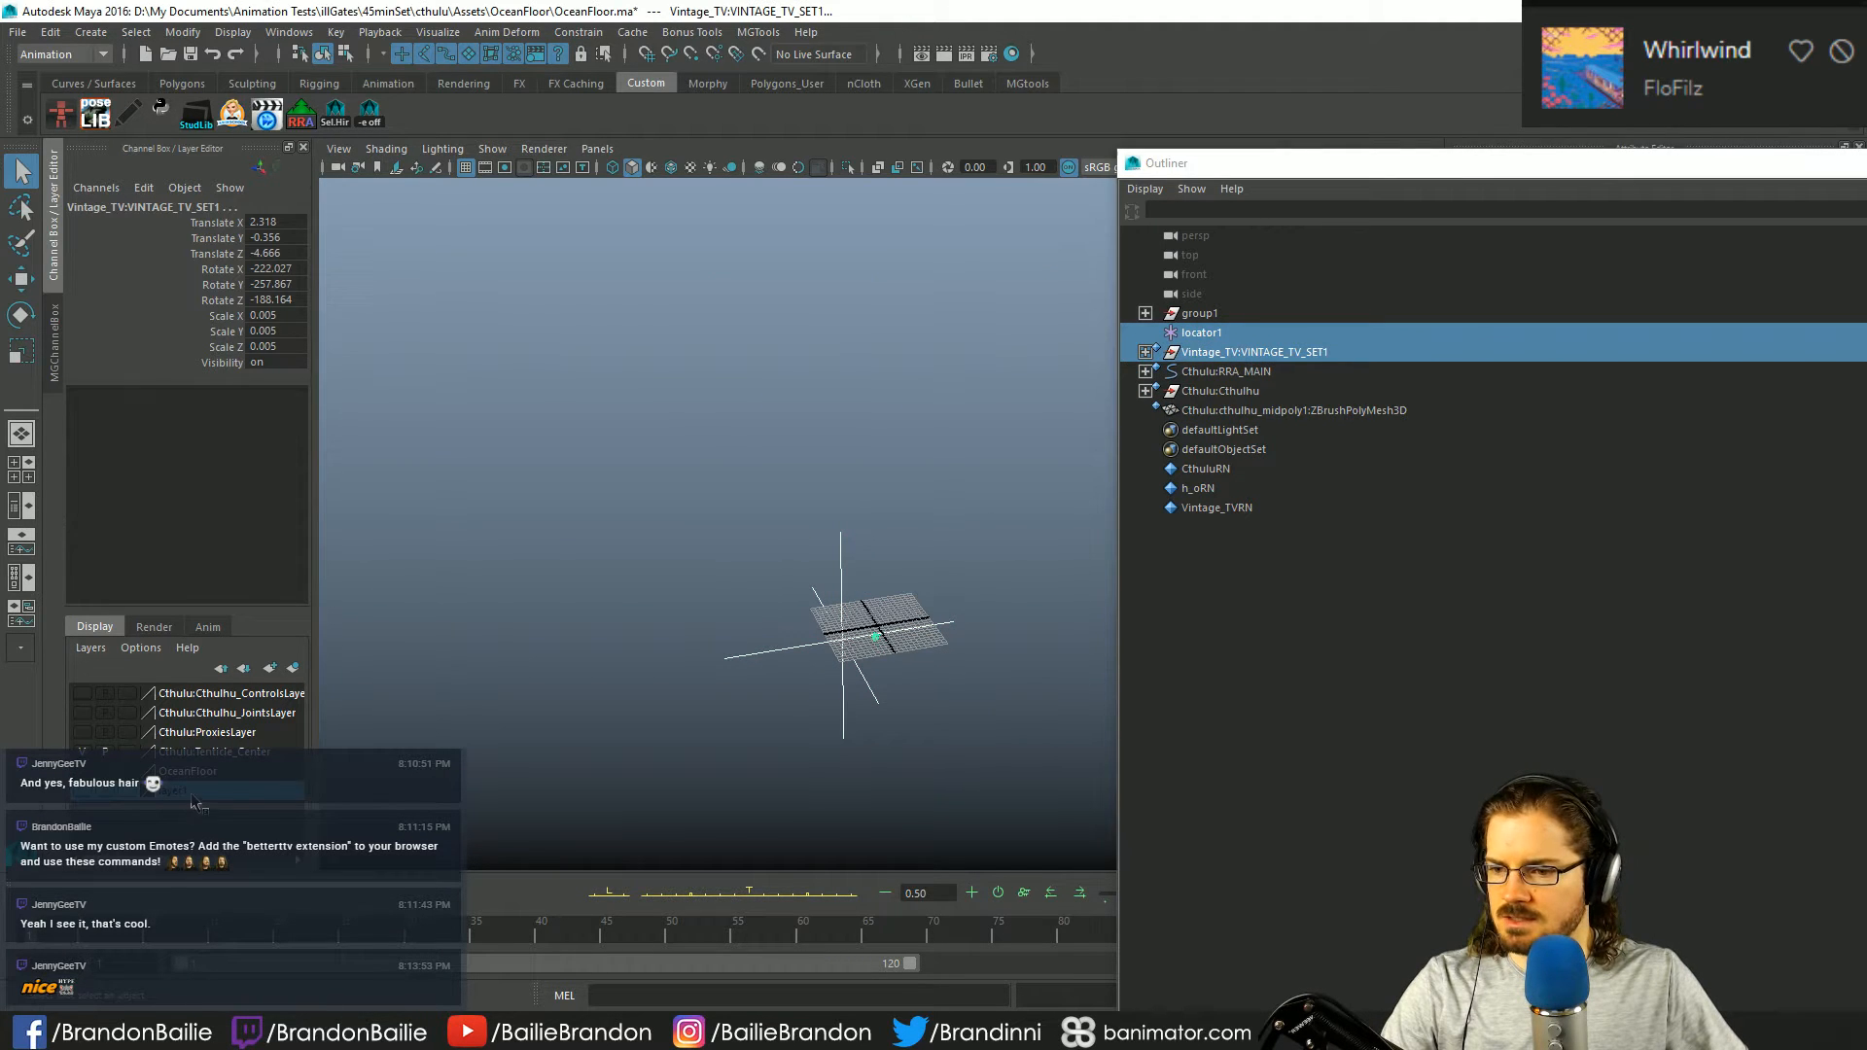
pyautogui.rightClick(194, 795)
pyautogui.click(261, 830)
pyautogui.click(767, 534)
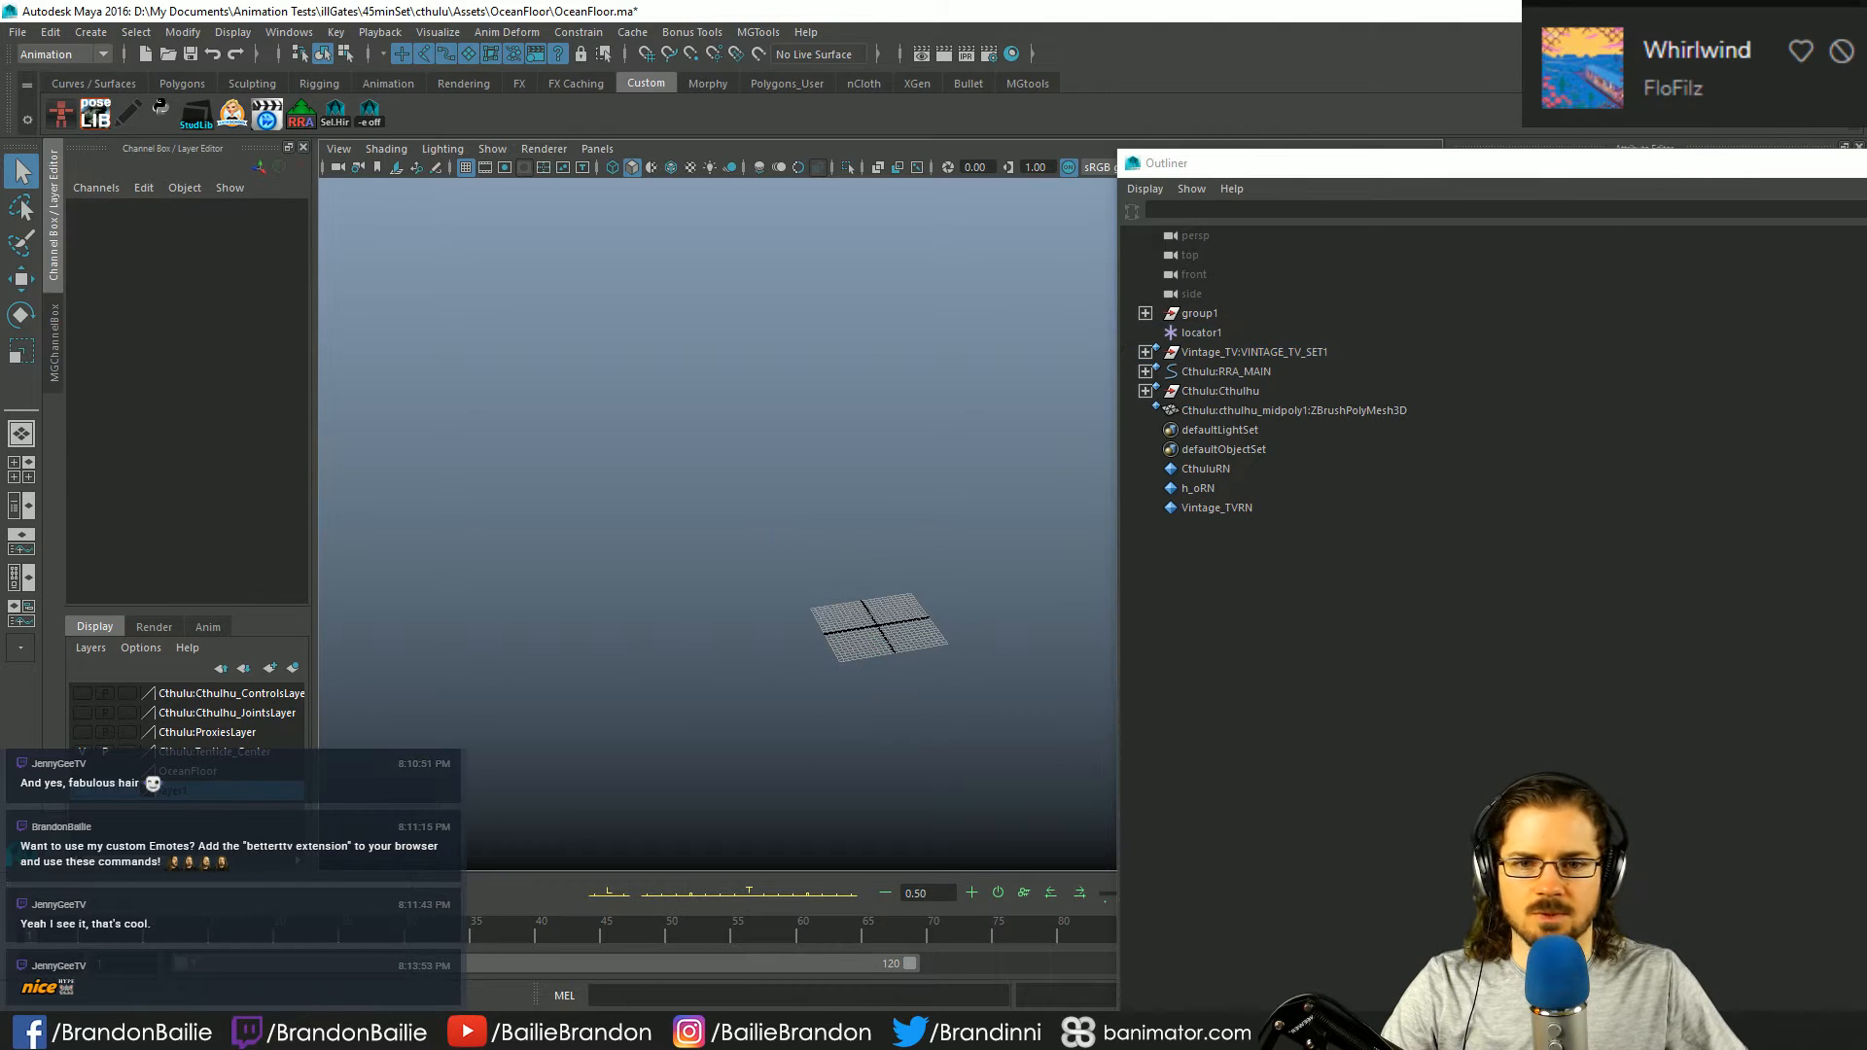
# - Close the Outliner and the Capture.PNG reference image to clear the view of the empty grid
pyautogui.hotkey('shift', 'o')
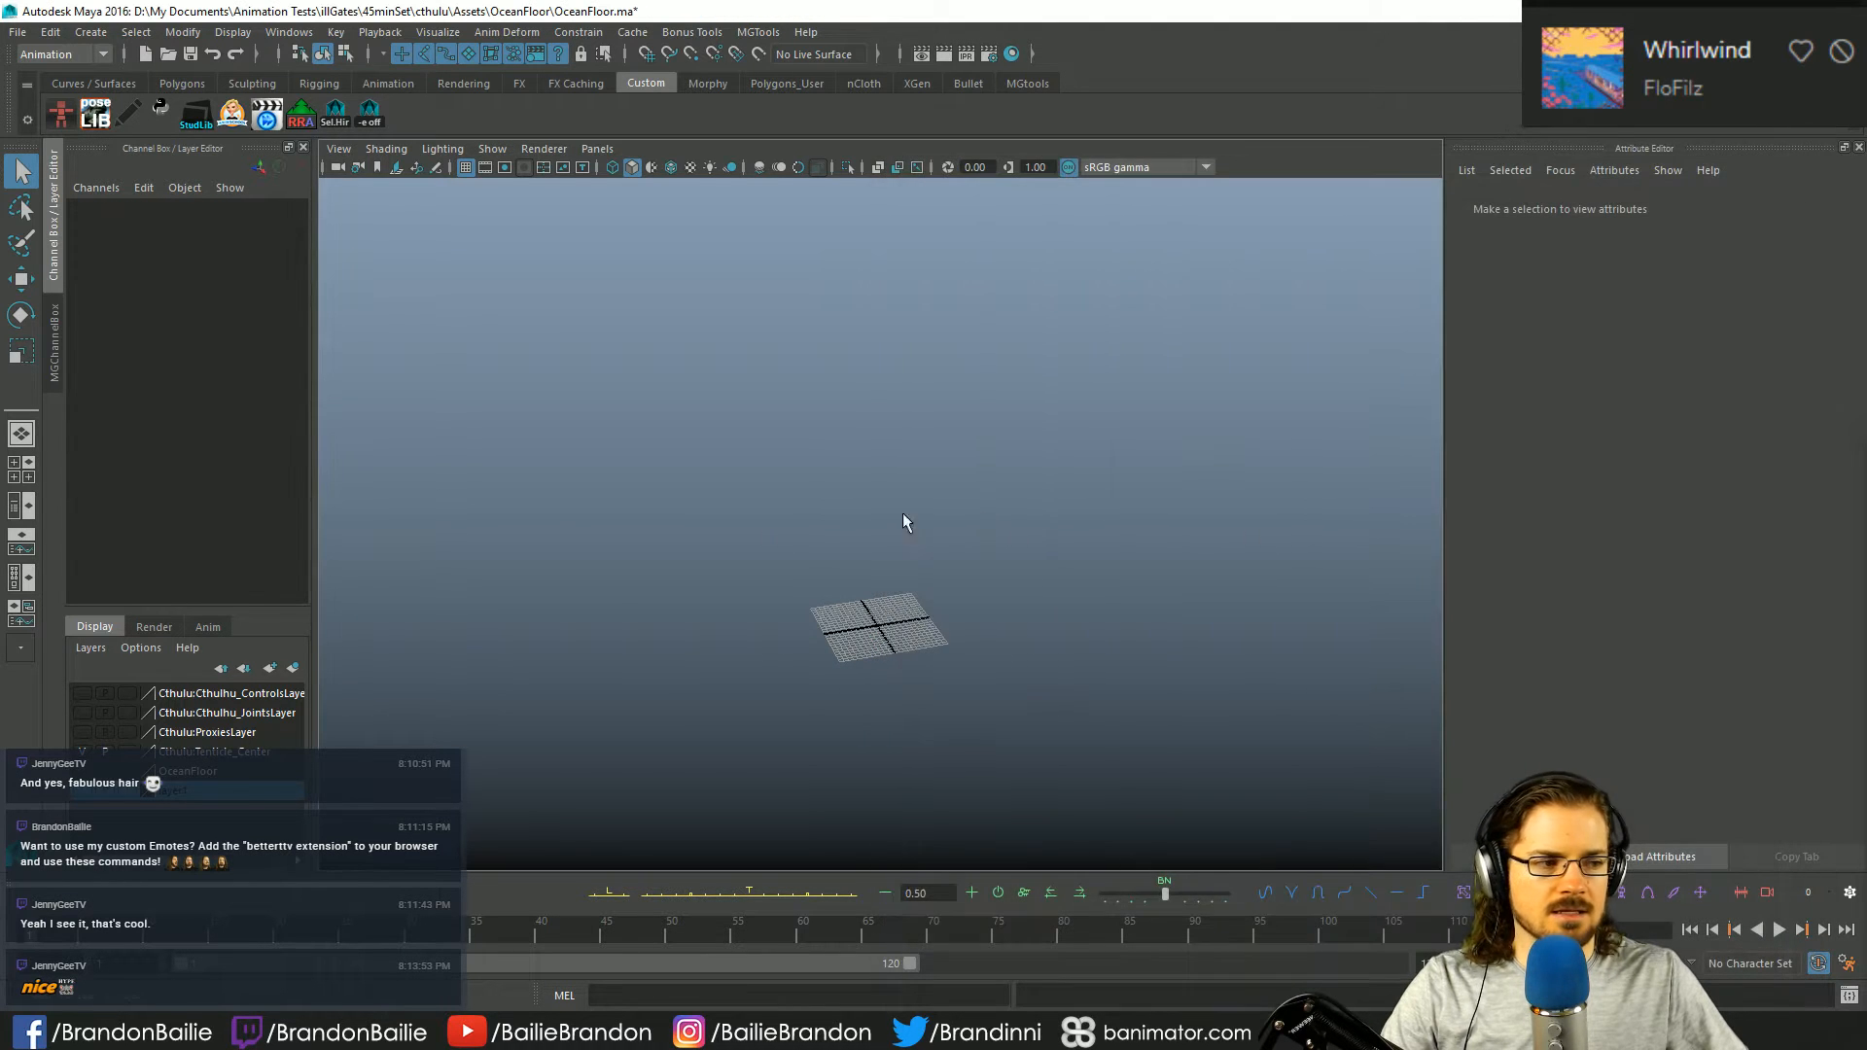
pyautogui.keyDown('alt'); pyautogui.moveTo(902, 522); pyautogui.dragTo(757, 618); pyautogui.keyUp('alt')
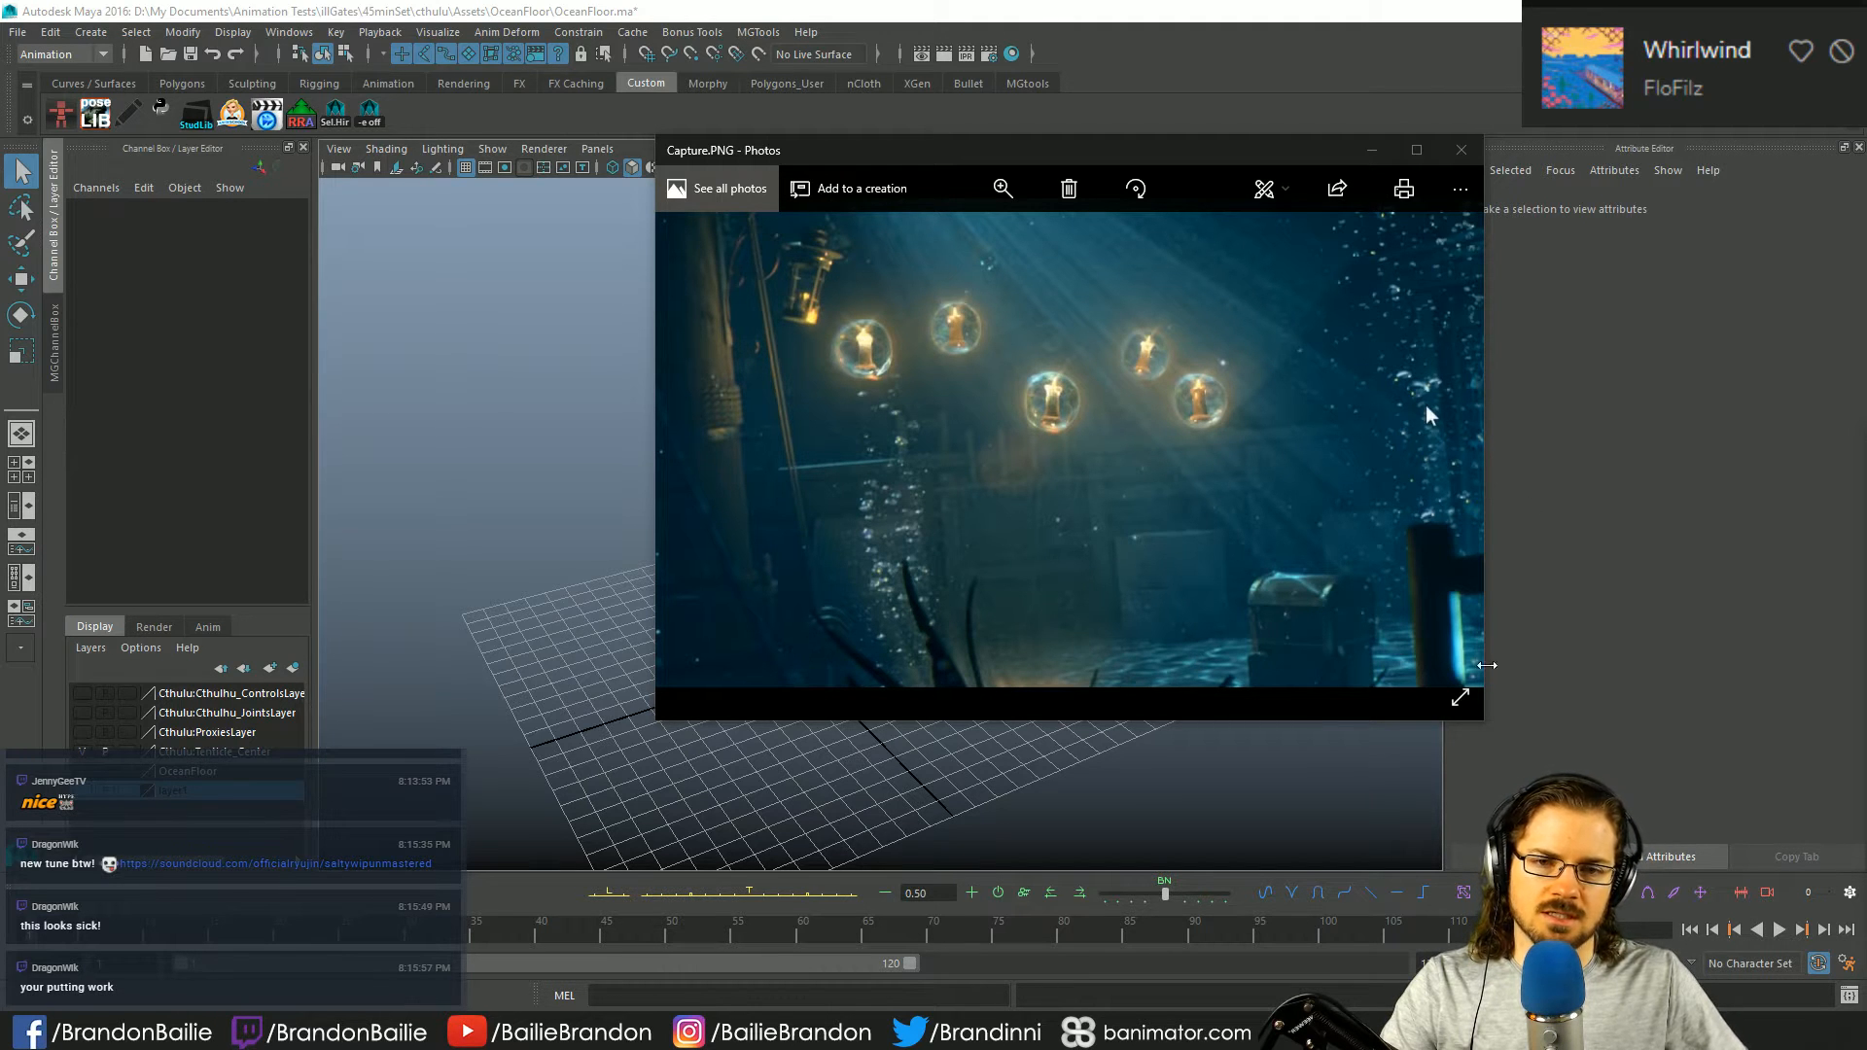
pyautogui.click(1483, 151)
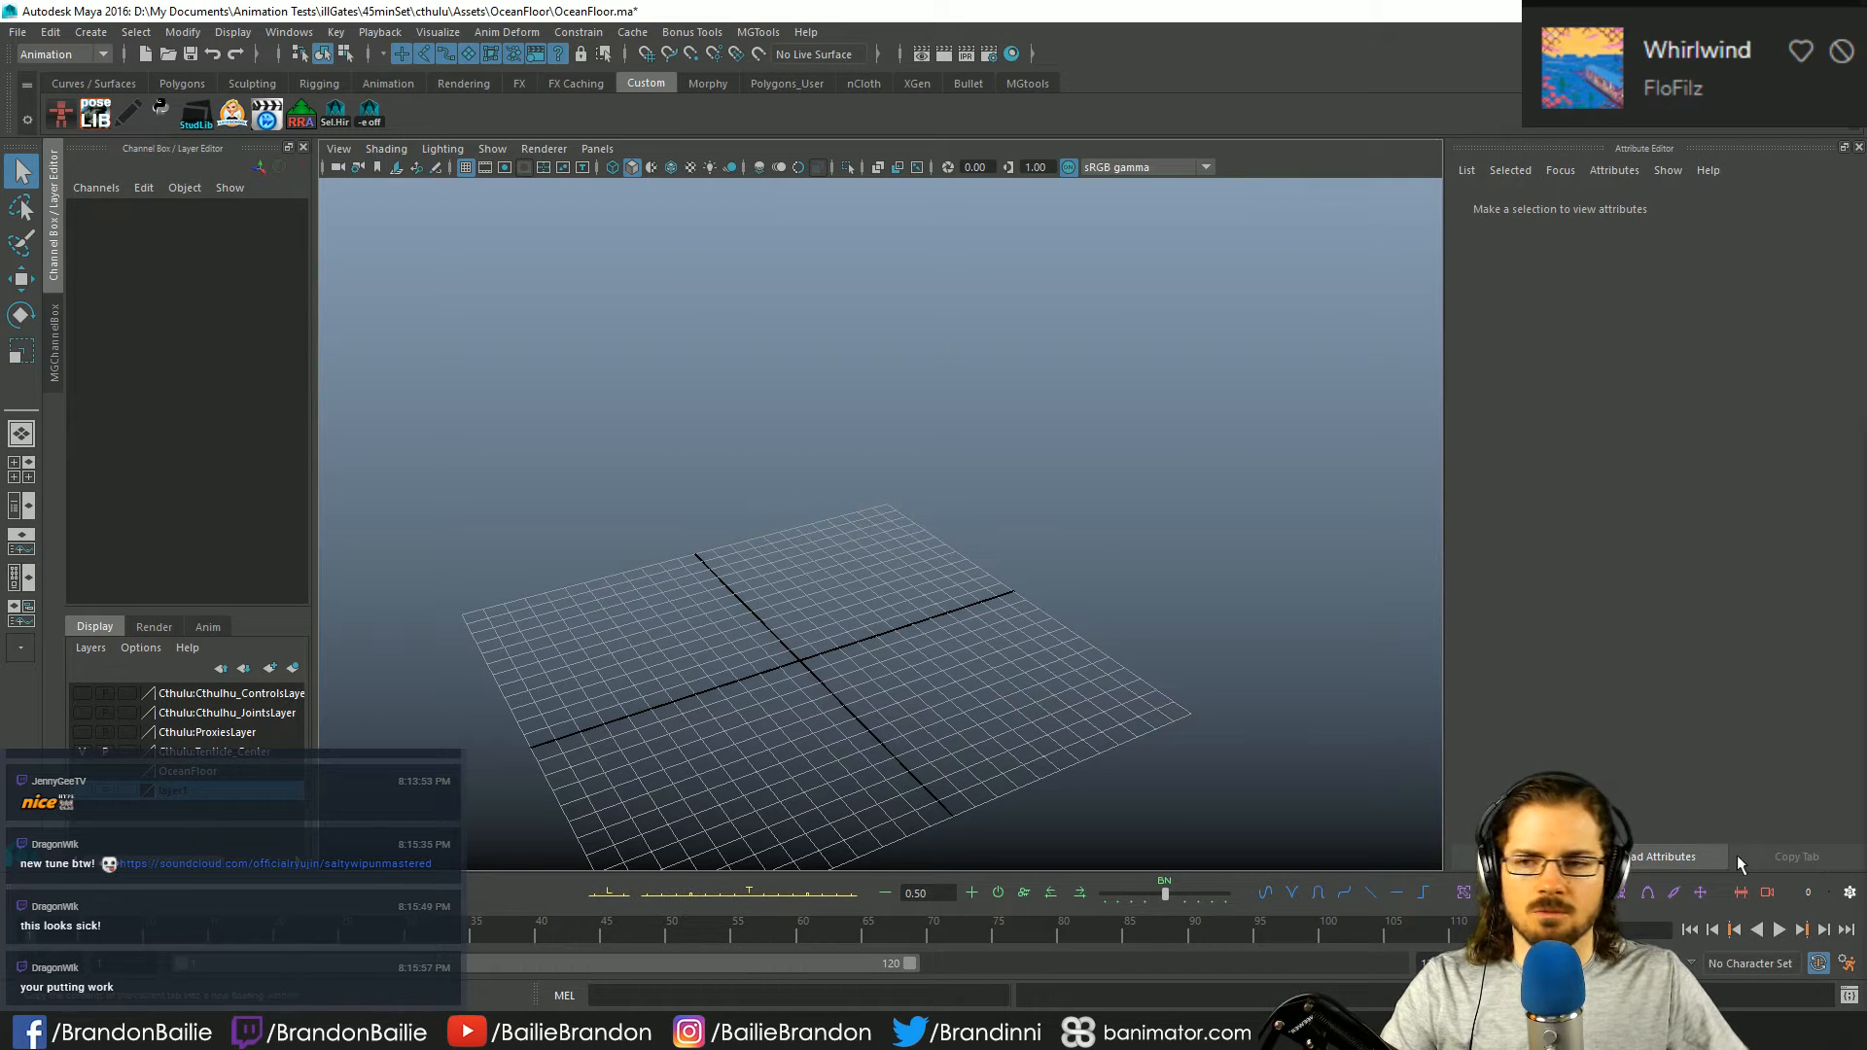
# - Create a polygon plane at the origin and scale it uniformly to about 35.27
pyautogui.click(90, 32)
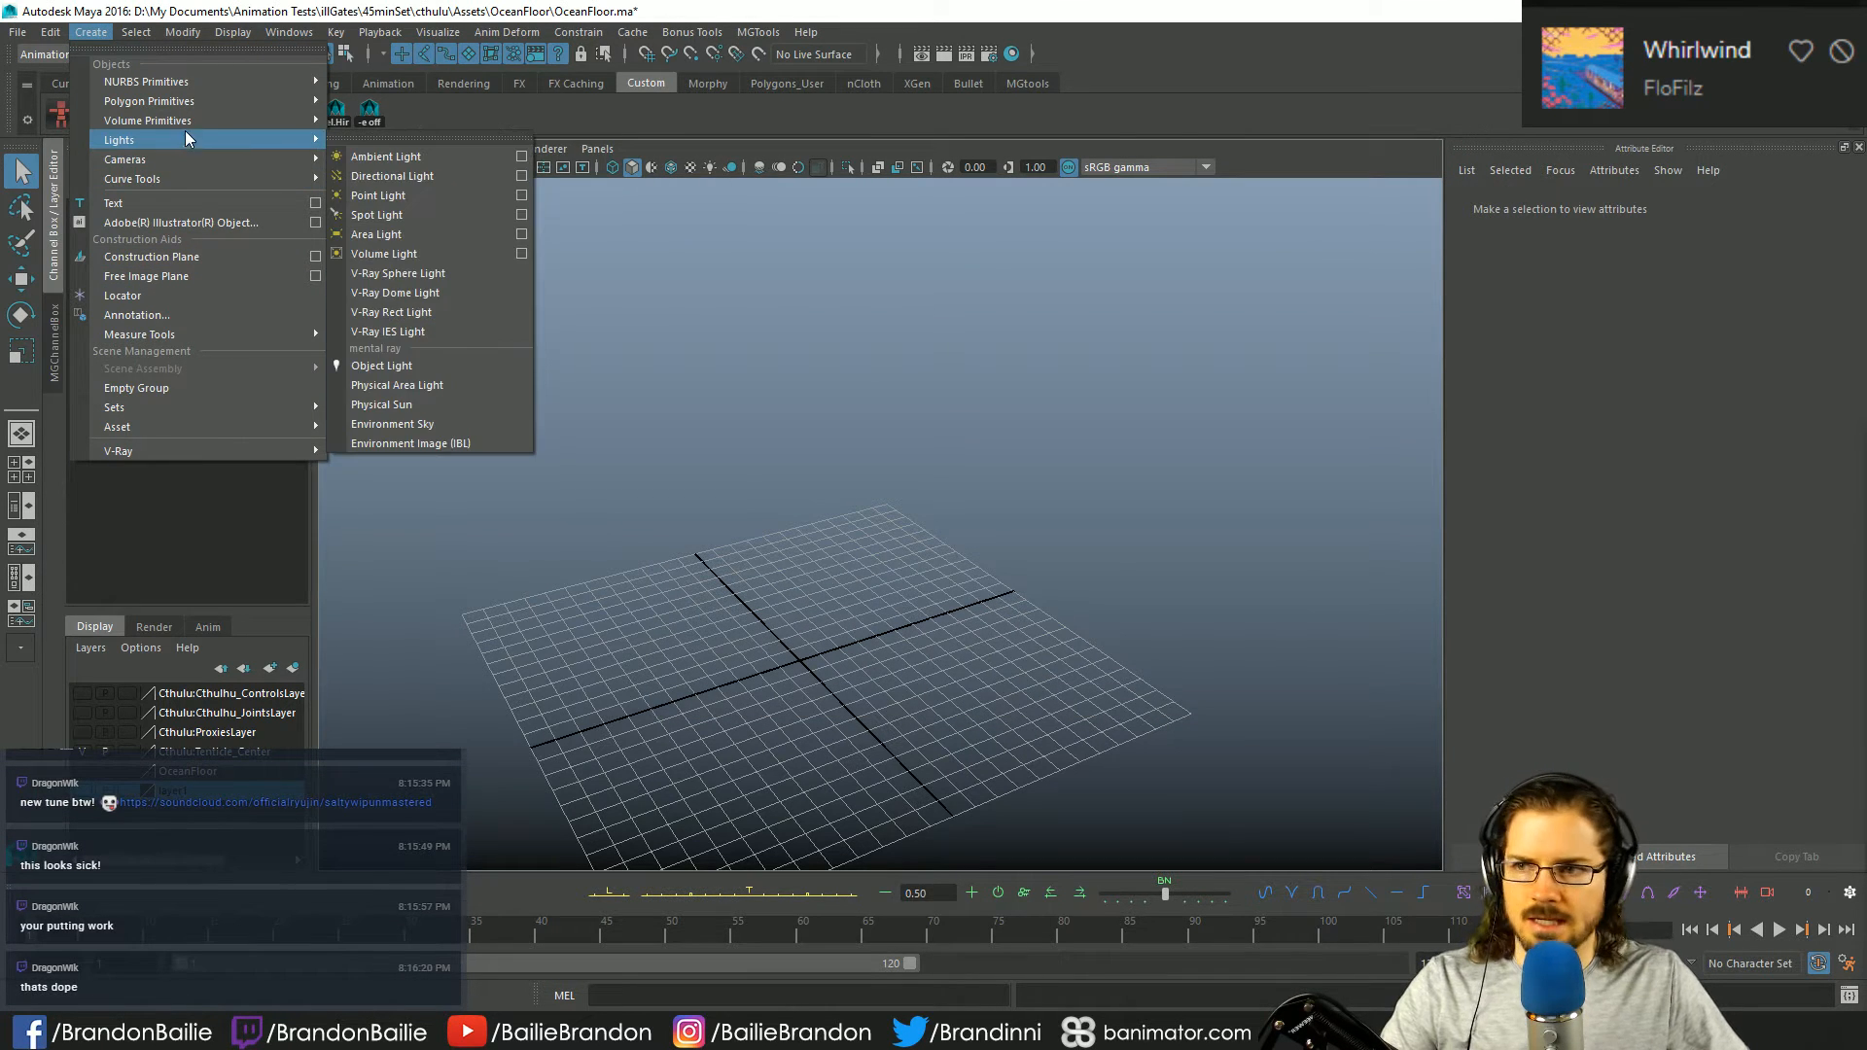
pyautogui.moveTo(192, 105)
pyautogui.click(401, 194)
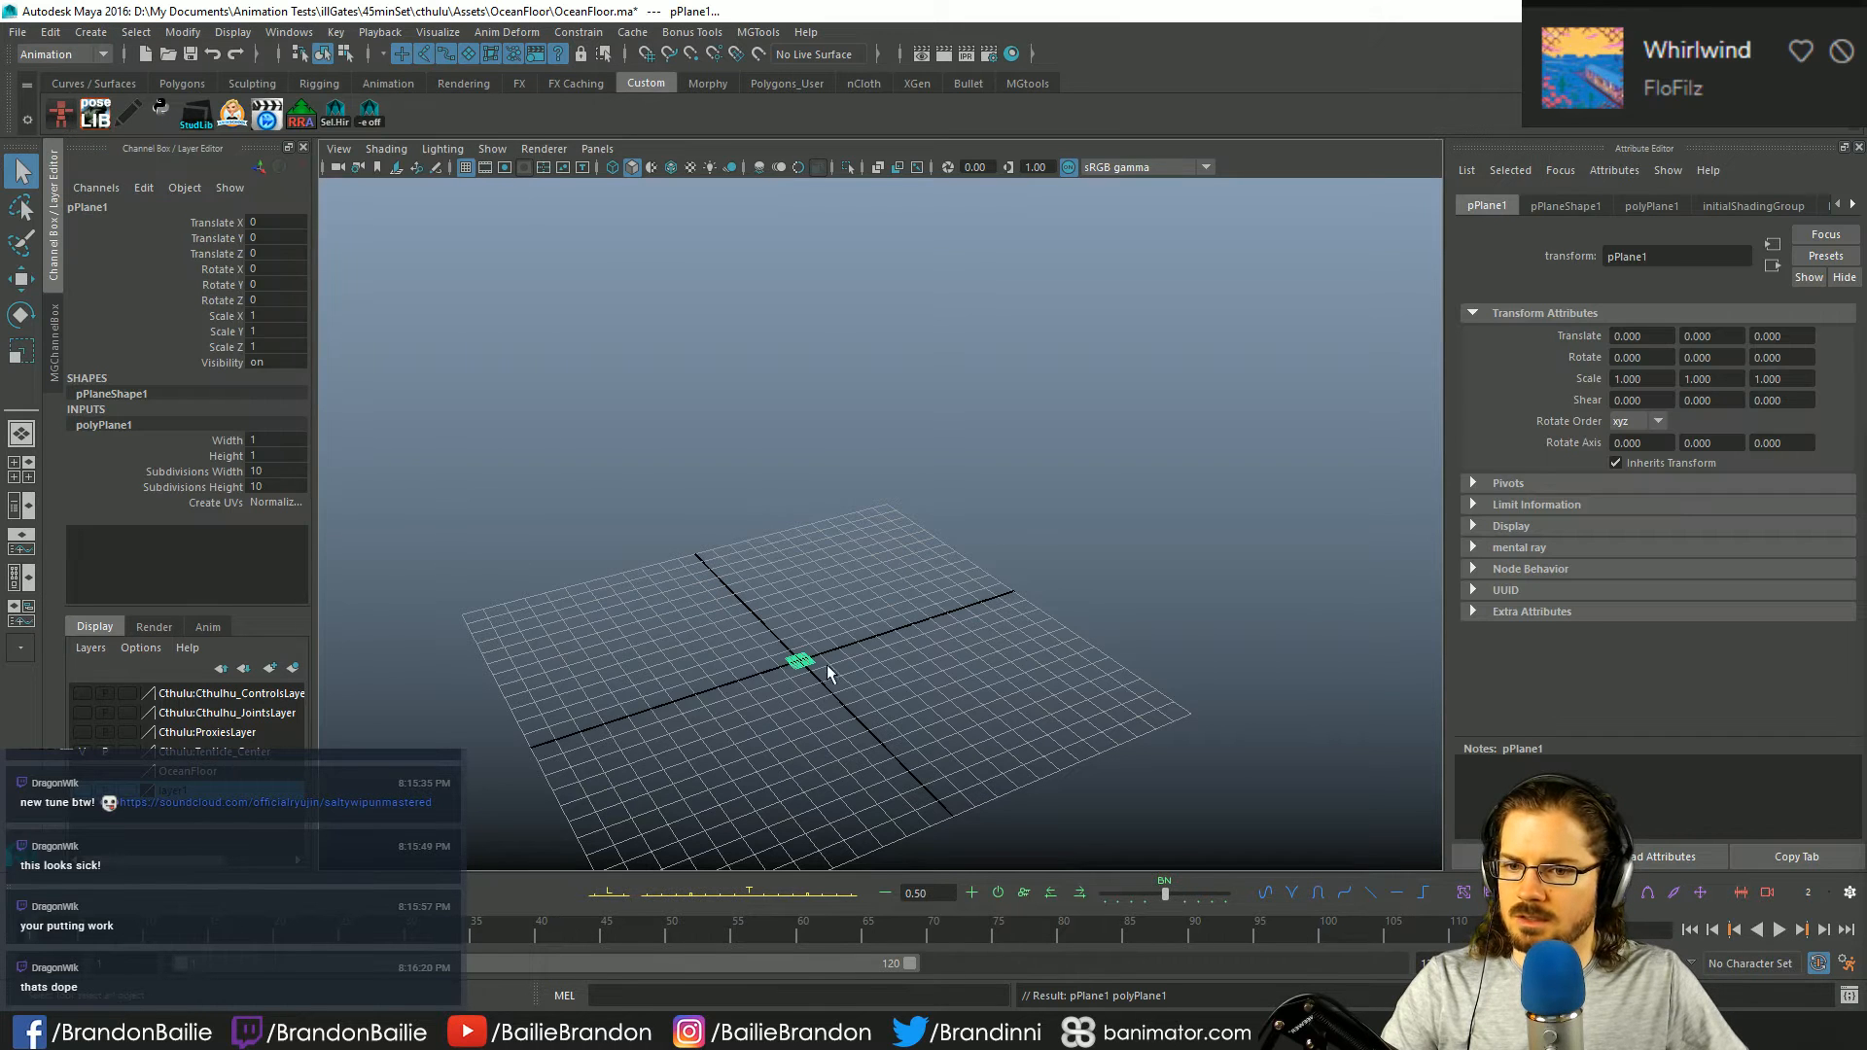
pyautogui.press('r')
pyautogui.moveTo(800, 662); pyautogui.dragTo(1346, 856)
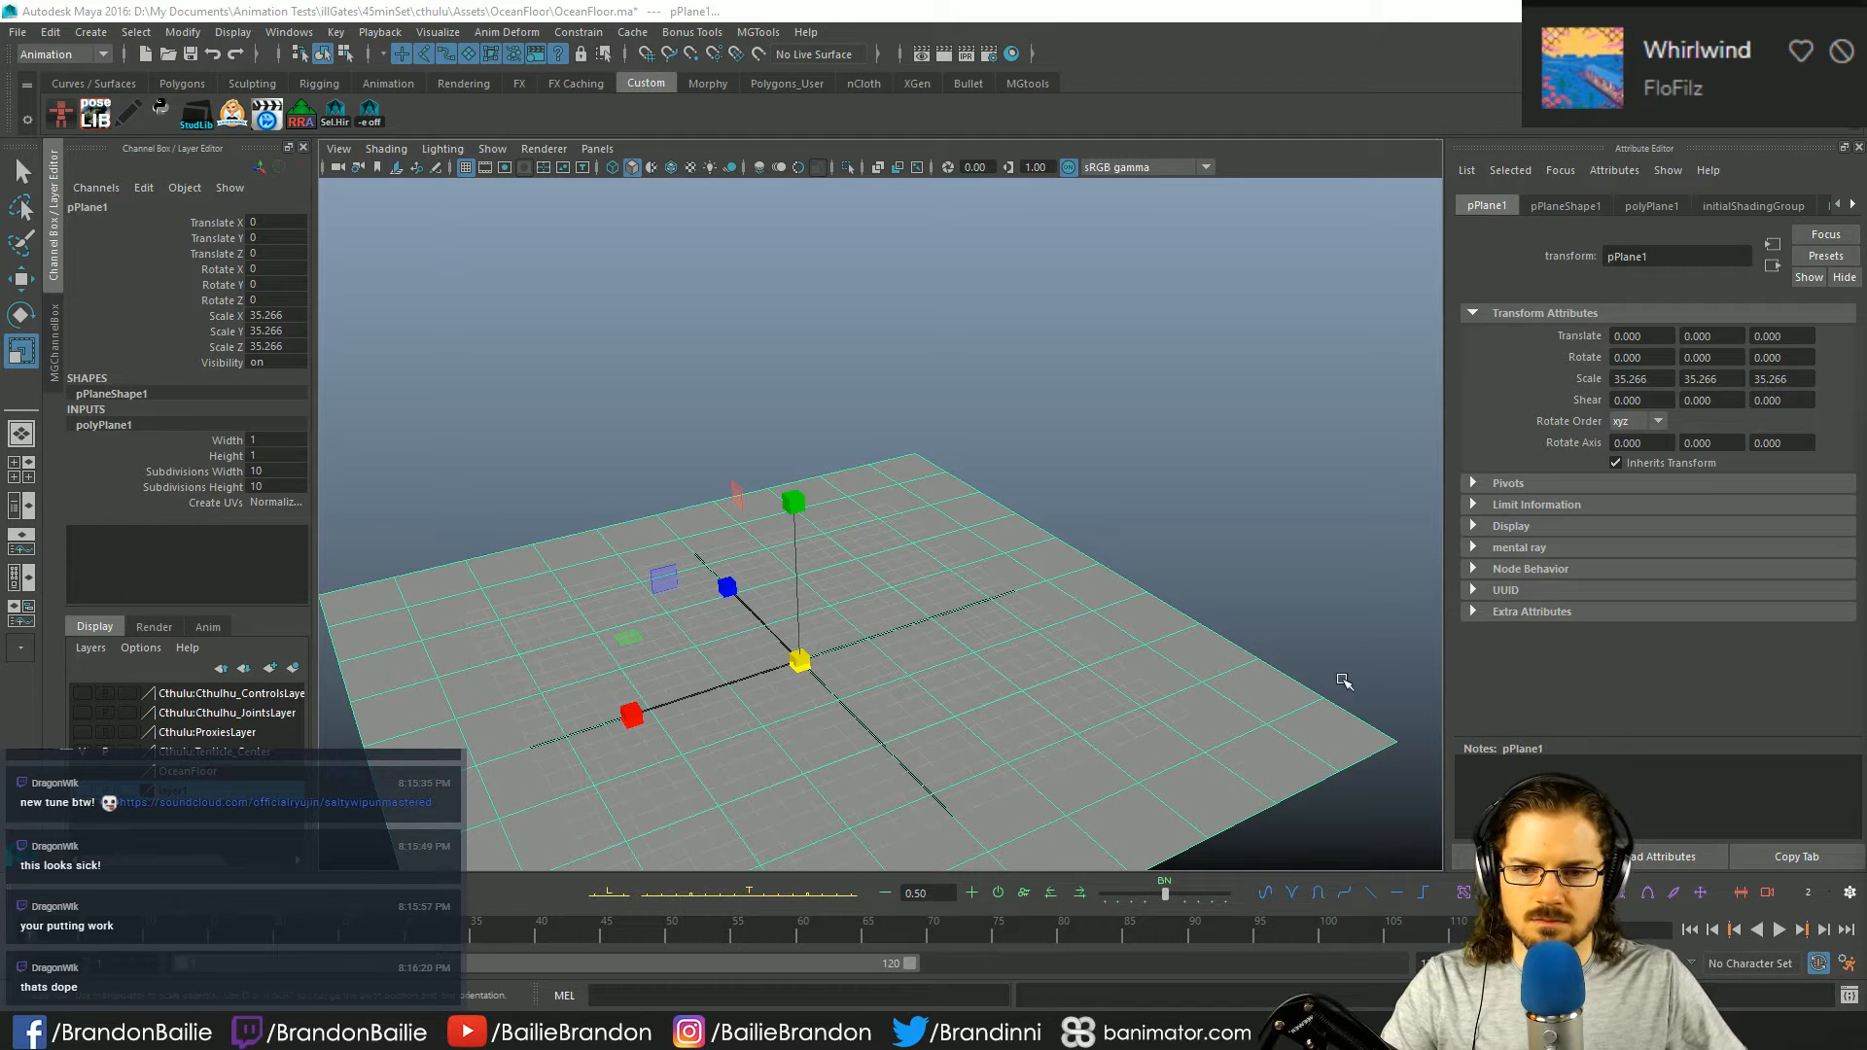
# - Set the plane's width and height subdivisions to 1 and clear the selection
pyautogui.keyDown('alt'); pyautogui.moveTo(1261, 616); pyautogui.dragTo(1146, 591, button='right'); pyautogui.keyUp('alt')
pyautogui.keyDown('alt'); pyautogui.moveTo(1145, 591); pyautogui.dragTo(1126, 537, button='middle'); pyautogui.keyUp('alt')
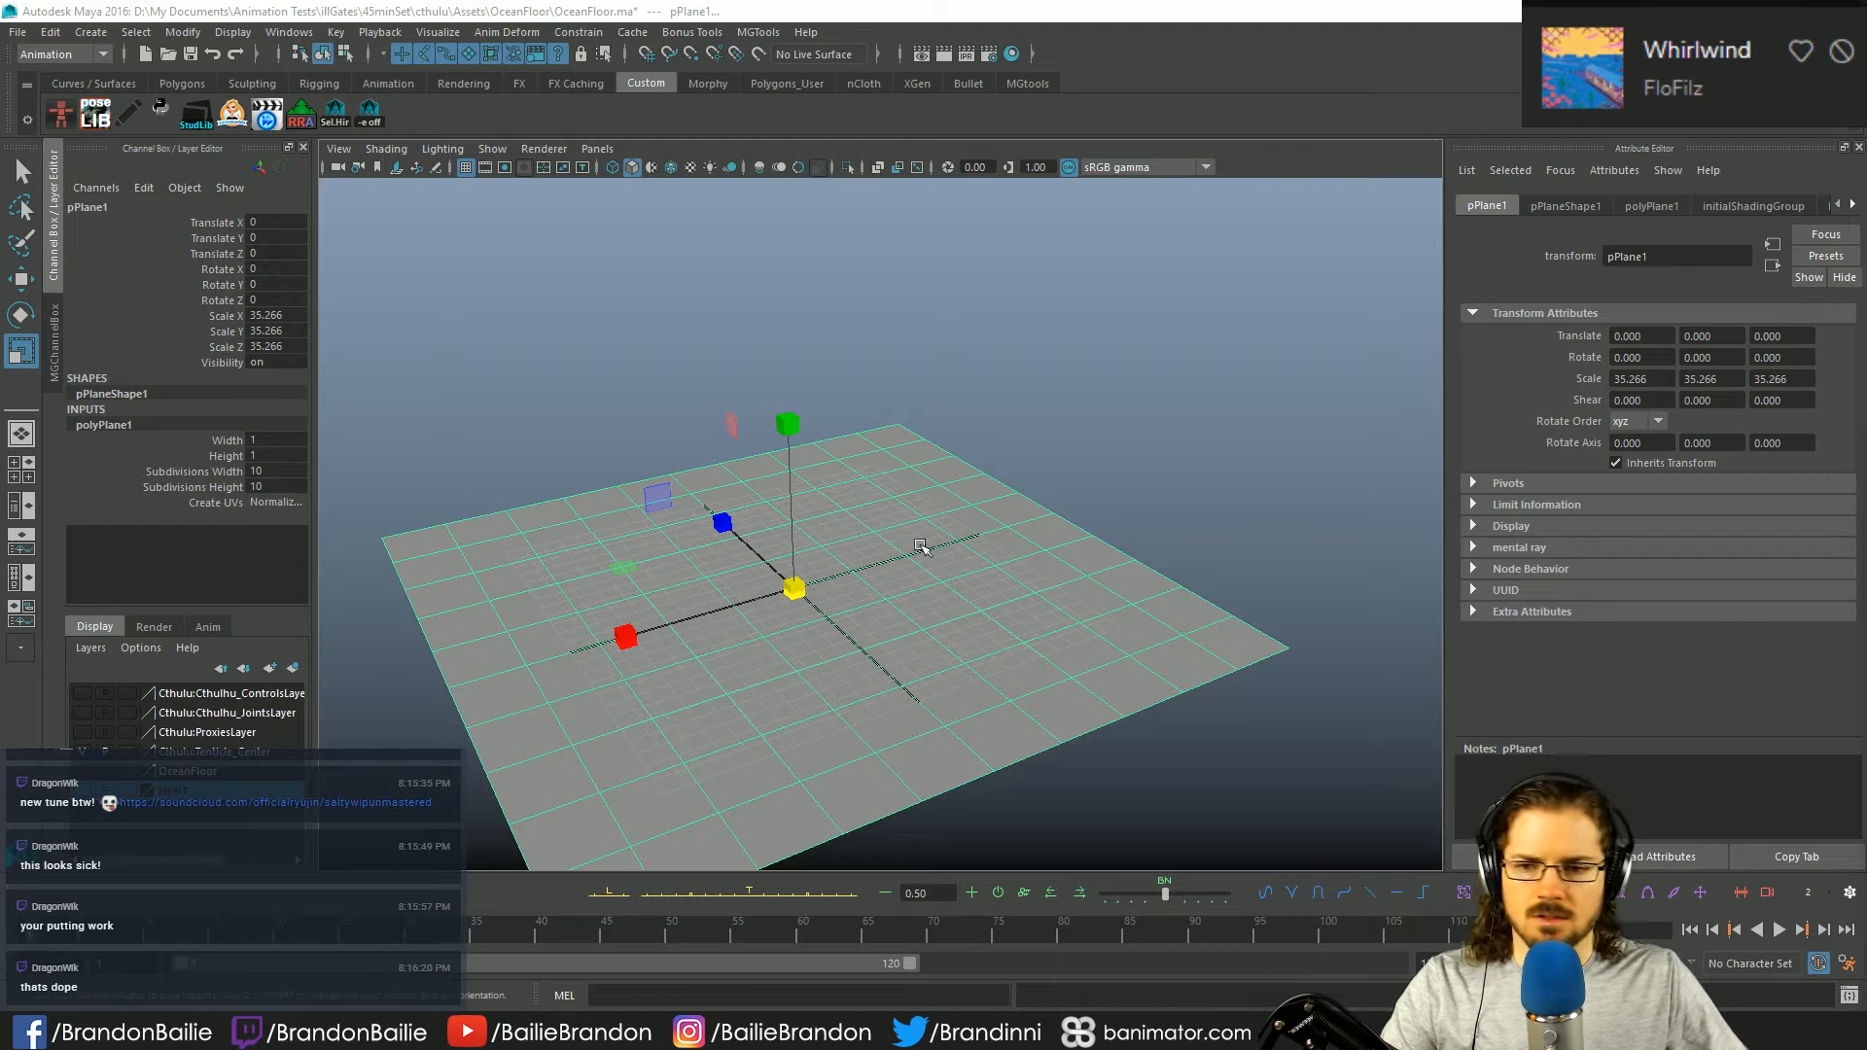
pyautogui.moveTo(265, 471); pyautogui.dragTo(266, 486)
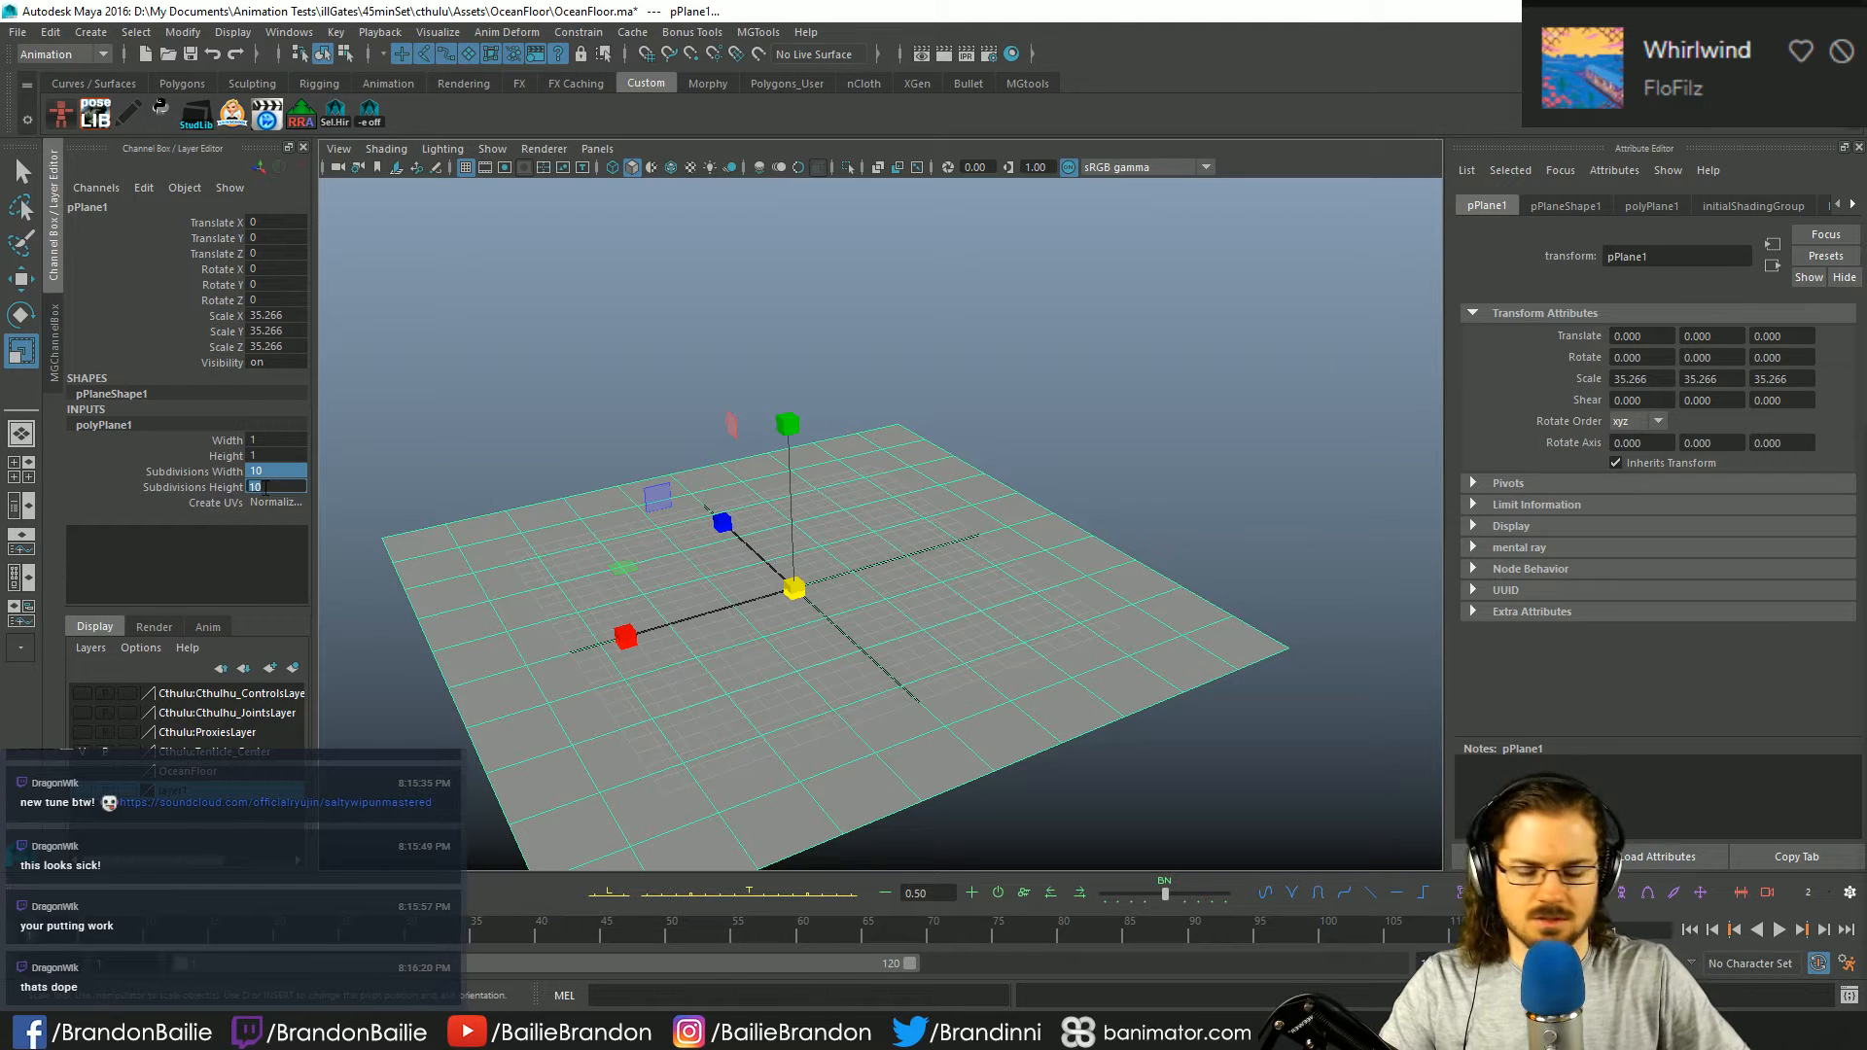
pyautogui.write('1')
pyautogui.press('Return')
pyautogui.click(982, 388)
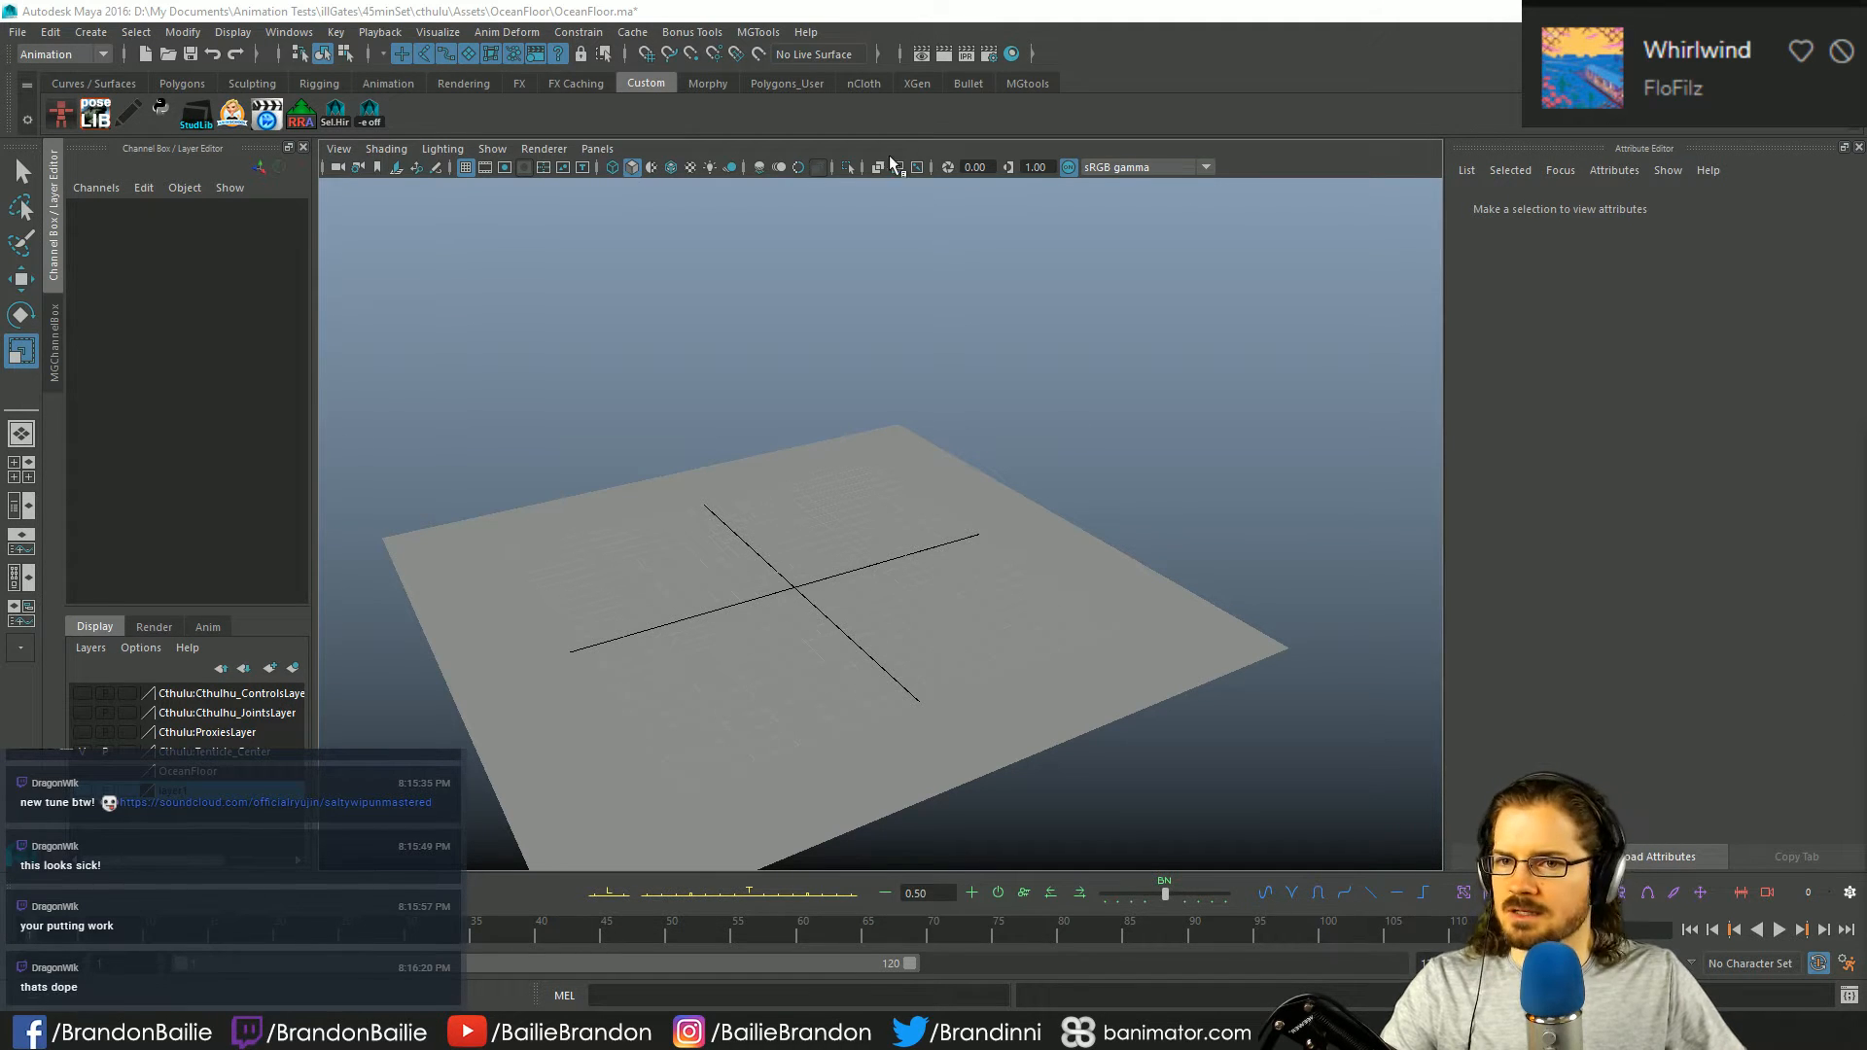
# - Create a spot light at the origin and scale it uniformly to about 2.79
pyautogui.click(165, 32)
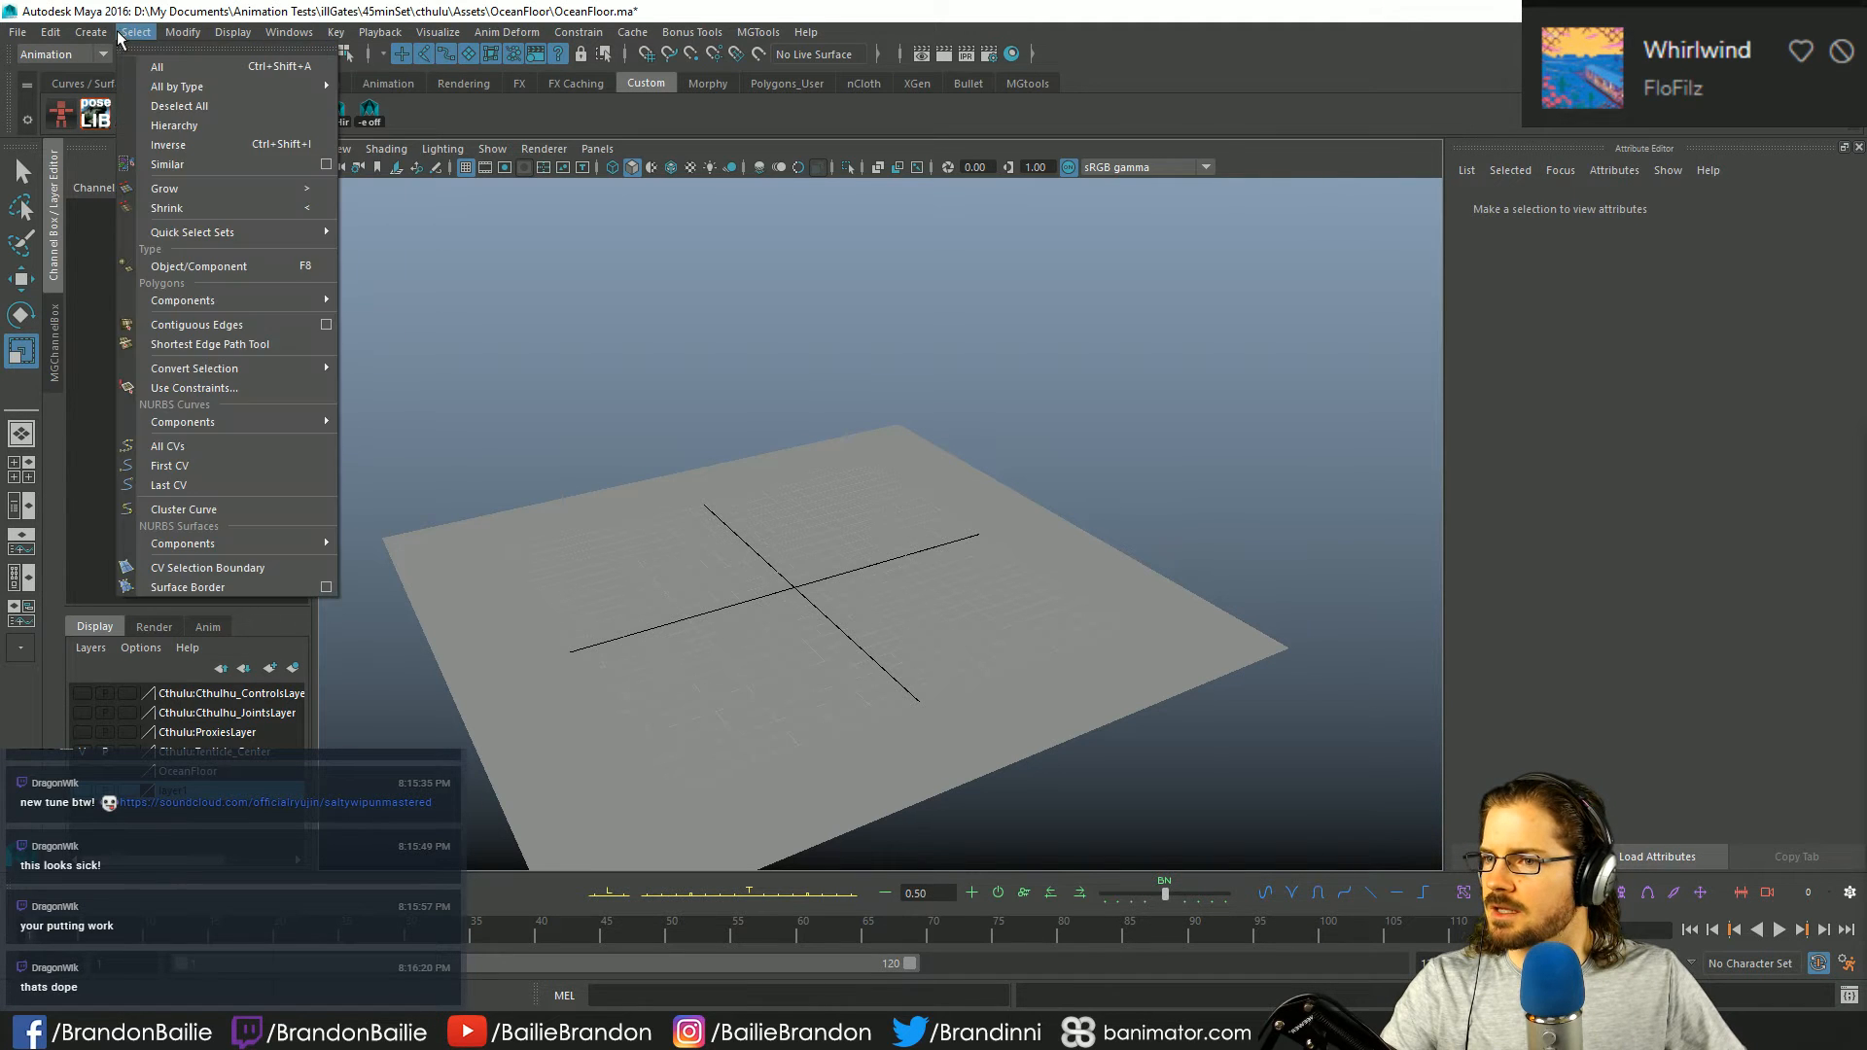
pyautogui.moveTo(97, 35)
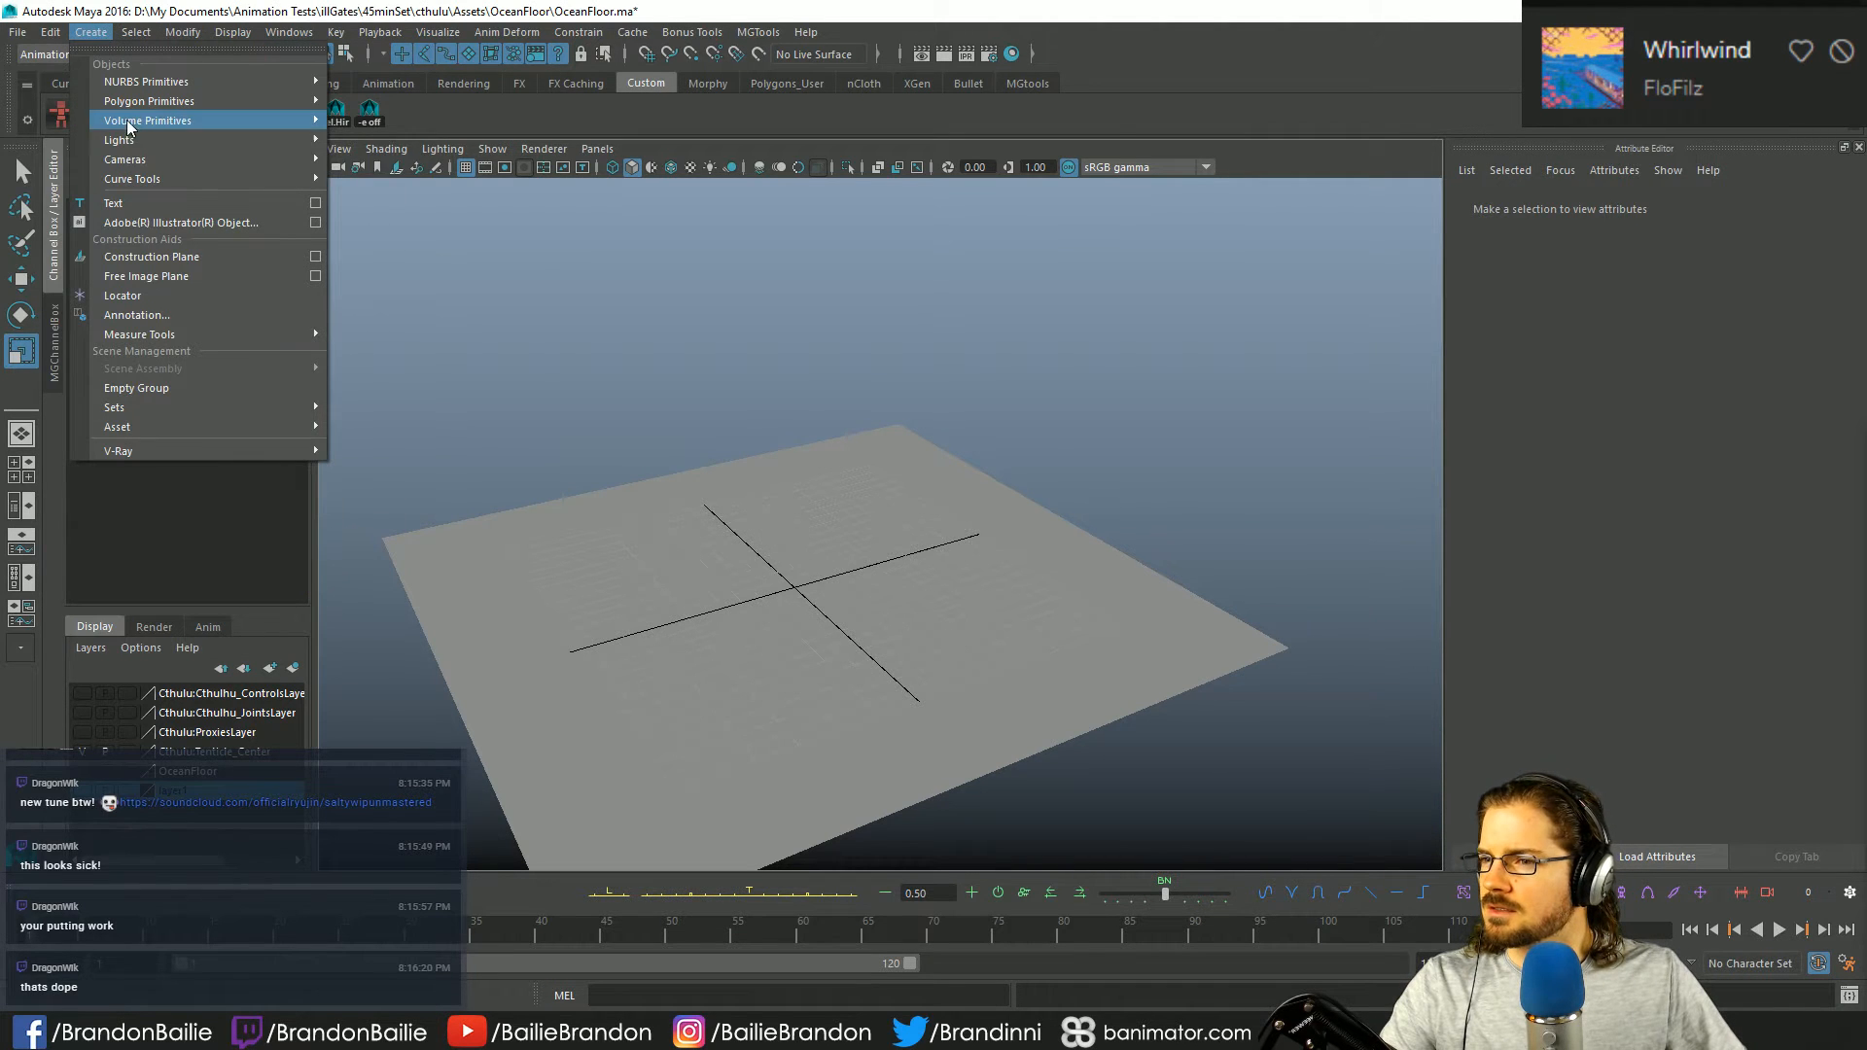
pyautogui.moveTo(143, 140)
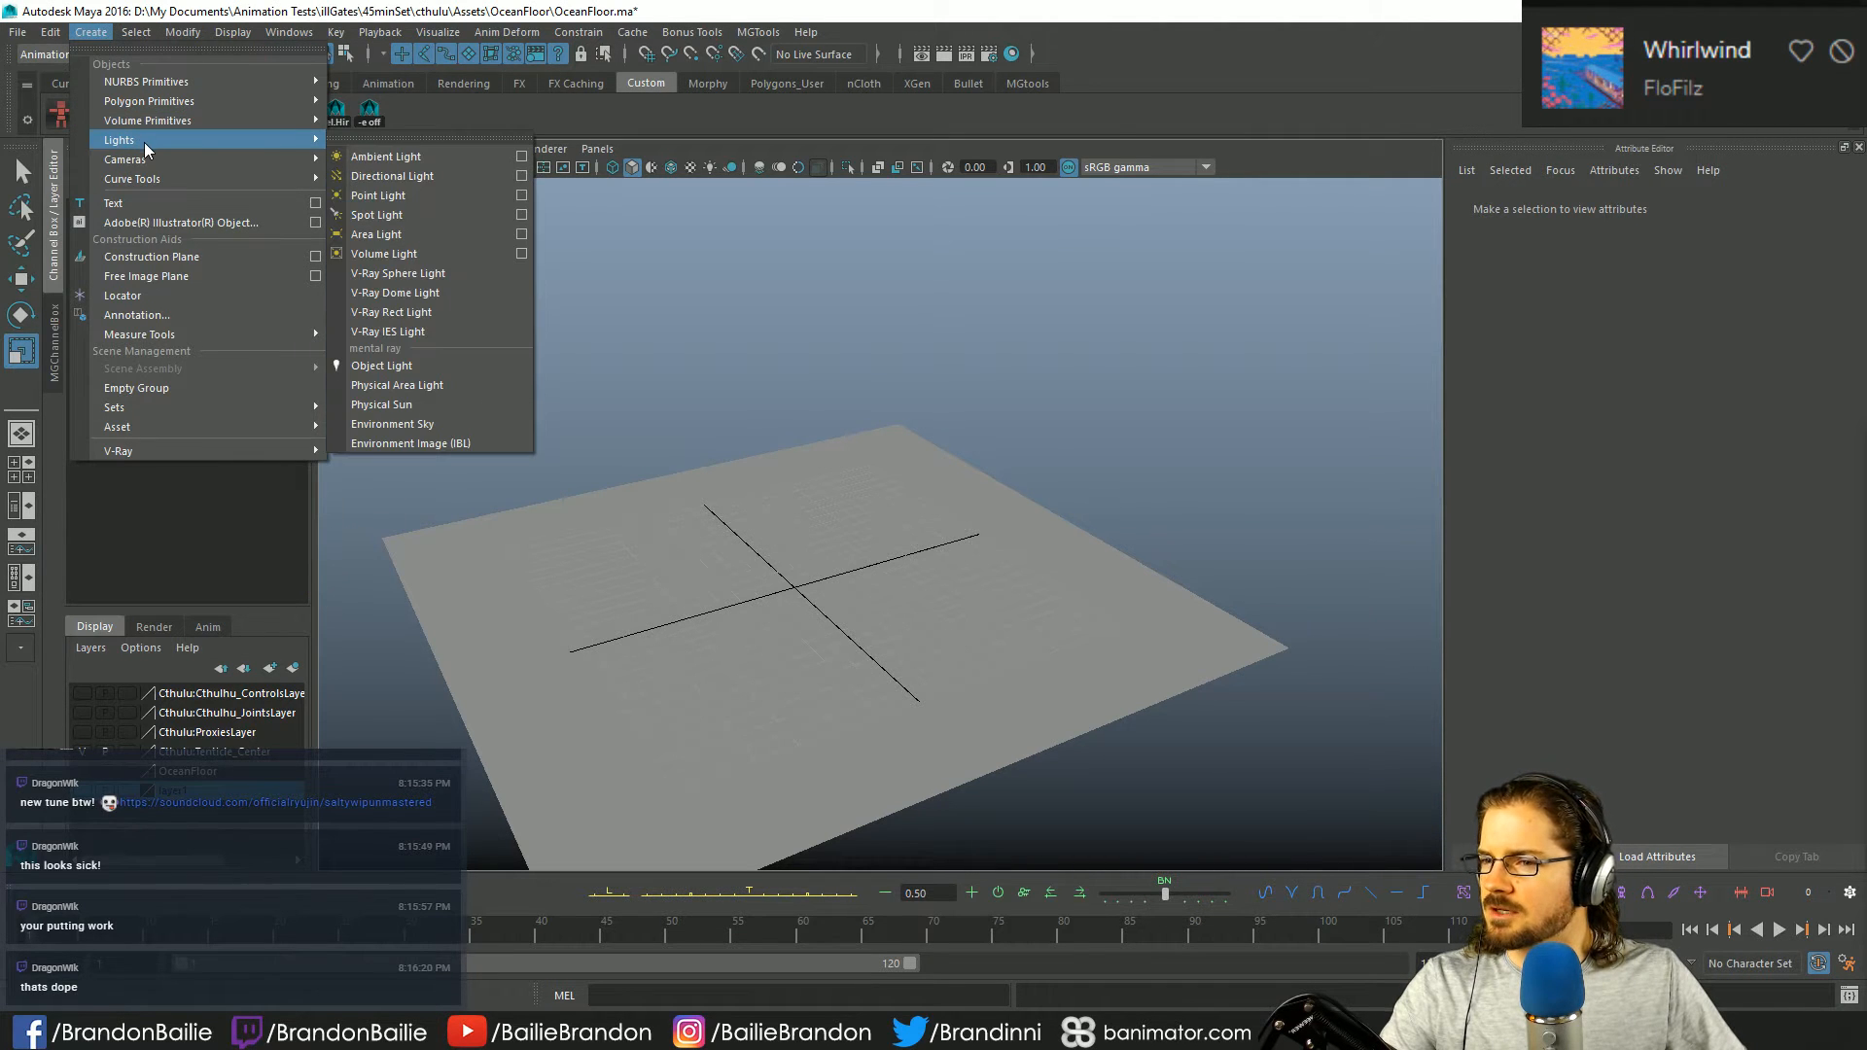
pyautogui.click(417, 215)
pyautogui.moveTo(925, 609); pyautogui.dragTo(854, 598, button='middle')
# - Rotate the spot light to -90 on the X axis so it points straight down at the plane
pyautogui.press('w')
pyautogui.press('e')
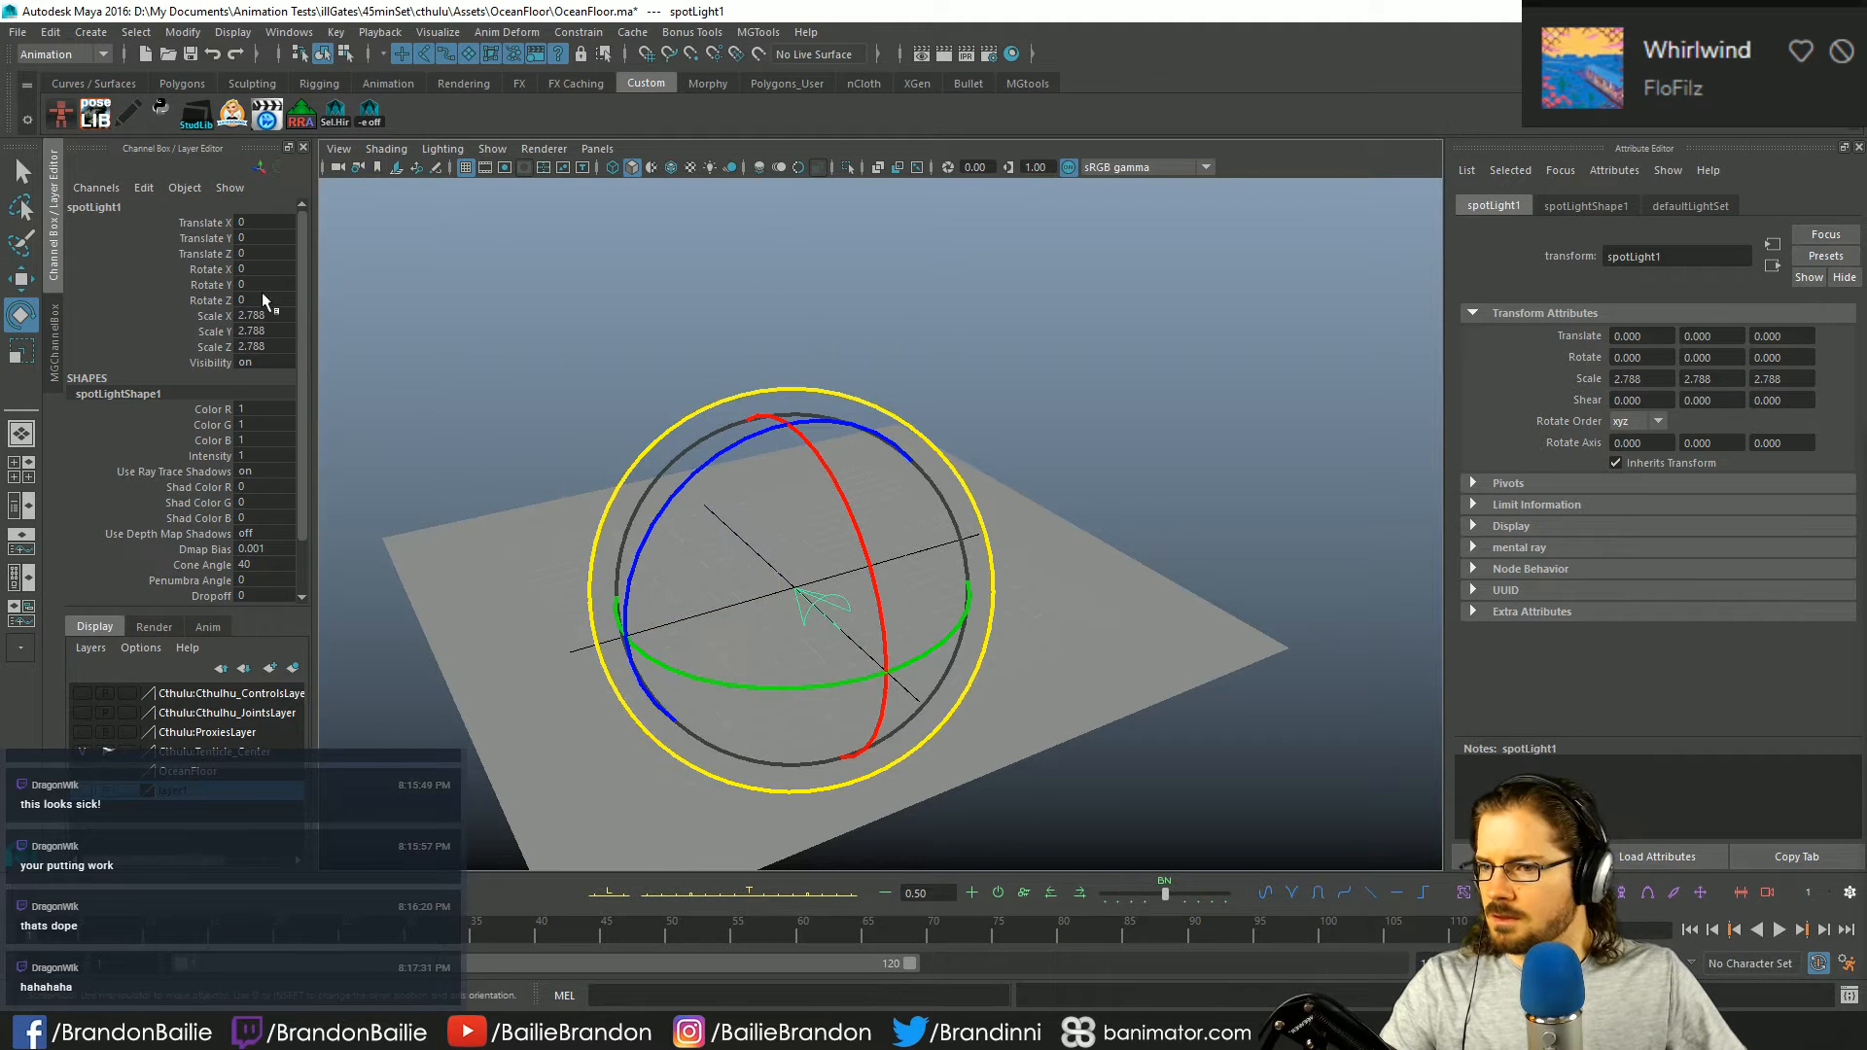
pyautogui.moveTo(817, 457); pyautogui.dragTo(848, 510)
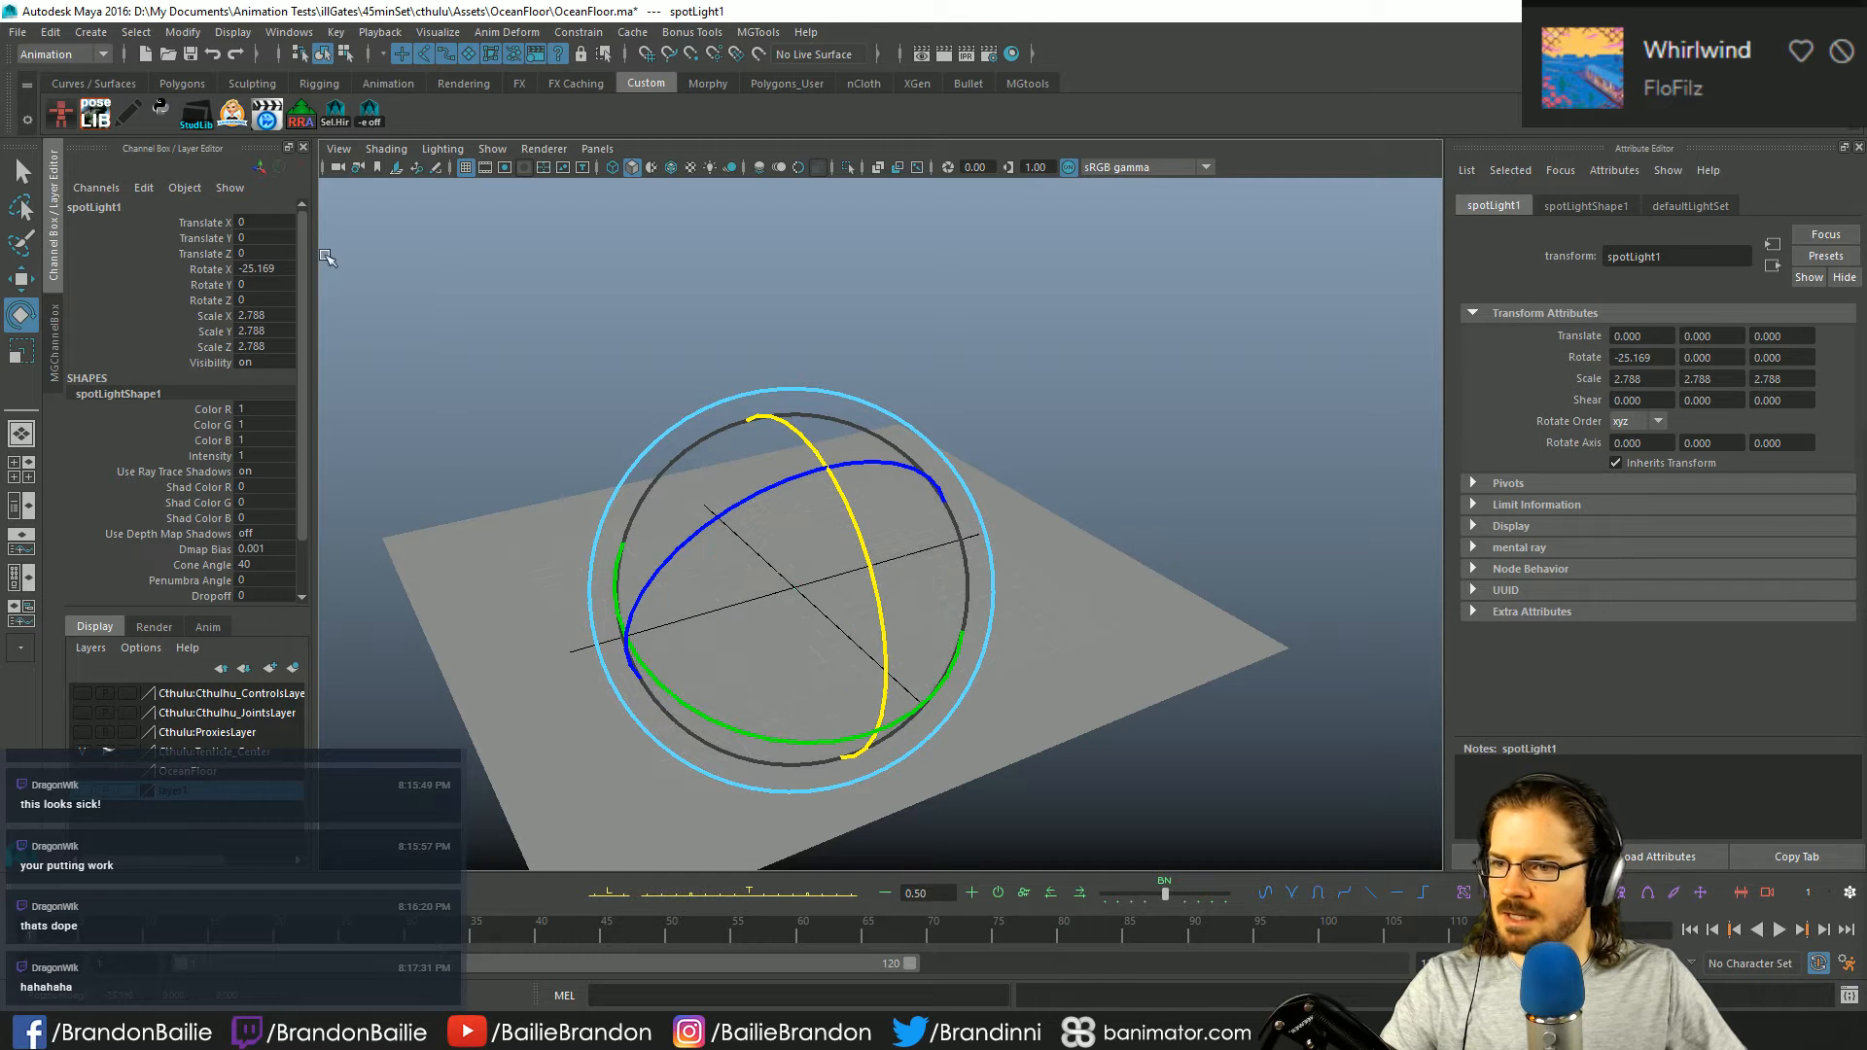
pyautogui.write('-90')
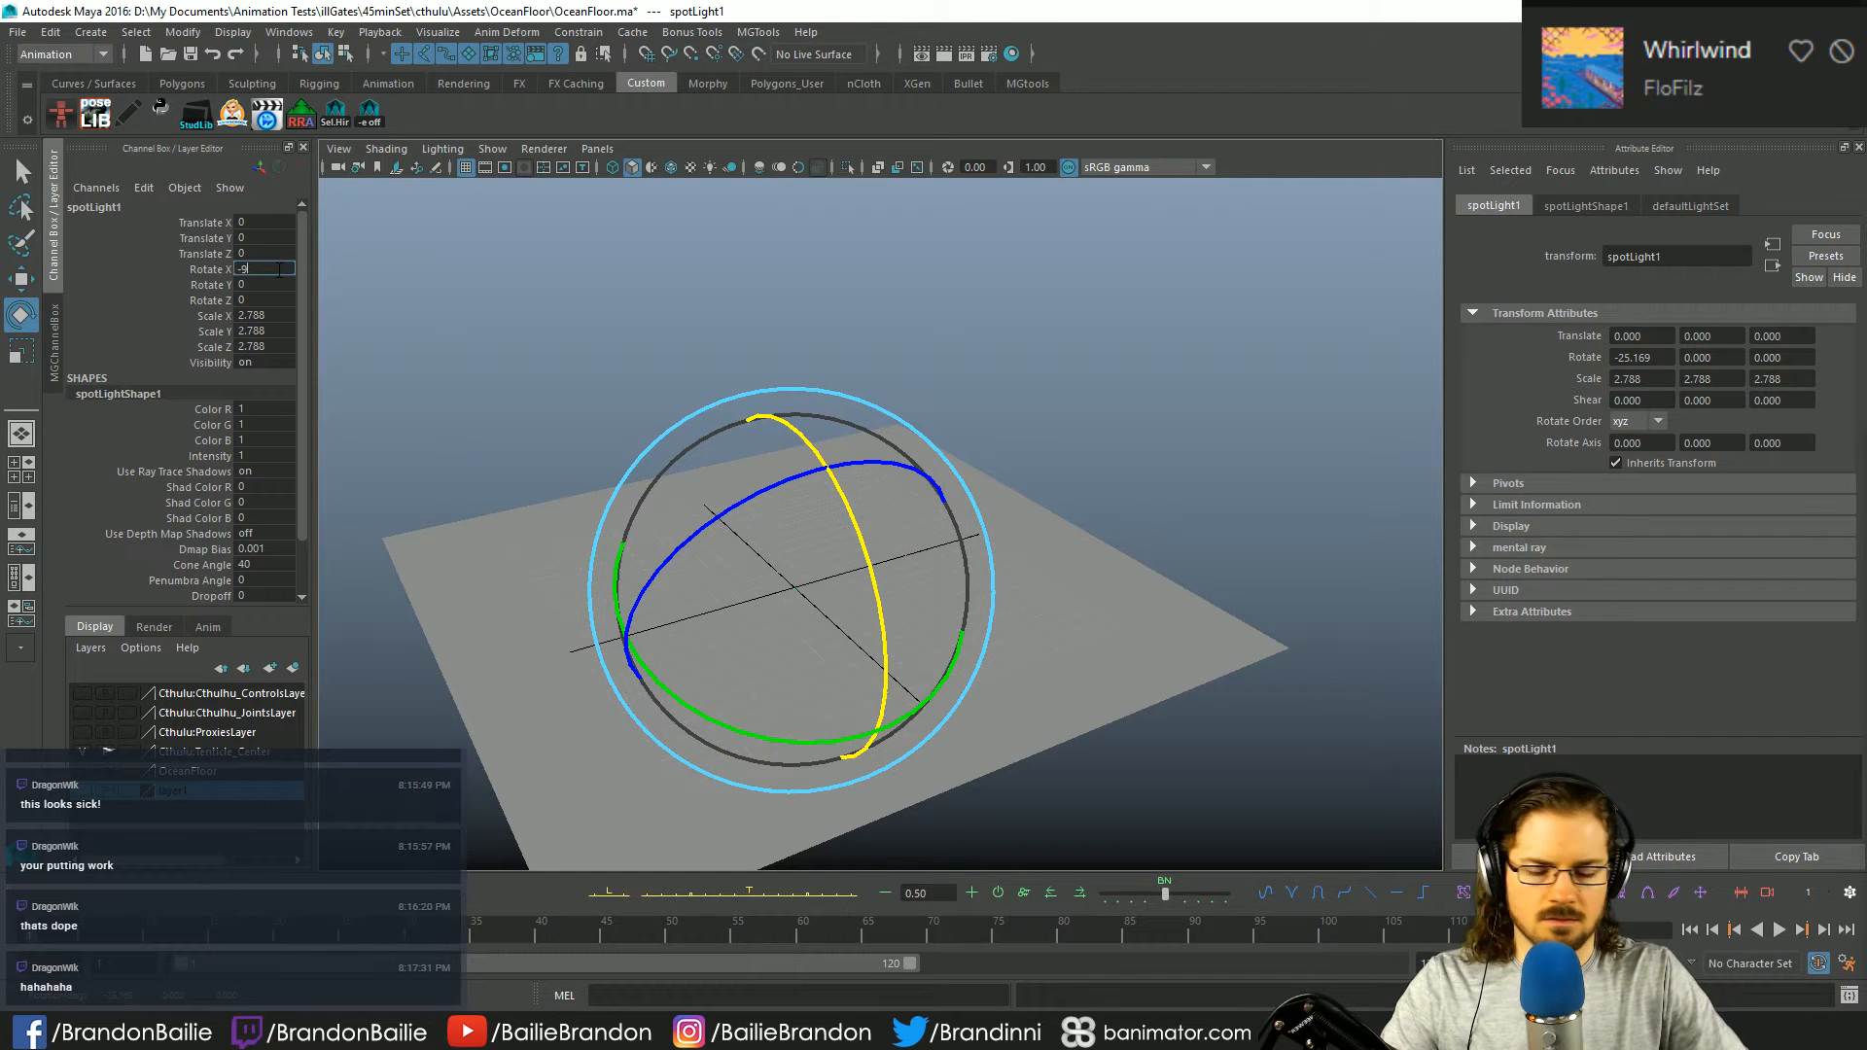
pyautogui.press('Return')
# - Raise the spot light to about 31.95 on the Y axis and light the viewport with all scene lights
pyautogui.press('w')
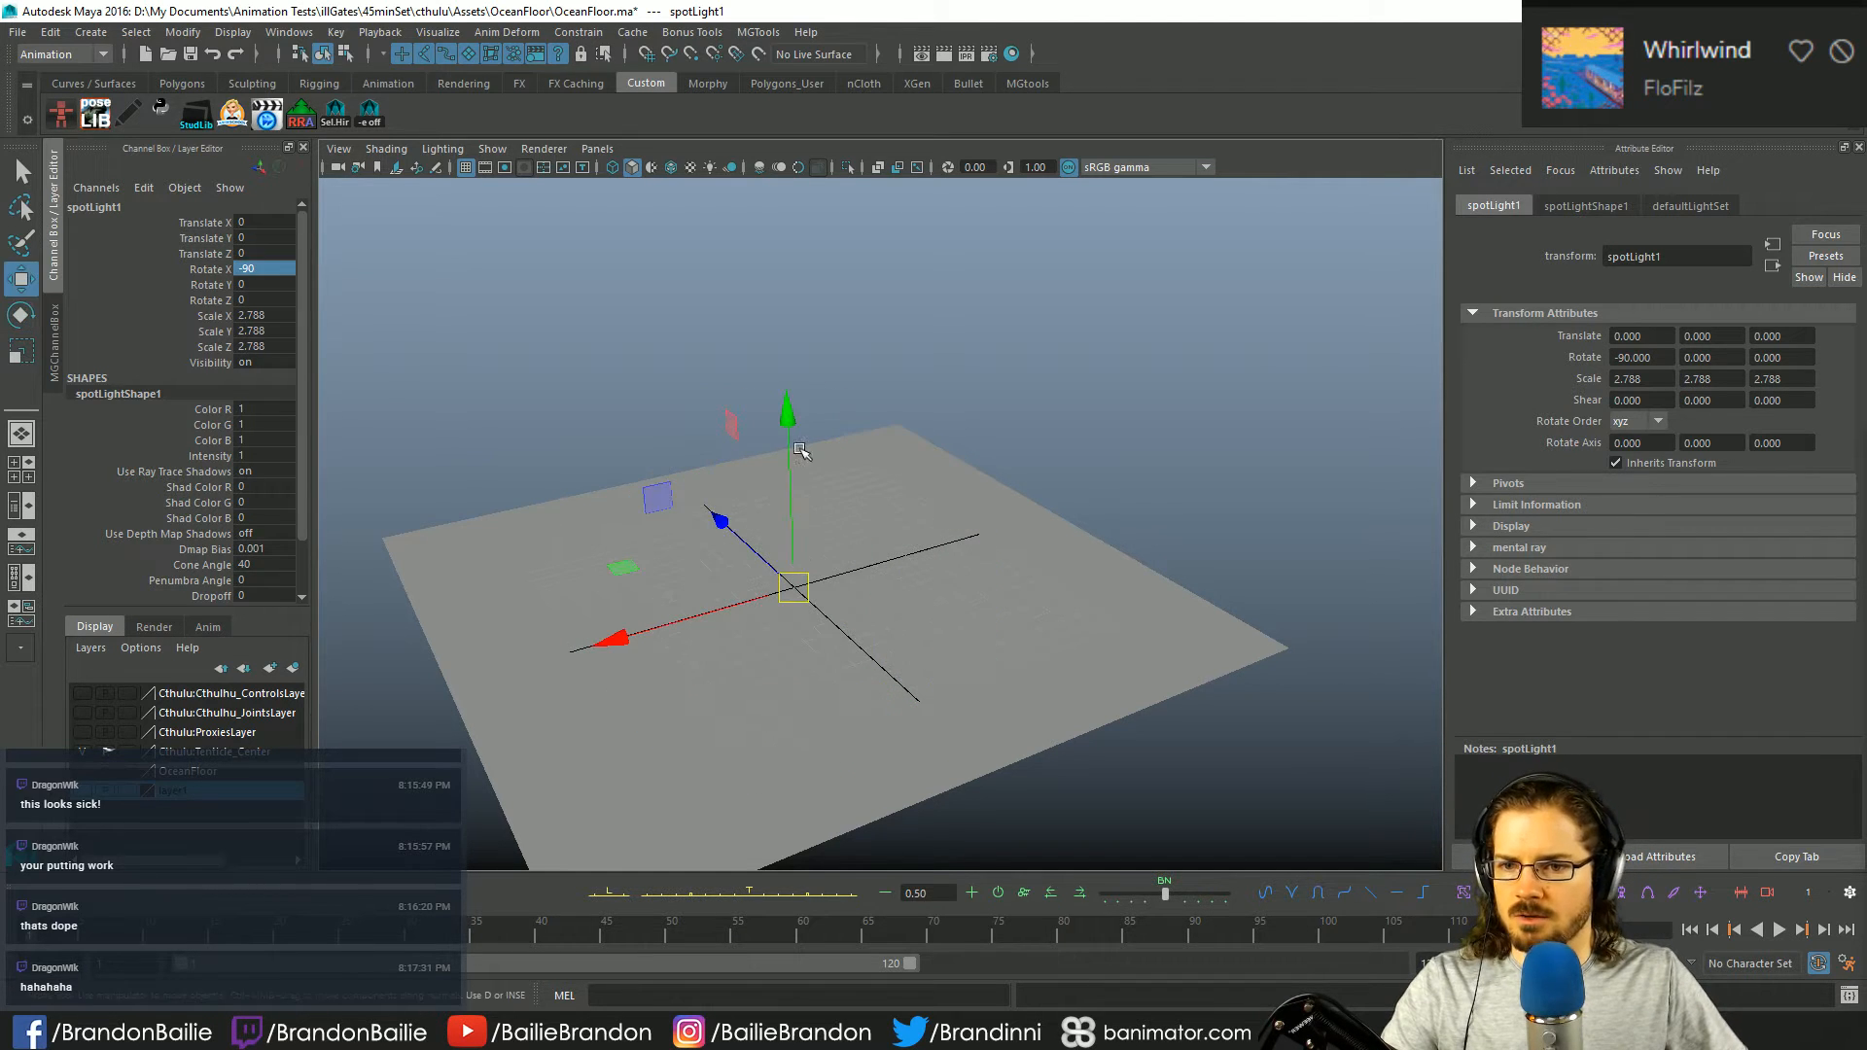
pyautogui.moveTo(782, 418); pyautogui.dragTo(798, 220)
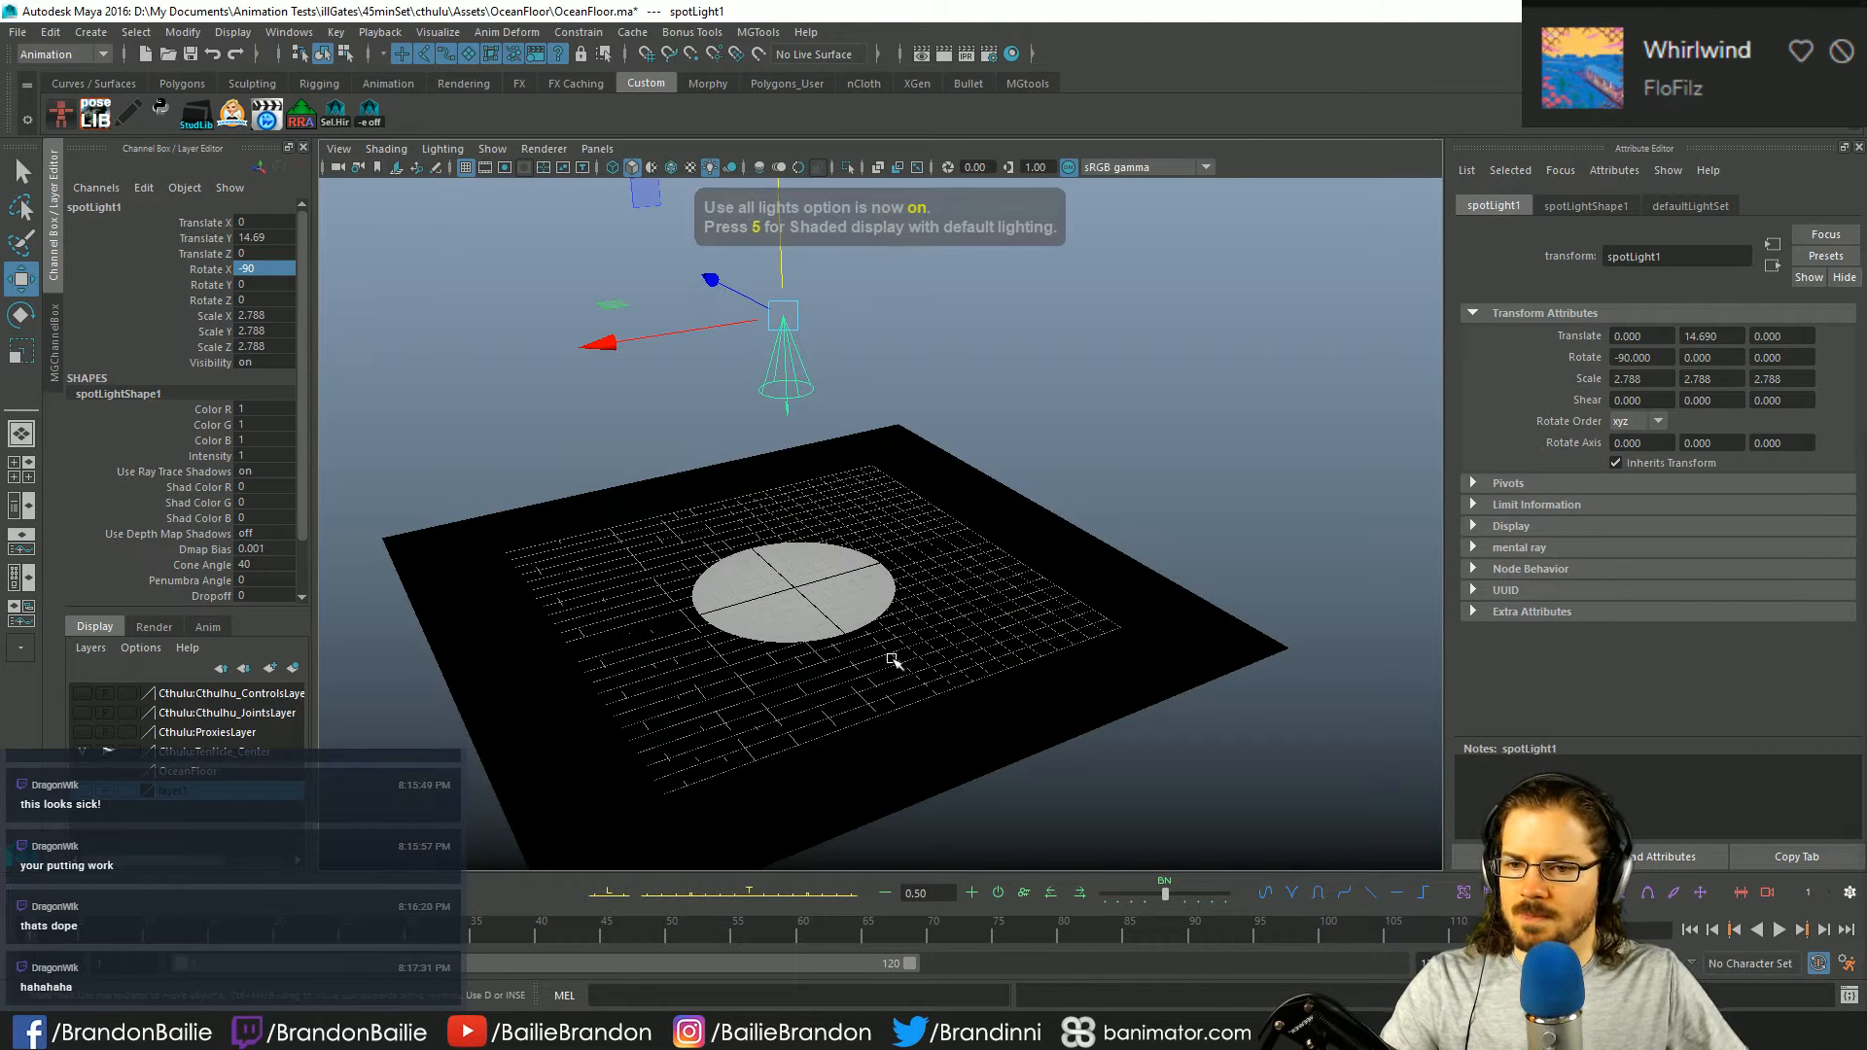
pyautogui.press('7')
pyautogui.moveTo(781, 268); pyautogui.dragTo(783, 185)
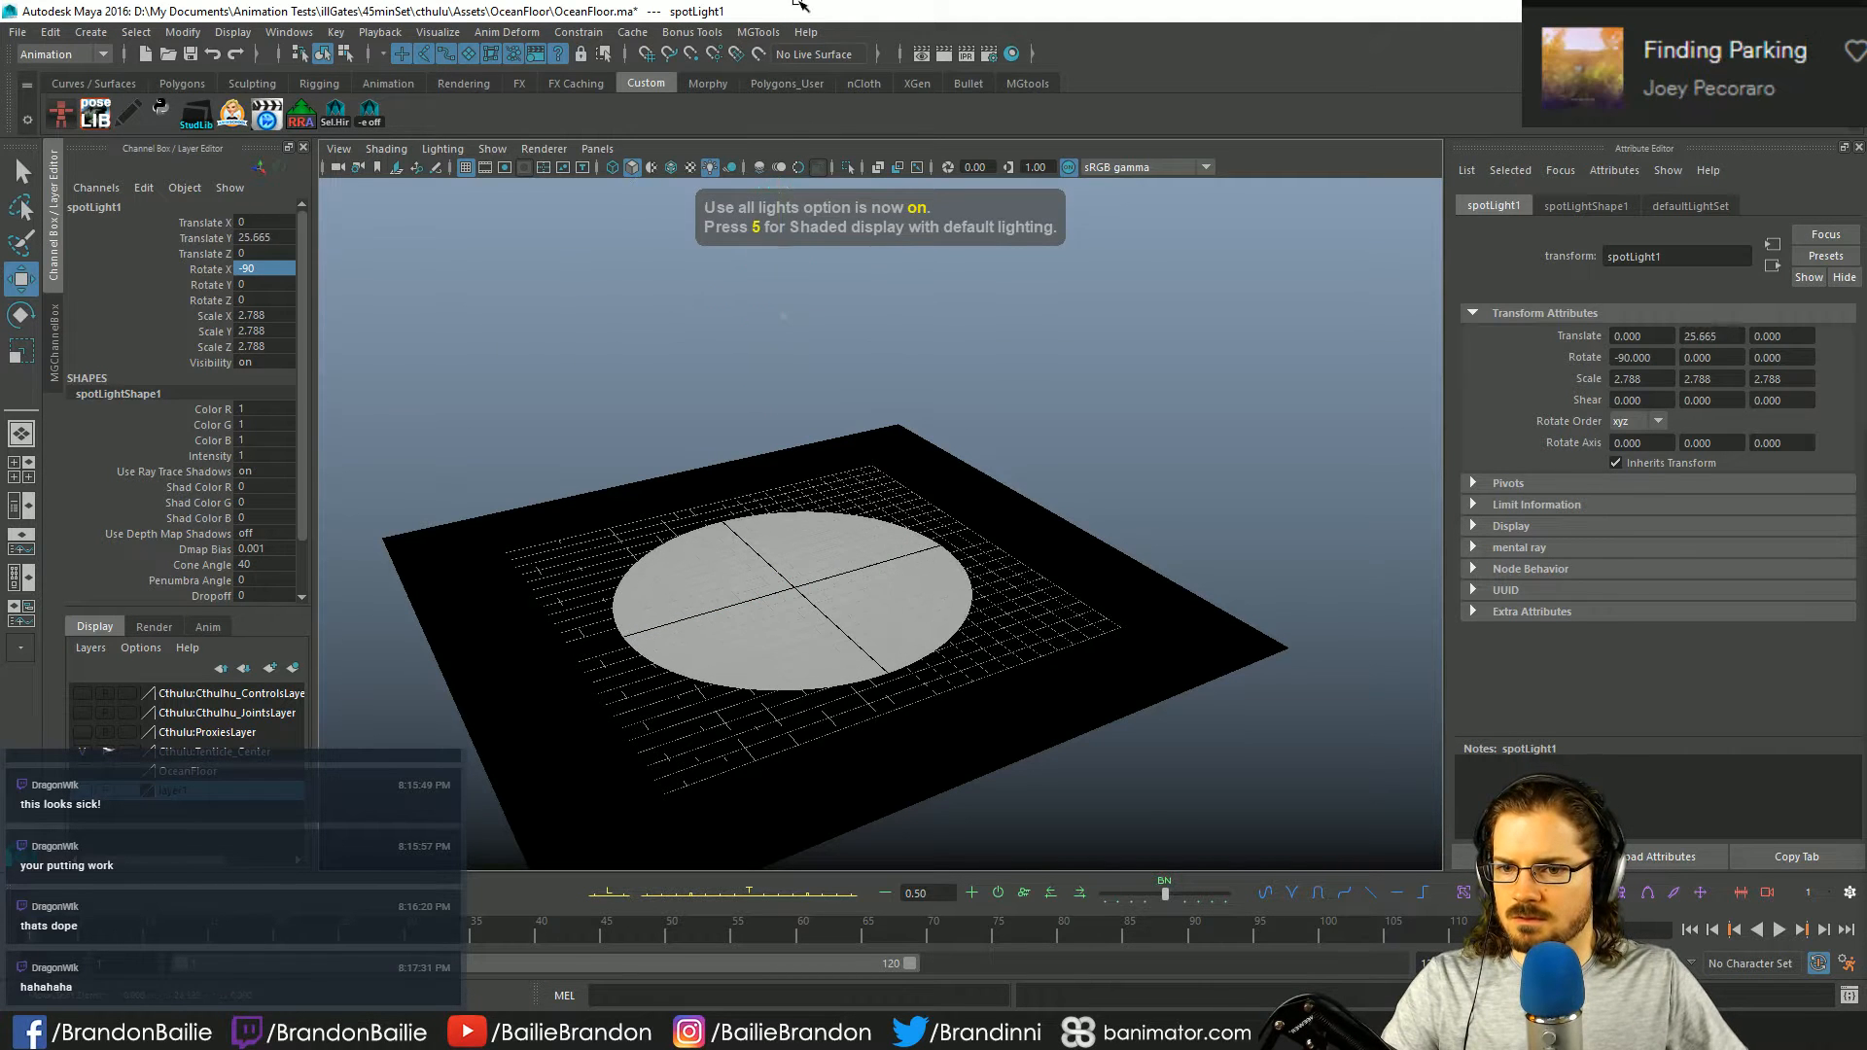
pyautogui.keyDown('alt'); pyautogui.moveTo(970, 404); pyautogui.dragTo(809, 275, button='right'); pyautogui.keyUp('alt')
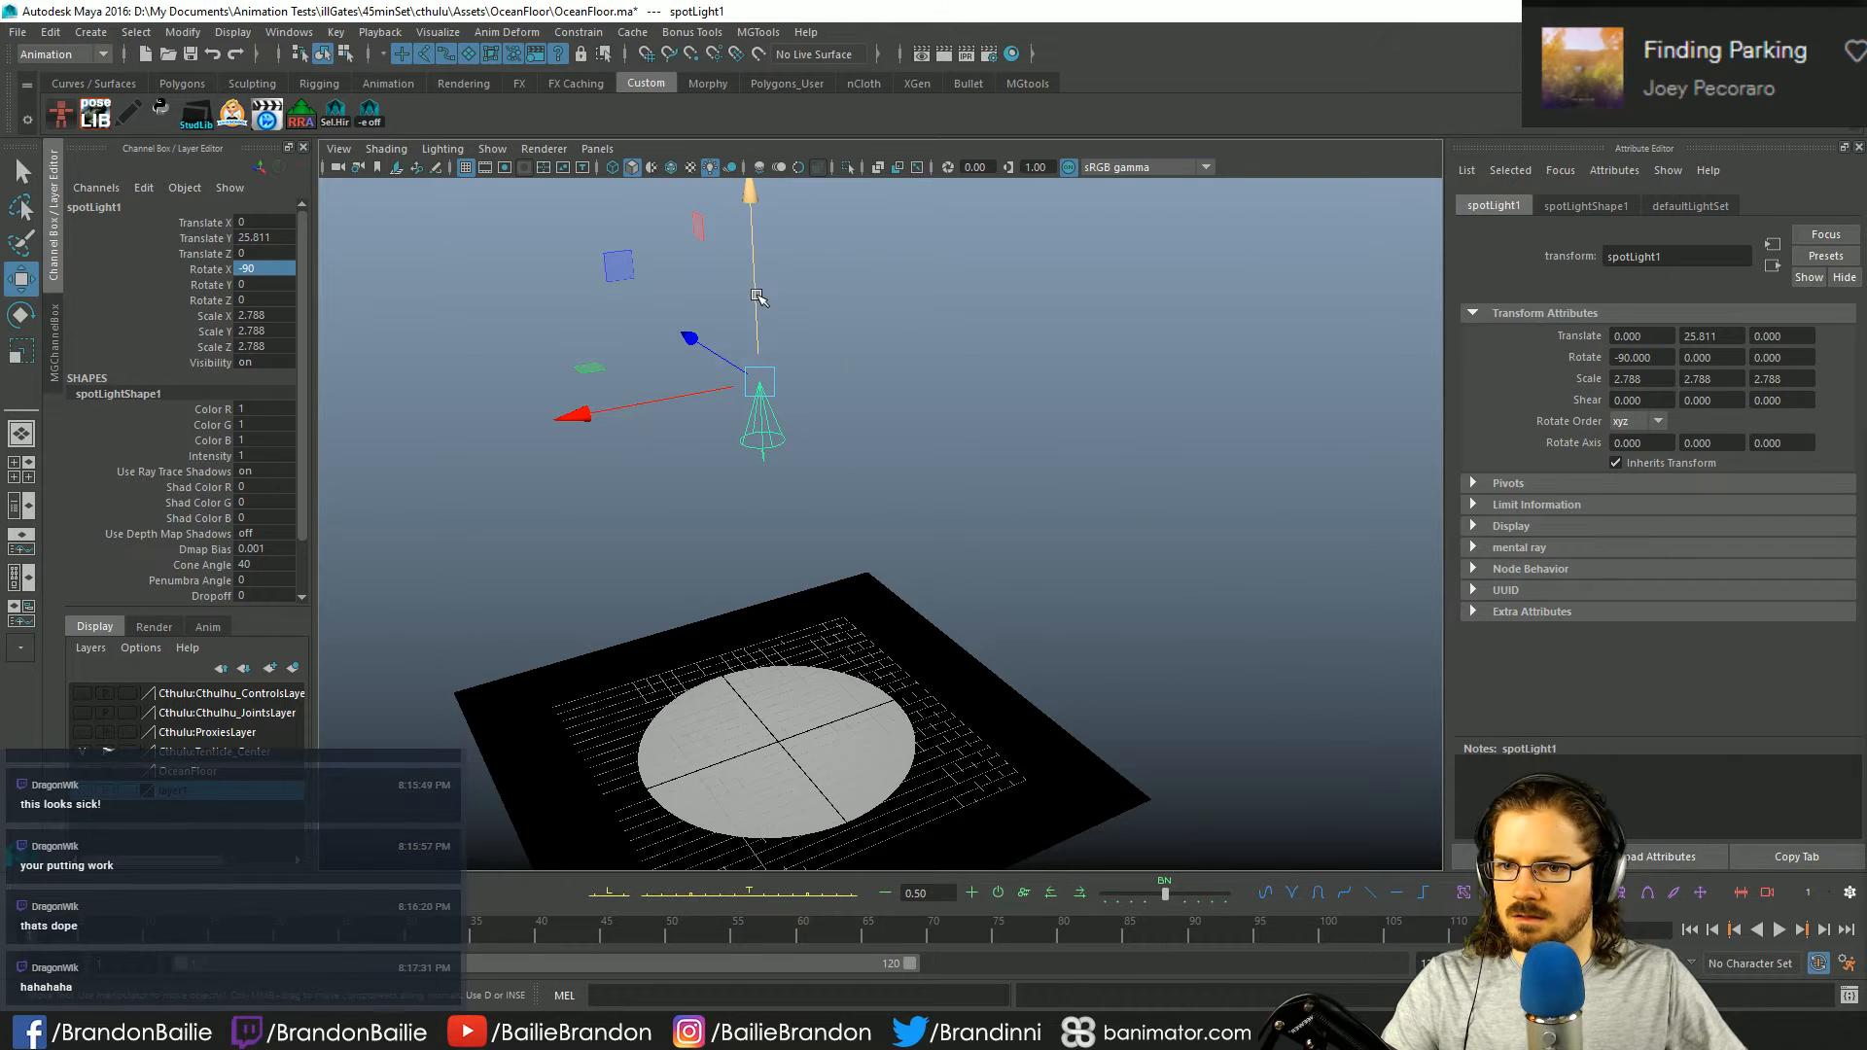
pyautogui.moveTo(757, 292); pyautogui.dragTo(755, 184)
pyautogui.keyDown('alt'); pyautogui.moveTo(924, 632); pyautogui.dragTo(1077, 414); pyautogui.keyUp('alt')
# - Open the spot light's shape attributes, return the viewport to default-lit shading and select the plane
pyautogui.click(1585, 205)
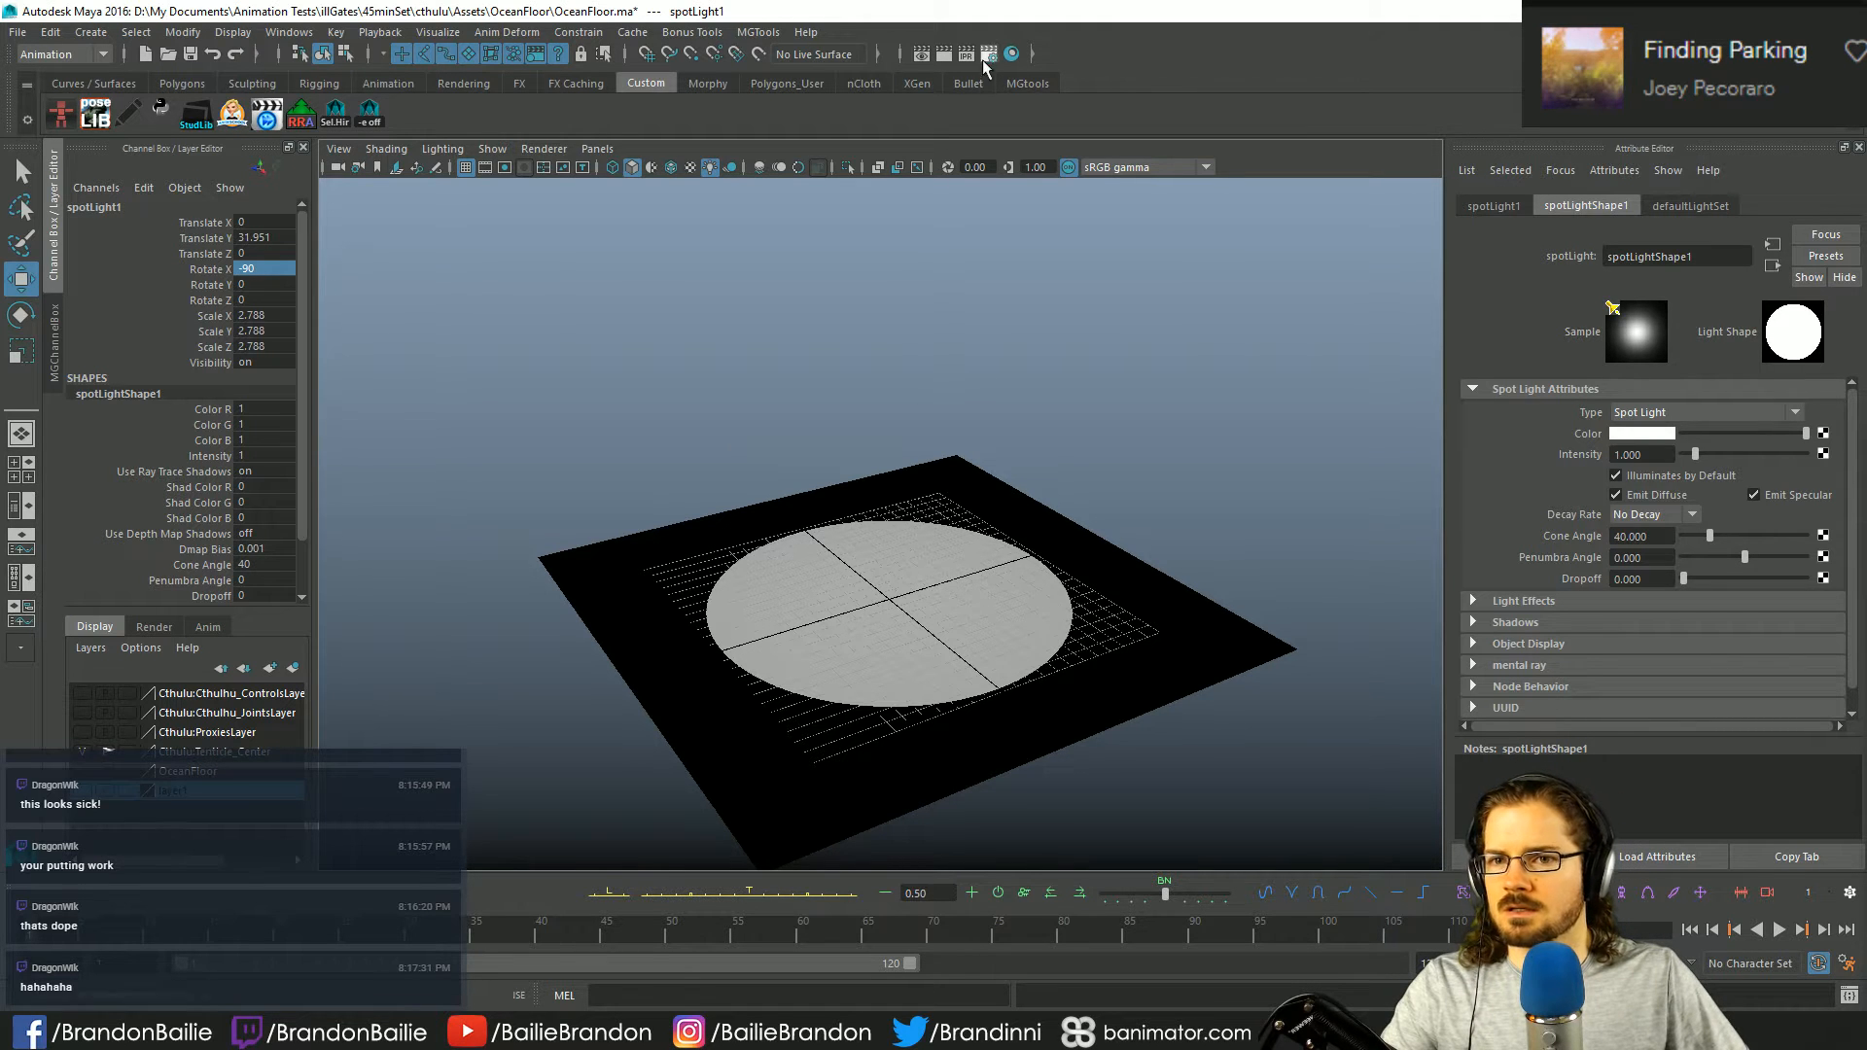
pyautogui.moveTo(991, 379)
pyautogui.keyDown('alt'); pyautogui.mouseDown(button='middle')
pyautogui.moveTo(1017, 404)
pyautogui.moveTo(988, 421)
pyautogui.moveTo(1013, 313)
pyautogui.mouseUp(button='middle'); pyautogui.keyUp('alt')
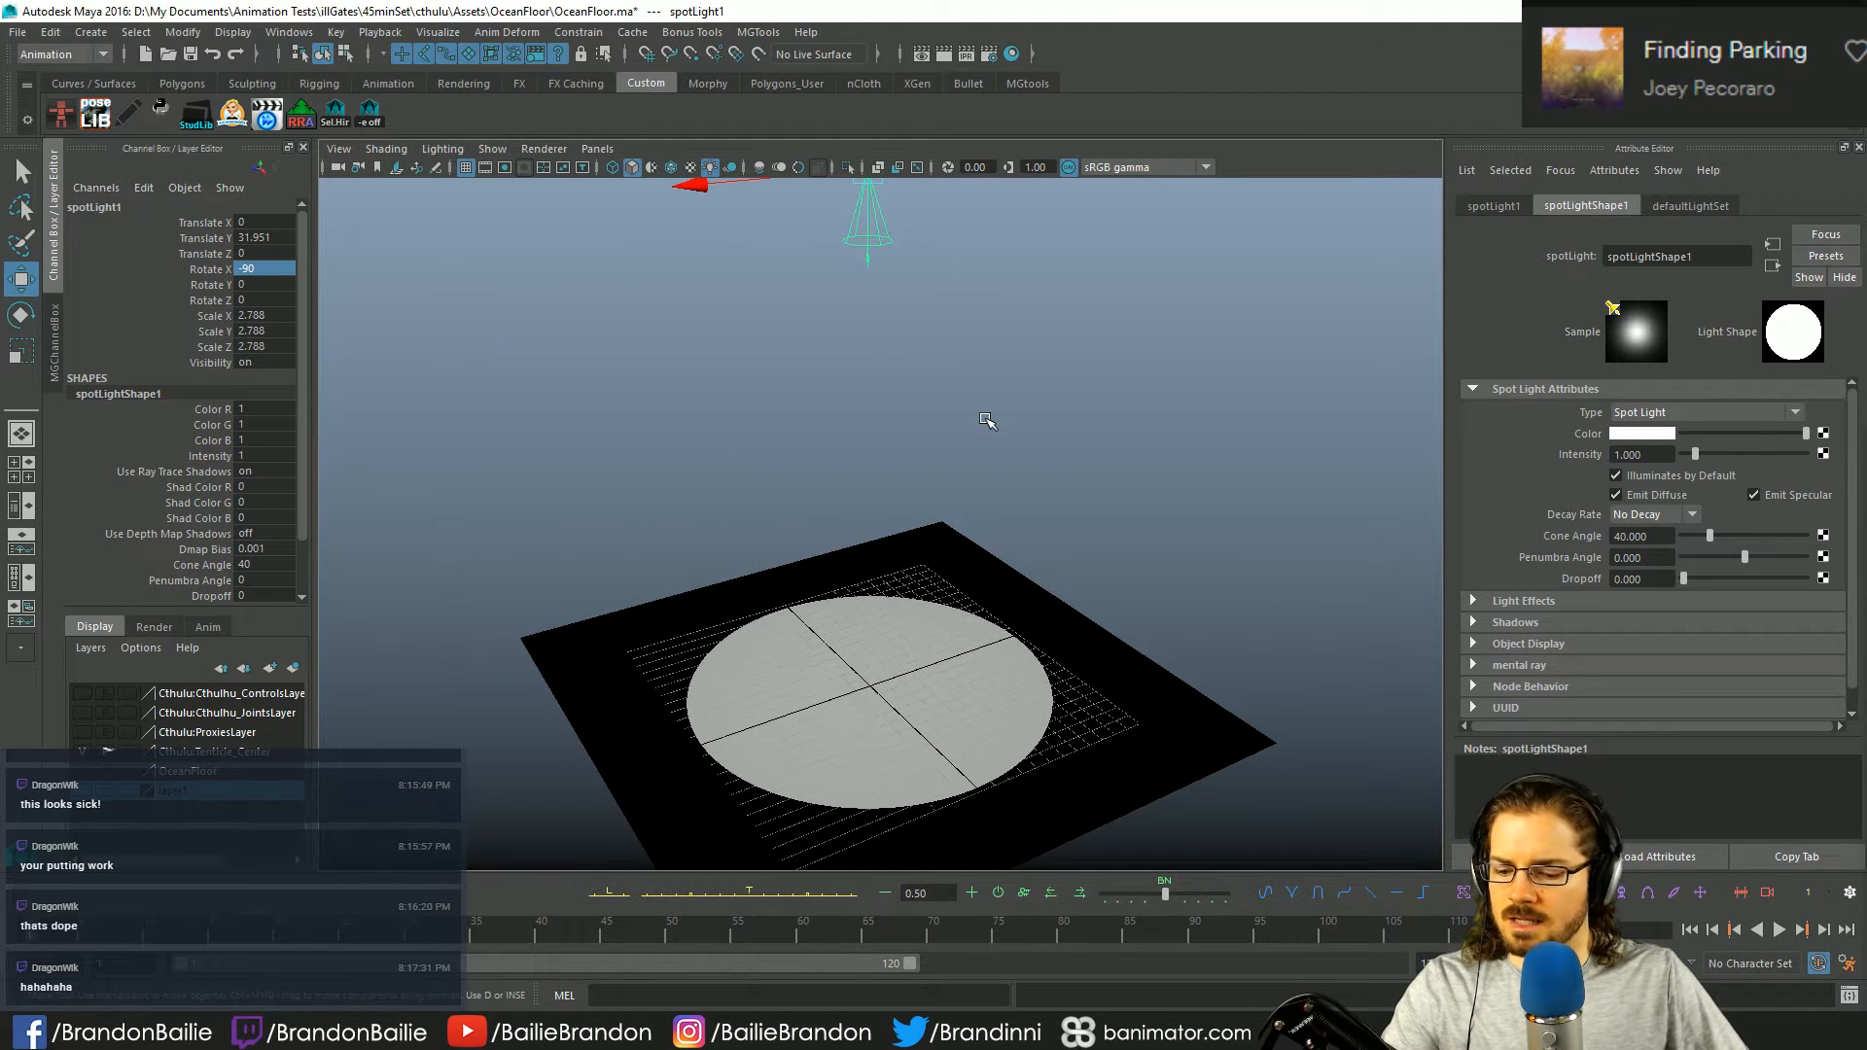
pyautogui.press('5')
pyautogui.click(972, 447)
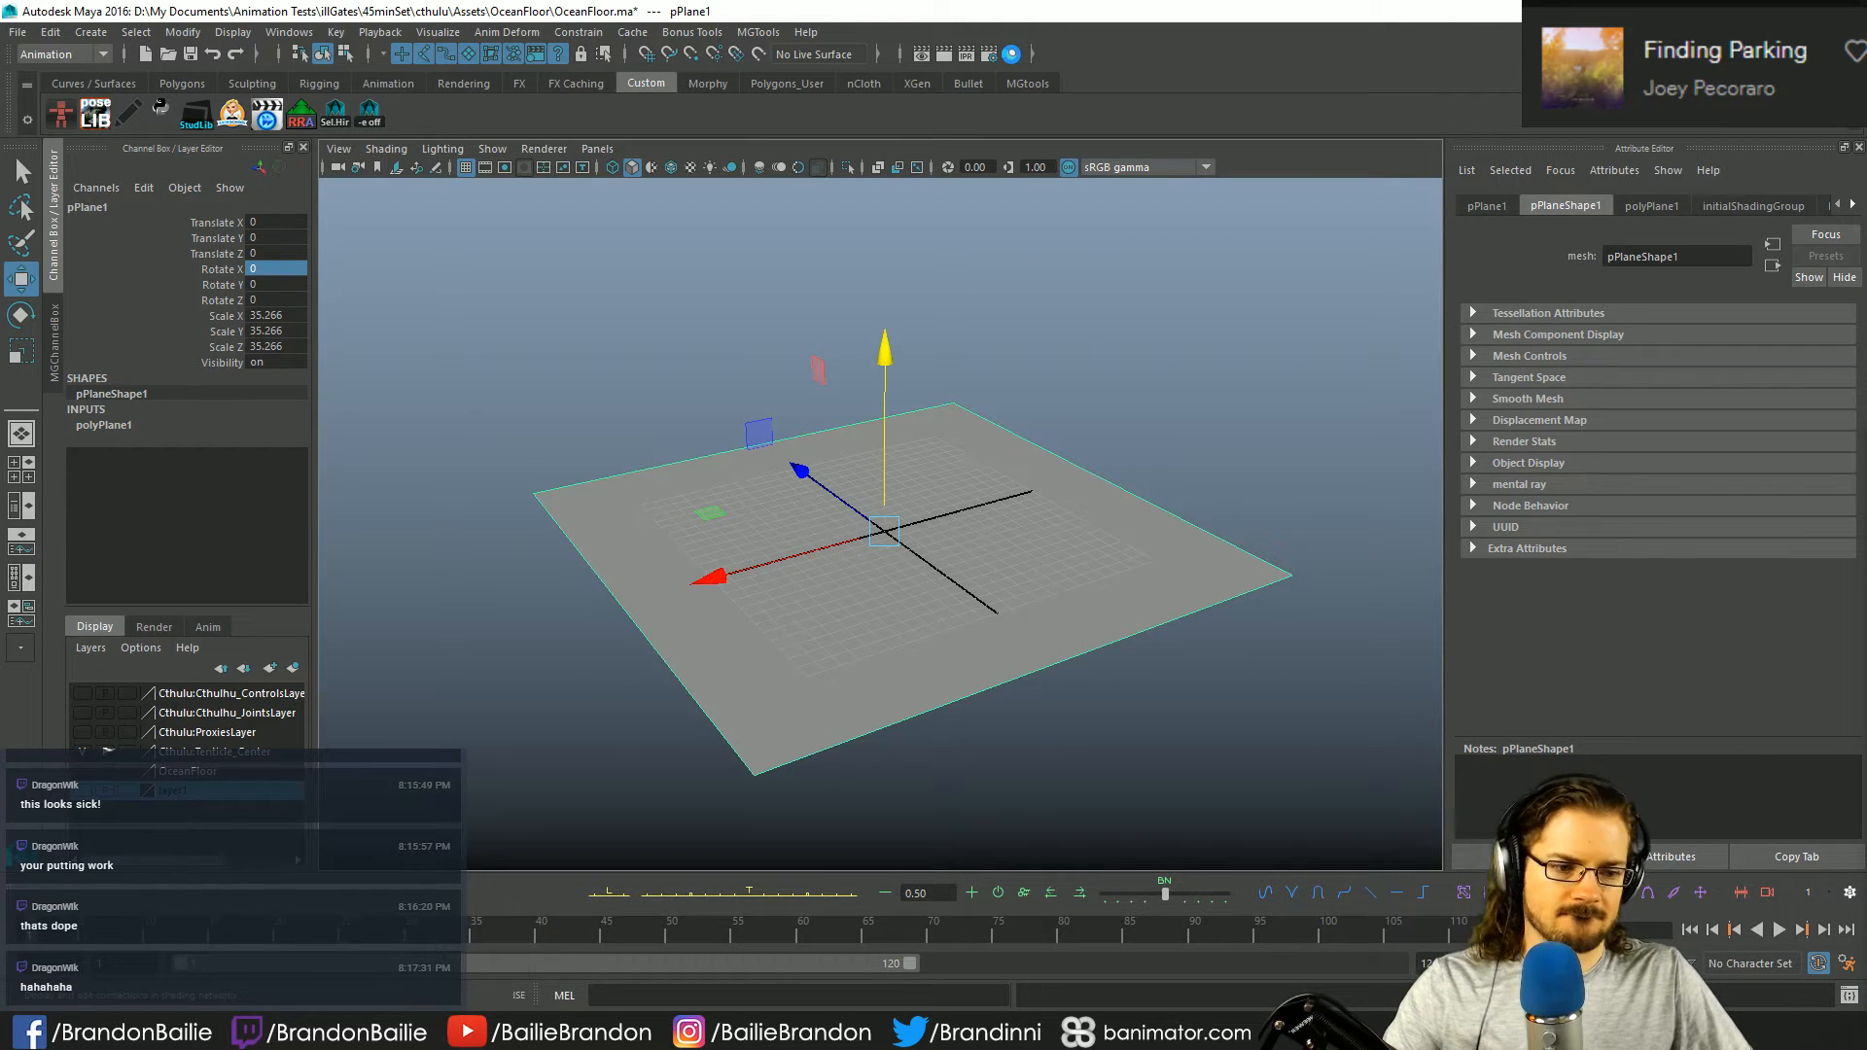
# - Open the Hypershade, enlarge and reposition its window, and clear the selection
pyautogui.click(1012, 53)
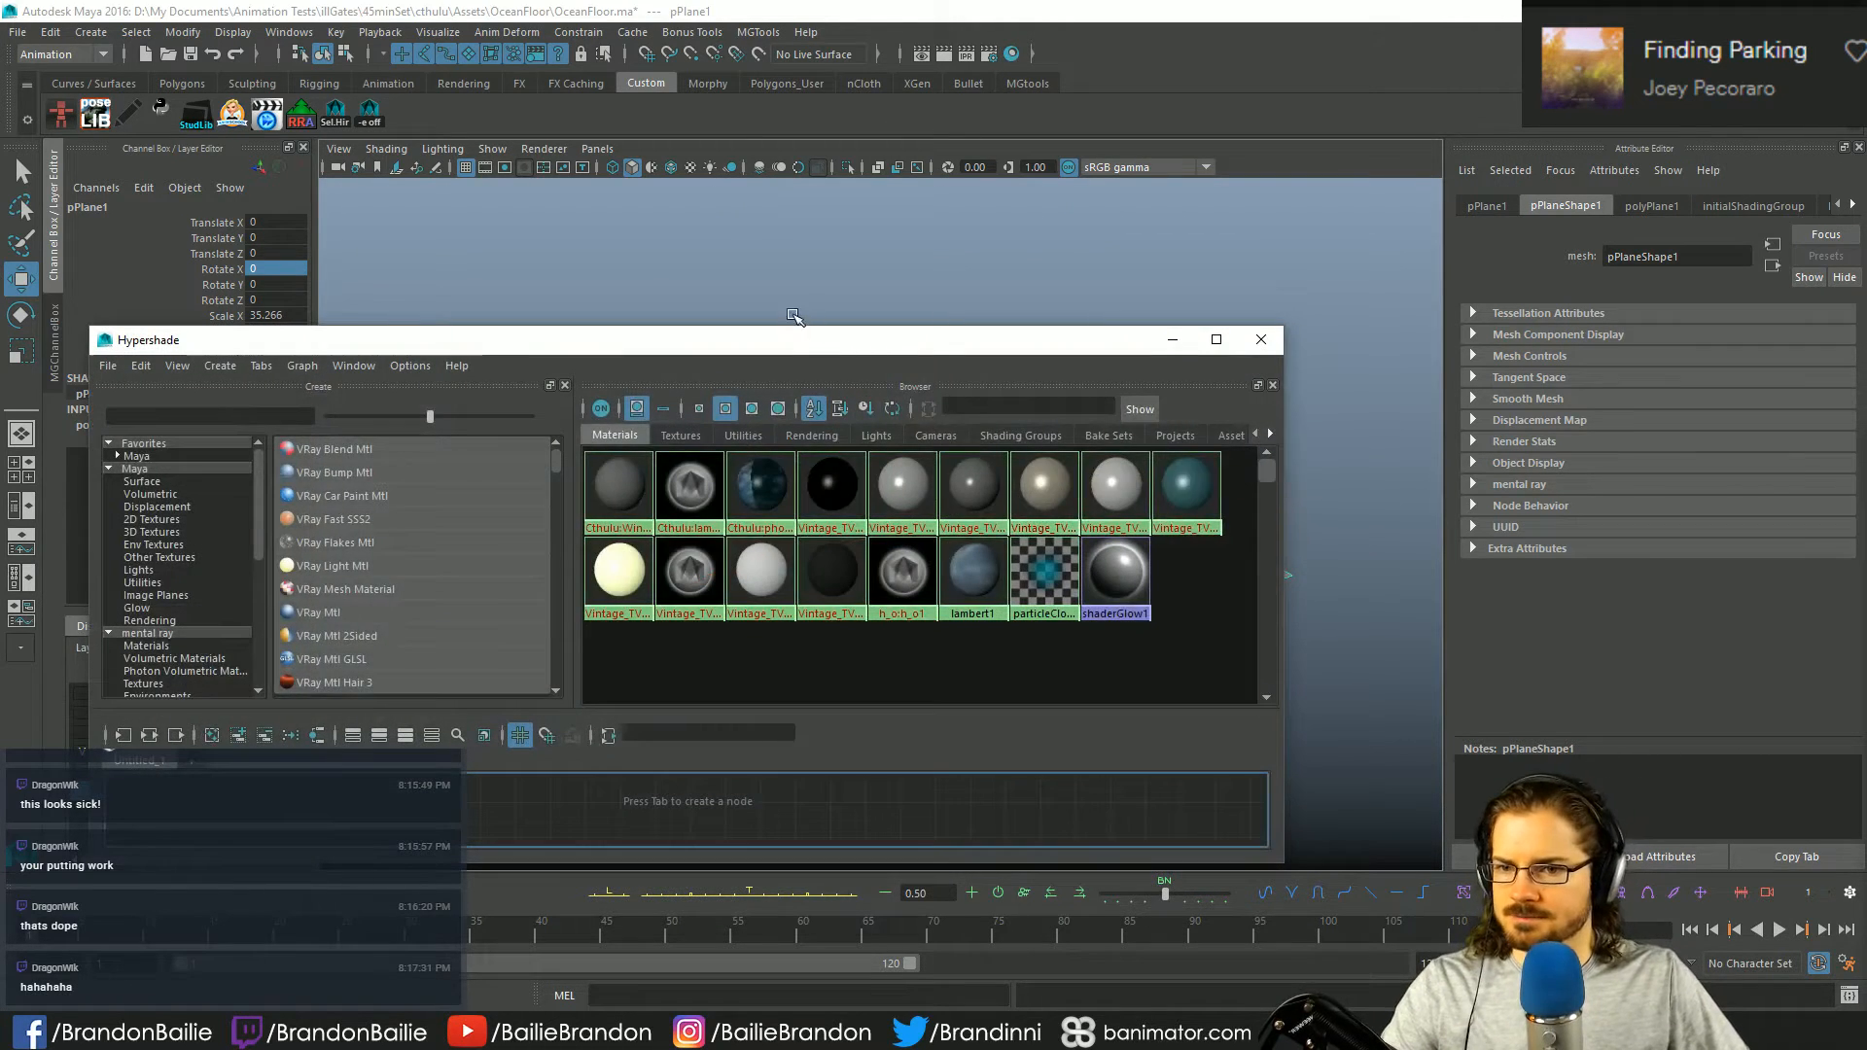
pyautogui.moveTo(773, 339); pyautogui.dragTo(759, 119)
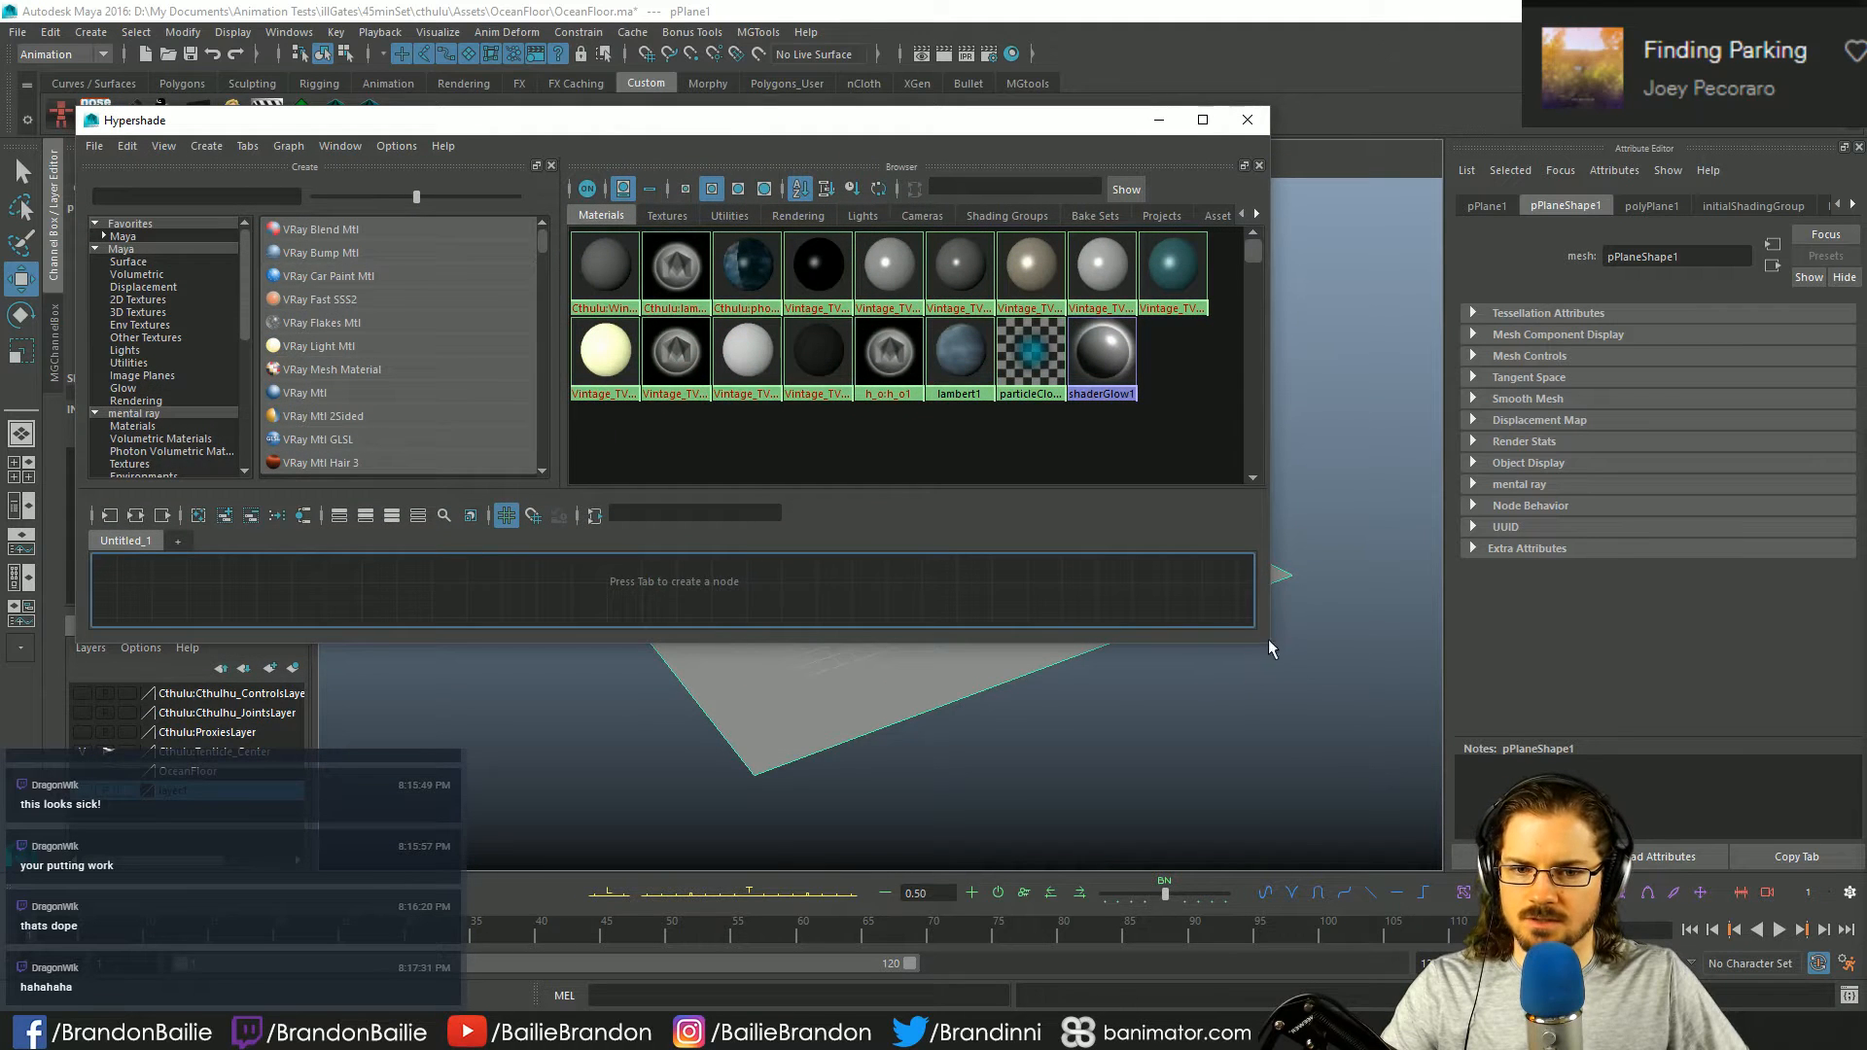
pyautogui.moveTo(1267, 638); pyautogui.dragTo(1363, 867)
pyautogui.moveTo(831, 131); pyautogui.dragTo(949, 177)
pyautogui.click(1021, 542)
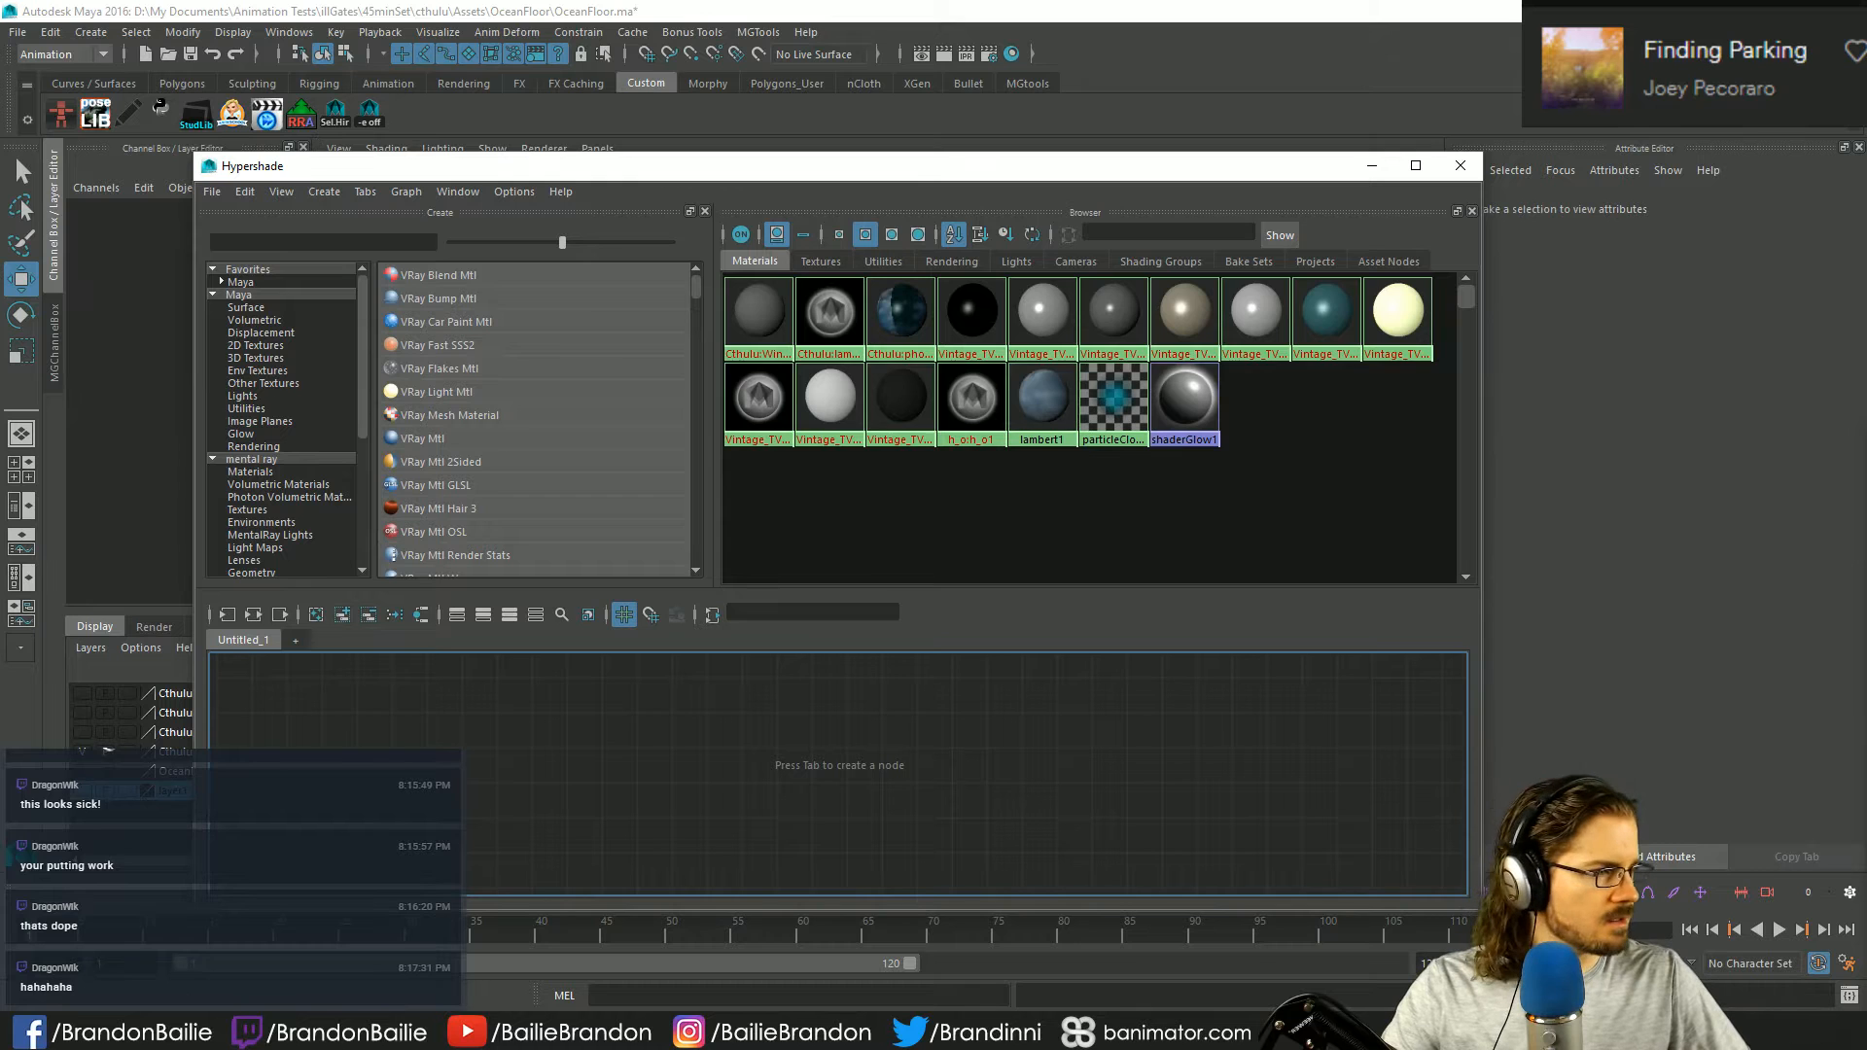
pyautogui.hotkey('alt', 'Tab')
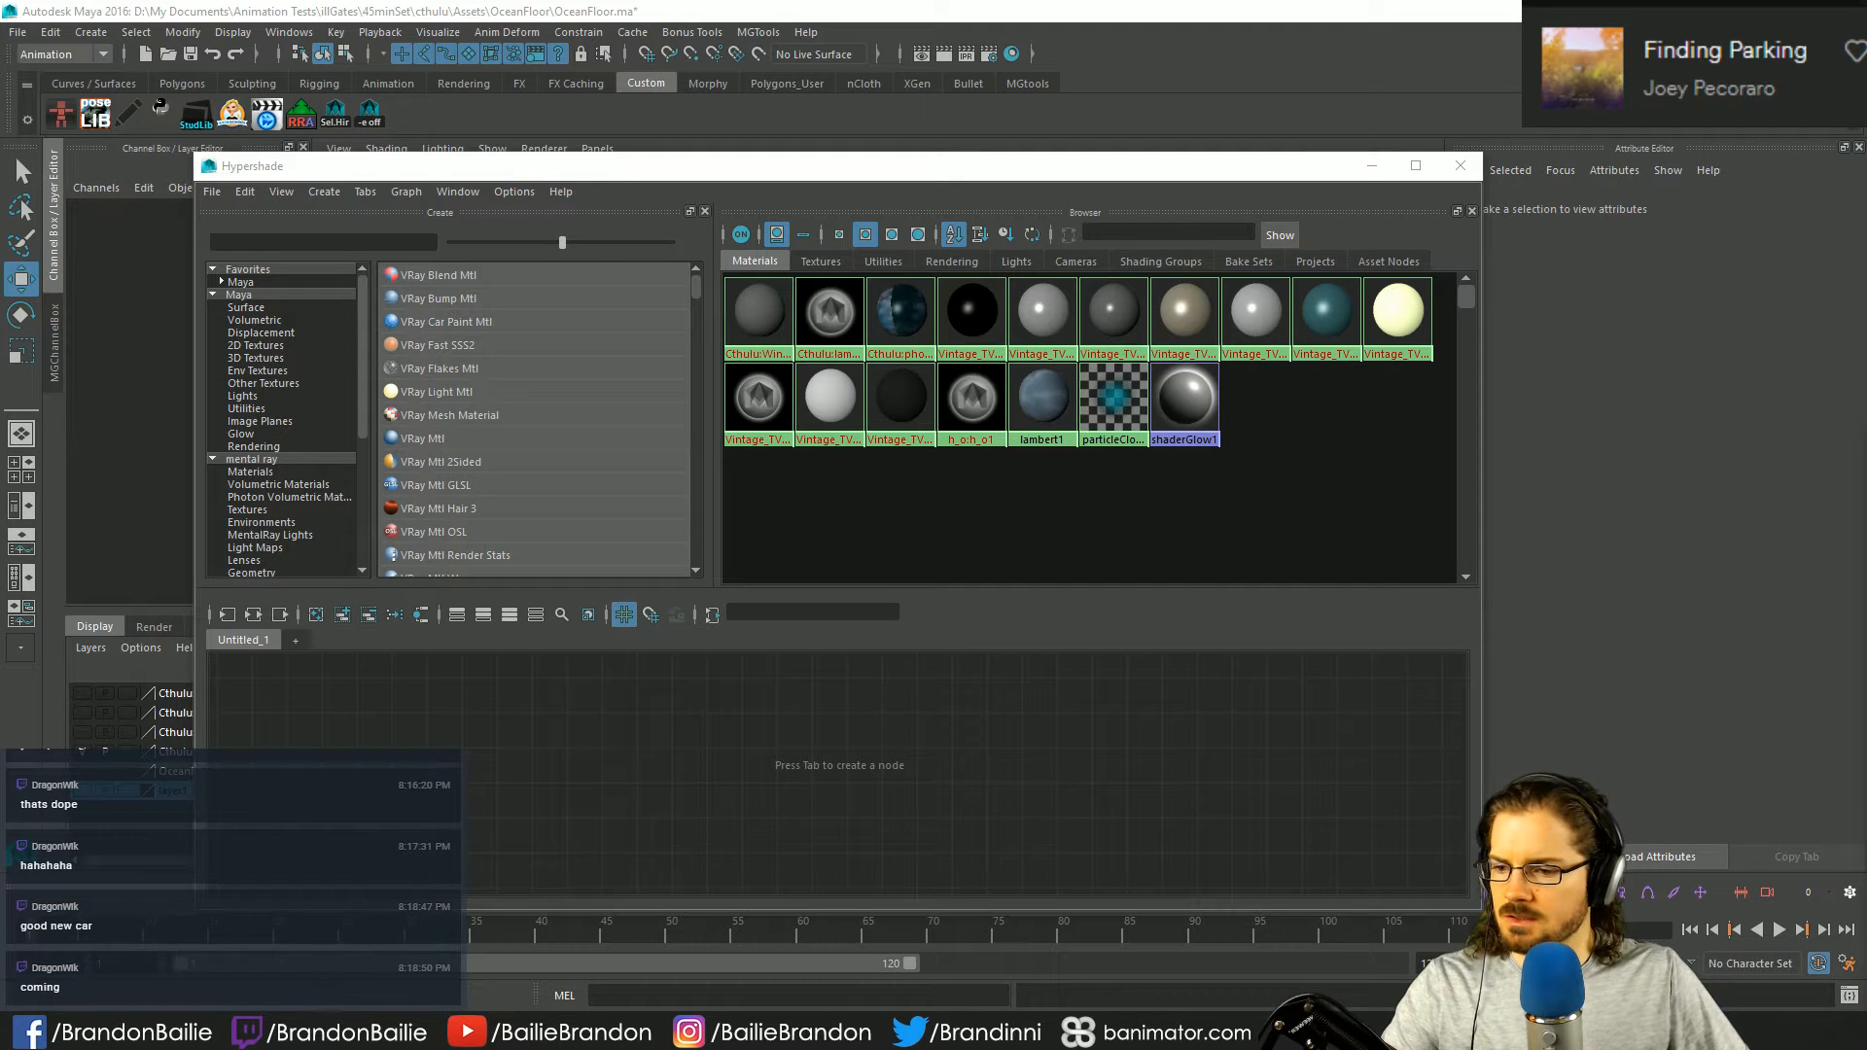
pyautogui.moveTo(262, 1032)
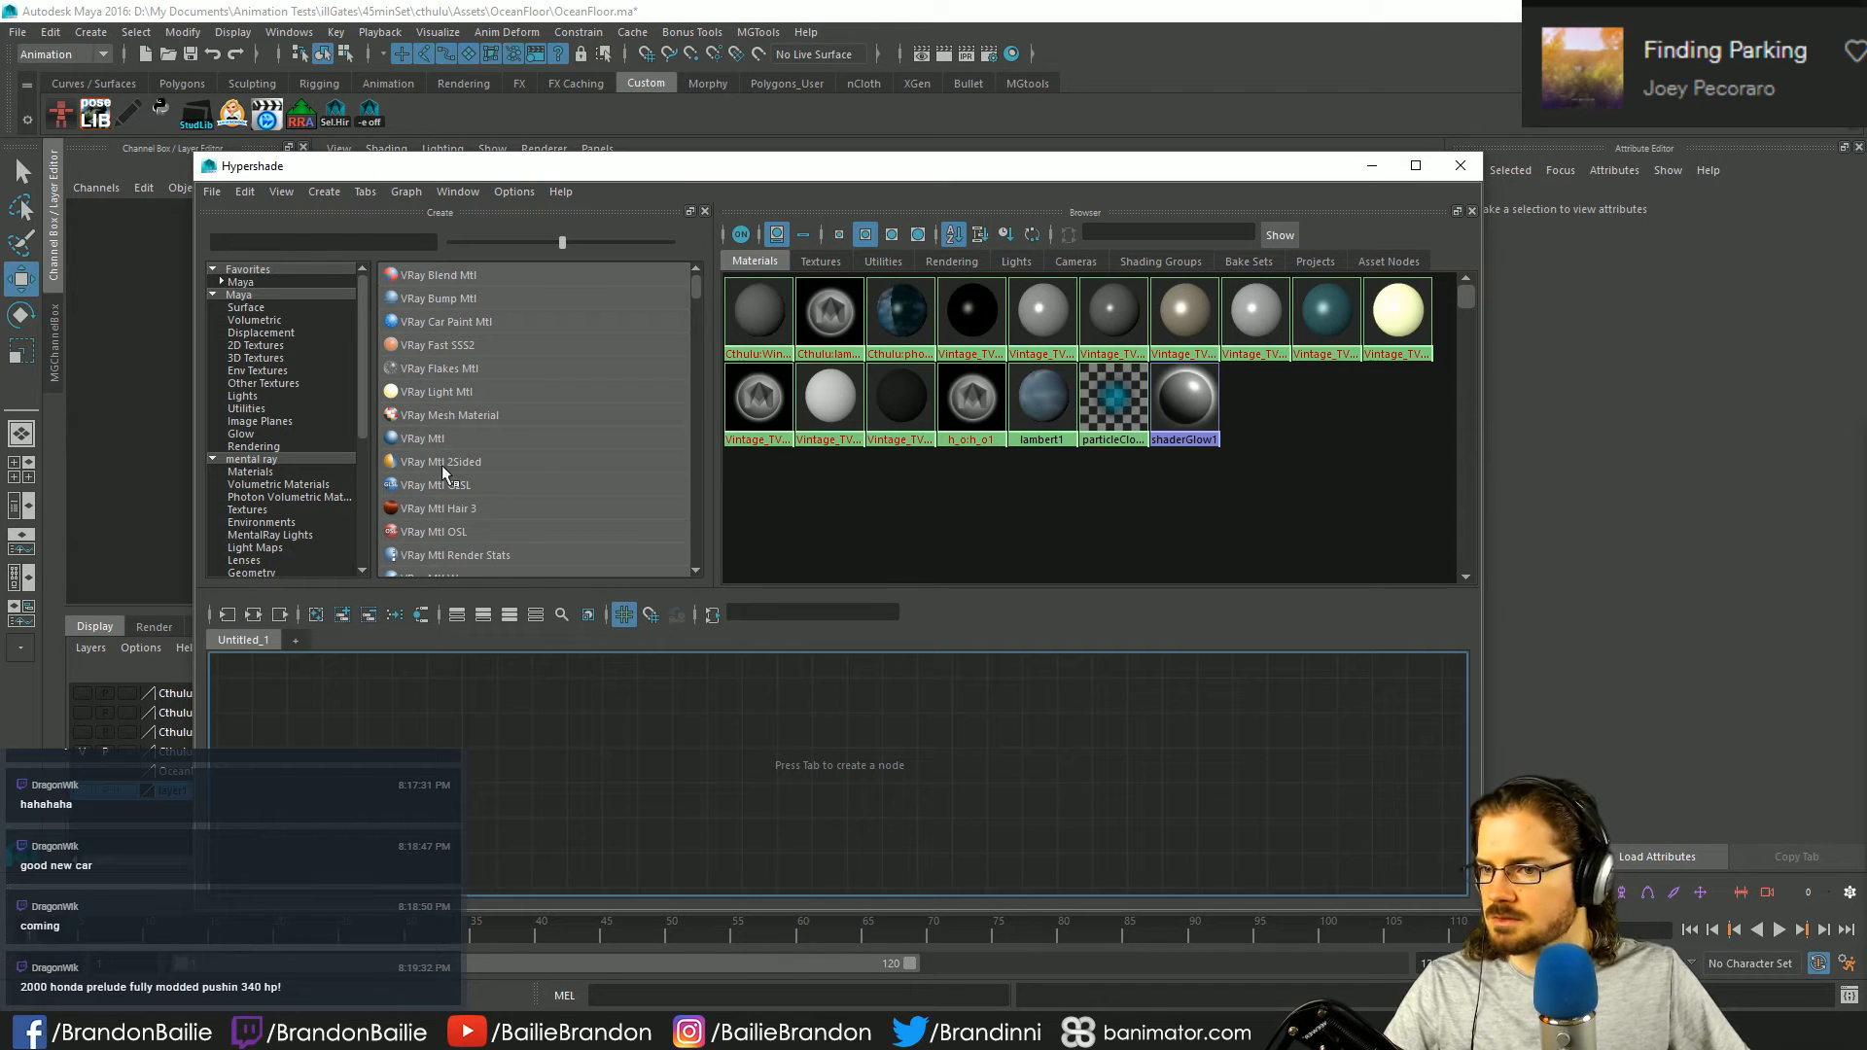
# - Create a new Lambert material in the Hypershade and select it to show its attributes
pyautogui.scroll(-4, 527, 455)
pyautogui.scroll(-2, 527, 457)
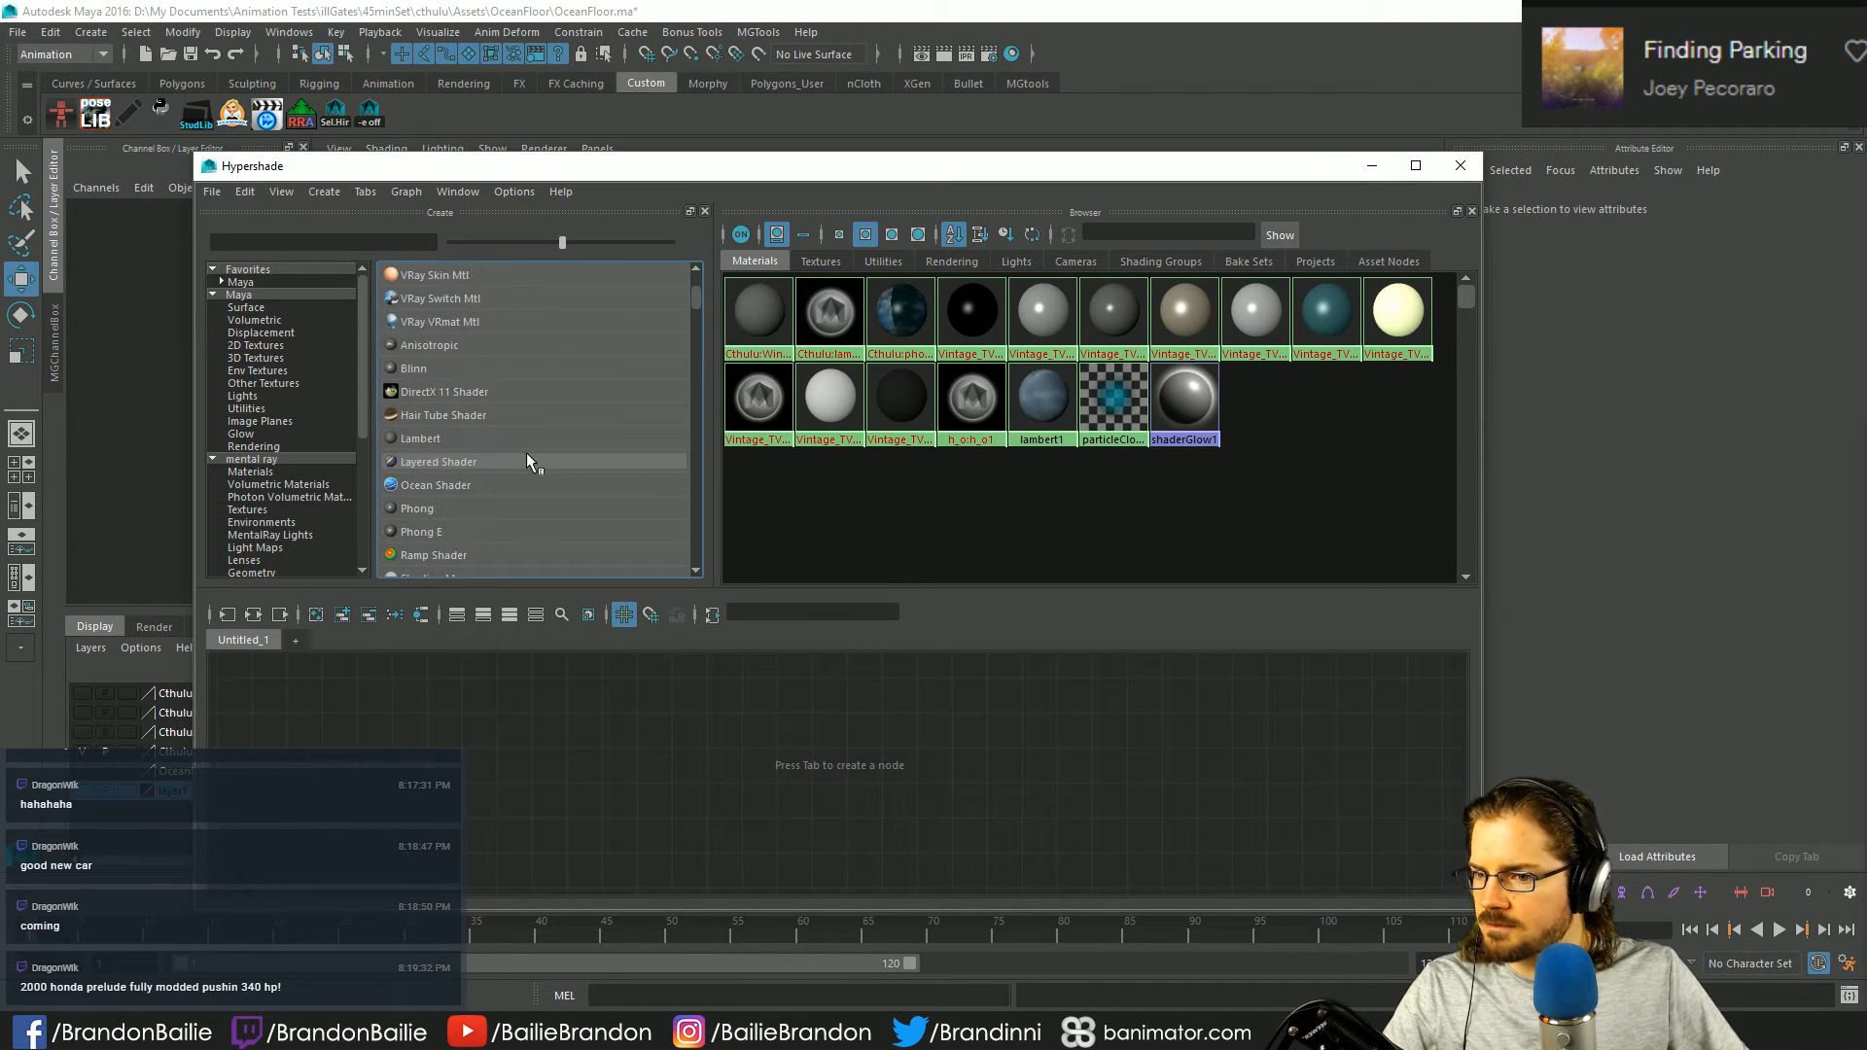
pyautogui.click(441, 435)
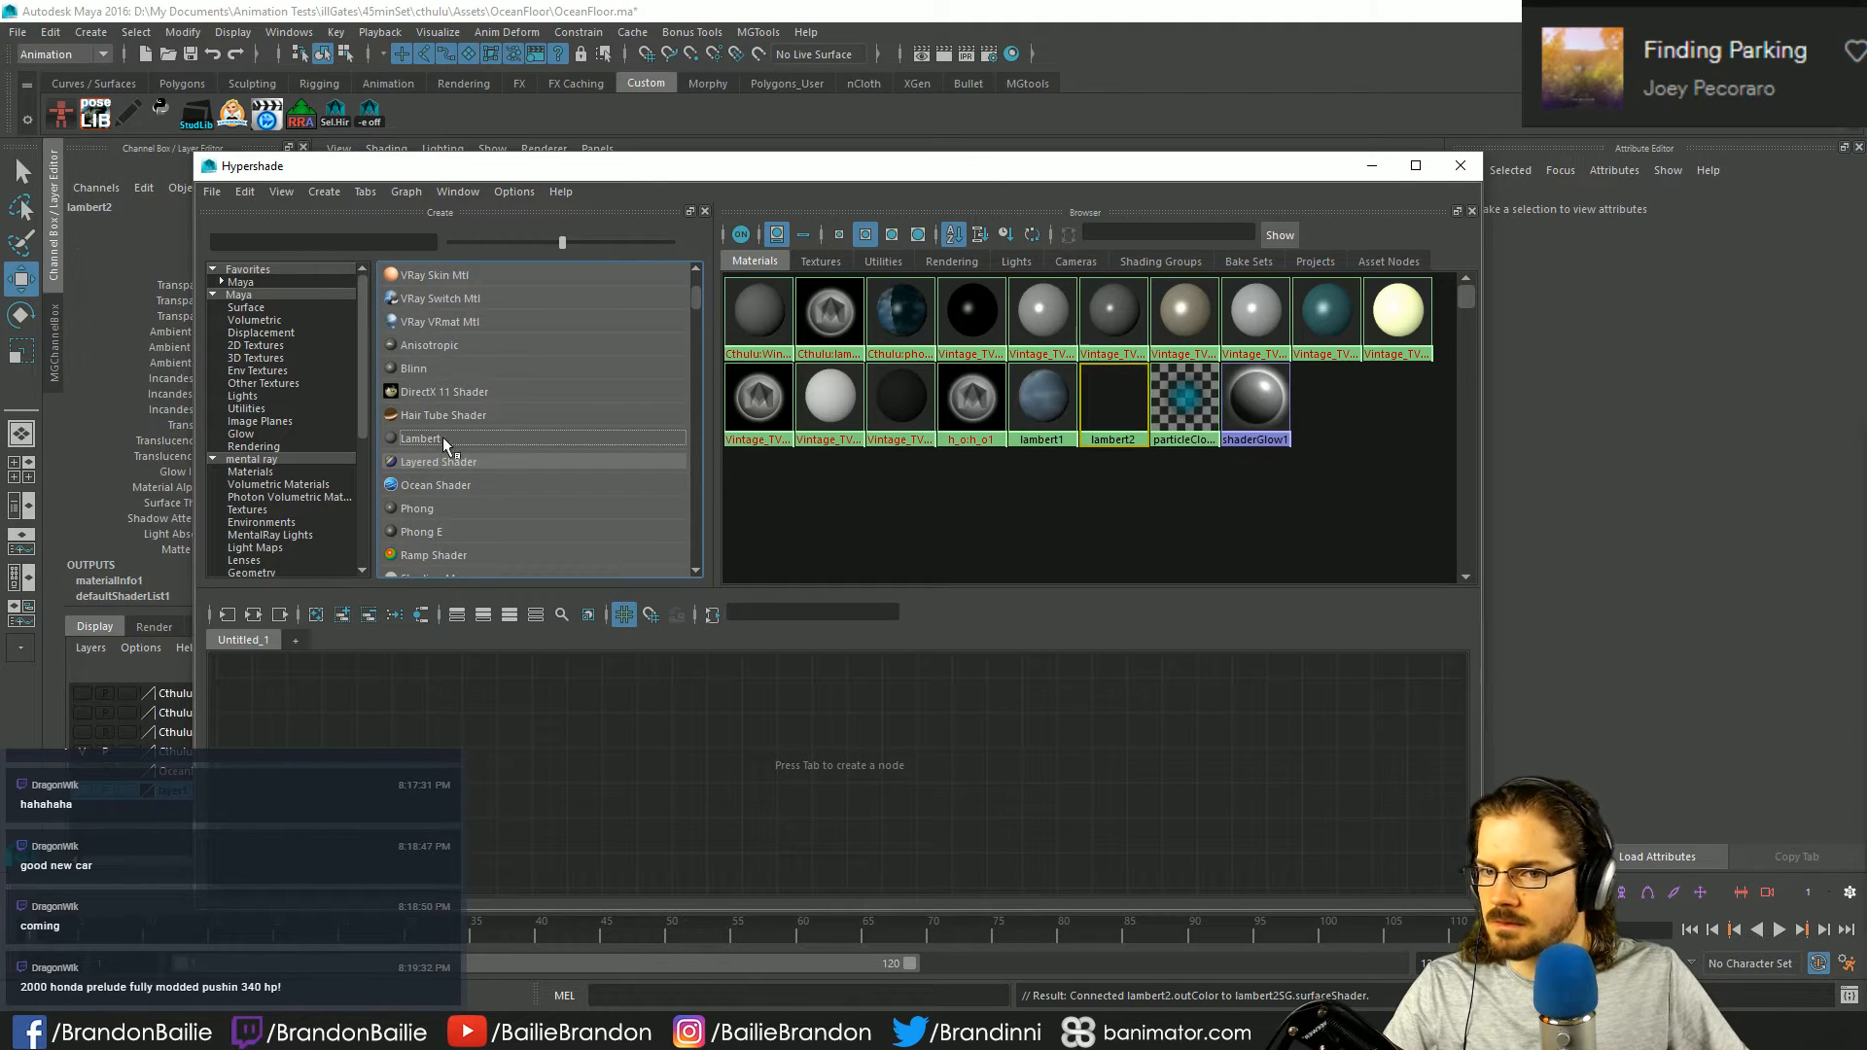
pyautogui.click(1216, 482)
pyautogui.click(1115, 402)
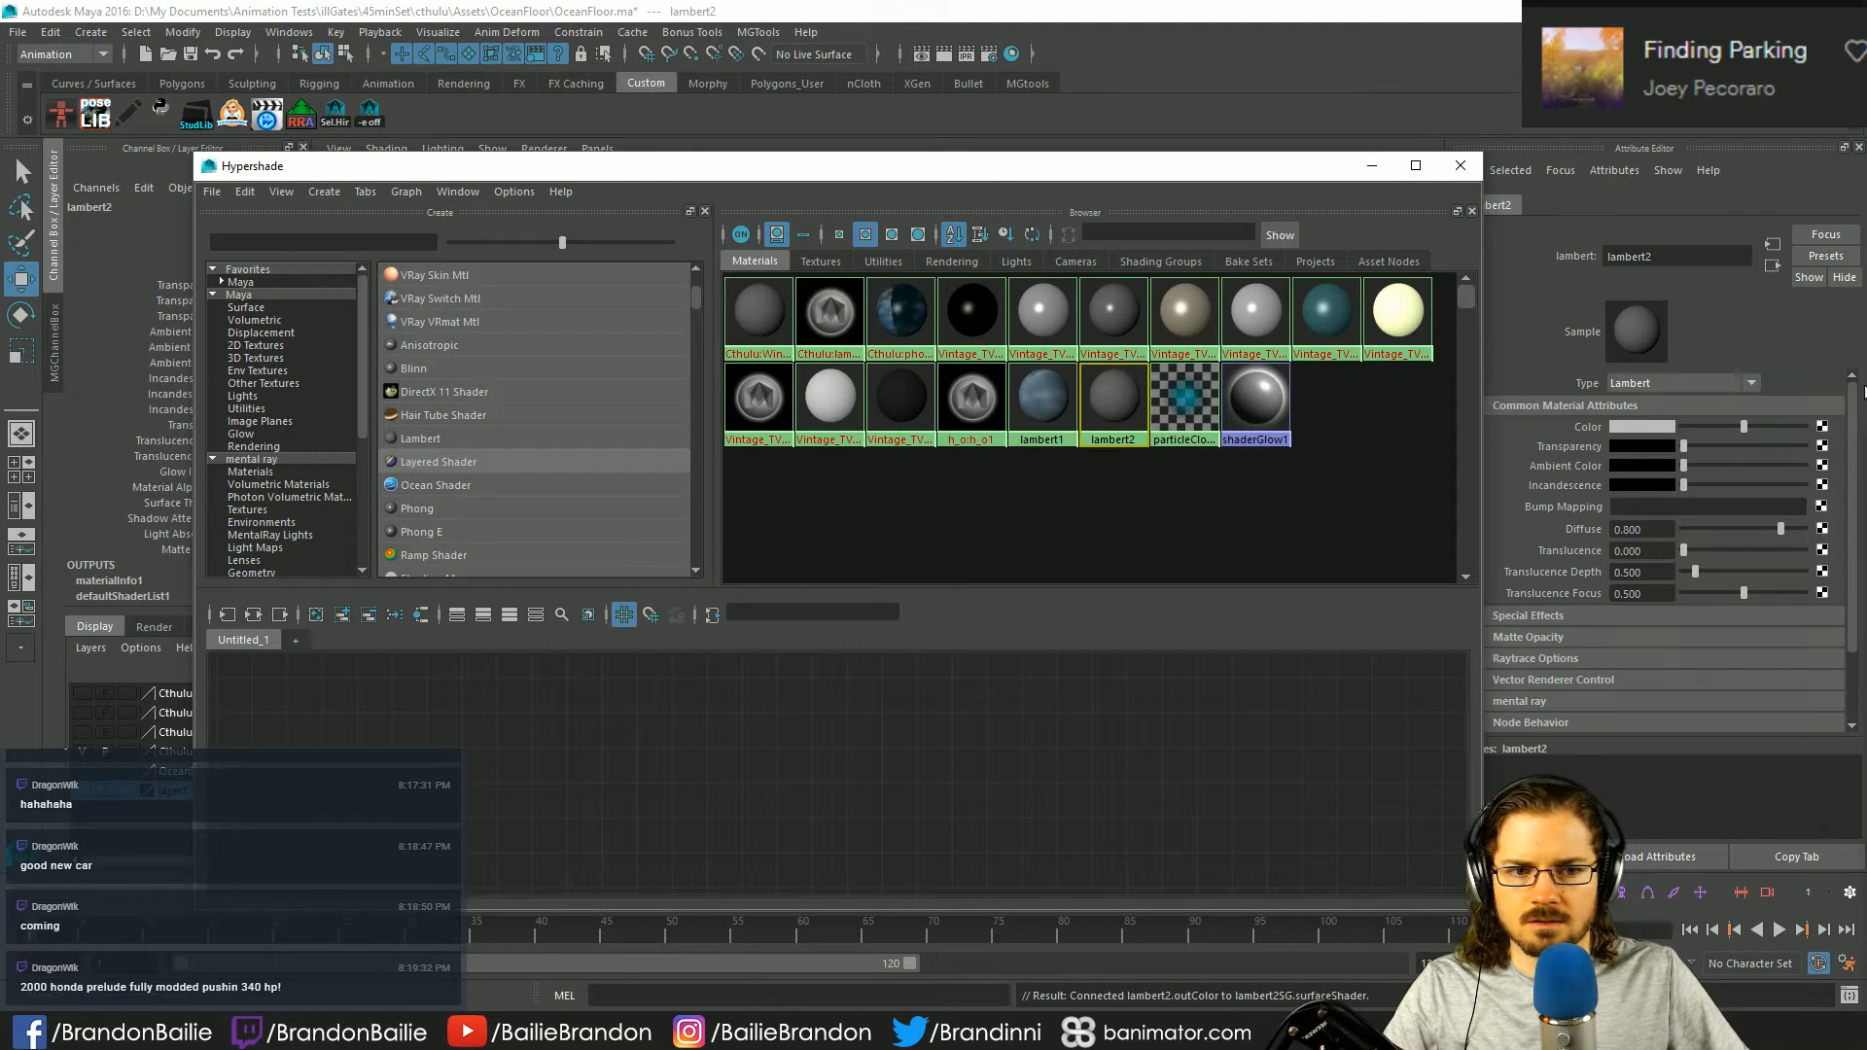
# - Connect an Ocean texture to the new Lambert's color and close the Hypershade
pyautogui.click(1822, 427)
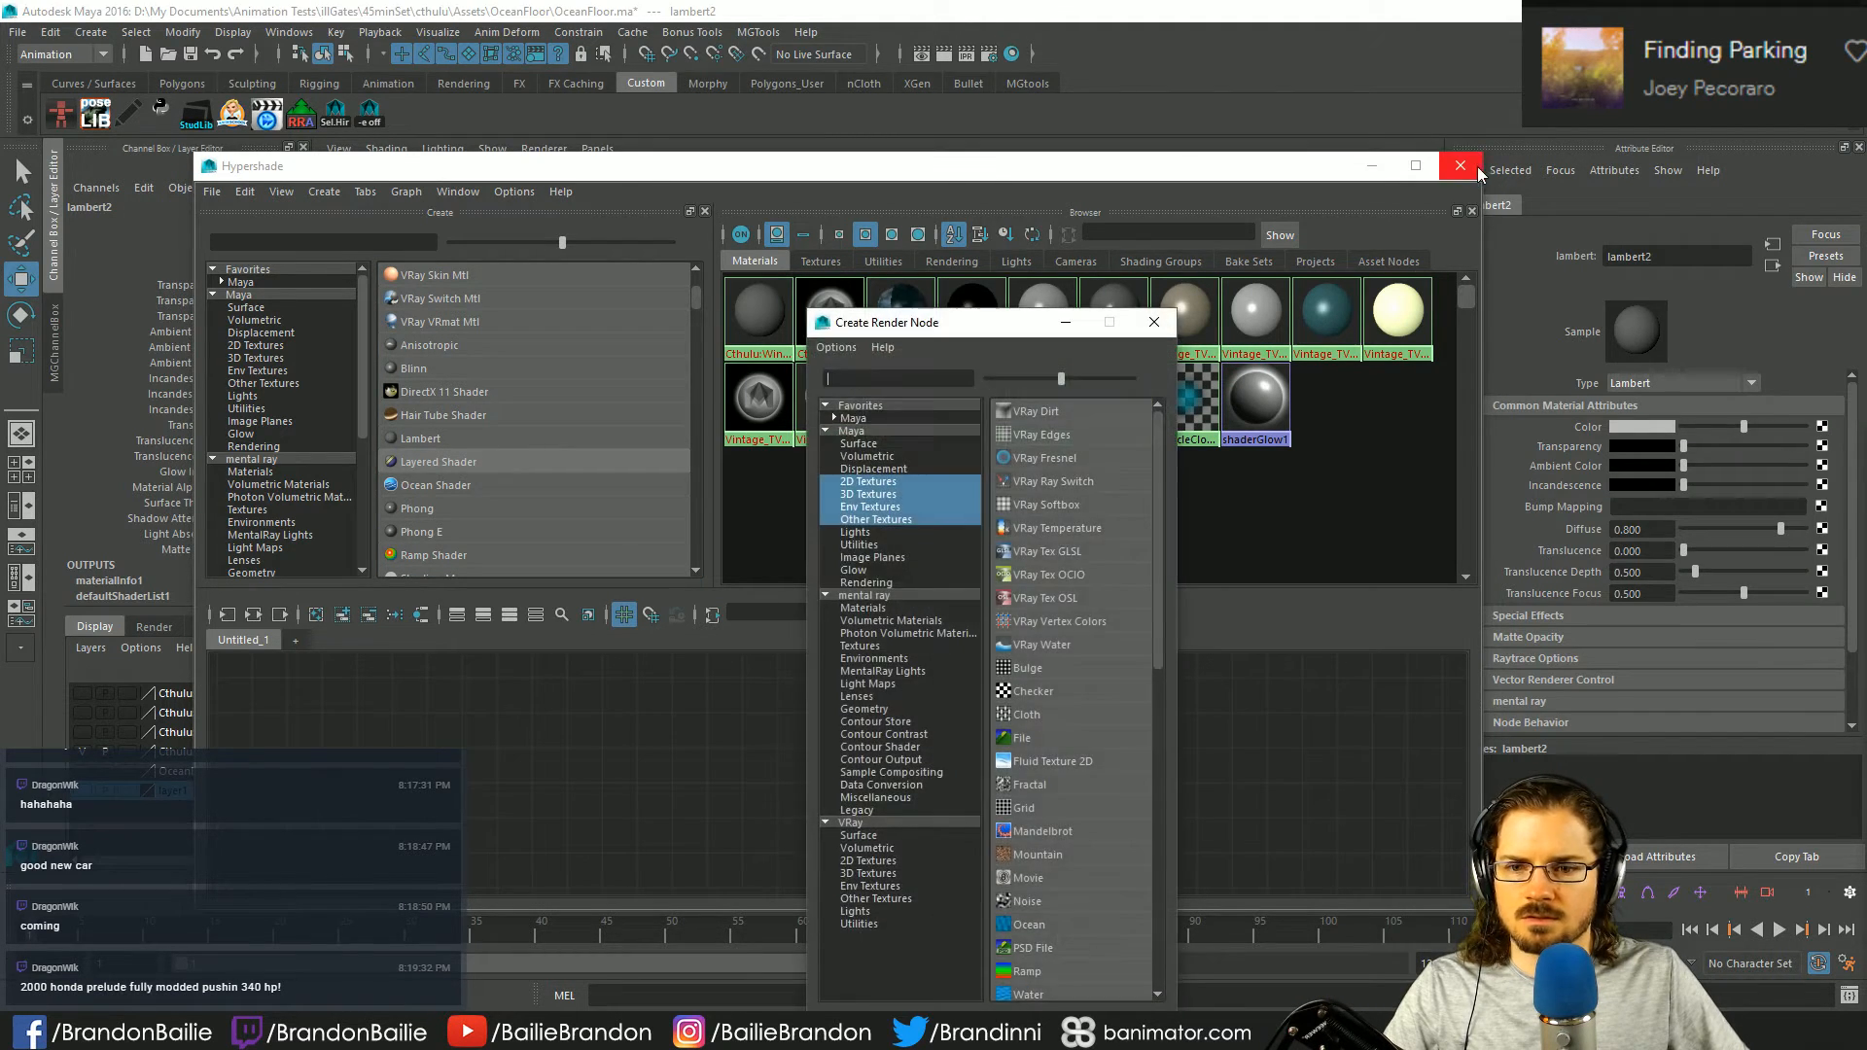
pyautogui.click(1461, 166)
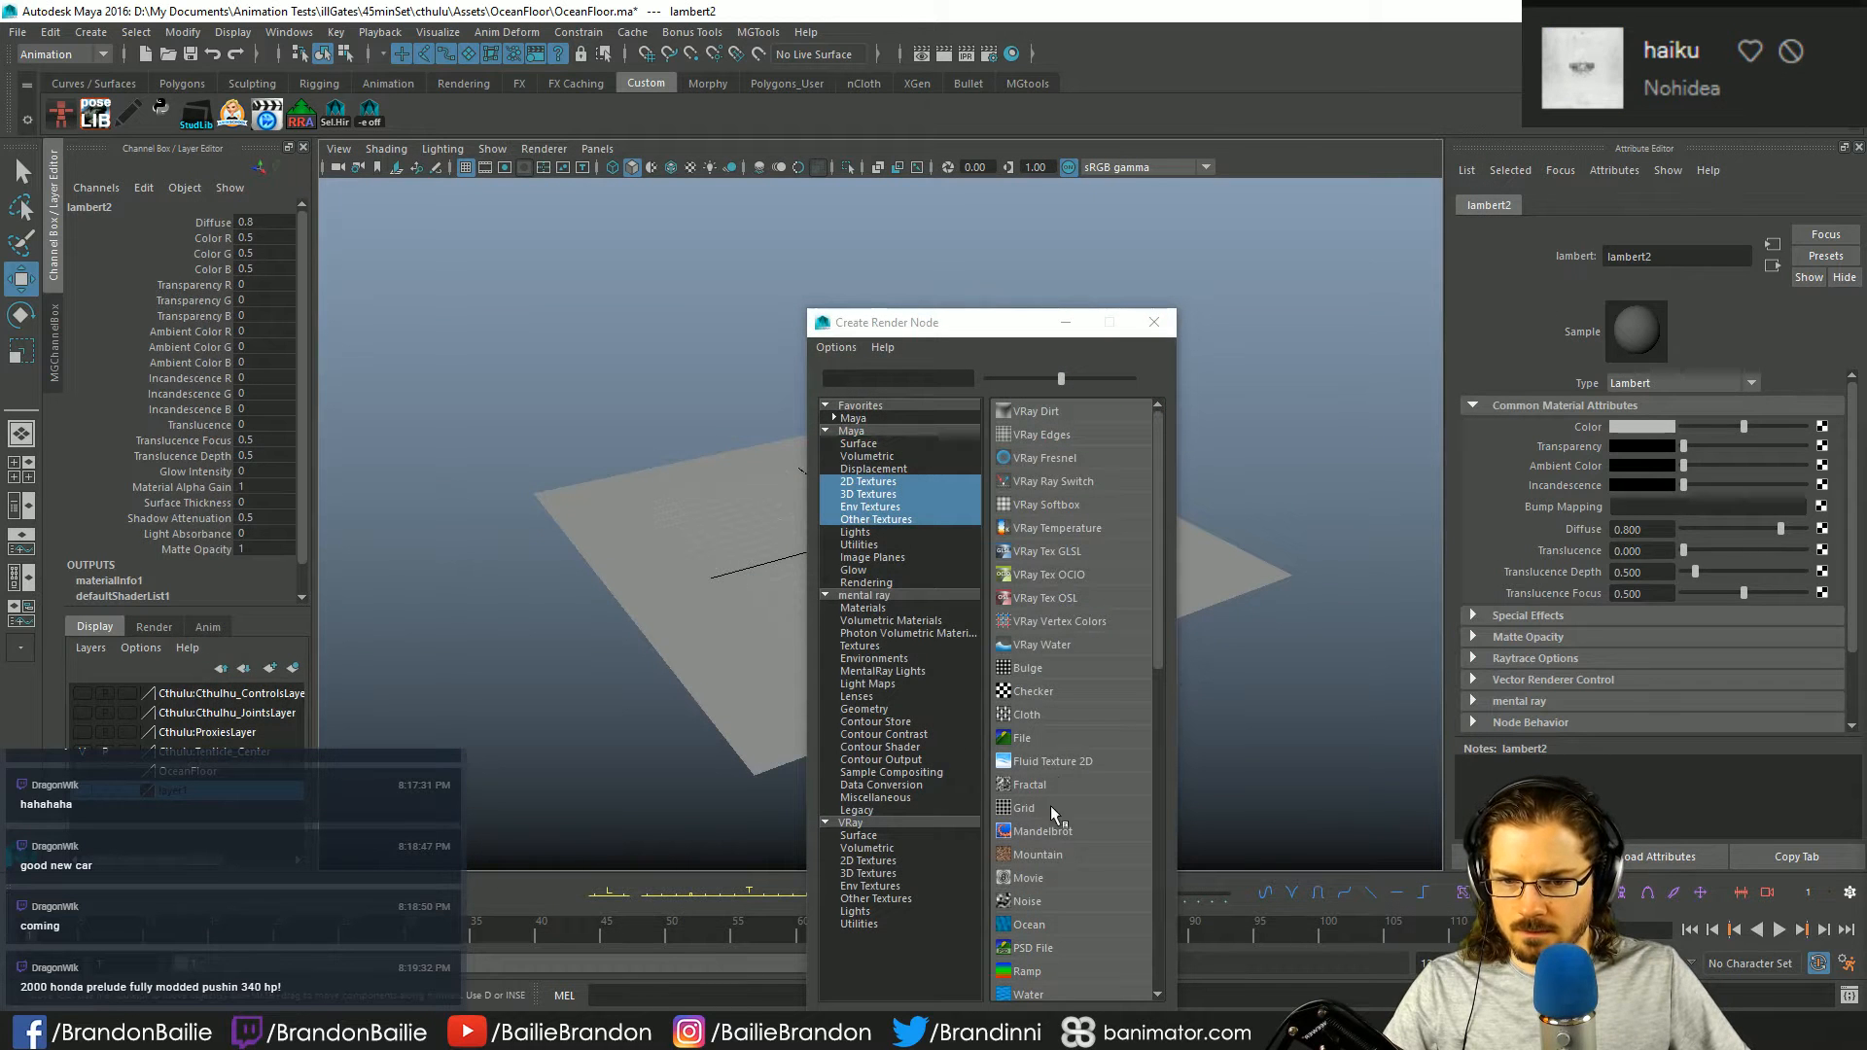
pyautogui.click(1028, 924)
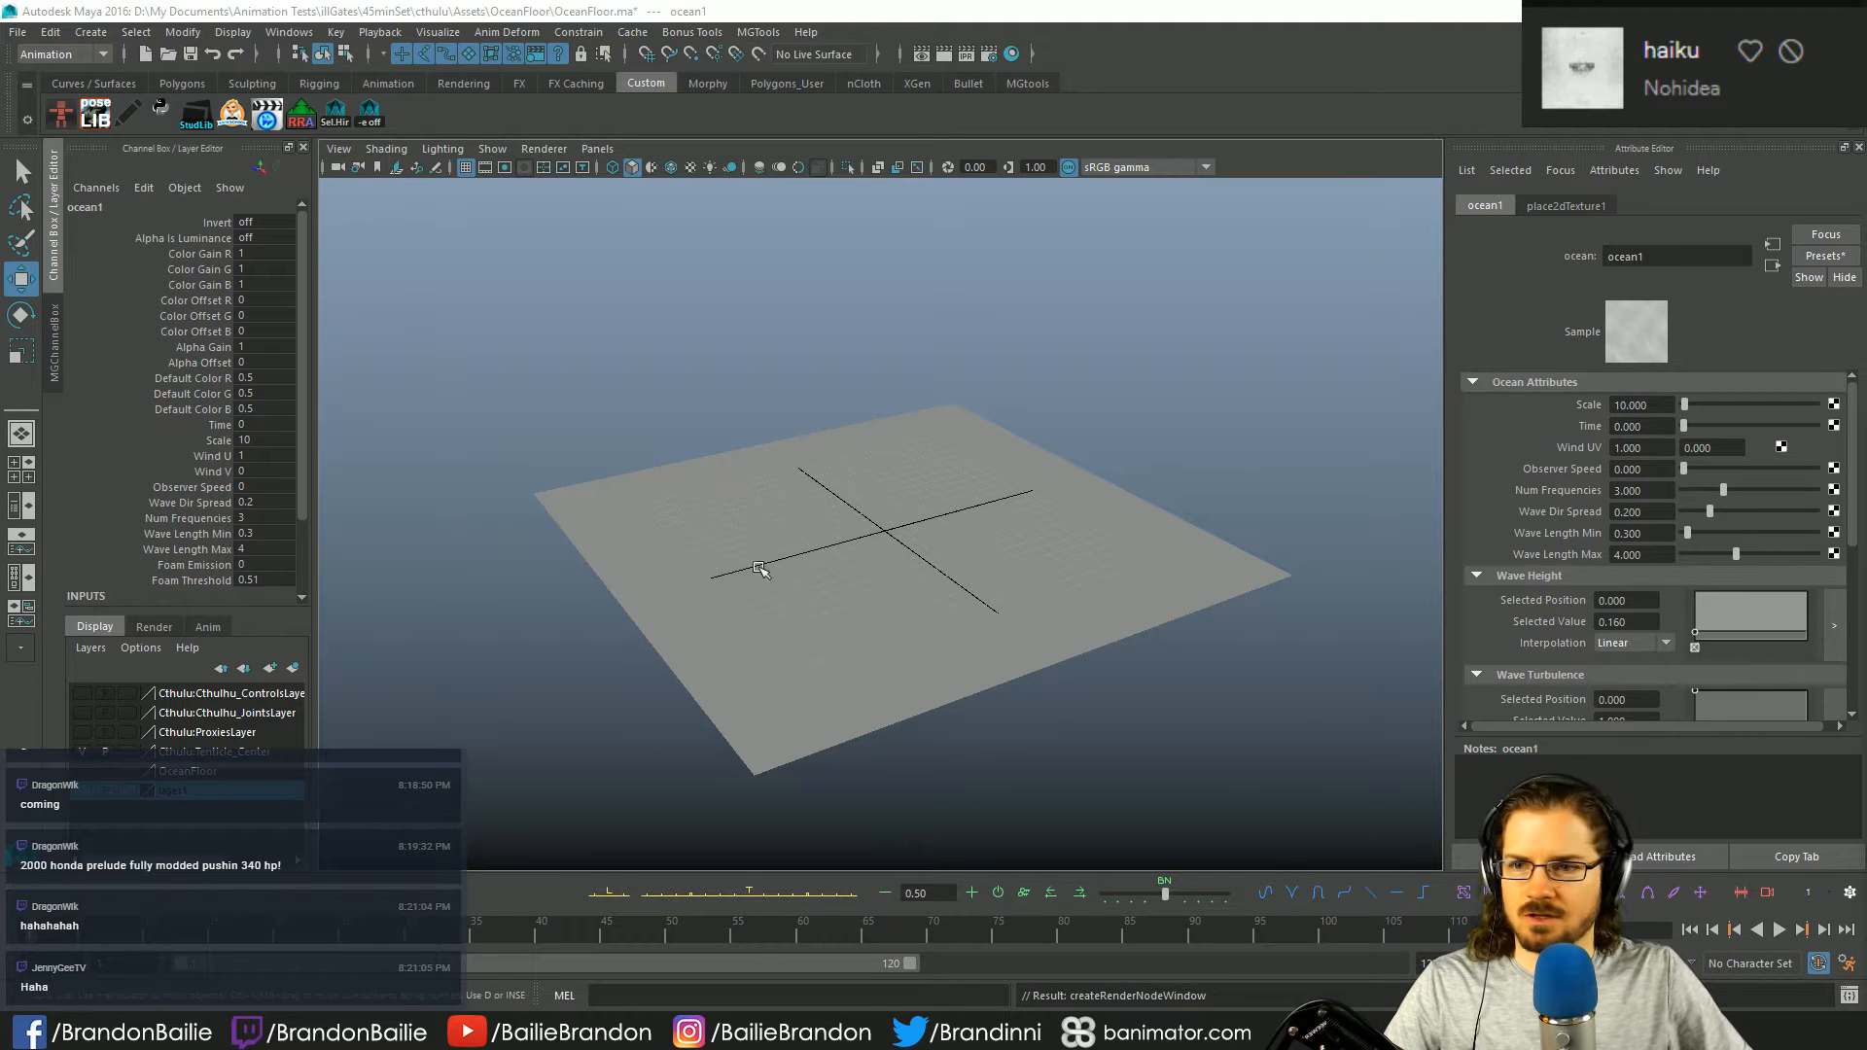
# - Reopen the Hypershade, move it clear of the plane and assign the new Lambert material to the plane
pyautogui.click(1009, 51)
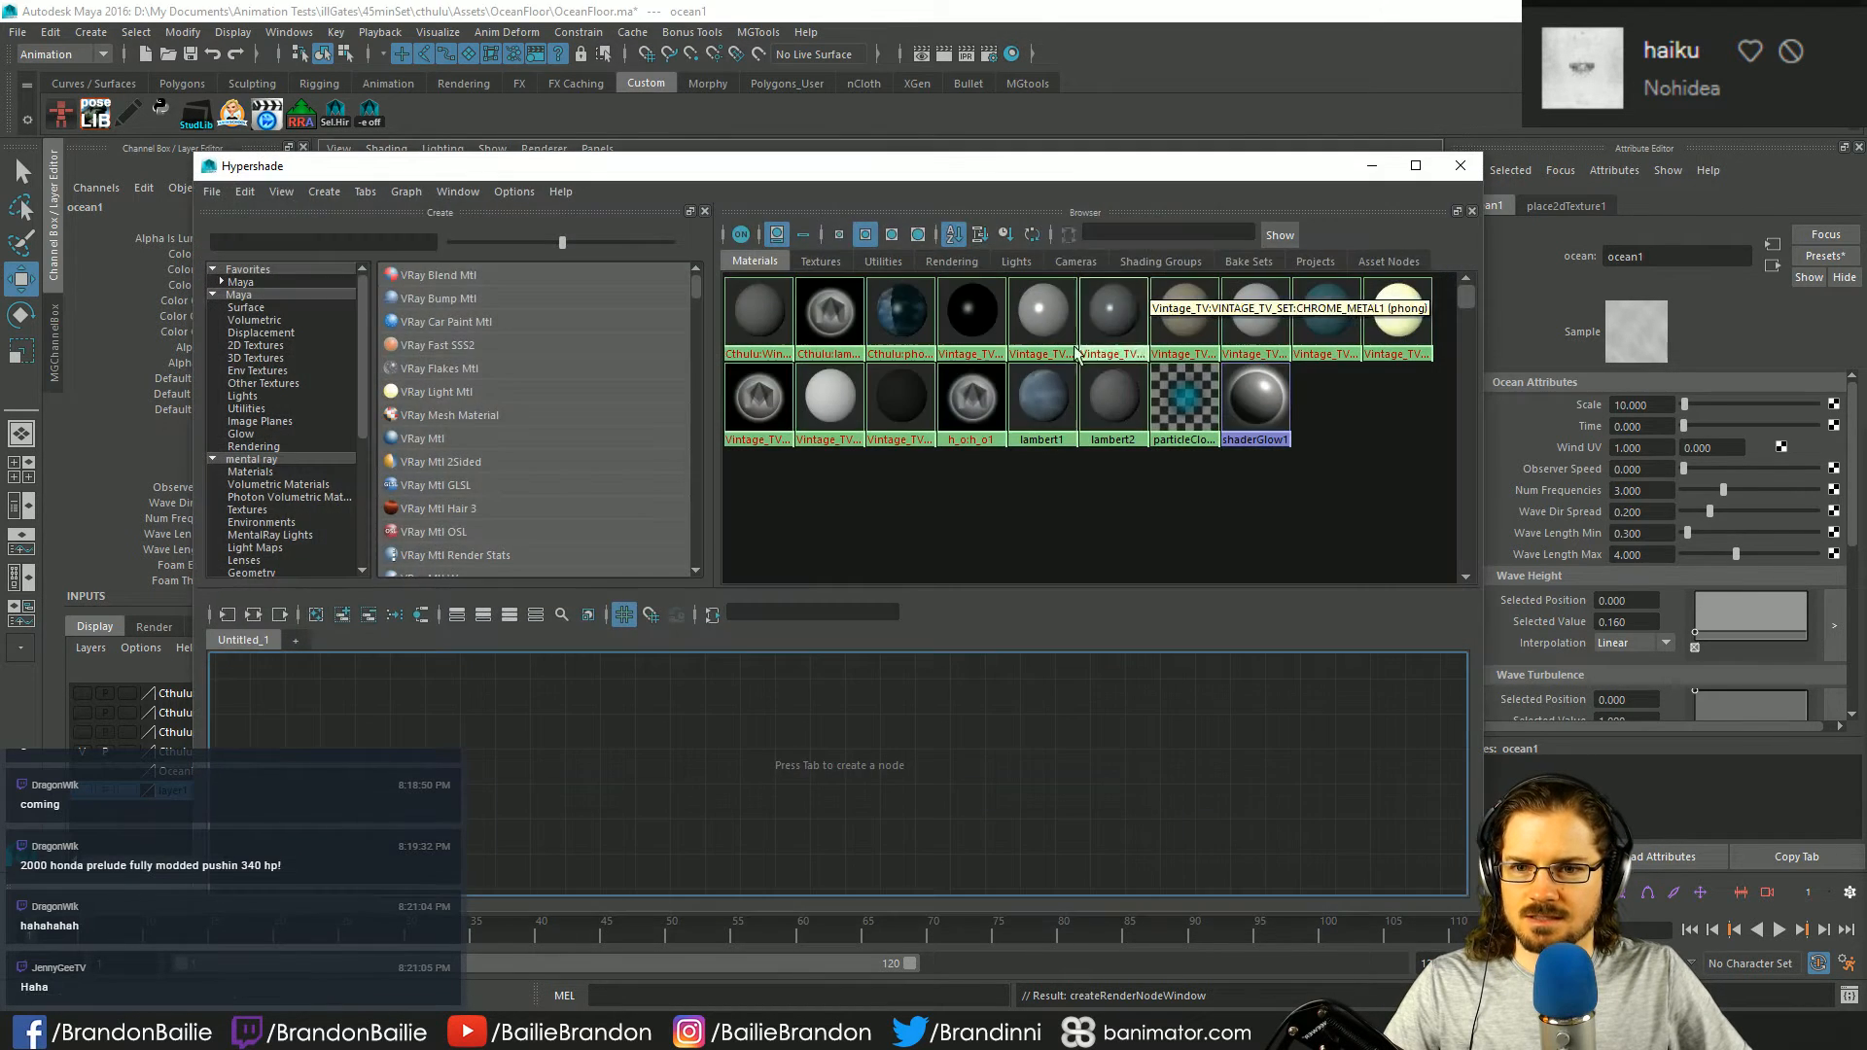
pyautogui.moveTo(1067, 167); pyautogui.dragTo(1147, 620)
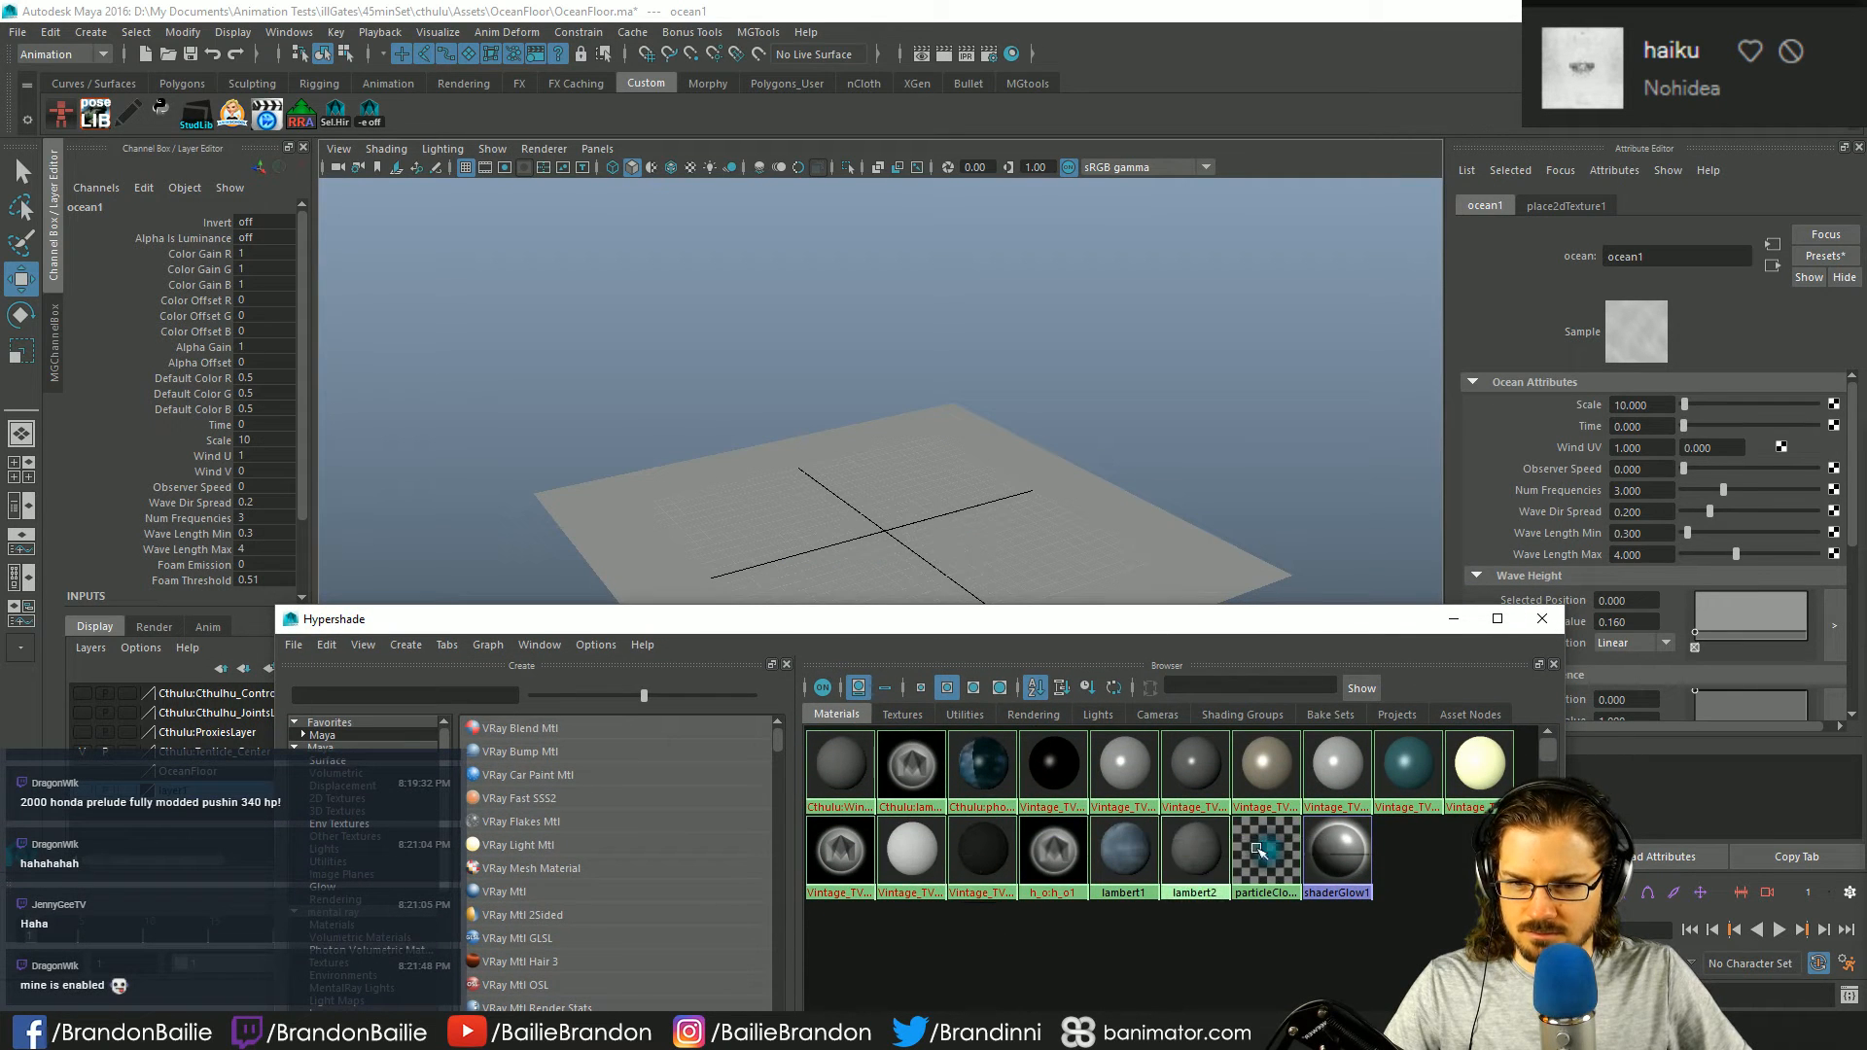
pyautogui.moveTo(1194, 849); pyautogui.dragTo(1014, 562, button='middle')
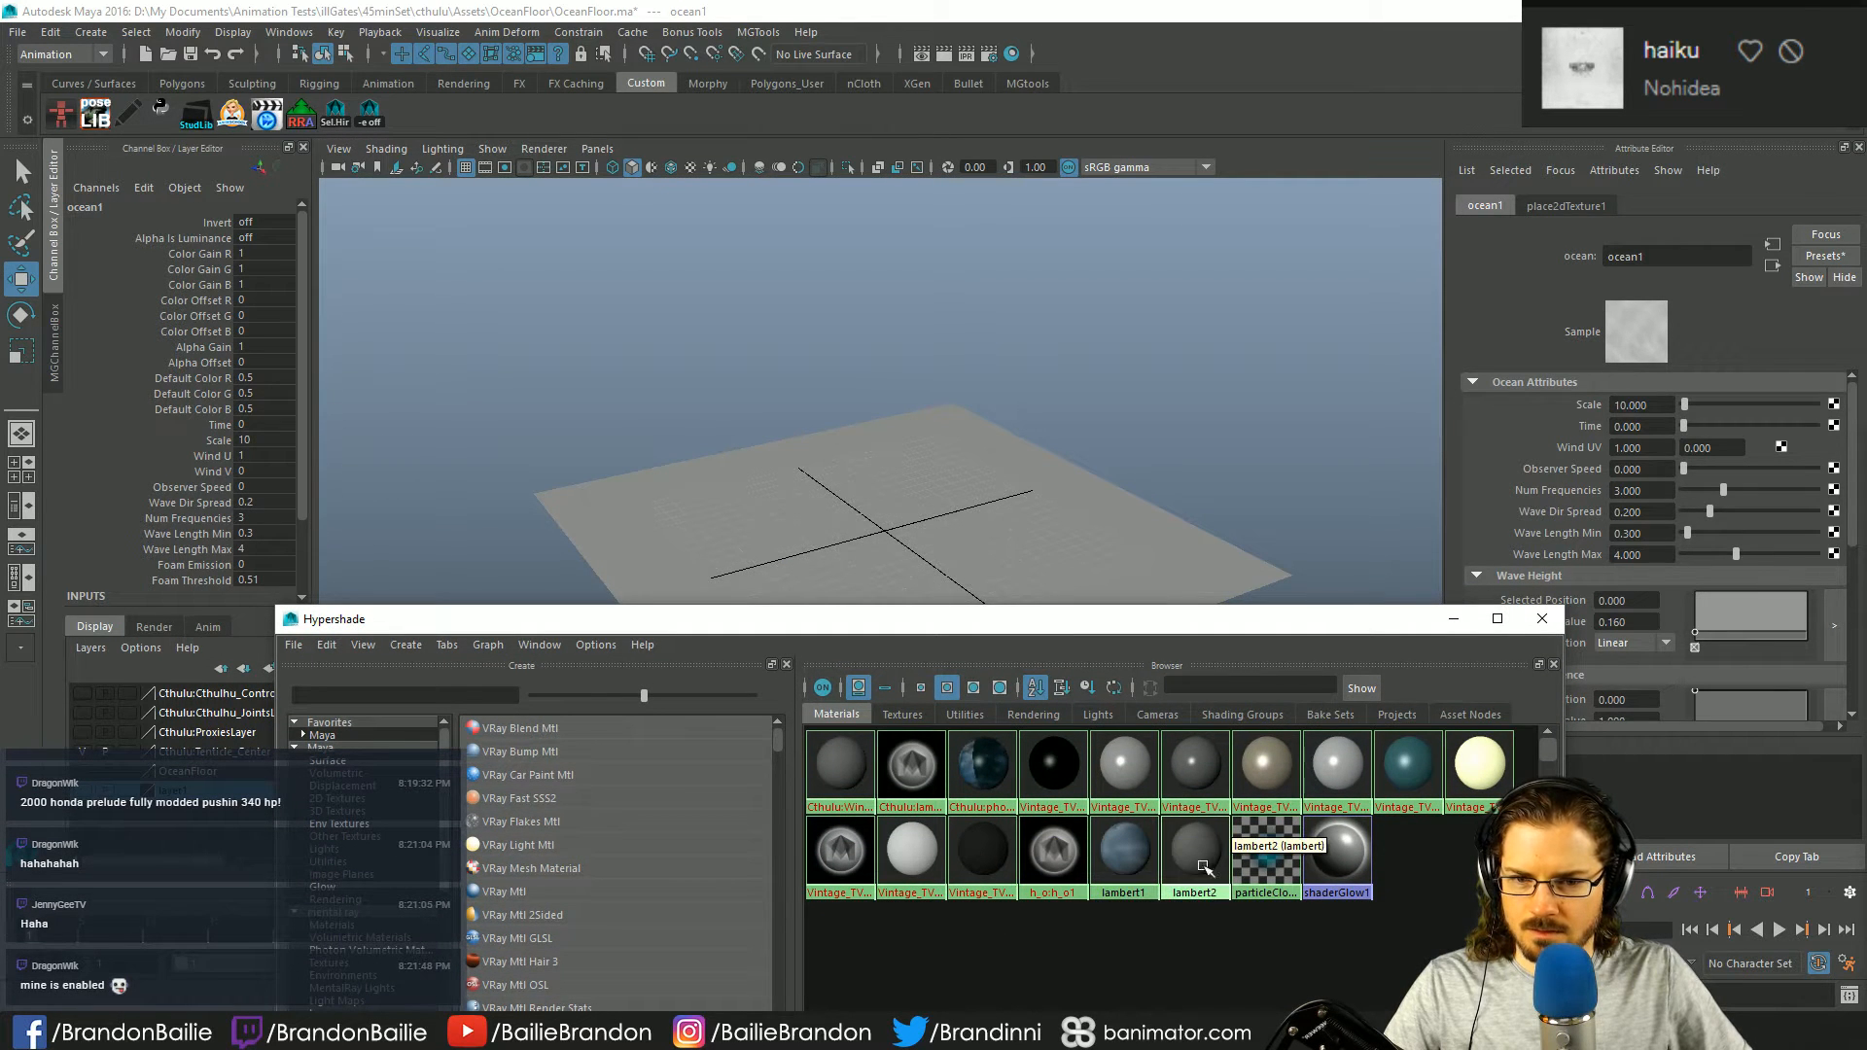
# - Rename the new Lambert material to ocean and close the Hypershade
pyautogui.click(1193, 849)
pyautogui.doubleClick(1693, 258)
pyautogui.write('ocean')
pyautogui.press('Return')
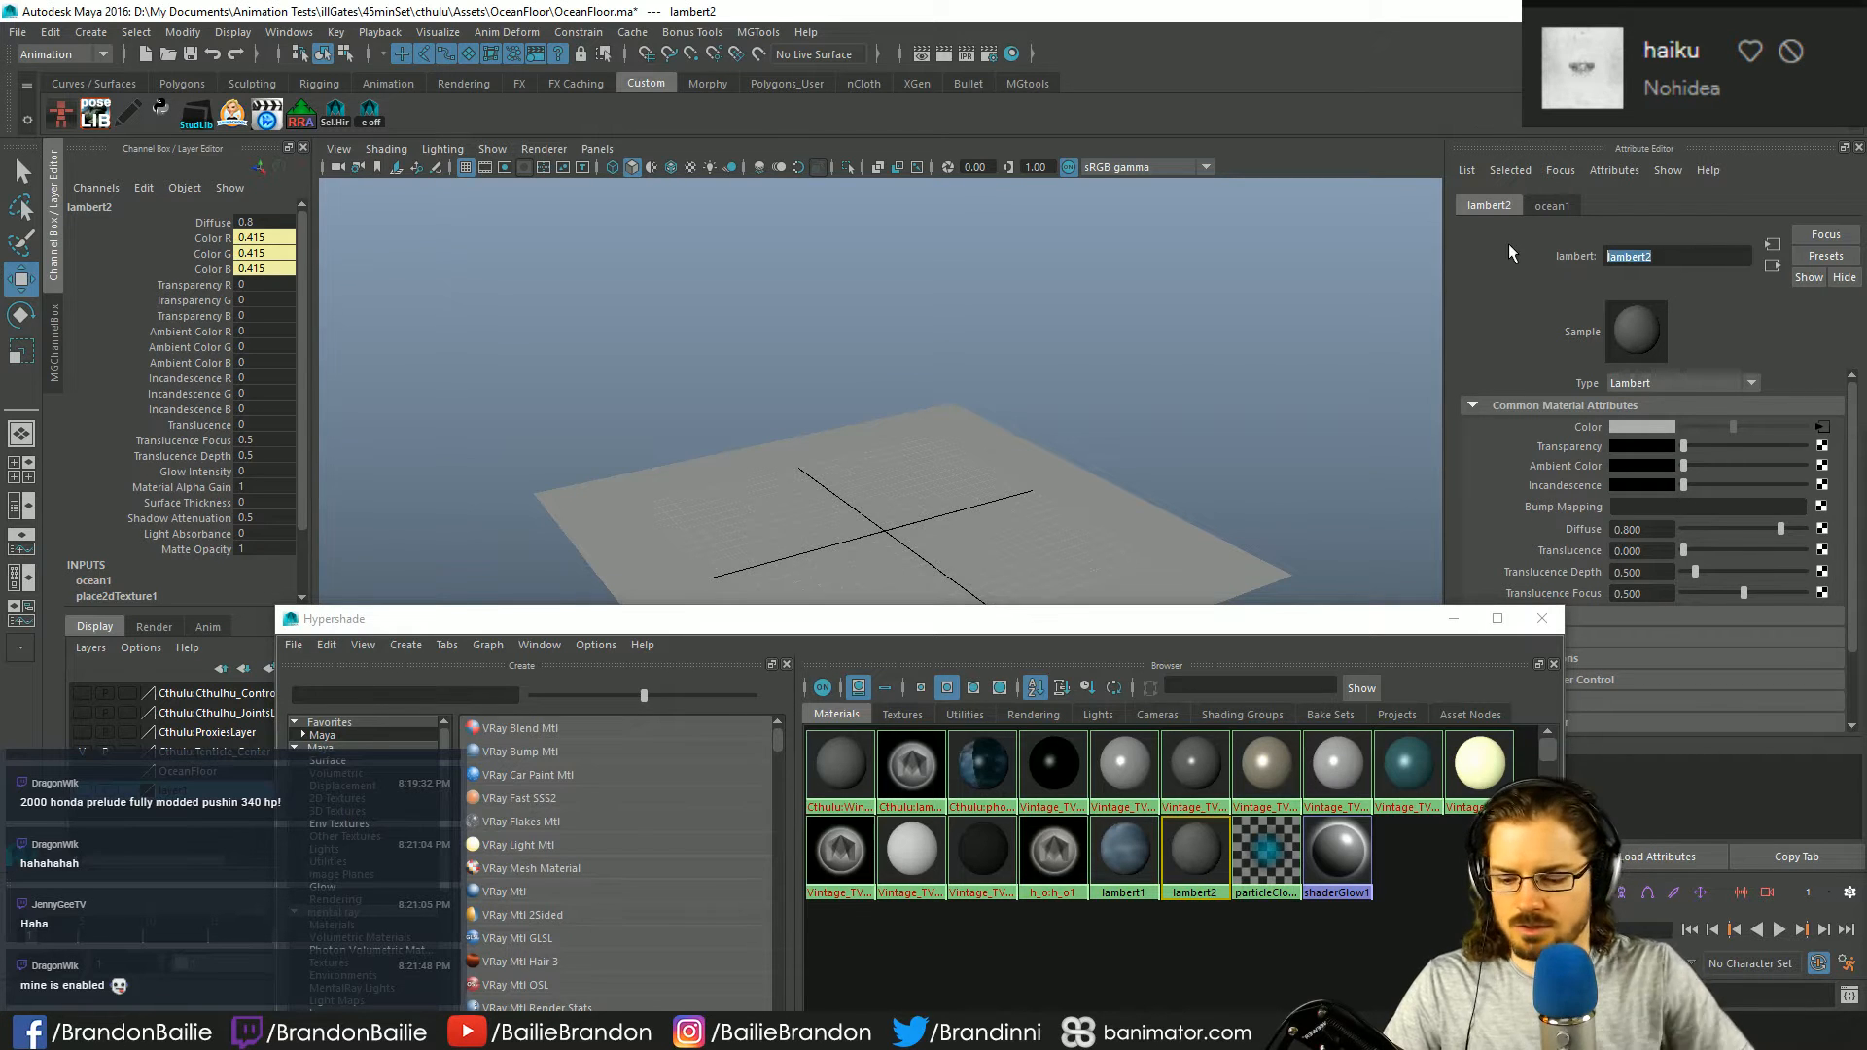
pyautogui.click(1542, 618)
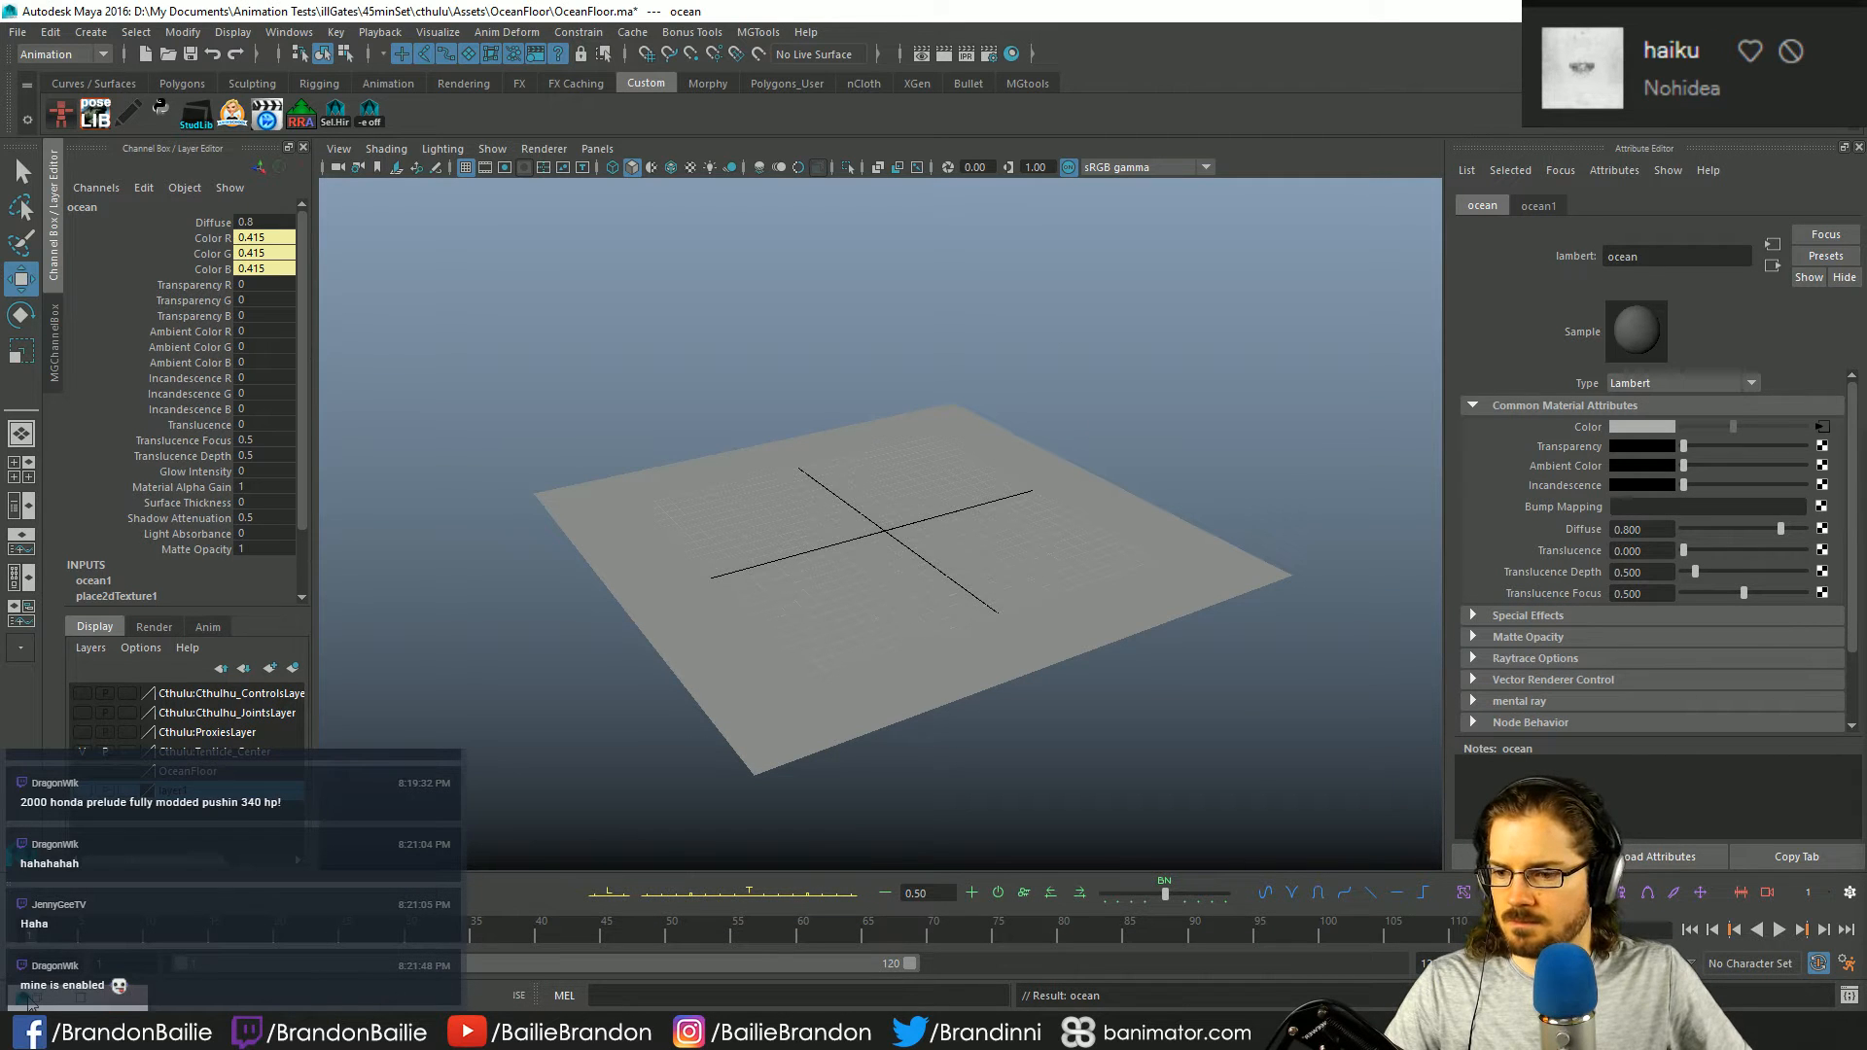
# - Display textures in the viewport, open the ocean texture and shape its Wave Height curve with 0.880 at the start and 0.600 at position 0.983
pyautogui.keyDown('alt'); pyautogui.moveTo(971, 616); pyautogui.dragTo(1016, 556); pyautogui.keyUp('alt')
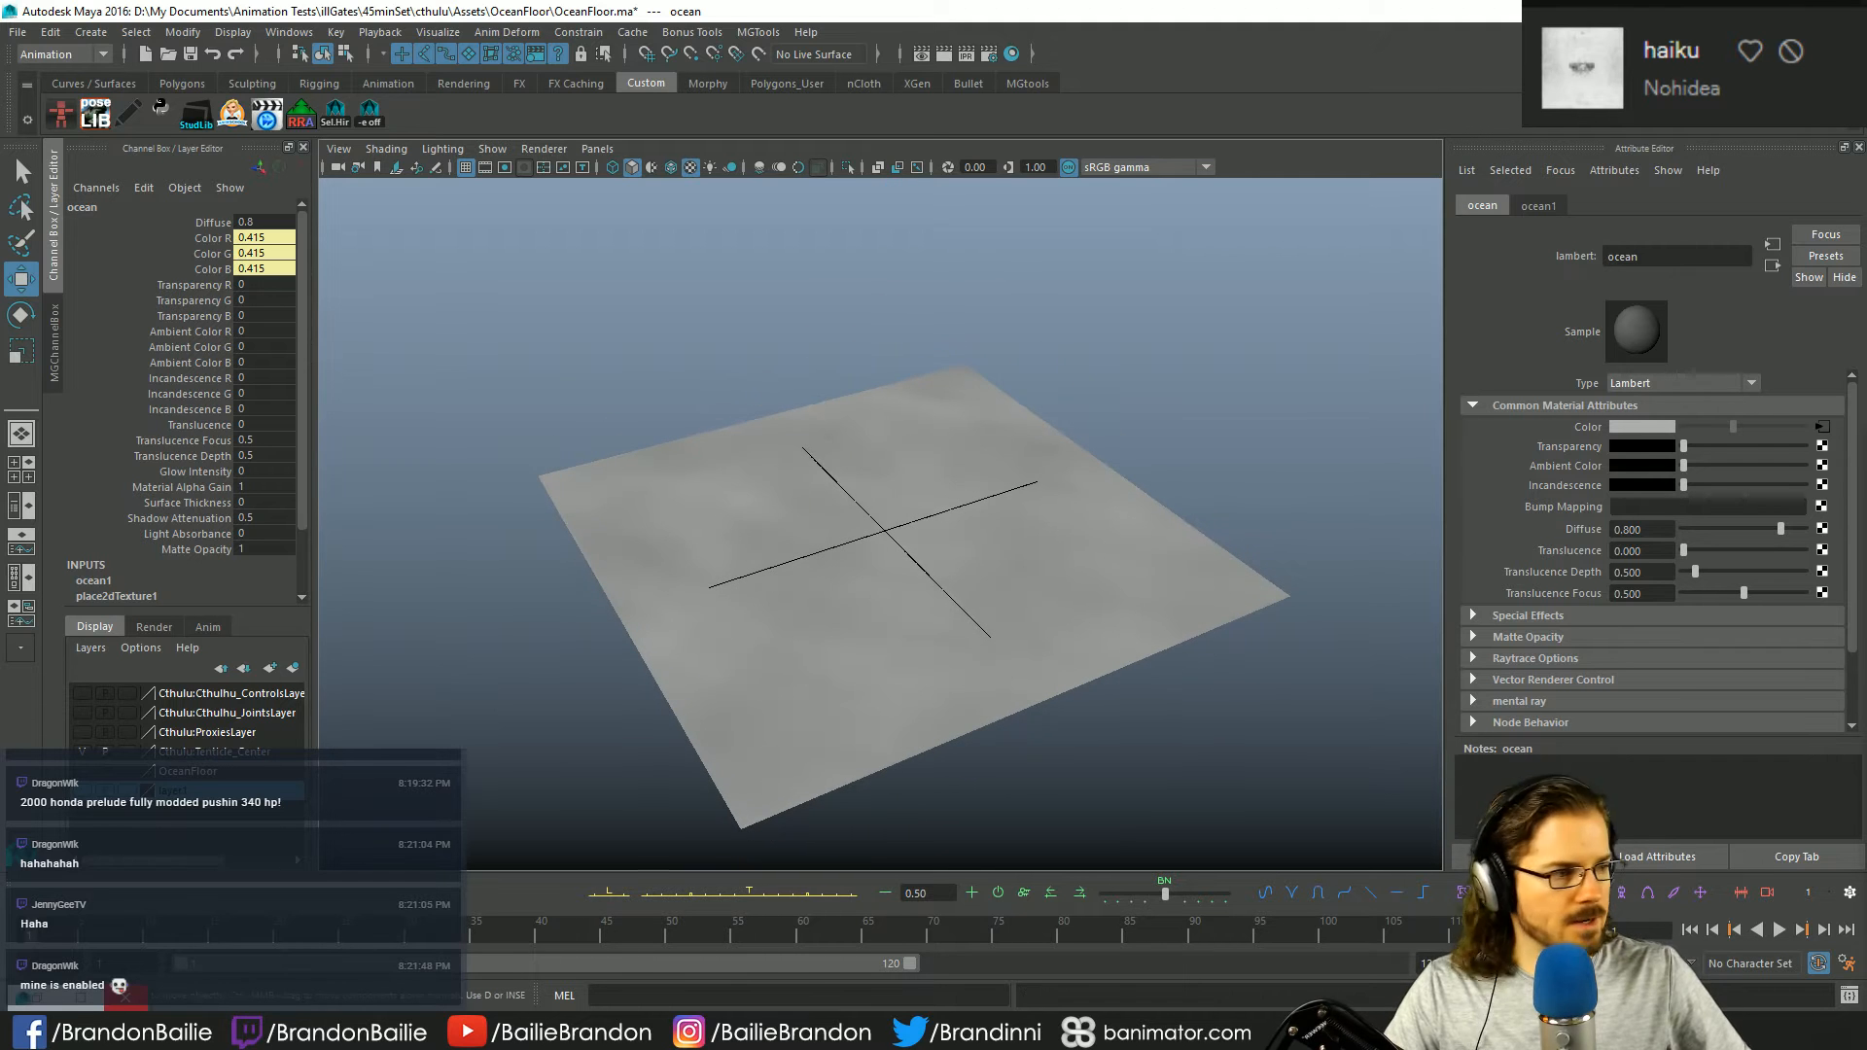
pyautogui.click(1821, 426)
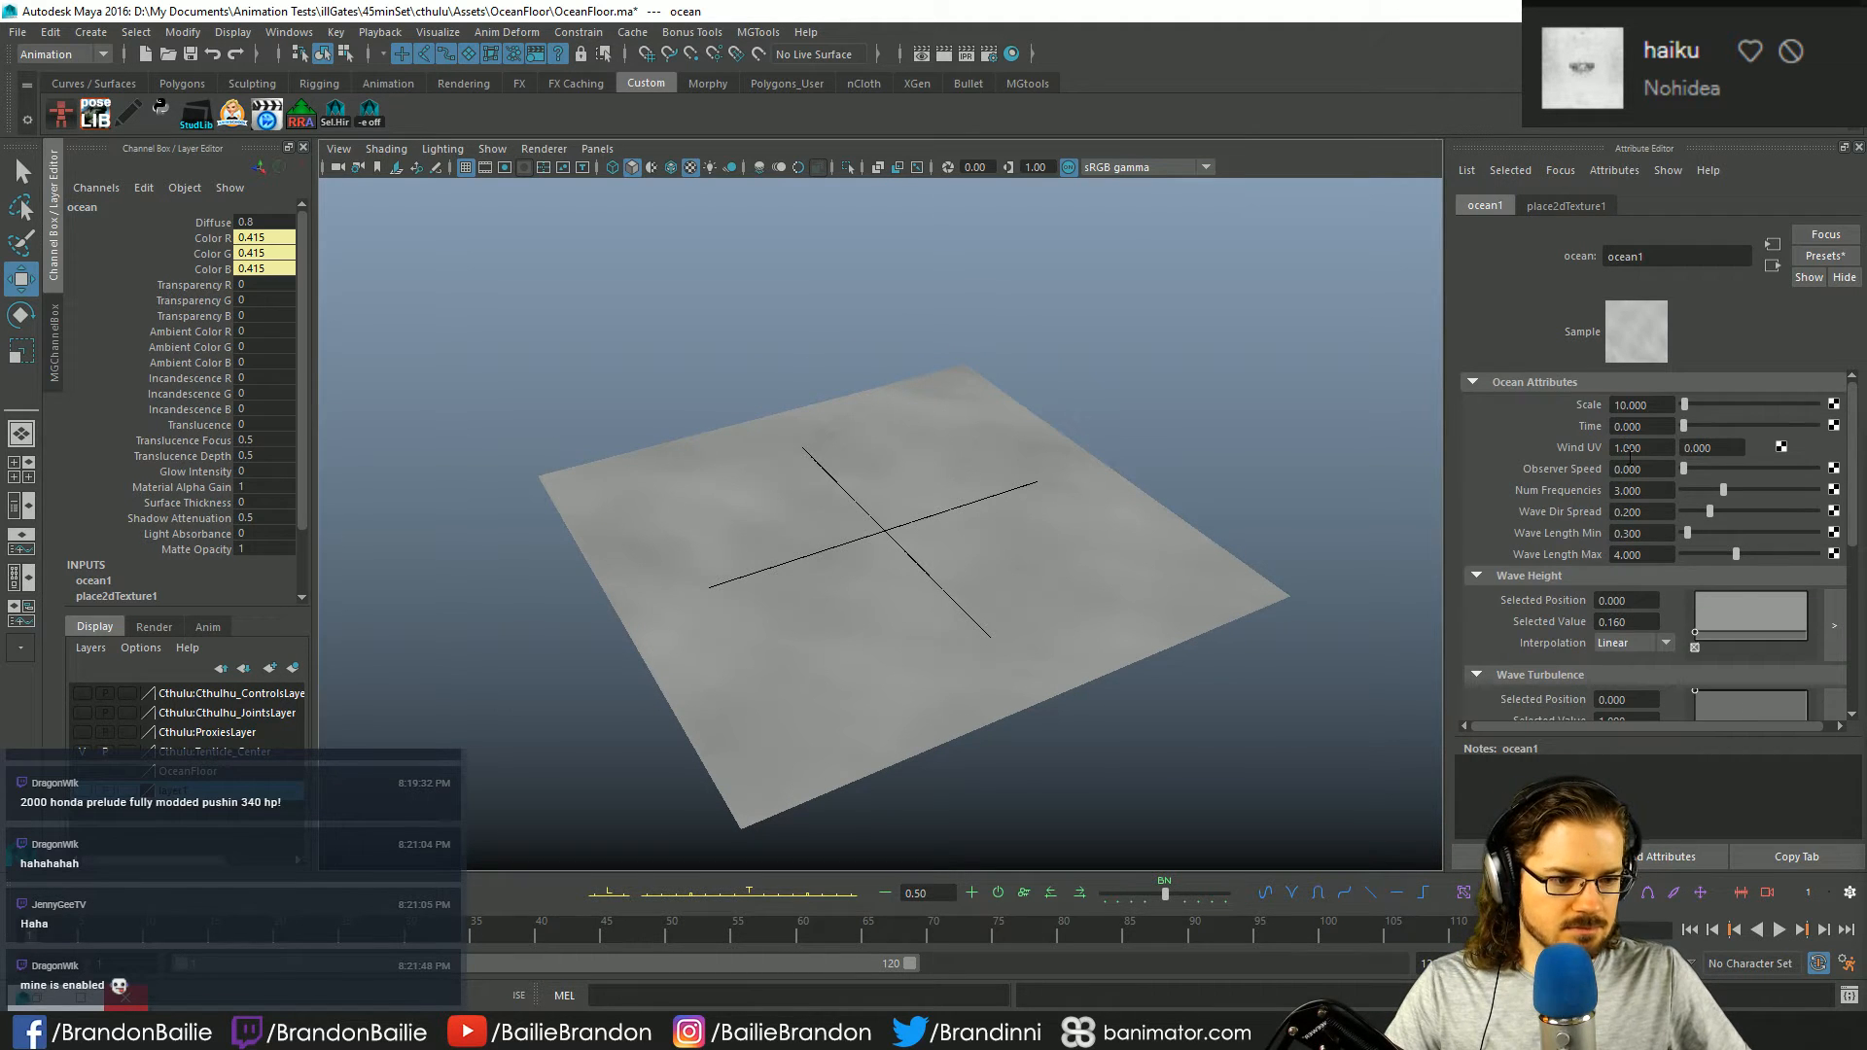
pyautogui.scroll(-3, 1652, 499)
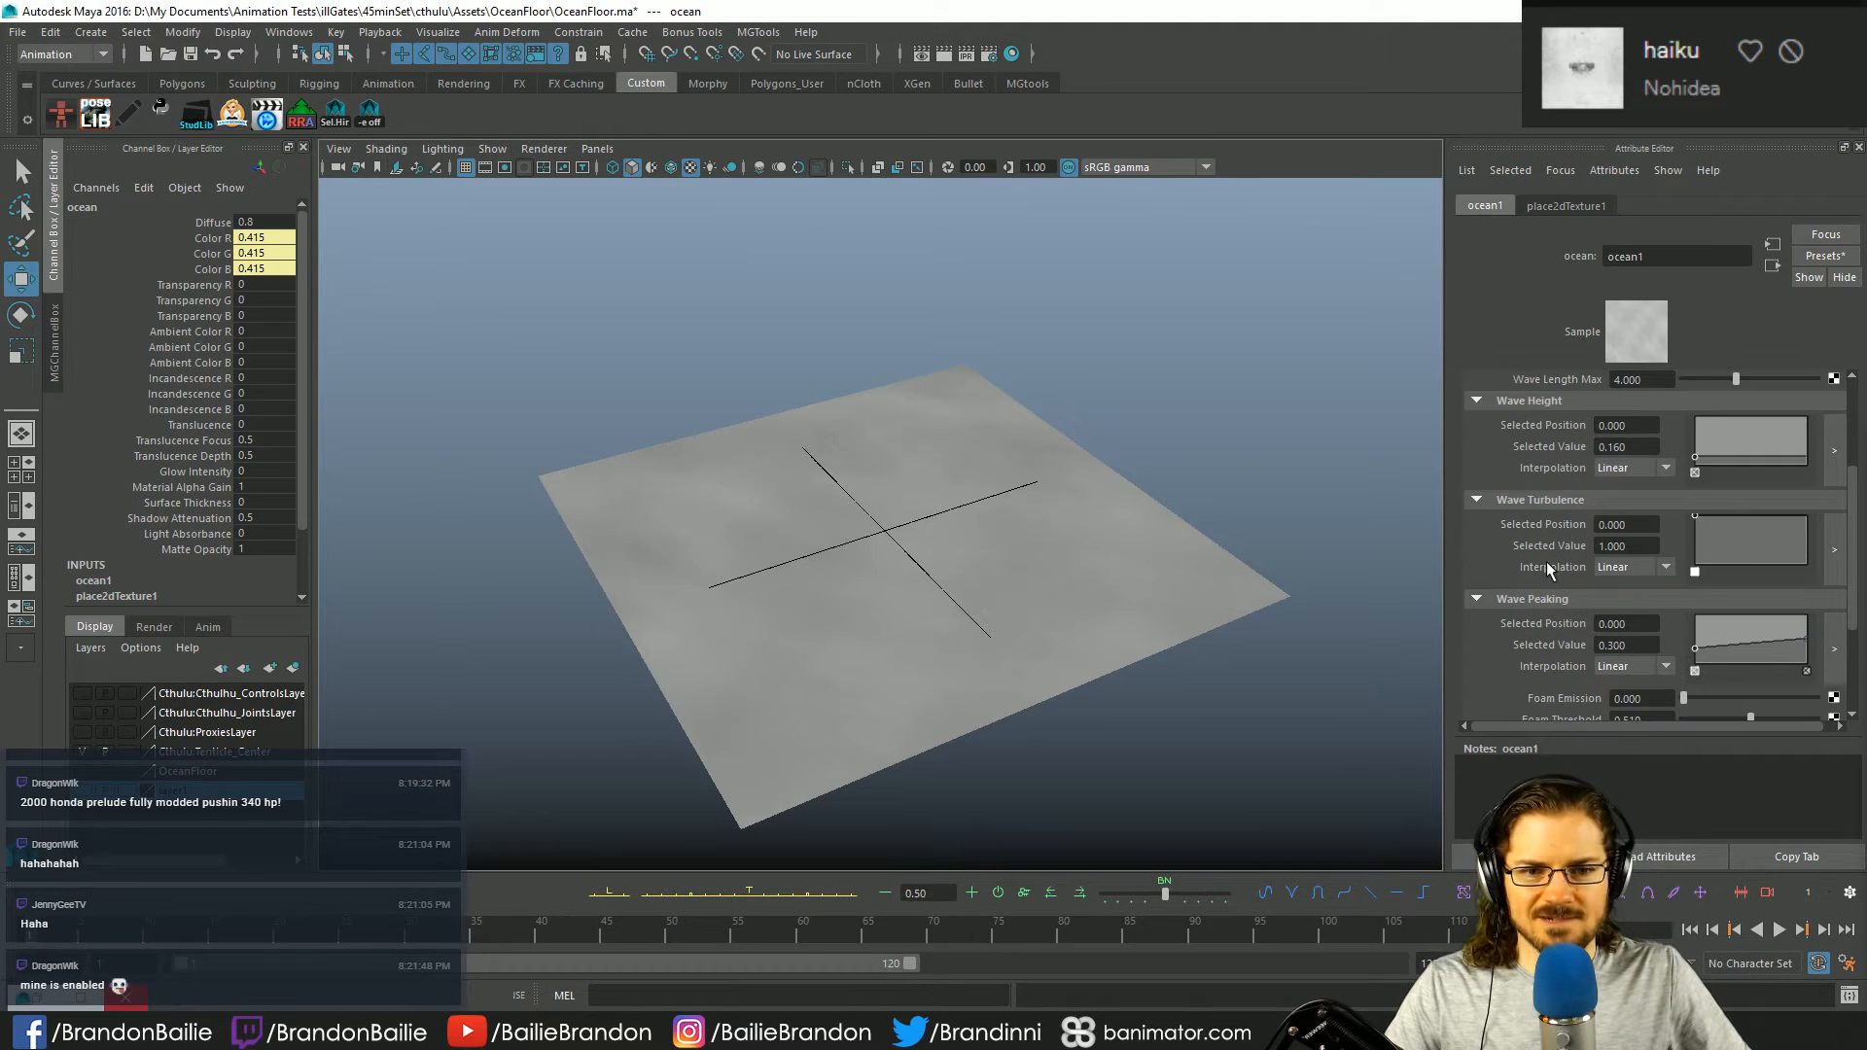
pyautogui.scroll(-5, 1545, 562)
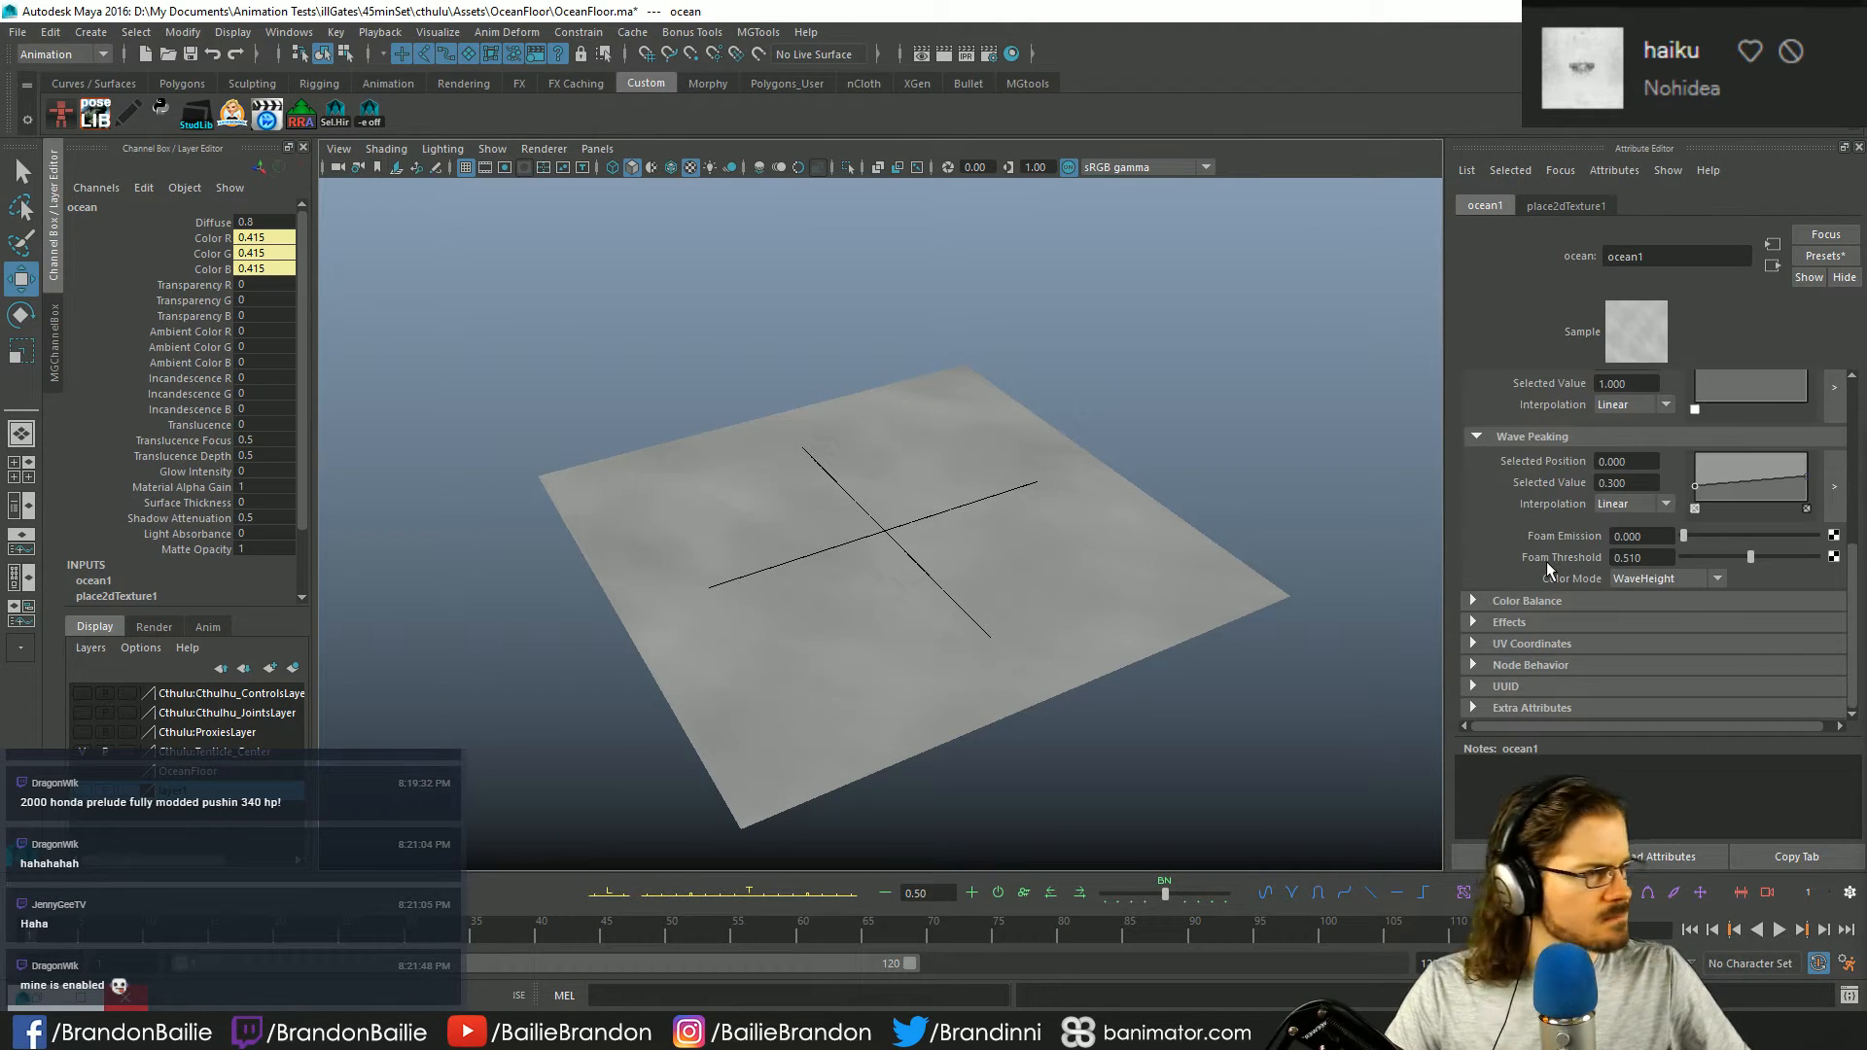
pyautogui.scroll(5, 1546, 562)
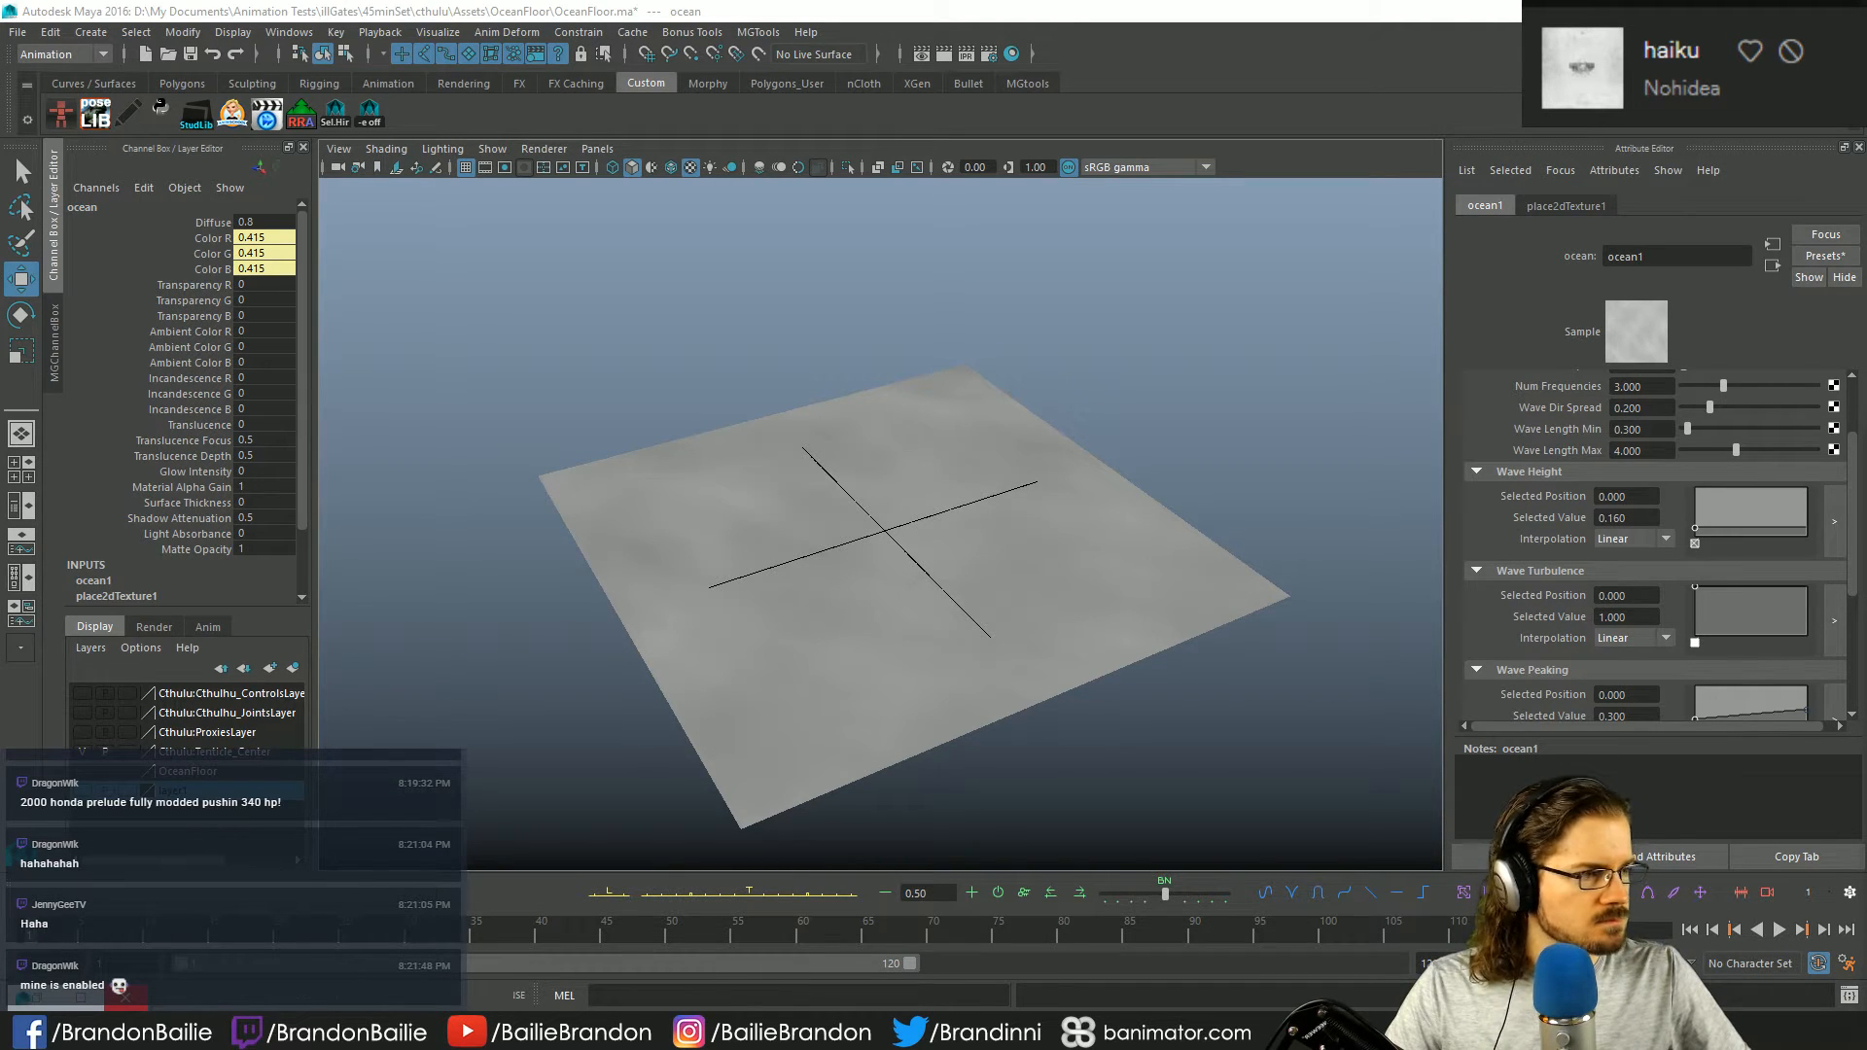
pyautogui.moveTo(1696, 531); pyautogui.dragTo(1693, 498)
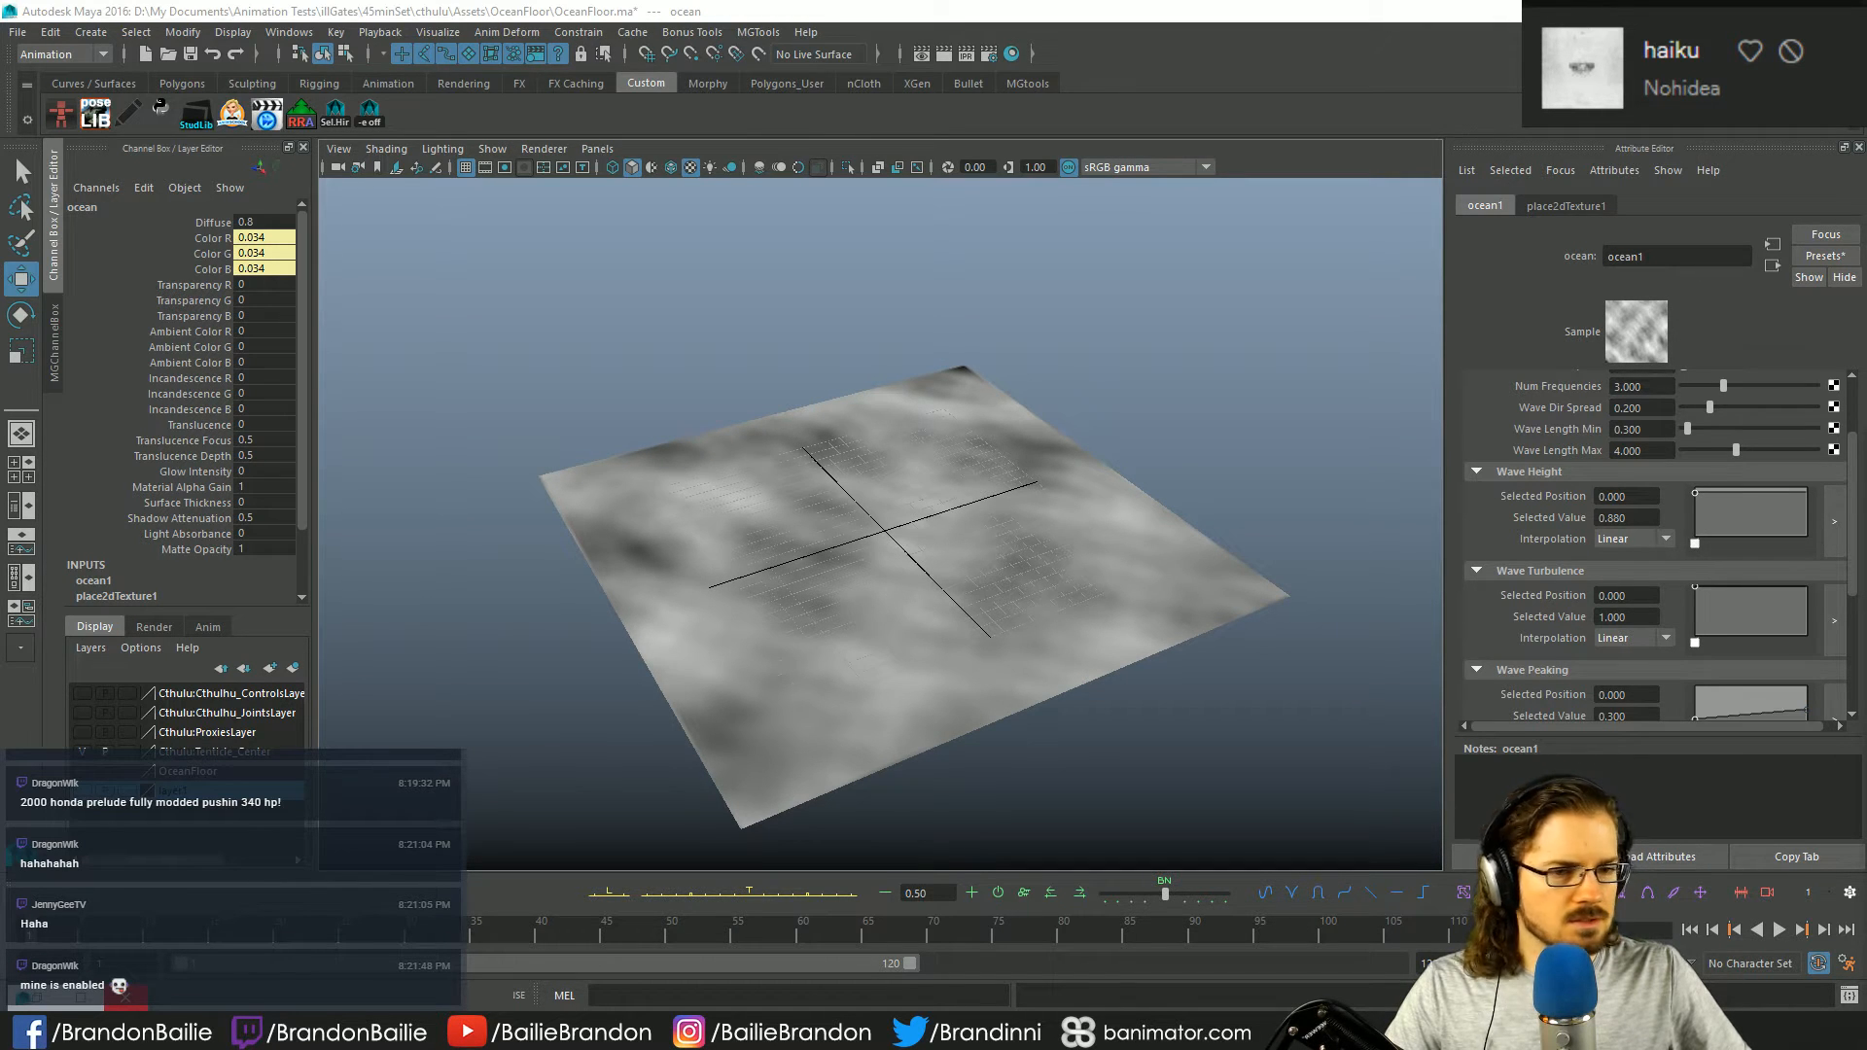
pyautogui.click(1784, 496)
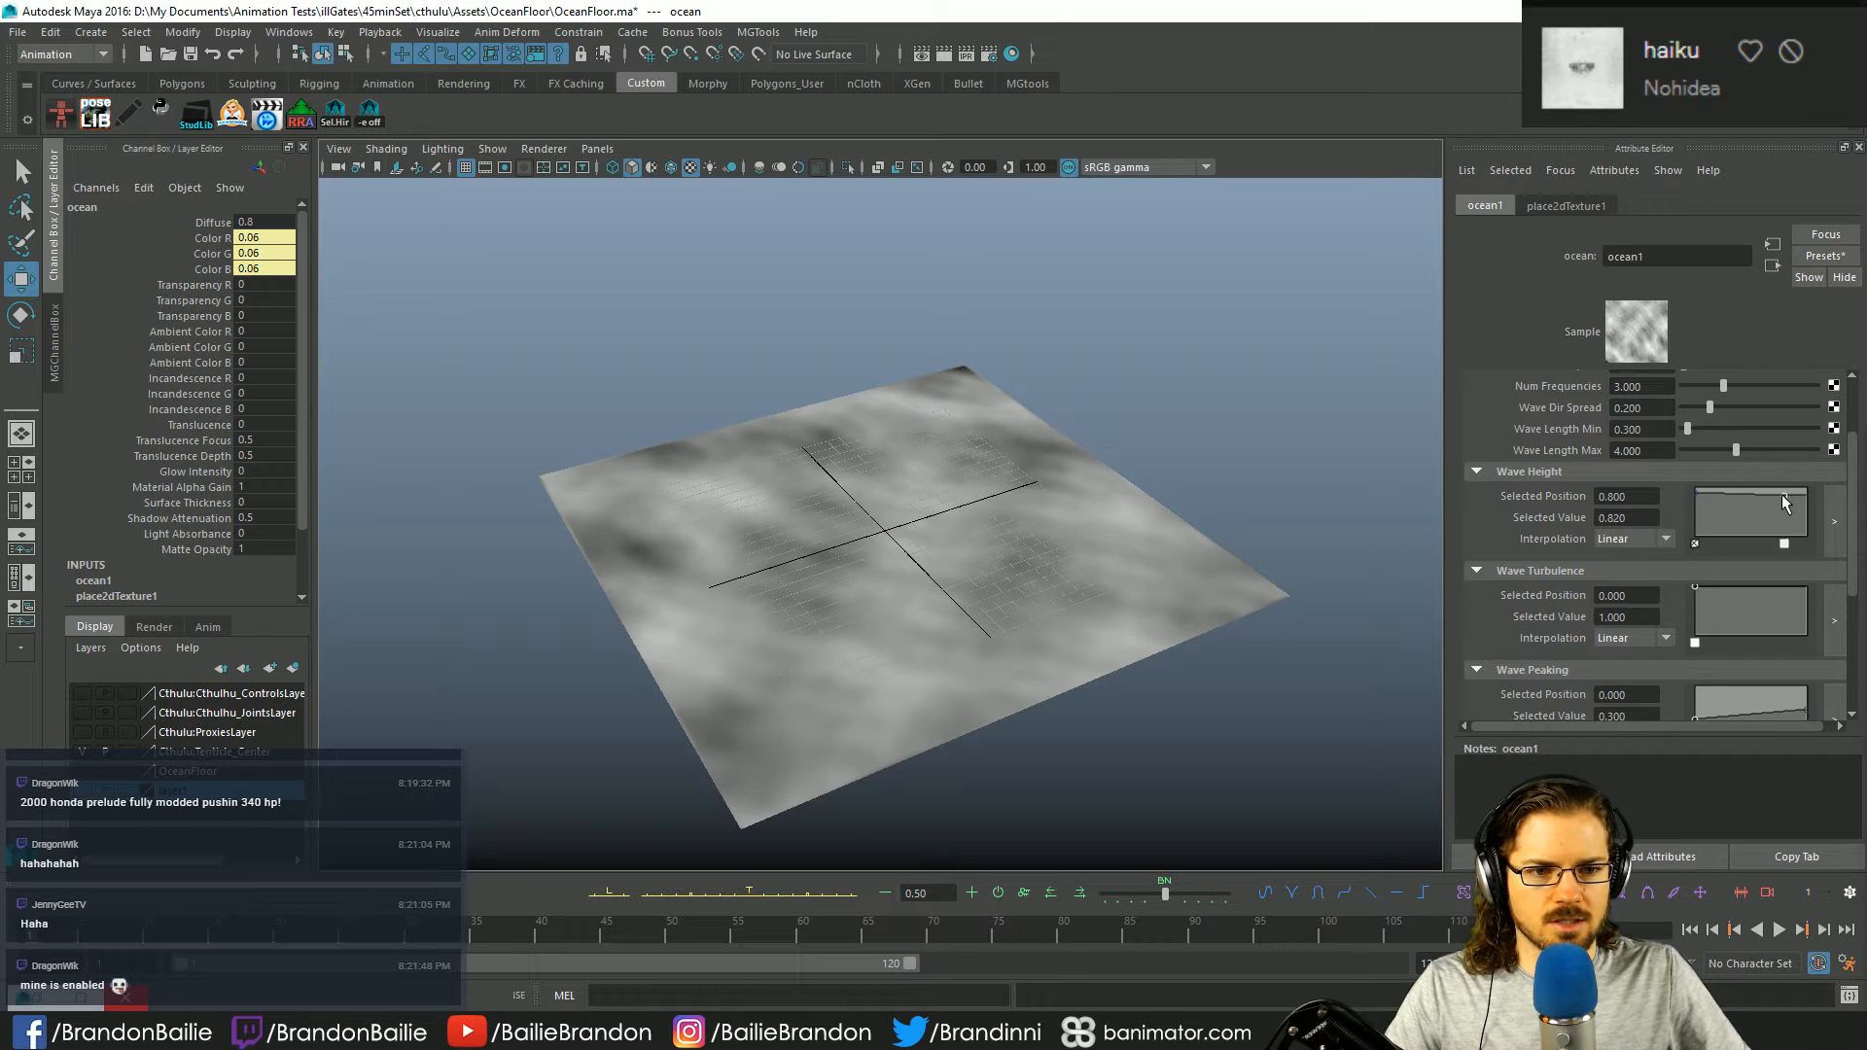
pyautogui.moveTo(1783, 496); pyautogui.dragTo(1804, 505)
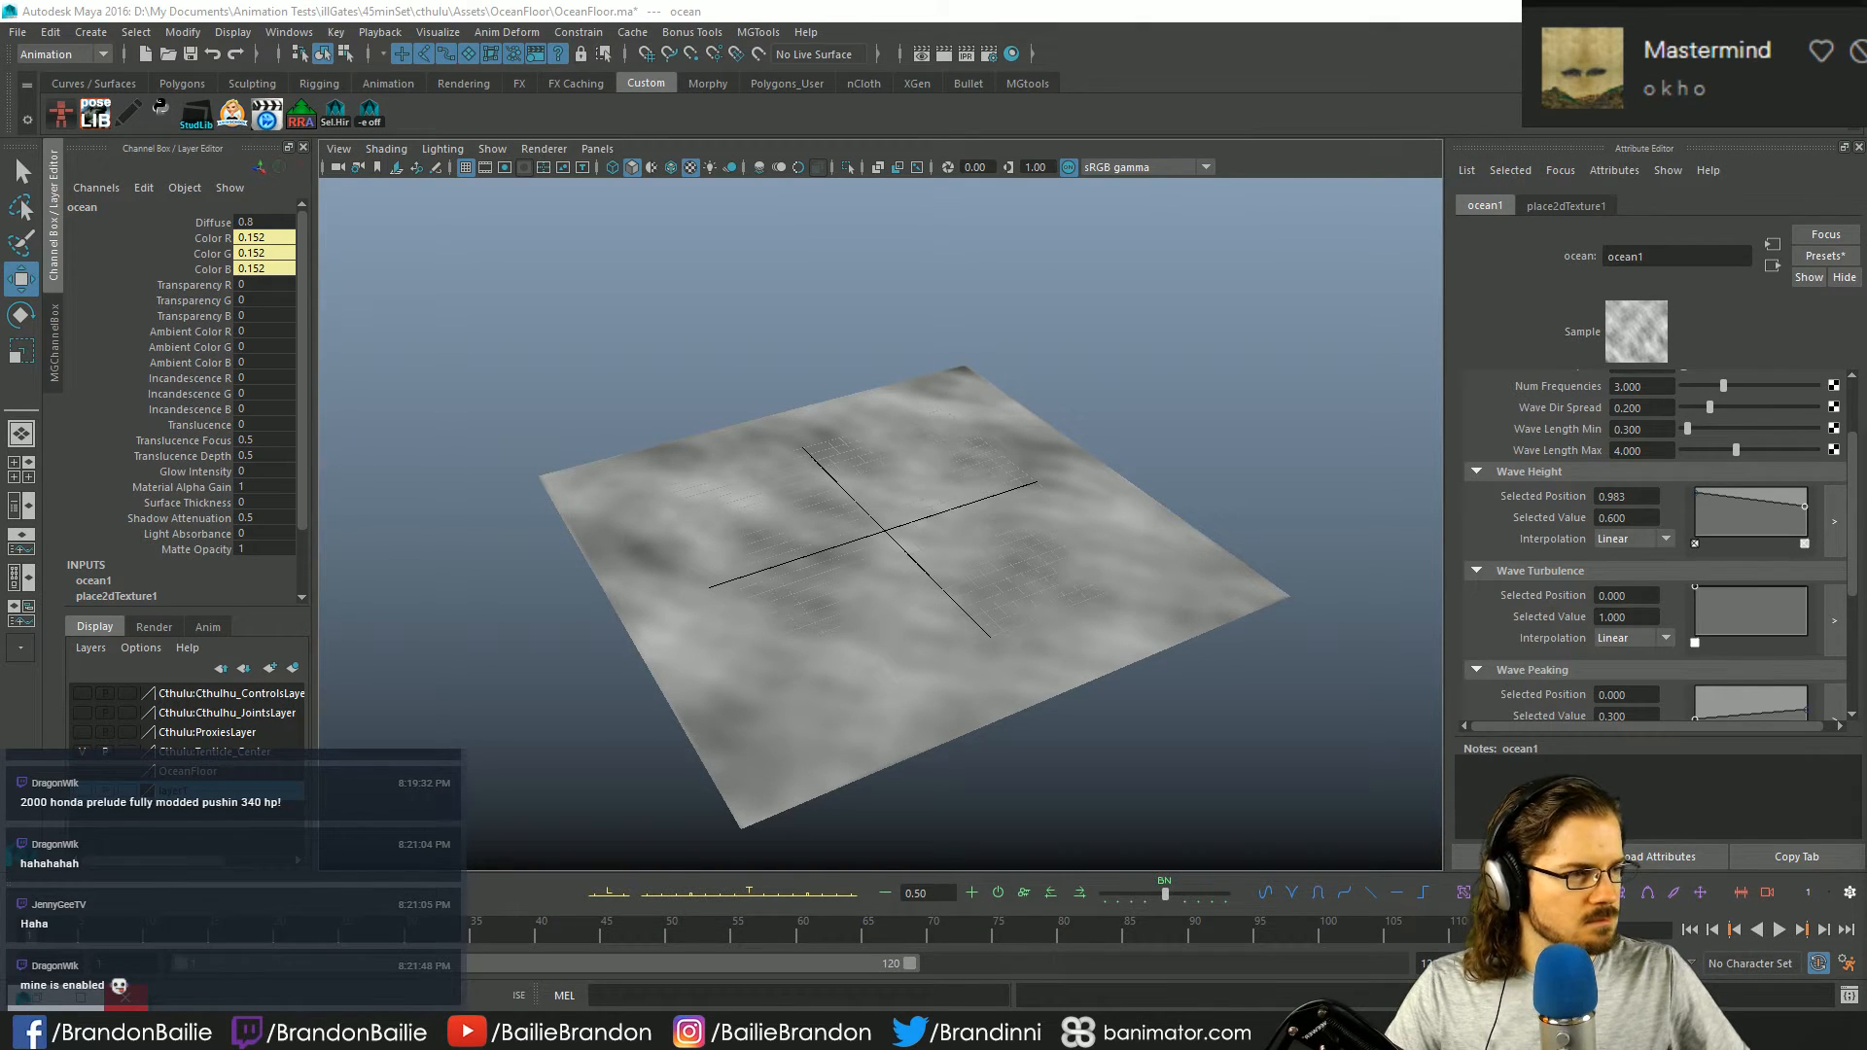
# - Shape the ocean texture's Wave Peaking curve with a value of 1.000 at the start and 0.440 at the end
pyautogui.scroll(-2, 1689, 626)
pyautogui.scroll(-2, 1692, 634)
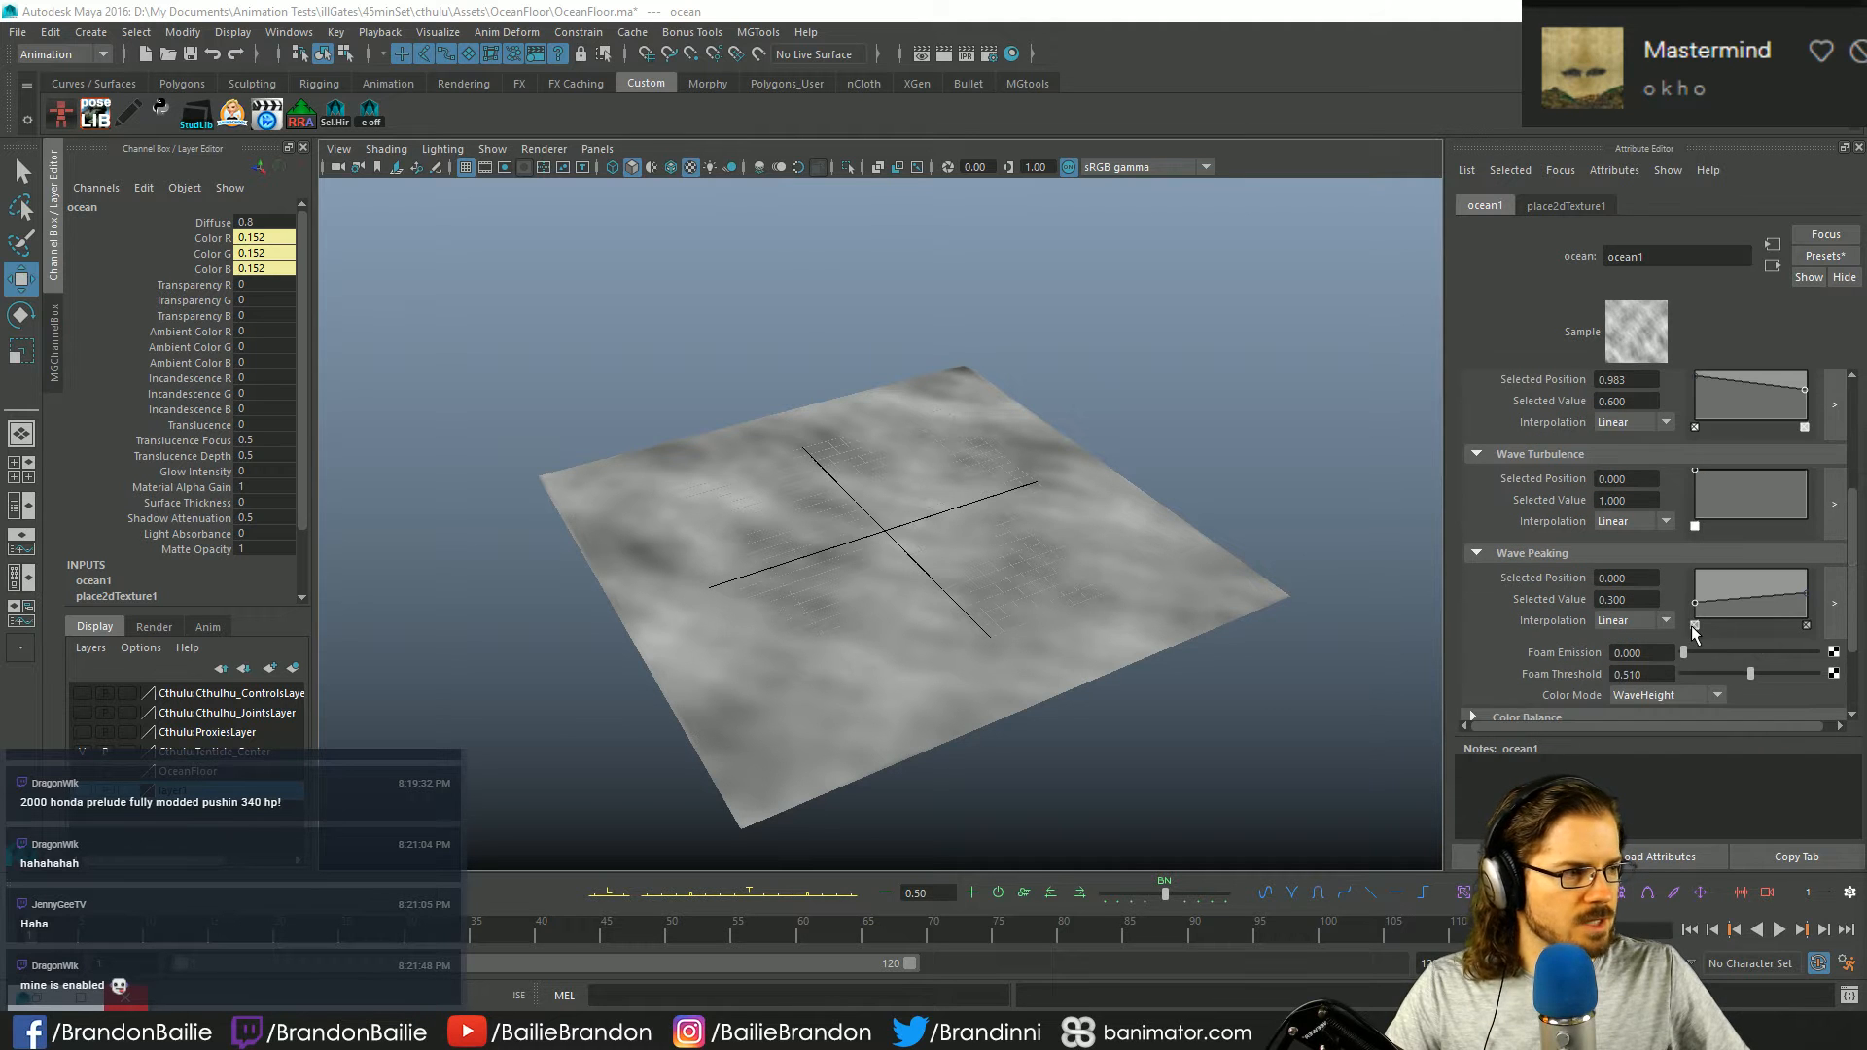
pyautogui.moveTo(1695, 596); pyautogui.dragTo(1694, 569)
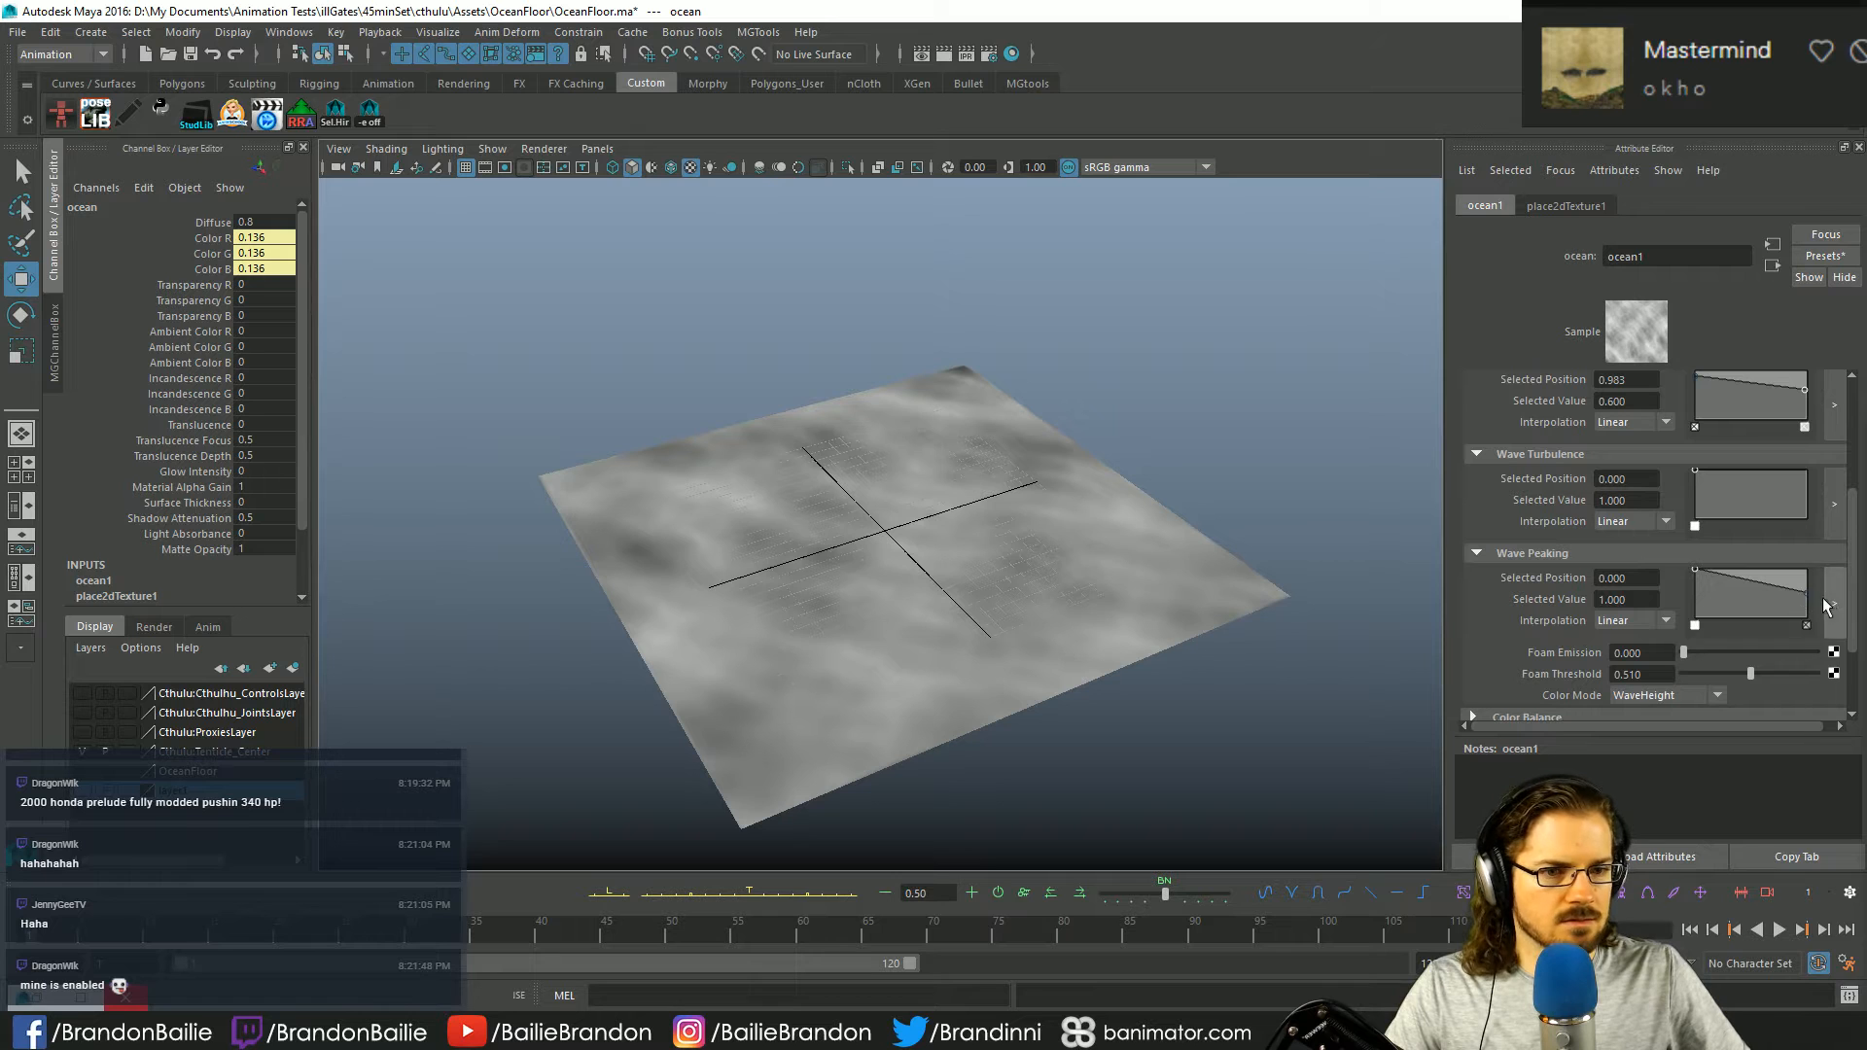
pyautogui.click(1804, 593)
pyautogui.moveTo(1807, 589); pyautogui.dragTo(1806, 596)
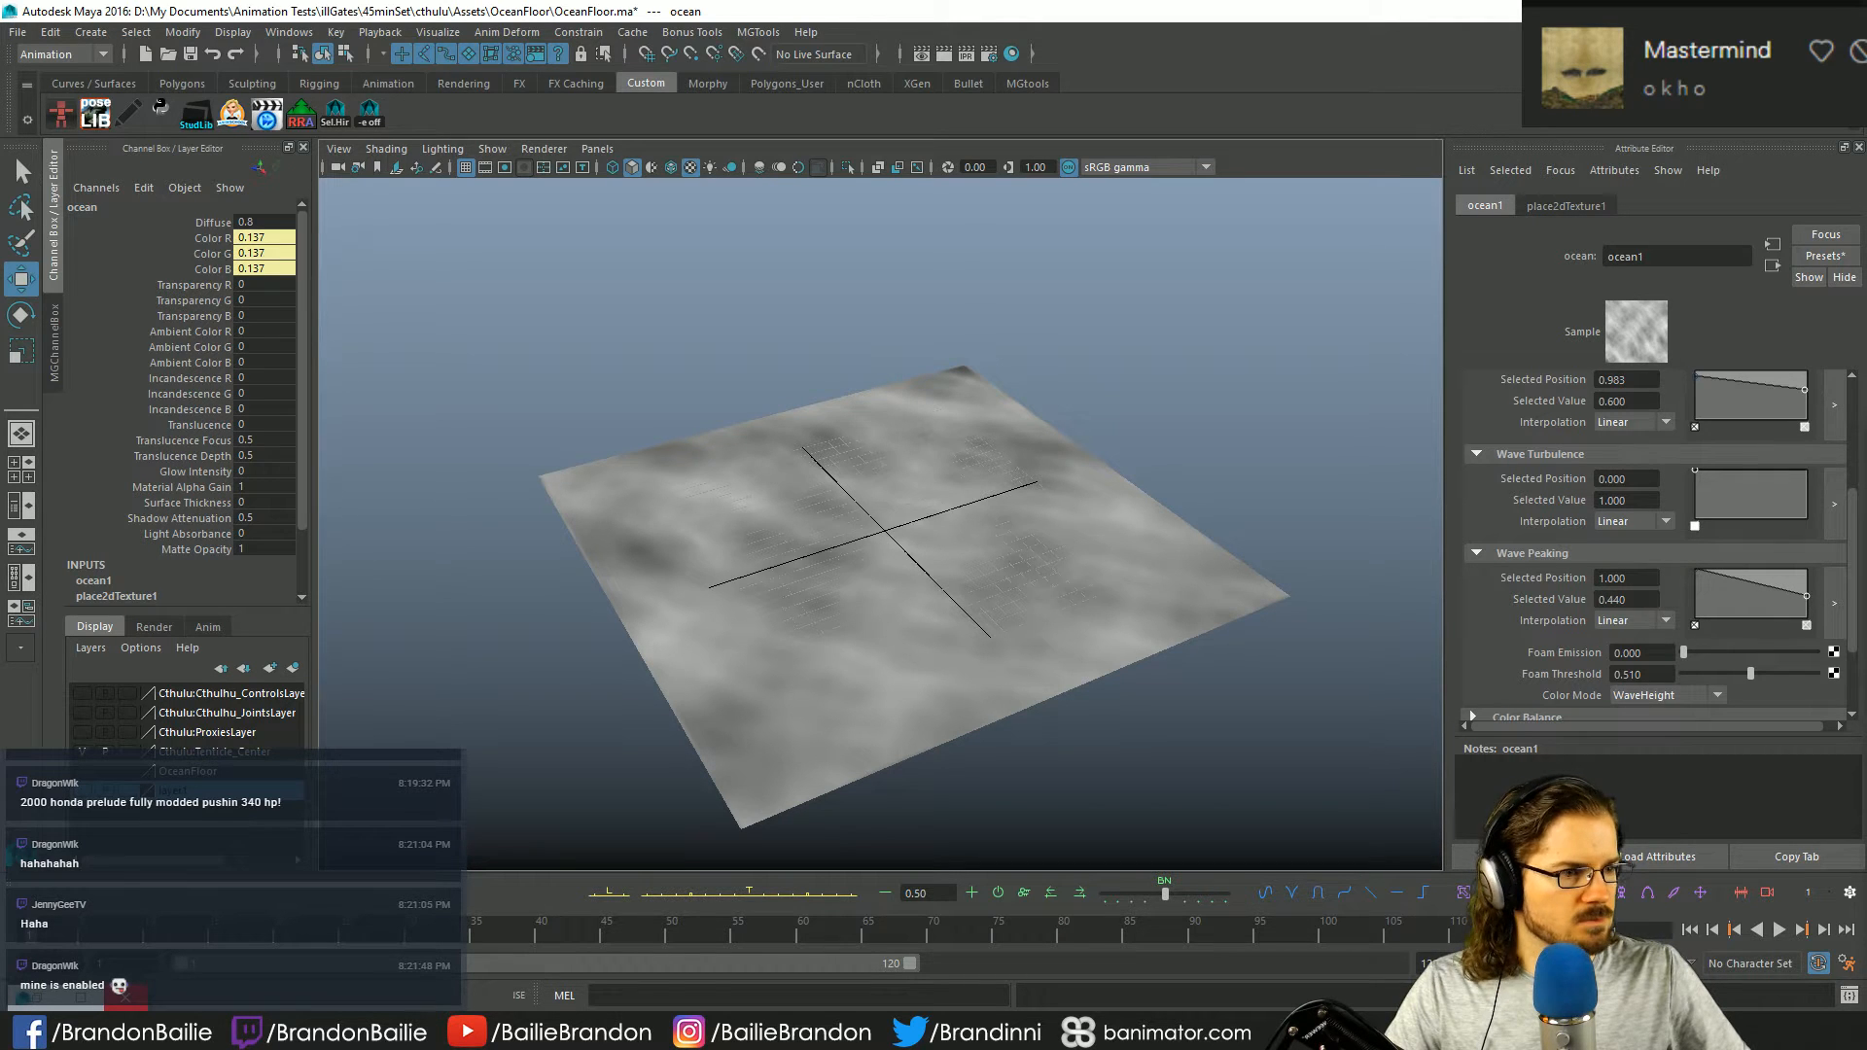
pyautogui.scroll(-3, 1739, 575)
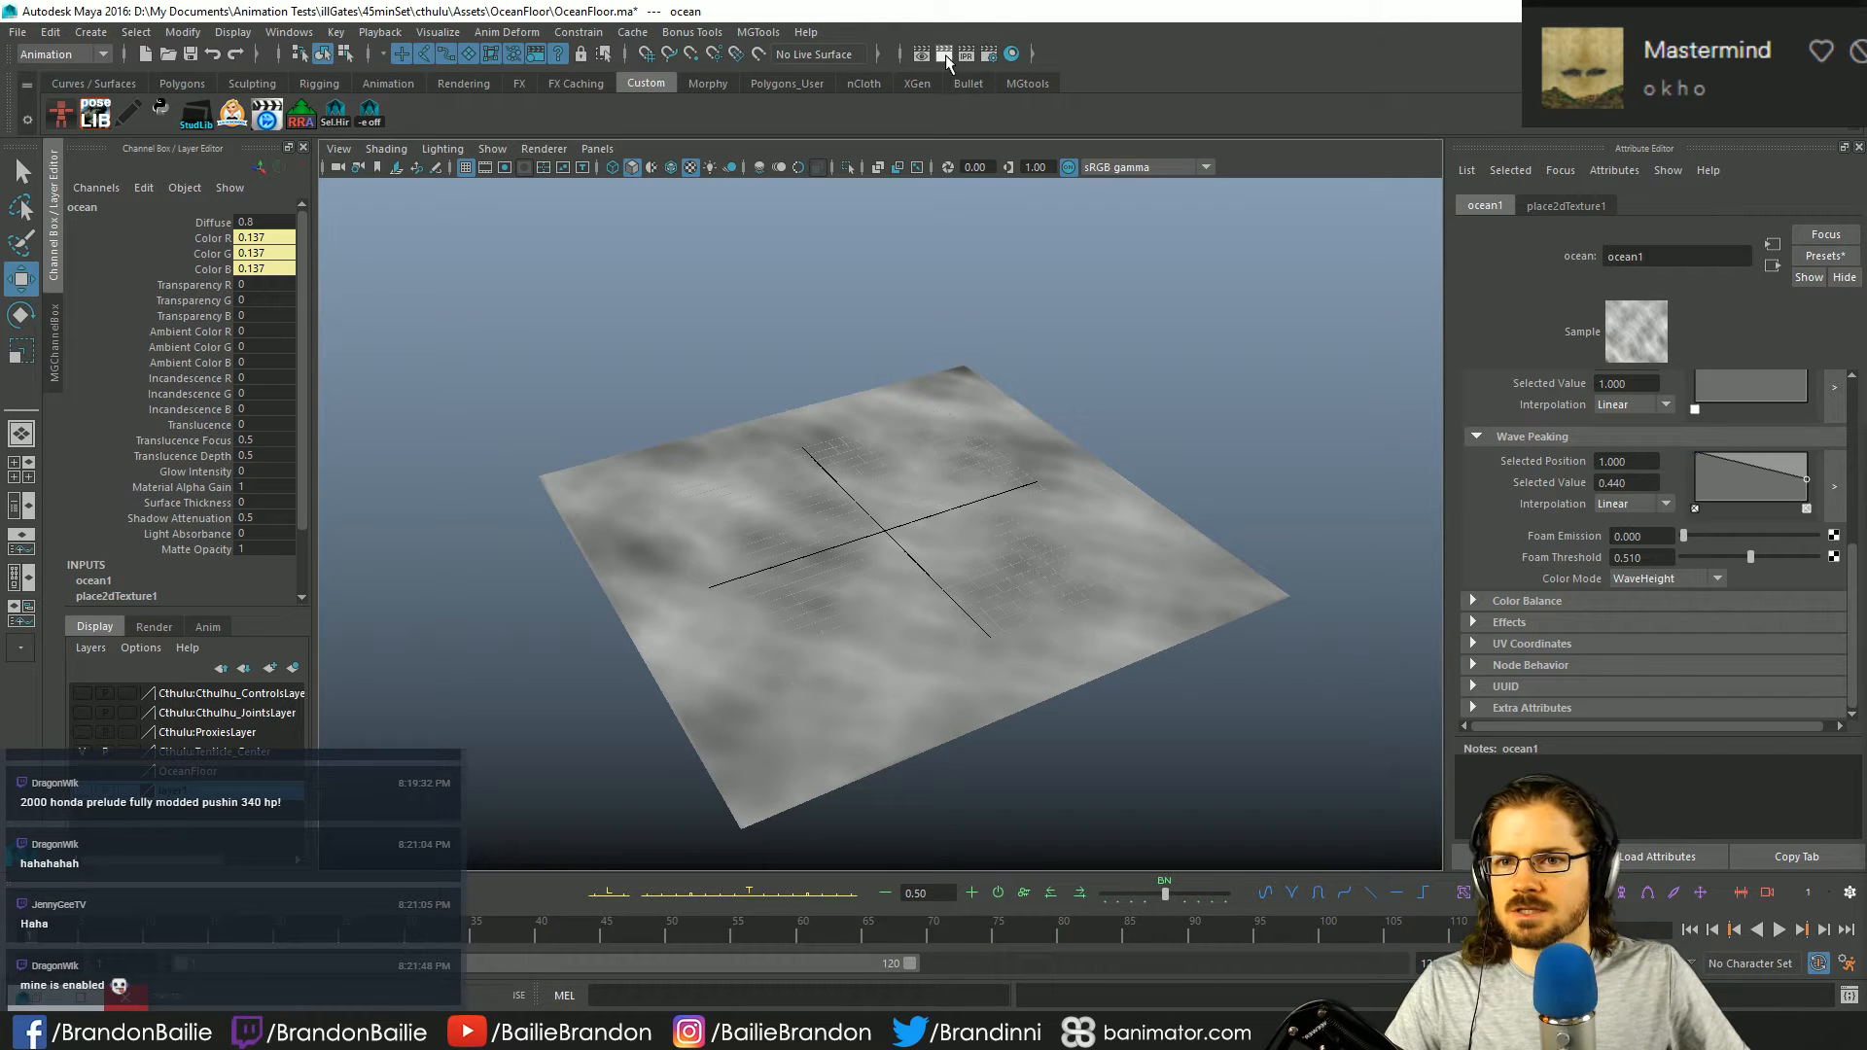
# - Set the renderer to Maya Software, render the current perspective view to check the plane and close the render
pyautogui.click(995, 55)
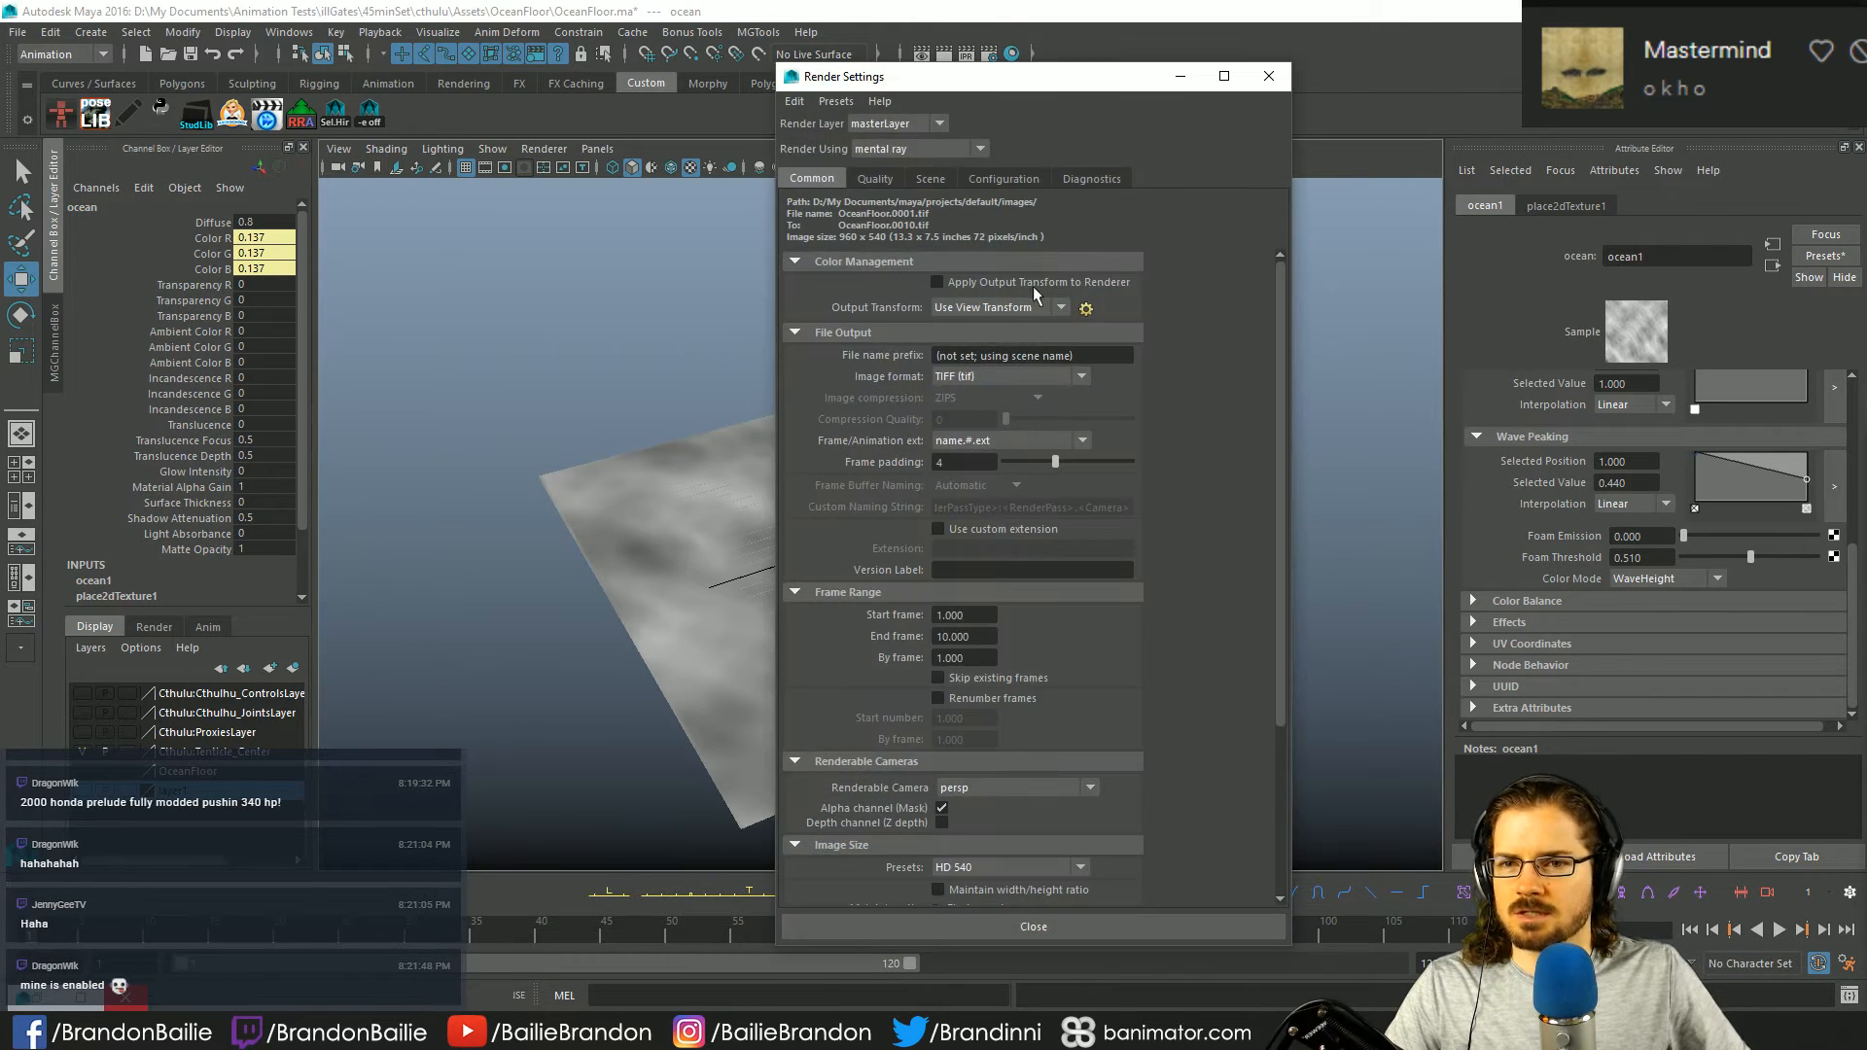
pyautogui.click(919, 149)
pyautogui.click(901, 179)
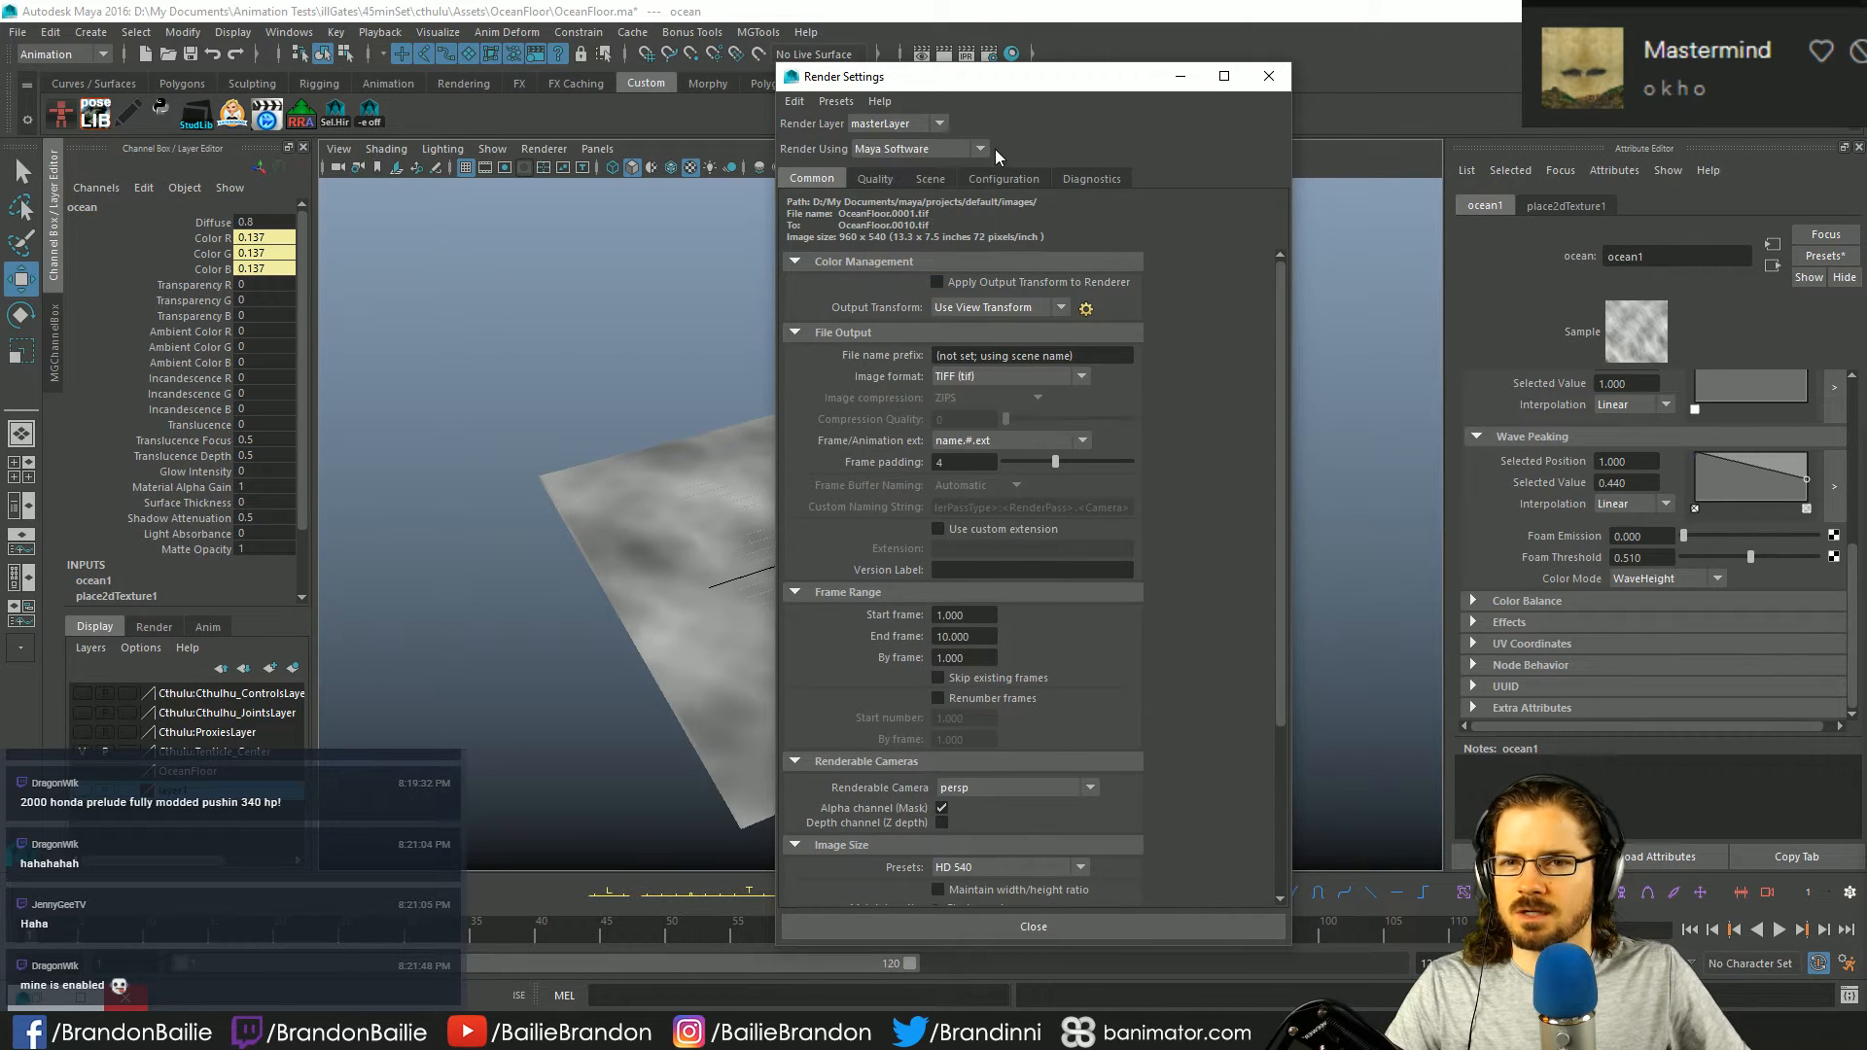
pyautogui.click(1285, 77)
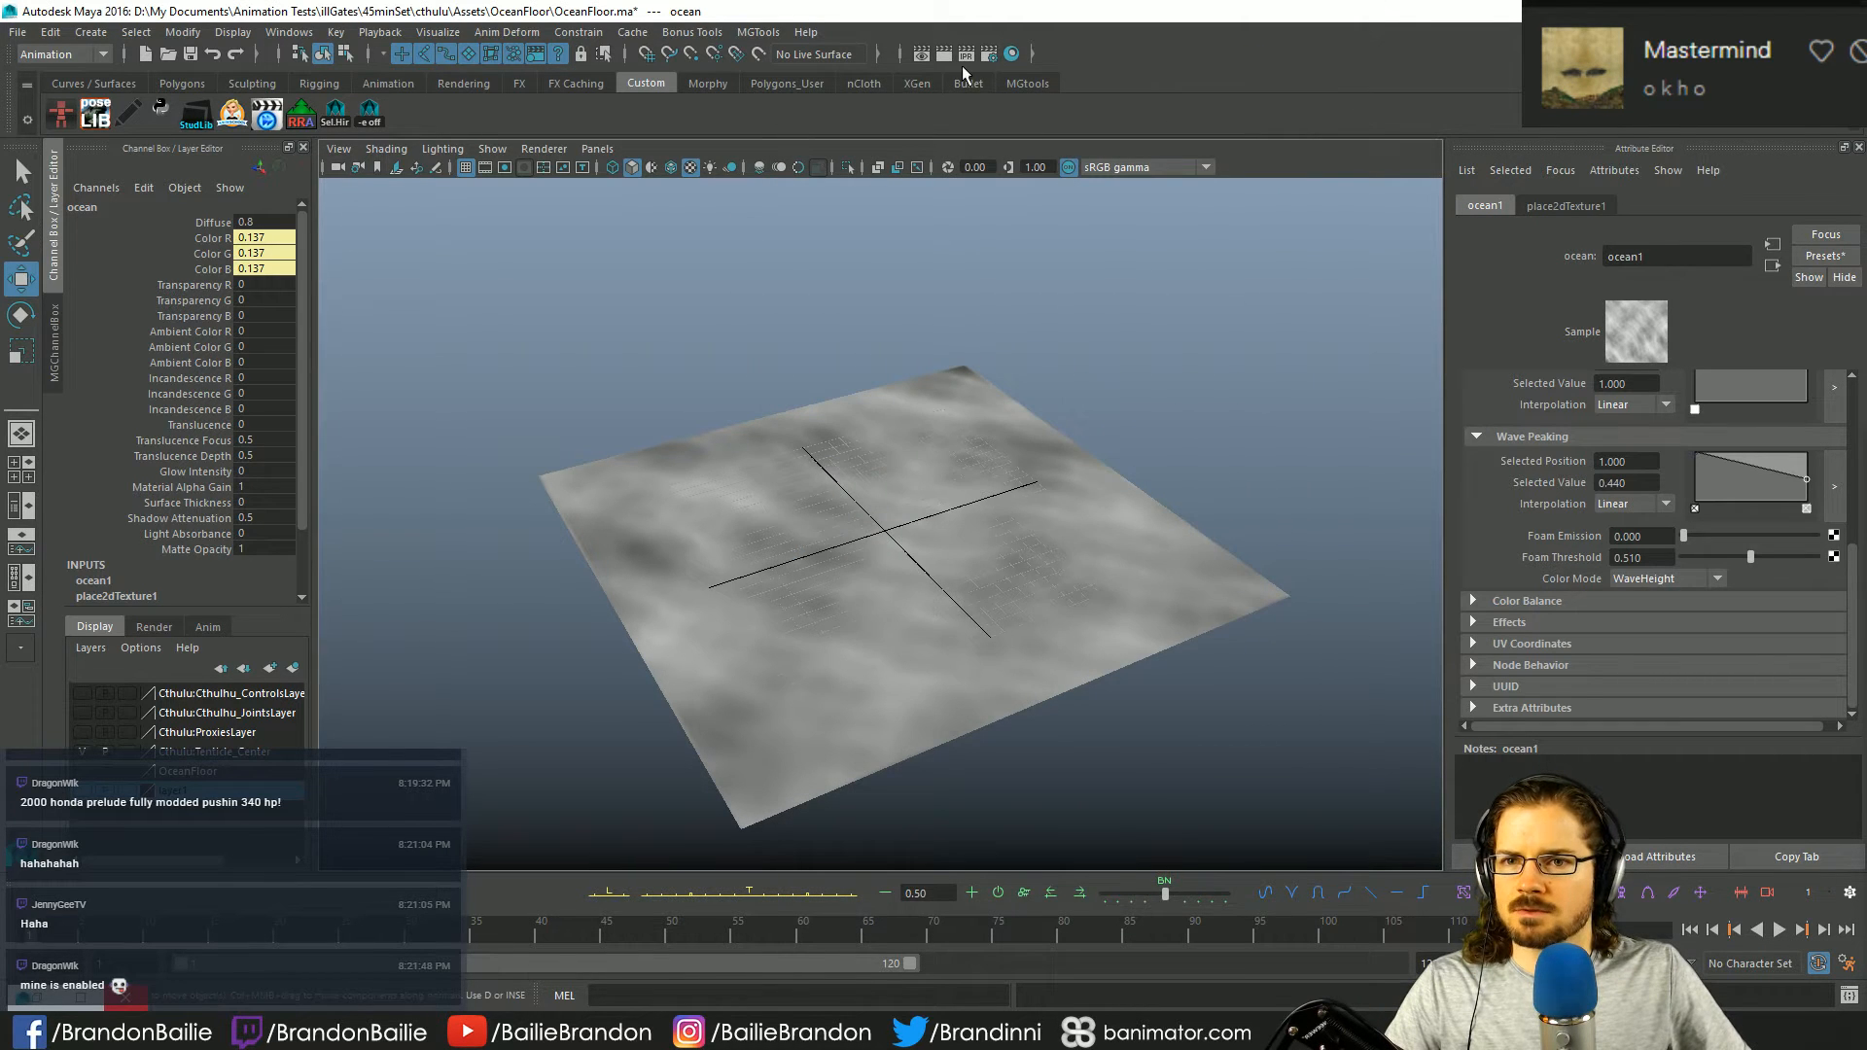
pyautogui.click(943, 54)
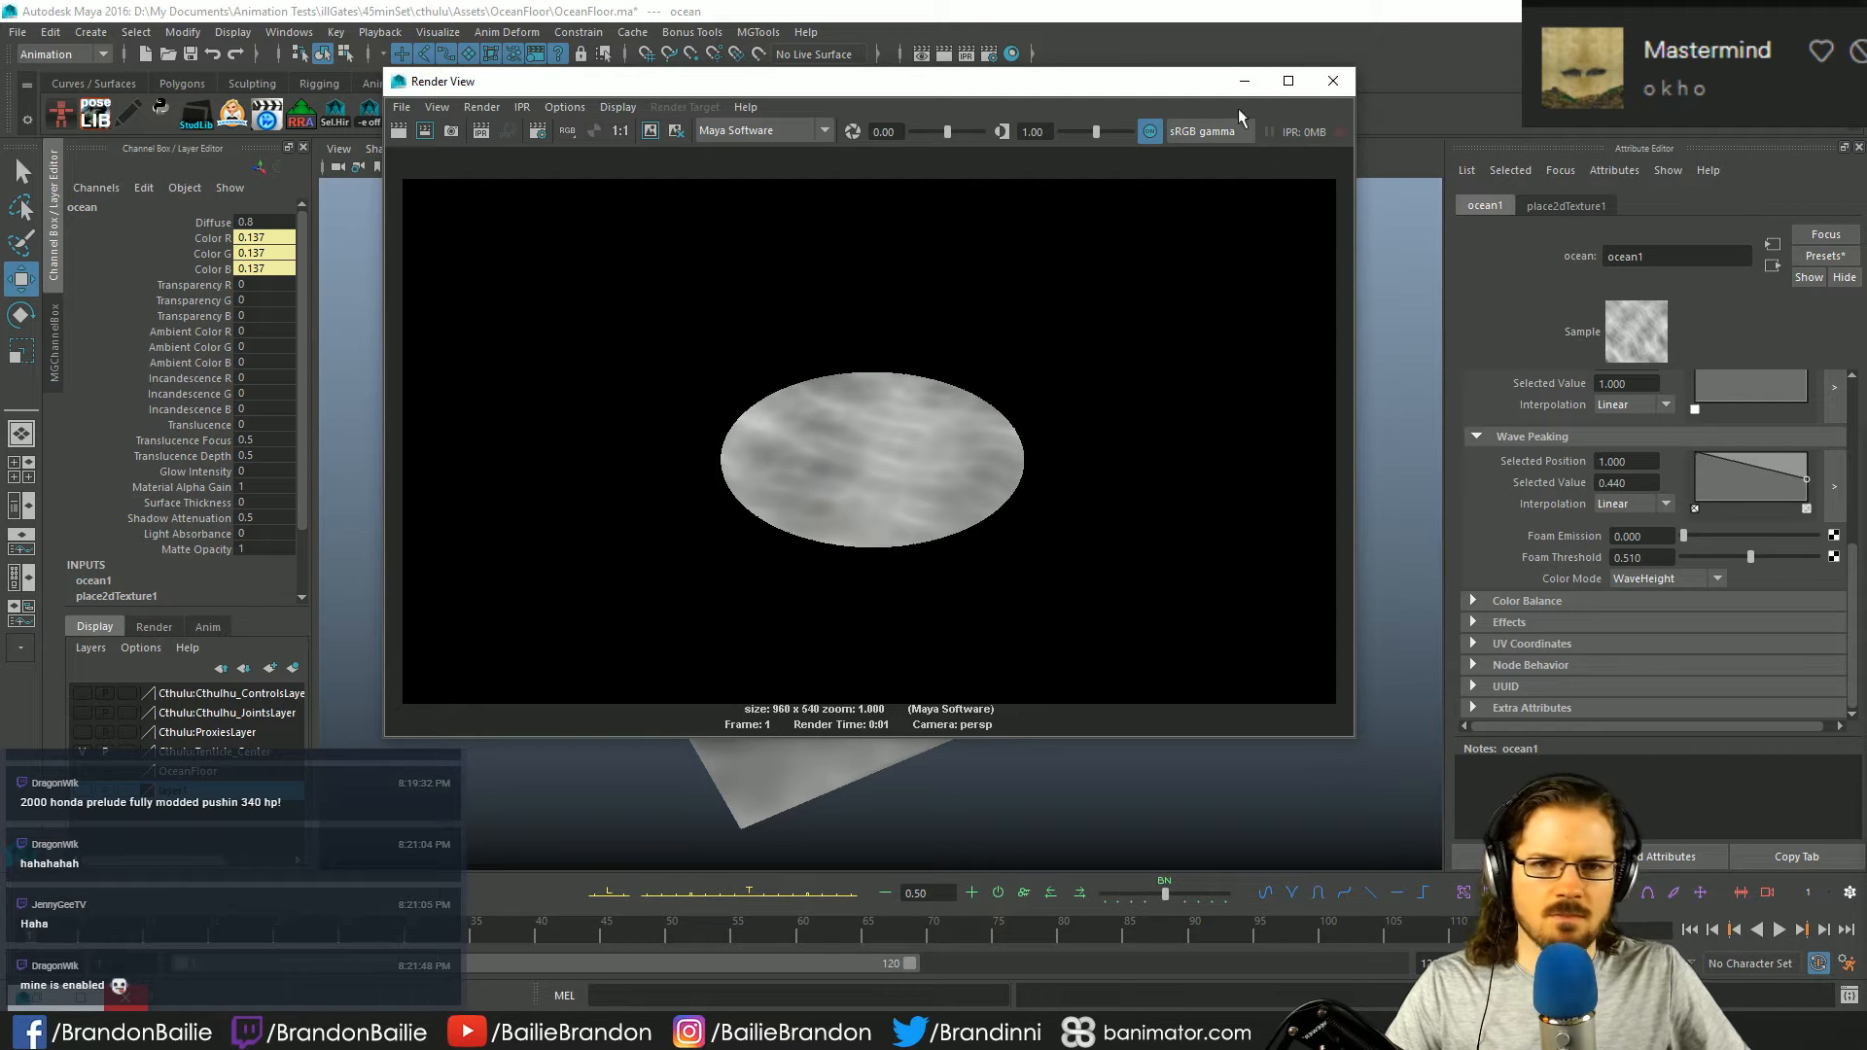
pyautogui.click(1331, 84)
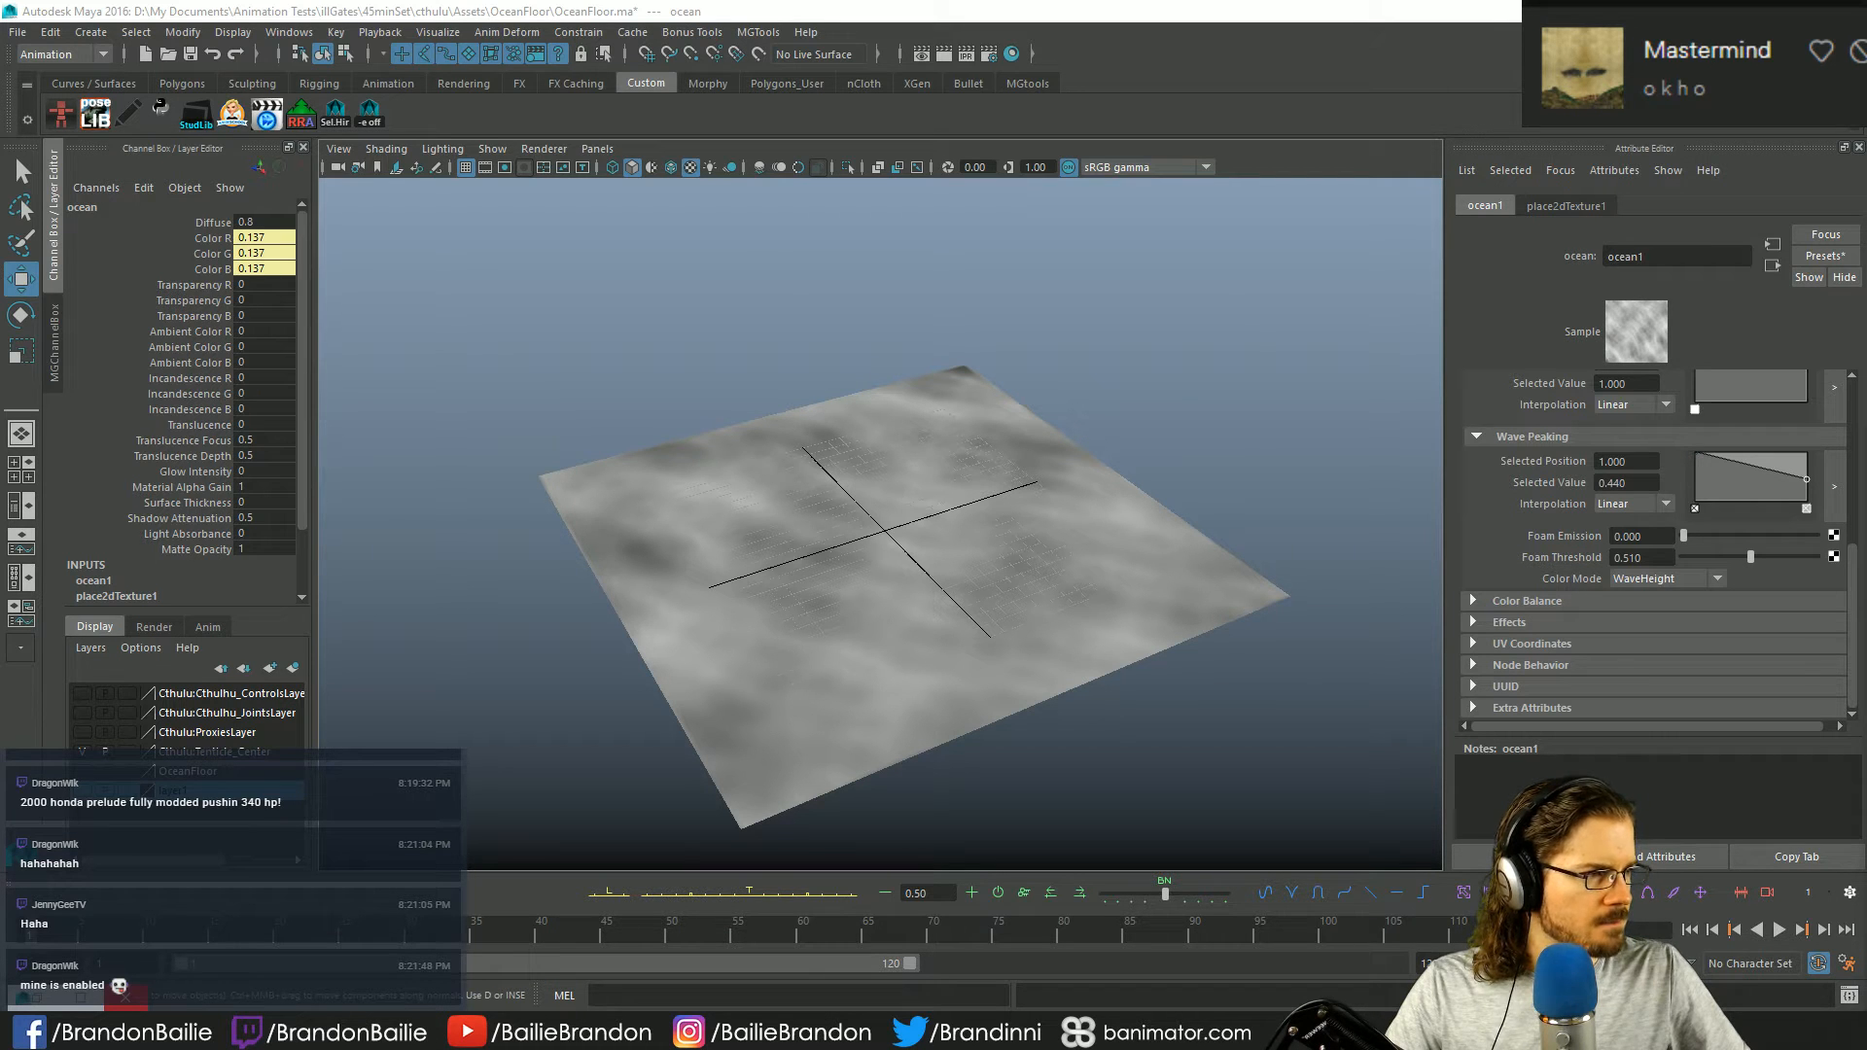
# - Set the ocean texture's Num Frequencies to 10 and Wave Length Min to 0.8
pyautogui.scroll(5, 1561, 545)
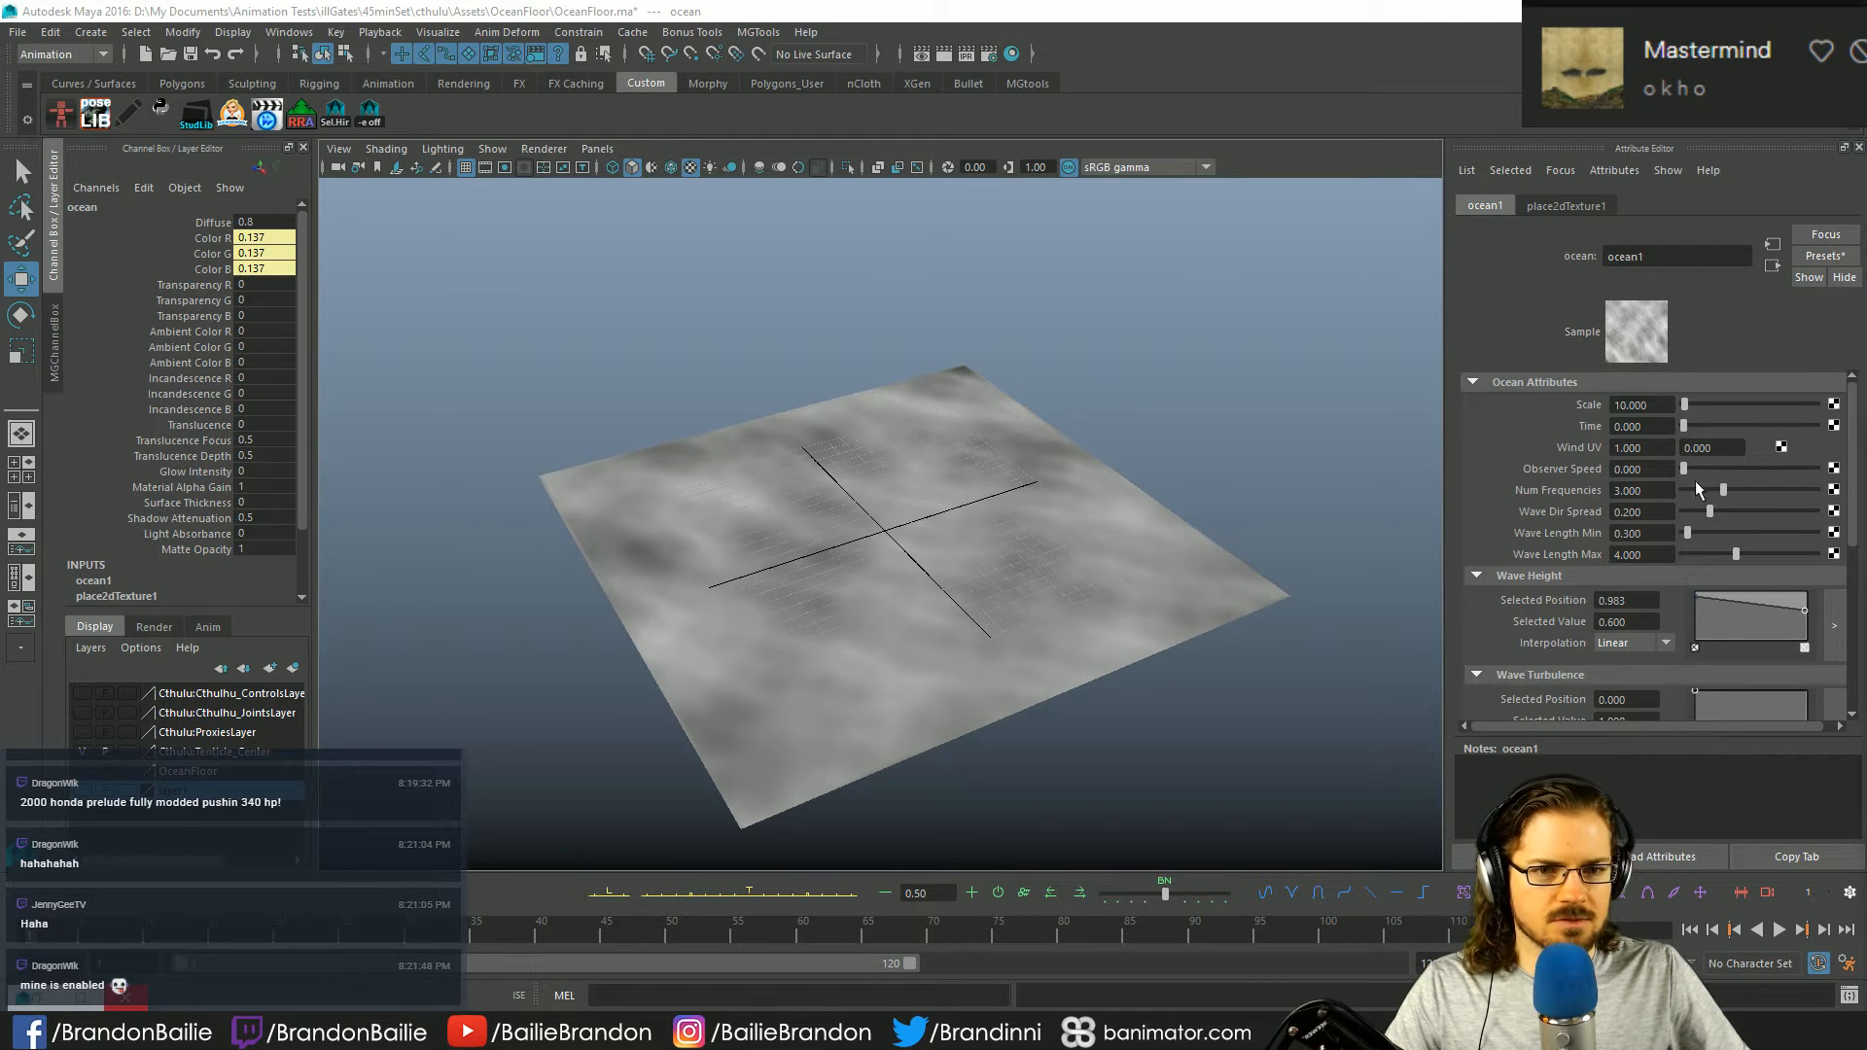
pyautogui.moveTo(1729, 488); pyautogui.dragTo(1816, 490)
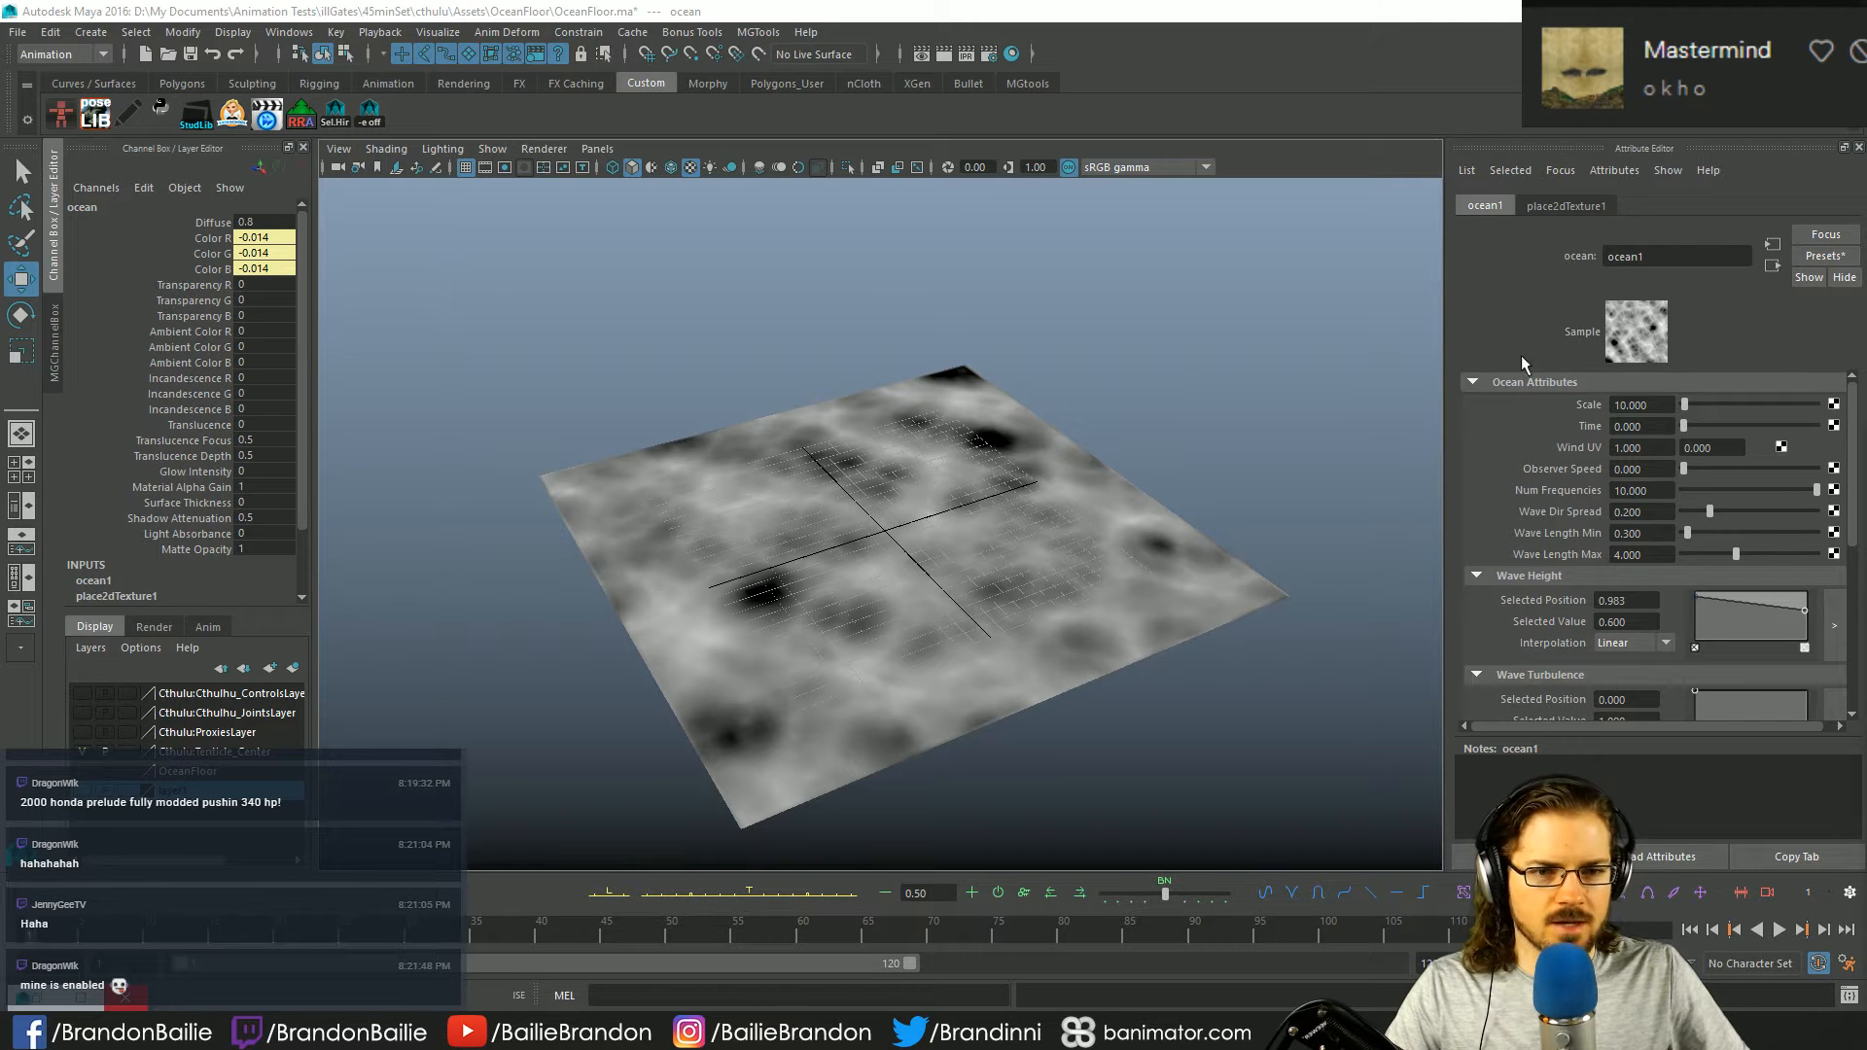
pyautogui.doubleClick(1643, 533)
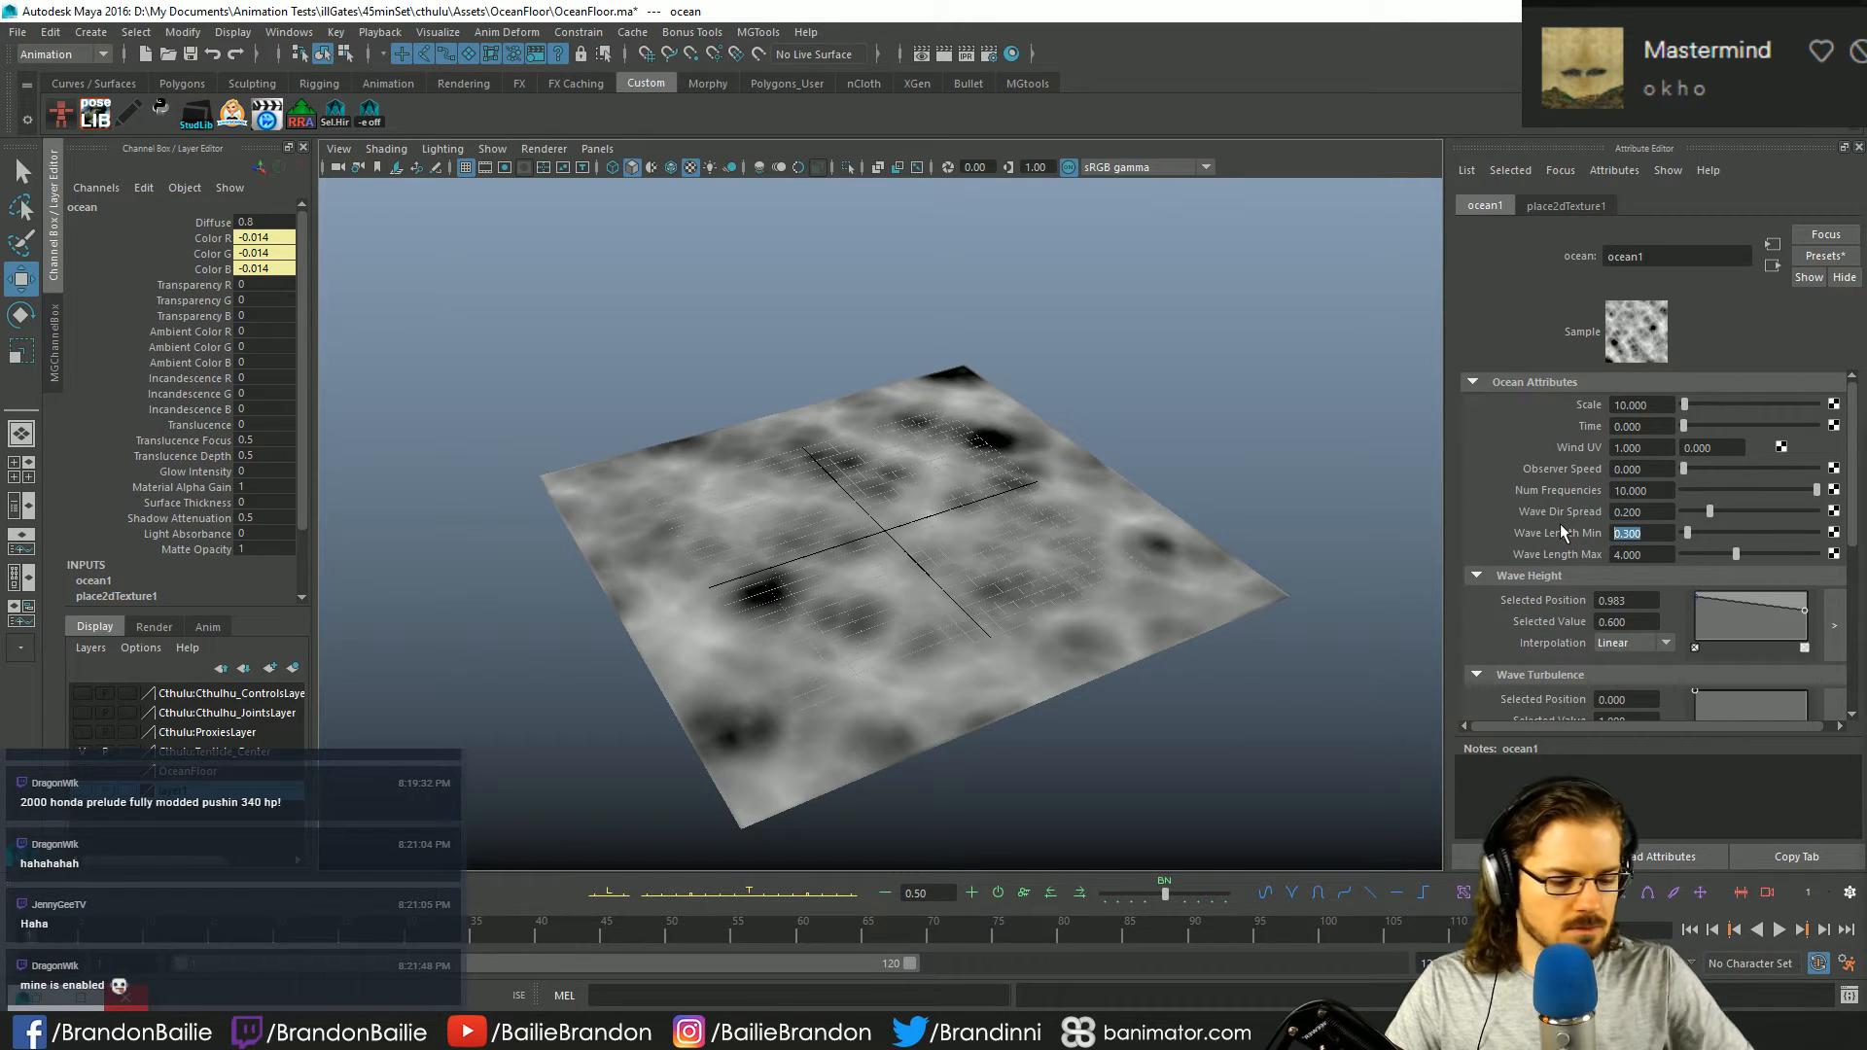
pyautogui.write('0.8')
pyautogui.press('Return')
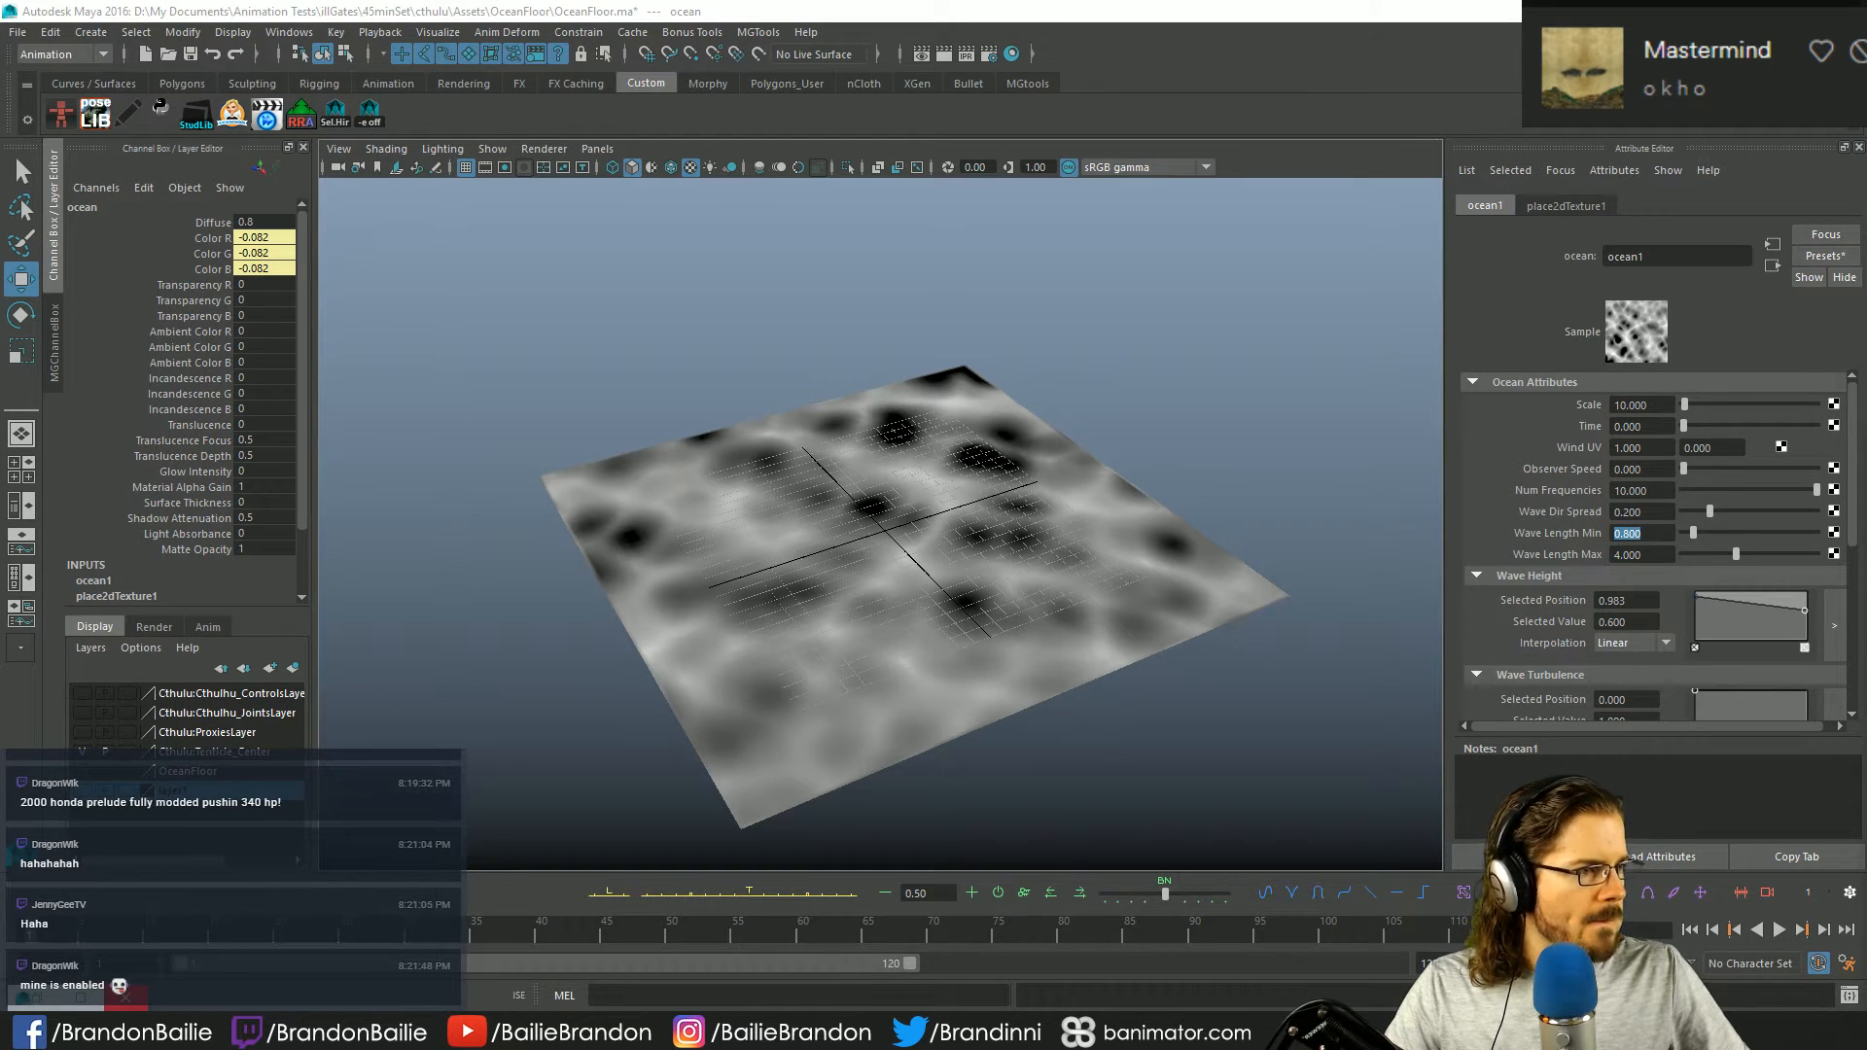
# - Preview scene lighting in the viewport and set the spot light's Penumbra Angle to 10 and Dropoff to about 24.7
pyautogui.click(875, 346)
pyautogui.keyDown('alt'); pyautogui.moveTo(875, 346); pyautogui.dragTo(899, 437); pyautogui.keyUp('alt')
pyautogui.click(907, 199)
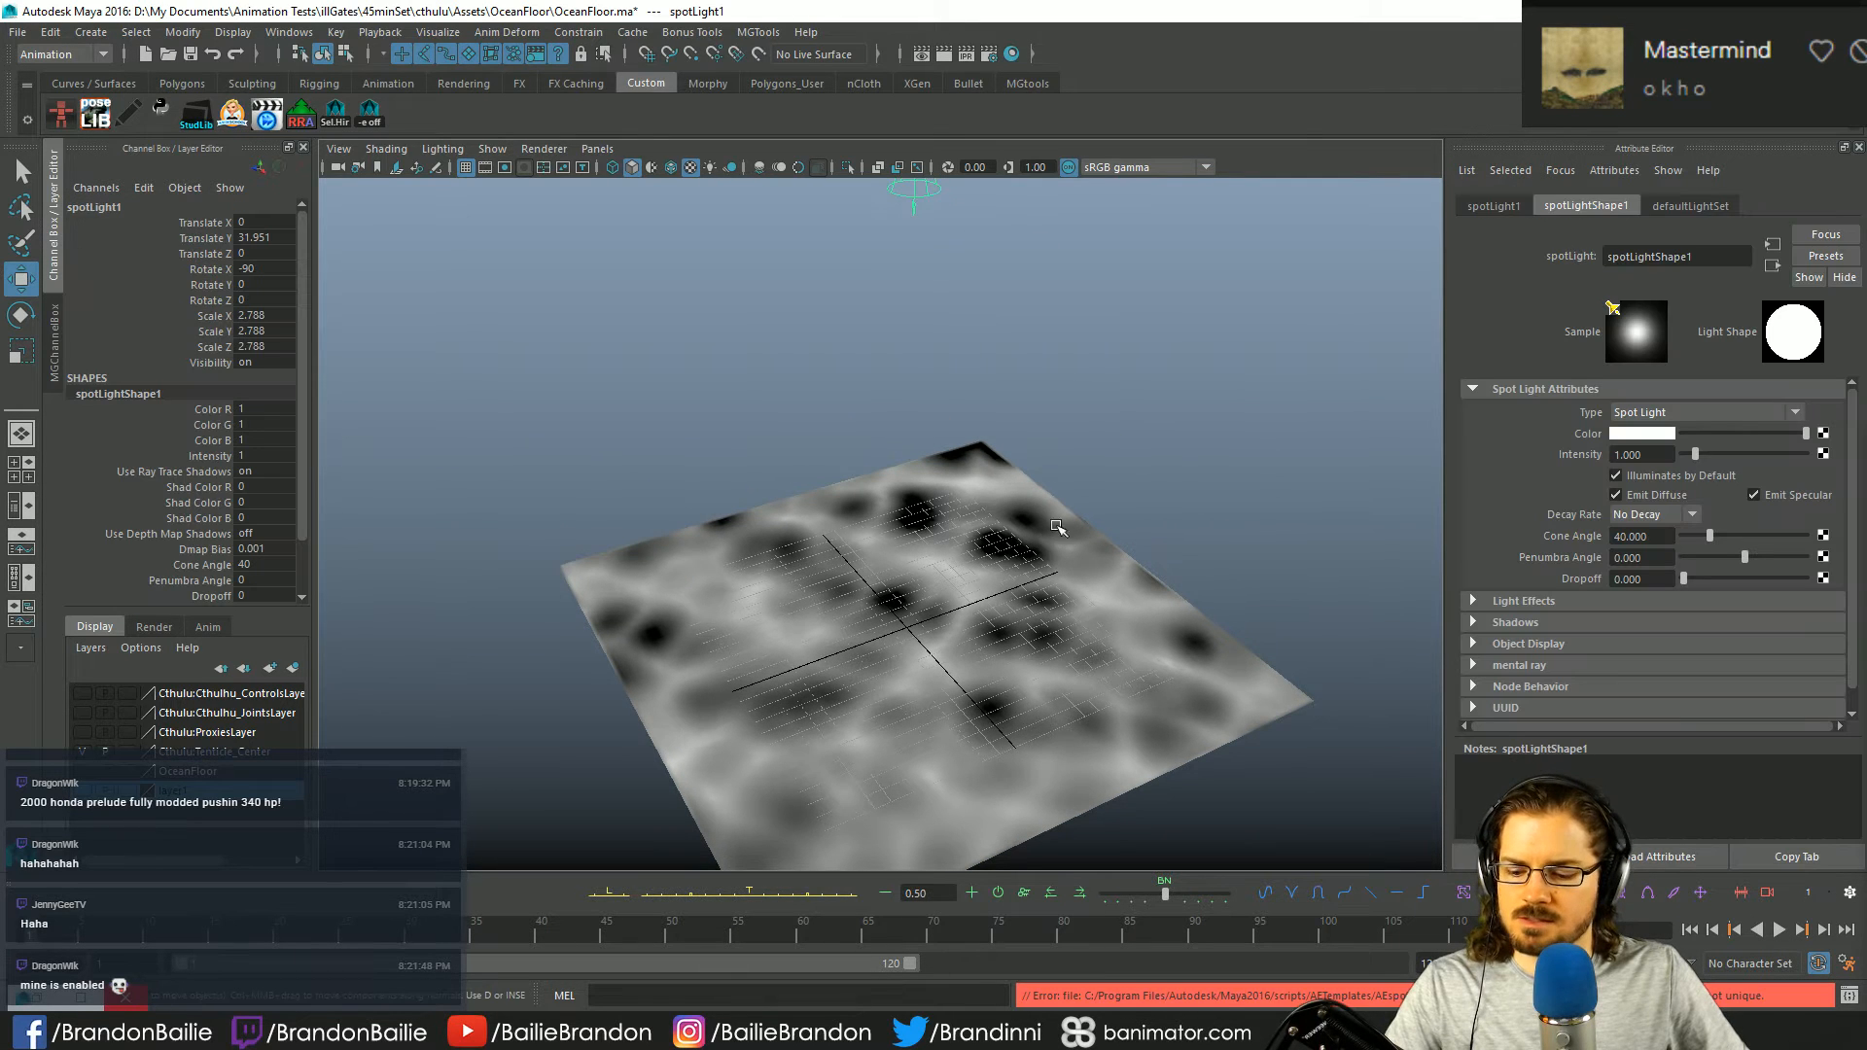
pyautogui.press('7')
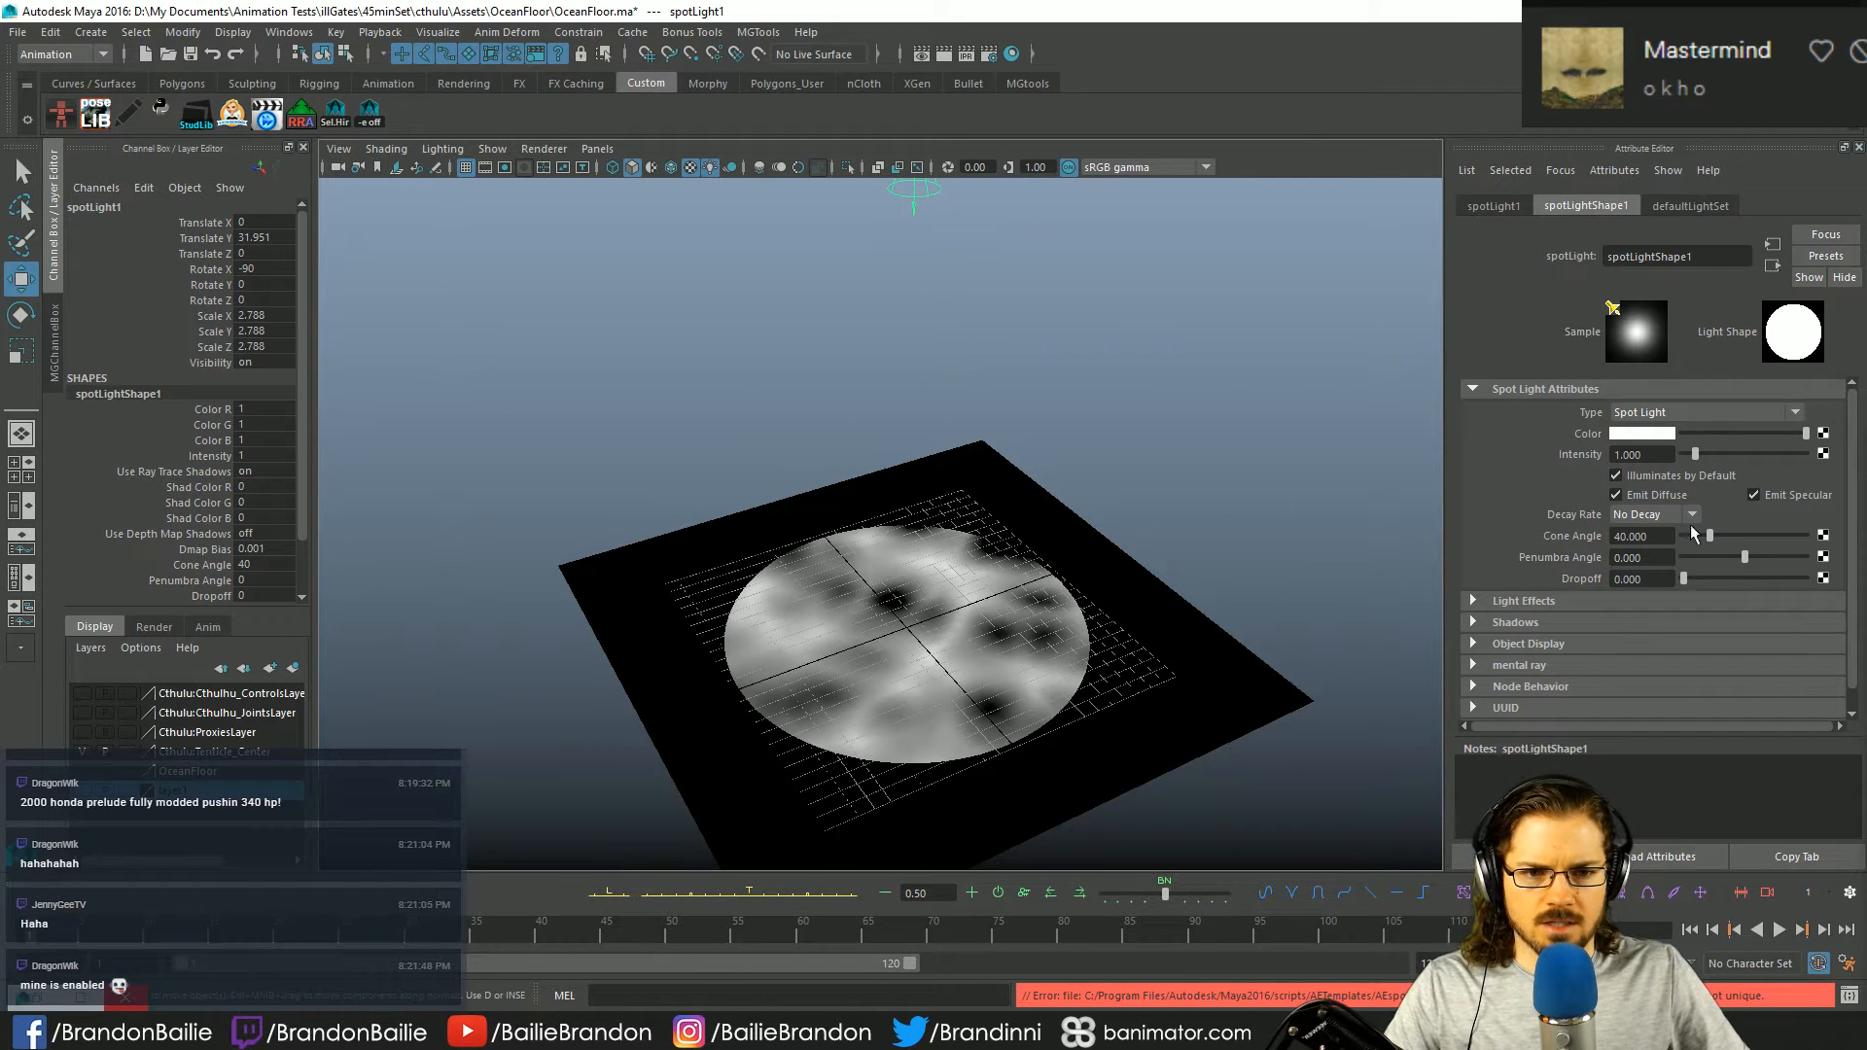
pyautogui.moveTo(1750, 558); pyautogui.dragTo(1806, 557)
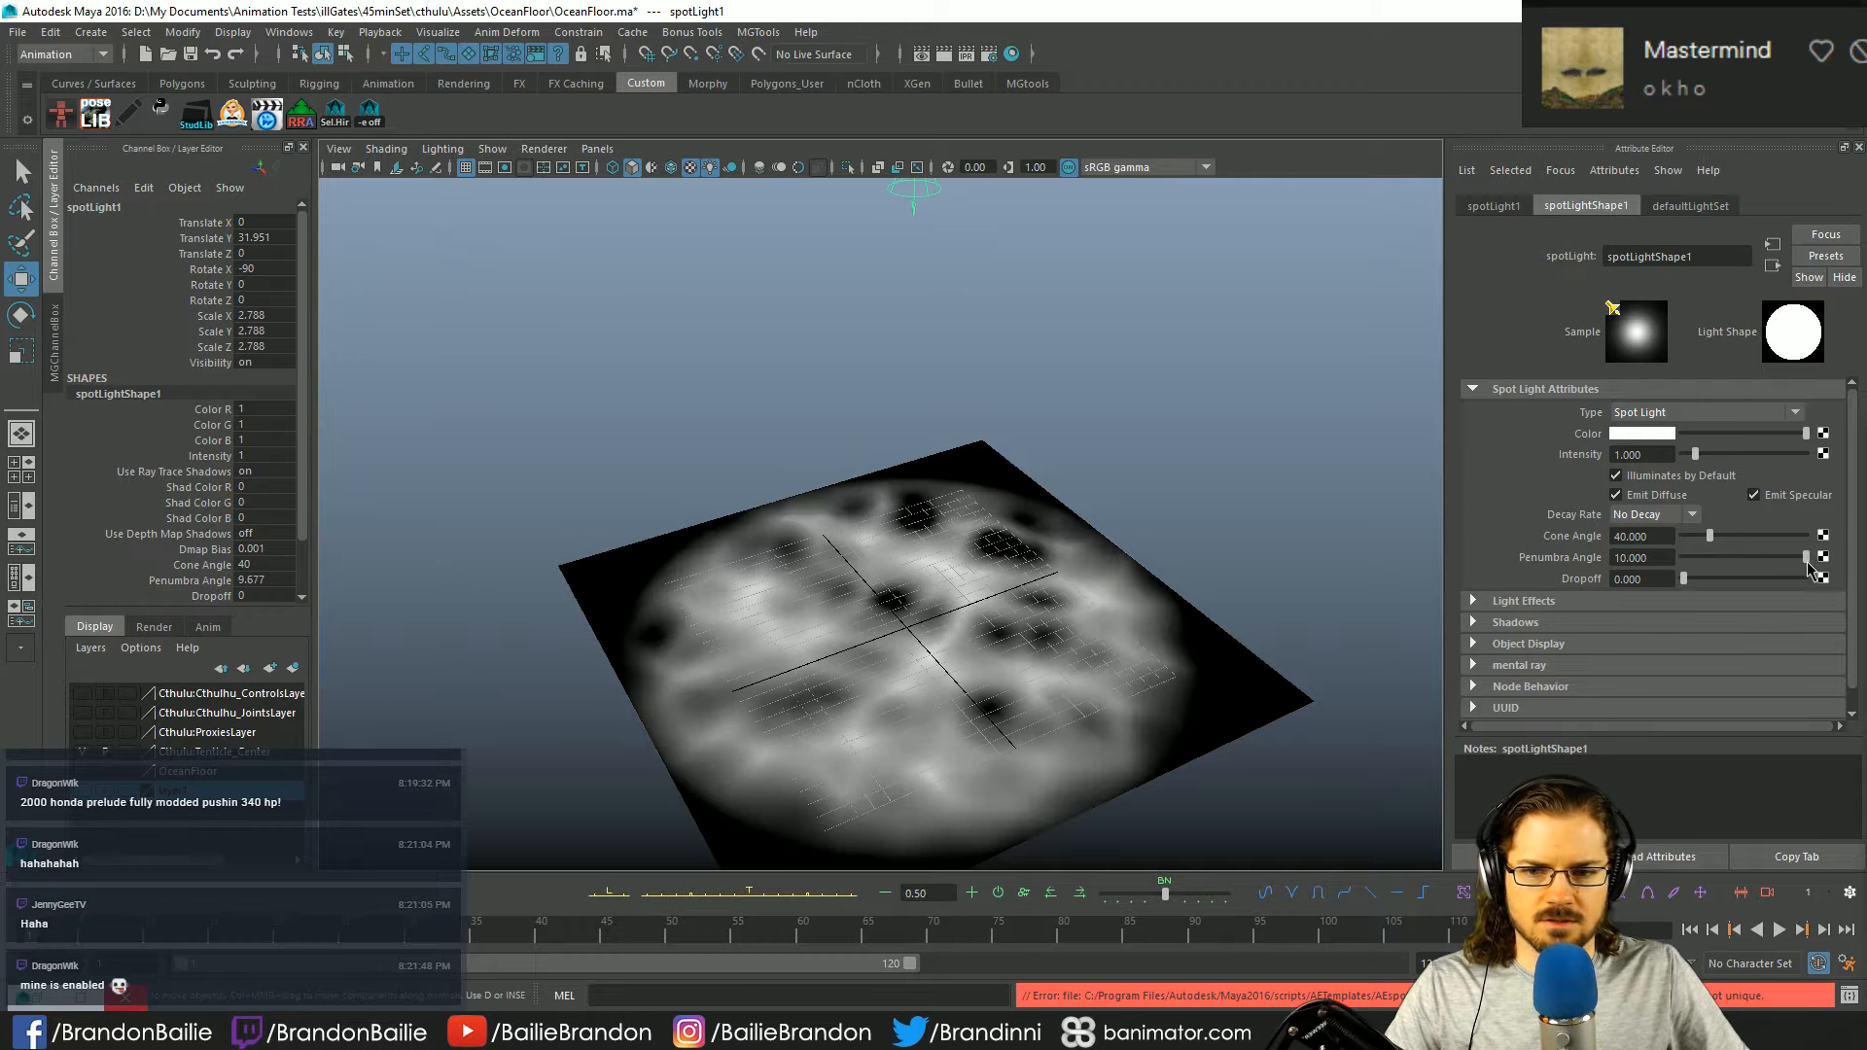
pyautogui.moveTo(1682, 579); pyautogui.dragTo(1694, 584)
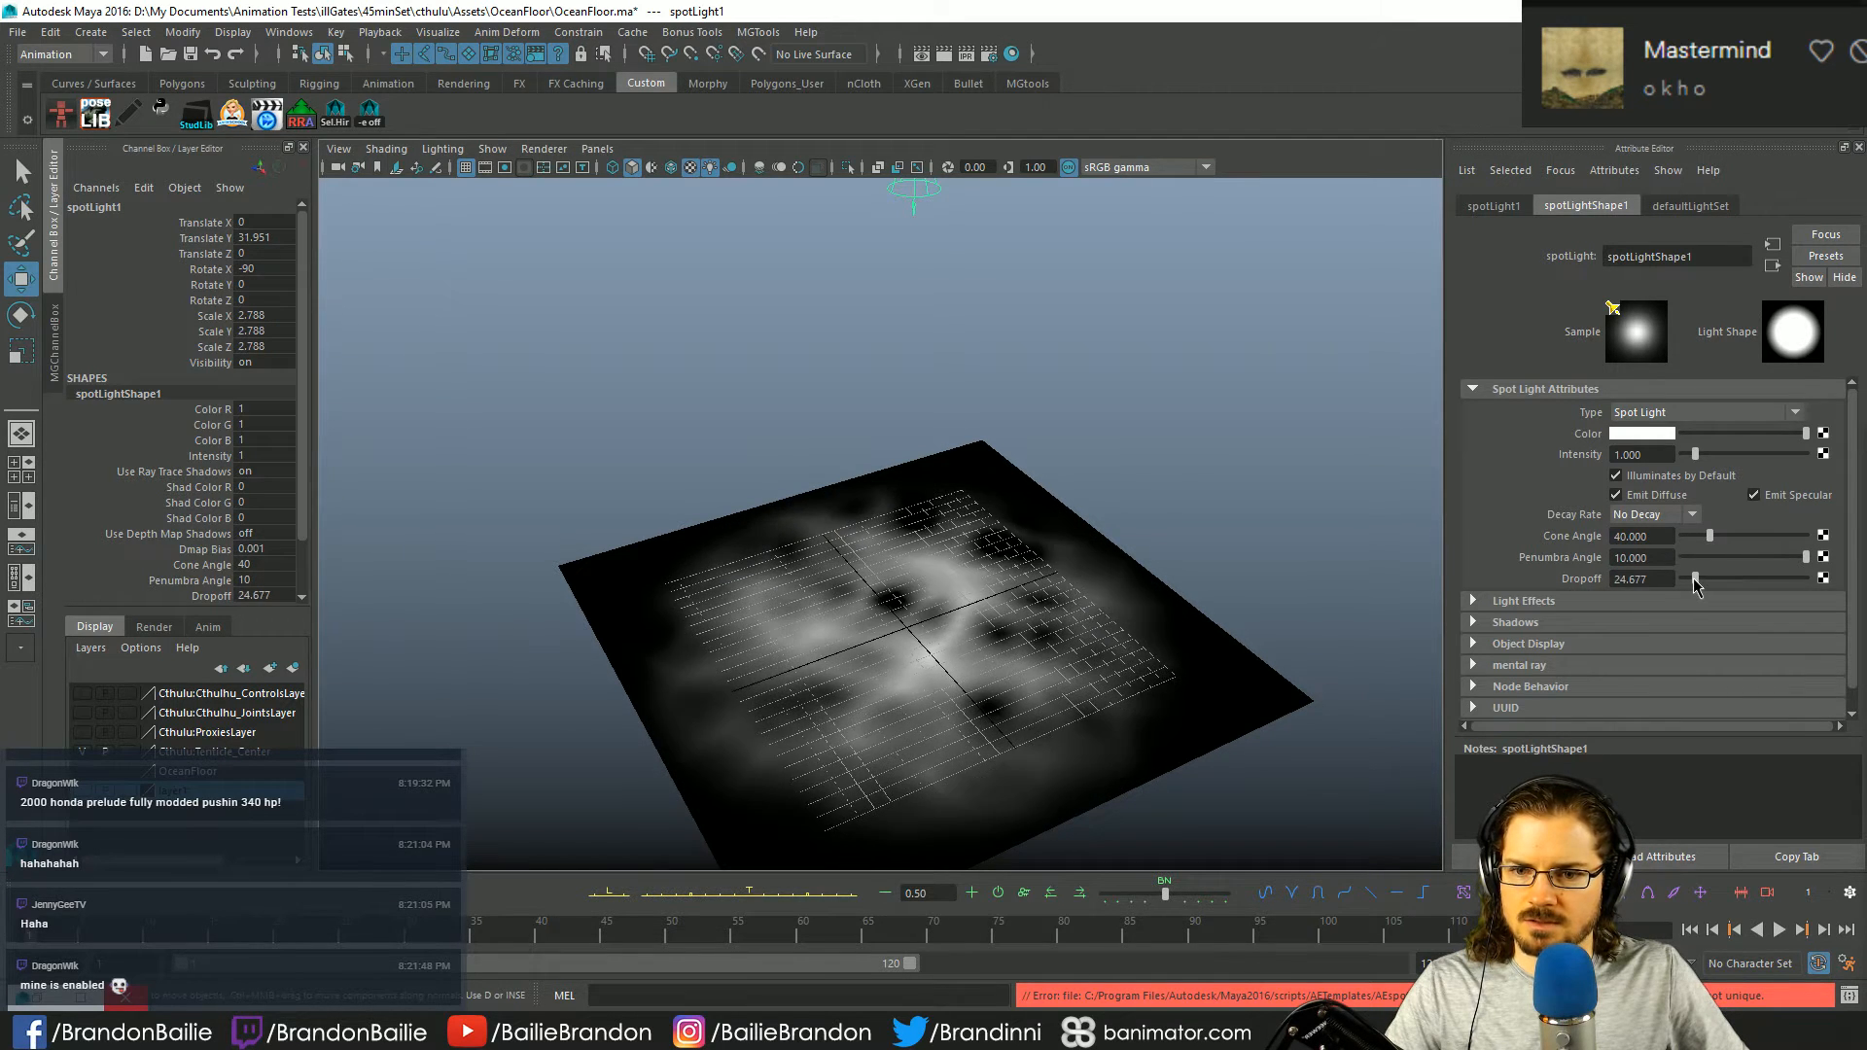
pyautogui.keyDown('alt'); pyautogui.moveTo(1080, 581); pyautogui.dragTo(1091, 429, button='middle'); pyautogui.keyUp('alt')
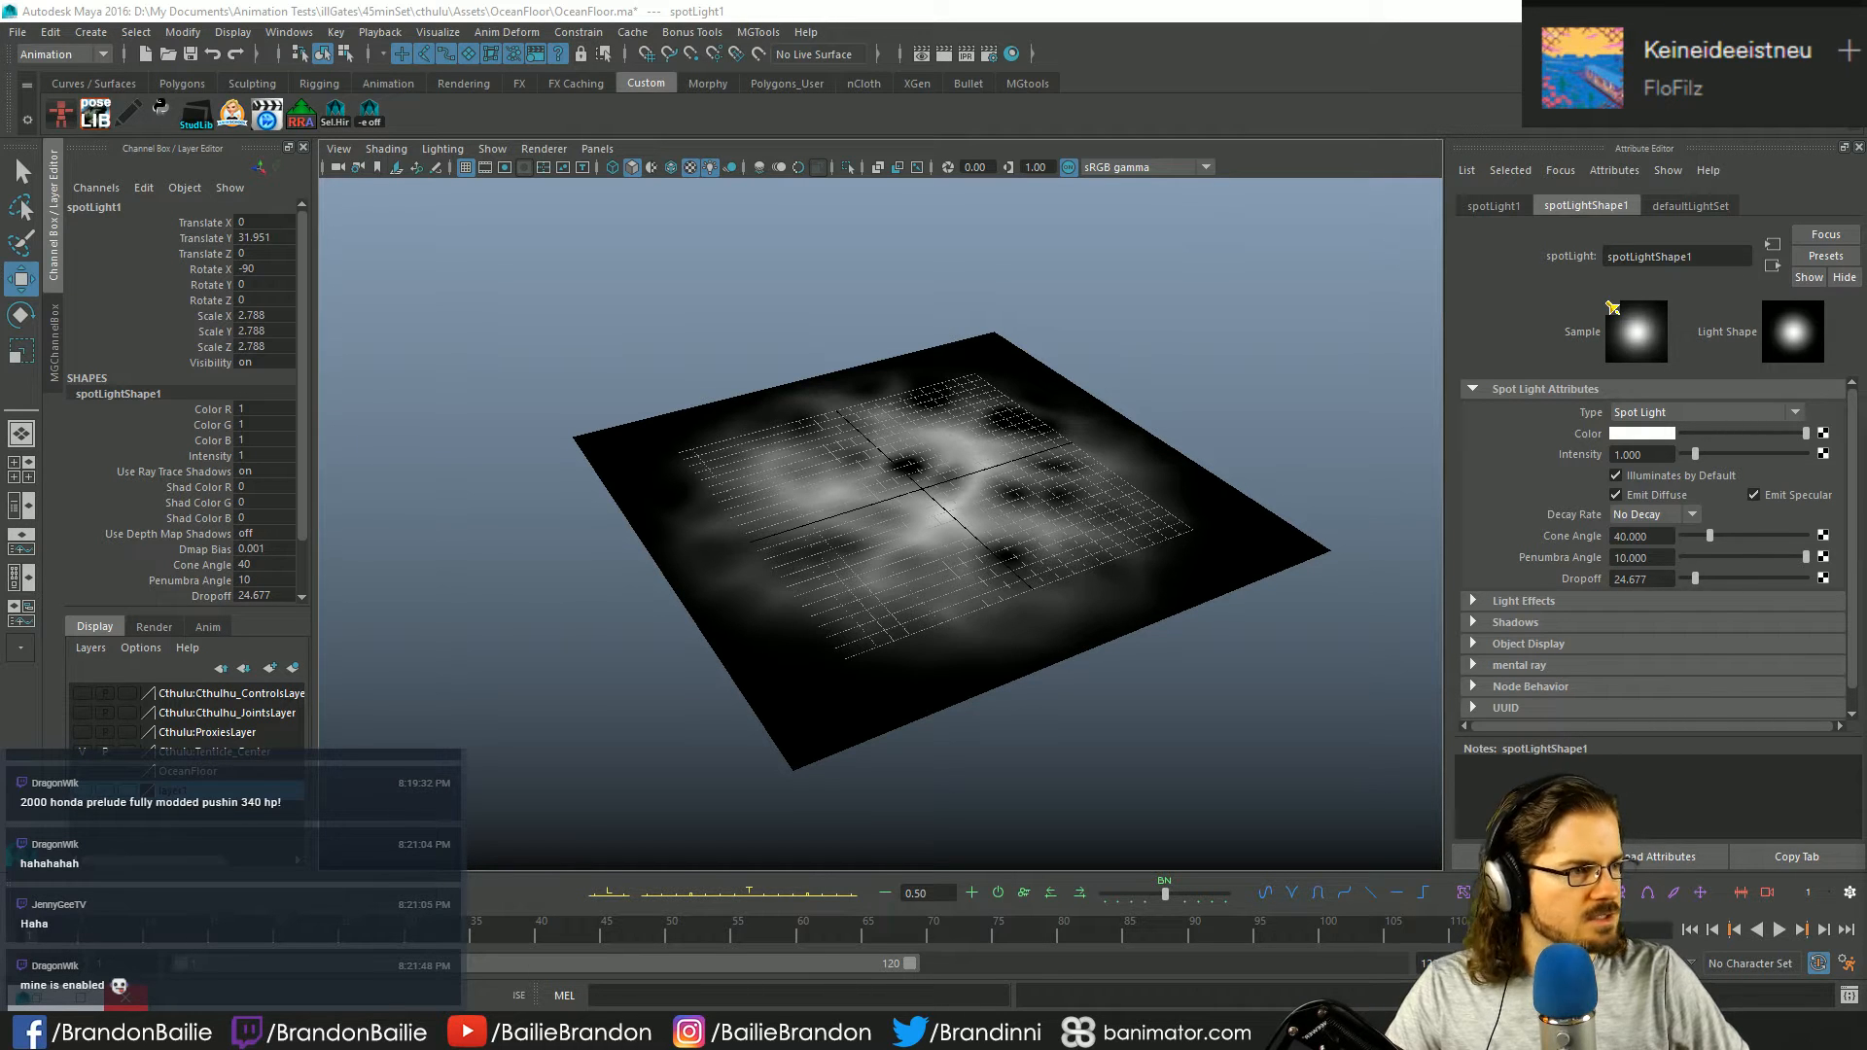
# - Switch to Spotify and open the Sleepdealer page from FloFilz's related artists
pyautogui.moveTo(0, 160); pyautogui.dragTo(767, 125)
pyautogui.doubleClick(768, 126)
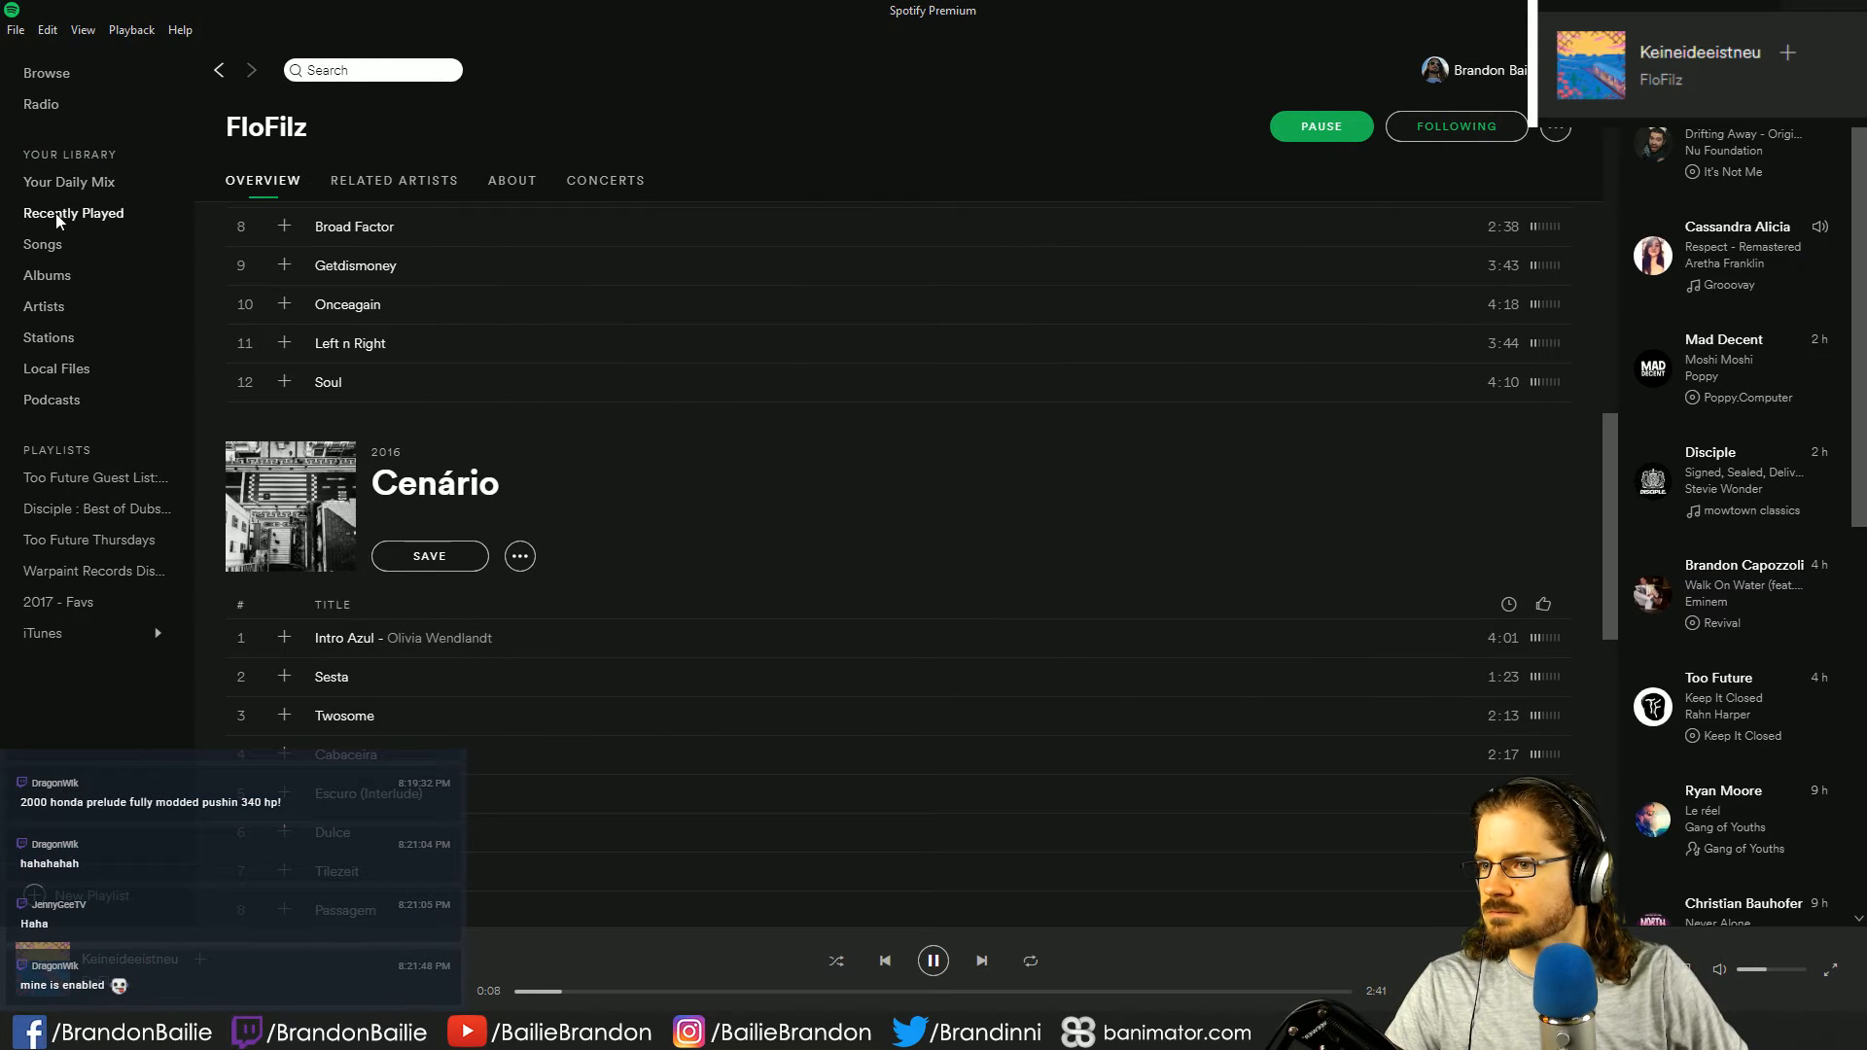
pyautogui.scroll(8, 281, 156)
pyautogui.click(394, 180)
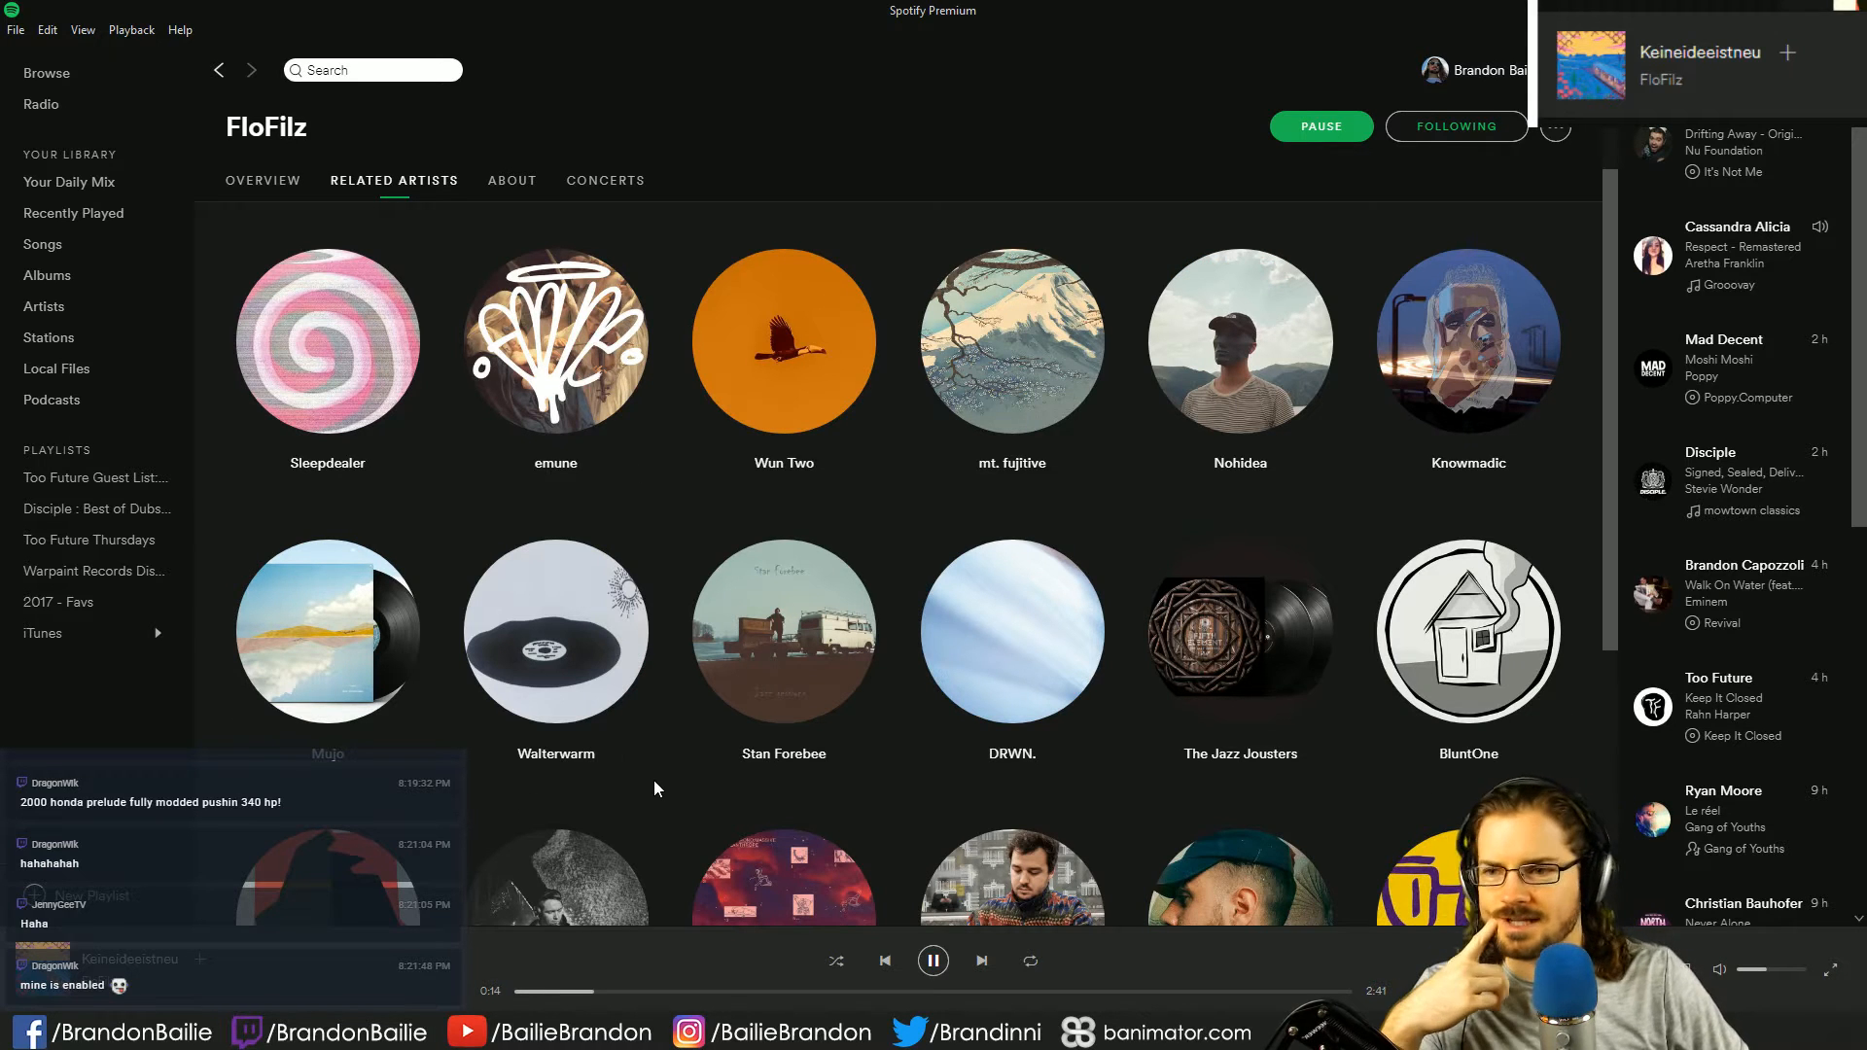
pyautogui.click(311, 464)
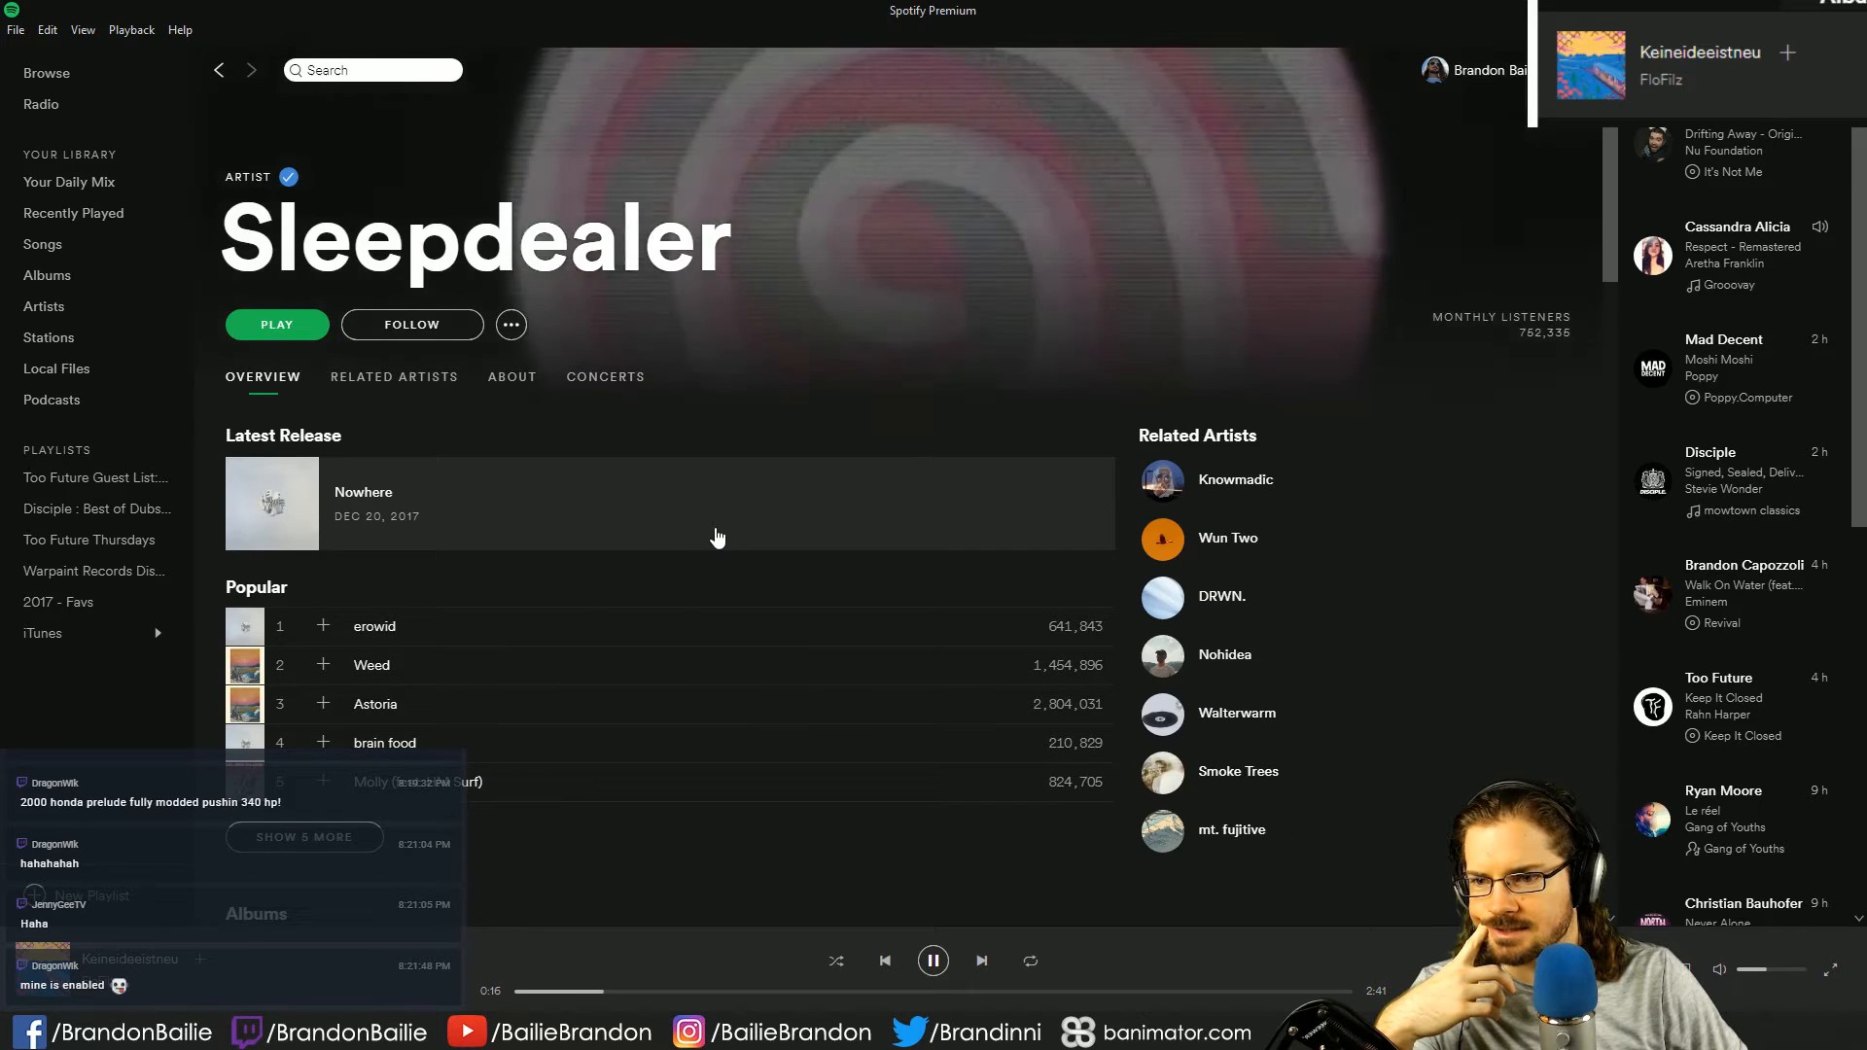
# - Browse Sleepdealer's albums, play the track pause from Nowhere and skip ahead to about 0:42
pyautogui.scroll(-5, 568, 550)
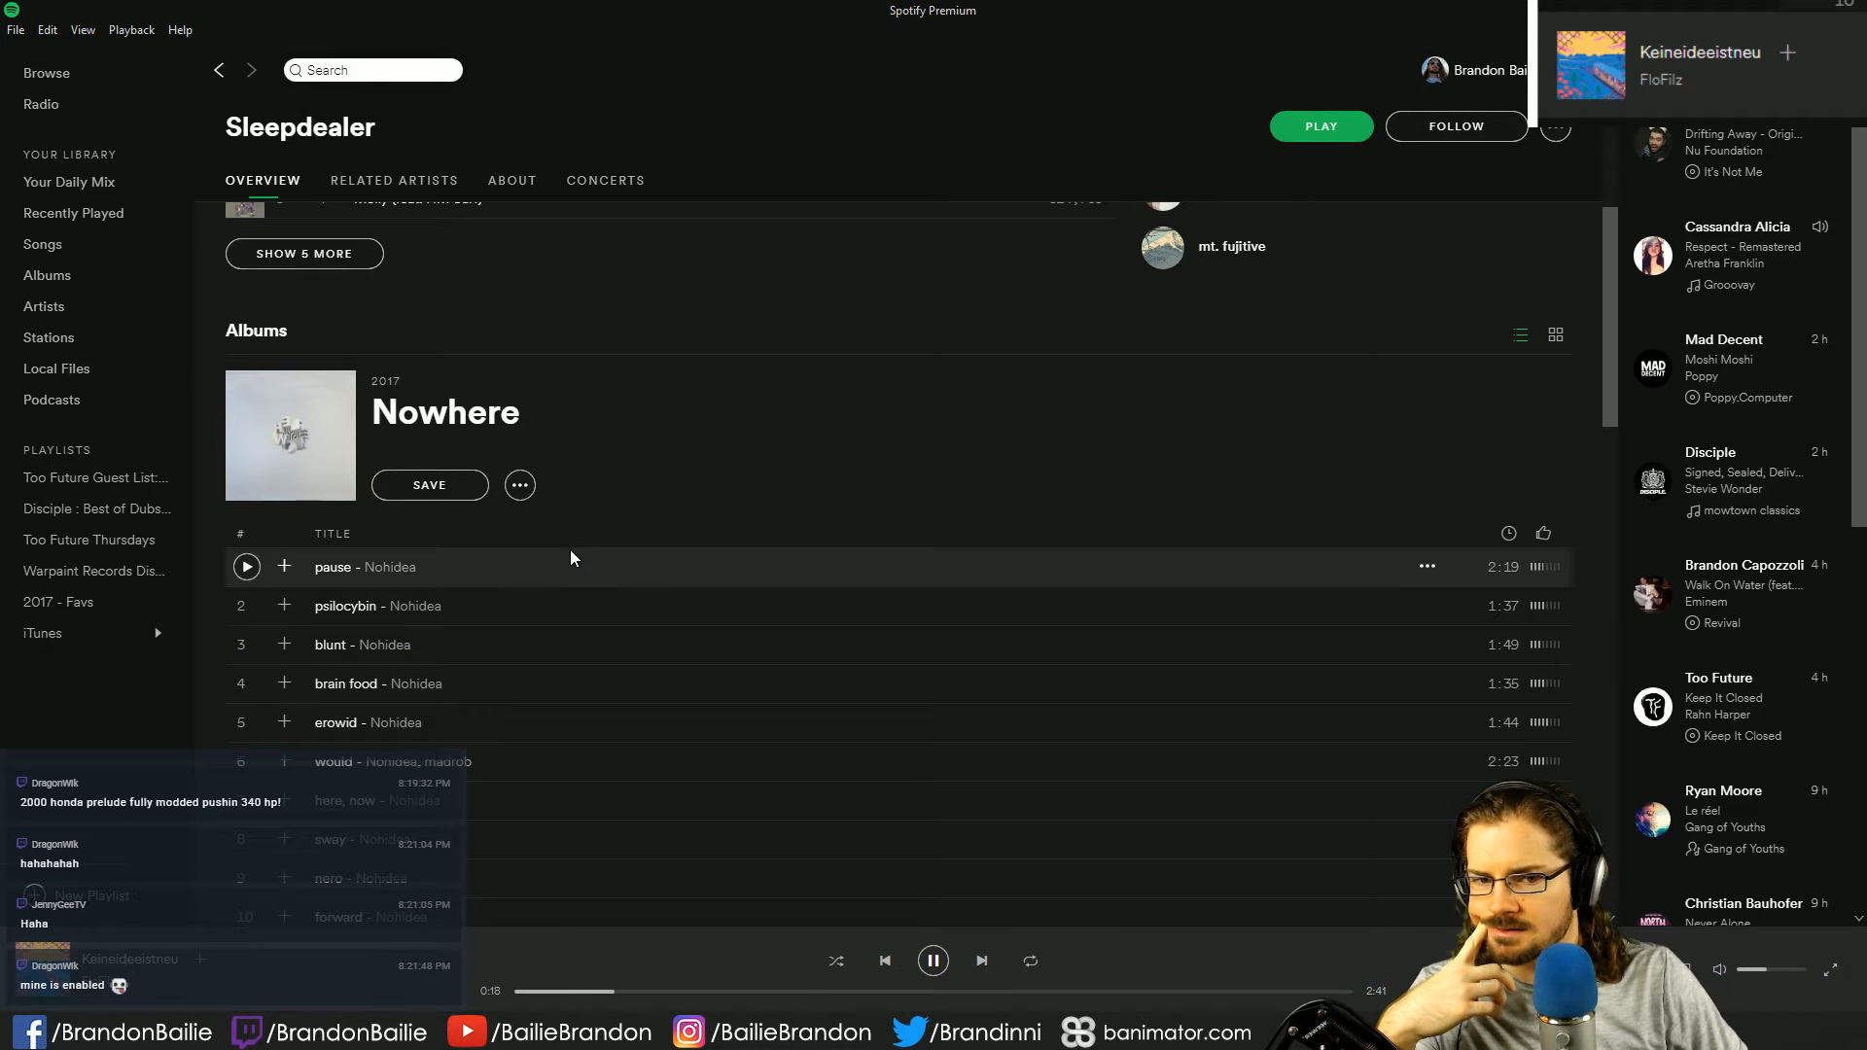
pyautogui.scroll(-5, 564, 550)
pyautogui.scroll(-3, 564, 551)
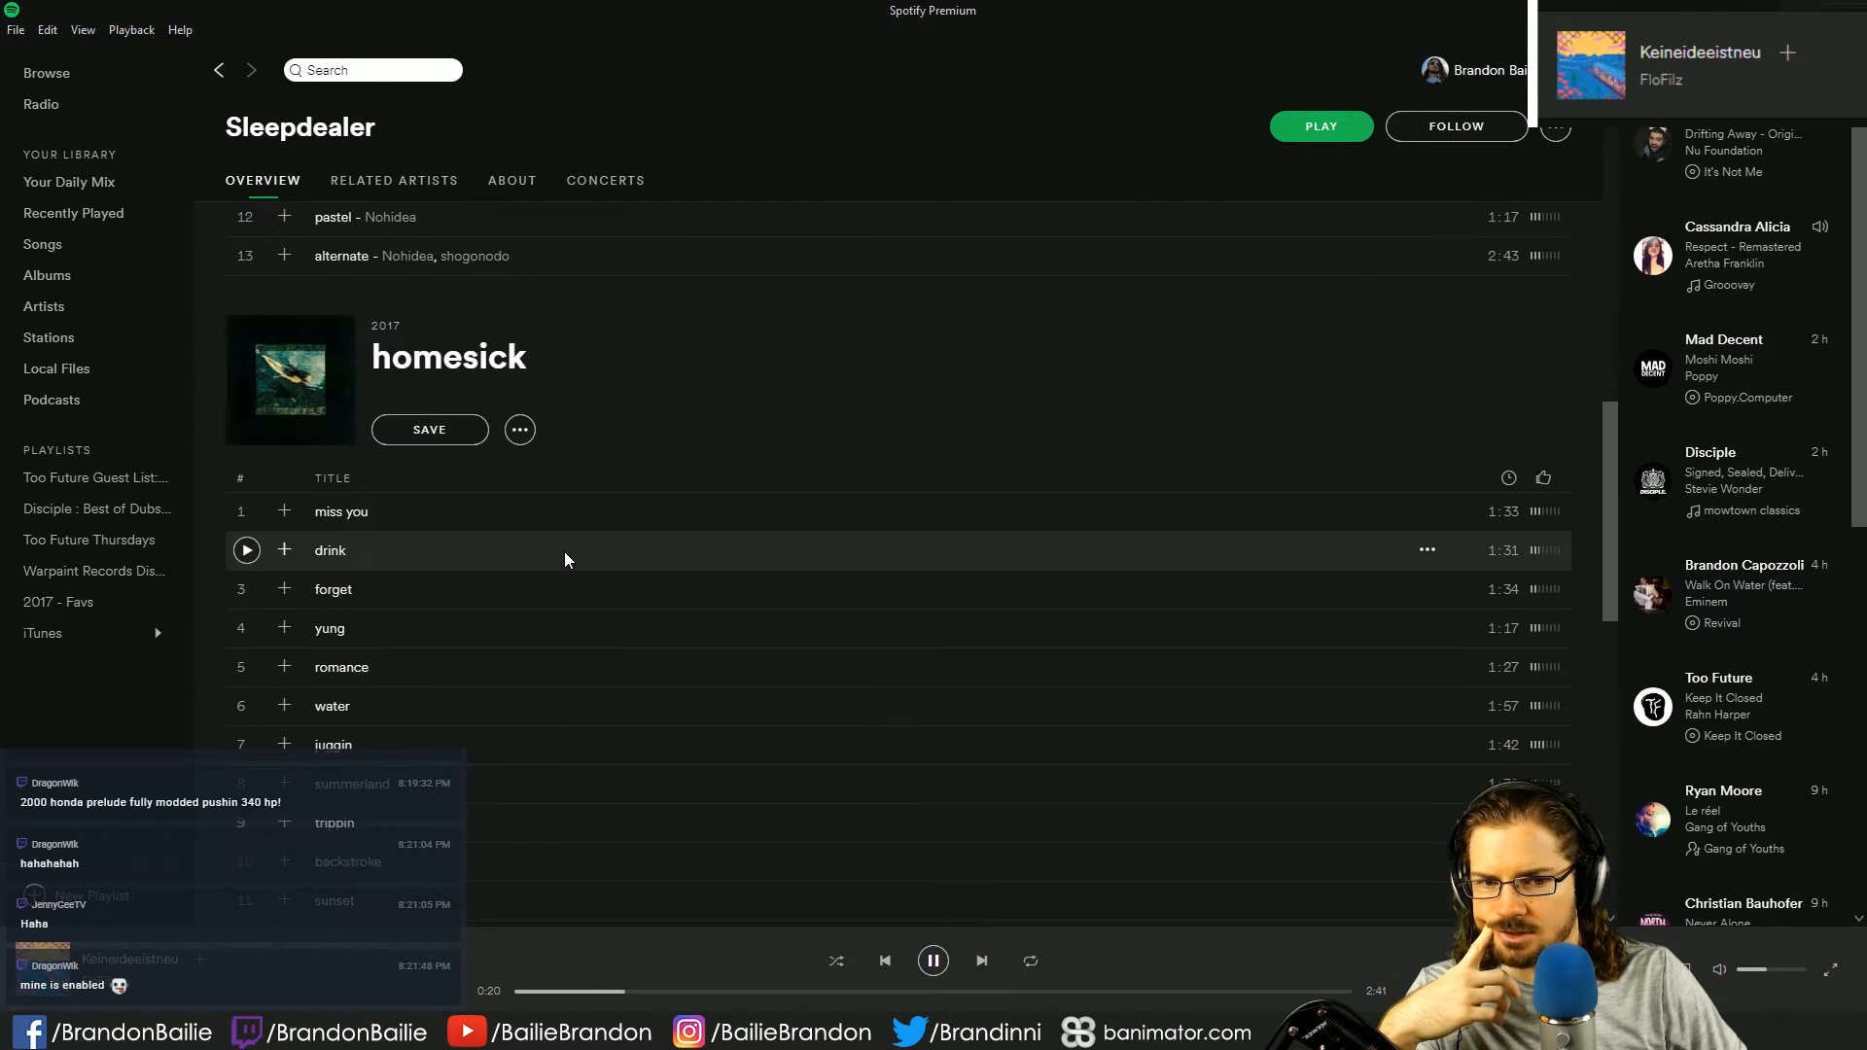
pyautogui.scroll(8, 564, 552)
pyautogui.click(246, 567)
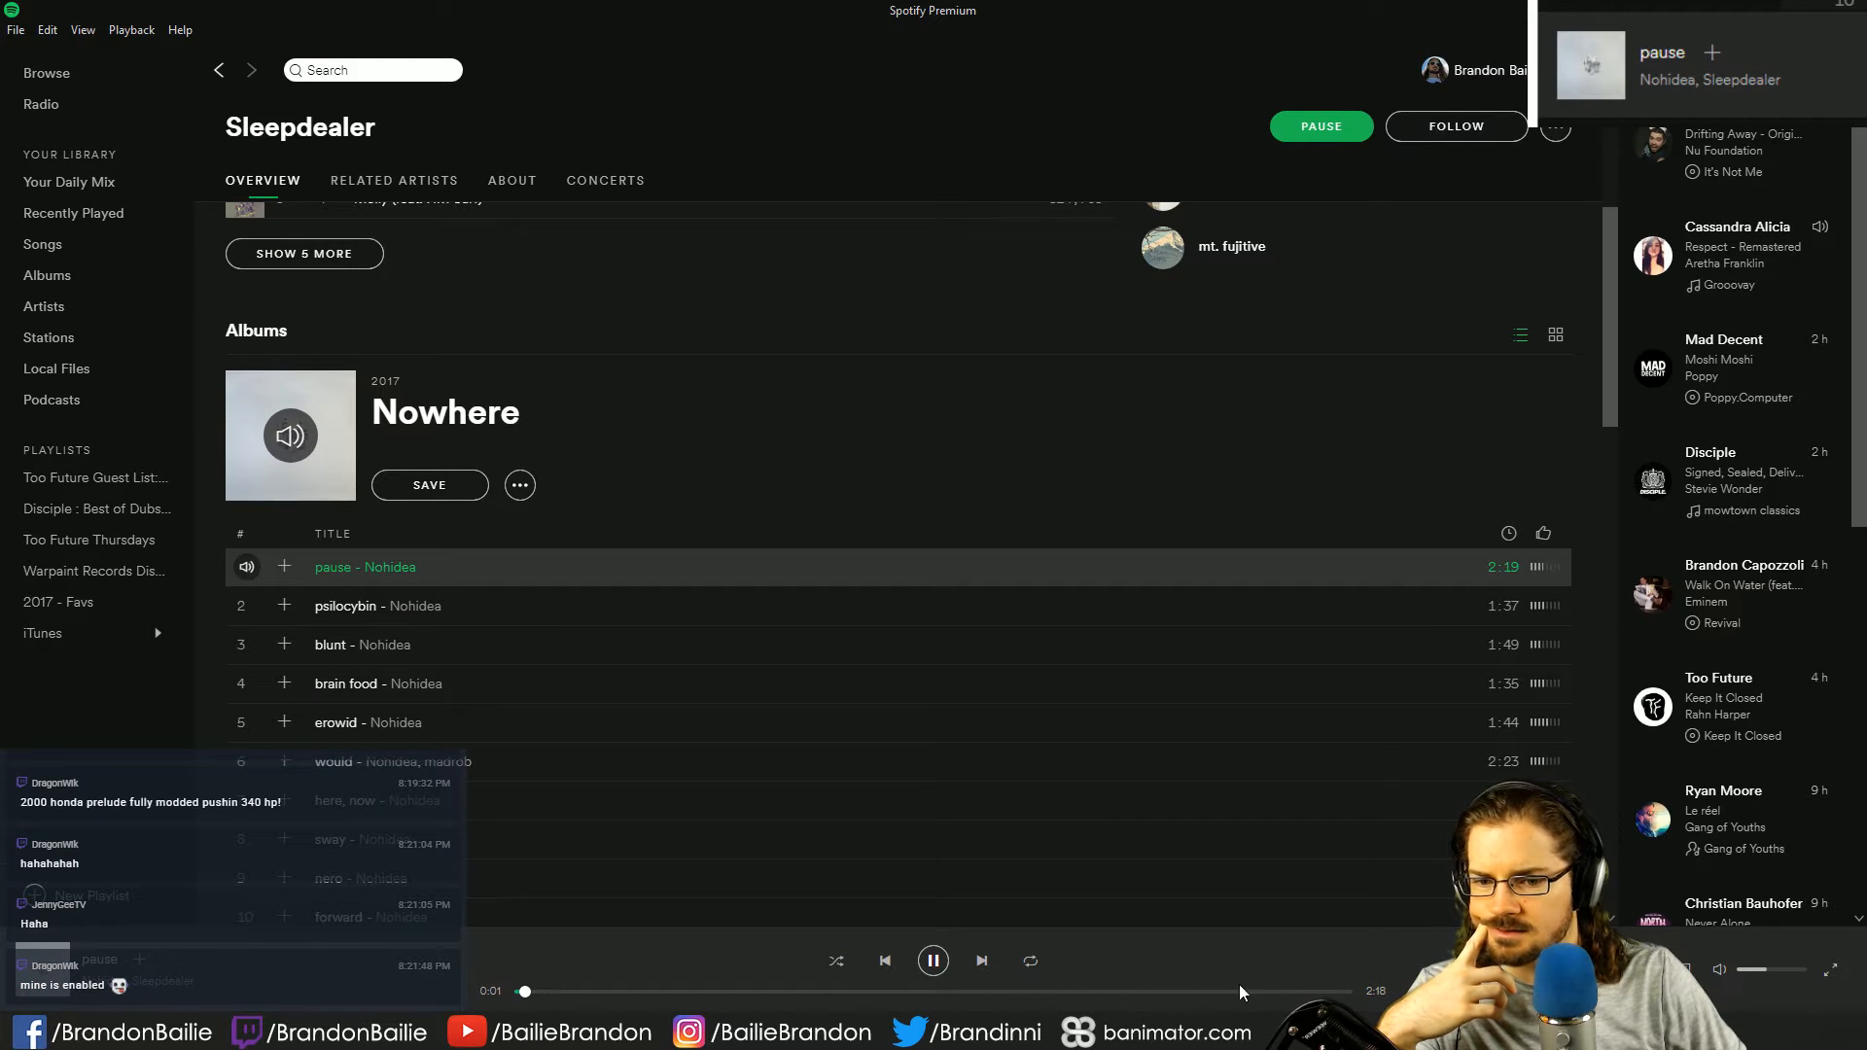
pyautogui.click(780, 990)
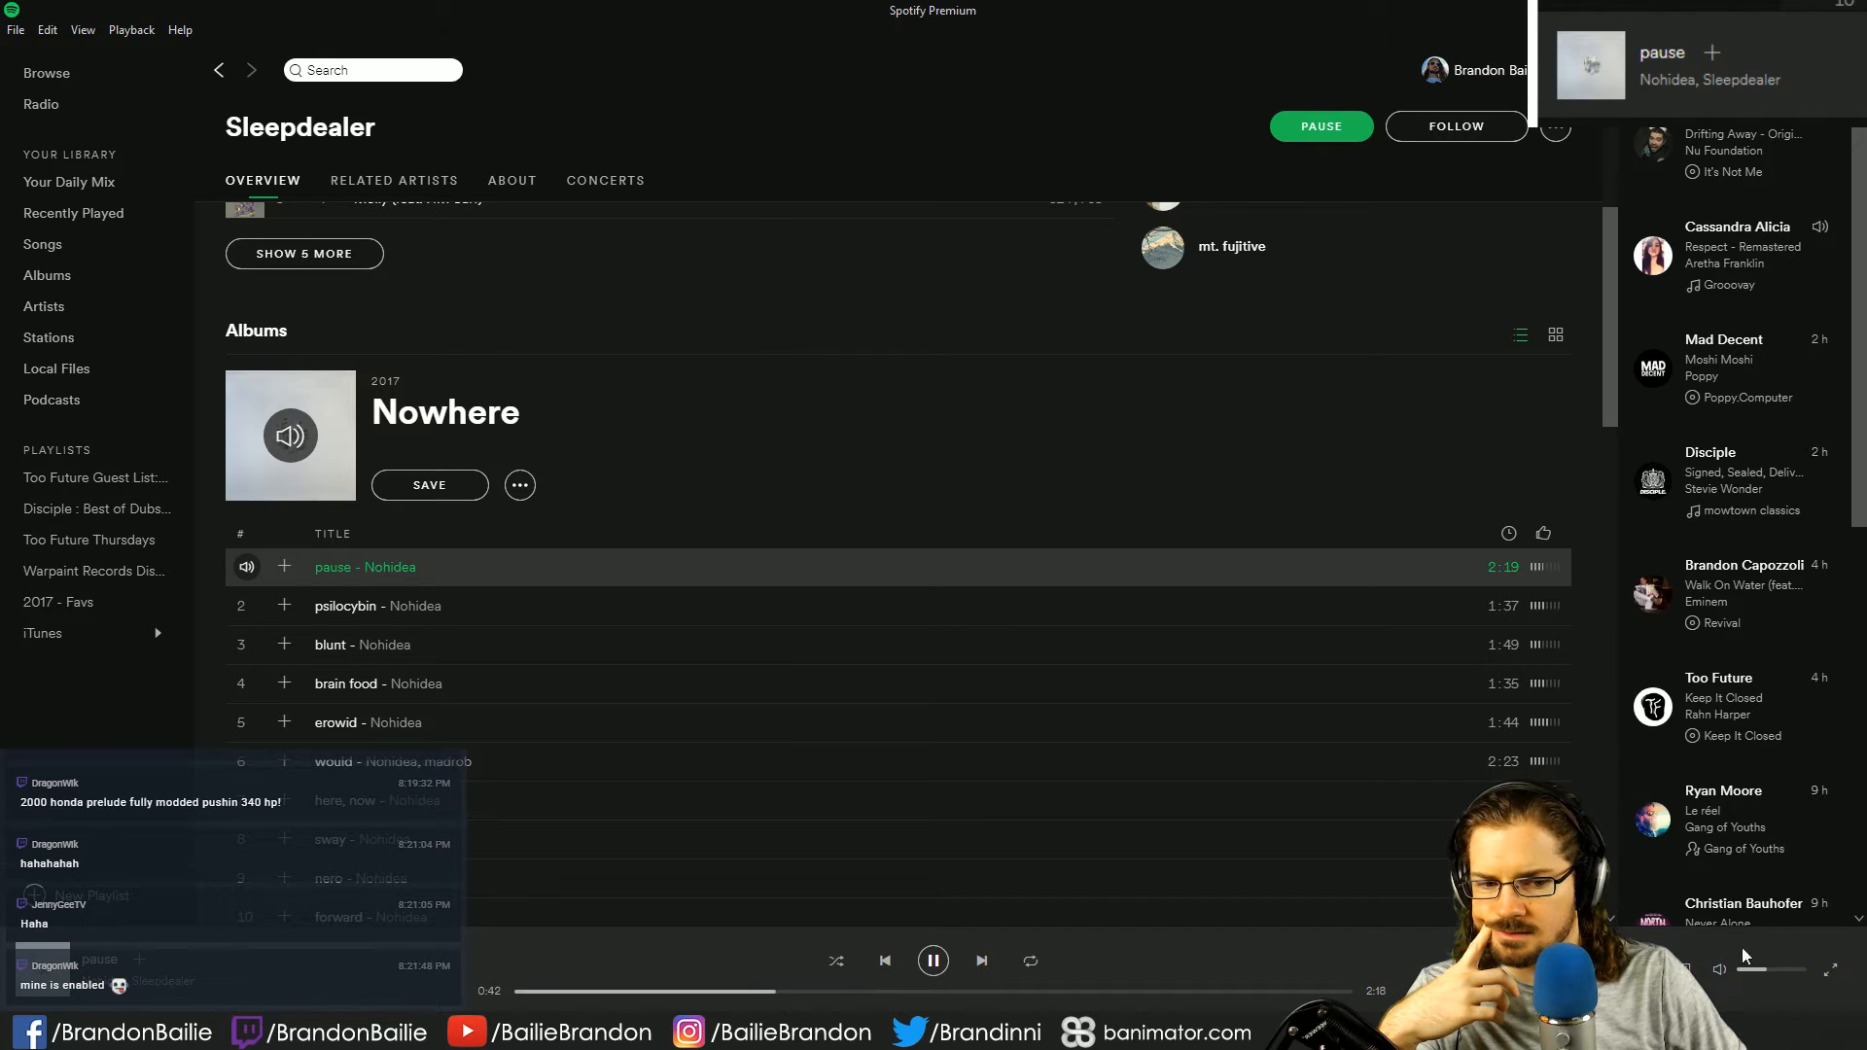
# - Raise the playback volume, play psilocybin from the Nowhere album and skip ahead to about 0:28
pyautogui.moveTo(1765, 970); pyautogui.dragTo(1801, 970)
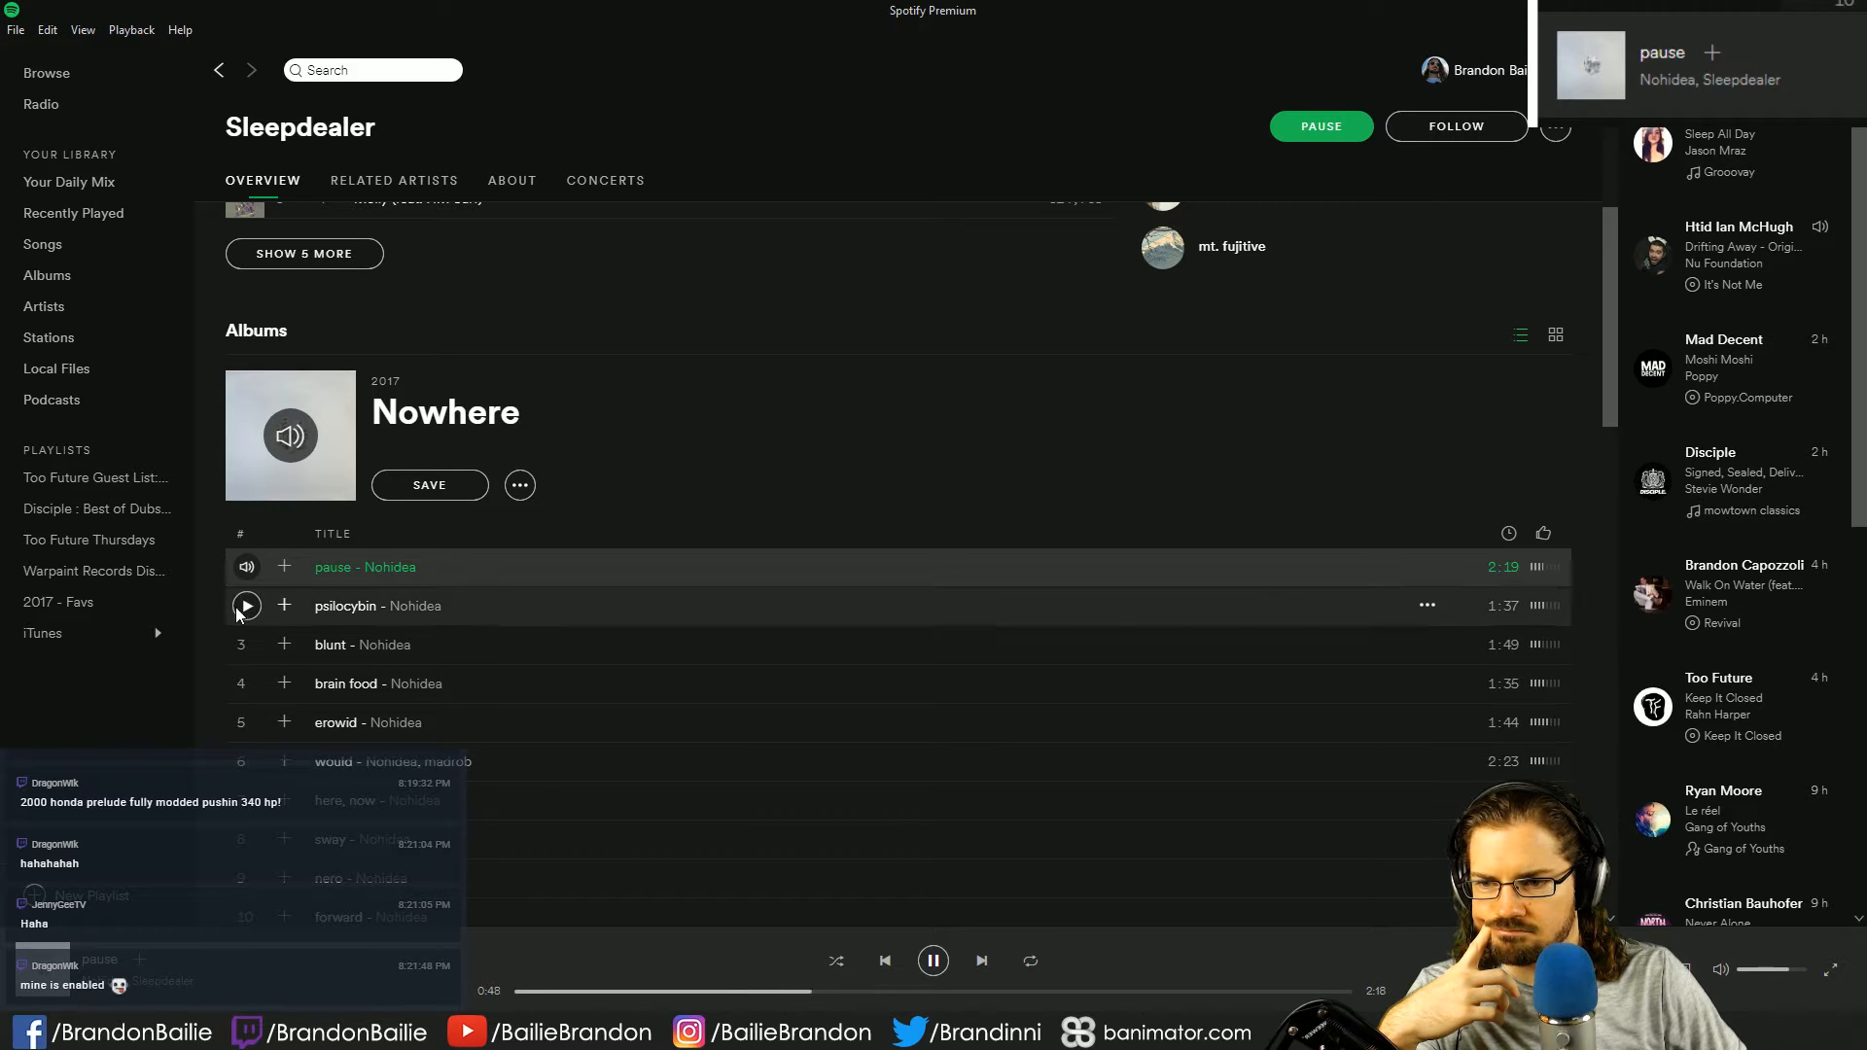
pyautogui.doubleClick(296, 606)
pyautogui.click(744, 990)
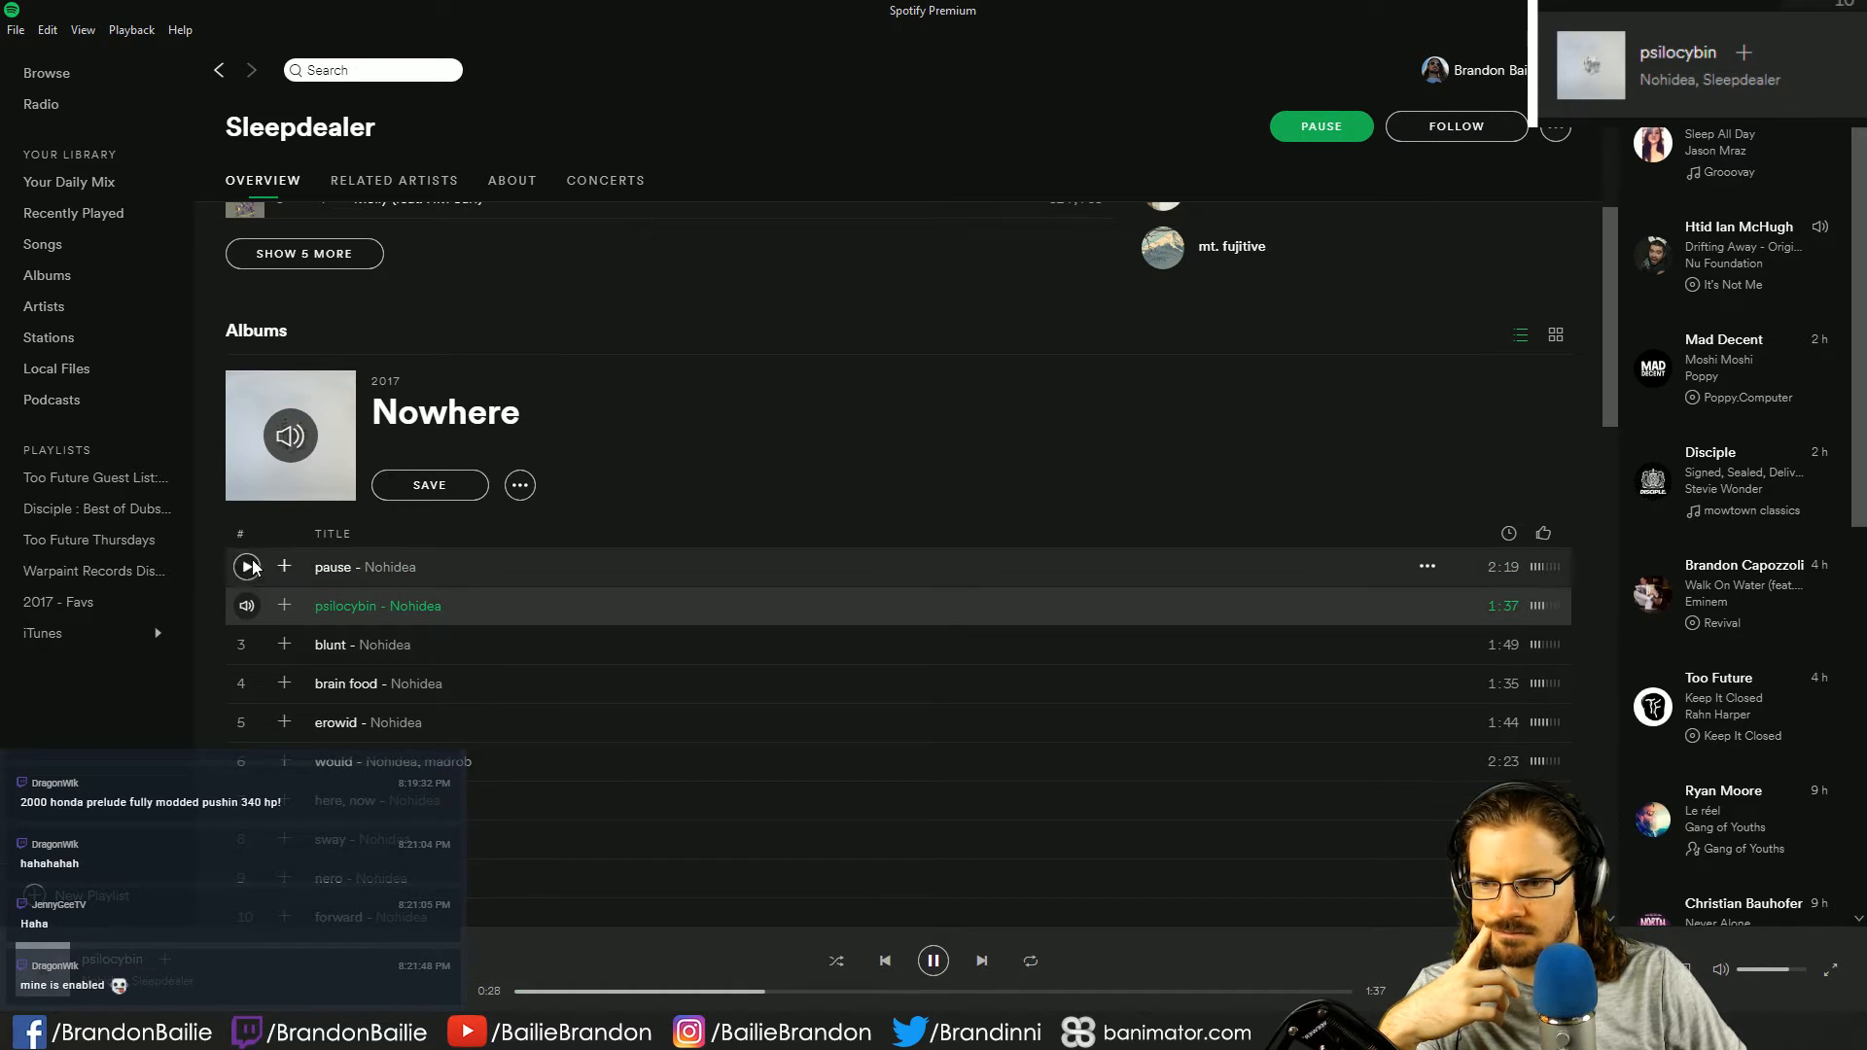
# - Play the track pause from the Nowhere album and switch back to Maya with the spot light's attributes in view
pyautogui.doubleClick(370, 567)
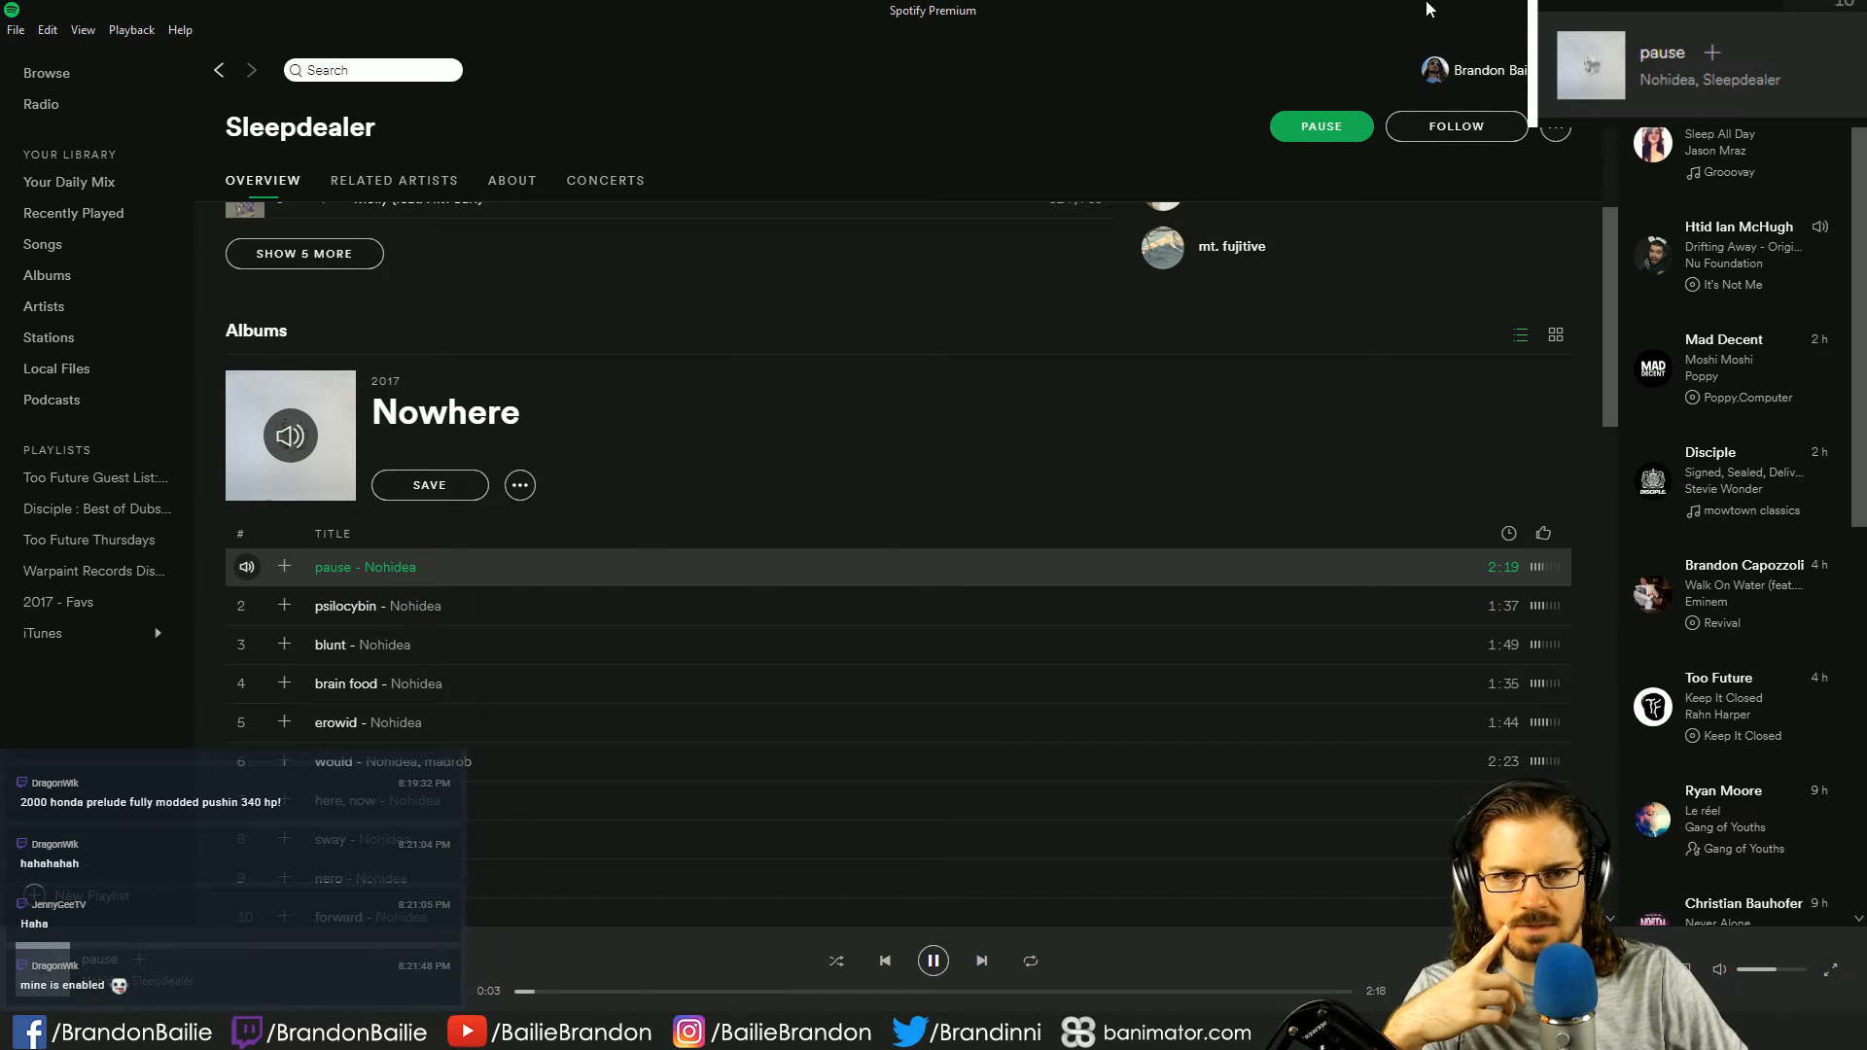
pyautogui.hotkey('alt', 'Tab')
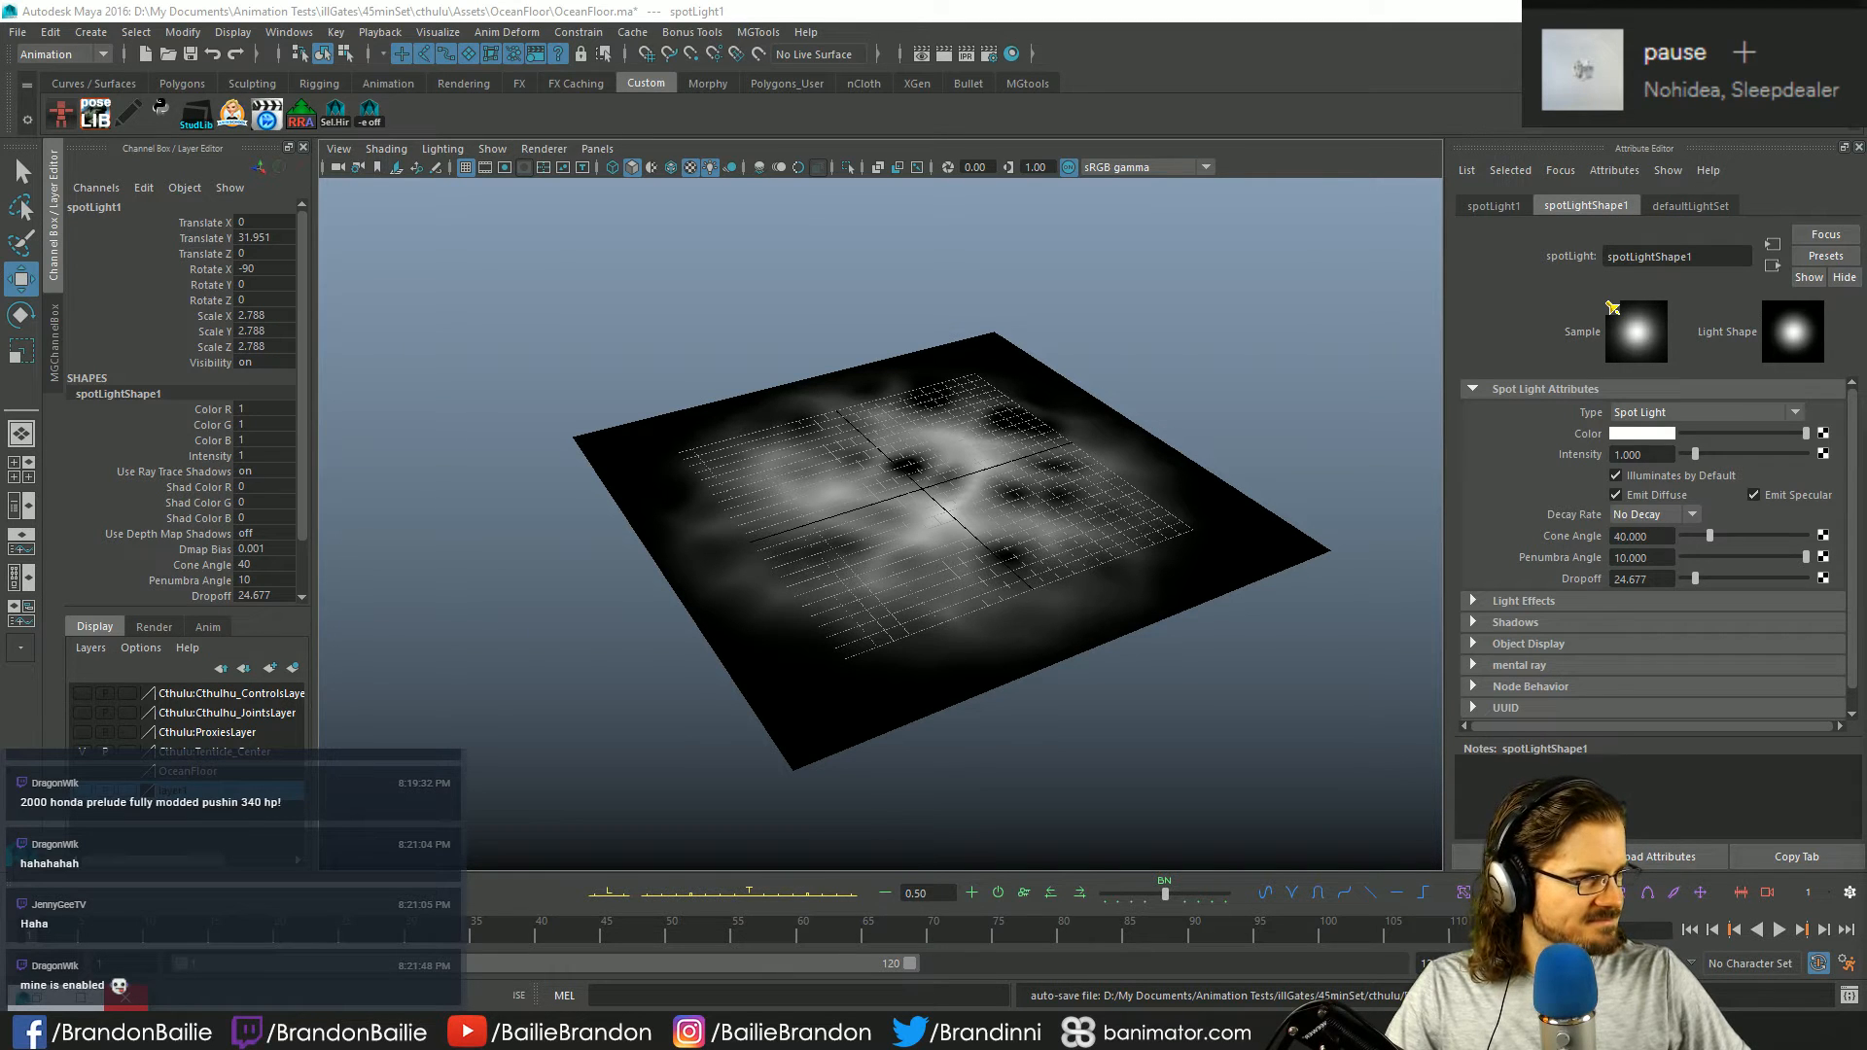
pyautogui.scroll(-1, 1602, 611)
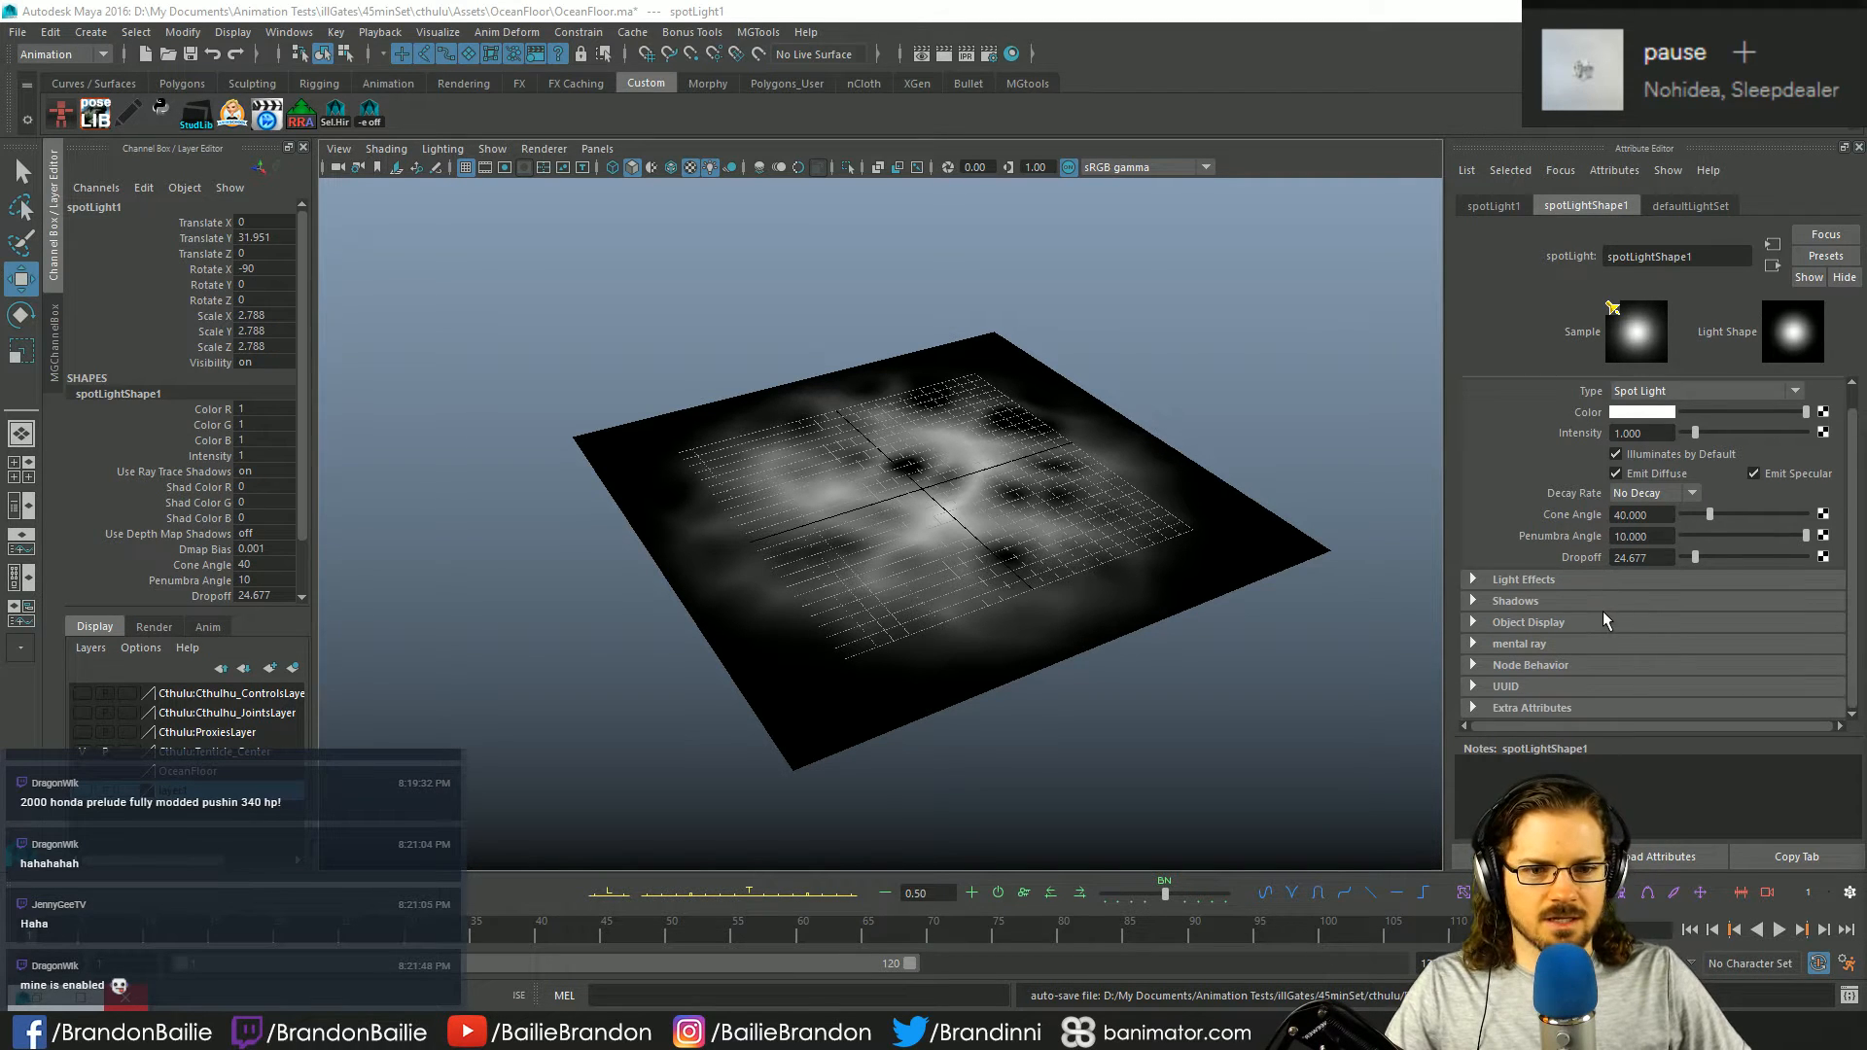
pyautogui.scroll(1, 1602, 615)
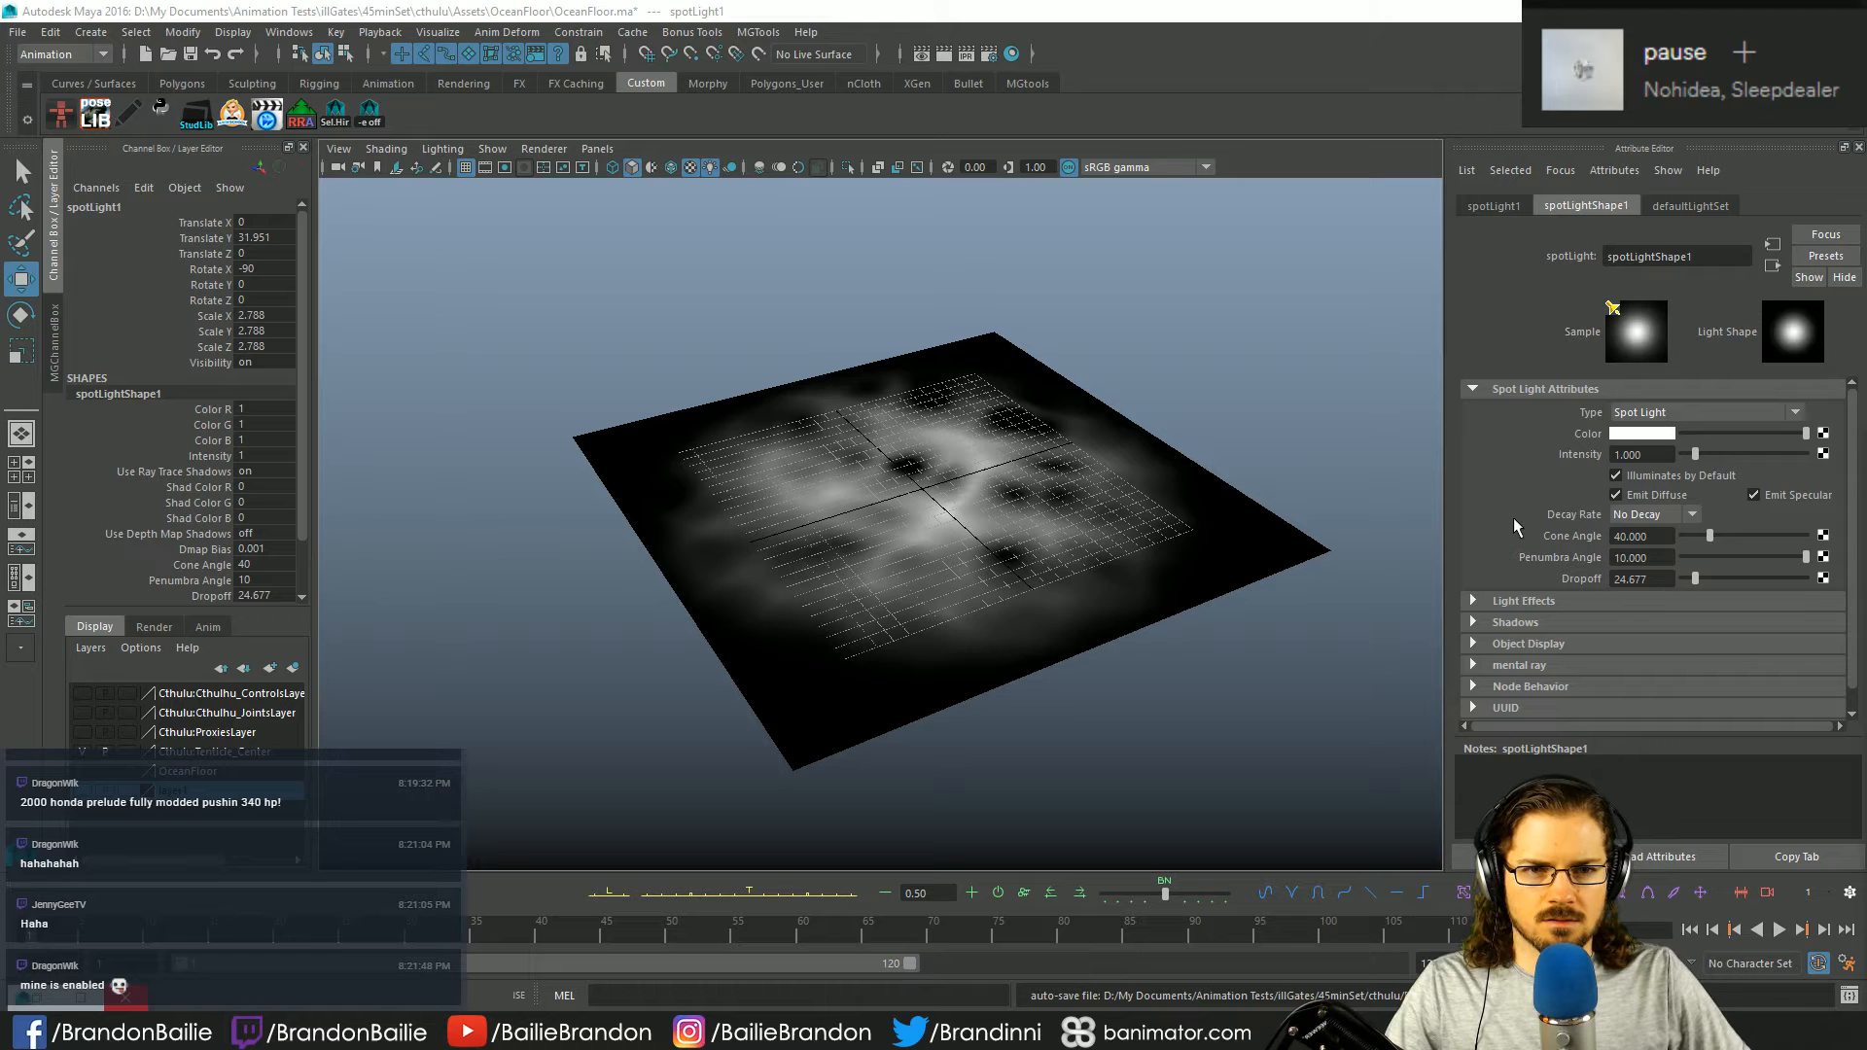
# - Select the plane, open the ocean texture mapped to its material's Color, and expose the texture's Color Balance attributes
pyautogui.click(976, 488)
pyautogui.click(1011, 55)
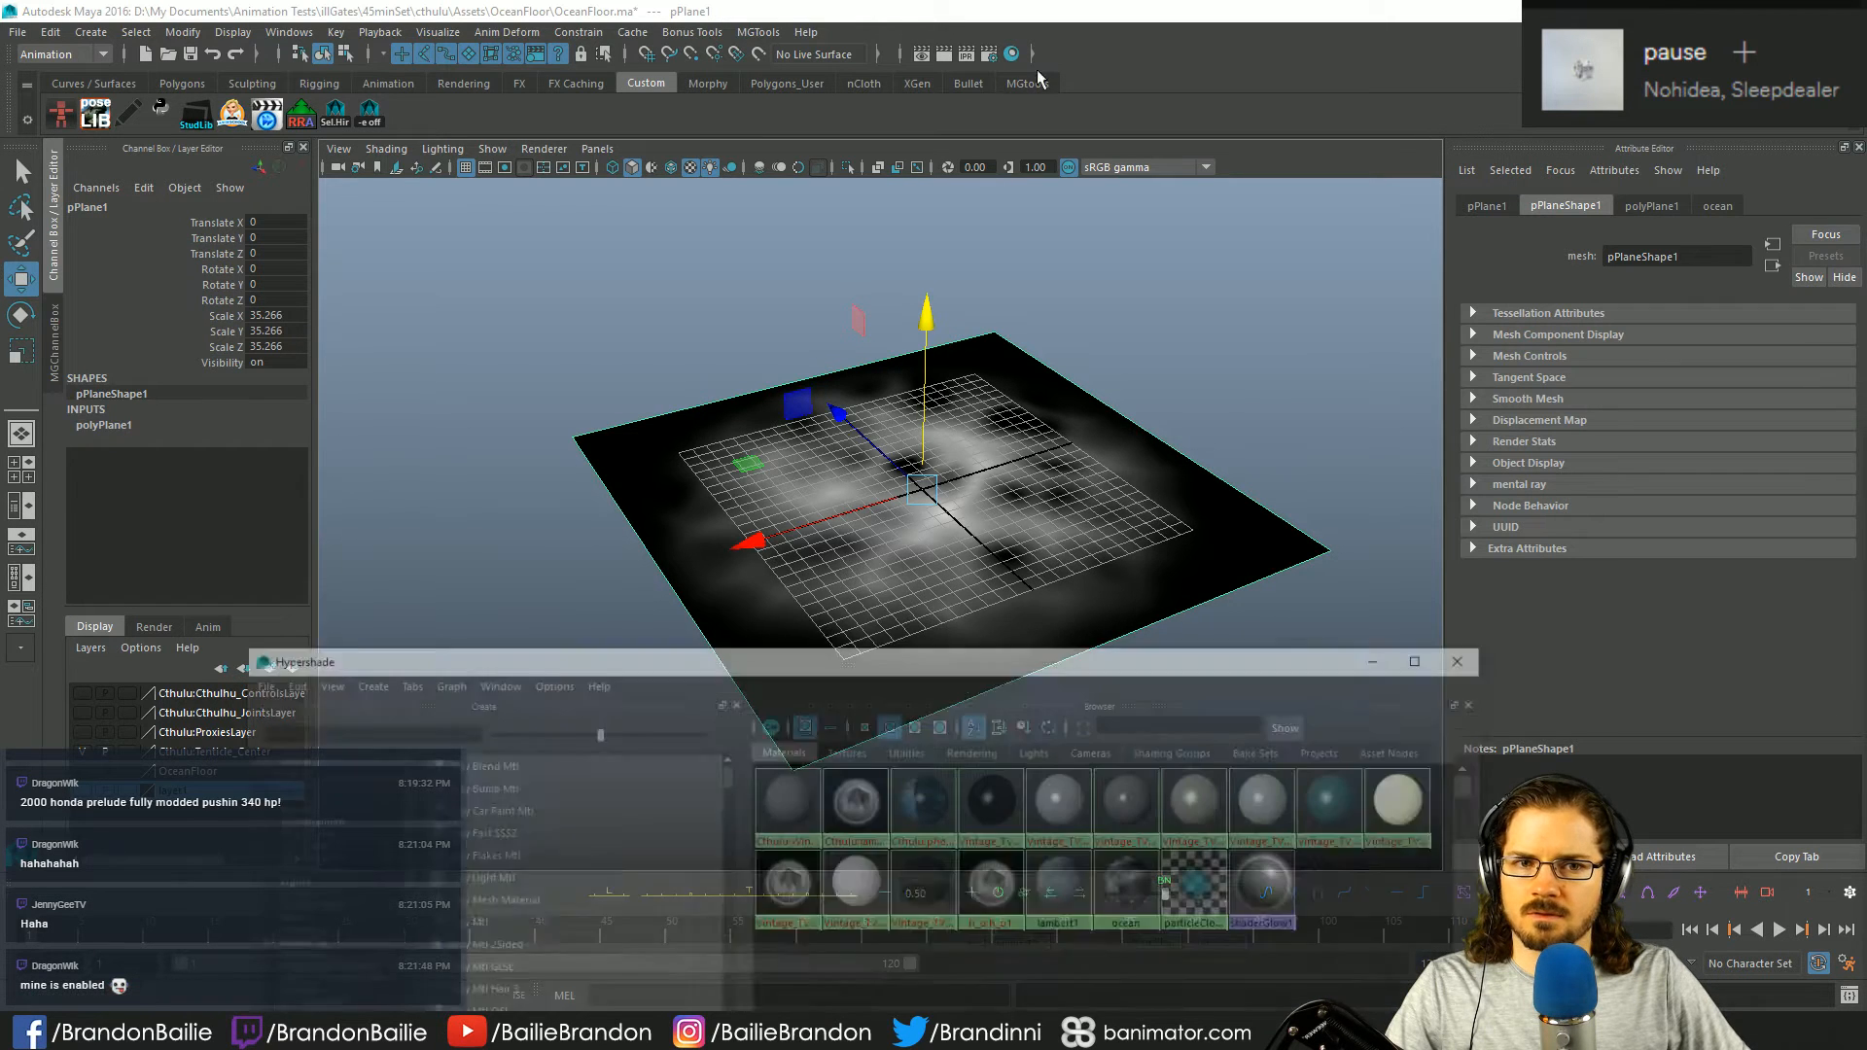
pyautogui.click(1717, 205)
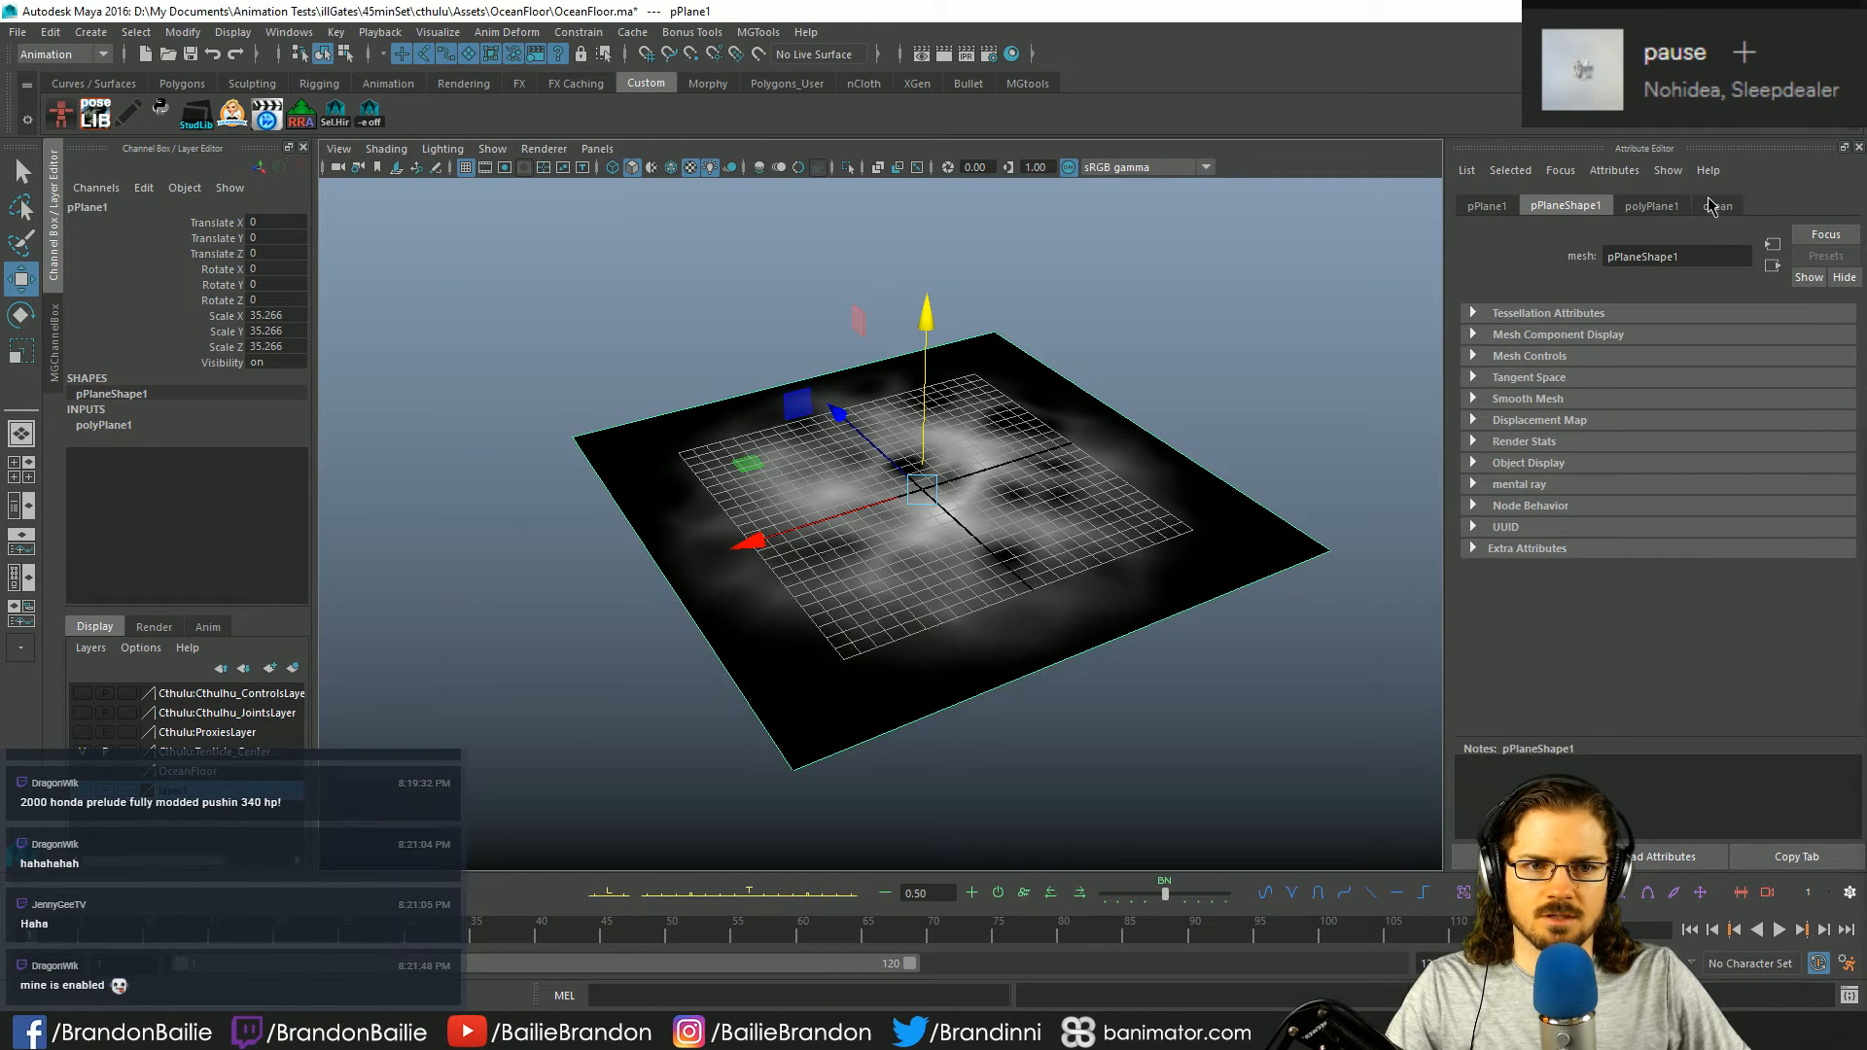
pyautogui.click(1821, 426)
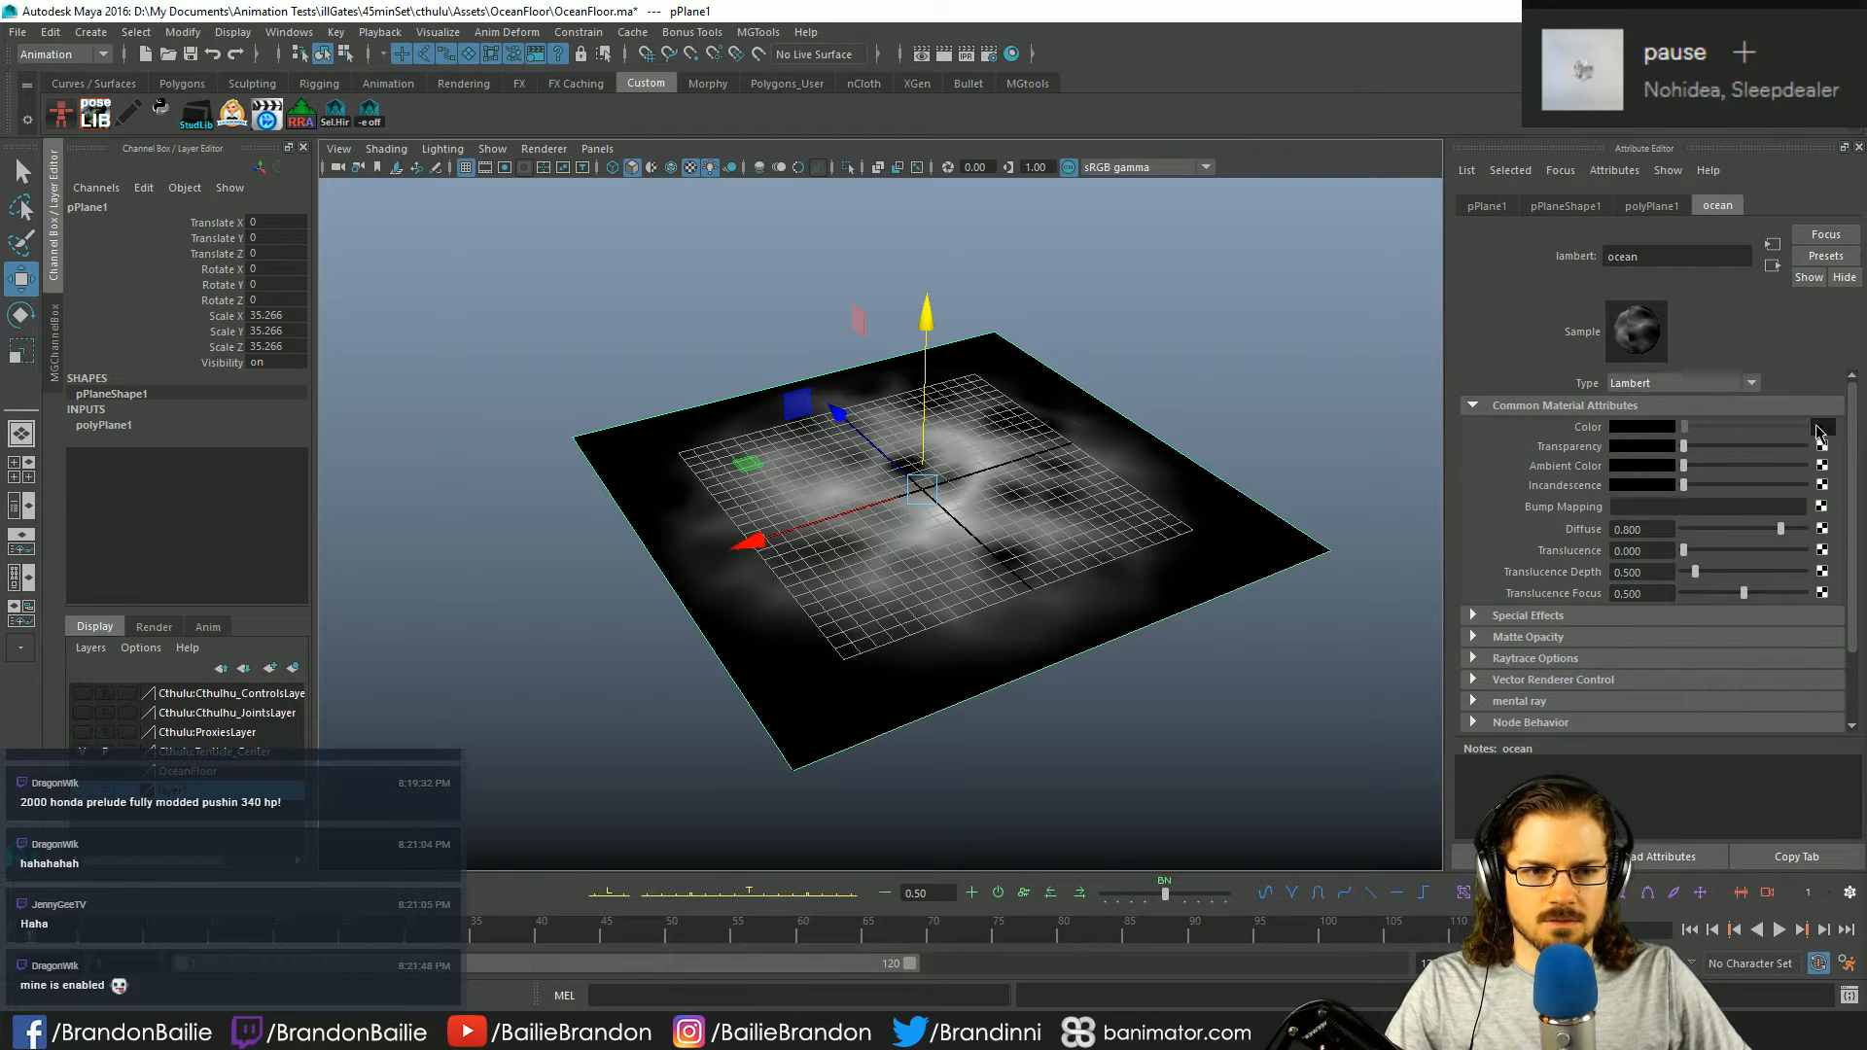
pyautogui.scroll(-5, 1509, 481)
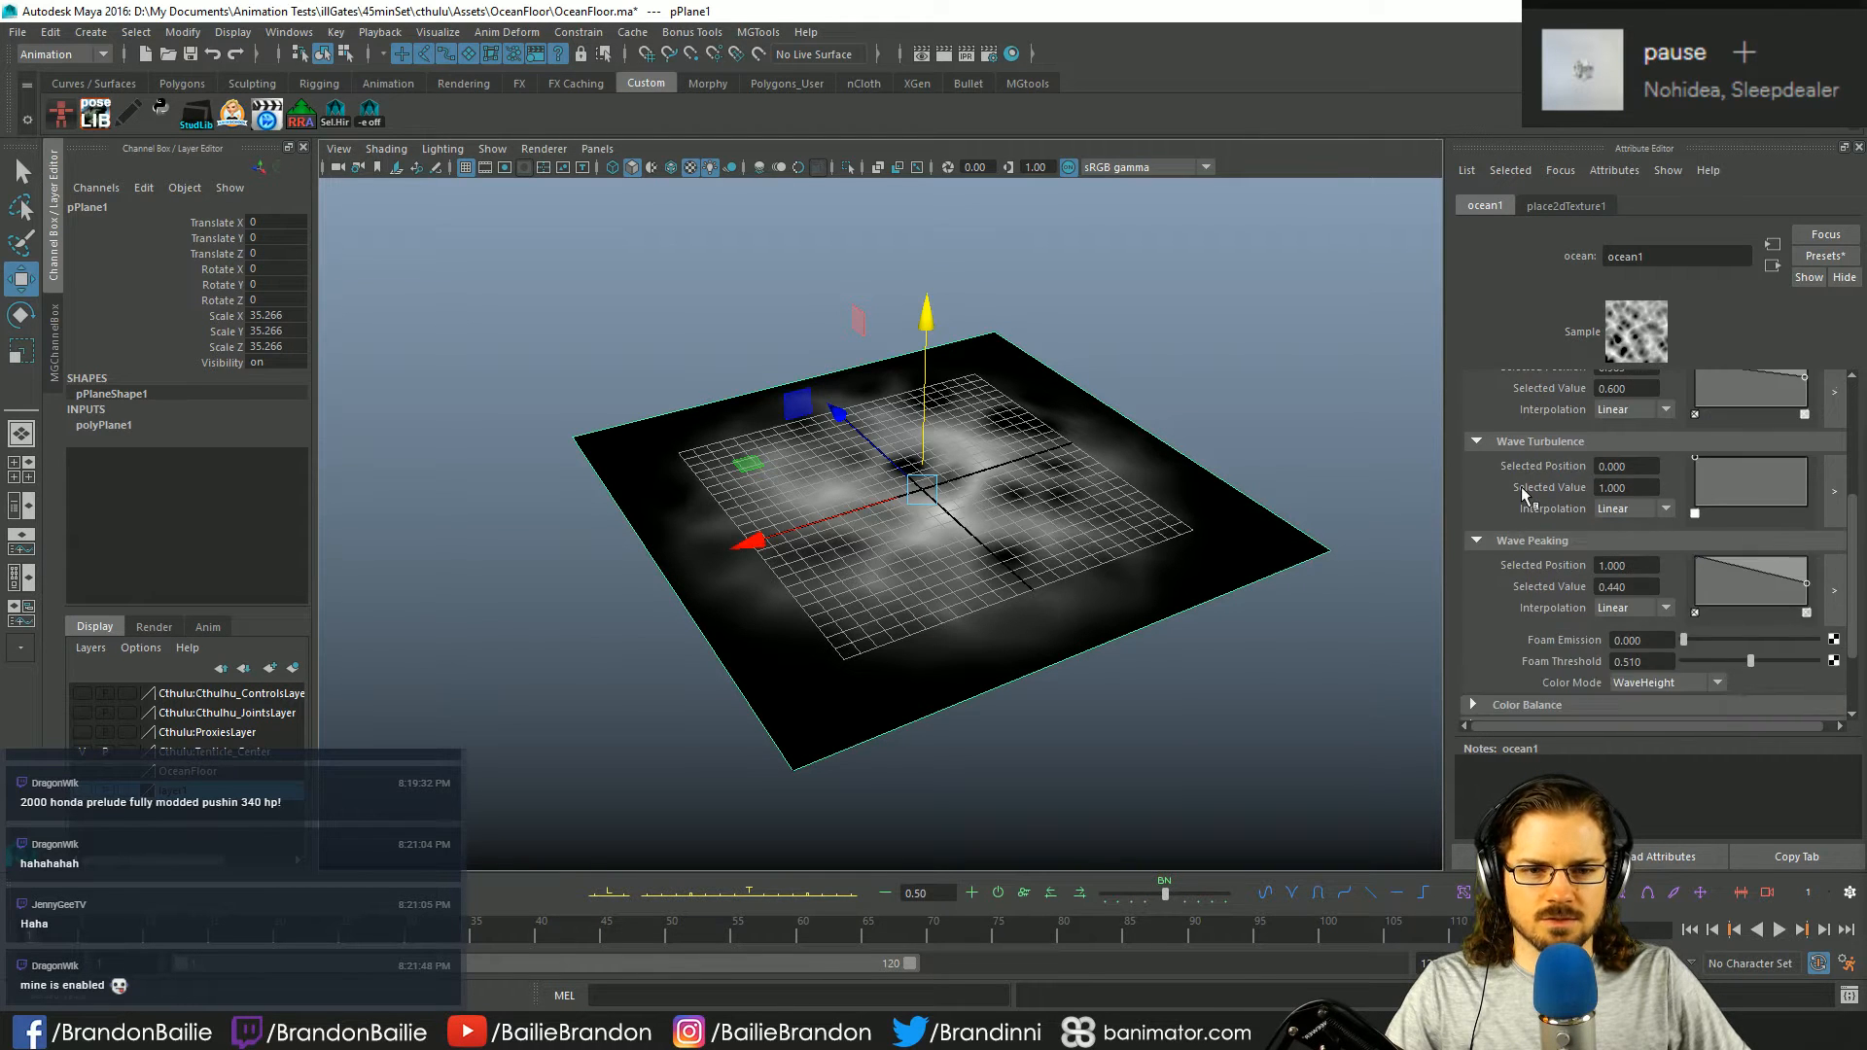
pyautogui.click(1513, 595)
pyautogui.scroll(-3, 1536, 564)
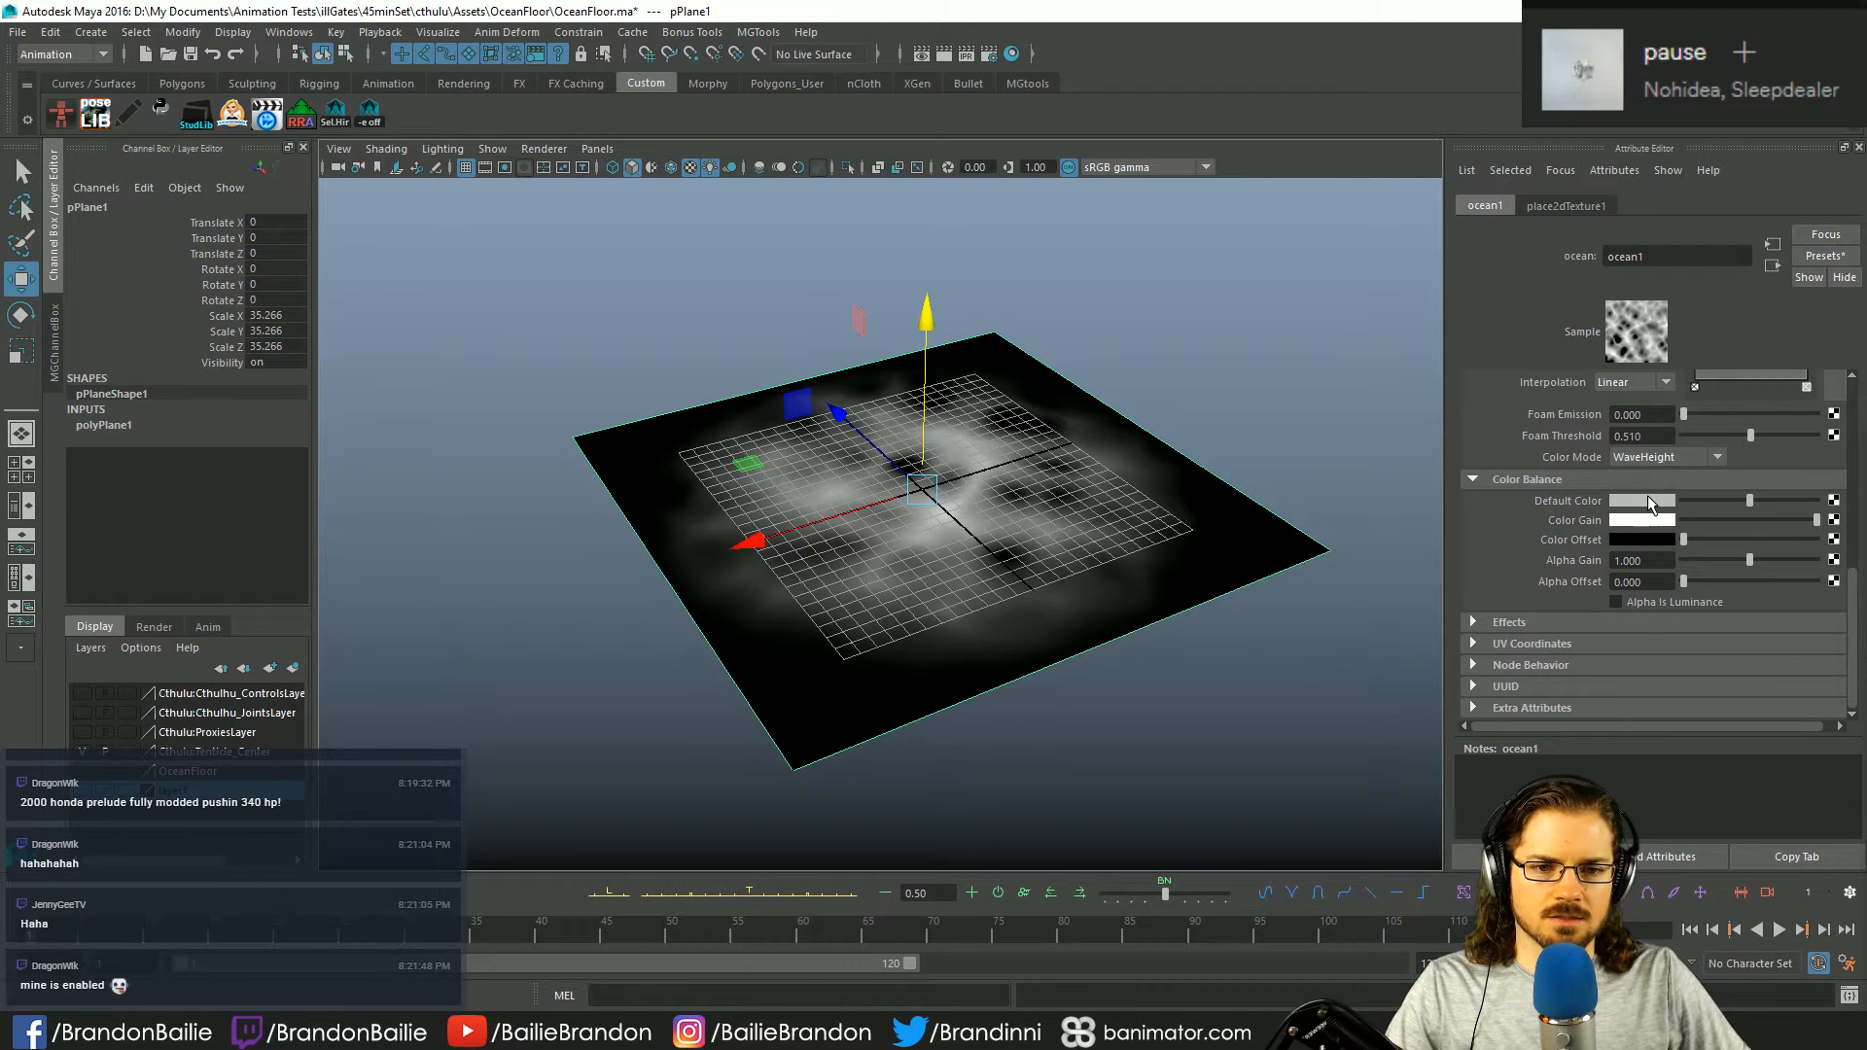
# - Try a light cyan as the ocean texture's Default Color
pyautogui.click(1650, 503)
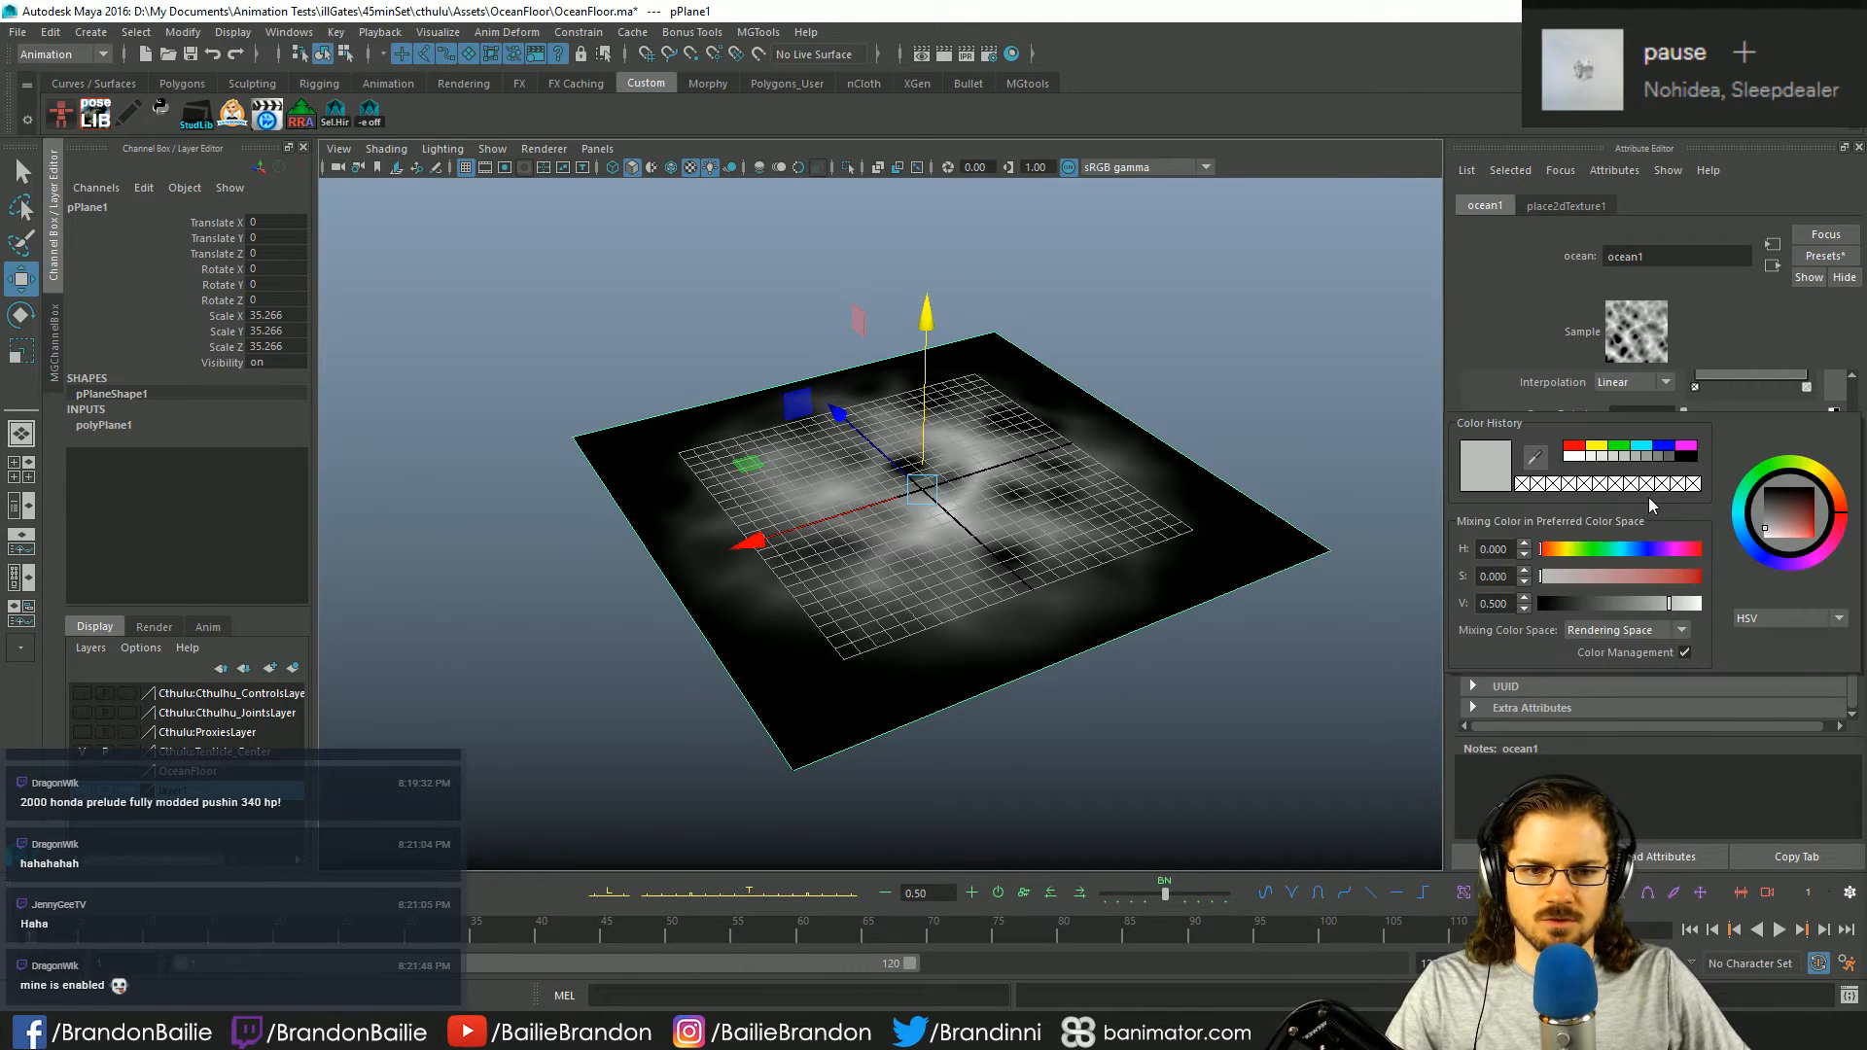
pyautogui.click(1622, 550)
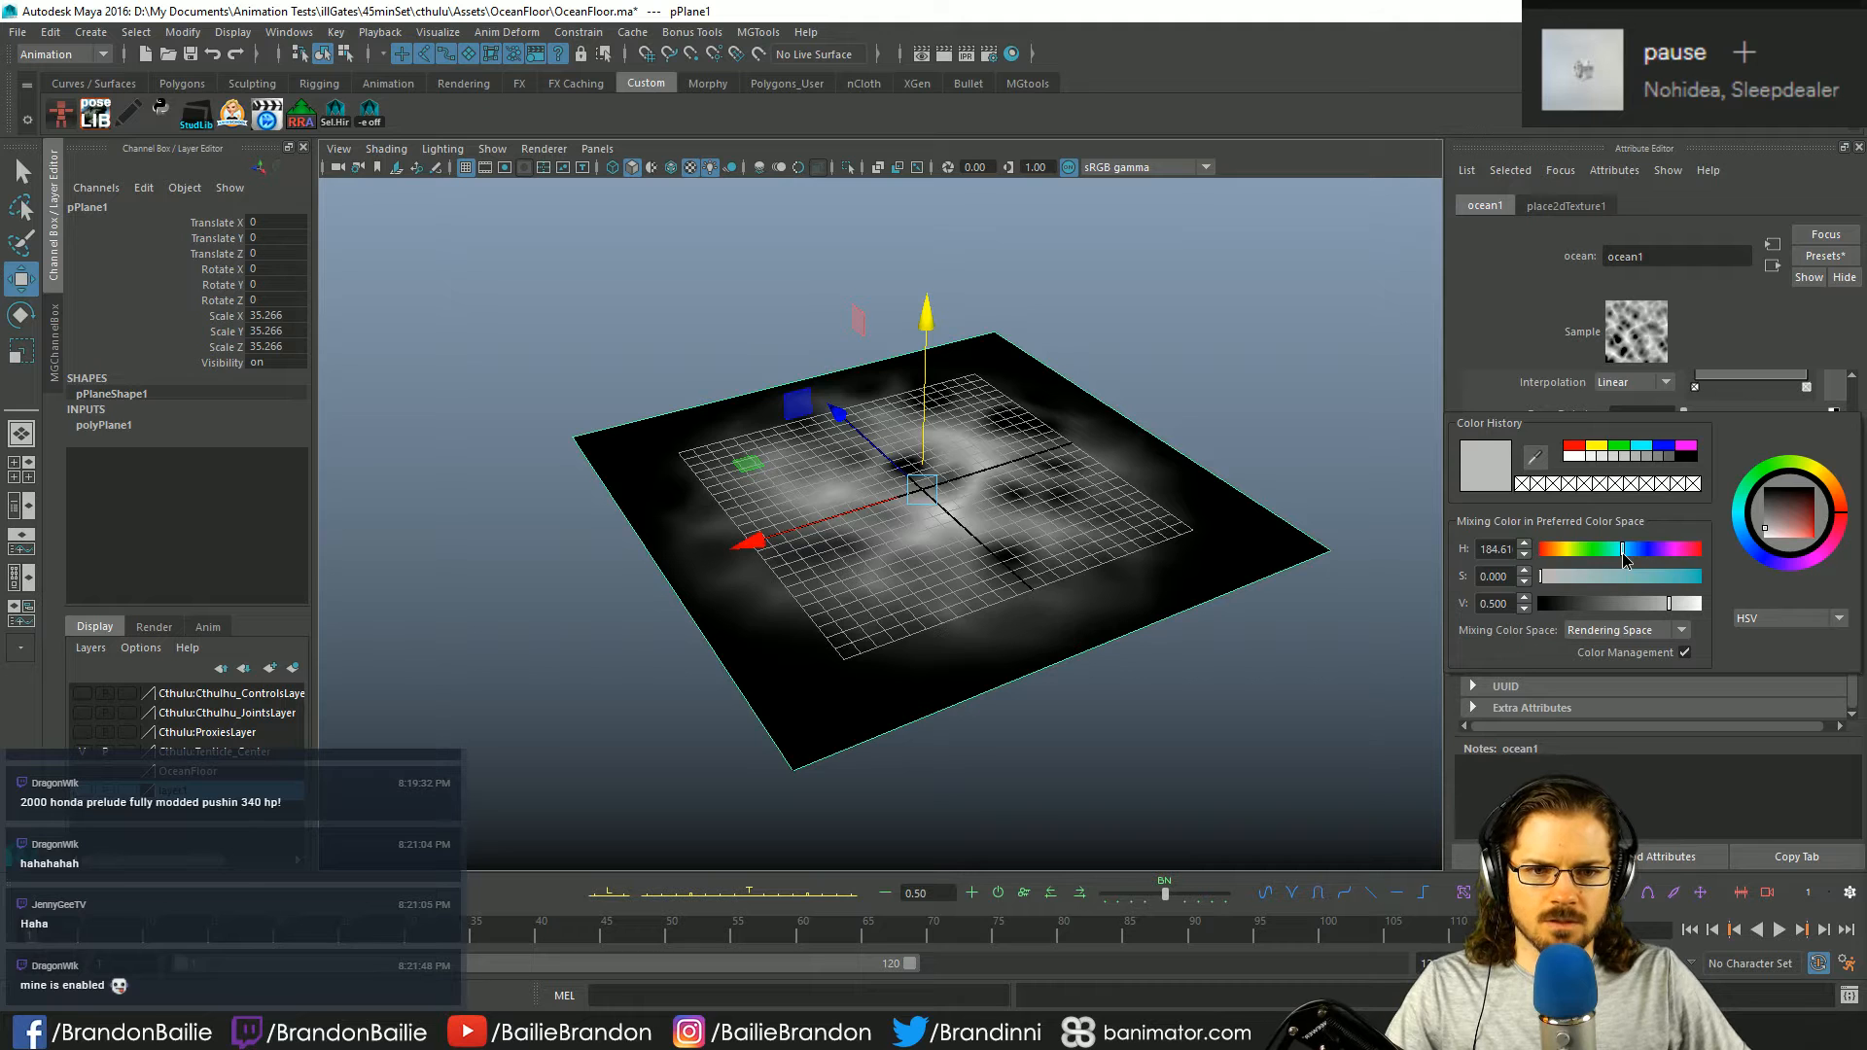
pyautogui.click(1690, 575)
pyautogui.moveTo(1713, 580); pyautogui.dragTo(1692, 613)
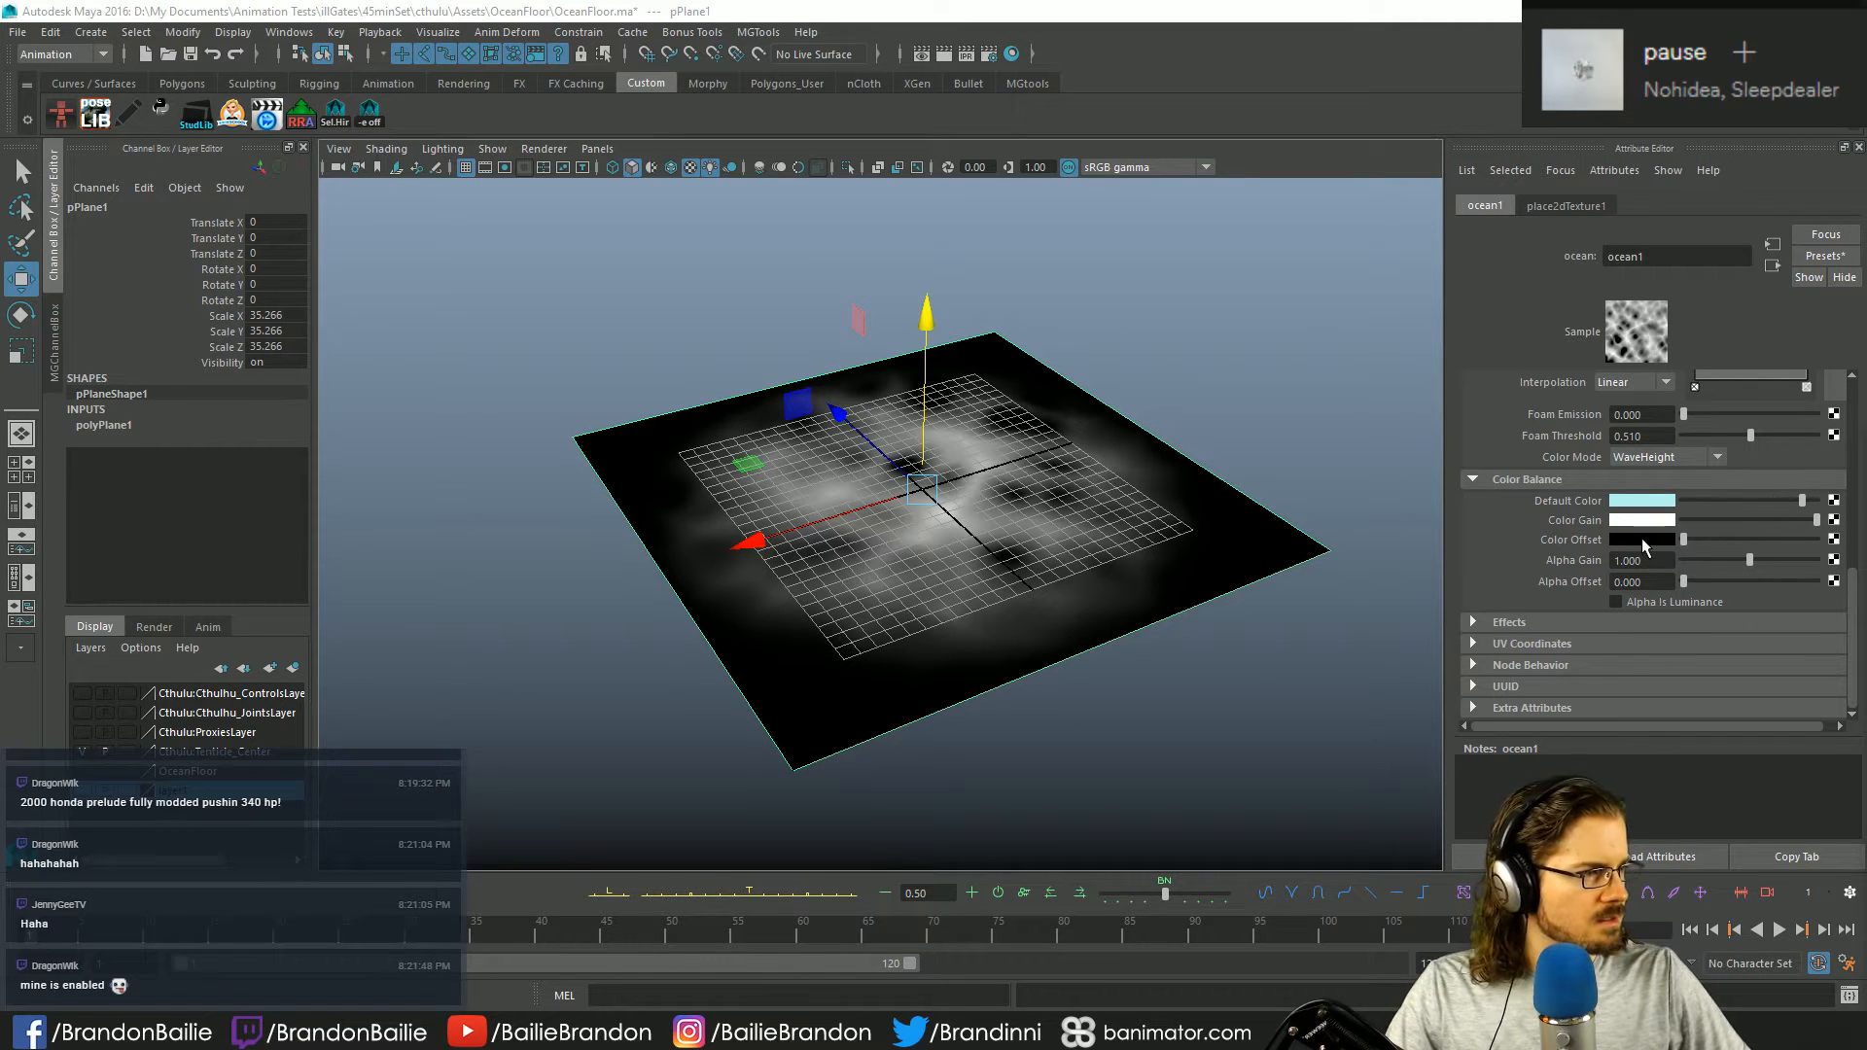
# - Set the ocean texture's Default Color to a desaturated medium grey
pyautogui.click(1647, 500)
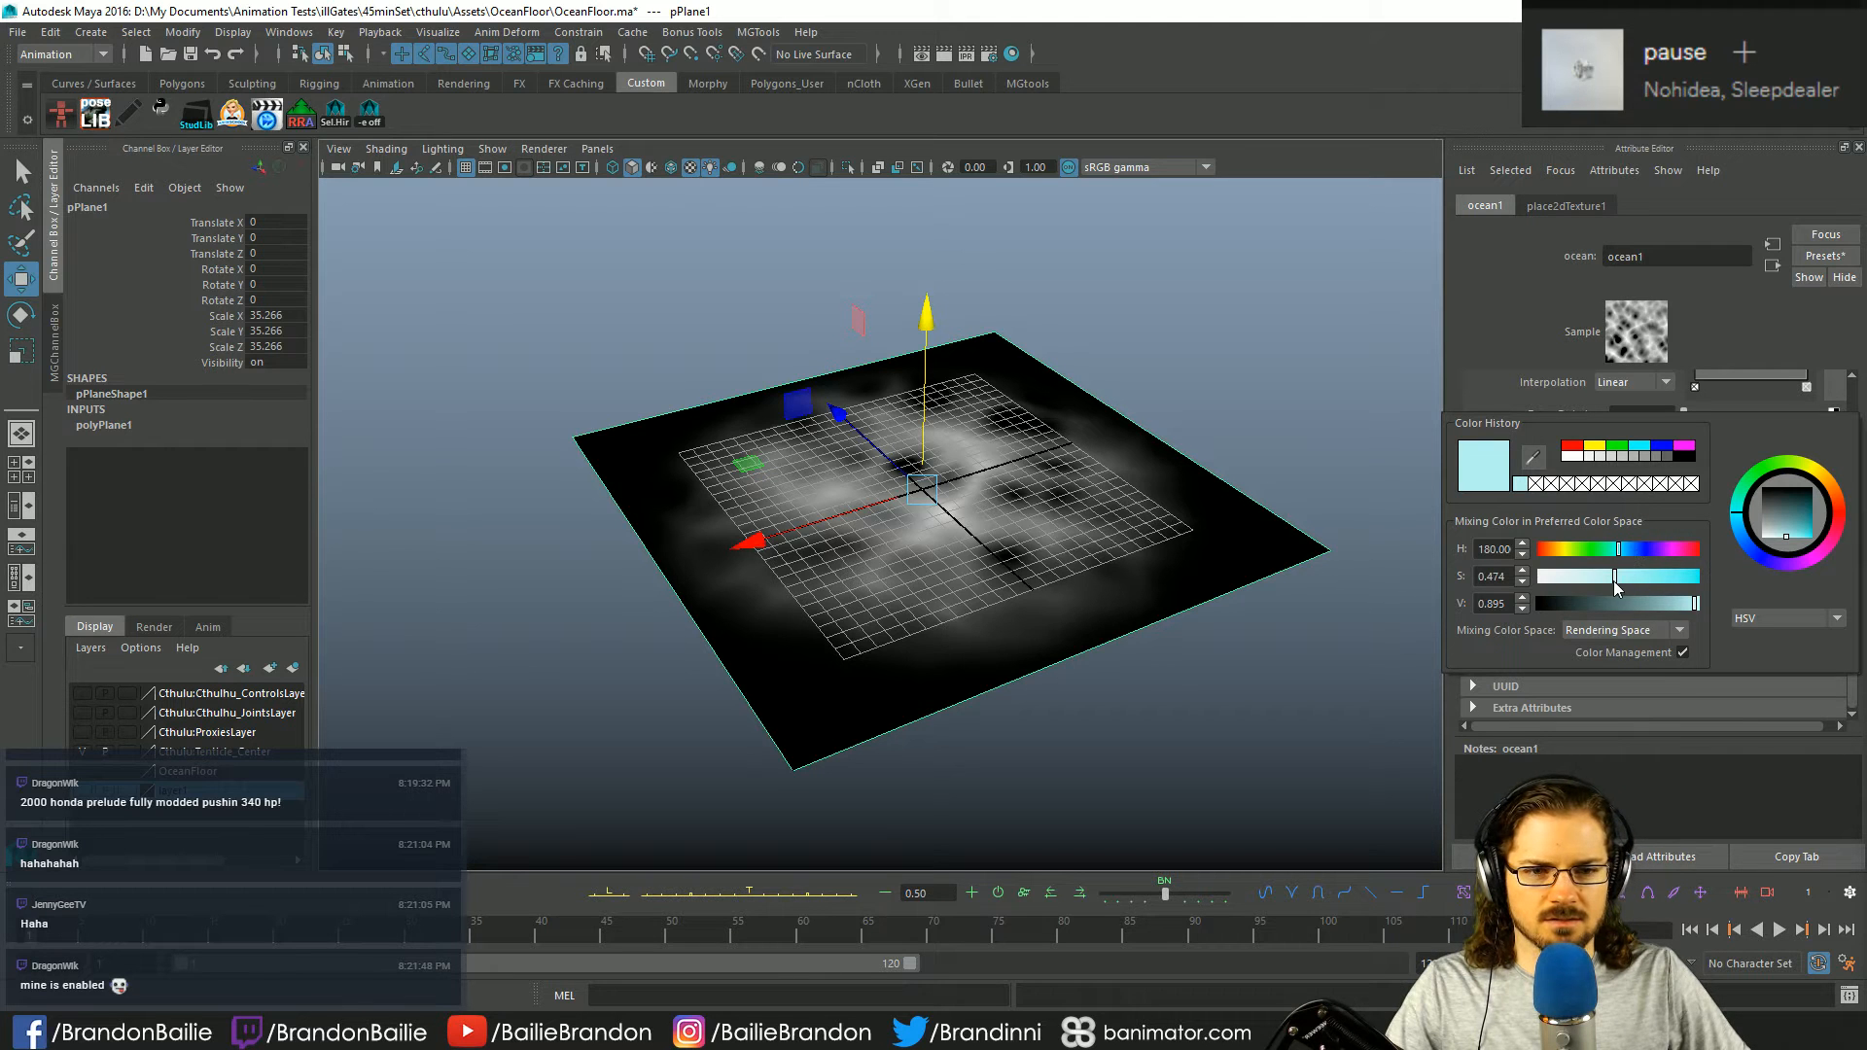
pyautogui.moveTo(1616, 579); pyautogui.dragTo(1540, 580)
pyautogui.moveTo(1697, 603); pyautogui.dragTo(1634, 604)
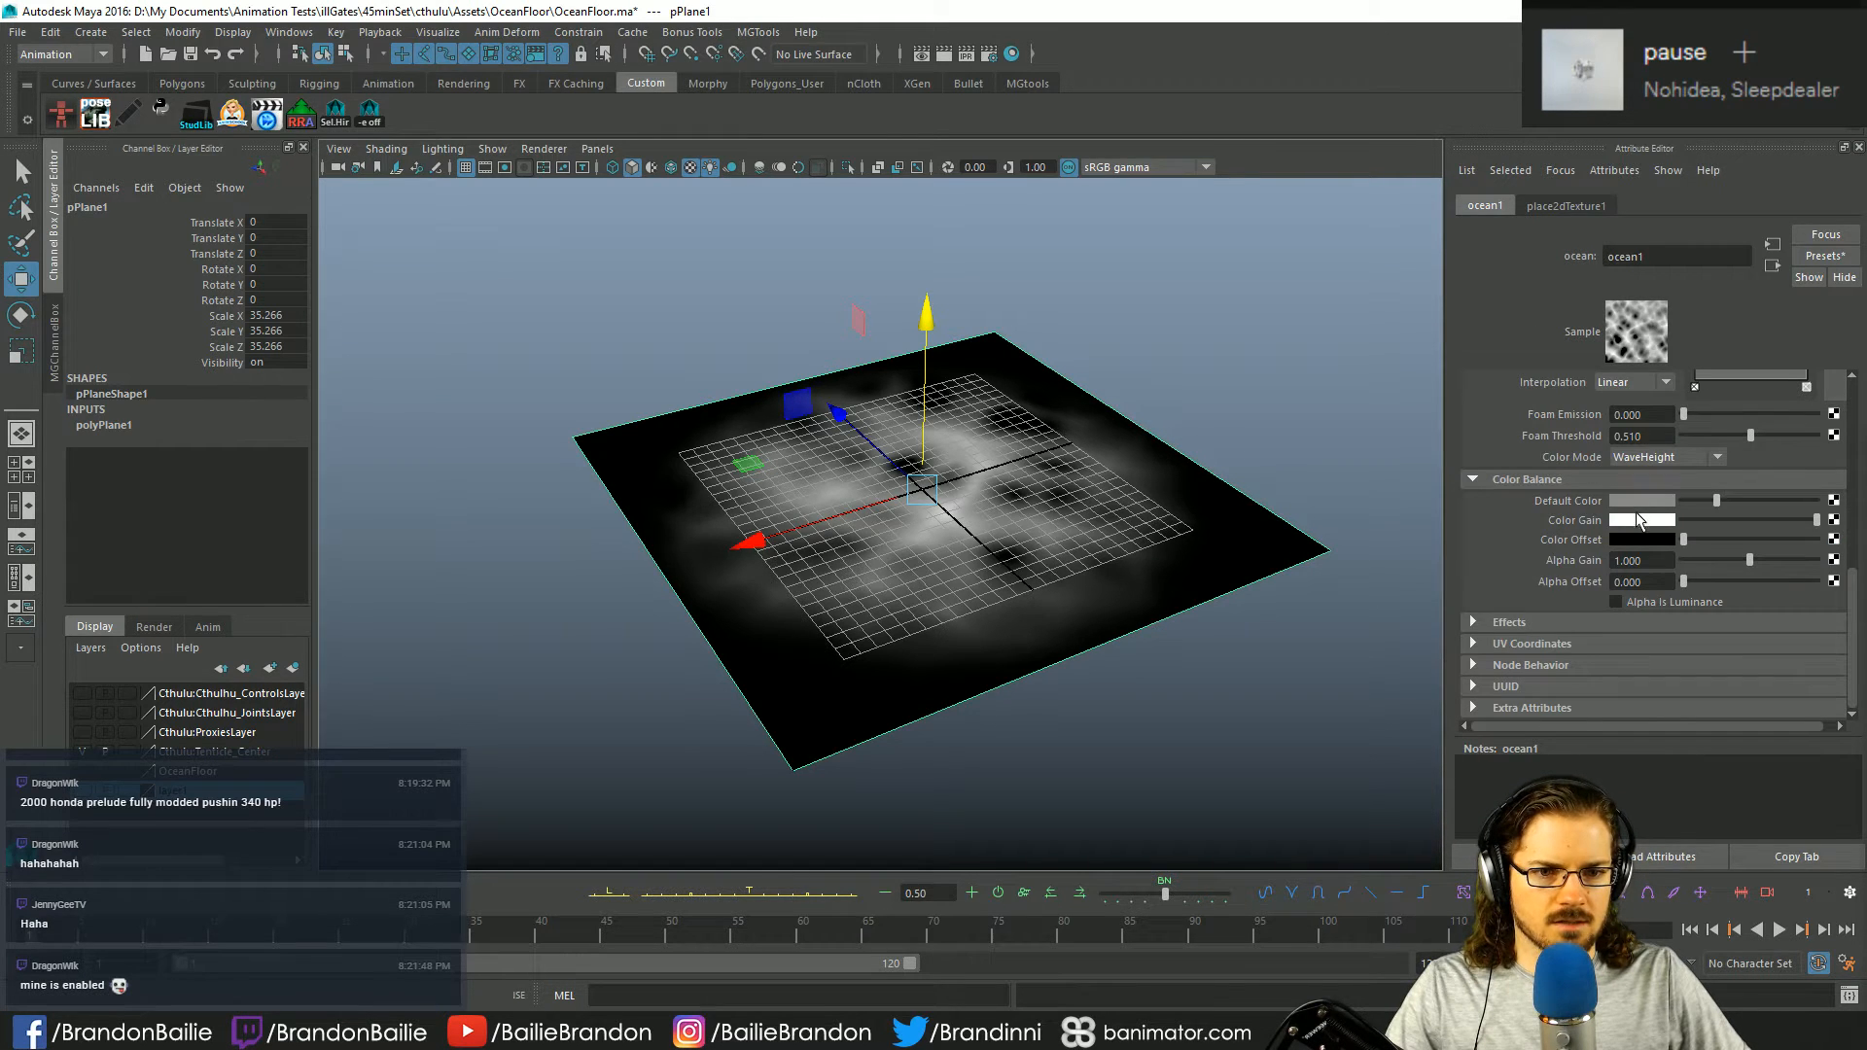
# - Set the ocean texture's Color Gain to pale cyan and its Color Offset to a very dark teal green
pyautogui.click(1639, 529)
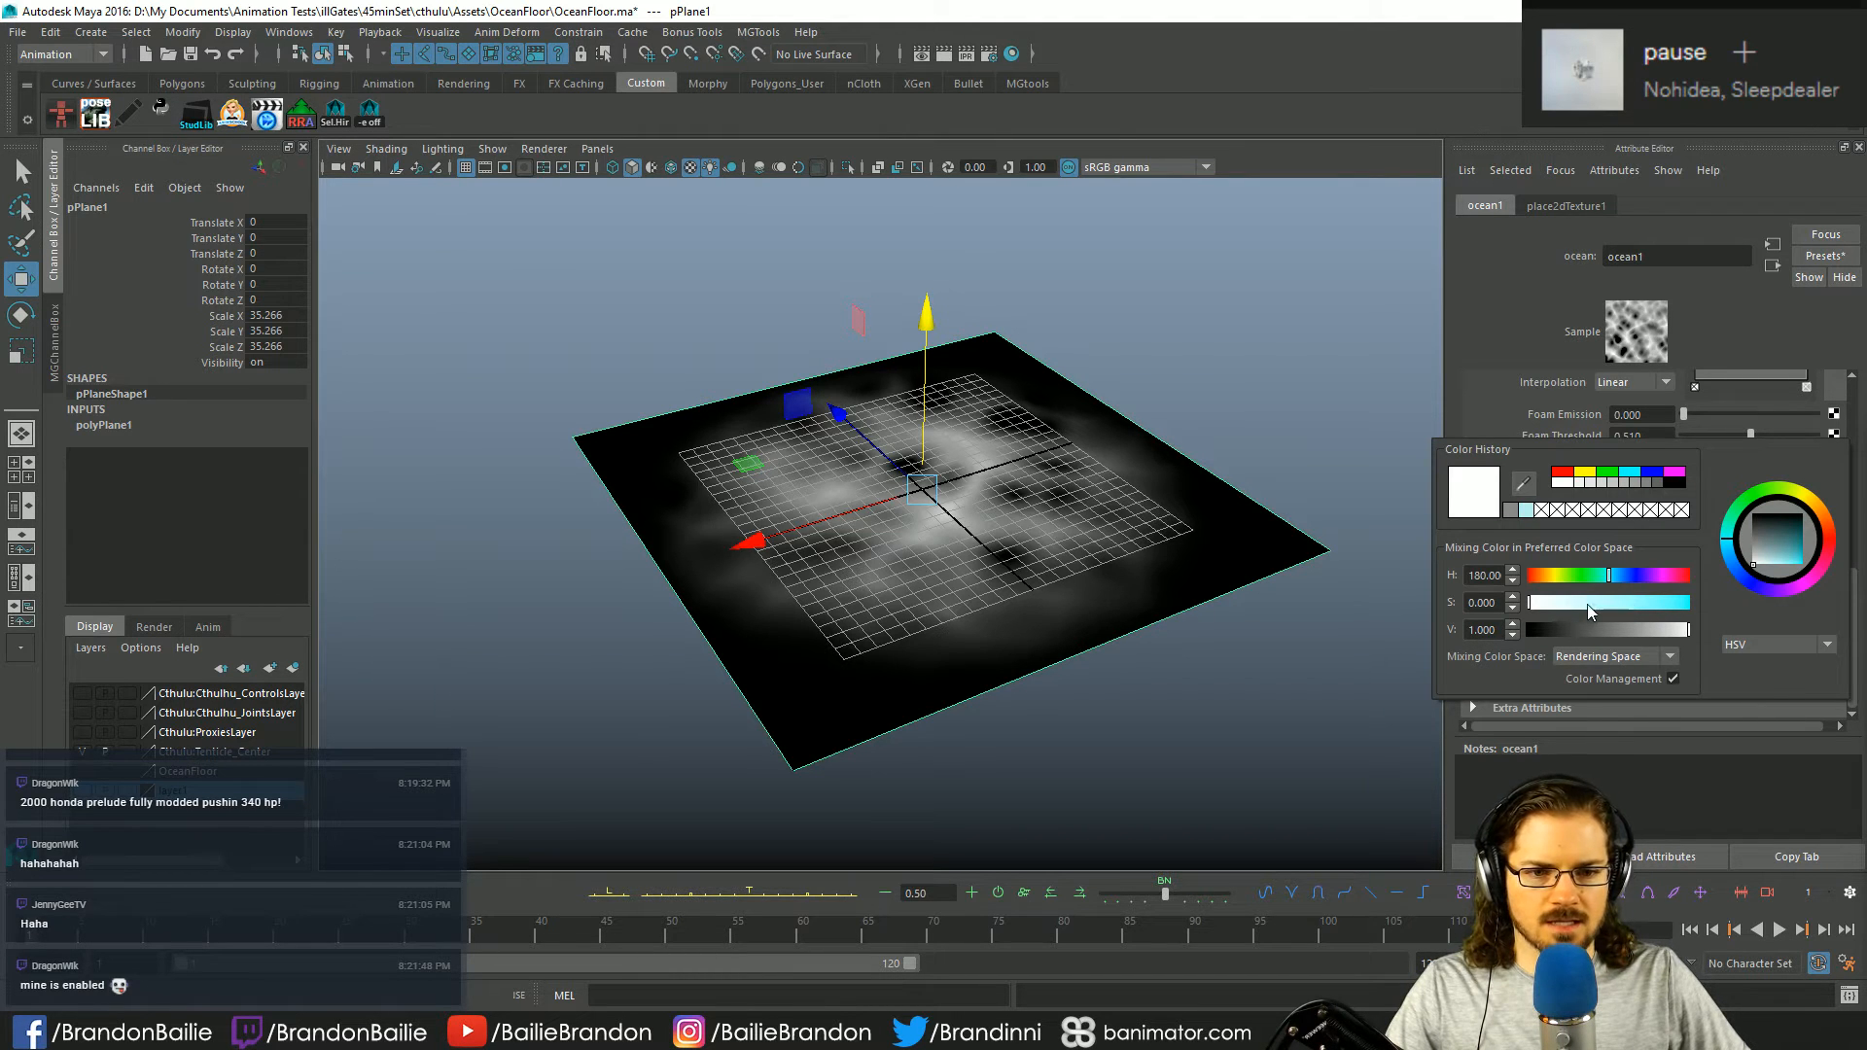
pyautogui.moveTo(1586, 603); pyautogui.dragTo(1602, 606)
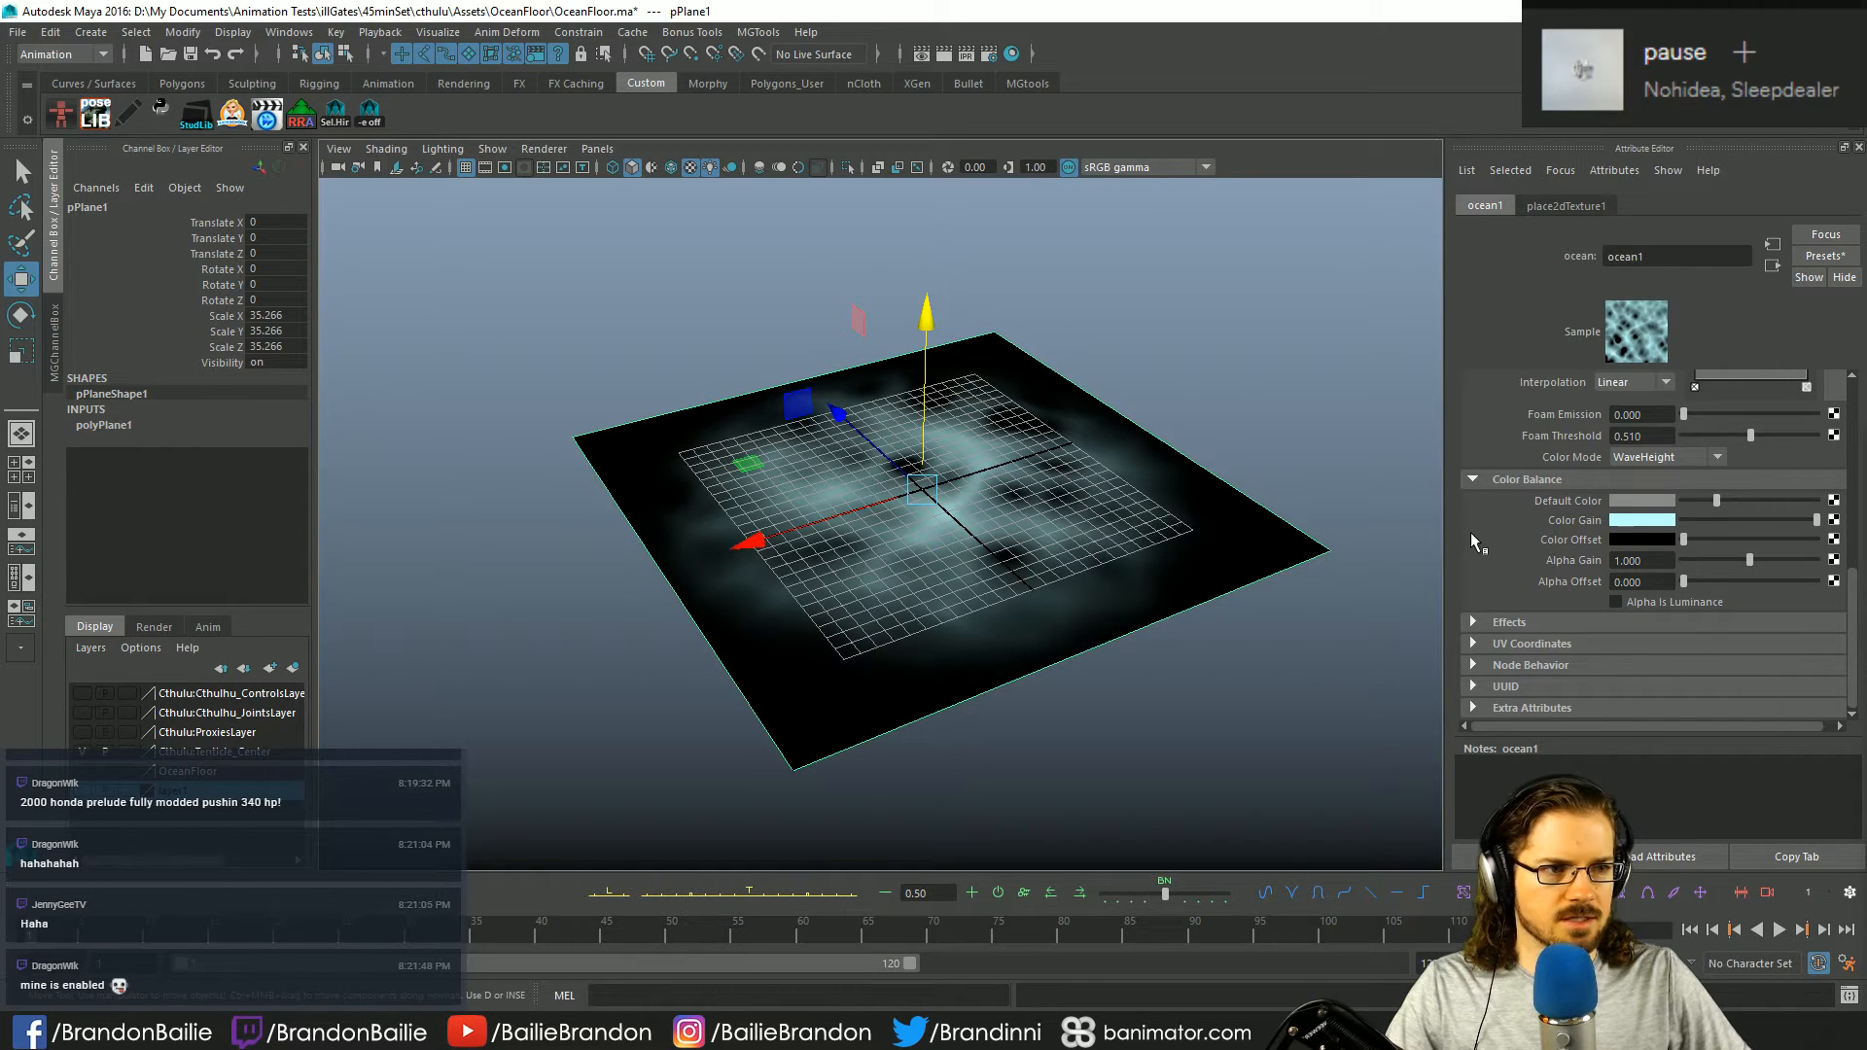
pyautogui.click(1632, 540)
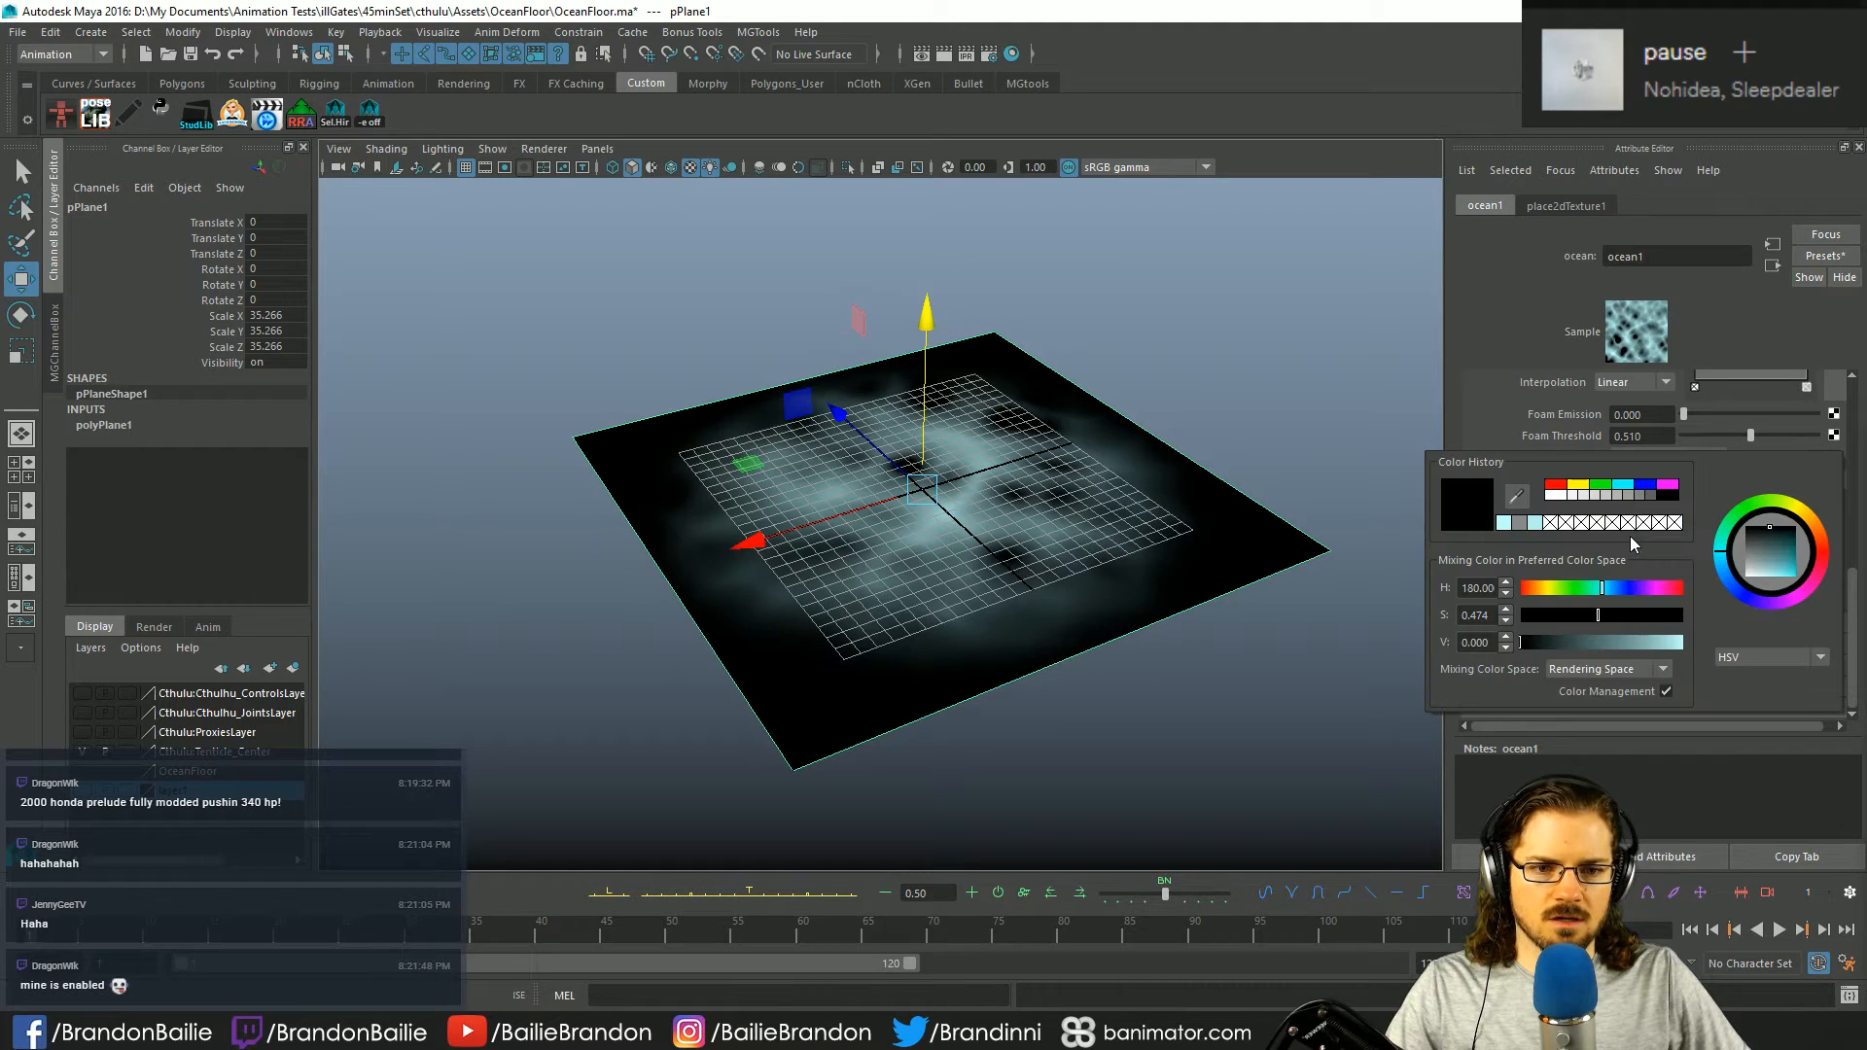
pyautogui.click(1599, 484)
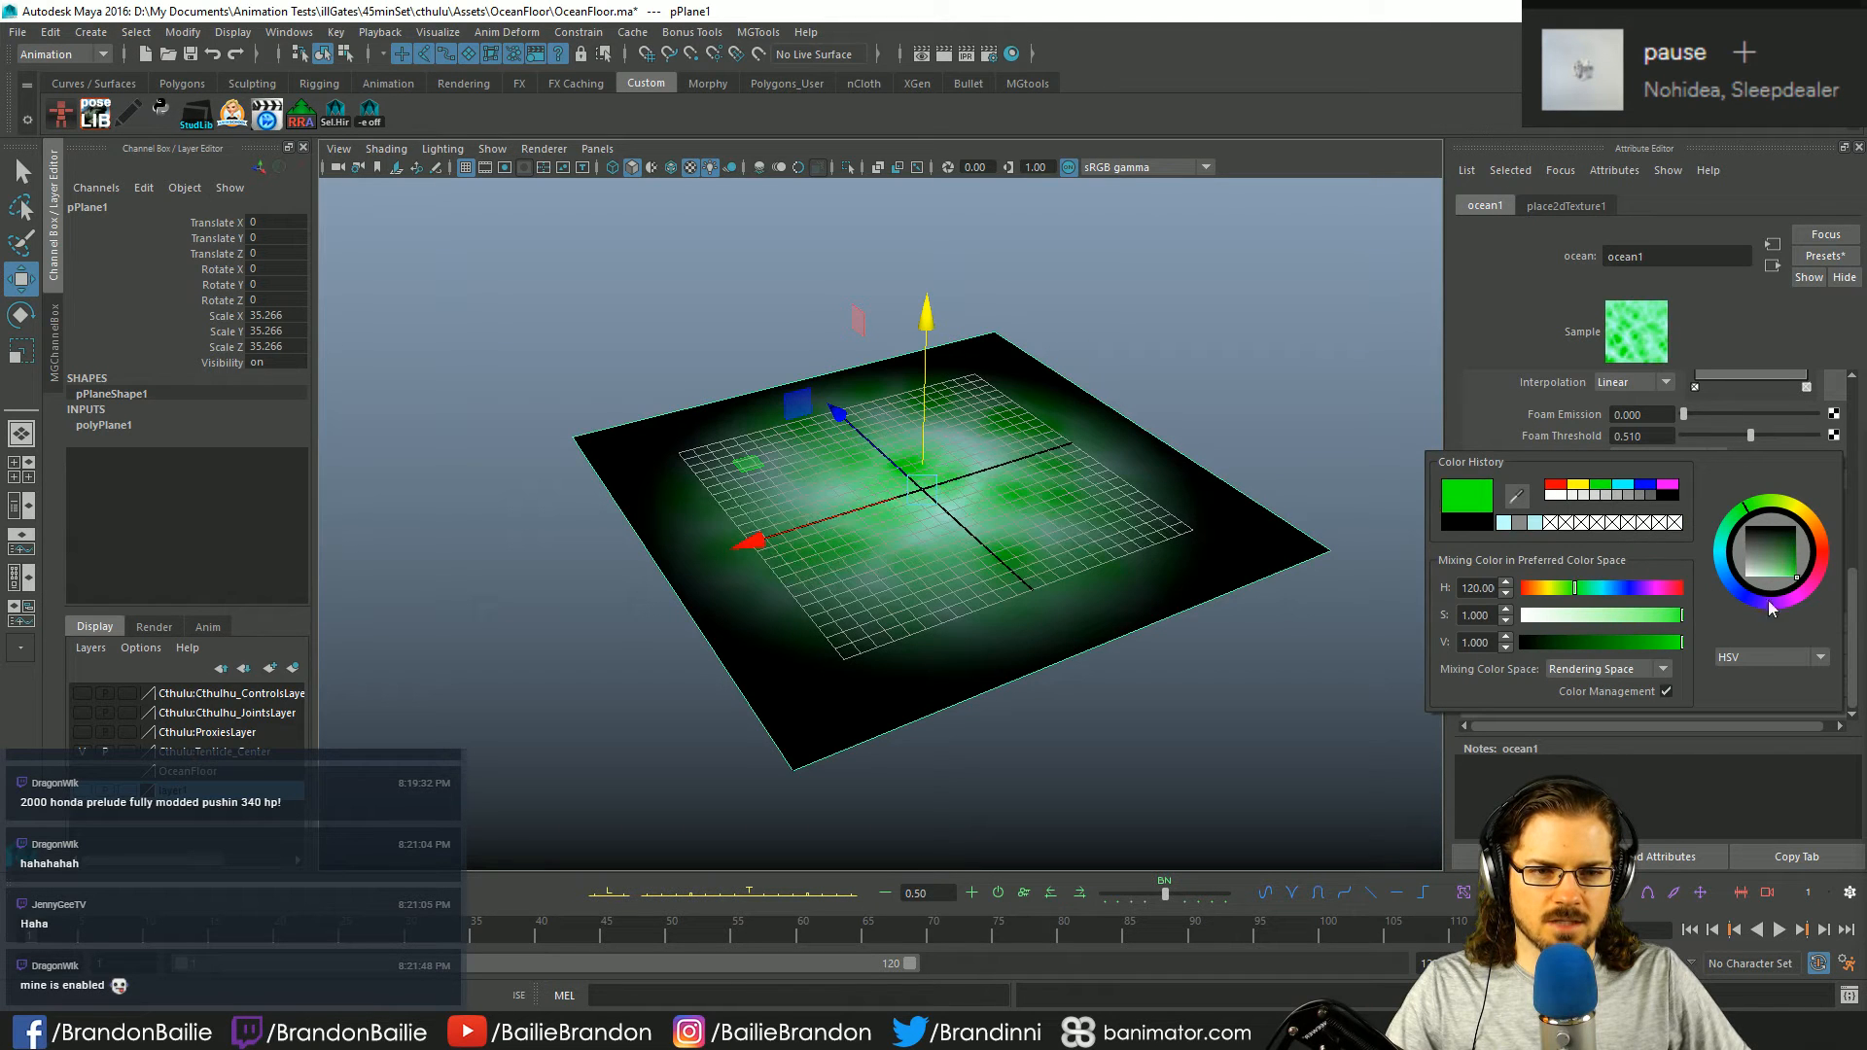
pyautogui.moveTo(1734, 514); pyautogui.dragTo(1724, 529)
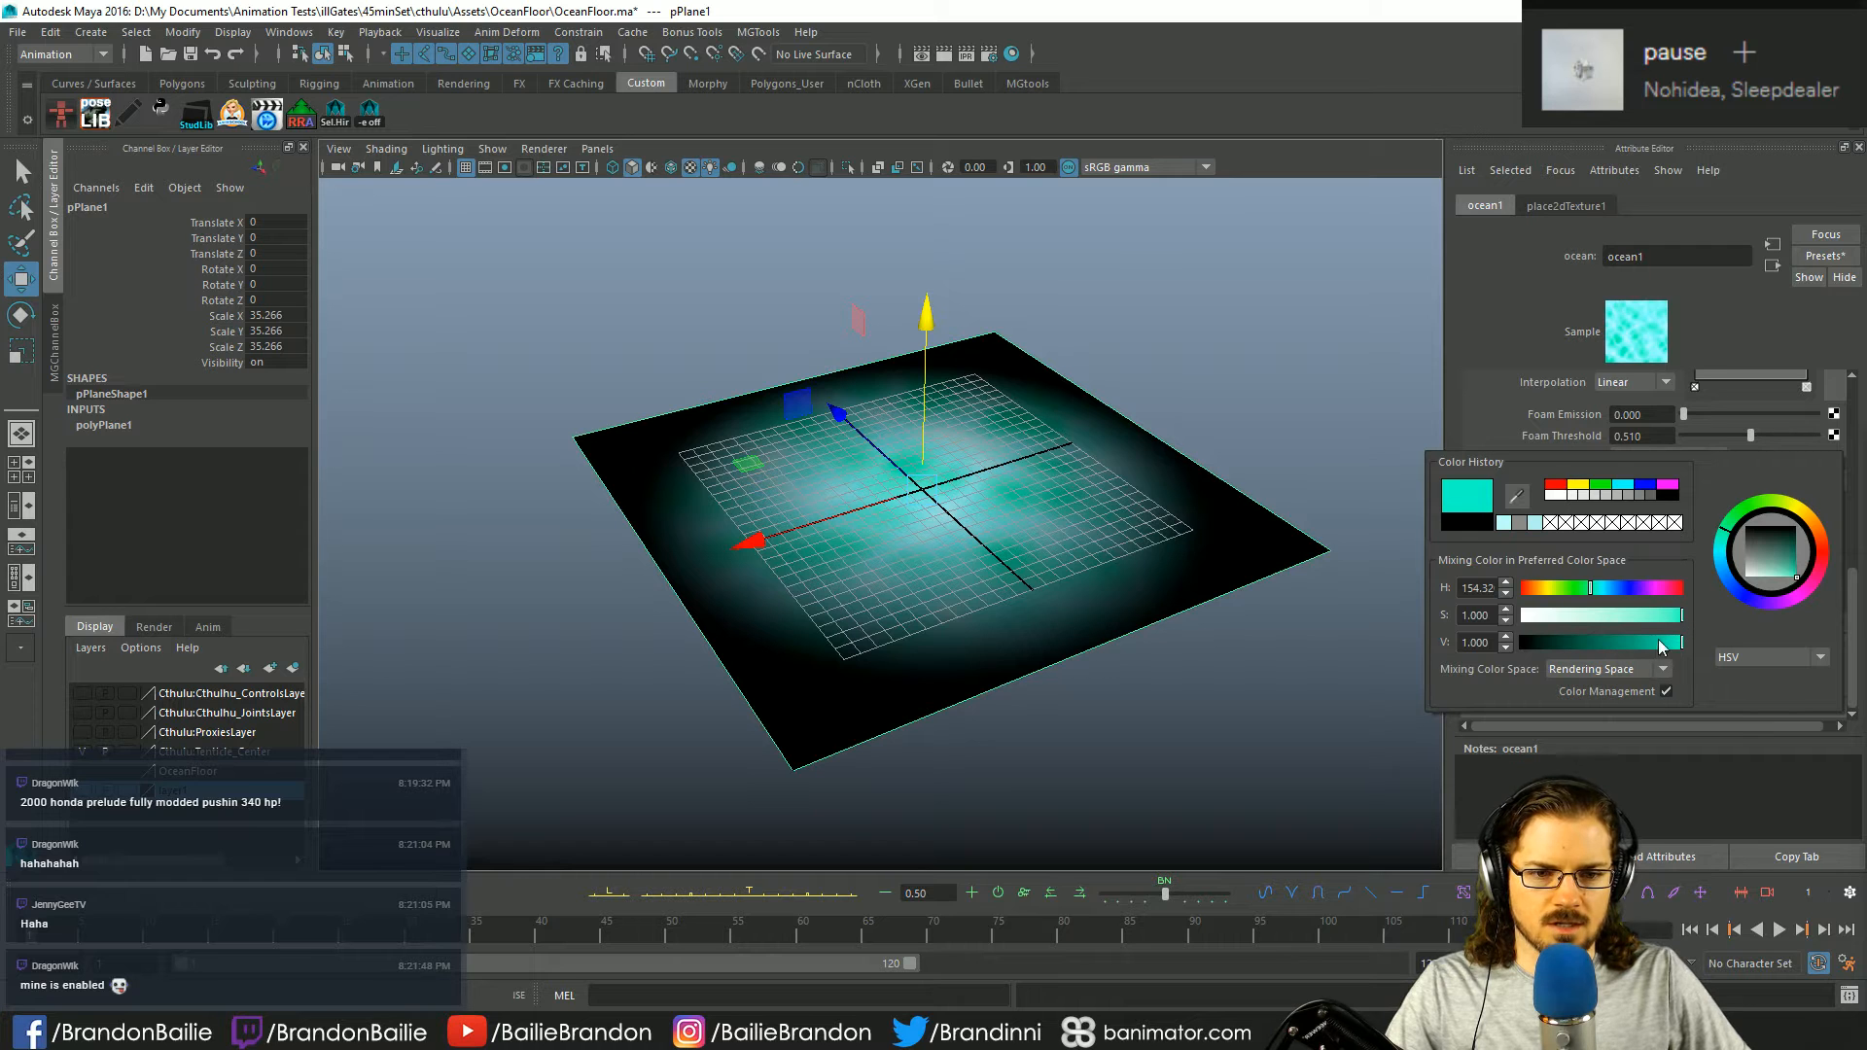
pyautogui.moveTo(1660, 646); pyautogui.dragTo(1542, 654)
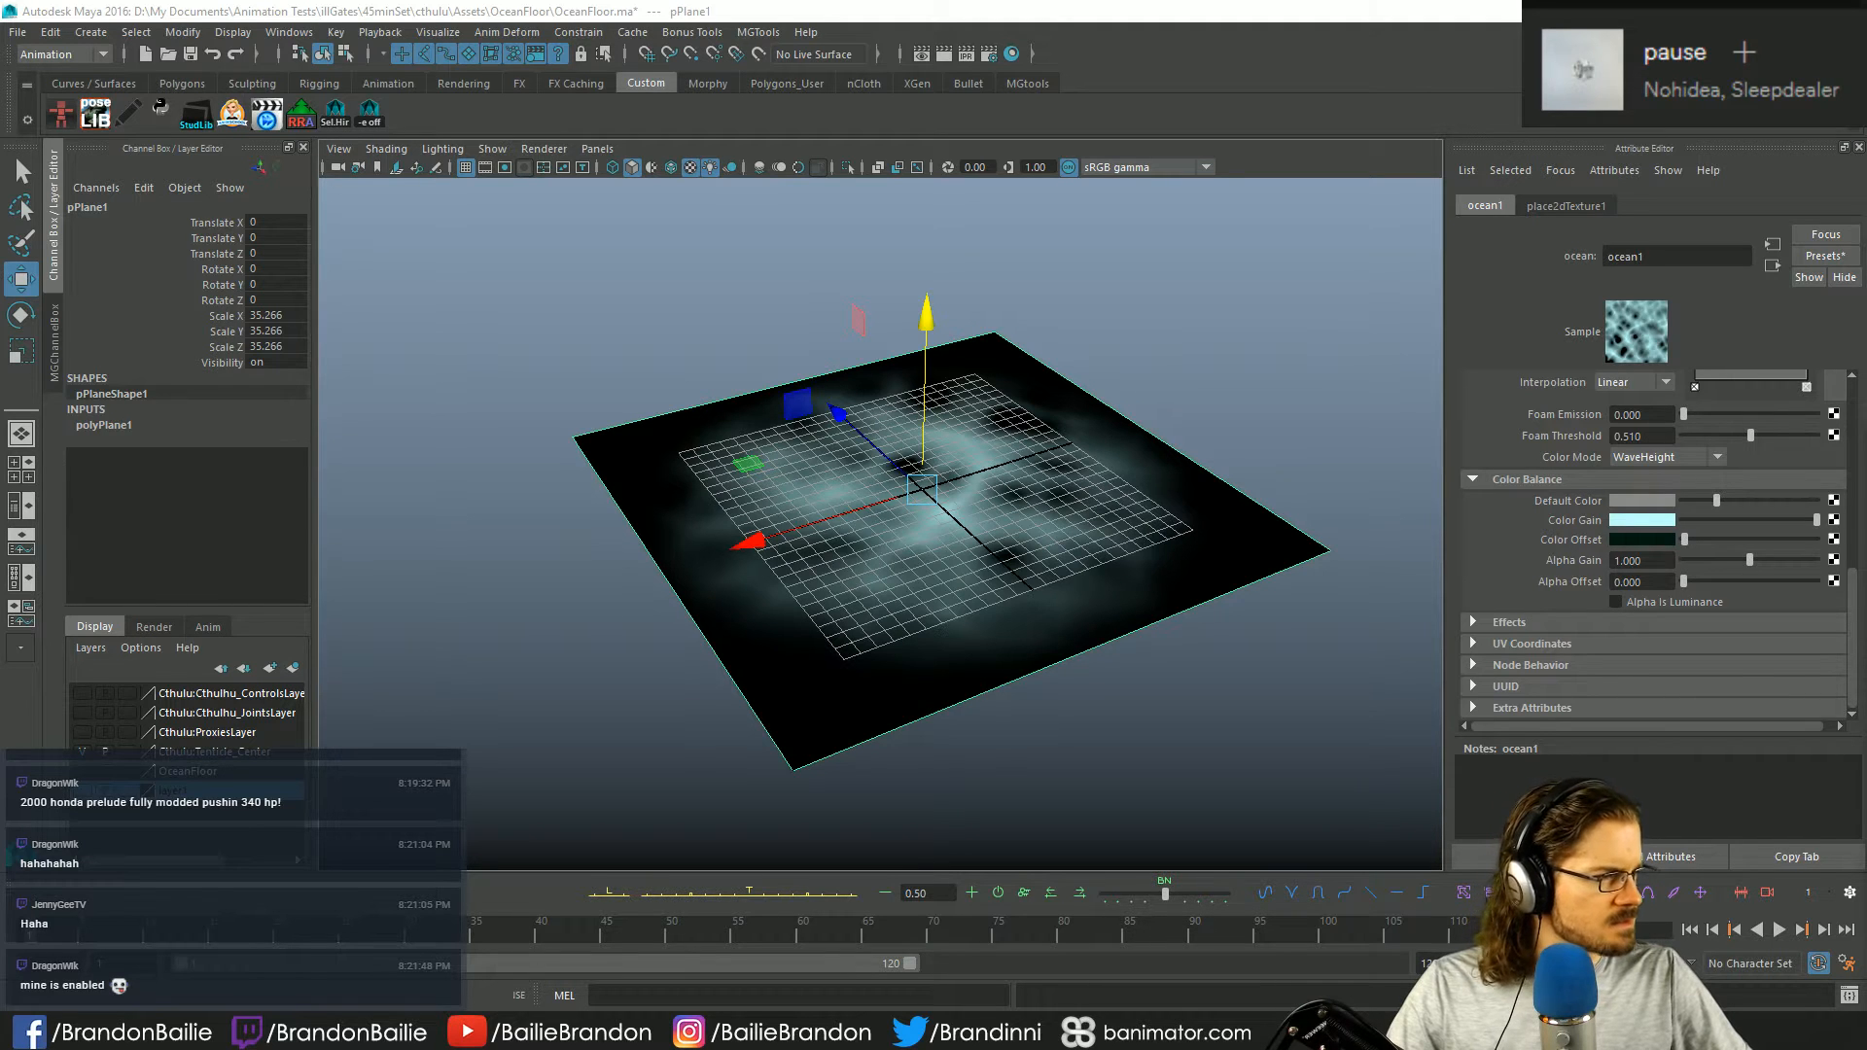
# - Set the Wave Peaking end point's value to 0.480 and the ocean texture's wave lengths to 0.741 minimum and 2.667 maximum
pyautogui.scroll(5, 1513, 562)
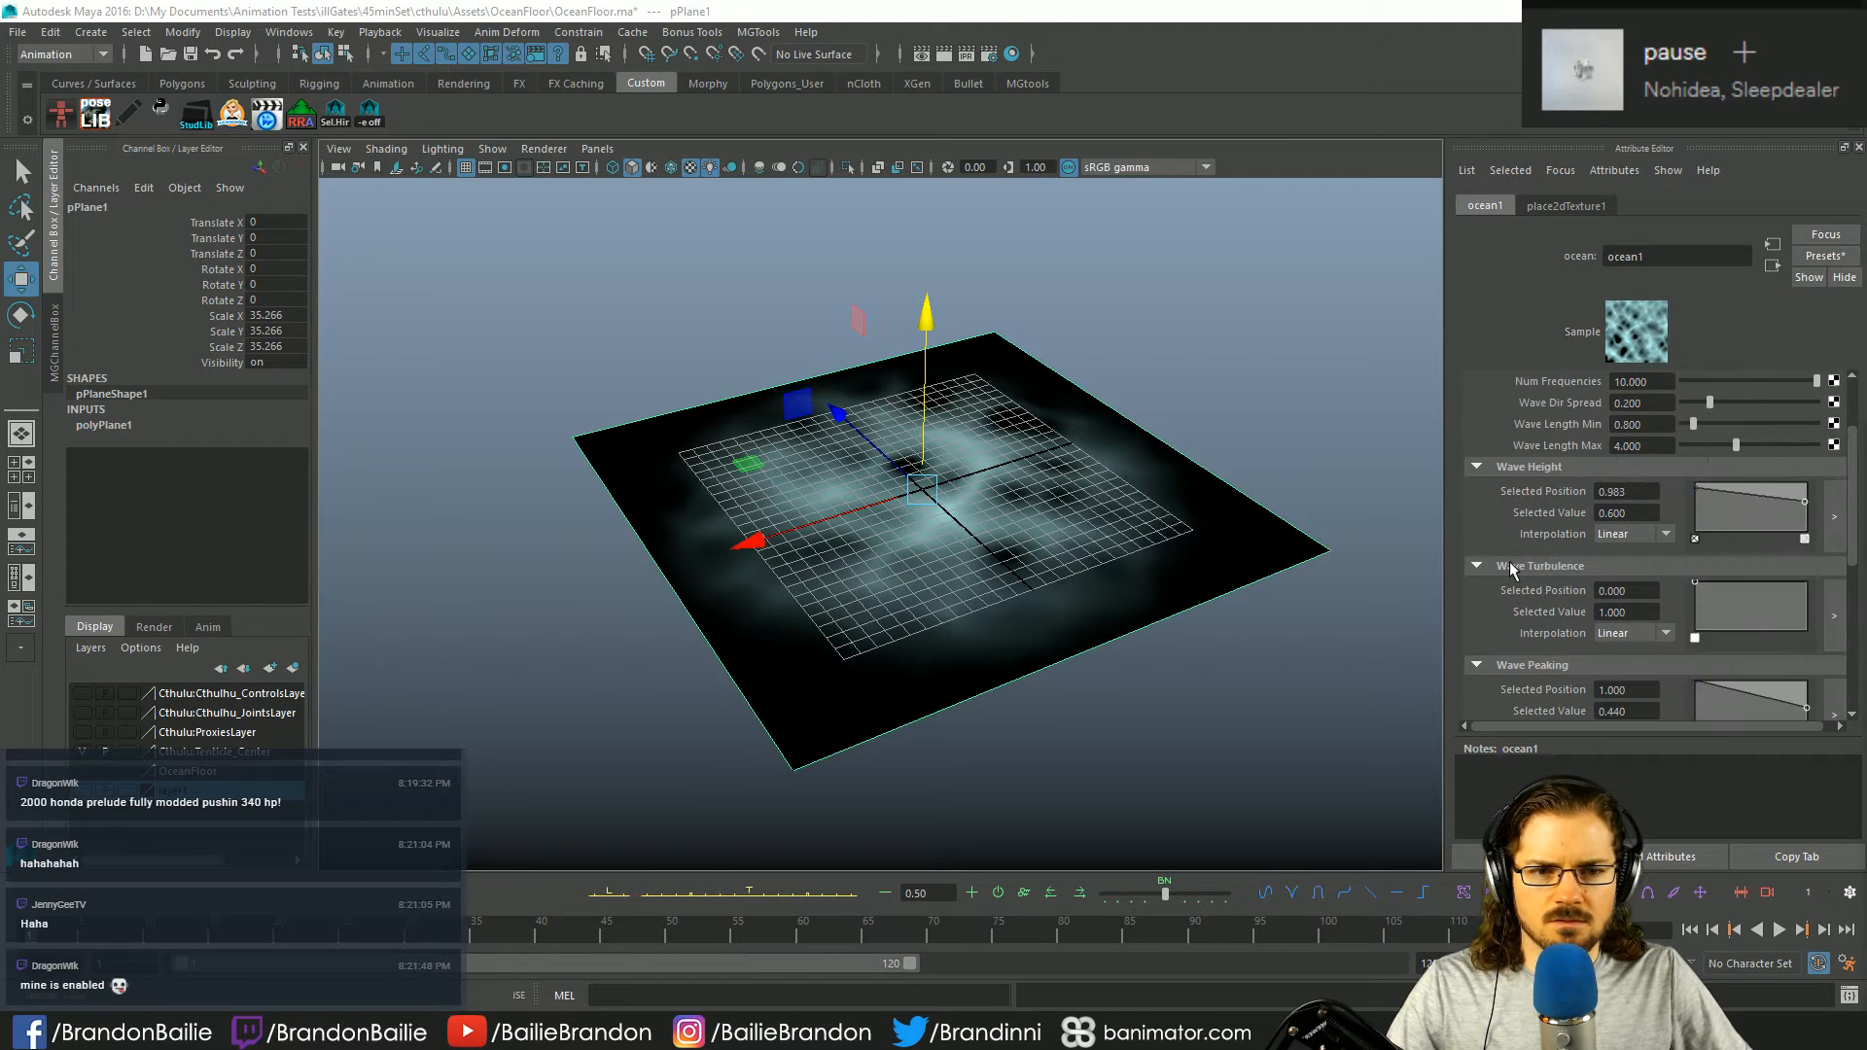
pyautogui.scroll(-3, 1591, 586)
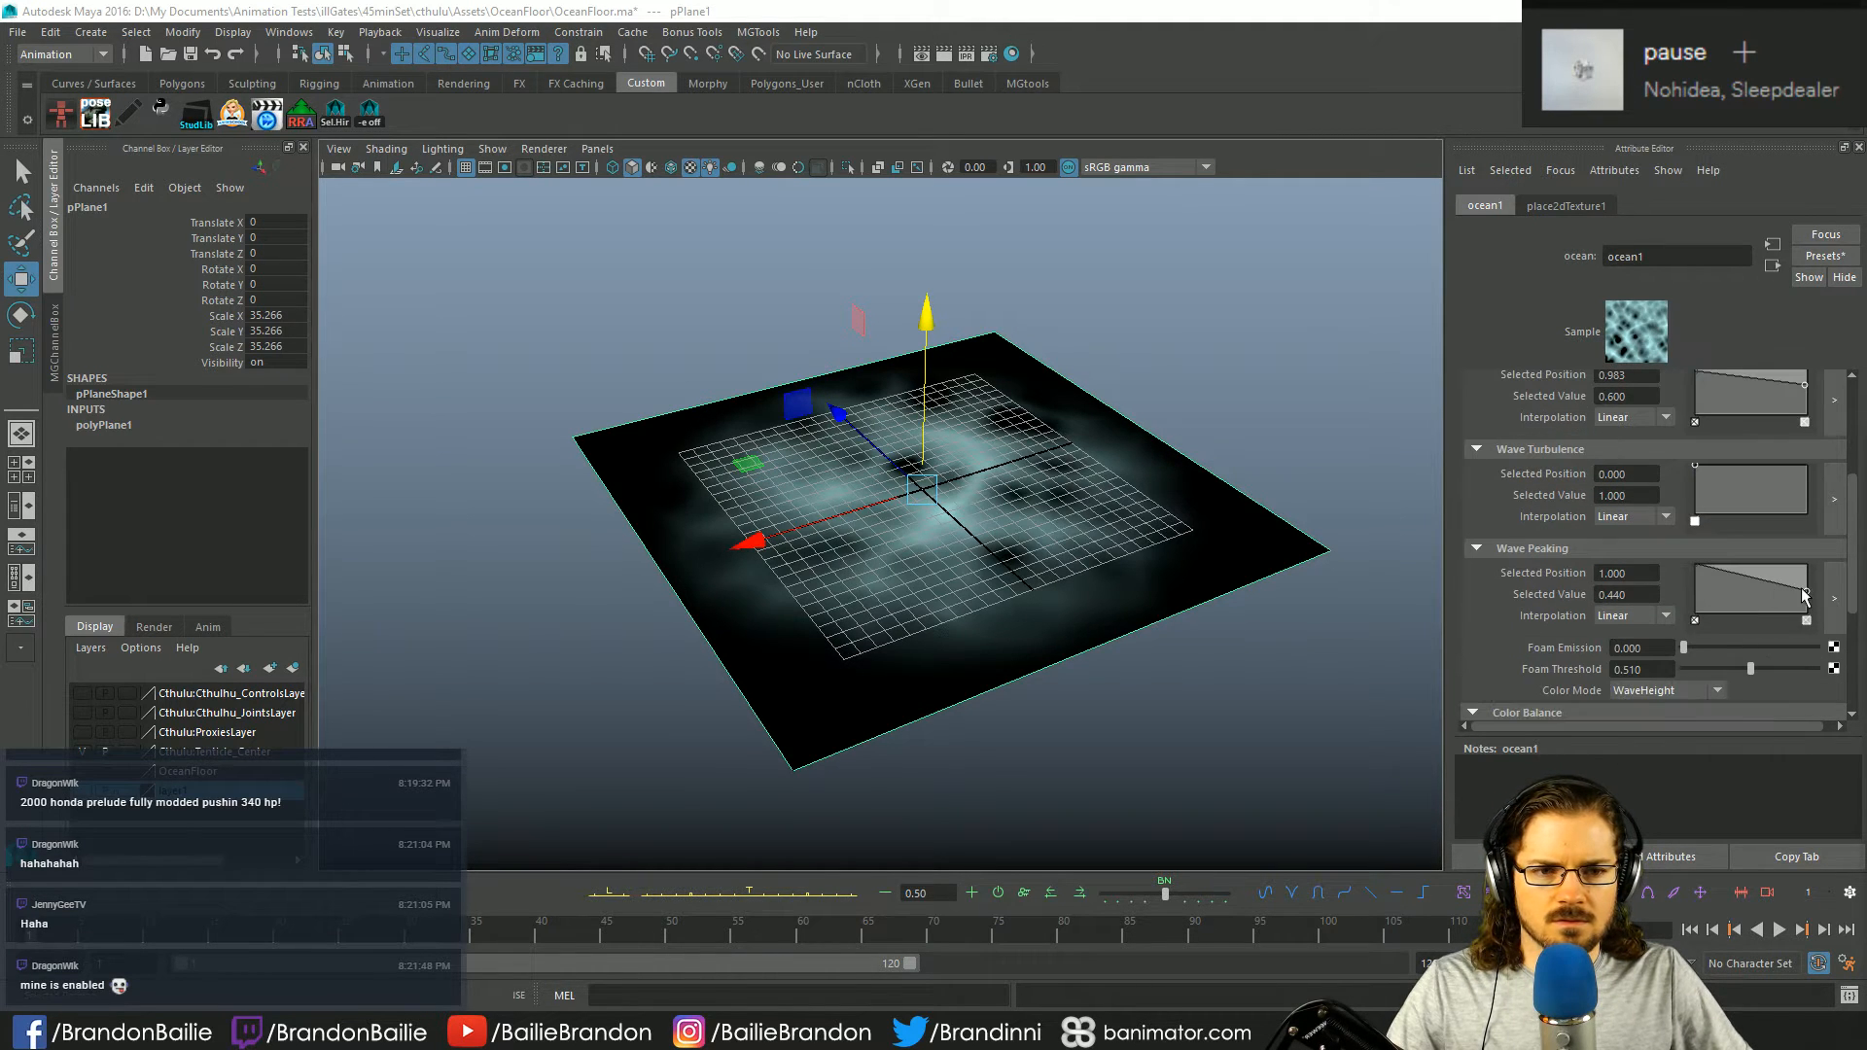
pyautogui.moveTo(1804, 596); pyautogui.dragTo(1718, 559)
pyautogui.scroll(6, 1578, 558)
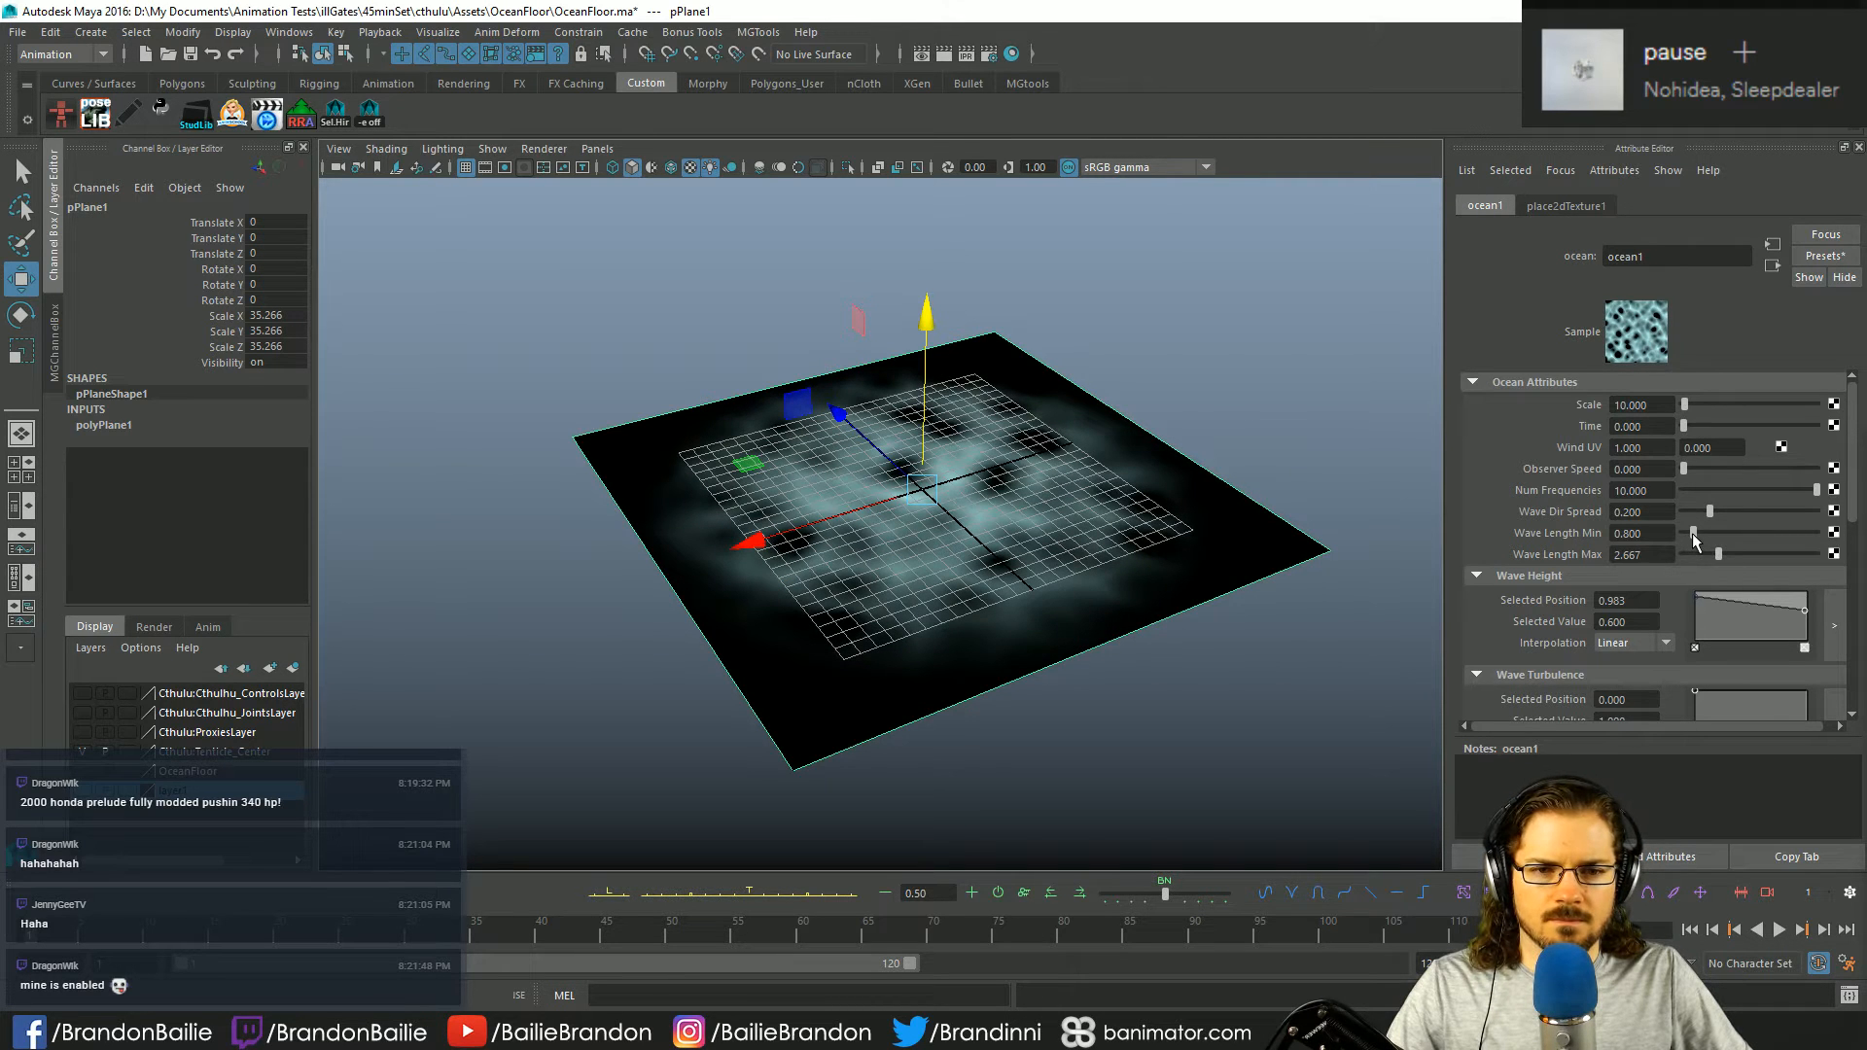
pyautogui.moveTo(1692, 542); pyautogui.dragTo(1693, 541)
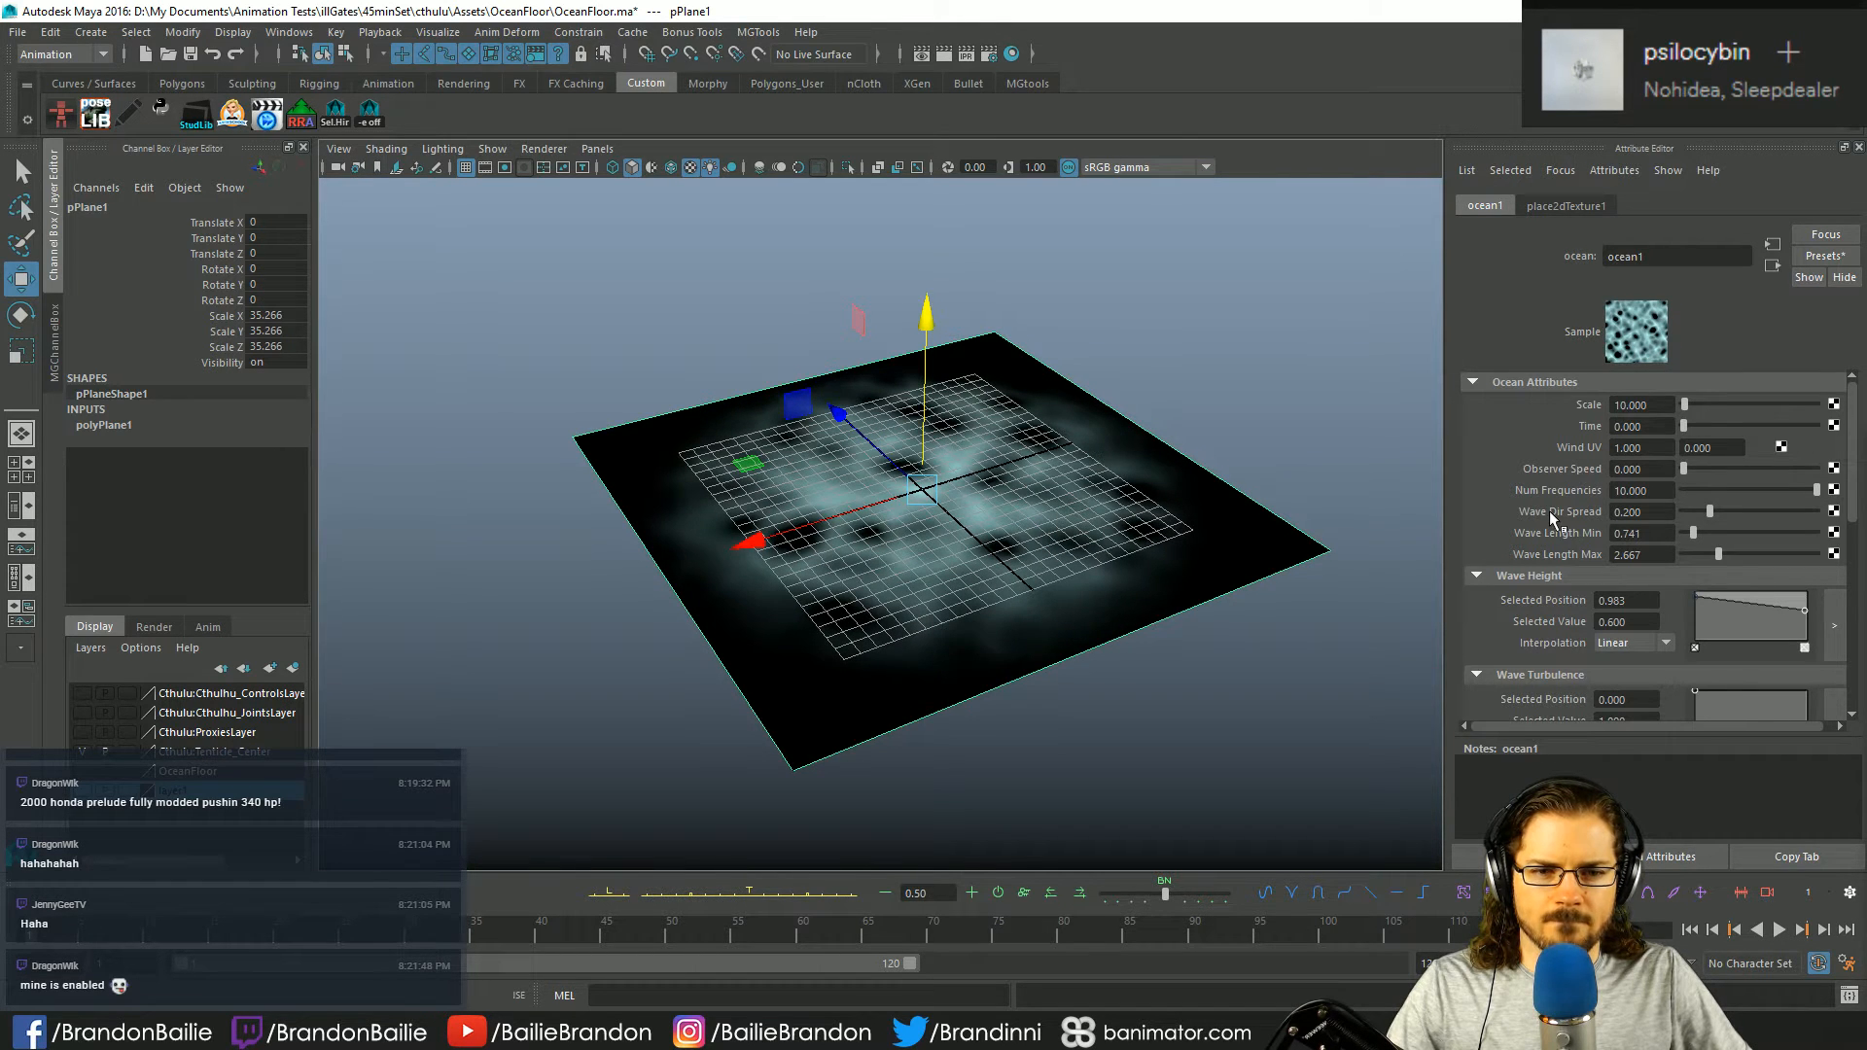
# - Move the Wave Height end point to position 0.991, value 0.580, and add a Wave Turbulence point at position 1.000, value 0.820
pyautogui.scroll(-3, 1549, 511)
pyautogui.moveTo(1805, 494); pyautogui.dragTo(1693, 479)
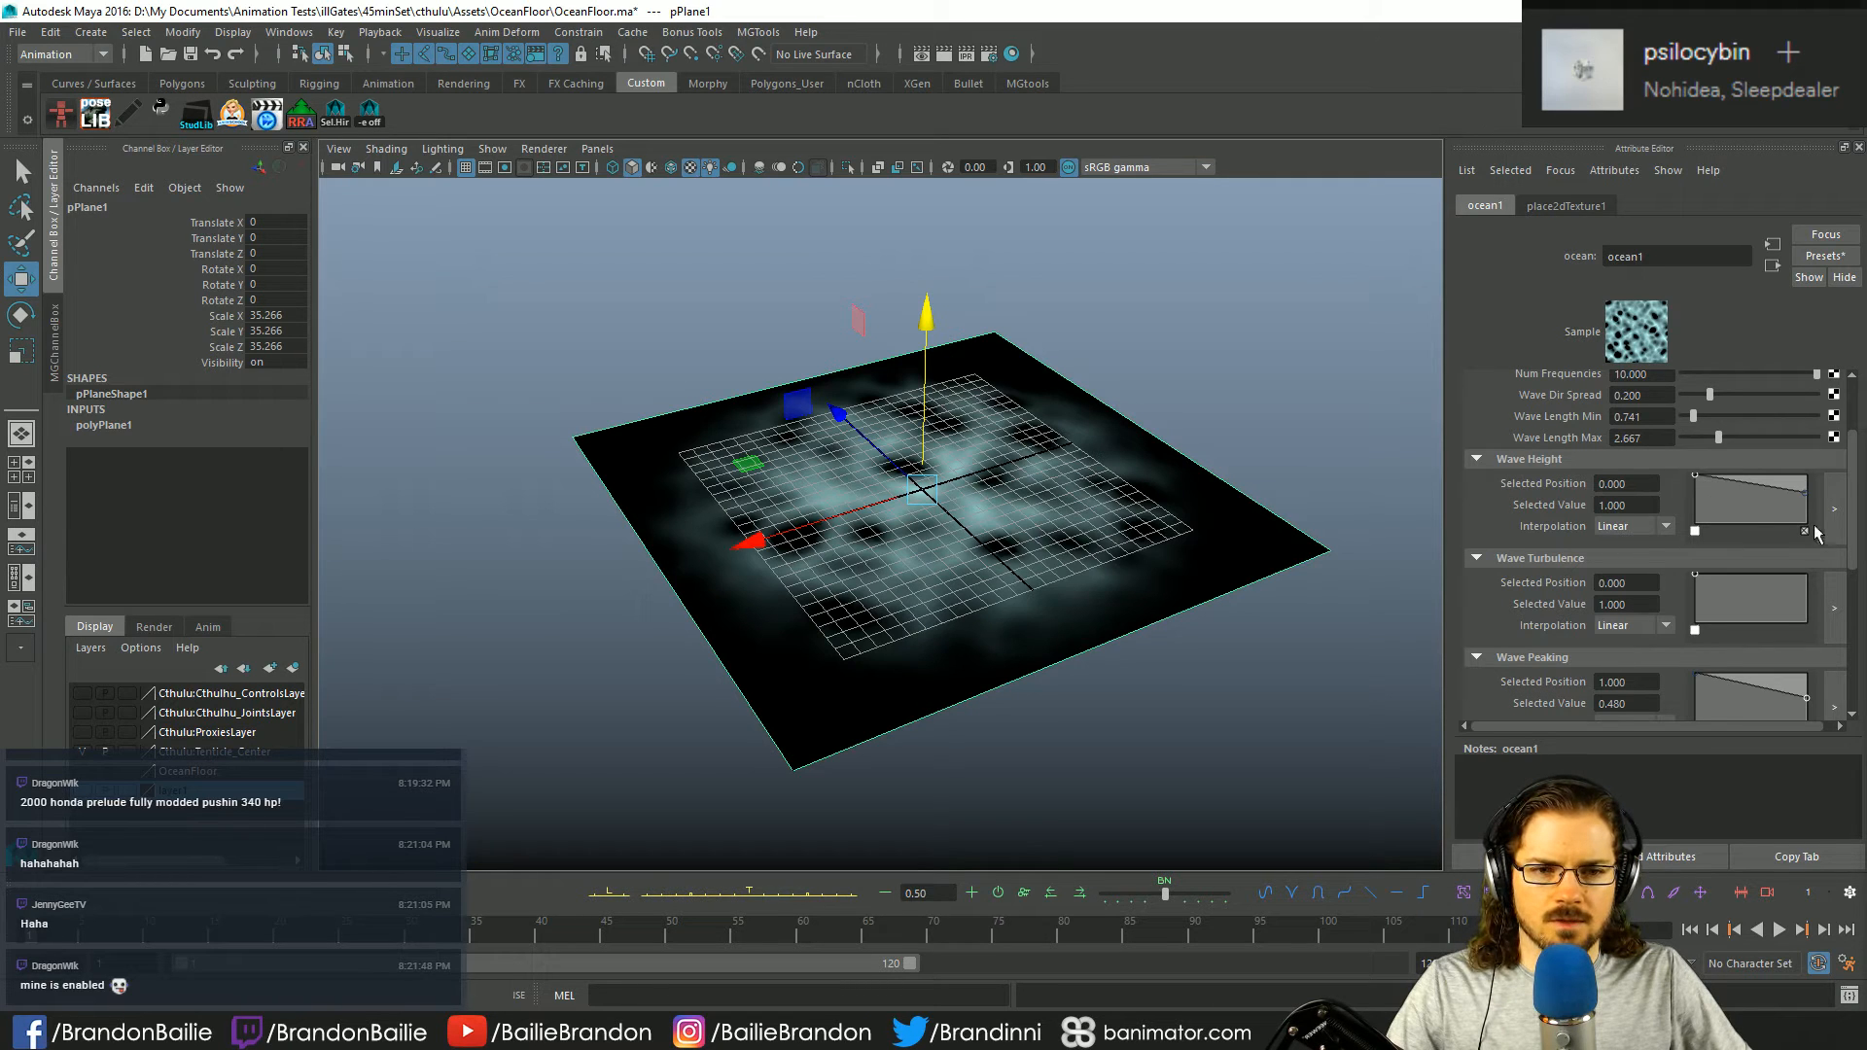
pyautogui.moveTo(1806, 492); pyautogui.dragTo(1806, 501)
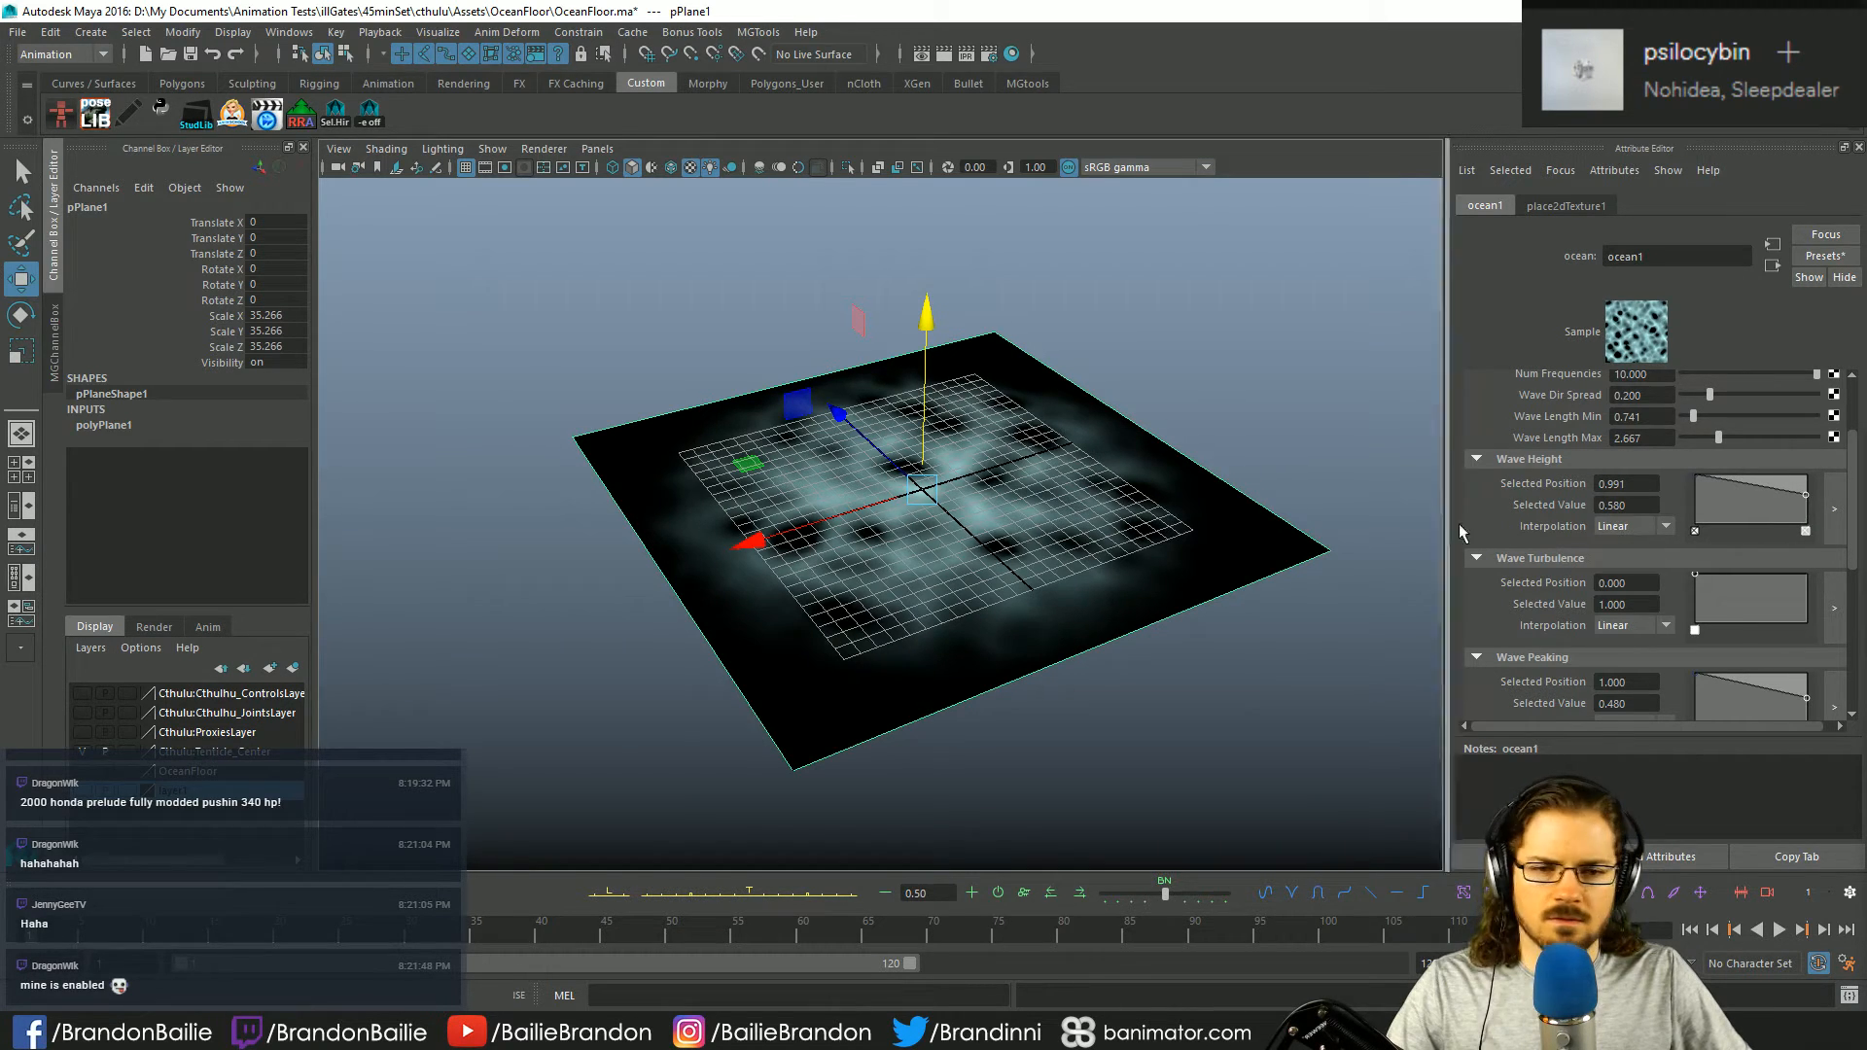
pyautogui.scroll(-2, 1740, 610)
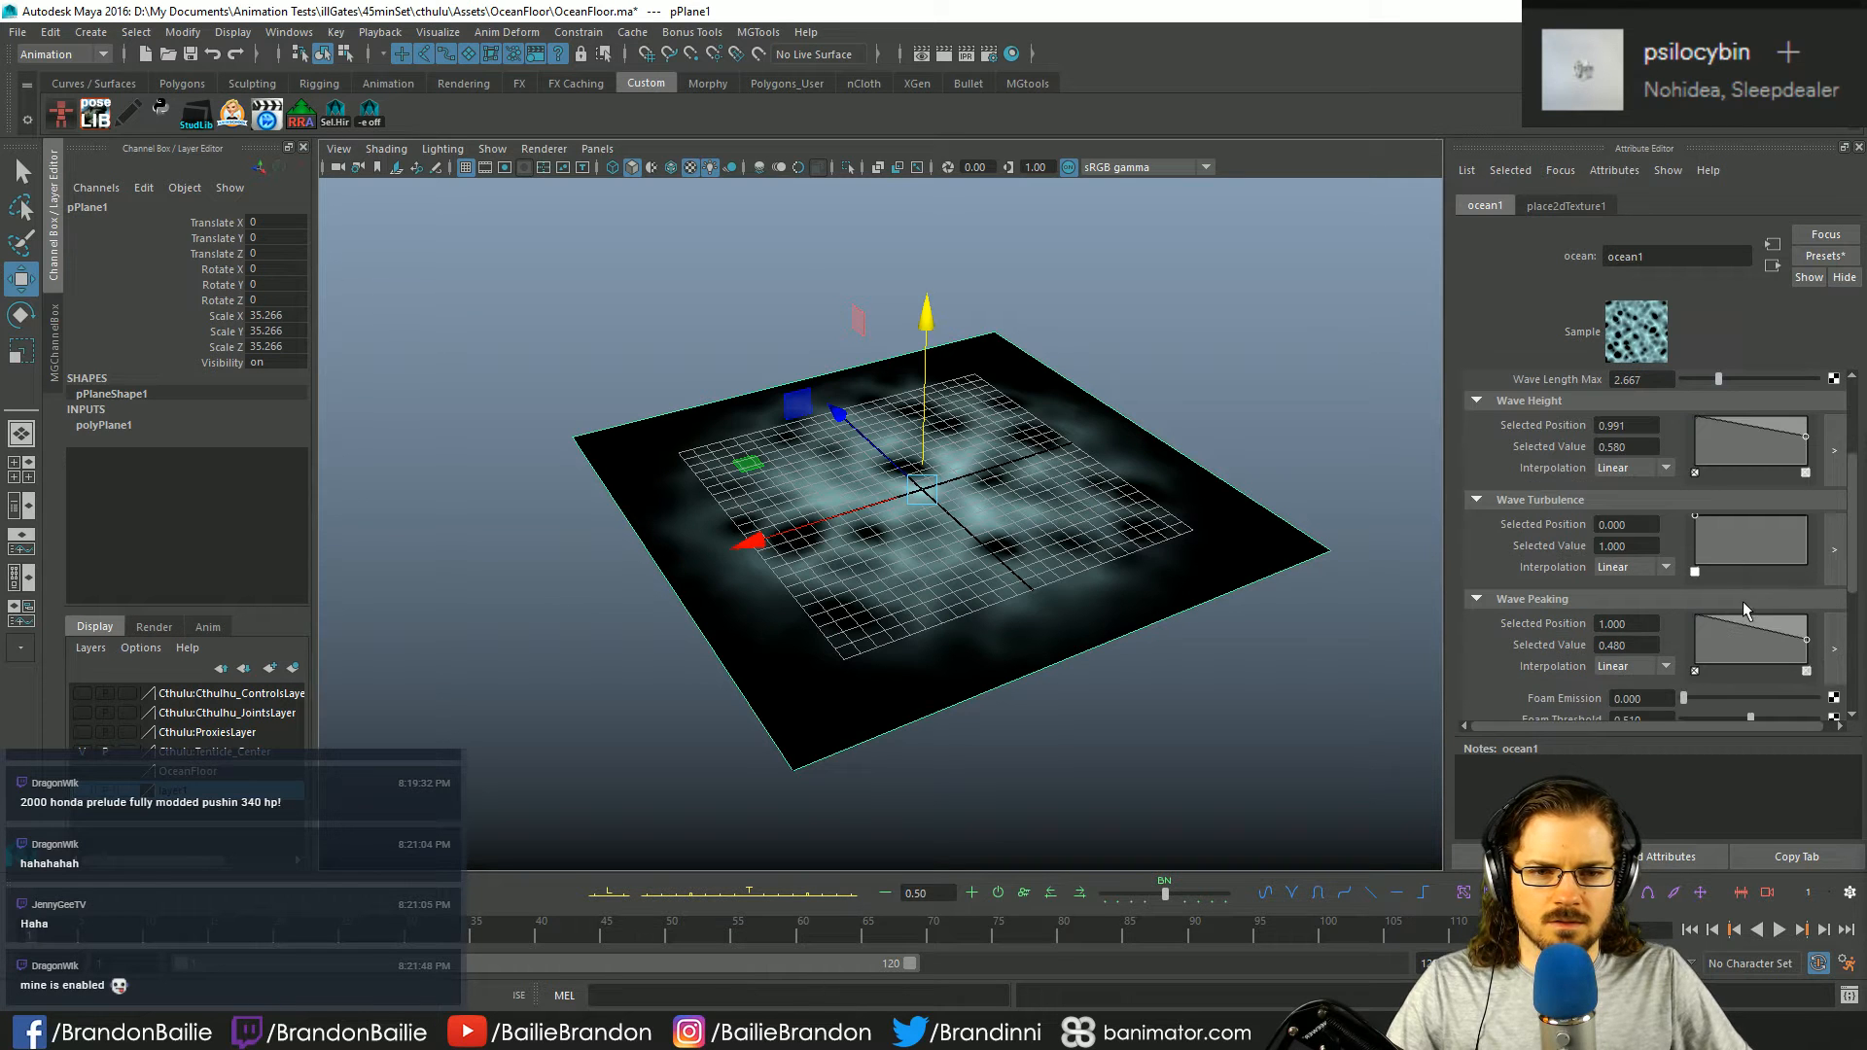
pyautogui.click(1779, 518)
pyautogui.moveTo(1778, 522)
pyautogui.mouseDown()
pyautogui.moveTo(1761, 532)
pyautogui.moveTo(1814, 525)
pyautogui.mouseUp()
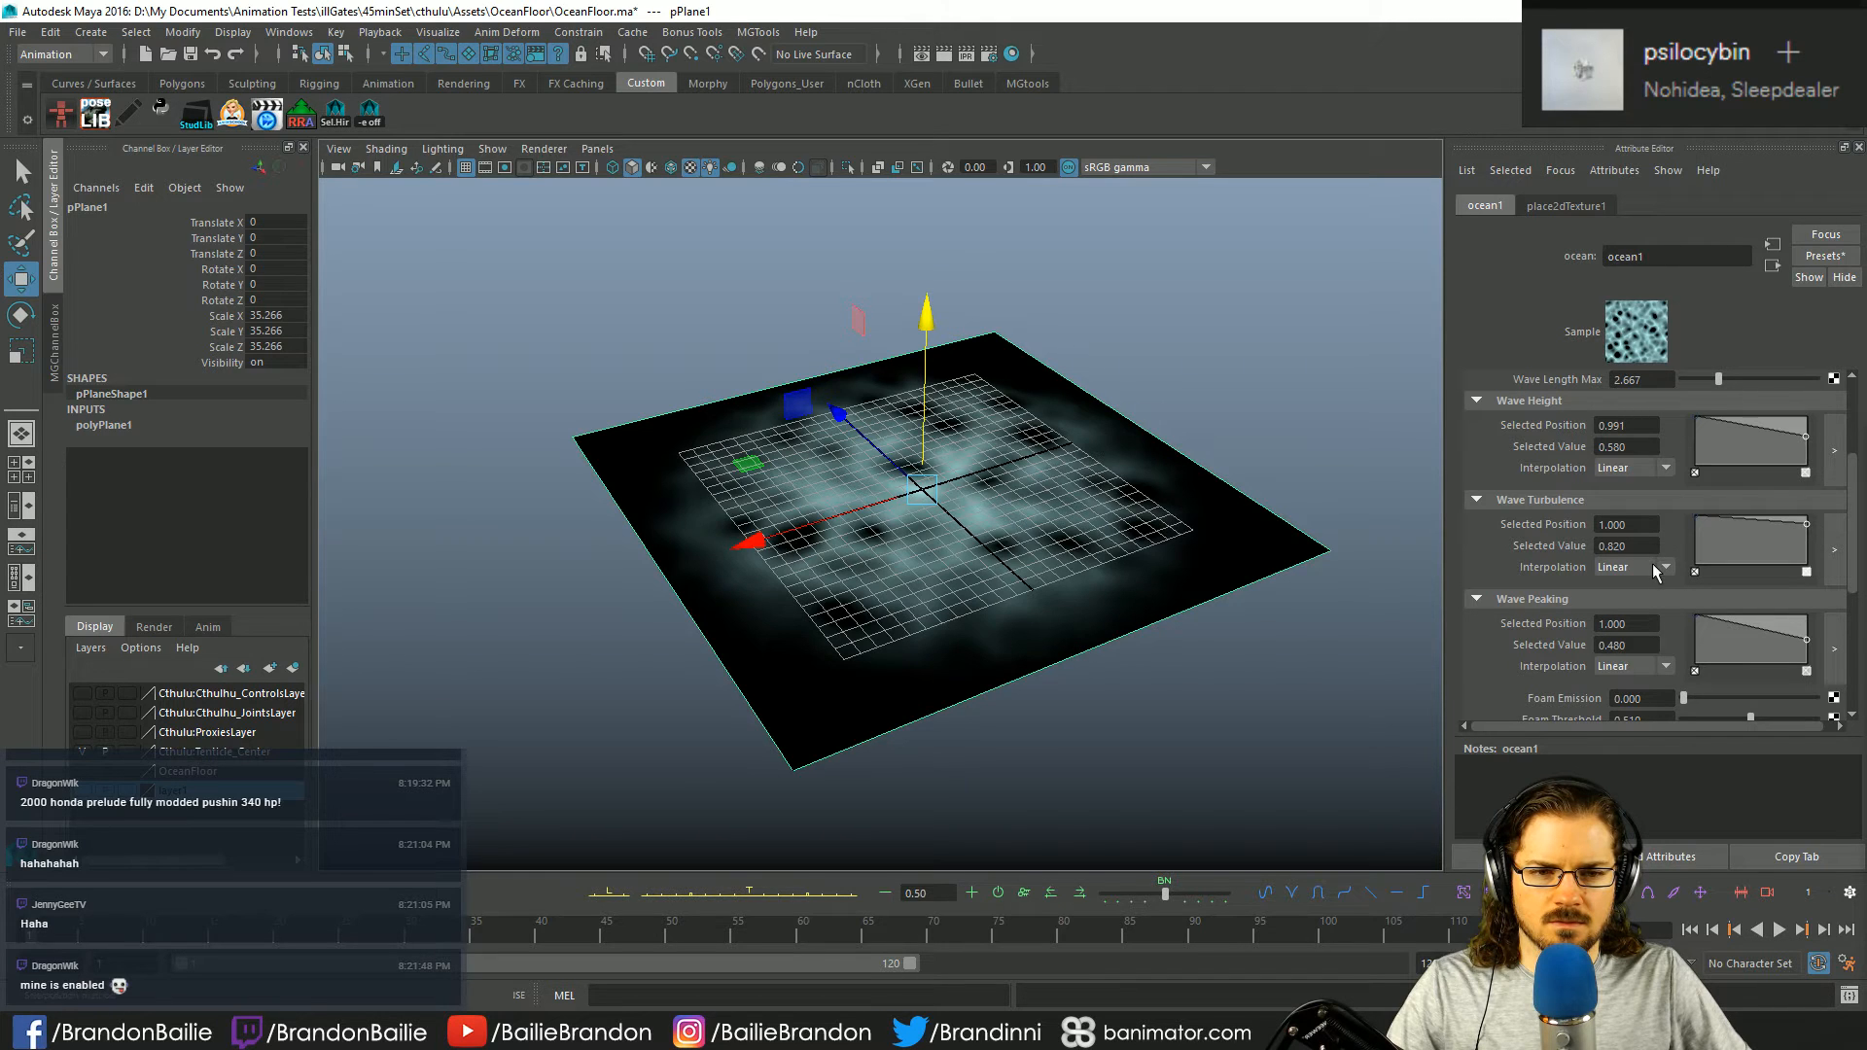
# - Try raising the ocean texture's Foam Emission and return it to 0
pyautogui.scroll(-2, 1517, 535)
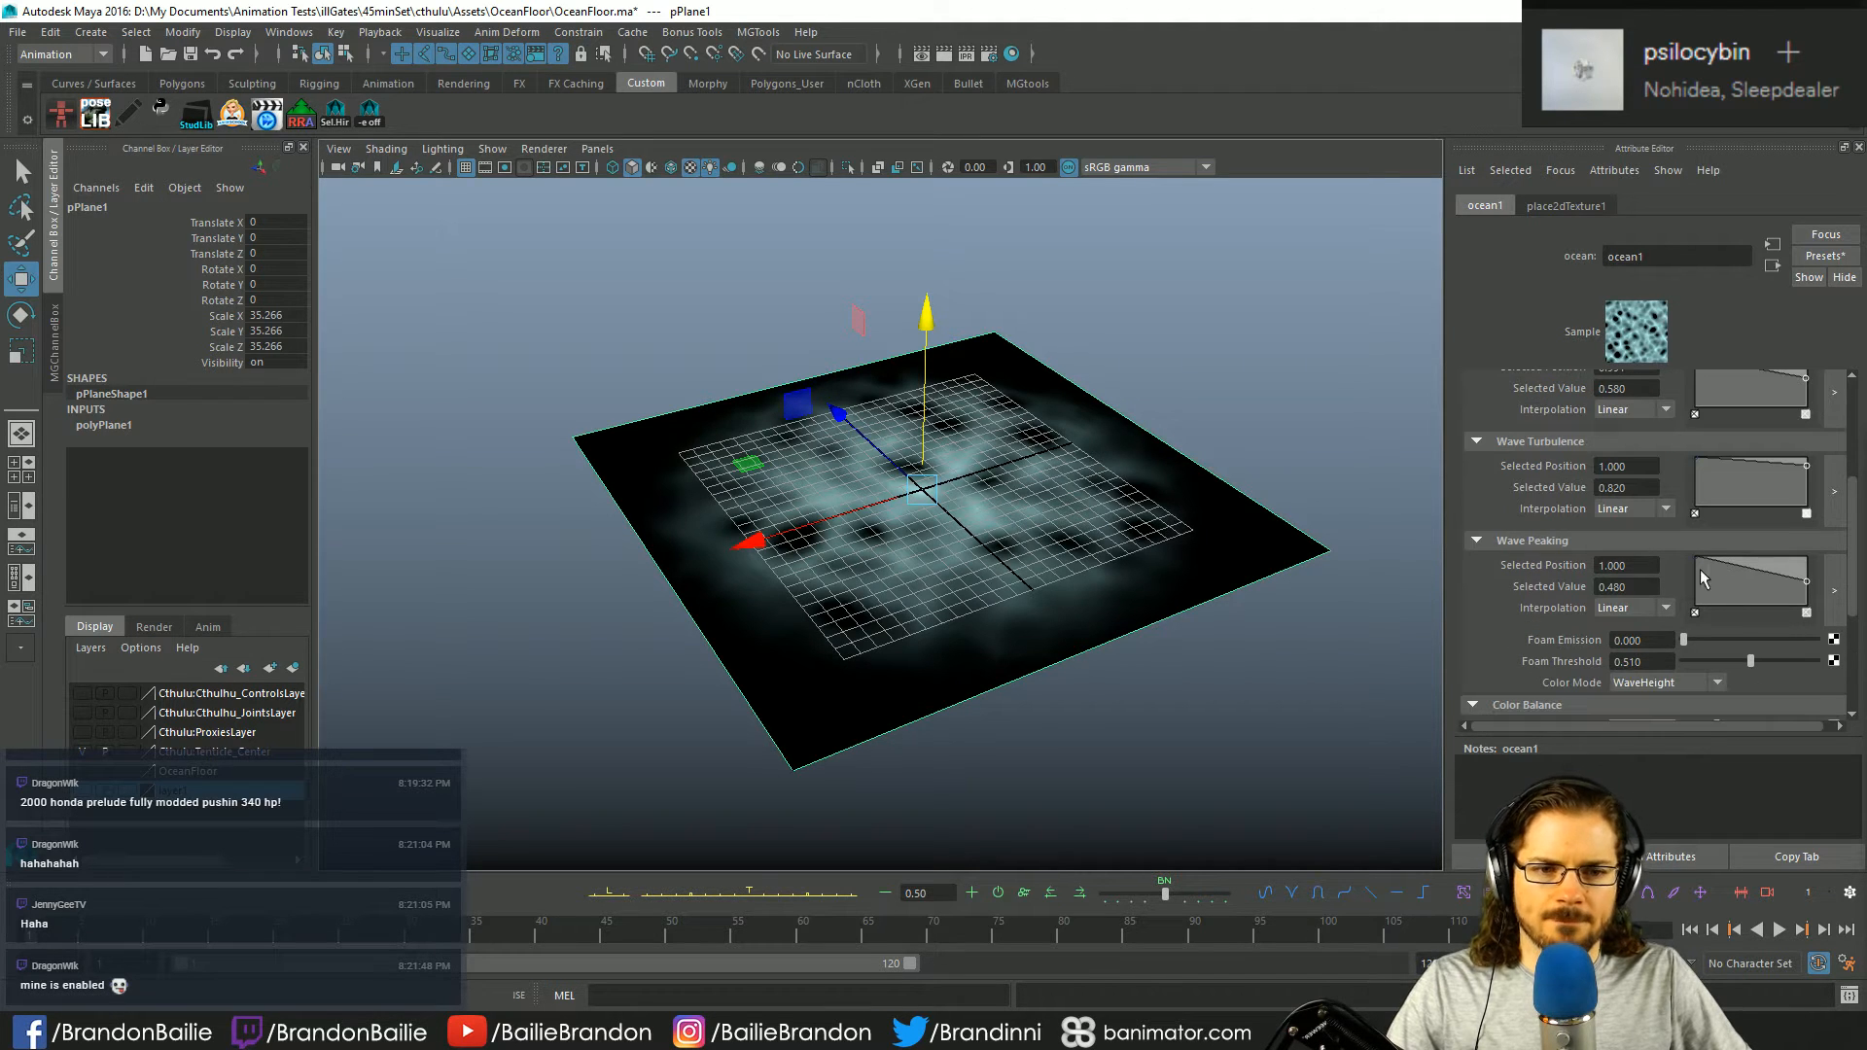
pyautogui.scroll(-2, 1666, 622)
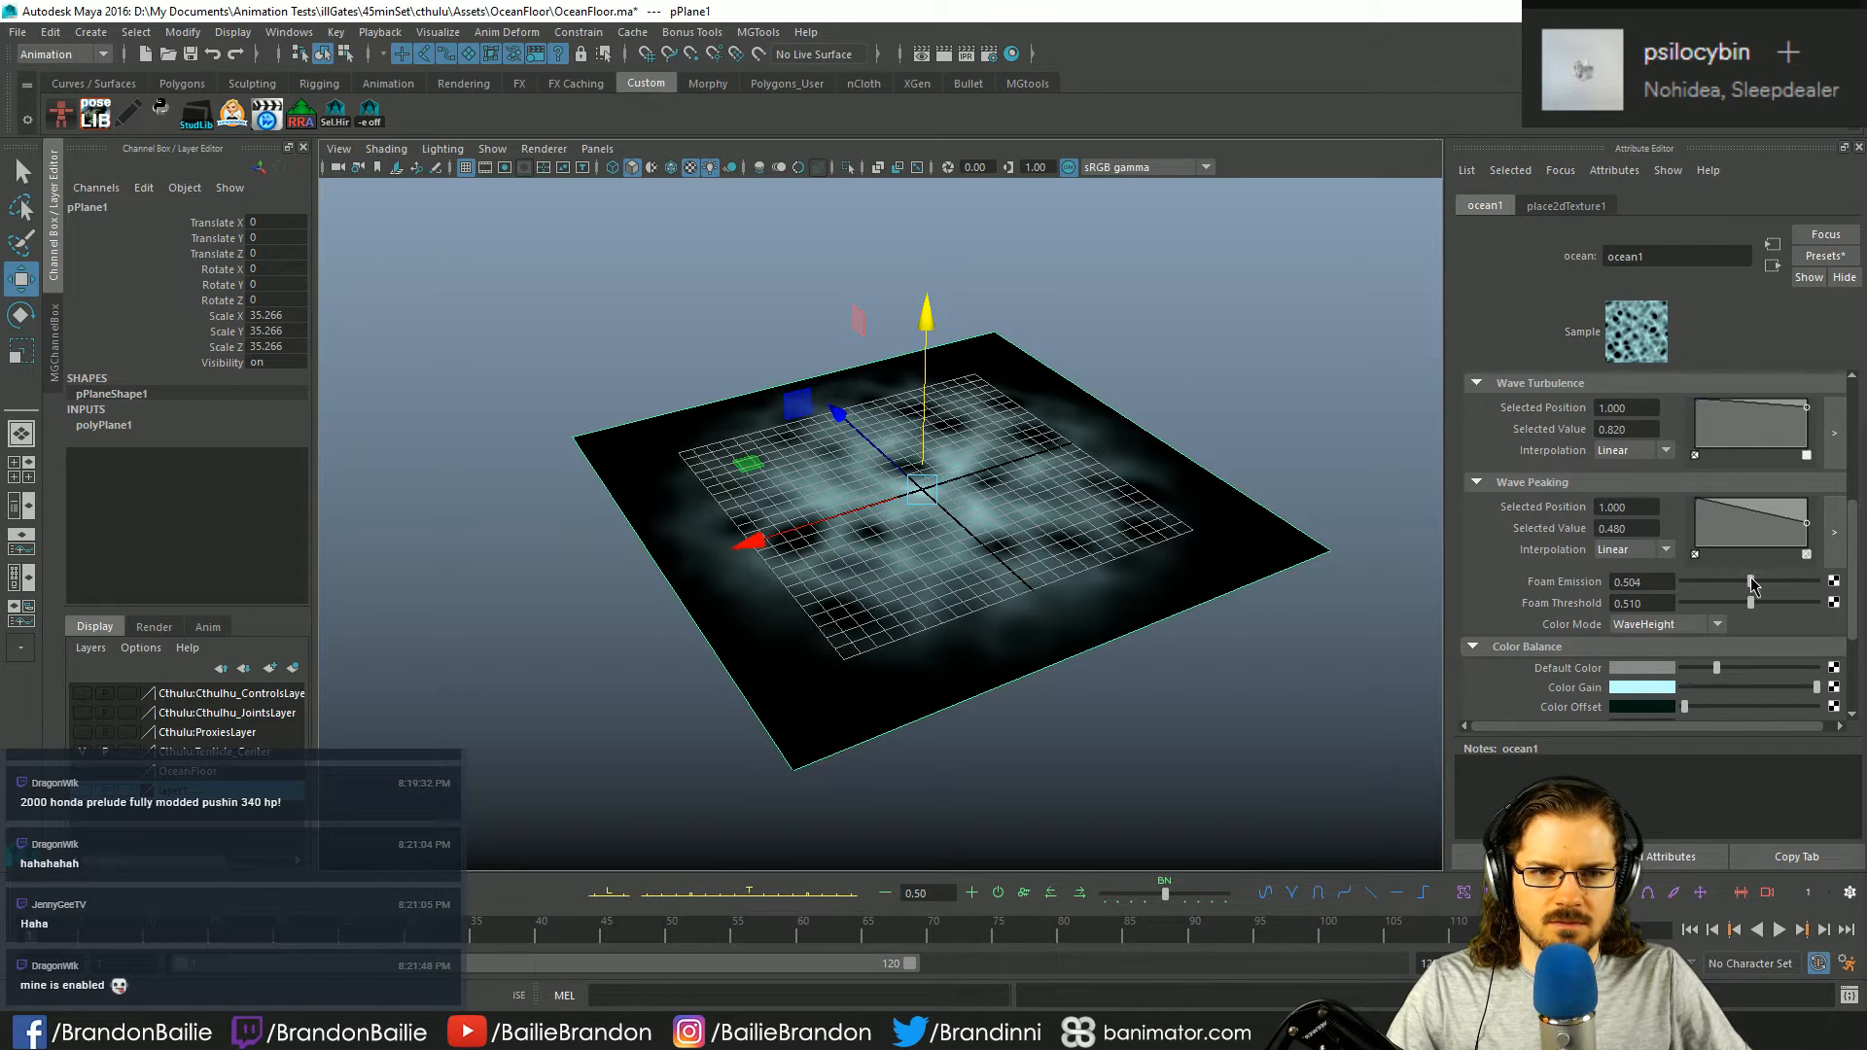
pyautogui.moveTo(1820, 588); pyautogui.dragTo(1618, 584)
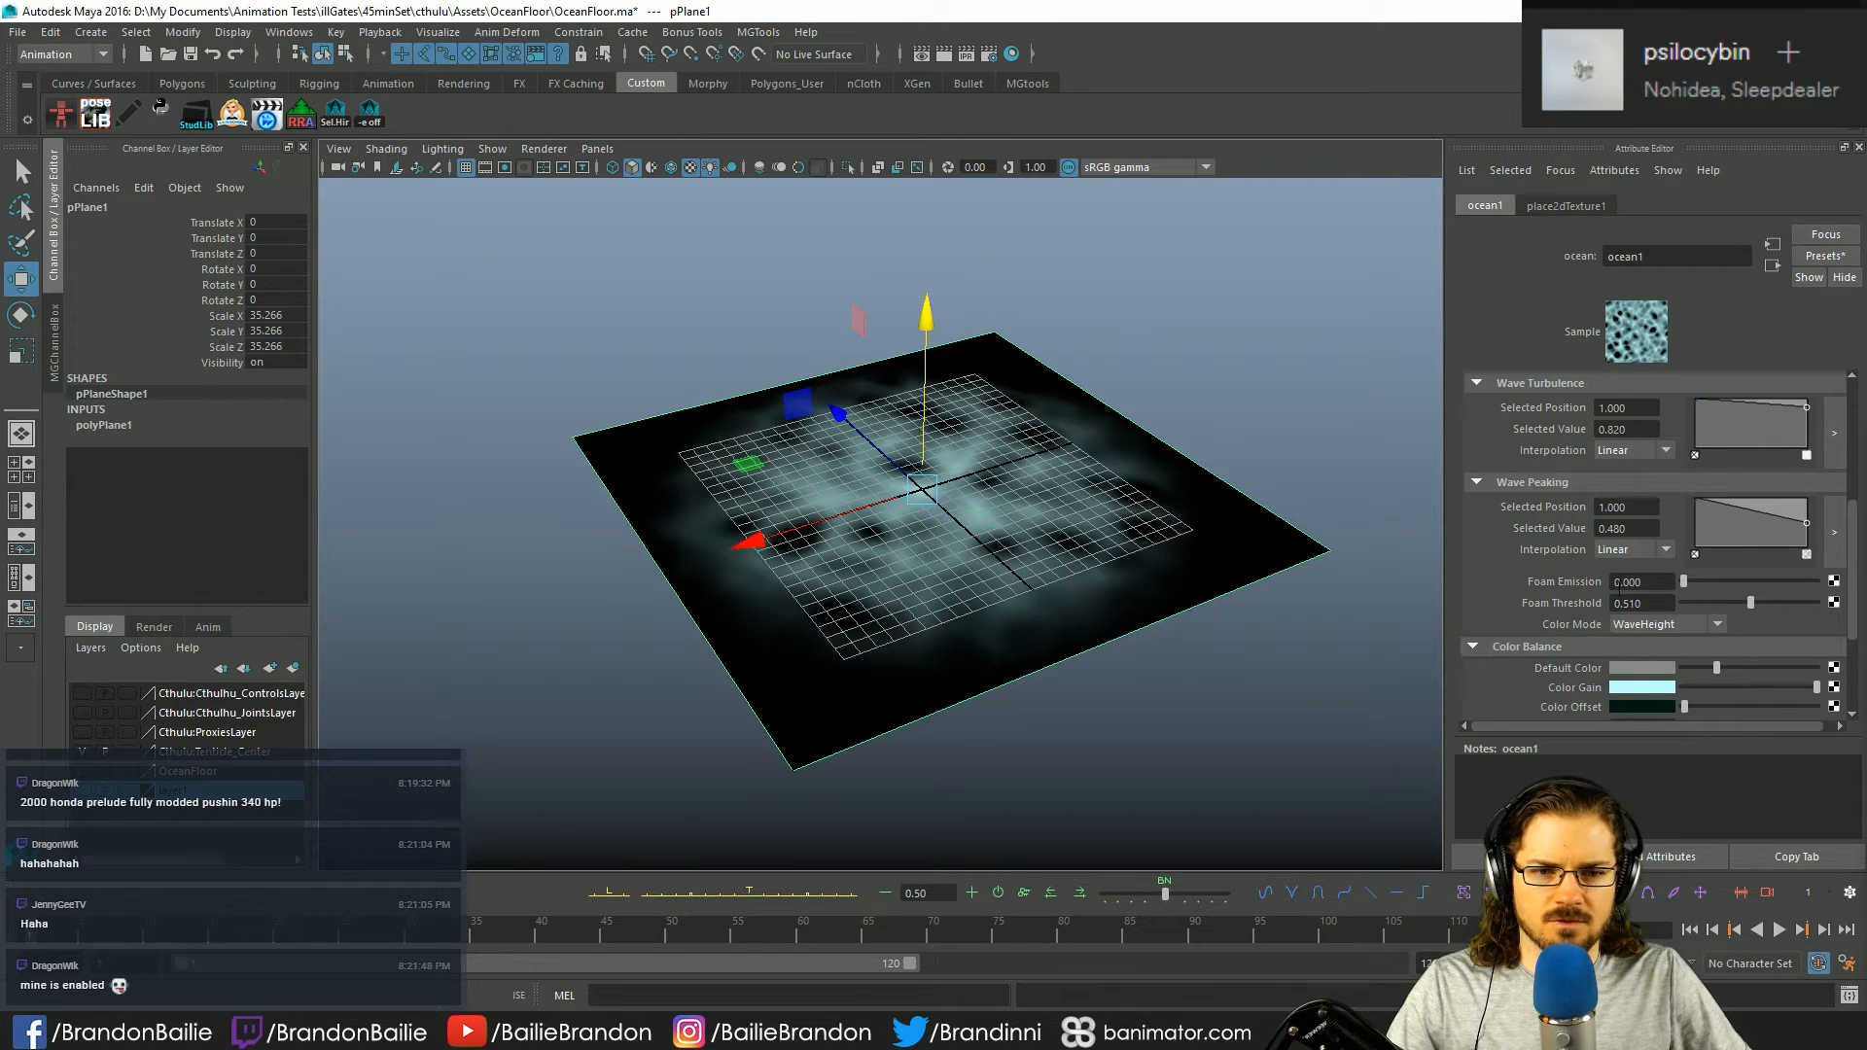
# - Set the ocean texture's Foam Threshold to 0.5
pyautogui.moveTo(1750, 603); pyautogui.dragTo(1747, 607)
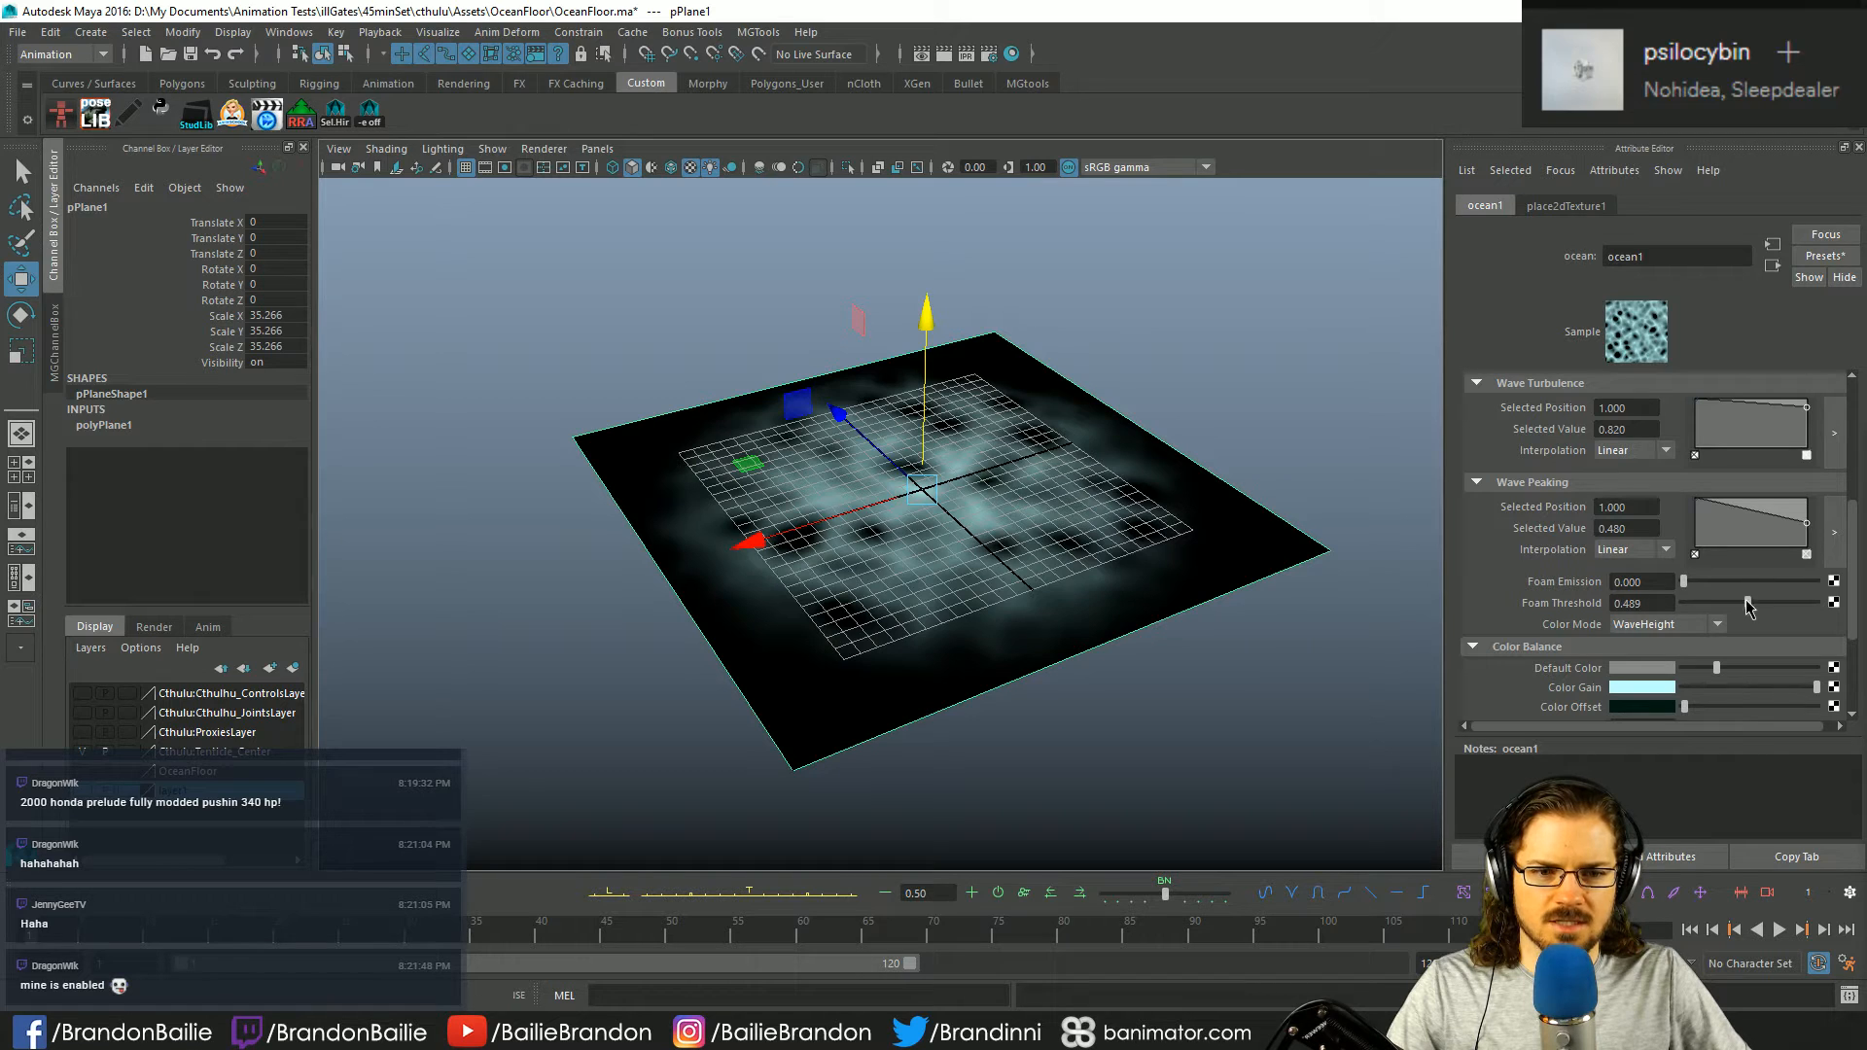
pyautogui.doubleClick(1653, 603)
pyautogui.write('.')
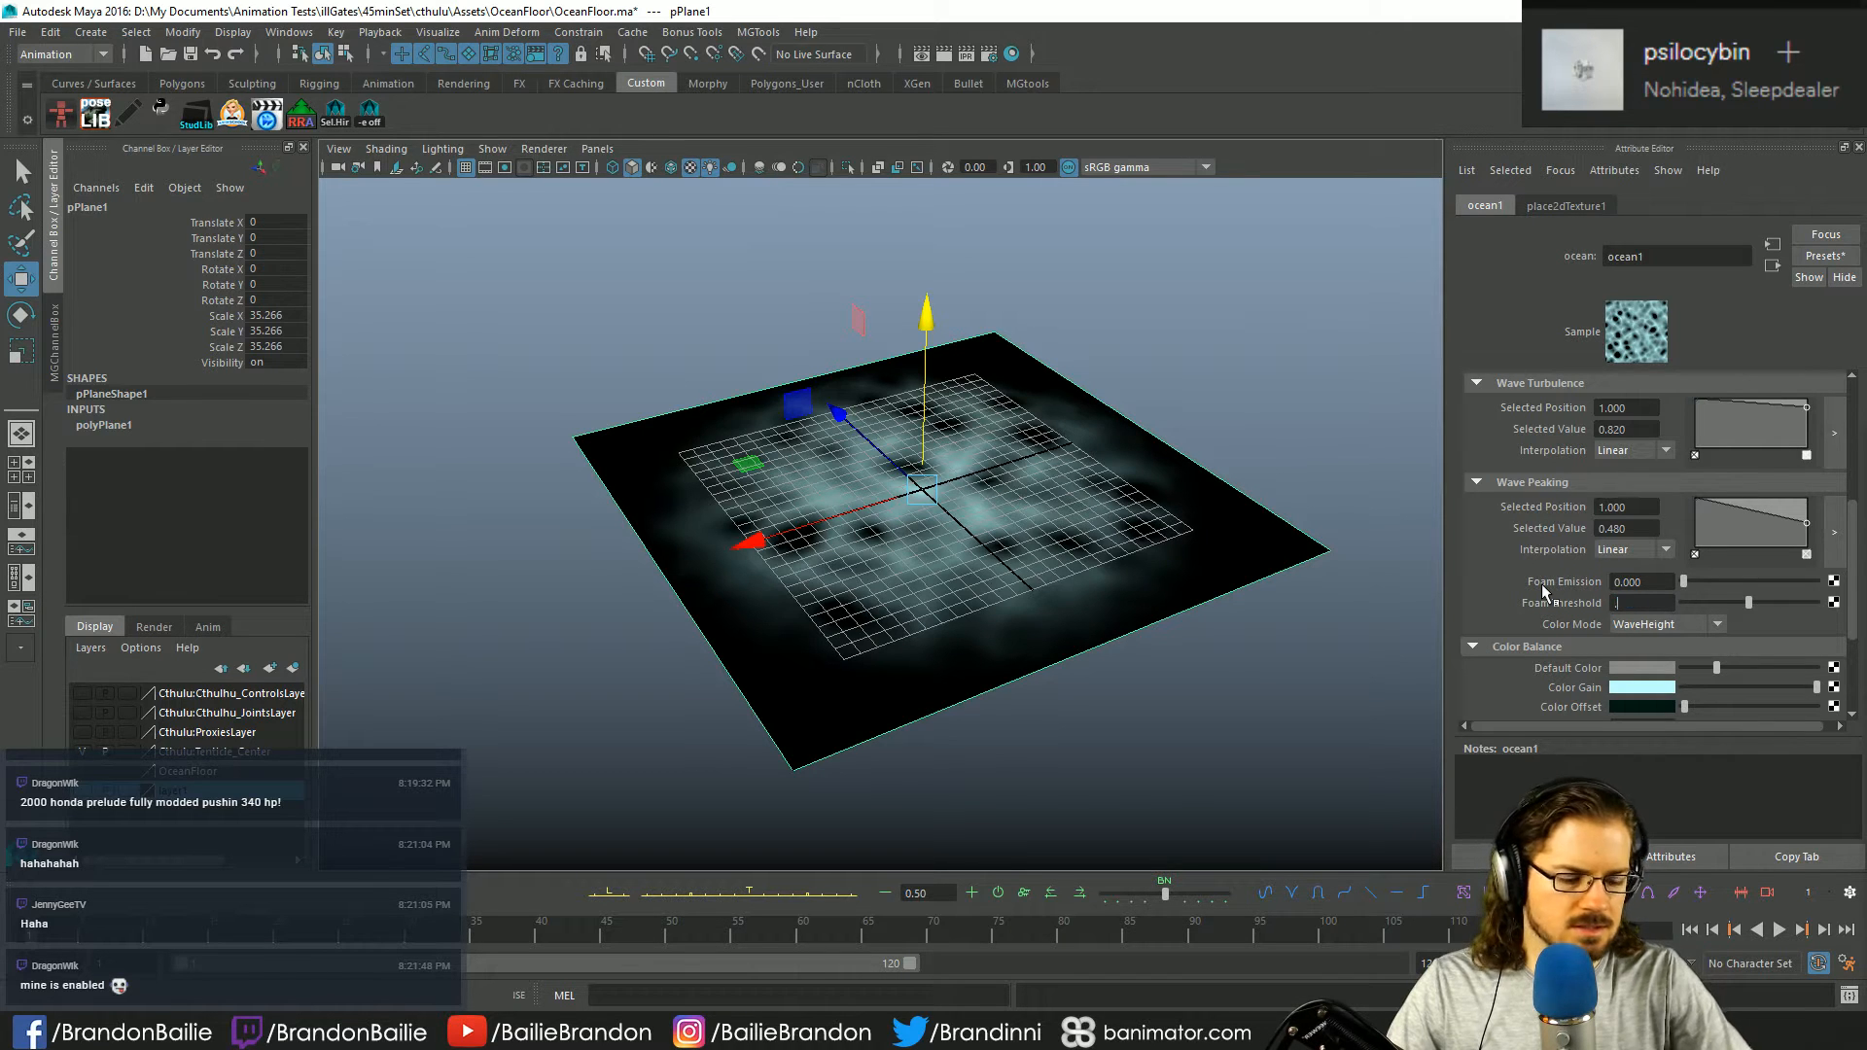
pyautogui.write('5')
pyautogui.press('Return')
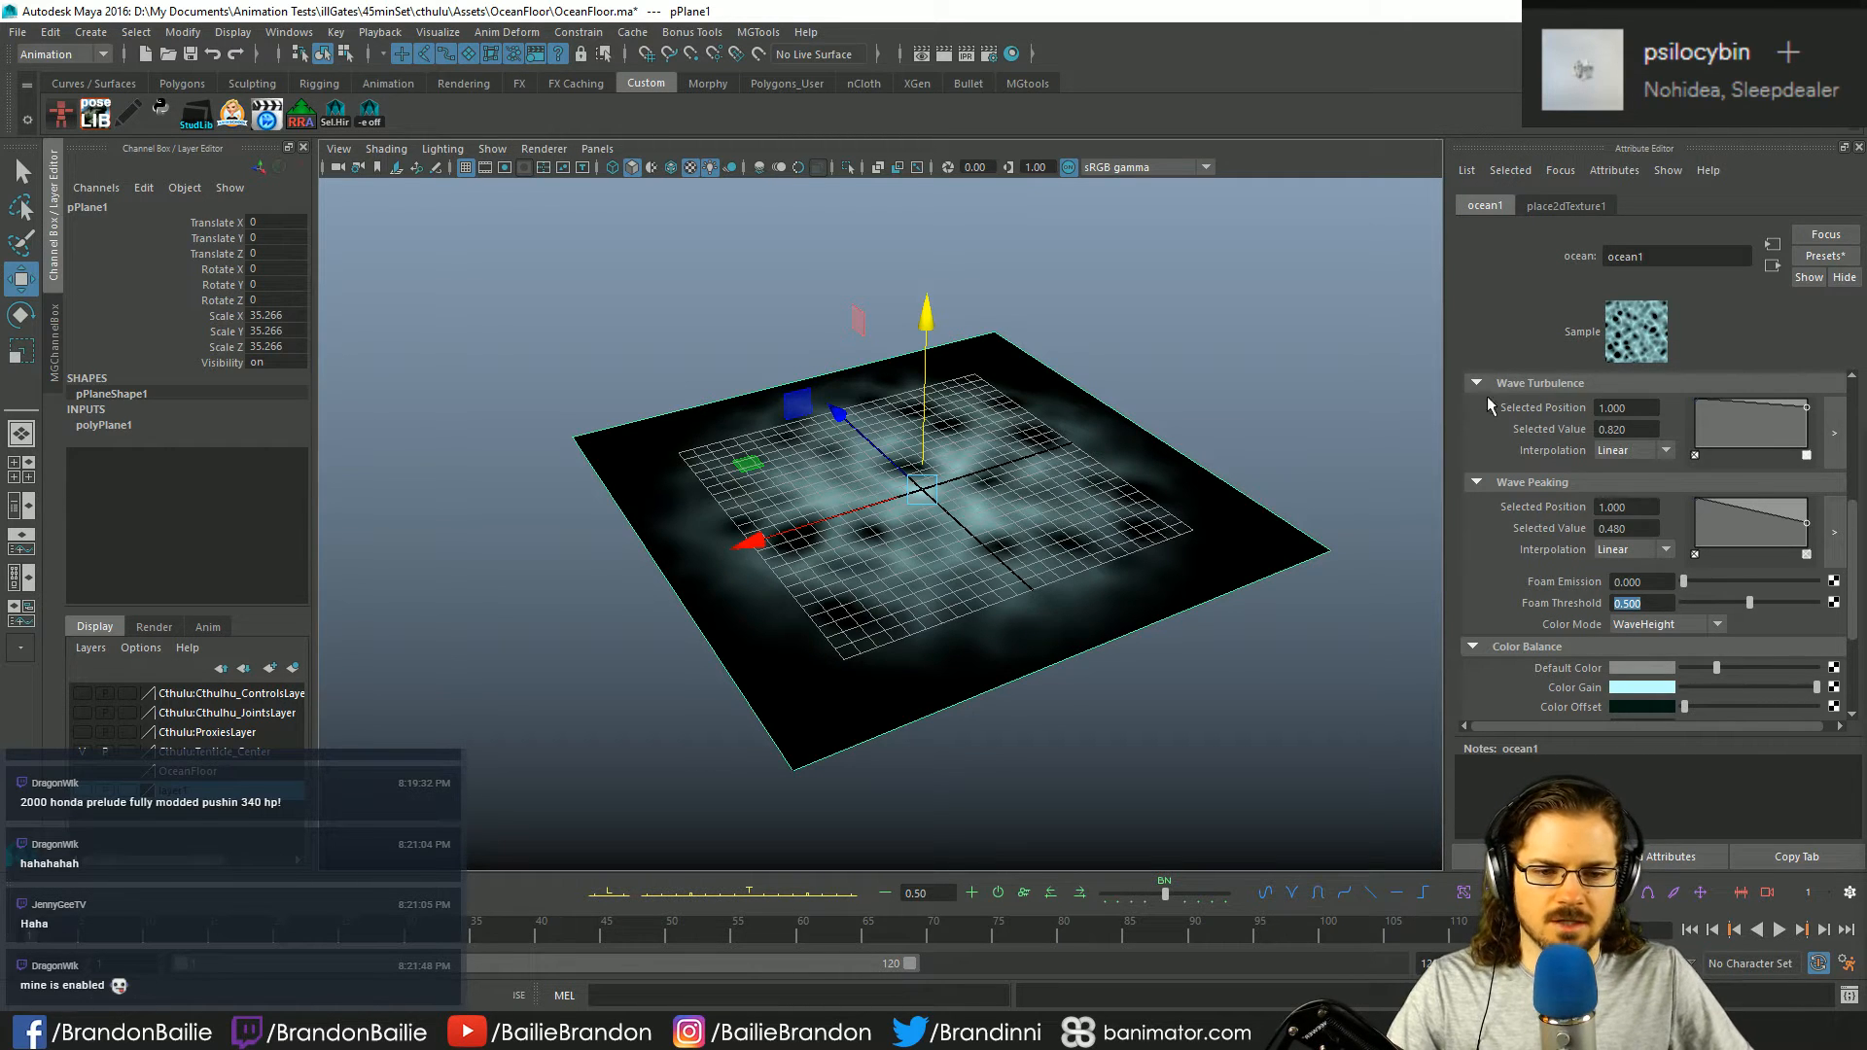
pyautogui.scroll(-3, 1595, 593)
pyautogui.scroll(2, 1518, 582)
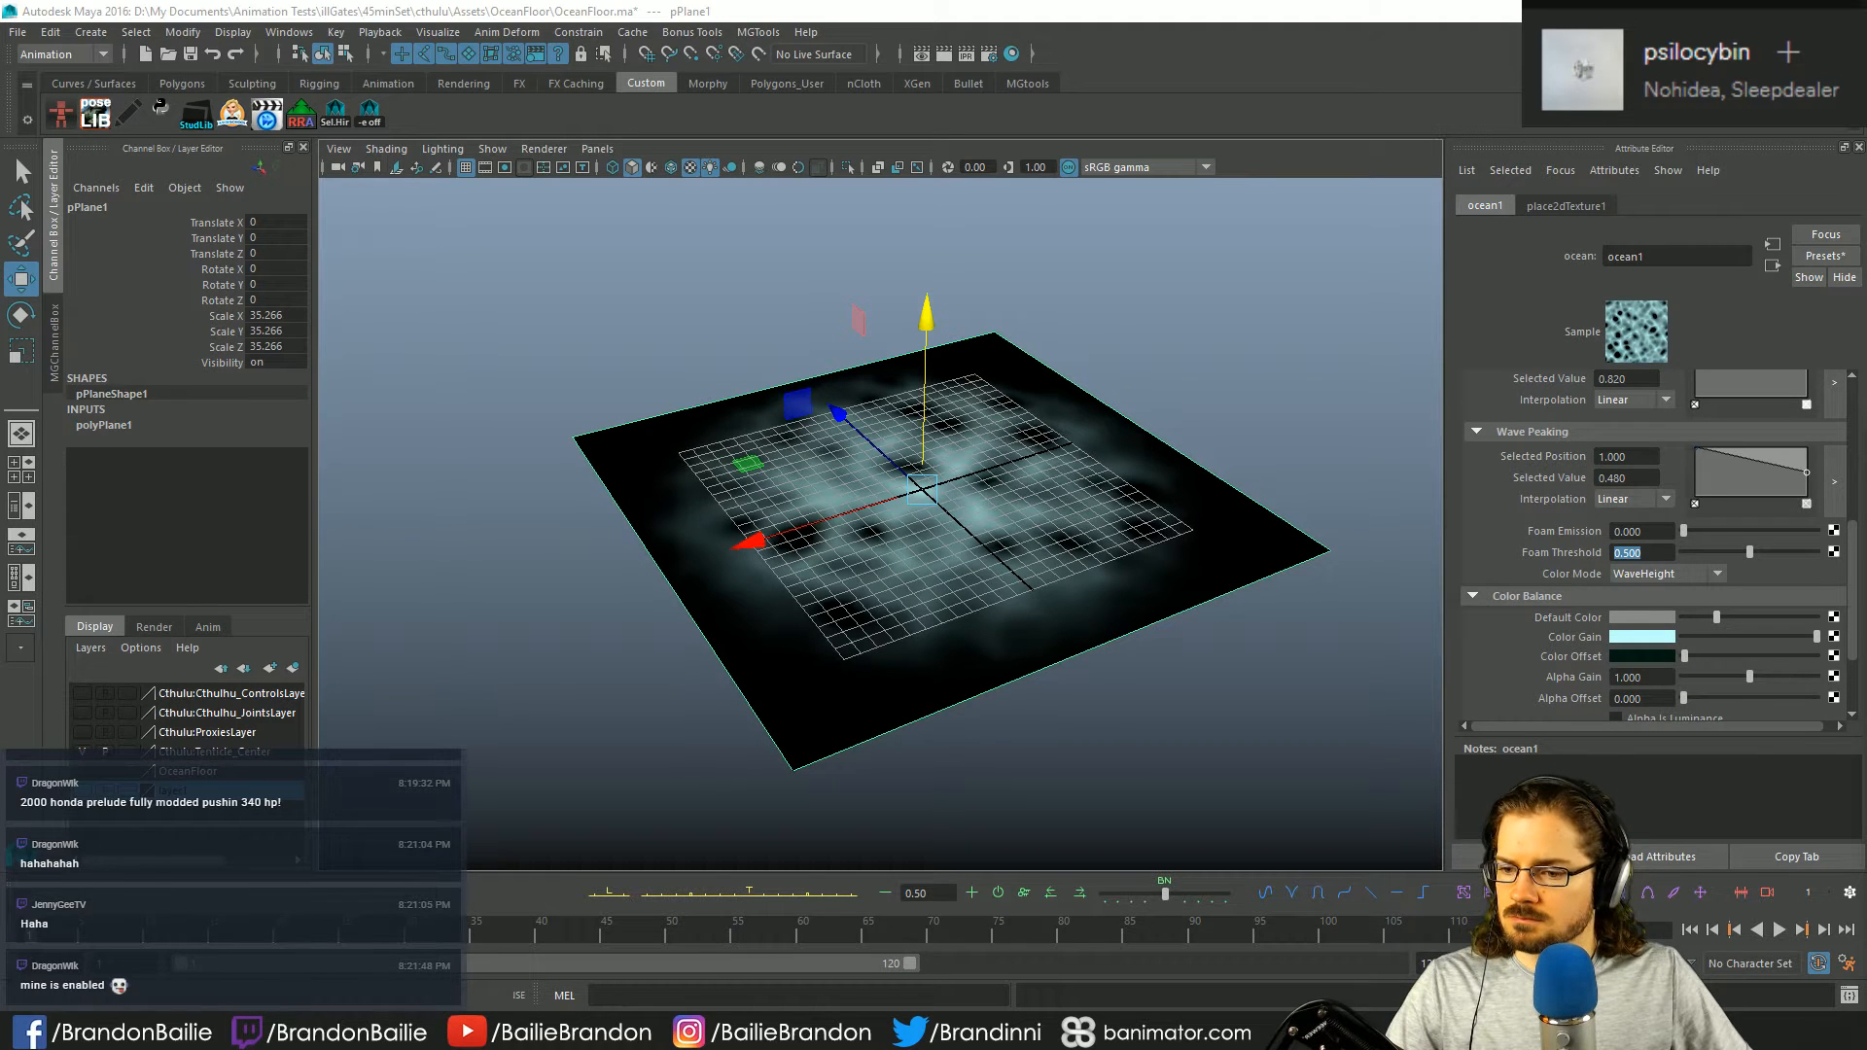
# - Leave the Move tool and select the ocean floor plane to bring up its ocean material
pyautogui.moveTo(263, 1030)
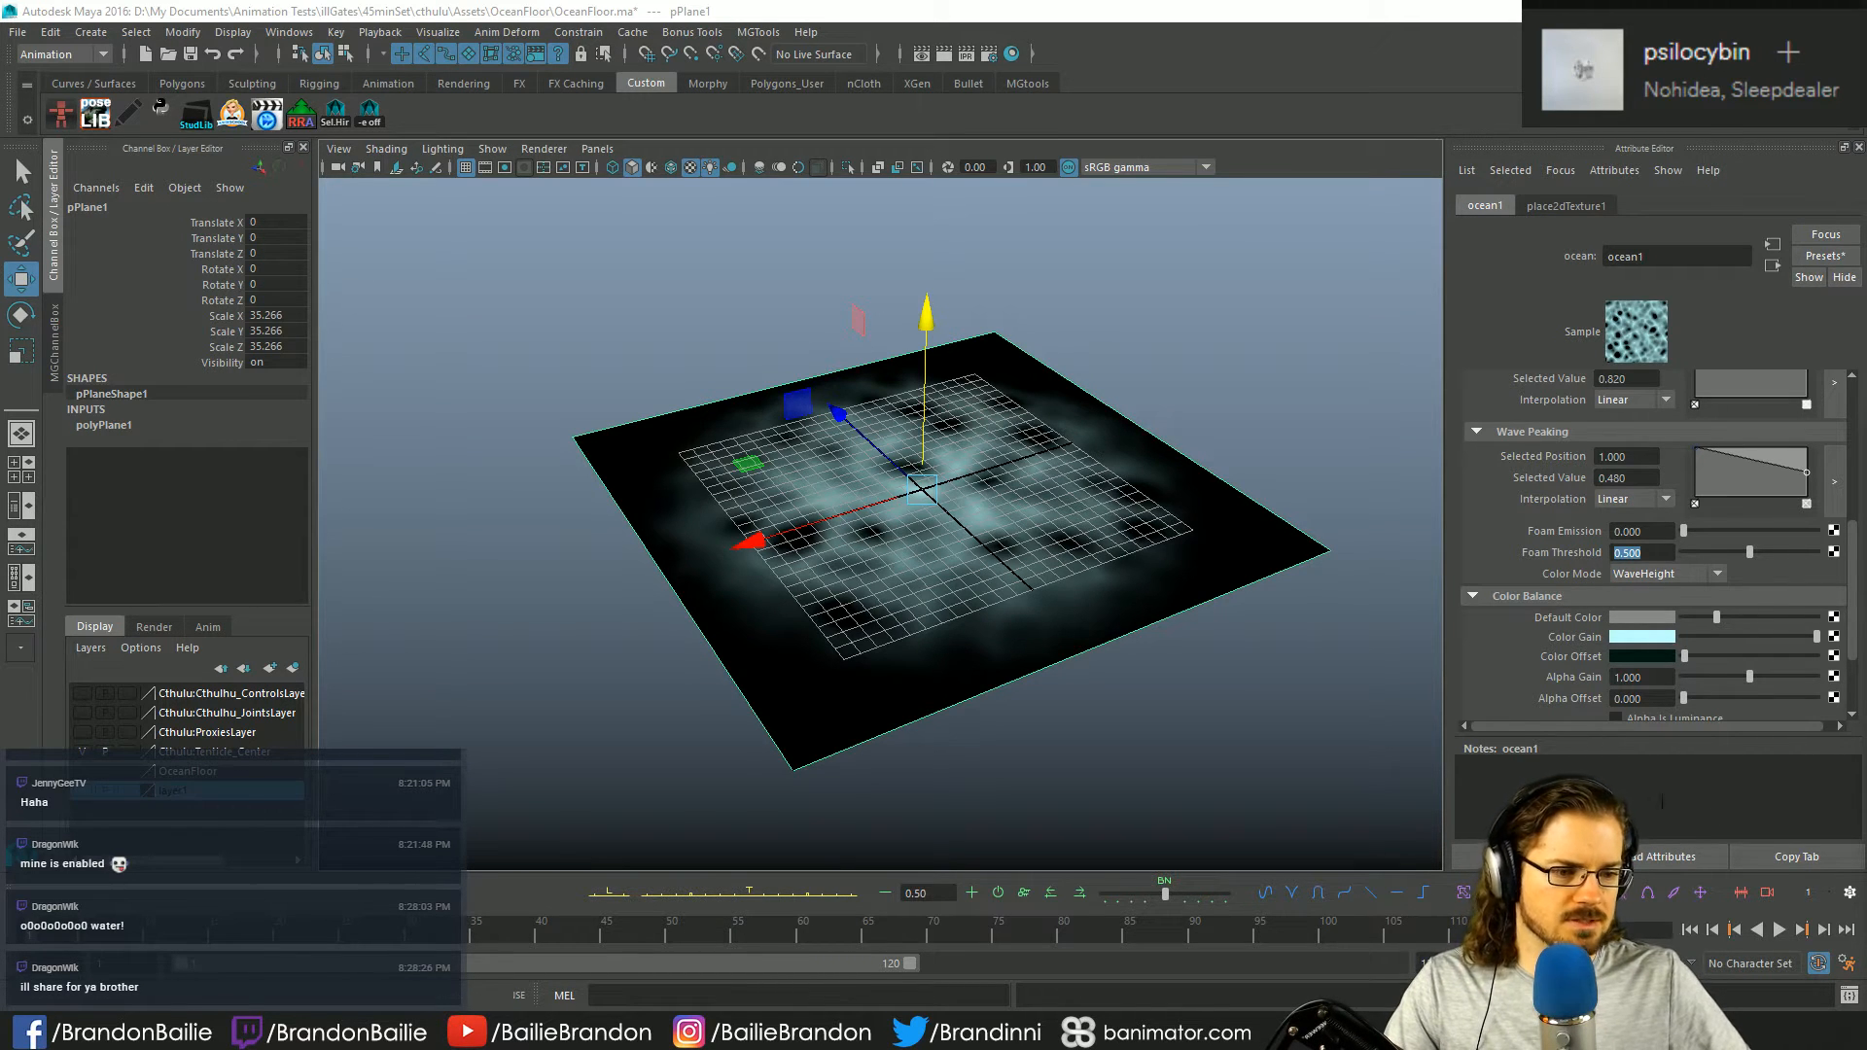
pyautogui.press('q')
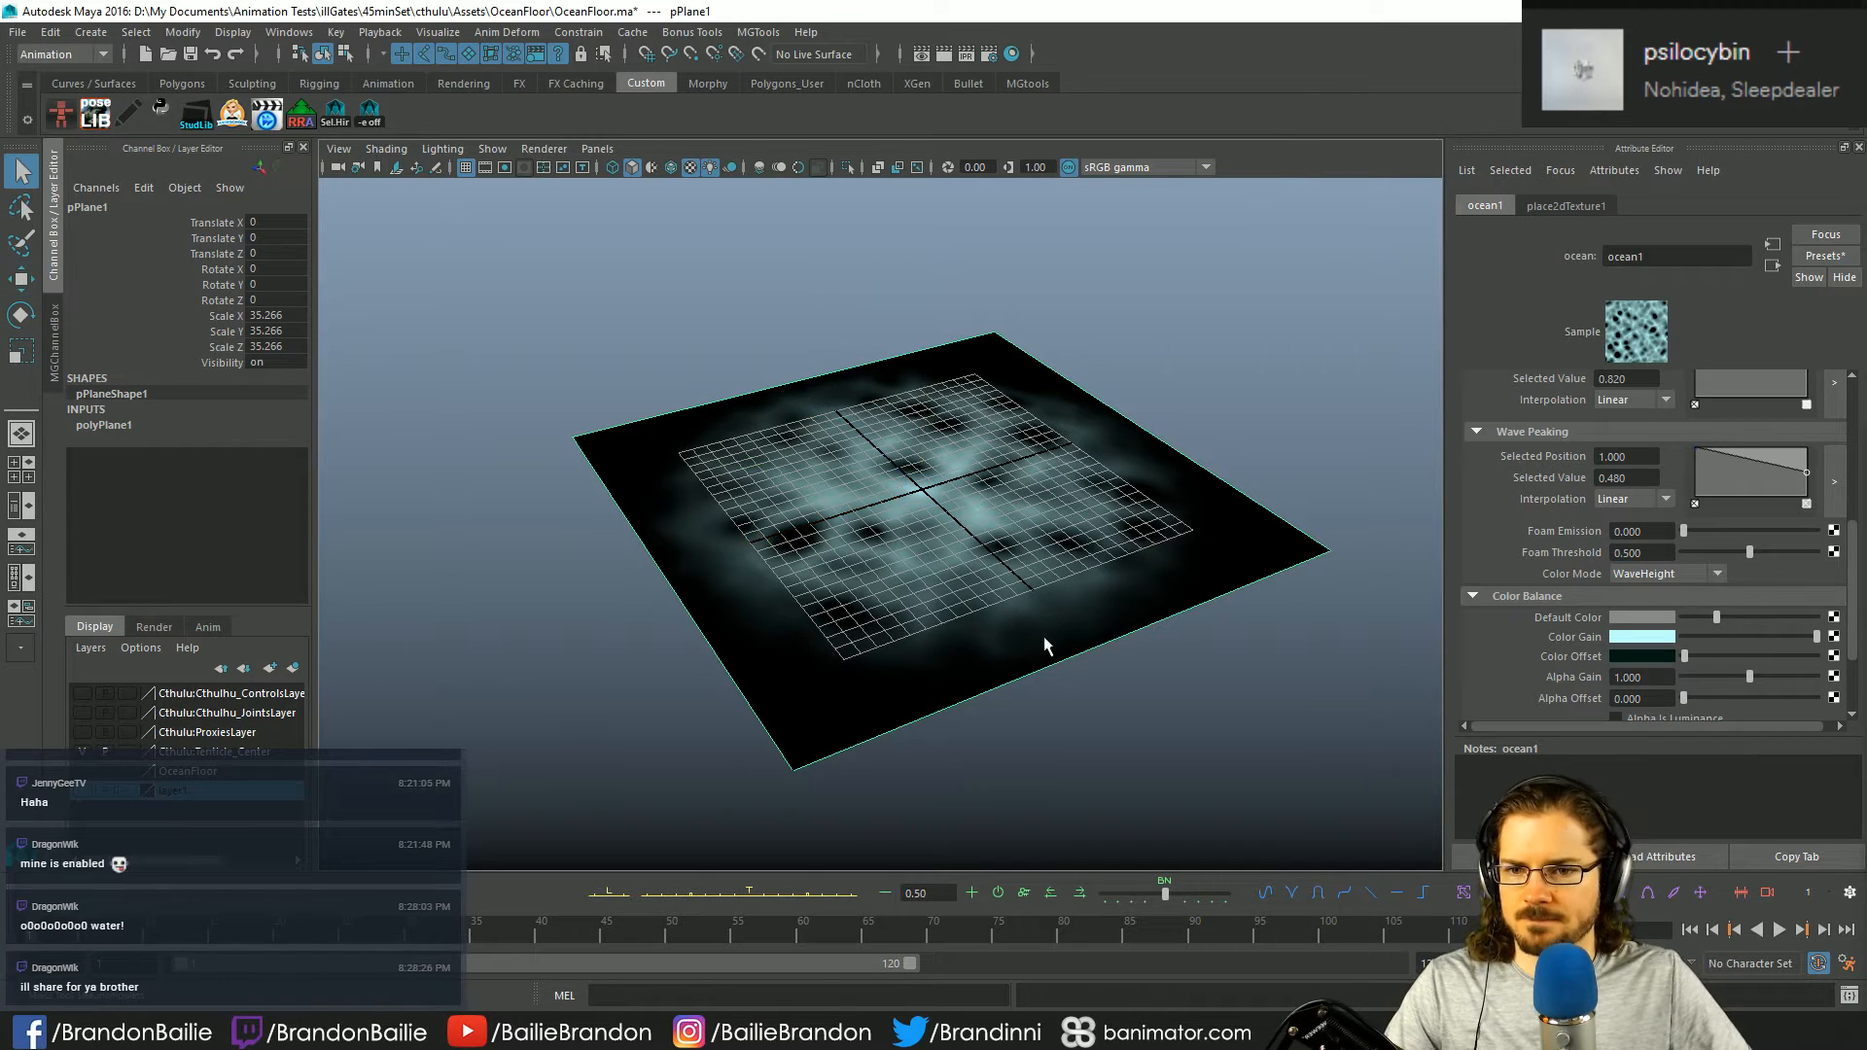
pyautogui.click(1229, 466)
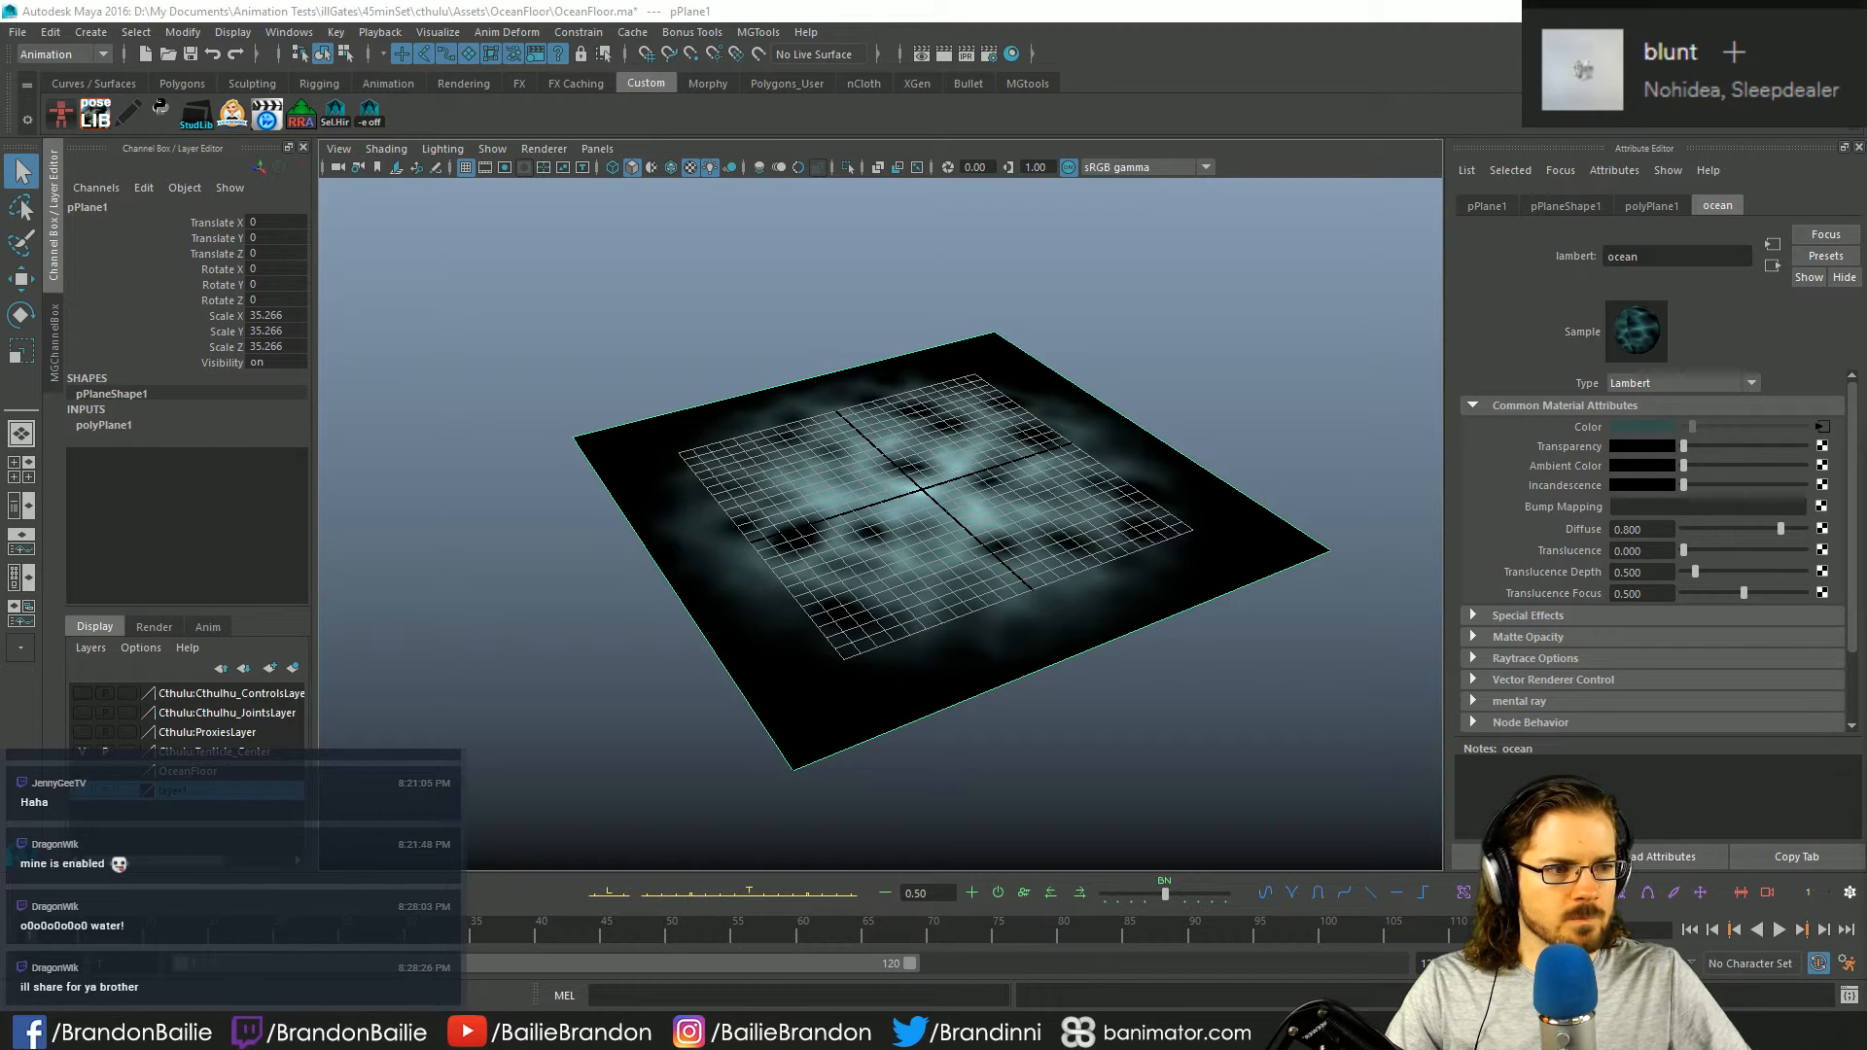
pyautogui.moveTo(849, 745); pyautogui.dragTo(827, 220)
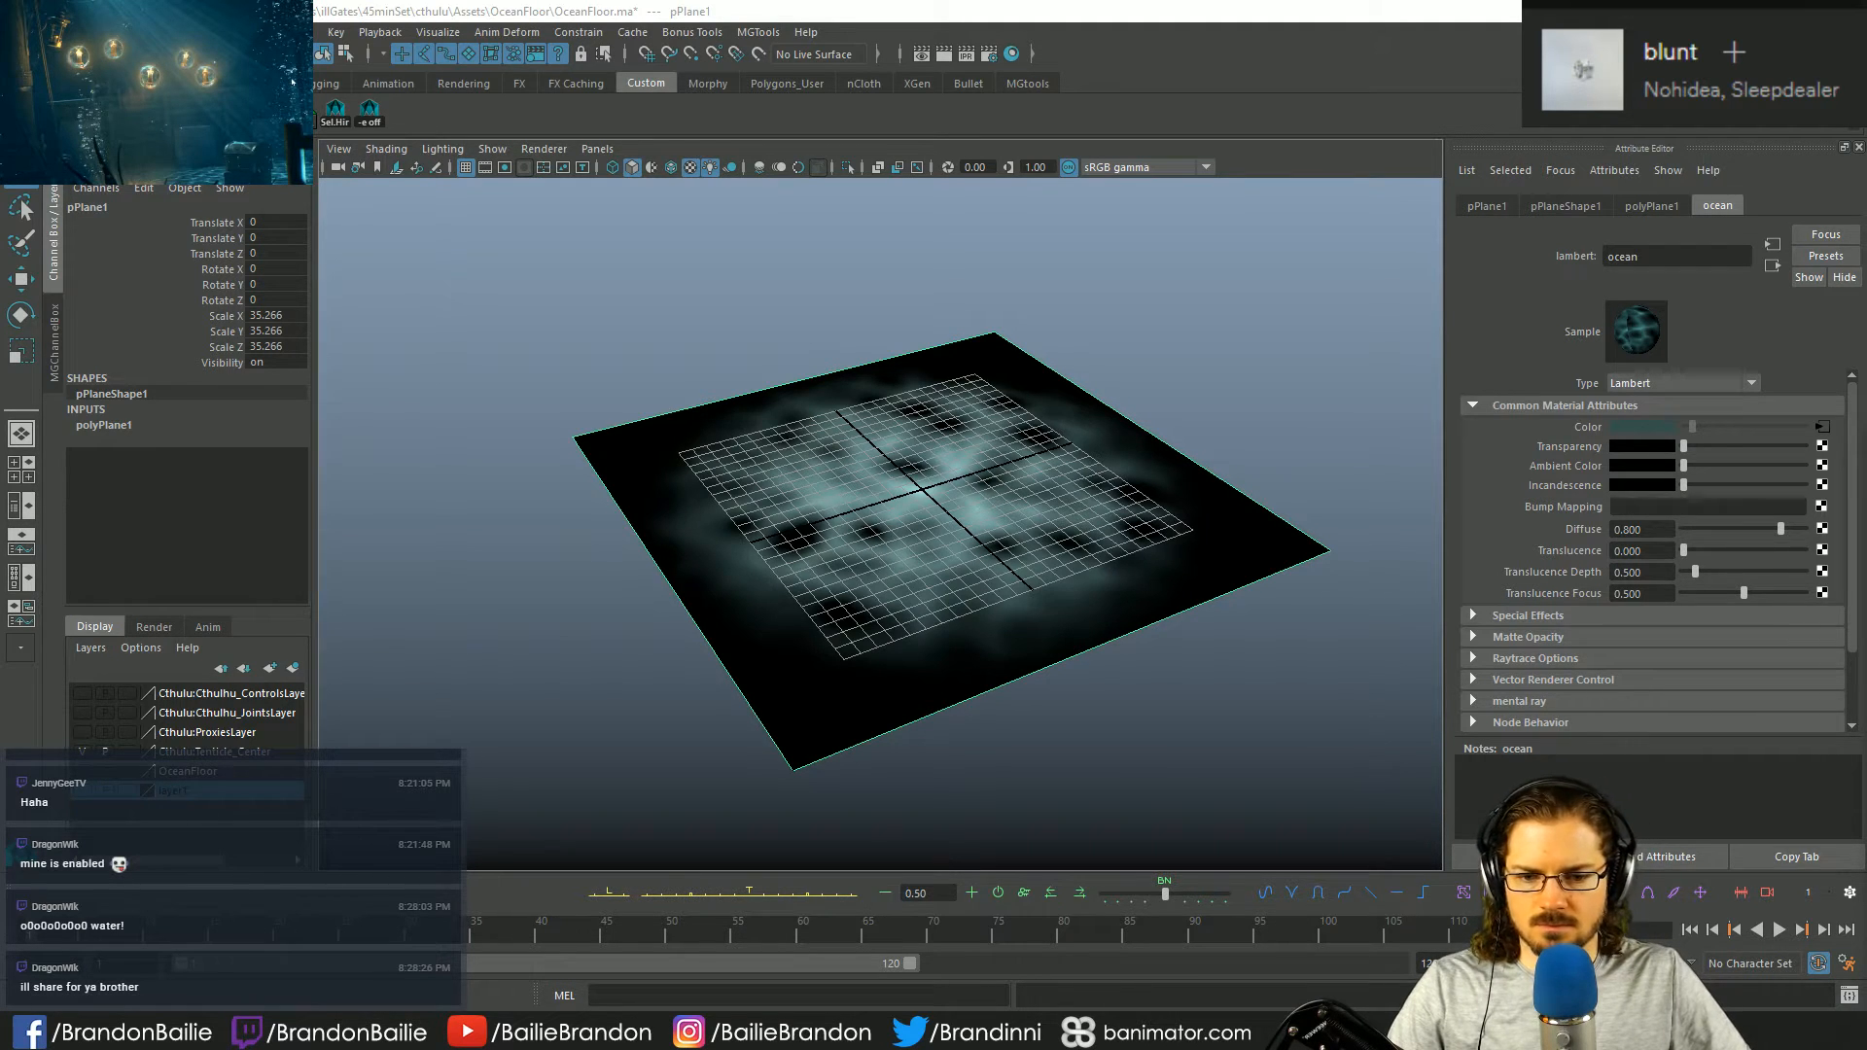
# - Set the ocean texture's 2D placement Repeat UV to 2 in both directions
pyautogui.moveTo(1166, 1033)
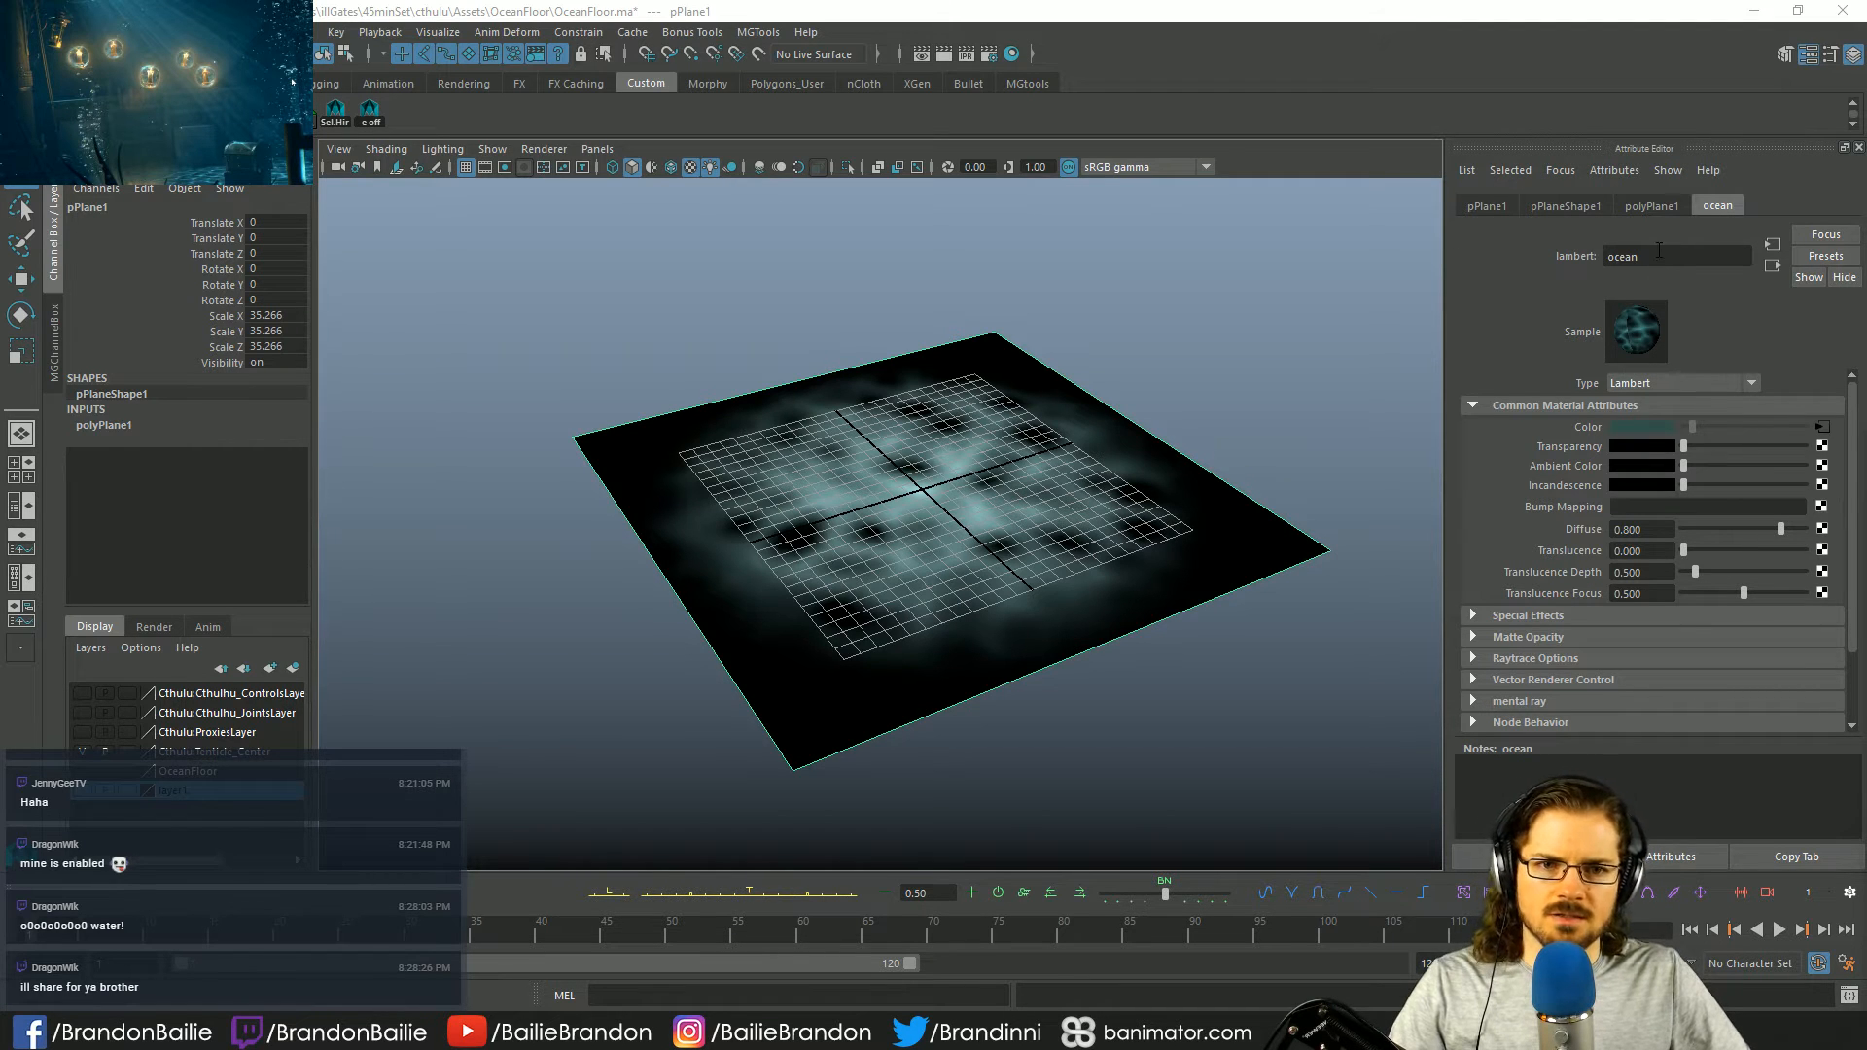
pyautogui.click(1674, 206)
pyautogui.click(1702, 206)
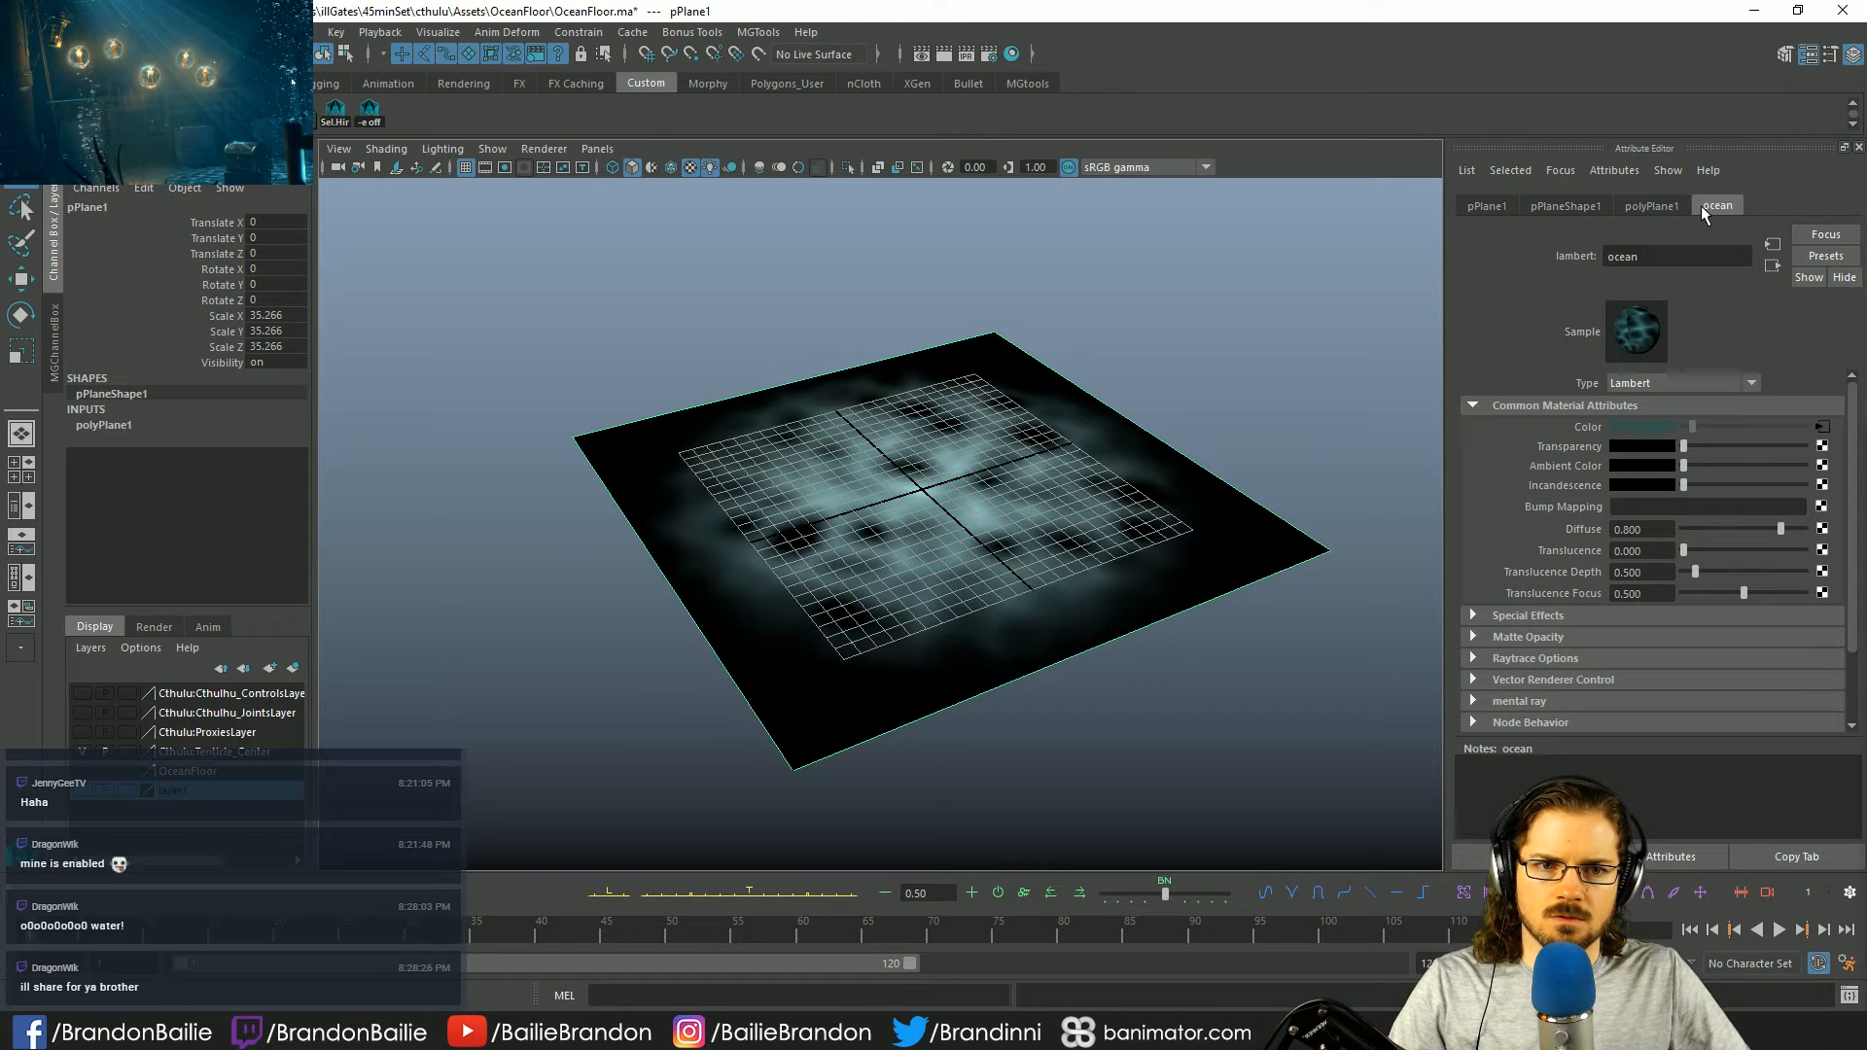
pyautogui.click(1822, 425)
pyautogui.click(1560, 207)
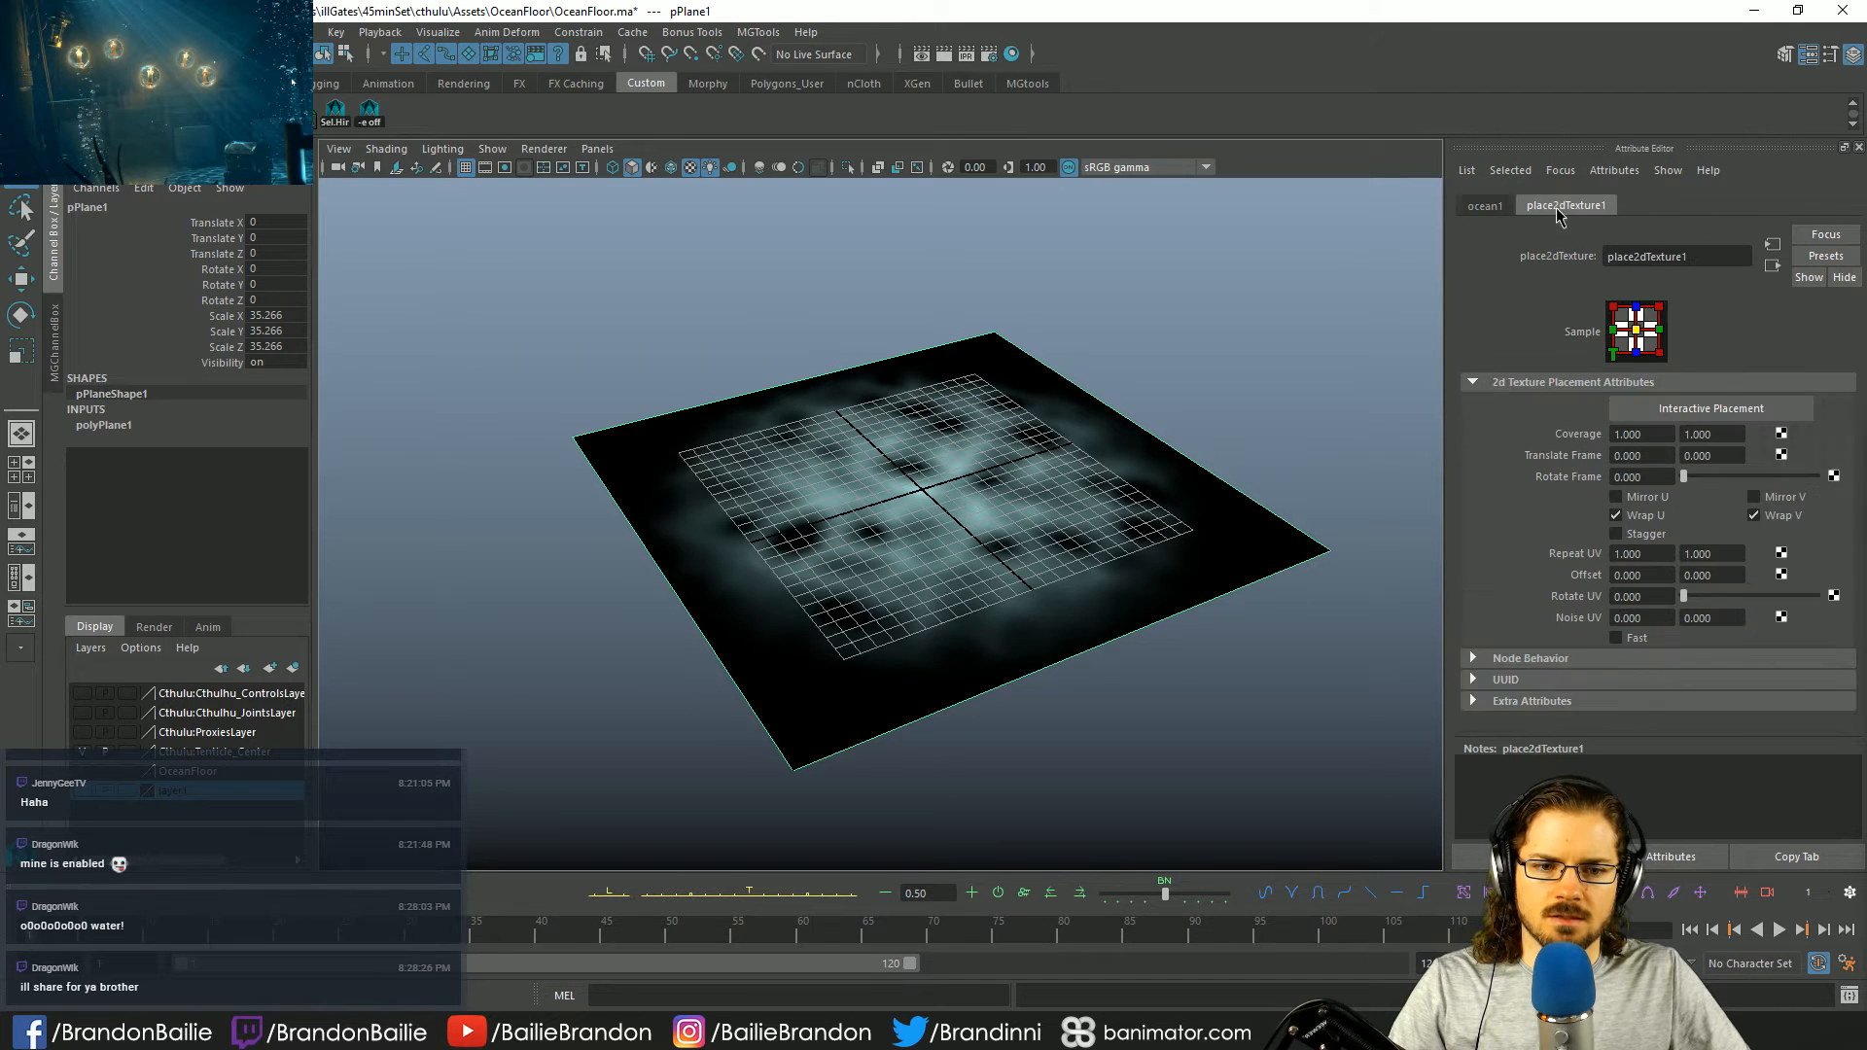
pyautogui.click(1643, 553)
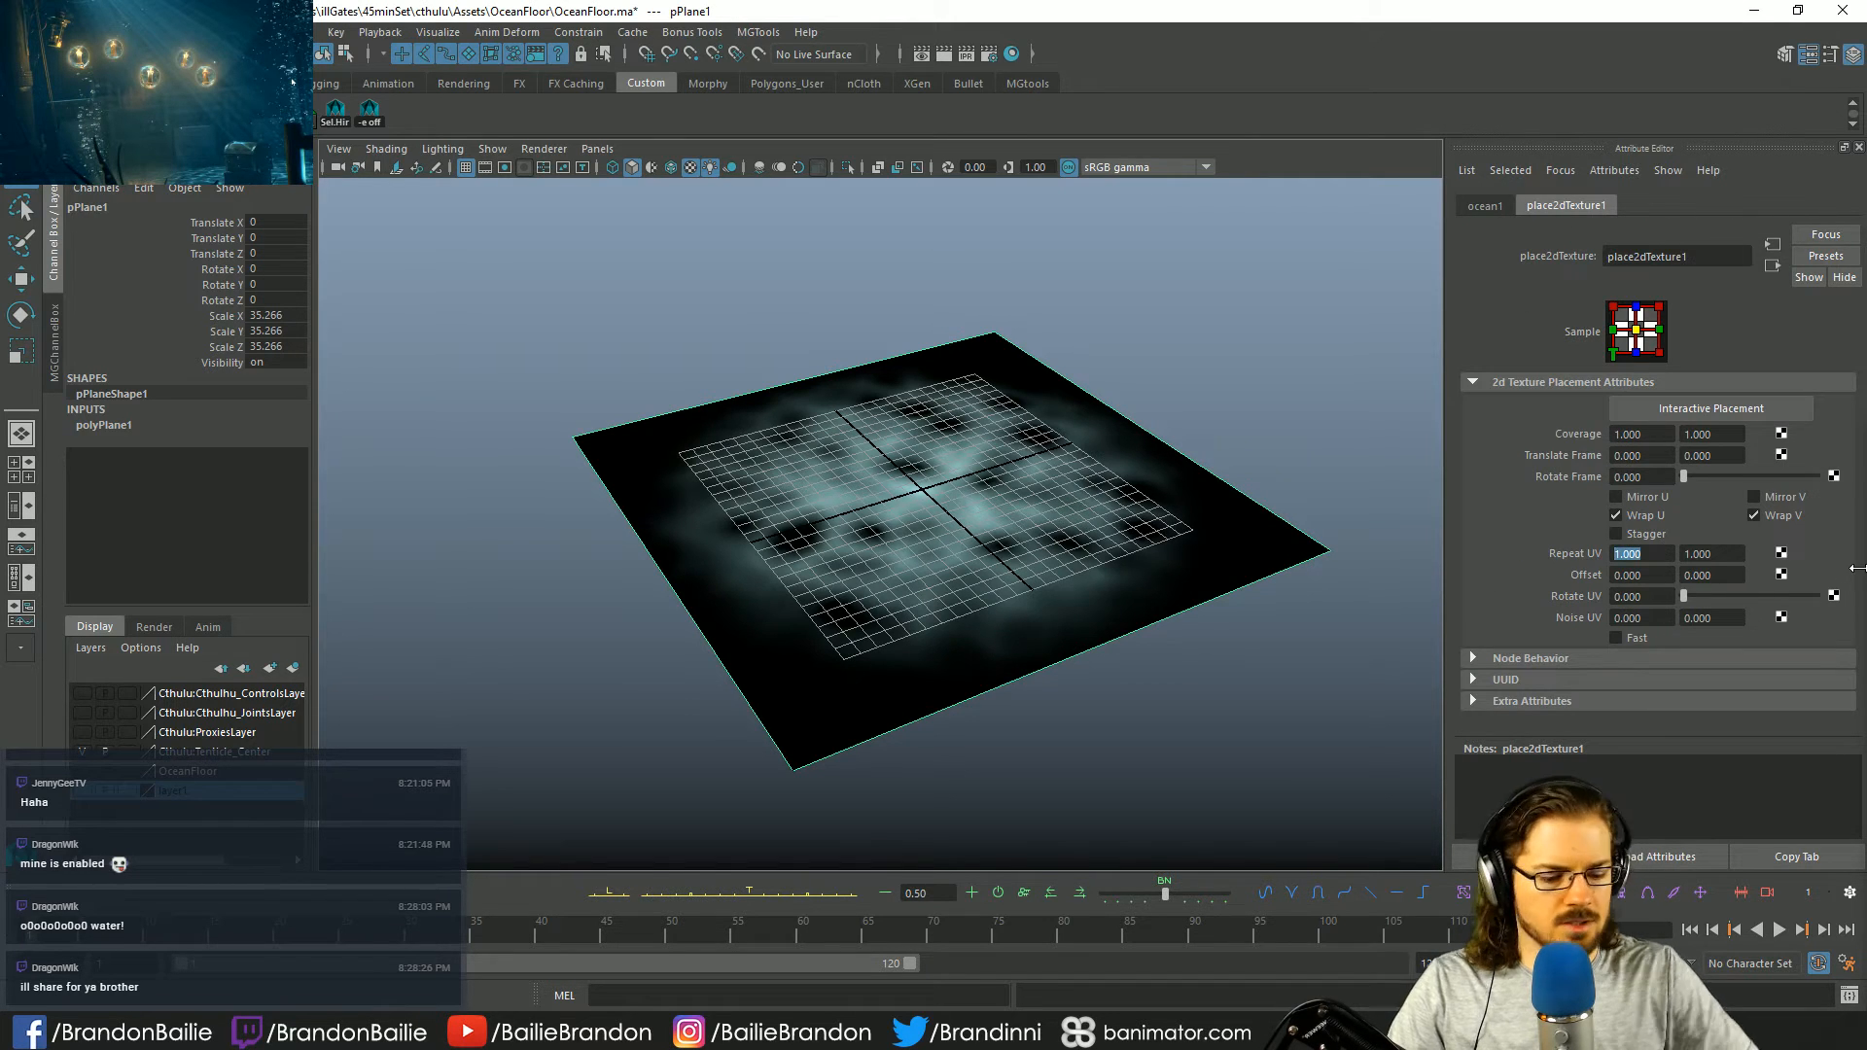
pyautogui.write('2')
pyautogui.press('Tab')
pyautogui.write('2')
pyautogui.press('Tab')
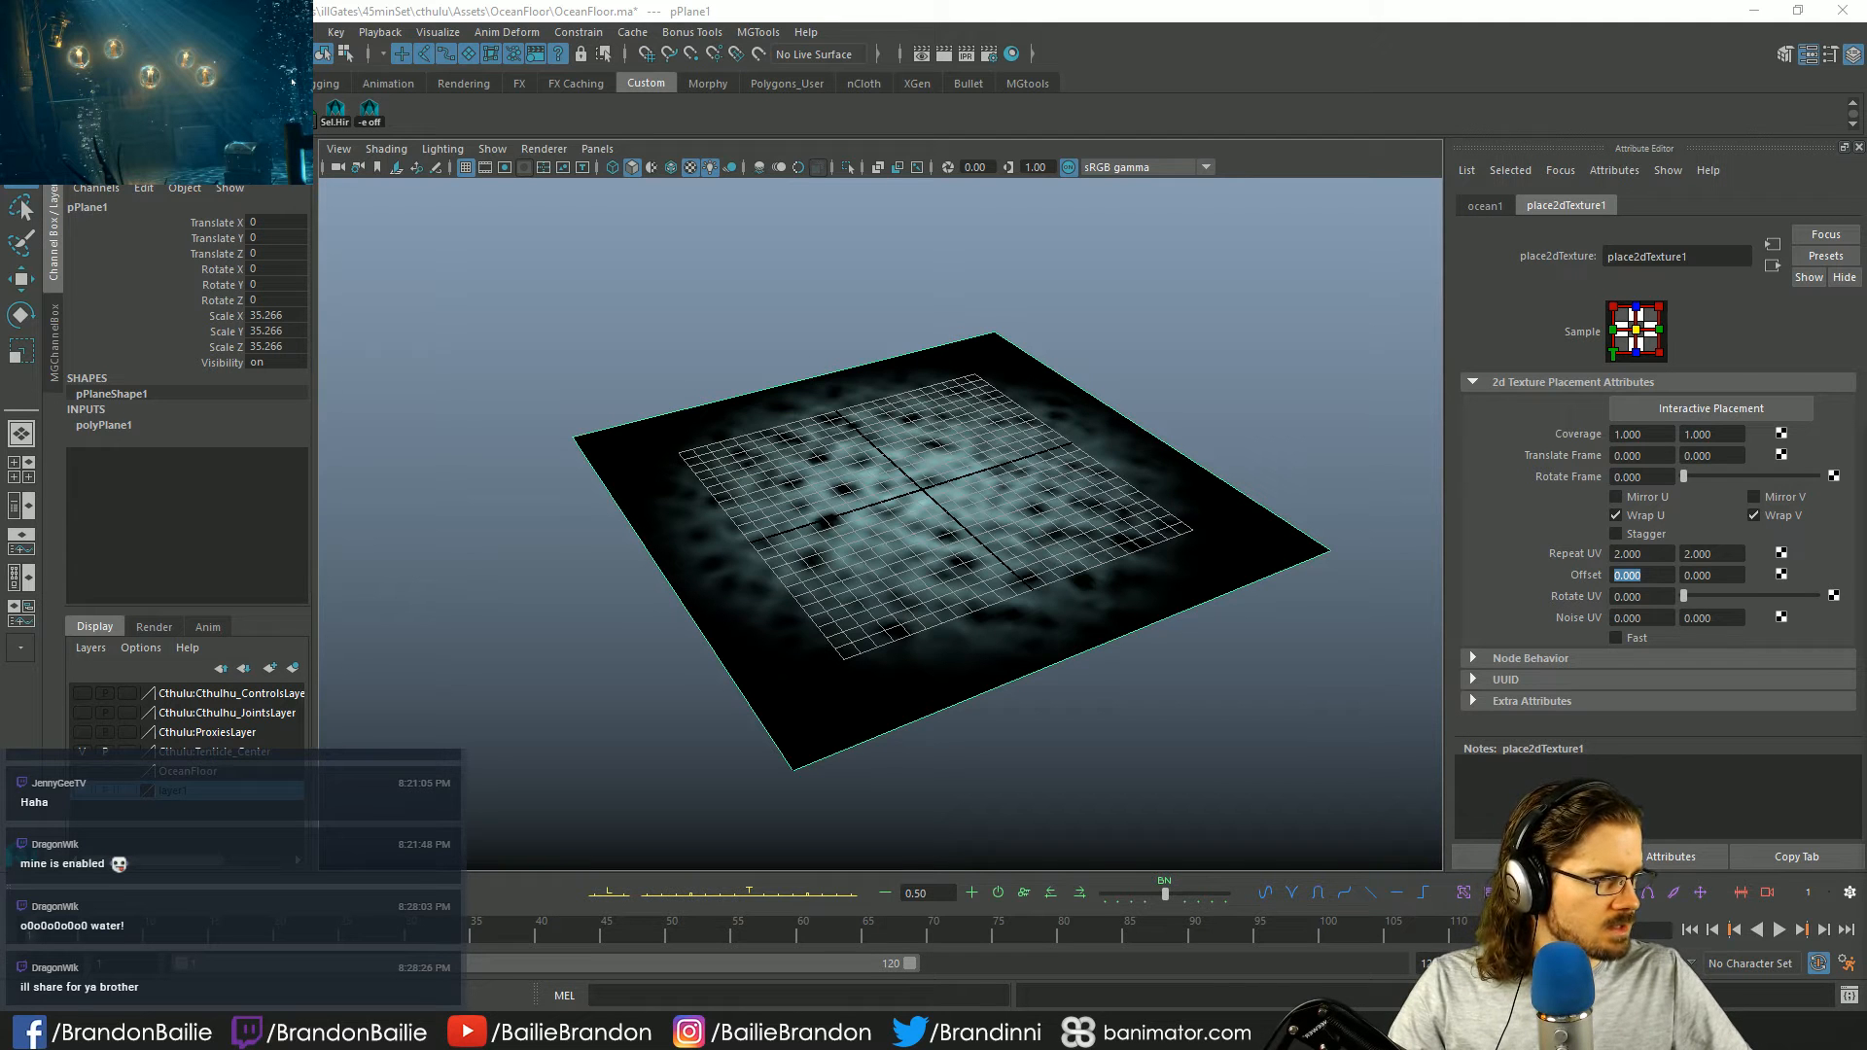
# - Start a new expression for the ocean texture's Time attribute, using ocean1.time as the beginning of the expression
pyautogui.click(1478, 203)
pyautogui.scroll(5, 1538, 492)
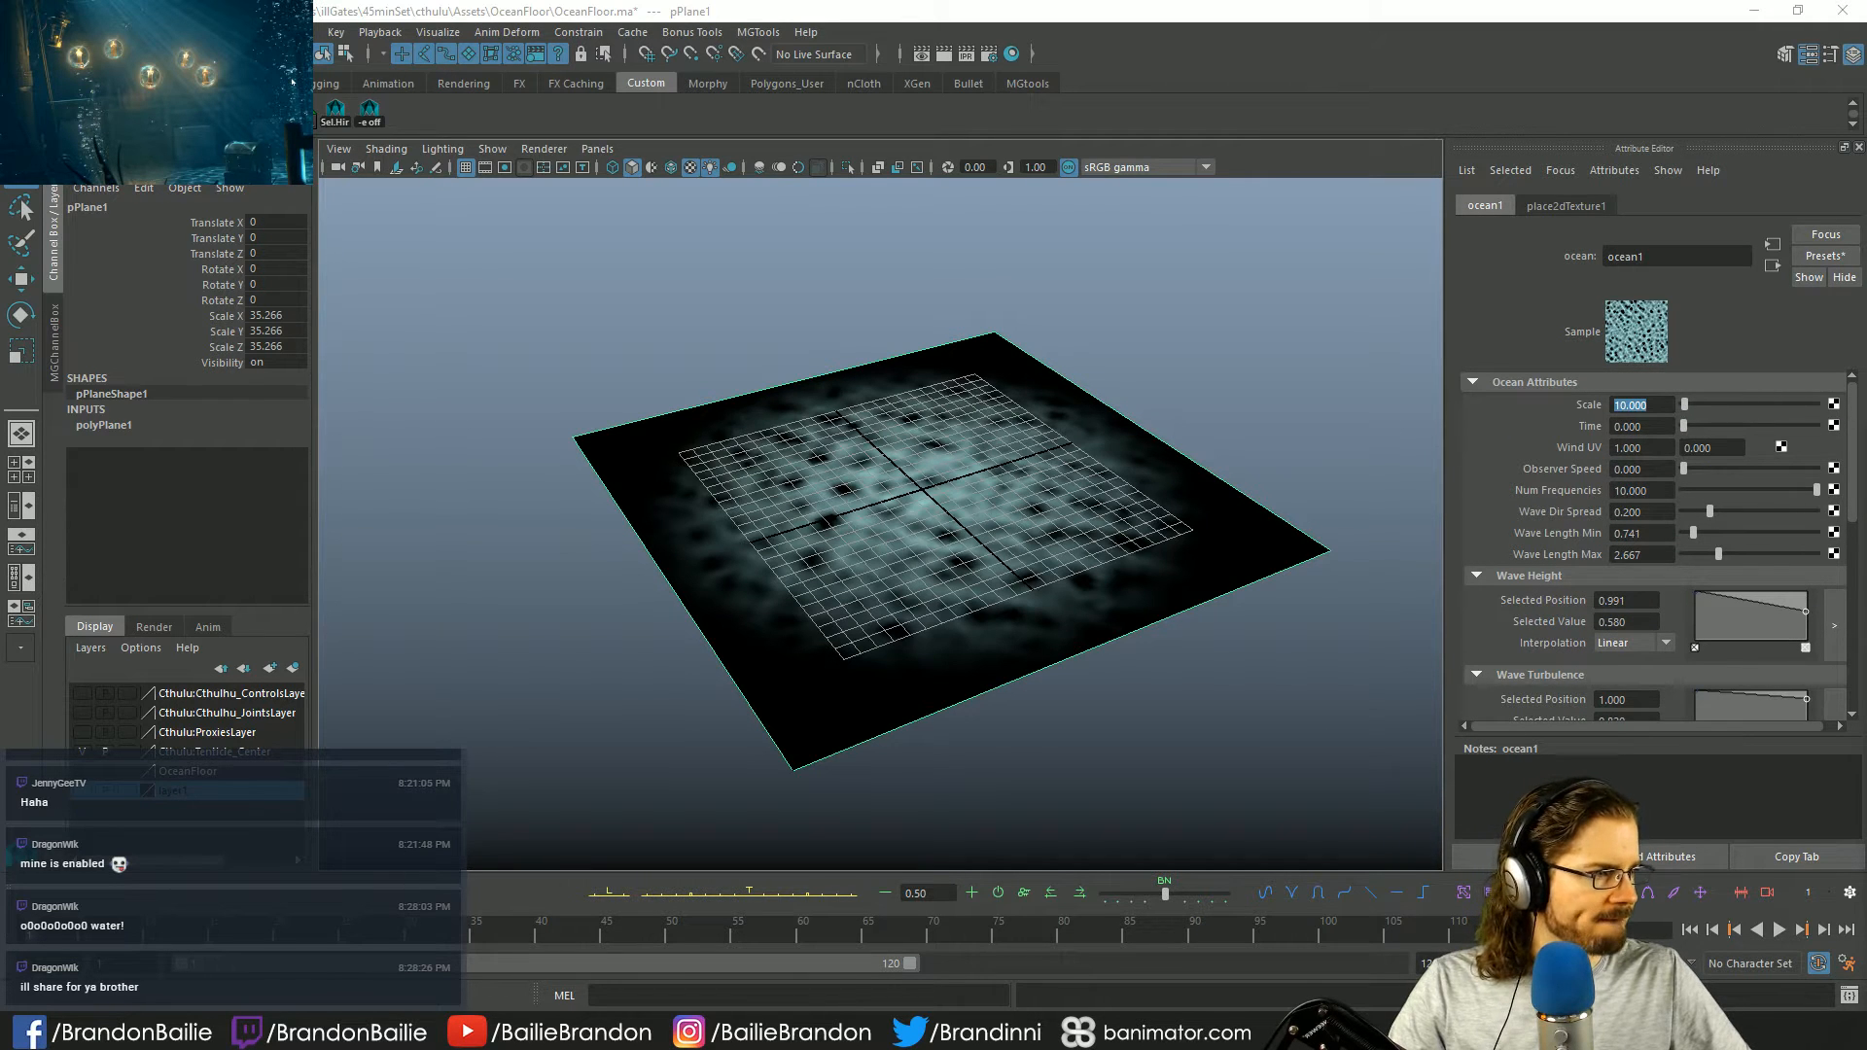
pyautogui.rightClick(1651, 425)
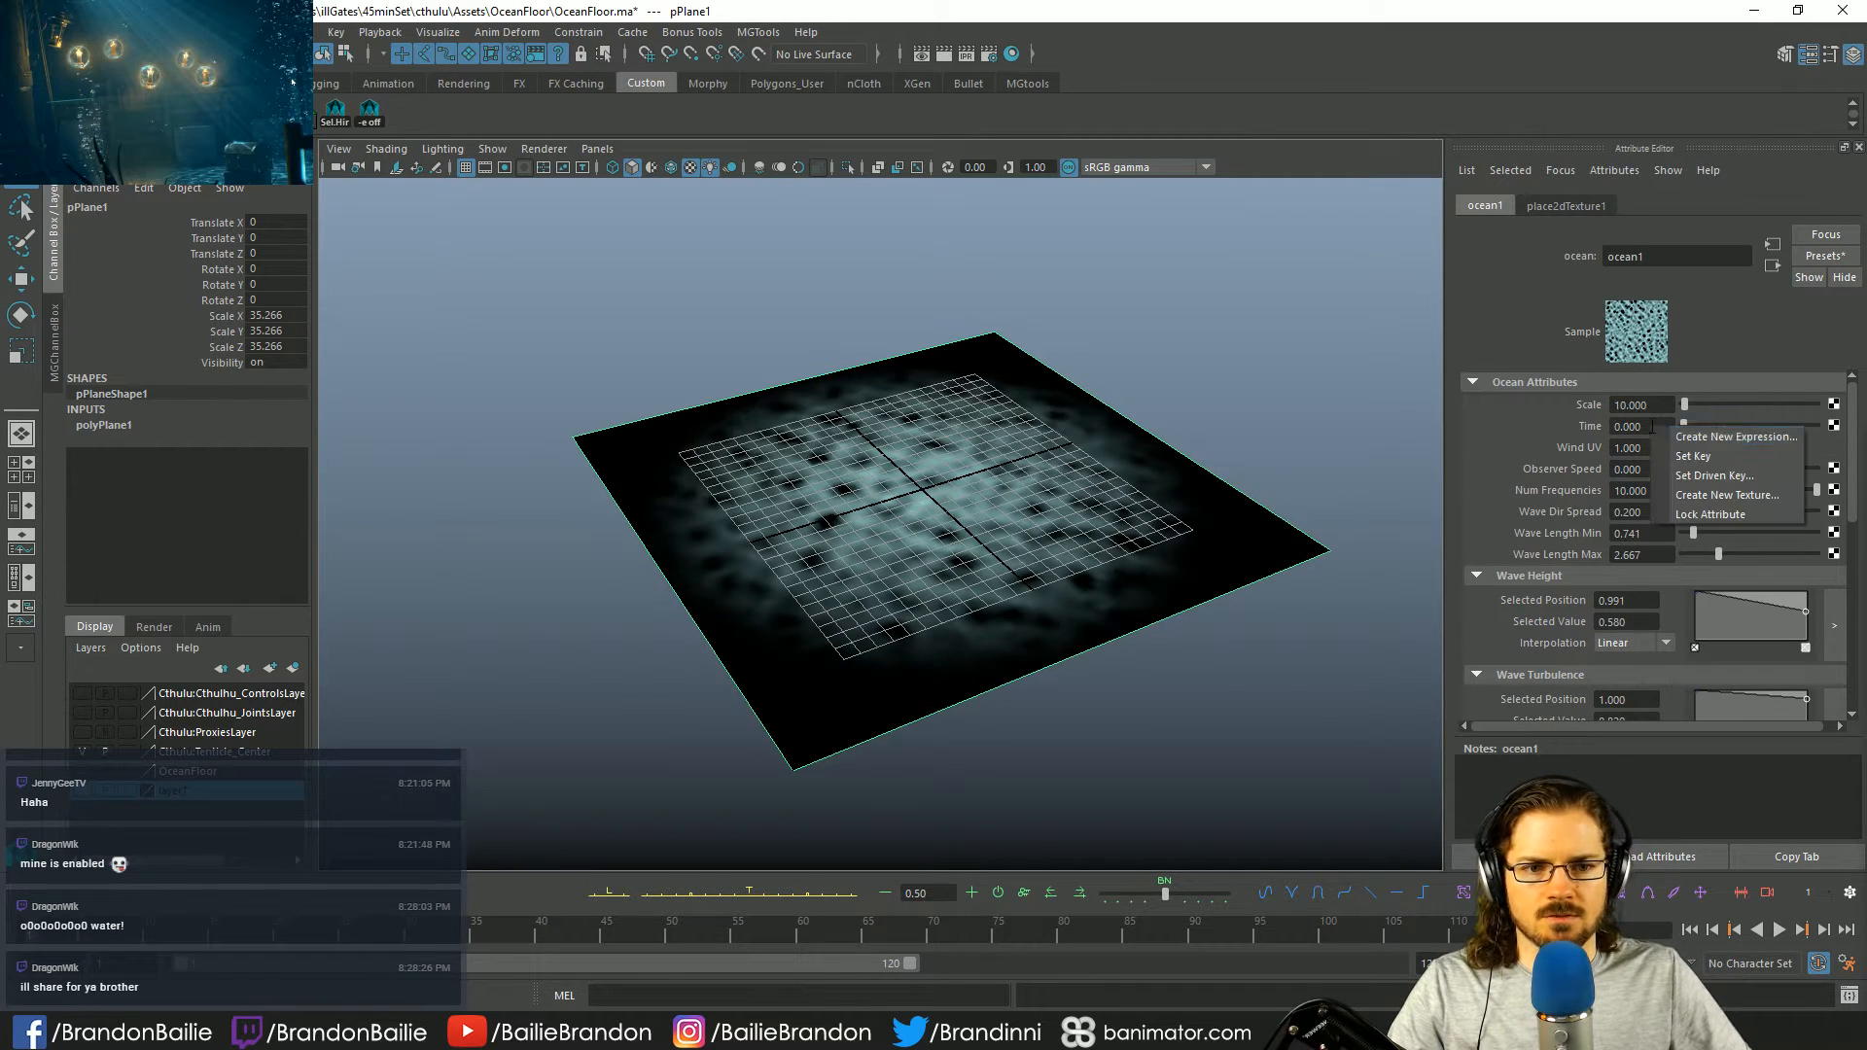
pyautogui.click(1682, 435)
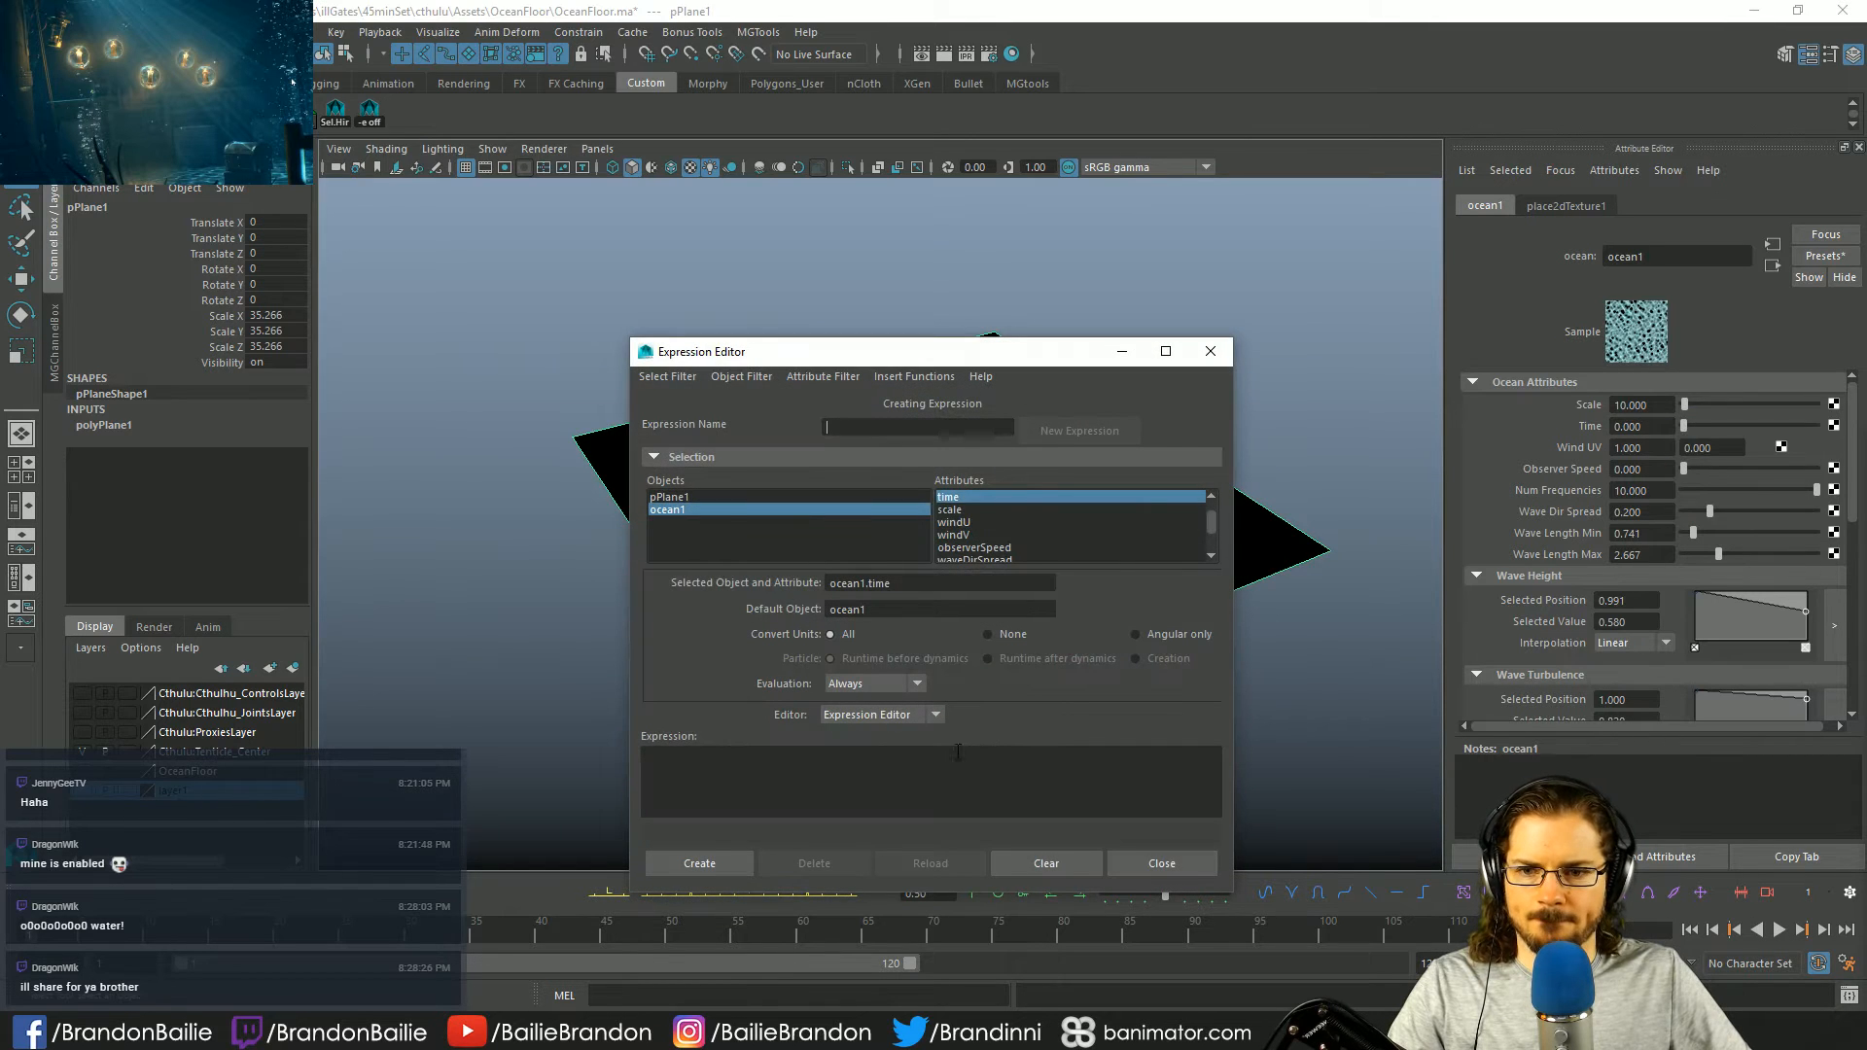
pyautogui.doubleClick(859, 583)
pyautogui.hotkey('ctrl', 'c')
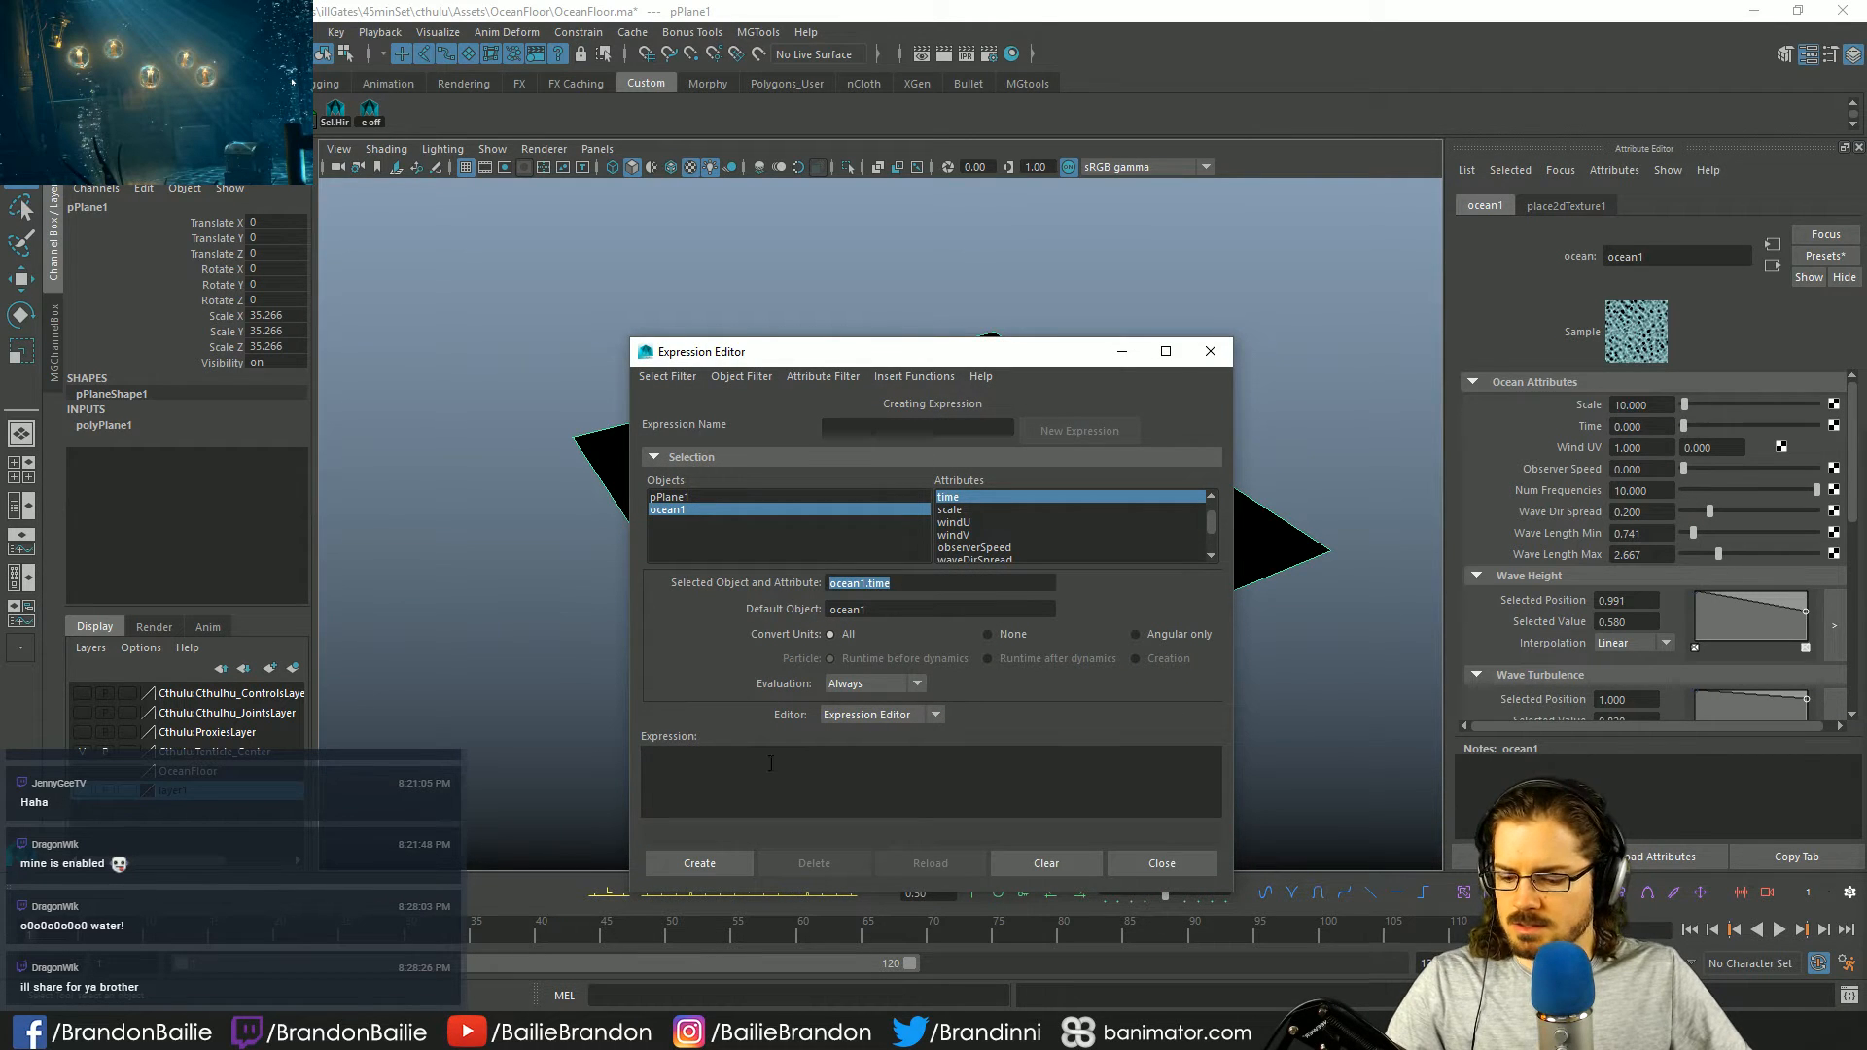
pyautogui.click(771, 763)
pyautogui.hotkey('ctrl', 'v')
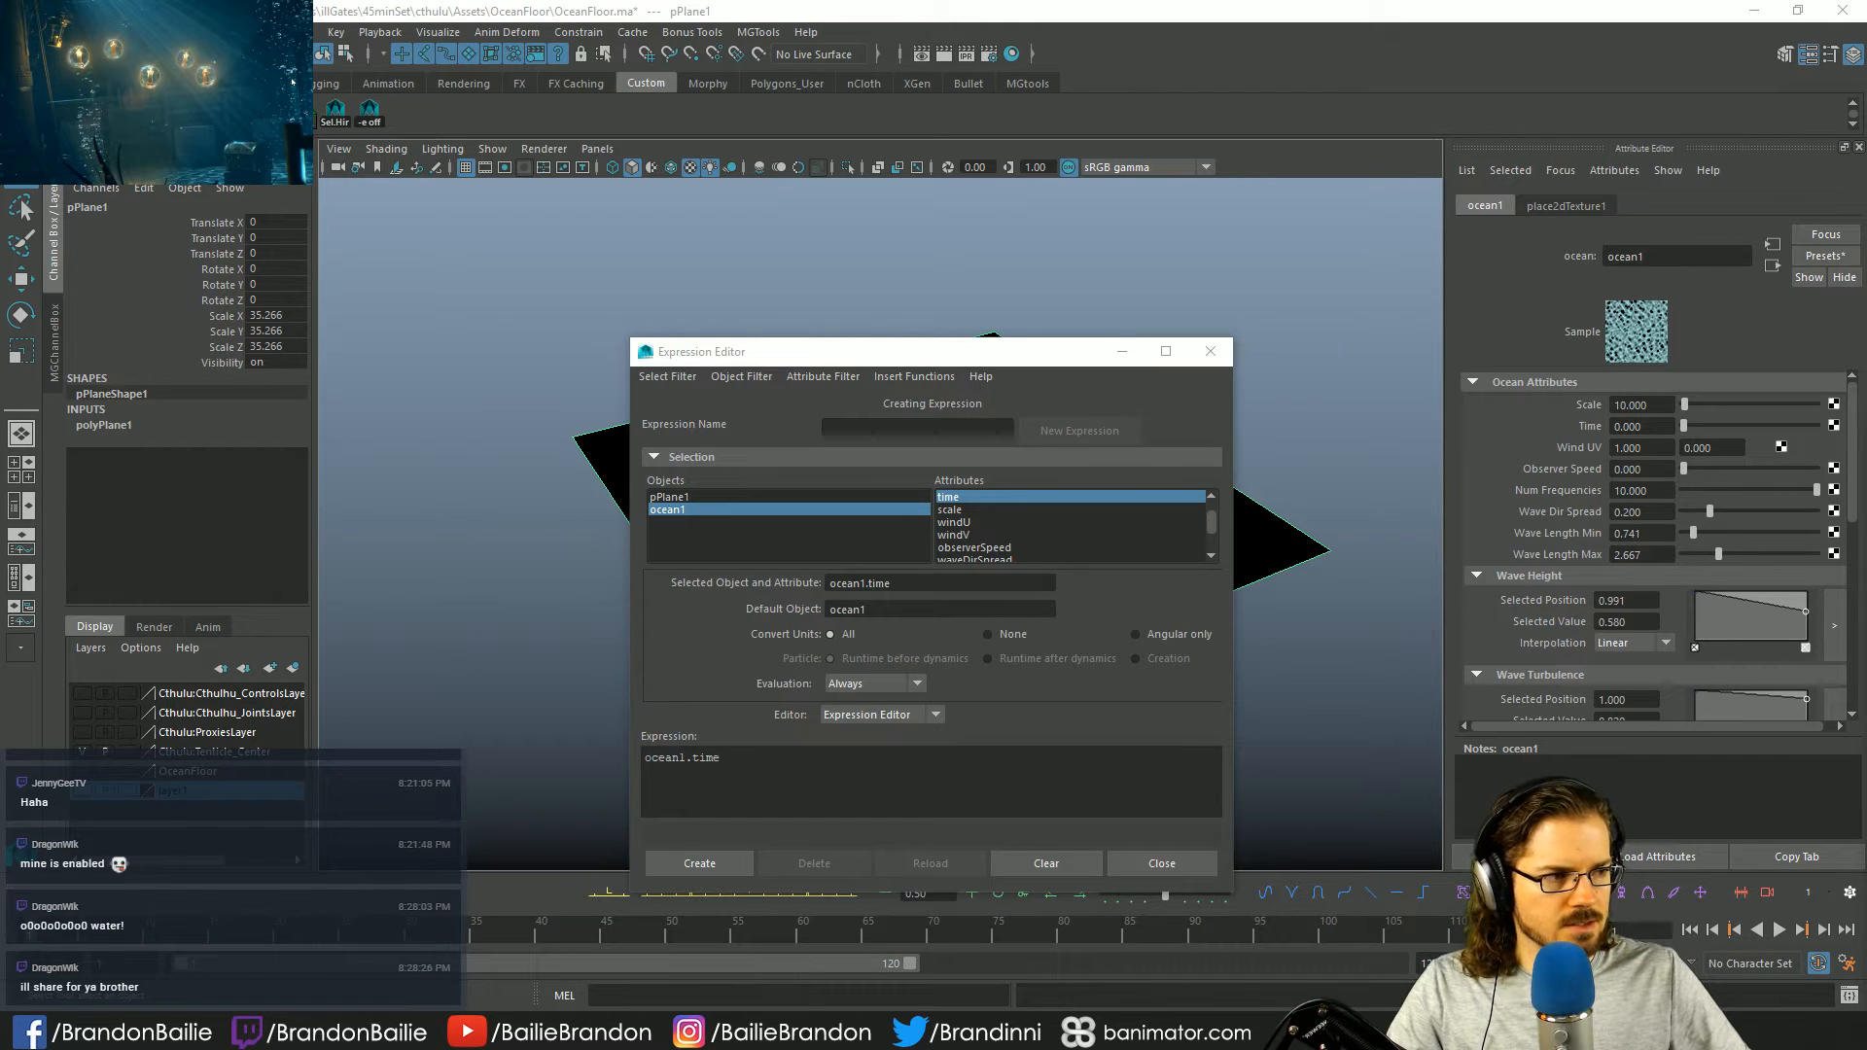
# - Complete the expression as "ocean1.time = time*.5;", create it and close the Expression Editor
pyautogui.click(1008, 764)
pyautogui.write('=')
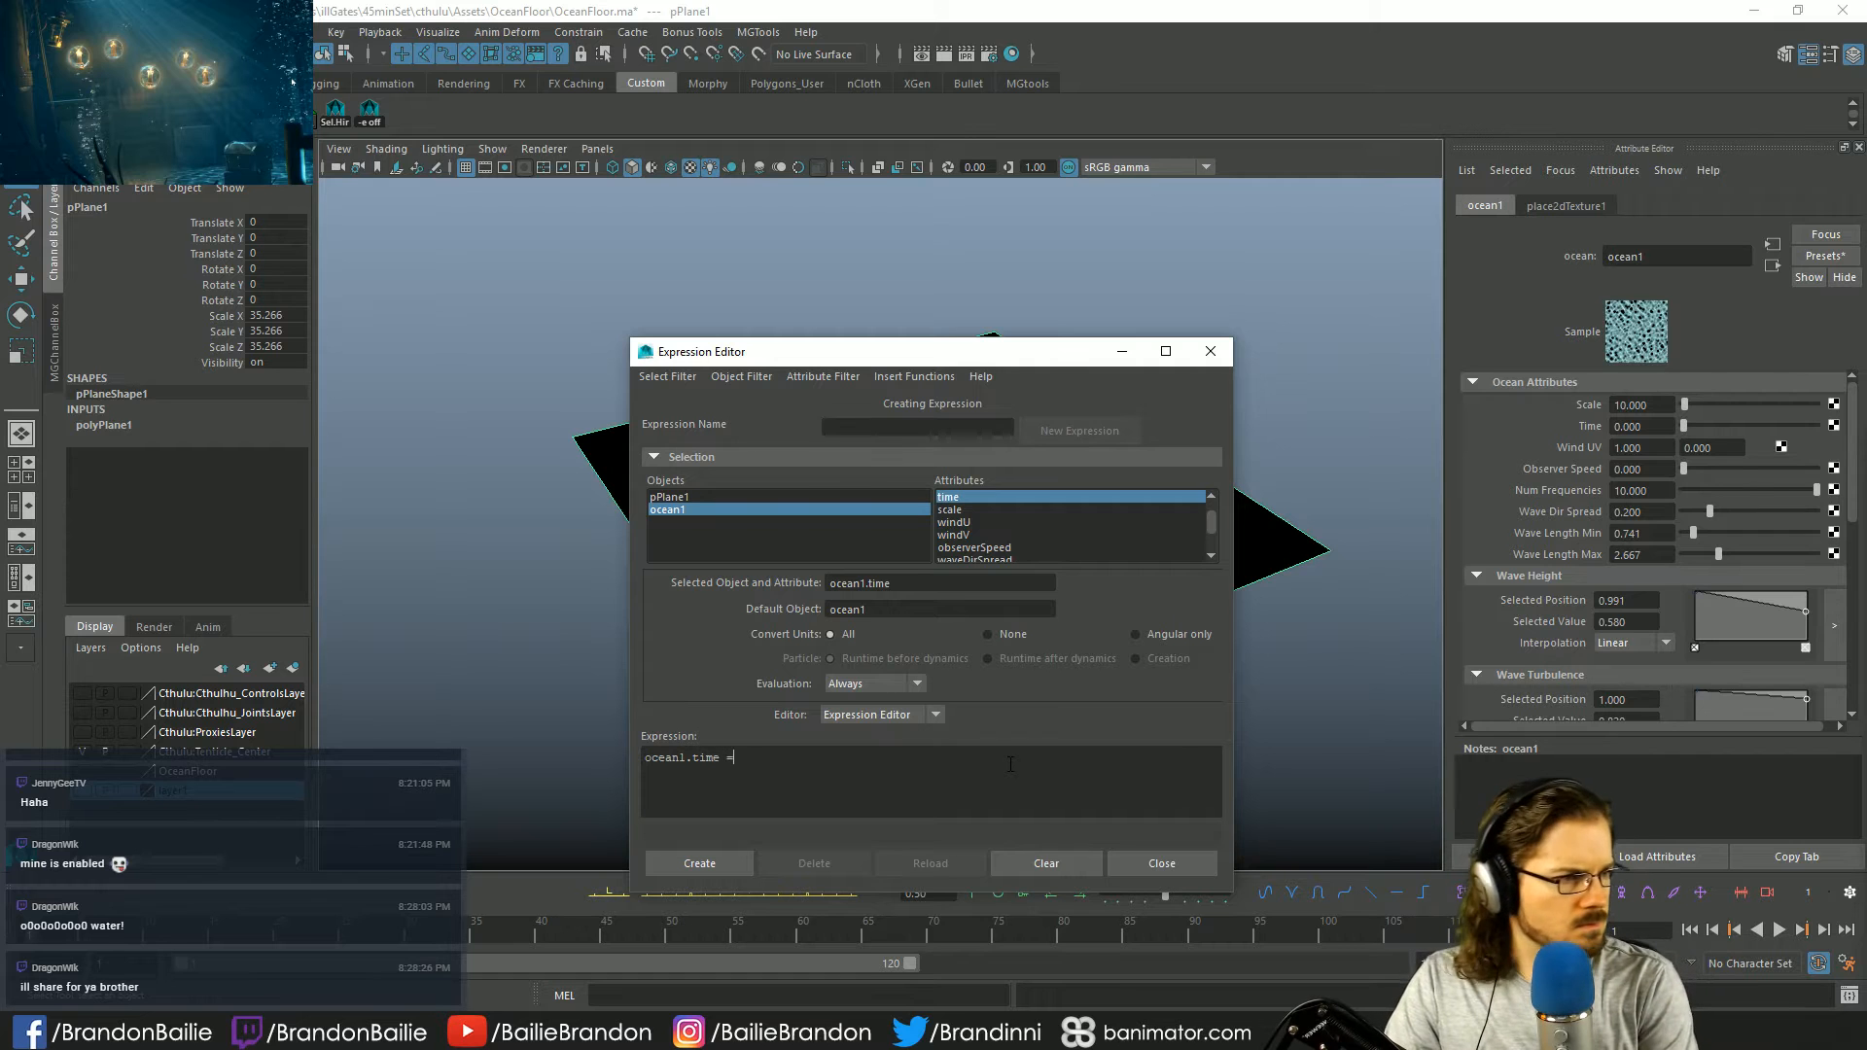
pyautogui.write(' time*')
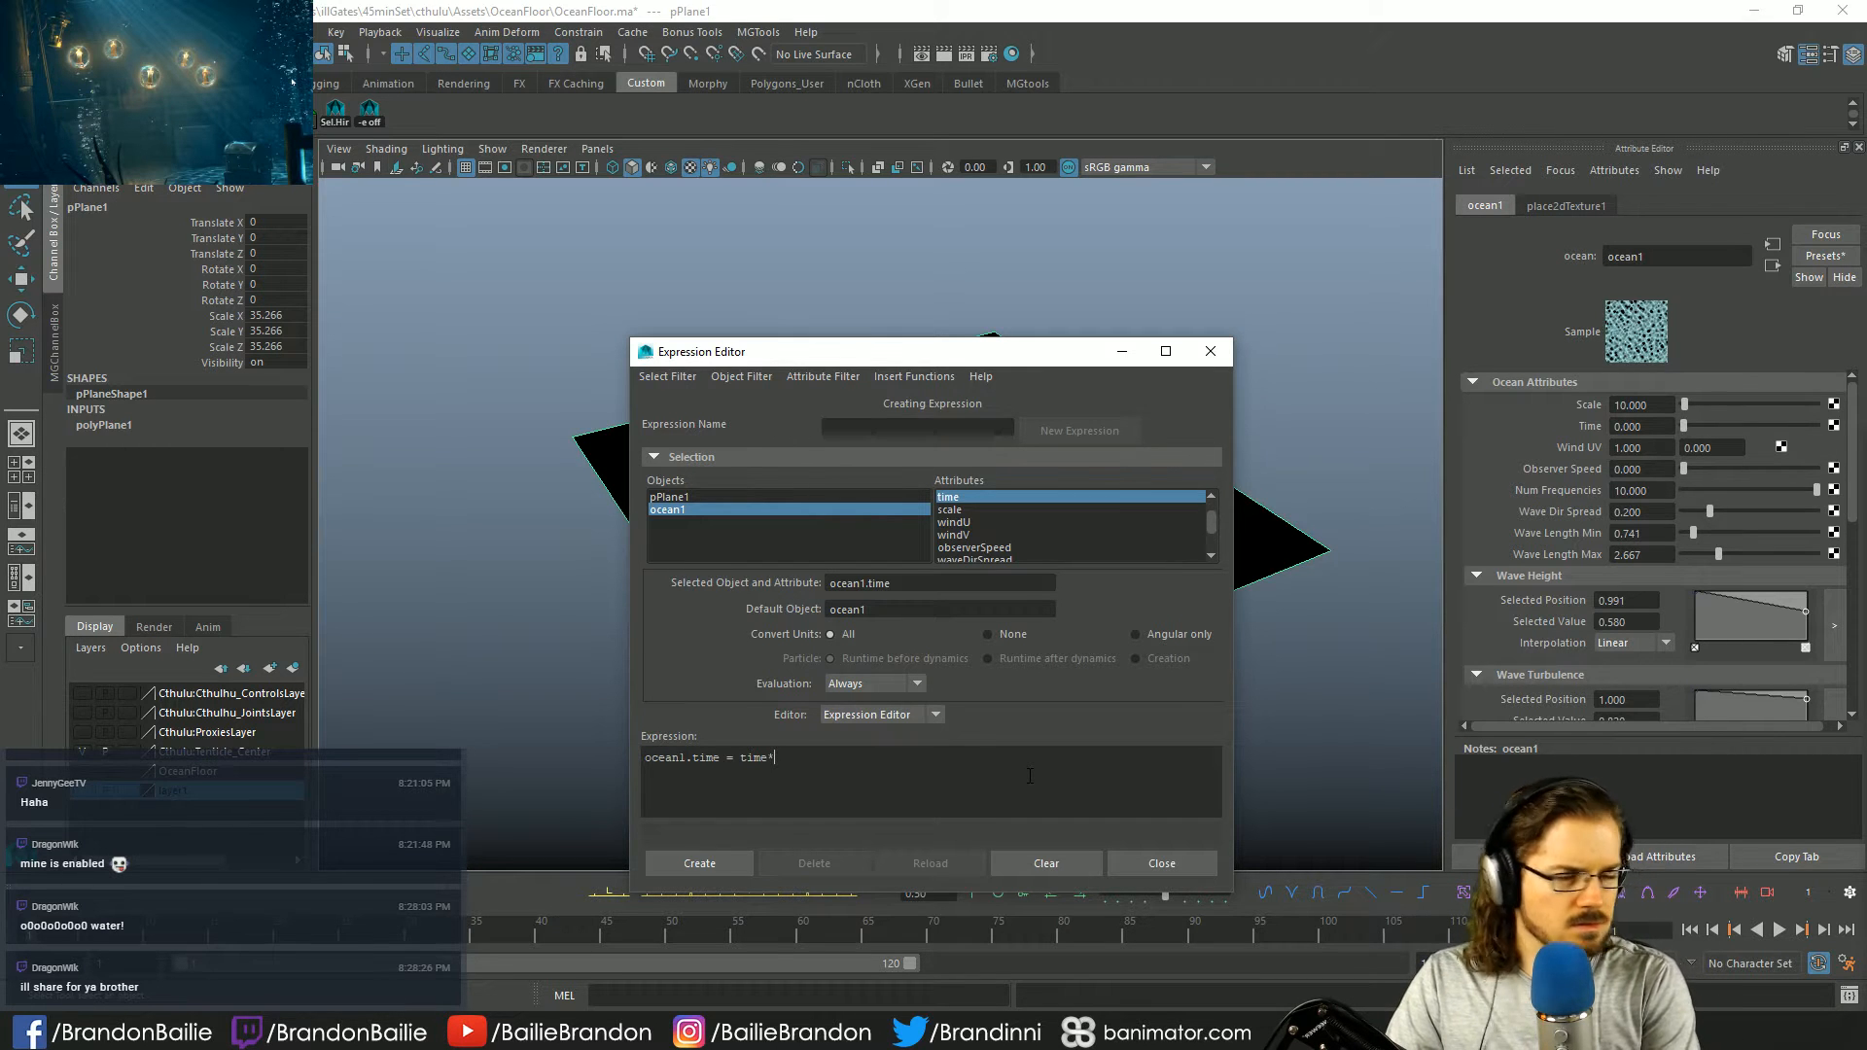
pyautogui.write('.5;')
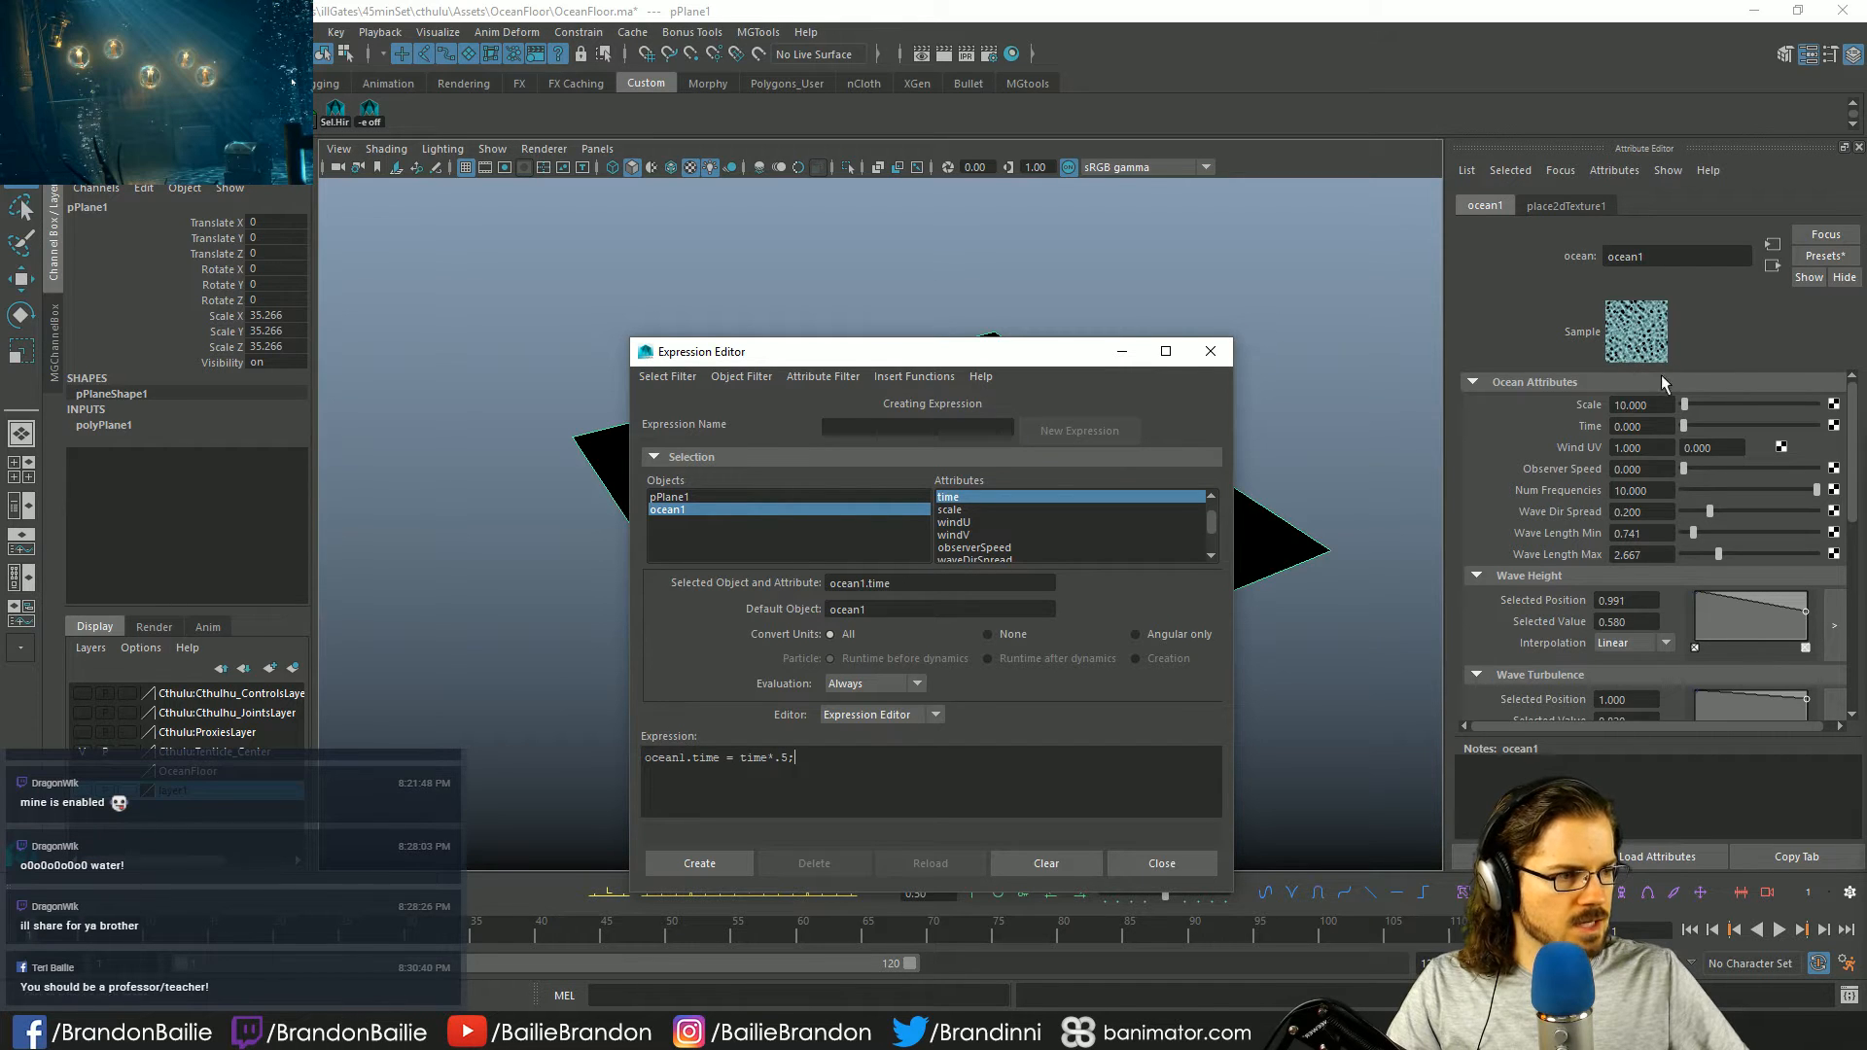
pyautogui.click(684, 860)
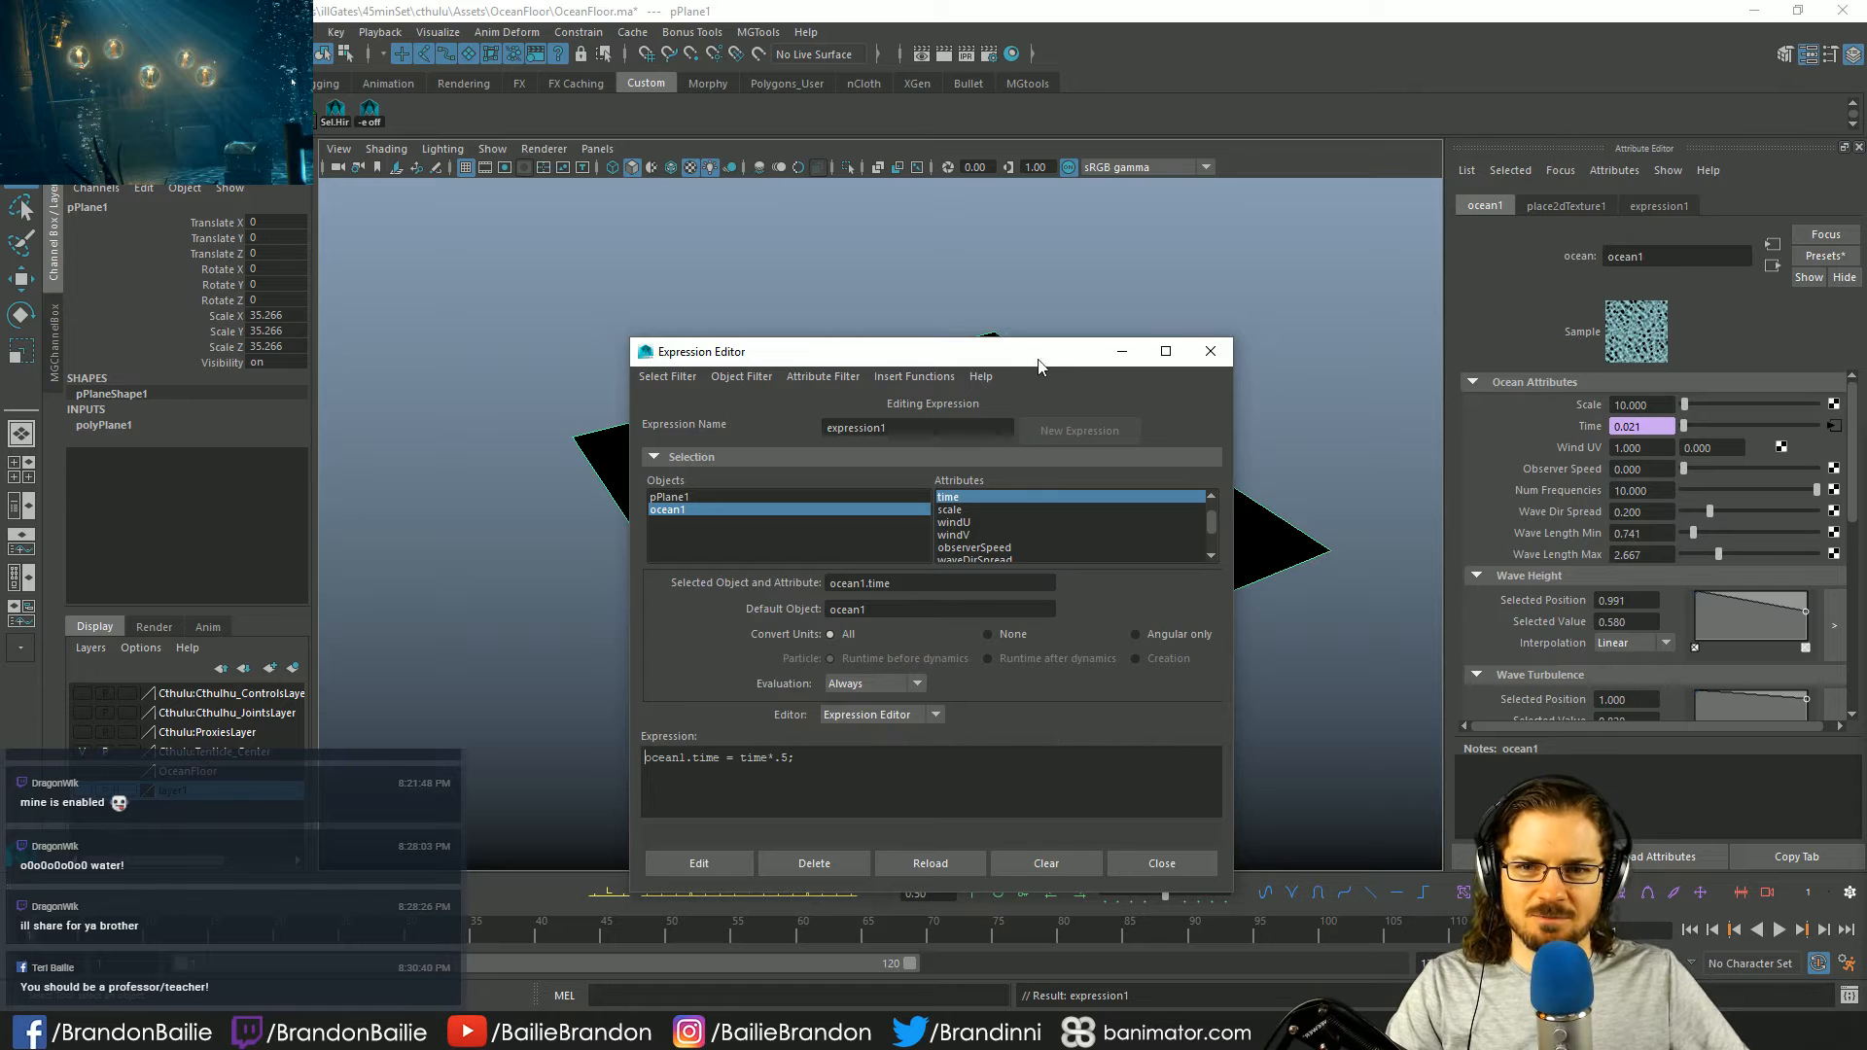
pyautogui.moveTo(1039, 358); pyautogui.dragTo(993, 351)
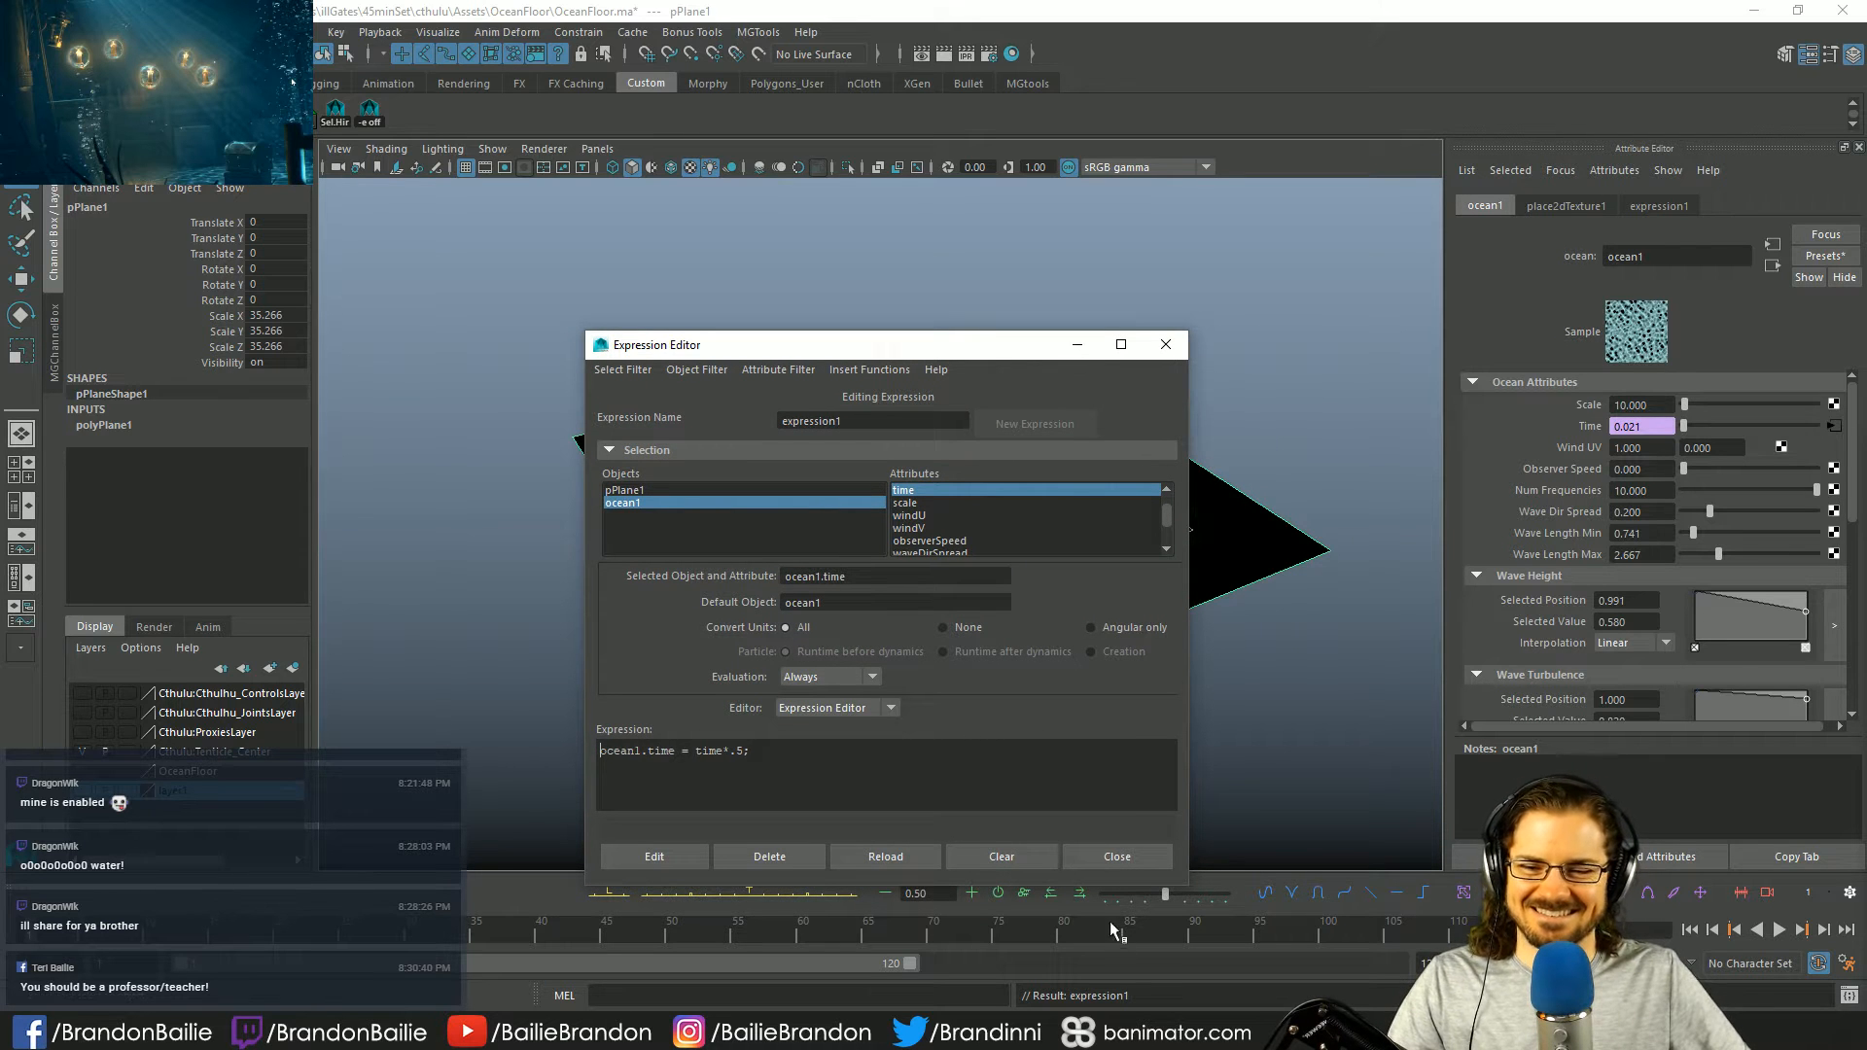
pyautogui.click(1116, 856)
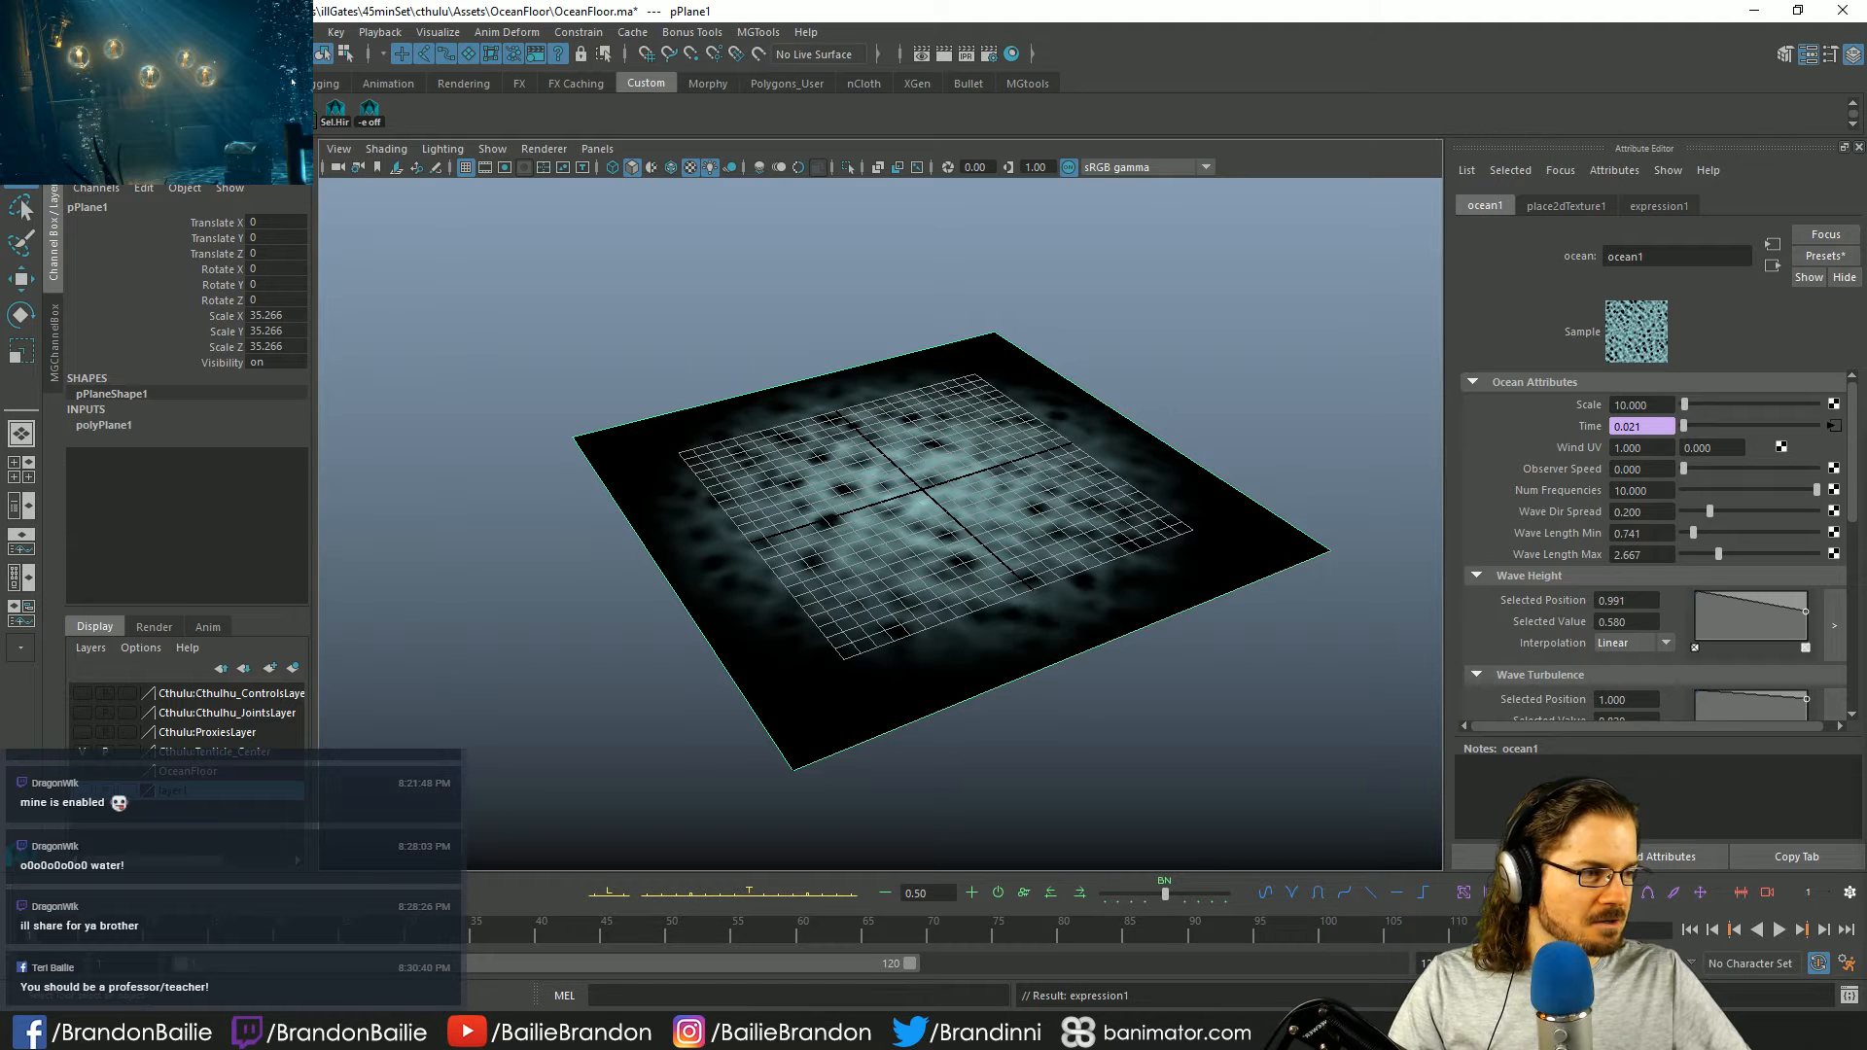
# - Hide the perspective view's grid and play the animation to examine how the ocean texture moves across the plane
pyautogui.click(540, 149)
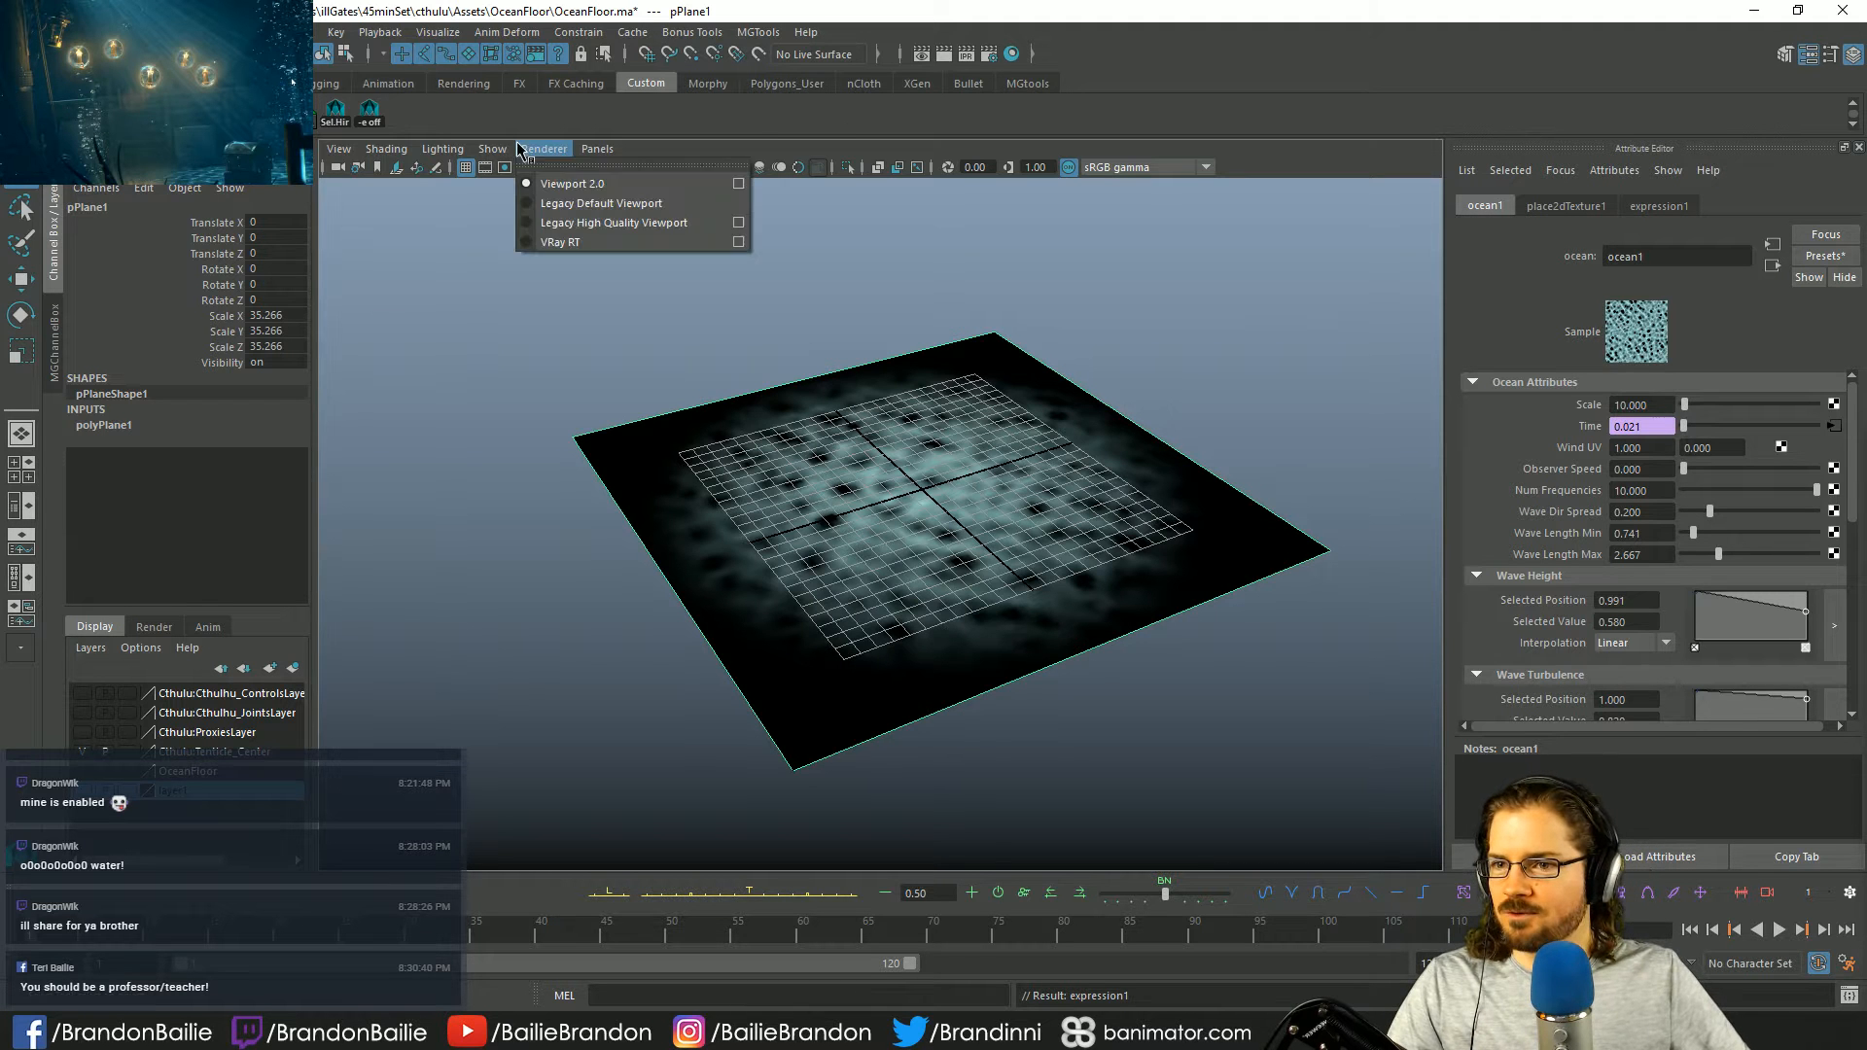
pyautogui.click(590, 190)
pyautogui.keyDown('alt'); pyautogui.moveTo(1034, 492); pyautogui.dragTo(811, 618); pyautogui.keyUp('alt')
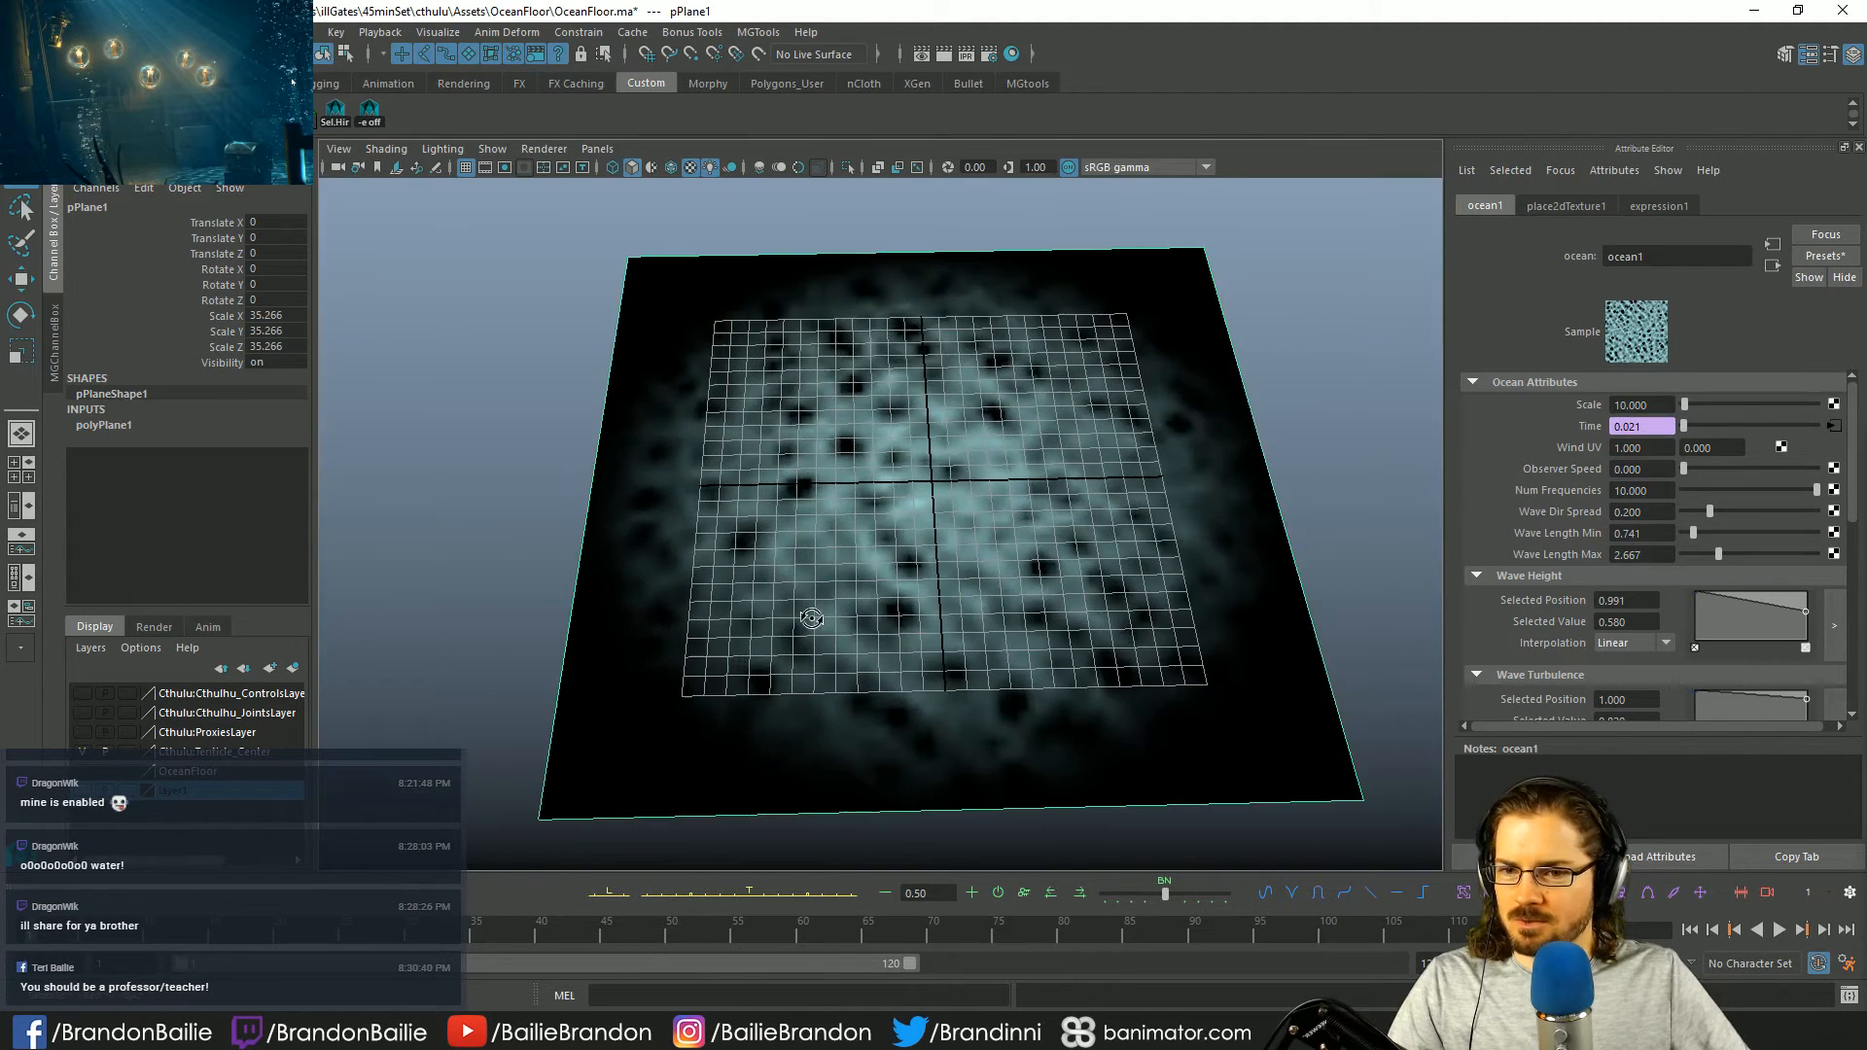
pyautogui.hotkey('alt', 'v')
pyautogui.scroll(5, 1019, 571)
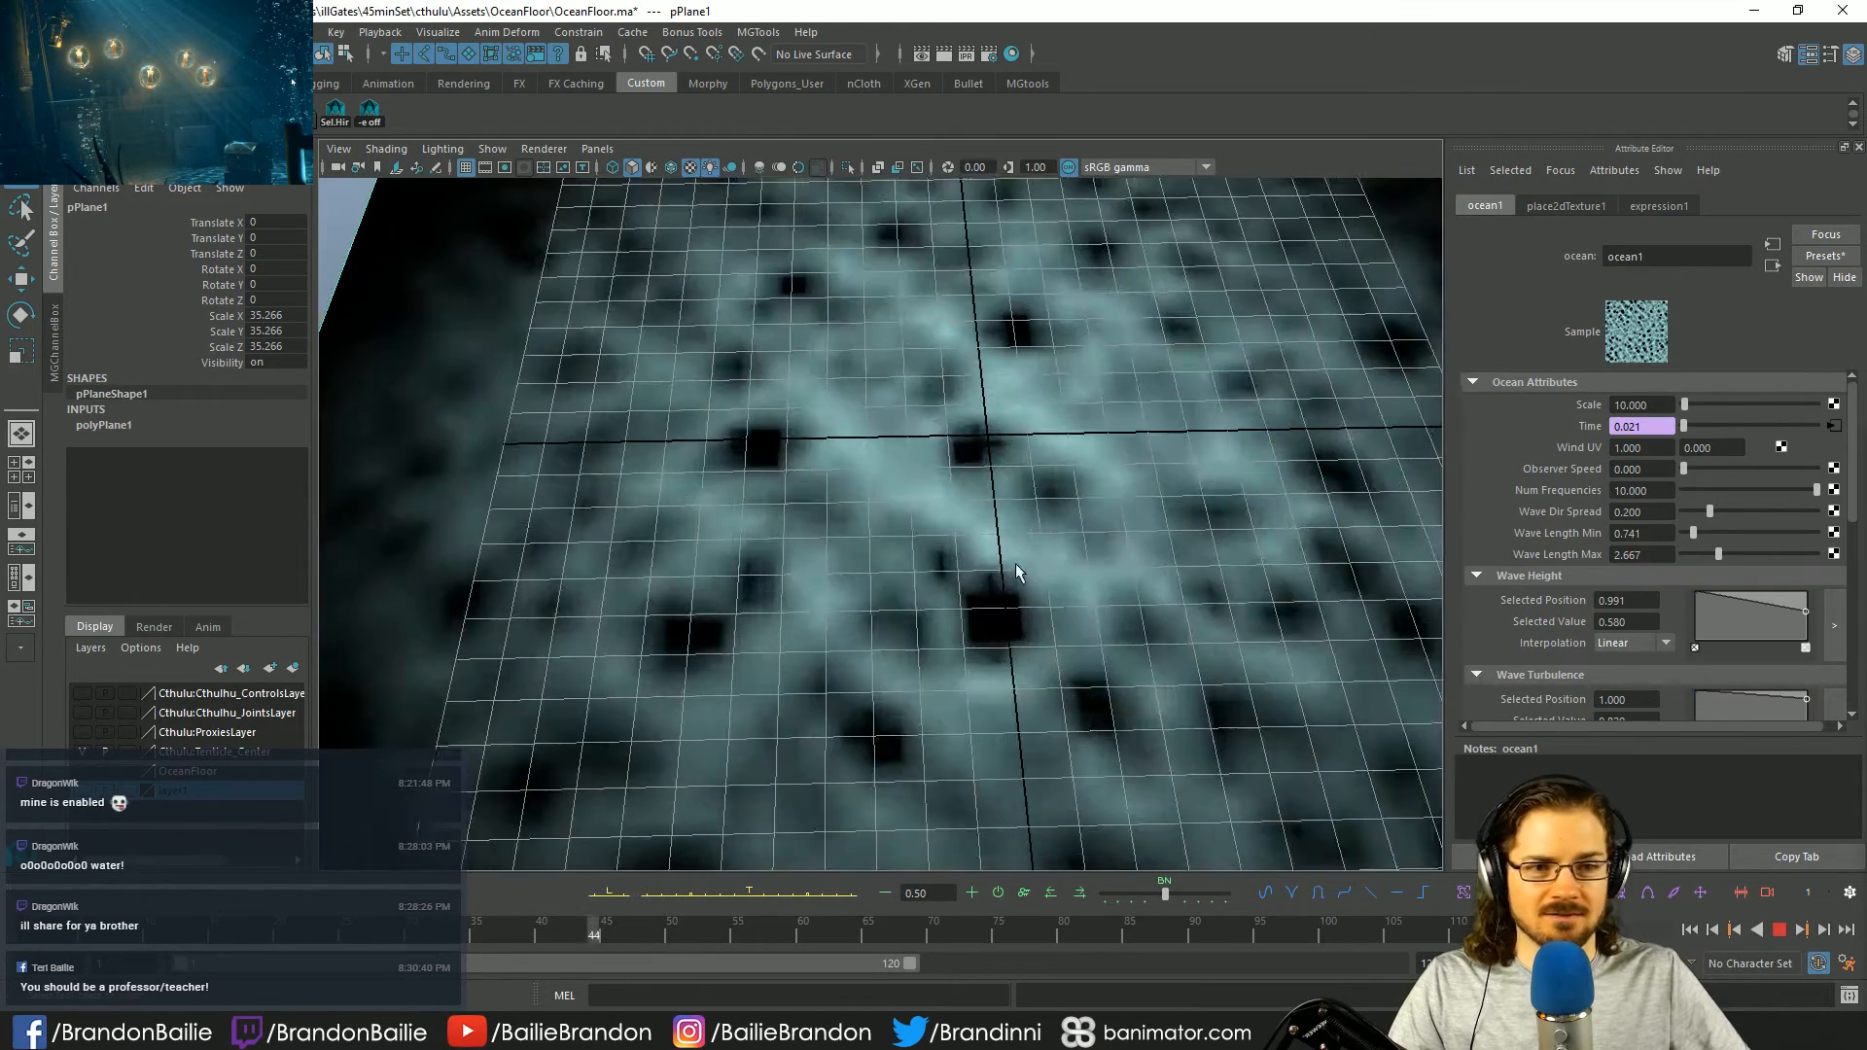
pyautogui.scroll(5, 1043, 424)
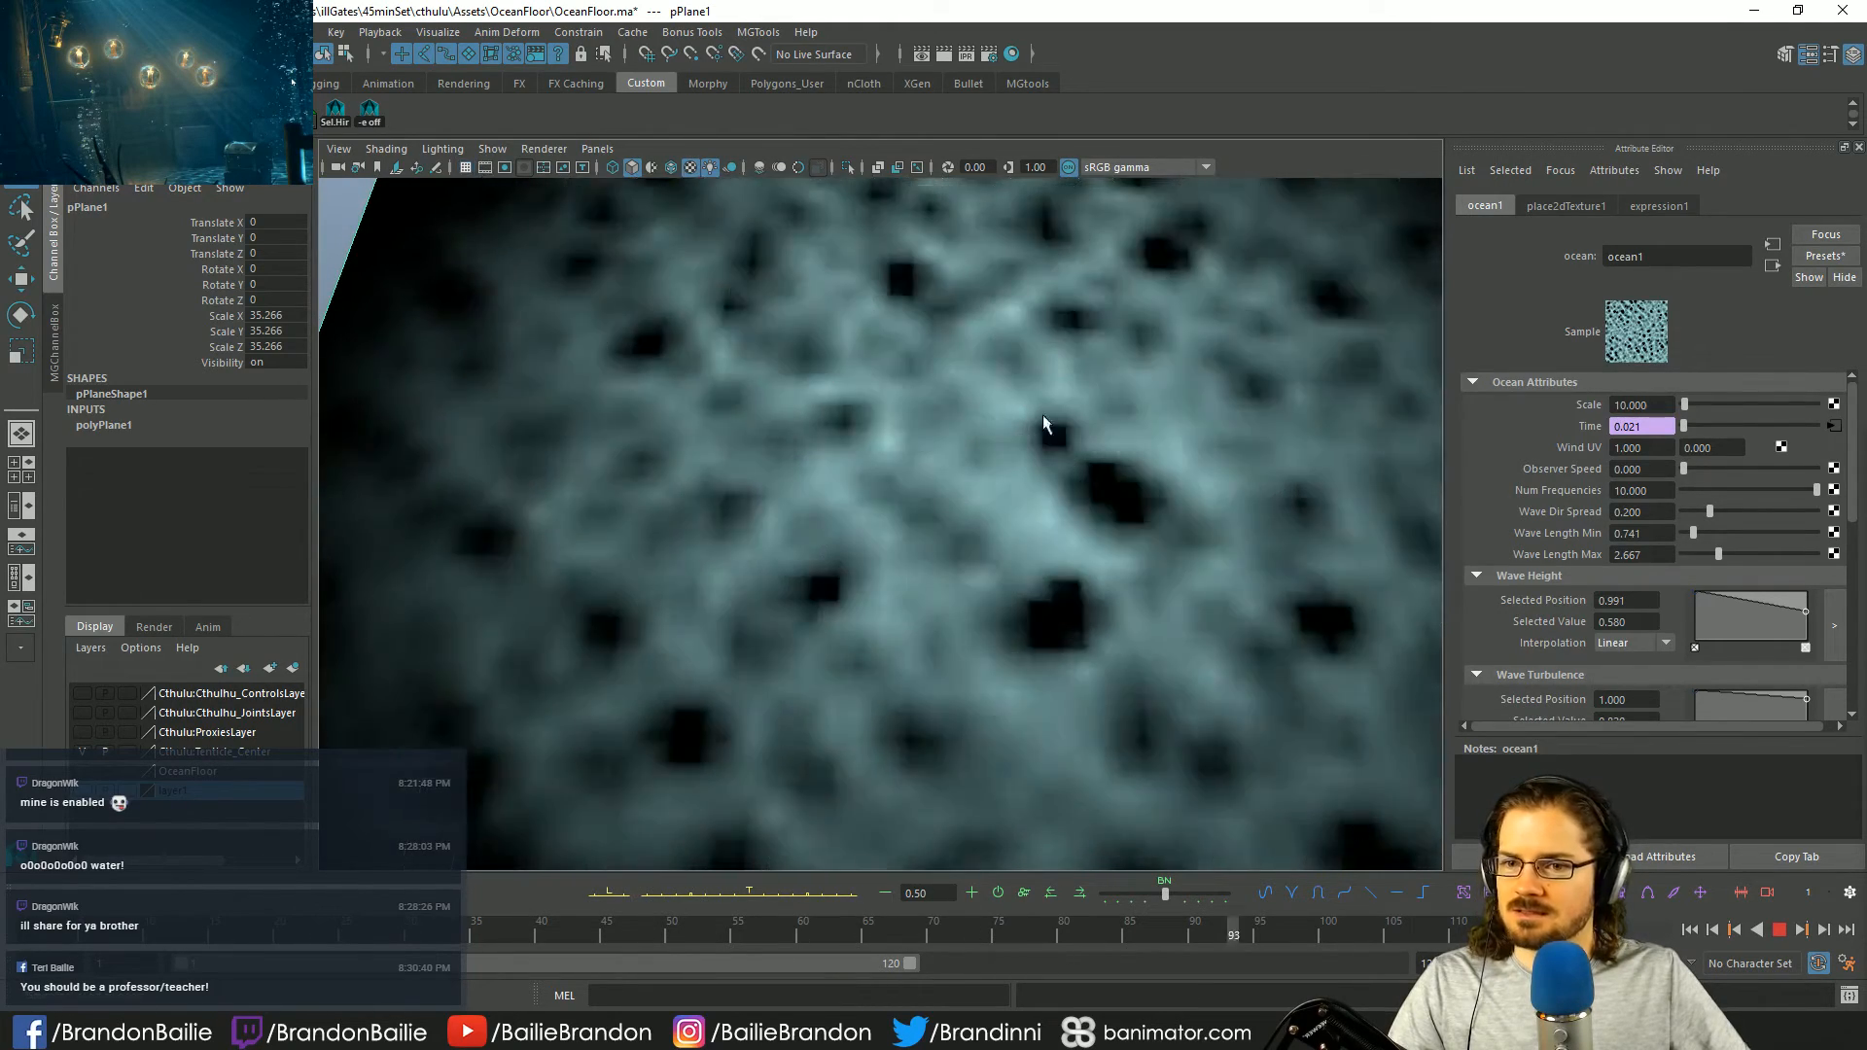
pyautogui.scroll(-5, 1043, 424)
pyautogui.keyDown('alt'); pyautogui.moveTo(737, 479); pyautogui.dragTo(1077, 535); pyautogui.keyUp('alt')
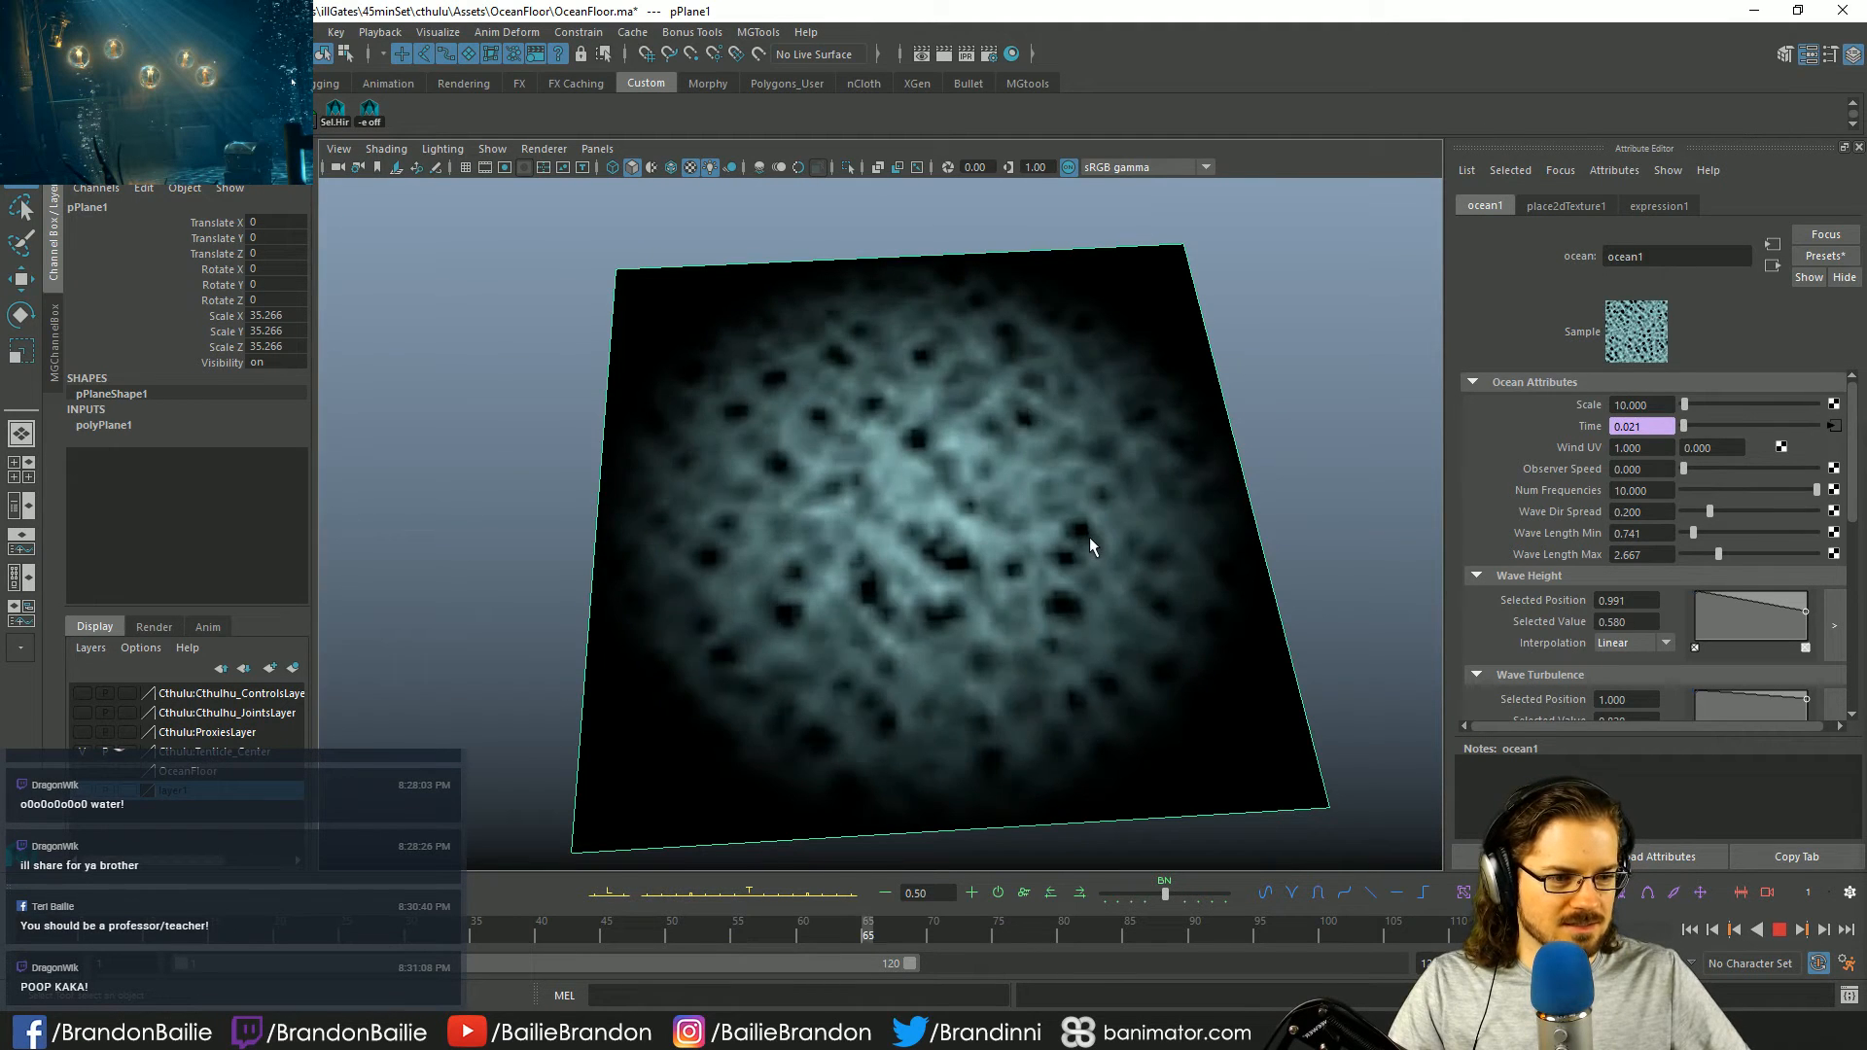
pyautogui.press('Escape')
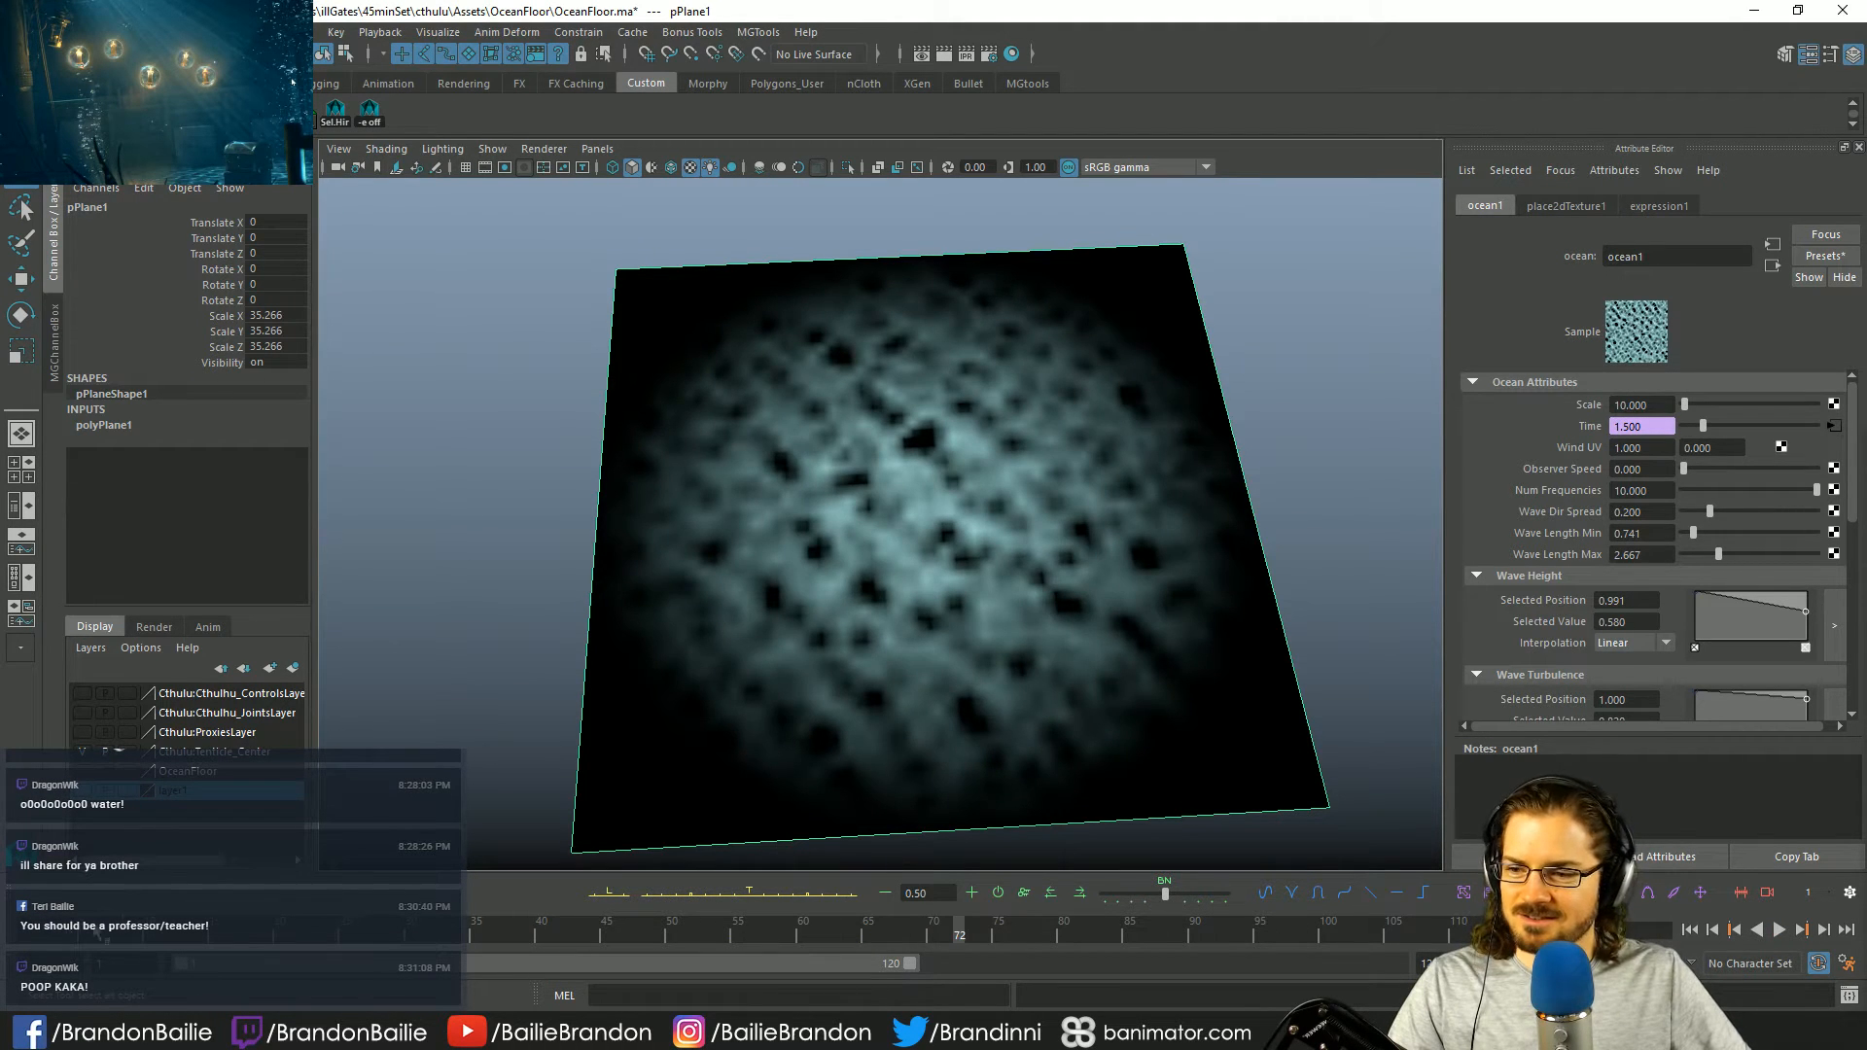
# - Return to the start of the animation and play the ocean texture's motion again
pyautogui.hotkey('alt', 'shift', 'v')
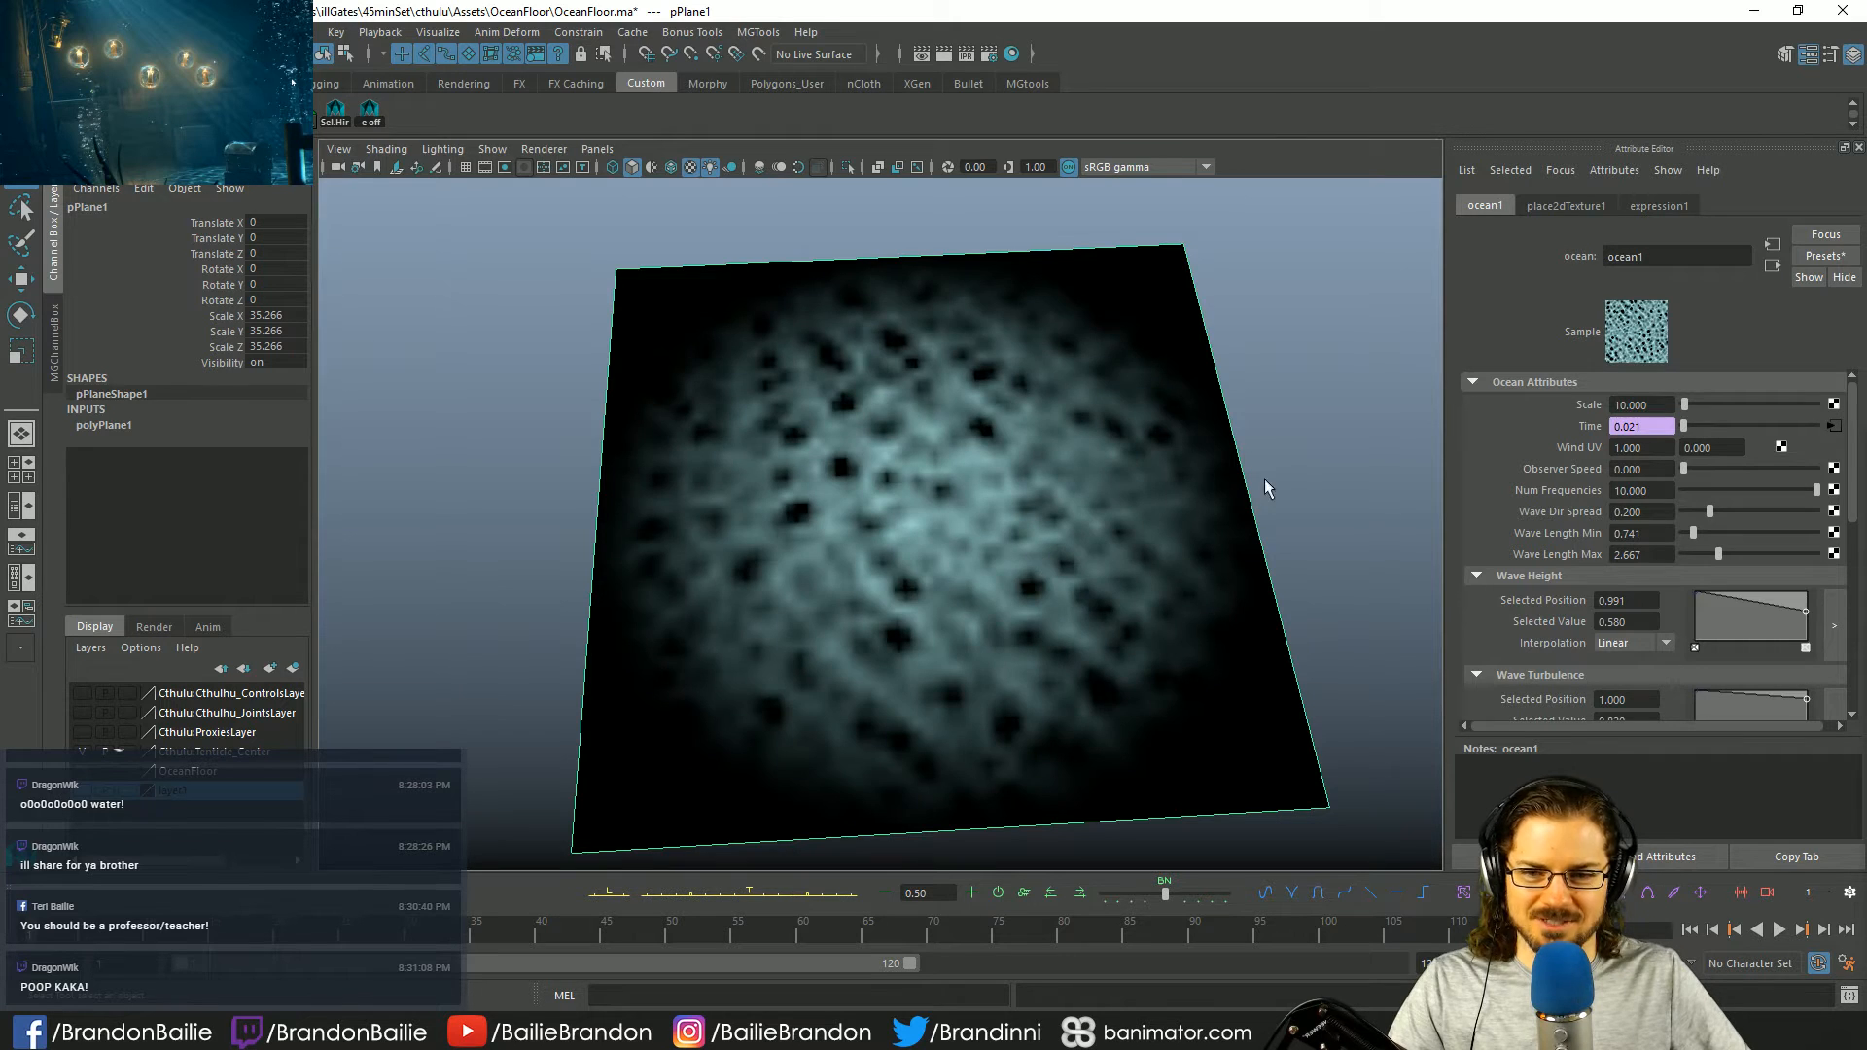
pyautogui.hotkey('alt', 'v')
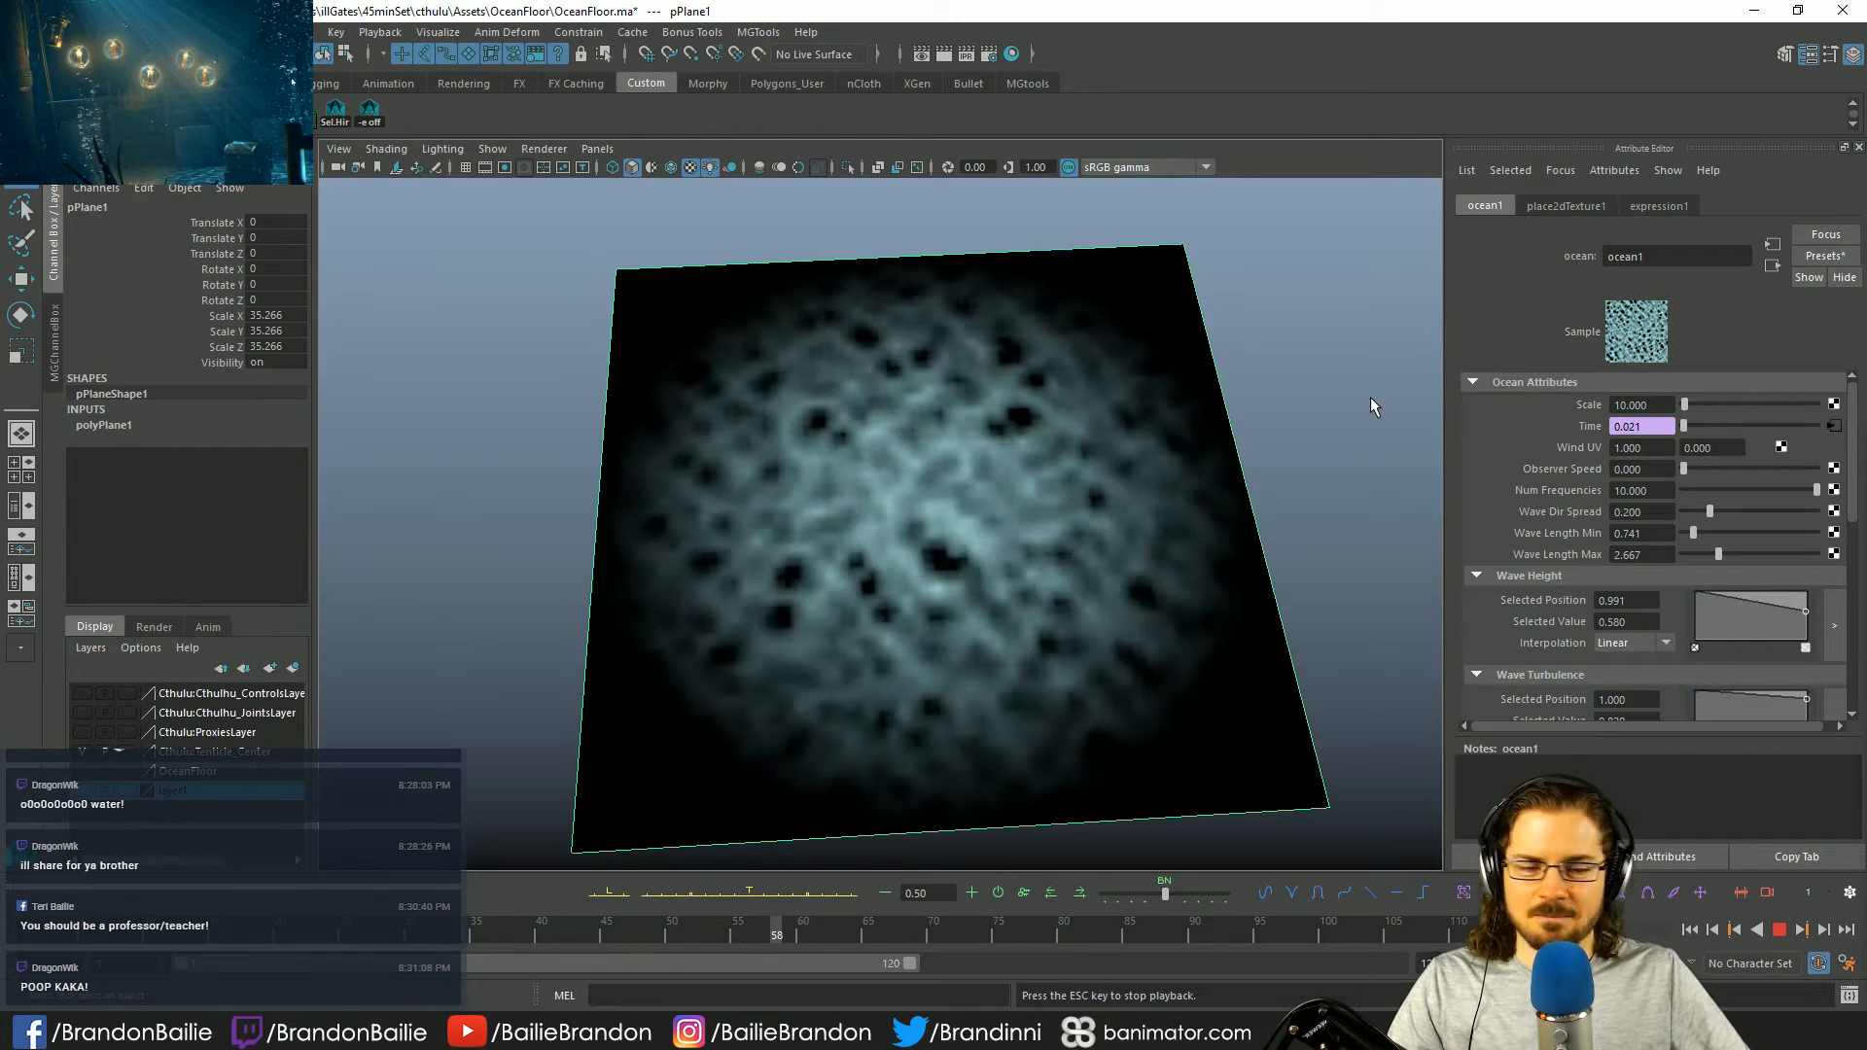
pyautogui.press('Escape')
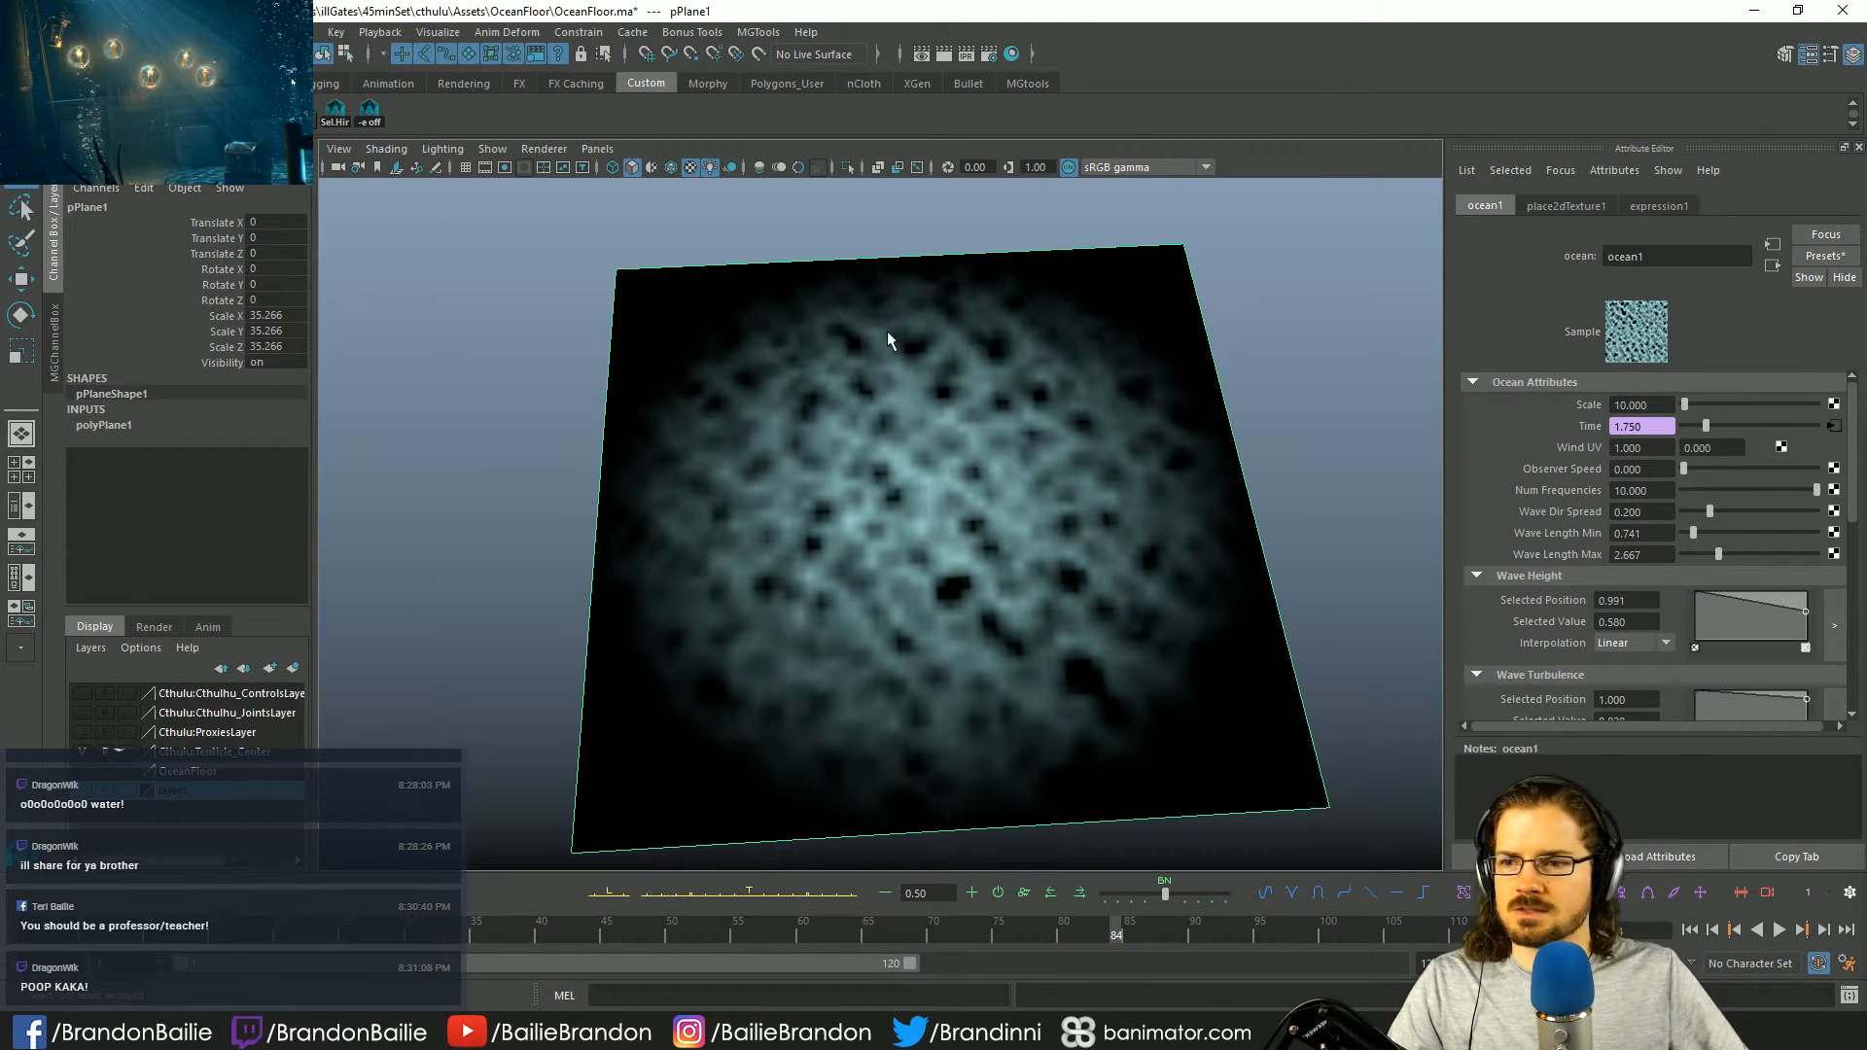
pyautogui.press('space')
pyautogui.press('space')
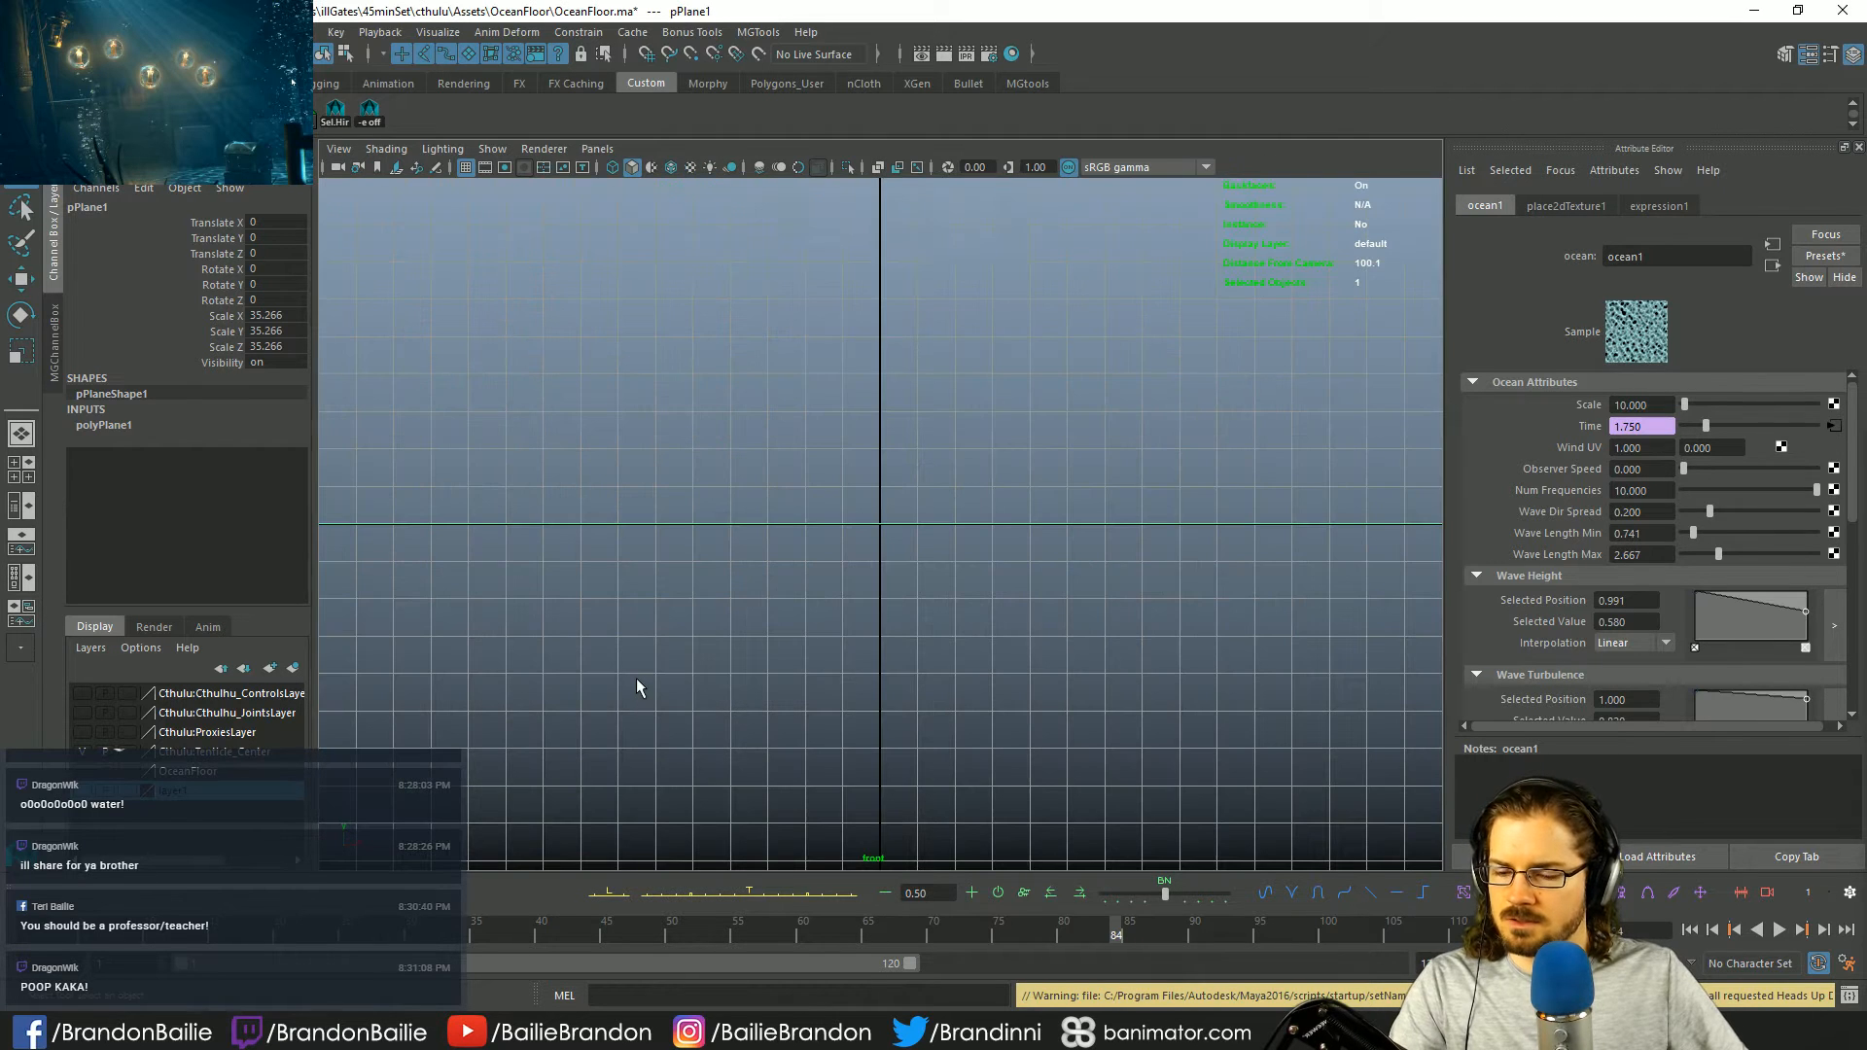
pyautogui.press('6')
pyautogui.press('7')
pyautogui.press('6')
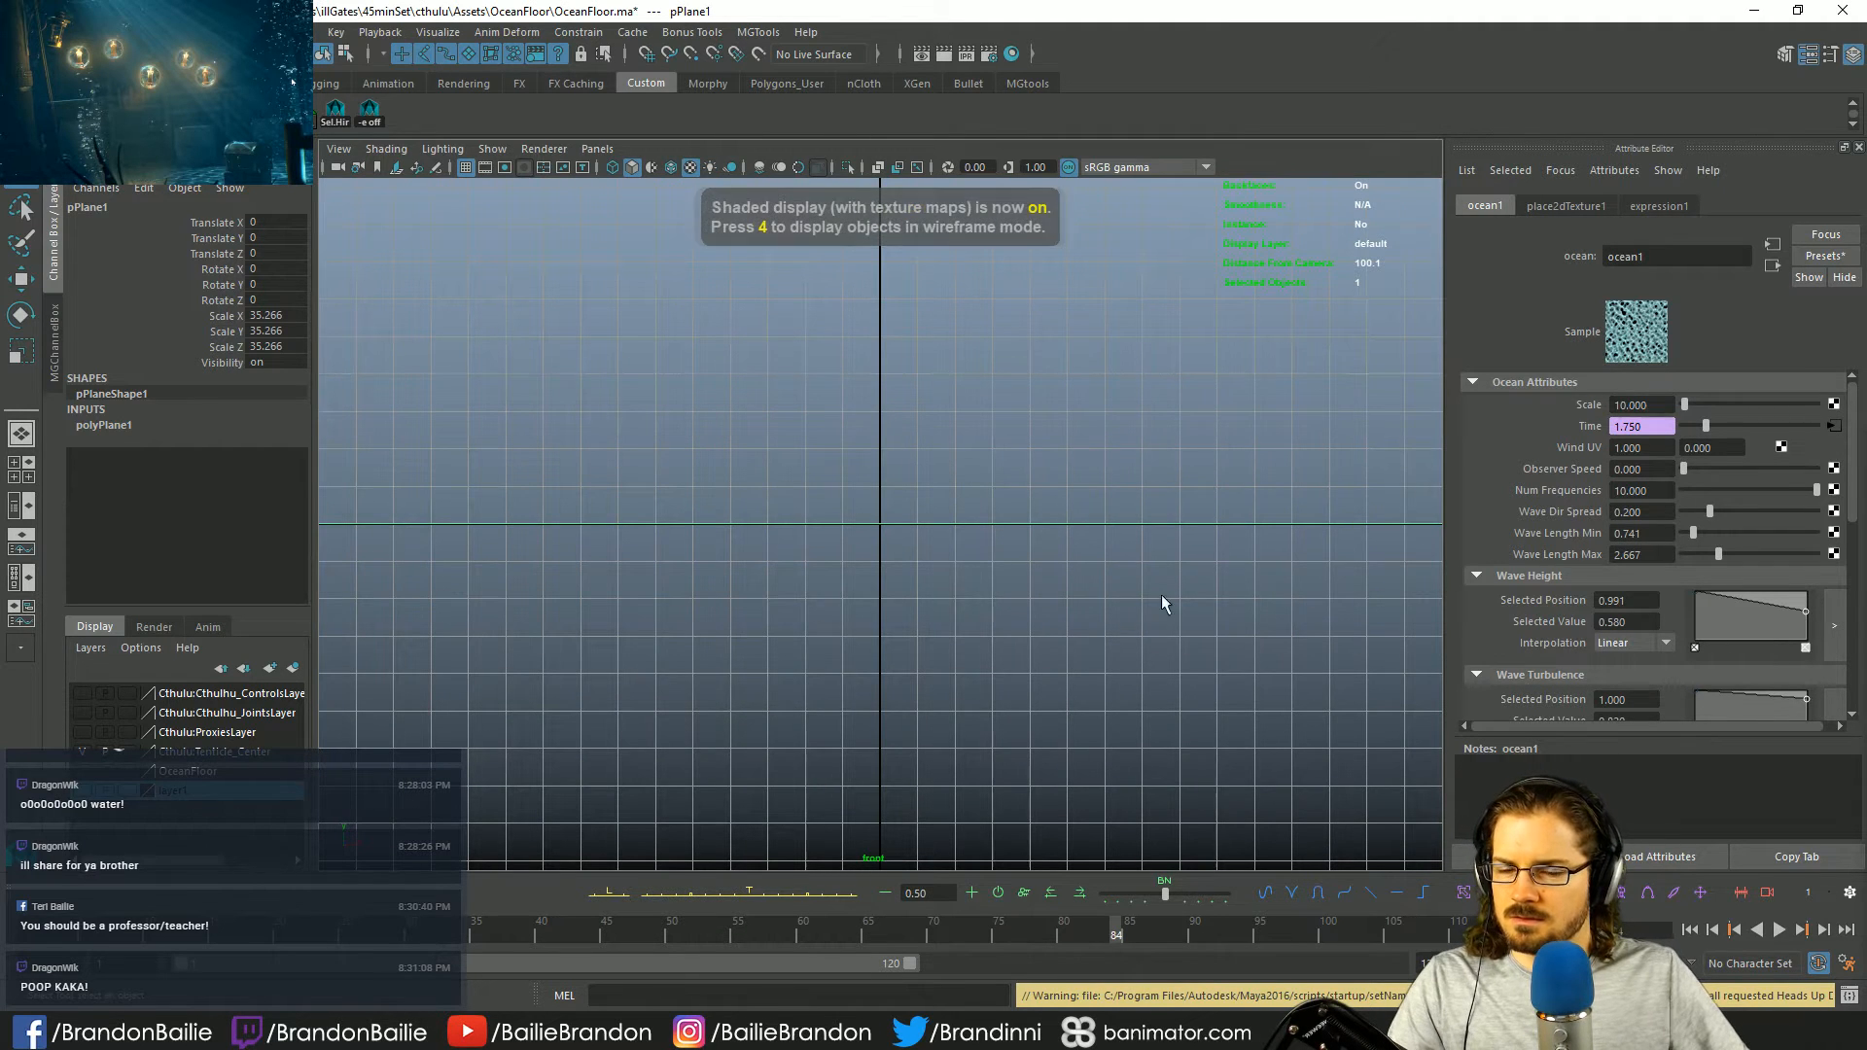
pyautogui.scroll(-5, 1163, 603)
# - Show the plane in the full-size top view with textures and no grid, and render the current frame with Maya Software
pyautogui.press('space')
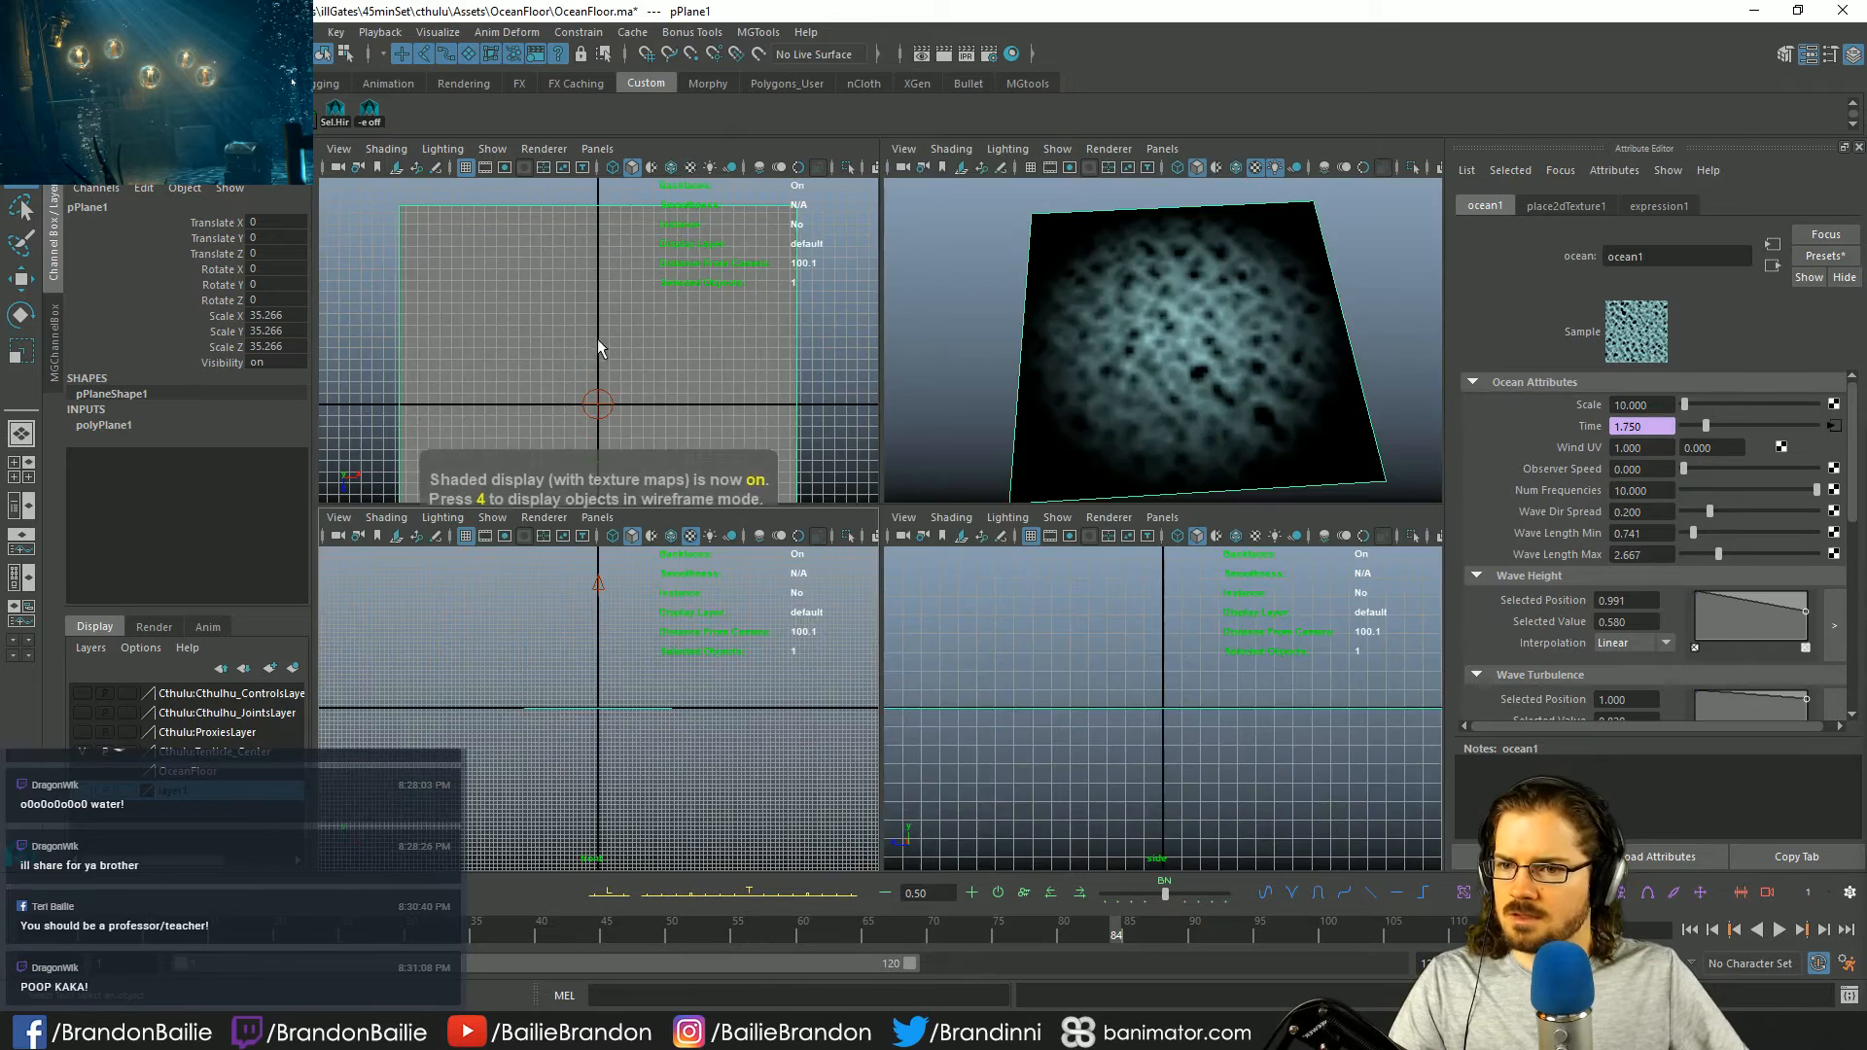
pyautogui.press('space')
pyautogui.press('6')
pyautogui.scroll(-3, 845, 428)
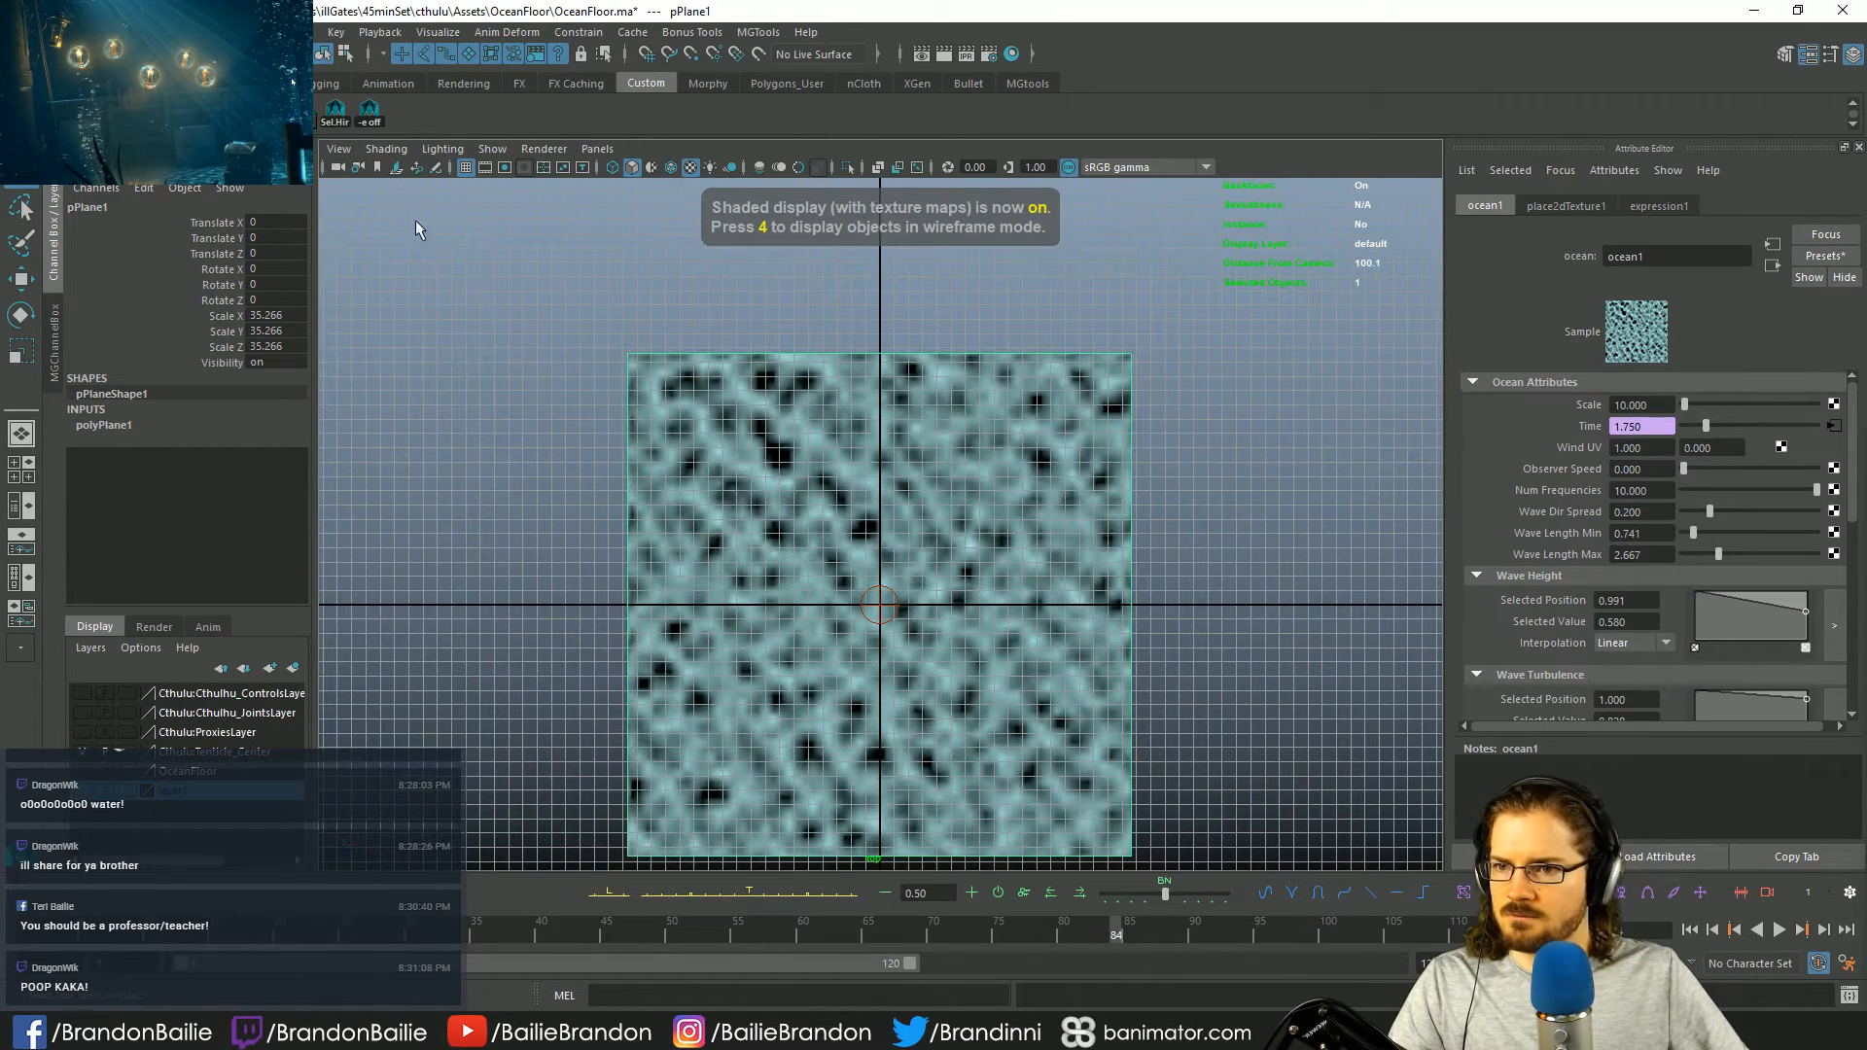
pyautogui.click(466, 168)
pyautogui.keyDown('alt'); pyautogui.moveTo(762, 526); pyautogui.dragTo(775, 480, button='middle'); pyautogui.keyUp('alt')
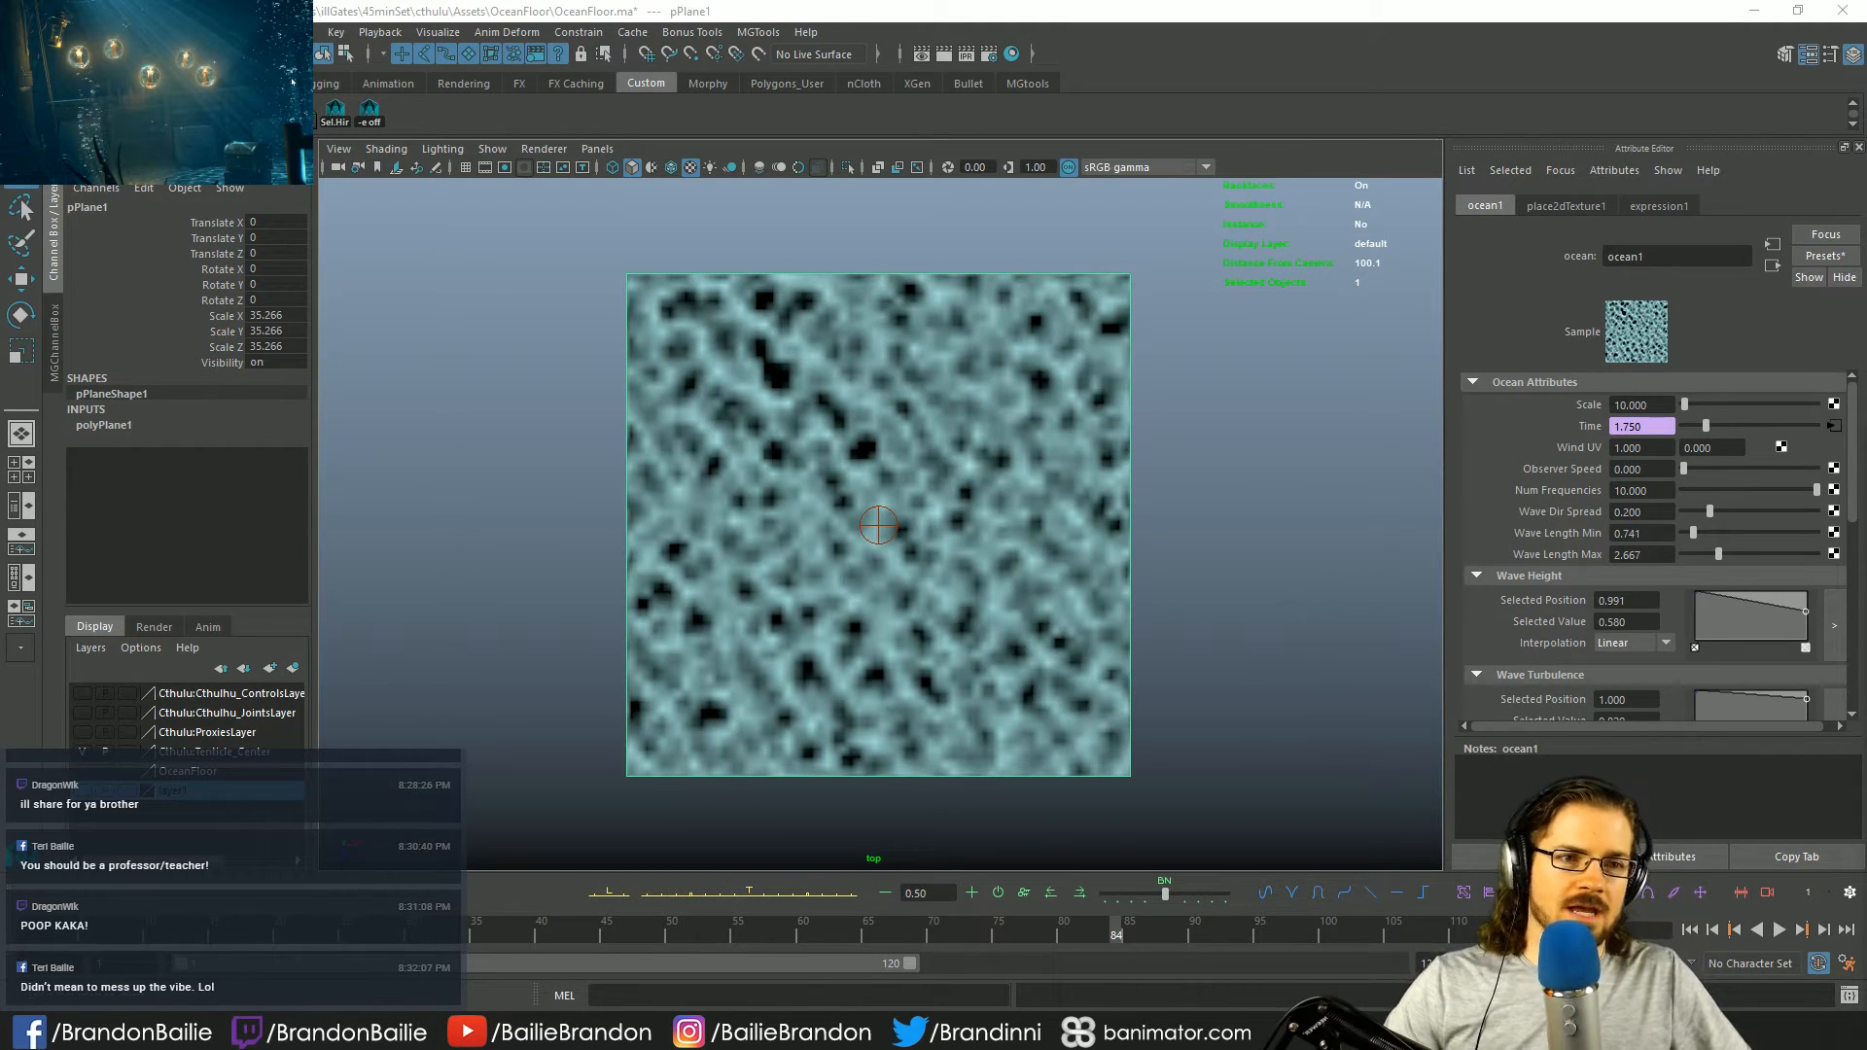
pyautogui.click(946, 56)
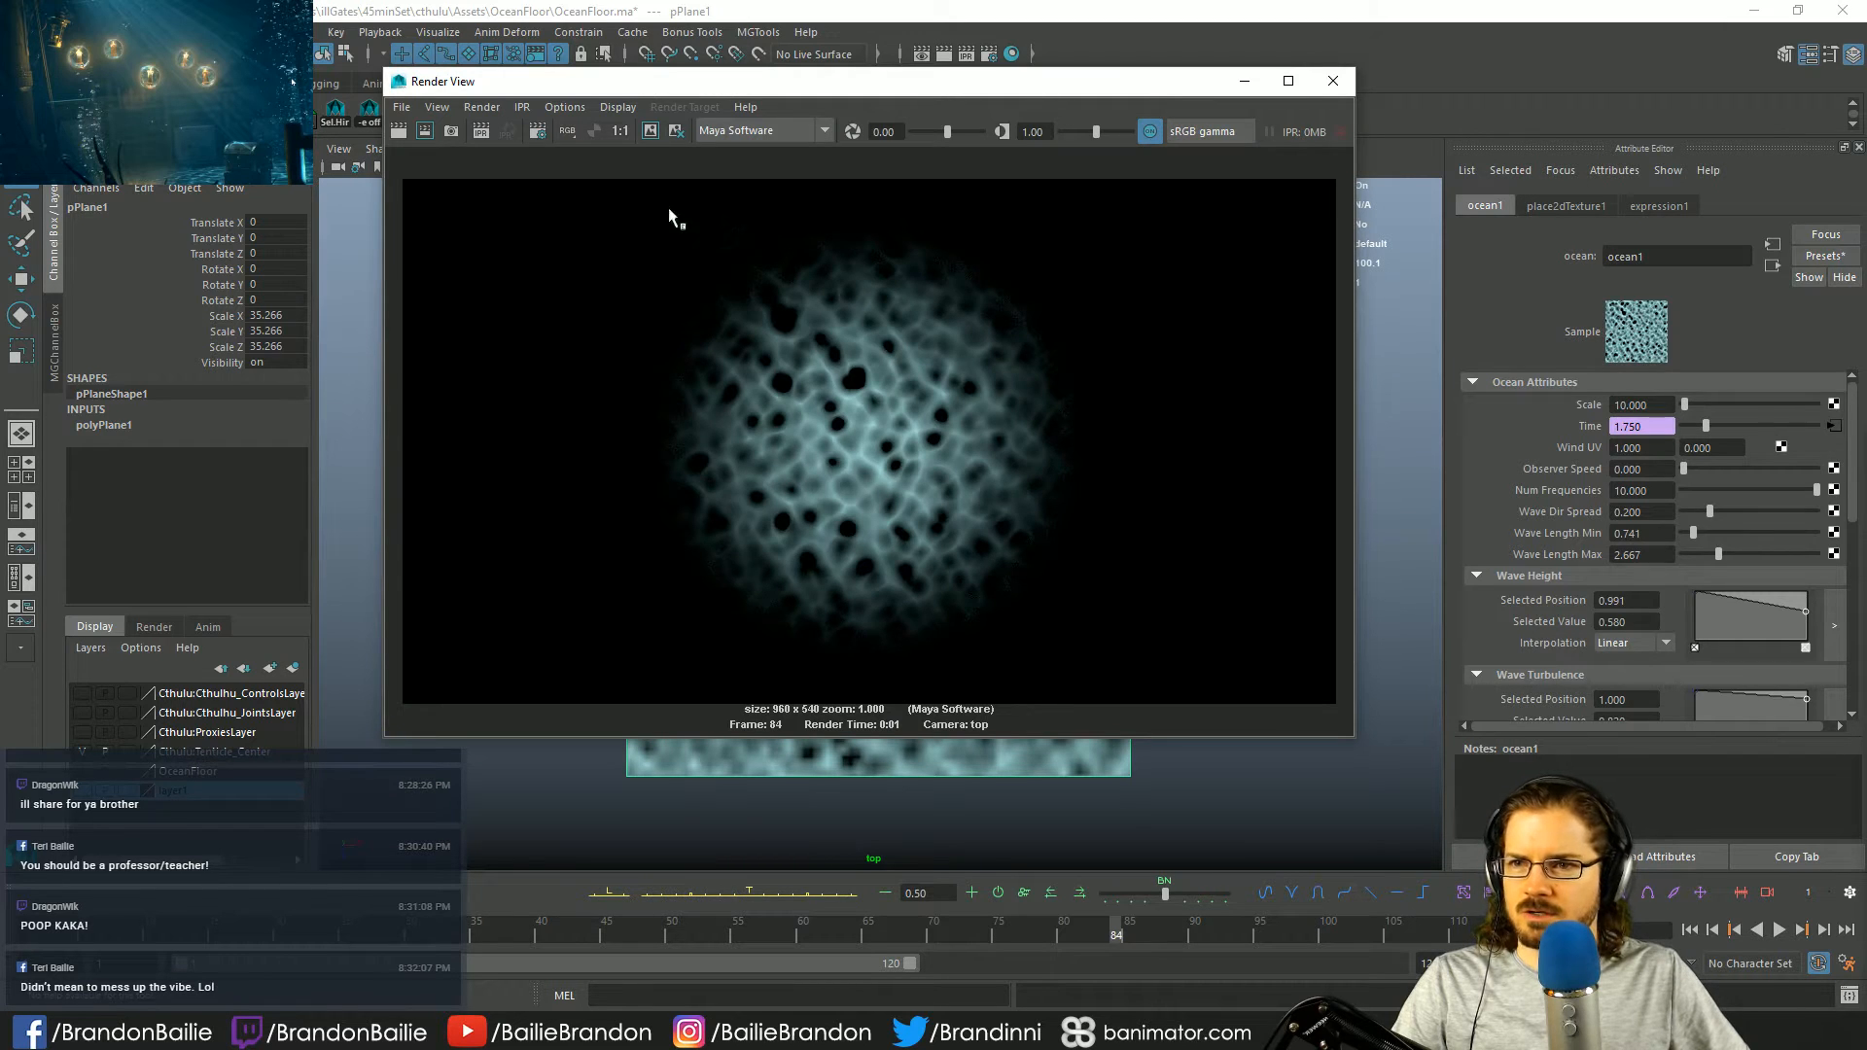
# - Close the previous render, go to frame 56, render it from the top view and examine the caustic pattern
pyautogui.moveTo(727, 80); pyautogui.dragTo(1218, 104)
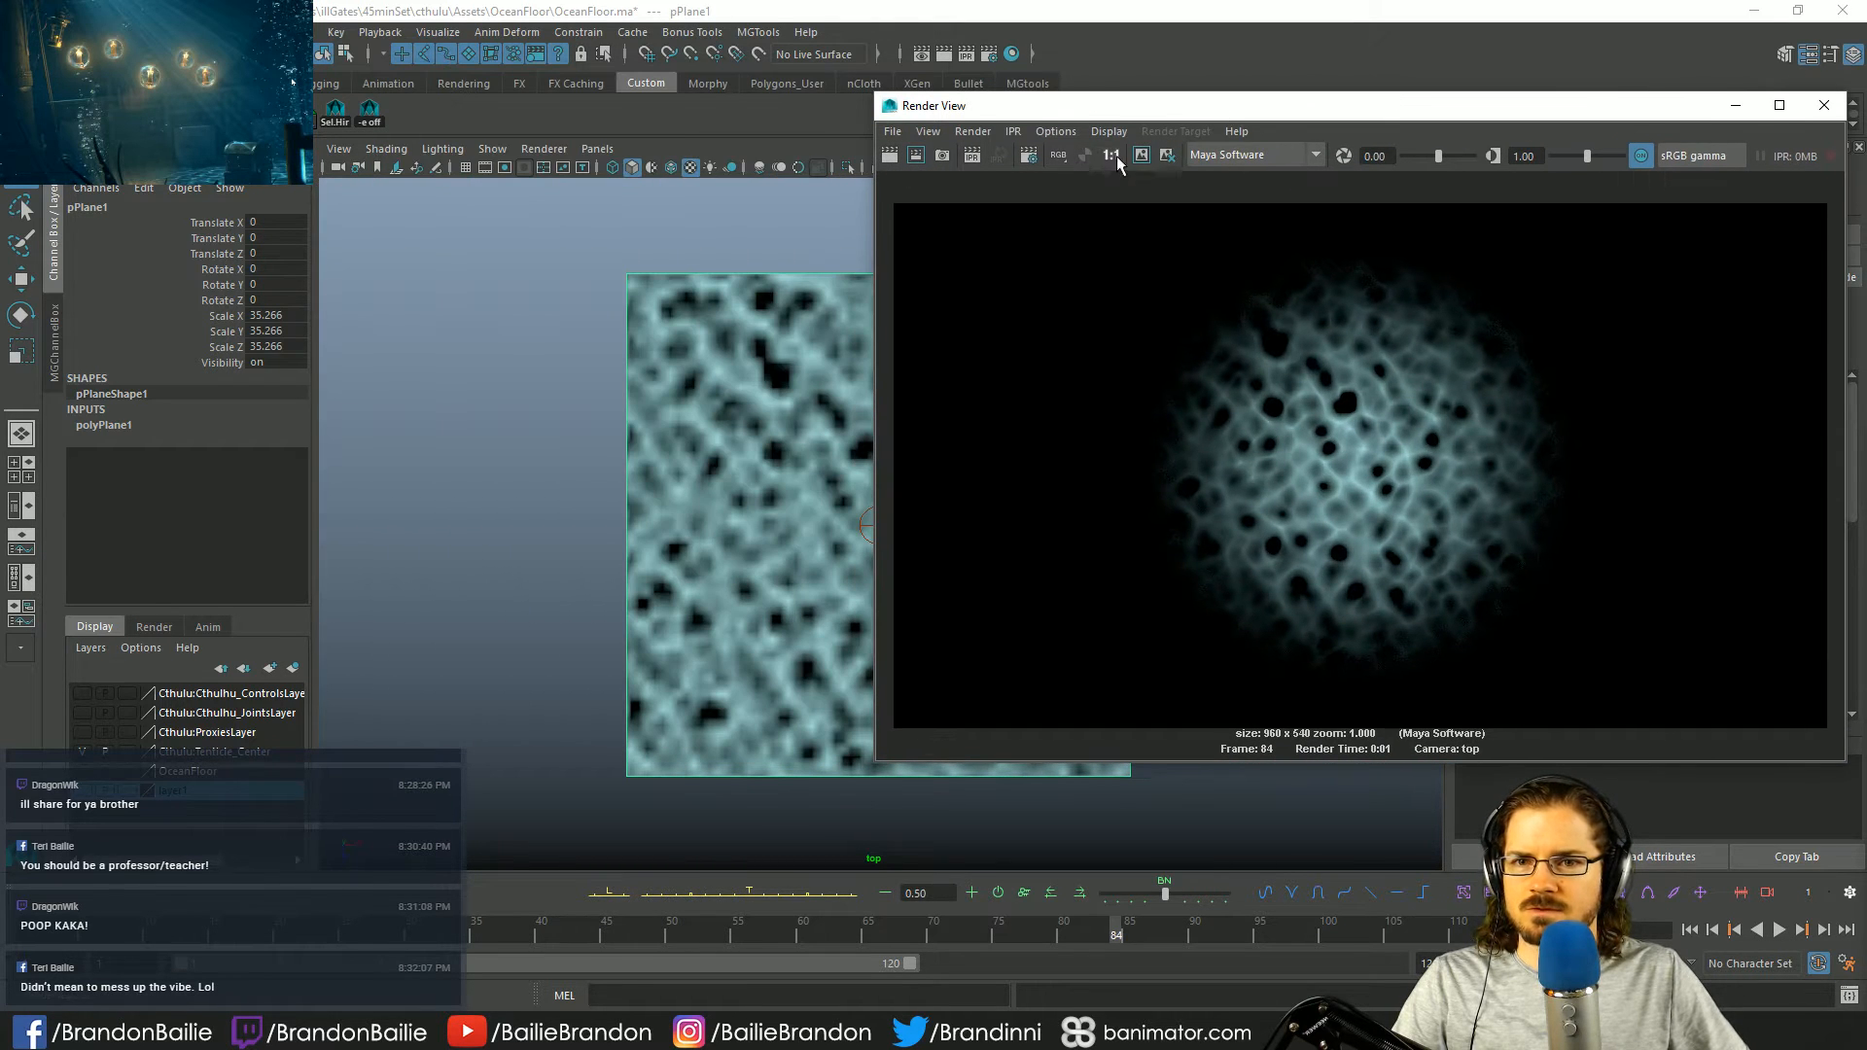
pyautogui.click(1141, 155)
pyautogui.click(1824, 105)
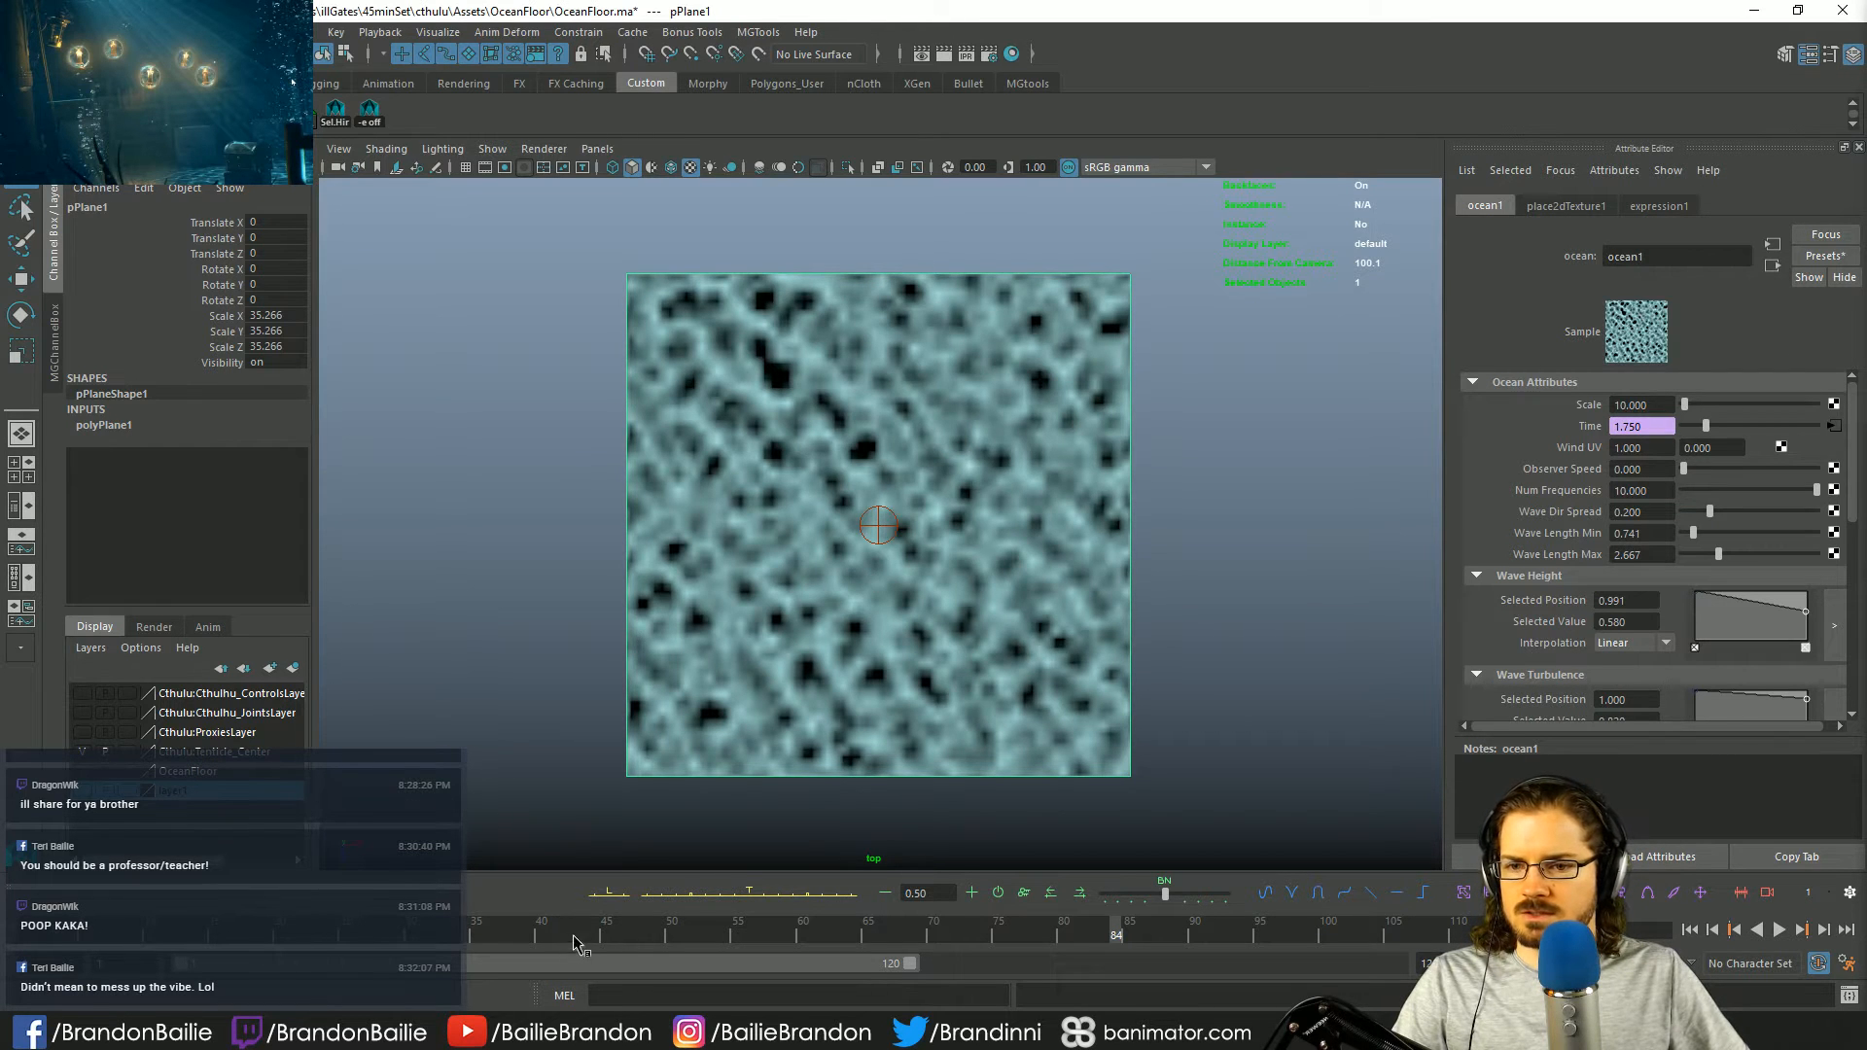
pyautogui.moveTo(680, 935); pyautogui.dragTo(750, 935)
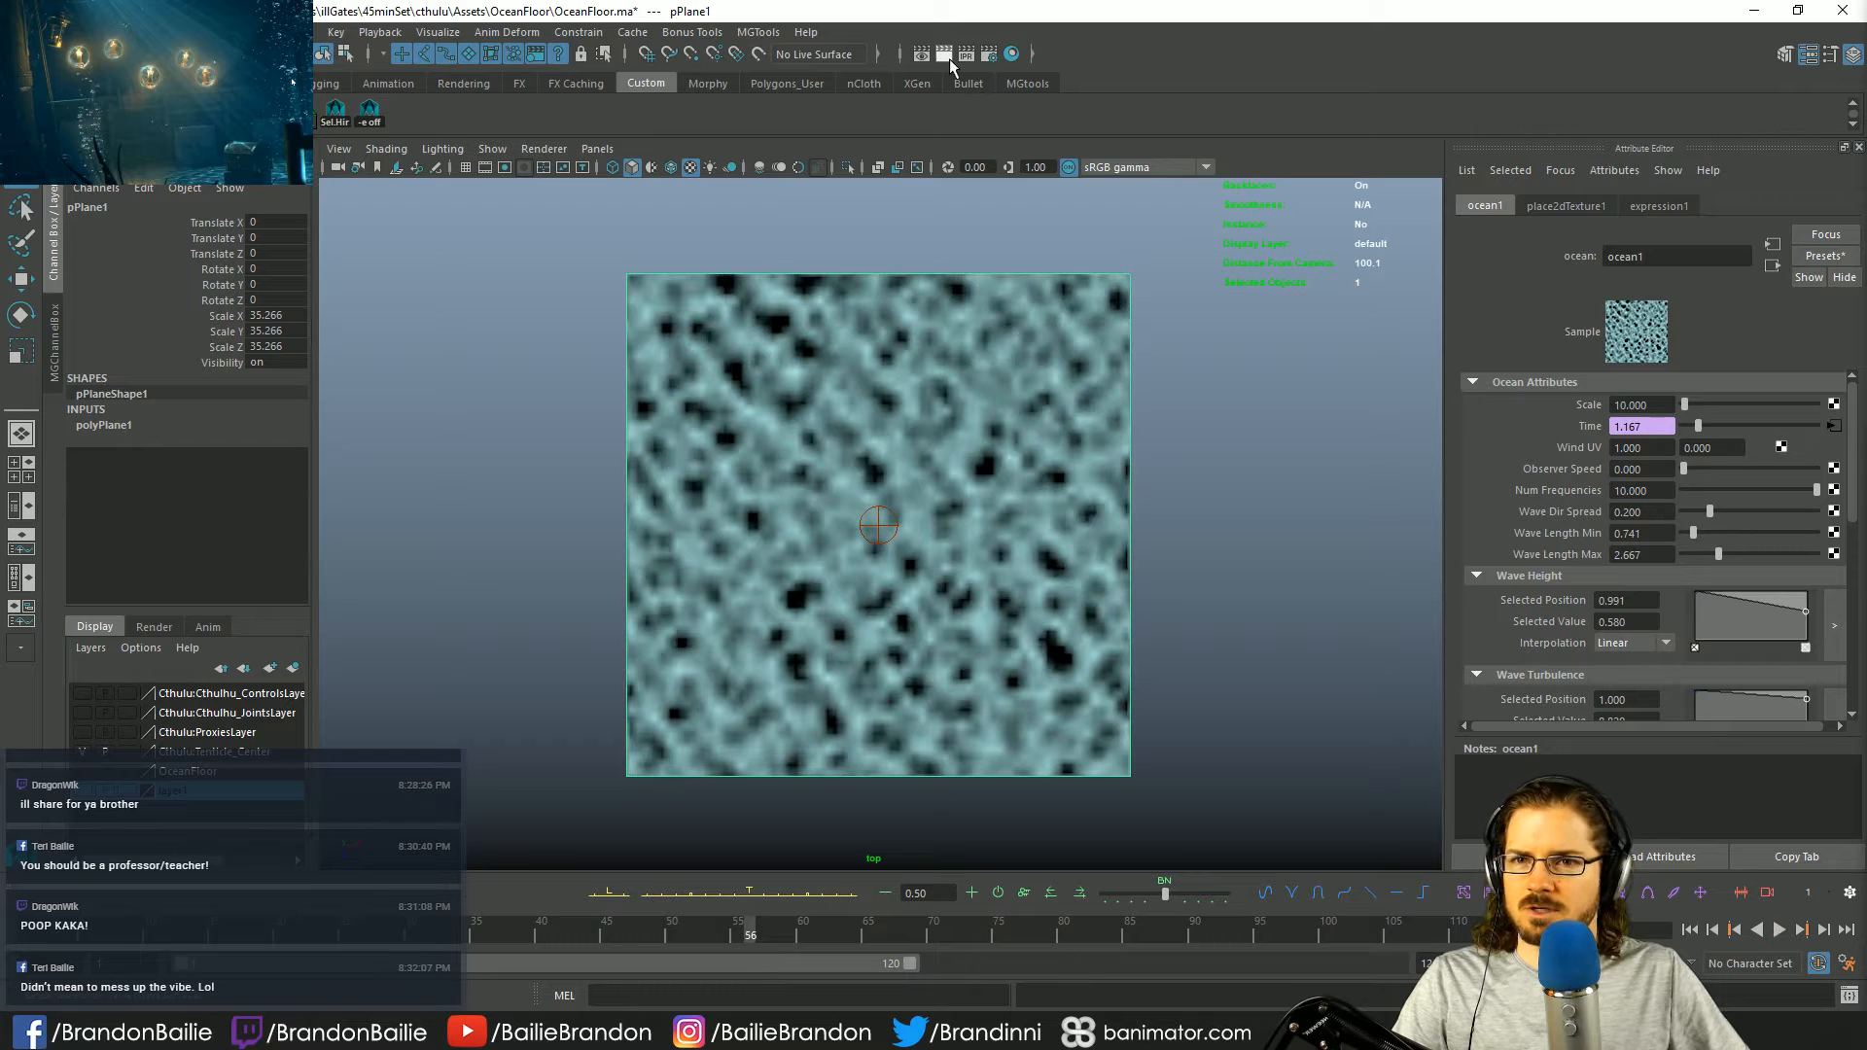
pyautogui.click(945, 55)
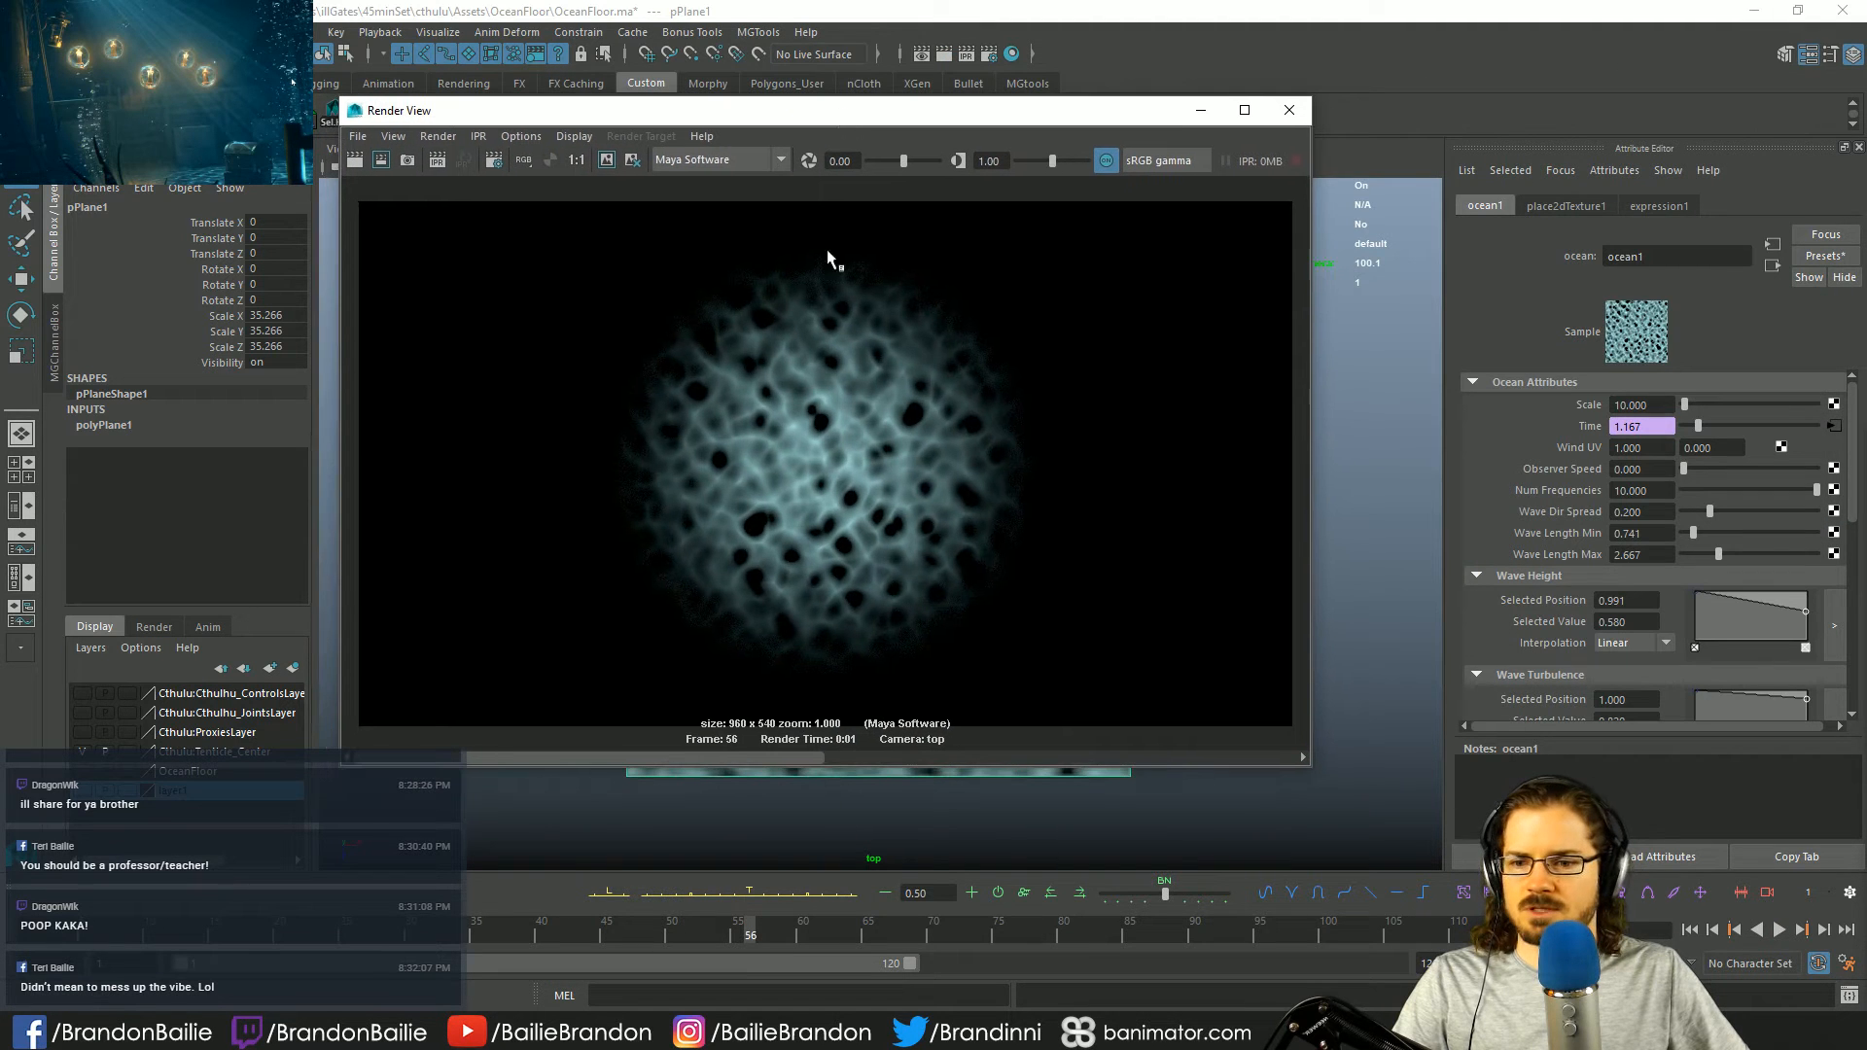
pyautogui.moveTo(709, 757); pyautogui.dragTo(1279, 759)
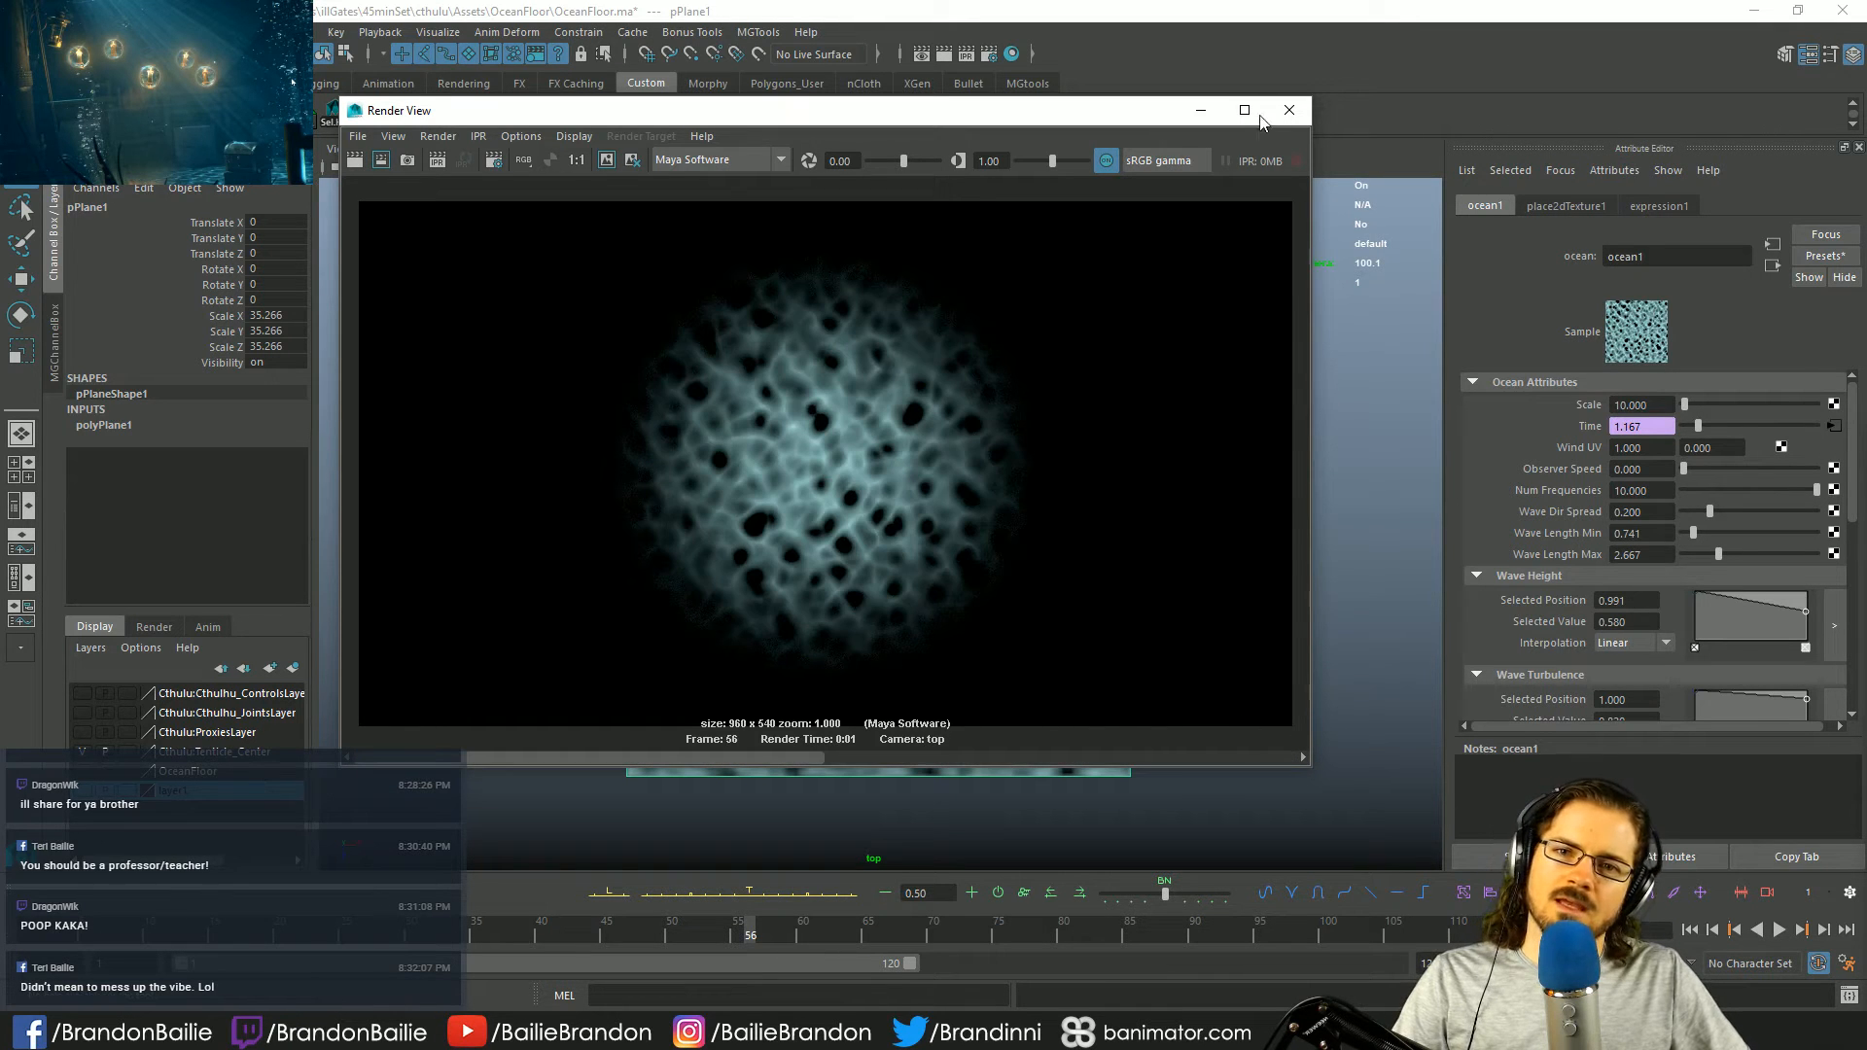
pyautogui.click(1289, 110)
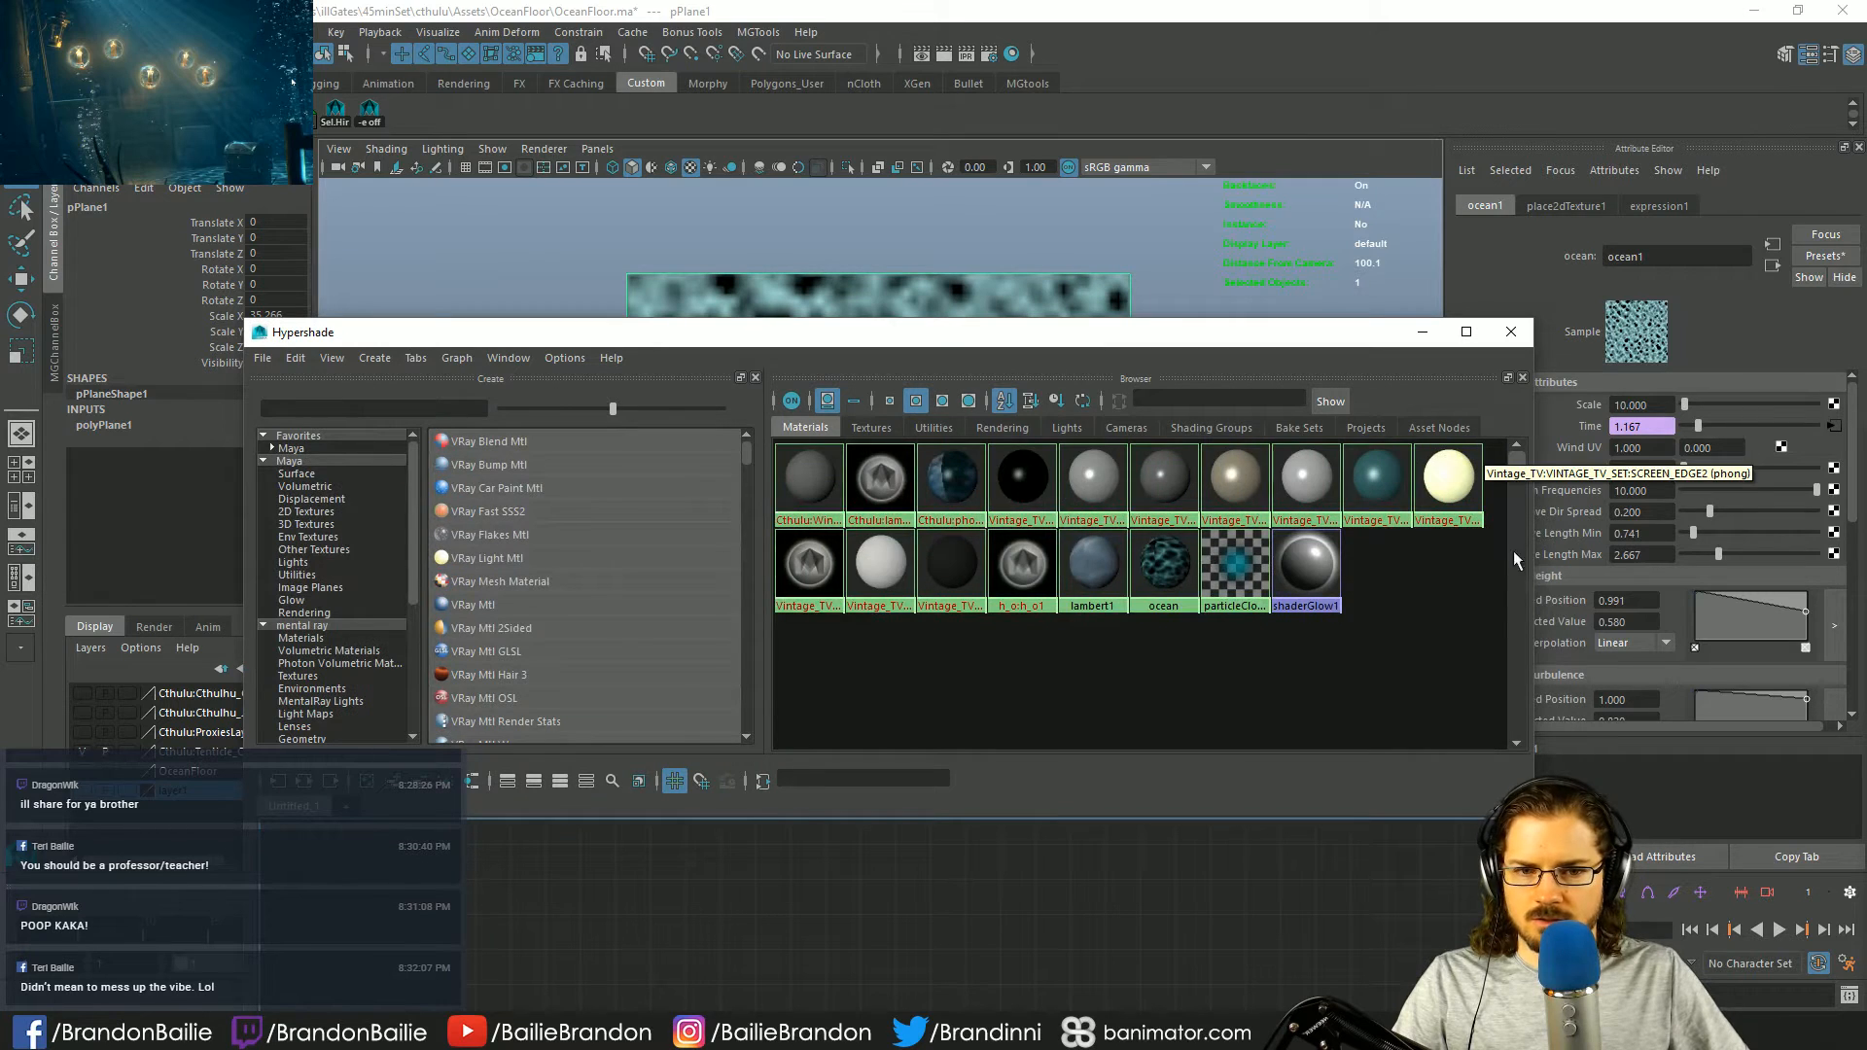
# - Open the ocean1 texture of the ocean material and set its Color Gain to white and Color Offset to black
pyautogui.click(1159, 574)
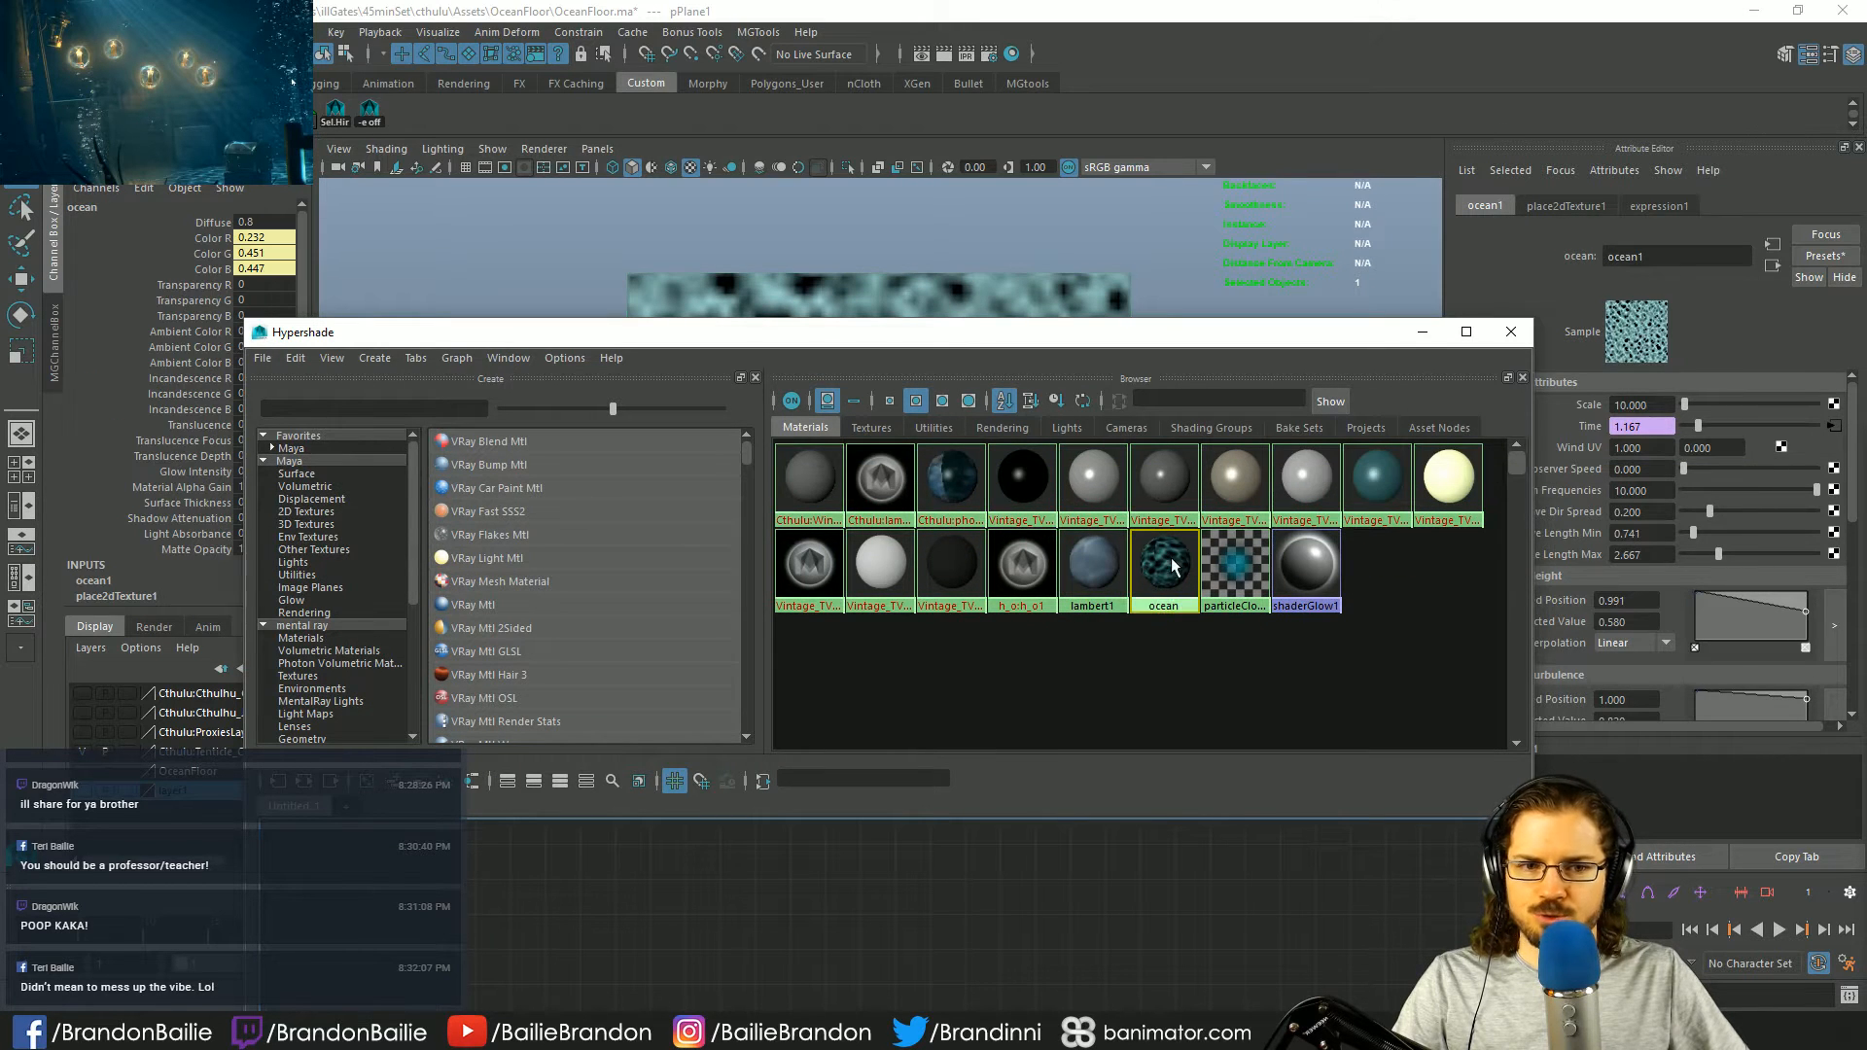
pyautogui.click(1510, 332)
pyautogui.click(1822, 430)
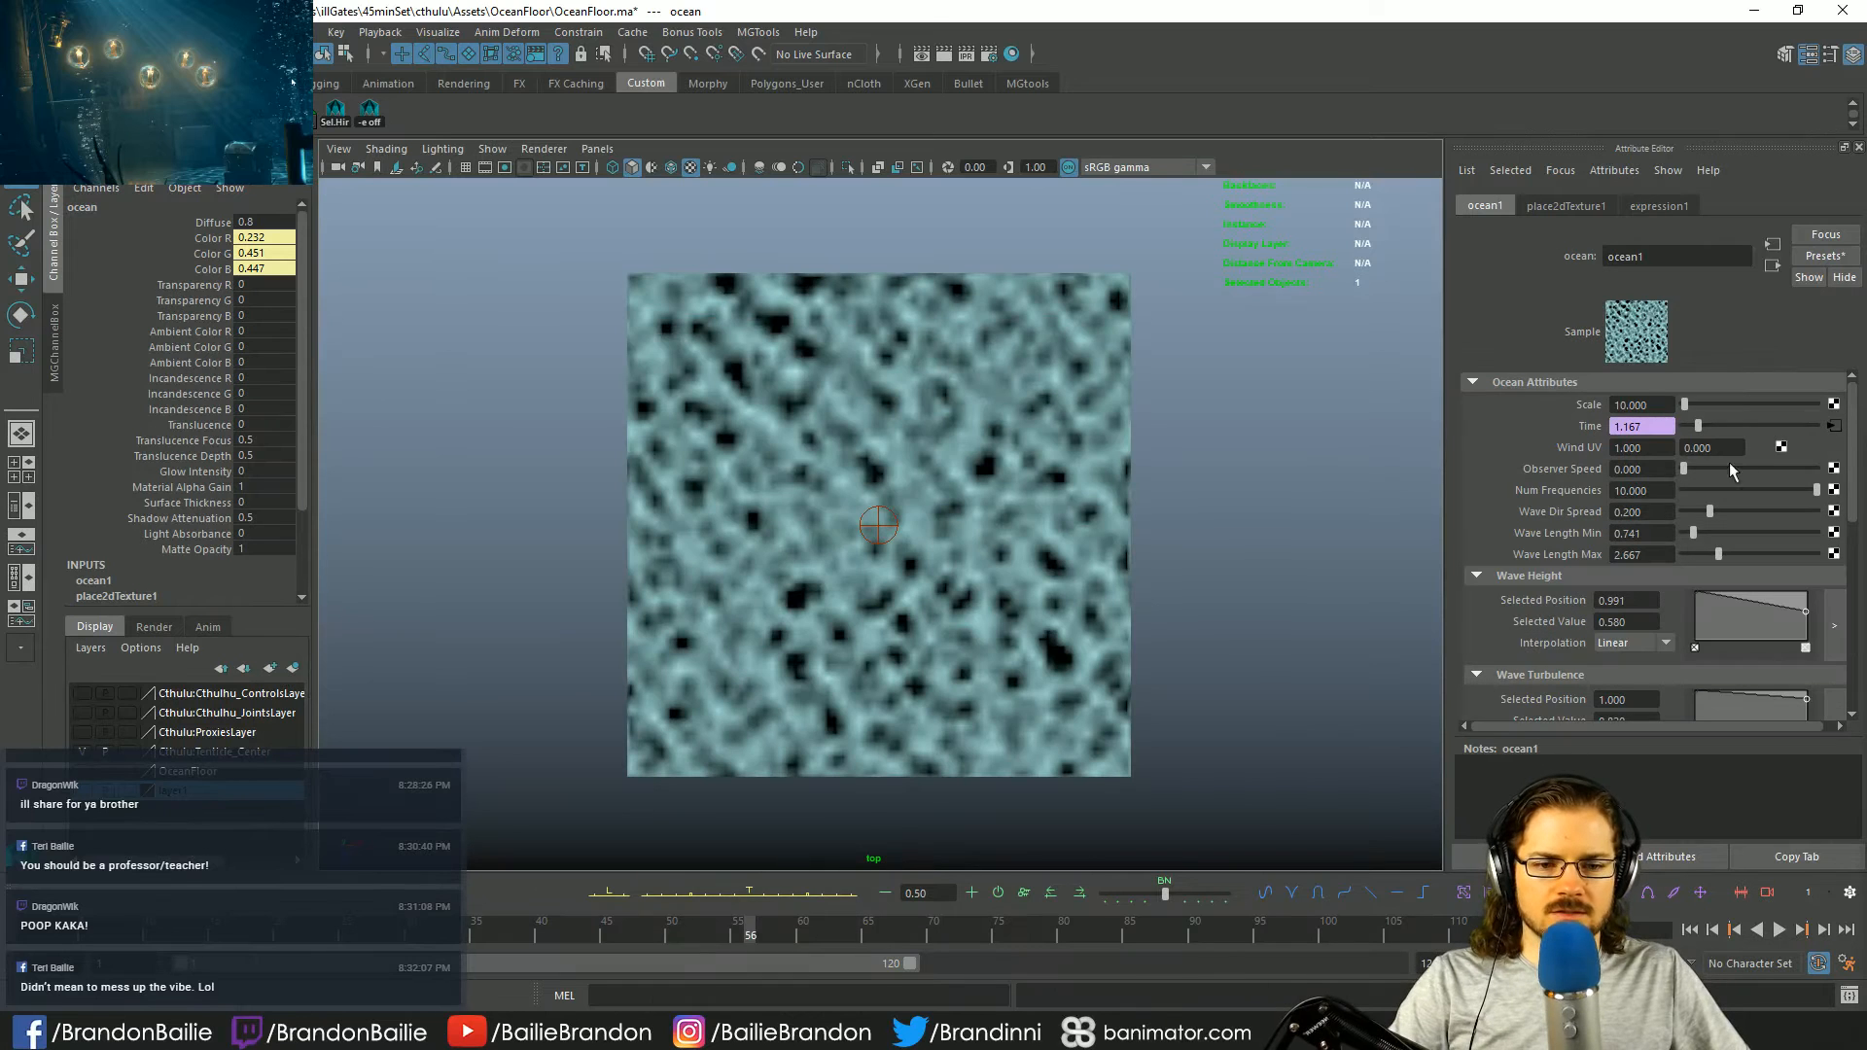
pyautogui.scroll(-6, 1610, 537)
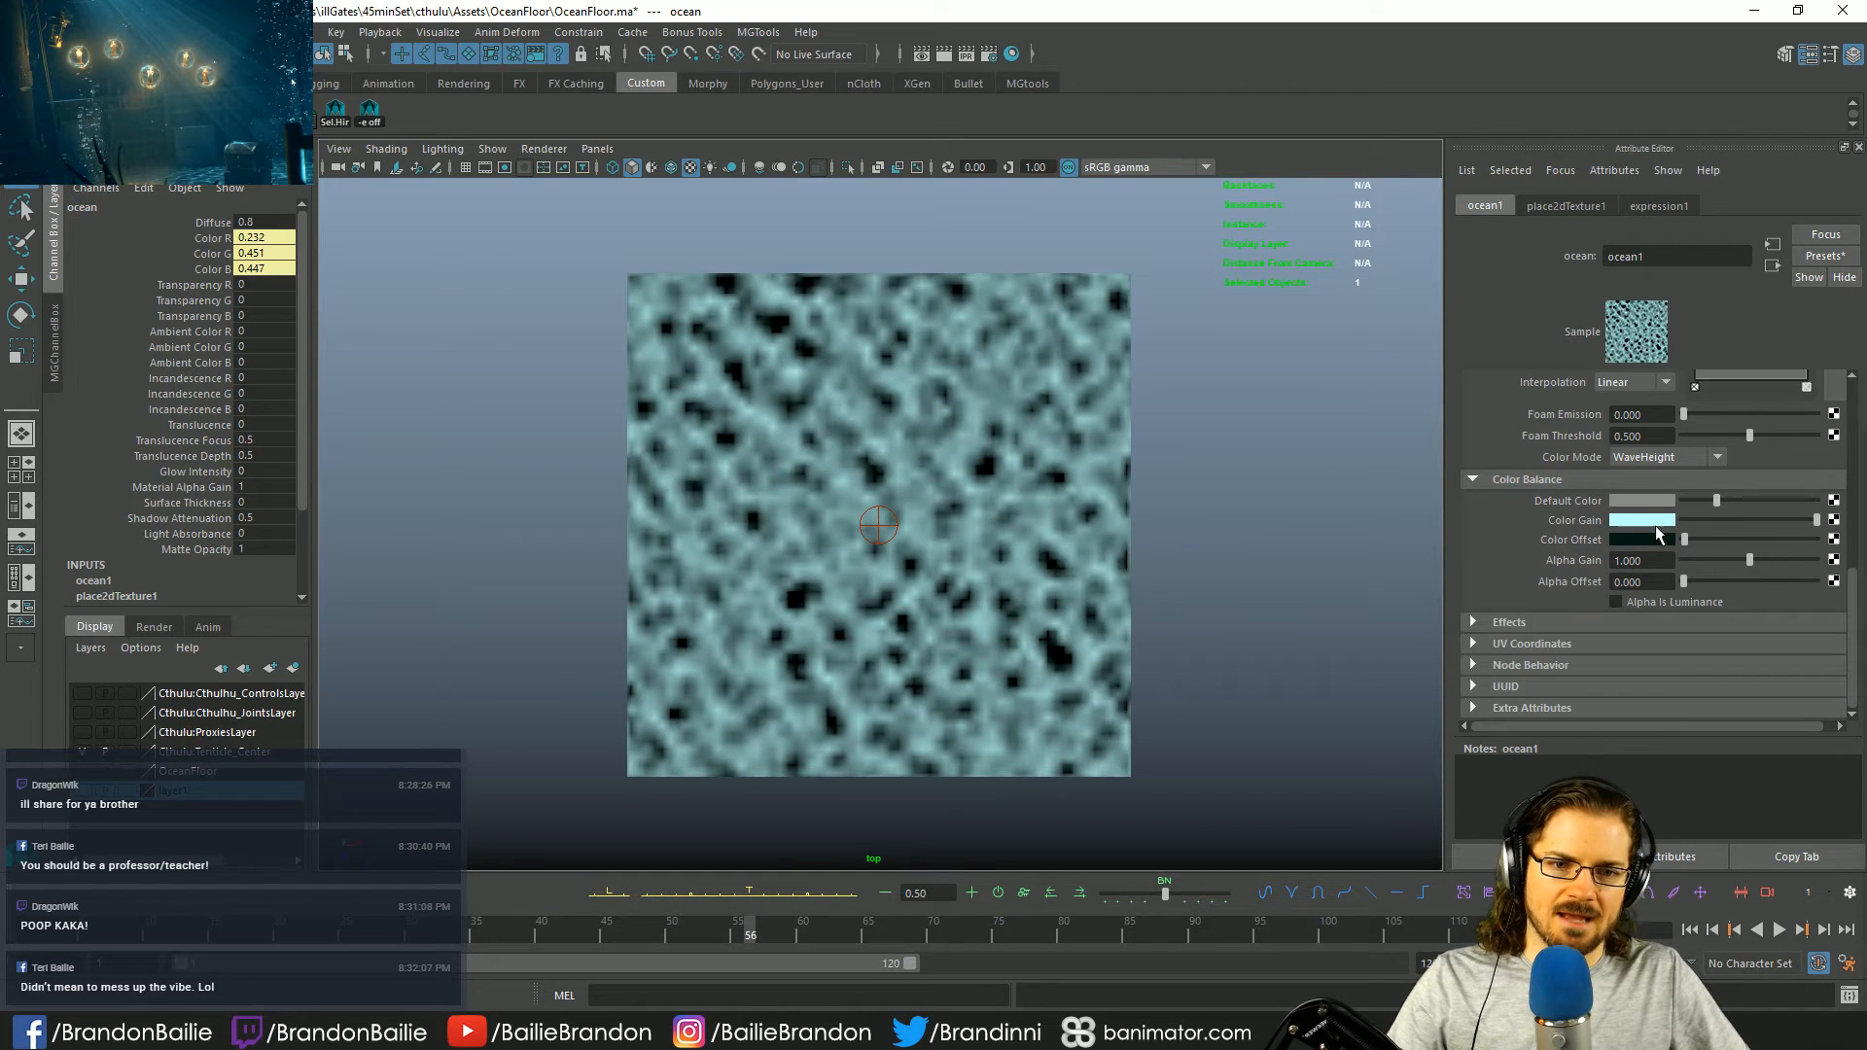
pyautogui.click(1659, 520)
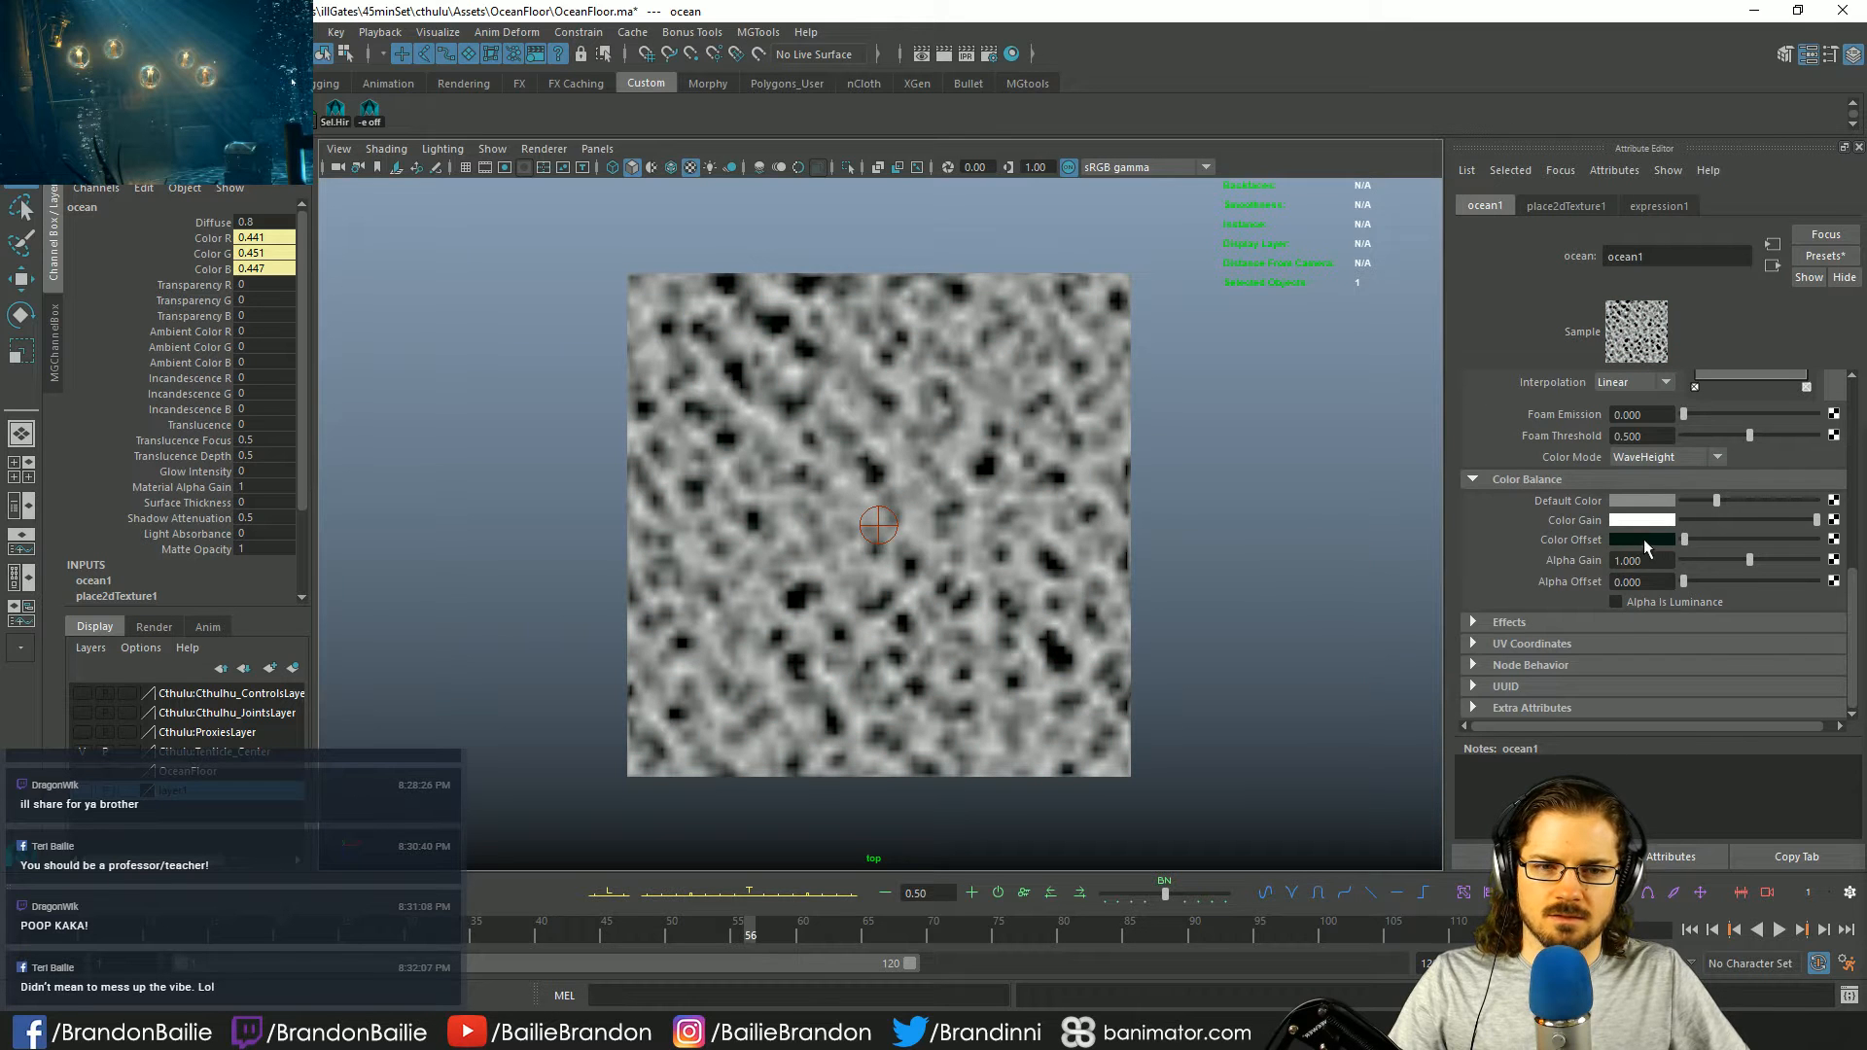
pyautogui.click(1643, 538)
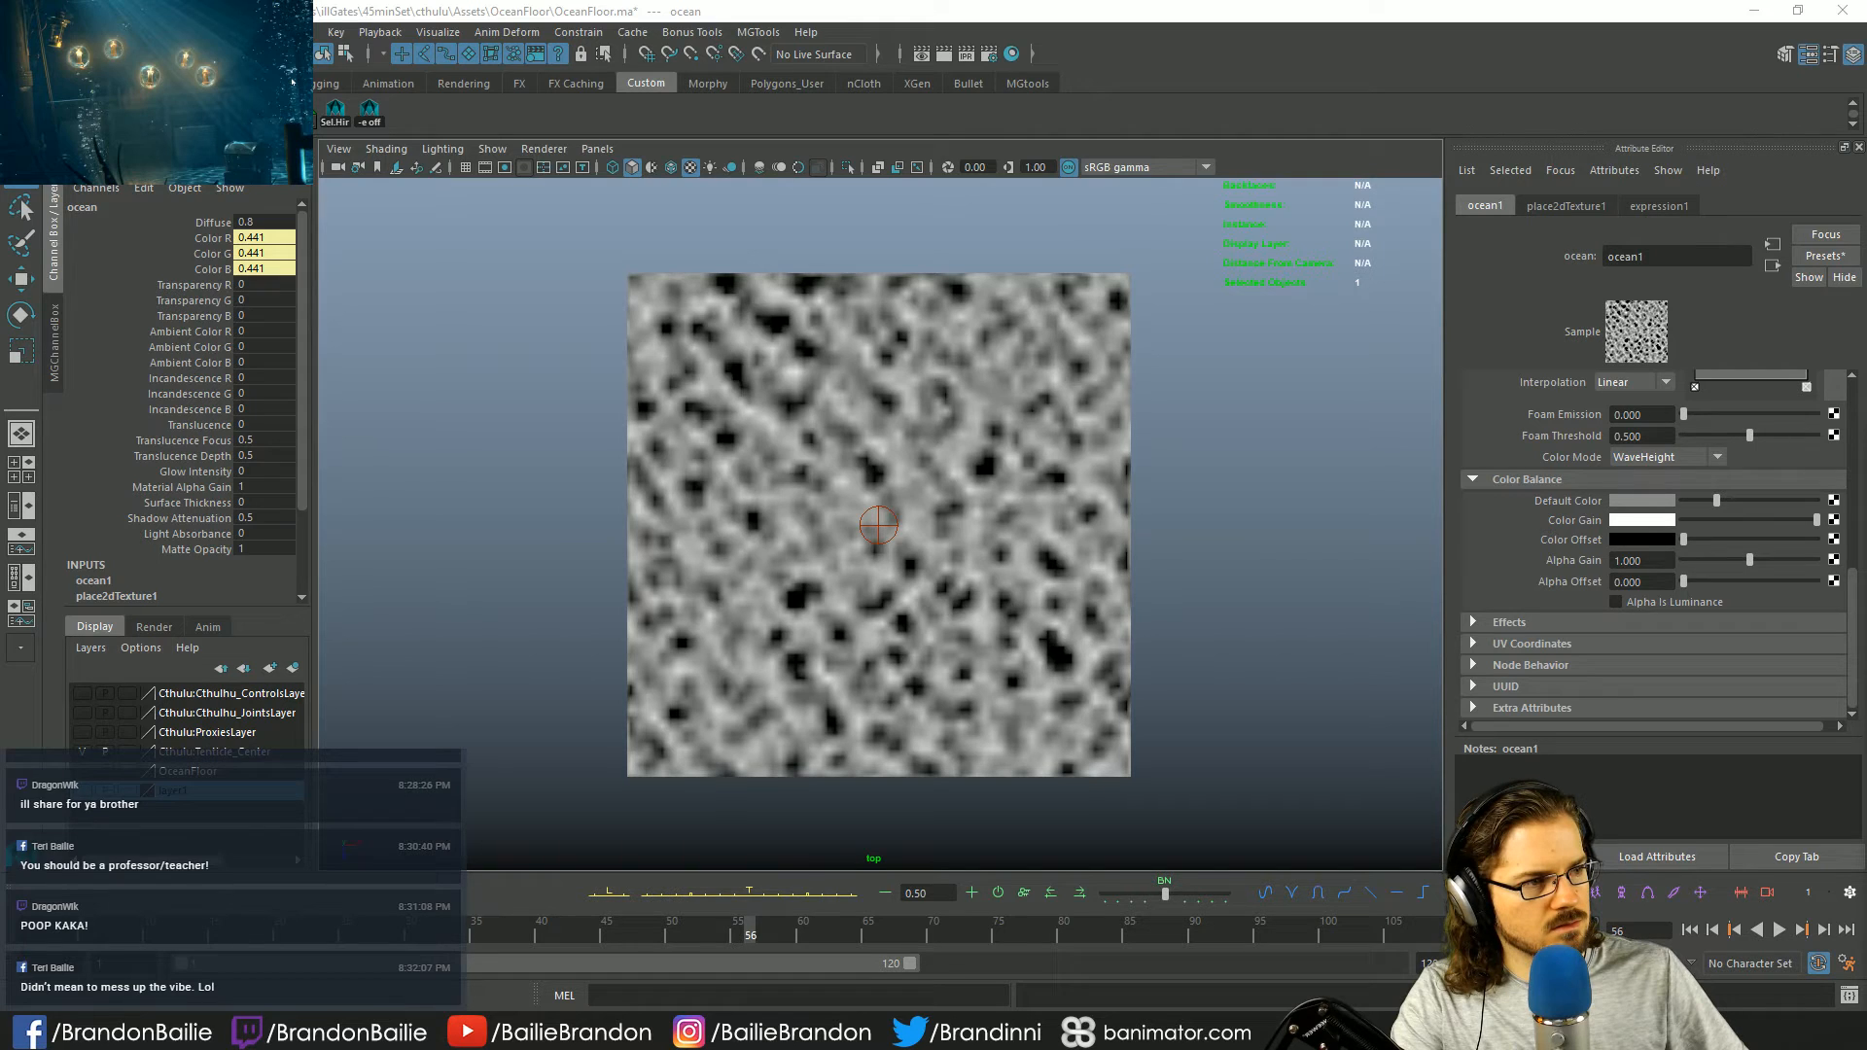
# - Delete the spot light above the centre of the plane
pyautogui.click(1320, 417)
pyautogui.click(875, 528)
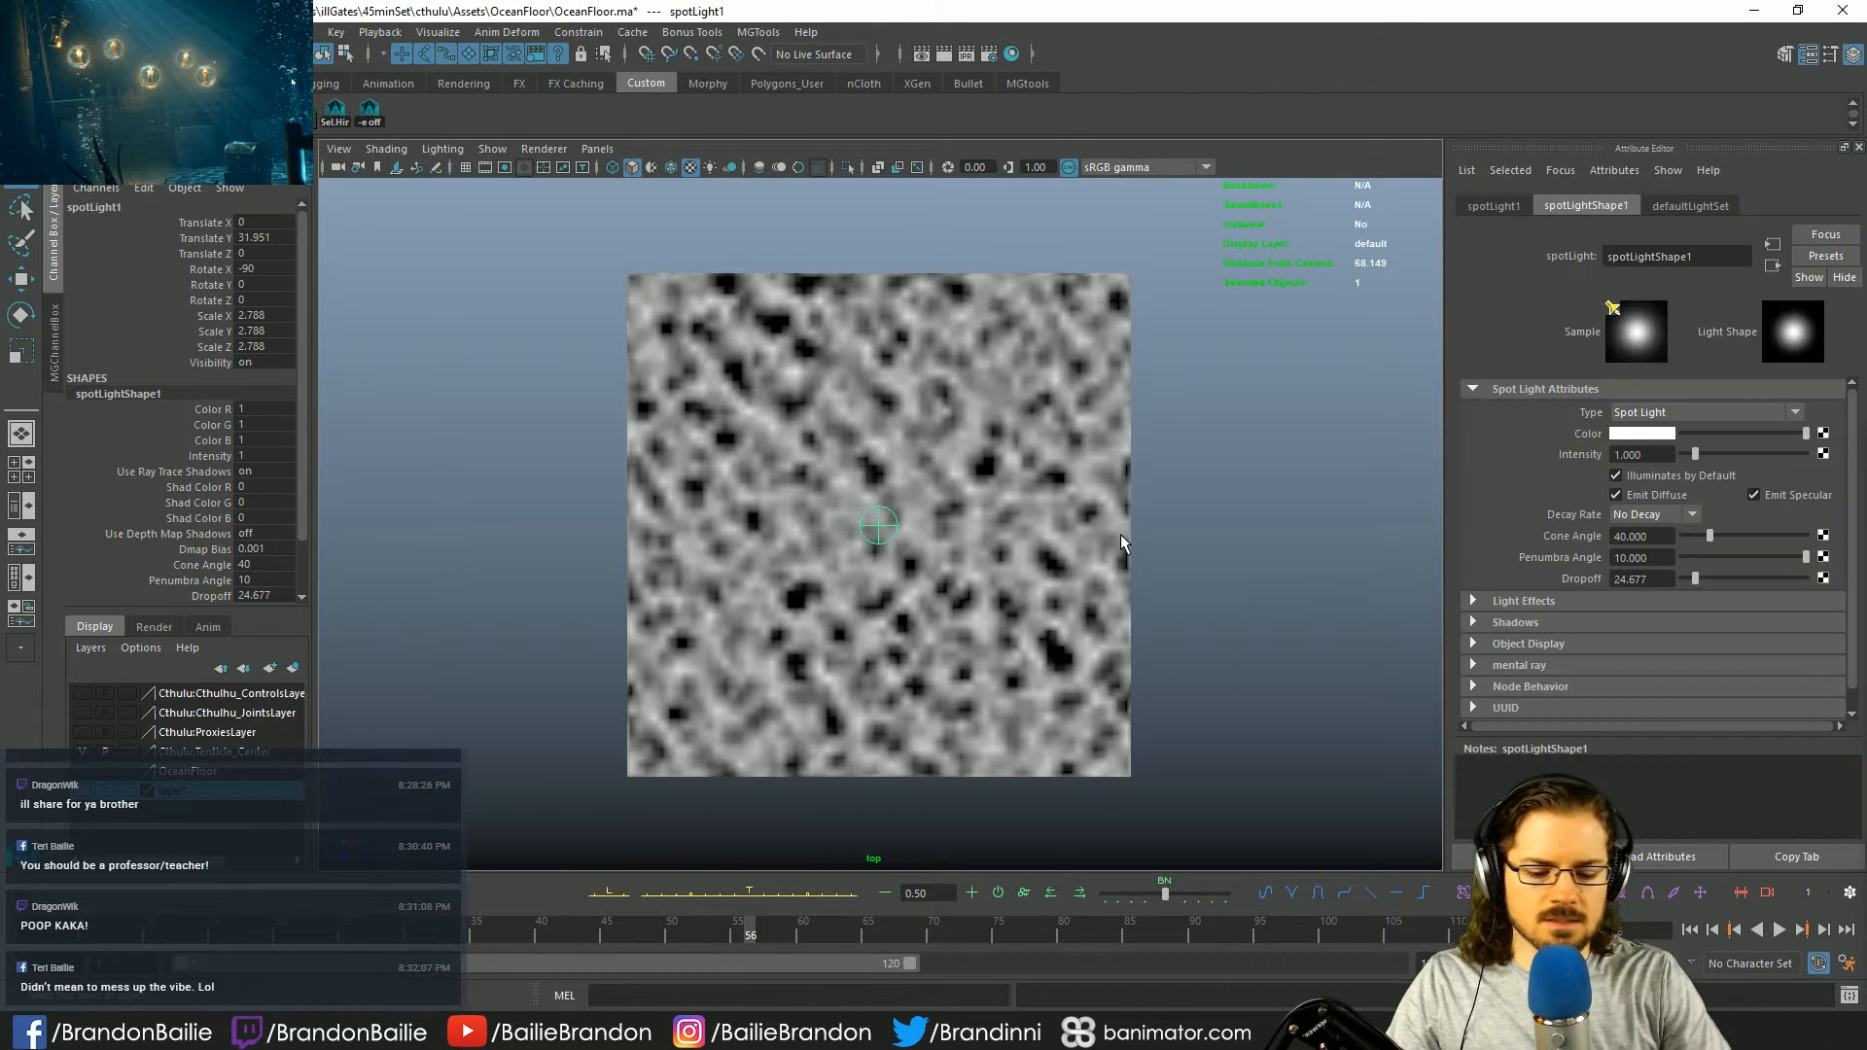
pyautogui.click(1120, 533)
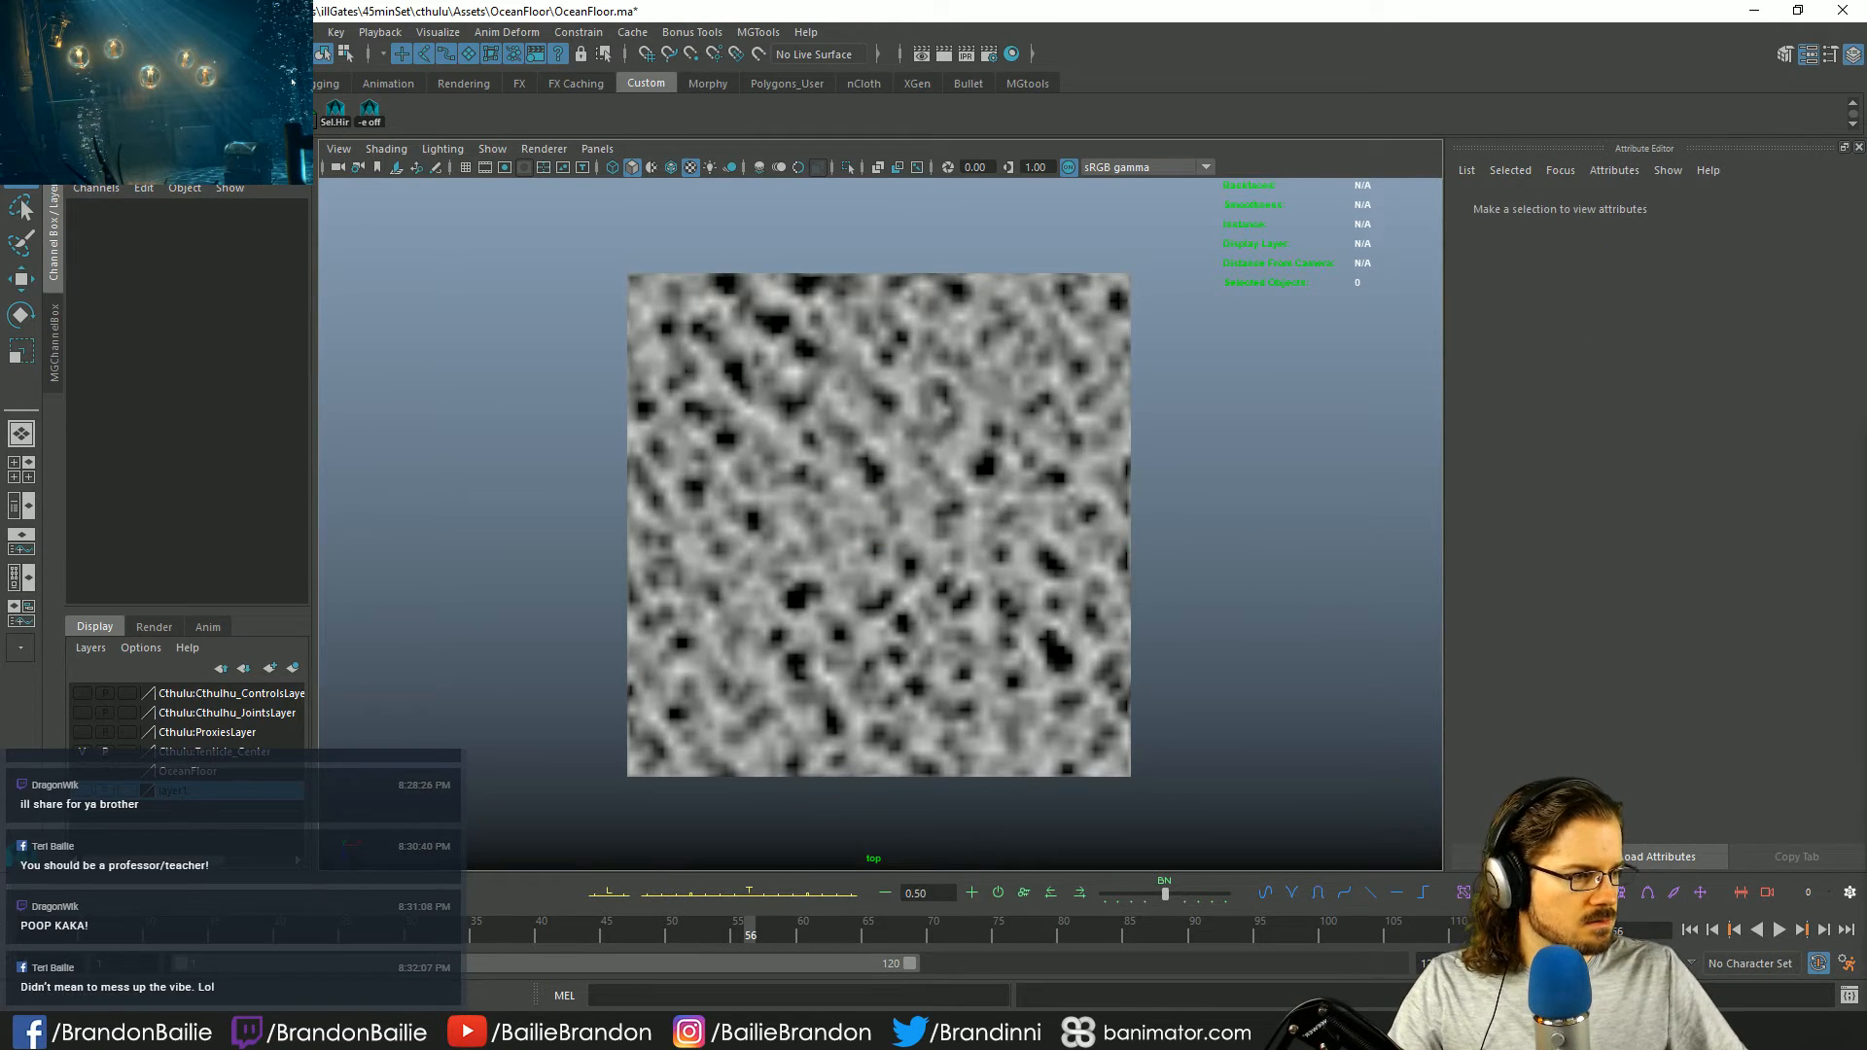
pyautogui.click(292, 81)
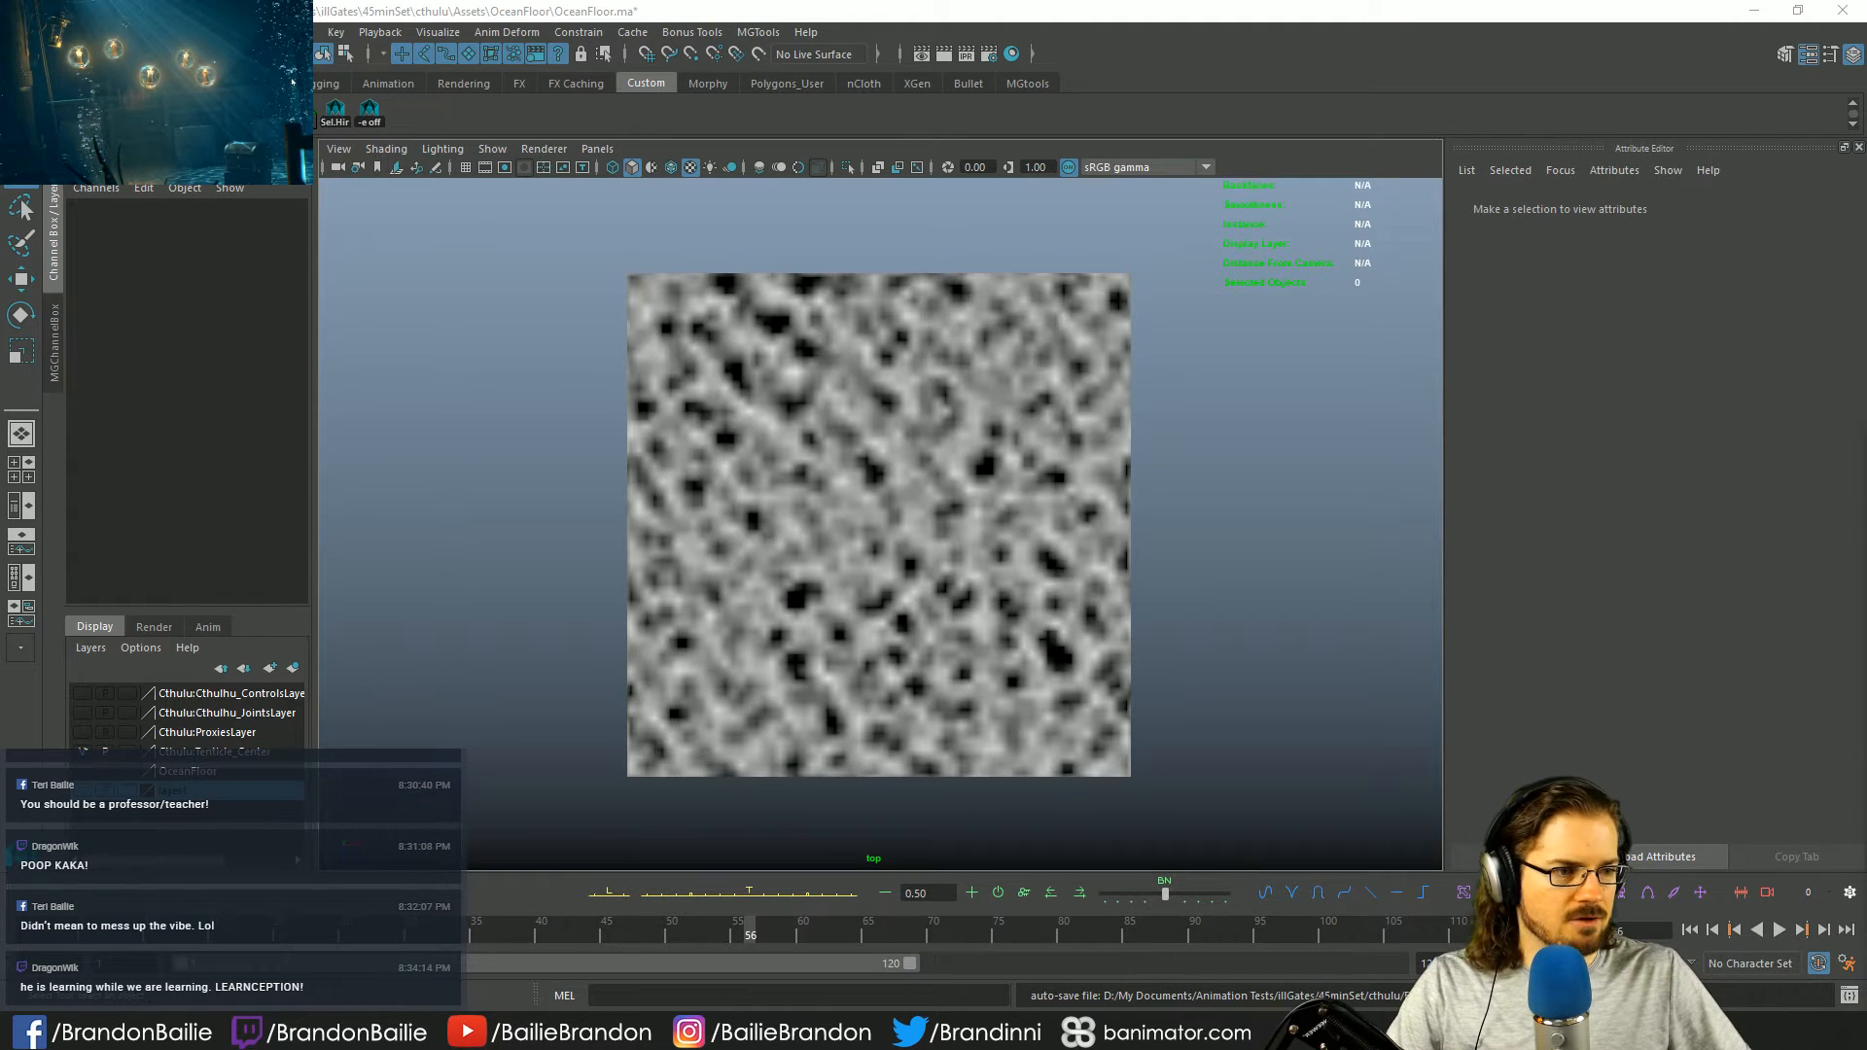
pyautogui.hotkey('alt', 'Tab')
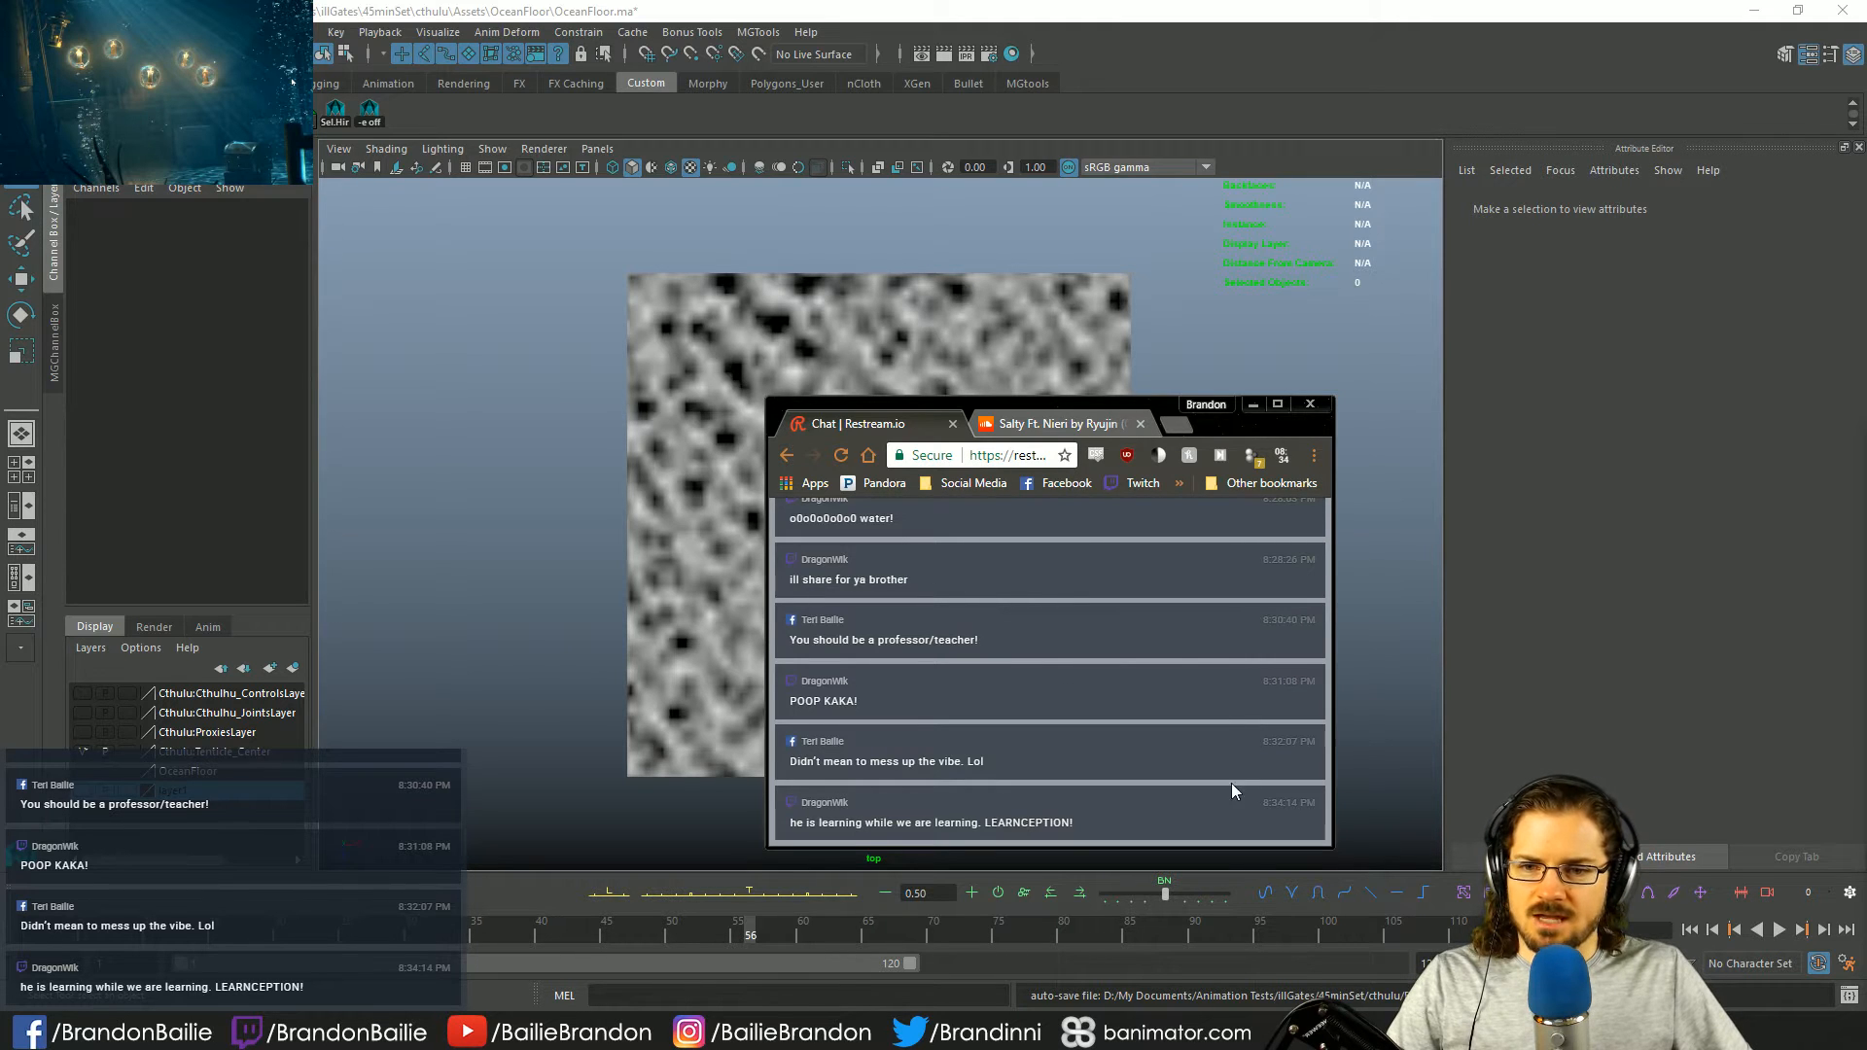
pyautogui.moveTo(1267, 410); pyautogui.dragTo(1866, 457)
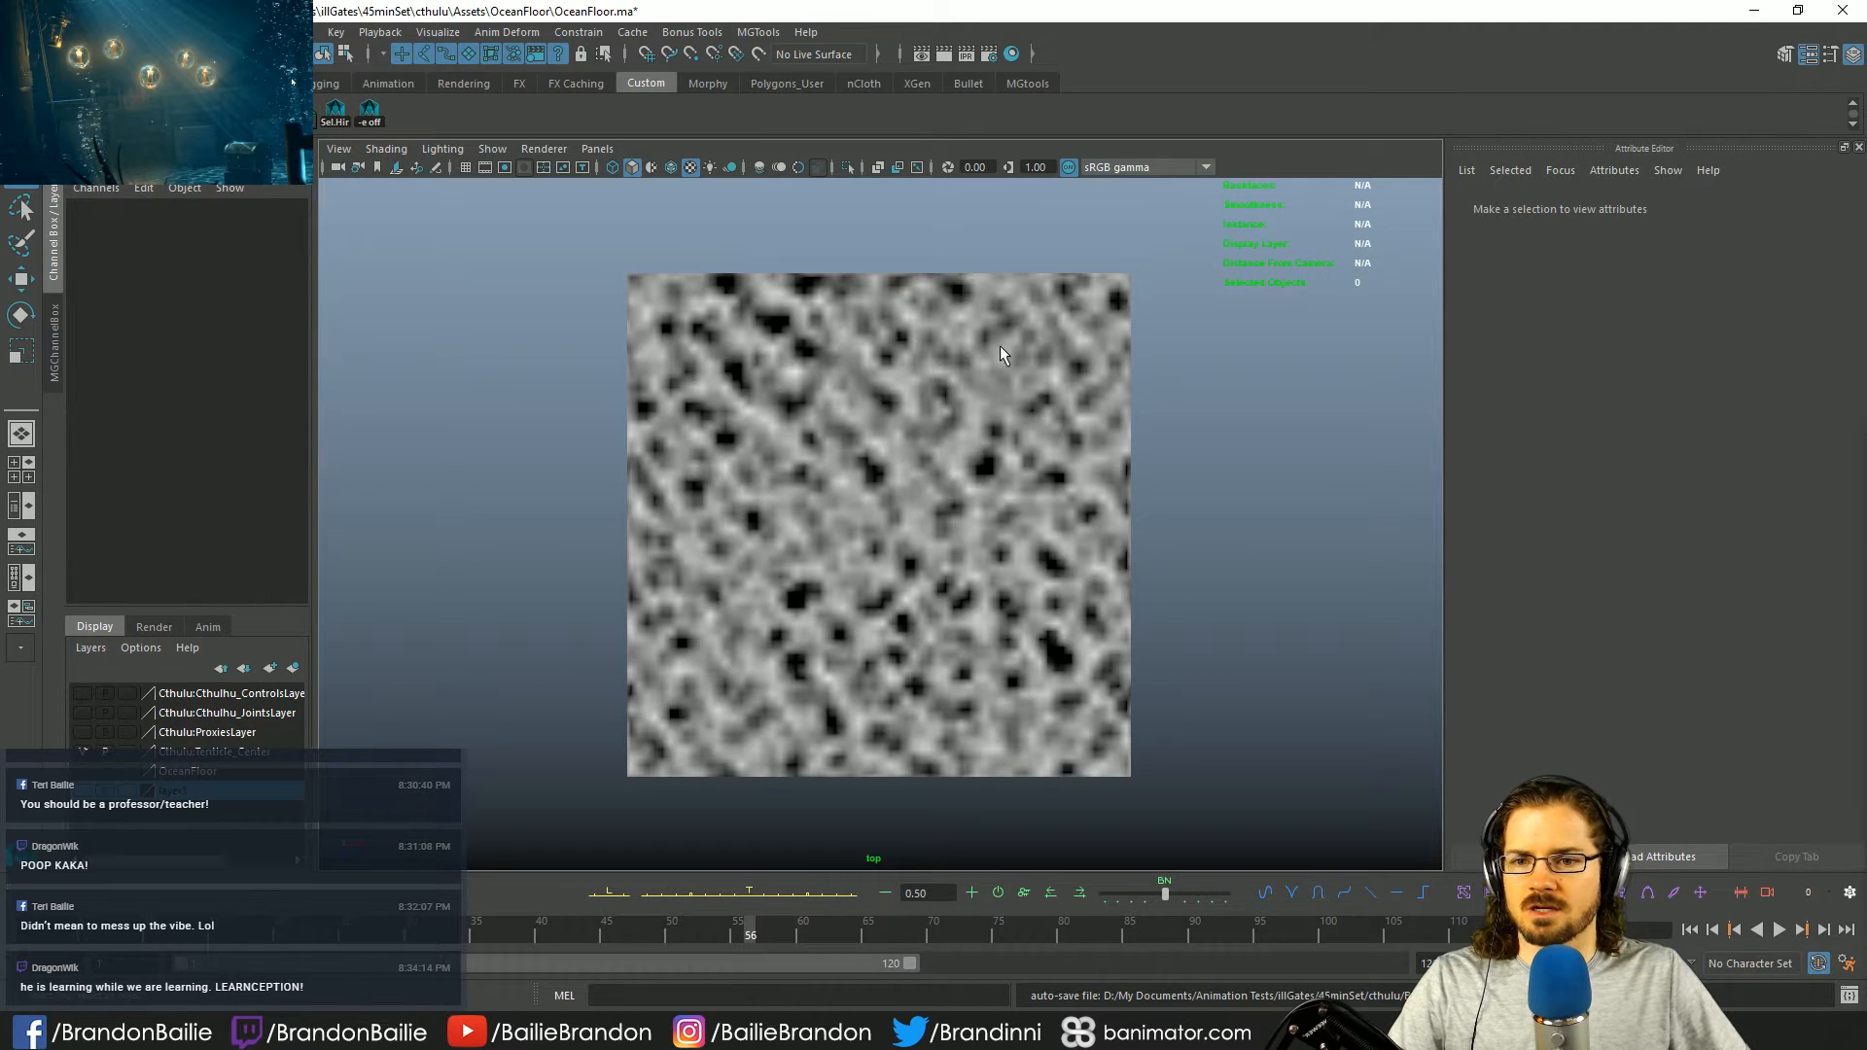
# - Enlarge the plane in the top view and set the render image size preset to 2k Square
pyautogui.scroll(3, 791, 383)
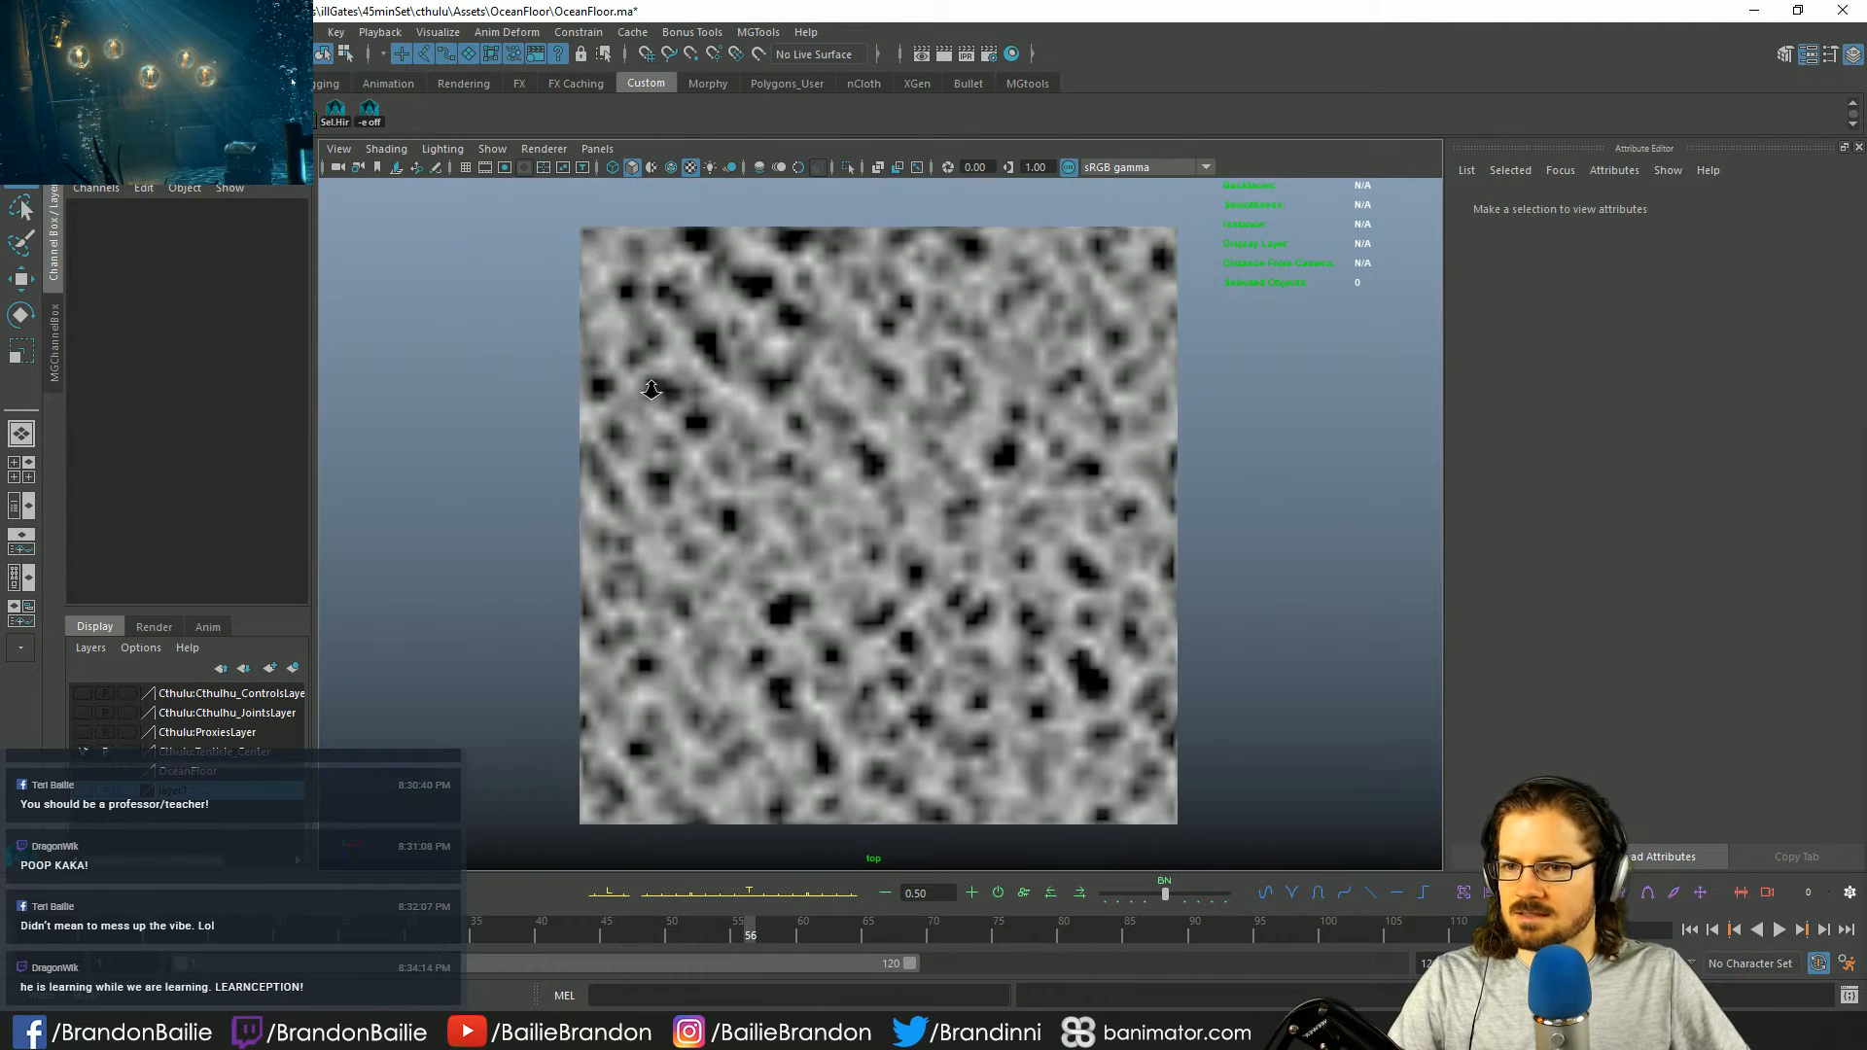
pyautogui.click(741, 435)
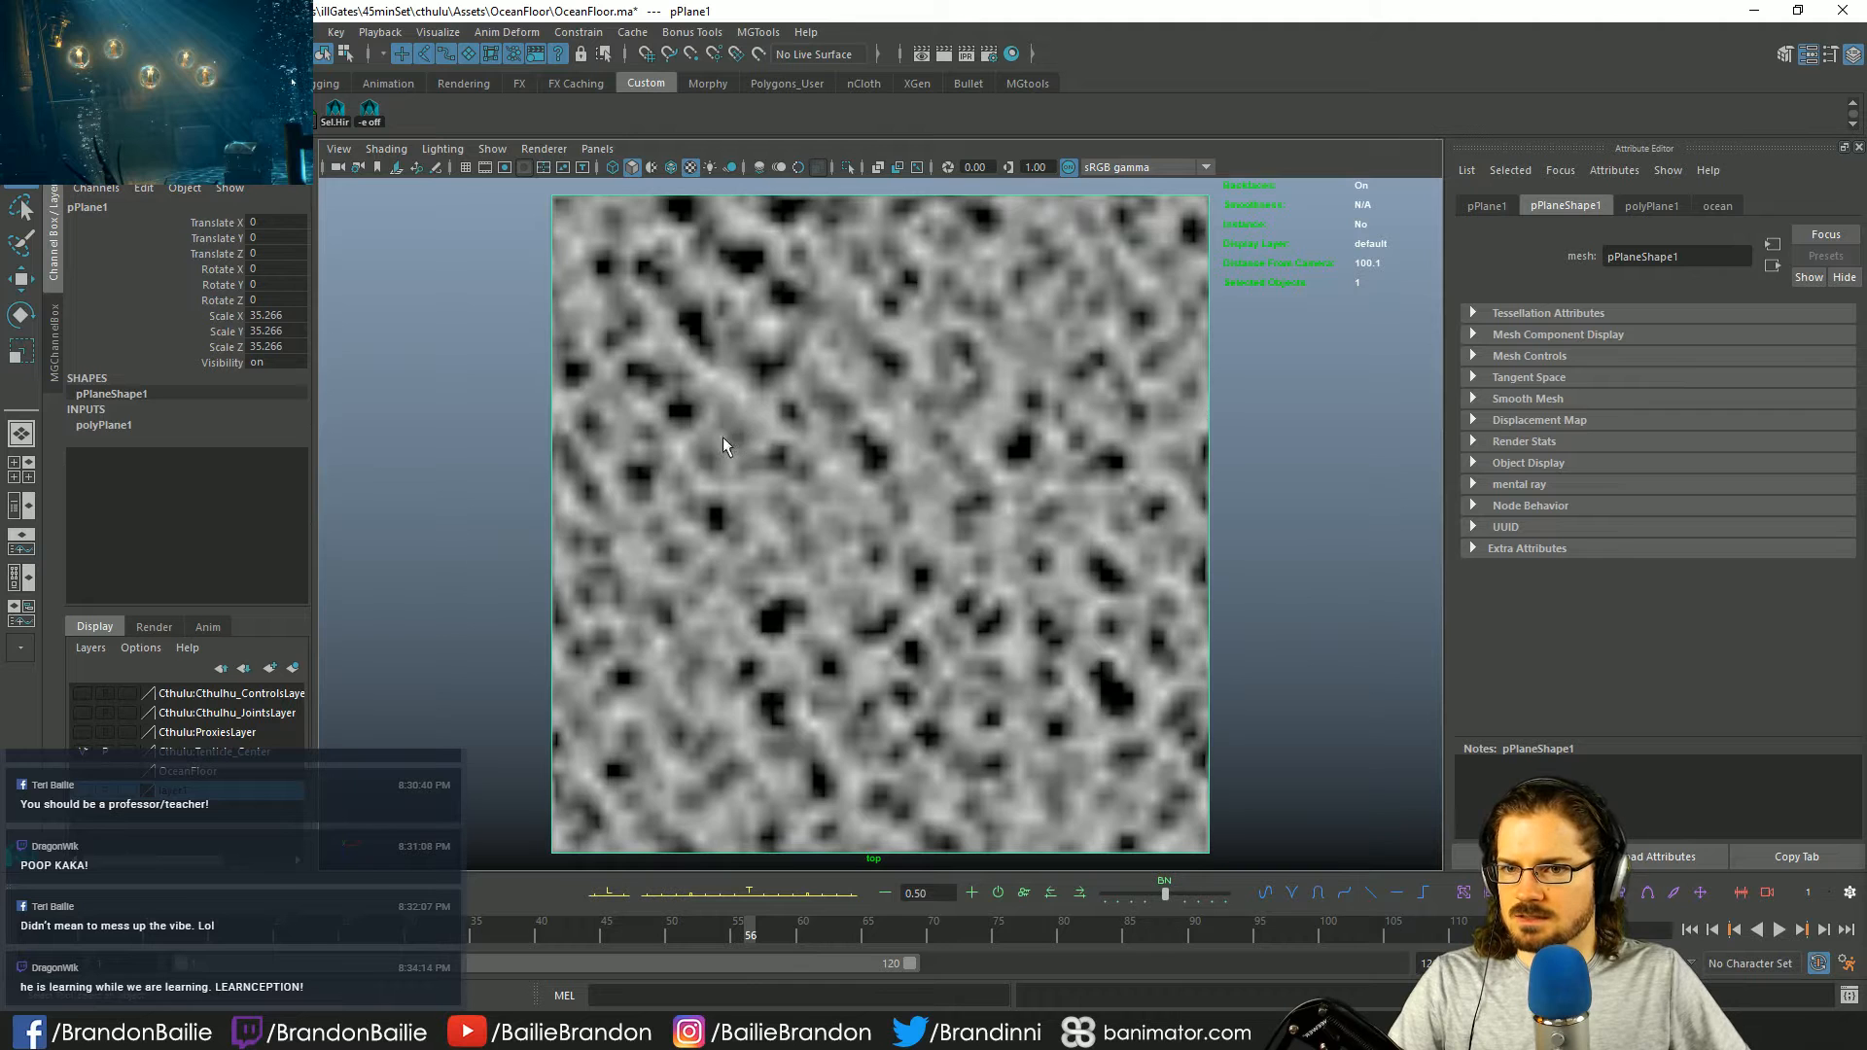
pyautogui.keyDown('alt'); pyautogui.moveTo(721, 436); pyautogui.dragTo(789, 453, button='right'); pyautogui.keyUp('alt')
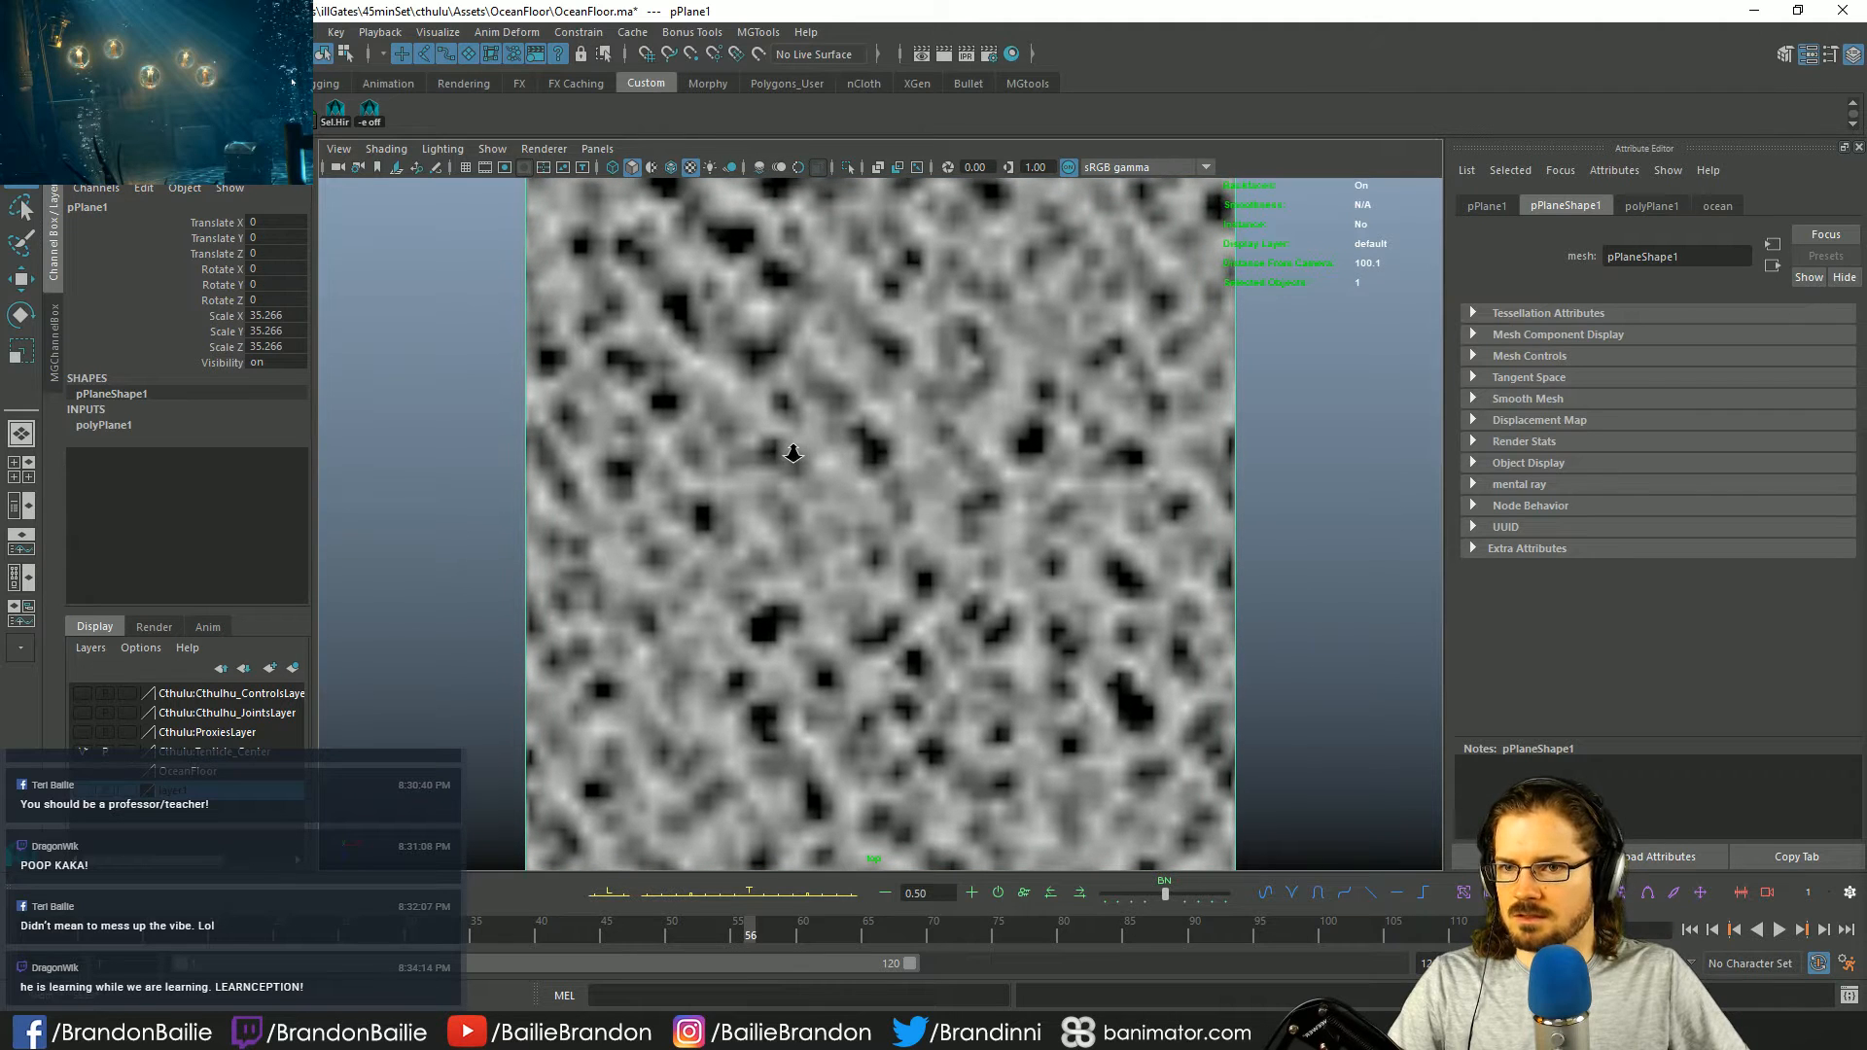
pyautogui.click(989, 54)
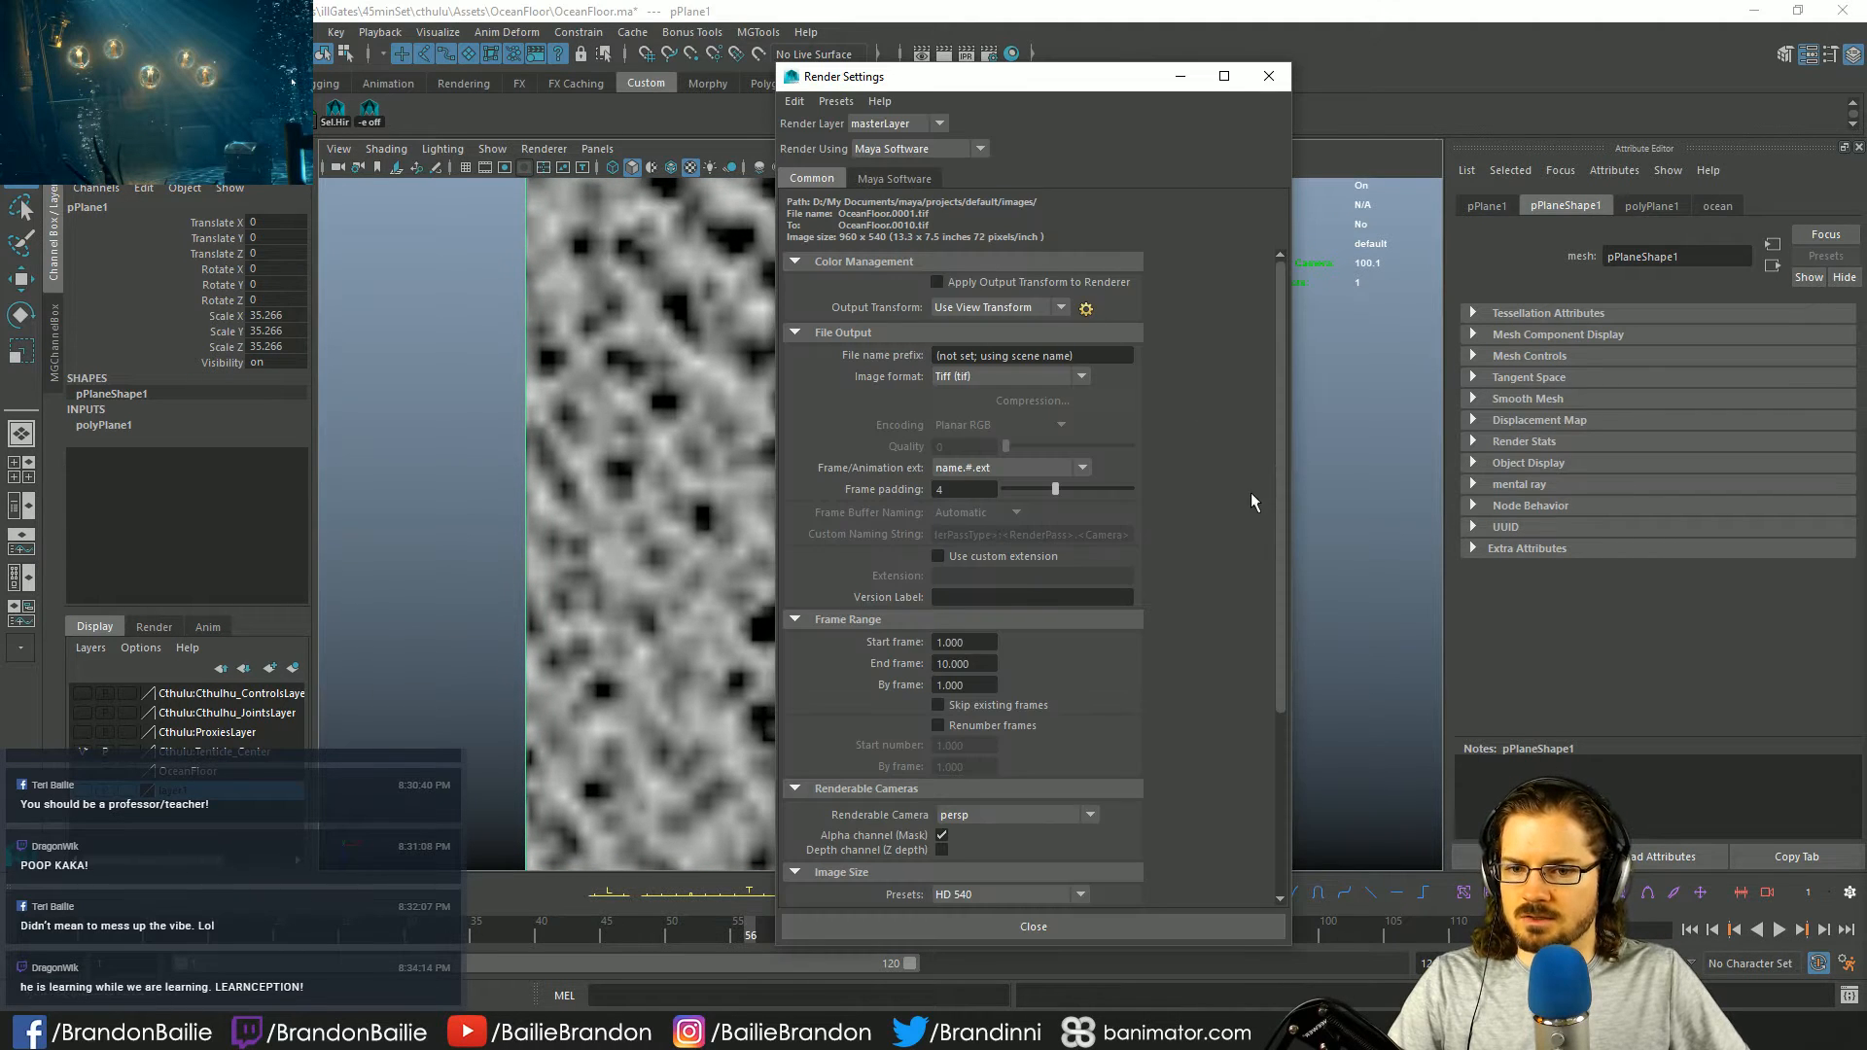
pyautogui.scroll(-5, 1172, 553)
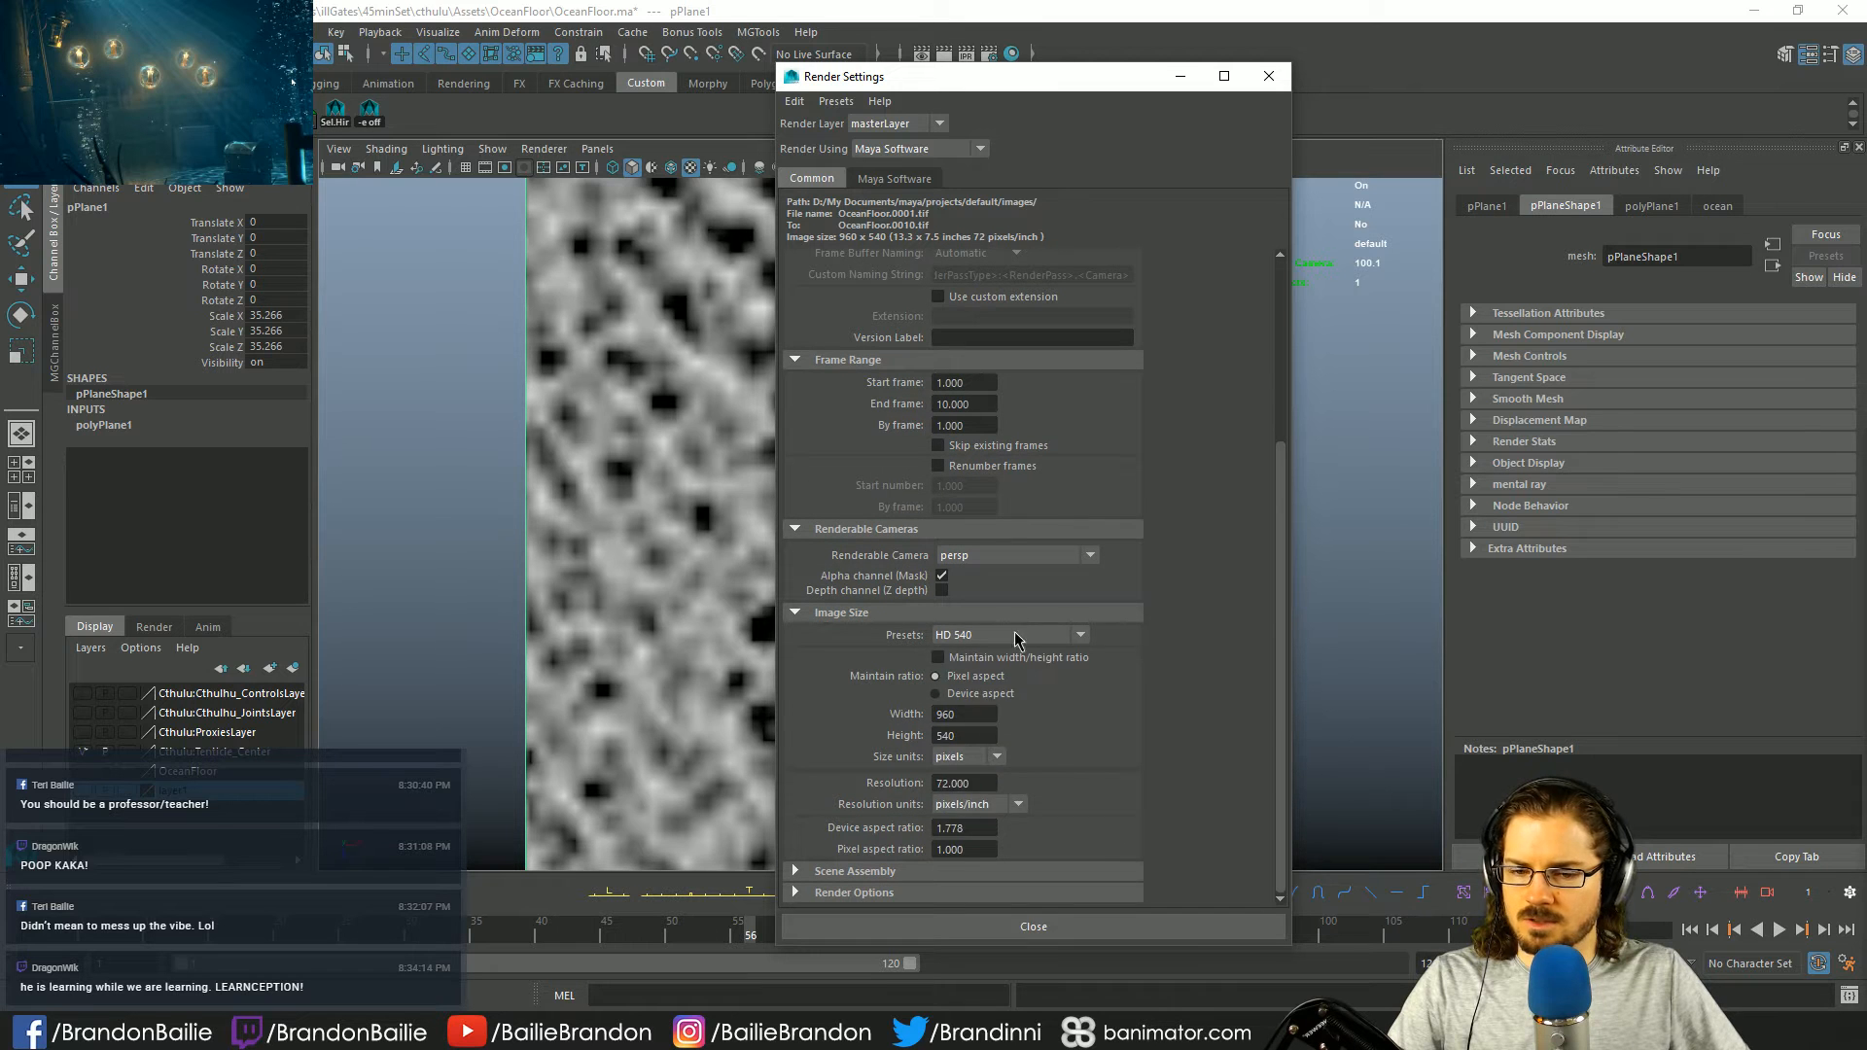
pyautogui.click(1007, 636)
pyautogui.scroll(1, 1004, 656)
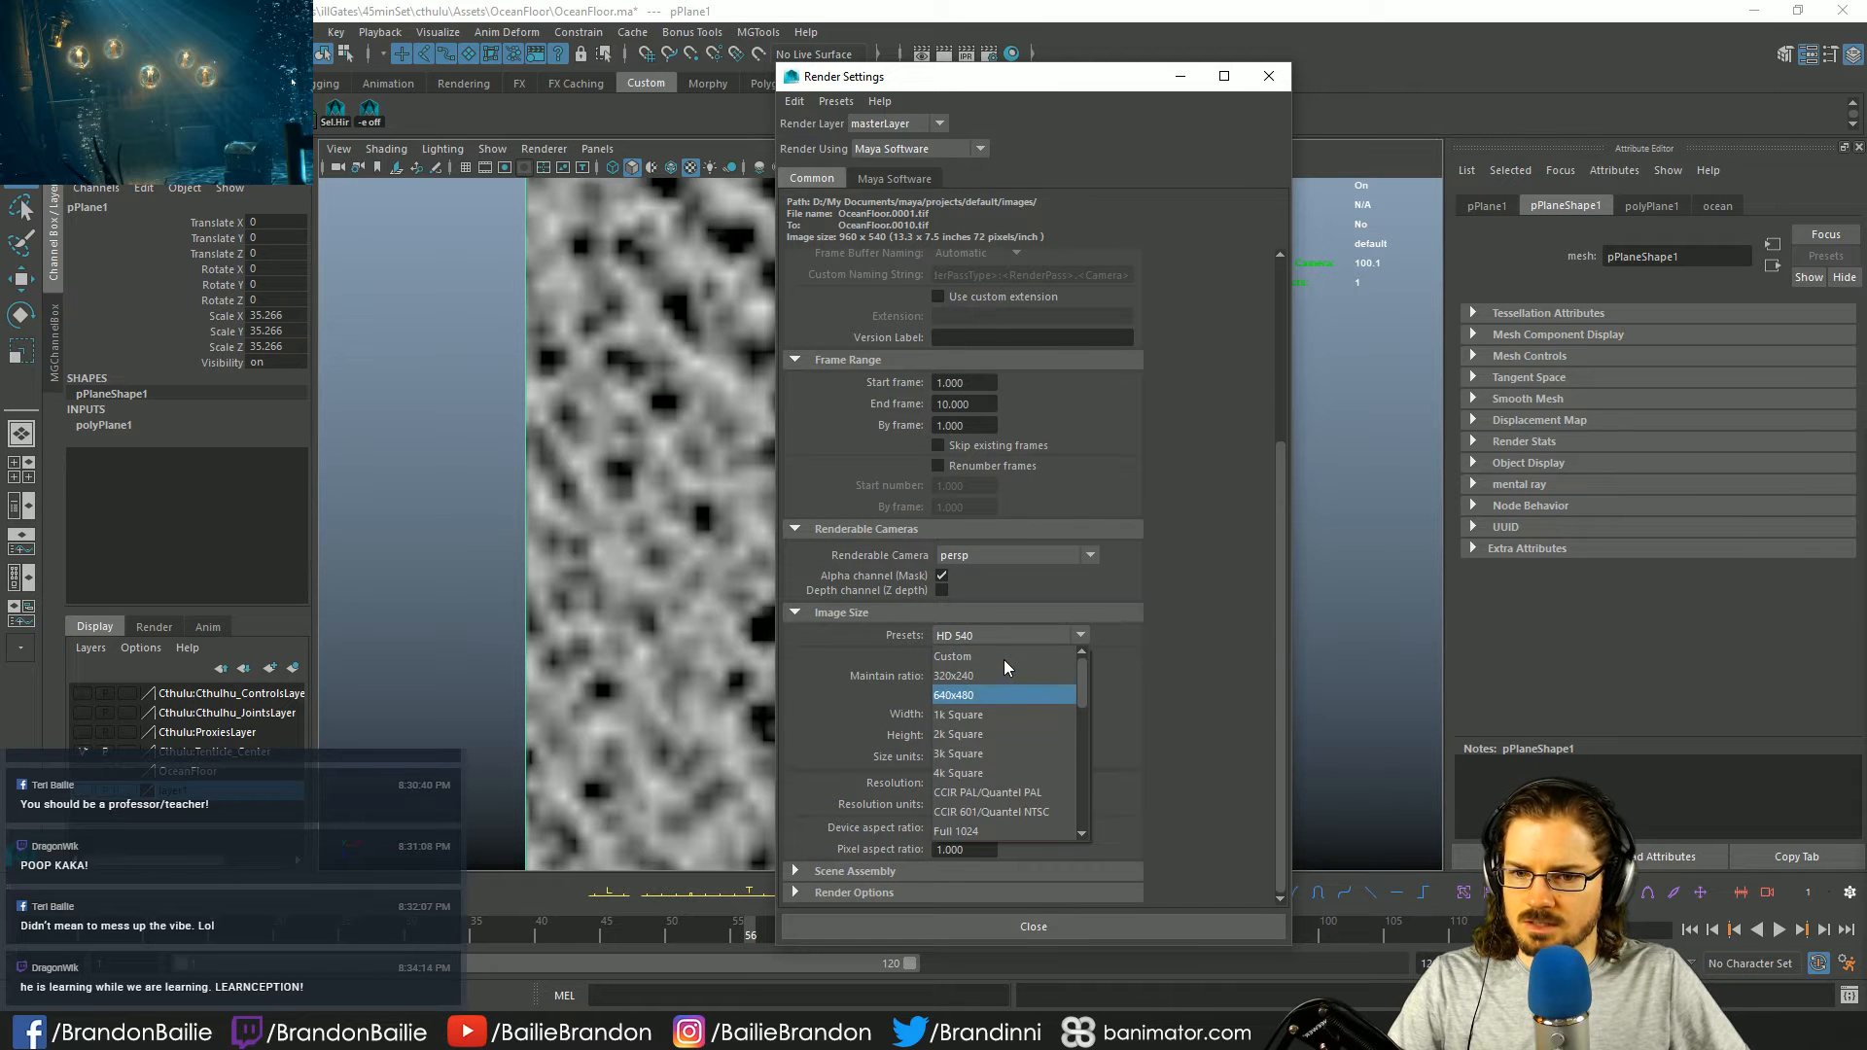
pyautogui.click(988, 734)
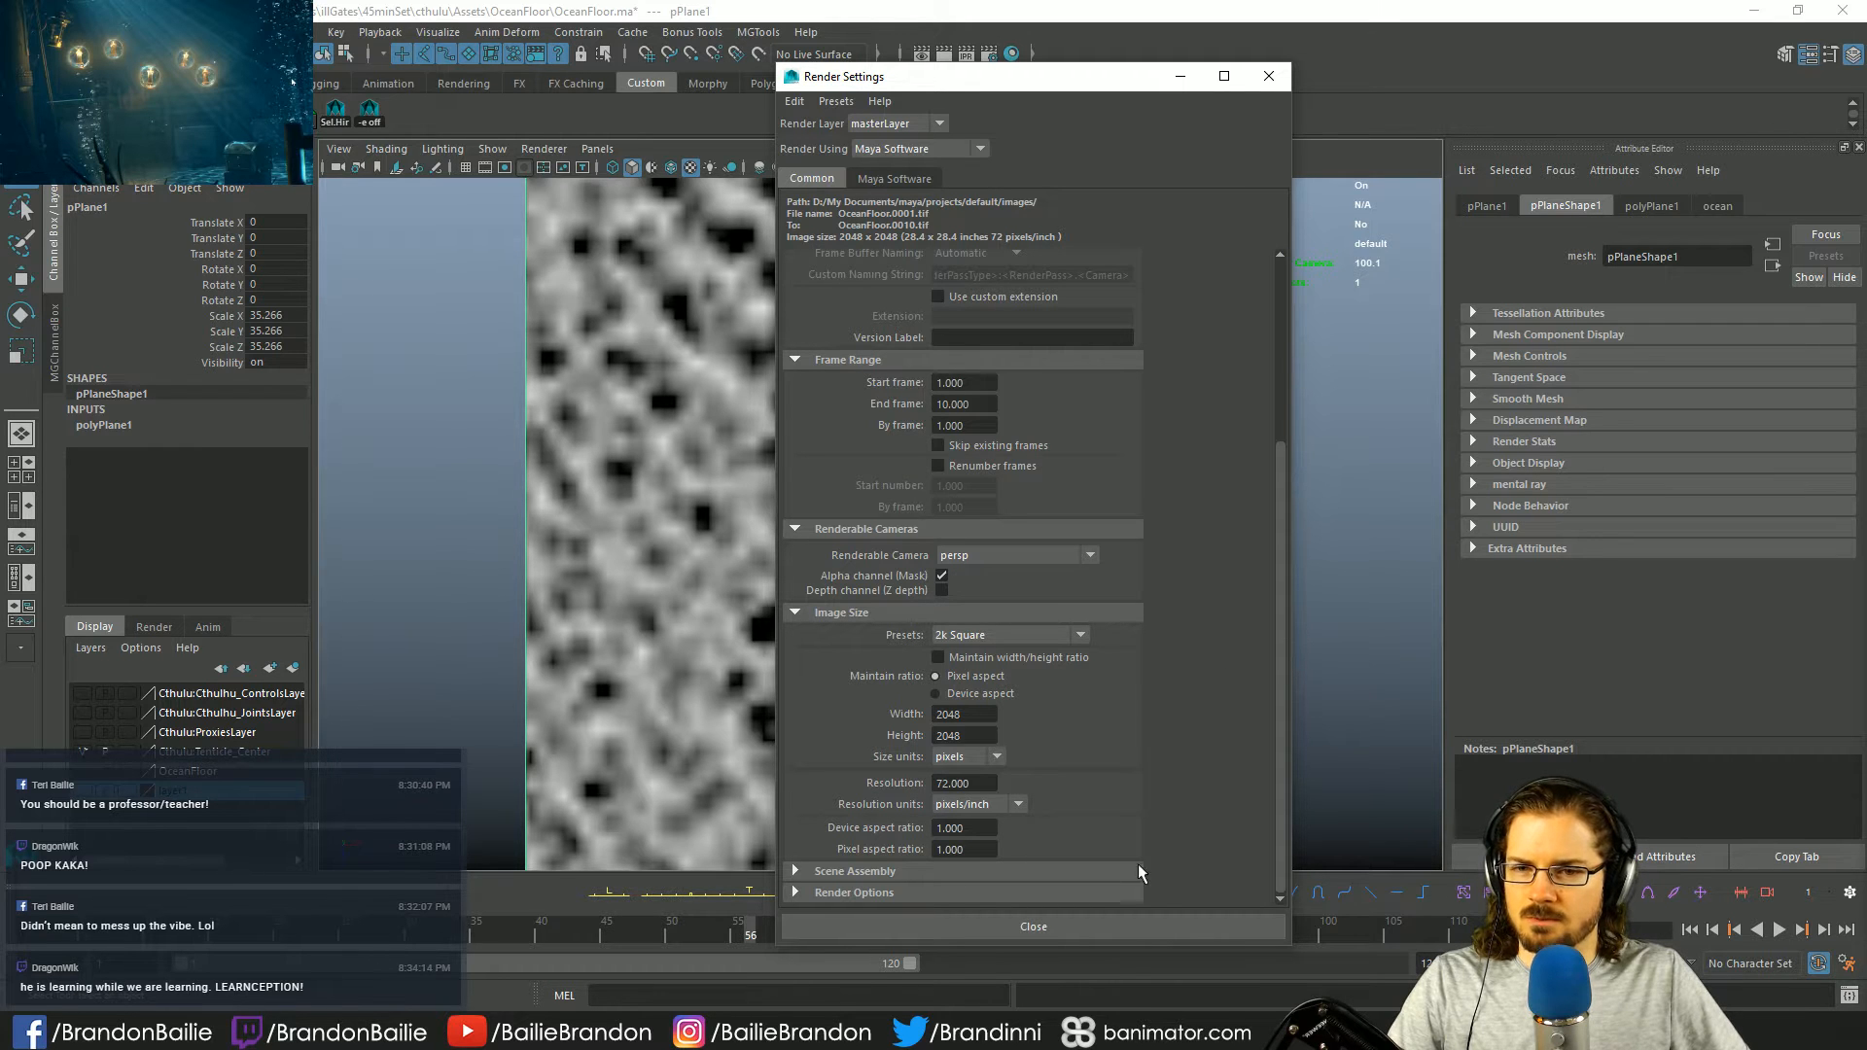
pyautogui.click(1033, 927)
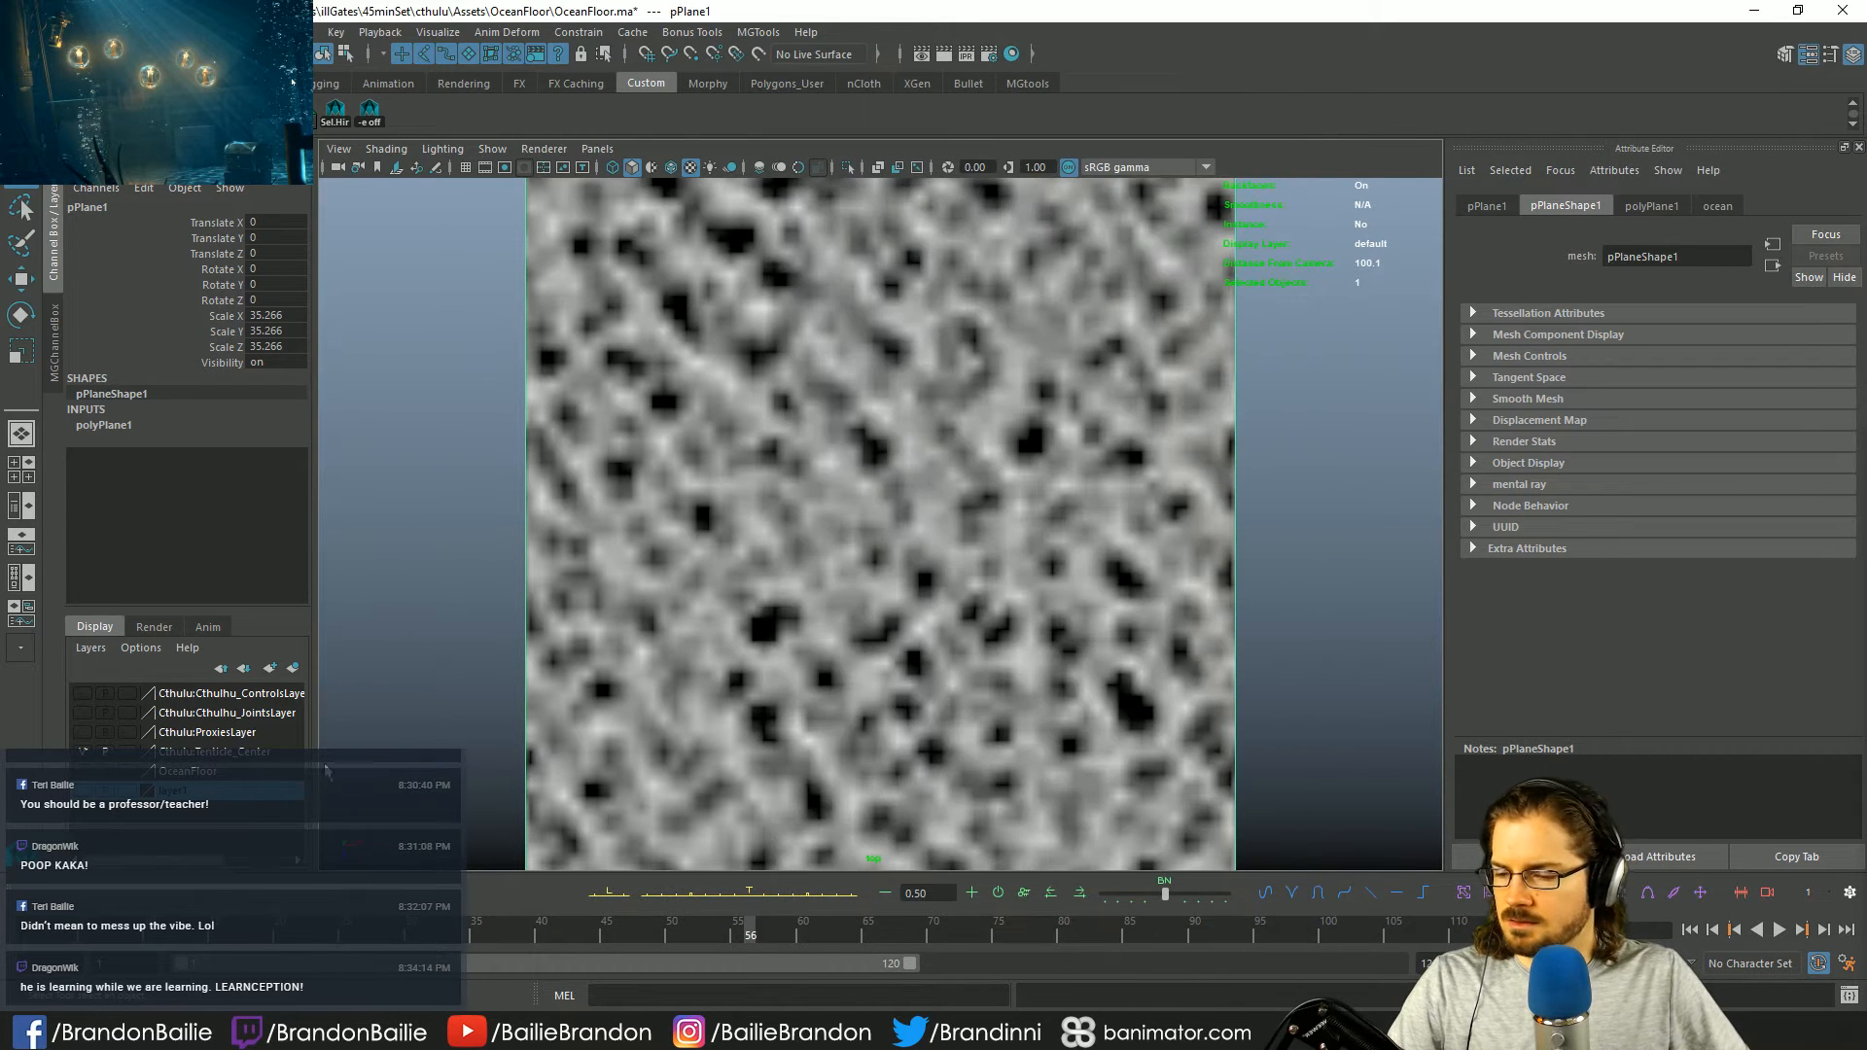
# - Render the plane from the top view and compare its pattern with the black-and-white caustics reference image
pyautogui.click(953, 55)
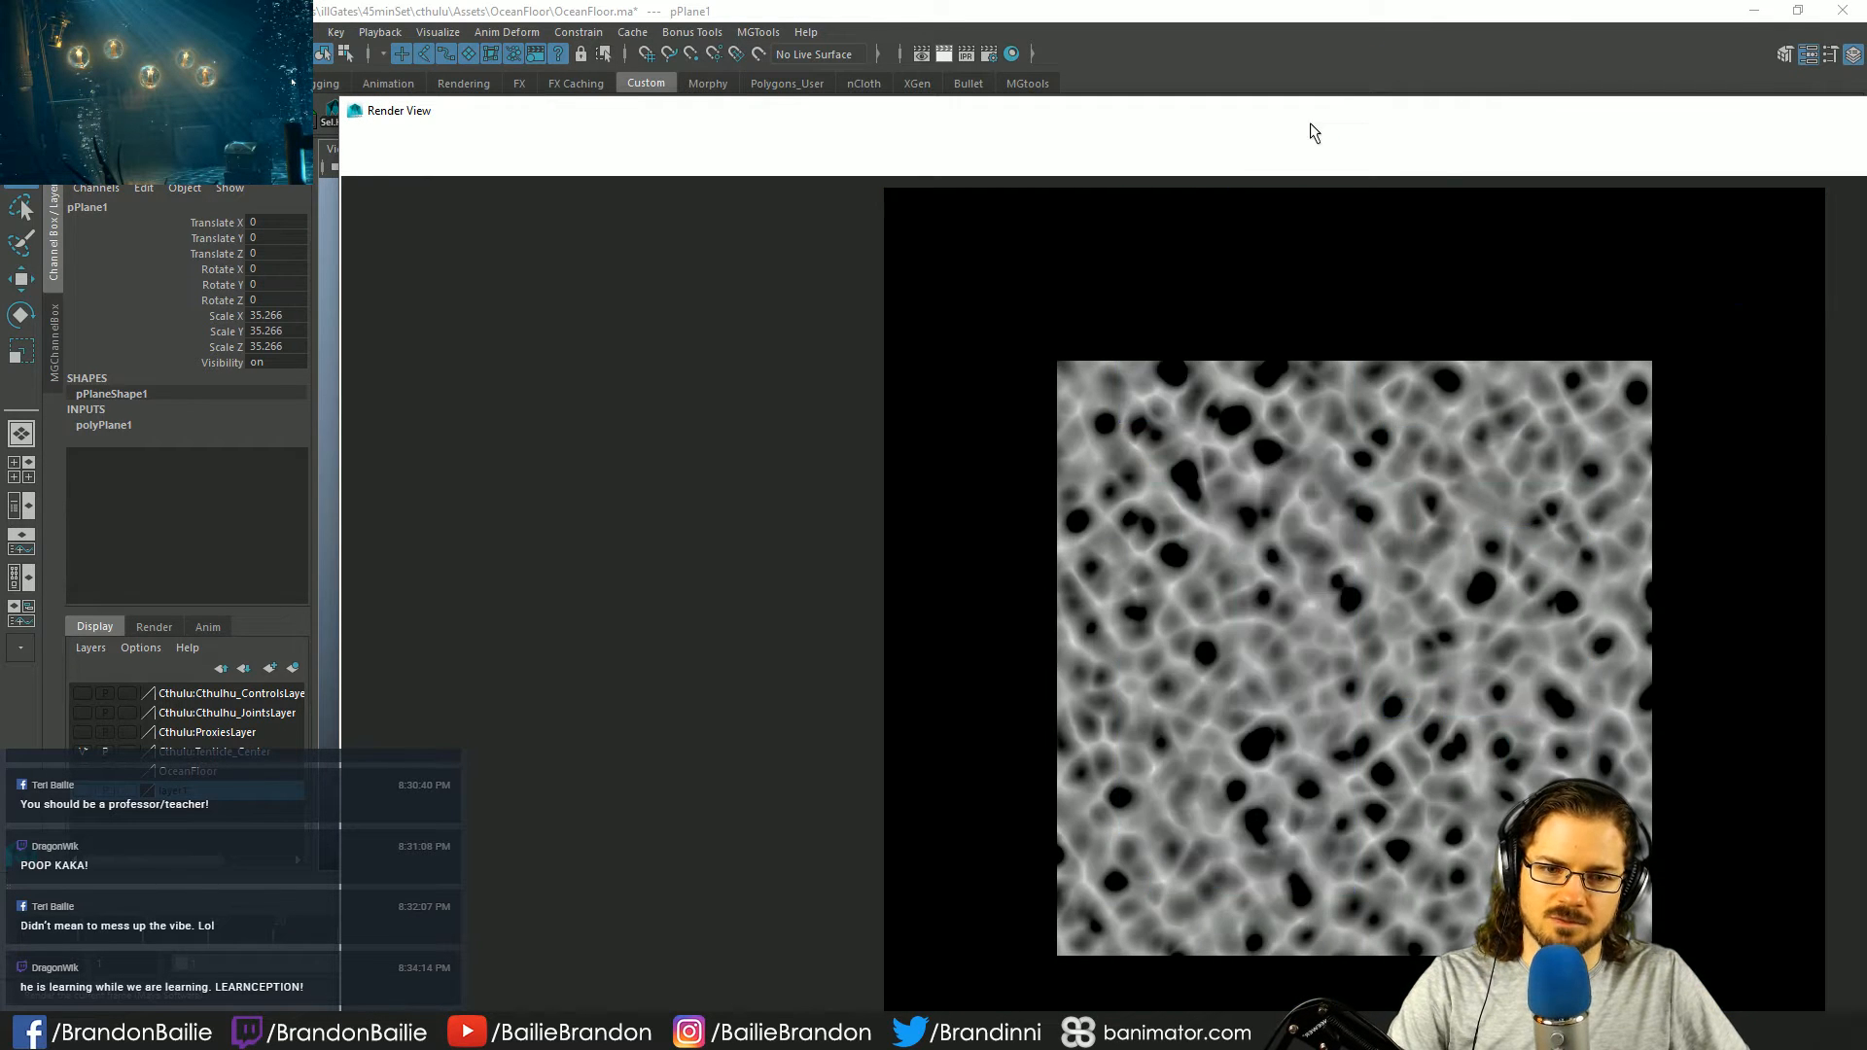
pyautogui.doubleClick(1340, 116)
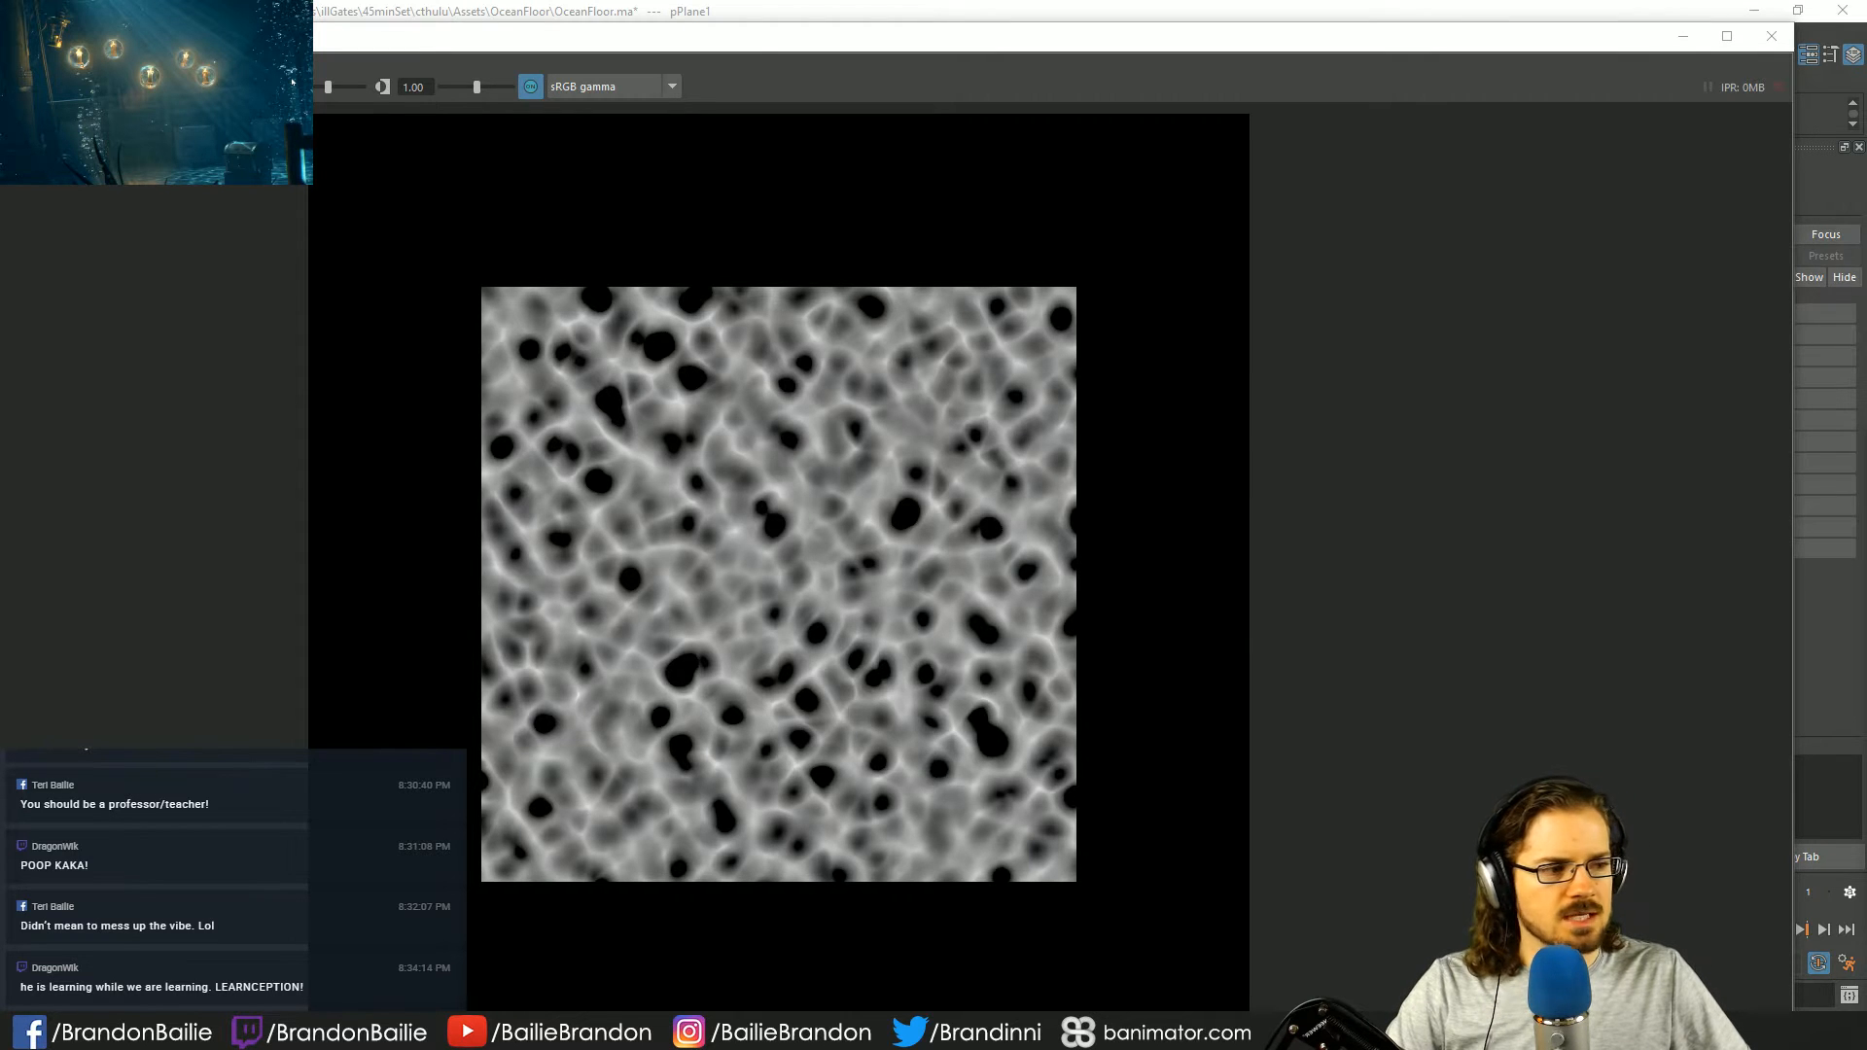
pyautogui.moveTo(1866, 229); pyautogui.dragTo(158, 28)
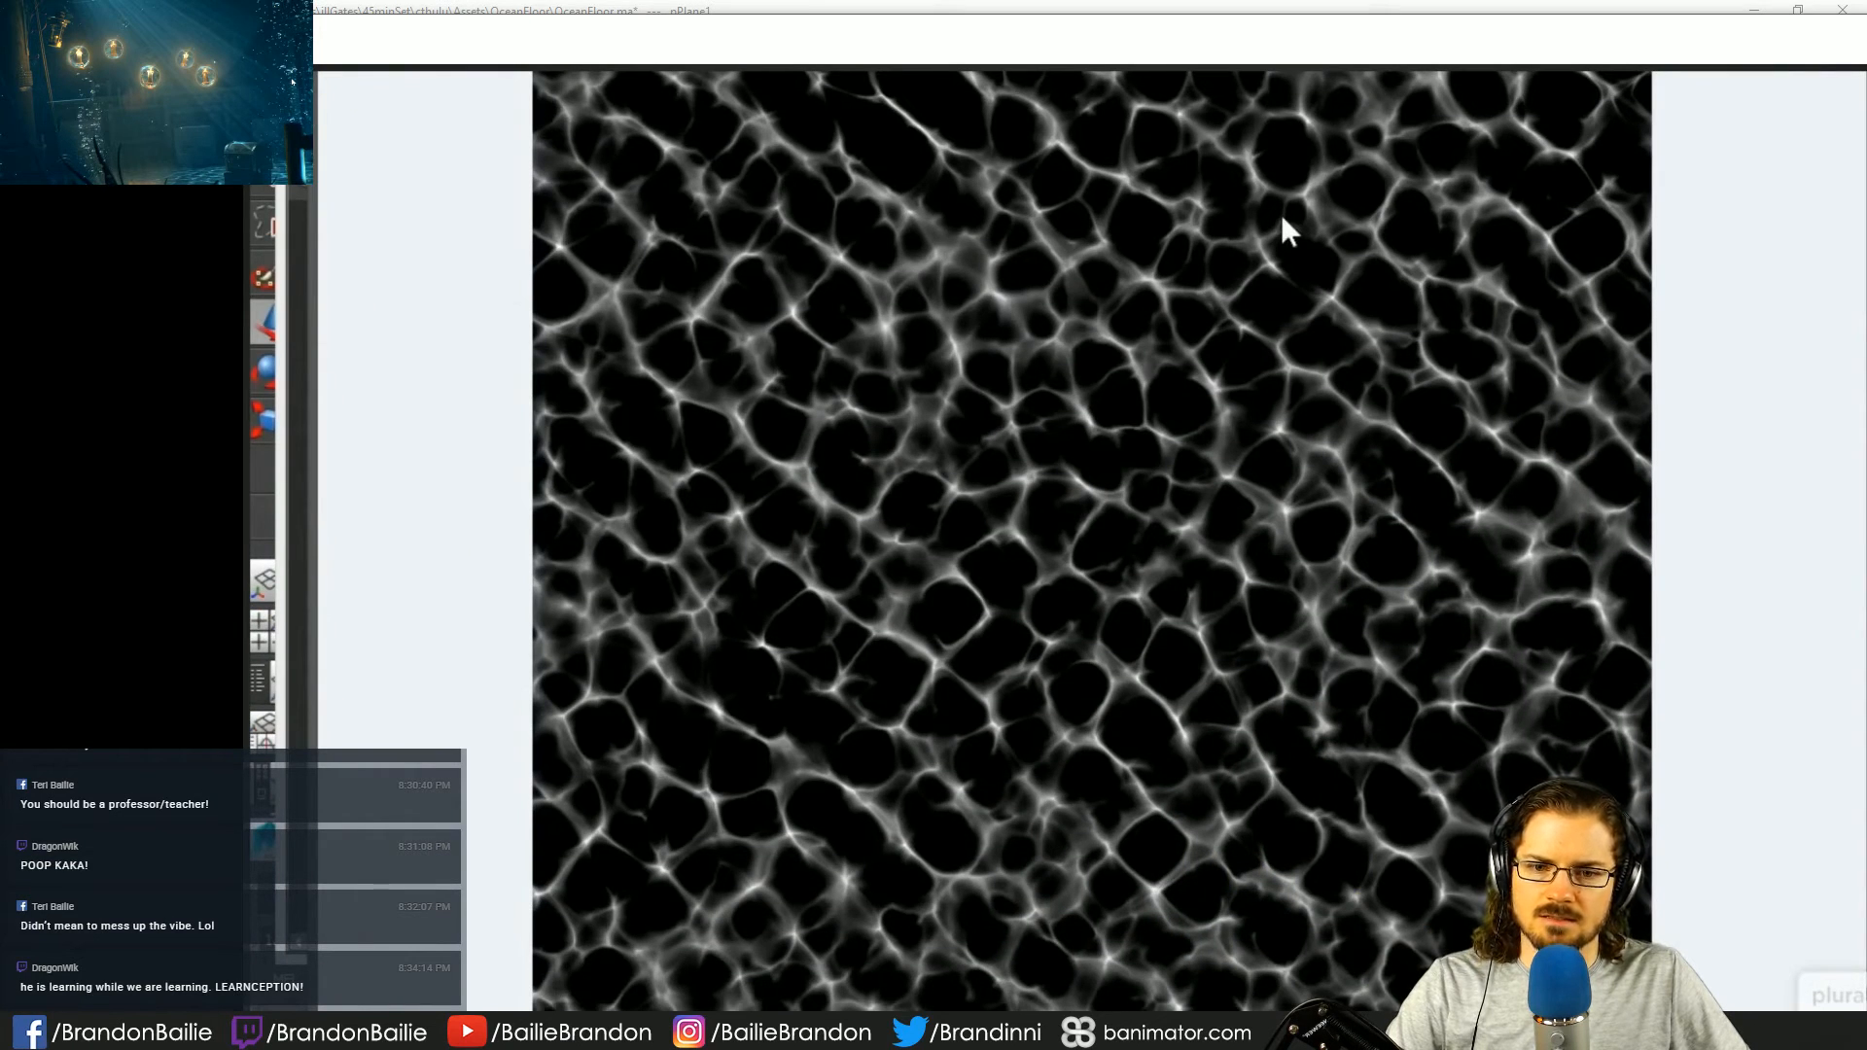
pyautogui.hotkey('alt', 'Tab')
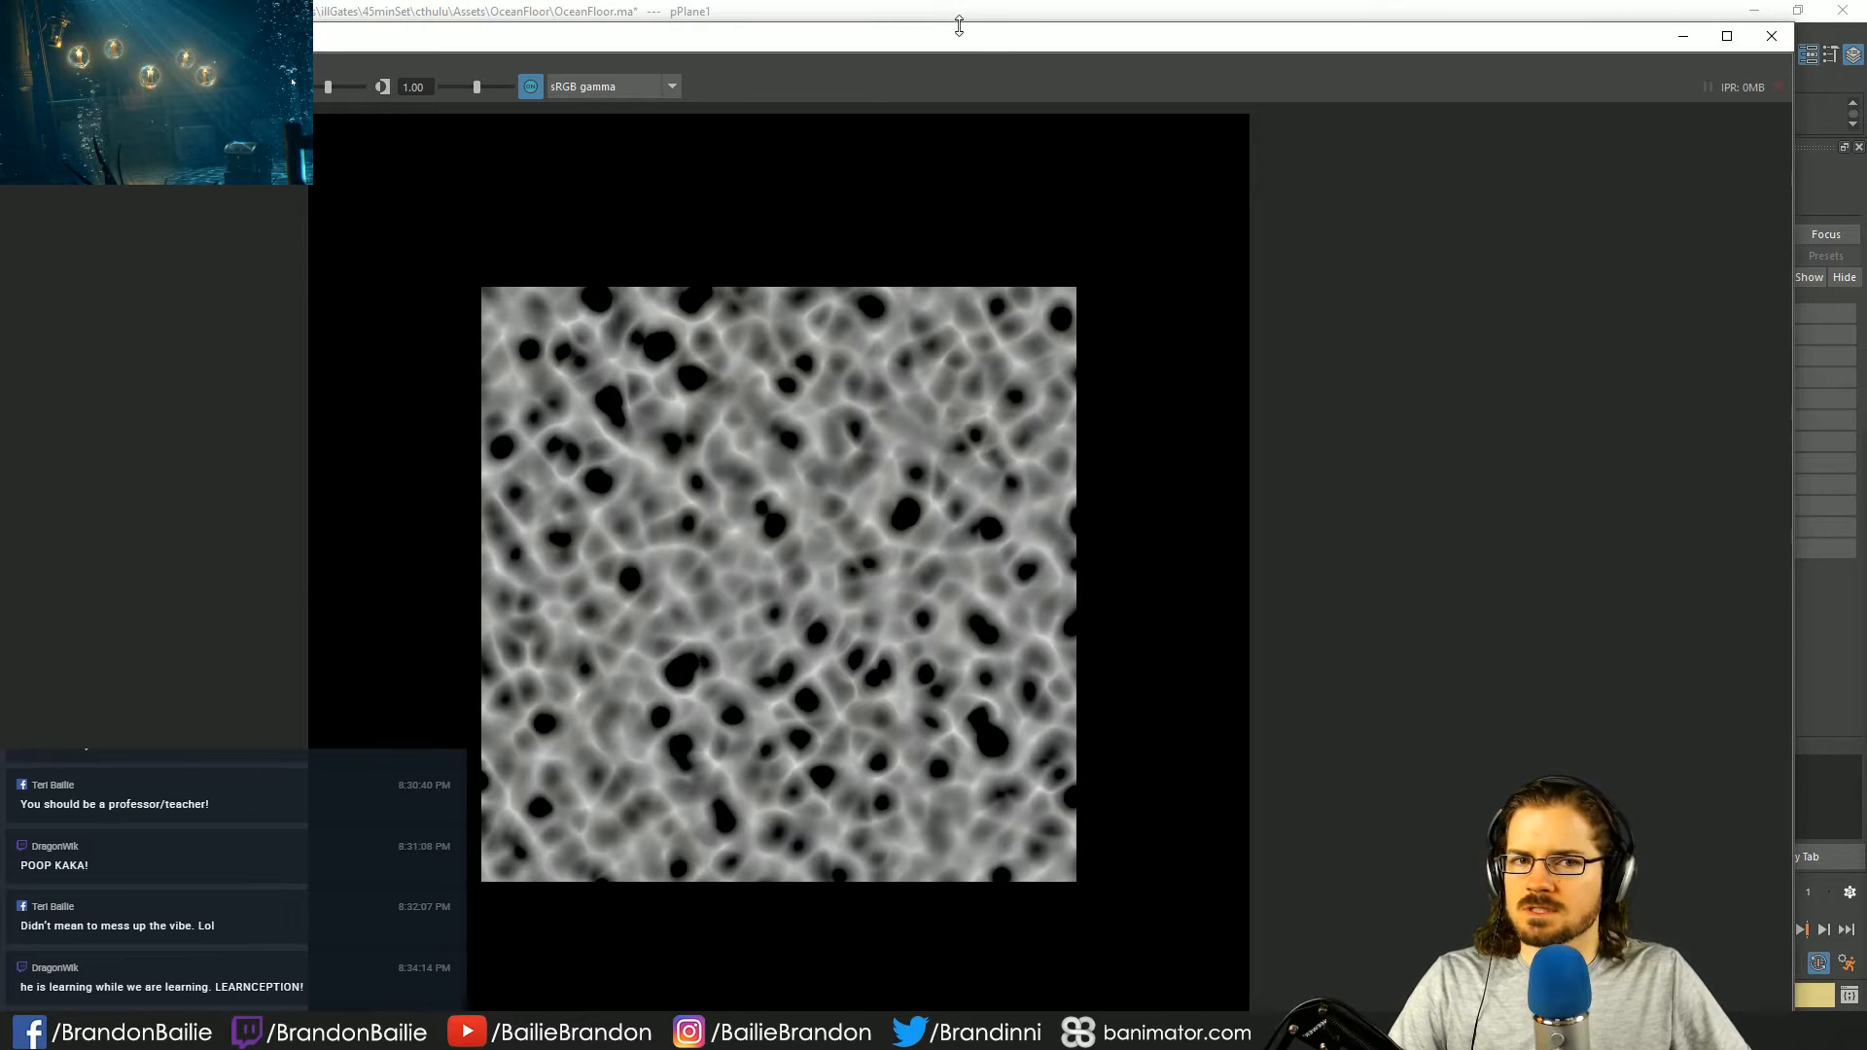
pyautogui.moveTo(959, 26); pyautogui.dragTo(1010, 78)
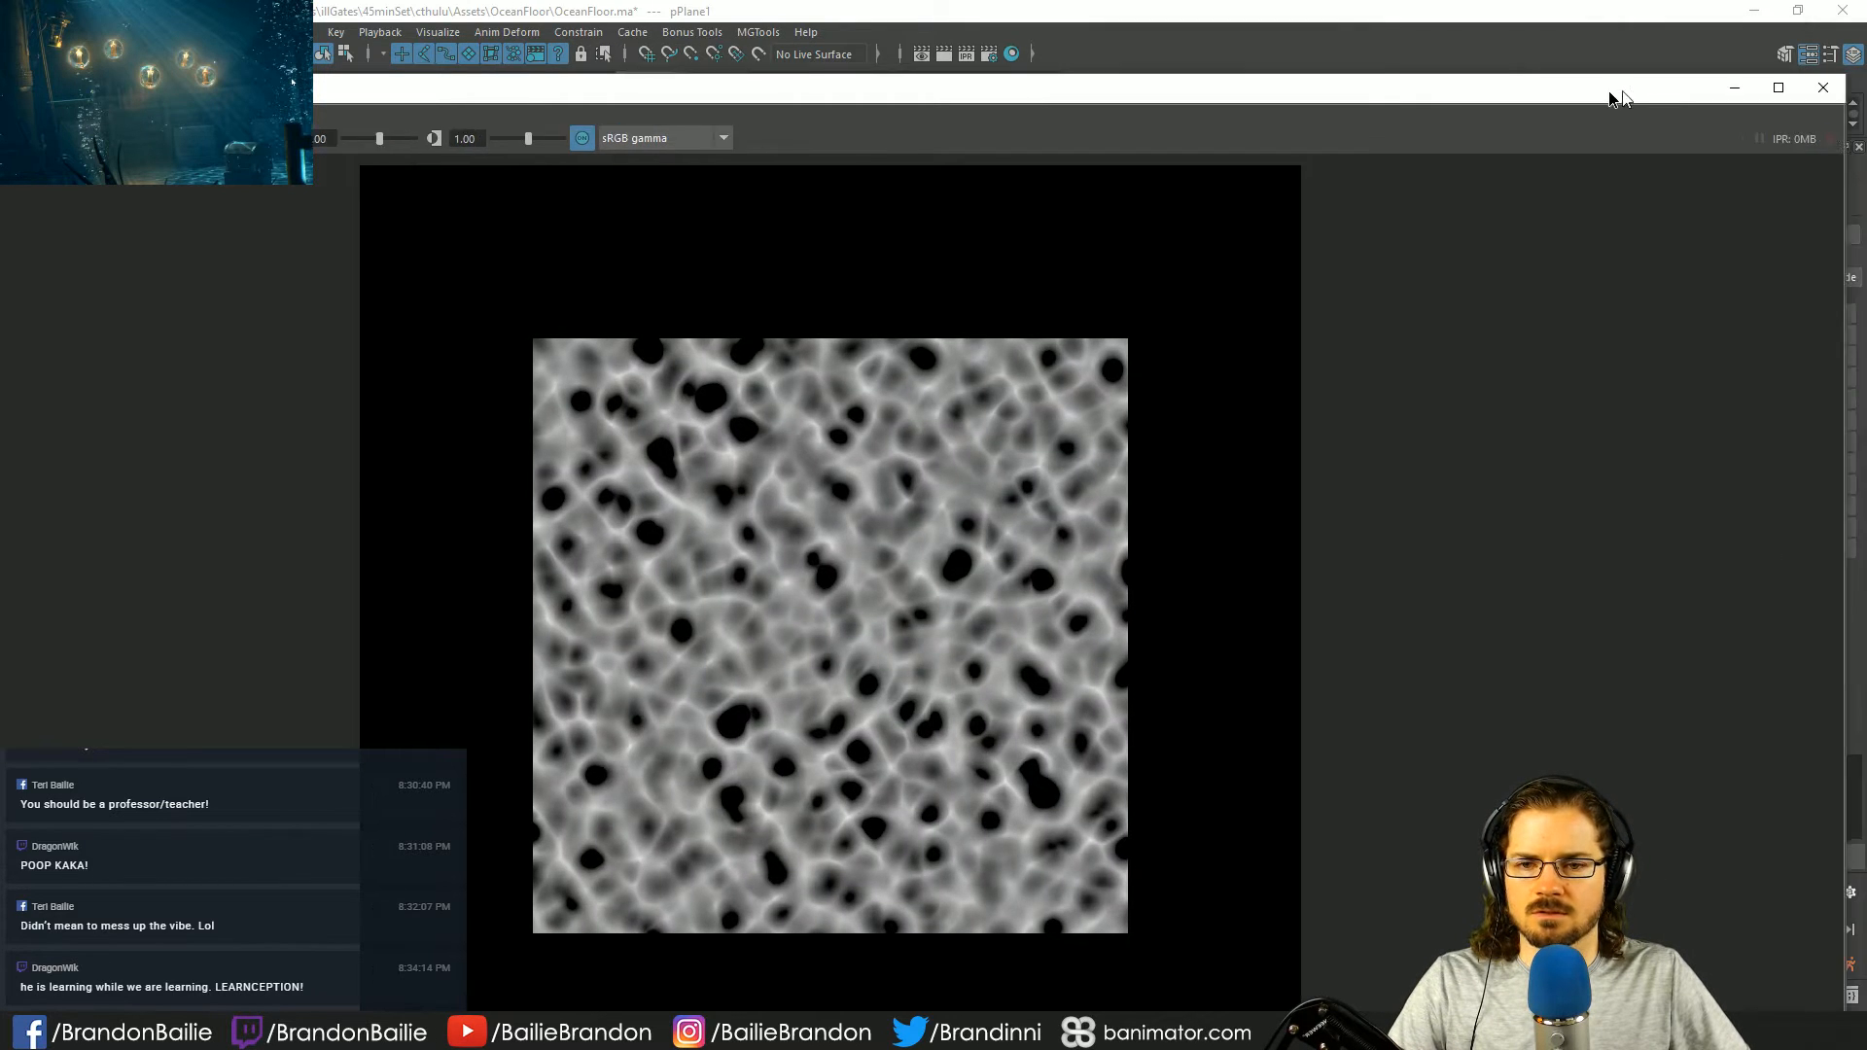
pyautogui.moveTo(1614, 97); pyautogui.dragTo(5, 185)
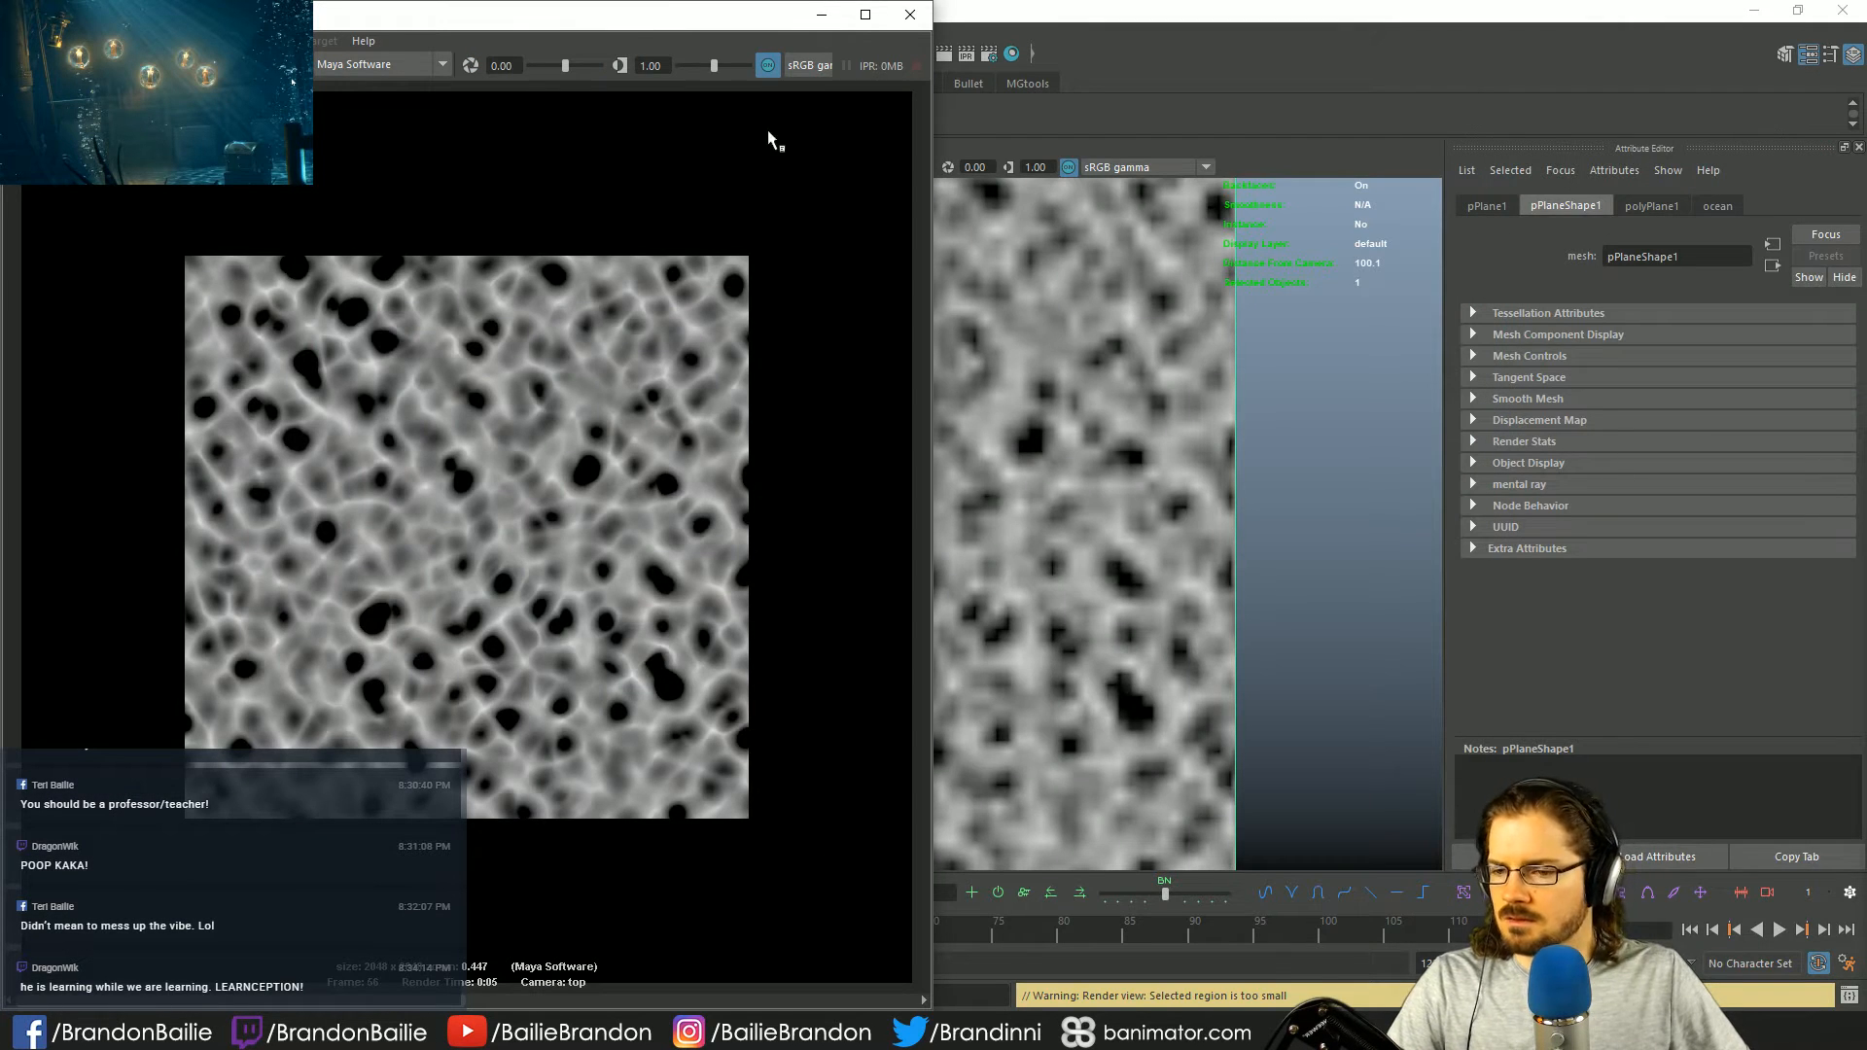
pyautogui.click(819, 16)
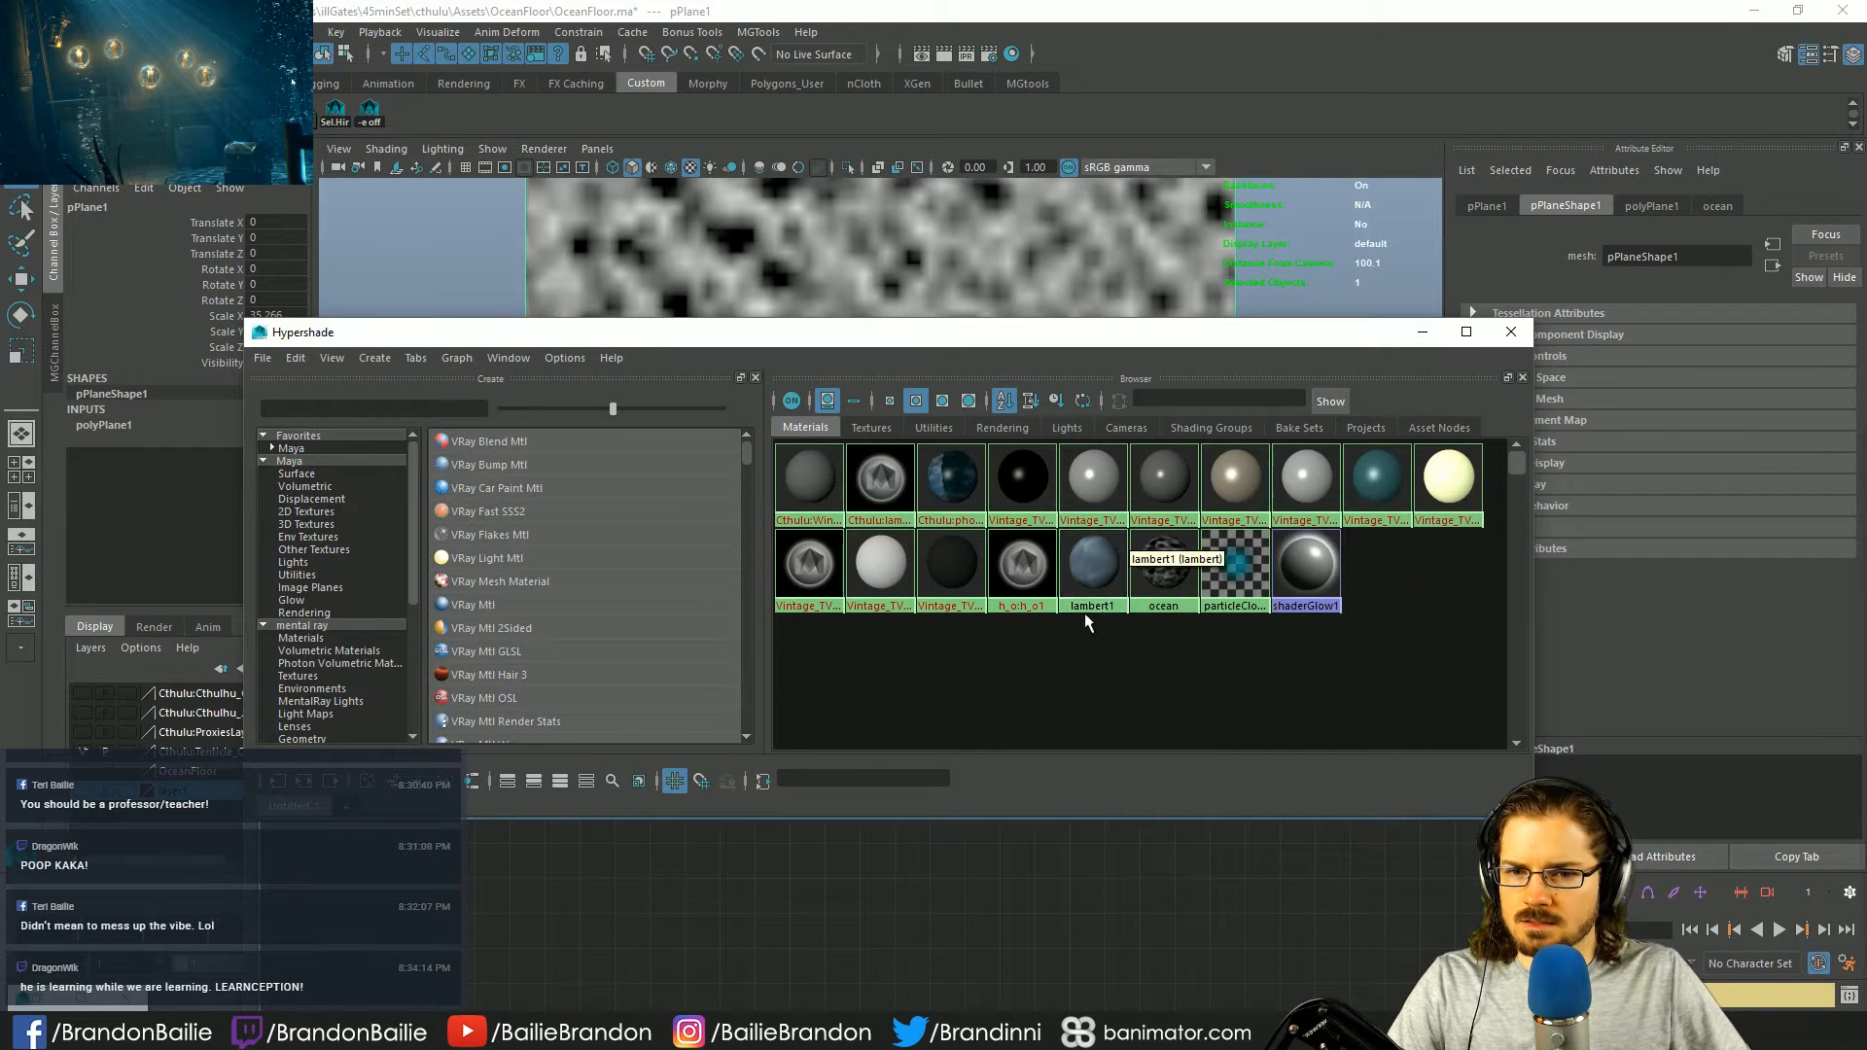
# - Examine the wave and color settings of the UnderwaterCaustics ocean texture connected to the lambert1 material's color
pyautogui.click(1094, 573)
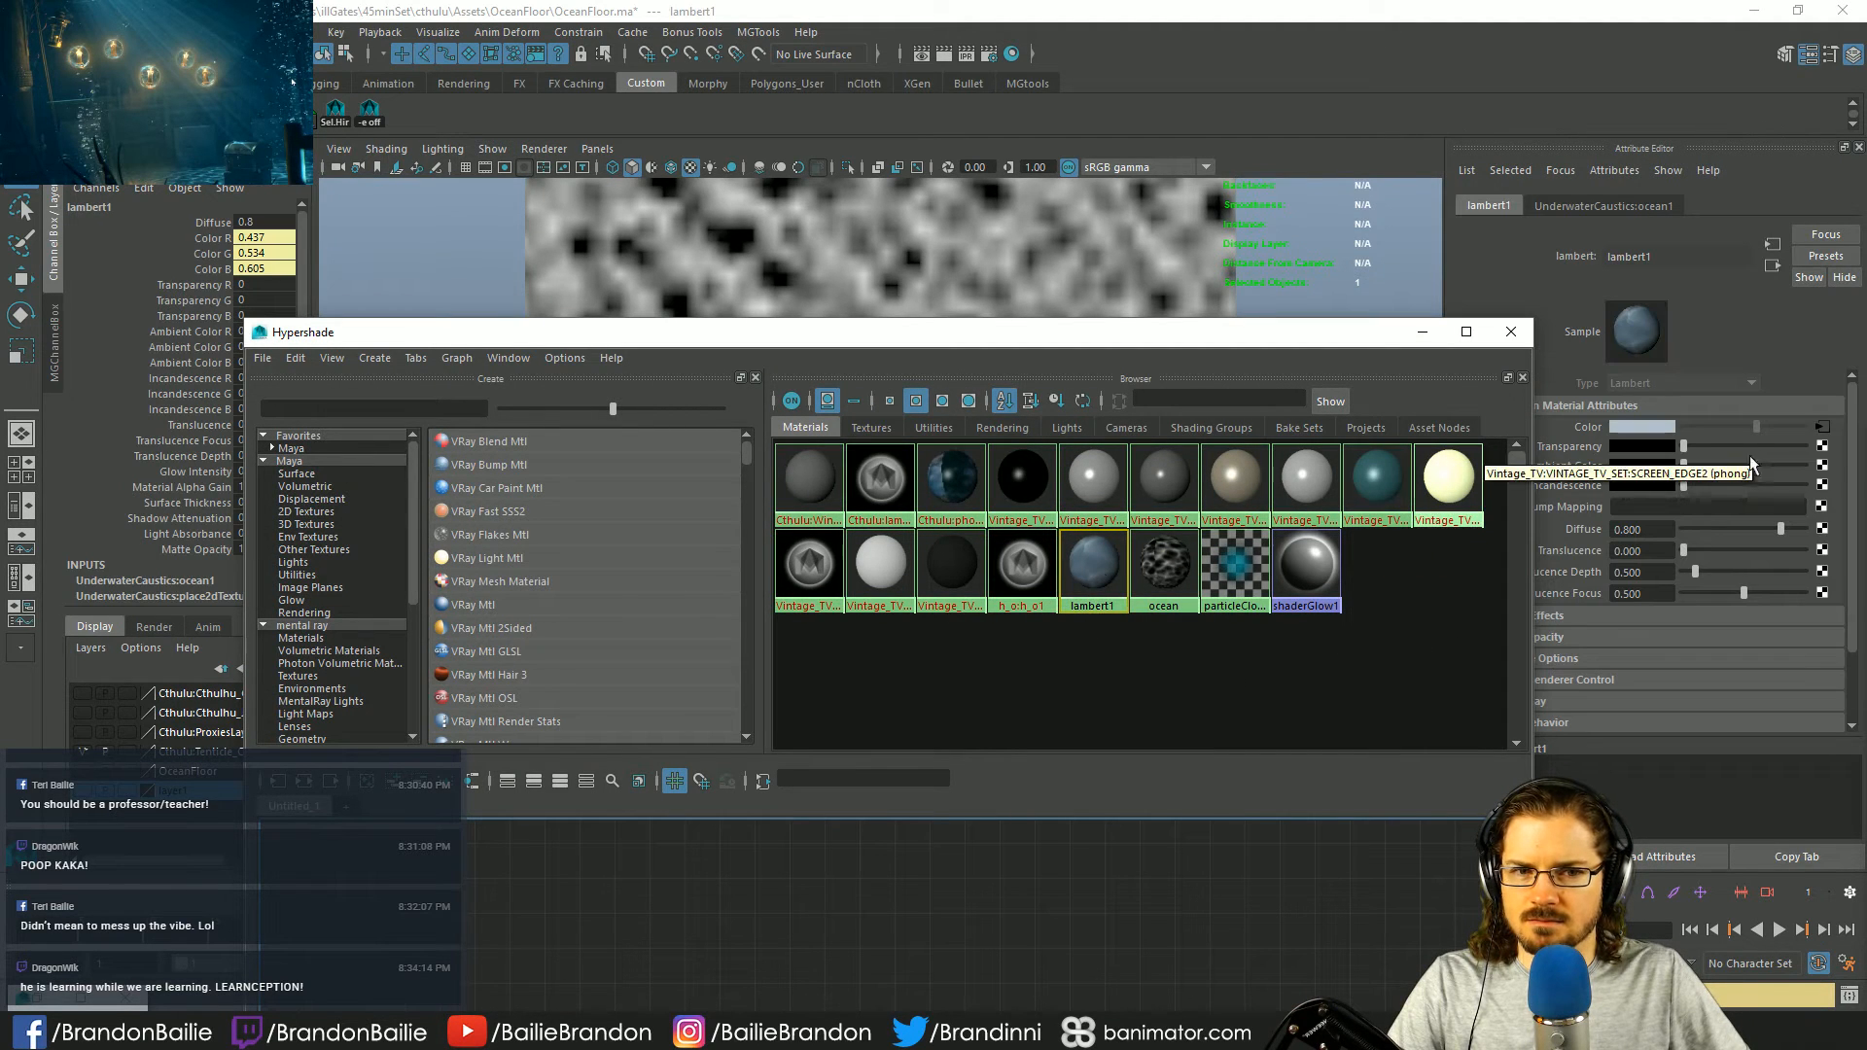
pyautogui.click(1823, 428)
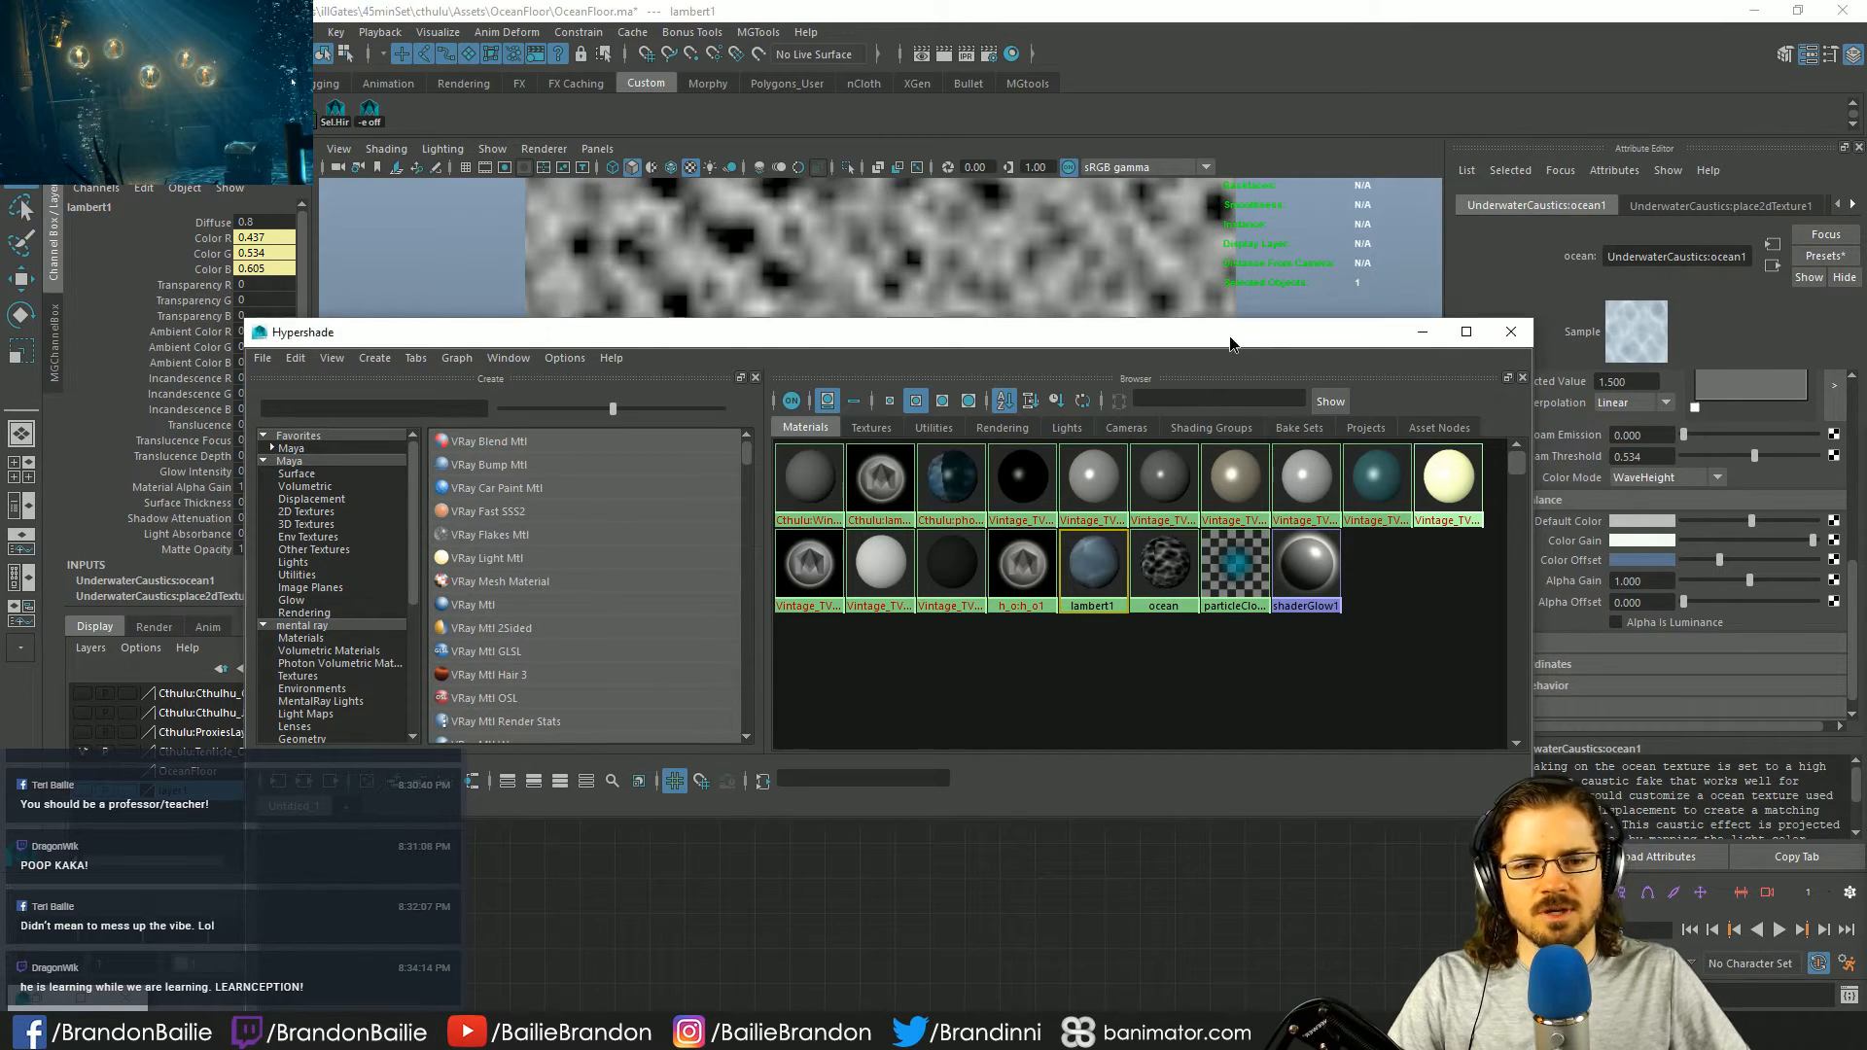
pyautogui.moveTo(1236, 335); pyautogui.dragTo(1121, 589)
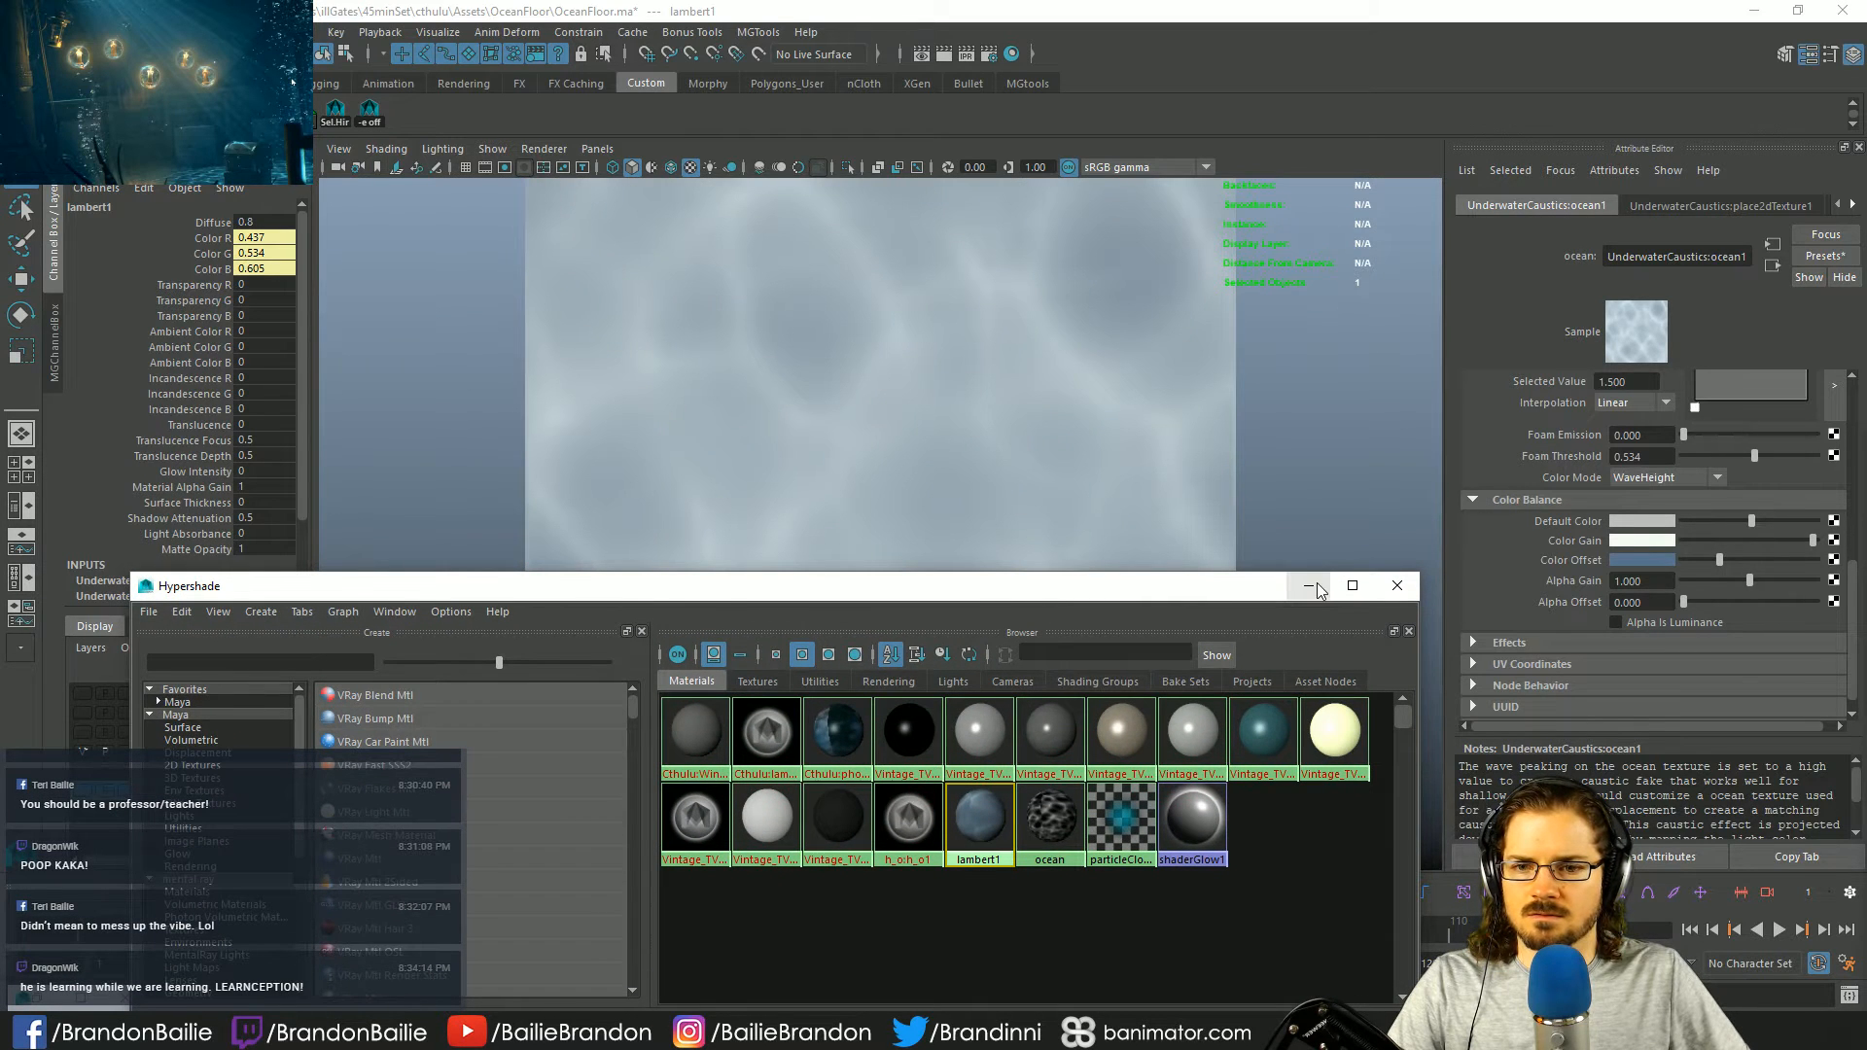
pyautogui.scroll(5, 1503, 562)
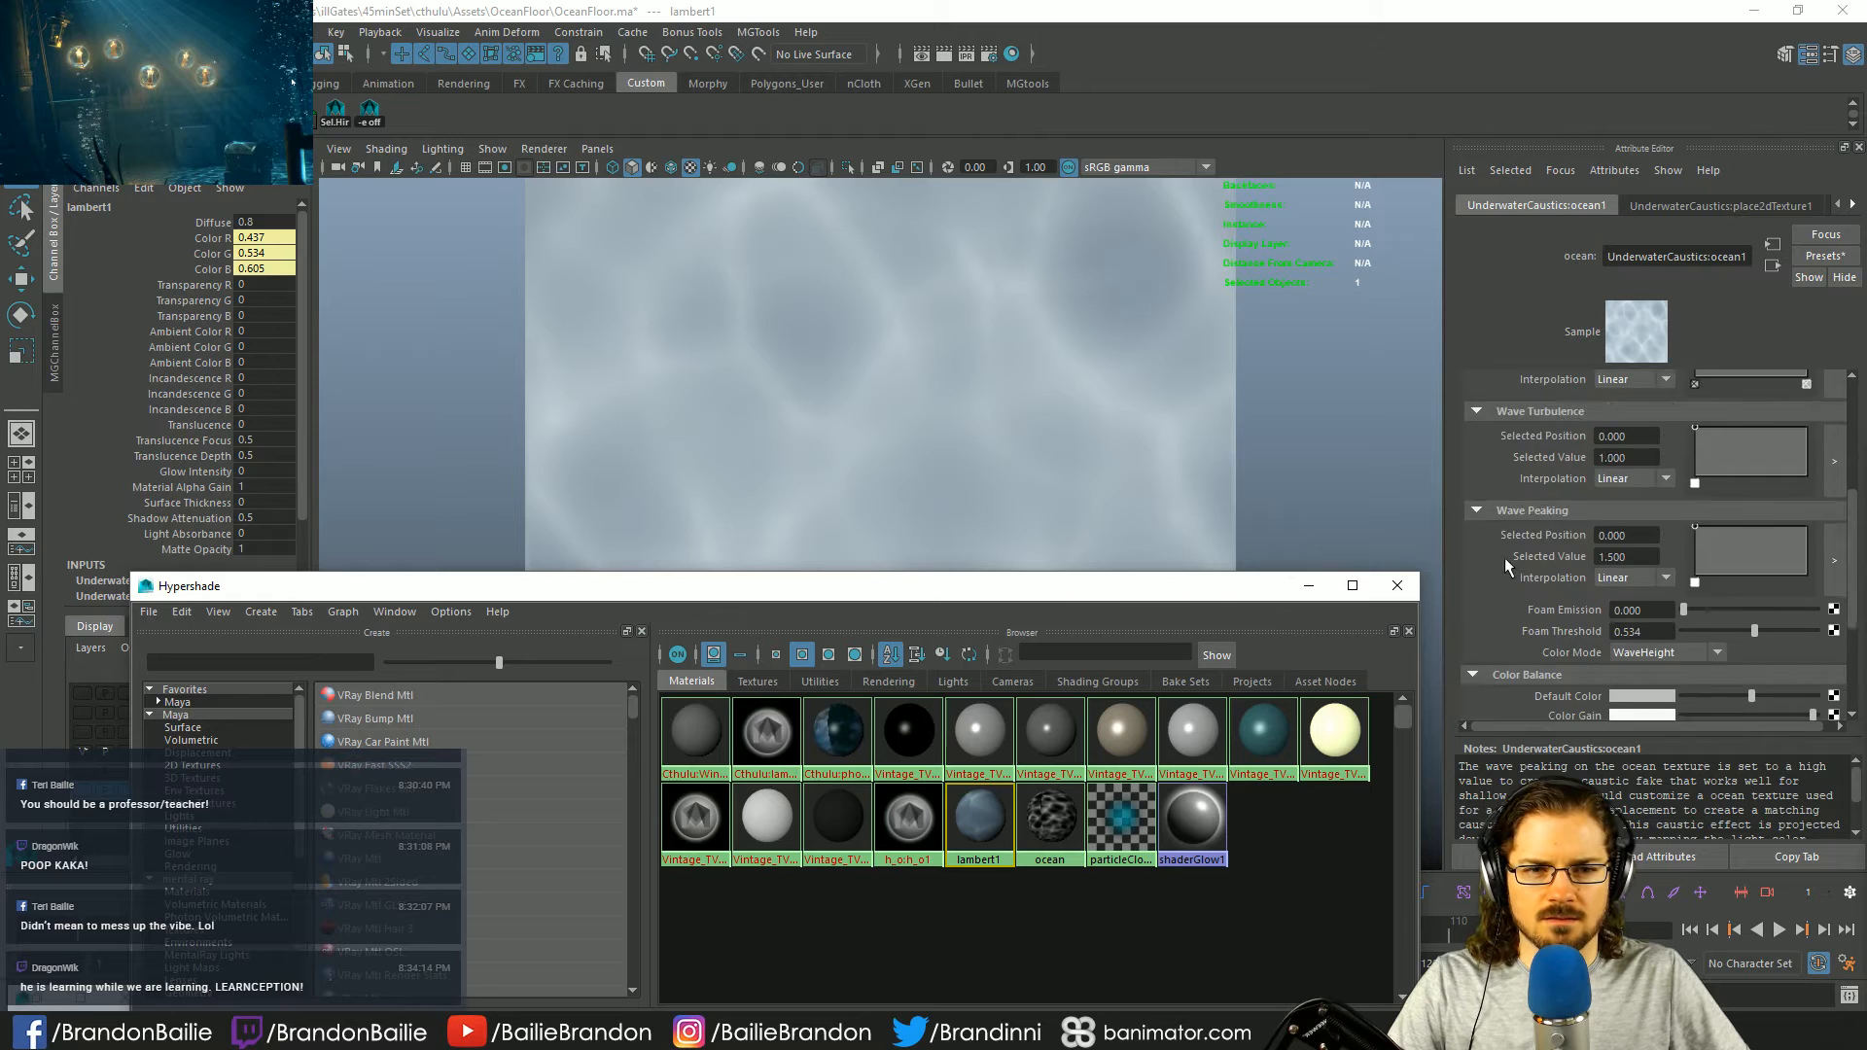
pyautogui.scroll(2, 1503, 565)
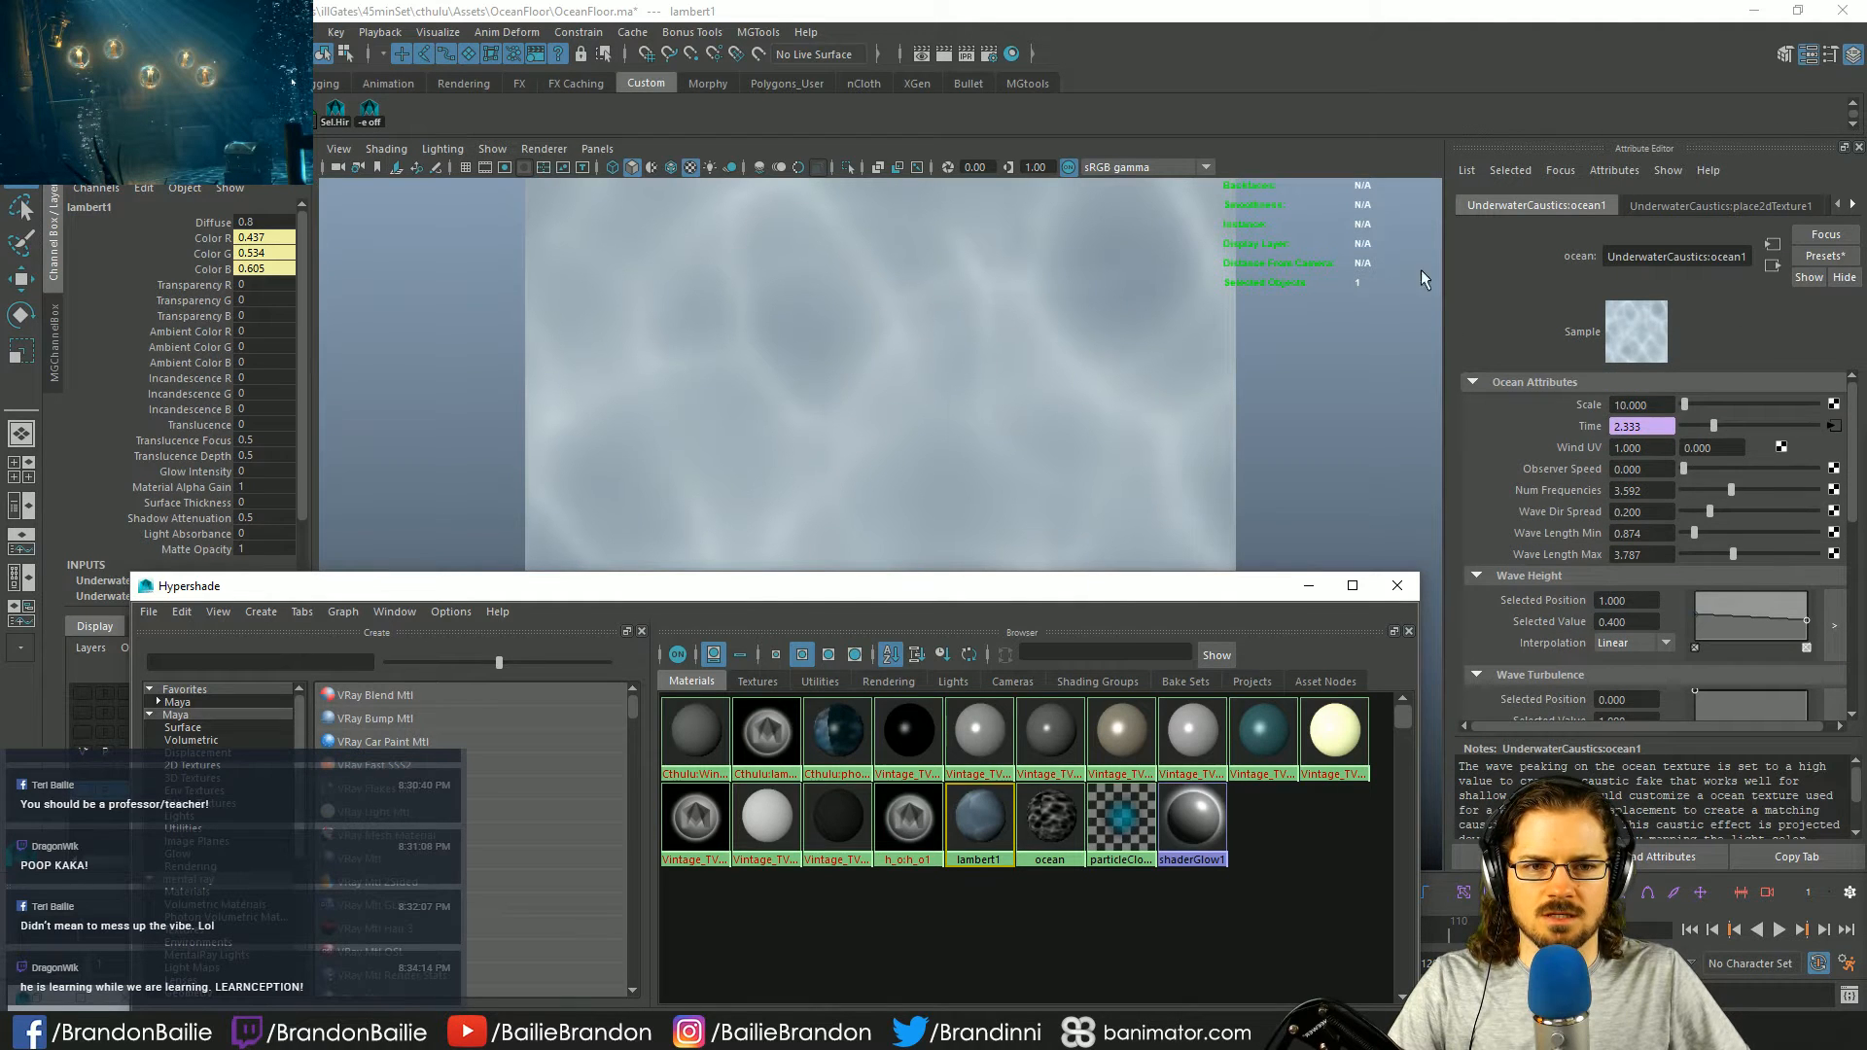
pyautogui.moveTo(1106, 592); pyautogui.dragTo(1137, 771)
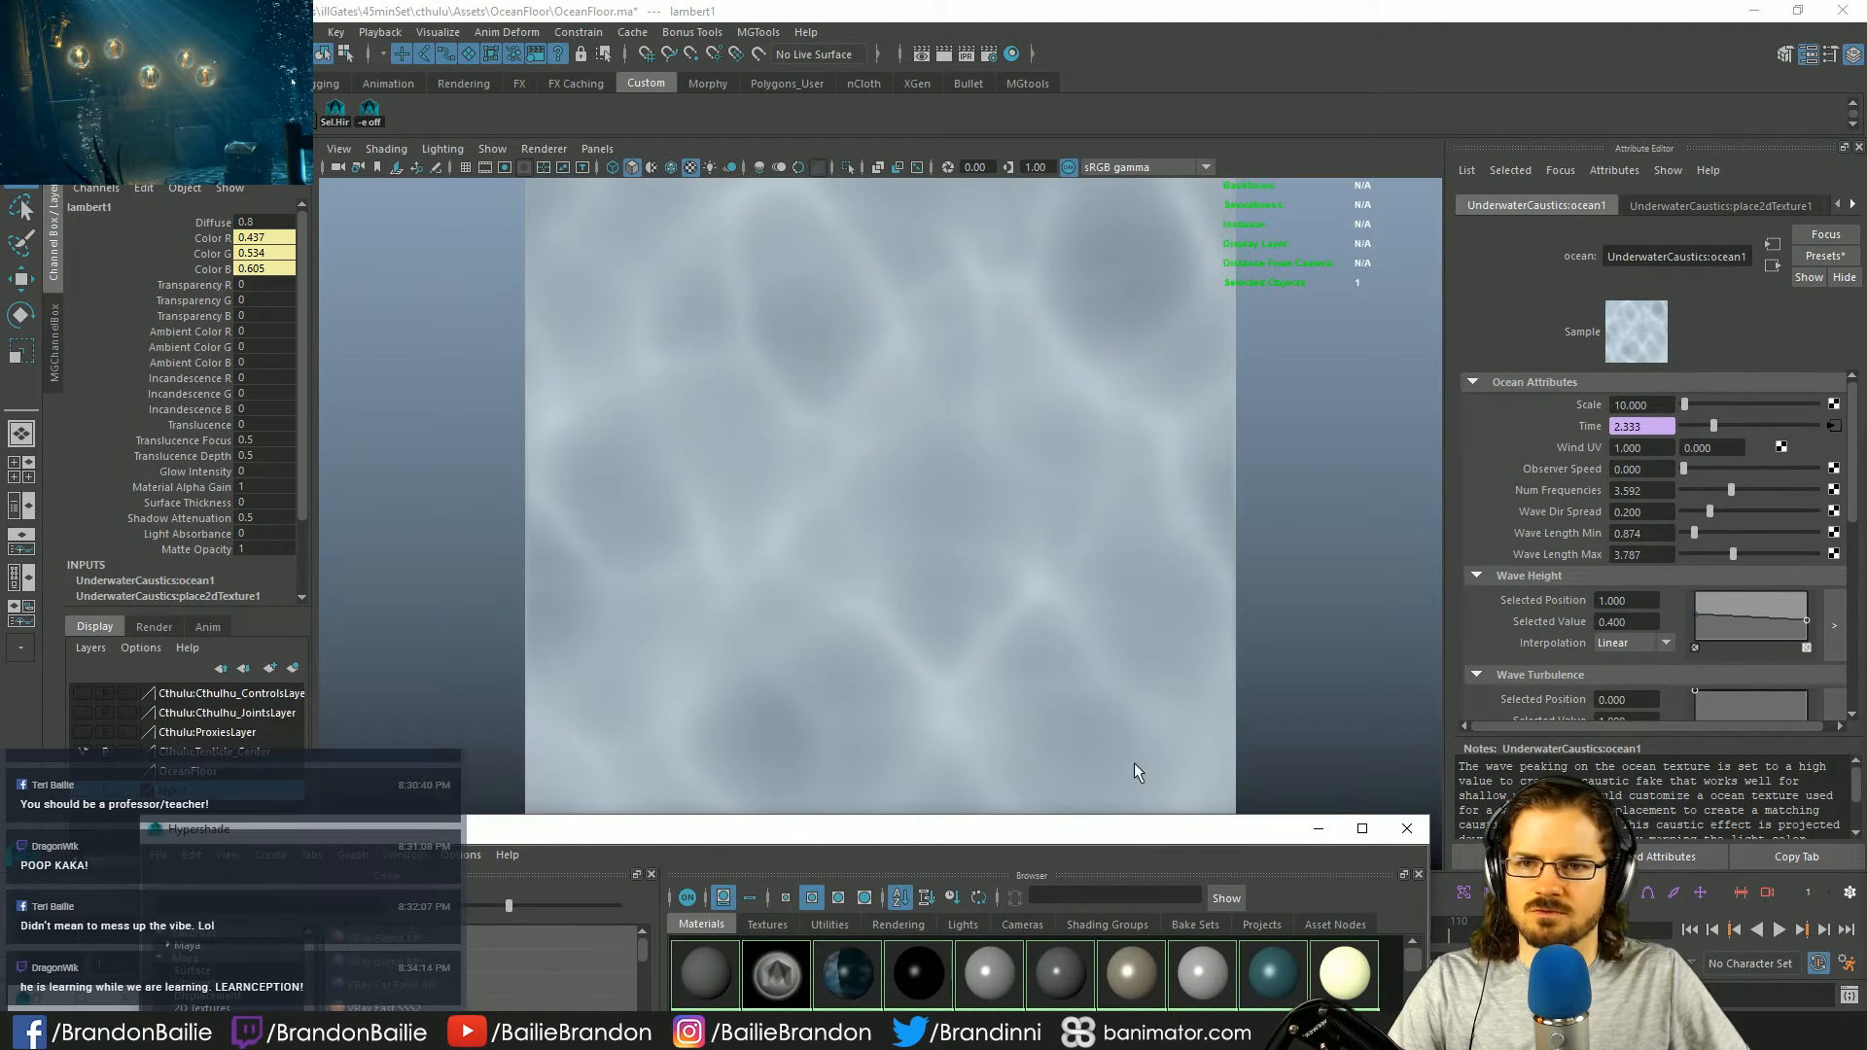
pyautogui.click(945, 55)
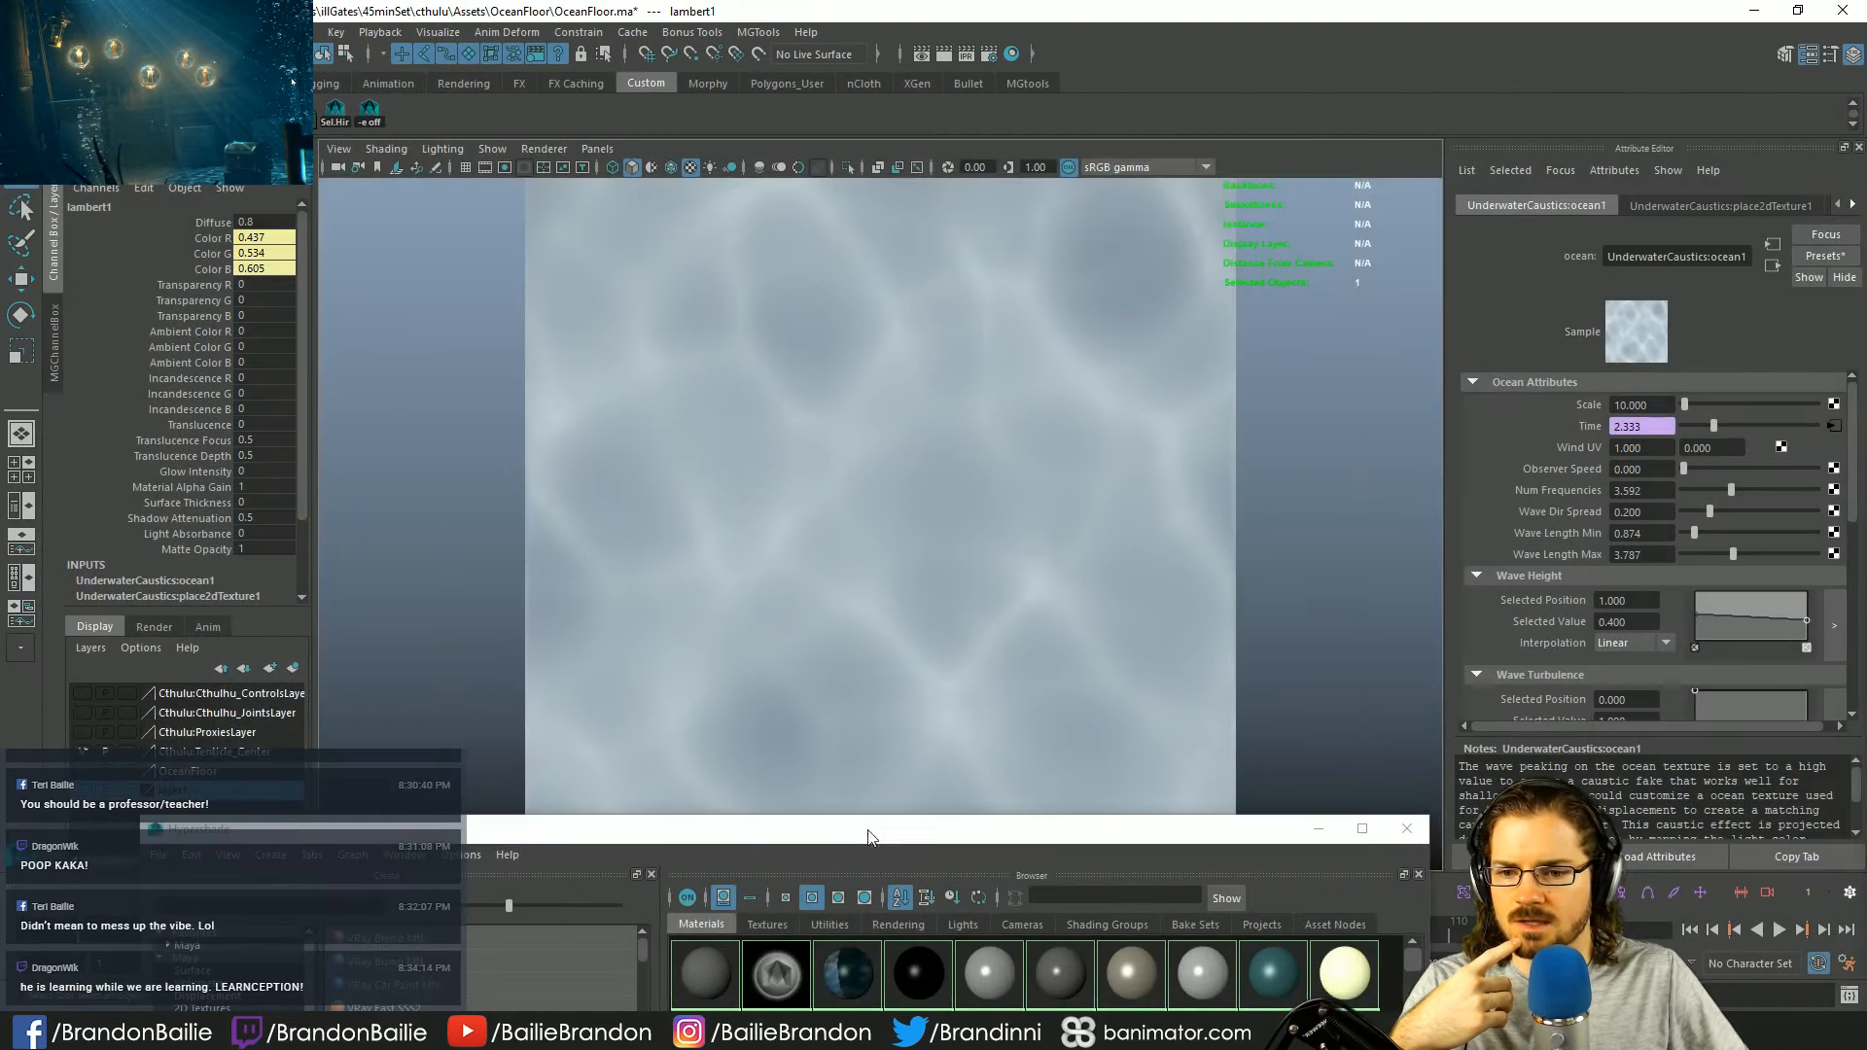
pyautogui.moveTo(868, 837); pyautogui.dragTo(880, 581)
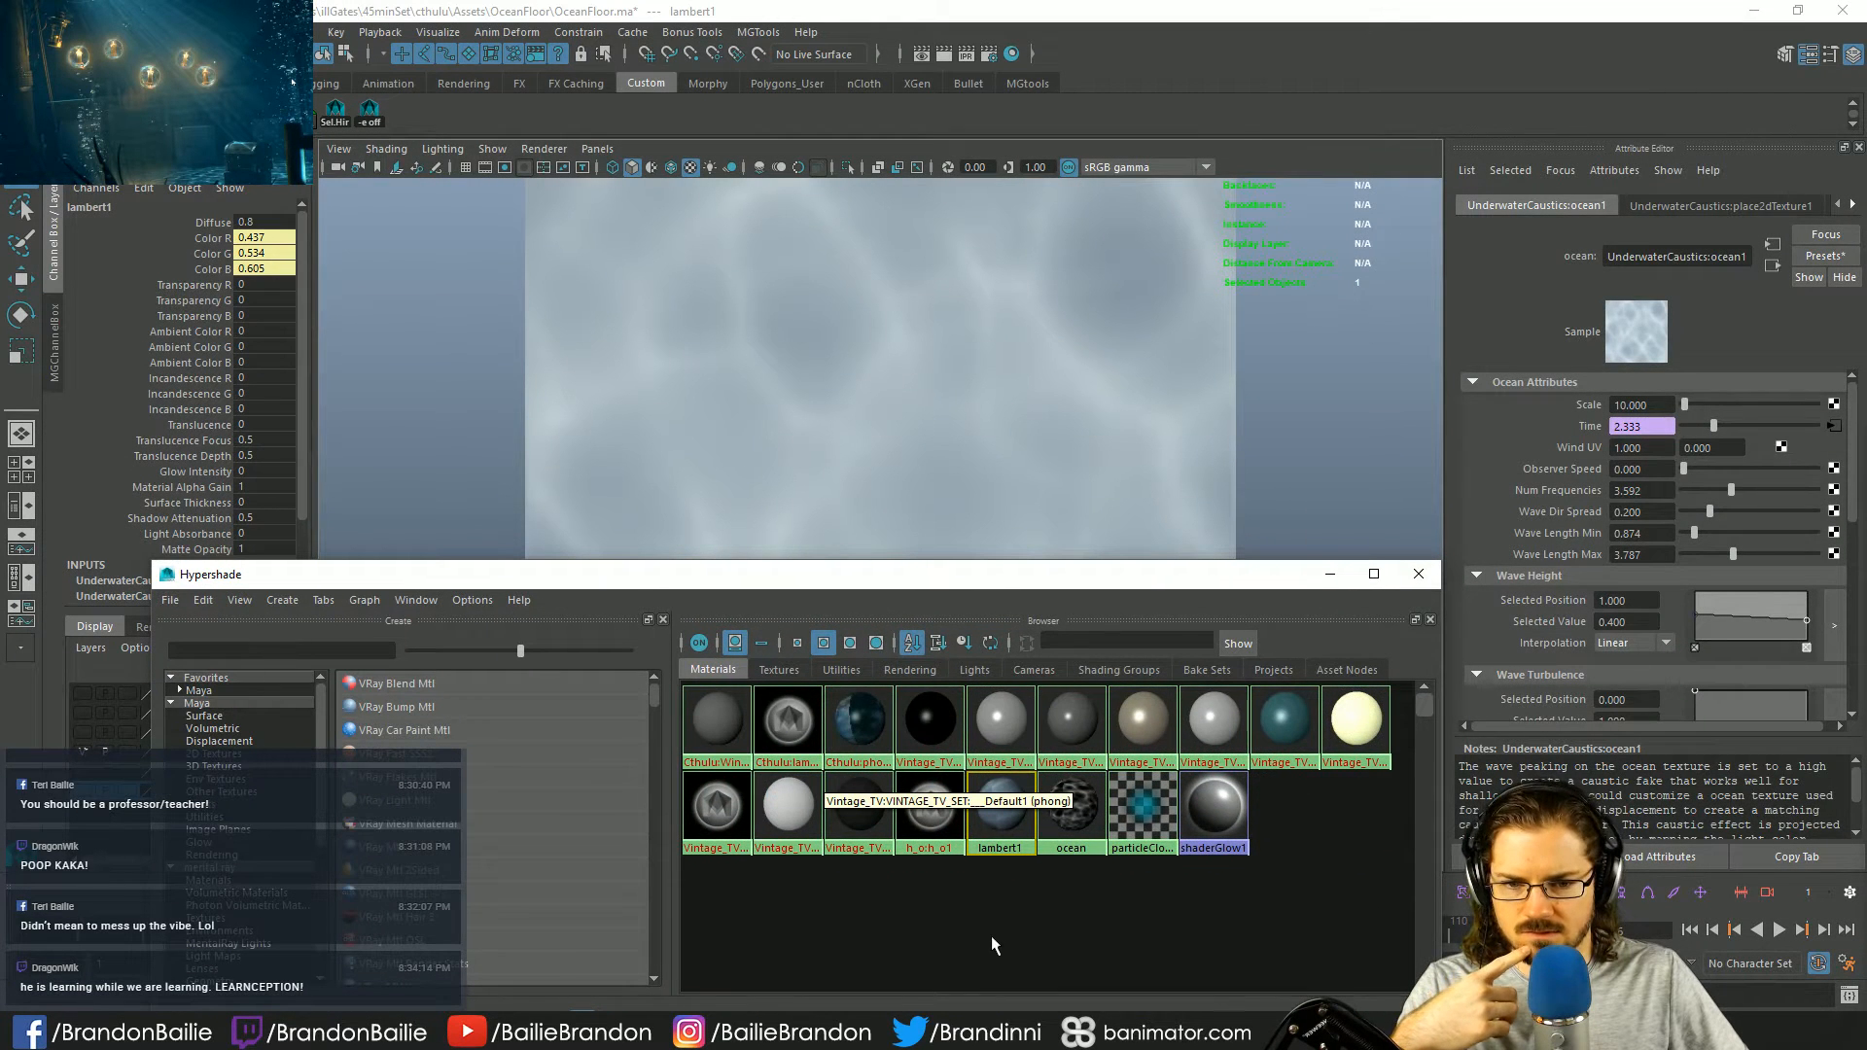
# - Open the plane's ocean1 texture and set its Wave Peaking curve to a value of 0.34 at position 1
pyautogui.click(941, 890)
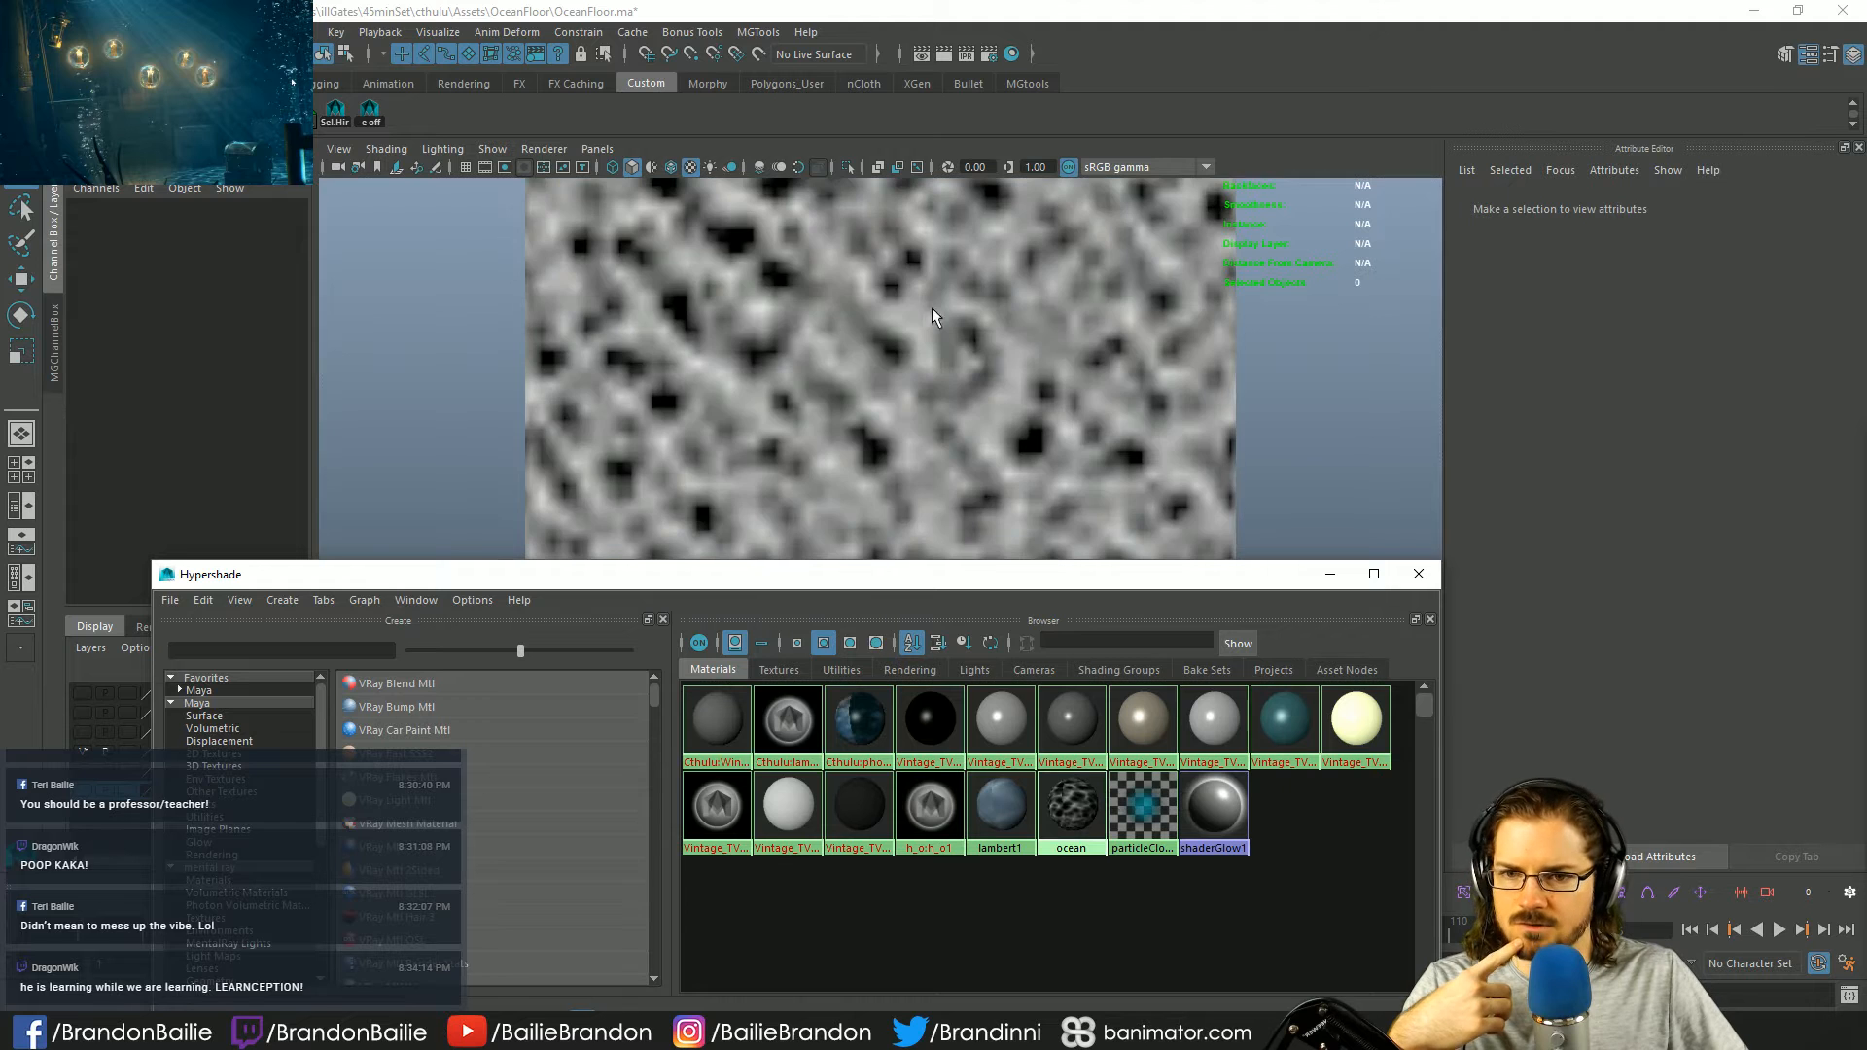
pyautogui.moveTo(1196, 582); pyautogui.dragTo(1130, 785)
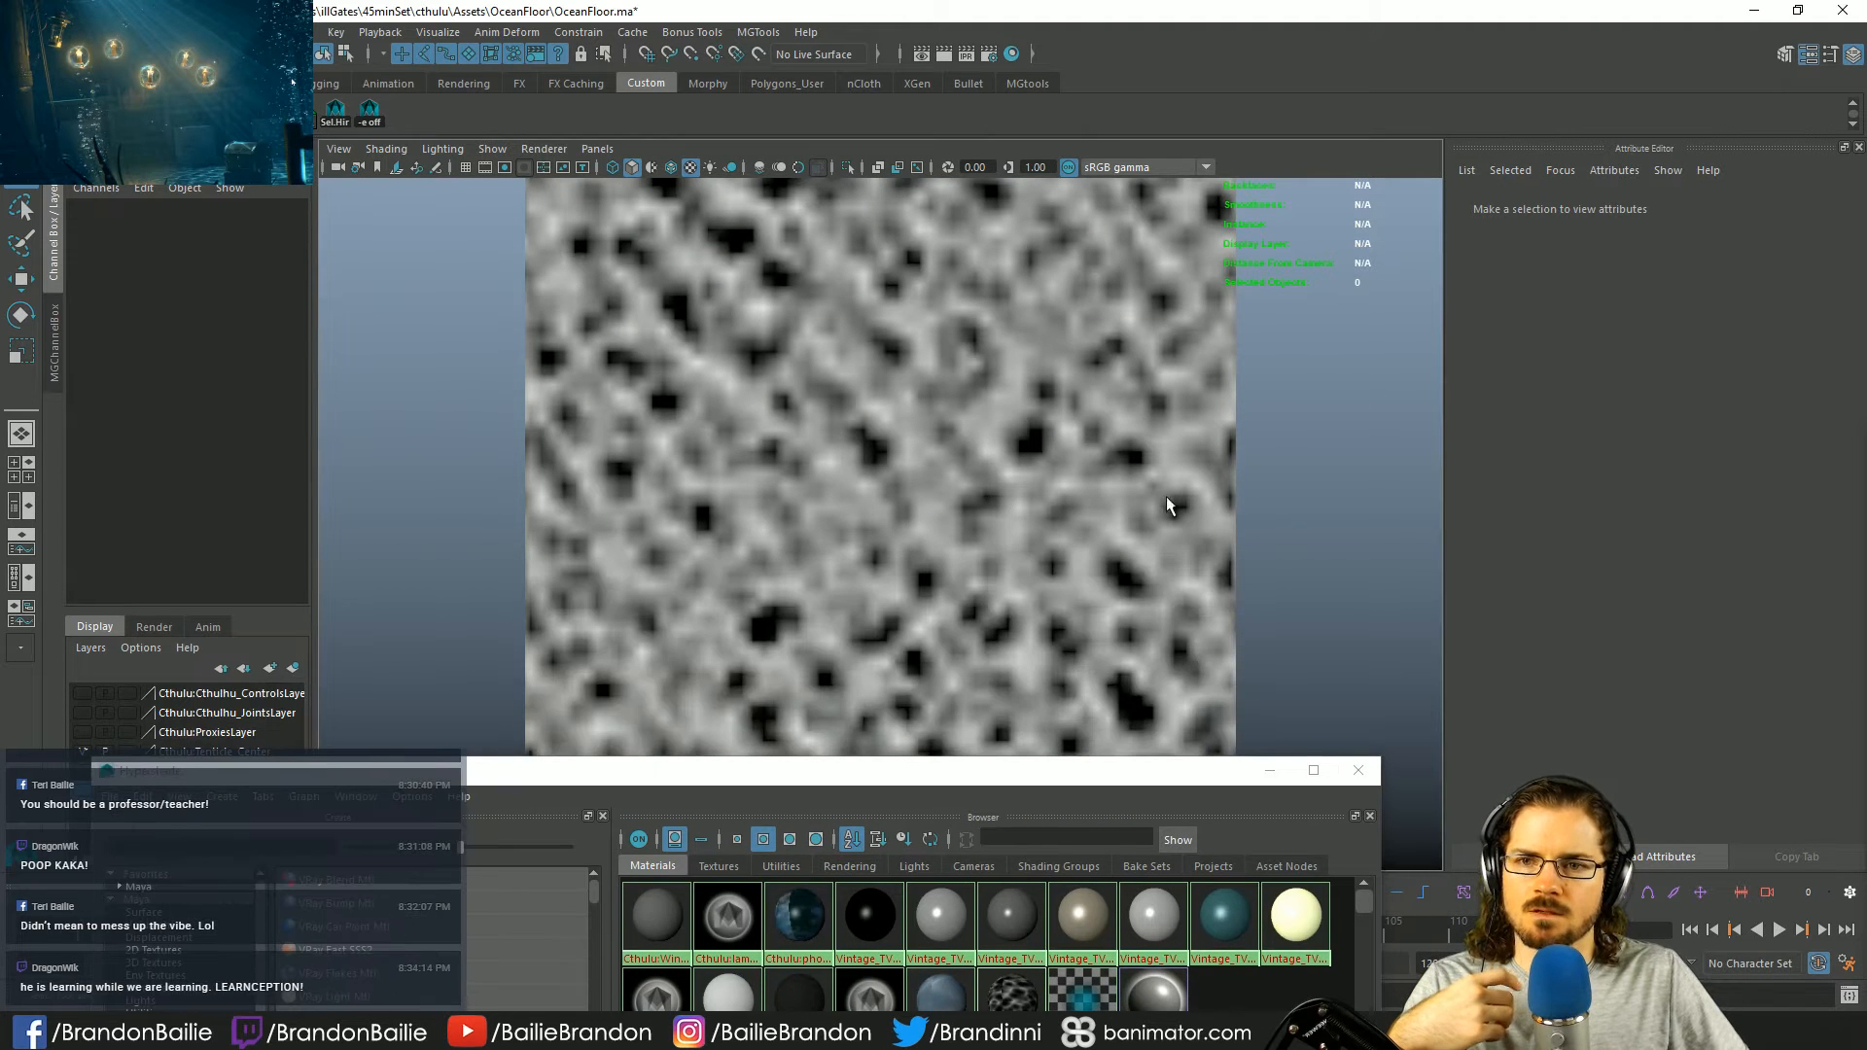
pyautogui.click(1059, 739)
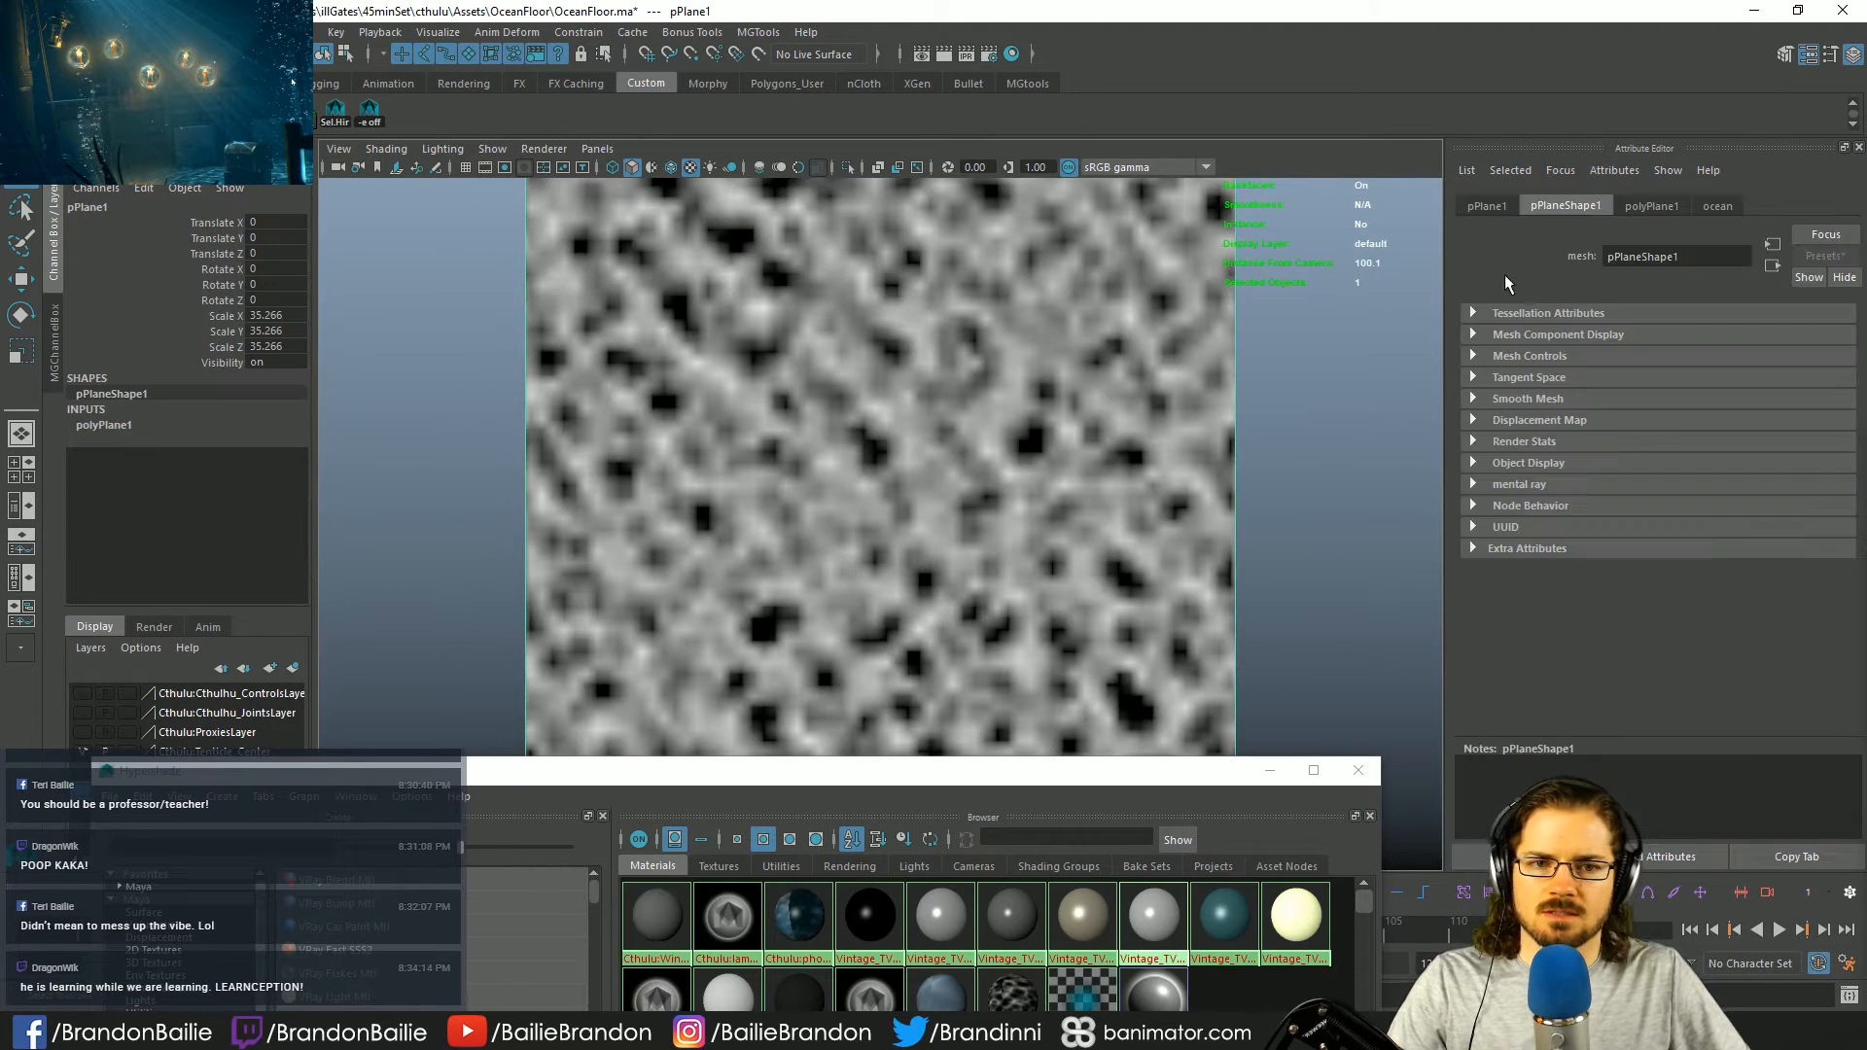
pyautogui.click(1713, 208)
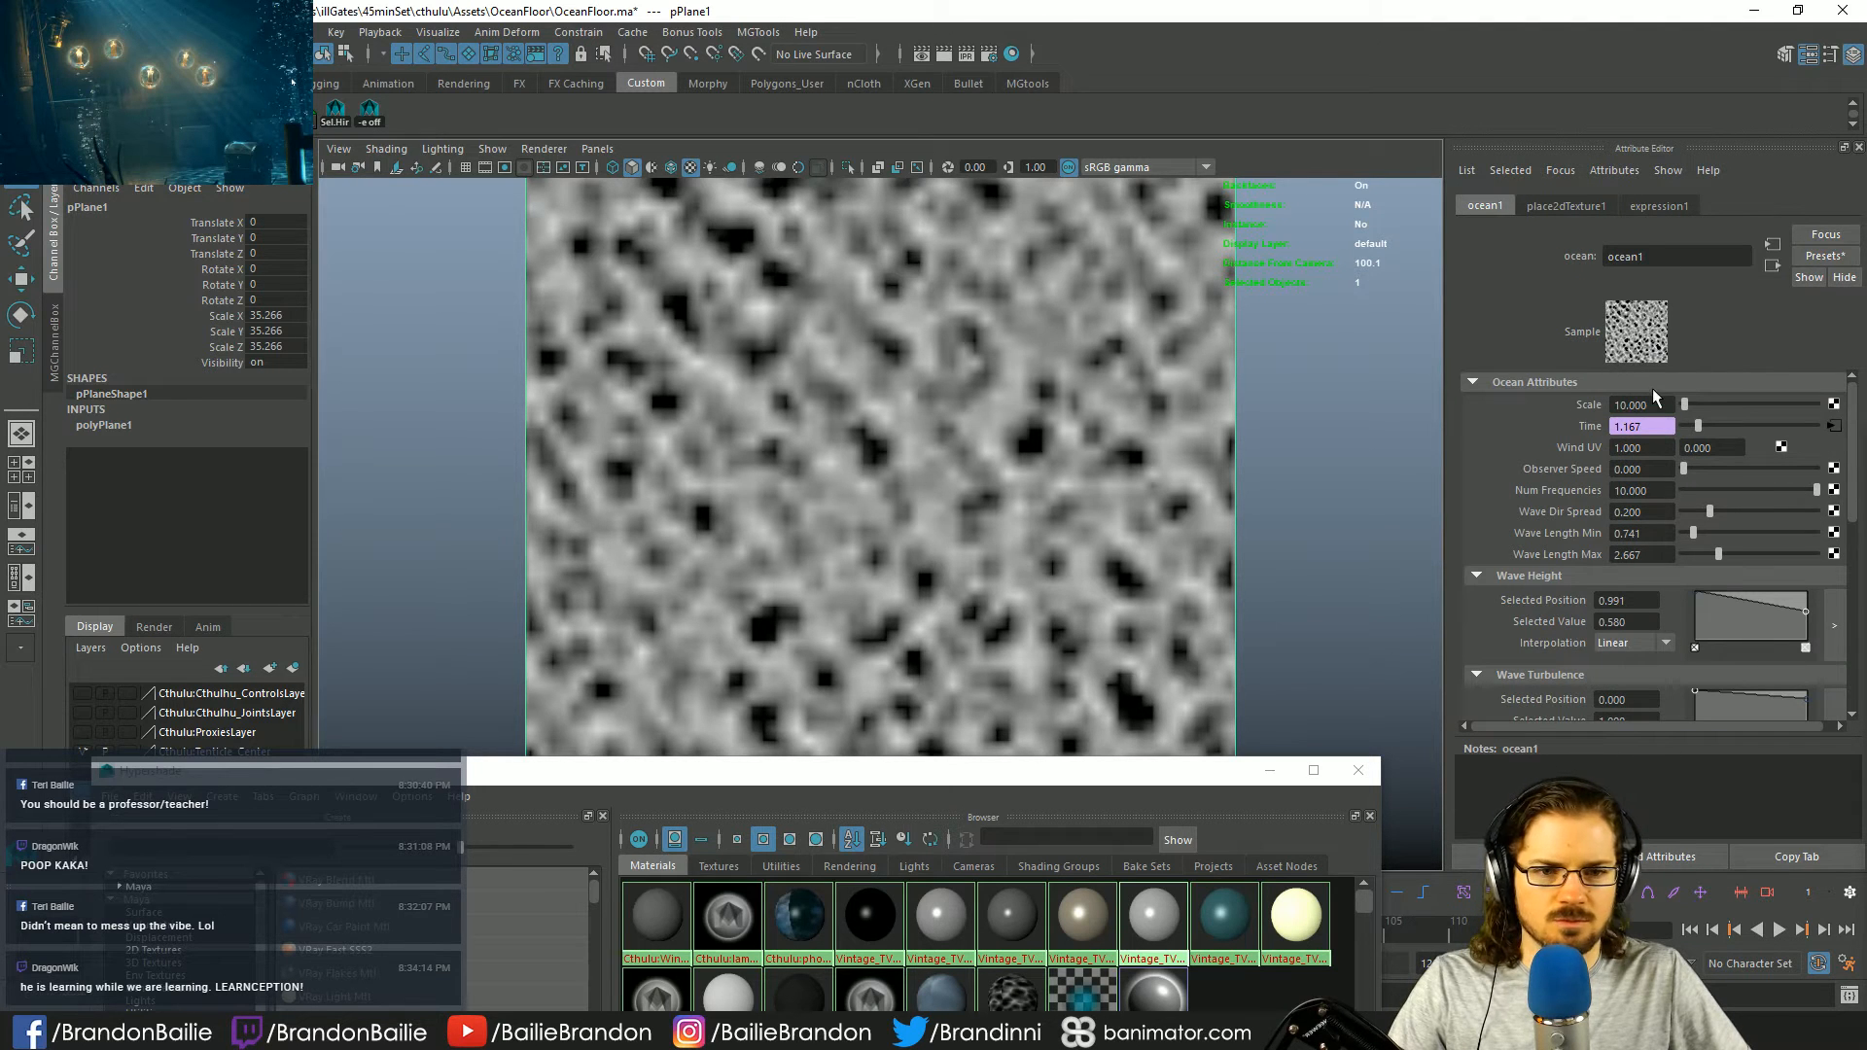
pyautogui.scroll(-4, 1590, 577)
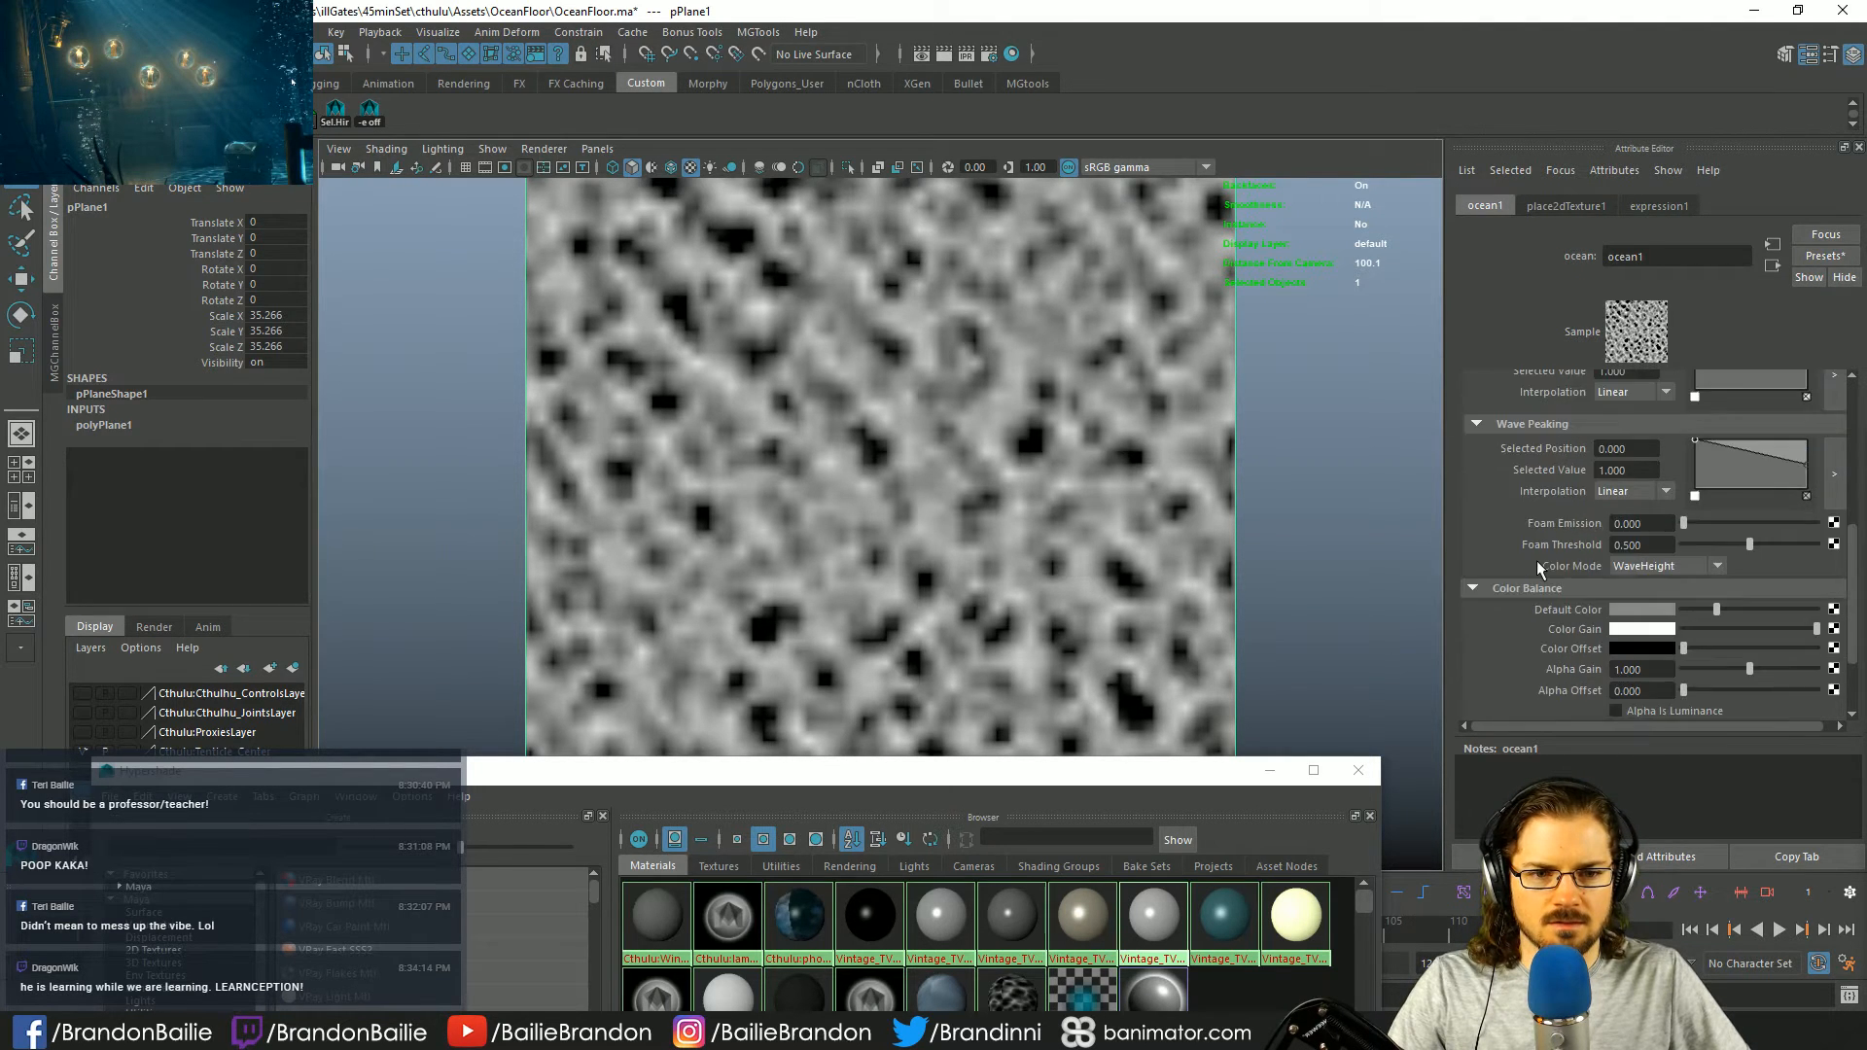
pyautogui.scroll(2, 1531, 570)
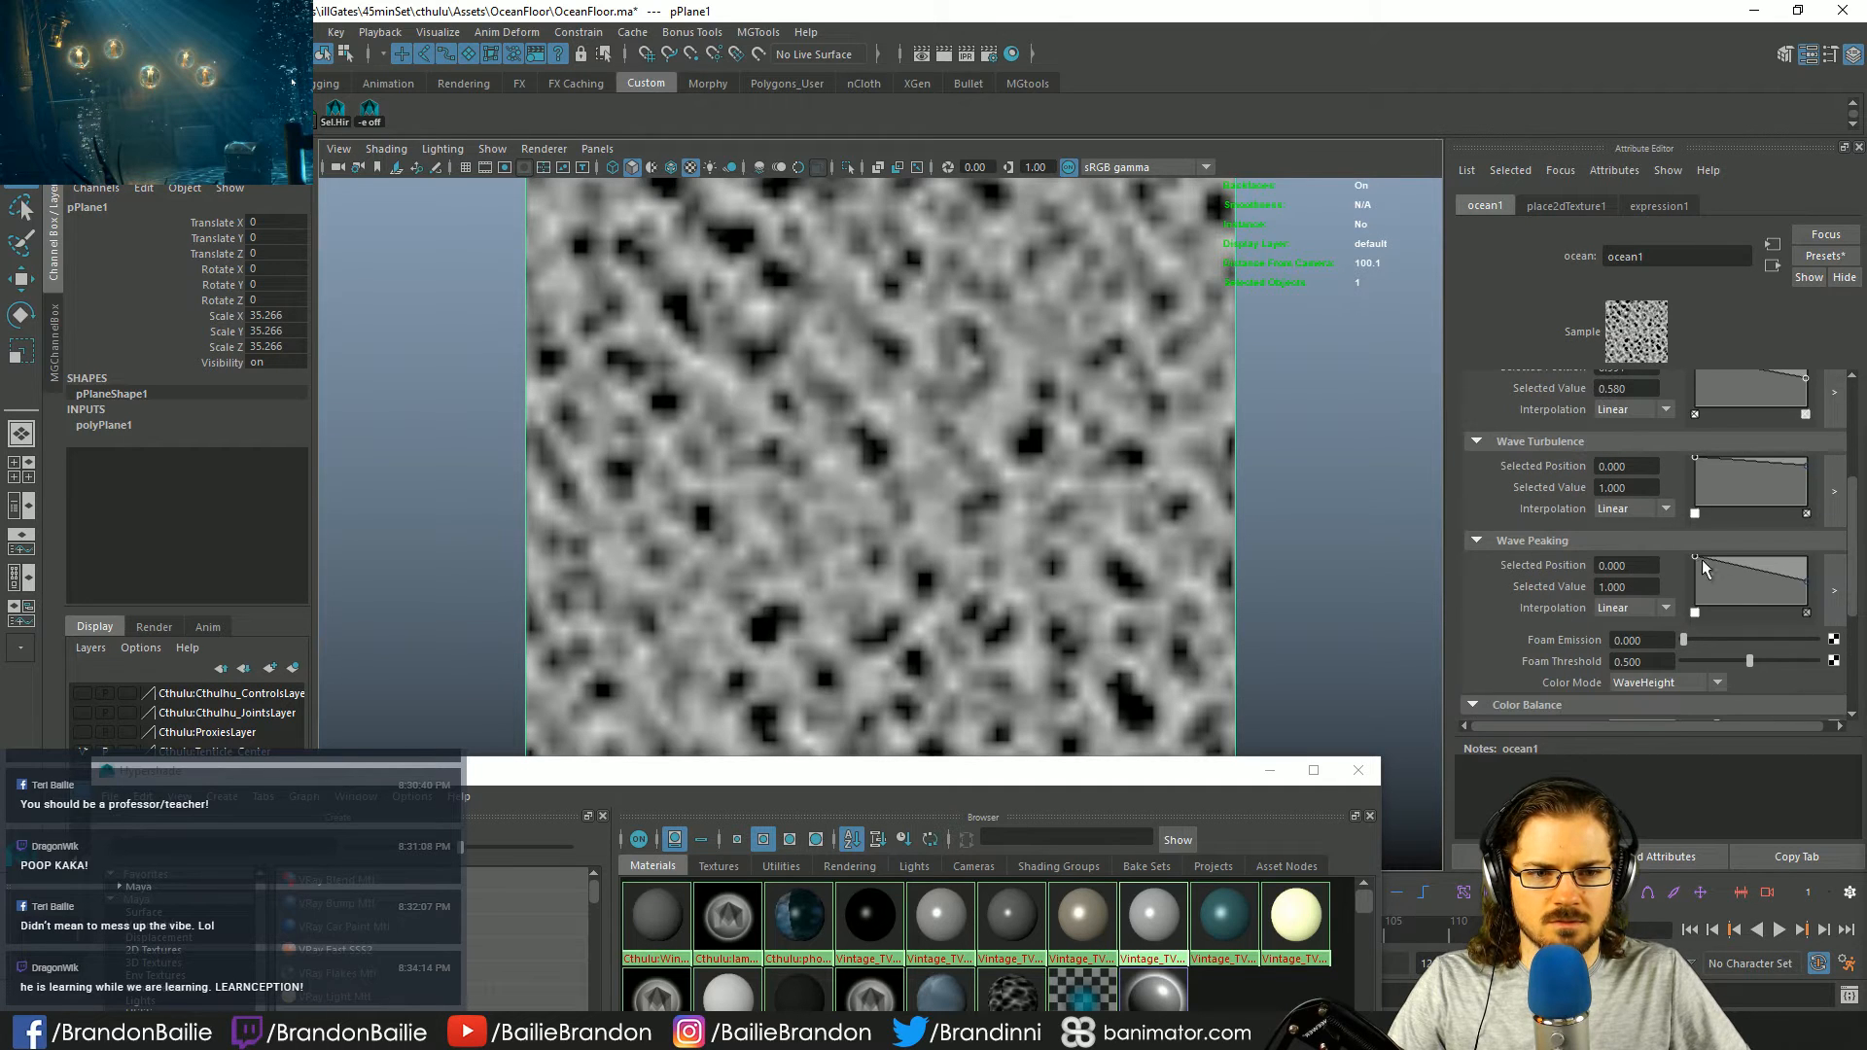
pyautogui.moveTo(1695, 557)
pyautogui.mouseDown()
pyautogui.moveTo(1693, 574)
pyautogui.moveTo(1694, 542)
pyautogui.mouseUp()
pyautogui.moveTo(1806, 595); pyautogui.dragTo(1817, 596)
# - Set the Wave Height curve to 1.0 at position 0 and 0.74 at position 1, and Wave Length Min to 0.815
pyautogui.scroll(3, 1669, 555)
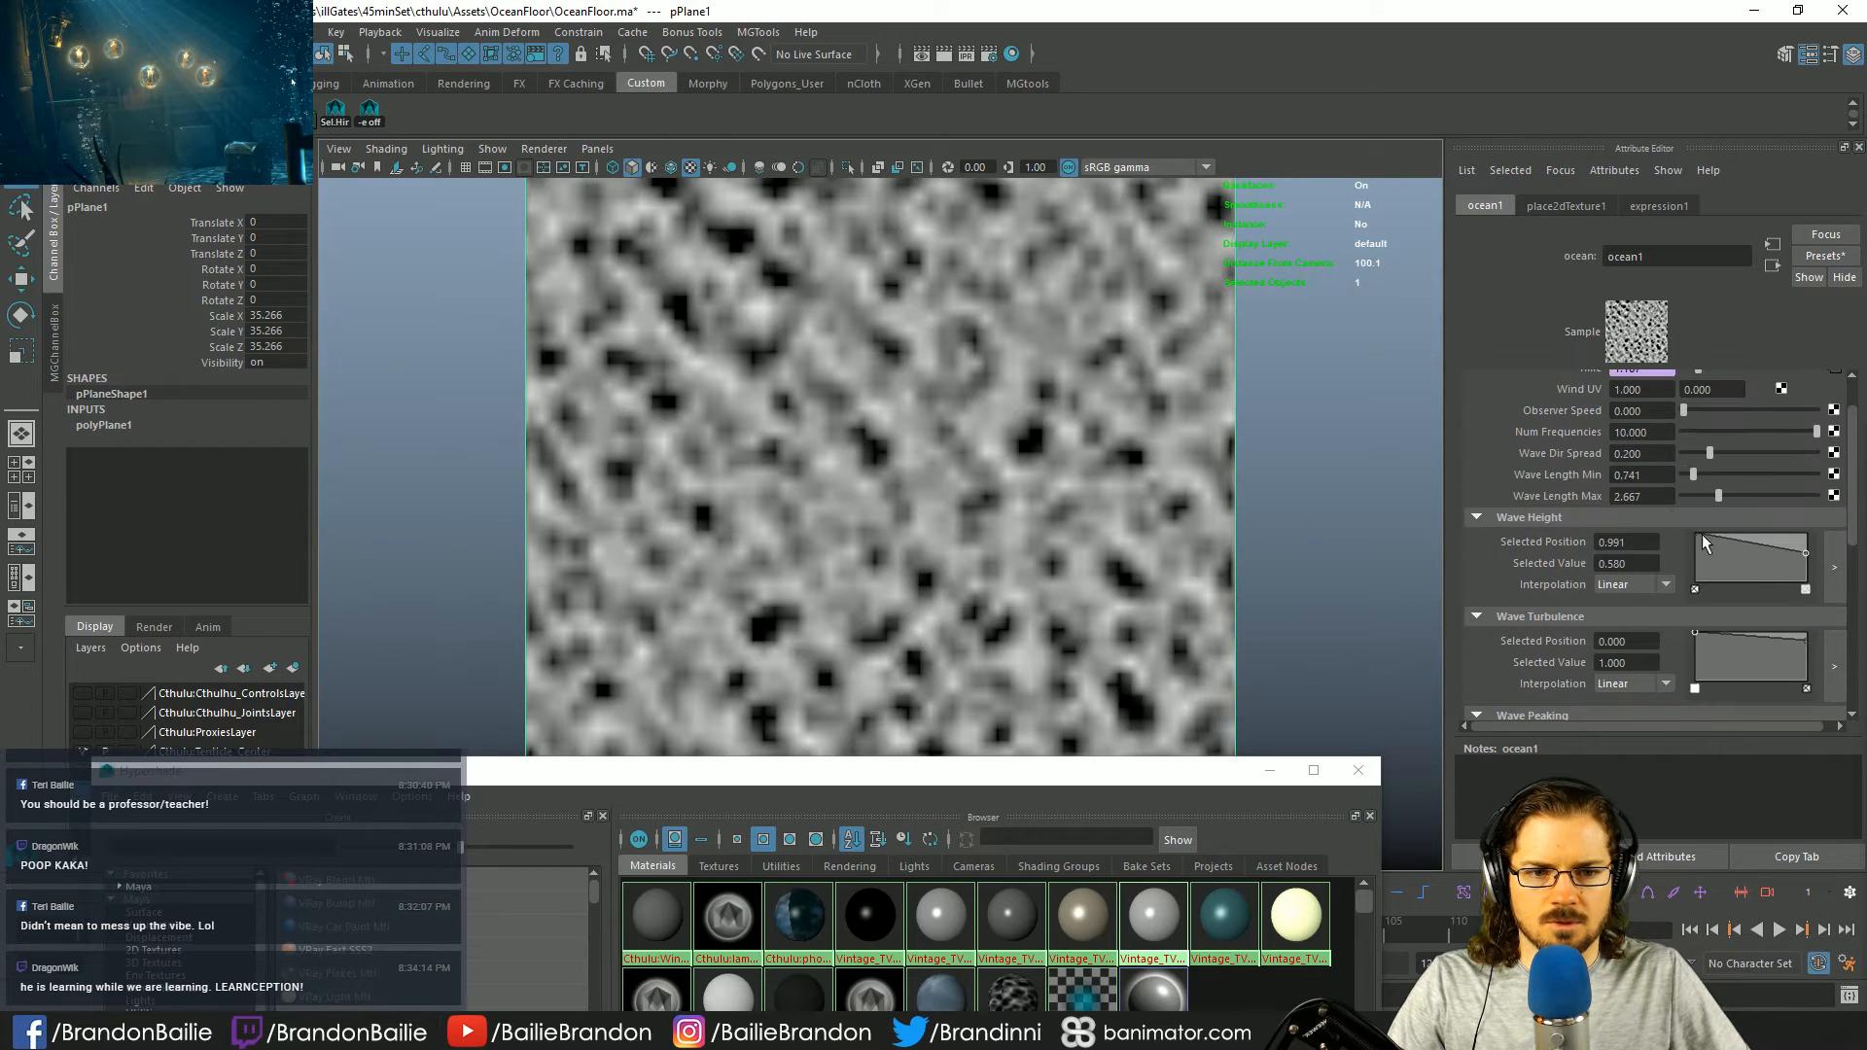
pyautogui.moveTo(1808, 555); pyautogui.dragTo(1809, 552)
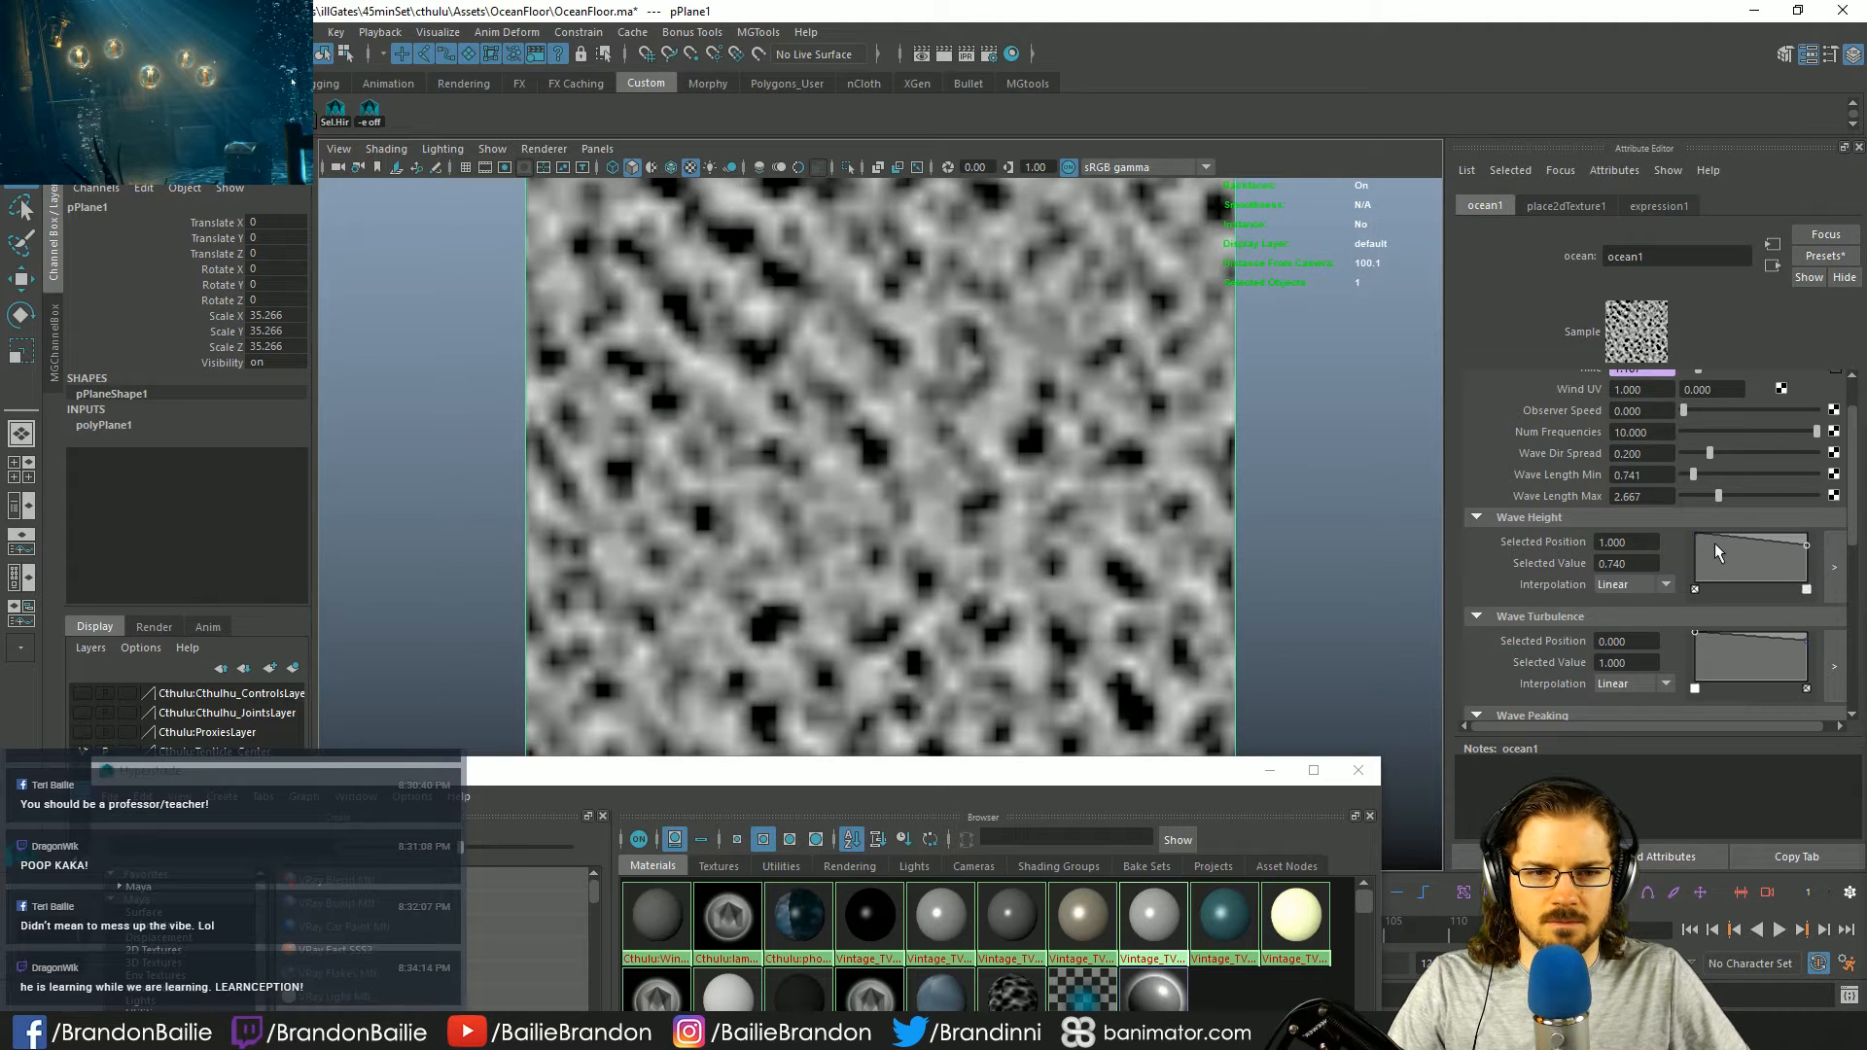
pyautogui.moveTo(1695, 536); pyautogui.dragTo(1695, 529)
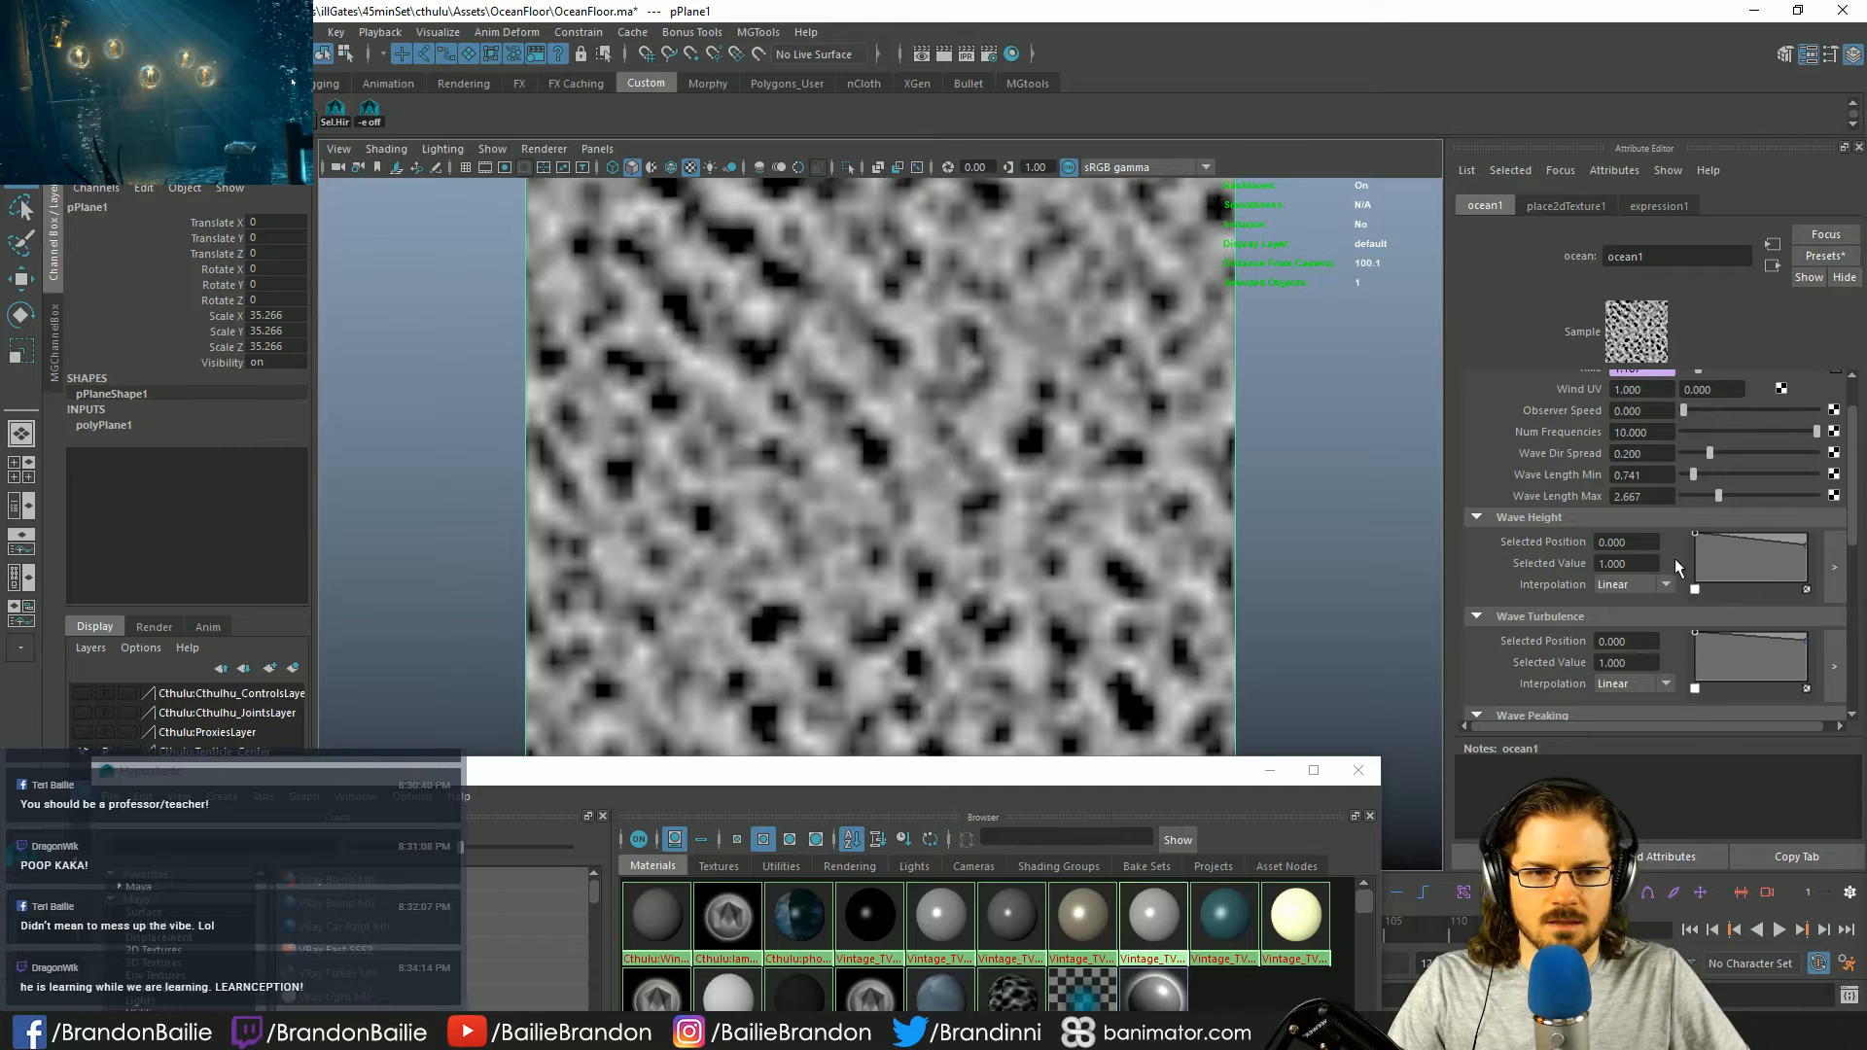
pyautogui.scroll(2, 1675, 566)
pyautogui.moveTo(1693, 533); pyautogui.dragTo(1693, 536)
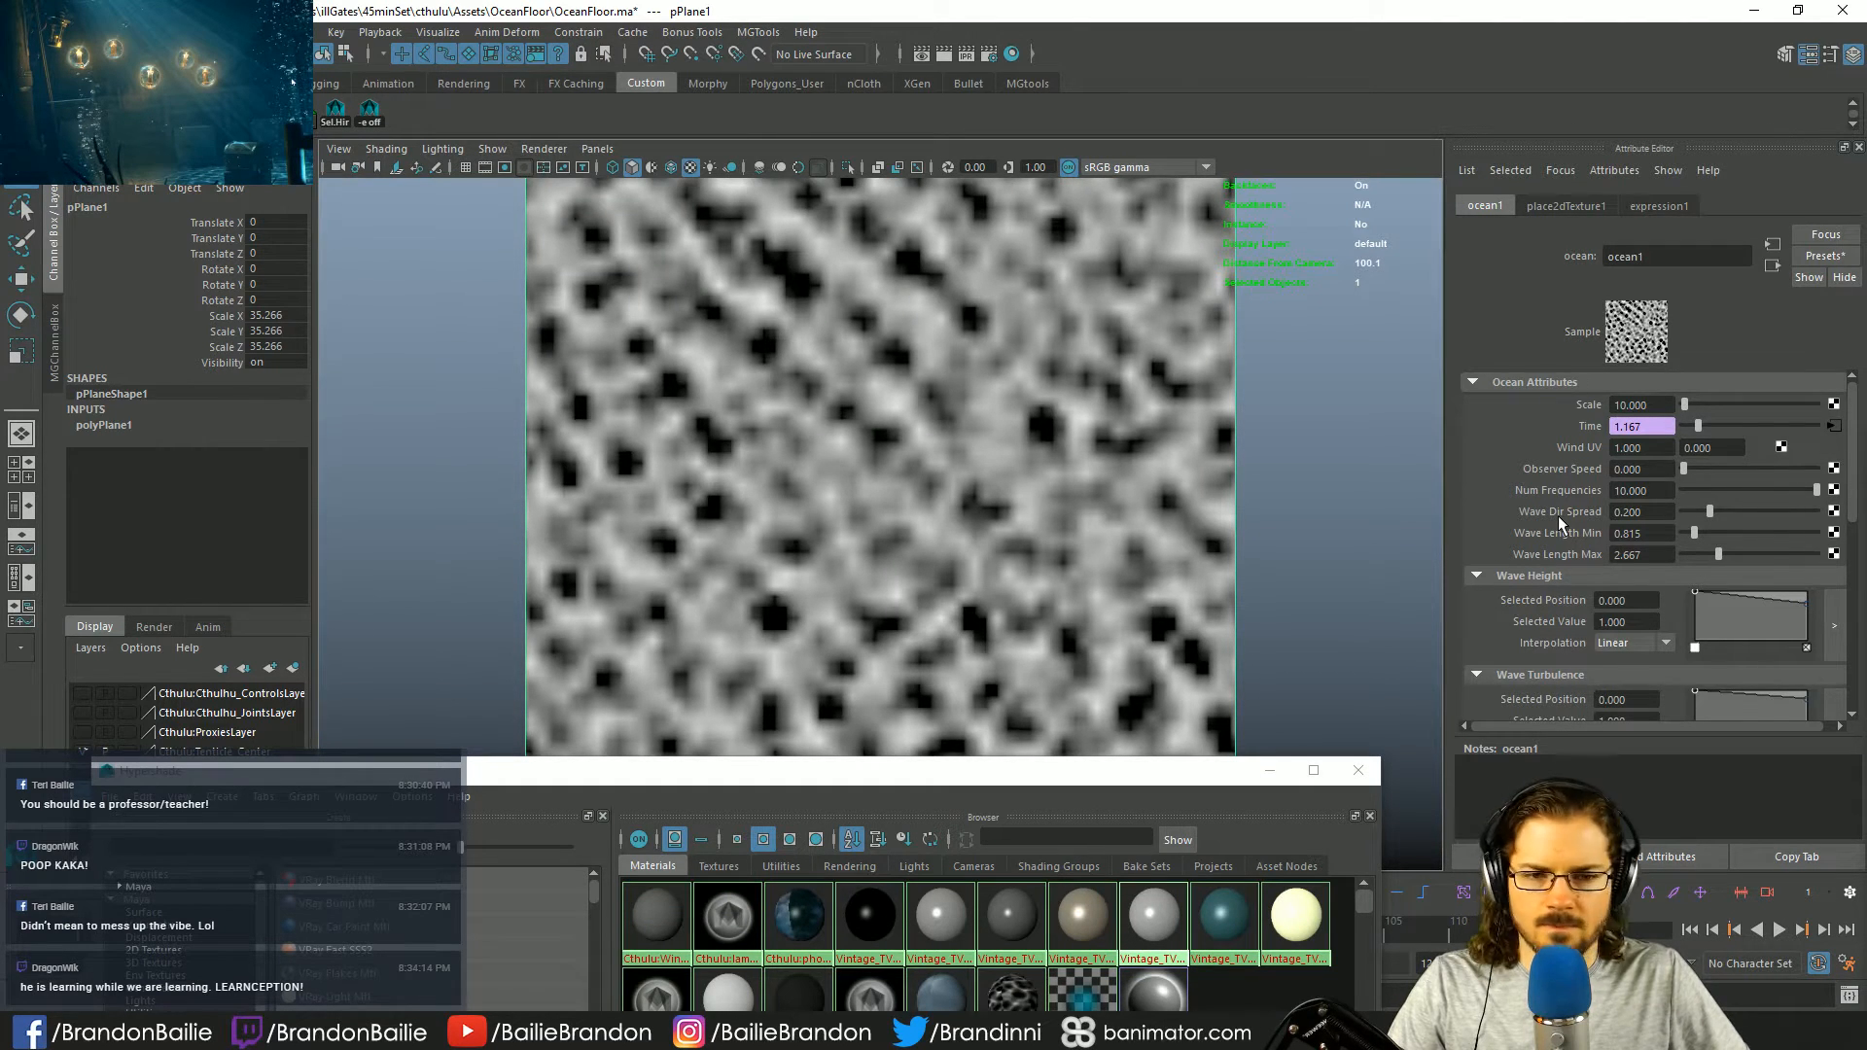
# - Raise the end point of the ocean1 texture's Wave Peaking curve to a value of 0.54 at position 1
pyautogui.scroll(-3, 1558, 518)
pyautogui.scroll(-1, 1558, 522)
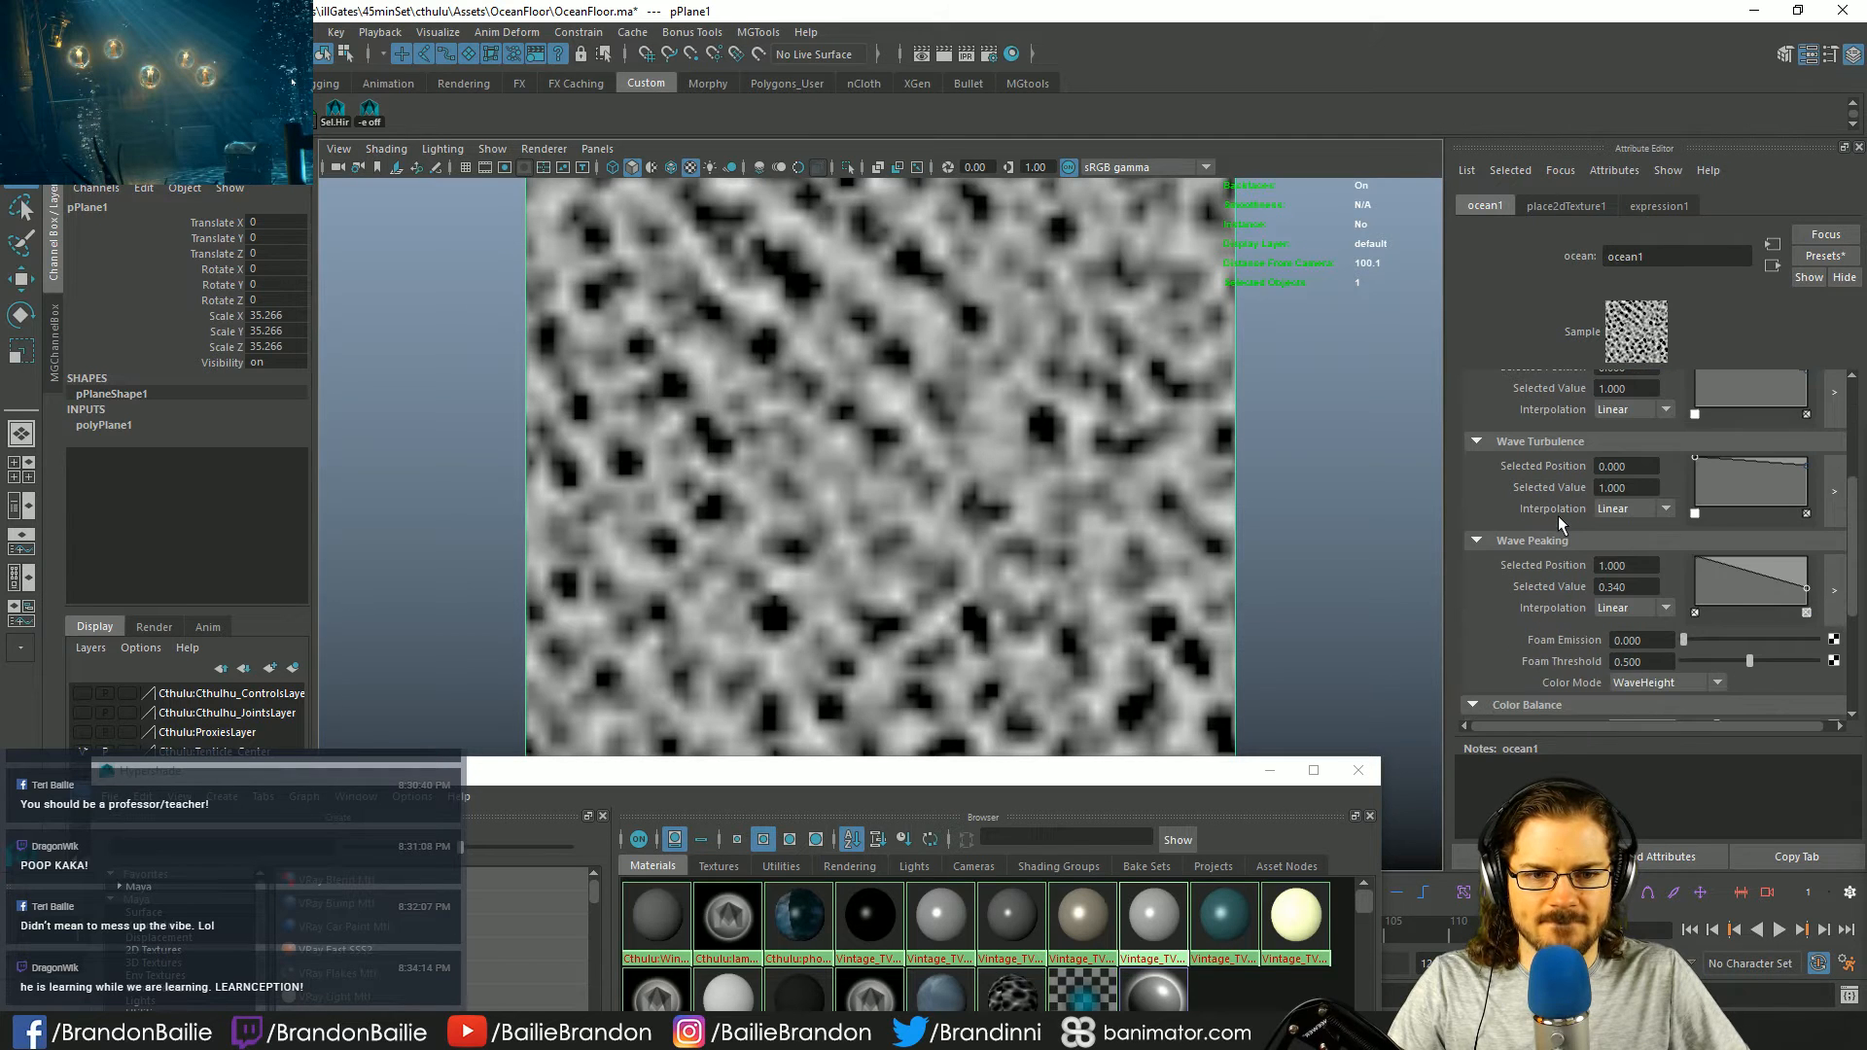
pyautogui.scroll(-1, 1558, 522)
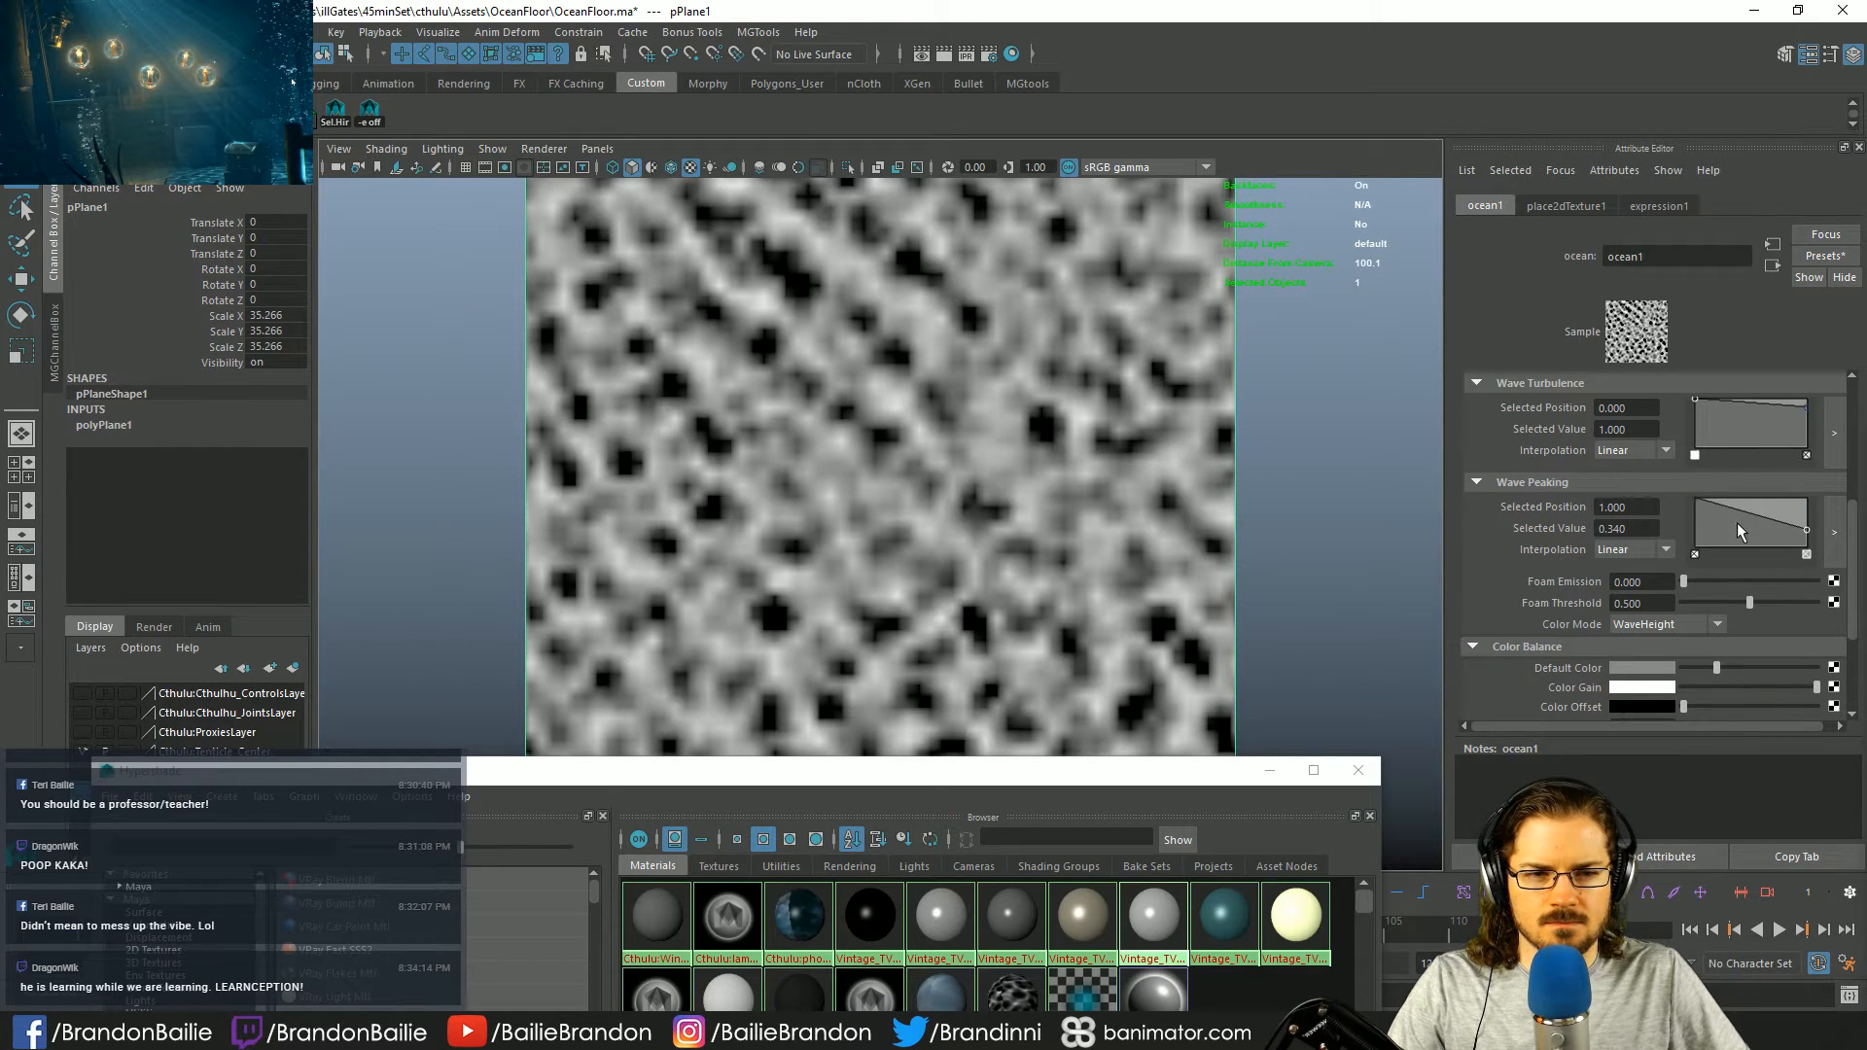
pyautogui.click(1708, 507)
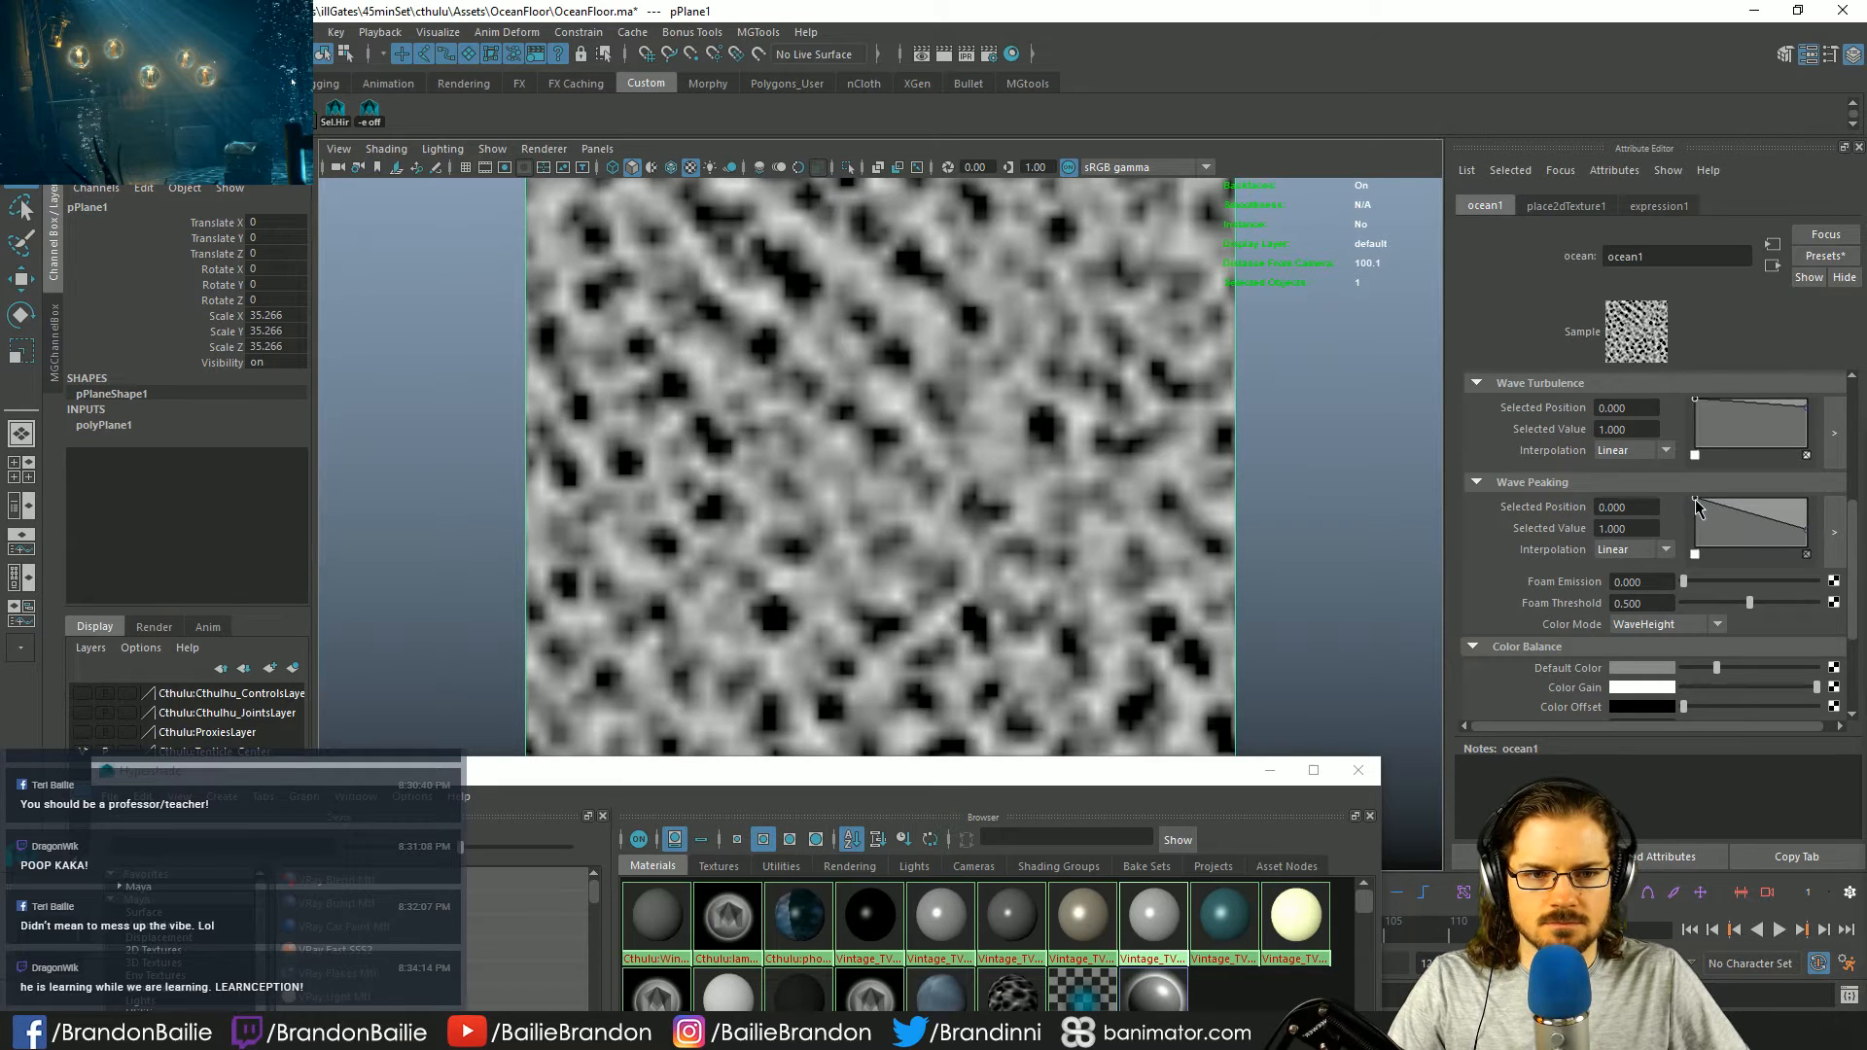
pyautogui.click(1806, 555)
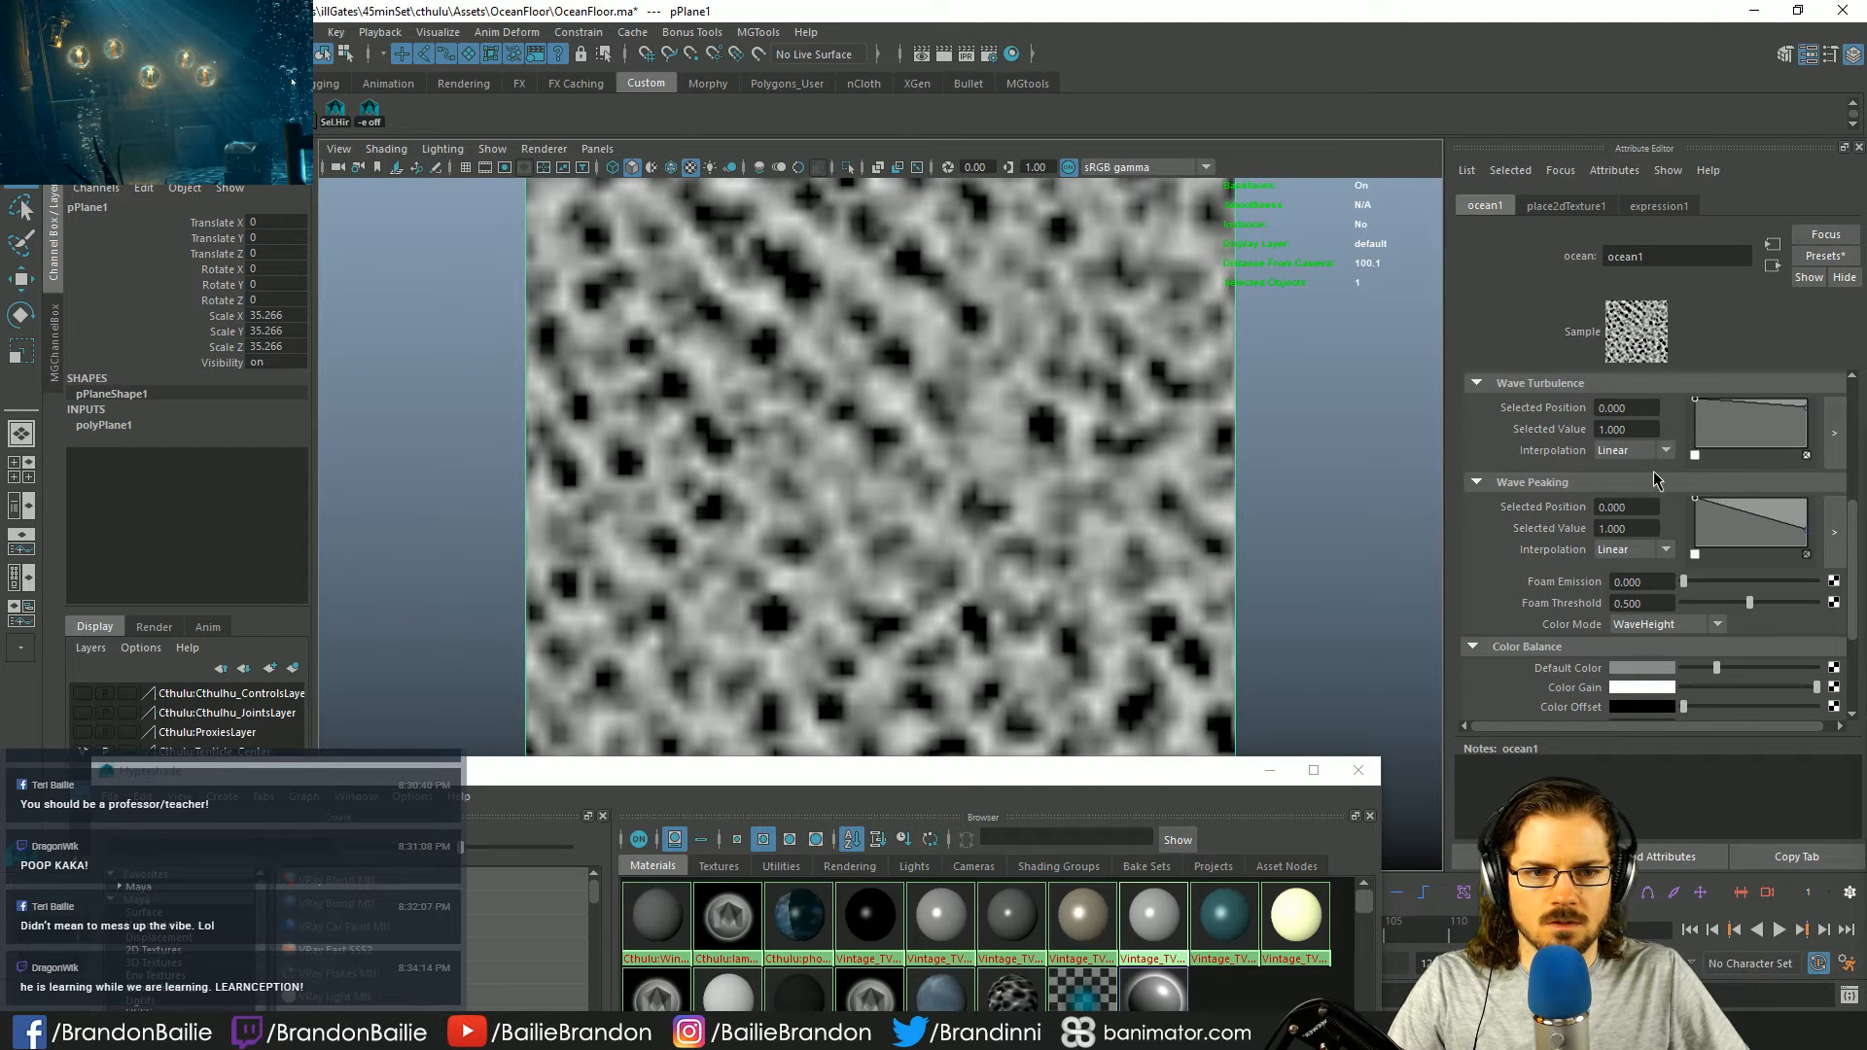
pyautogui.moveTo(1807, 529); pyautogui.dragTo(1806, 507)
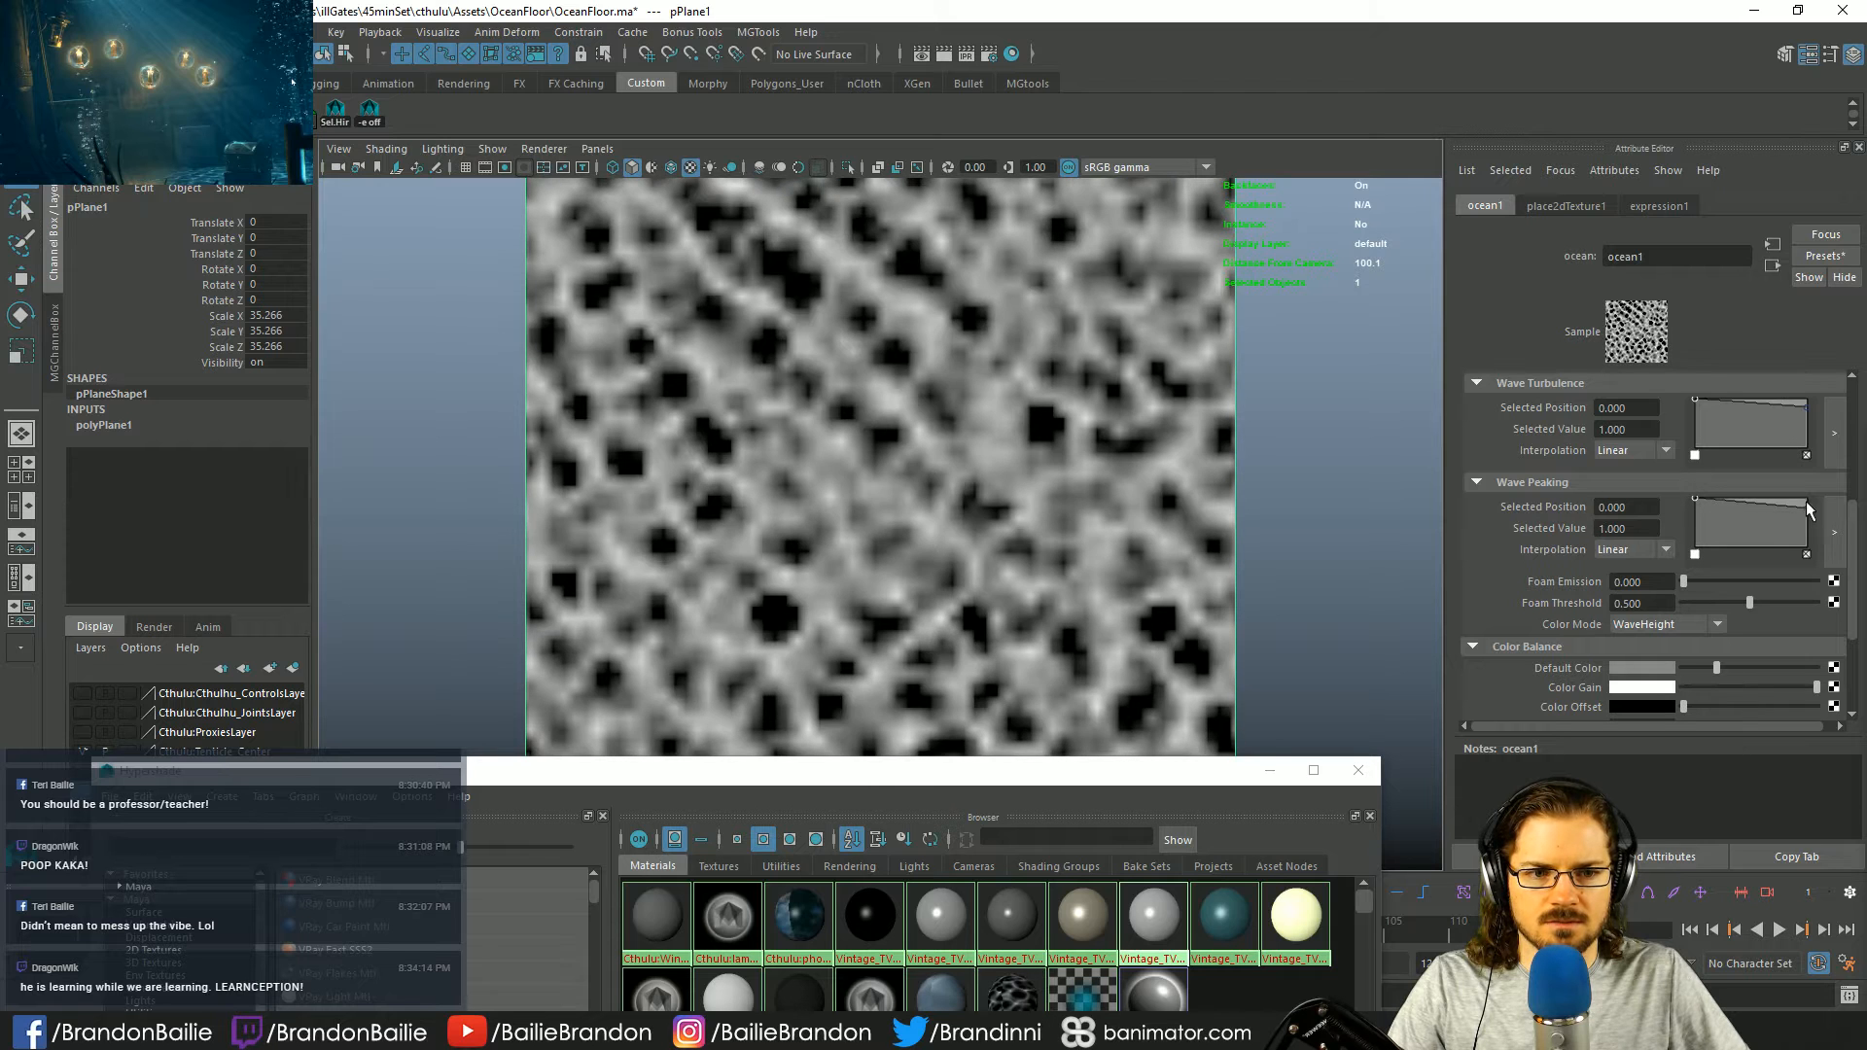
pyautogui.moveTo(1806, 508)
pyautogui.mouseDown()
pyautogui.moveTo(1807, 532)
pyautogui.moveTo(1823, 493)
pyautogui.moveTo(1806, 521)
pyautogui.mouseUp()
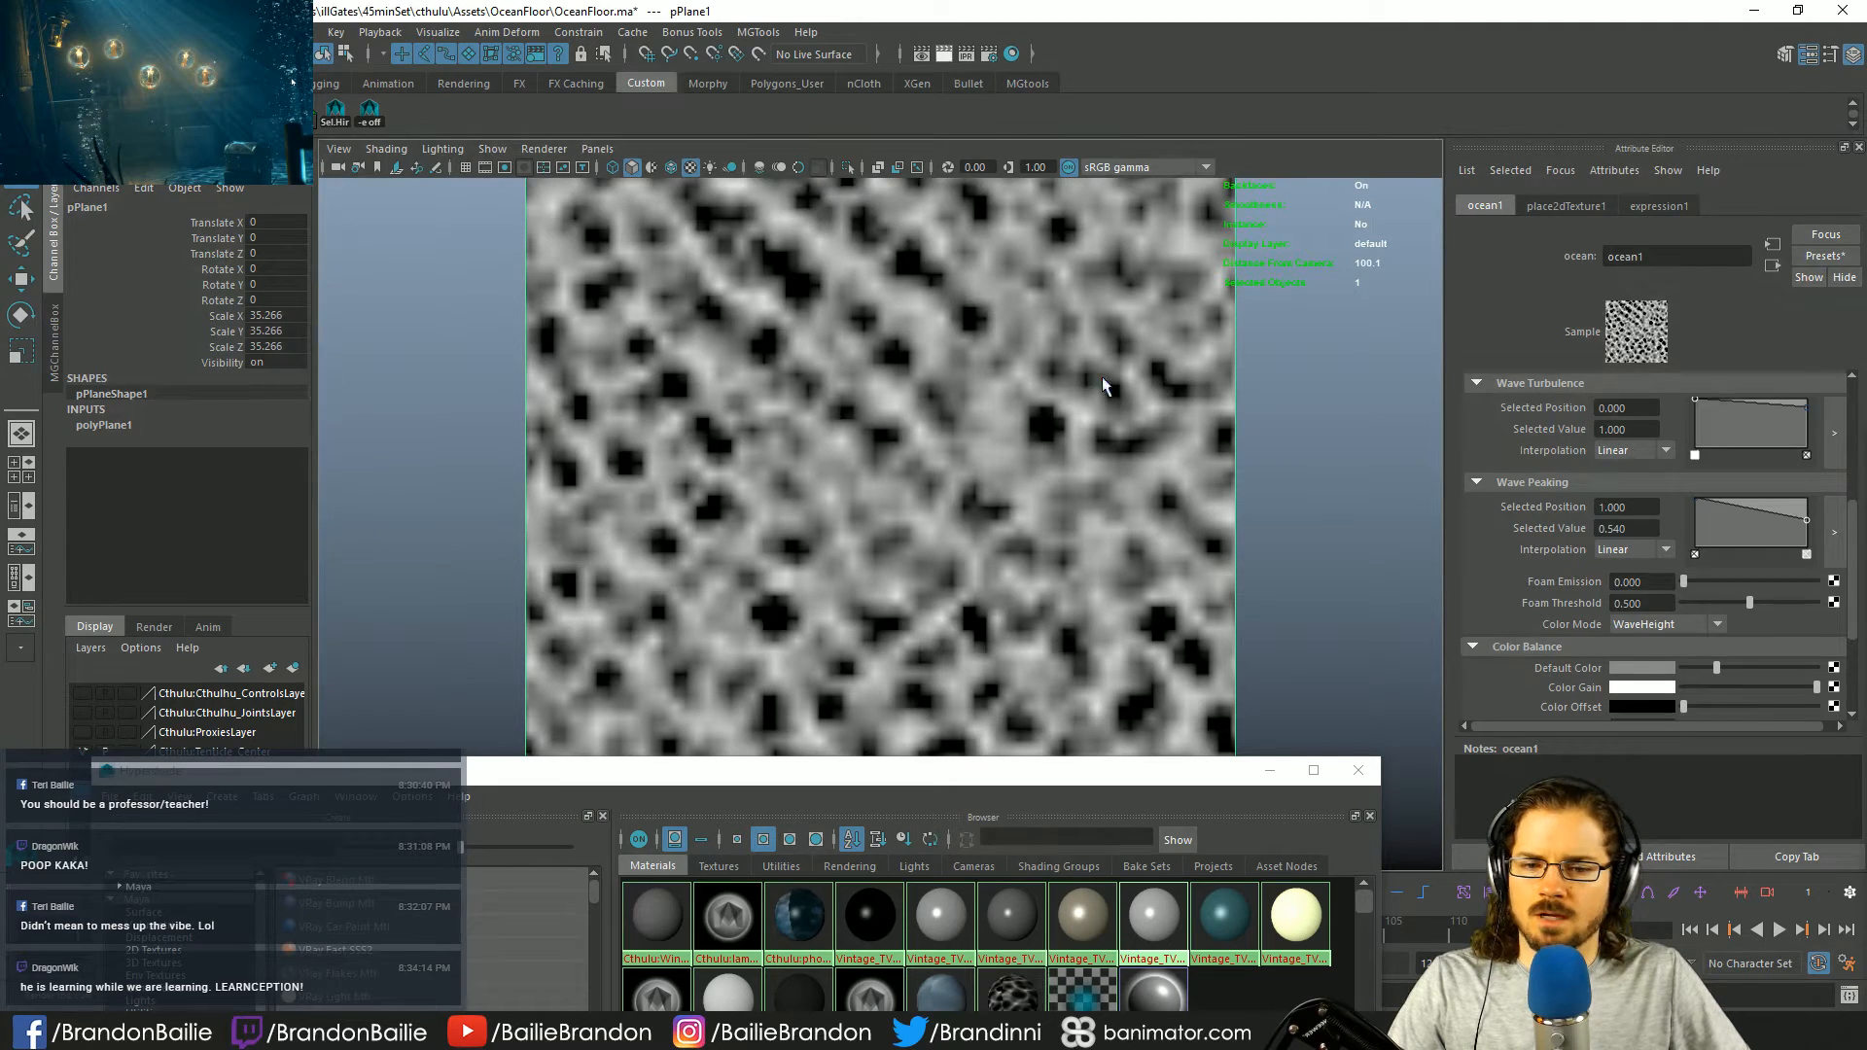
# - Move the Hypershade out of the way and create a new render layer from the selected plane
pyautogui.hotkey('alt', 'Tab')
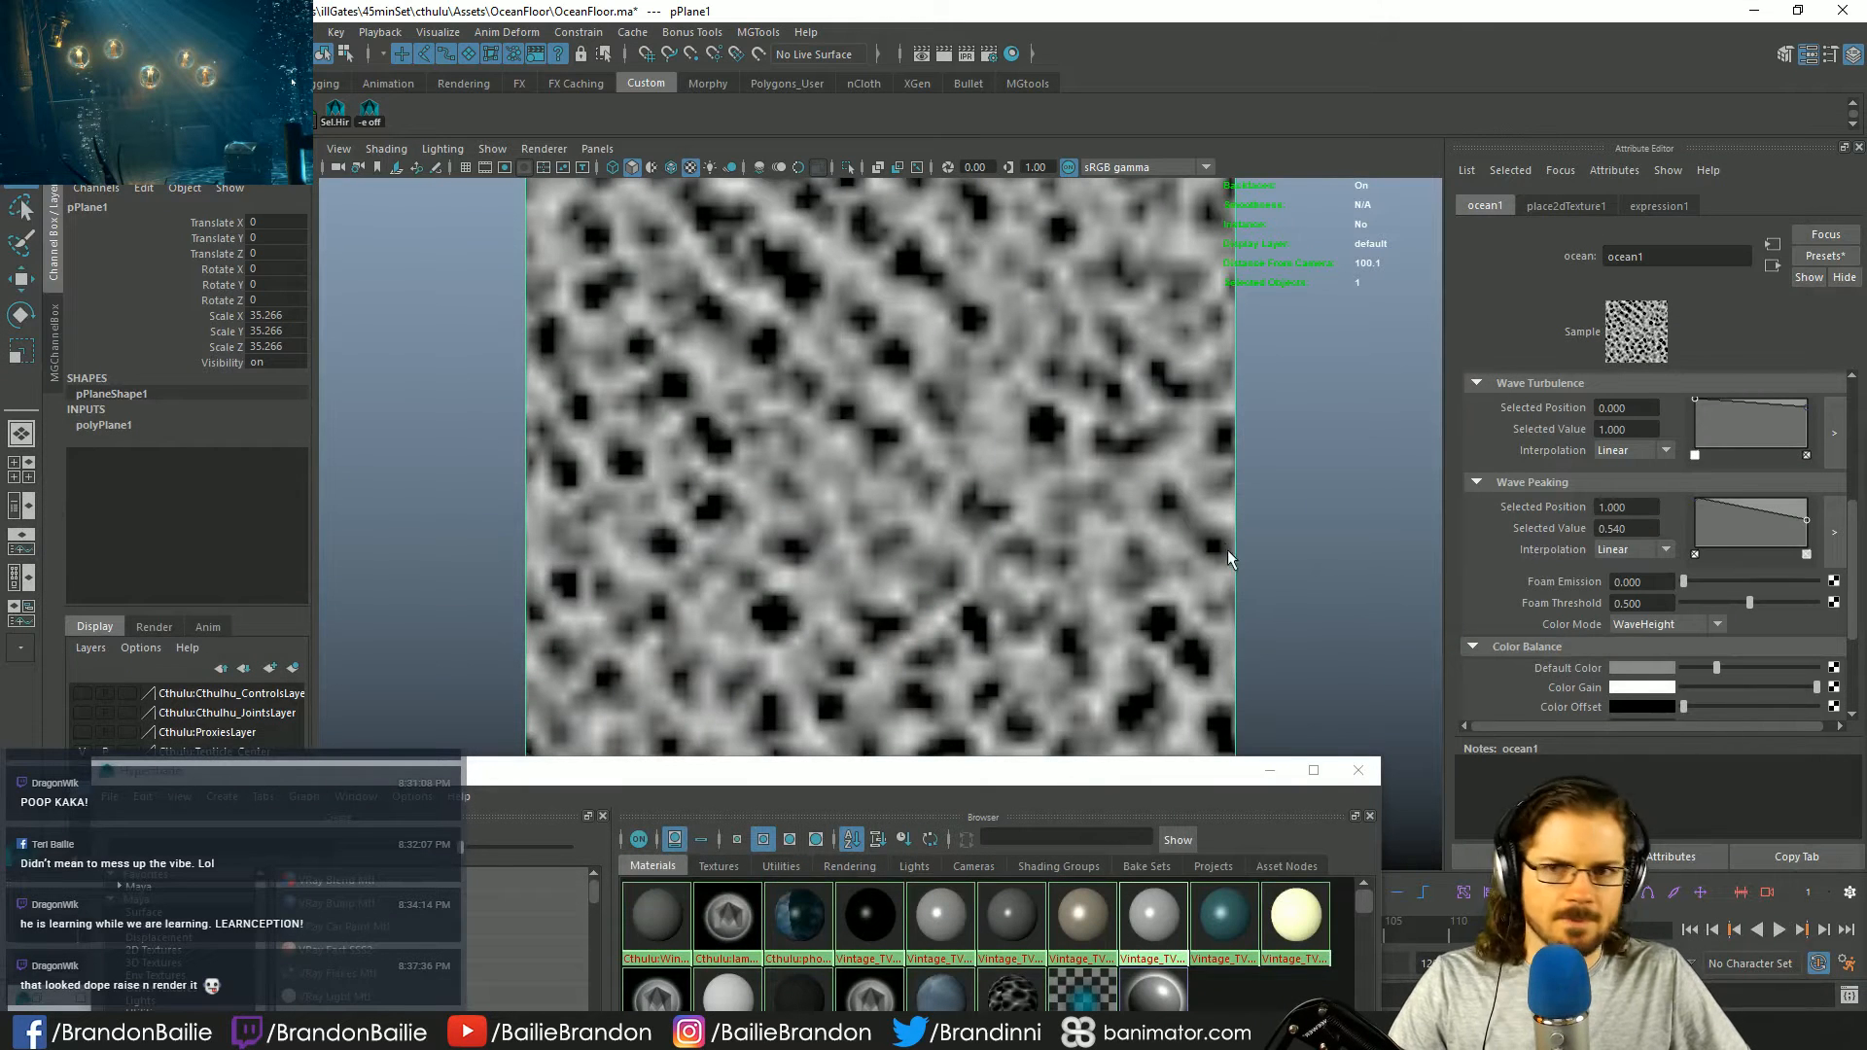
pyautogui.moveTo(1056, 783); pyautogui.dragTo(1250, 300)
pyautogui.click(204, 646)
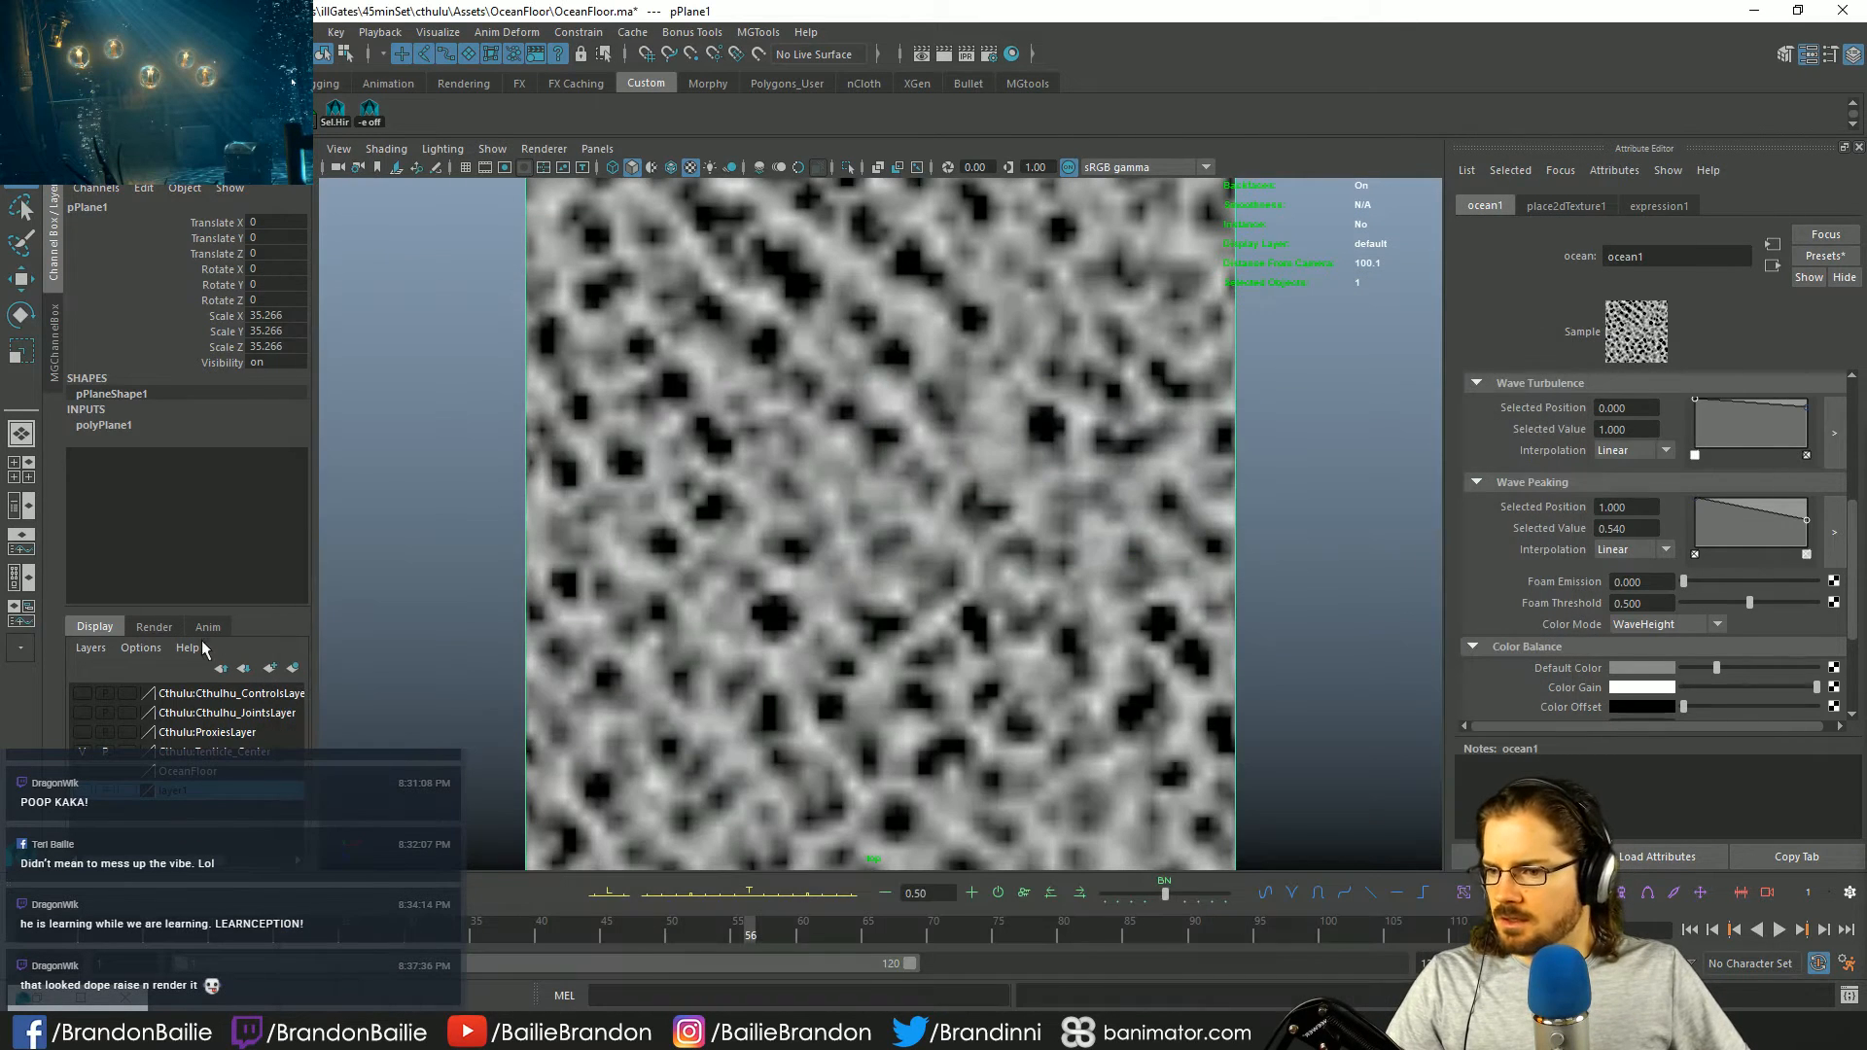
pyautogui.click(207, 627)
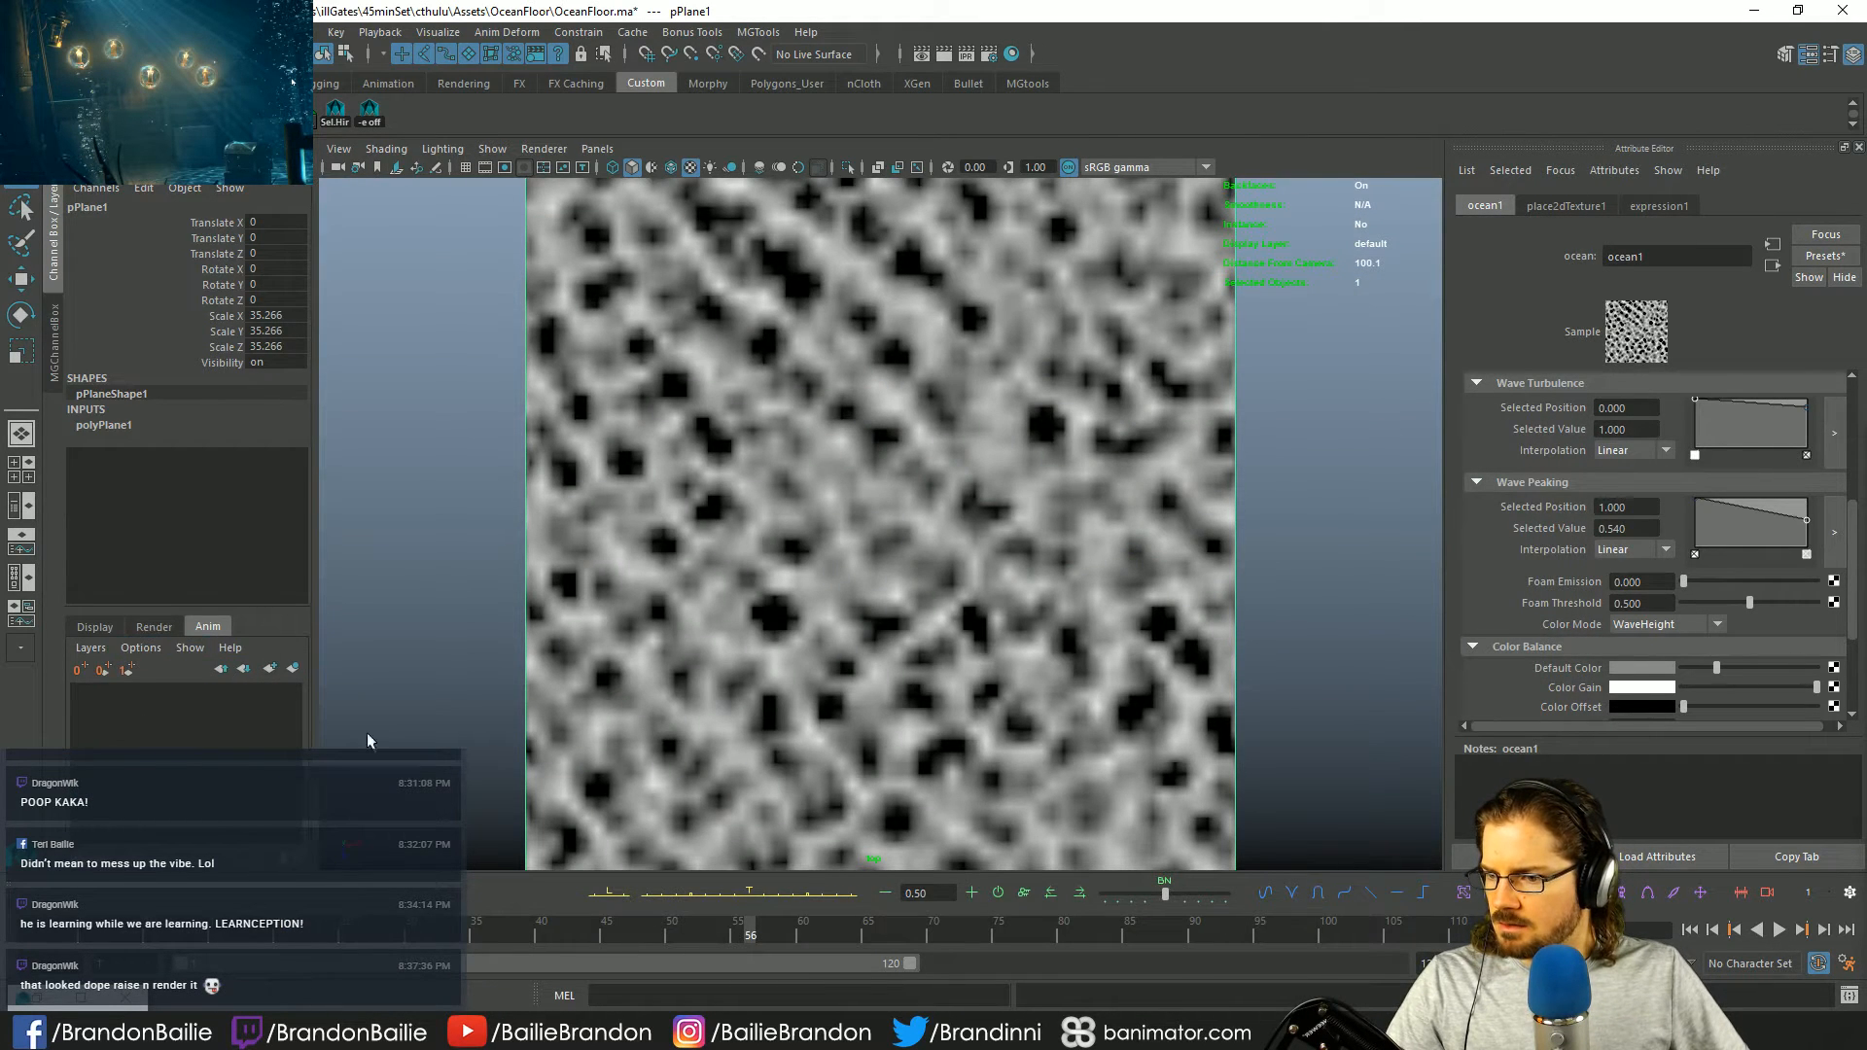
pyautogui.click(435, 440)
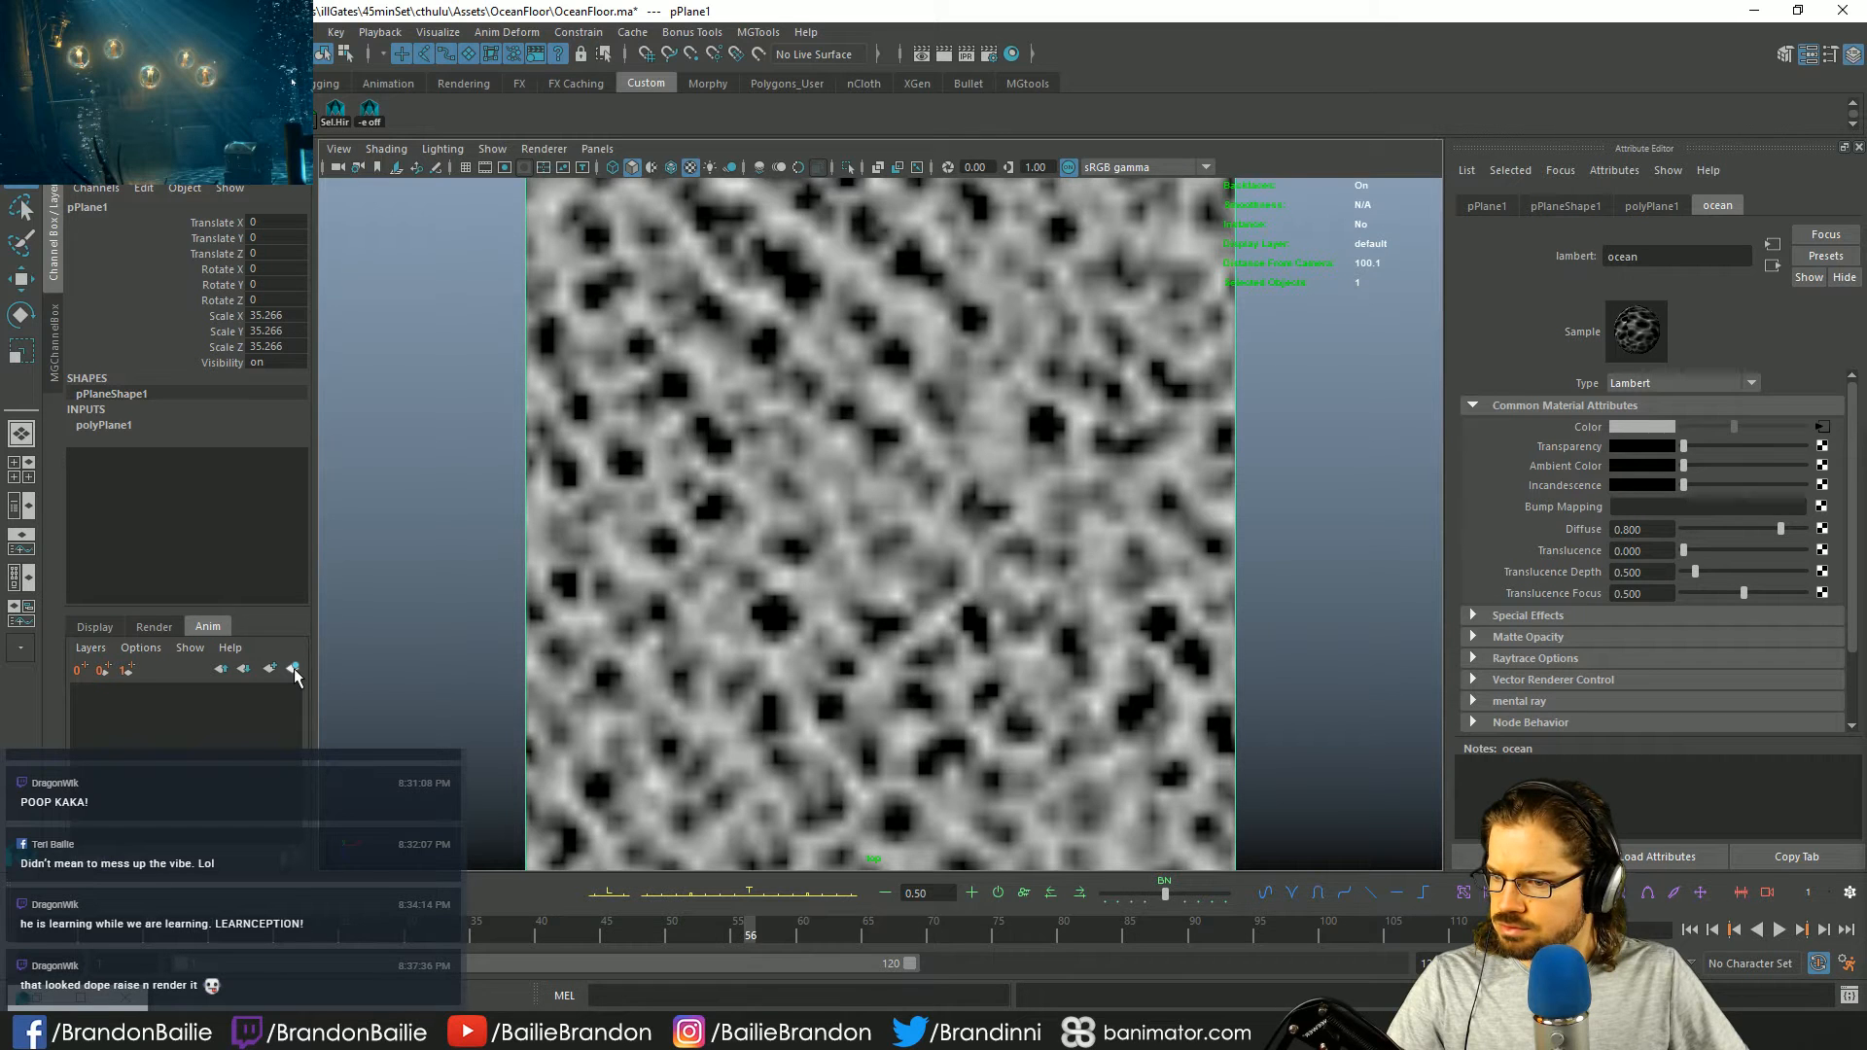
pyautogui.click(154, 626)
pyautogui.click(293, 668)
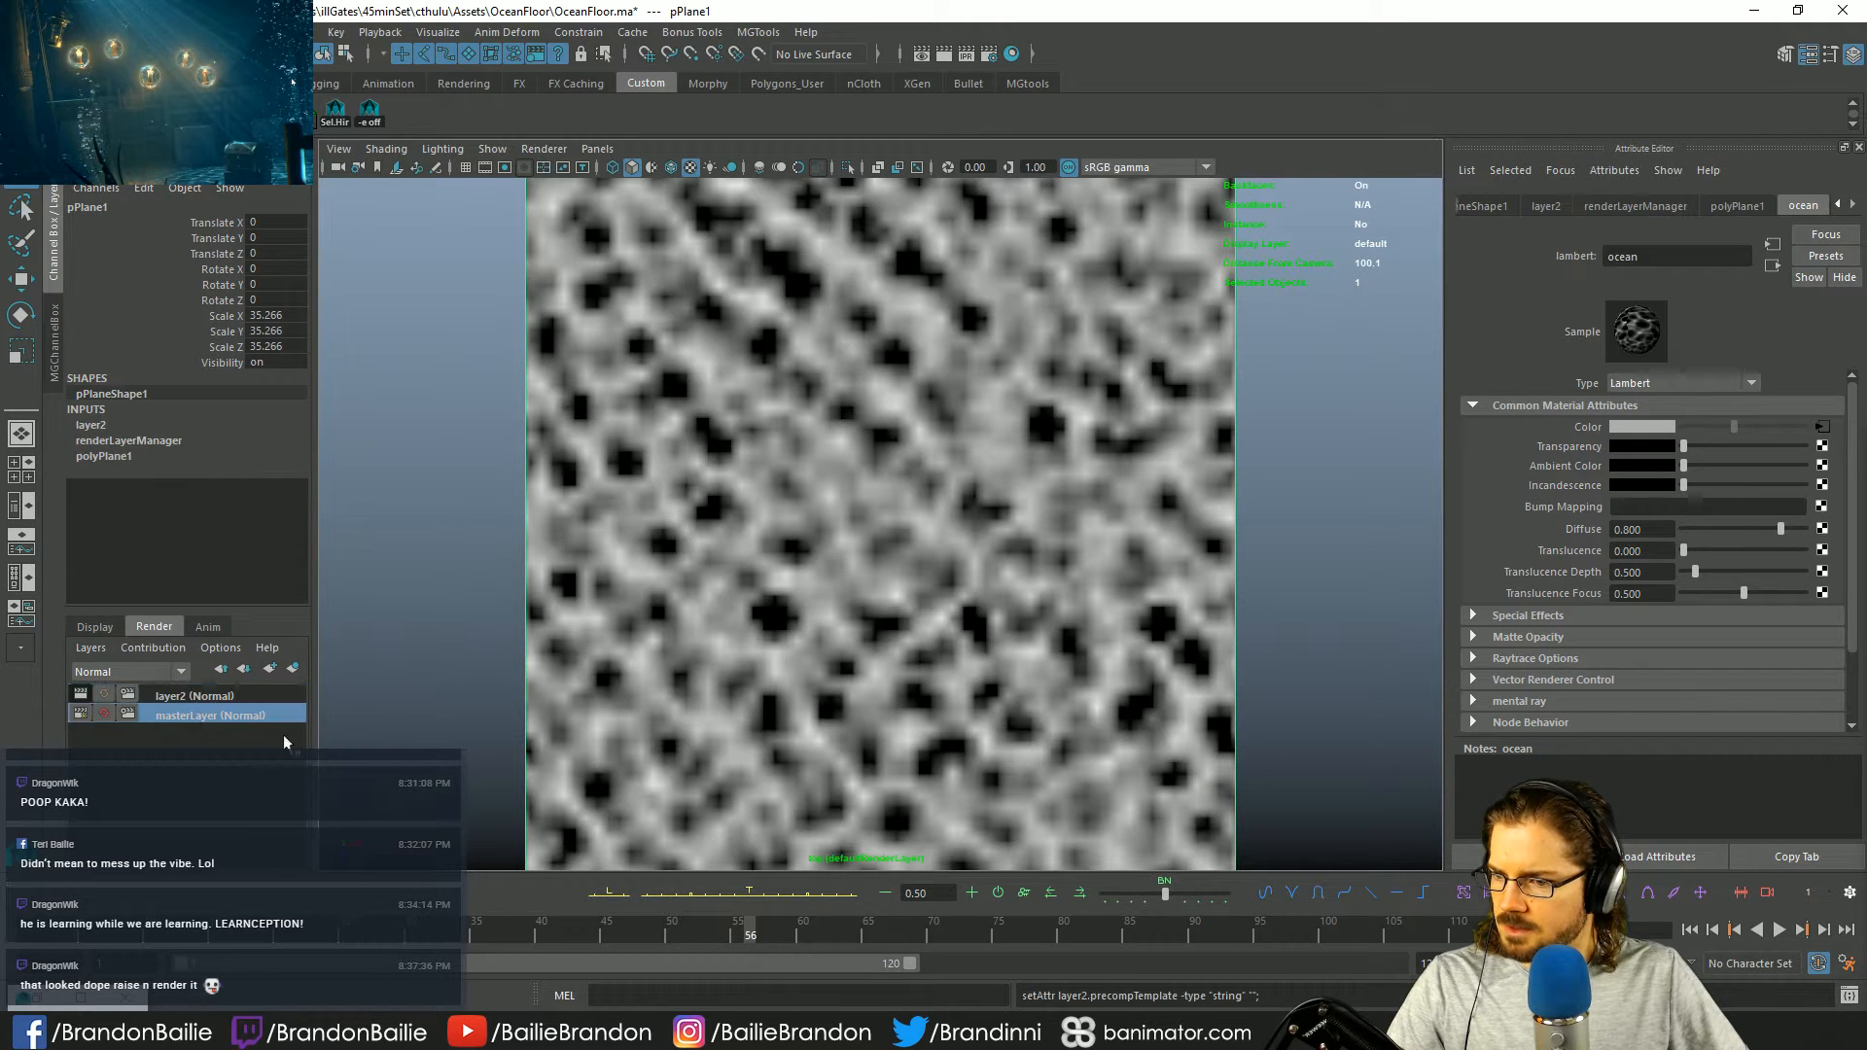
# - Make the new render layer active and rename it Cthulhu_OceanFloor
pyautogui.click(209, 698)
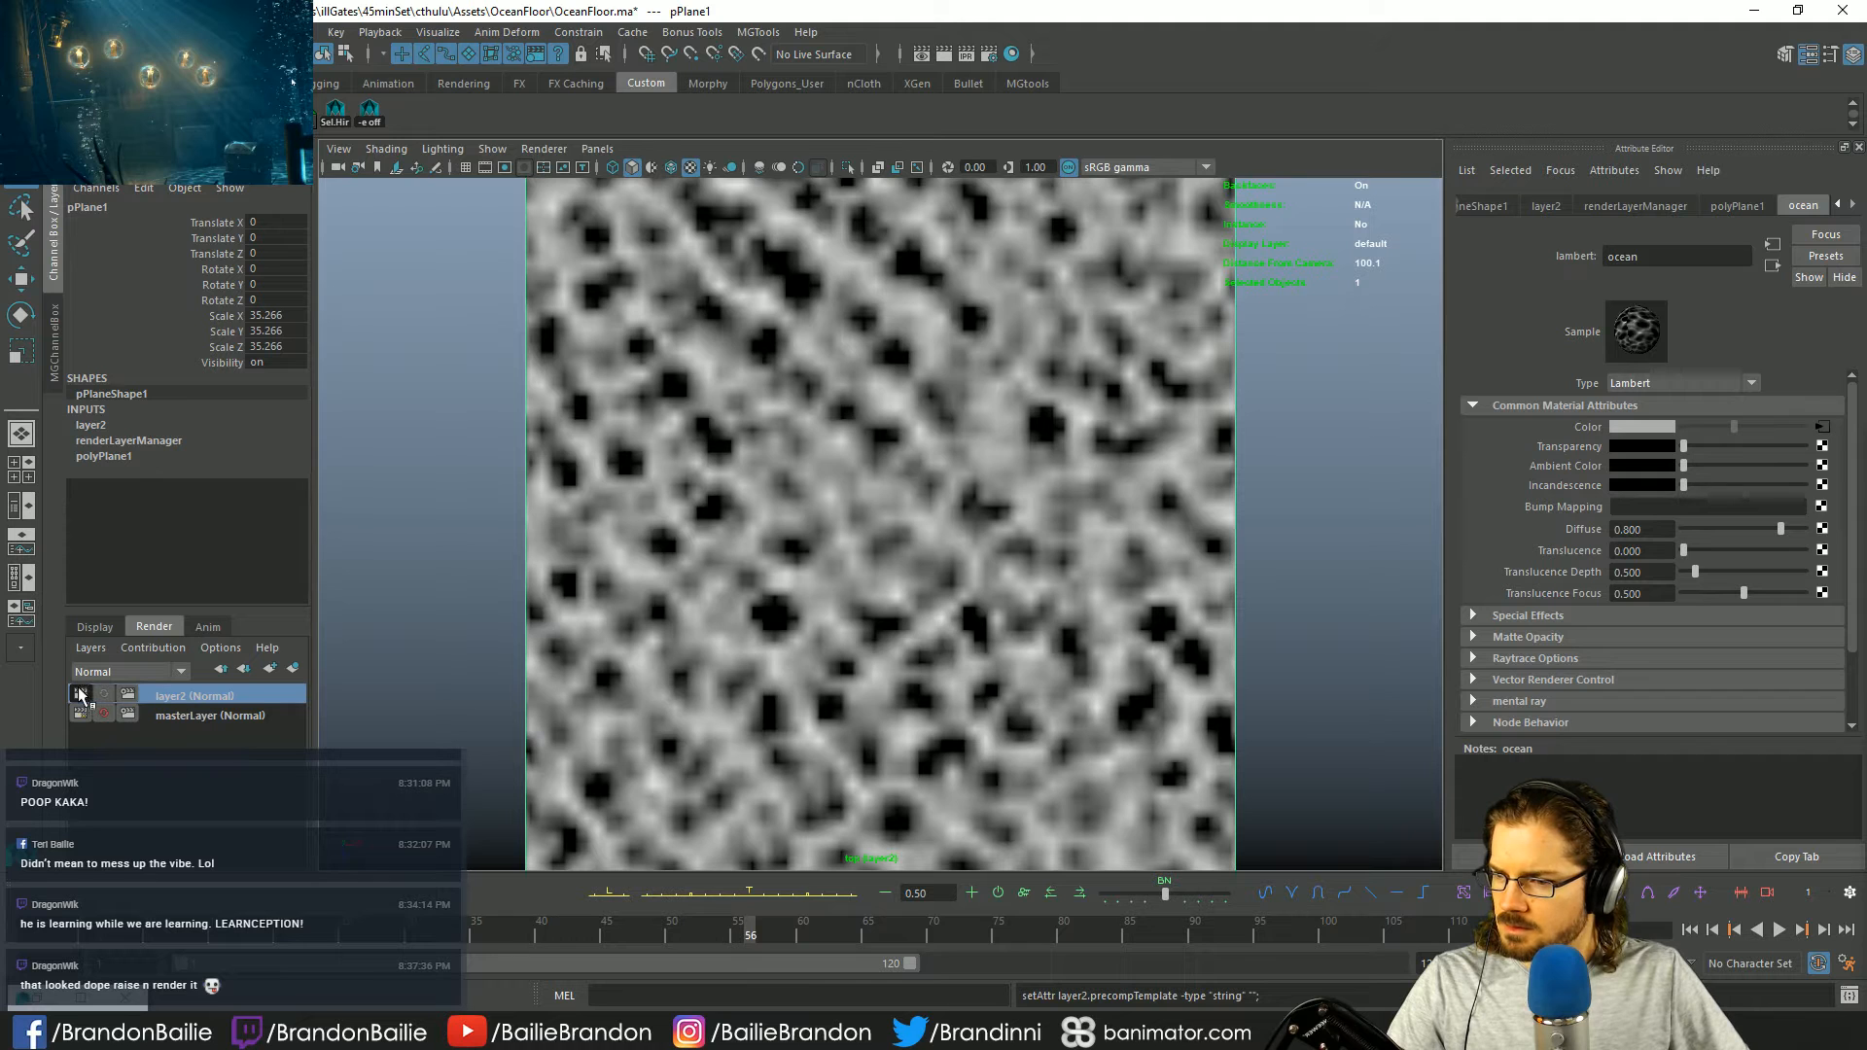
pyautogui.doubleClick(193, 696)
pyautogui.write('oce')
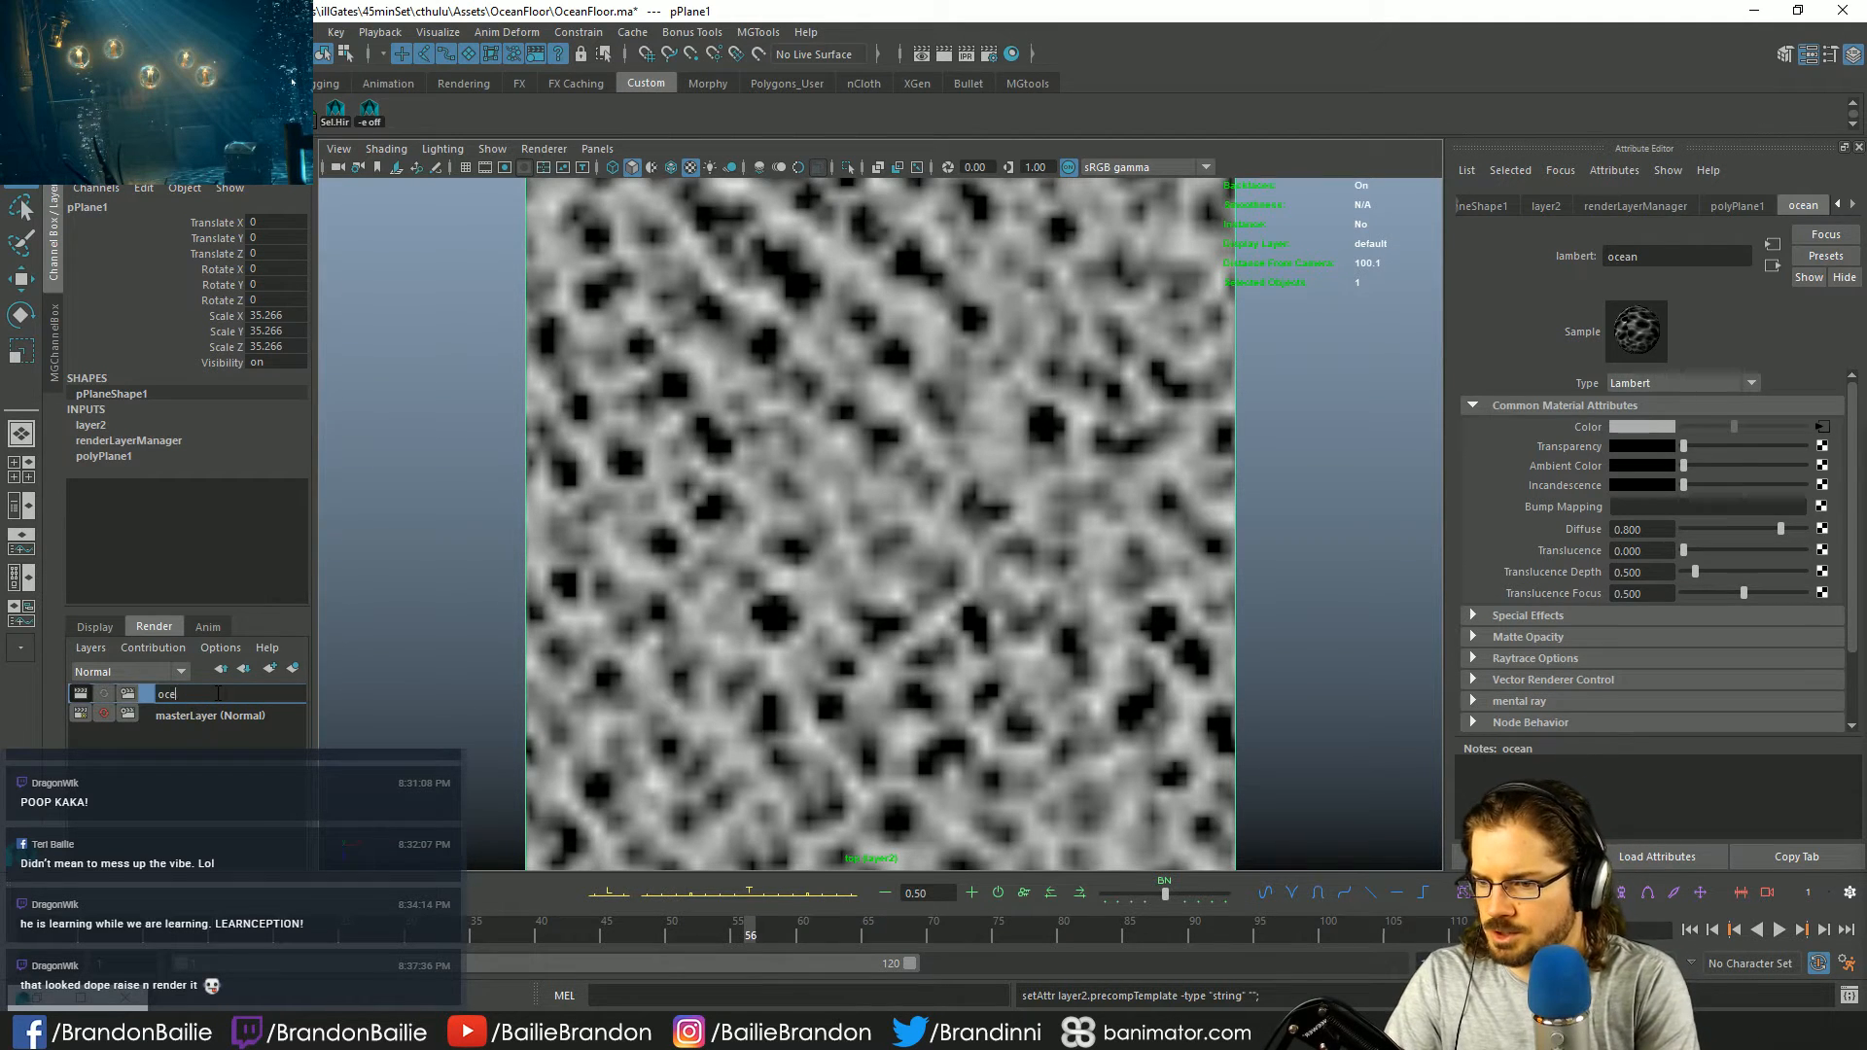
pyautogui.write('C')
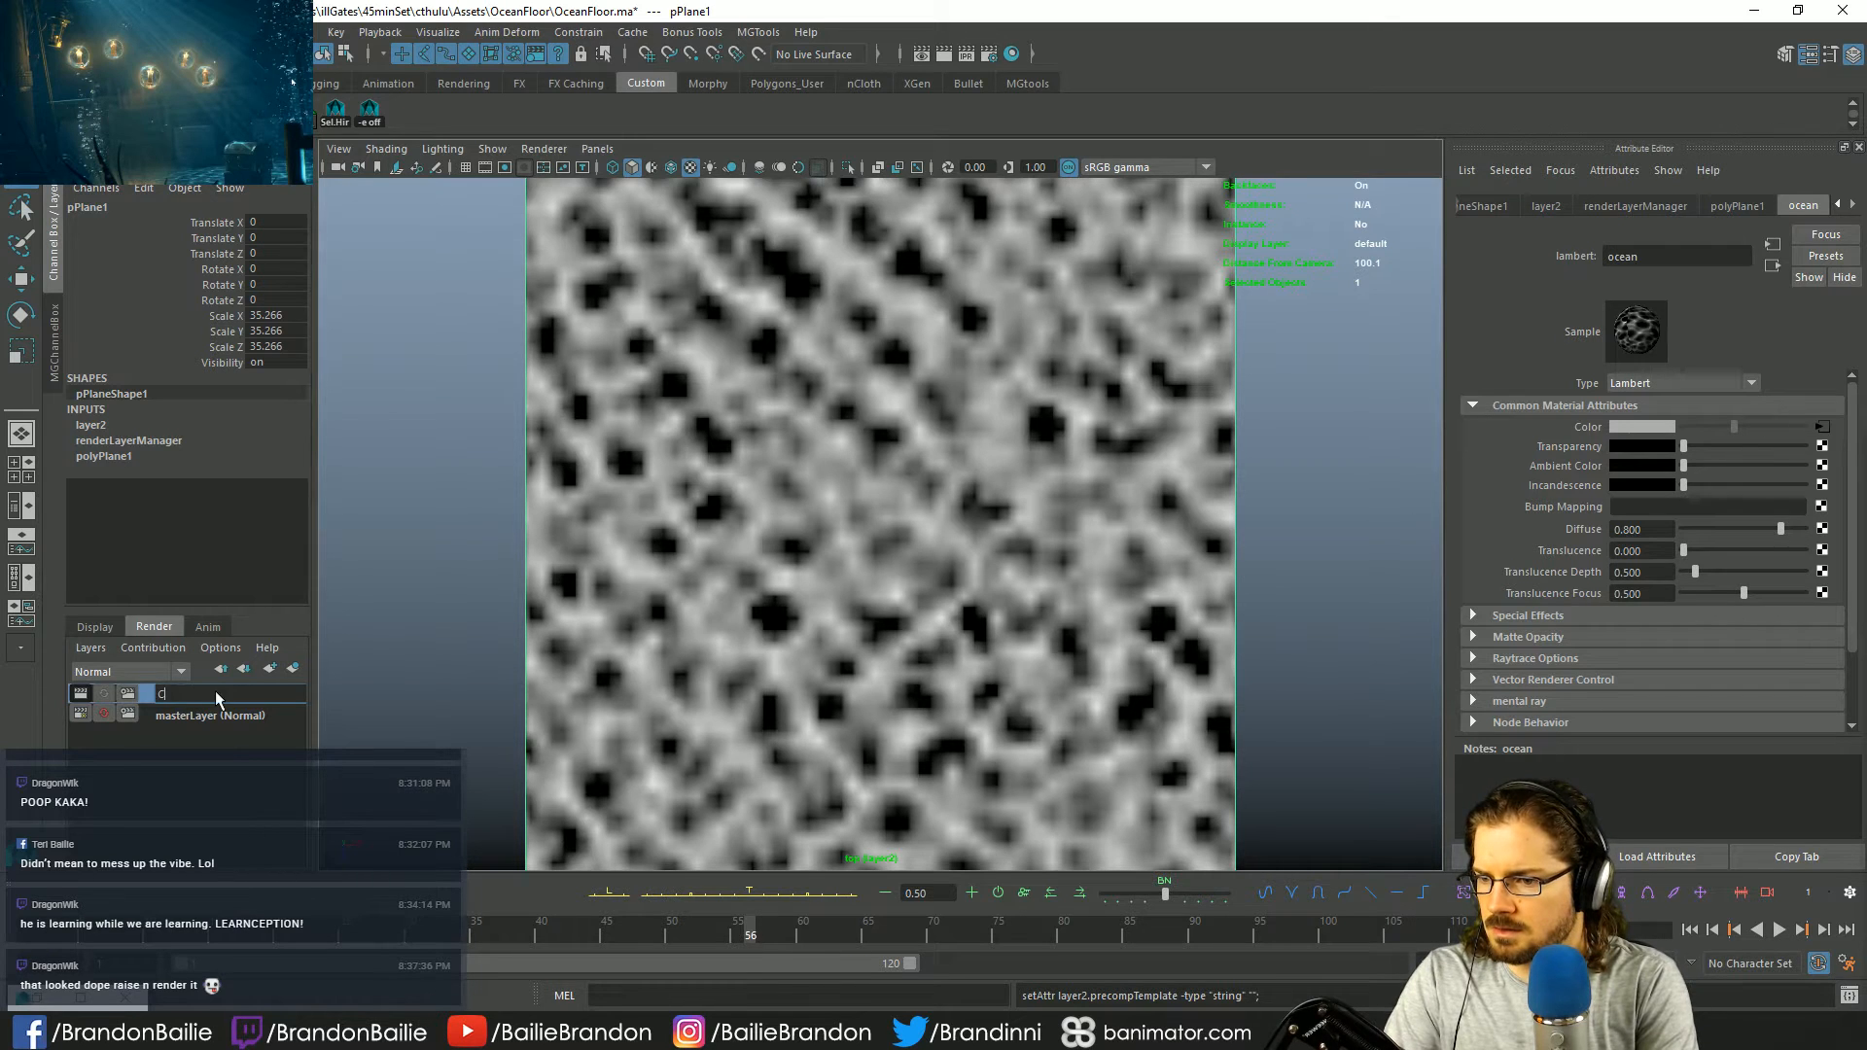
pyautogui.write('thulhu')
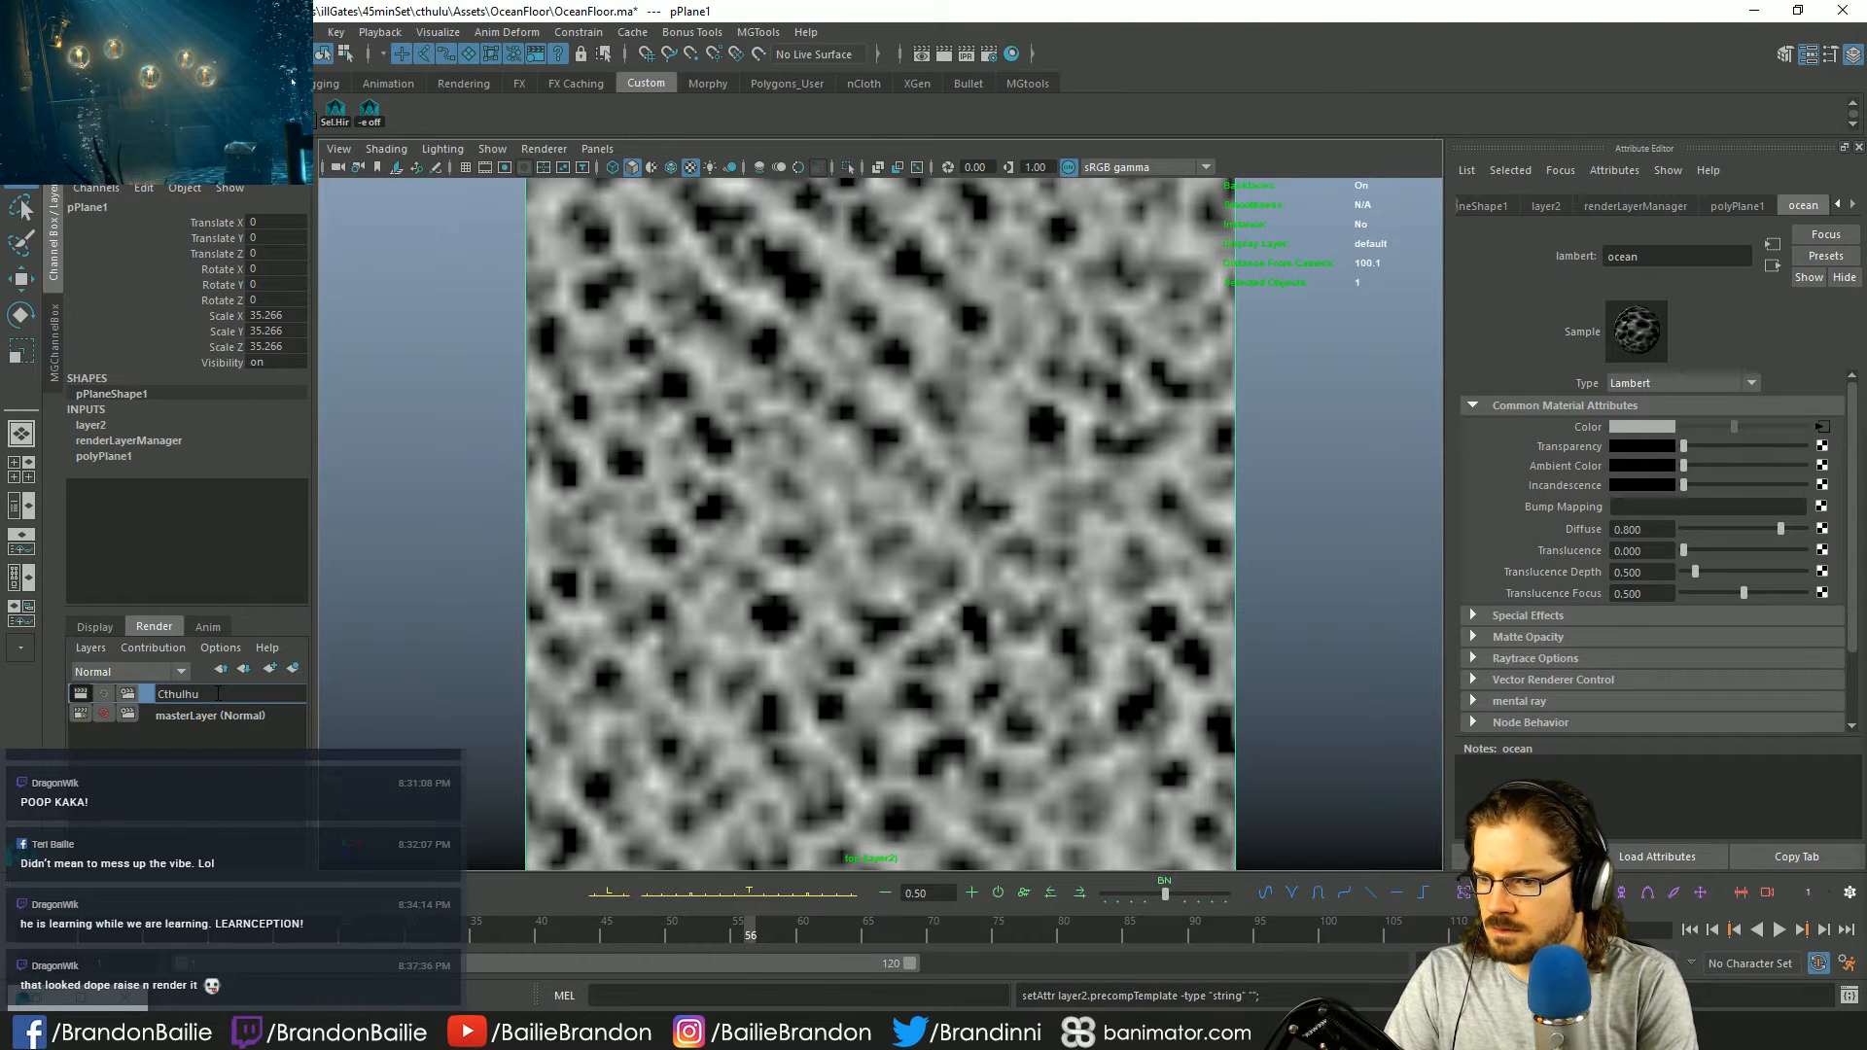
pyautogui.write('_OceanFloor')
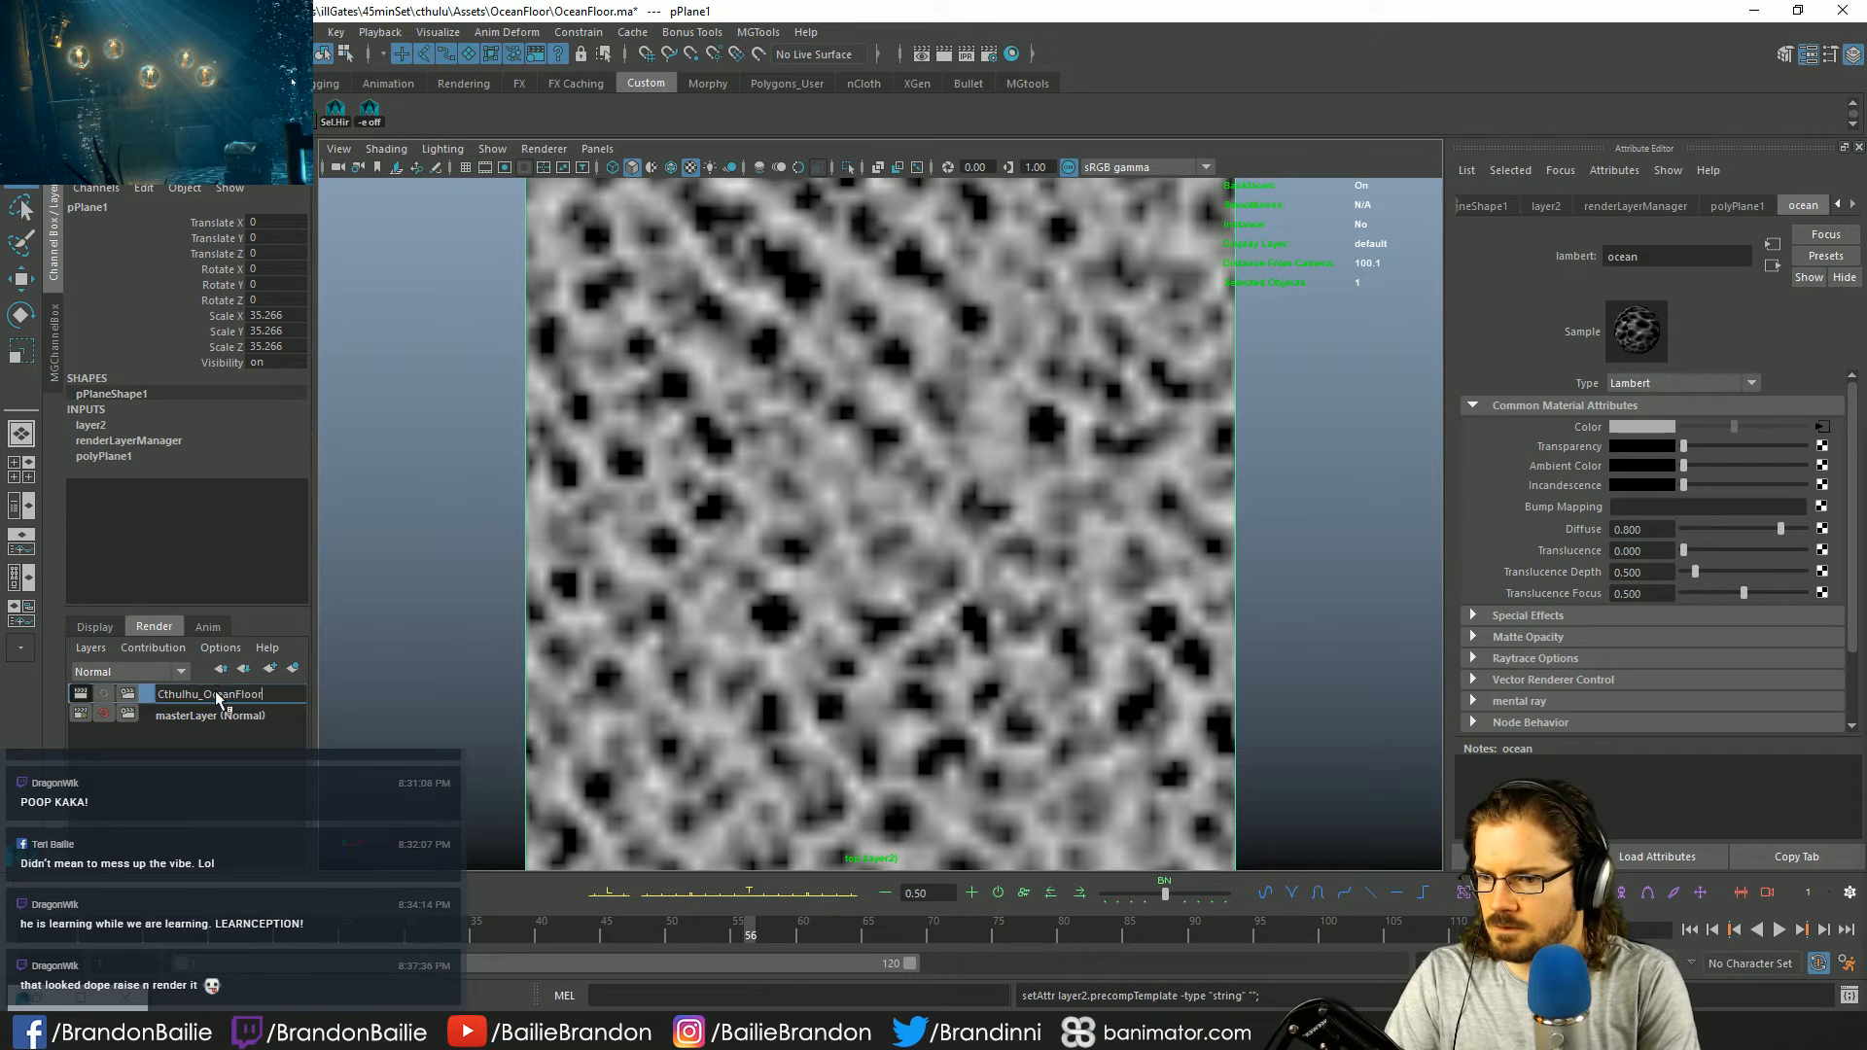
pyautogui.press('Return')
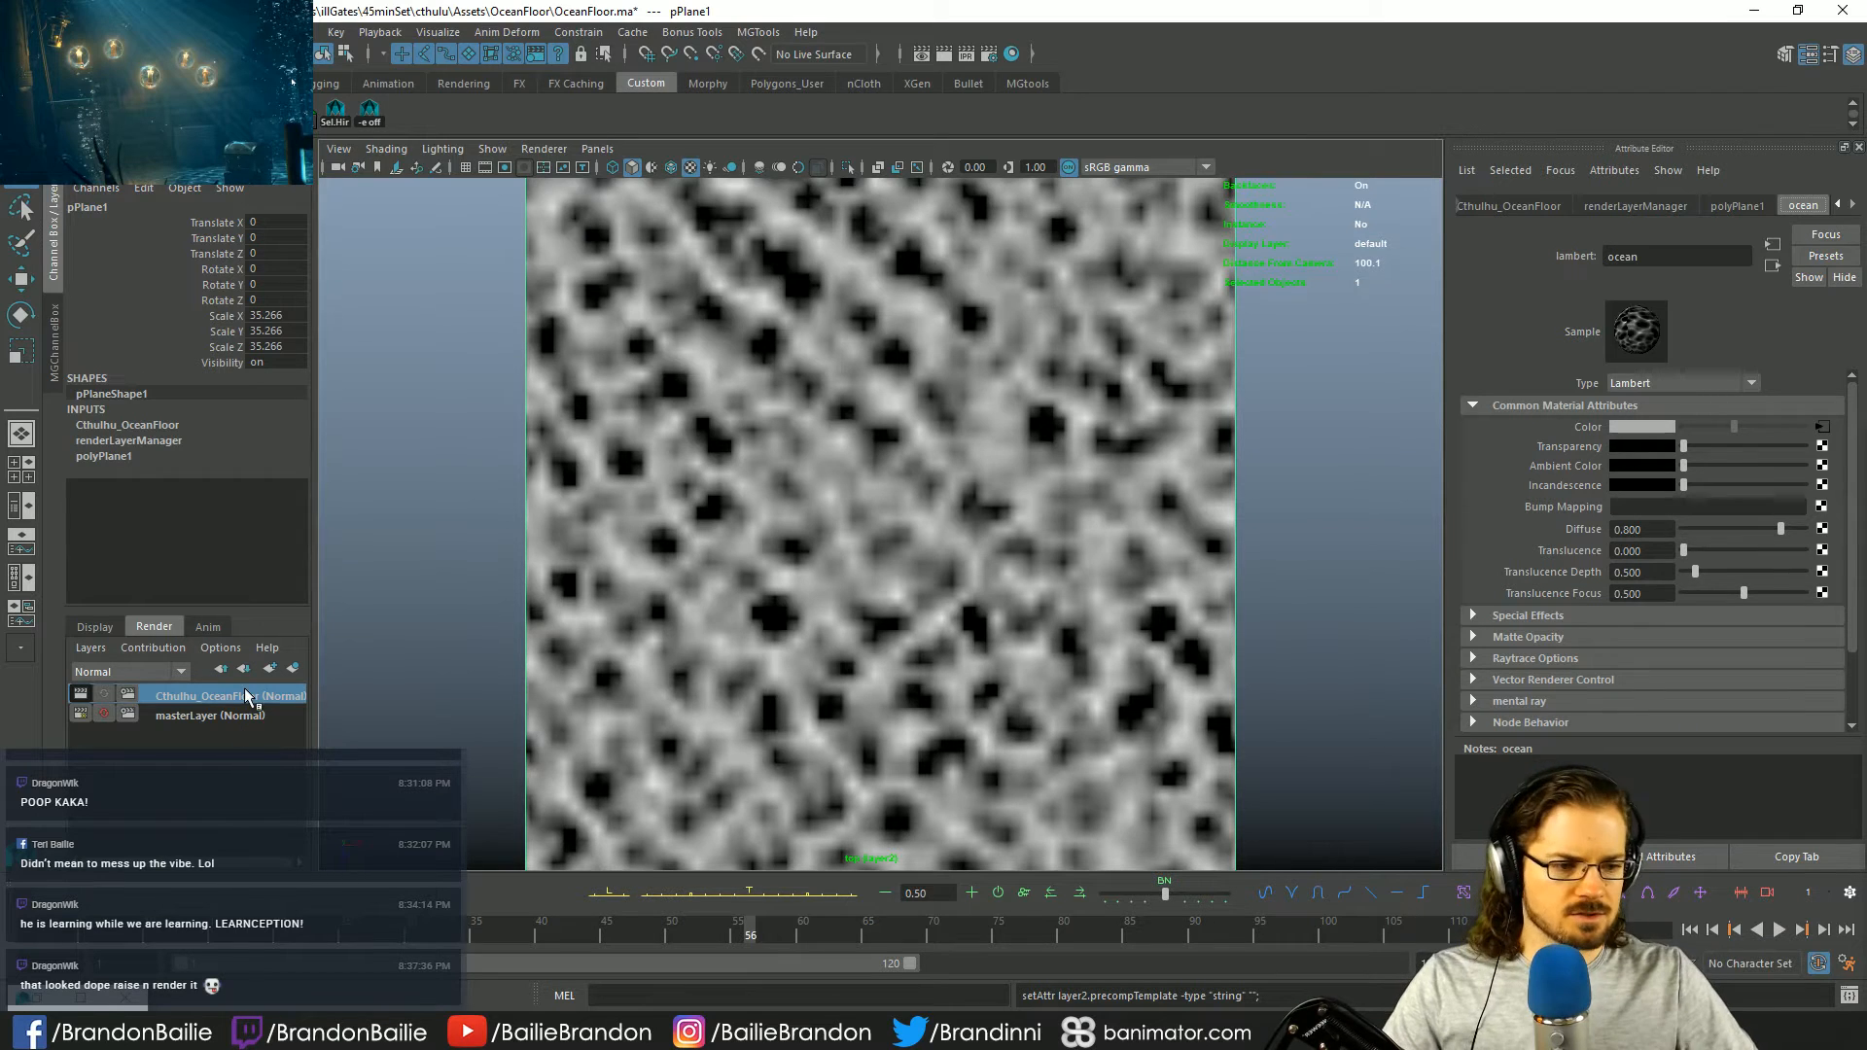
# - Review the common render settings of the Cthulhu_OceanFloor layer and close them
pyautogui.click(988, 53)
pyautogui.scroll(5, 1205, 598)
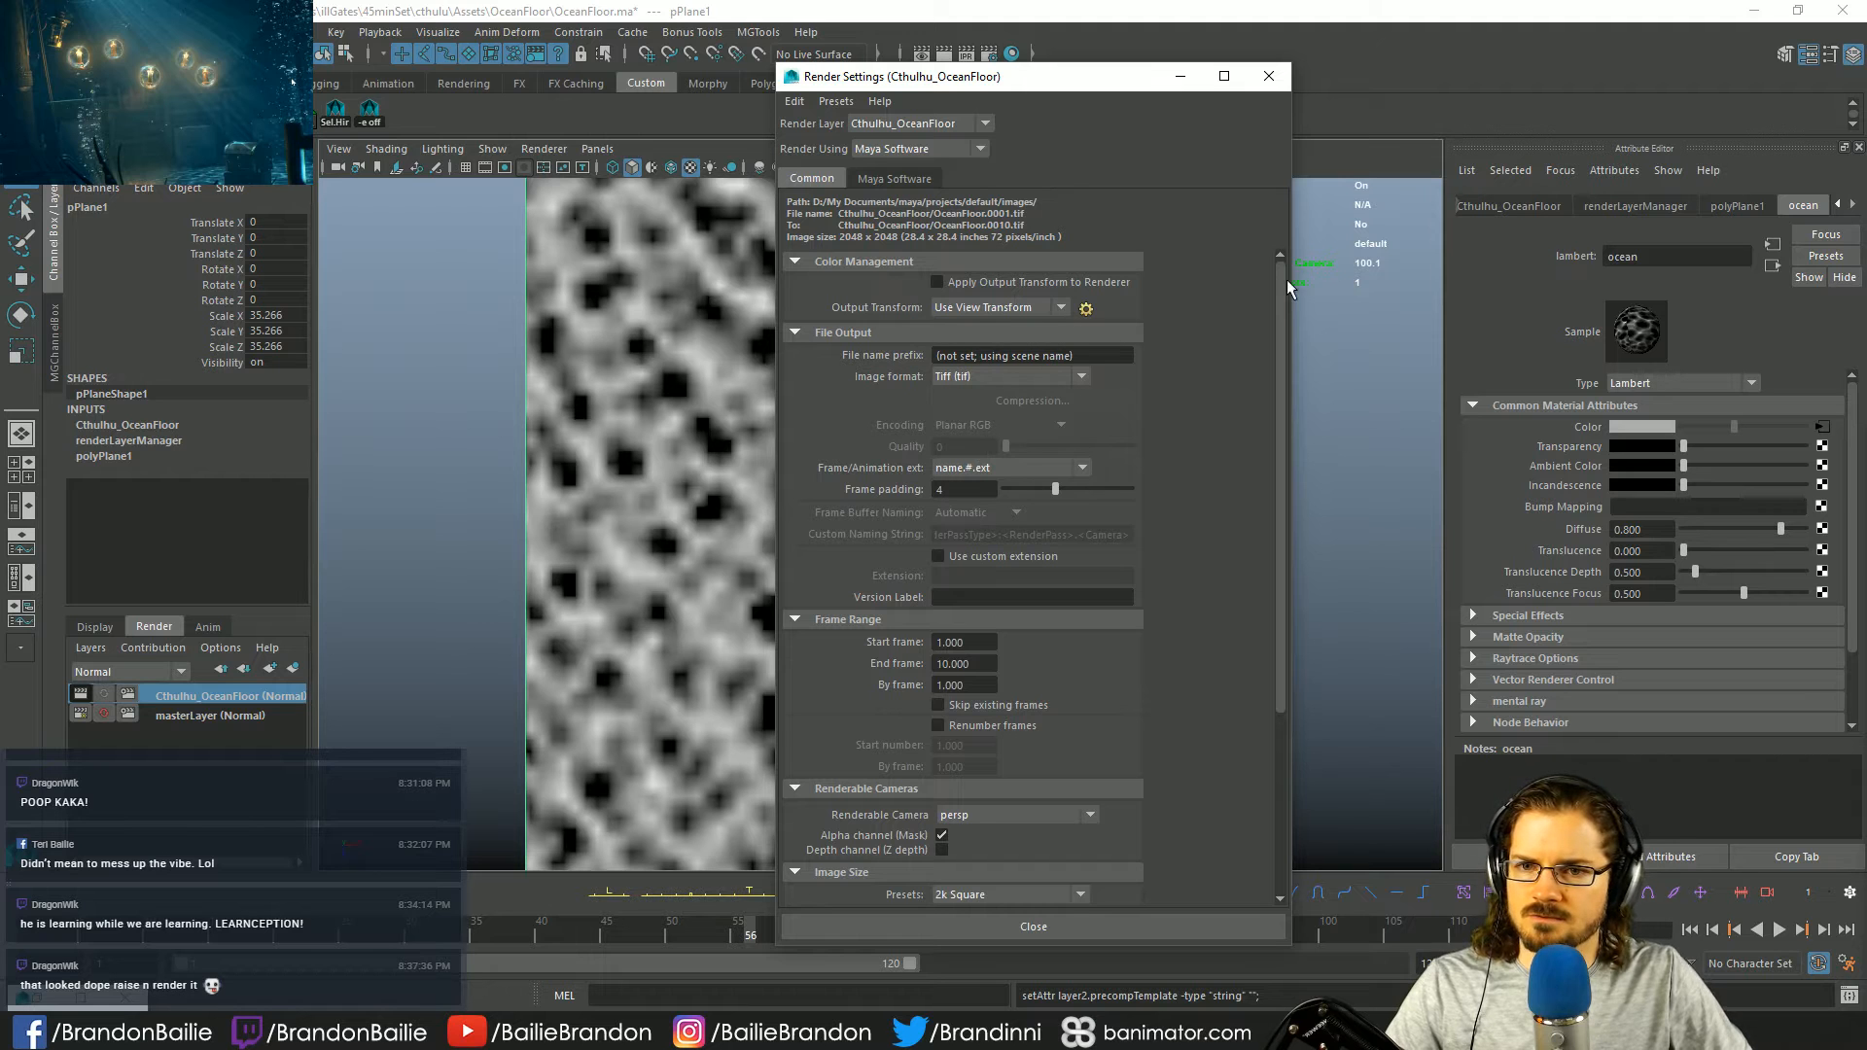
pyautogui.click(1272, 71)
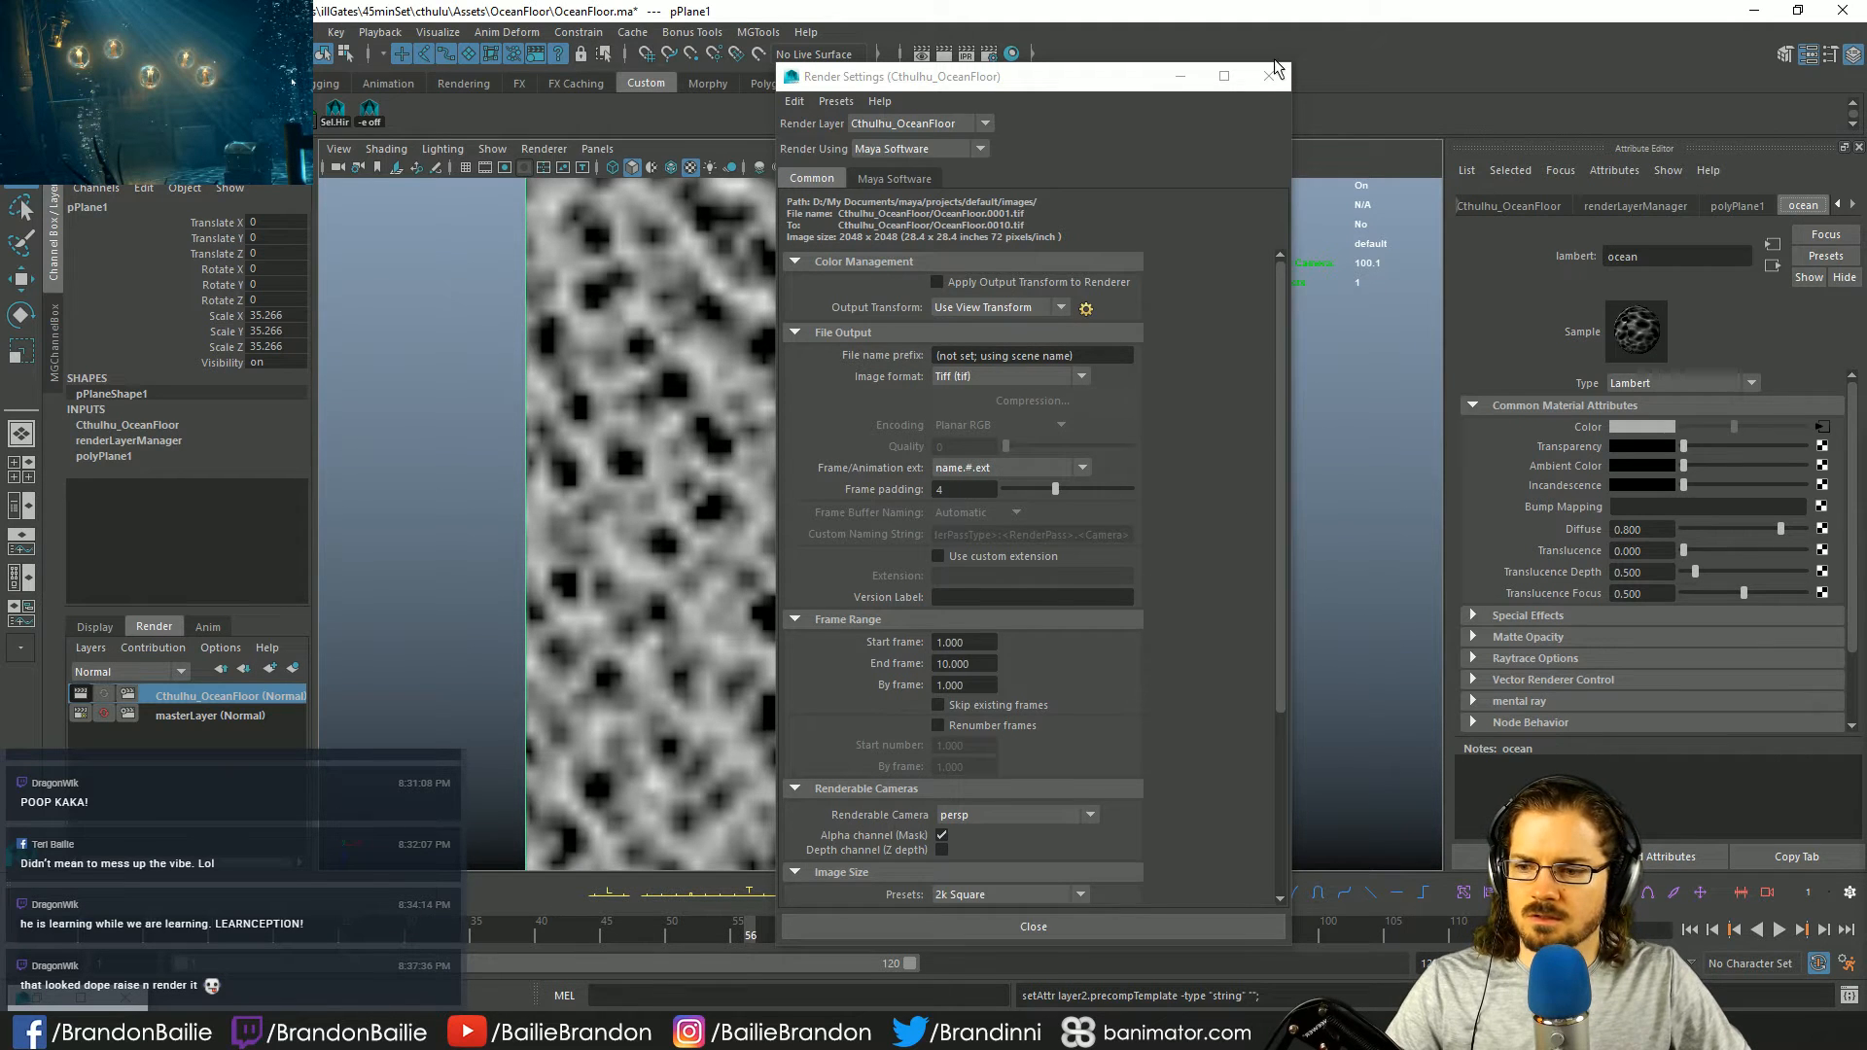
pyautogui.click(1270, 74)
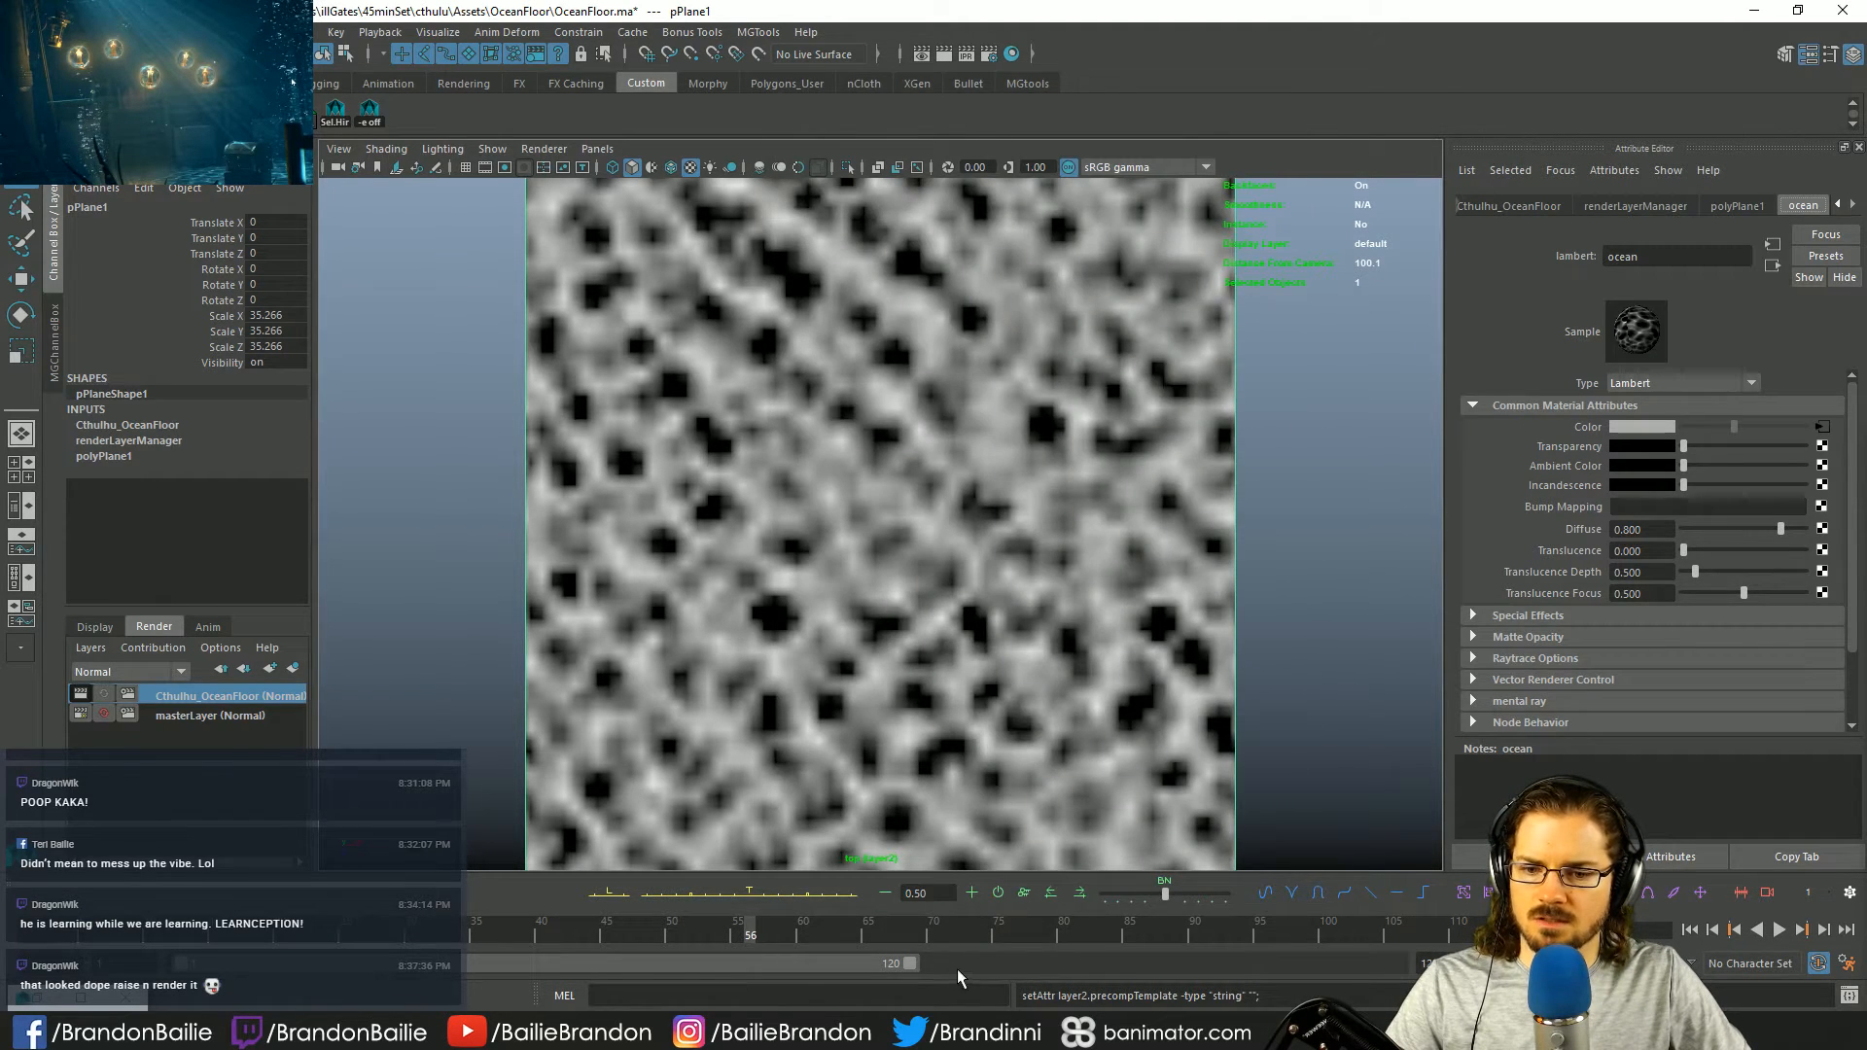
# - Extend the animation and playback range to end at frame 480 and preview the caustics playing
pyautogui.moveTo(905, 965); pyautogui.dragTo(1395, 963)
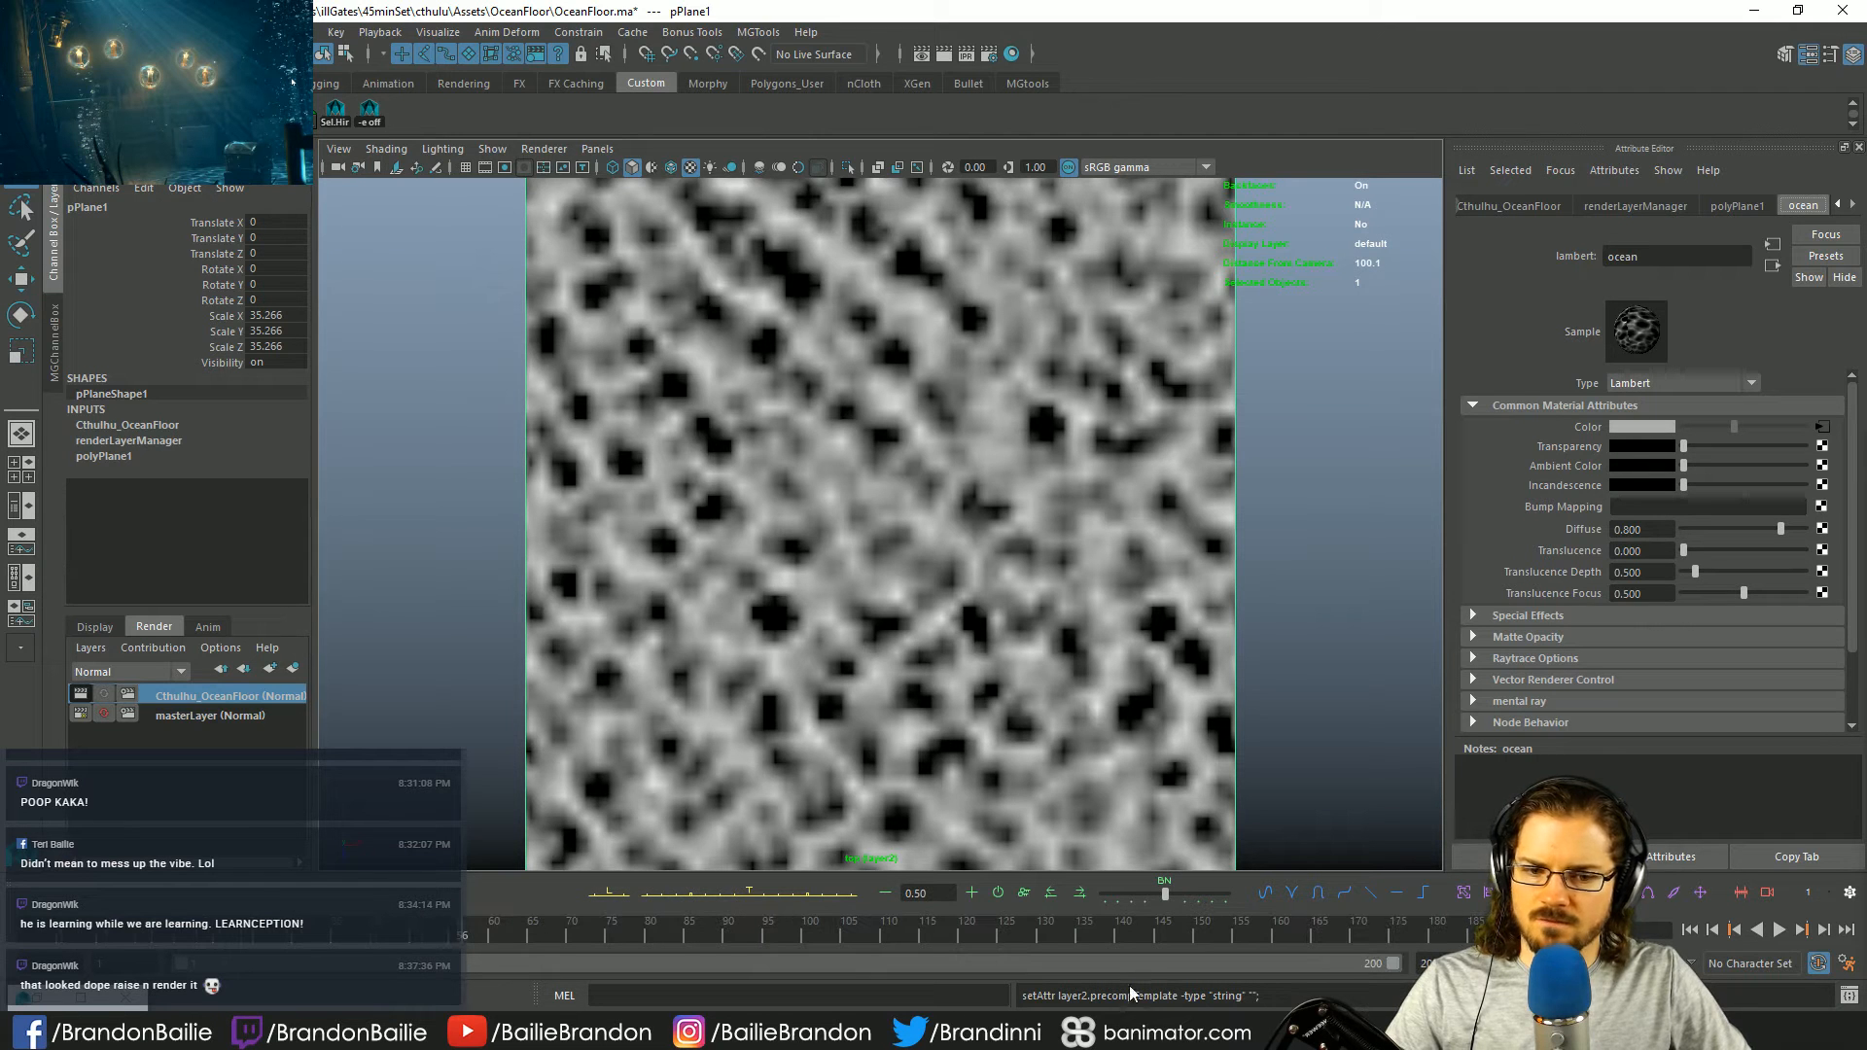
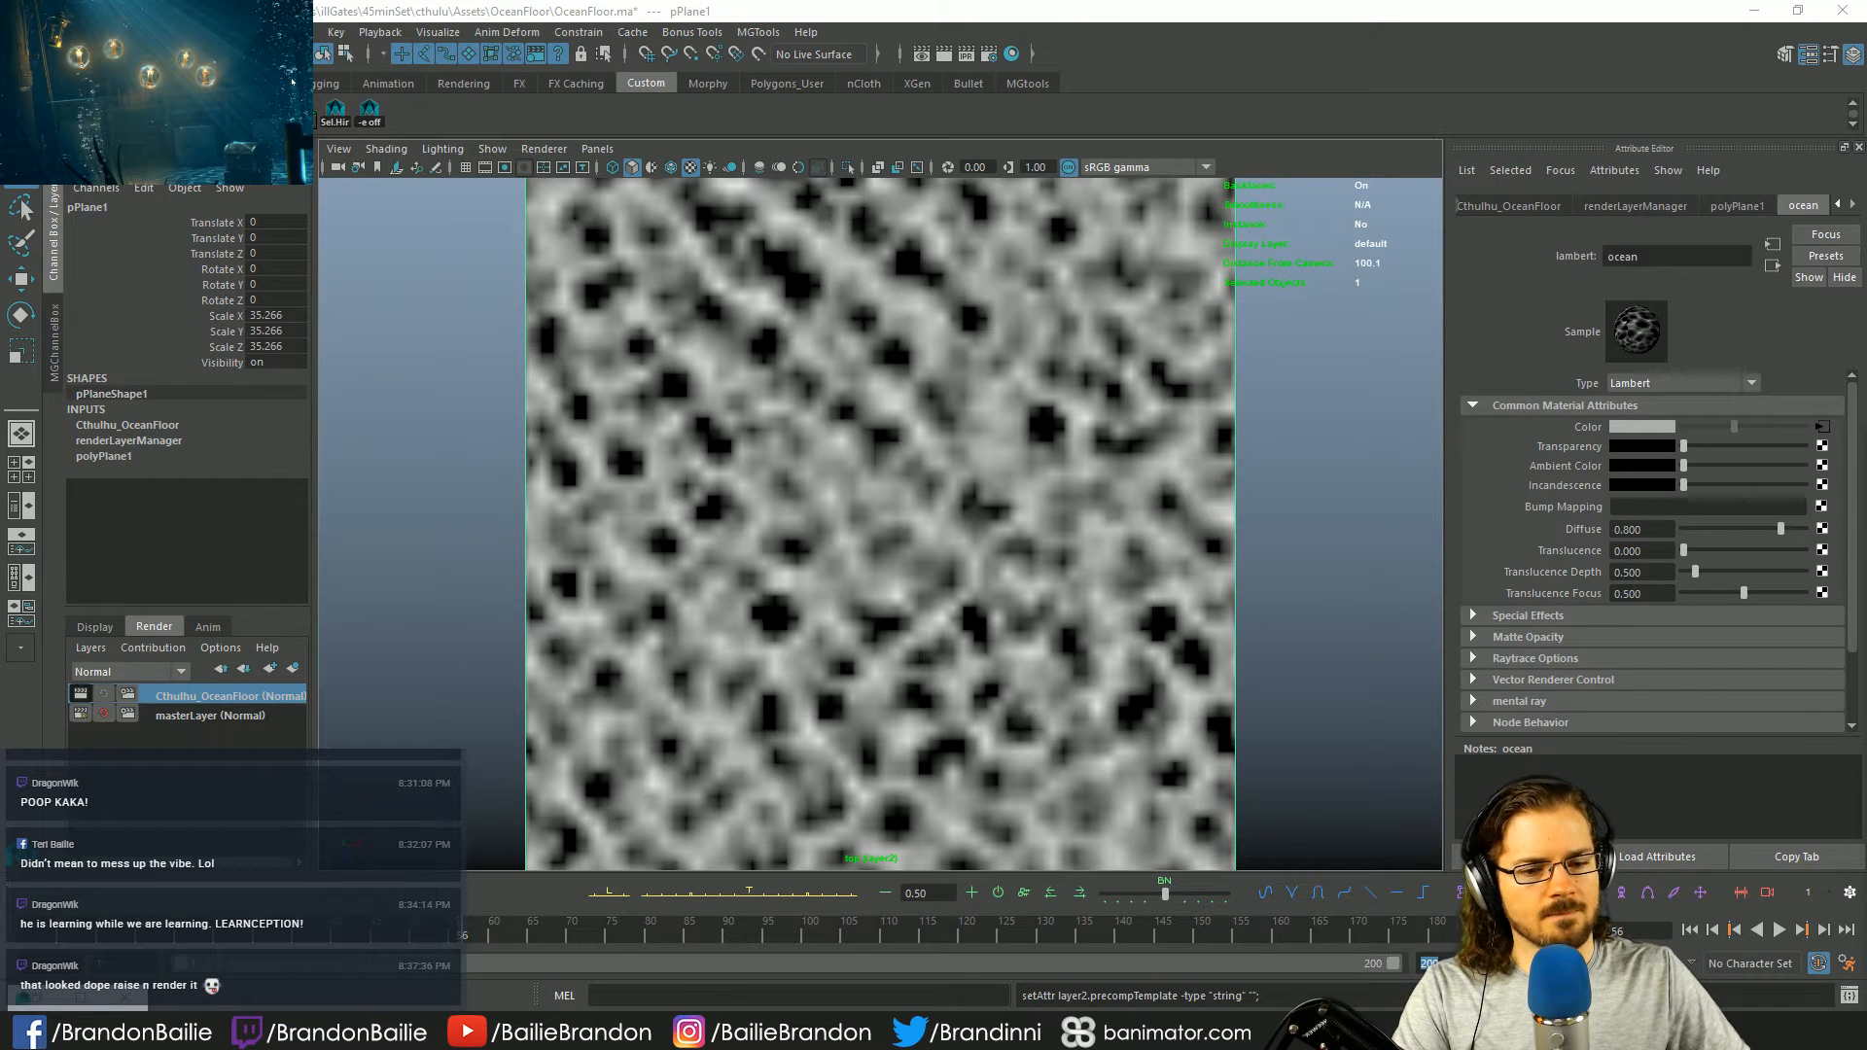
pyautogui.write('480')
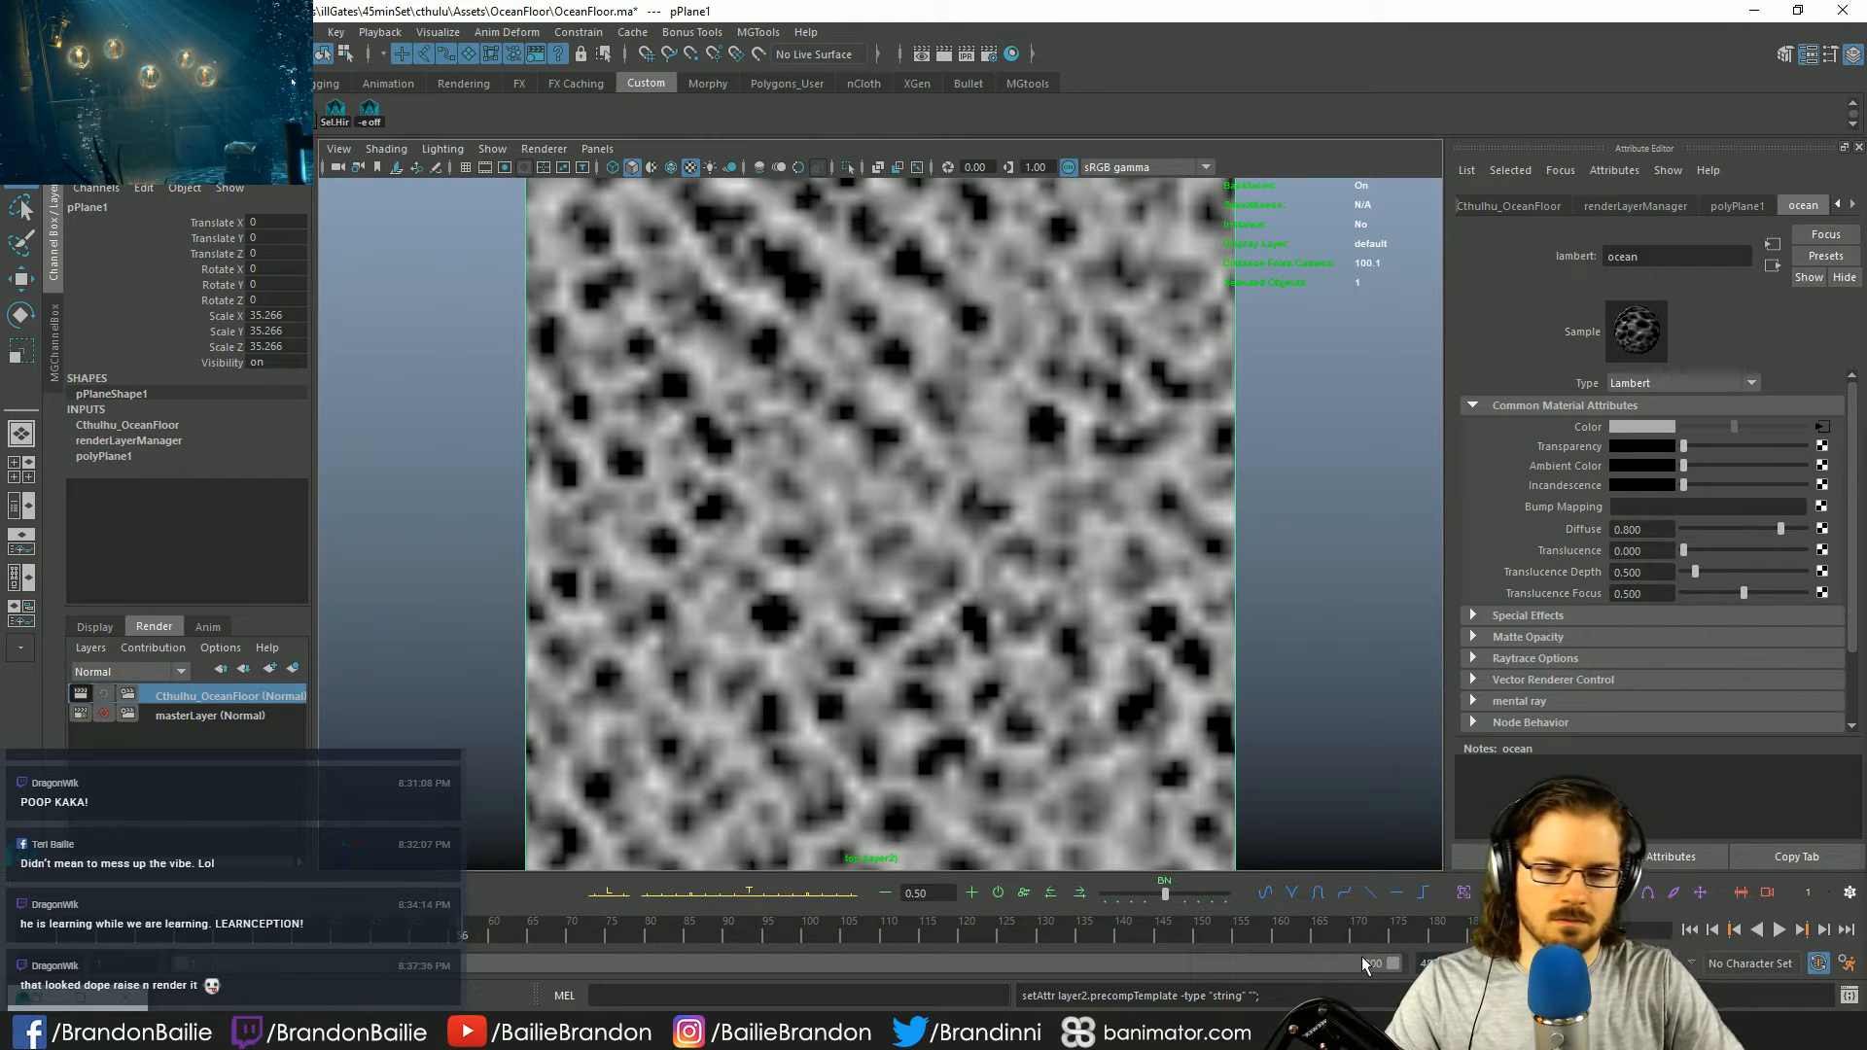
pyautogui.press('Return')
pyautogui.hotkey('alt', 'v')
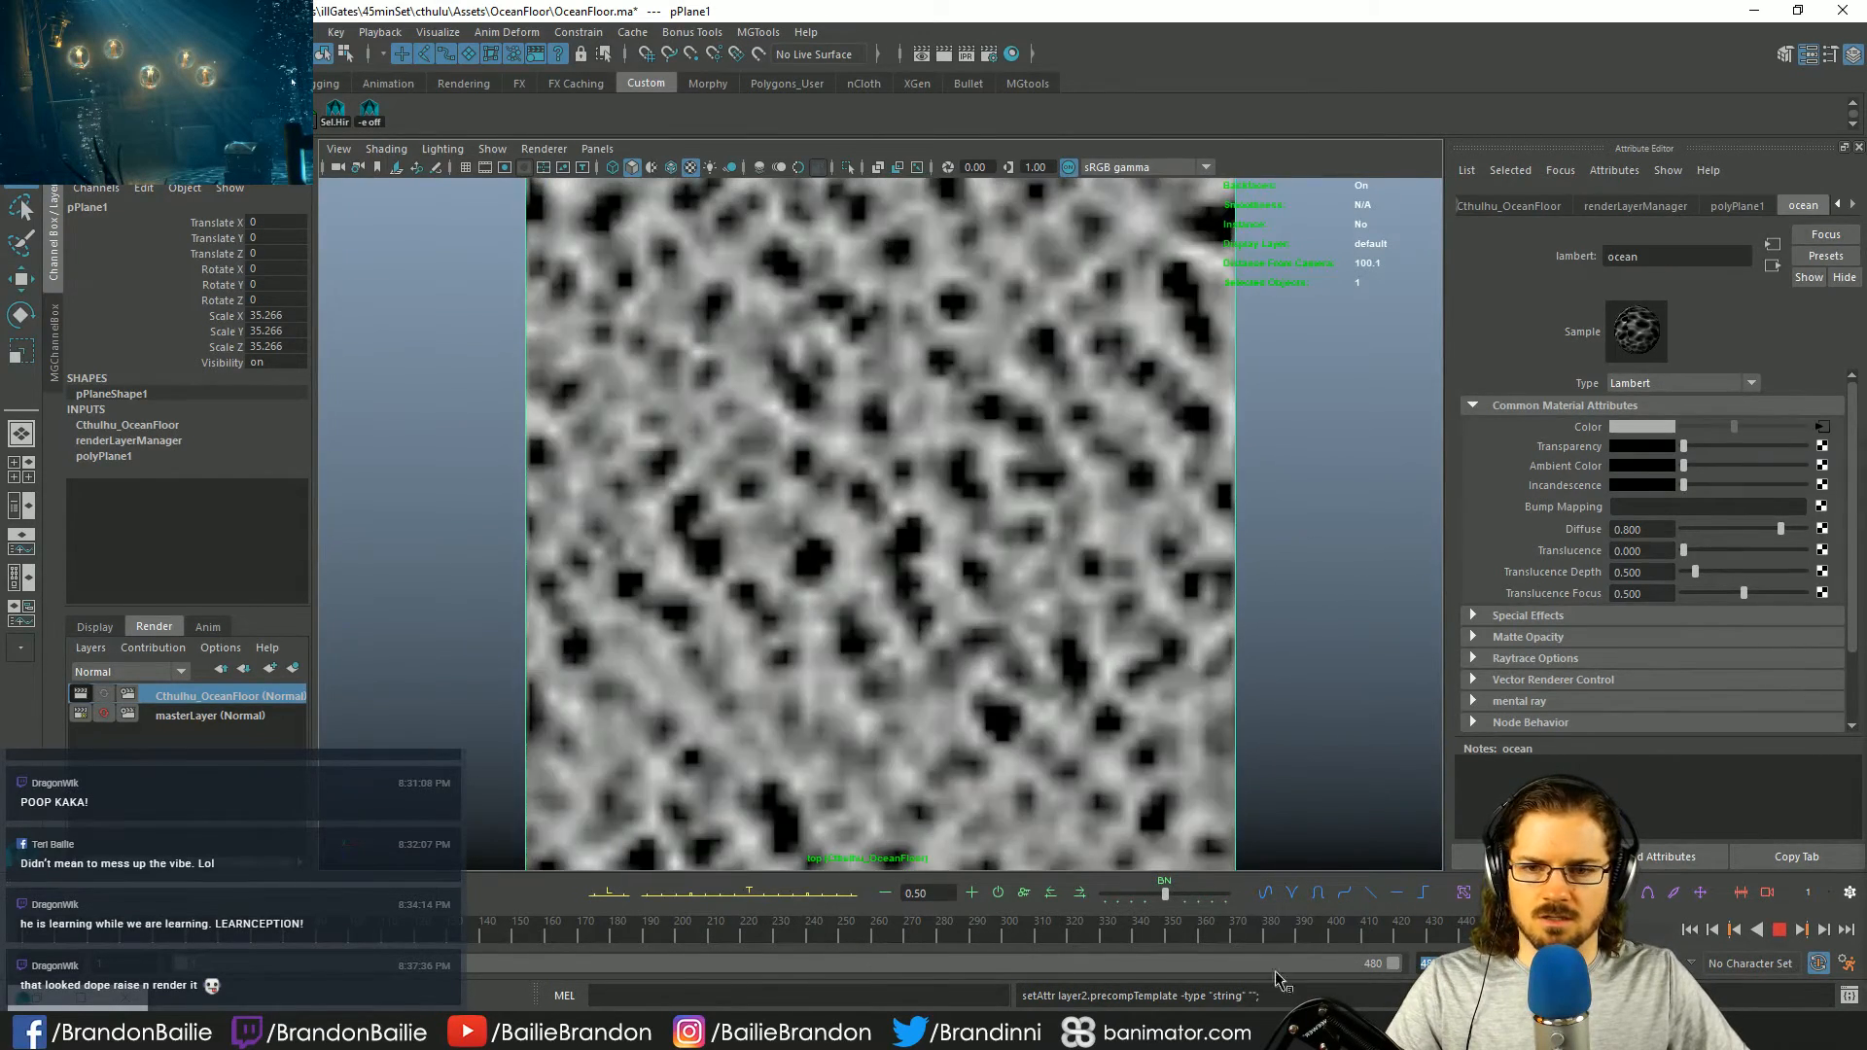
pyautogui.hotkey('alt', 'v')
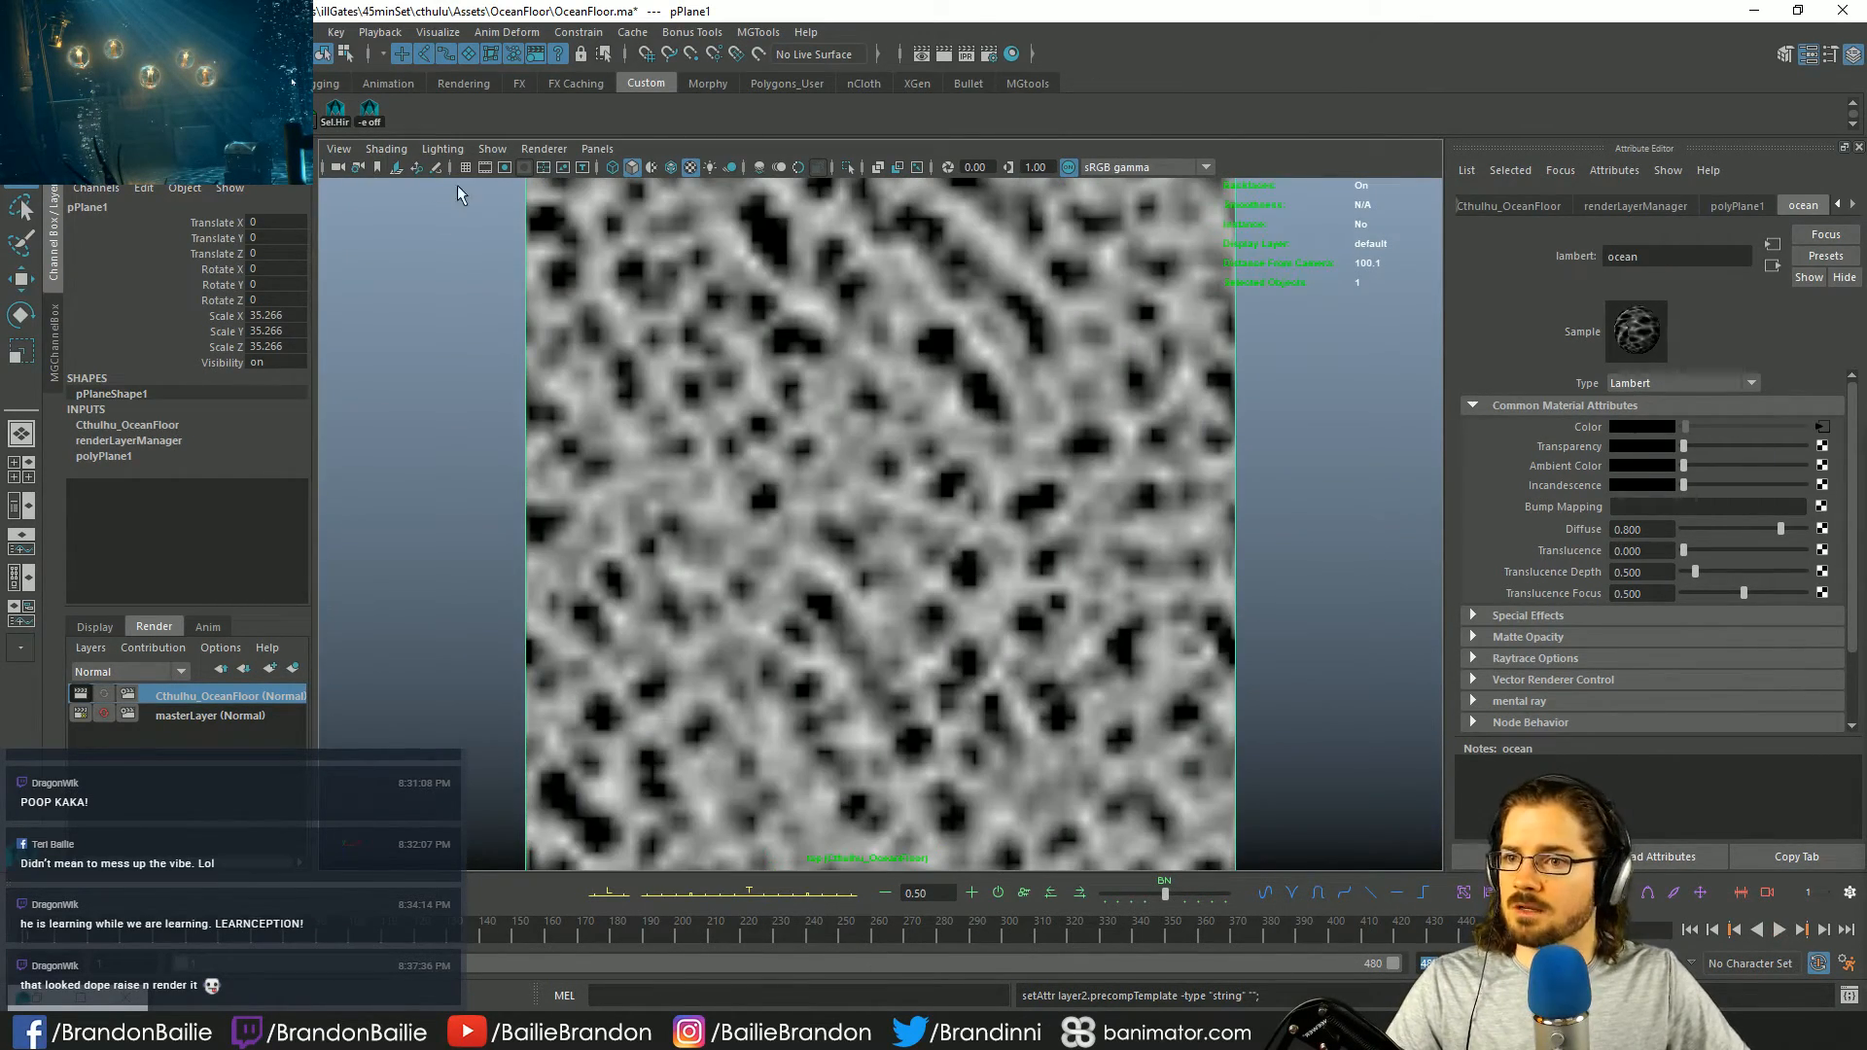
# - Turn on the resolution gate, frame the textured plane in the top view, and render the current frame
pyautogui.click(504, 167)
pyautogui.keyDown('alt'); pyautogui.moveTo(853, 500); pyautogui.dragTo(1241, 529, button='right'); pyautogui.keyUp('alt')
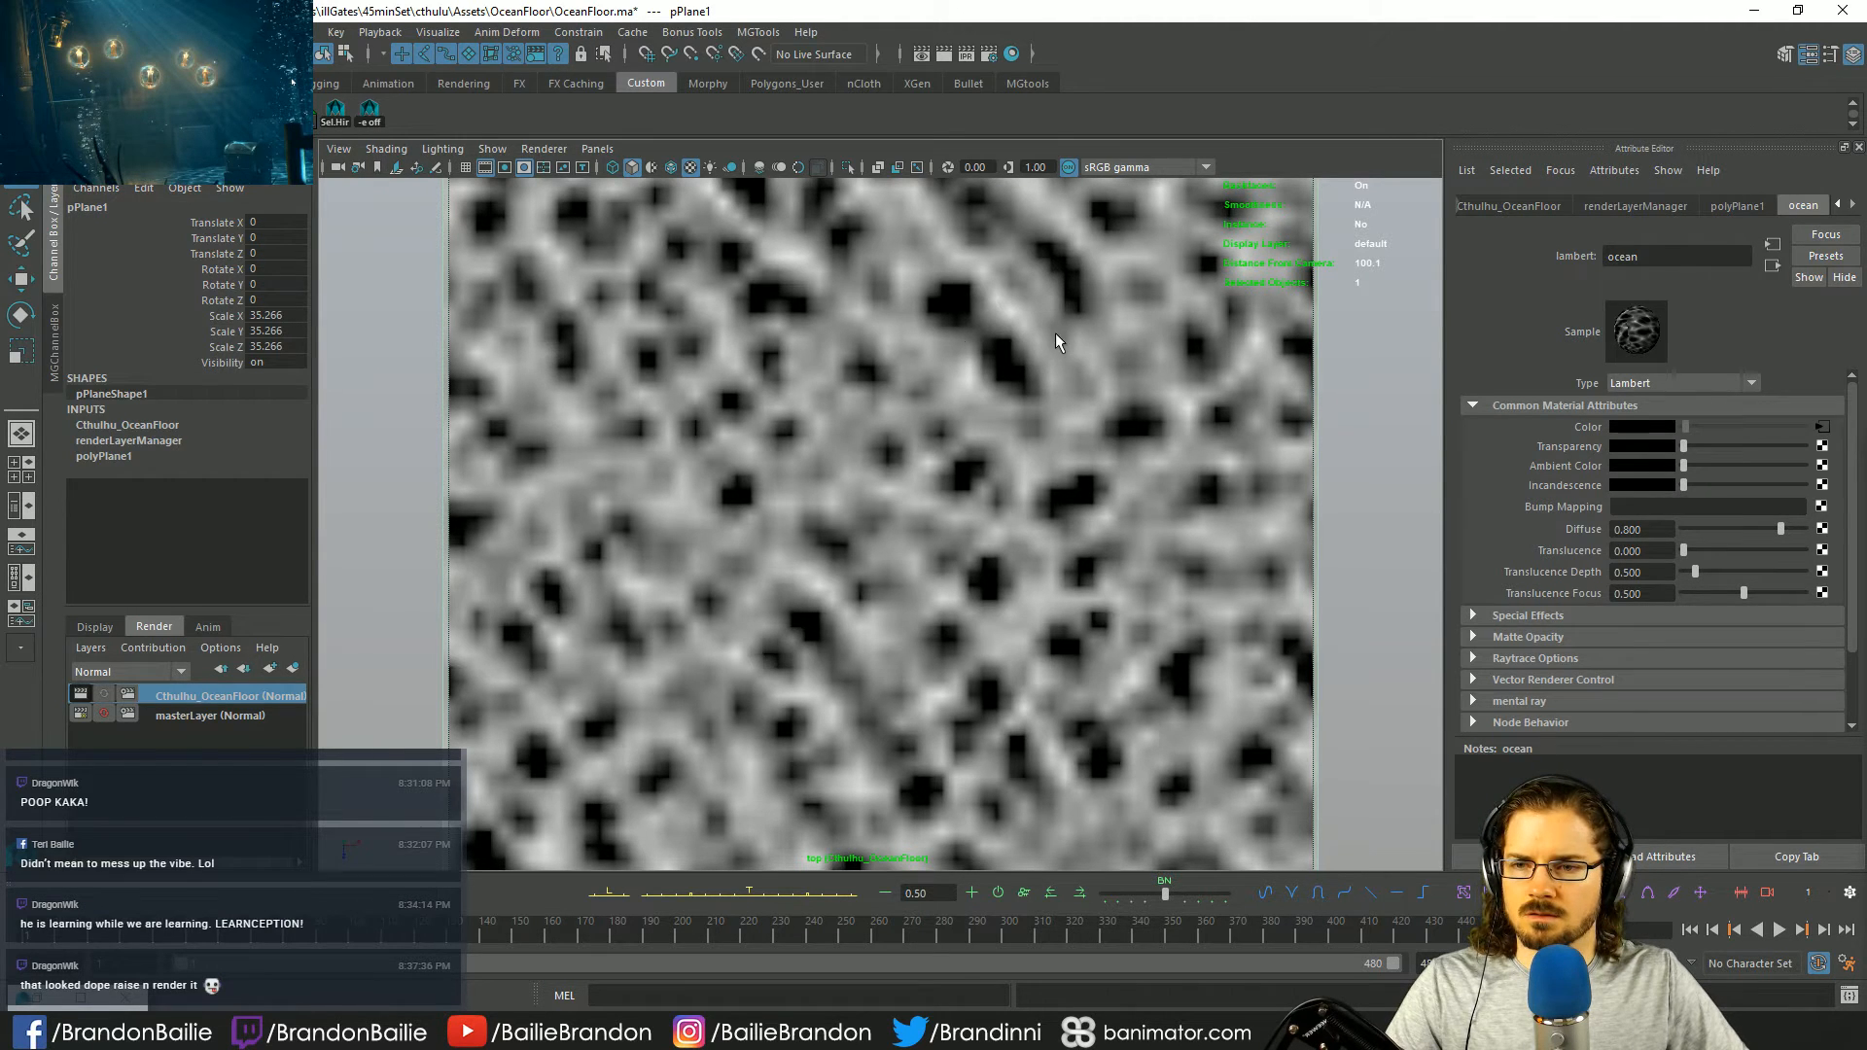
pyautogui.click(922, 55)
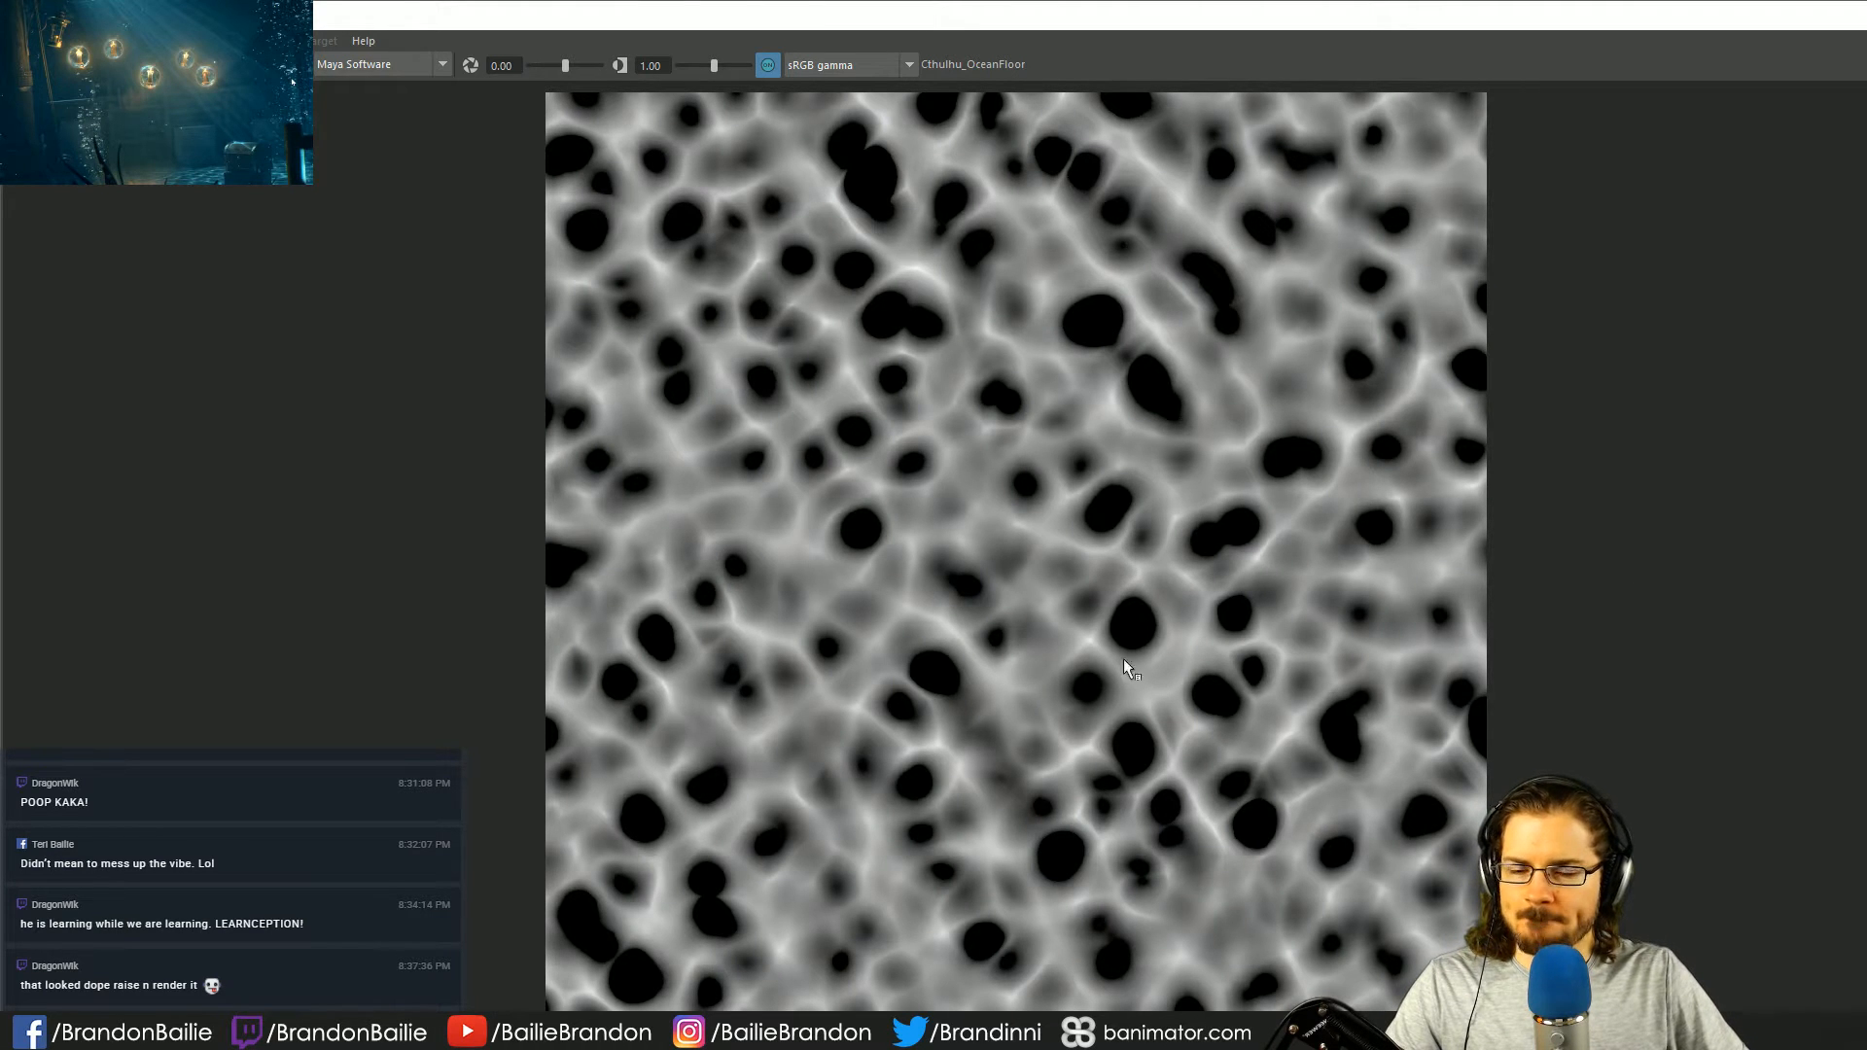
# - Inspect the rendered caustics image at full window size, close the render window, and save the scene
pyautogui.doubleClick(1138, 19)
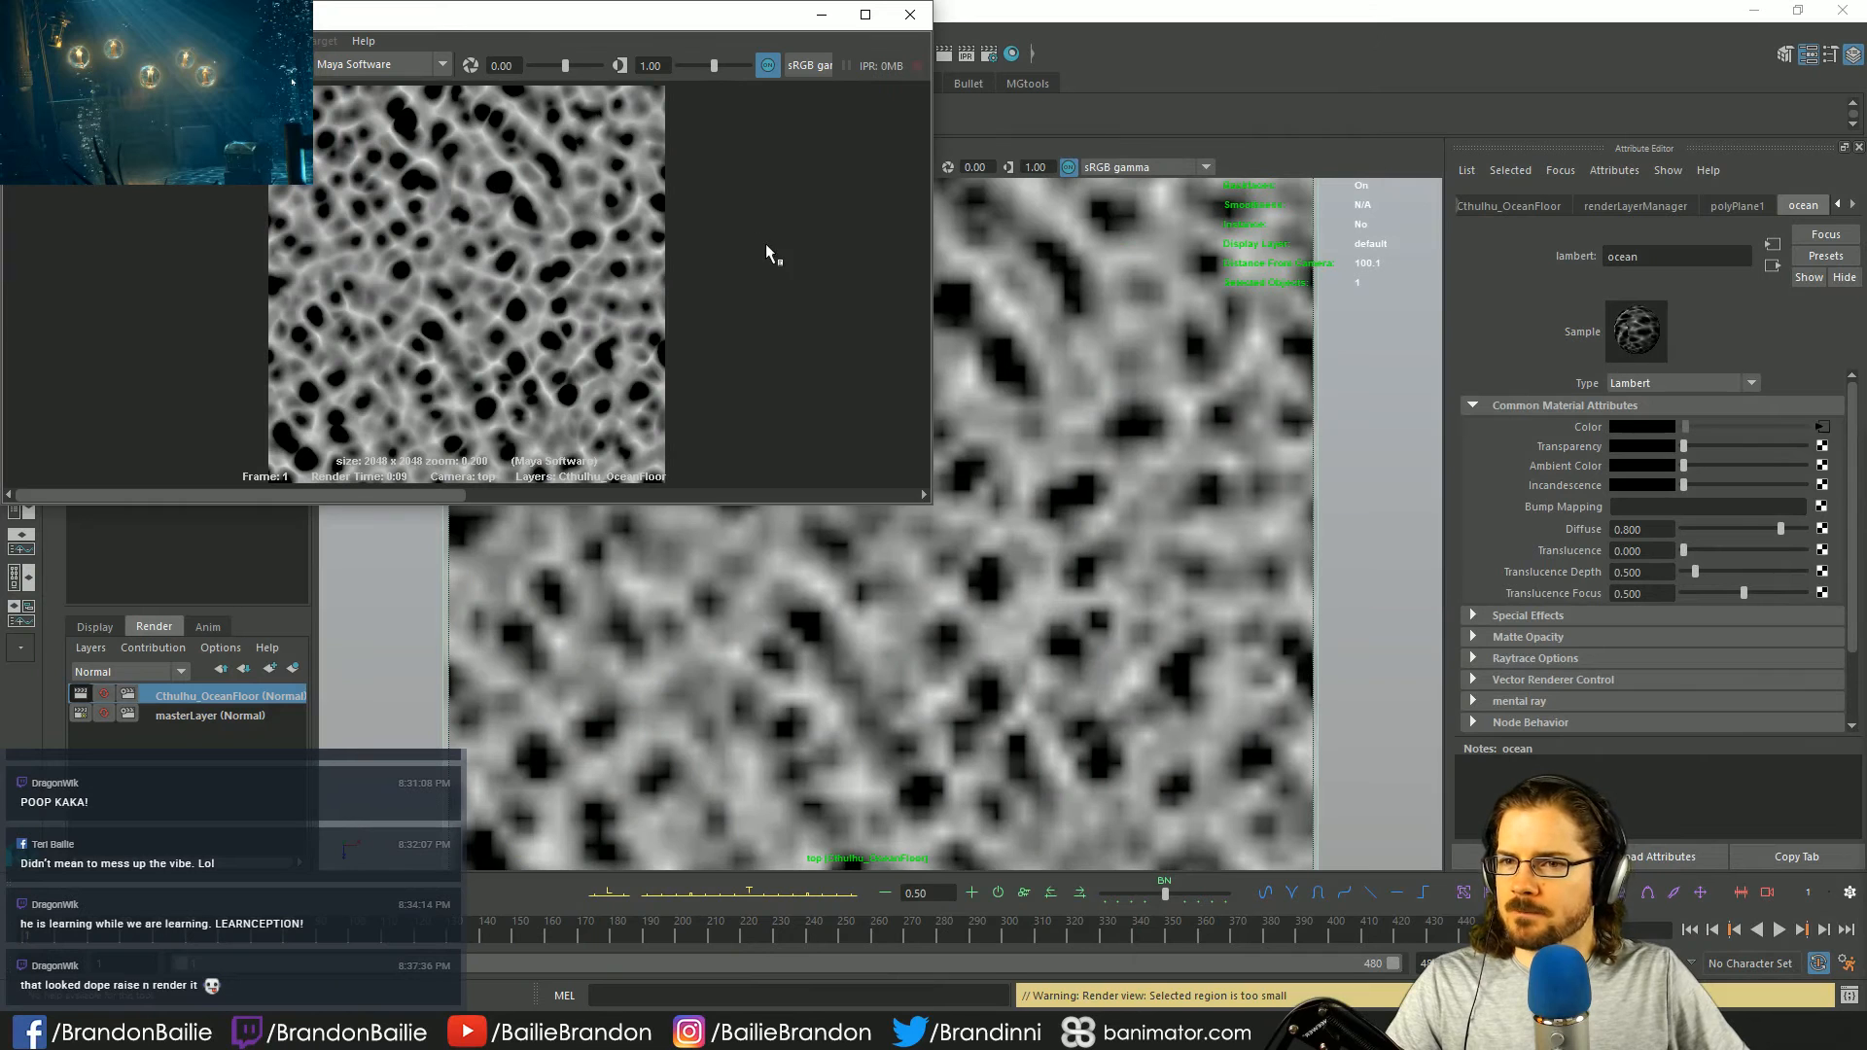
pyautogui.doubleClick(598, 13)
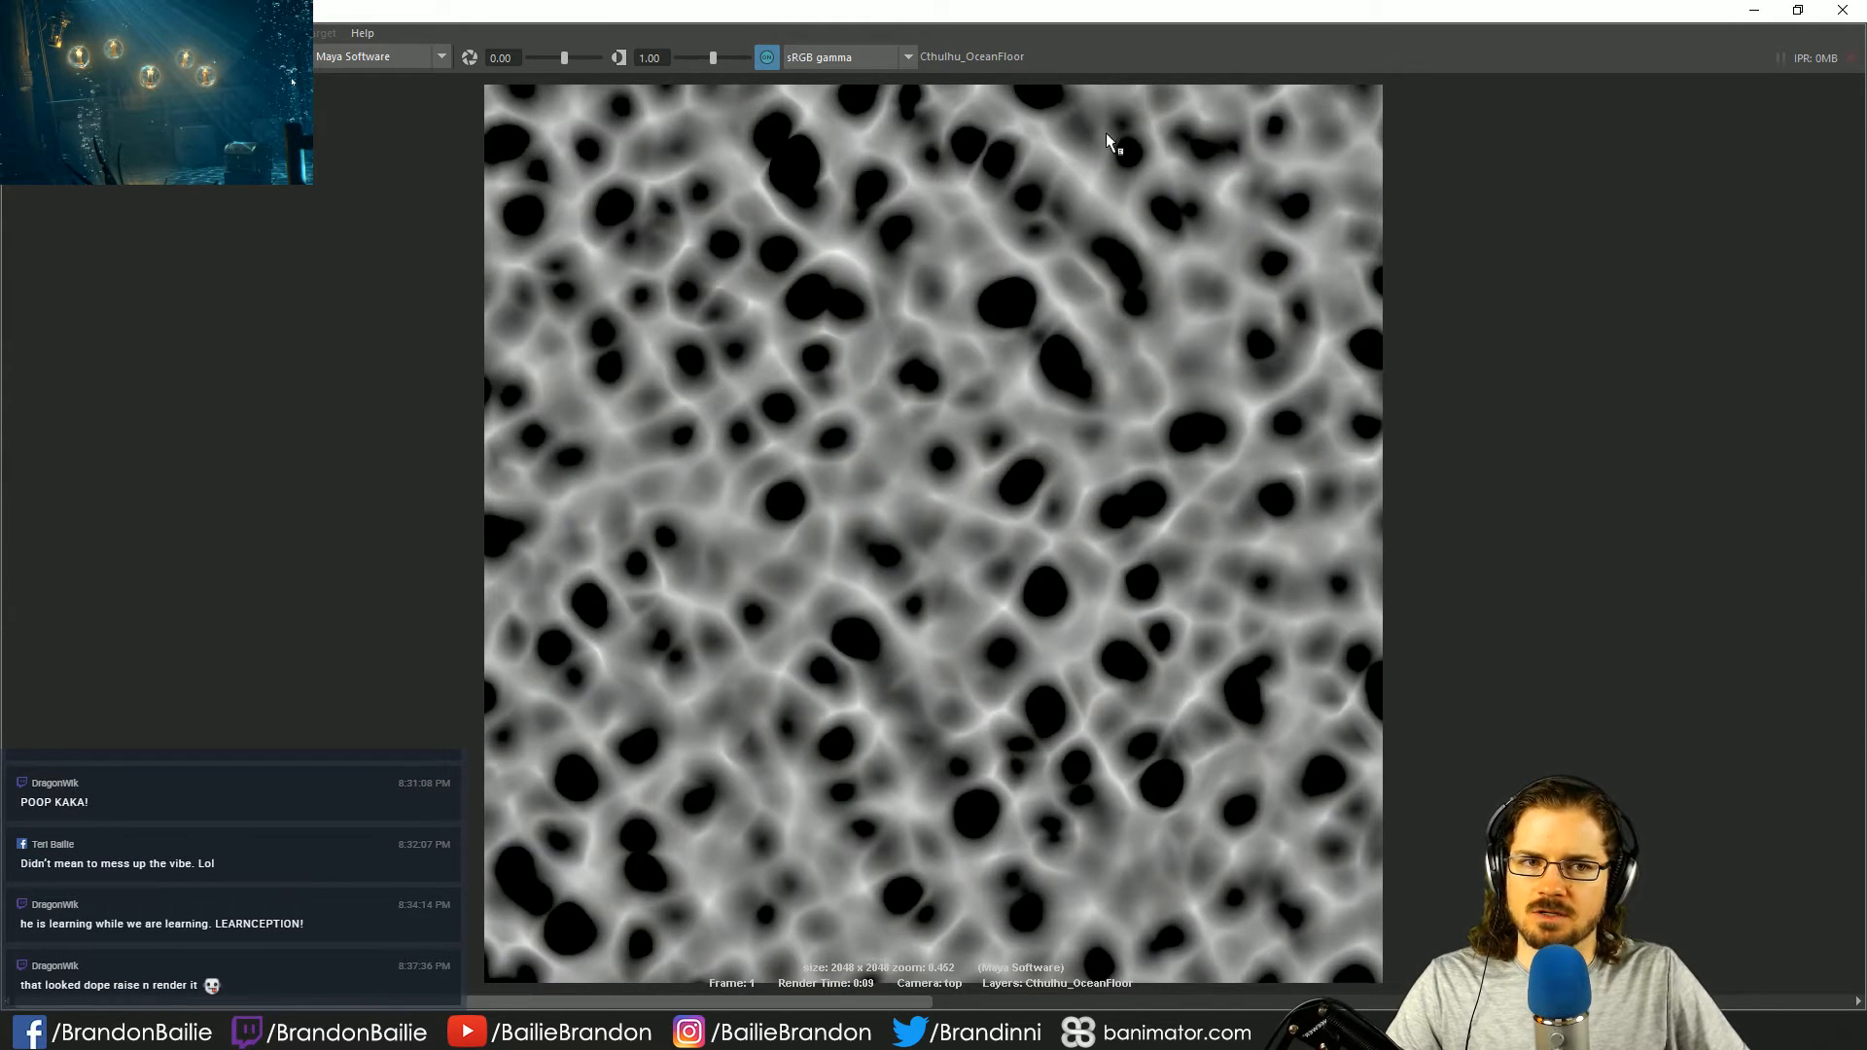
pyautogui.moveTo(1743, 12); pyautogui.dragTo(2, 292)
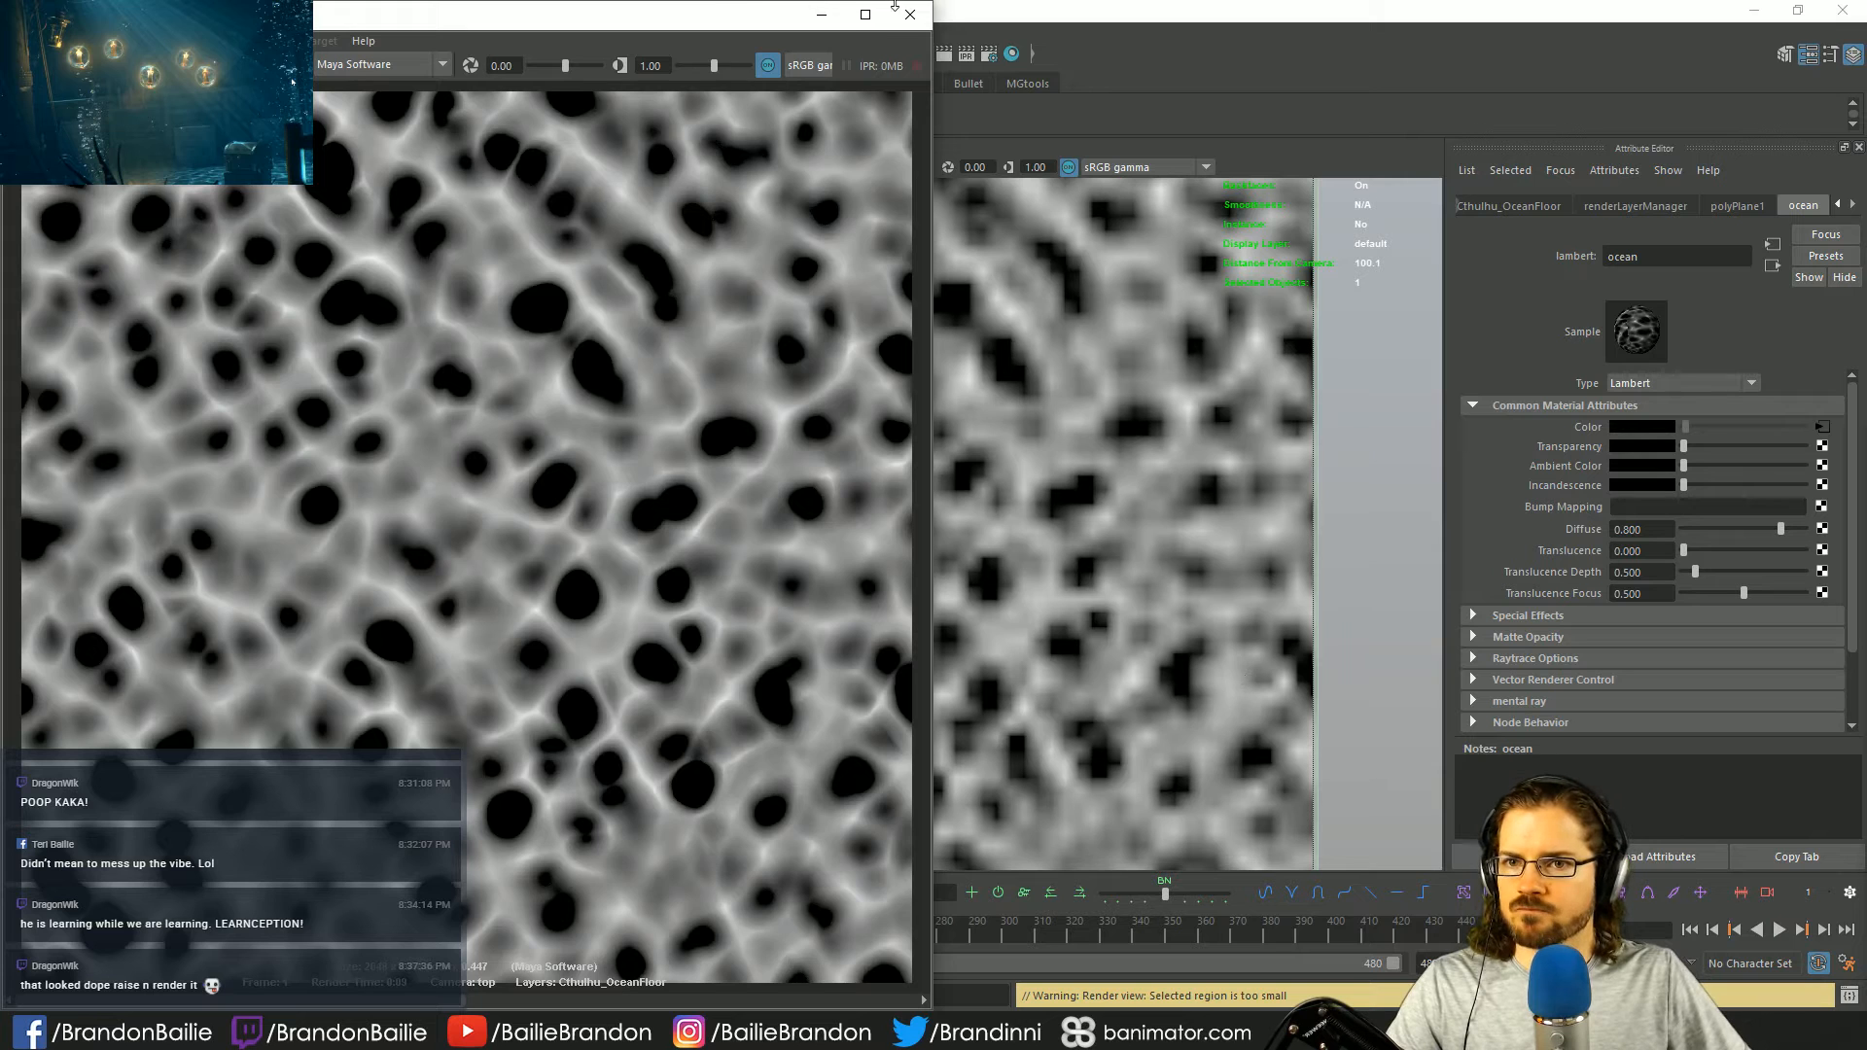
pyautogui.click(895, 6)
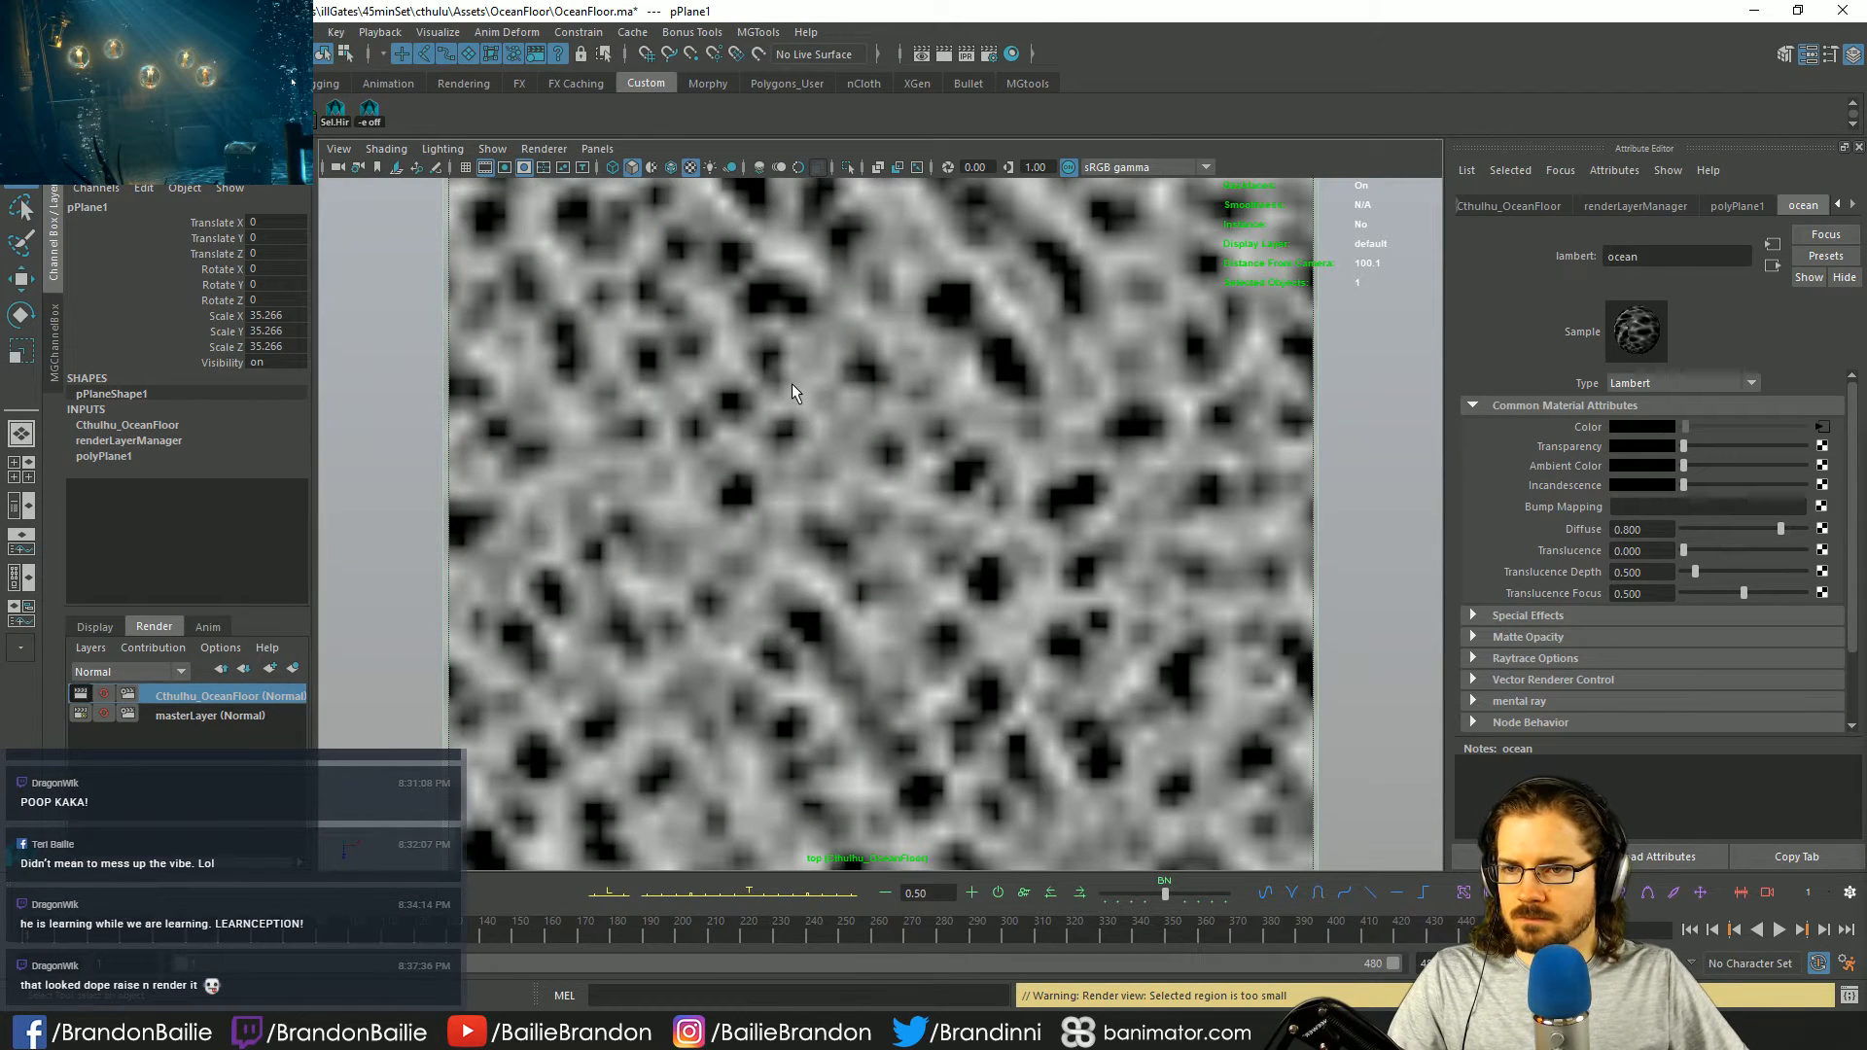
pyautogui.hotkey('ctrl', 's')
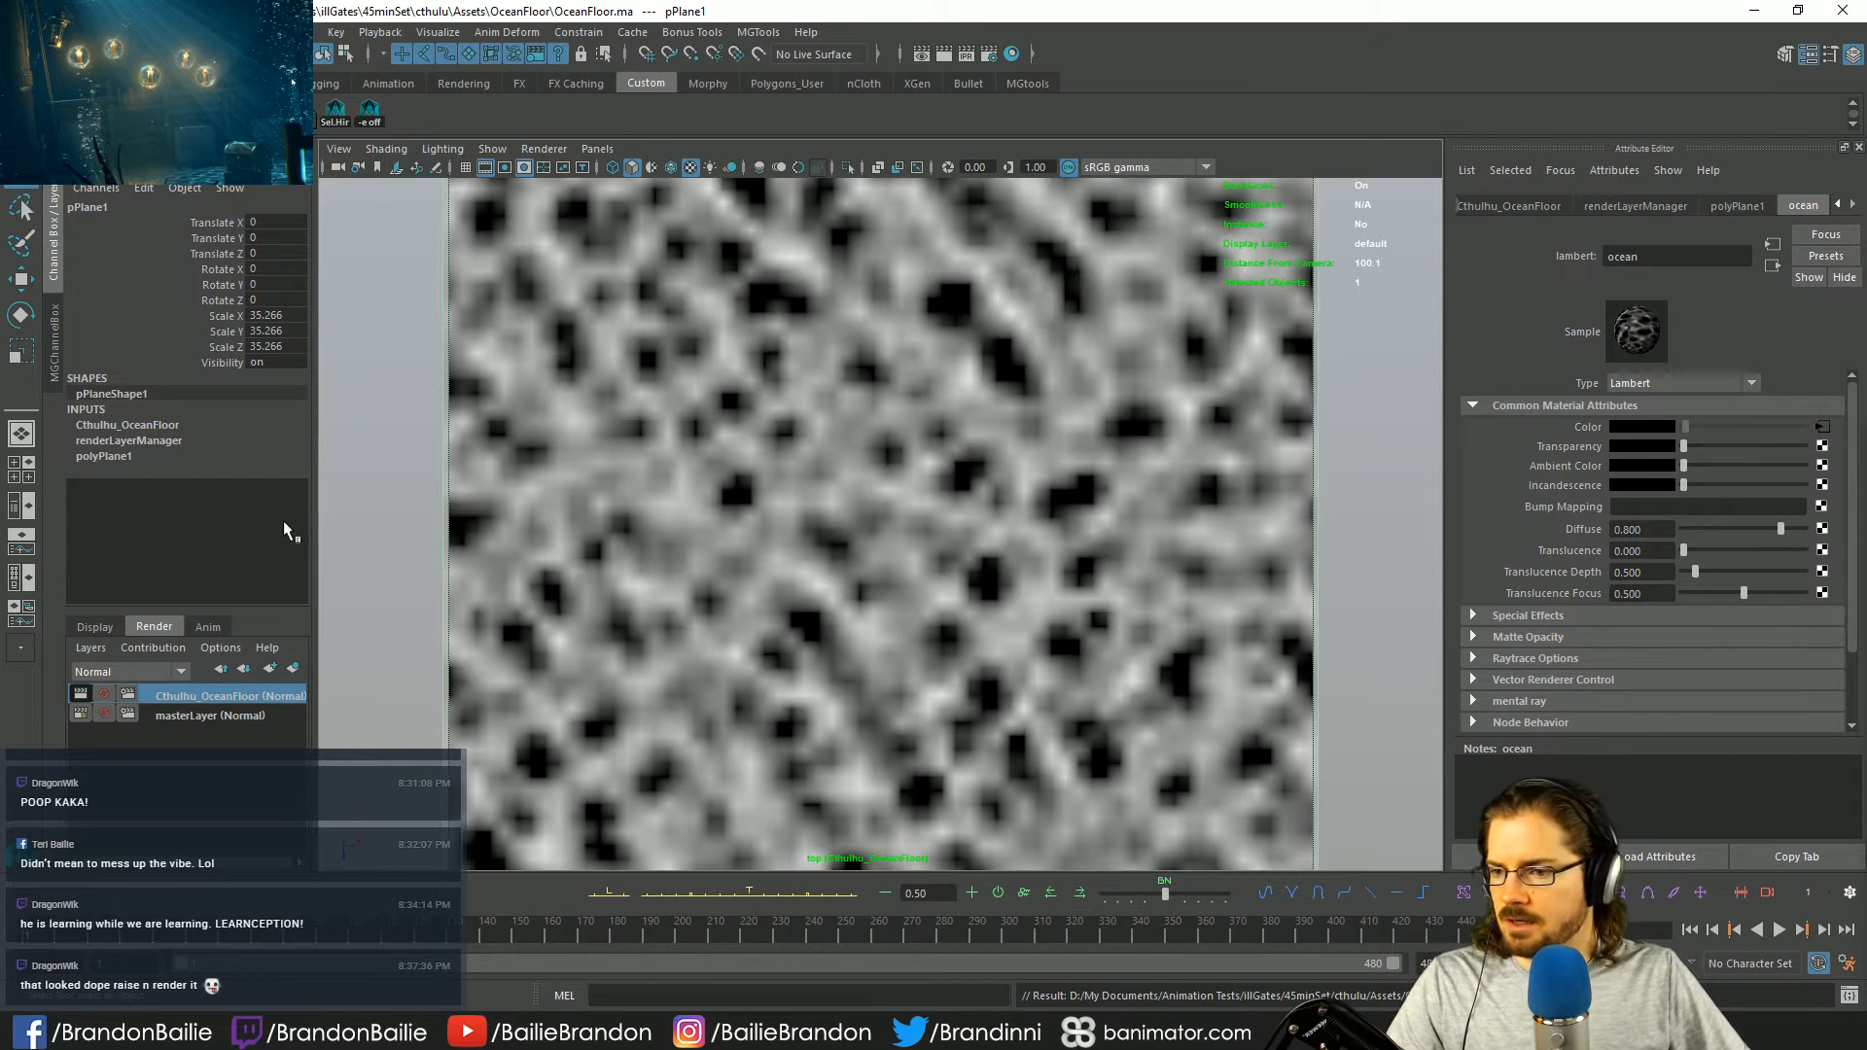
# - Switch to the perspective view and make masterLayer the active render layer
pyautogui.click(106, 626)
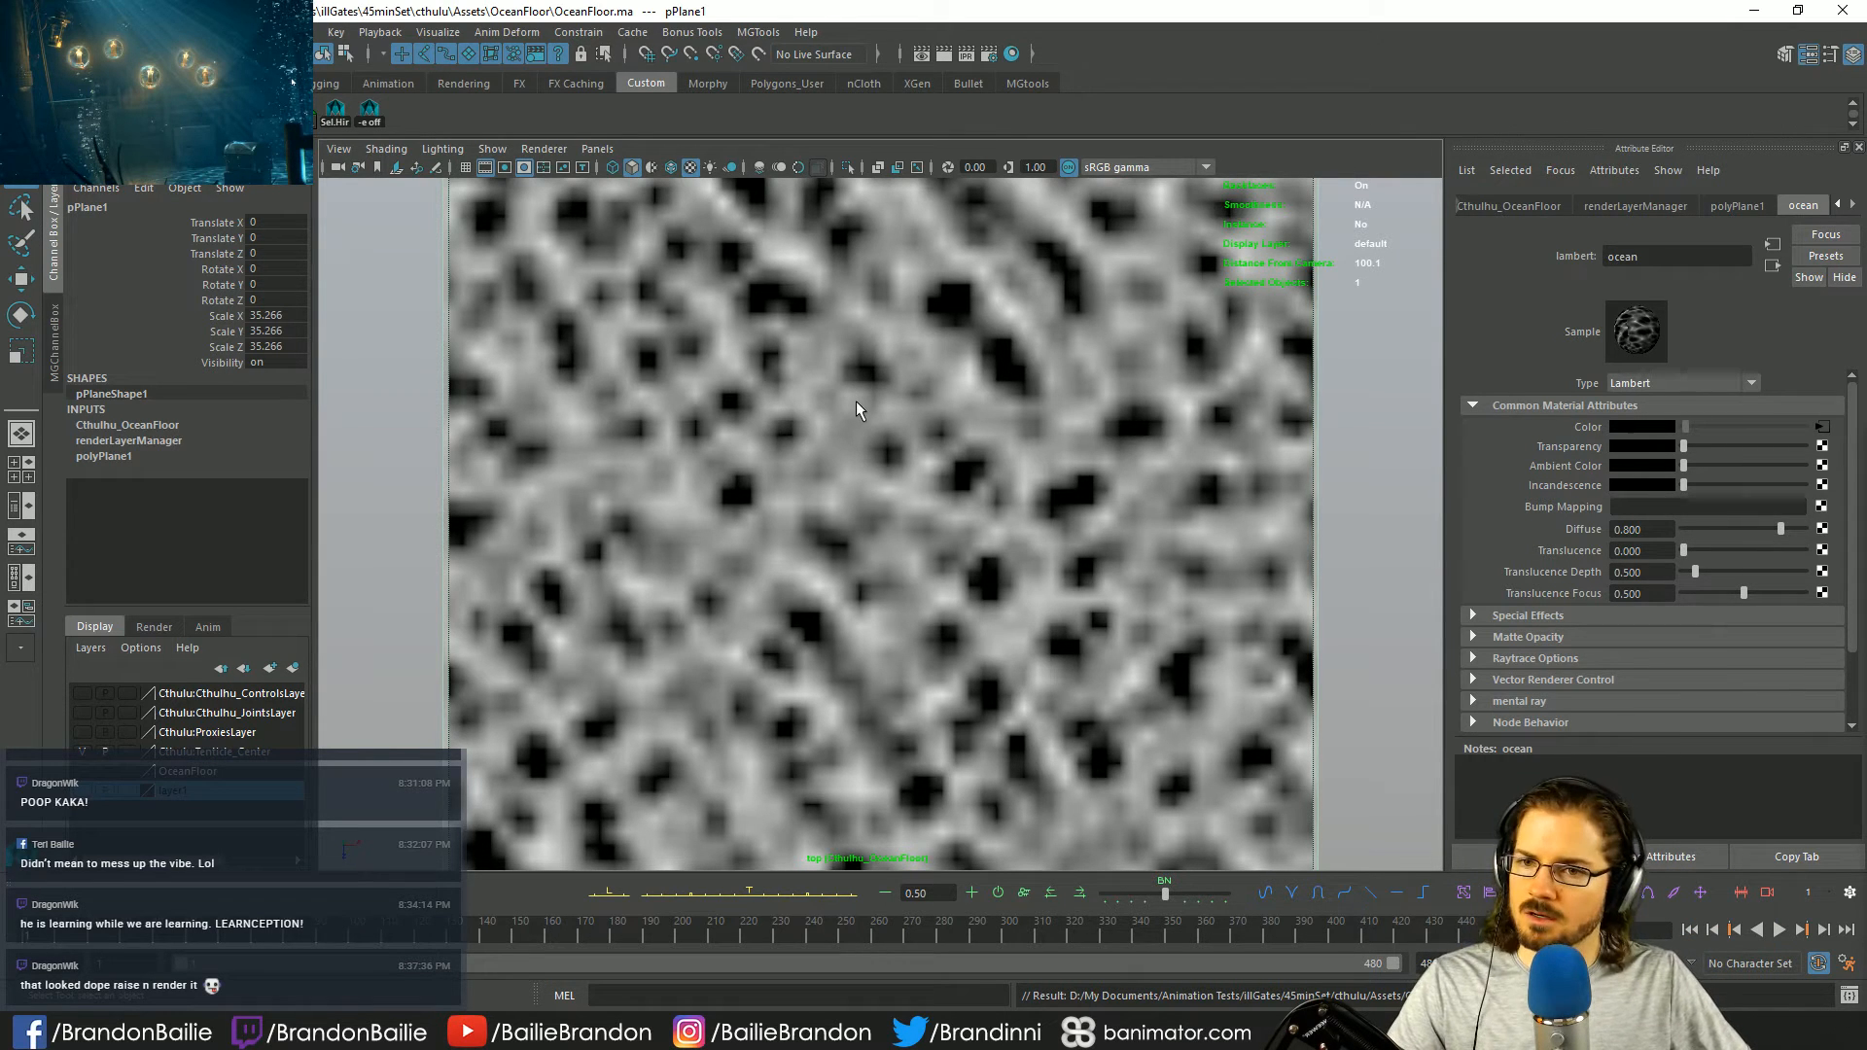
pyautogui.press('space')
pyautogui.press('space')
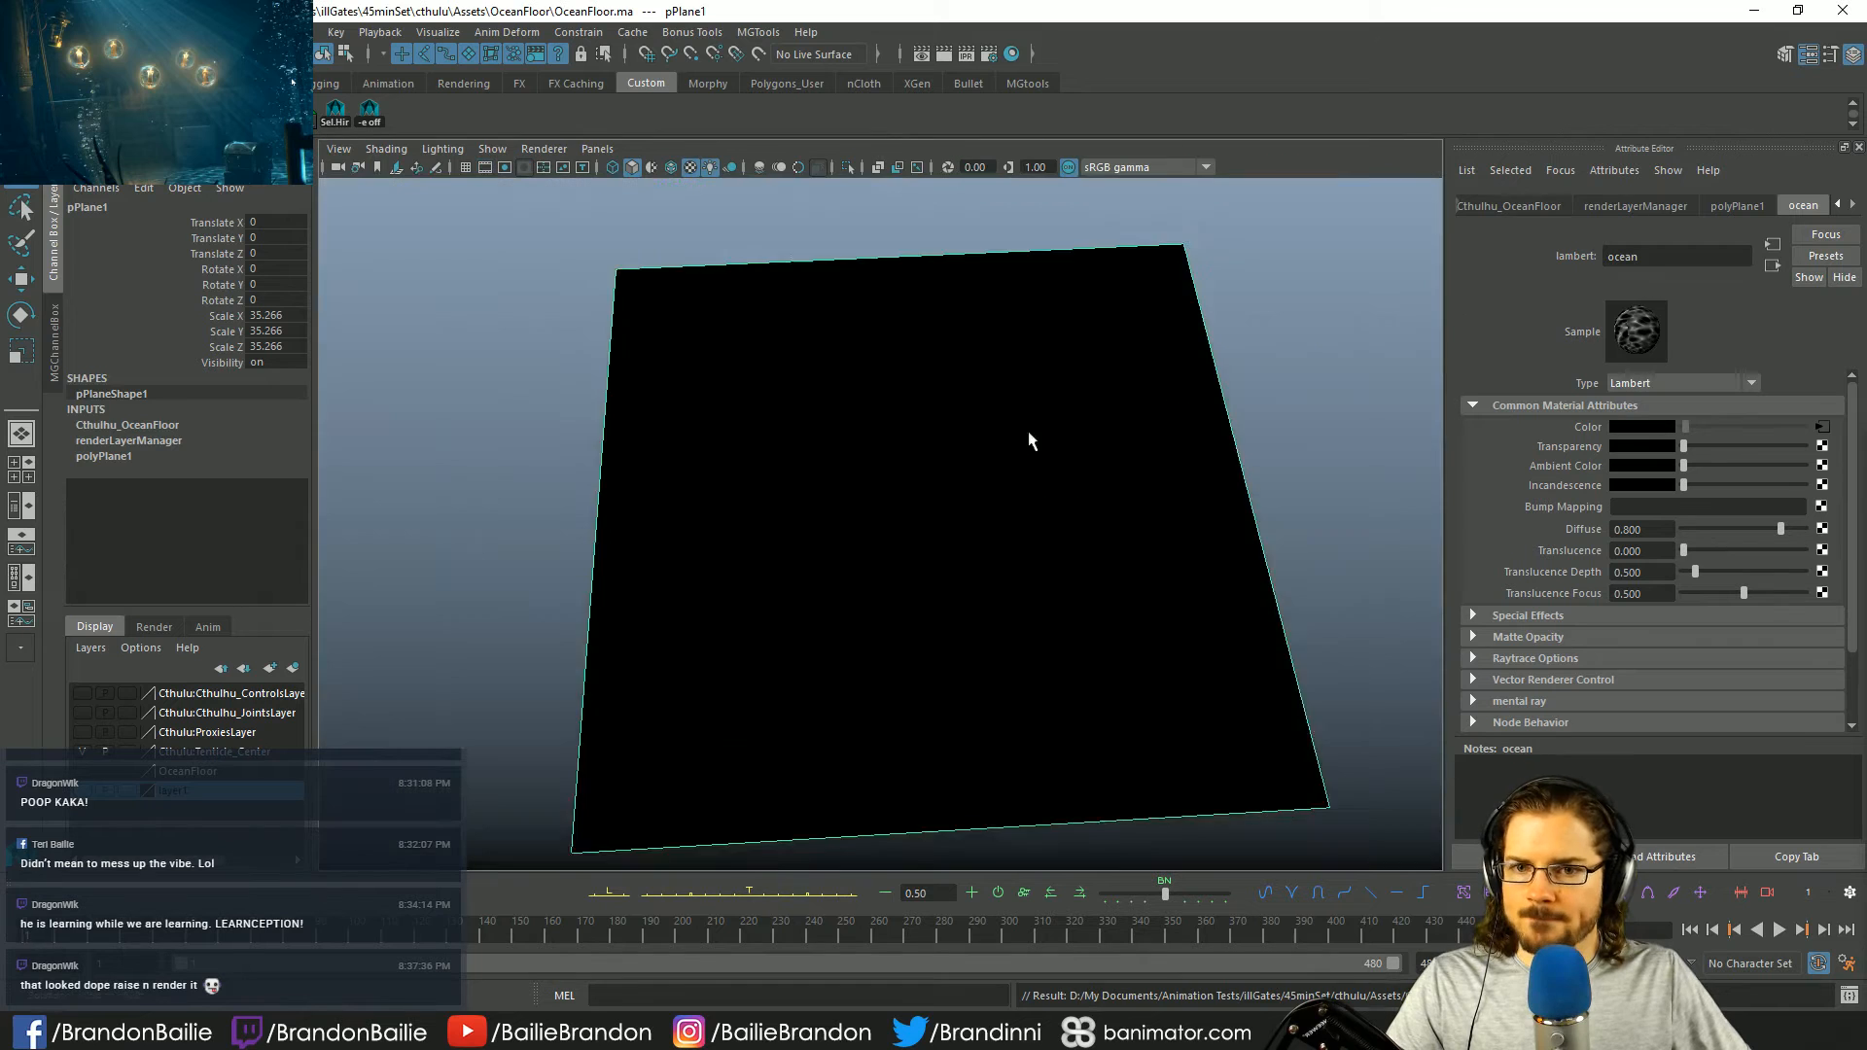
pyautogui.keyDown('alt'); pyautogui.moveTo(1030, 437); pyautogui.dragTo(1325, 521); pyautogui.keyUp('alt')
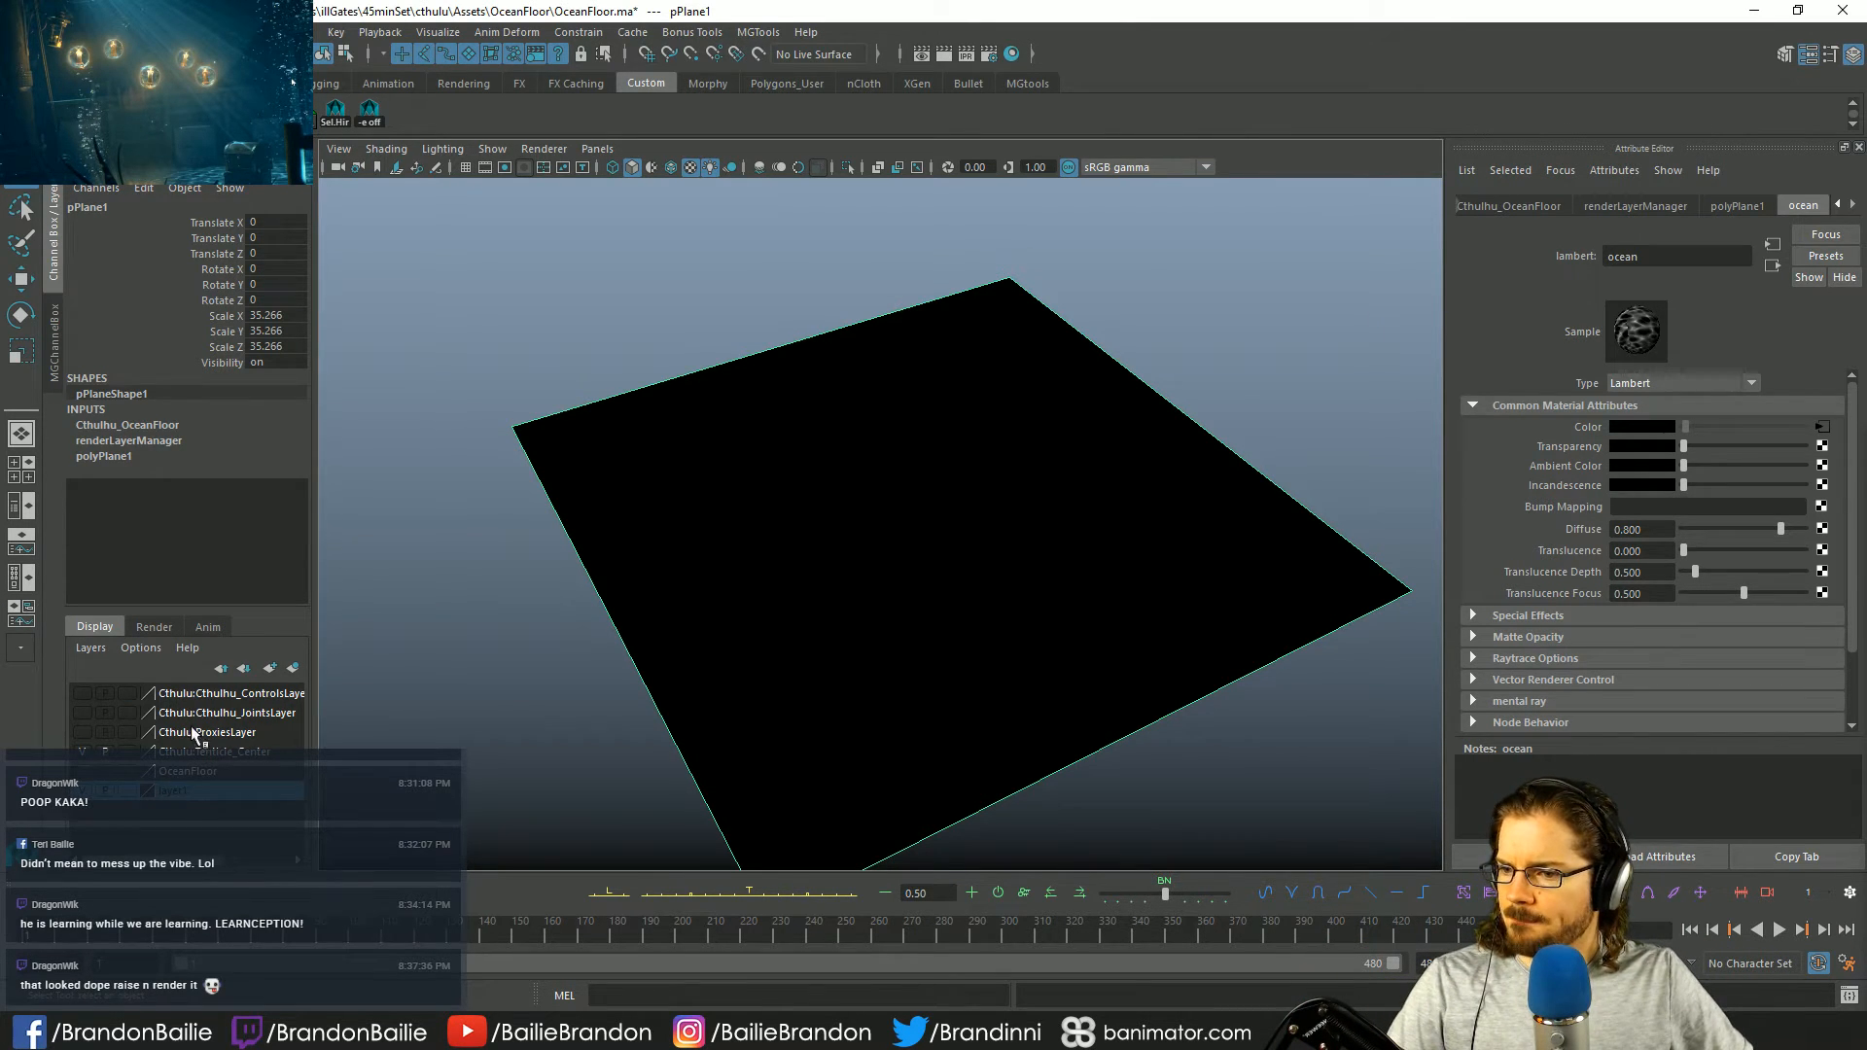
pyautogui.scroll(-6, 817, 417)
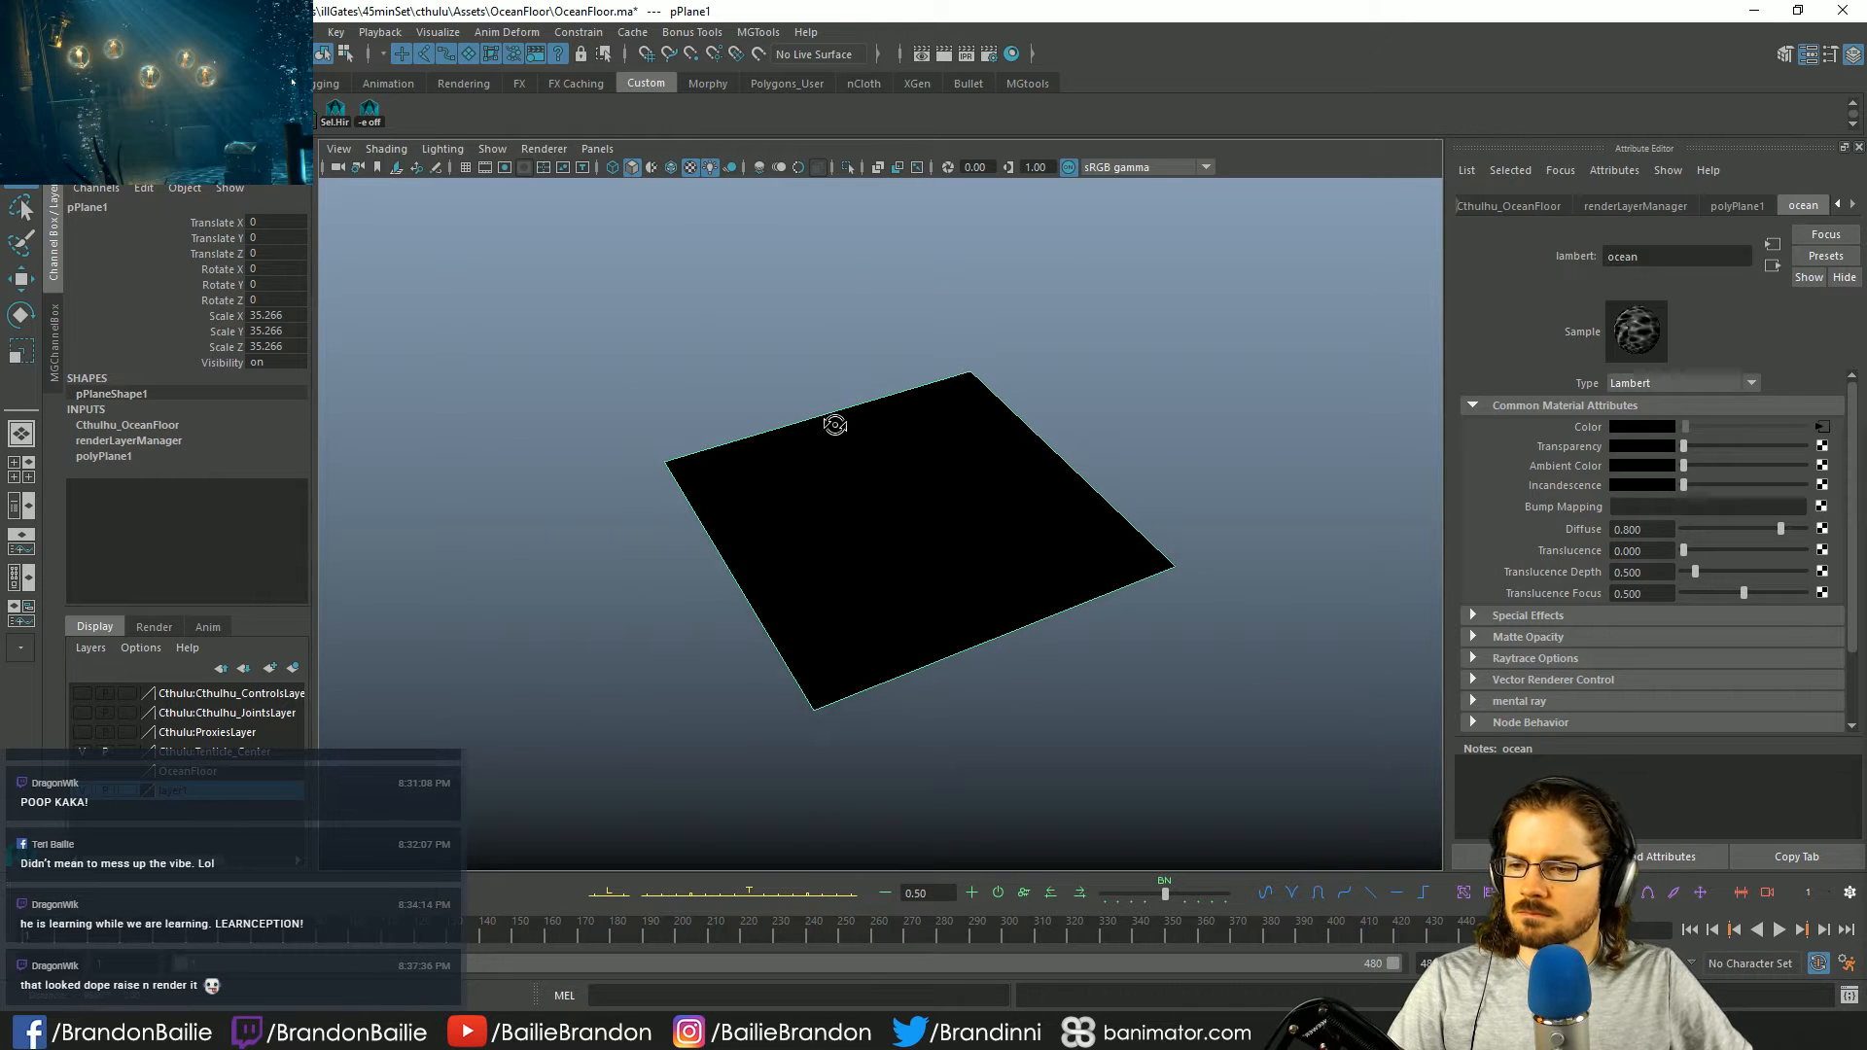
pyautogui.click(206, 626)
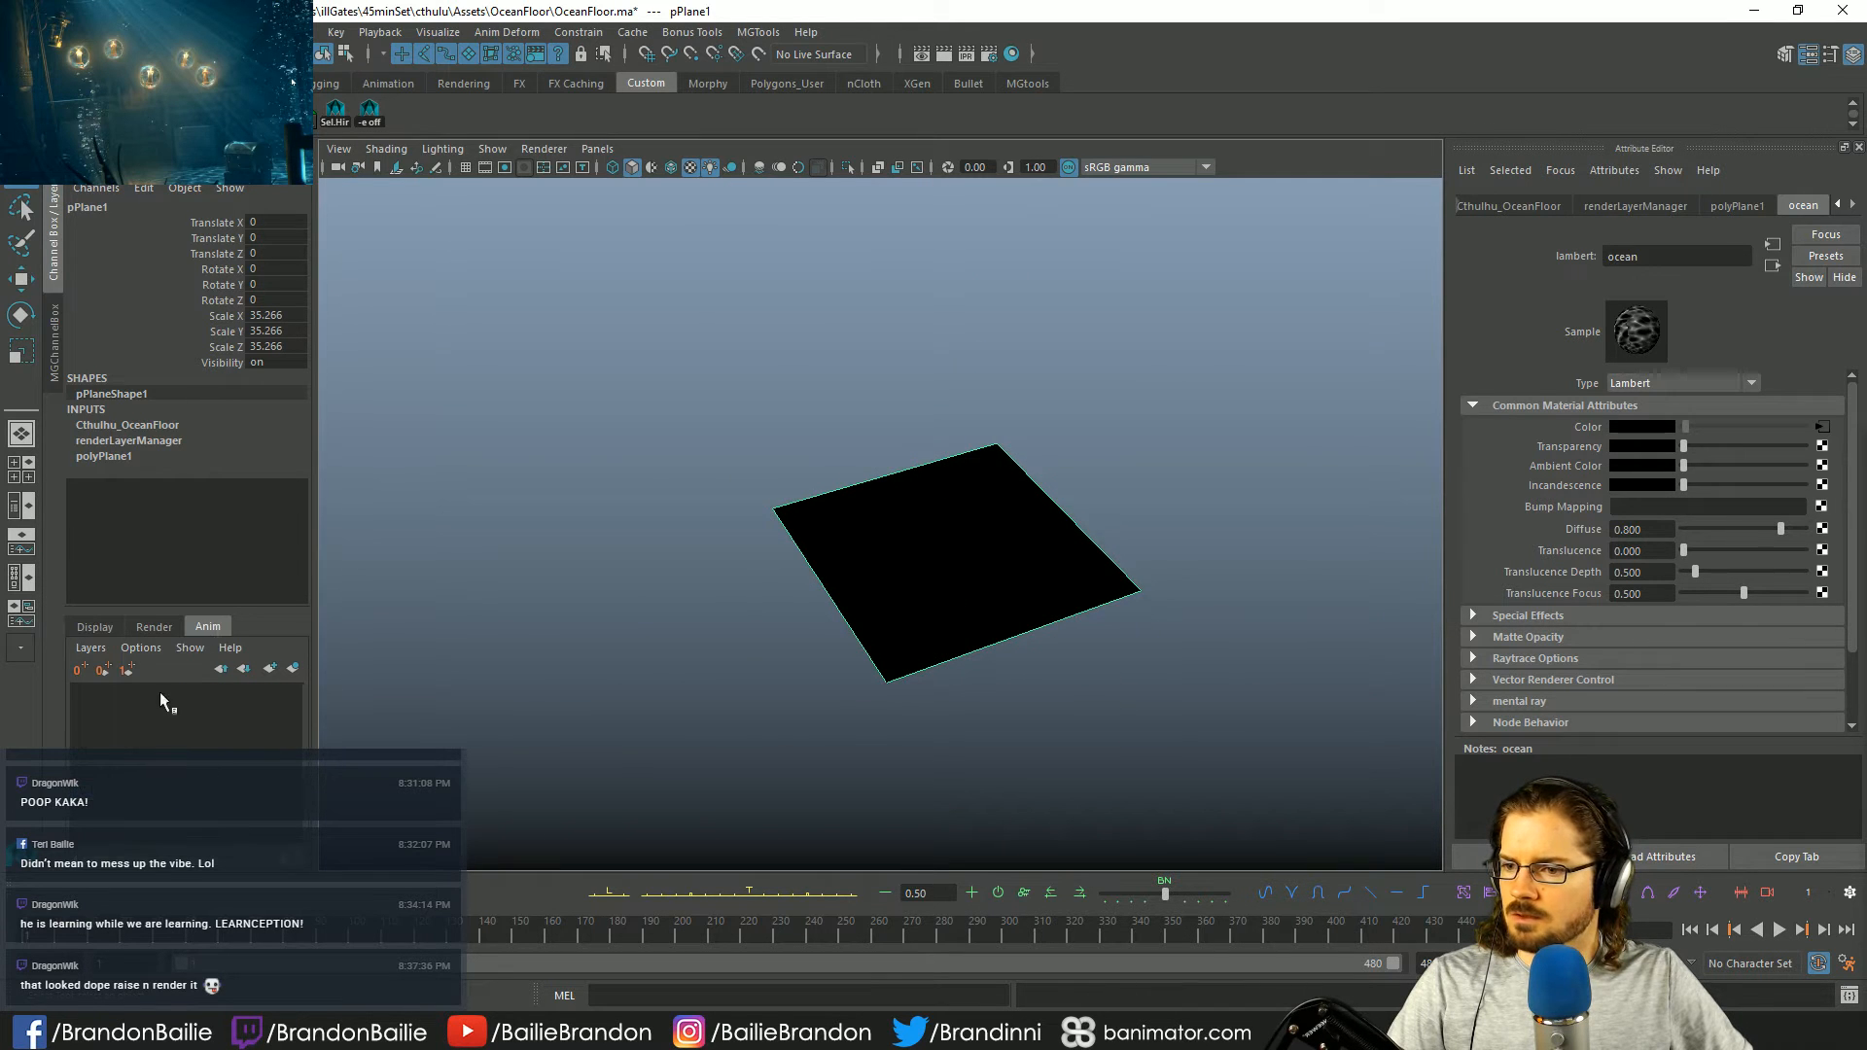
pyautogui.click(148, 628)
pyautogui.click(193, 715)
pyautogui.click(97, 630)
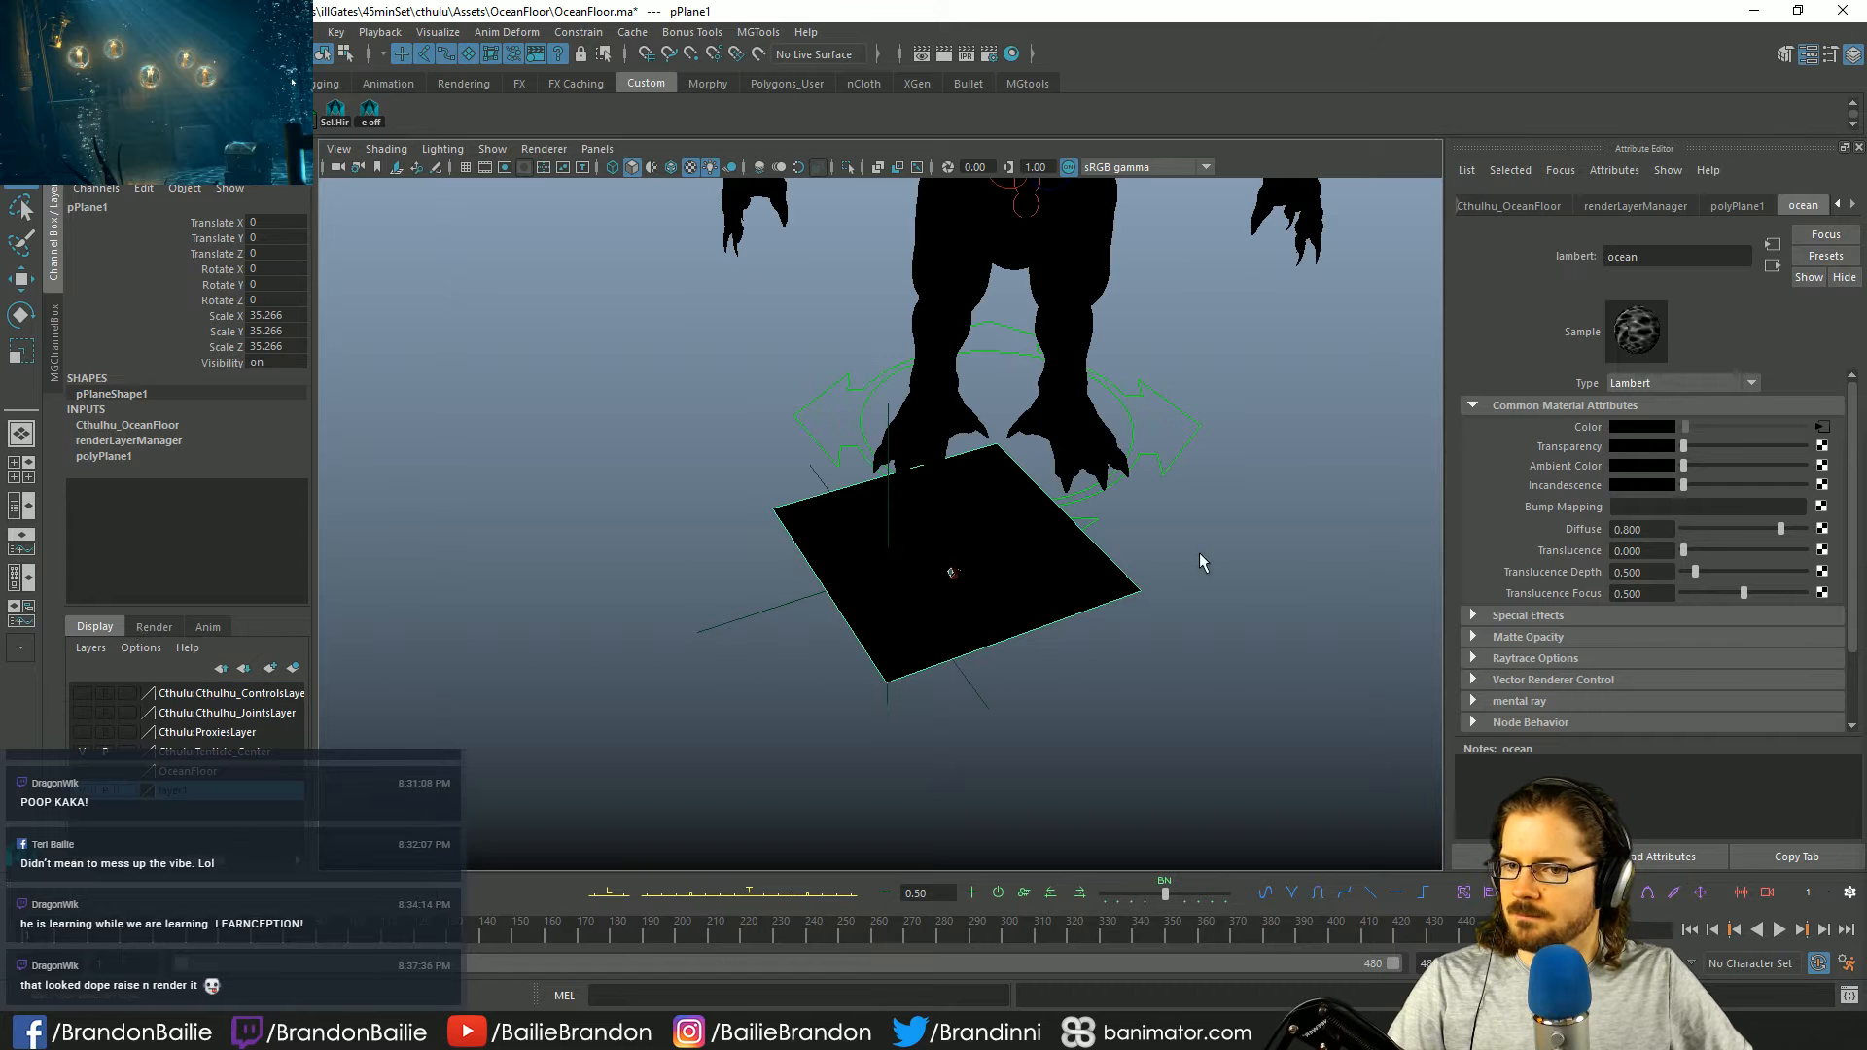
# - Set the viewport to shaded display, make the OceanFloor display layer visible, and deselect the plane
pyautogui.press('5')
pyautogui.keyDown('alt'); pyautogui.moveTo(1099, 566); pyautogui.dragTo(1108, 617, button='middle'); pyautogui.keyUp('alt')
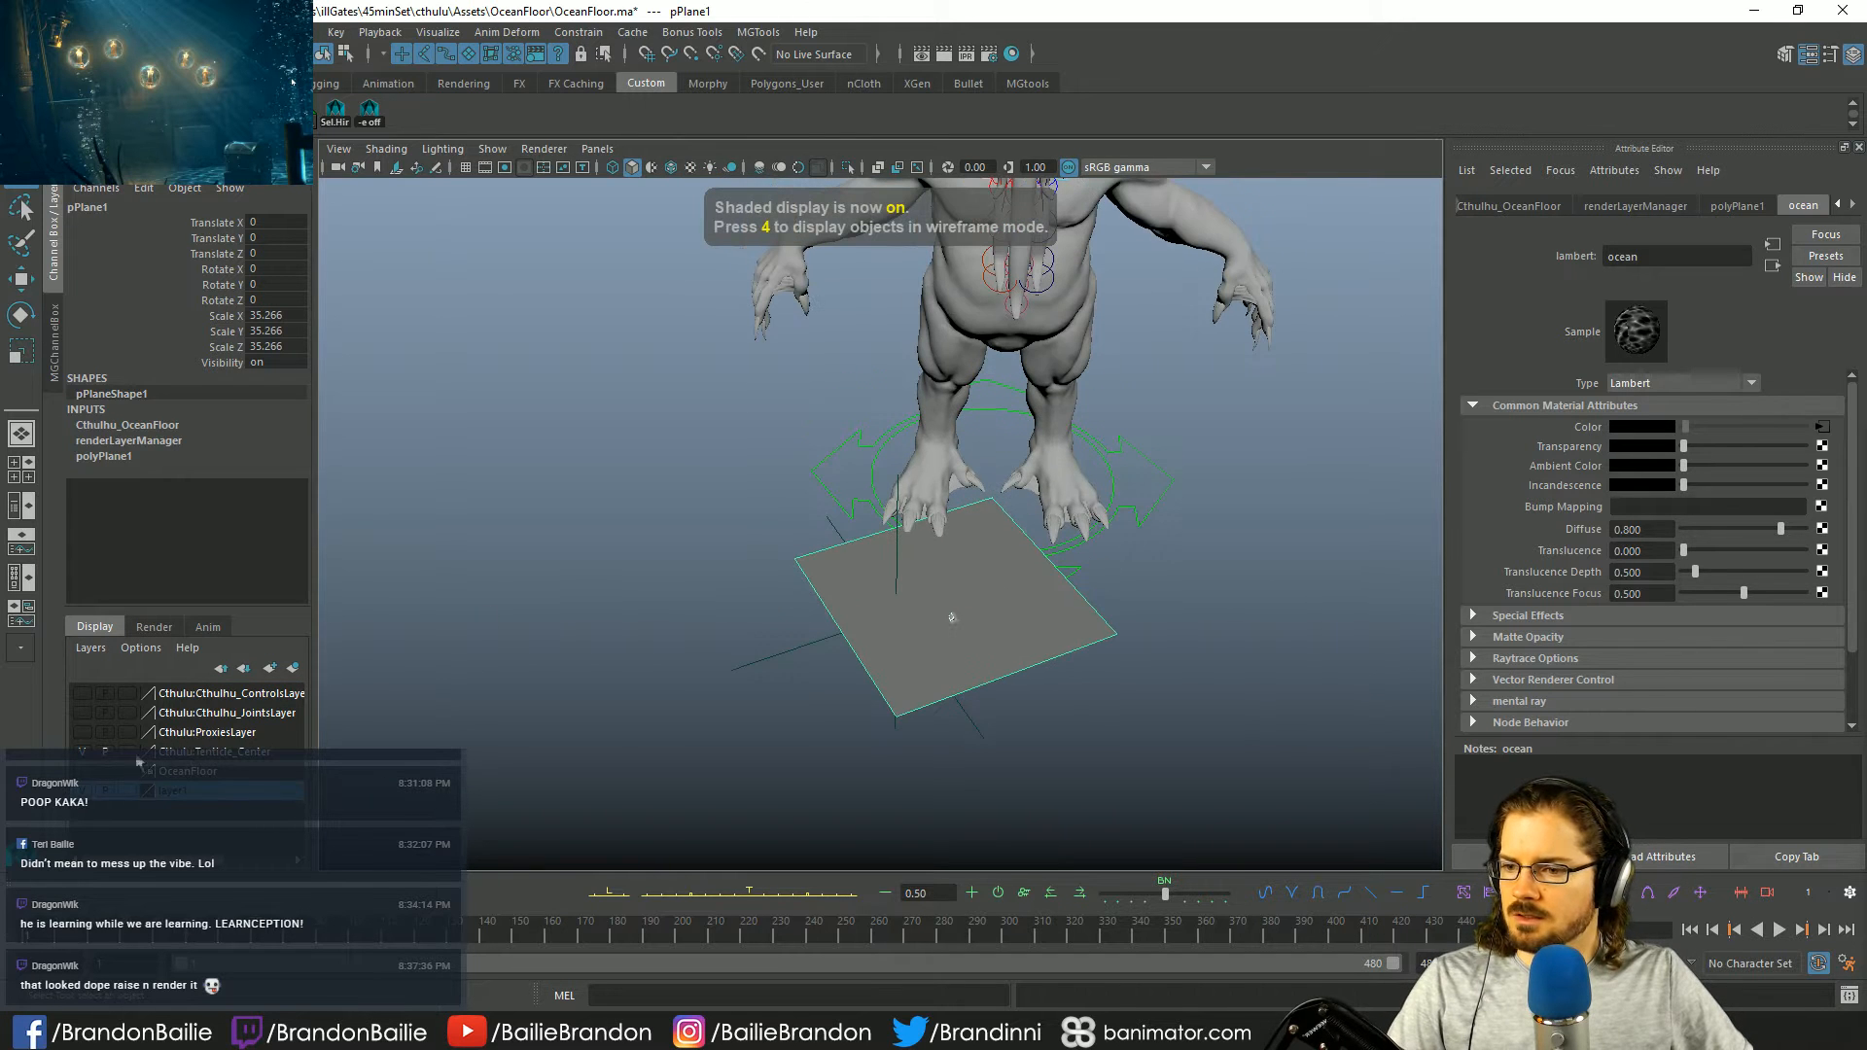
pyautogui.click(82, 771)
pyautogui.keyDown('alt'); pyautogui.moveTo(1112, 613); pyautogui.dragTo(970, 608); pyautogui.keyUp('alt')
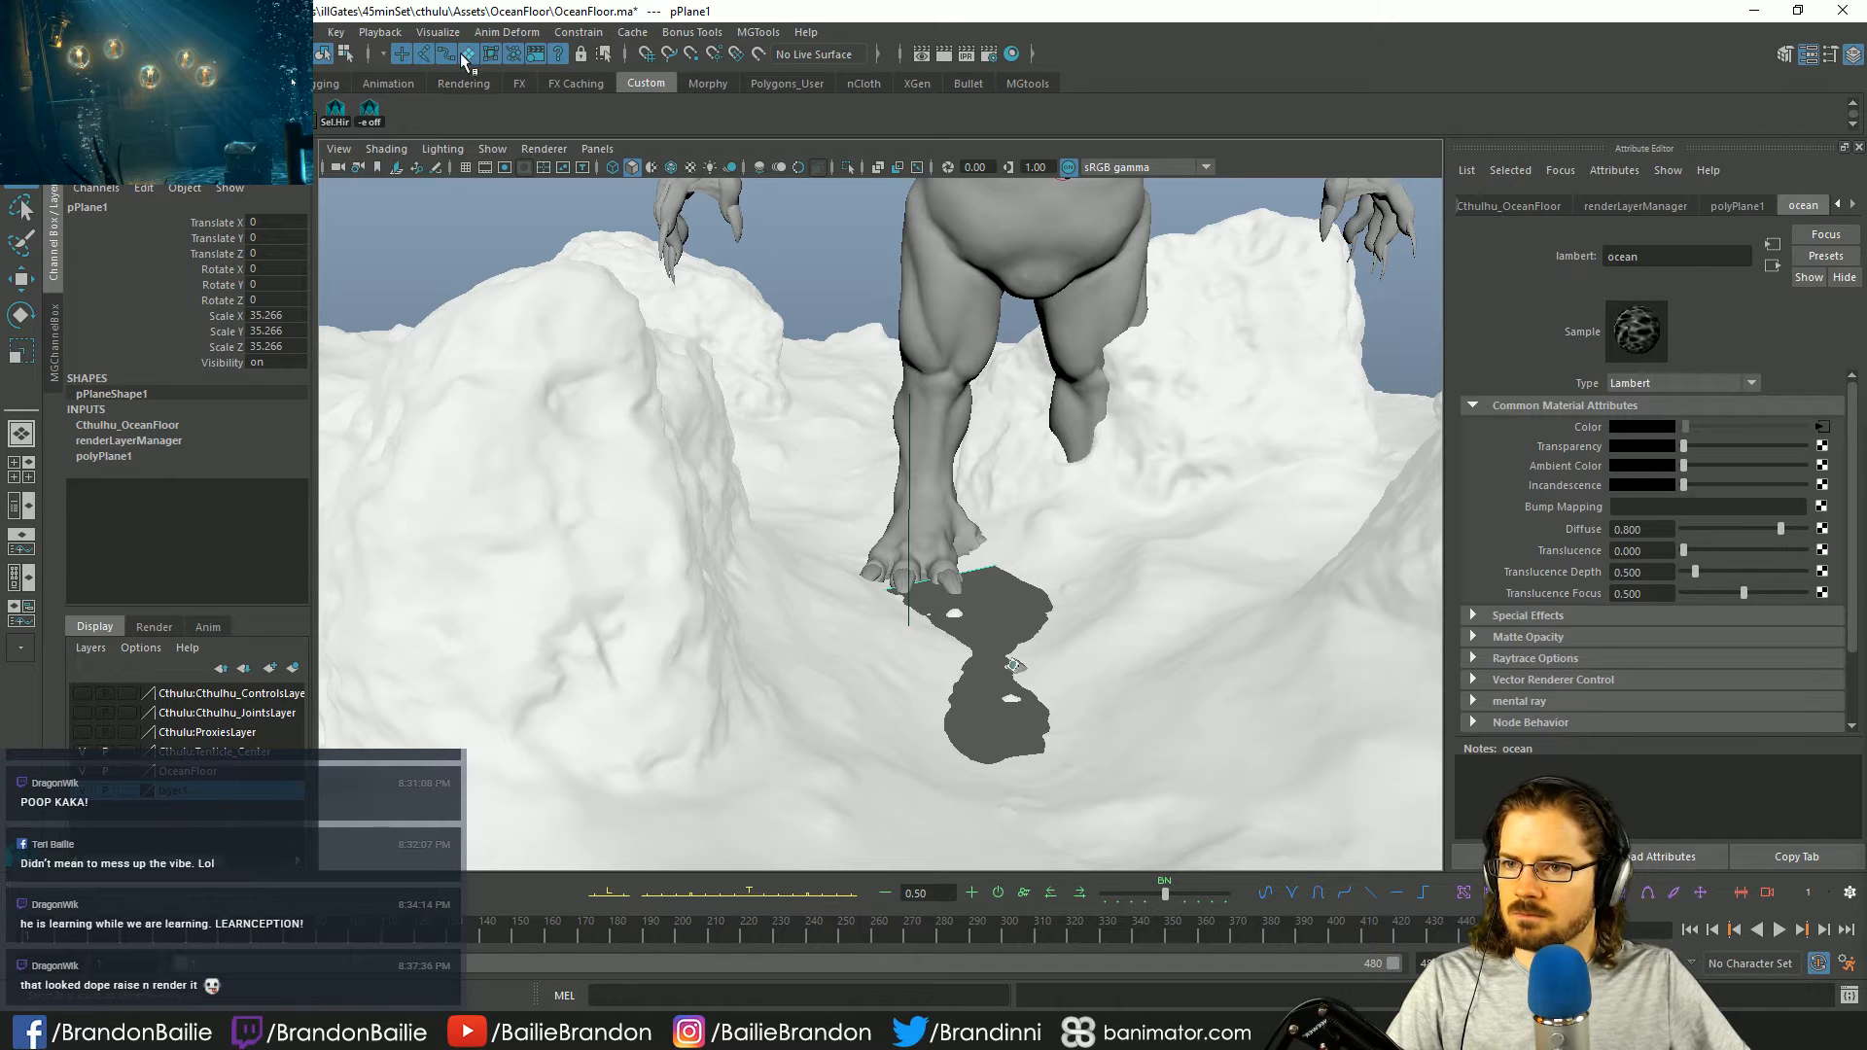
pyautogui.click(1386, 306)
pyautogui.keyDown('alt'); pyautogui.moveTo(1315, 484); pyautogui.dragTo(755, 650); pyautogui.keyUp('alt')
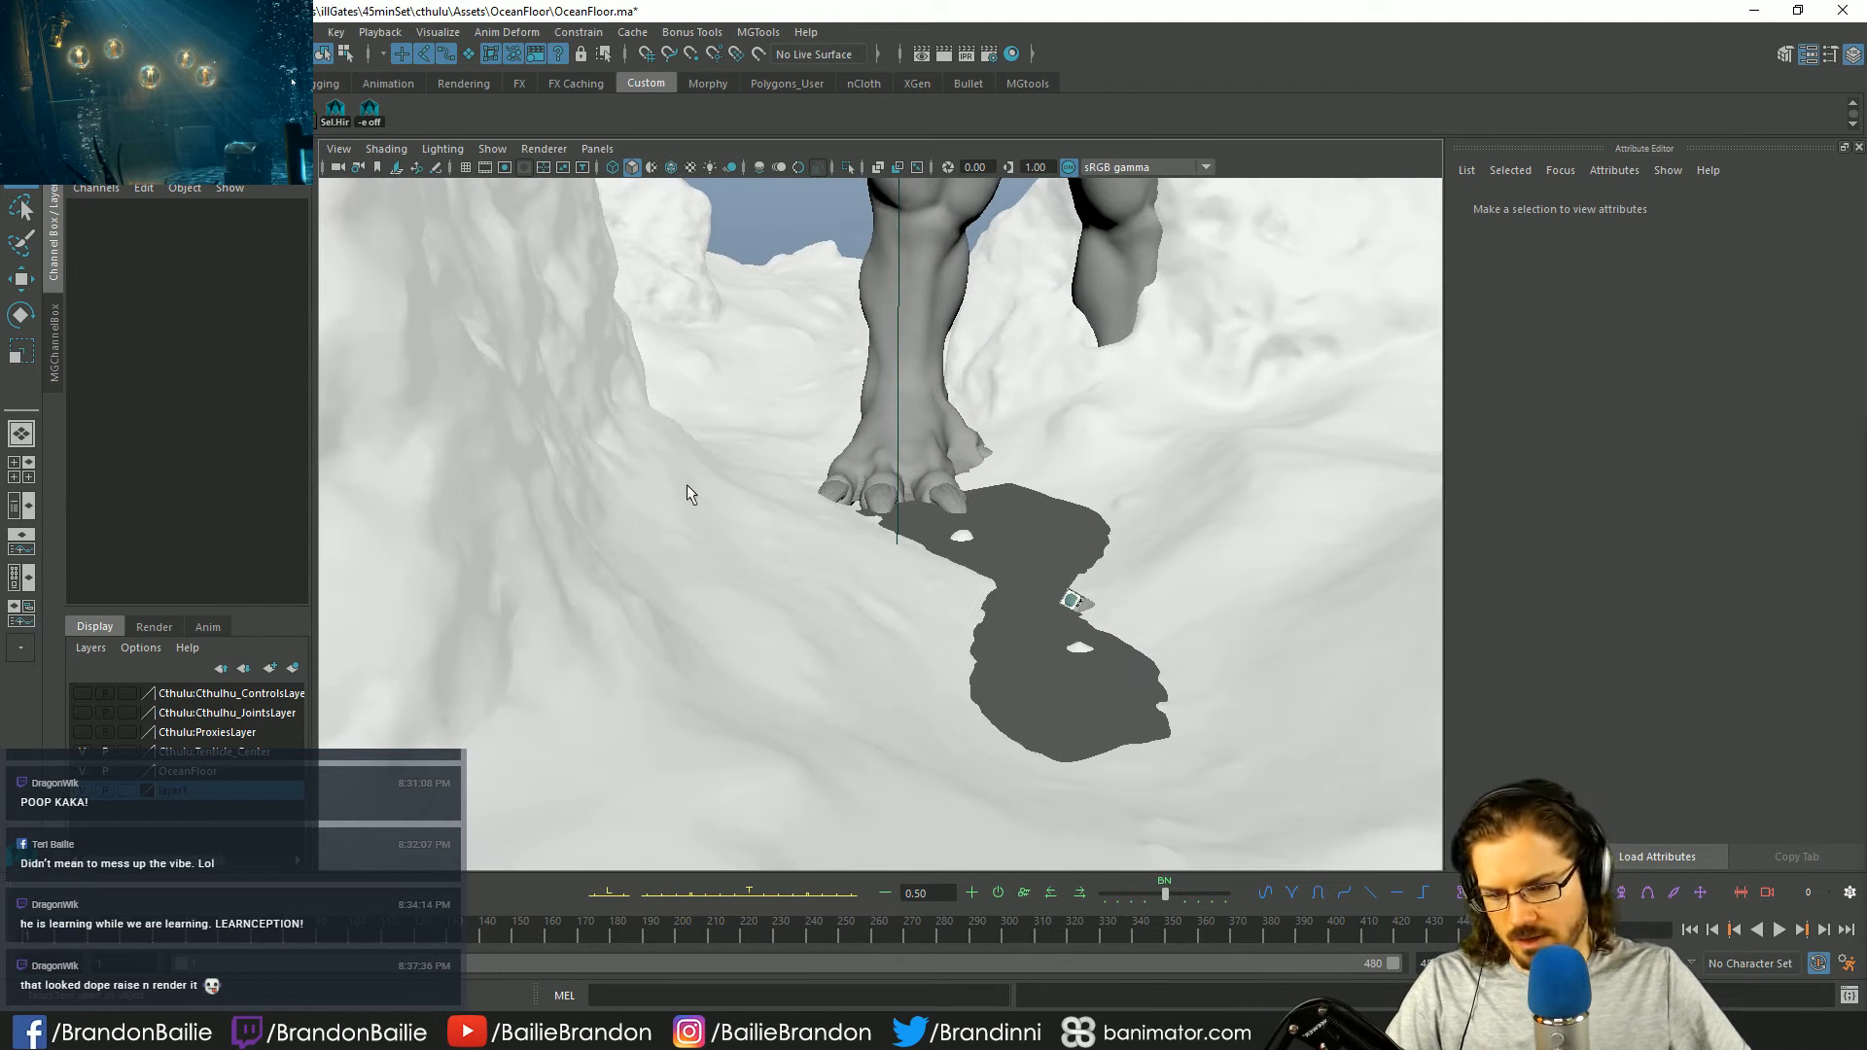
# - Turn on textured display and examine the ocean floor and the caustics plane from close up and above
pyautogui.press('6')
pyautogui.keyDown('alt'); pyautogui.moveTo(776, 510); pyautogui.dragTo(743, 607); pyautogui.keyUp('alt')
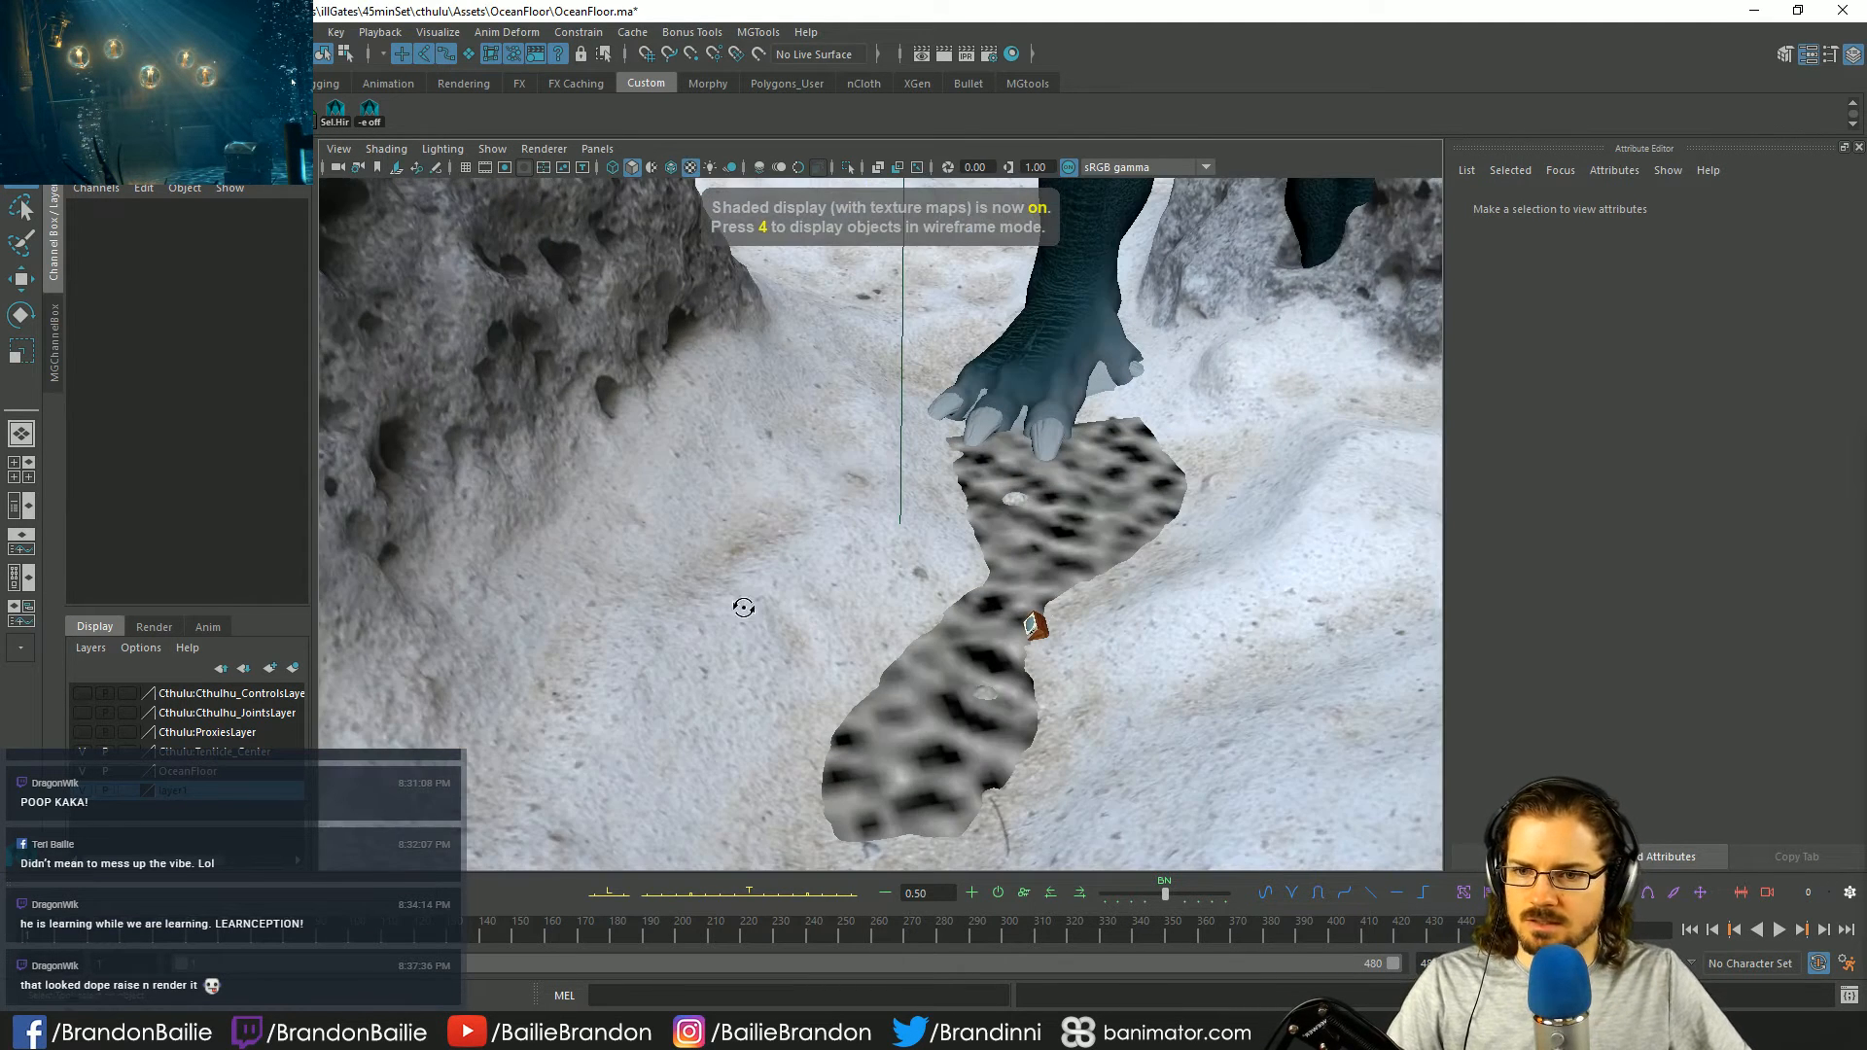
pyautogui.moveTo(659, 554)
pyautogui.keyDown('alt'); pyautogui.mouseDown()
pyautogui.moveTo(854, 650)
pyautogui.moveTo(811, 640)
pyautogui.moveTo(1051, 395)
pyautogui.mouseUp(); pyautogui.keyUp('alt')
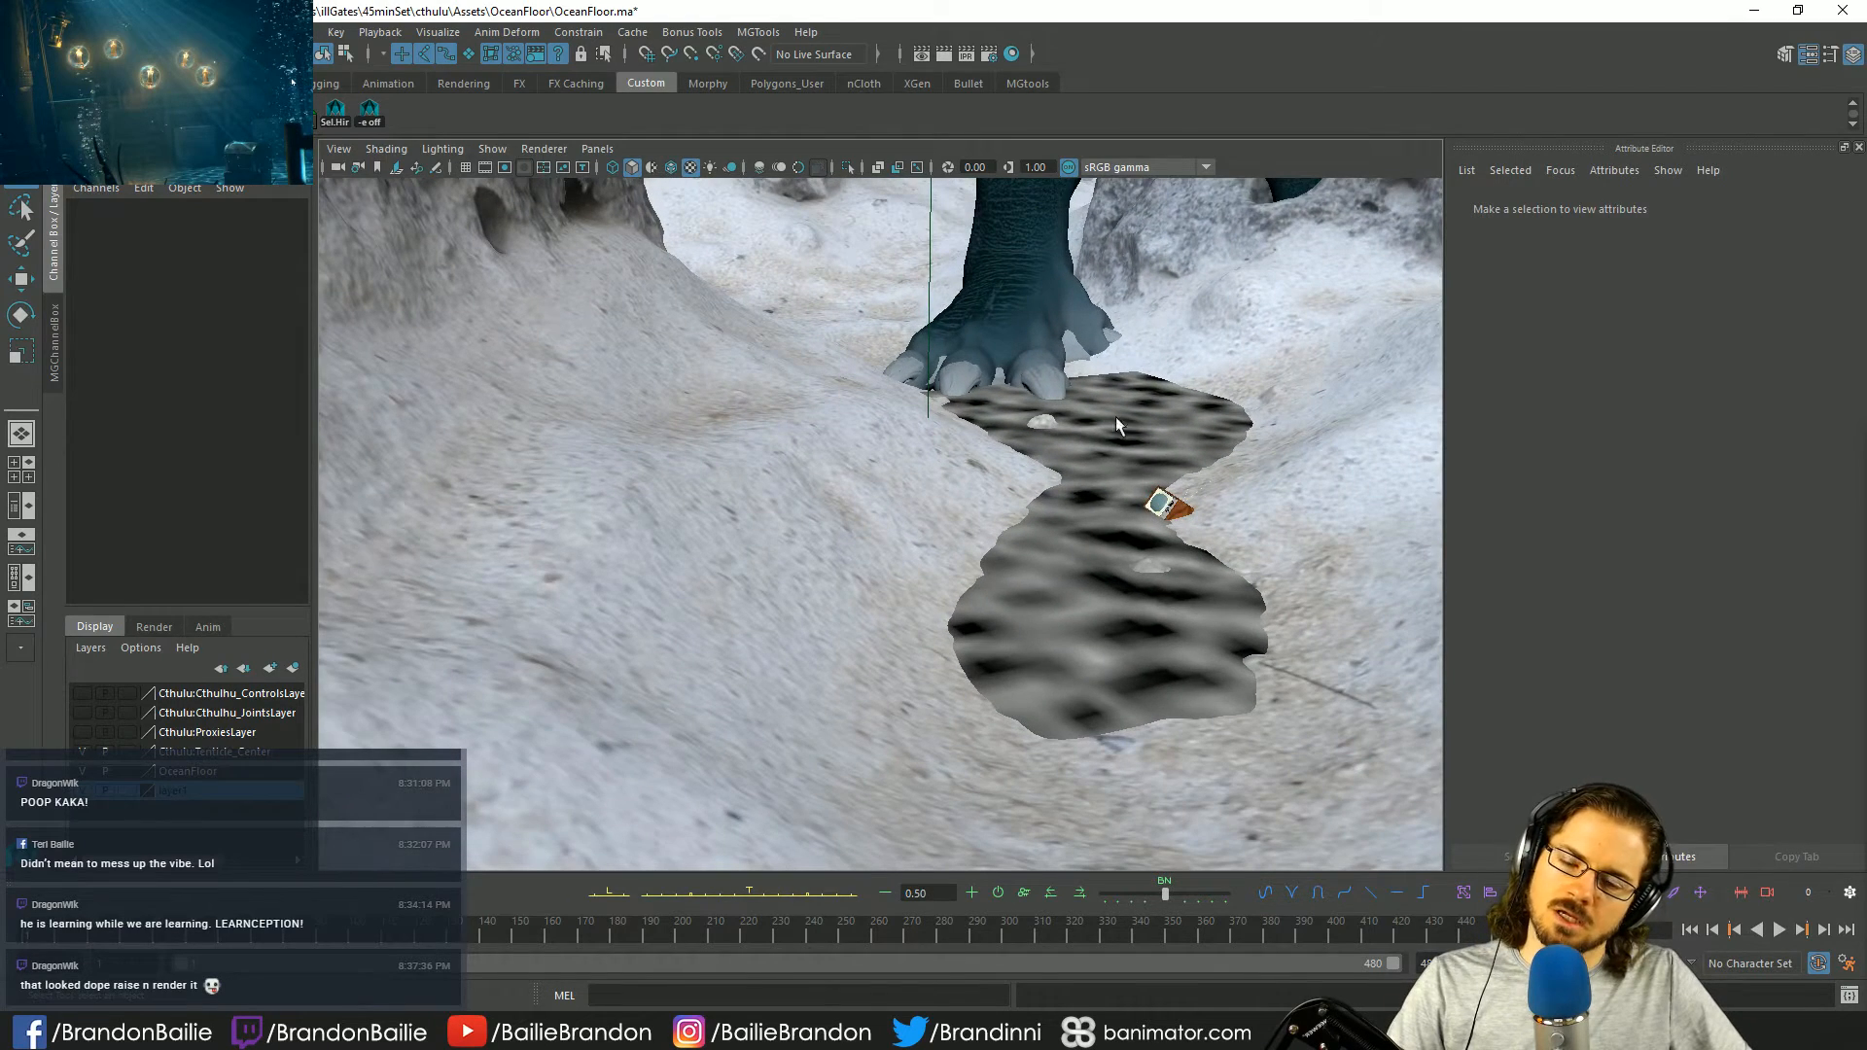
pyautogui.keyDown('alt'); pyautogui.moveTo(632, 575); pyautogui.dragTo(832, 673); pyautogui.keyUp('alt')
pyautogui.keyDown('alt'); pyautogui.moveTo(834, 468); pyautogui.dragTo(835, 681); pyautogui.keyUp('alt')
pyautogui.scroll(-5, 953, 657)
pyautogui.keyDown('alt'); pyautogui.moveTo(953, 656); pyautogui.dragTo(972, 603); pyautogui.keyUp('alt')
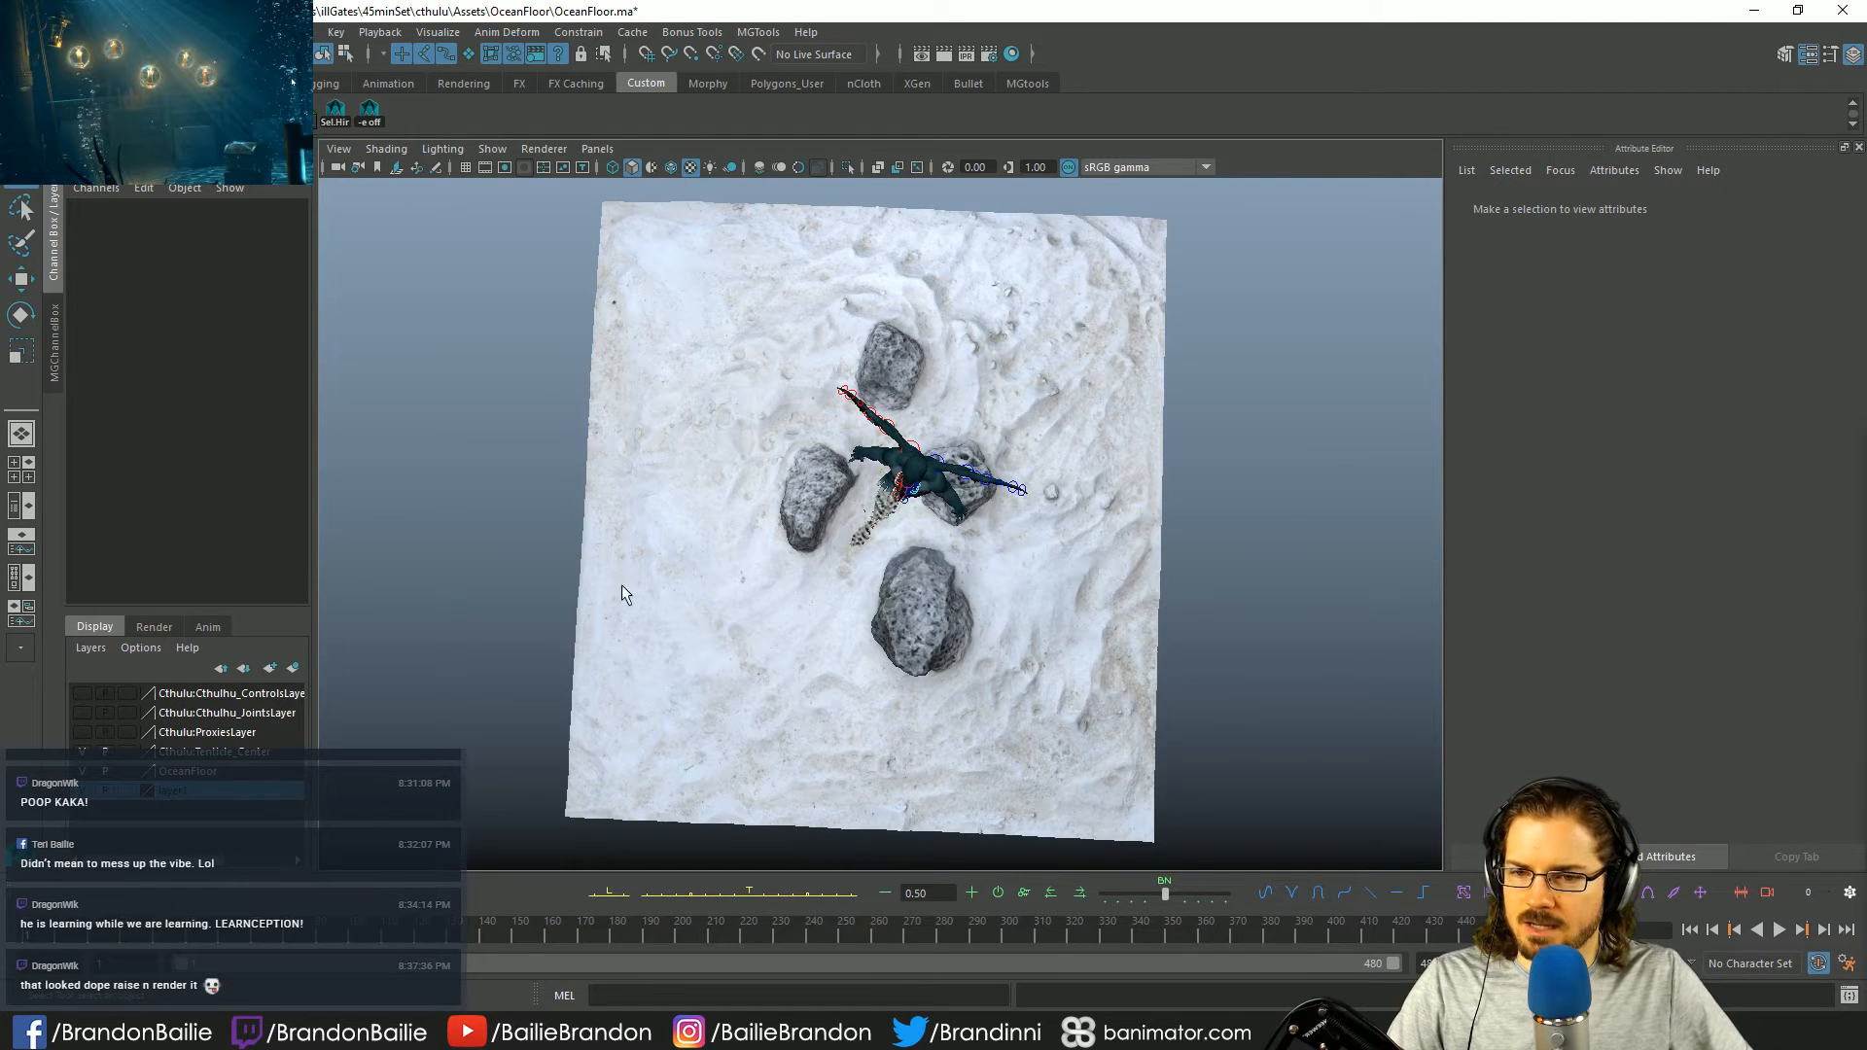
pyautogui.keyDown('alt'); pyautogui.moveTo(623, 594); pyautogui.dragTo(831, 622, button='right'); pyautogui.keyUp('alt')
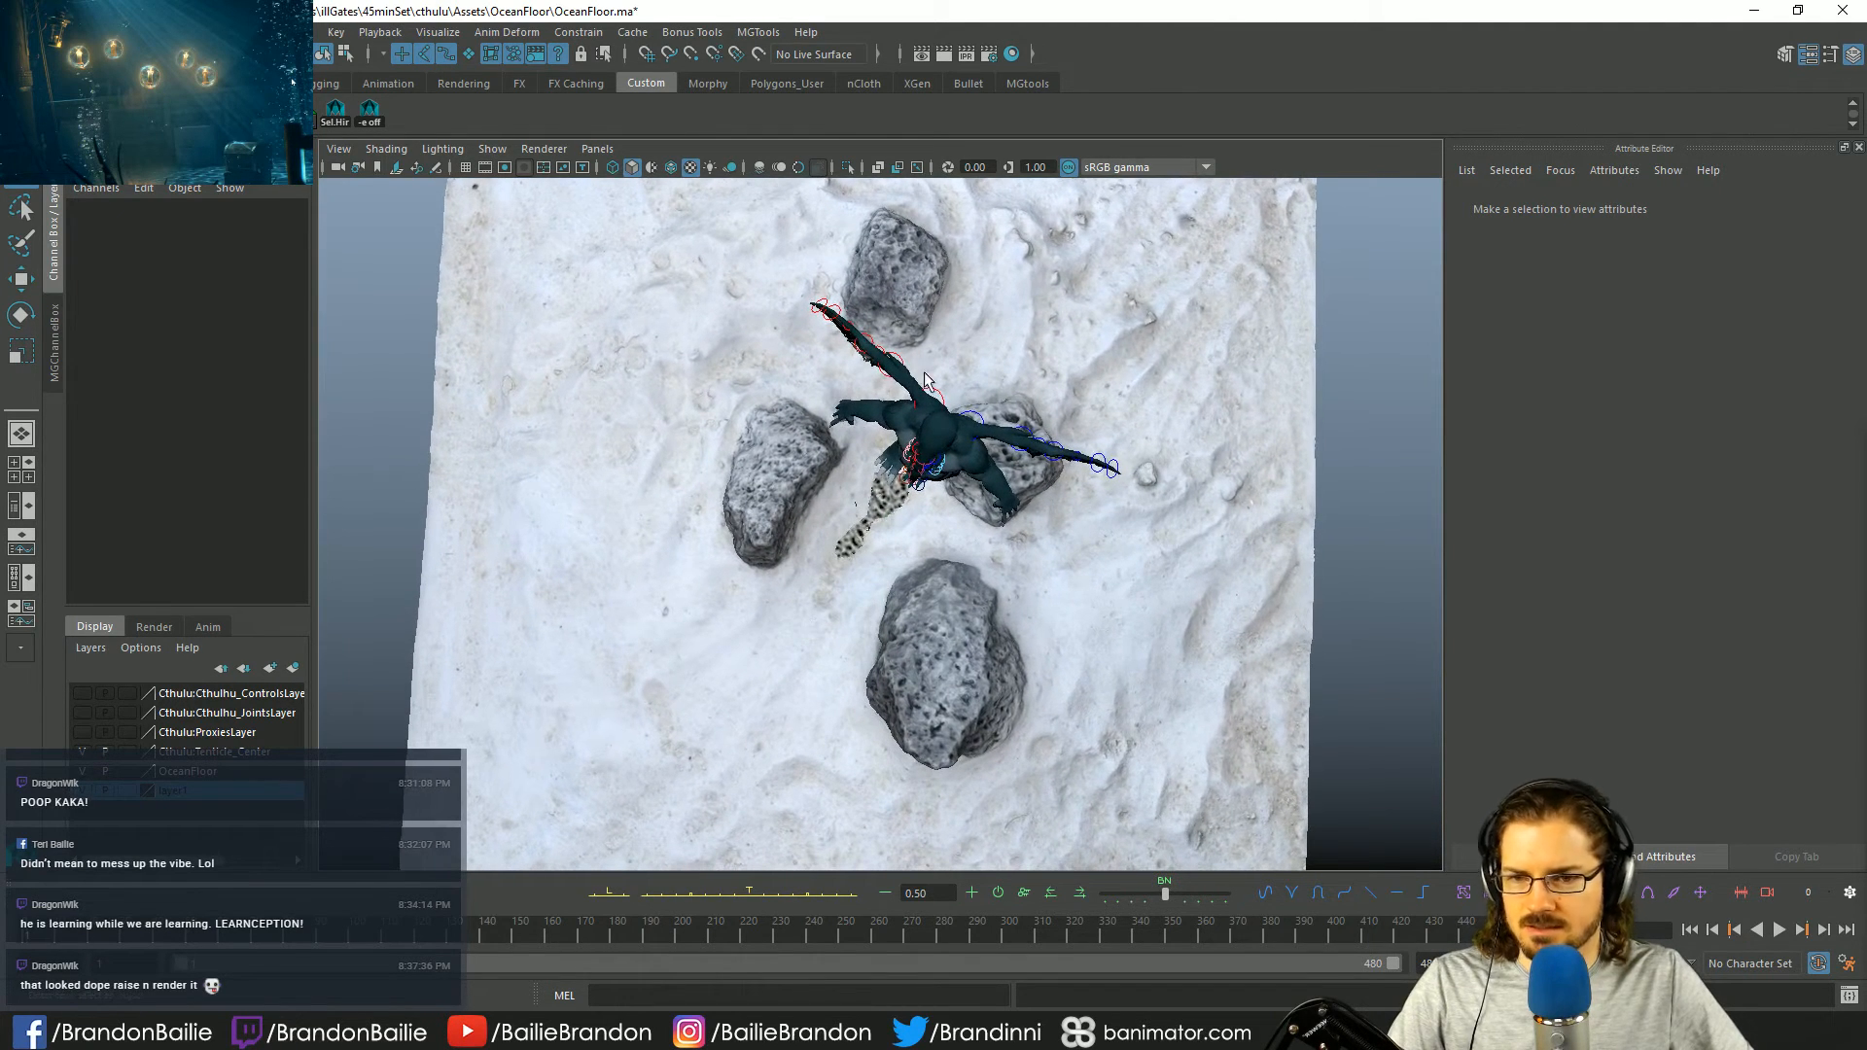
# - Using X-ray display to select the Cthulhu main control, move the character off the ocean floor to about X -248, Z 43.5
pyautogui.hotkey('alt', 'x')
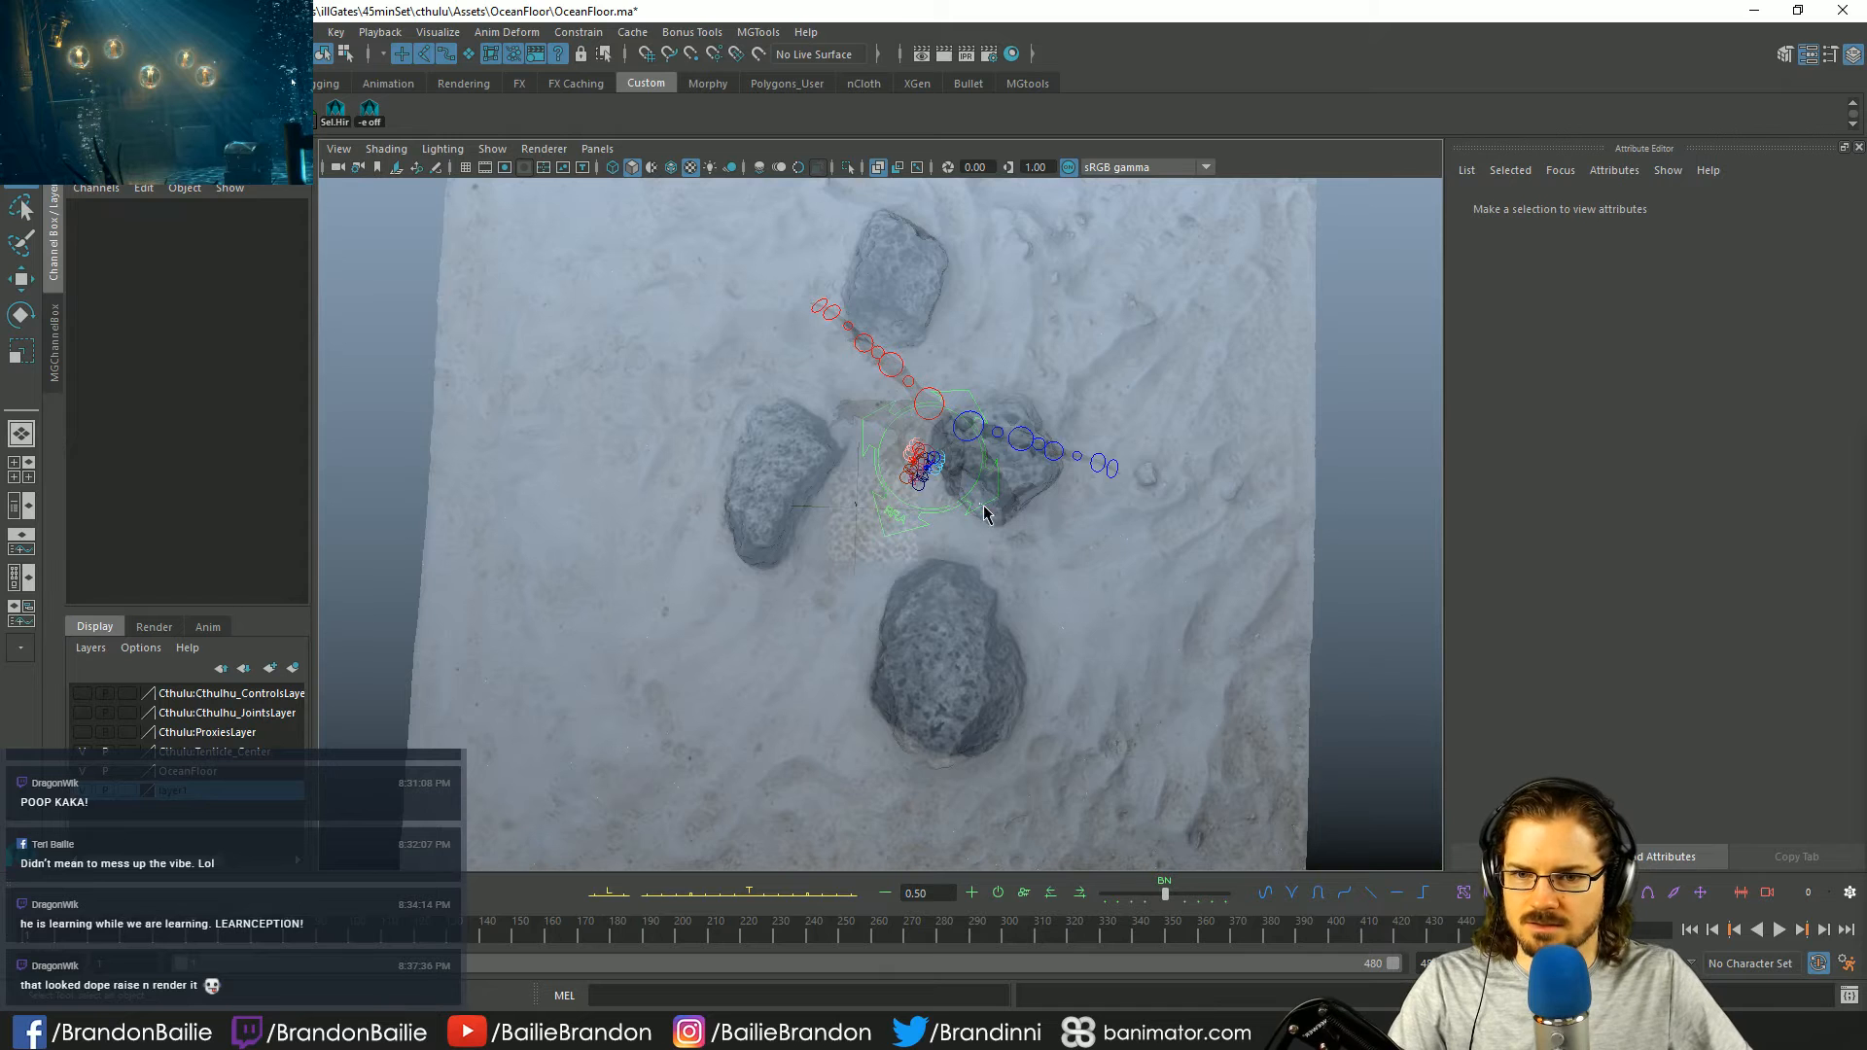
pyautogui.click(984, 514)
pyautogui.hotkey('alt', 'x')
pyautogui.press('w')
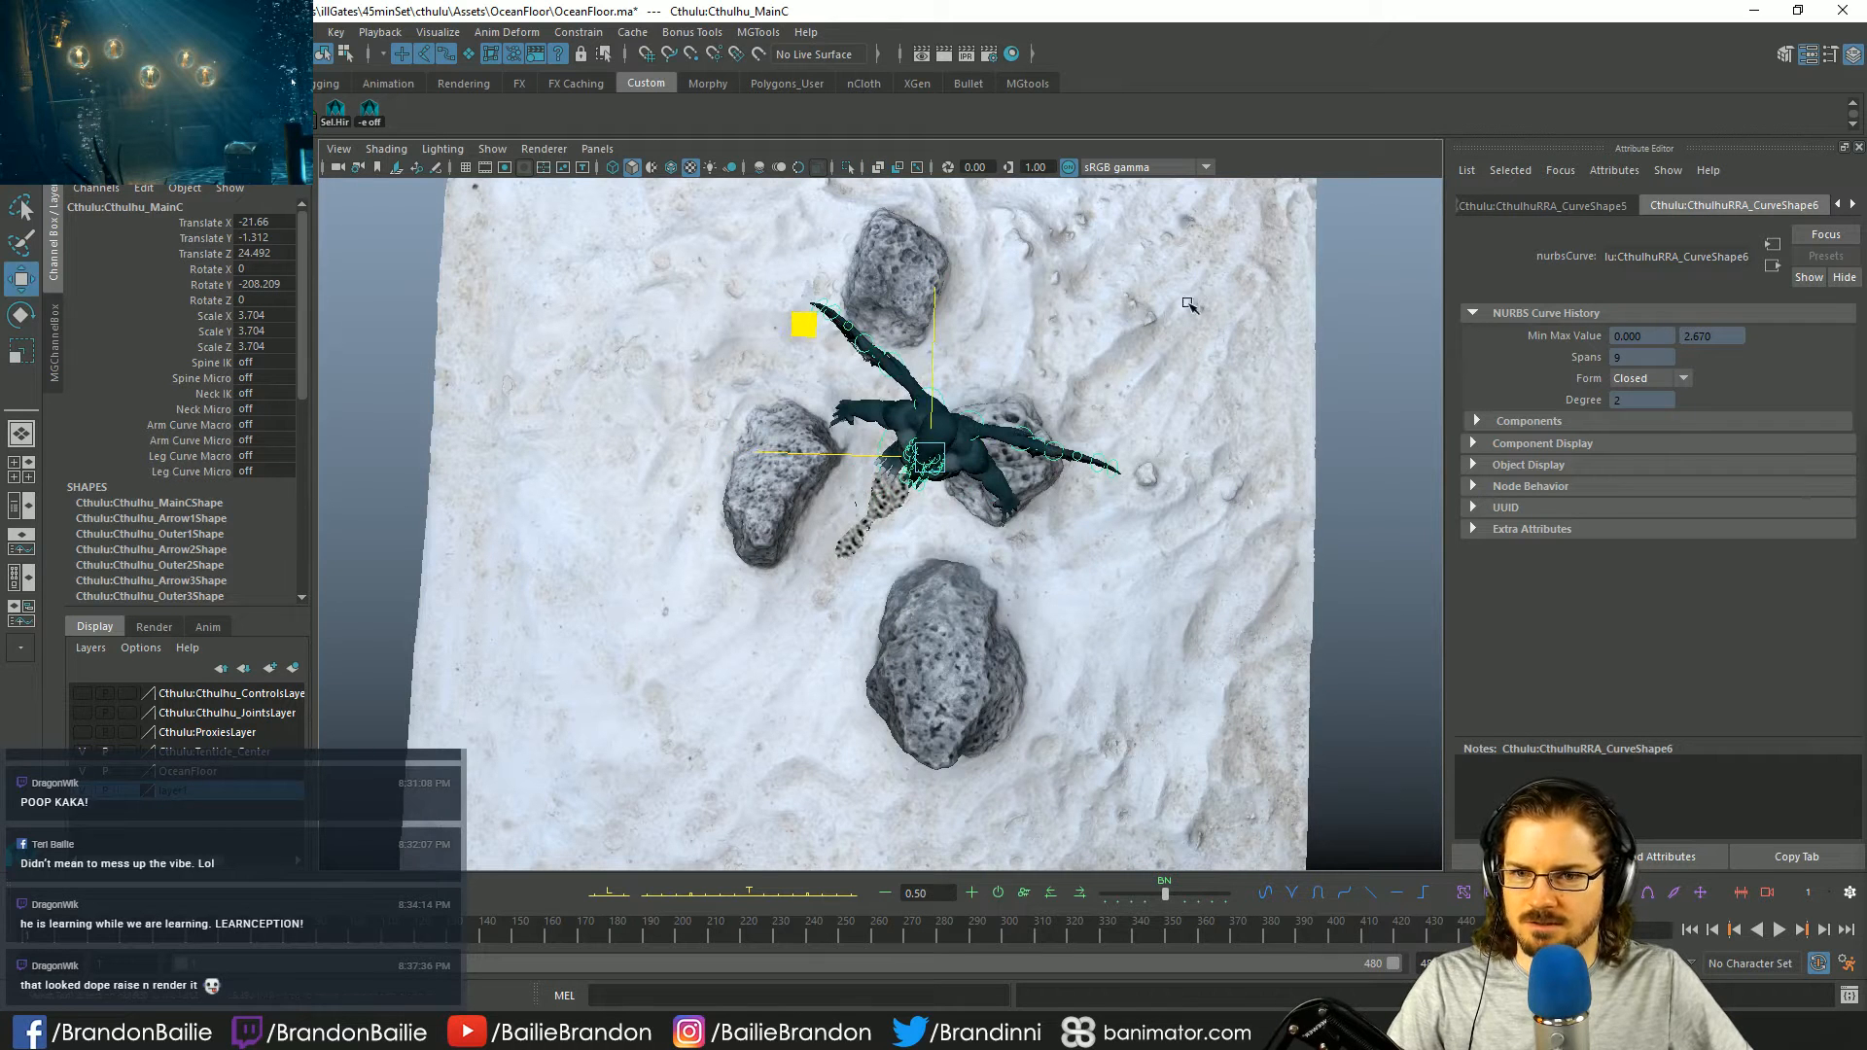
pyautogui.moveTo(1188, 305); pyautogui.dragTo(1362, 292, button='middle')
pyautogui.keyDown('alt'); pyautogui.moveTo(726, 552); pyautogui.dragTo(833, 573, button='right'); pyautogui.keyUp('alt')
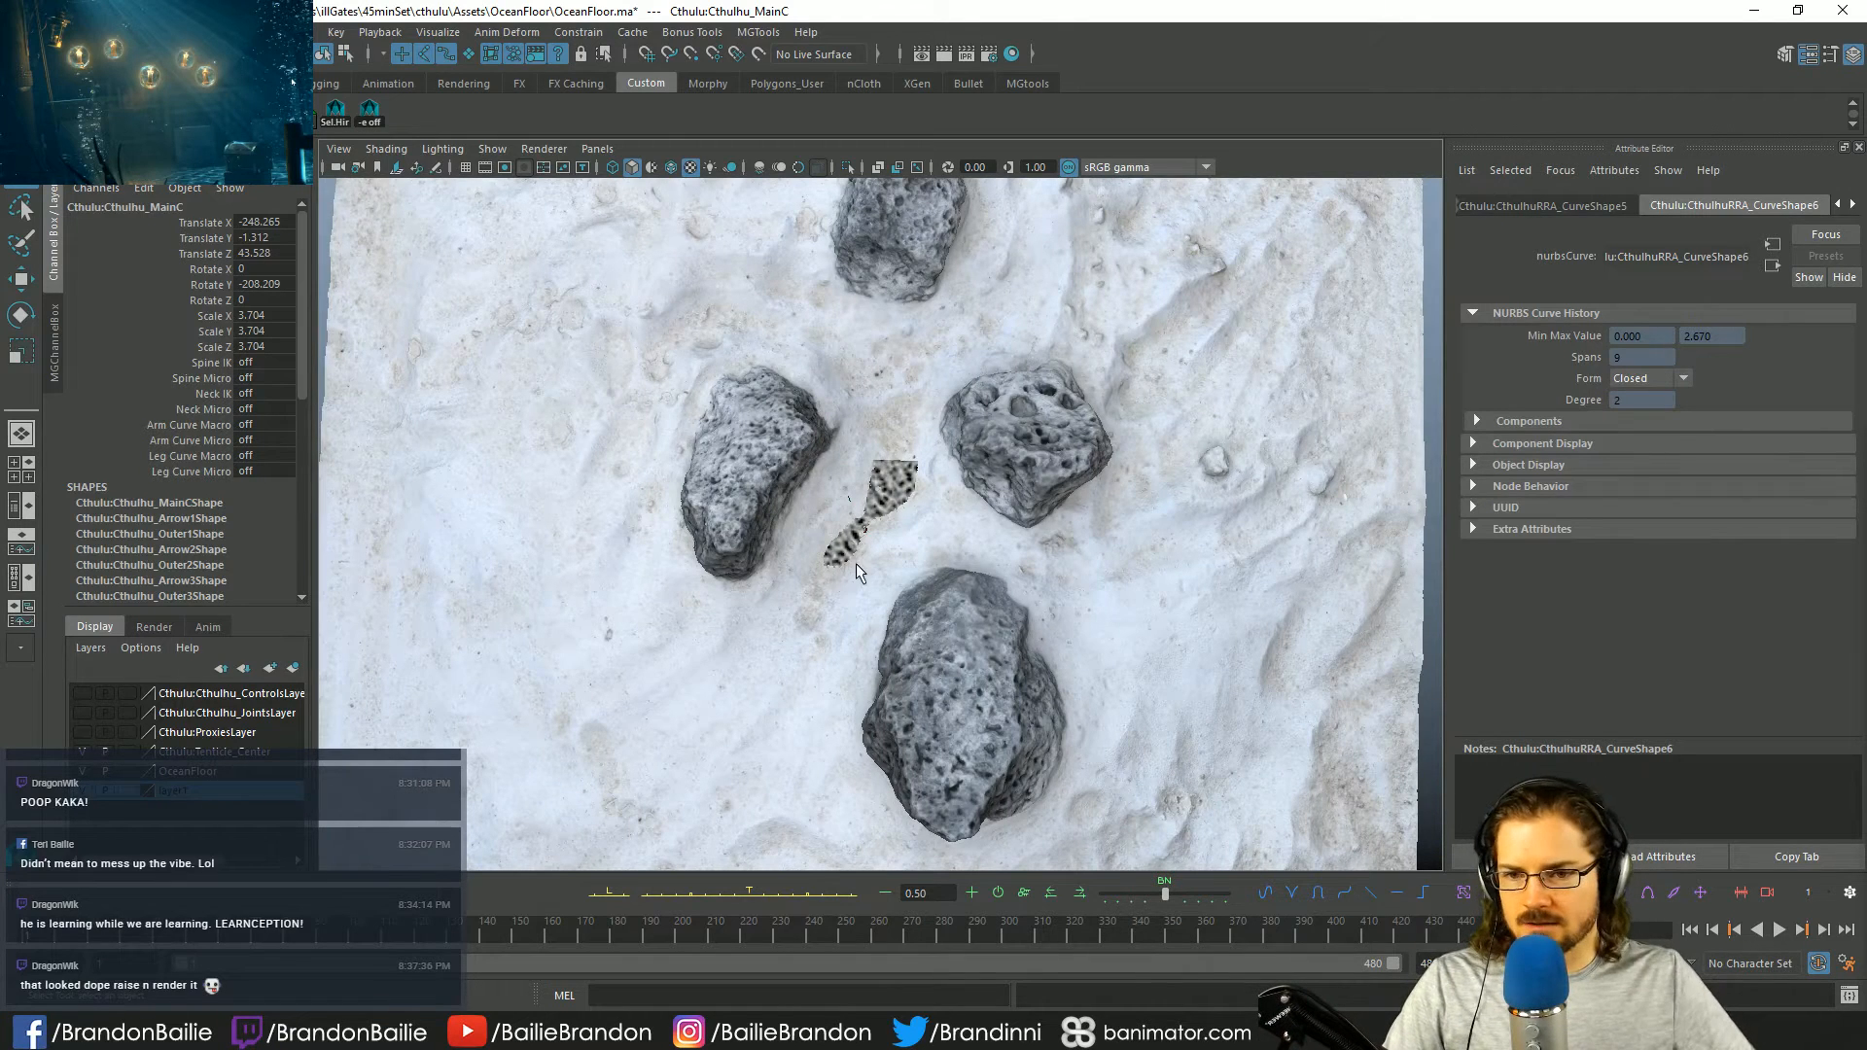
# - Examine the caustics plane between the rocks up close and show the viewport grid
pyautogui.press('a')
pyautogui.scroll(5, 749, 592)
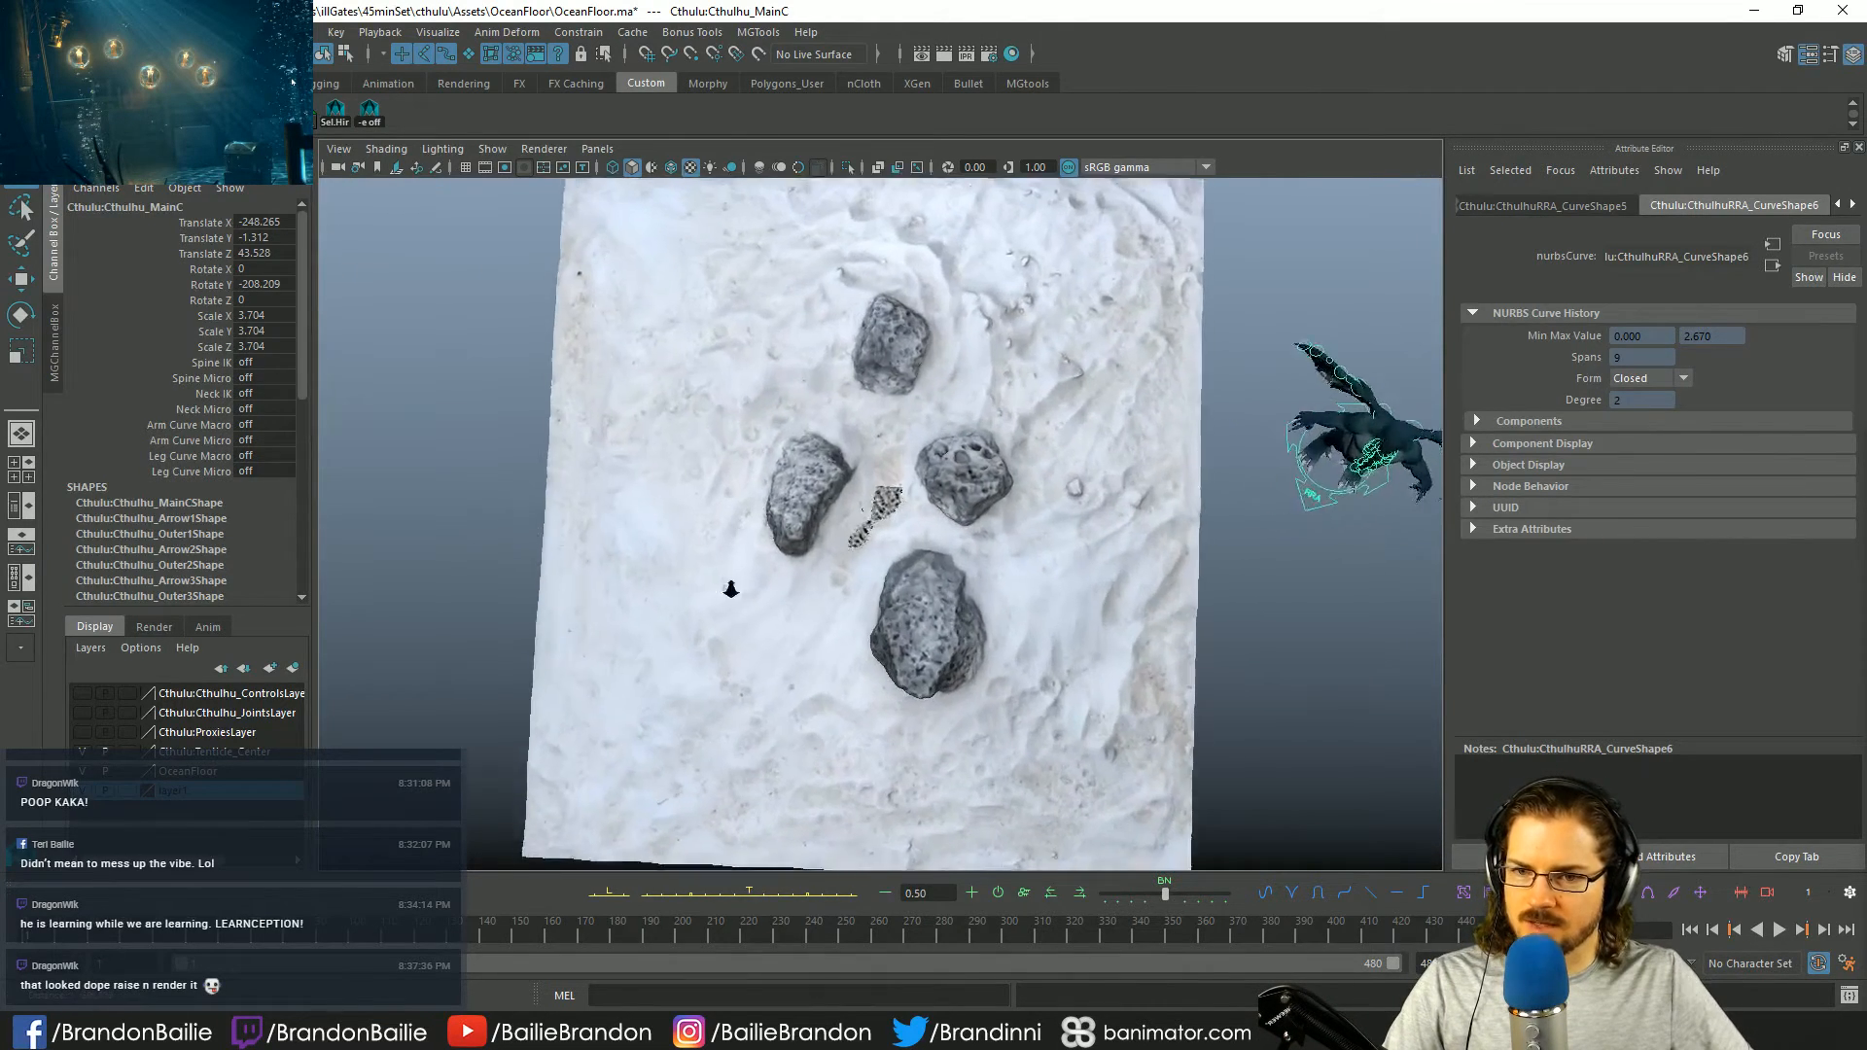
pyautogui.scroll(2, 730, 588)
pyautogui.keyDown('alt'); pyautogui.moveTo(730, 589); pyautogui.dragTo(637, 611); pyautogui.keyUp('alt')
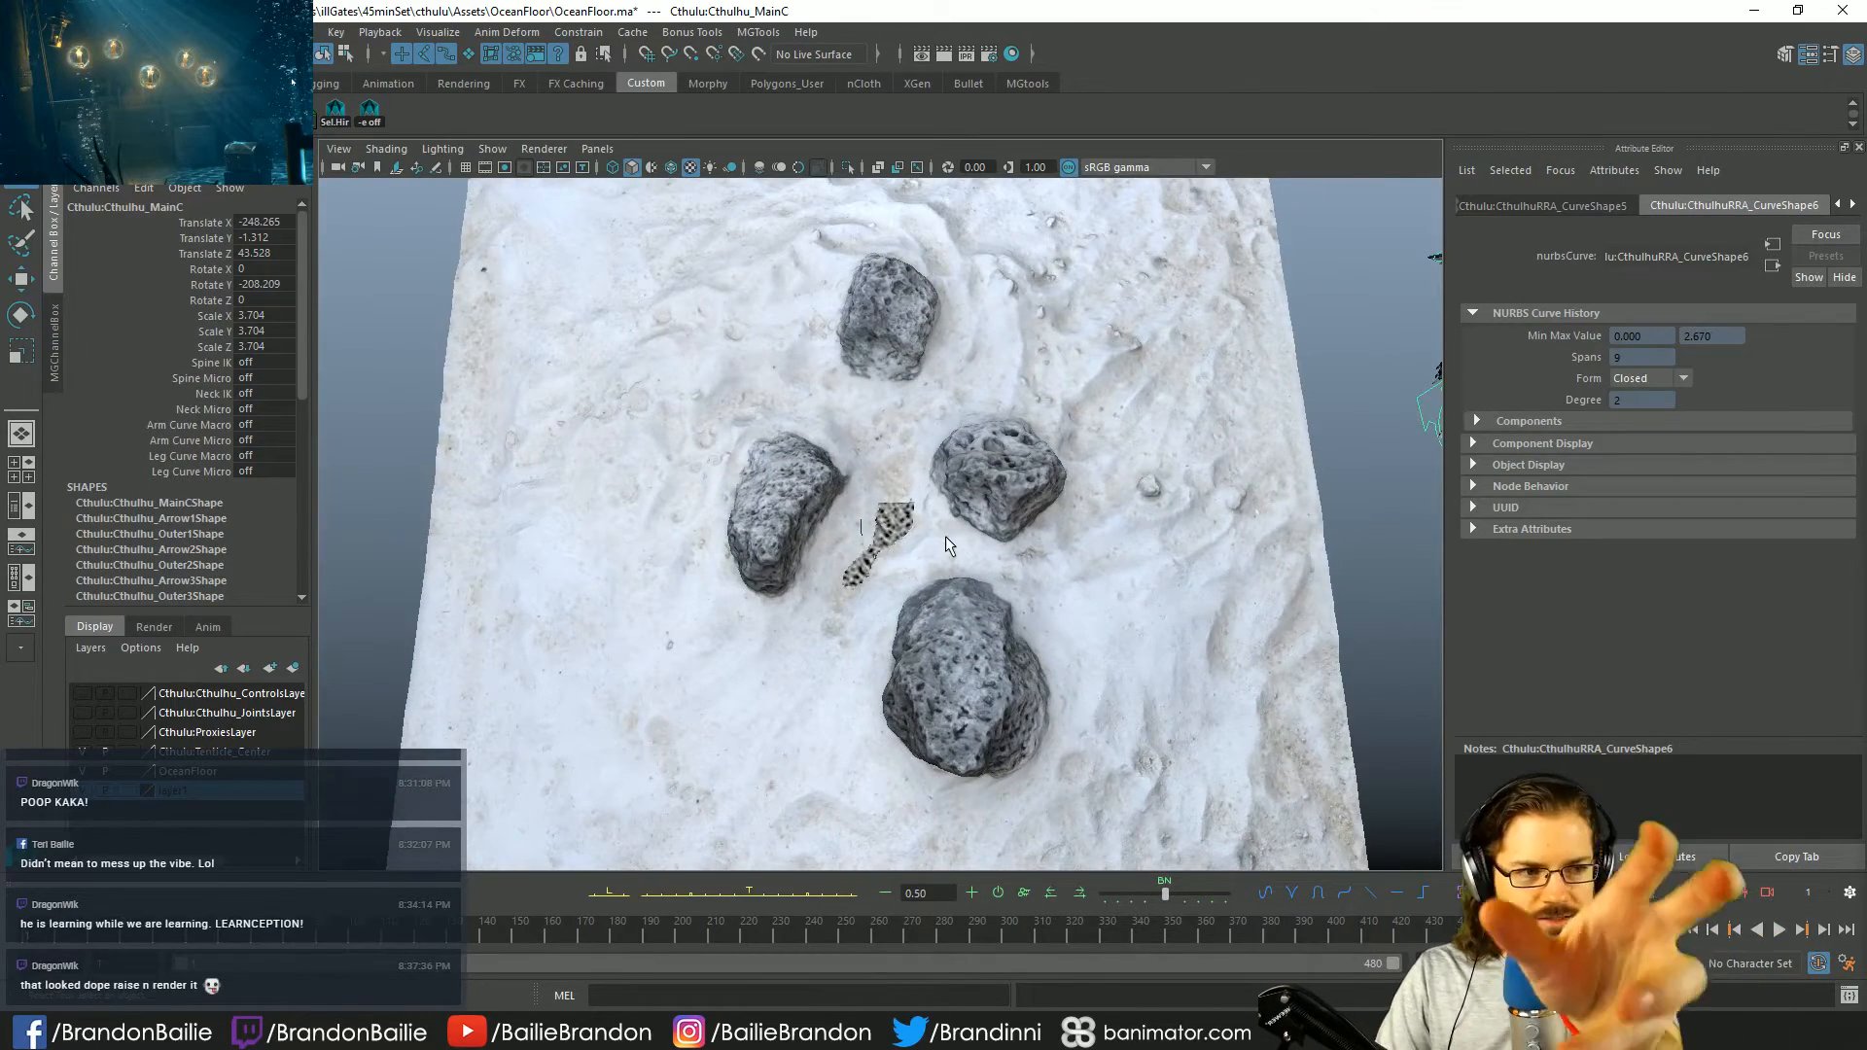
pyautogui.scroll(3, 831, 620)
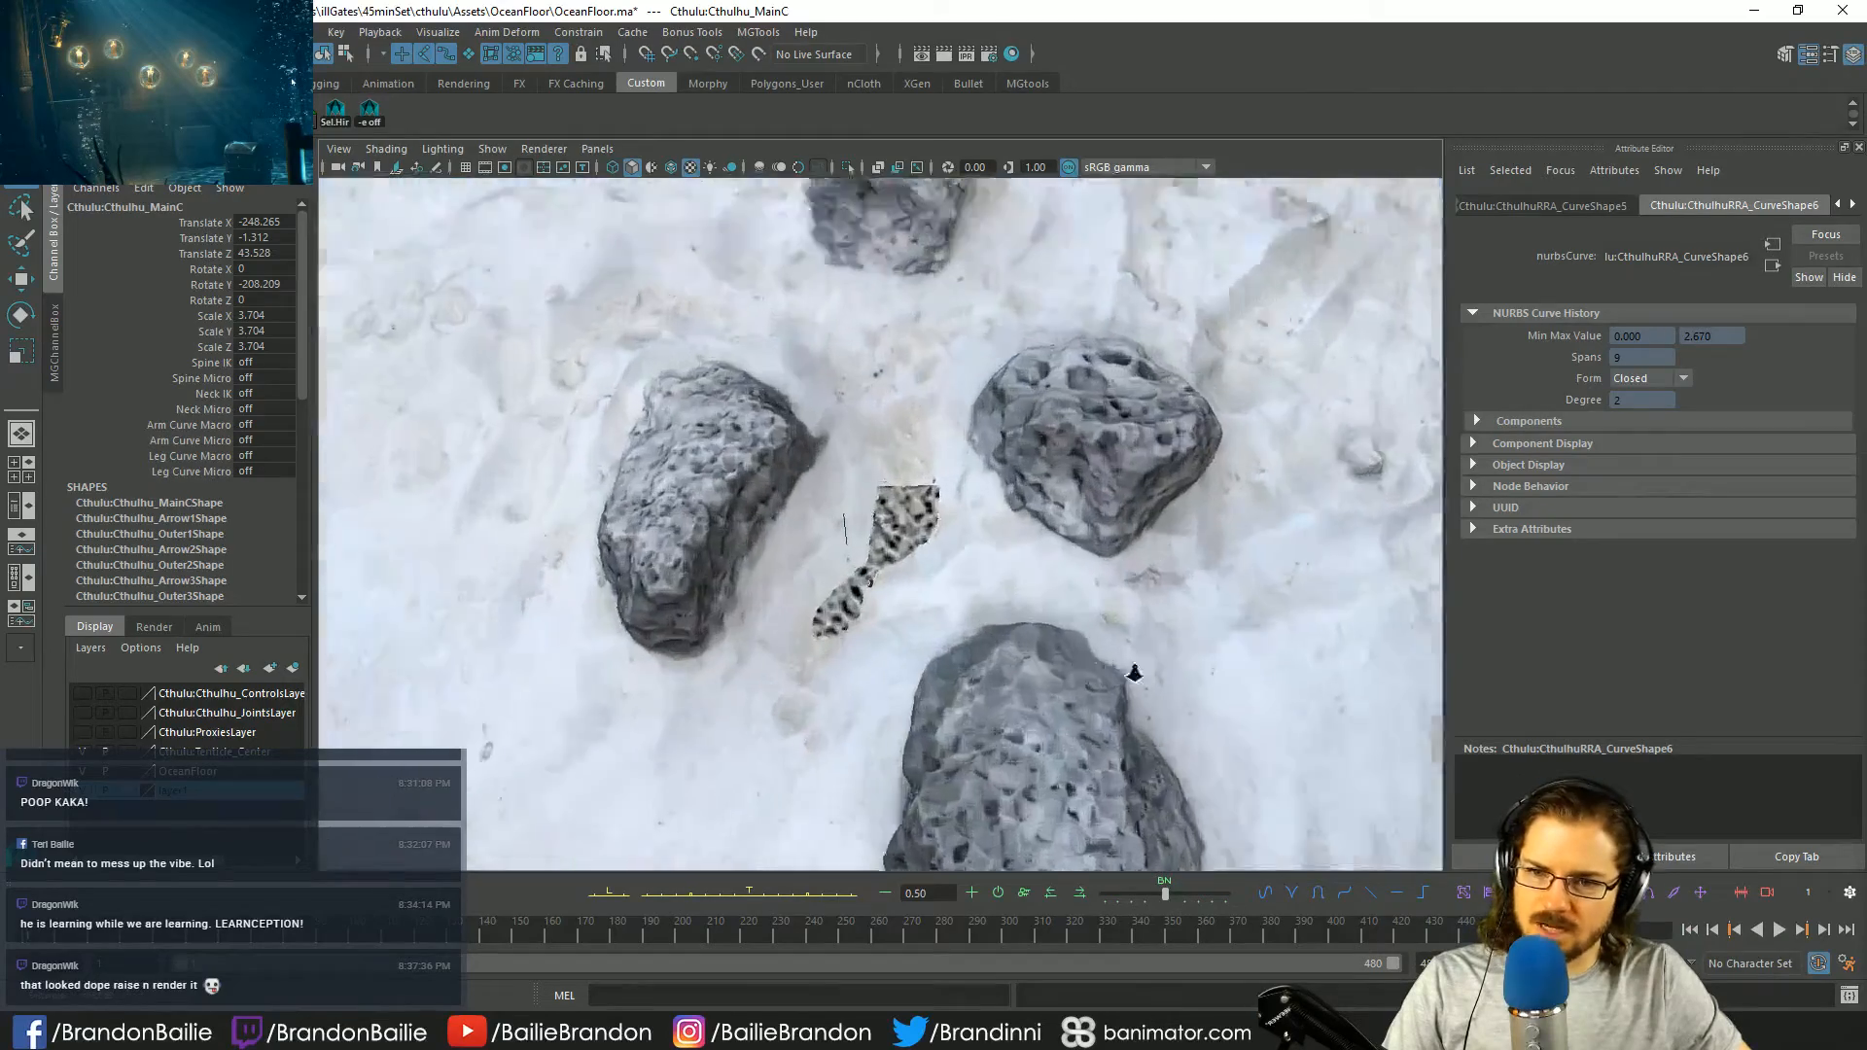
pyautogui.keyDown('alt'); pyautogui.moveTo(1135, 673); pyautogui.dragTo(1500, 767, button='right'); pyautogui.keyUp('alt')
pyautogui.keyDown('alt'); pyautogui.moveTo(1147, 681); pyautogui.dragTo(966, 742); pyautogui.keyUp('alt')
pyautogui.keyDown('alt'); pyautogui.moveTo(966, 741); pyautogui.dragTo(767, 225, button='middle'); pyautogui.keyUp('alt')
pyautogui.keyDown('alt'); pyautogui.moveTo(767, 225); pyautogui.dragTo(933, 567); pyautogui.keyUp('alt')
pyautogui.keyDown('alt'); pyautogui.moveTo(933, 567); pyautogui.dragTo(875, 437, button='middle'); pyautogui.keyUp('alt')
pyautogui.press('g')
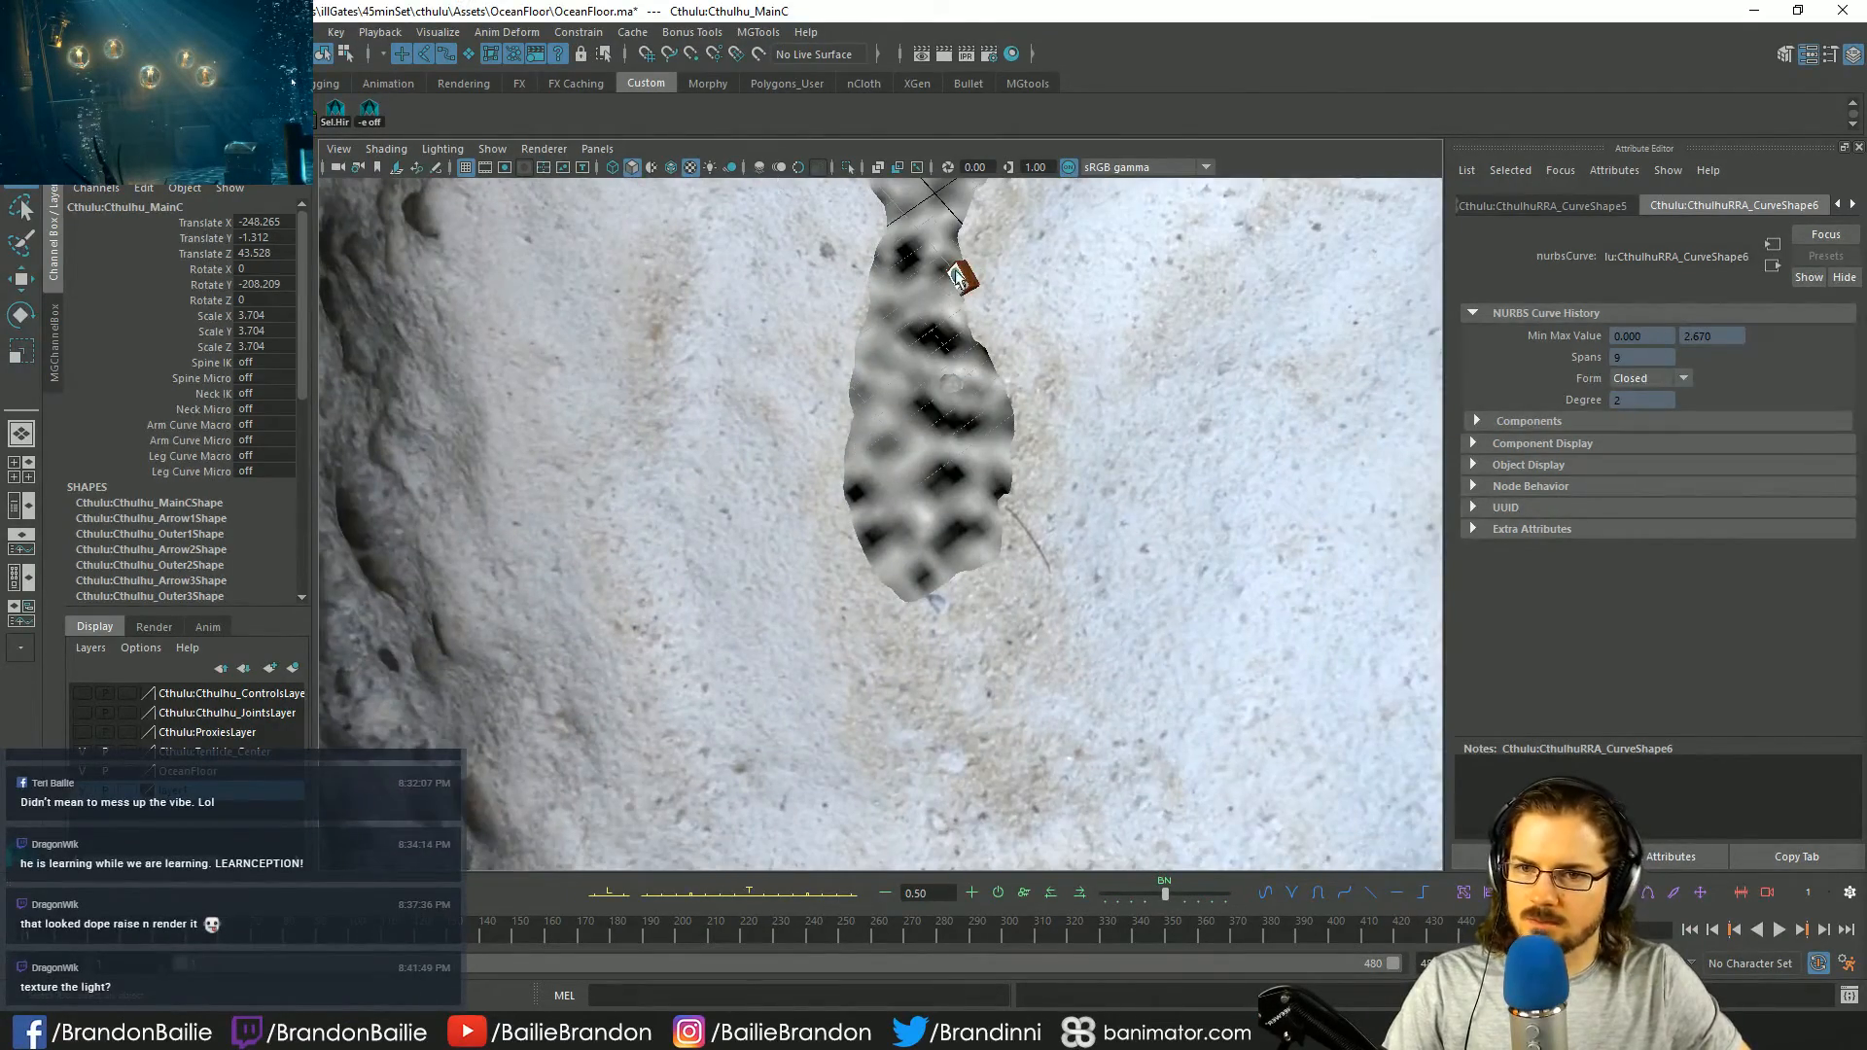
# - Select the vintage TV's screen and examine the TV up close and against the surrounding rocks and caustics plane
pyautogui.click(958, 275)
pyautogui.keyDown('alt'); pyautogui.moveTo(957, 275); pyautogui.dragTo(897, 423, button='middle'); pyautogui.keyUp('alt')
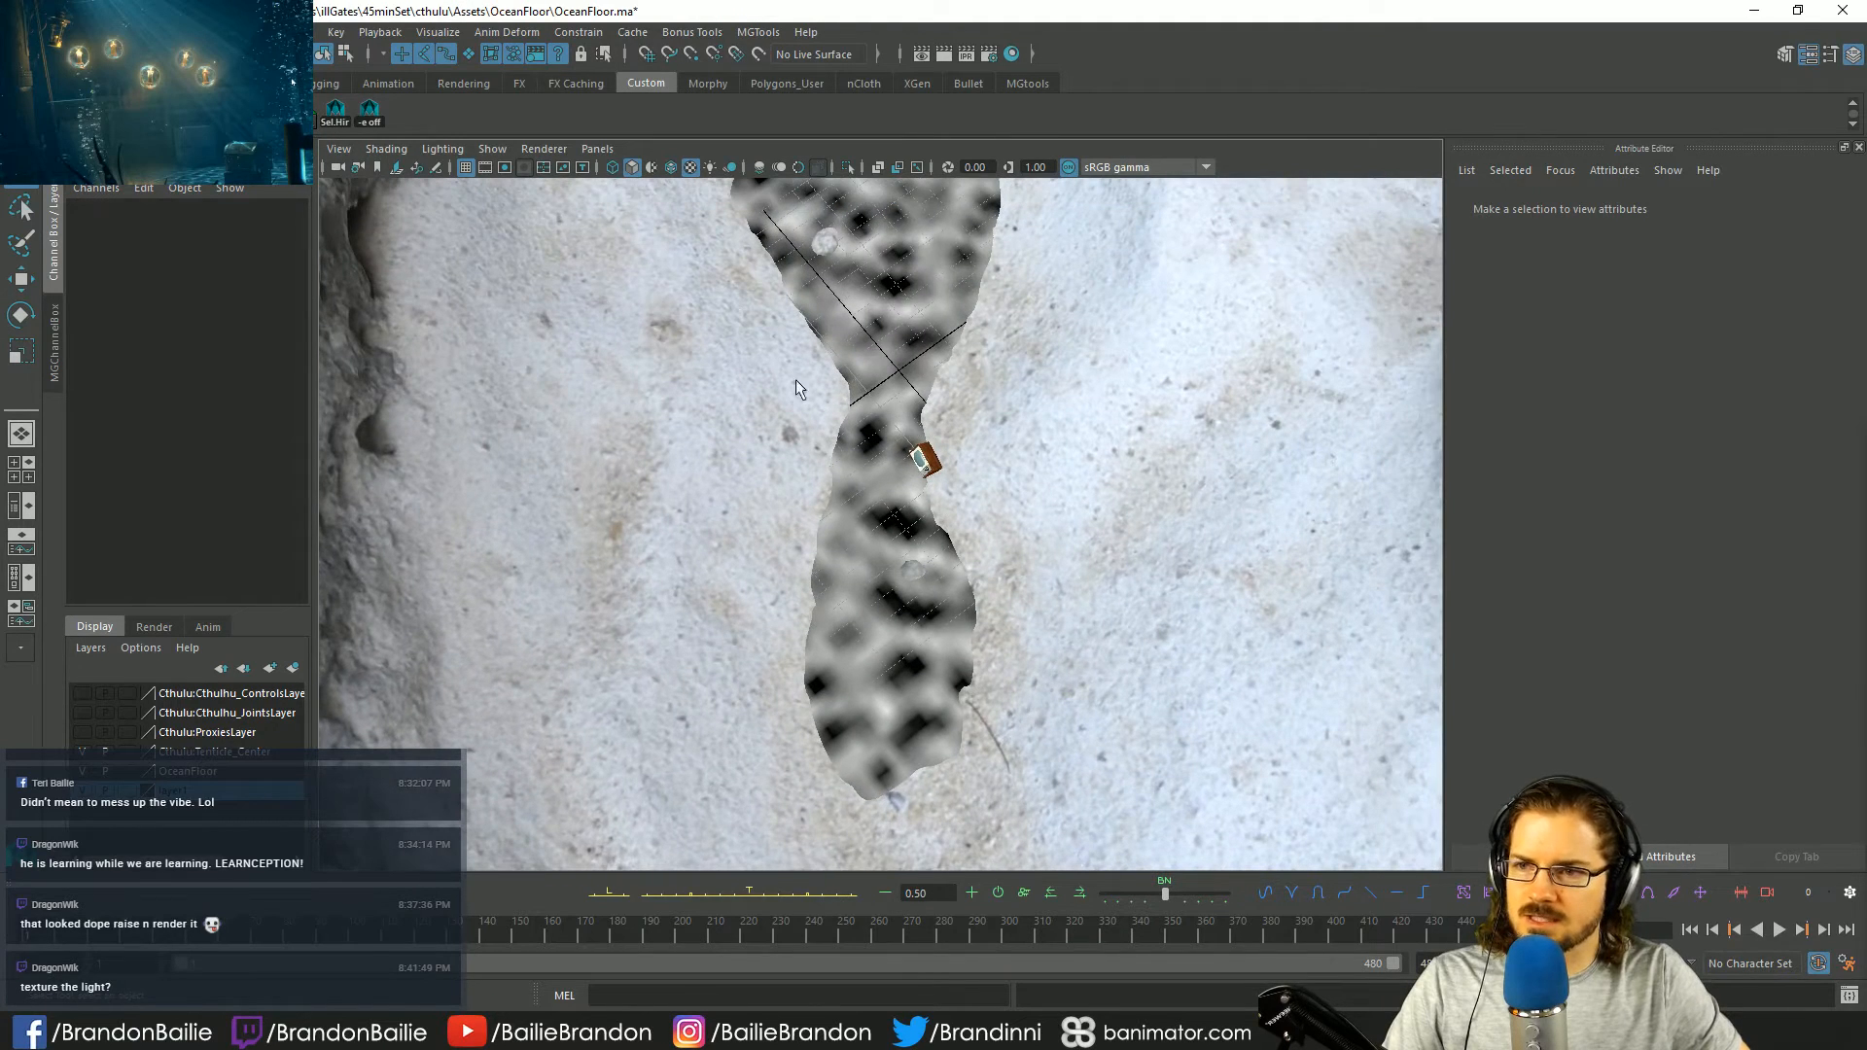
pyautogui.click(922, 465)
pyautogui.press('f')
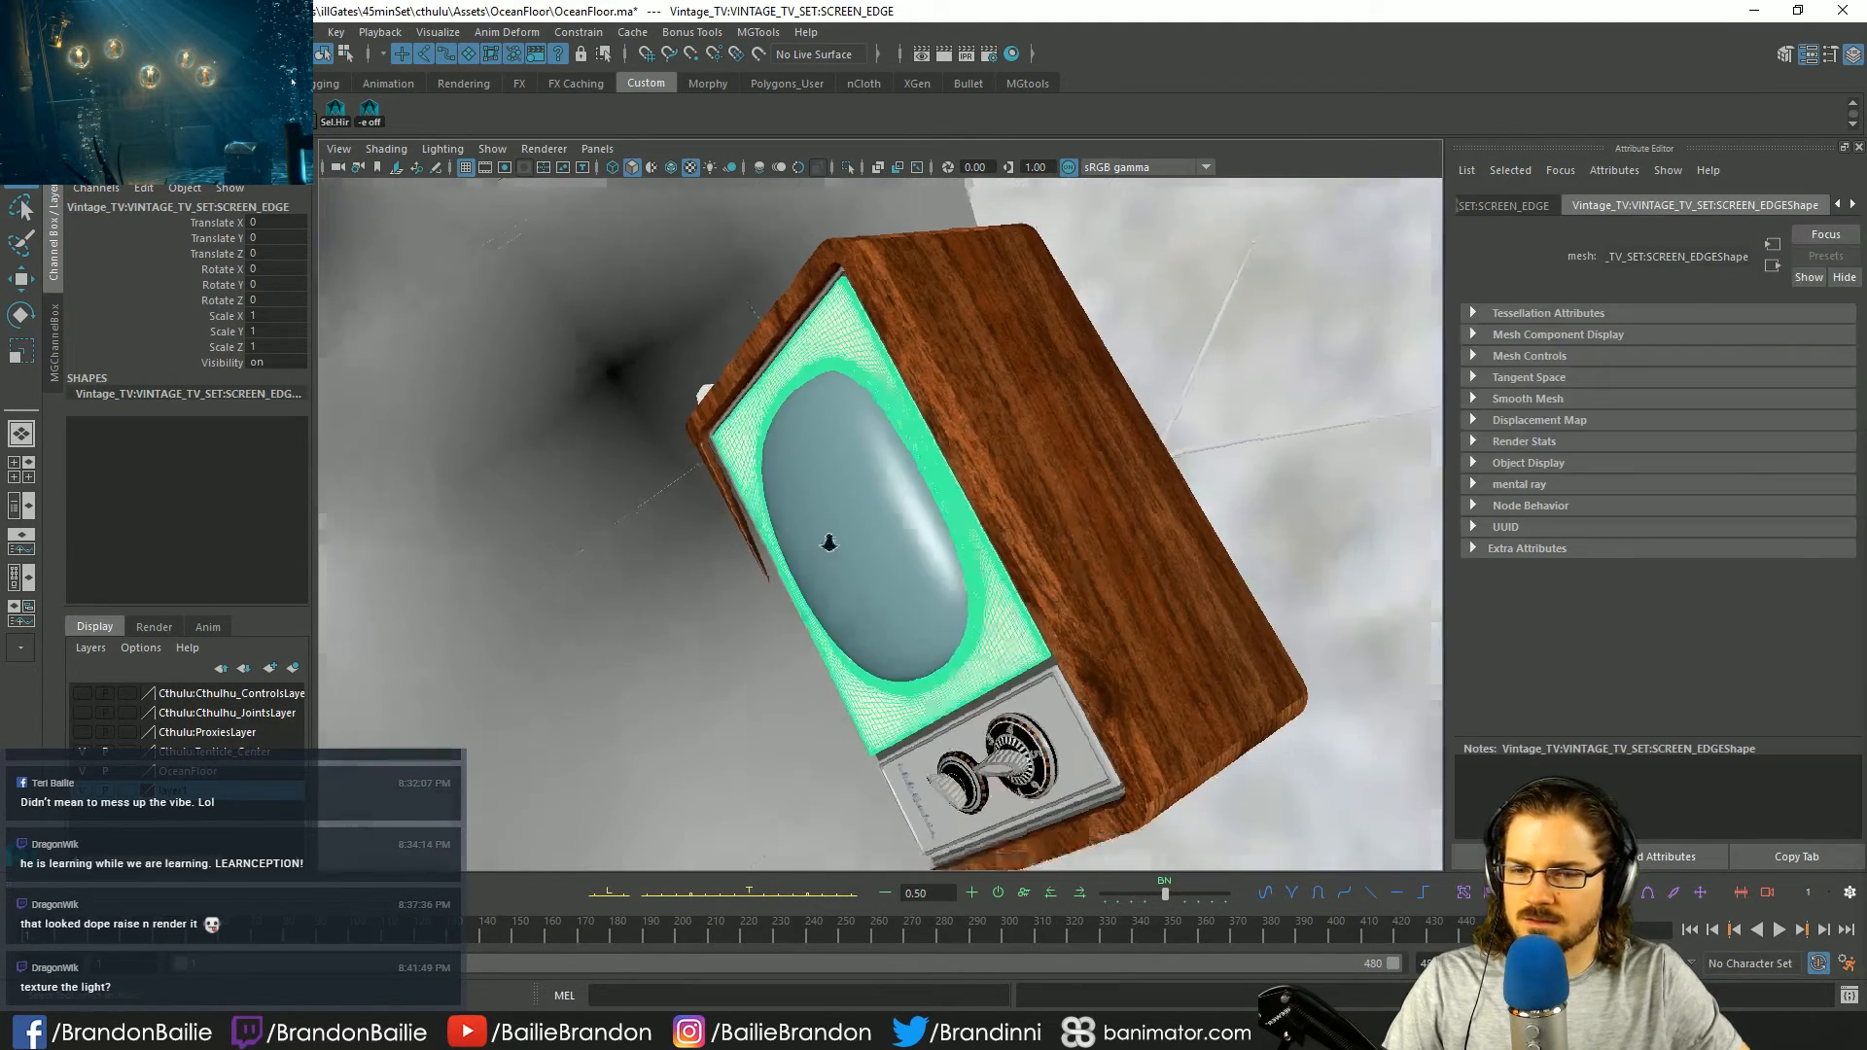
pyautogui.press('[')
pyautogui.keyDown('alt'); pyautogui.moveTo(701, 510); pyautogui.dragTo(1575, 741, button='right'); pyautogui.keyUp('alt')
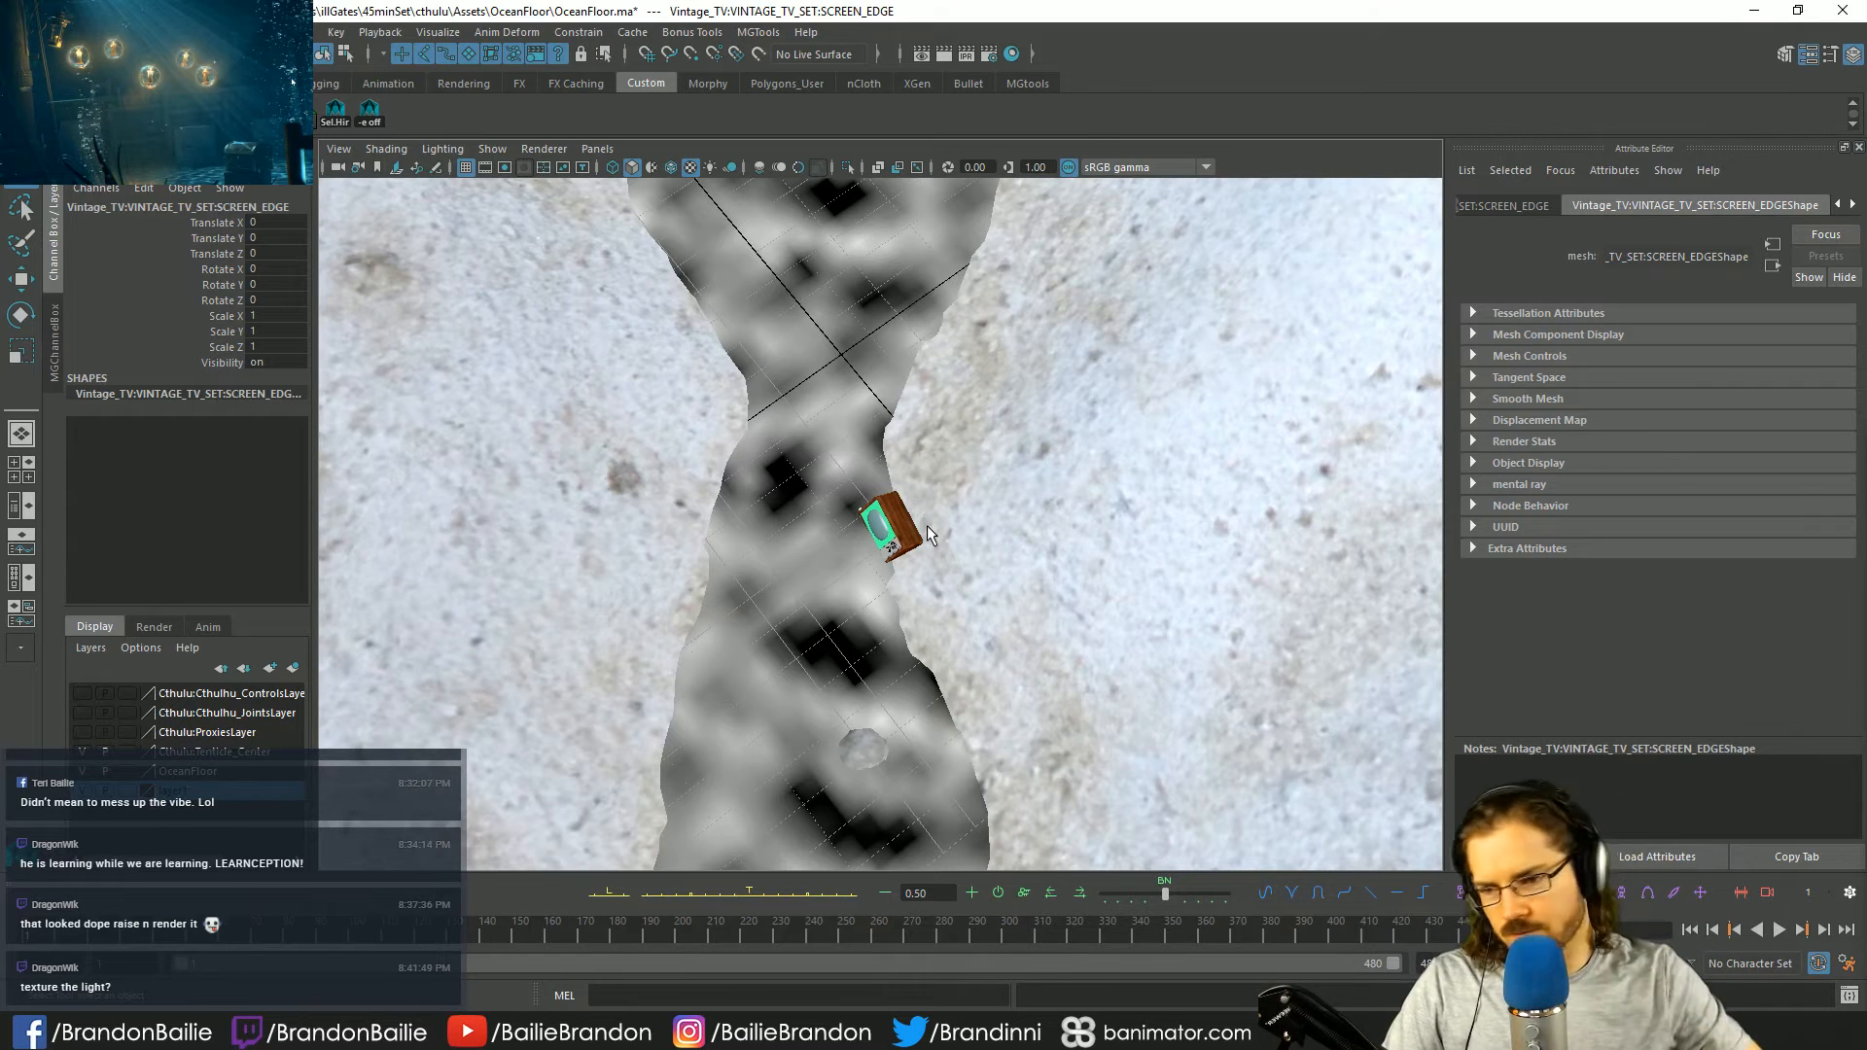
pyautogui.keyDown('alt'); pyautogui.moveTo(920, 534); pyautogui.dragTo(1022, 694); pyautogui.keyUp('alt')
pyautogui.click(879, 525)
pyautogui.press('f')
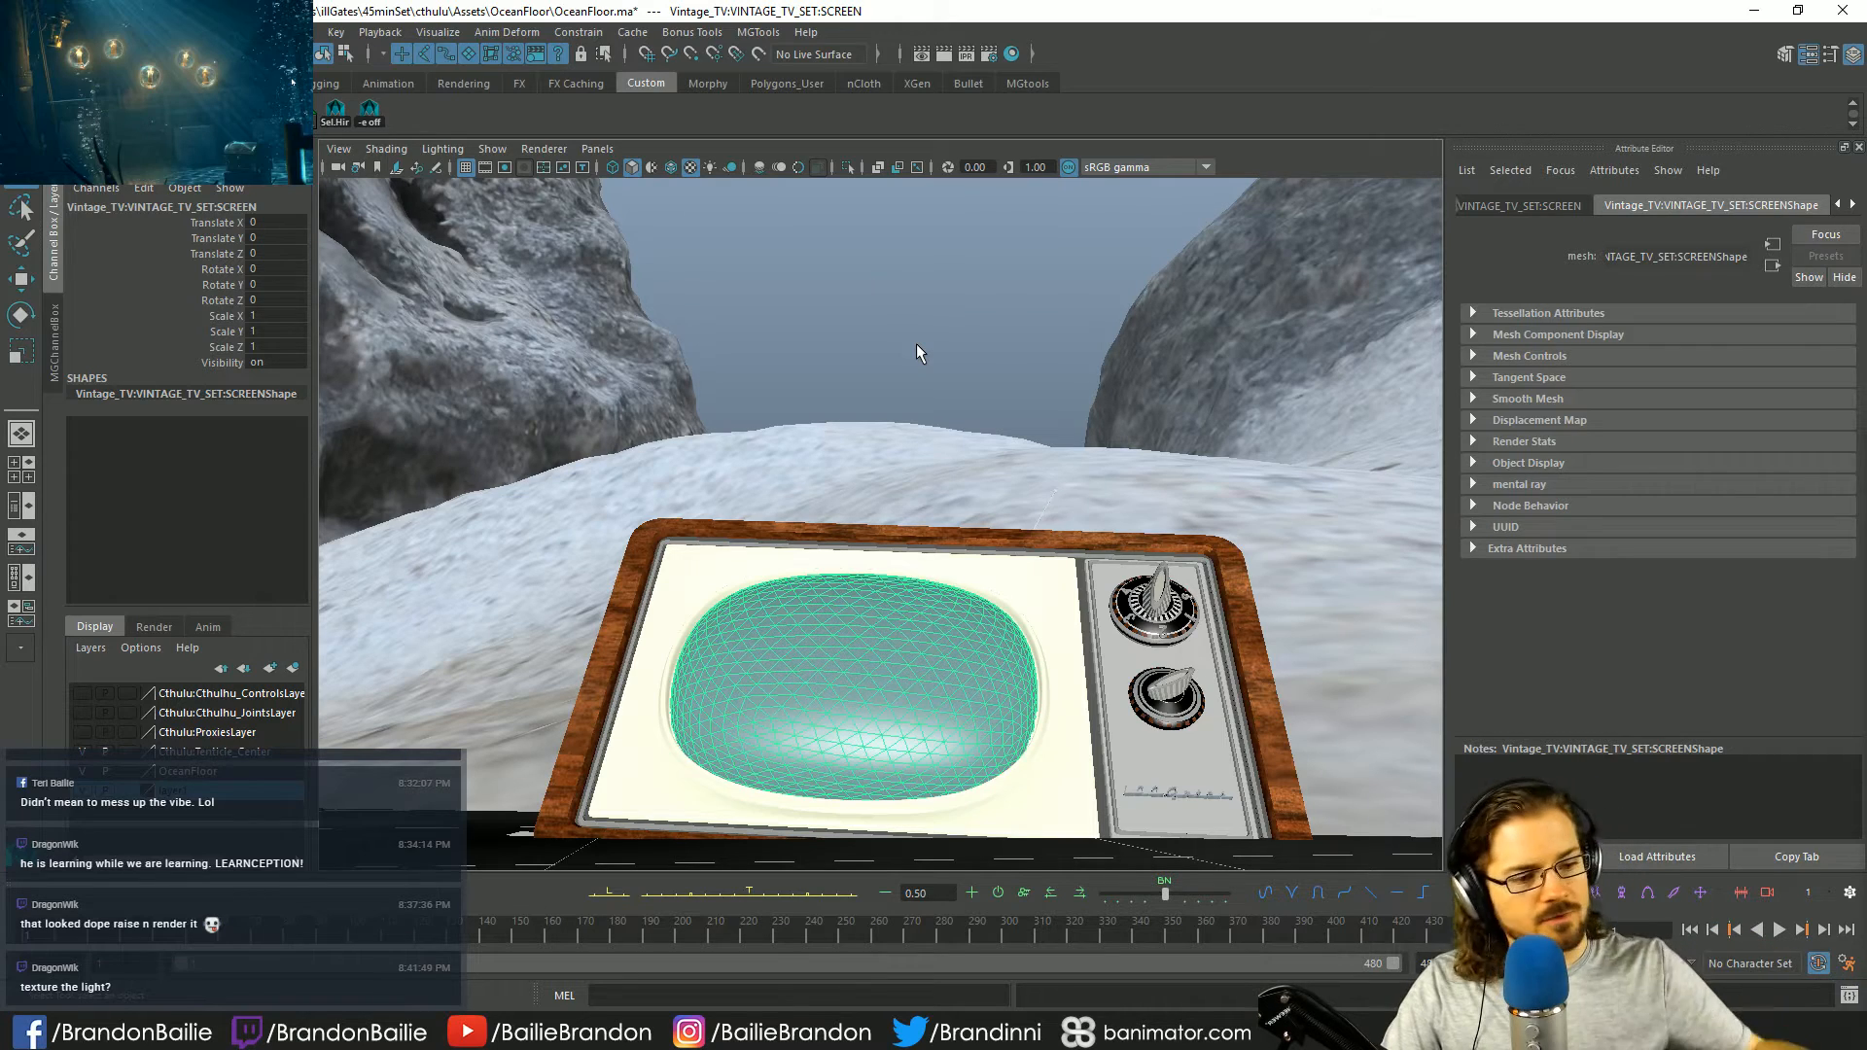
pyautogui.keyDown('alt'); pyautogui.moveTo(933, 346); pyautogui.dragTo(759, 530); pyautogui.keyUp('alt')
pyautogui.keyDown('alt'); pyautogui.moveTo(759, 530); pyautogui.dragTo(791, 555, button='right'); pyautogui.keyUp('alt')
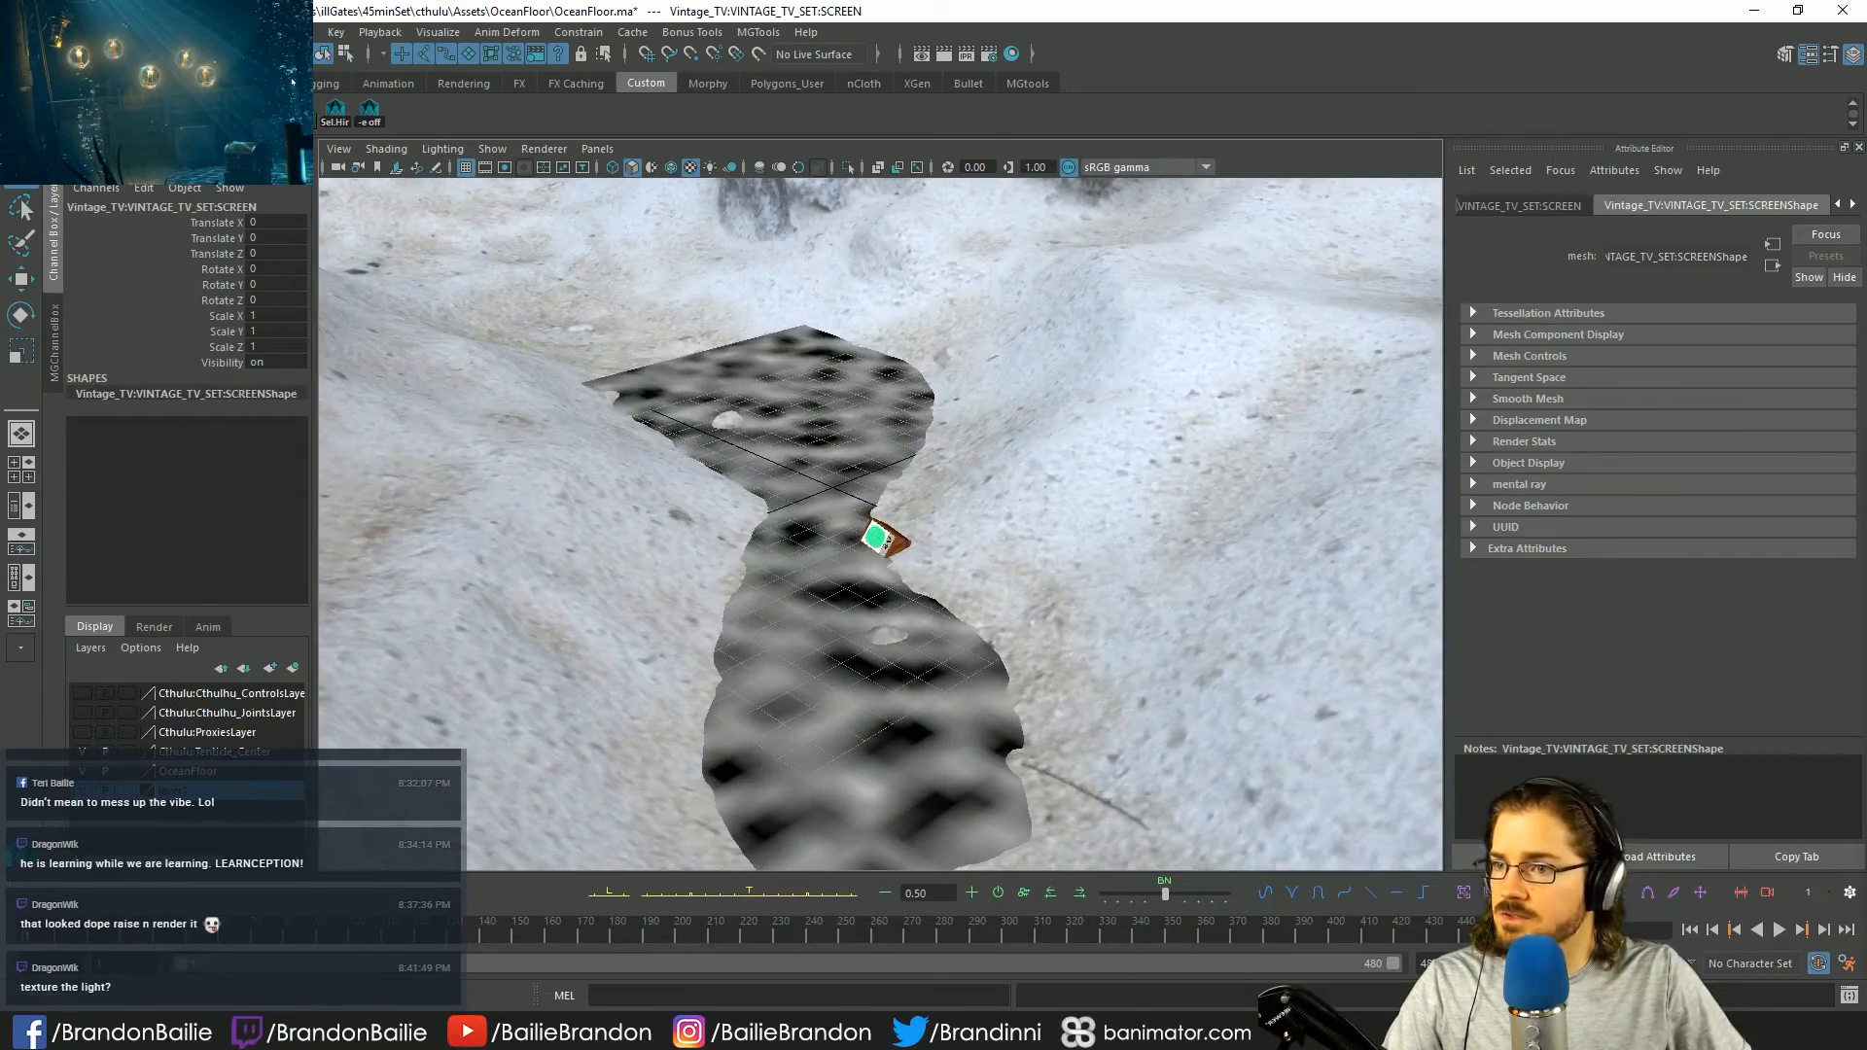
# - Create a spot light, enlarge it to a scale of about 1.68 and place it at about X 2.9, Y 4, Z -6.6
pyautogui.click(88, 32)
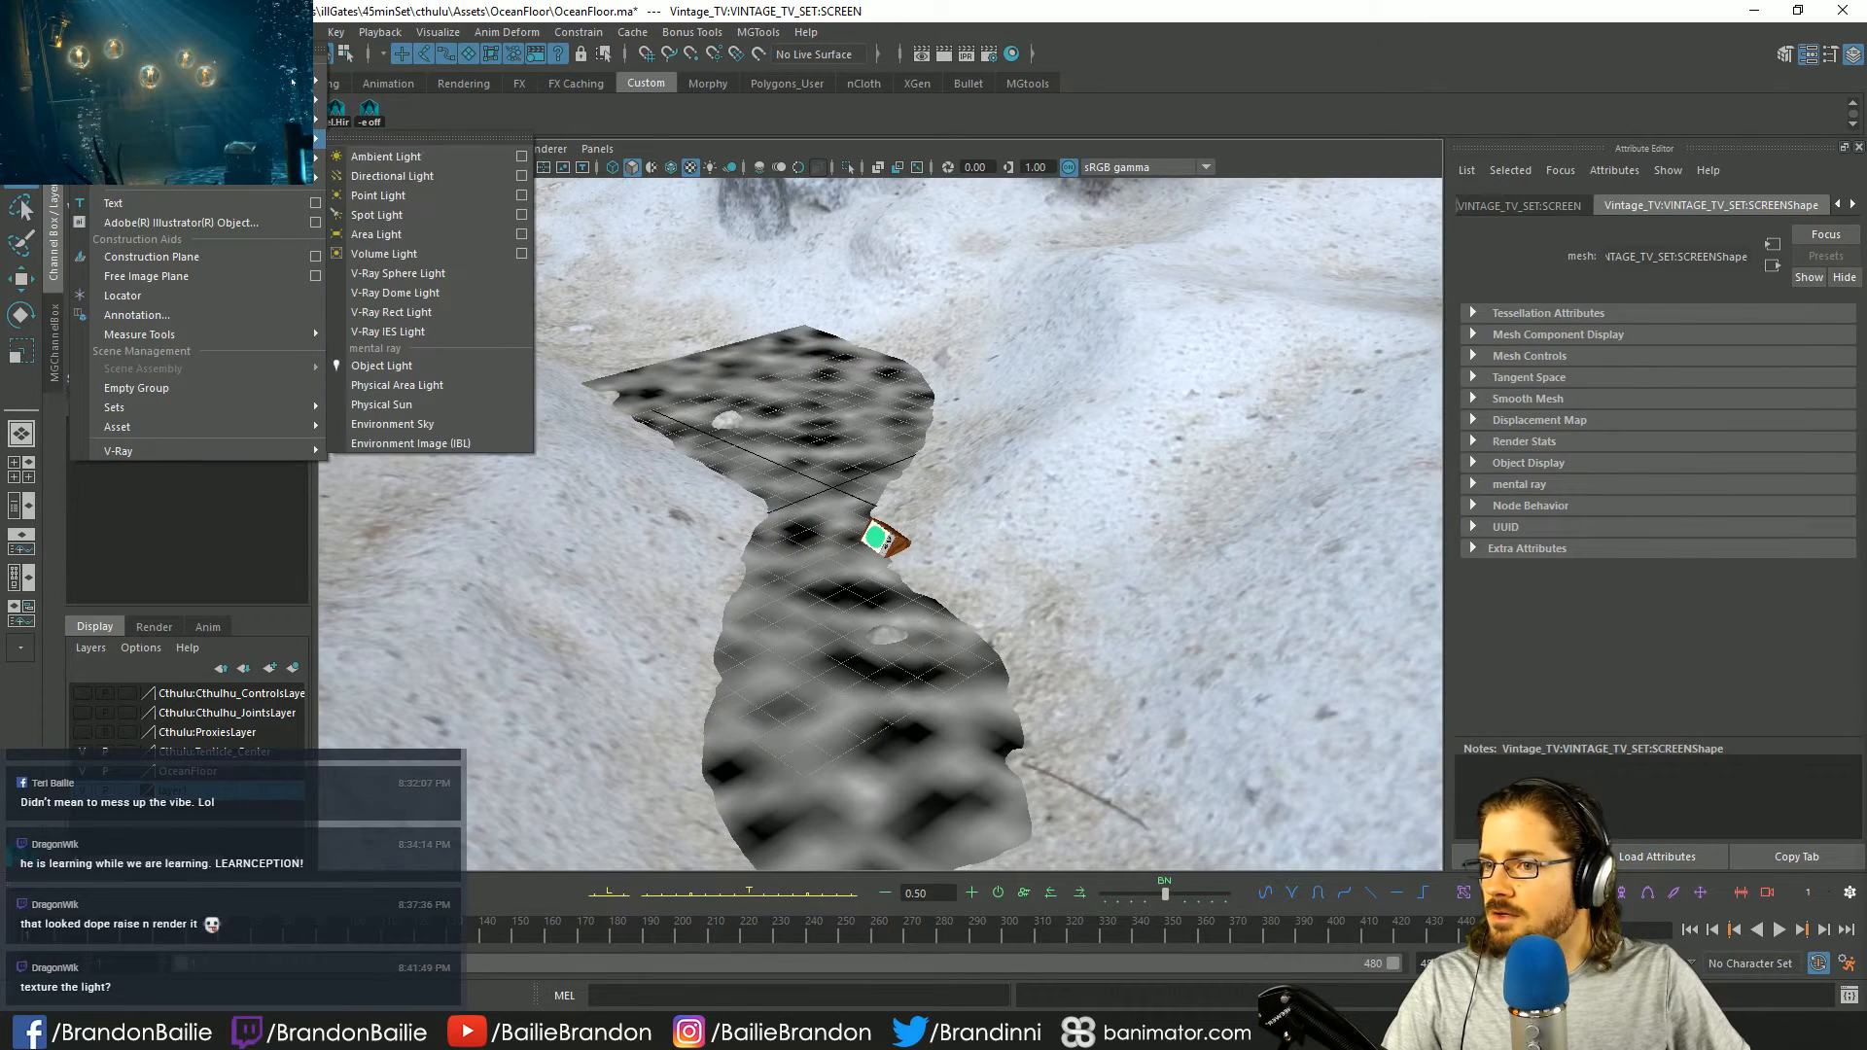
pyautogui.moveTo(243, 137)
pyautogui.click(369, 214)
pyautogui.press('t')
pyautogui.keyDown('alt'); pyautogui.moveTo(778, 453); pyautogui.dragTo(827, 484, button='right'); pyautogui.keyUp('alt')
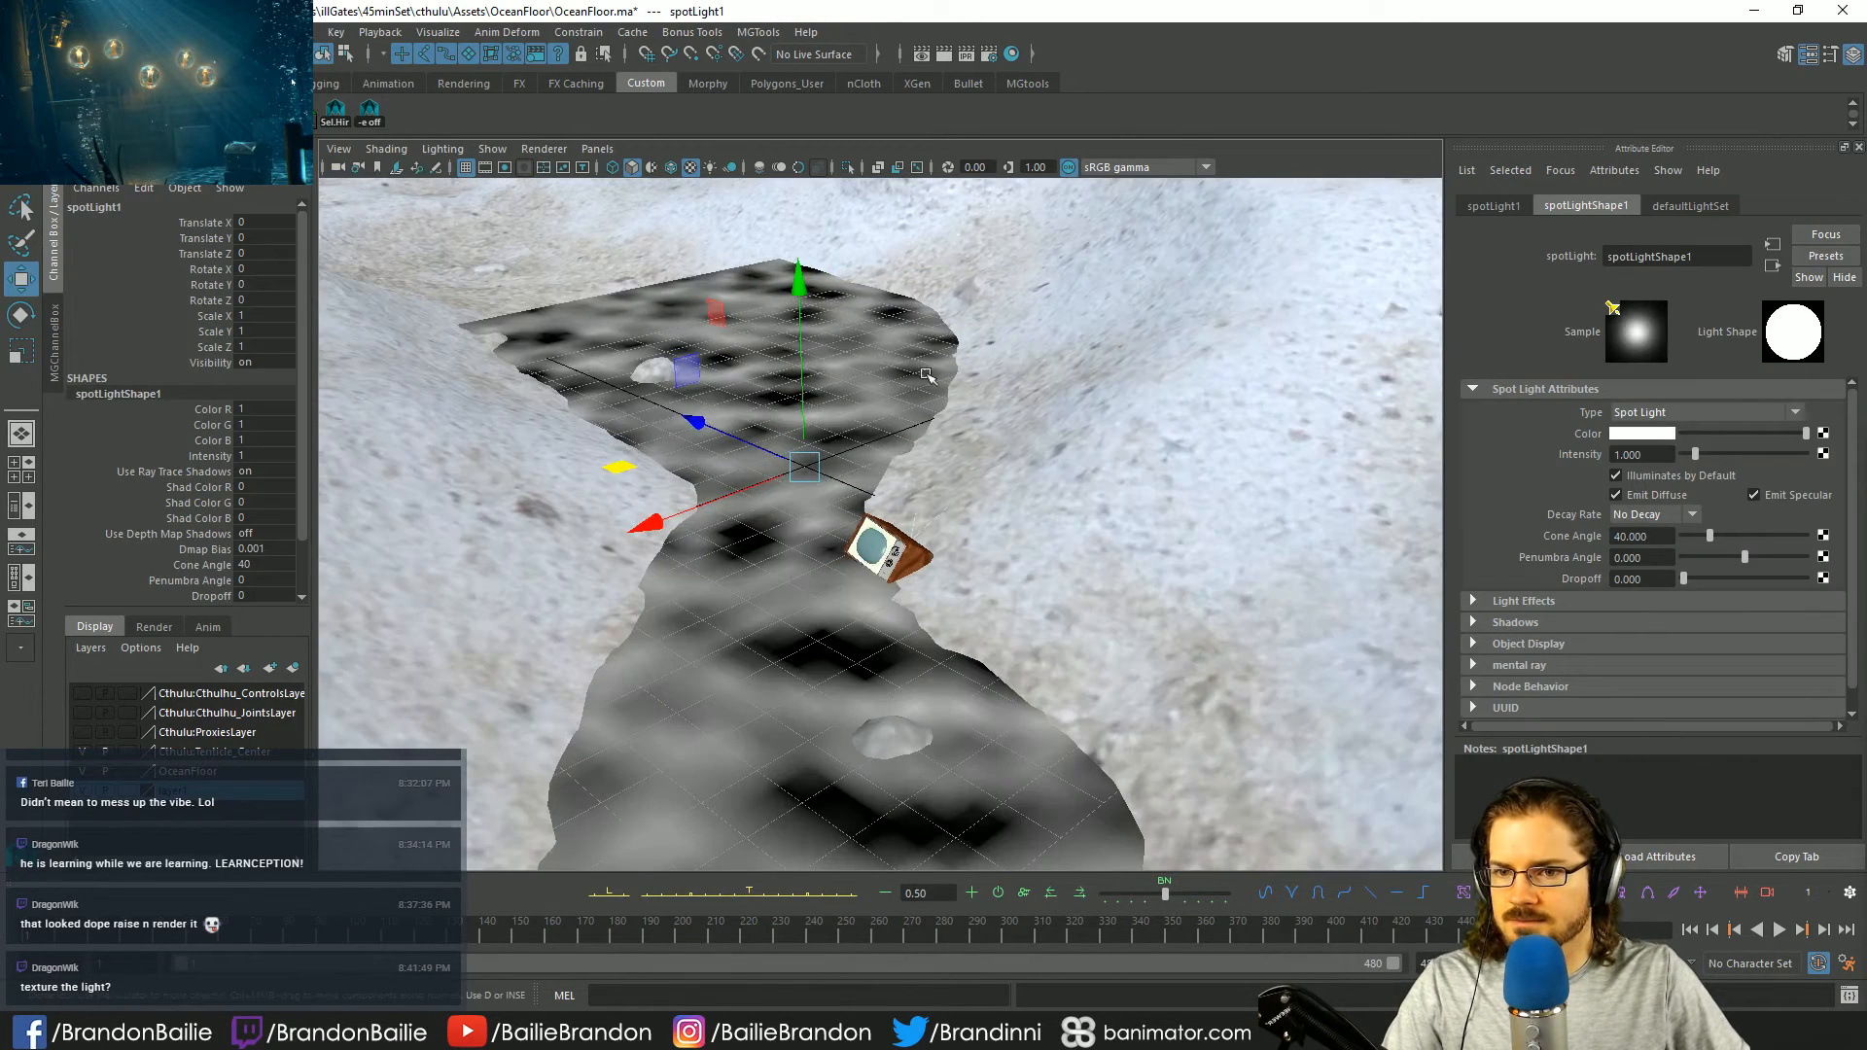
pyautogui.moveTo(825, 481); pyautogui.dragTo(856, 476)
pyautogui.press('w')
pyautogui.moveTo(795, 320); pyautogui.dragTo(795, 195)
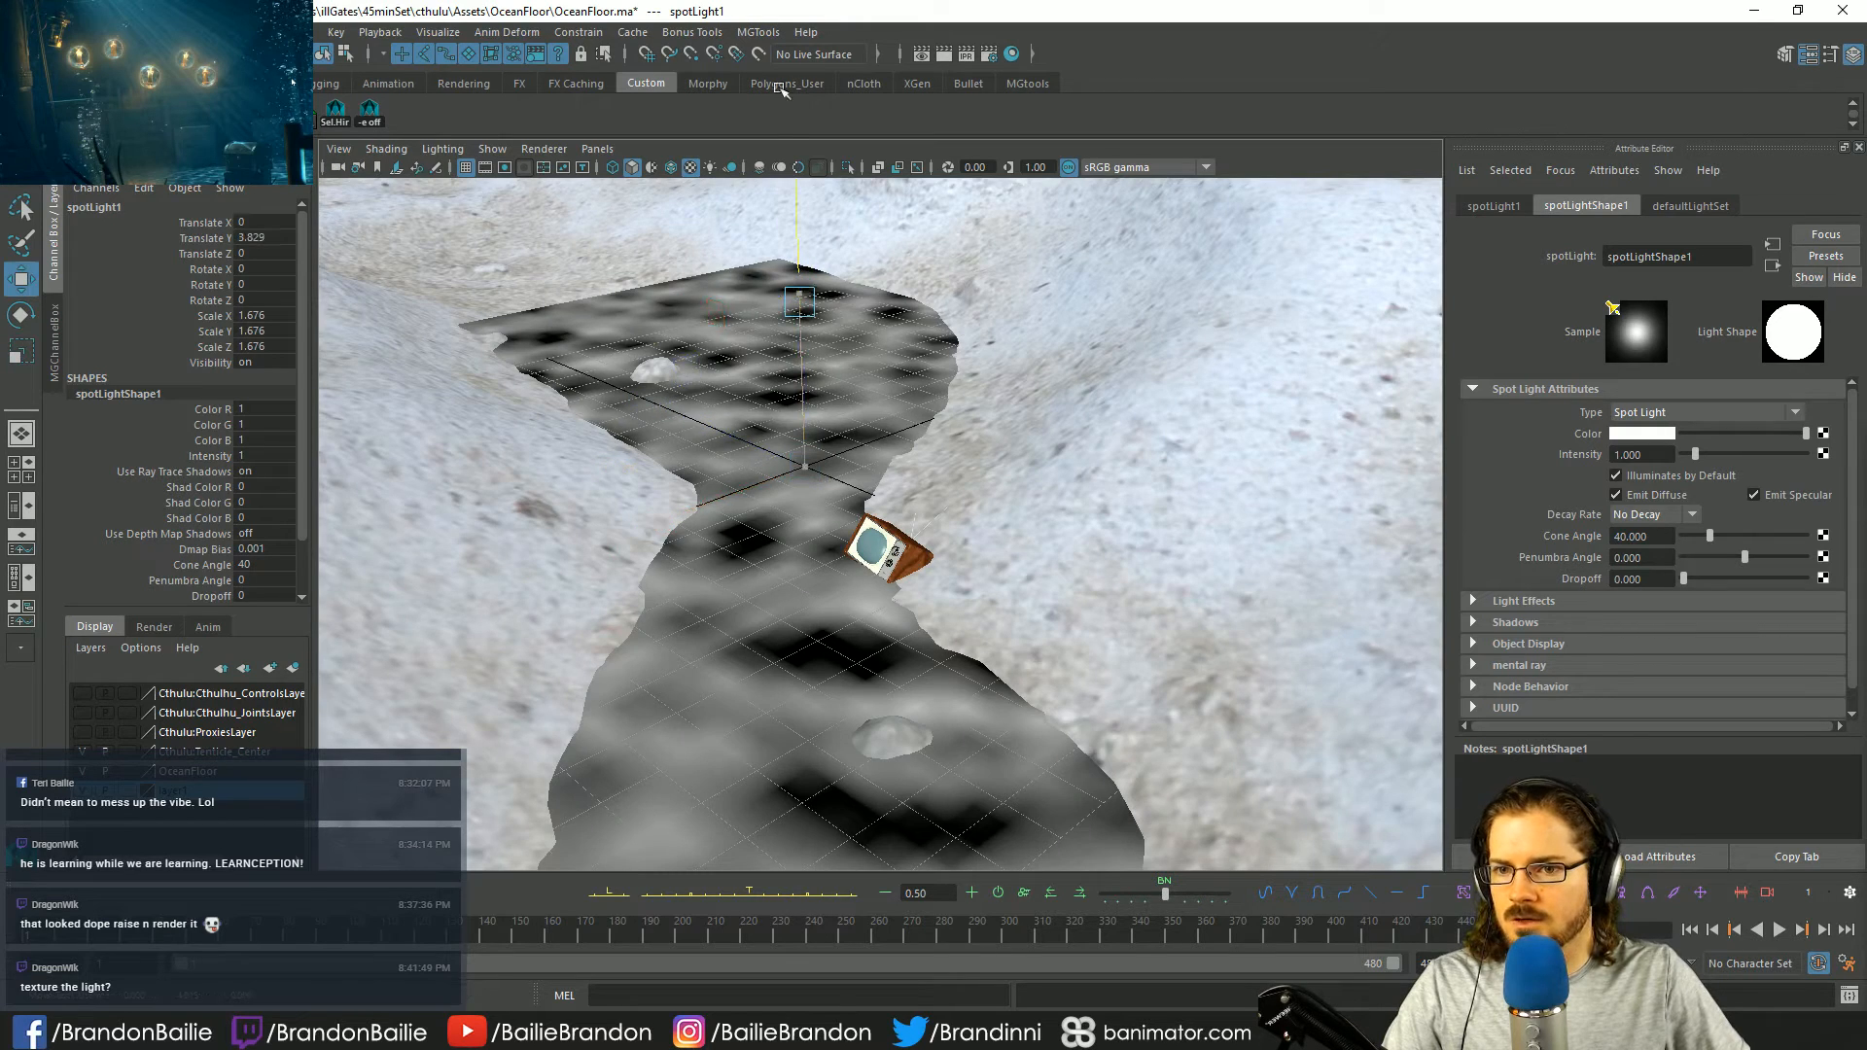
pyautogui.keyDown('alt'); pyautogui.moveTo(836, 486); pyautogui.dragTo(840, 446); pyautogui.keyUp('alt')
pyautogui.moveTo(724, 381); pyautogui.dragTo(960, 406)
pyautogui.moveTo(938, 501); pyautogui.dragTo(622, 587)
pyautogui.click(154, 626)
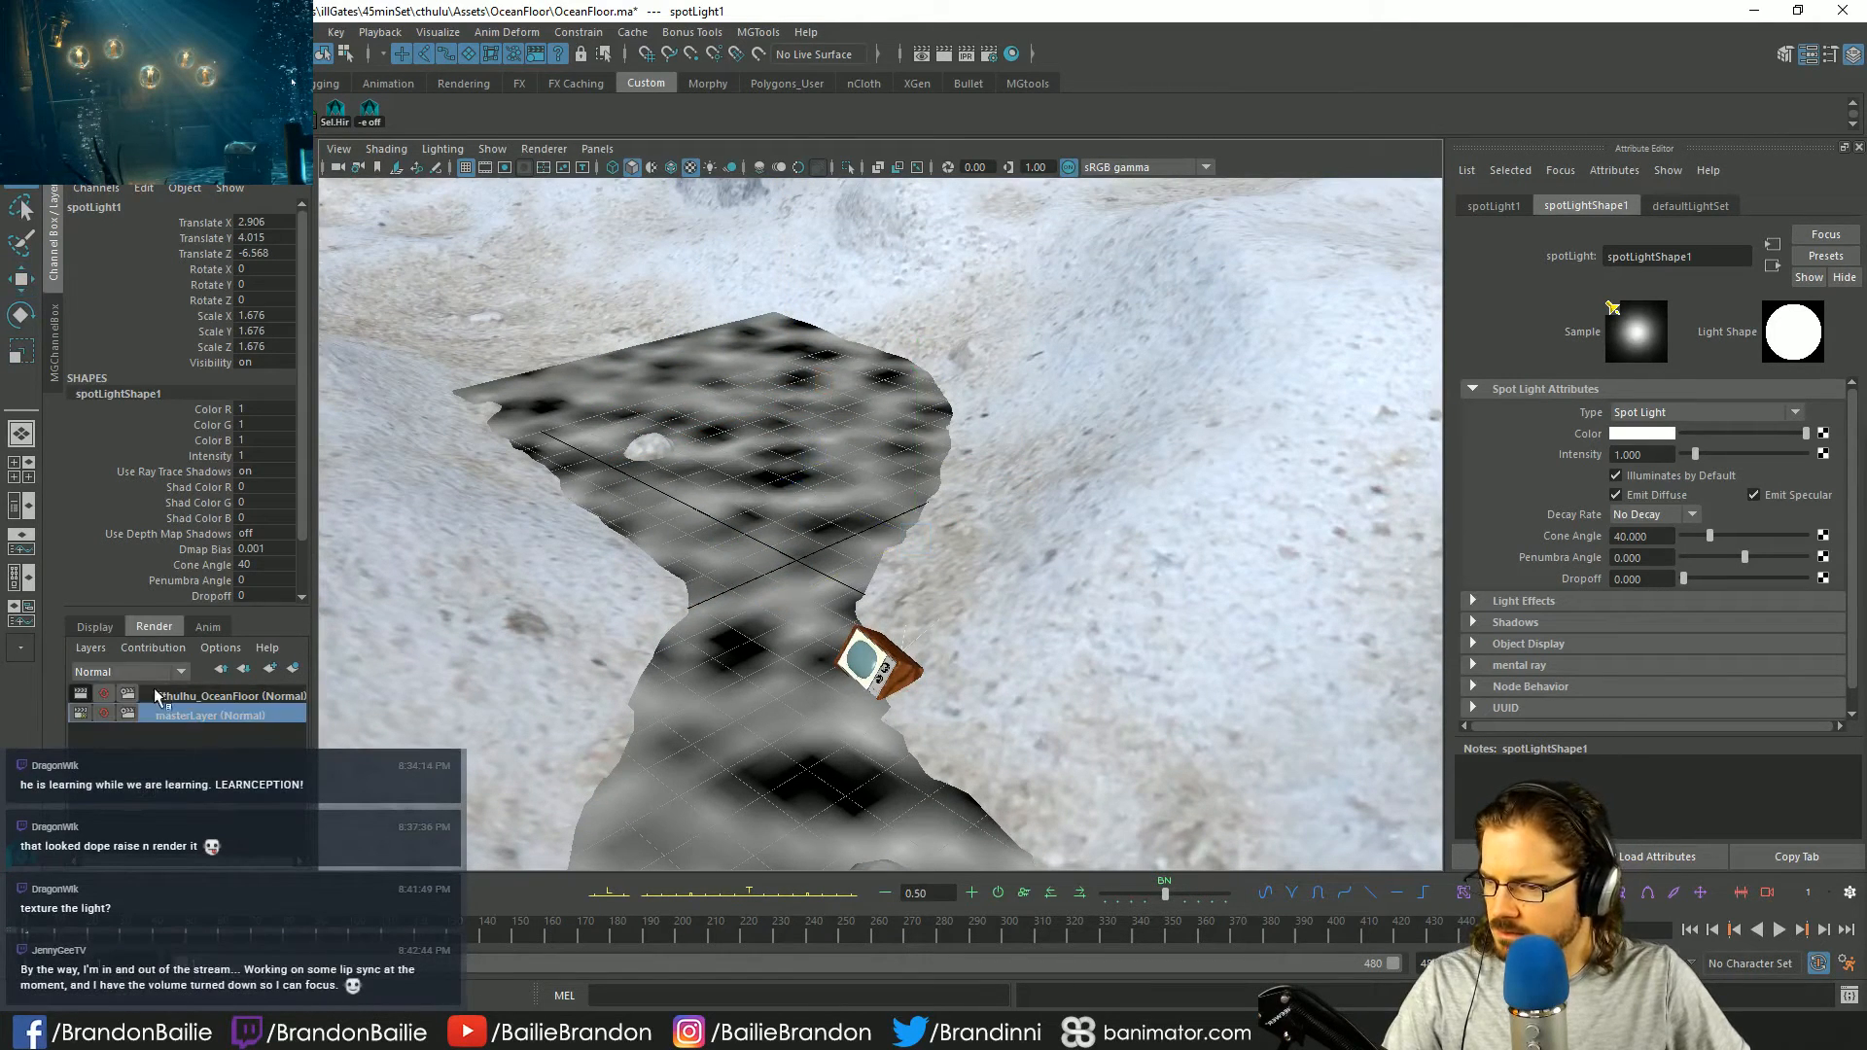
pyautogui.click(97, 627)
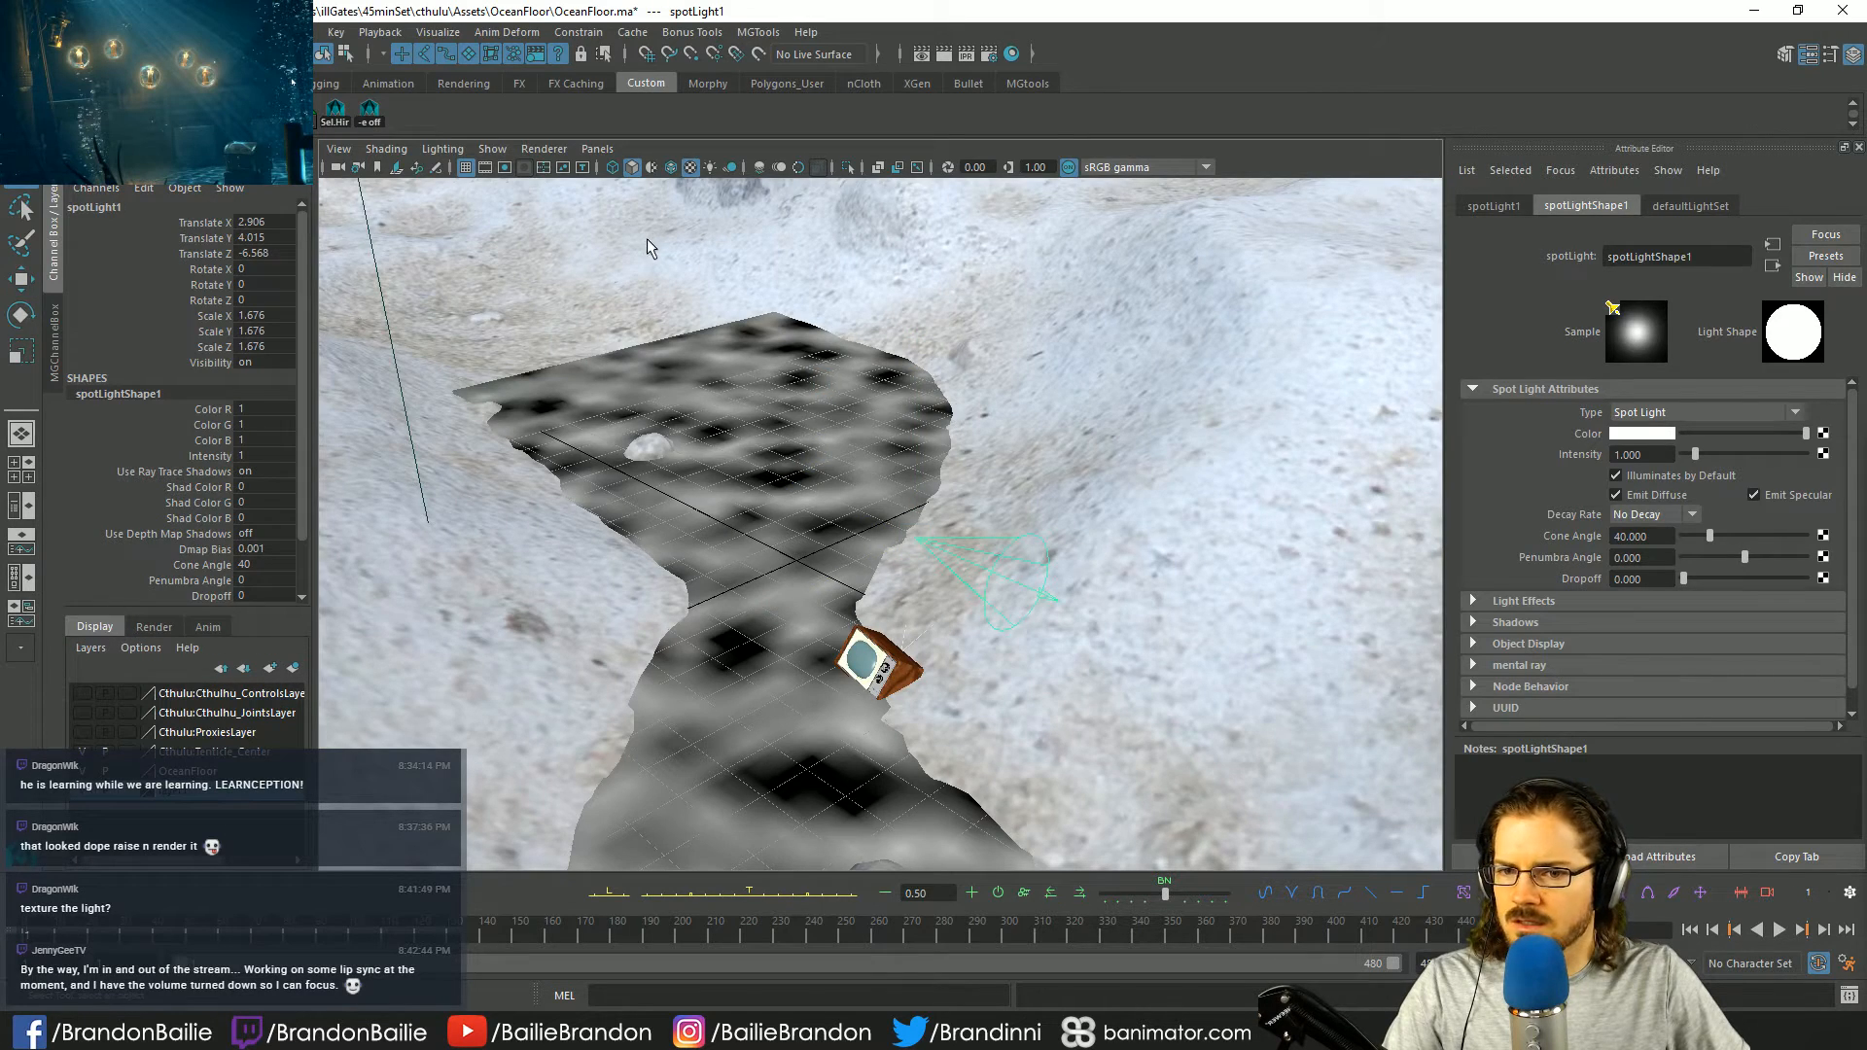
# - Rotate the spot light about -78.5 degrees in X to aim downward and raise it to about Y 11
pyautogui.keyDown('alt'); pyautogui.moveTo(673, 280); pyautogui.dragTo(855, 428); pyautogui.keyUp('alt')
pyautogui.press('e')
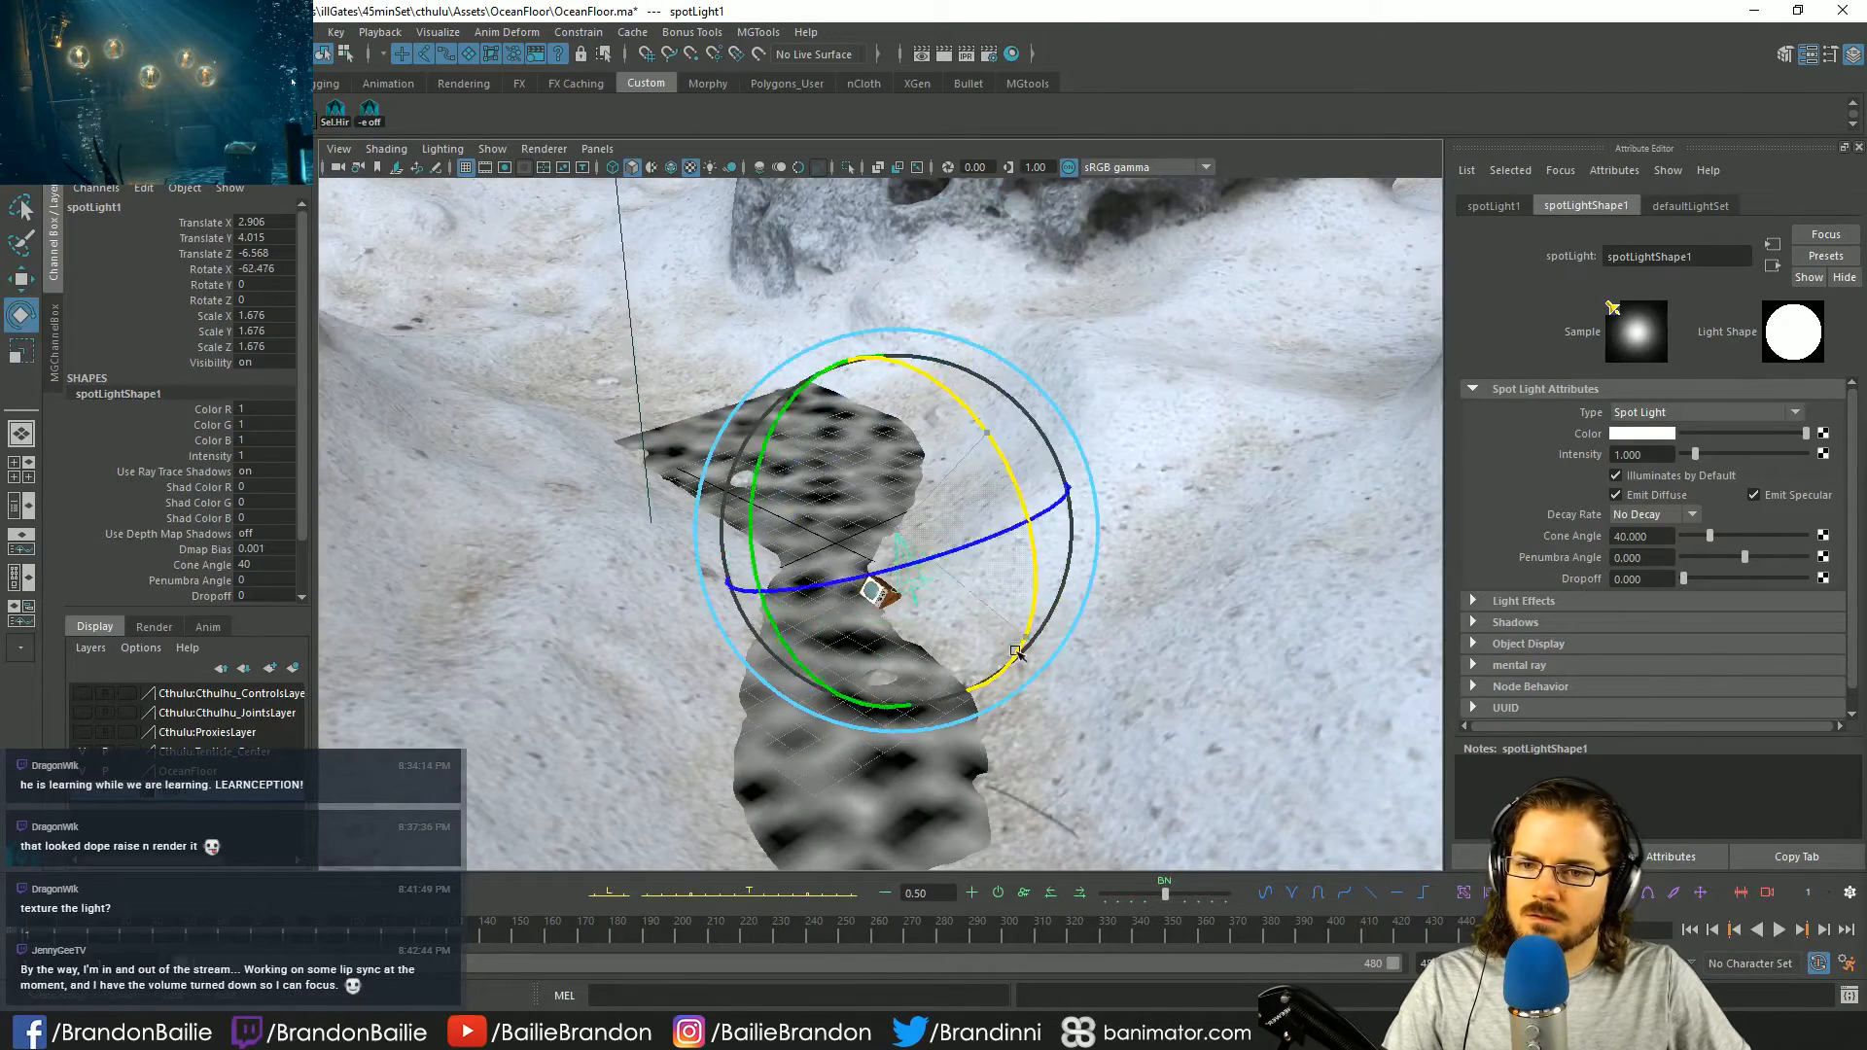
pyautogui.press('w')
pyautogui.moveTo(901, 345); pyautogui.dragTo(899, 175)
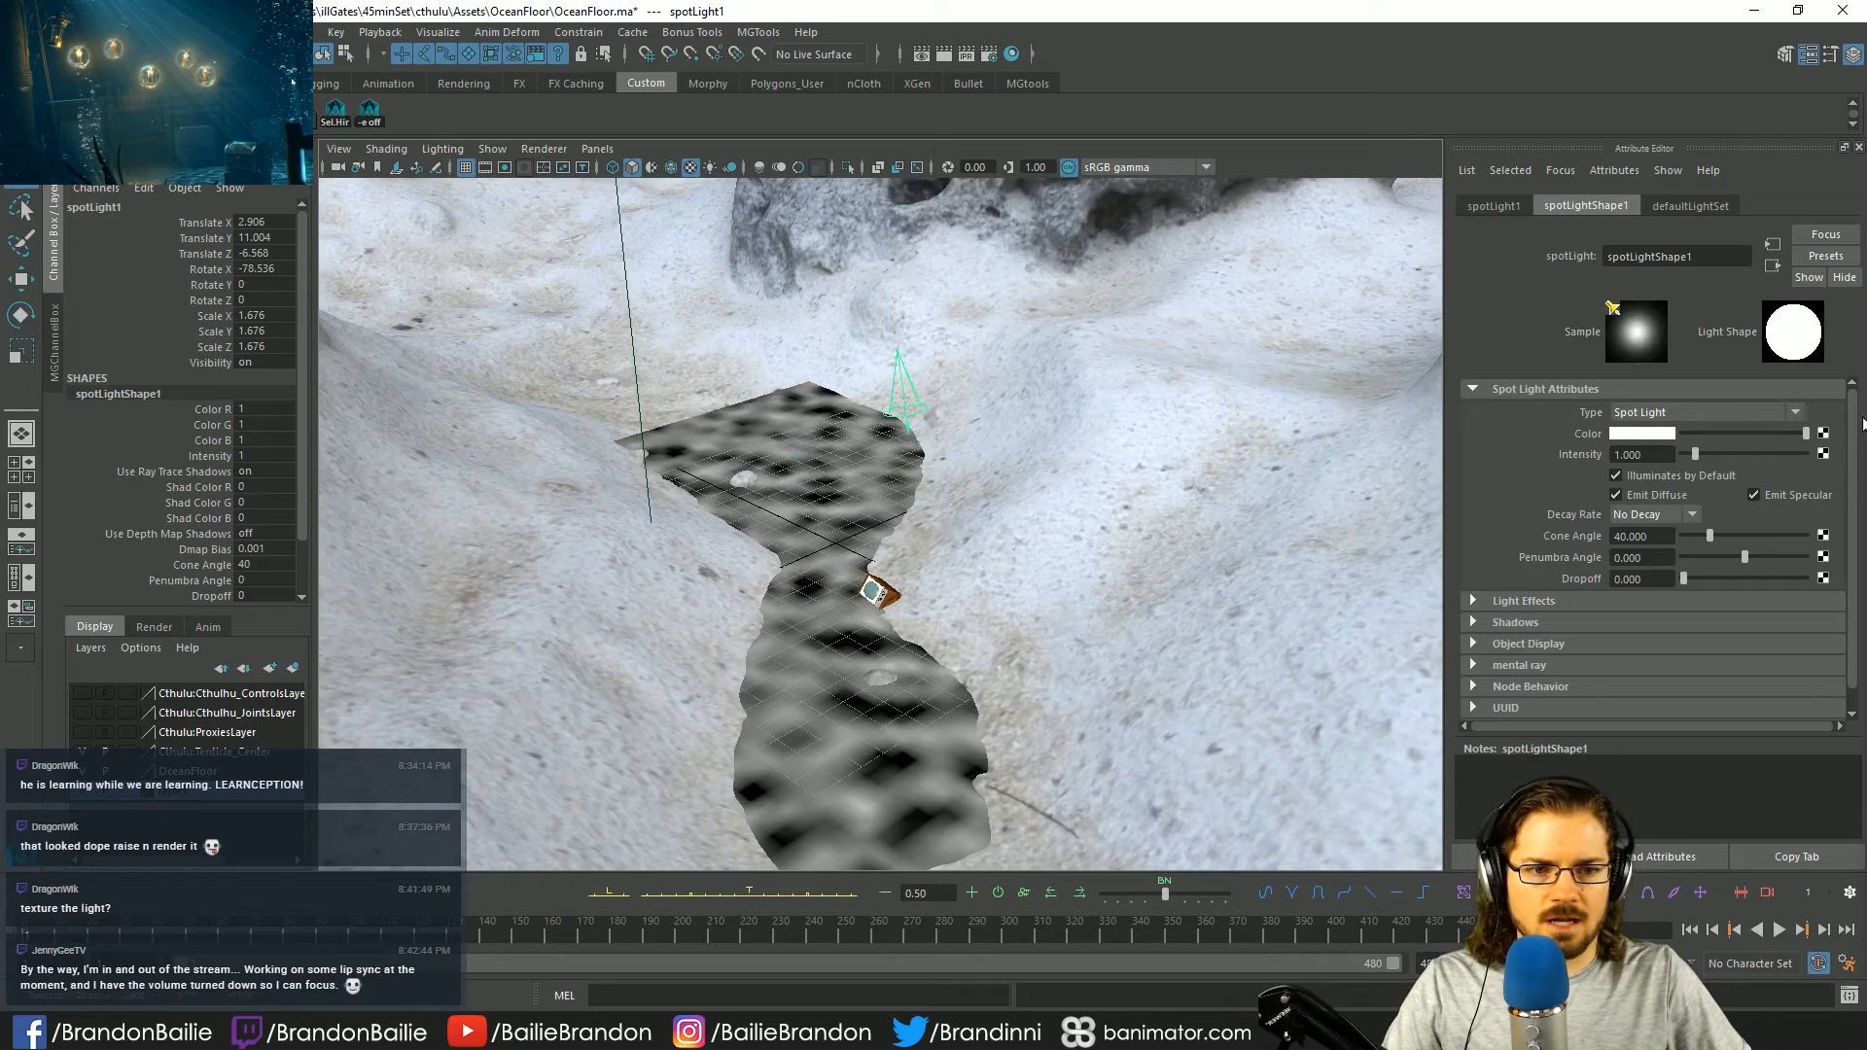
# - Try green as the spot light's color and map a Grid texture onto that color
pyautogui.moveTo(1805, 433)
pyautogui.mouseDown()
pyautogui.moveTo(1731, 435)
pyautogui.moveTo(1808, 433)
pyautogui.mouseUp()
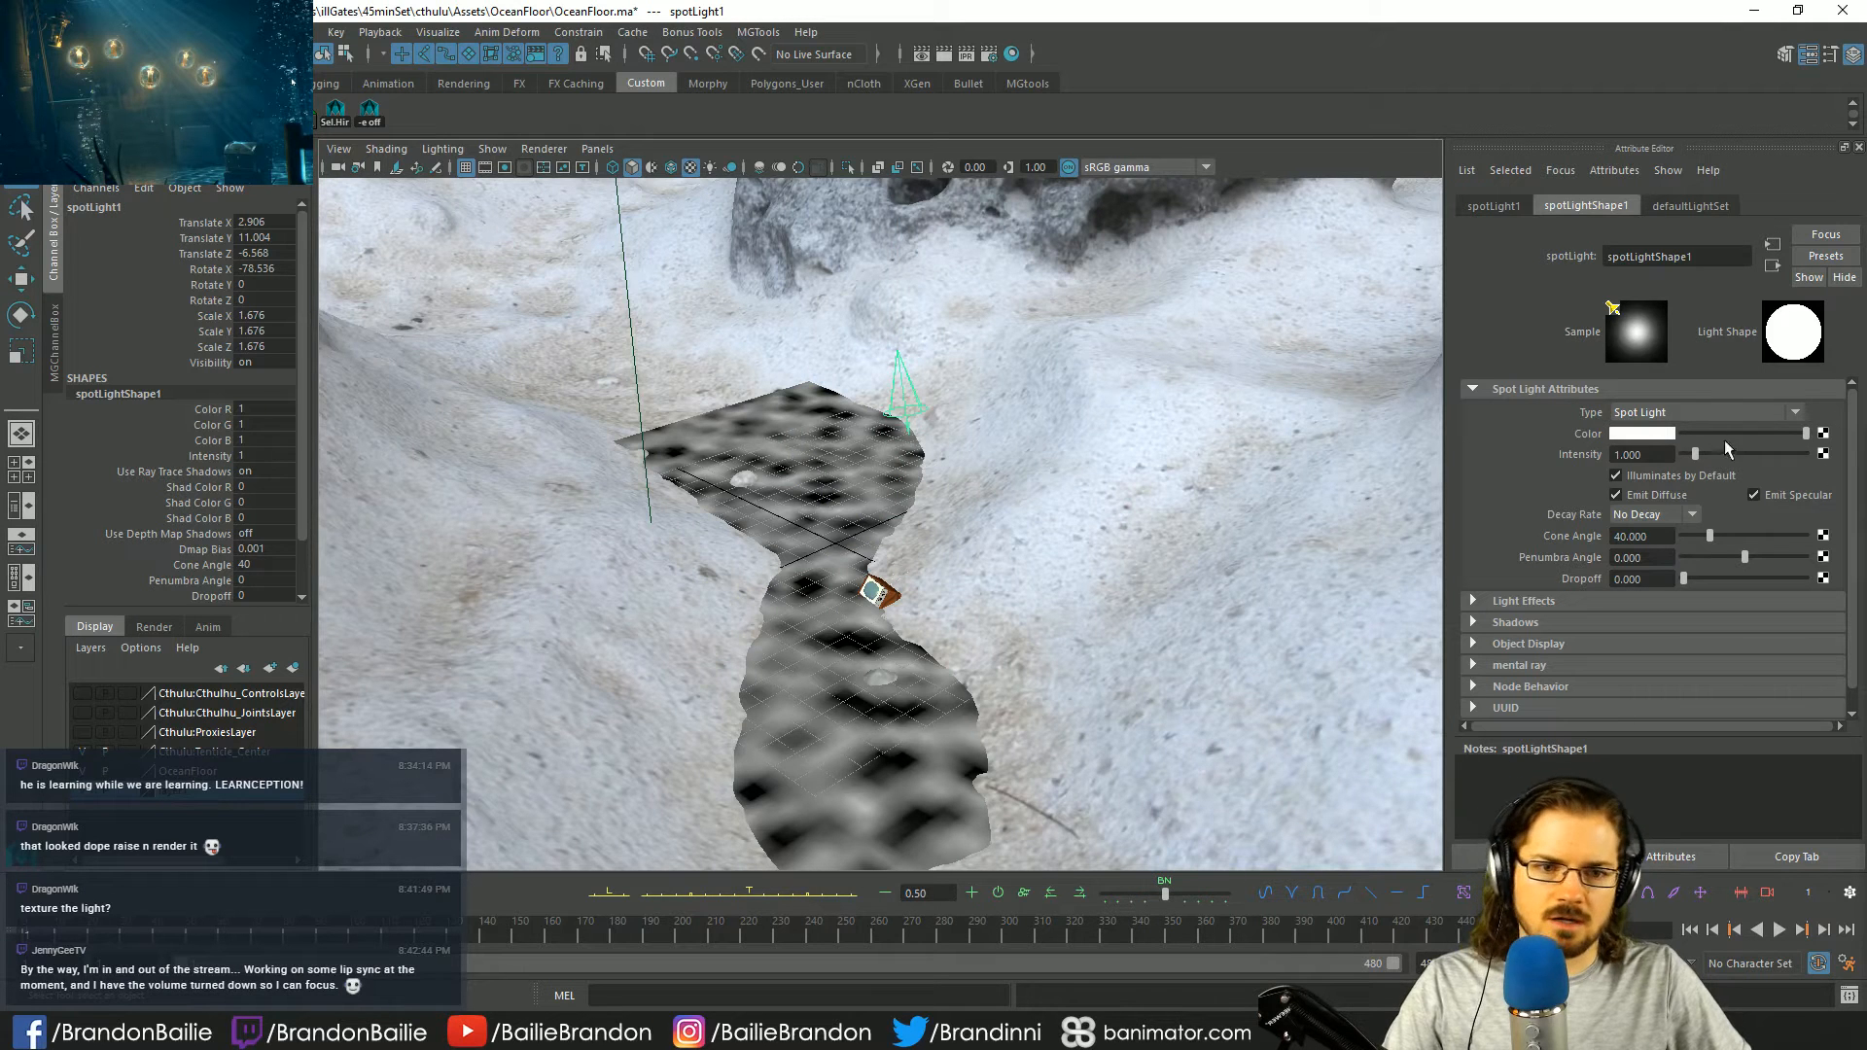
pyautogui.click(1652, 436)
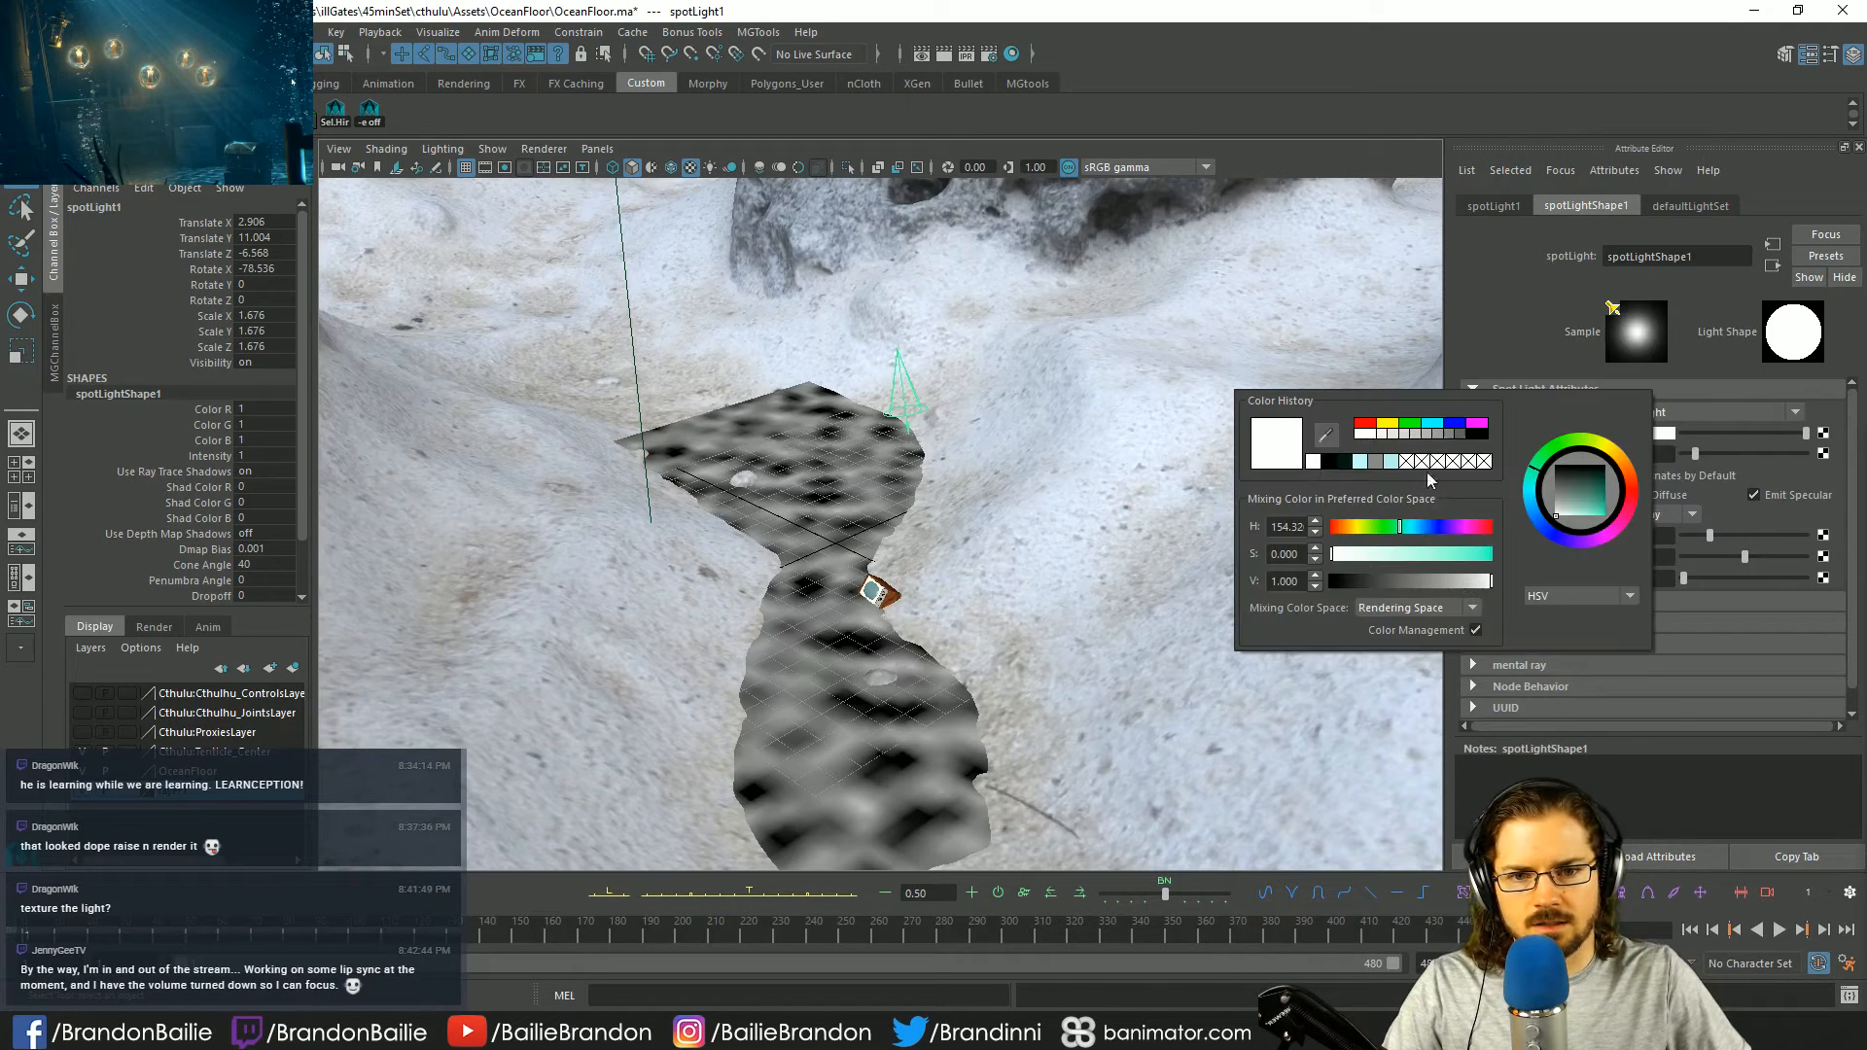
pyautogui.click(1410, 425)
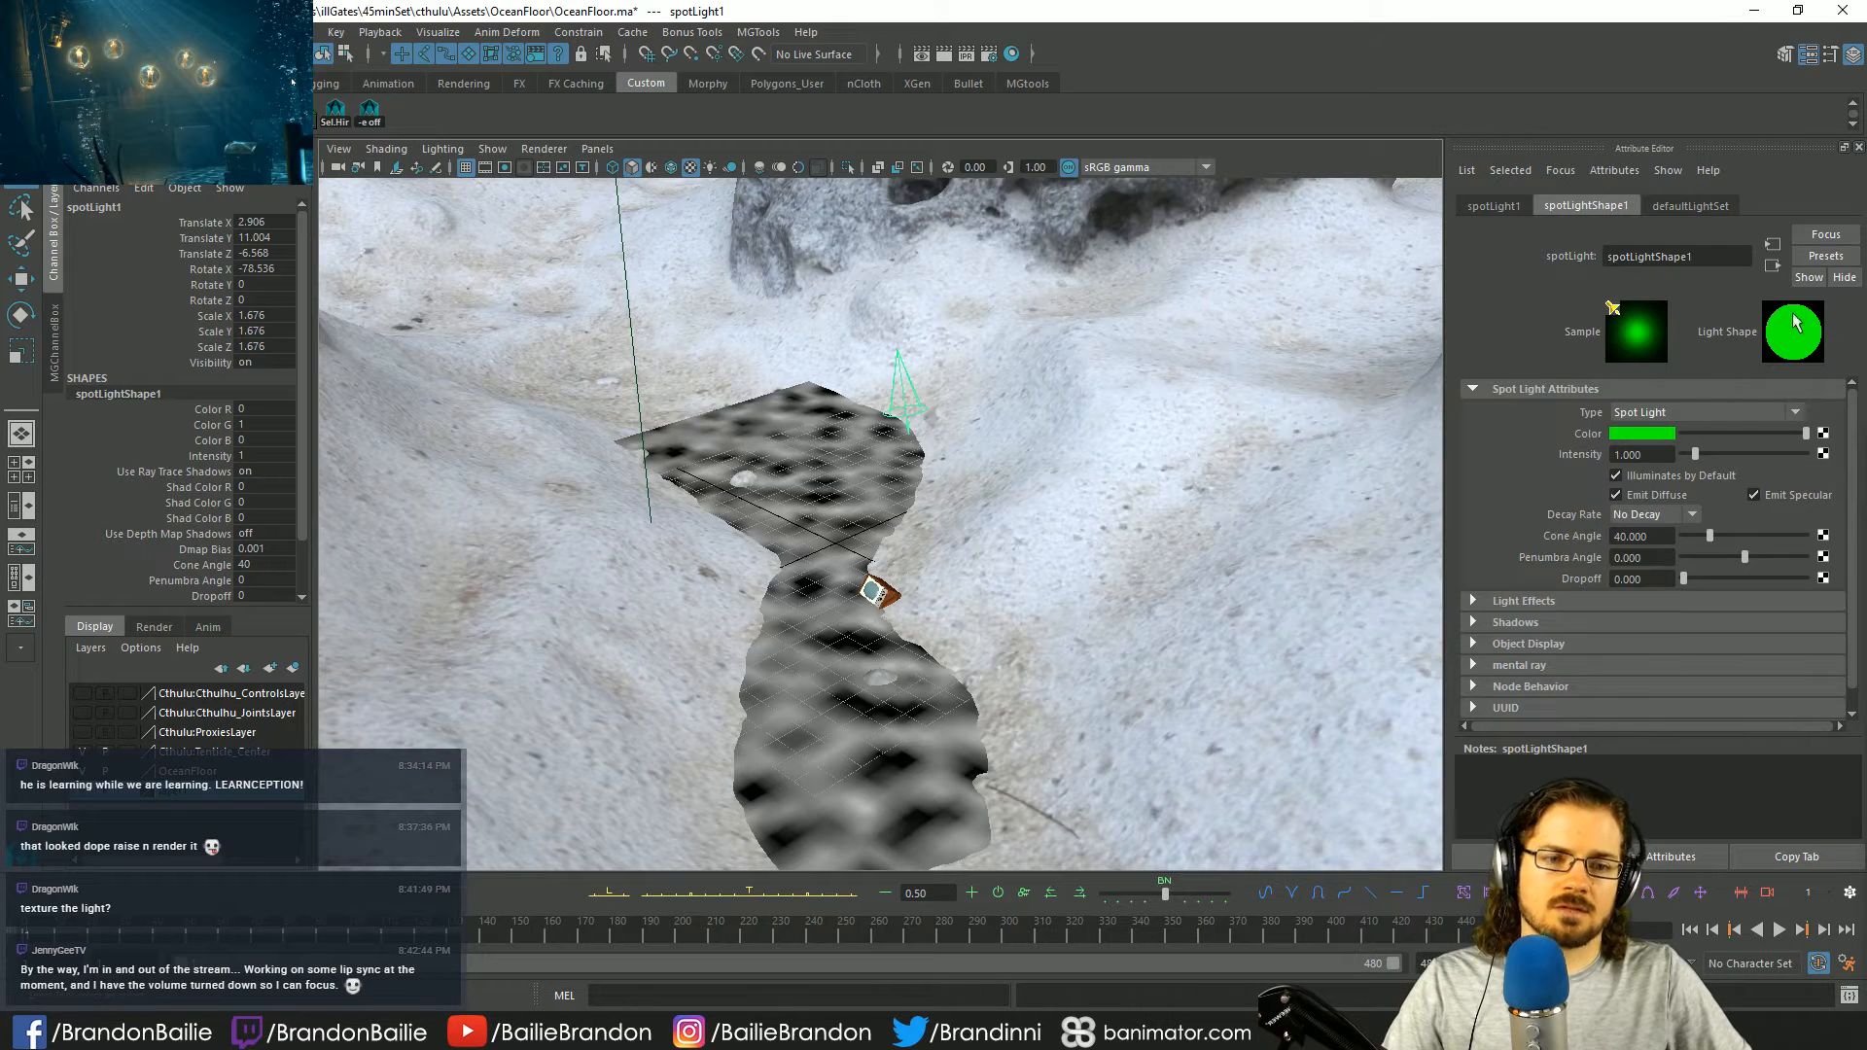
pyautogui.click(1824, 434)
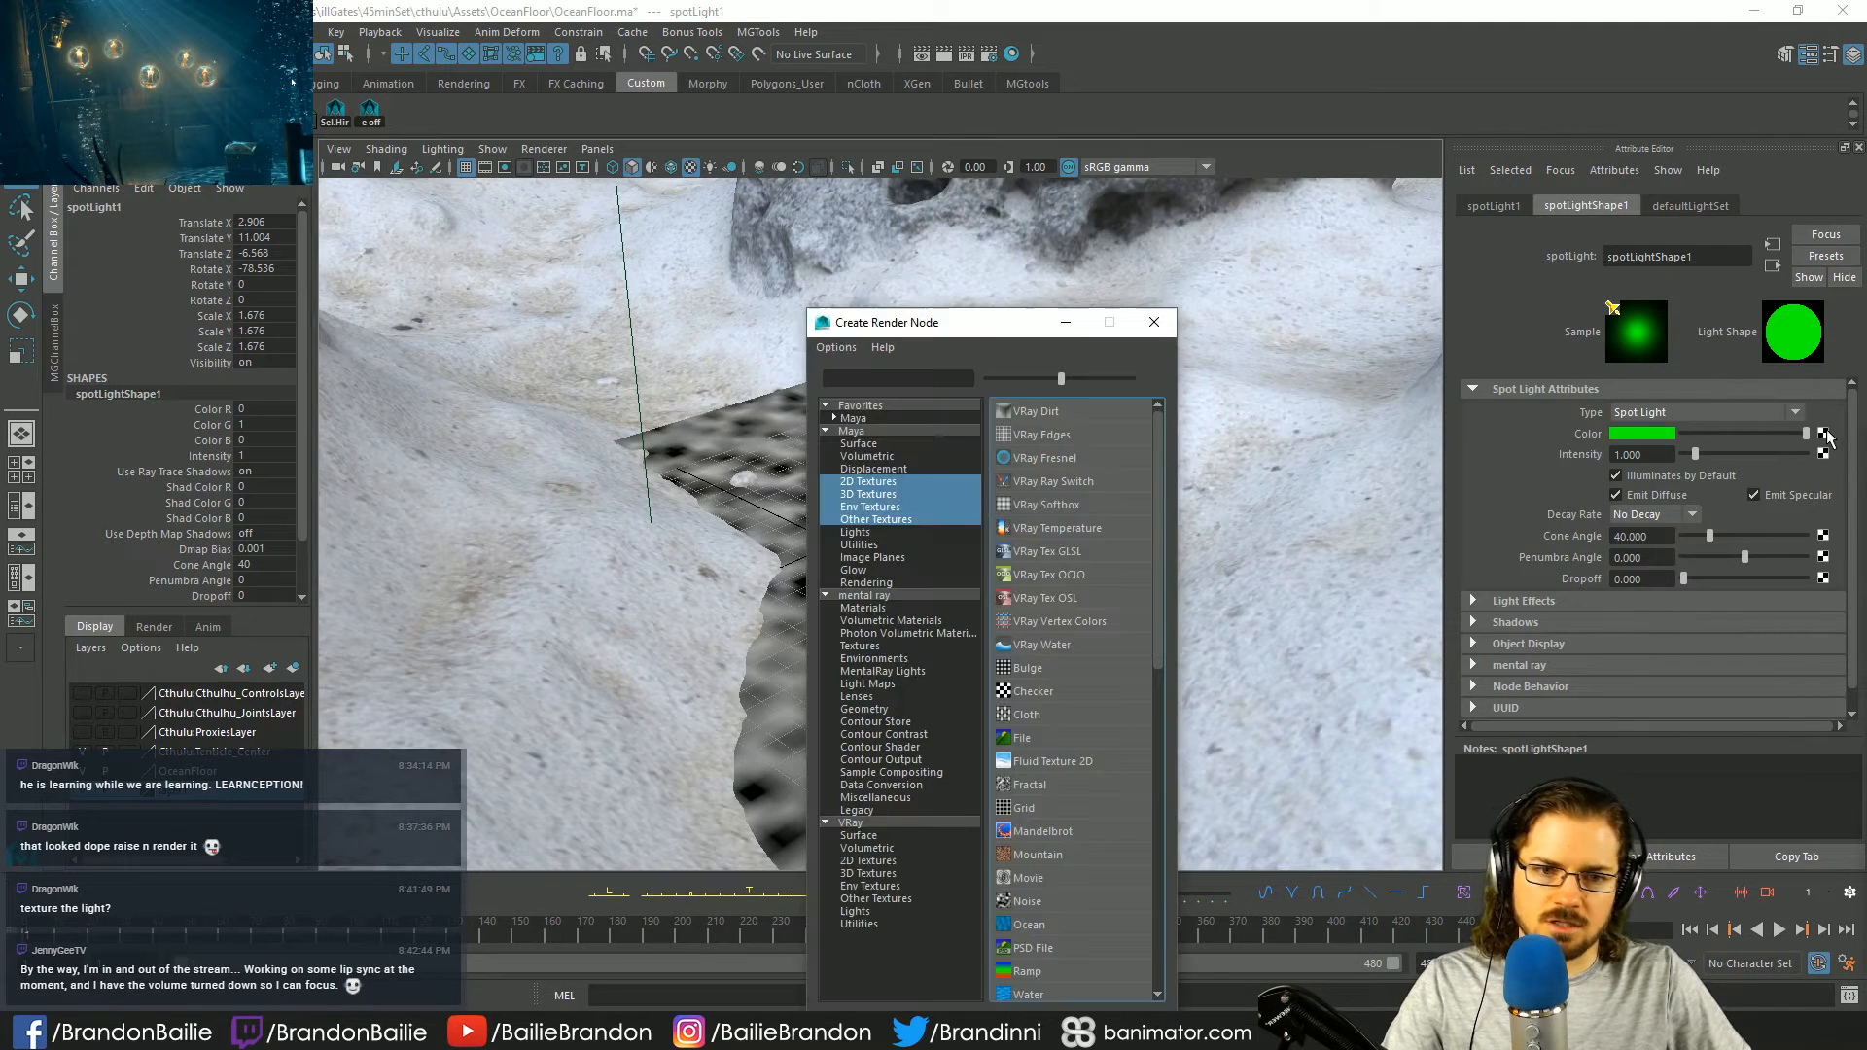
pyautogui.scroll(-3, 1053, 783)
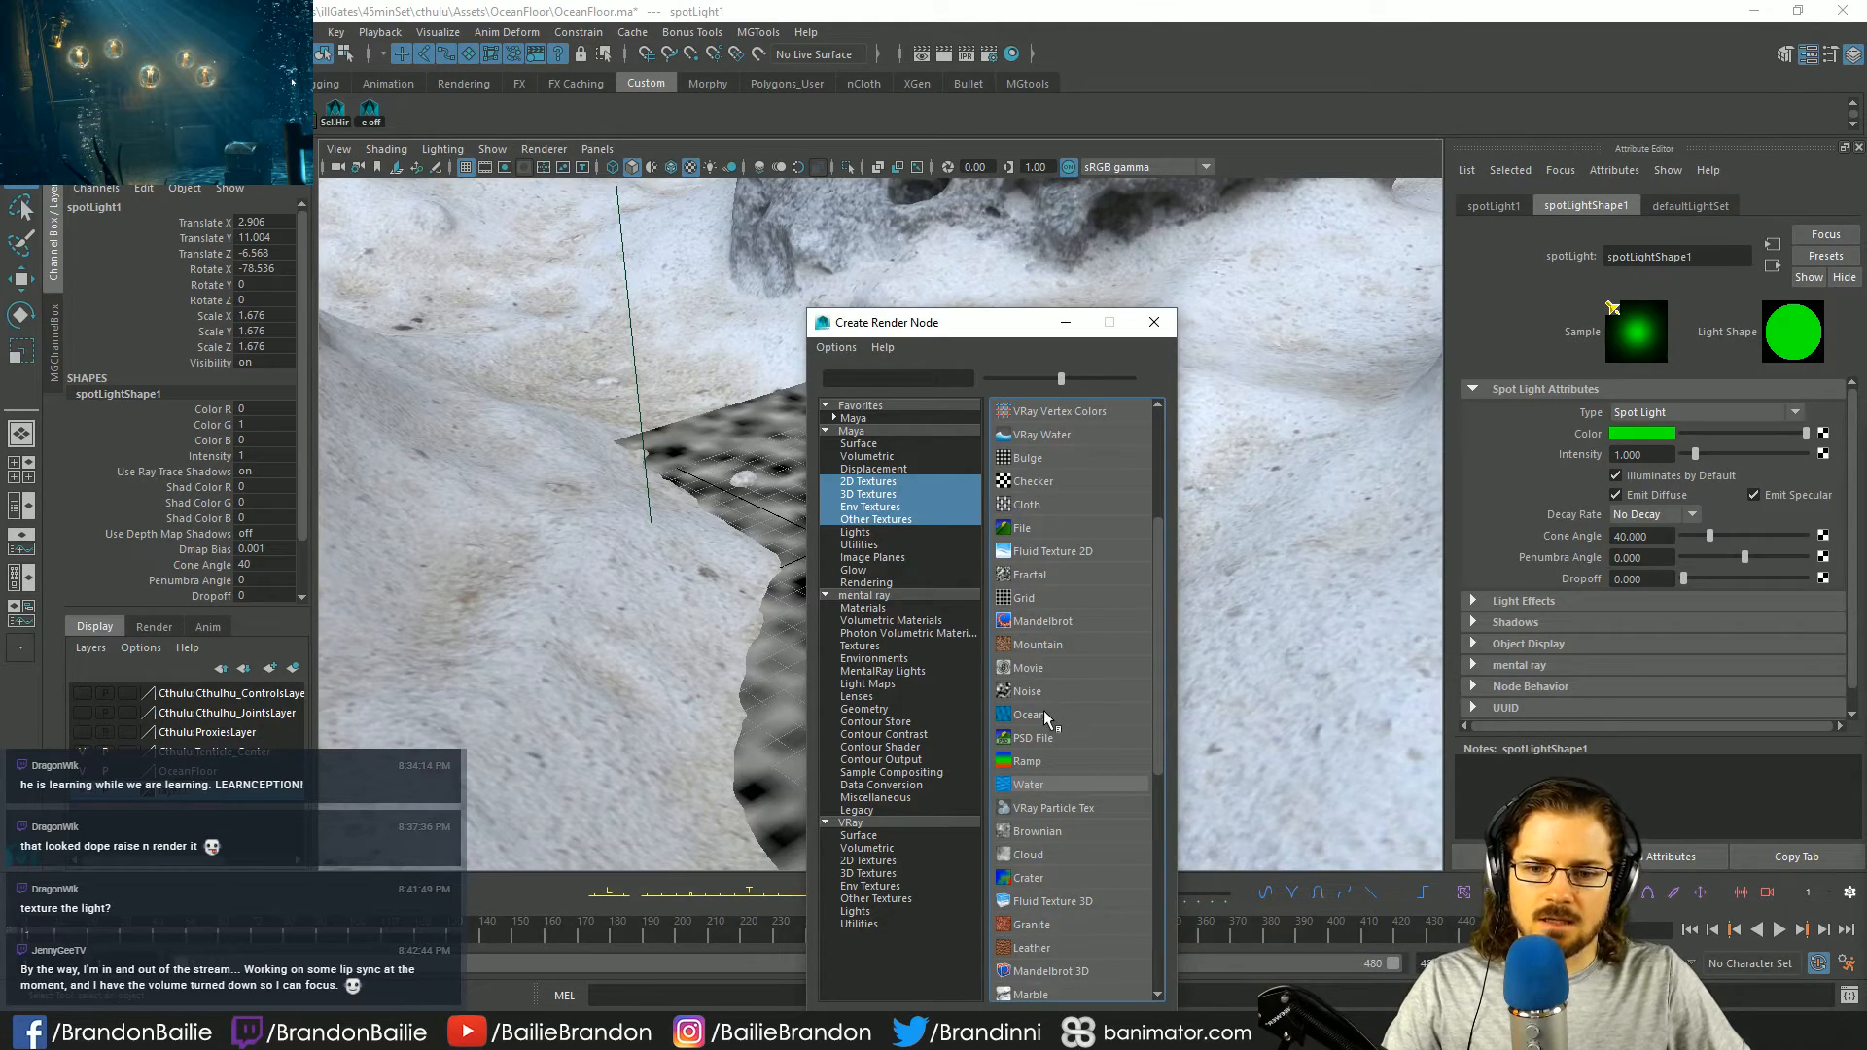
pyautogui.click(1023, 597)
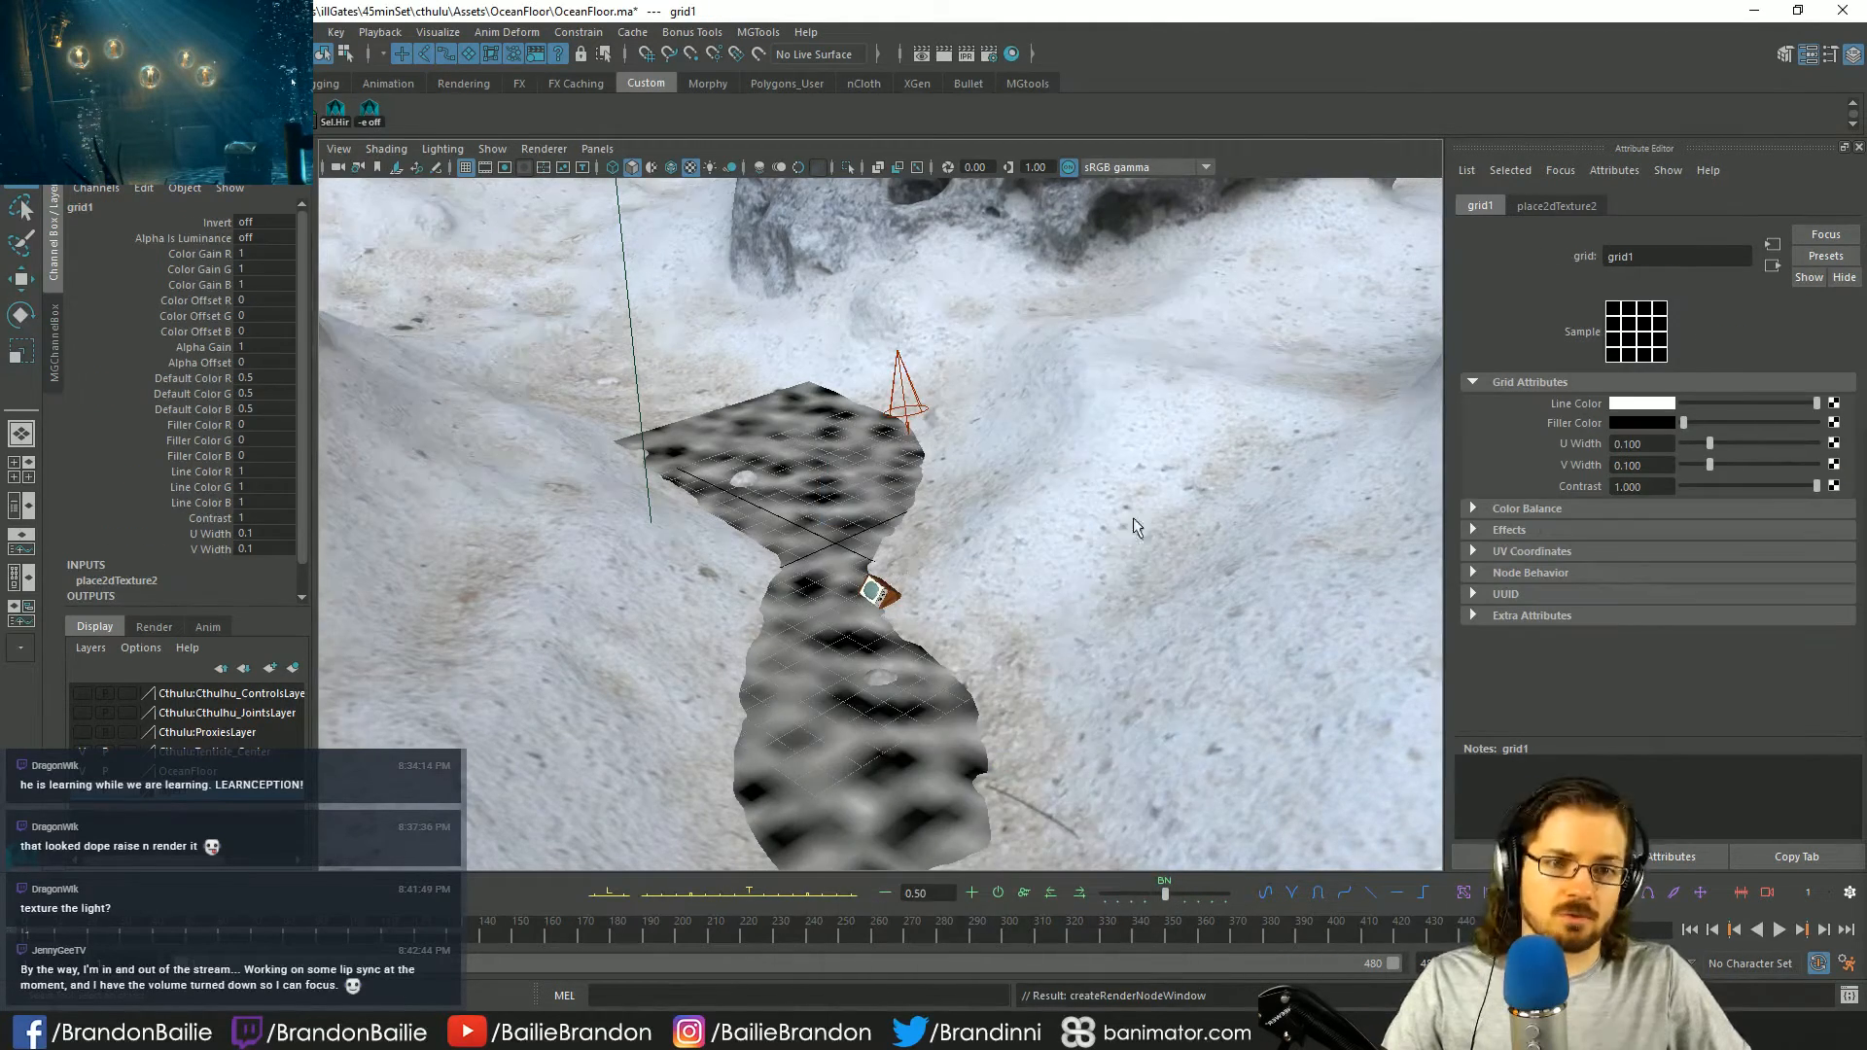
# - Light the viewport with all scene lights and move the spot light over the terrain to about X -3.8, Y 12.8, Z -9
pyautogui.moveTo(1024, 574)
pyautogui.keyDown('alt'); pyautogui.mouseDown()
pyautogui.moveTo(1241, 633)
pyautogui.moveTo(1022, 581)
pyautogui.mouseUp(); pyautogui.keyUp('alt')
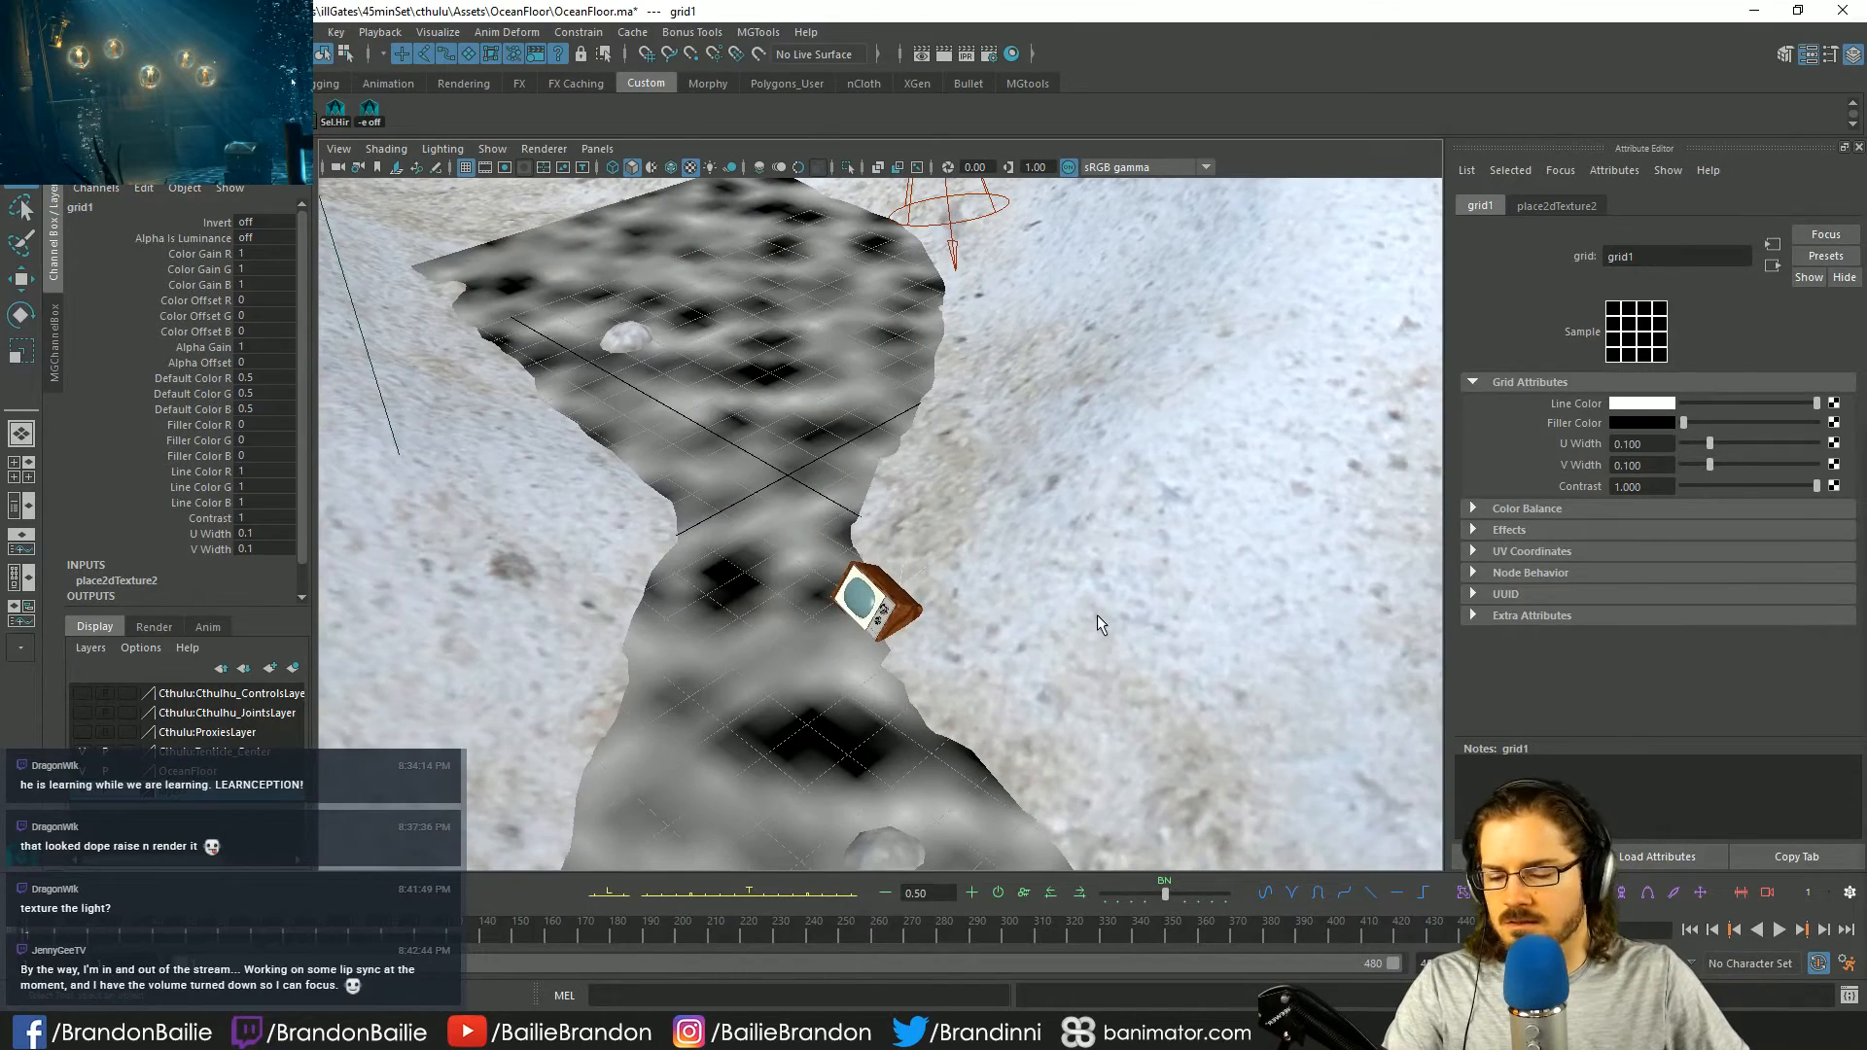
pyautogui.press('7')
pyautogui.keyDown('alt'); pyautogui.moveTo(1166, 604); pyautogui.dragTo(958, 342); pyautogui.keyUp('alt')
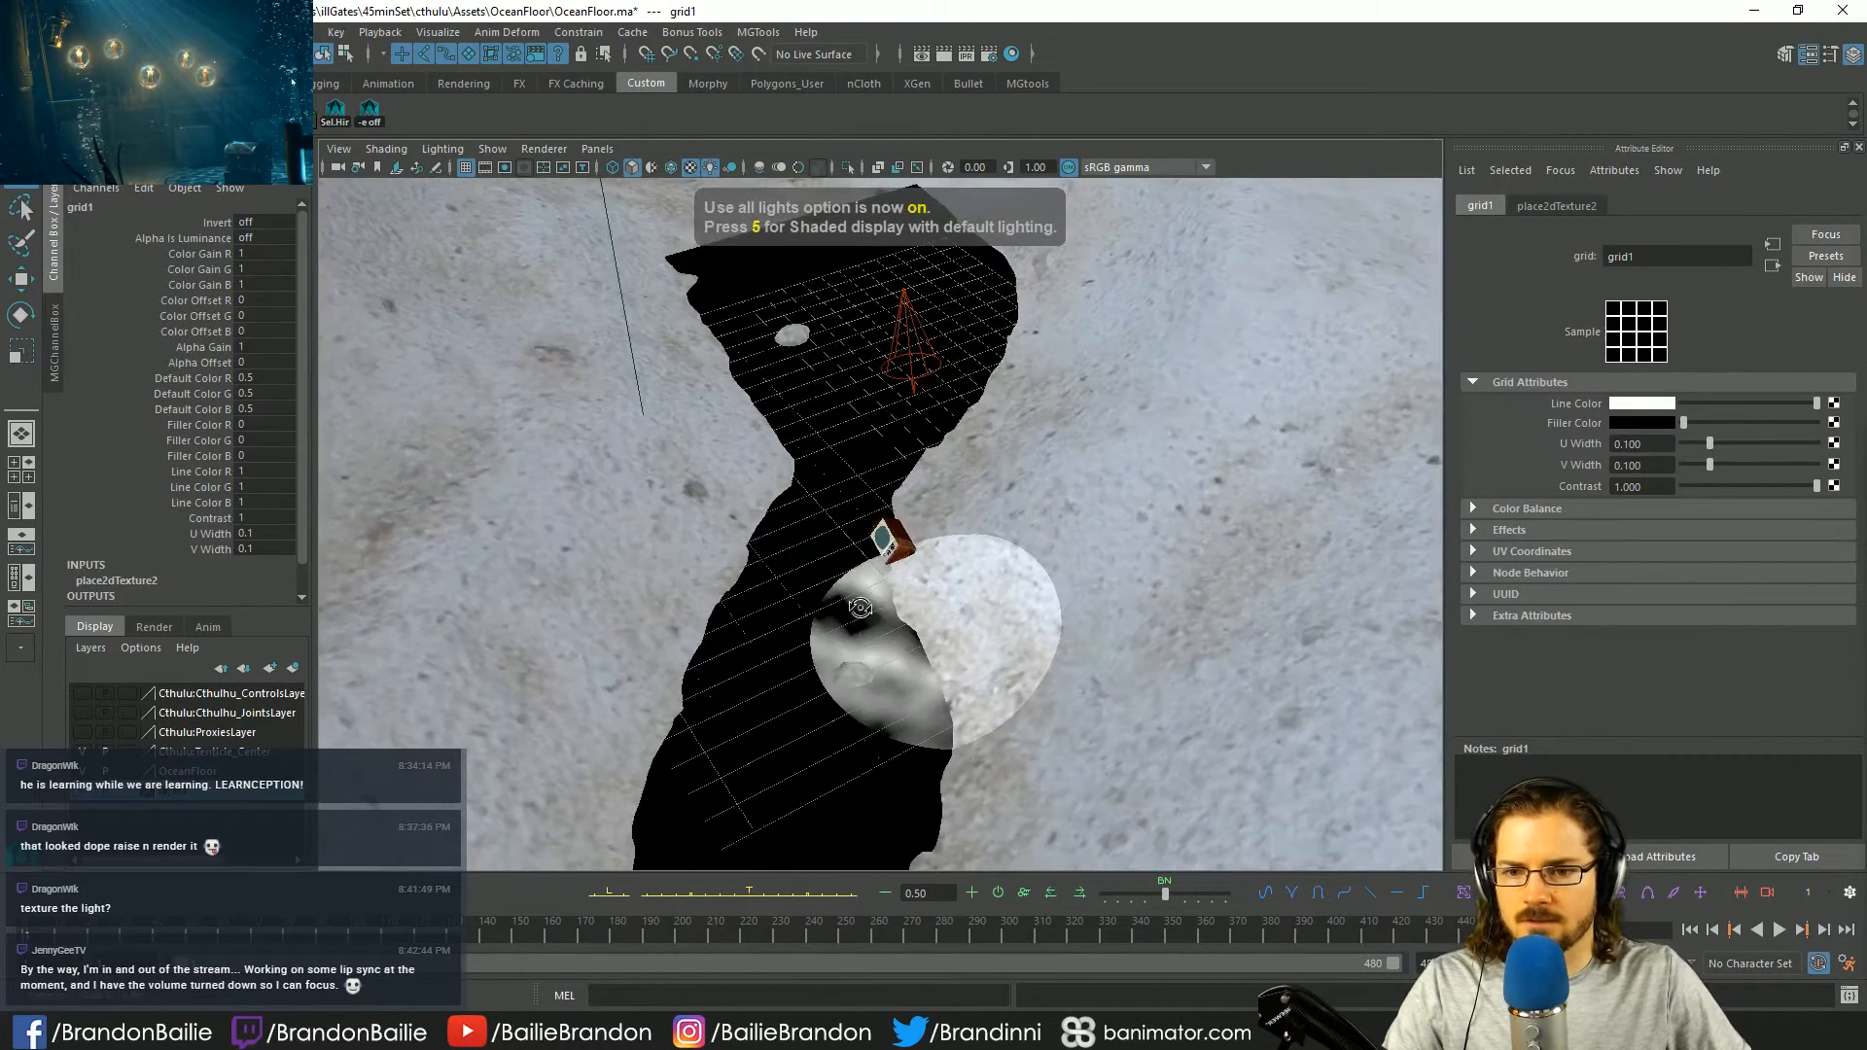
pyautogui.press('w')
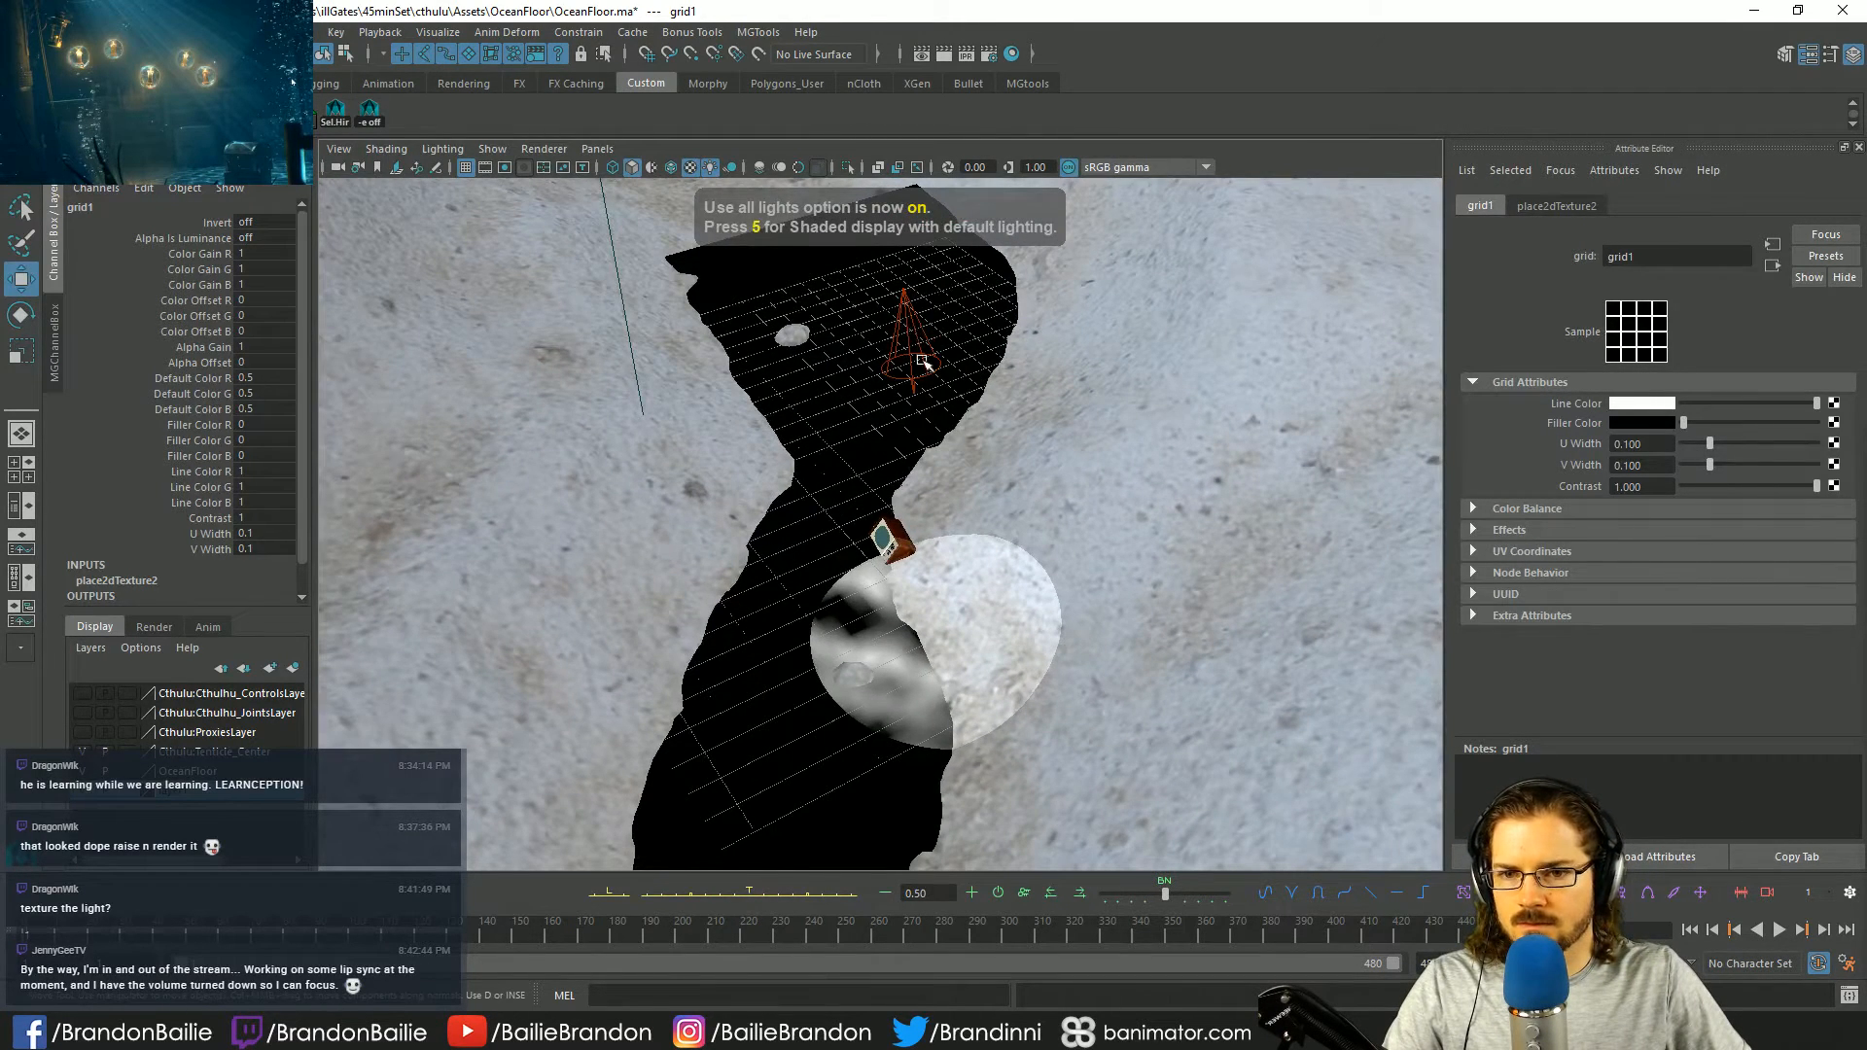
pyautogui.click(923, 363)
pyautogui.moveTo(923, 362); pyautogui.dragTo(647, 363)
pyautogui.keyDown('alt'); pyautogui.moveTo(647, 362); pyautogui.dragTo(739, 466, button='right'); pyautogui.keyUp('alt')
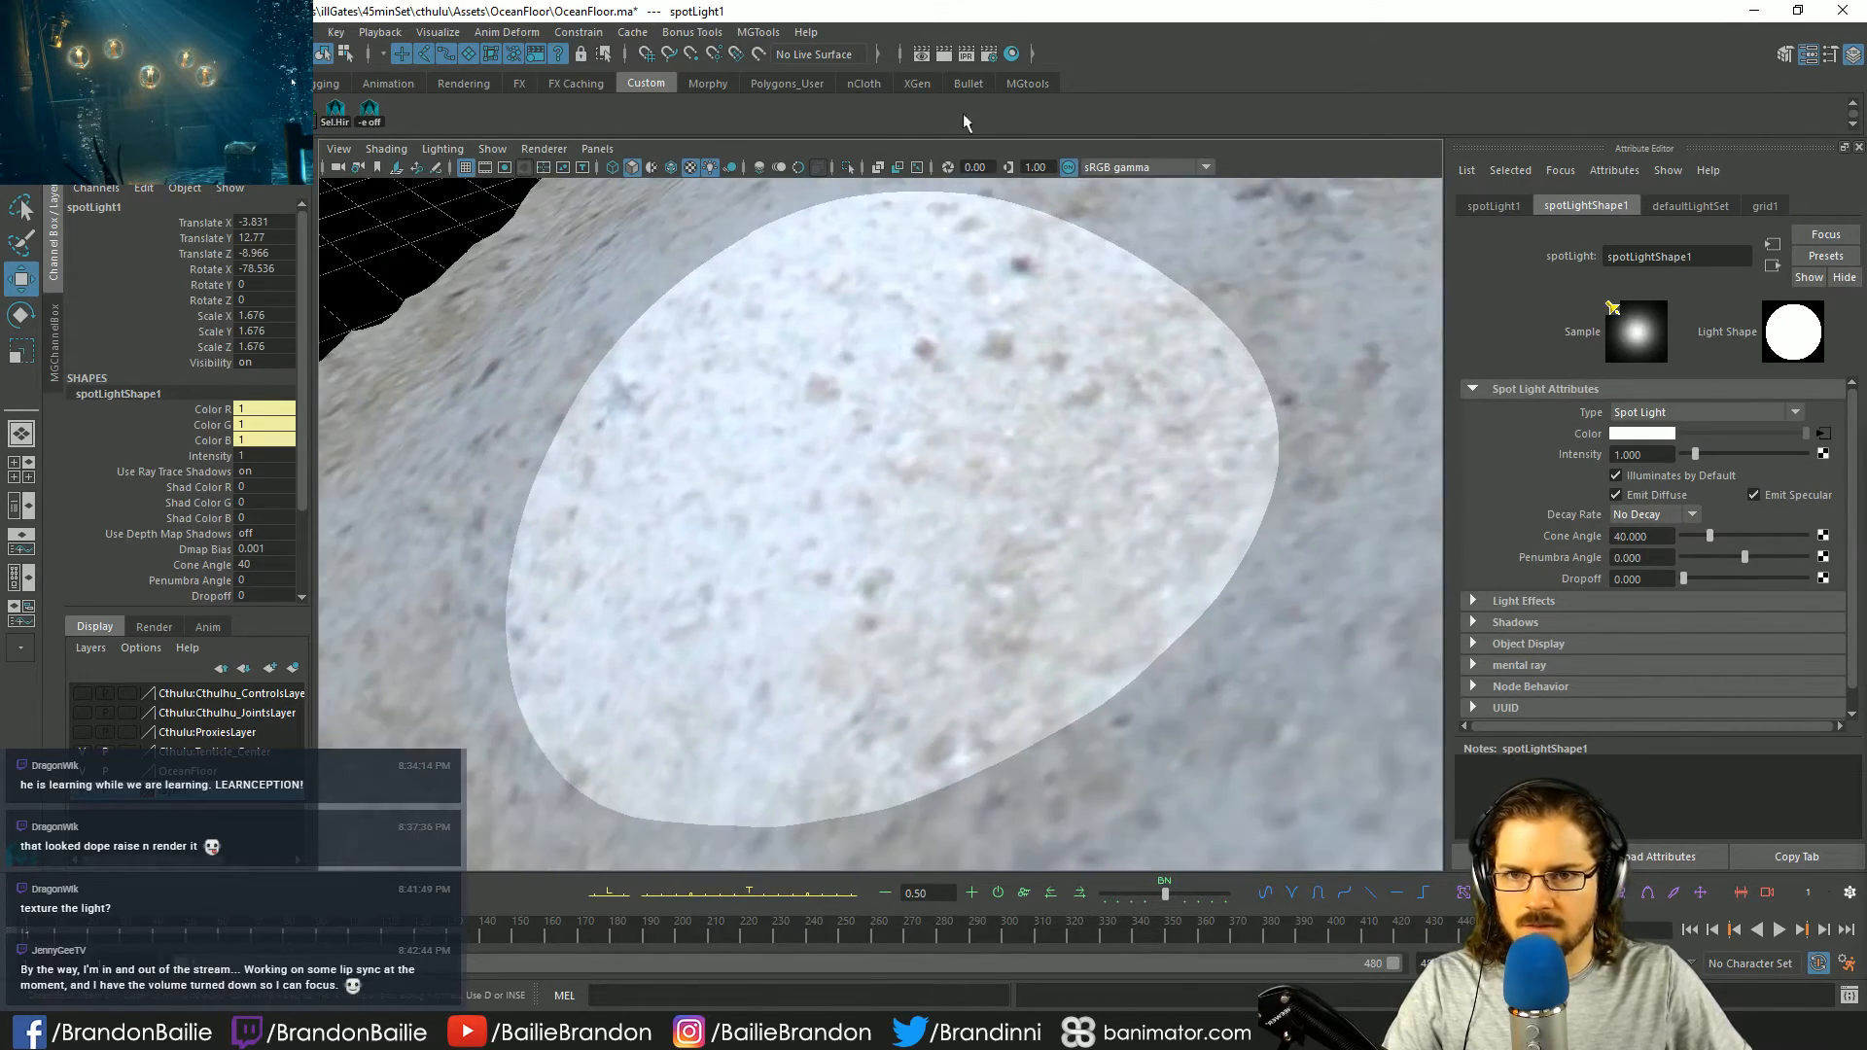
# - Set the render image size to the 640x480 preset for the master layer
pyautogui.click(989, 54)
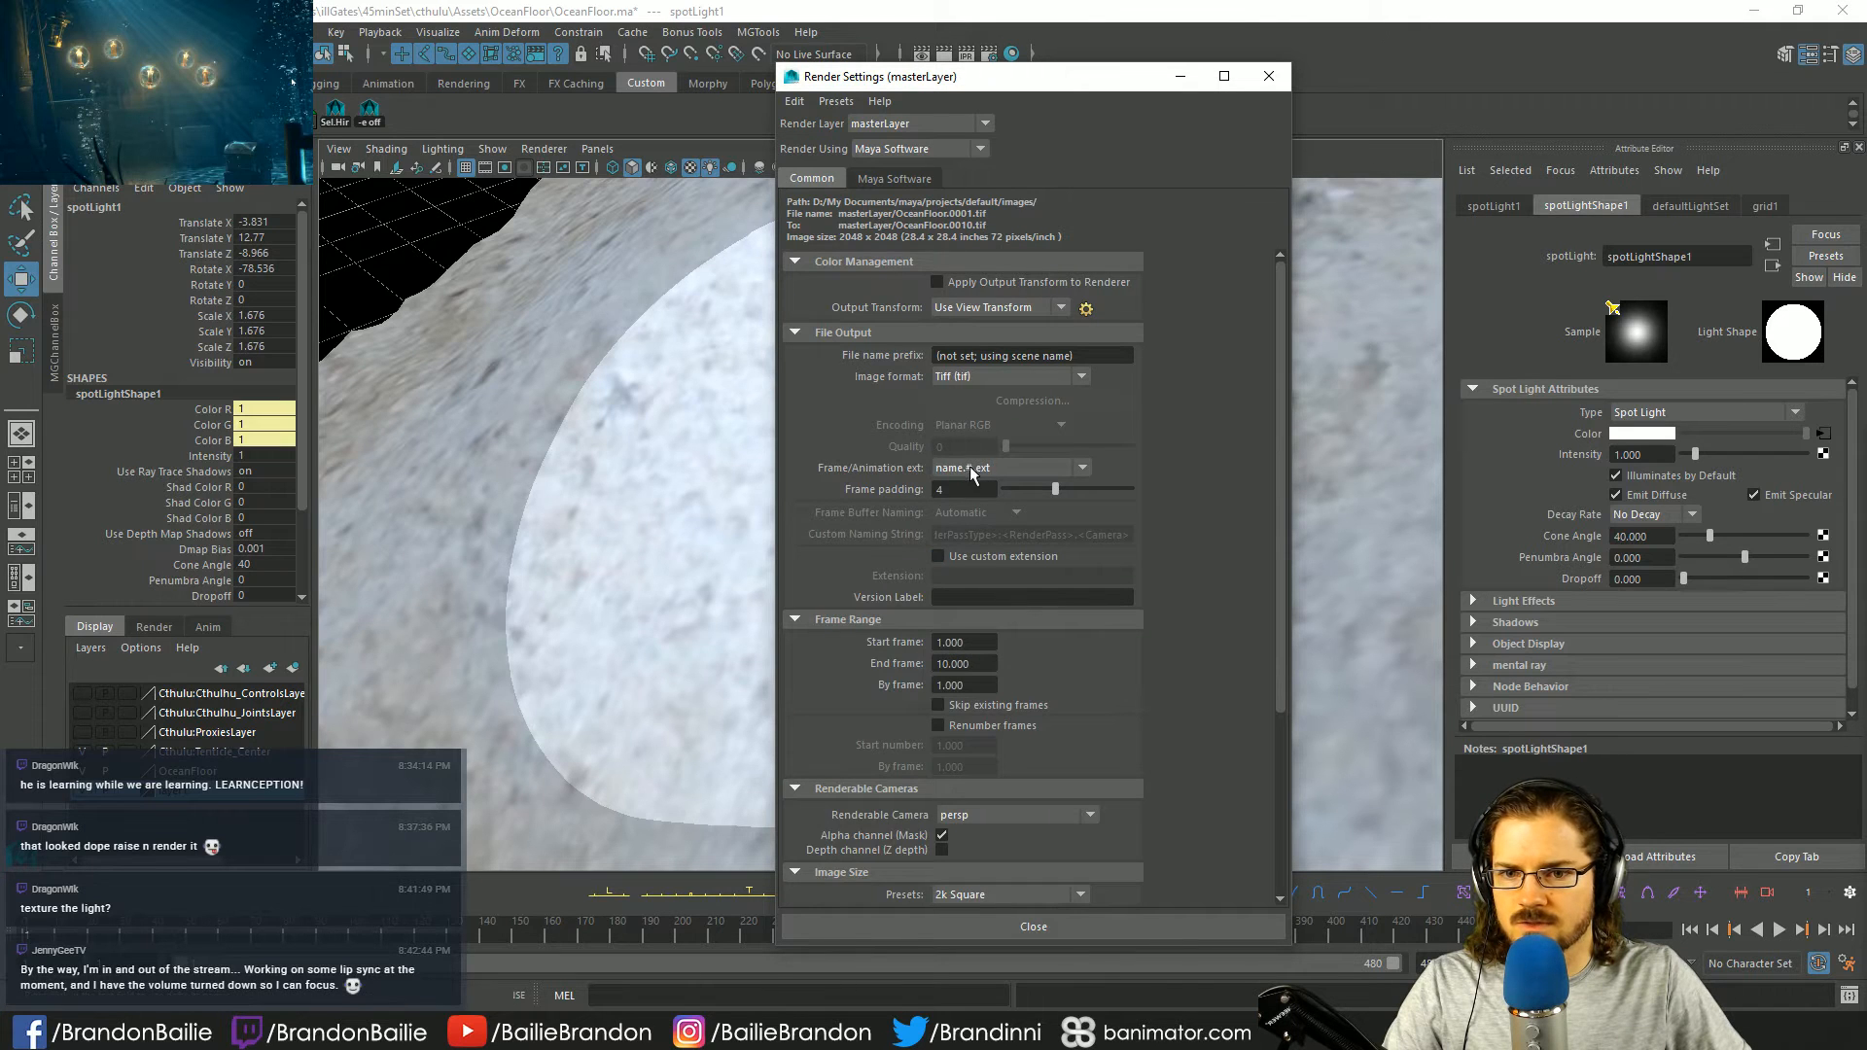
pyautogui.scroll(-4, 989, 457)
pyautogui.click(1007, 661)
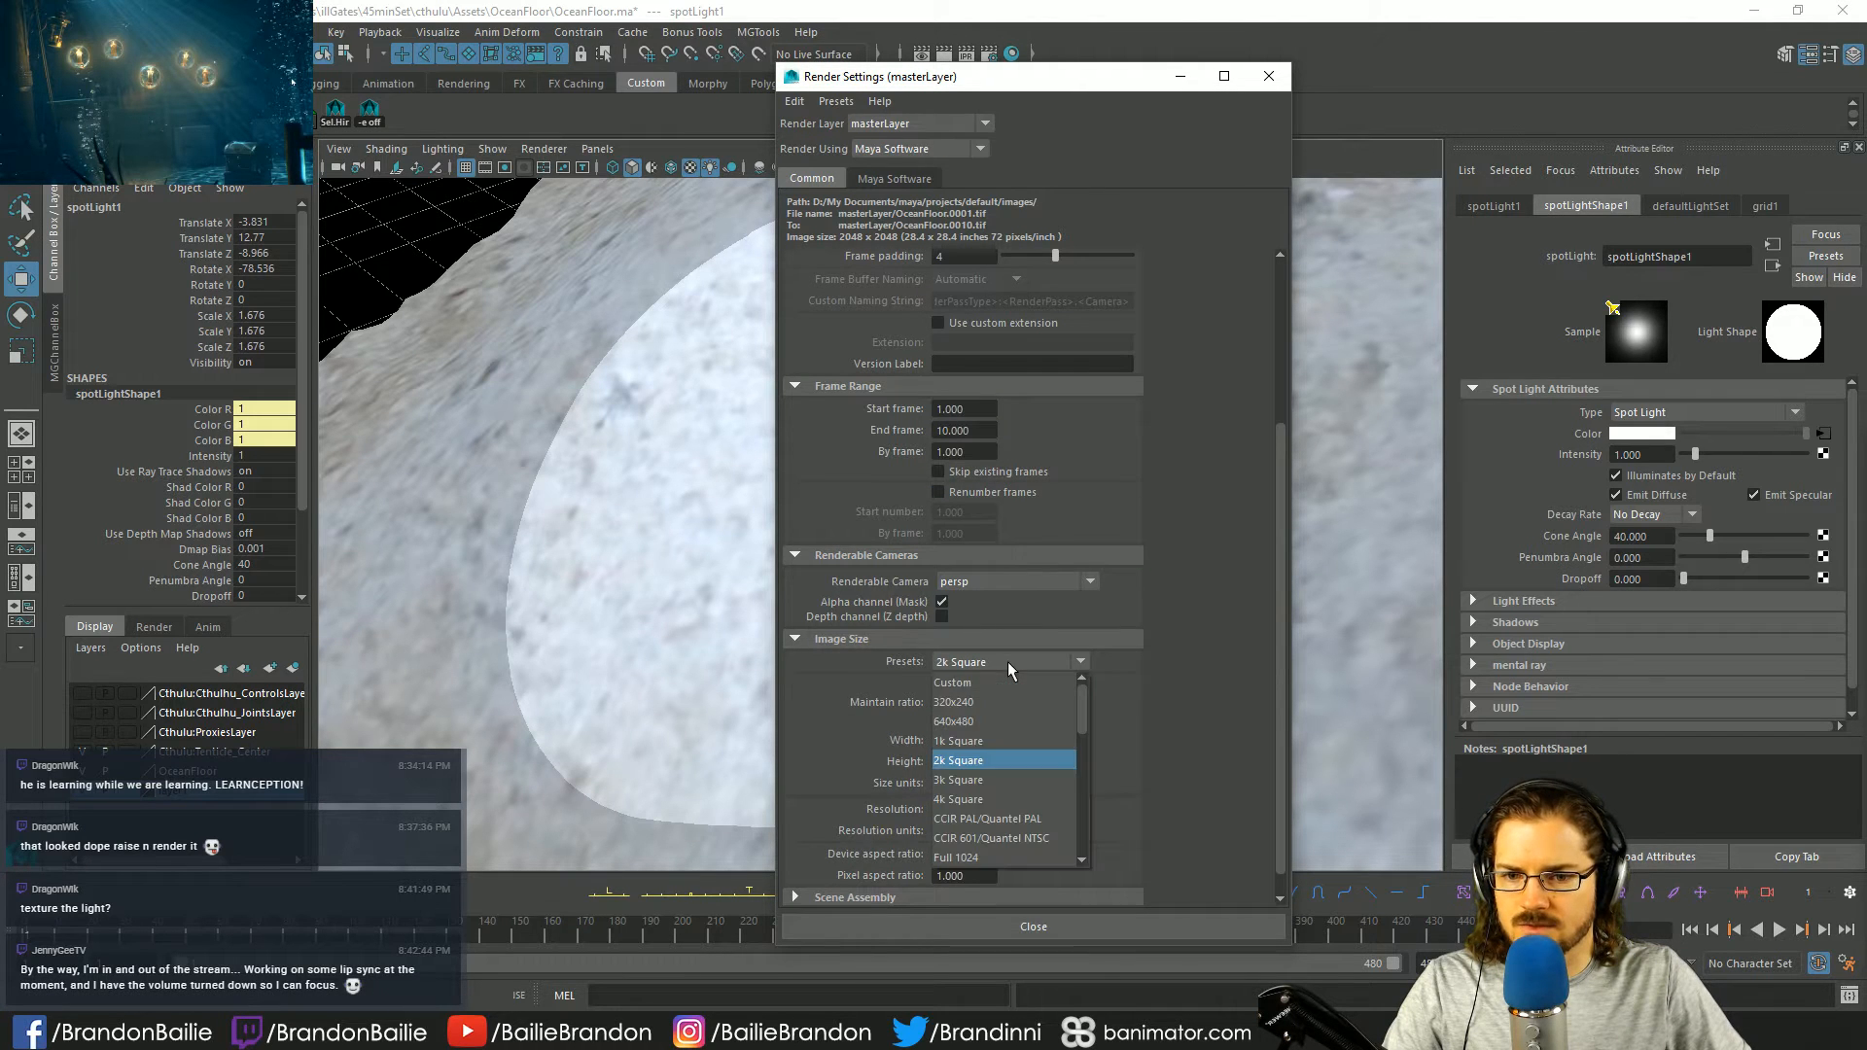
pyautogui.click(999, 720)
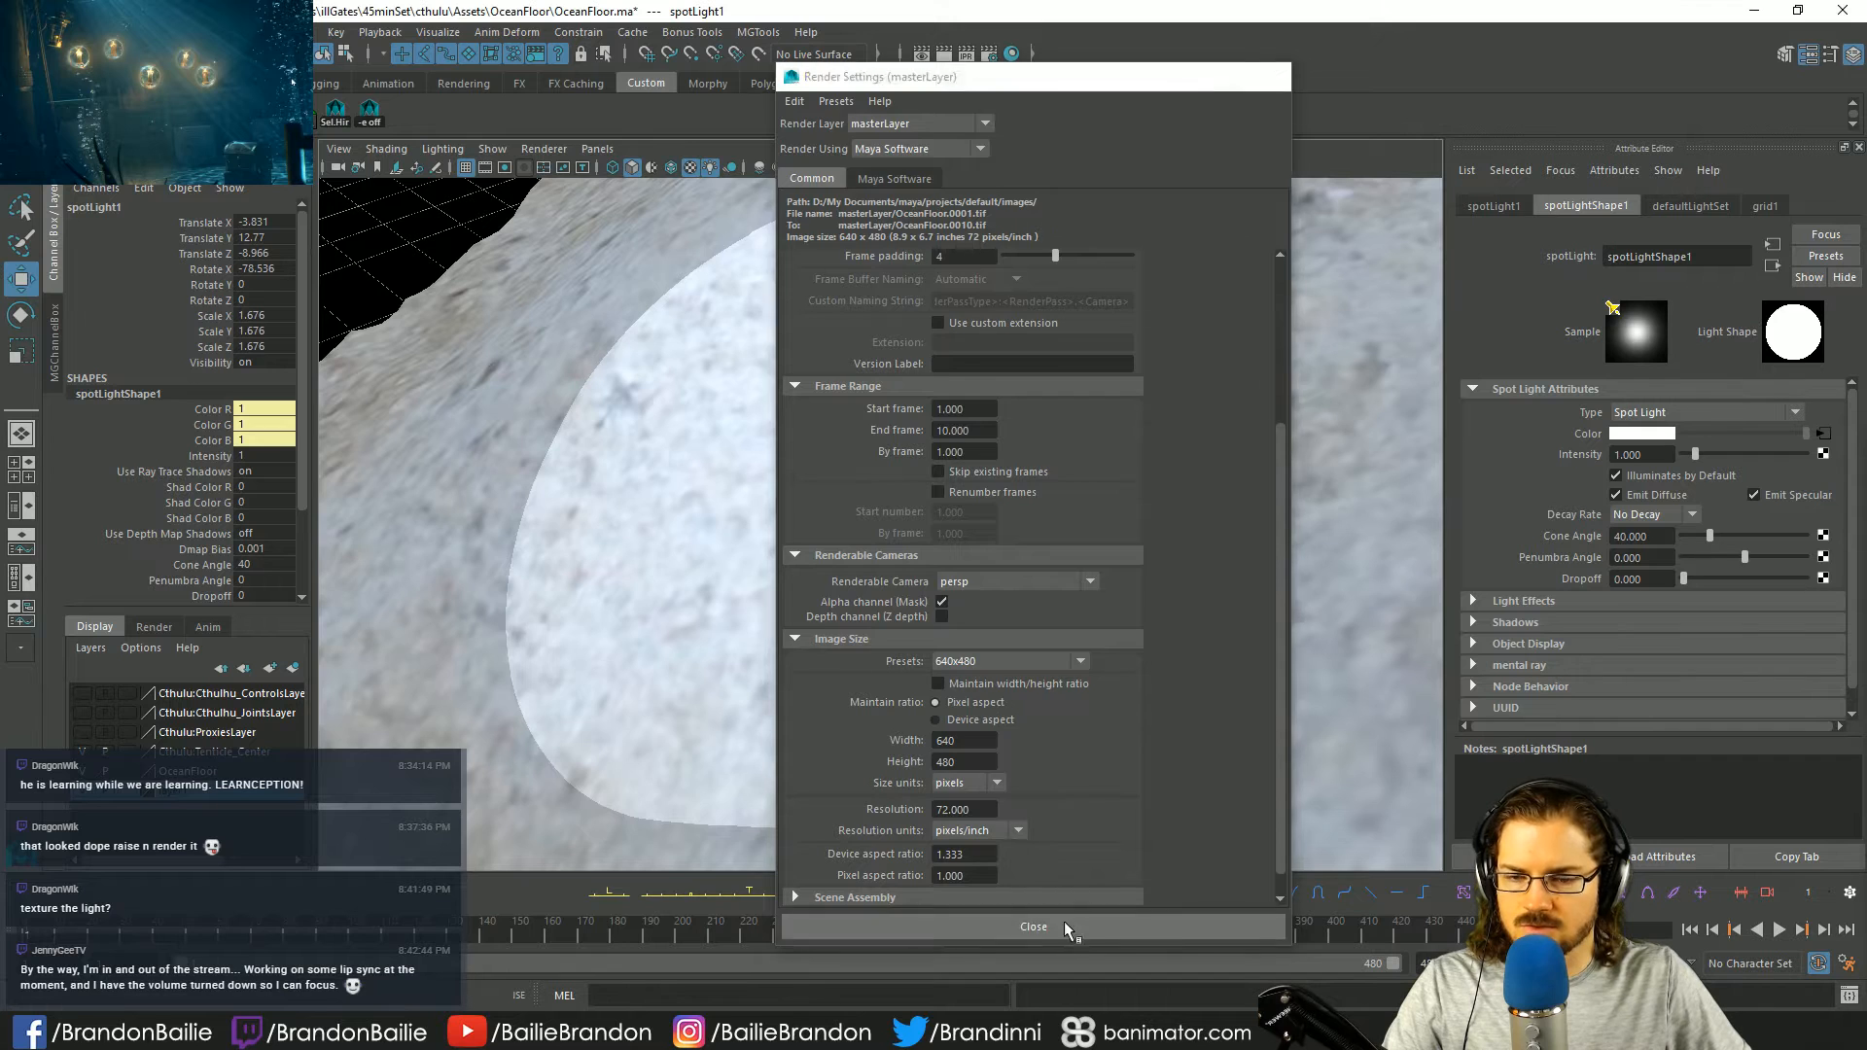
pyautogui.click(1064, 923)
# - Render the current view with Maya Software and examine the grid pattern the spot light casts on the terrain
pyautogui.click(921, 54)
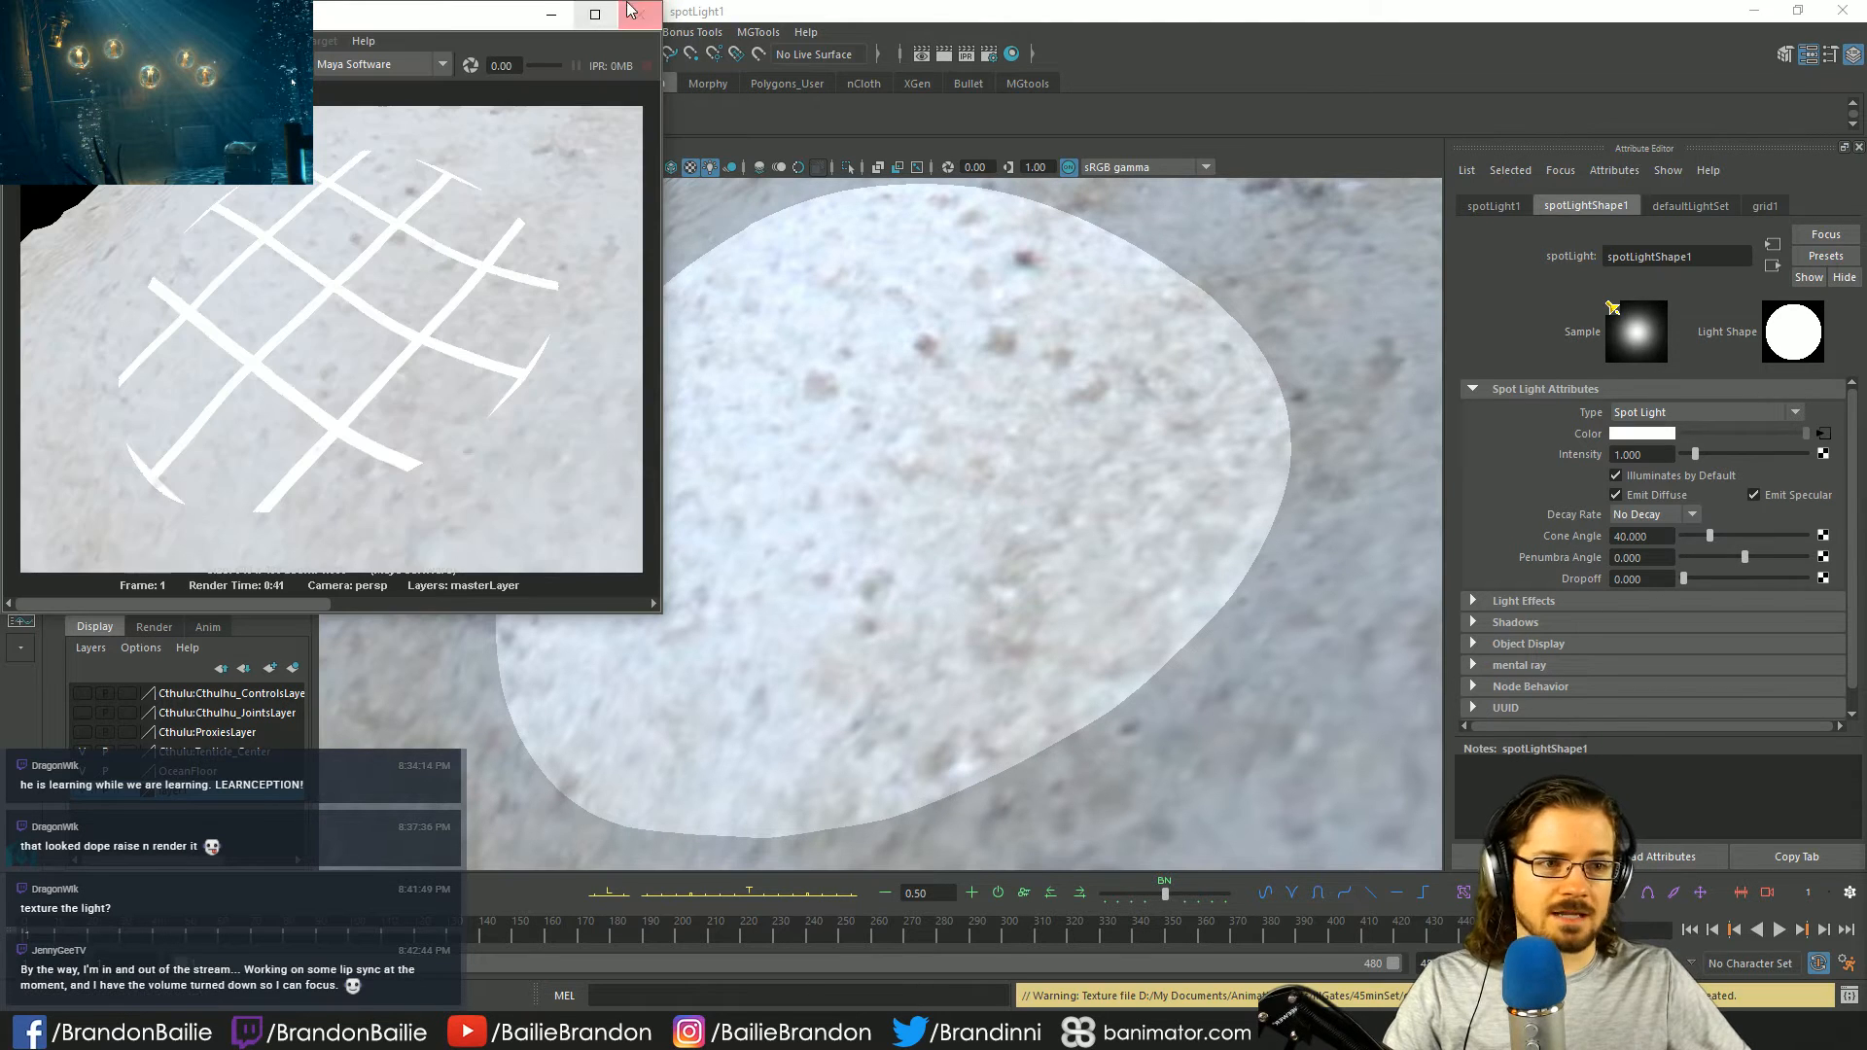
pyautogui.moveTo(329, 18); pyautogui.dragTo(766, 98)
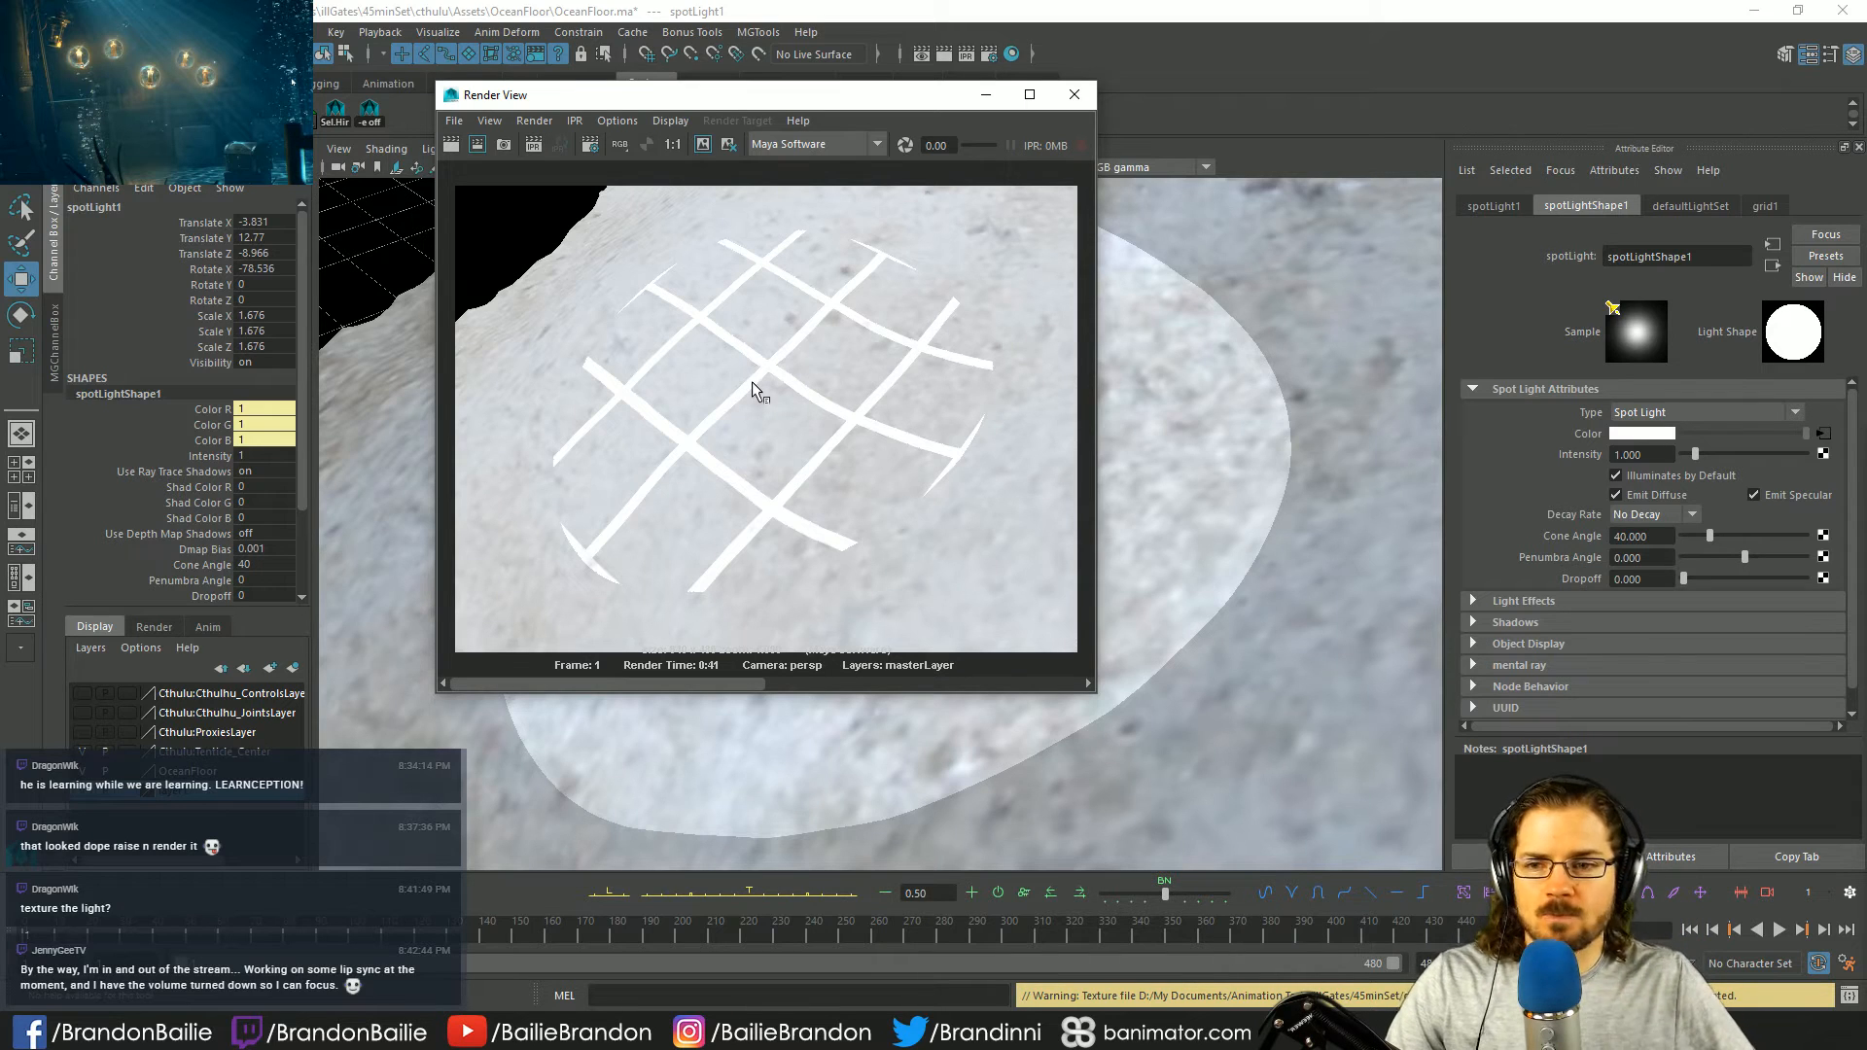
pyautogui.click(1073, 93)
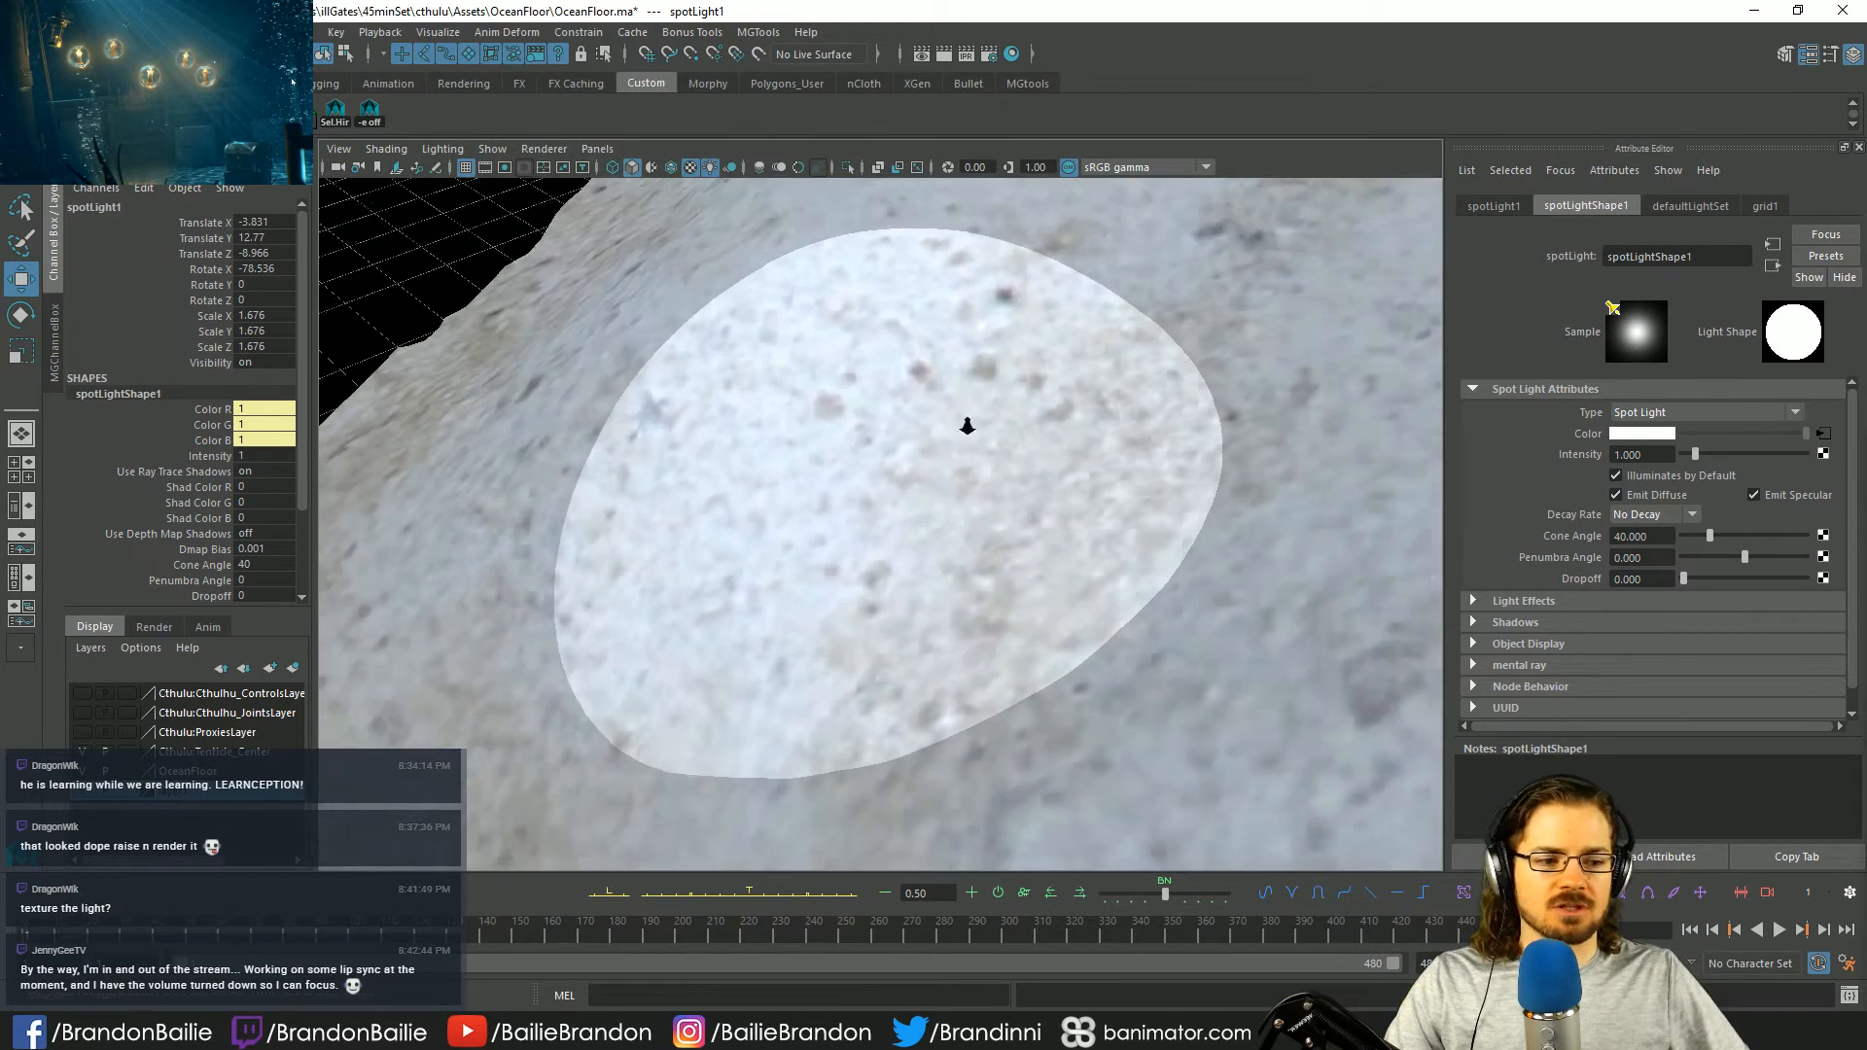
# - Return the viewport to untextured shaded display and delete the spot light
pyautogui.moveTo(966, 417)
pyautogui.keyDown('alt'); pyautogui.mouseDown()
pyautogui.moveTo(1021, 459)
pyautogui.moveTo(987, 442)
pyautogui.moveTo(1006, 378)
pyautogui.mouseUp(); pyautogui.keyUp('alt')
pyautogui.press('5')
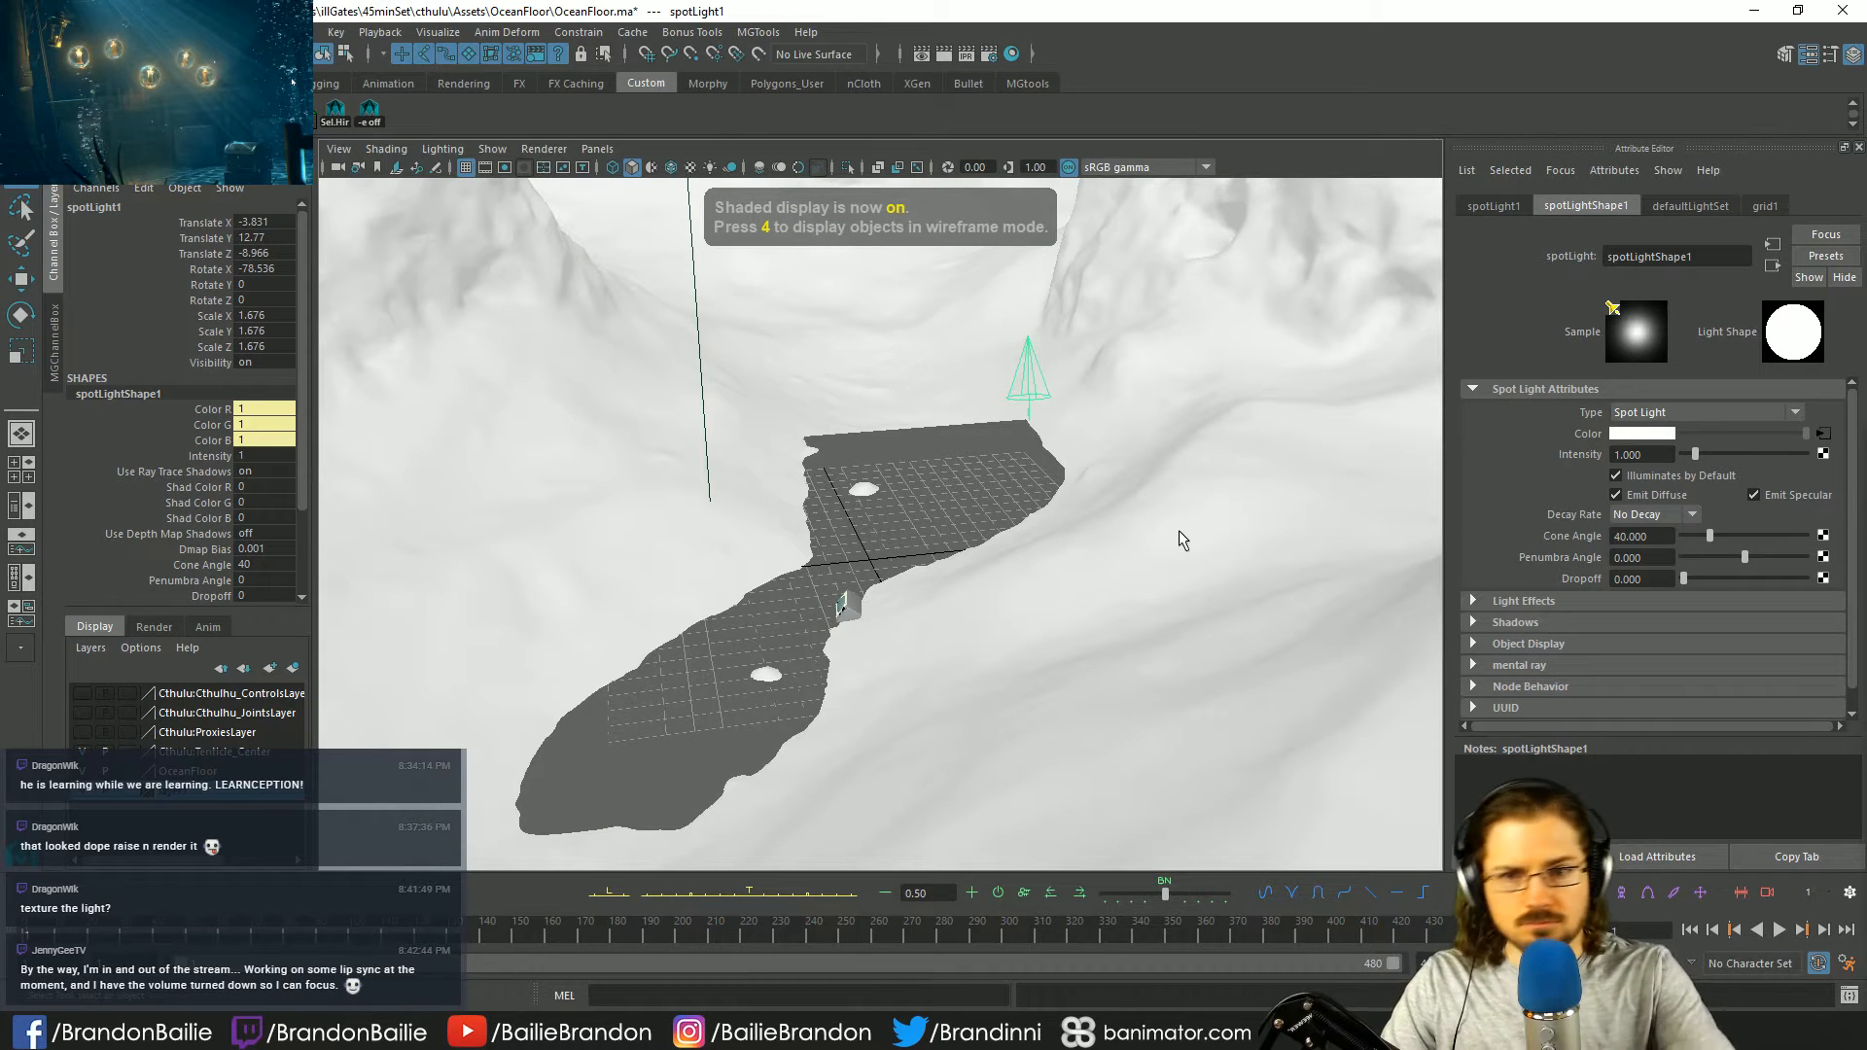
pyautogui.press('Delete')
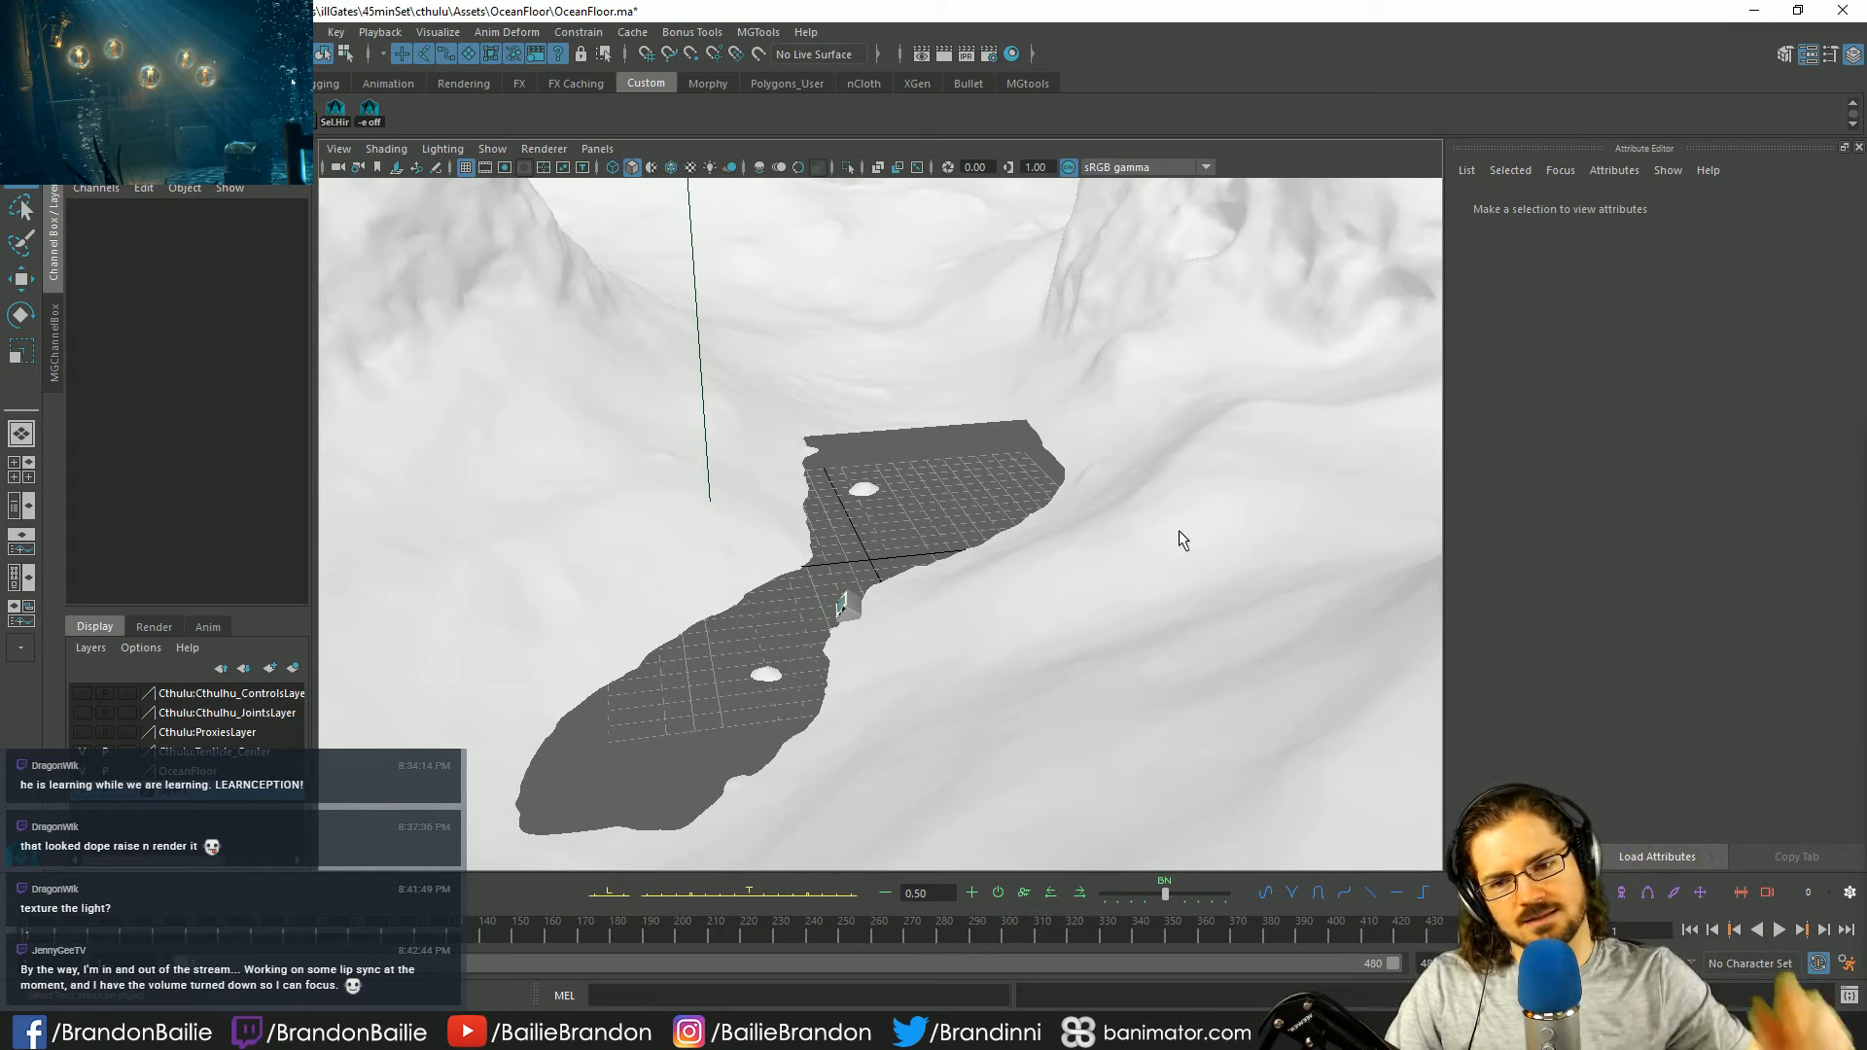
# - Hide the display layer of the ocean floor terrain so only the caustics plane is displayed
pyautogui.keyDown('alt'); pyautogui.moveTo(1179, 529); pyautogui.dragTo(1011, 496); pyautogui.keyUp('alt')
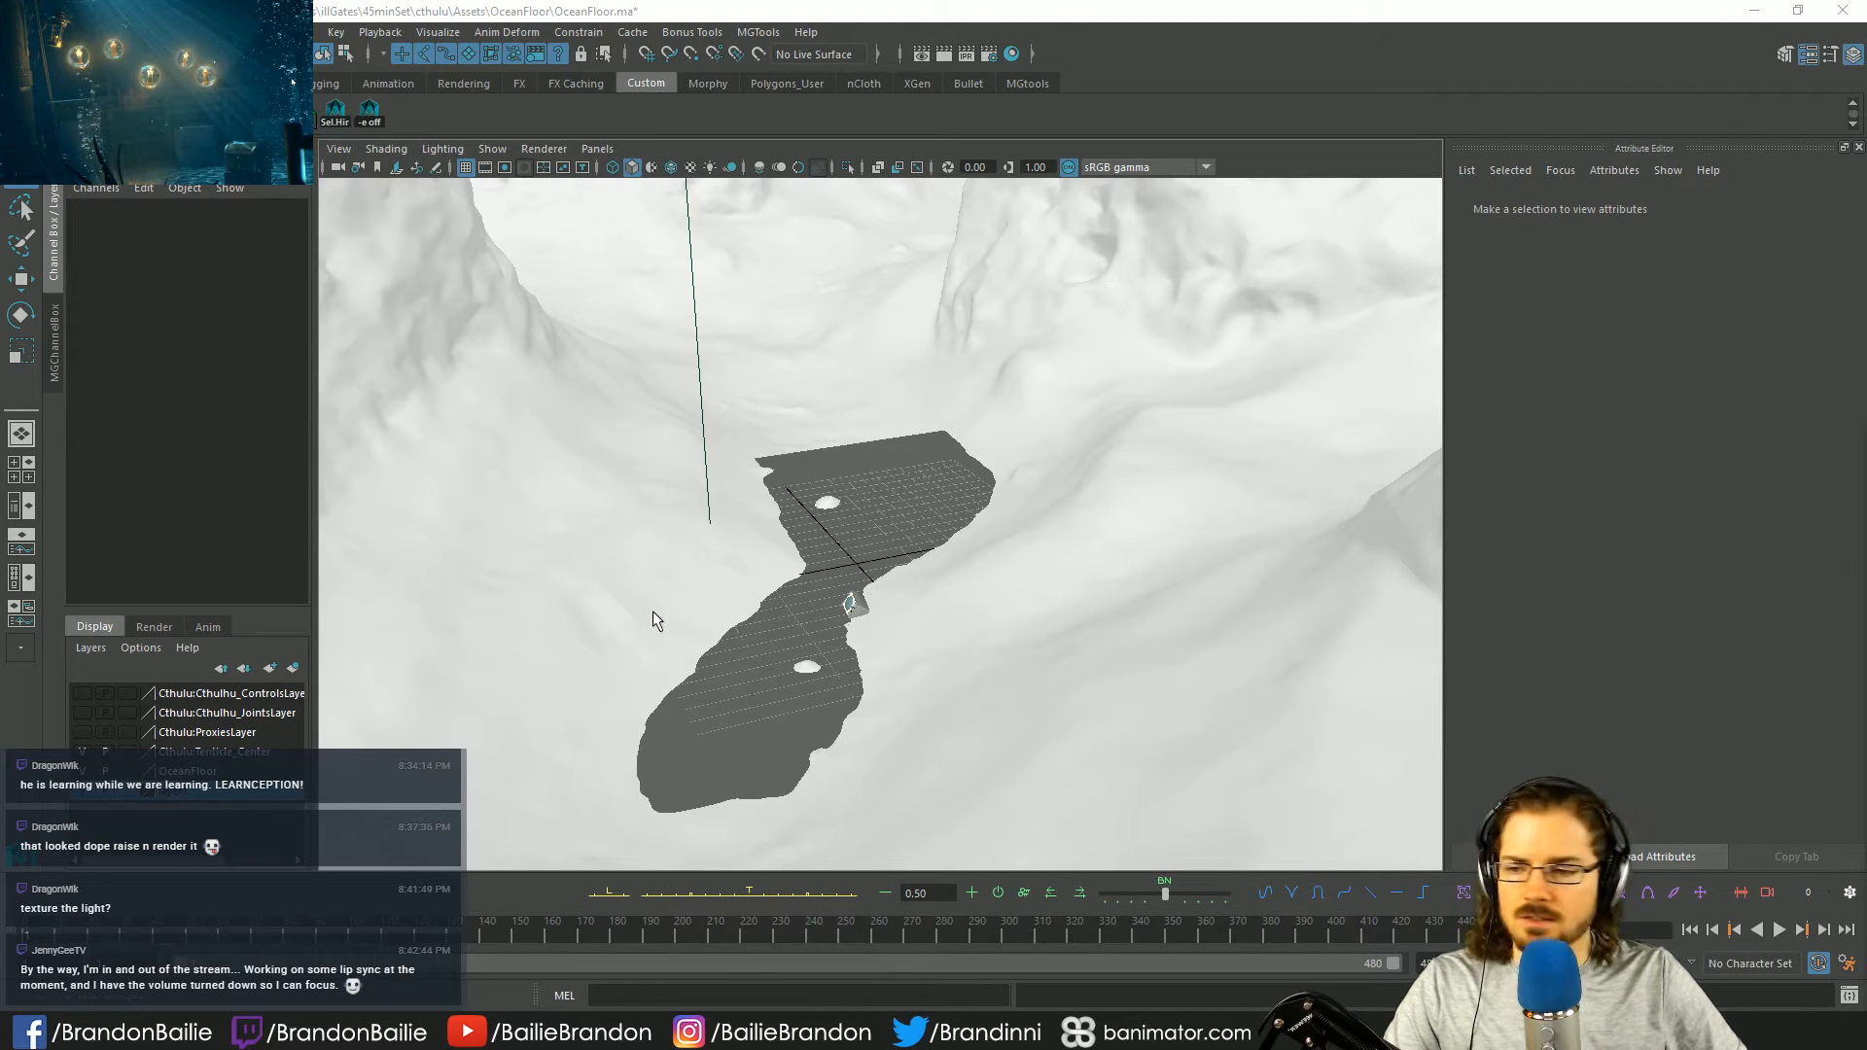
pyautogui.click(85, 792)
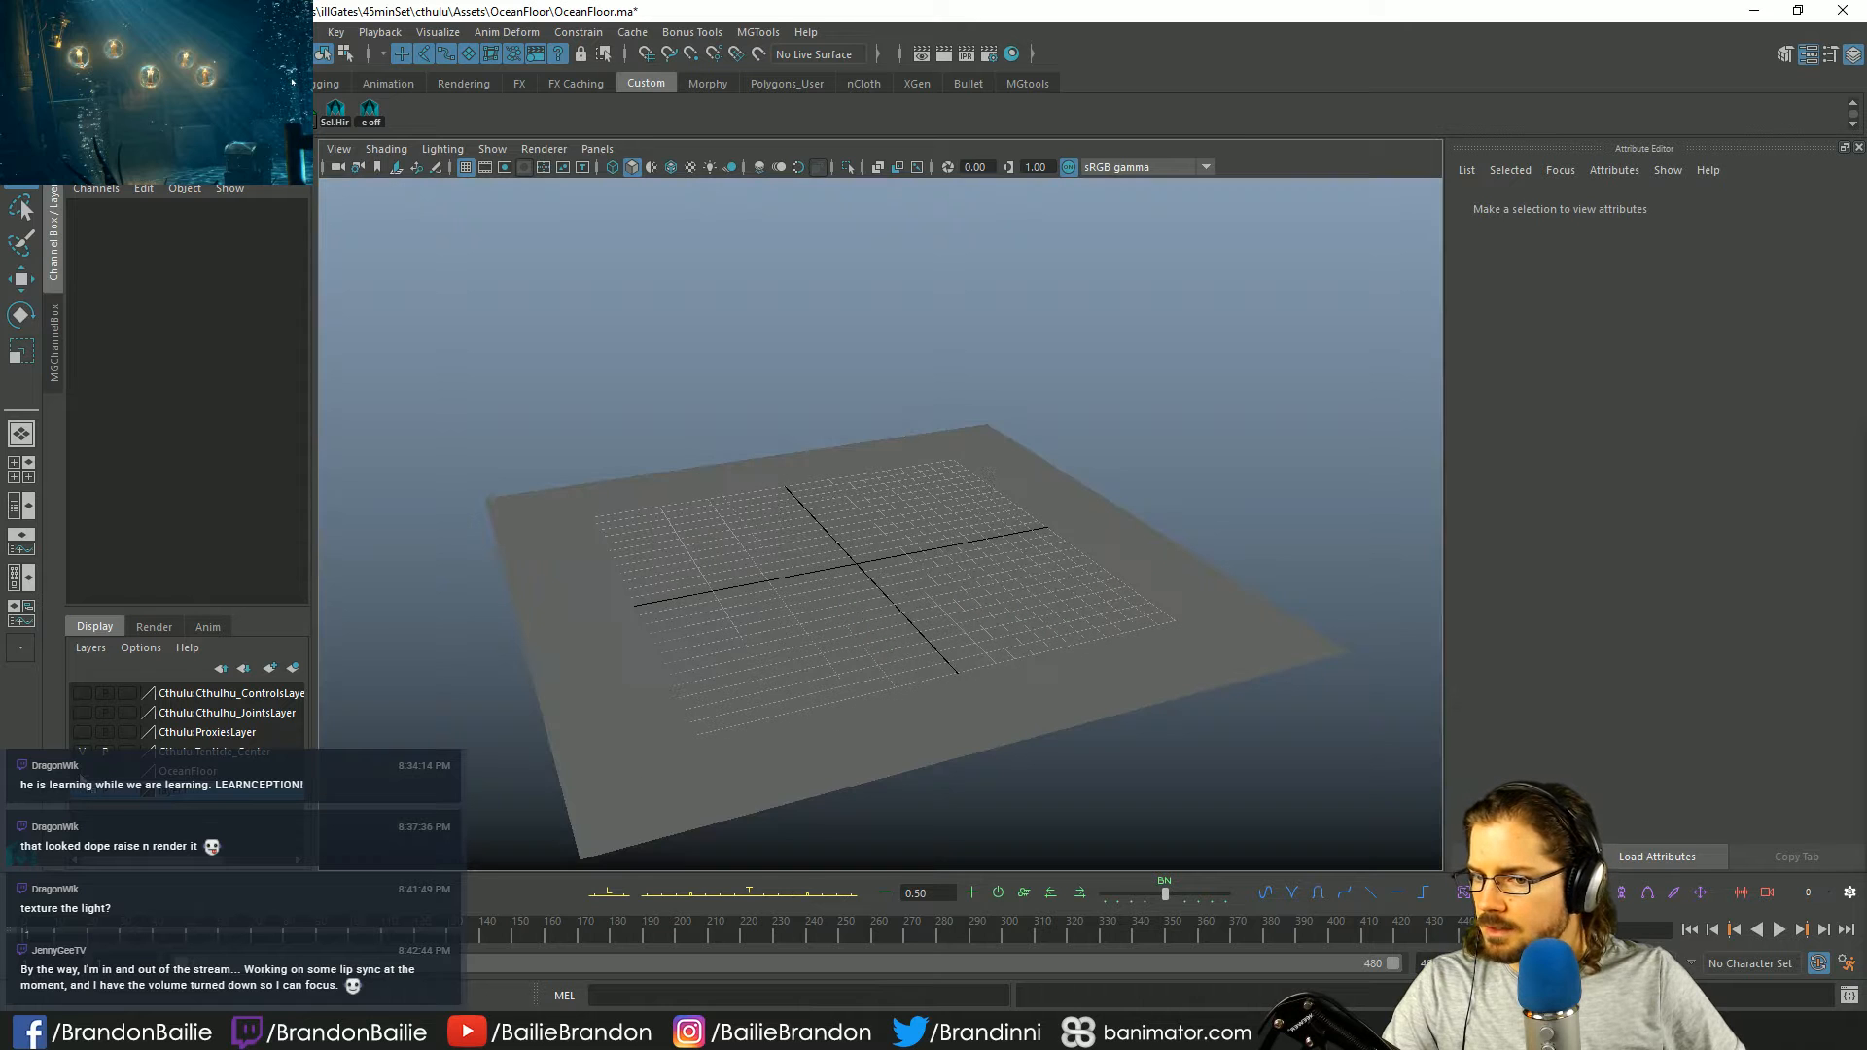
pyautogui.click(1164, 597)
pyautogui.click(1176, 389)
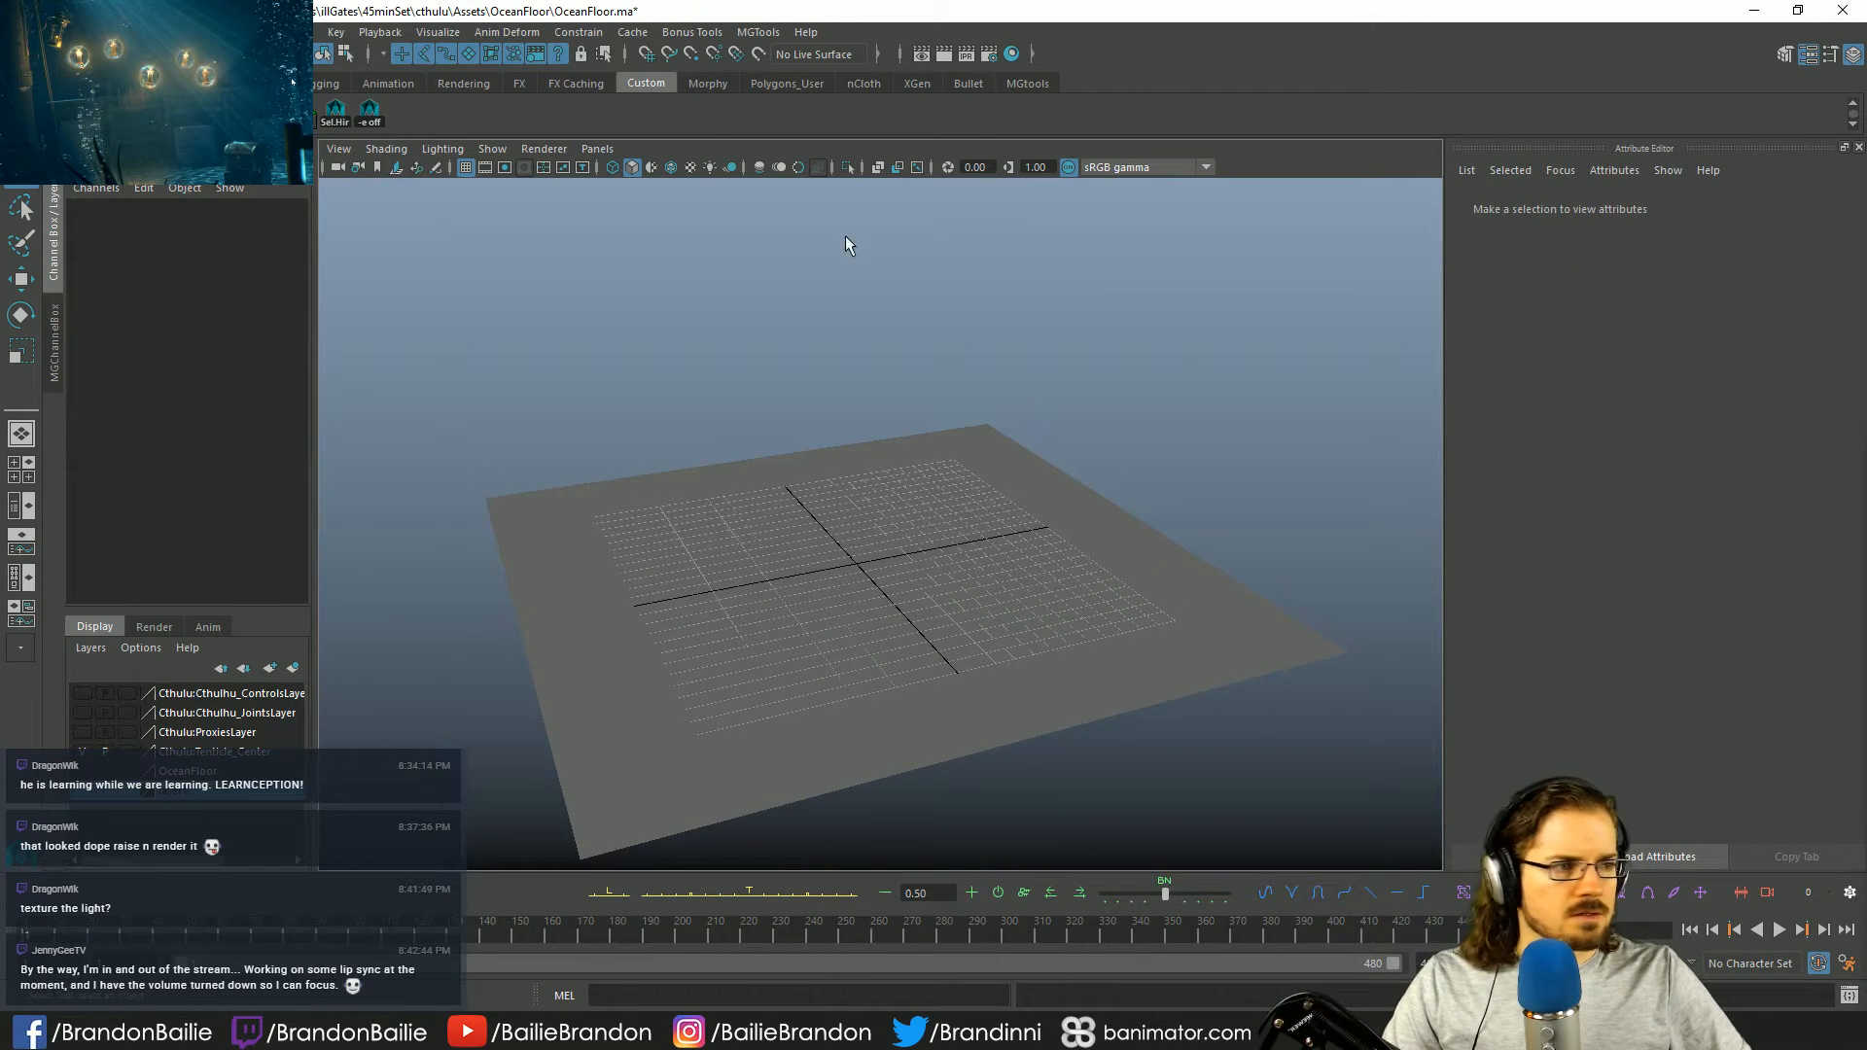
pyautogui.click(304, 32)
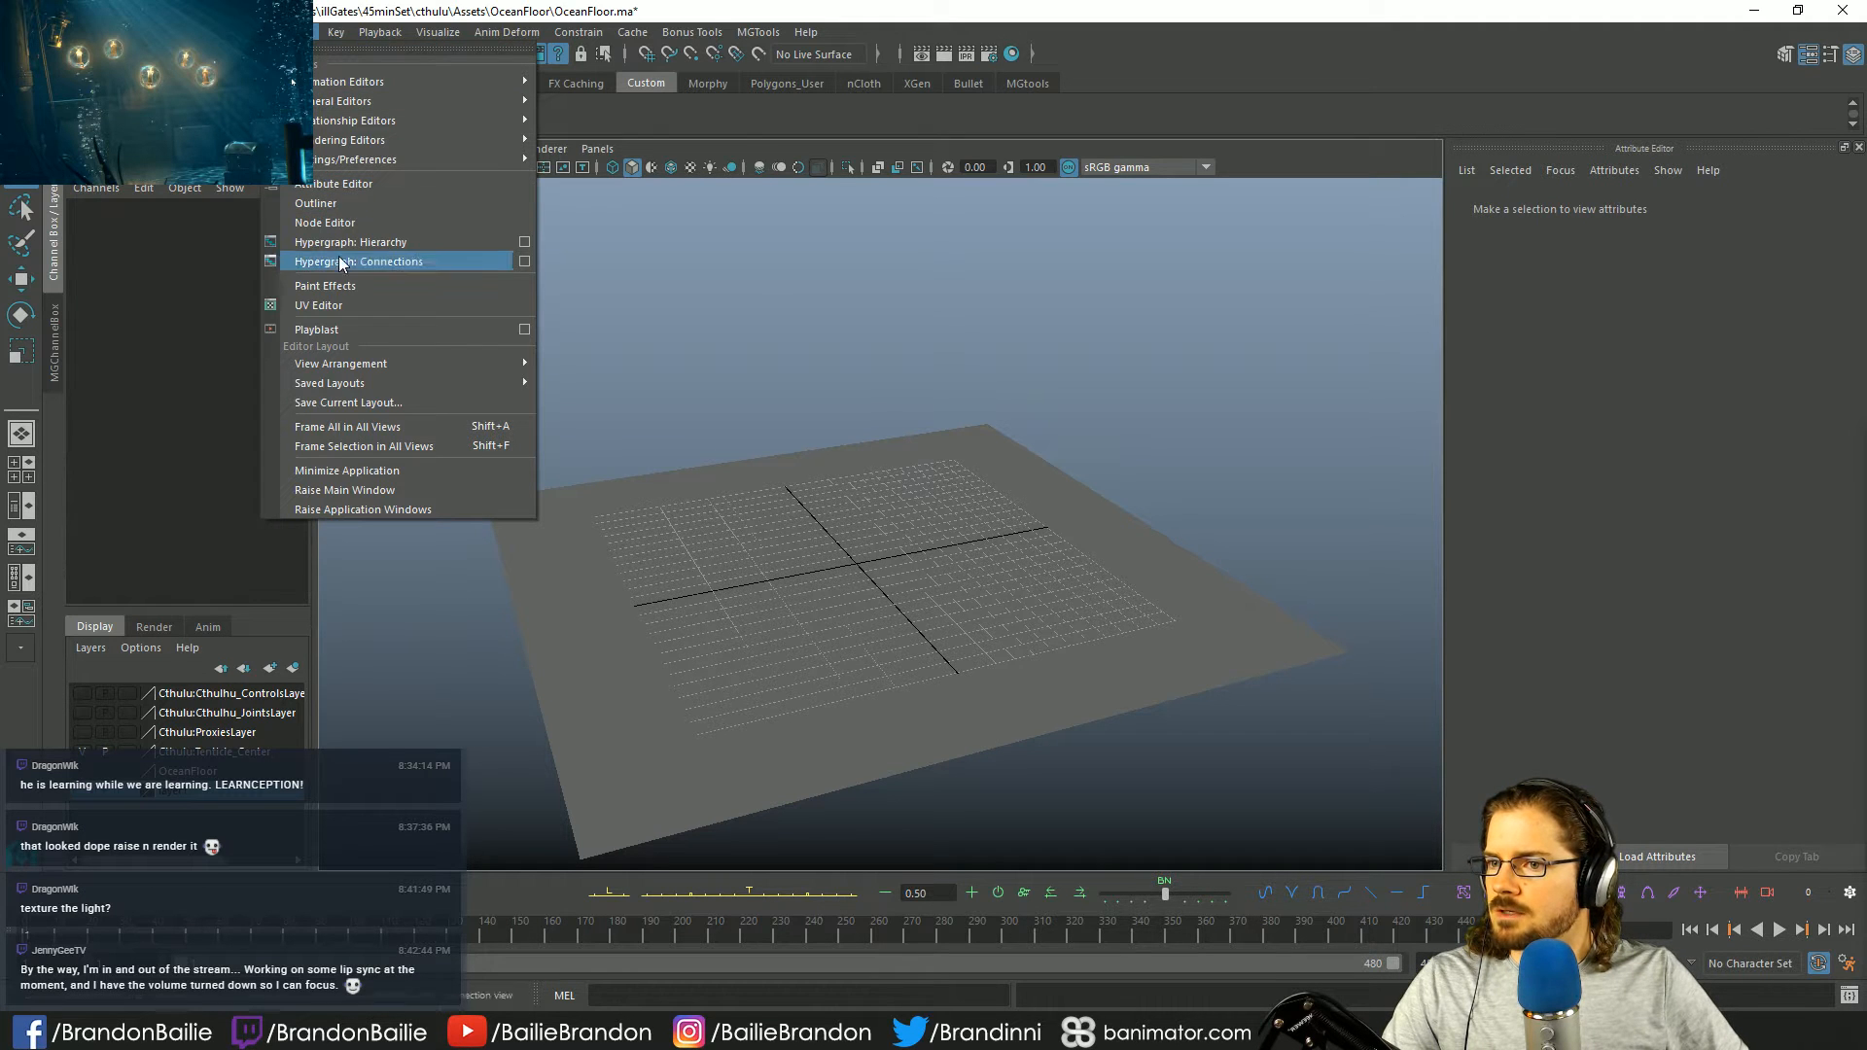
pyautogui.press('Escape')
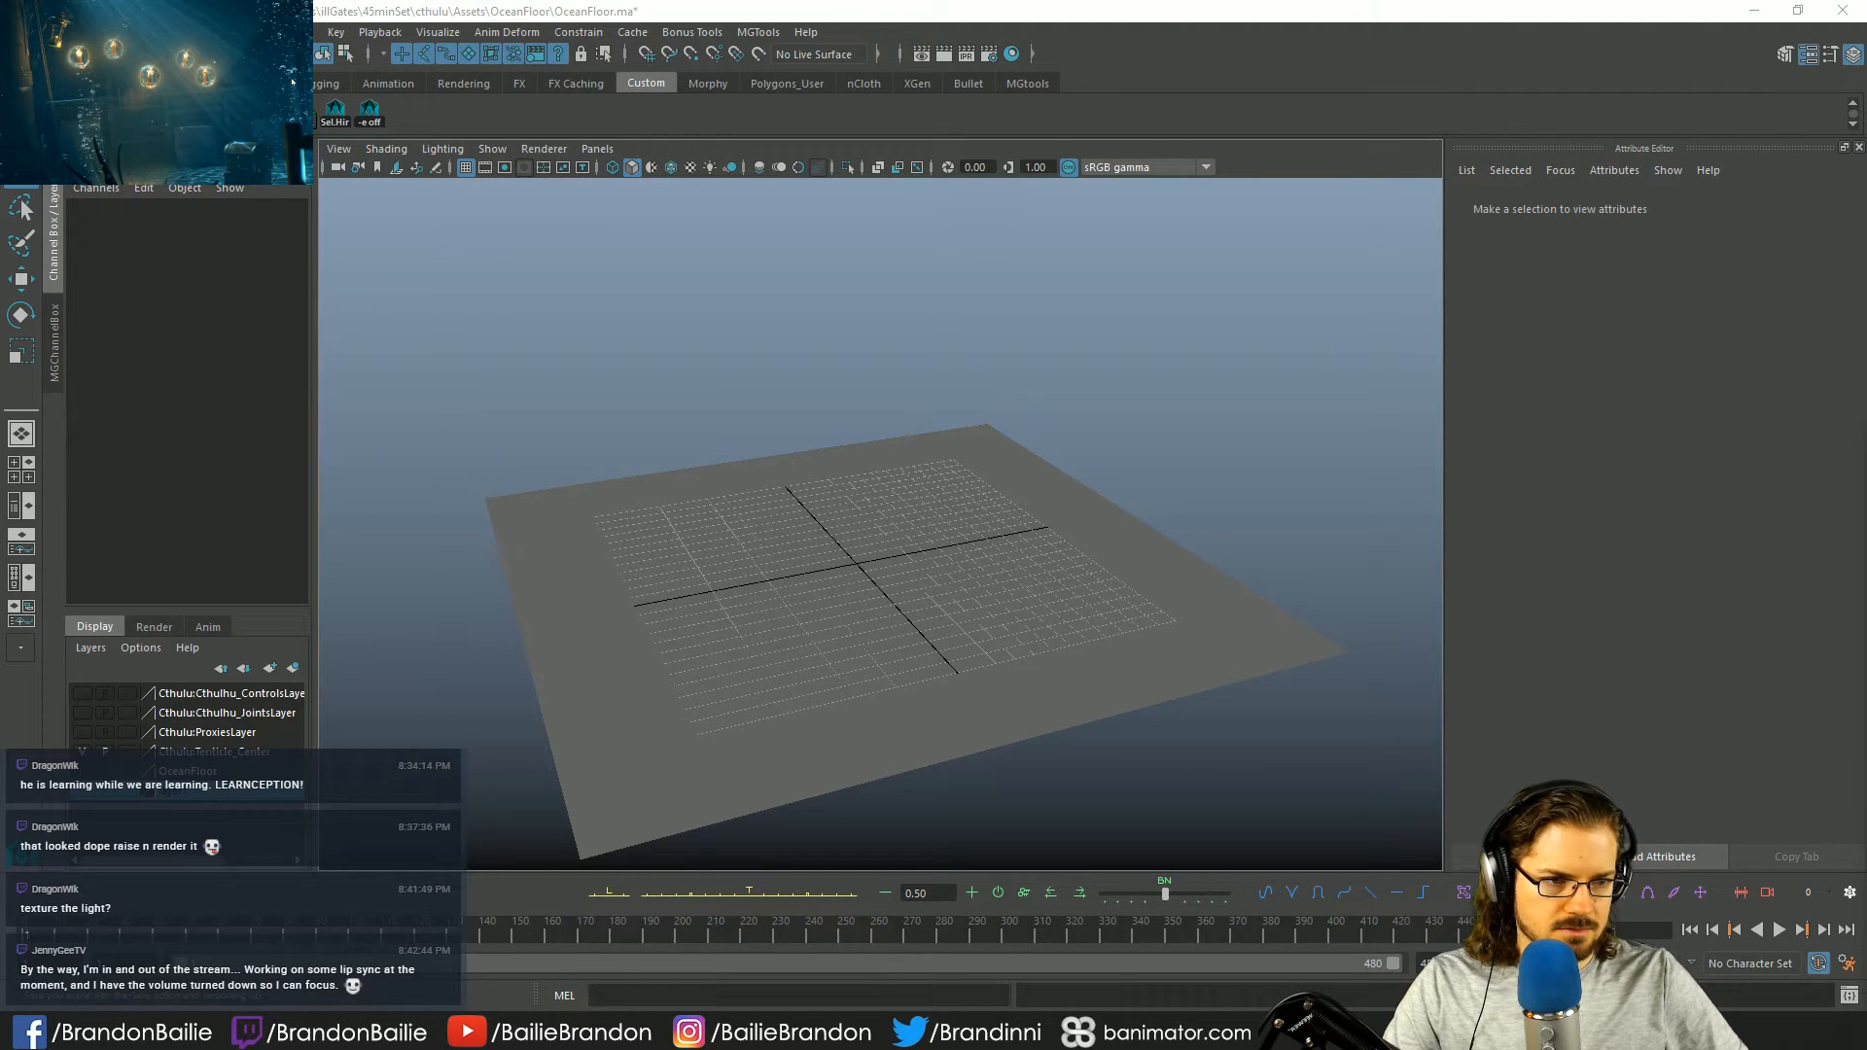
# - Save the scene as a new version, OceanFloor.001.ma
pyautogui.hotkey('ctrl', 's')
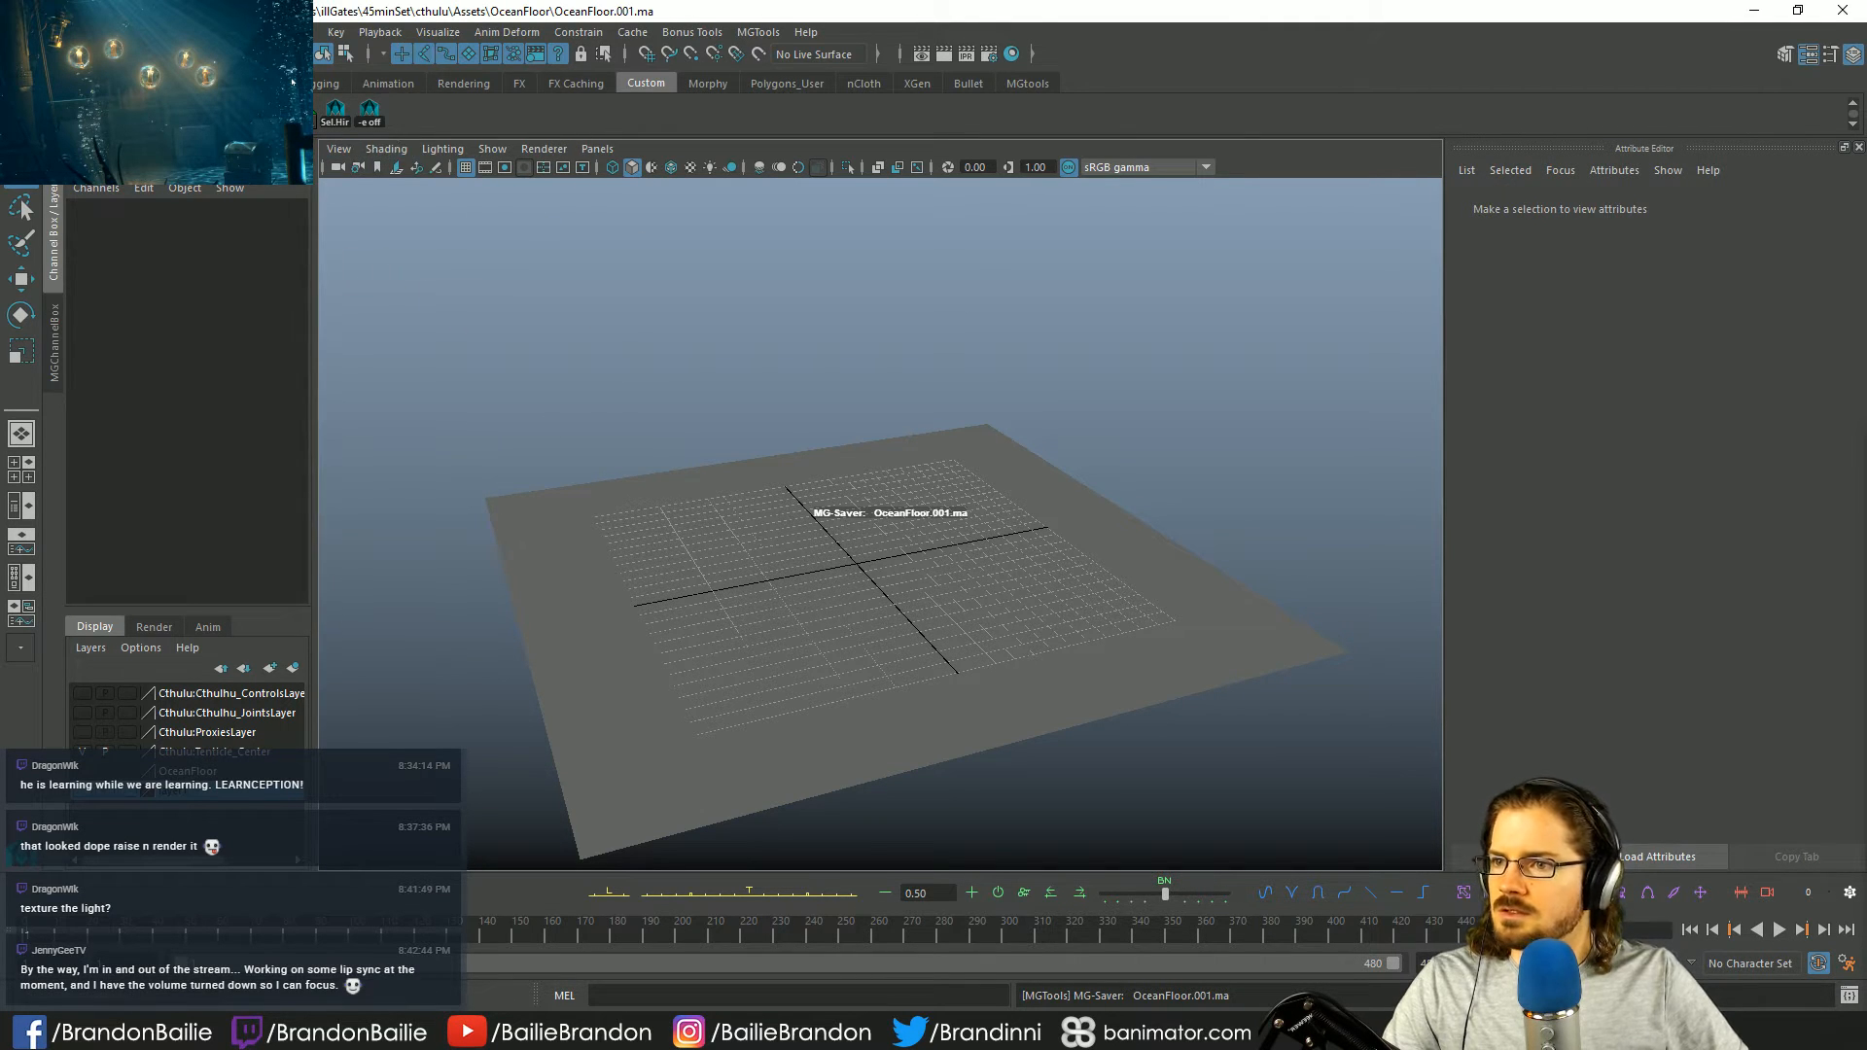
# - Load the kelp.mel Paint Effects brush from the Visor's underwater folder and close the Visor
pyautogui.click(292, 32)
pyautogui.moveTo(387, 101)
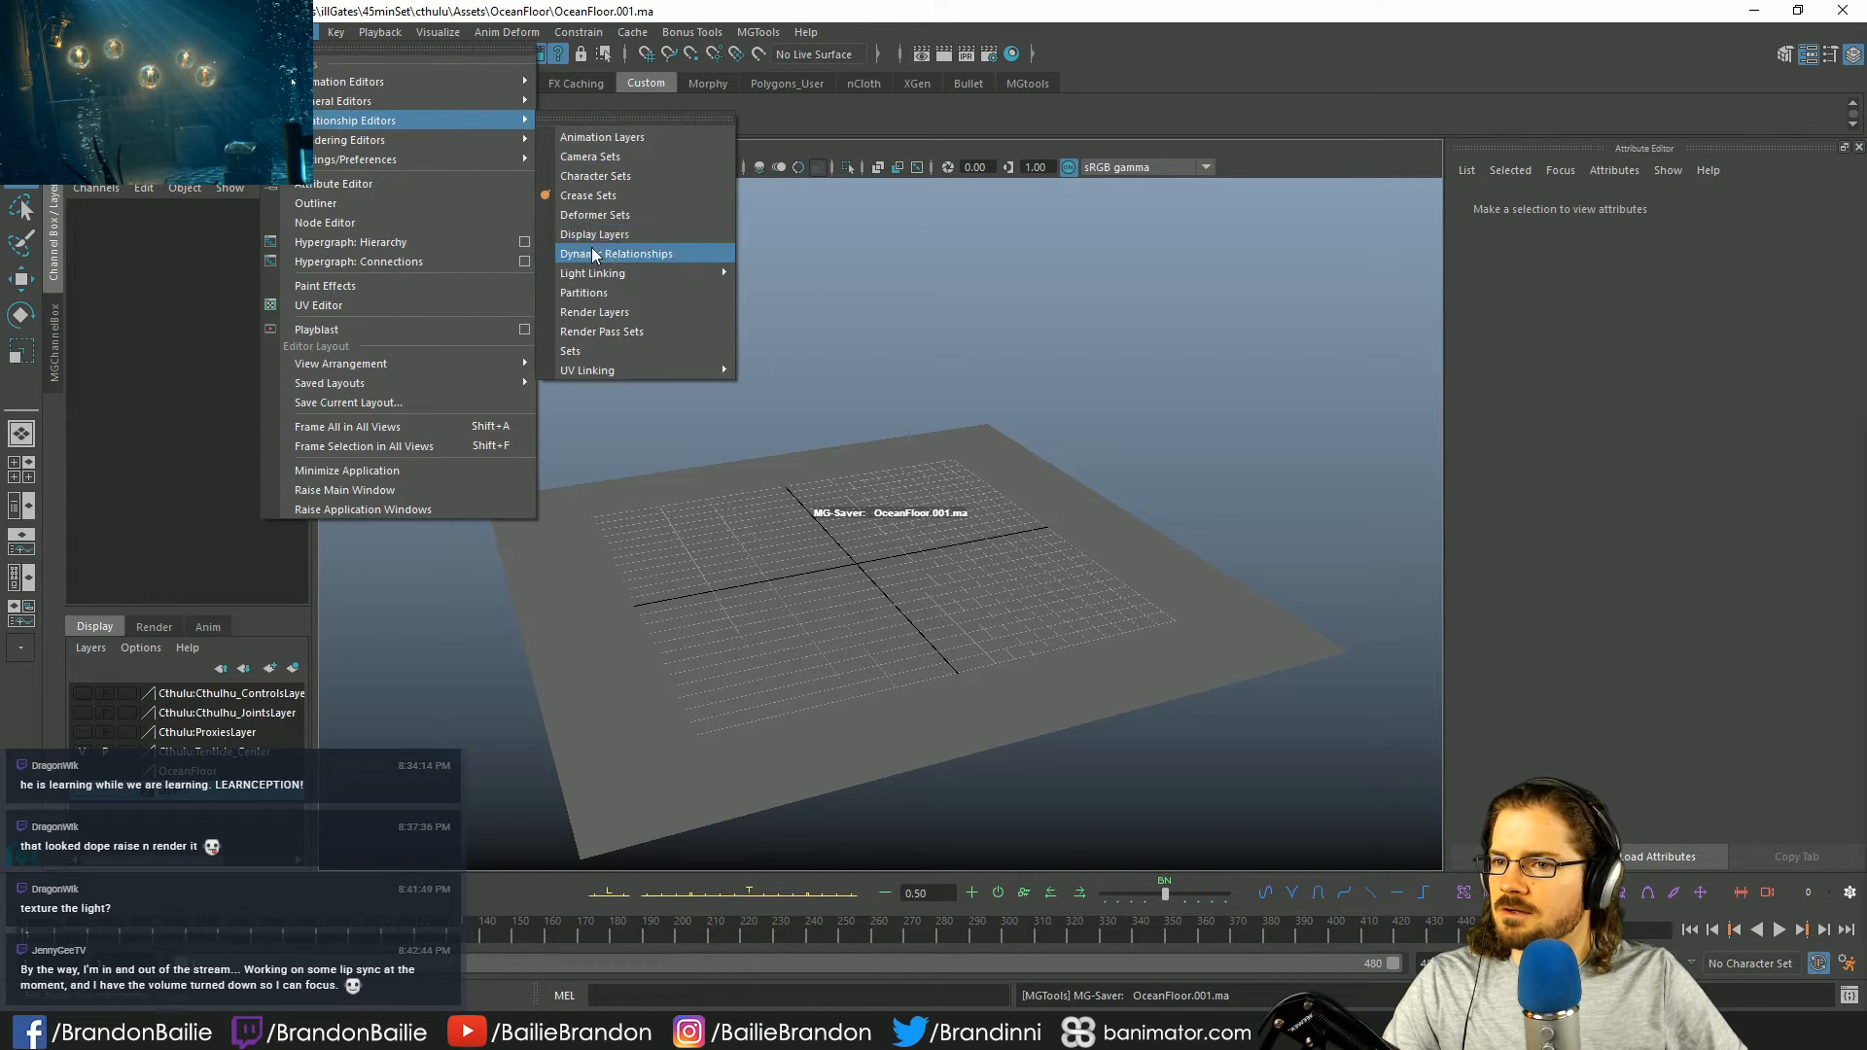
pyautogui.click(603, 254)
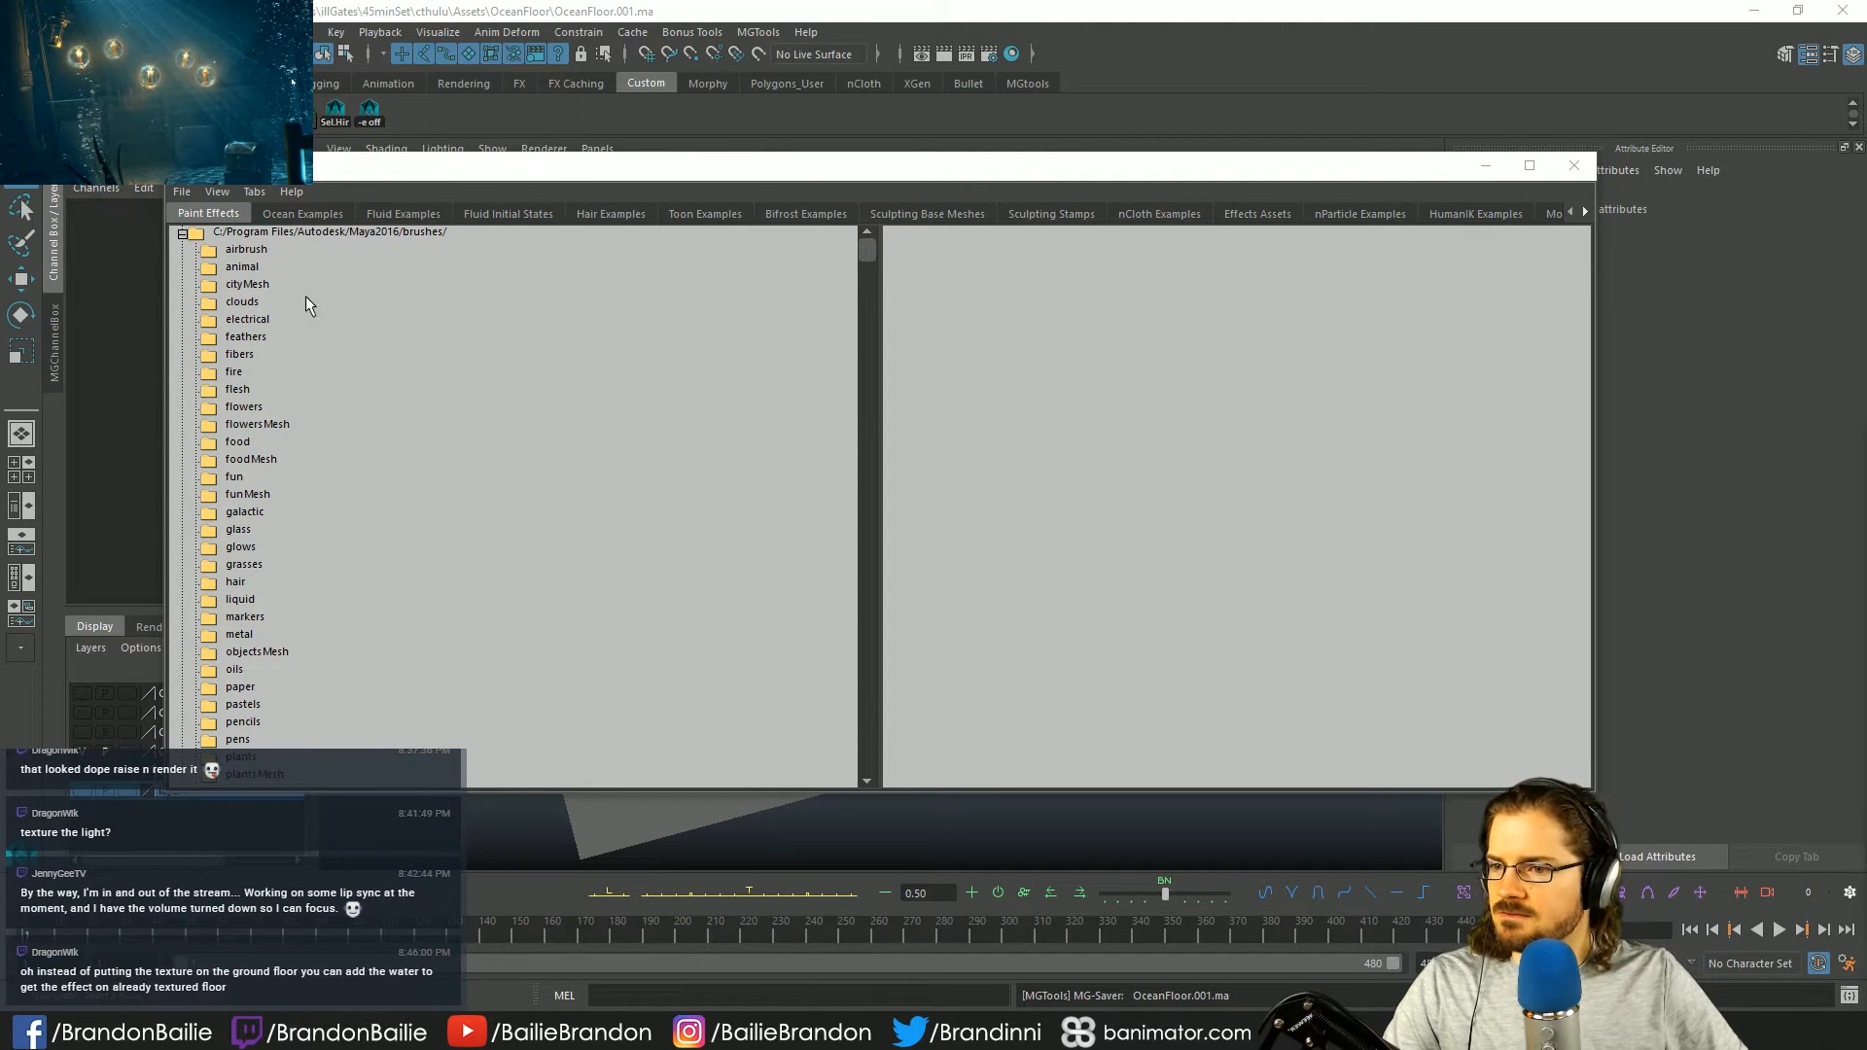
pyautogui.scroll(-1, 346, 579)
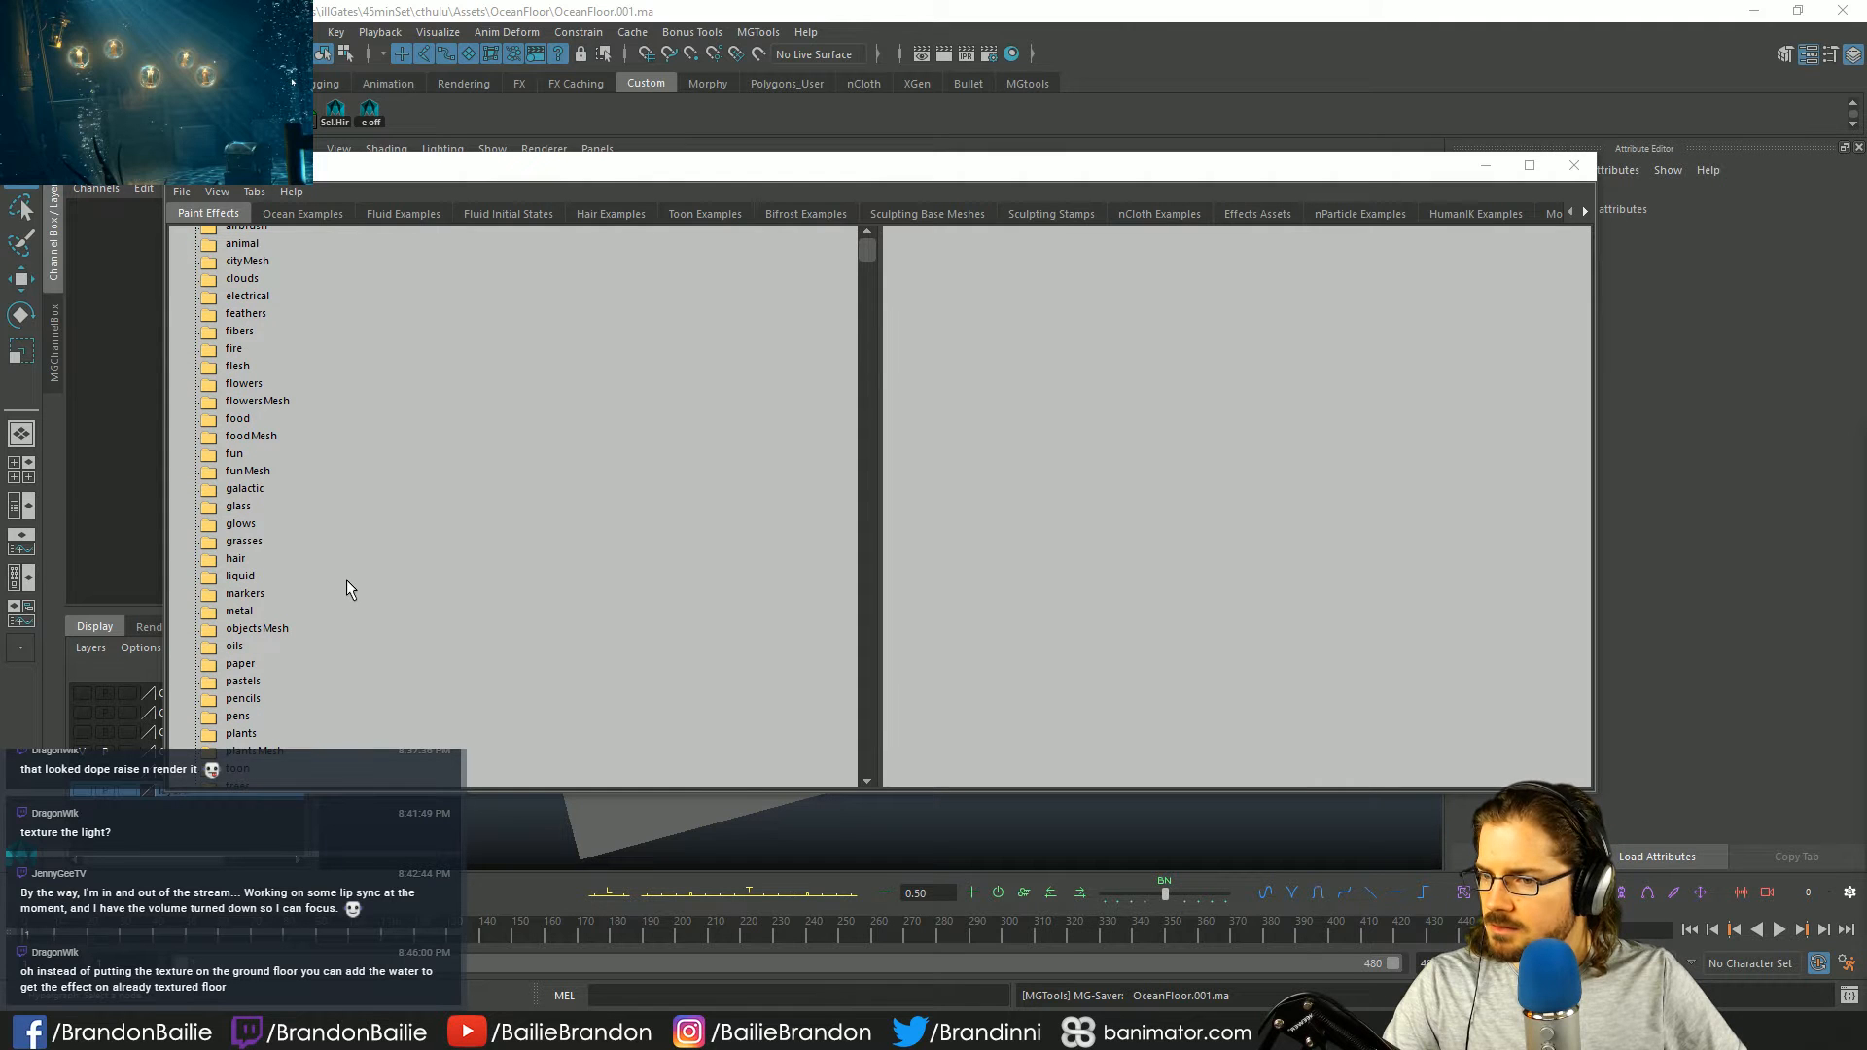
pyautogui.scroll(-3, 272, 544)
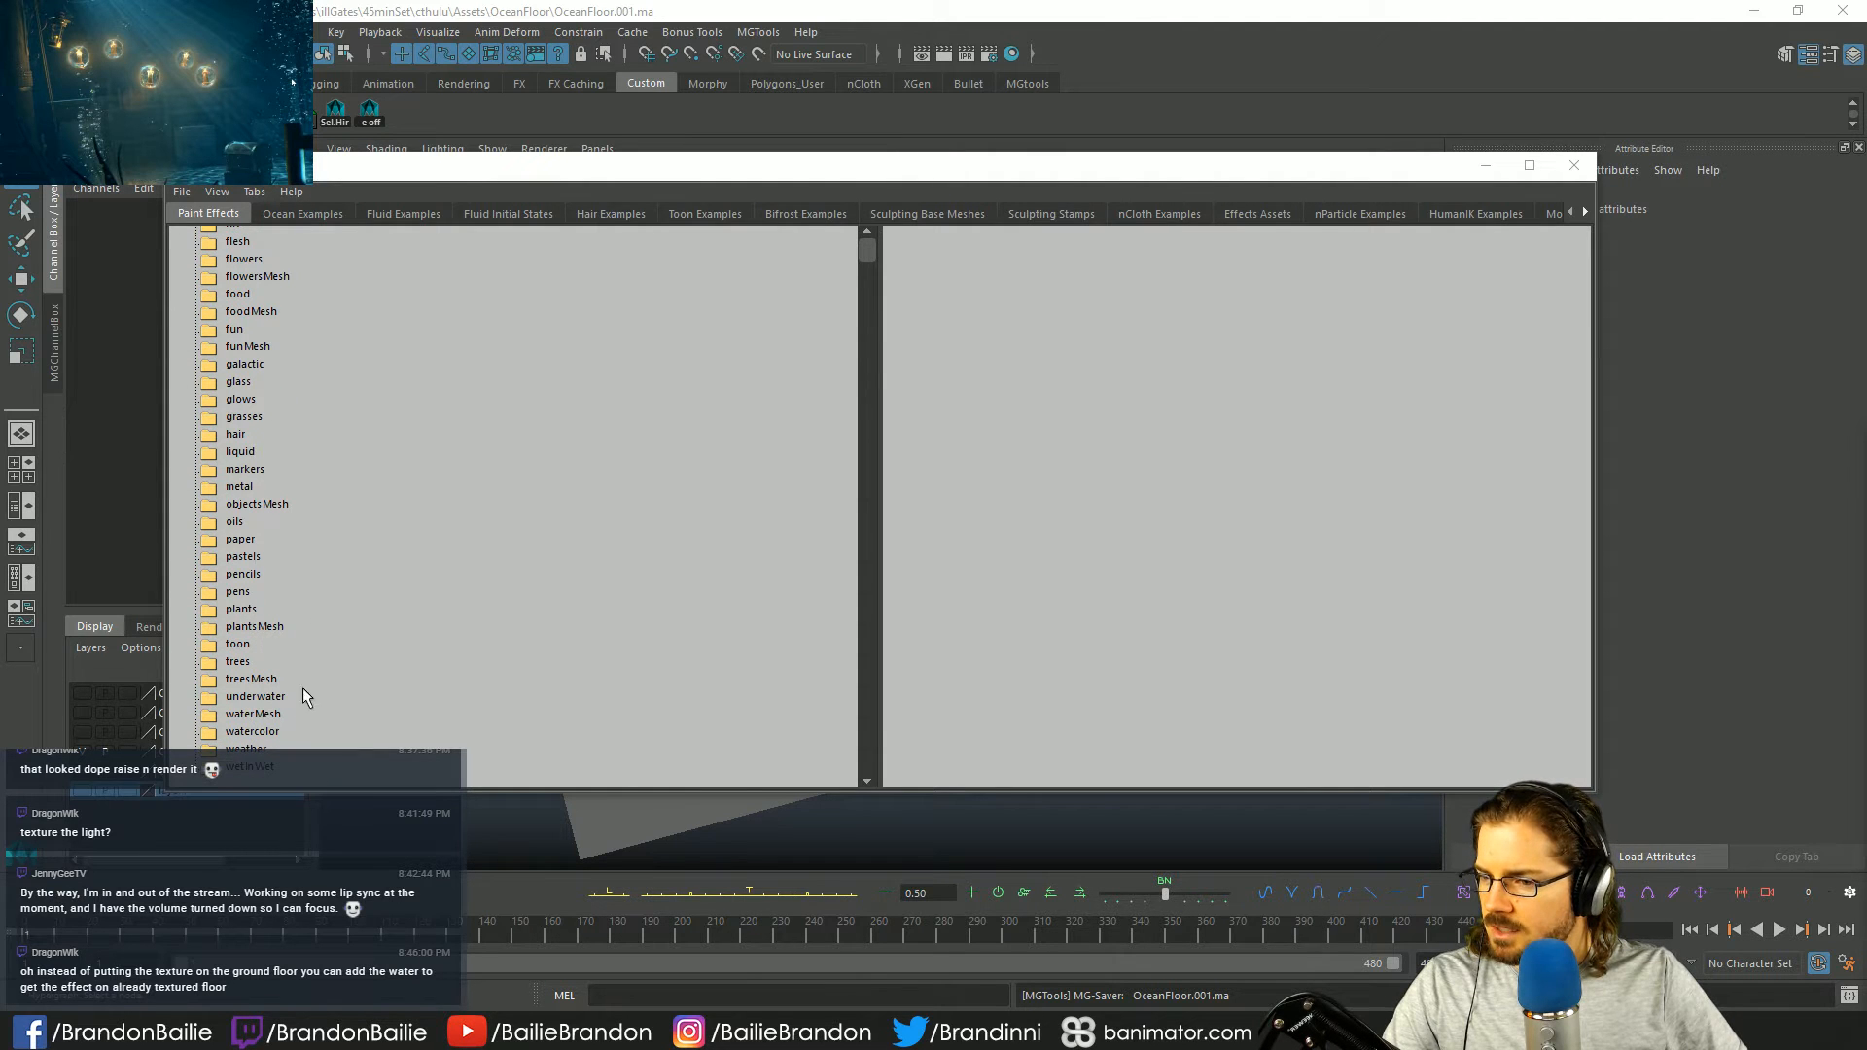
pyautogui.click(255, 697)
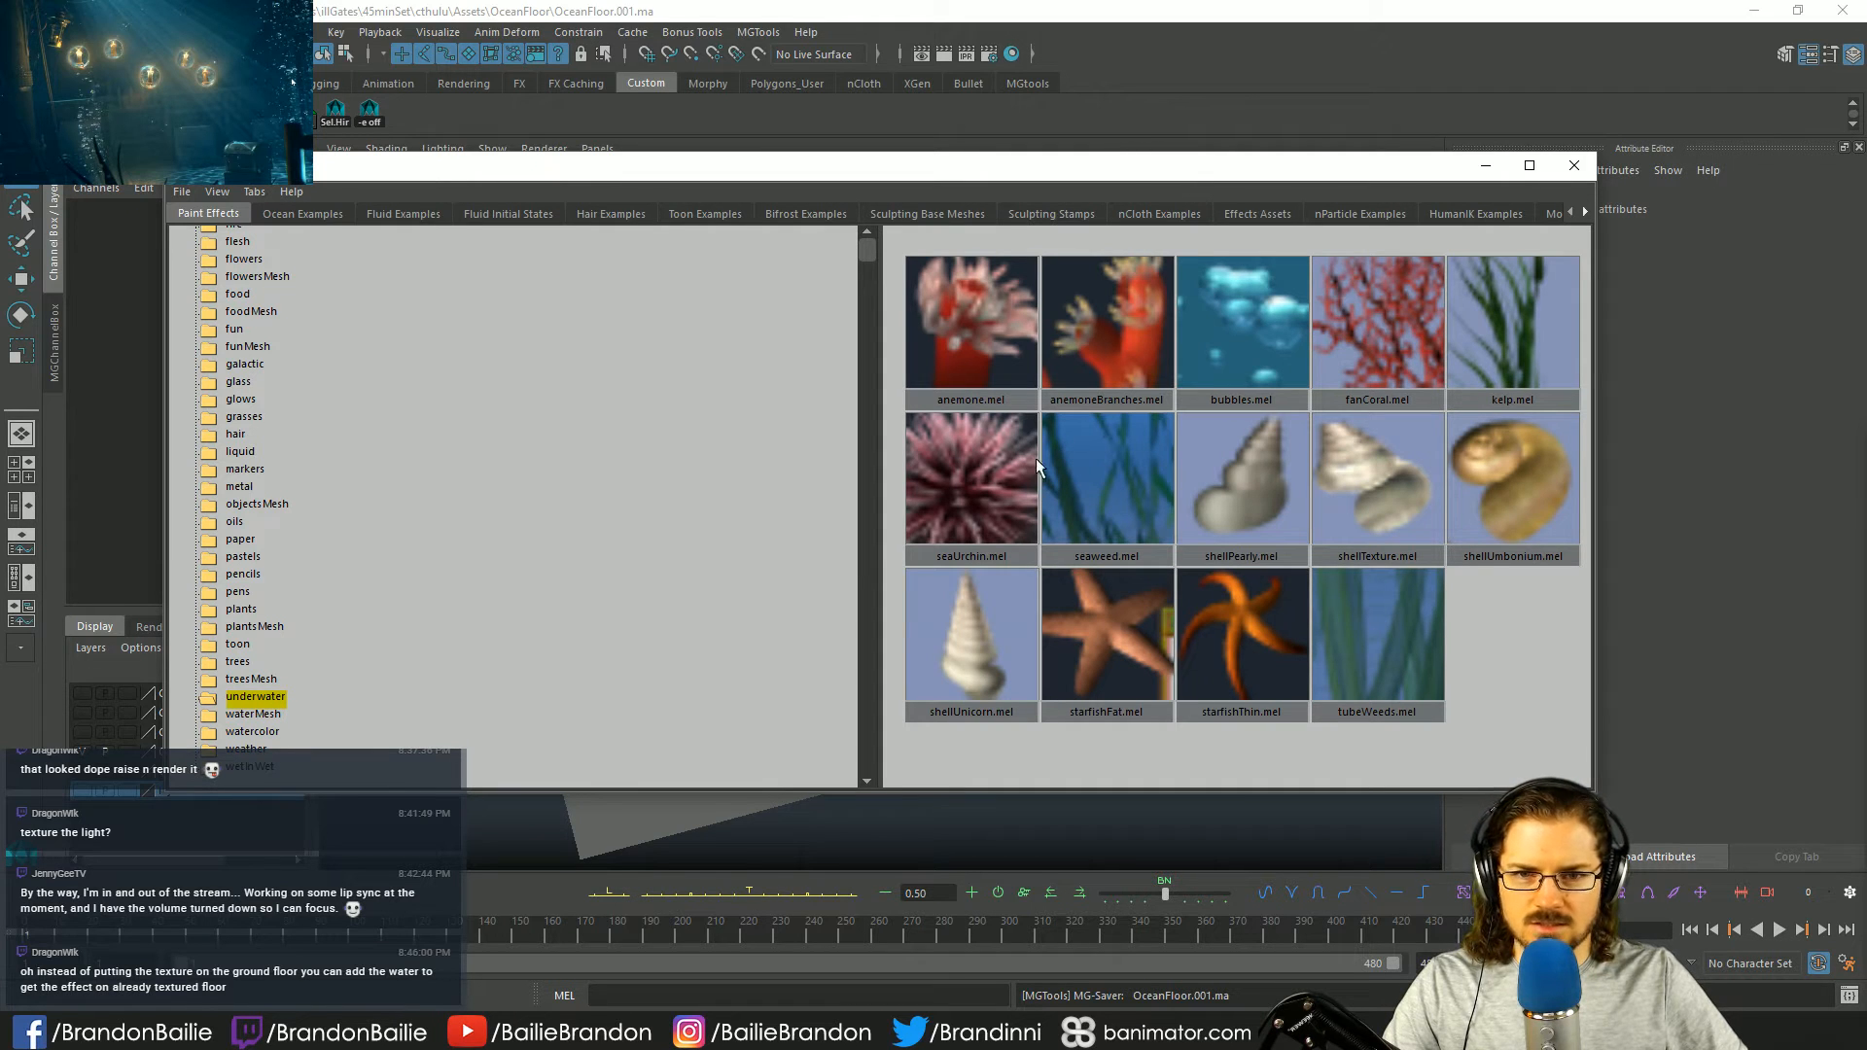
pyautogui.click(293, 83)
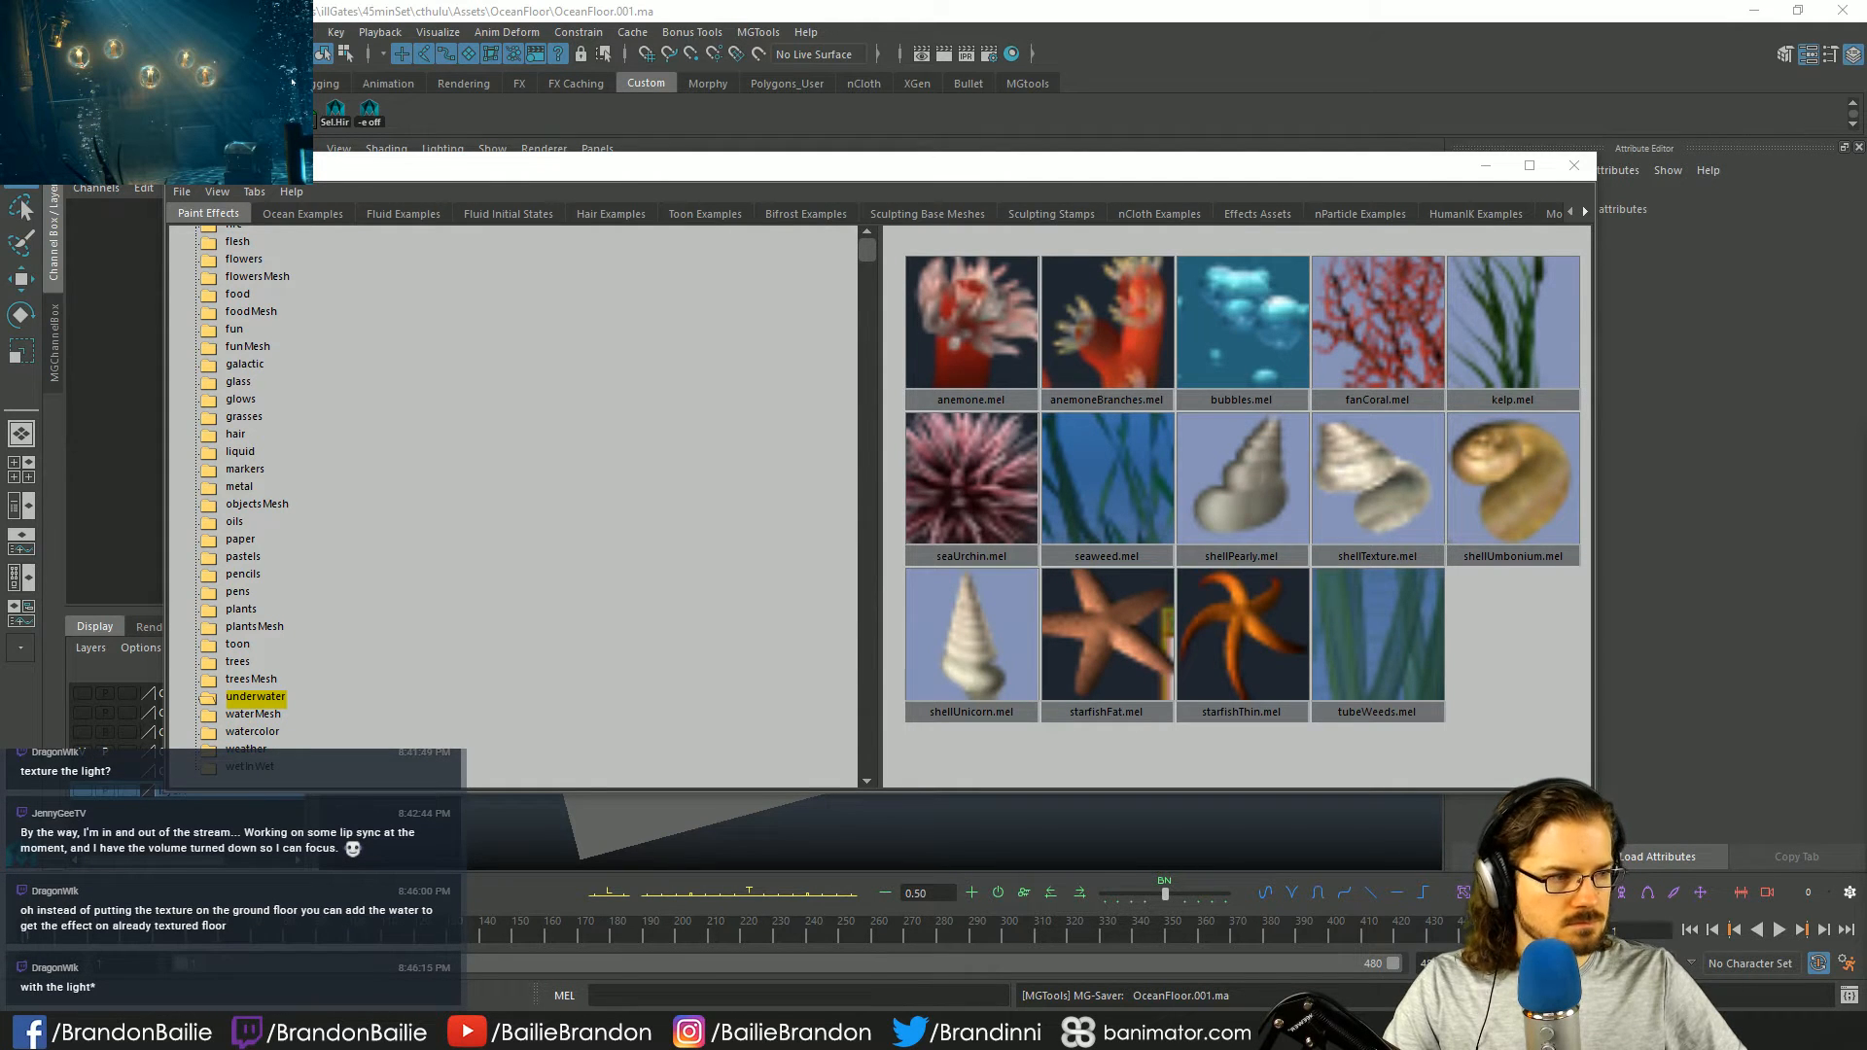
pyautogui.click(1493, 311)
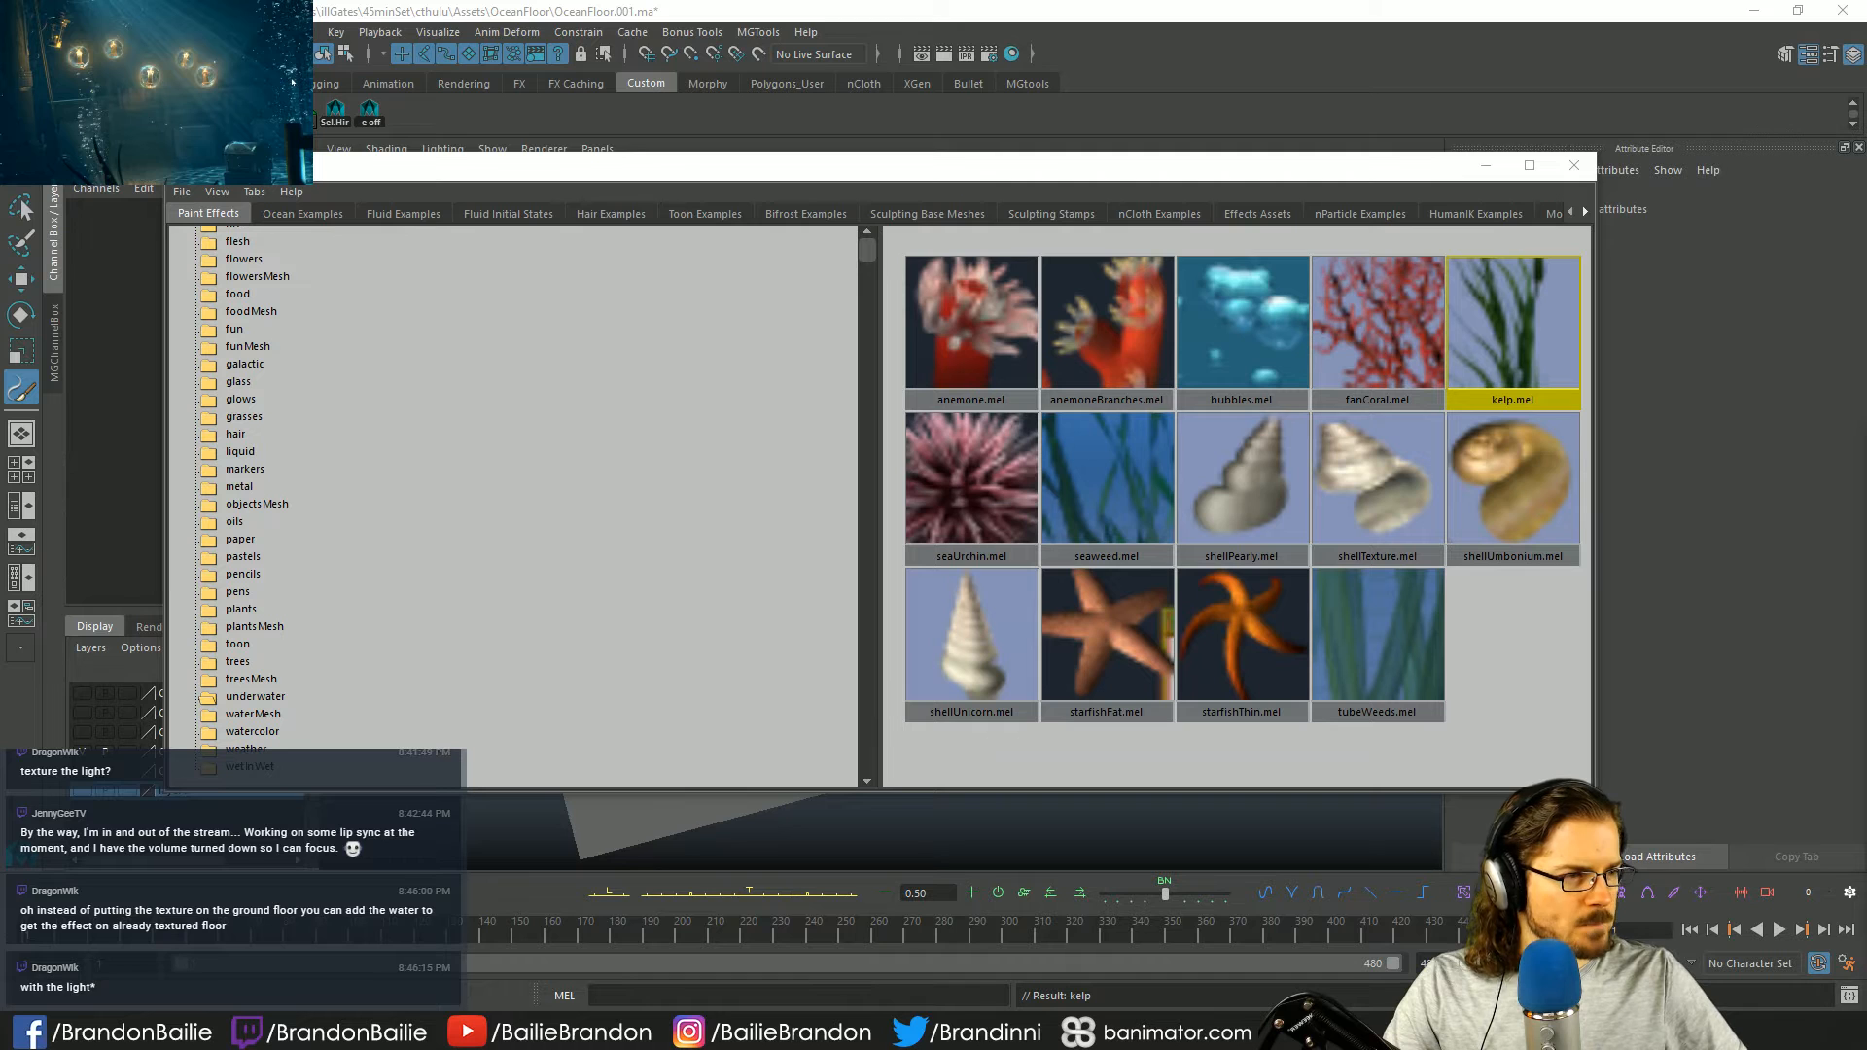
pyautogui.click(1572, 168)
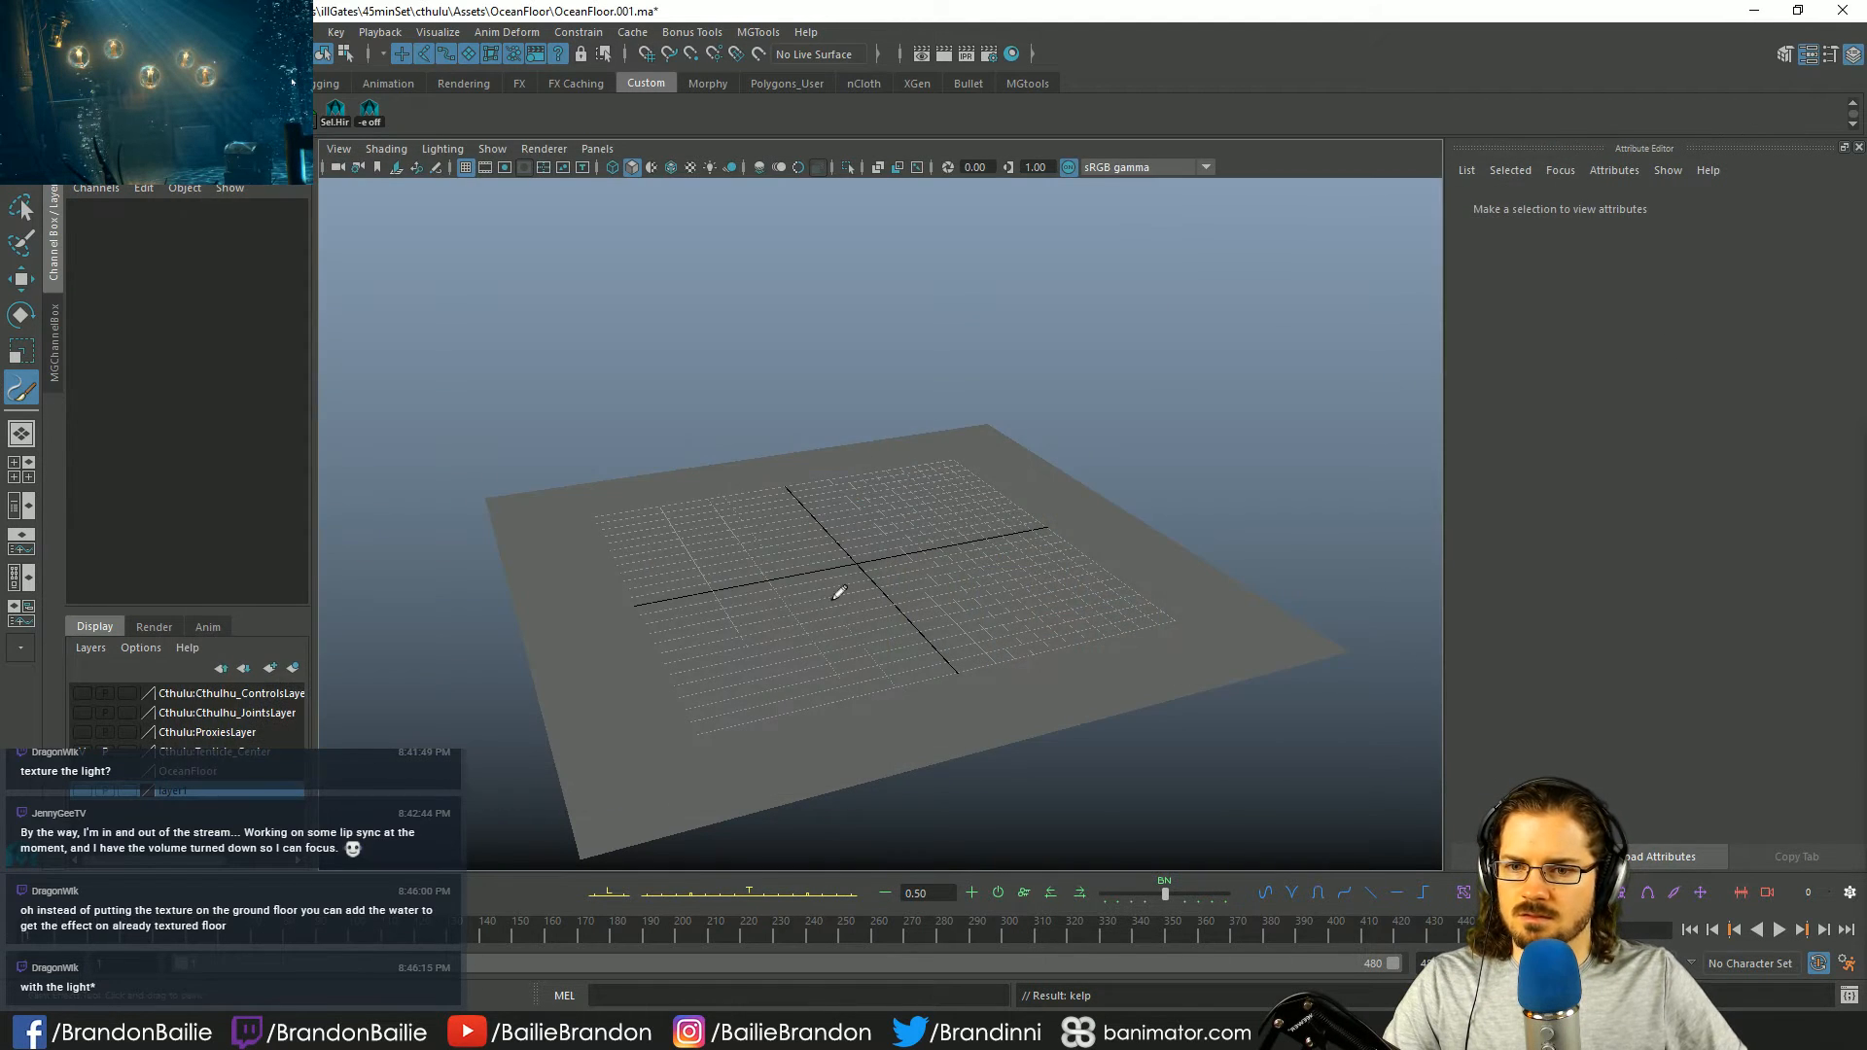
# - Try painting a kelp stroke on the floor next to the vintage television set
pyautogui.keyDown('alt'); pyautogui.moveTo(754, 554); pyautogui.dragTo(1137, 521, button='right'); pyautogui.keyUp('alt')
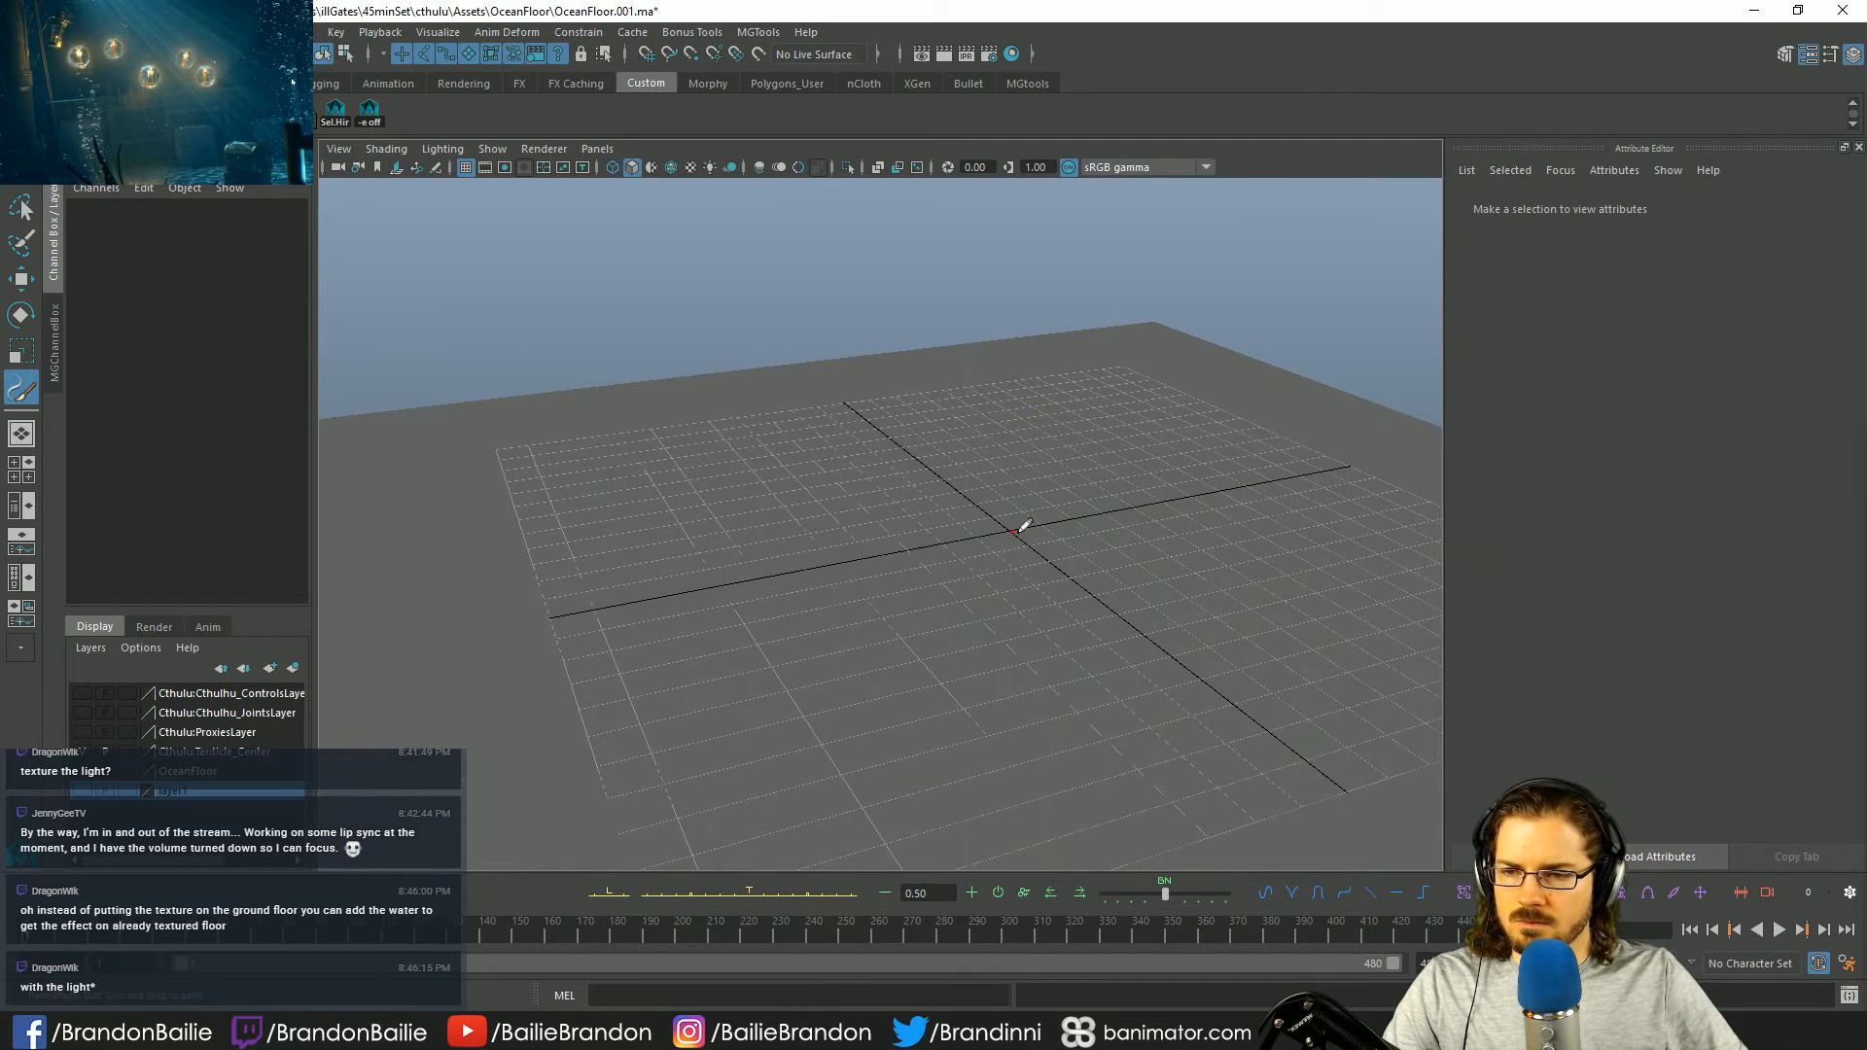
pyautogui.keyDown('alt'); pyautogui.moveTo(1021, 525); pyautogui.dragTo(924, 574, button='middle'); pyautogui.keyUp('alt')
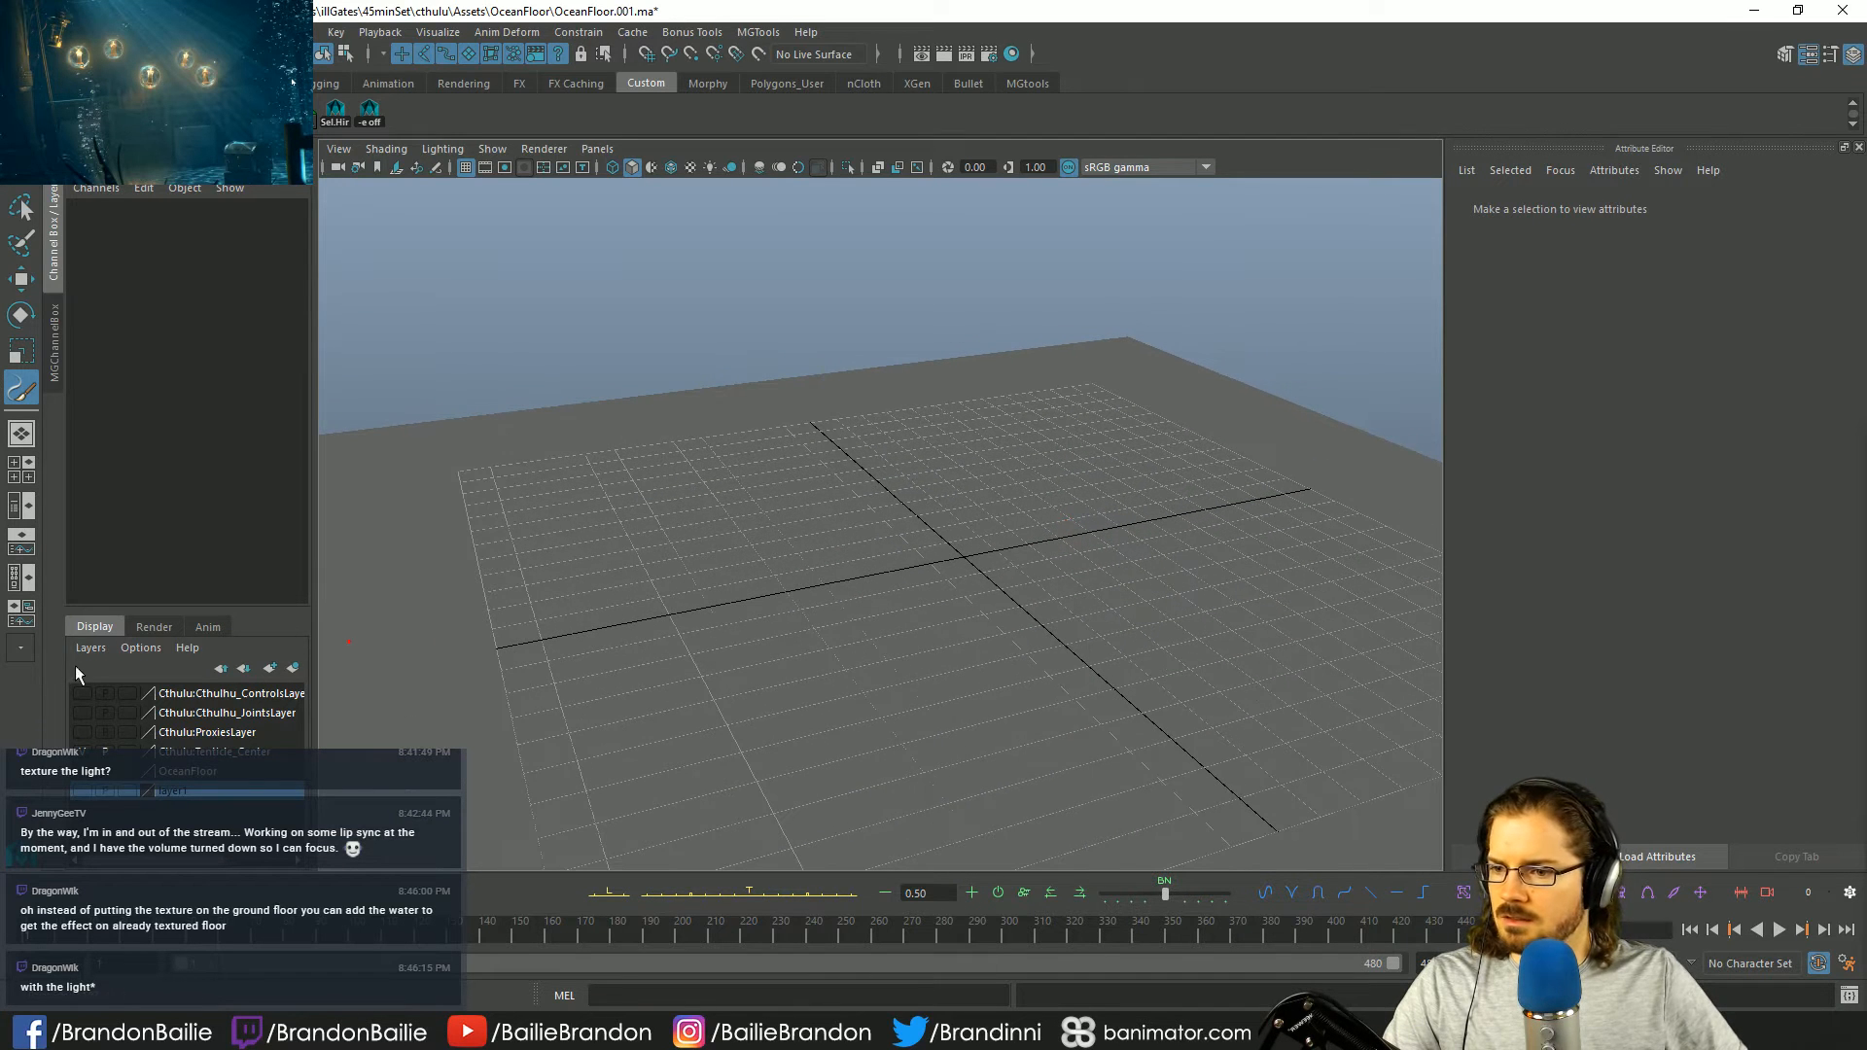
pyautogui.click(82, 792)
pyautogui.keyDown('alt'); pyautogui.moveTo(490, 730); pyautogui.dragTo(742, 508); pyautogui.keyUp('alt')
pyautogui.keyDown('alt'); pyautogui.moveTo(742, 508); pyautogui.dragTo(1354, 608, button='right'); pyautogui.keyUp('alt')
pyautogui.moveTo(1354, 608)
pyautogui.keyDown('alt'); pyautogui.mouseDown()
pyautogui.moveTo(969, 681)
pyautogui.moveTo(762, 541)
pyautogui.moveTo(806, 476)
pyautogui.moveTo(824, 583)
pyautogui.moveTo(884, 633)
pyautogui.moveTo(733, 614)
pyautogui.moveTo(1106, 696)
pyautogui.mouseUp(); pyautogui.keyUp('alt')
# - Undo the trial kelp stroke beside the television set
pyautogui.hotkey('ctrl', 'z')
pyautogui.hotkey('ctrl', 'z')
pyautogui.hotkey('ctrl', 'z')
pyautogui.hotkey('ctrl', 'z')
pyautogui.hotkey('ctrl', 'z')
pyautogui.hotkey('ctrl', 'z')
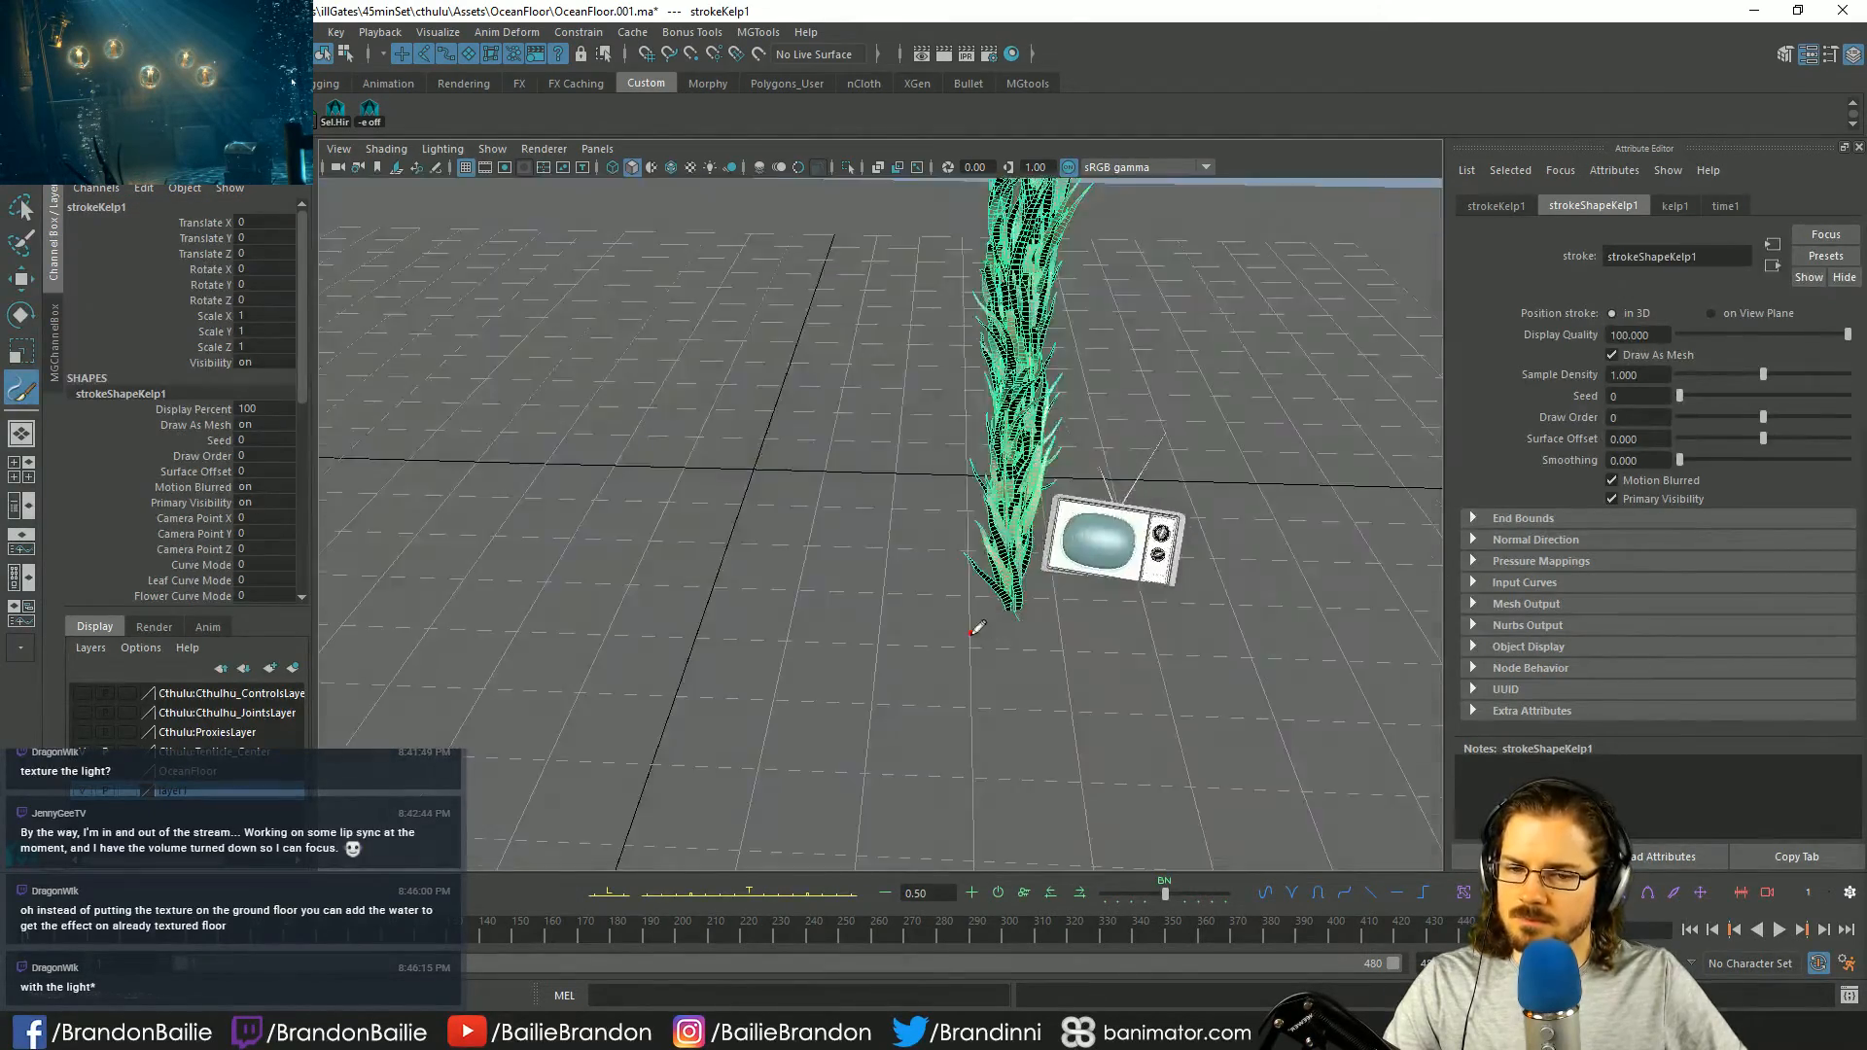
pyautogui.hotkey('ctrl', 'z')
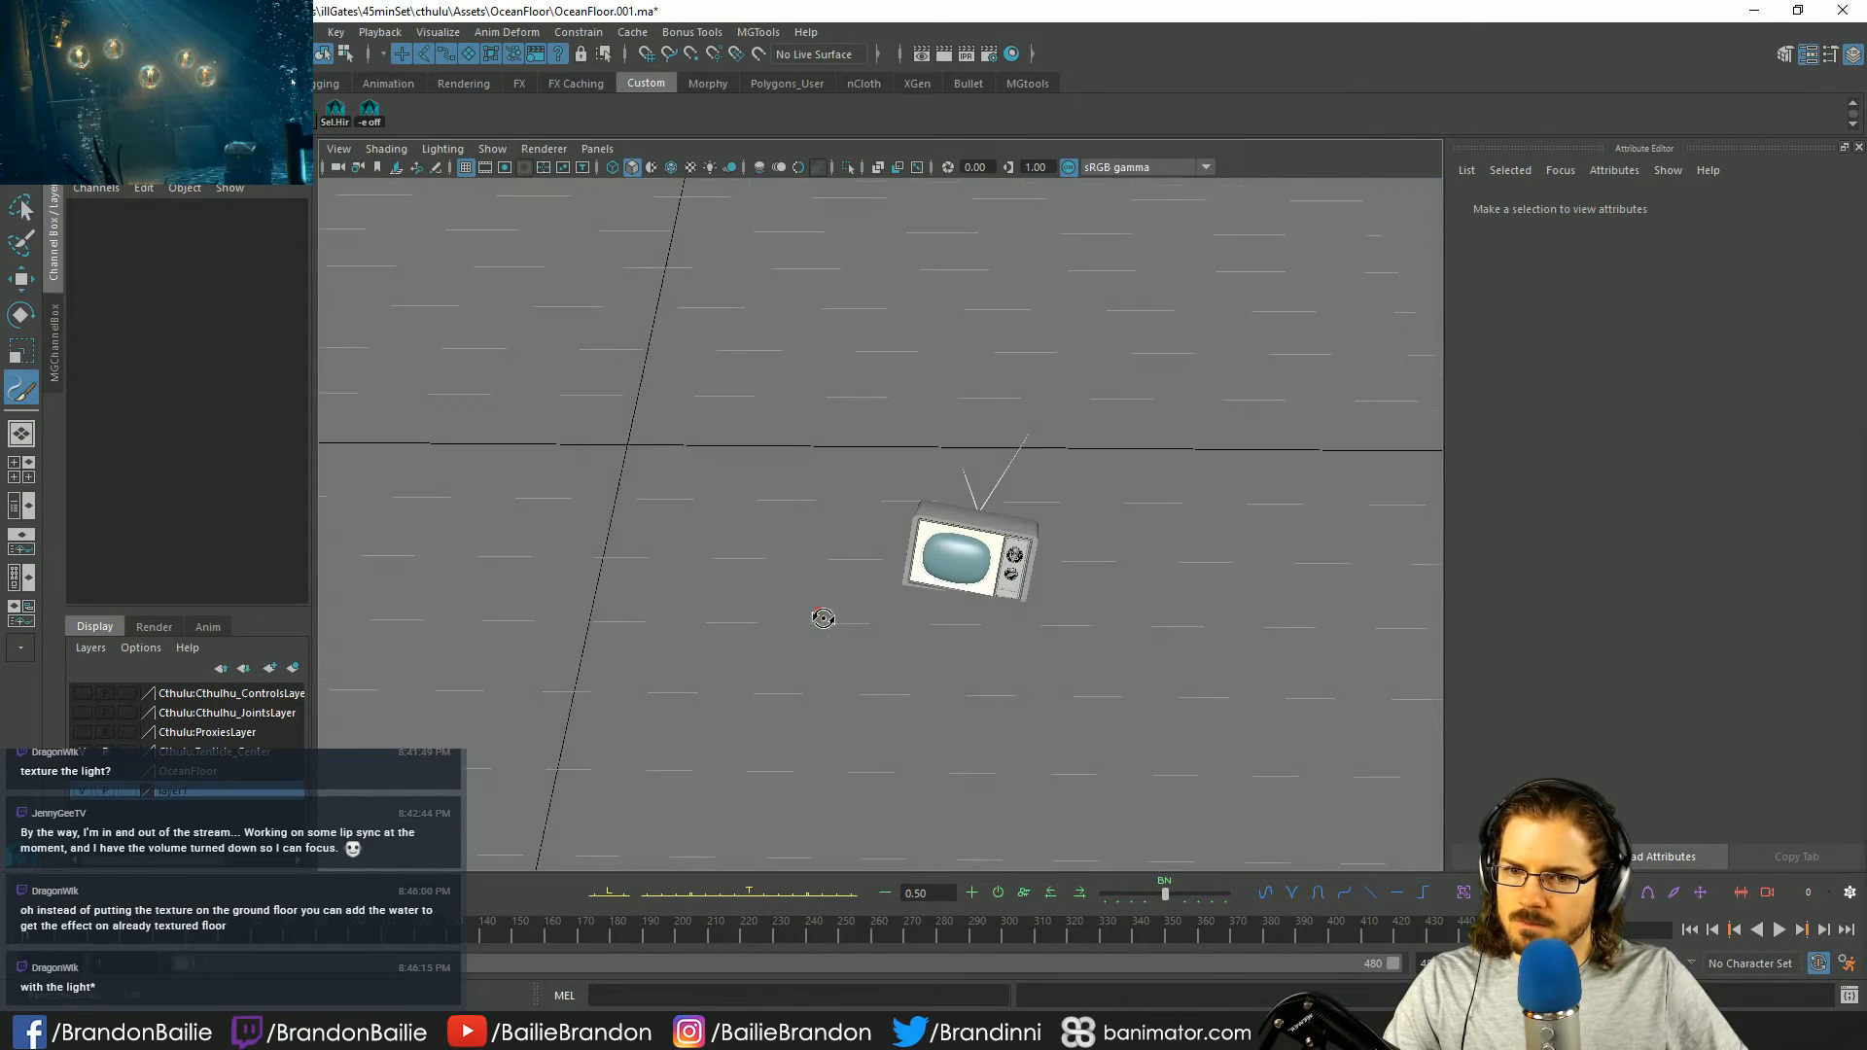
pyautogui.hotkey('ctrl', 'z')
# - Switch to the top view, set it to untextured shaded display and turn off its film gate
pyautogui.moveTo(861, 583)
pyautogui.keyDown('alt'); pyautogui.mouseDown()
pyautogui.moveTo(852, 612)
pyautogui.moveTo(875, 607)
pyautogui.mouseUp(); pyautogui.keyUp('alt')
pyautogui.press('space')
pyautogui.press('space')
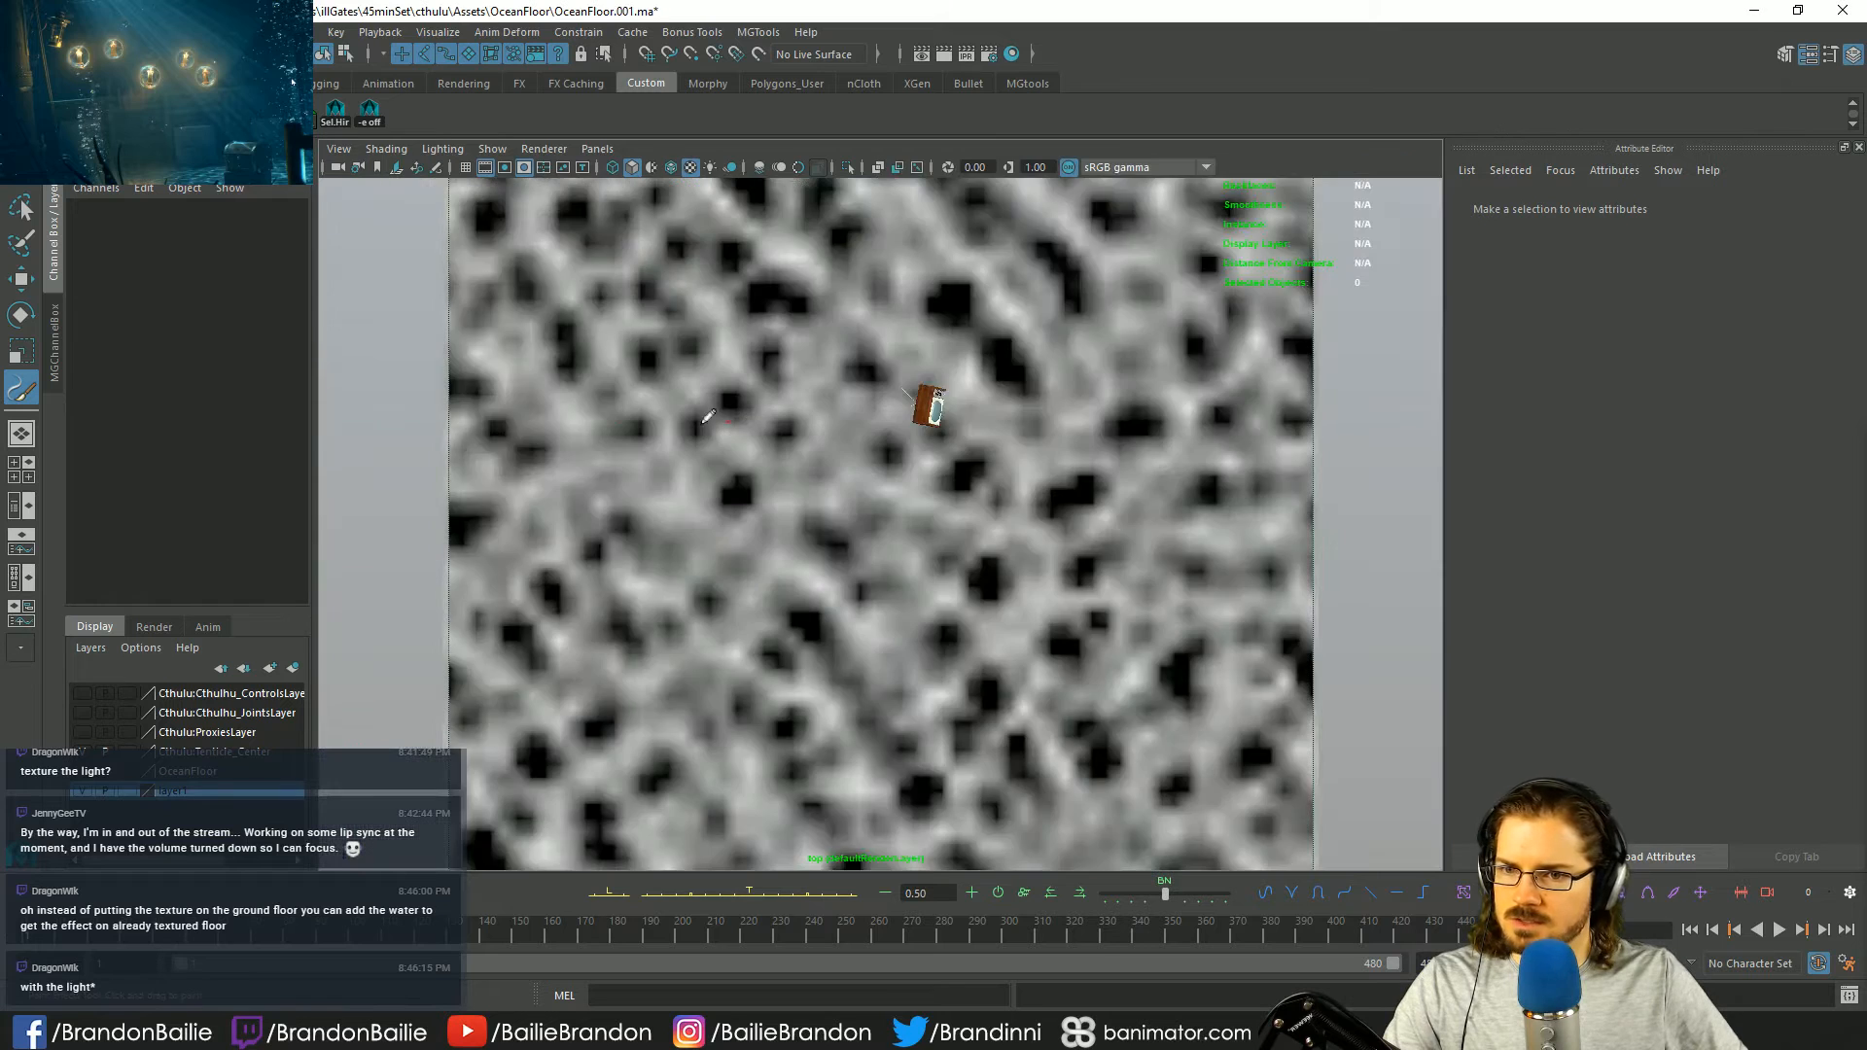
pyautogui.scroll(3, 909, 515)
pyautogui.press('5')
pyautogui.moveTo(904, 517)
pyautogui.keyDown('alt'); pyautogui.mouseDown(button='right')
pyautogui.moveTo(537, 484)
pyautogui.moveTo(771, 516)
pyautogui.mouseUp(button='right'); pyautogui.keyUp('alt')
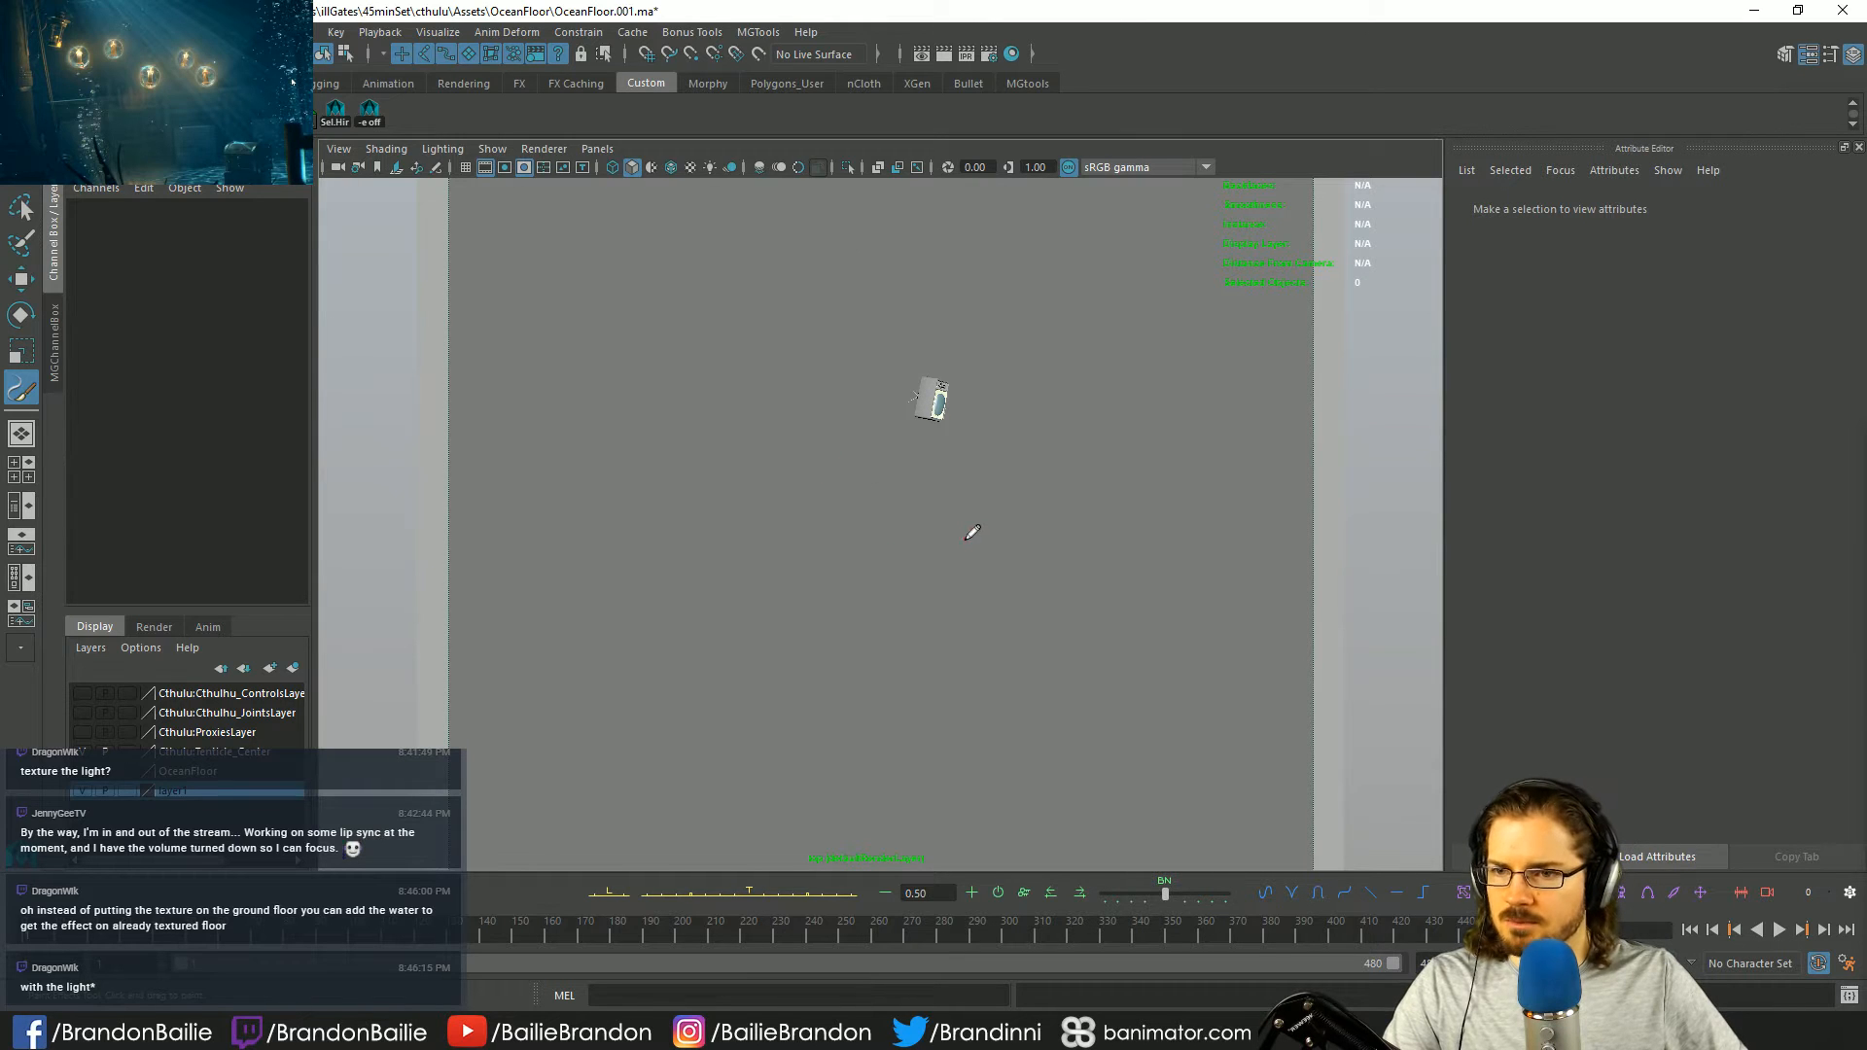
pyautogui.click(485, 167)
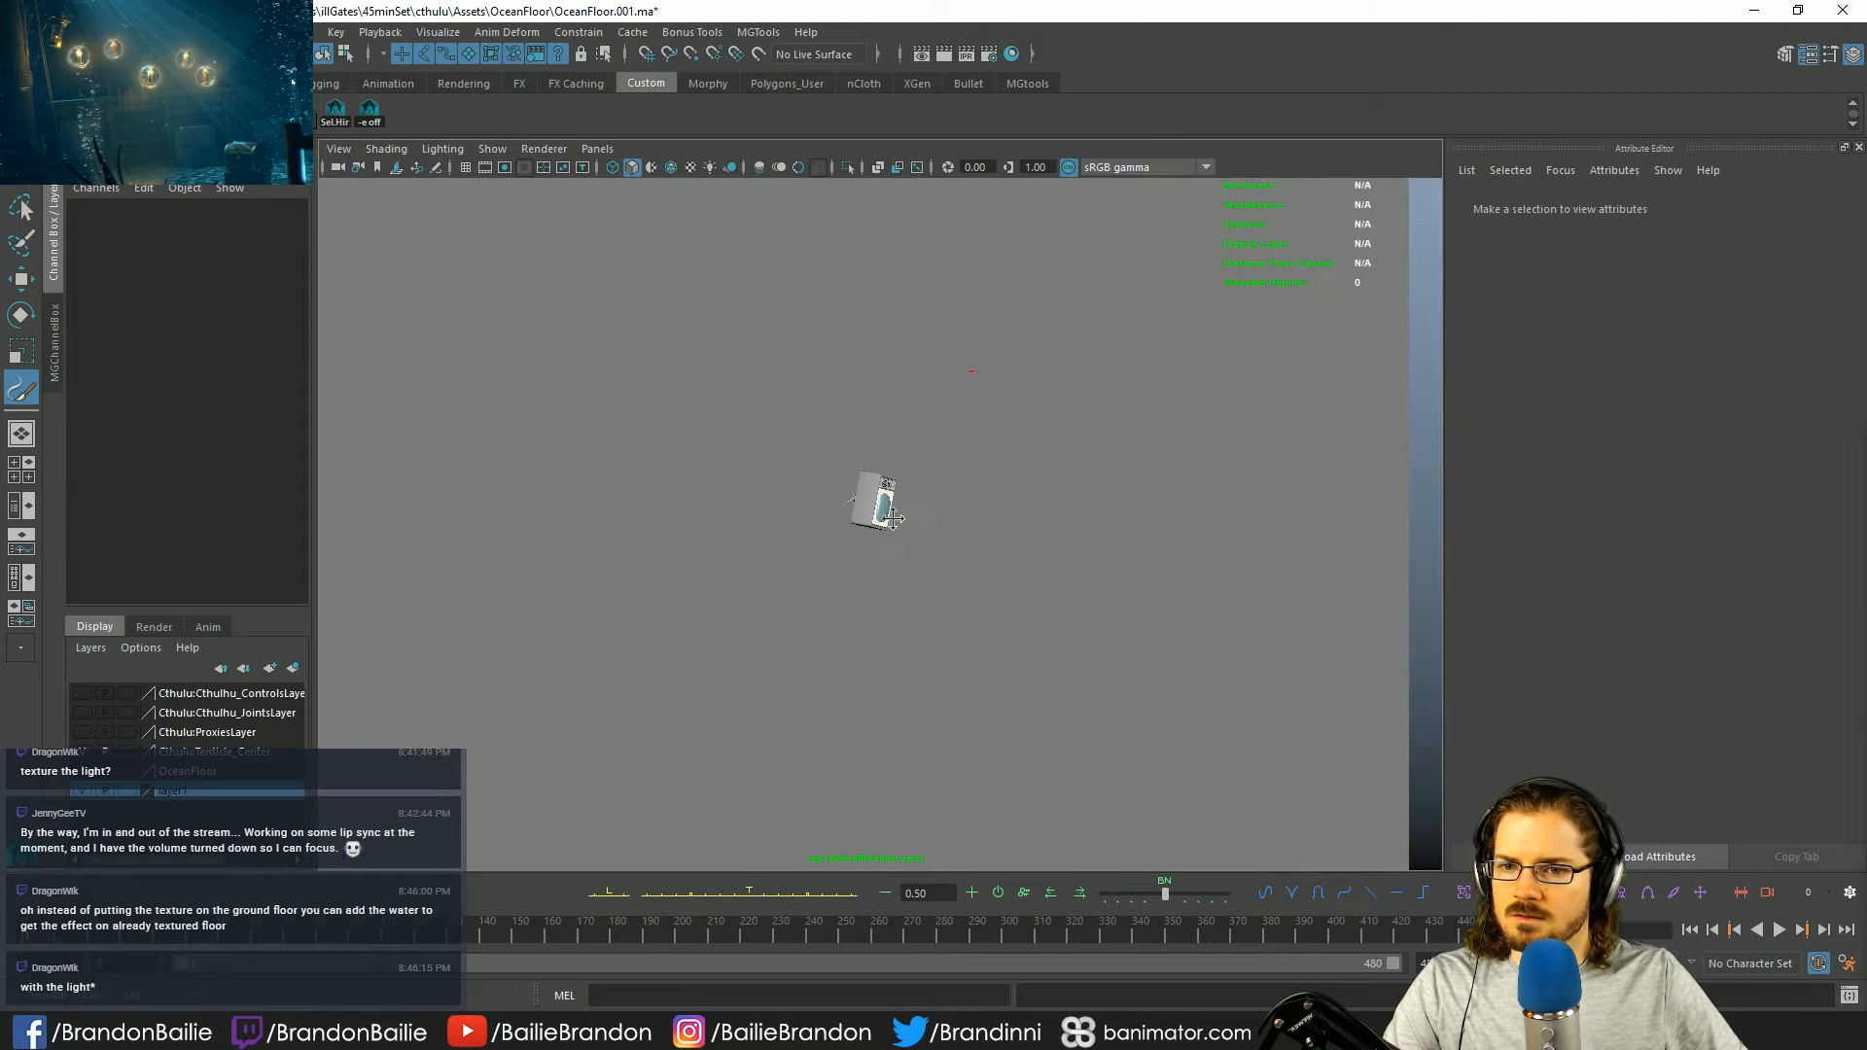
pyautogui.keyDown('alt'); pyautogui.moveTo(582, 449); pyautogui.dragTo(1421, 621, button='right'); pyautogui.keyUp('alt')
pyautogui.moveTo(1075, 595)
pyautogui.keyDown('alt'); pyautogui.mouseDown(button='right')
pyautogui.moveTo(984, 581)
pyautogui.moveTo(1088, 607)
pyautogui.mouseUp(button='right'); pyautogui.keyUp('alt')
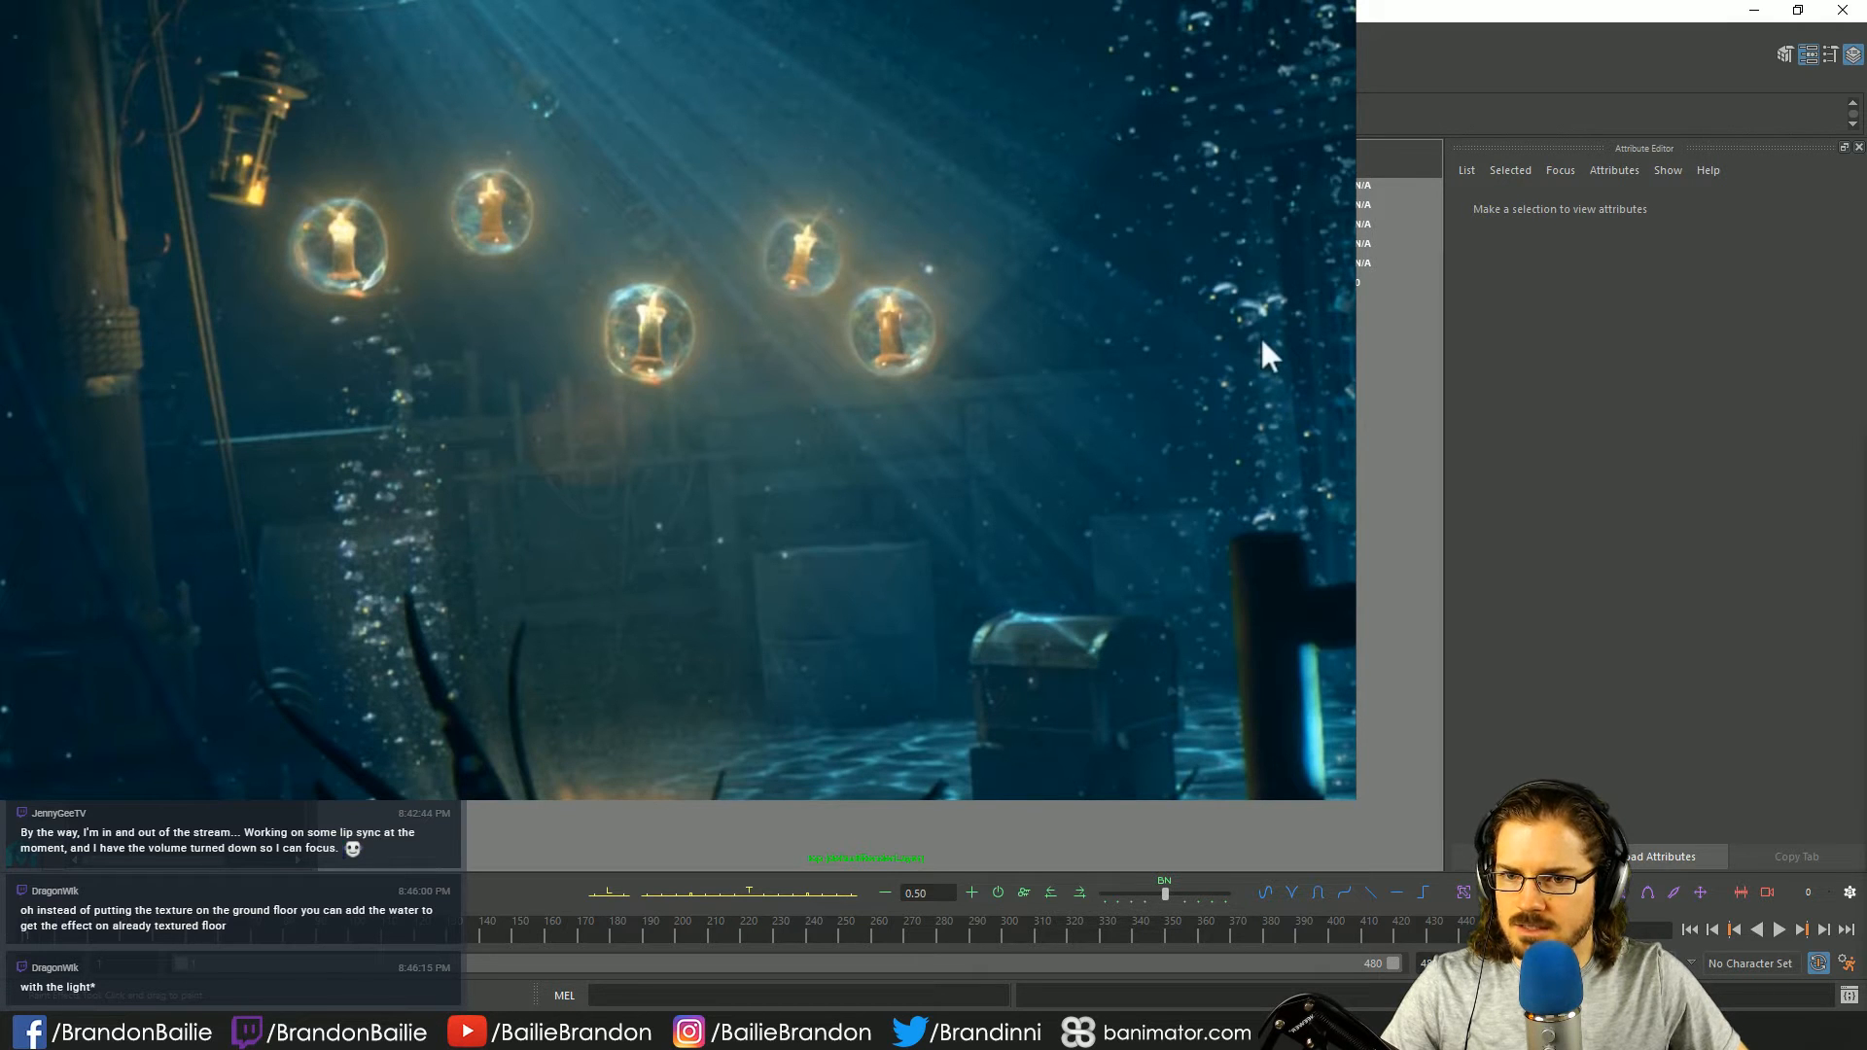
# - Paint a kelp stroke in the ocean floor scene and inspect the stroke's Mesh Output attributes
pyautogui.click(1269, 355)
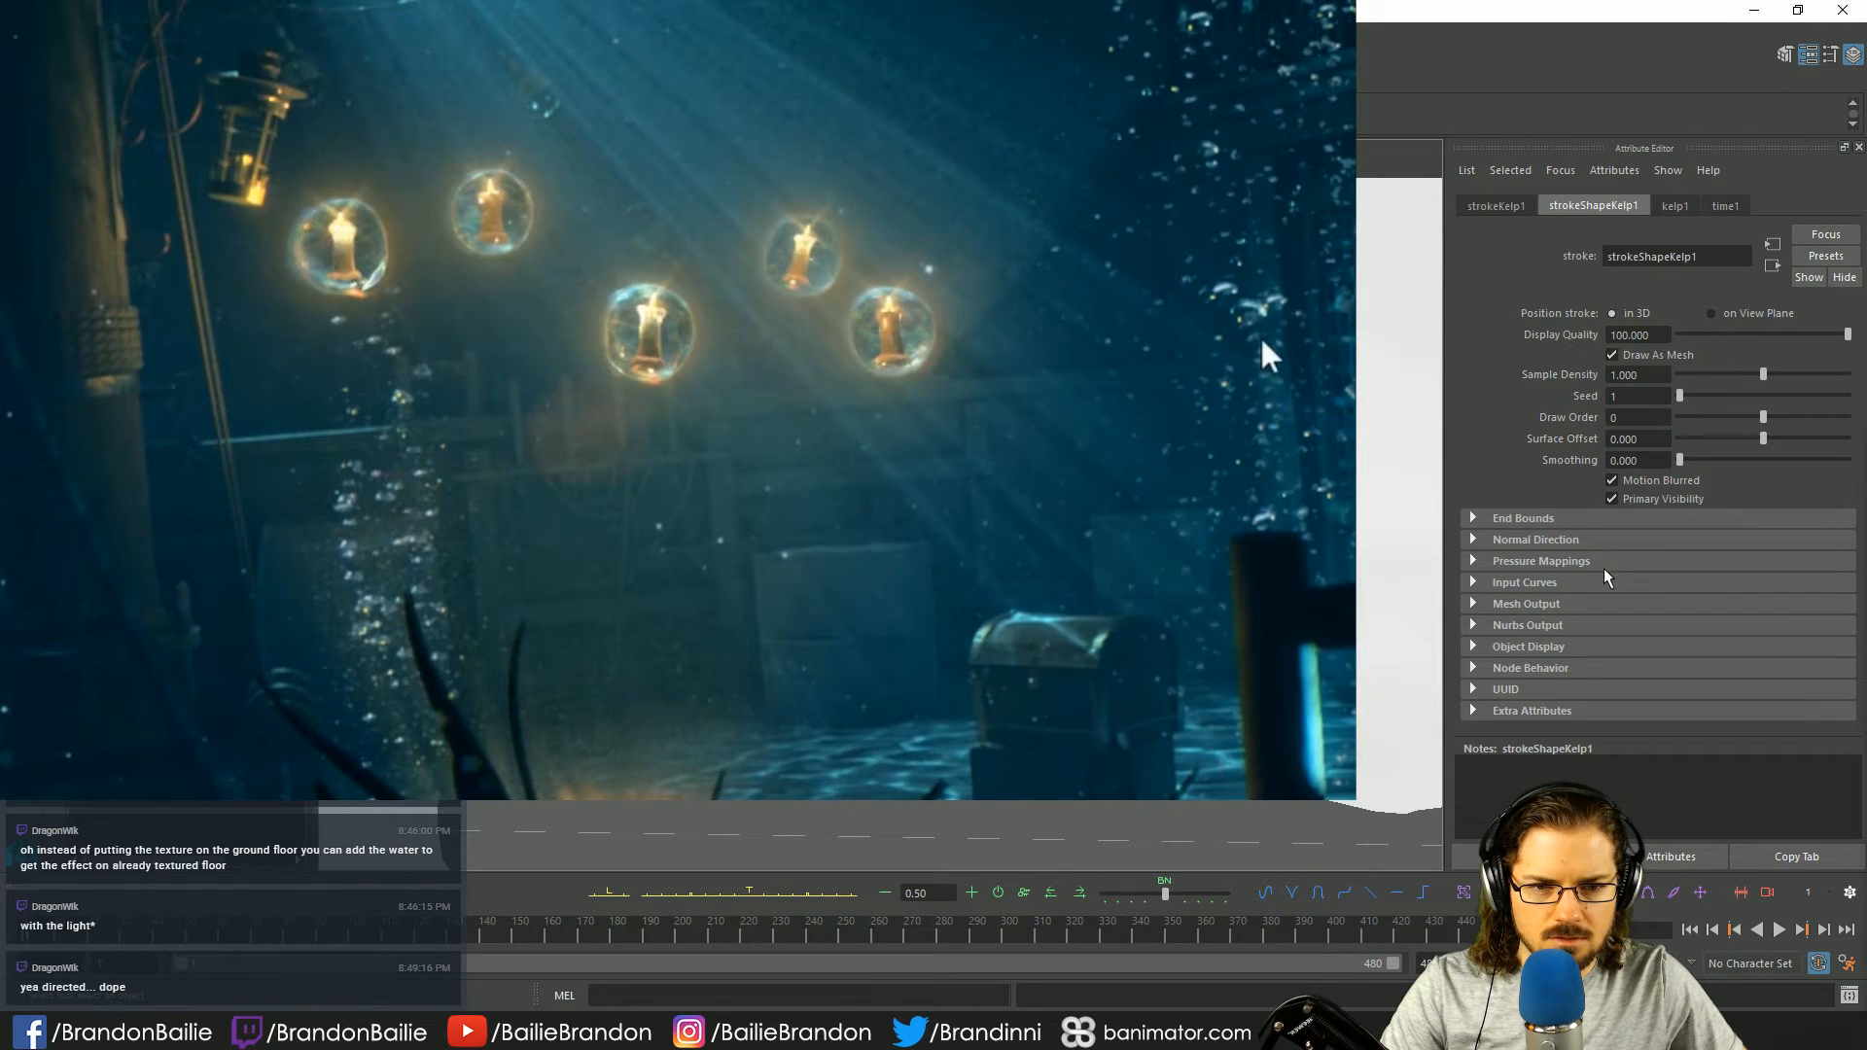
pyautogui.click(1546, 604)
pyautogui.scroll(-2, 1585, 593)
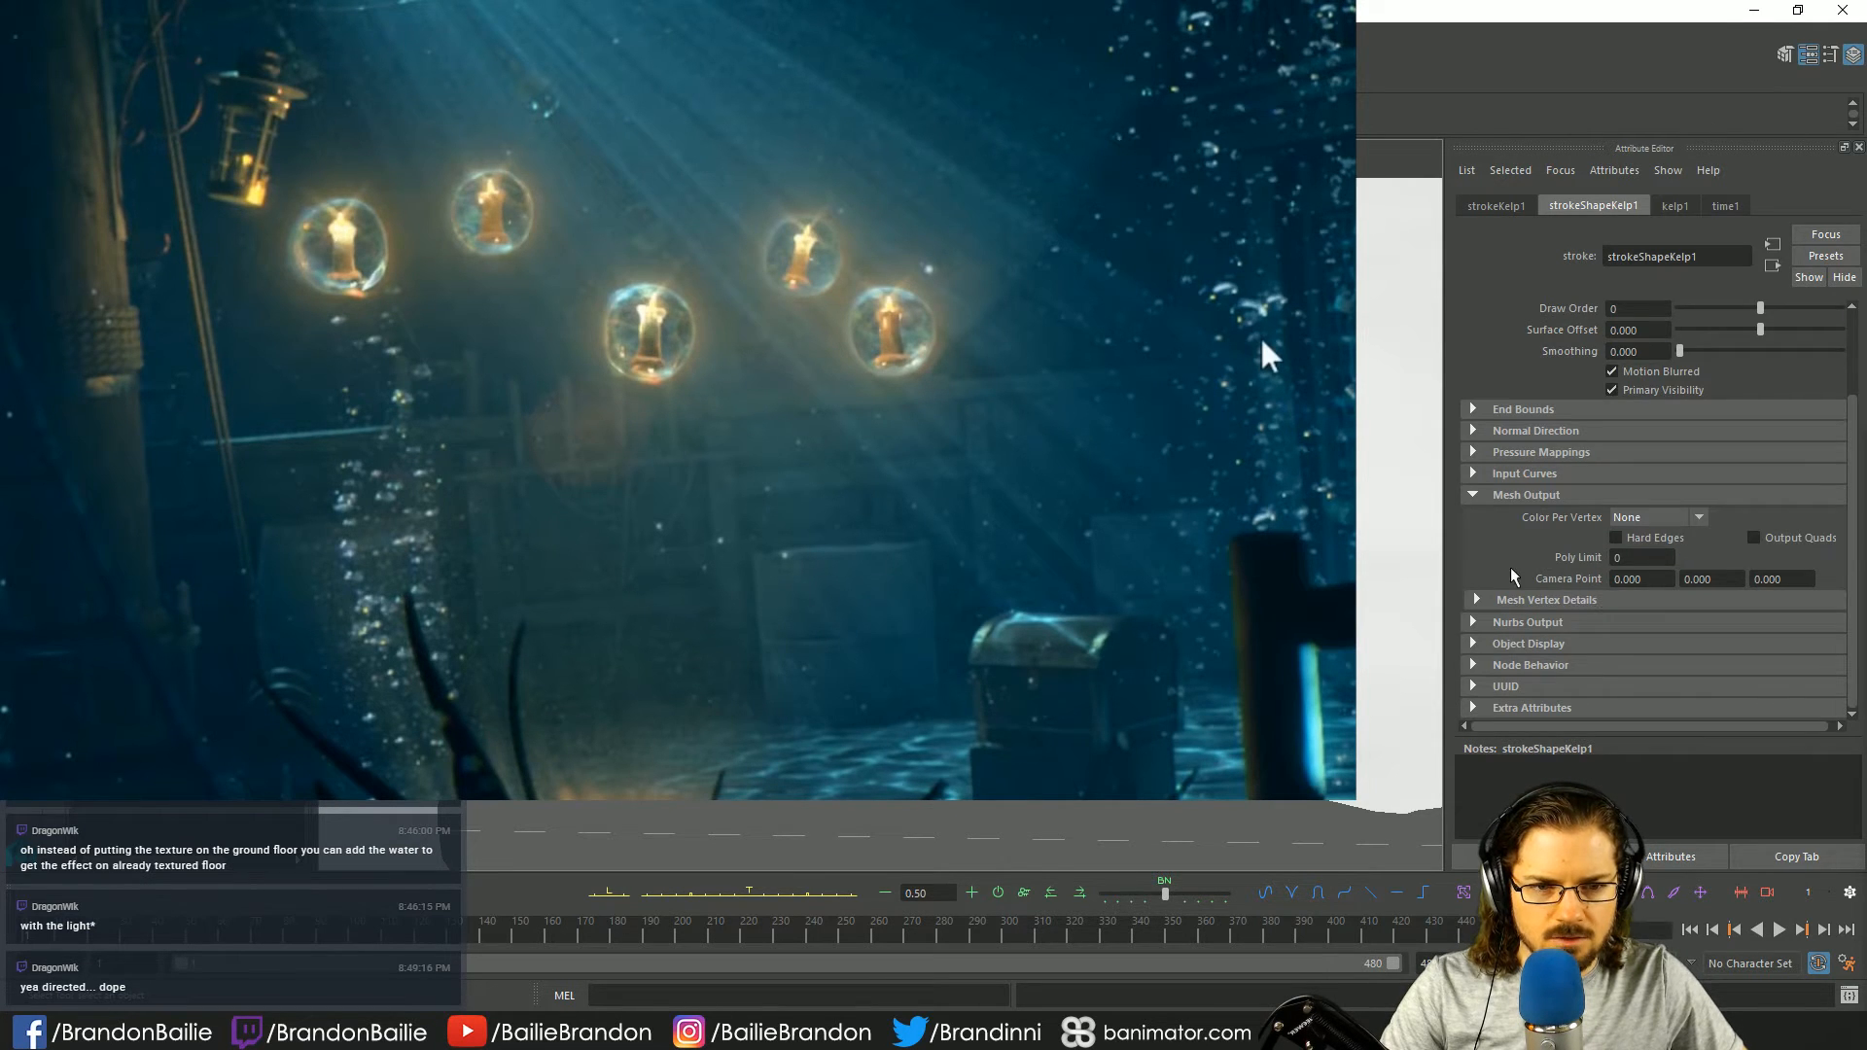
pyautogui.click(1525, 494)
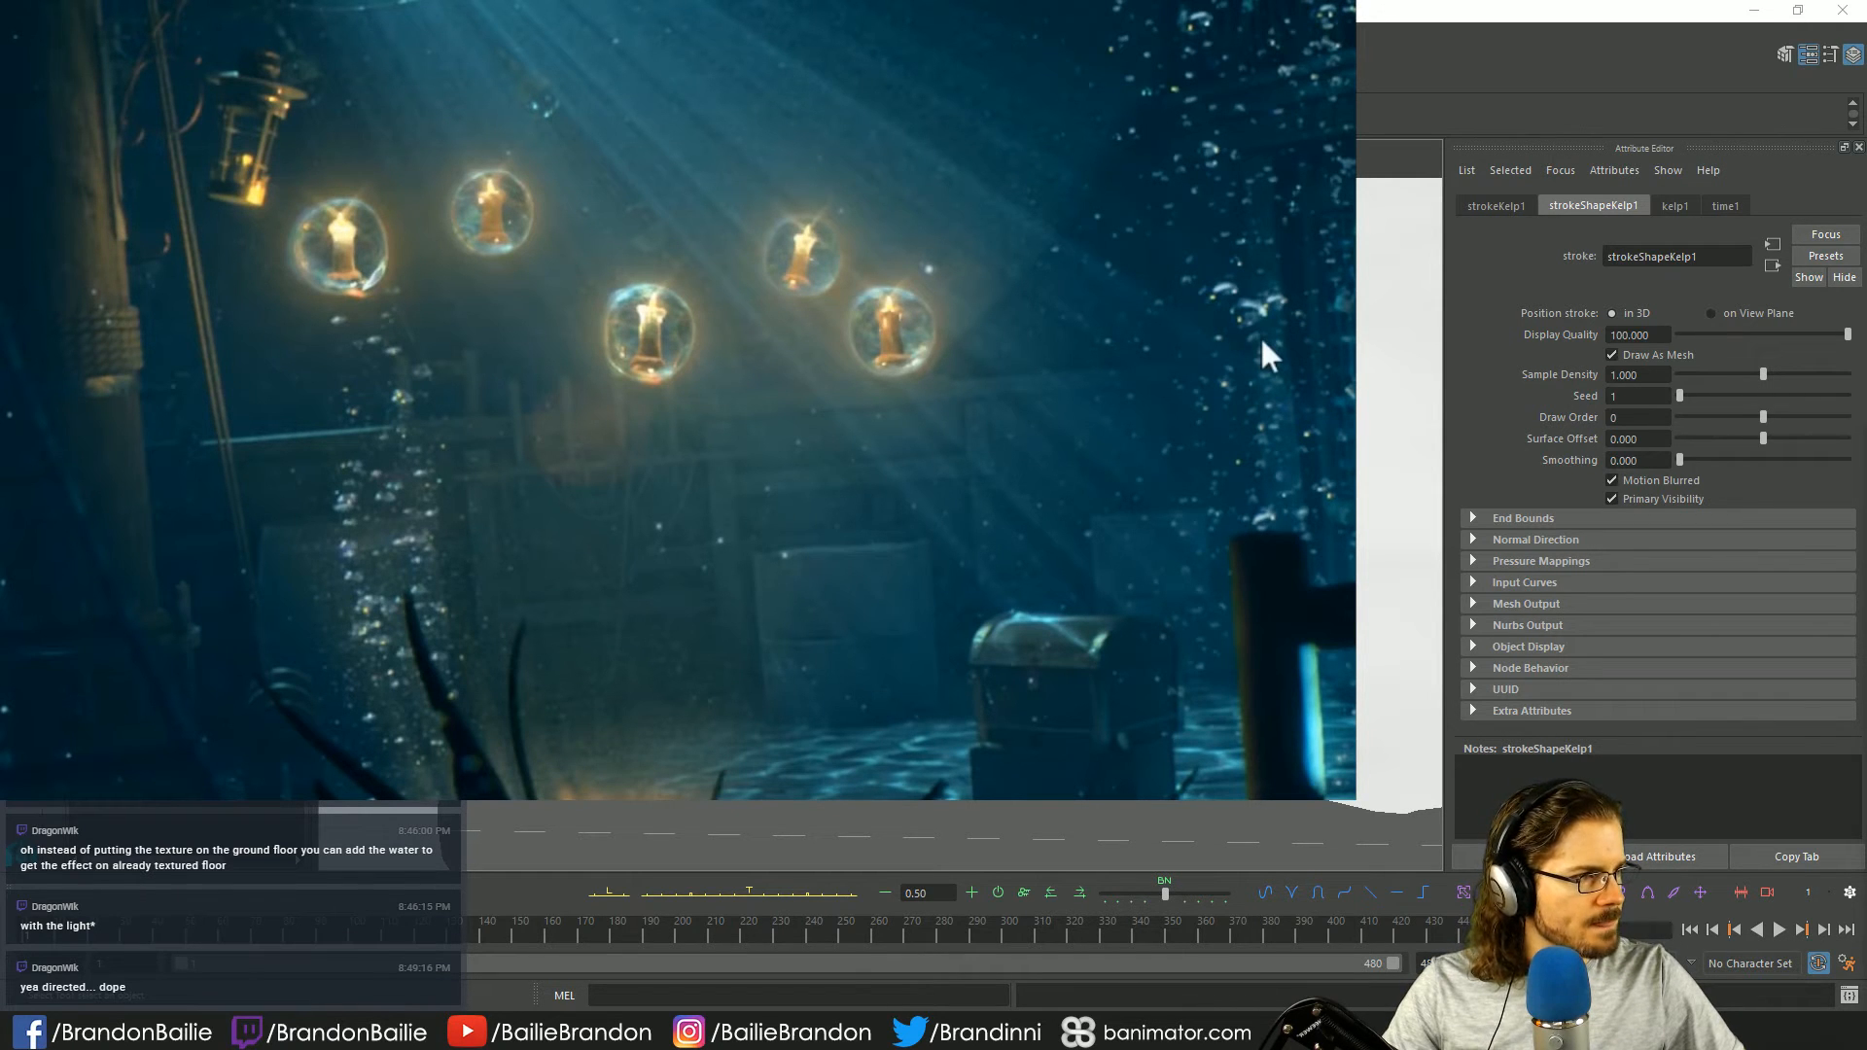
# - Set the kelp brush's Global Scale to 0.292 and expand its Tubes Creation attributes
pyautogui.click(1671, 204)
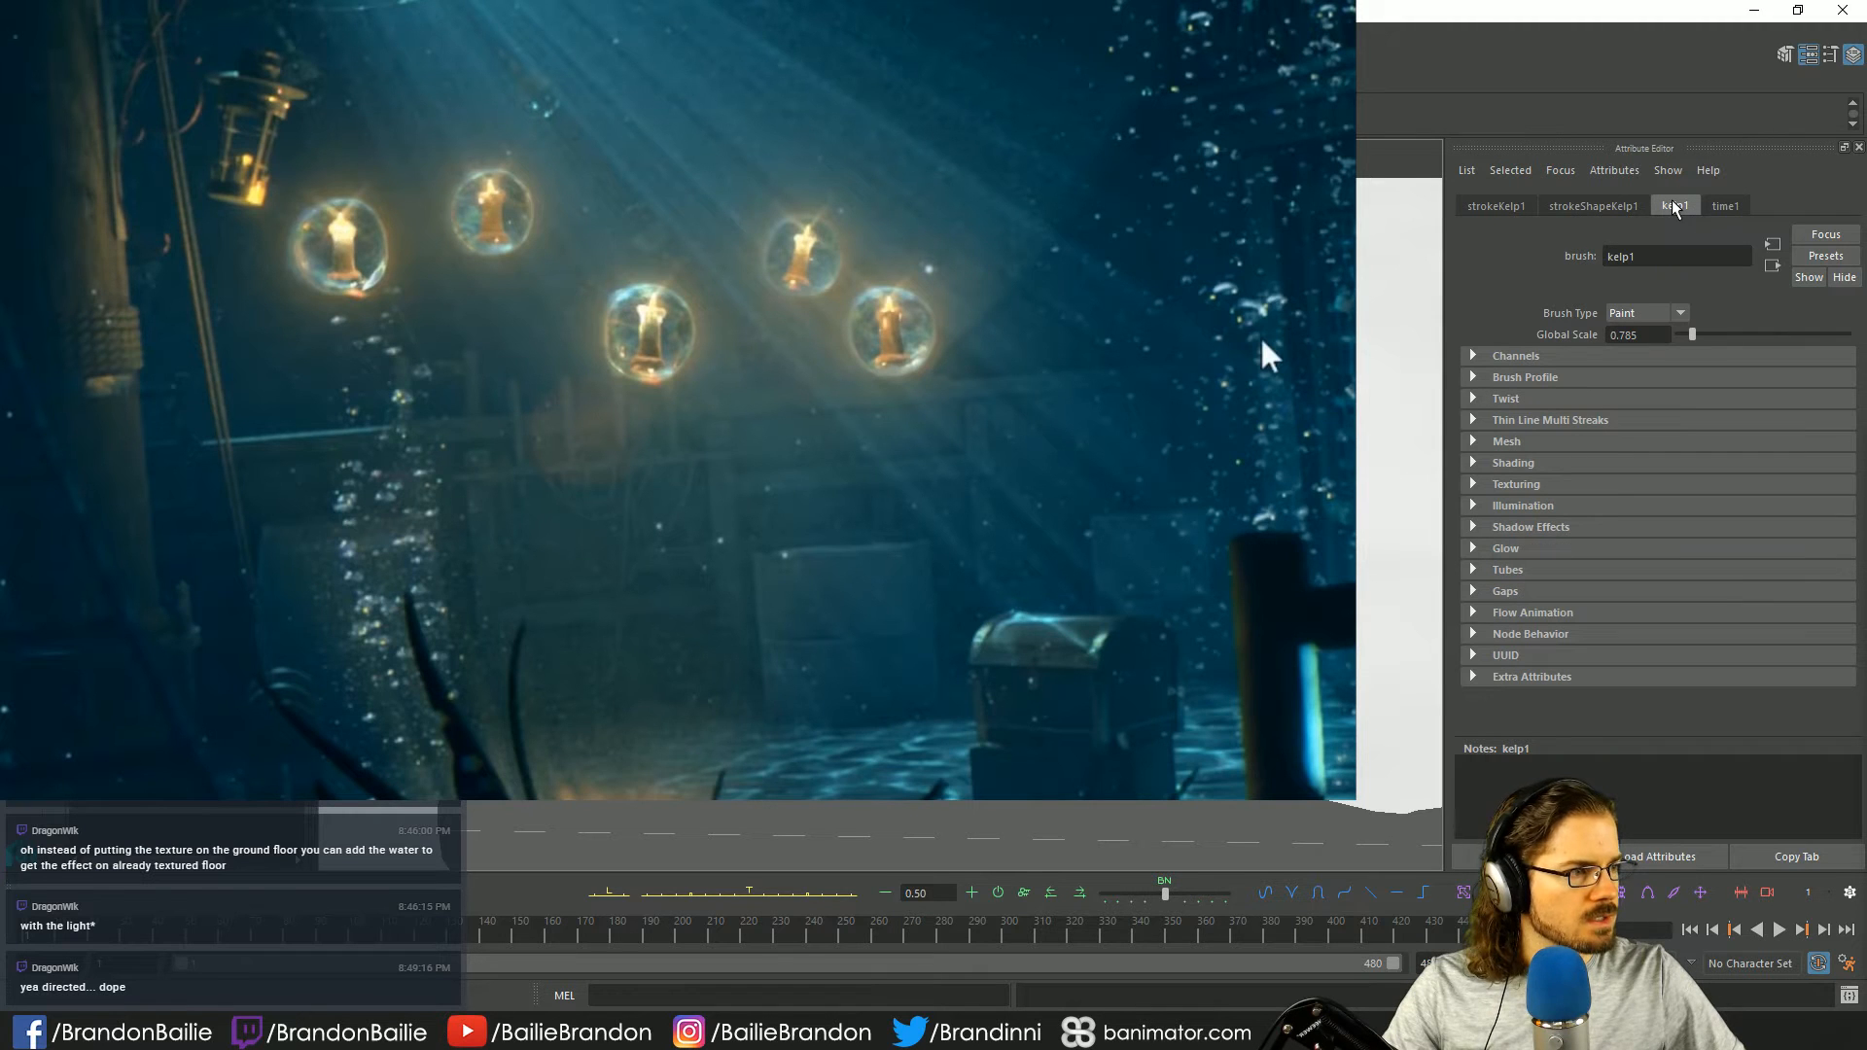
pyautogui.moveTo(1691, 331); pyautogui.dragTo(1686, 331)
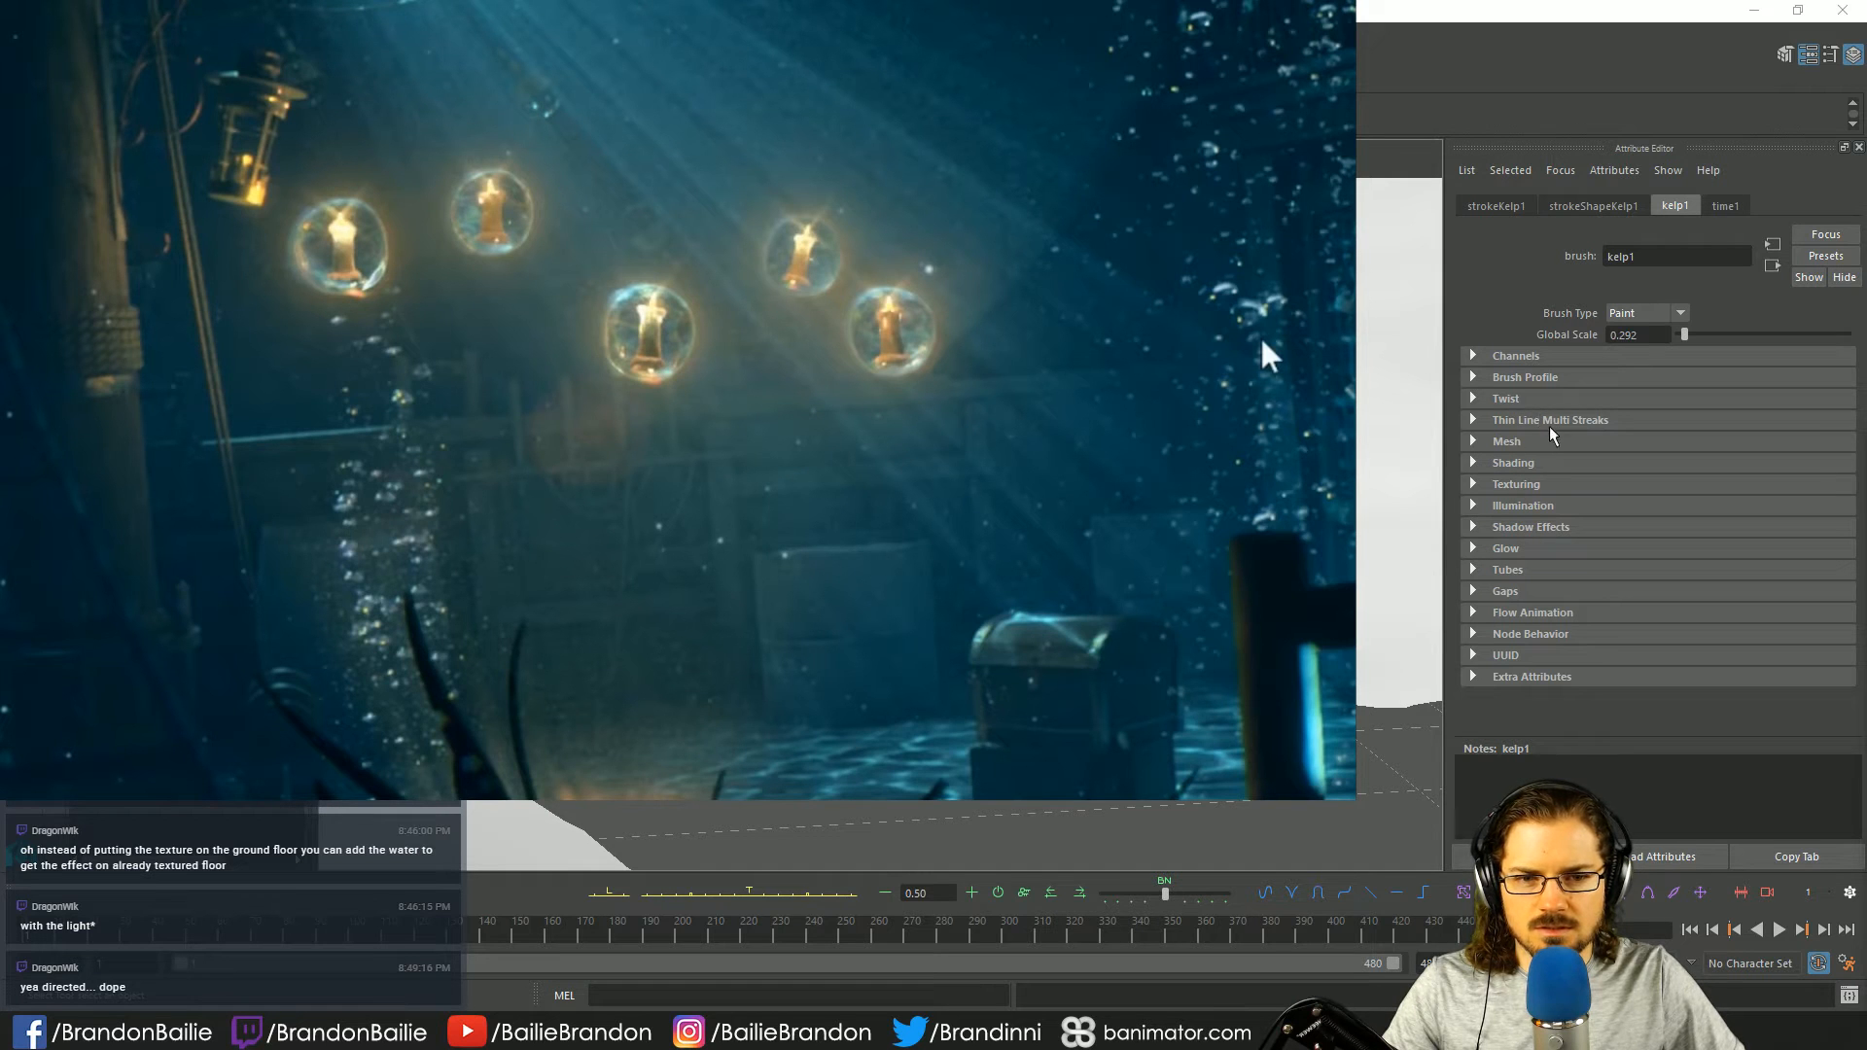
pyautogui.click(1515, 570)
pyautogui.scroll(-1, 1538, 564)
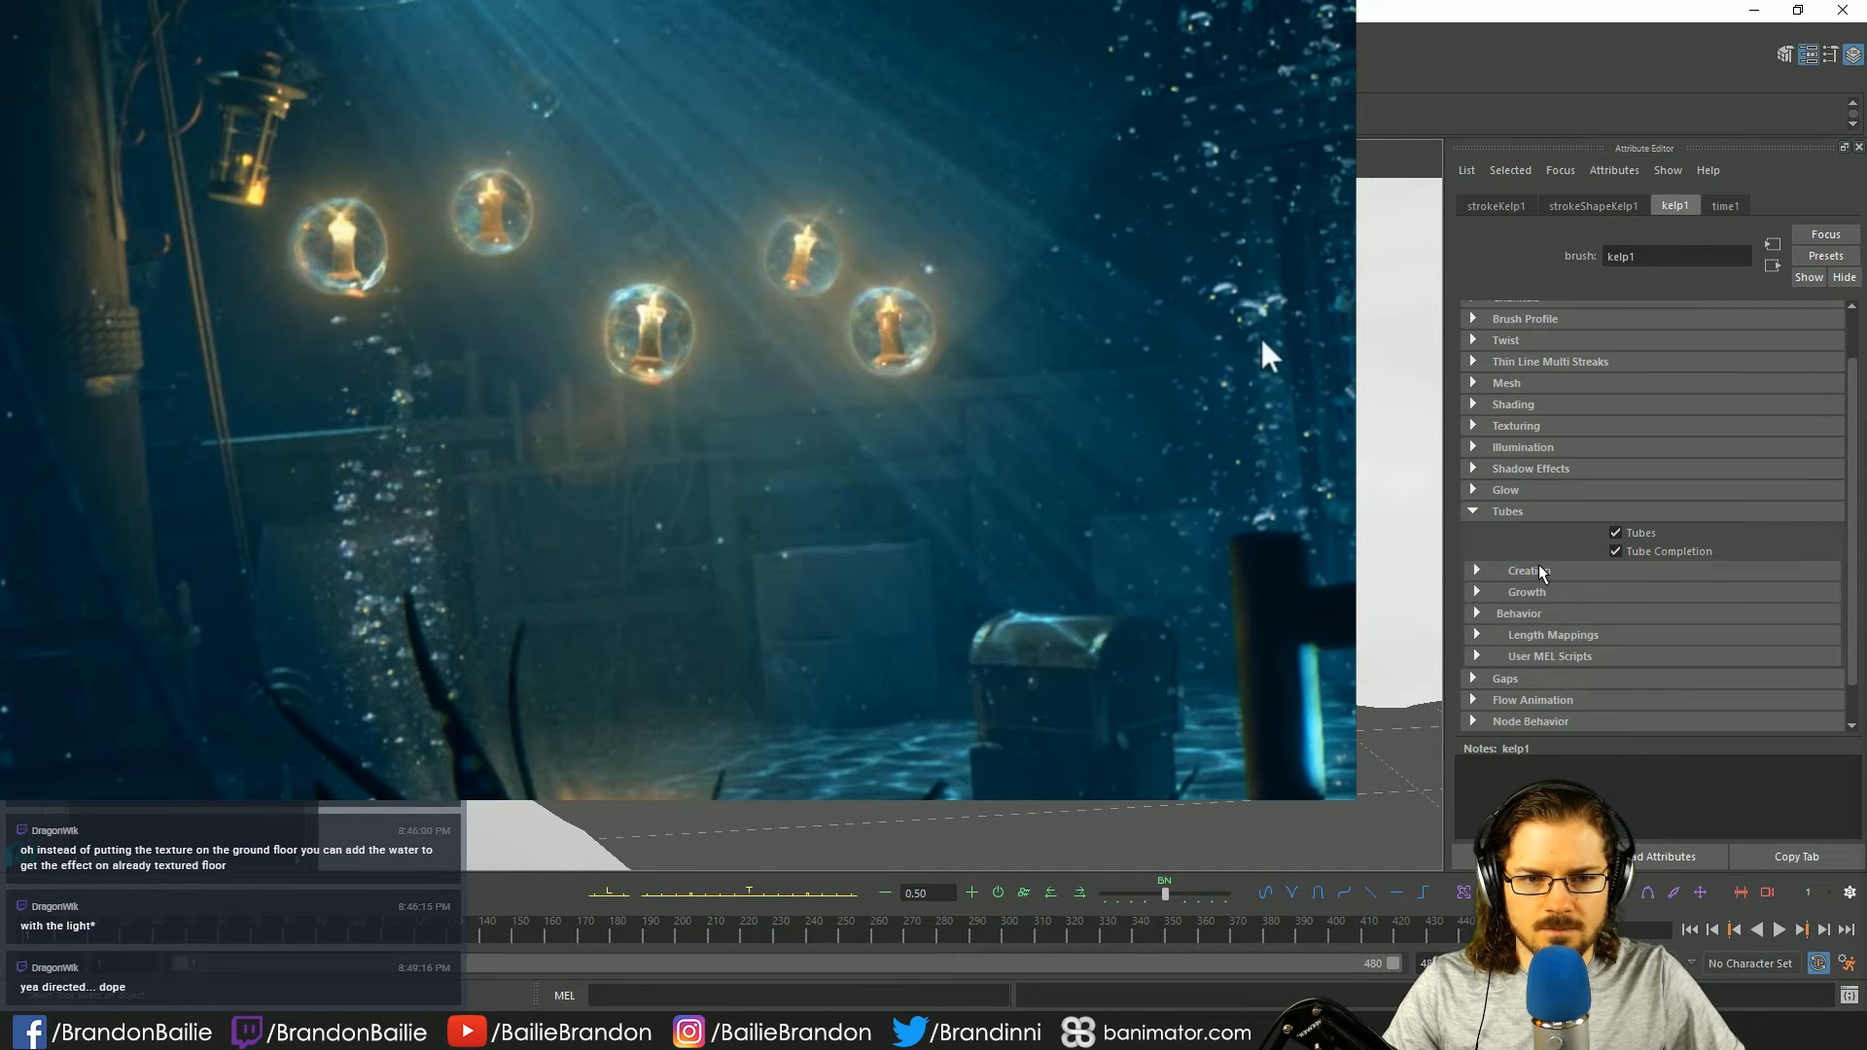
pyautogui.click(1540, 570)
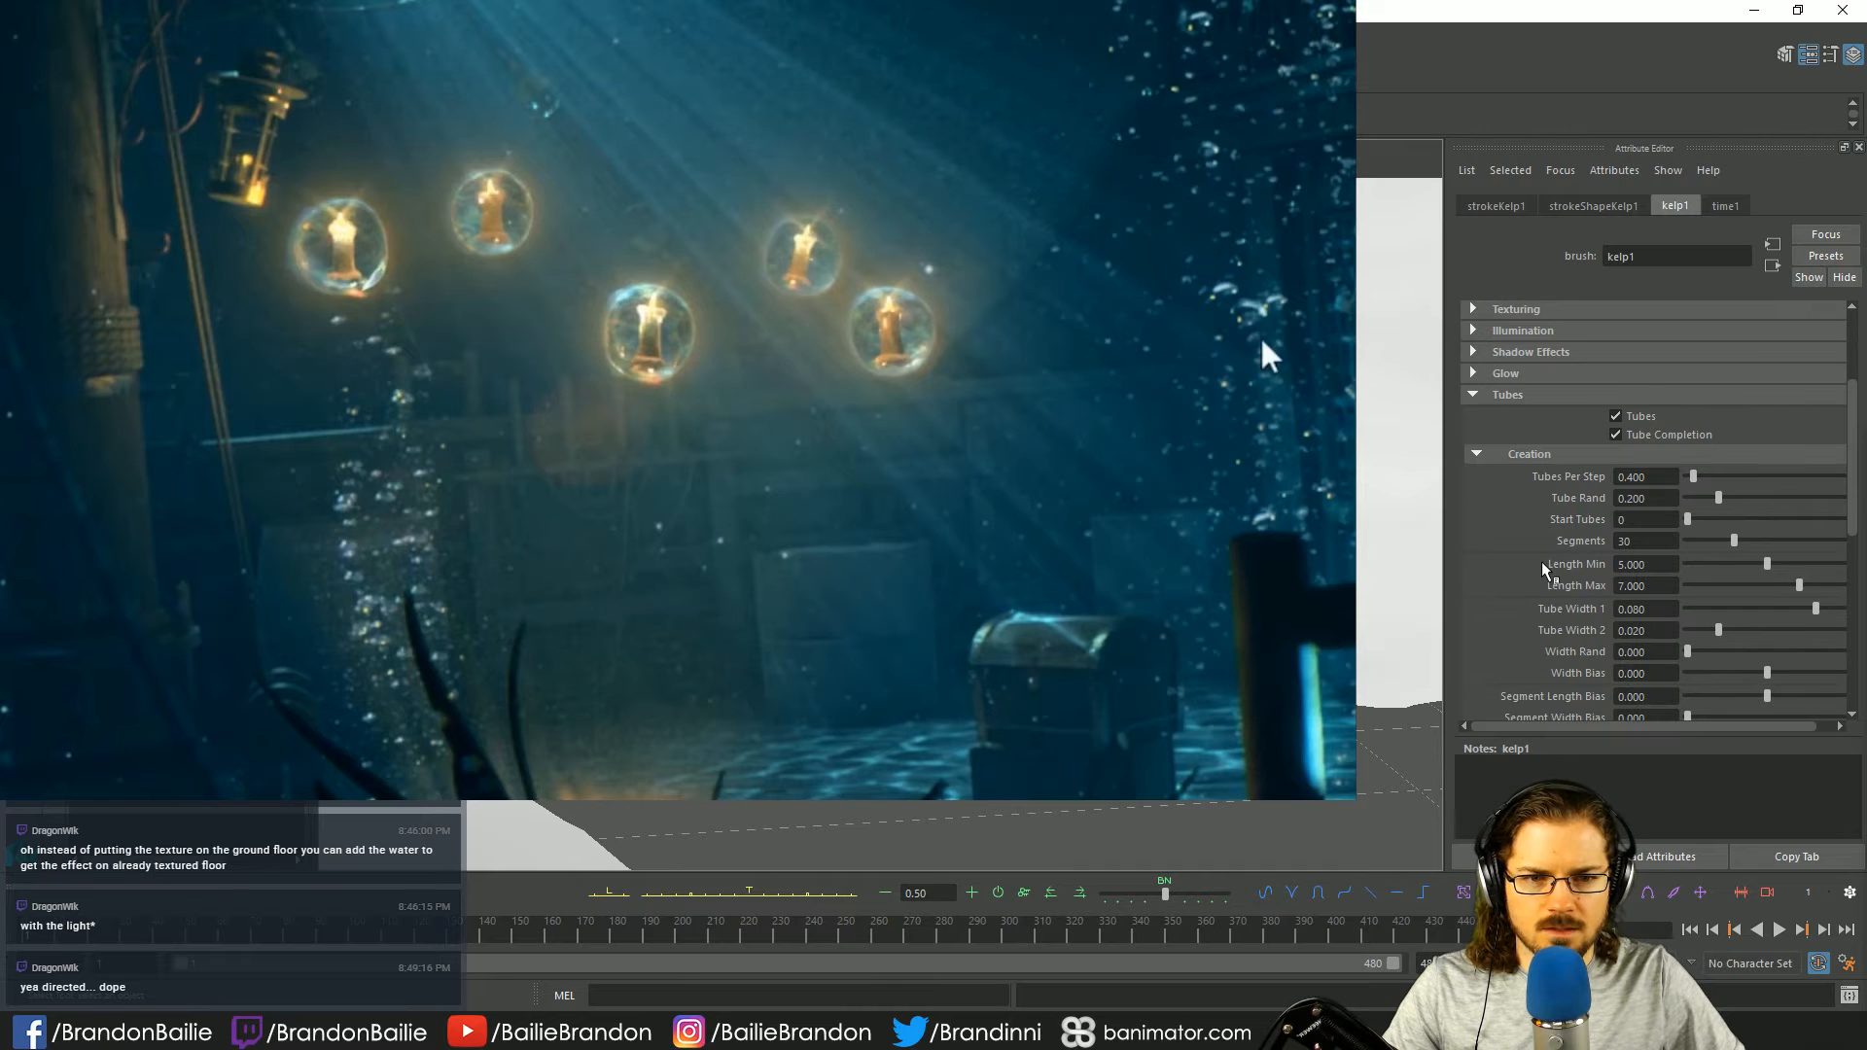
pyautogui.scroll(-3, 1542, 564)
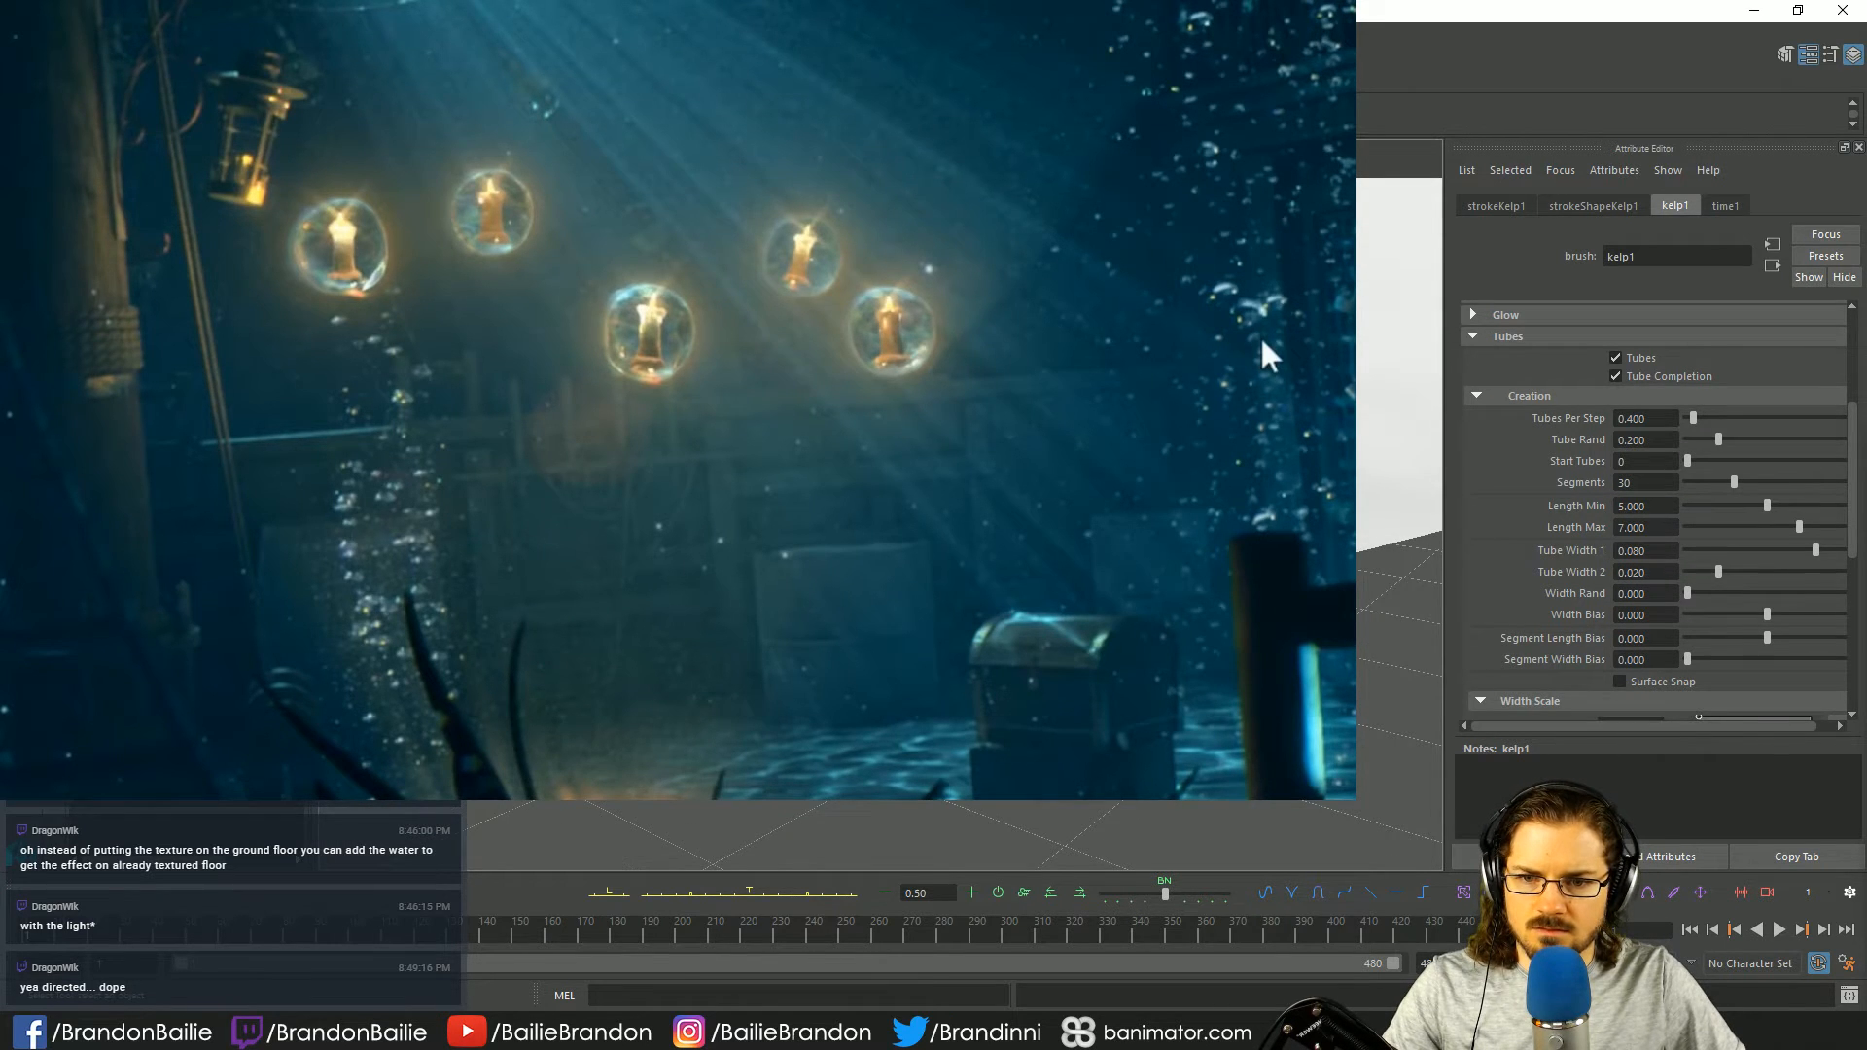
# - Undo the selection of the terrain mesh and the recent kelp stroke changes
pyautogui.click(1268, 355)
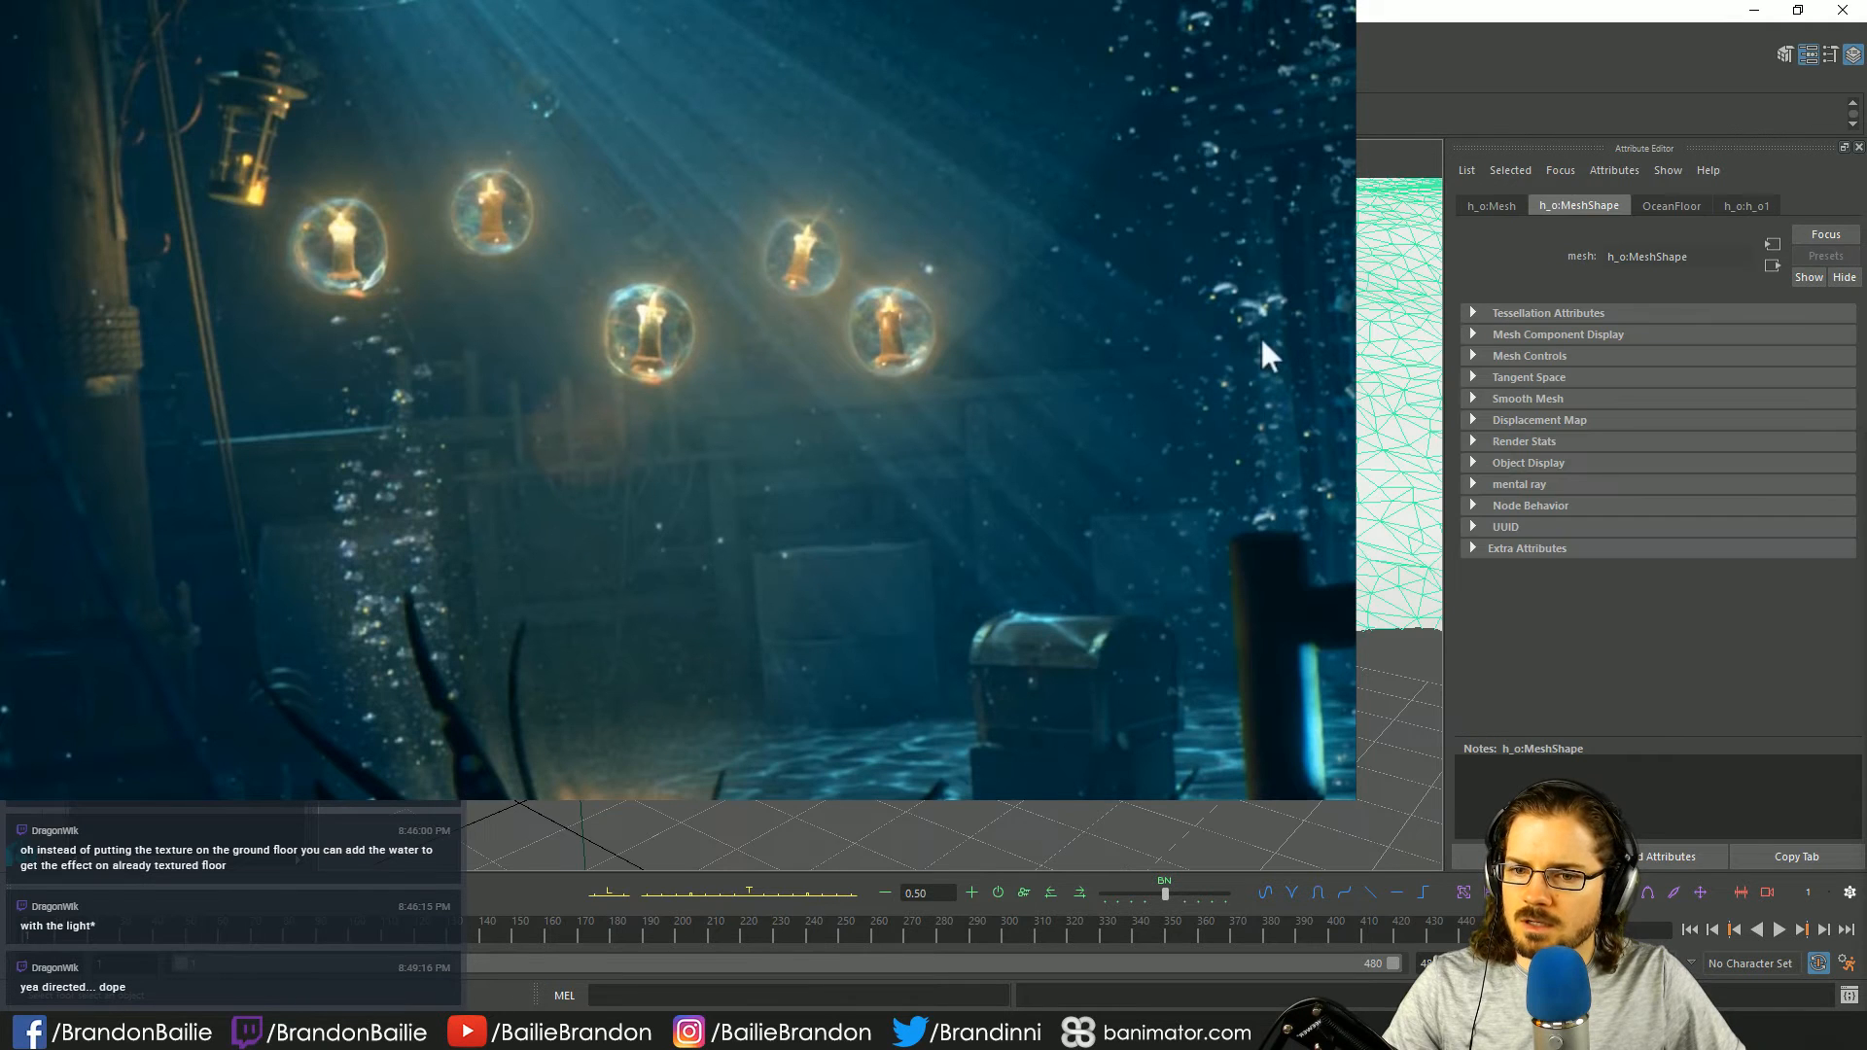
pyautogui.hotkey('ctrl', 'z')
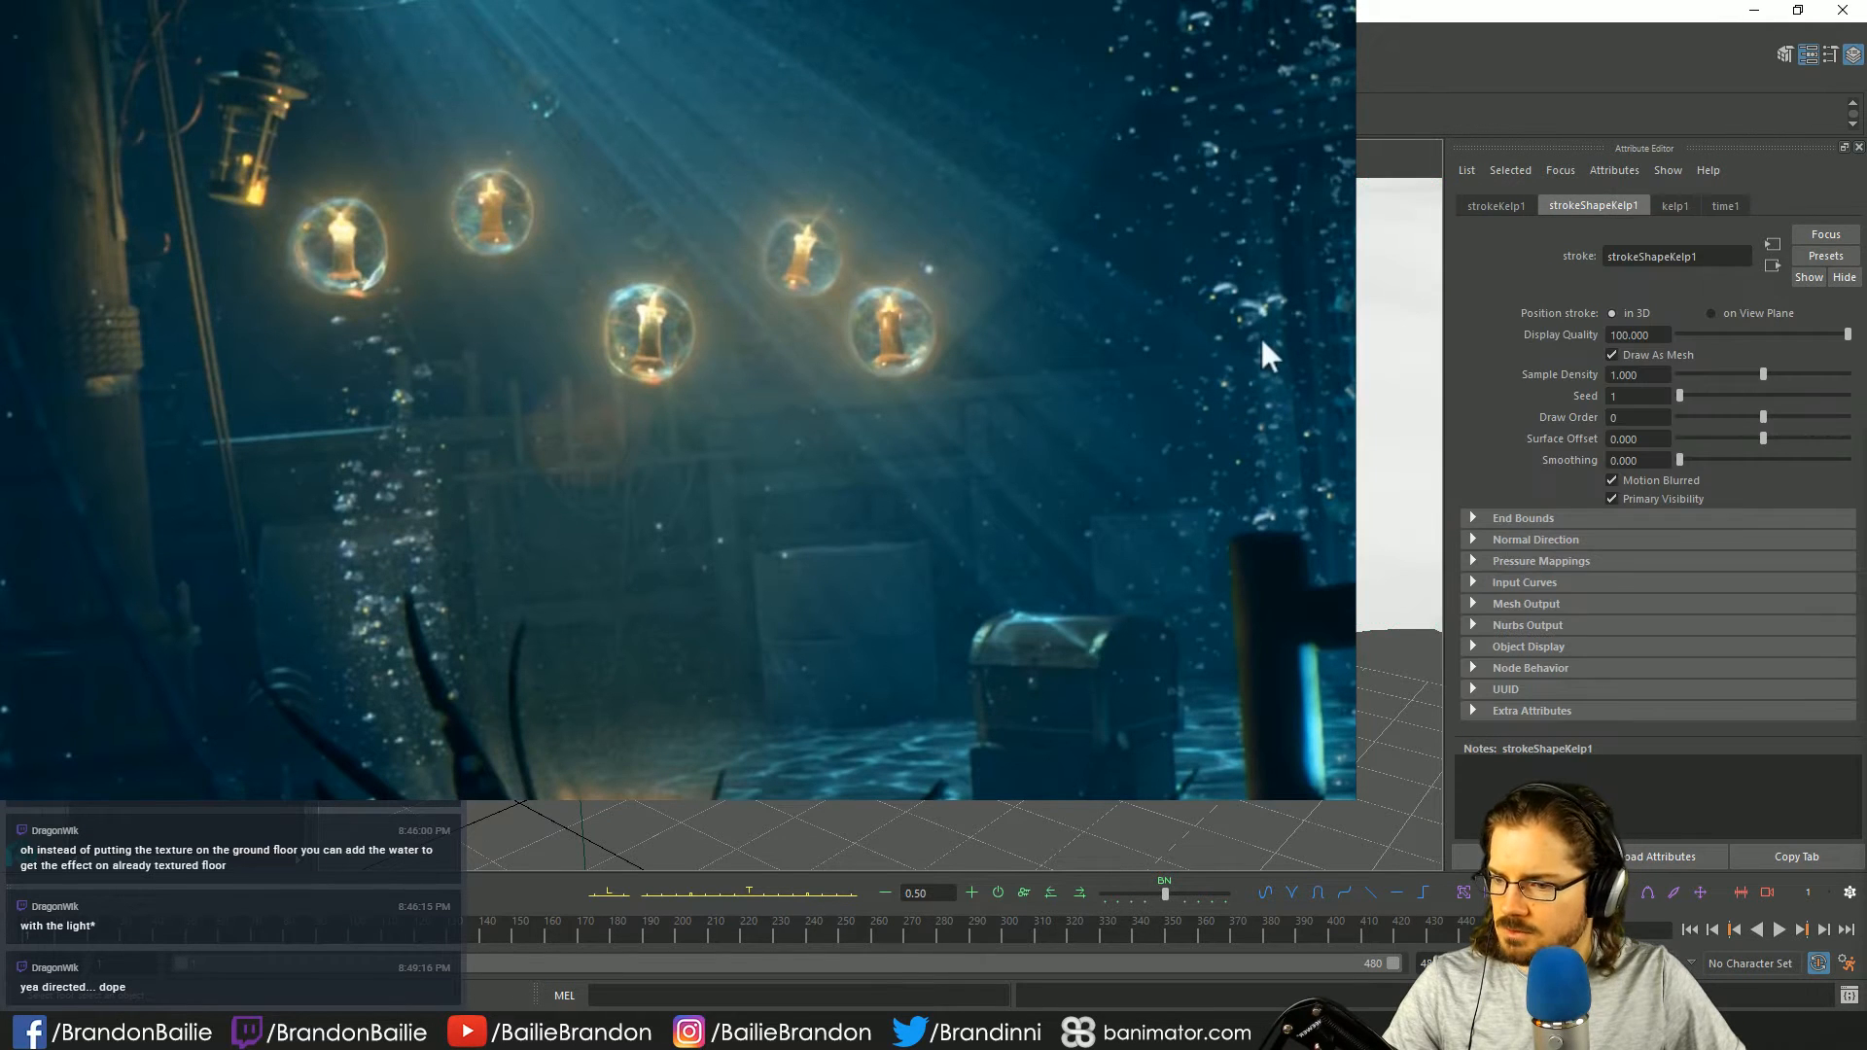
pyautogui.hotkey('ctrl', 'z')
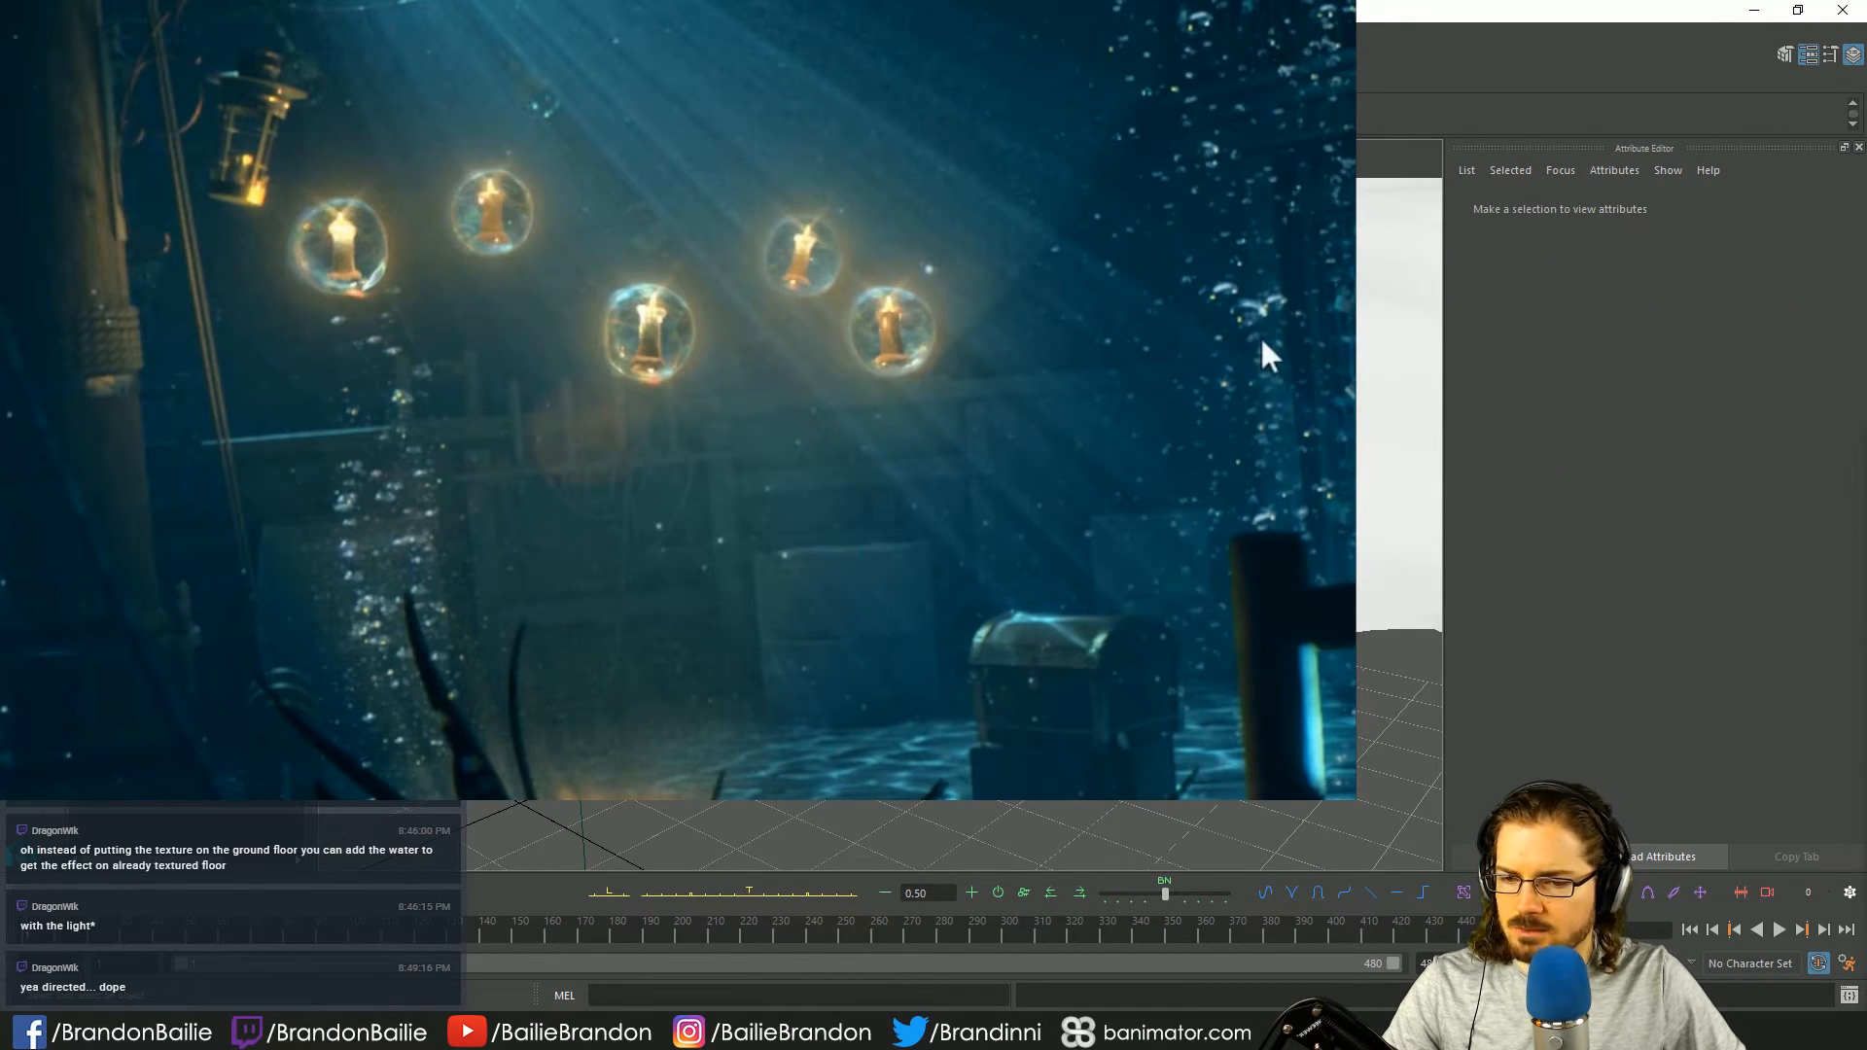
pyautogui.hotkey('ctrl', 'z')
pyautogui.hotkey('ctrl', 'z')
pyautogui.hotkey('ctrl', 'z')
pyautogui.hotkey('ctrl', 'z')
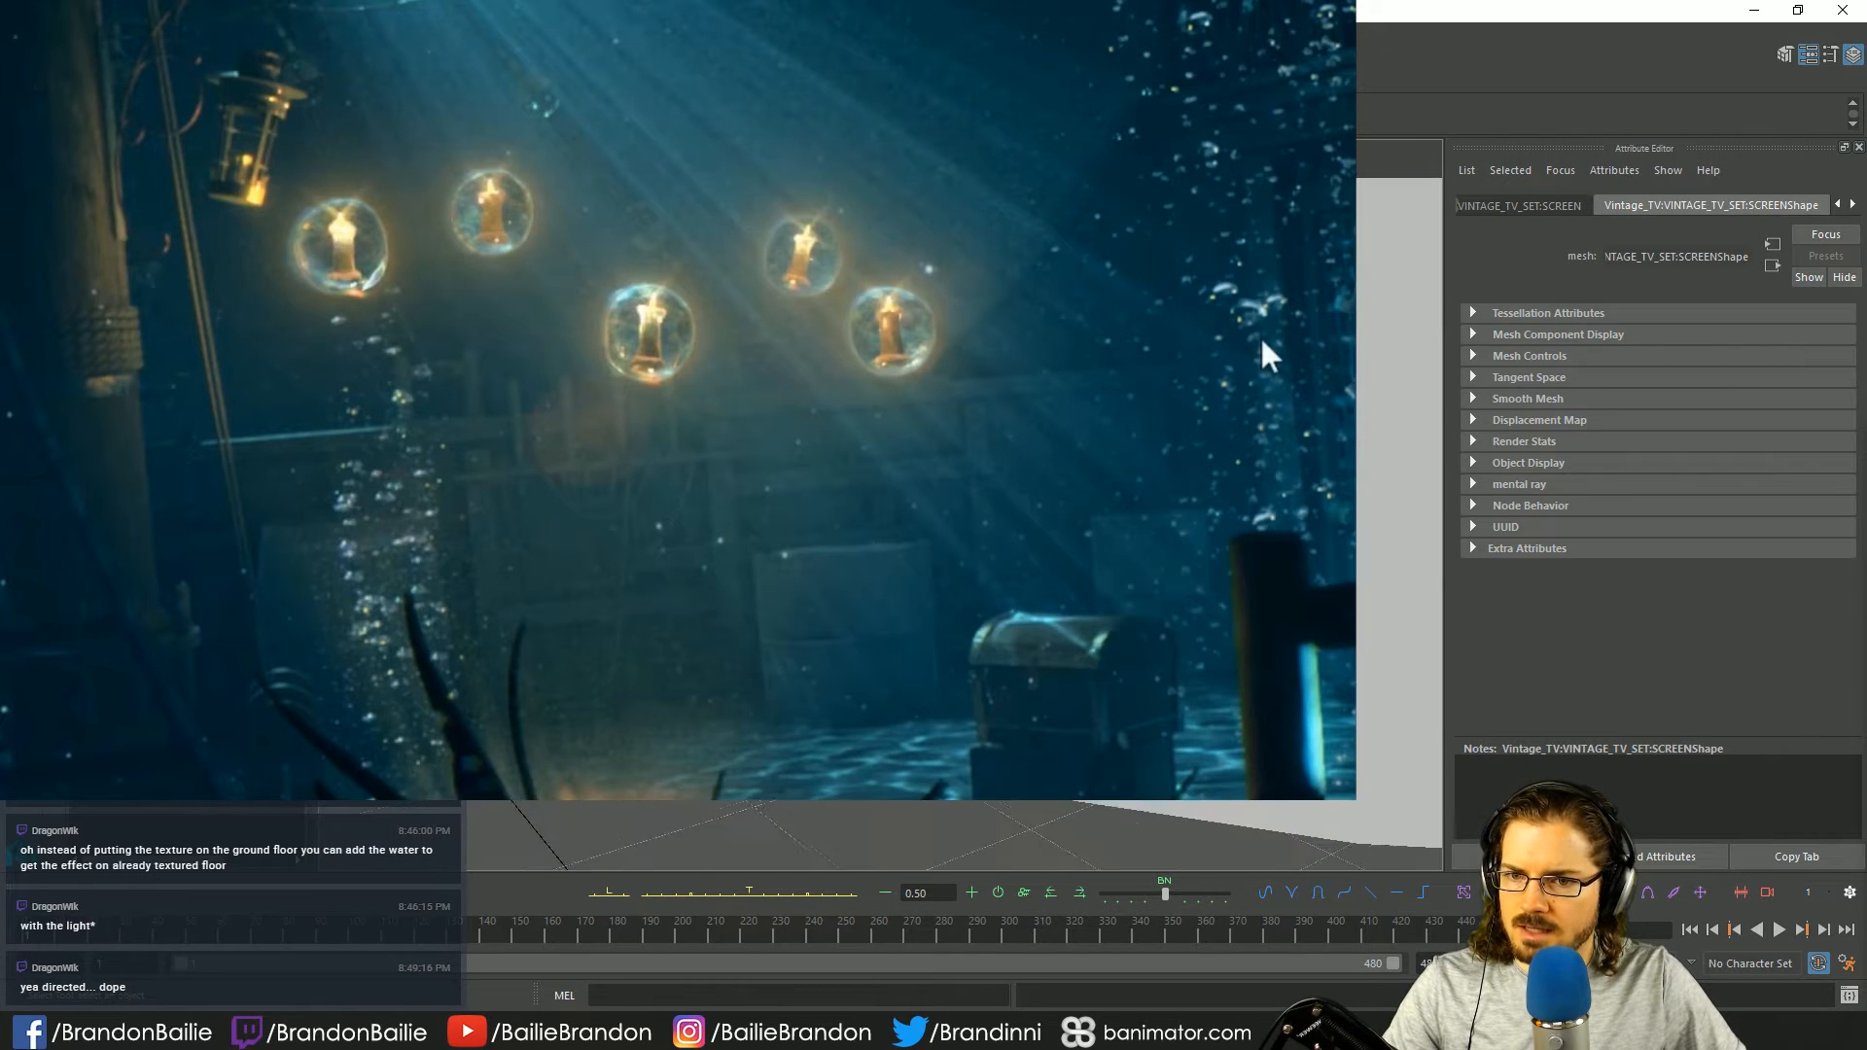
pyautogui.hotkey('ctrl', 'z')
pyautogui.hotkey('ctrl', 'z')
pyautogui.hotkey('ctrl', 'z')
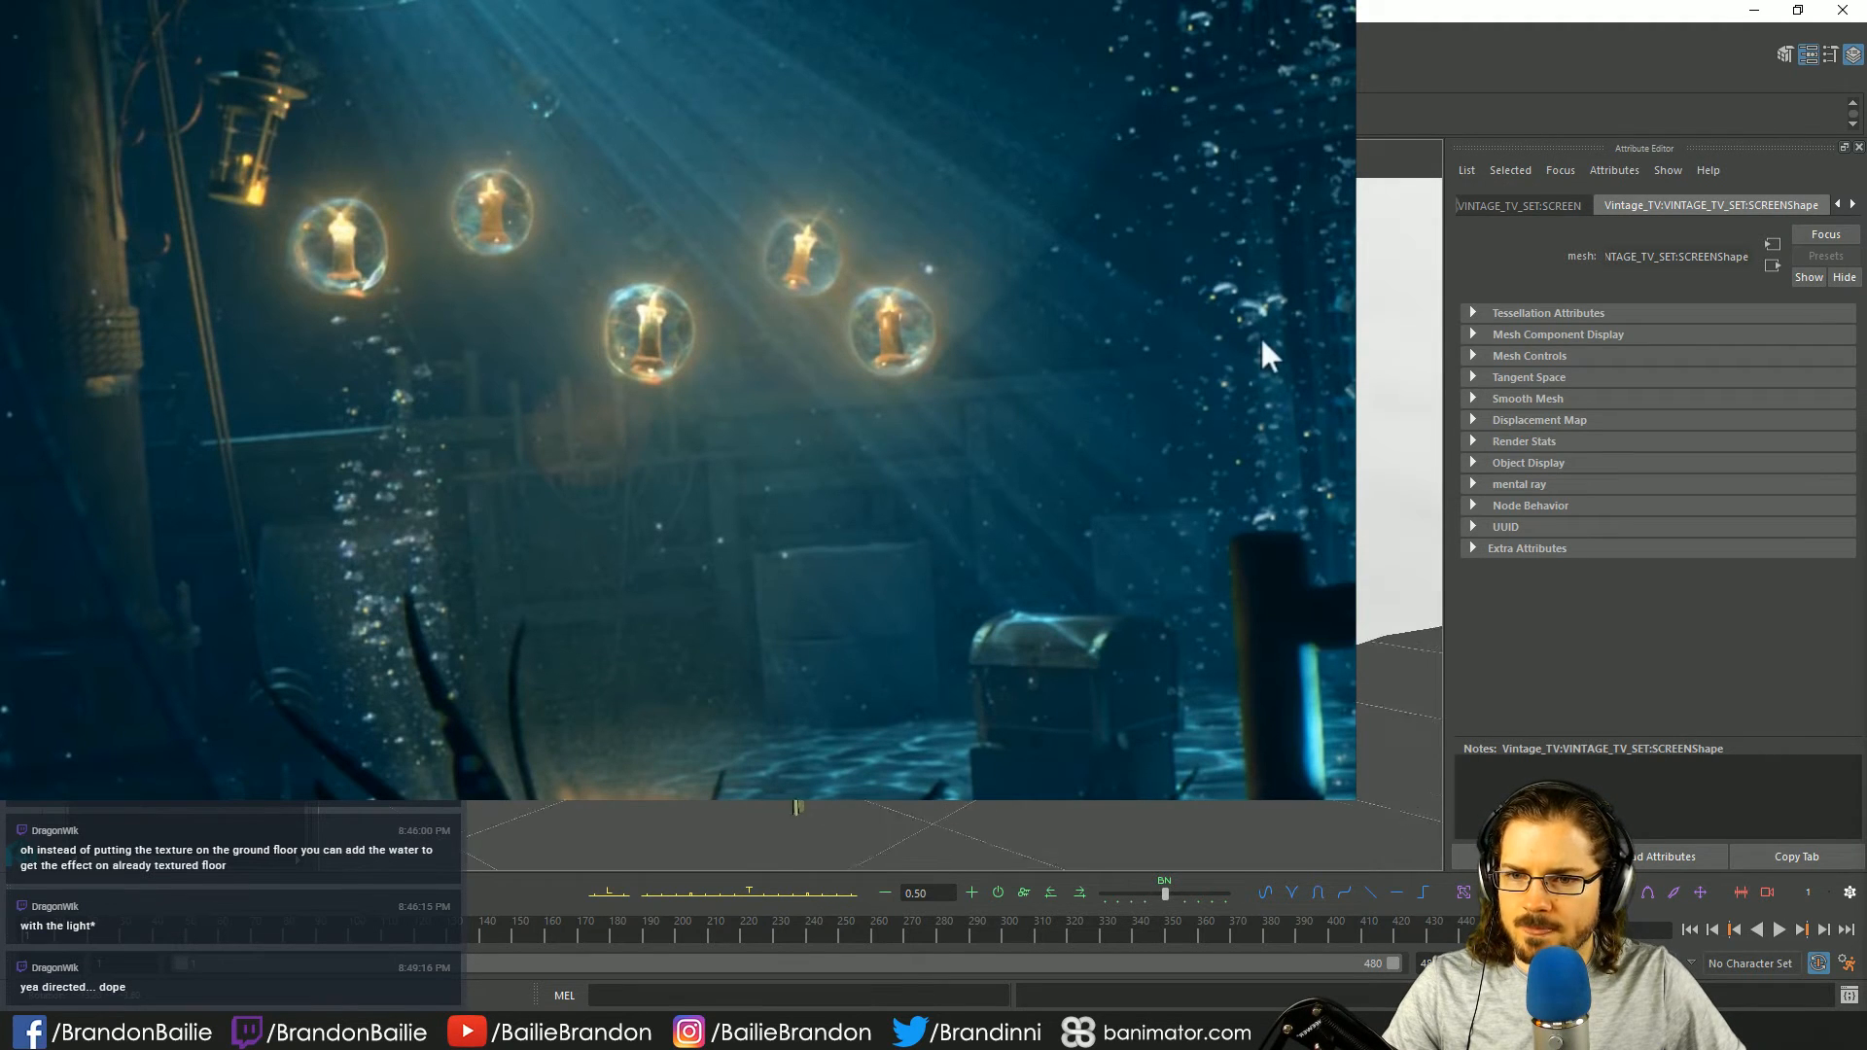
pyautogui.hotkey('ctrl', 'z')
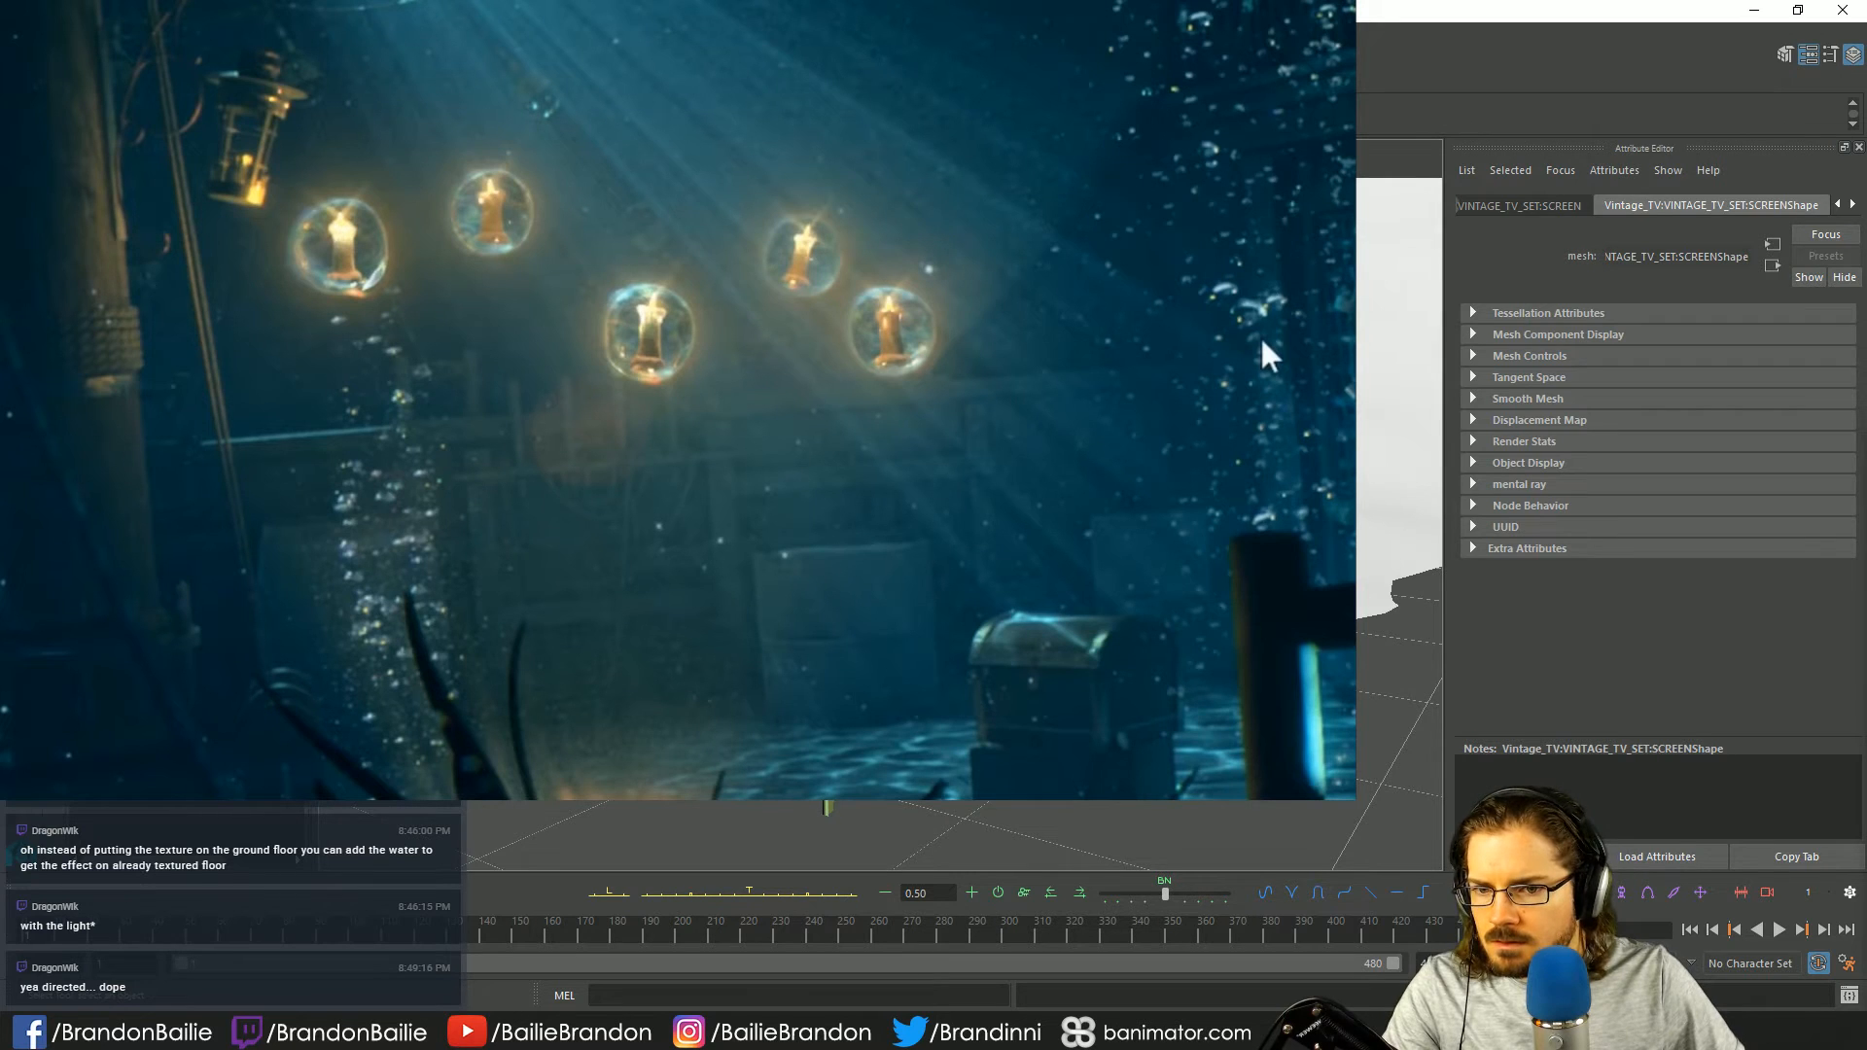
pyautogui.hotkey('ctrl', 'z')
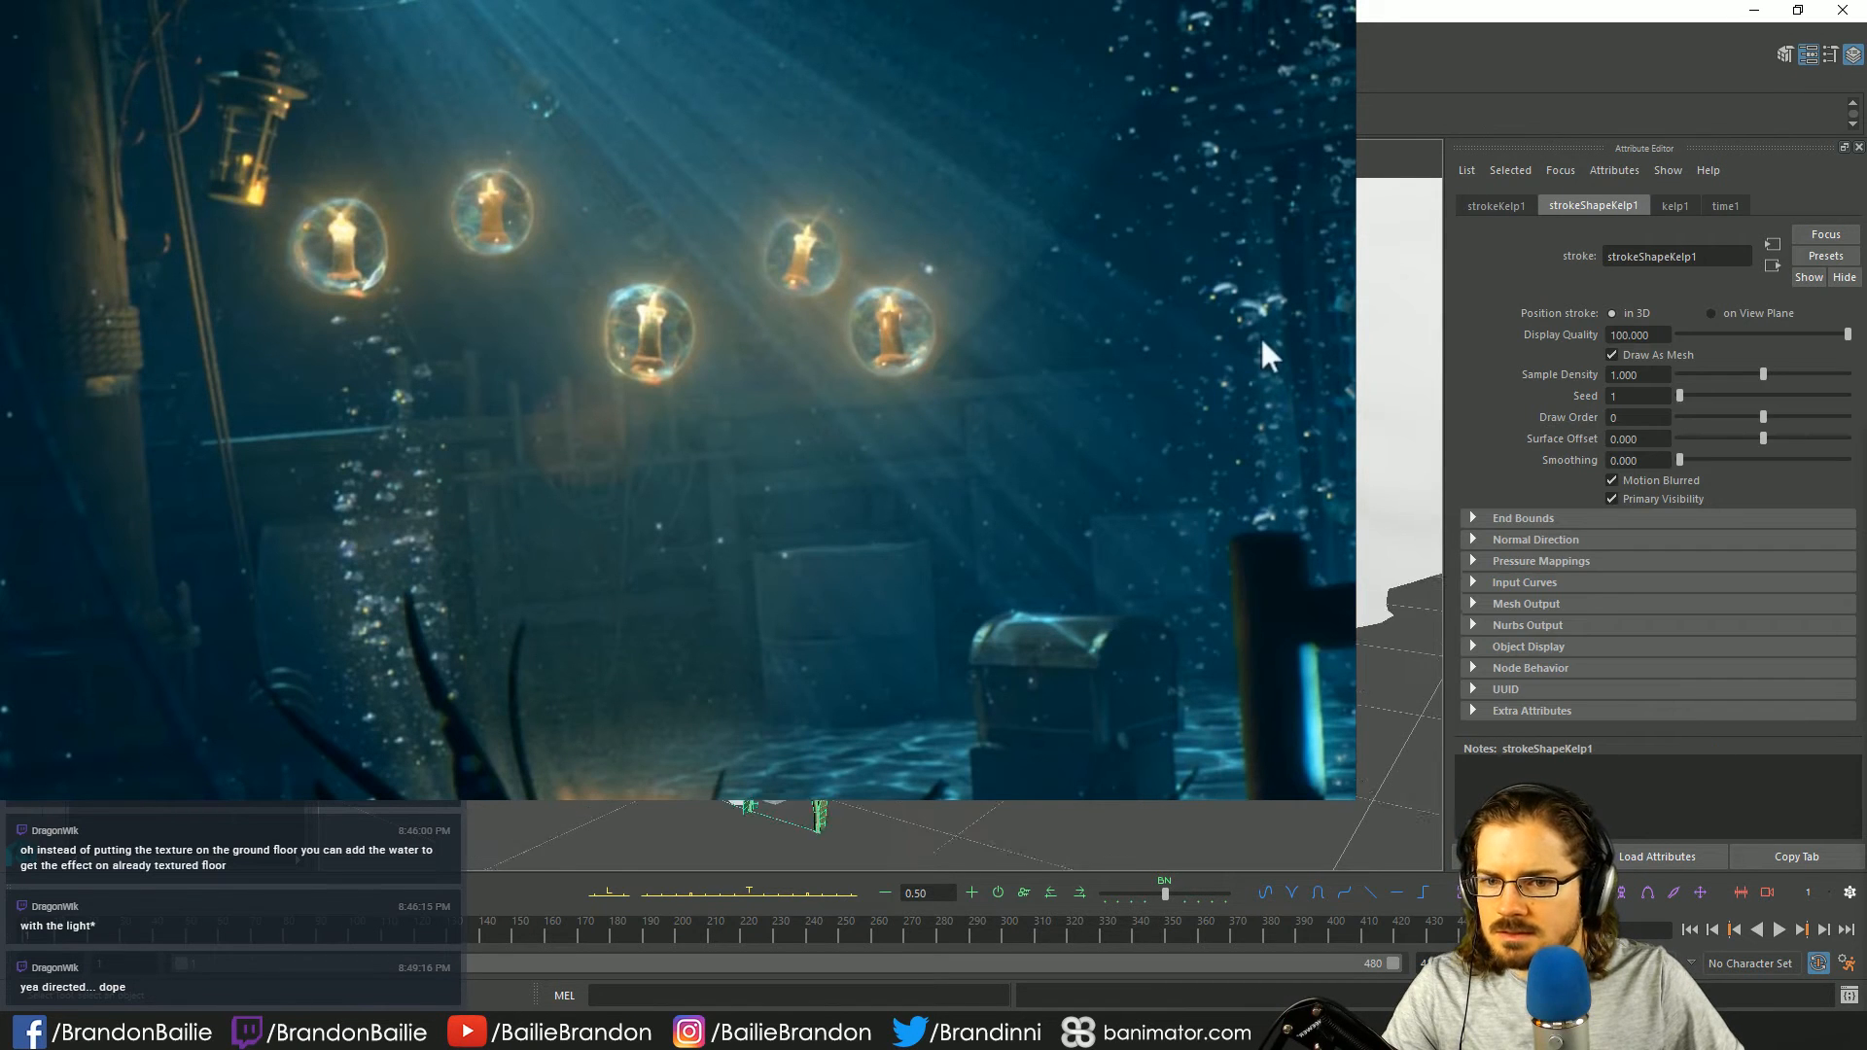
pyautogui.hotkey('ctrl', 'z')
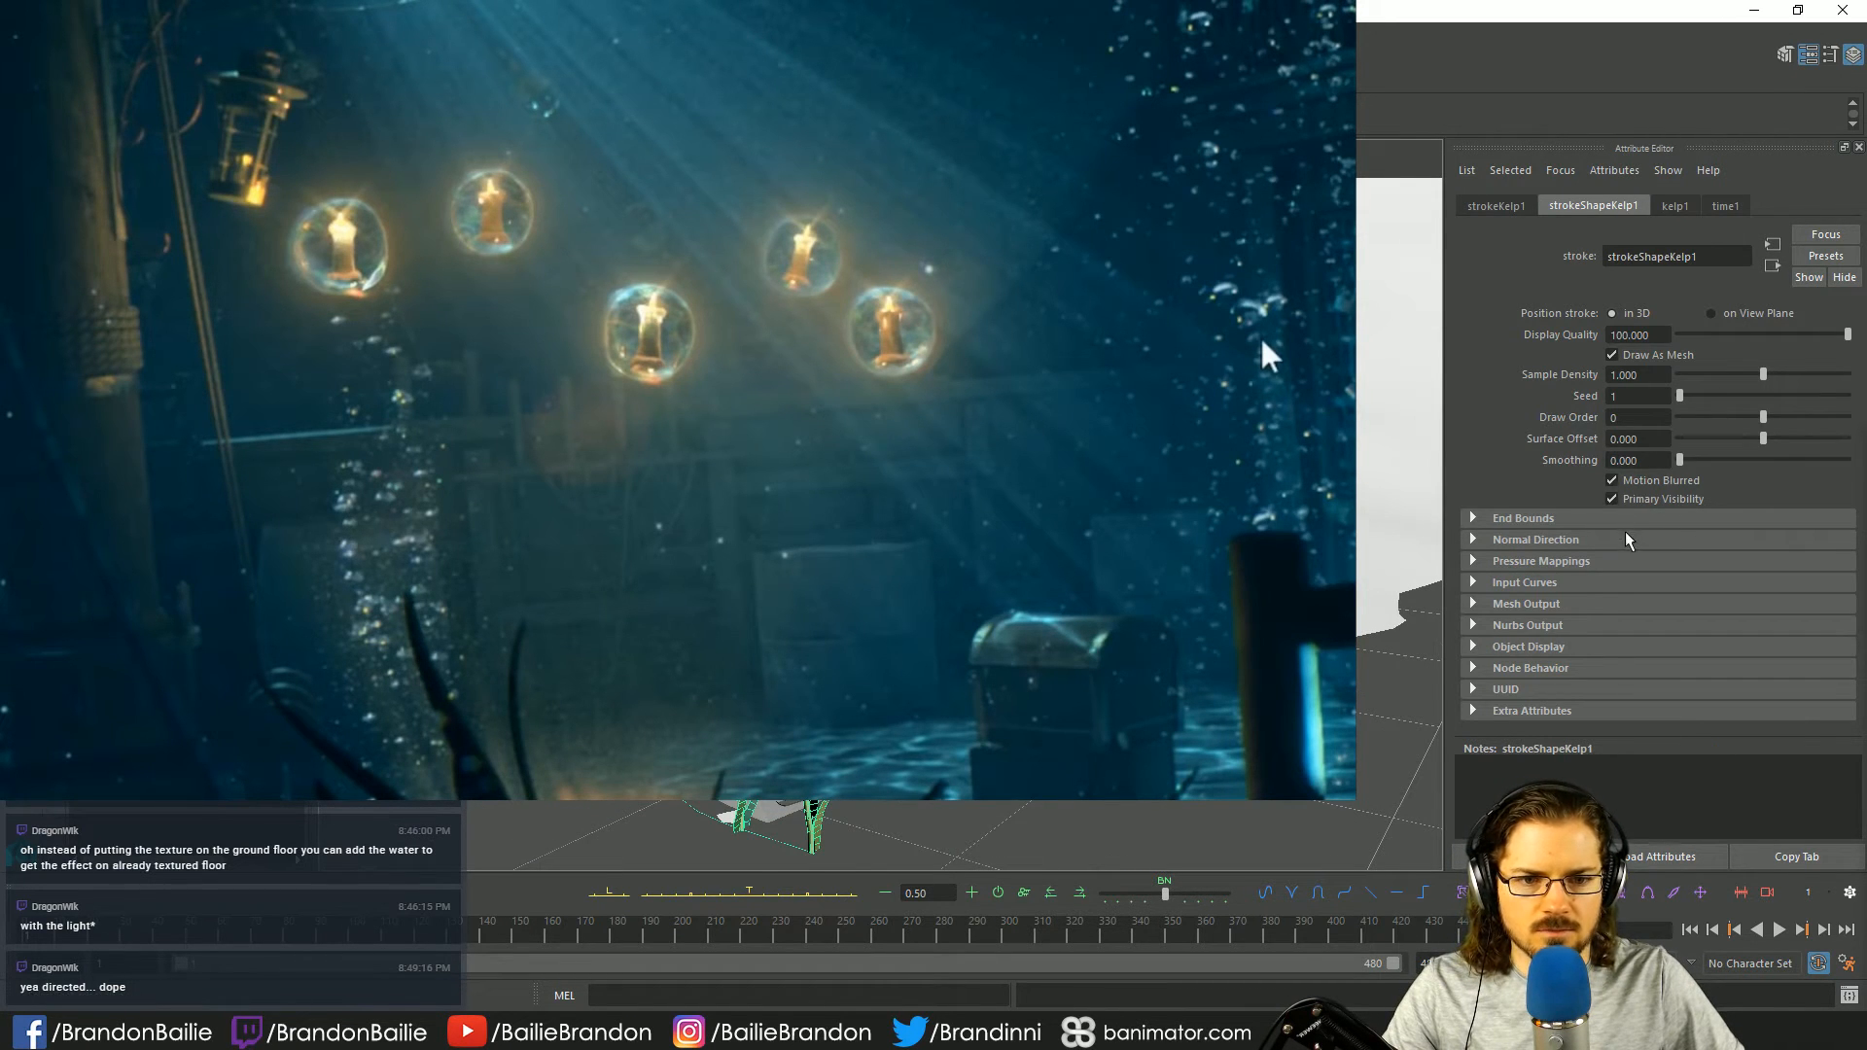
# - Set the kelp brush's Tubes Per Step to 0.675 for the selected stroke
pyautogui.click(1666, 208)
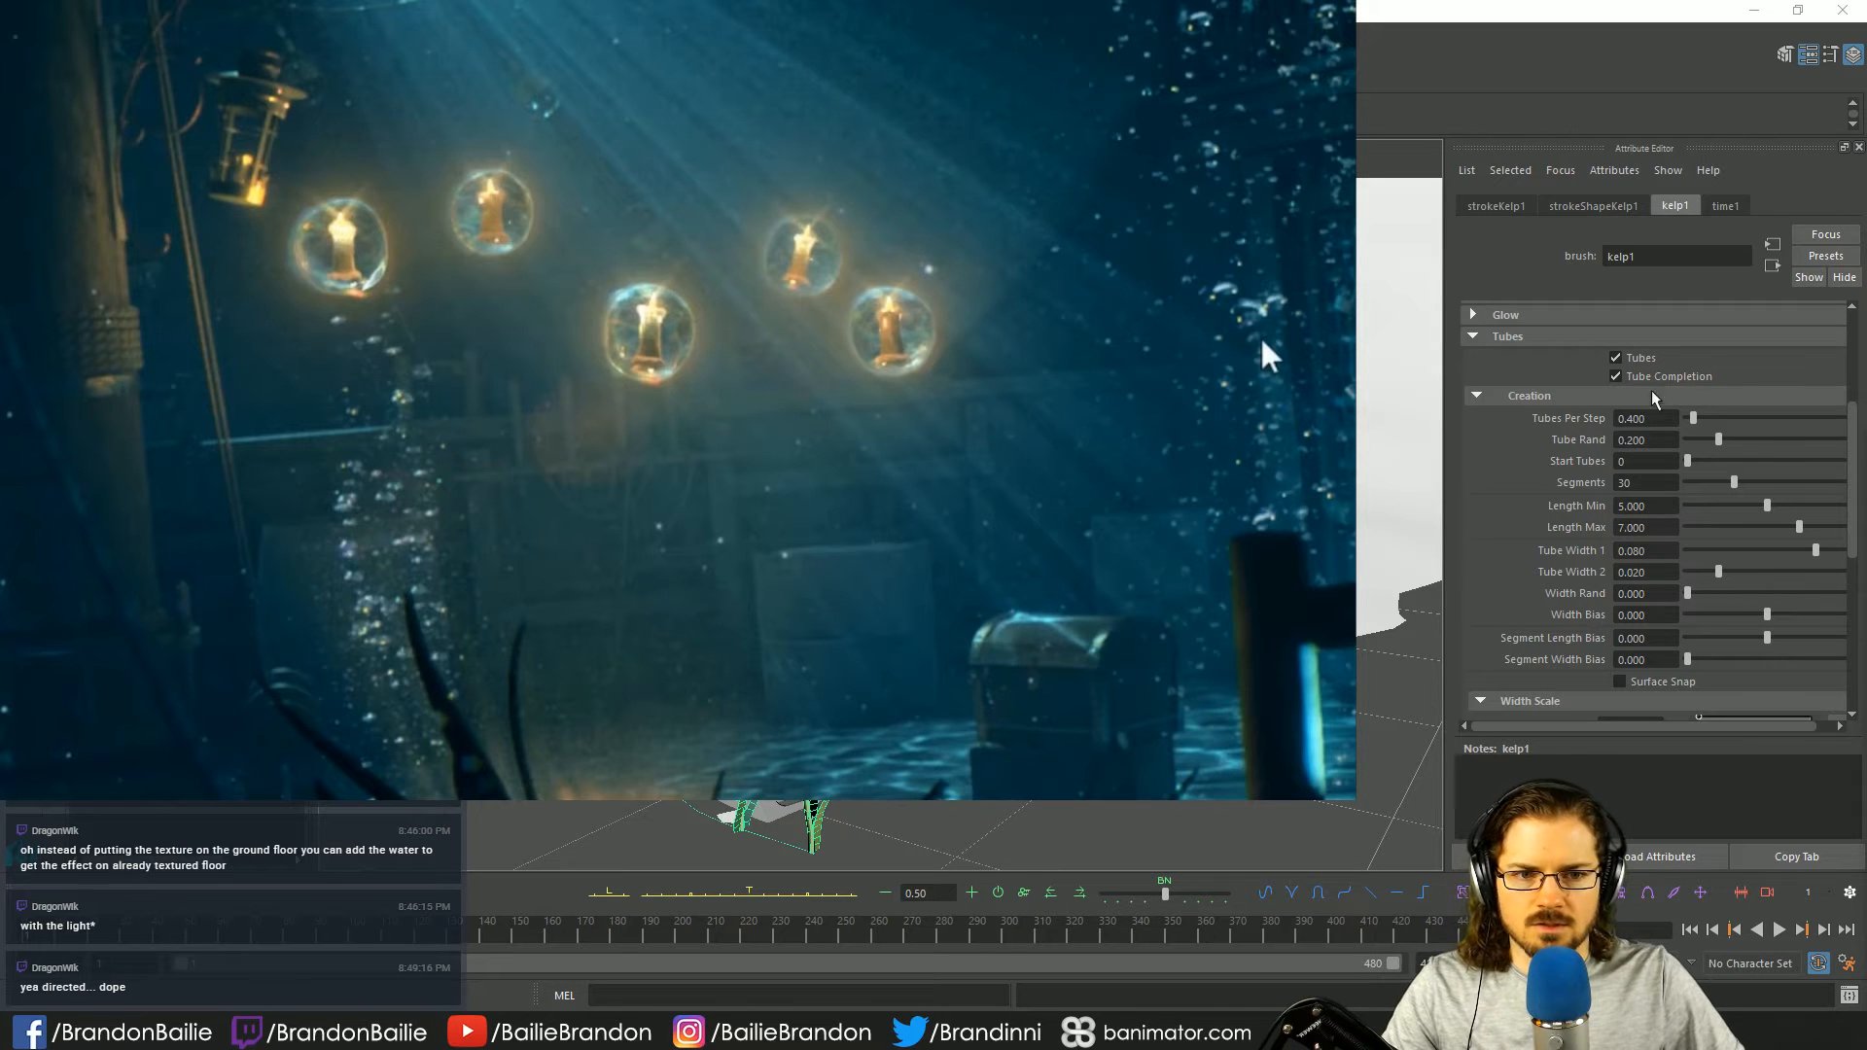
pyautogui.moveTo(1690, 416); pyautogui.dragTo(1697, 416)
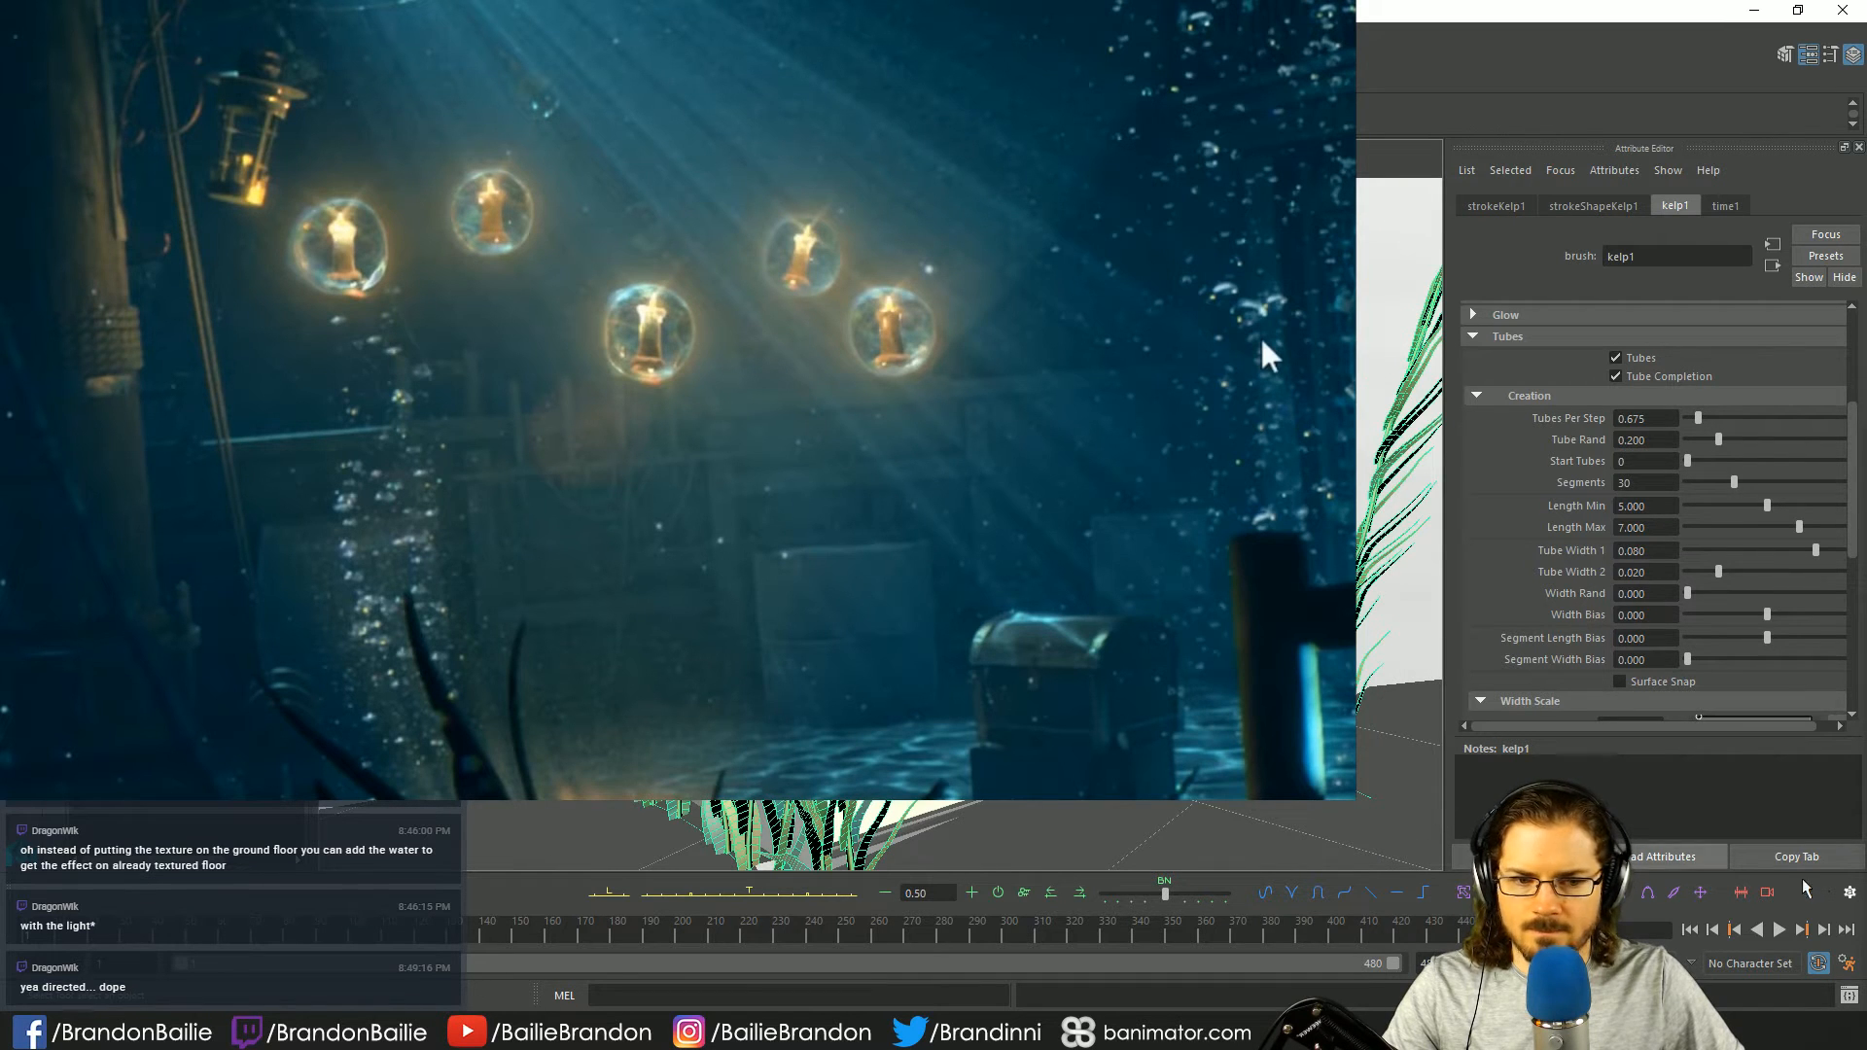
# - Select the kelp stroke in the viewport and display its stroke shape attributes
pyautogui.click(1847, 891)
pyautogui.click(1725, 682)
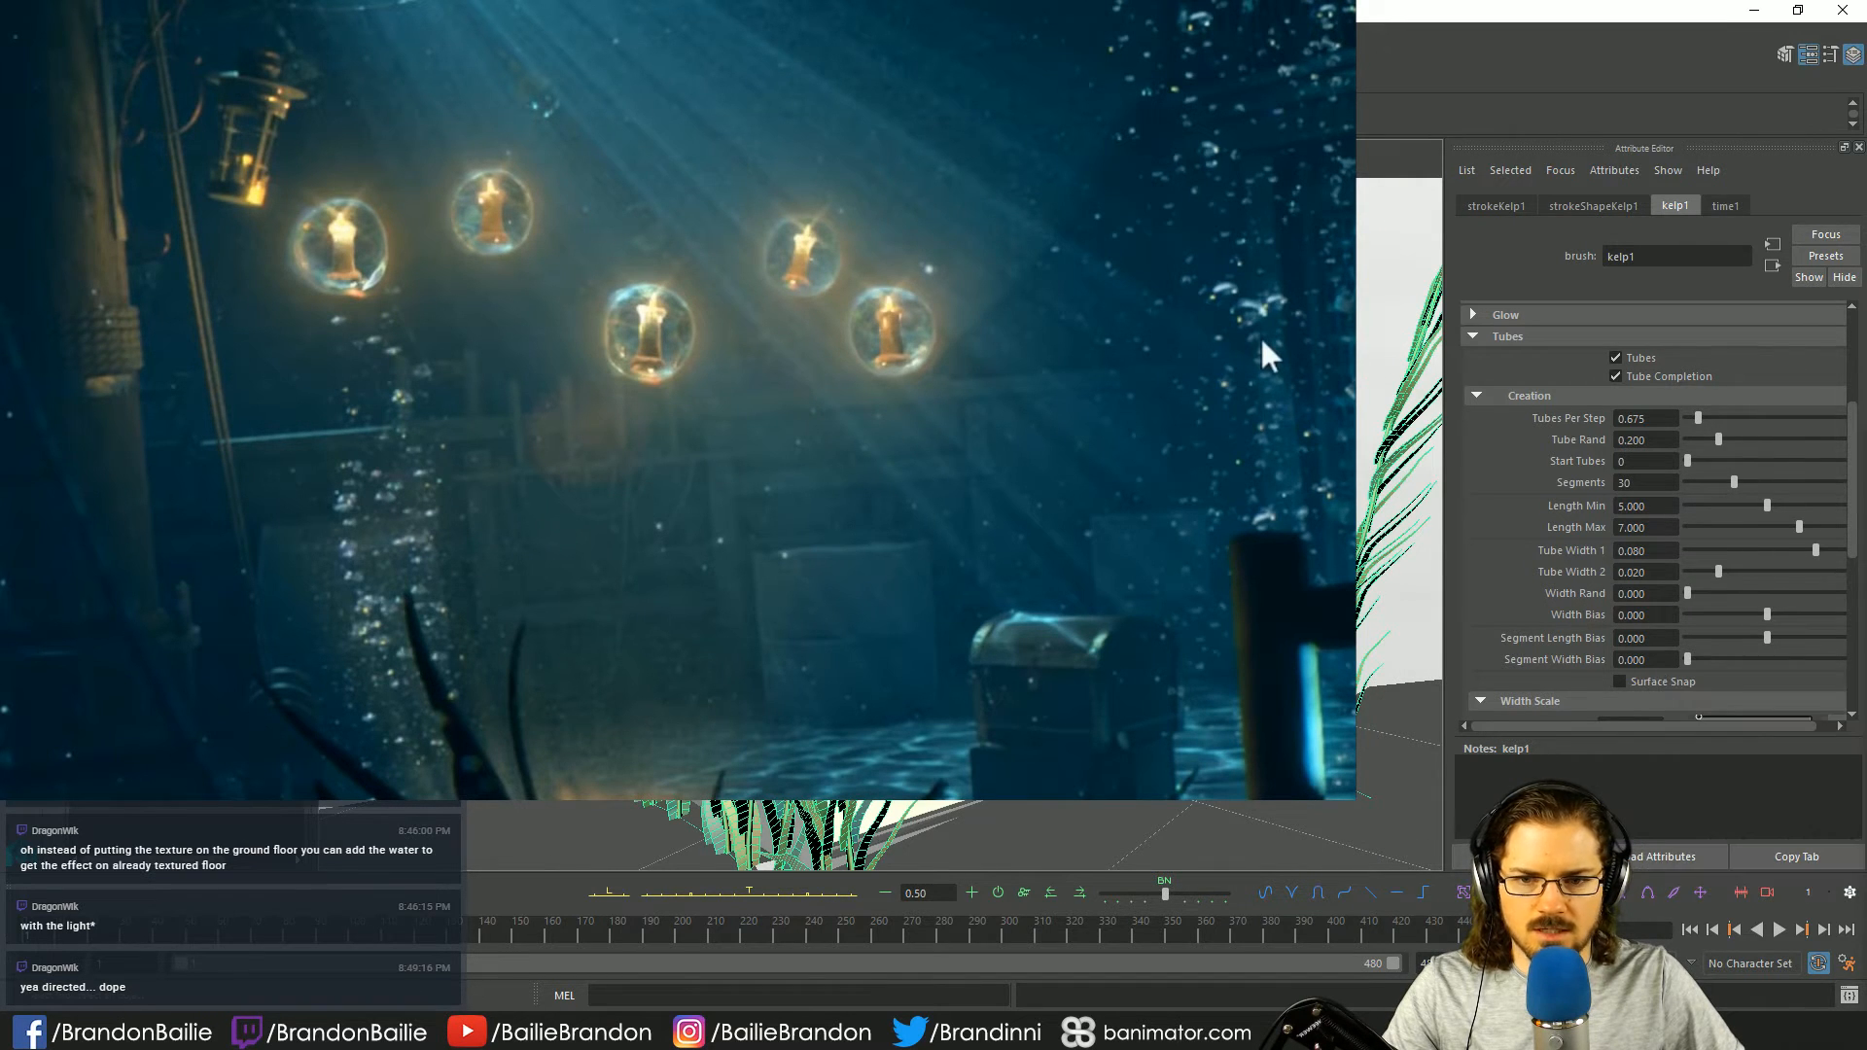
pyautogui.click(1267, 358)
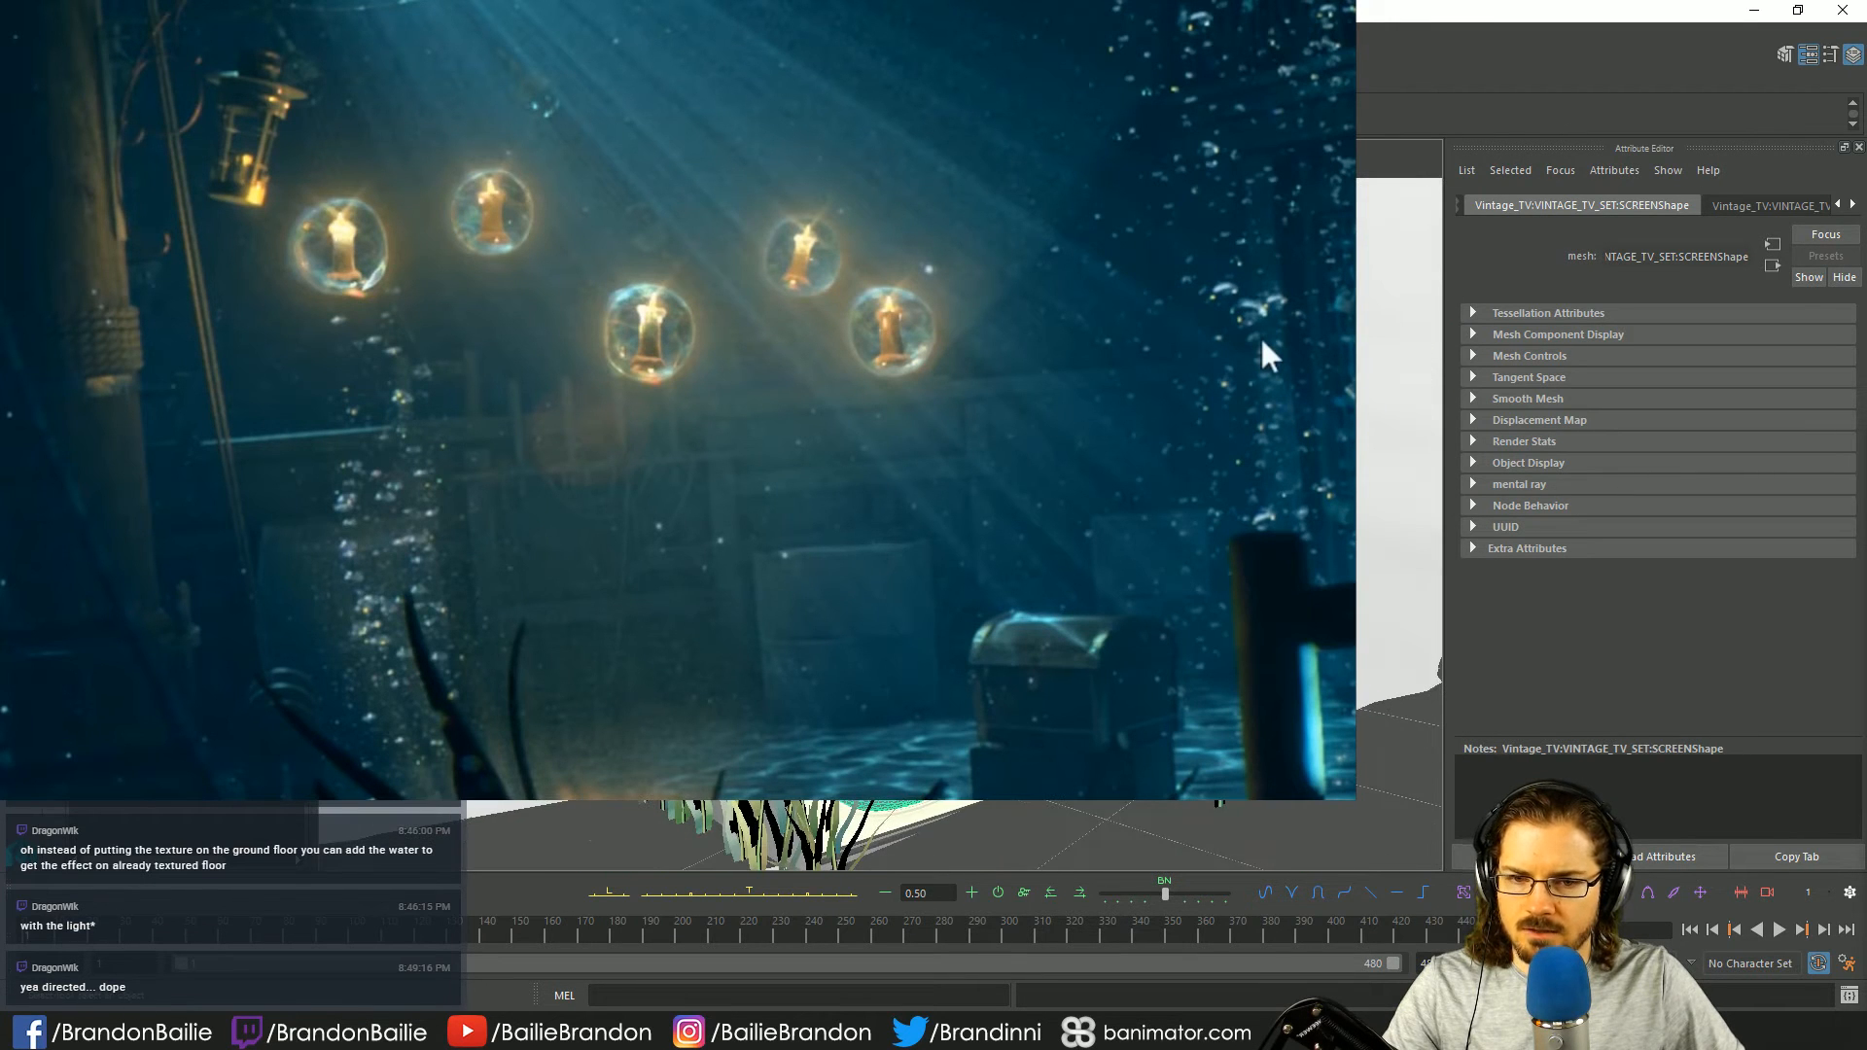
pyautogui.click(1267, 357)
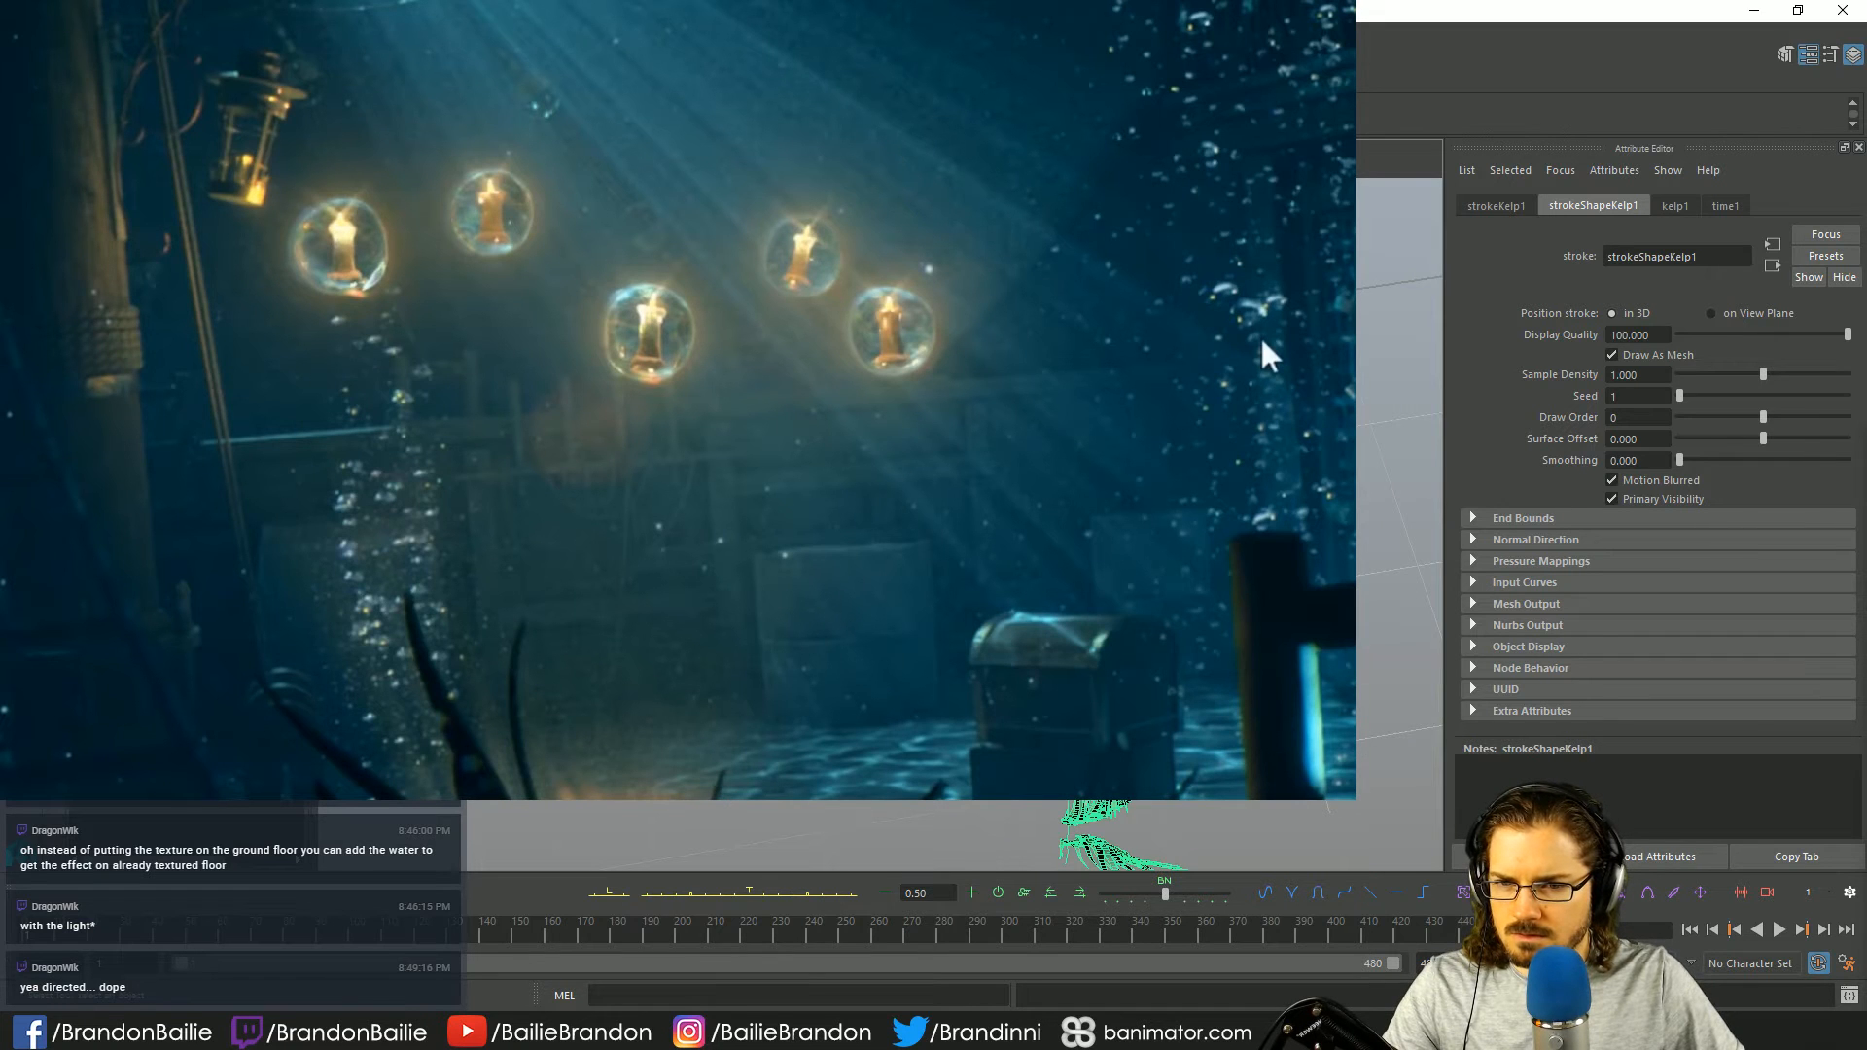
pyautogui.rightClick(937, 466)
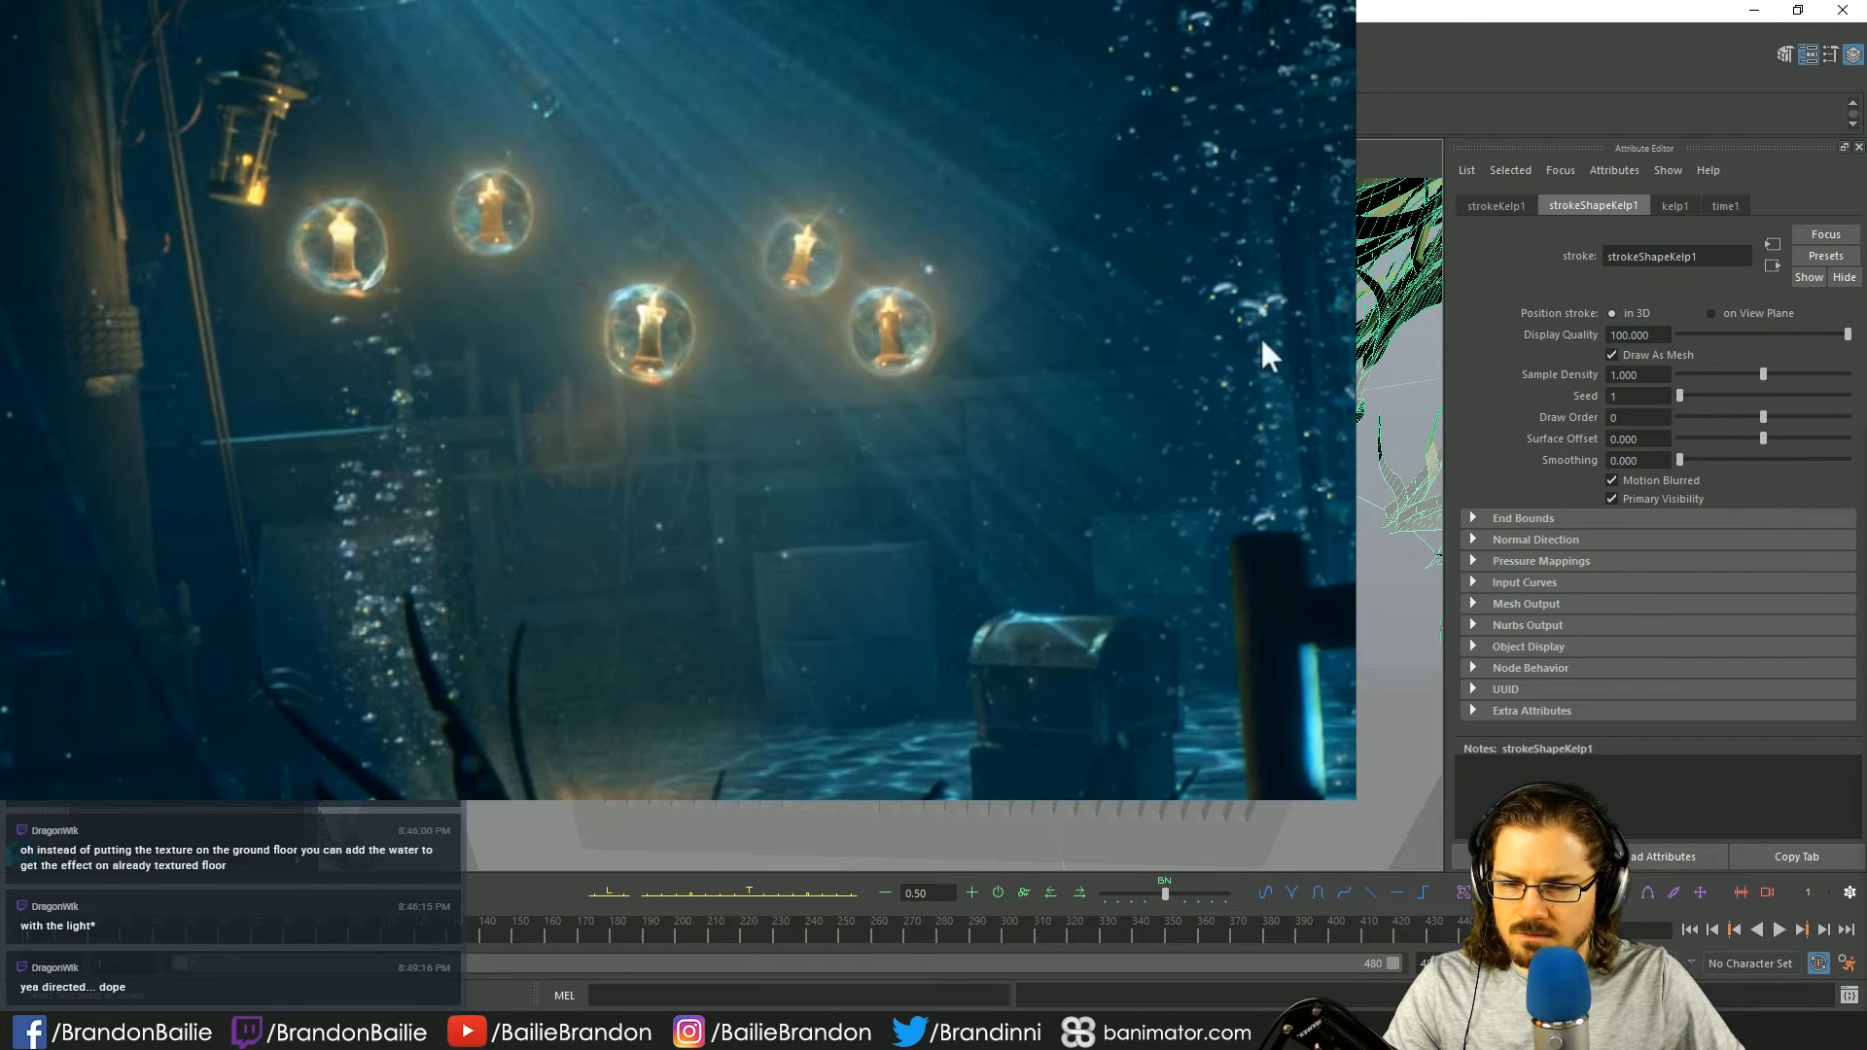
pyautogui.rightClick(982, 428)
pyautogui.click(1269, 358)
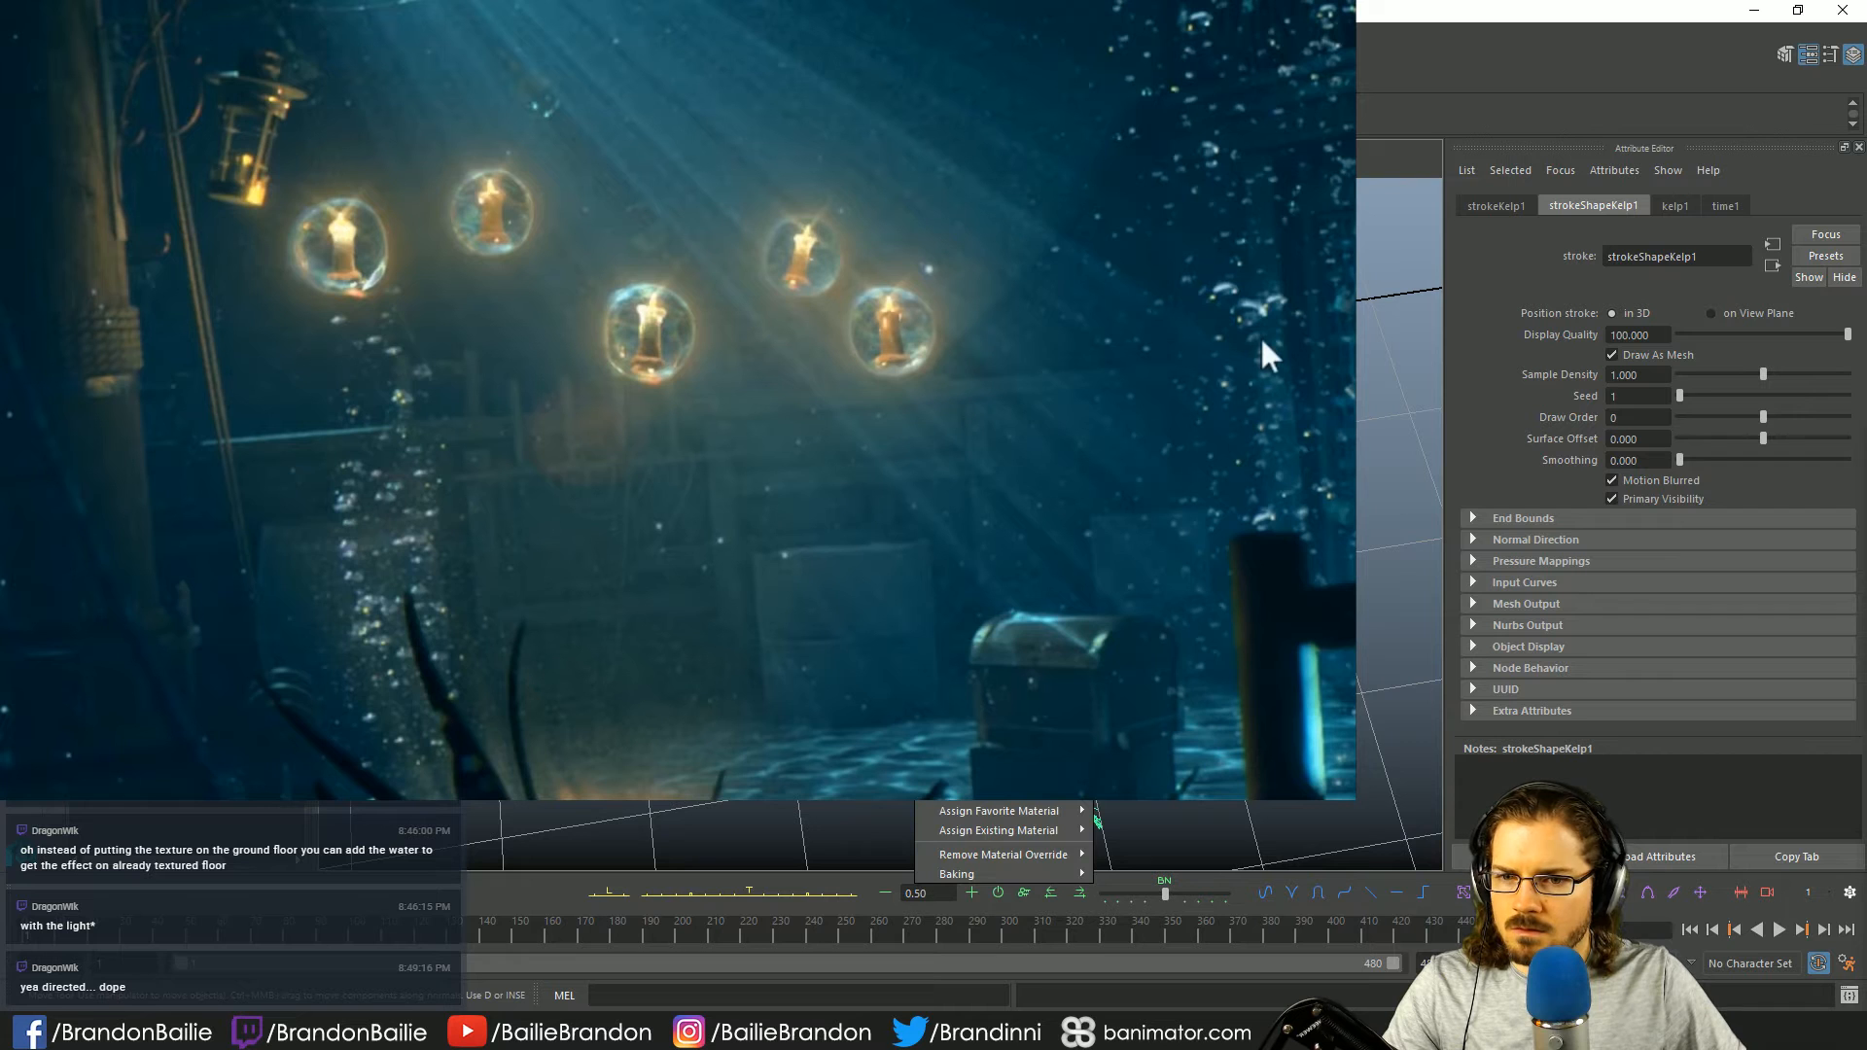
pyautogui.rightClick(985, 388)
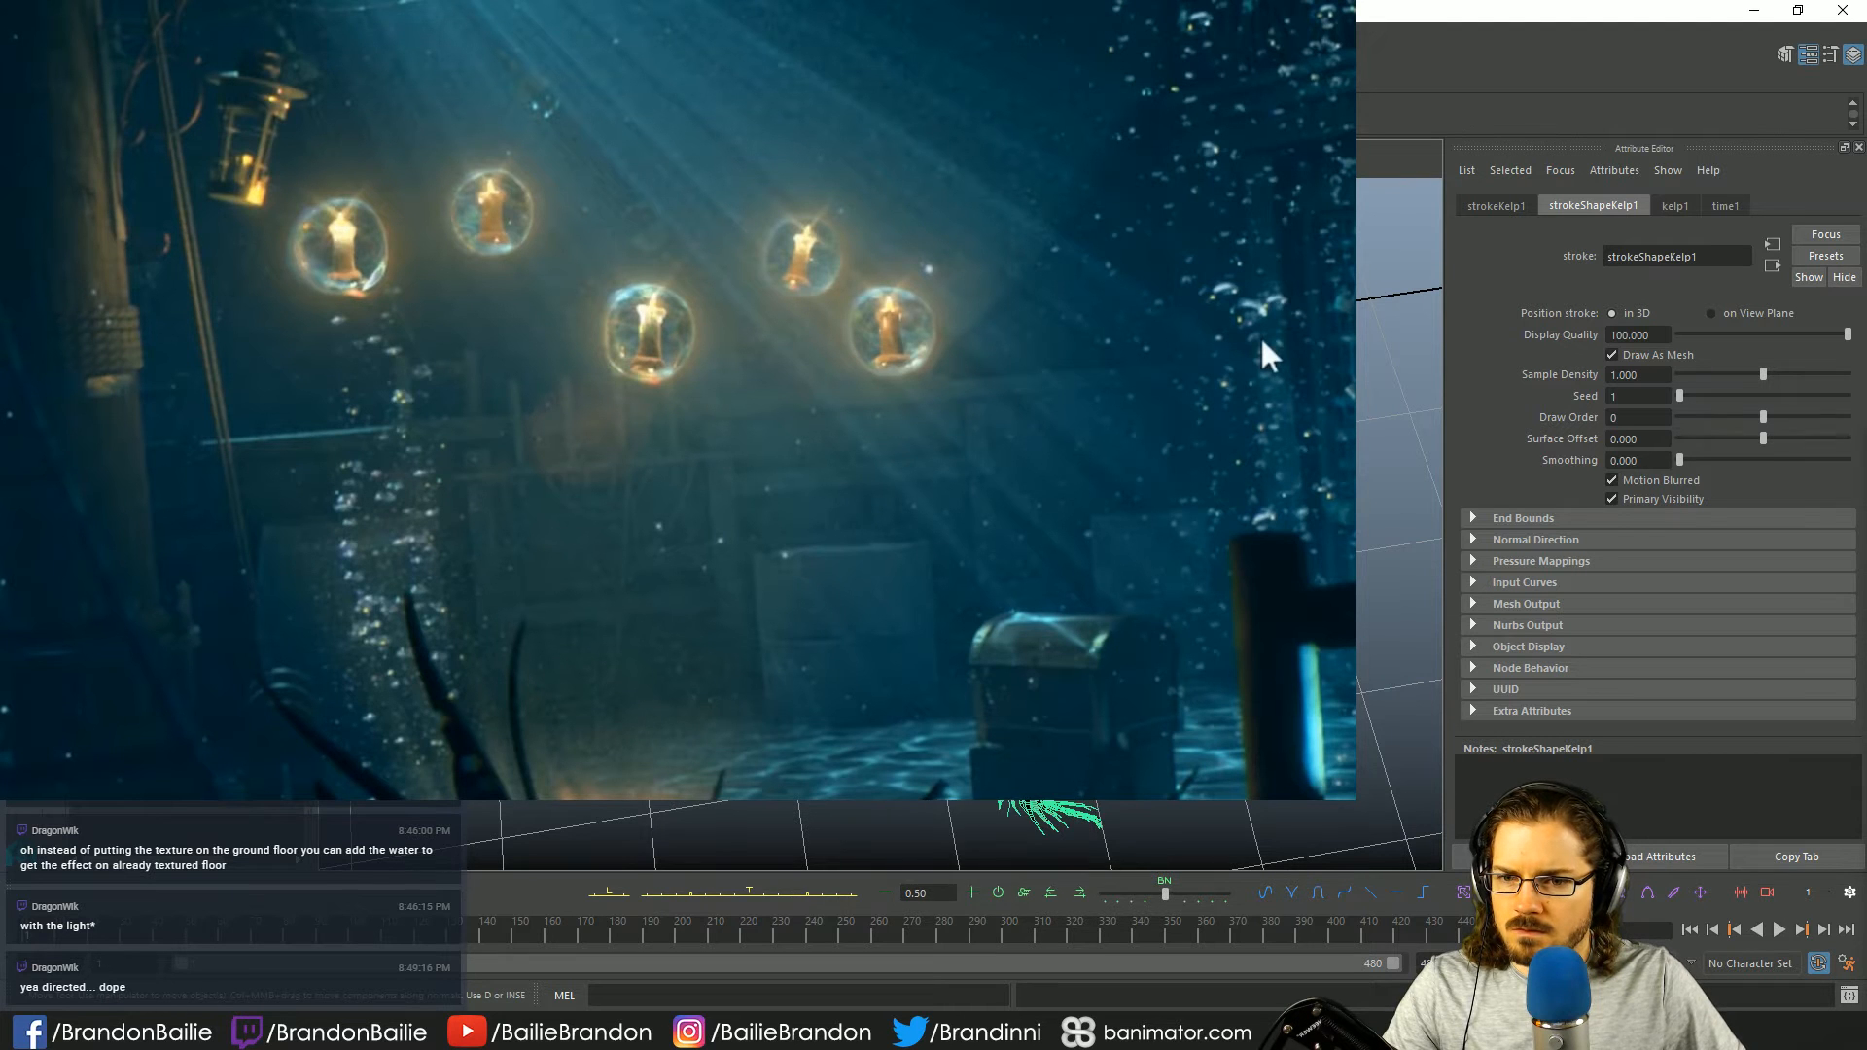
pyautogui.rightClick(961, 453)
pyautogui.press('Escape')
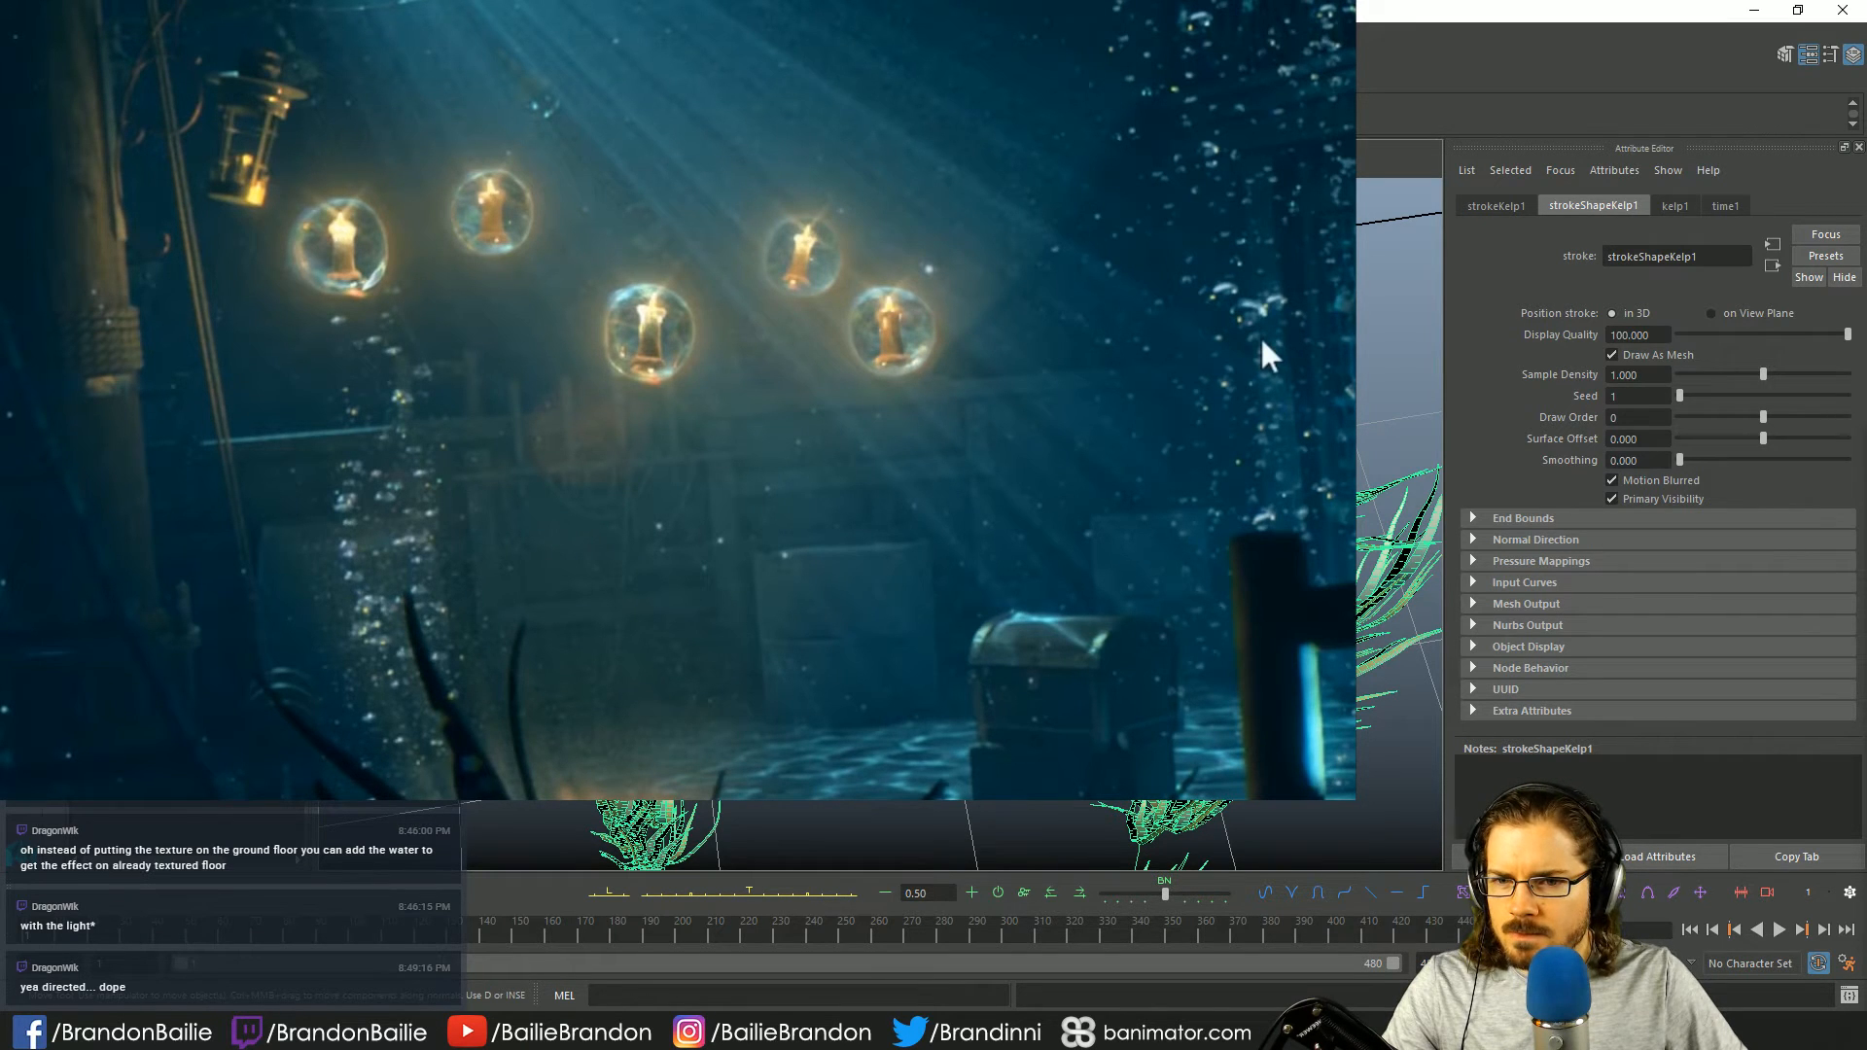
pyautogui.rightClick(1262, 345)
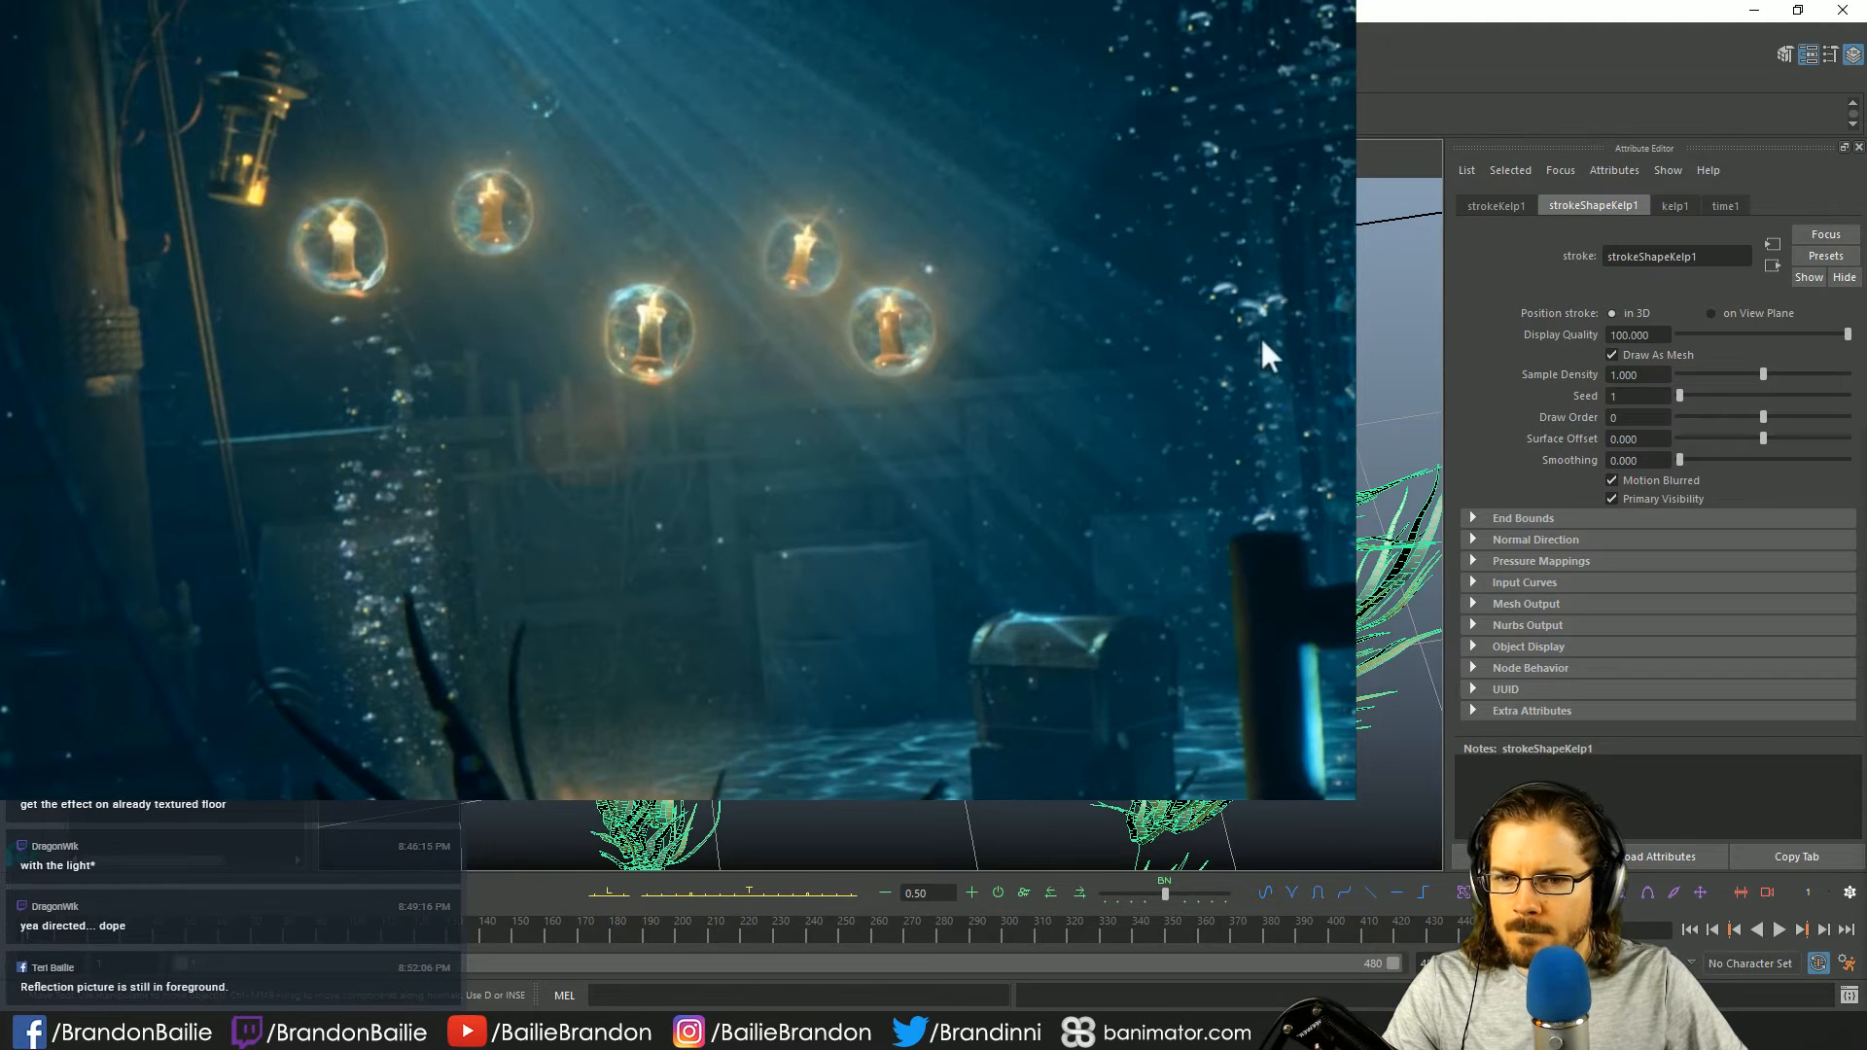
pyautogui.scroll(-3, 1262, 341)
pyautogui.rightClick(1261, 340)
pyautogui.rightClick(1262, 343)
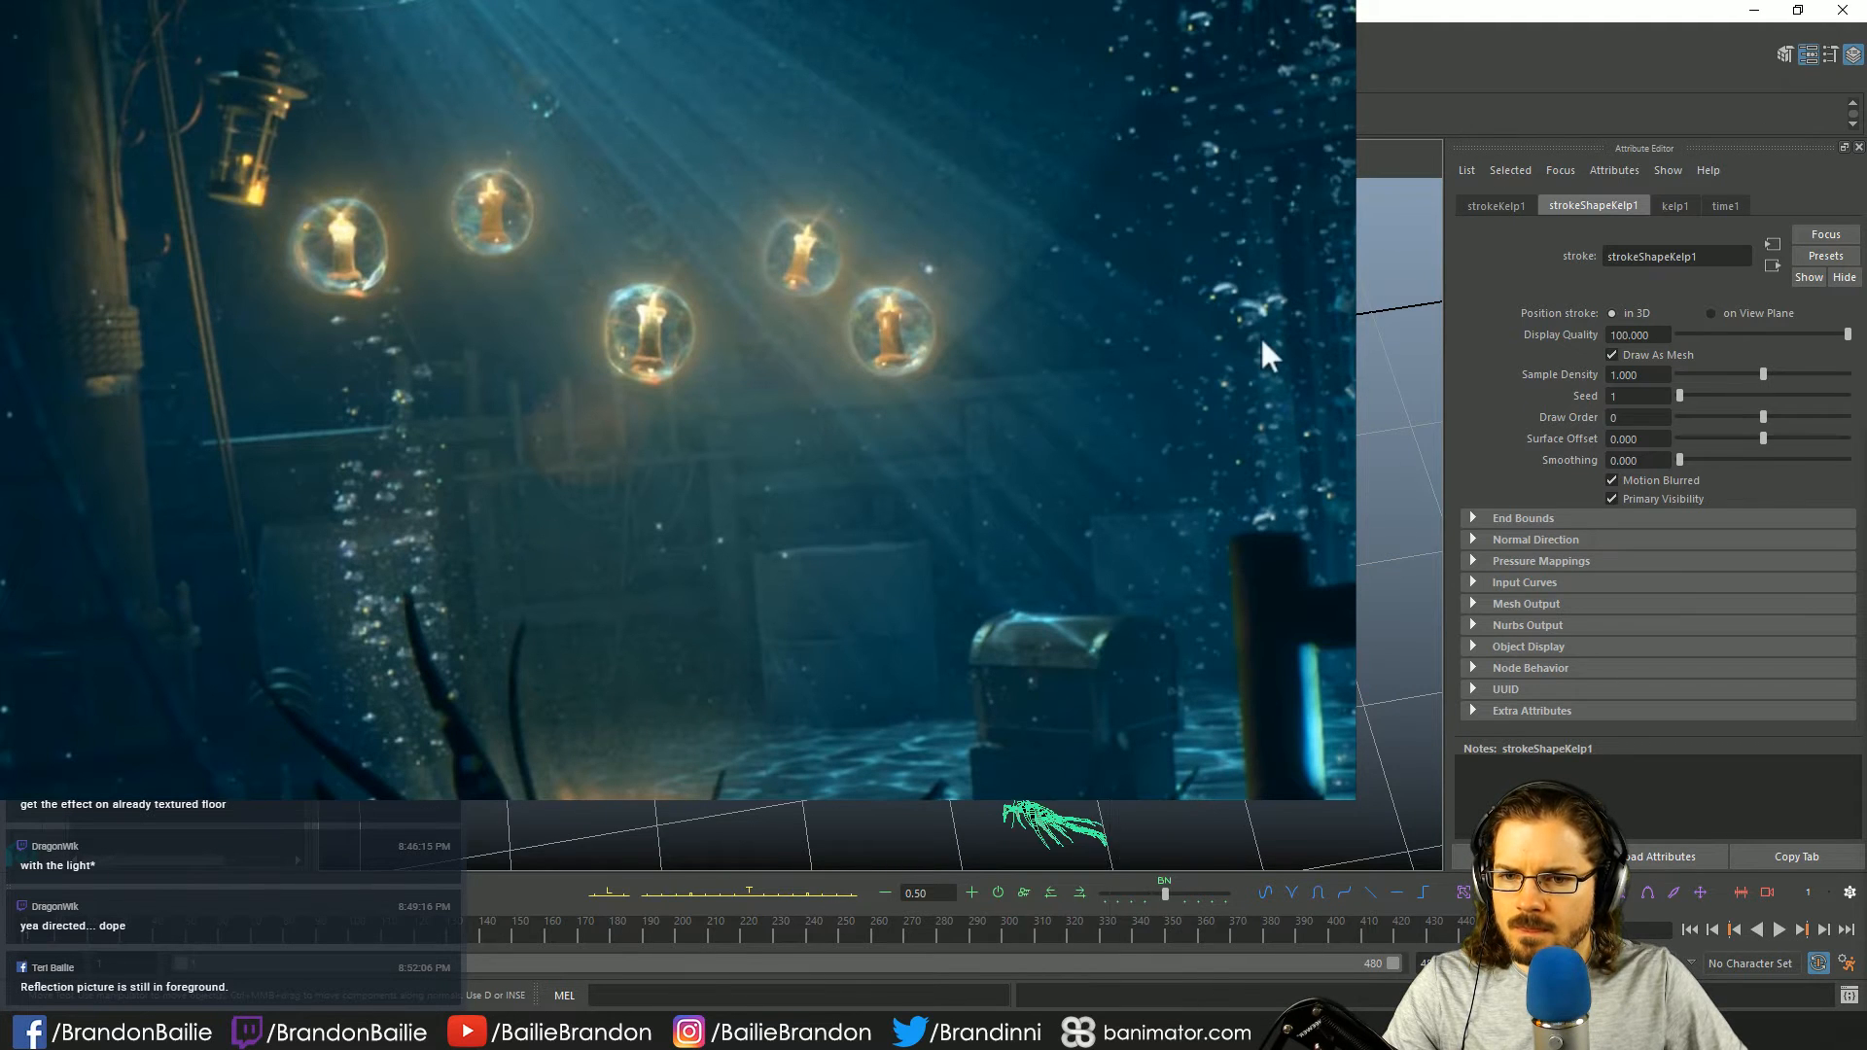
pyautogui.rightClick(1262, 342)
pyautogui.rightClick(1261, 341)
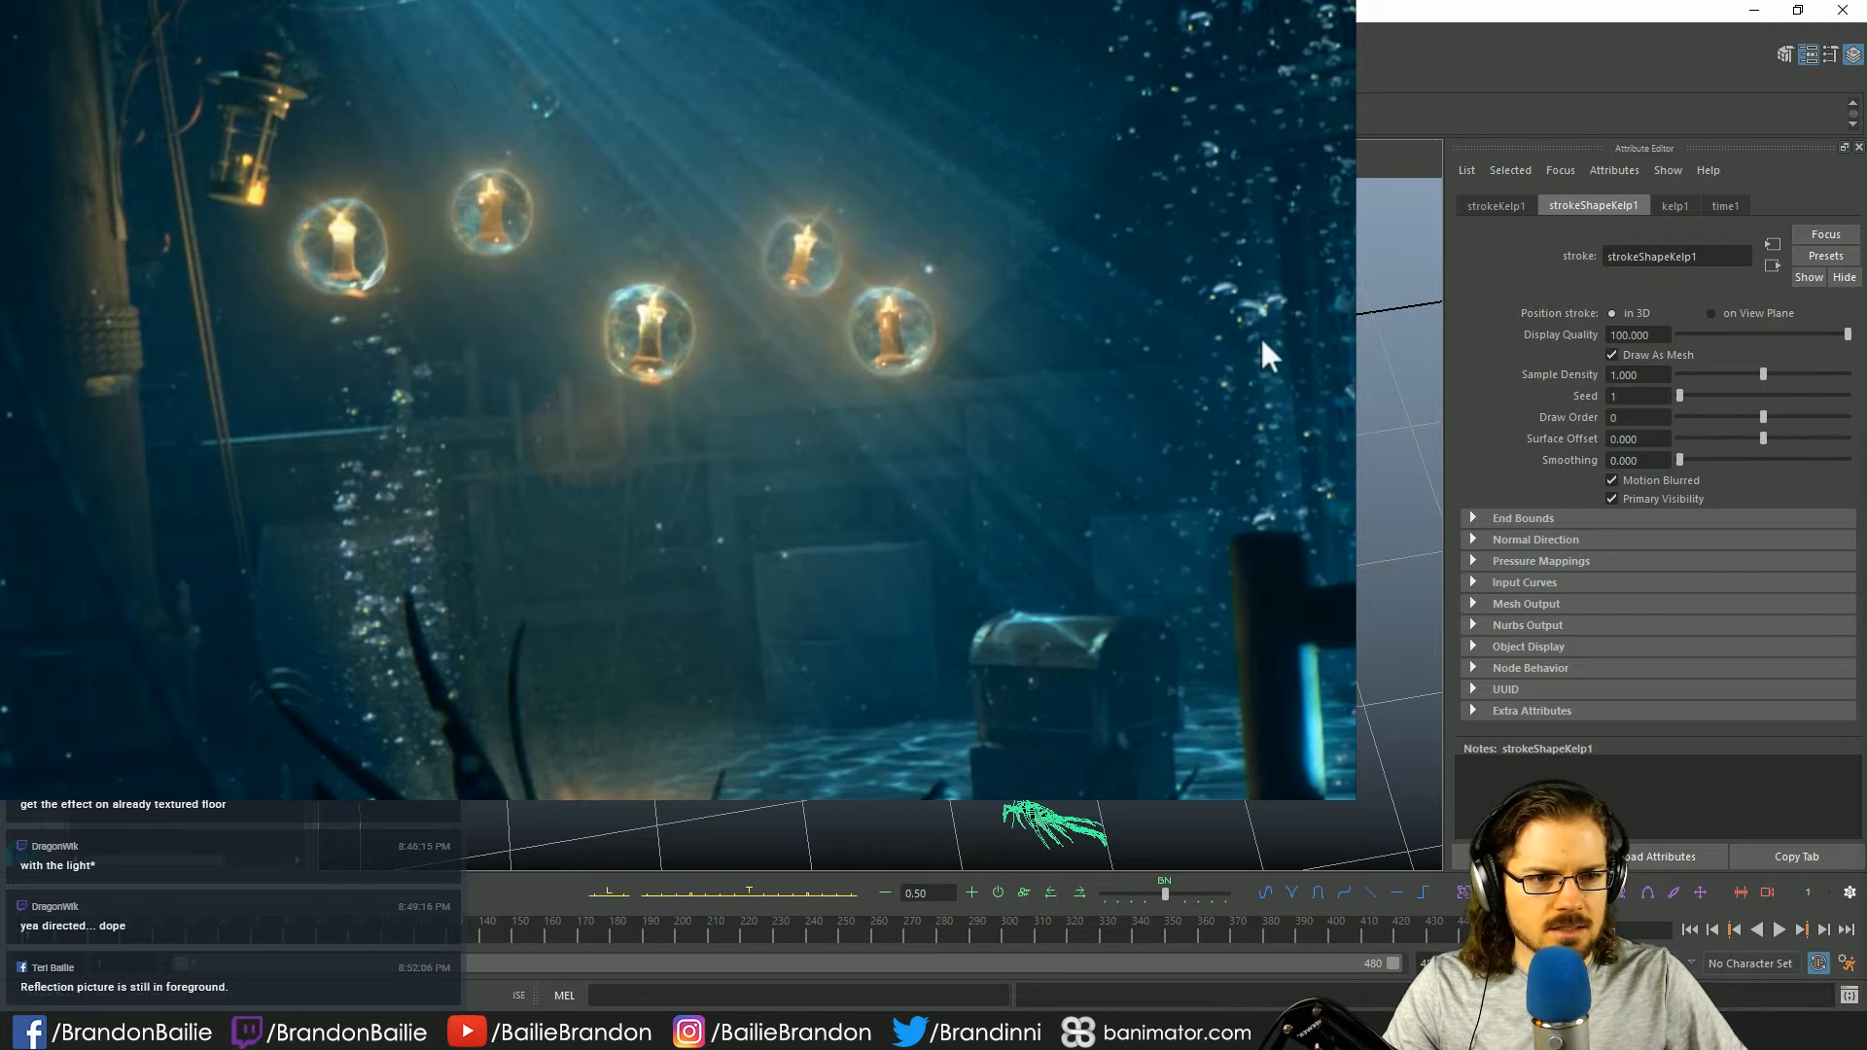
# - Try to select the kelp stroke's underlying curve and access its components
pyautogui.click(1260, 336)
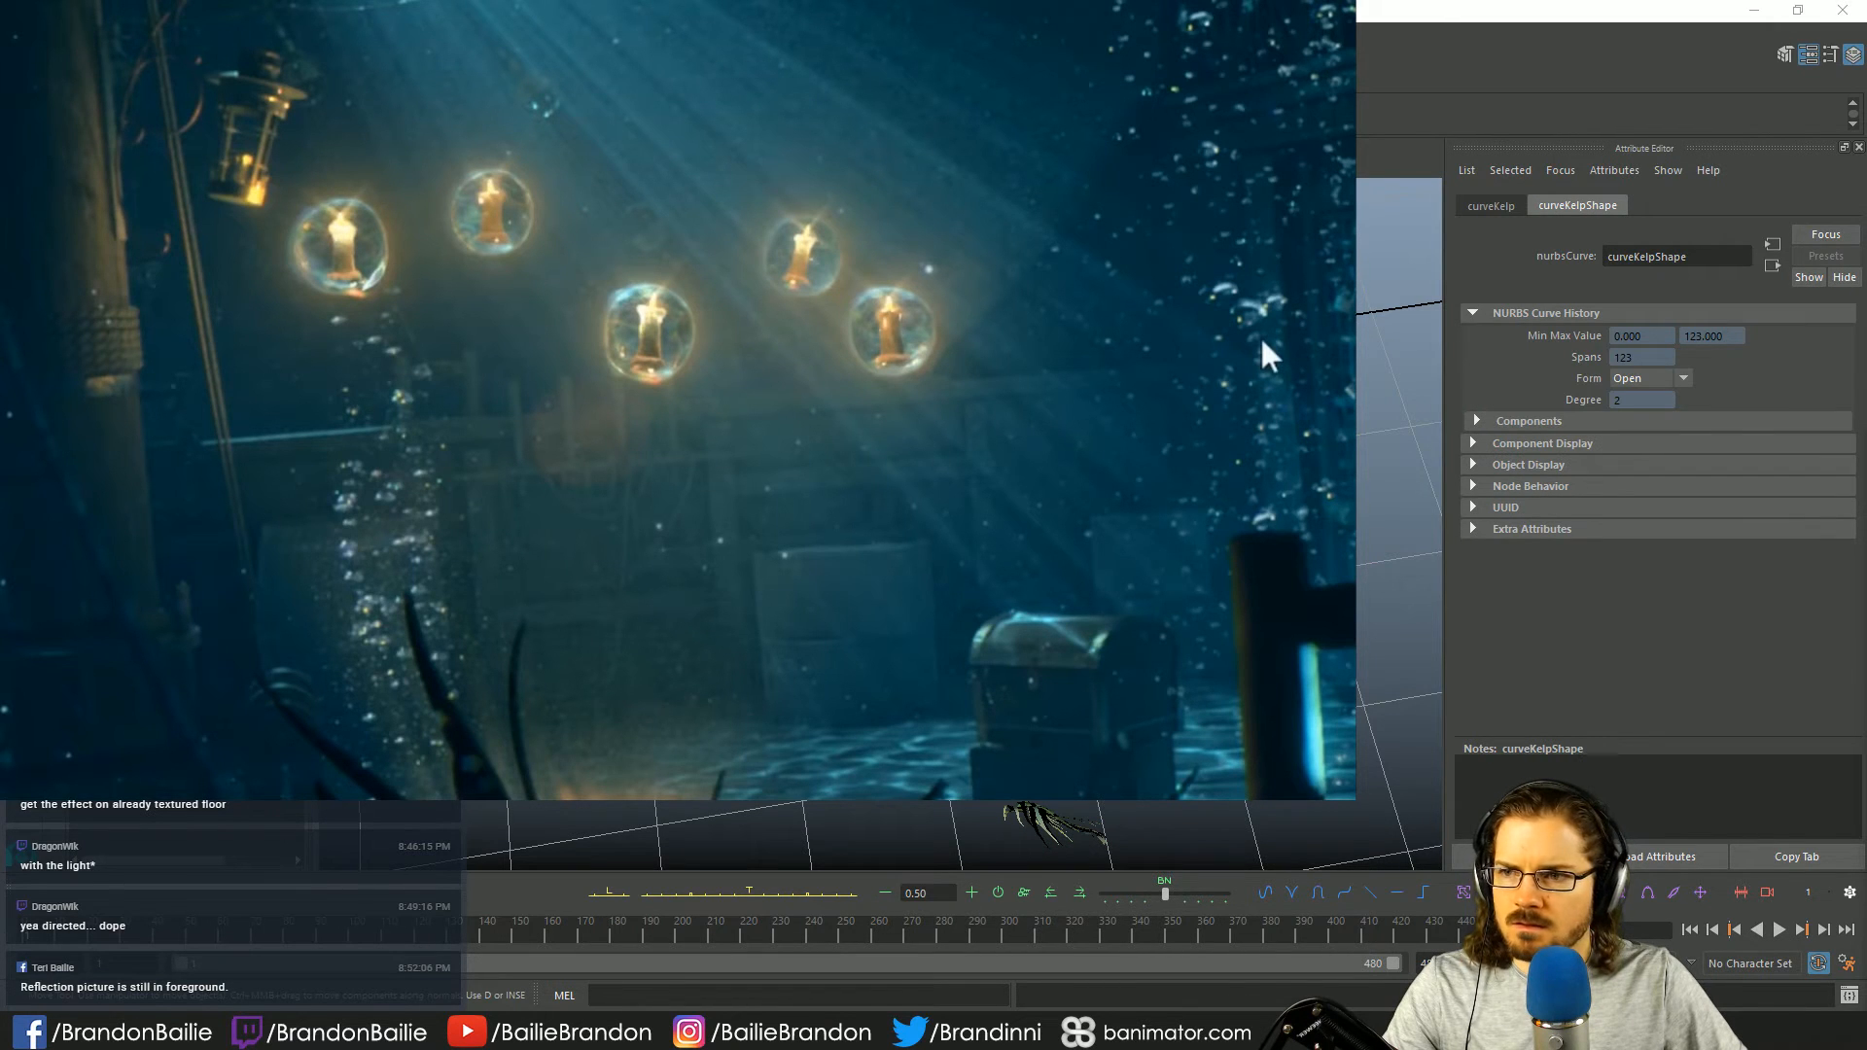
pyautogui.rightClick(1260, 335)
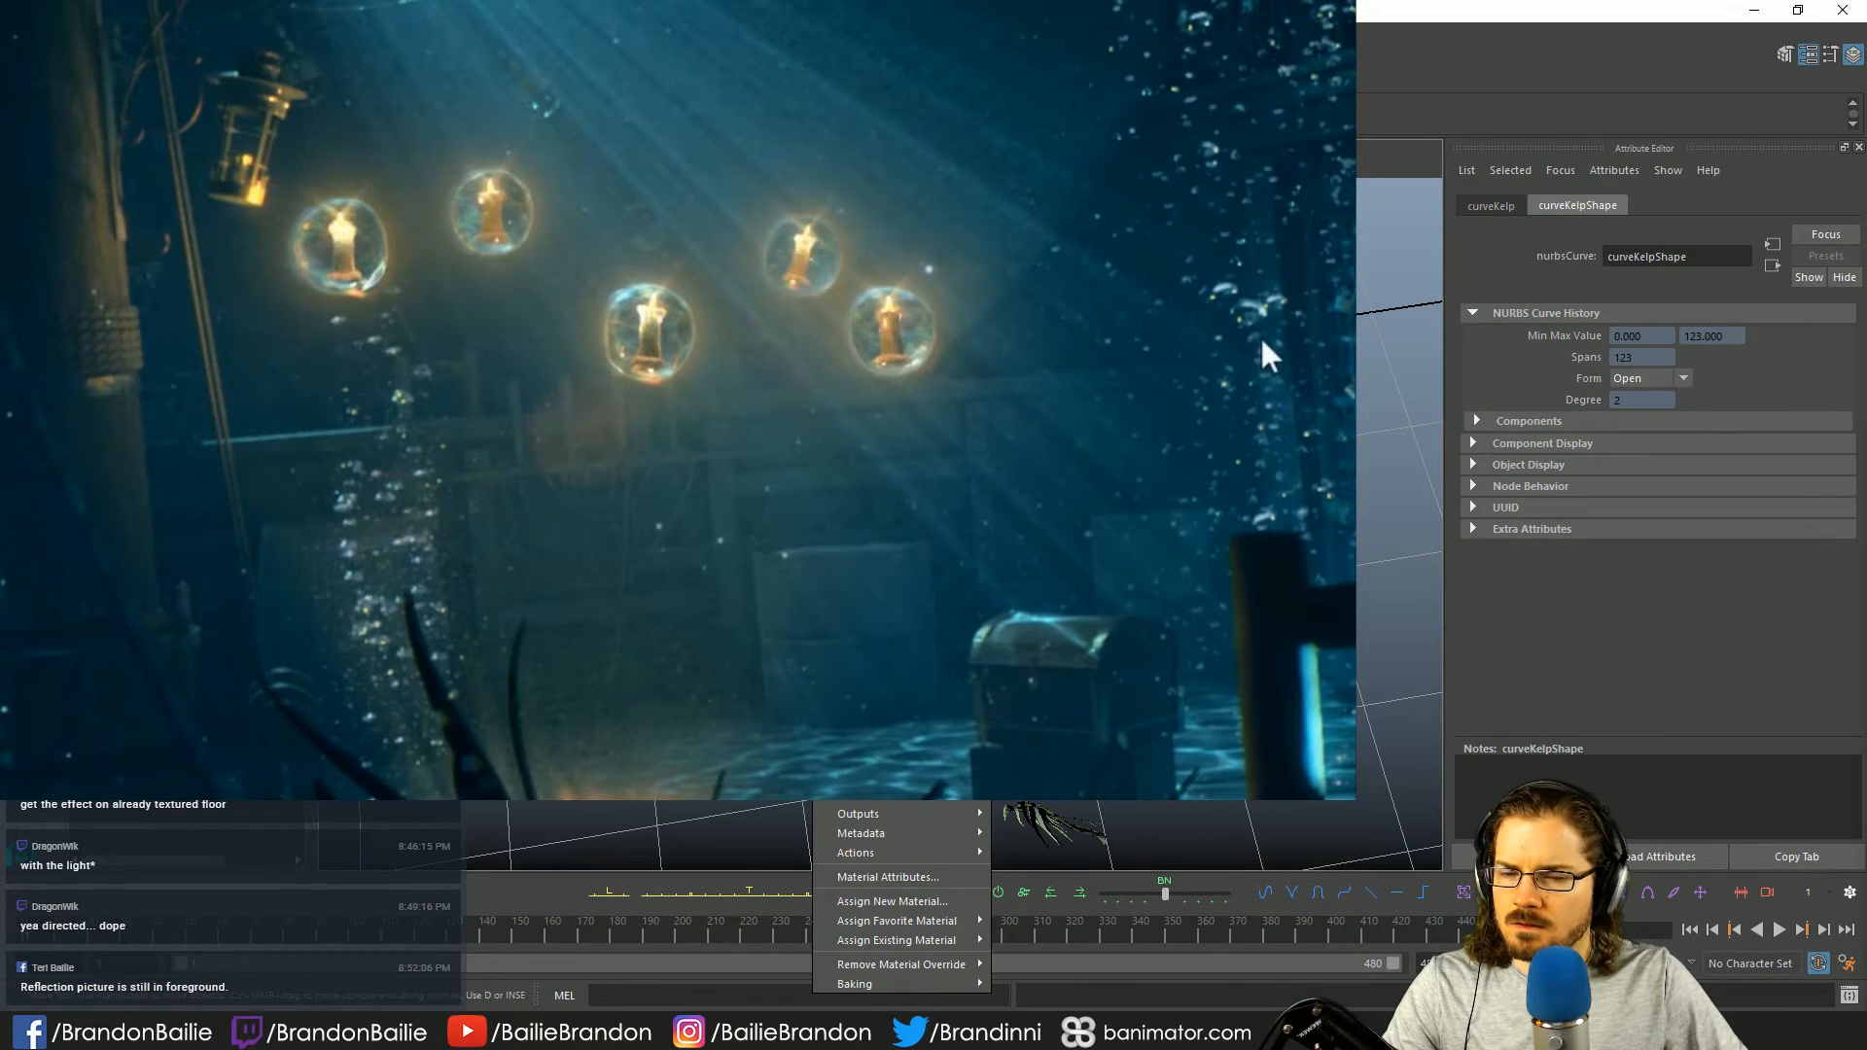
pyautogui.click(1260, 336)
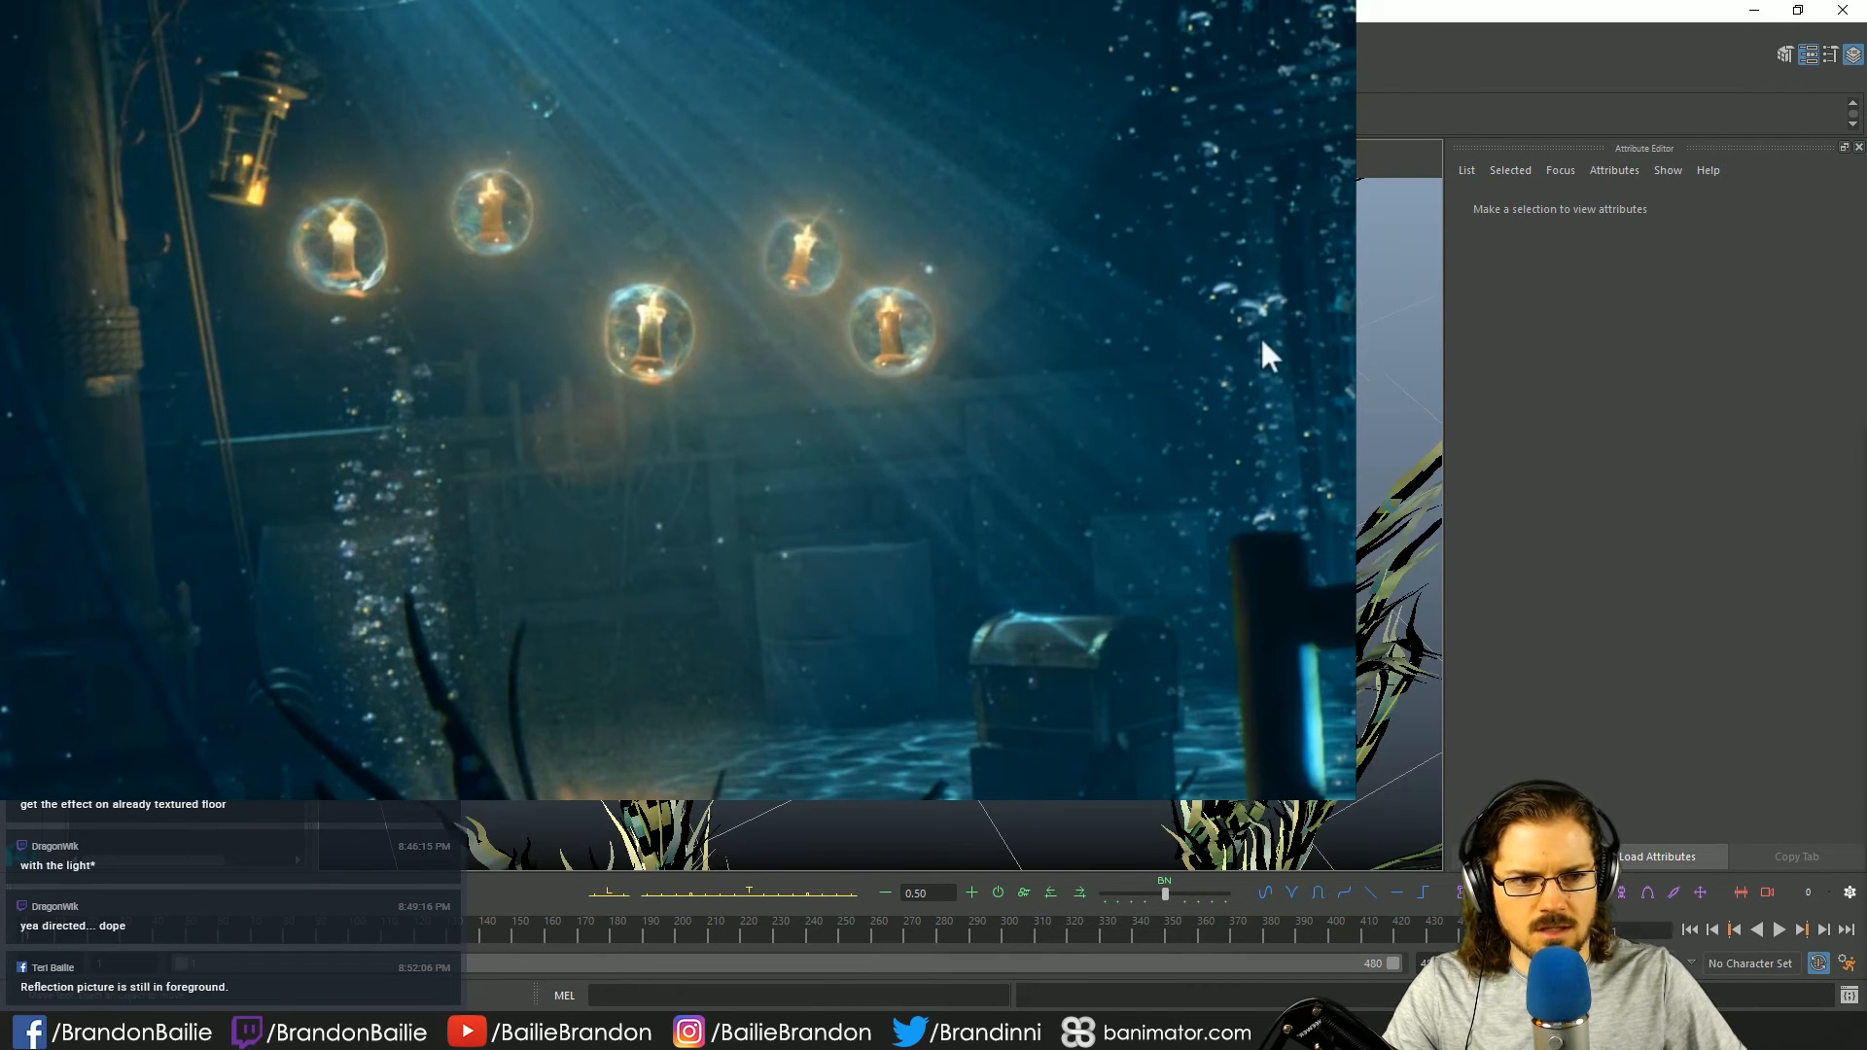
pyautogui.click(1260, 335)
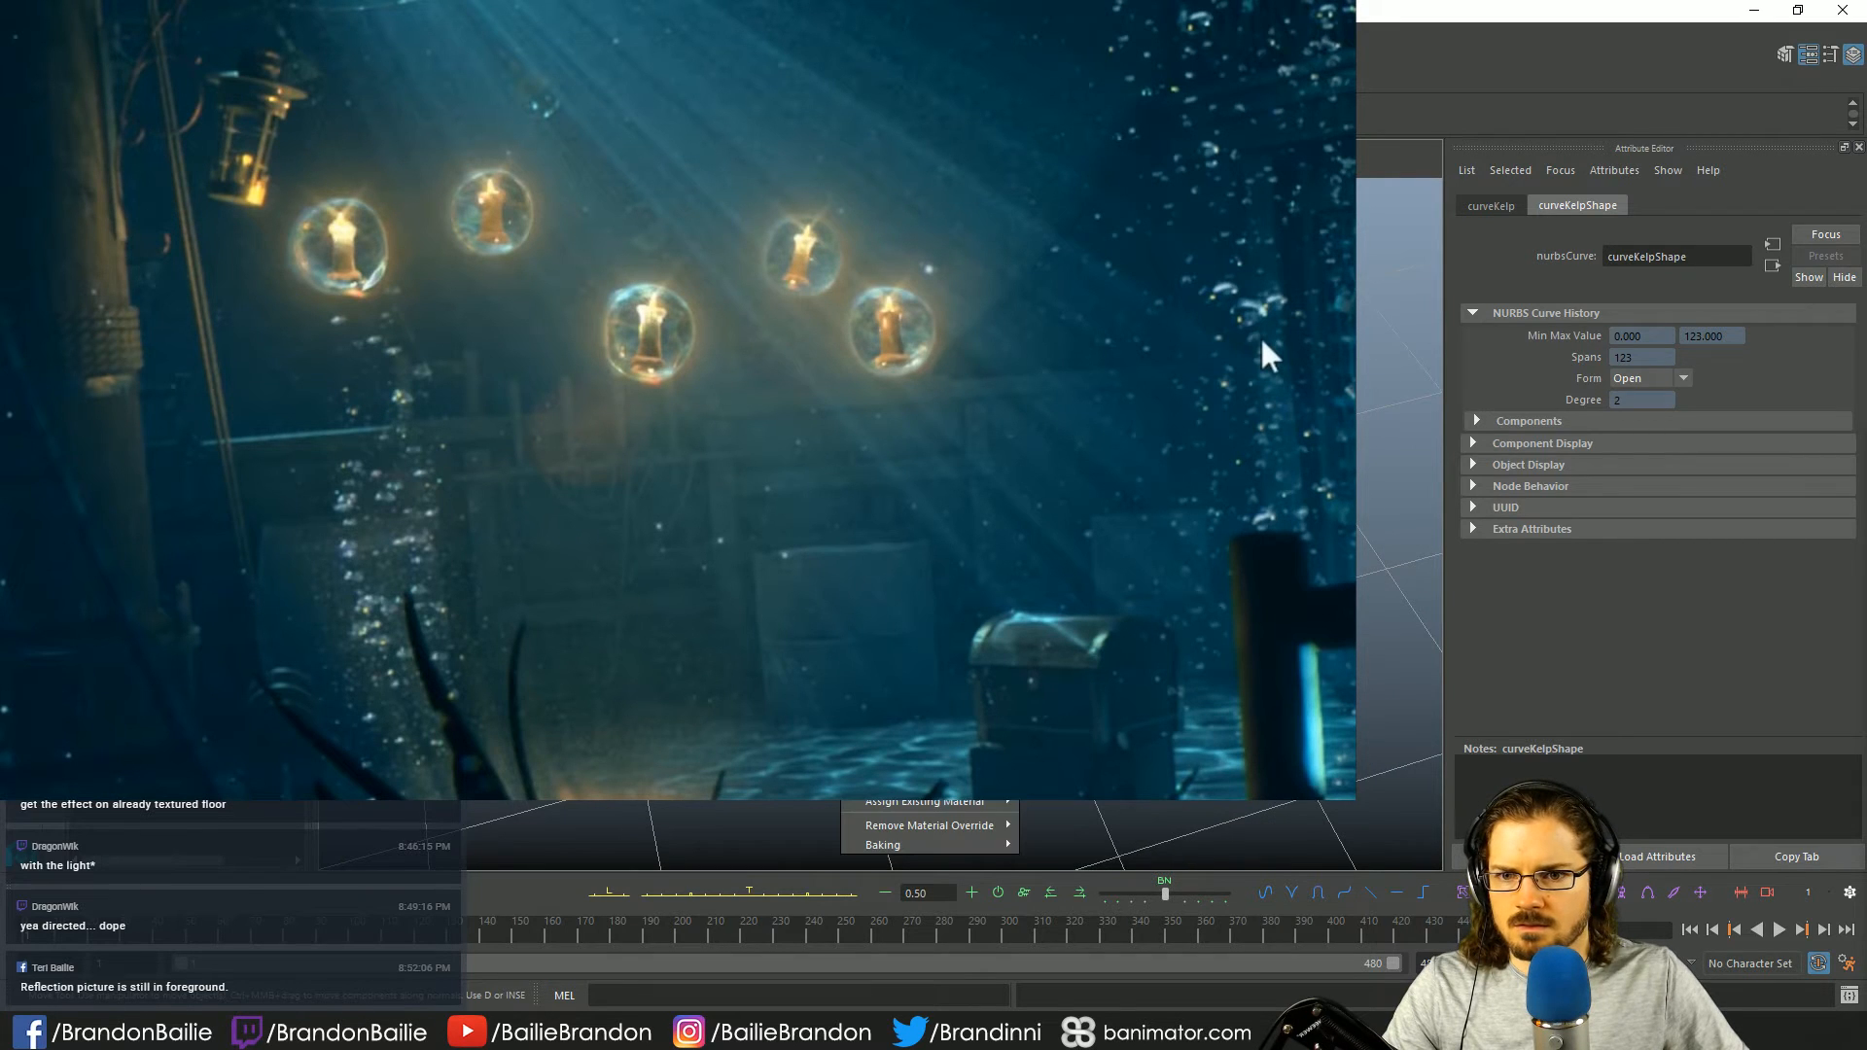
# - Undo the recent kelp curve component and object selection changes
pyautogui.hotkey('ctrl', 'z')
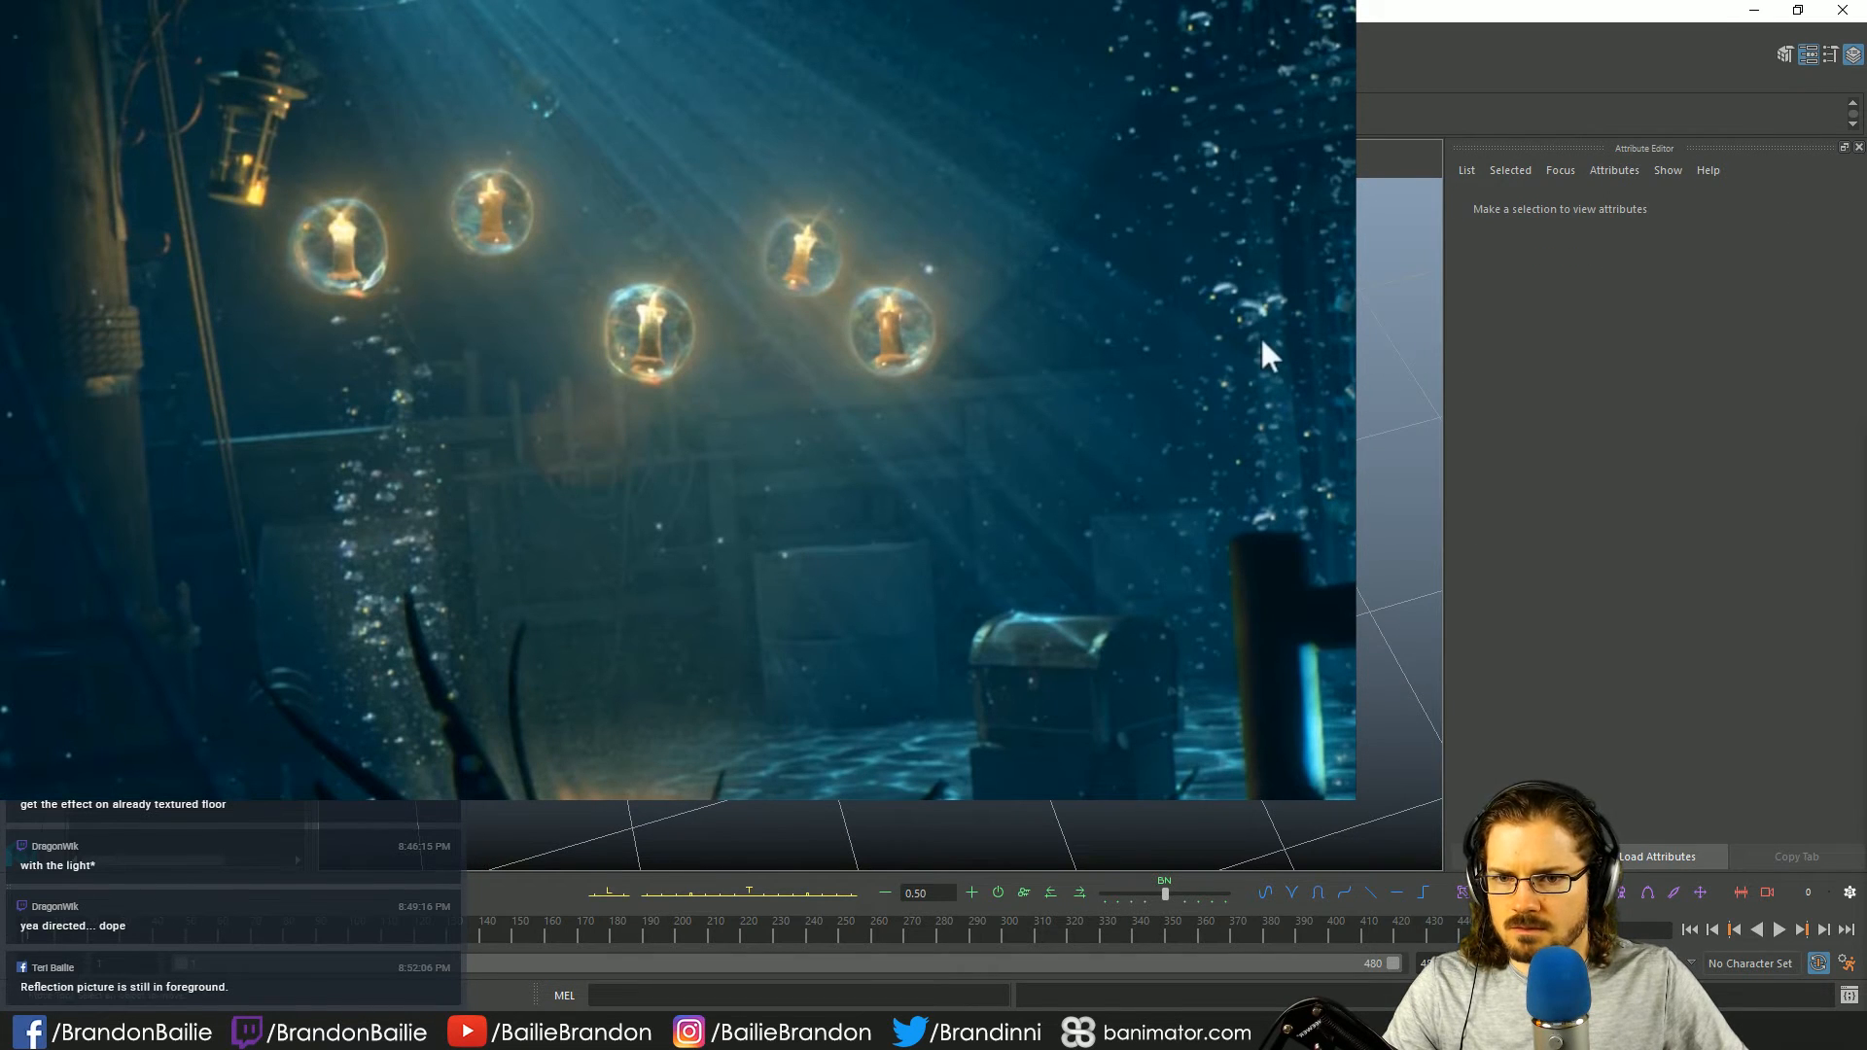
pyautogui.hotkey('ctrl', 'z')
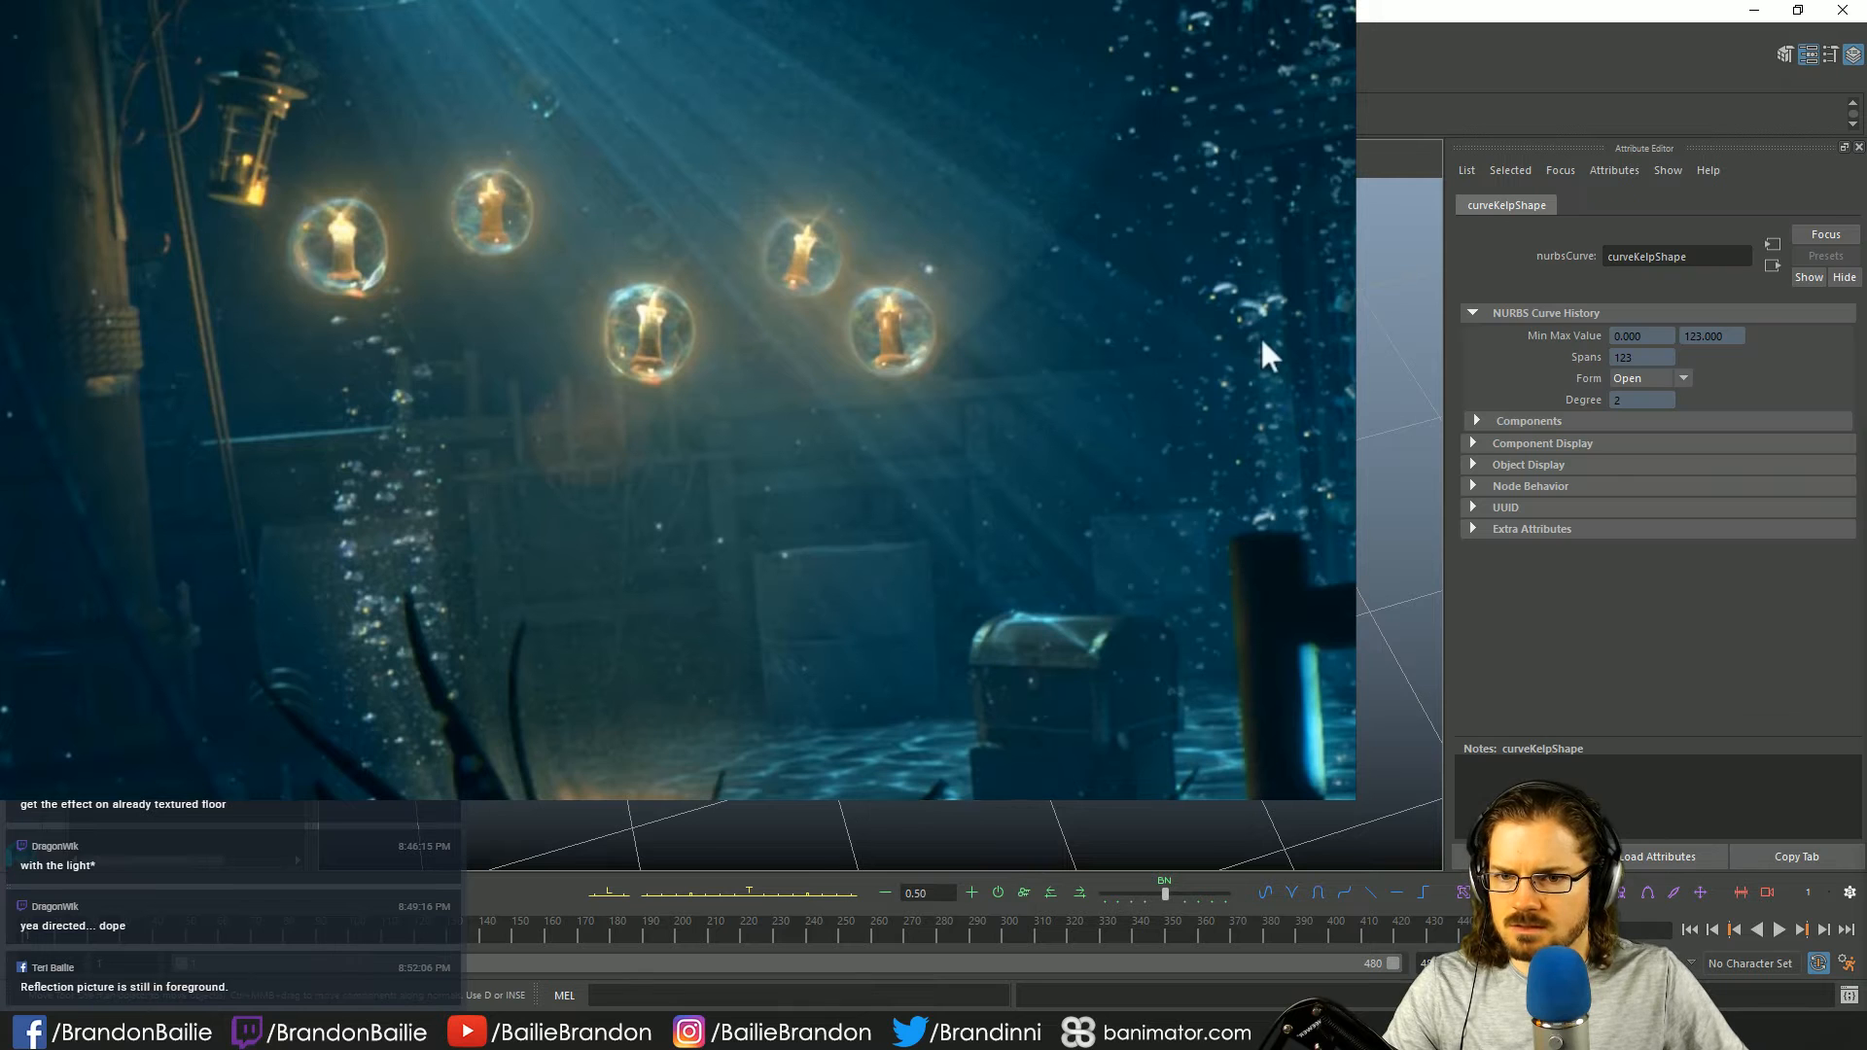
pyautogui.hotkey('ctrl', 'z')
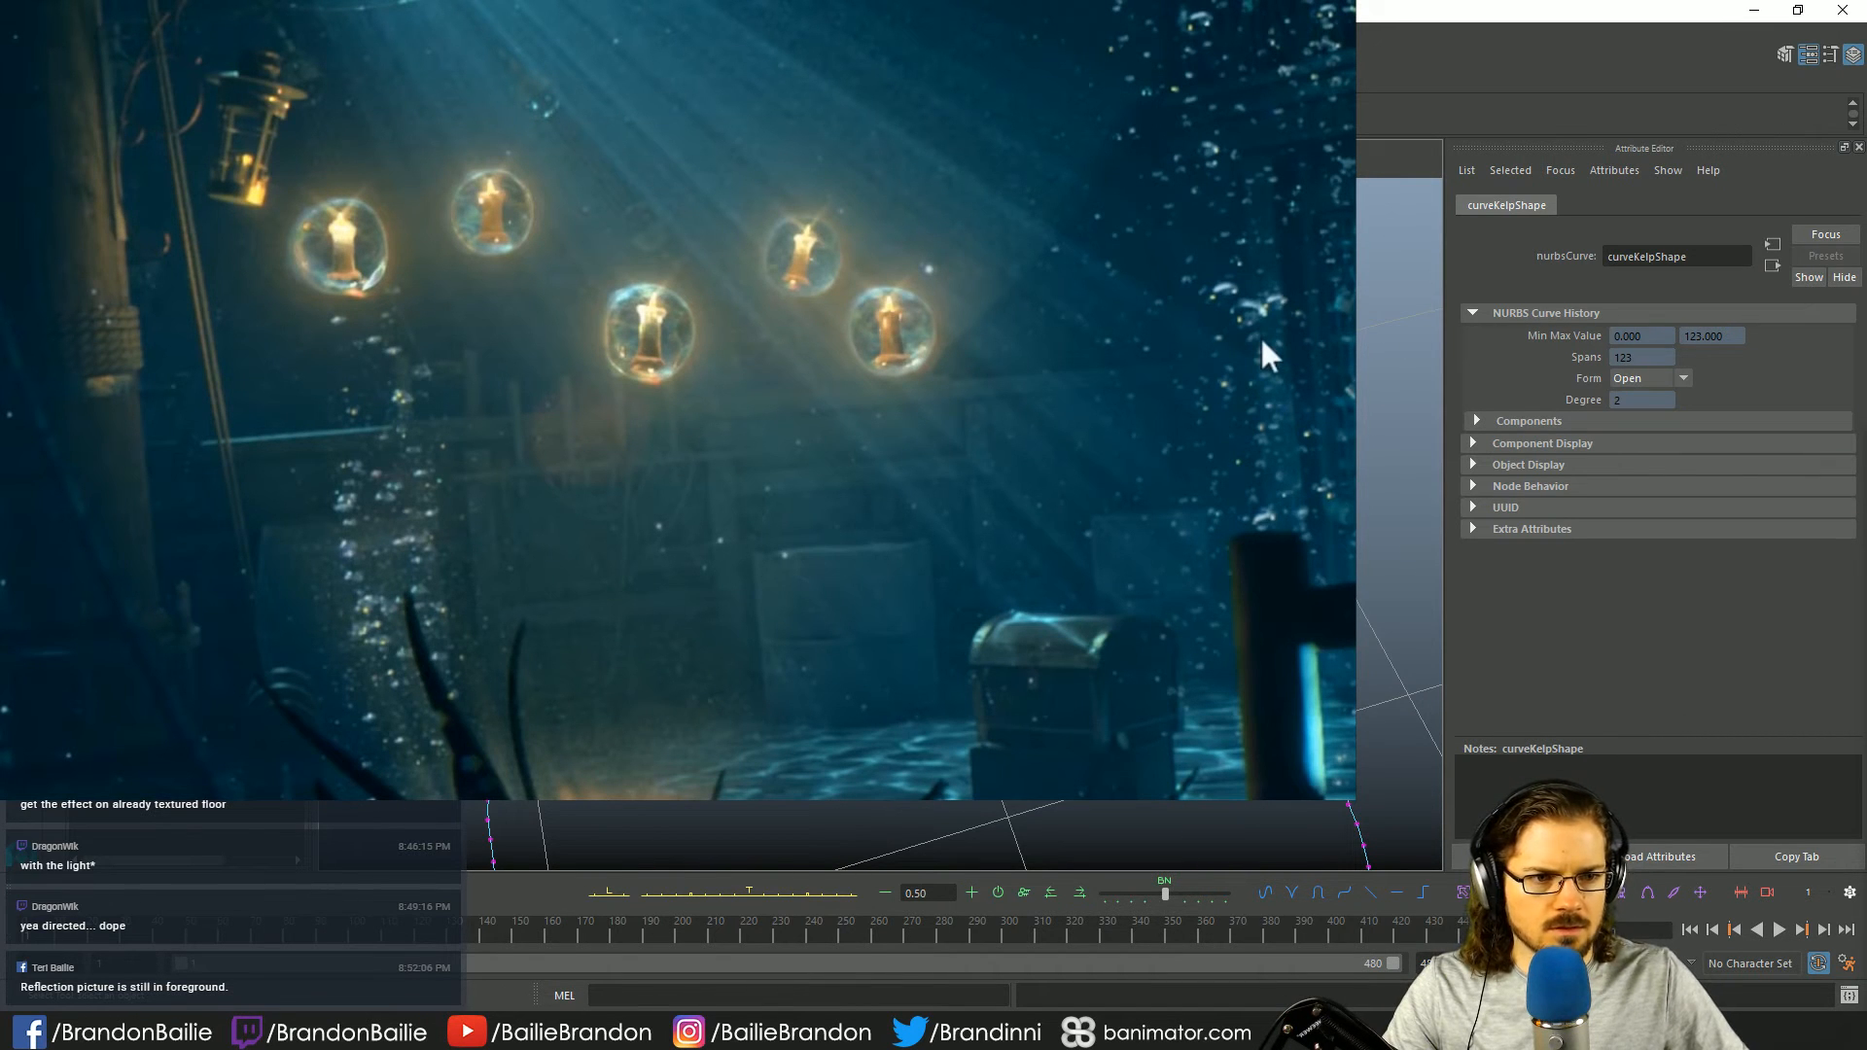
pyautogui.hotkey('ctrl', 'z')
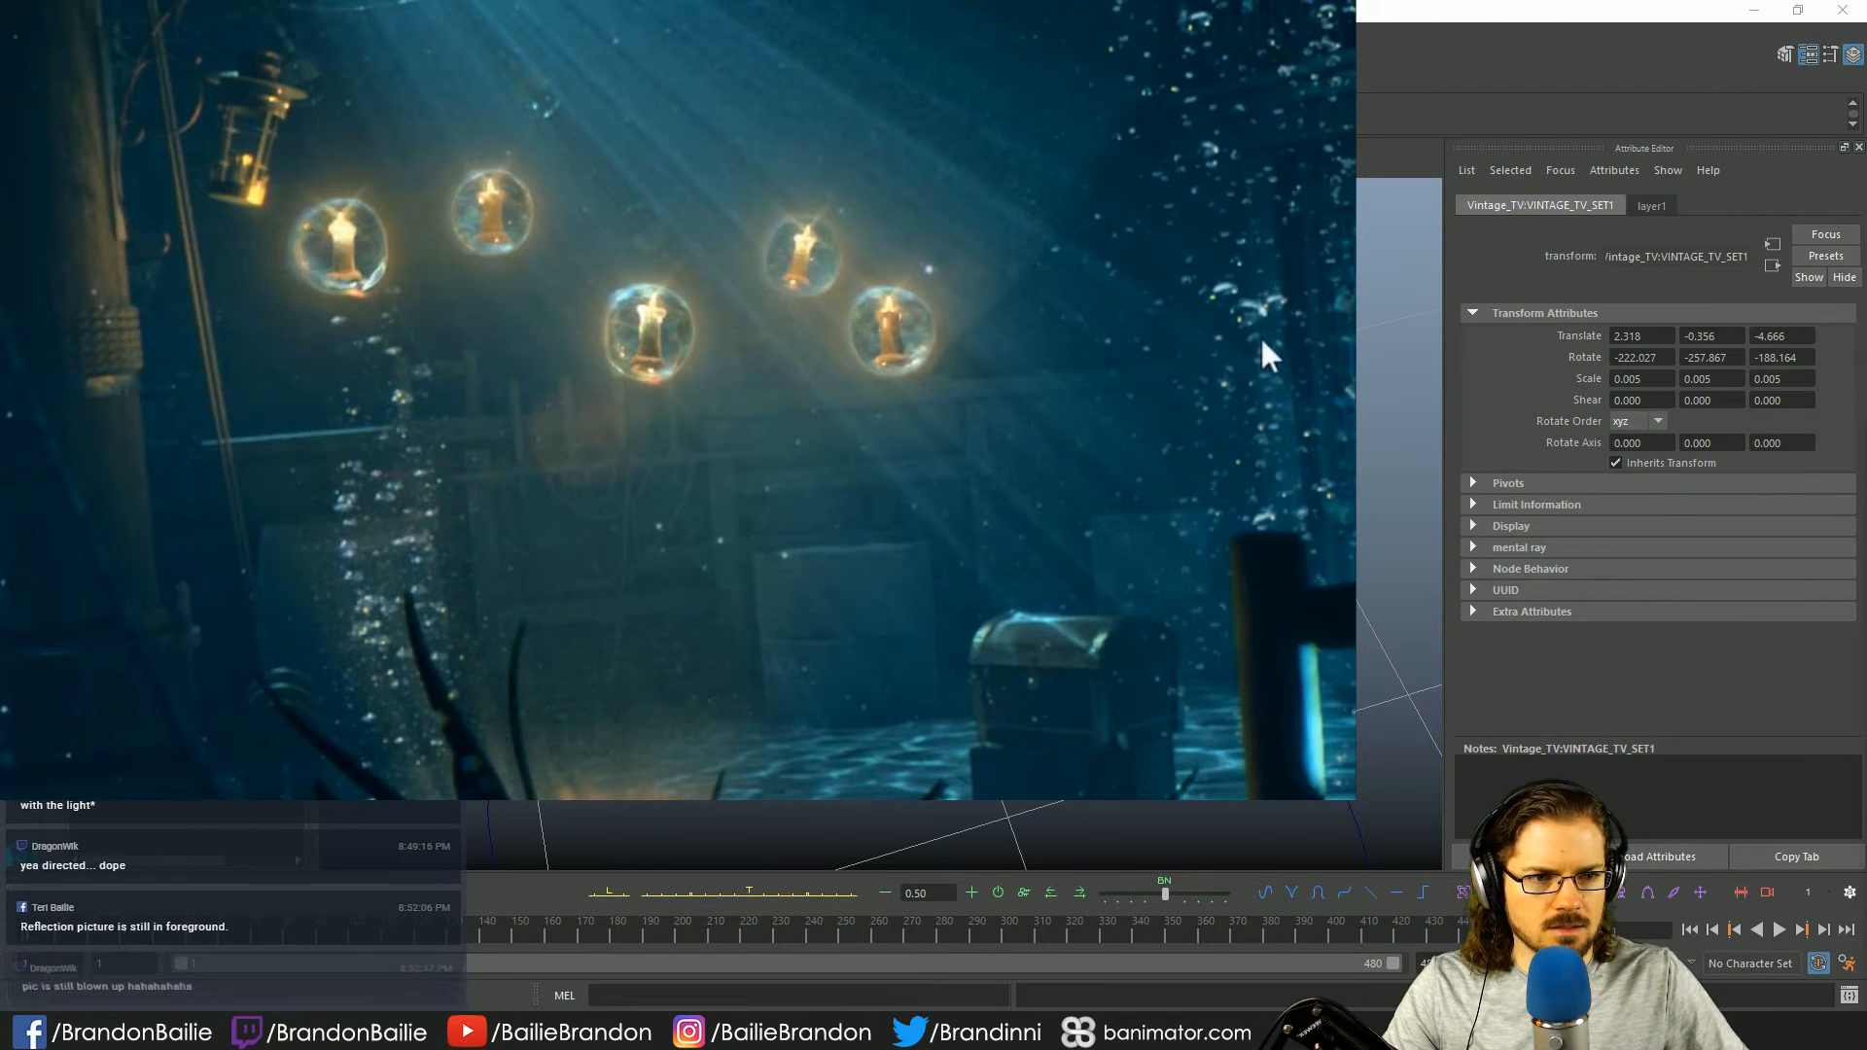
pyautogui.hotkey('ctrl', 'z')
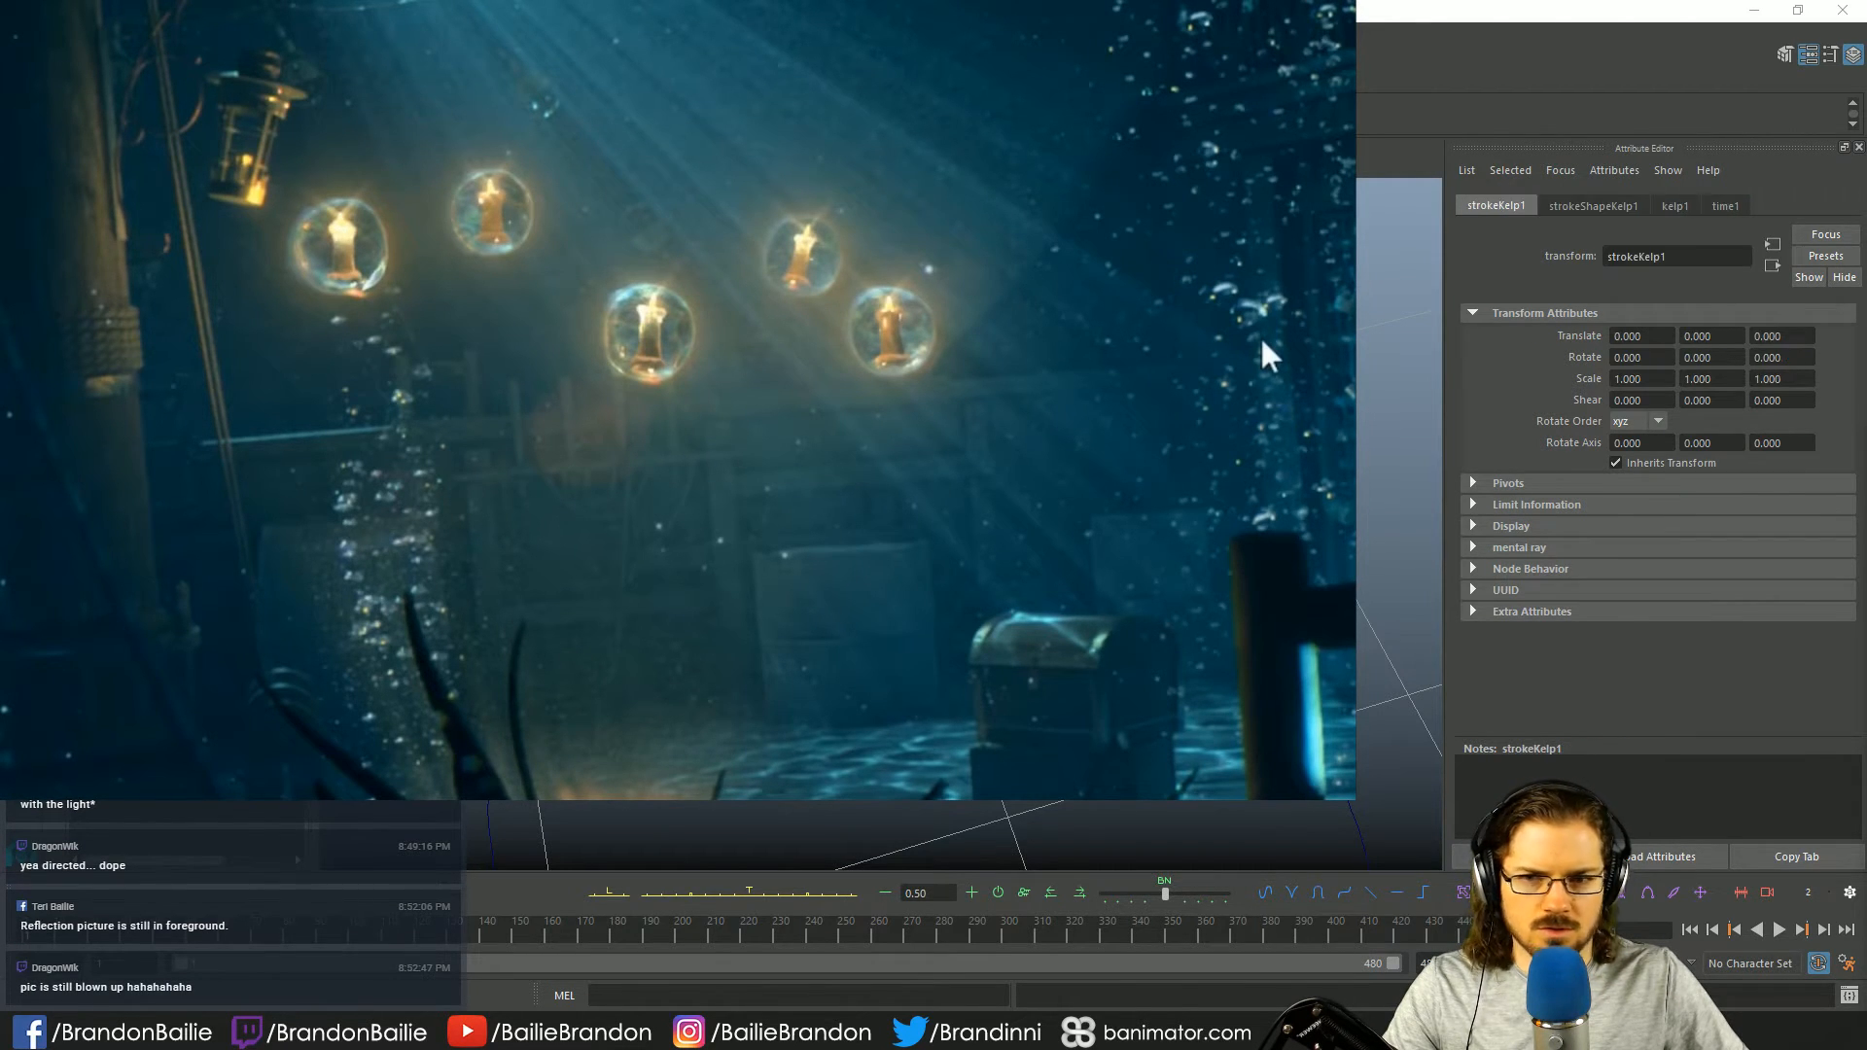
pyautogui.hotkey('ctrl', 'z')
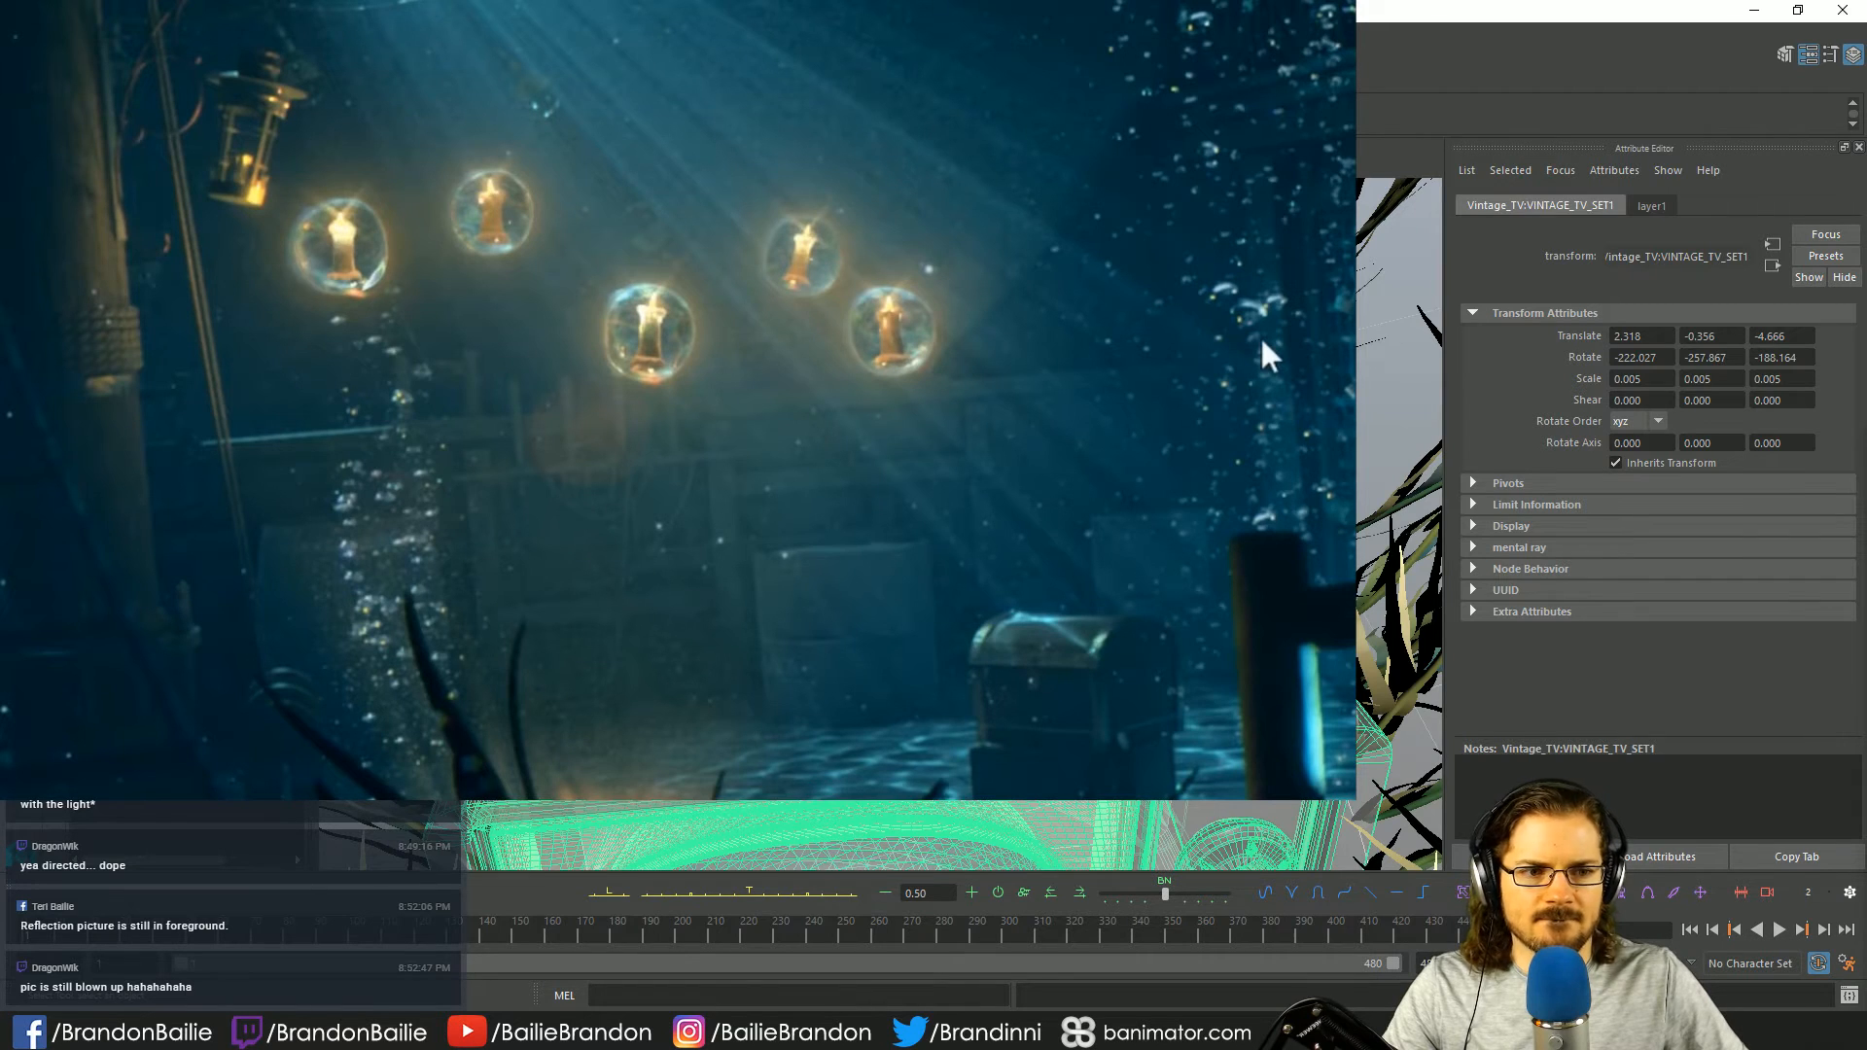
pyautogui.hotkey('ctrl', 'z')
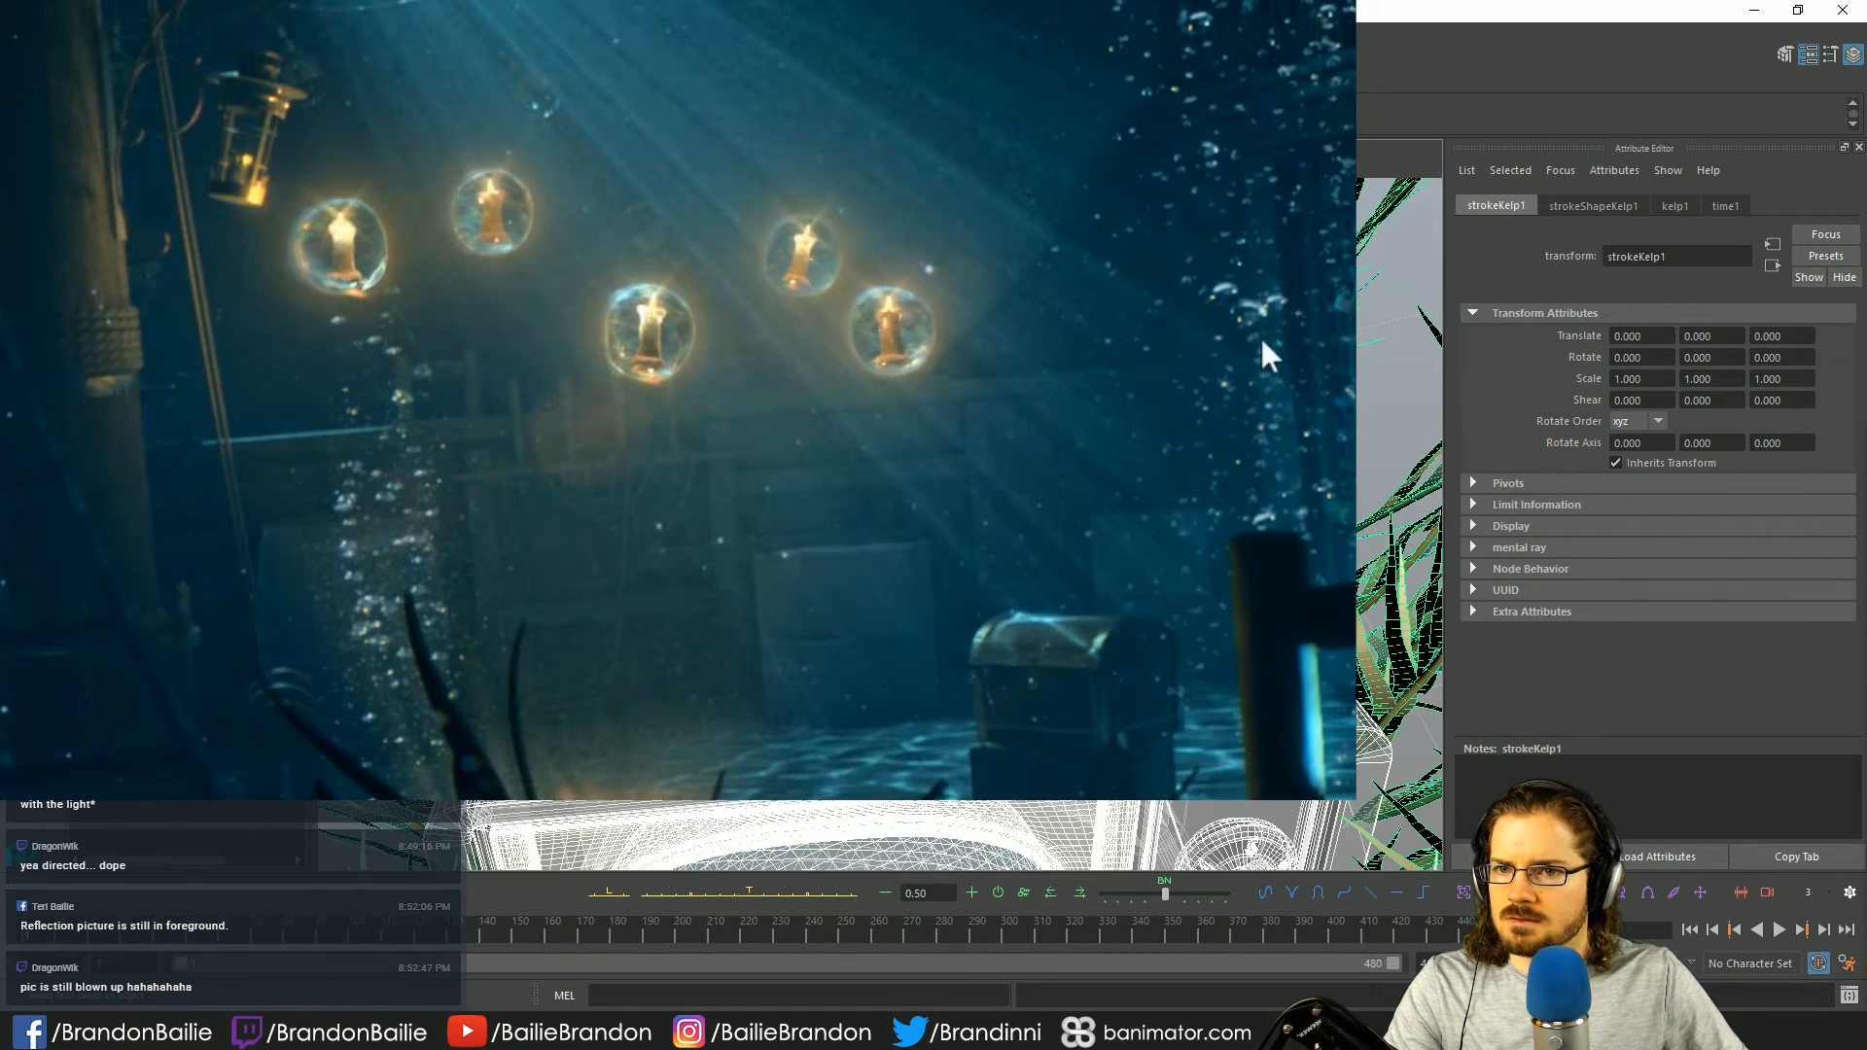
pyautogui.hotkey('ctrl', 'z')
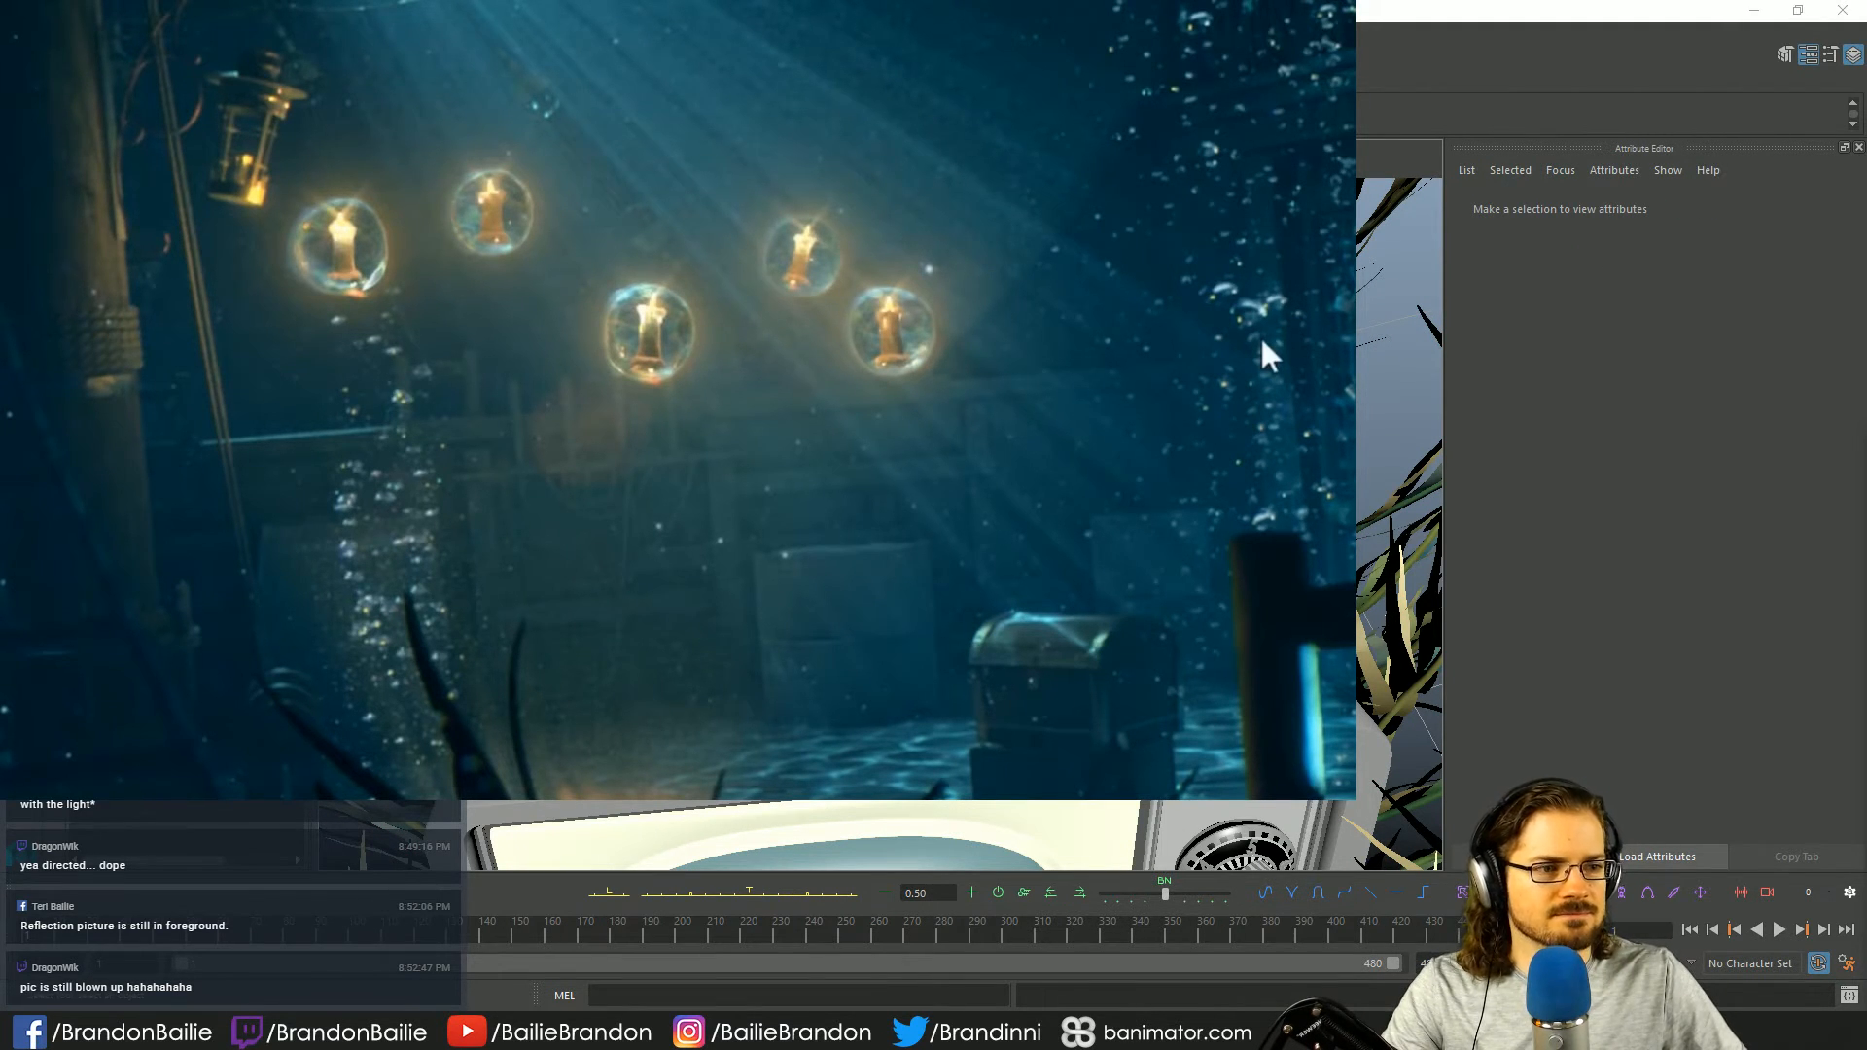
# - Shrink the reference image overlay, and display the control vertices of the kelp stroke's path behind the television
pyautogui.moveTo(1260, 335); pyautogui.dragTo(306, 86)
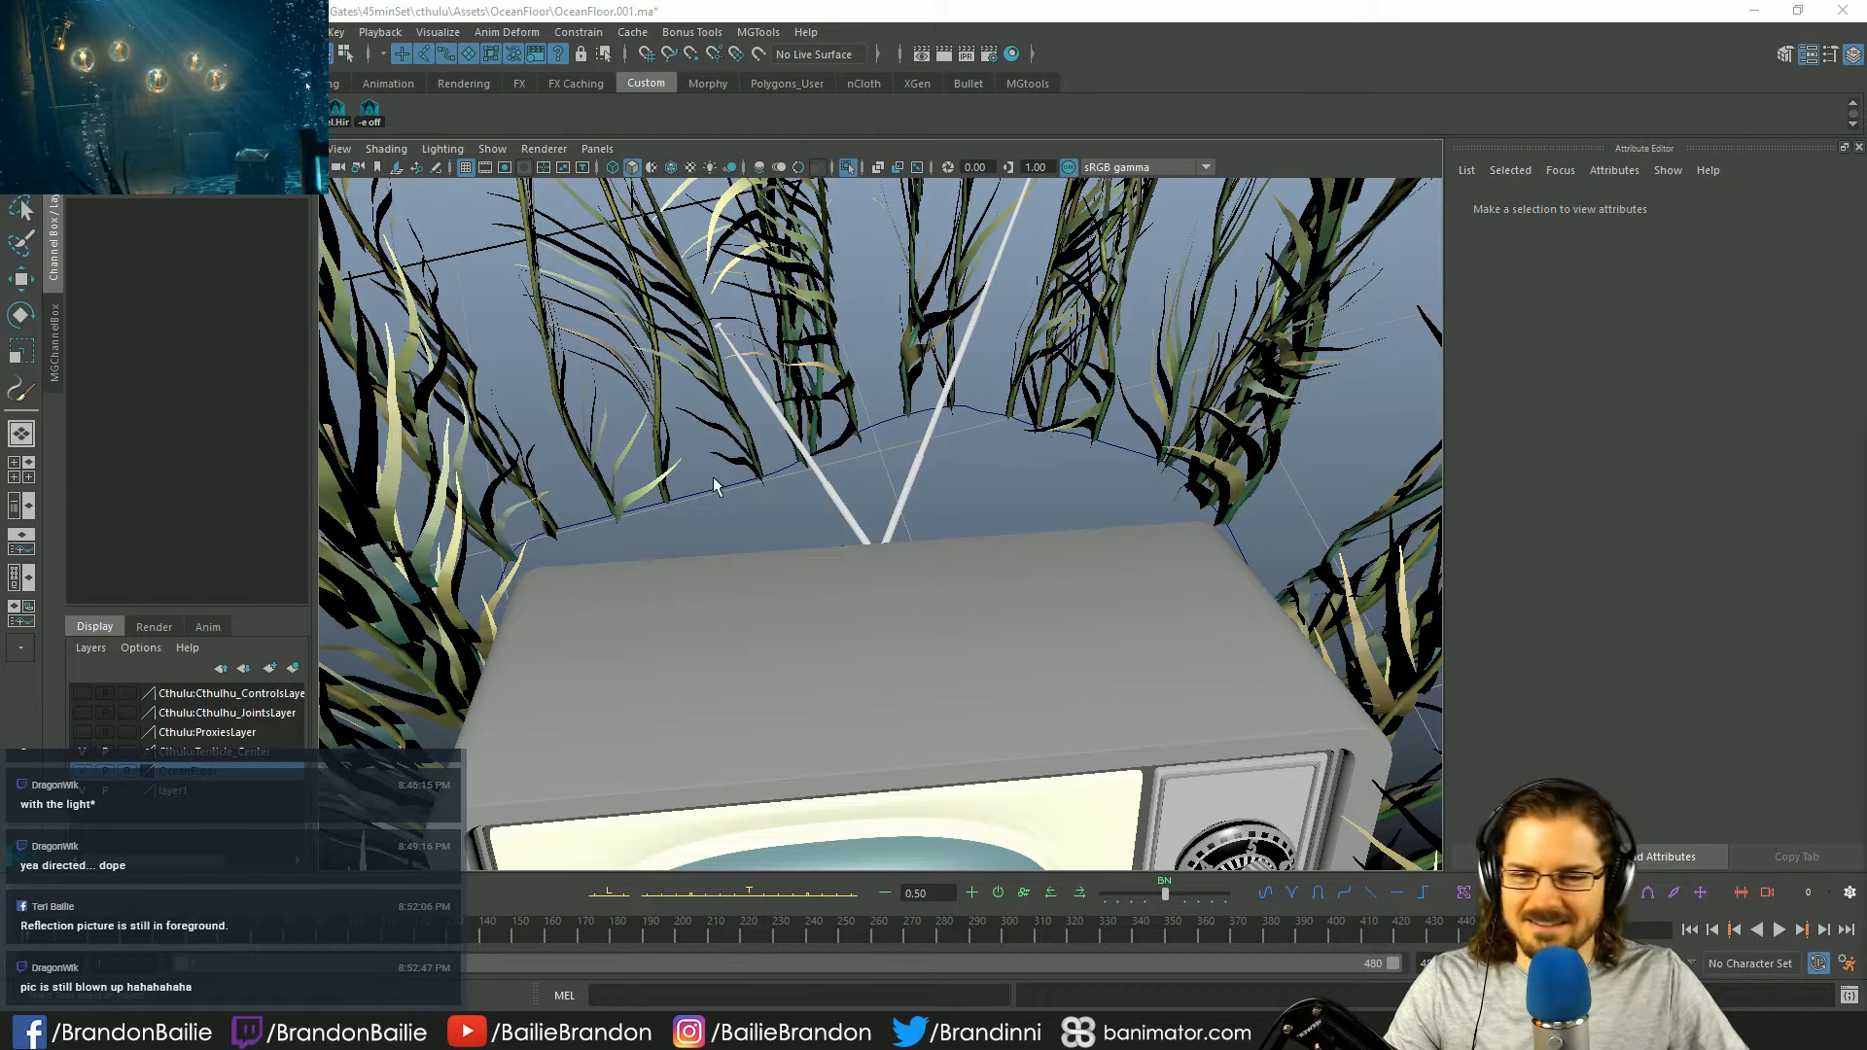
pyautogui.scroll(1, 1013, 422)
pyautogui.click(996, 405)
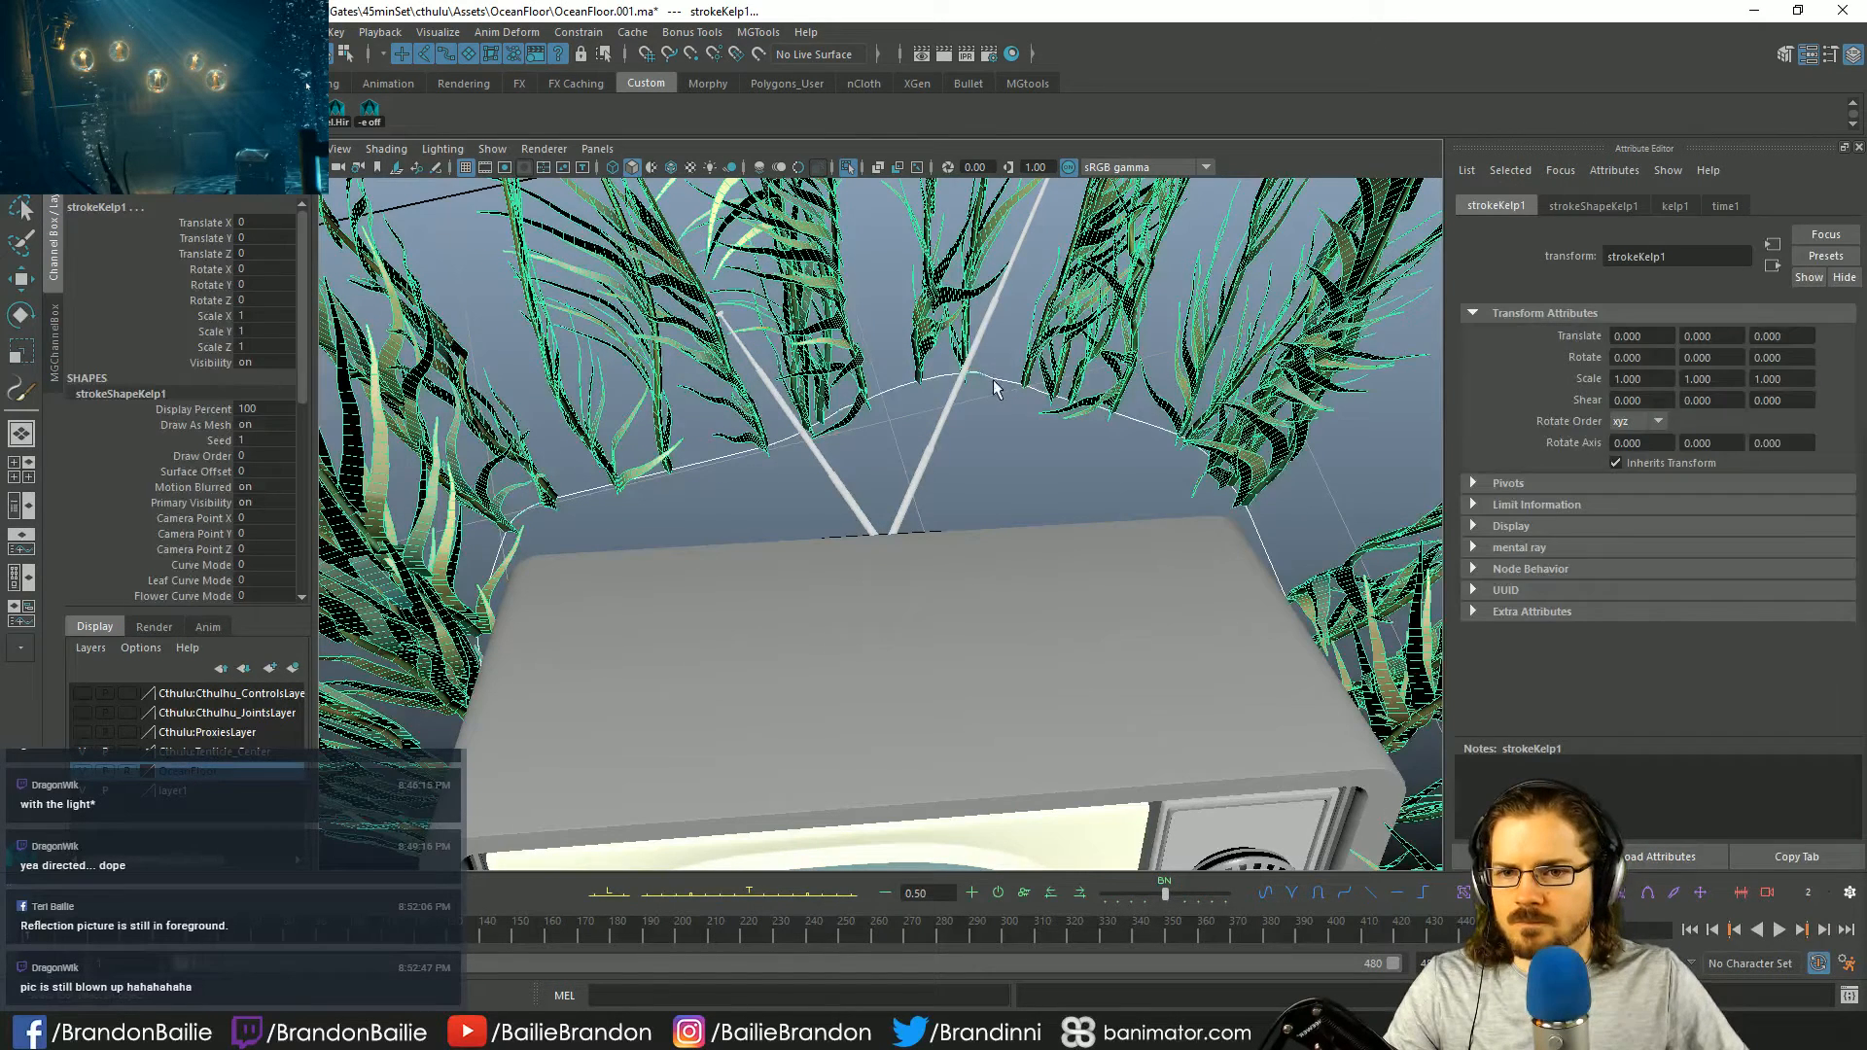
pyautogui.moveTo(994, 381)
pyautogui.mouseDown(button='right')
pyautogui.moveTo(973, 341)
pyautogui.moveTo(928, 387)
pyautogui.mouseUp(button='right')
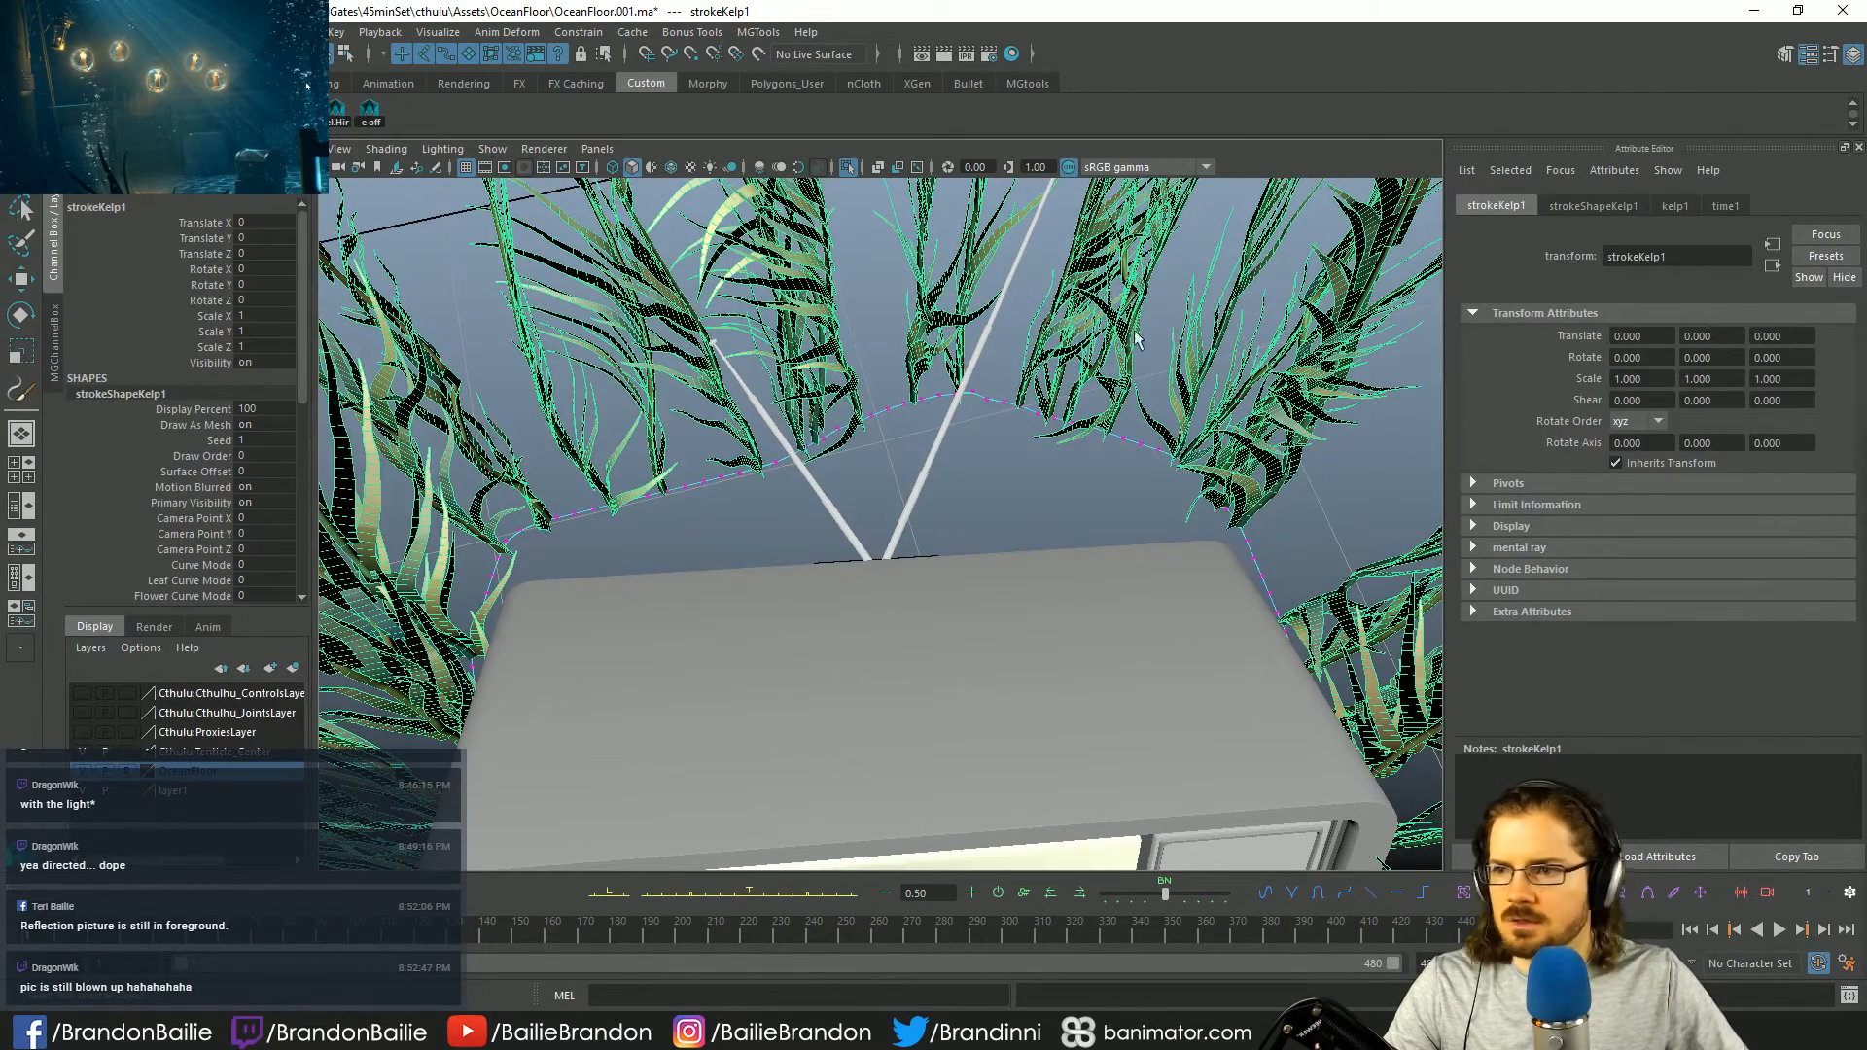
# - Enable Soft Select for the Move tool
pyautogui.press('w')
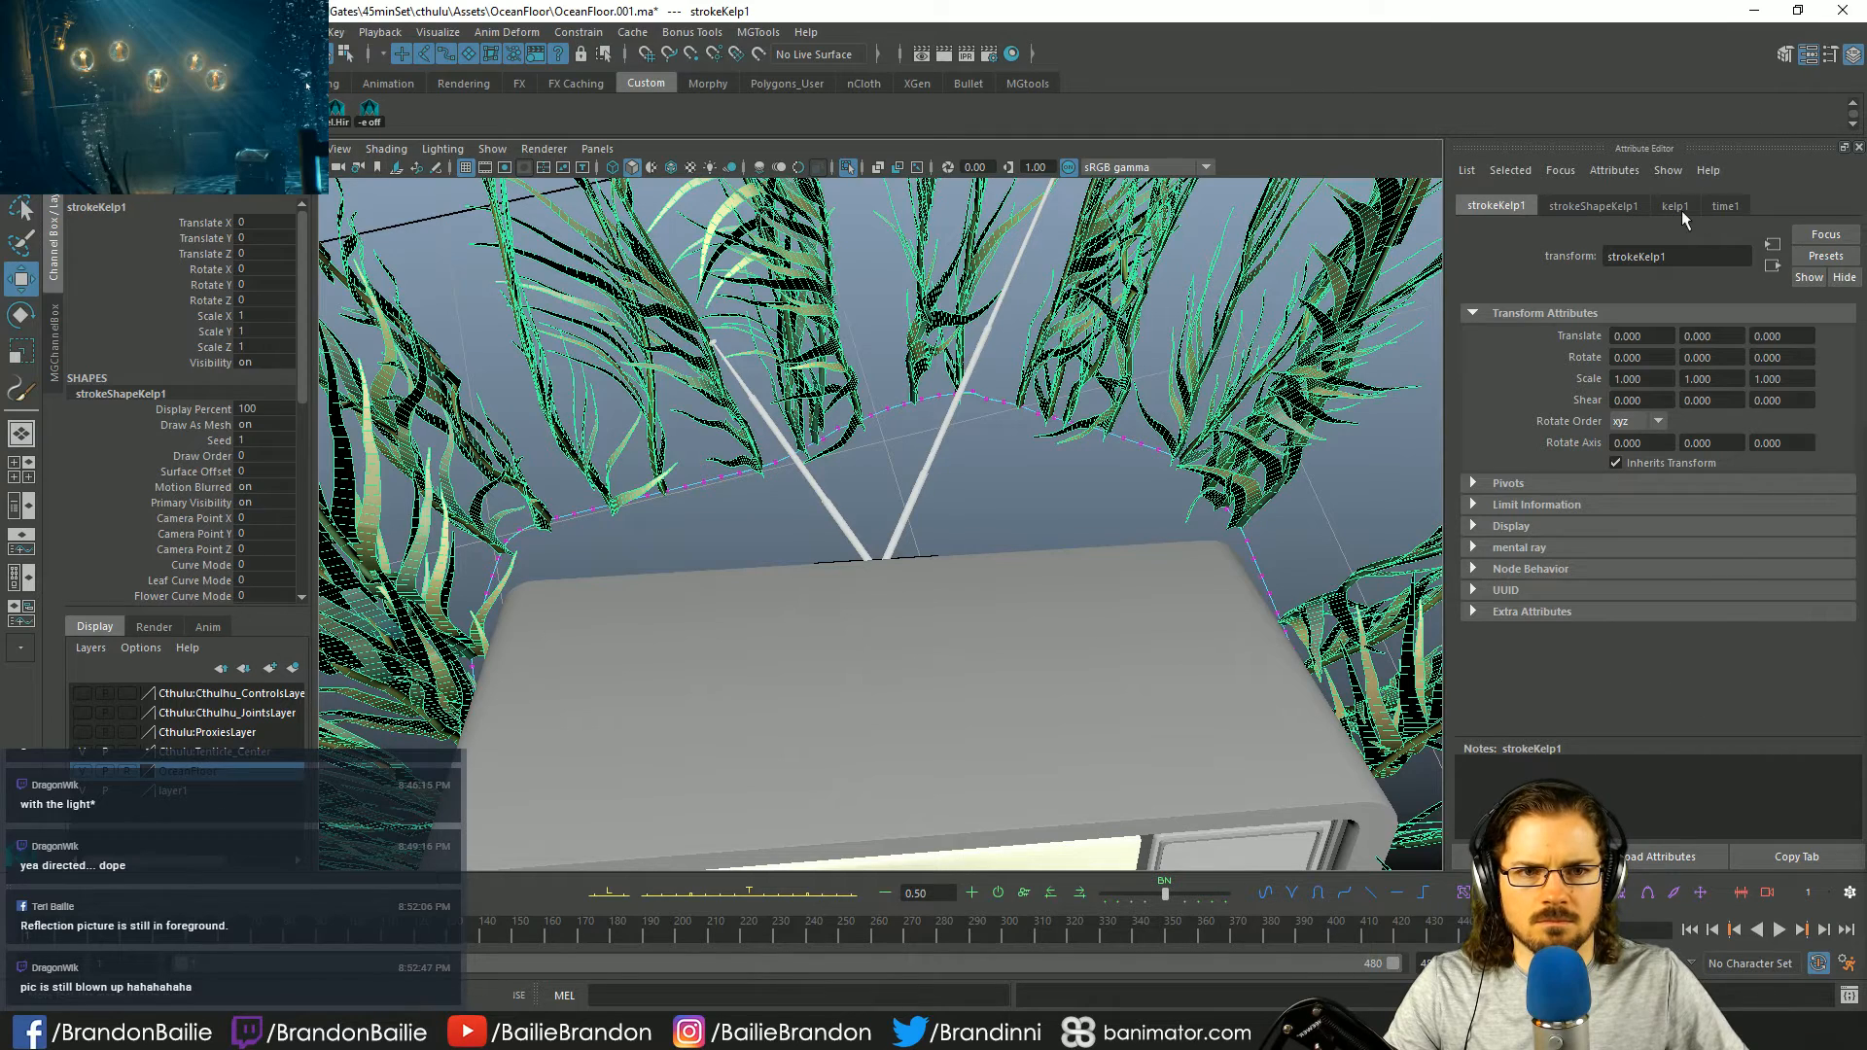
pyautogui.doubleClick(21, 282)
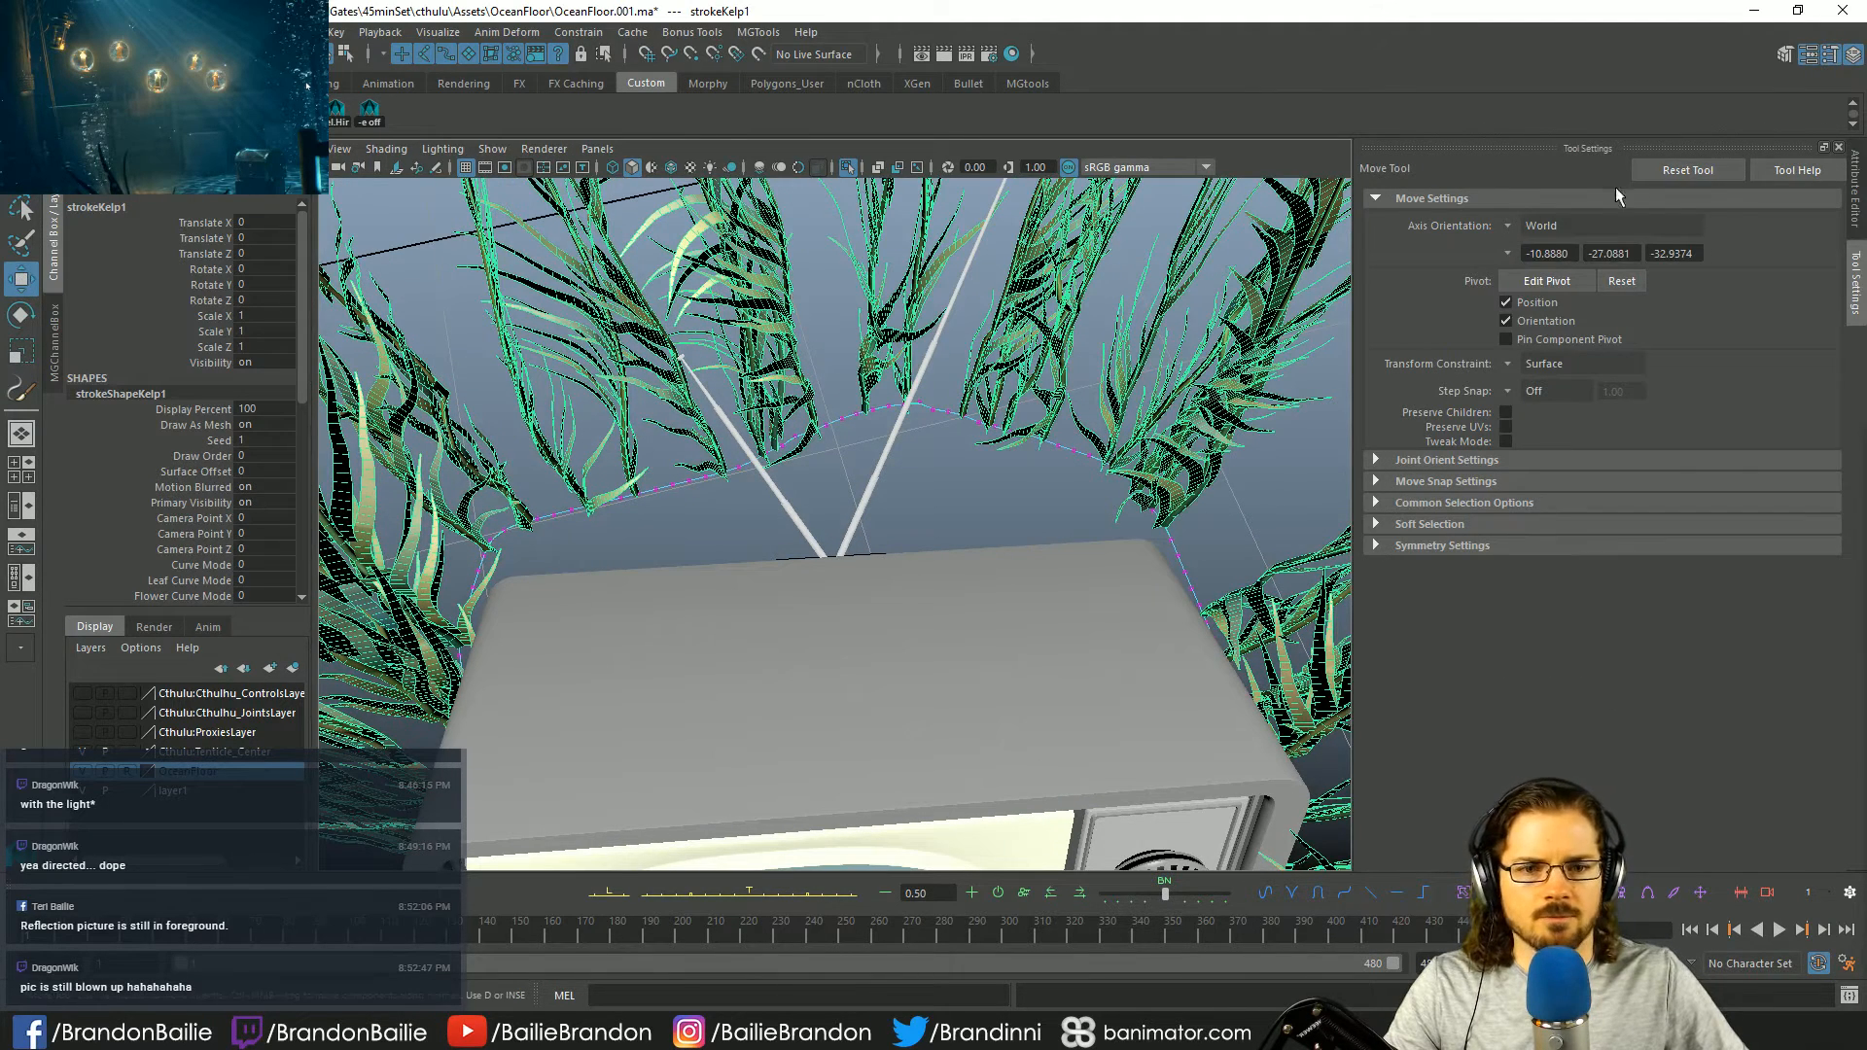
pyautogui.click(1493, 526)
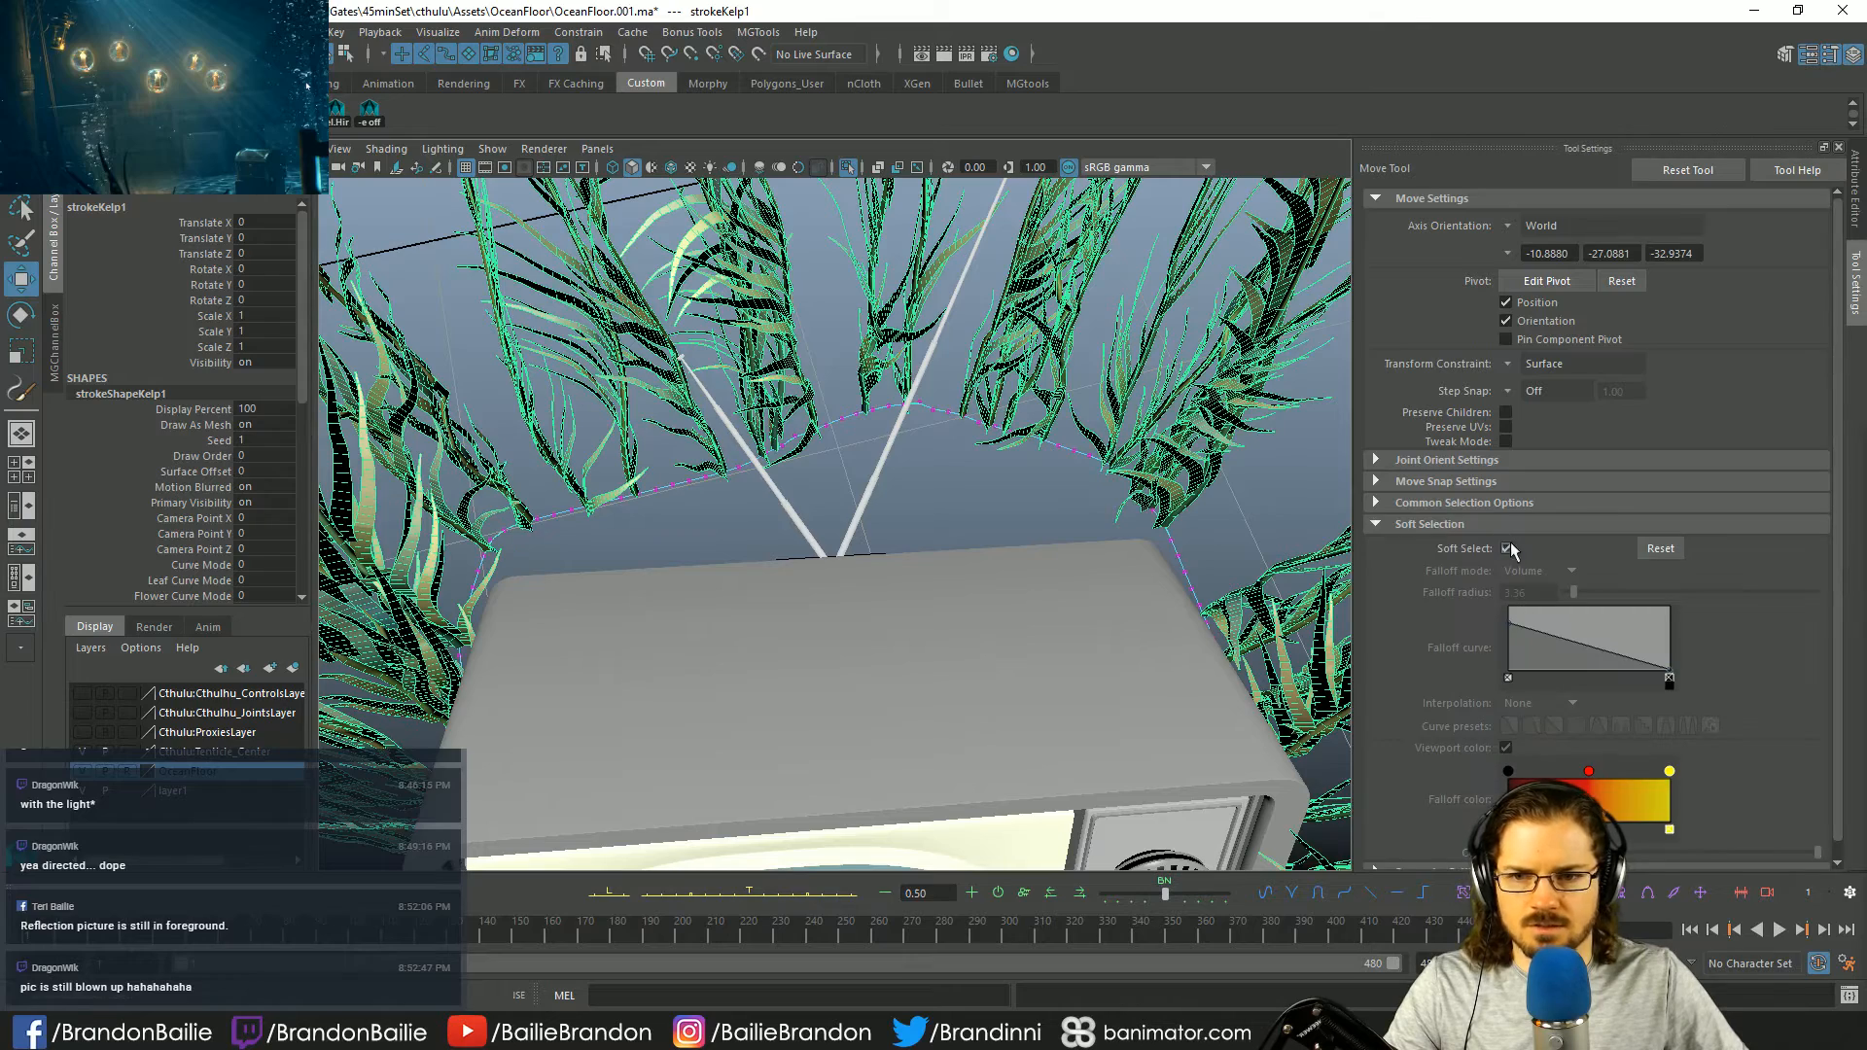
pyautogui.click(1506, 548)
# - Set the soft selection falloff radius to 1.18 and pull the kelp curve's back middle point toward the TV
pyautogui.click(900, 430)
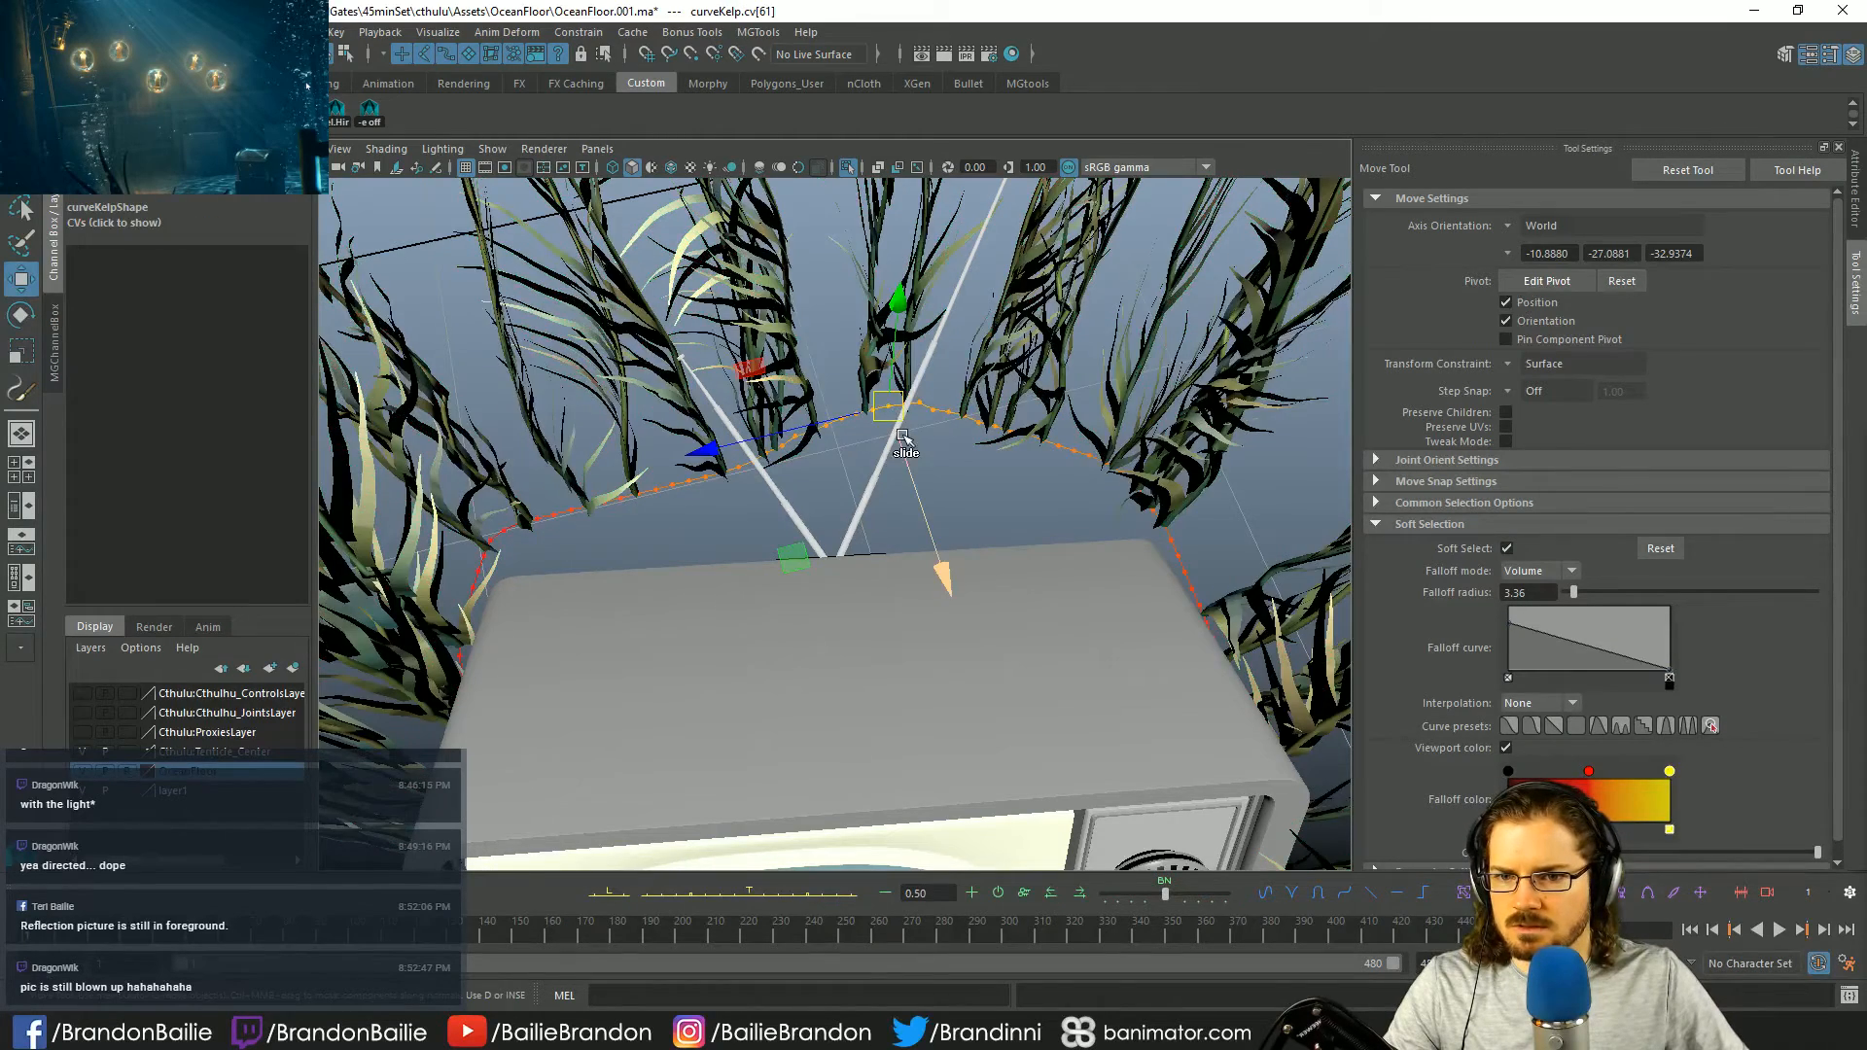
pyautogui.keyDown('alt'); pyautogui.moveTo(951, 461); pyautogui.dragTo(745, 555); pyautogui.keyUp('alt')
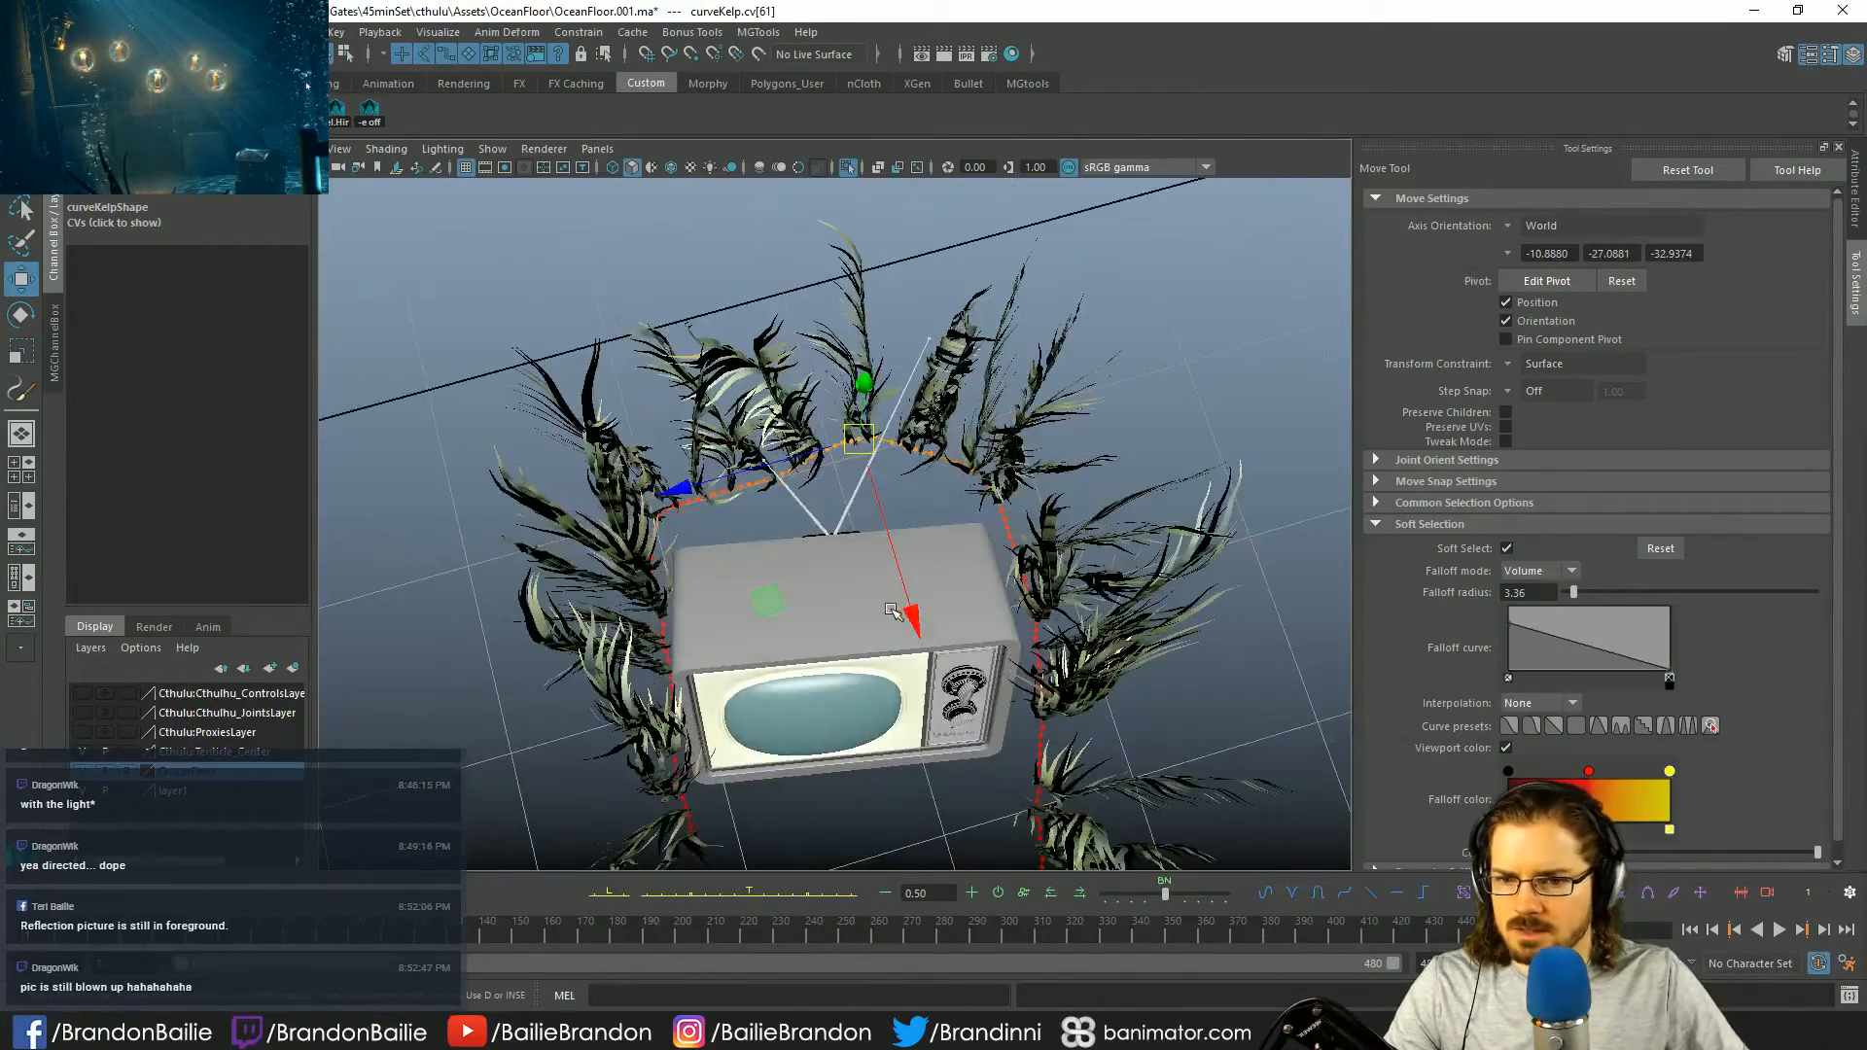
pyautogui.moveTo(913, 623); pyautogui.dragTo(914, 619)
pyautogui.hotkey('ctrl', 'z')
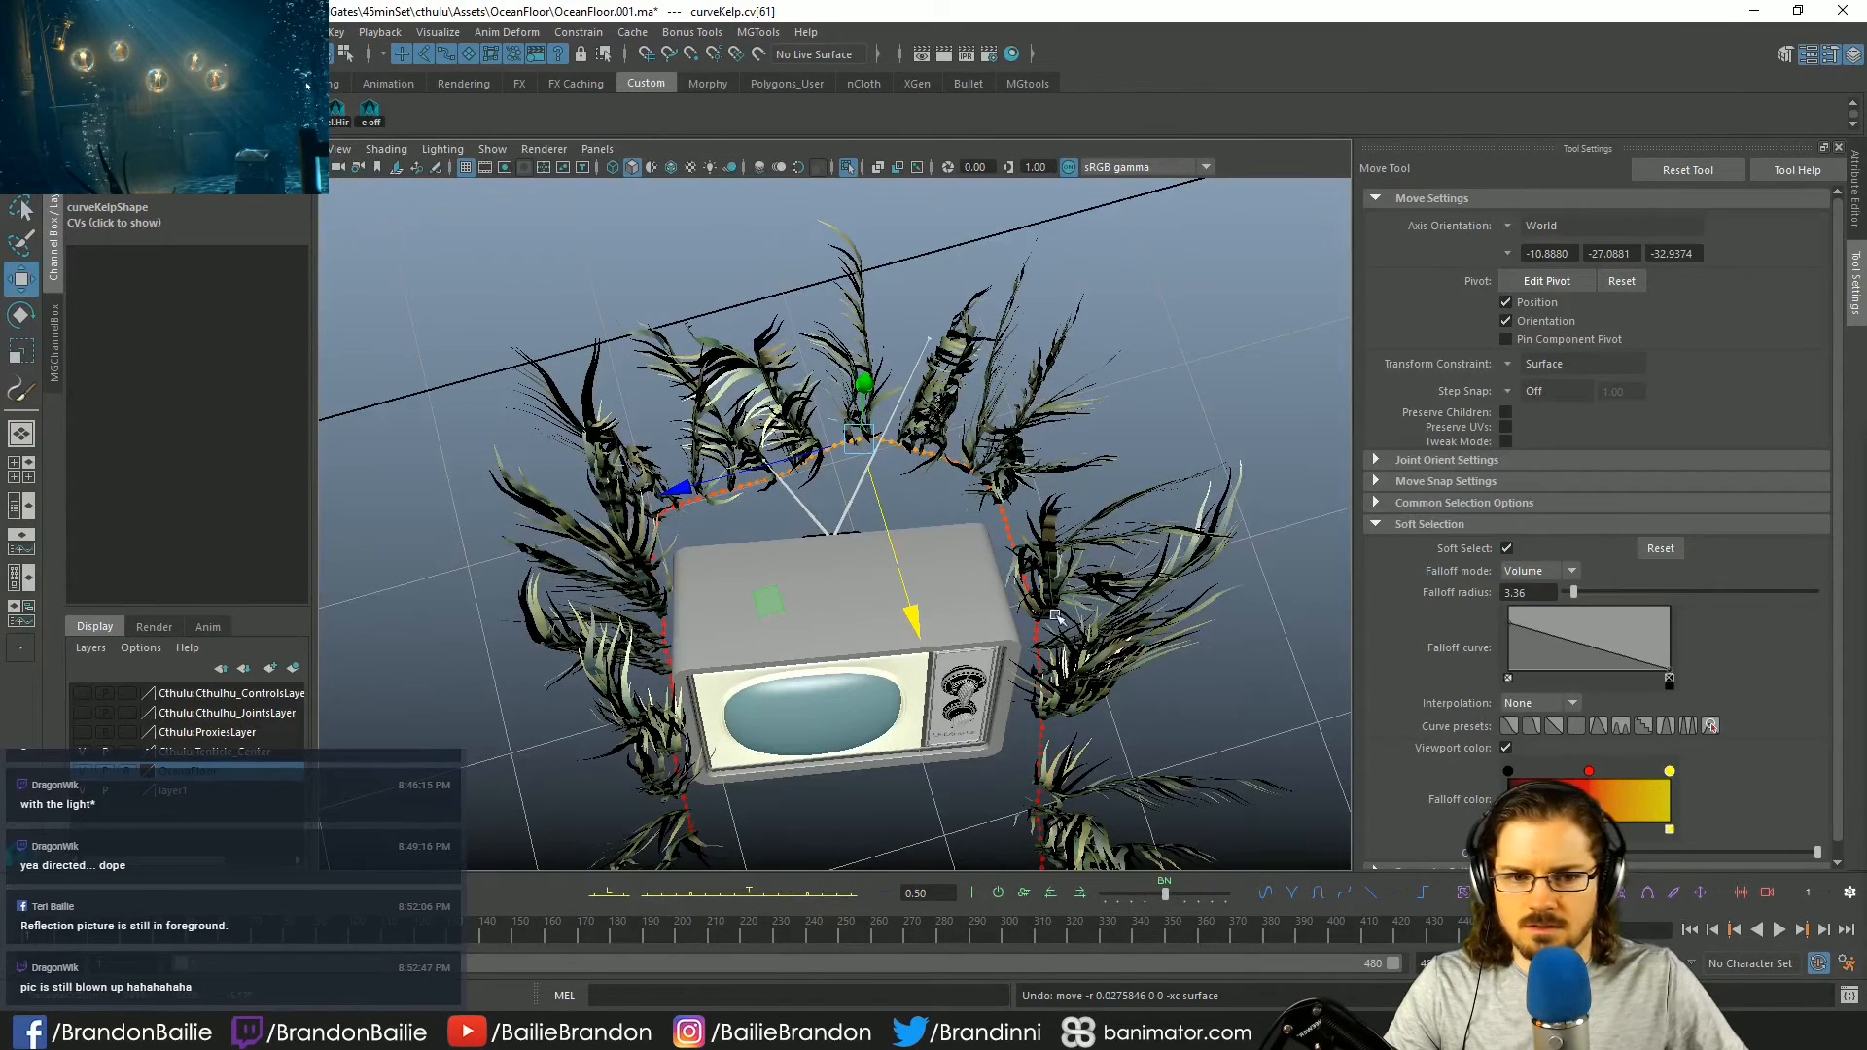
pyautogui.moveTo(1573, 592); pyautogui.dragTo(1569, 593)
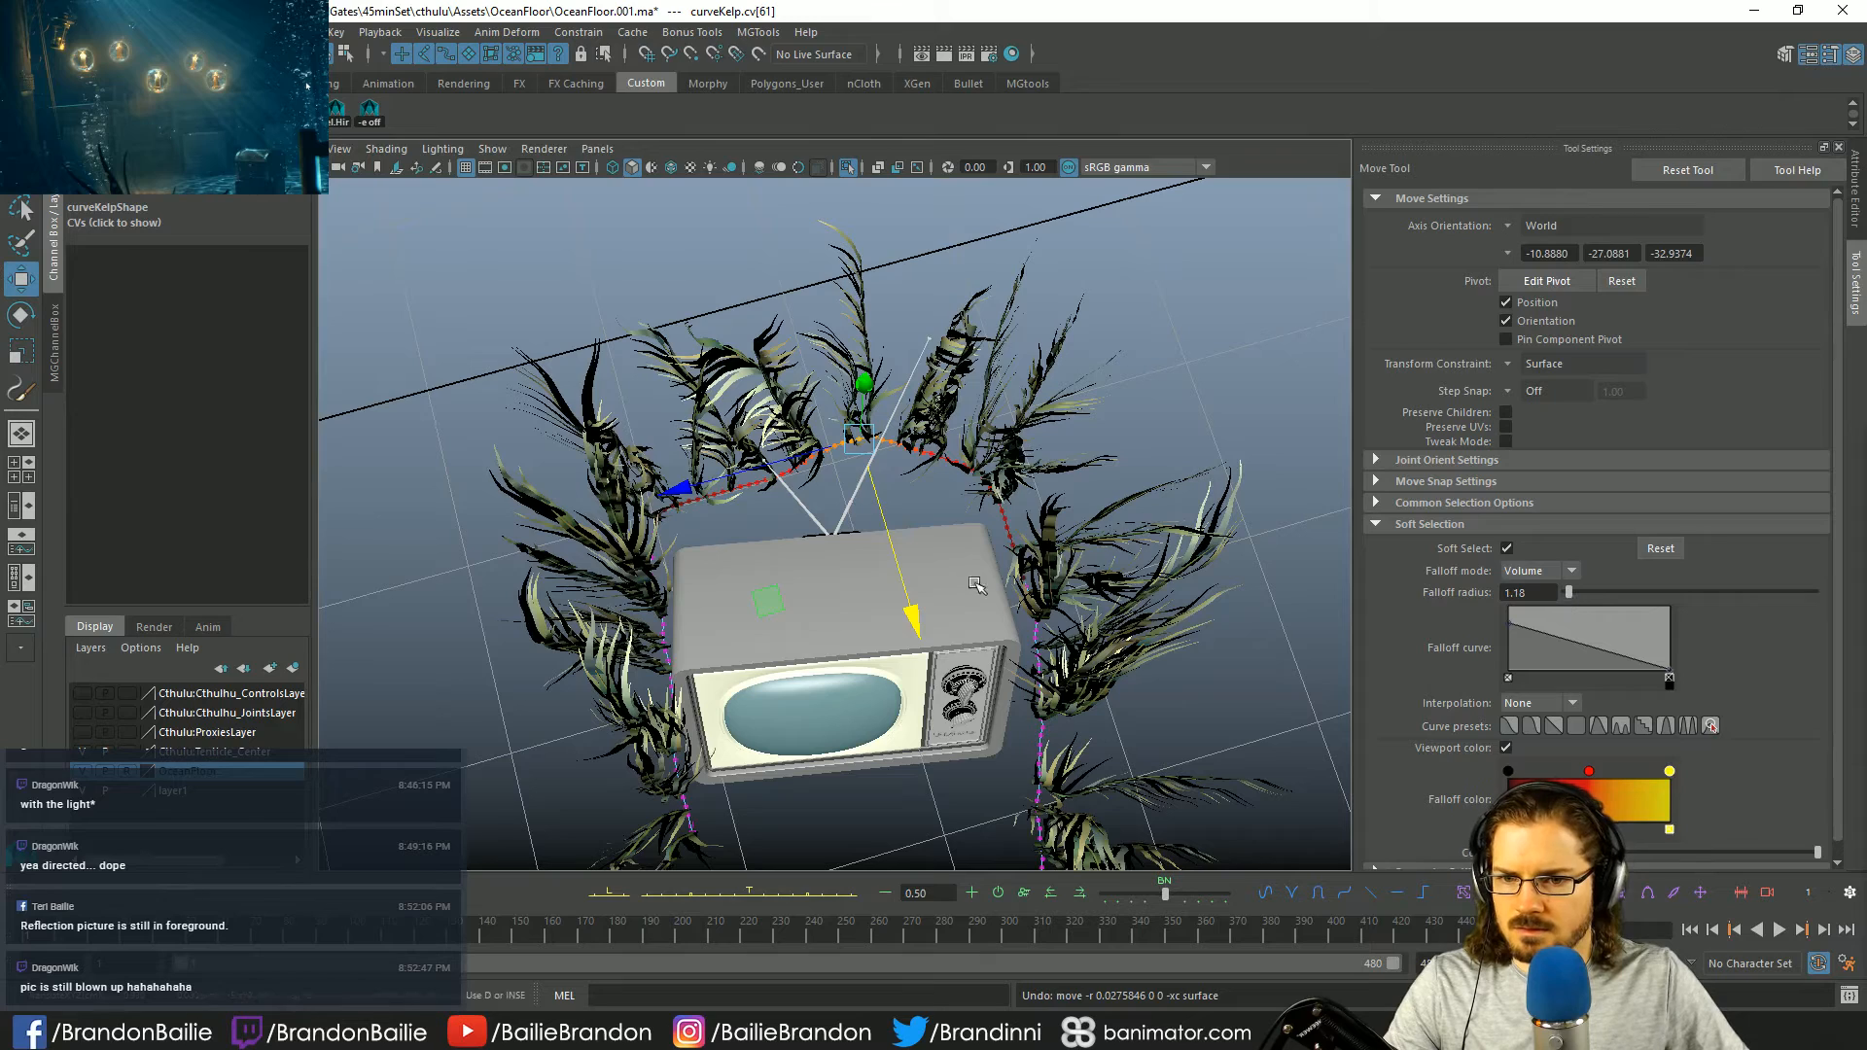
pyautogui.moveTo(912, 620); pyautogui.dragTo(918, 690)
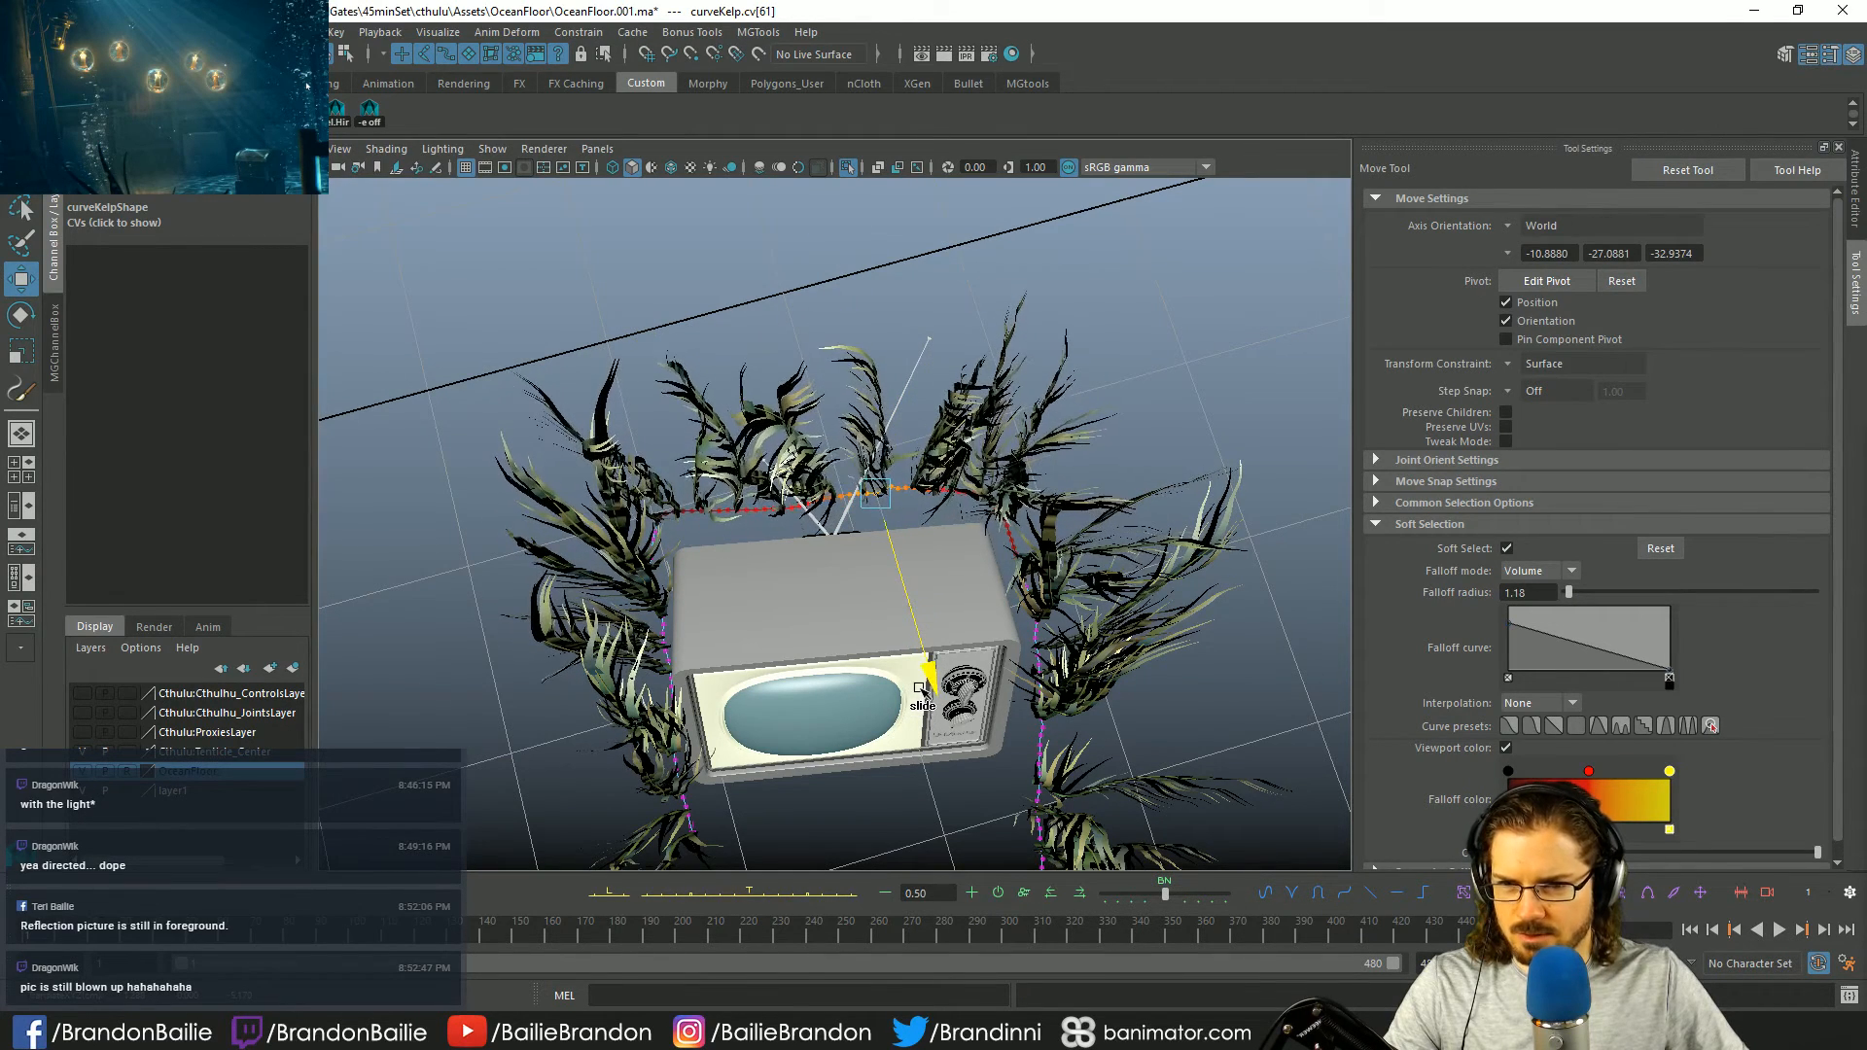
# - Move the kelp curve's back-left corner point forward and its front-left end outward, away from the TV
pyautogui.click(658, 513)
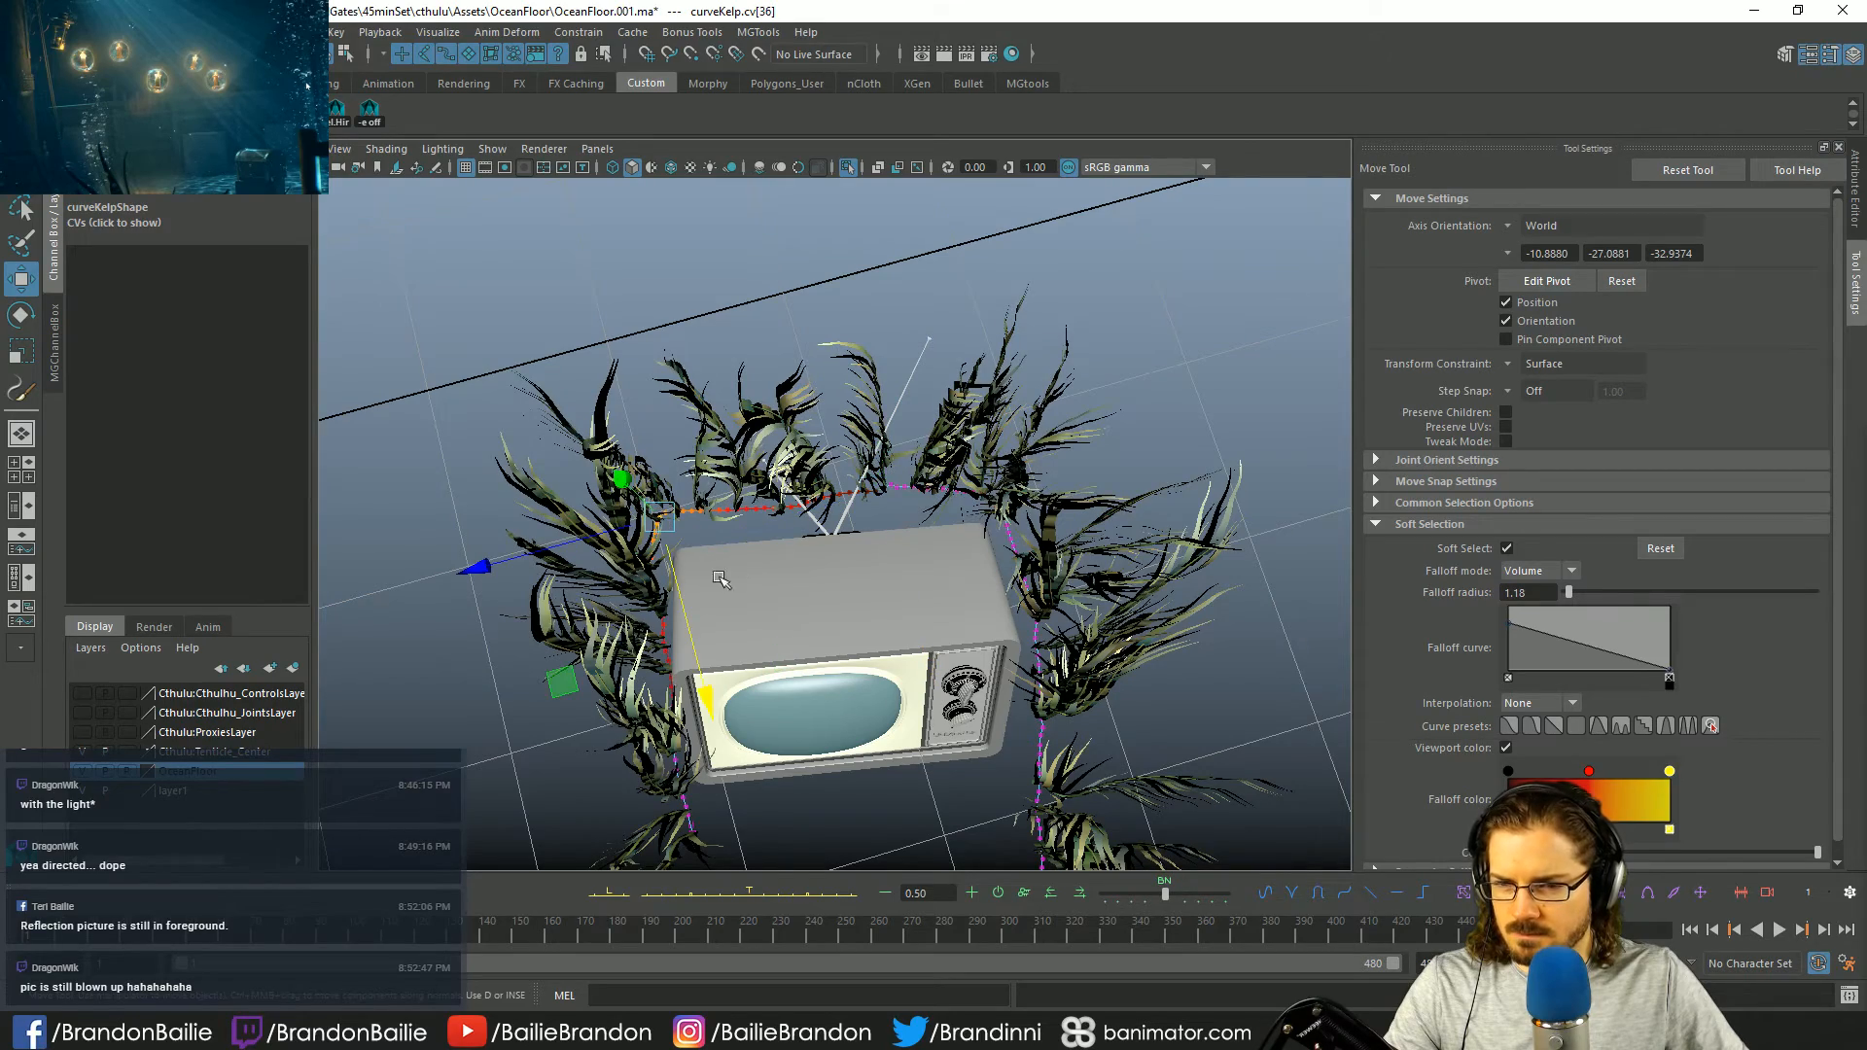
pyautogui.moveTo(710, 698); pyautogui.dragTo(851, 471)
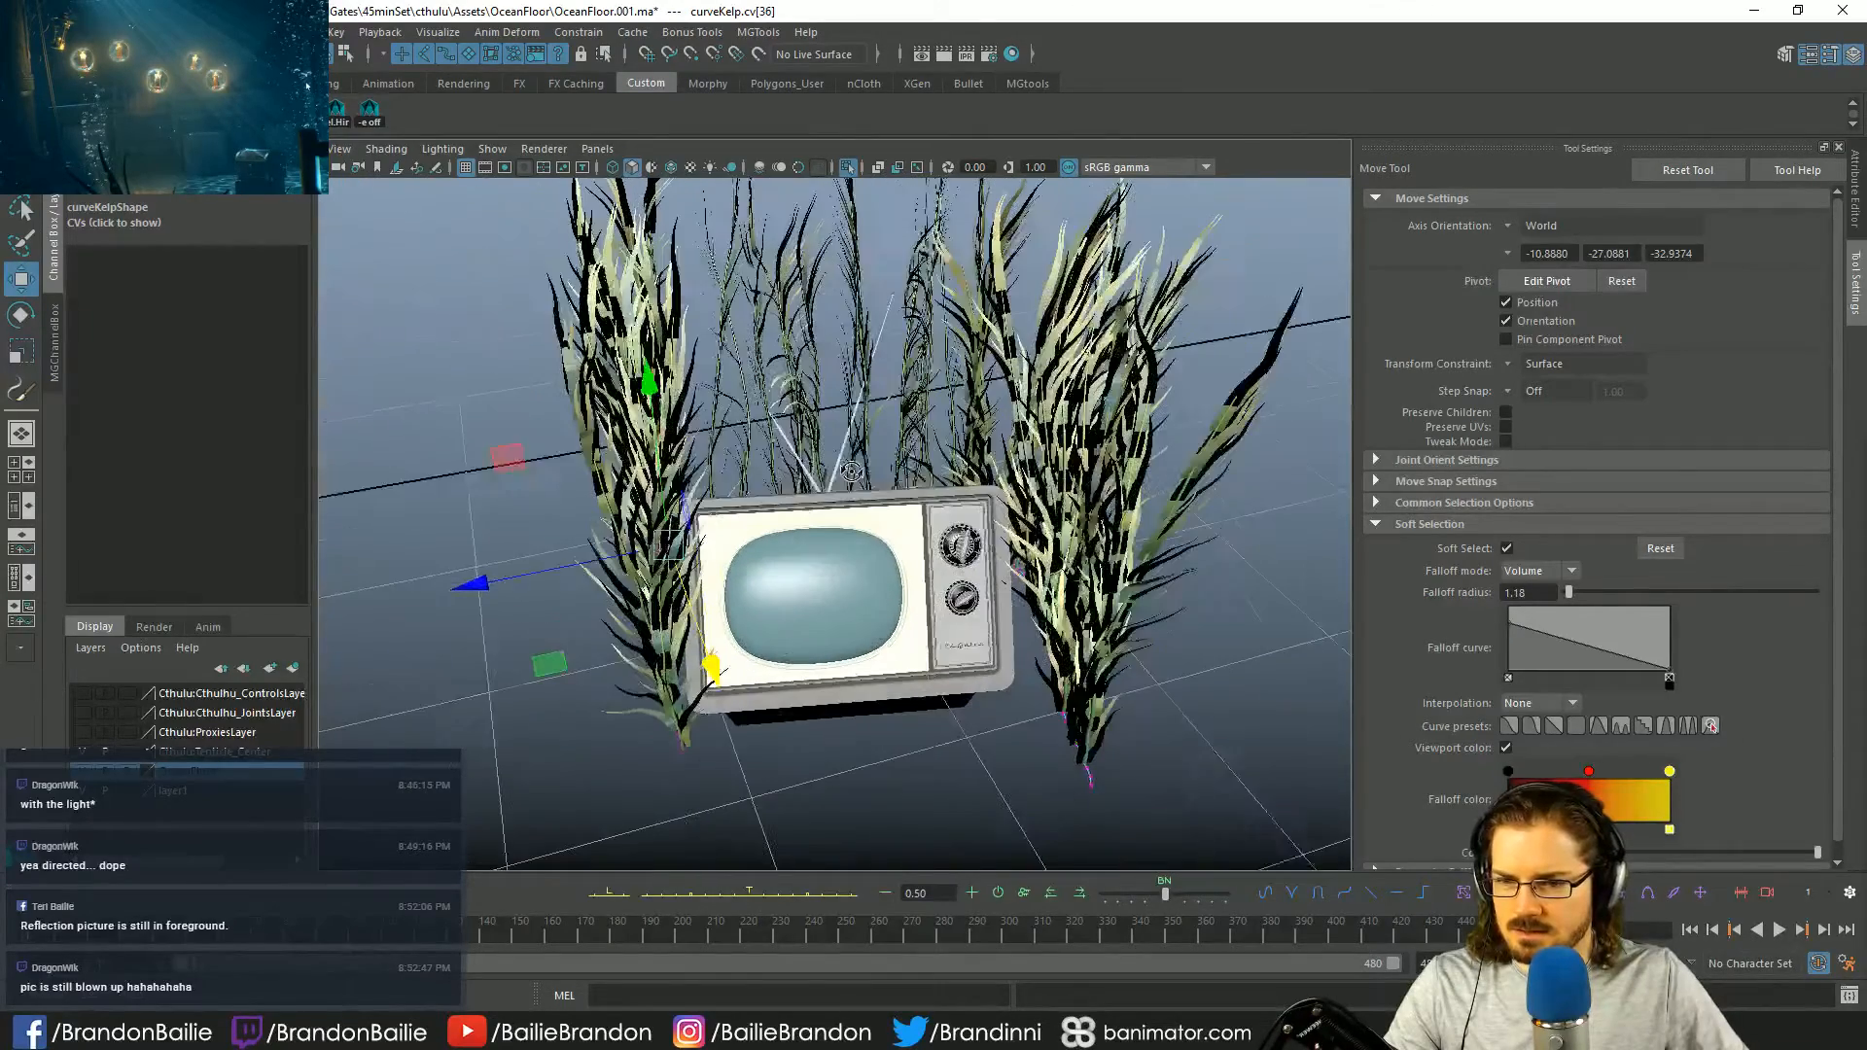
pyautogui.keyDown('alt'); pyautogui.moveTo(705, 770); pyautogui.dragTo(668, 622); pyautogui.keyUp('alt')
pyautogui.click(642, 758)
pyautogui.moveTo(476, 642); pyautogui.dragTo(442, 647)
pyautogui.press('q')
pyautogui.click(739, 770)
# - Turn off isolated display to check the TV and kelp against the full ocean floor scene
pyautogui.keyDown('alt'); pyautogui.moveTo(739, 770); pyautogui.dragTo(943, 443); pyautogui.keyUp('alt')
pyautogui.scroll(3, 951, 608)
pyautogui.press('w')
pyautogui.moveTo(906, 403); pyautogui.dragTo(739, 437, button='right')
pyautogui.keyDown('alt'); pyautogui.moveTo(739, 438); pyautogui.dragTo(725, 398); pyautogui.keyUp('alt')
pyautogui.keyDown('alt'); pyautogui.moveTo(725, 398); pyautogui.dragTo(787, 387, button='right'); pyautogui.keyUp('alt')
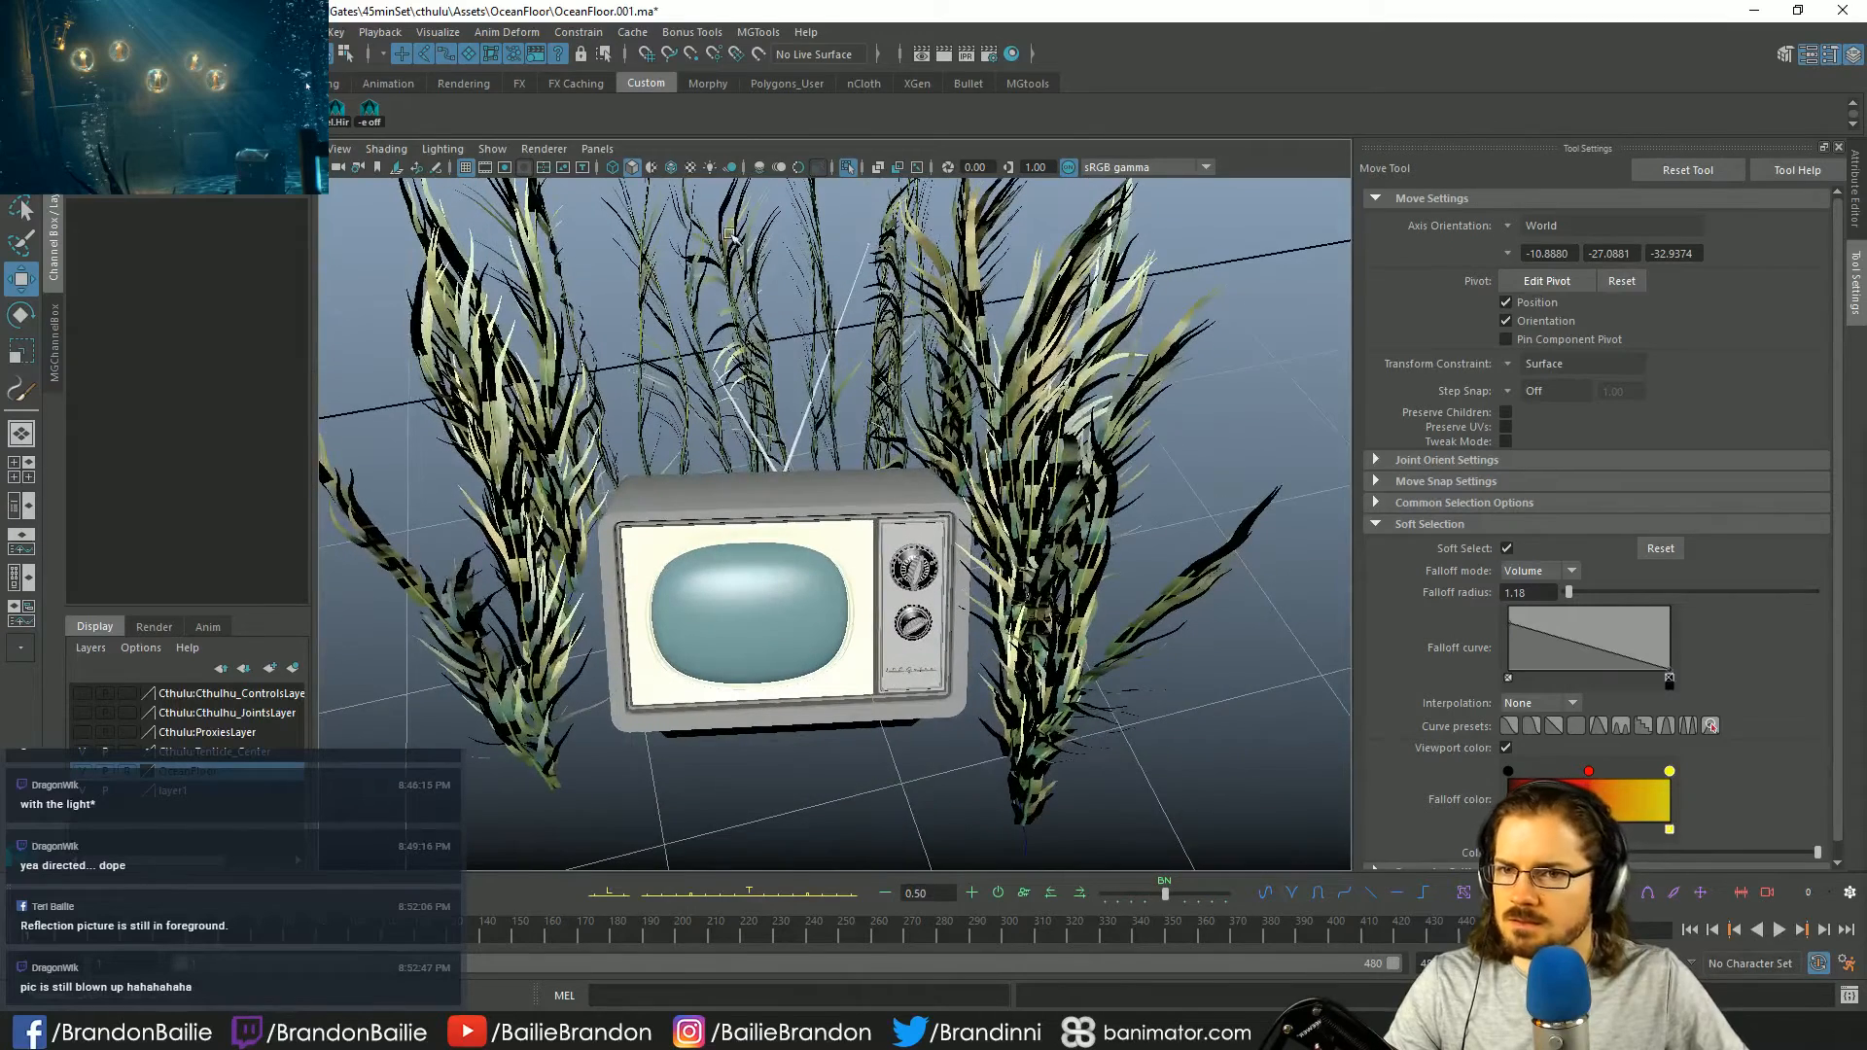
pyautogui.click(847, 166)
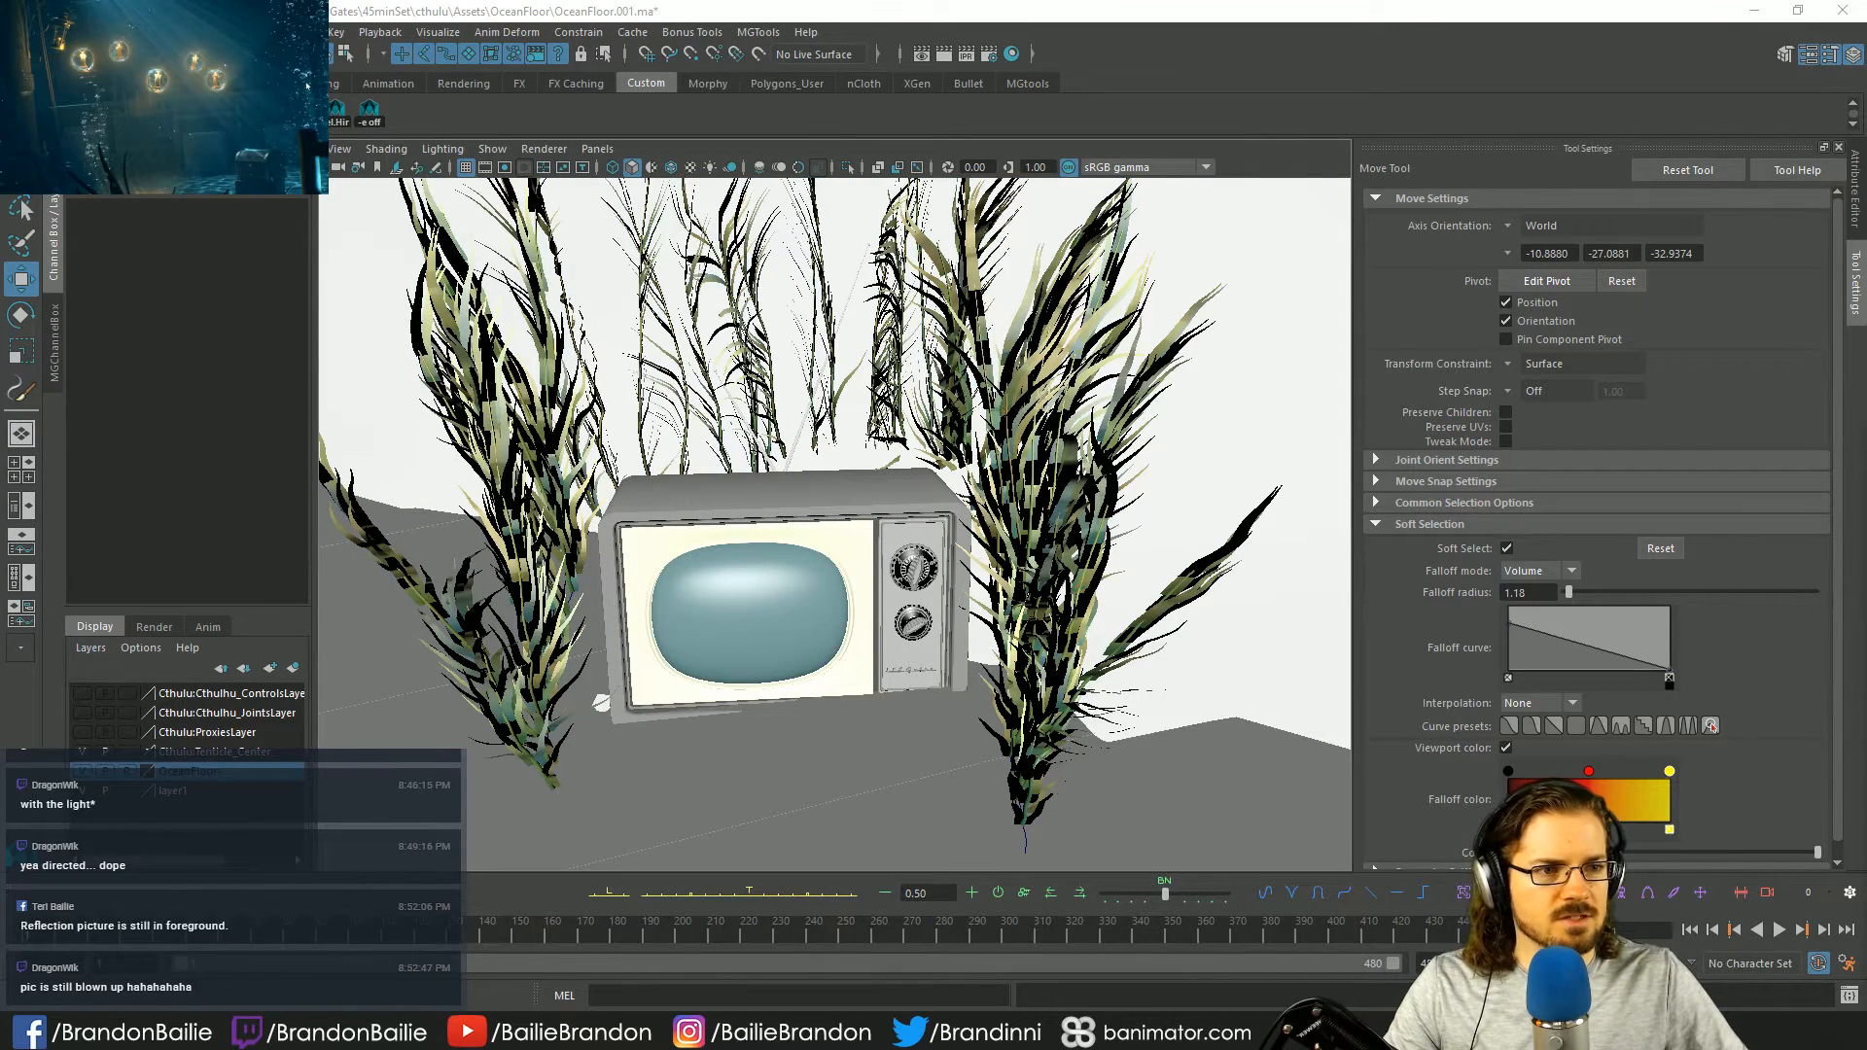
pyautogui.keyDown('alt'); pyautogui.moveTo(846, 427); pyautogui.dragTo(873, 479); pyautogui.keyUp('alt')
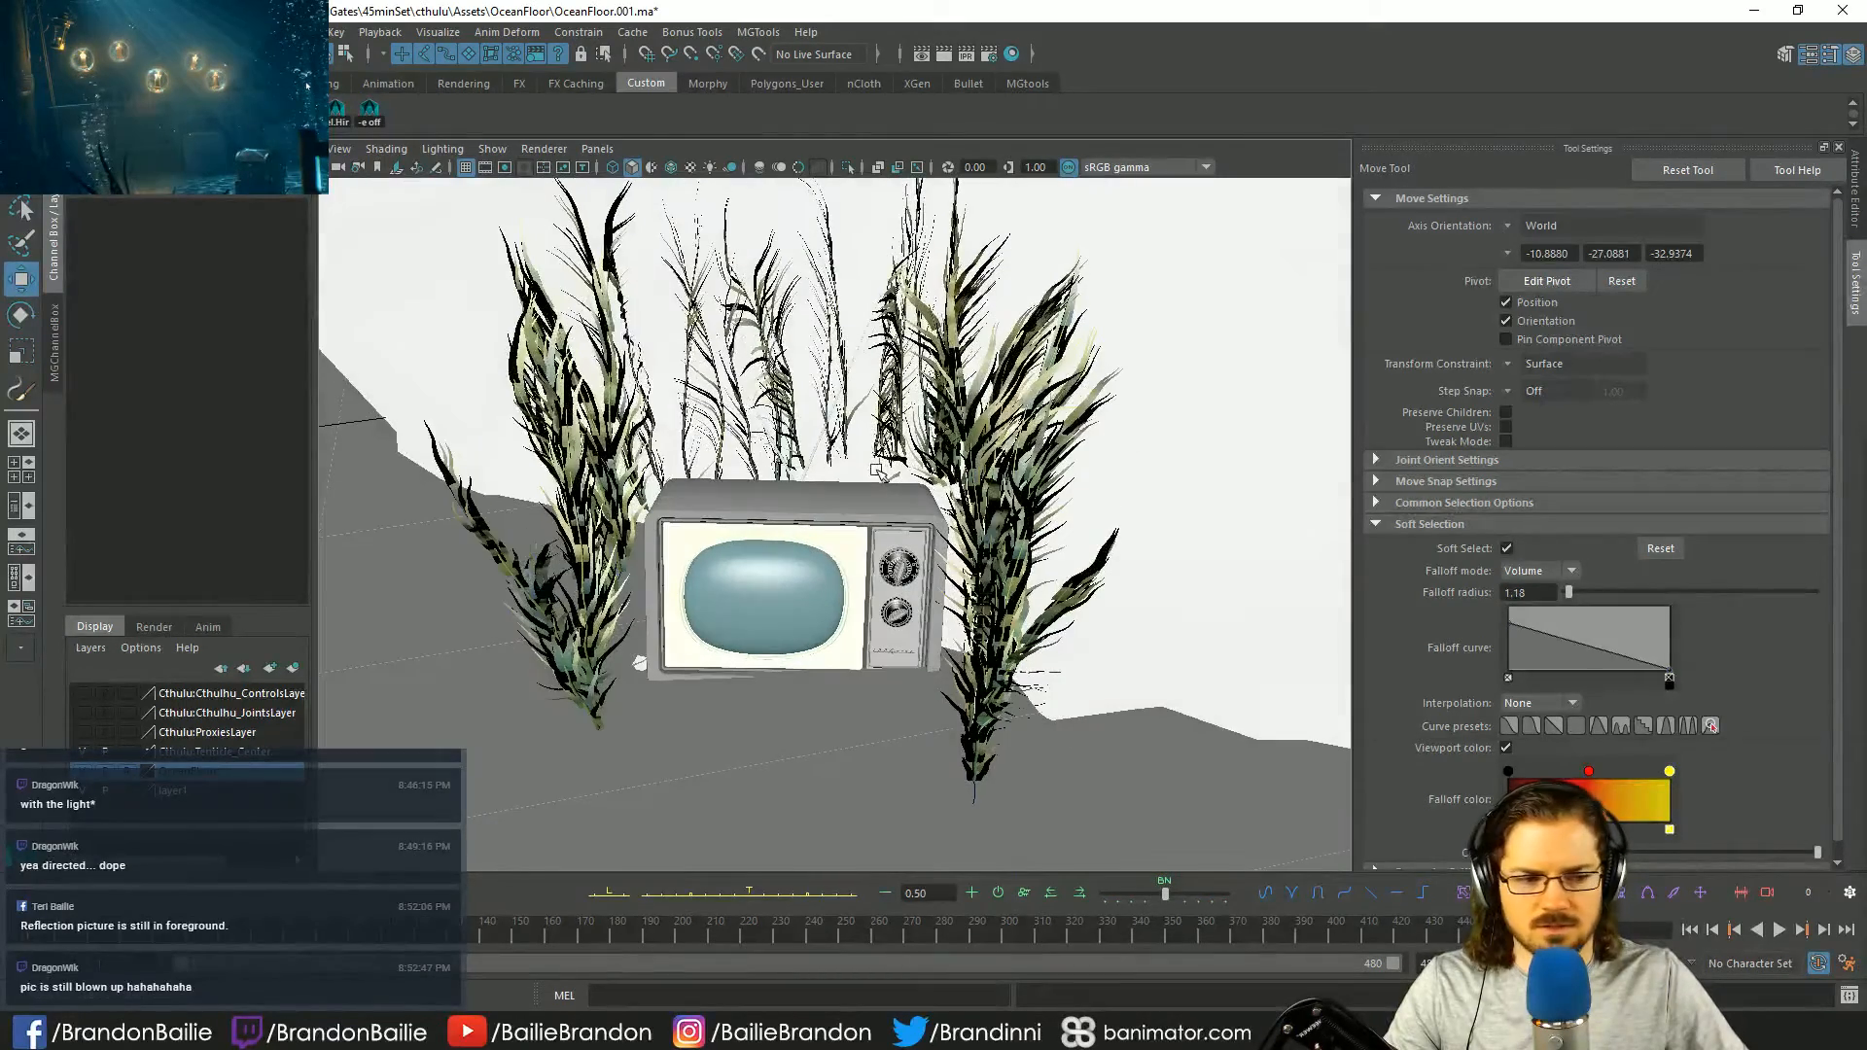
pyautogui.press('q')
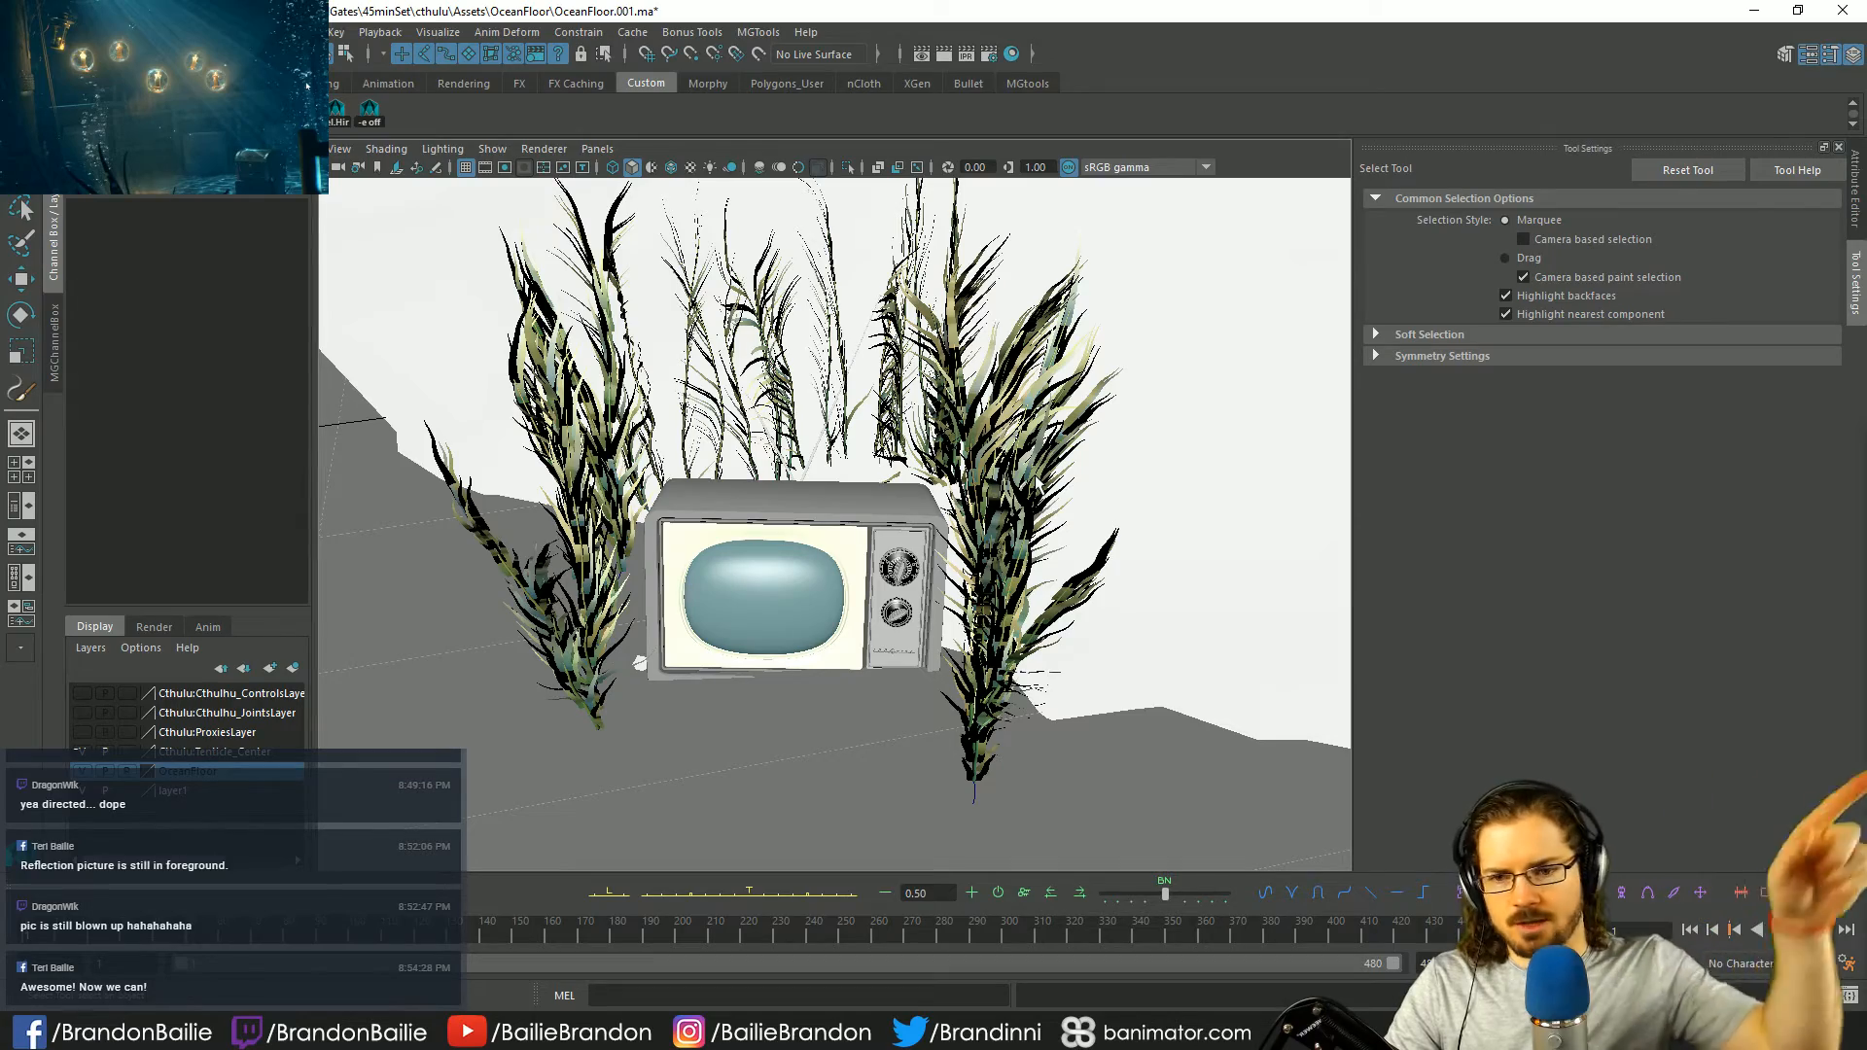
pyautogui.keyDown('alt'); pyautogui.moveTo(1025, 598); pyautogui.dragTo(1079, 548); pyautogui.keyUp('alt')
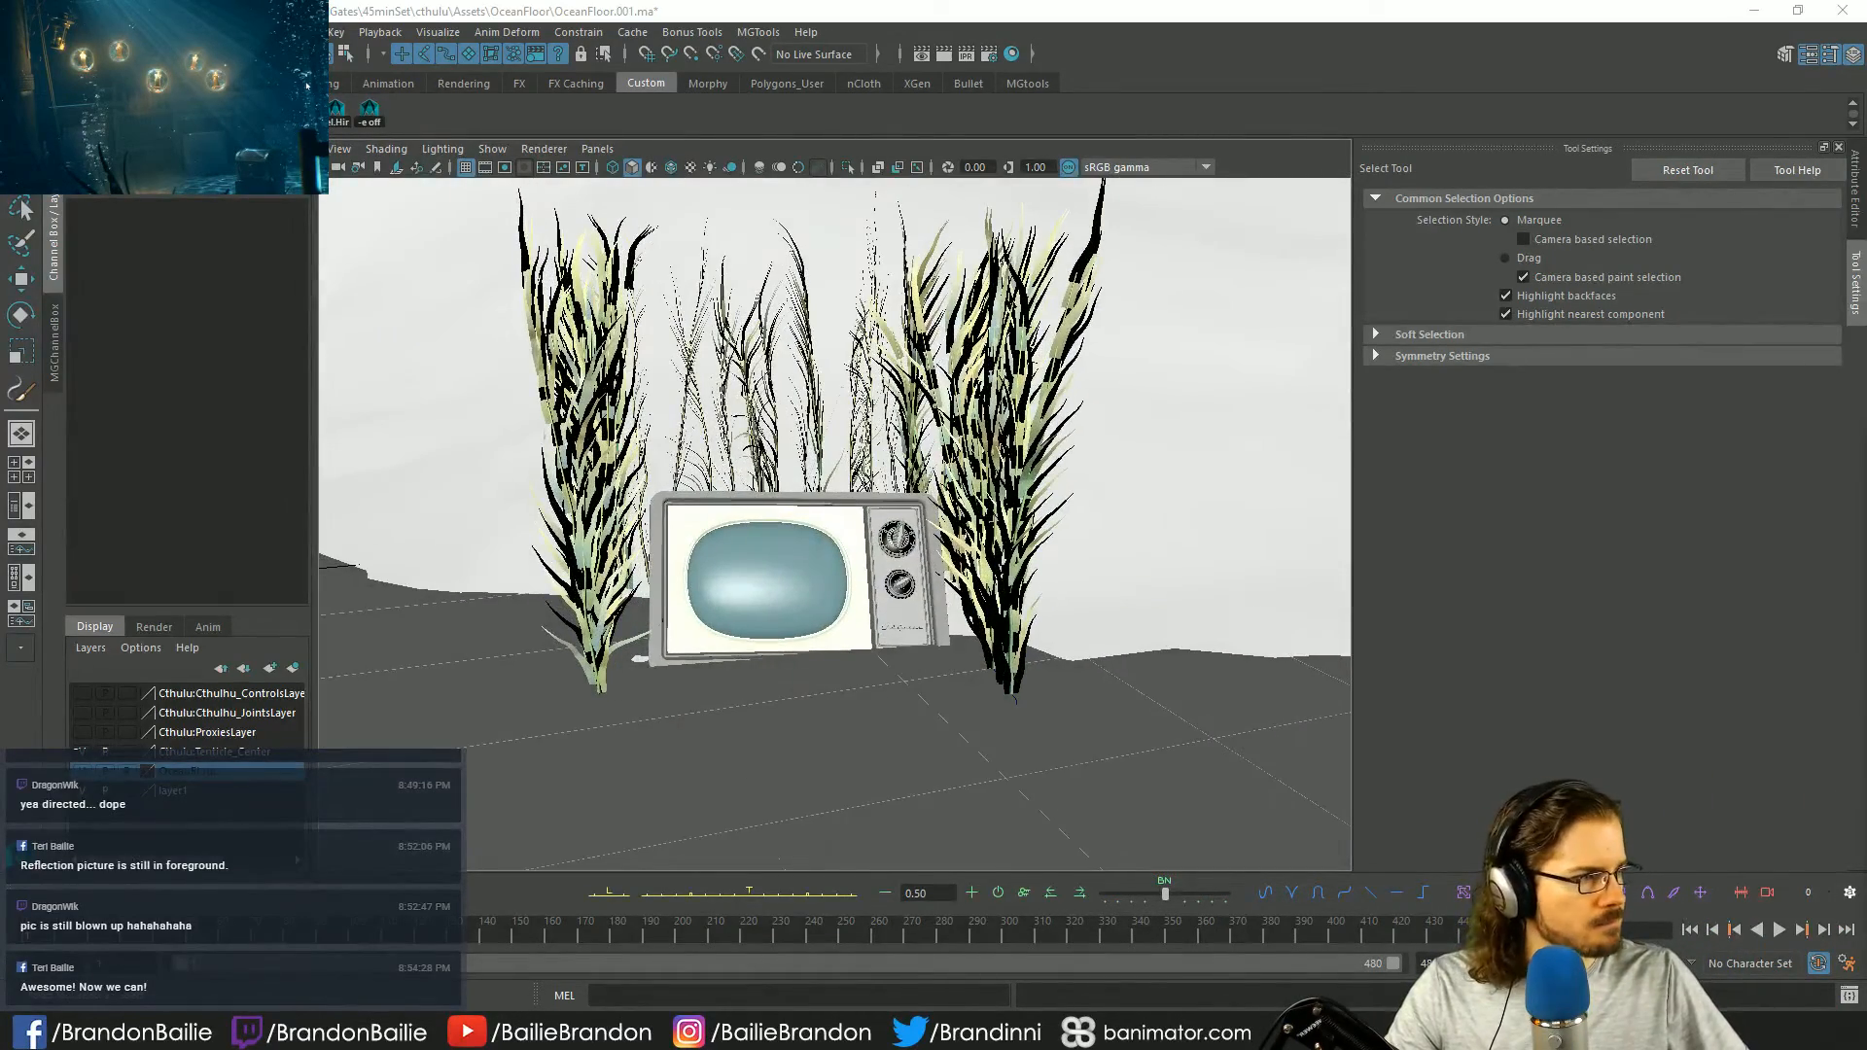
# - In the kelp stroke's brush attributes, set Length Min to 3.681 and Length Max to 7.730
pyautogui.click(915, 371)
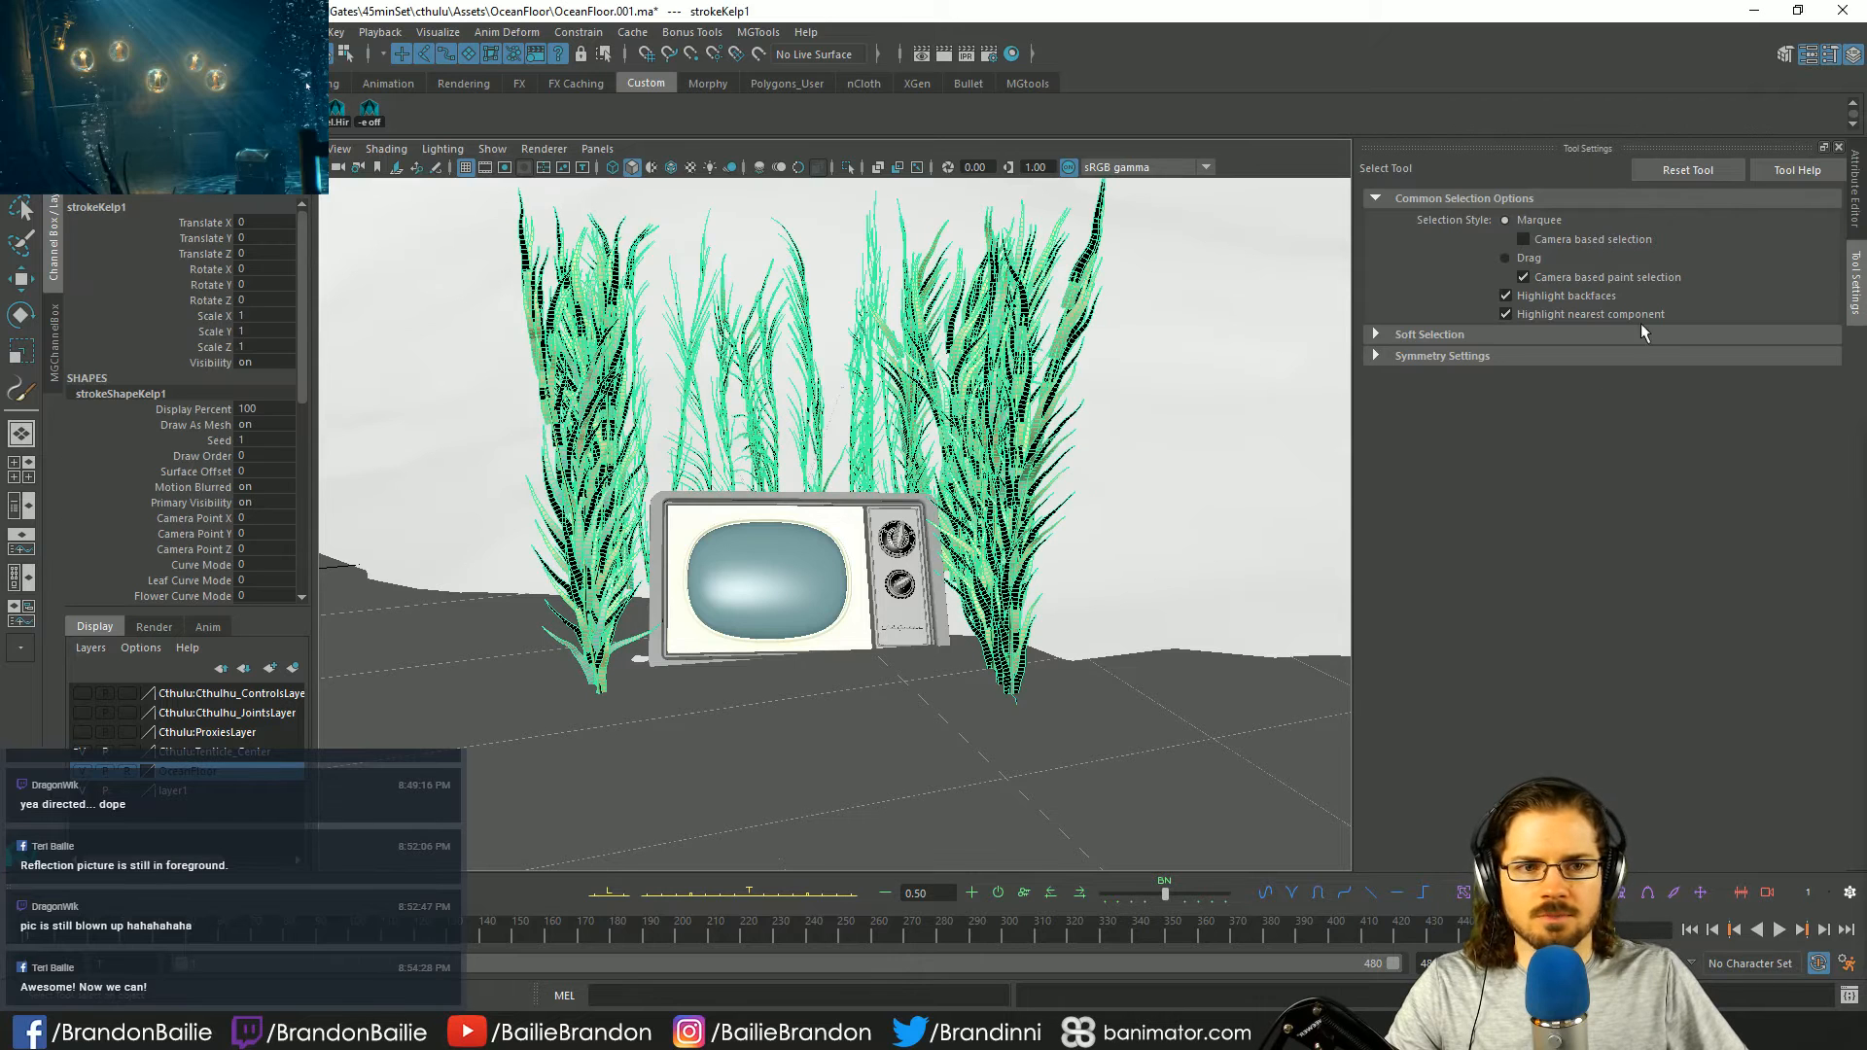
pyautogui.click(1859, 193)
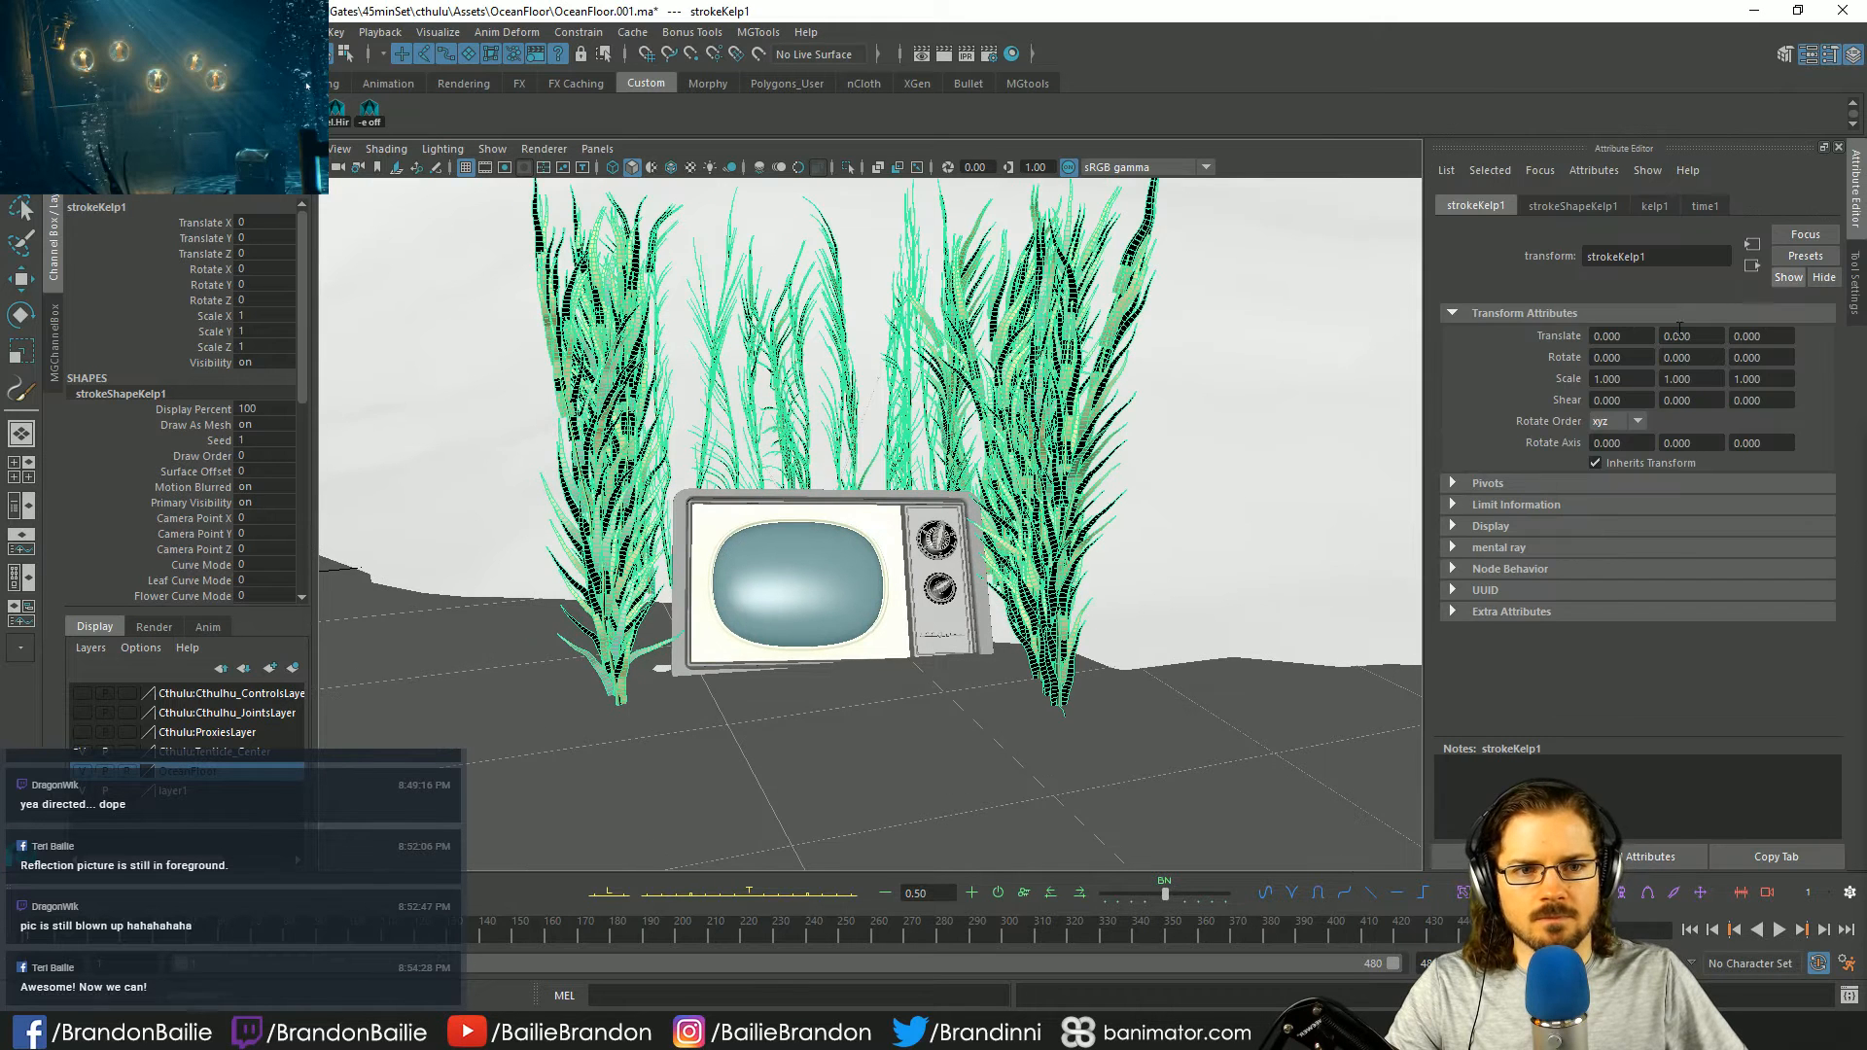
pyautogui.click(1654, 207)
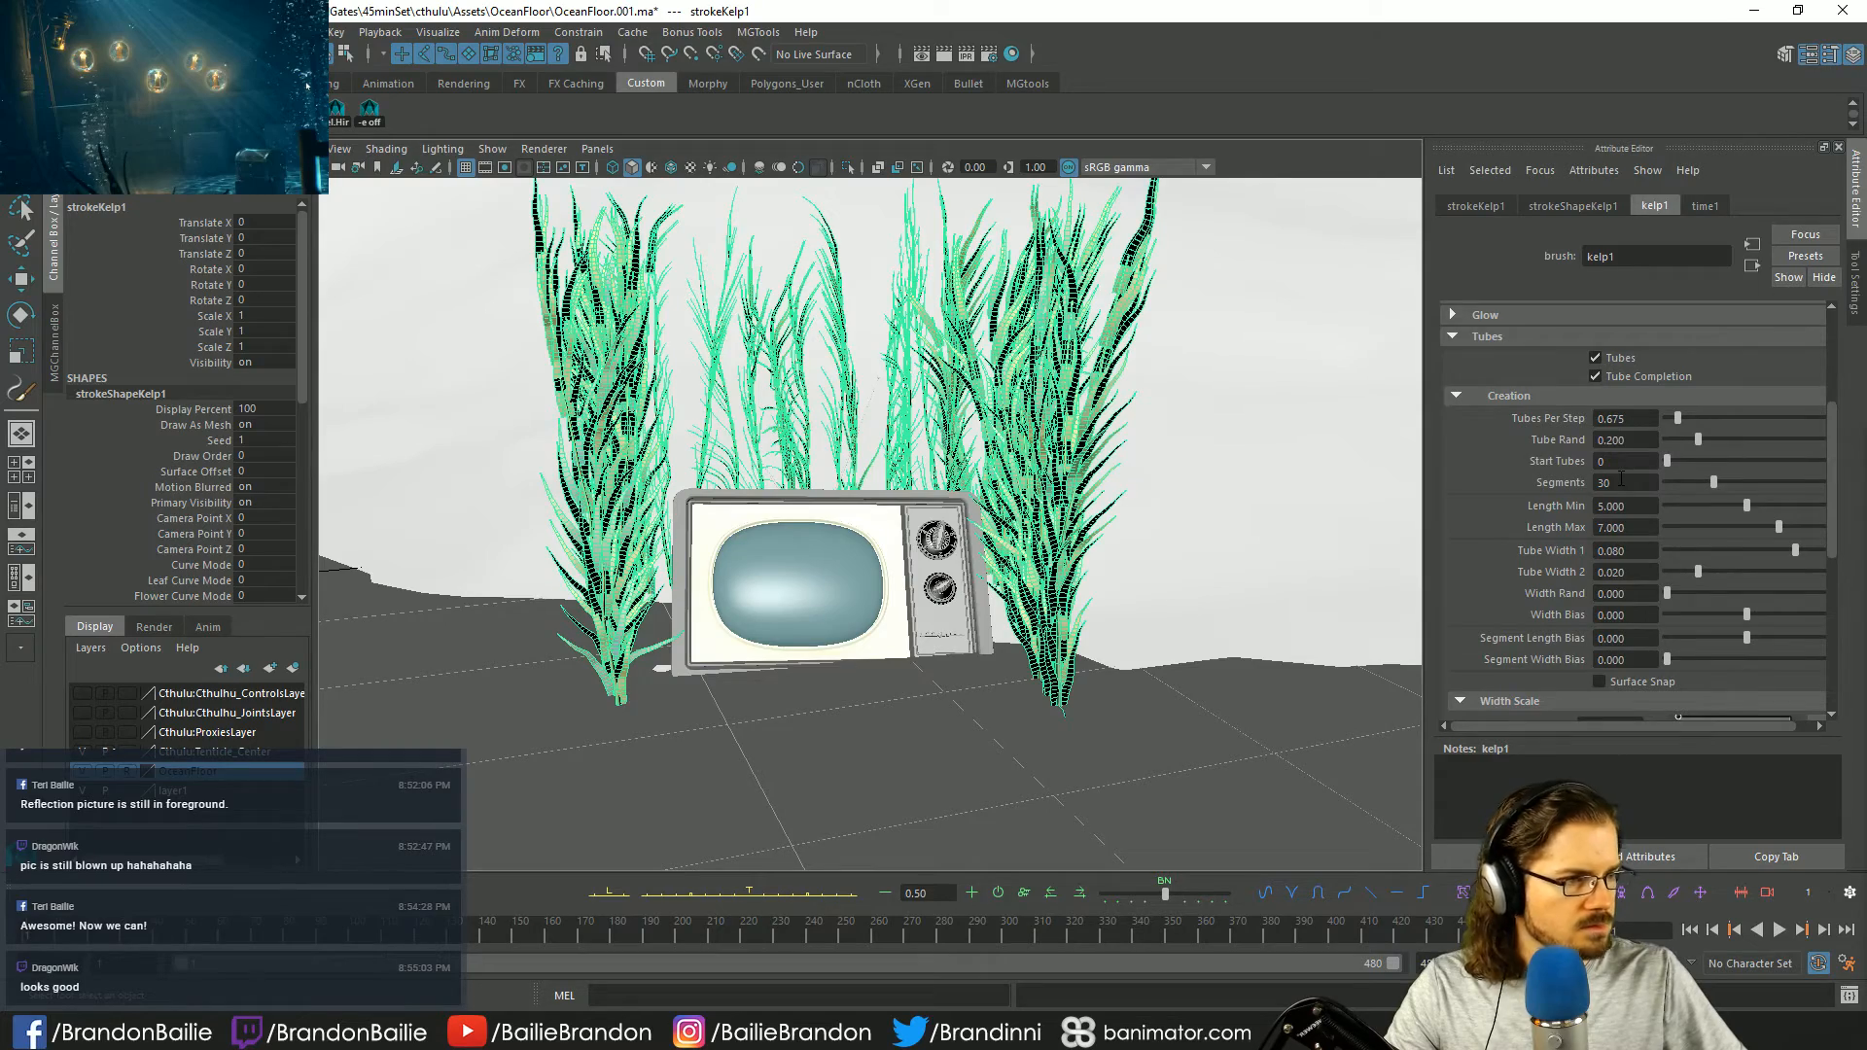
pyautogui.keyDown('alt'); pyautogui.moveTo(1144, 502); pyautogui.dragTo(1225, 552); pyautogui.keyUp('alt')
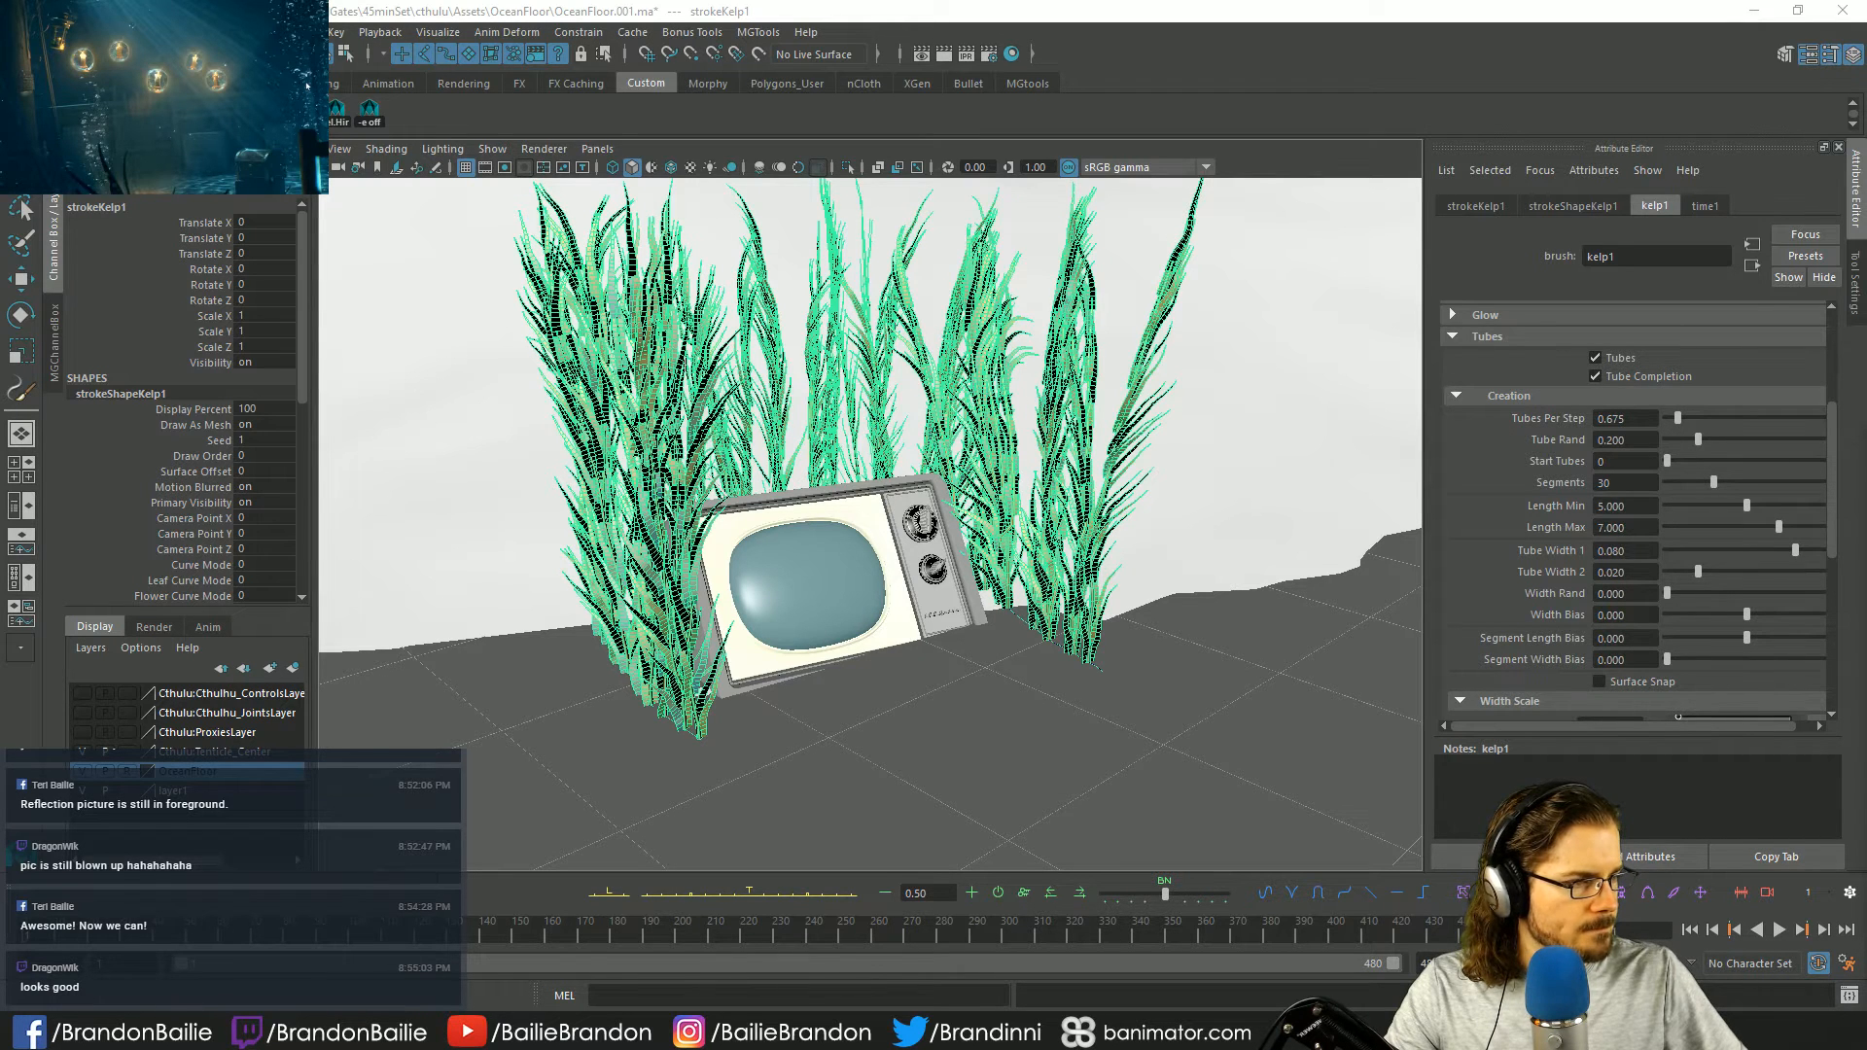
pyautogui.keyDown('alt'); pyautogui.moveTo(1155, 511); pyautogui.dragTo(1103, 575); pyautogui.keyUp('alt')
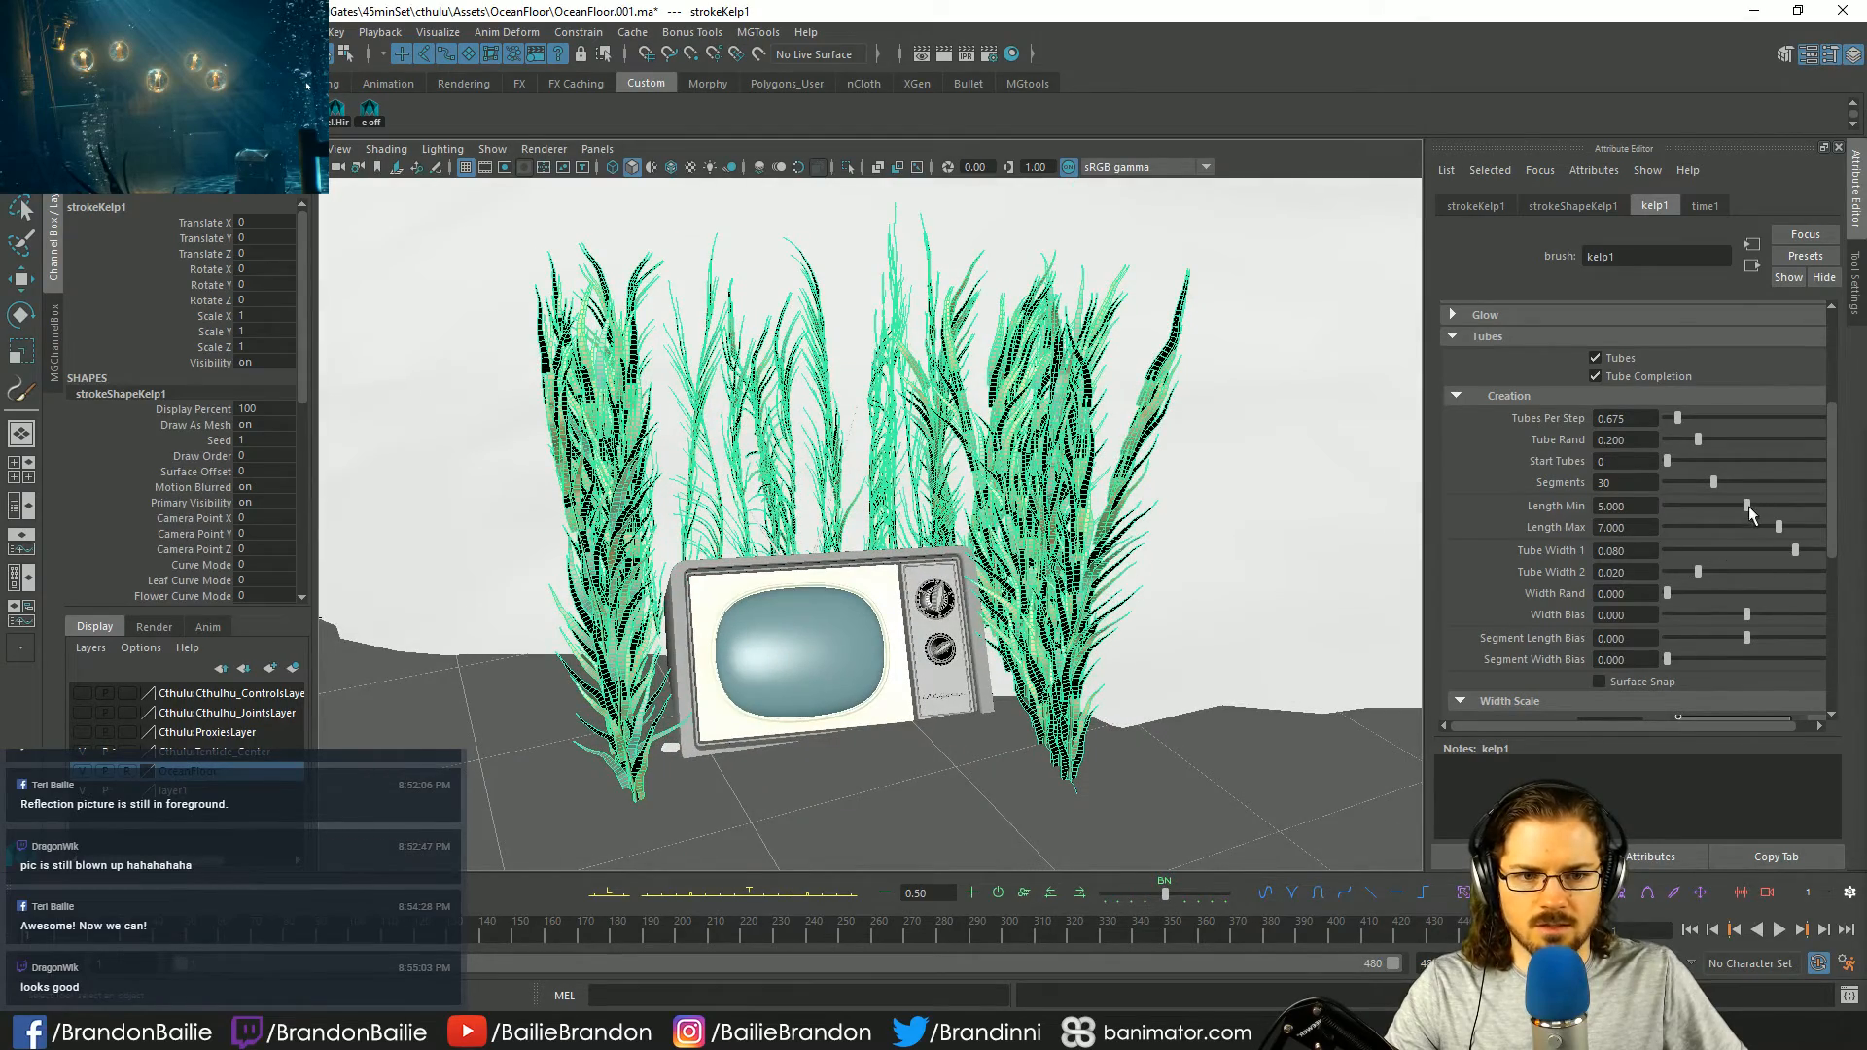
pyautogui.moveTo(1747, 507); pyautogui.dragTo(1736, 506)
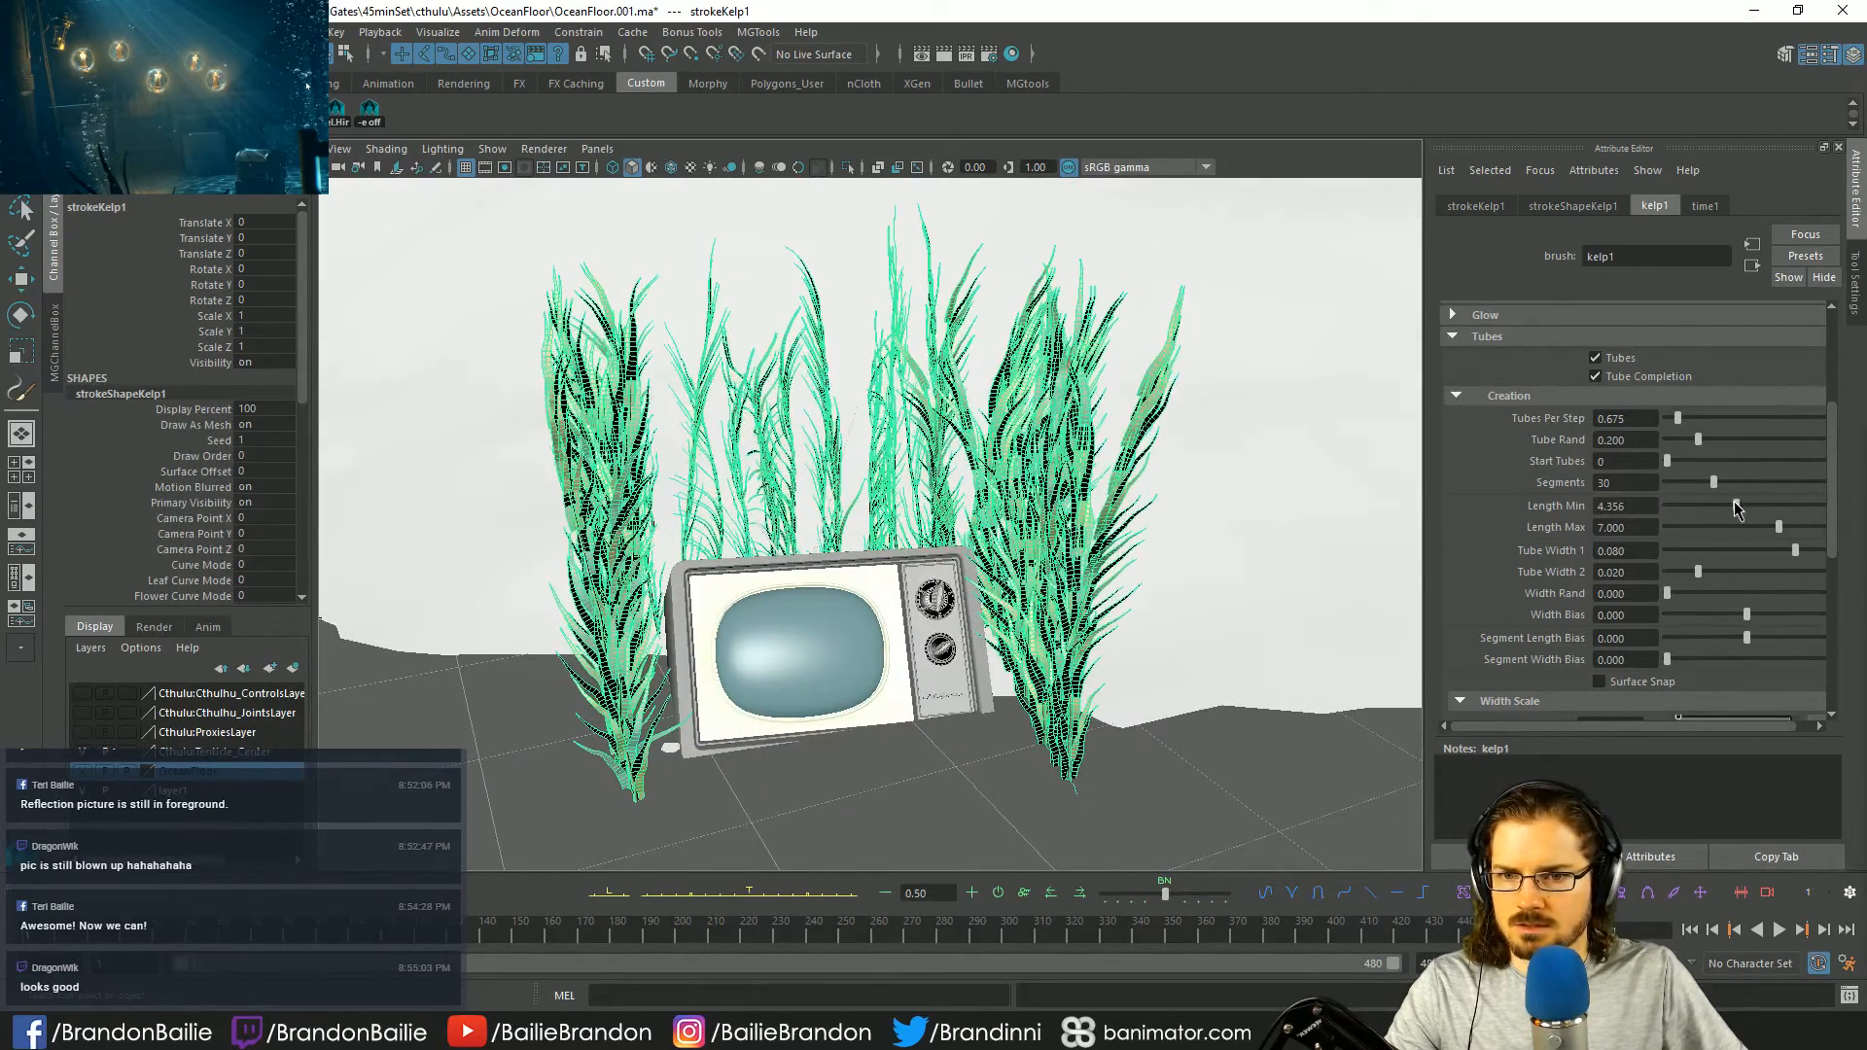
pyautogui.keyDown('alt'); pyautogui.moveTo(774, 523); pyautogui.dragTo(692, 488); pyautogui.keyUp('alt')
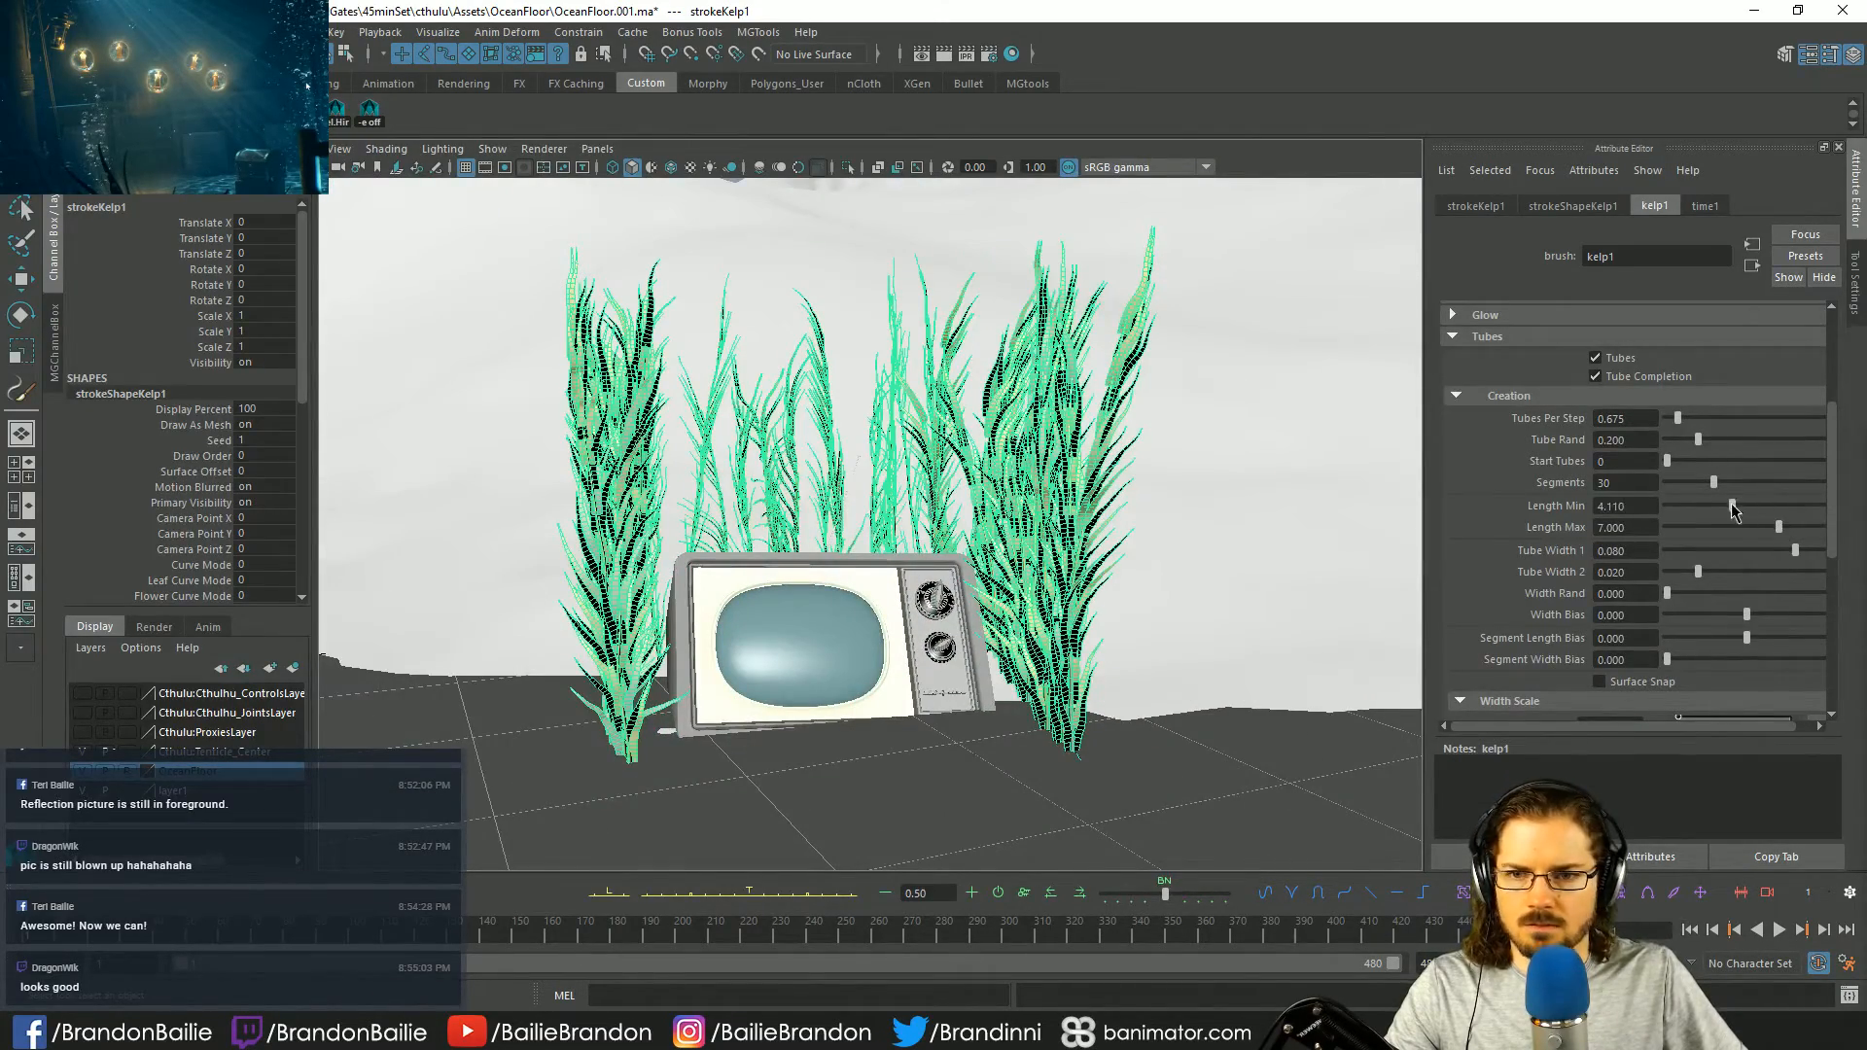
pyautogui.moveTo(1736, 505); pyautogui.dragTo(1790, 527)
pyautogui.keyDown('alt'); pyautogui.moveTo(904, 515); pyautogui.dragTo(1007, 299); pyautogui.keyUp('alt')
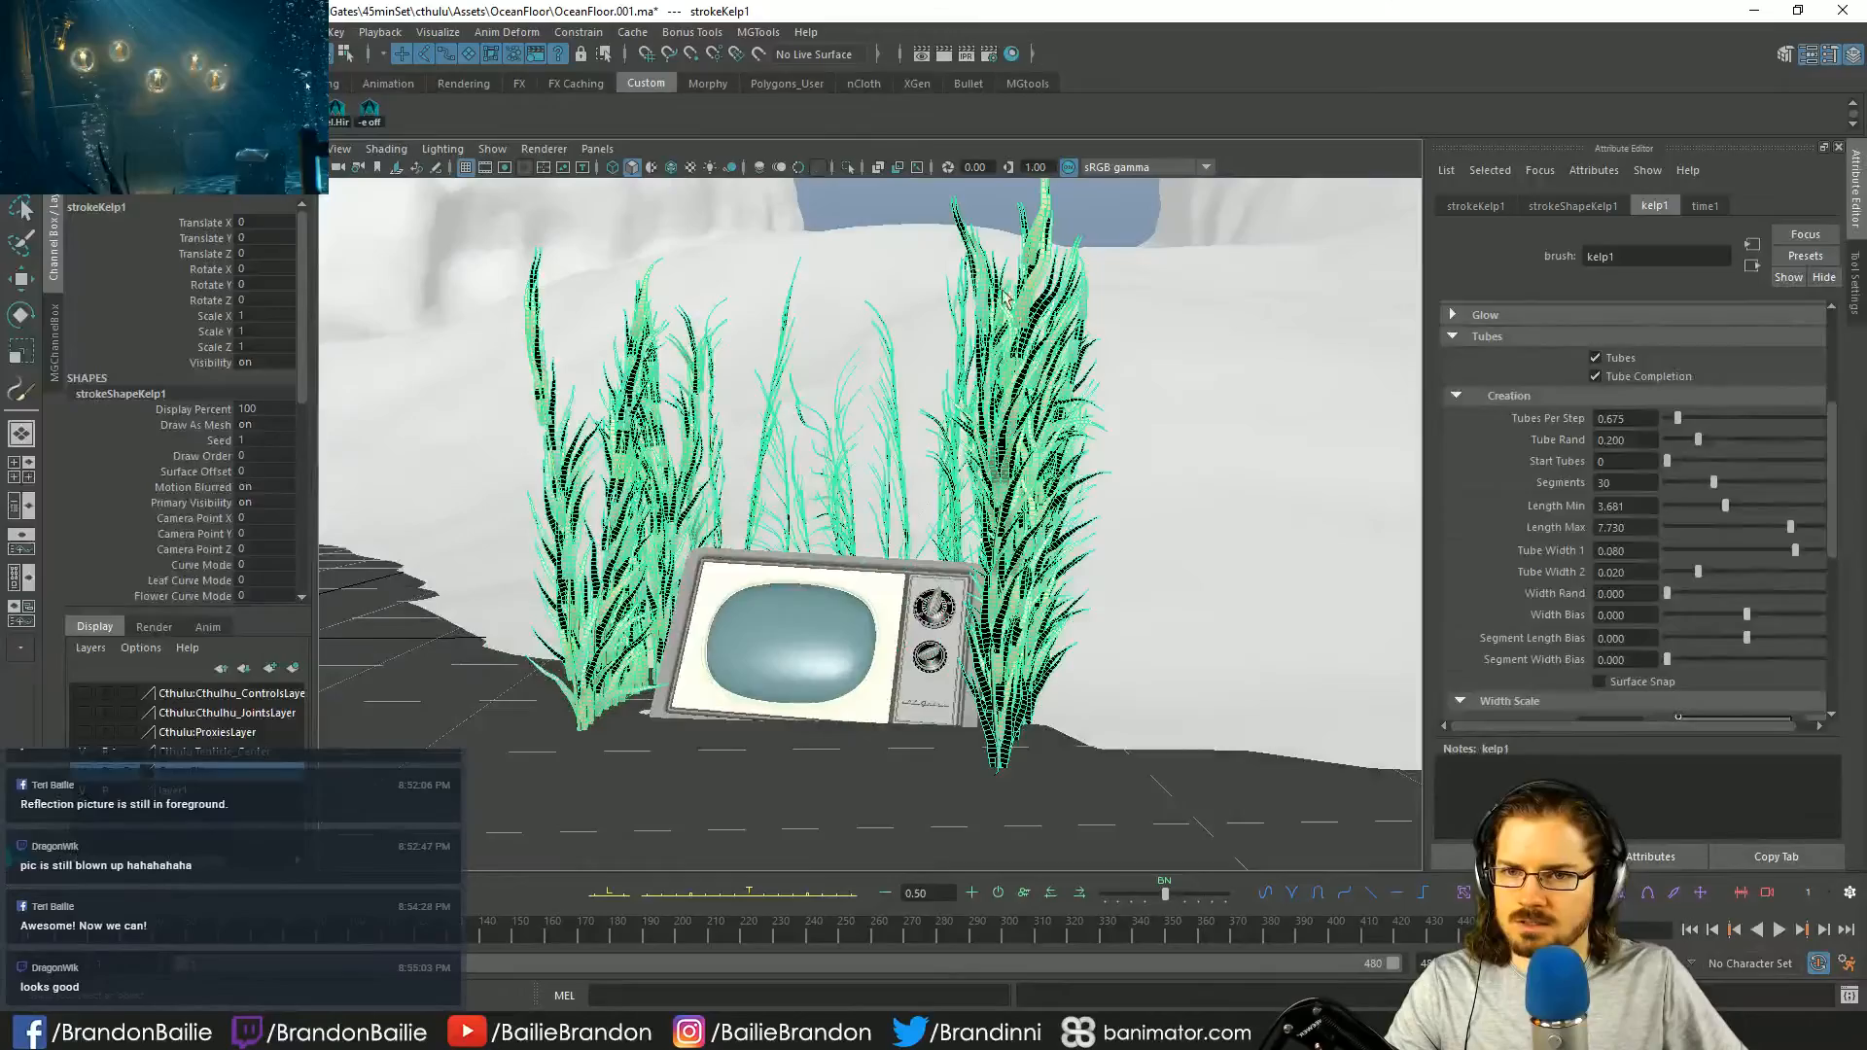
pyautogui.click(894, 211)
pyautogui.keyDown('alt'); pyautogui.moveTo(893, 211); pyautogui.dragTo(780, 403); pyautogui.keyUp('alt')
pyautogui.moveTo(1062, 423)
pyautogui.keyDown('alt'); pyautogui.mouseDown()
pyautogui.moveTo(1158, 429)
pyautogui.moveTo(1059, 418)
pyautogui.mouseUp(); pyautogui.keyUp('alt')
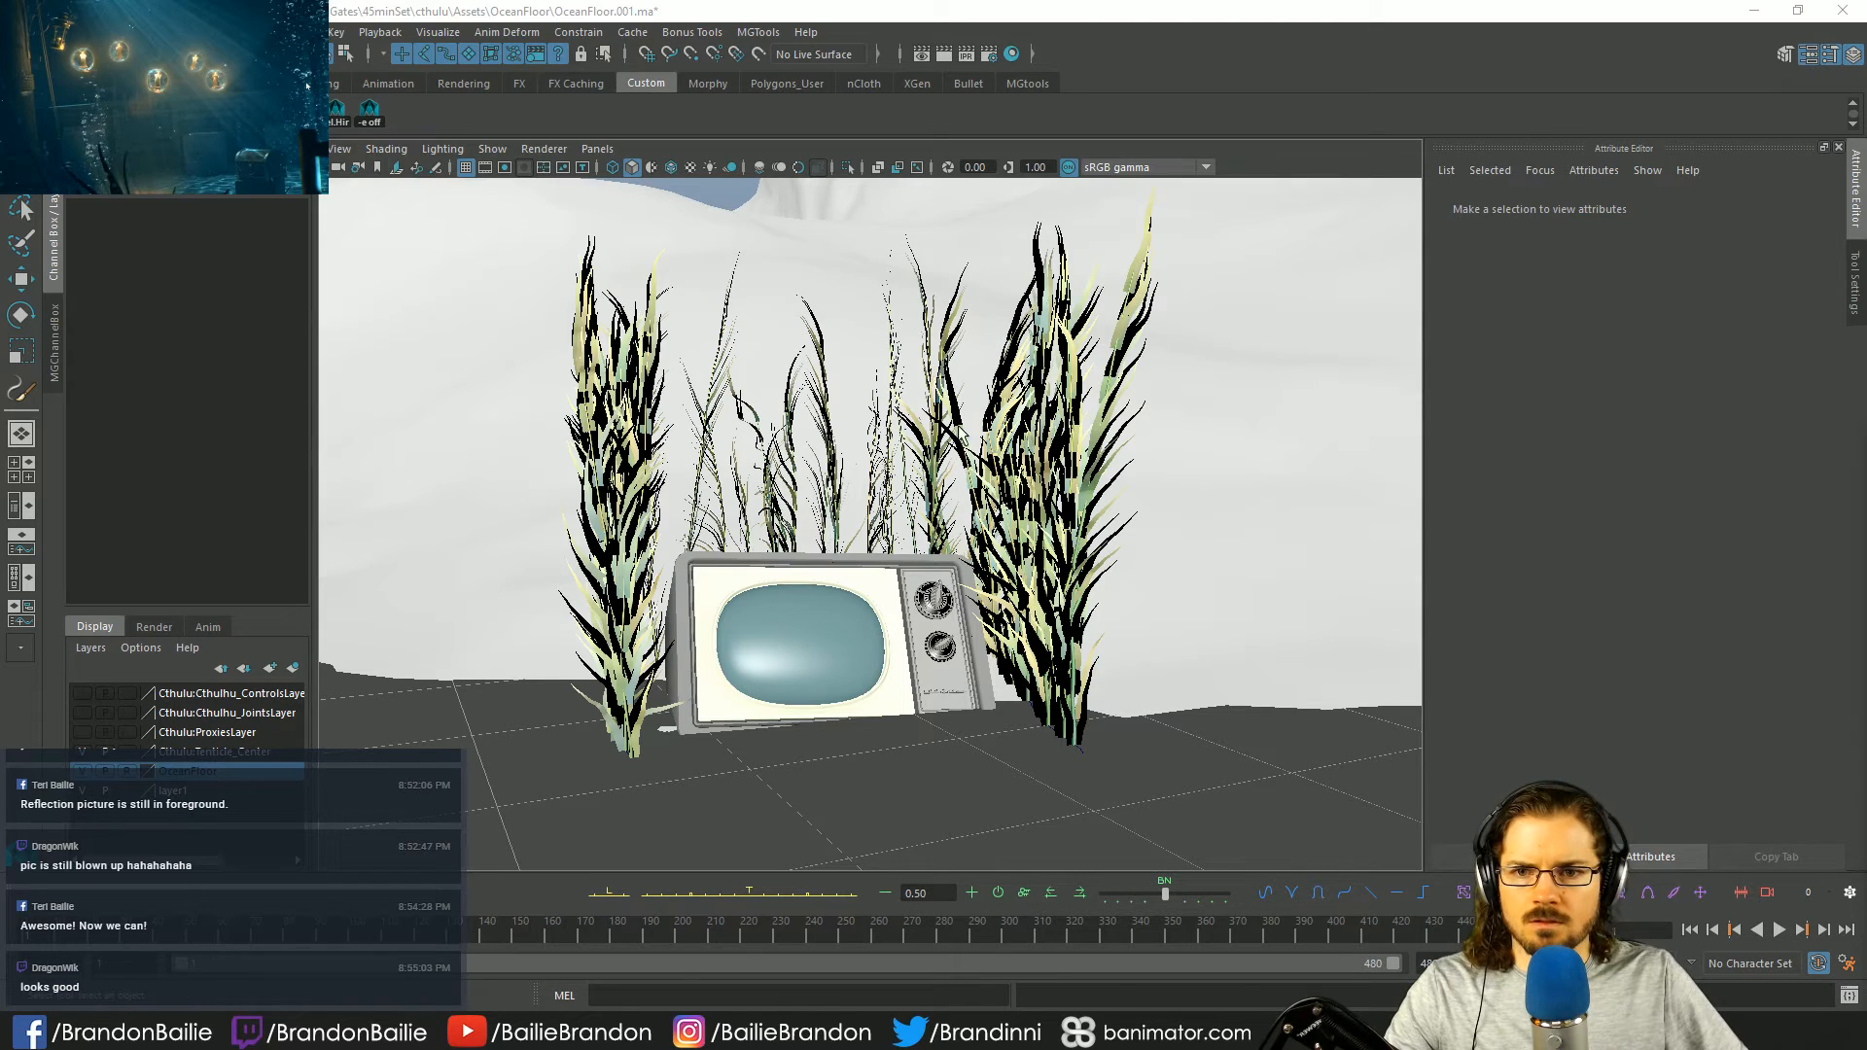
# - Set the kelp brush's Tube Width 1 to 0.083, Tube Width 2 to 0.047 and Width Rand to 0.258
pyautogui.click(962, 433)
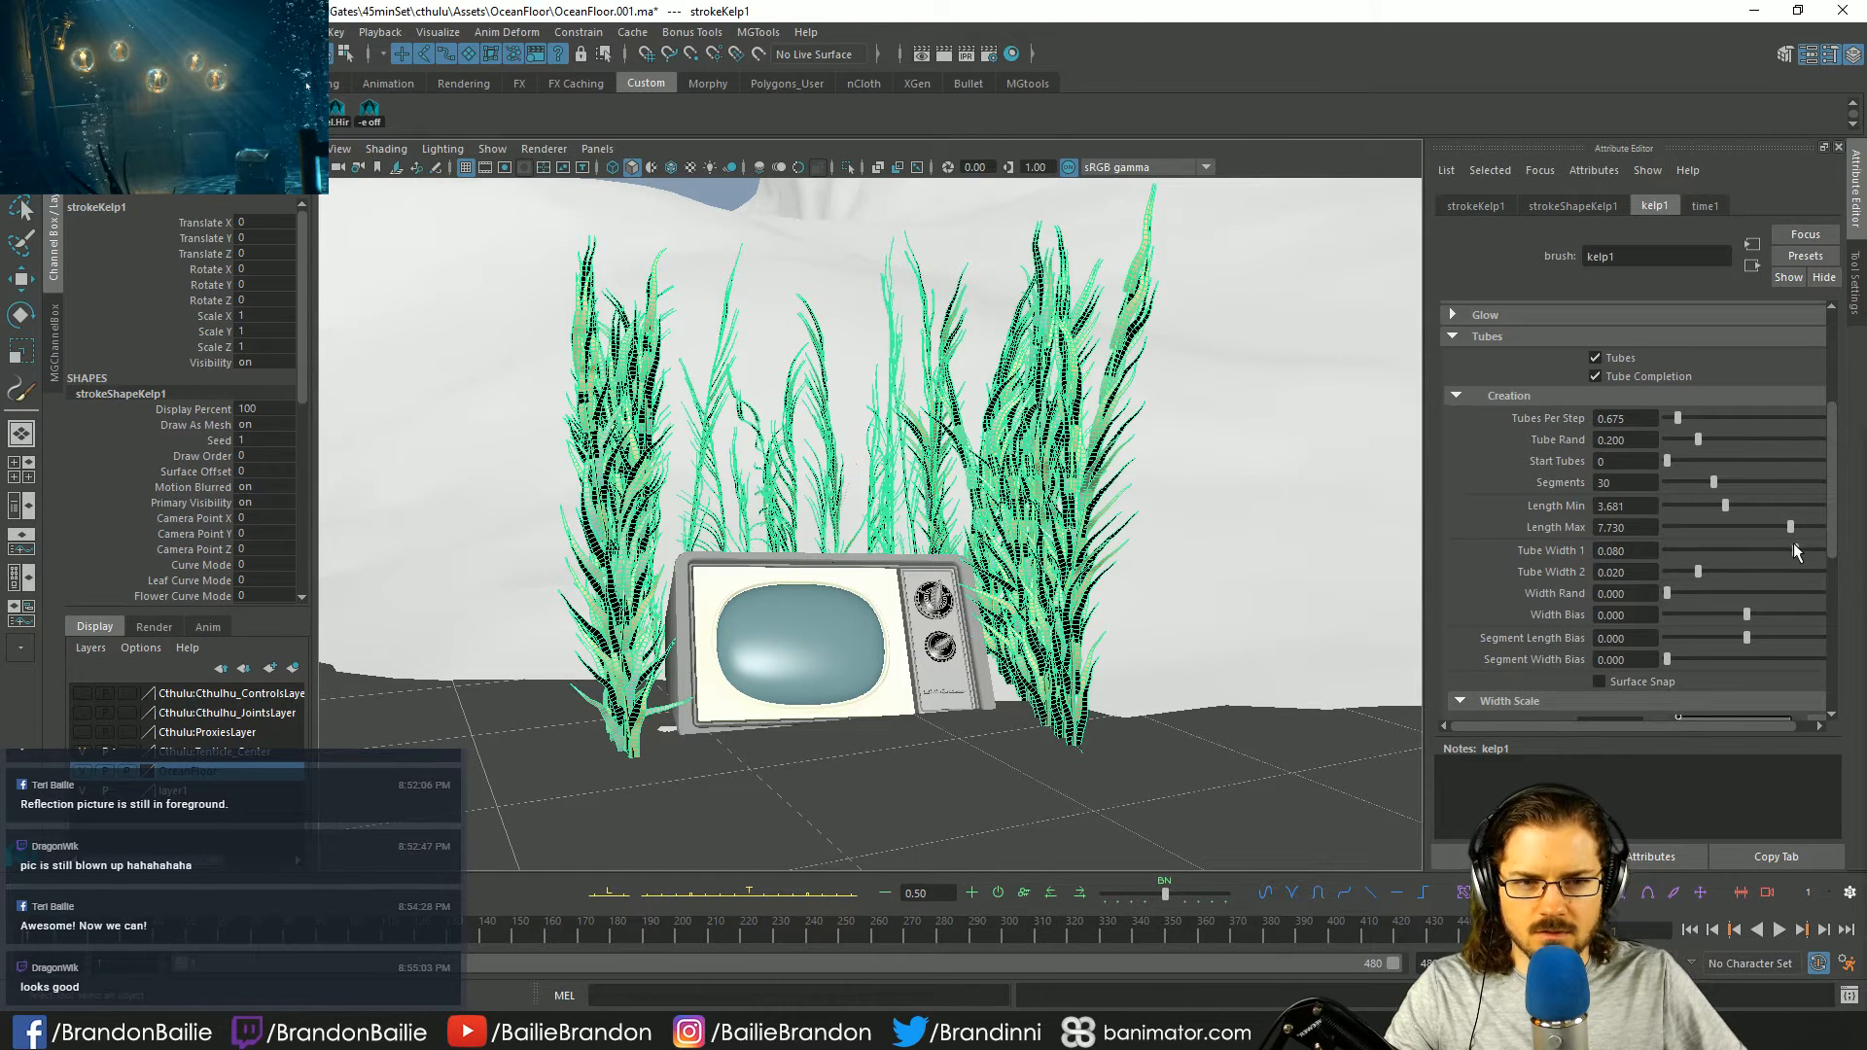
pyautogui.moveTo(1794, 546)
pyautogui.mouseDown()
pyautogui.moveTo(1775, 550)
pyautogui.moveTo(1805, 551)
pyautogui.mouseUp()
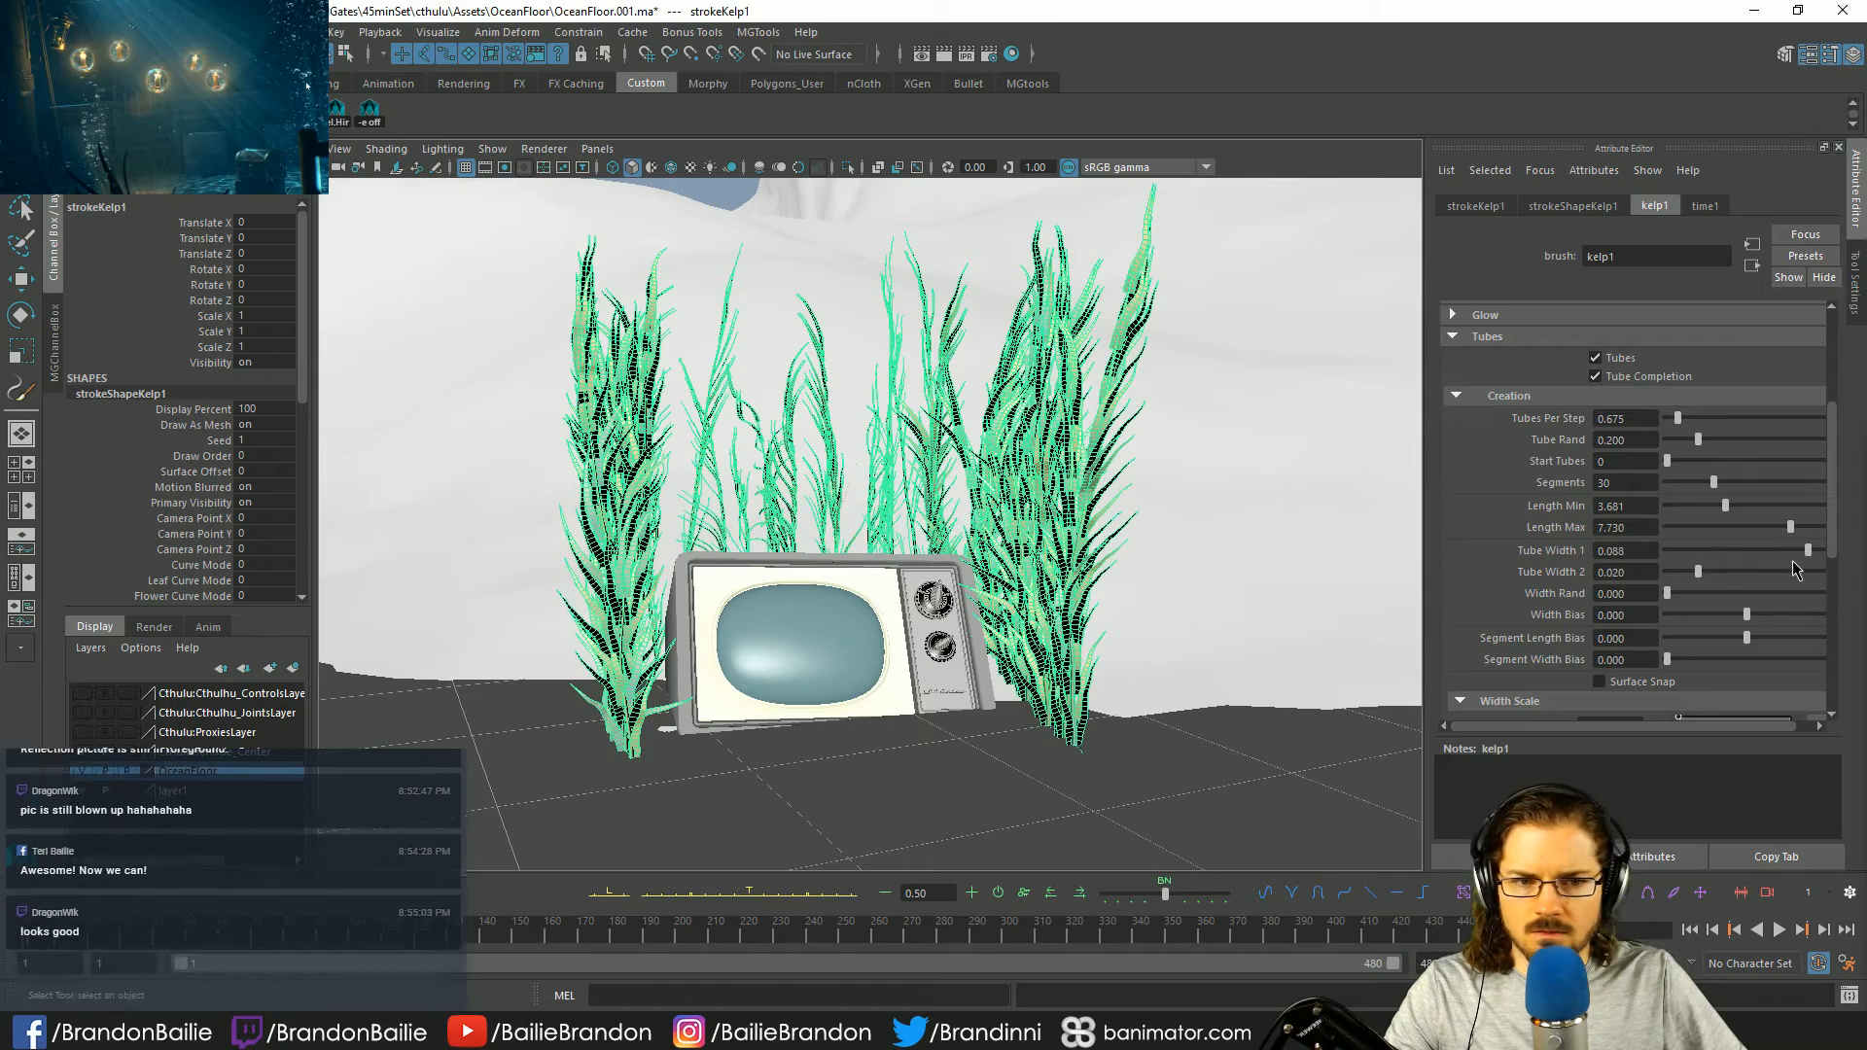
pyautogui.click(1798, 554)
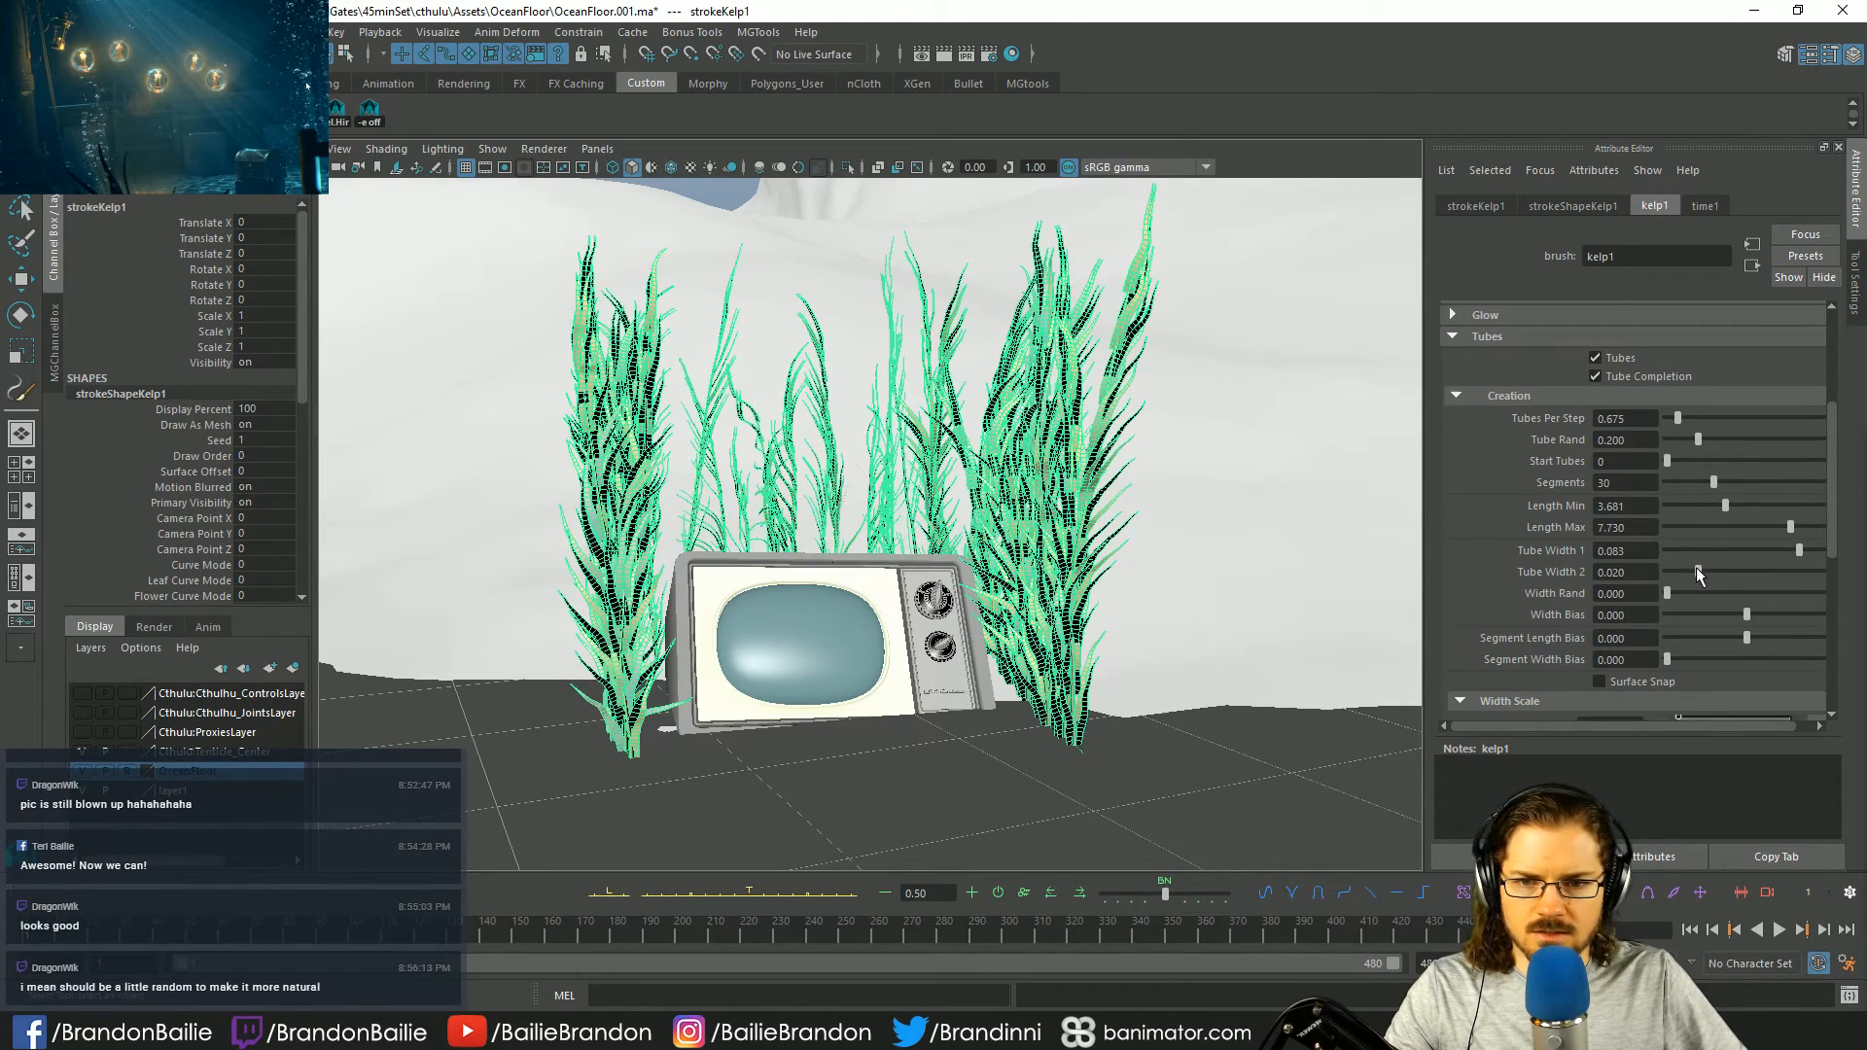
pyautogui.moveTo(1698, 572); pyautogui.dragTo(1741, 581)
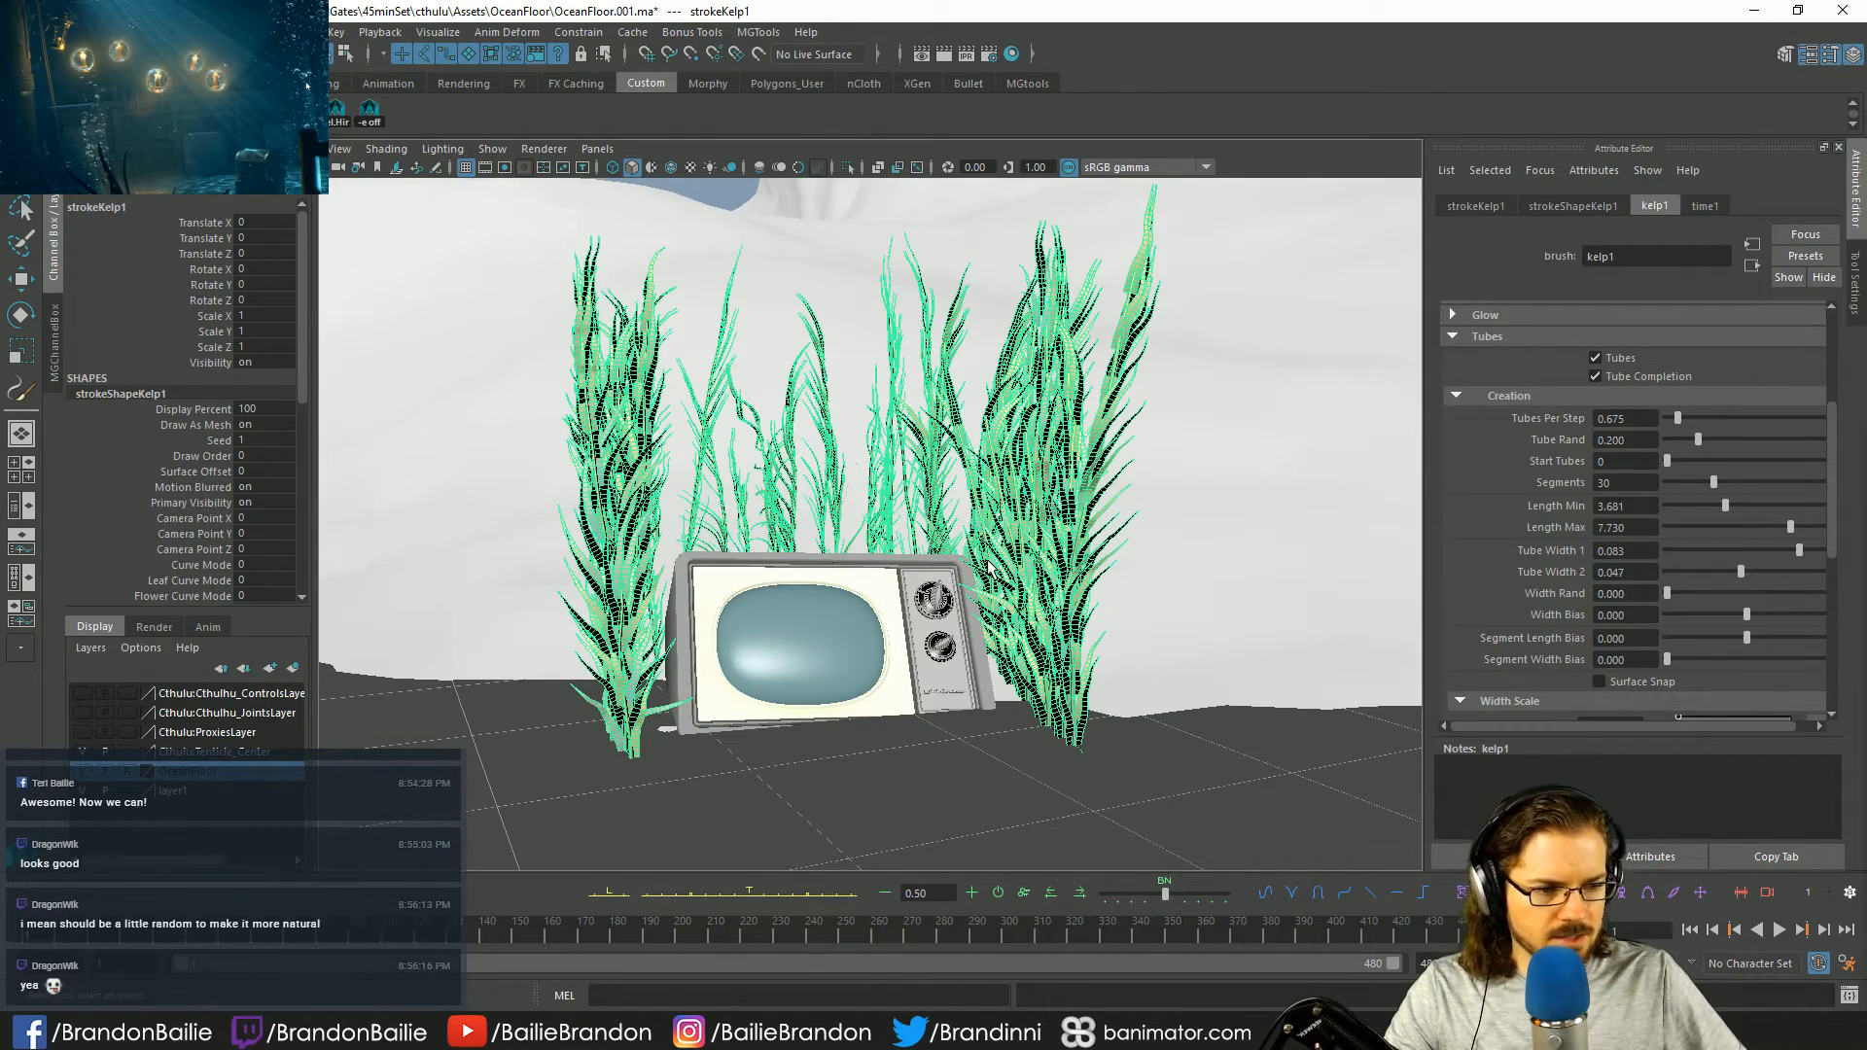
pyautogui.moveTo(989, 567)
pyautogui.keyDown('alt'); pyautogui.mouseDown()
pyautogui.moveTo(1040, 545)
pyautogui.moveTo(989, 569)
pyautogui.mouseUp(); pyautogui.keyUp('alt')
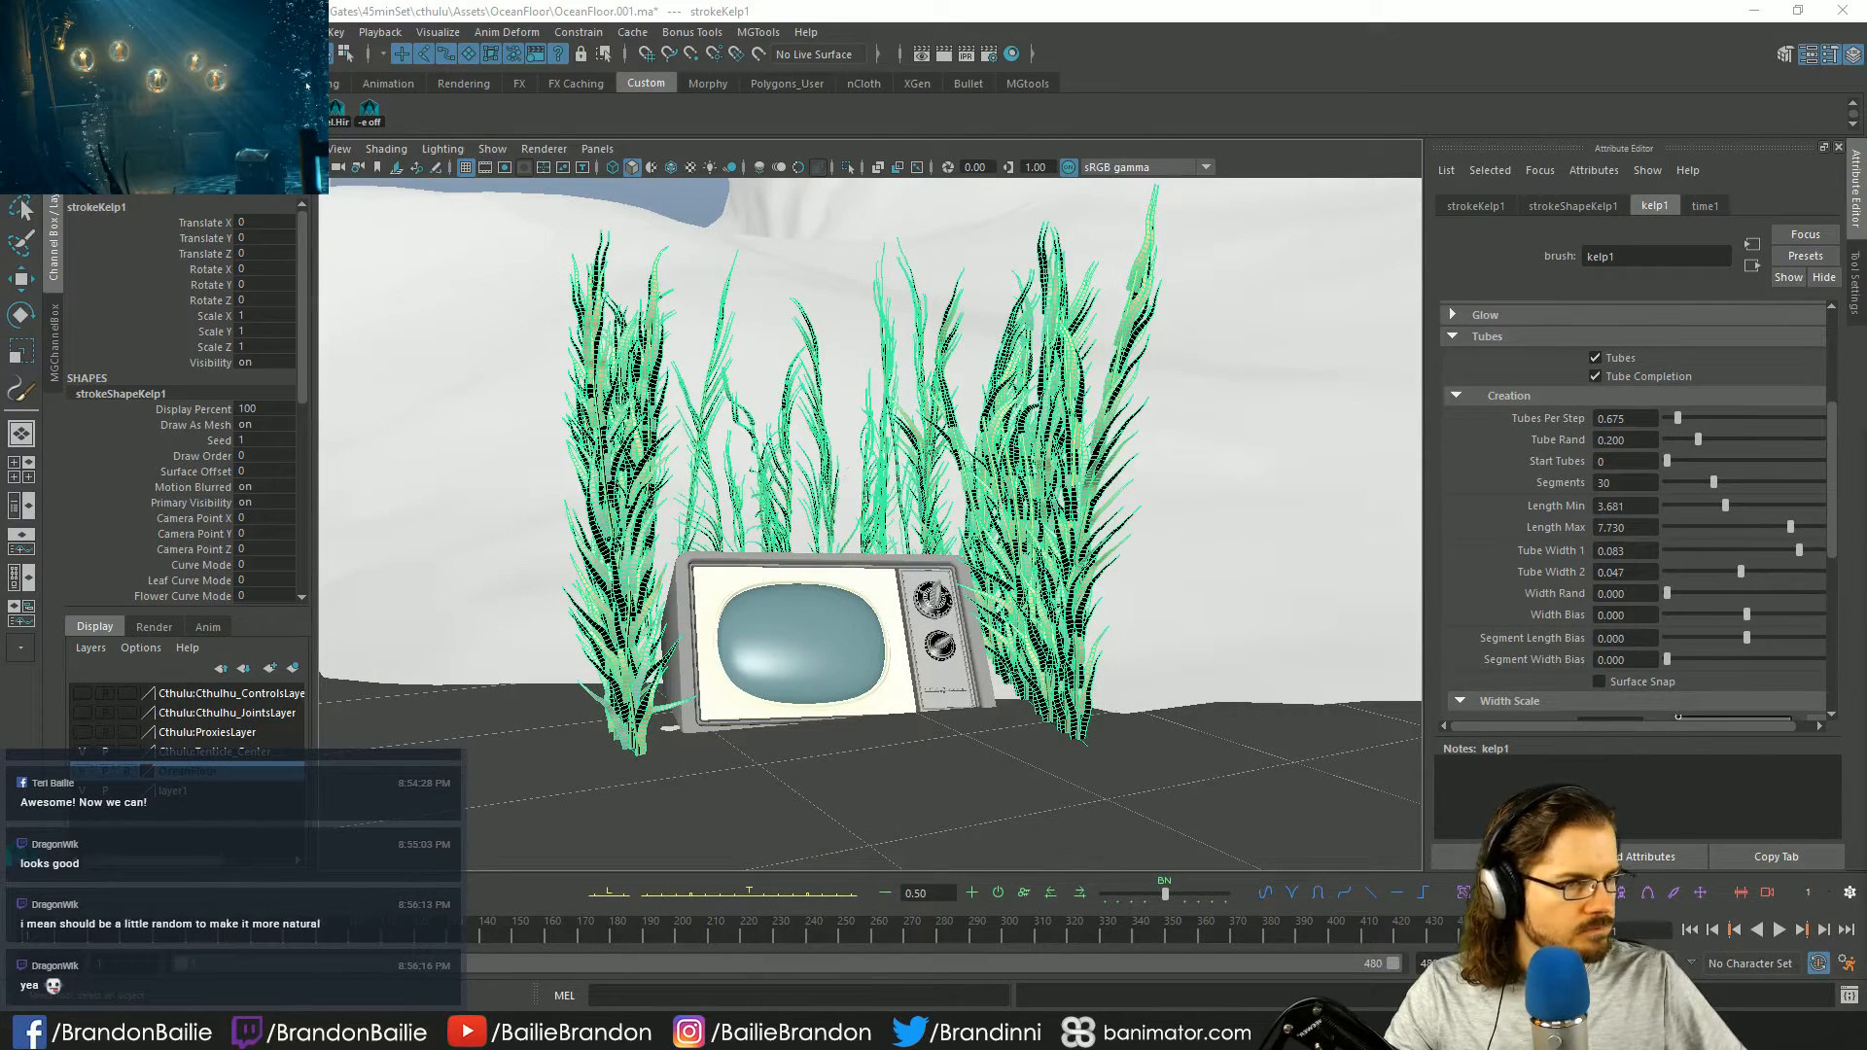
pyautogui.moveTo(1668, 593); pyautogui.dragTo(1708, 595)
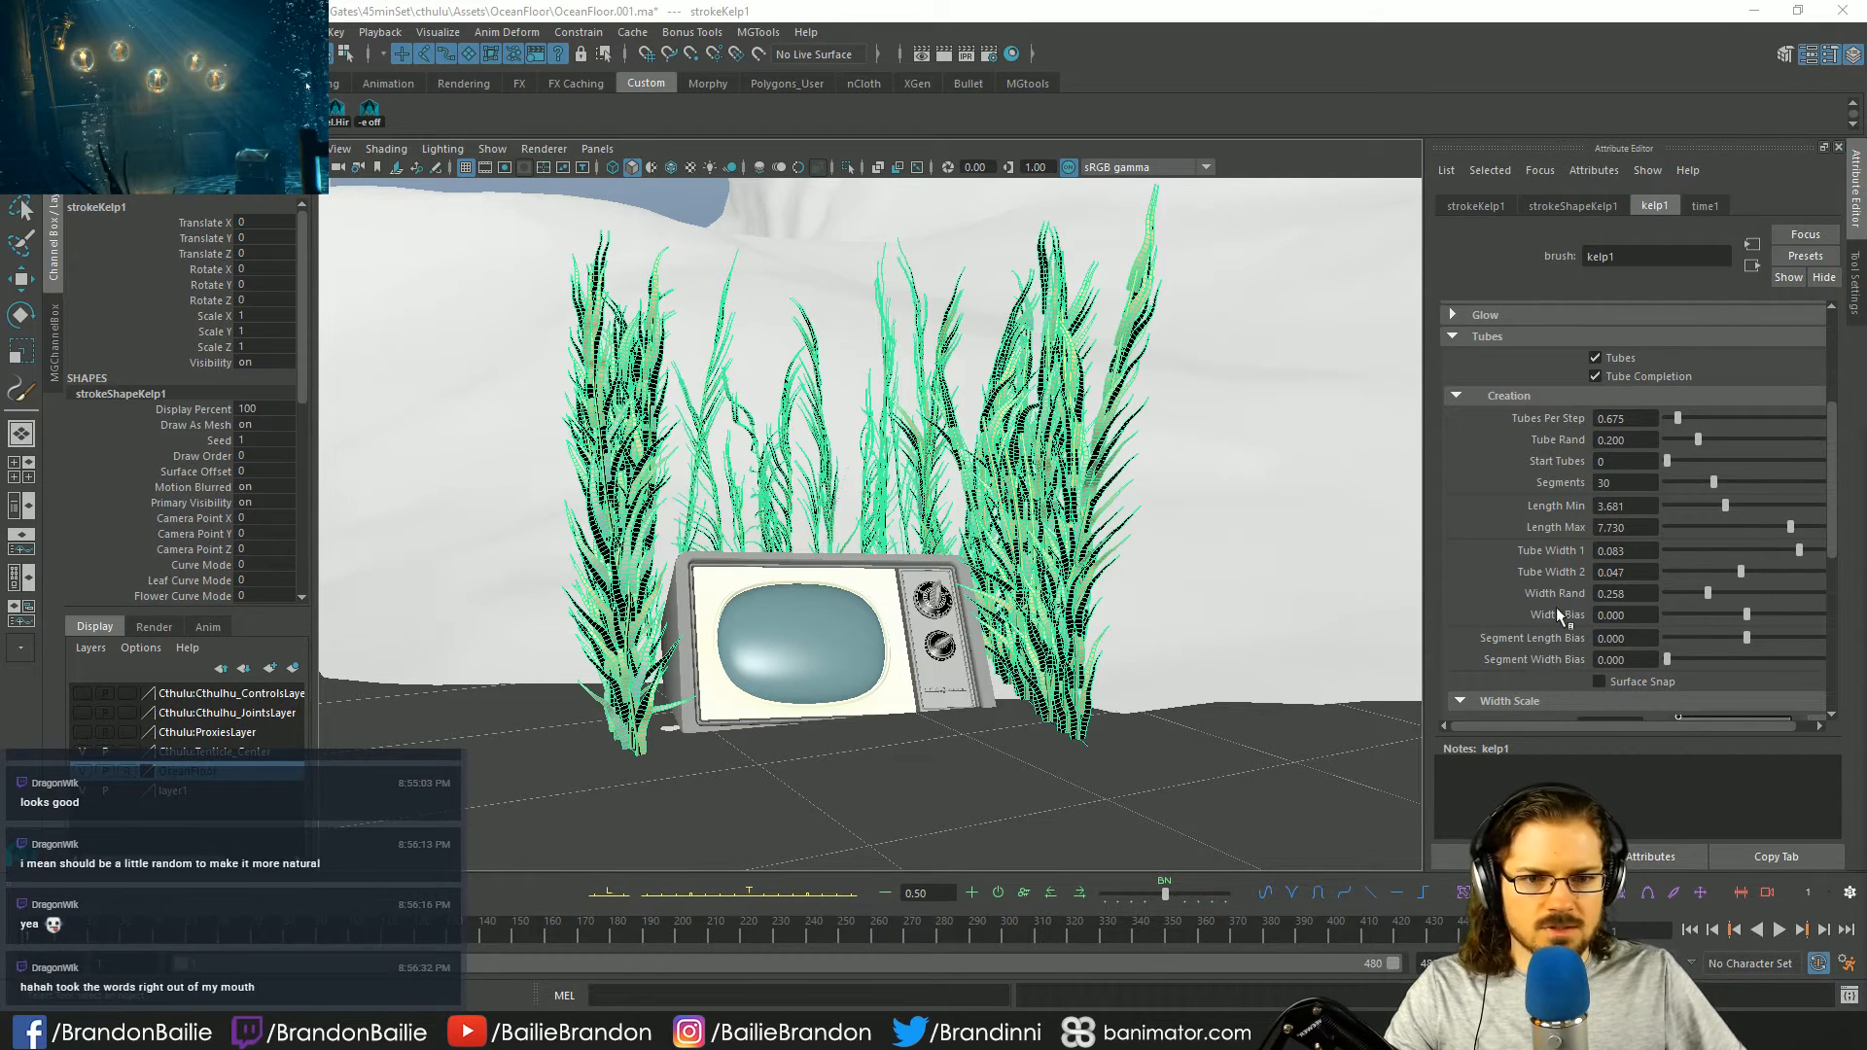
# - Shape the kelp brush's Width Scale graph into a falling curve, including points at position 0.470, value 0.360 and position 1.000, value 0.220
pyautogui.scroll(-3, 1565, 607)
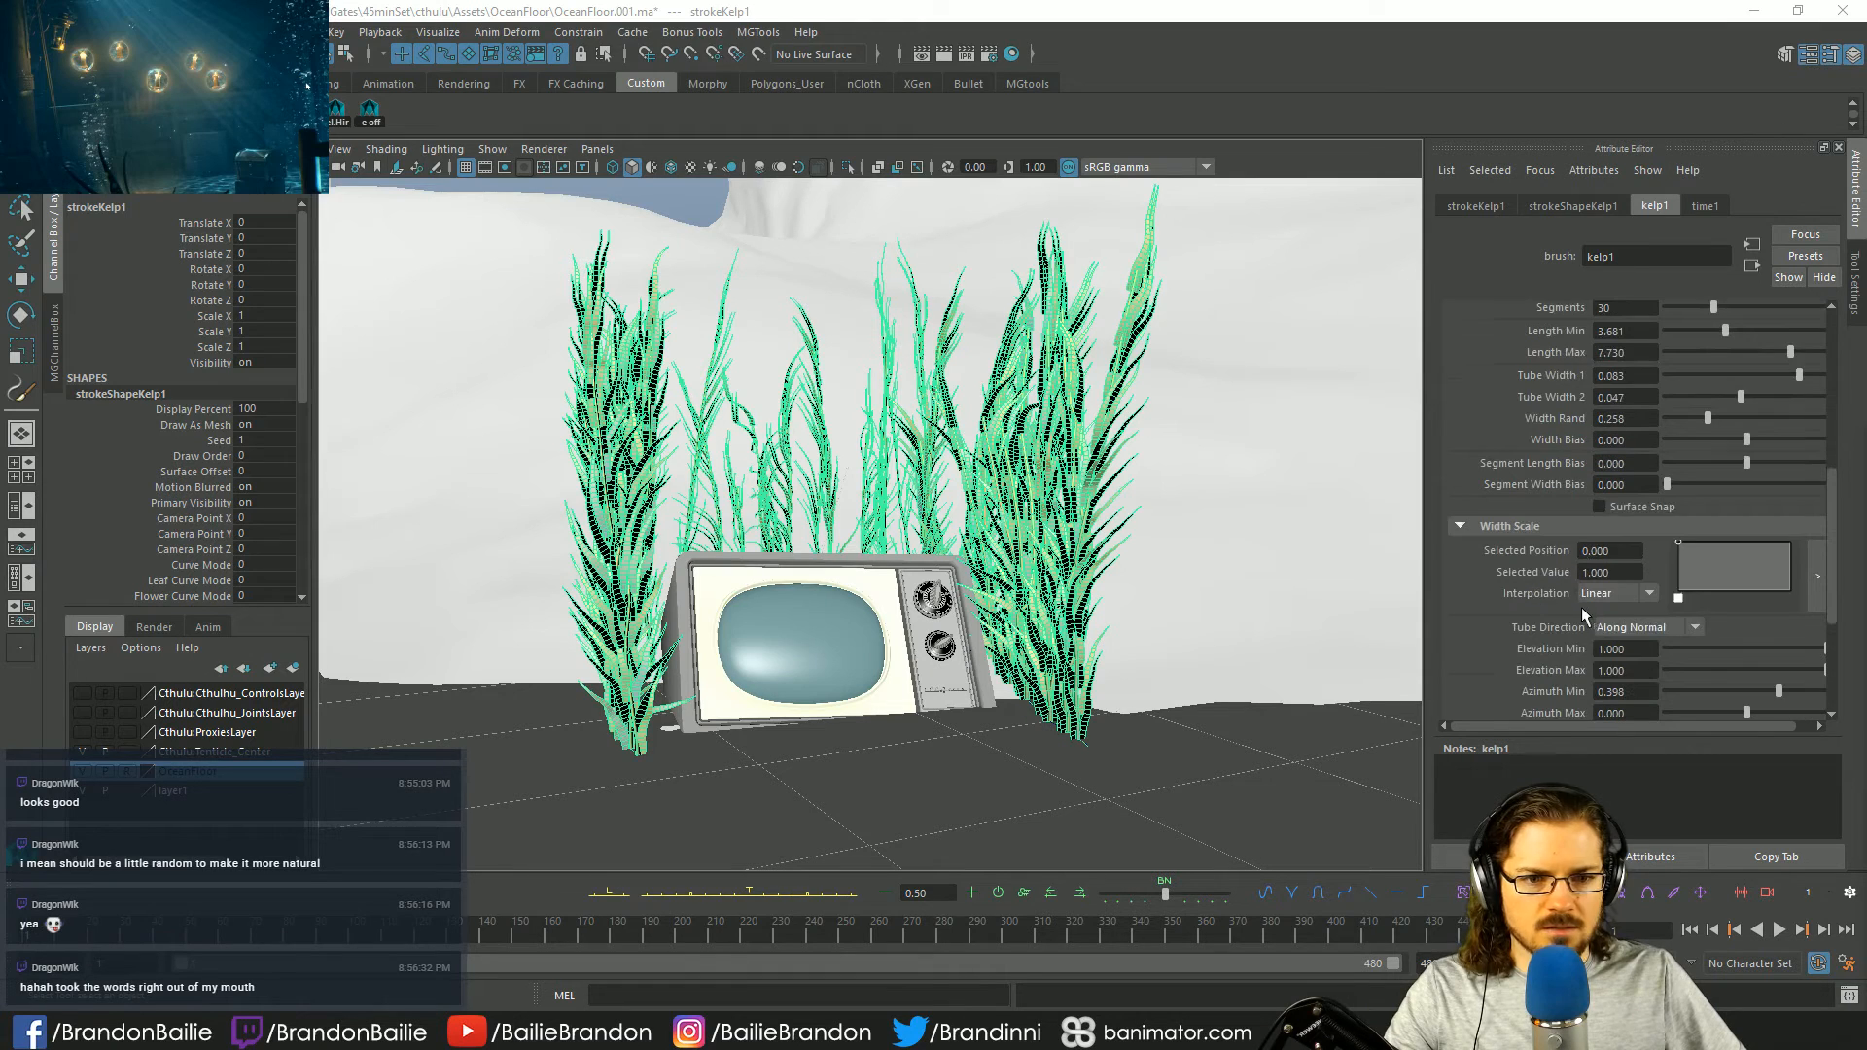
pyautogui.click(1705, 547)
pyautogui.moveTo(1708, 550)
pyautogui.mouseDown()
pyautogui.moveTo(1701, 580)
pyautogui.moveTo(1699, 563)
pyautogui.mouseUp()
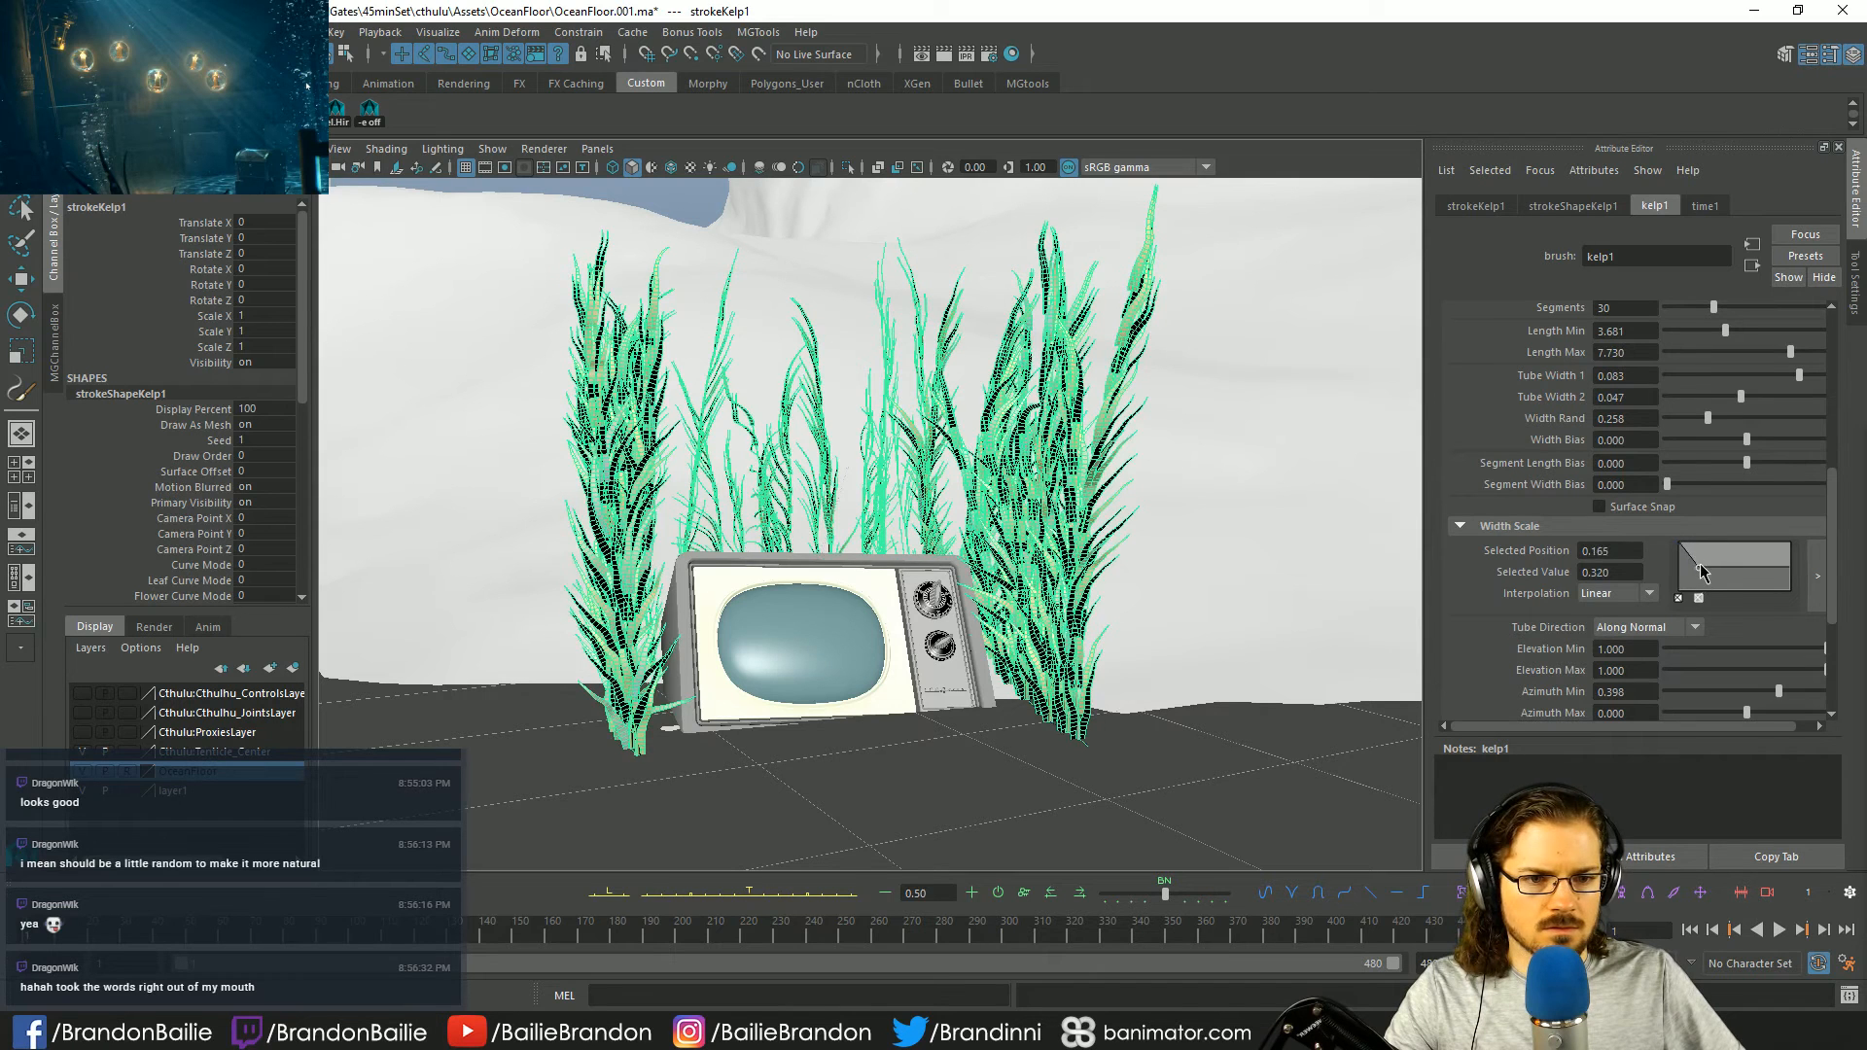
pyautogui.click(1731, 572)
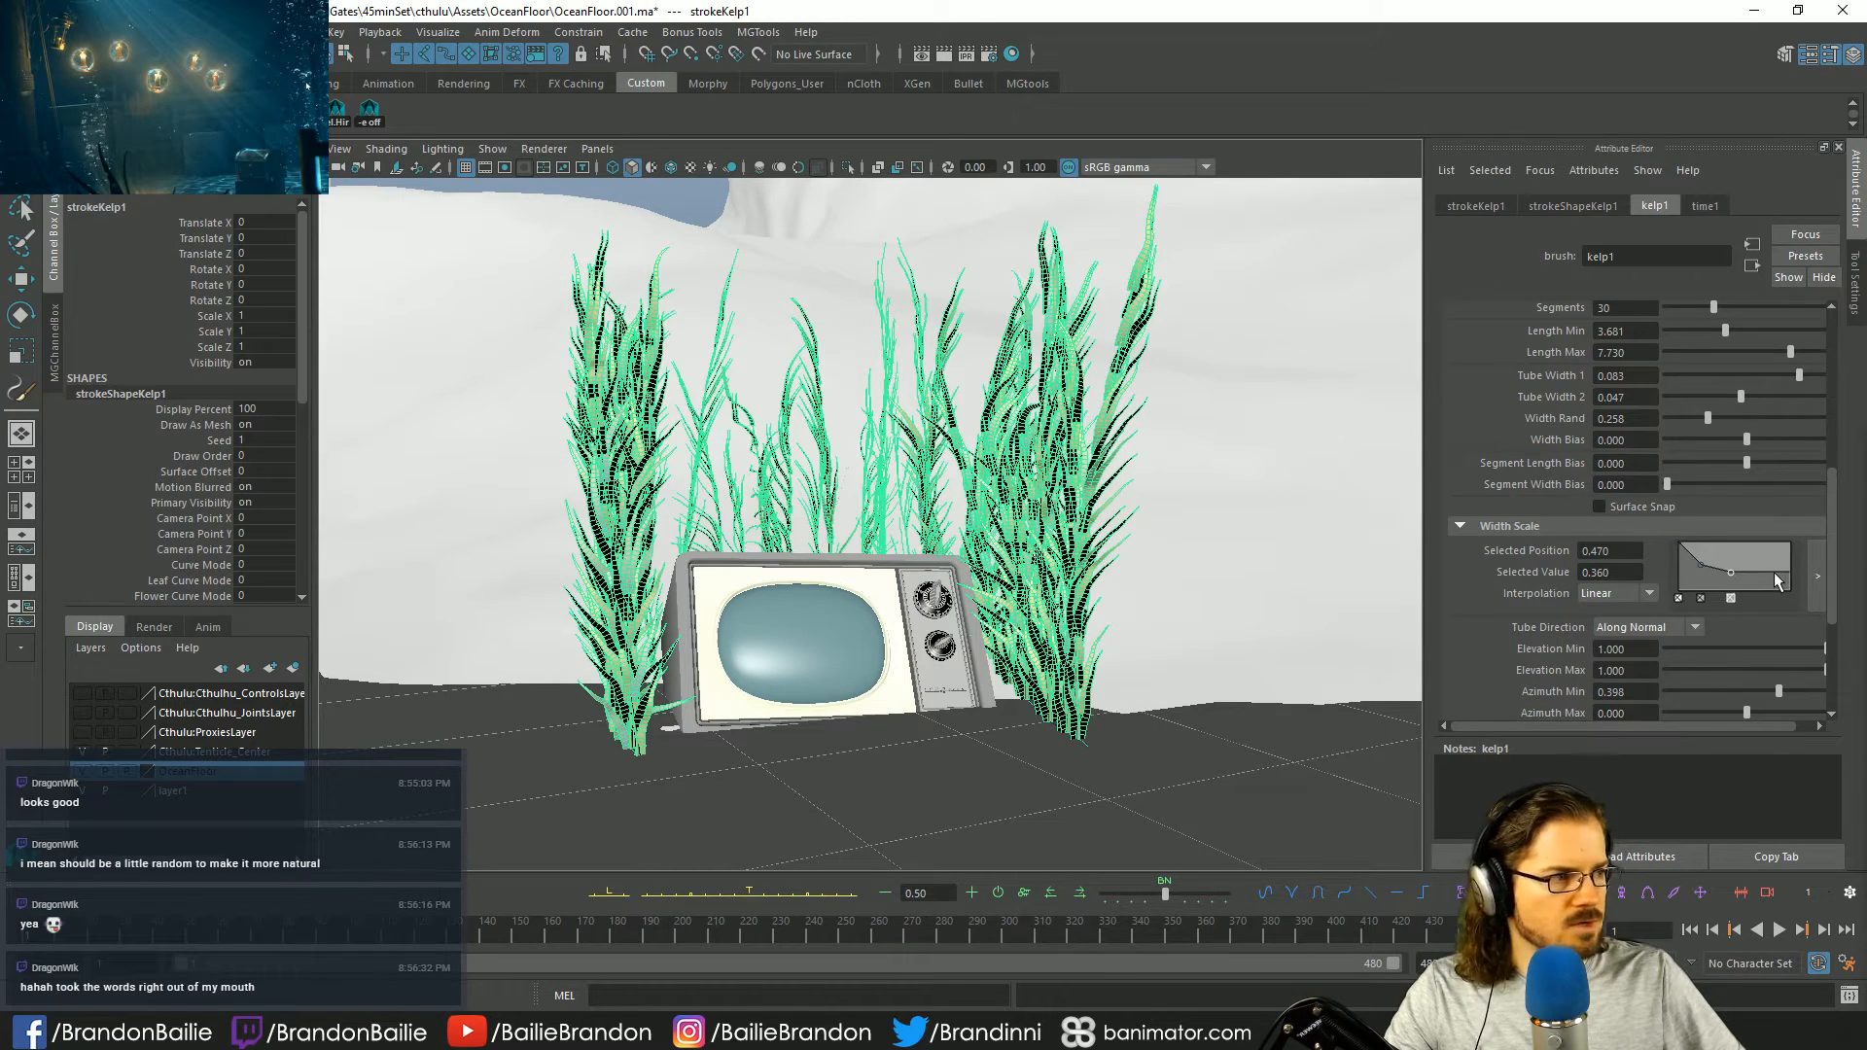
pyautogui.moveTo(1783, 584); pyautogui.dragTo(1790, 581)
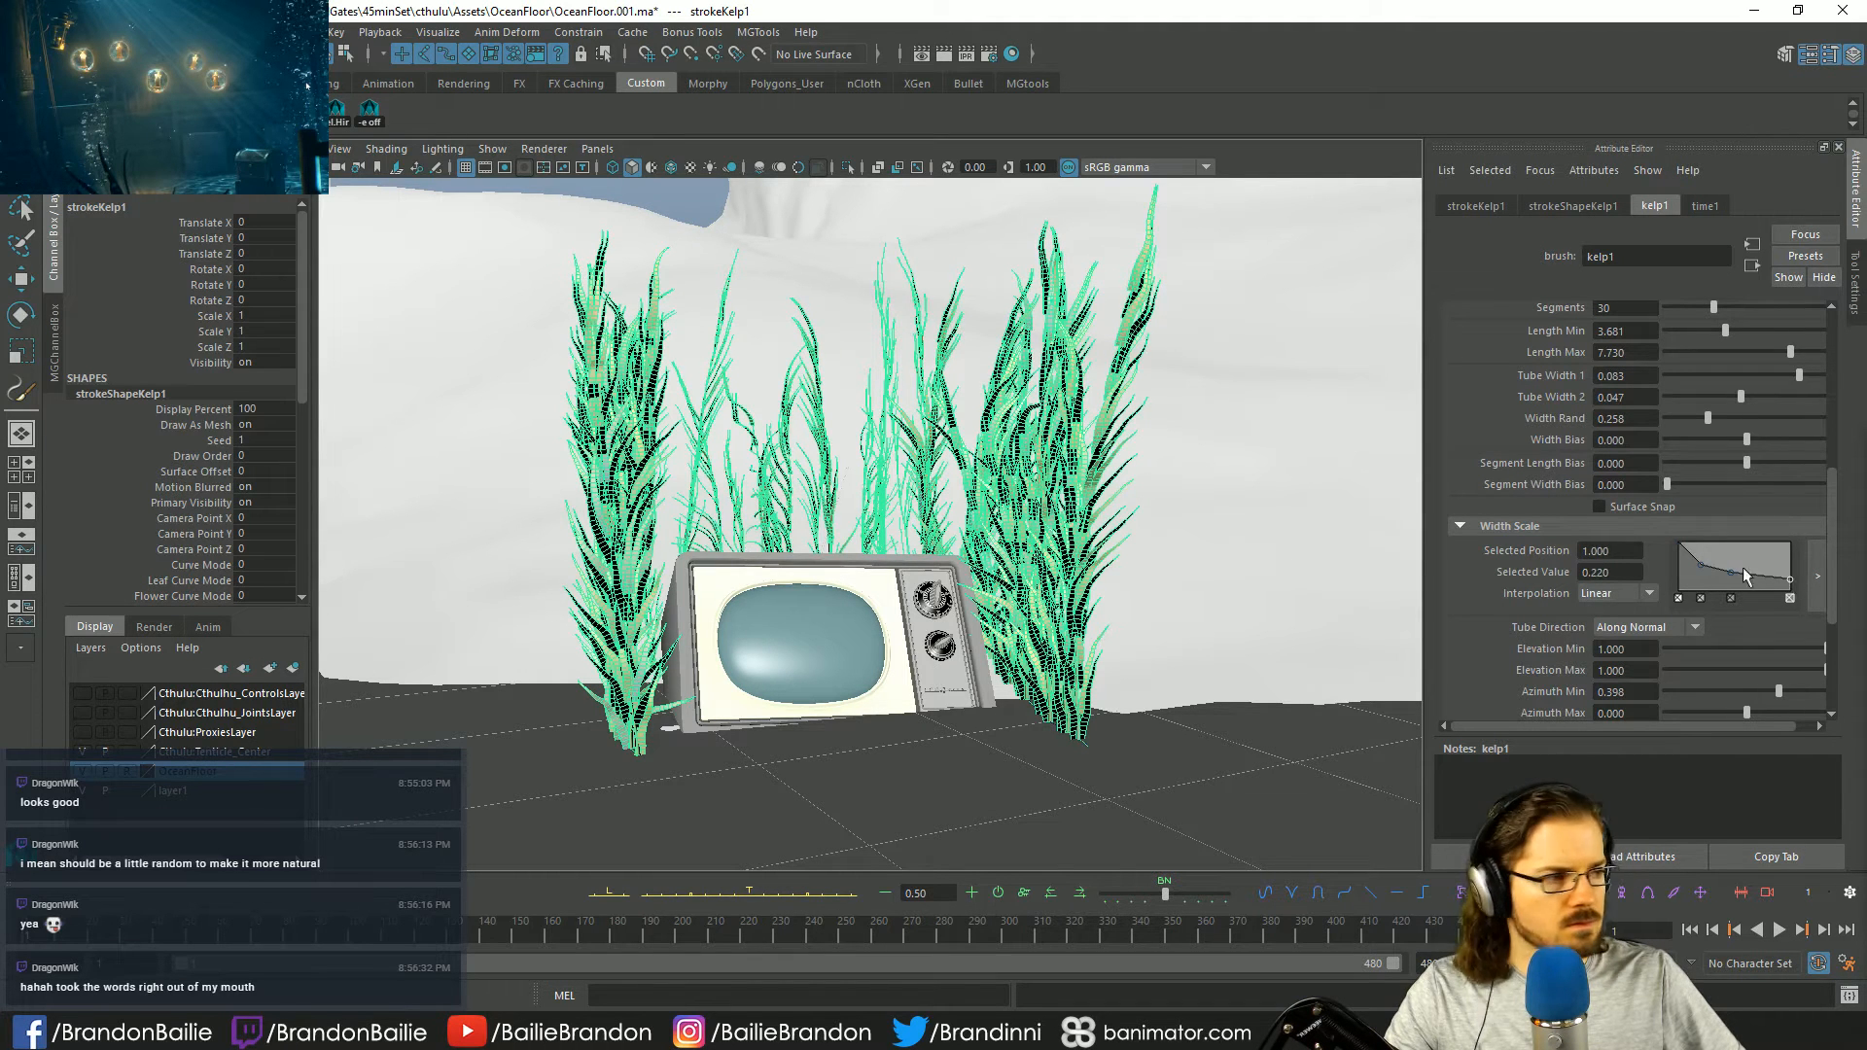
pyautogui.scroll(-3, 1669, 593)
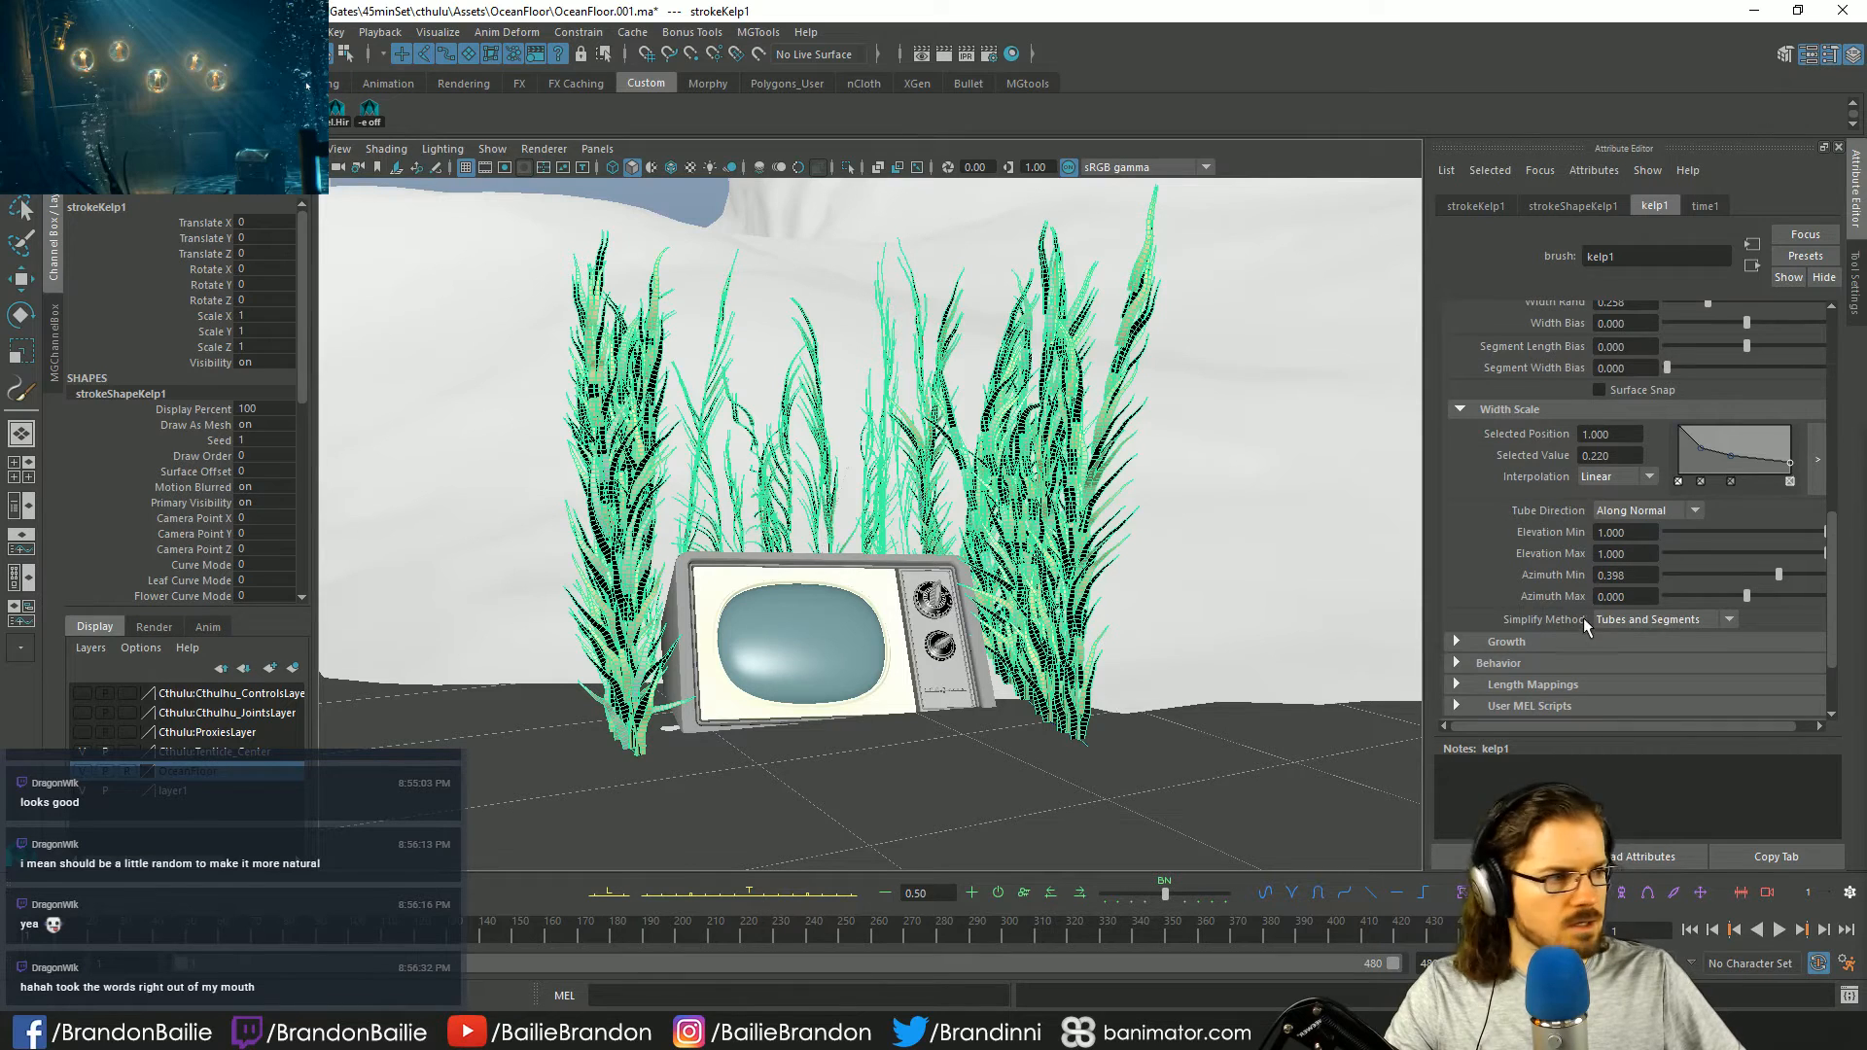
# - Try enabling Flowers in the kelp brush's Growth settings, check the kelp around the TV, and disable it again
pyautogui.click(1555, 640)
pyautogui.scroll(-4, 1555, 636)
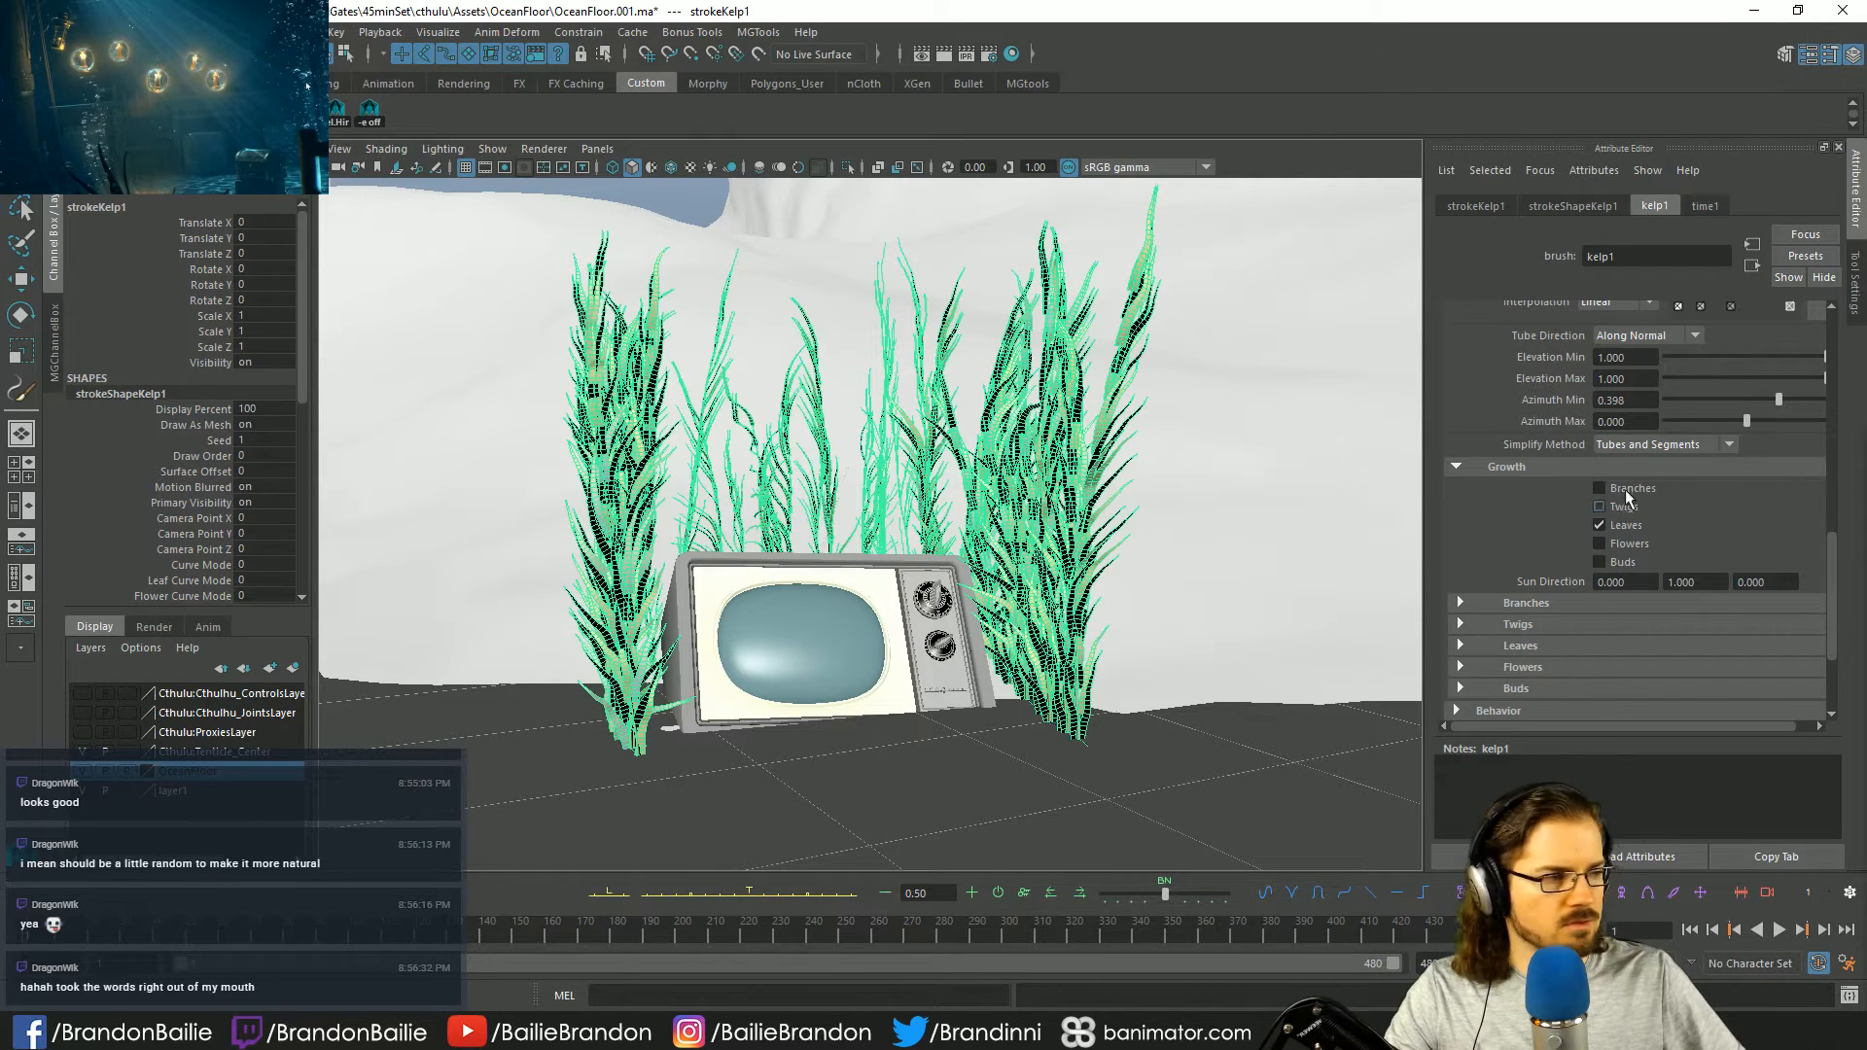
pyautogui.click(1600, 542)
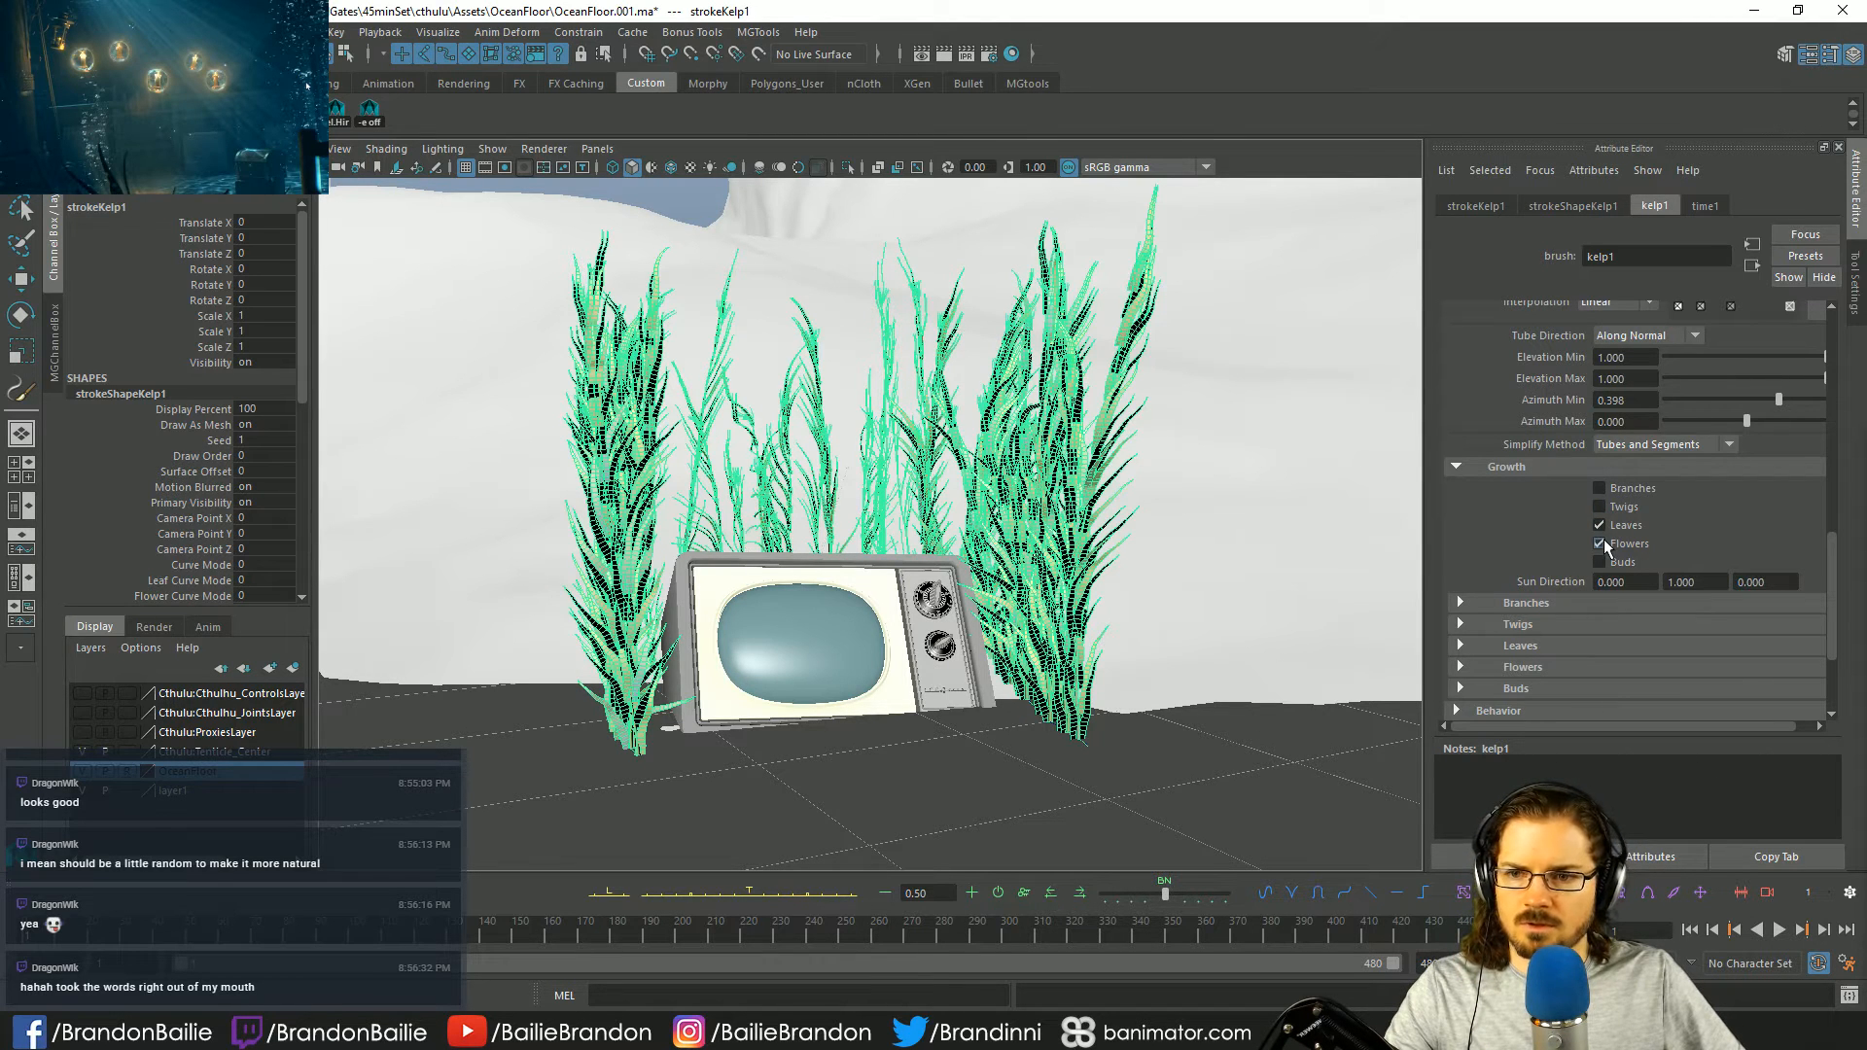
pyautogui.click(677, 188)
pyautogui.keyDown('alt'); pyautogui.moveTo(696, 180); pyautogui.dragTo(1045, 435); pyautogui.keyUp('alt')
pyautogui.click(1045, 435)
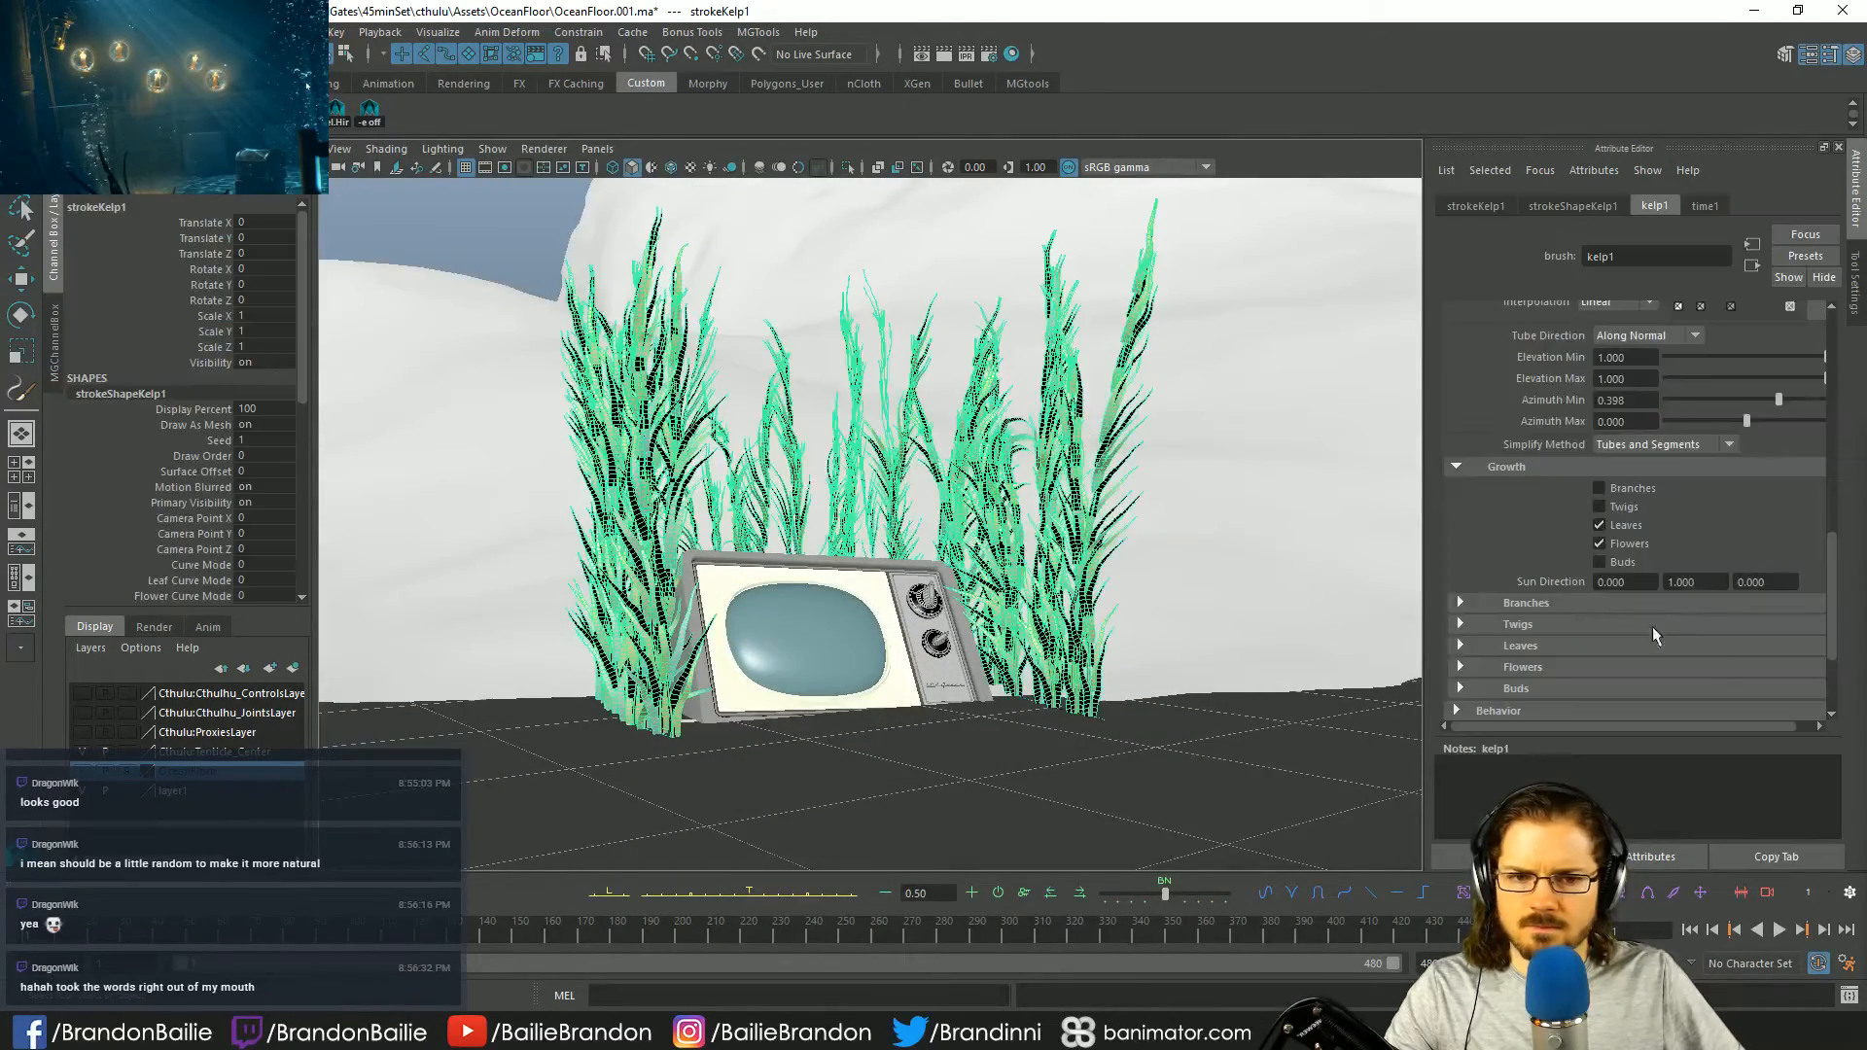
pyautogui.click(1600, 545)
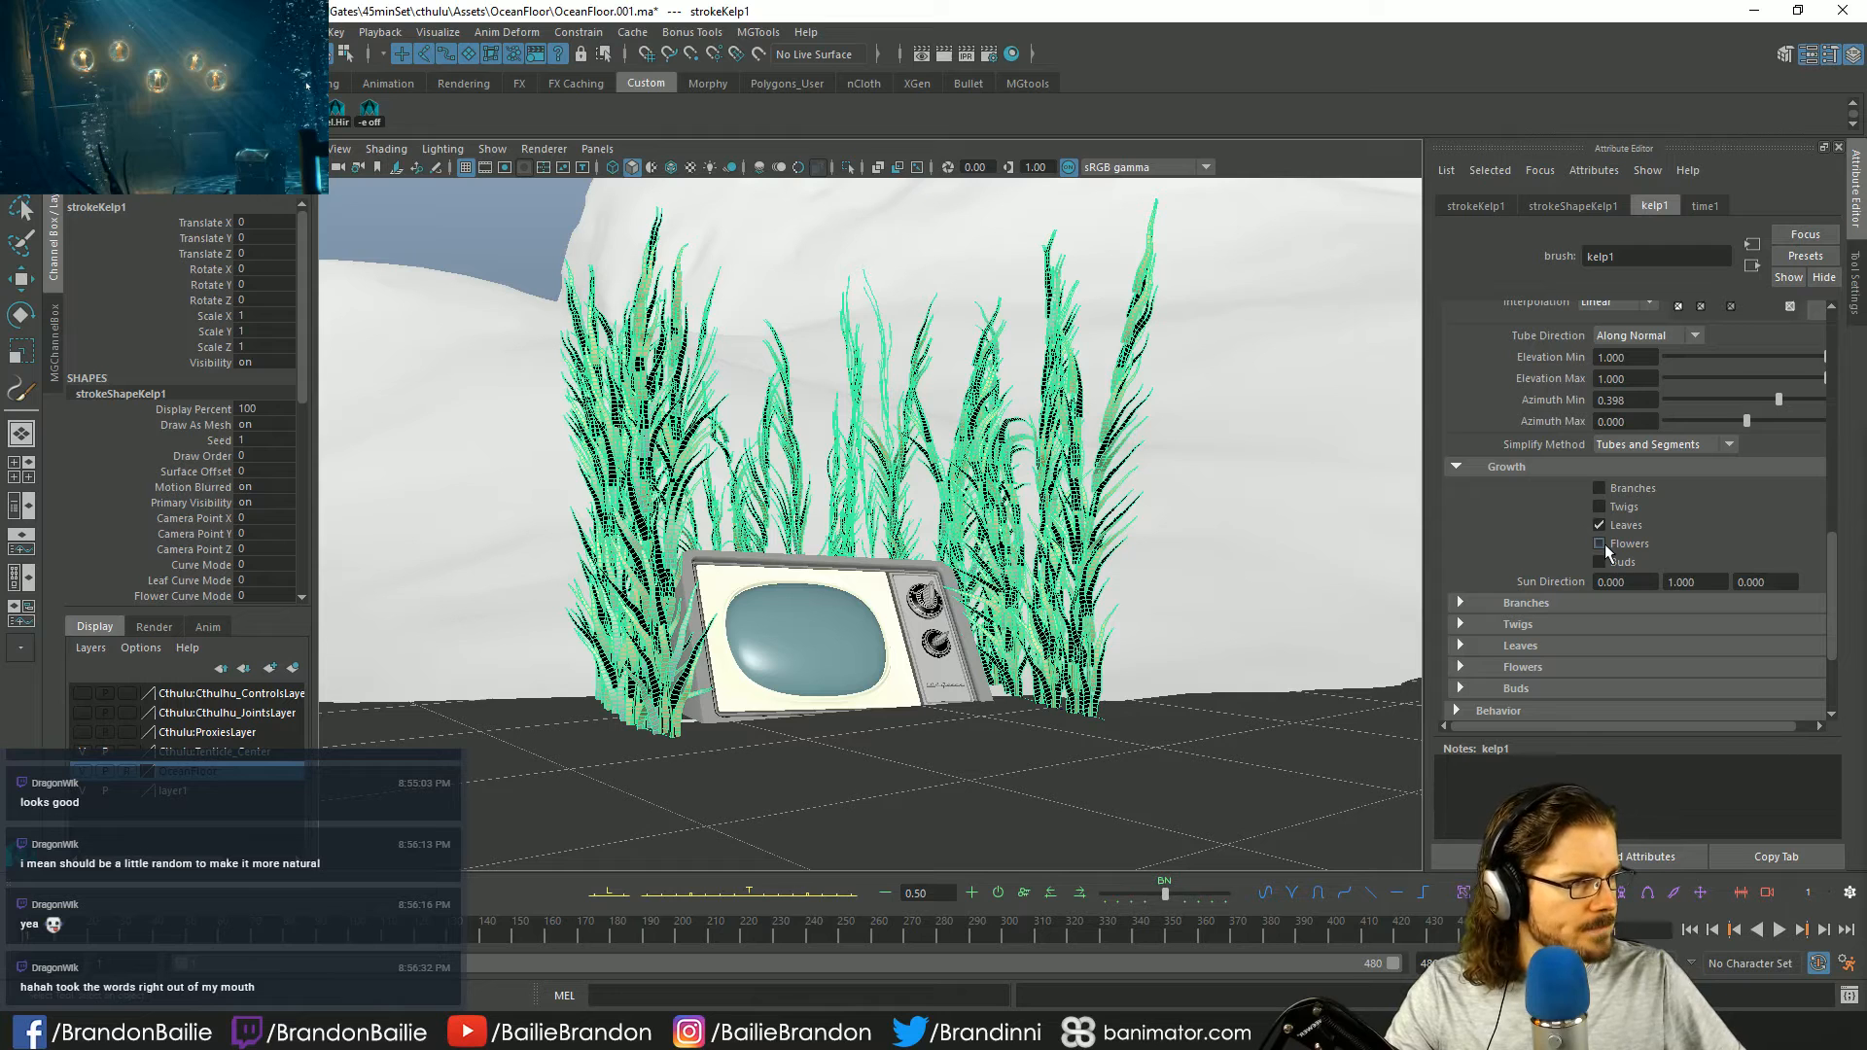
pyautogui.click(1523, 468)
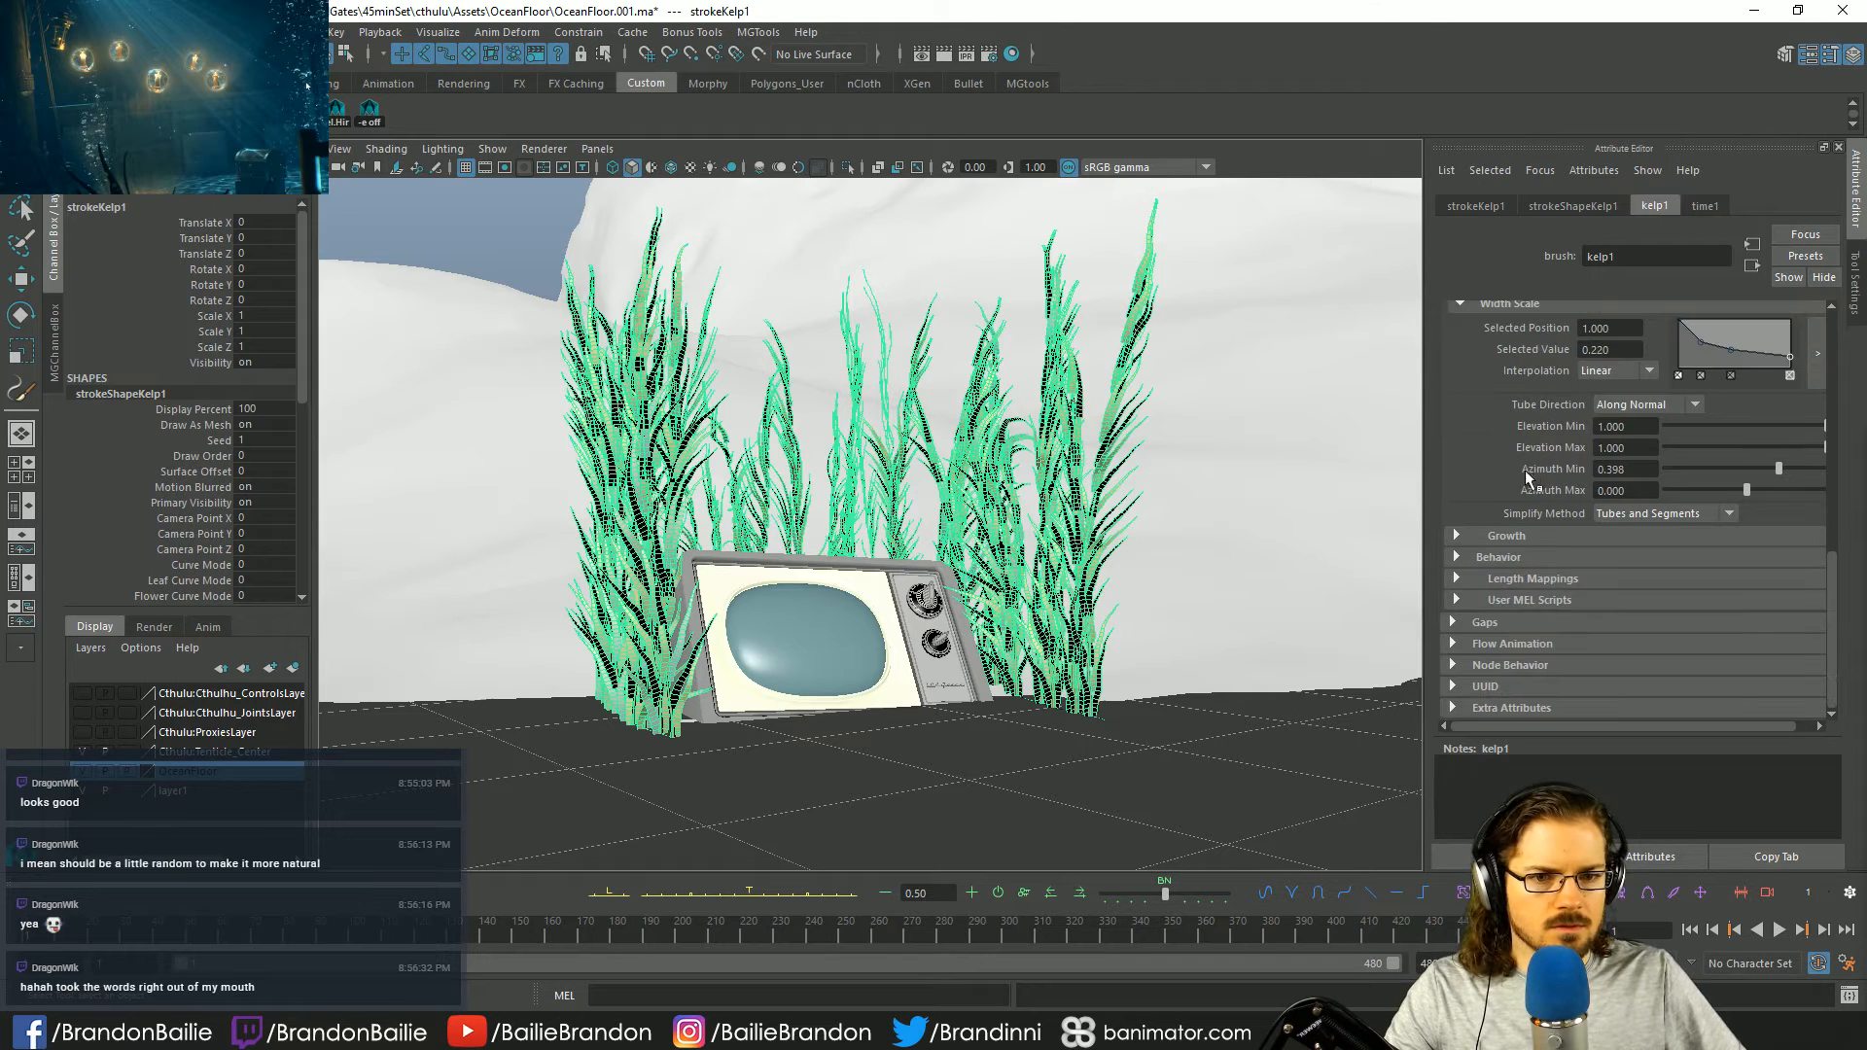
# - Shape the kelp's Leaf Width Scale graph into a gentle taper ending at position 1.000, value 0.640
pyautogui.click(1524, 535)
pyautogui.scroll(-2, 1531, 549)
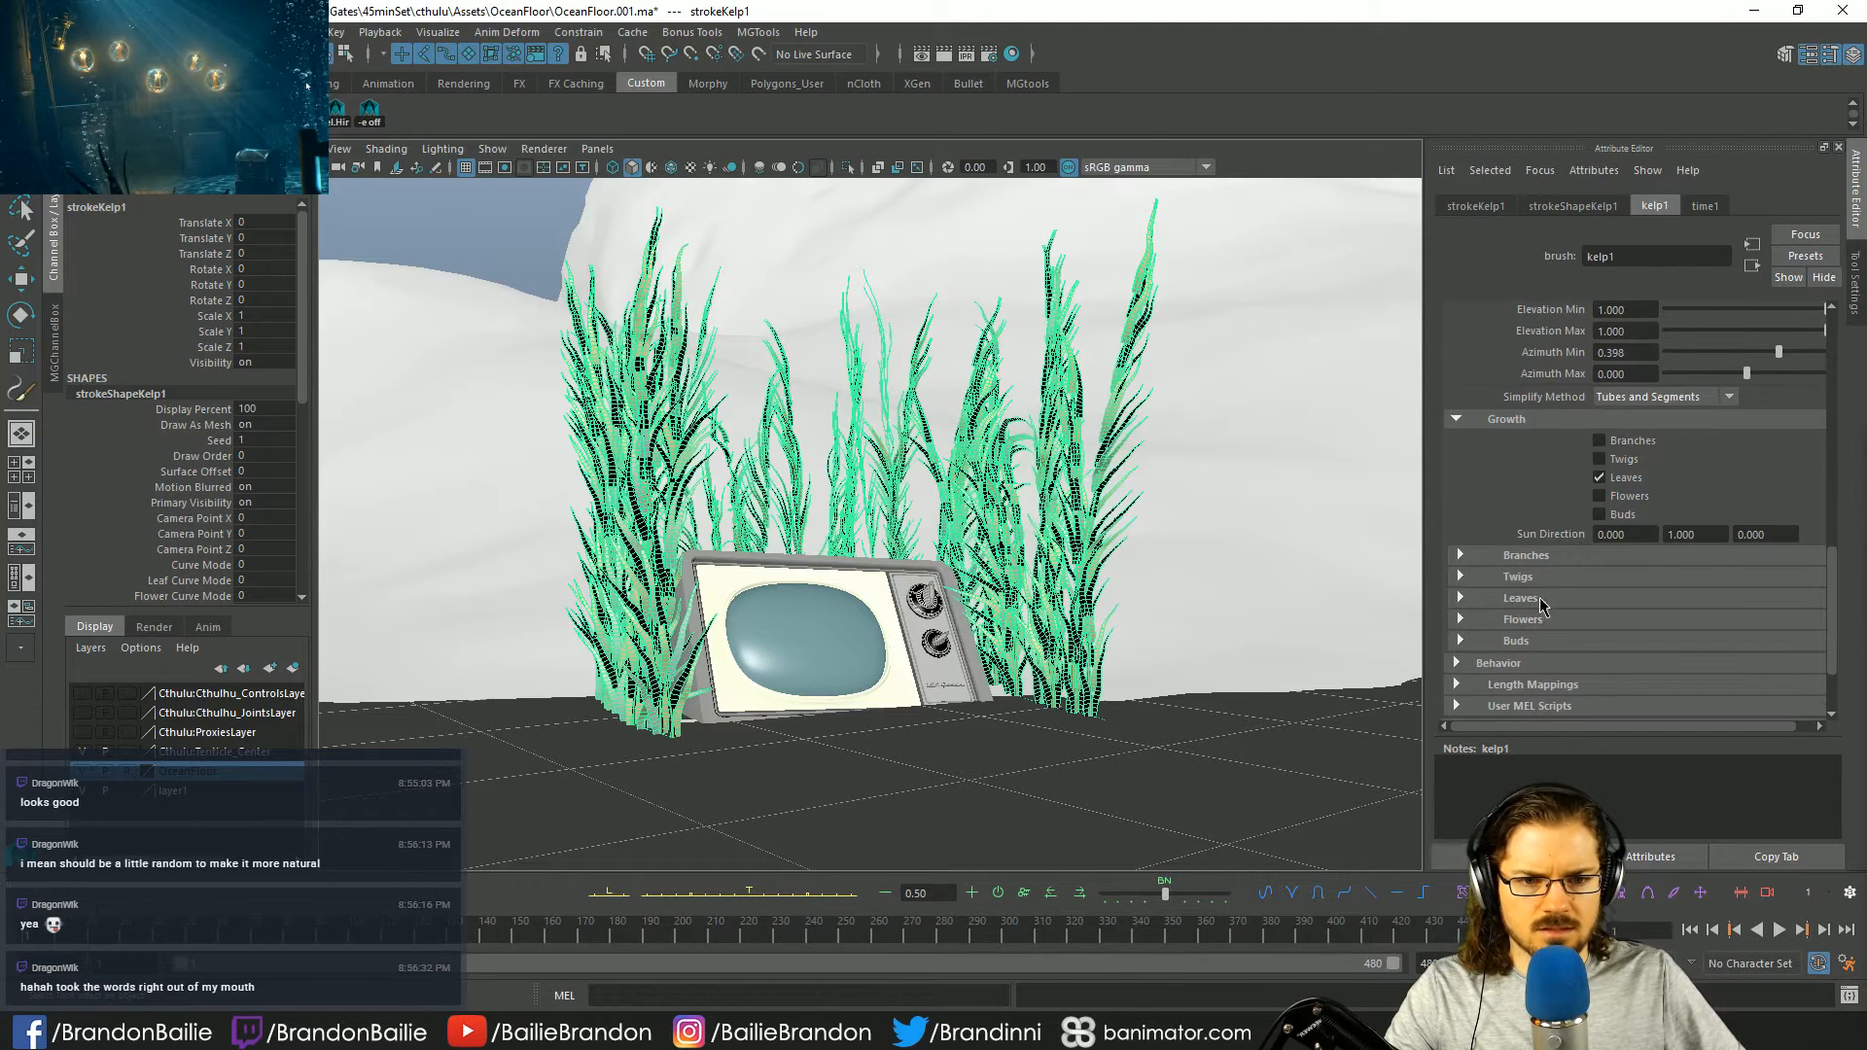
pyautogui.click(1520, 598)
pyautogui.scroll(-5, 1540, 603)
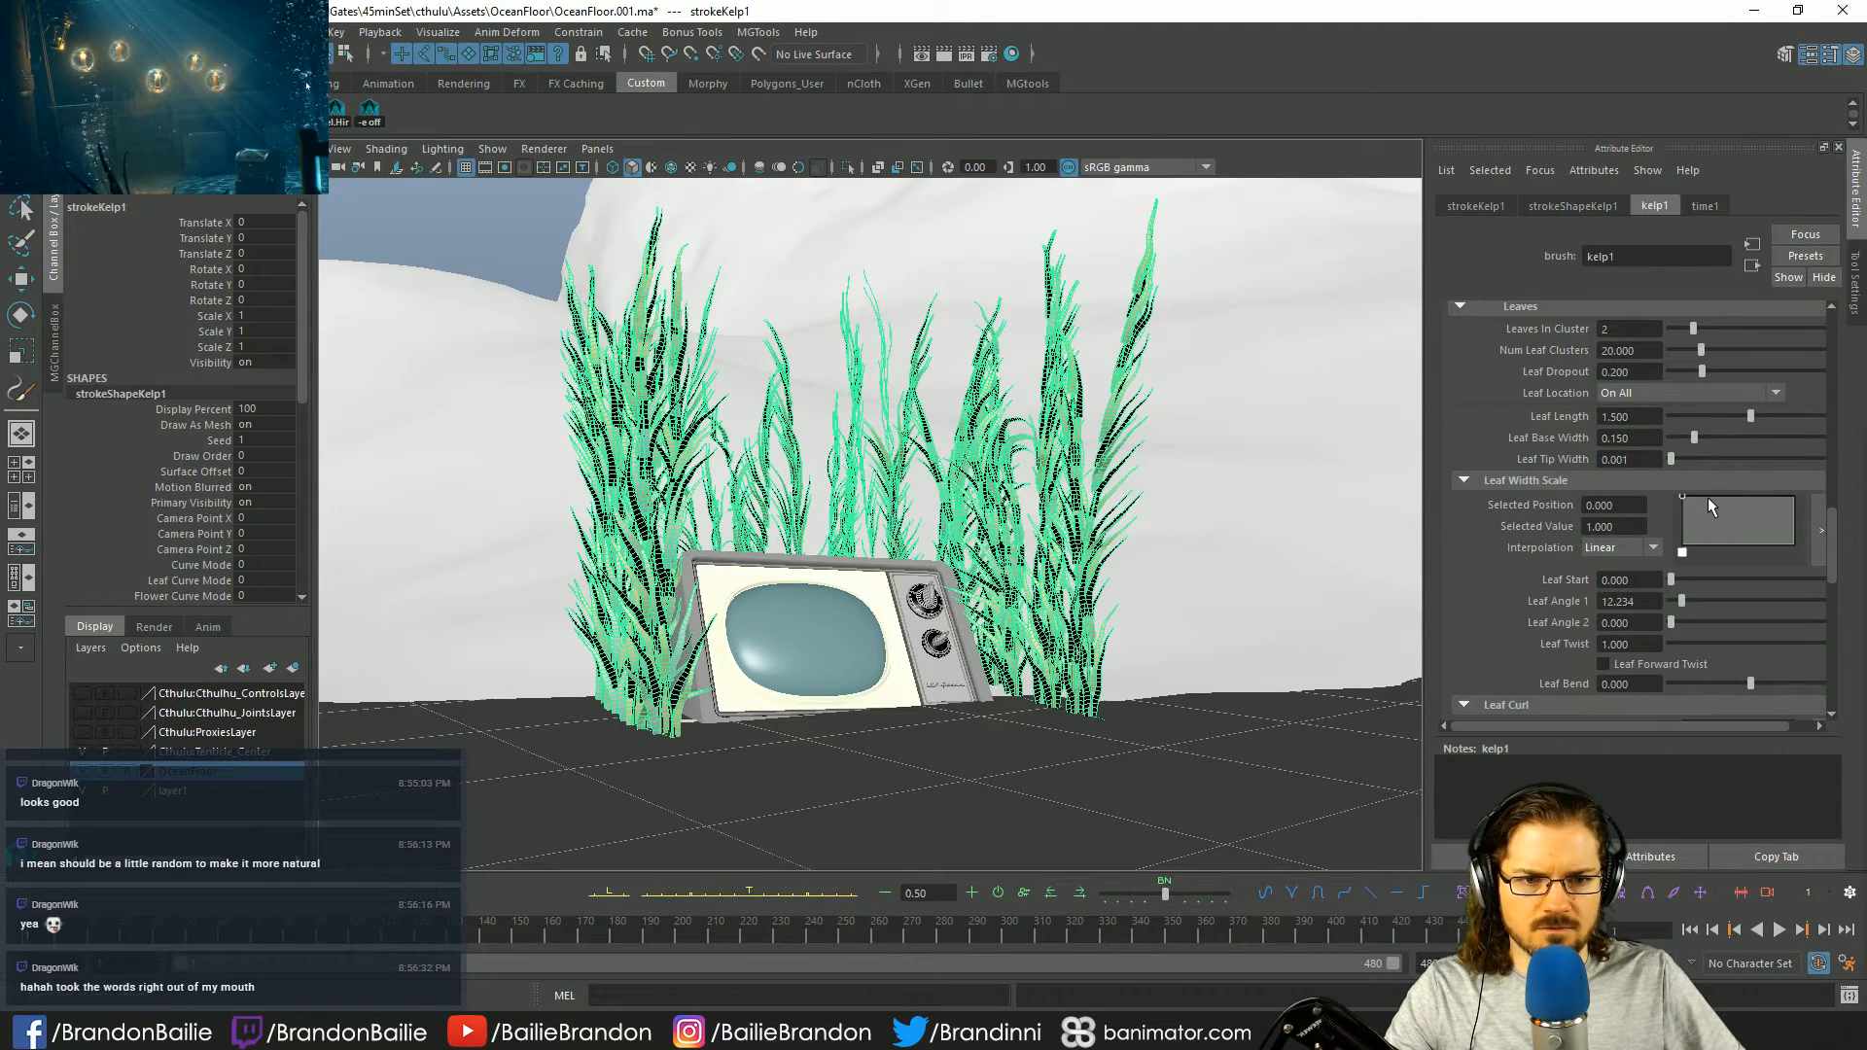
pyautogui.moveTo(1707, 497); pyautogui.dragTo(1798, 521)
pyautogui.click(1756, 516)
pyautogui.keyDown('alt'); pyautogui.moveTo(1157, 464); pyautogui.dragTo(1099, 481); pyautogui.keyUp('alt')
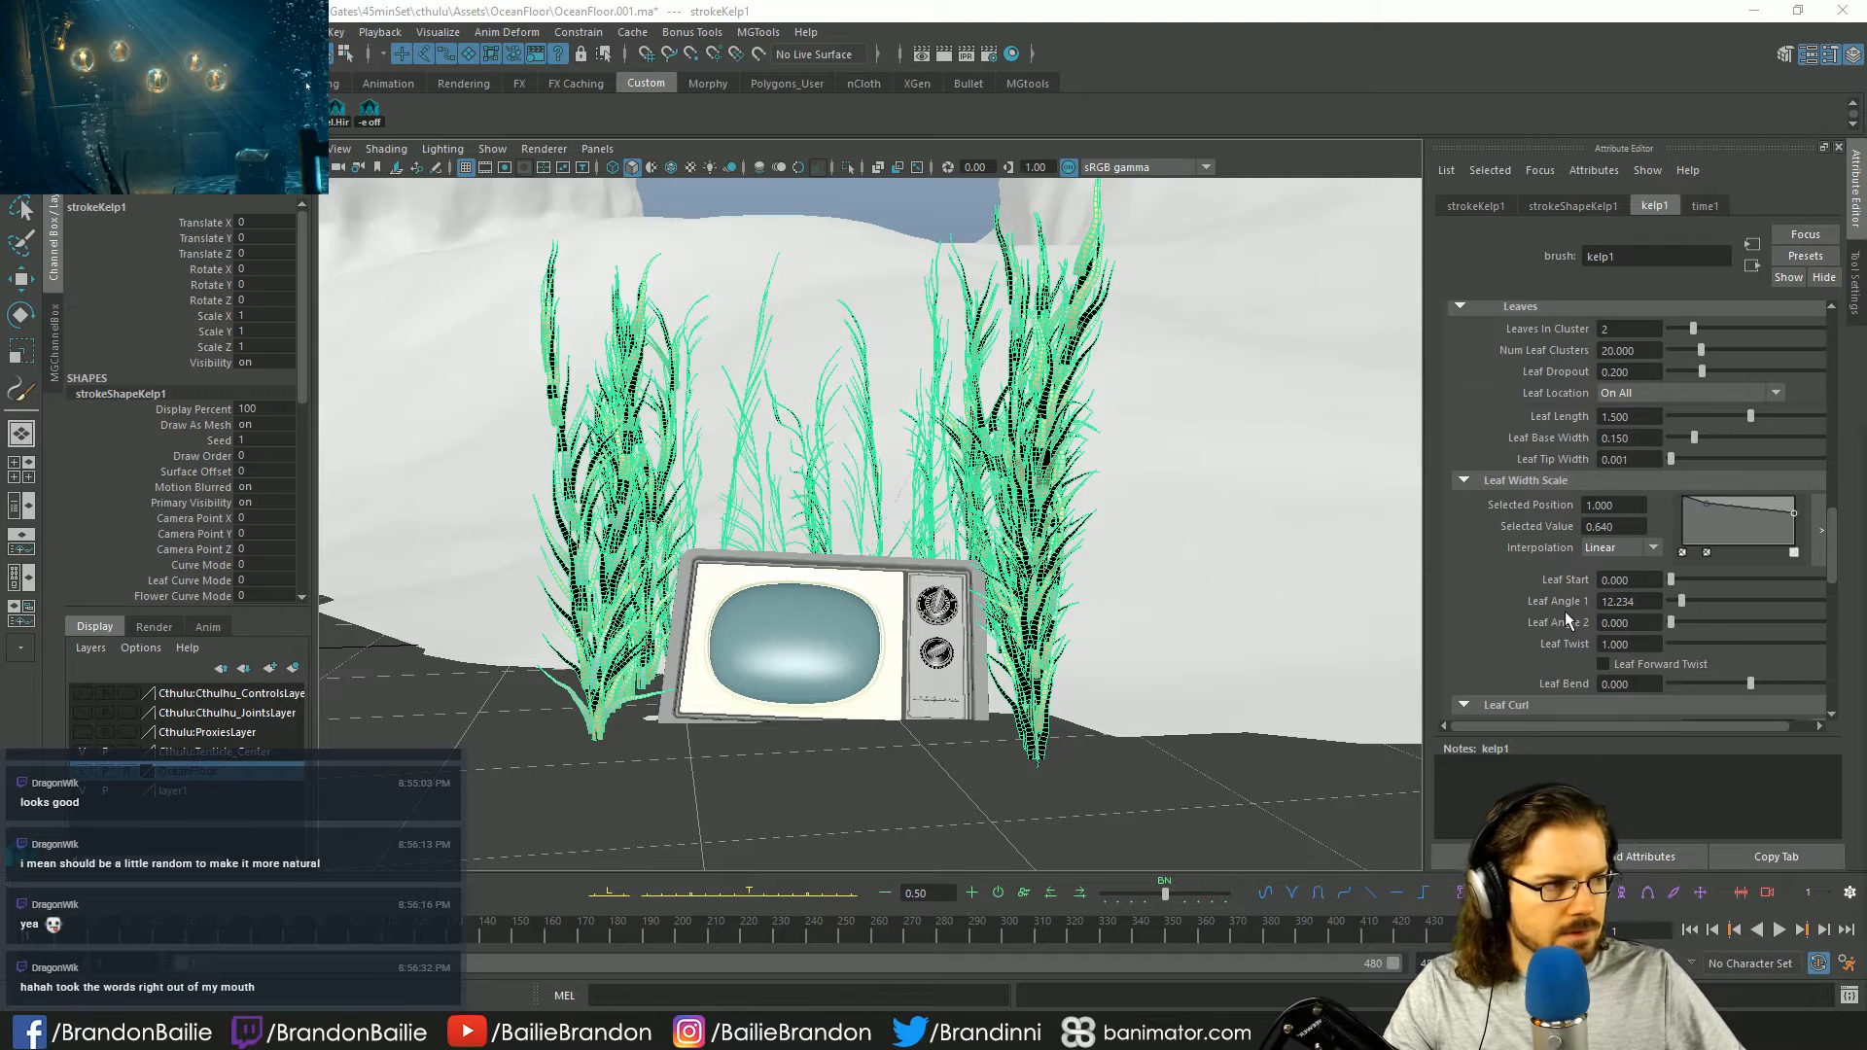
# - Set the kelp brush's Leaves In Cluster to 3 and check the fuller kelp around the TV
pyautogui.scroll(-2, 1563, 611)
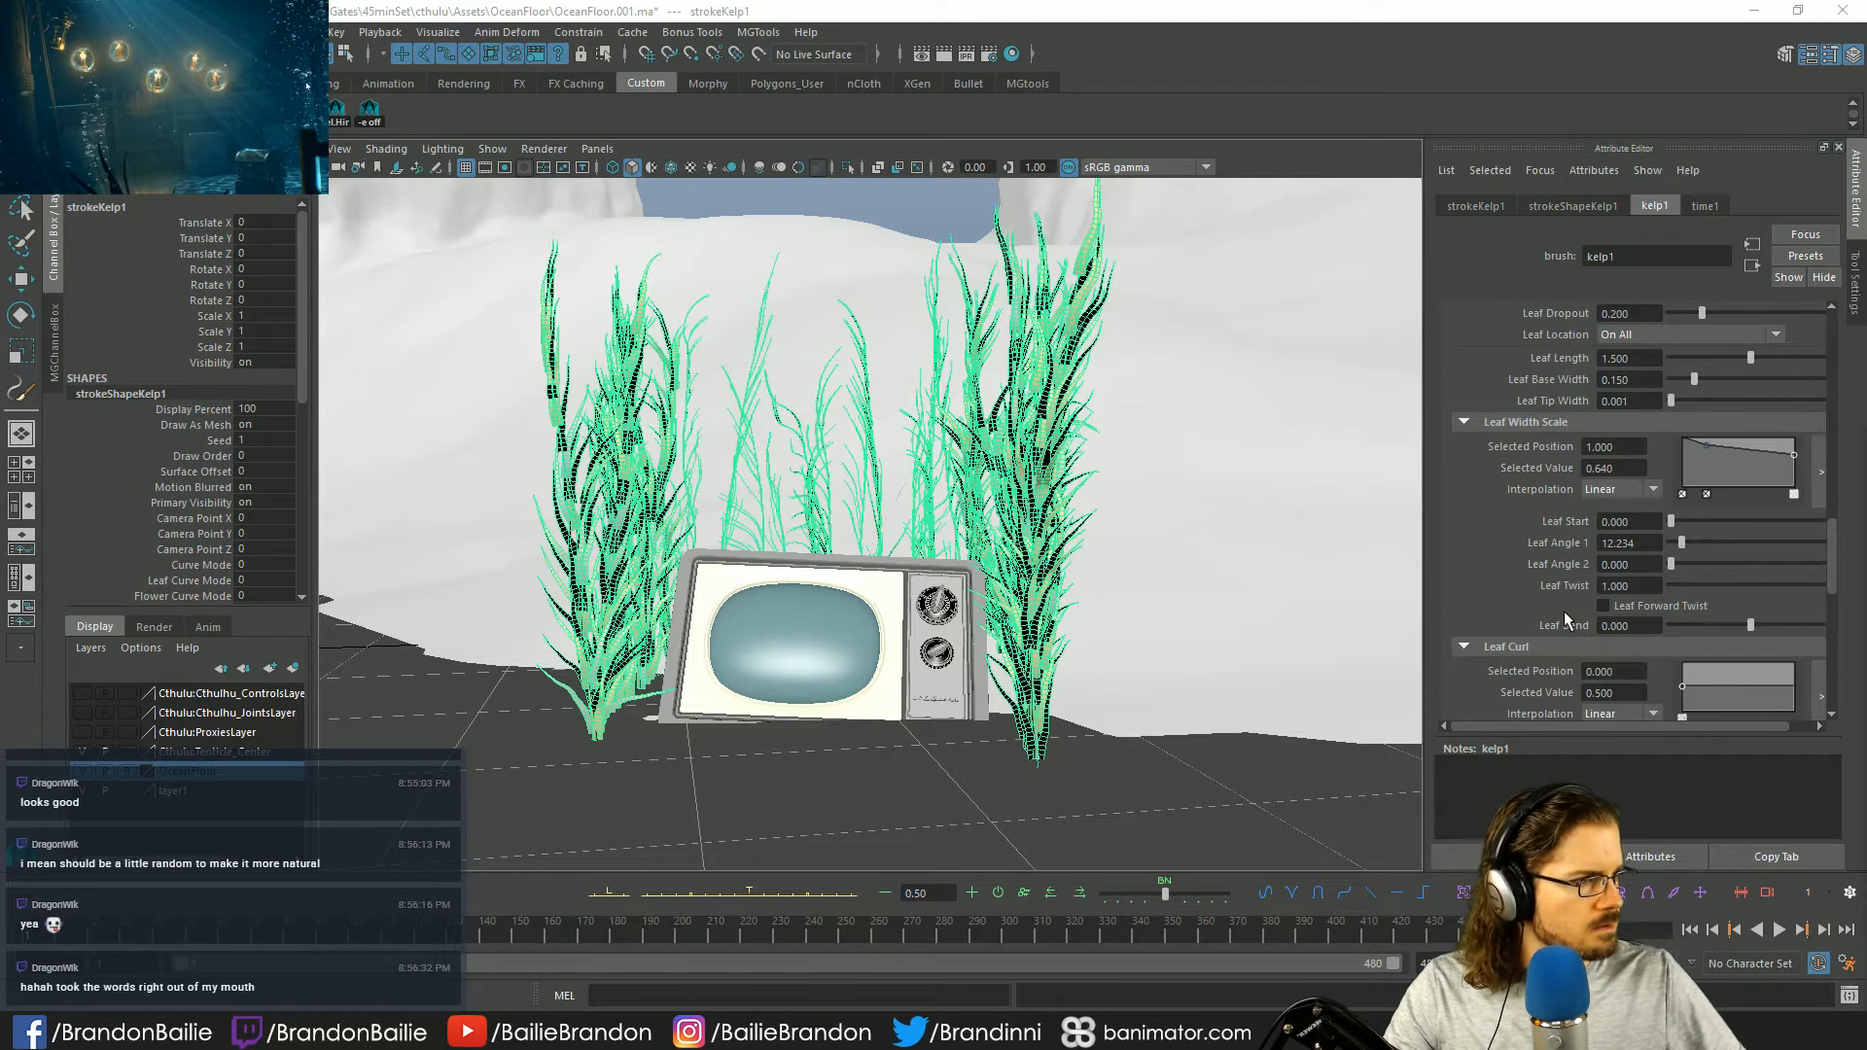
pyautogui.scroll(4, 1518, 535)
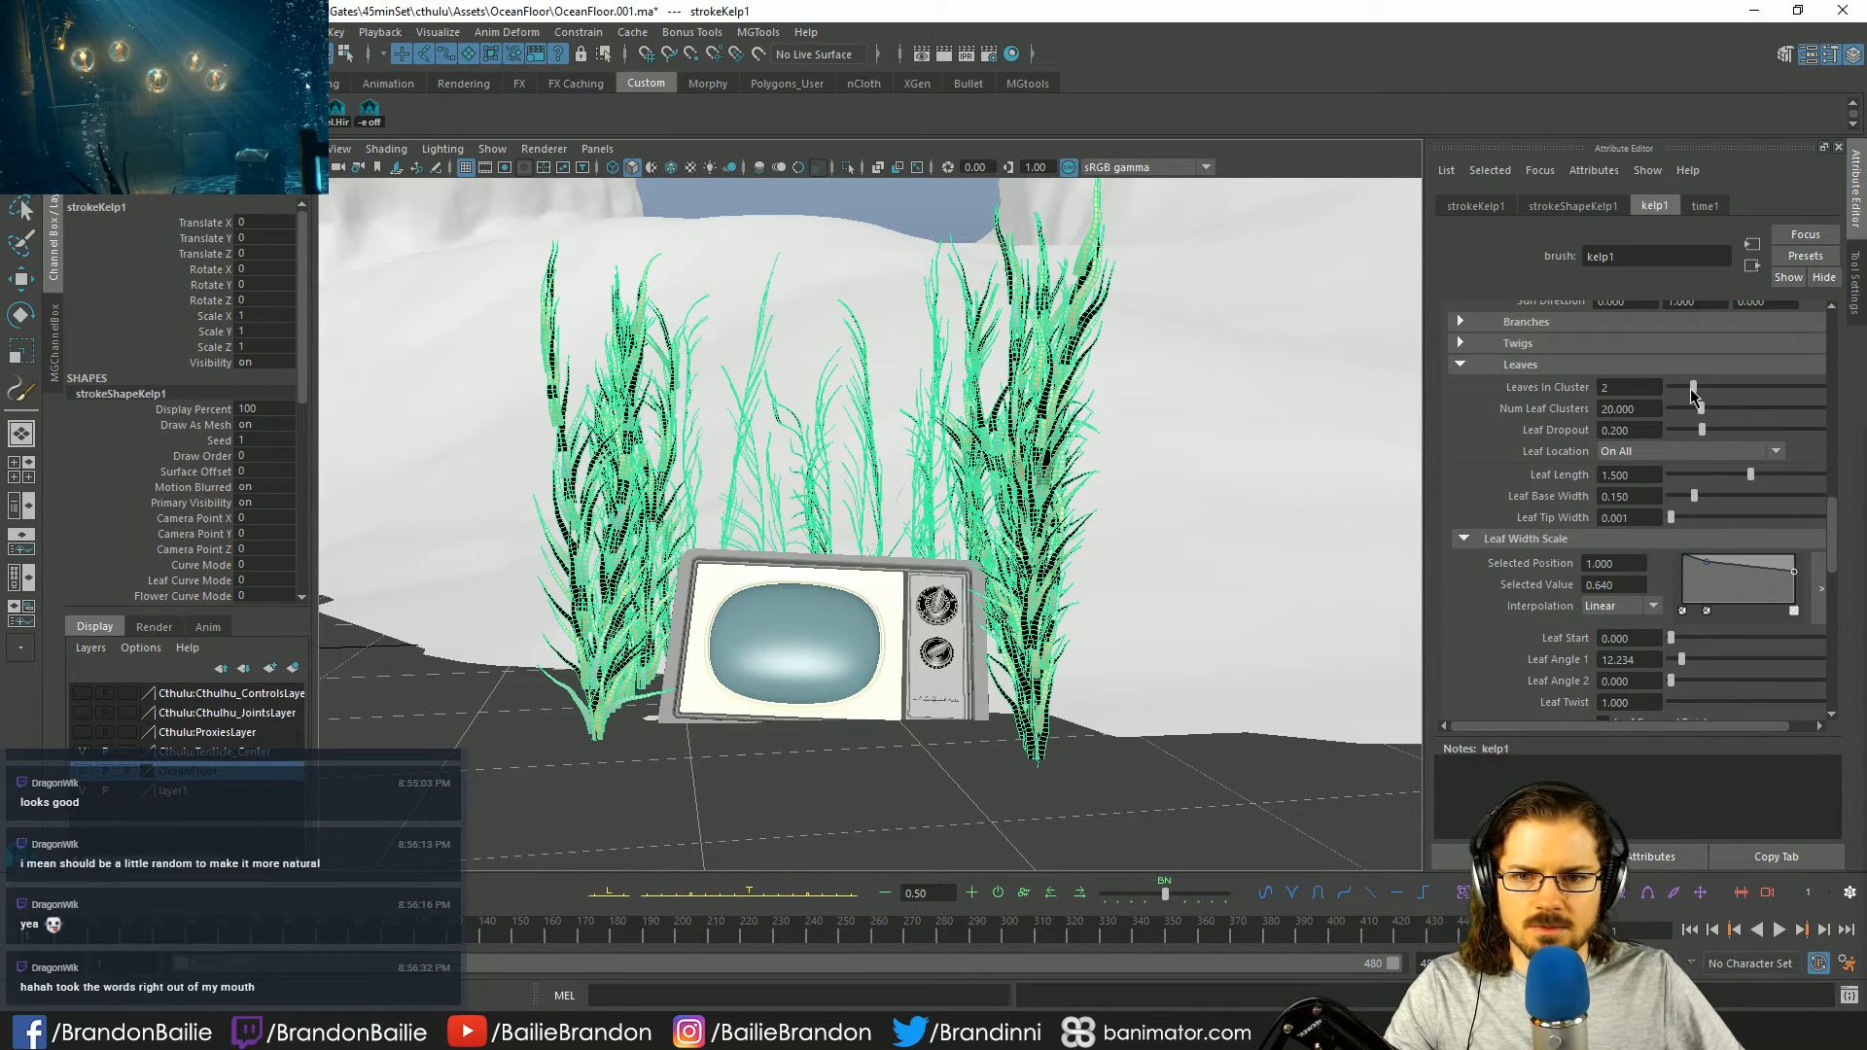
pyautogui.moveTo(1708, 396); pyautogui.dragTo(1711, 393)
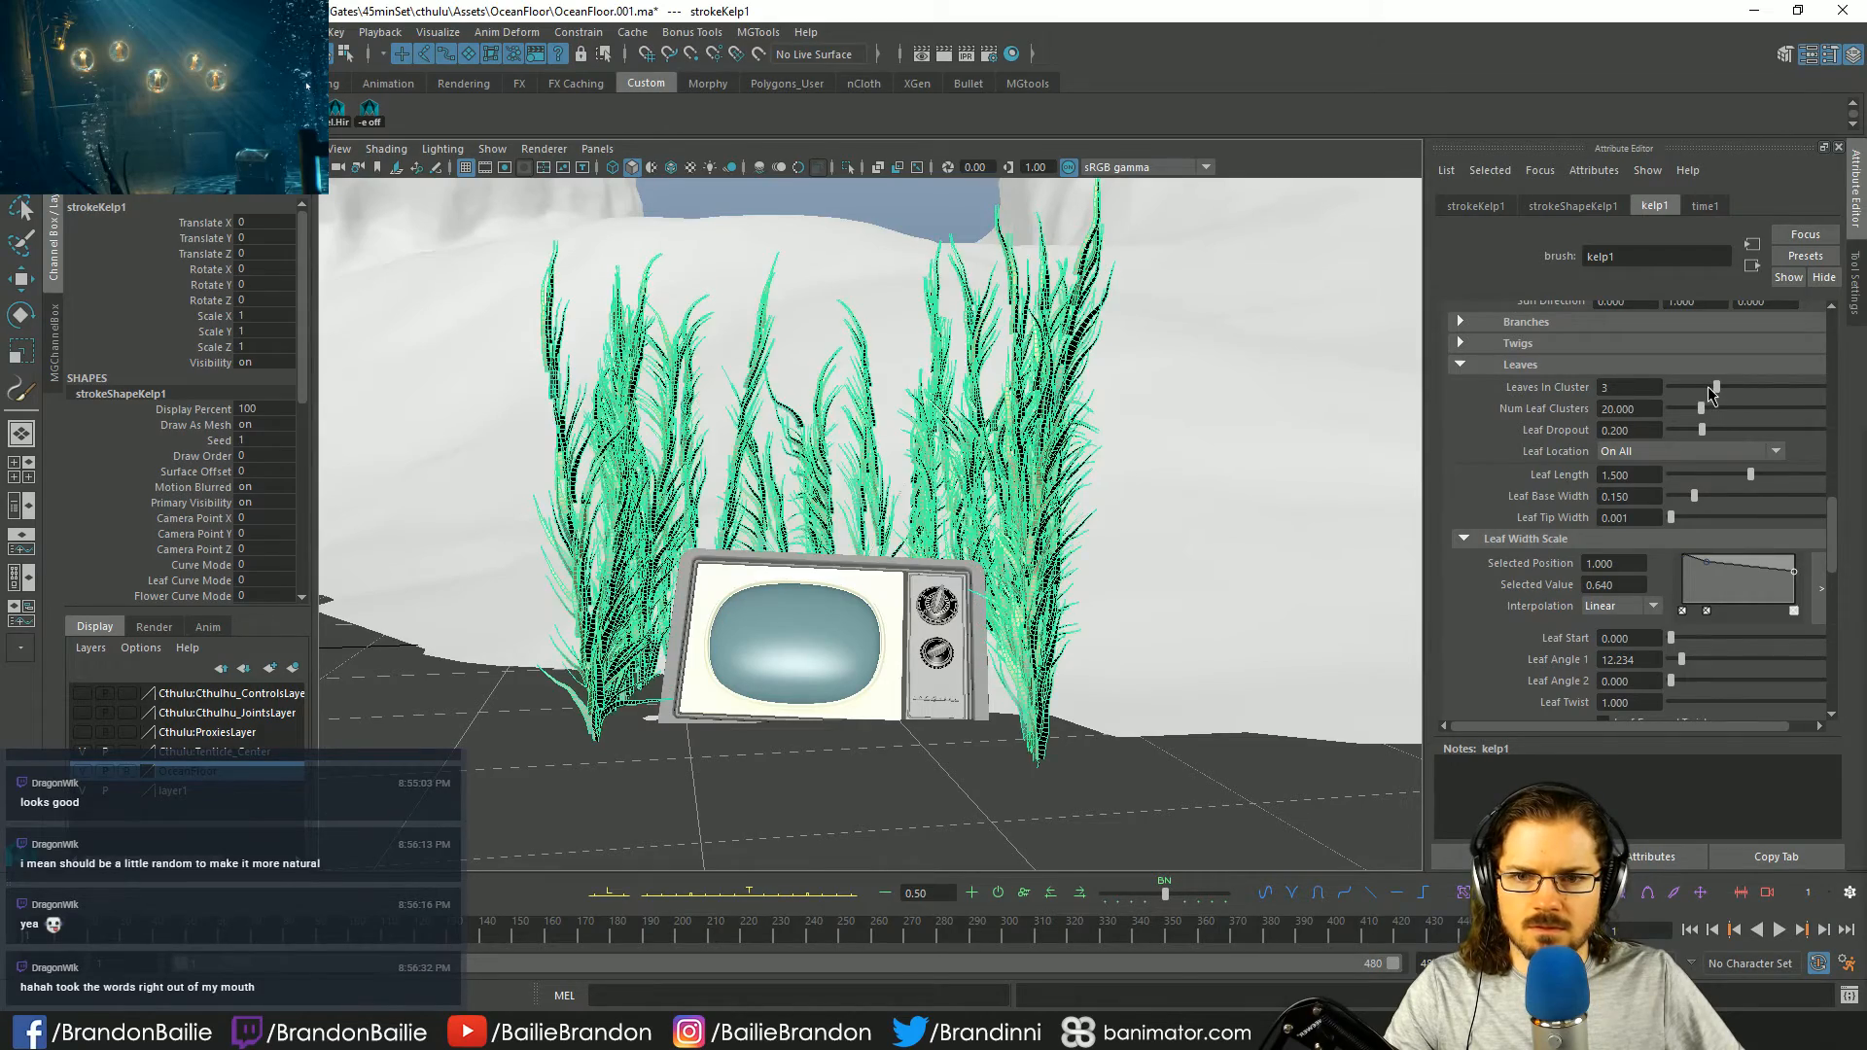
pyautogui.moveTo(1082, 588)
pyautogui.keyDown('alt'); pyautogui.mouseDown()
pyautogui.moveTo(1141, 555)
pyautogui.moveTo(1112, 594)
pyautogui.mouseUp(); pyautogui.keyUp('alt')
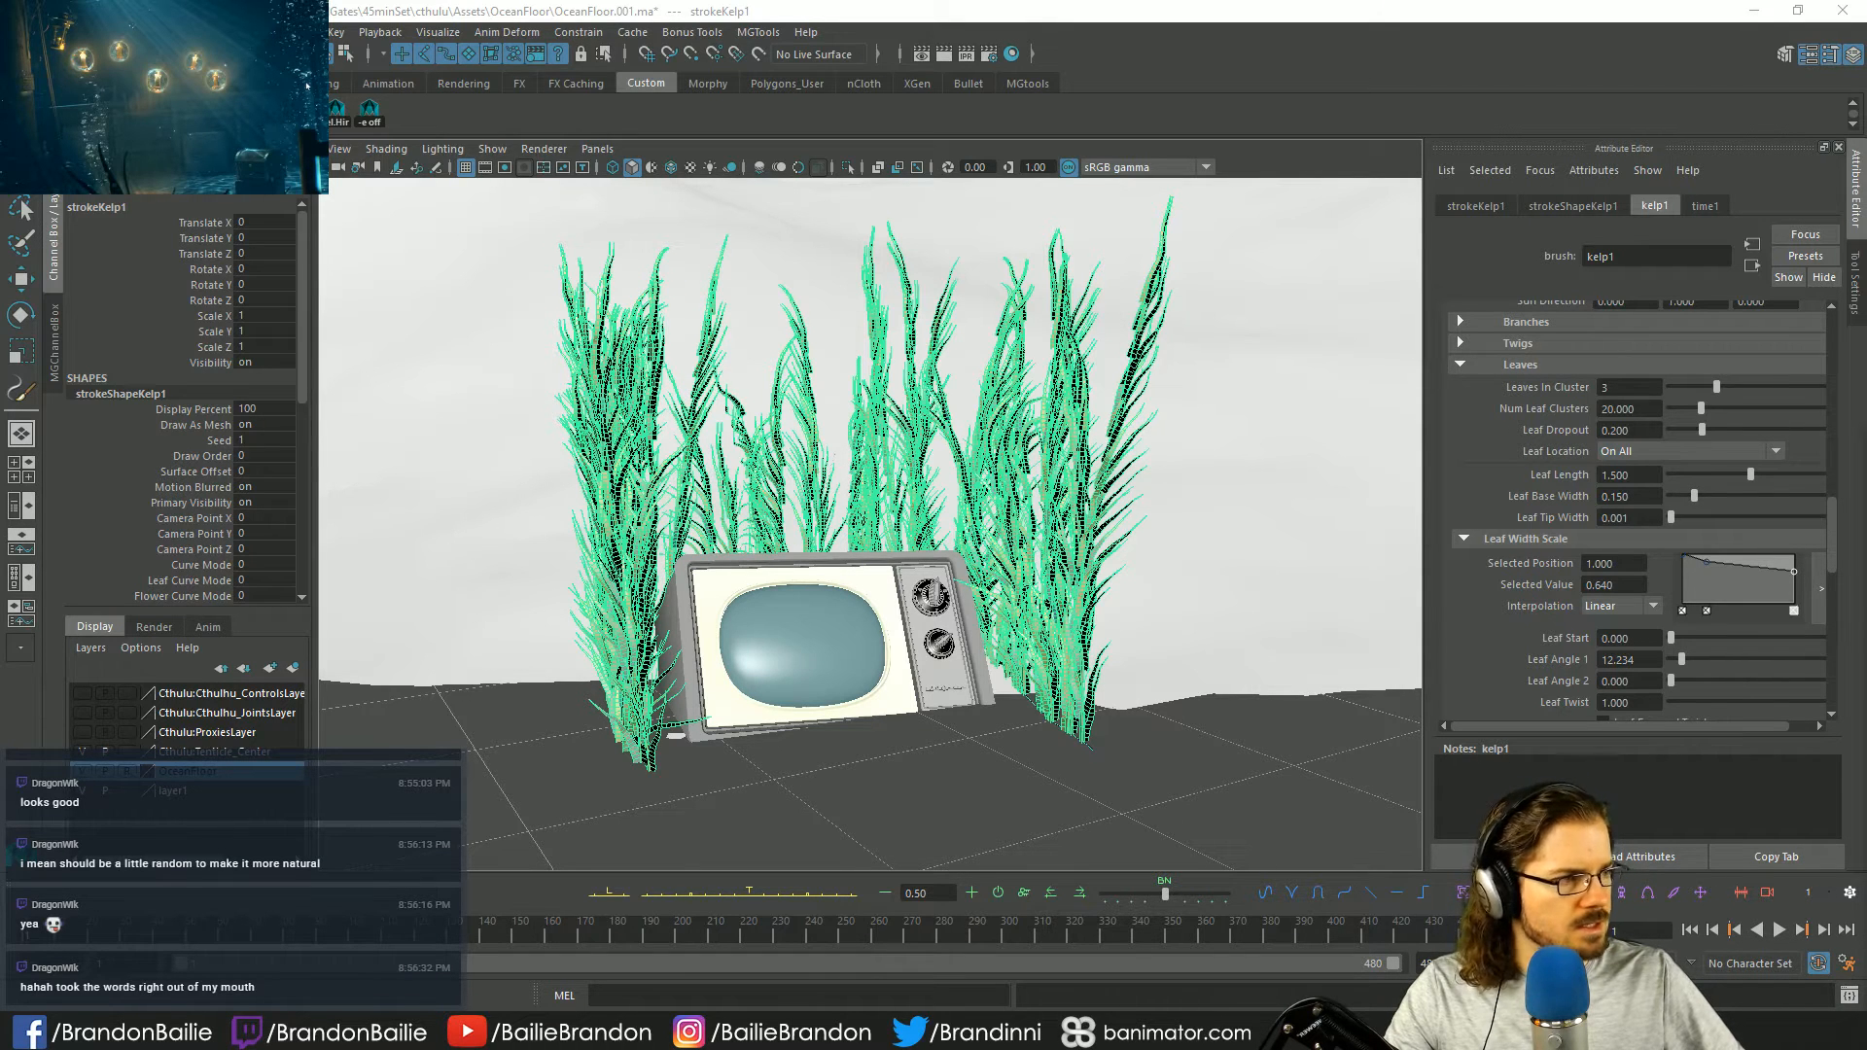
# - Reshape the Leaf Width Scale graph with a lowered start and a peak at position 0.548, value 1.000, and inspect the leaves
pyautogui.moveTo(1685, 562); pyautogui.dragTo(1743, 555)
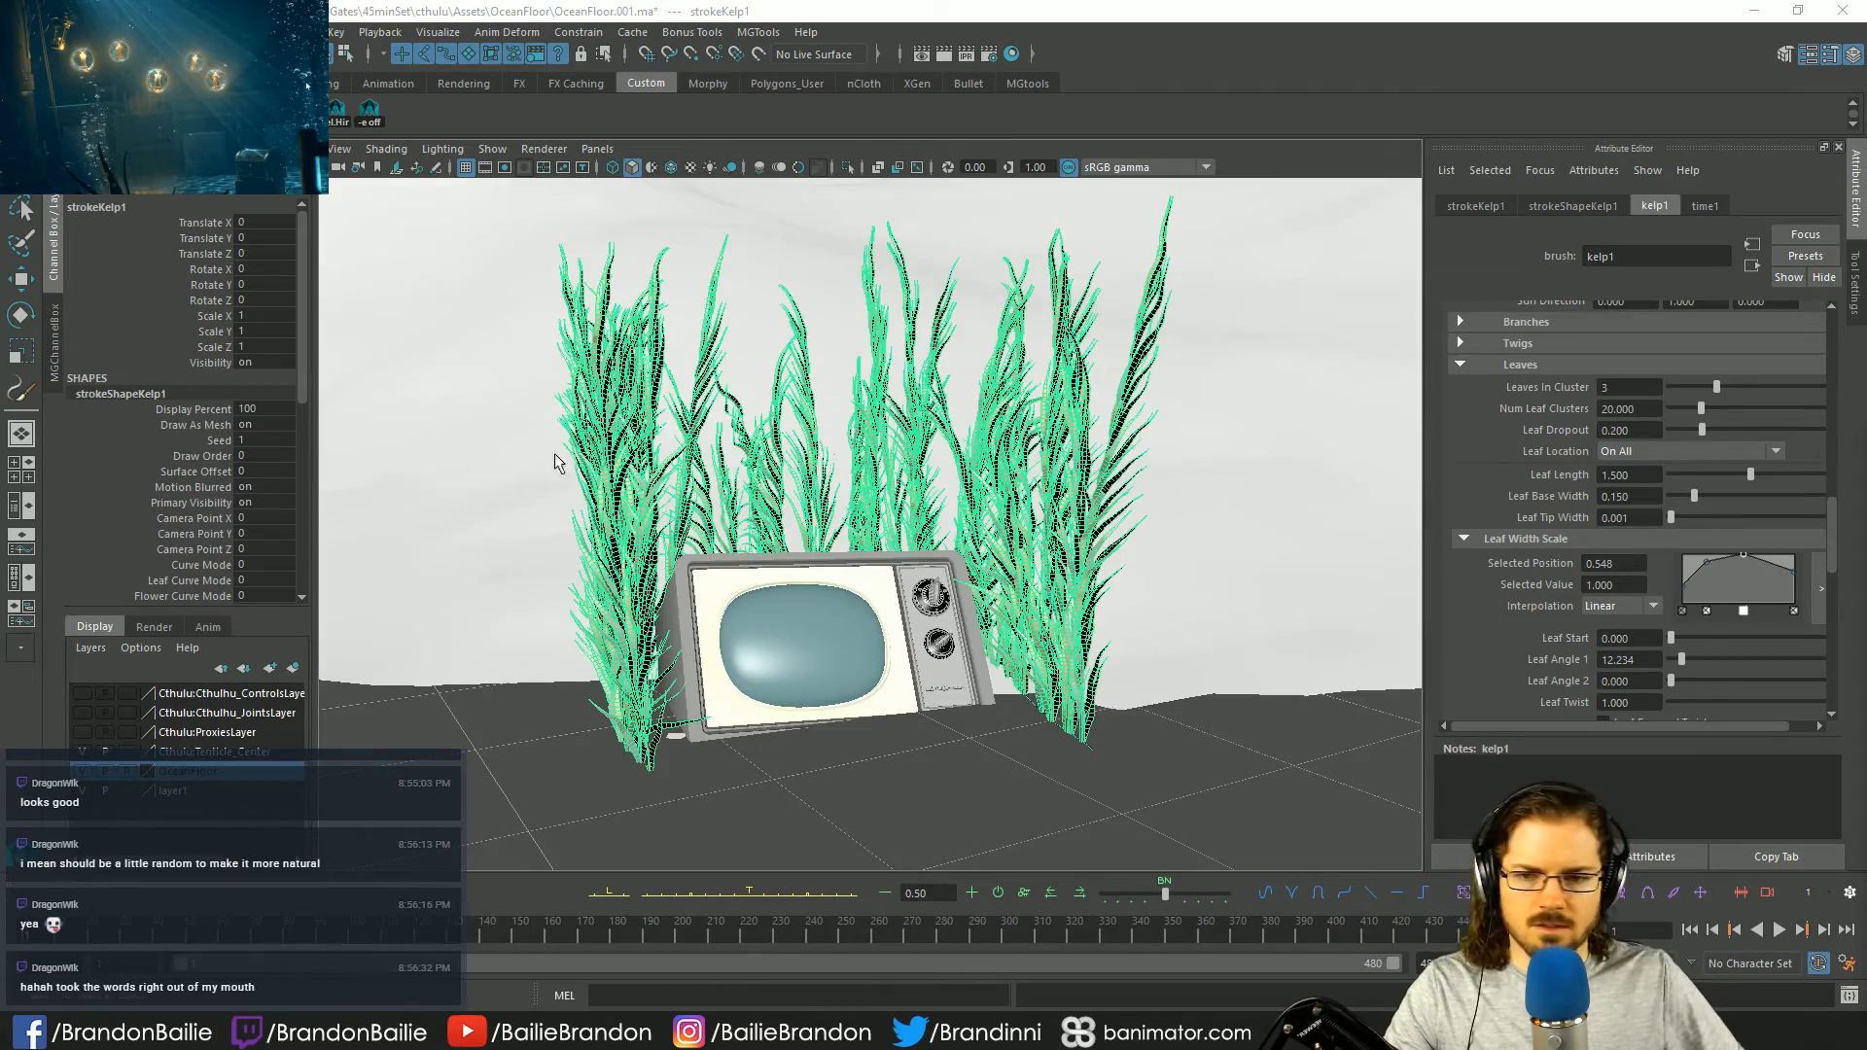
pyautogui.keyDown('alt'); pyautogui.moveTo(560, 464); pyautogui.dragTo(844, 467); pyautogui.keyUp('alt')
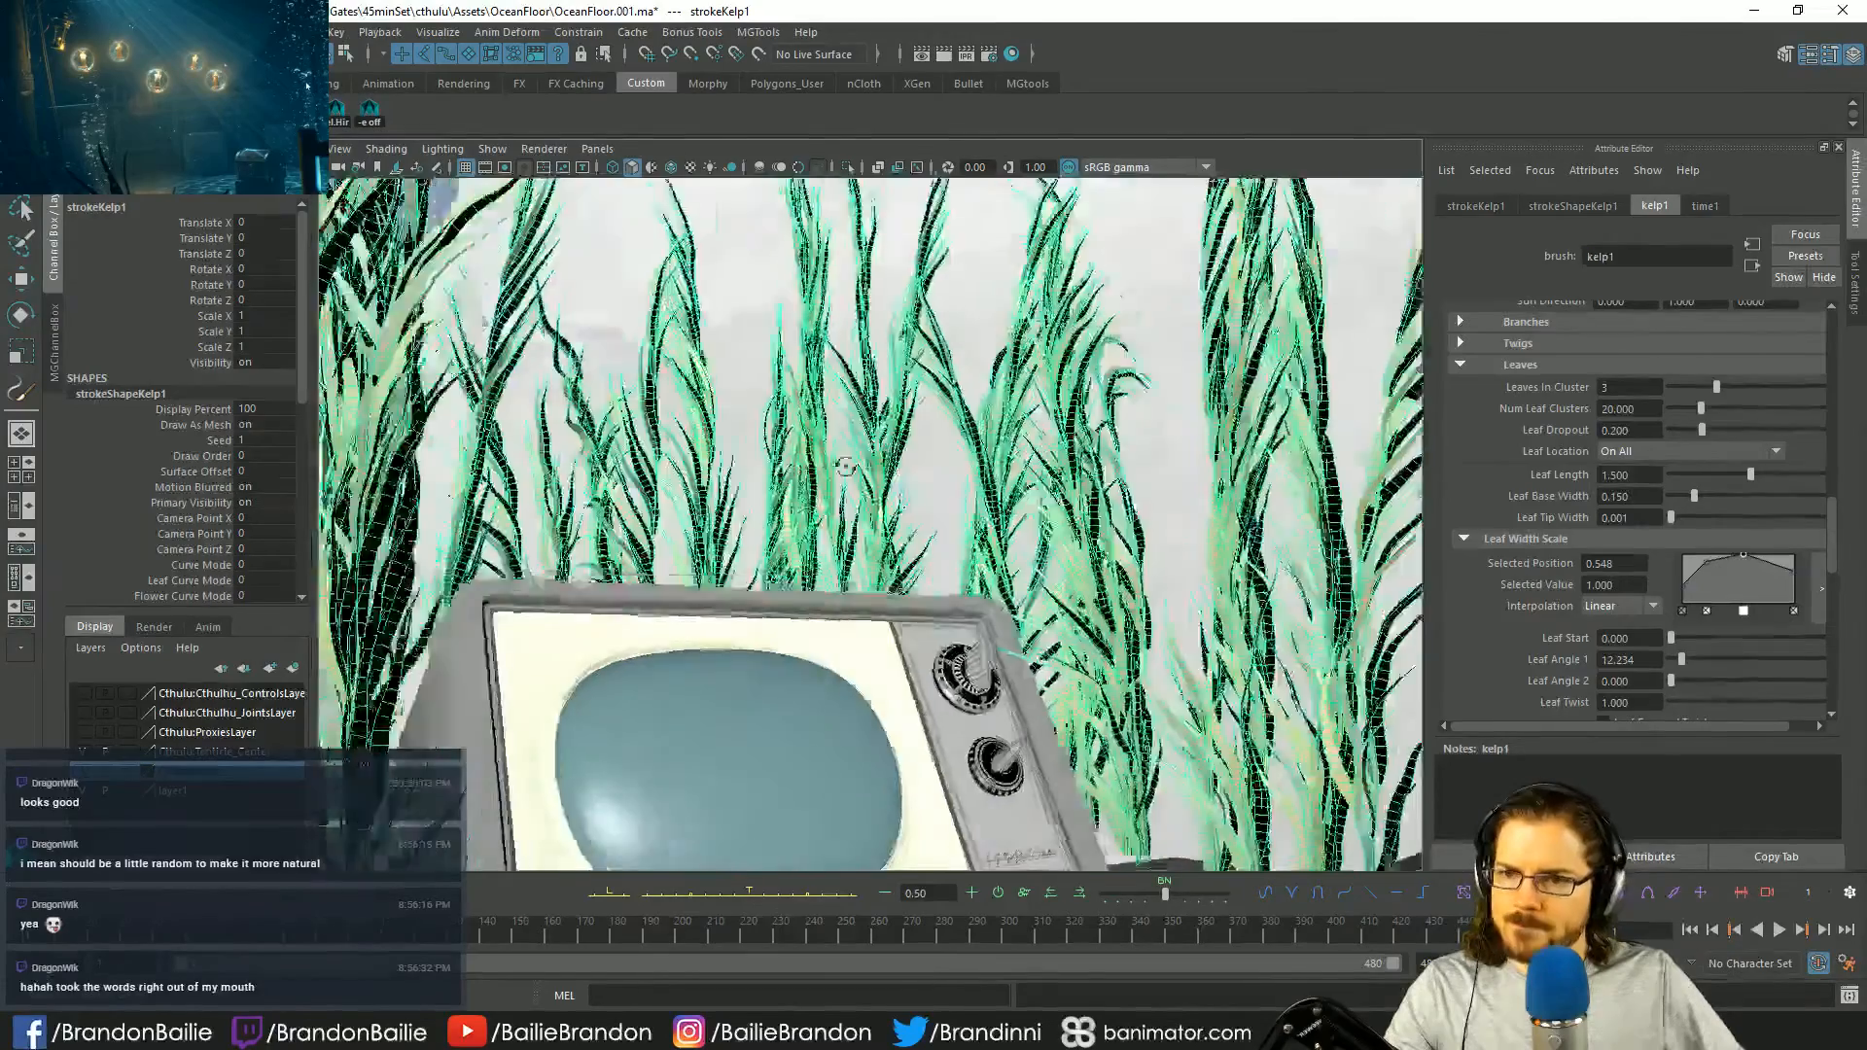
pyautogui.keyDown('alt'); pyautogui.moveTo(845, 467); pyautogui.dragTo(785, 494, button='right'); pyautogui.keyUp('alt')
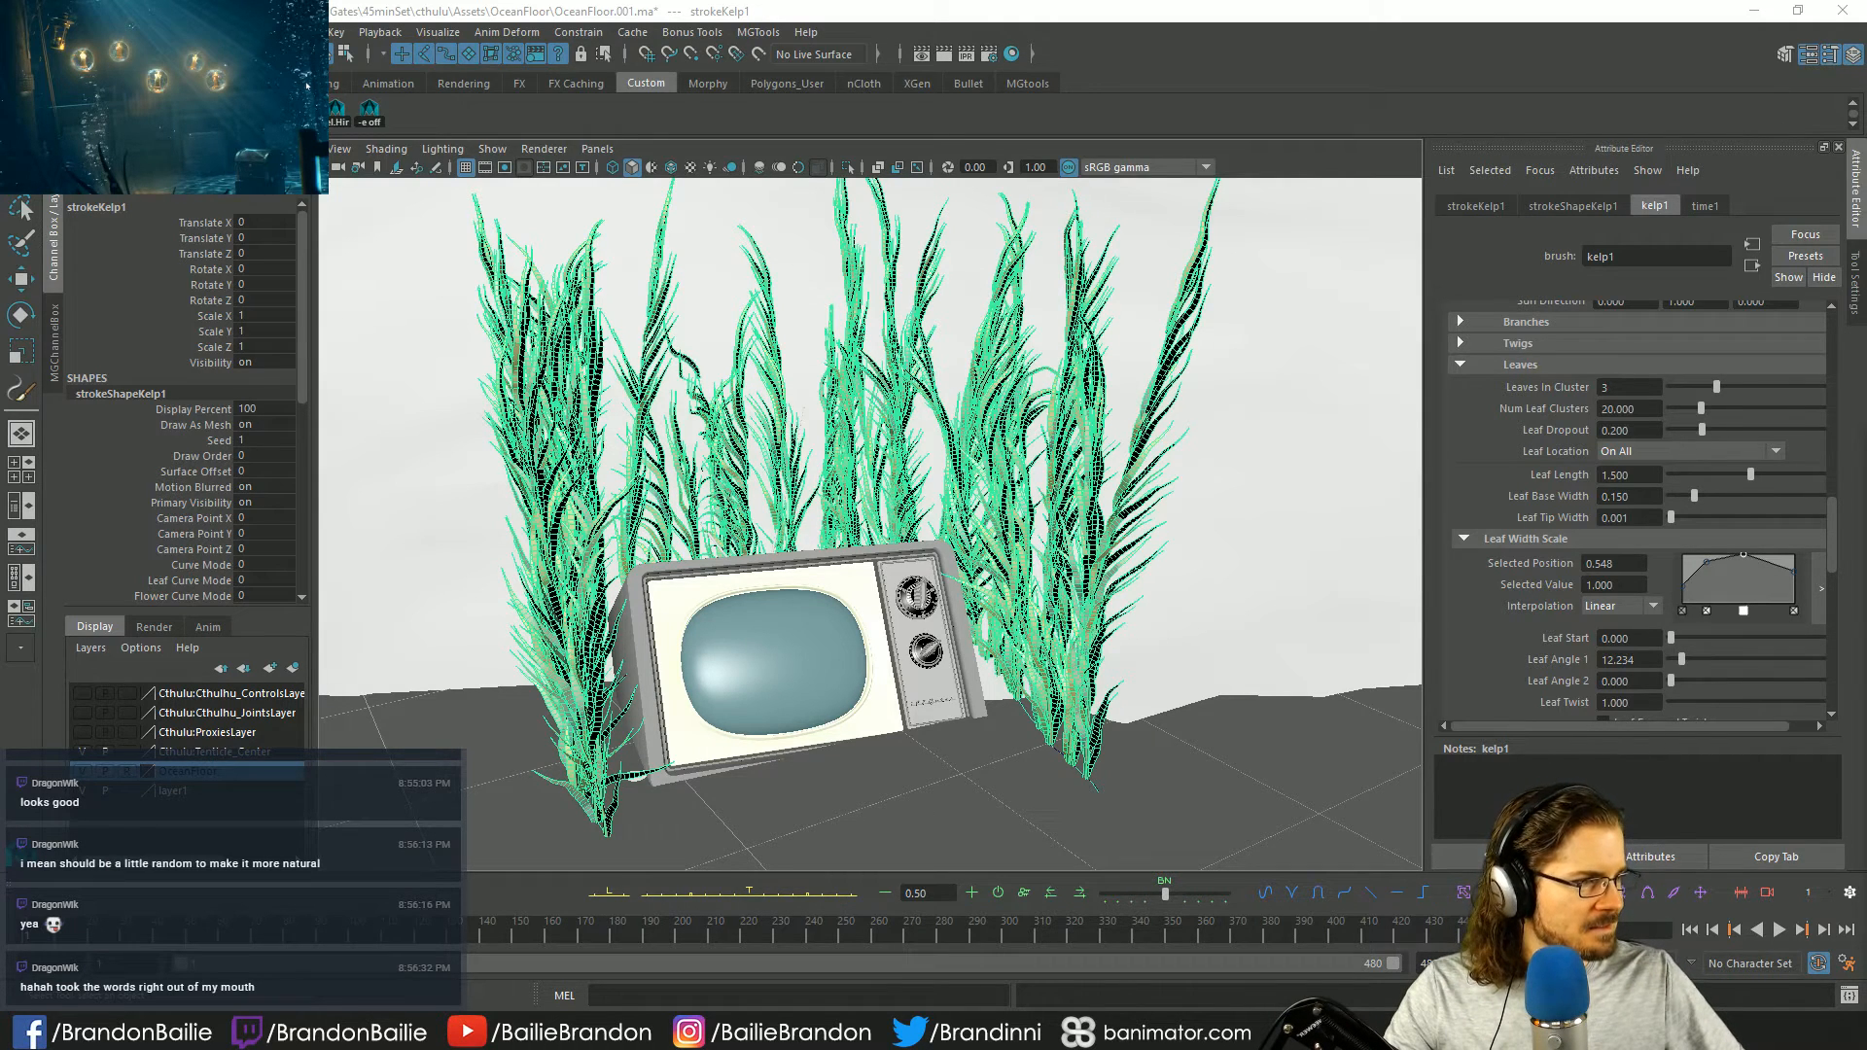
# - Set the kelp's Leaf Start to 0.043 and Leaf Angle 2 to 16.564
pyautogui.scroll(-2, 1676, 680)
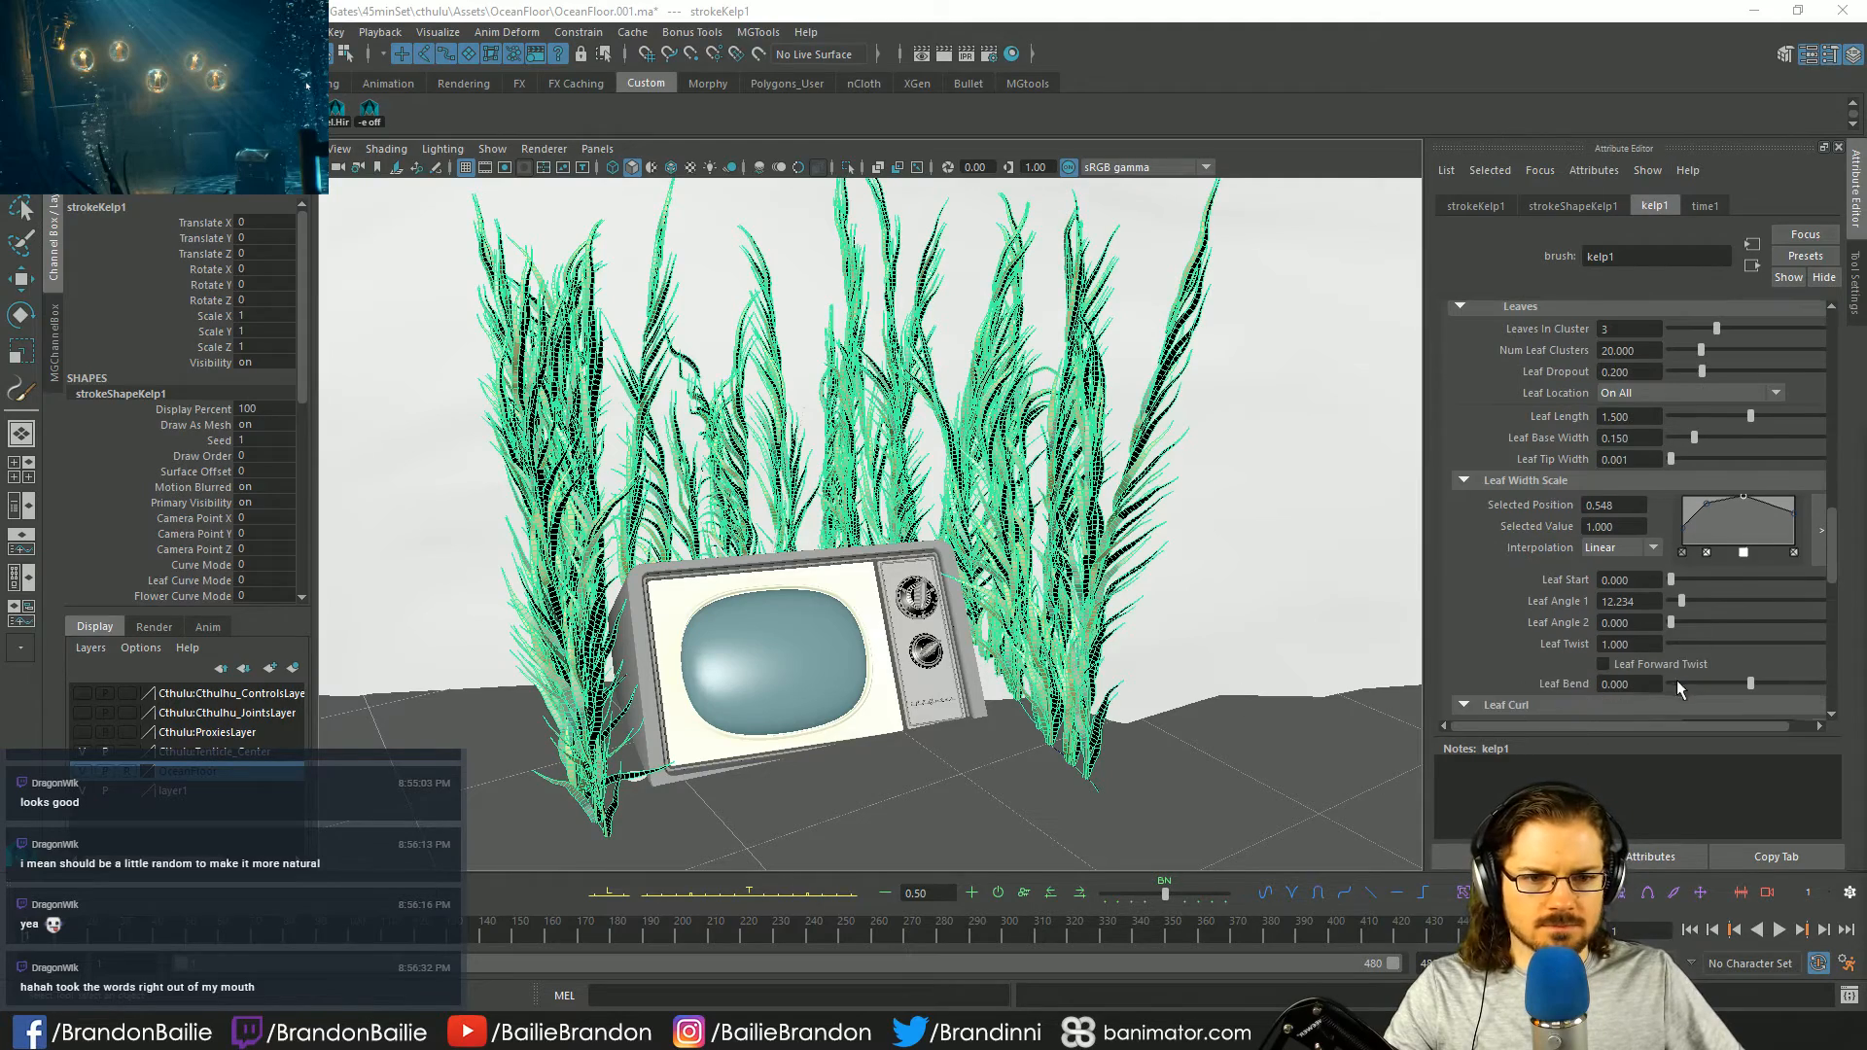
pyautogui.moveTo(1672, 580); pyautogui.dragTo(1676, 580)
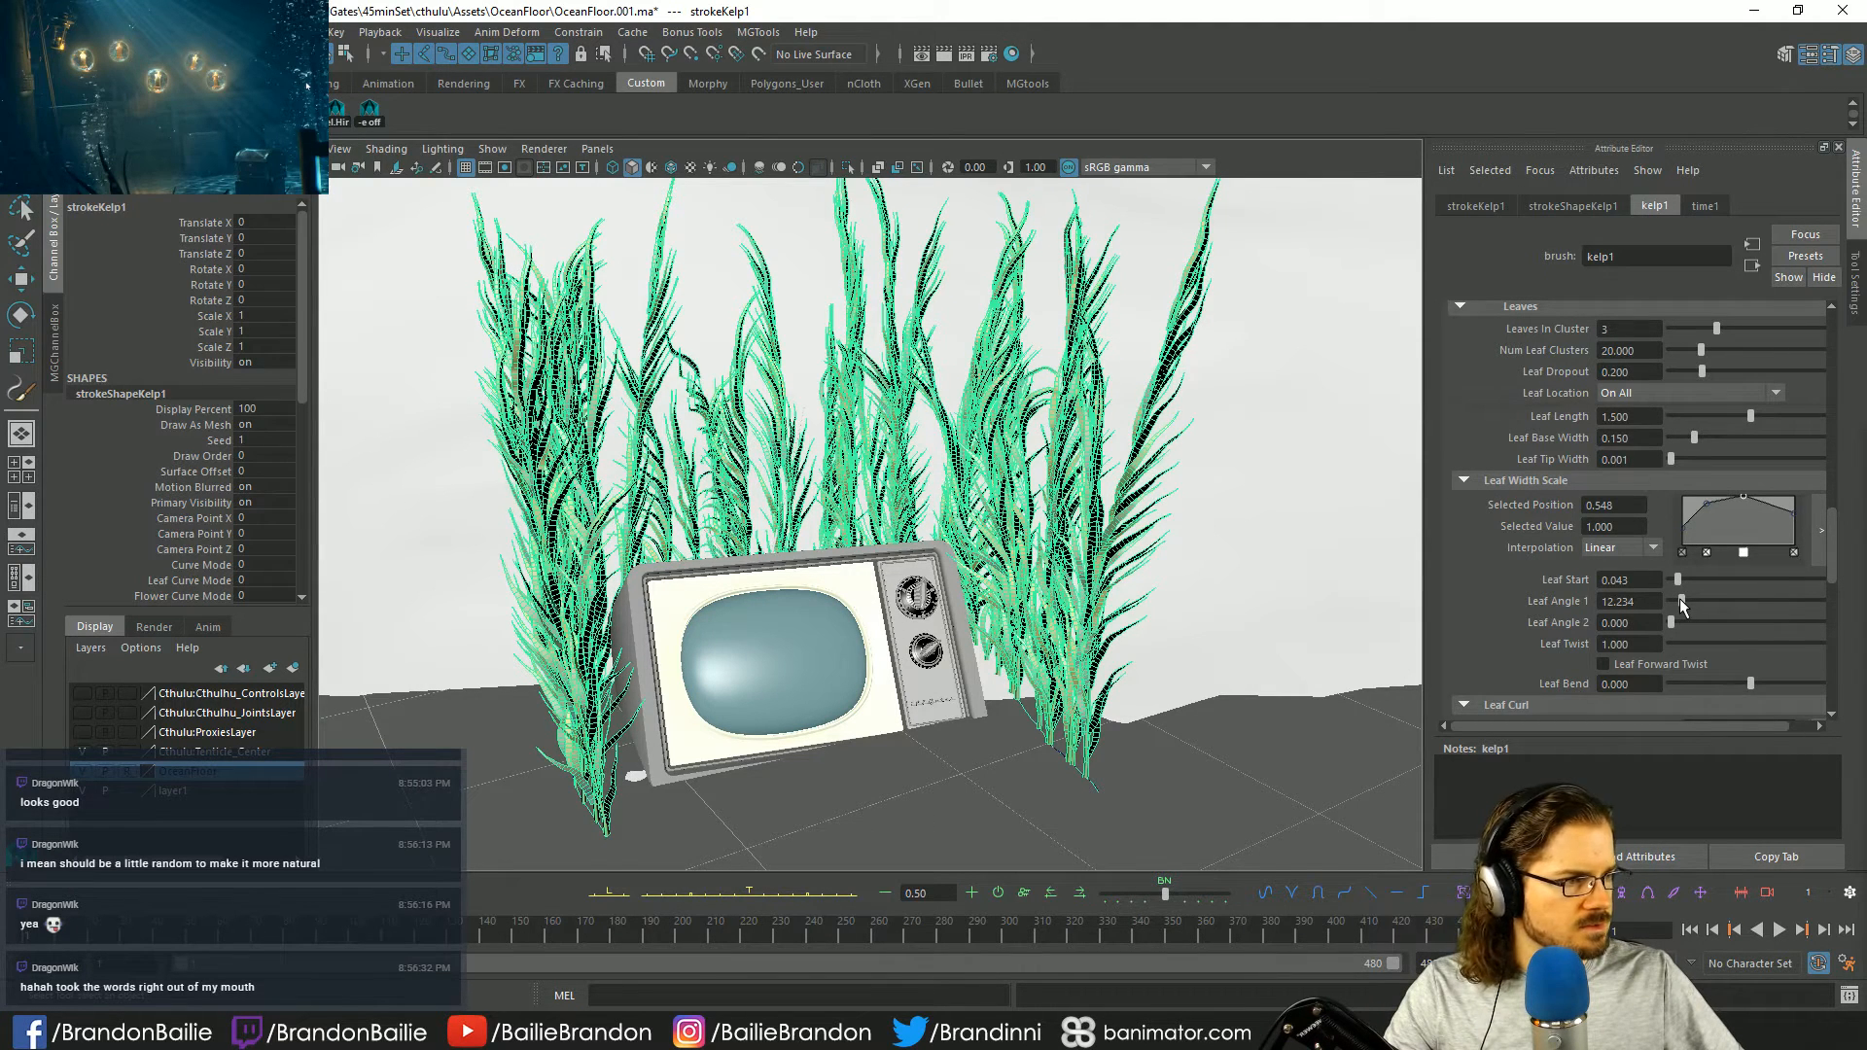
pyautogui.moveTo(1671, 624); pyautogui.dragTo(1685, 623)
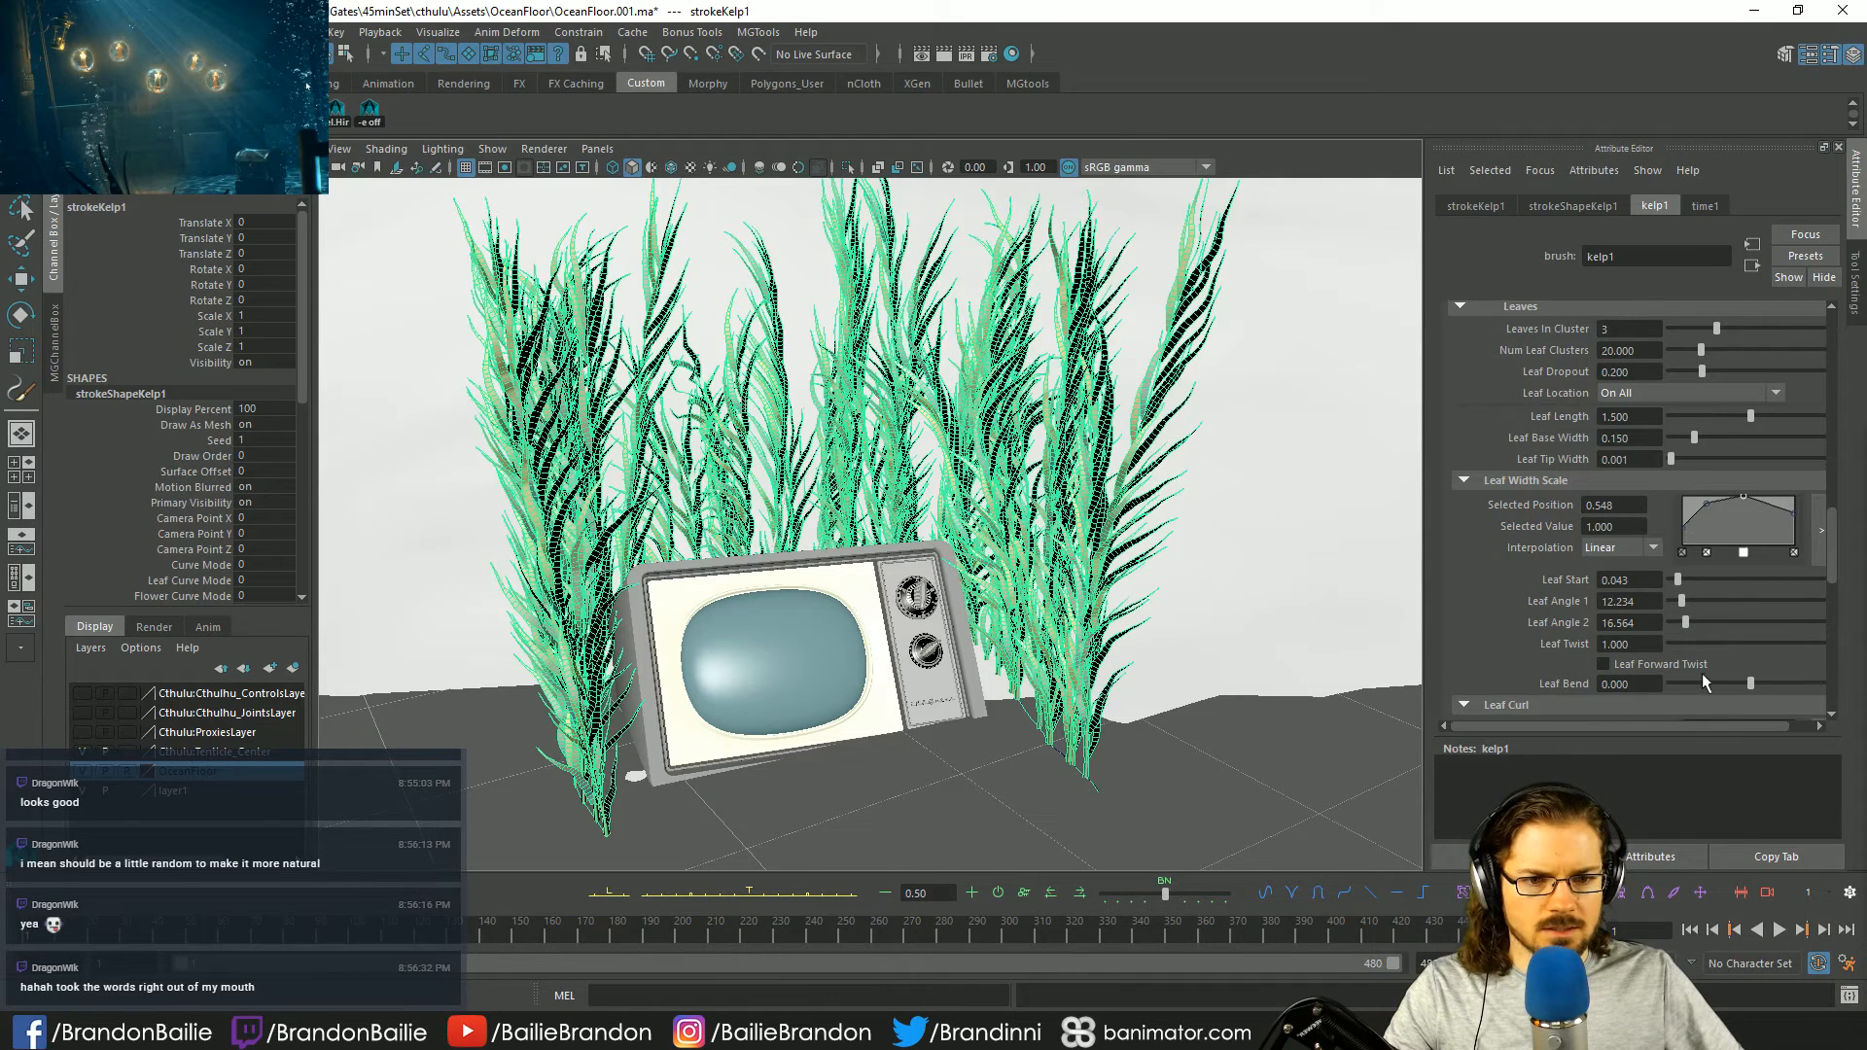
# - Try a Leaf Bend of 1.166 on the kelp leaves and set it back to 0
pyautogui.scroll(-2, 1718, 646)
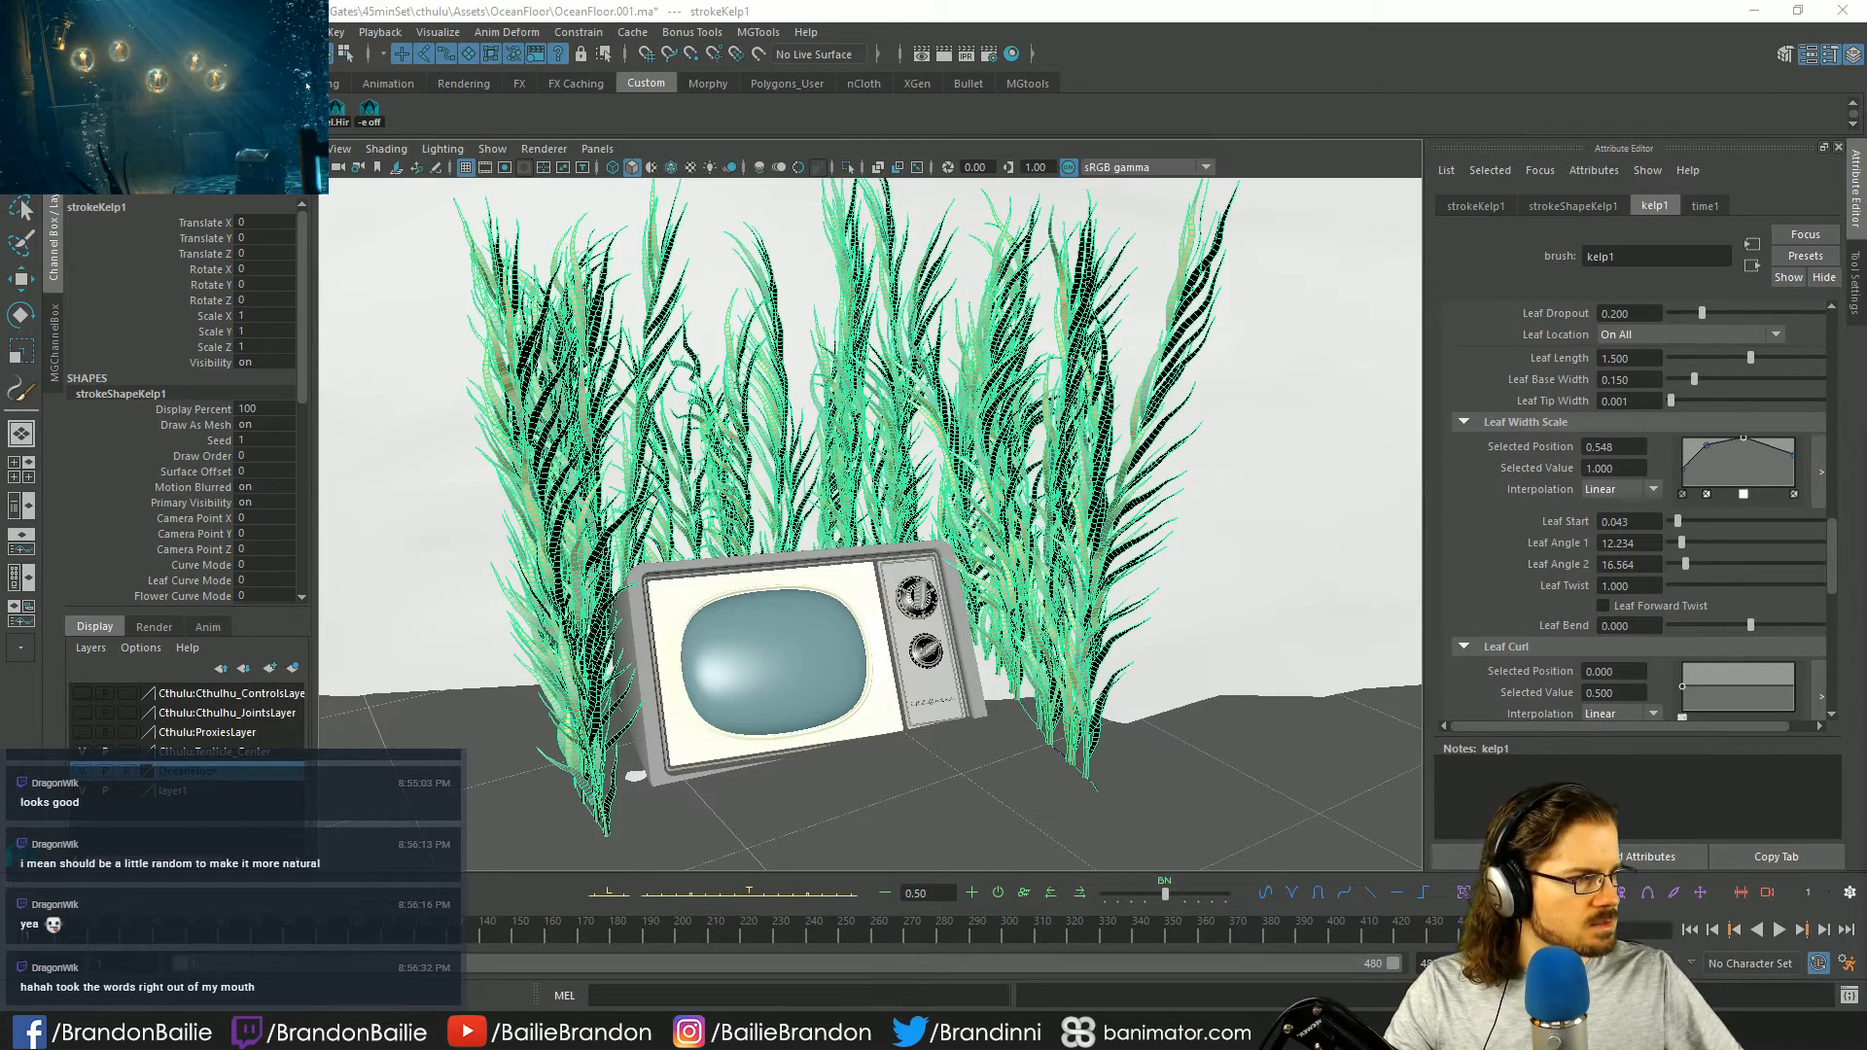
pyautogui.click(1753, 624)
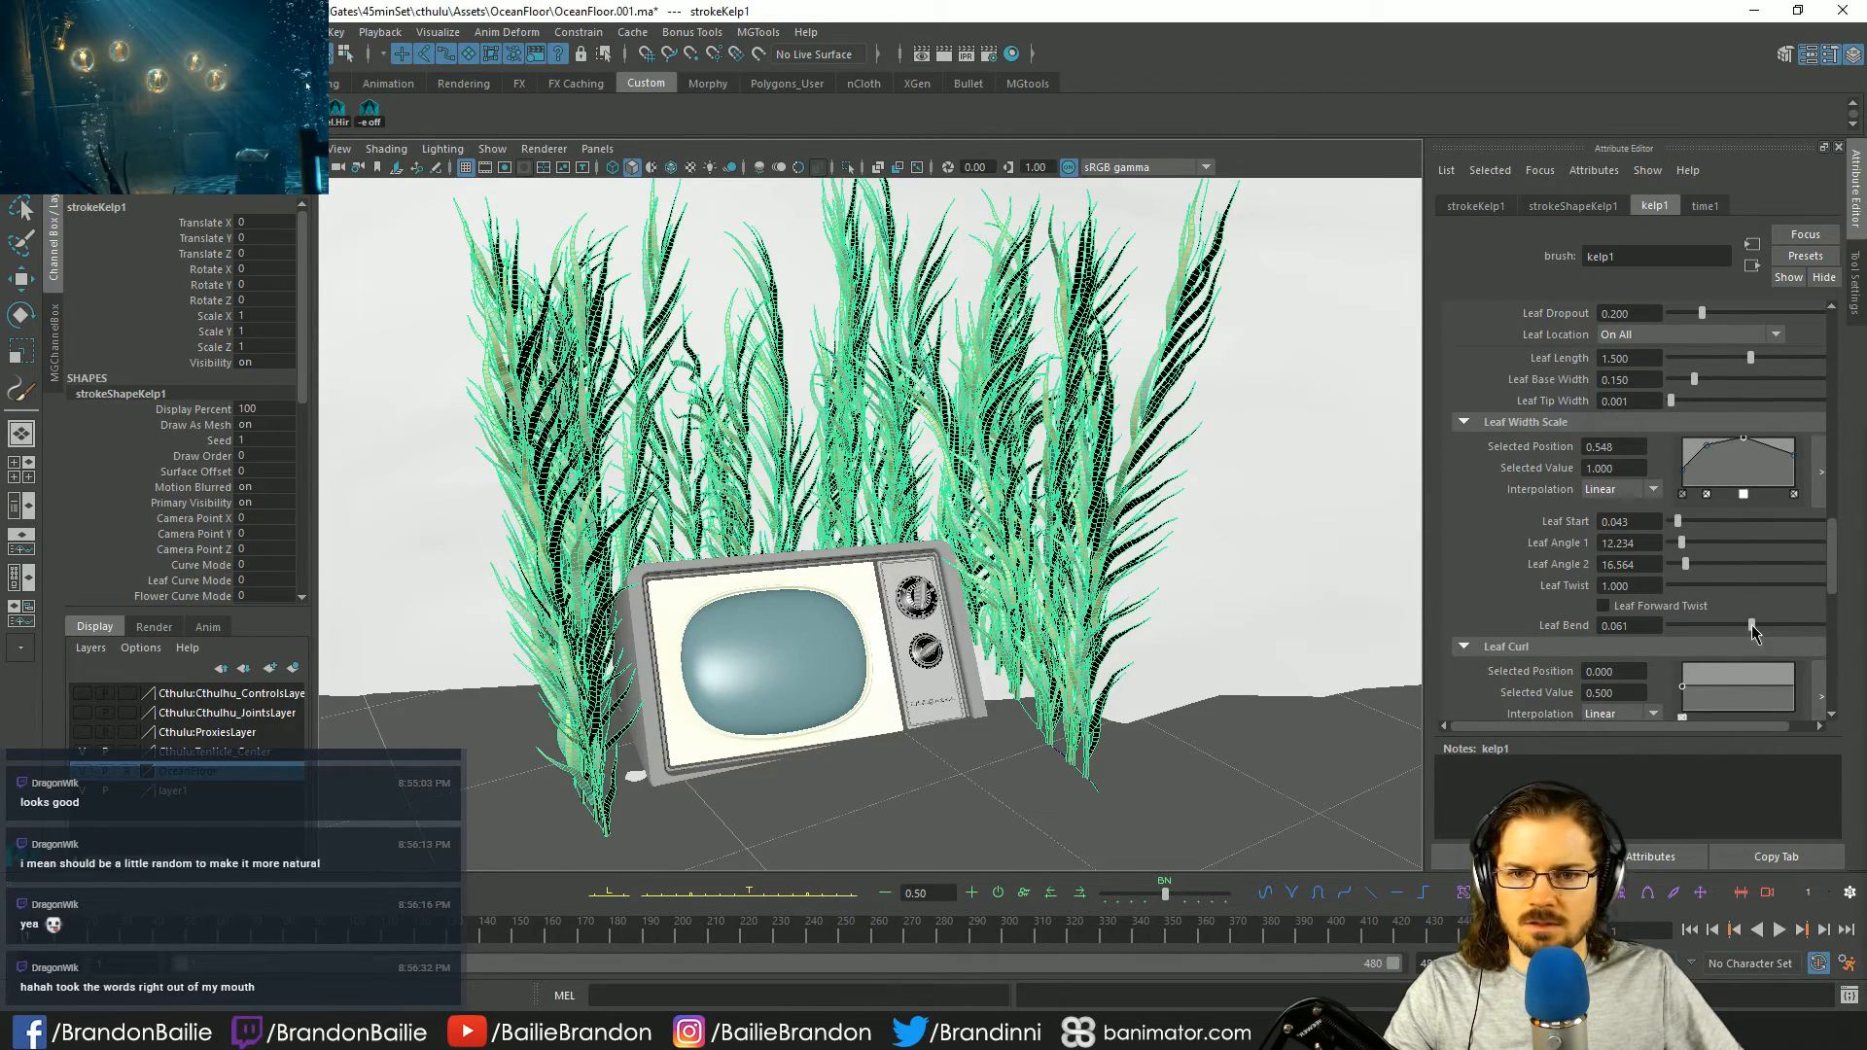
pyautogui.moveTo(1753, 624); pyautogui.dragTo(1759, 637)
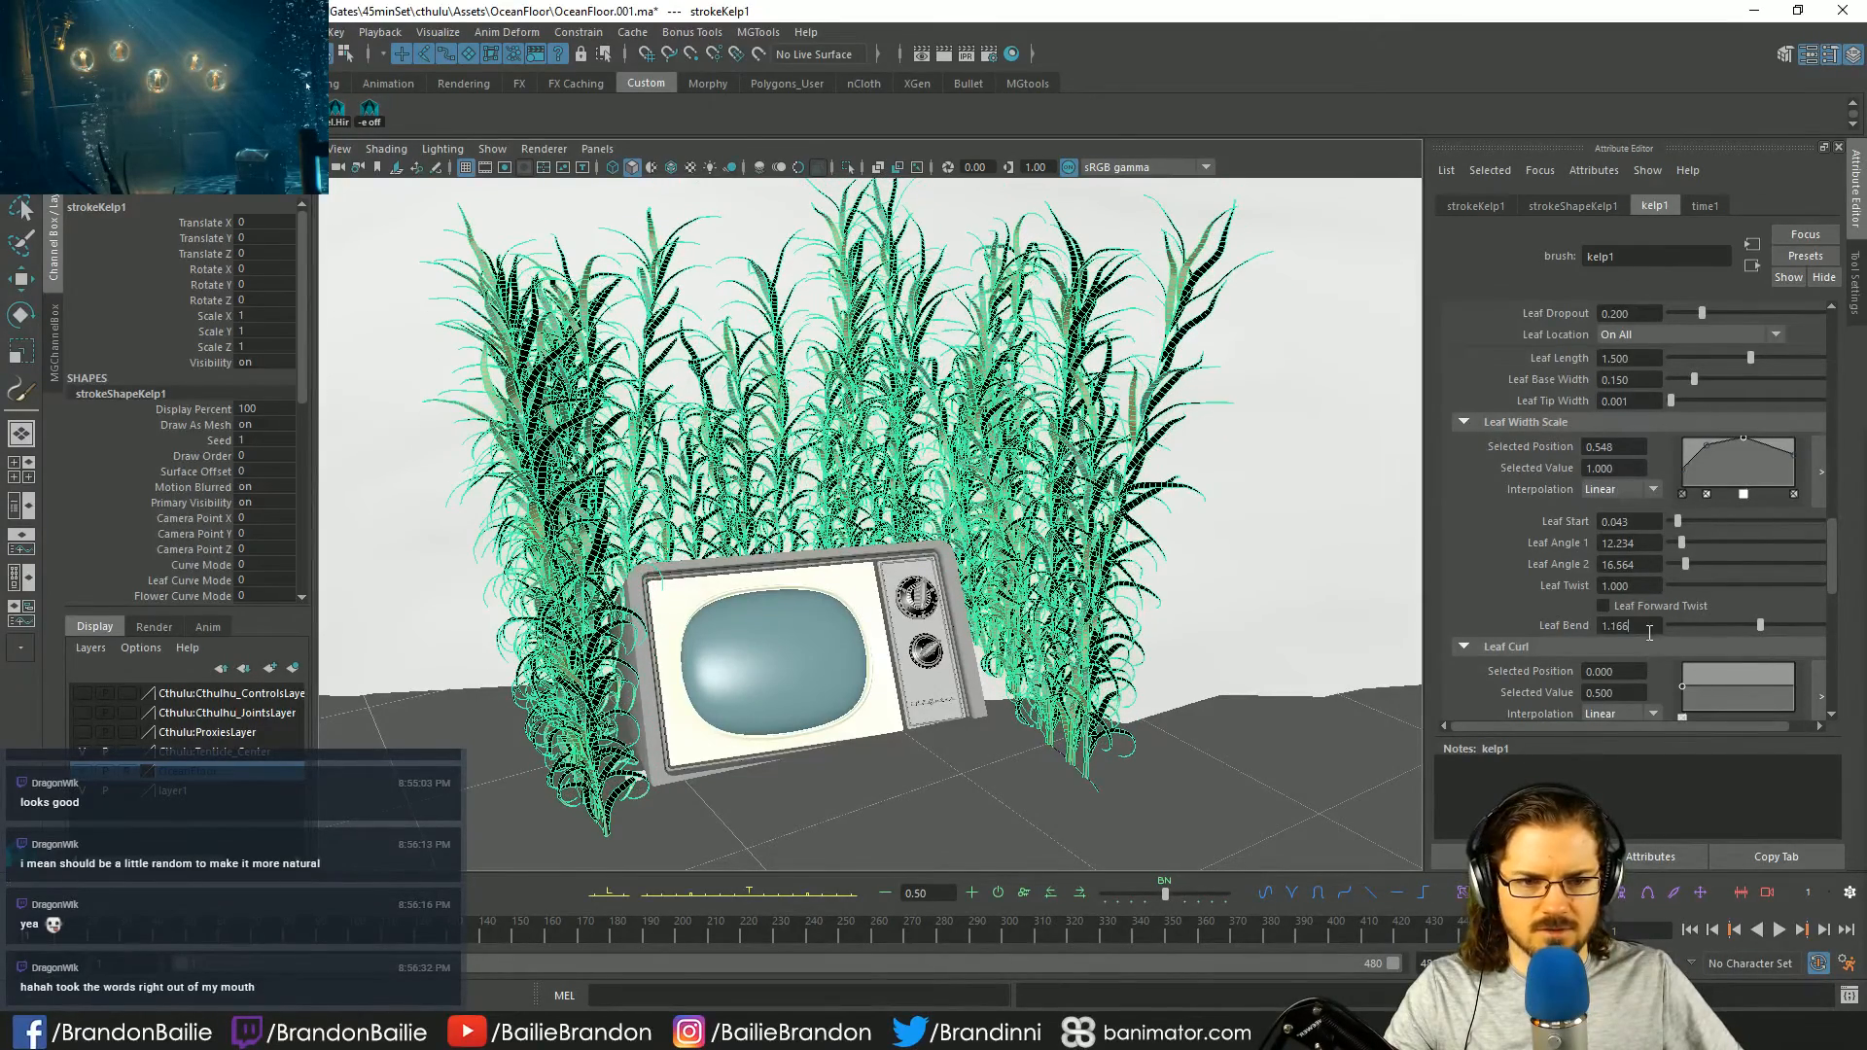
pyautogui.write('0')
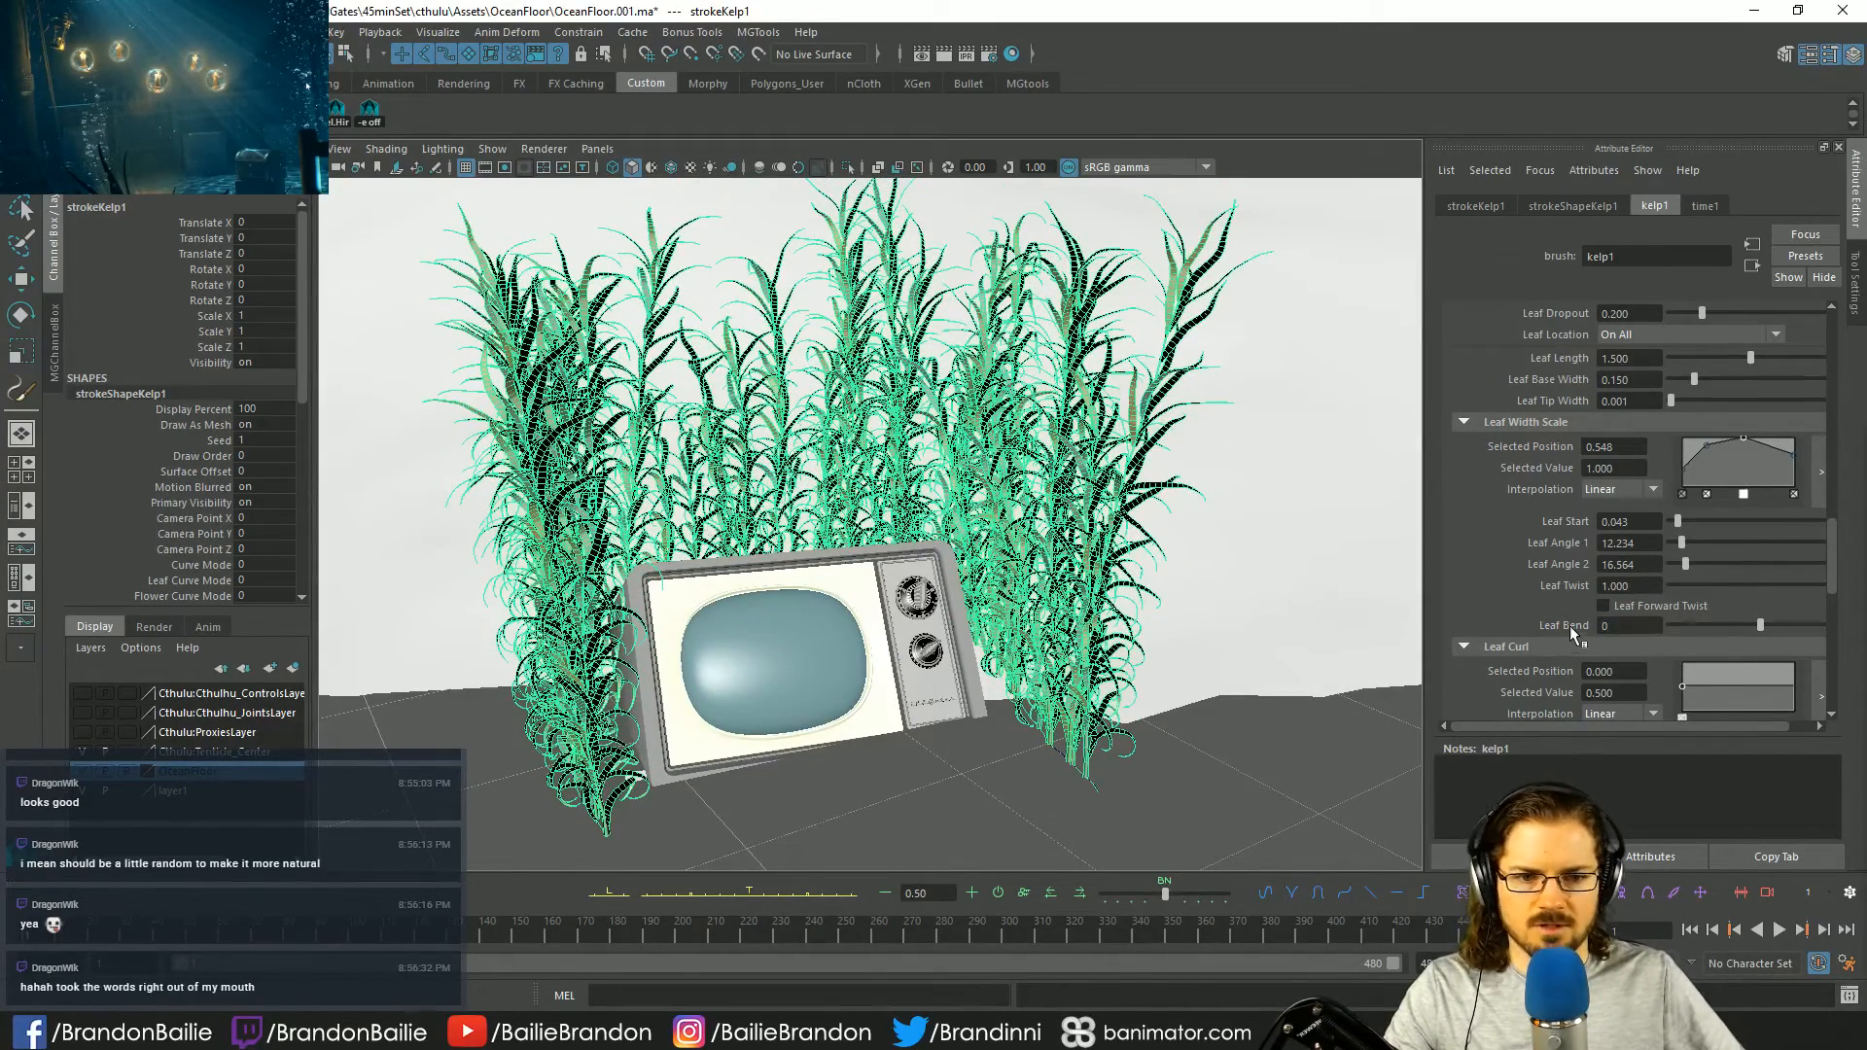
pyautogui.press('Return')
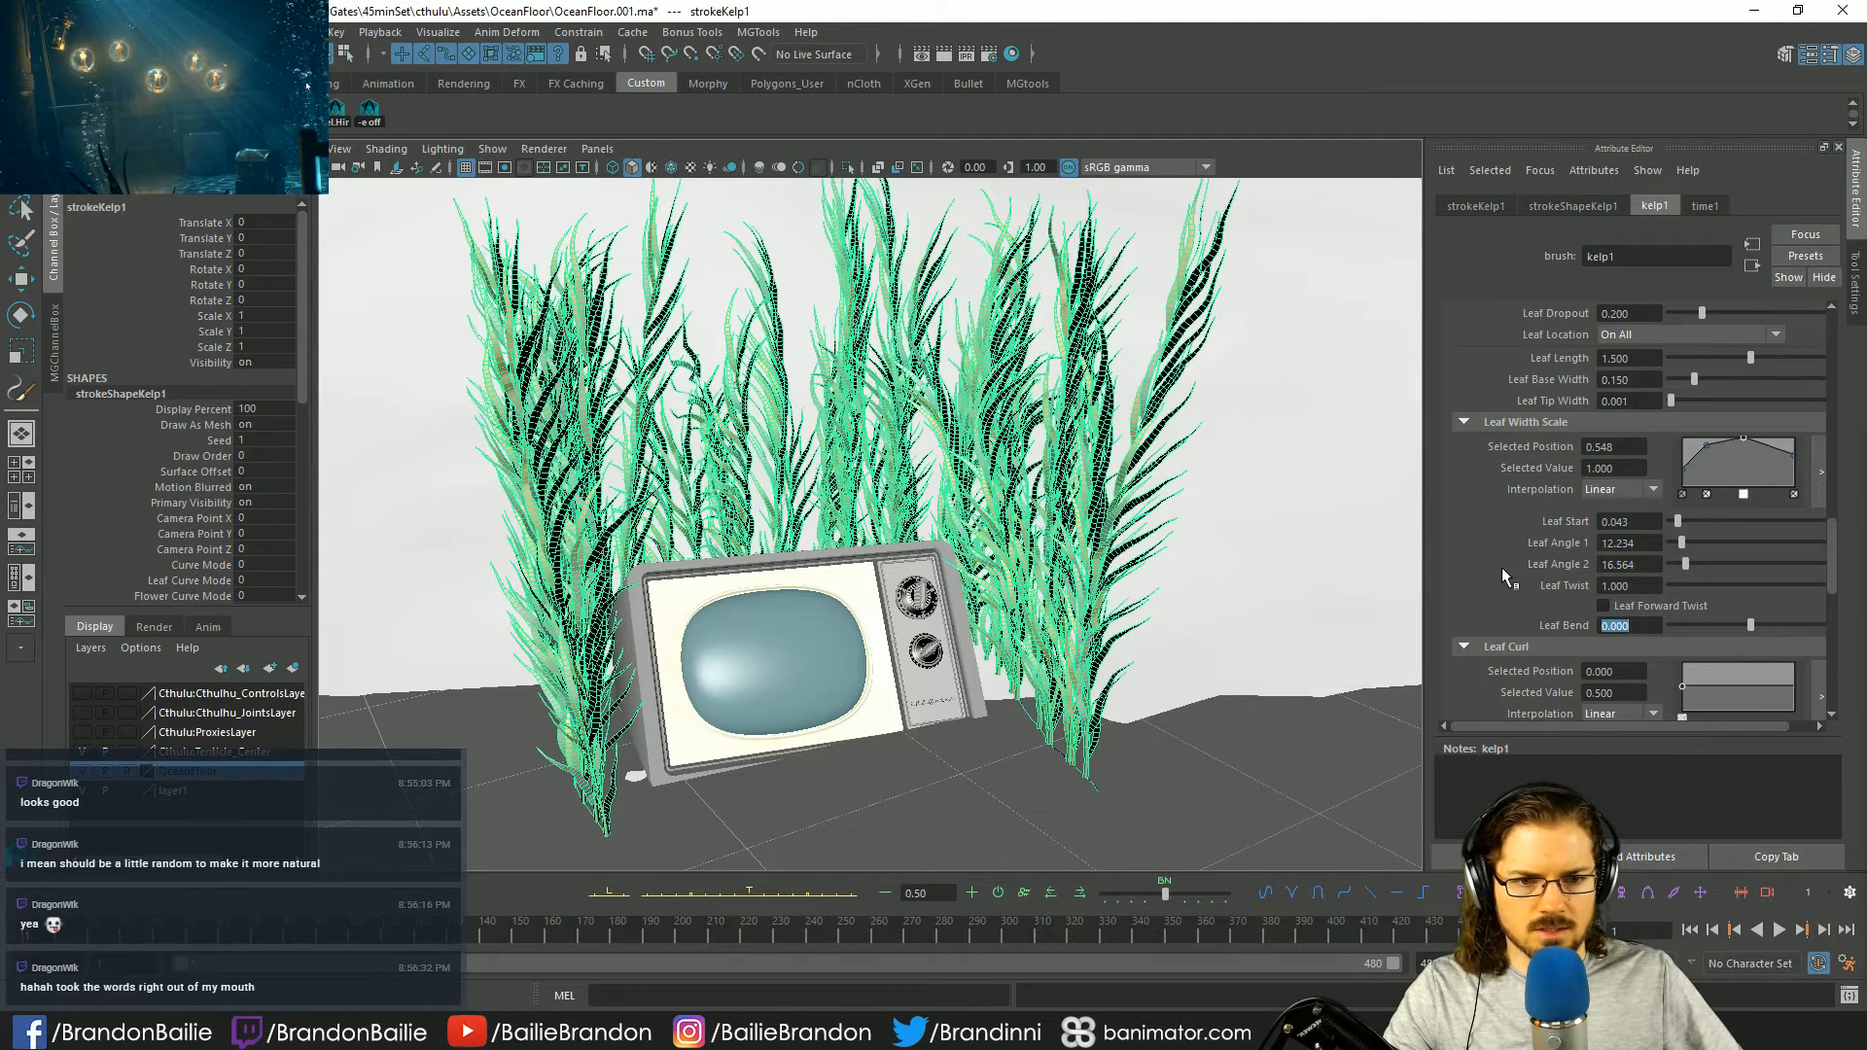
# - Adjust the Leaf Curl graph by lowering its start point to 0.400 and adding a point at position 0.287, value 0.560
pyautogui.scroll(-5, 1502, 567)
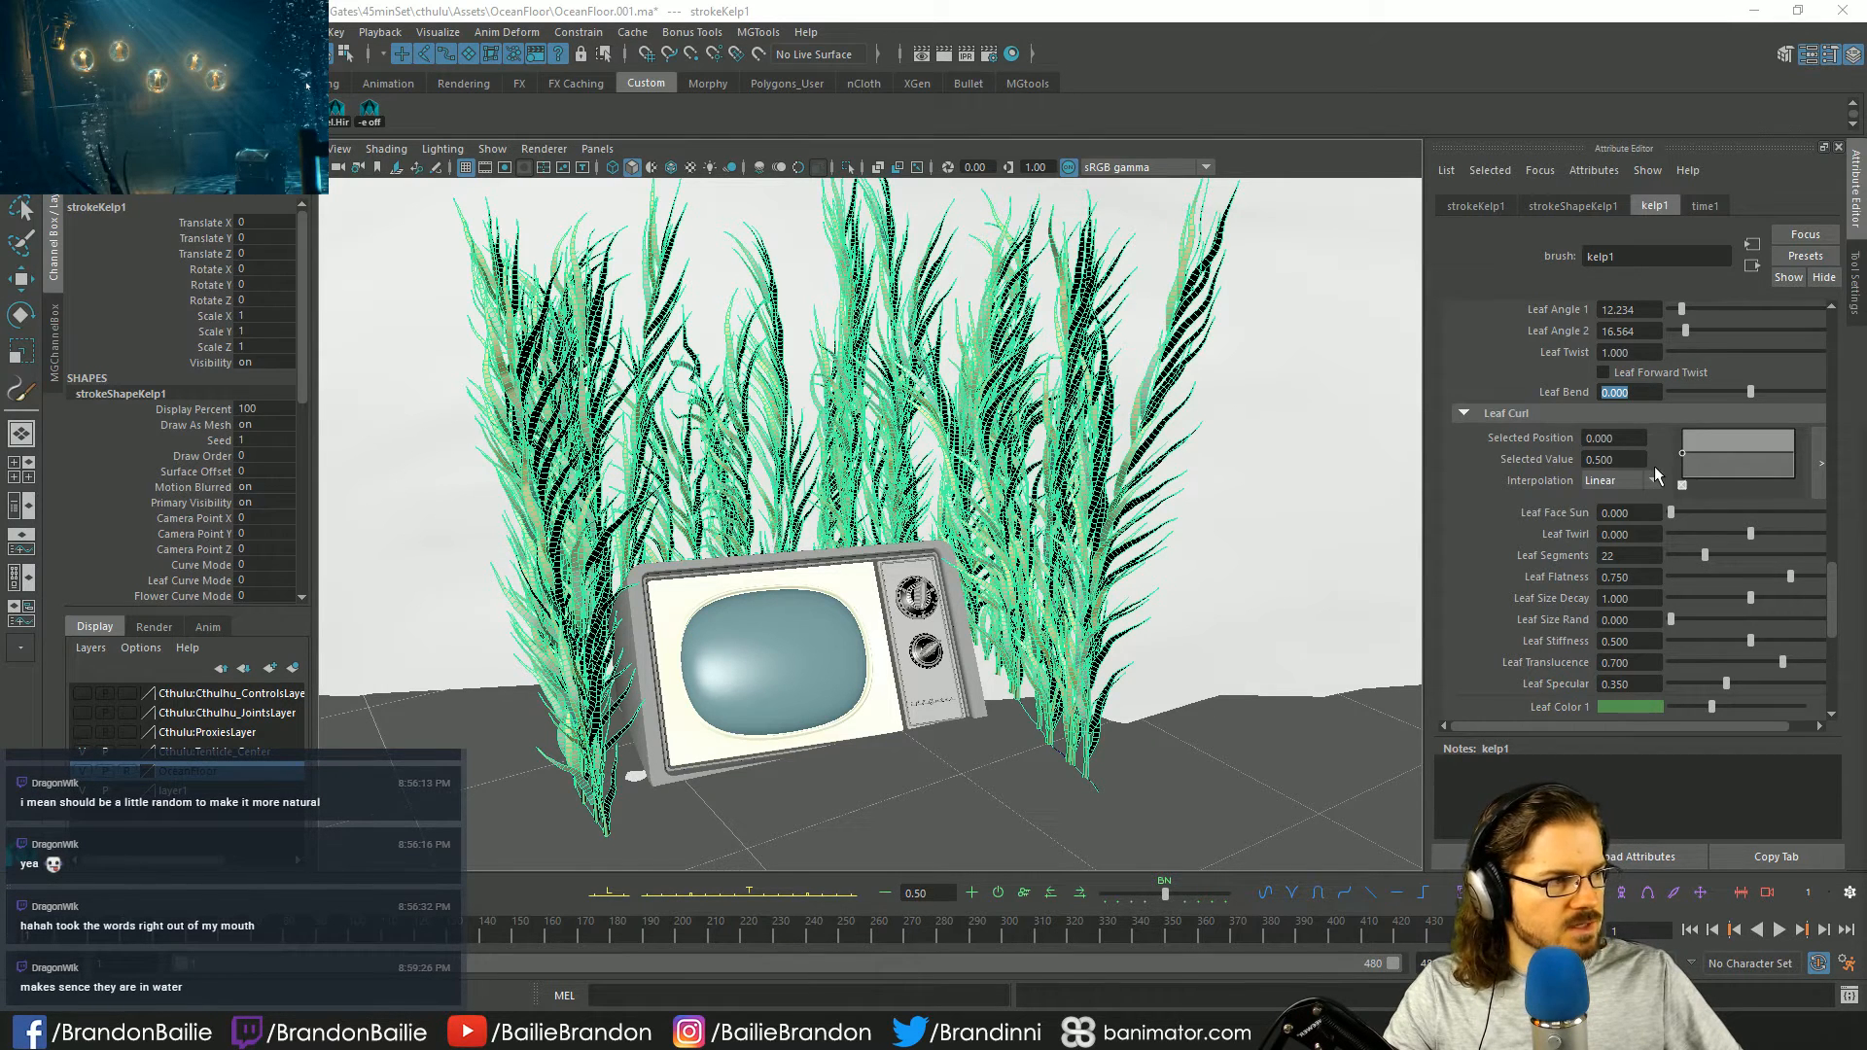
pyautogui.scroll(8, 1250, 498)
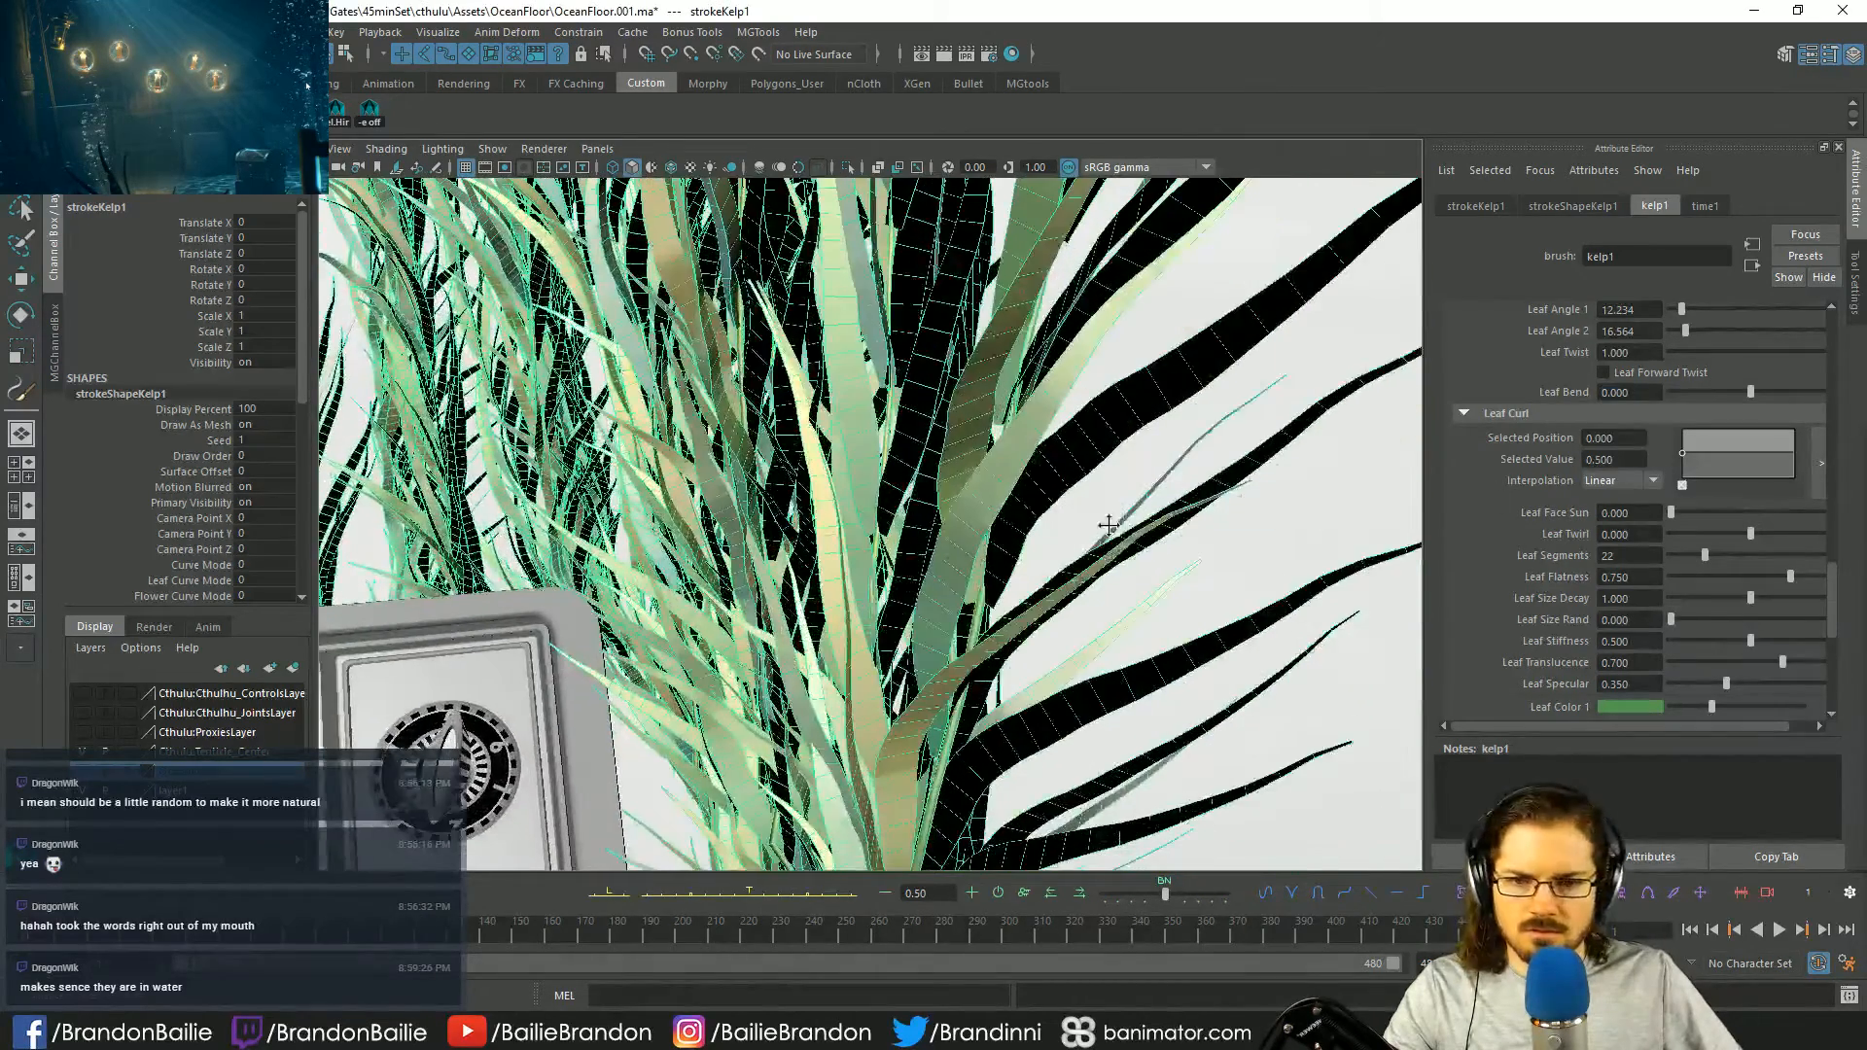
pyautogui.scroll(-2, 1109, 525)
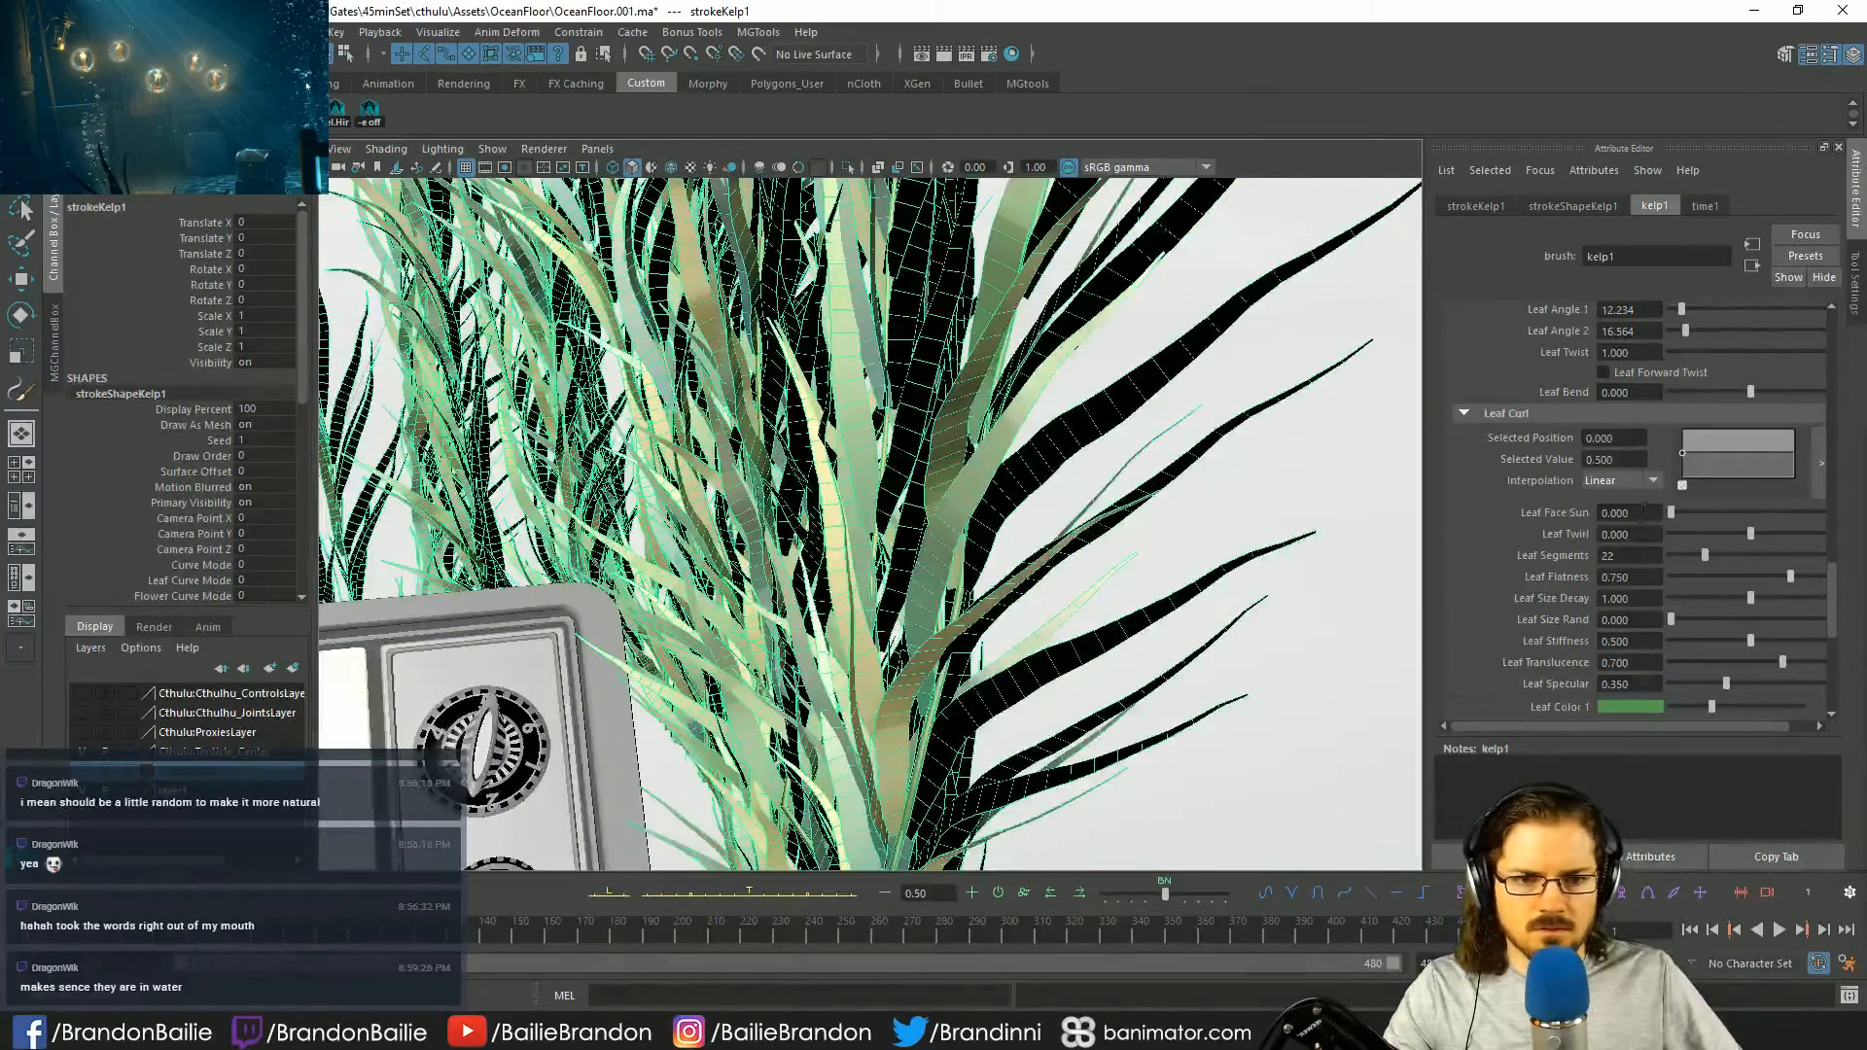
pyautogui.moveTo(1685, 459); pyautogui.dragTo(1680, 459)
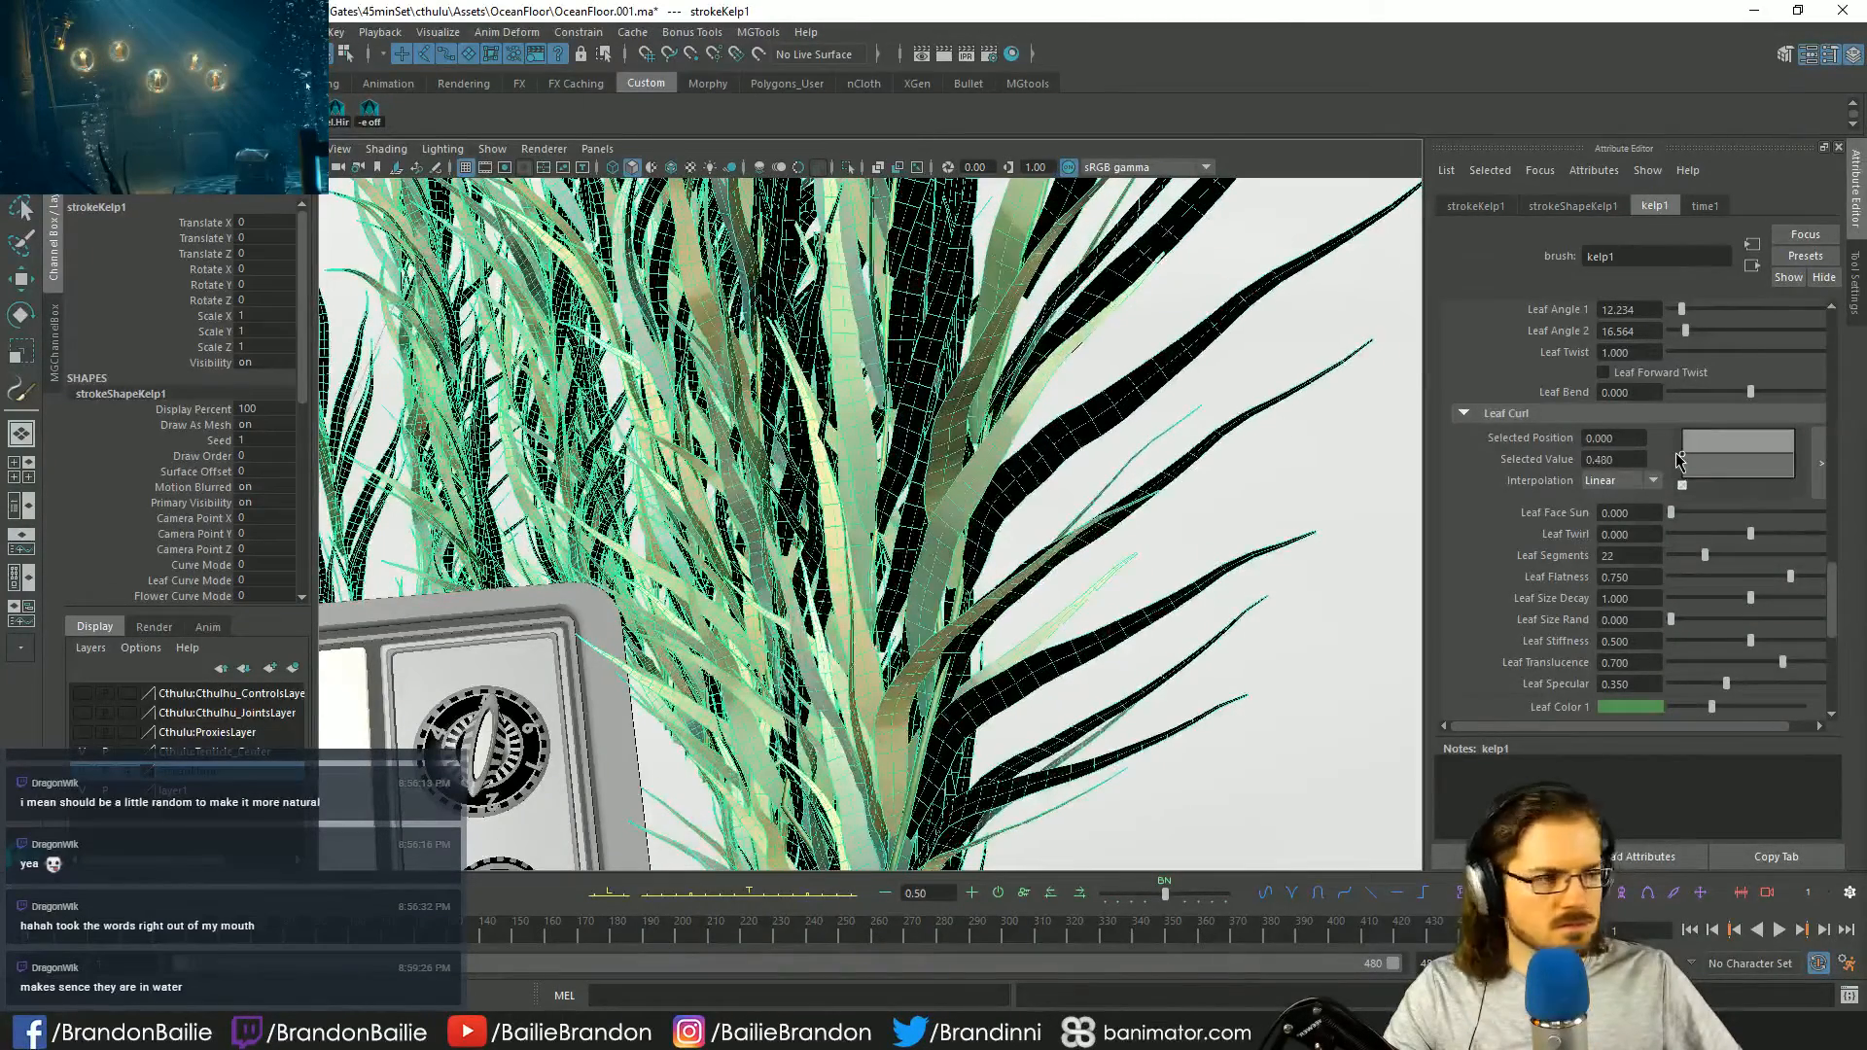
pyautogui.click(1716, 452)
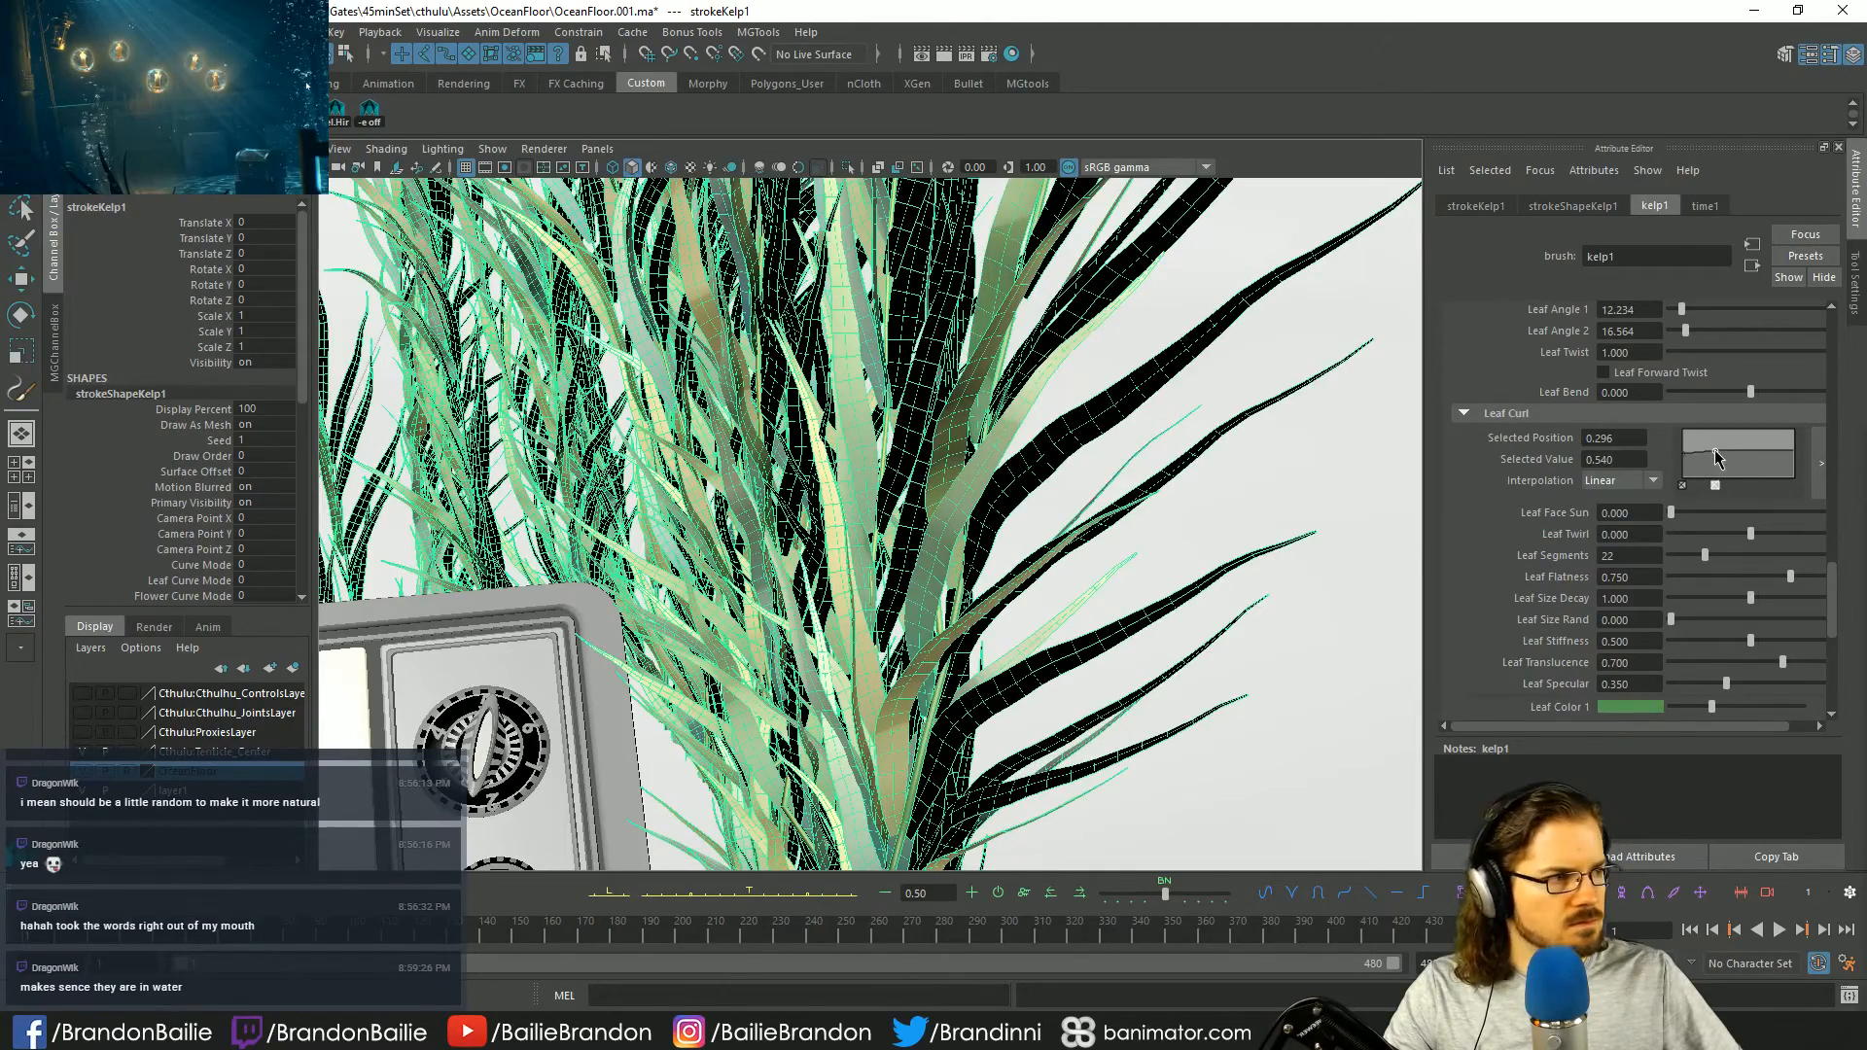
pyautogui.moveTo(1716, 457); pyautogui.dragTo(1714, 454)
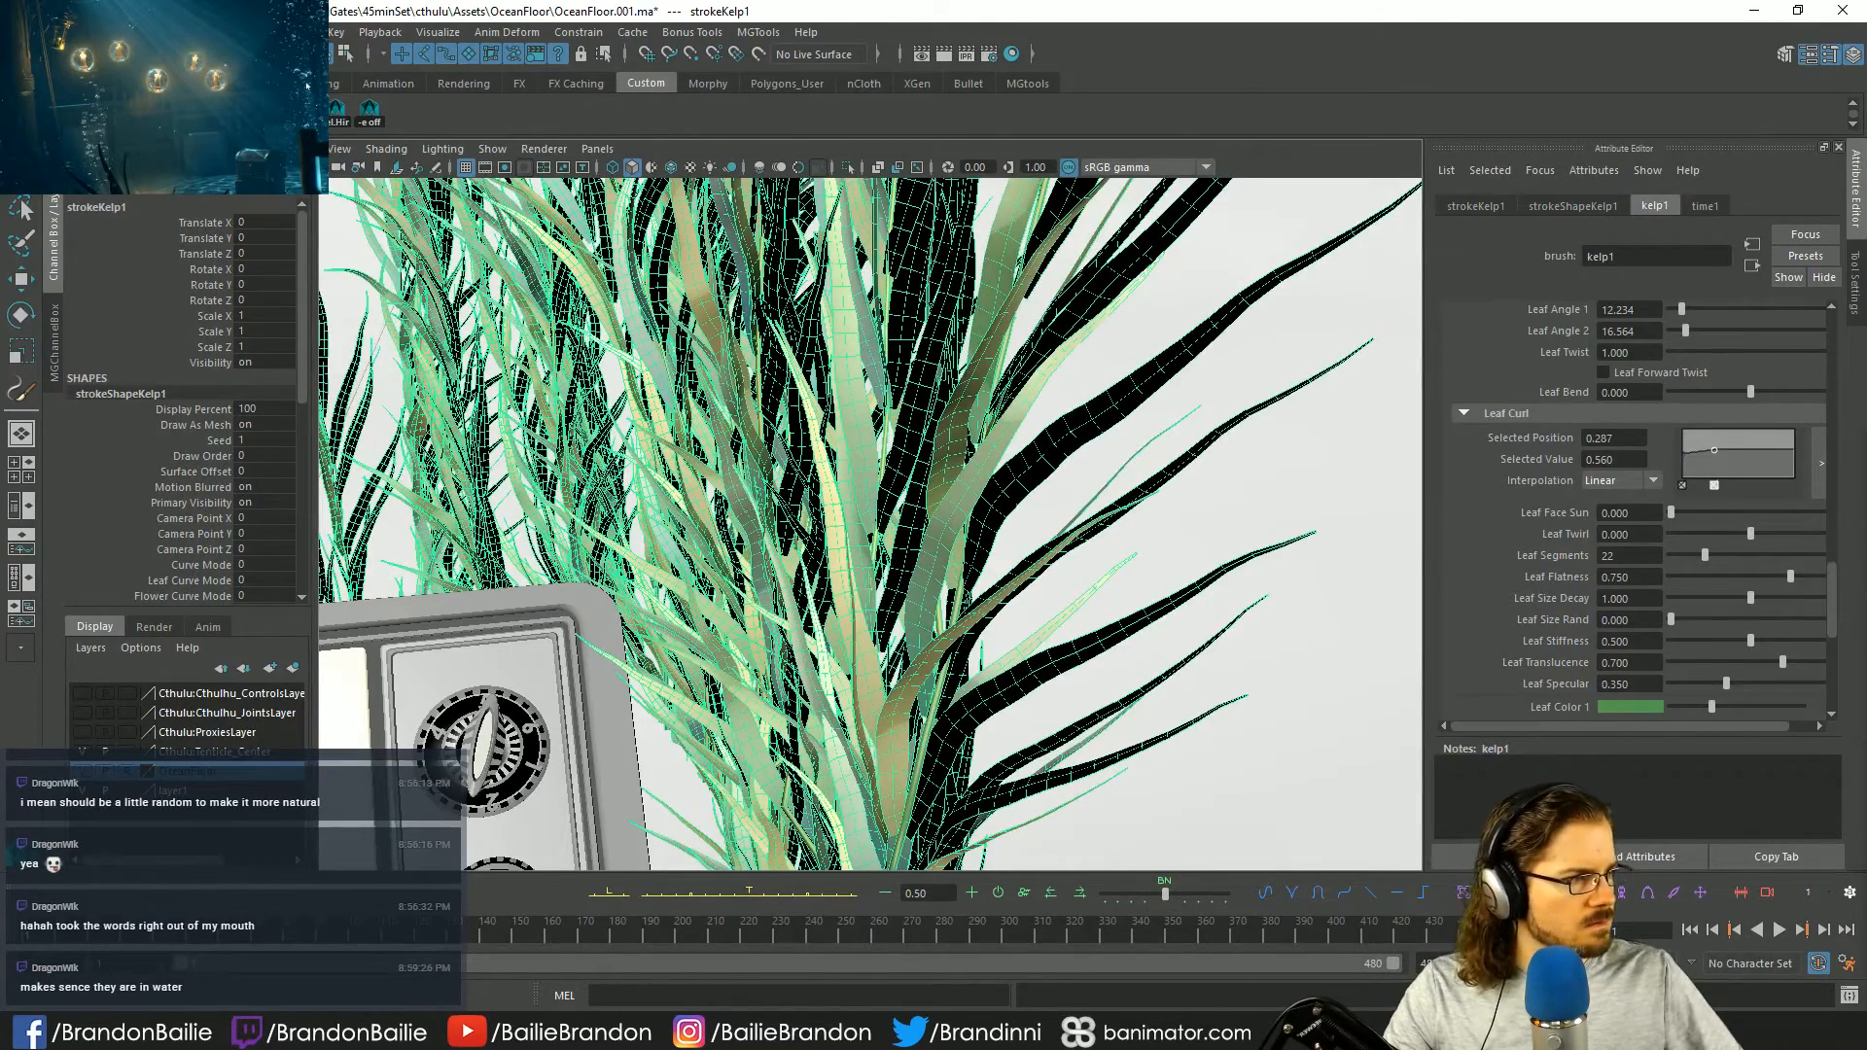
# - Save the scene and briefly play the animation to check the kelp's movement
pyautogui.scroll(-3, 1584, 610)
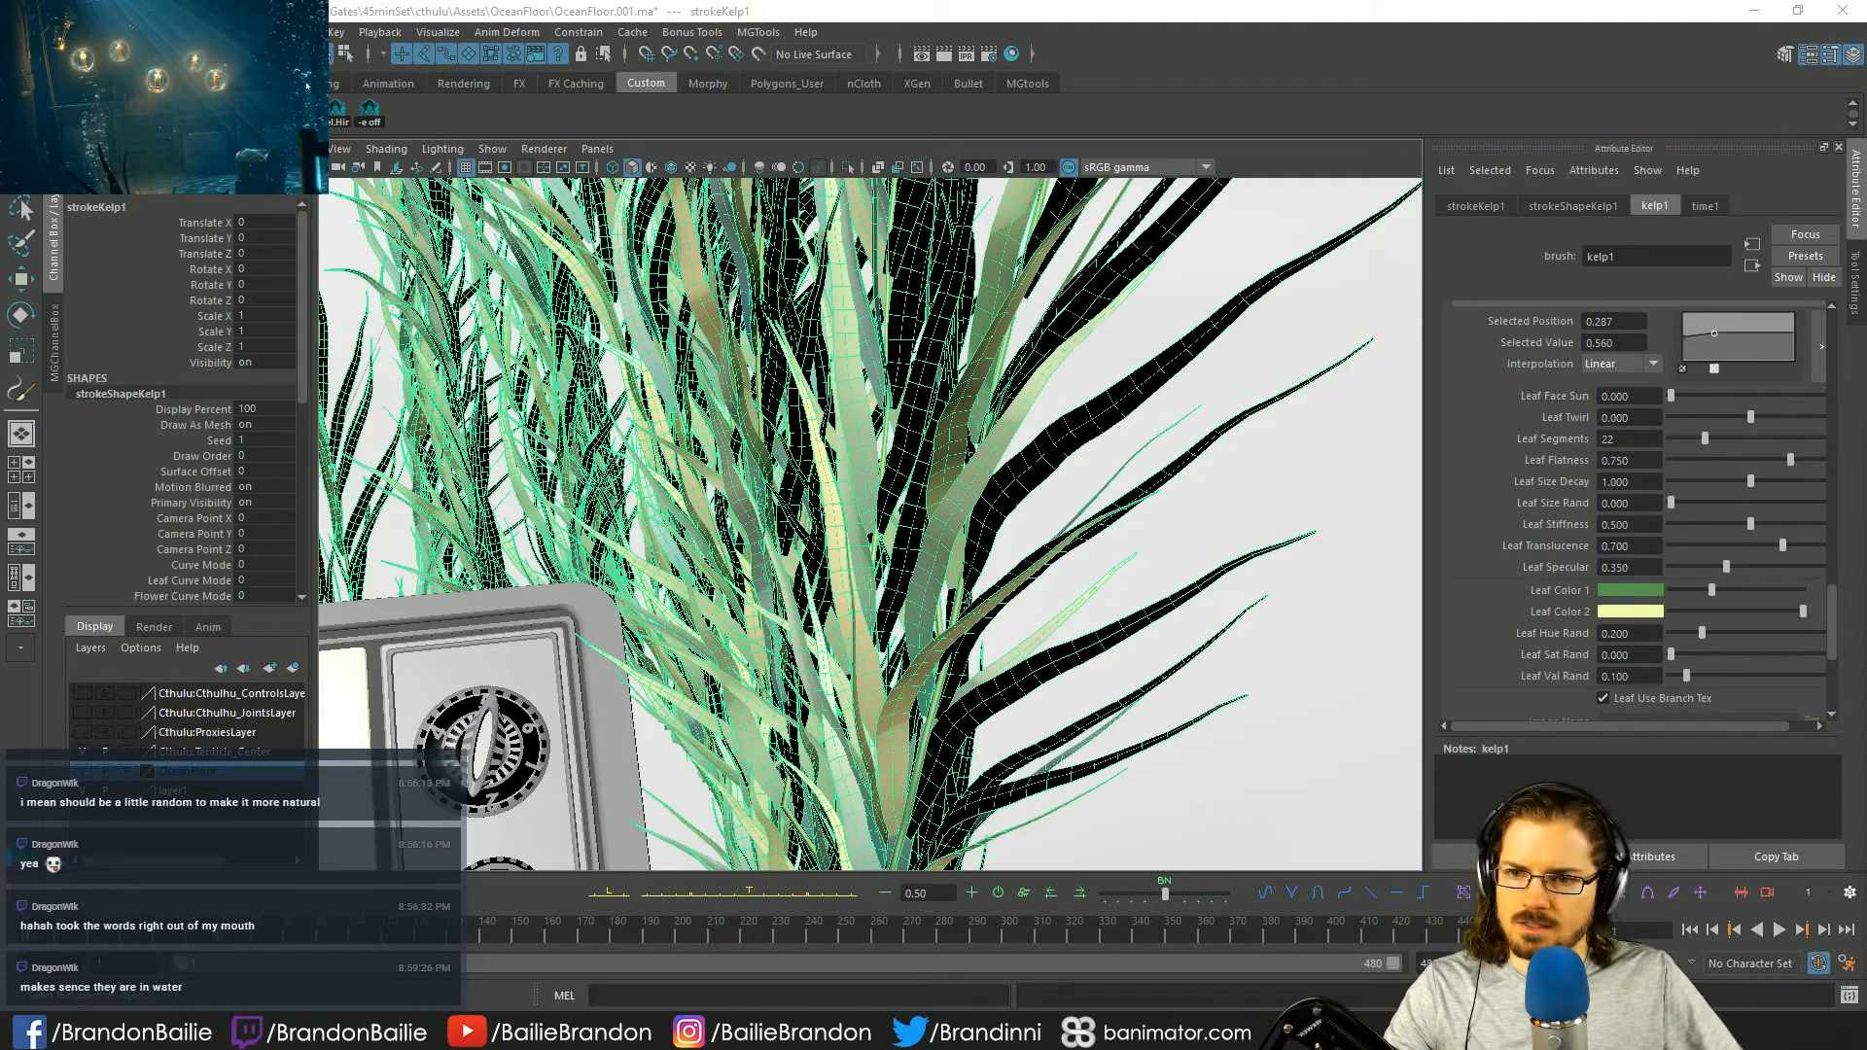
pyautogui.hotkey('ctrl', 's')
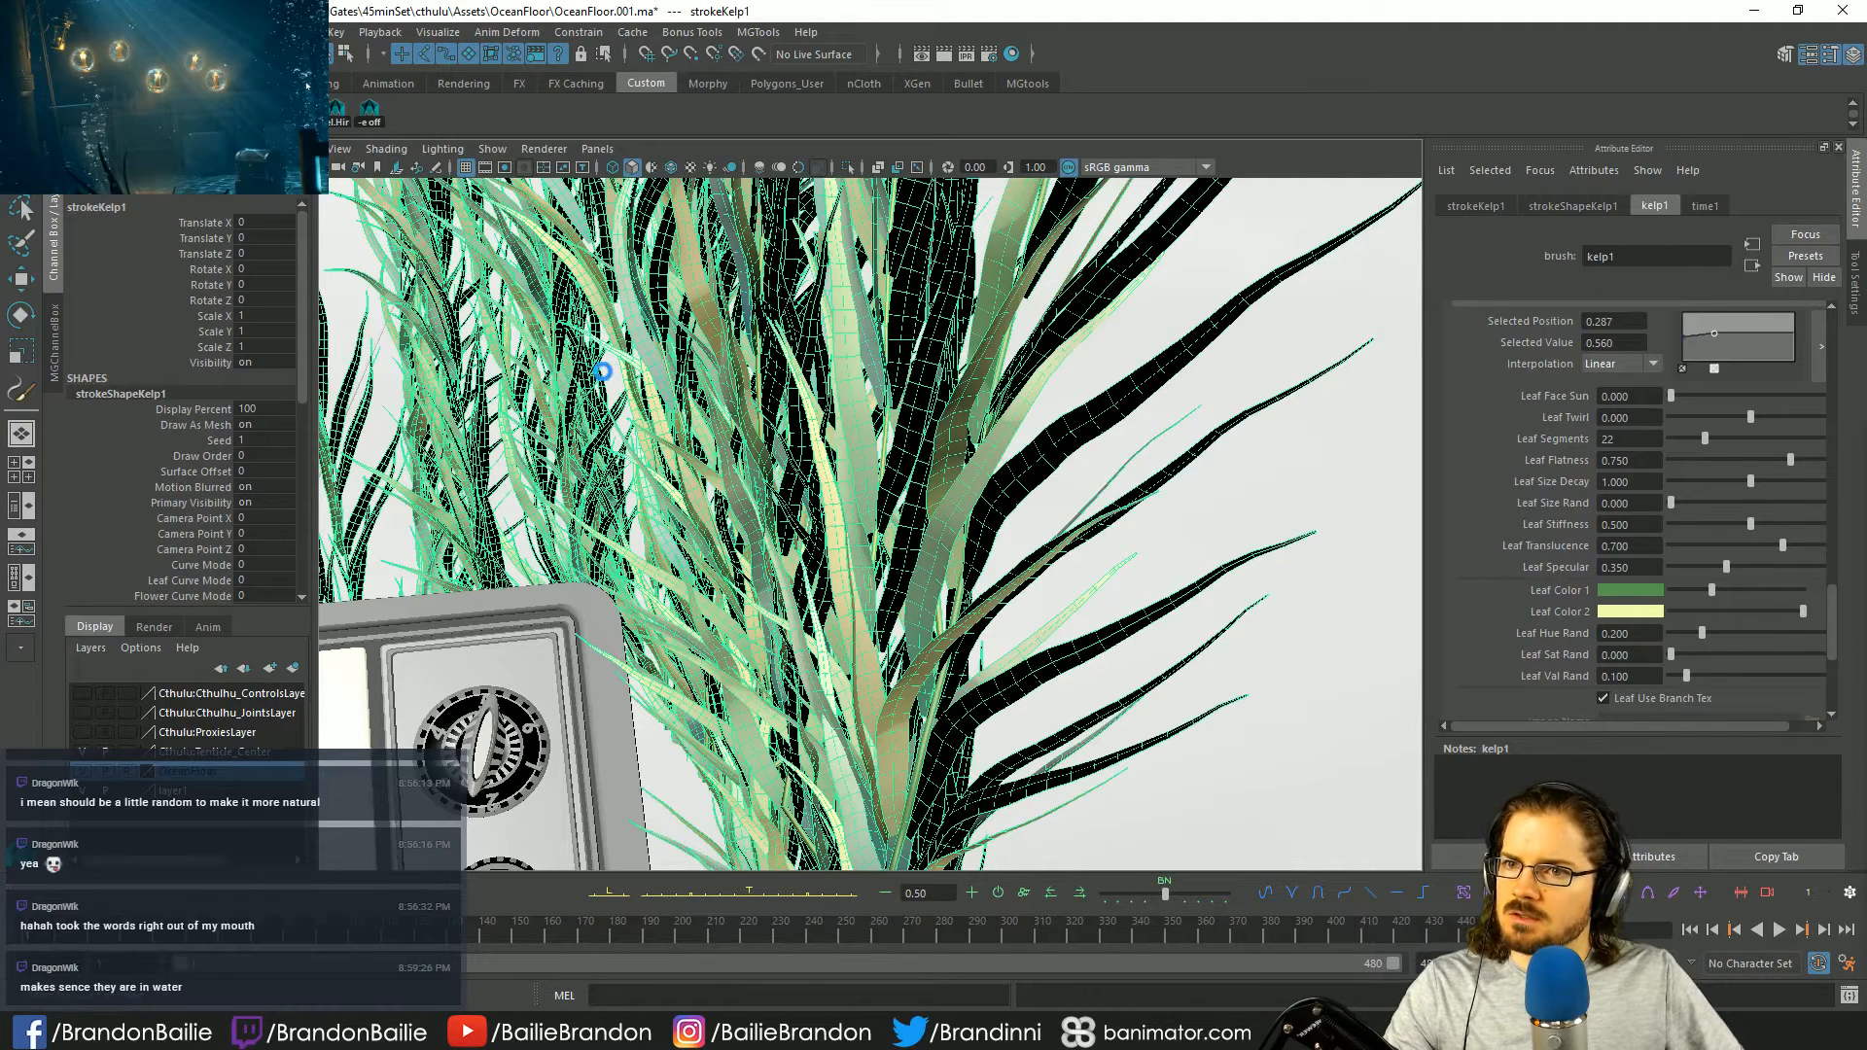
pyautogui.hotkey('alt', 'v')
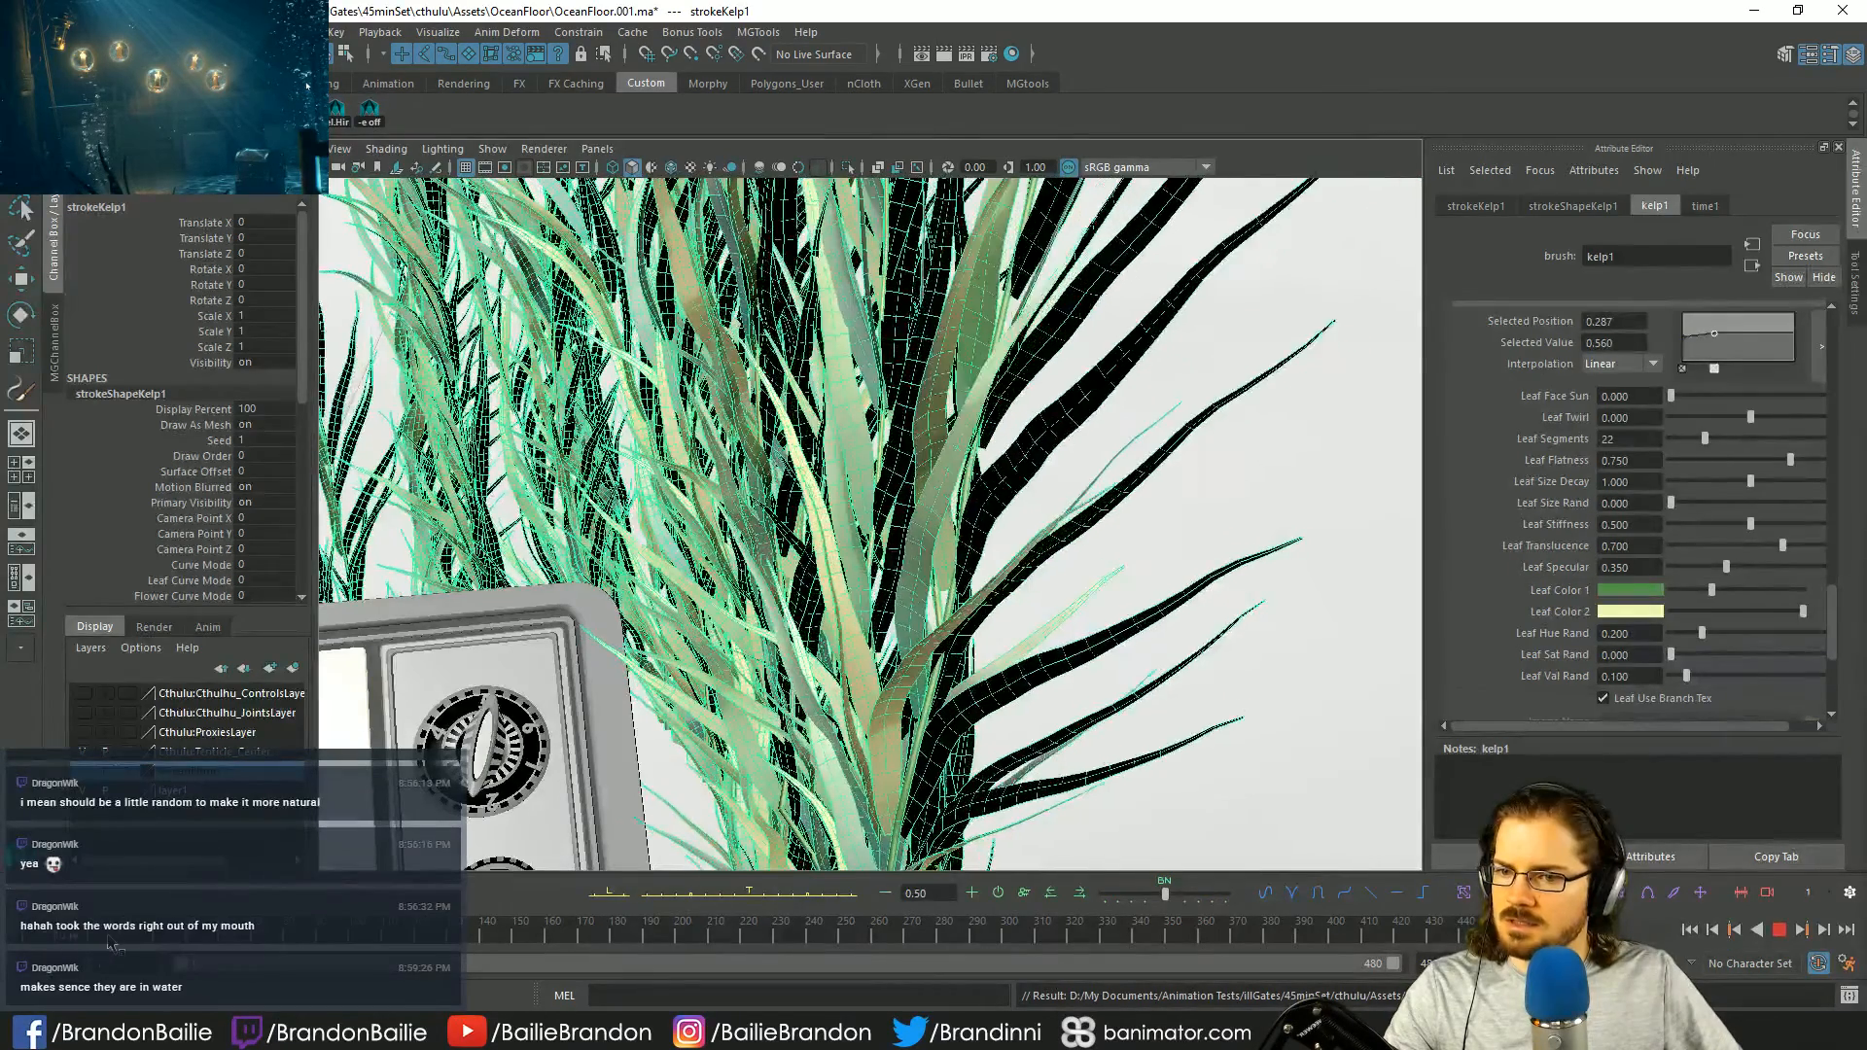
pyautogui.hotkey('alt', 'v')
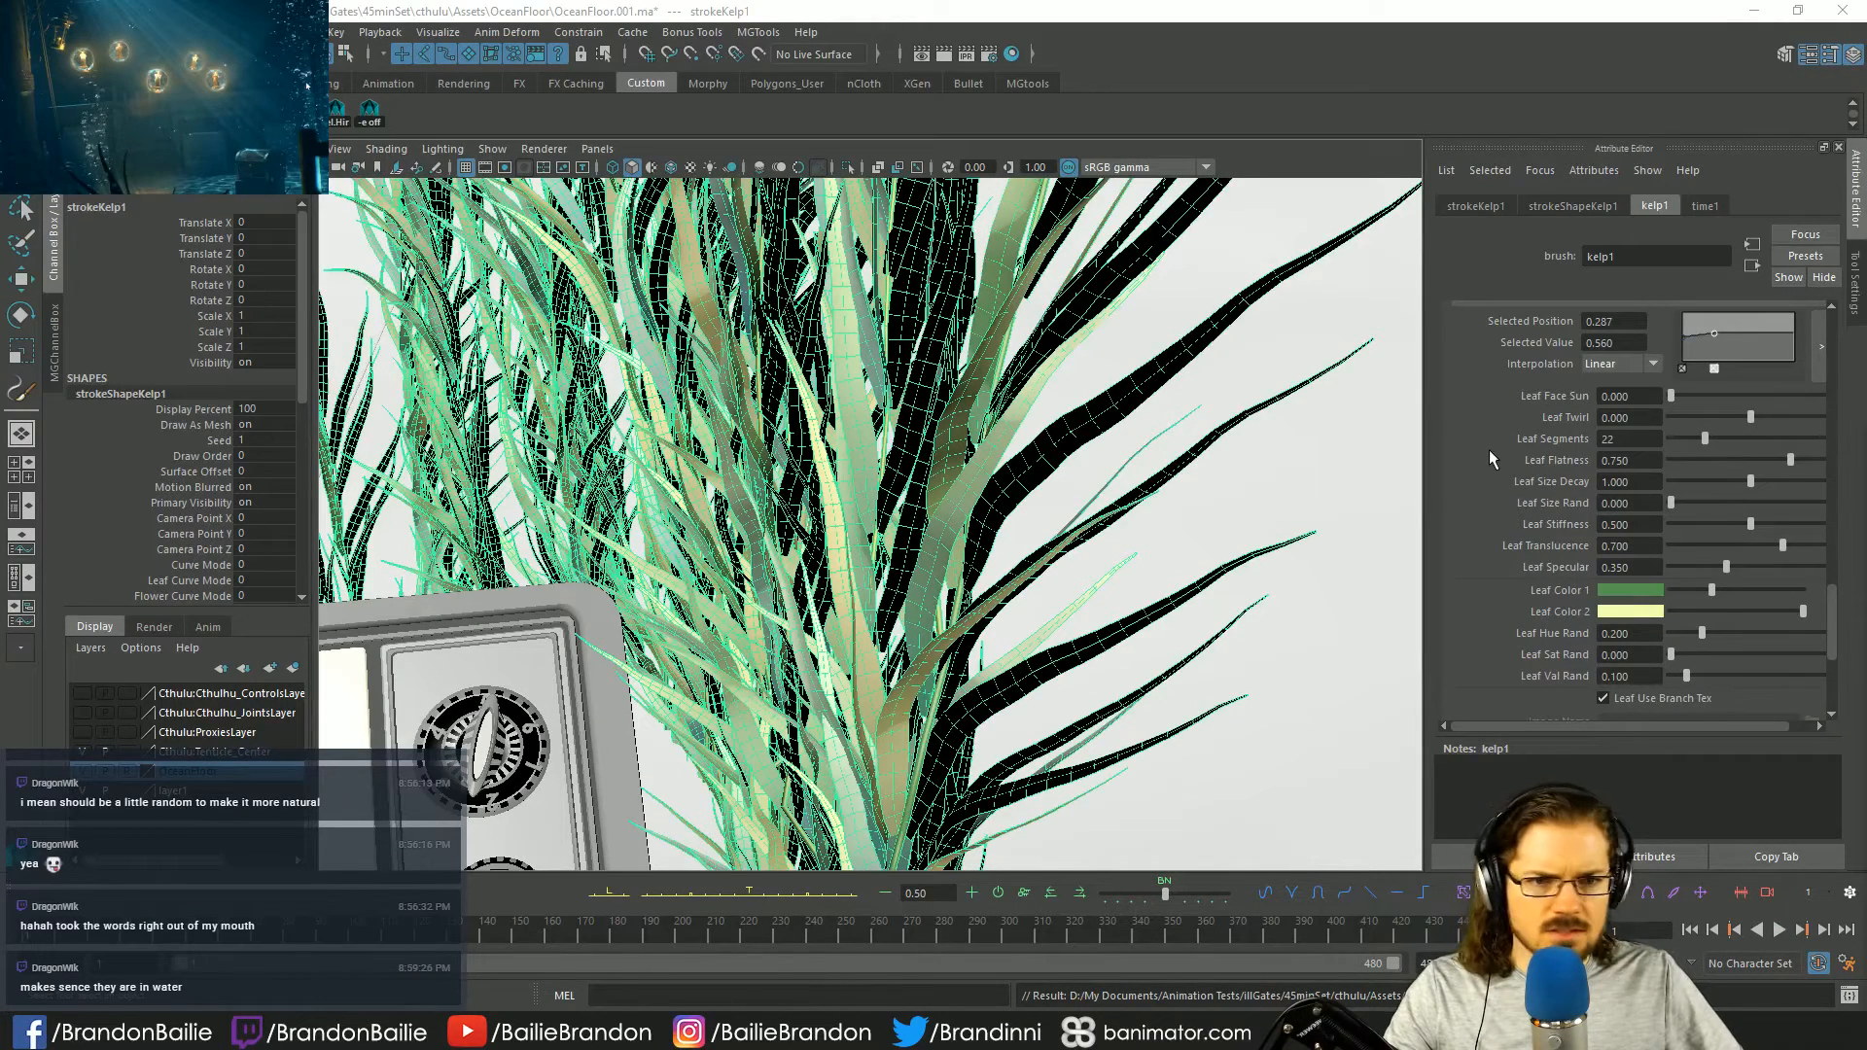
# - Try 17 Leaf Segments on the kelp, check the leaves beside the TV, and set the count back to 22
pyautogui.moveTo(1704, 435); pyautogui.dragTo(1694, 438)
pyautogui.keyDown('alt'); pyautogui.moveTo(1179, 541); pyautogui.dragTo(885, 532, button='right'); pyautogui.keyUp('alt')
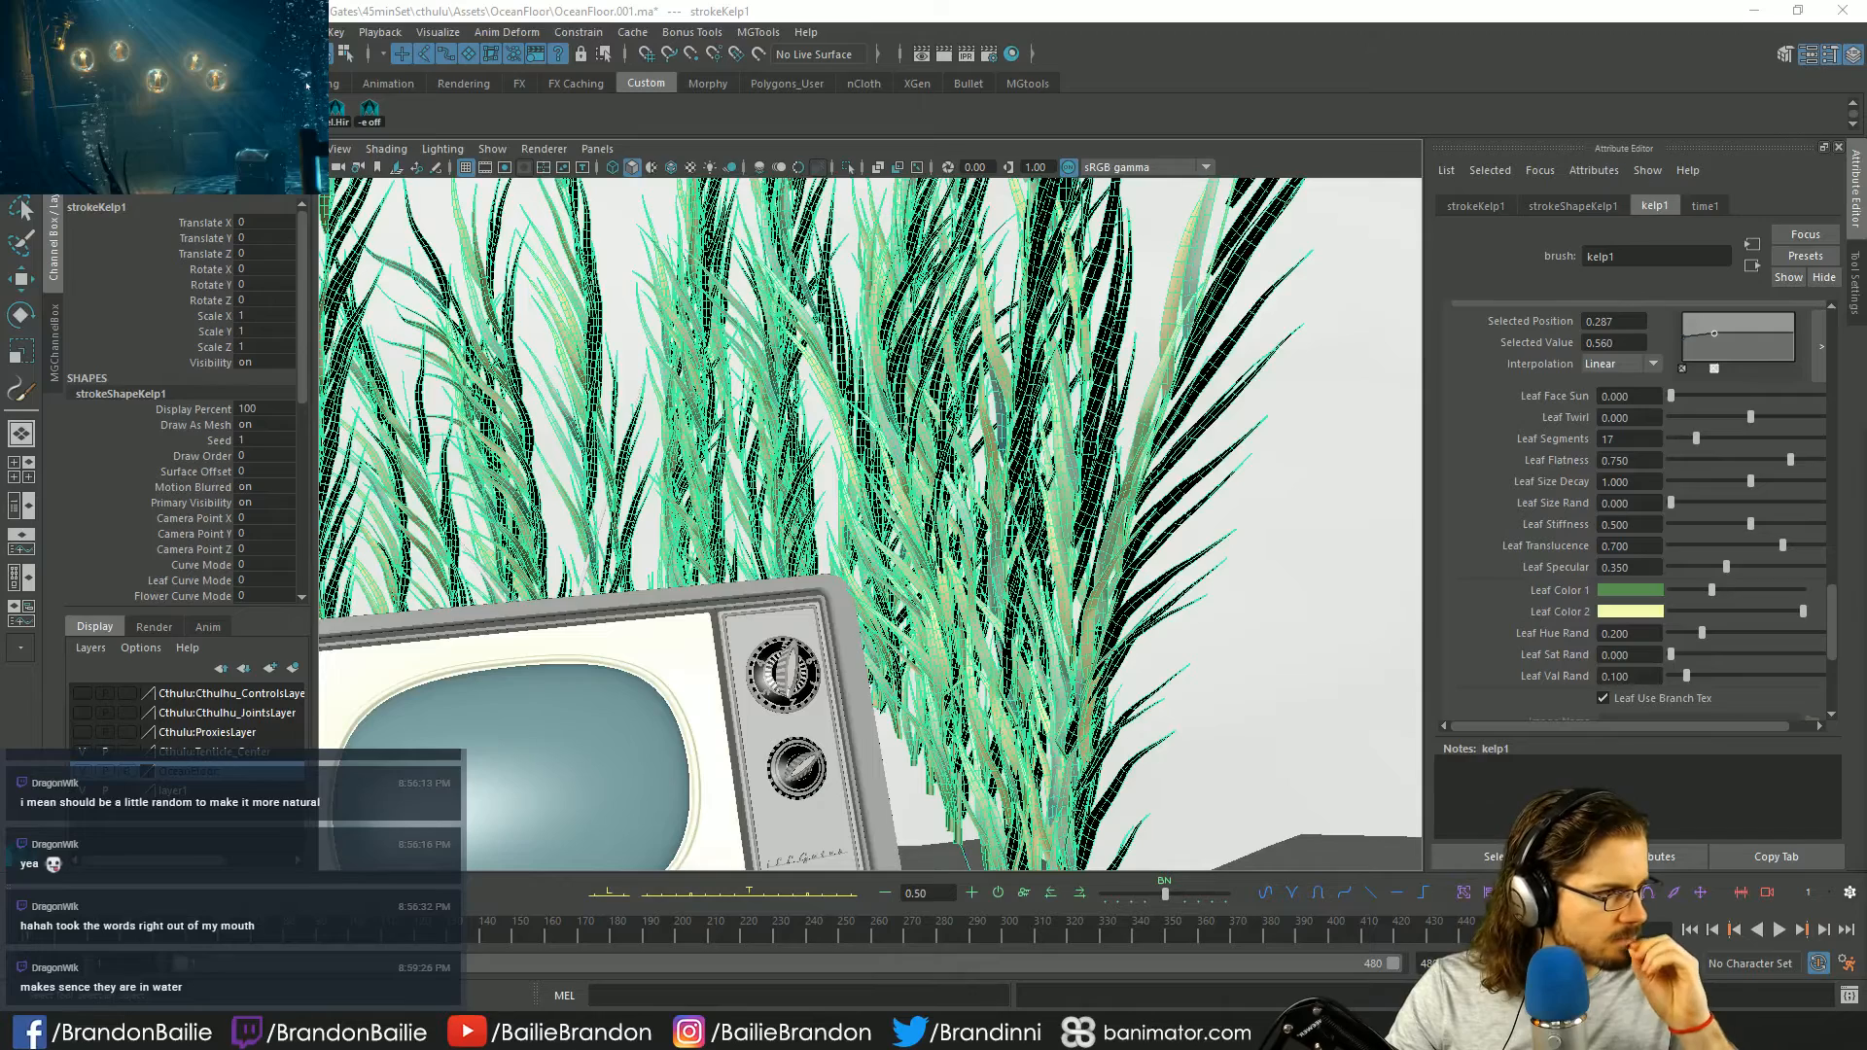
pyautogui.click(1643, 440)
pyautogui.write('22')
pyautogui.press('Return')
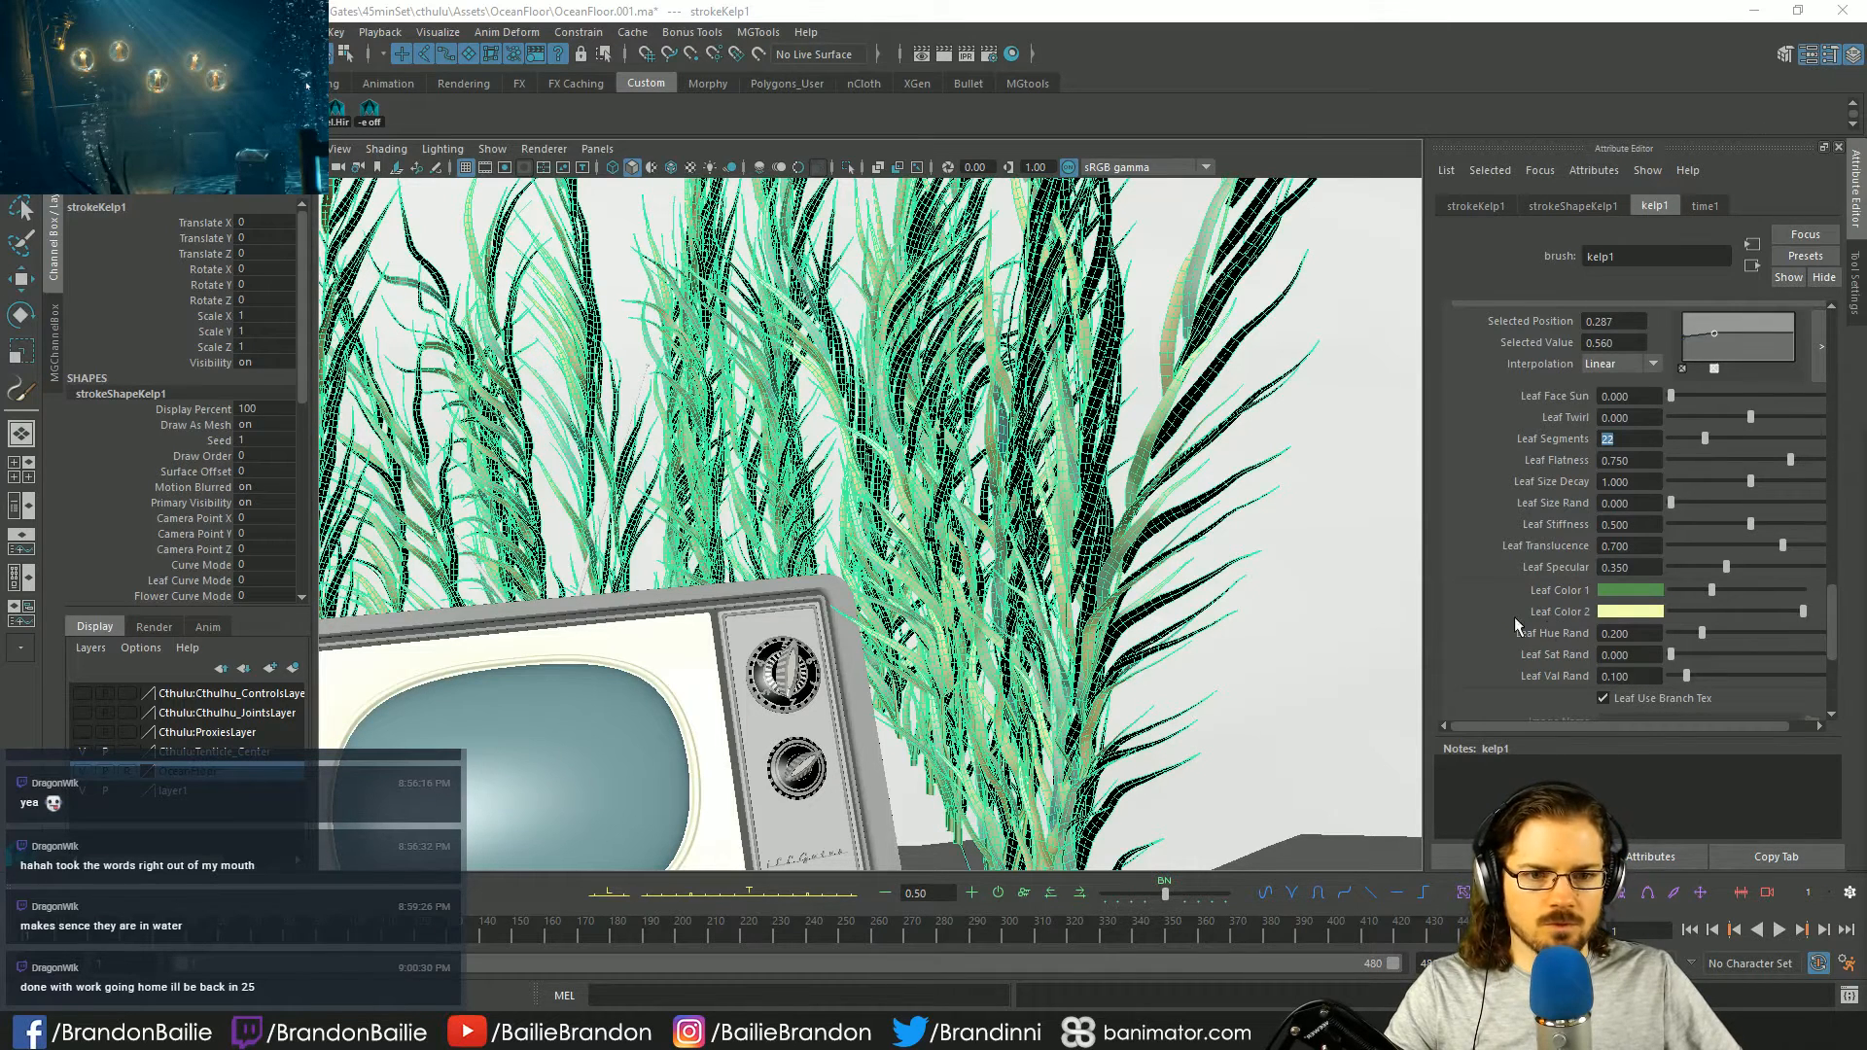
# - Darken both Leaf Color 1 and Leaf Color 2 of the kelp to a deep green and a dark olive
pyautogui.scroll(-2, 1512, 617)
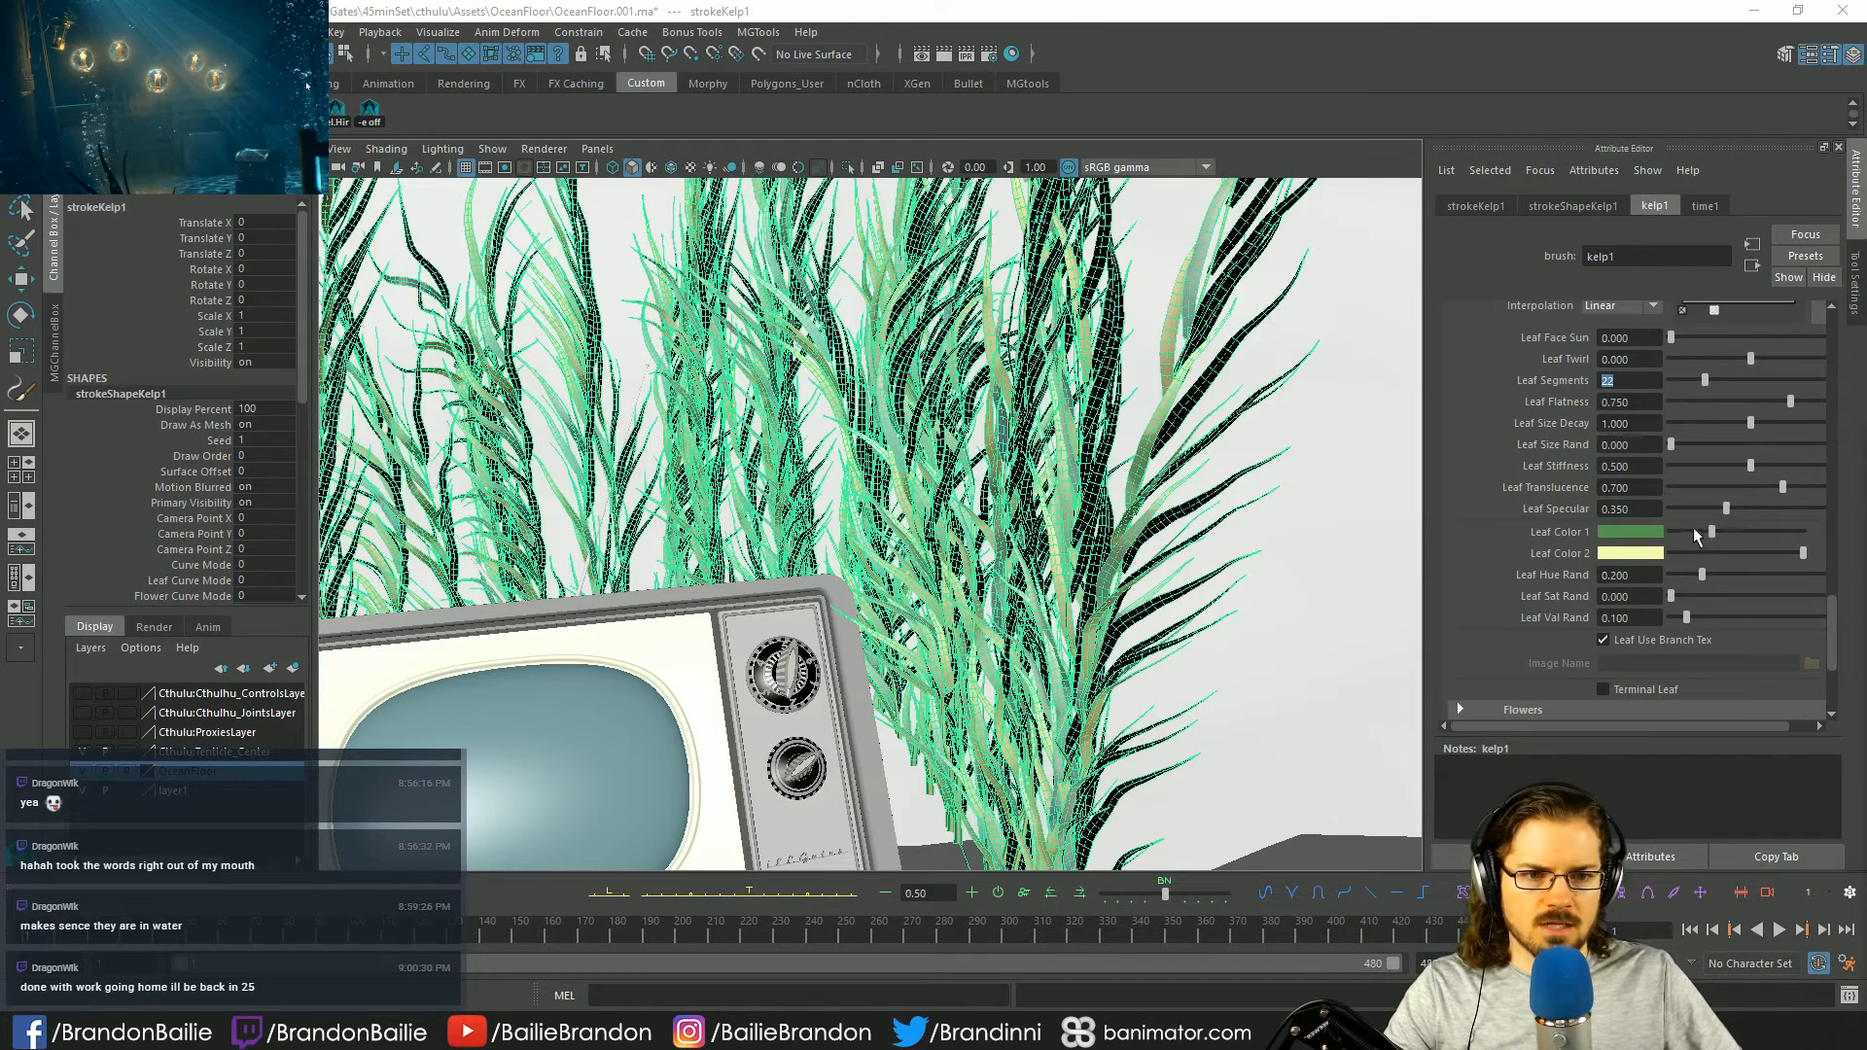
pyautogui.moveTo(1711, 535); pyautogui.dragTo(1689, 538)
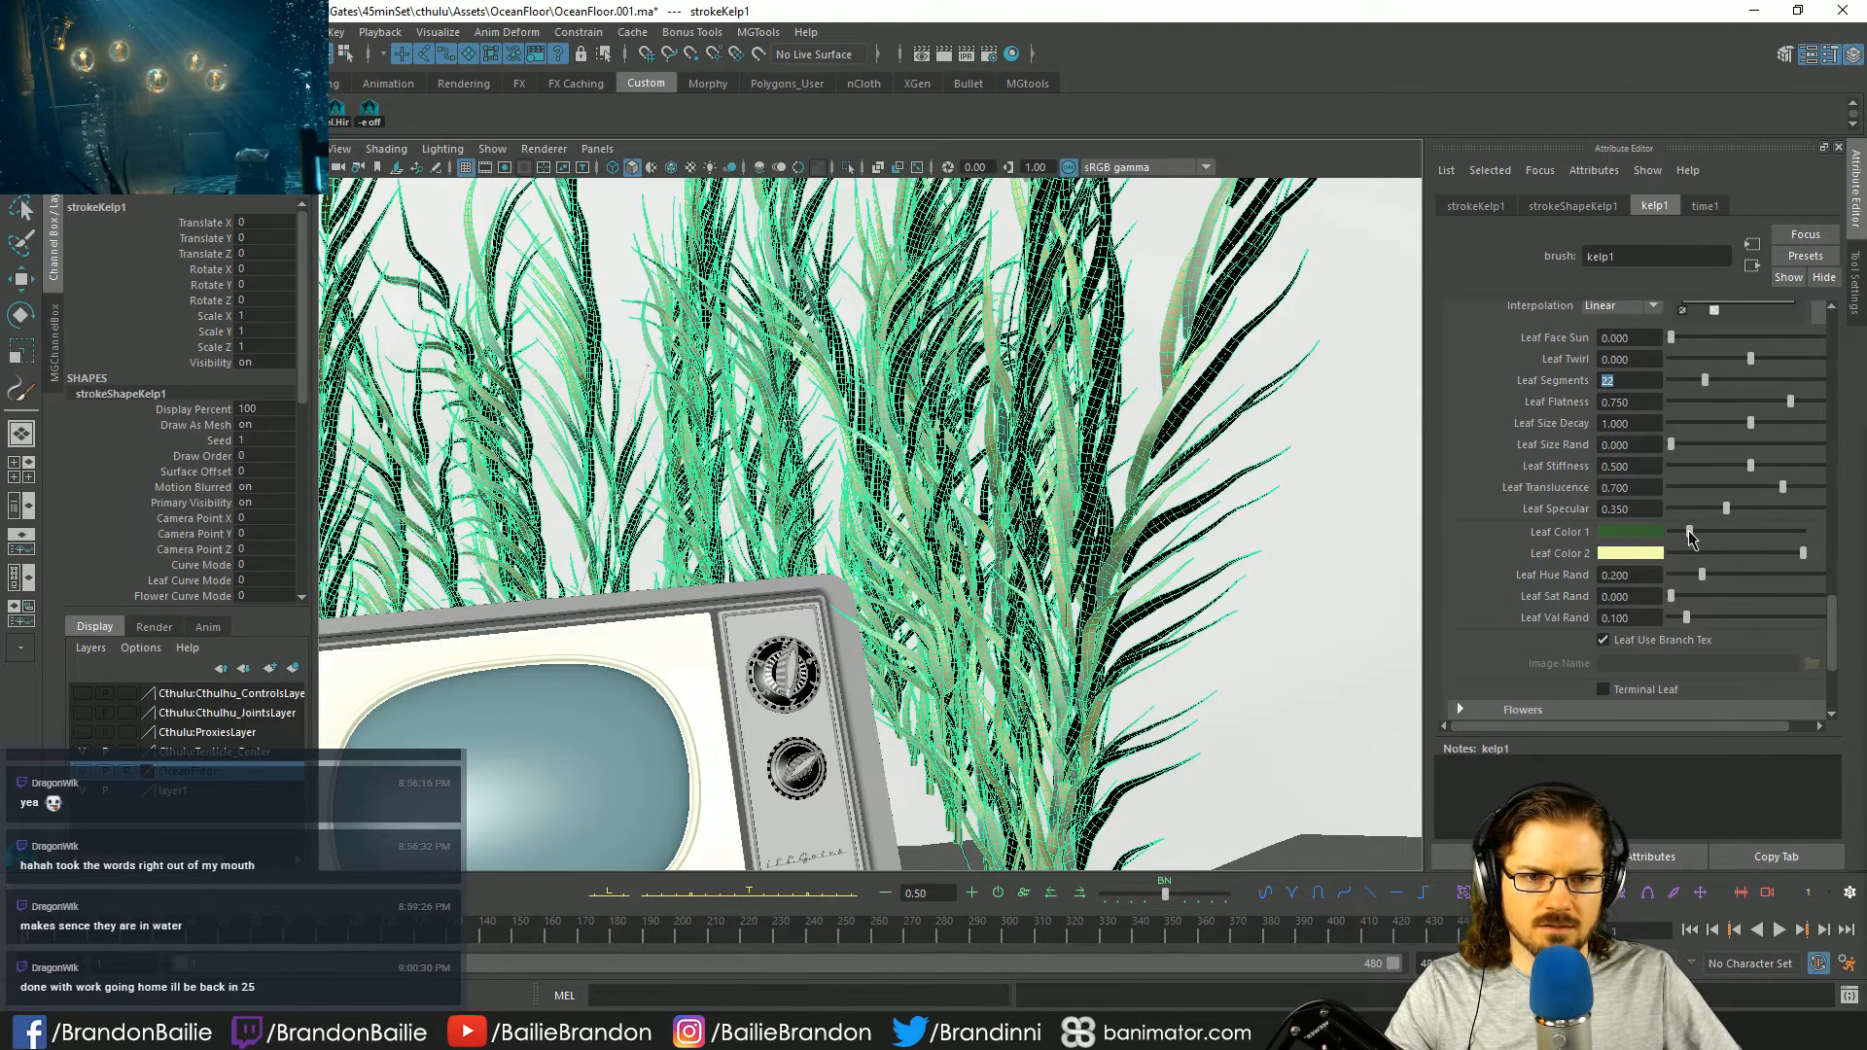
pyautogui.moveTo(1800, 551); pyautogui.dragTo(1678, 533)
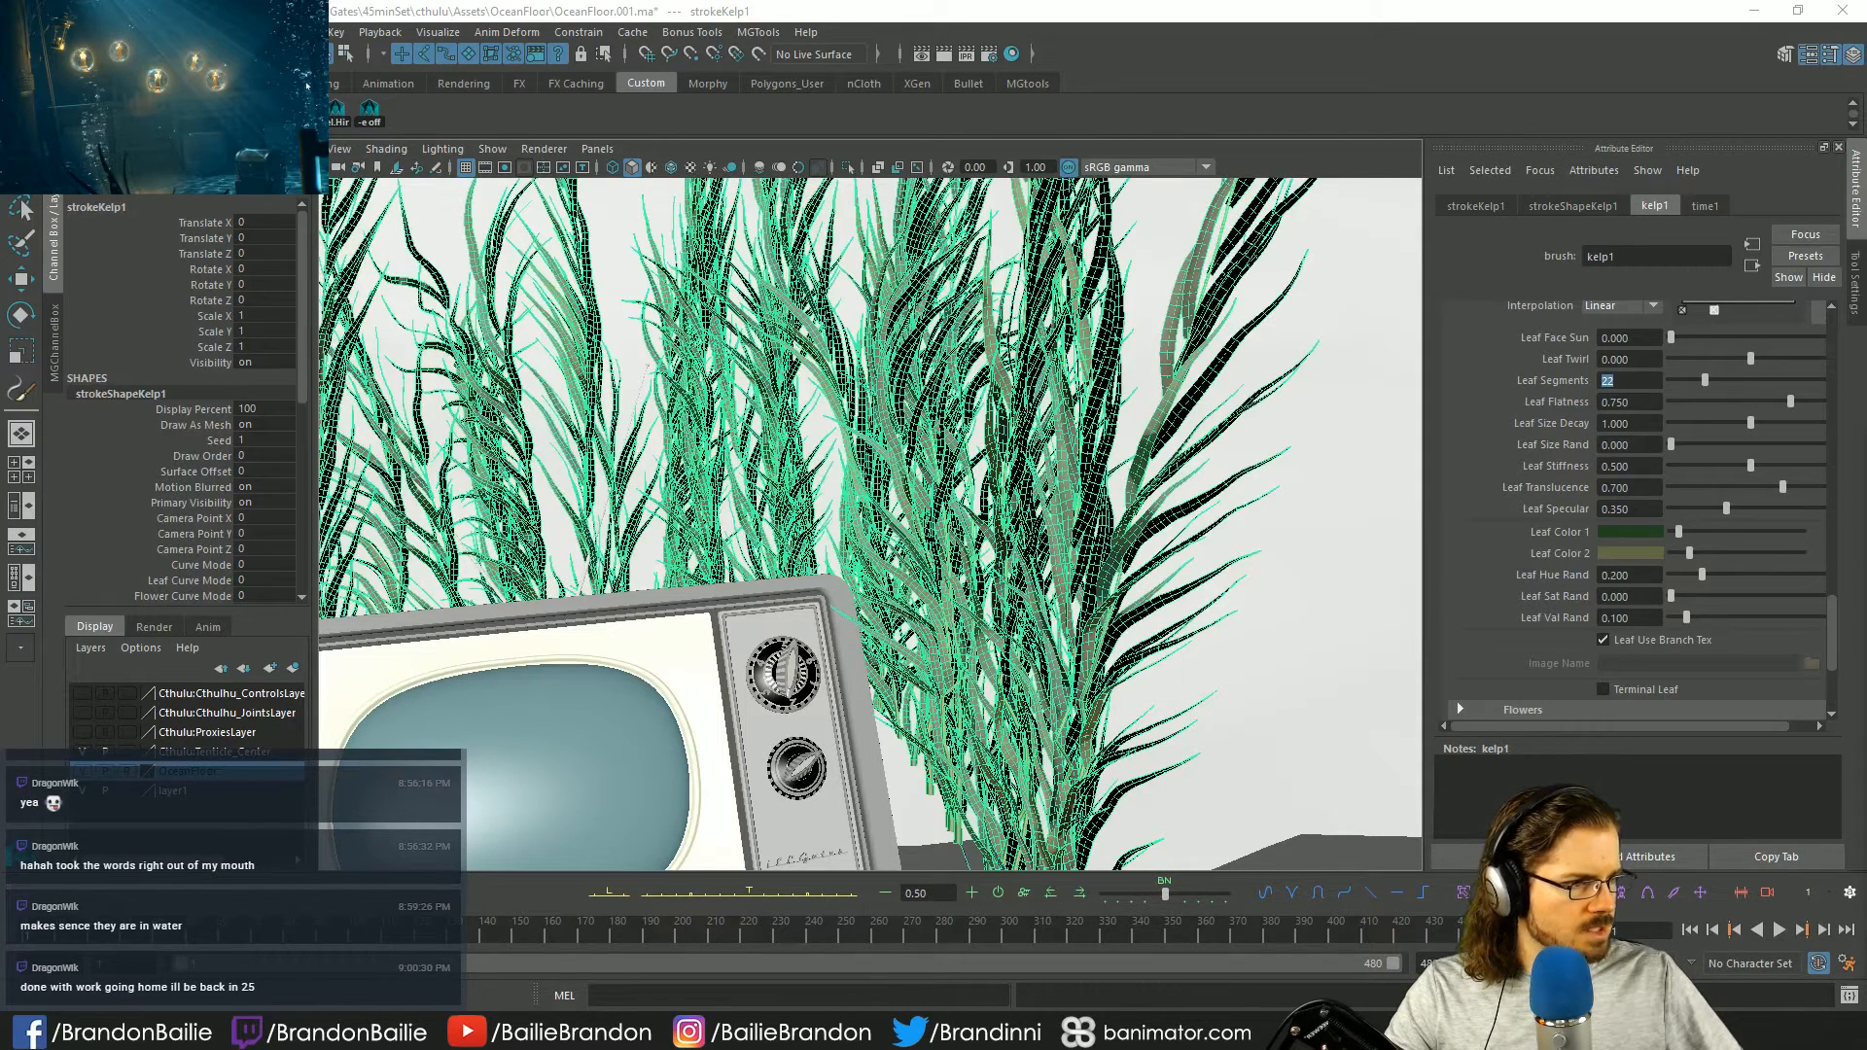
# - Review the kelp's Turbulence behavior settings and keep World Force as the Turbulence Type
pyautogui.scroll(-3, 1649, 577)
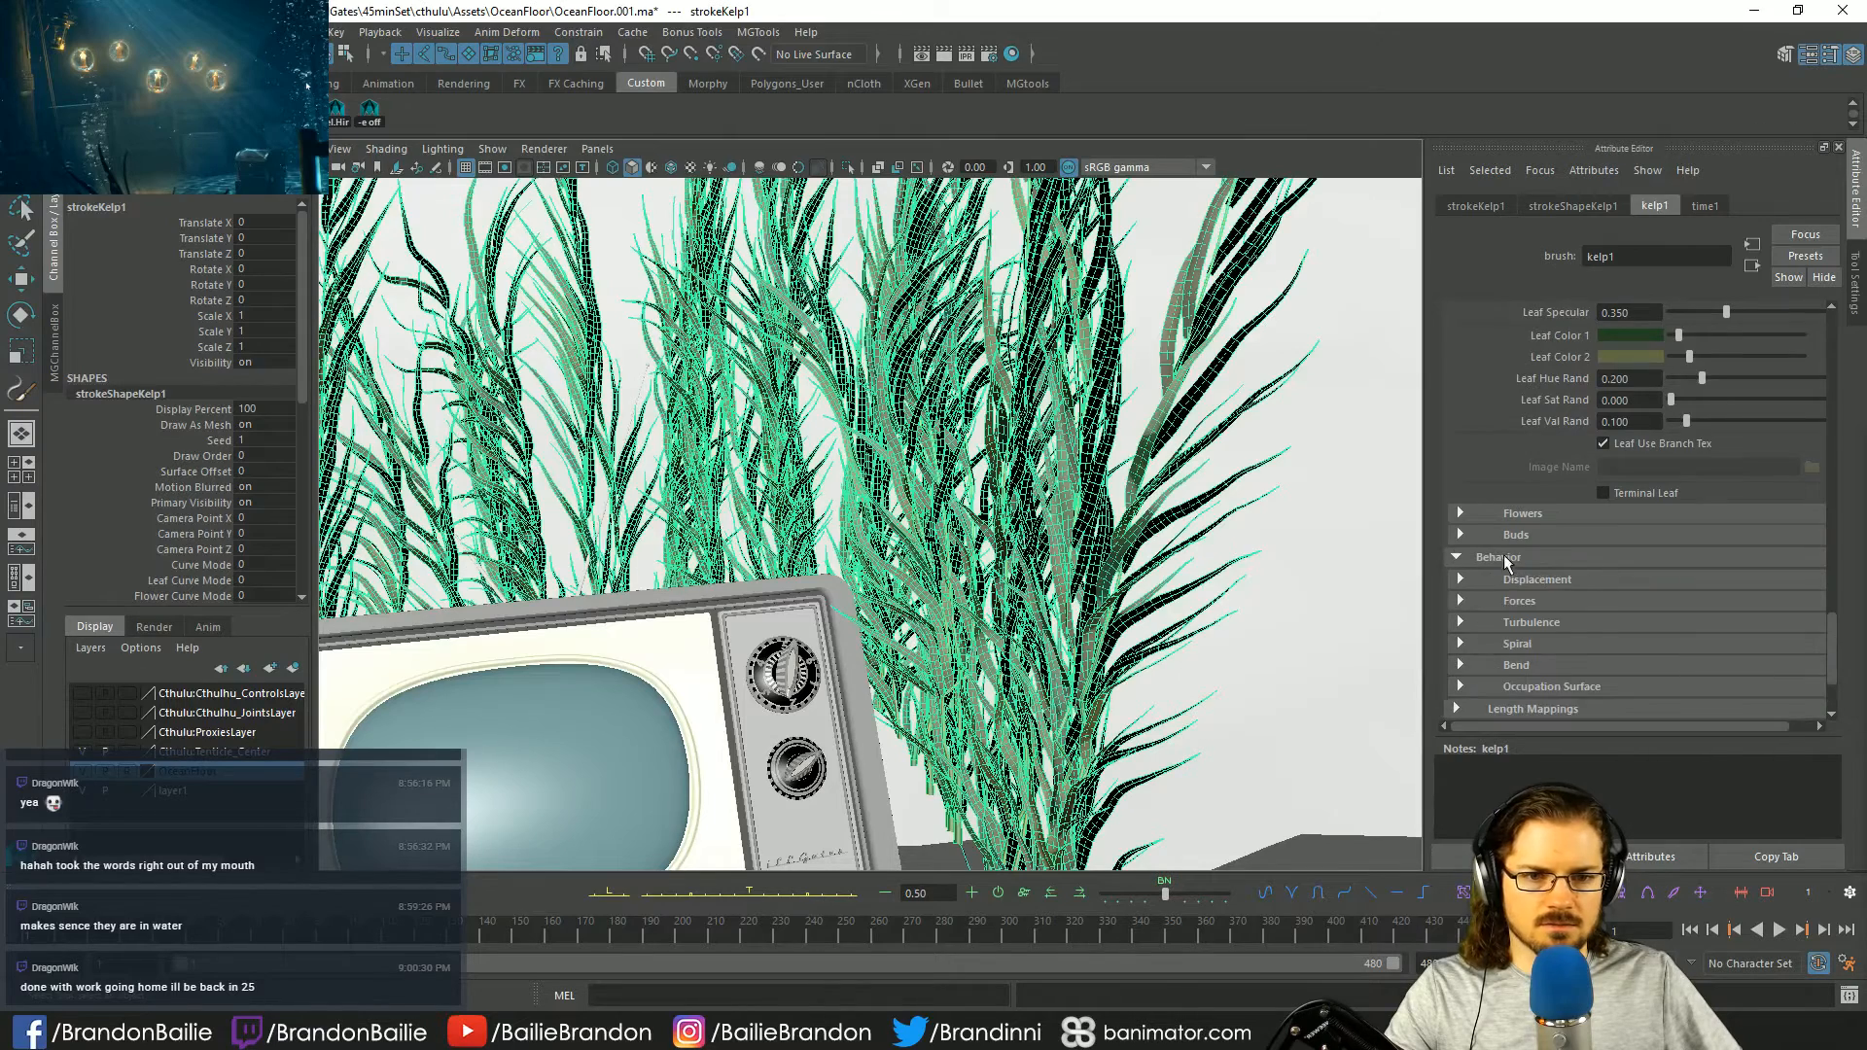
pyautogui.scroll(-2, 1503, 557)
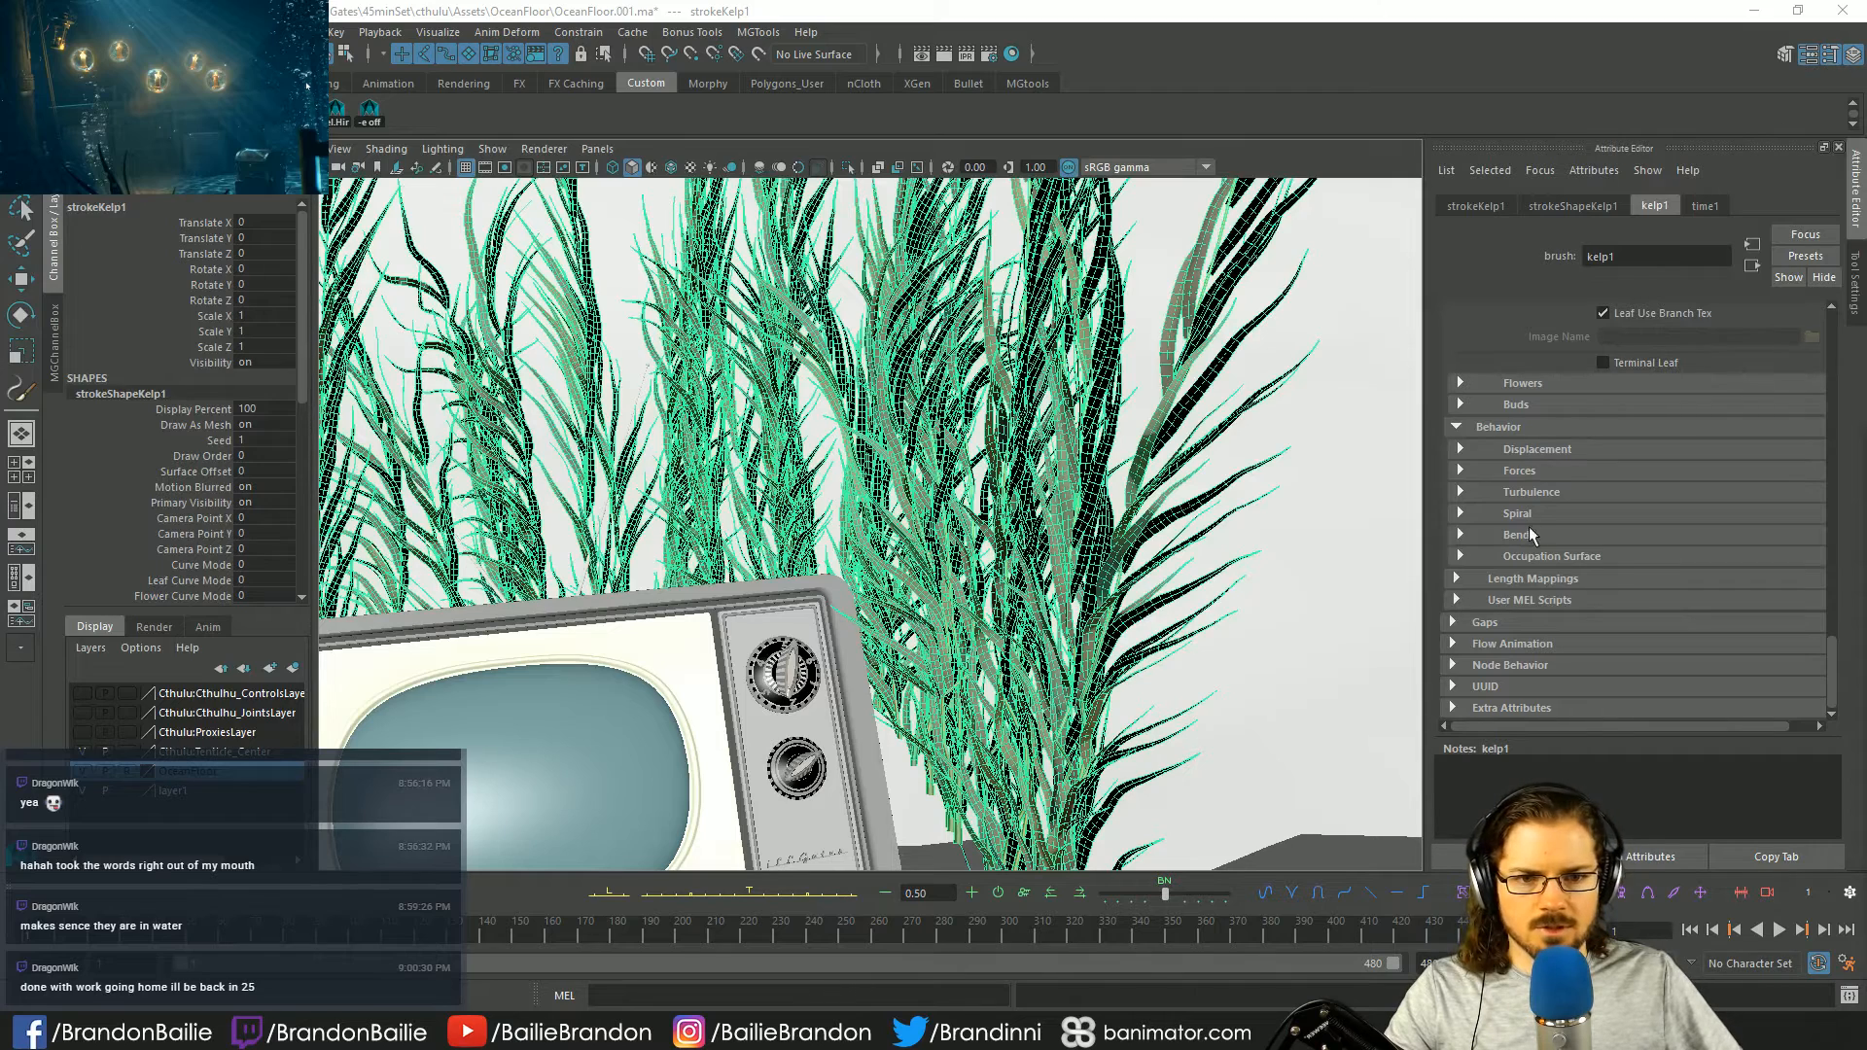
pyautogui.click(1536, 494)
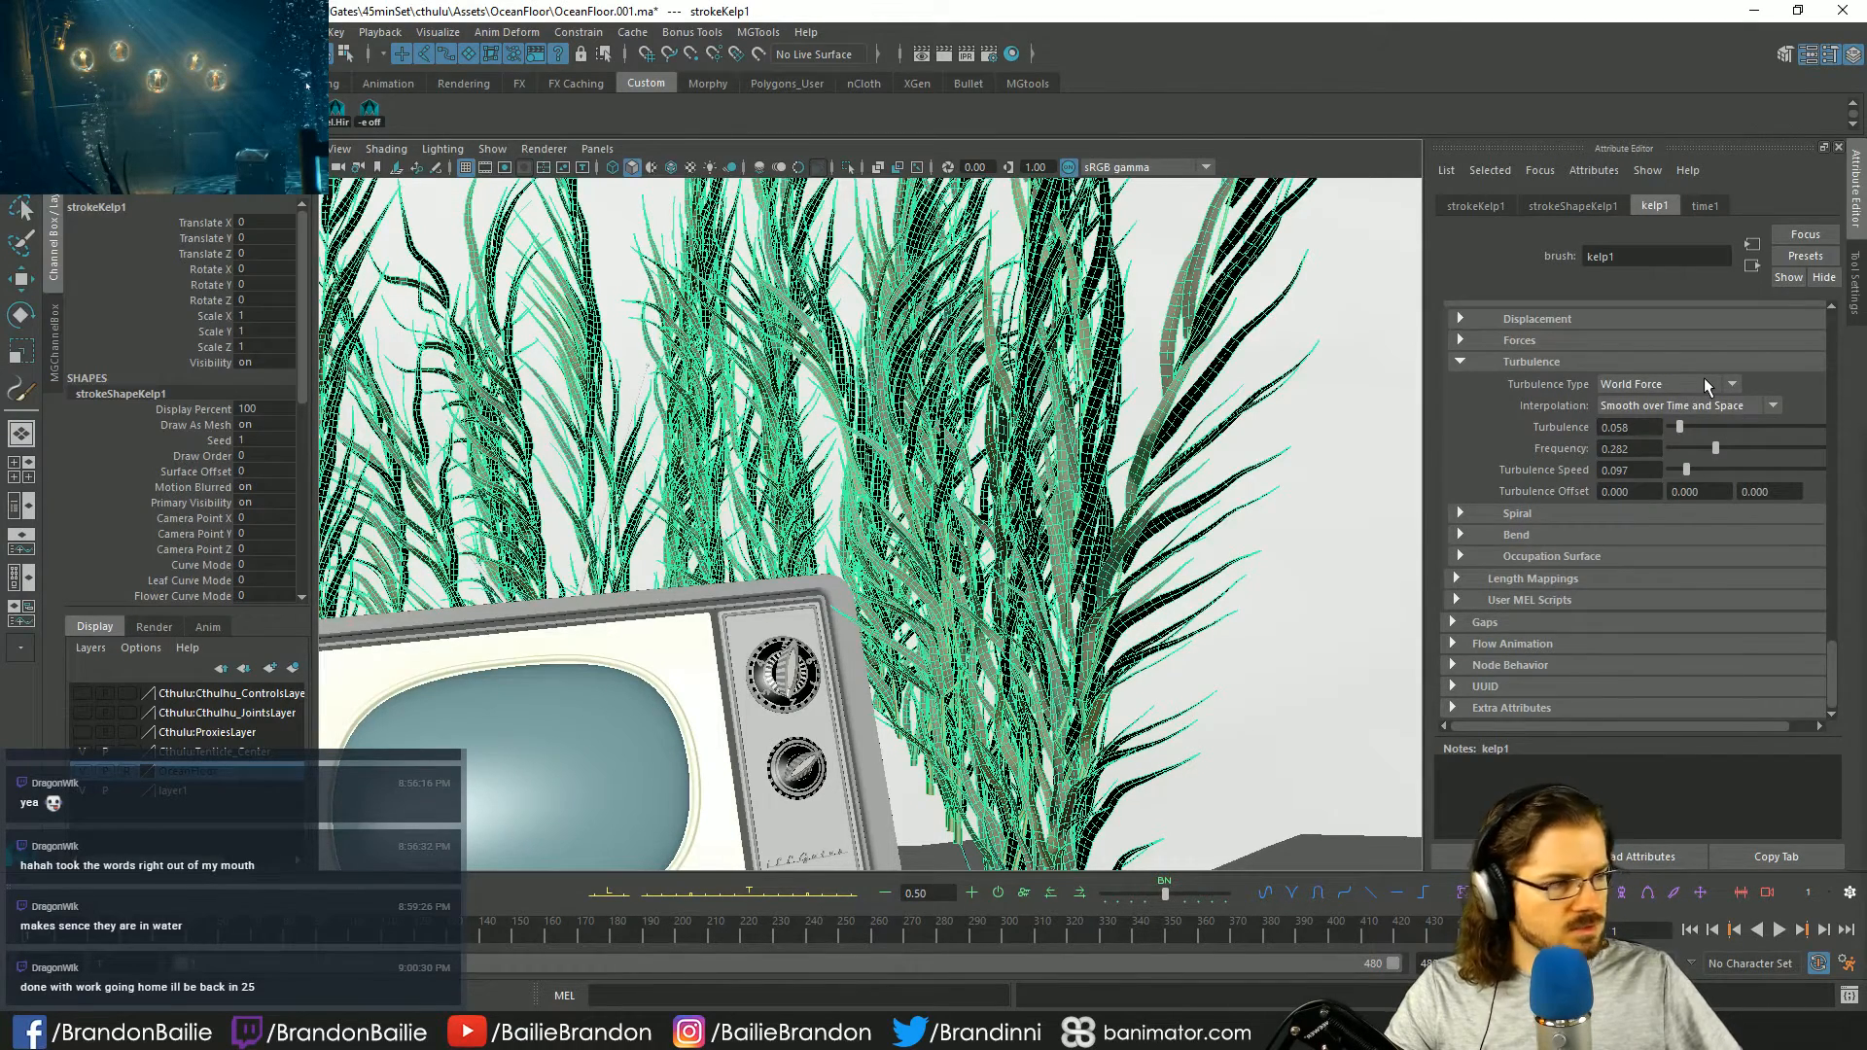
pyautogui.click(1703, 384)
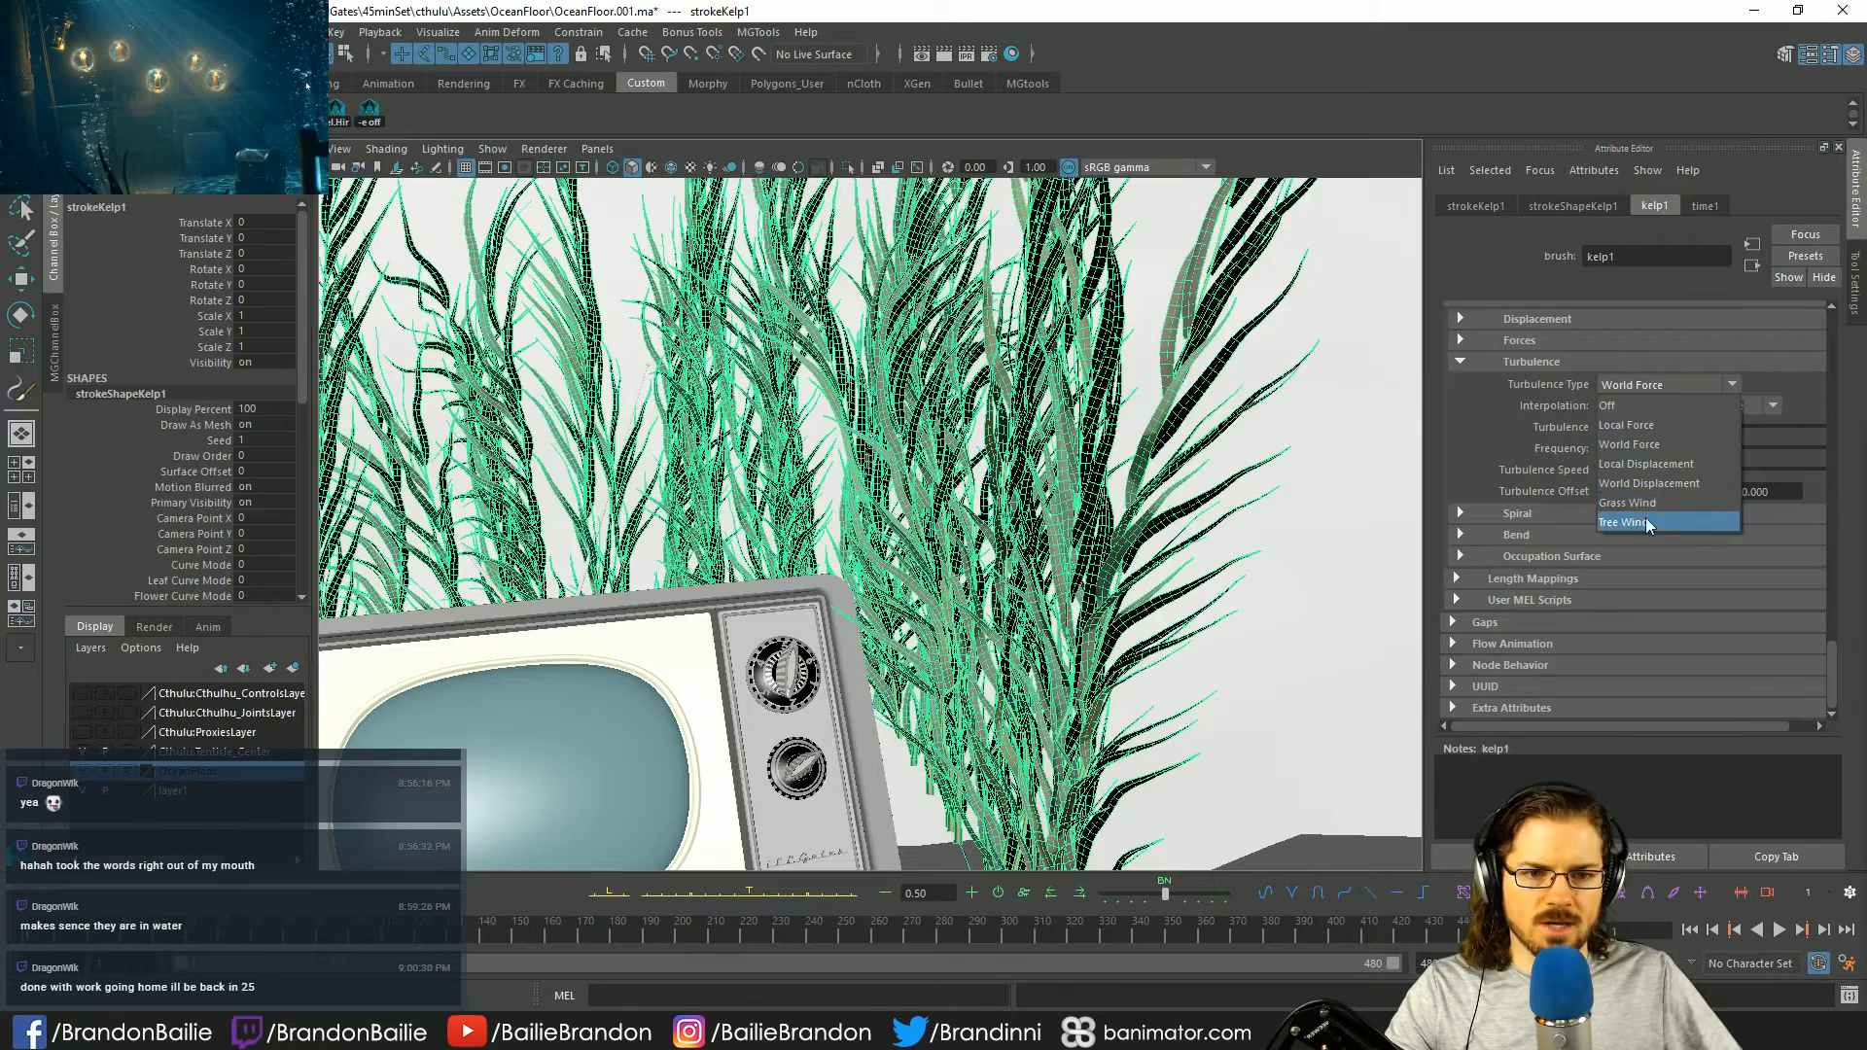
pyautogui.click(1657, 446)
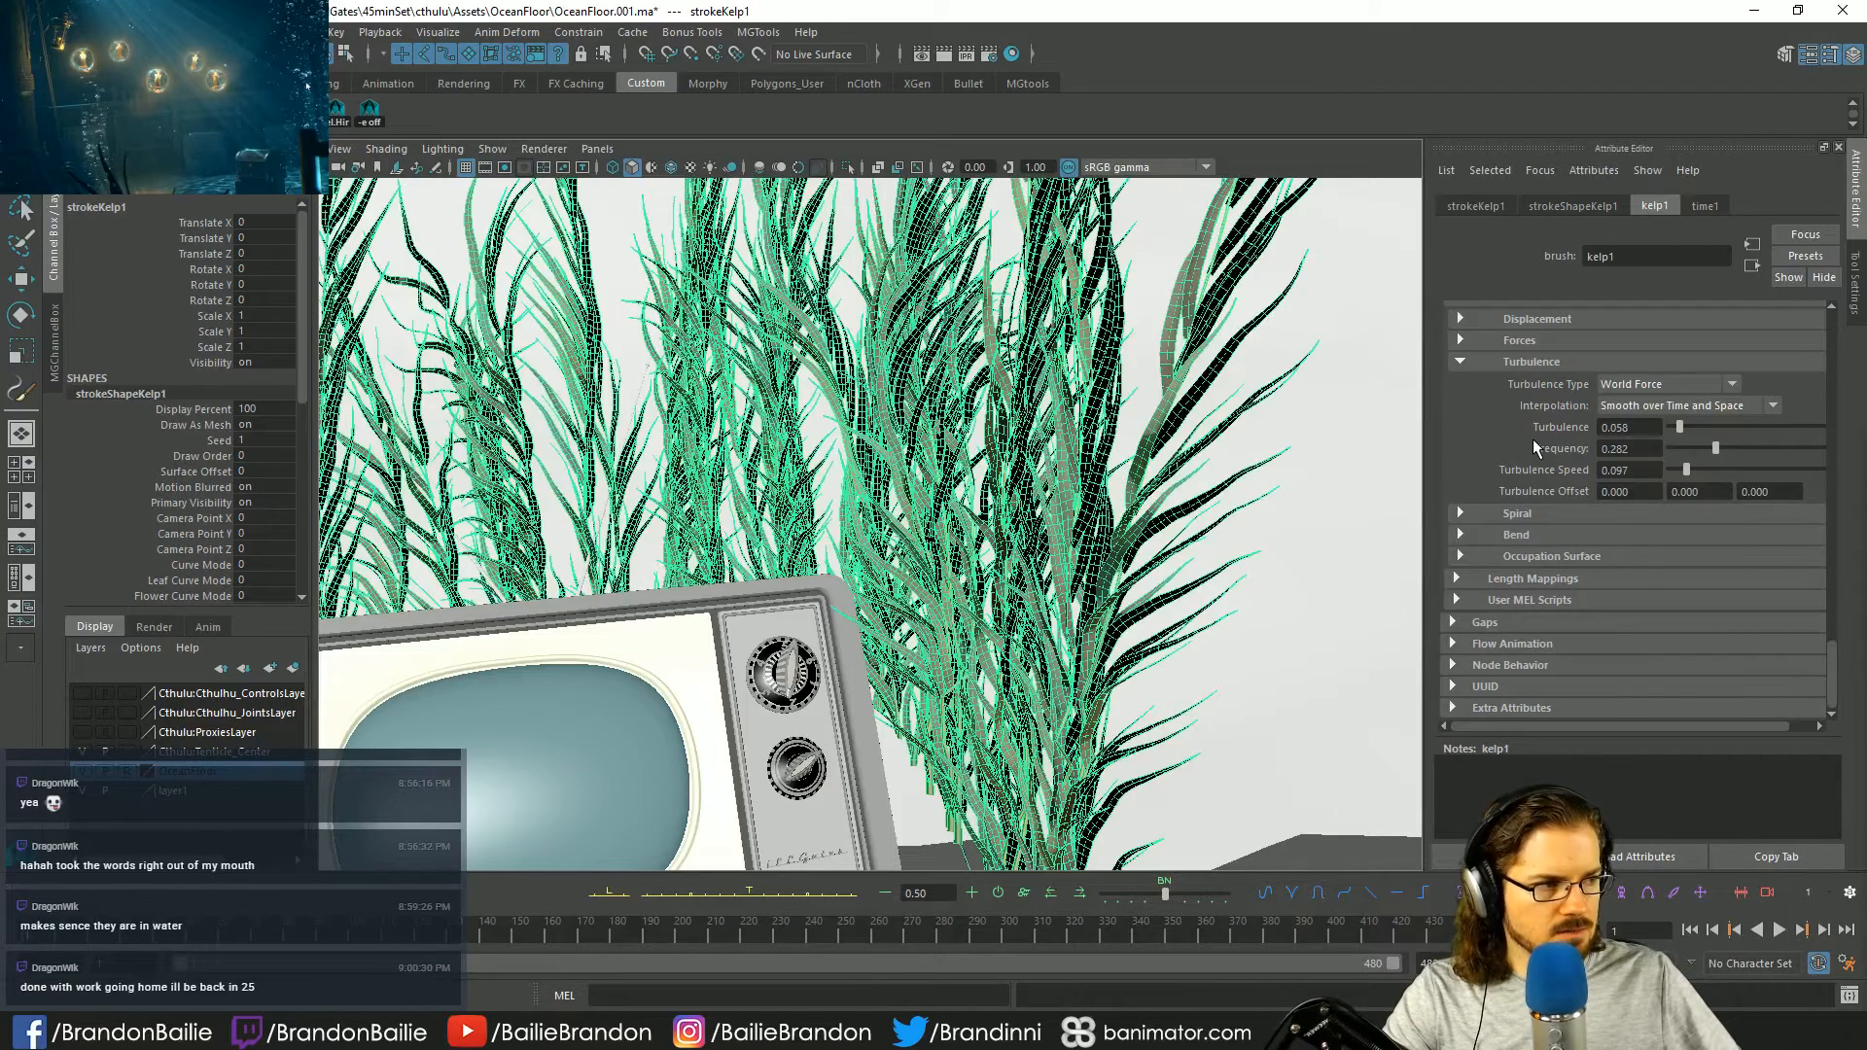
# - Try a Turbulence of 0.160 on the kelp and undo the change
pyautogui.moveTo(1650, 429); pyautogui.dragTo(1563, 419)
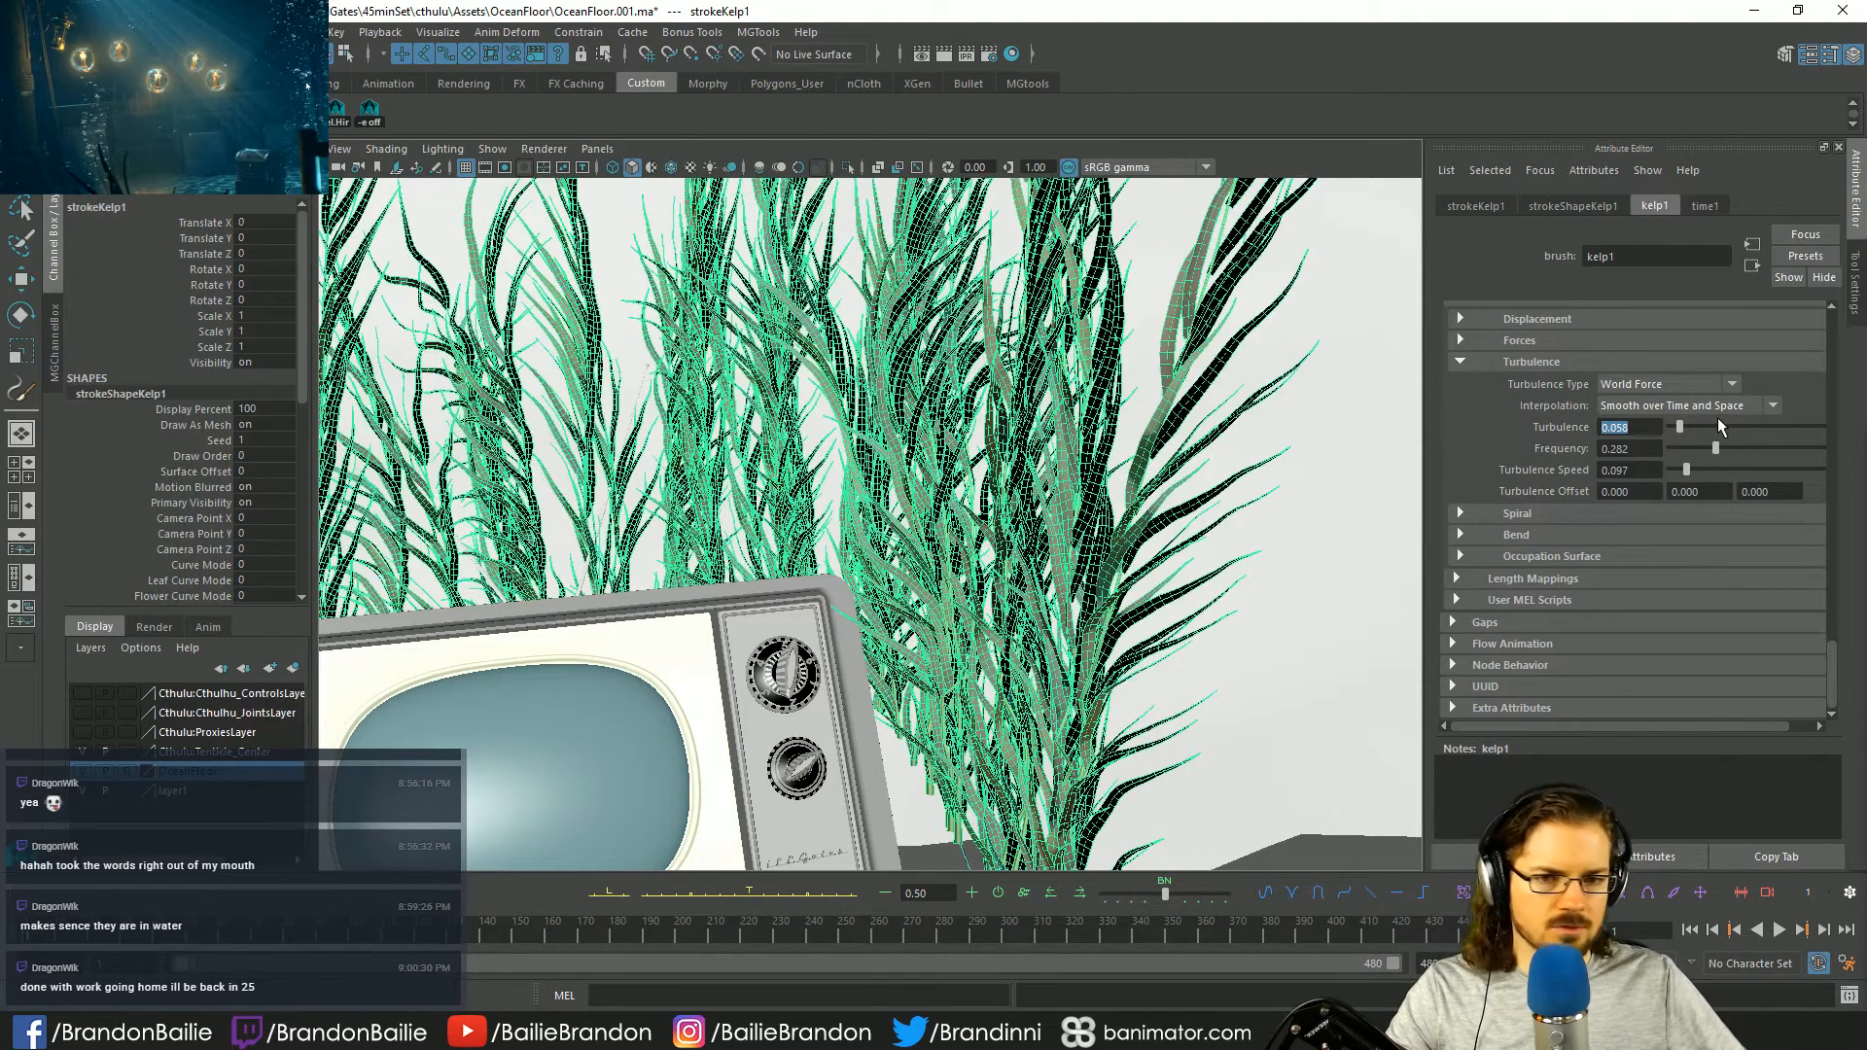
pyautogui.moveTo(1681, 431); pyautogui.dragTo(1694, 430)
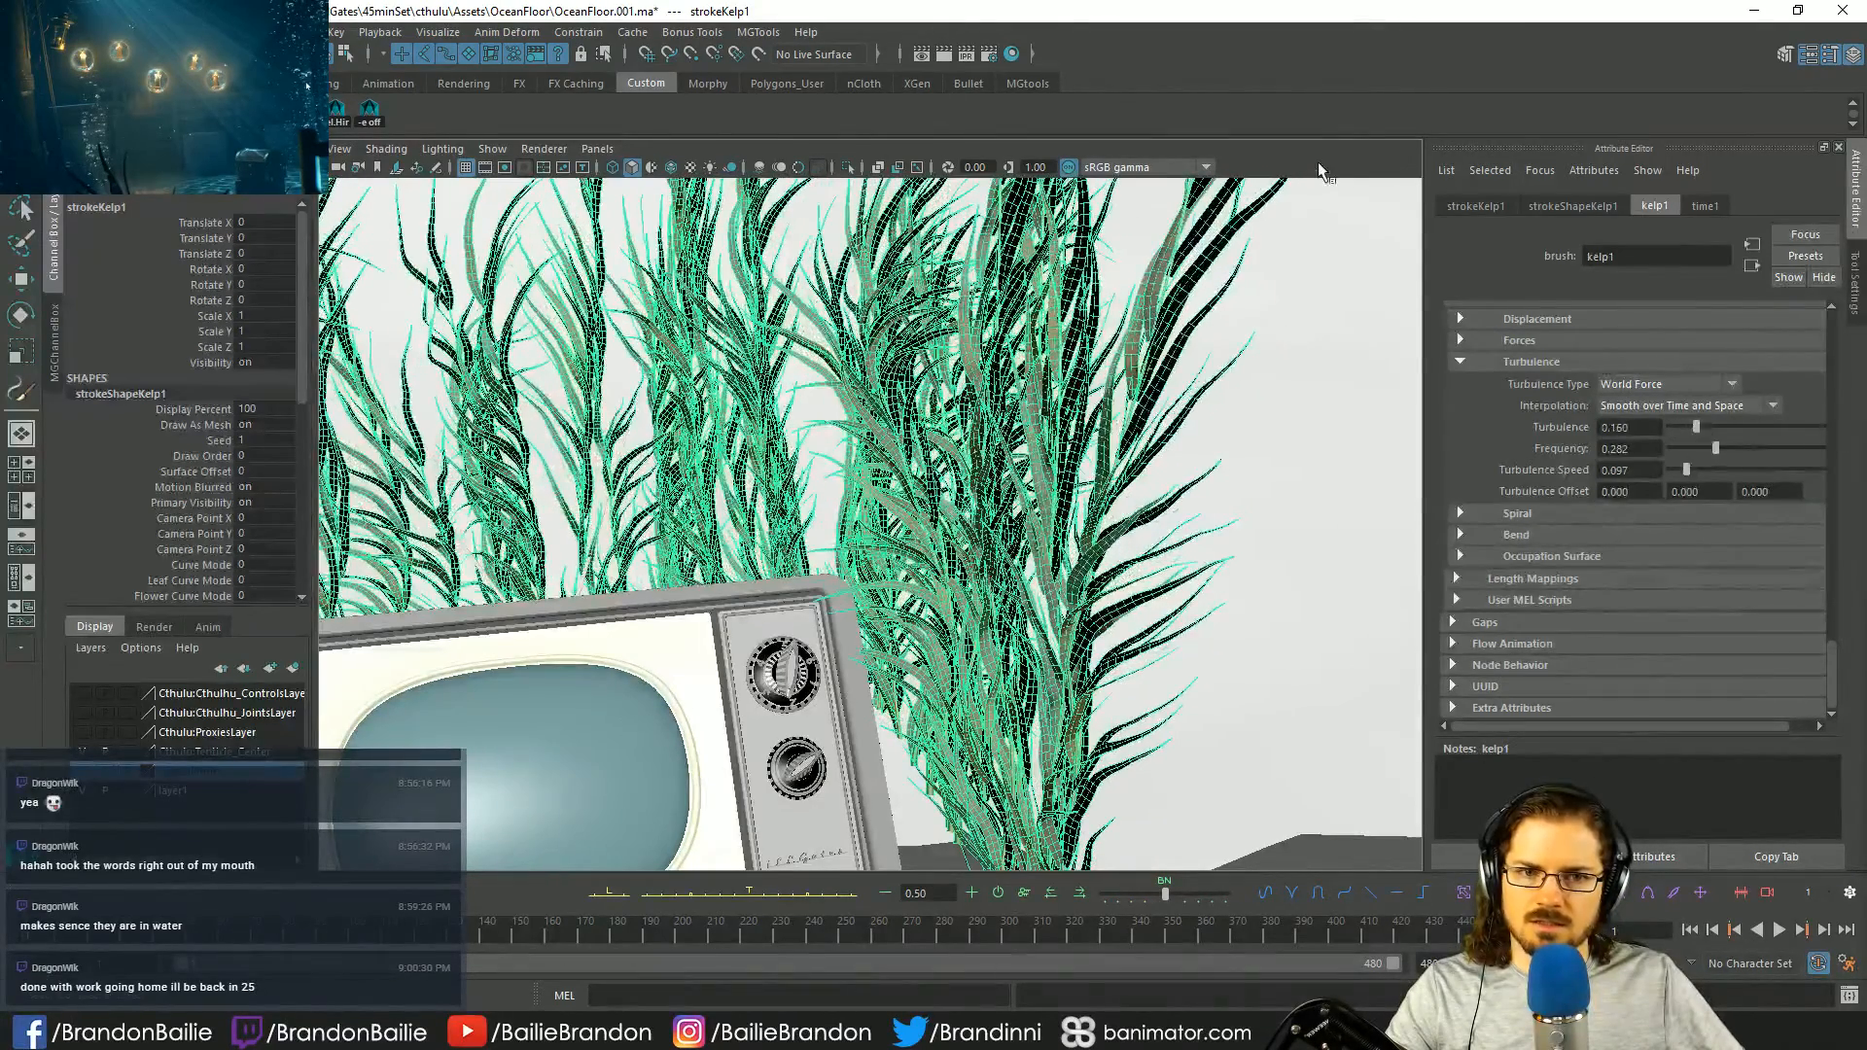
pyautogui.hotkey('ctrl', 'z')
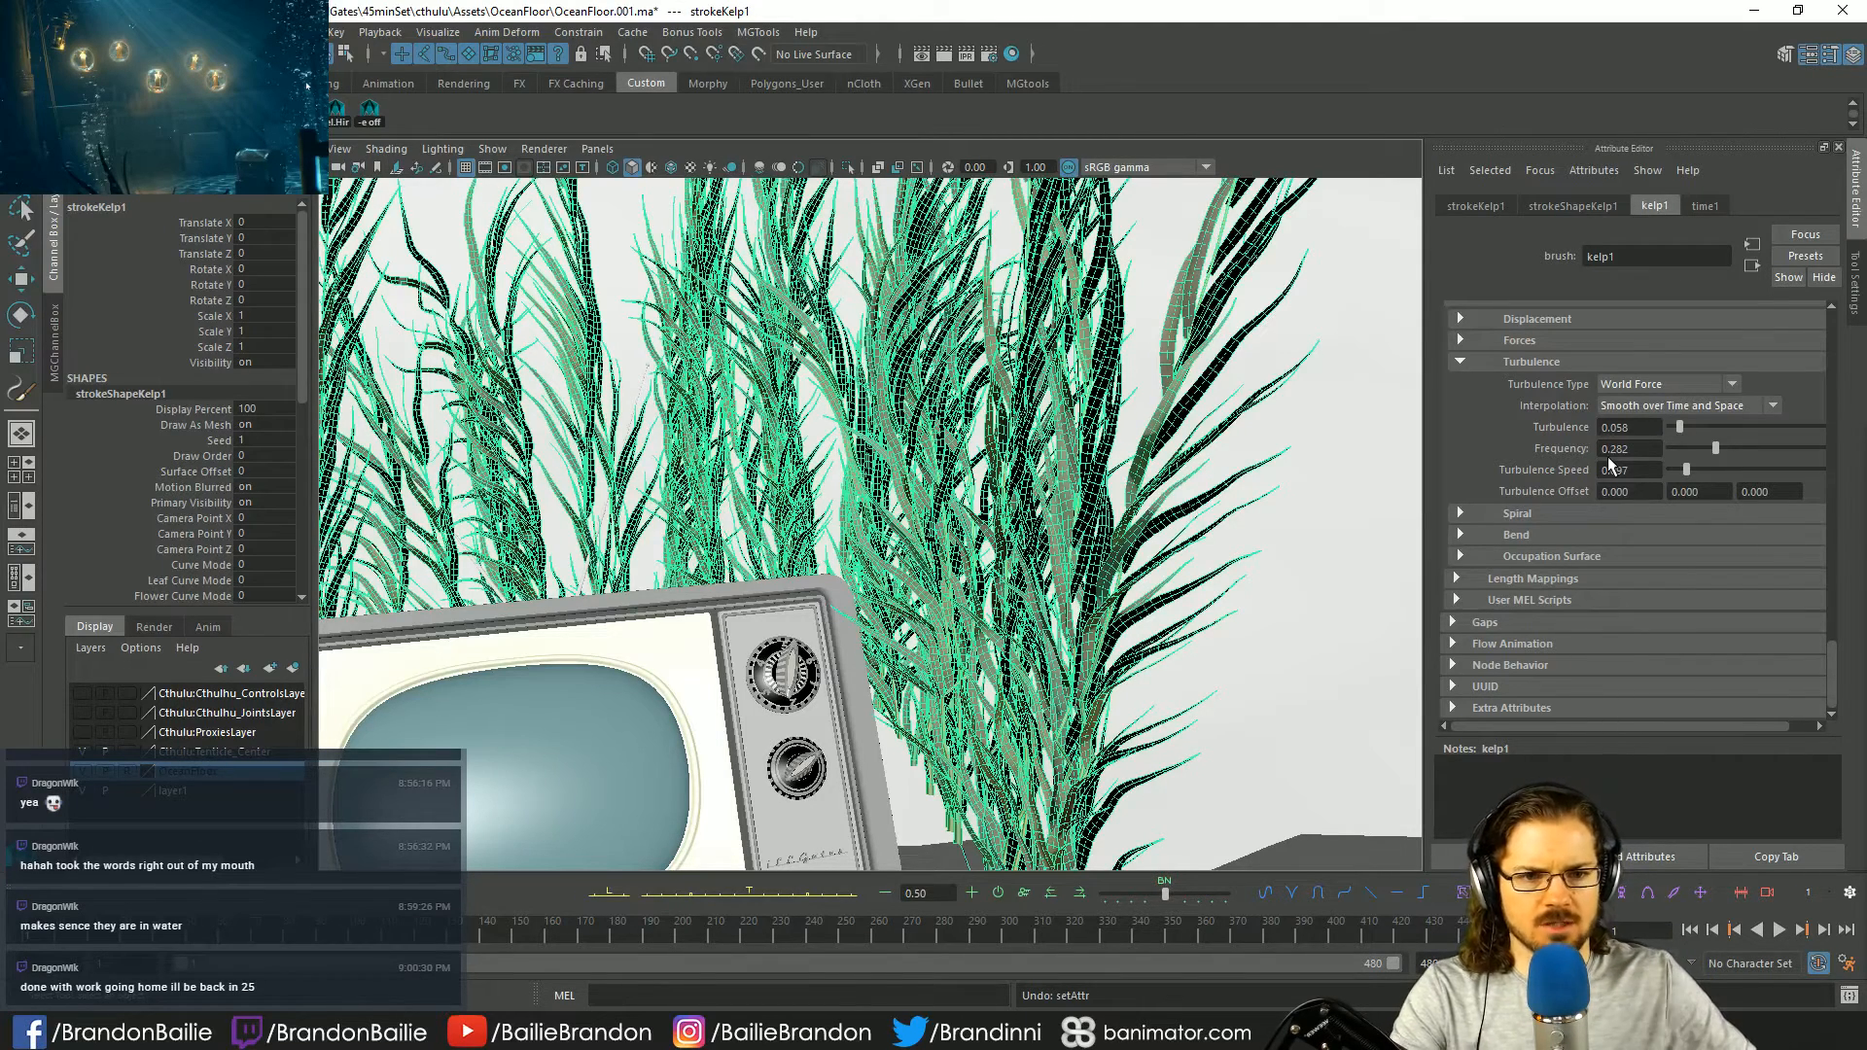
# - Set the kelp's Turbulence Speed to 0.1
pyautogui.moveTo(1688, 482); pyautogui.dragTo(1683, 474)
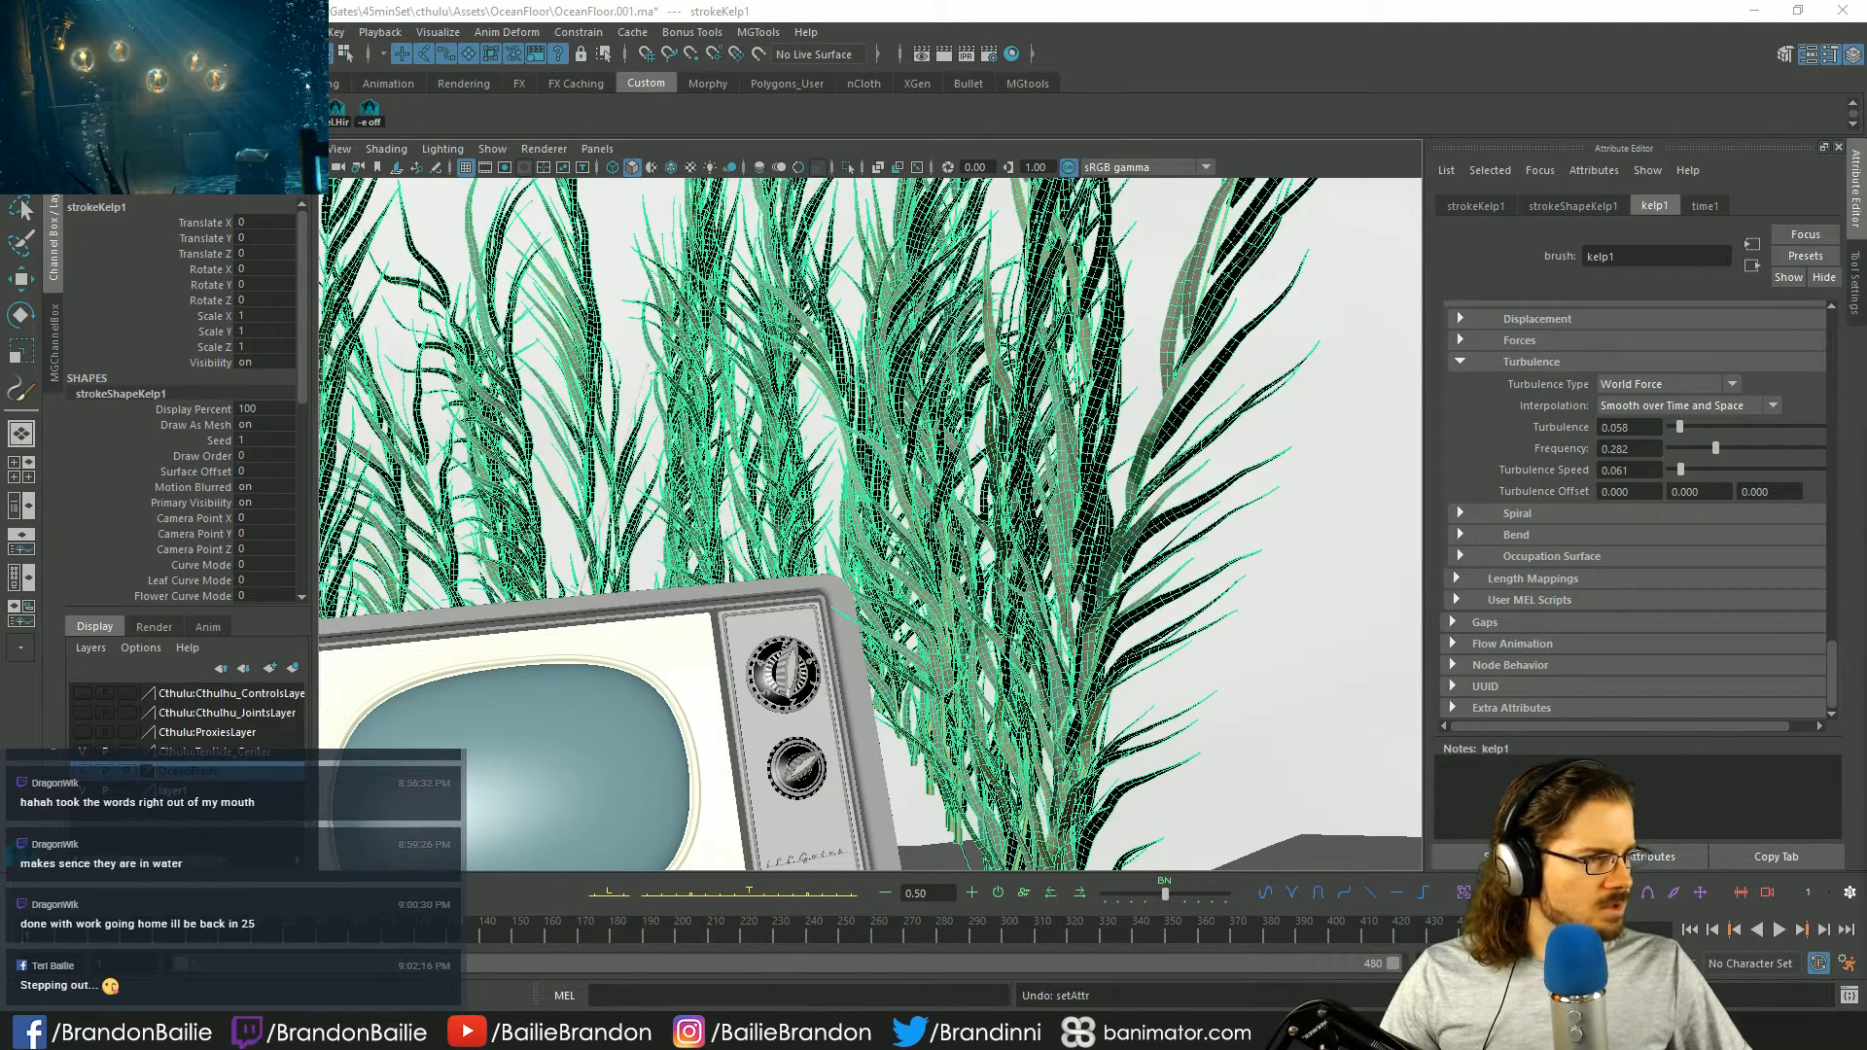
pyautogui.doubleClick(1614, 470)
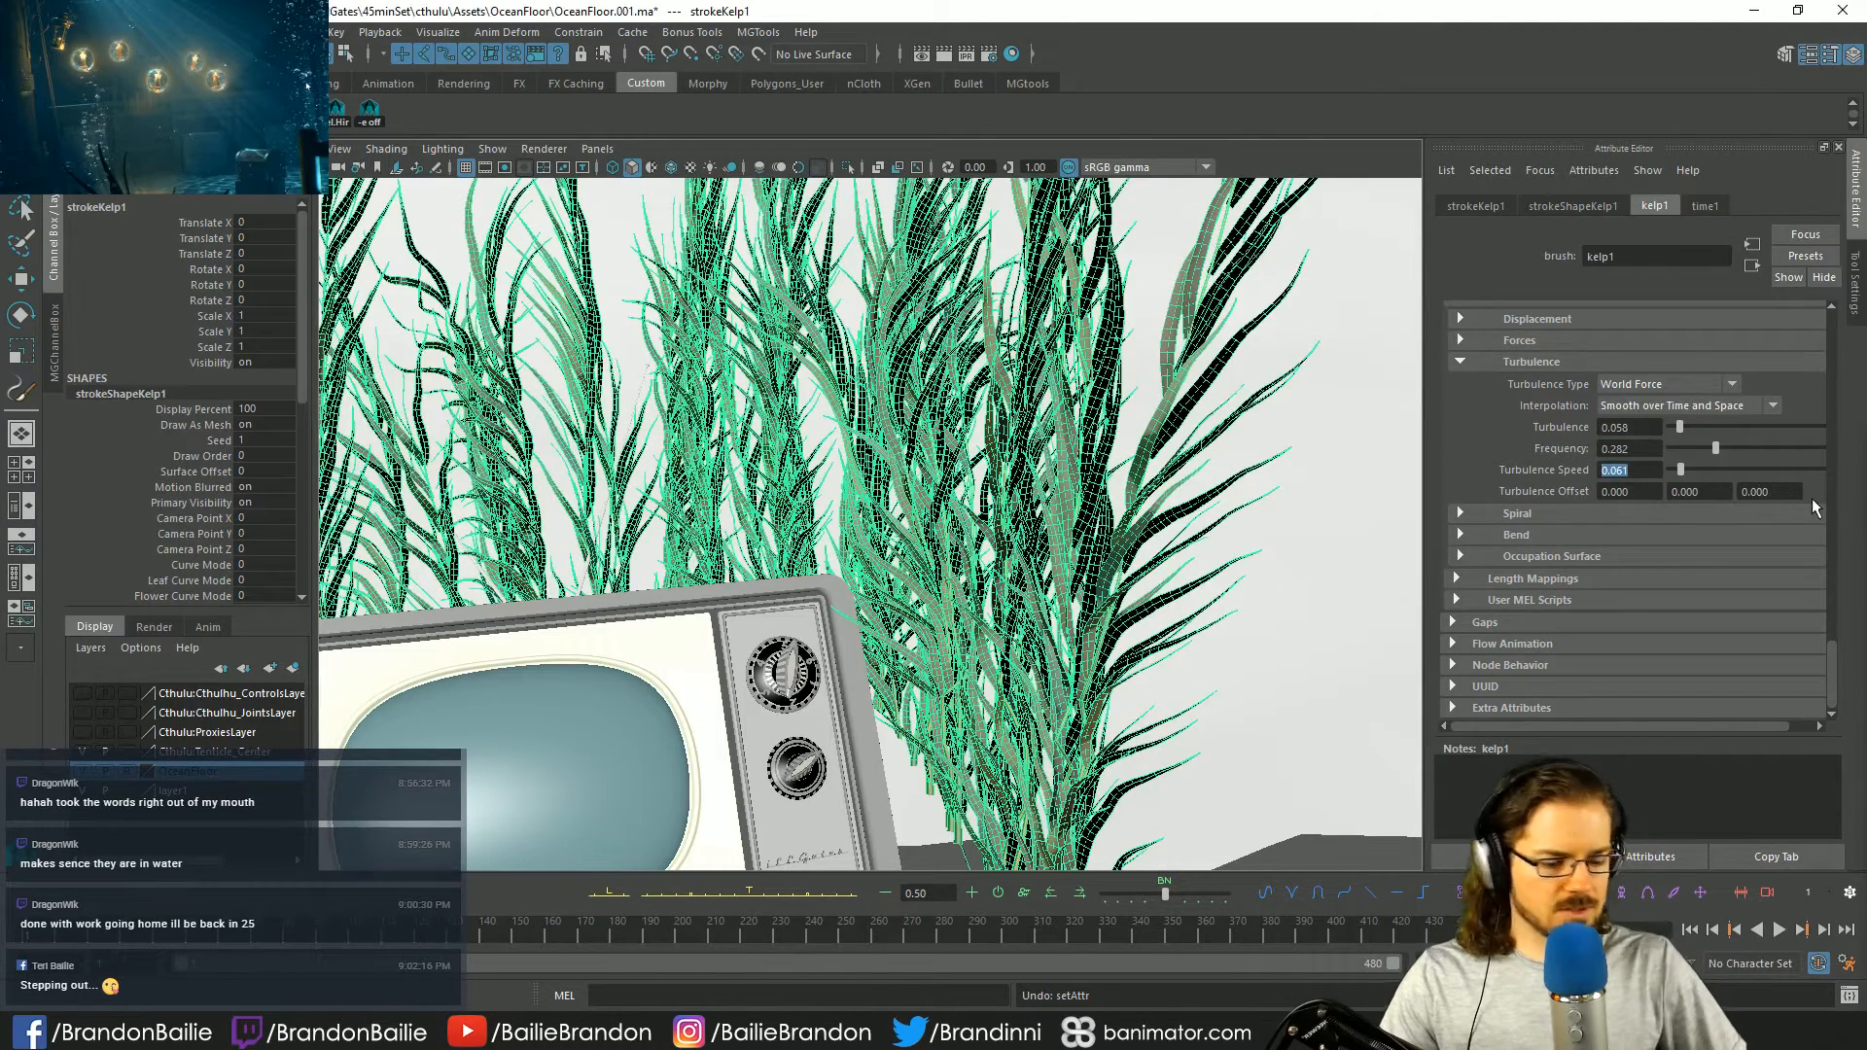
pyautogui.write('0.1')
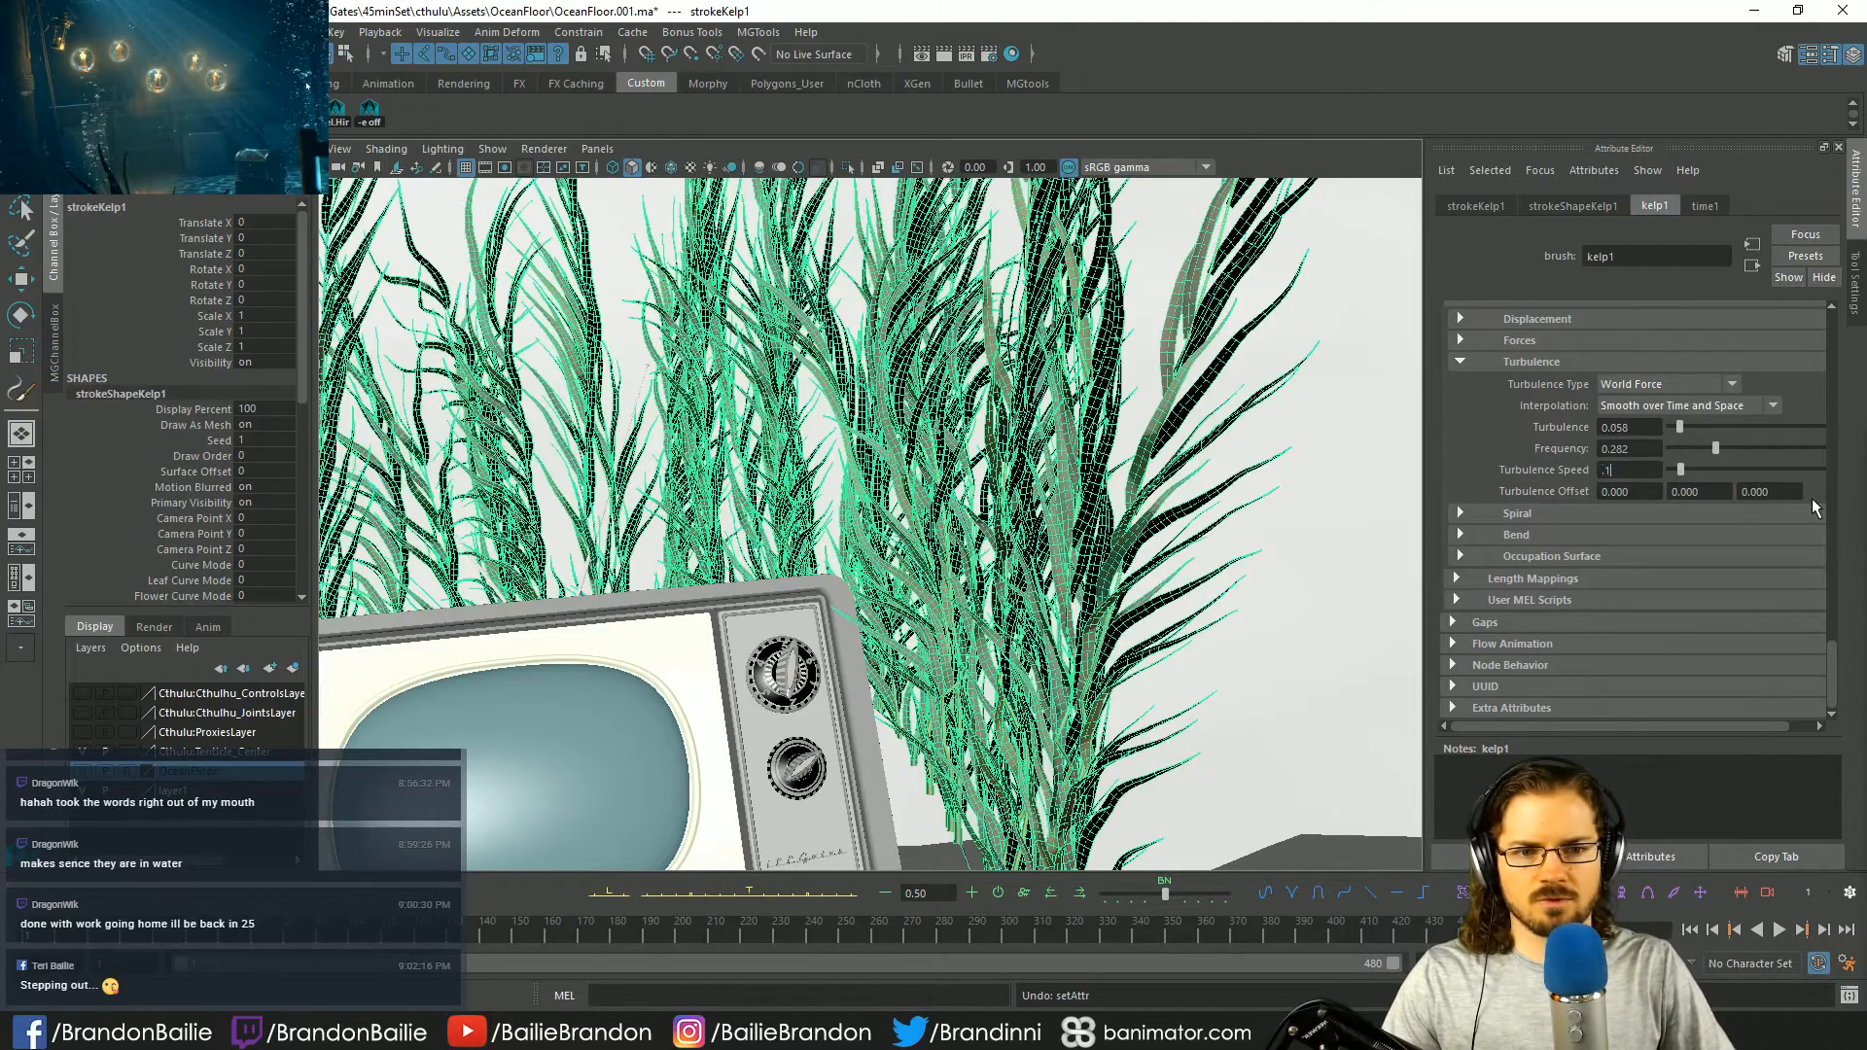
pyautogui.press('Return')
pyautogui.click(1394, 148)
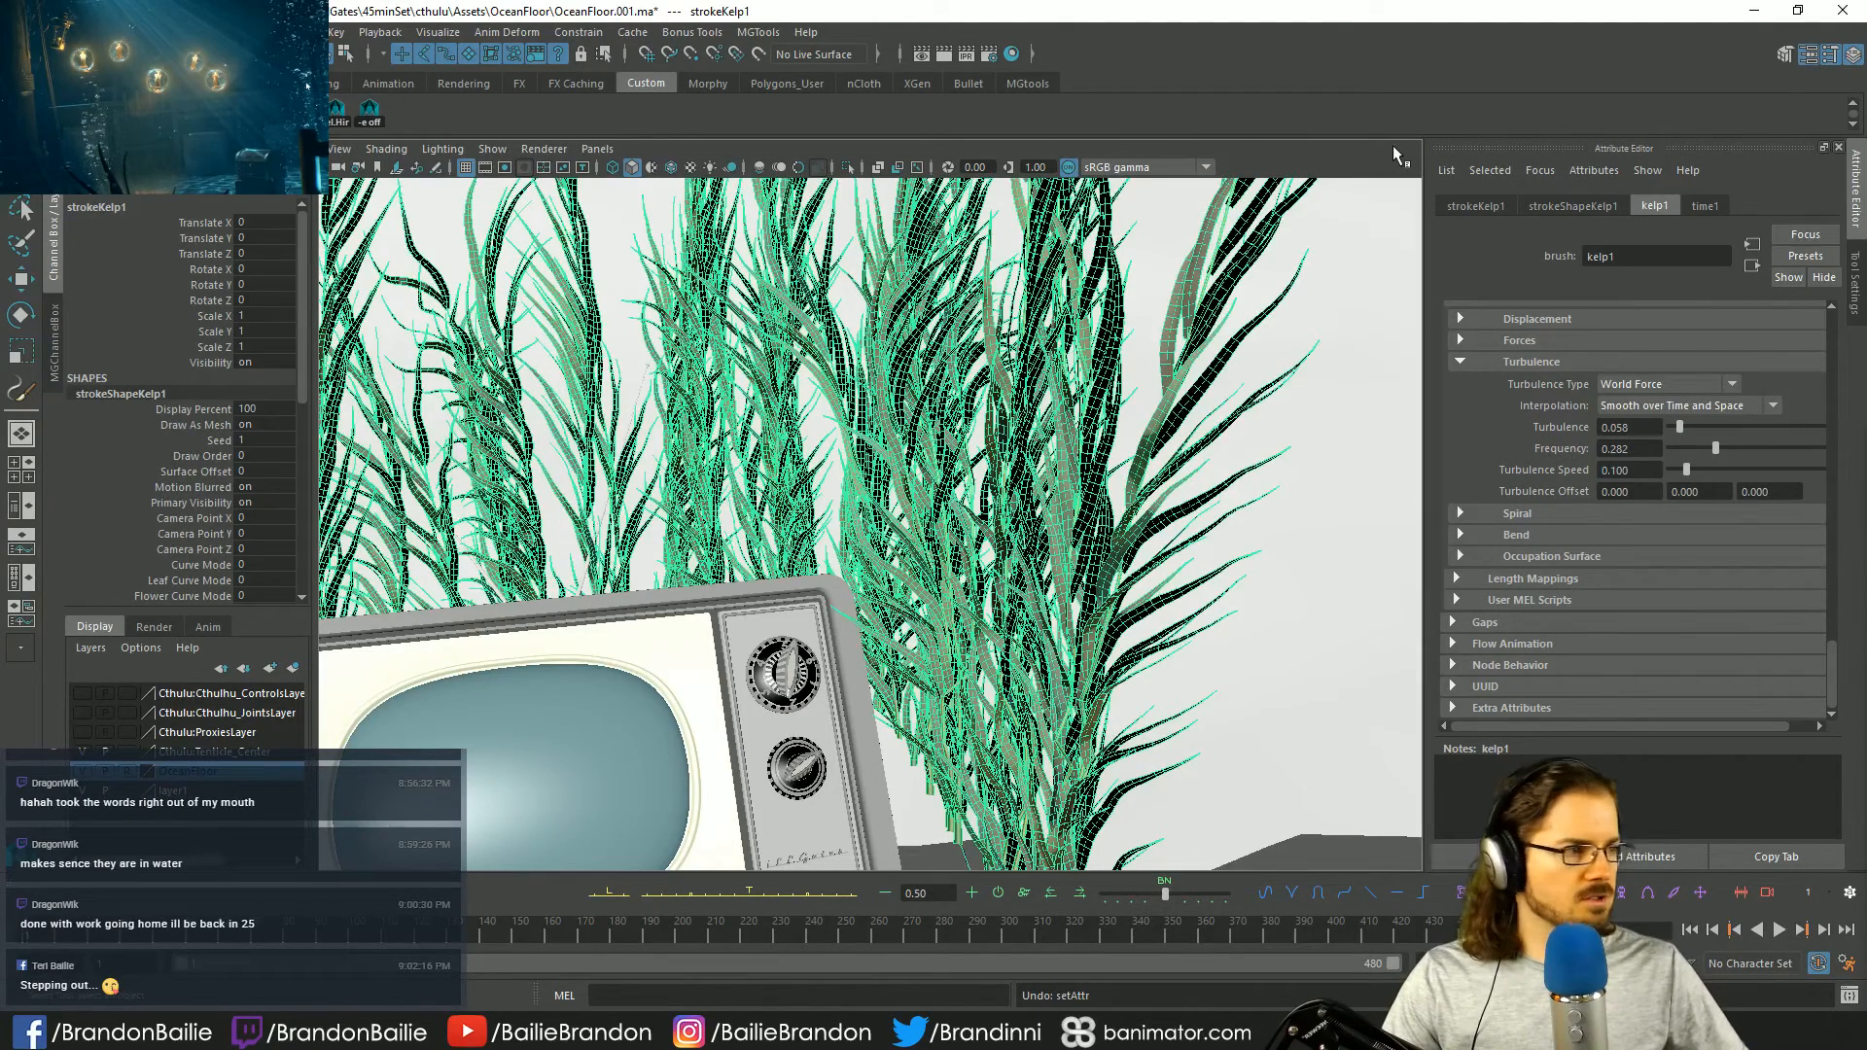
# - Start a new expression for the kelp's Spiral Min and insert the attribute name kelp1.spiralMin as its text
pyautogui.click(1505, 515)
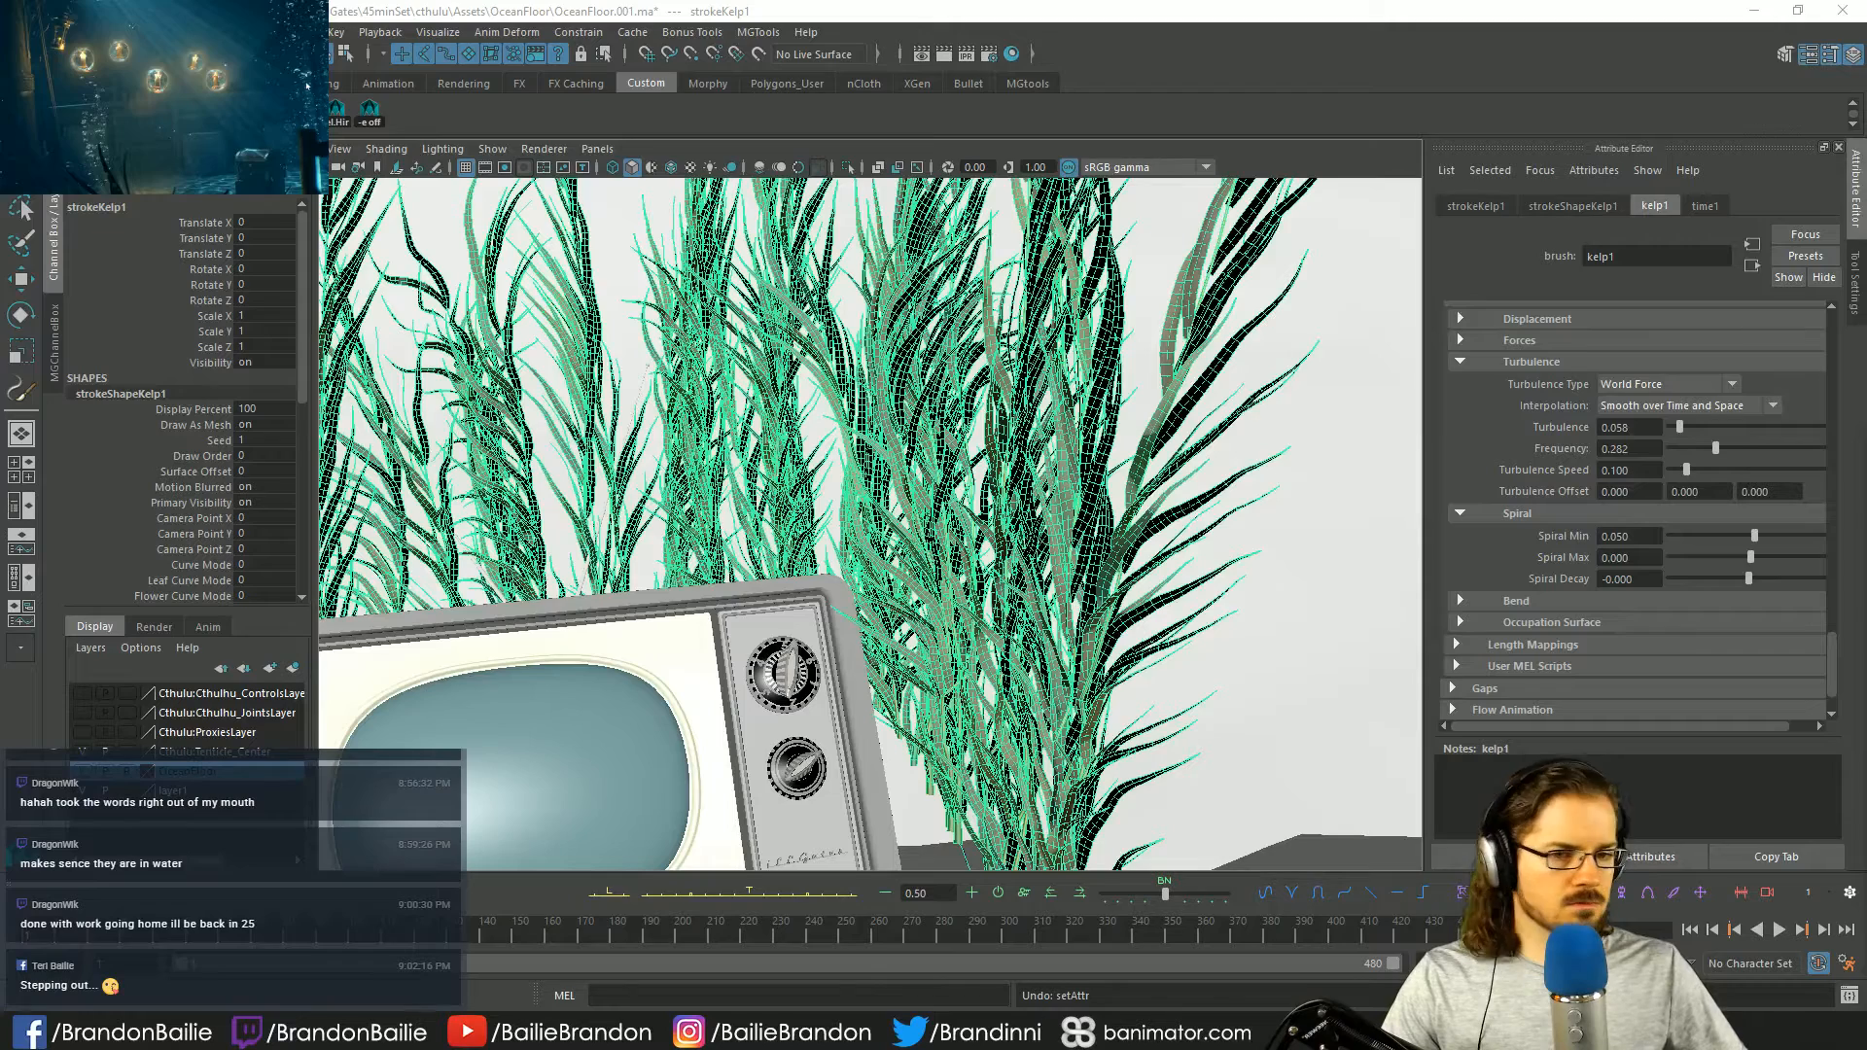
pyautogui.rightClick(1650, 536)
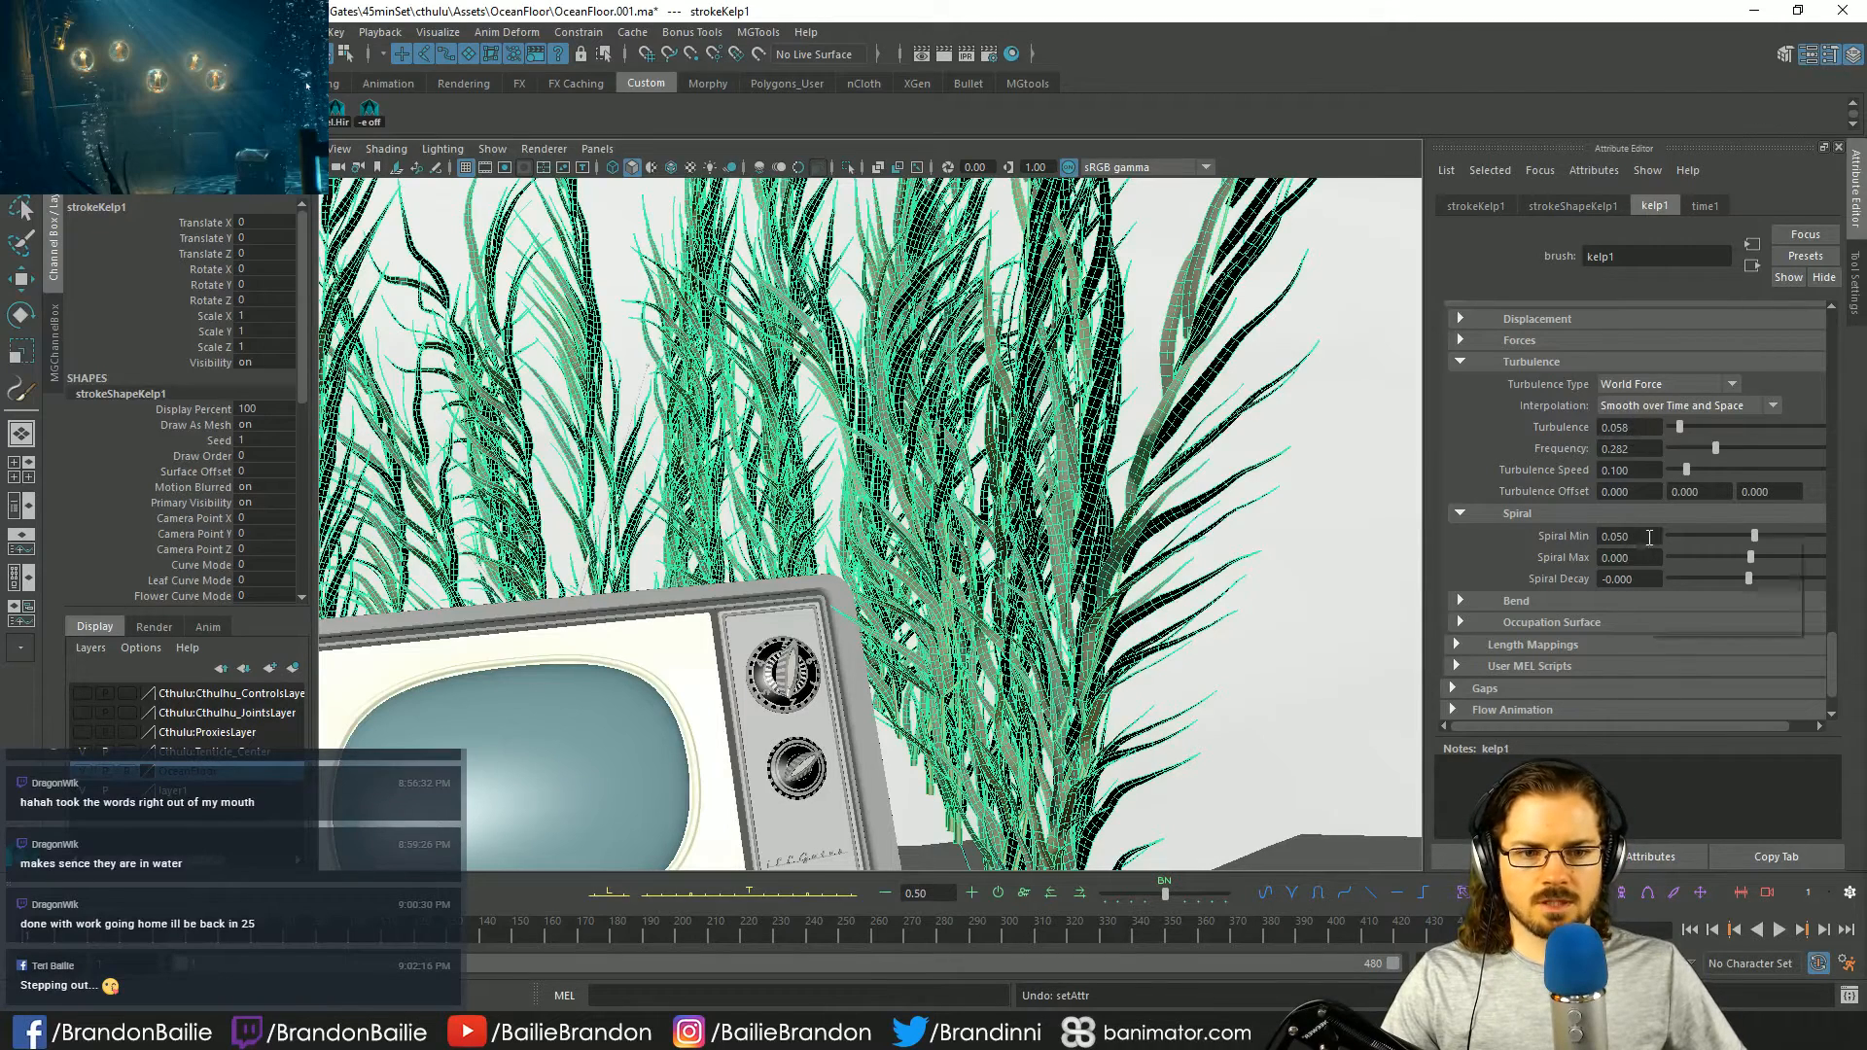
pyautogui.click(1704, 552)
pyautogui.moveTo(945, 344); pyautogui.dragTo(921, 200)
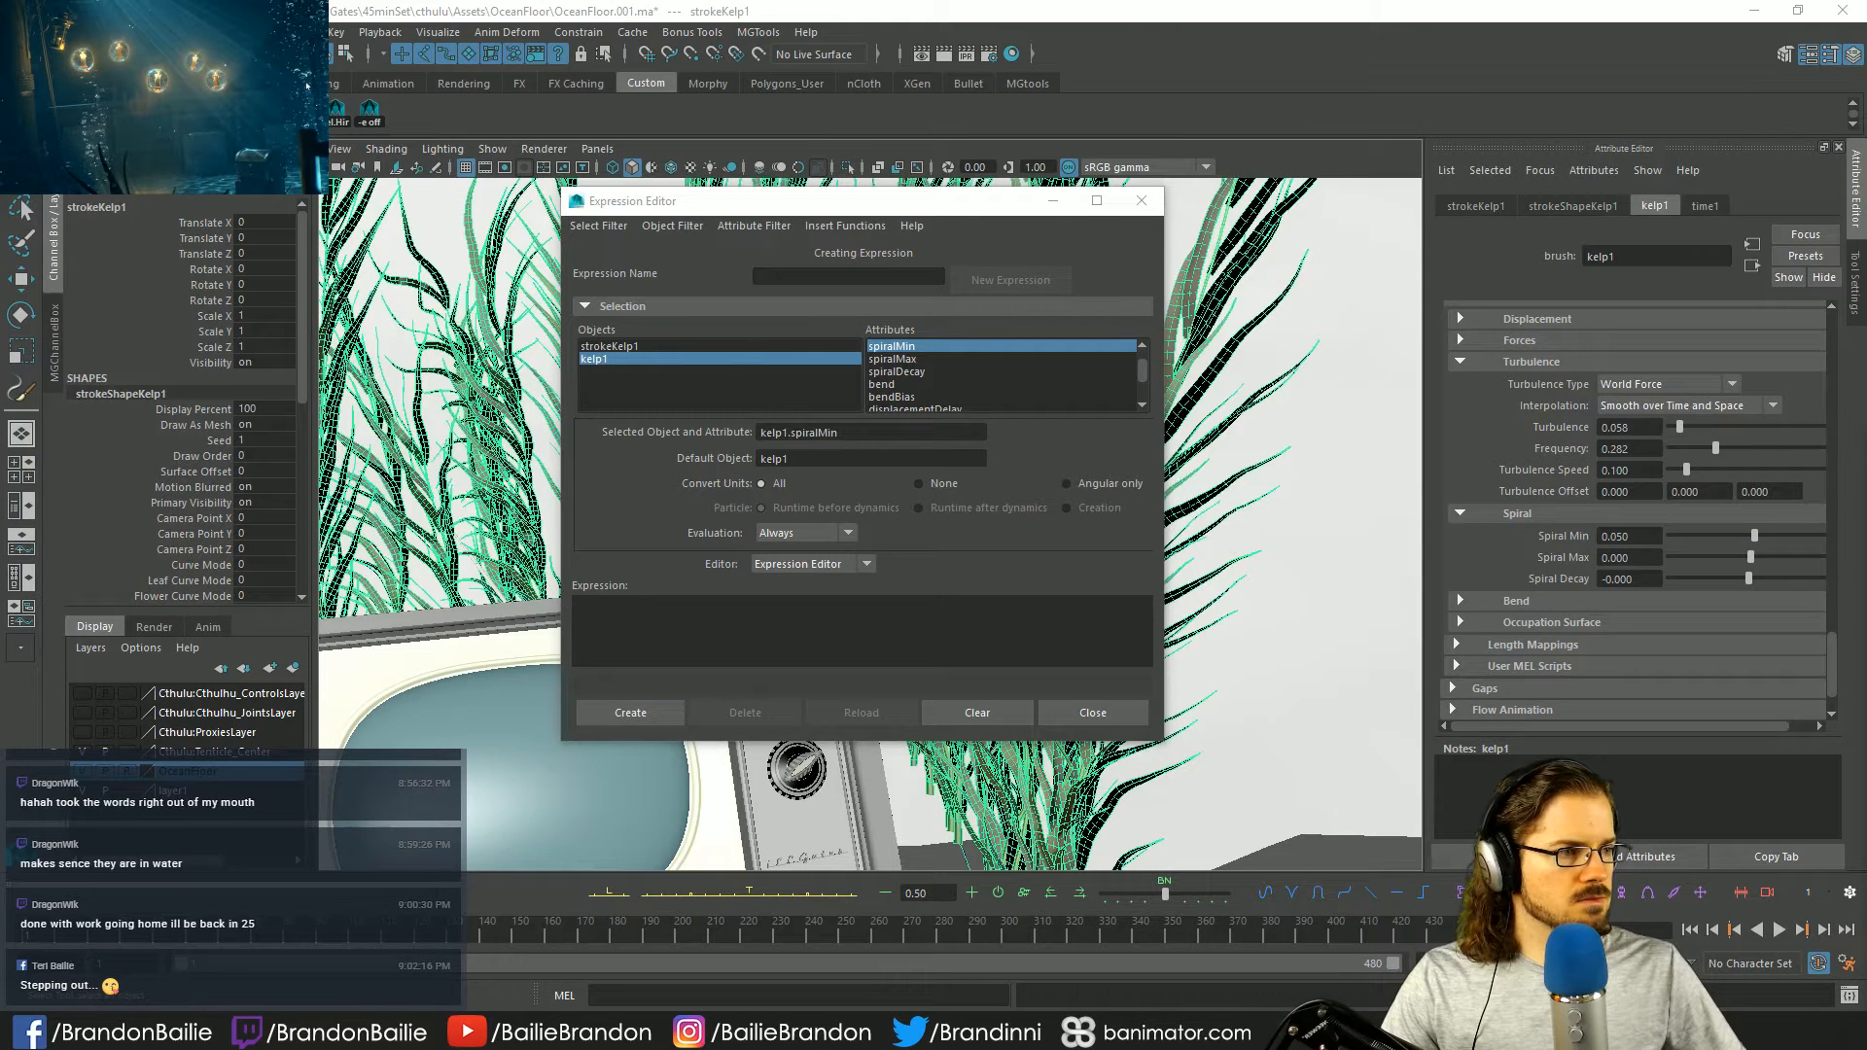
pyautogui.moveTo(842, 442); pyautogui.dragTo(587, 404)
pyautogui.hotkey('ctrl', 'c')
pyautogui.click(665, 628)
pyautogui.hotkey('ctrl', 'v')
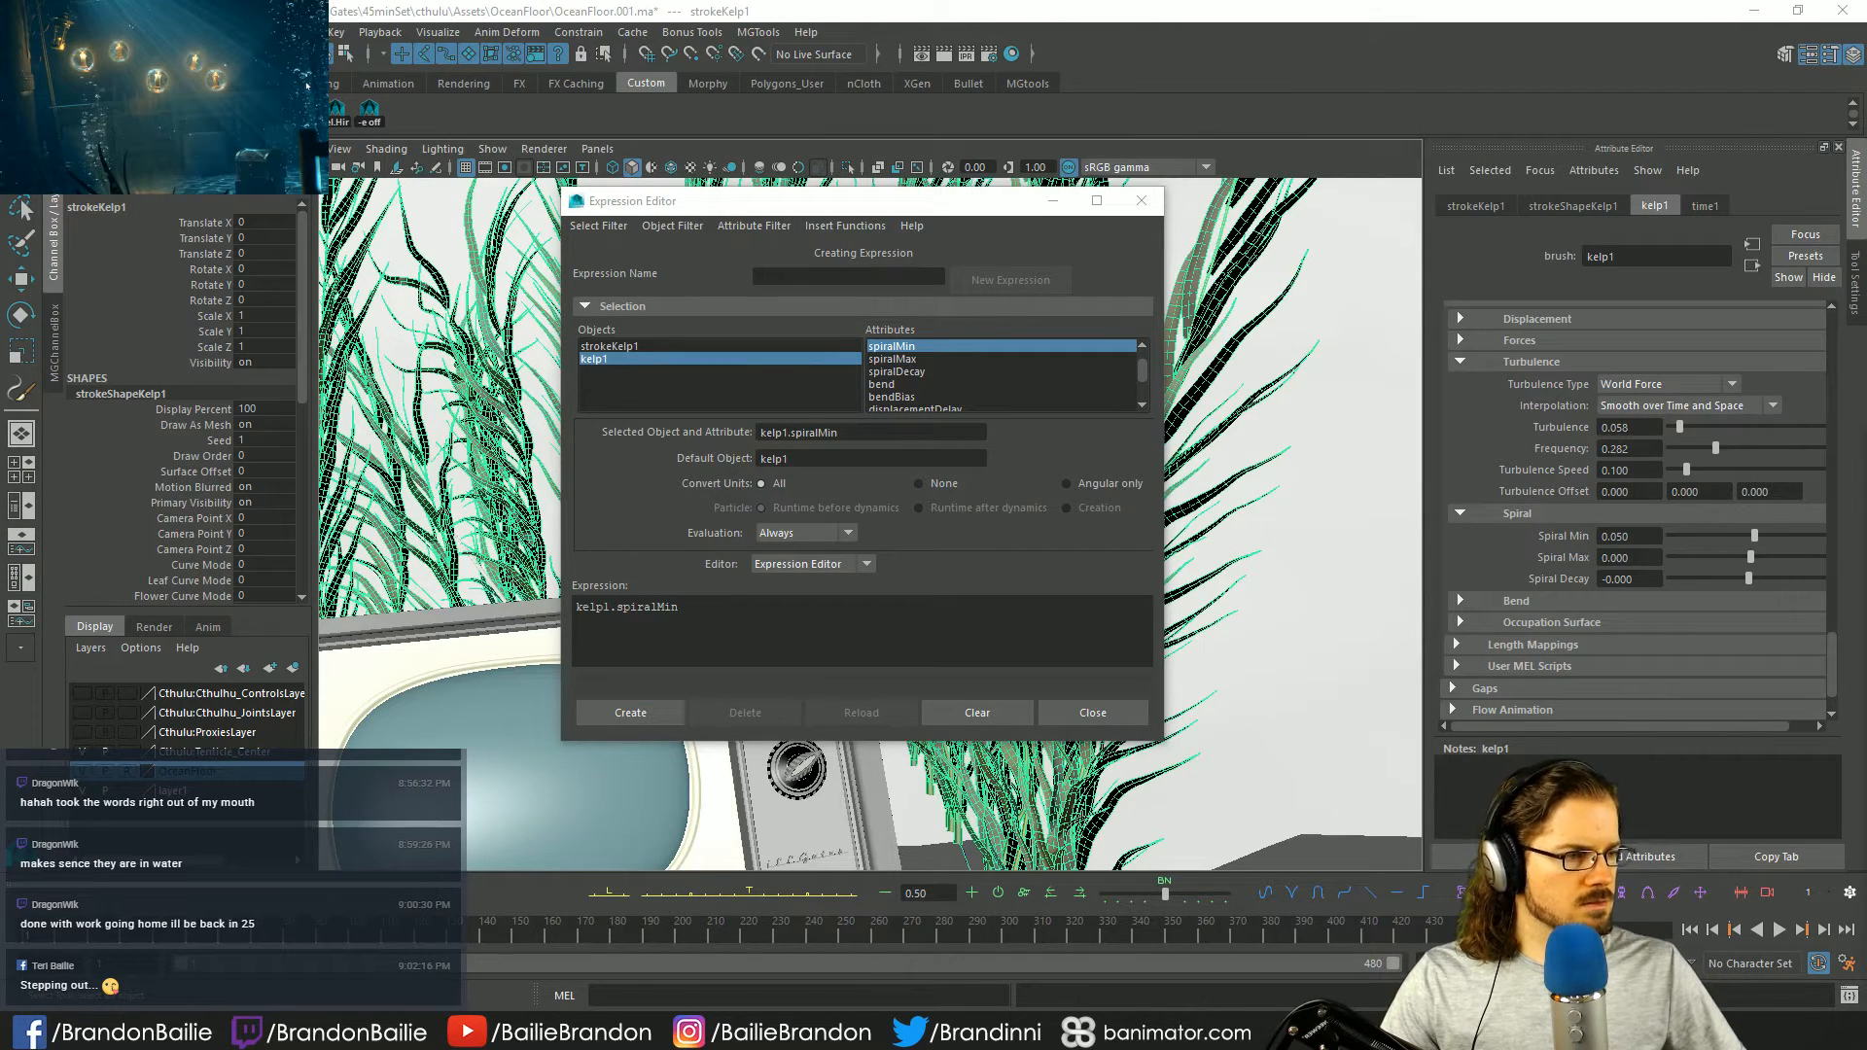
# - Complete the expression as kelp1.spiralMin = sin(frame*.1)/5;
pyautogui.click(1017, 601)
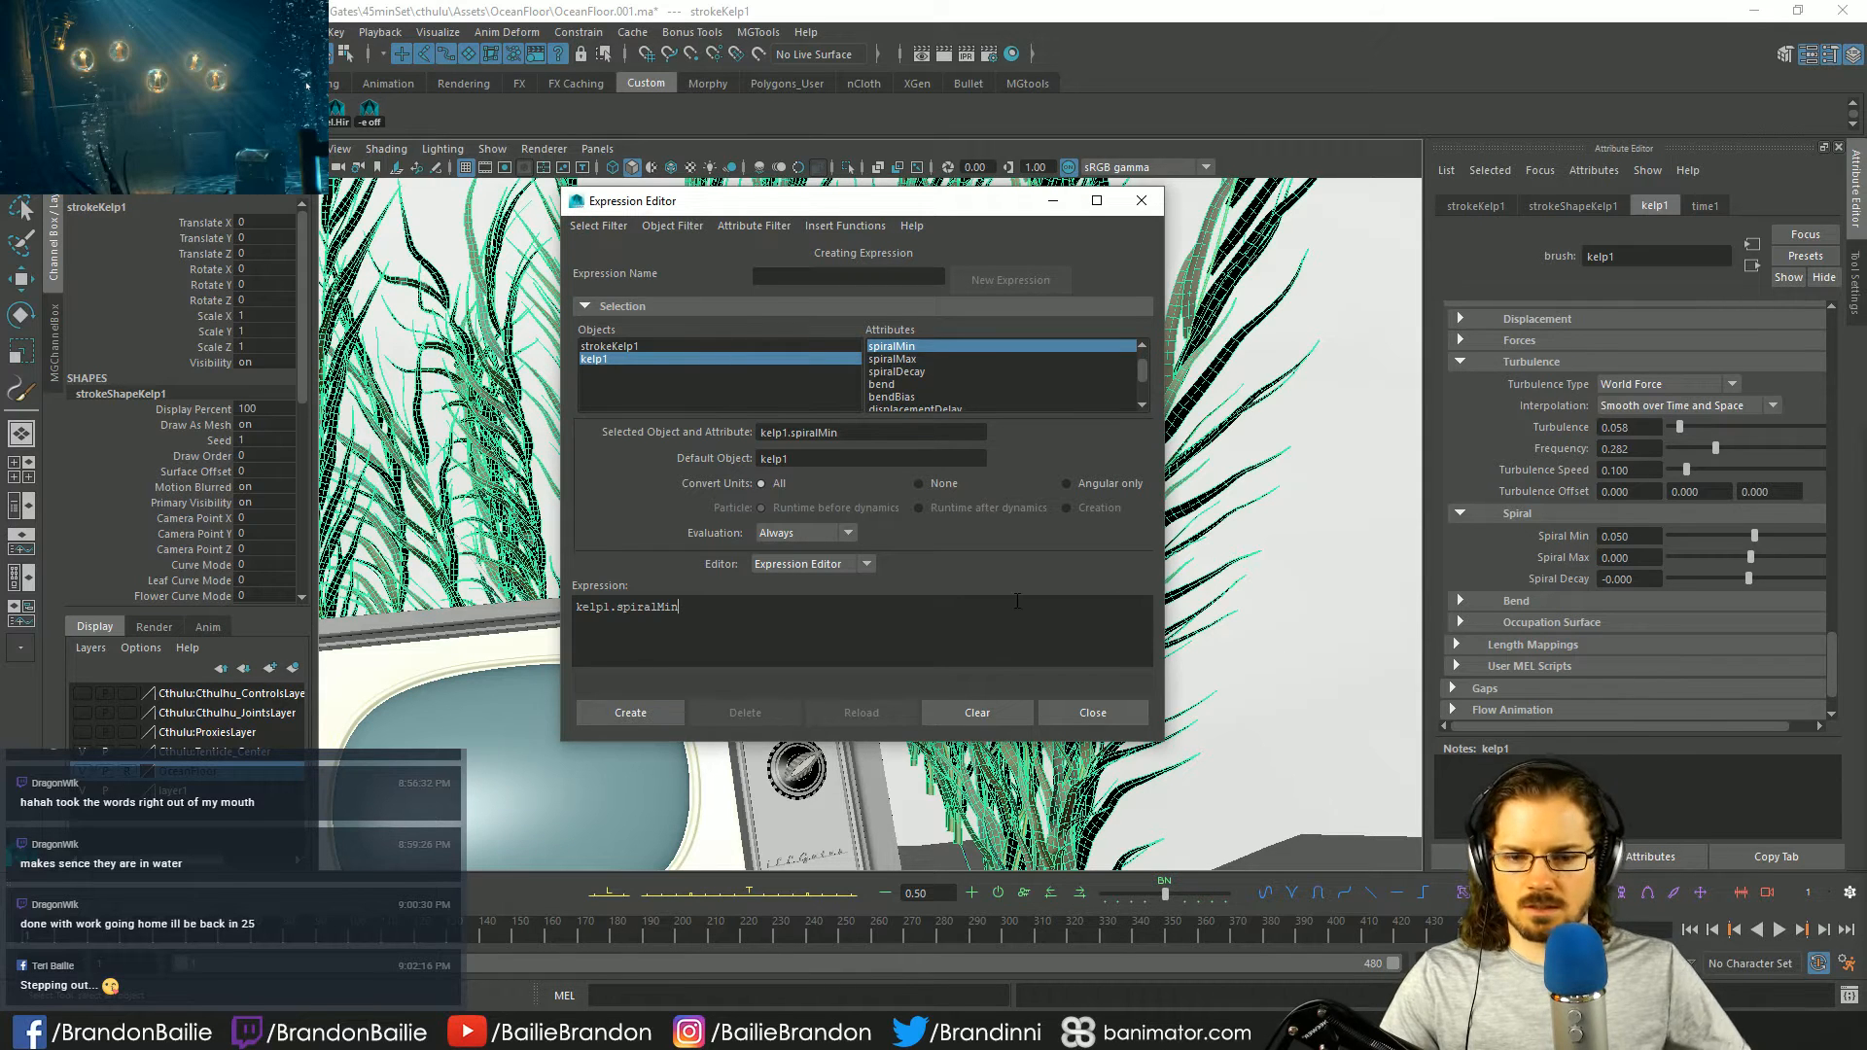
pyautogui.write('= ')
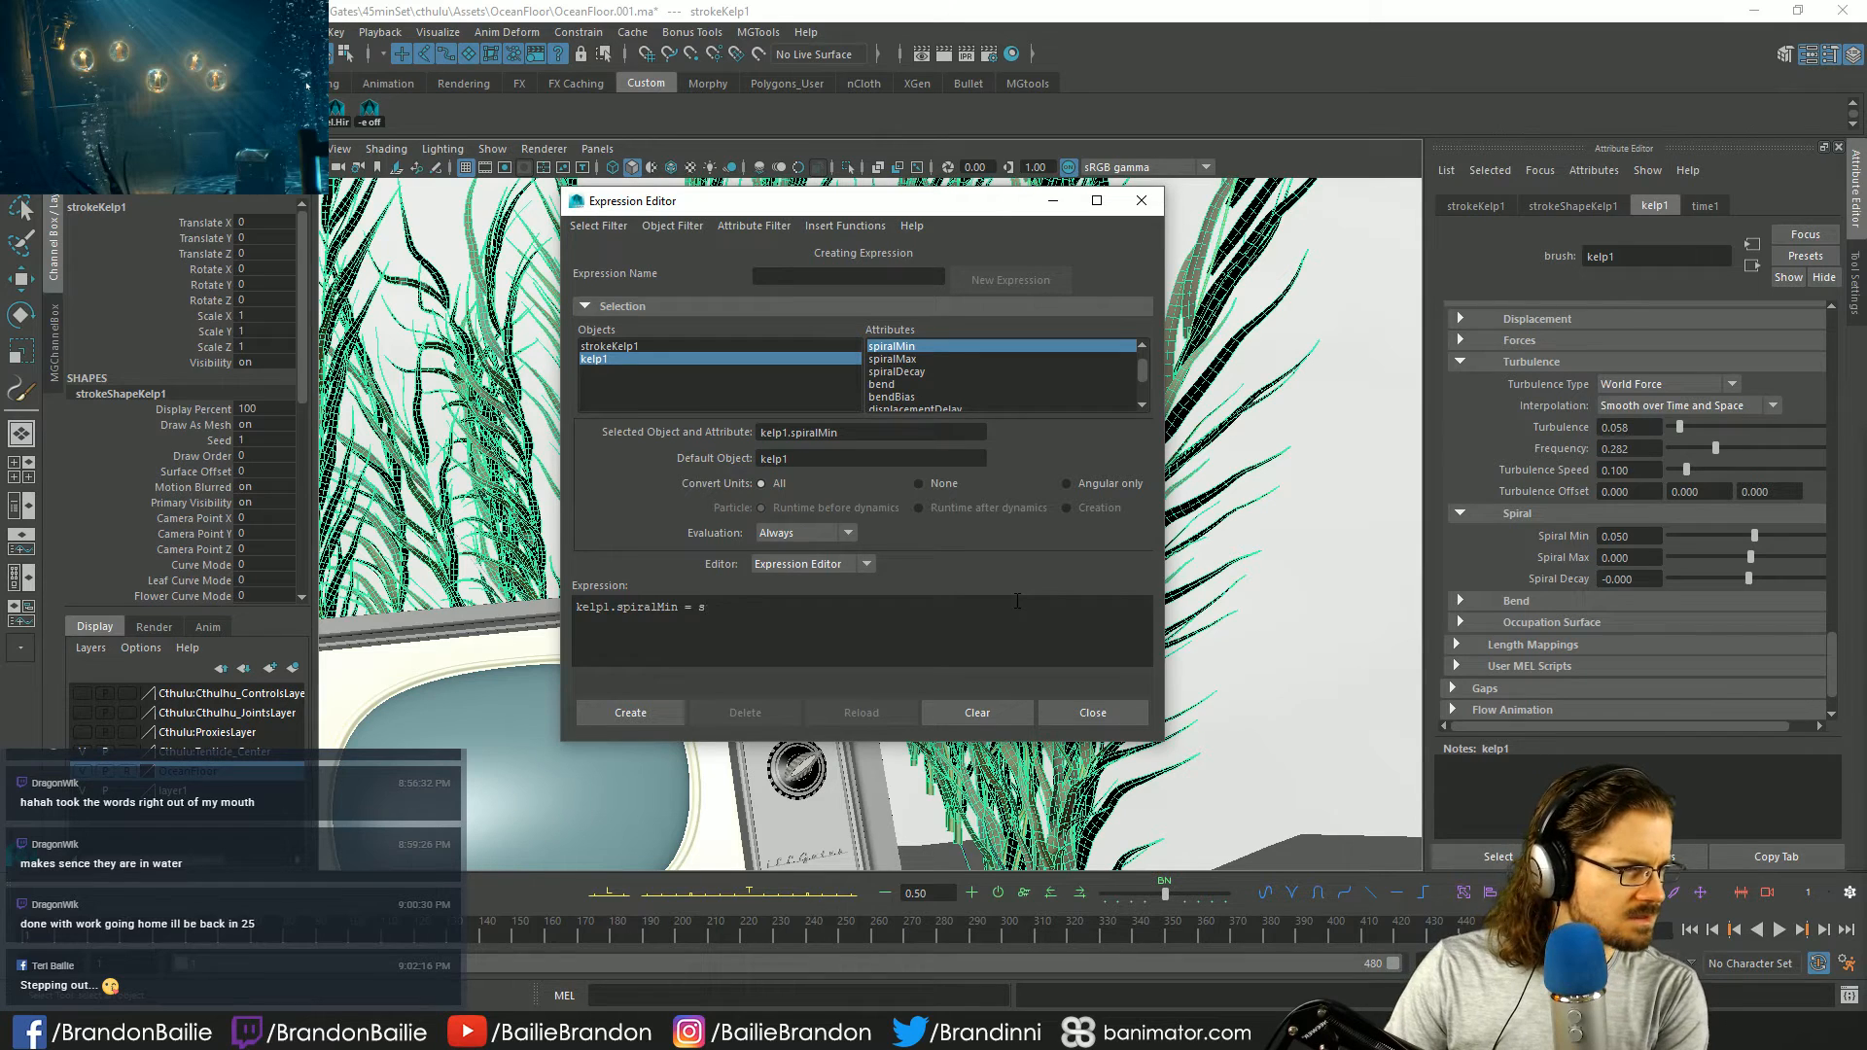
pyautogui.write('sin(')
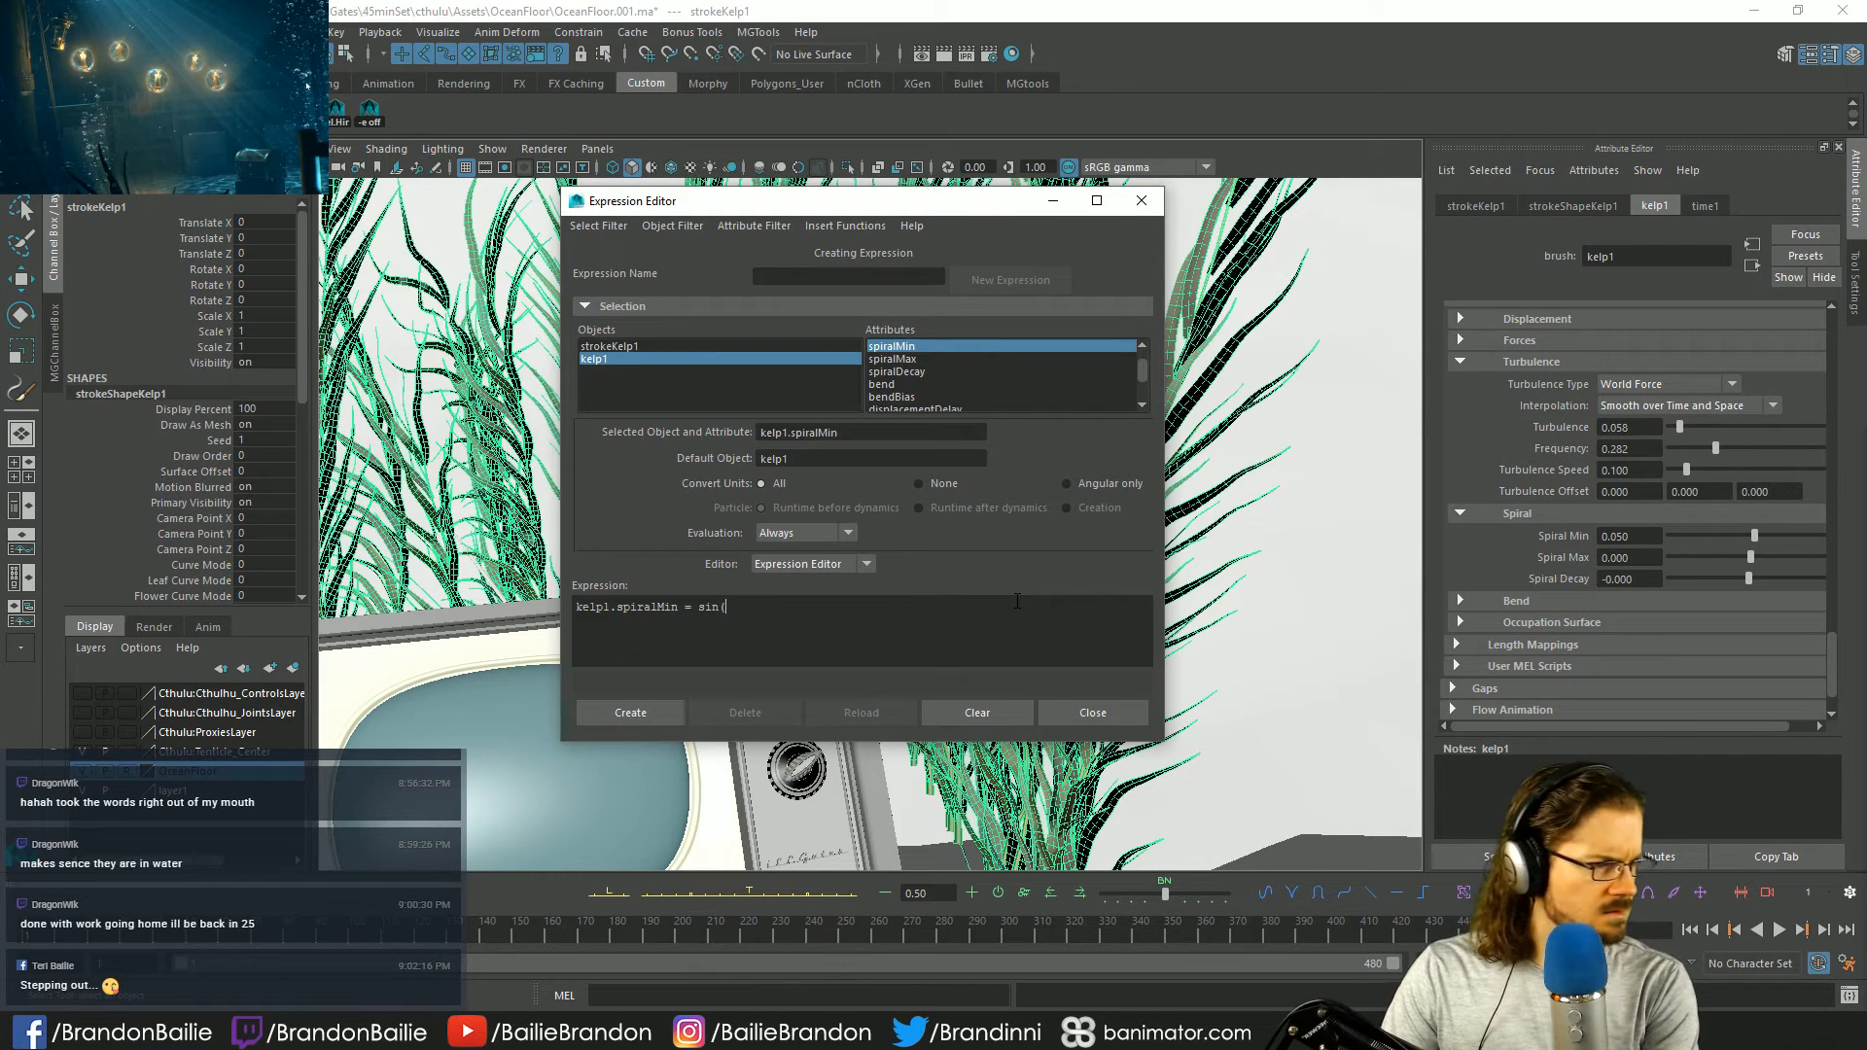
pyautogui.write('frame')
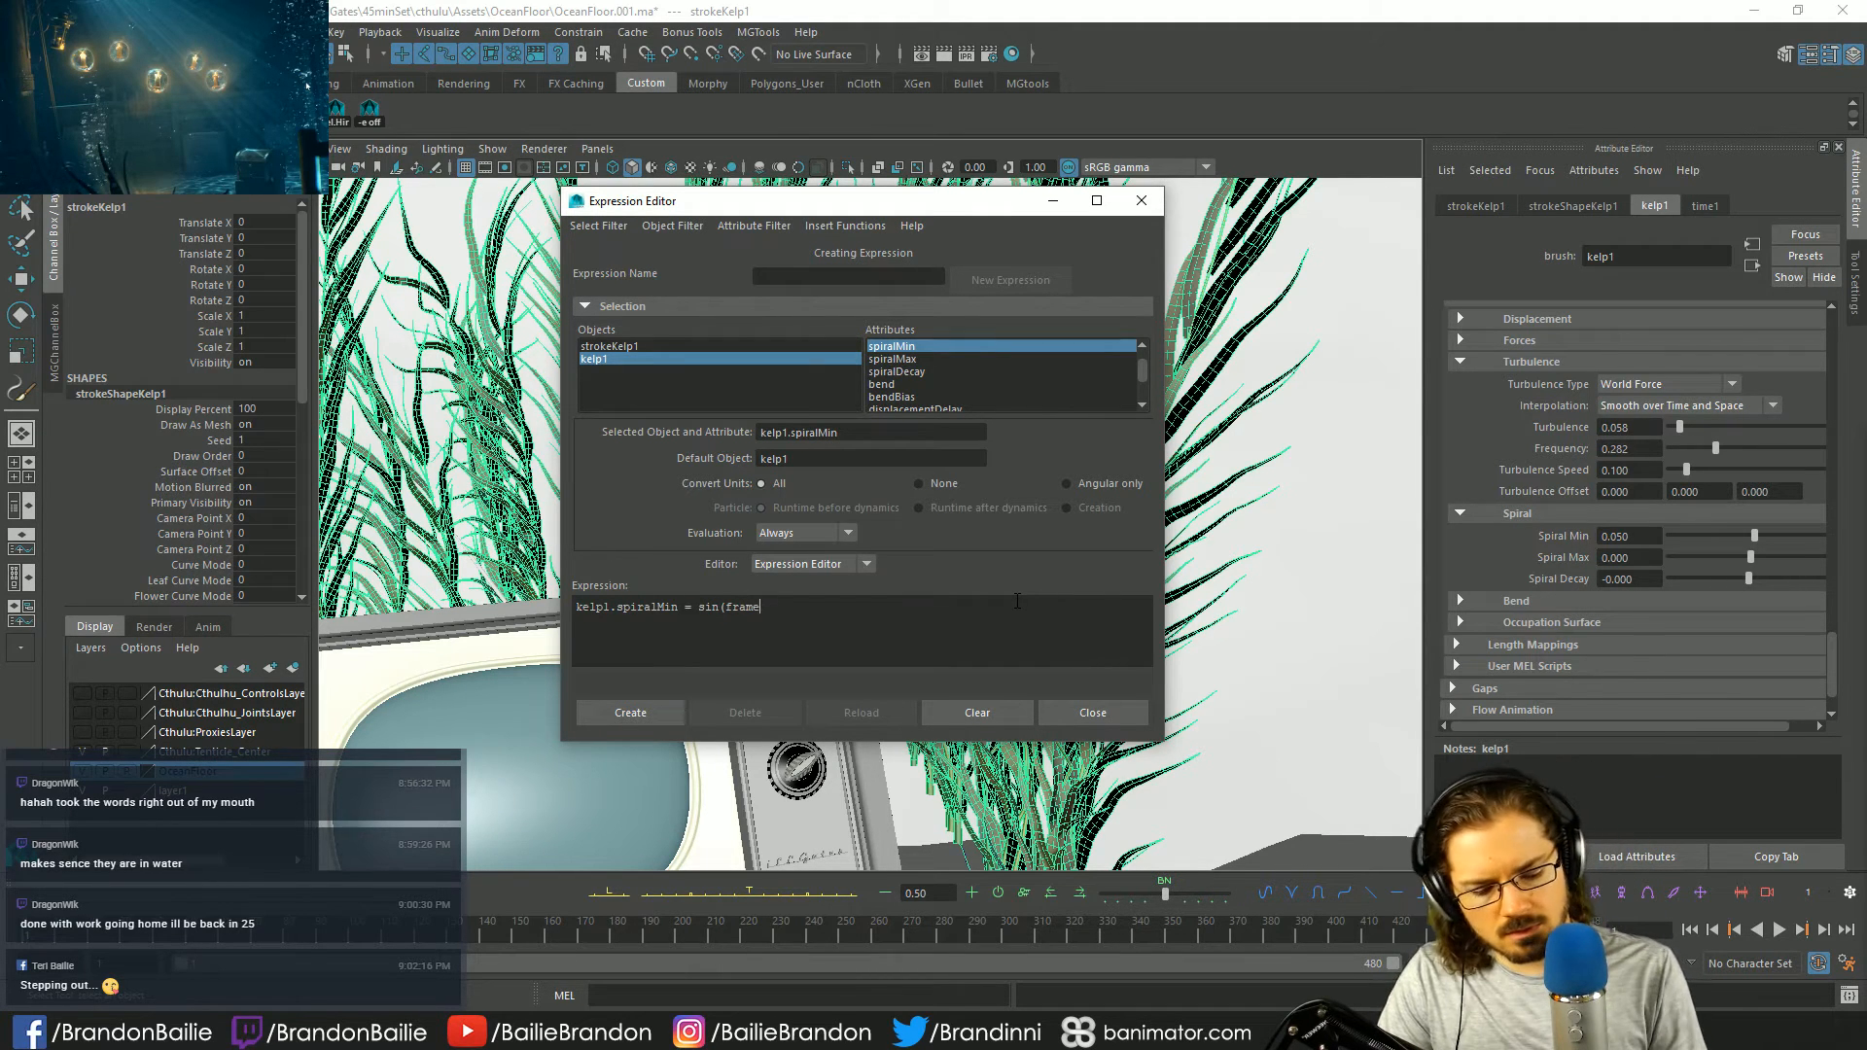
pyautogui.write('*')
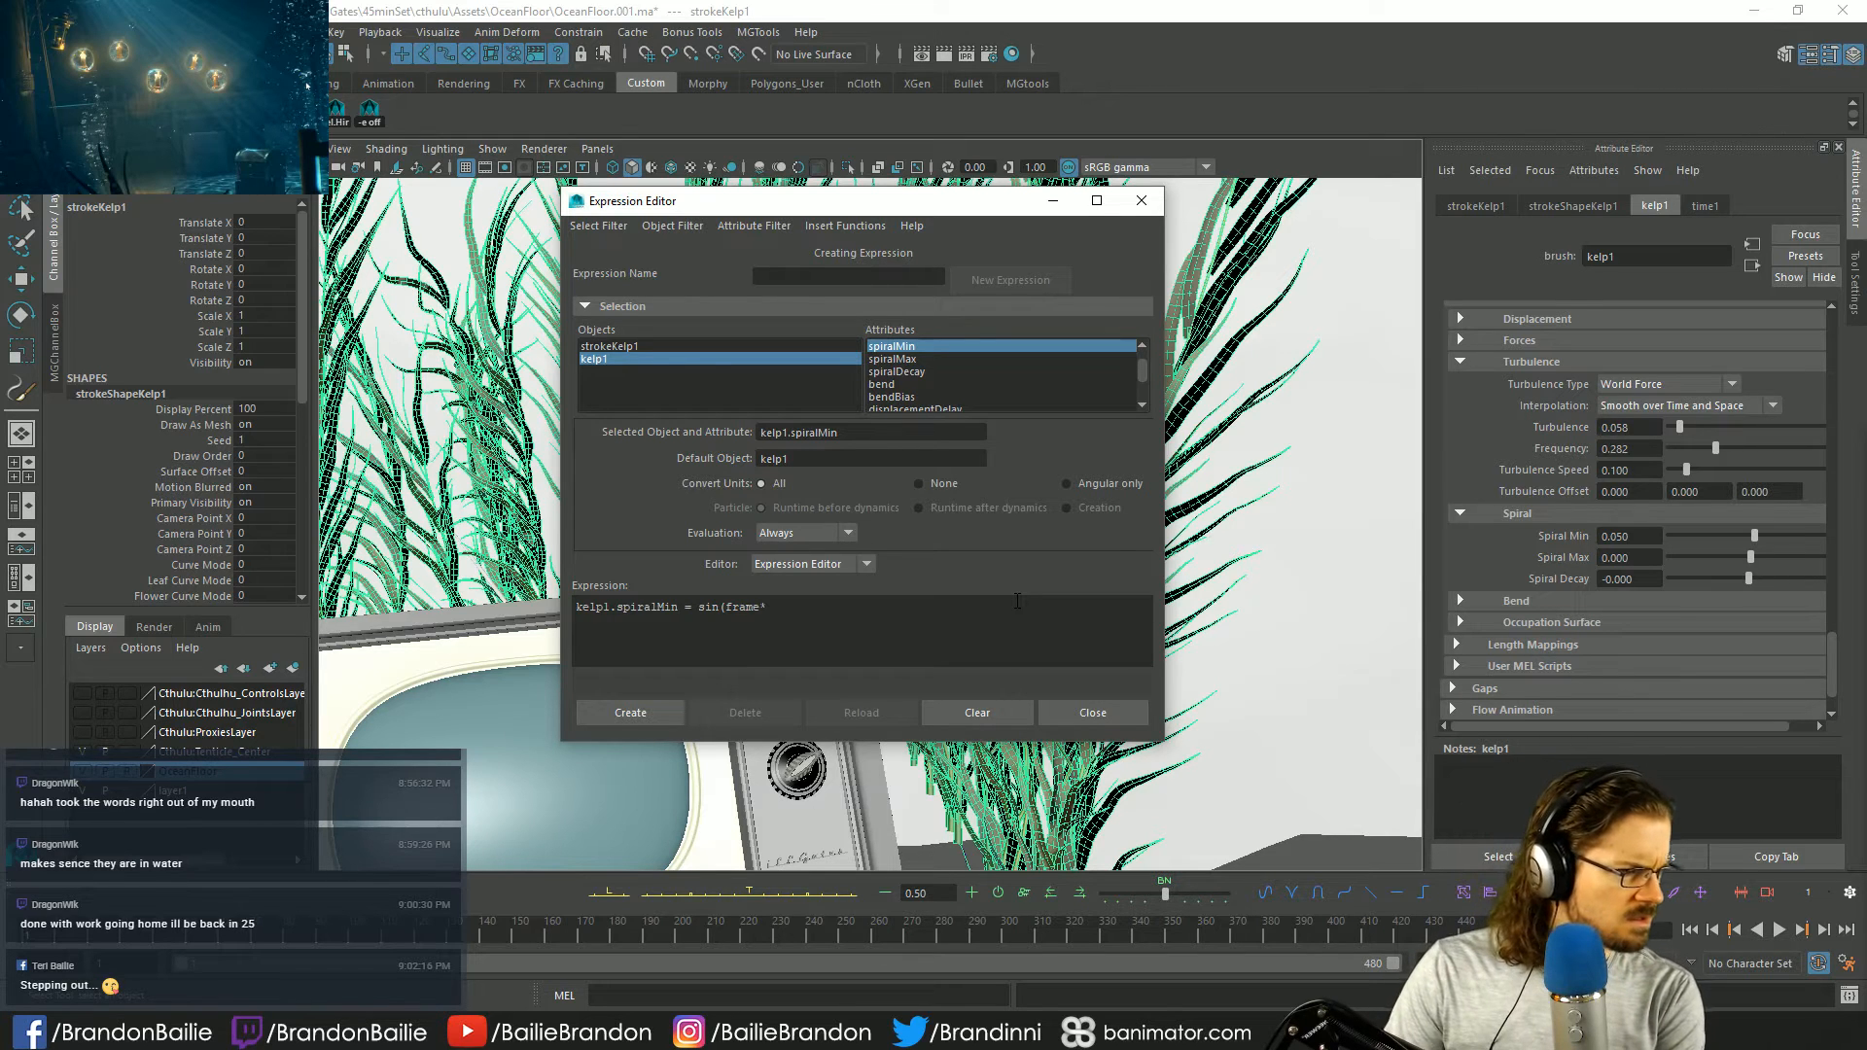
pyautogui.write('.1')
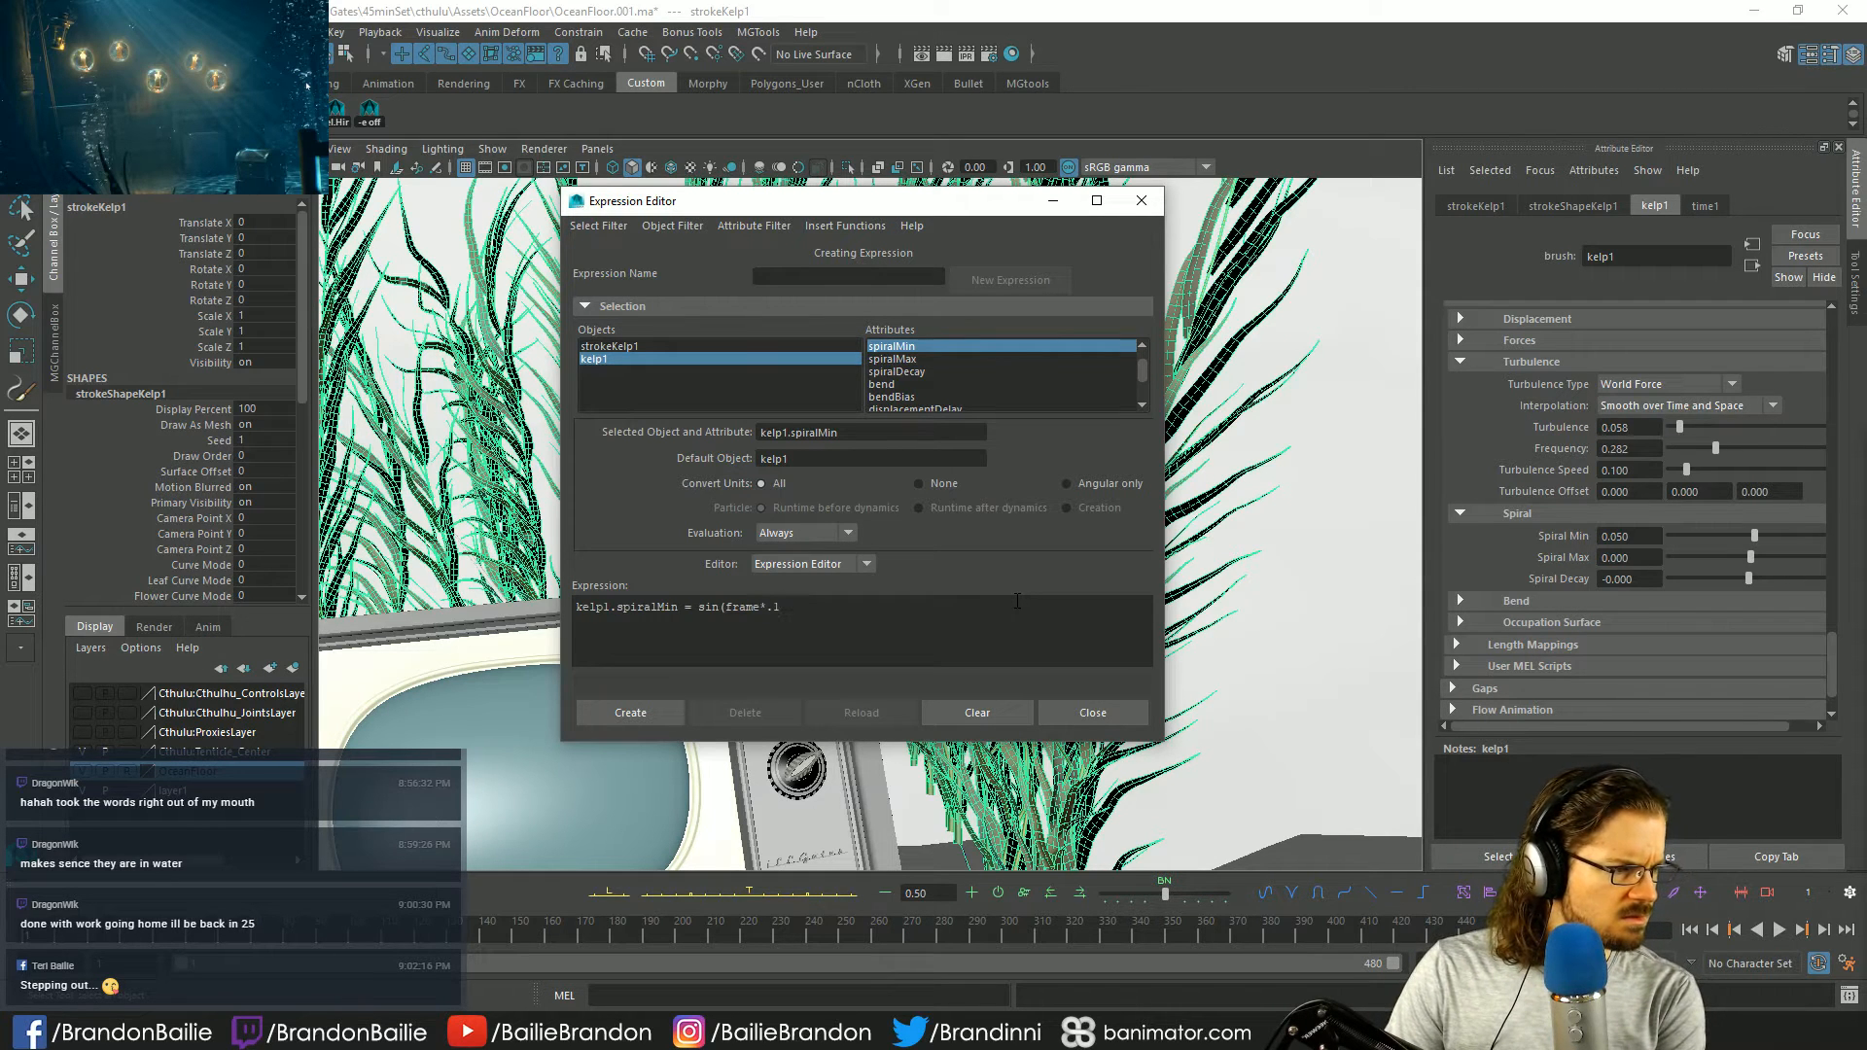
pyautogui.write(');')
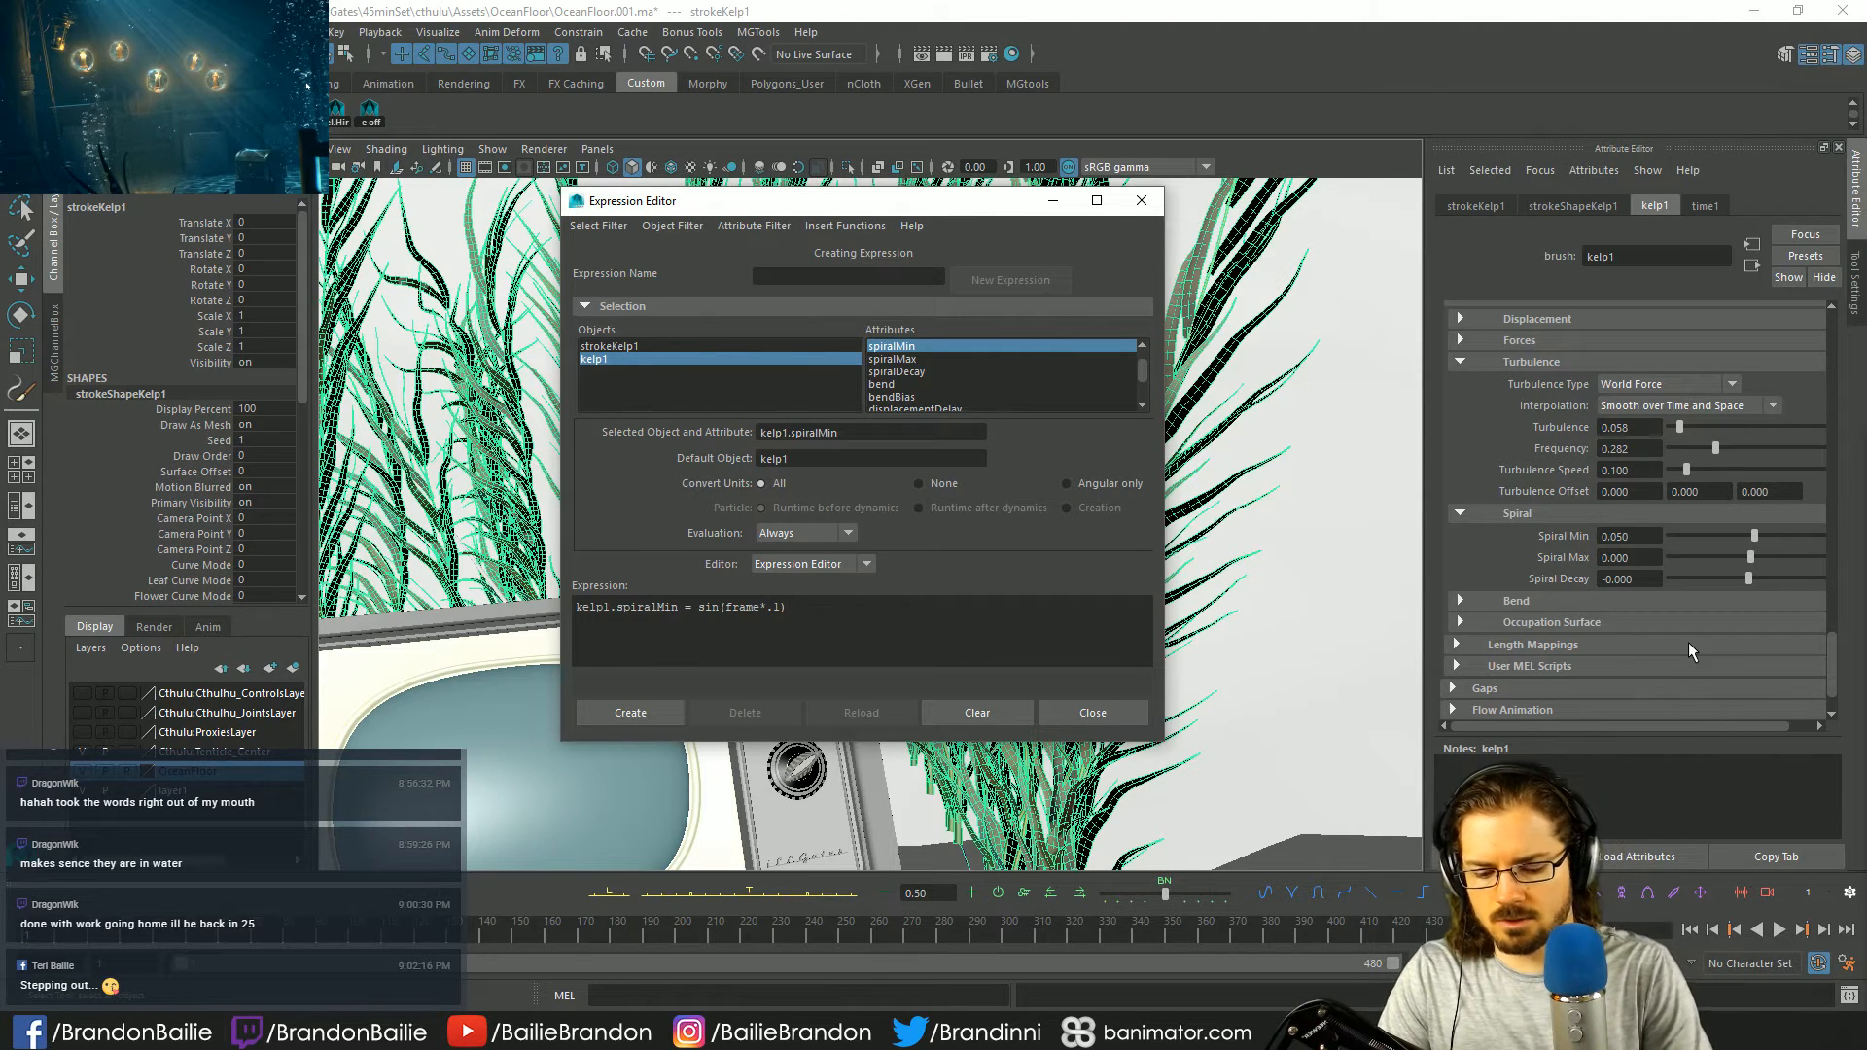
pyautogui.press('BackSpace')
pyautogui.write('/')
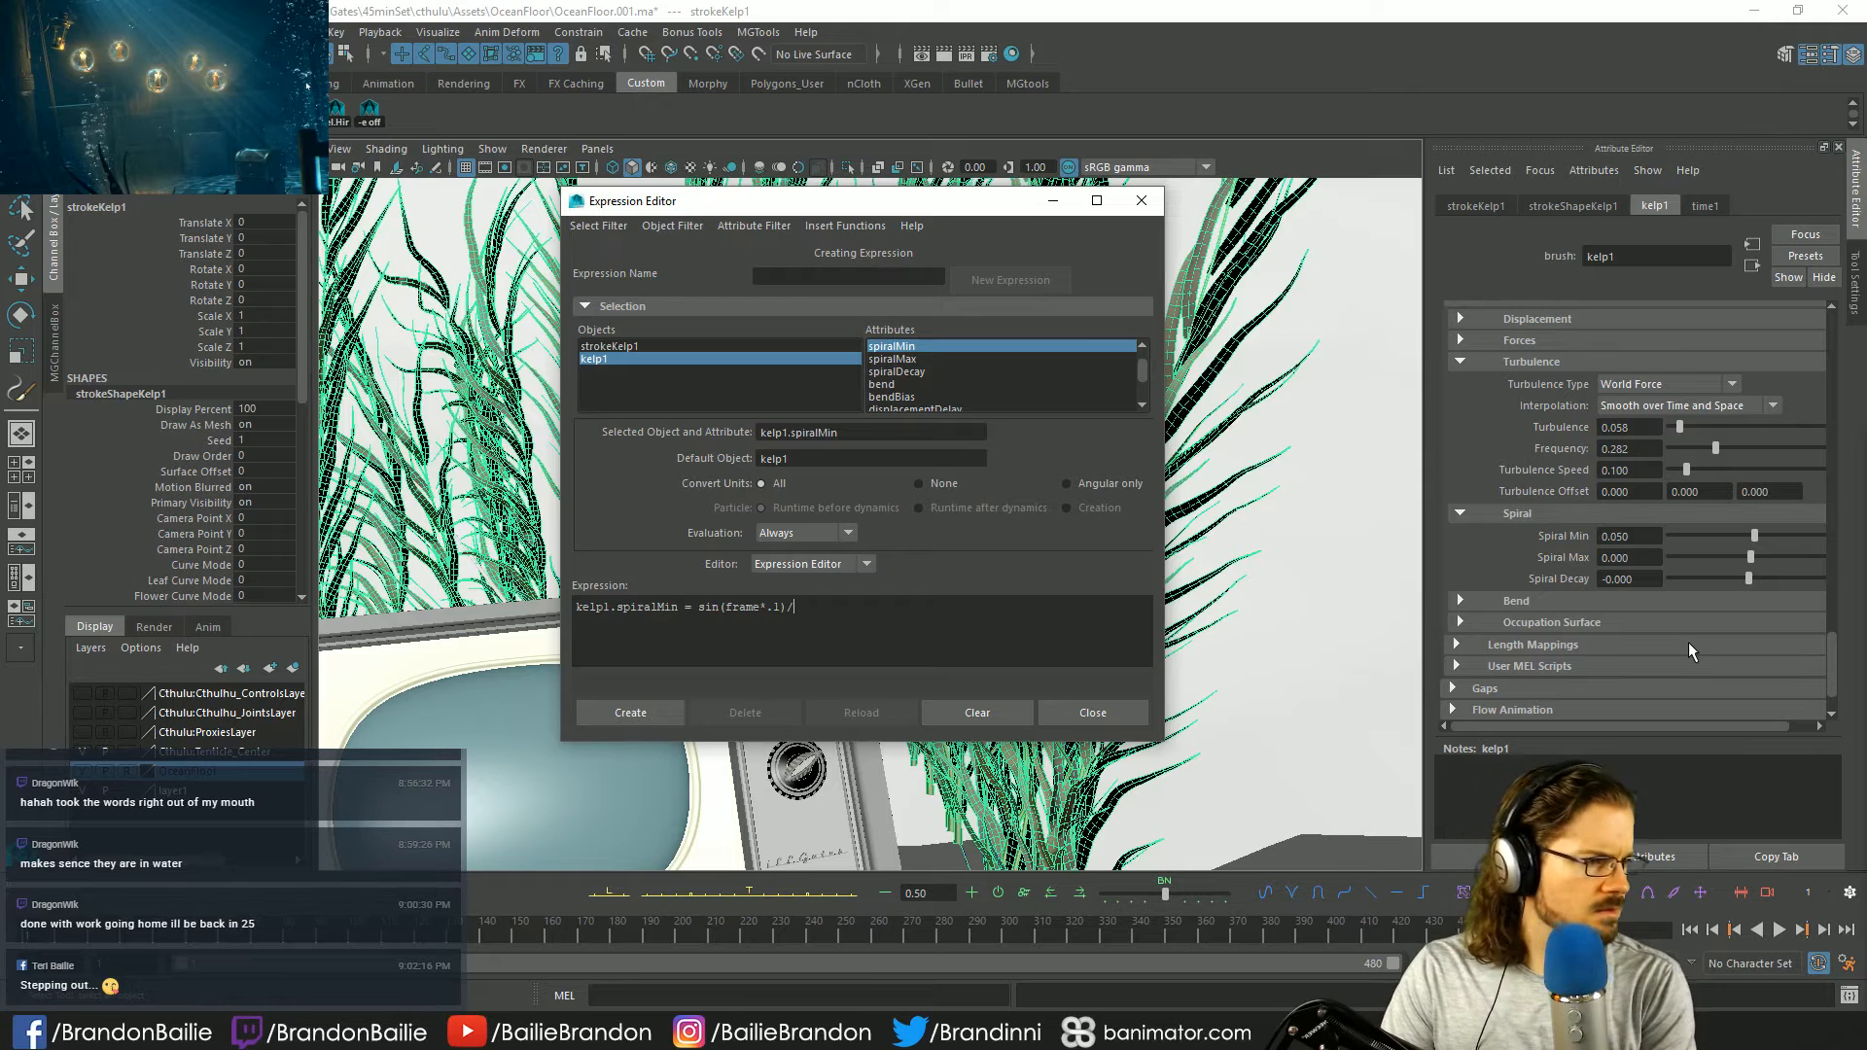
pyautogui.write('5;')
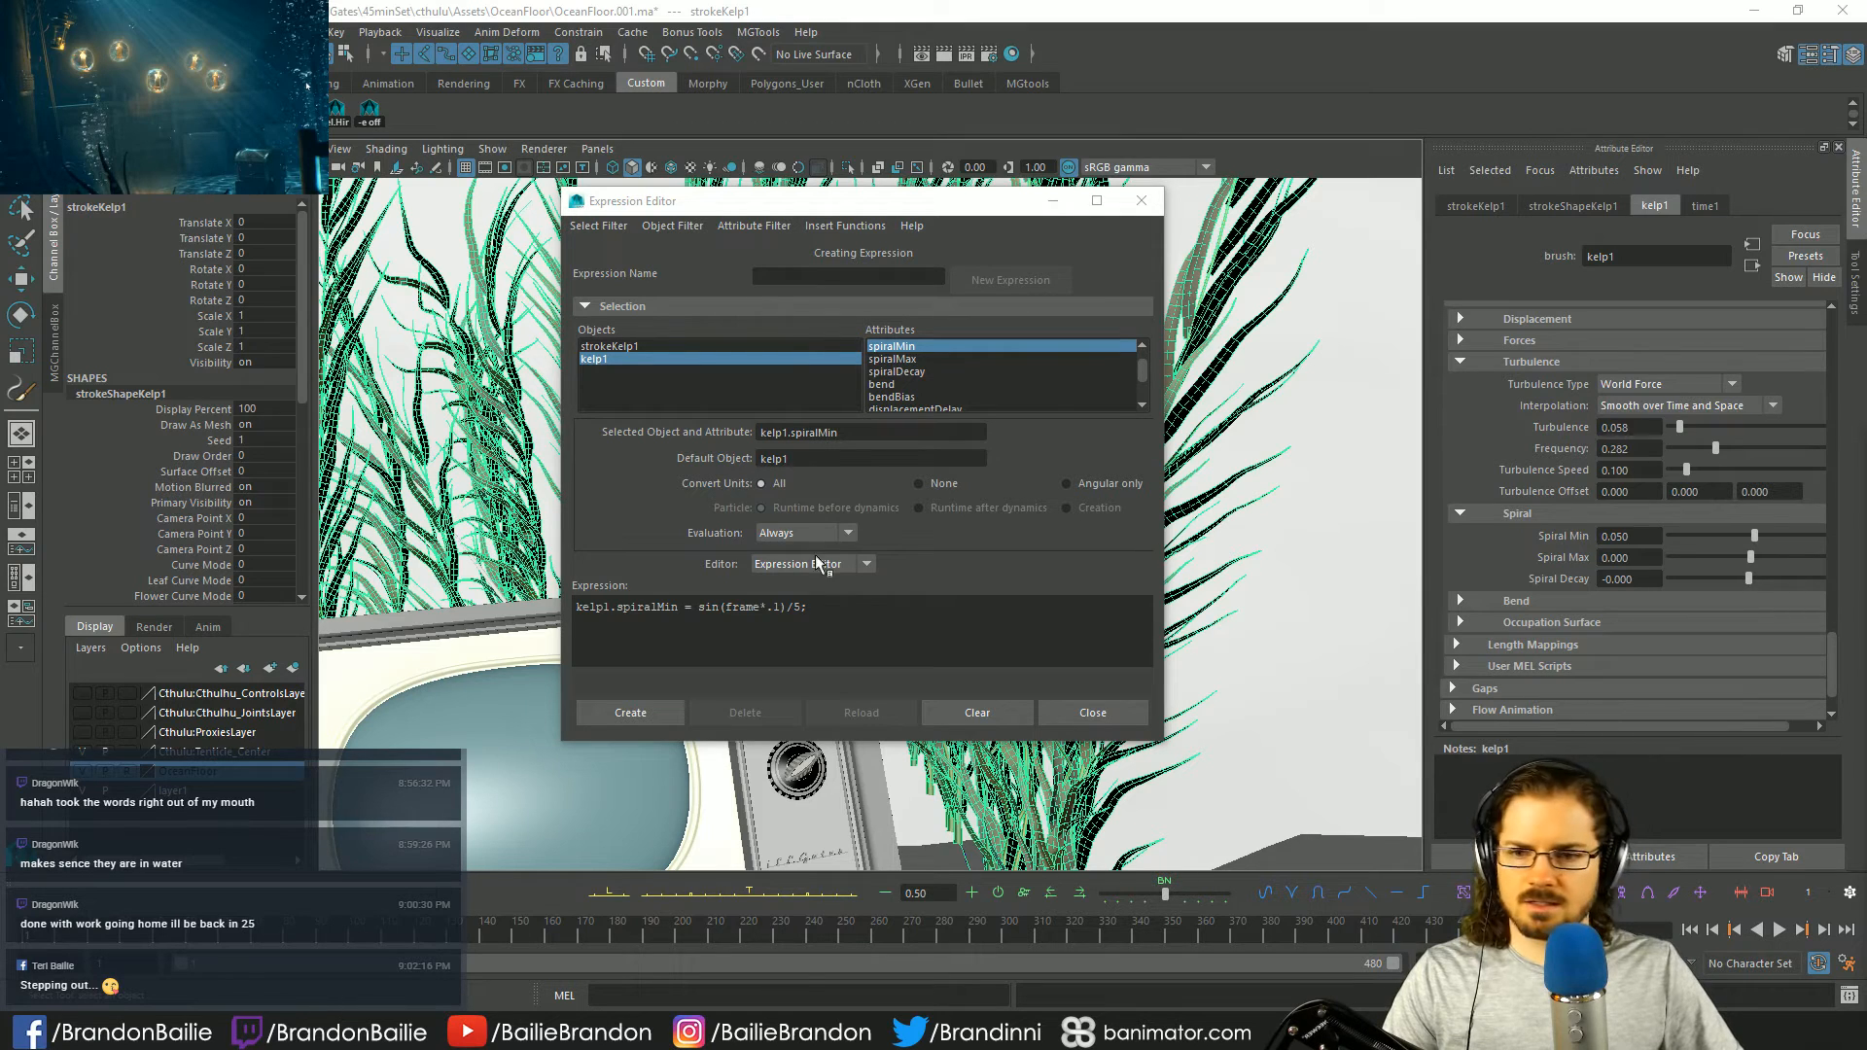
# - Change the frame multiplier in the Spiral Min expression to .01, create the expression and close the editor
pyautogui.doubleClick(770, 607)
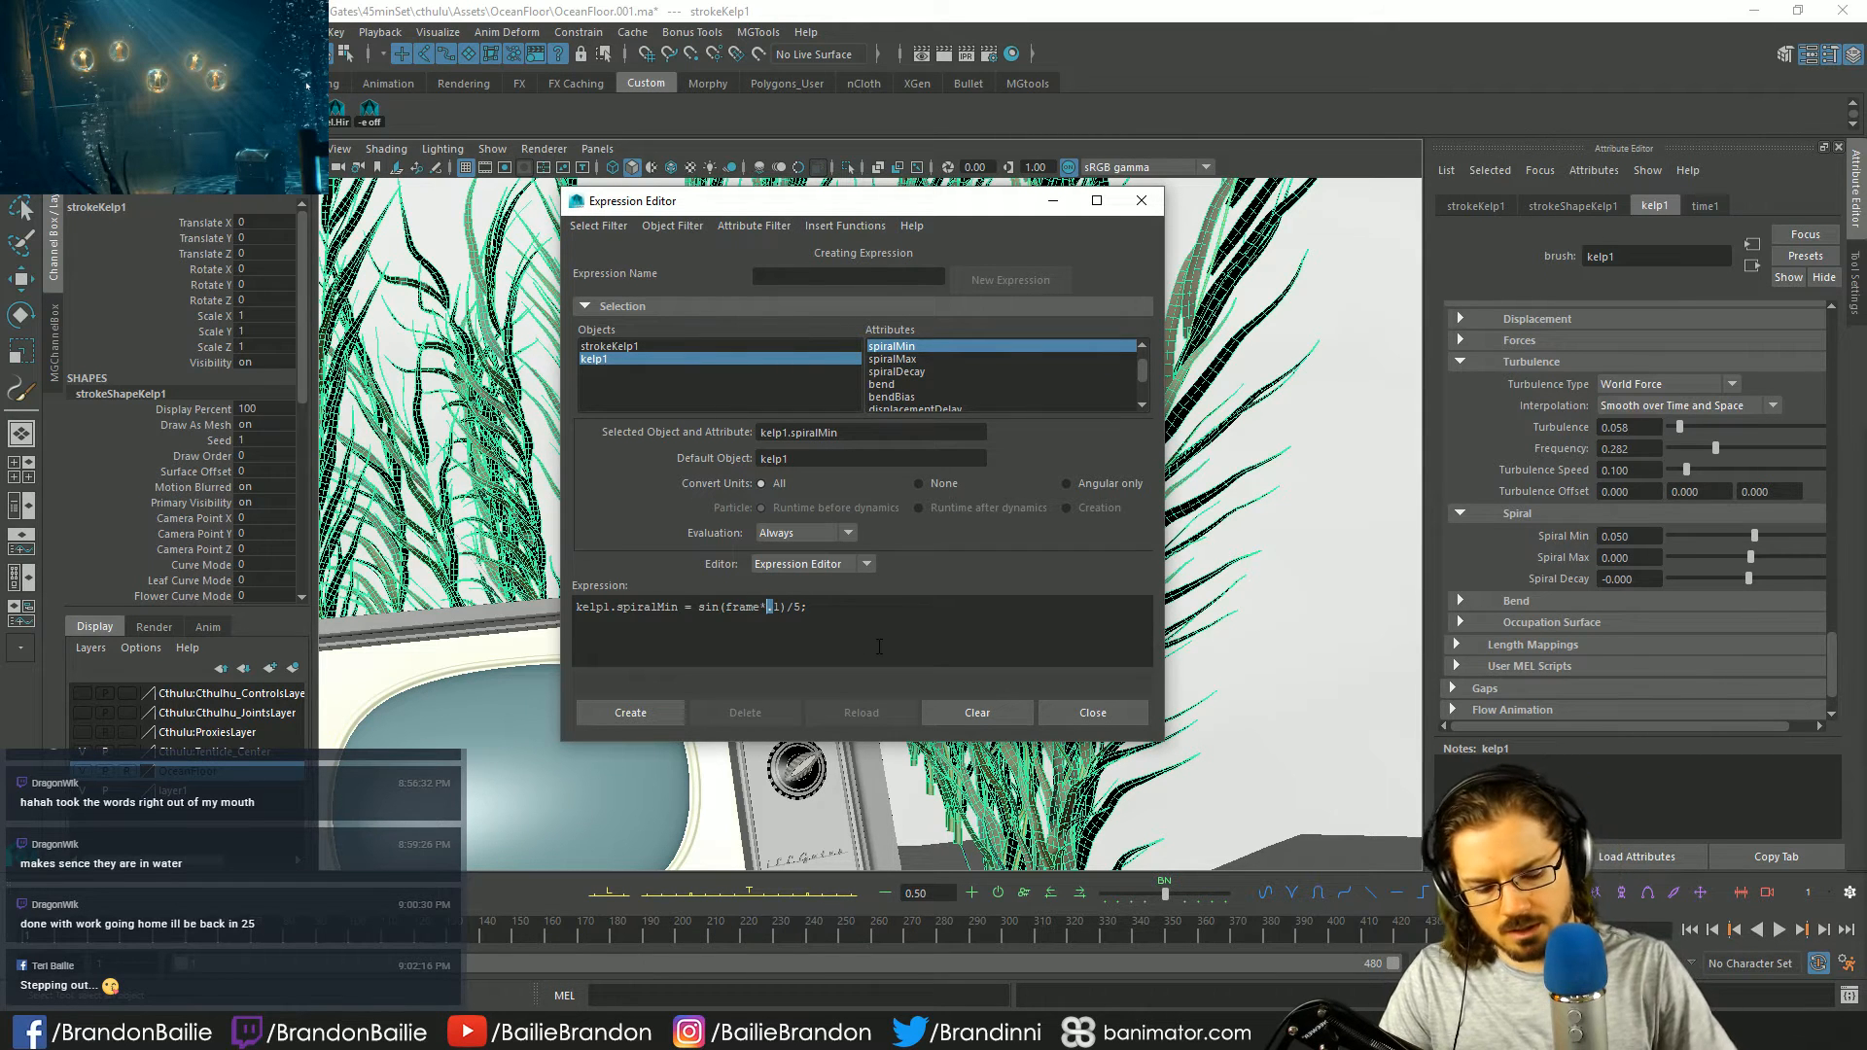
pyautogui.write('.0')
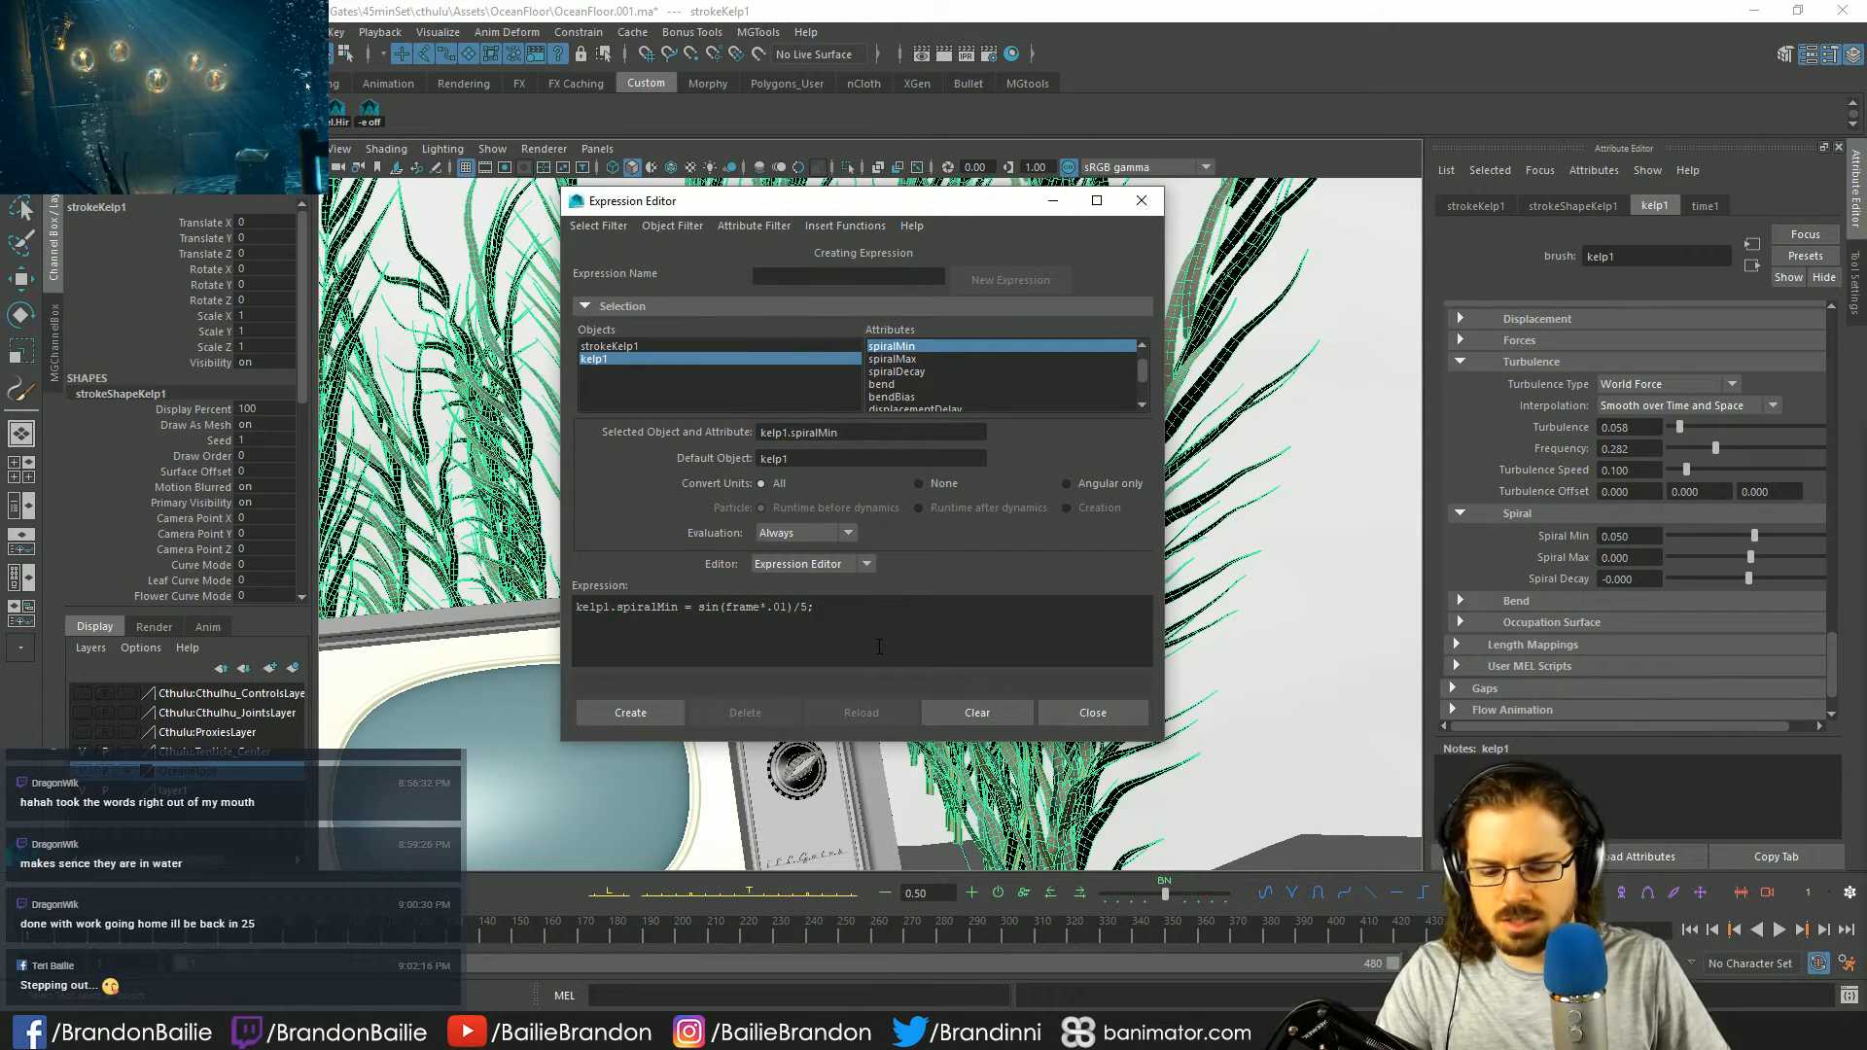
pyautogui.press('Delete')
pyautogui.write('2')
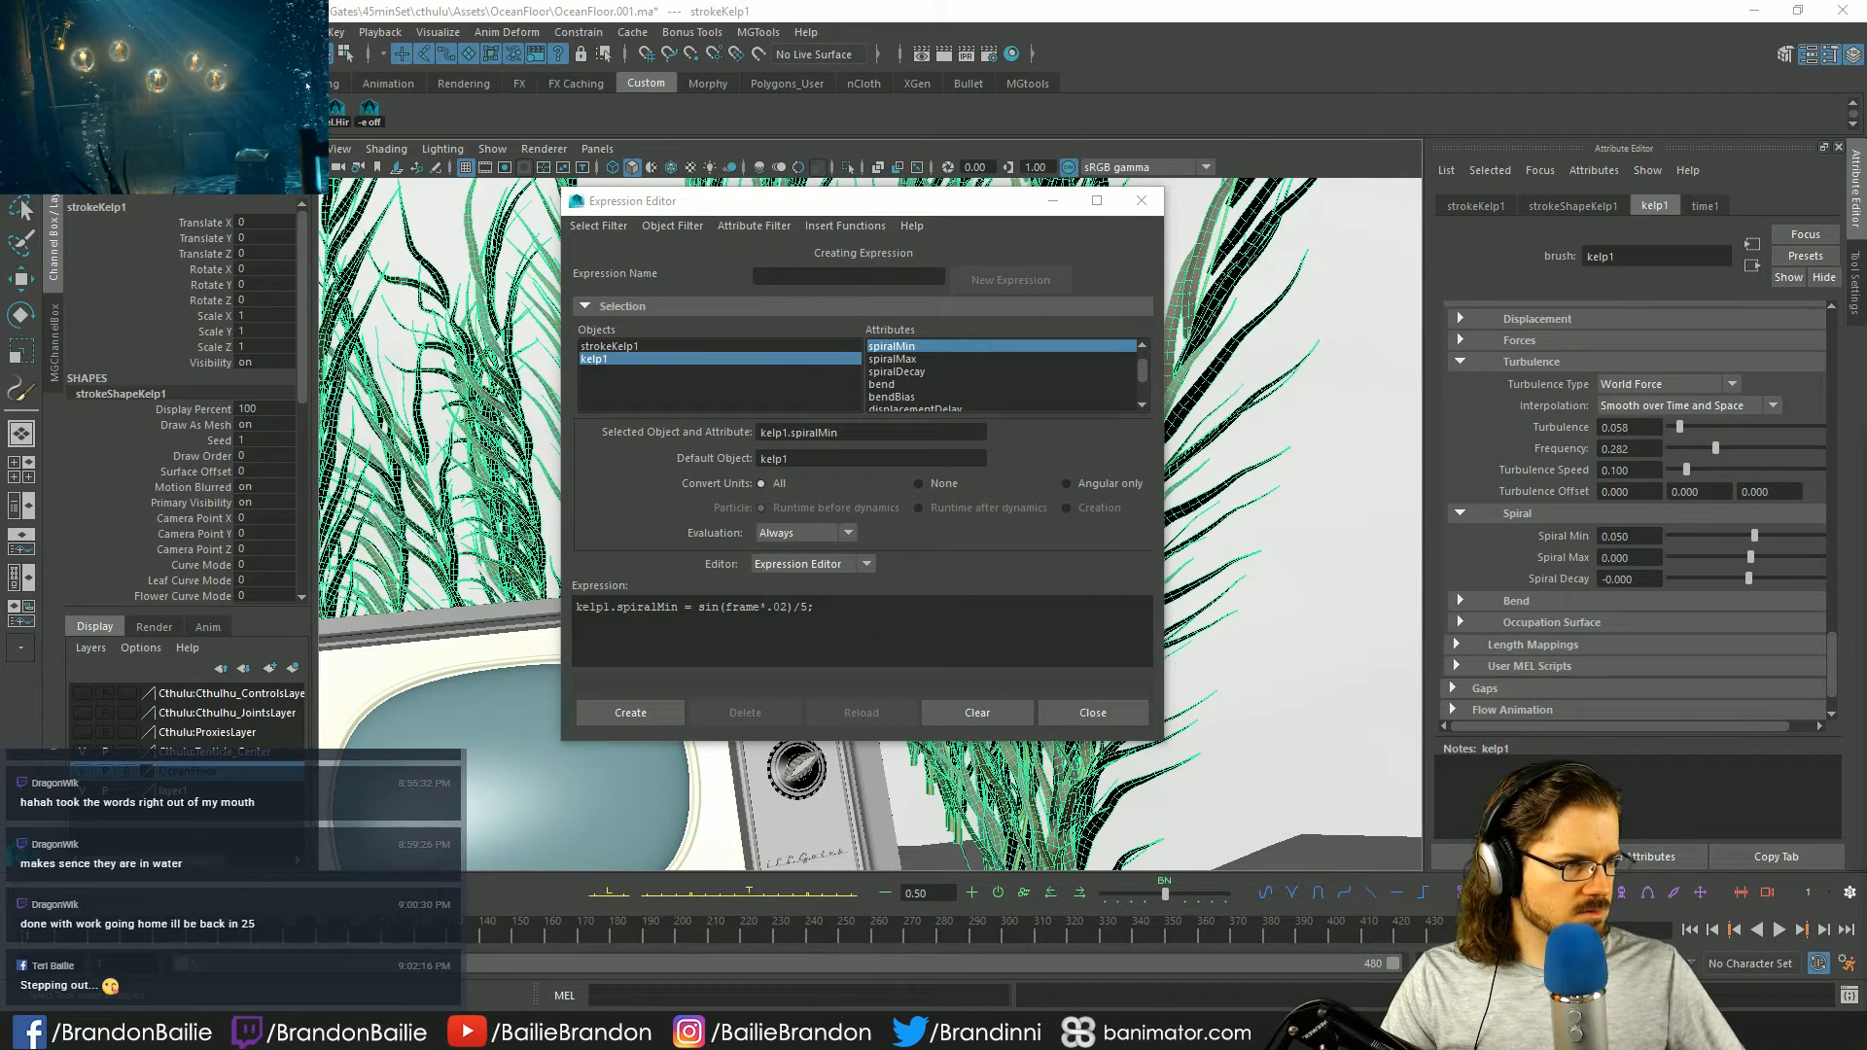
pyautogui.click(787, 606)
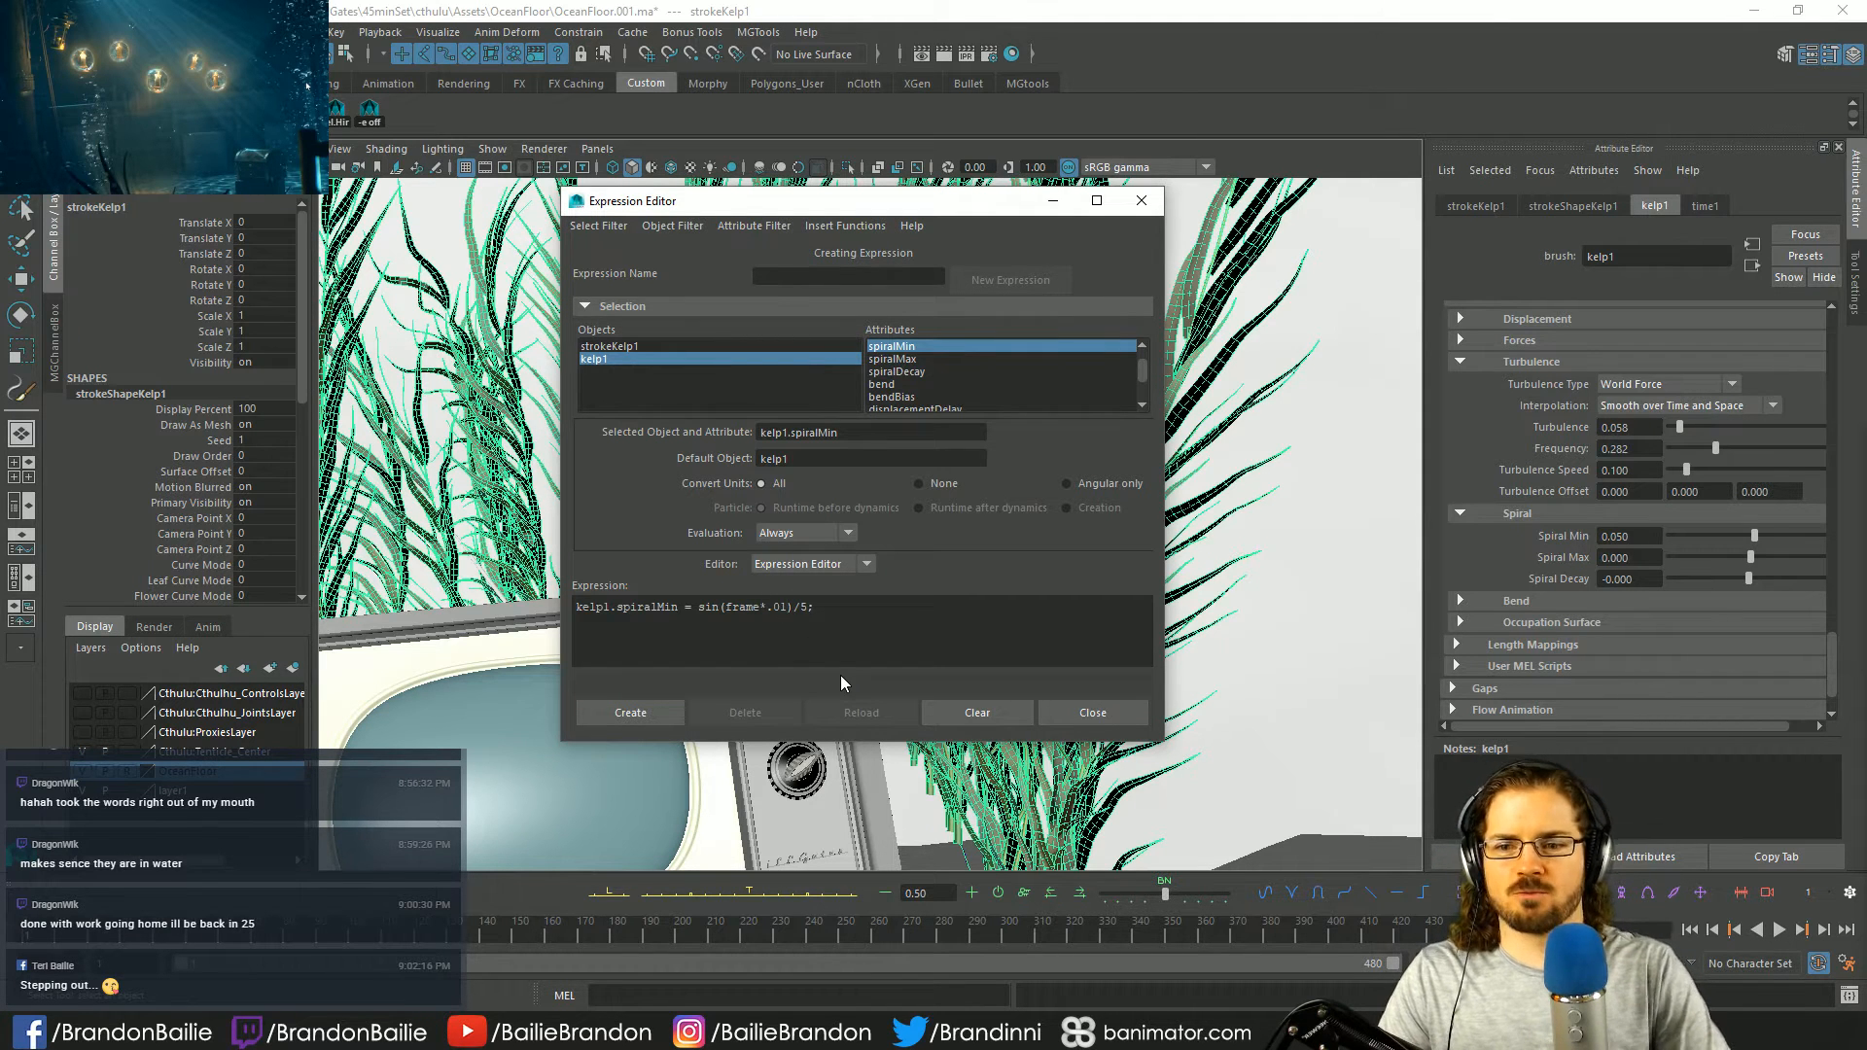
pyautogui.click(650, 713)
pyautogui.click(1122, 713)
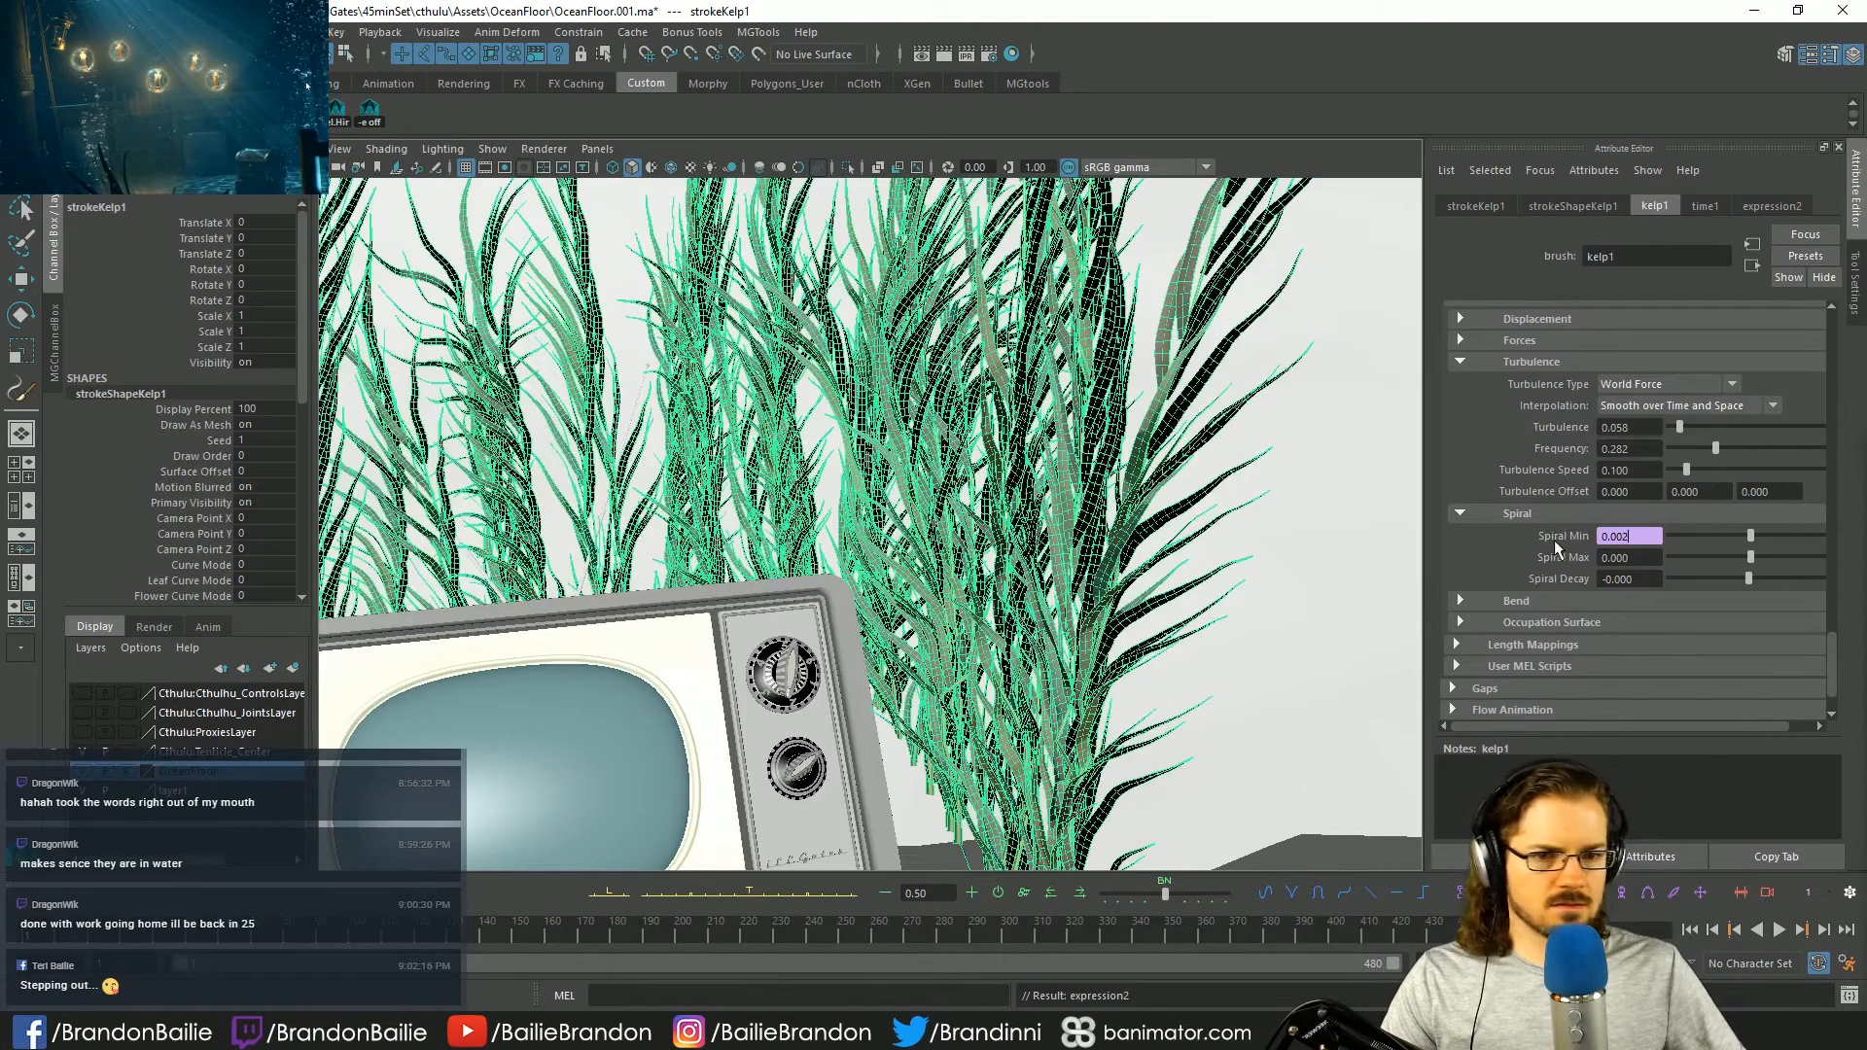
# - Reopen the kelp's Spiral Min expression for editing and copy its entire text
pyautogui.rightClick(1628, 536)
pyautogui.click(1691, 554)
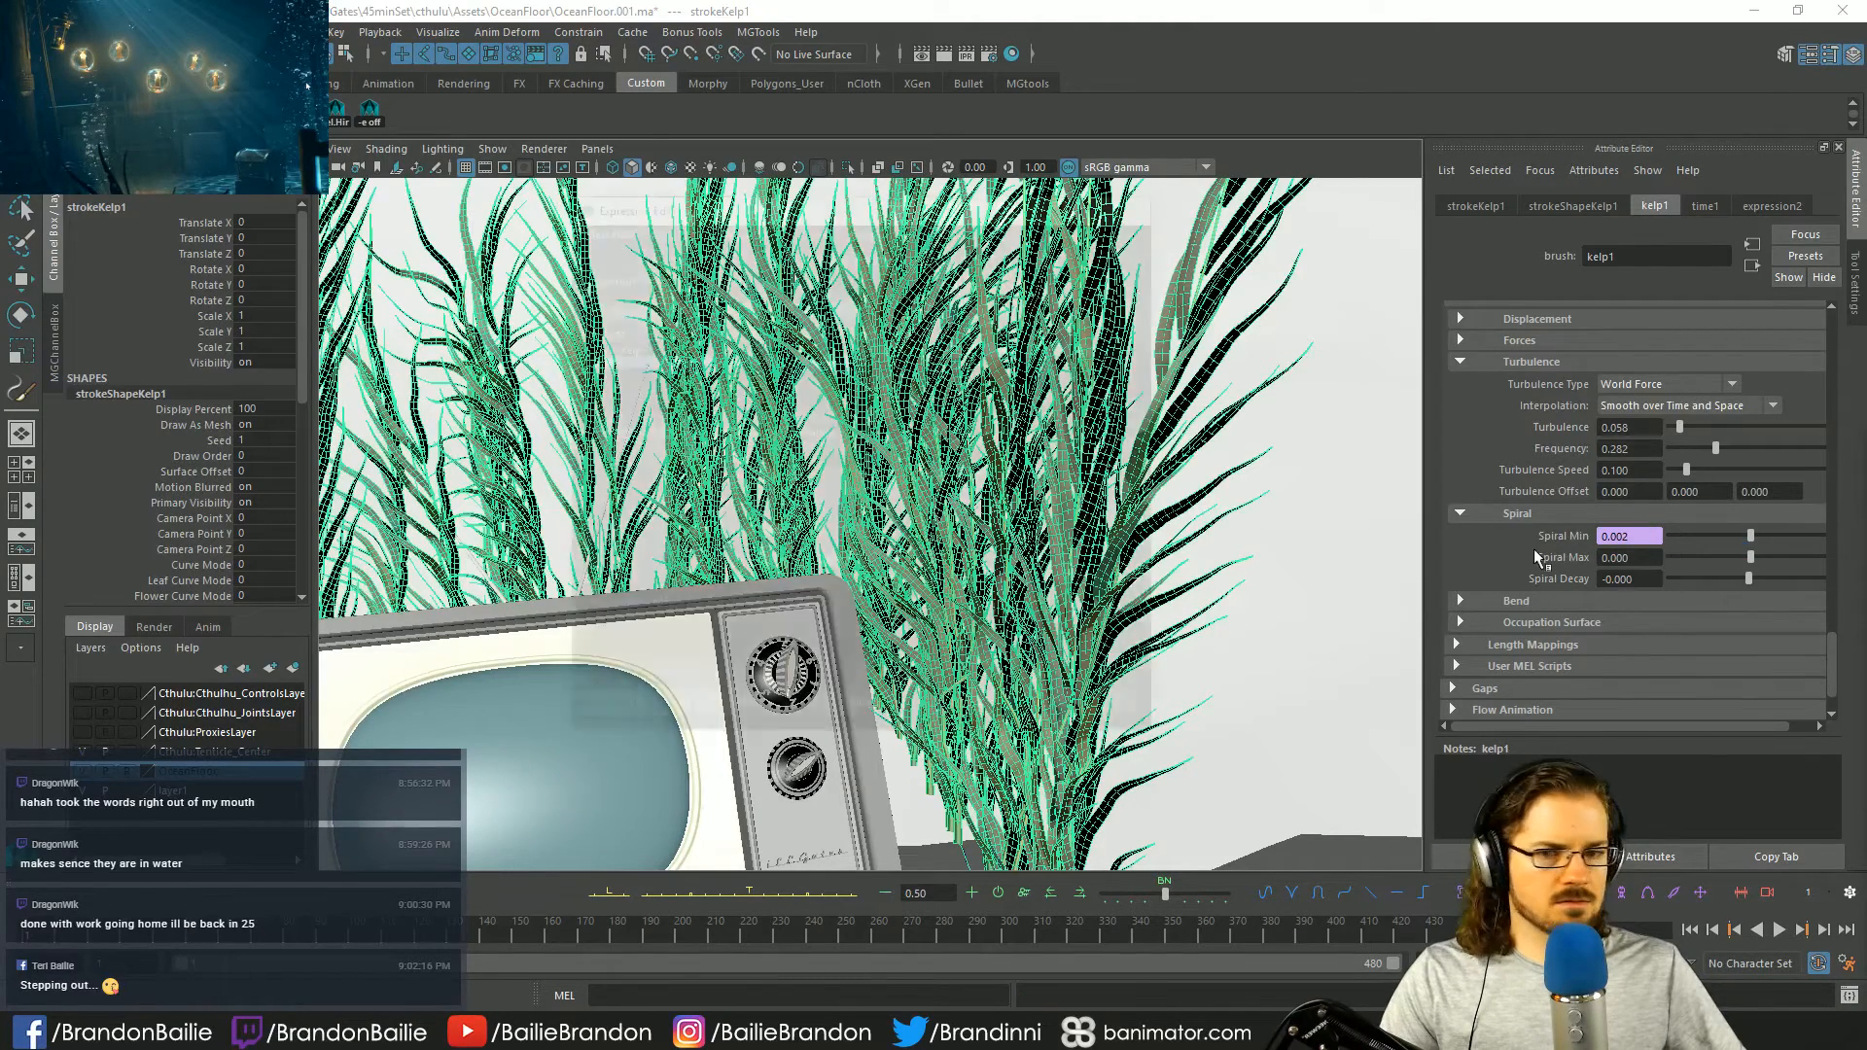
pyautogui.hotkey('ctrl', 'a')
pyautogui.hotkey('ctrl', 'c')
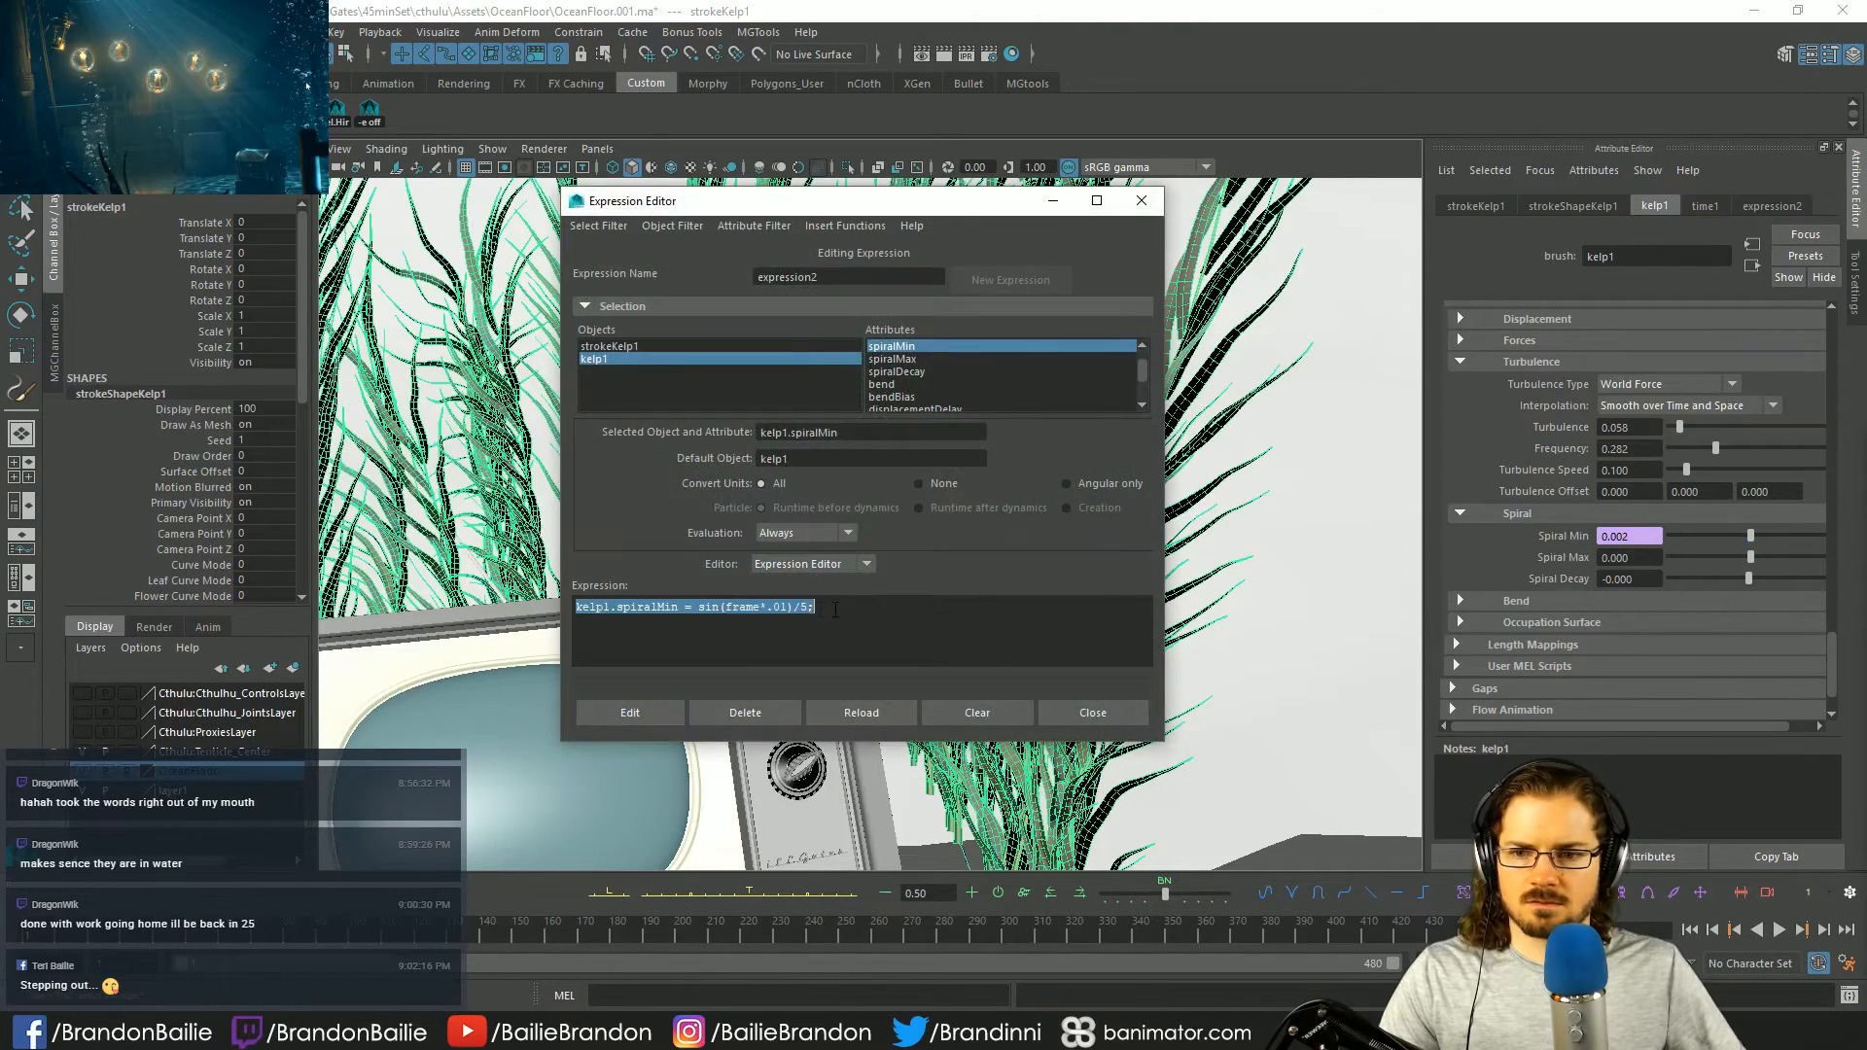
# - Start a new expression for the kelp's Bend attribute and paste the copied Spiral Min expression into it
pyautogui.click(1091, 714)
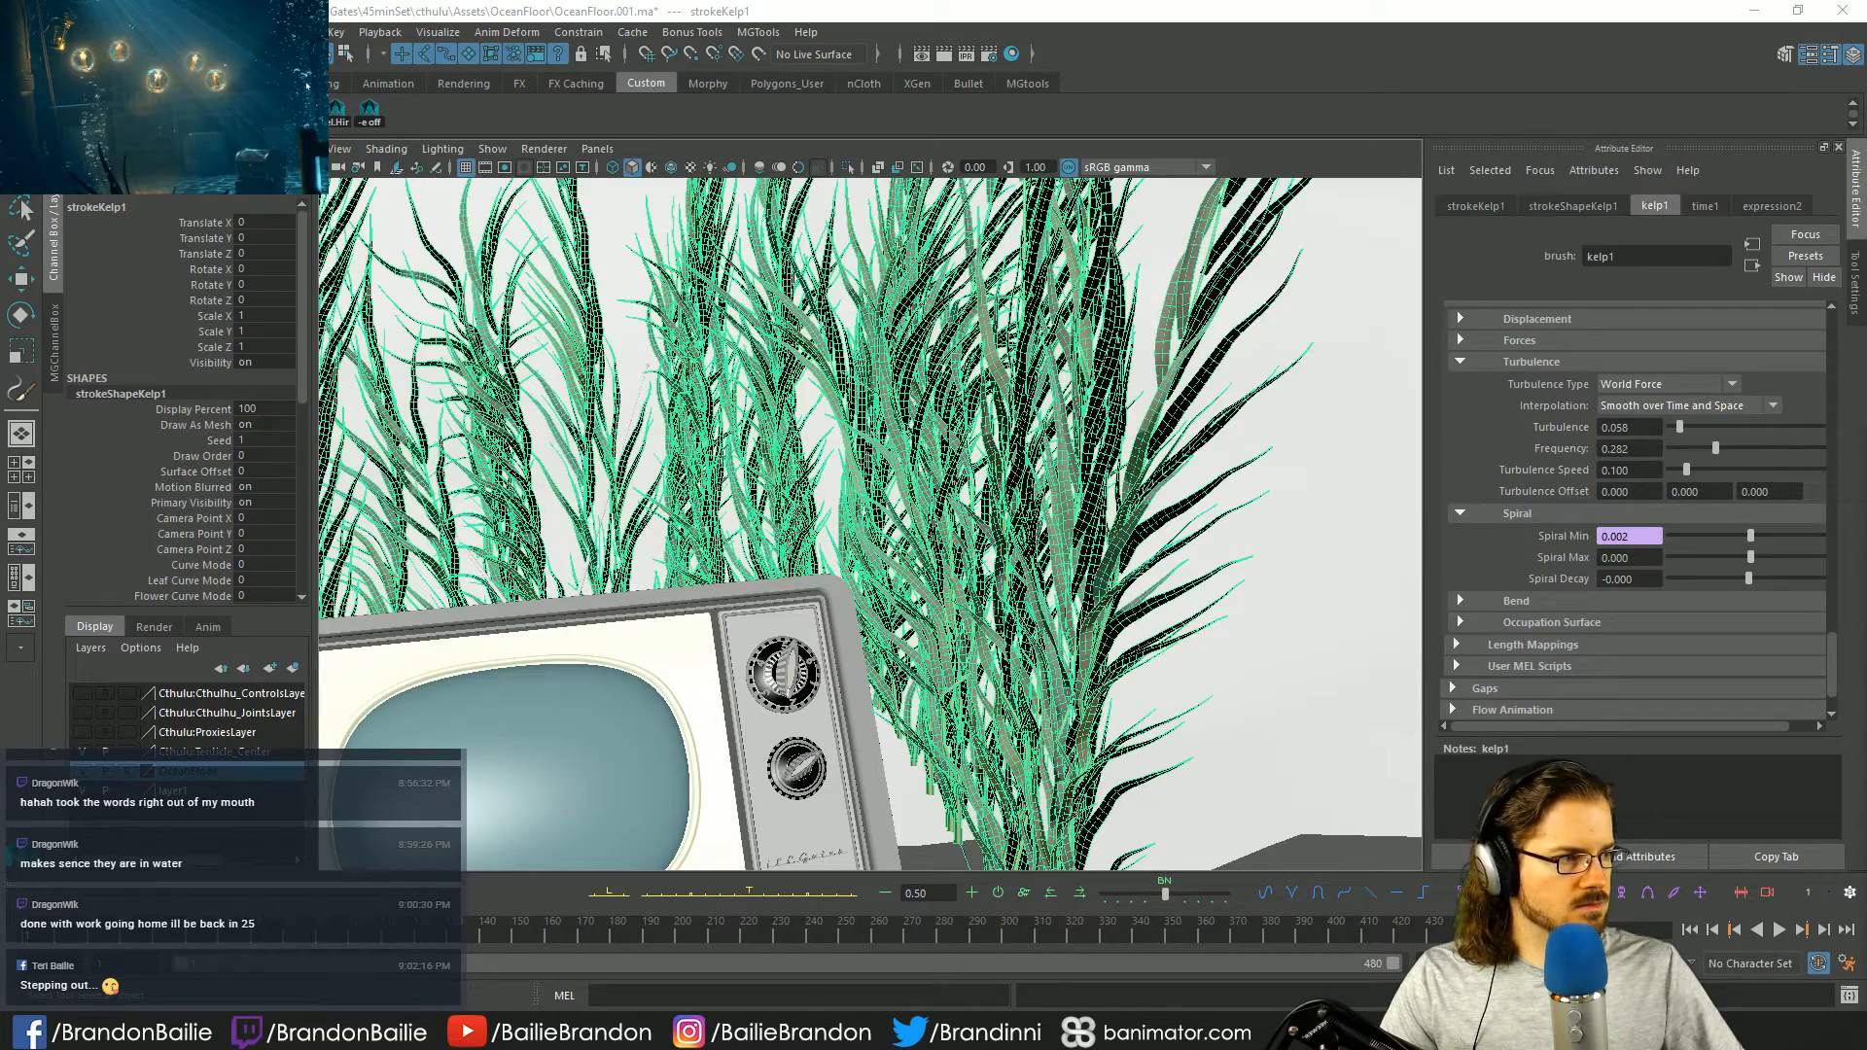
pyautogui.click(1511, 602)
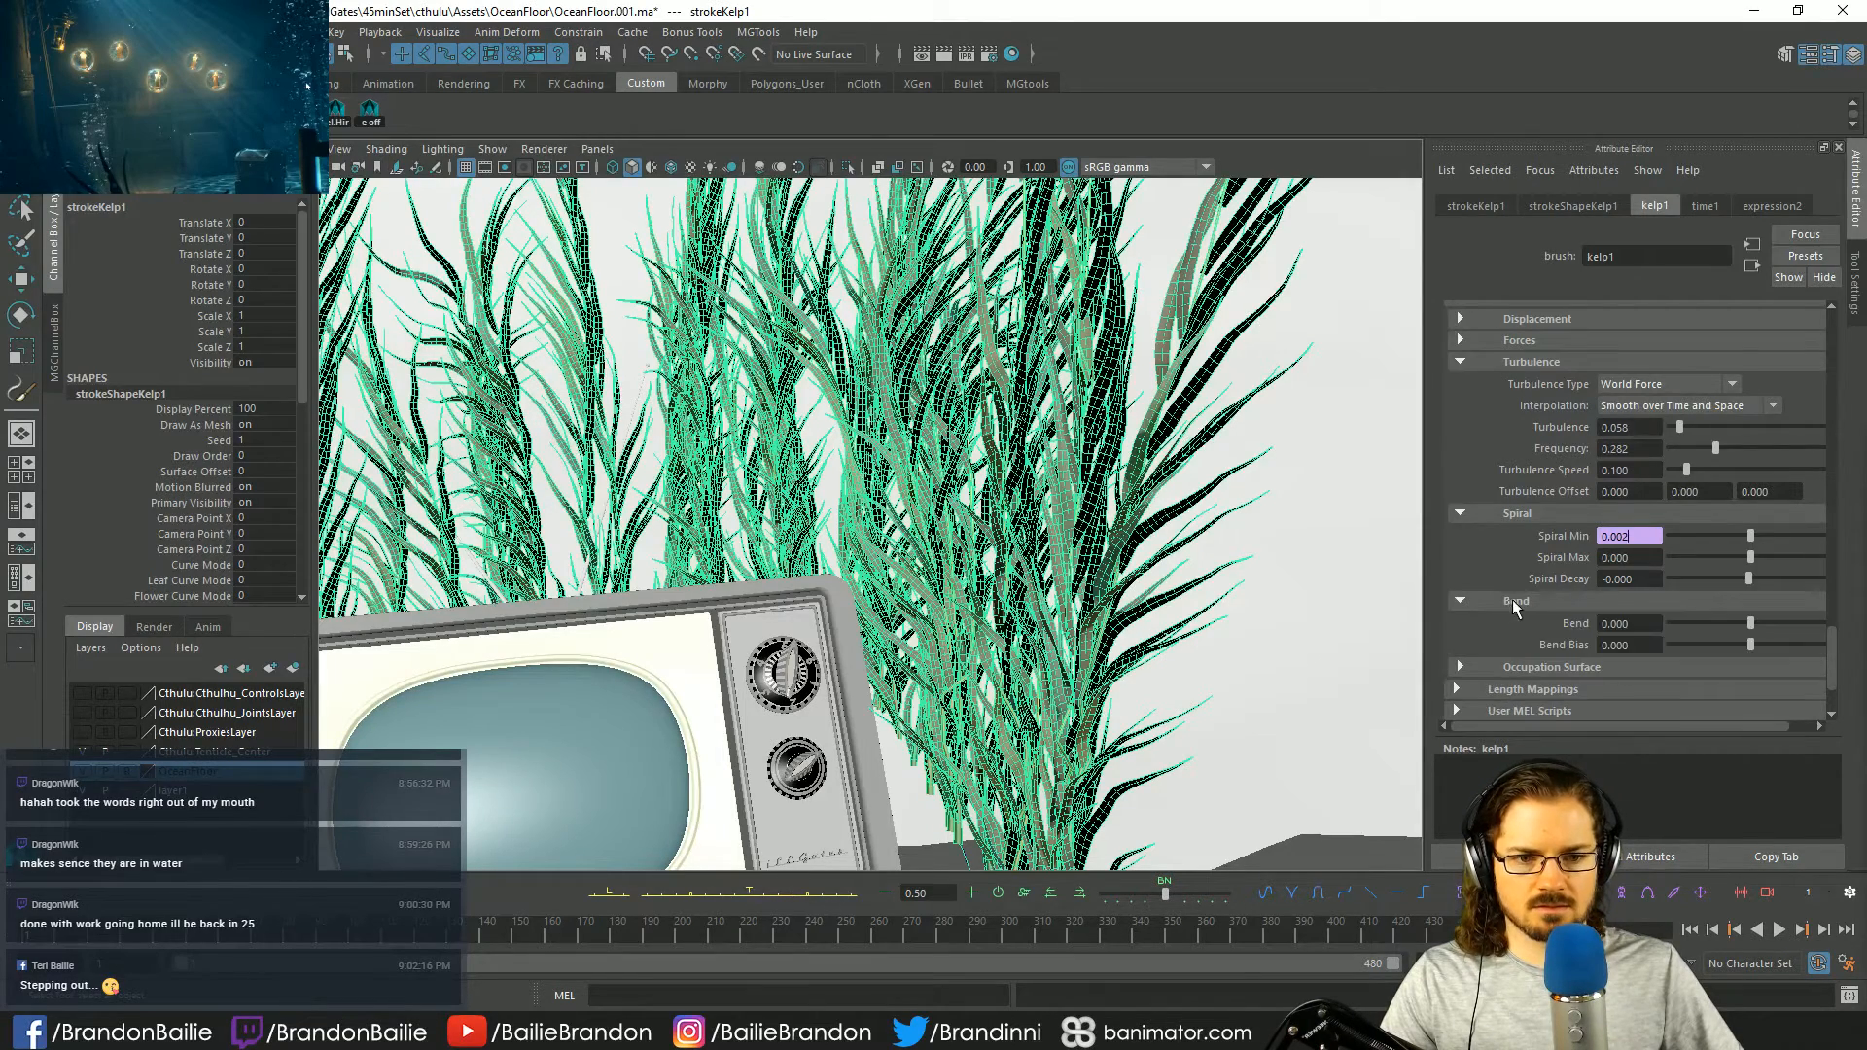
pyautogui.scroll(-2, 1515, 608)
pyautogui.rightClick(1641, 563)
pyautogui.click(1688, 569)
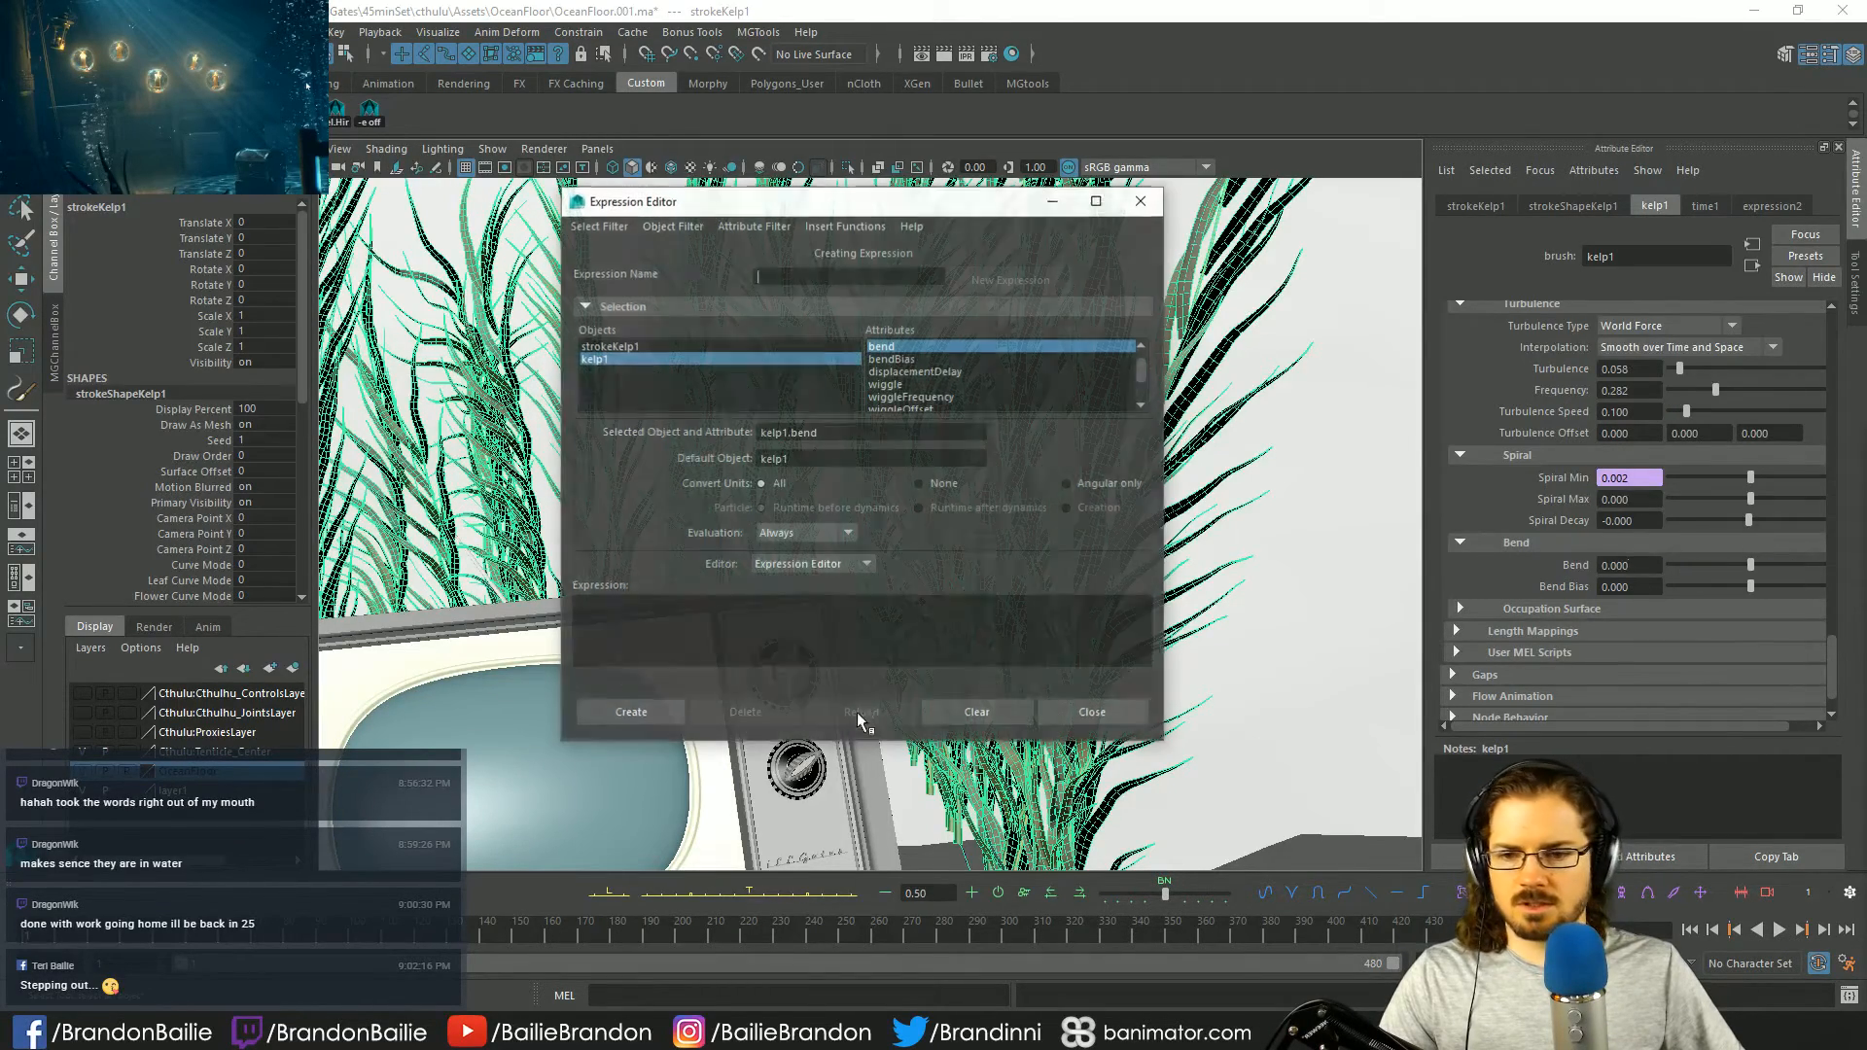
pyautogui.hotkey('ctrl', 'v')
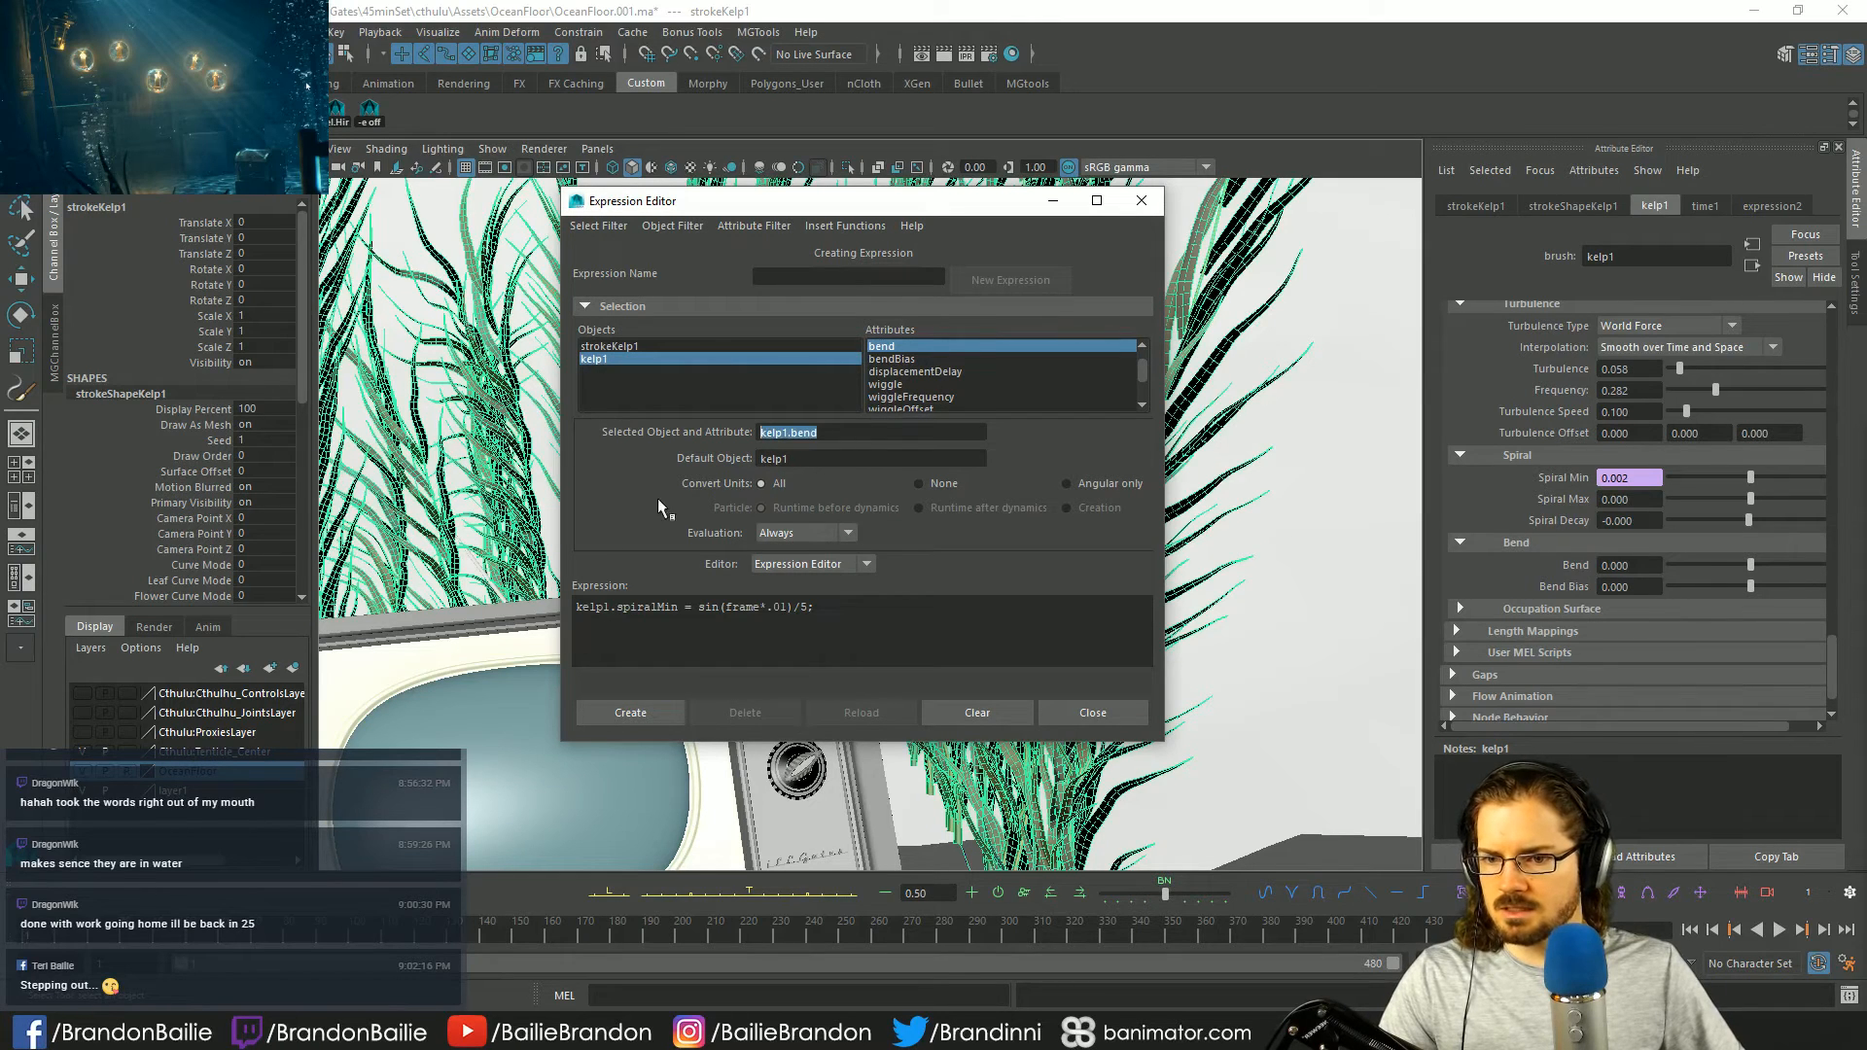
# - Replace the attribute name in the pasted expression with kelp1.bend, create the expression and close the editor
pyautogui.moveTo(677, 608); pyautogui.dragTo(576, 608)
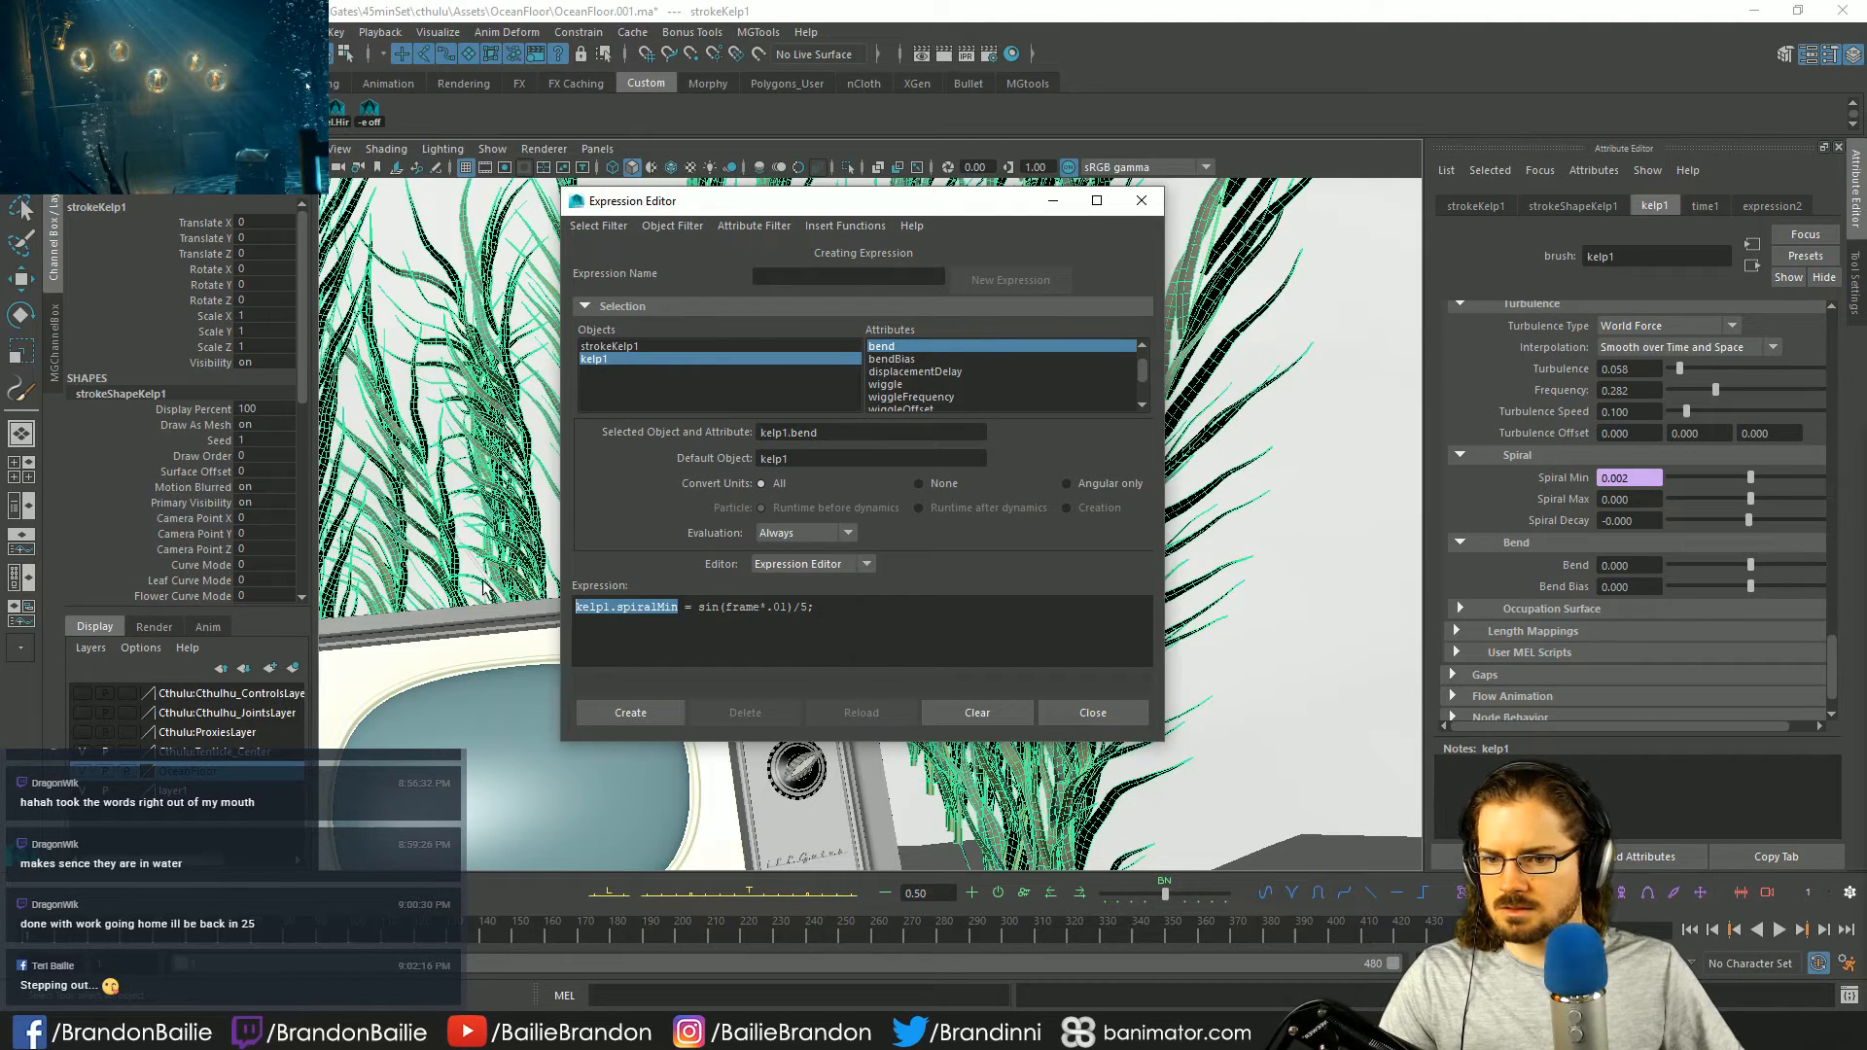
pyautogui.write('kelp1.bend')
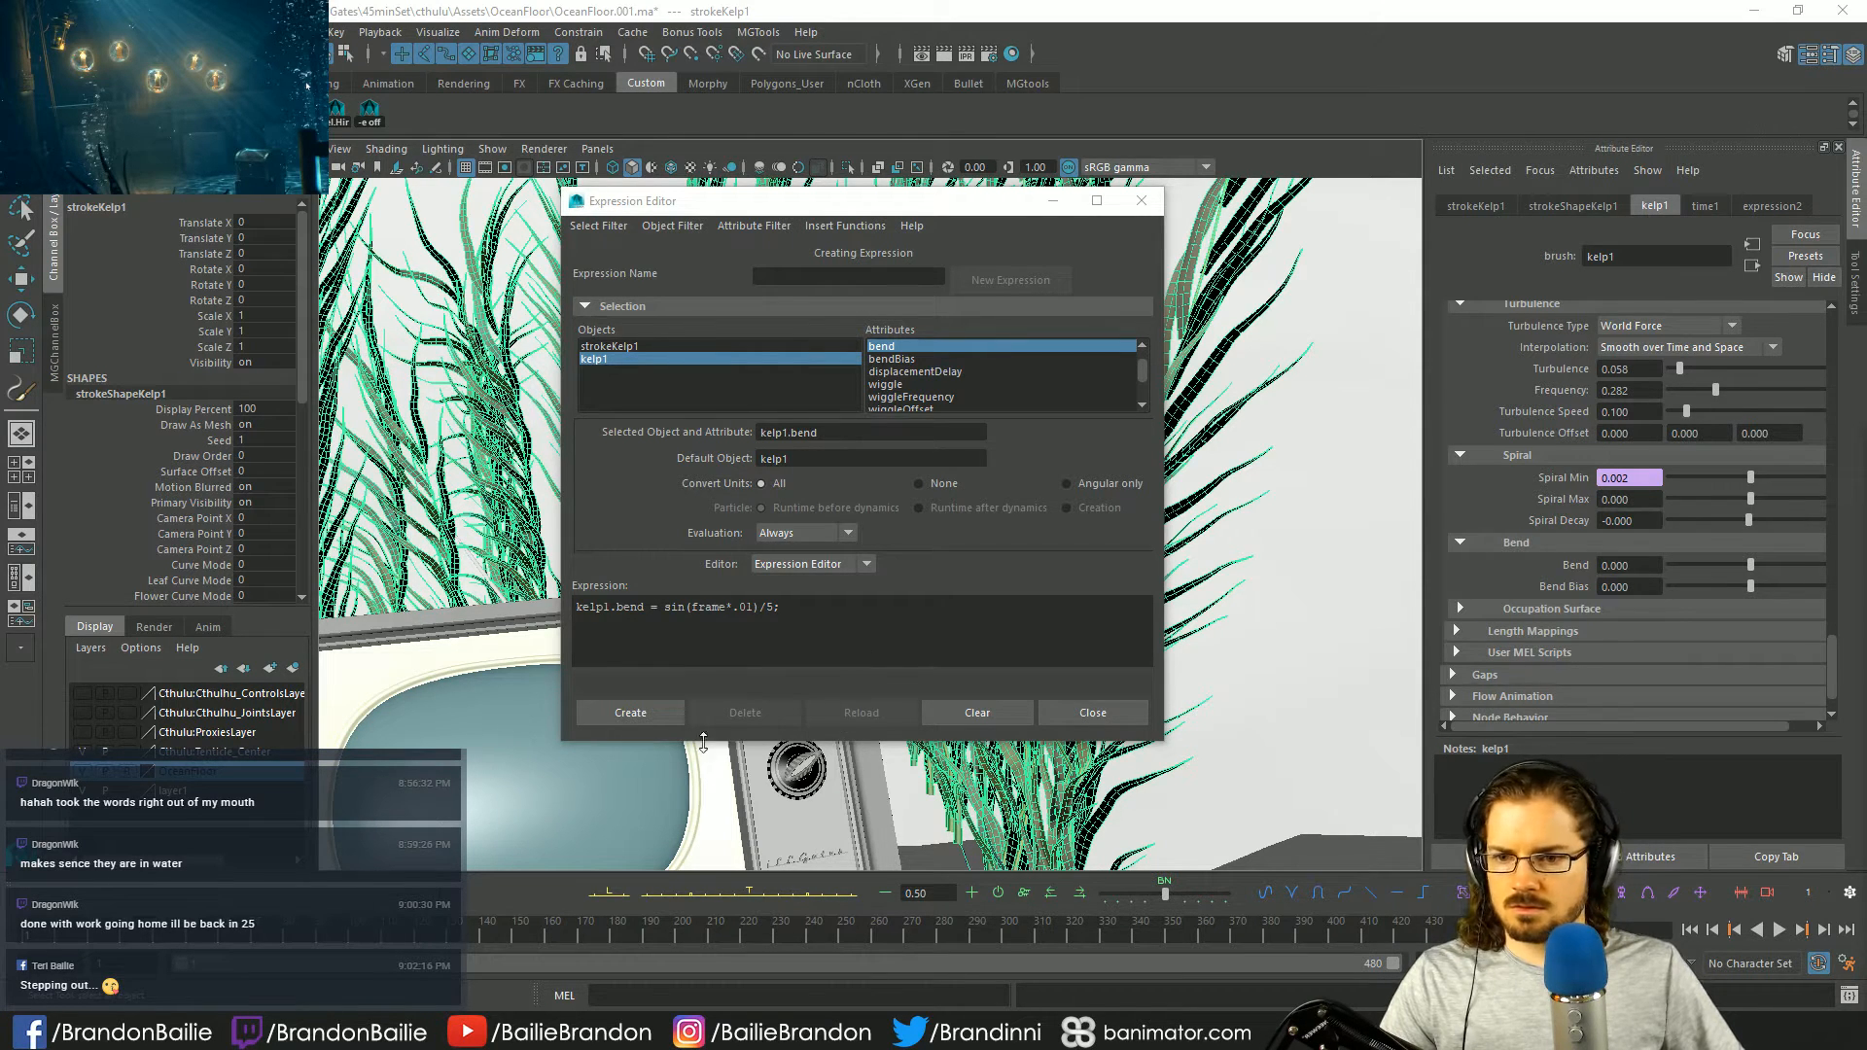
pyautogui.click(610, 708)
pyautogui.click(1093, 713)
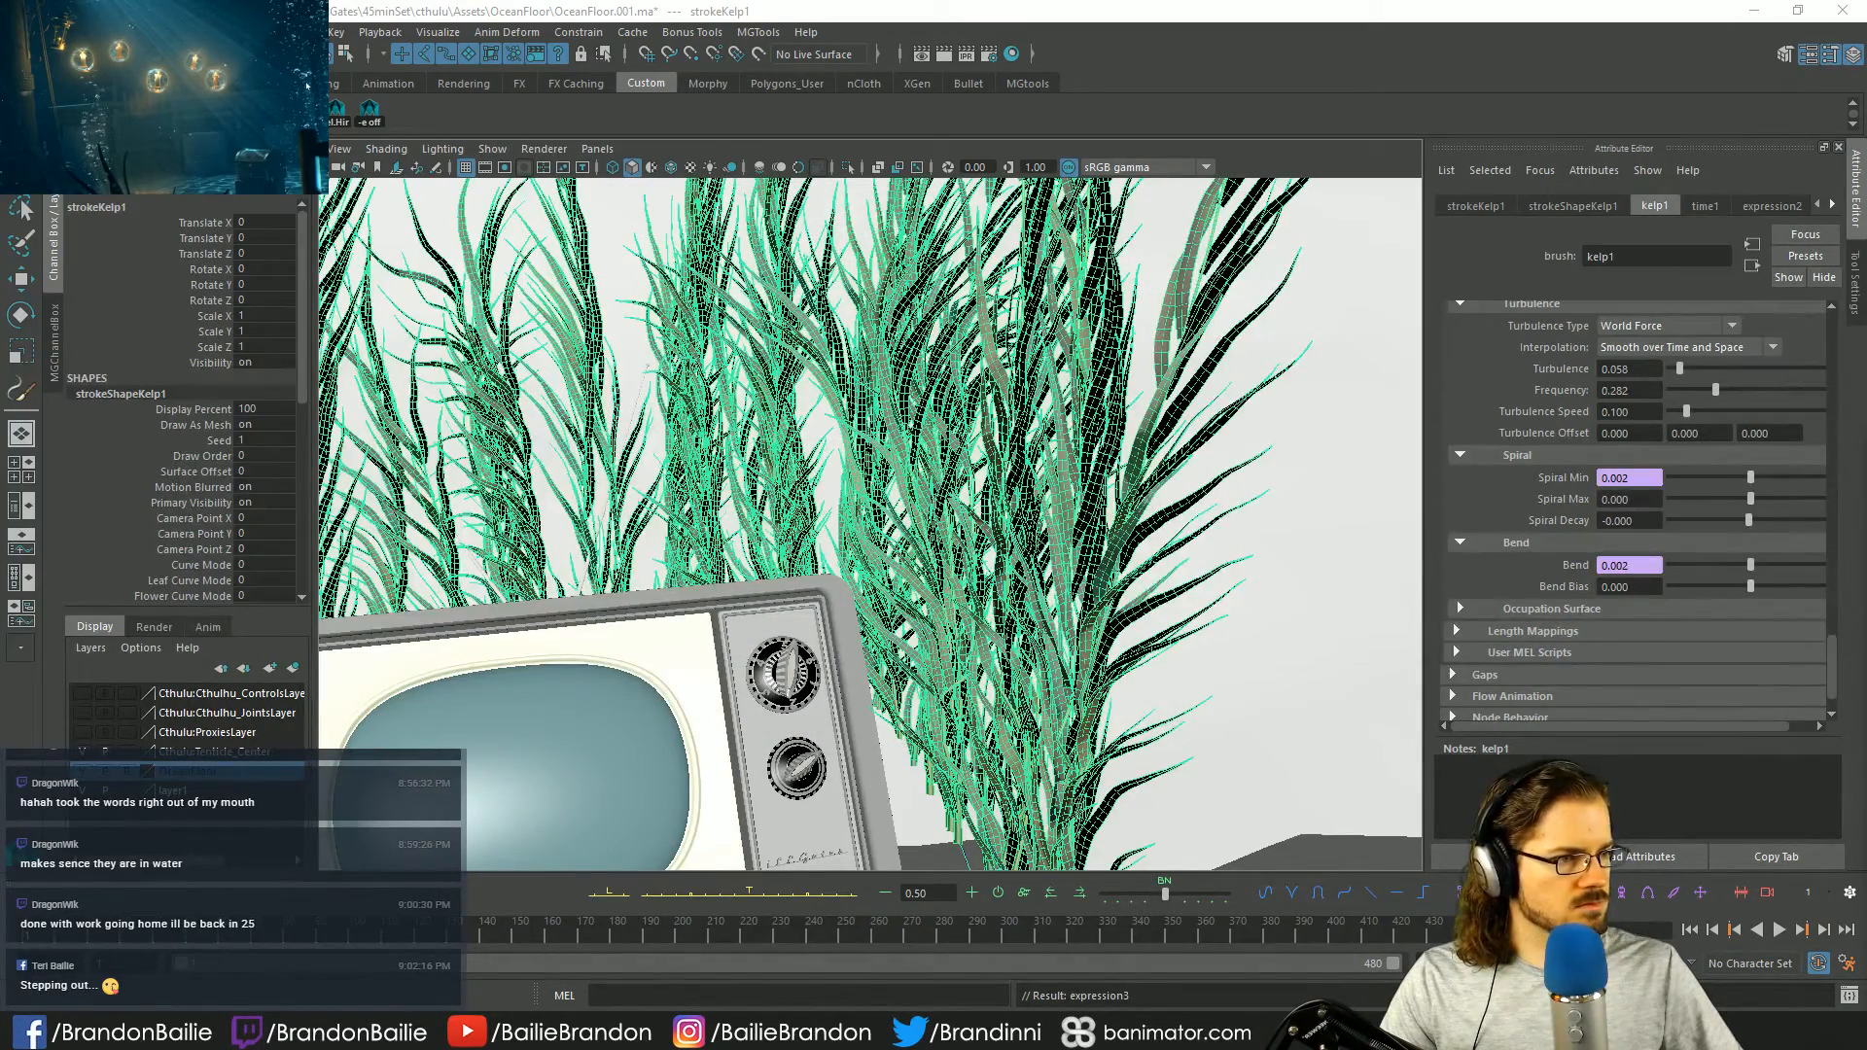
# - Frame the whole kelp in the viewport and play back the animation to check the combined spiral and bend motion
pyautogui.press('f')
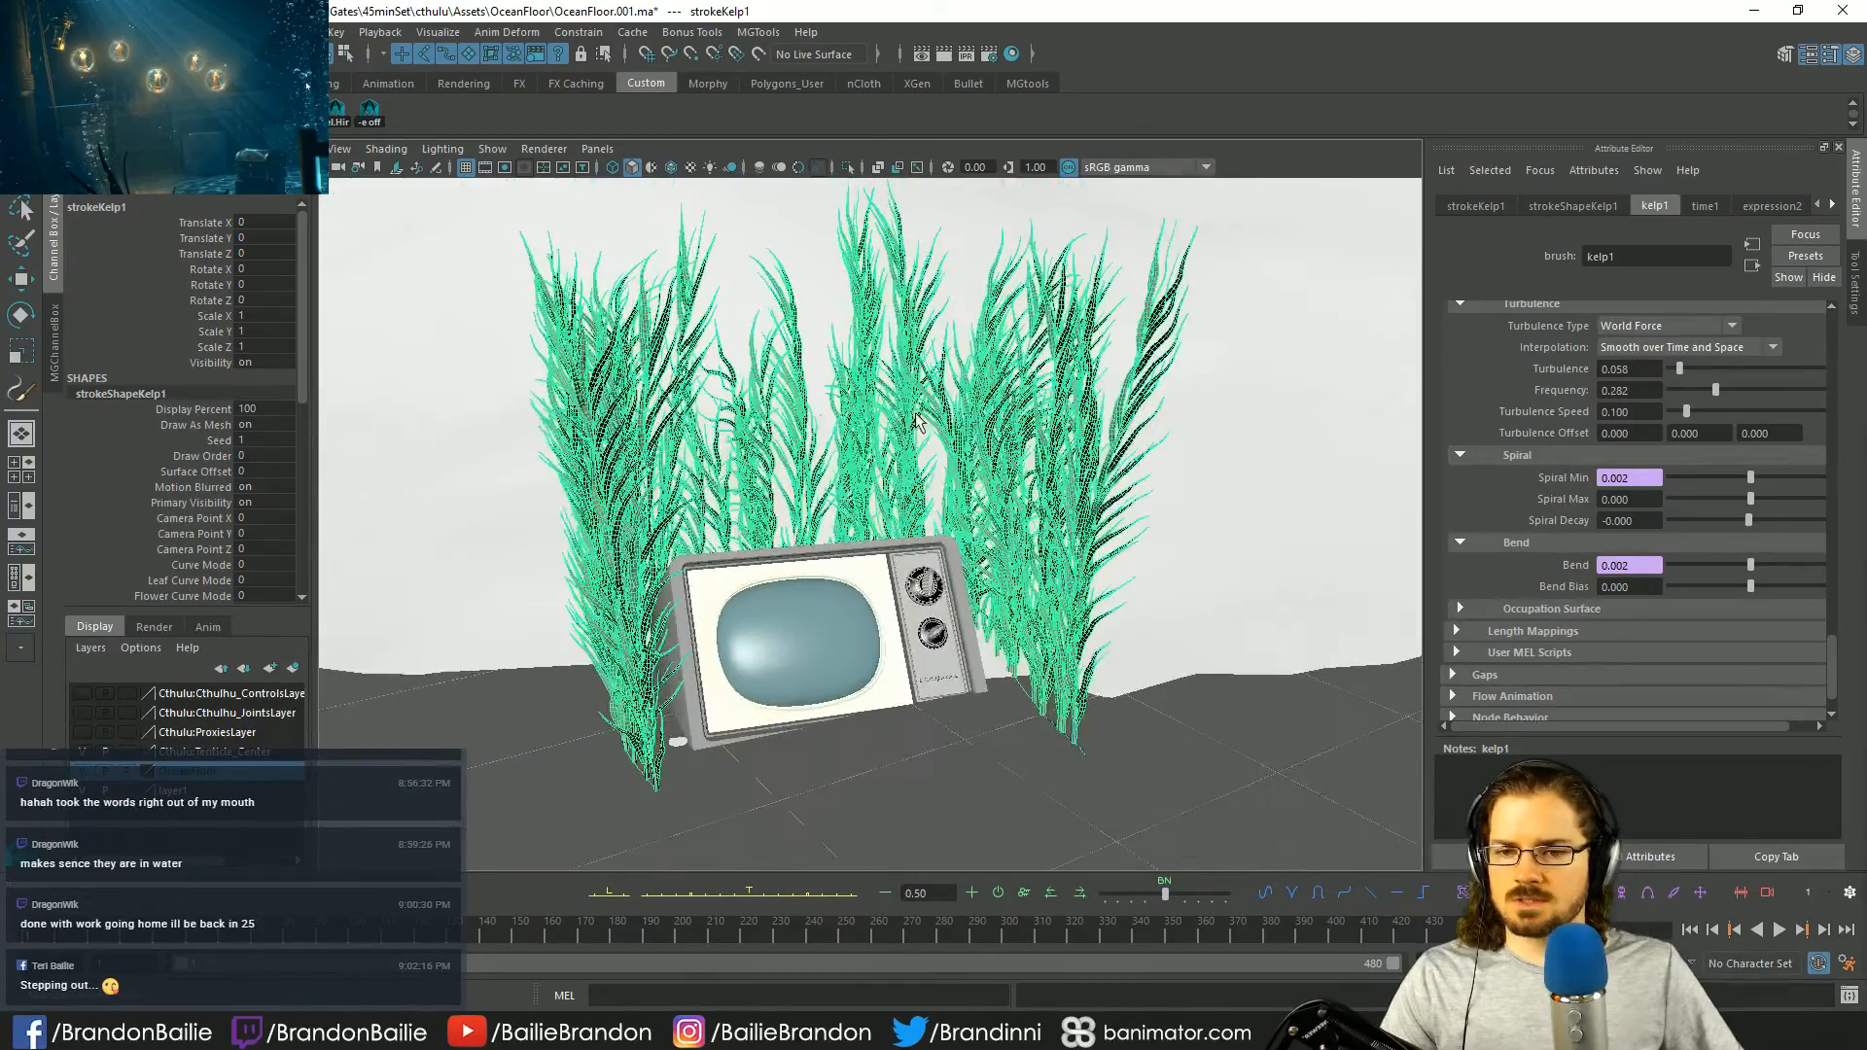
pyautogui.click(1778, 929)
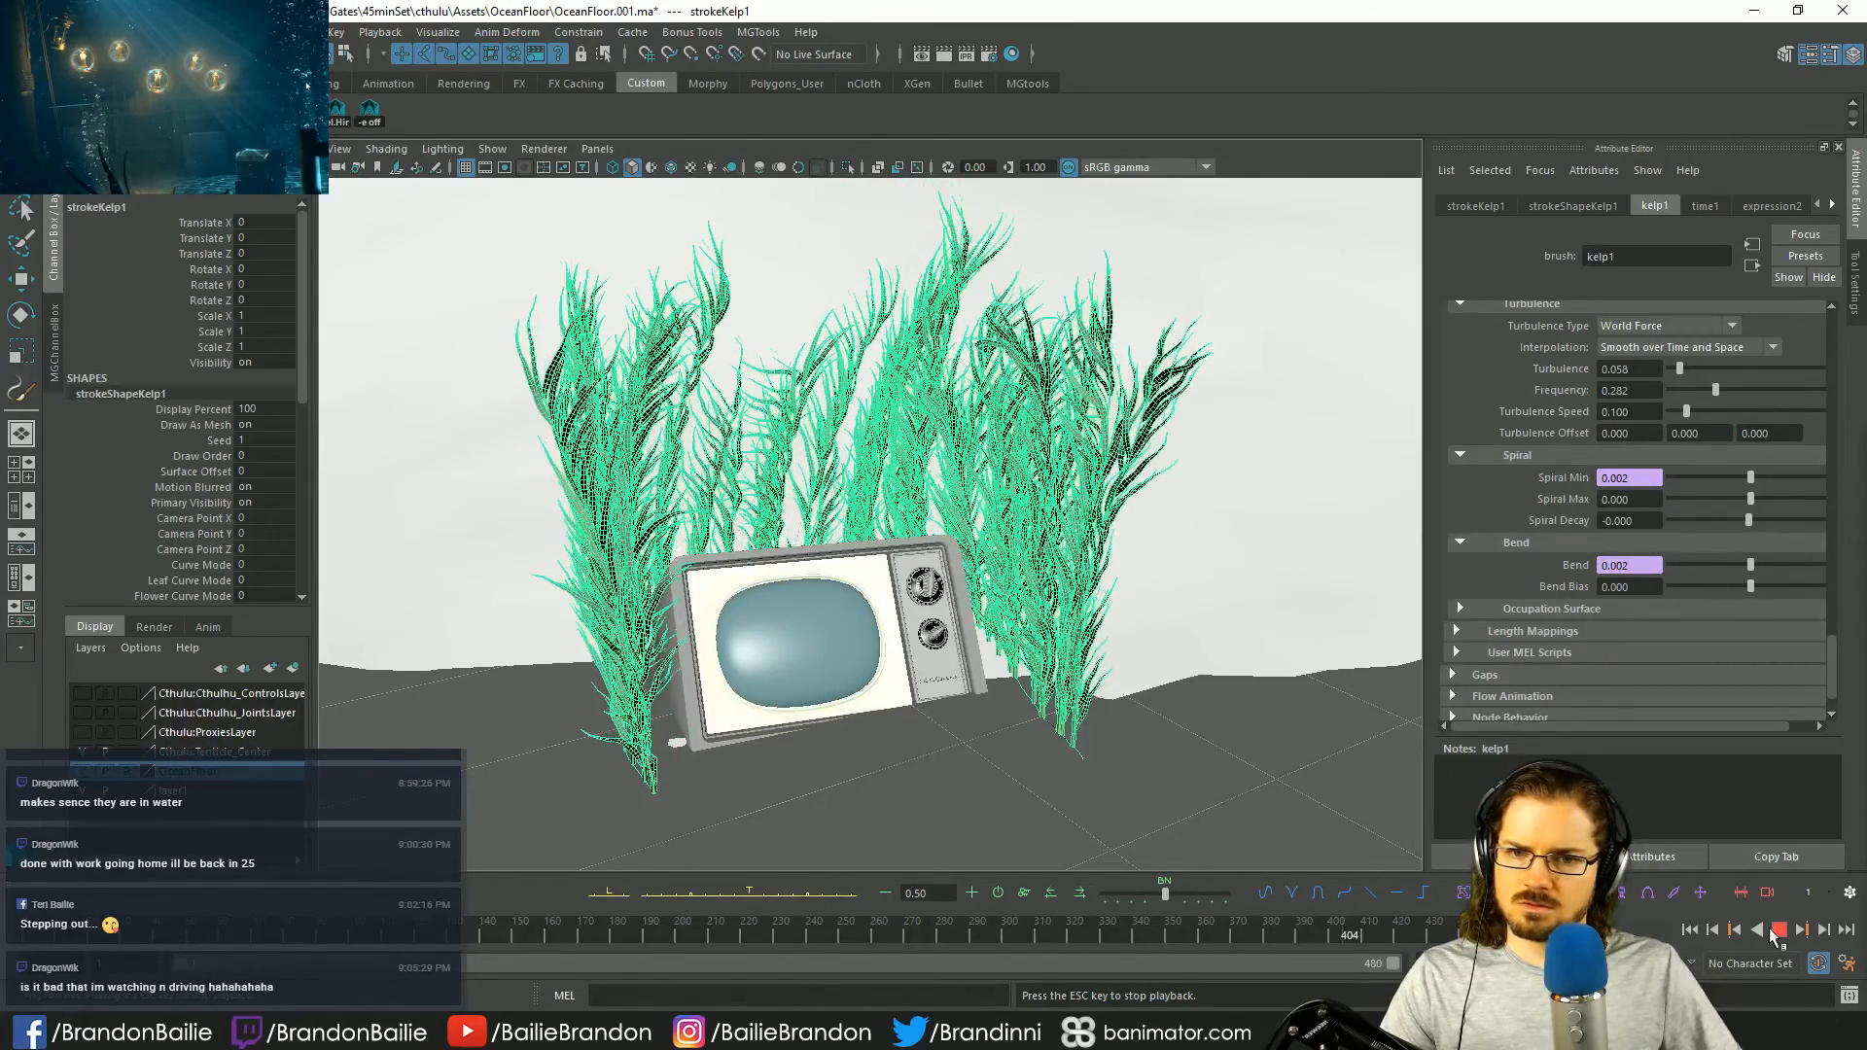
pyautogui.click(1776, 931)
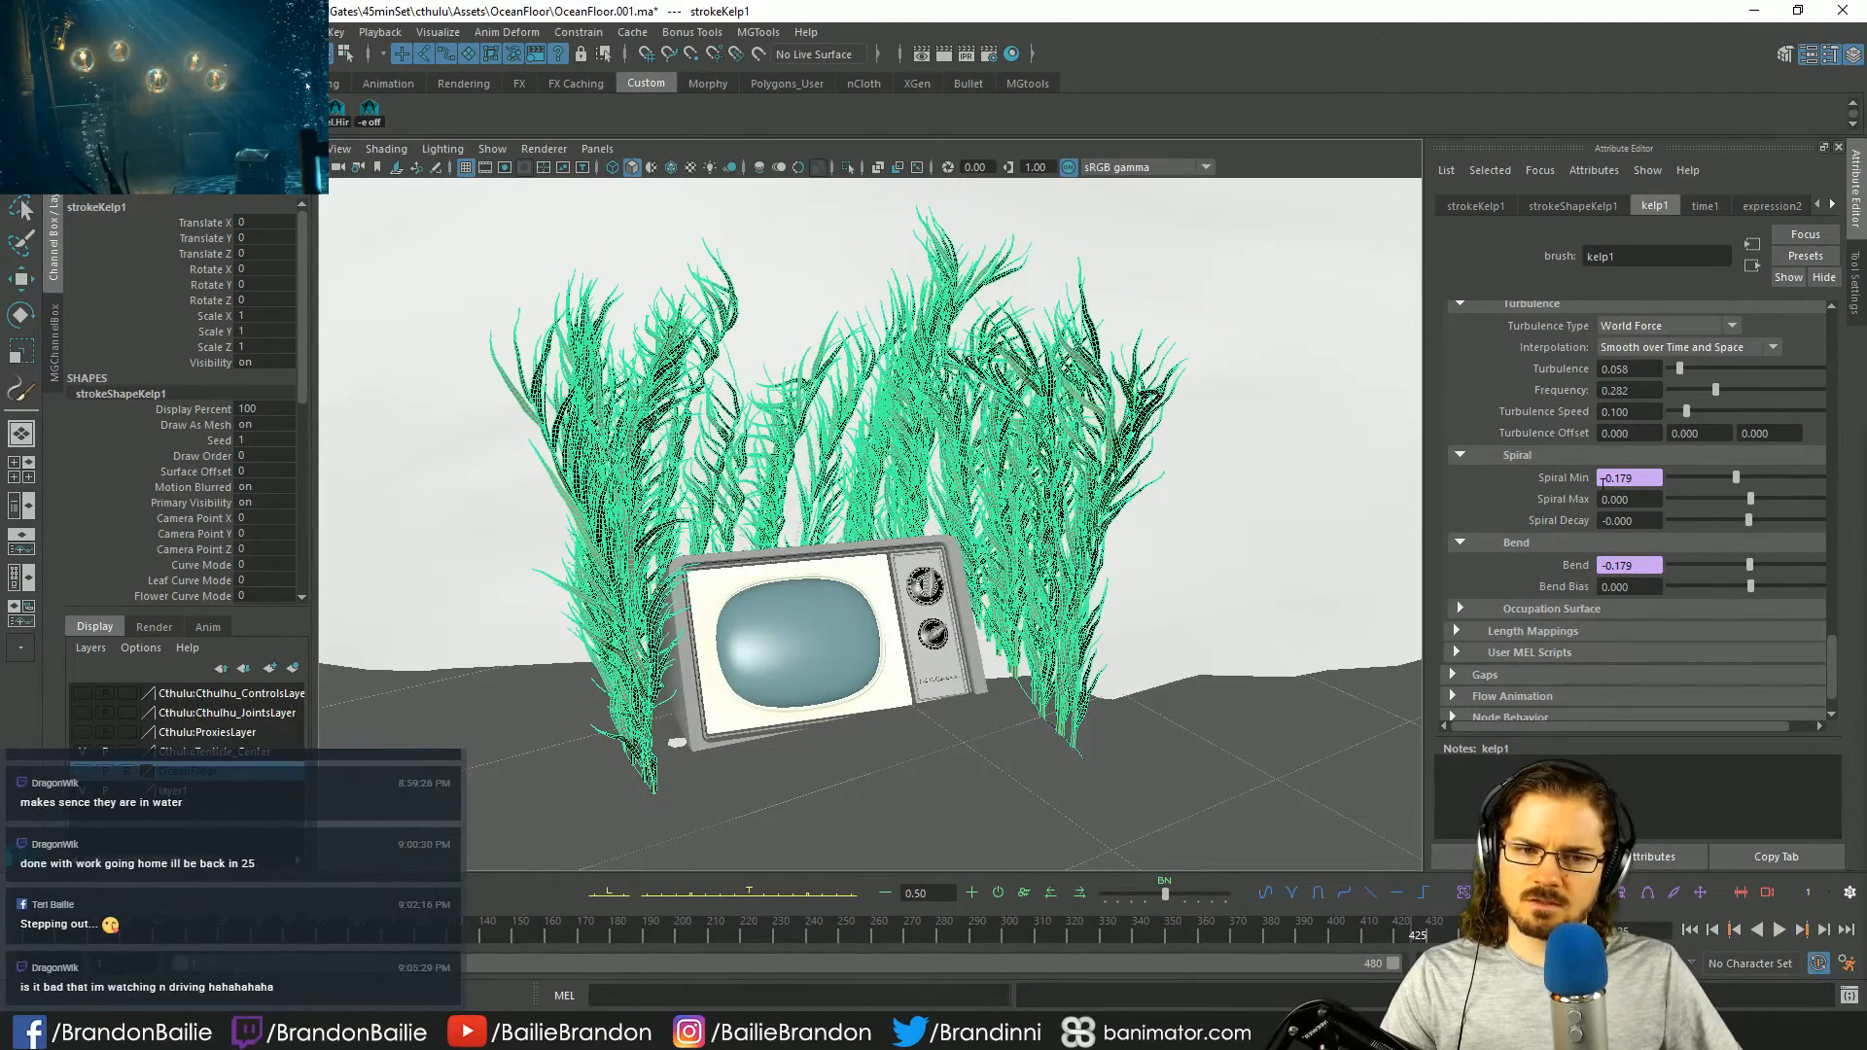
# - Change the divisor in the kelp's Spiral Min expression to 10, apply the edit and return to the start of the animation
pyautogui.rightClick(1659, 478)
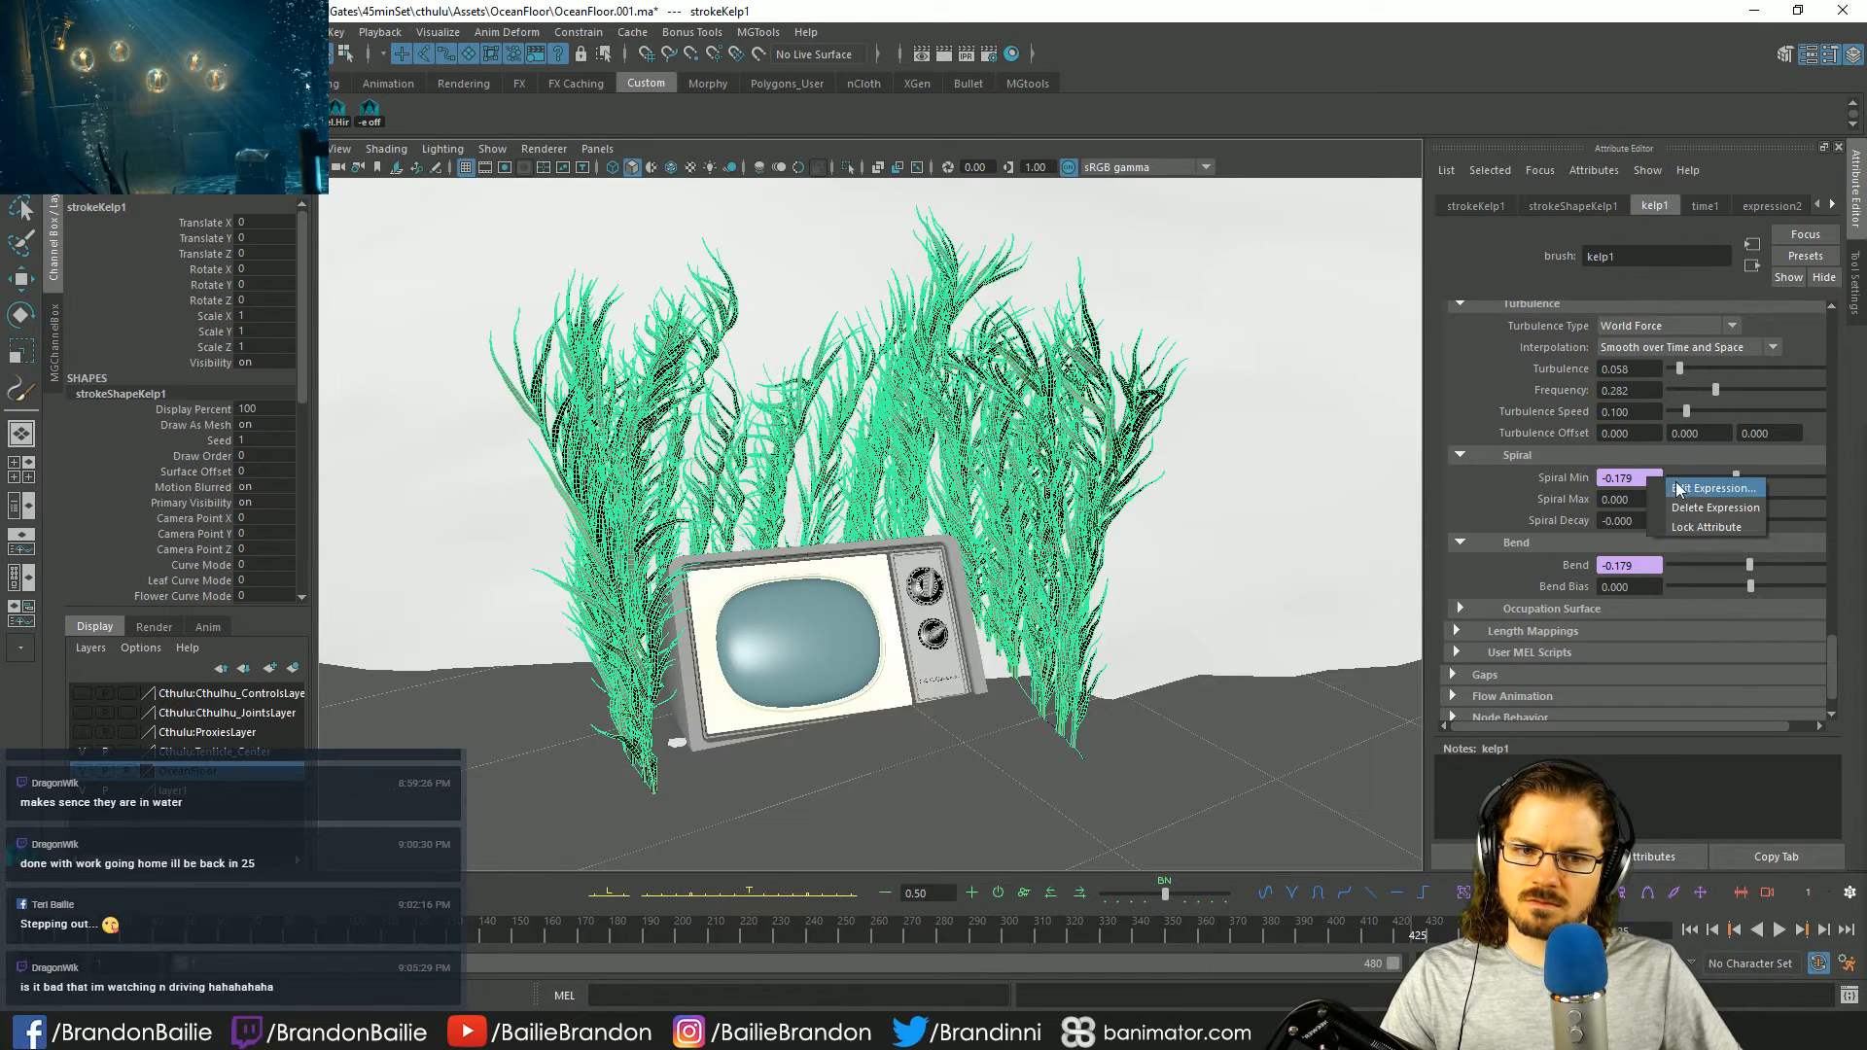
pyautogui.click(1678, 489)
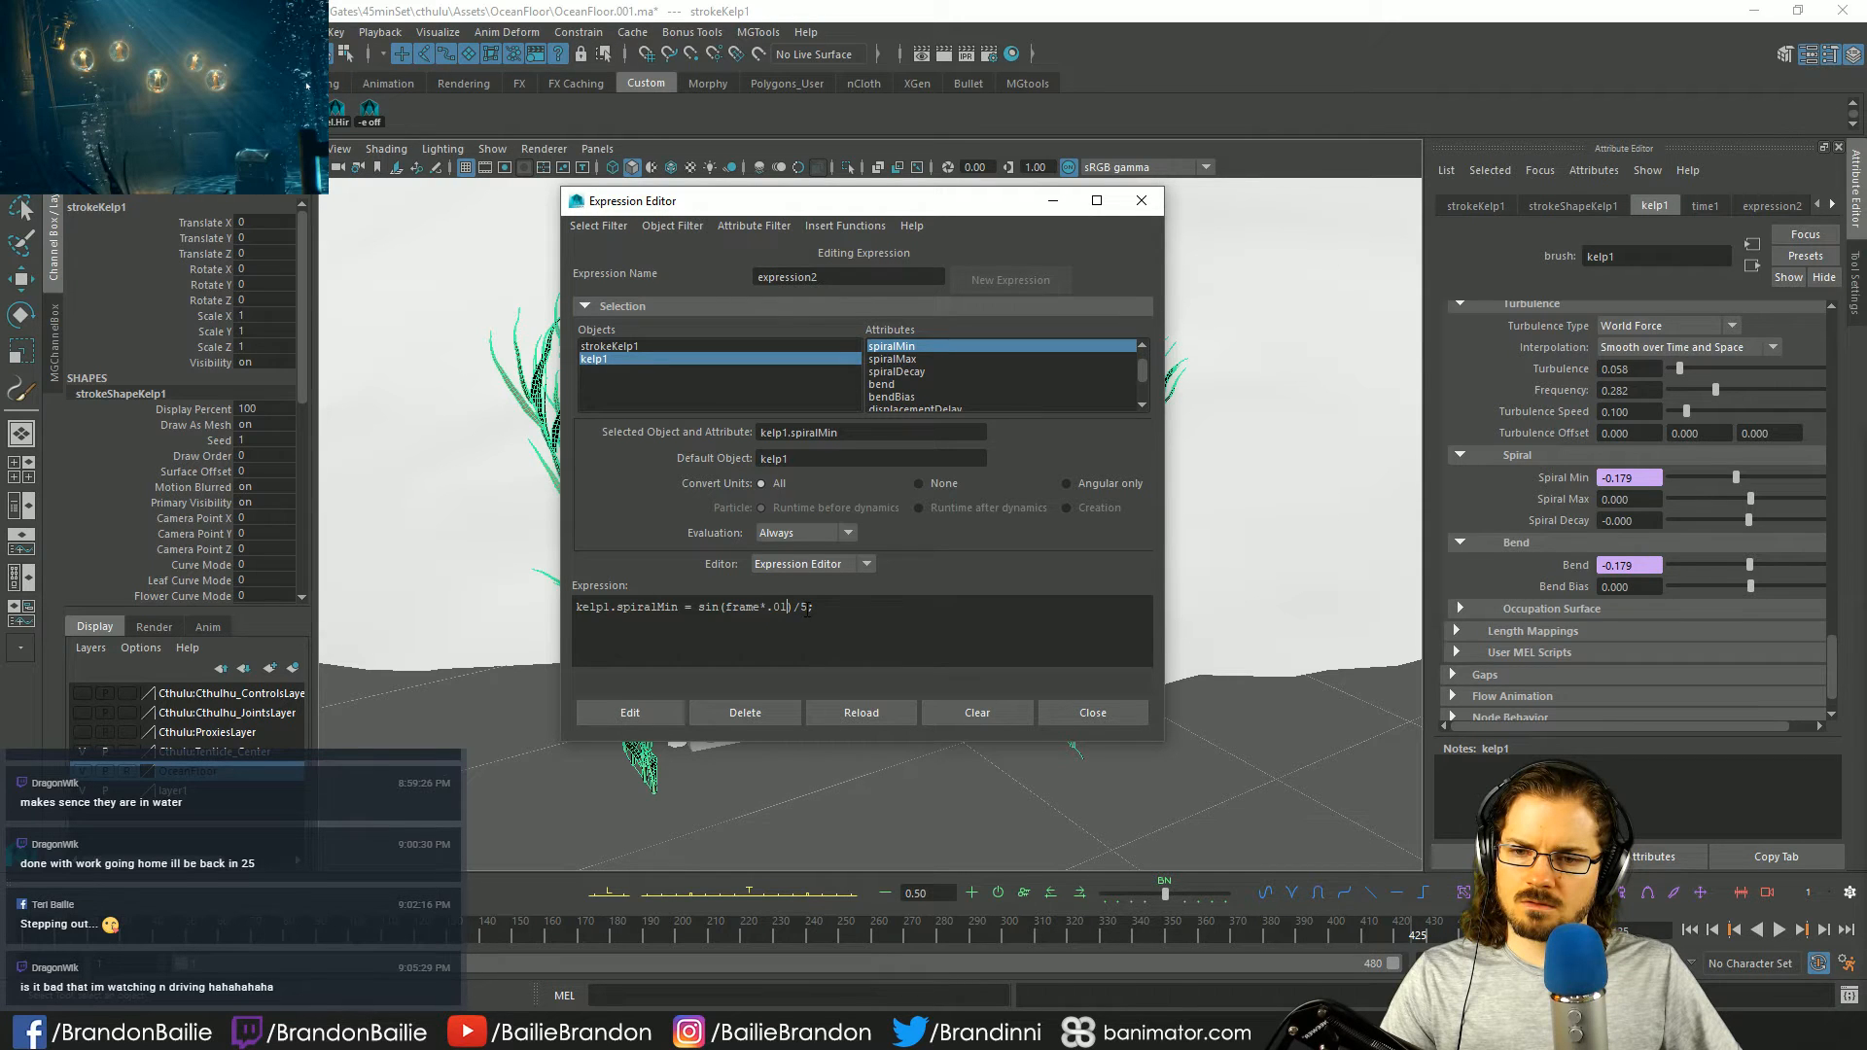
pyautogui.write(';')
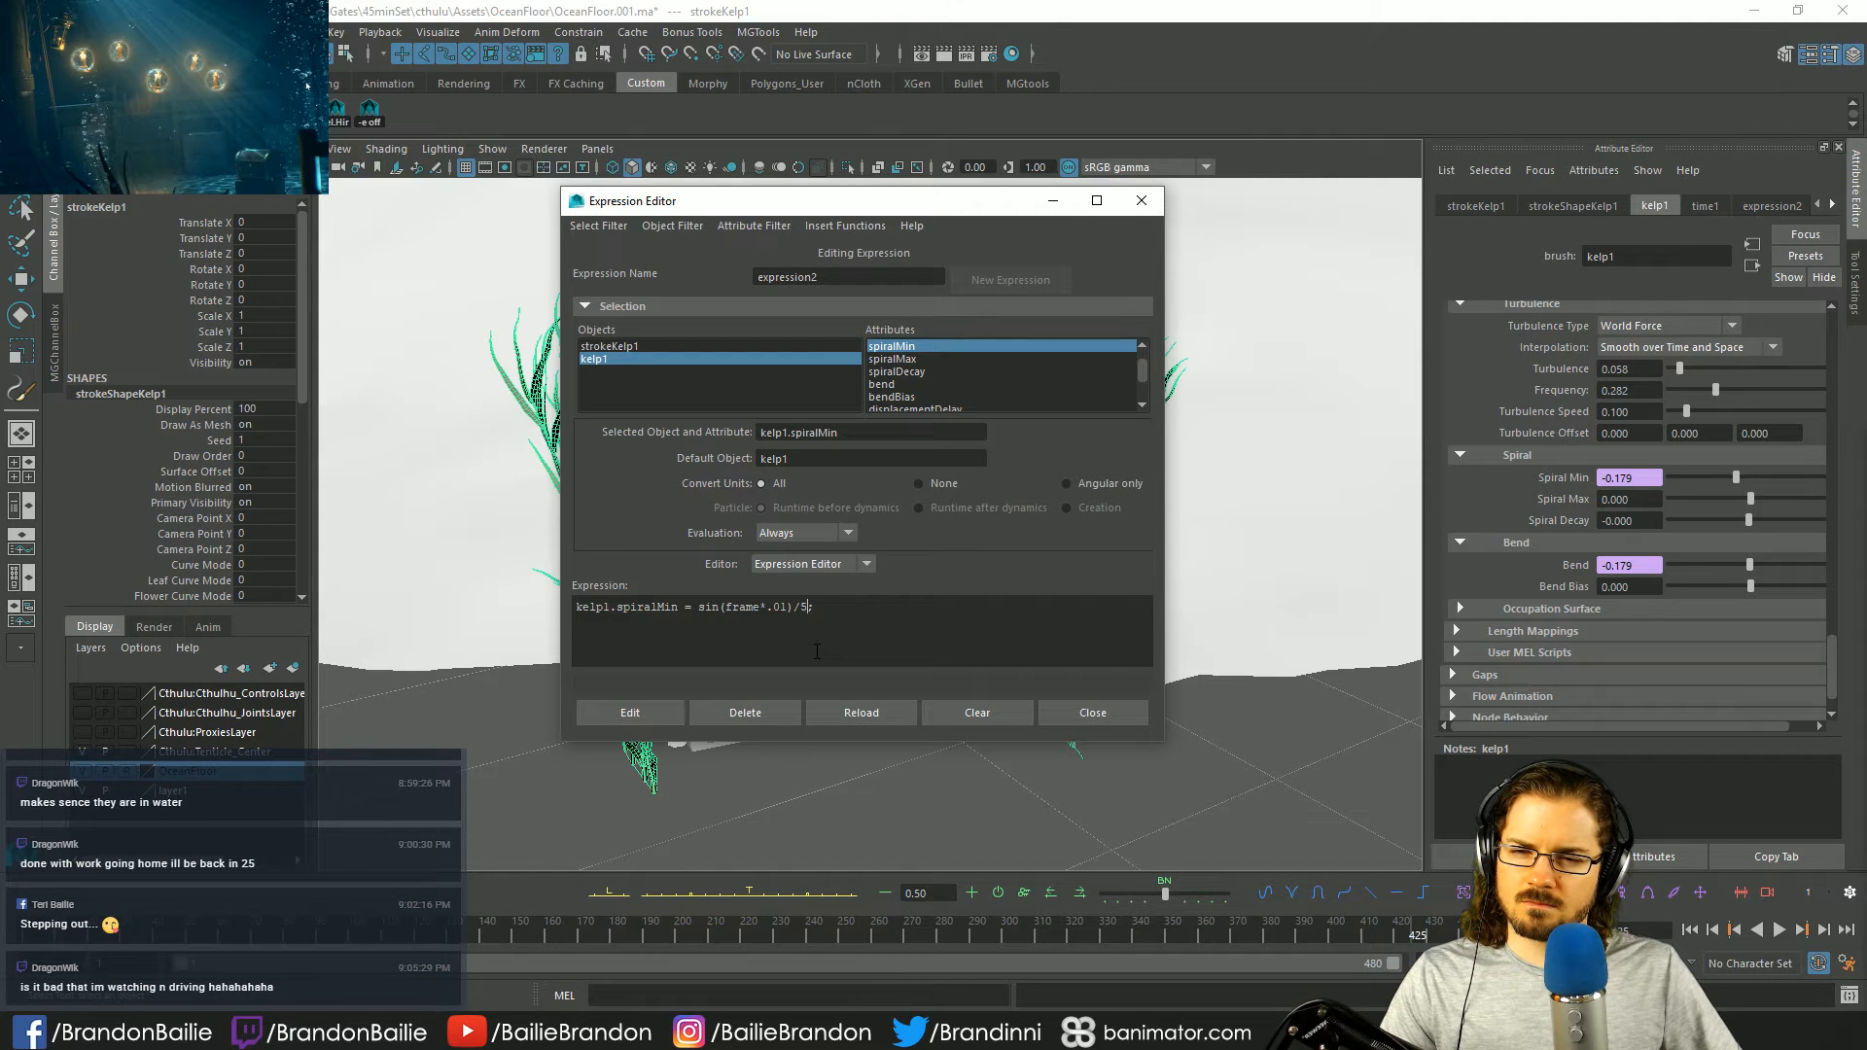
pyautogui.press('BackSpace')
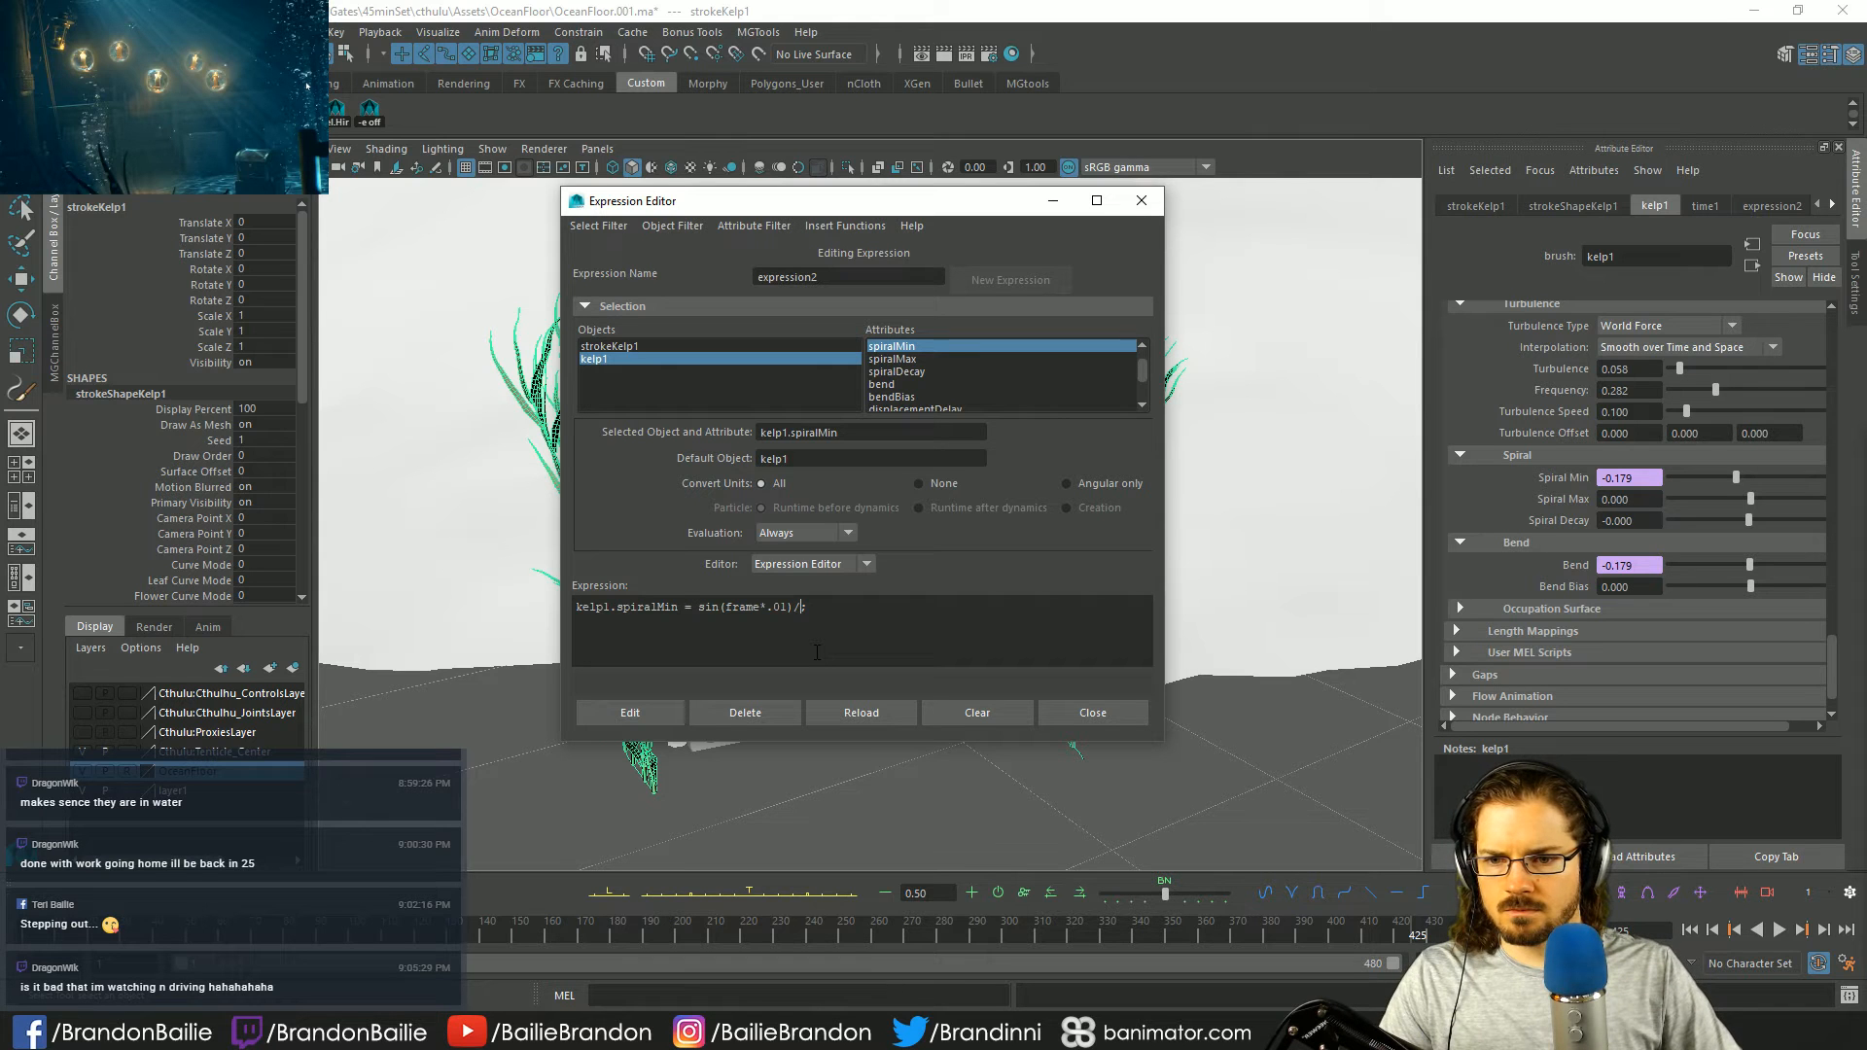
pyautogui.write('10')
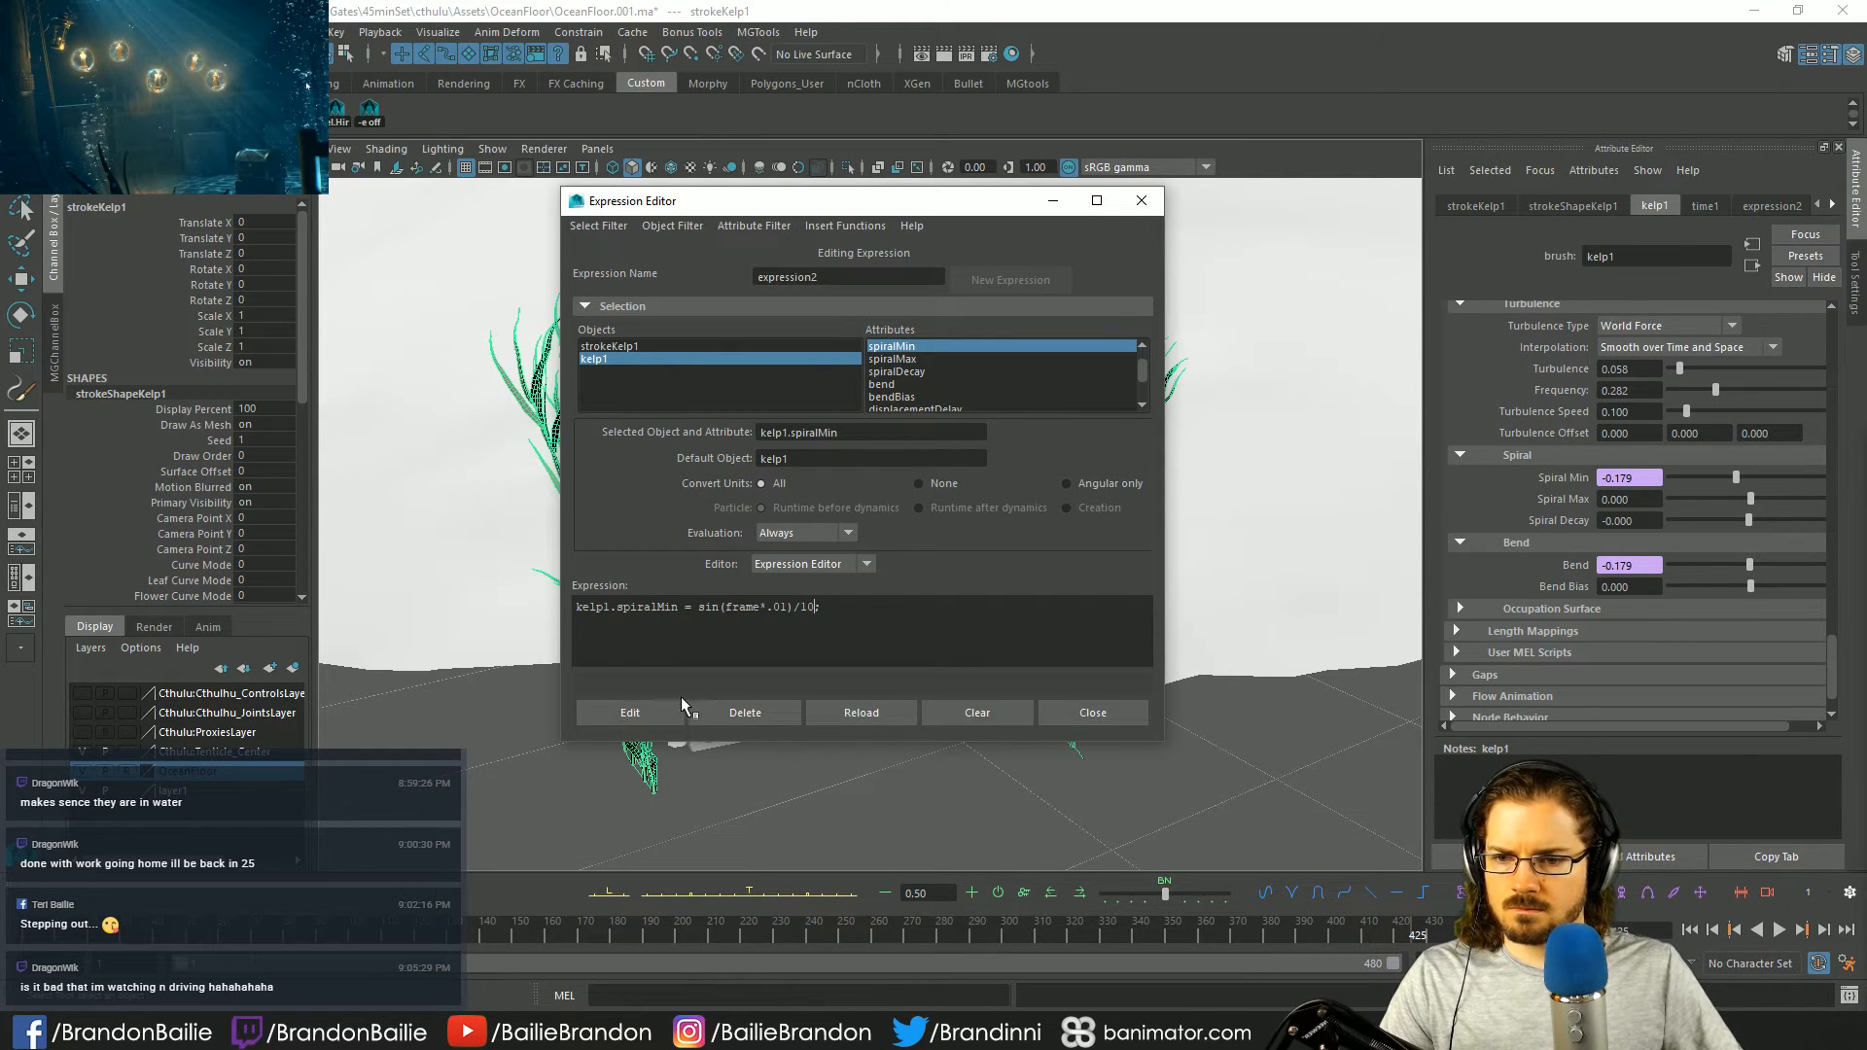
pyautogui.click(638, 711)
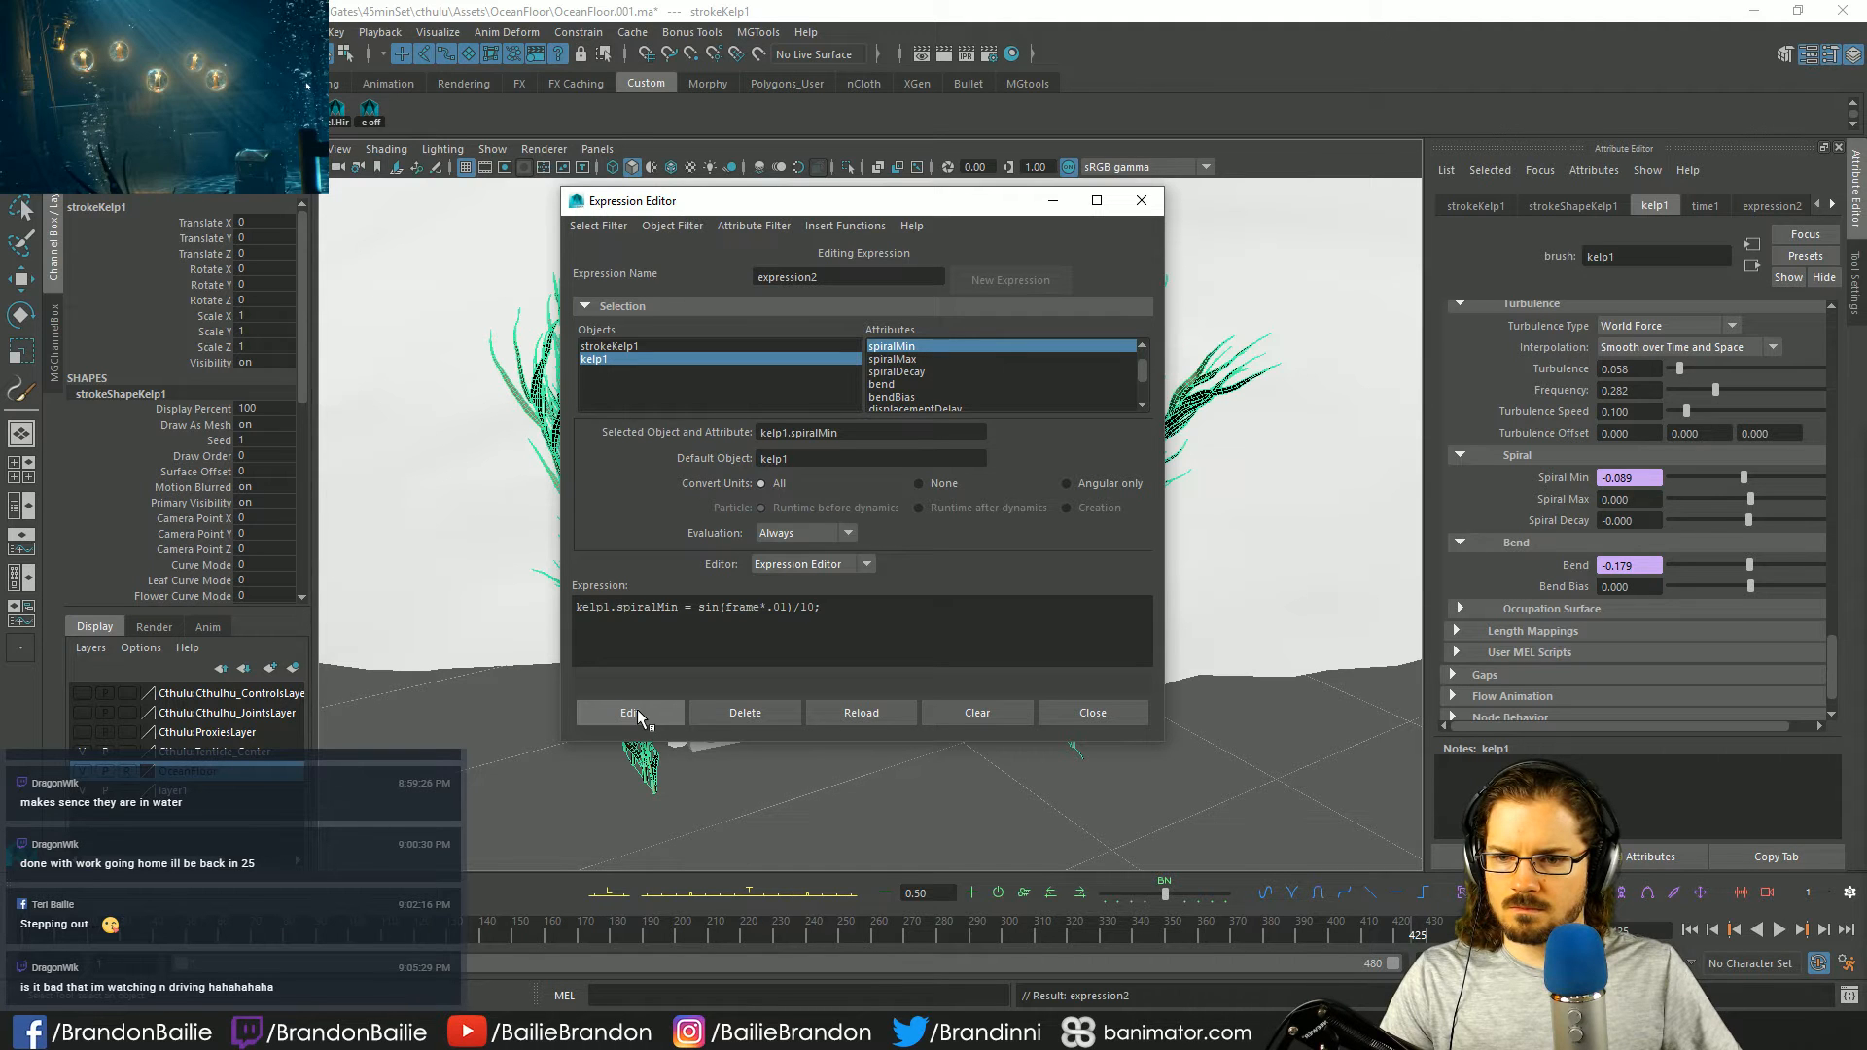
pyautogui.click(863, 613)
pyautogui.click(1088, 710)
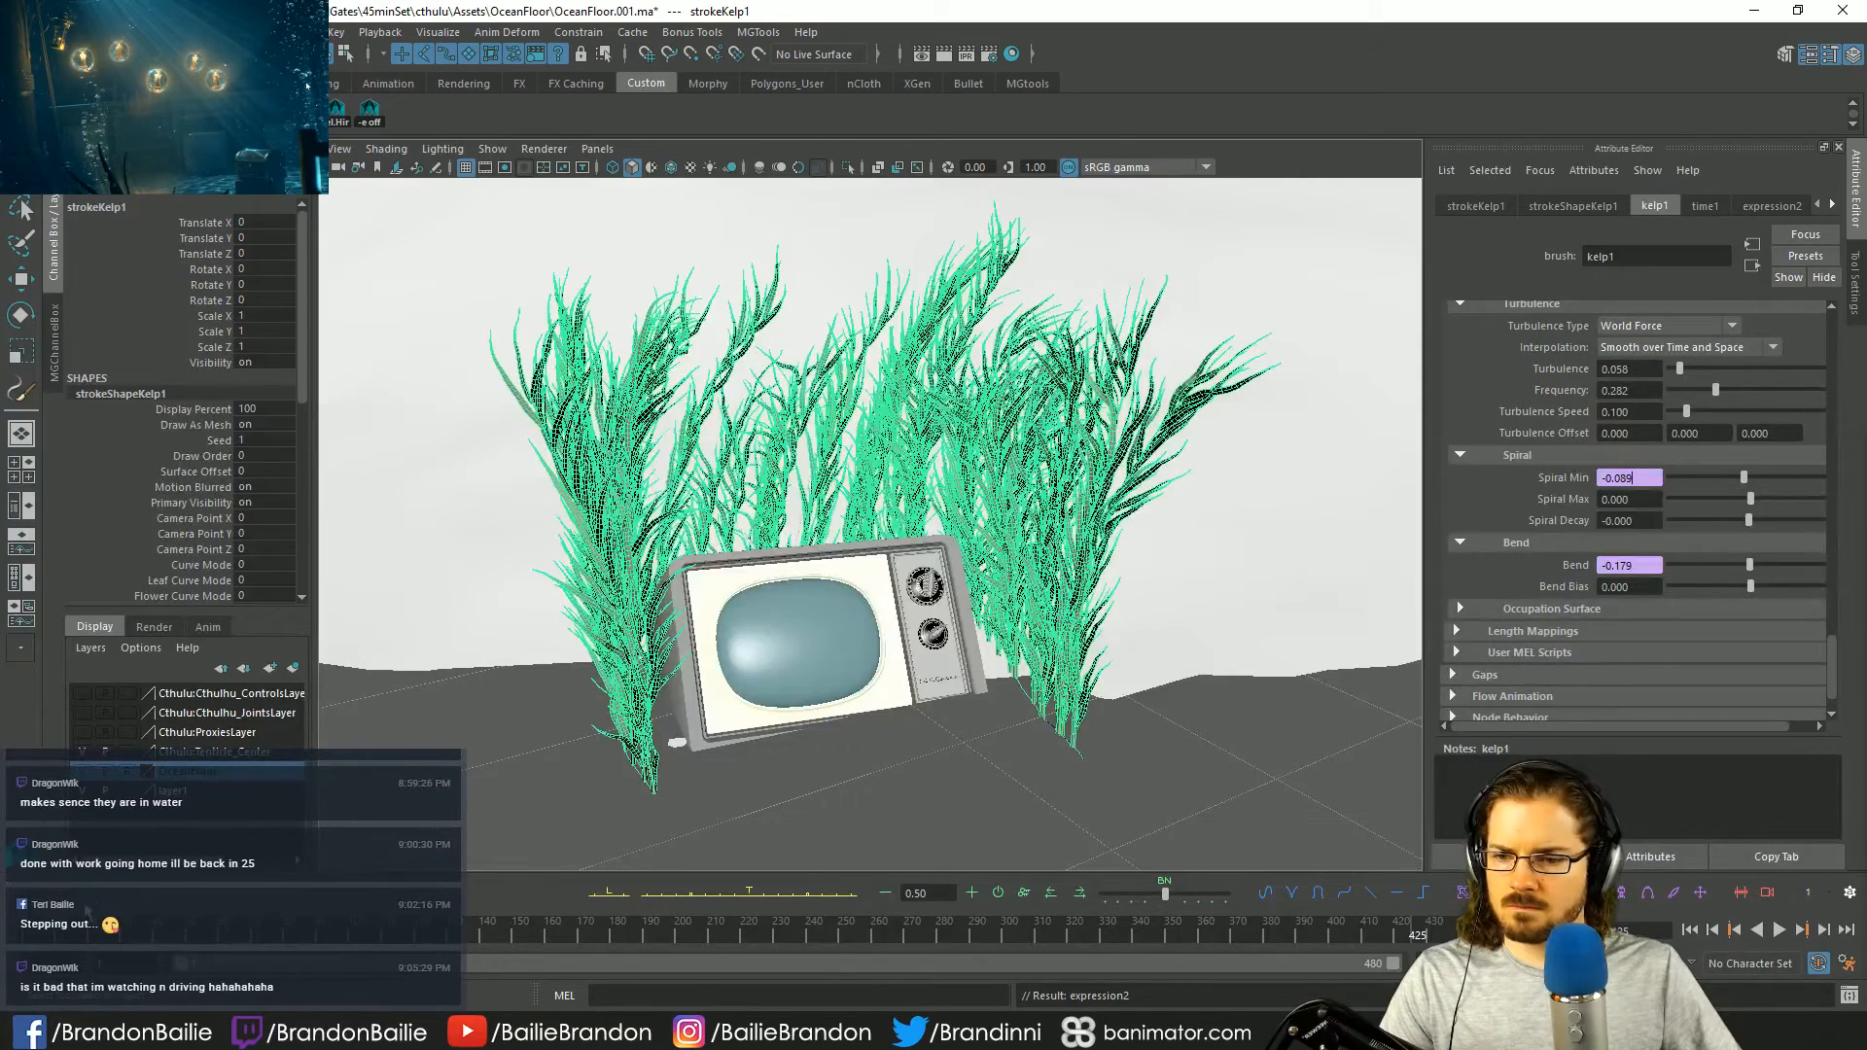
pyautogui.hotkey('alt', 'shift', 'v')
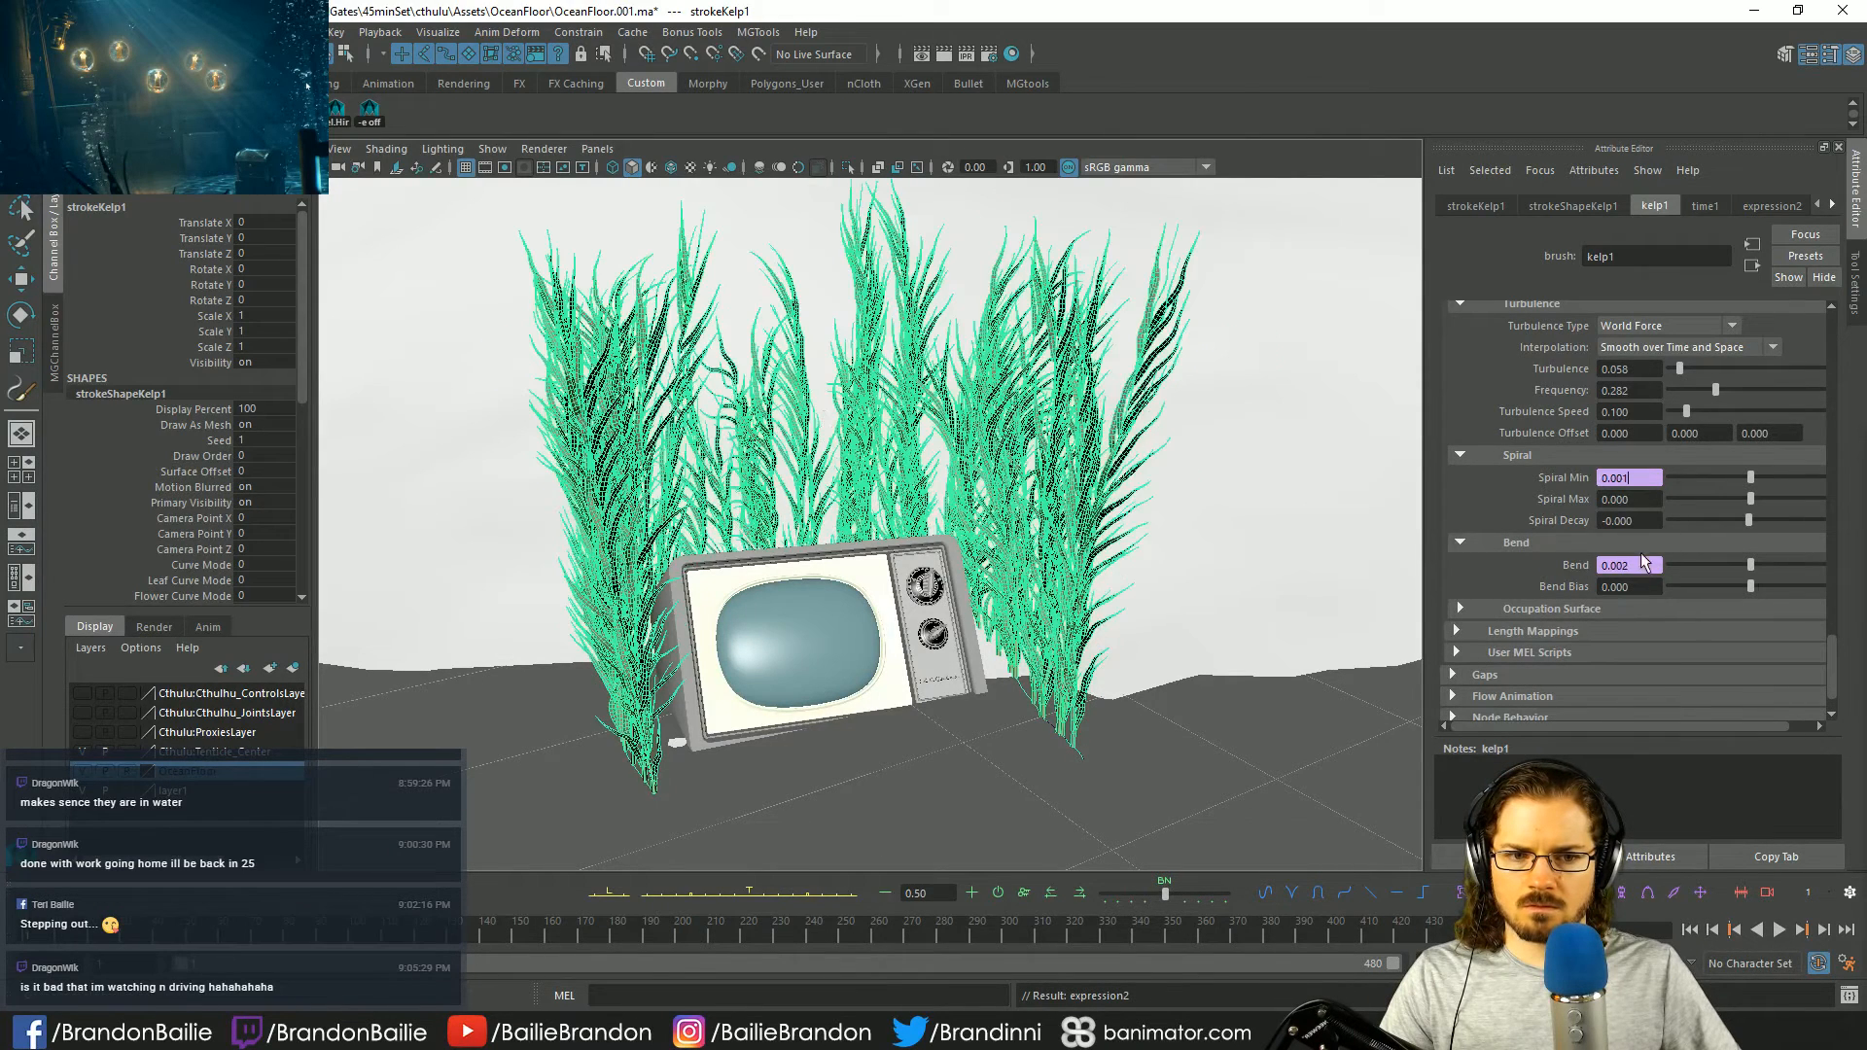
# - Change the divisor in the kelp's Bend expression to 8, apply the edit and close the editor
pyautogui.rightClick(1639, 565)
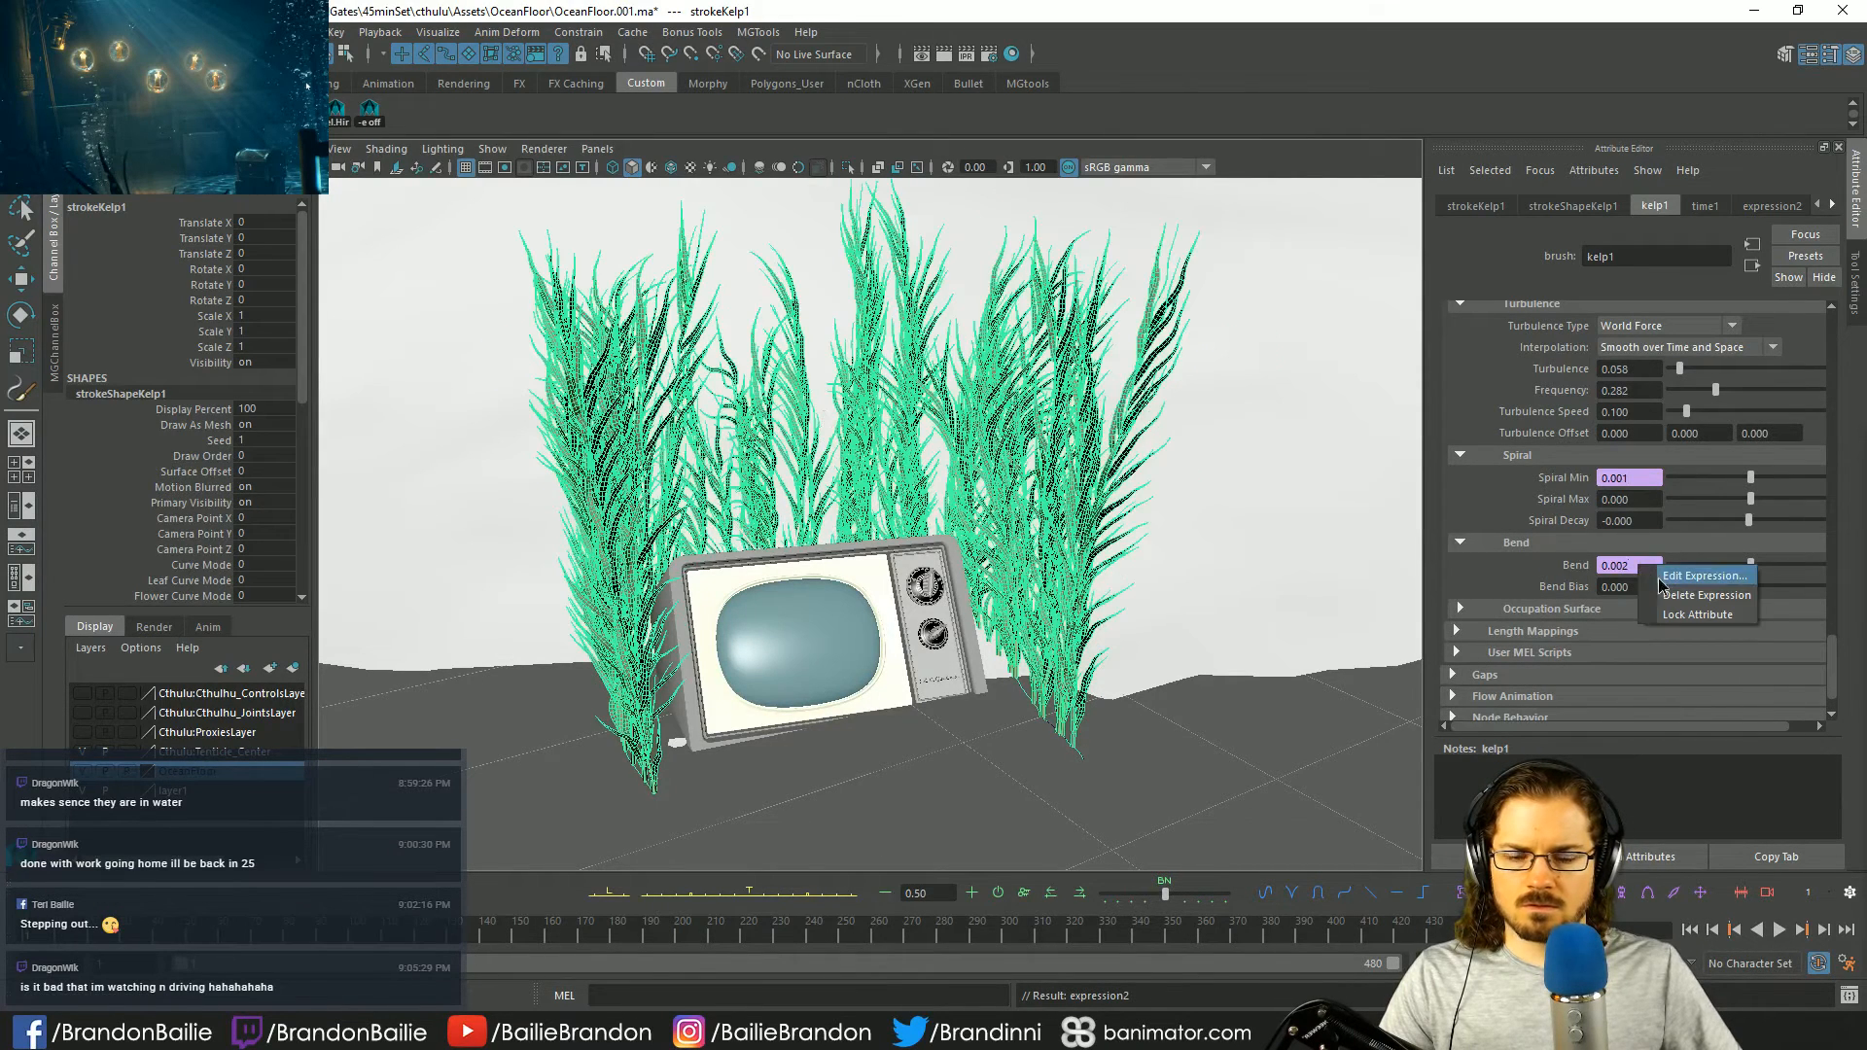
pyautogui.click(1664, 578)
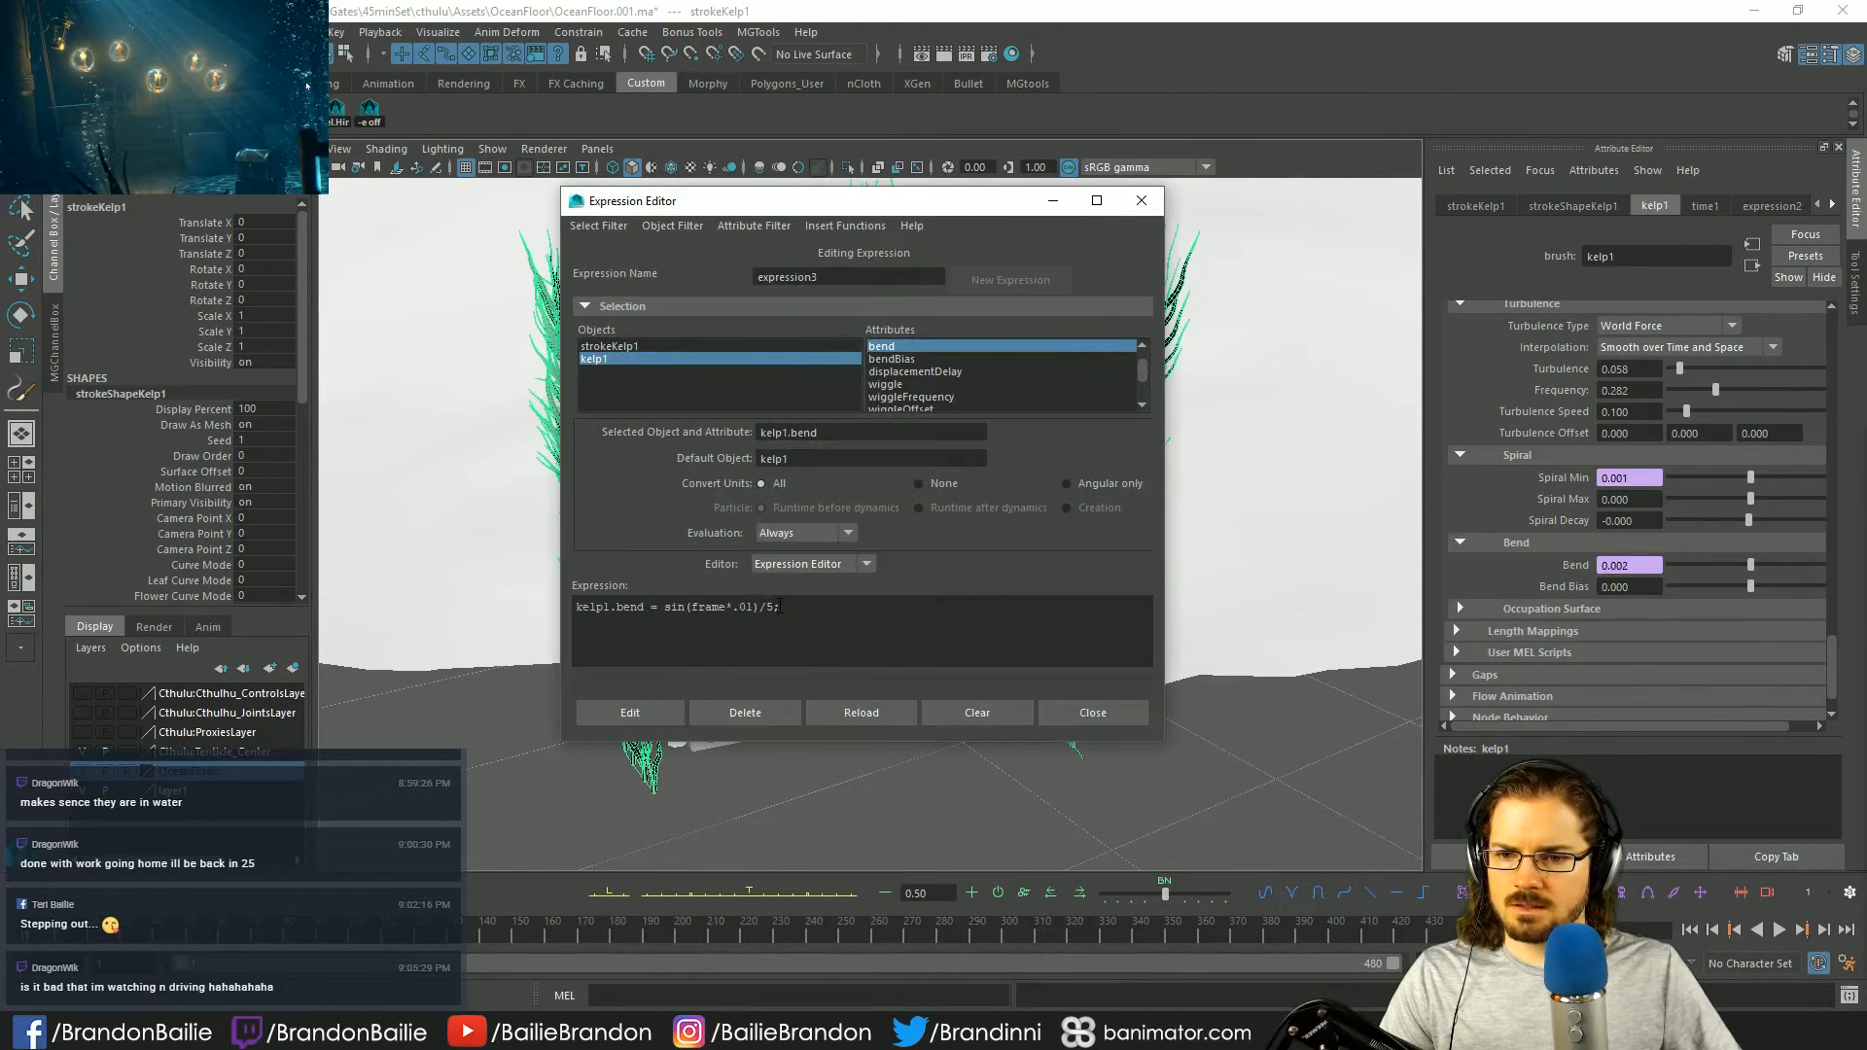
pyautogui.press('Left')
pyautogui.press('BackSpace')
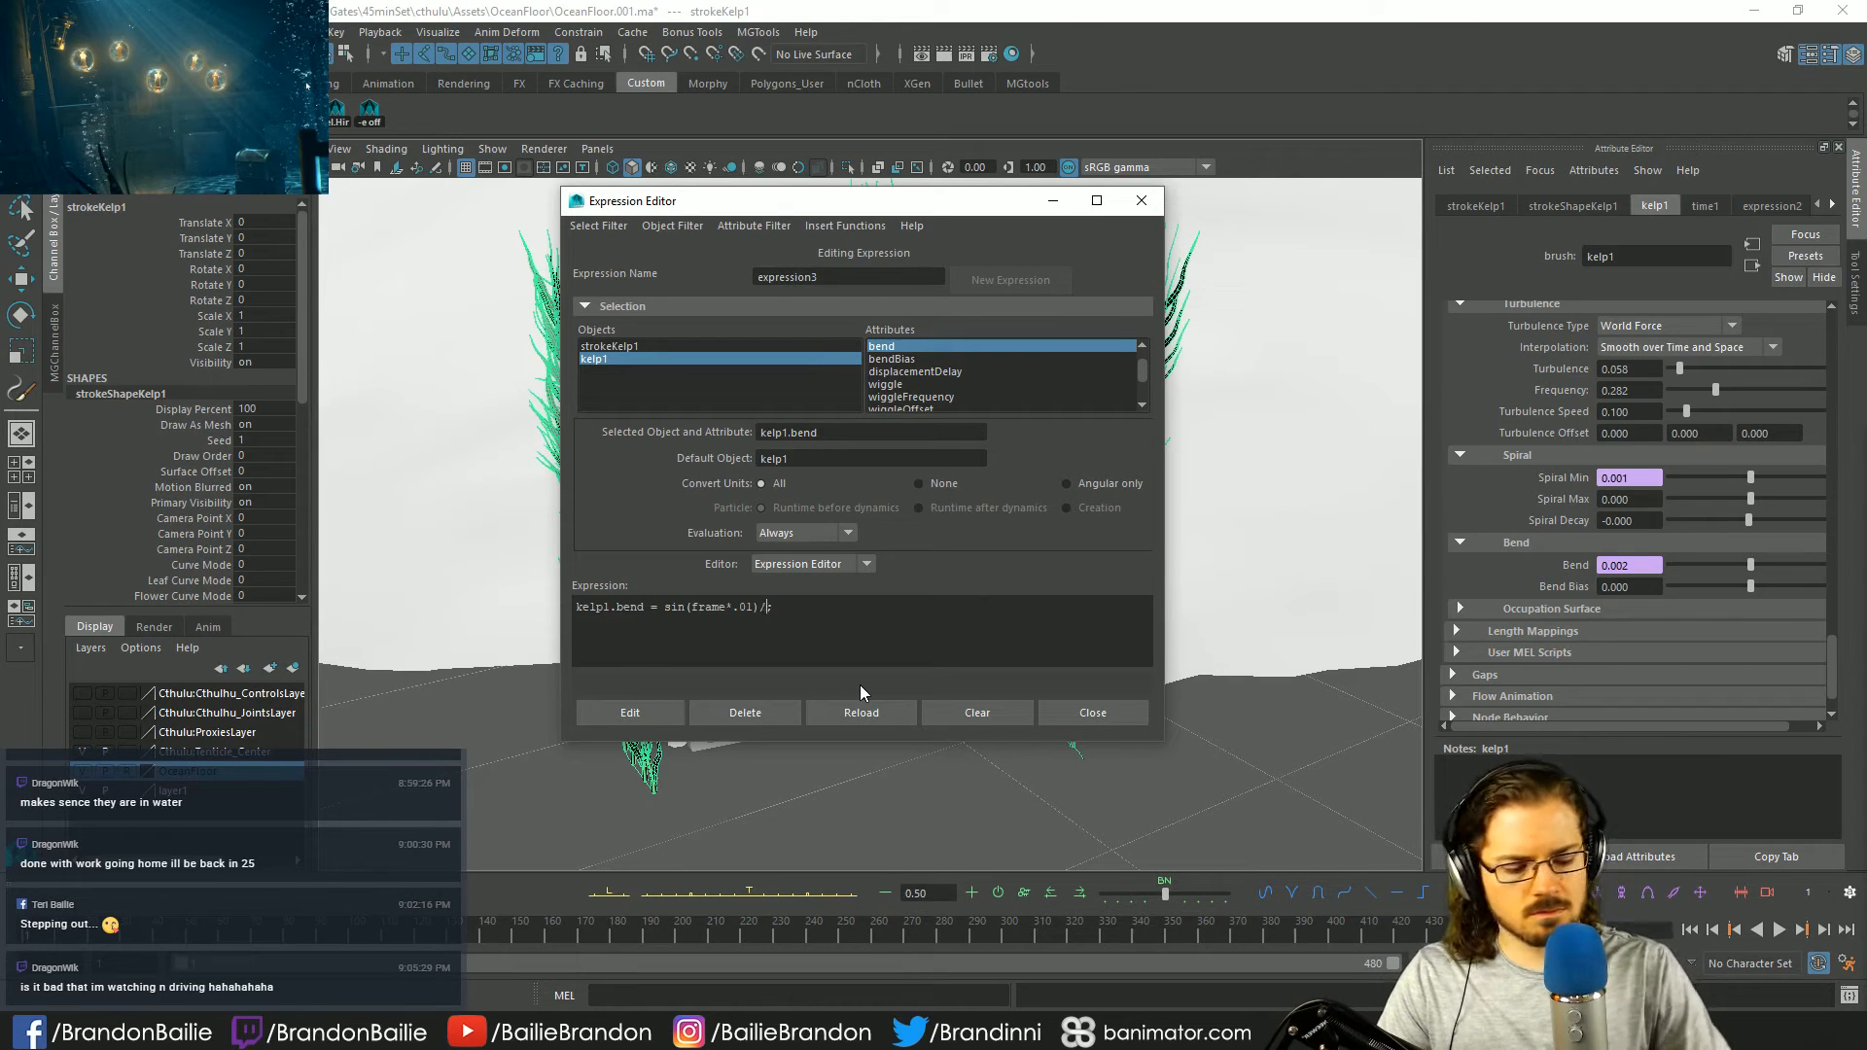
pyautogui.write('8')
pyautogui.press('Return')
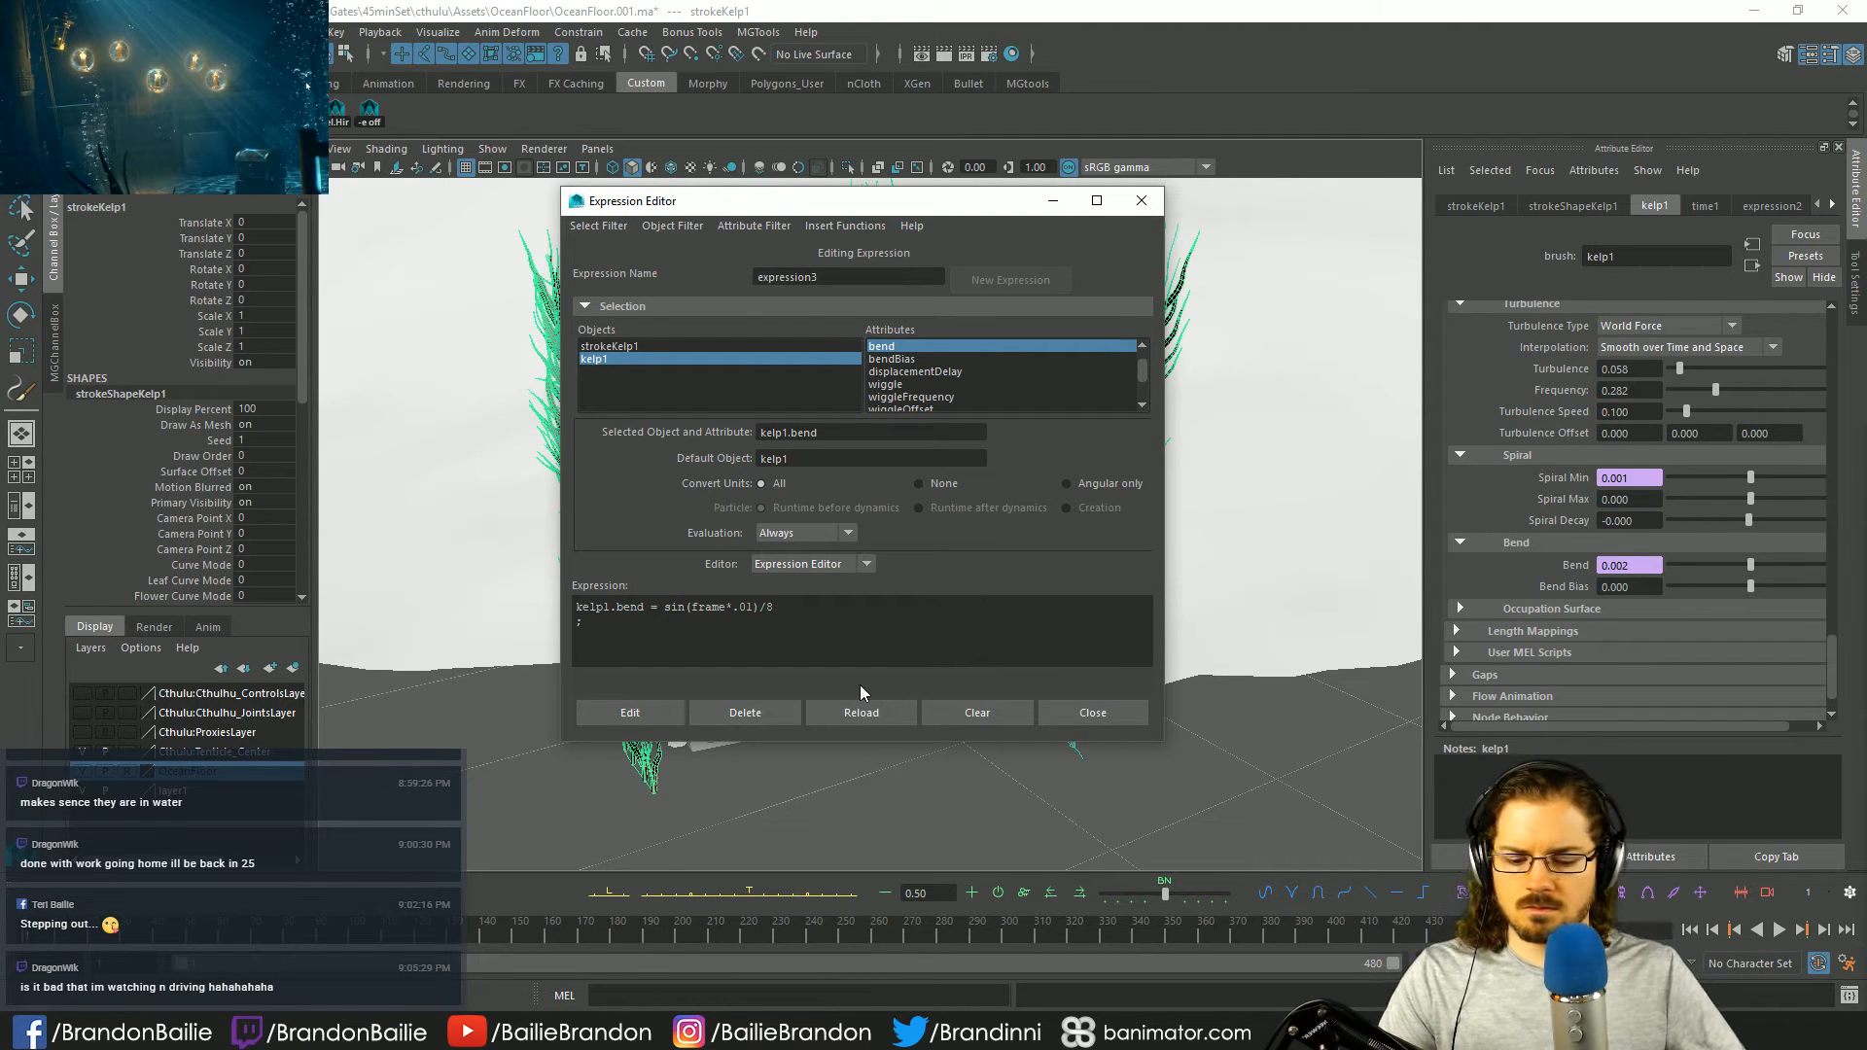
pyautogui.press('BackSpace')
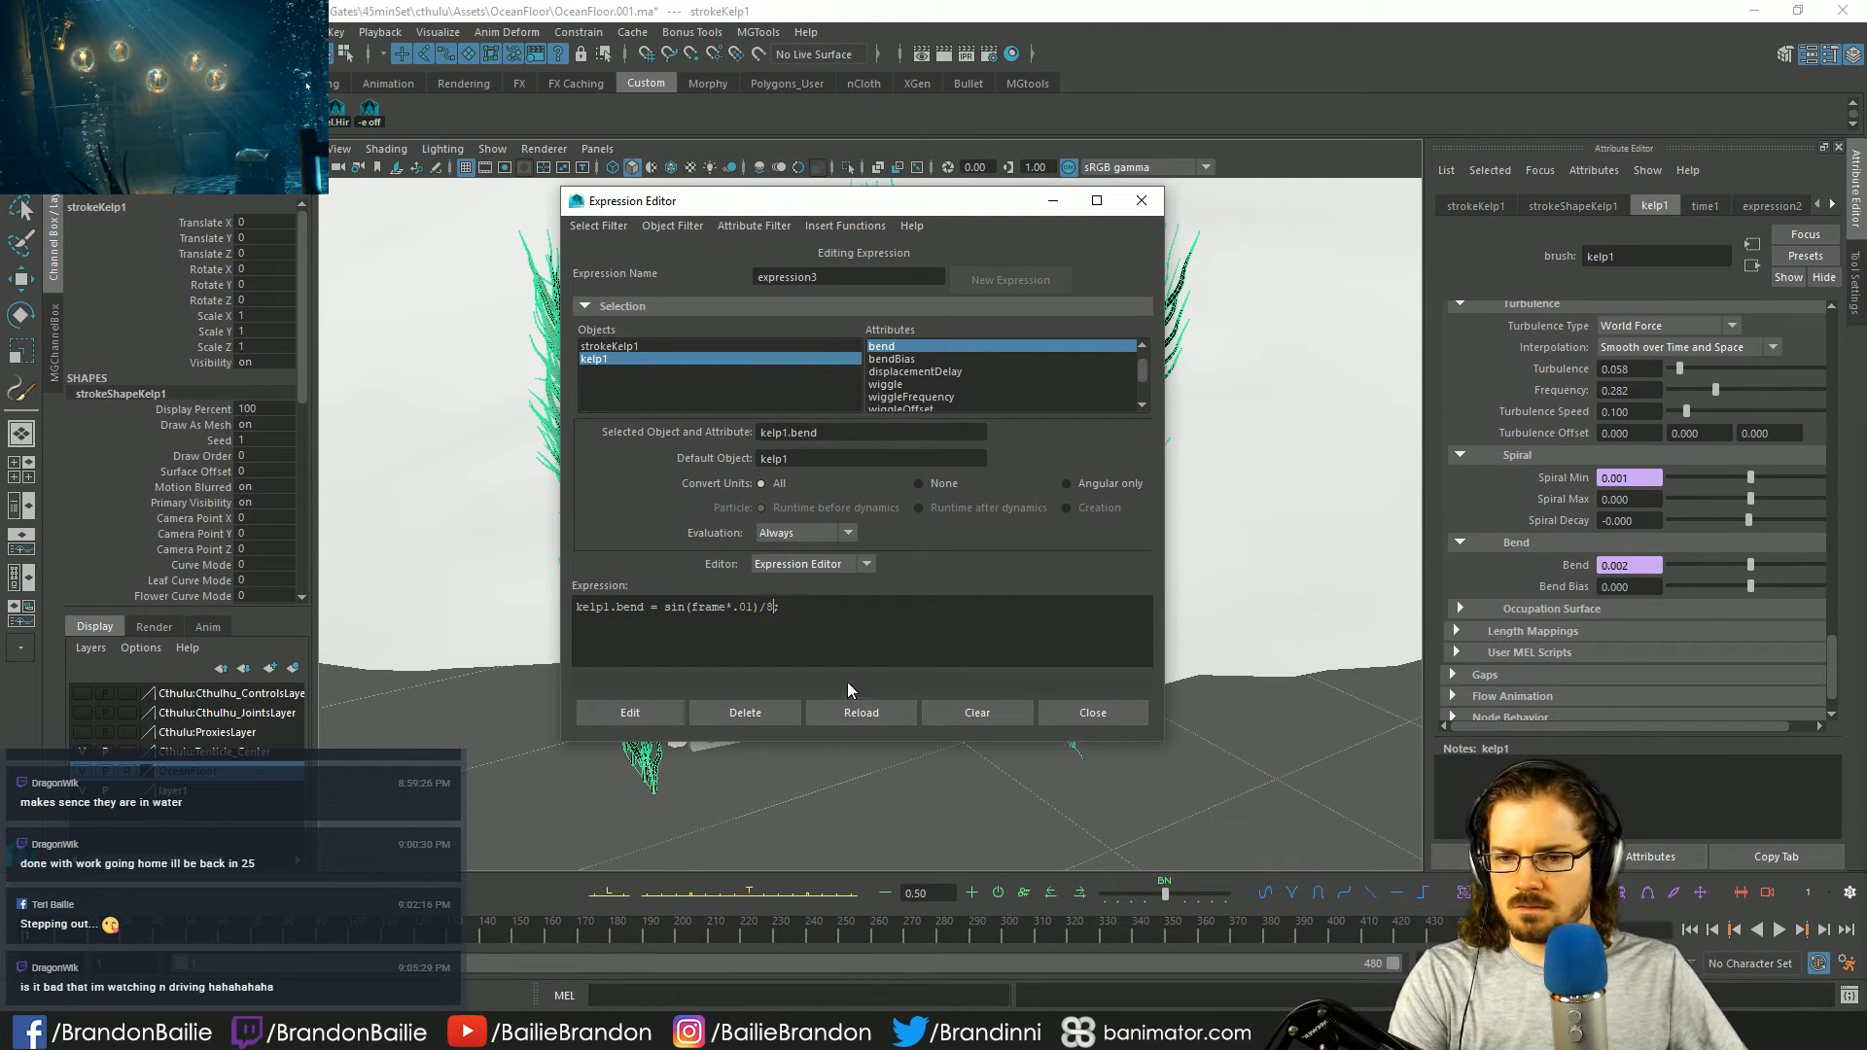
pyautogui.click(631, 713)
pyautogui.click(1093, 713)
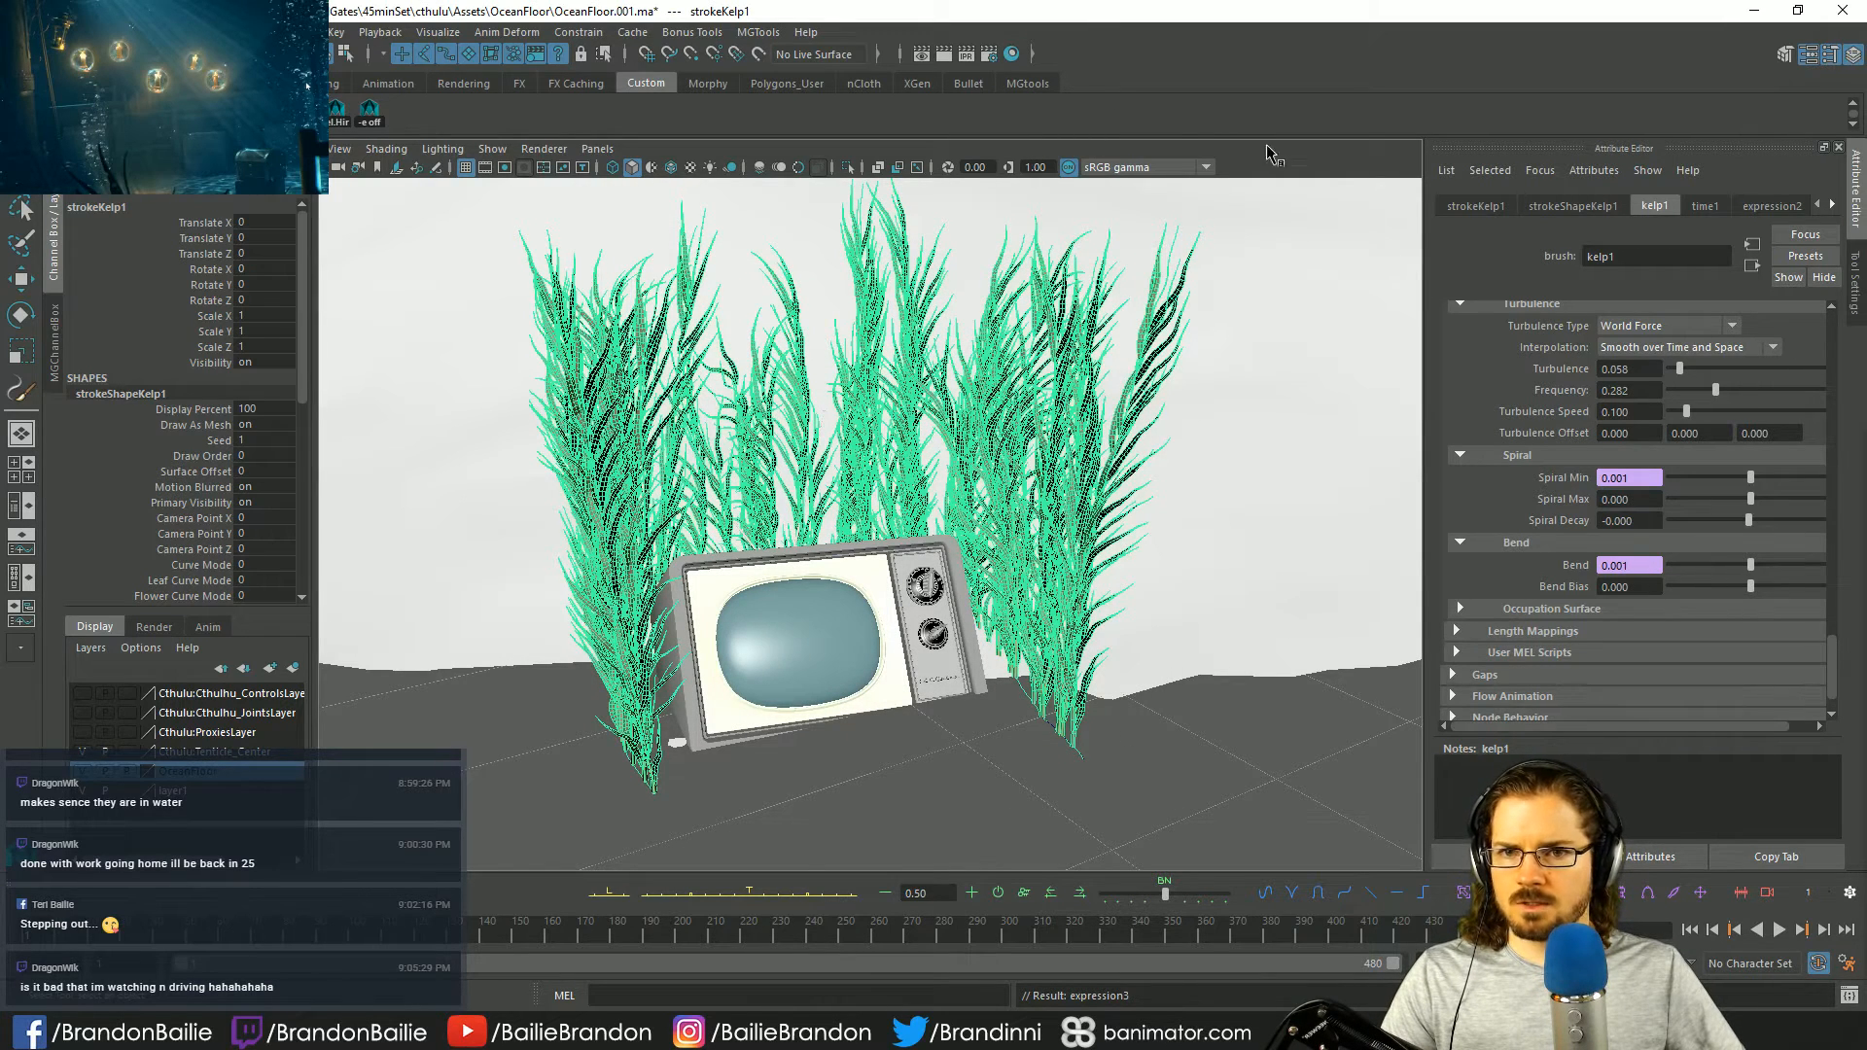
# - Play back the animation to review the kelp's motion with the edited expressions
pyautogui.hotkey('alt', 'v')
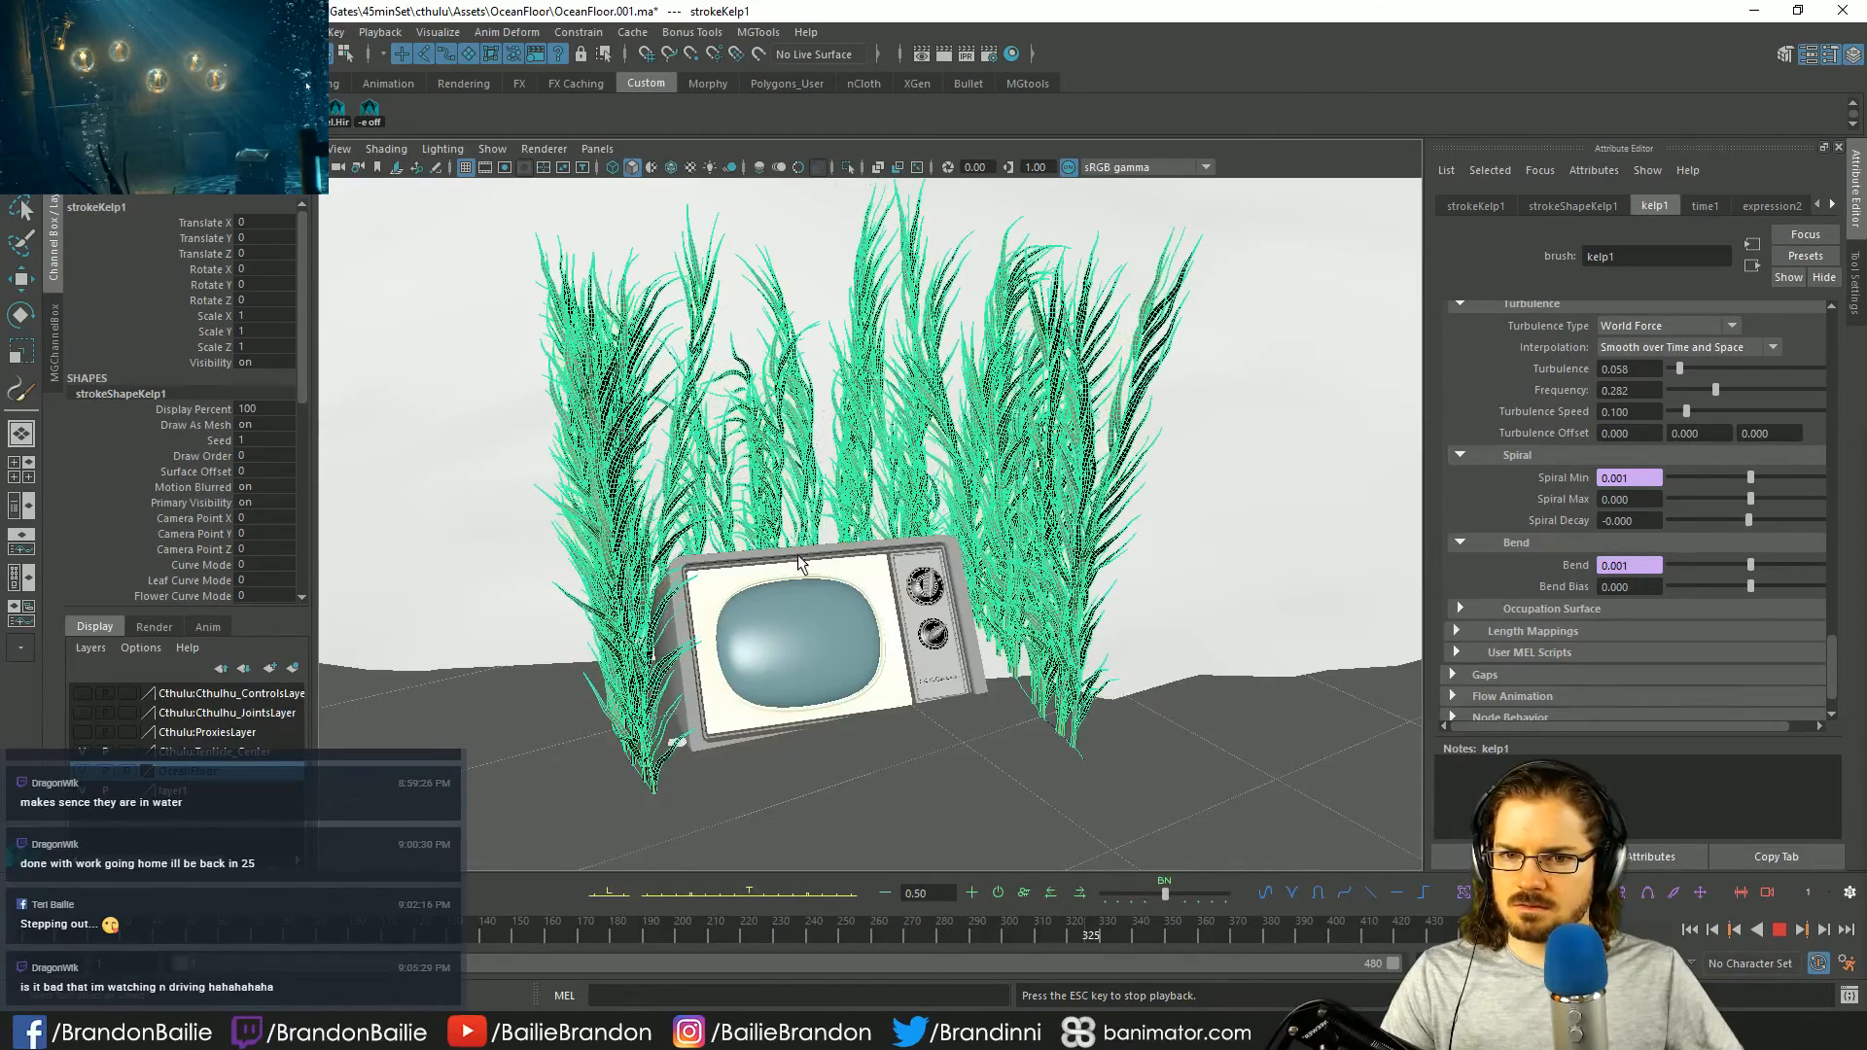
pyautogui.press('Escape')
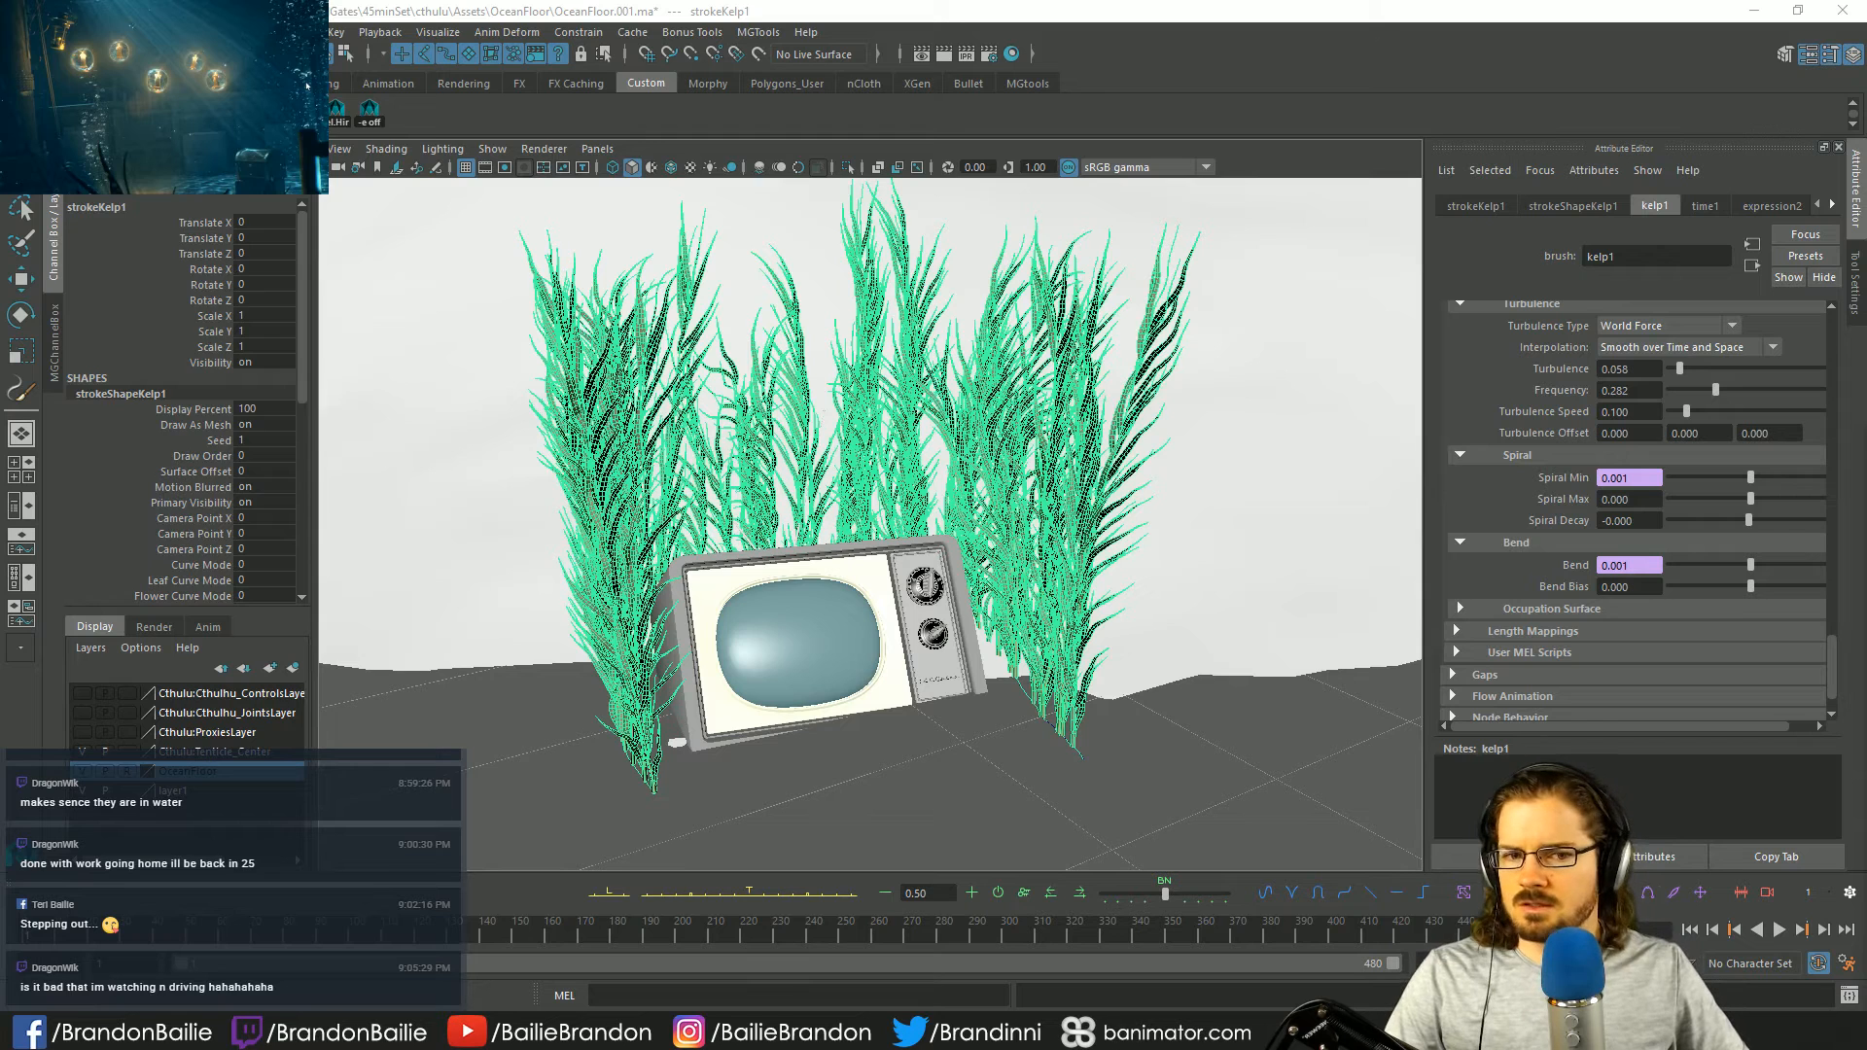
# - Locate the Paint Effects to Polygons conversion without running it, and save the scene
pyautogui.click(190, 32)
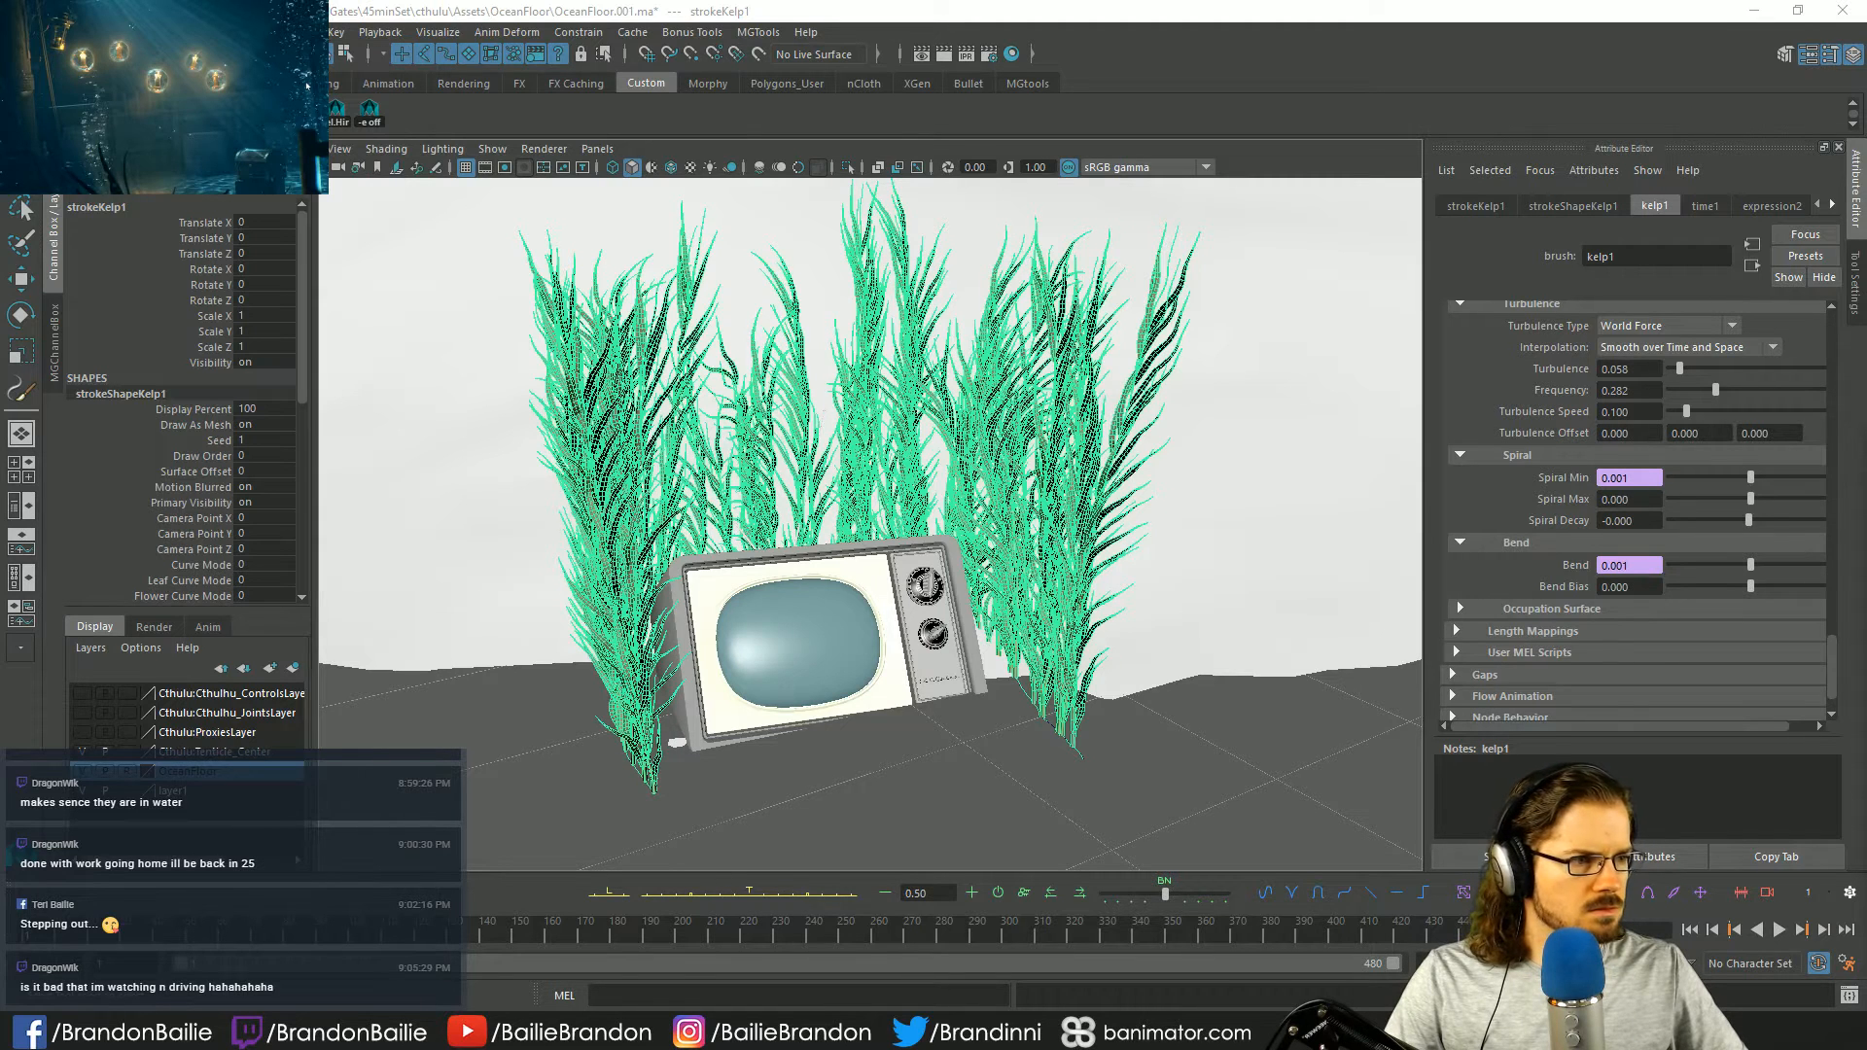
pyautogui.click(189, 32)
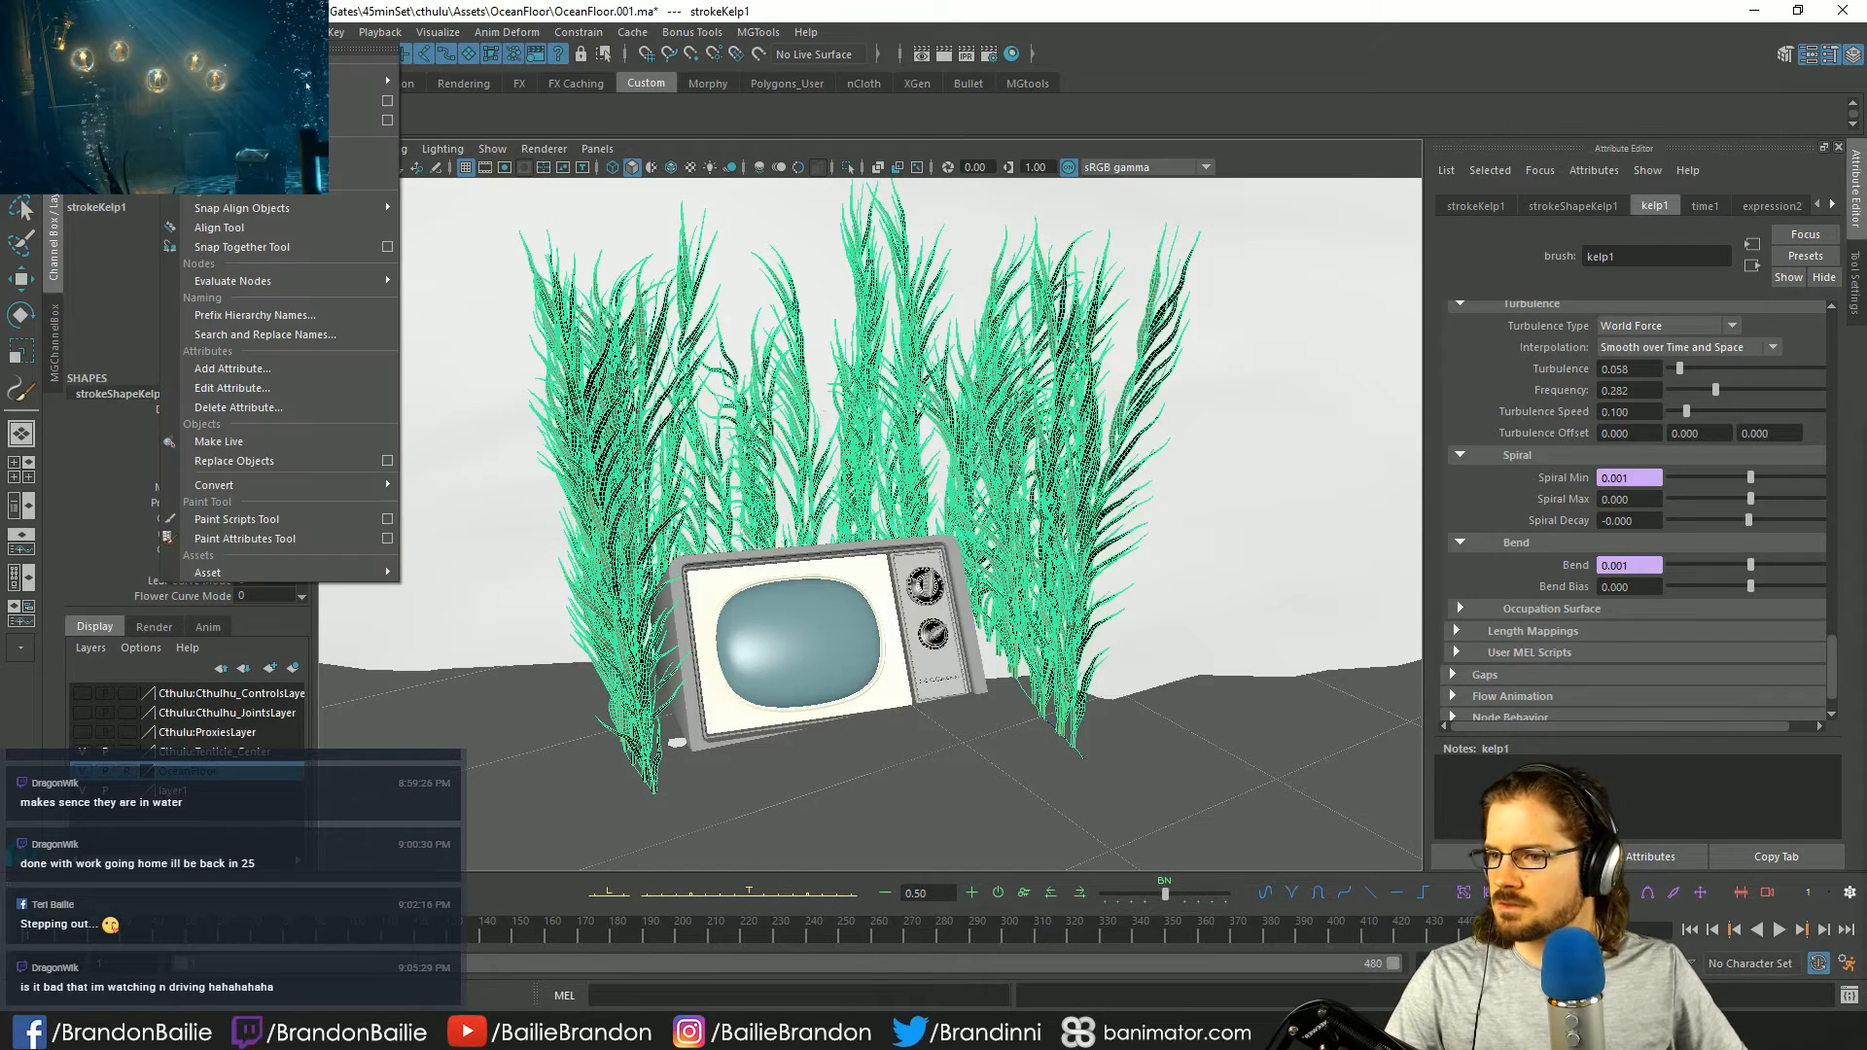
pyautogui.moveTo(346, 483)
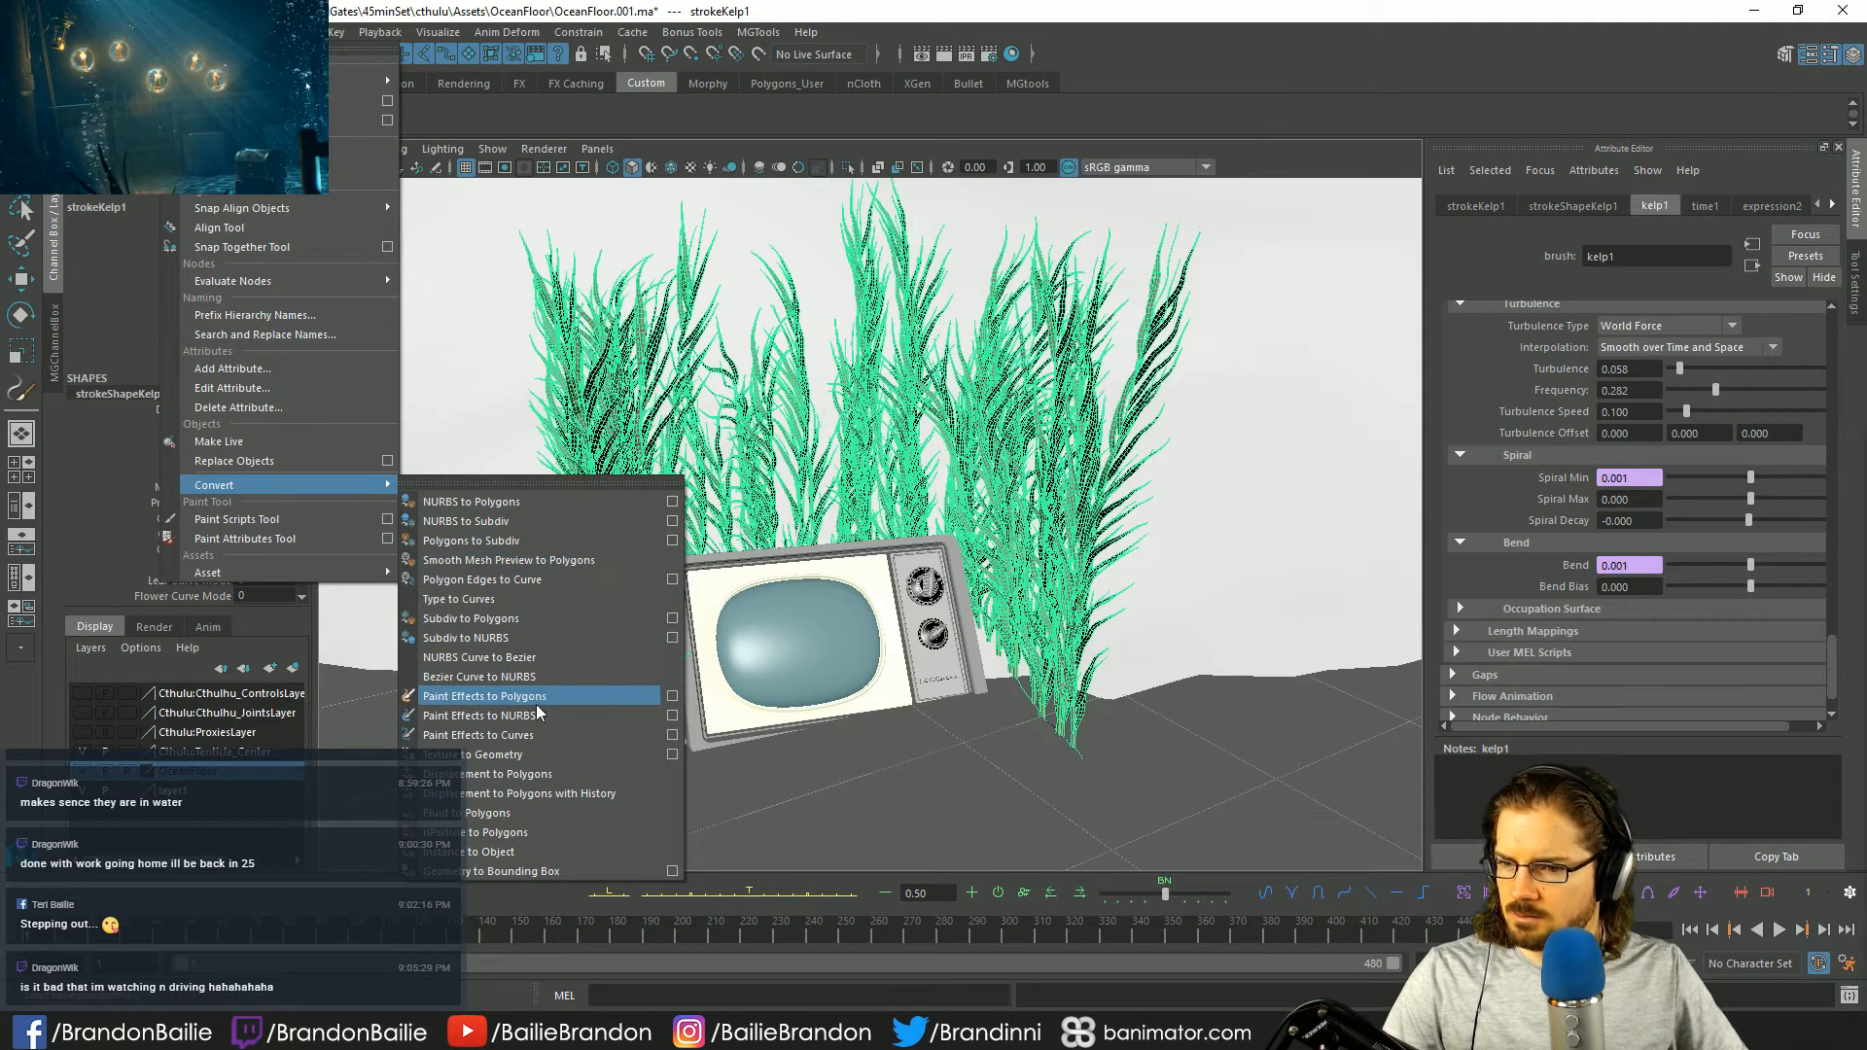
pyautogui.hotkey('ctrl', 's')
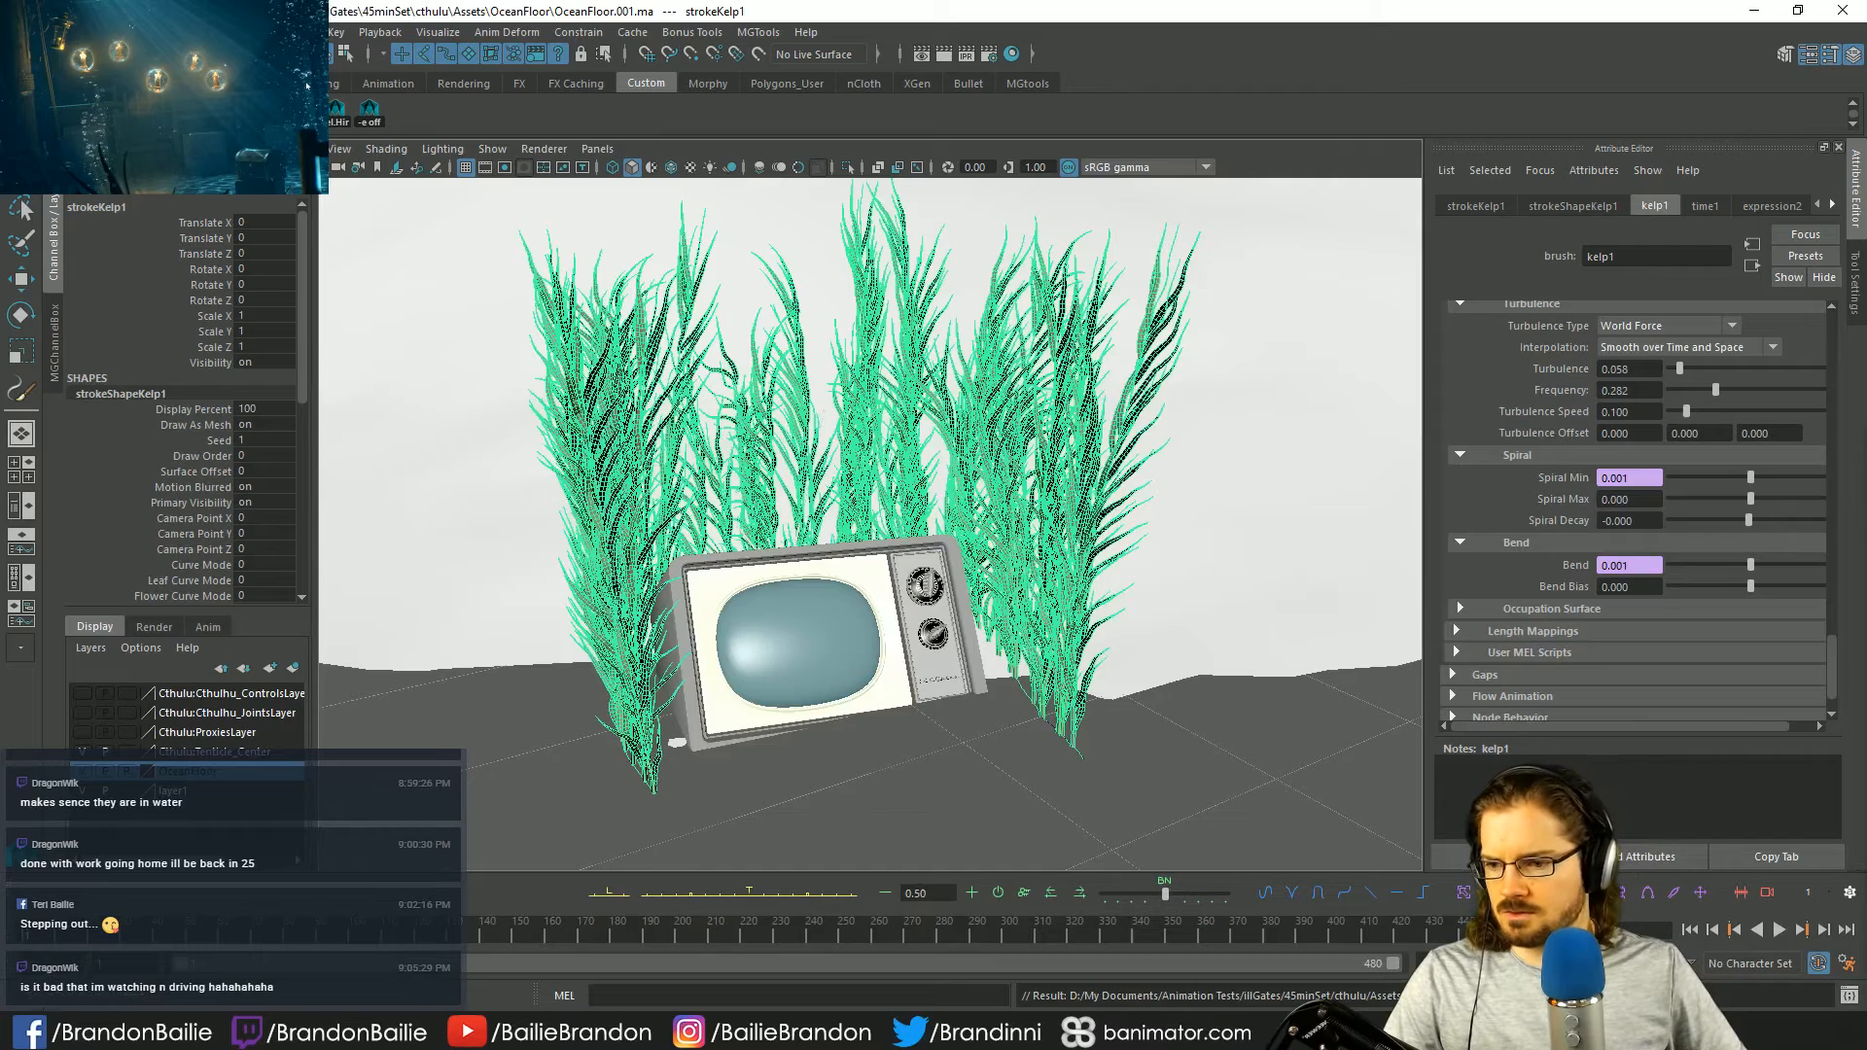
# - Select the ocean floor plane in place of the kelp and play back the animation to view the unhighlighted leaves
pyautogui.click(1333, 726)
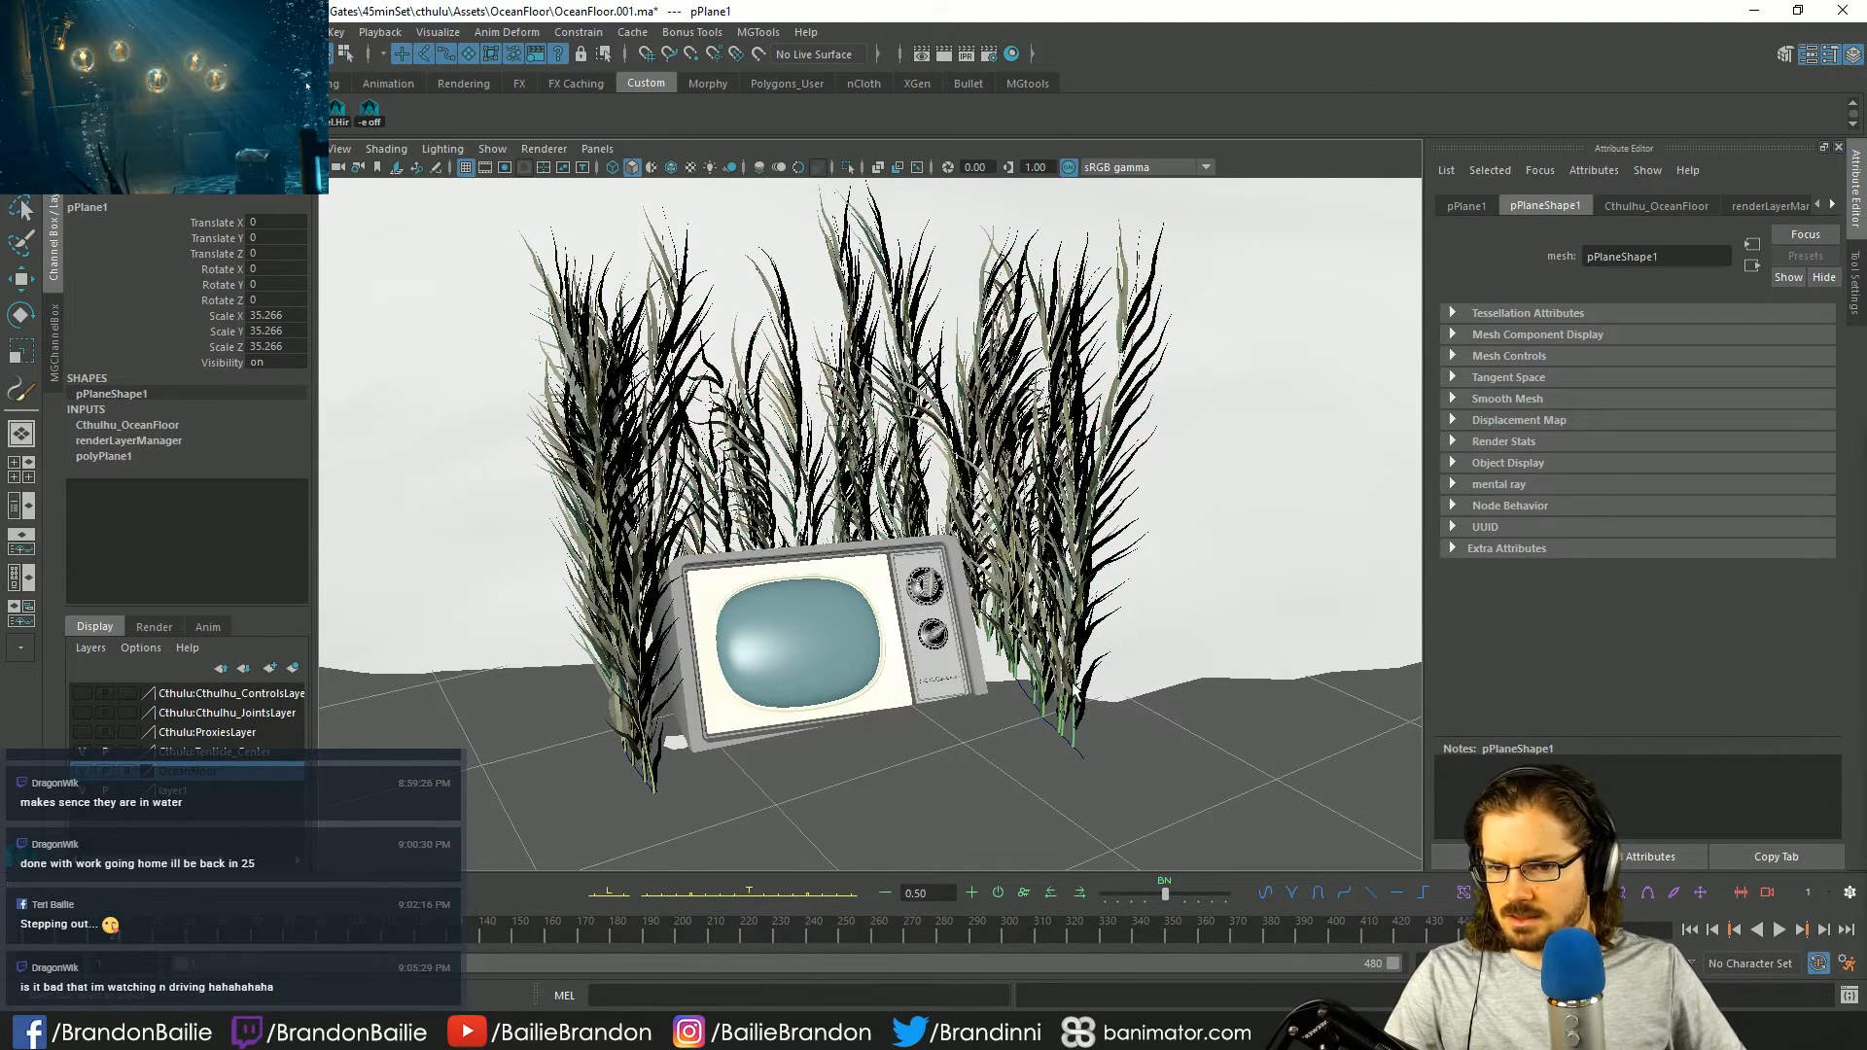
pyautogui.press('w')
pyautogui.hotkey('alt', 'v')
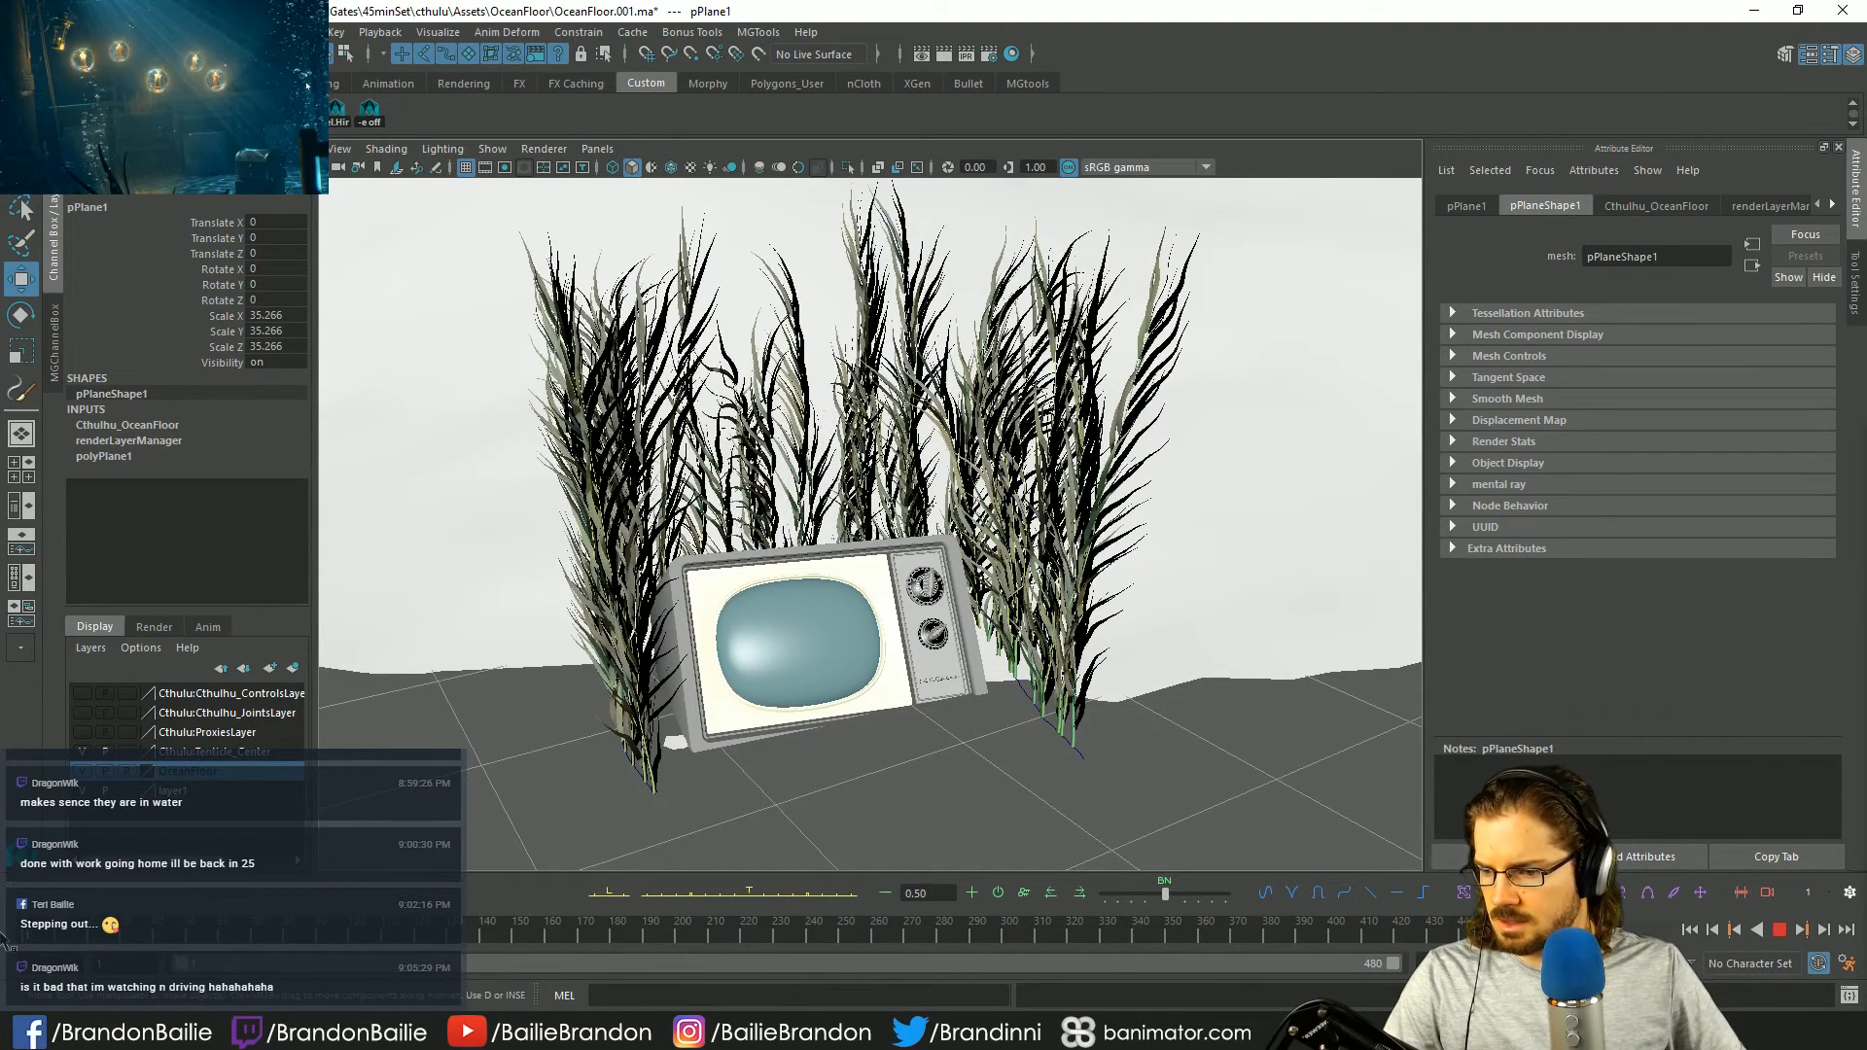
# - Highlight a frame range ending at about frame 166 on the timeline and playblast it
pyautogui.click(573, 939)
pyautogui.rightClick(496, 938)
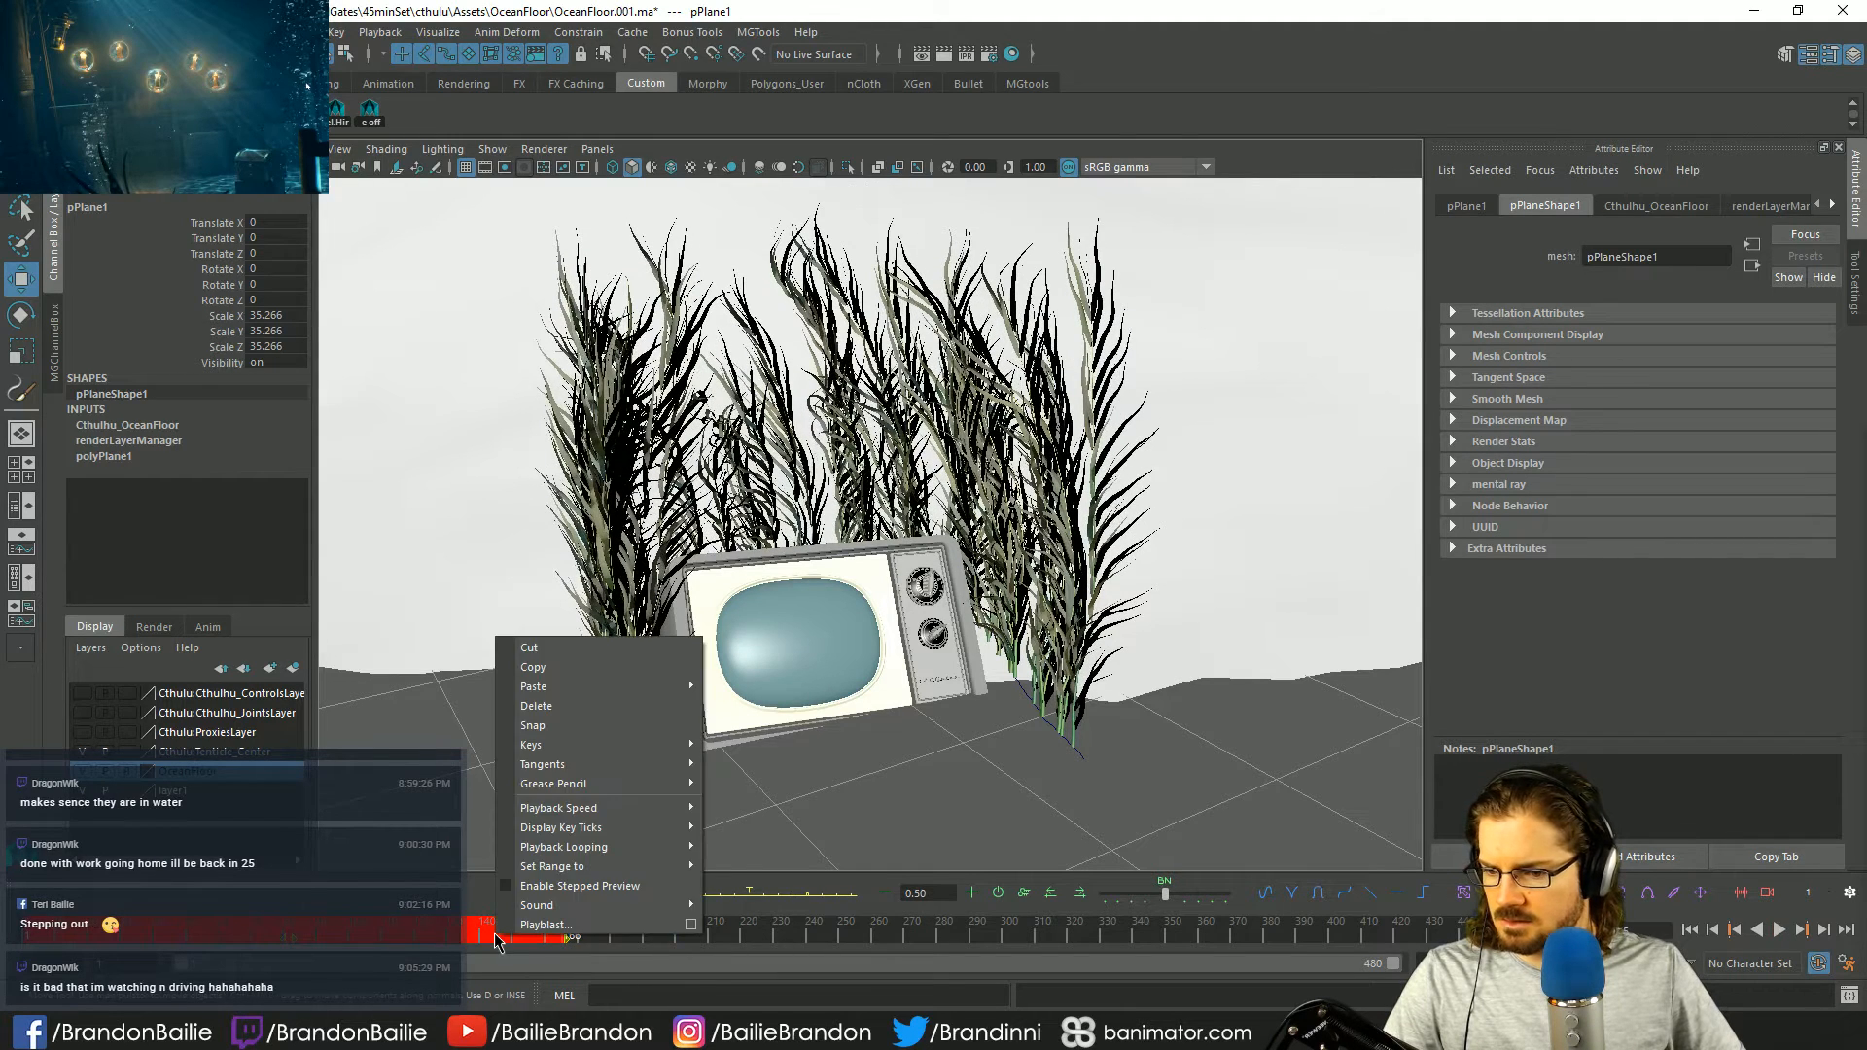
pyautogui.click(543, 924)
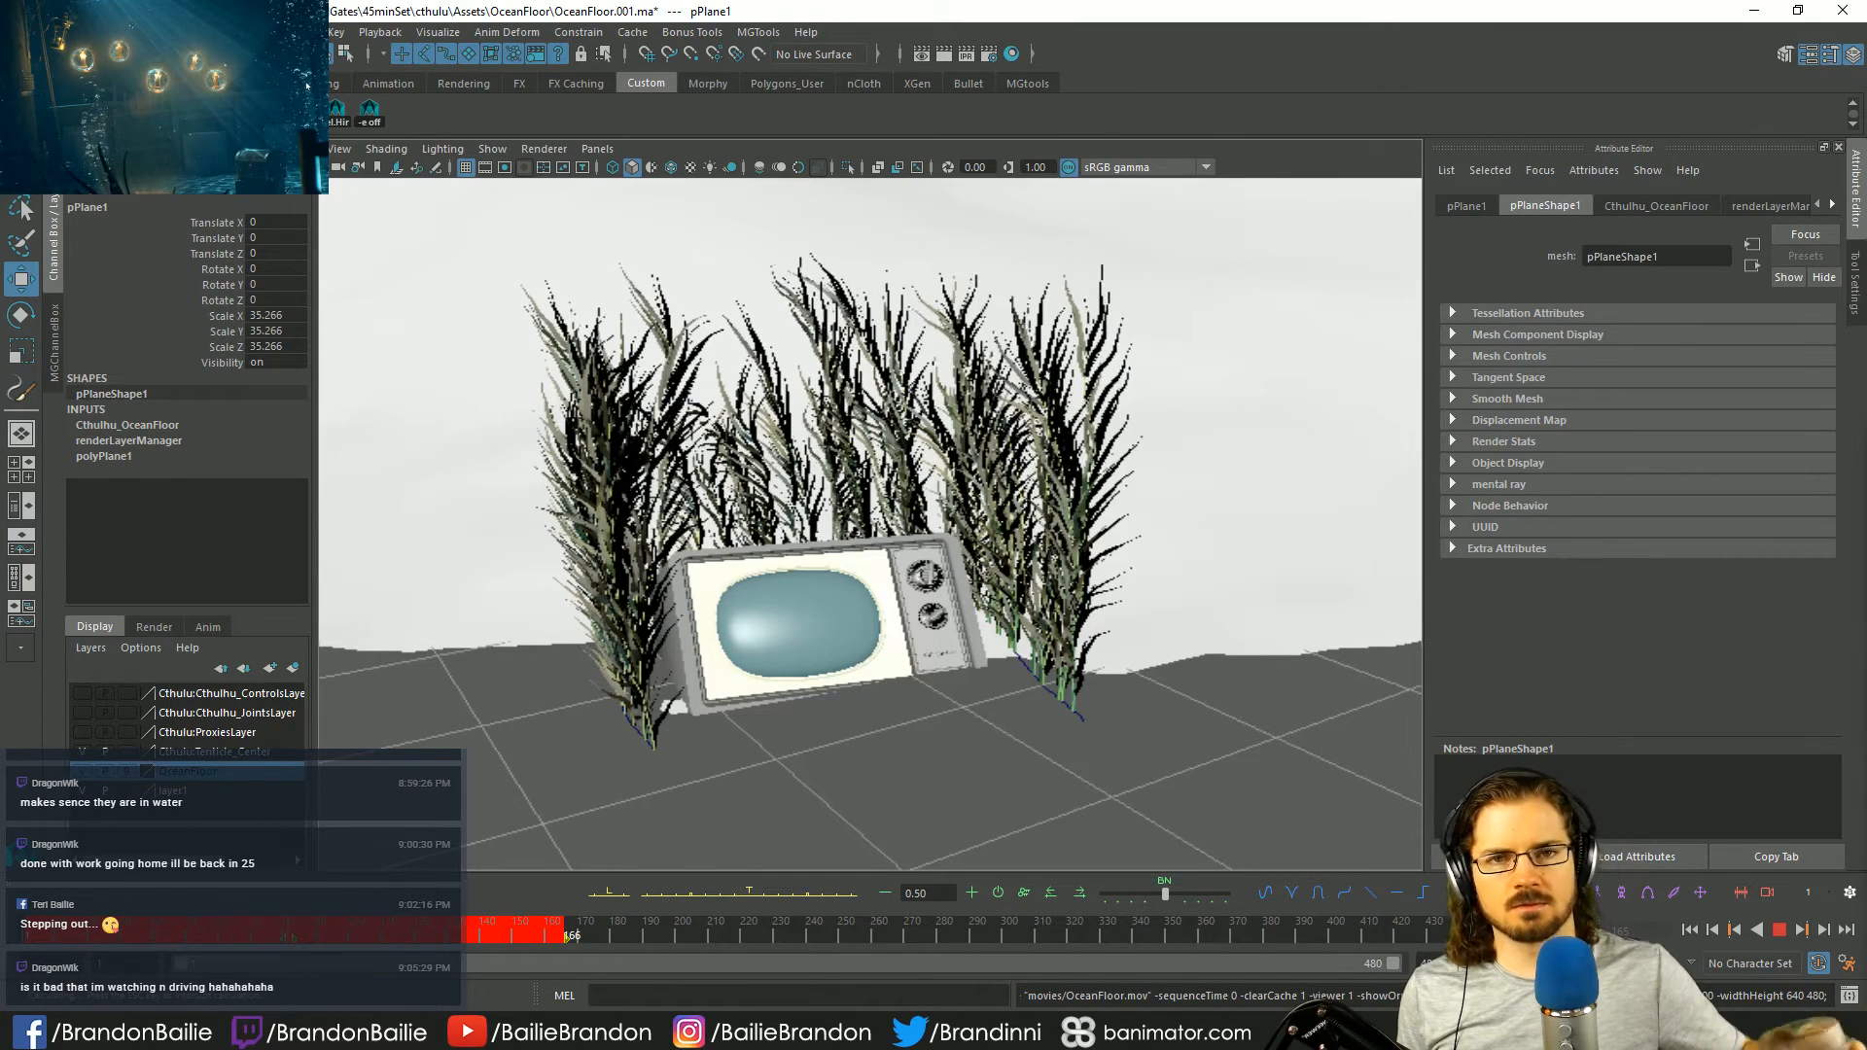
pyautogui.hotkey('ctrl', 's')
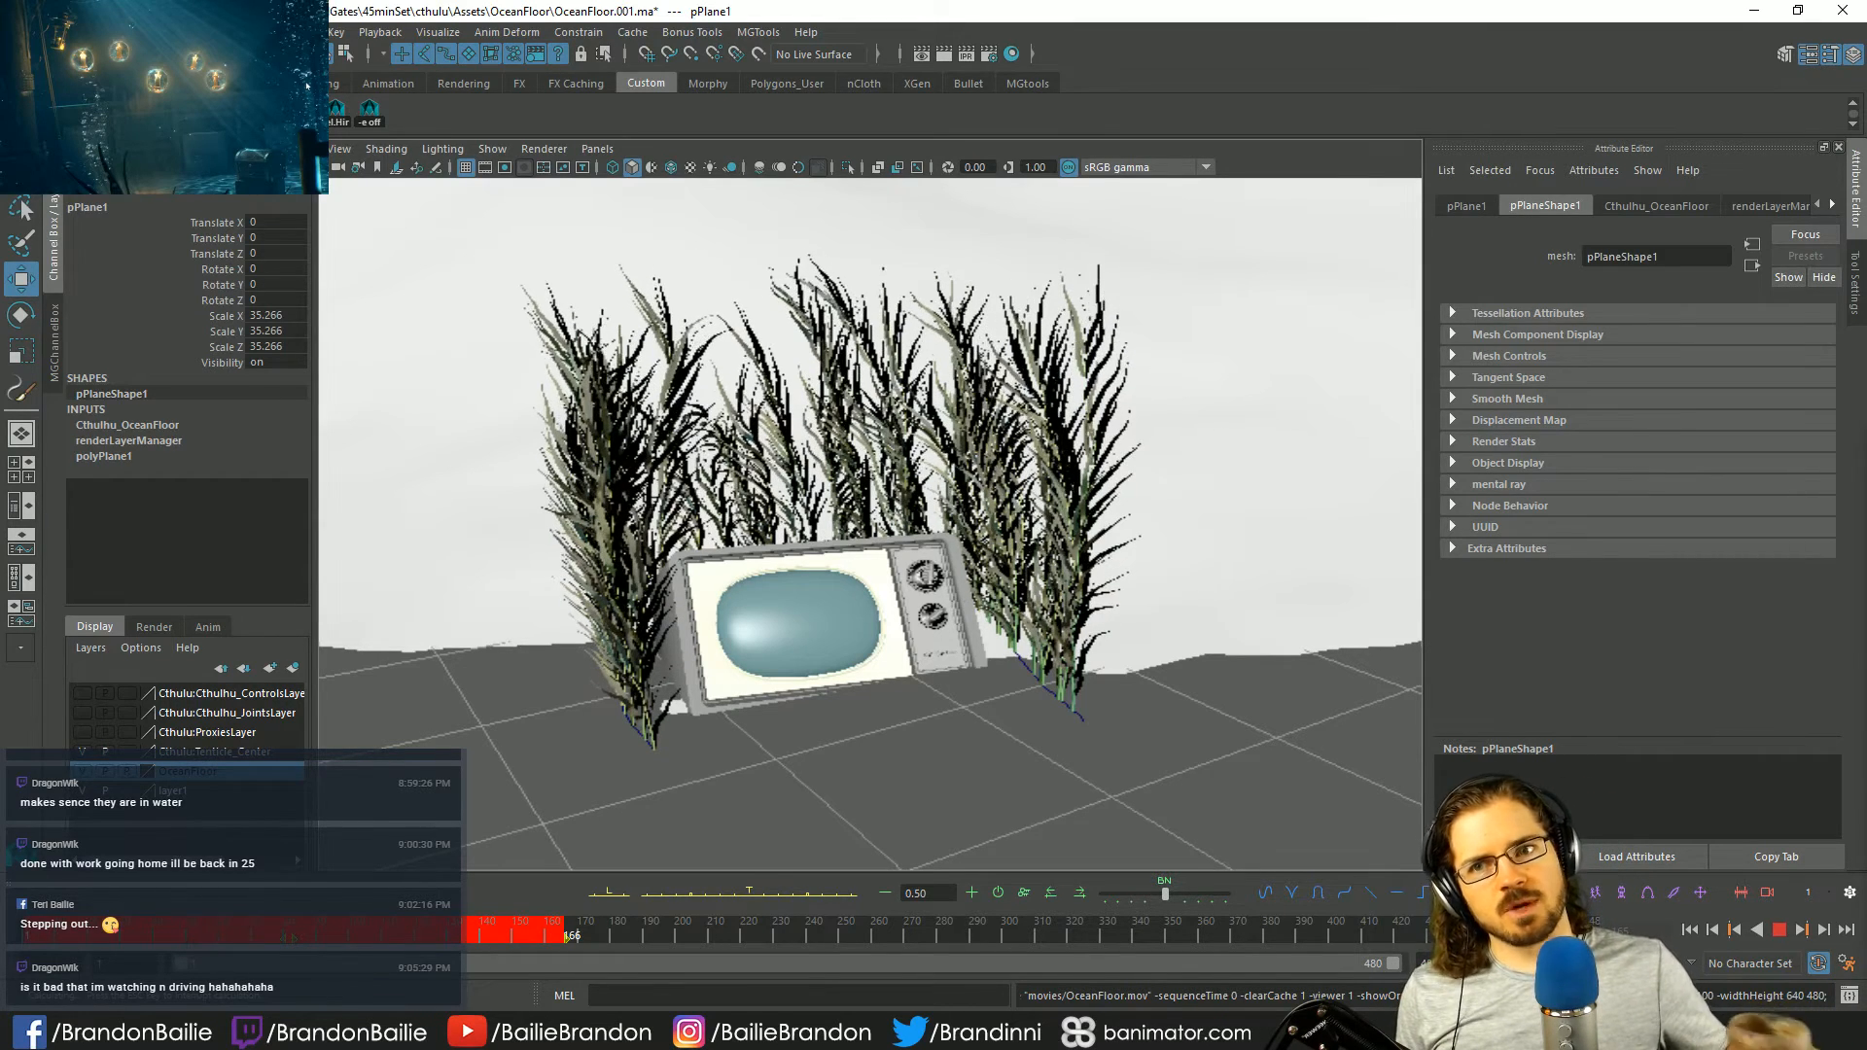
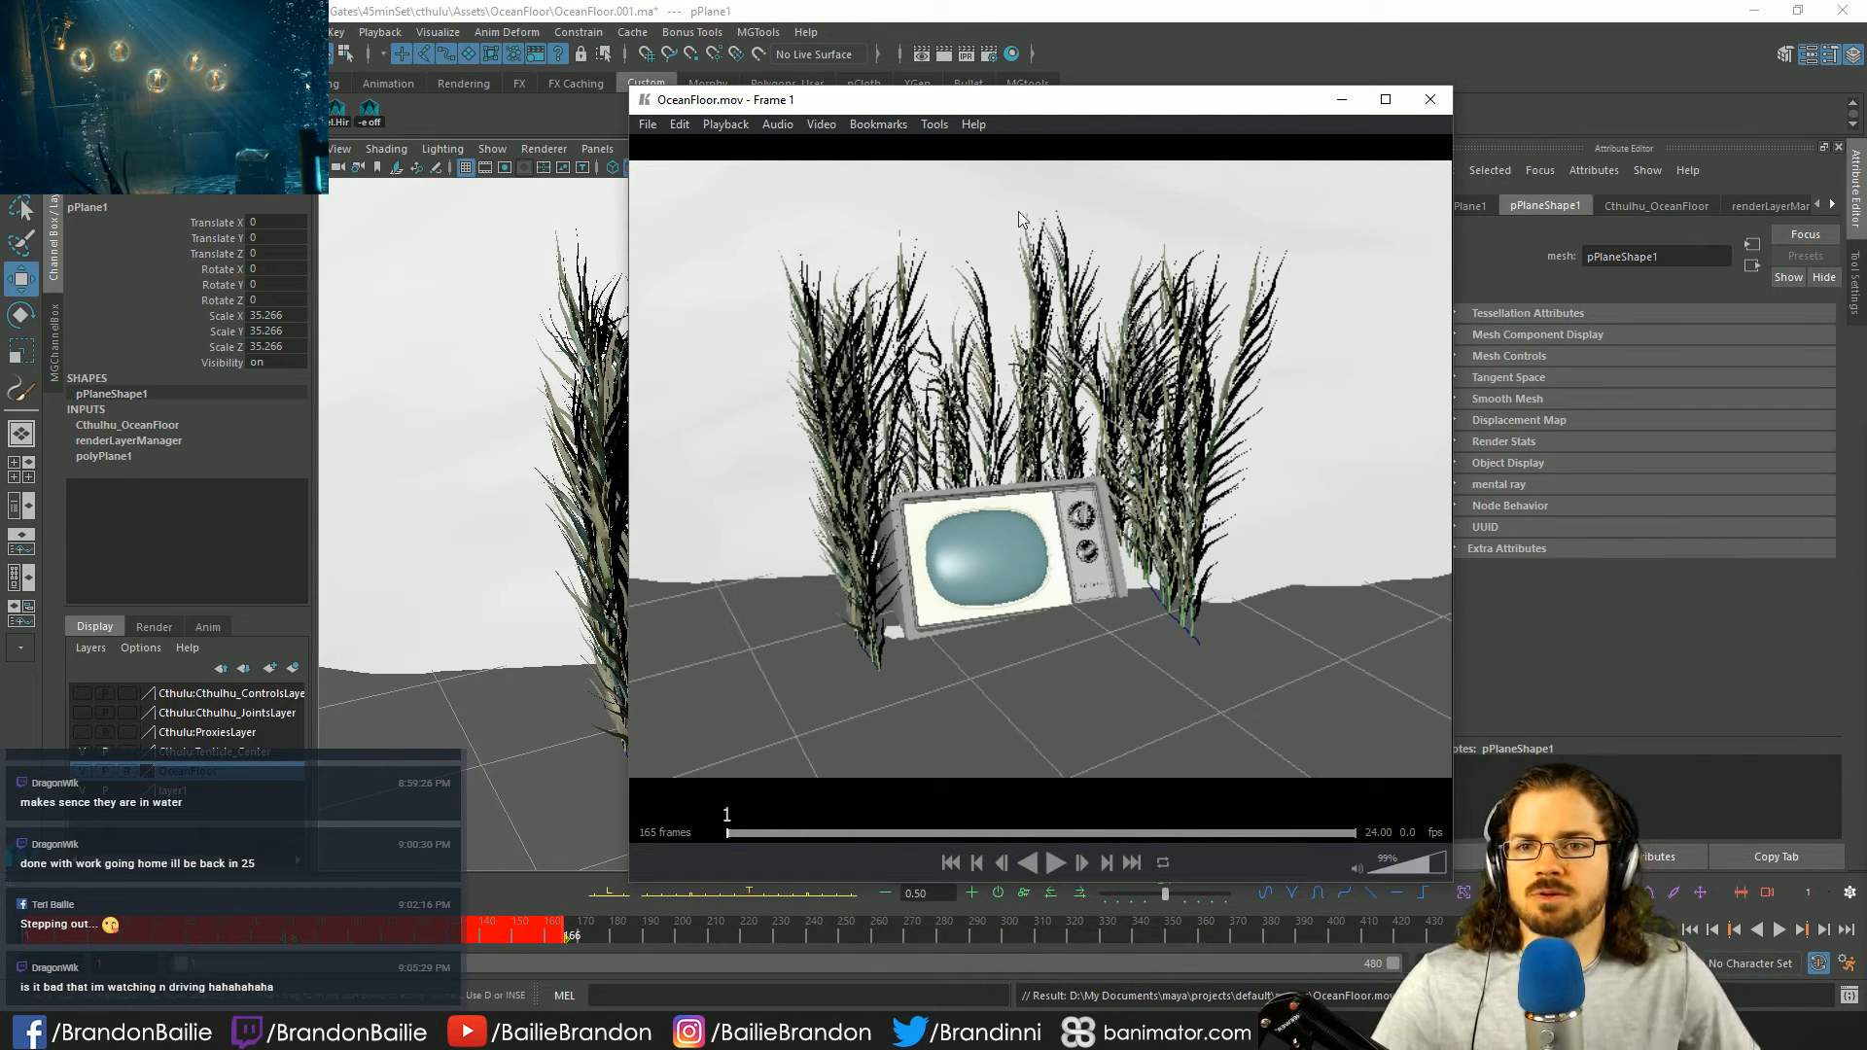
# - Play the OceanFloor.mov playblast to review the kelp motion and close its viewer
pyautogui.press('space')
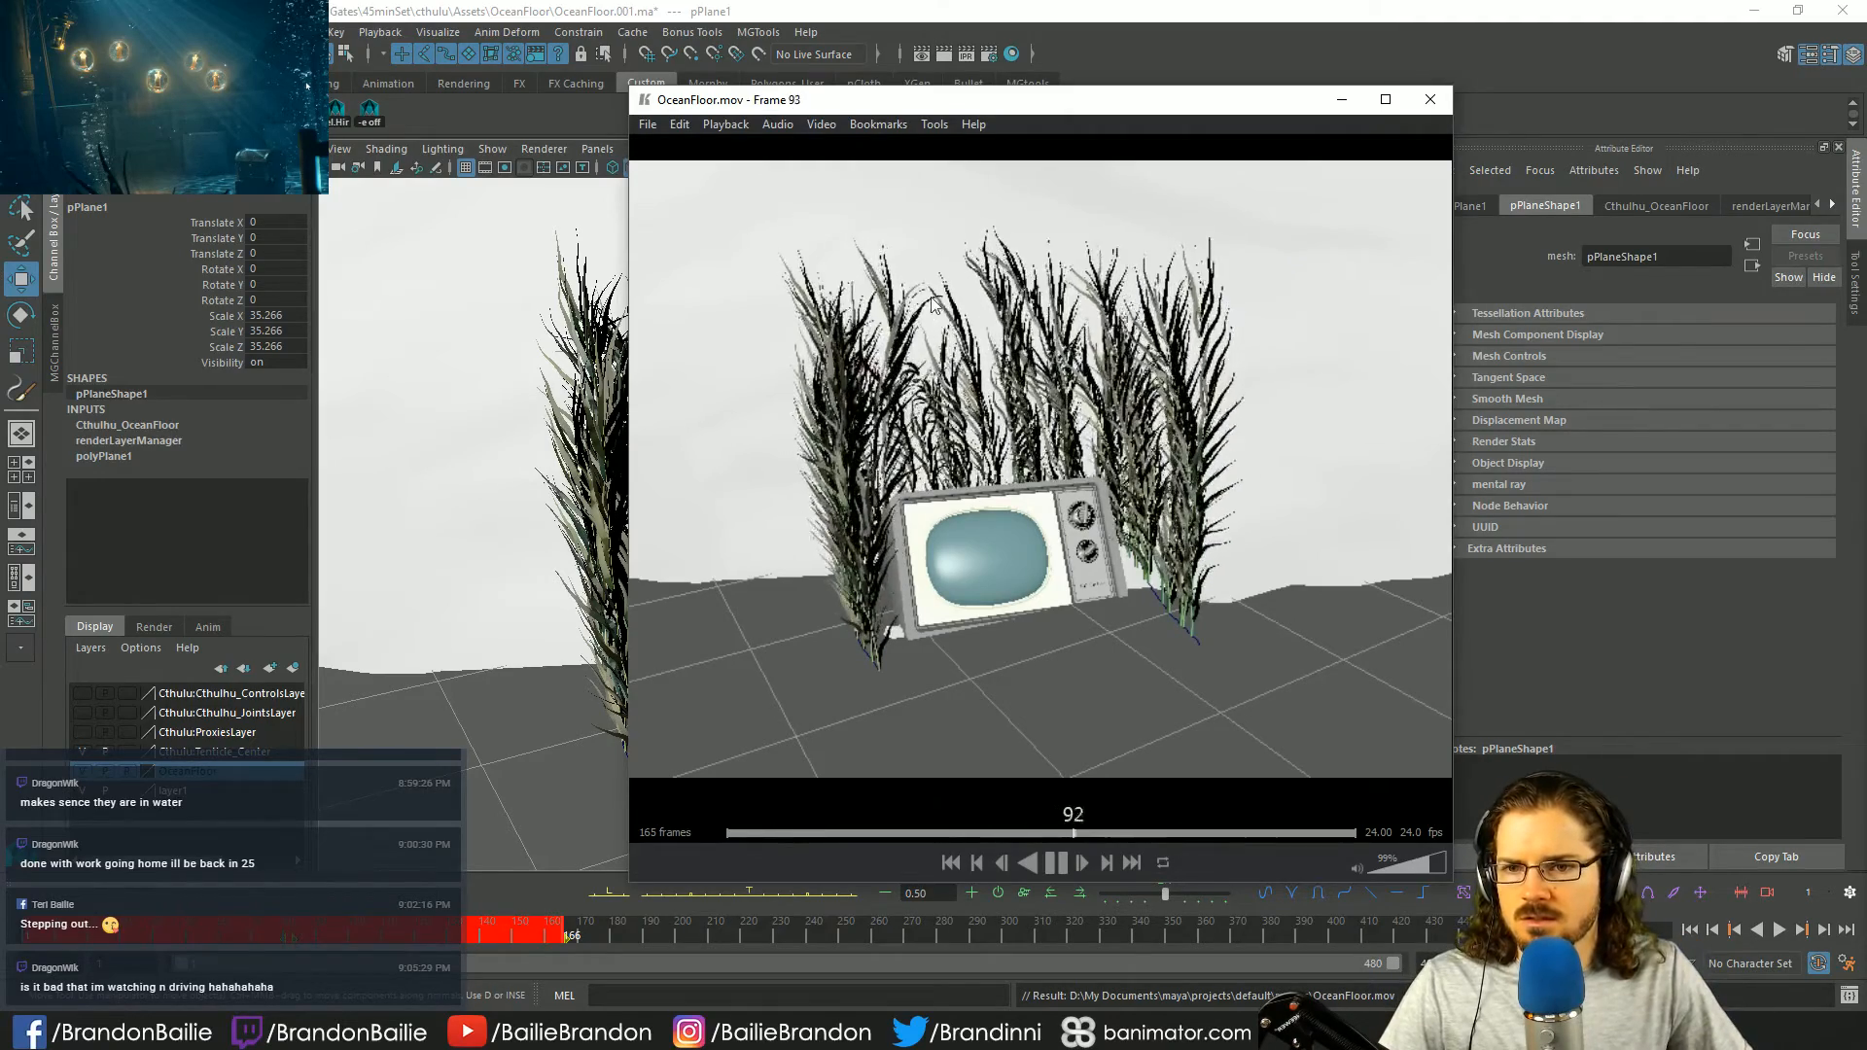
pyautogui.click(1429, 99)
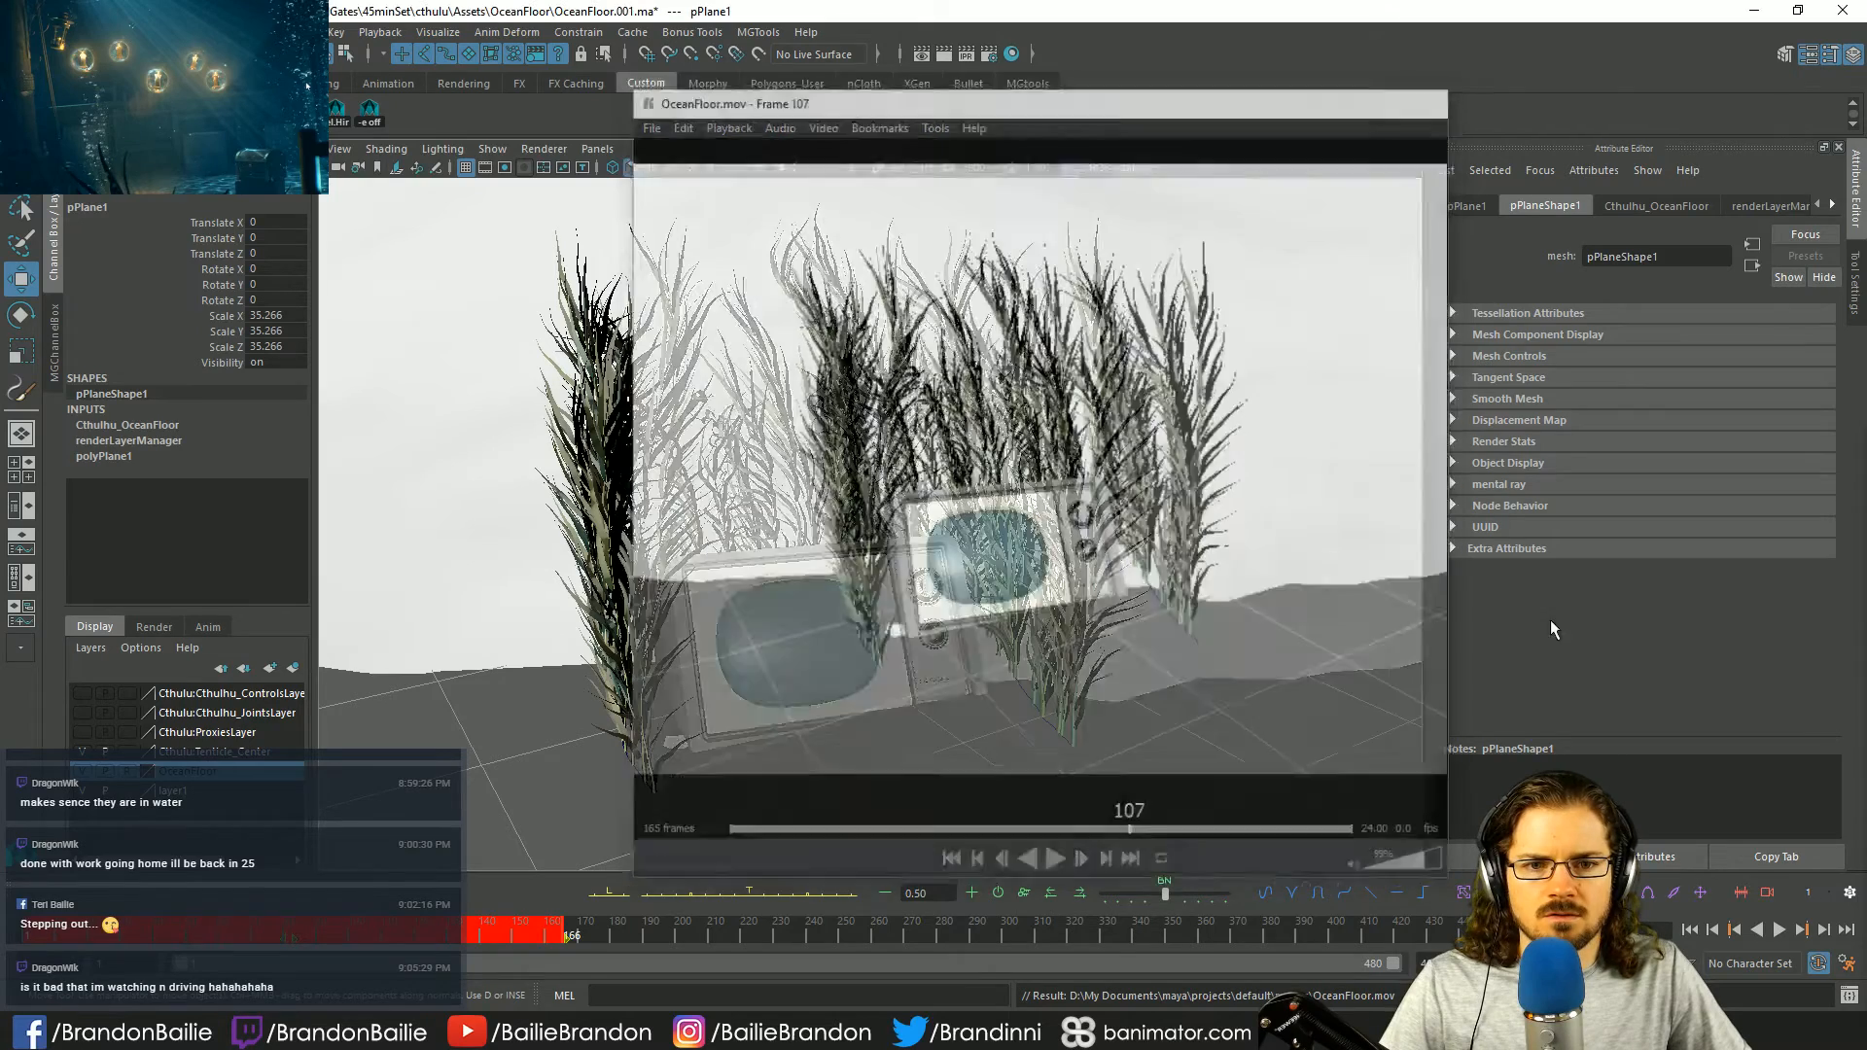
# - Select the kelp and look through its brush attributes, from the Turbulence, Spiral and Bend settings to the leaf settings
pyautogui.click(952, 369)
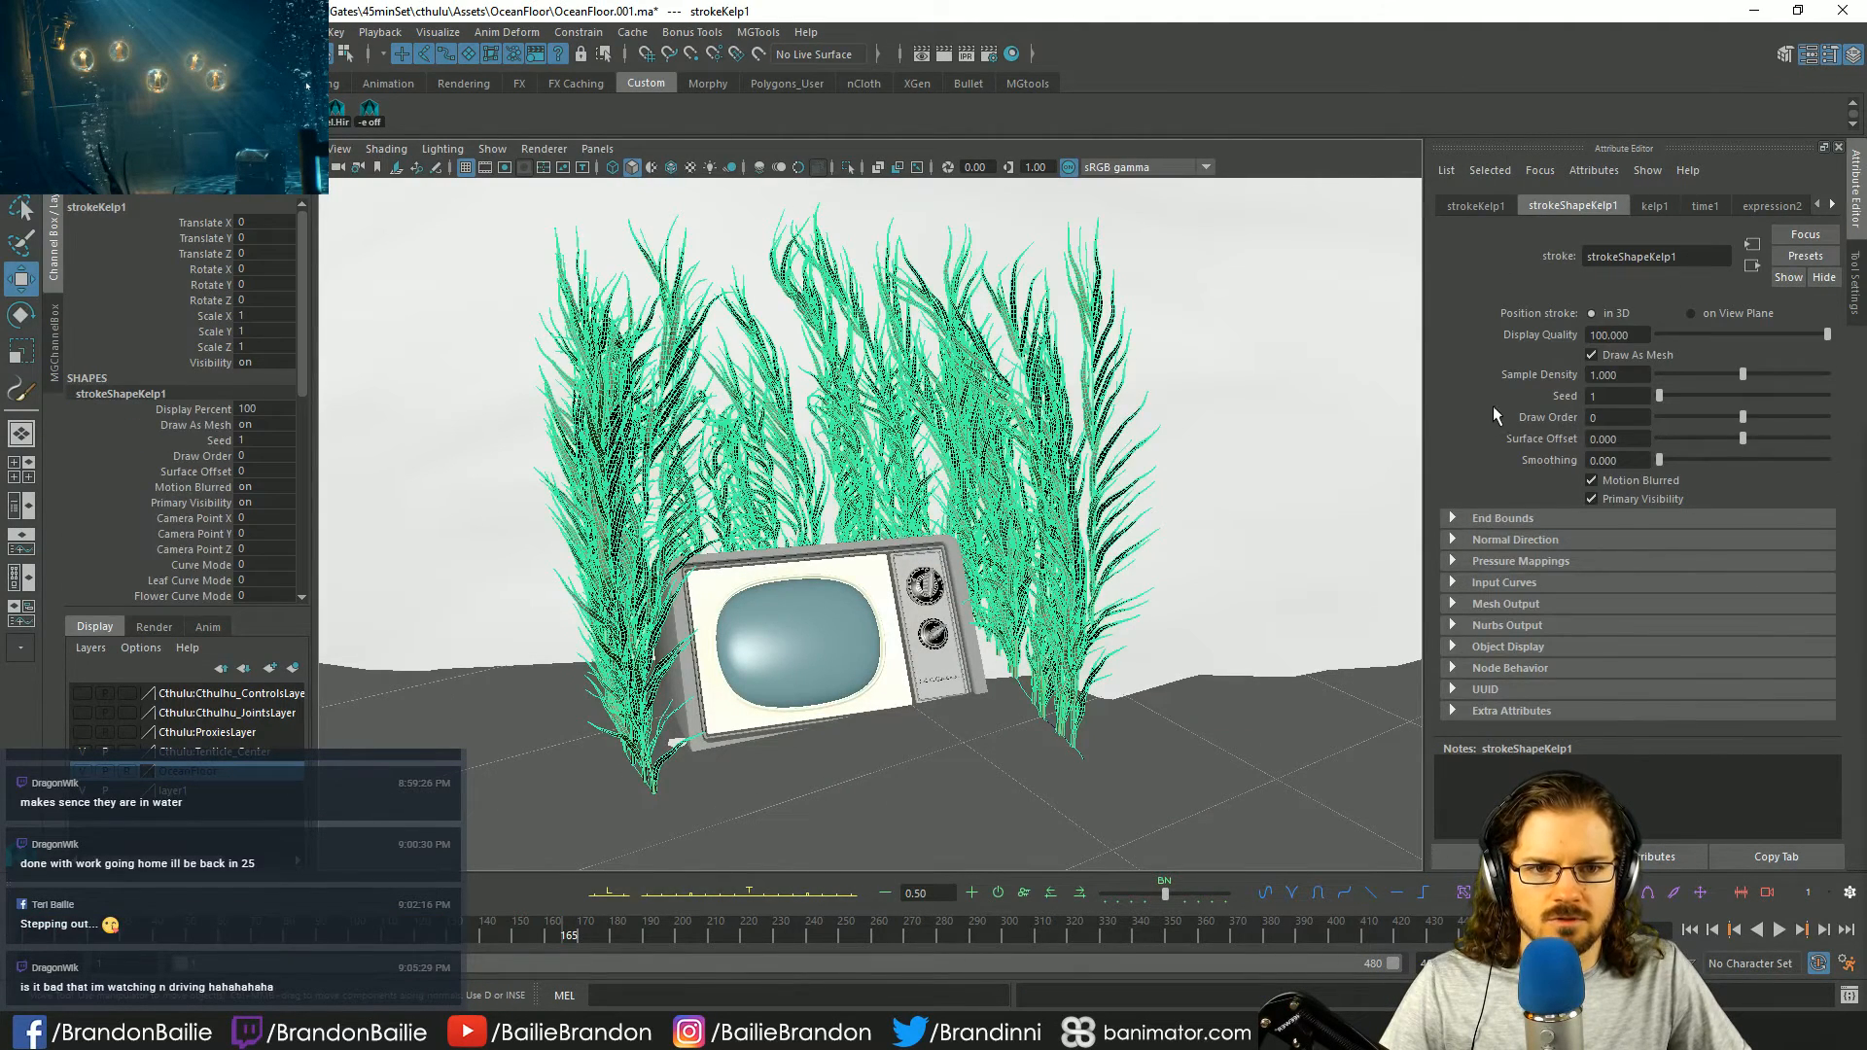
pyautogui.click(1654, 206)
pyautogui.scroll(-5, 1501, 488)
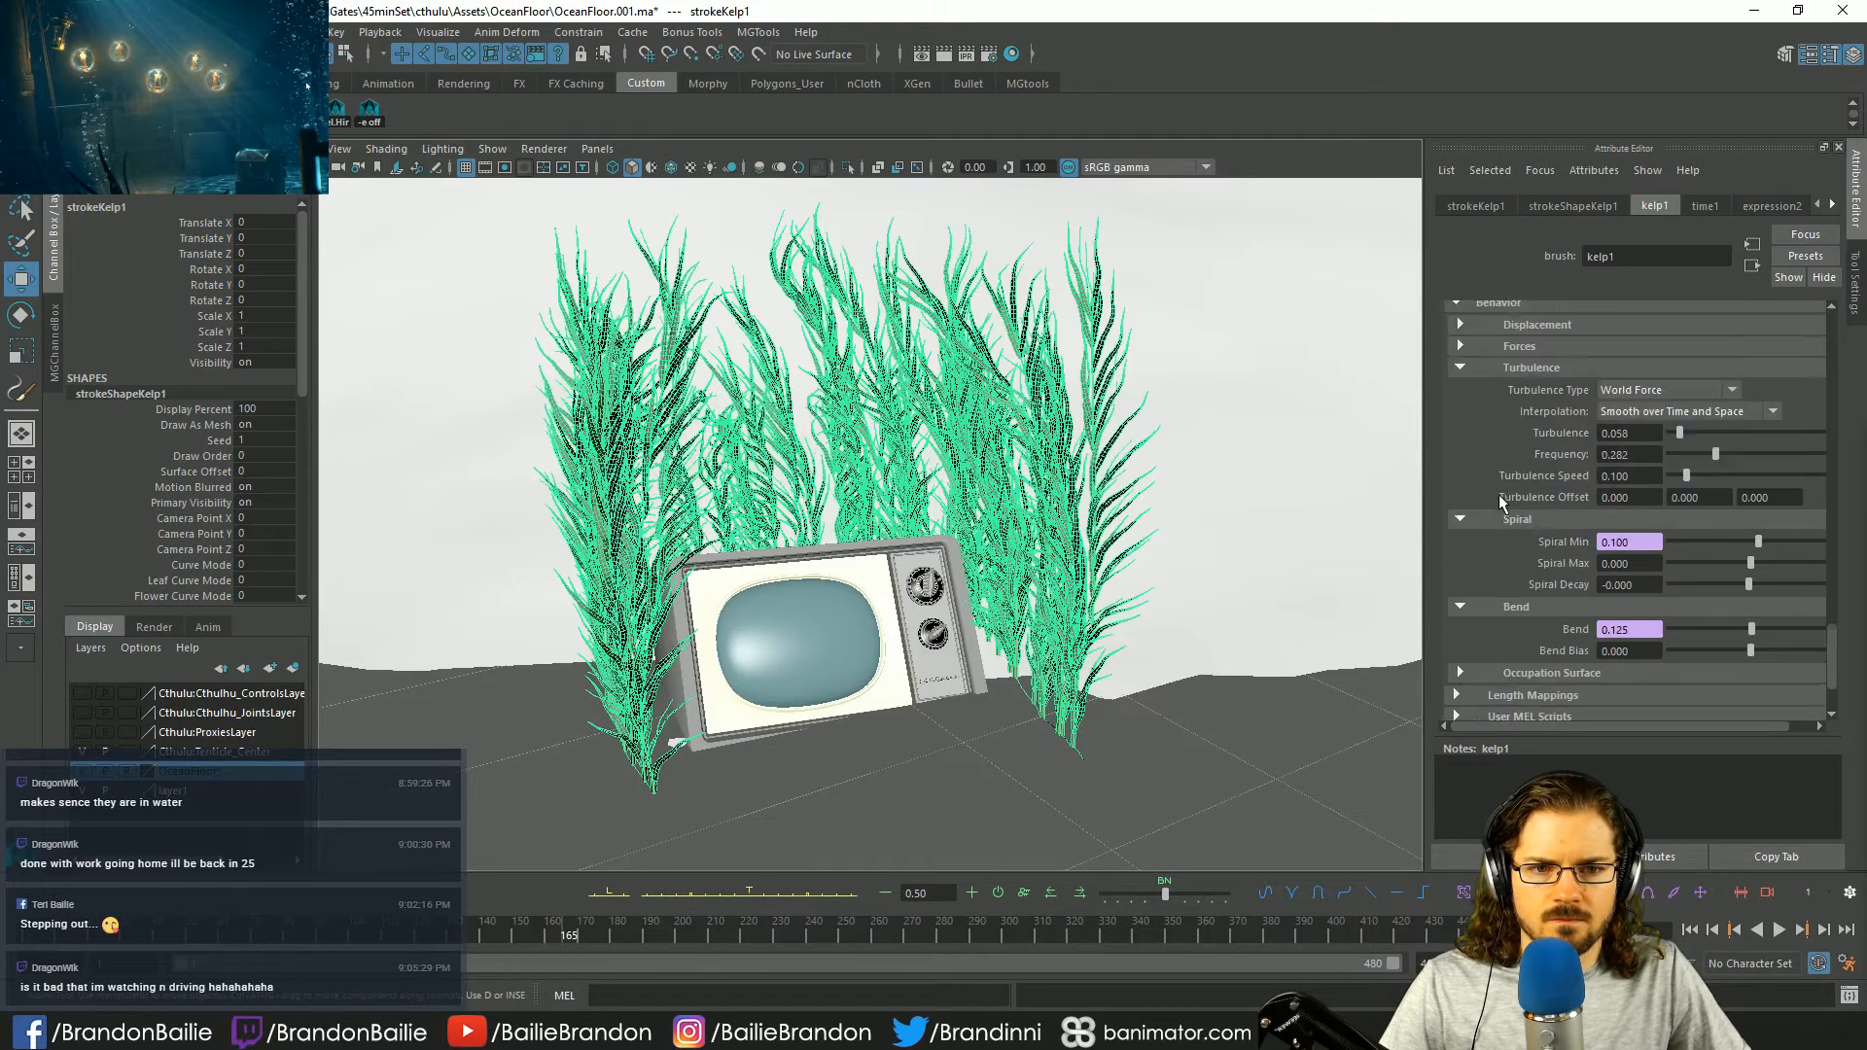
pyautogui.scroll(3, 1498, 494)
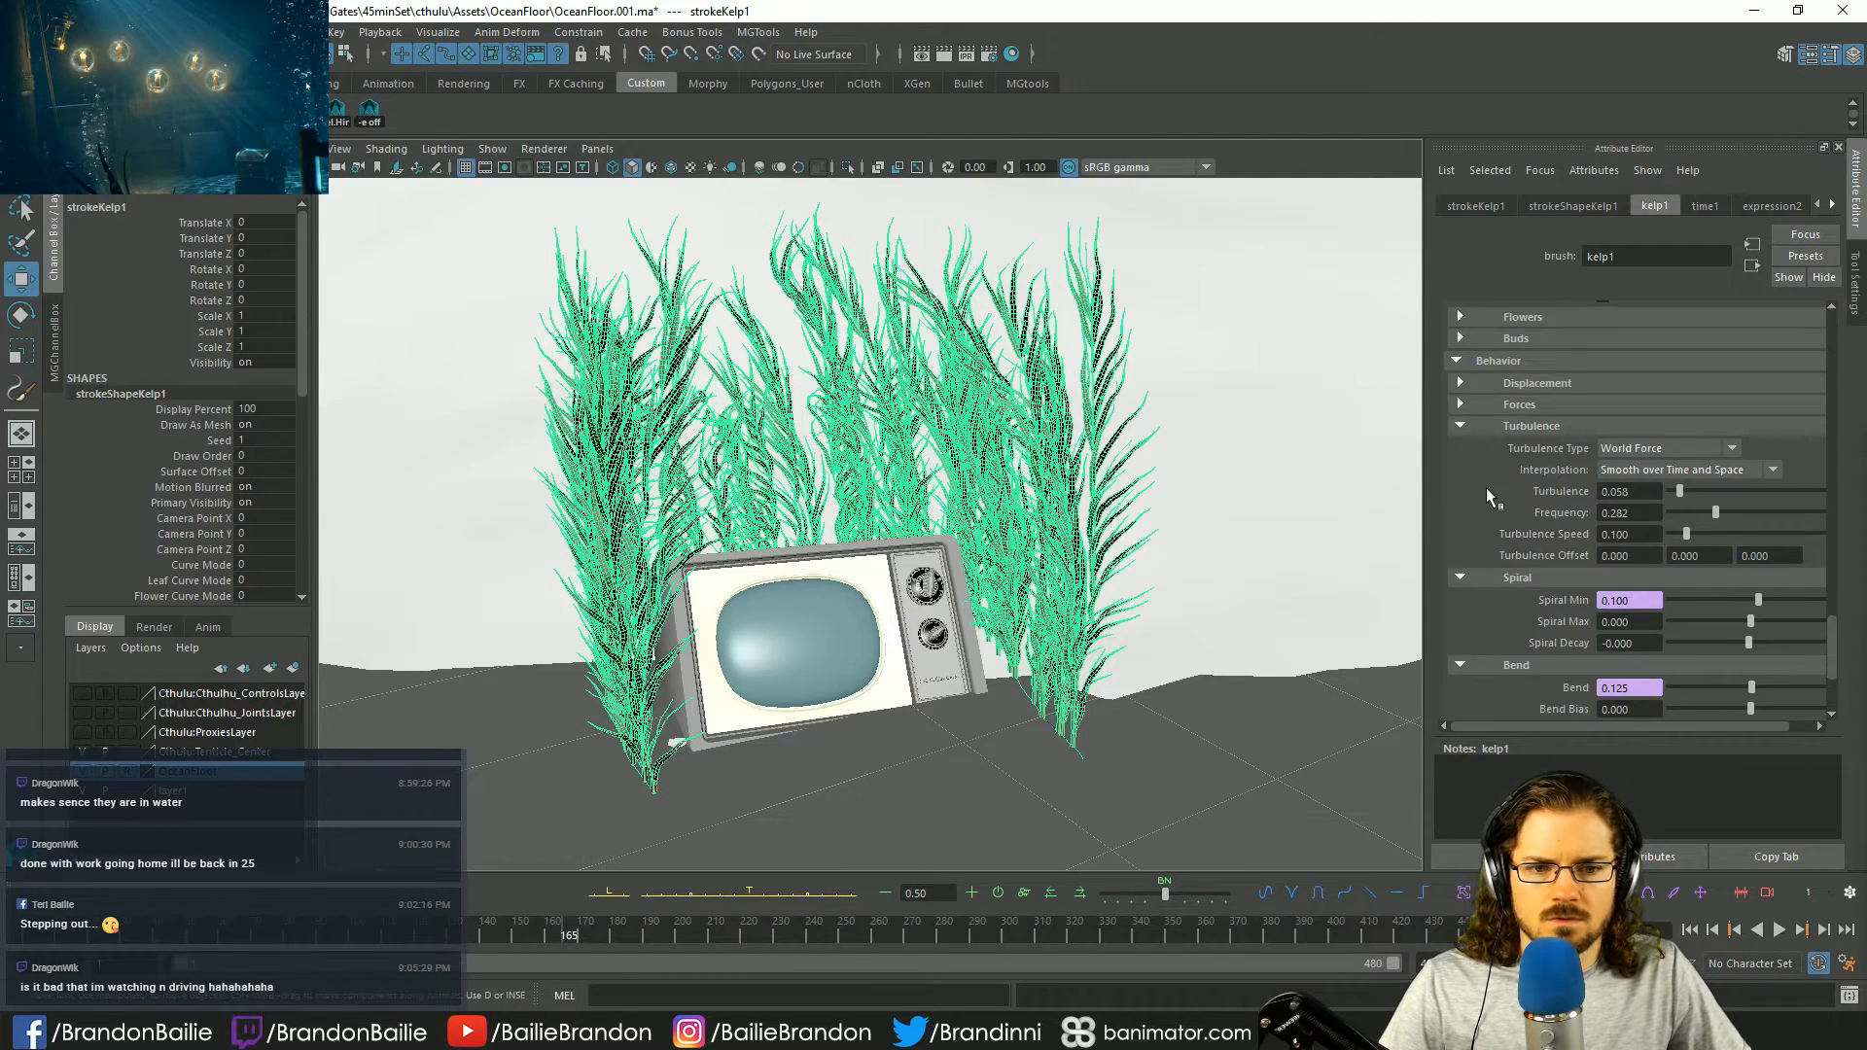
pyautogui.scroll(-2, 1486, 495)
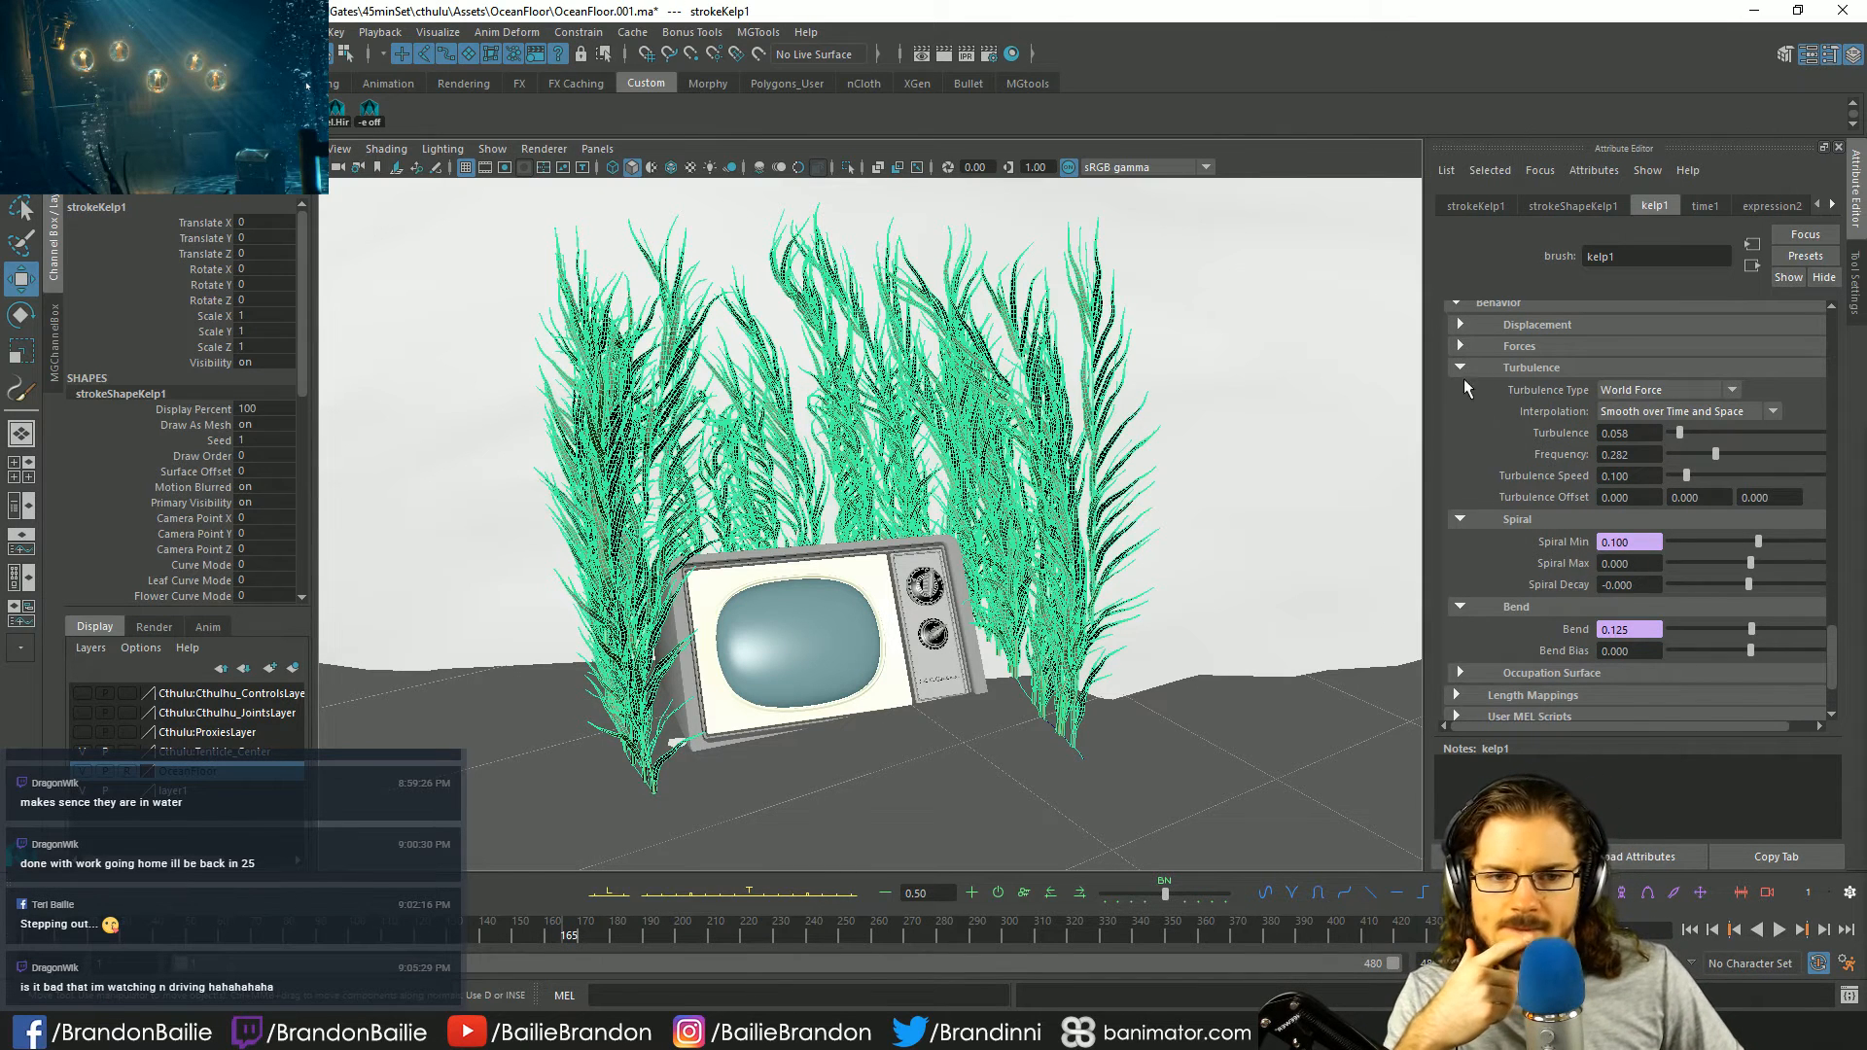
pyautogui.scroll(10, 1483, 446)
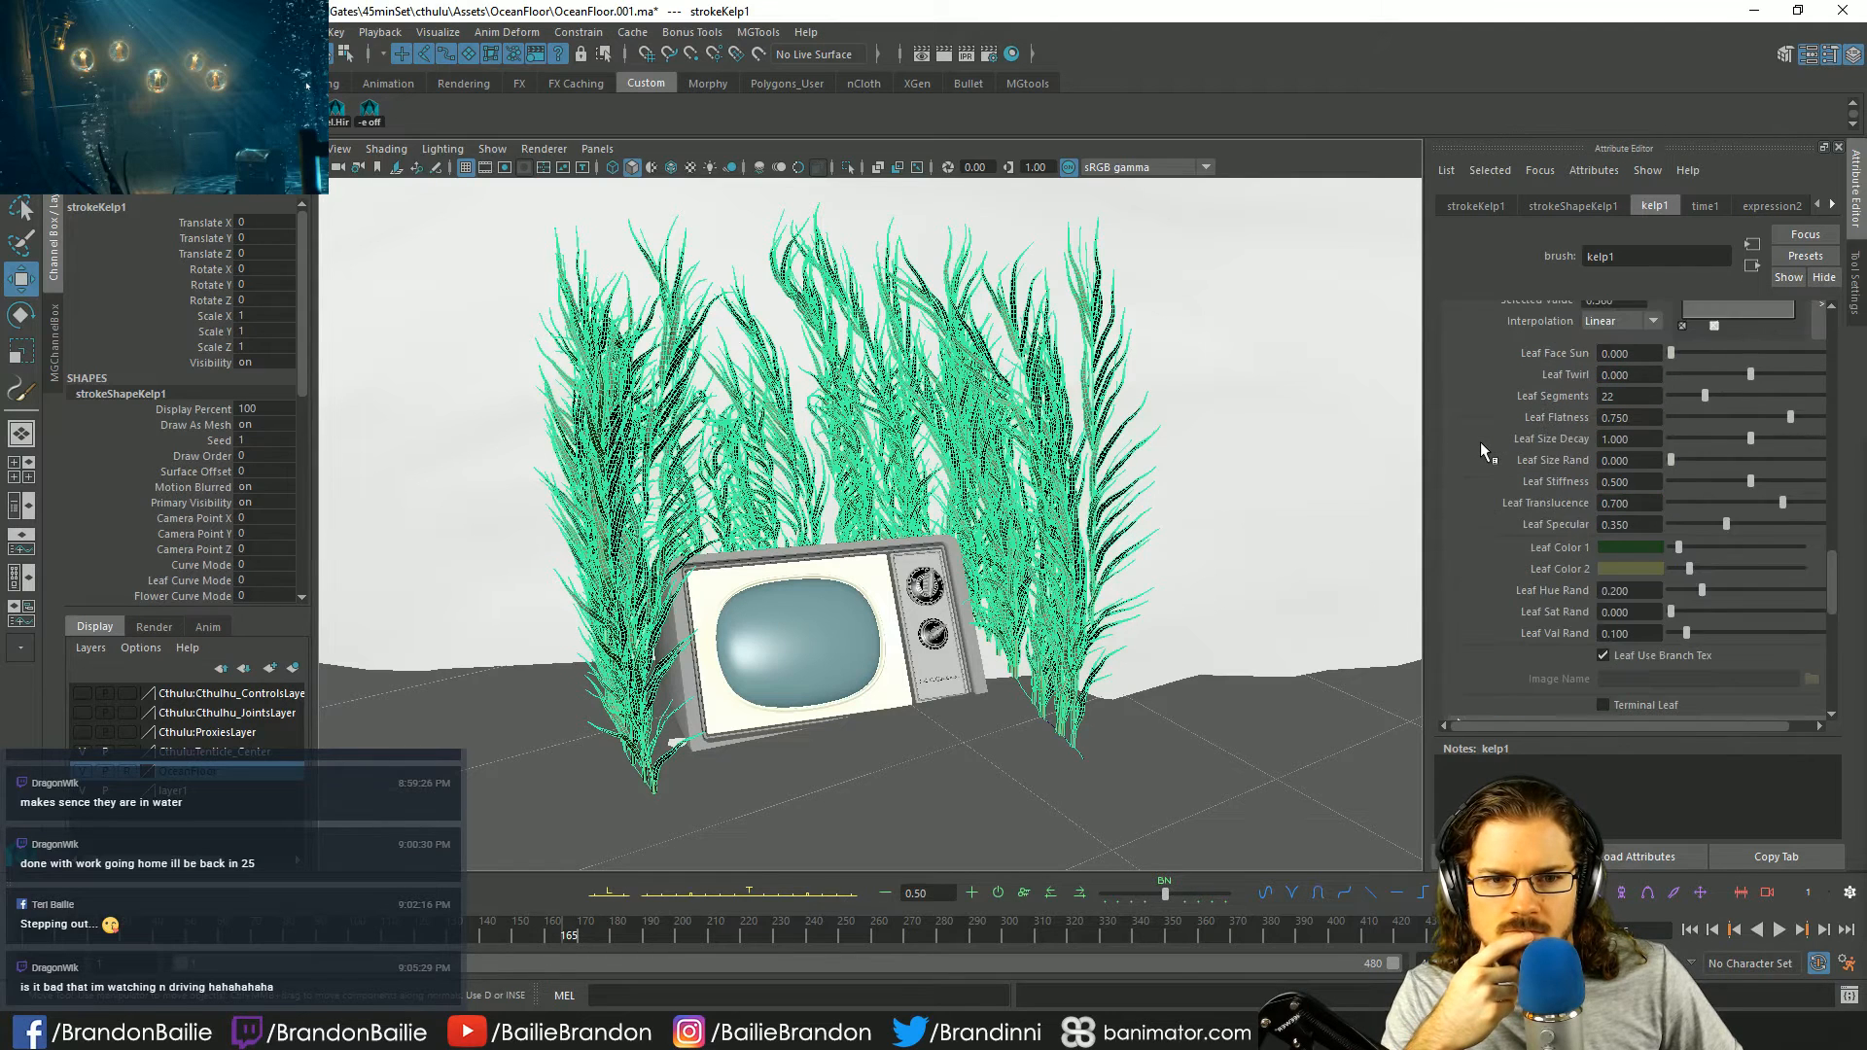
# - Try a Leaf Stiffness of 0.4 on the kelp brush and play back the animation to check the leaves
pyautogui.moveTo(1748, 481); pyautogui.dragTo(1730, 482)
pyautogui.doubleClick(1630, 483)
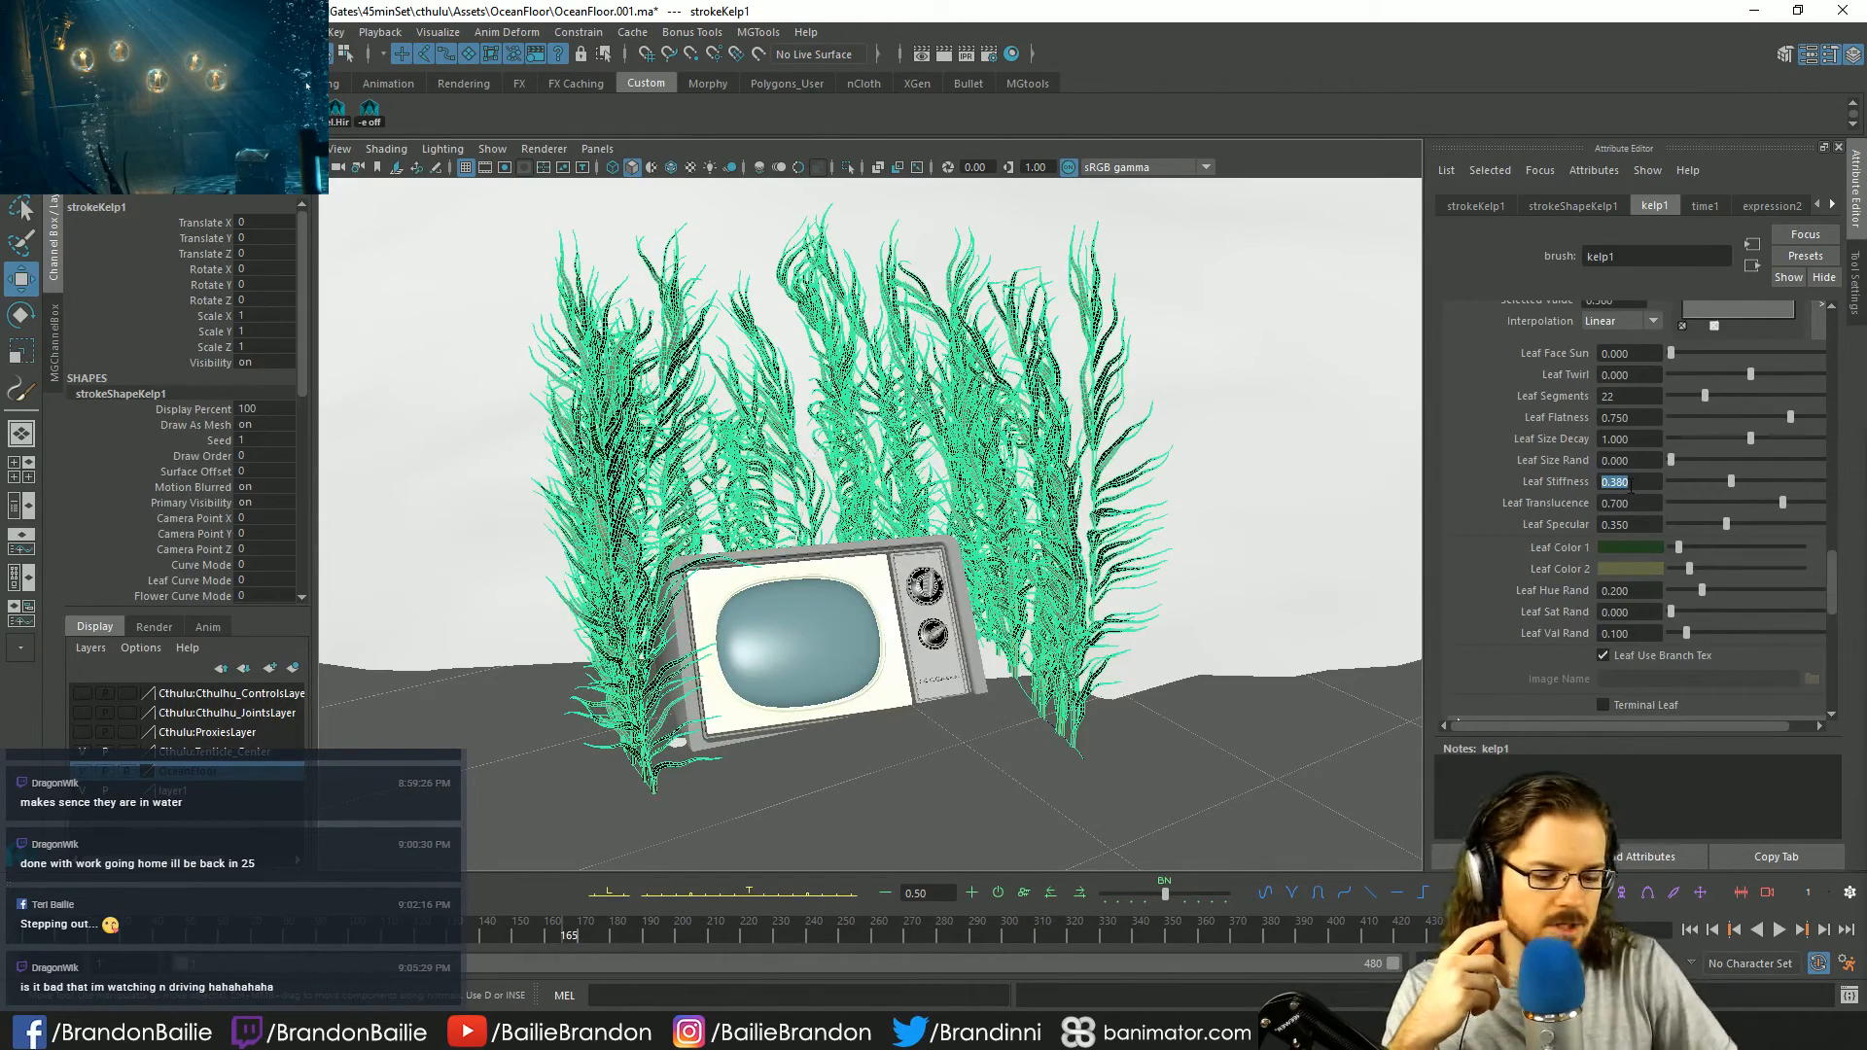
pyautogui.write('0.4')
pyautogui.press('Return')
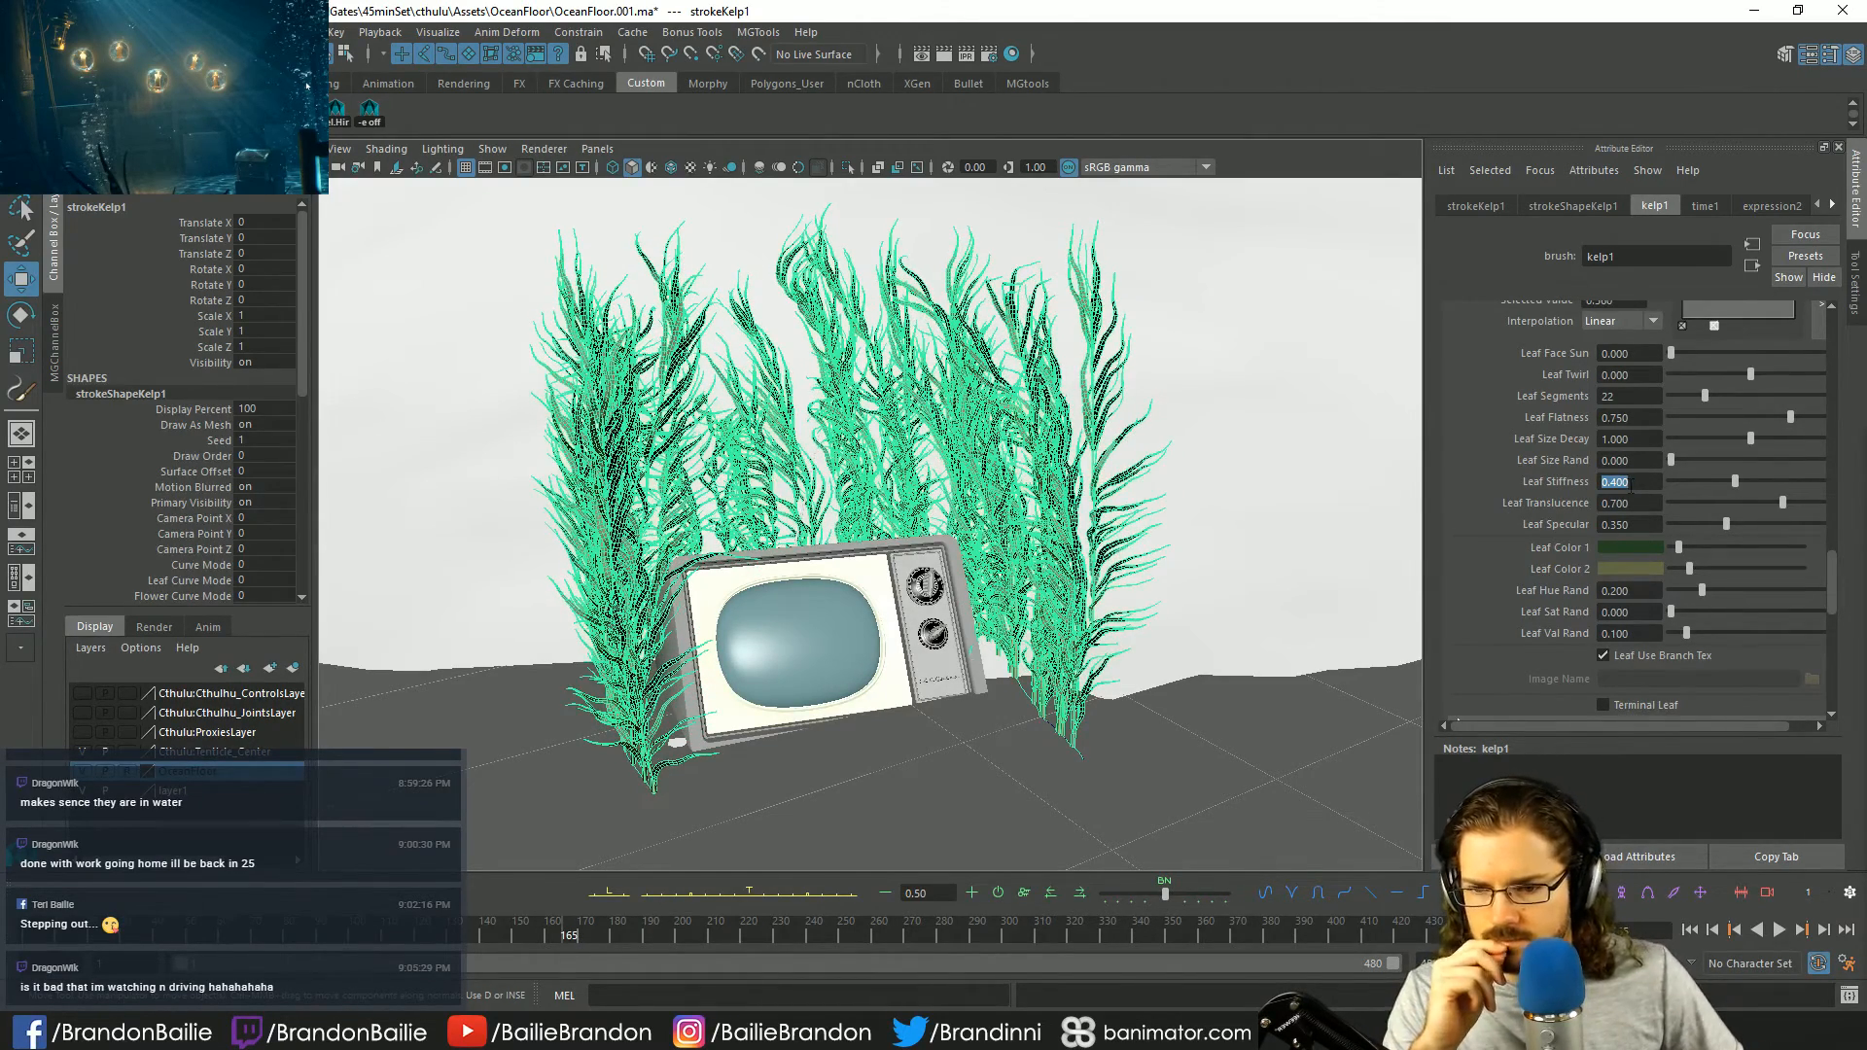
pyautogui.hotkey('alt', 'v')
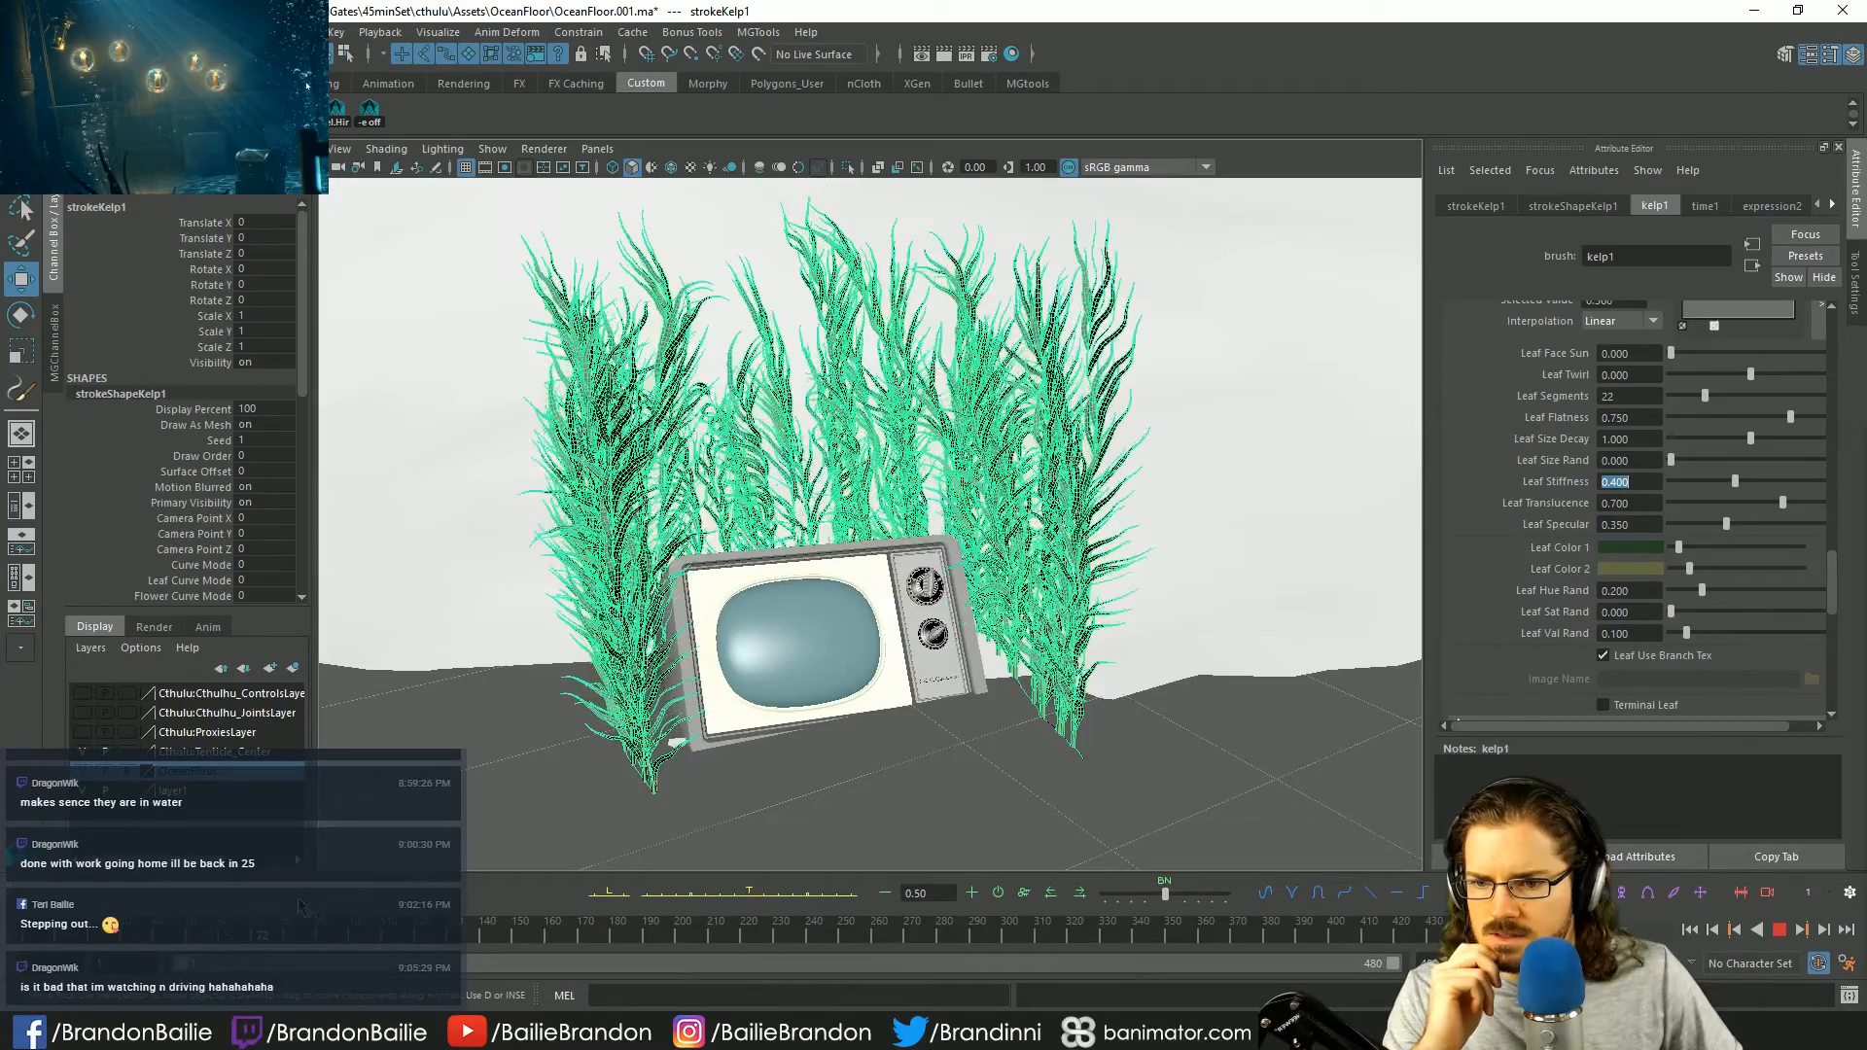
pyautogui.hotkey('alt', 'v')
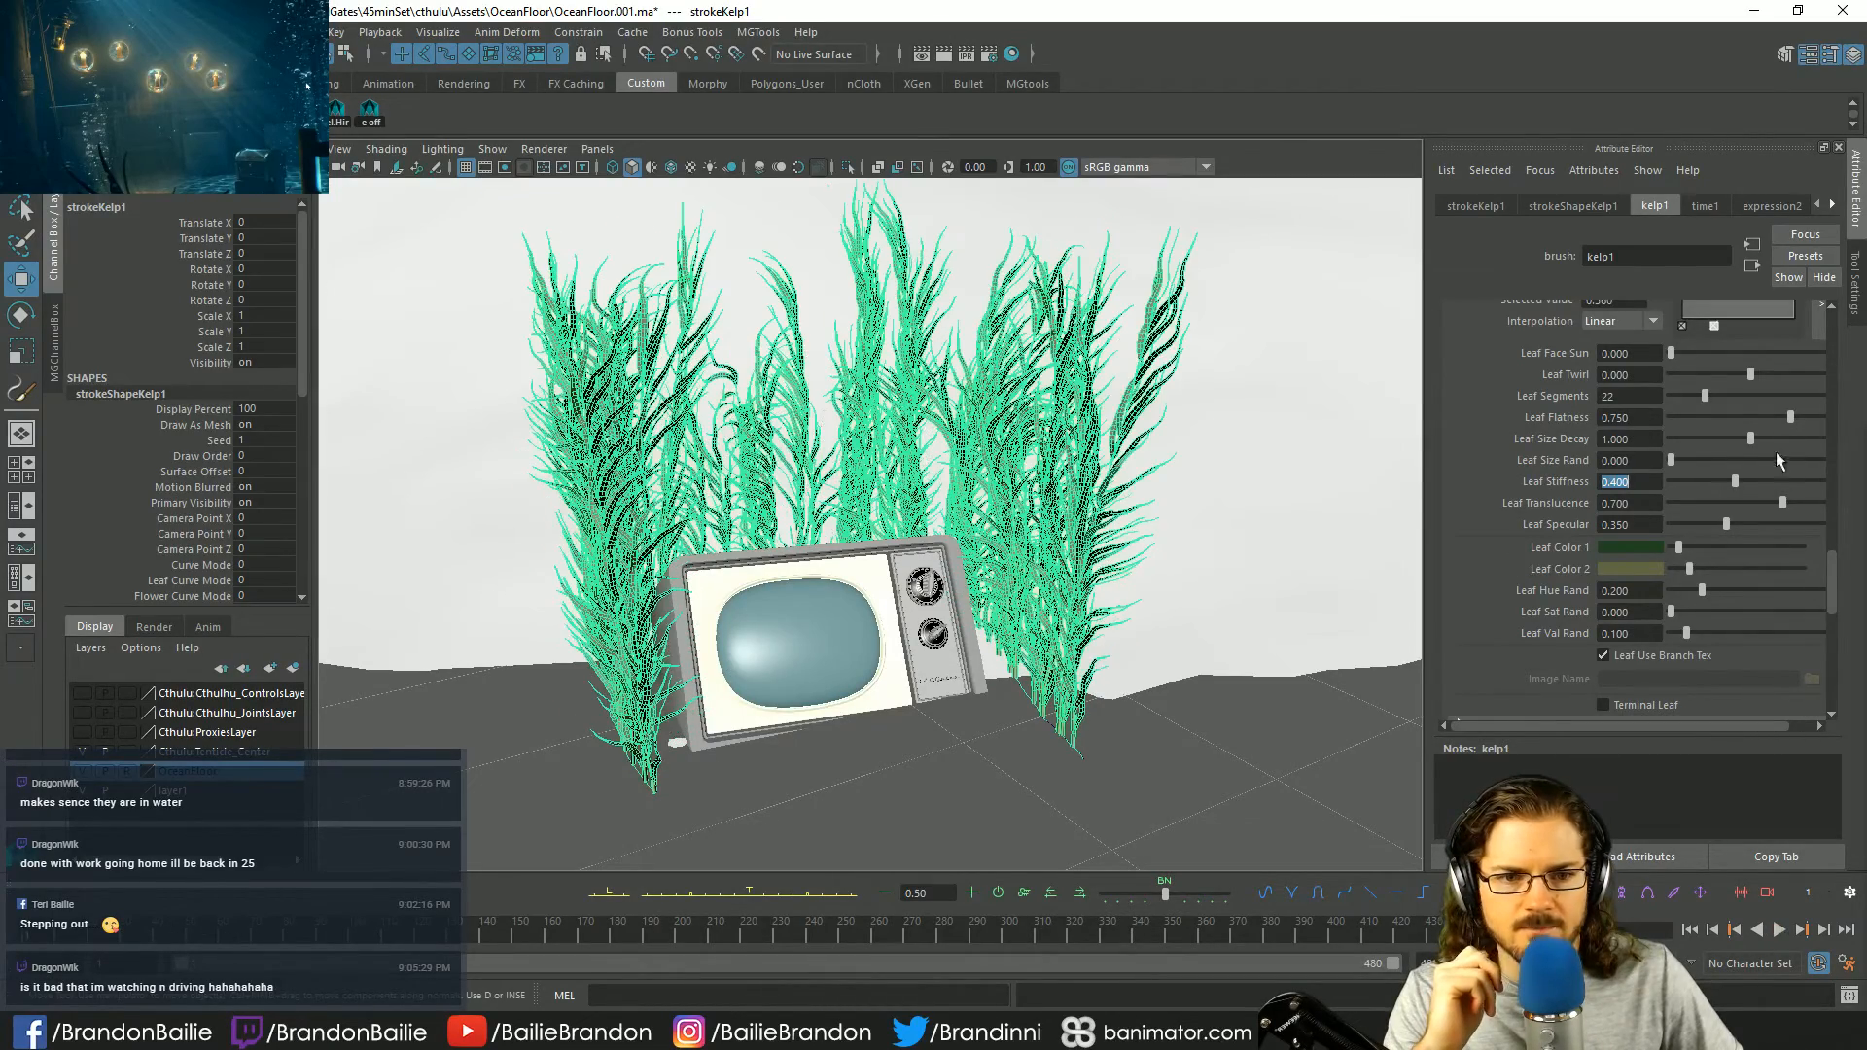
# - Set the kelp brush's Leaf Stiffness to 0.475 and play back the animation
pyautogui.write('.')
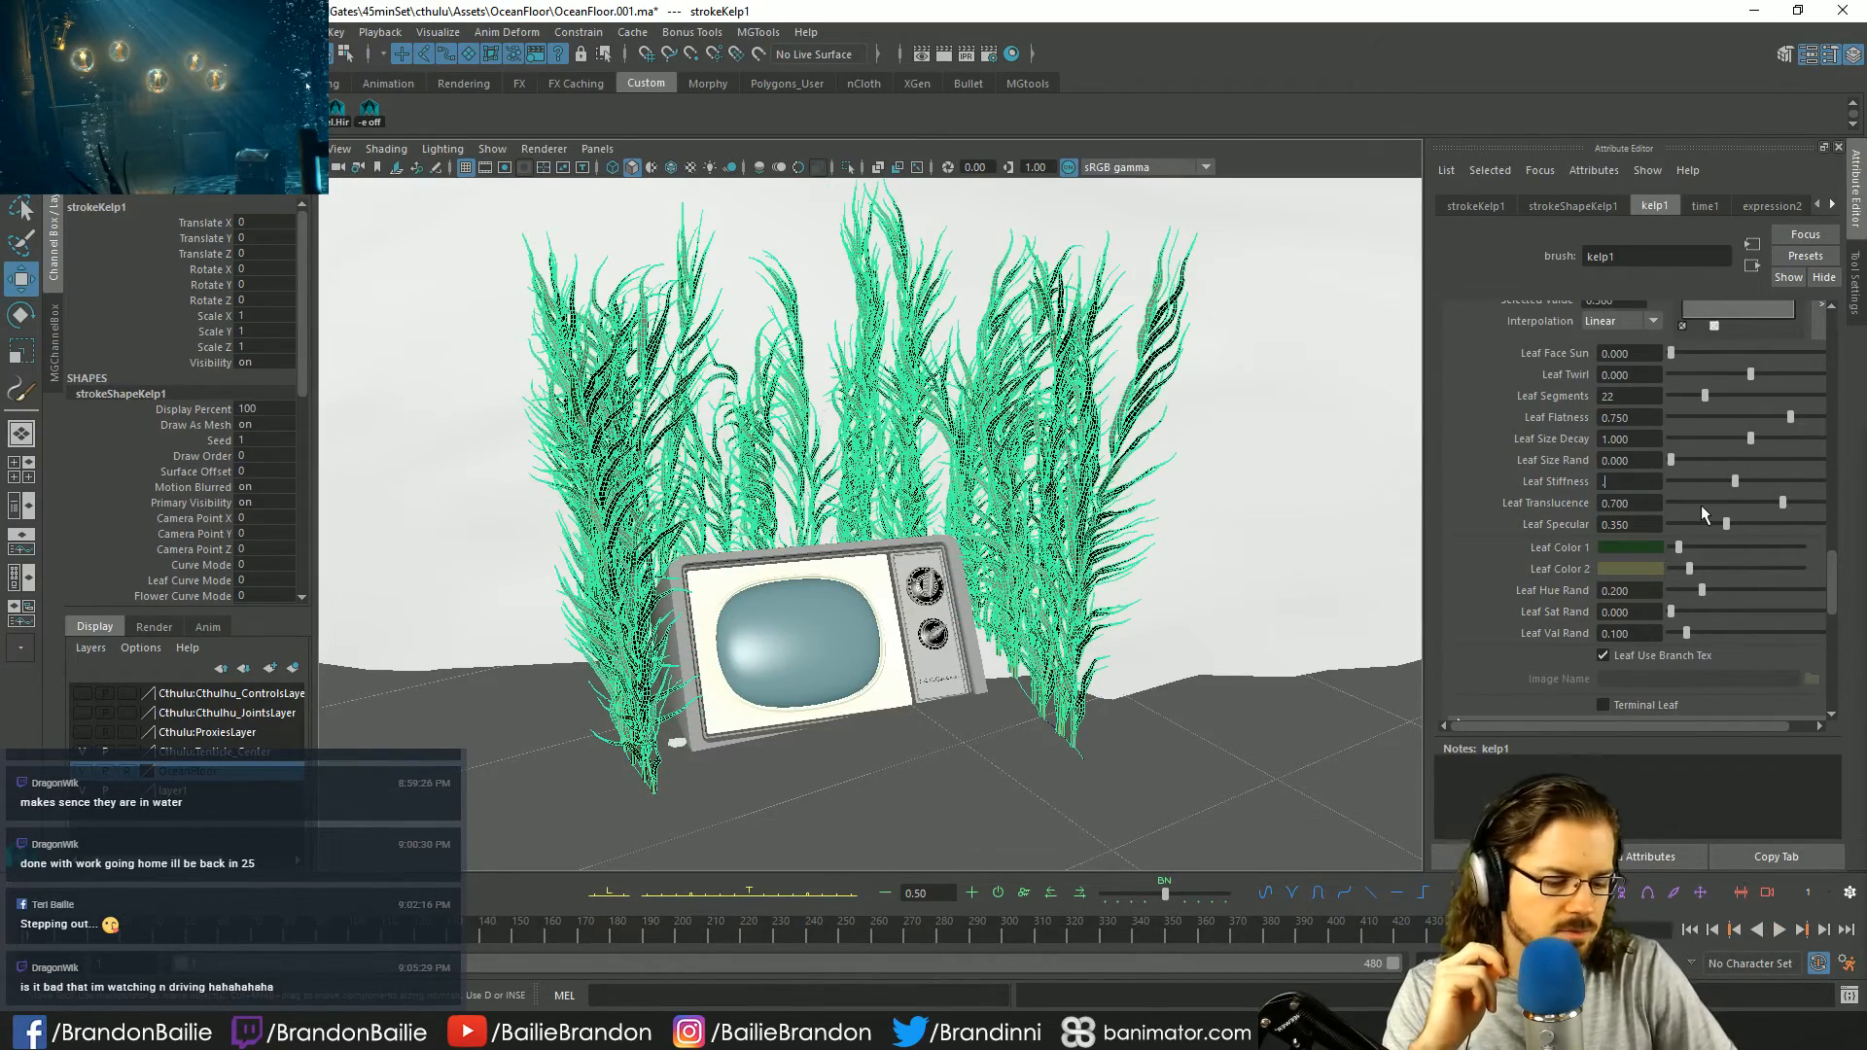
pyautogui.write('475')
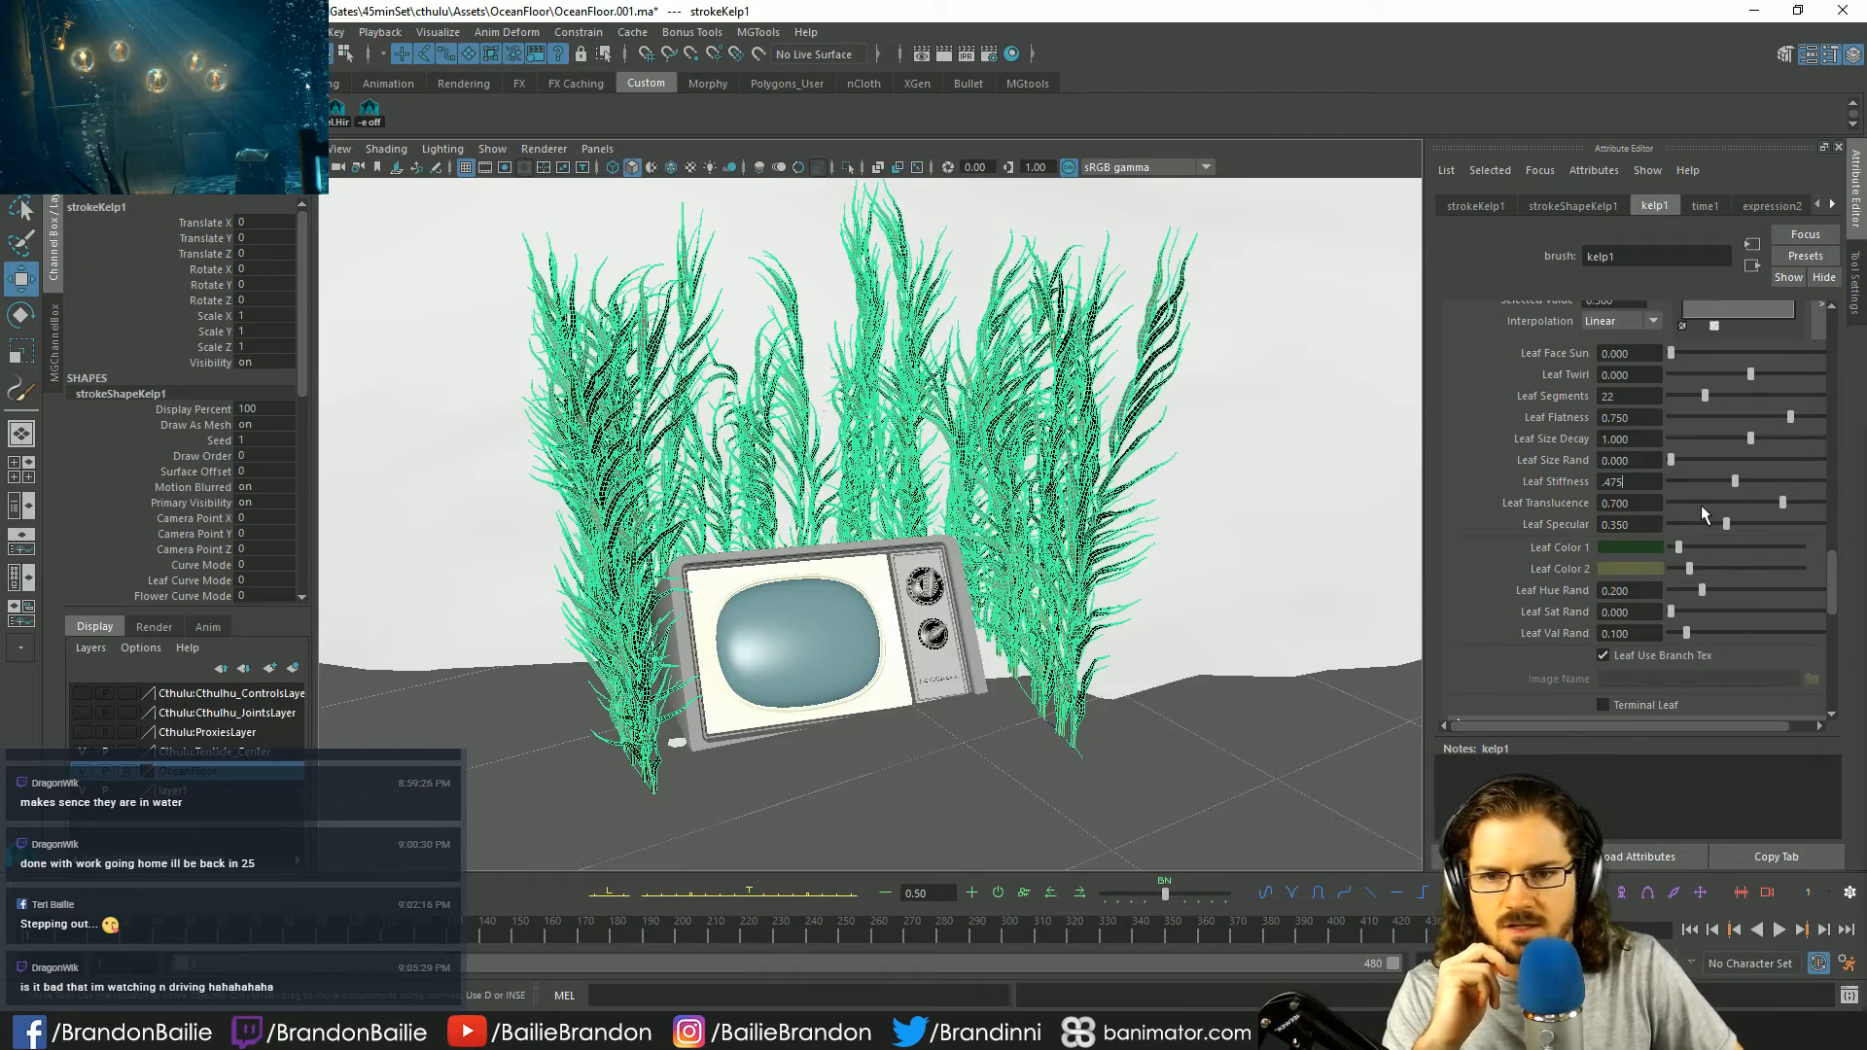
pyautogui.press('Return')
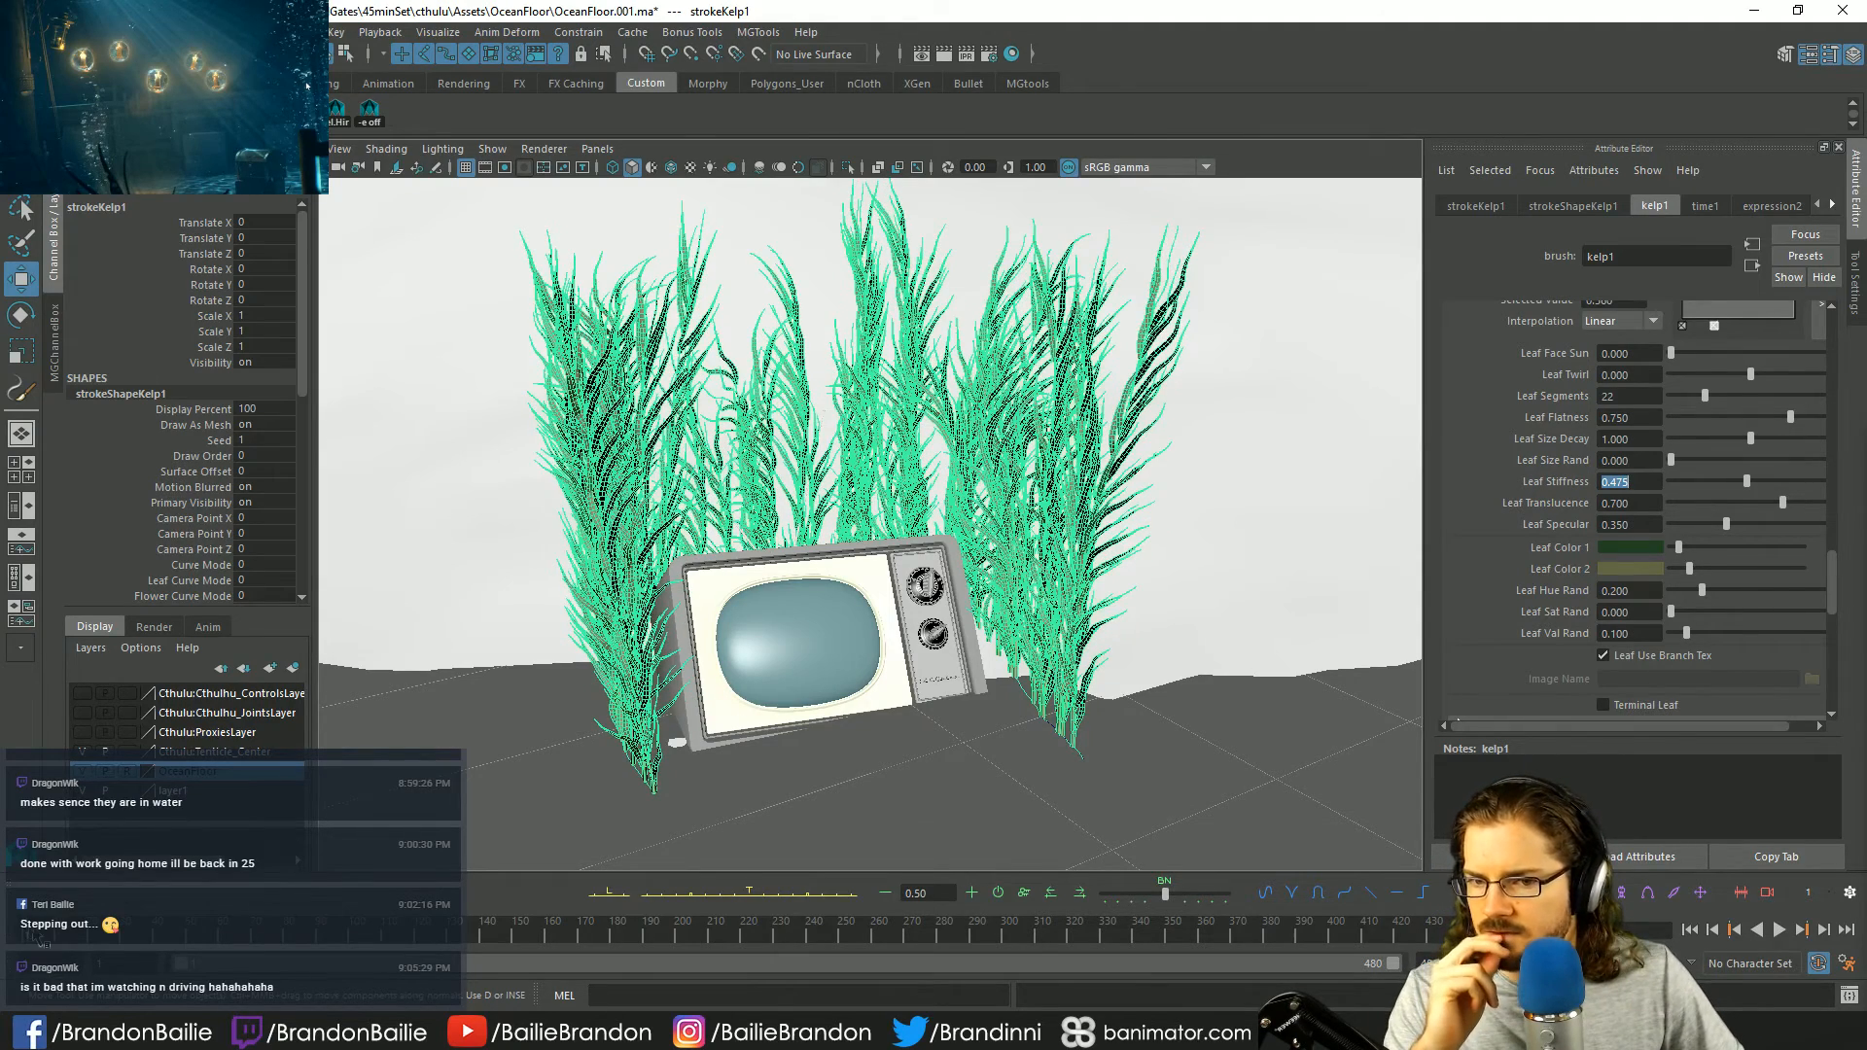
pyautogui.hotkey('alt', 'v')
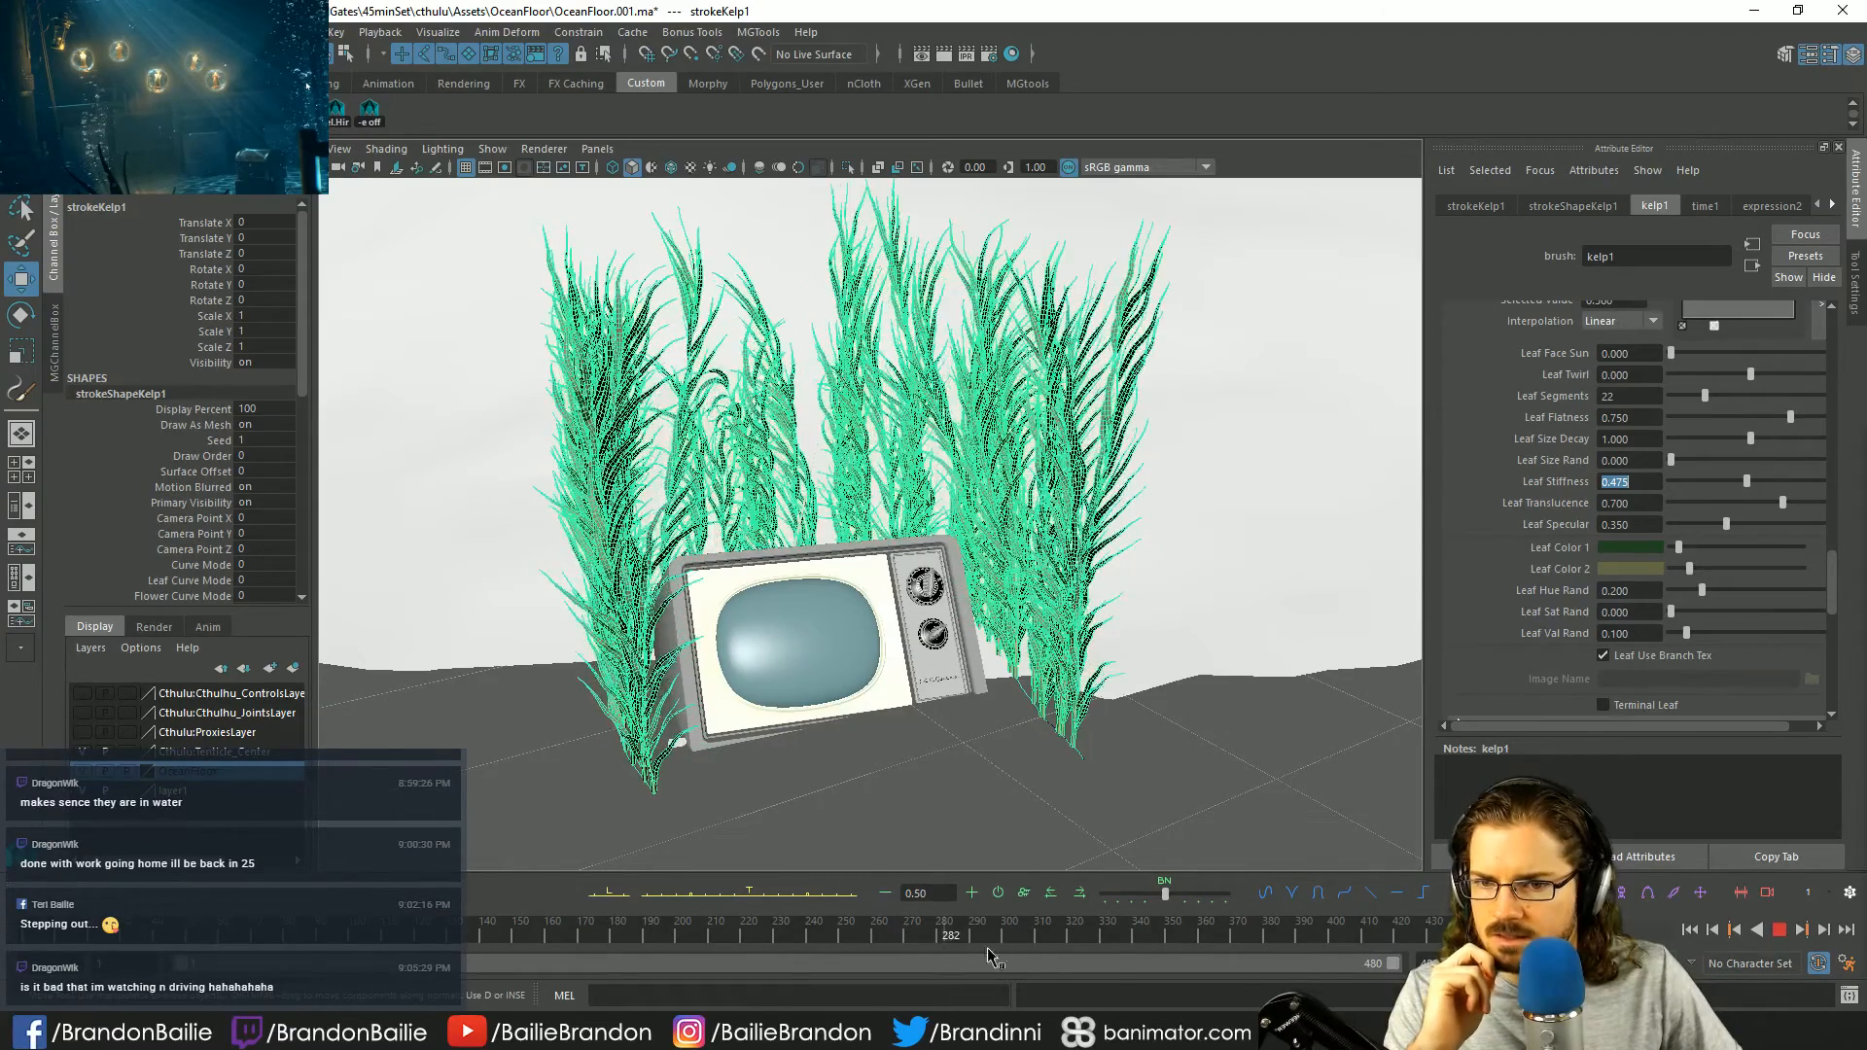
pyautogui.press('Escape')
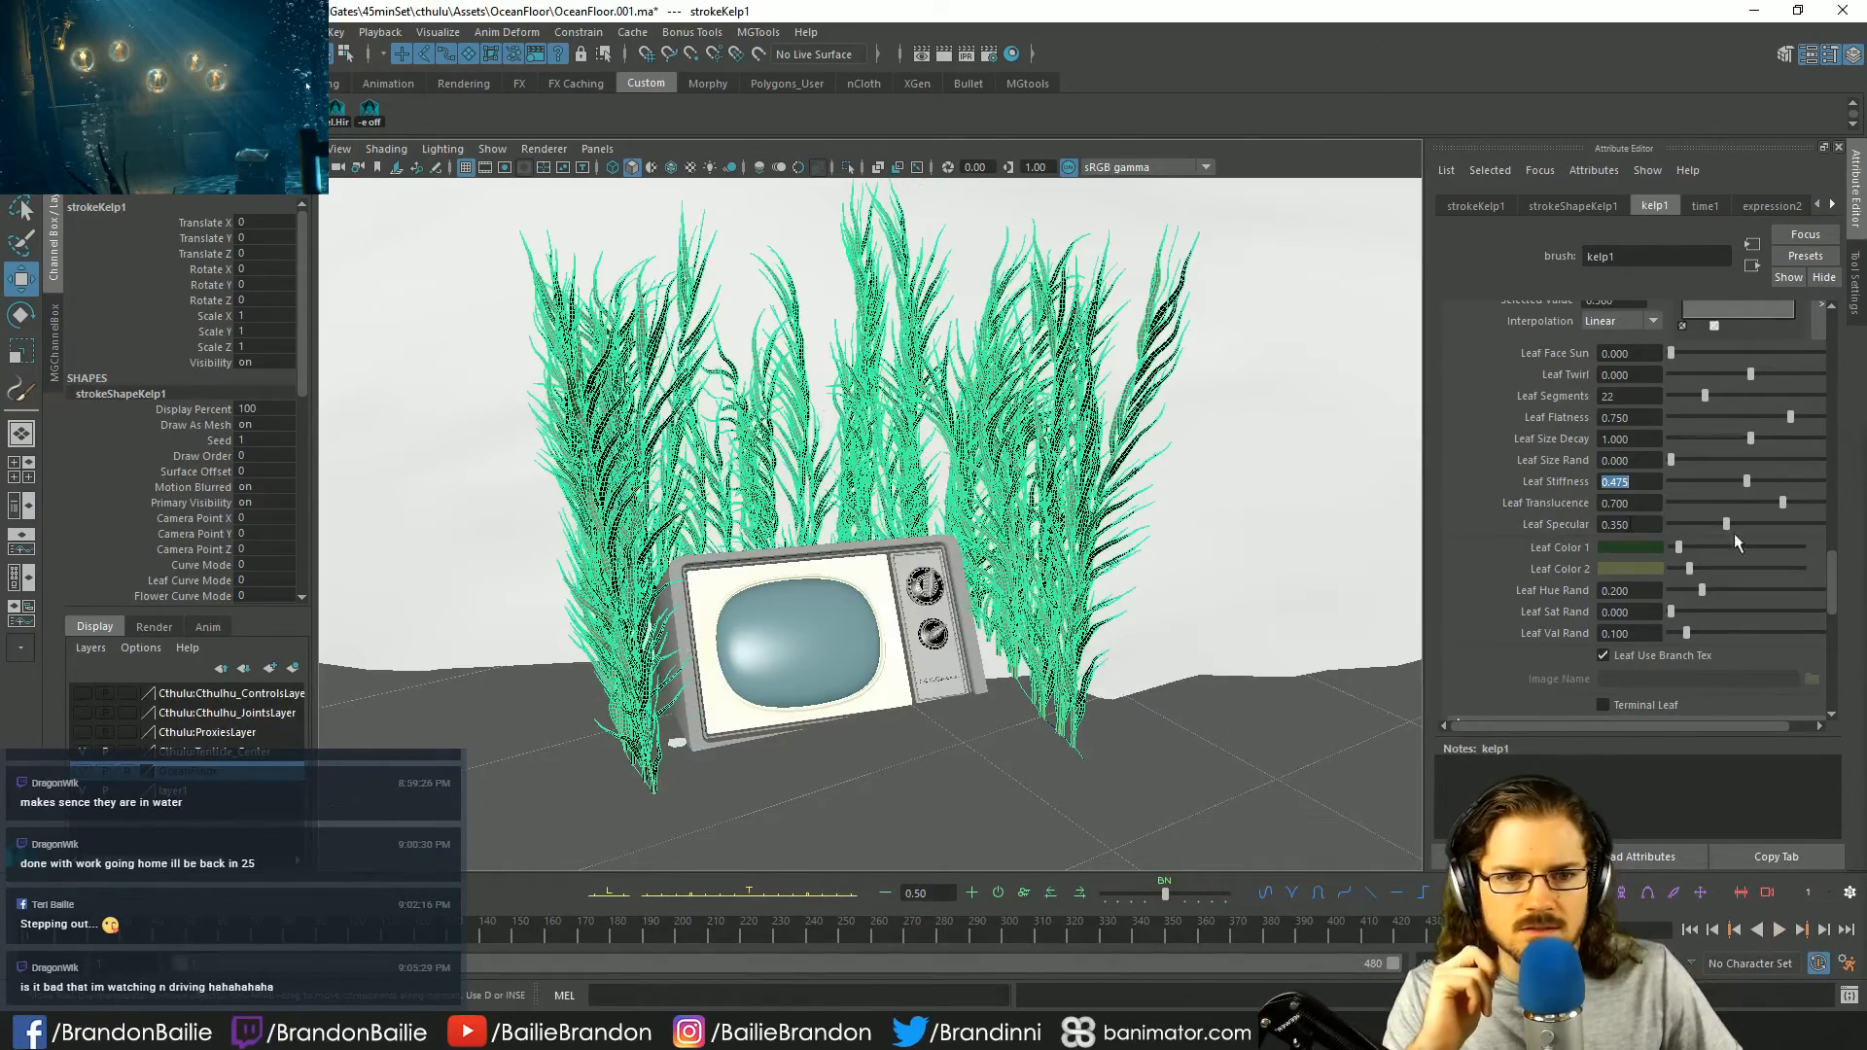
# - Raise the kelp brush's Leaf Stiffness to 0.48 and fine-tune it to 0.485
pyautogui.write('4')
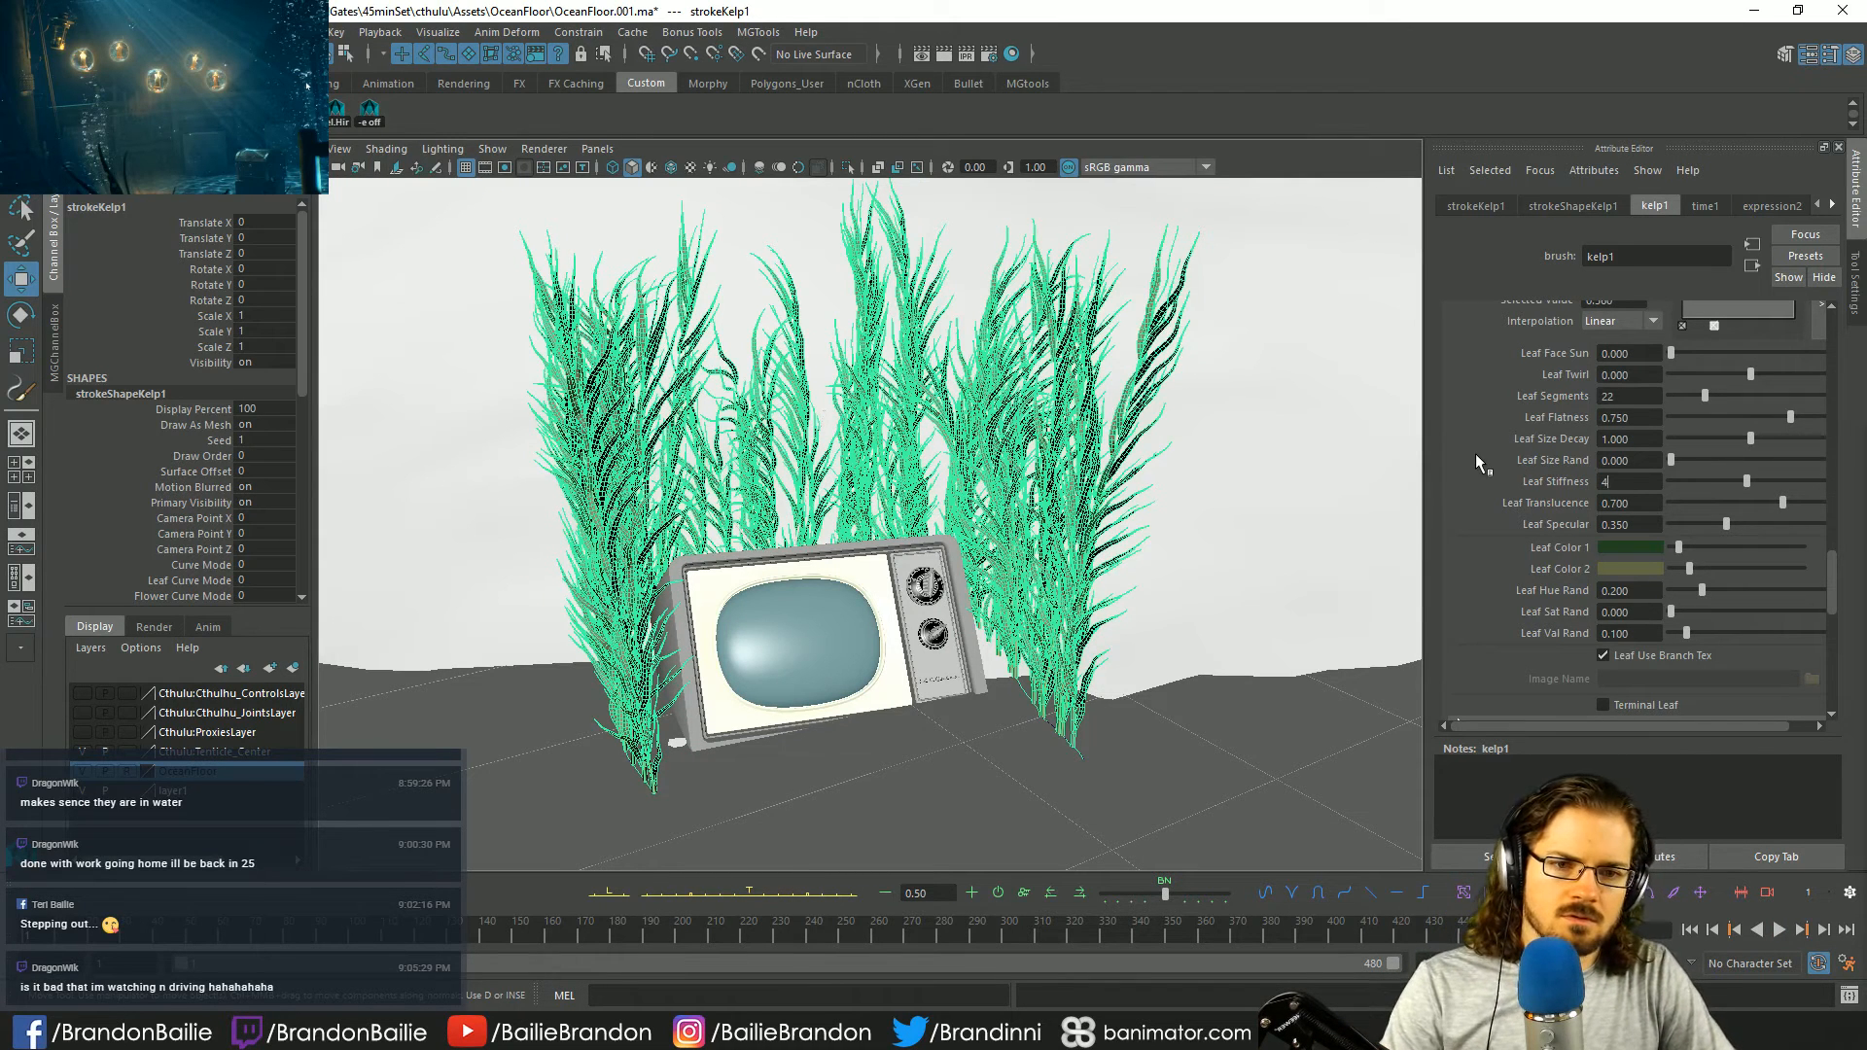
pyautogui.press('BackSpace')
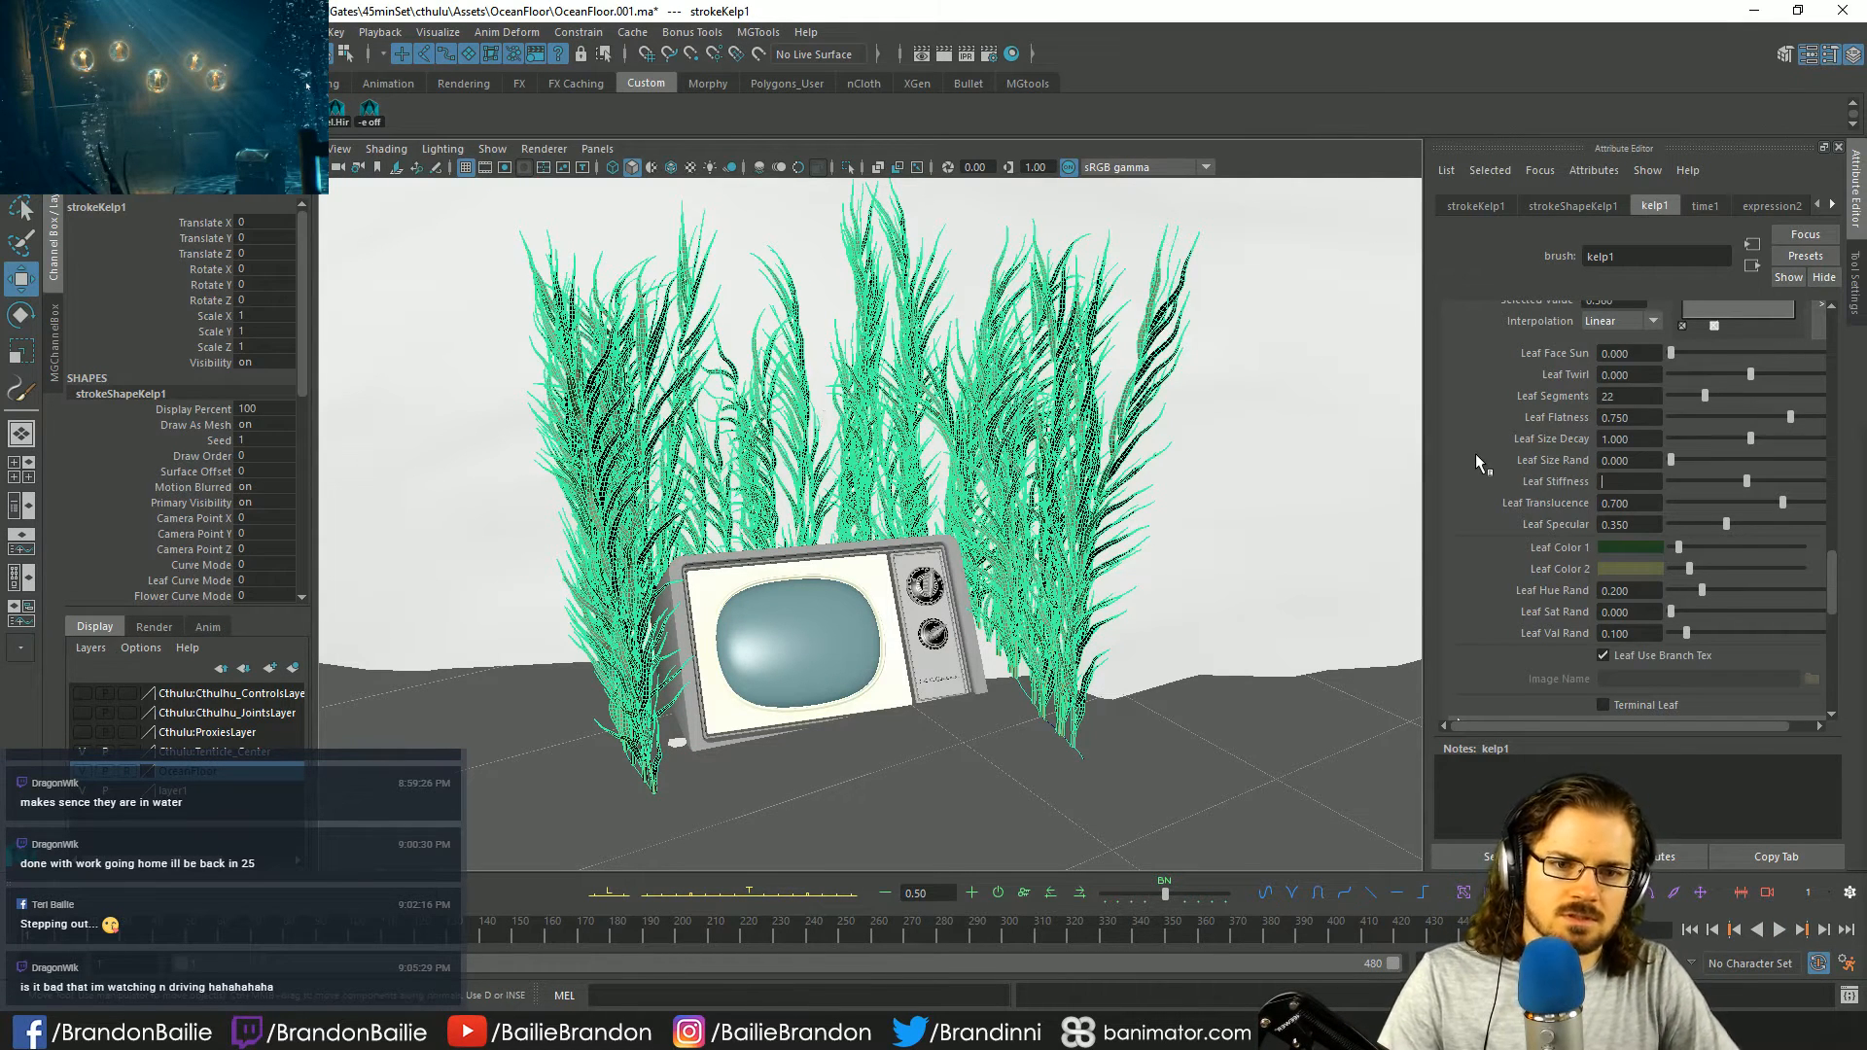
pyautogui.click(1640, 499)
pyautogui.moveTo(1639, 481); pyautogui.dragTo(1555, 476)
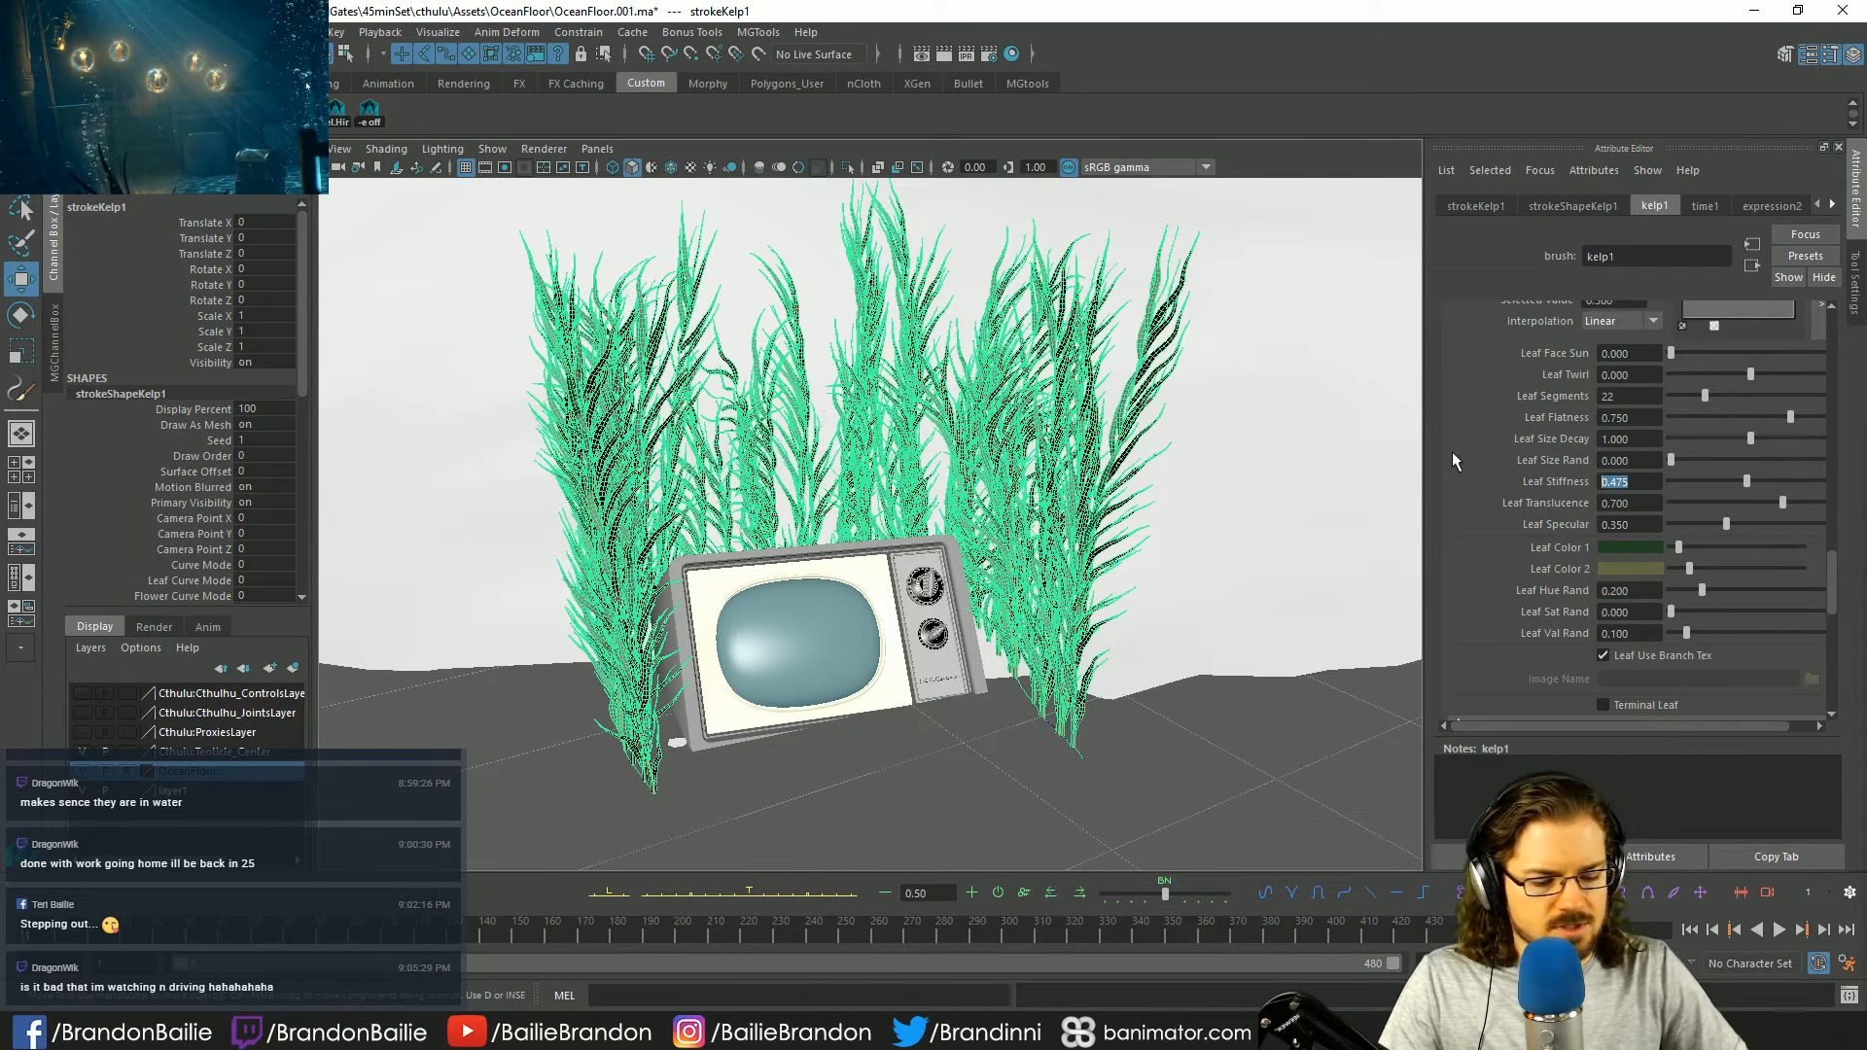
pyautogui.write('.48')
pyautogui.press('Return')
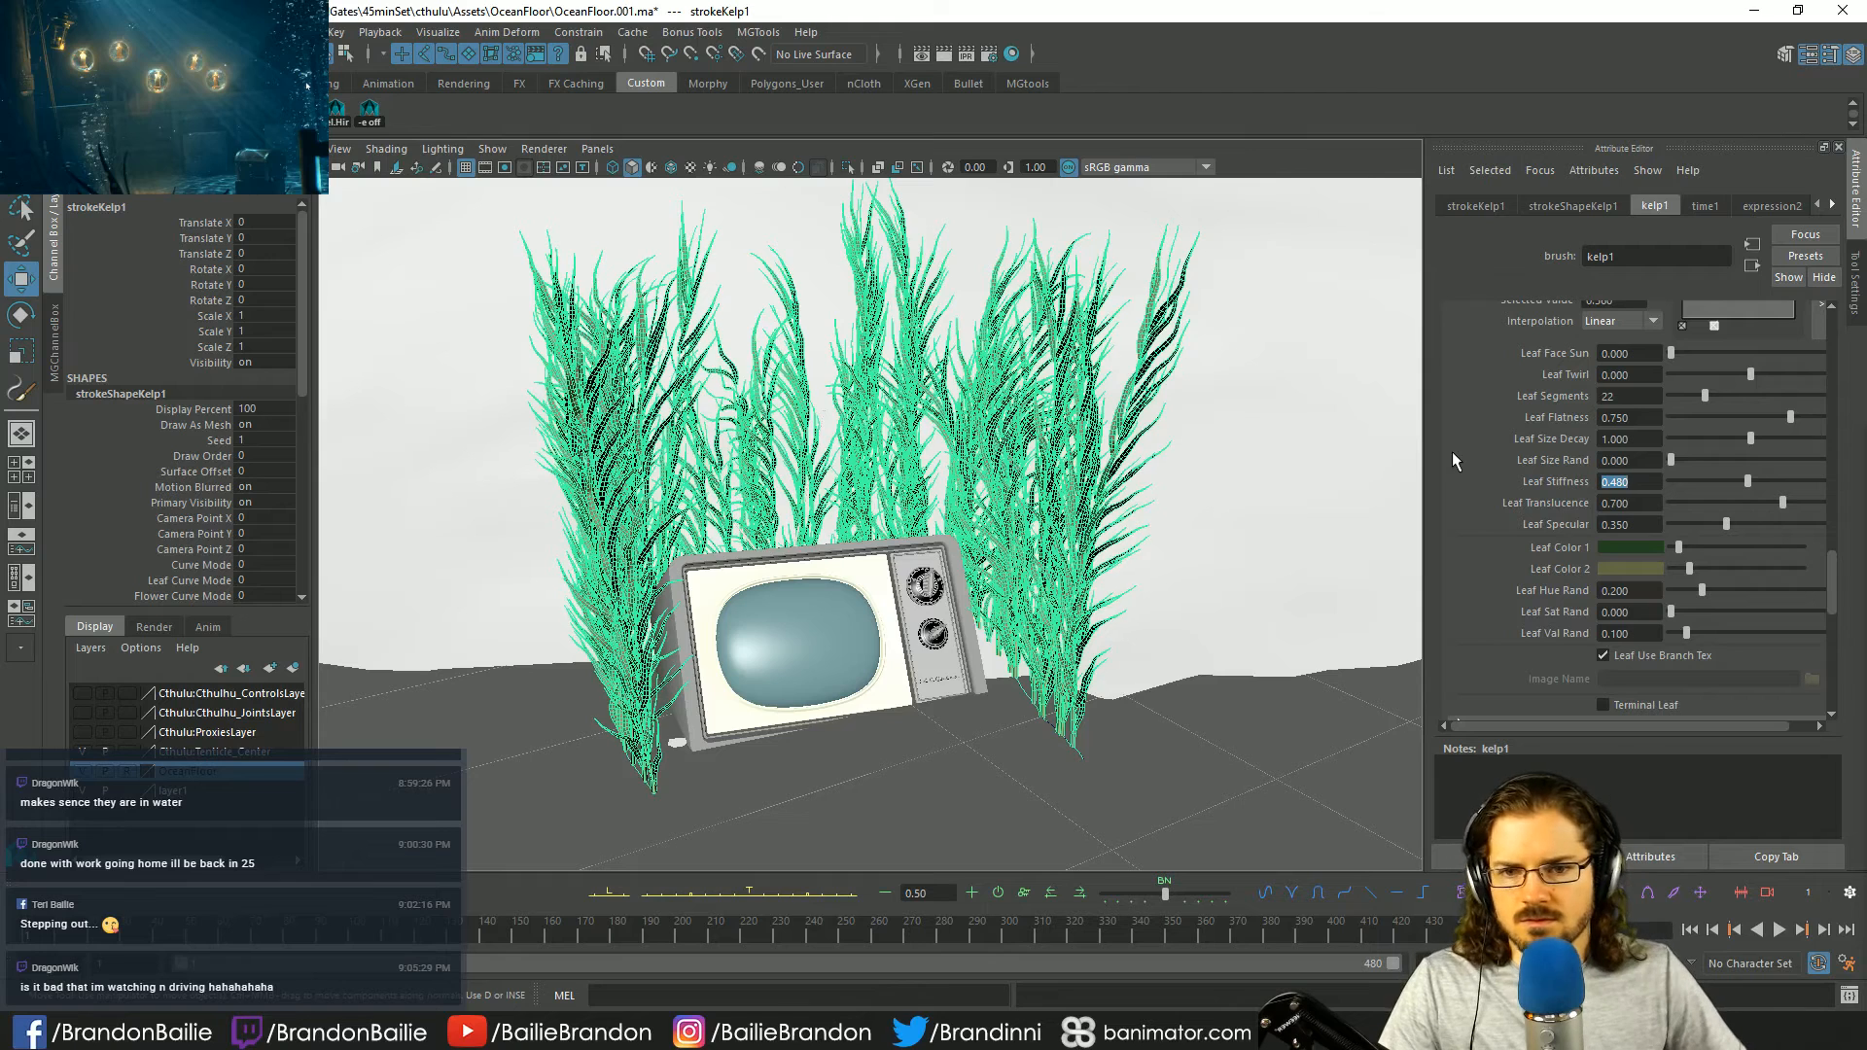
pyautogui.click(1644, 483)
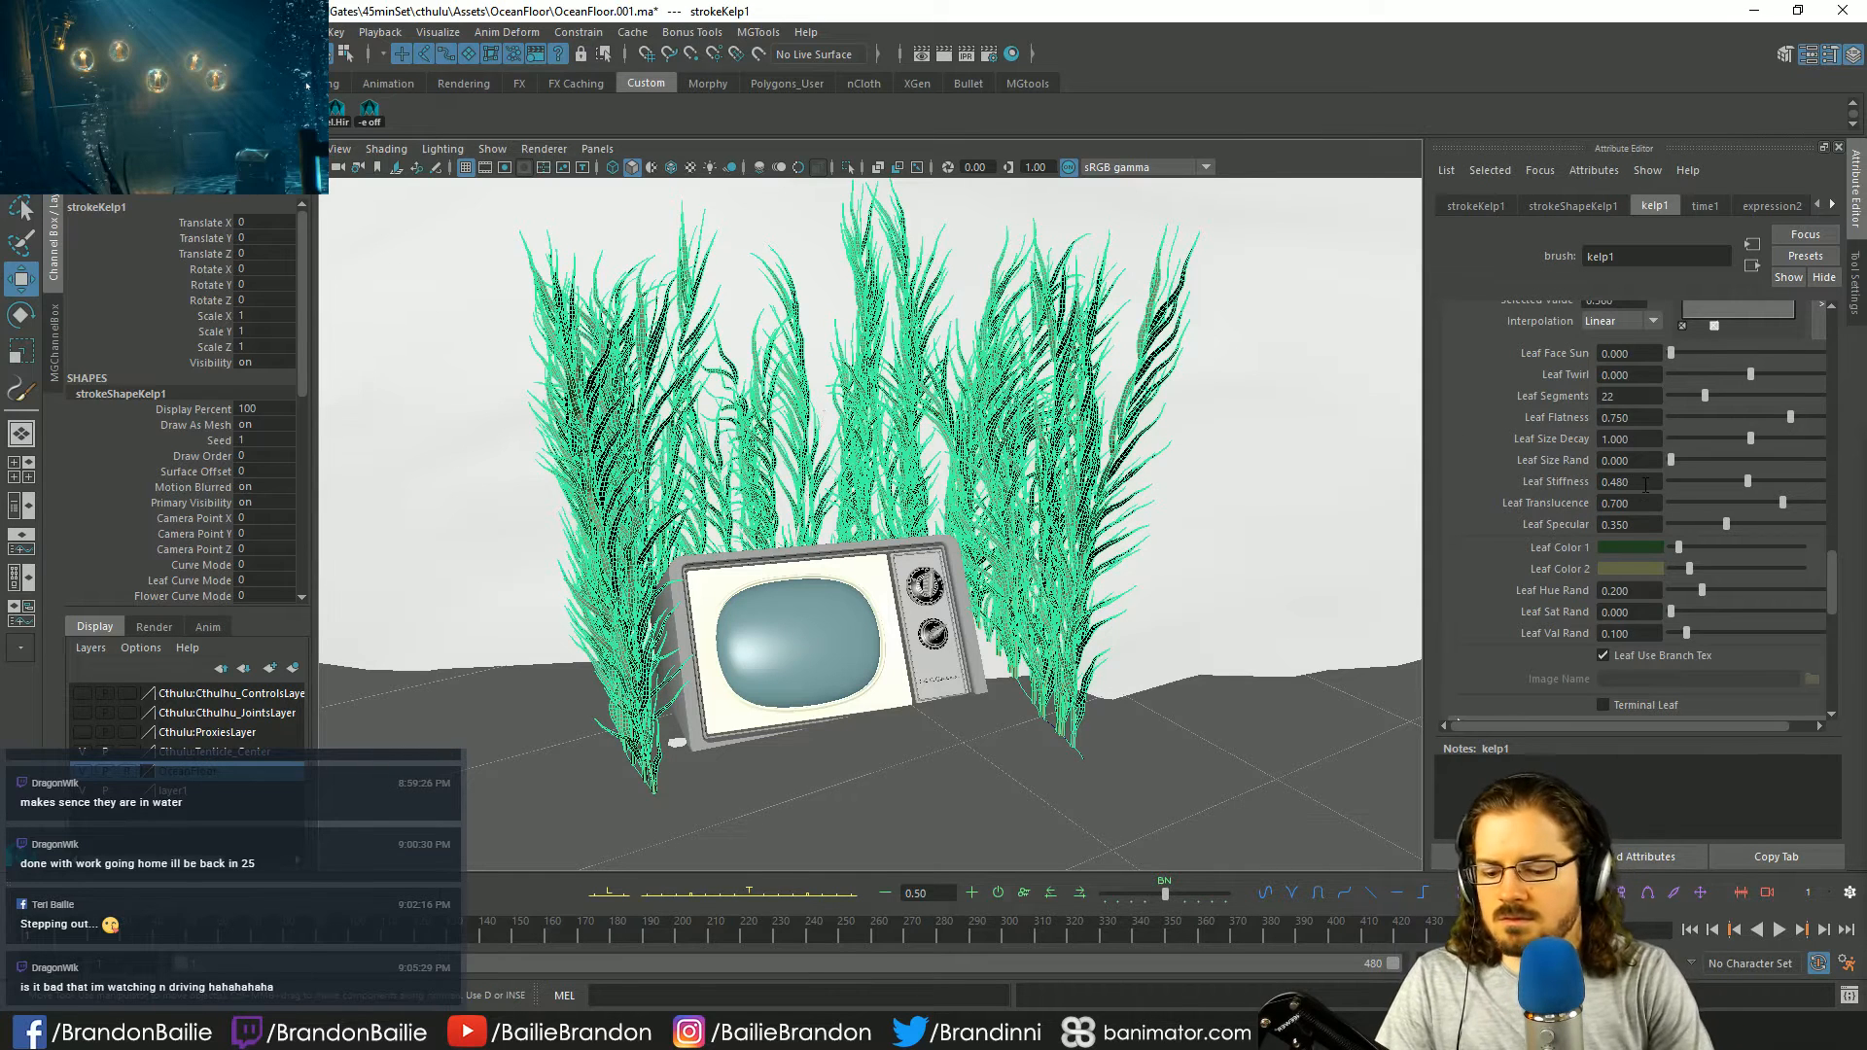
pyautogui.press('Return')
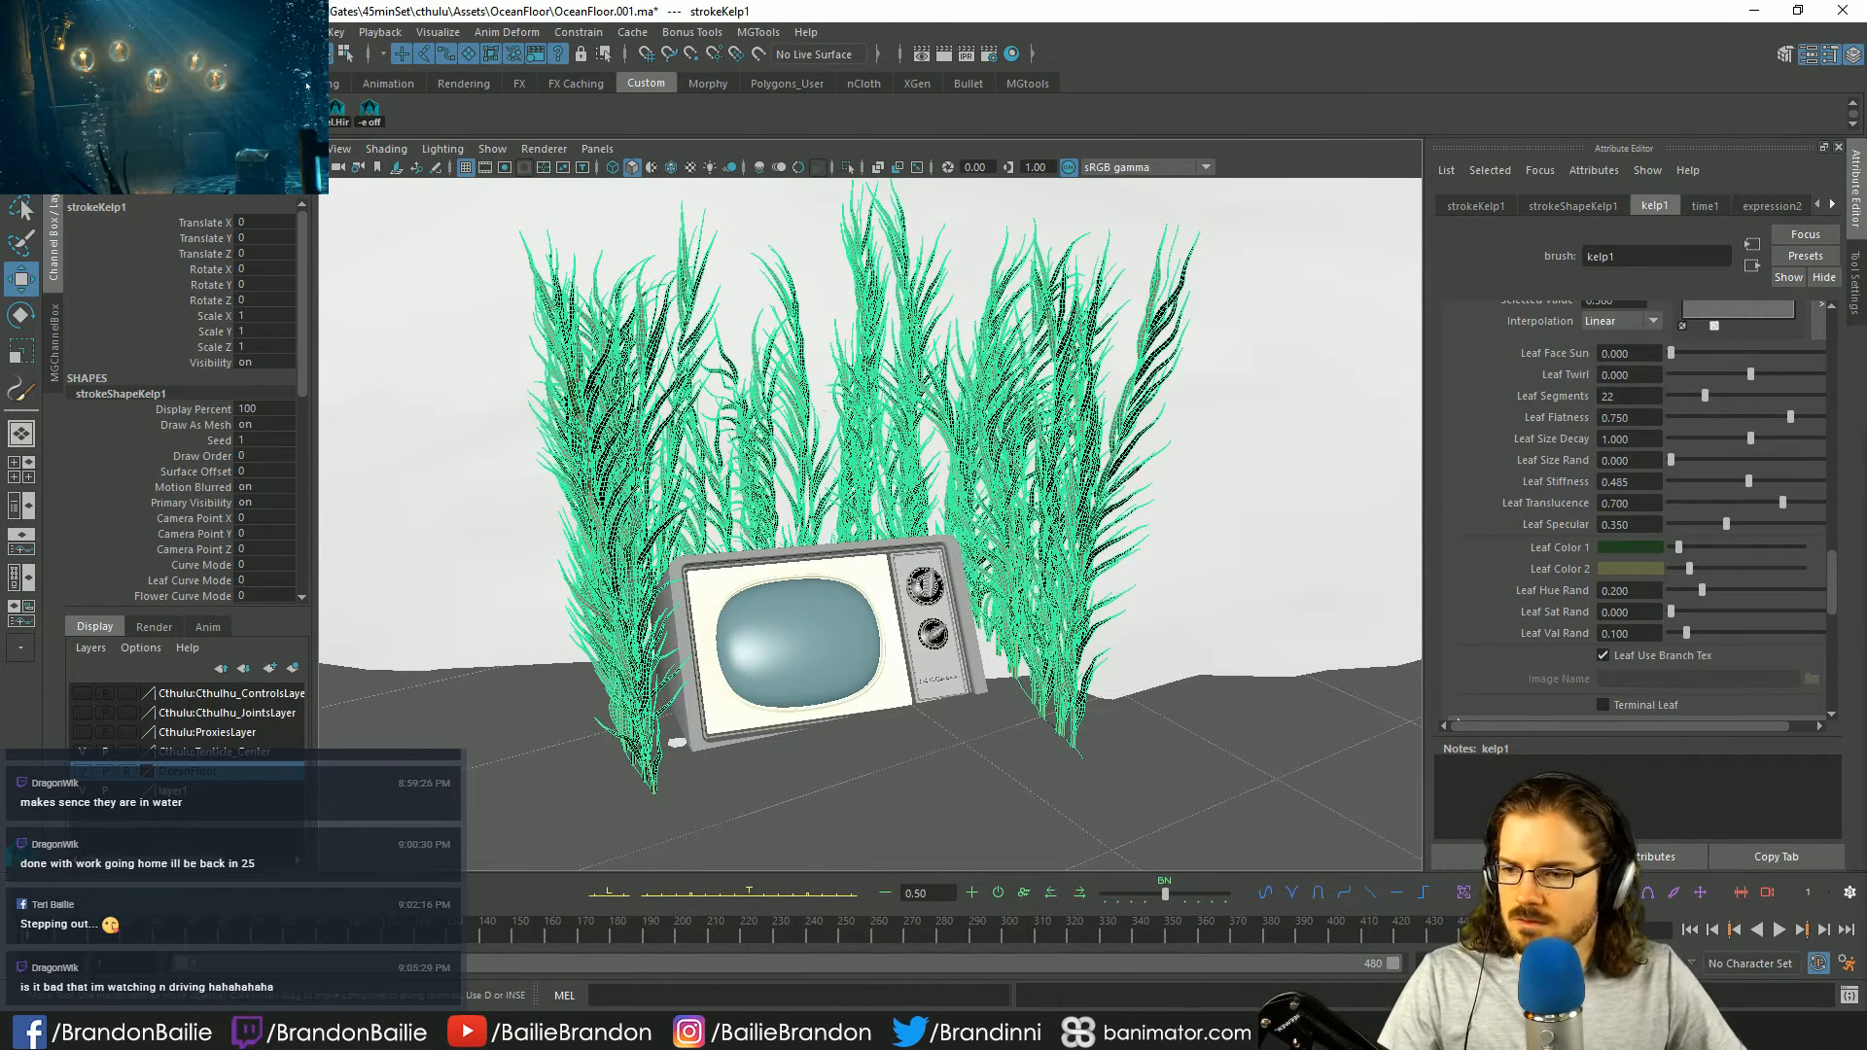
# - Select the ocean floor plane in place of the kelp and playblast about the first 67 frames of the timeline
pyautogui.click(695, 863)
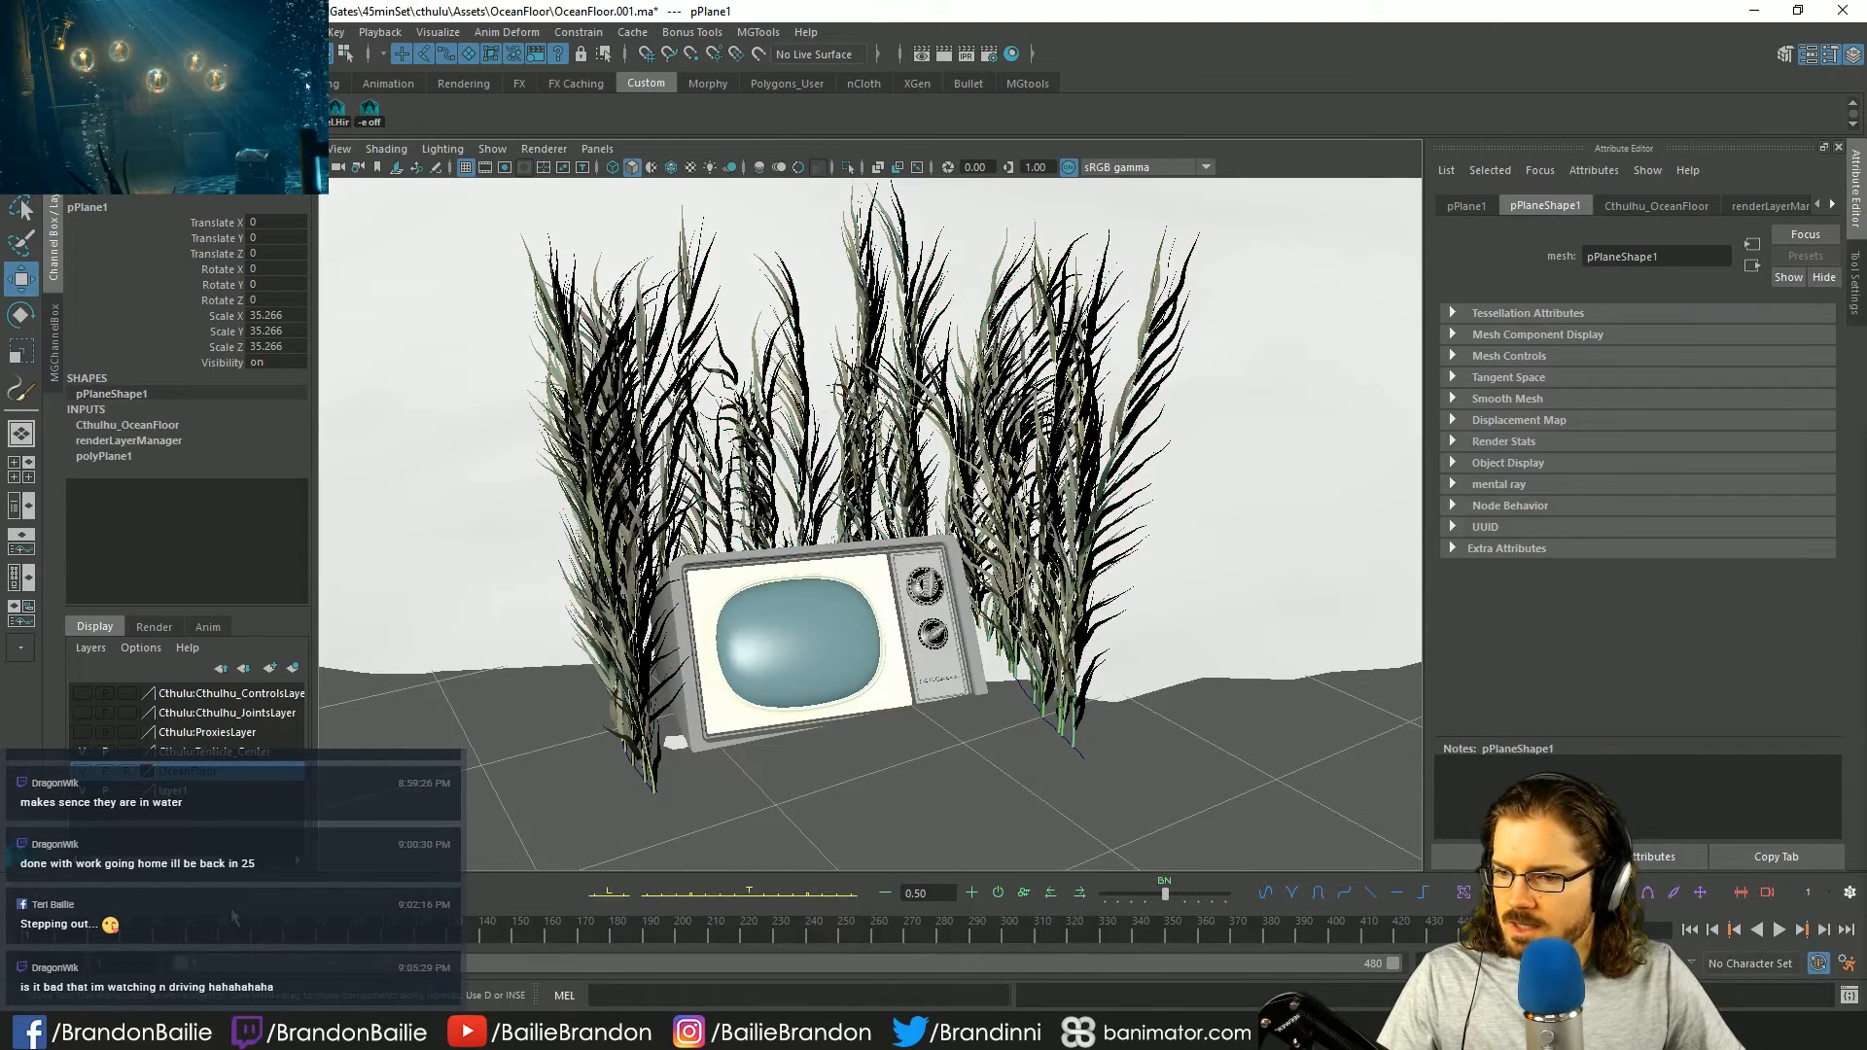
pyautogui.keyDown('shift'); pyautogui.moveTo(245, 935); pyautogui.dragTo(24, 936); pyautogui.keyUp('shift')
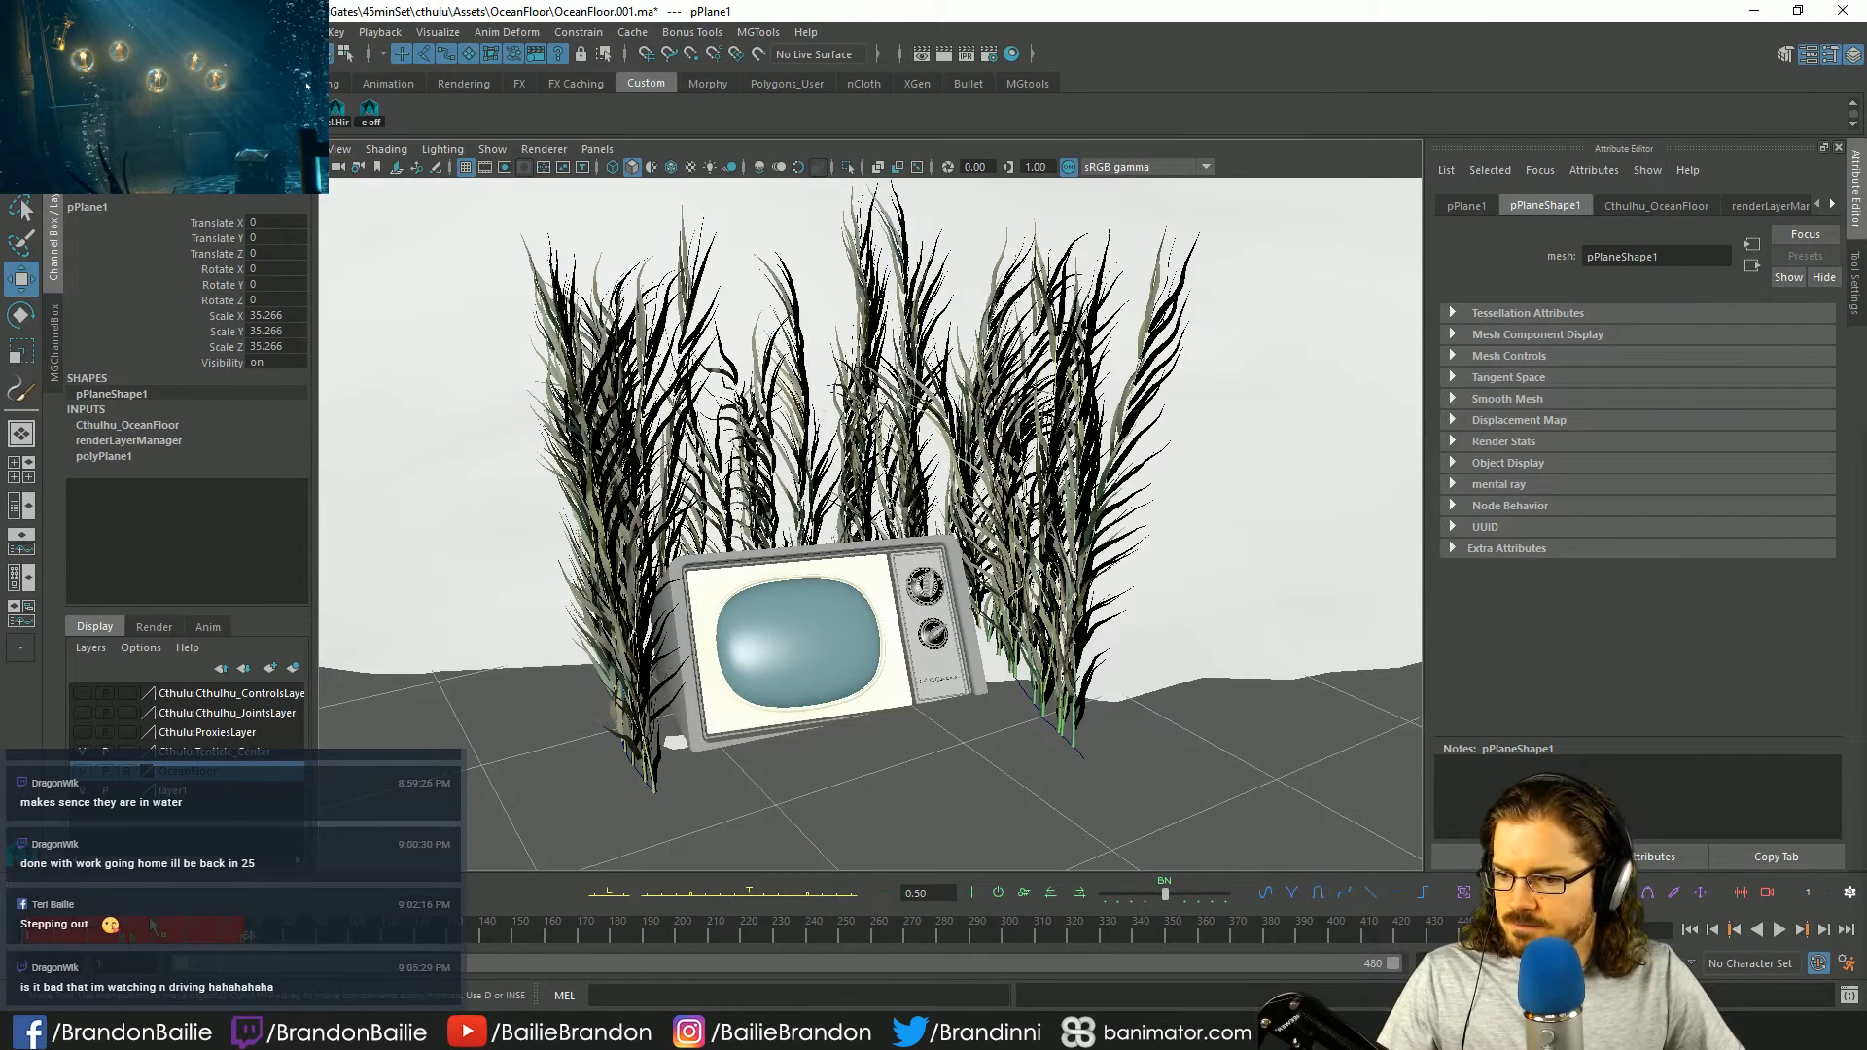
pyautogui.rightClick(199, 933)
pyautogui.click(211, 925)
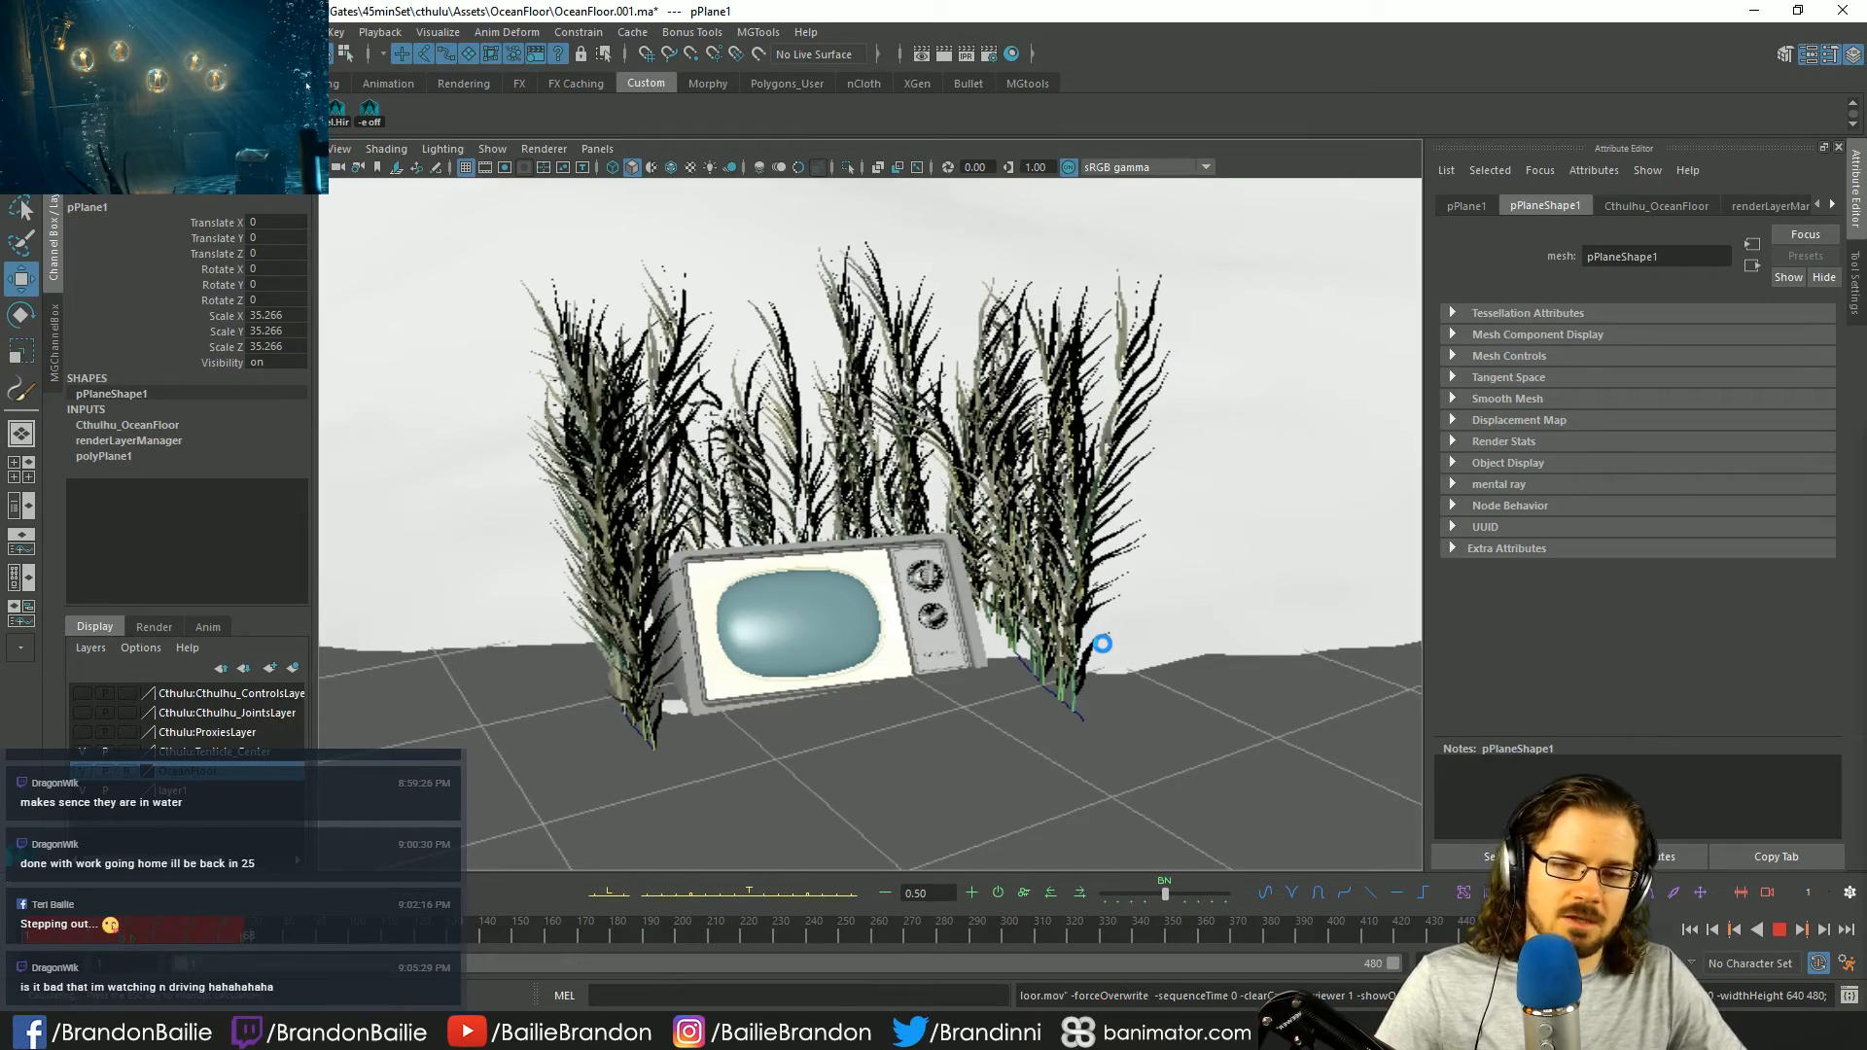
pyautogui.click(263, 1033)
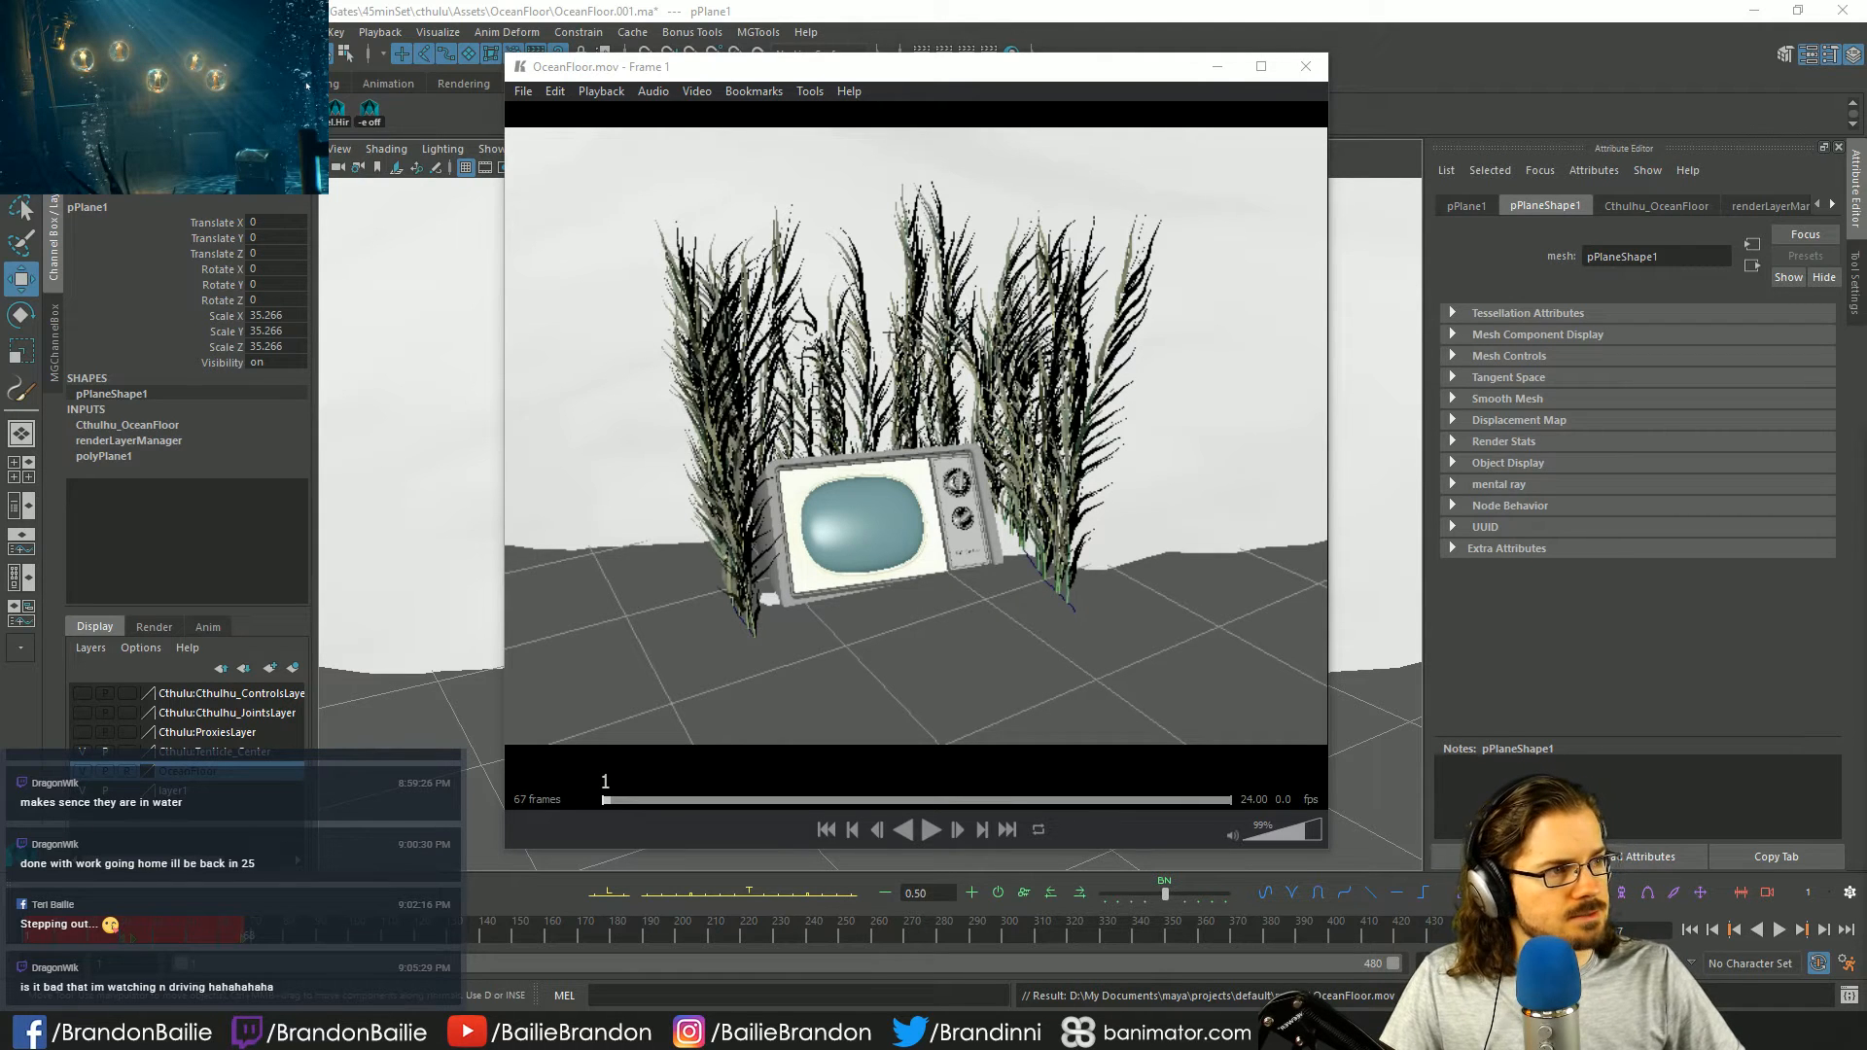
# - Bring the new OceanFloor.mov playblast to the front, play it to review the leaf motion, and close the viewer
pyautogui.click(1185, 8)
pyautogui.hotkey('alt', 'Tab')
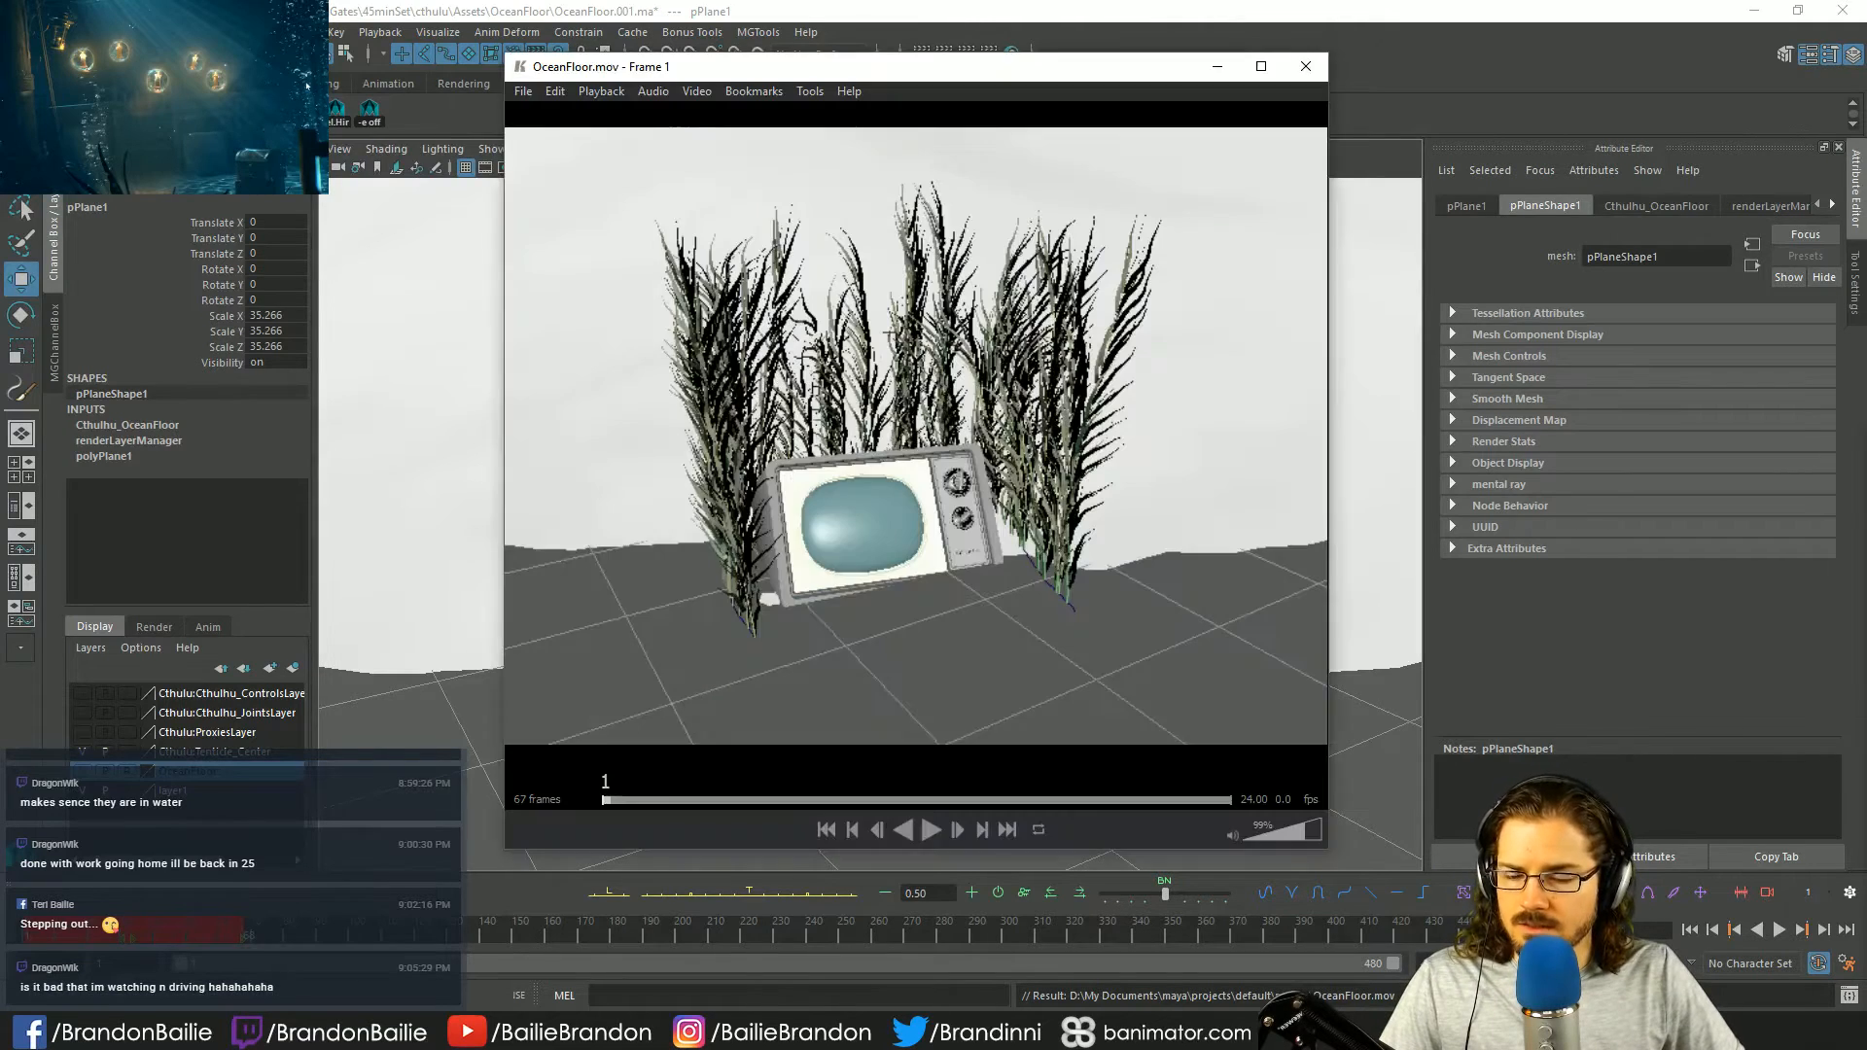
pyautogui.moveTo(963, 209); pyautogui.dragTo(987, 211)
pyautogui.press('space')
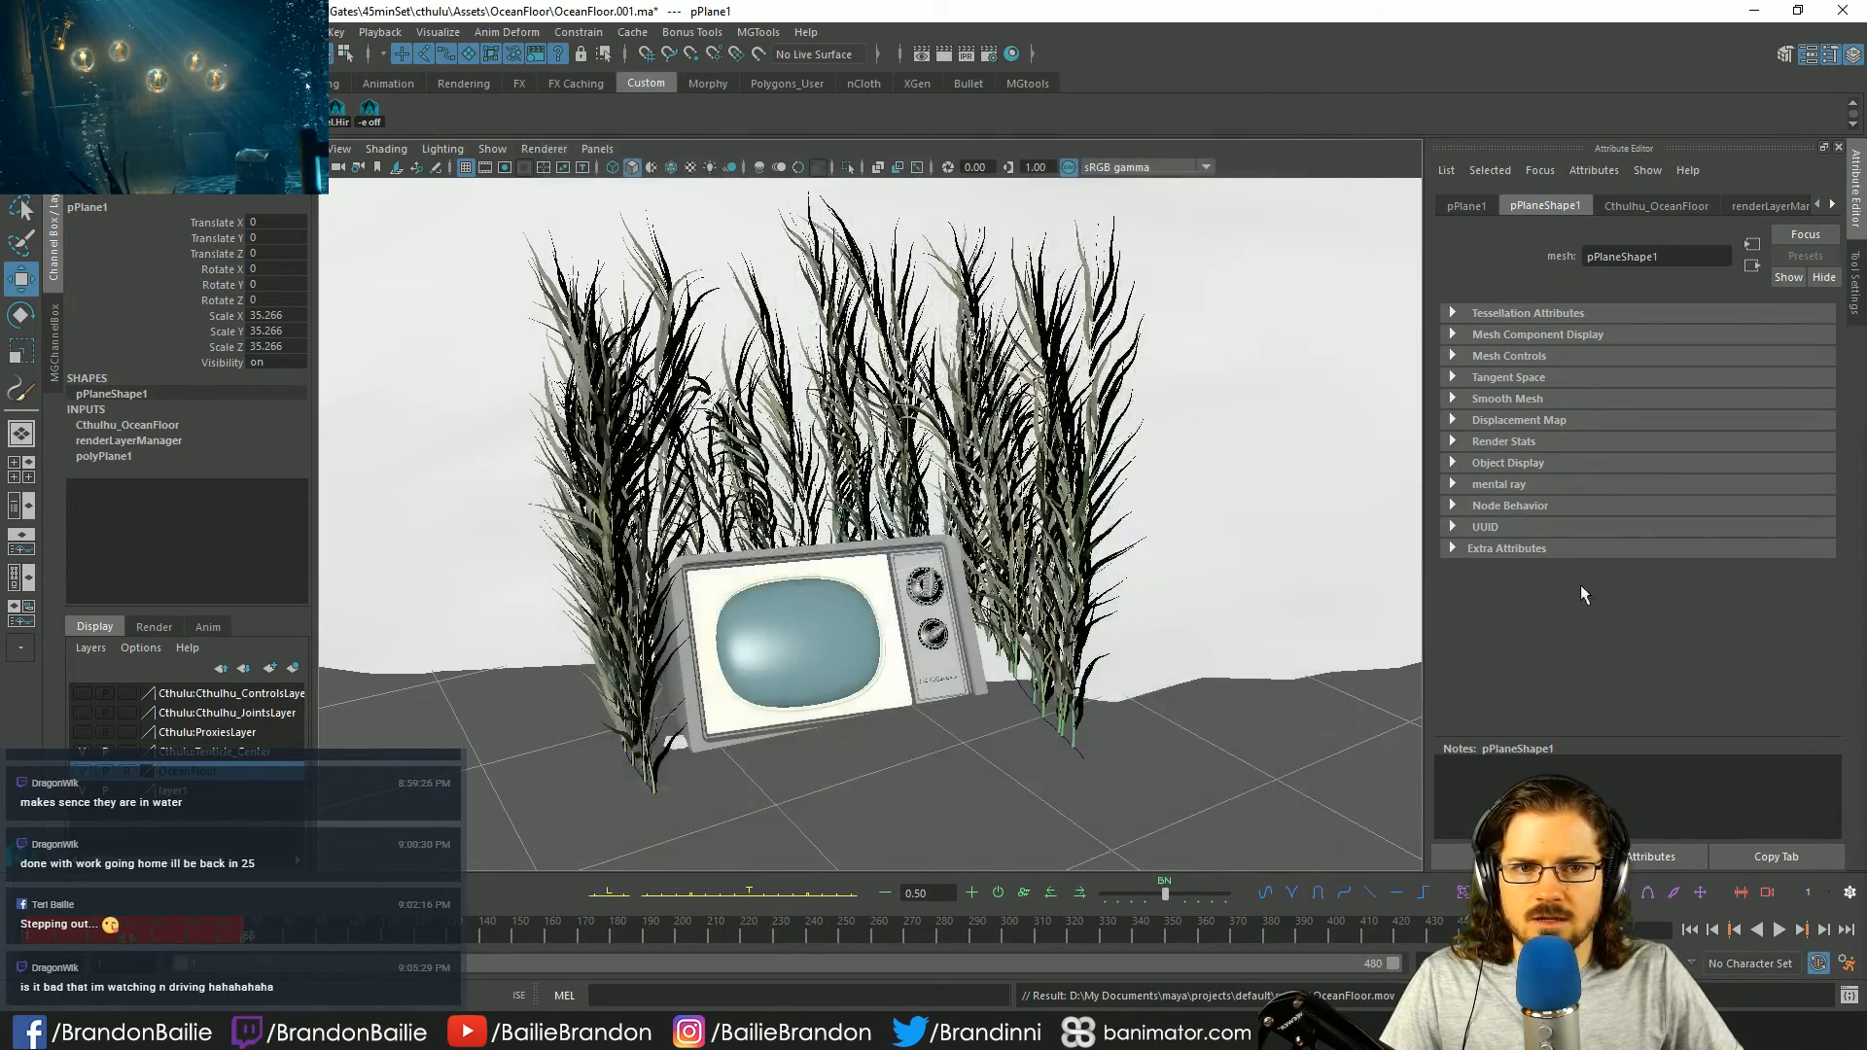
# - Select the kelp again and set its brush's Leaf Stiffness to 0.475
pyautogui.click(1083, 421)
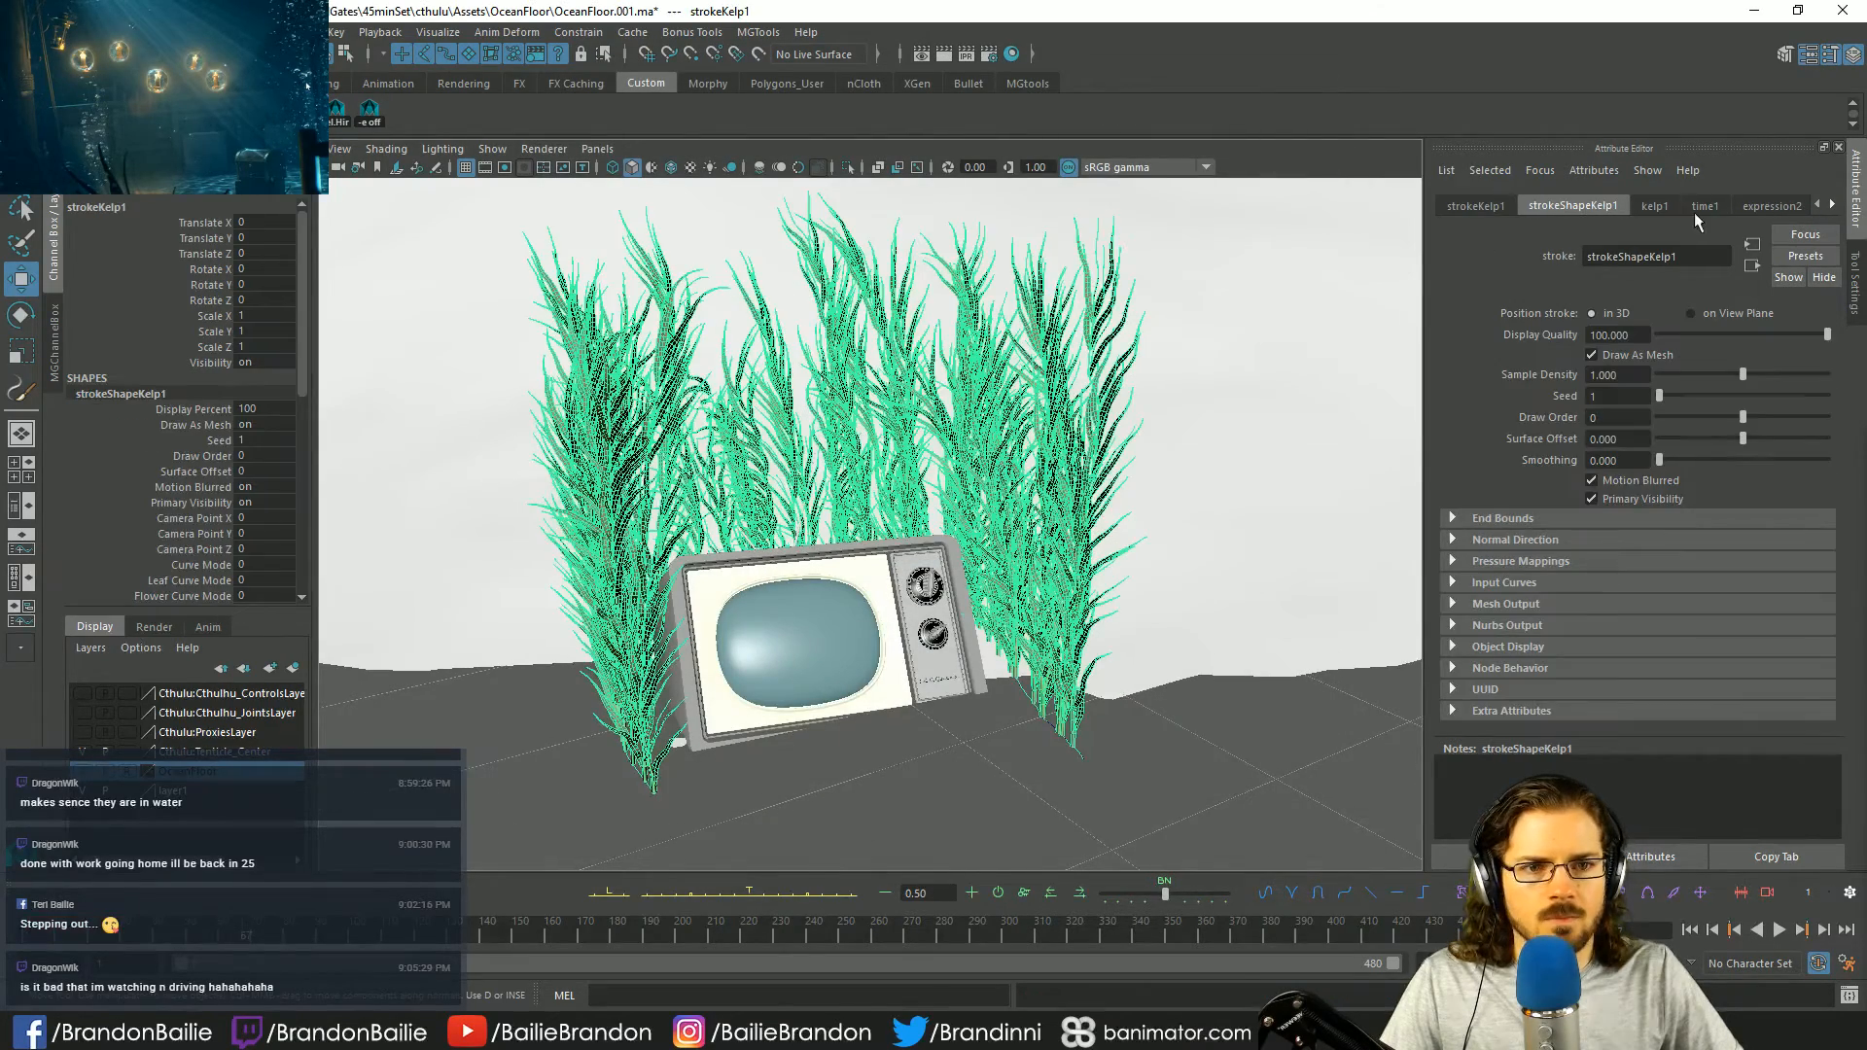
pyautogui.click(1663, 207)
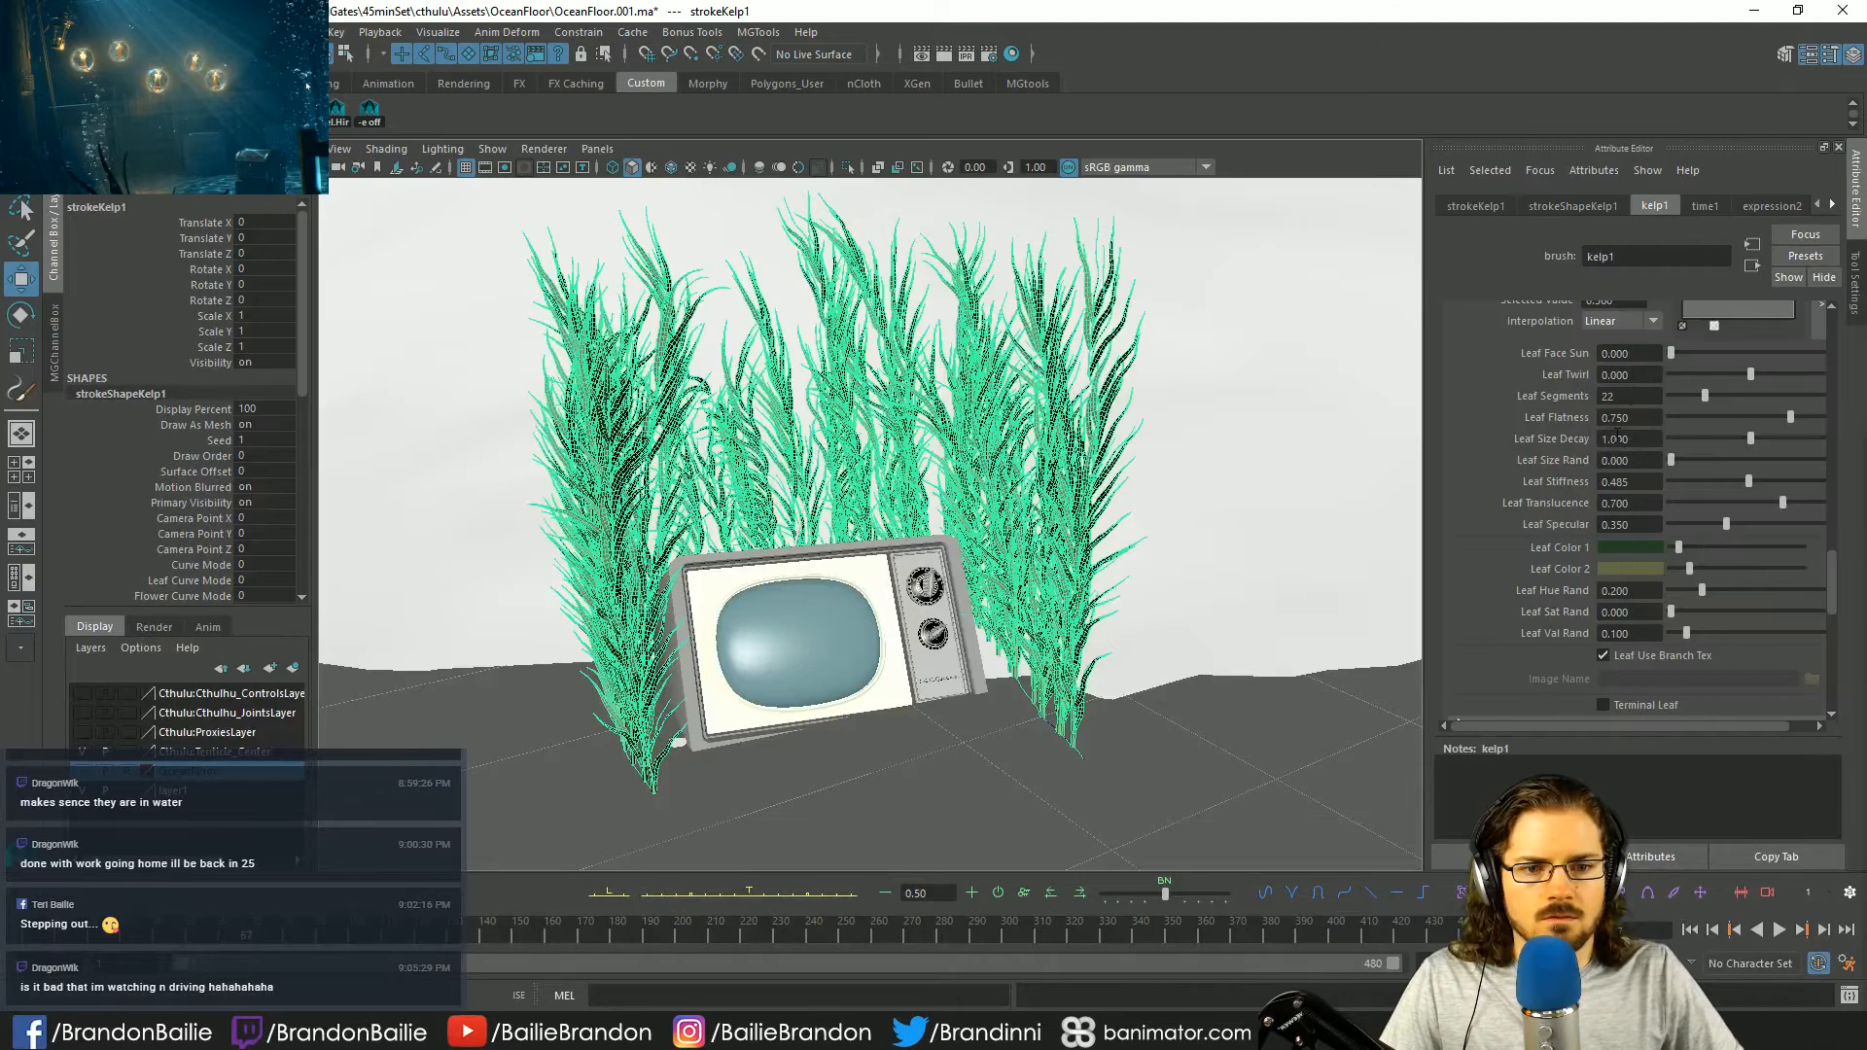
pyautogui.click(1645, 481)
pyautogui.write('.4')
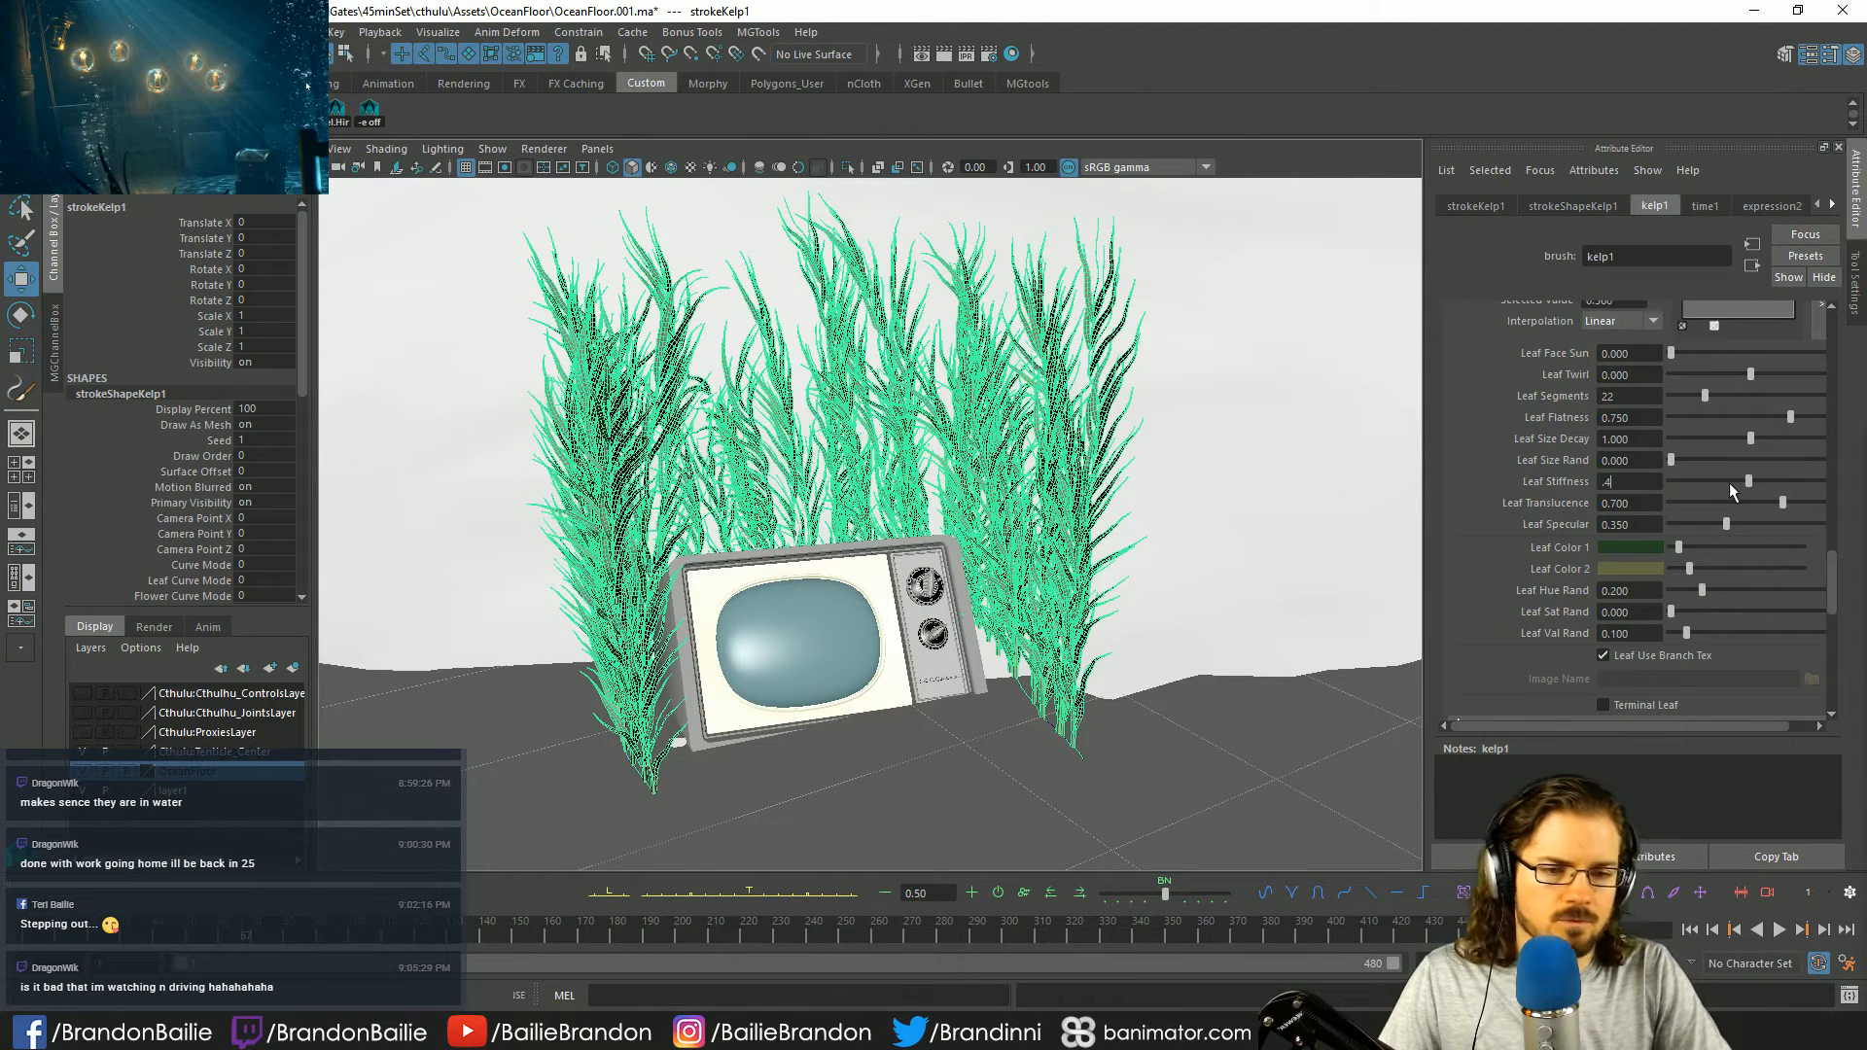
pyautogui.write('75')
pyautogui.press('Return')
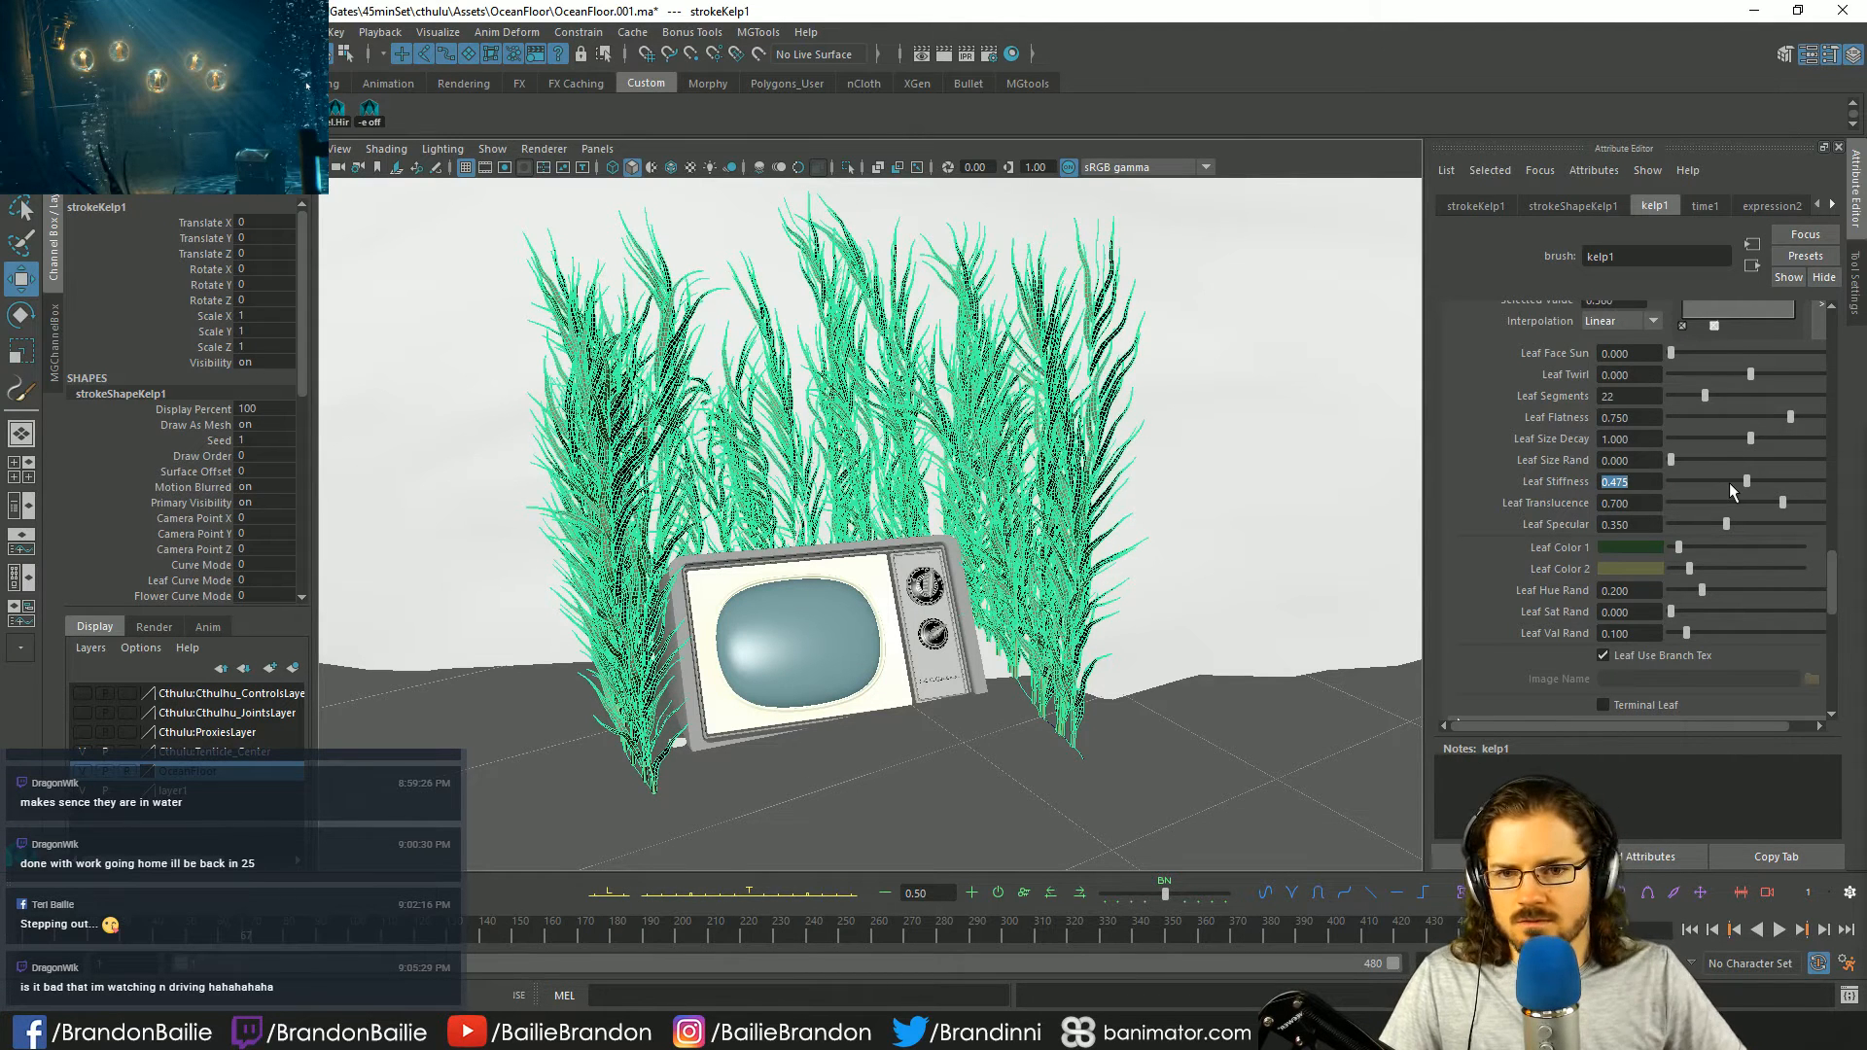
# - Select the ocean floor plane in place of the kelp and playblast the first 73 frames of the timeline, overwriting OceanFloor.mov
pyautogui.rightClick(229, 934)
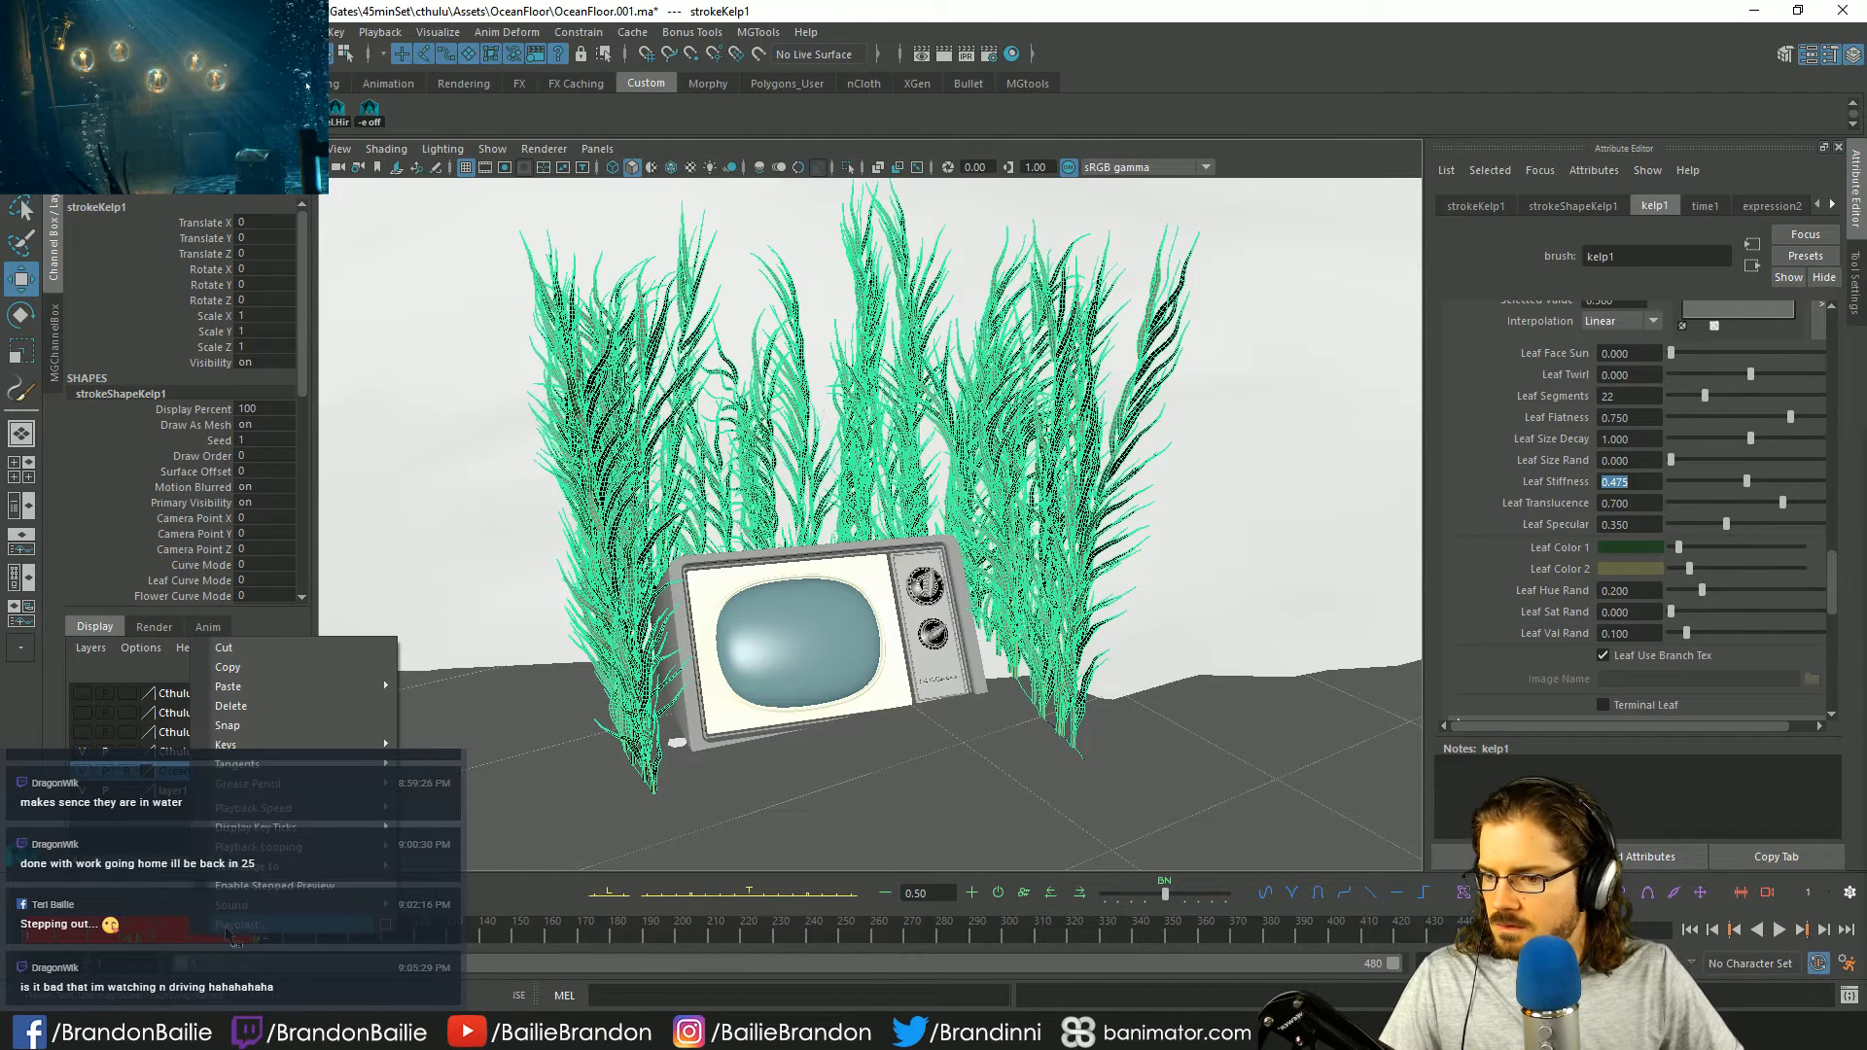
pyautogui.click(1110, 800)
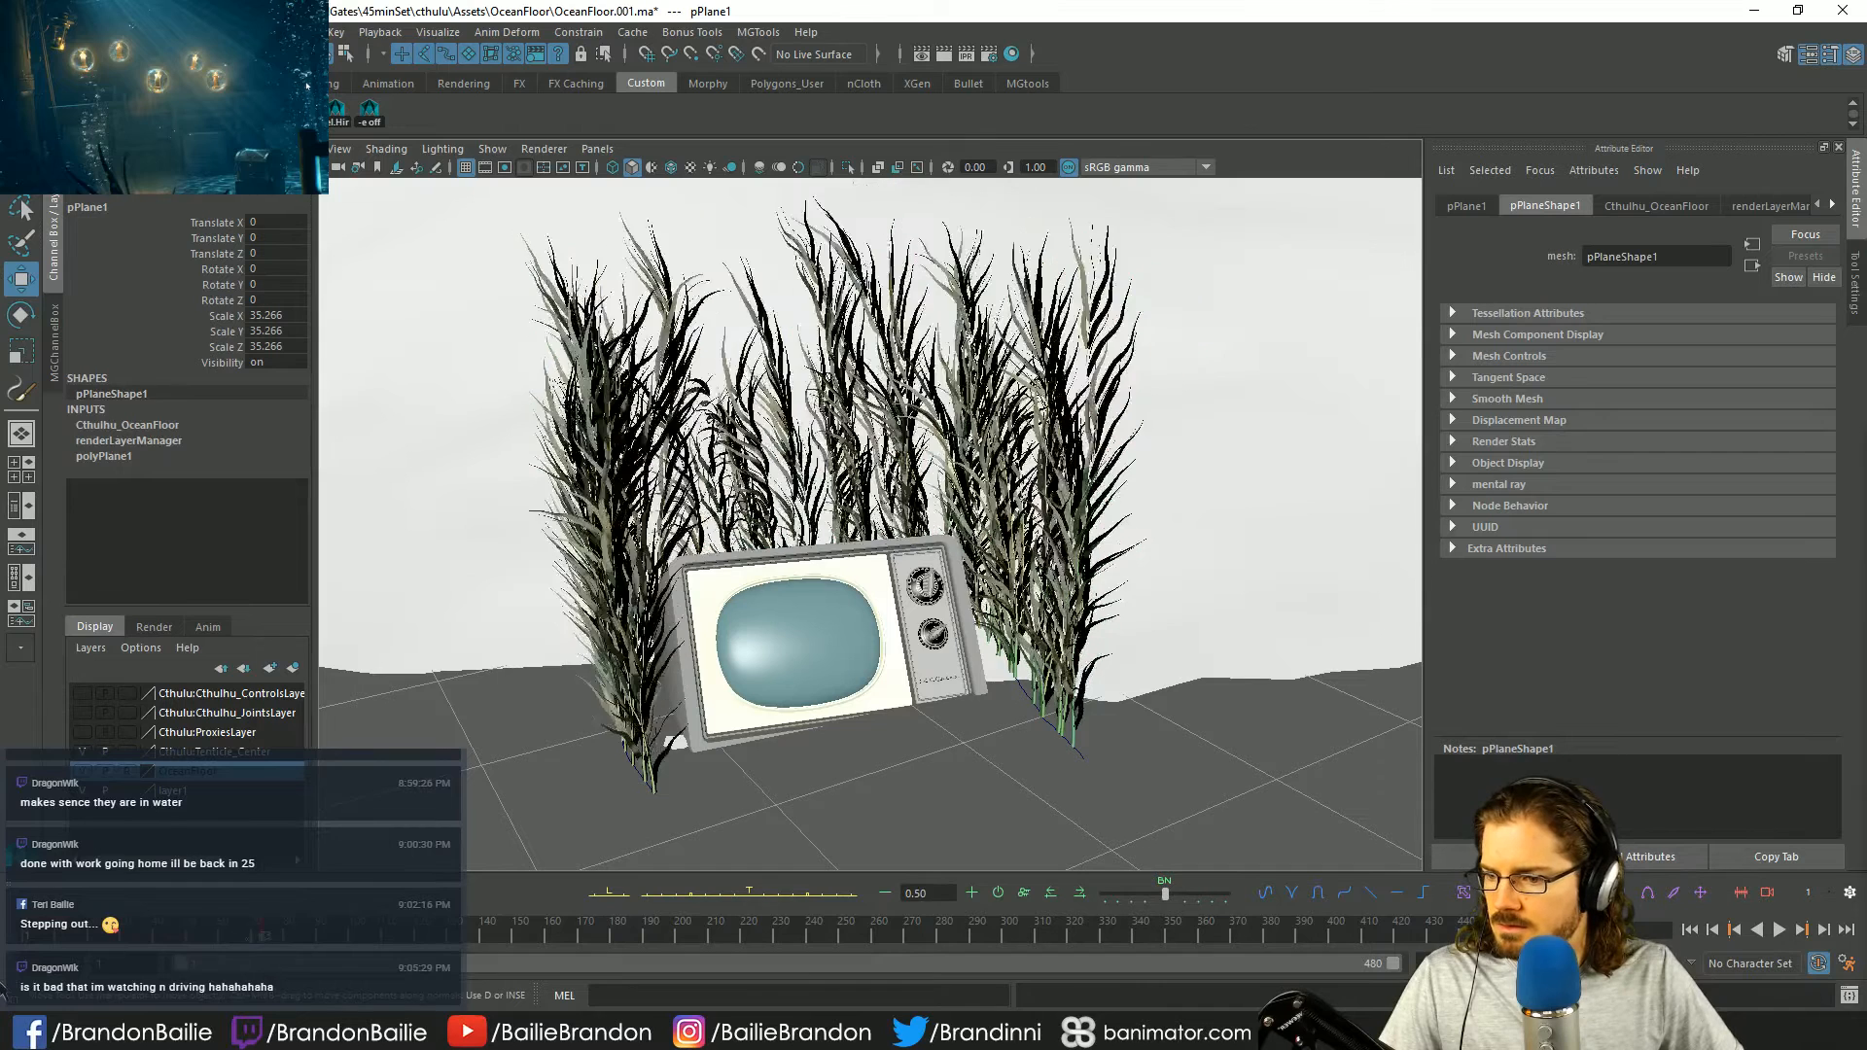
pyautogui.keyDown('shift'); pyautogui.moveTo(265, 931); pyautogui.dragTo(180, 924); pyautogui.keyUp('shift')
pyautogui.rightClick(187, 943)
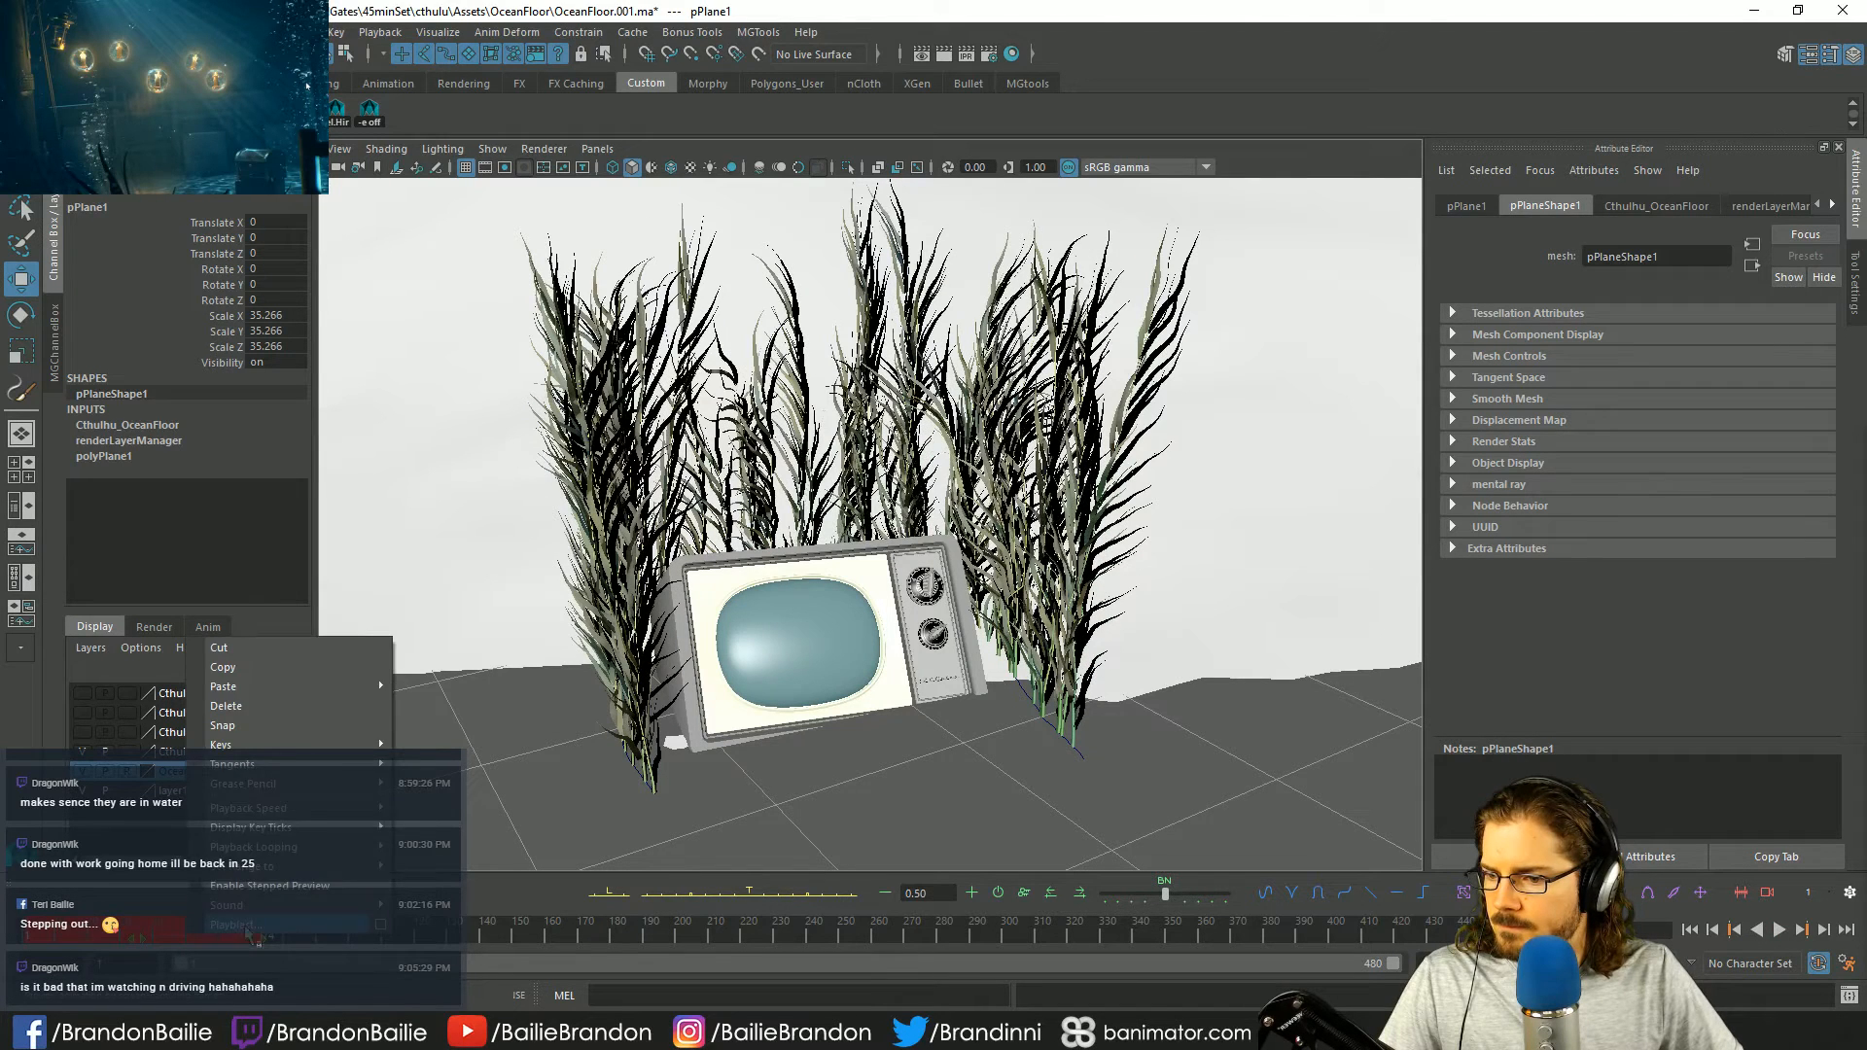
pyautogui.click(233, 646)
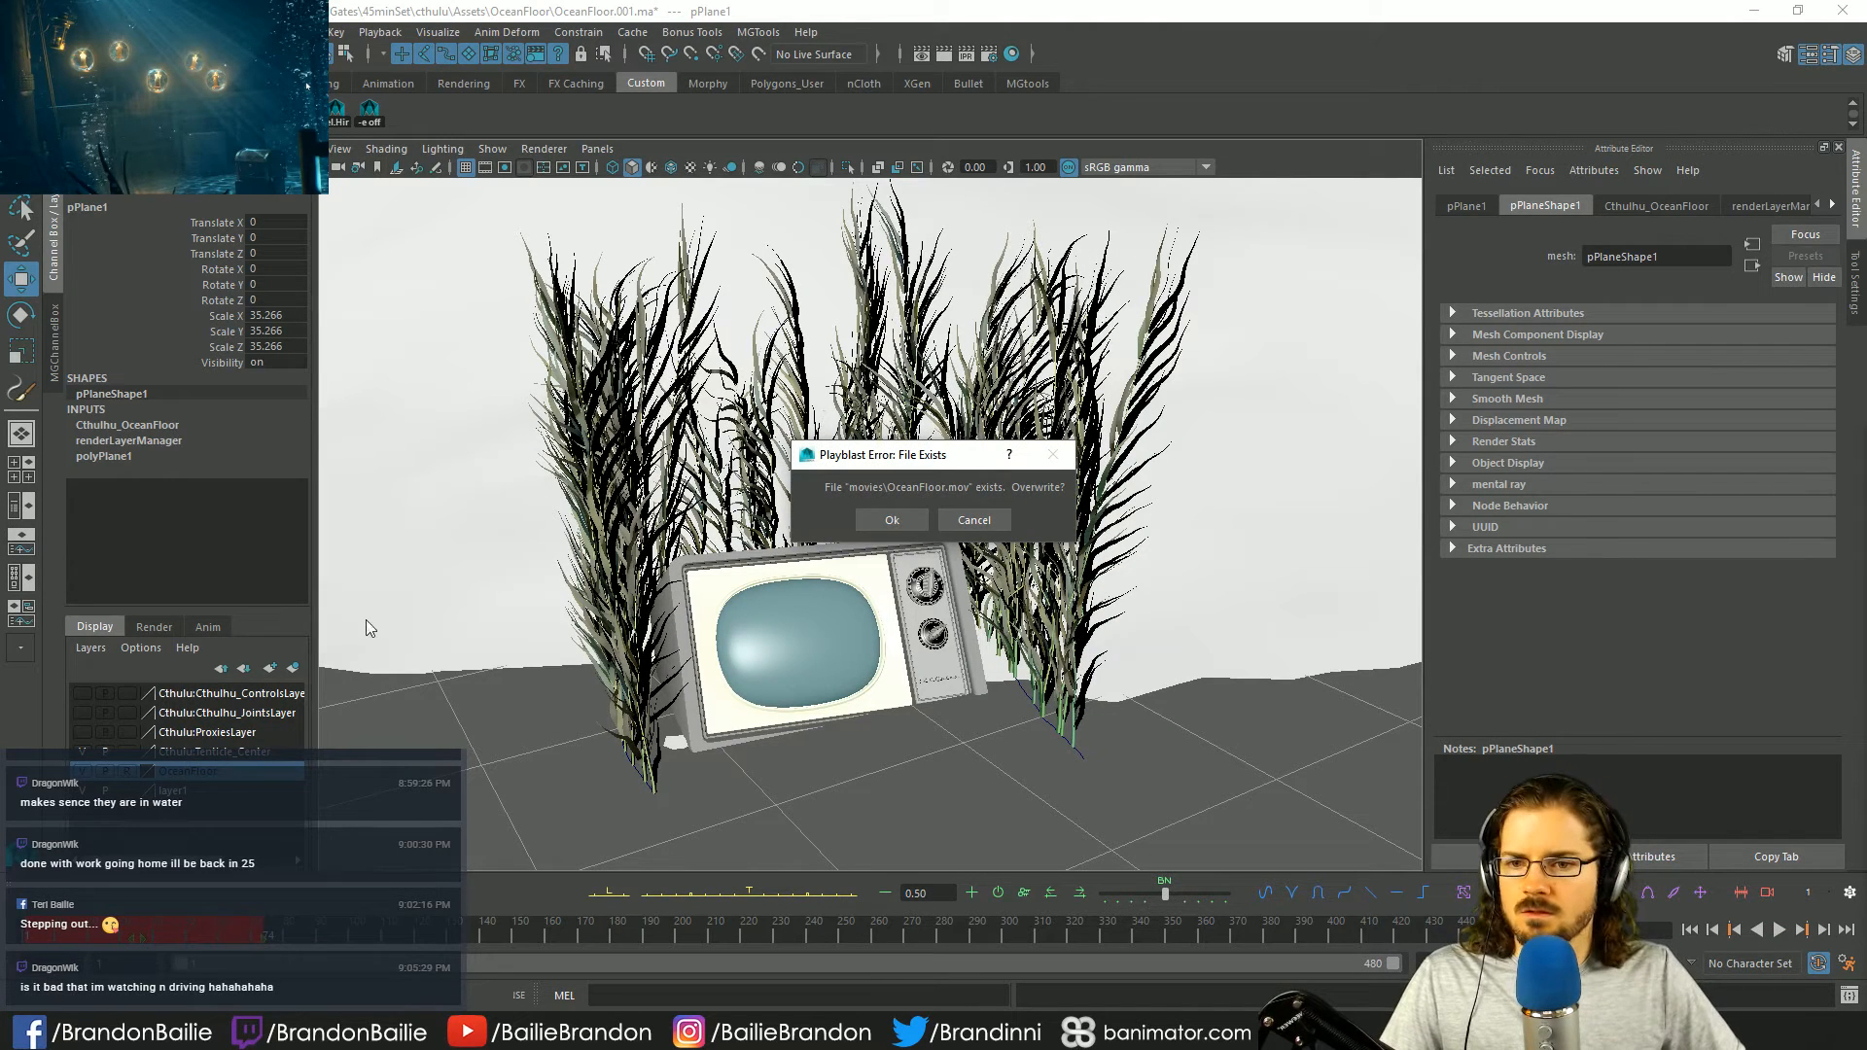
pyautogui.click(896, 521)
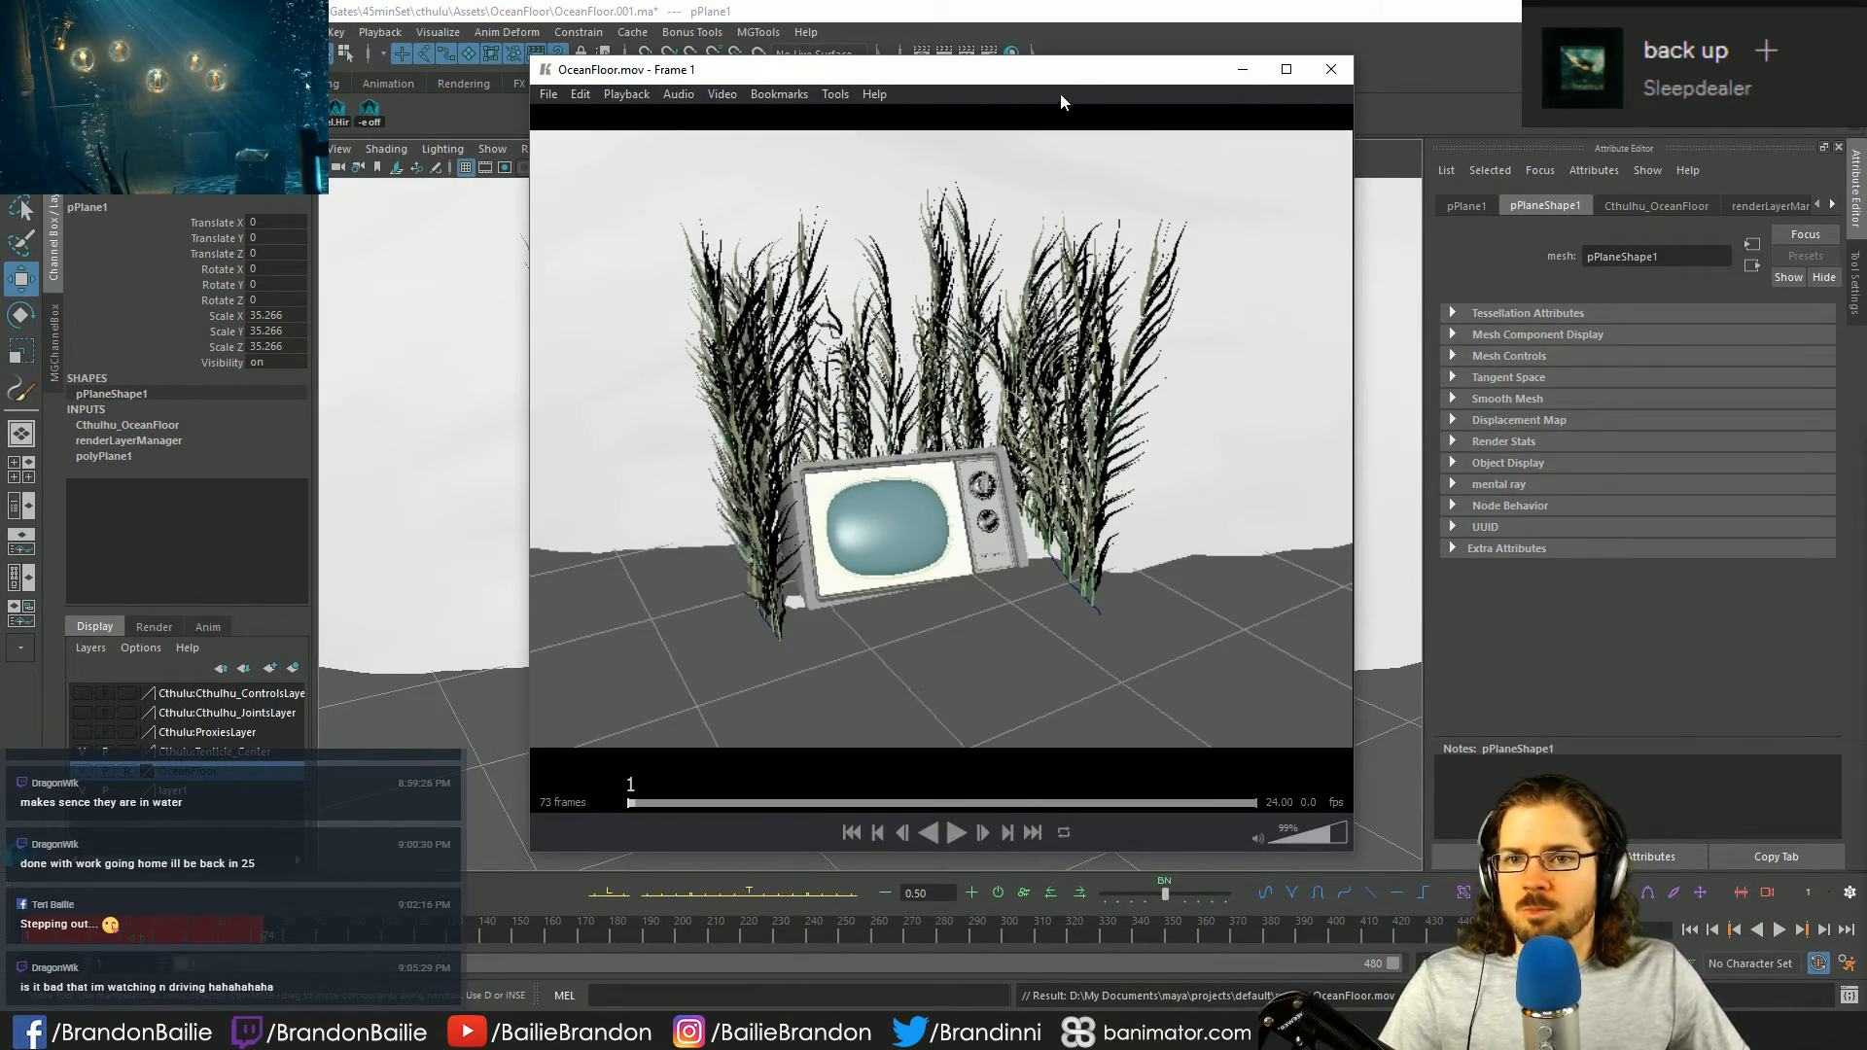
# - Move the OceanFloor.mov viewer, play the new playblast to review the kelp motion, and close it
pyautogui.moveTo(1060, 77); pyautogui.dragTo(1108, 135)
pyautogui.press('space')
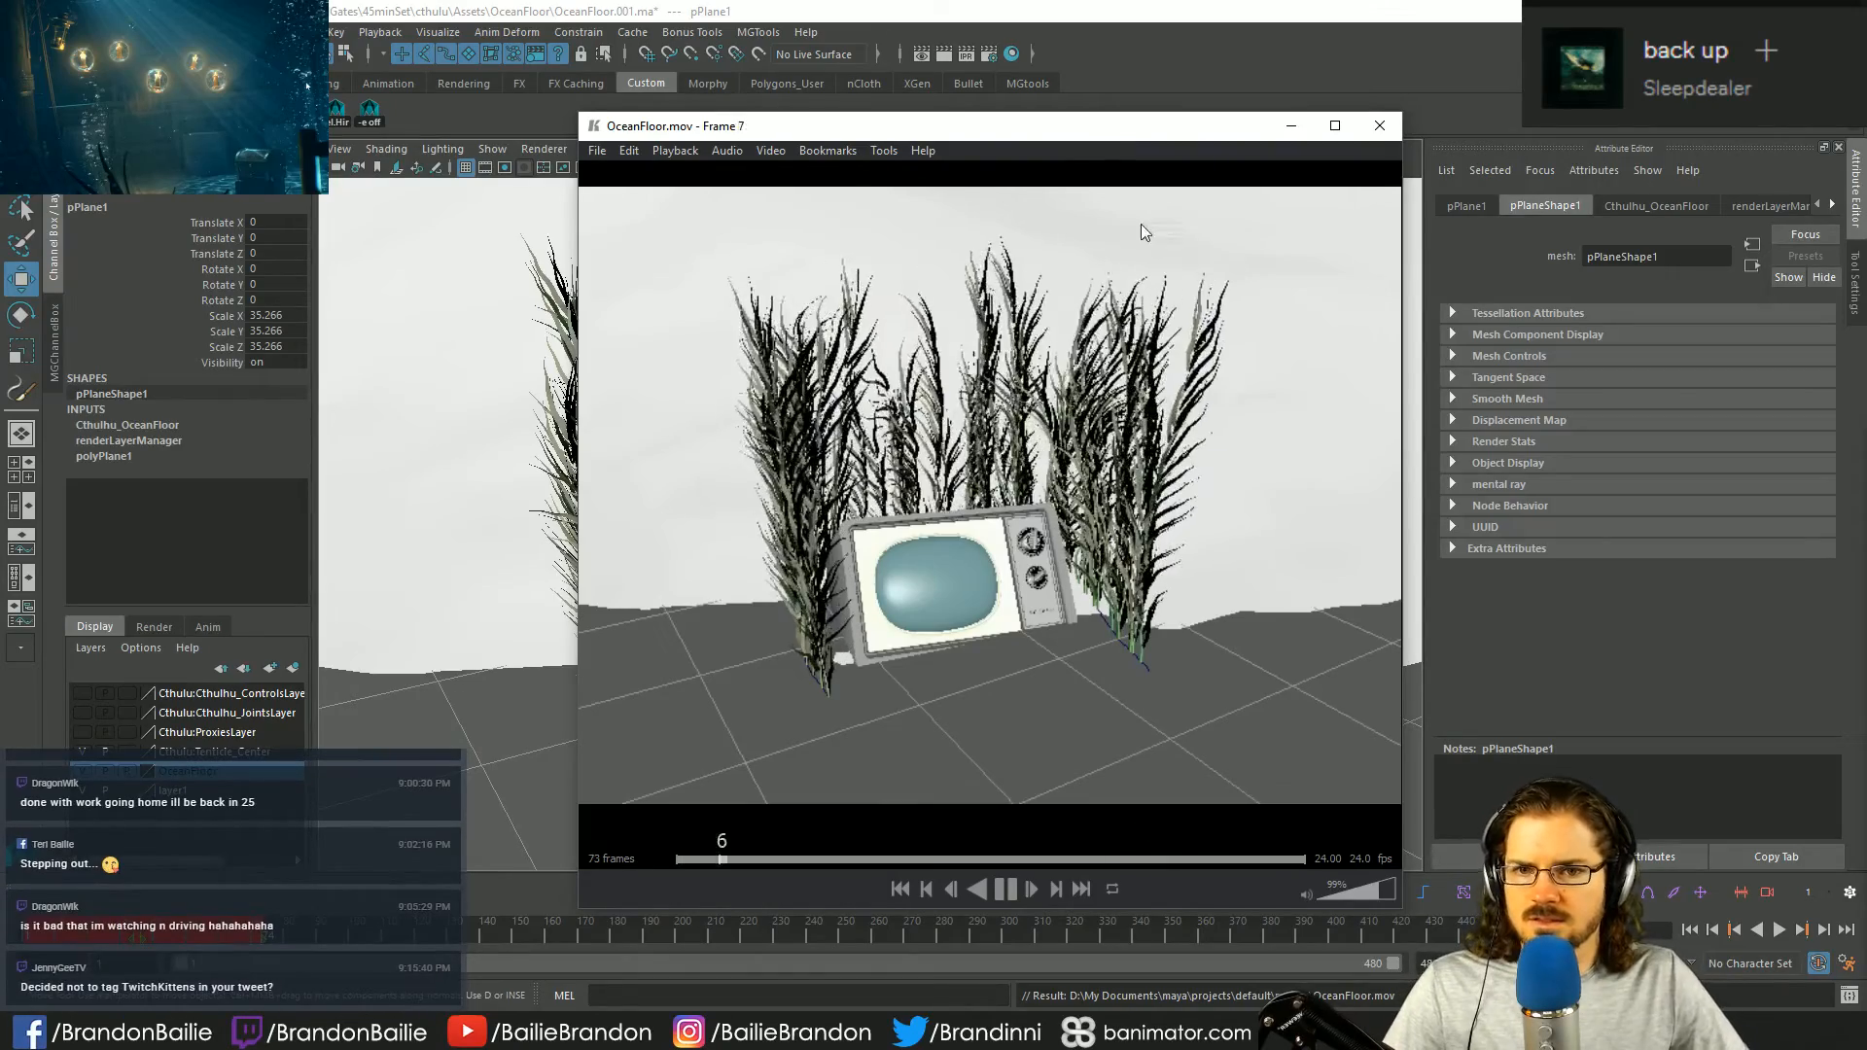
pyautogui.click(1382, 125)
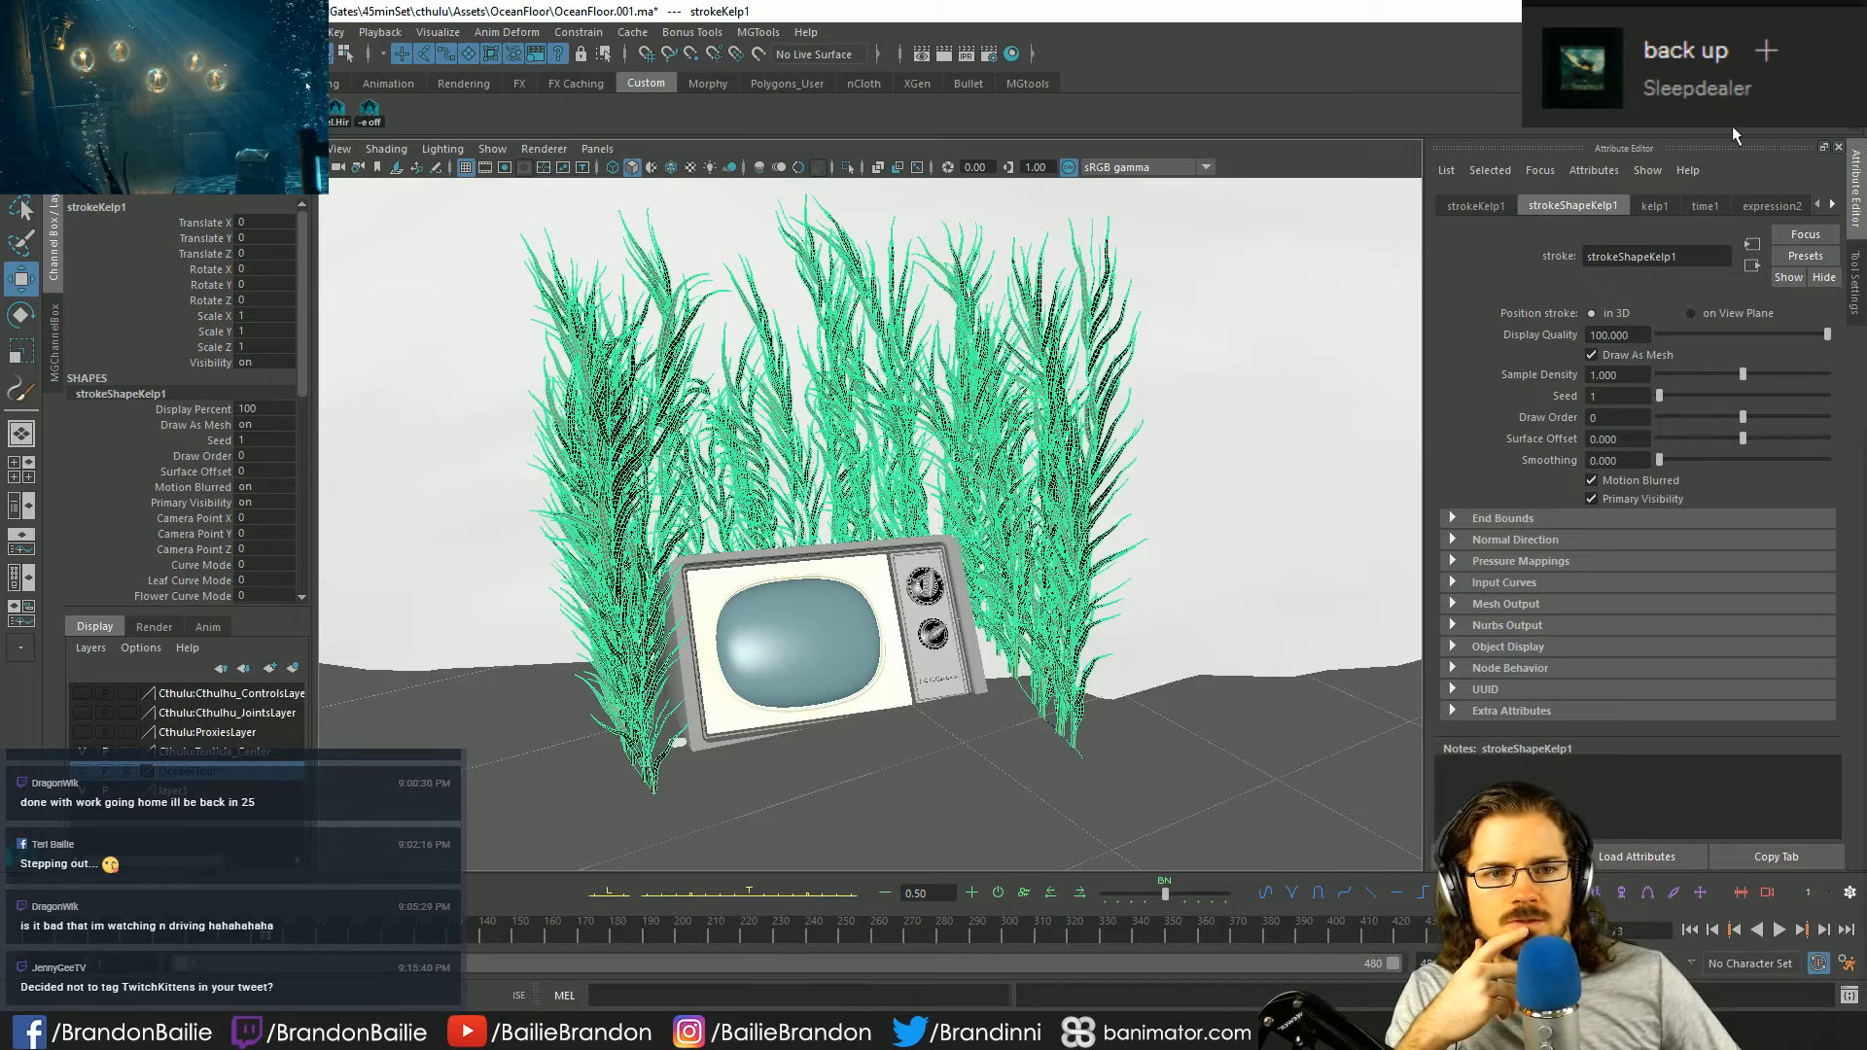
# - Examine the selected kelp brush's leaf, turbulence, spiral and bend attributes
pyautogui.click(1654, 205)
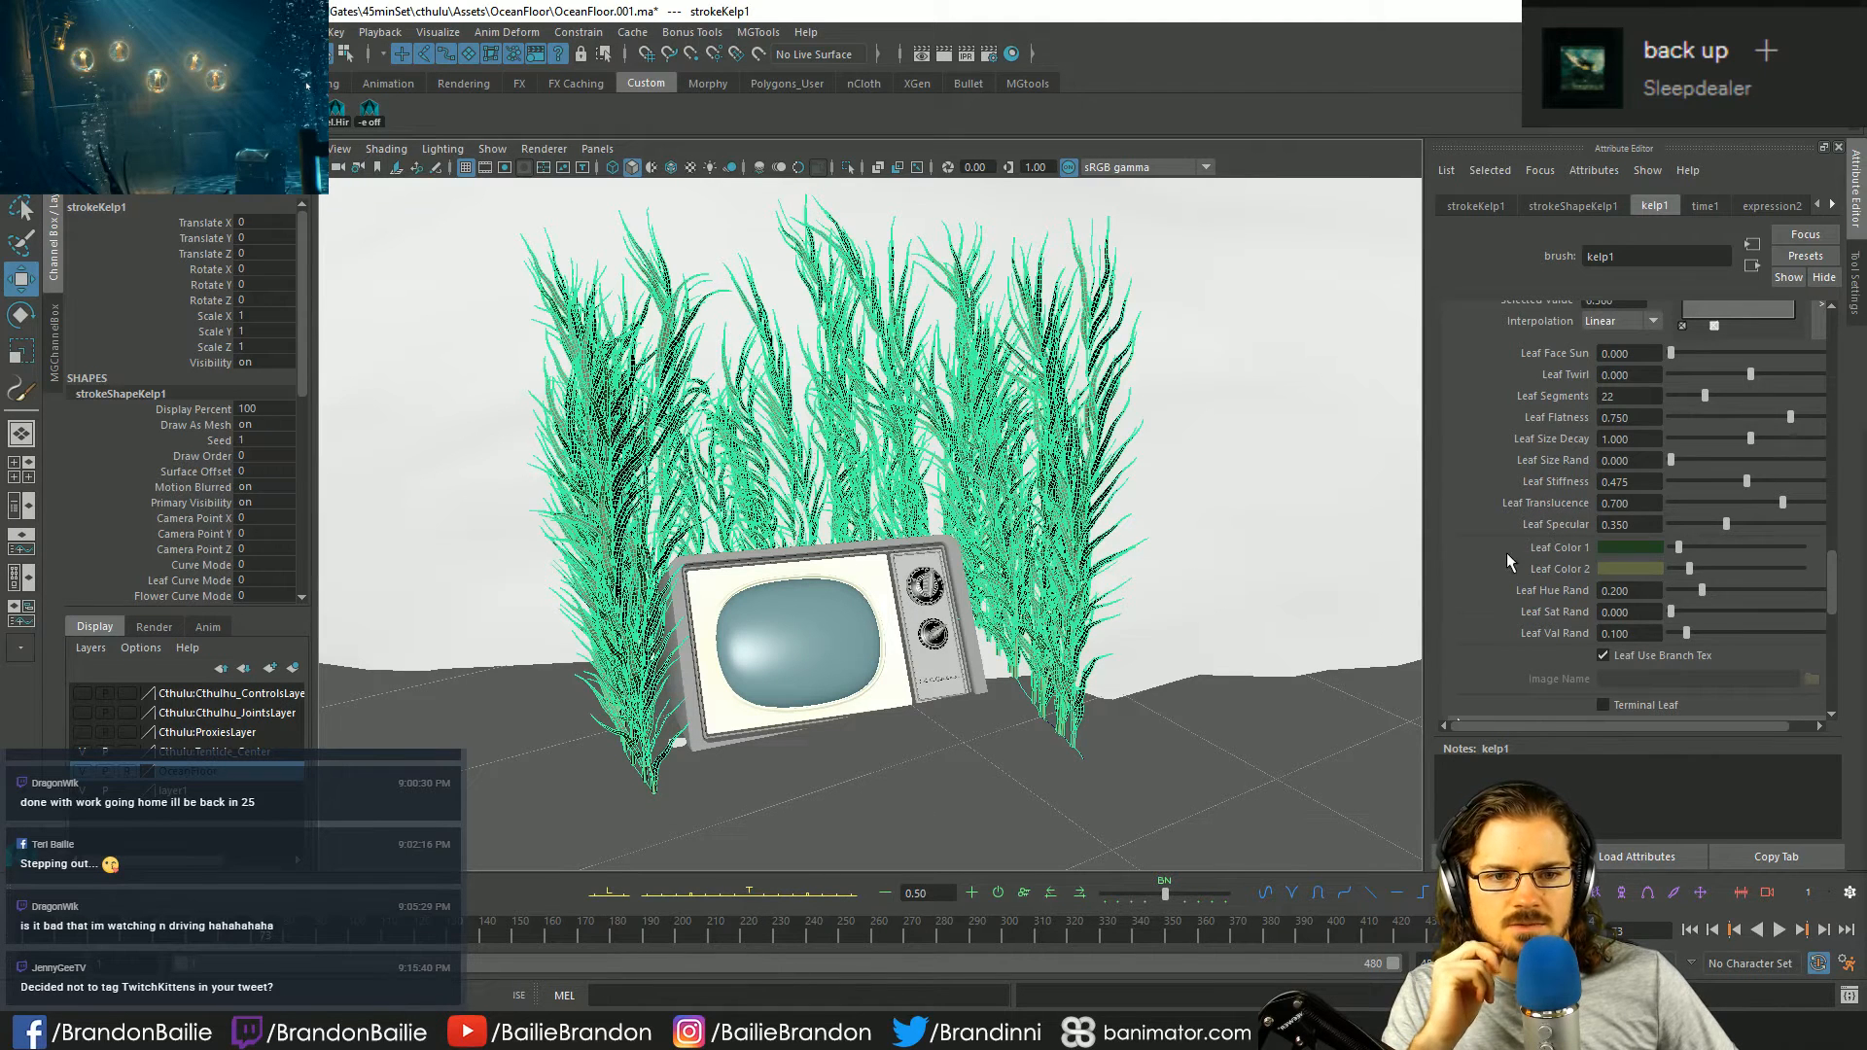
pyautogui.scroll(2, 1494, 482)
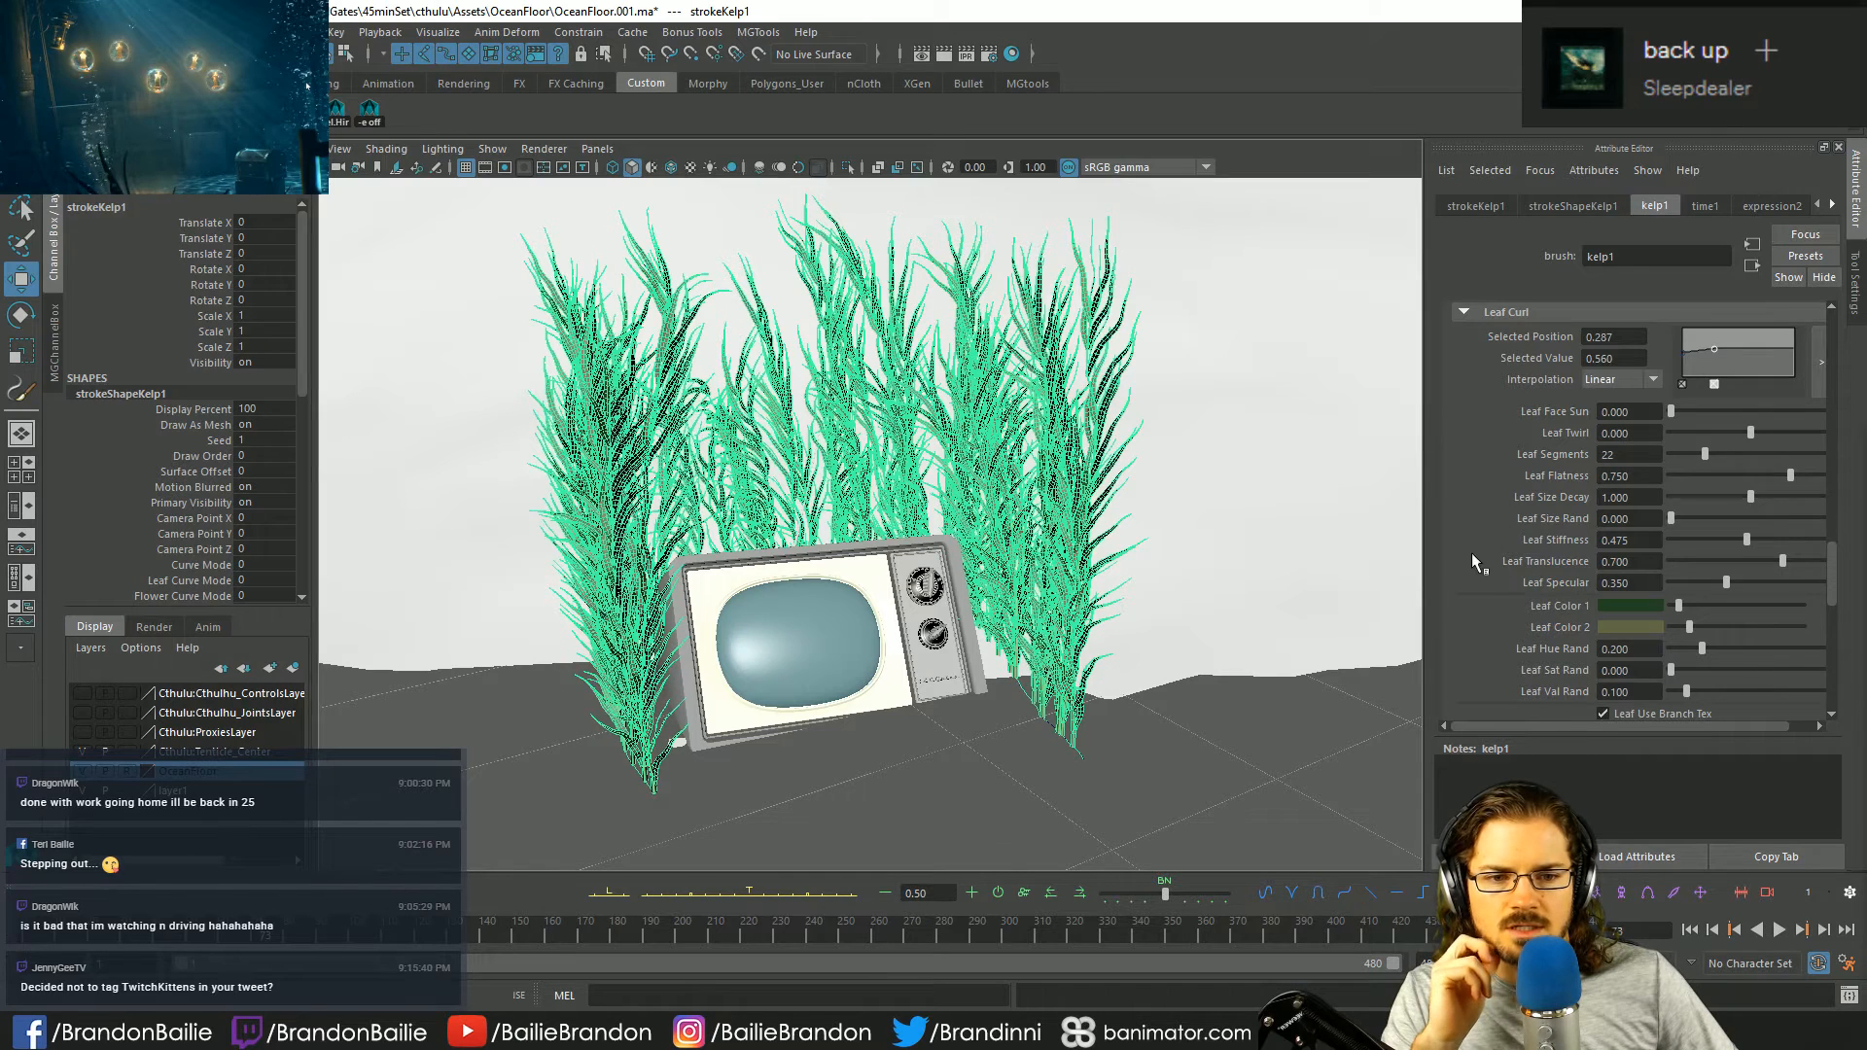
pyautogui.scroll(-10, 1459, 610)
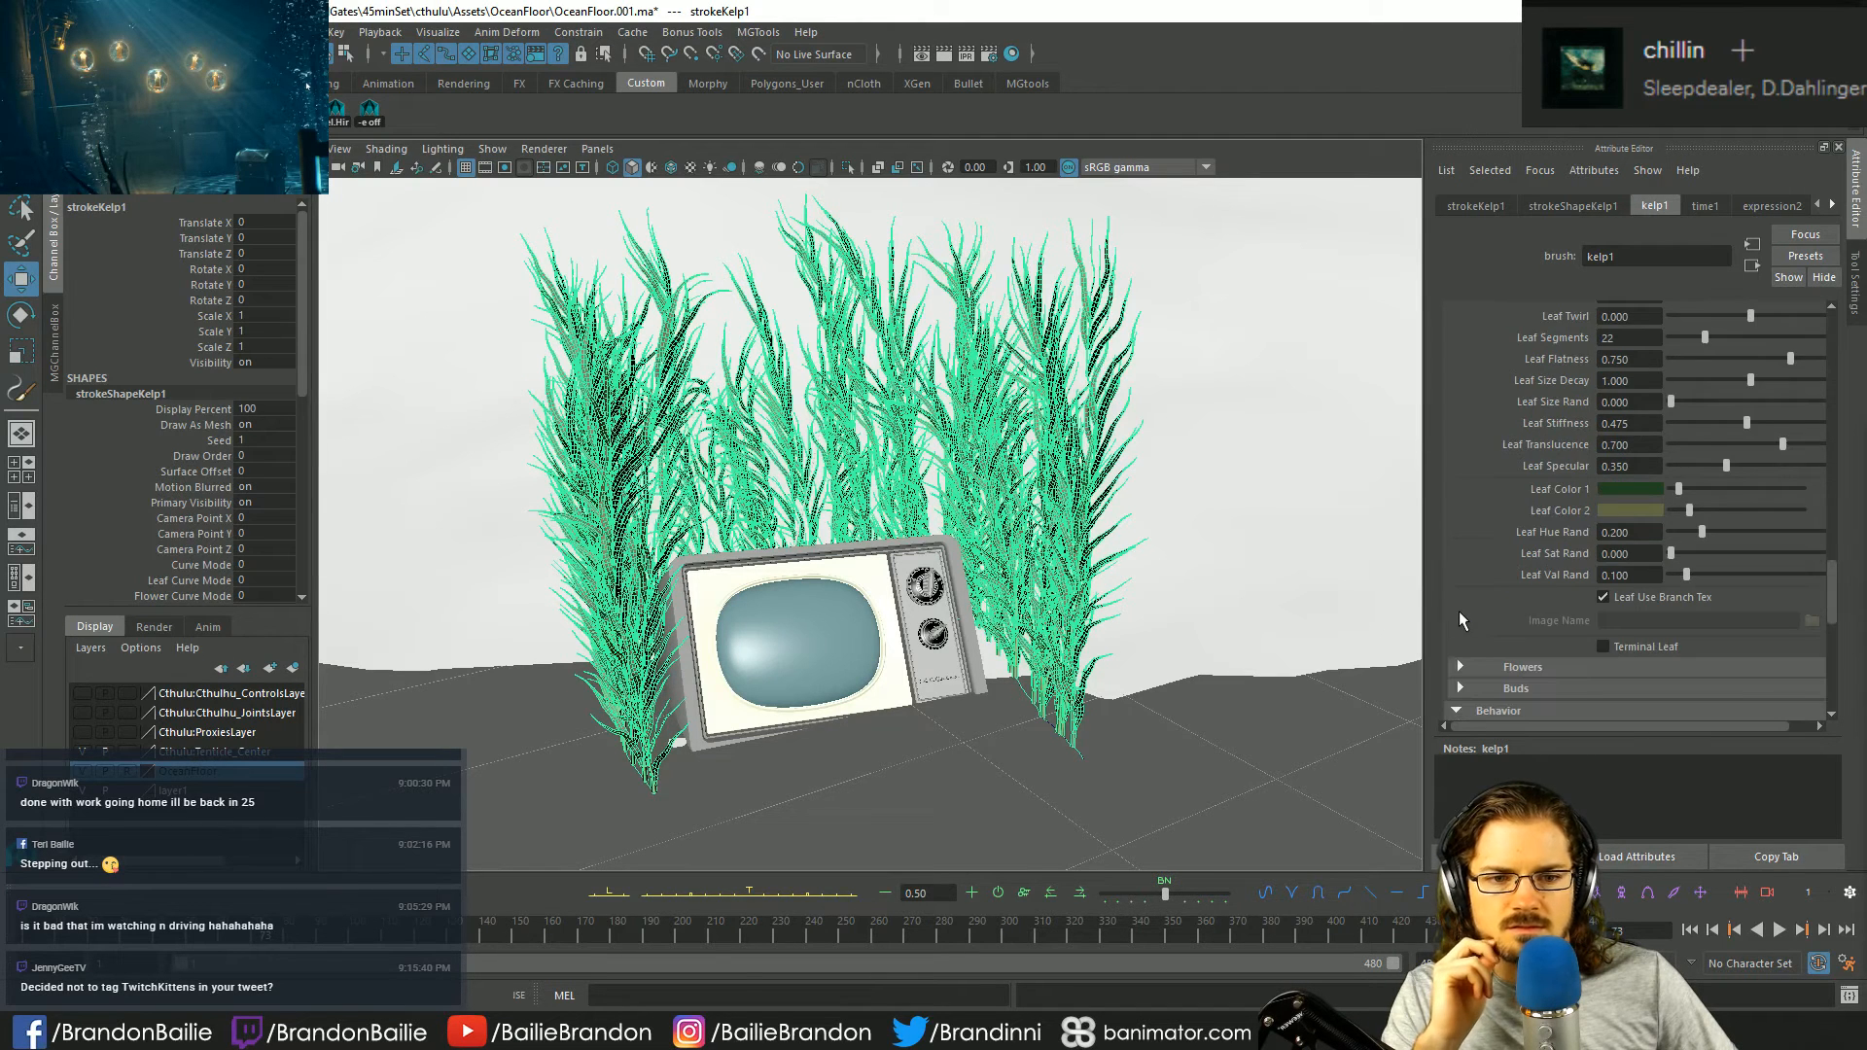
pyautogui.scroll(-2, 1474, 620)
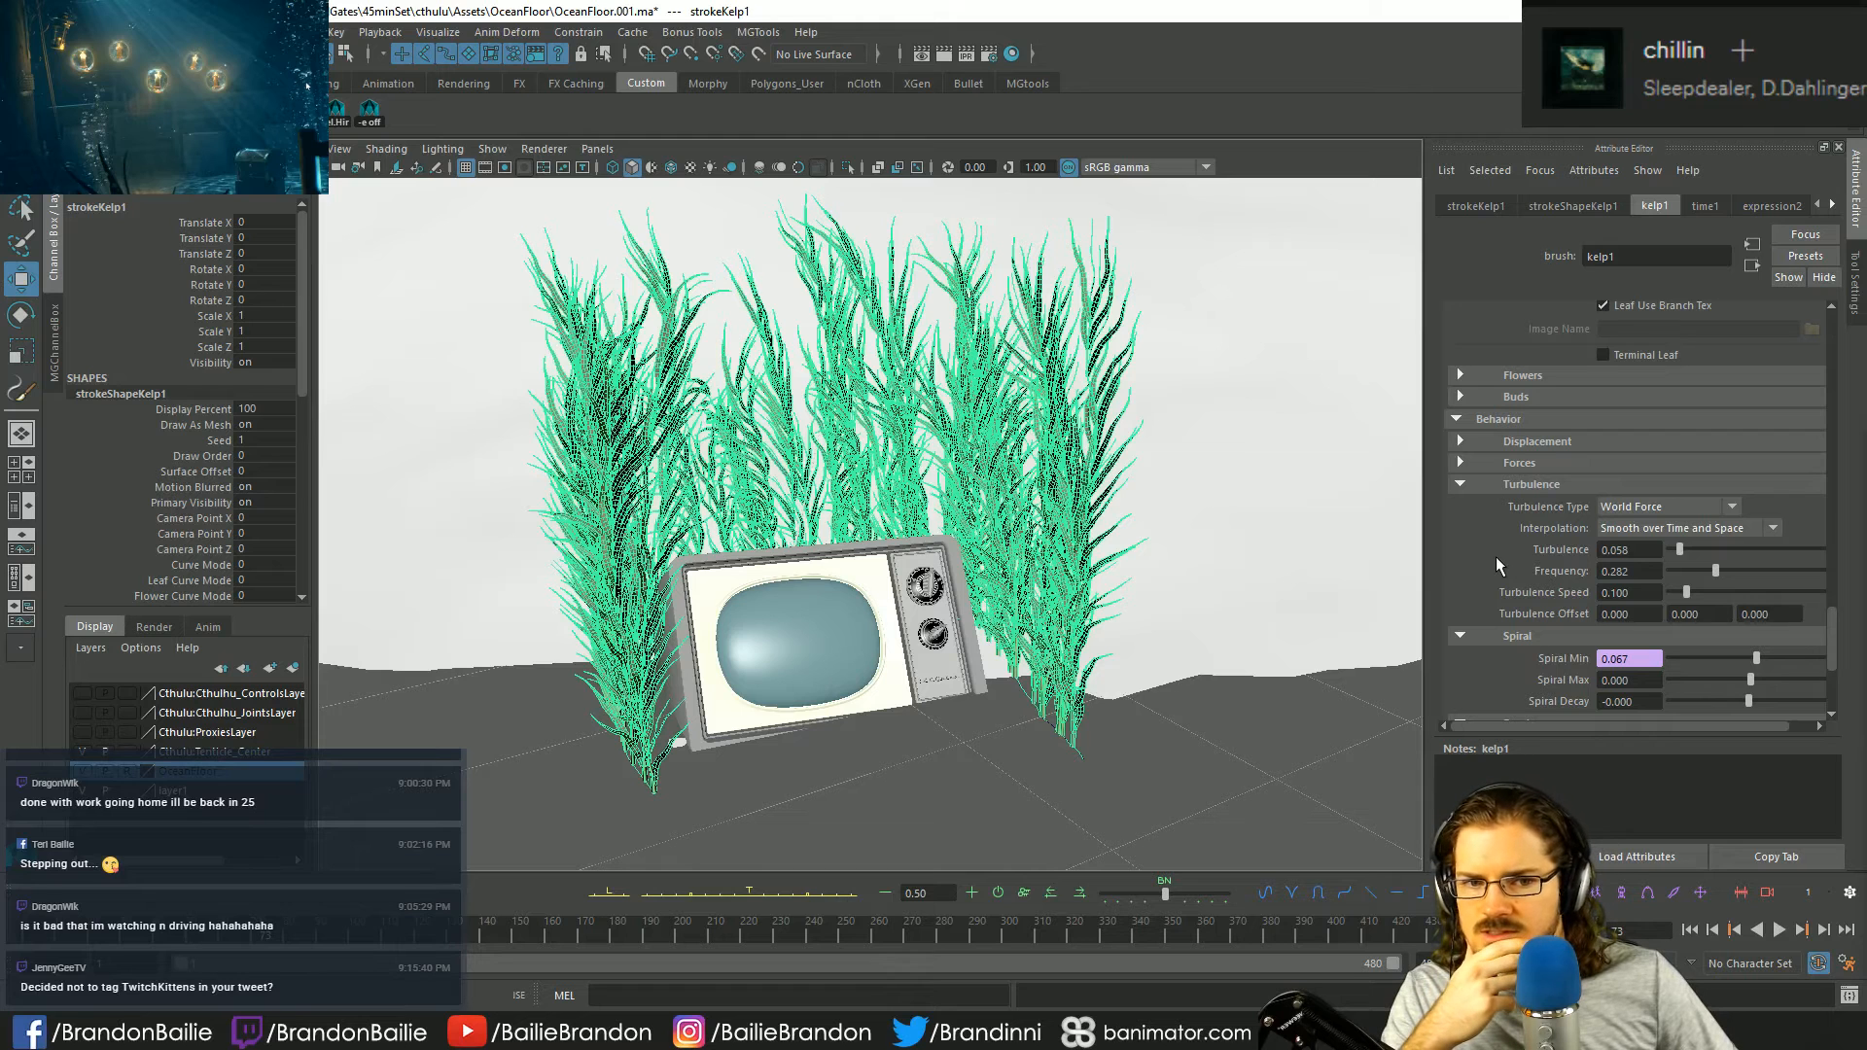
pyautogui.scroll(-2, 1495, 556)
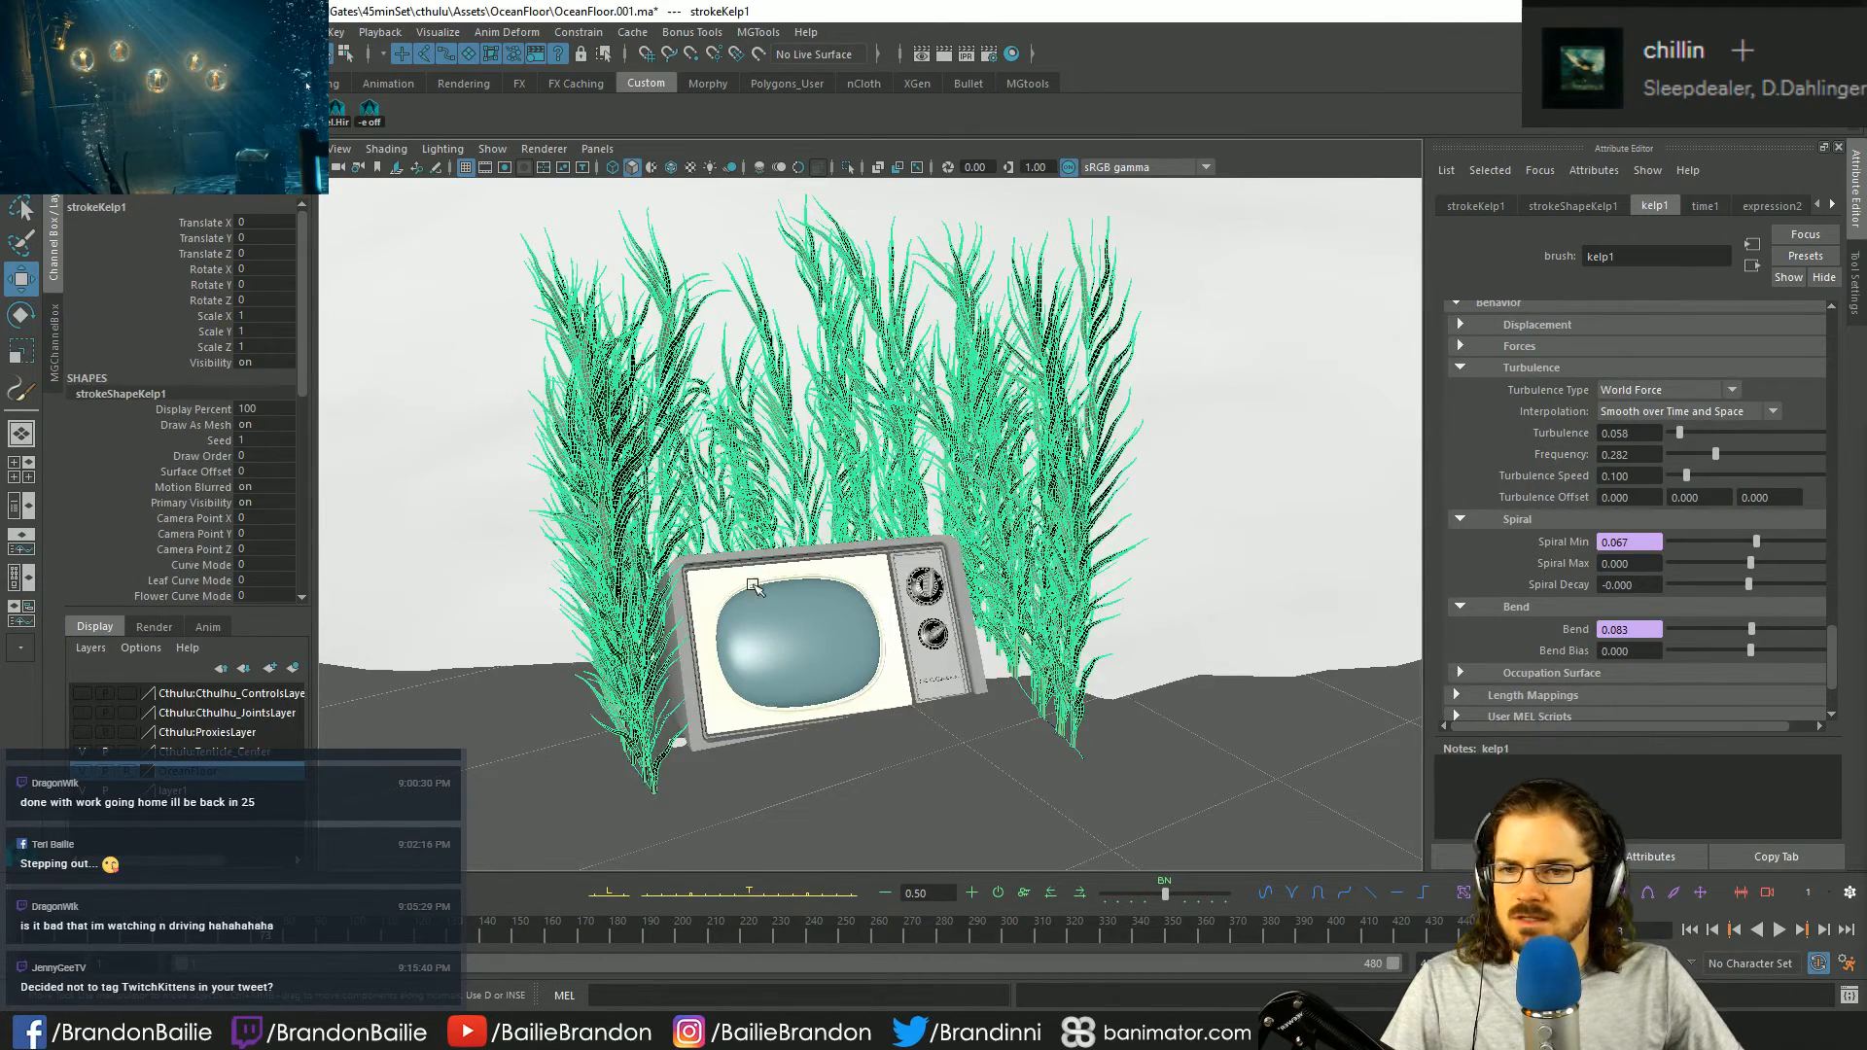
# - Show the Outliner in place of the perspective view, with the kelp stroke still selected
pyautogui.press('space')
pyautogui.press('space')
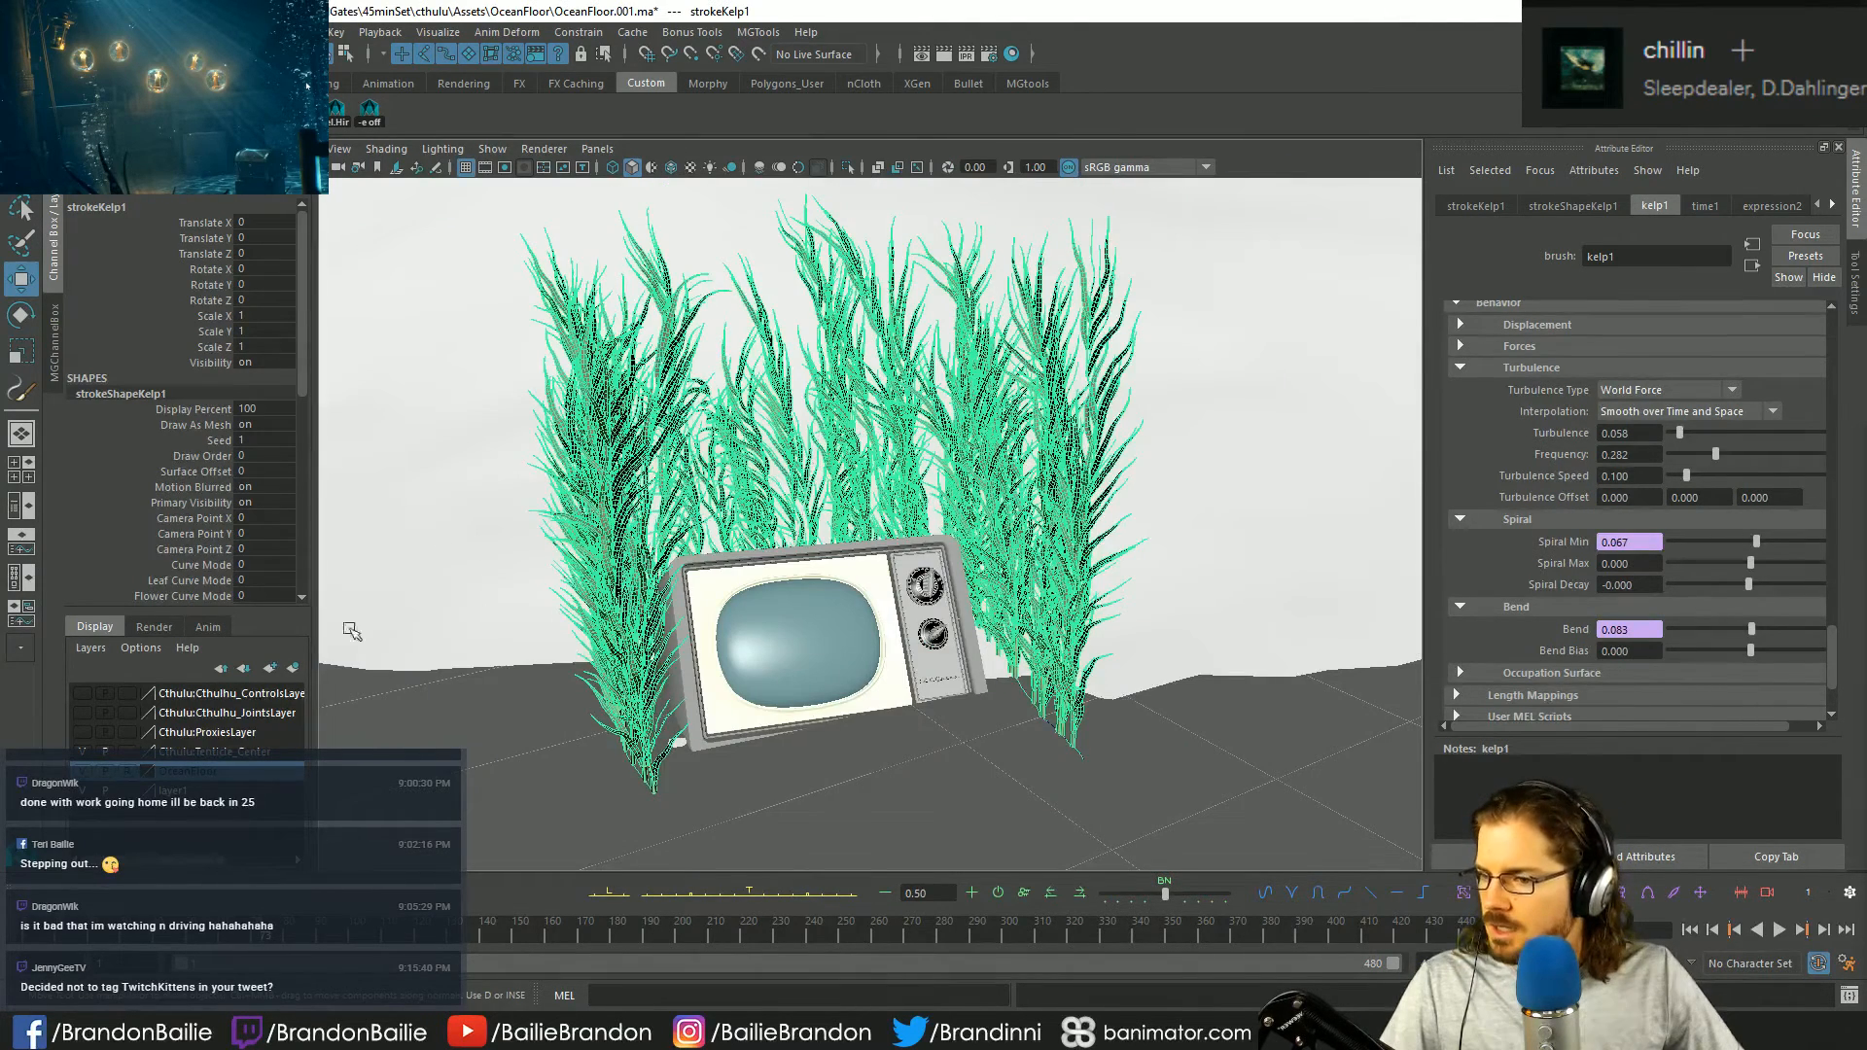
pyautogui.click(21, 508)
pyautogui.press('space')
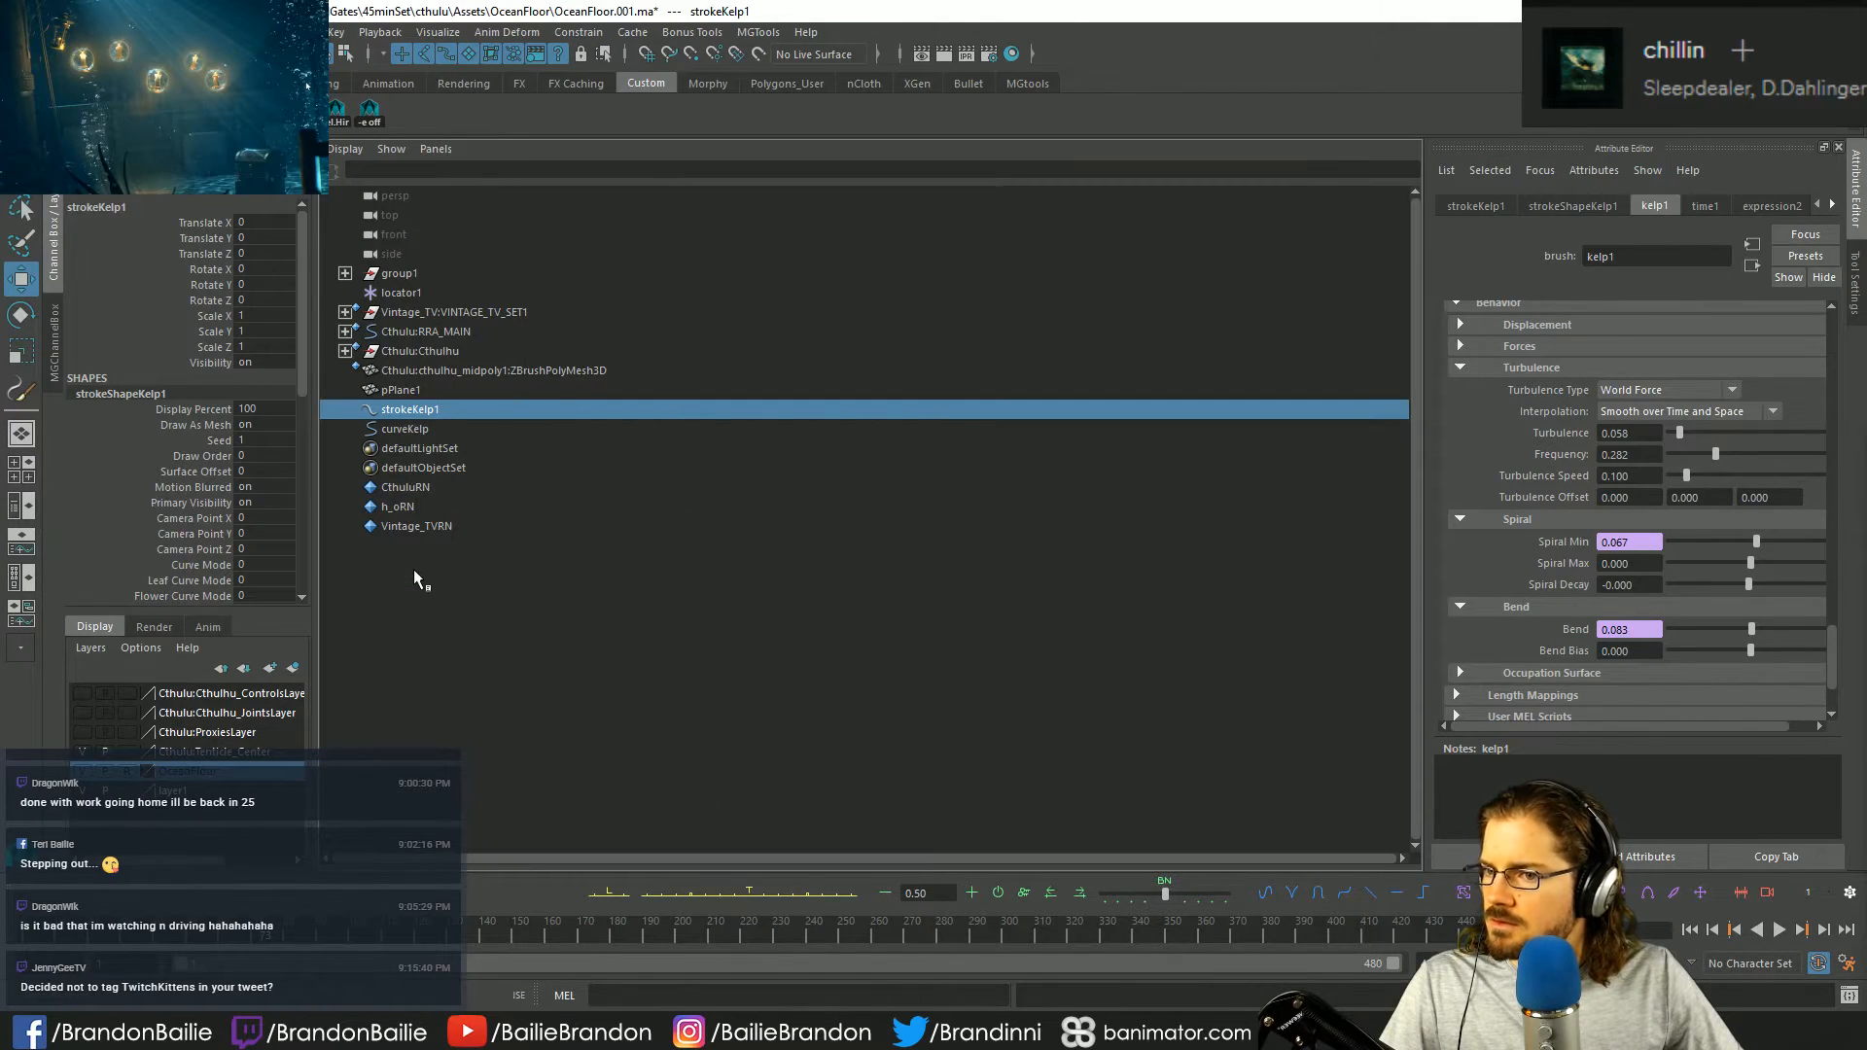
pyautogui.press('space')
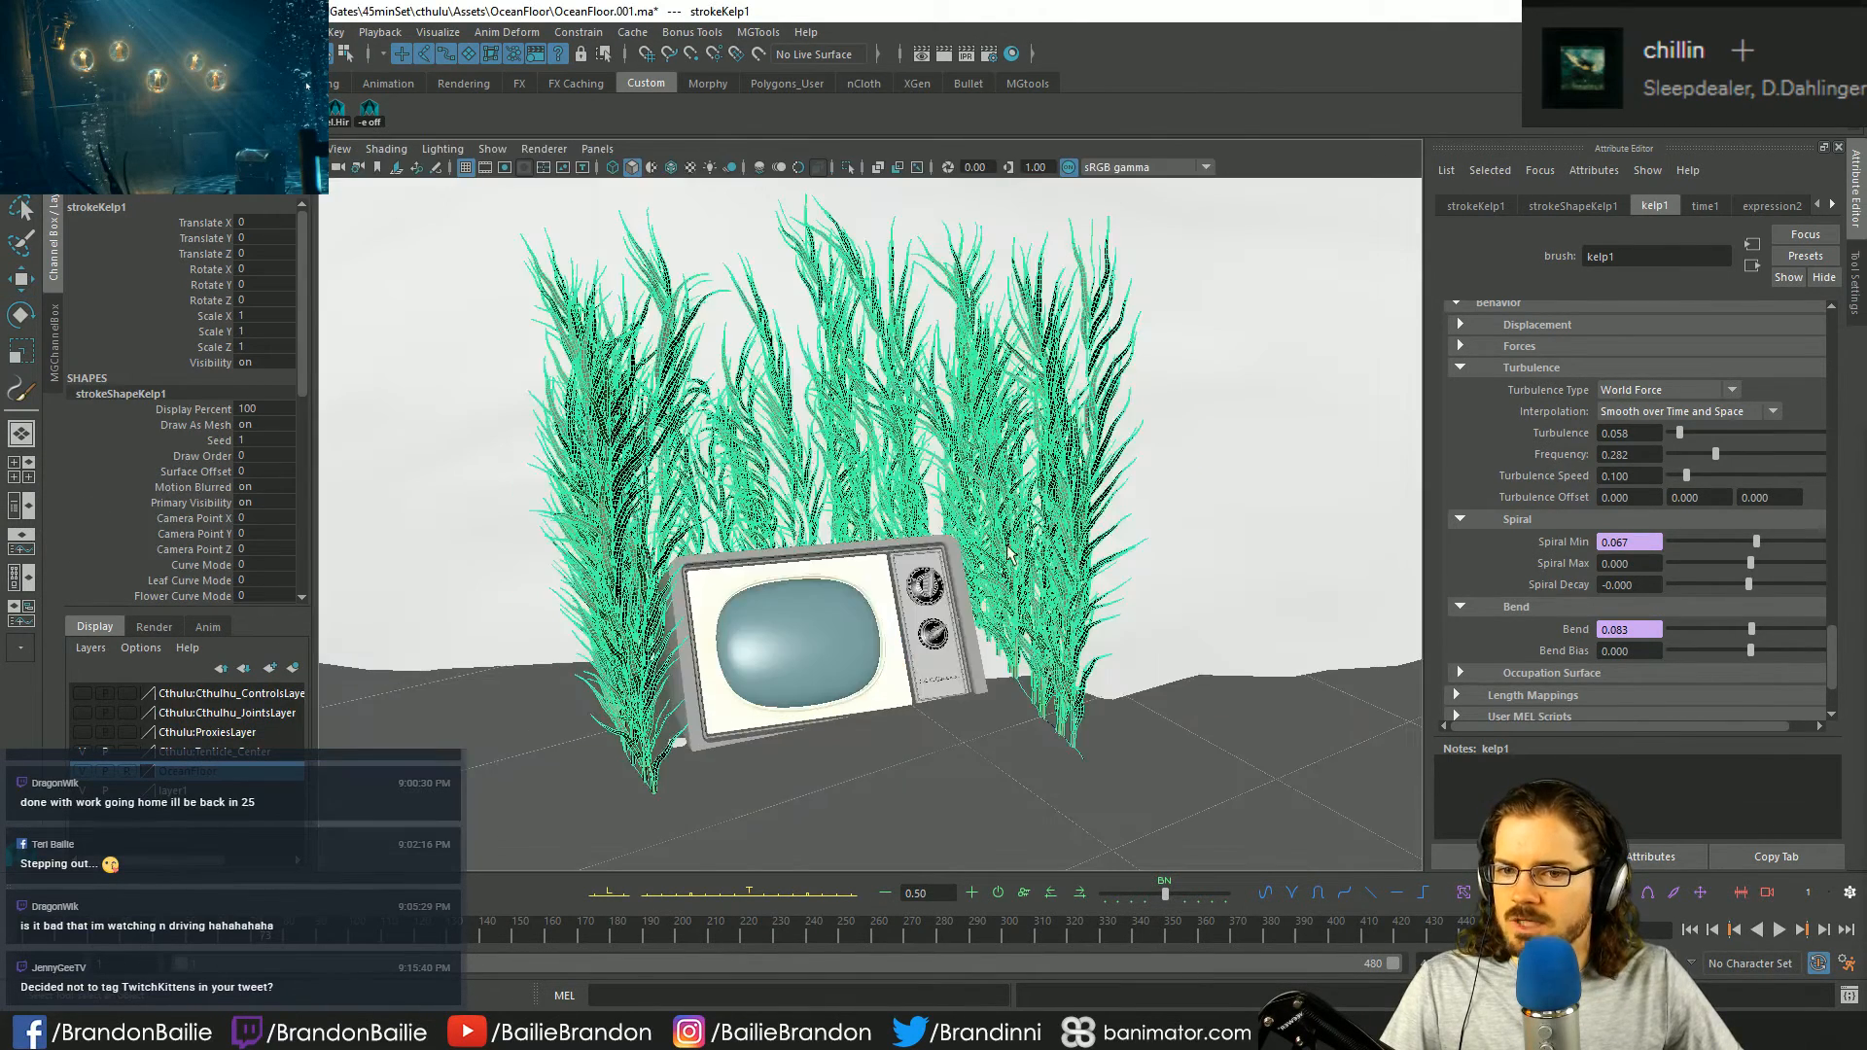
pyautogui.press('space')
pyautogui.press('space')
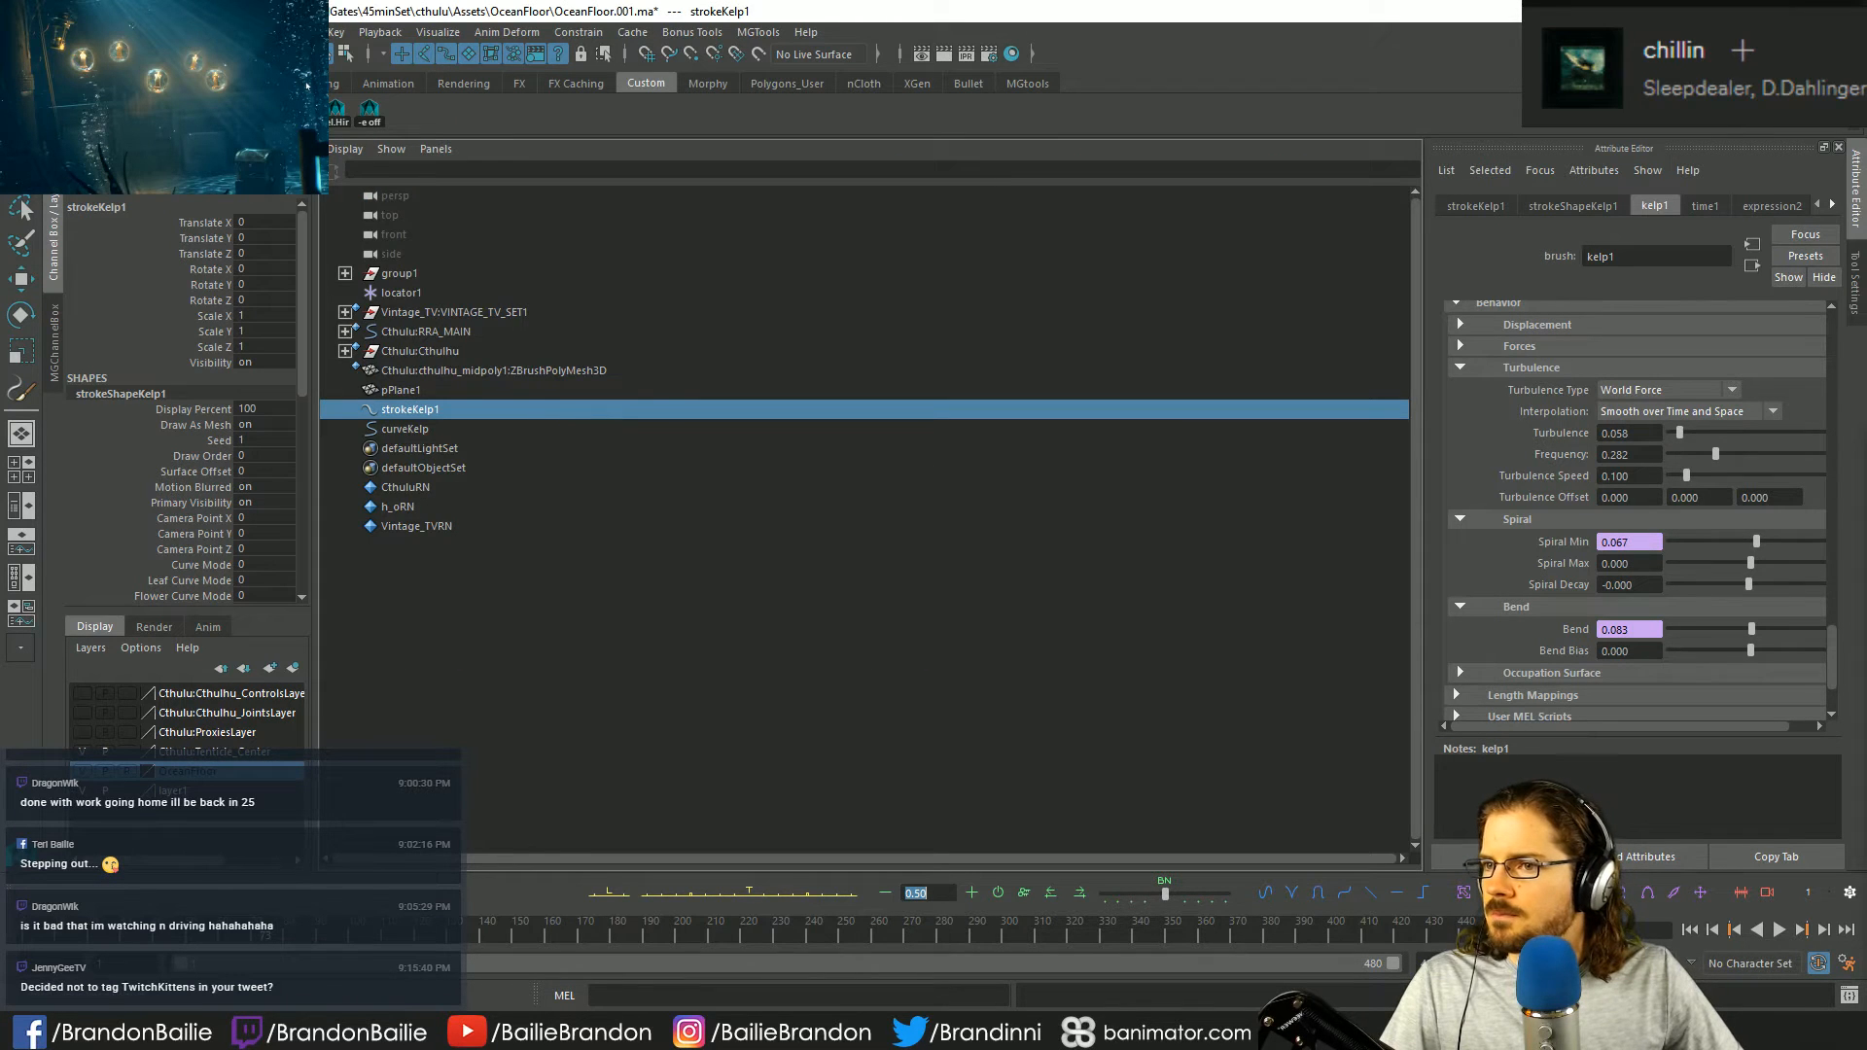
# - Convert the kelp stroke from Paint Effects to polygons with vertex color mode Color, quad output and a poly limit of 100000
pyautogui.click(283, 32)
pyautogui.moveTo(90, 32)
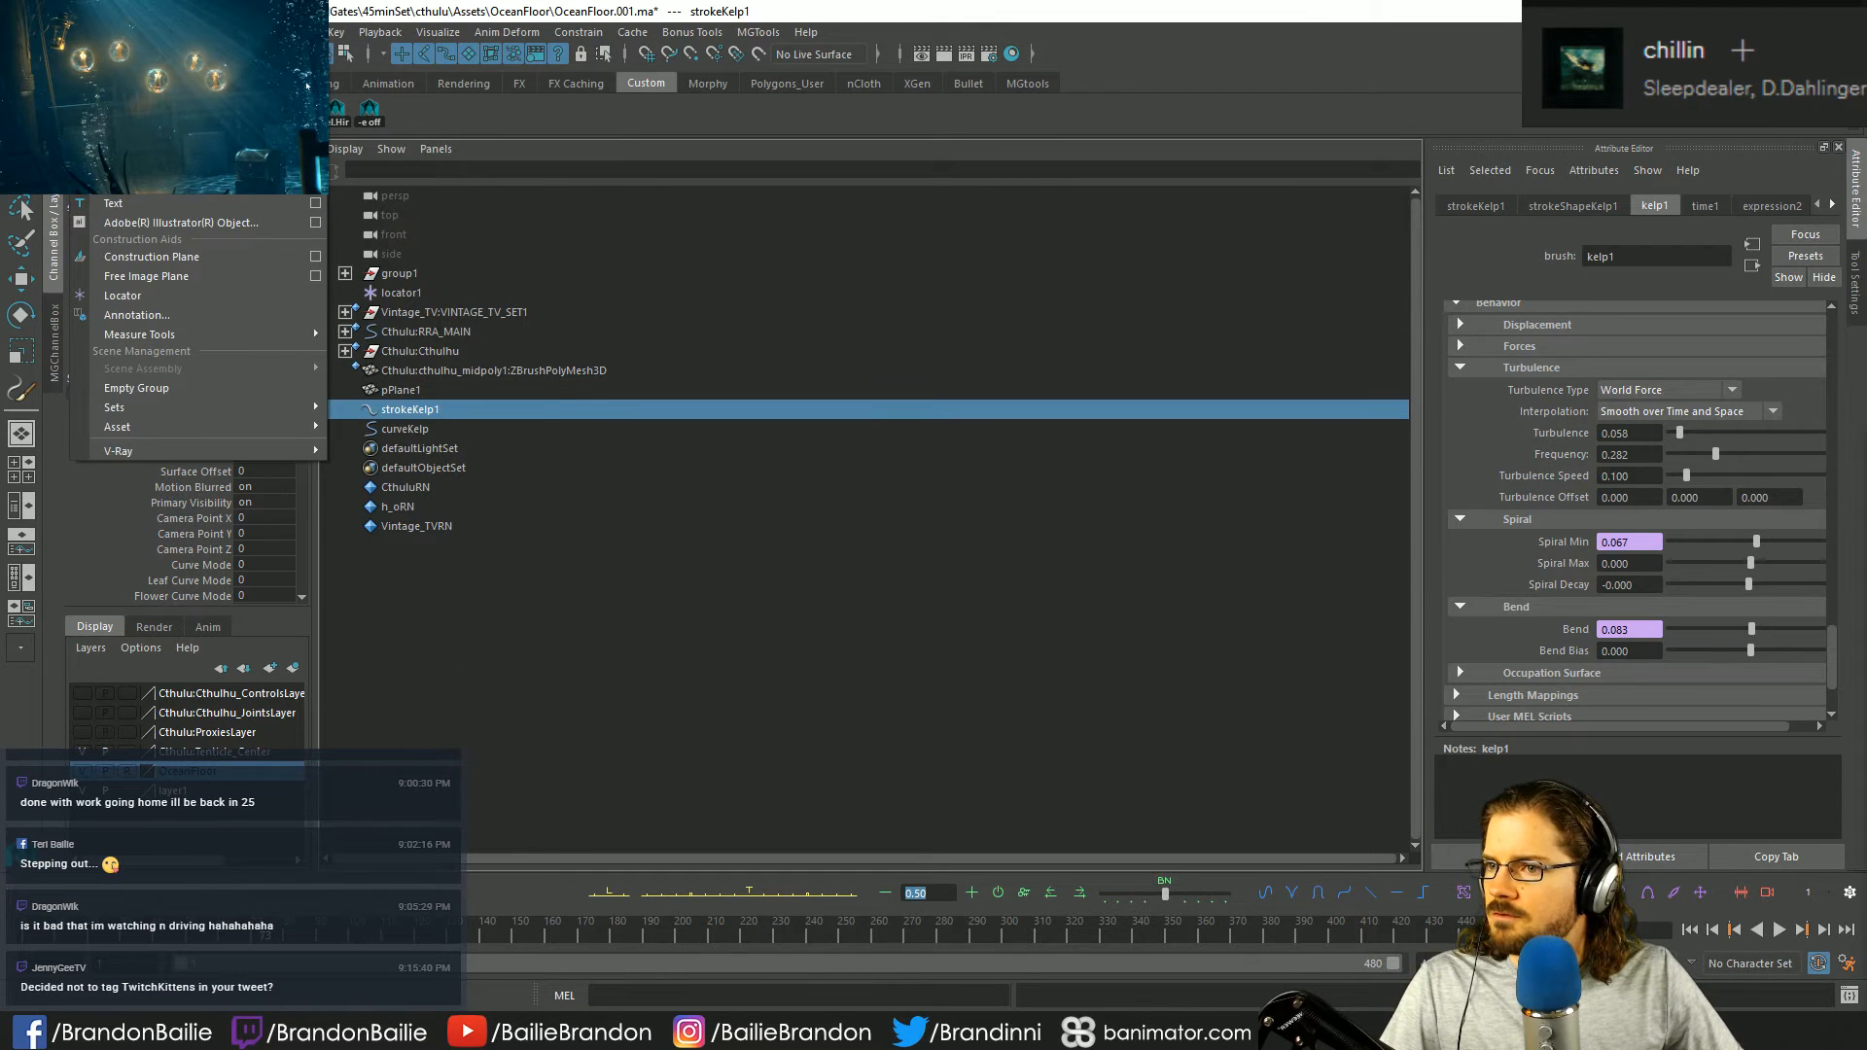
pyautogui.click(678, 582)
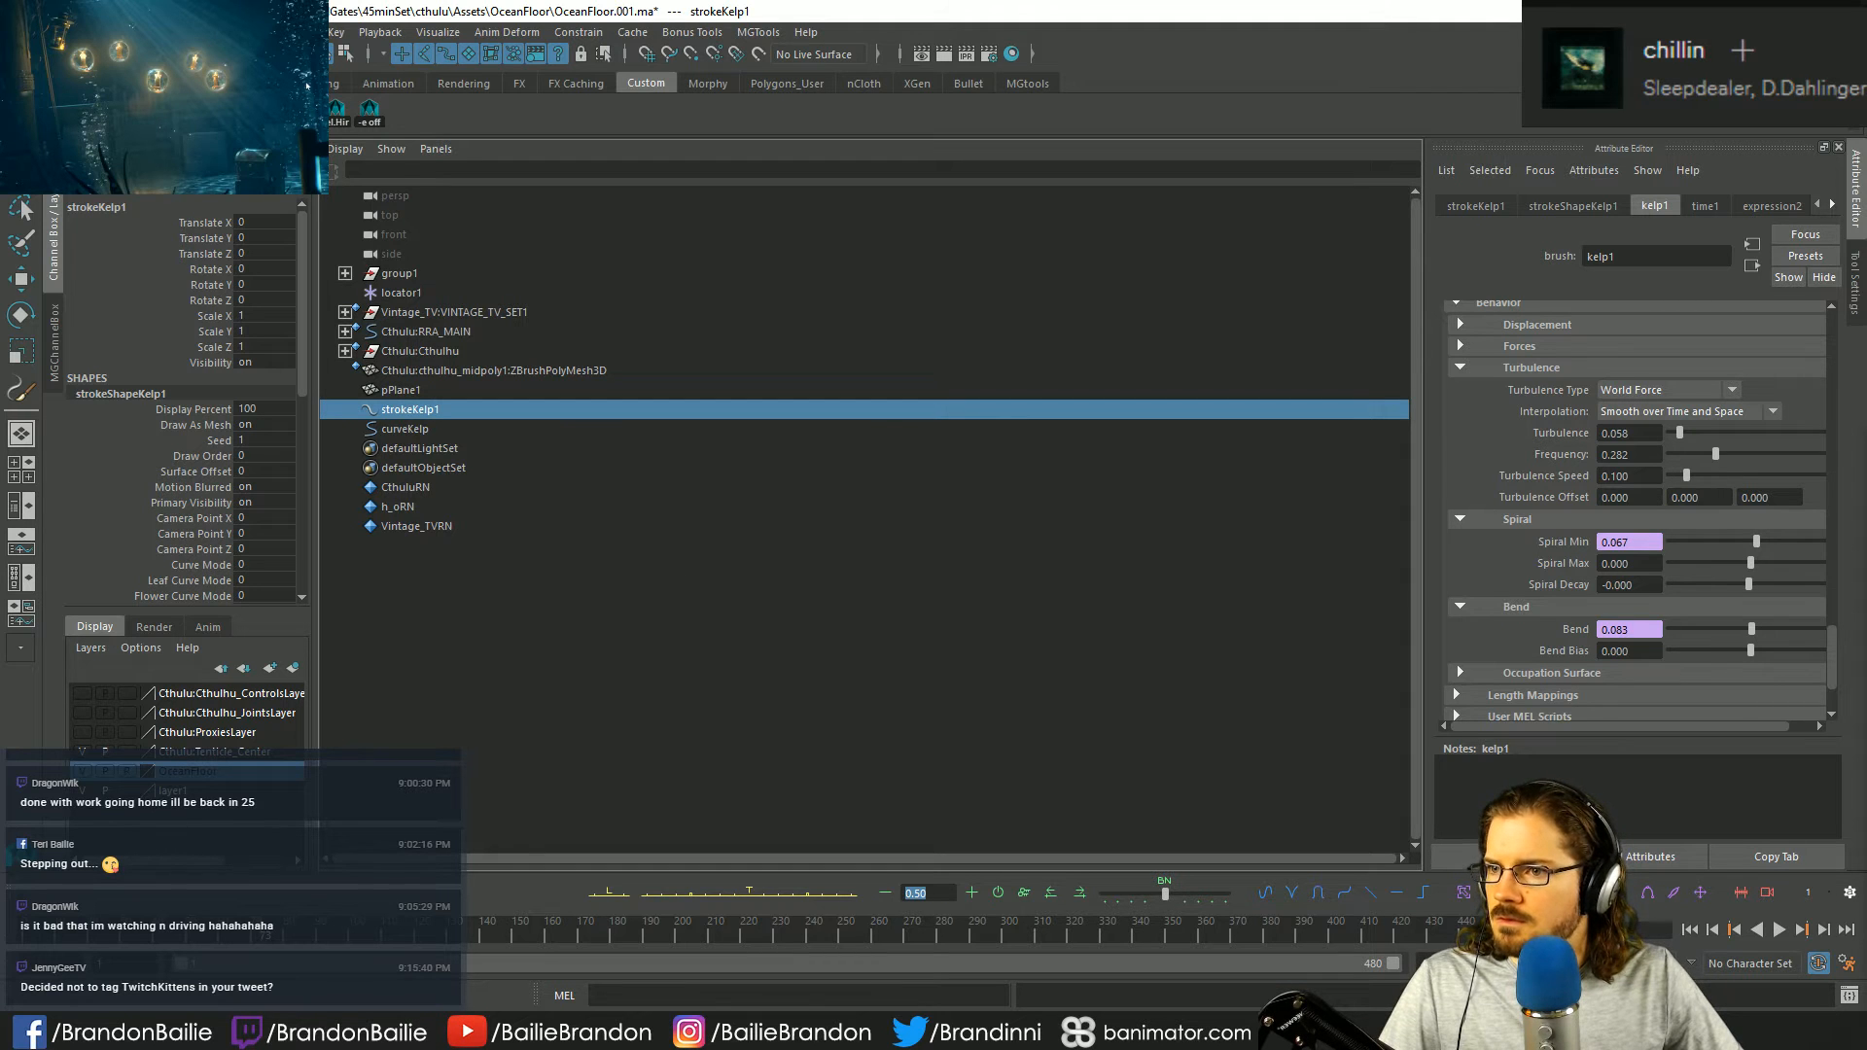
pyautogui.click(175, 32)
pyautogui.moveTo(248, 488)
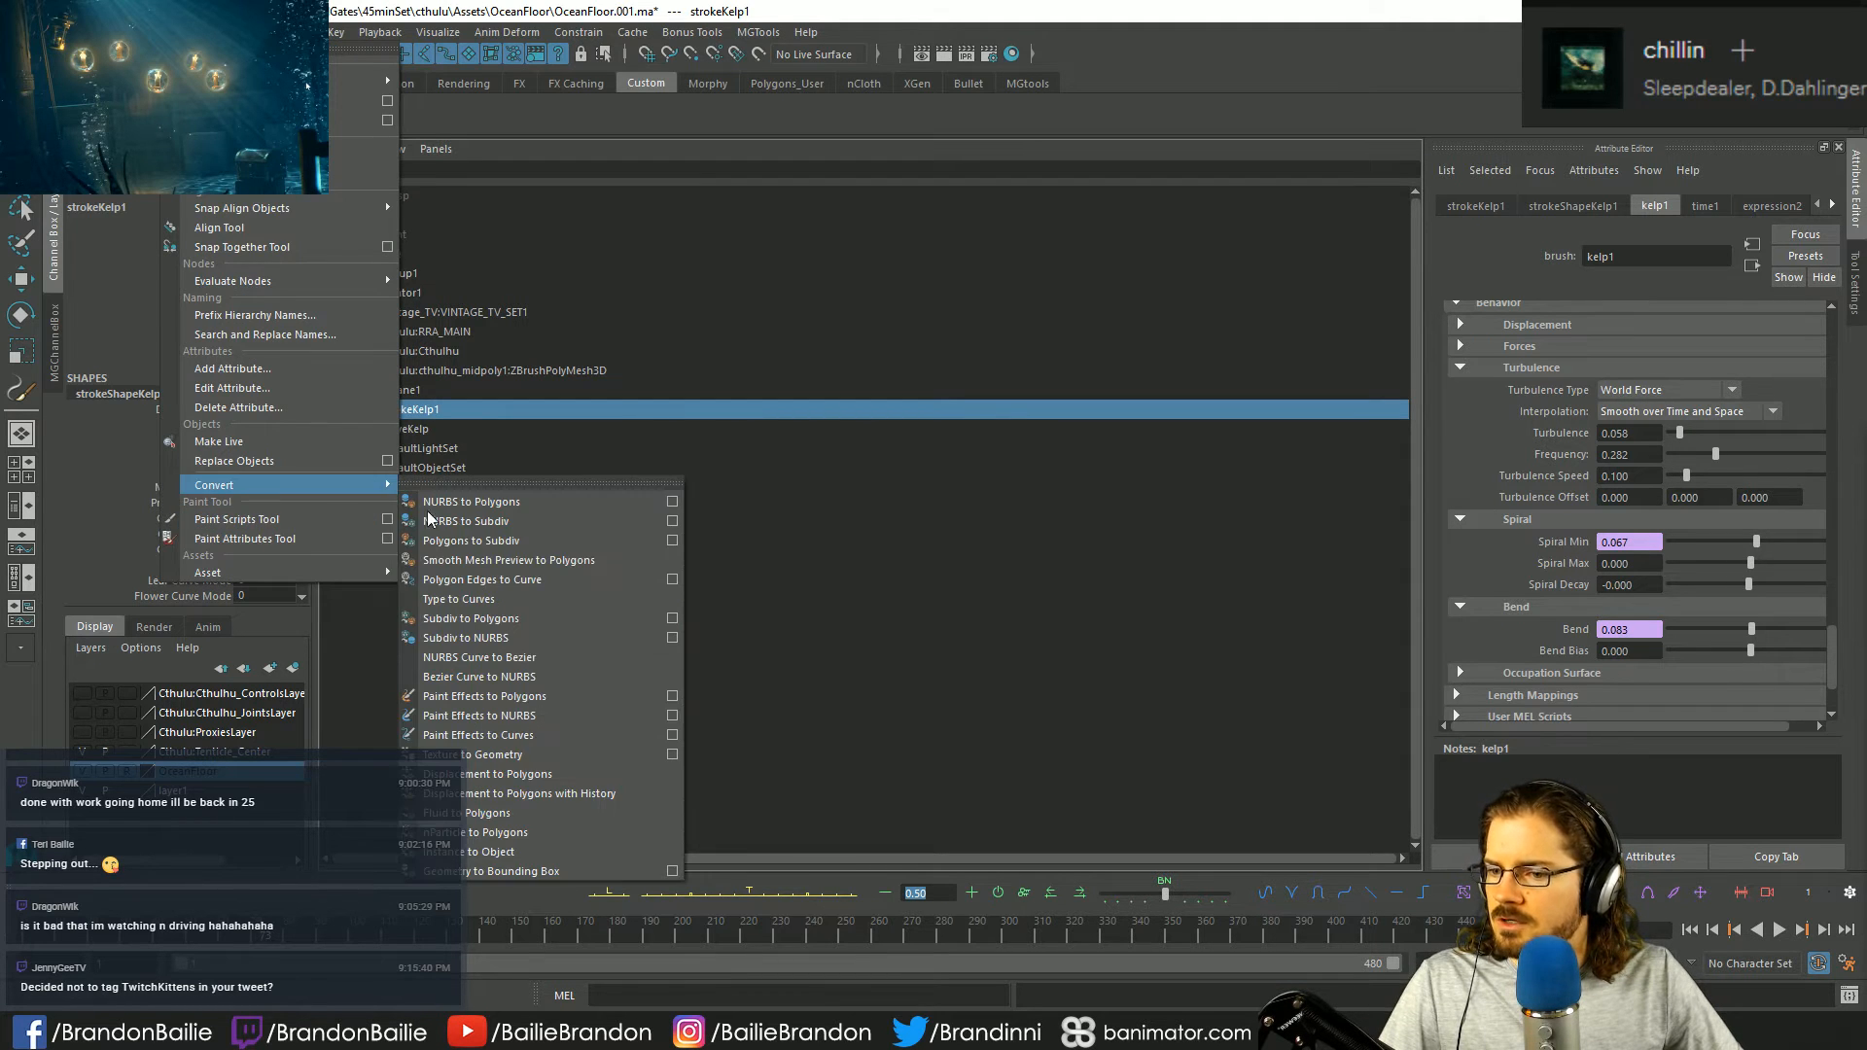
pyautogui.click(672, 695)
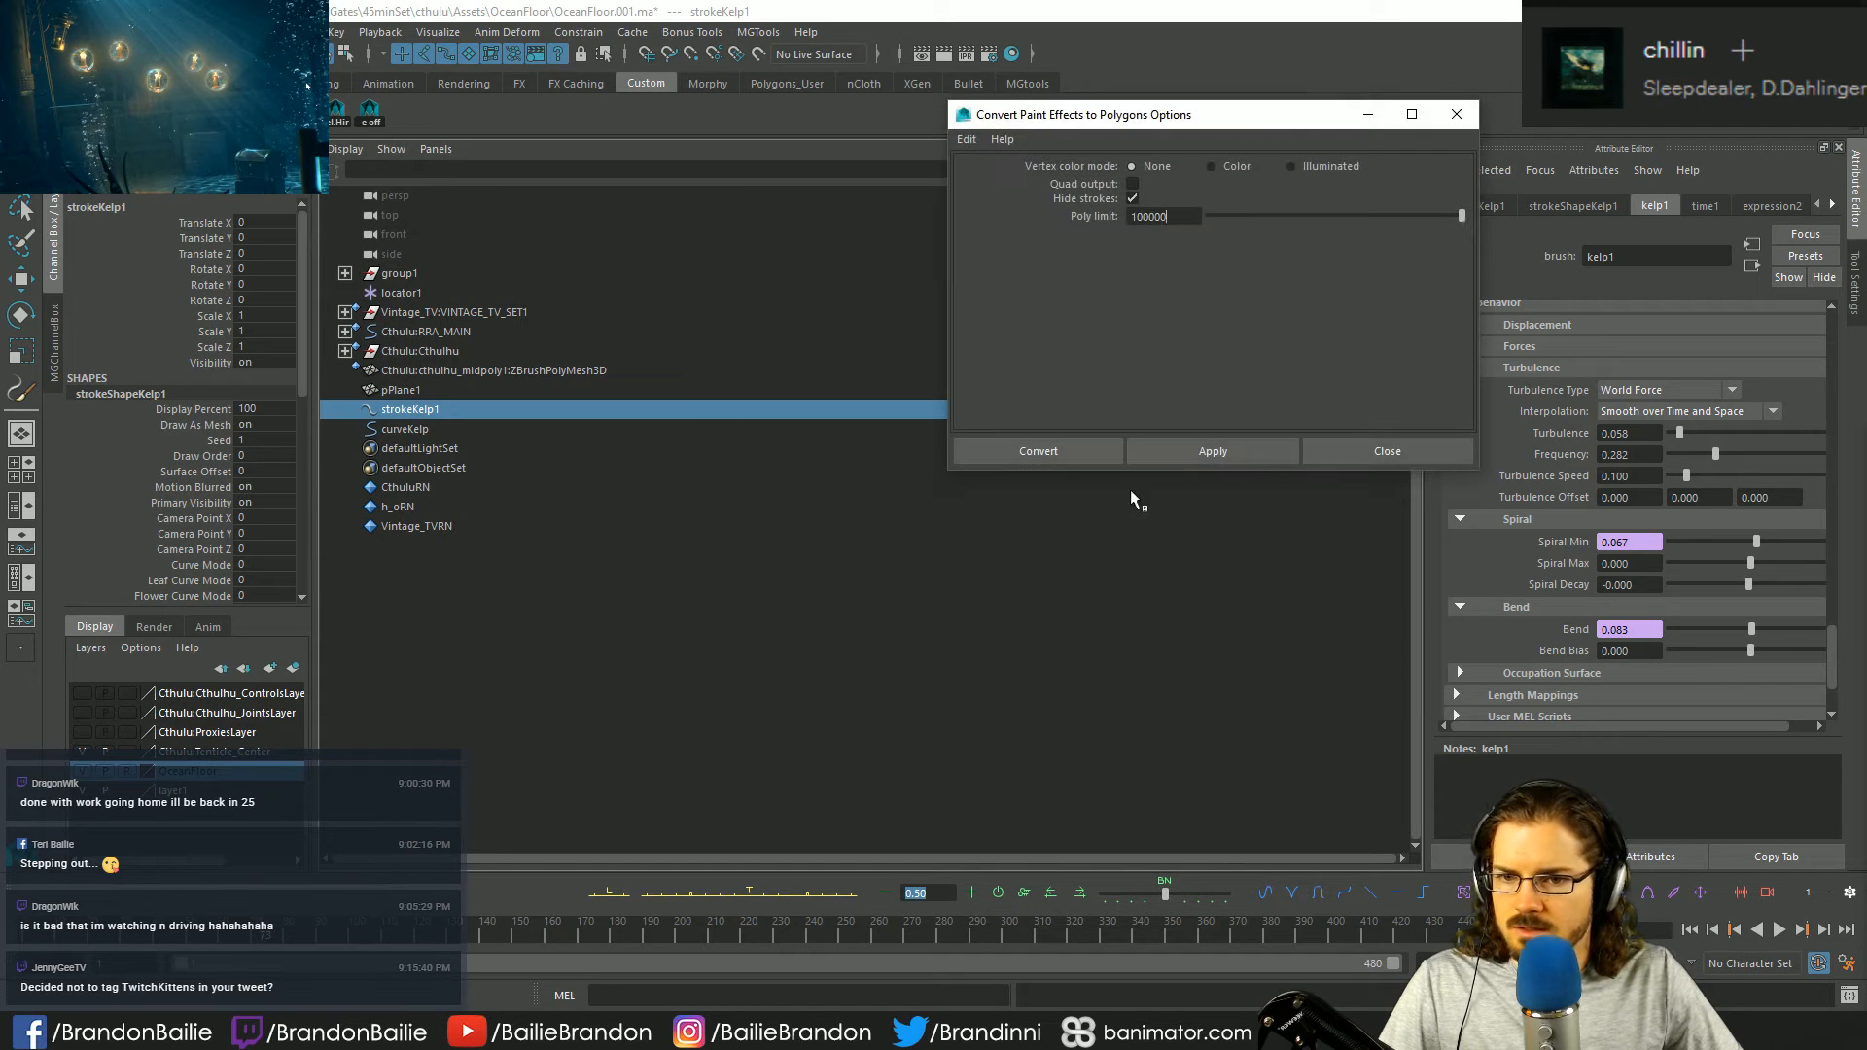
pyautogui.moveTo(1314, 101); pyautogui.dragTo(1069, 144)
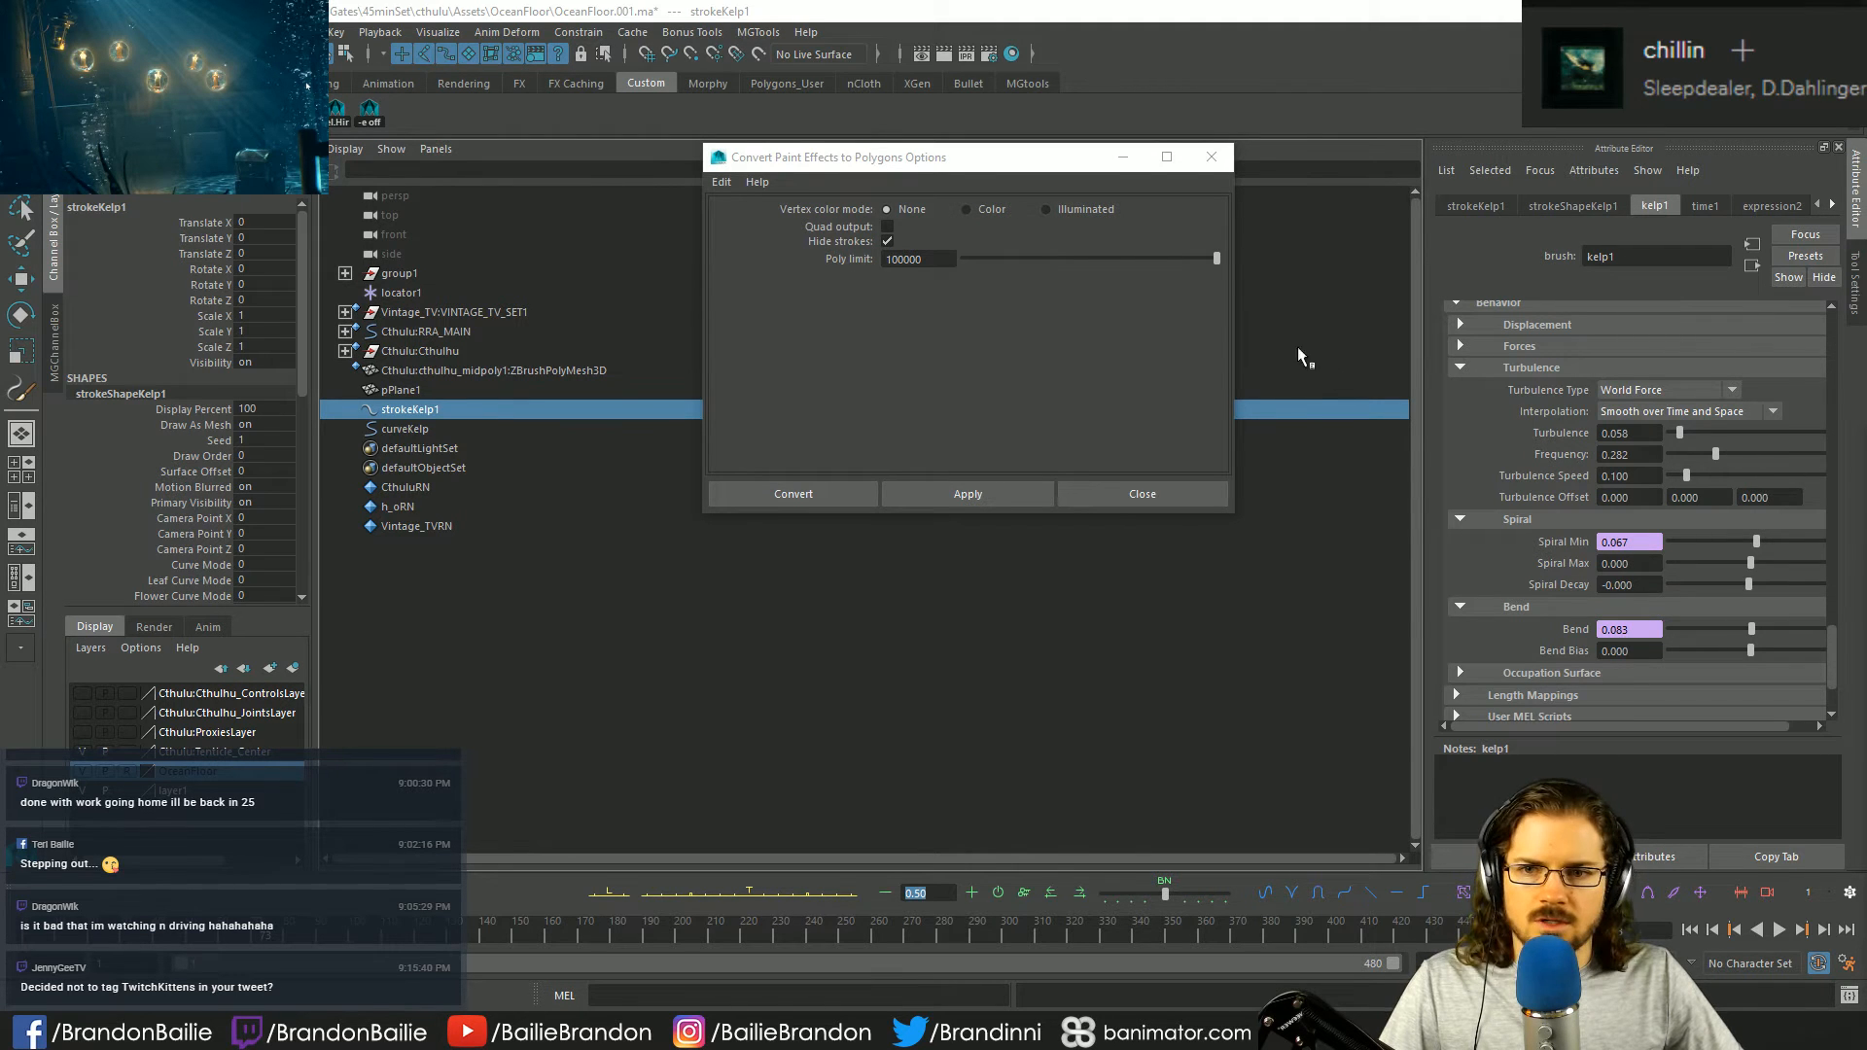
pyautogui.click(1001, 215)
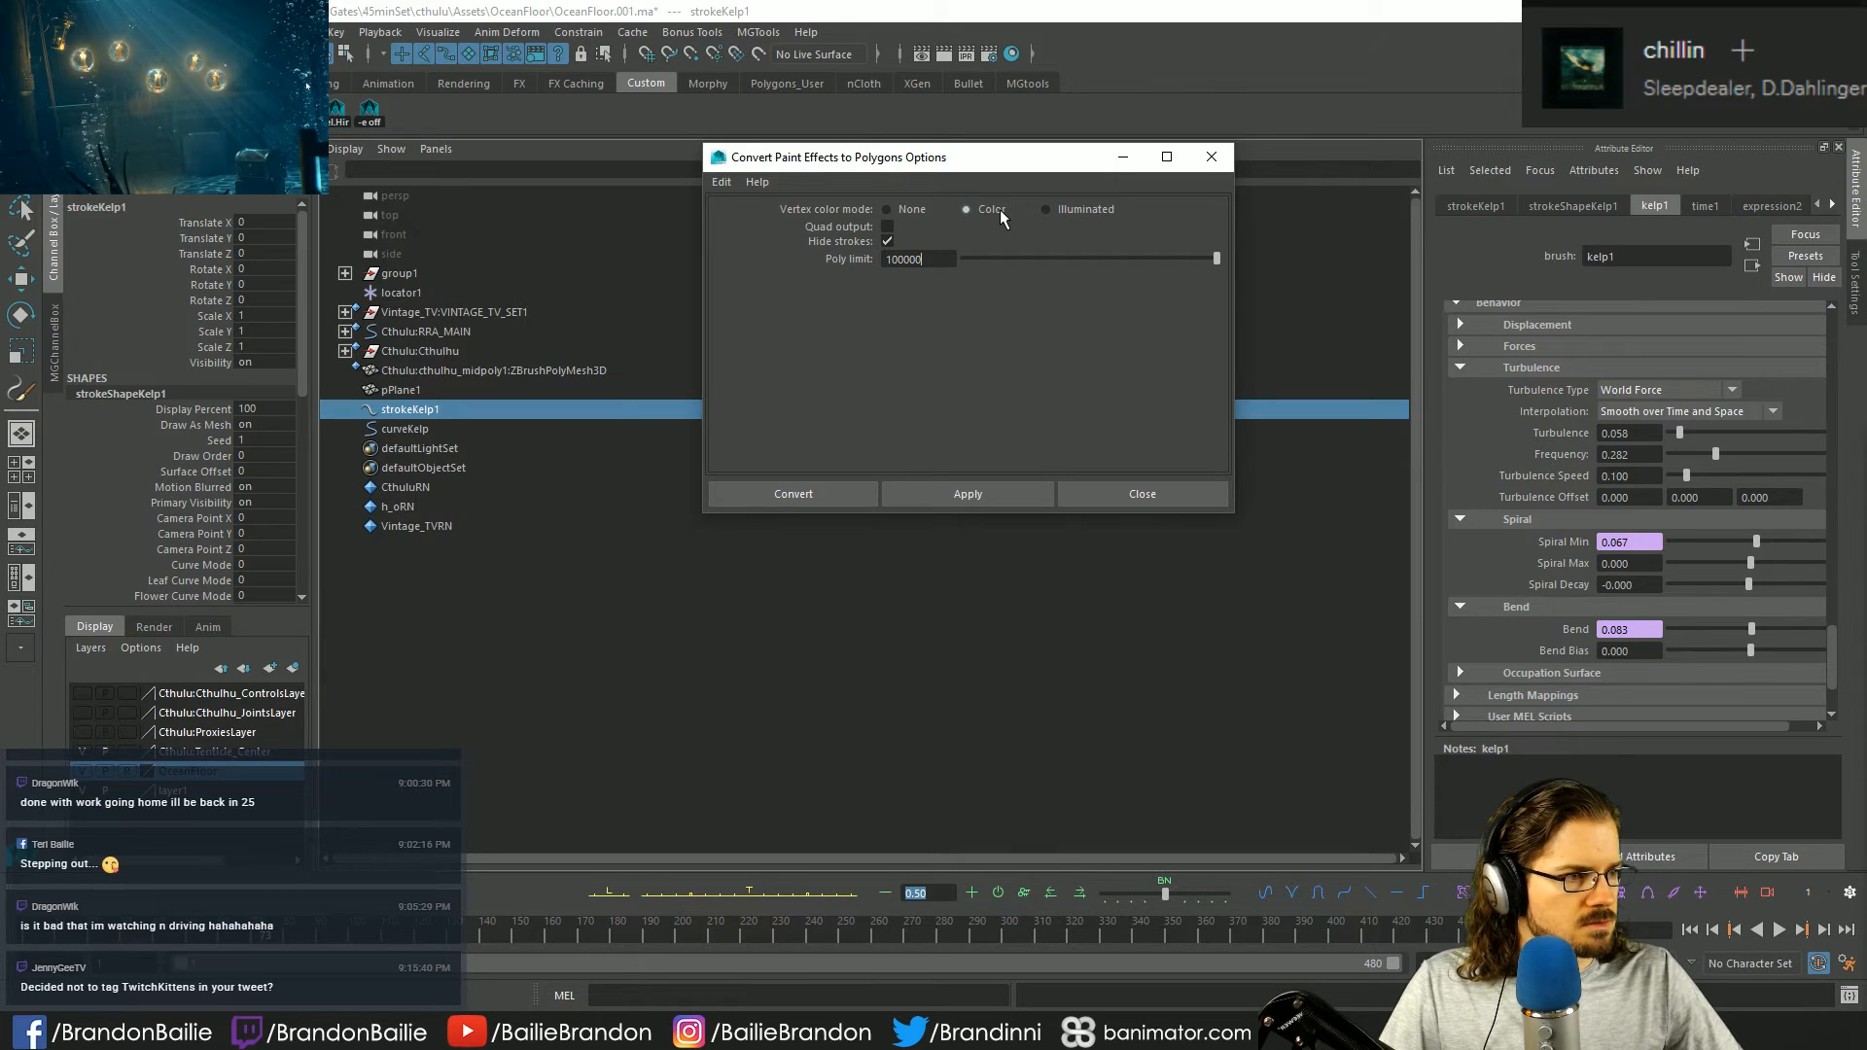
pyautogui.click(887, 228)
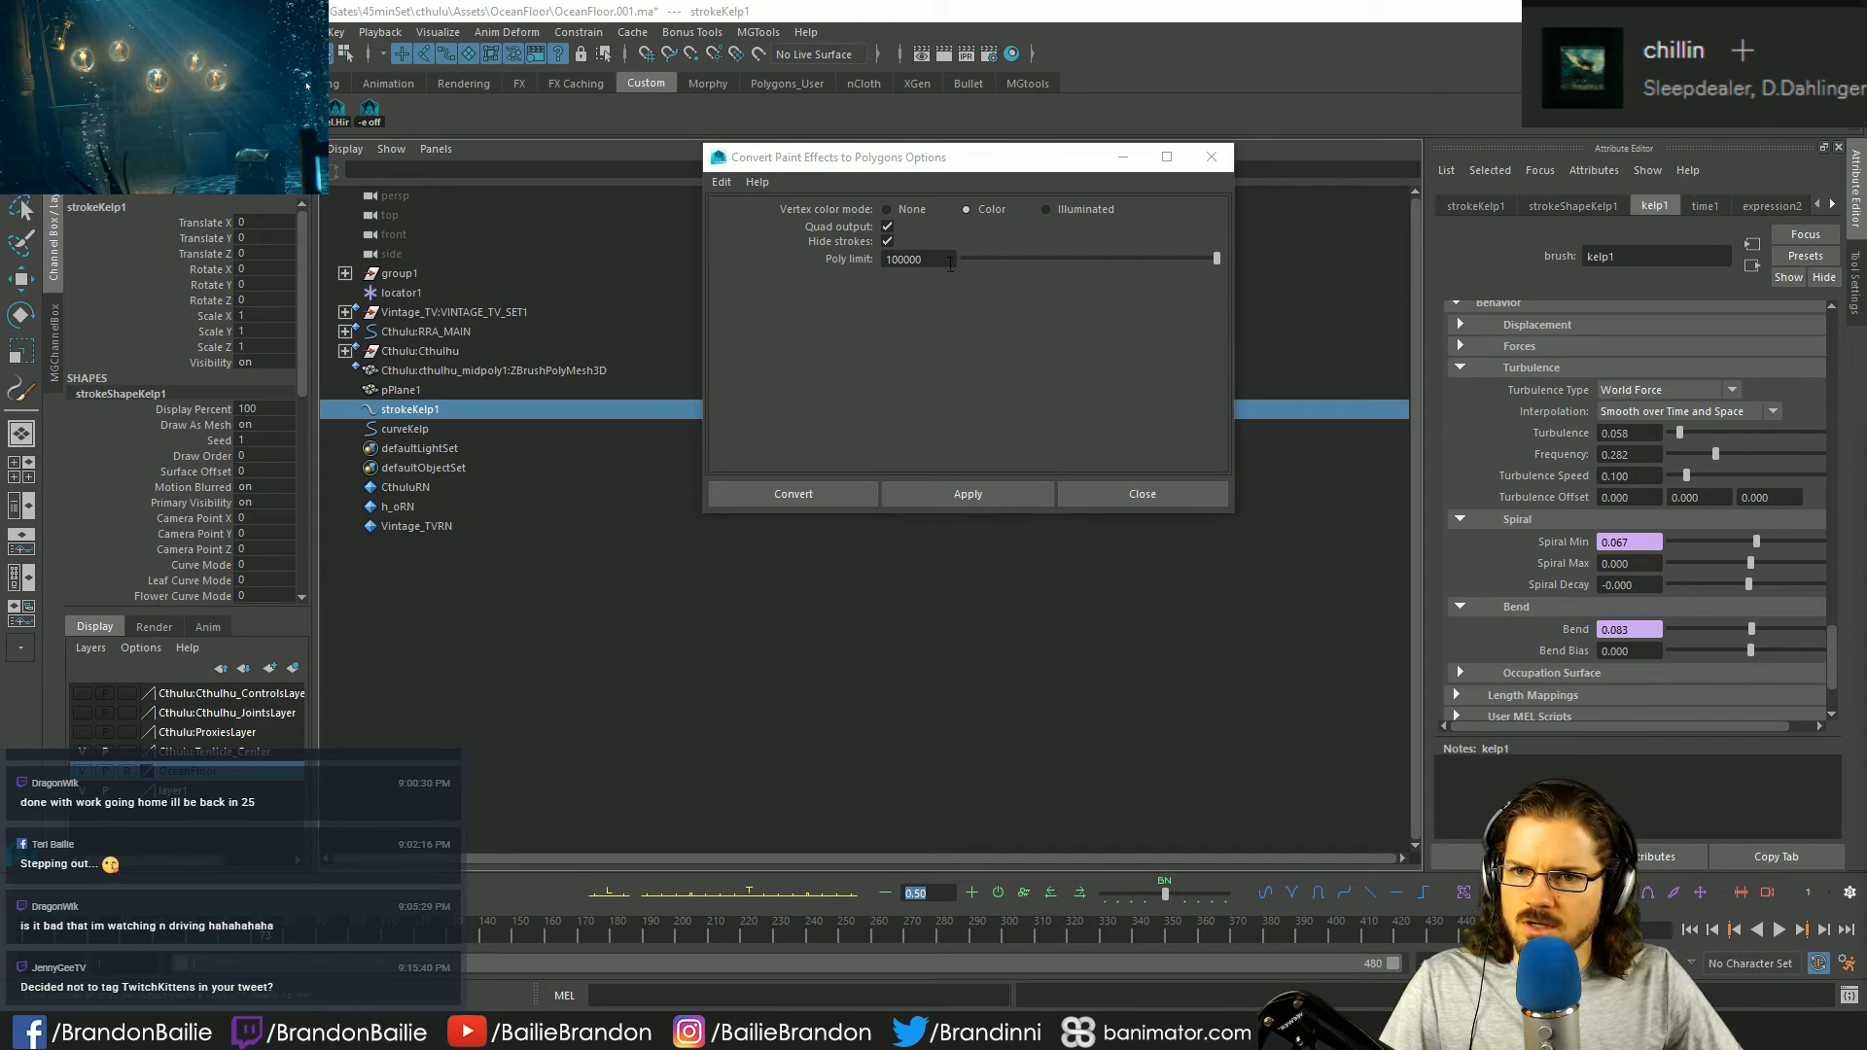
pyautogui.click(844, 158)
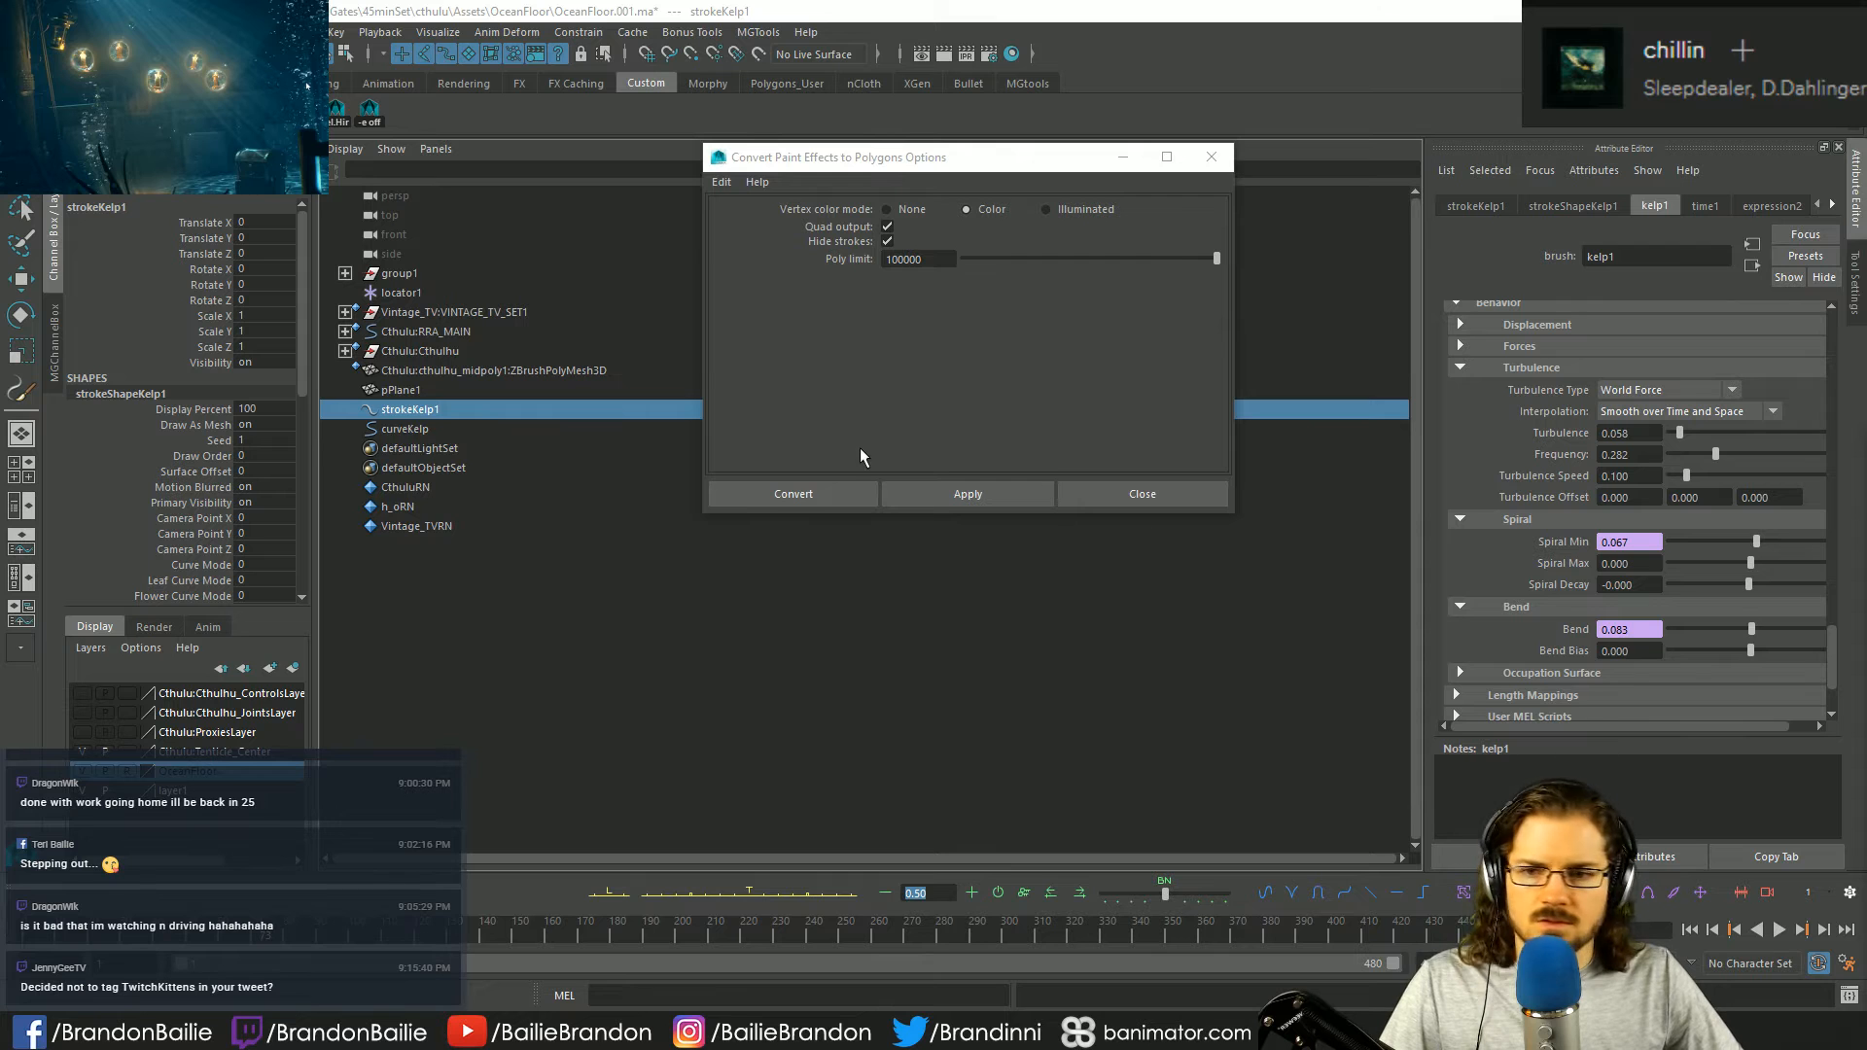
pyautogui.click(826, 492)
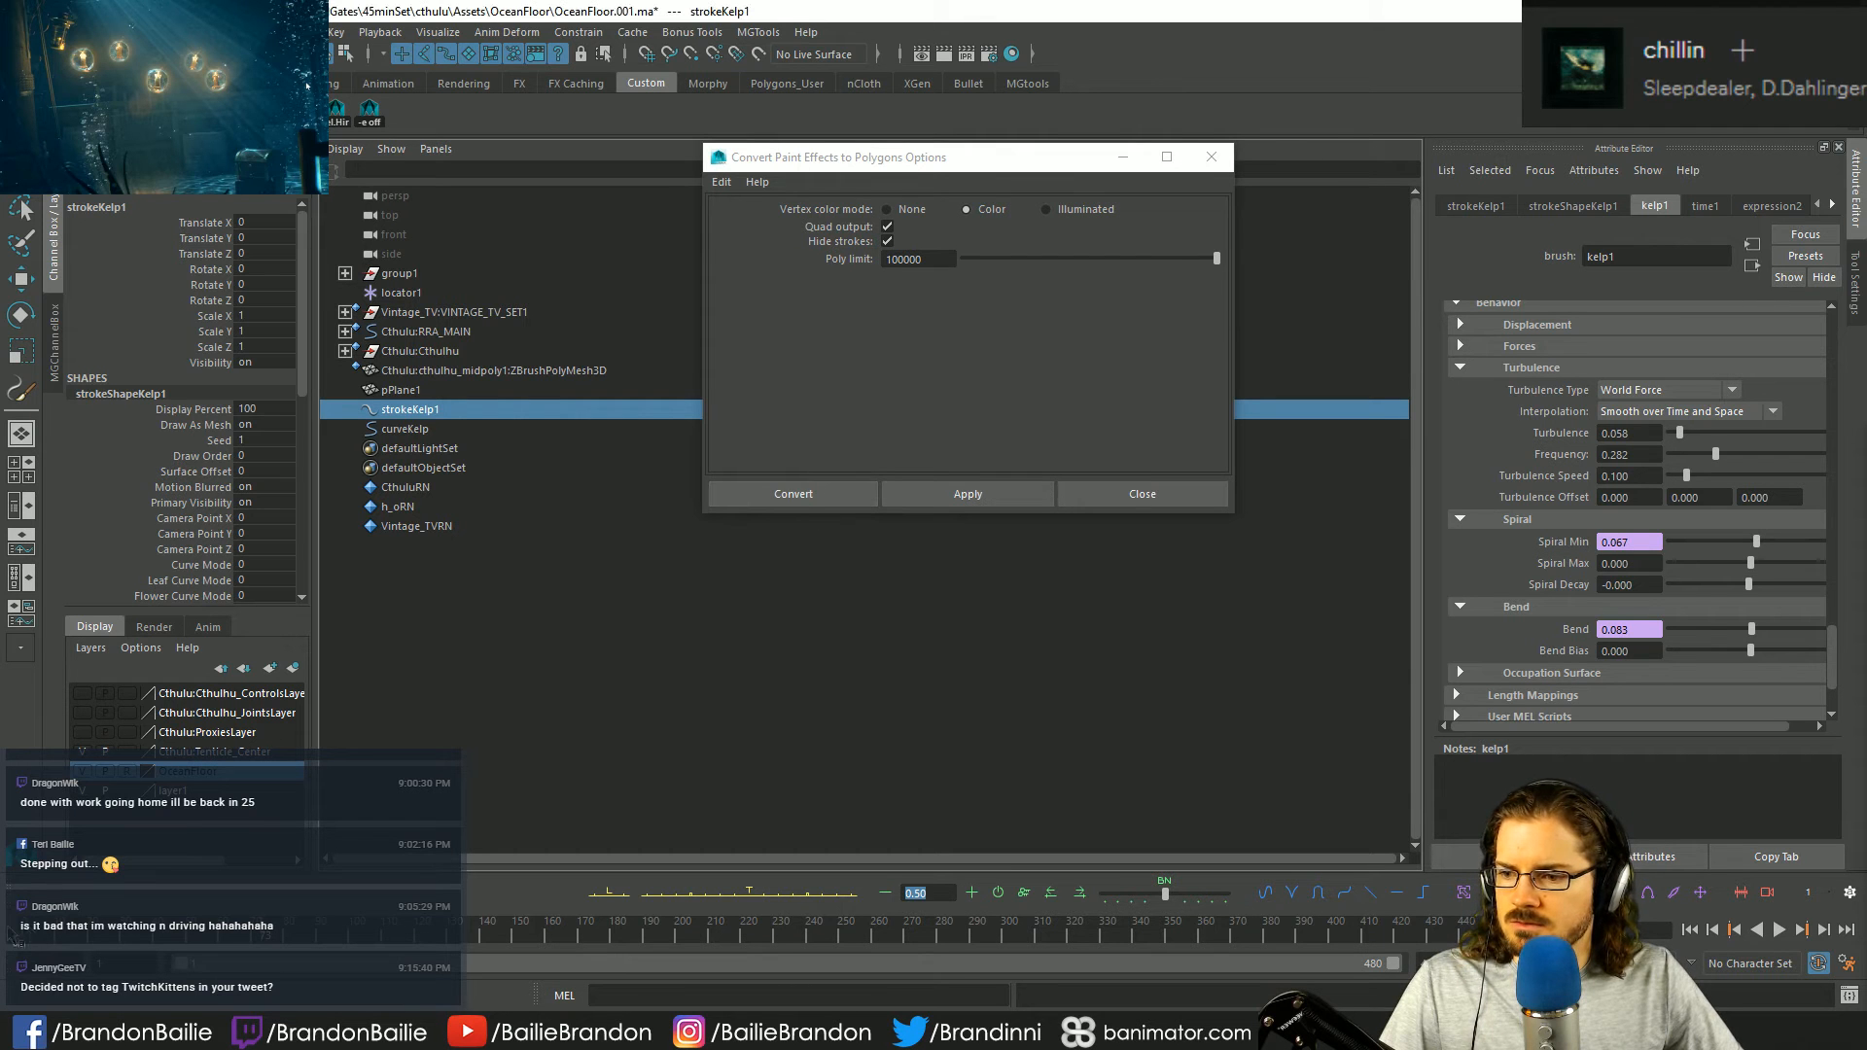
pyautogui.click(837, 496)
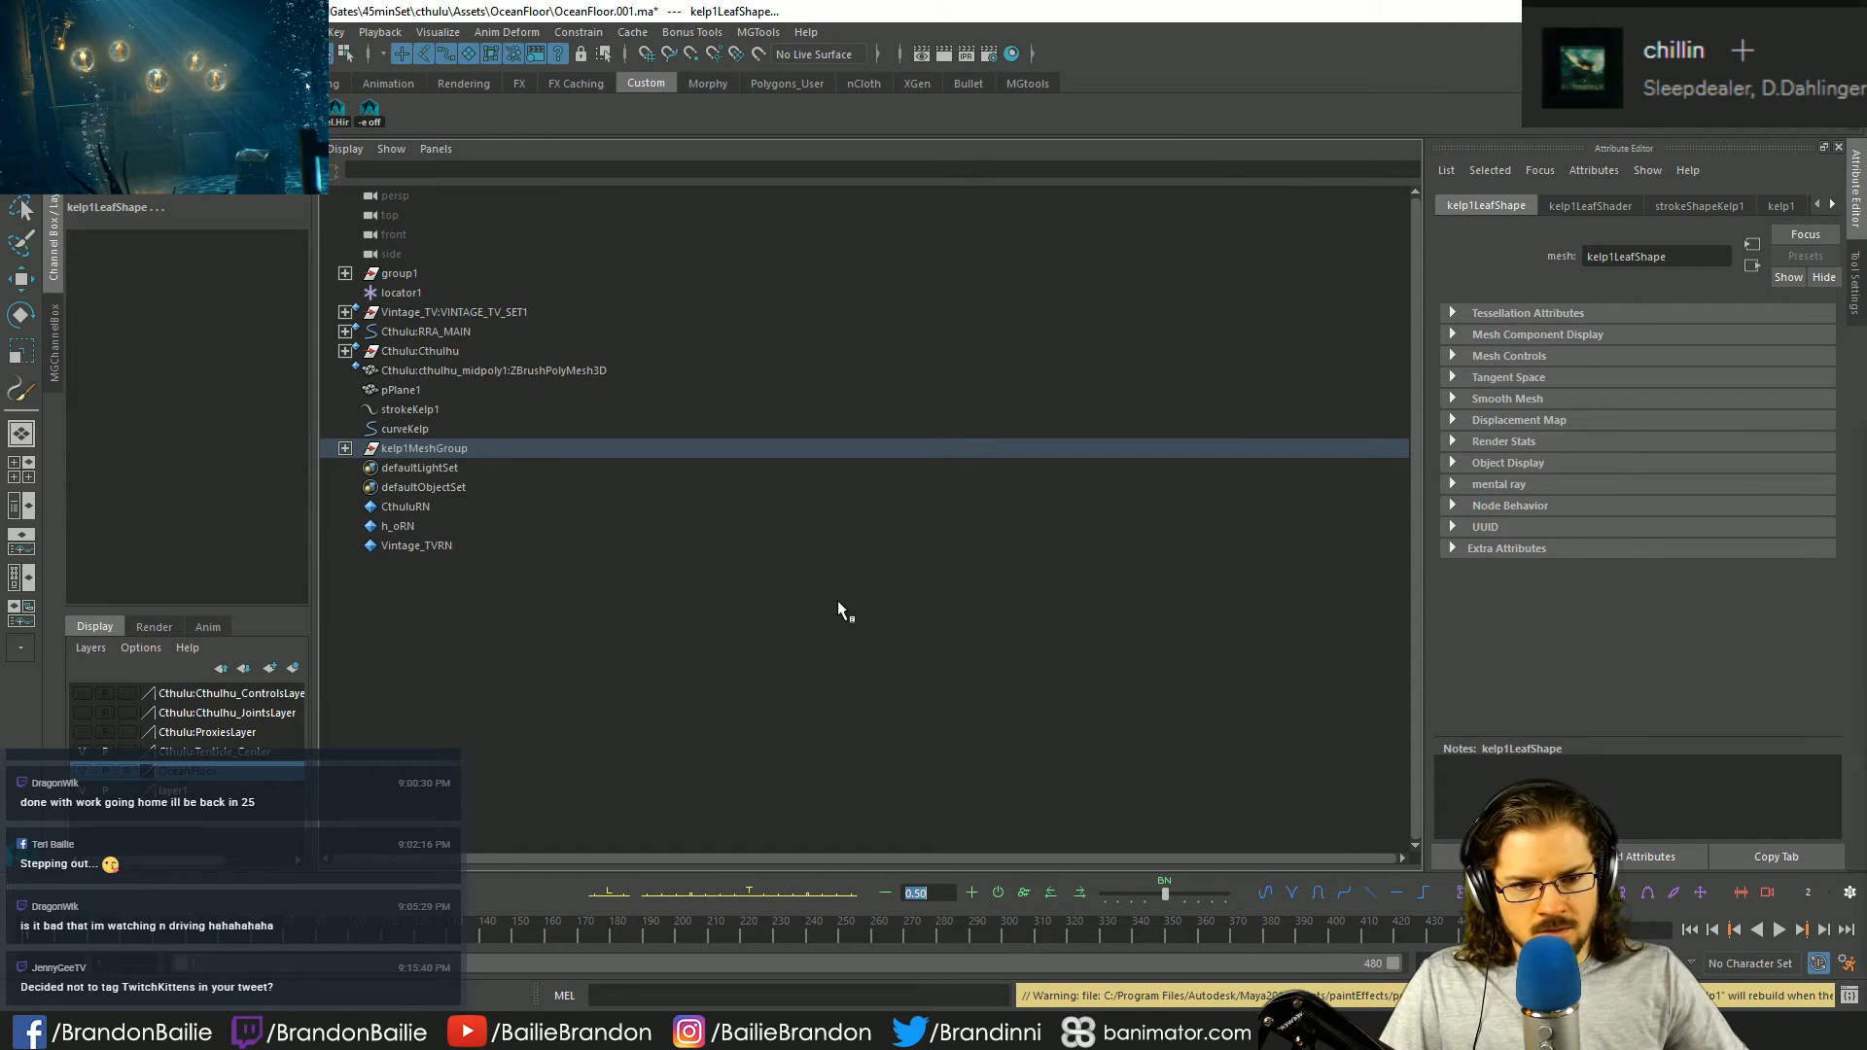
# - Read the conversion warning about the kelp stroke in the Script Editor history and close the editor
pyautogui.click(1849, 995)
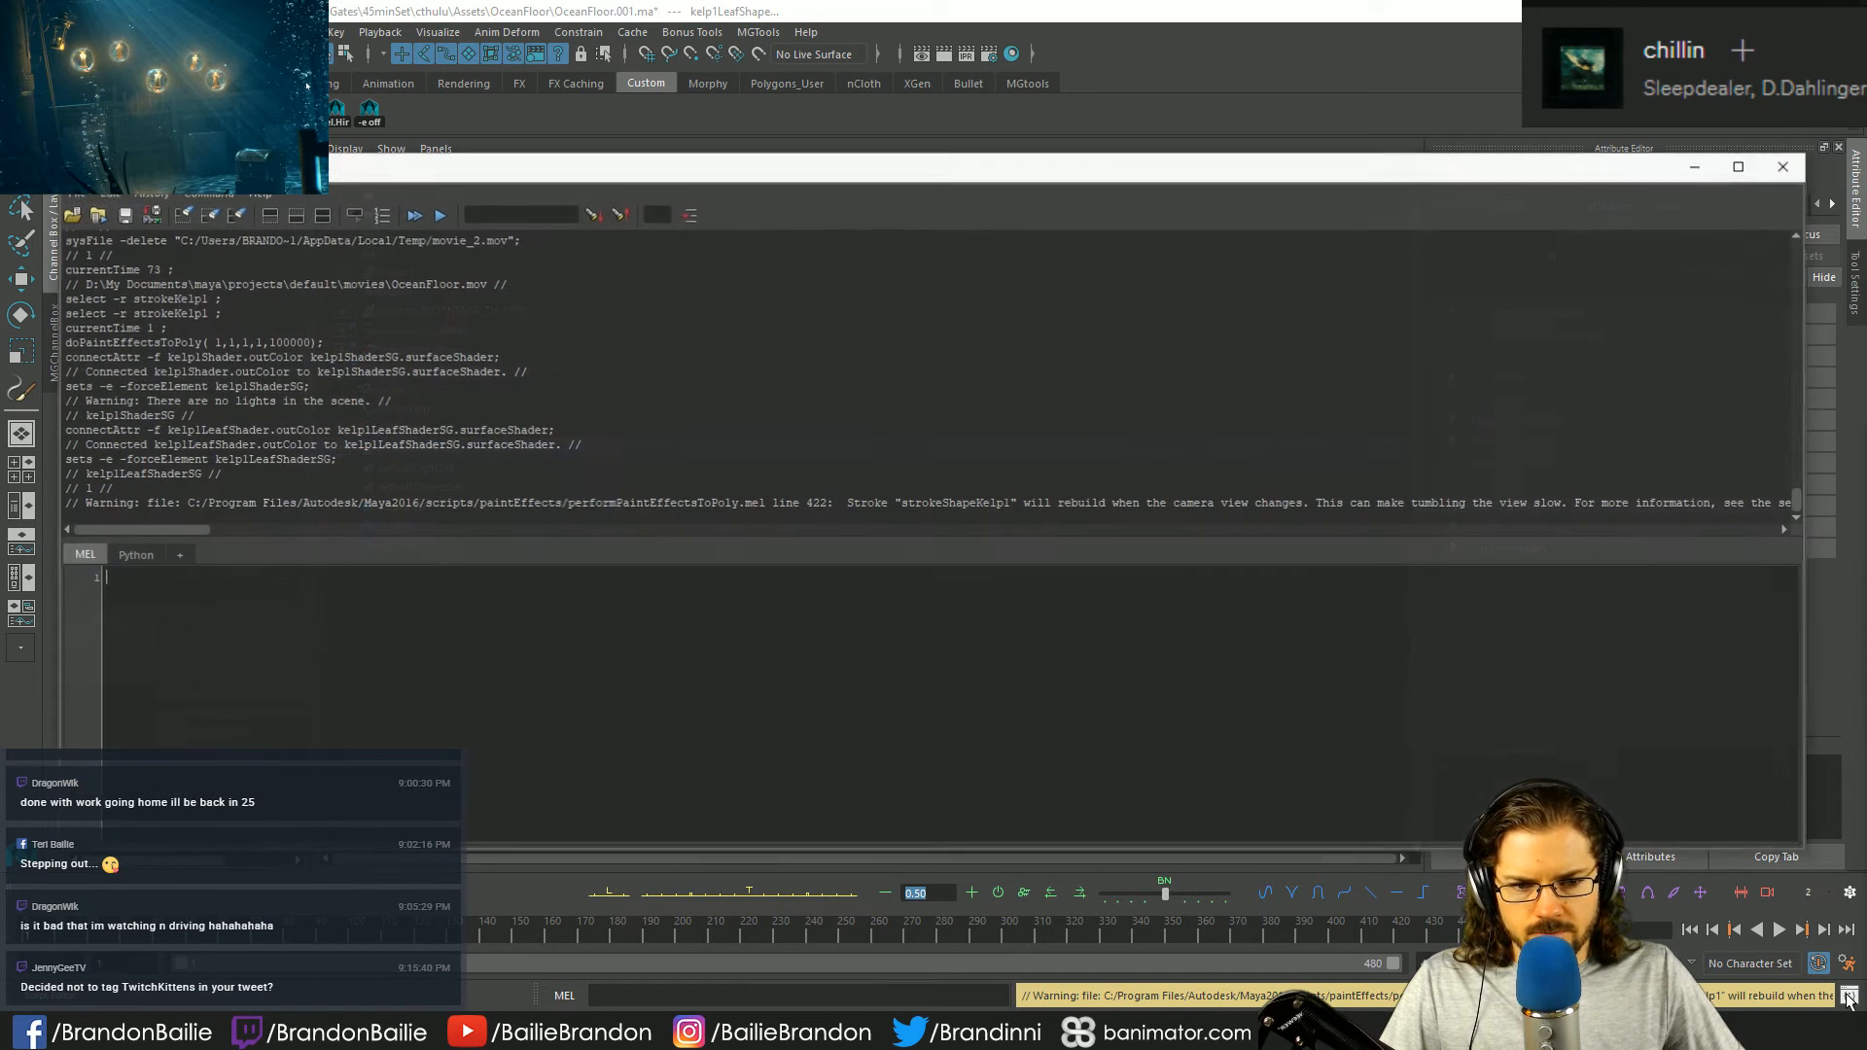
pyautogui.moveTo(1313, 503); pyautogui.dragTo(1793, 502)
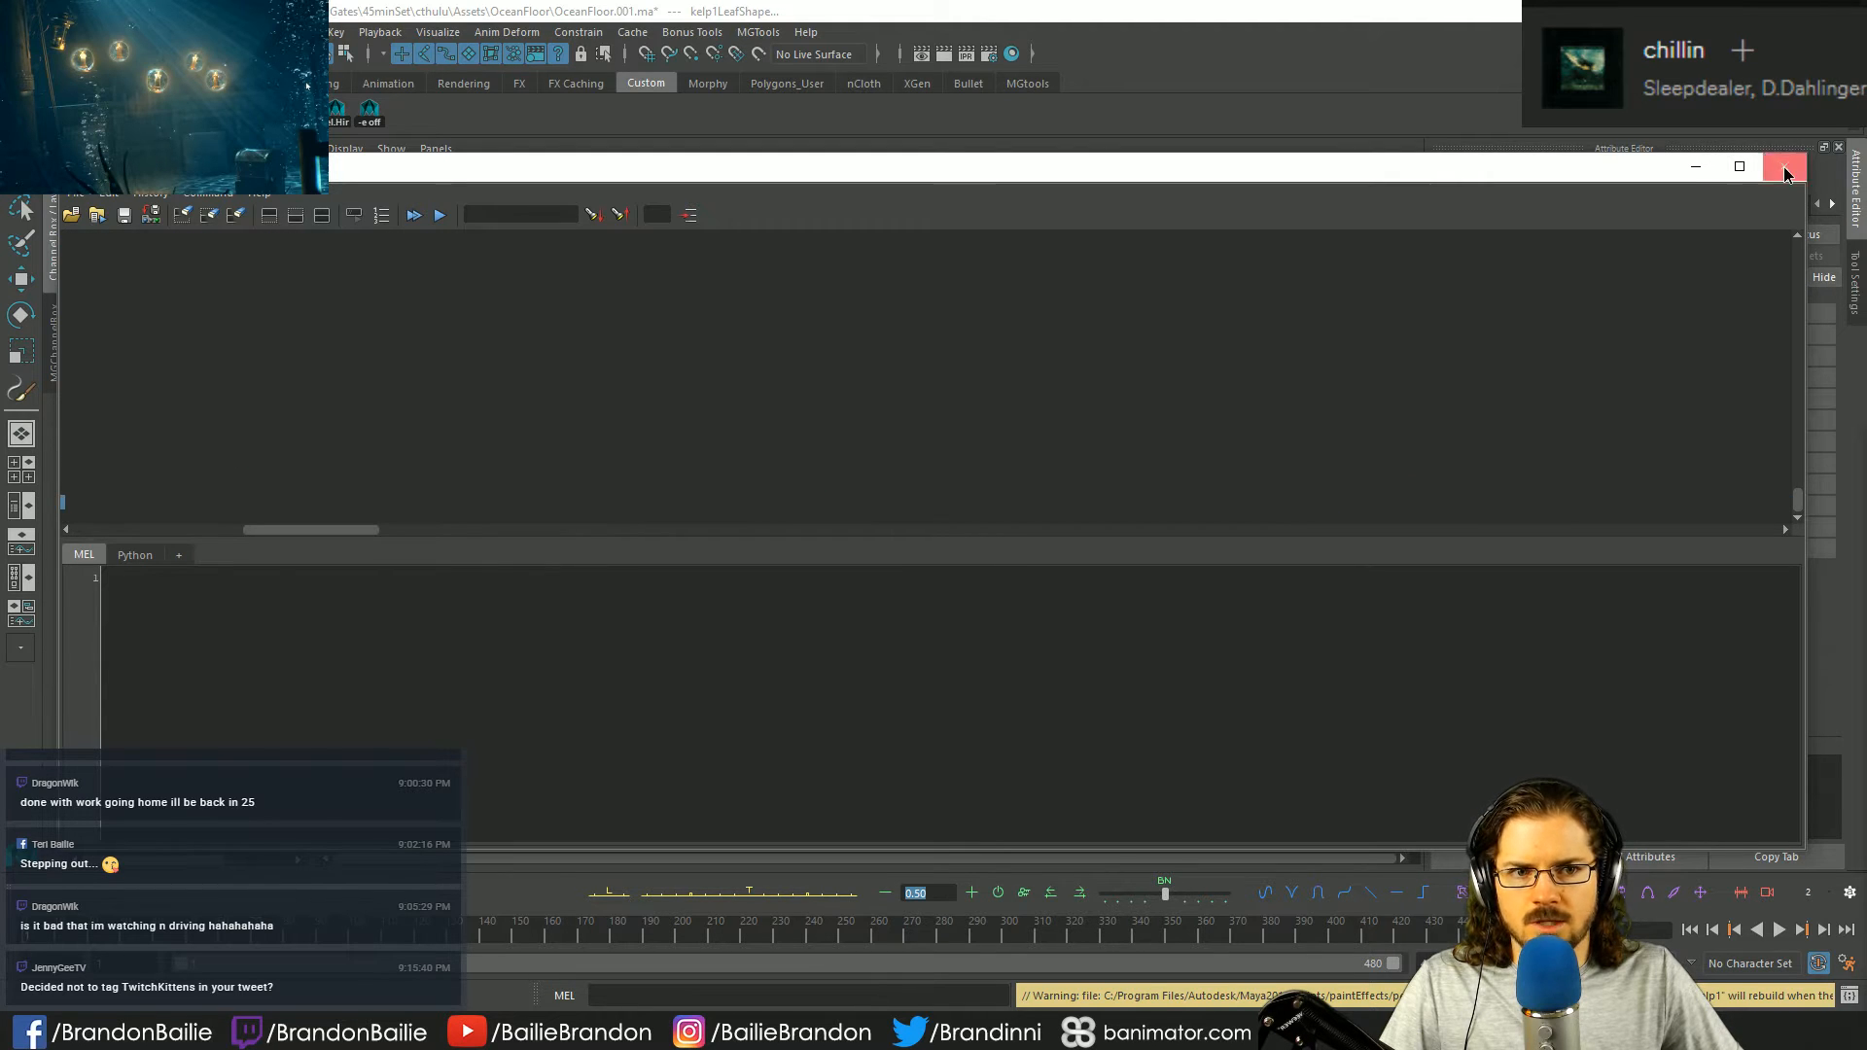
pyautogui.click(1784, 167)
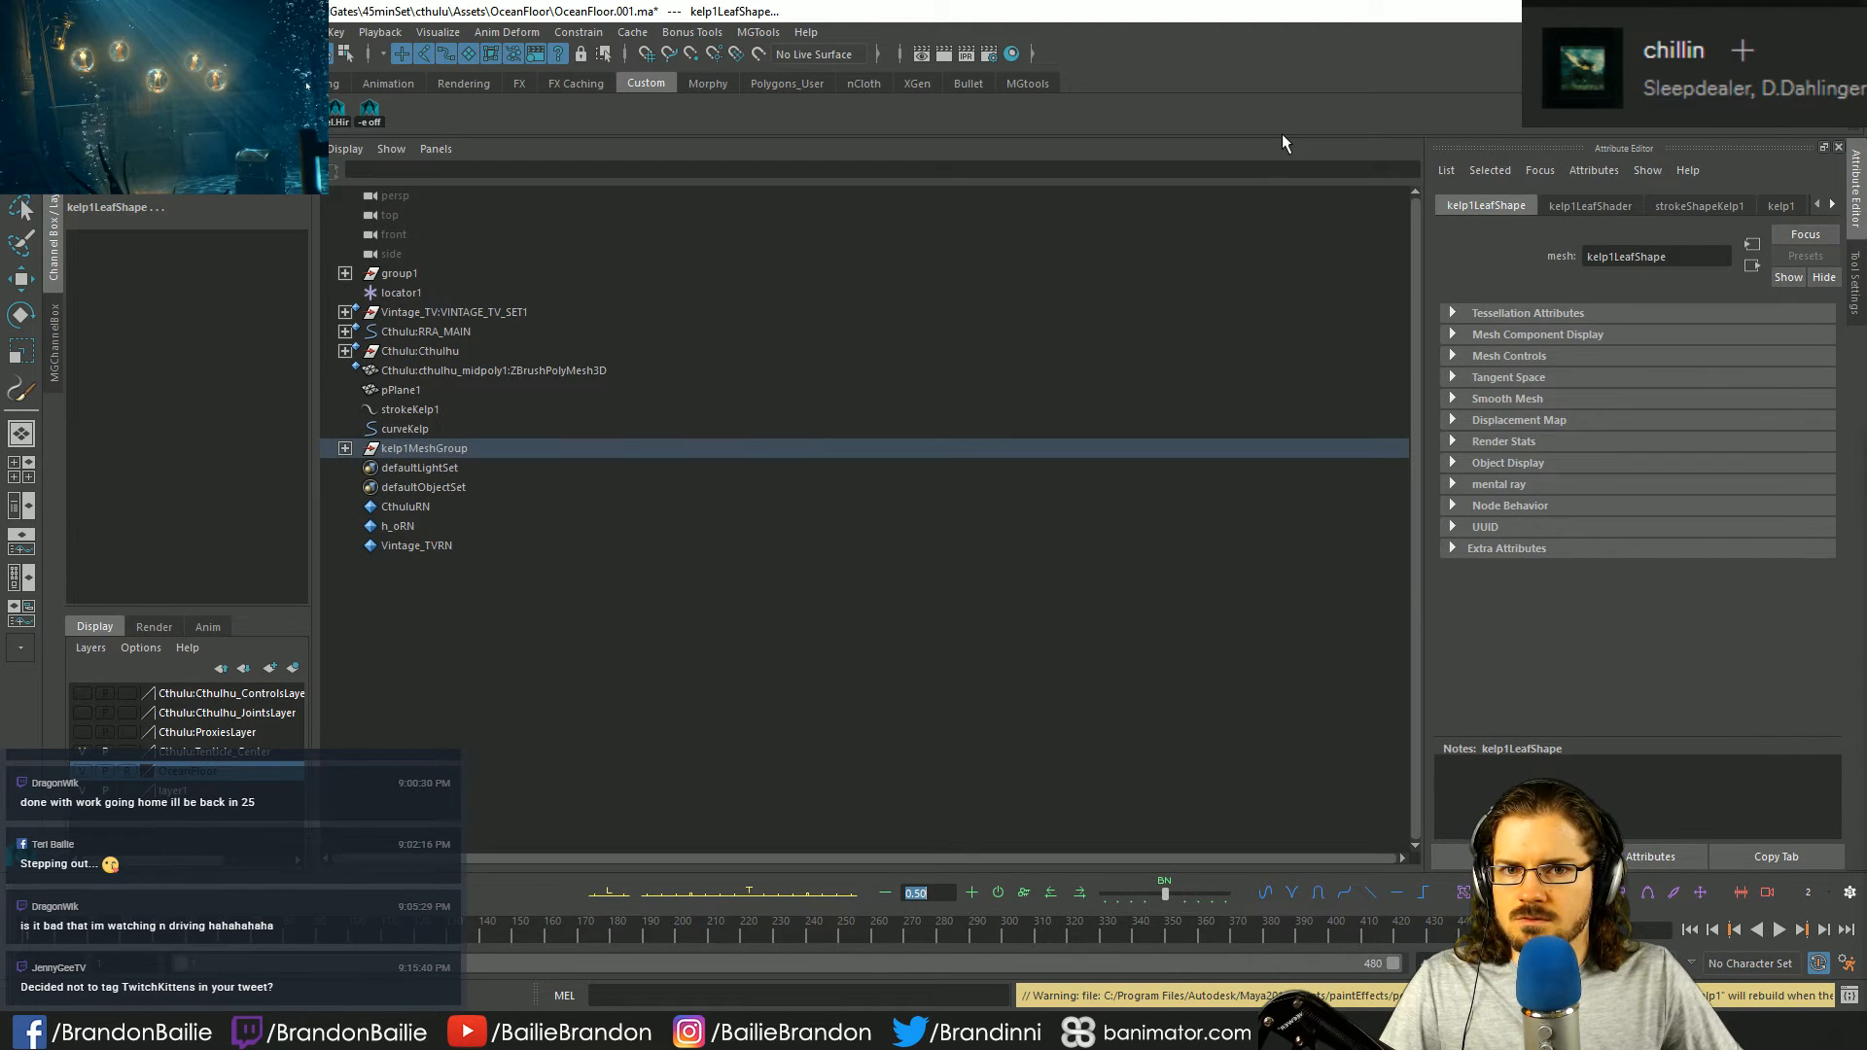
# - Return to the perspective view and inspect the converted kelp leaf mesh from another angle, selecting and deselecting it
pyautogui.press('space')
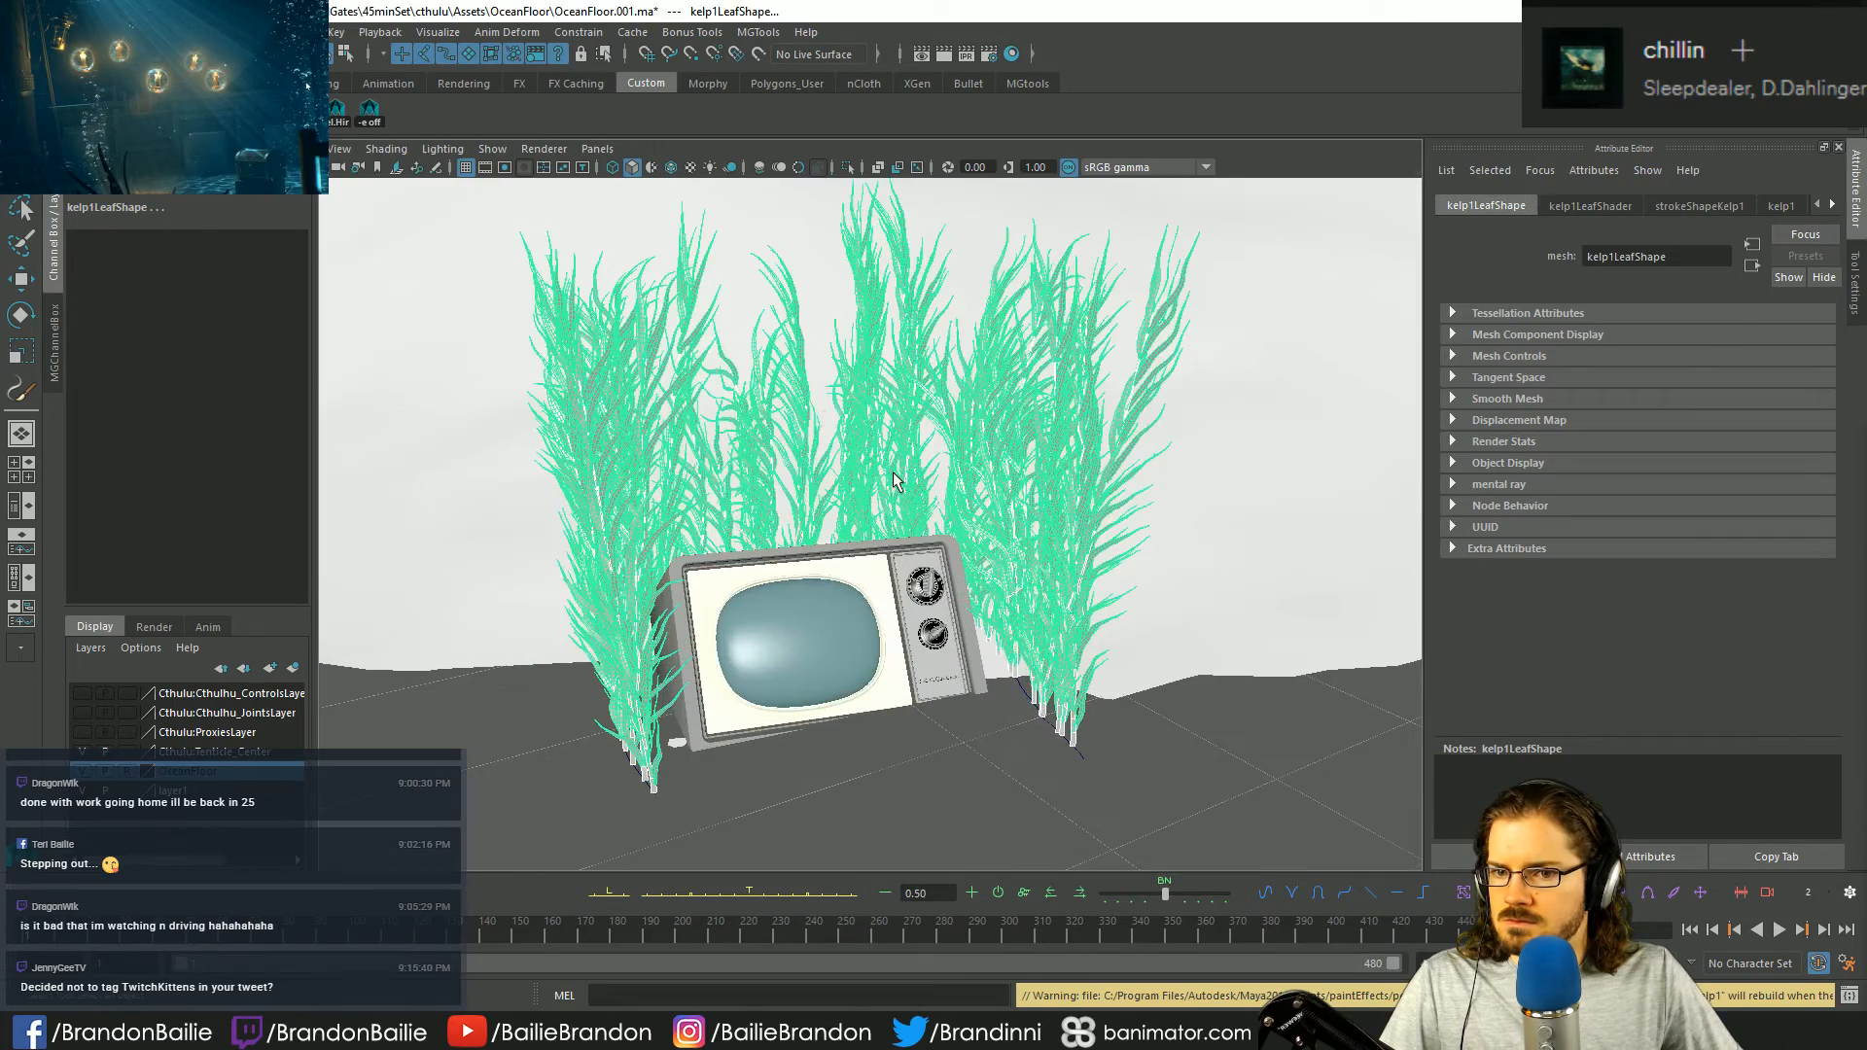
pyautogui.click(1052, 639)
pyautogui.click(1079, 542)
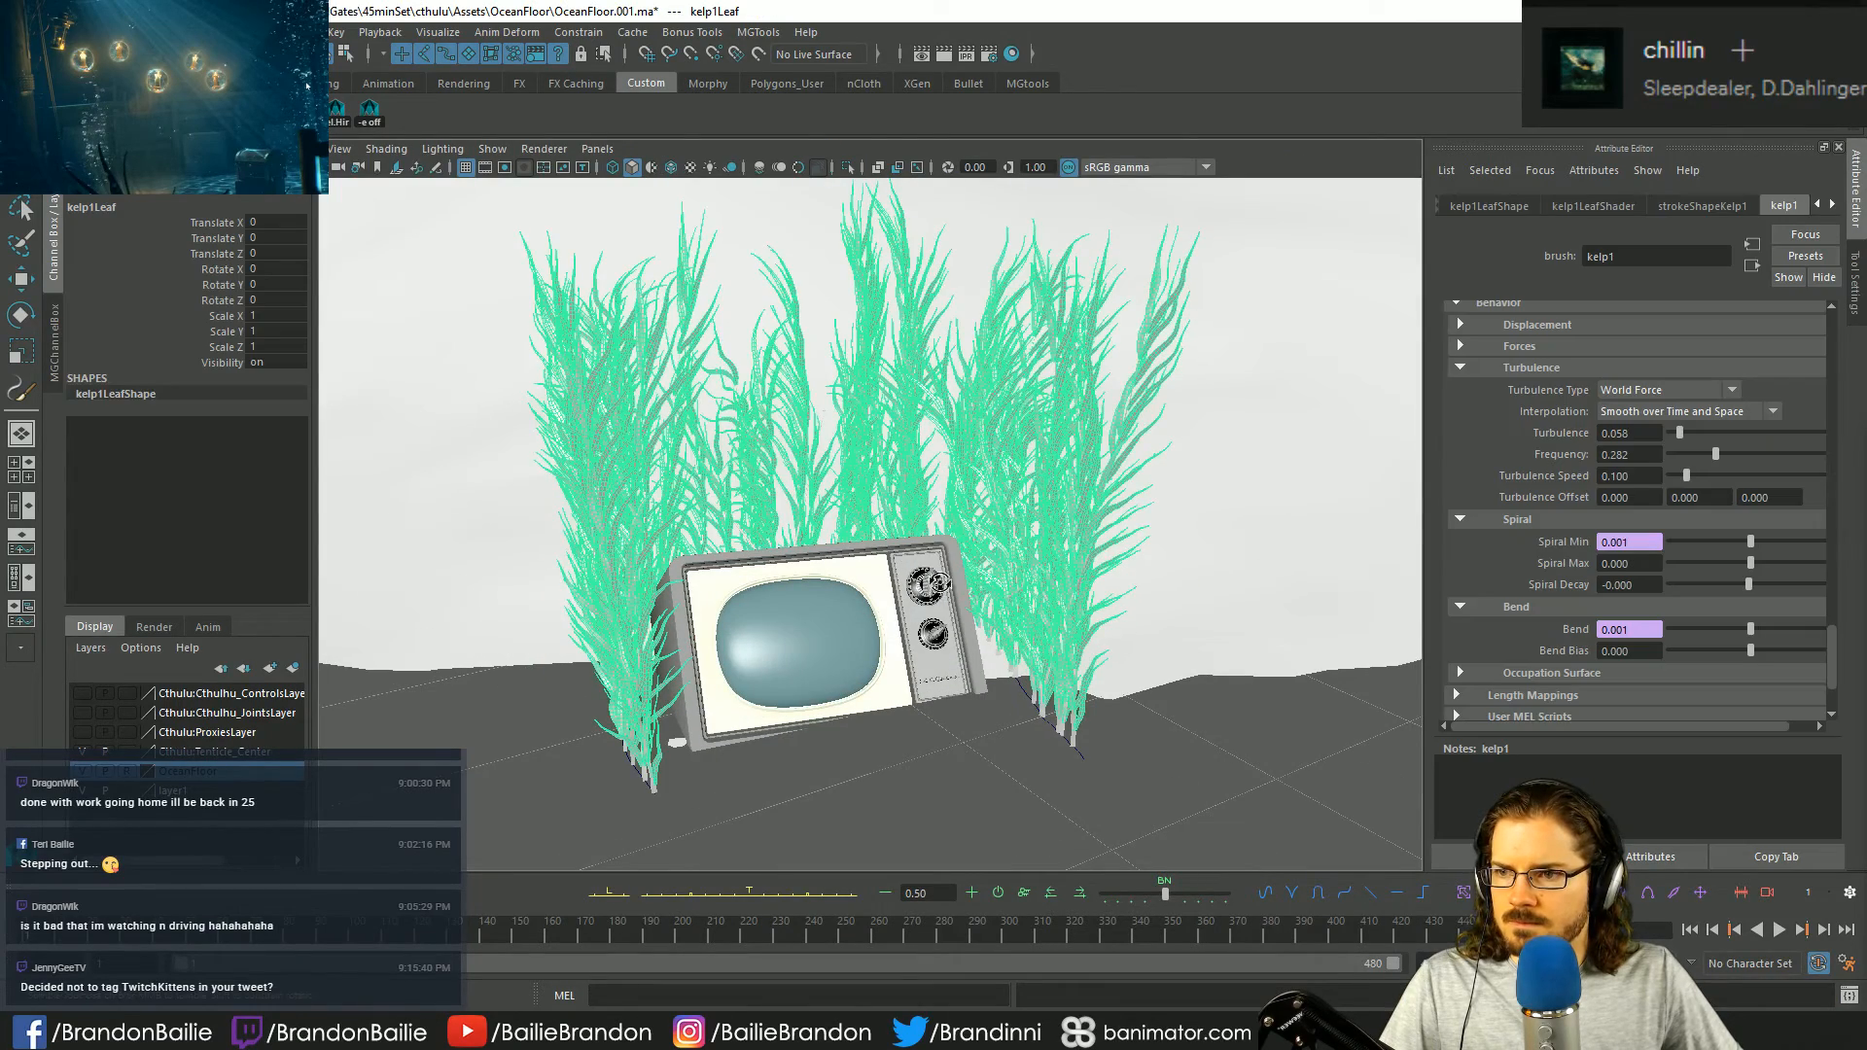
pyautogui.keyDown('alt'); pyautogui.moveTo(939, 581); pyautogui.dragTo(430, 564); pyautogui.keyUp('alt')
pyautogui.click(430, 564)
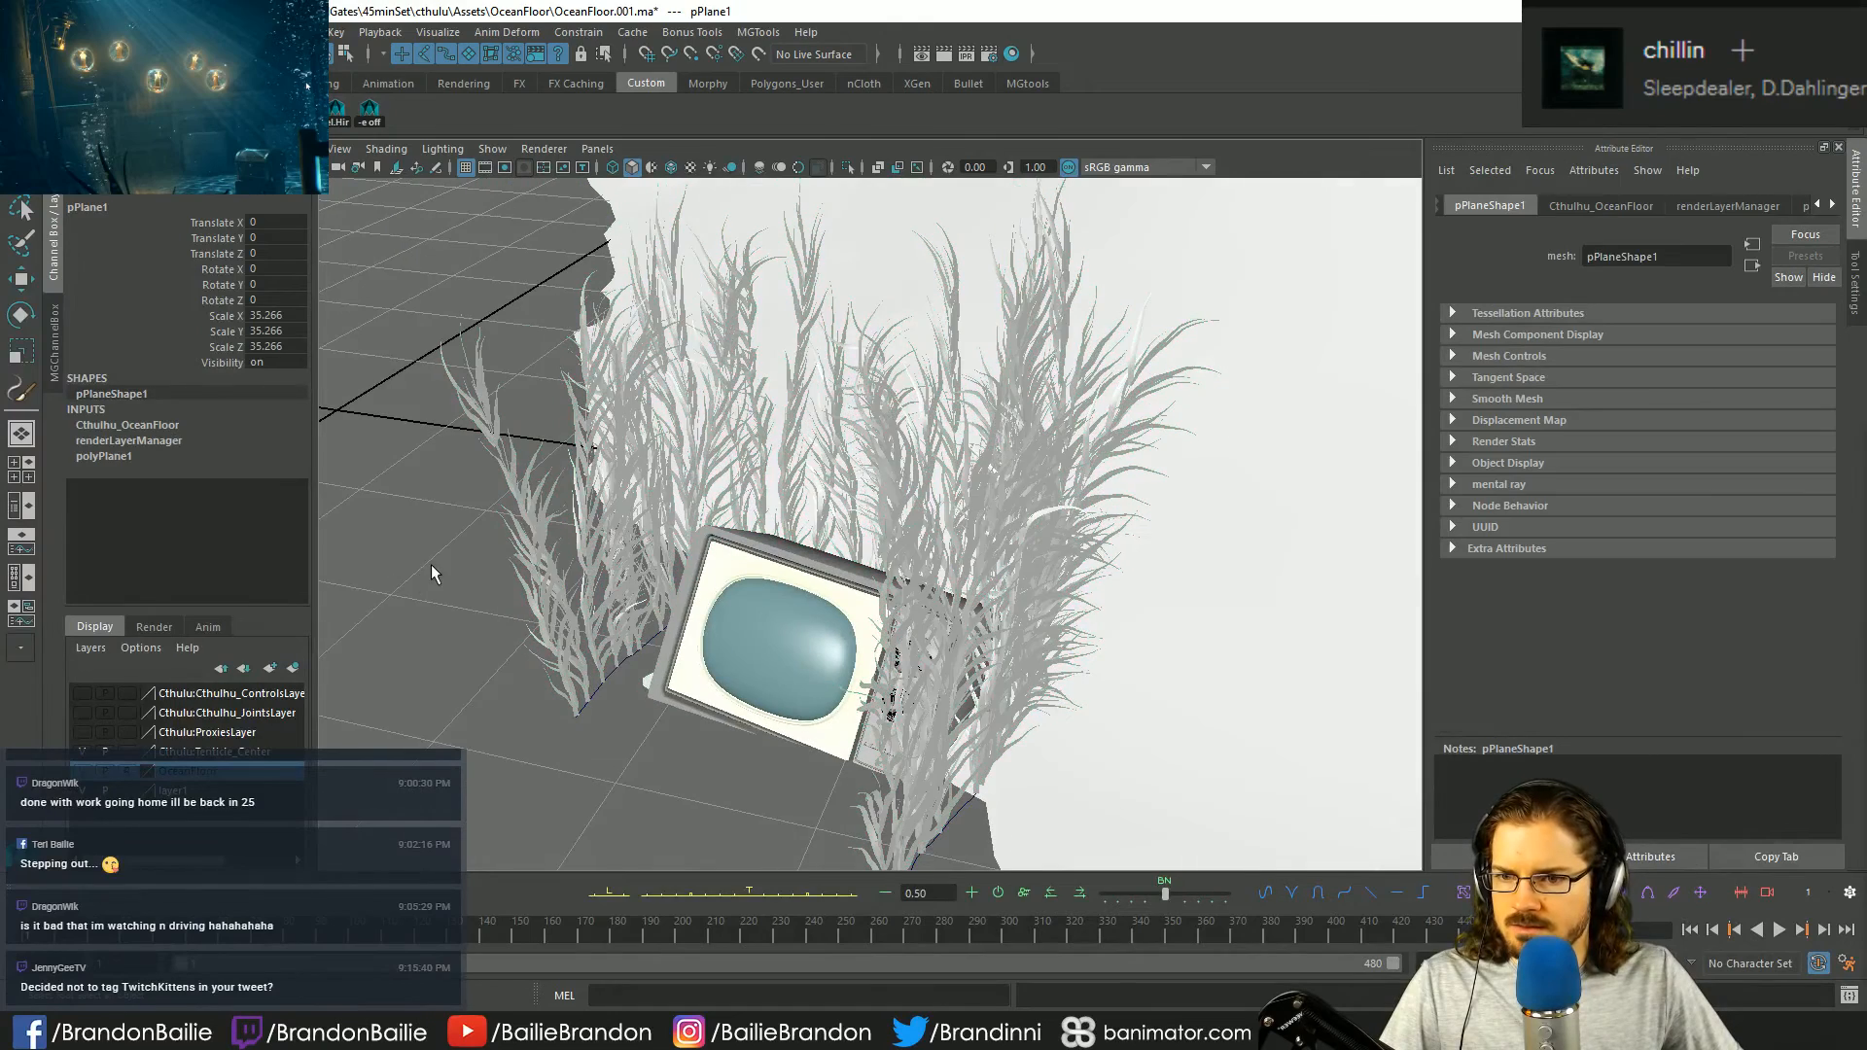
pyautogui.click(549, 588)
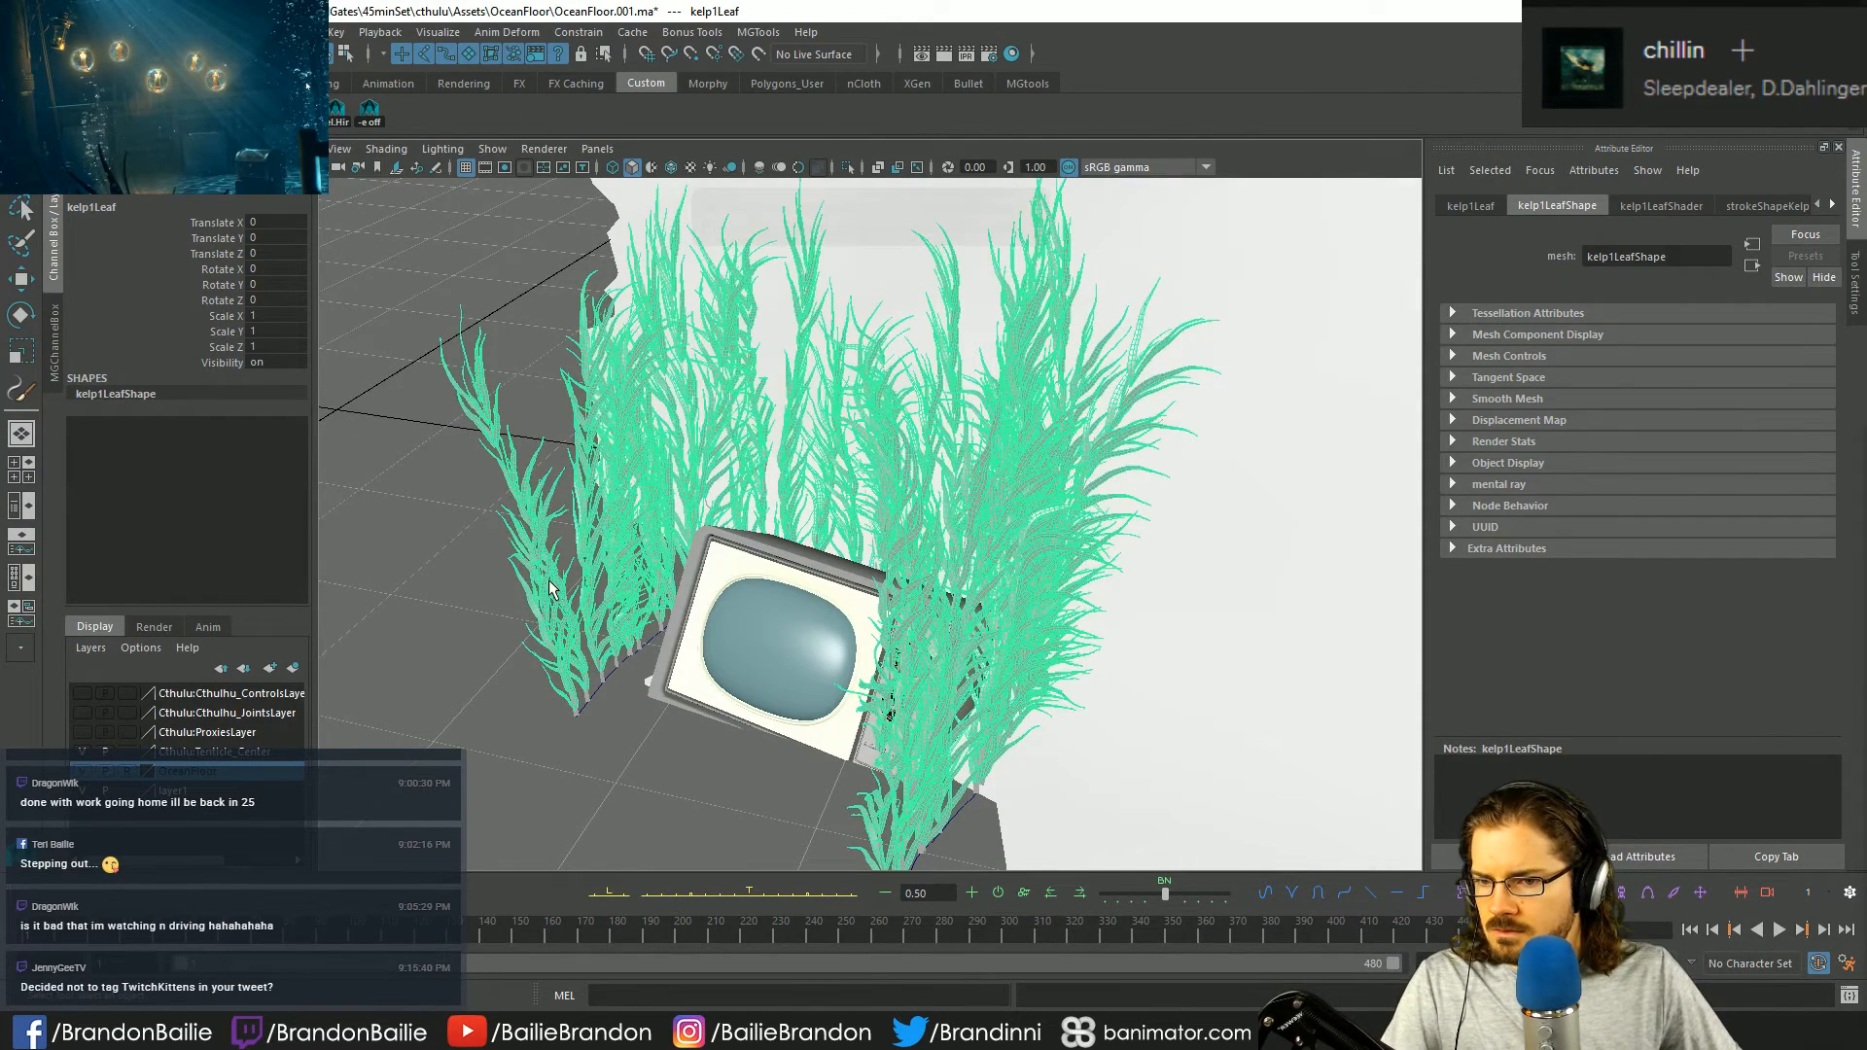
# - Turn on textured shading and deselect the kelp mesh to view its textures around the TV
pyautogui.press('6')
pyautogui.click(482, 649)
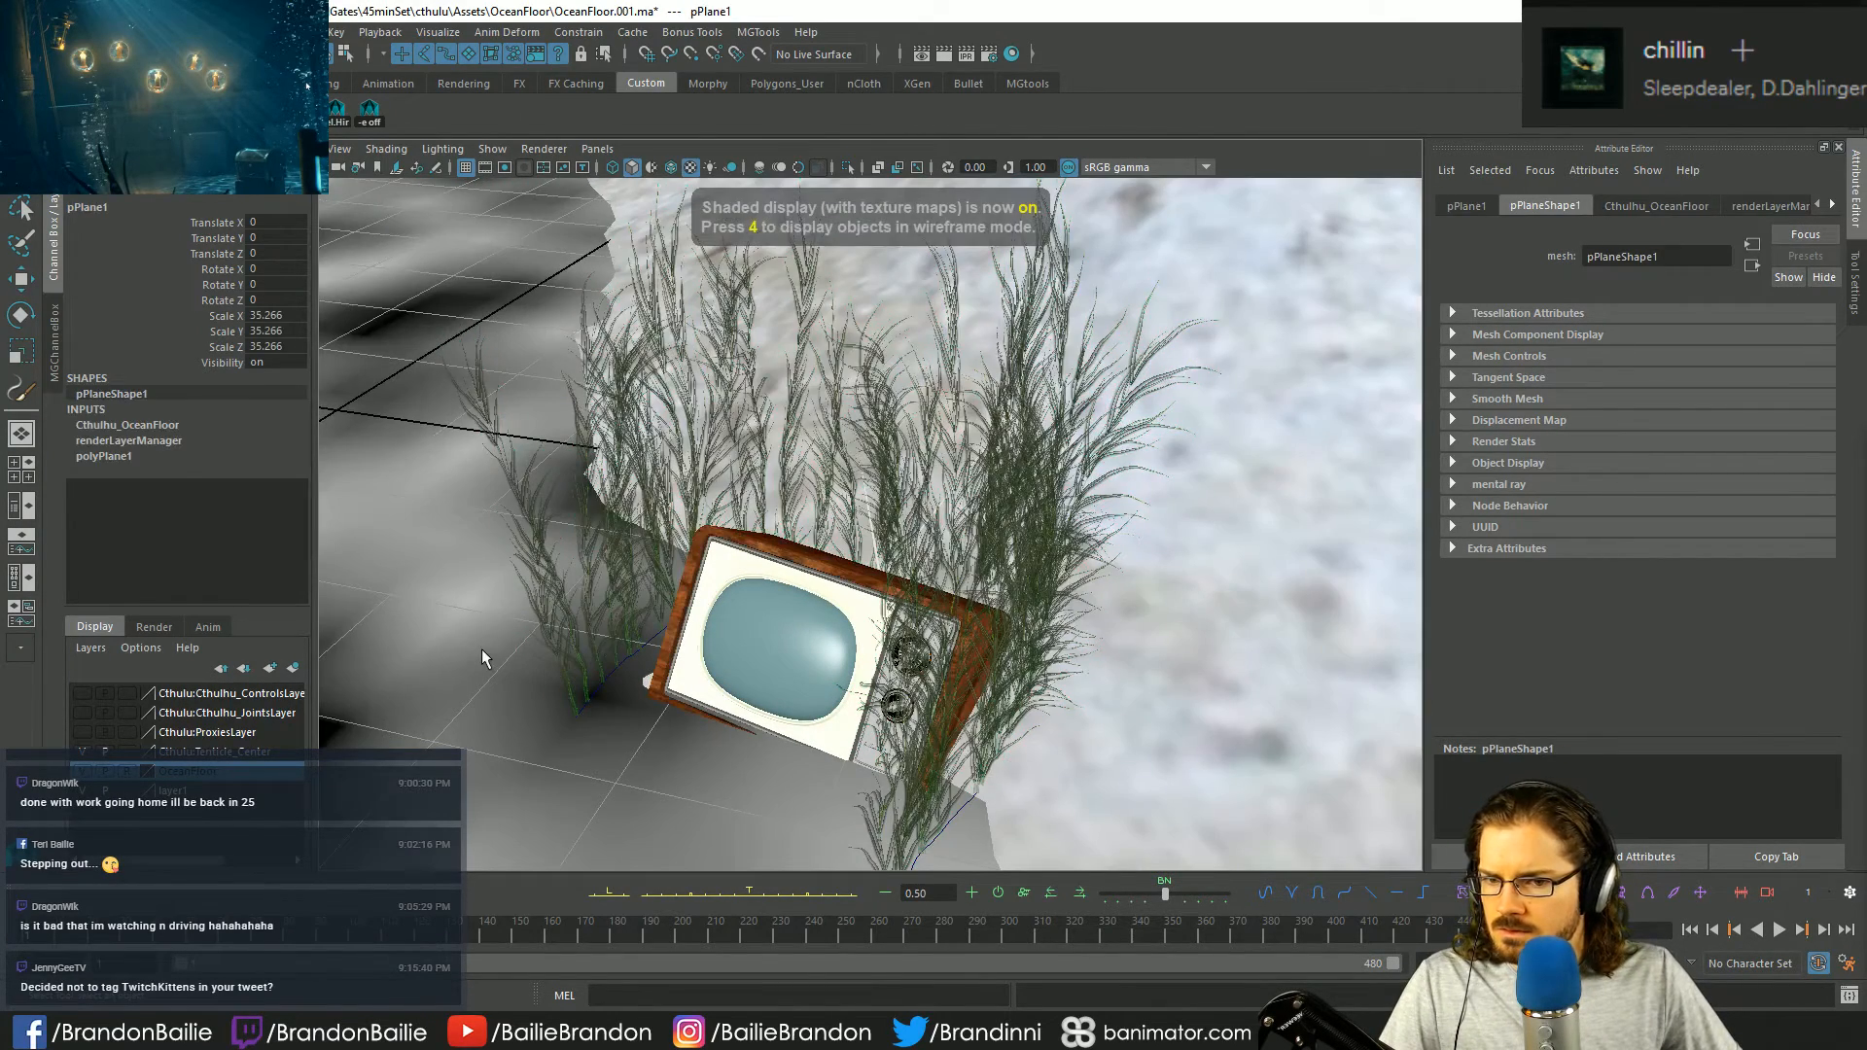
pyautogui.moveTo(574, 651)
pyautogui.keyDown('alt'); pyautogui.mouseDown()
pyautogui.moveTo(688, 636)
pyautogui.moveTo(579, 625)
pyautogui.mouseUp(); pyautogui.keyUp('alt')
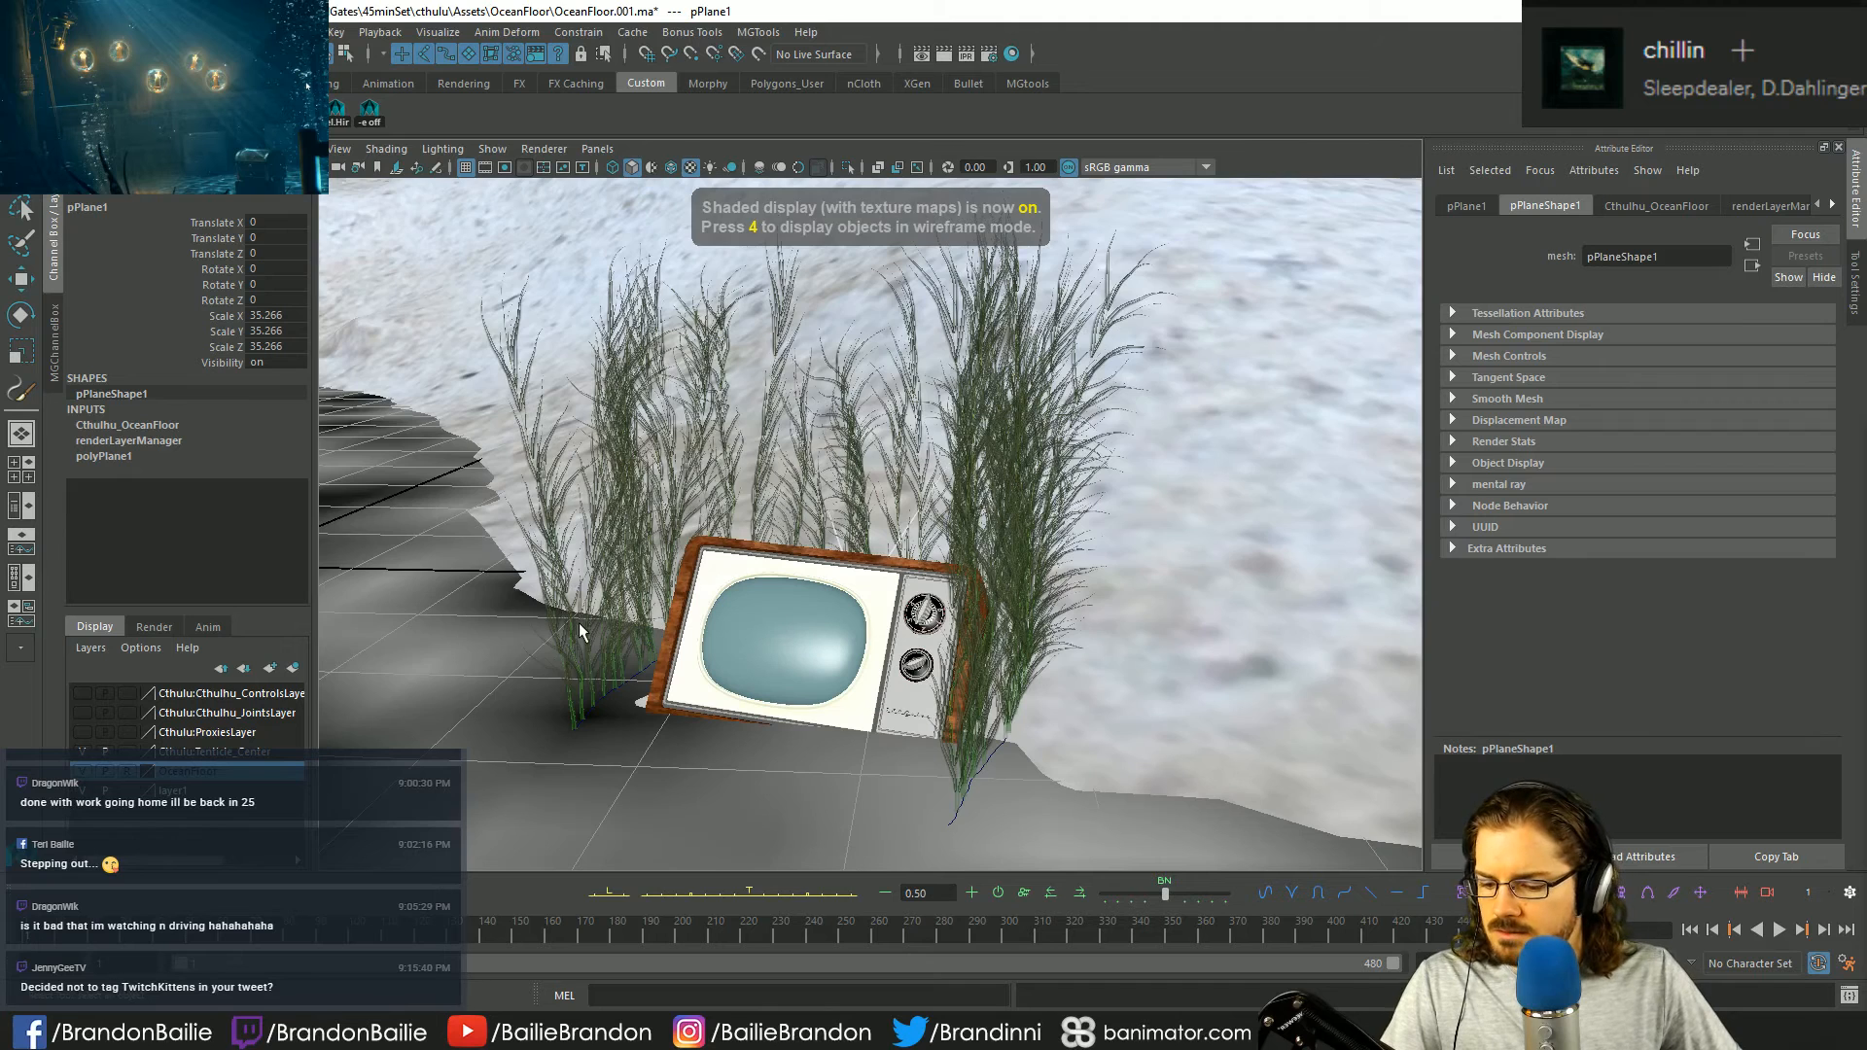
# - Turn off textured shading and put the kelp leaf mesh on a new display layer named Kelp
pyautogui.press('5')
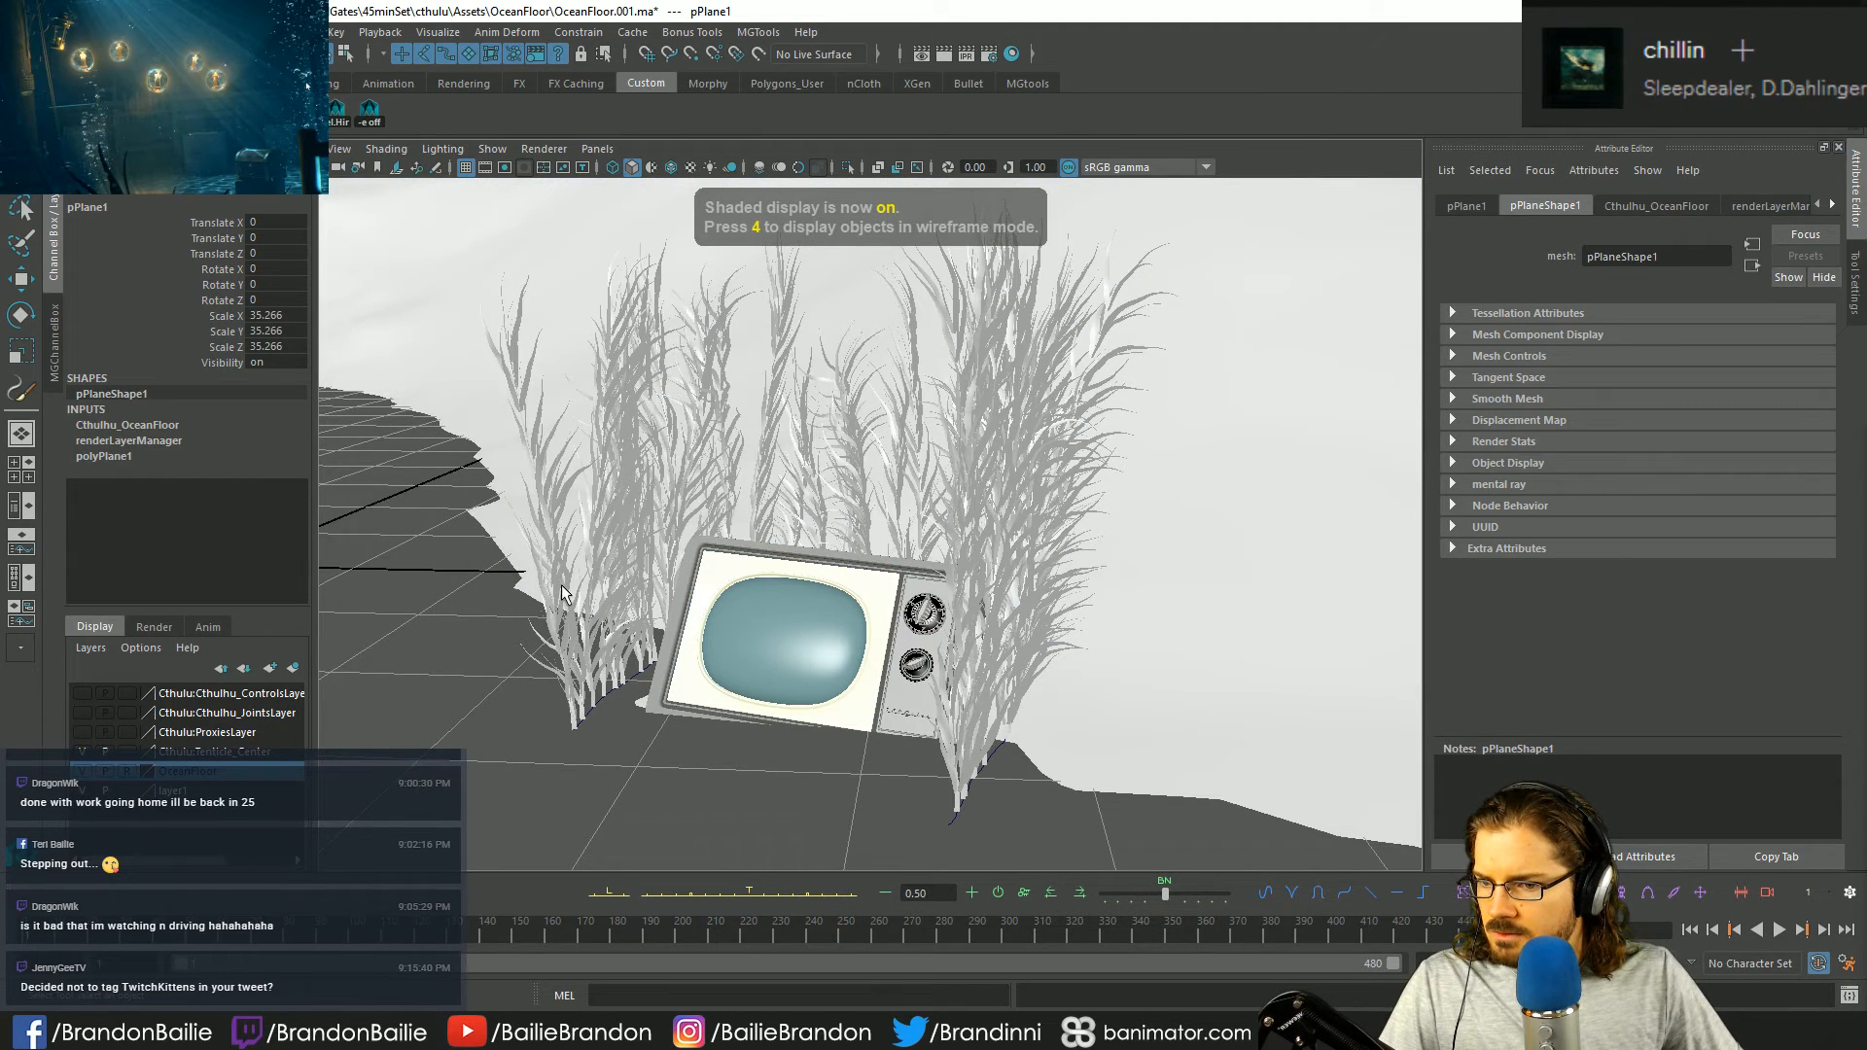
pyautogui.click(562, 593)
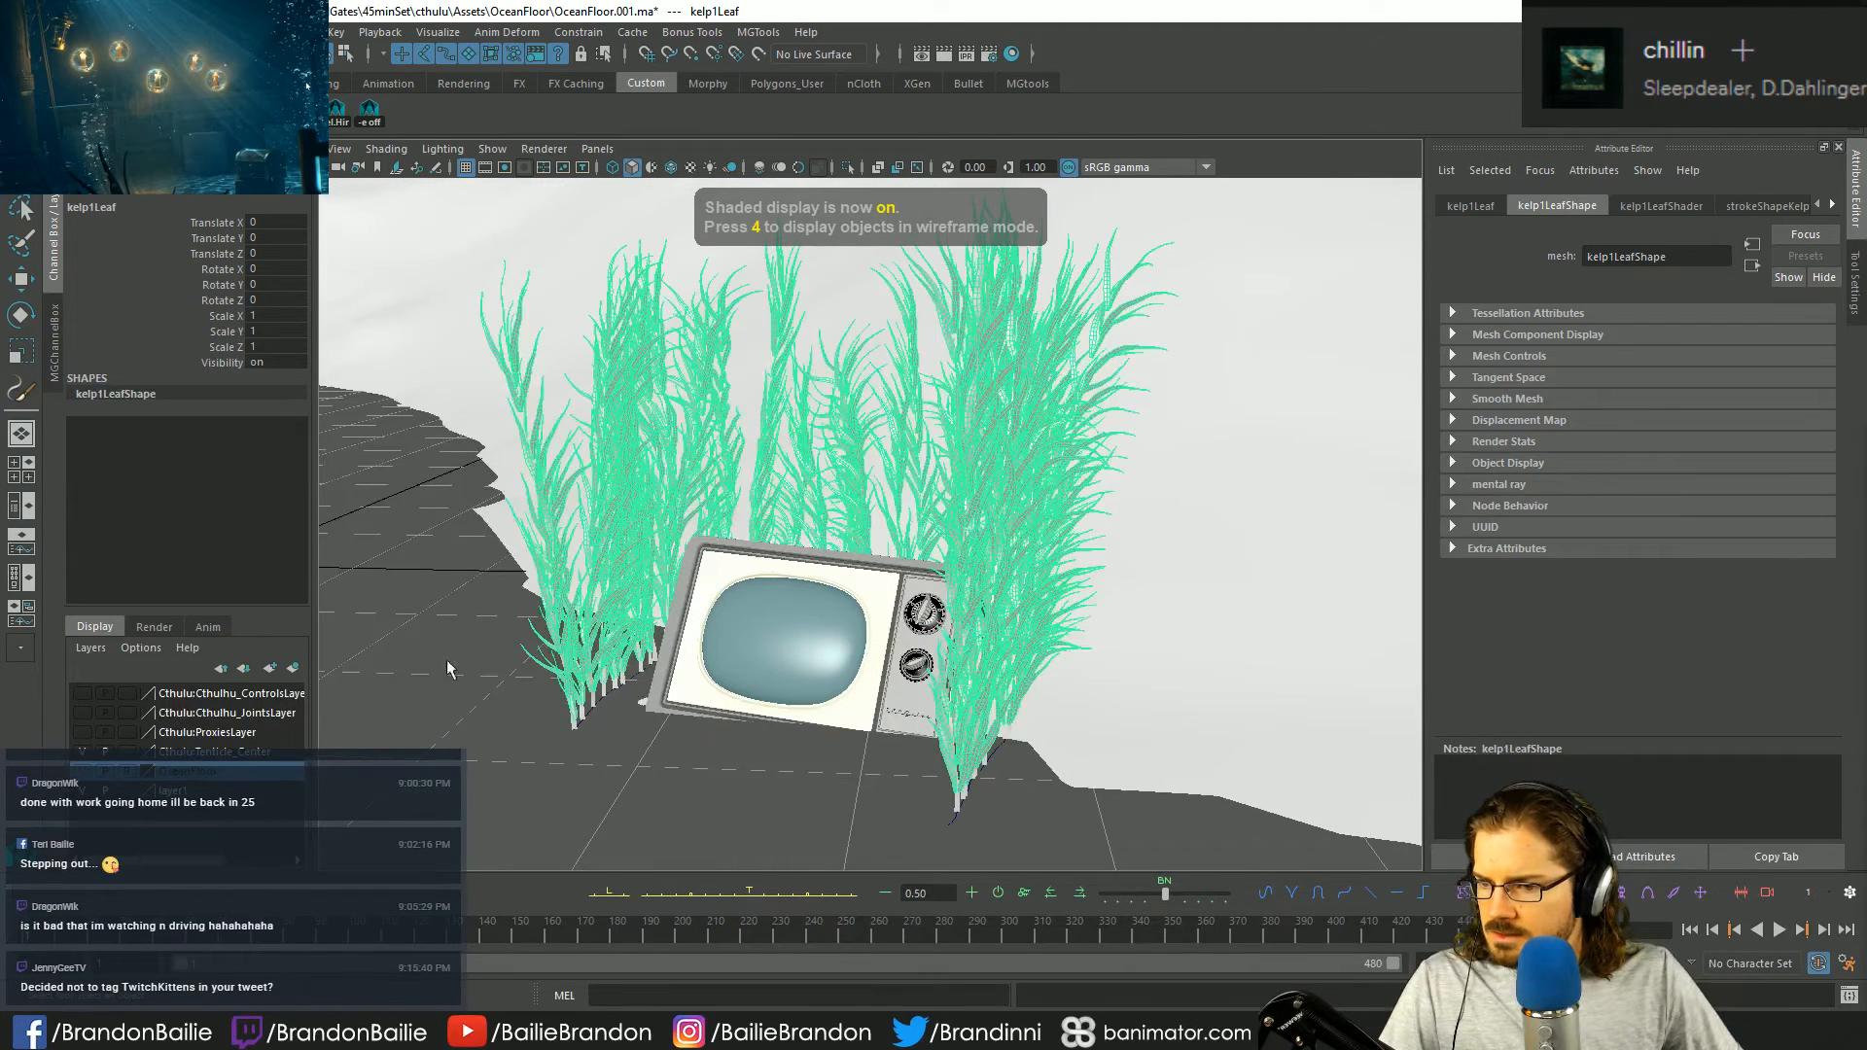
pyautogui.click(293, 668)
pyautogui.doubleClick(179, 819)
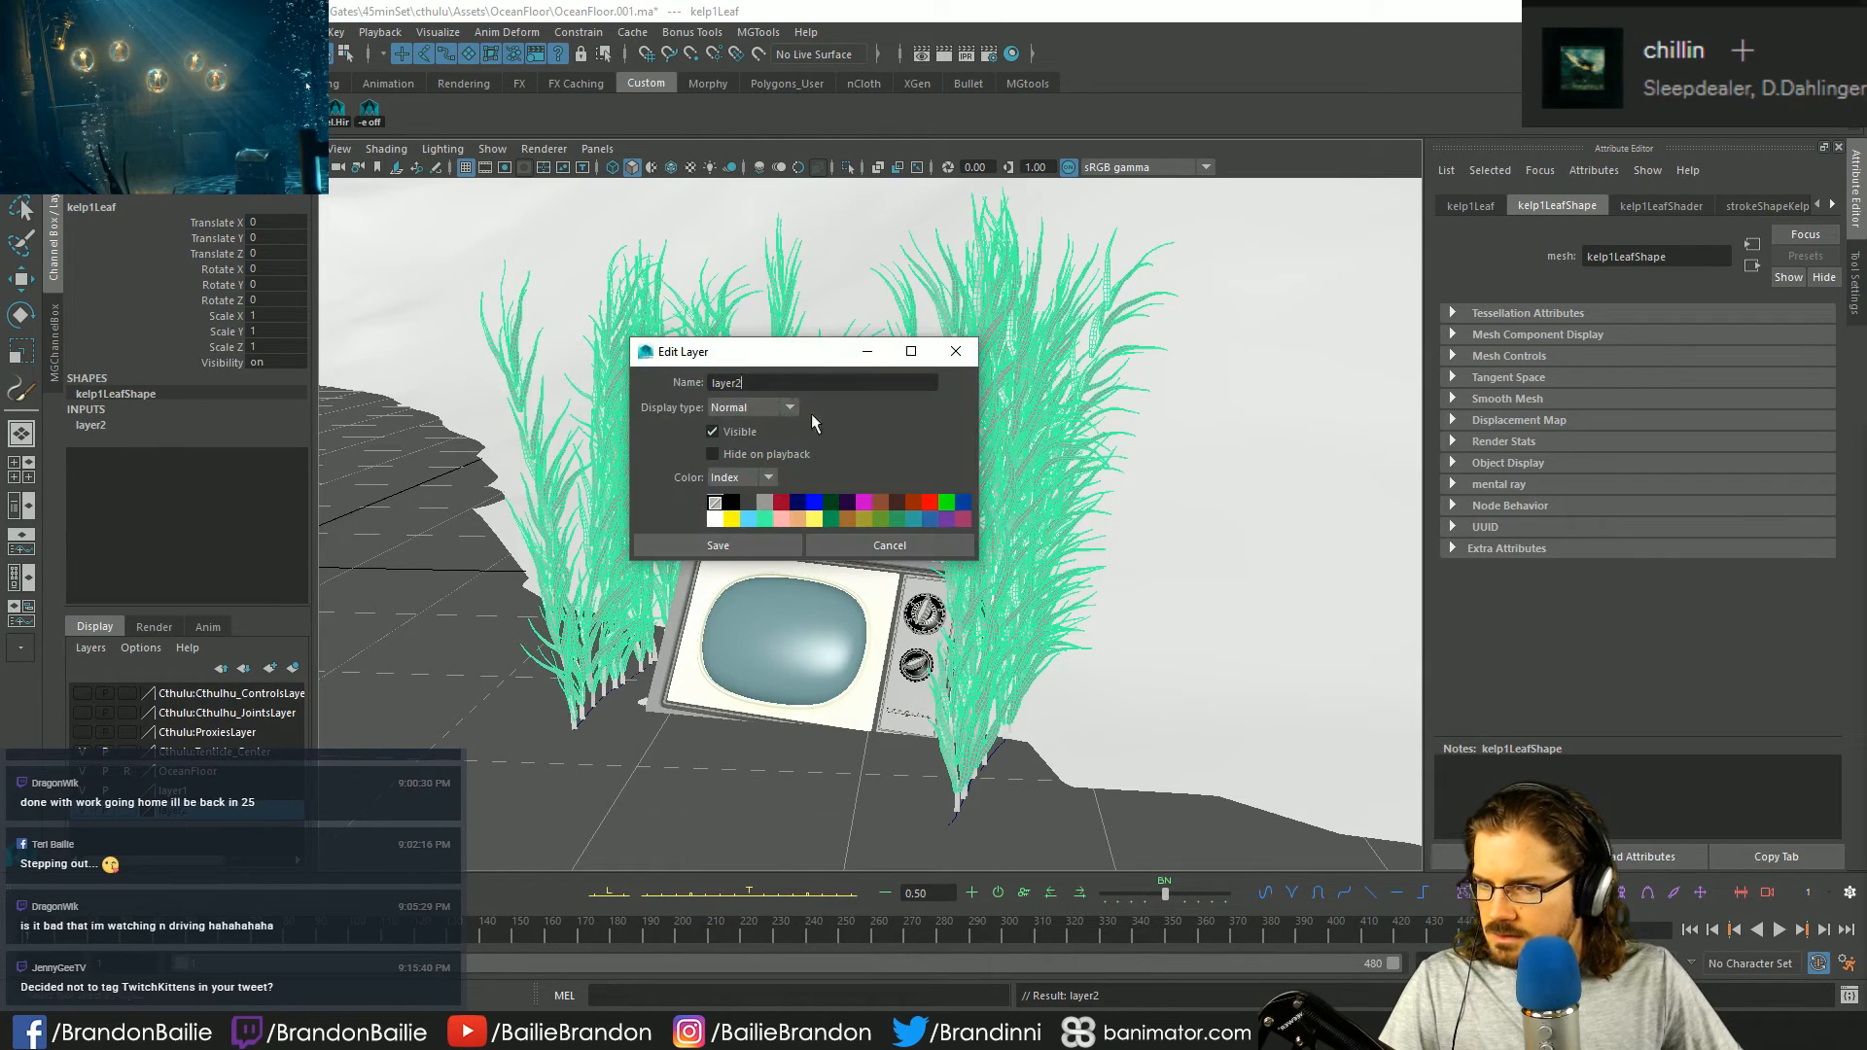
pyautogui.doubleClick(761, 385)
pyautogui.write('Kelp')
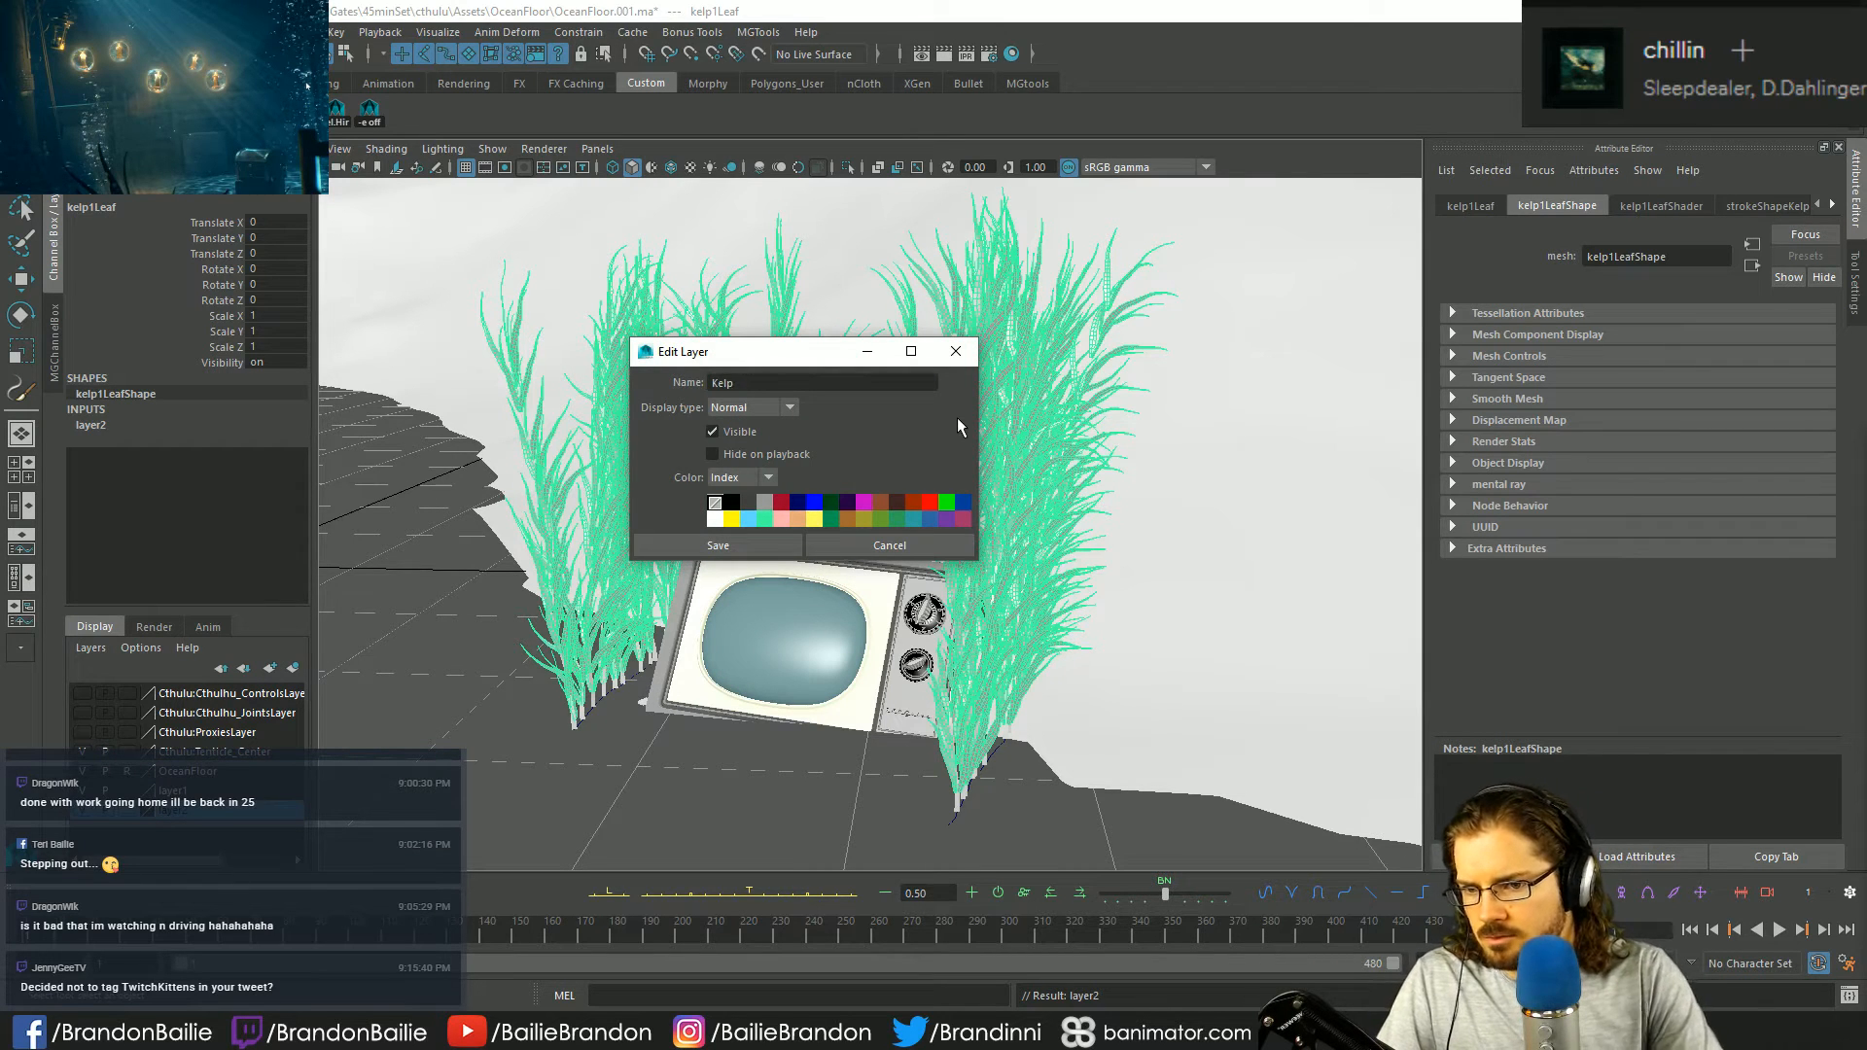
pyautogui.click(717, 544)
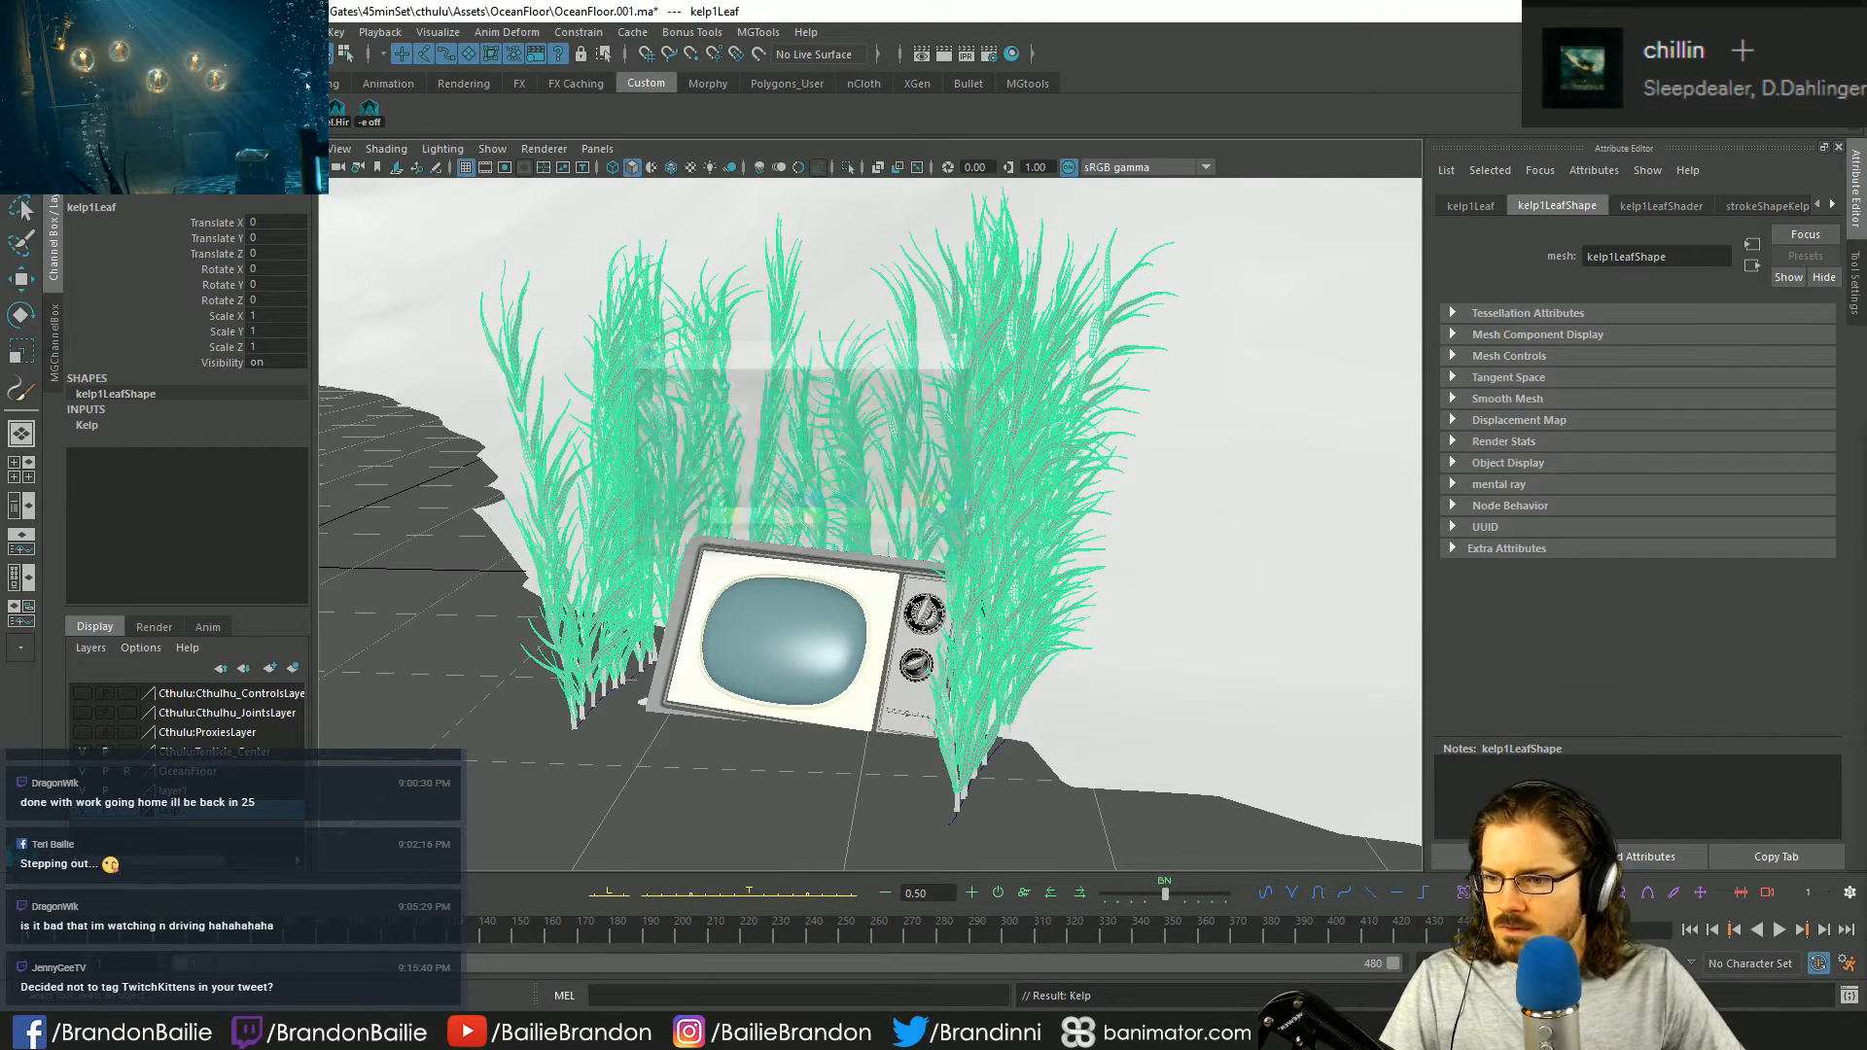
# - Hide the Kelp layer and add the kelp stem mesh and the kelp curve to it
pyautogui.click(593, 666)
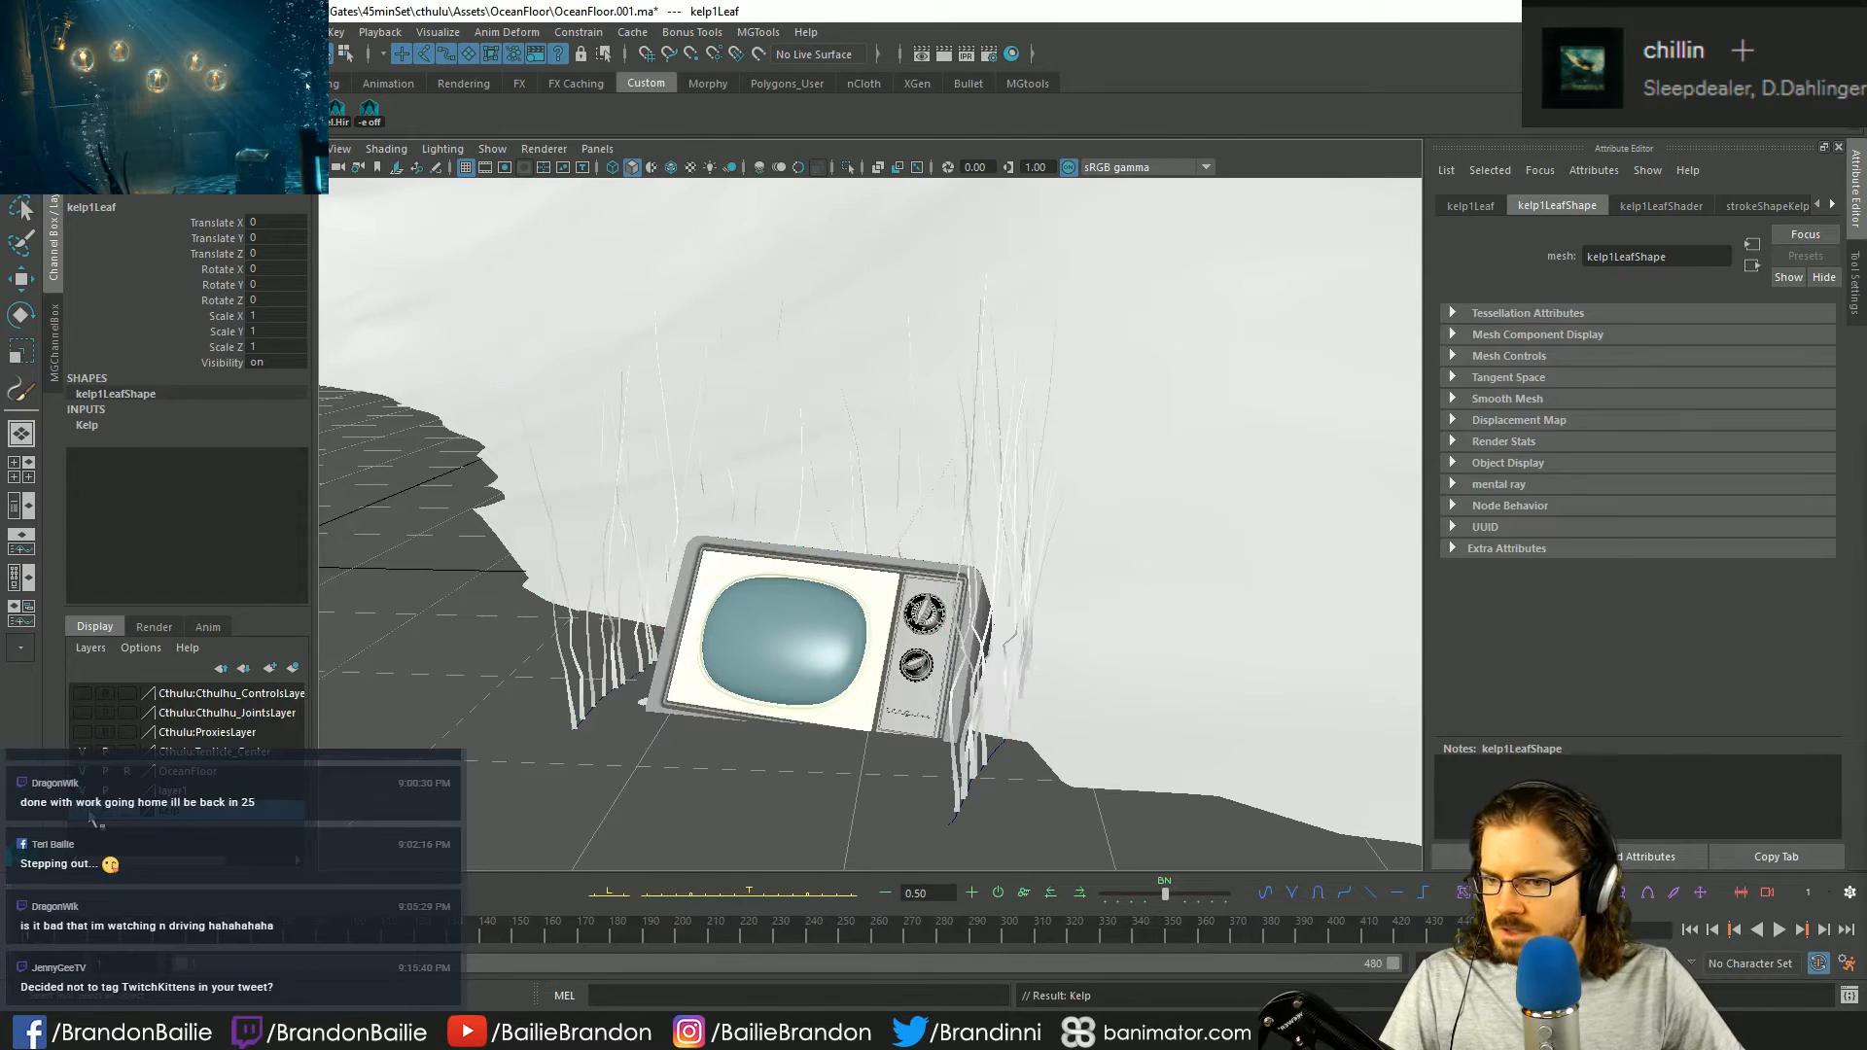
pyautogui.click(590, 667)
pyautogui.rightClick(221, 819)
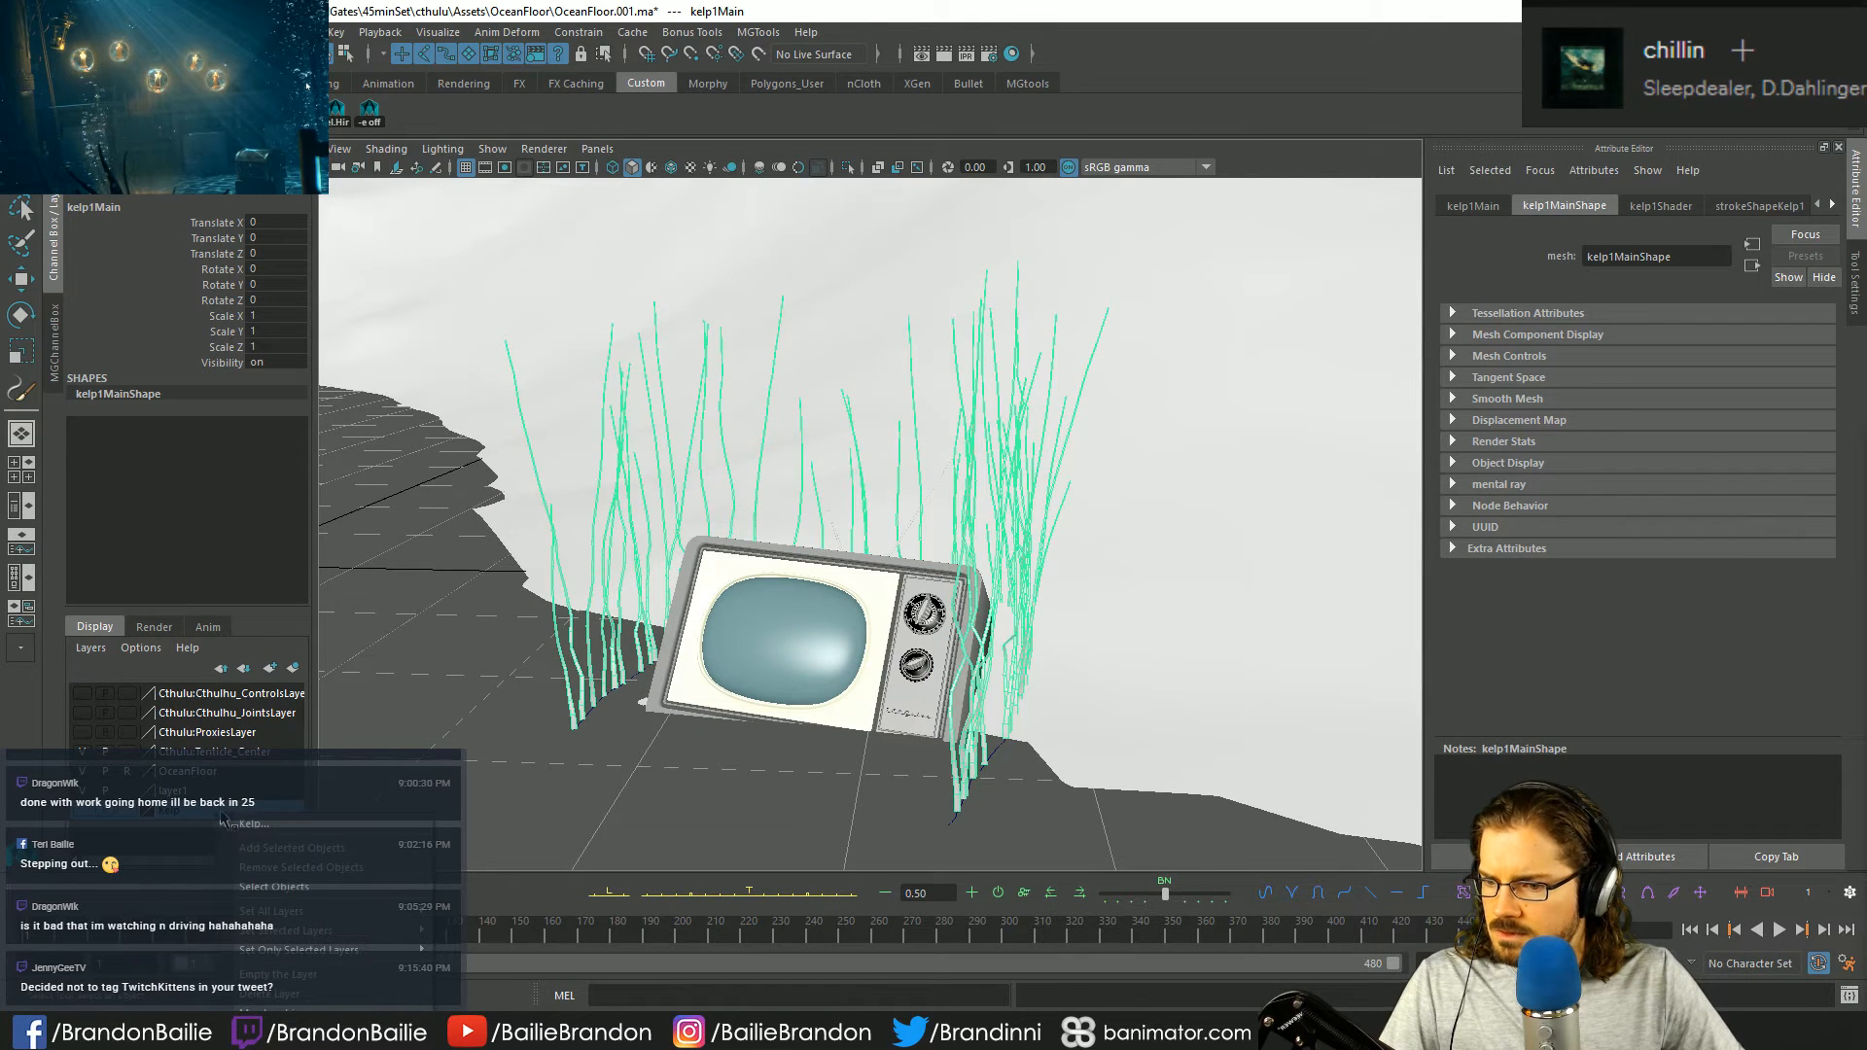
pyautogui.click(238, 825)
pyautogui.click(525, 725)
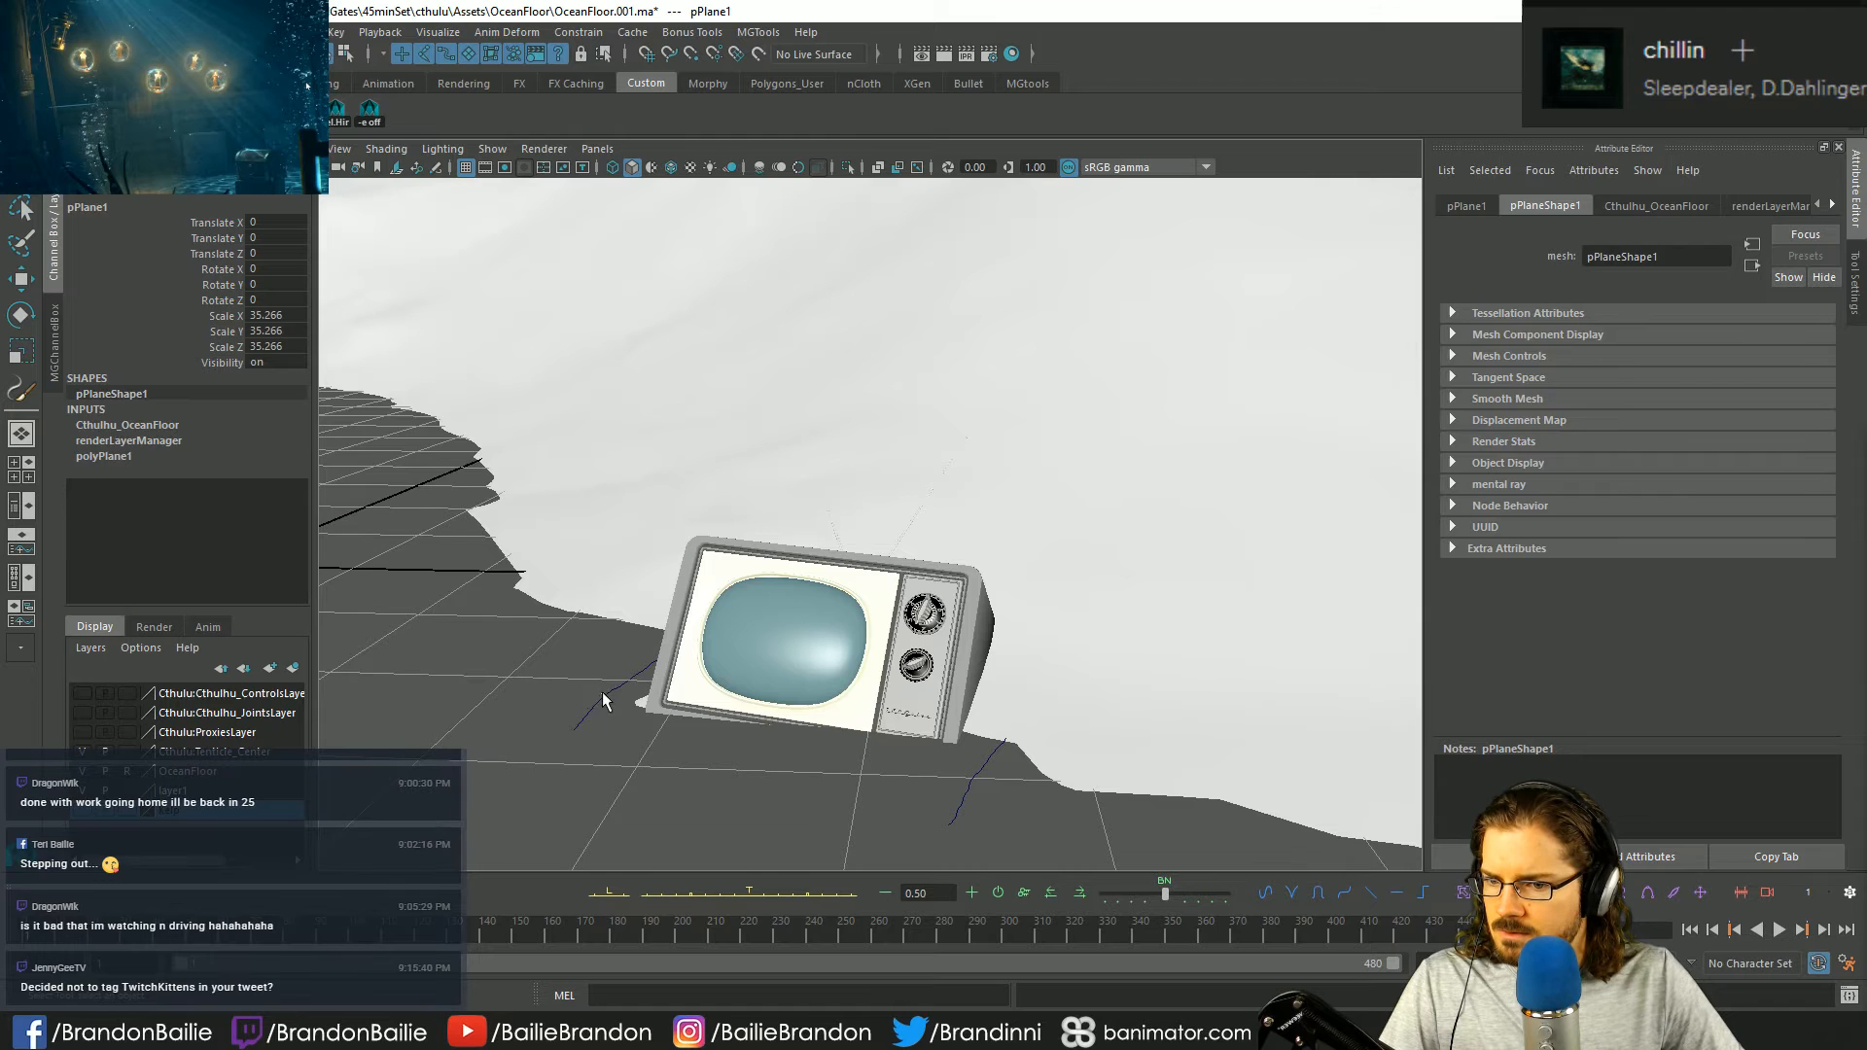
pyautogui.click(603, 692)
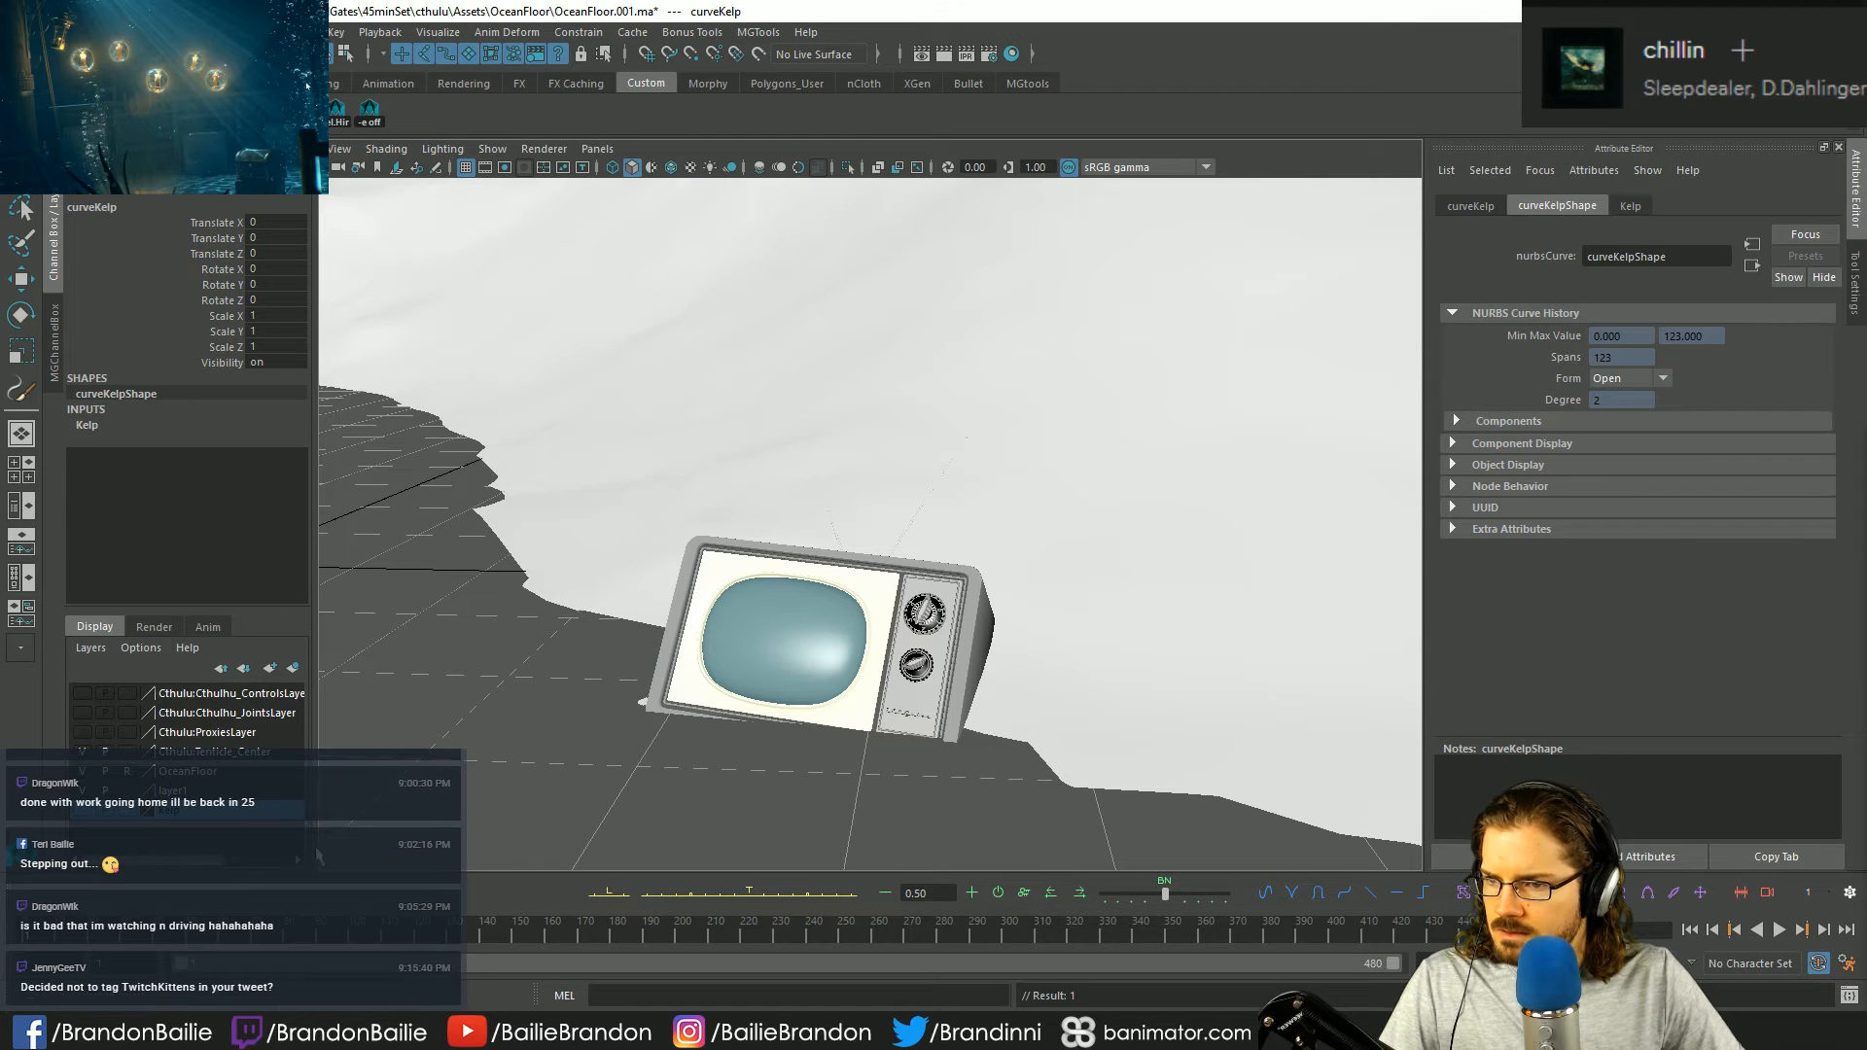
# - Check the scene's kelp objects in the Outliner and close it
pyautogui.click(297, 32)
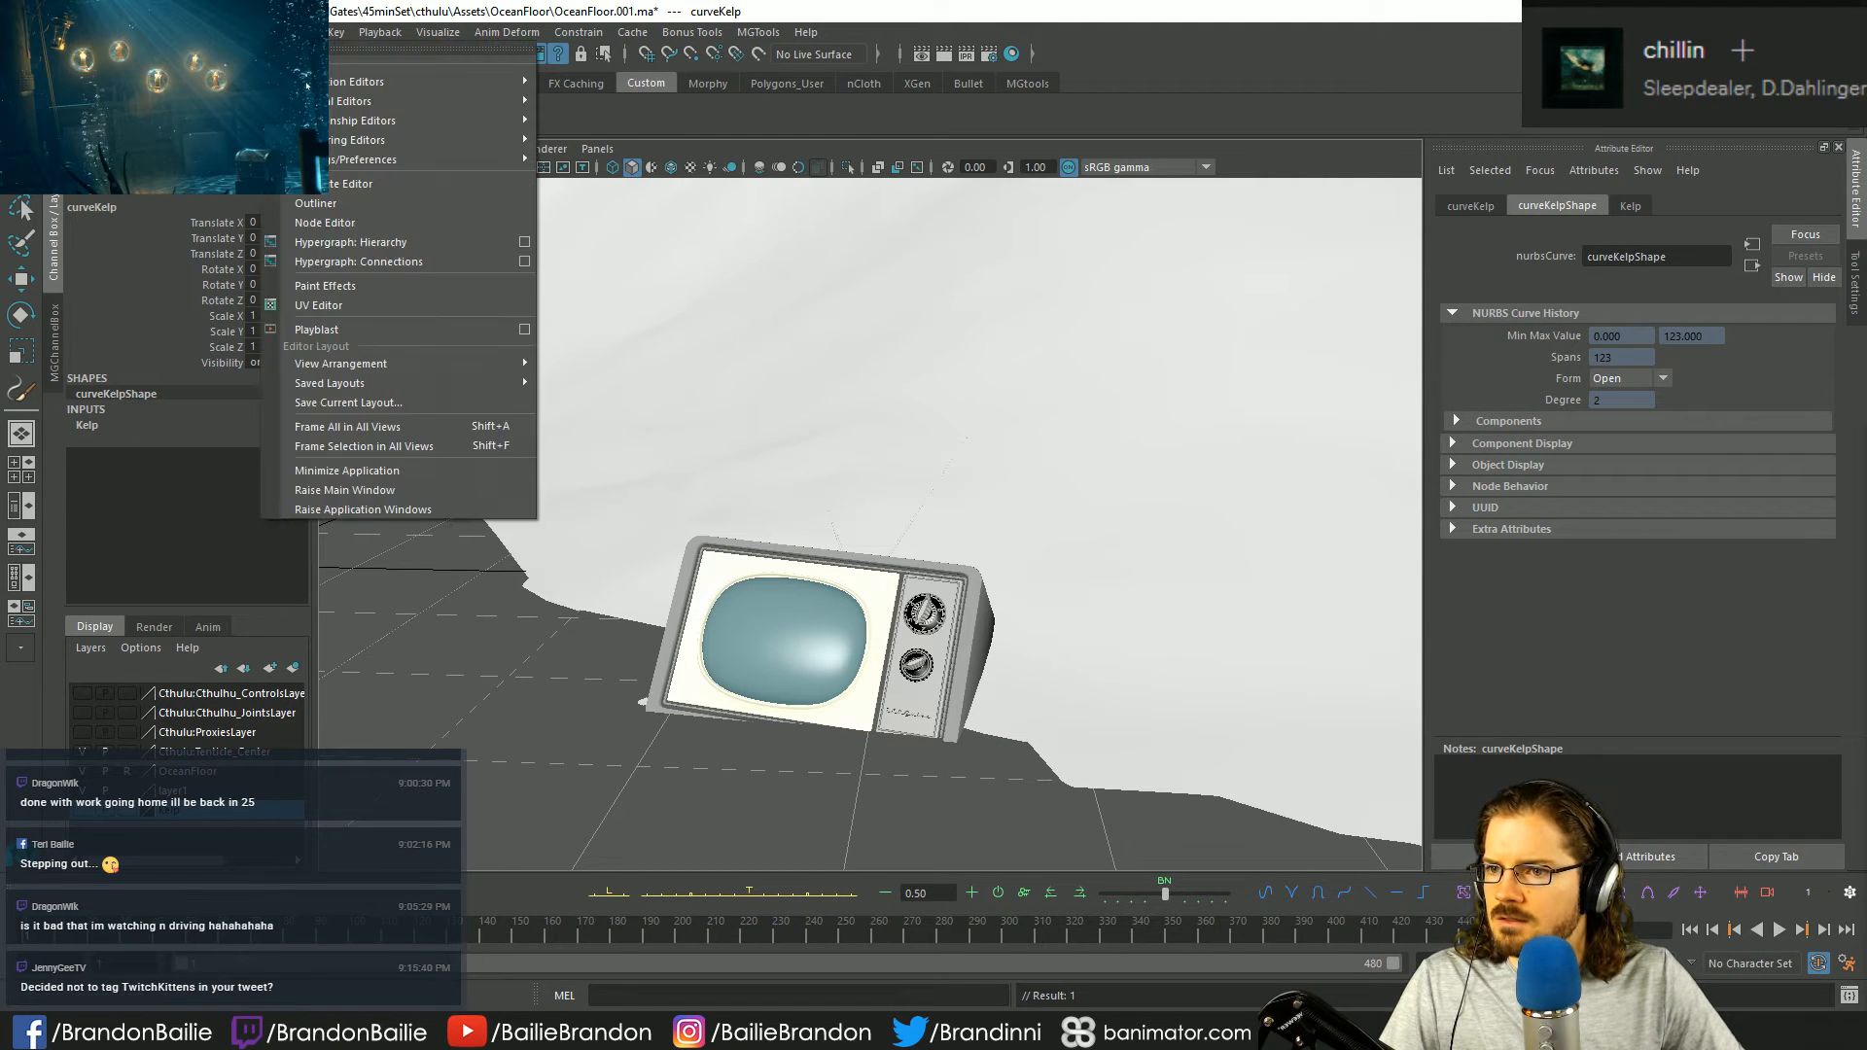
pyautogui.click(383, 206)
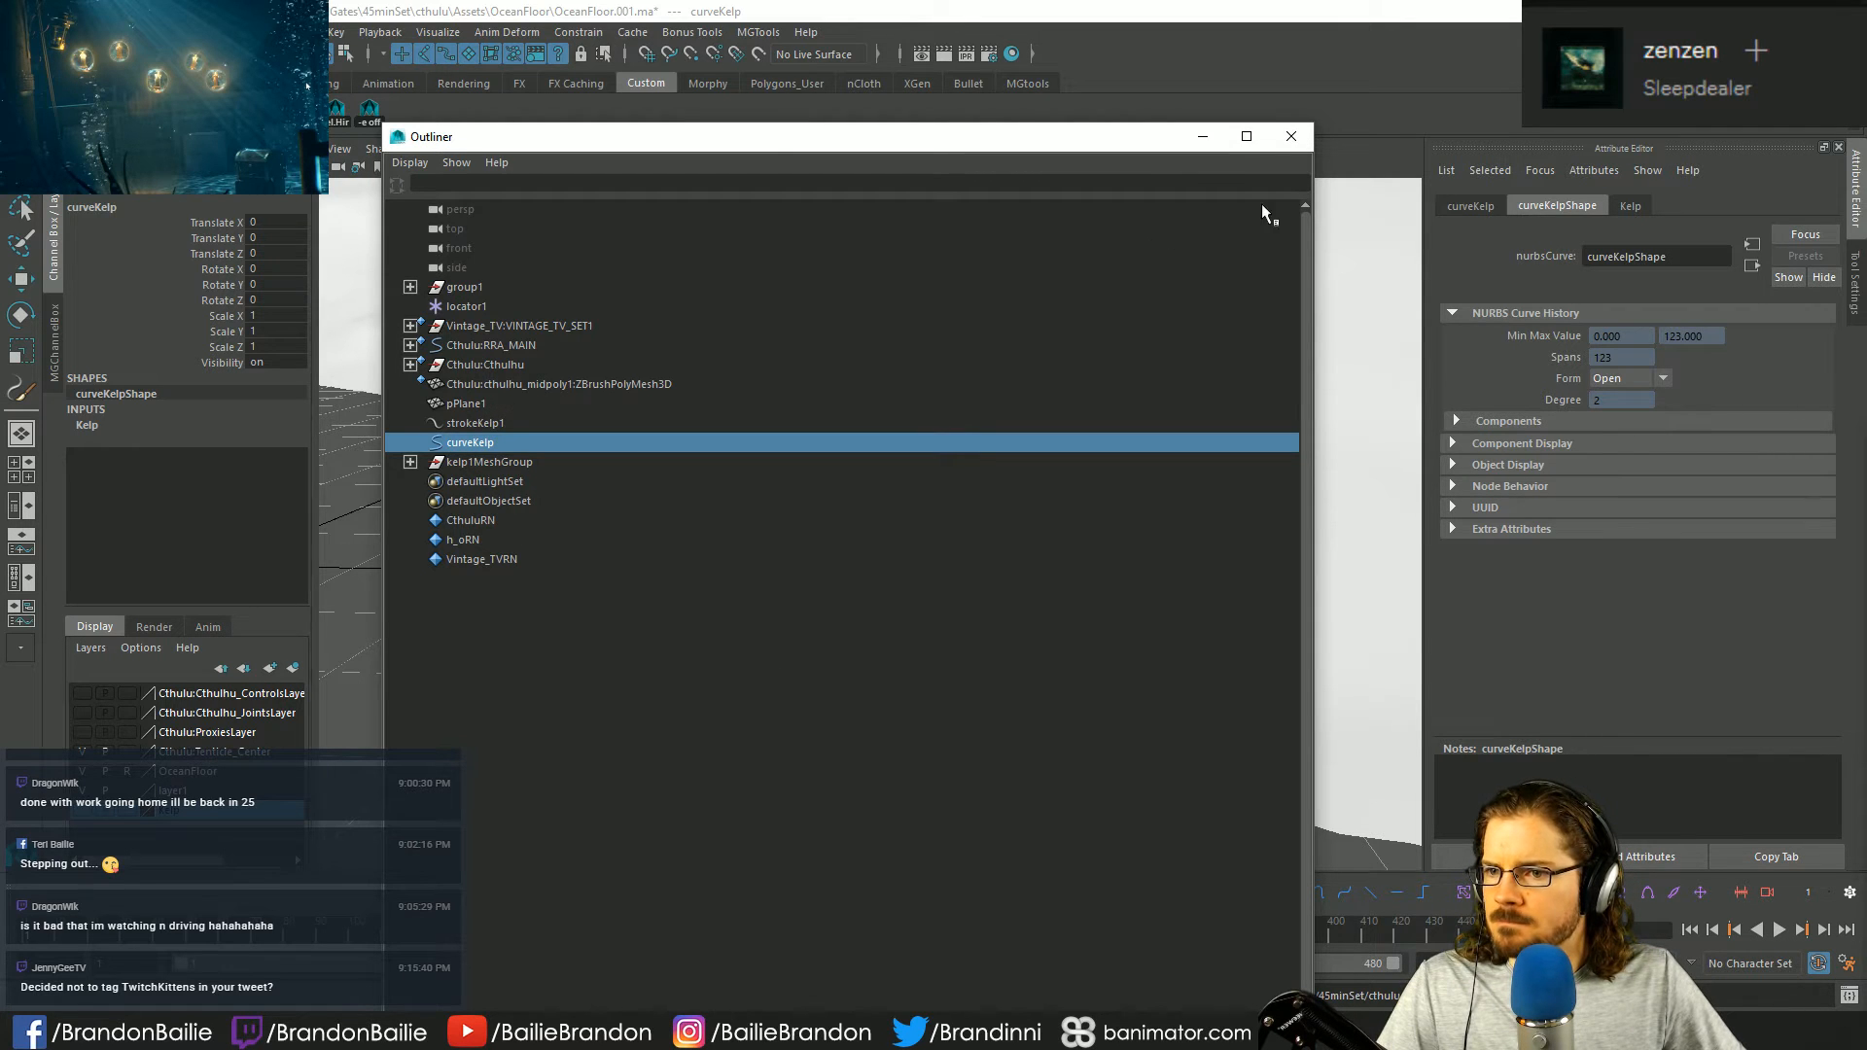
pyautogui.click(1291, 136)
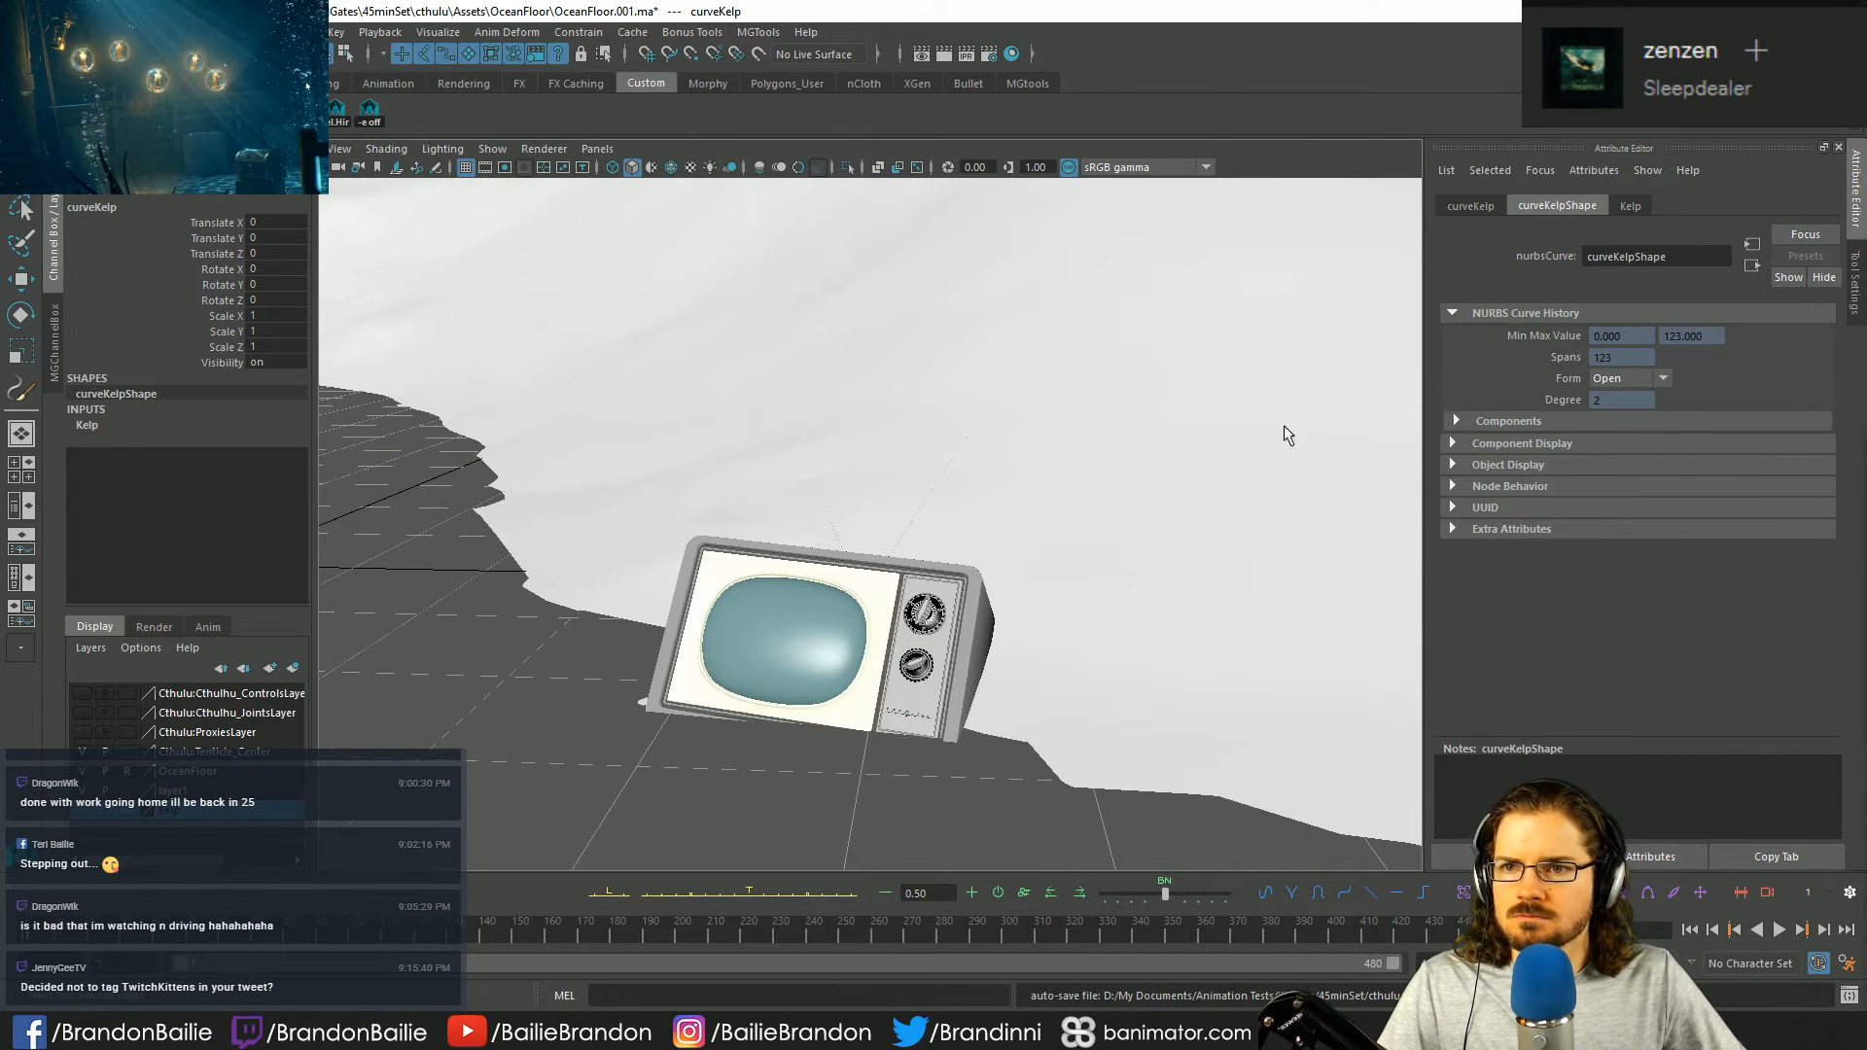
# - Show the Kelp layer again, then select and frame the kelp leaf mesh
pyautogui.keyDown('alt'); pyautogui.moveTo(1283, 423); pyautogui.dragTo(887, 412); pyautogui.keyUp('alt')
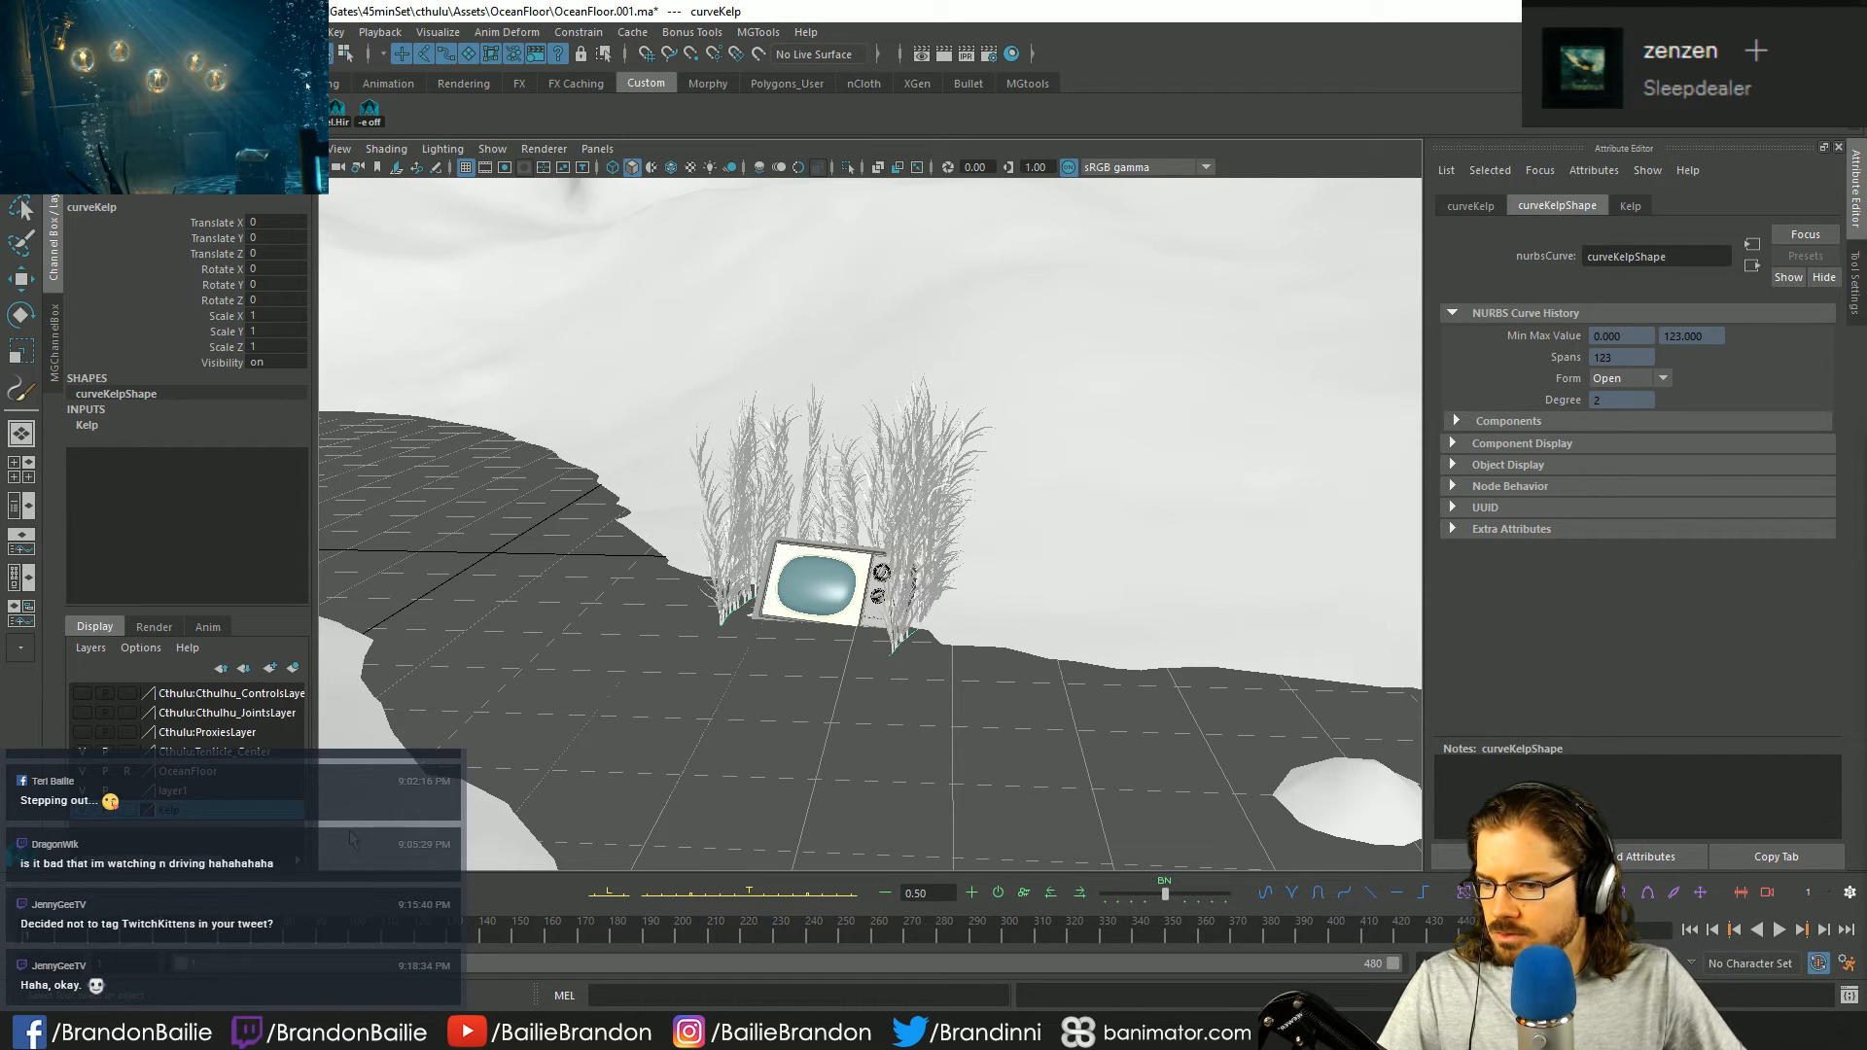
pyautogui.click(749, 528)
pyautogui.press('f')
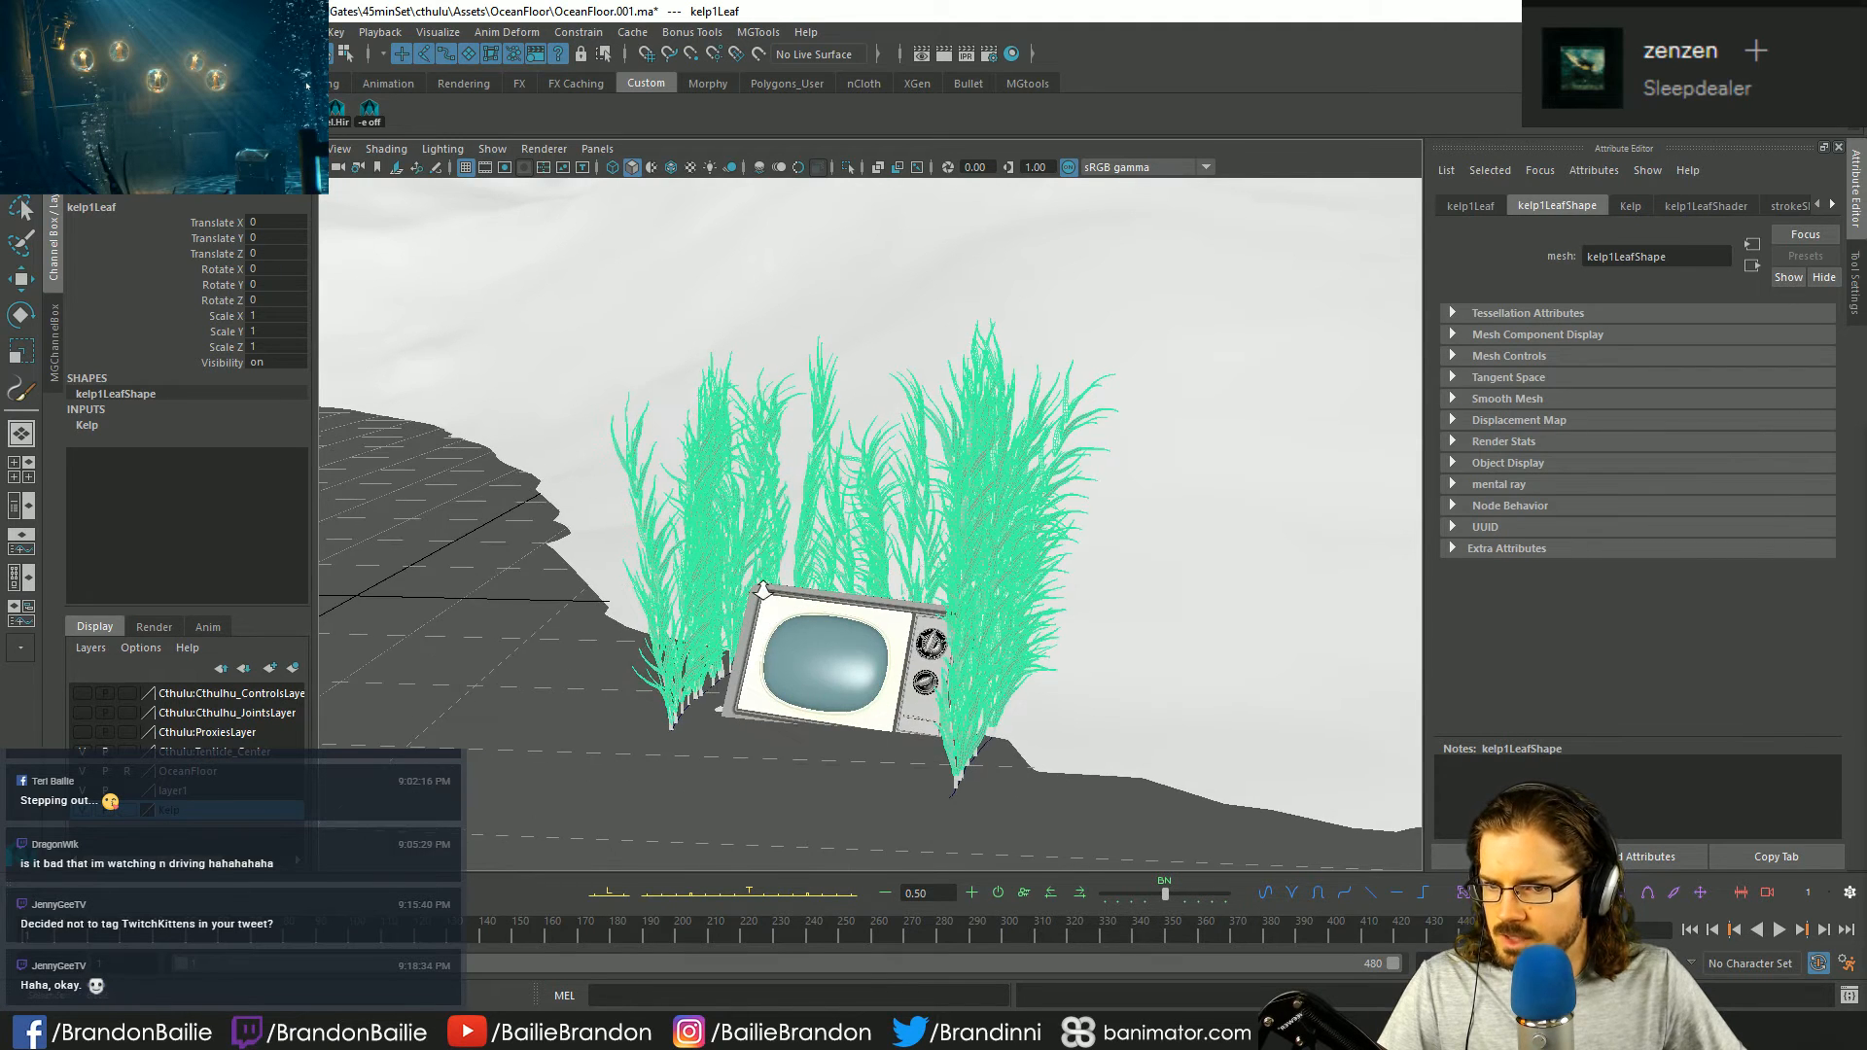
pyautogui.click(22, 208)
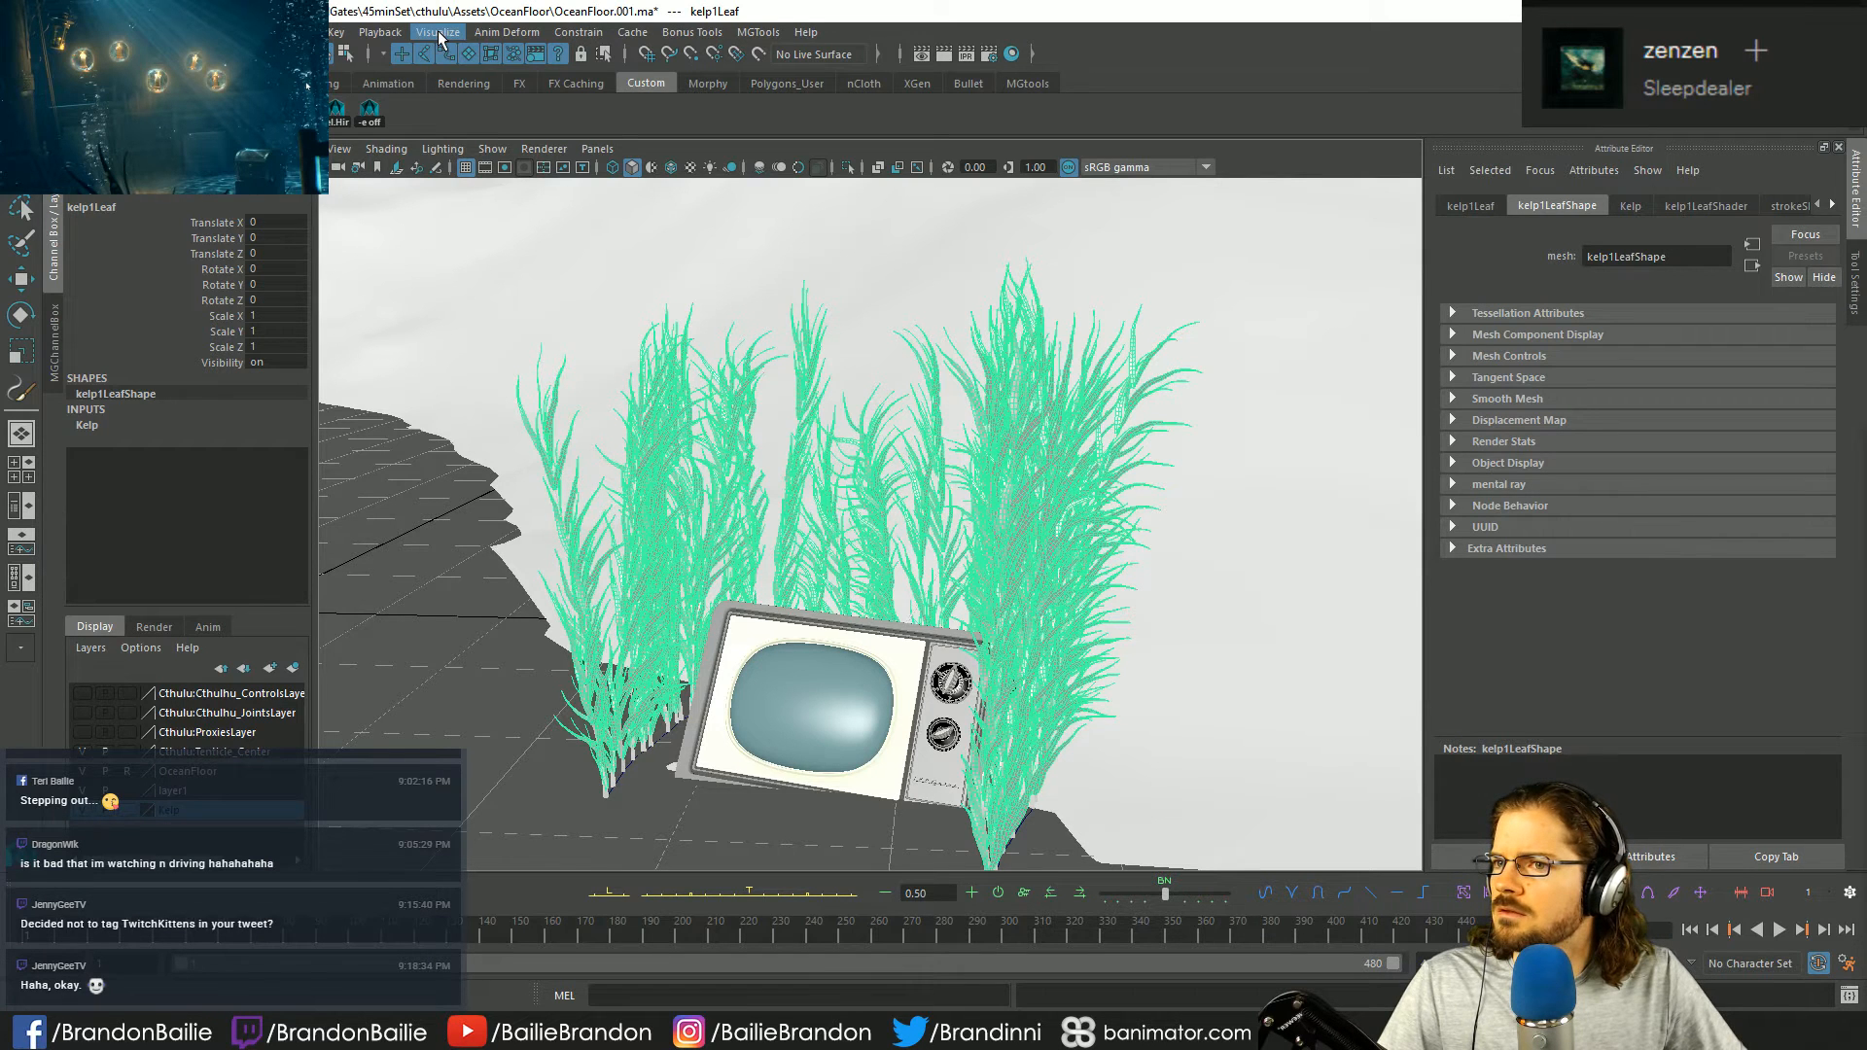
pyautogui.click(515, 33)
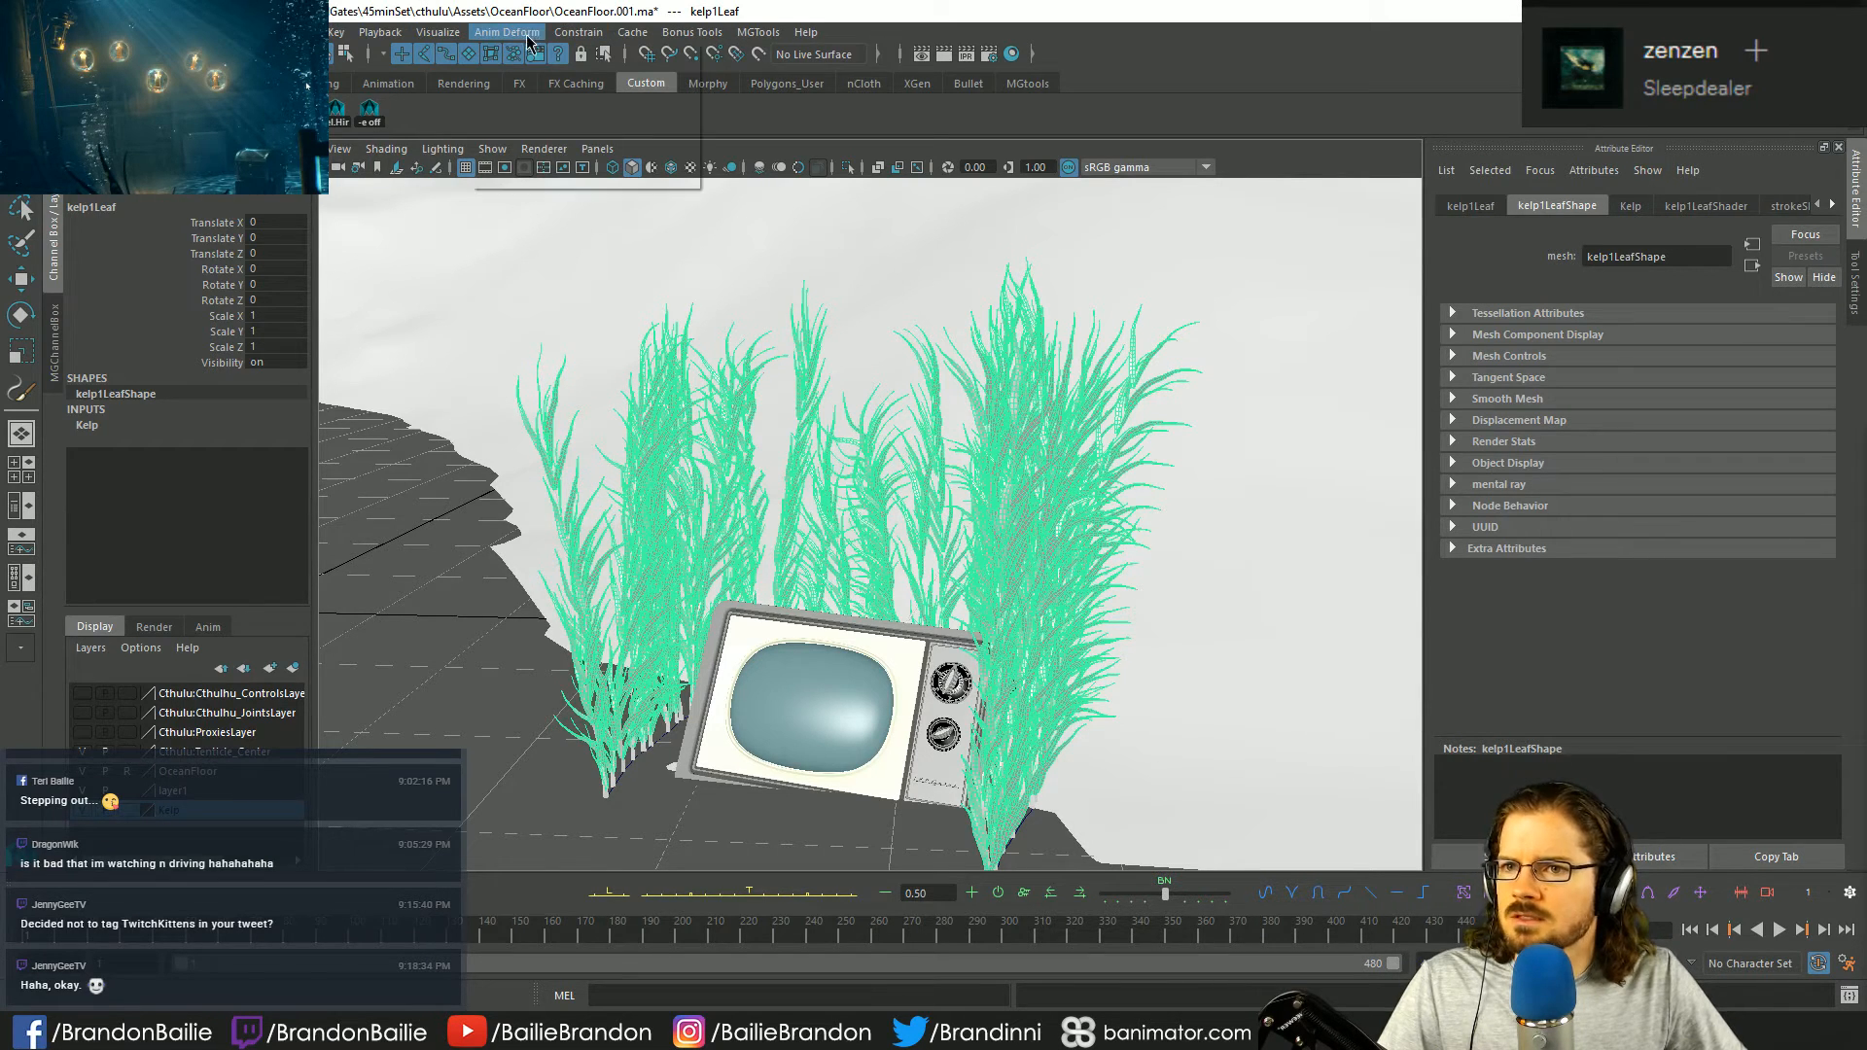
pyautogui.click(524, 33)
pyautogui.click(436, 35)
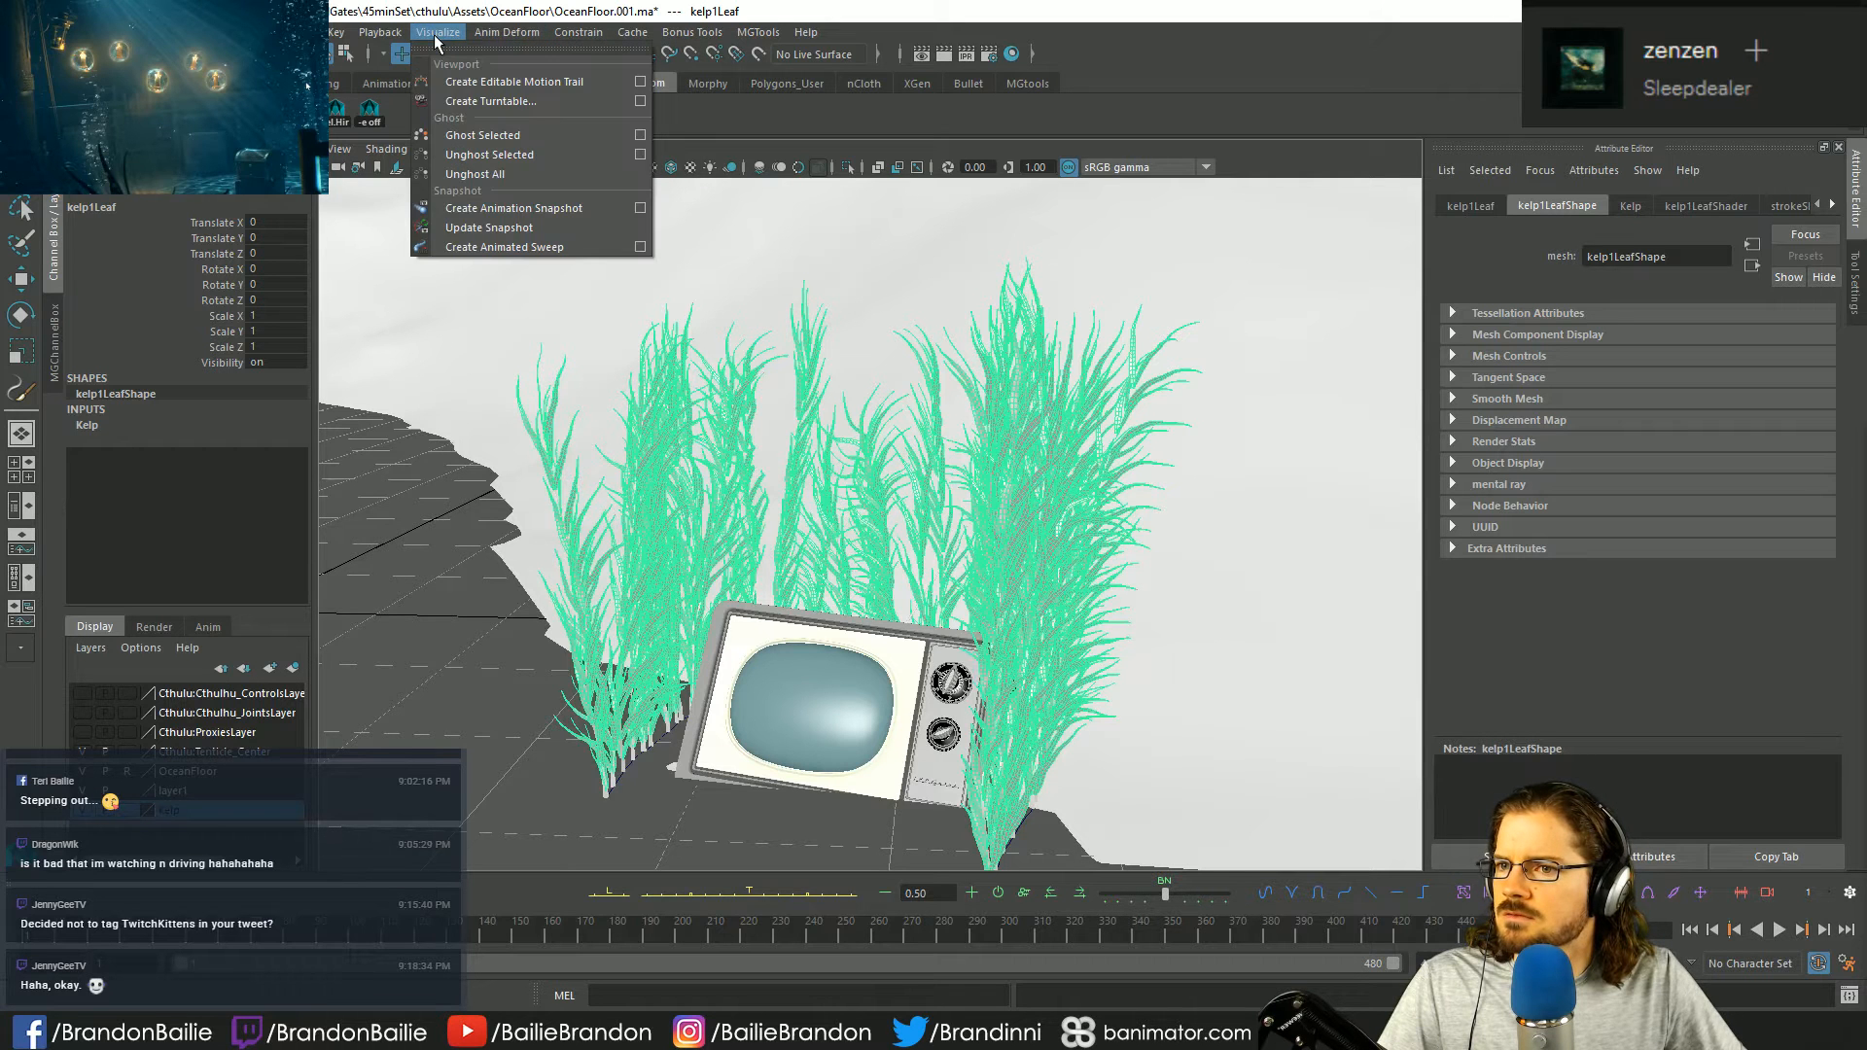
pyautogui.click(380, 39)
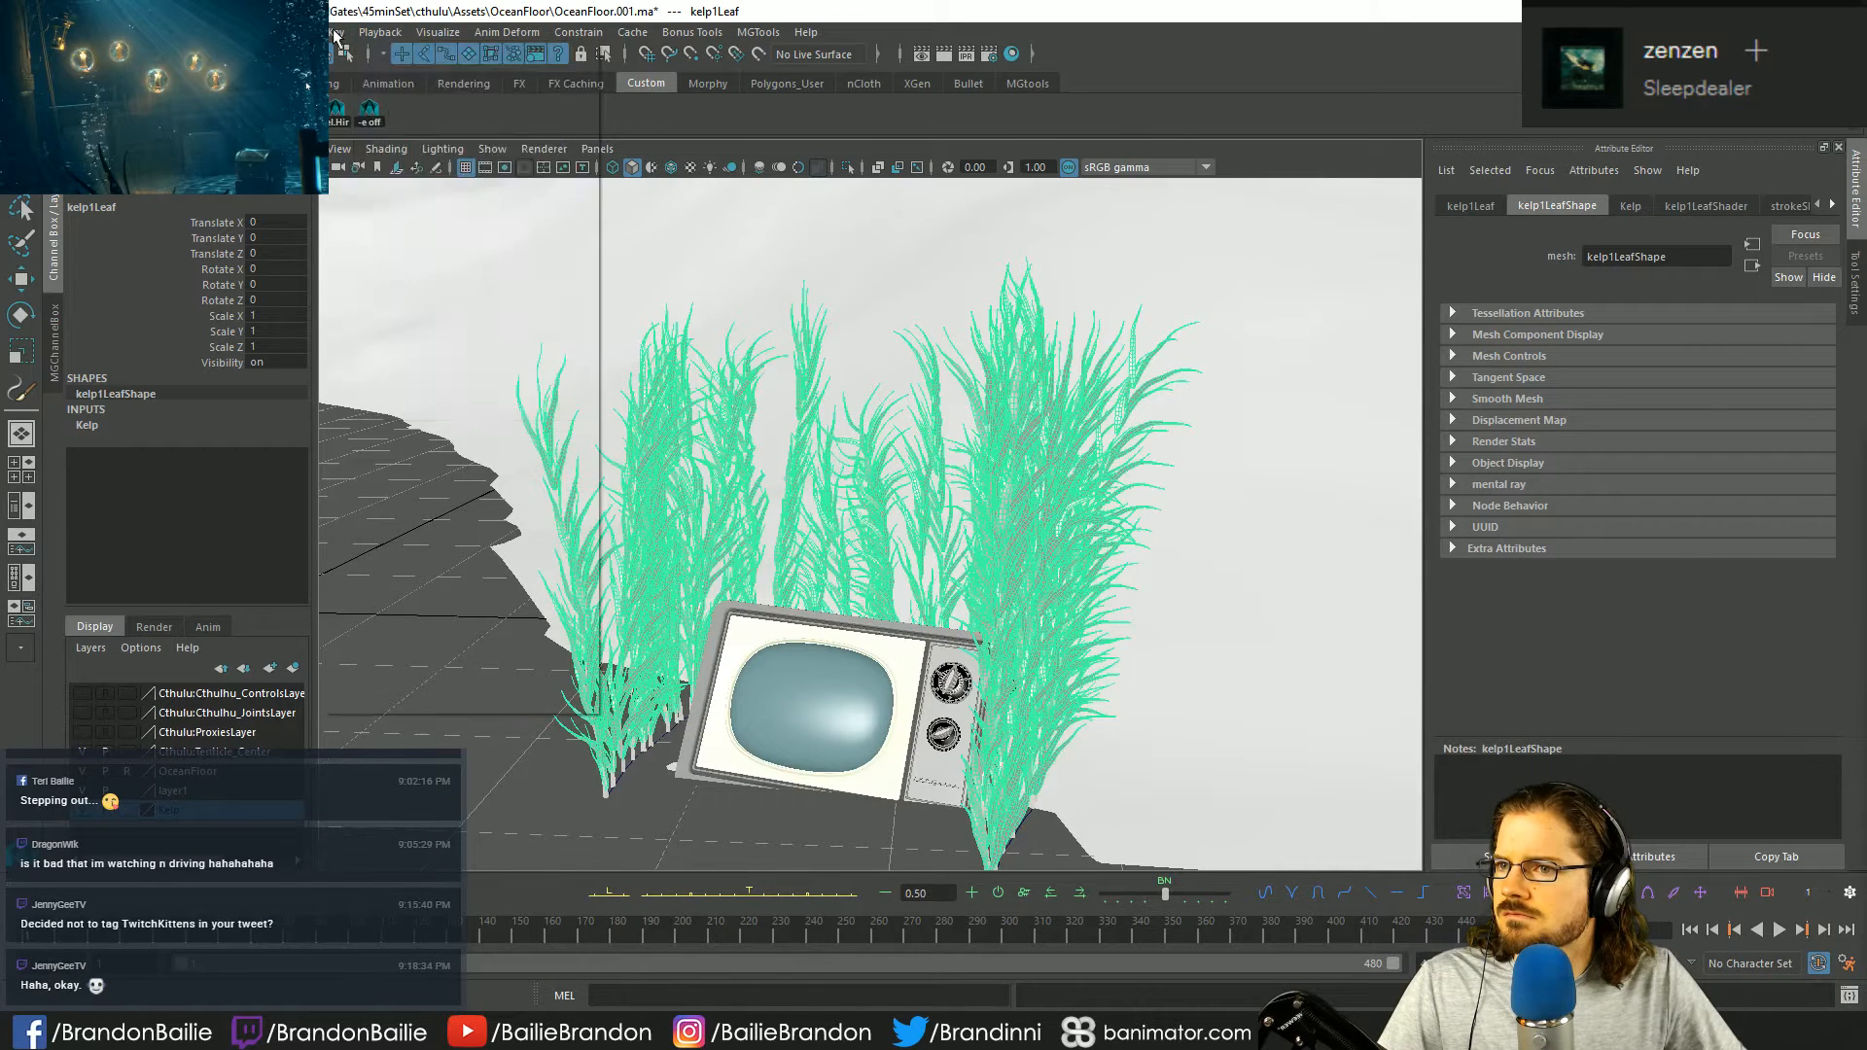
pyautogui.click(337, 35)
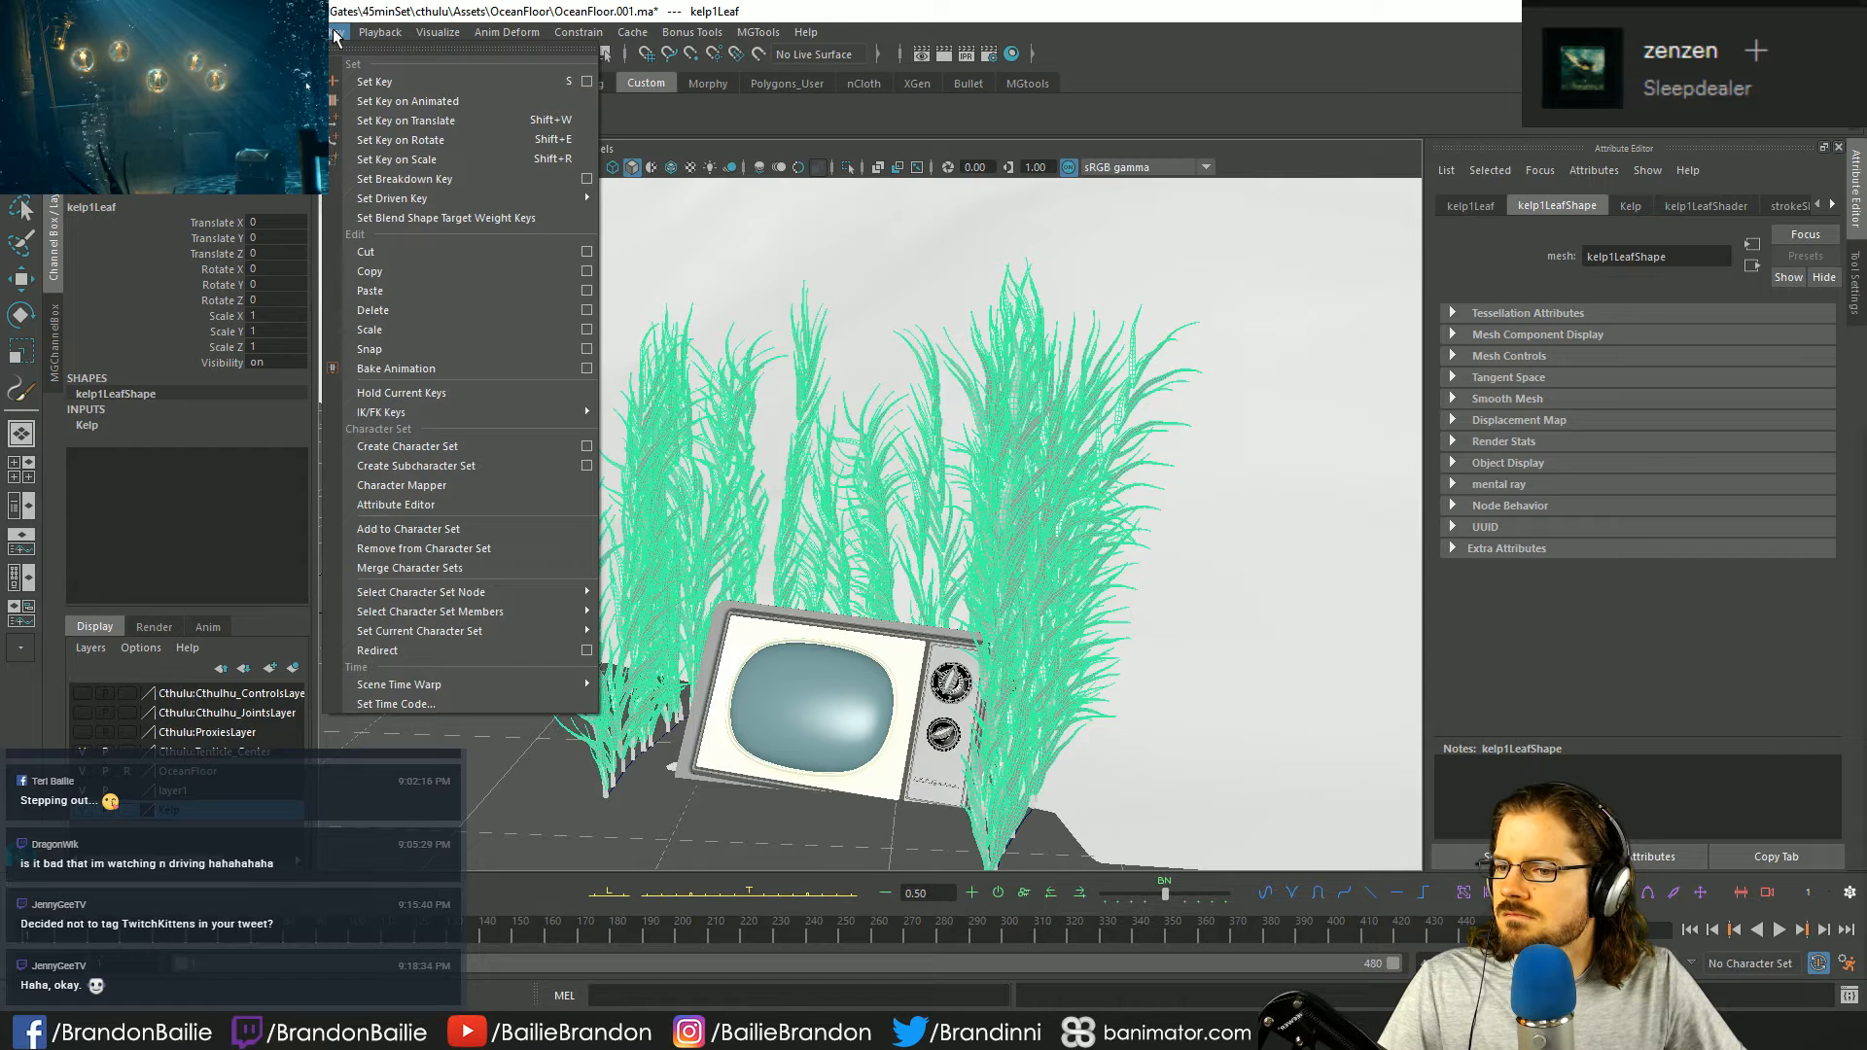
pyautogui.moveTo(632, 32)
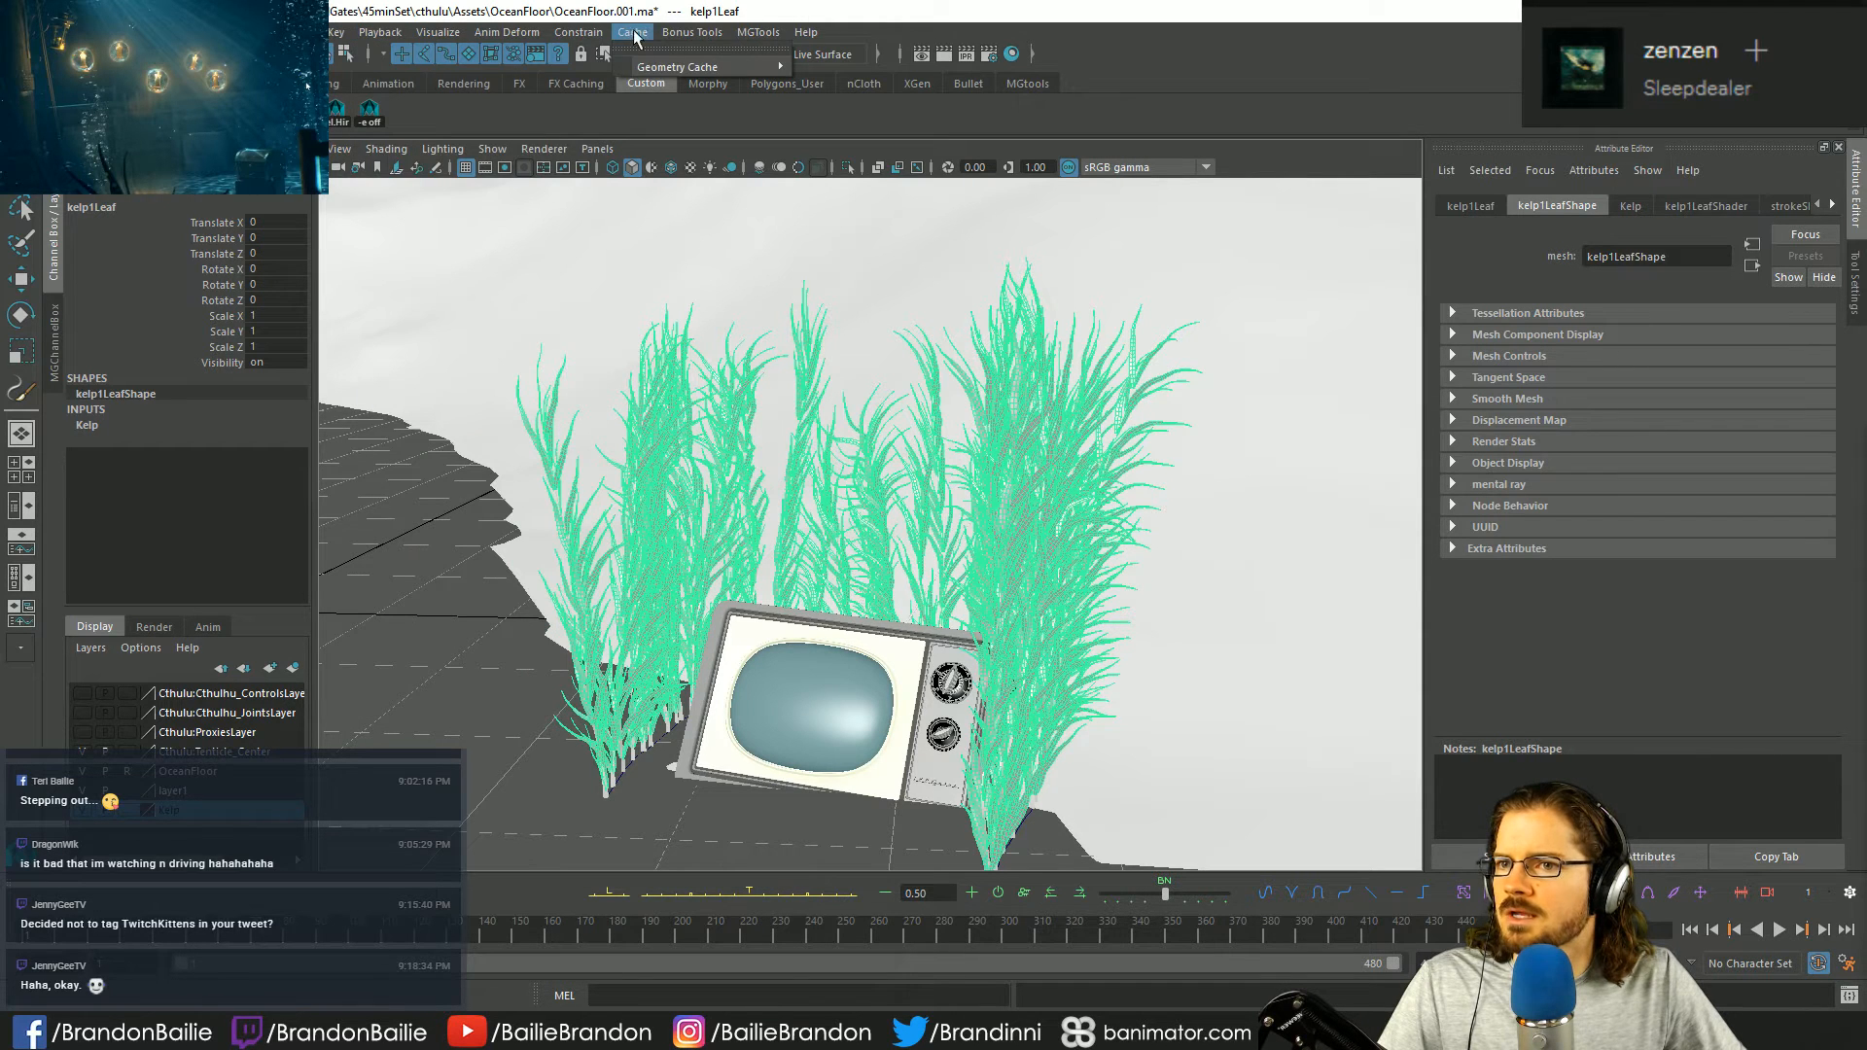
pyautogui.moveTo(749, 66)
pyautogui.press('Escape')
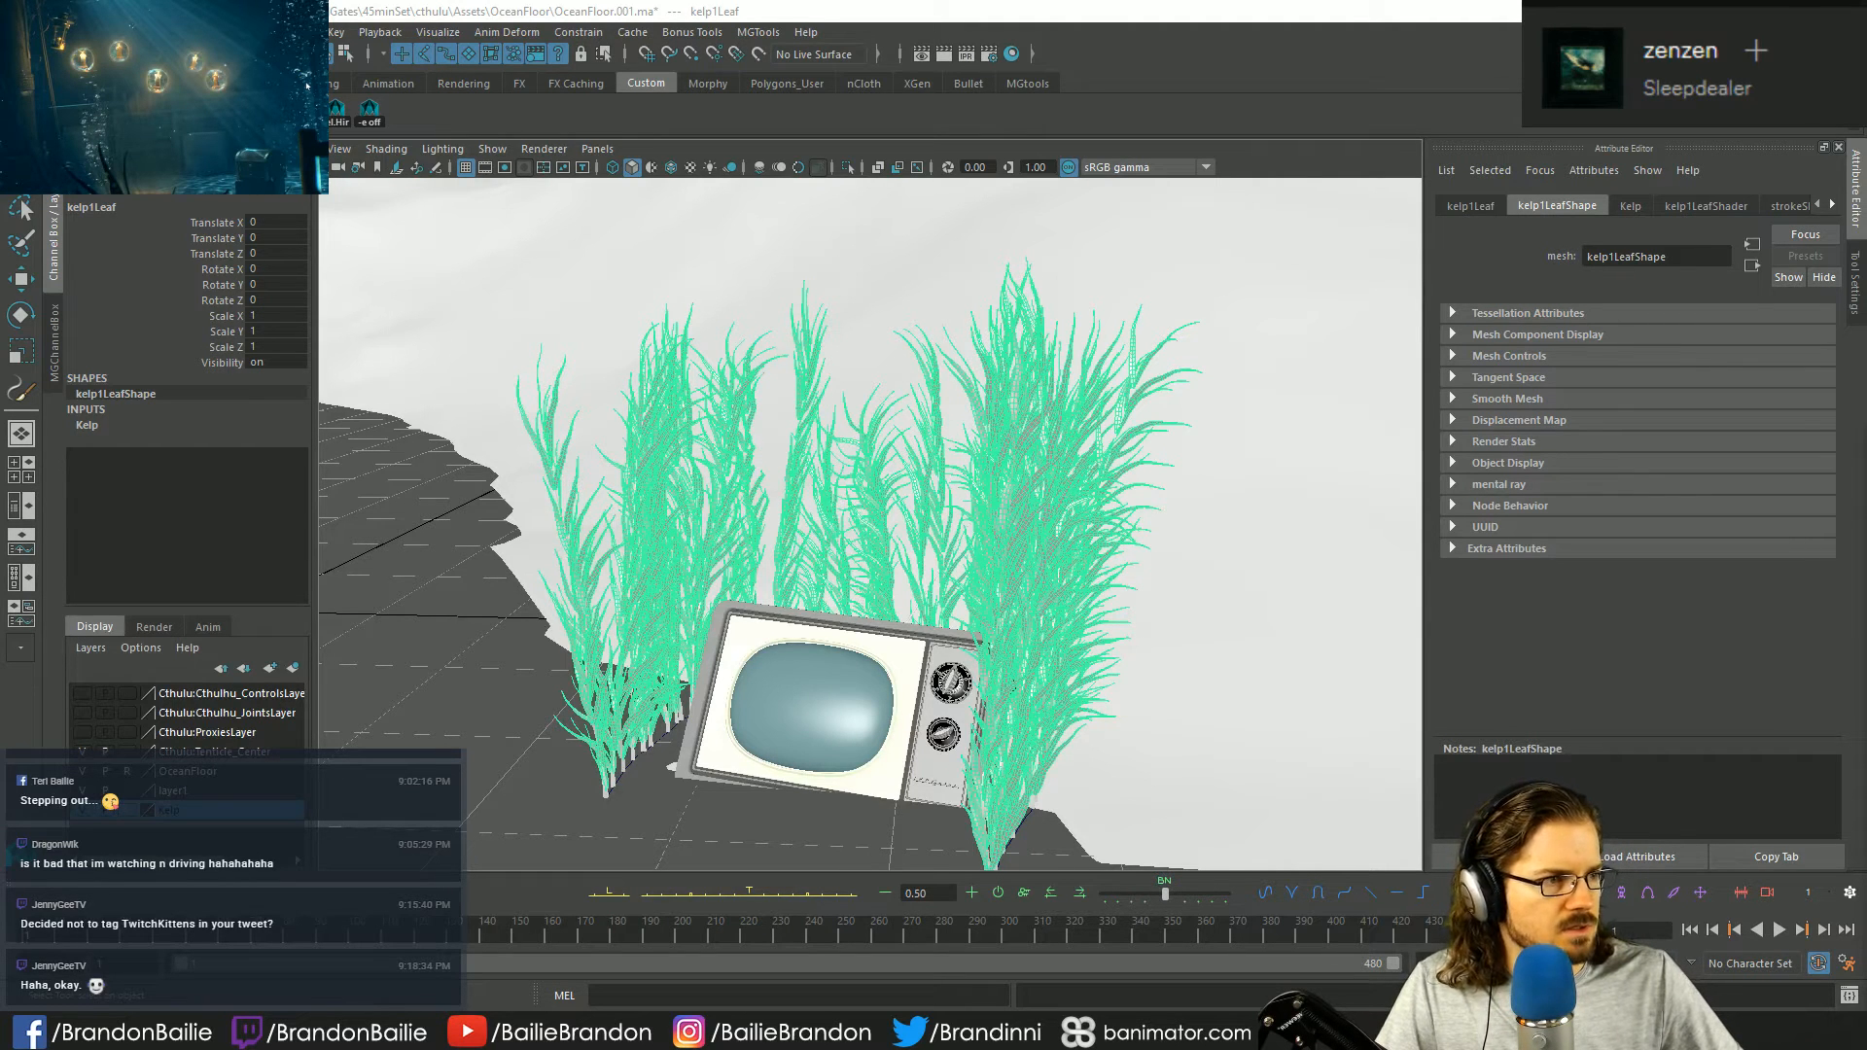
# - Create an mcx geometry cache of the kelp leaf mesh as one file over the time slider range, evaluating every 1 frame
pyautogui.click(632, 33)
pyautogui.moveTo(690, 66)
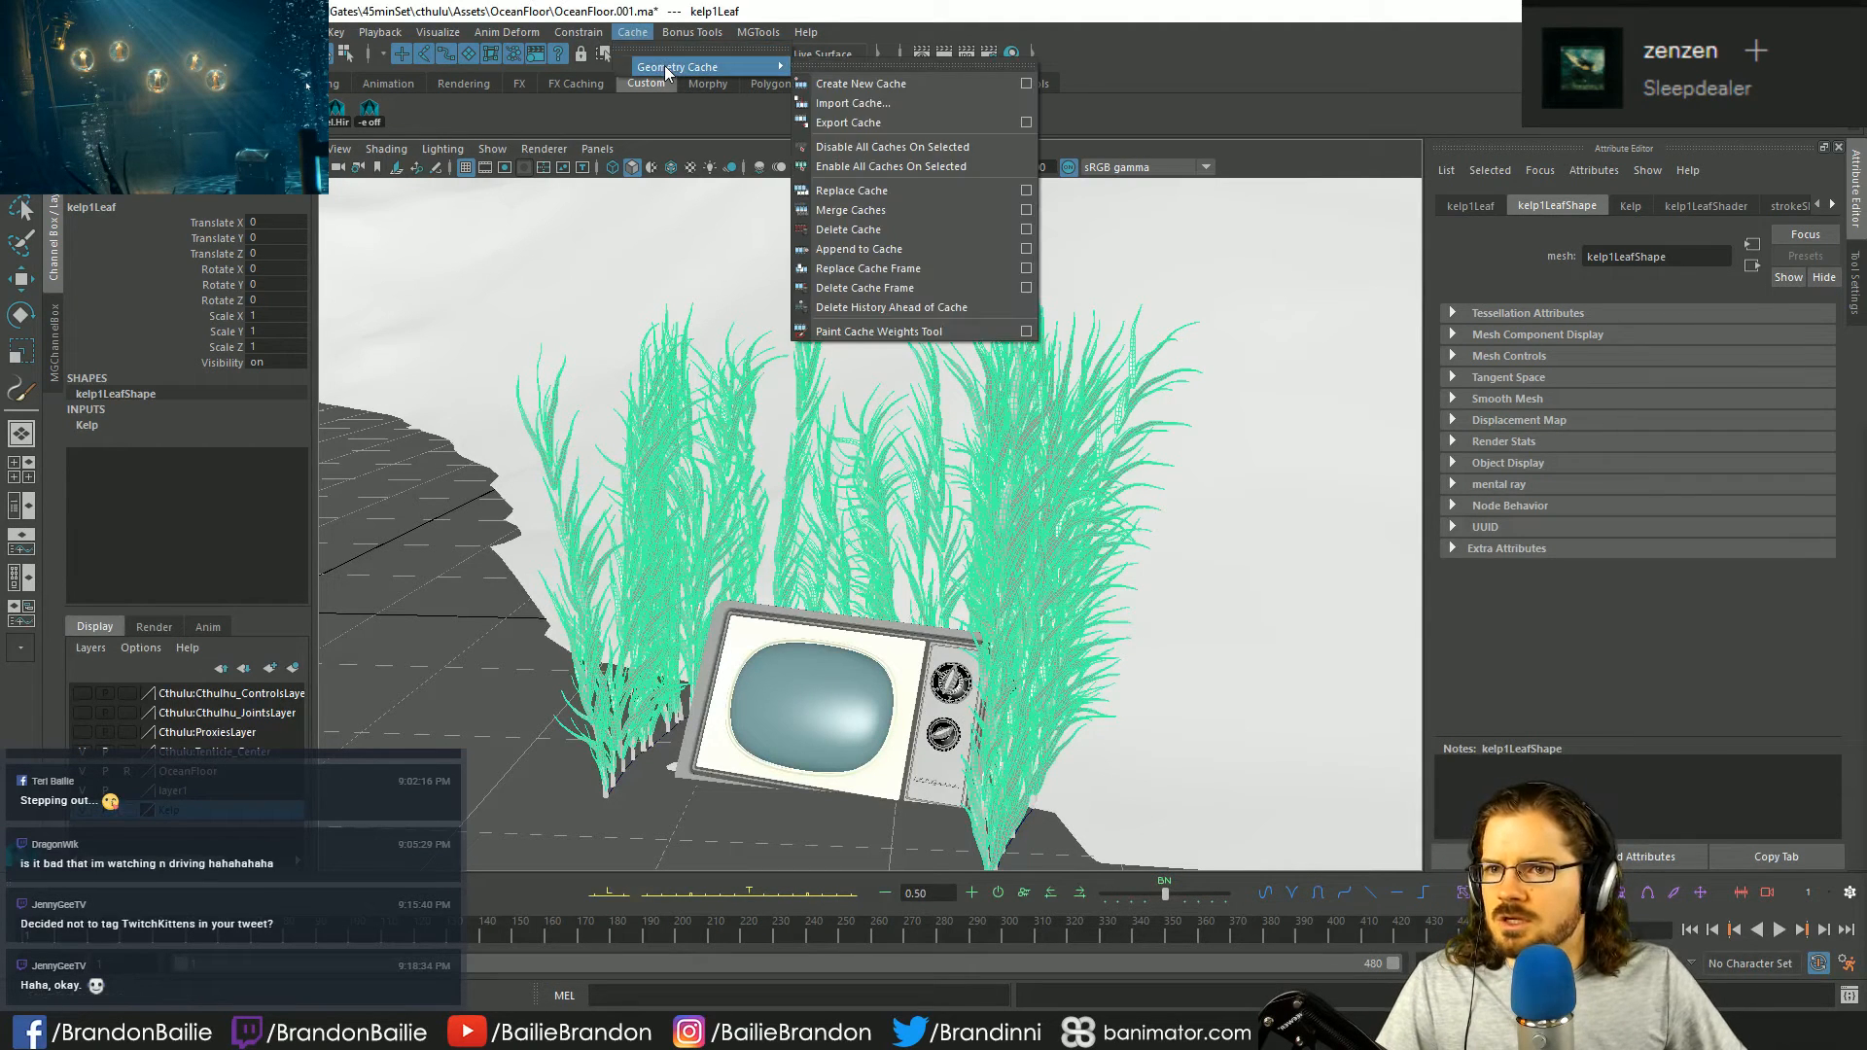
pyautogui.click(1024, 85)
pyautogui.moveTo(969, 170); pyautogui.dragTo(773, 284)
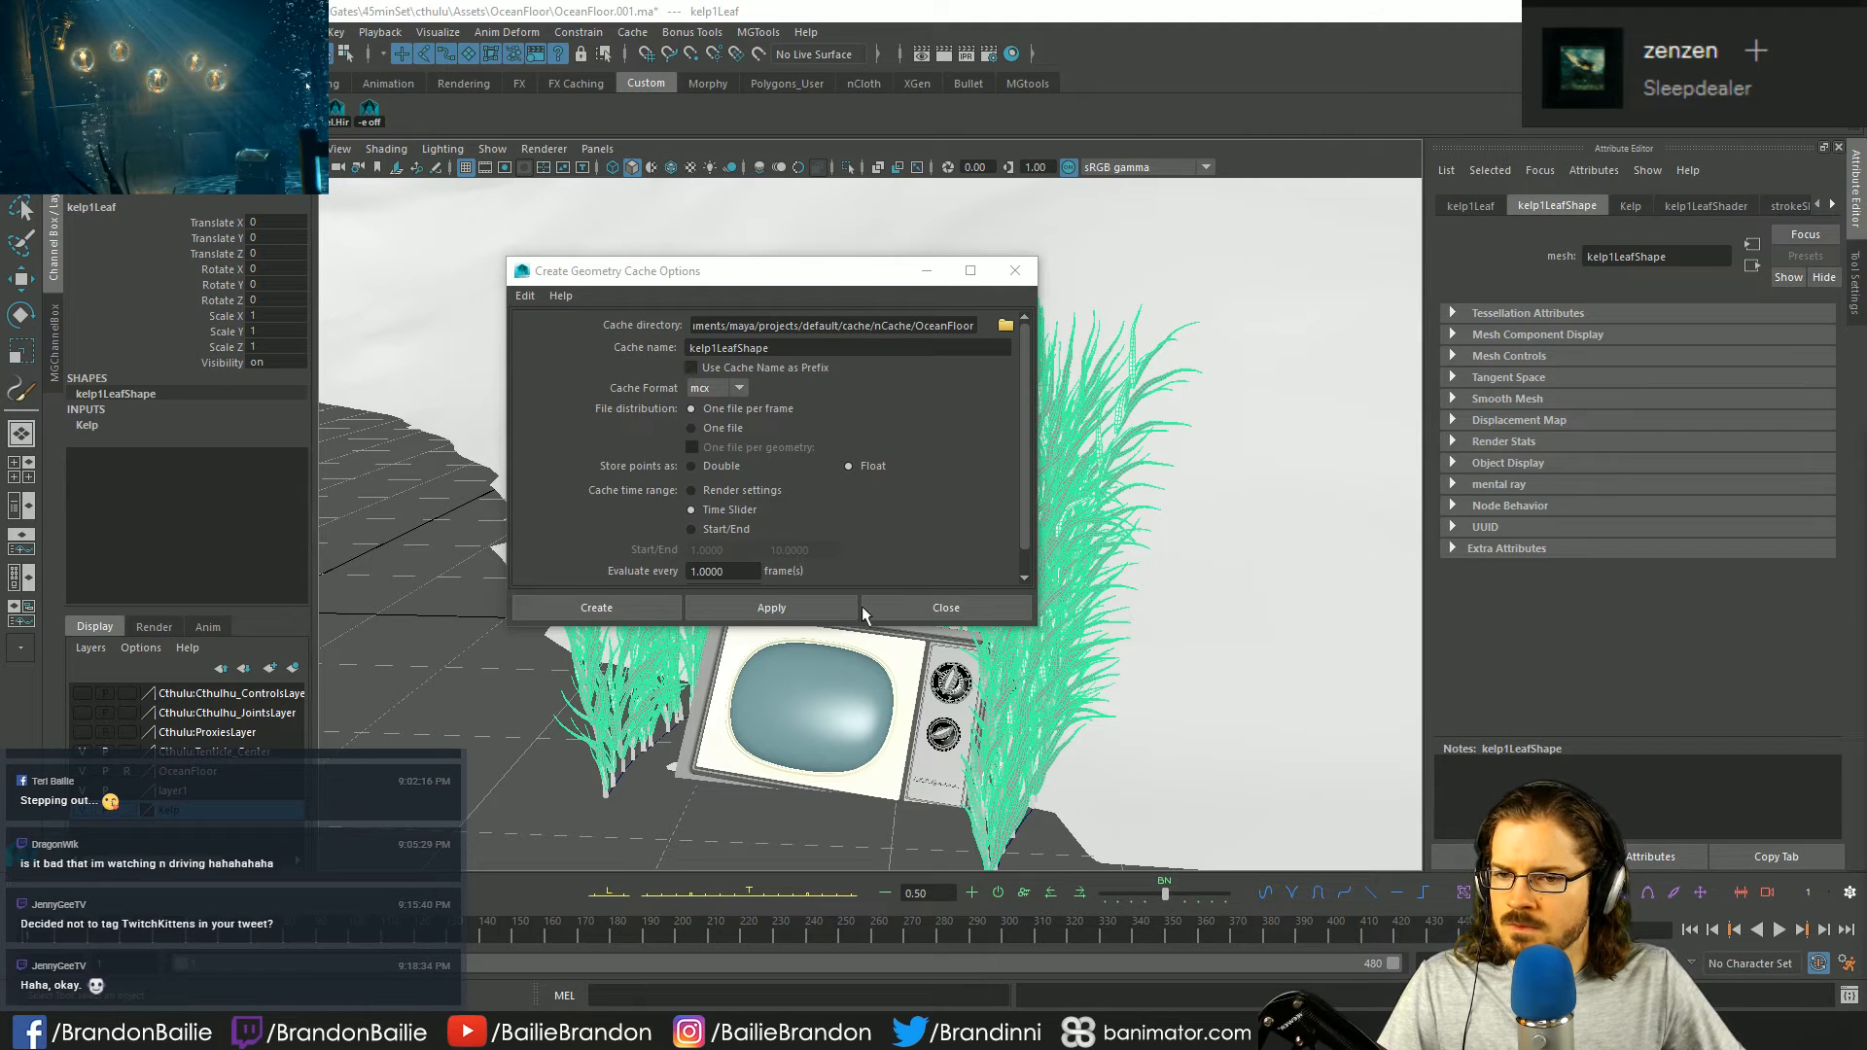
pyautogui.click(634, 609)
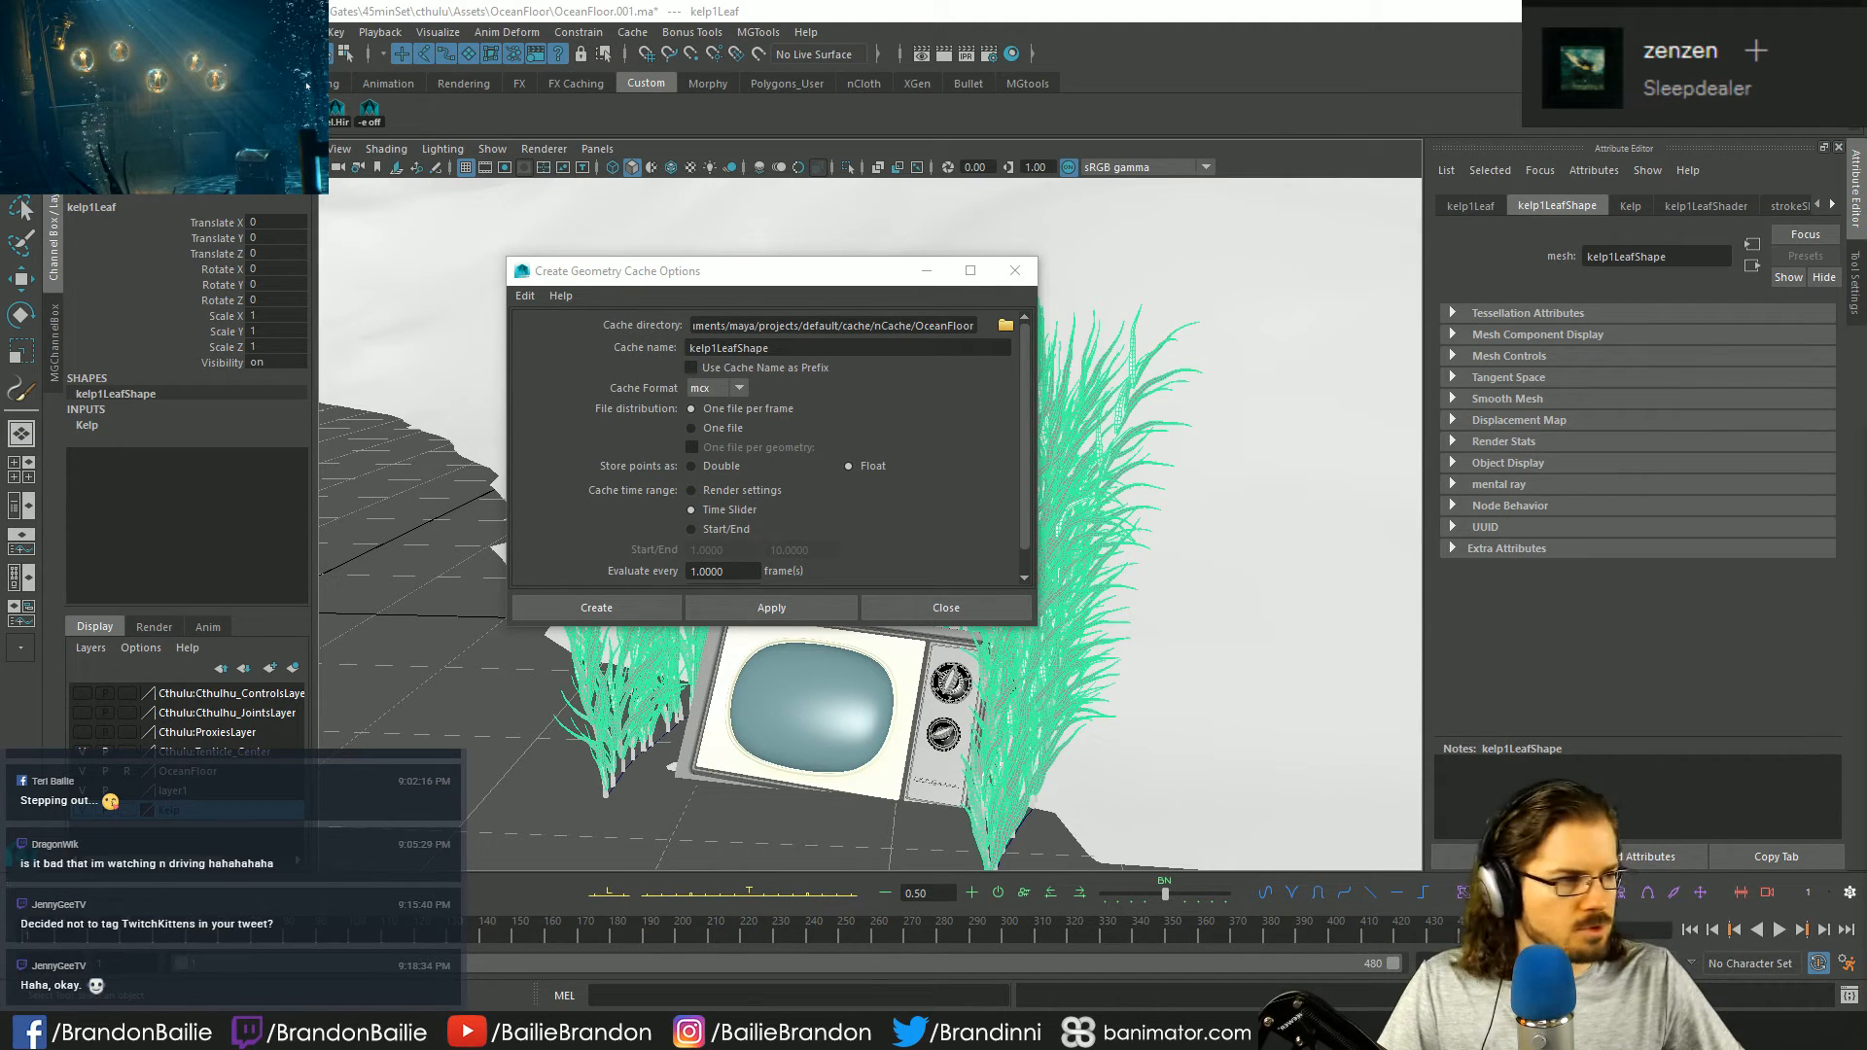
pyautogui.click(714, 428)
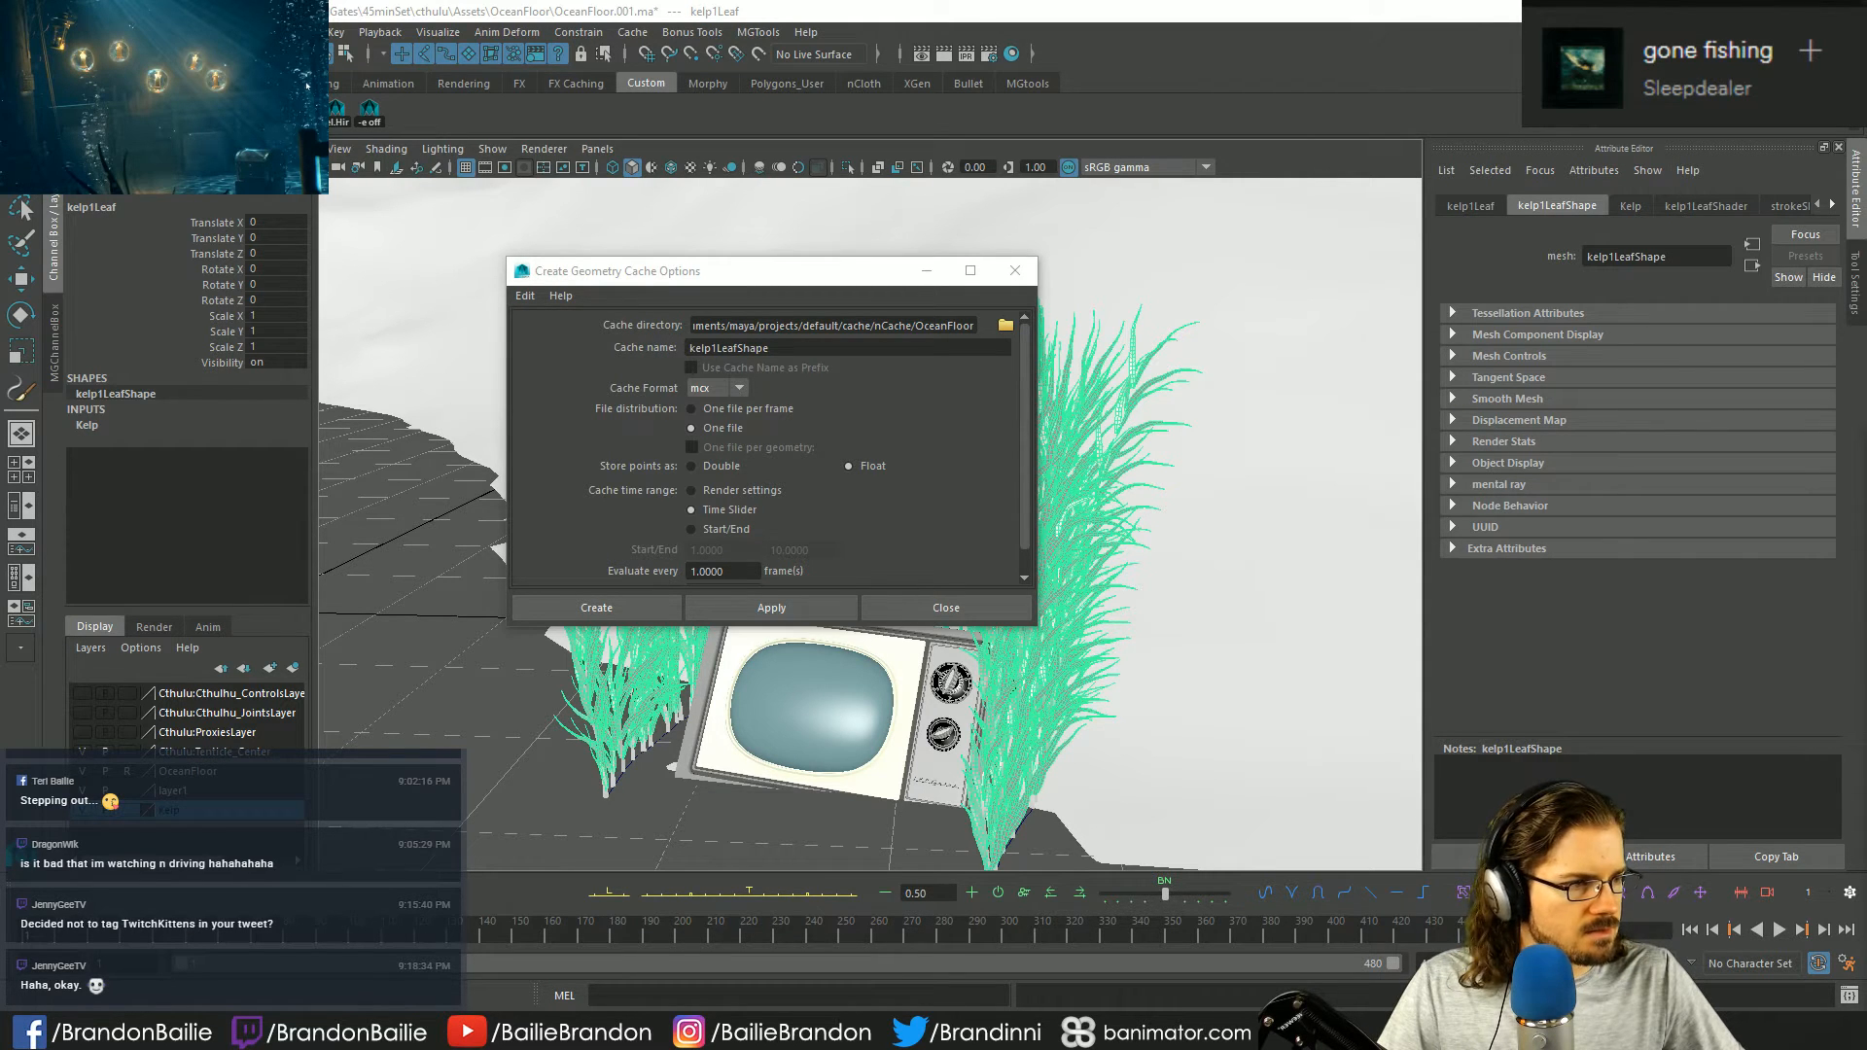
pyautogui.scroll(-1, 838, 537)
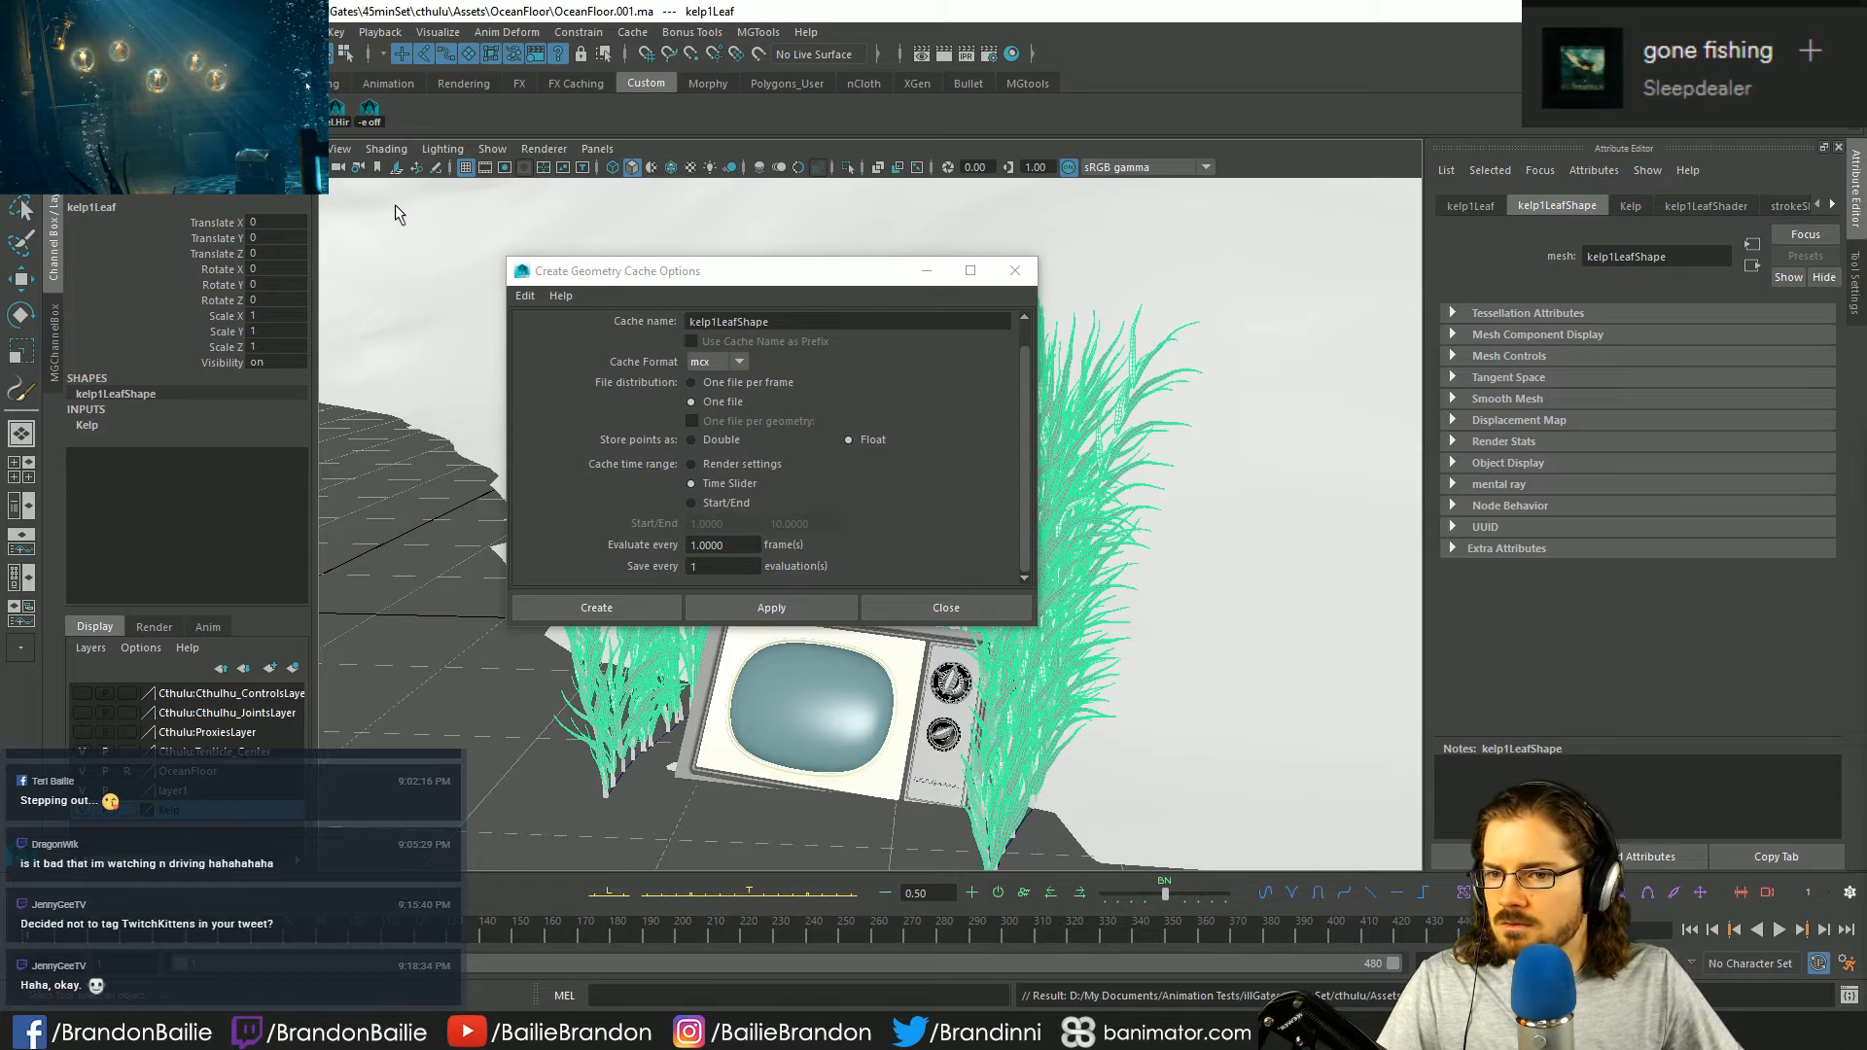
pyautogui.click(590, 610)
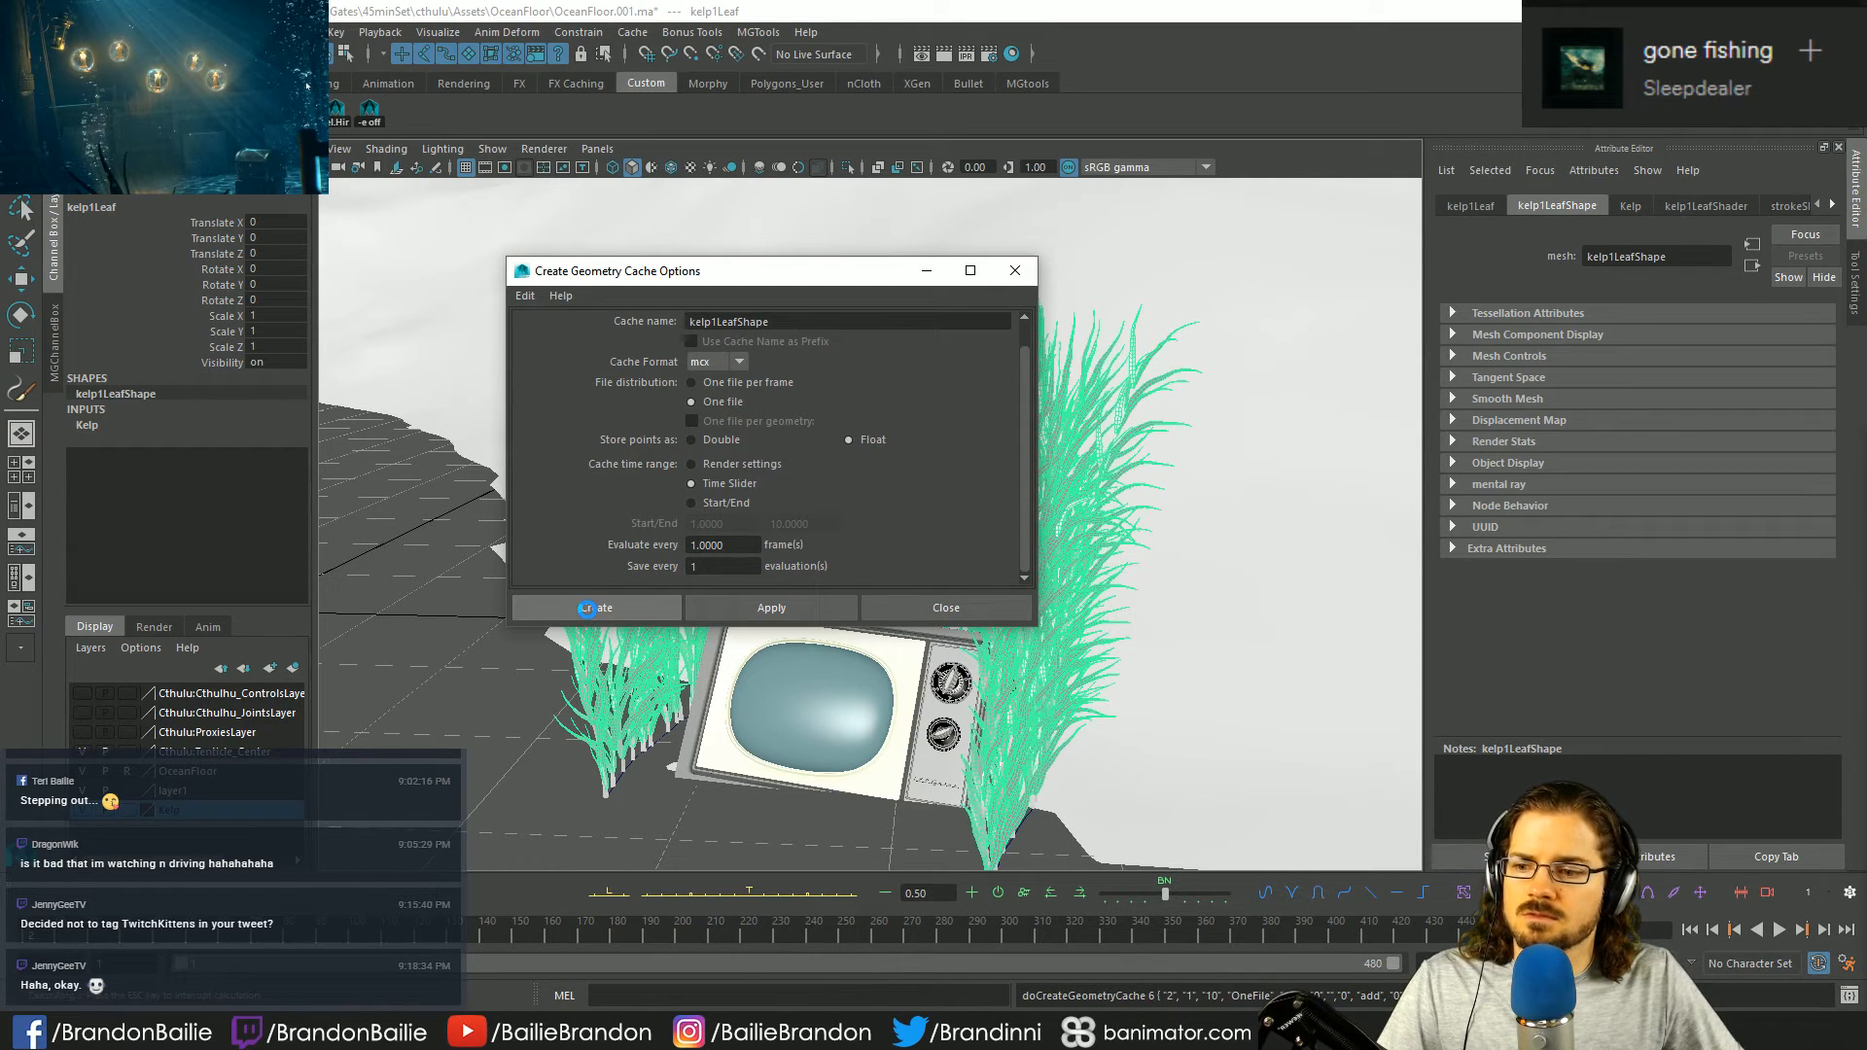
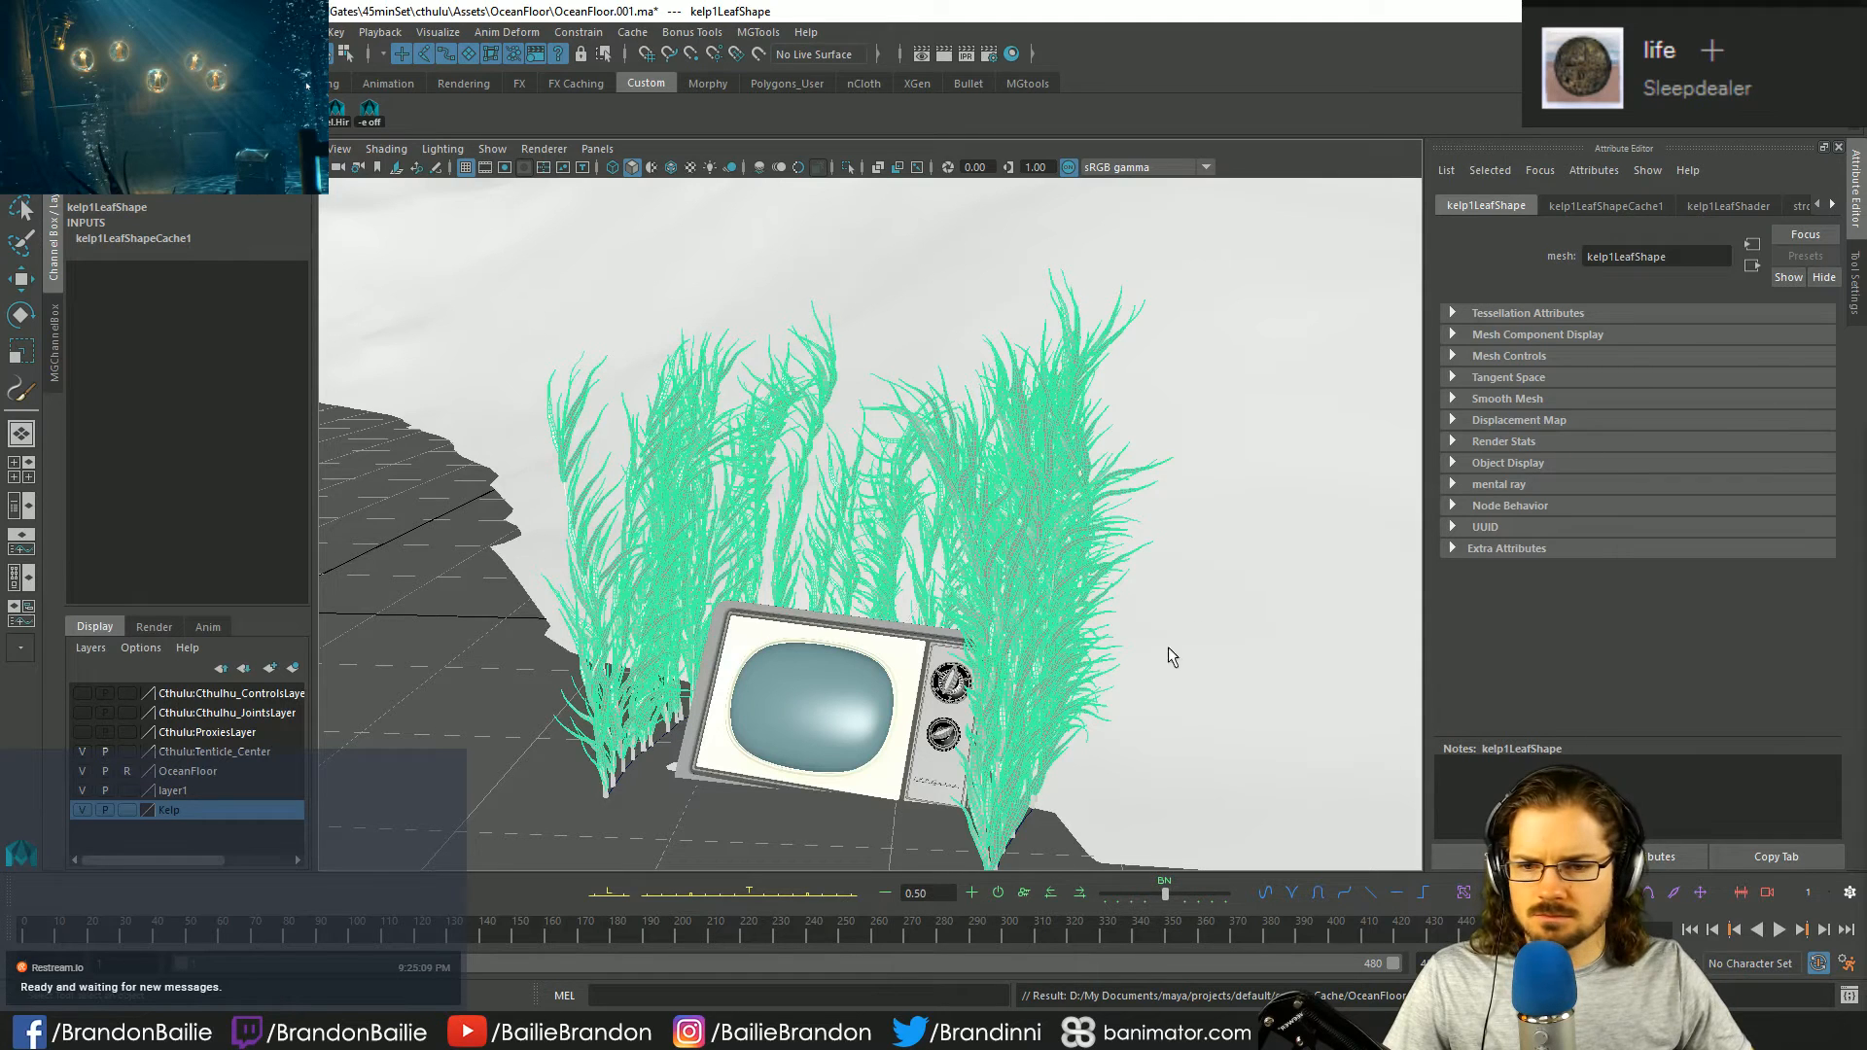
# - Deselect the kelp leaf mesh, play back its cached animation and look at the kelp from another angle
pyautogui.click(482, 702)
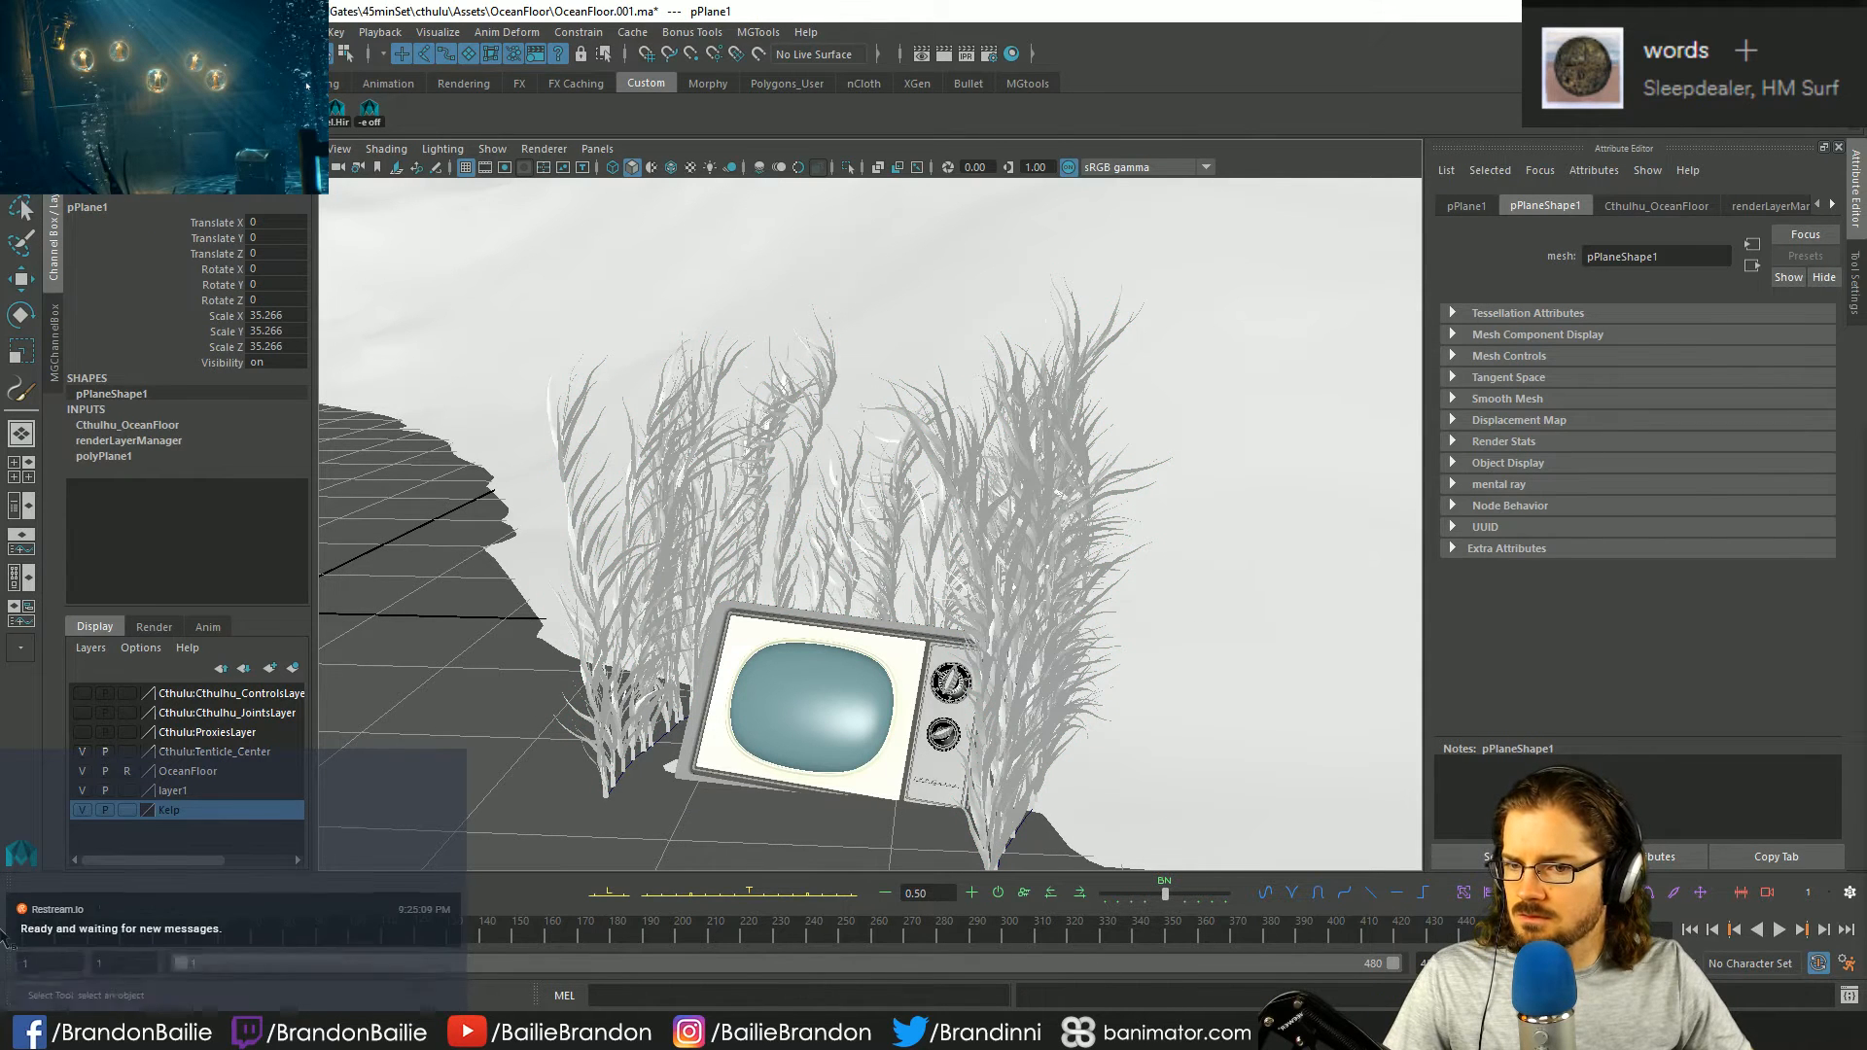
pyautogui.hotkey('alt', 'v')
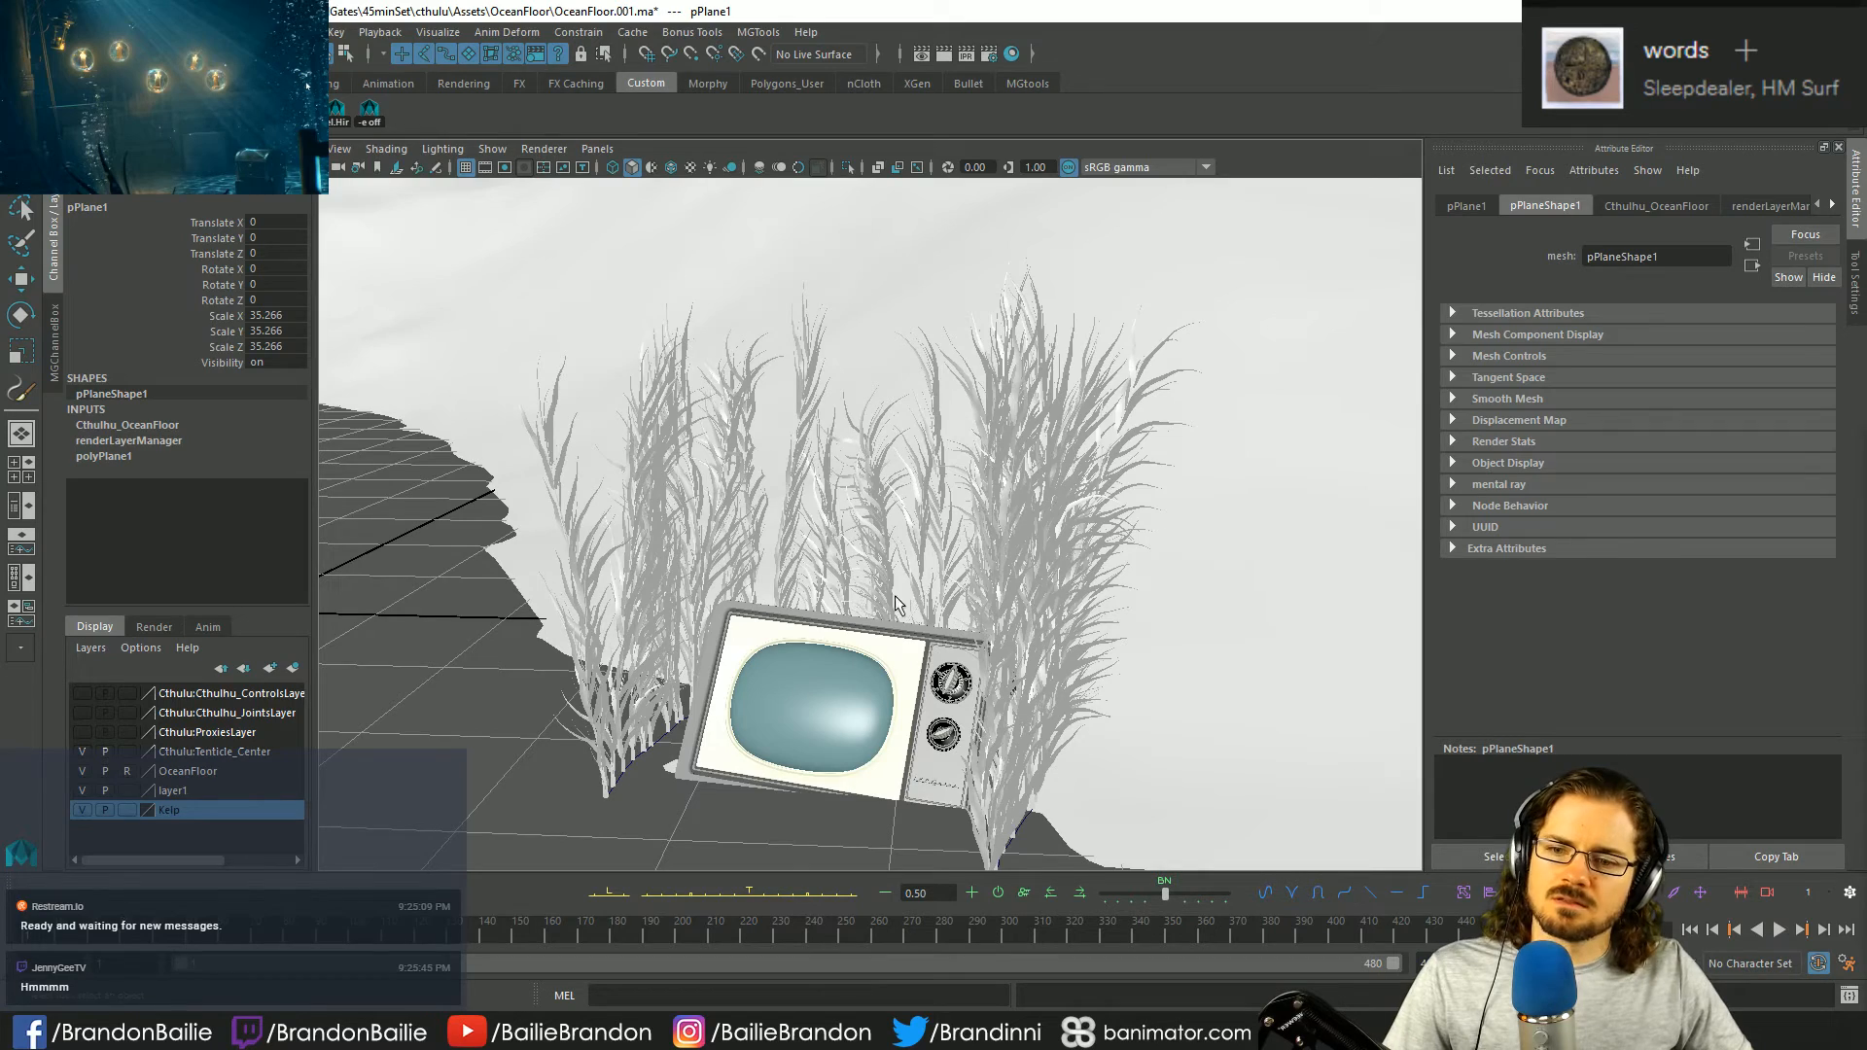
pyautogui.press('Escape')
pyautogui.keyDown('alt'); pyautogui.moveTo(963, 592); pyautogui.dragTo(972, 622); pyautogui.keyUp('alt')
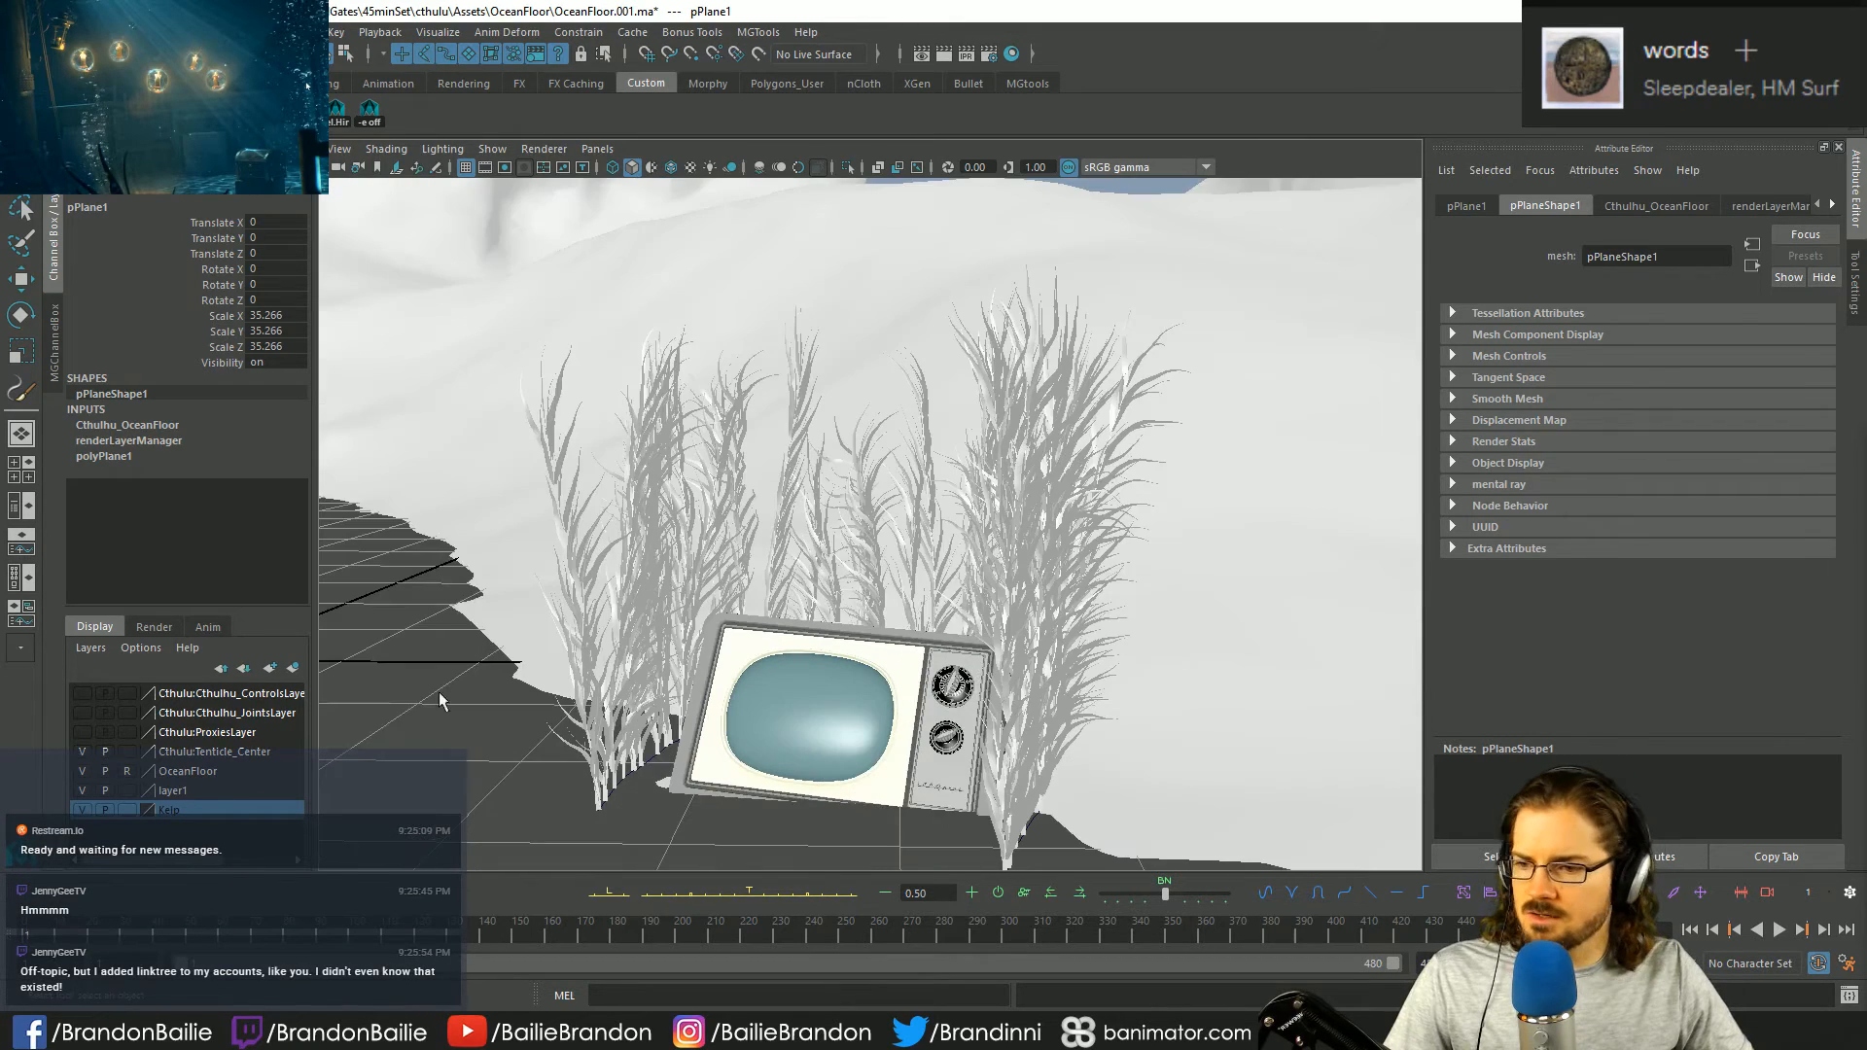
# - Hide the OceanFloor and Kelp layers, toggling their visibility to compare the scene with and without them
pyautogui.click(82, 771)
pyautogui.click(82, 810)
pyautogui.keyDown('alt'); pyautogui.moveTo(622, 631); pyautogui.dragTo(691, 648); pyautogui.keyUp('alt')
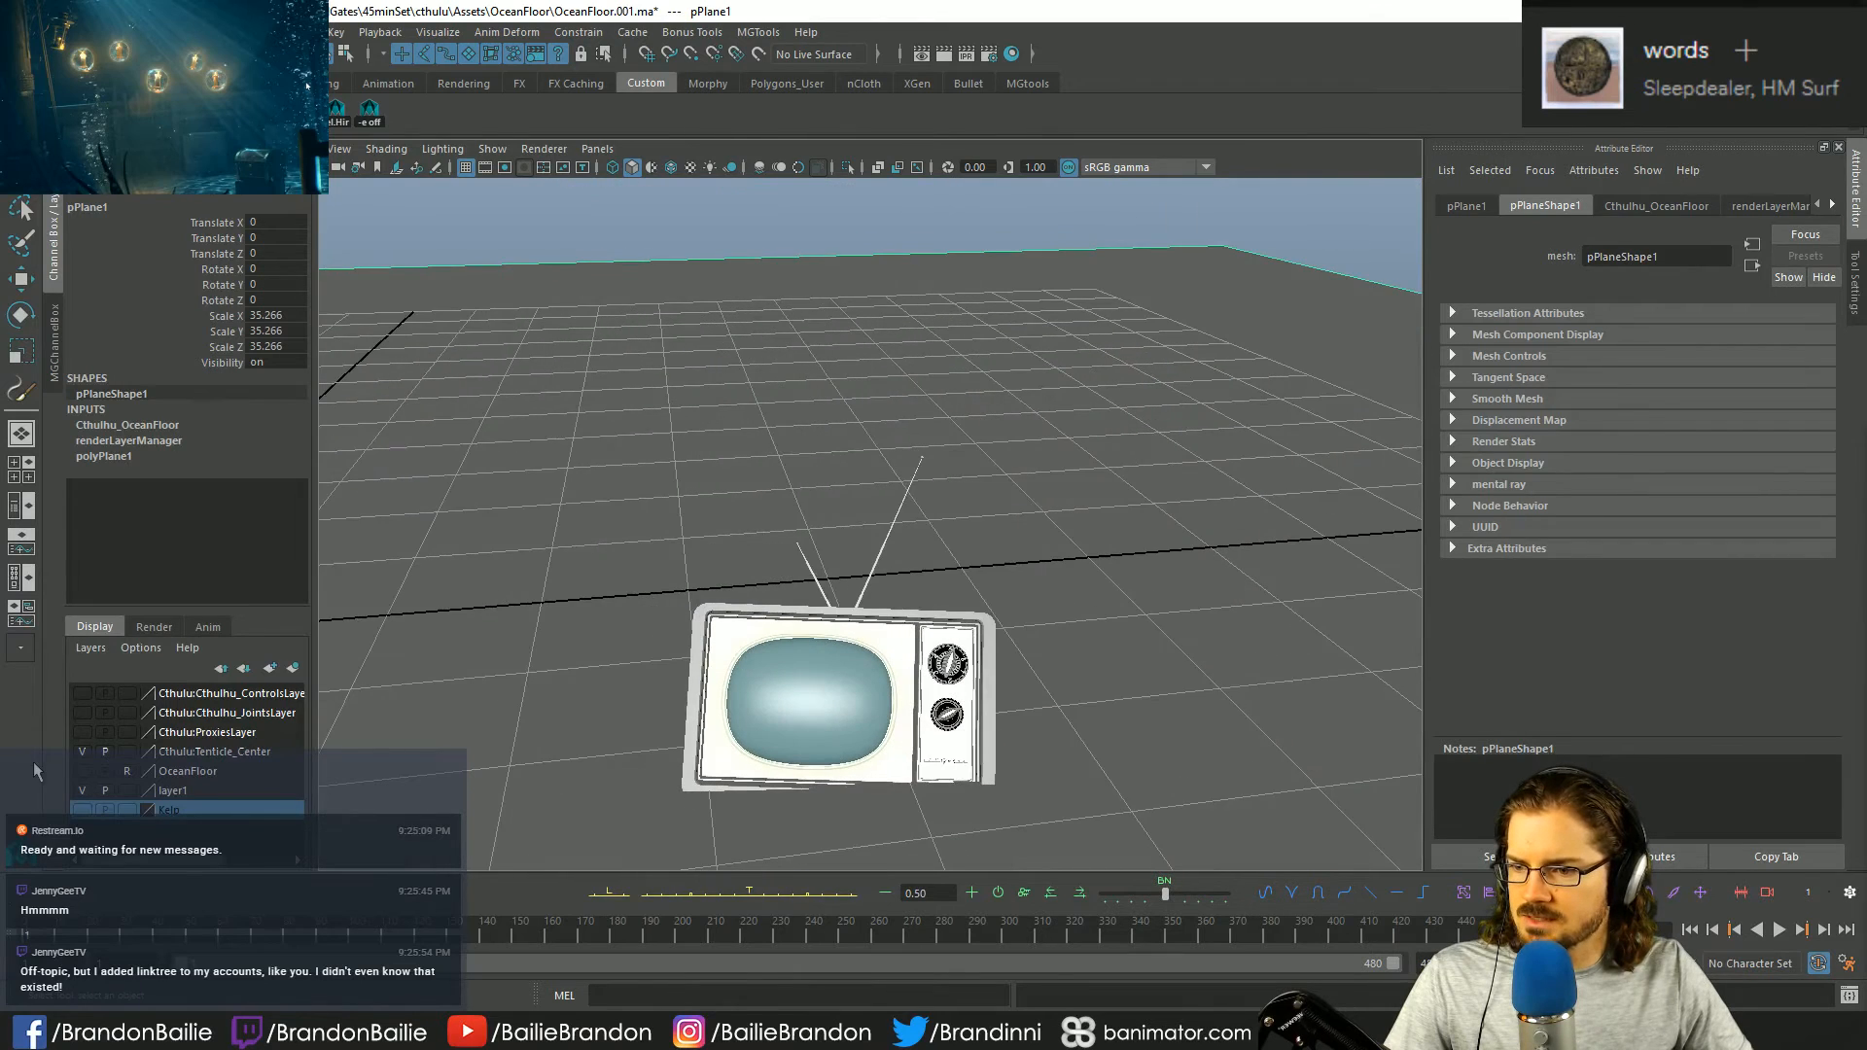
pyautogui.click(83, 771)
pyautogui.click(82, 810)
pyautogui.click(83, 810)
pyautogui.click(82, 771)
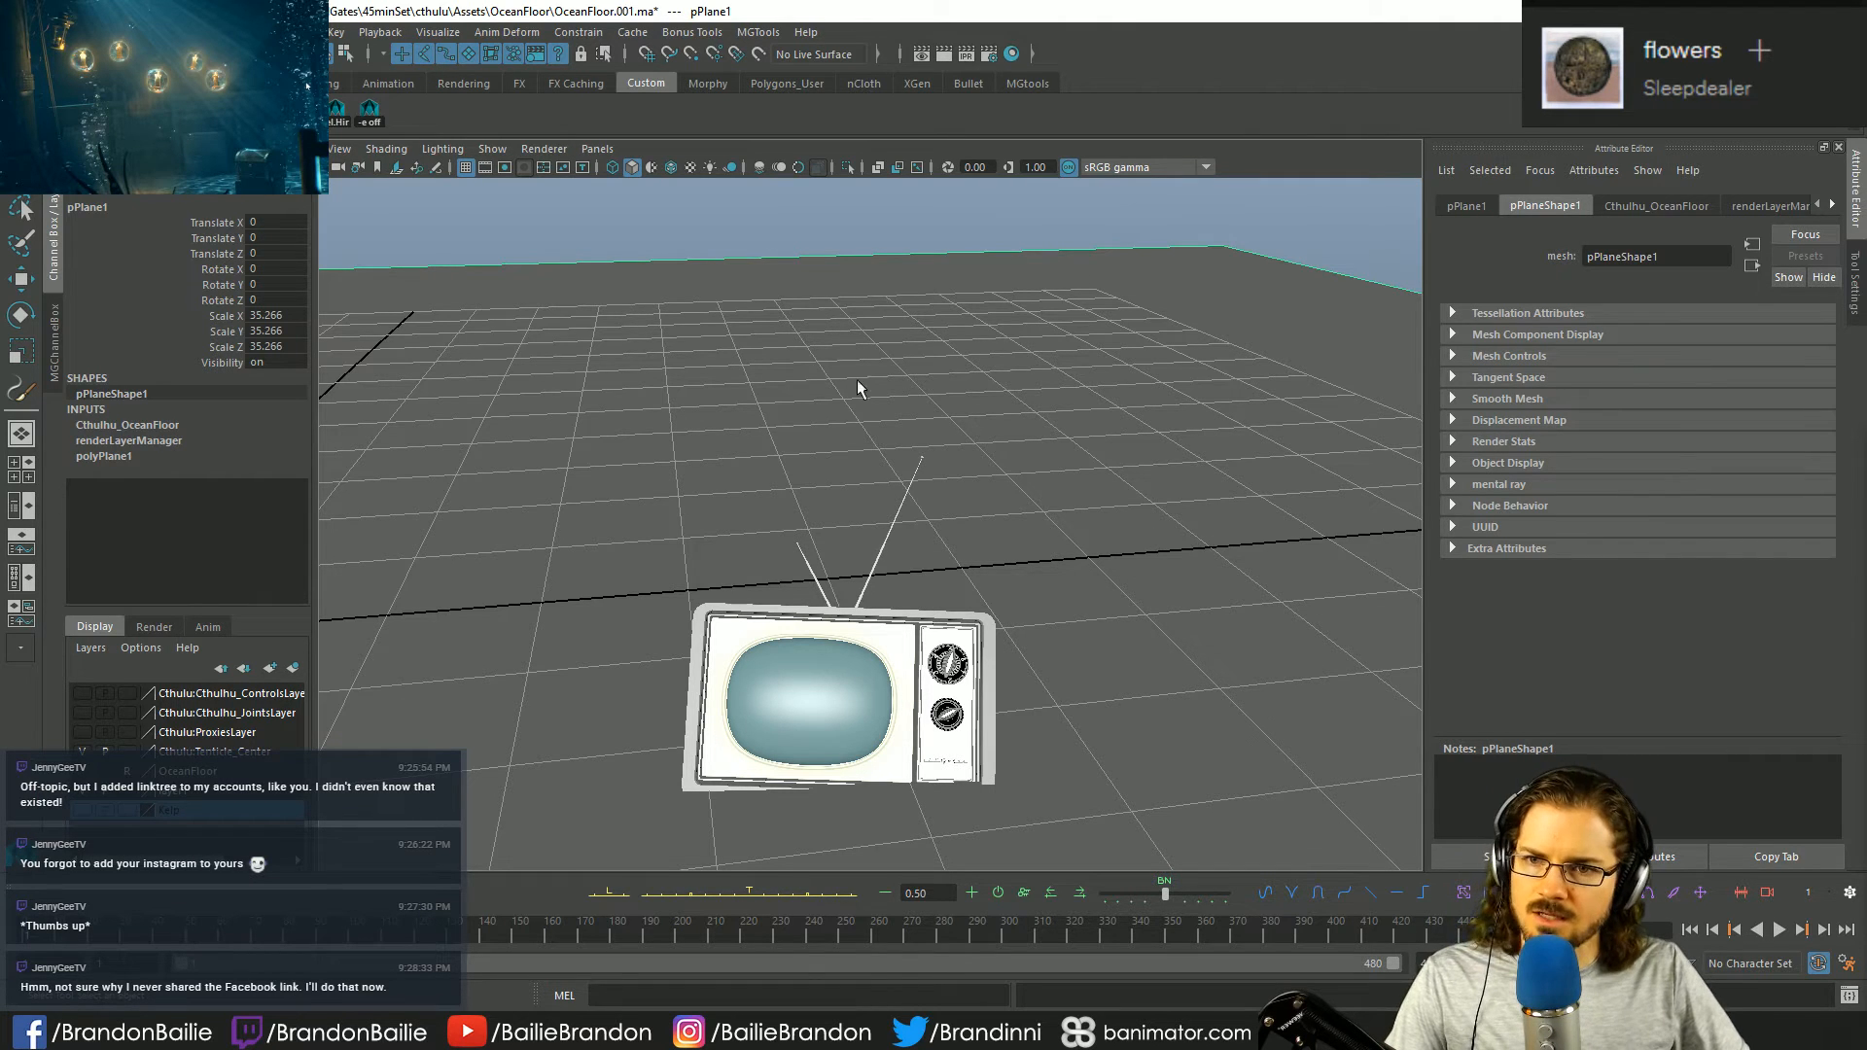
# - Clear the selection and inspect the TV on the flat plane from farther away and other angles
pyautogui.click(963, 242)
pyautogui.scroll(-3, 737, 426)
pyautogui.keyDown('alt'); pyautogui.moveTo(737, 426); pyautogui.dragTo(1000, 632); pyautogui.keyUp('alt')
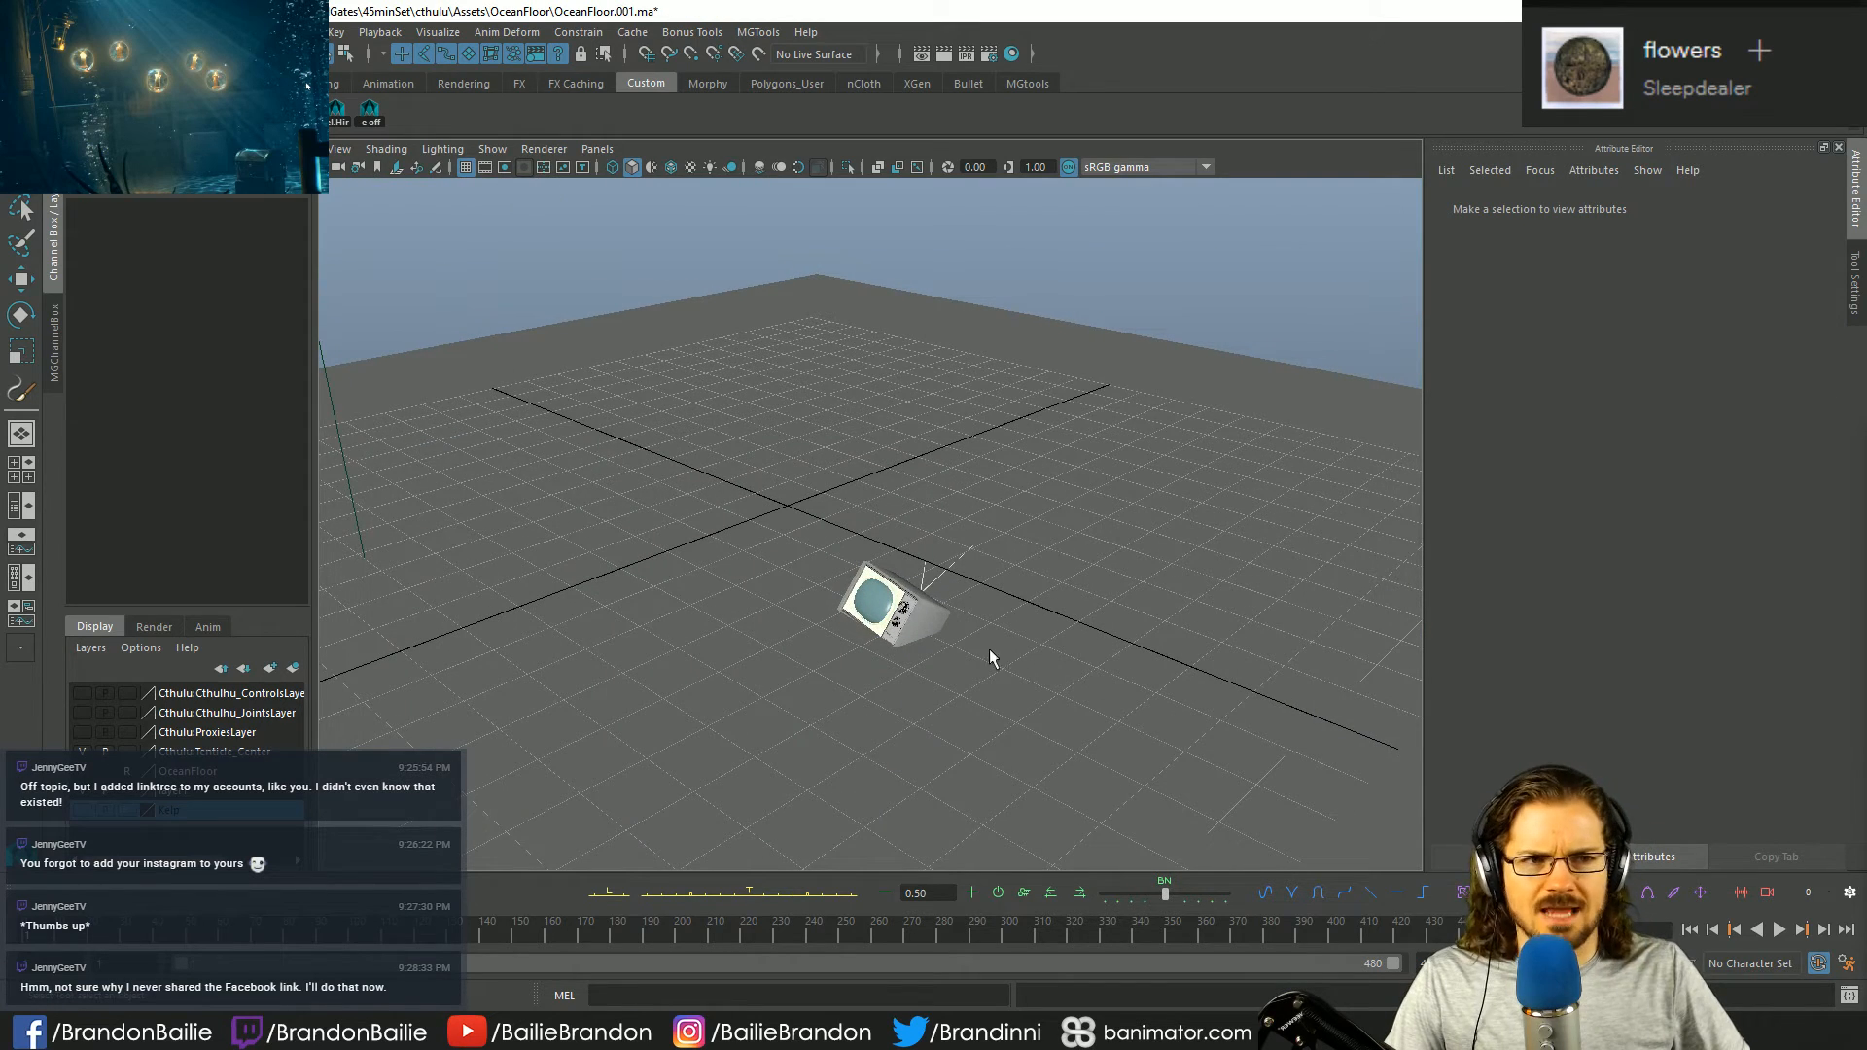
pyautogui.keyDown('alt'); pyautogui.moveTo(1151, 628); pyautogui.dragTo(819, 573); pyautogui.keyUp('alt')
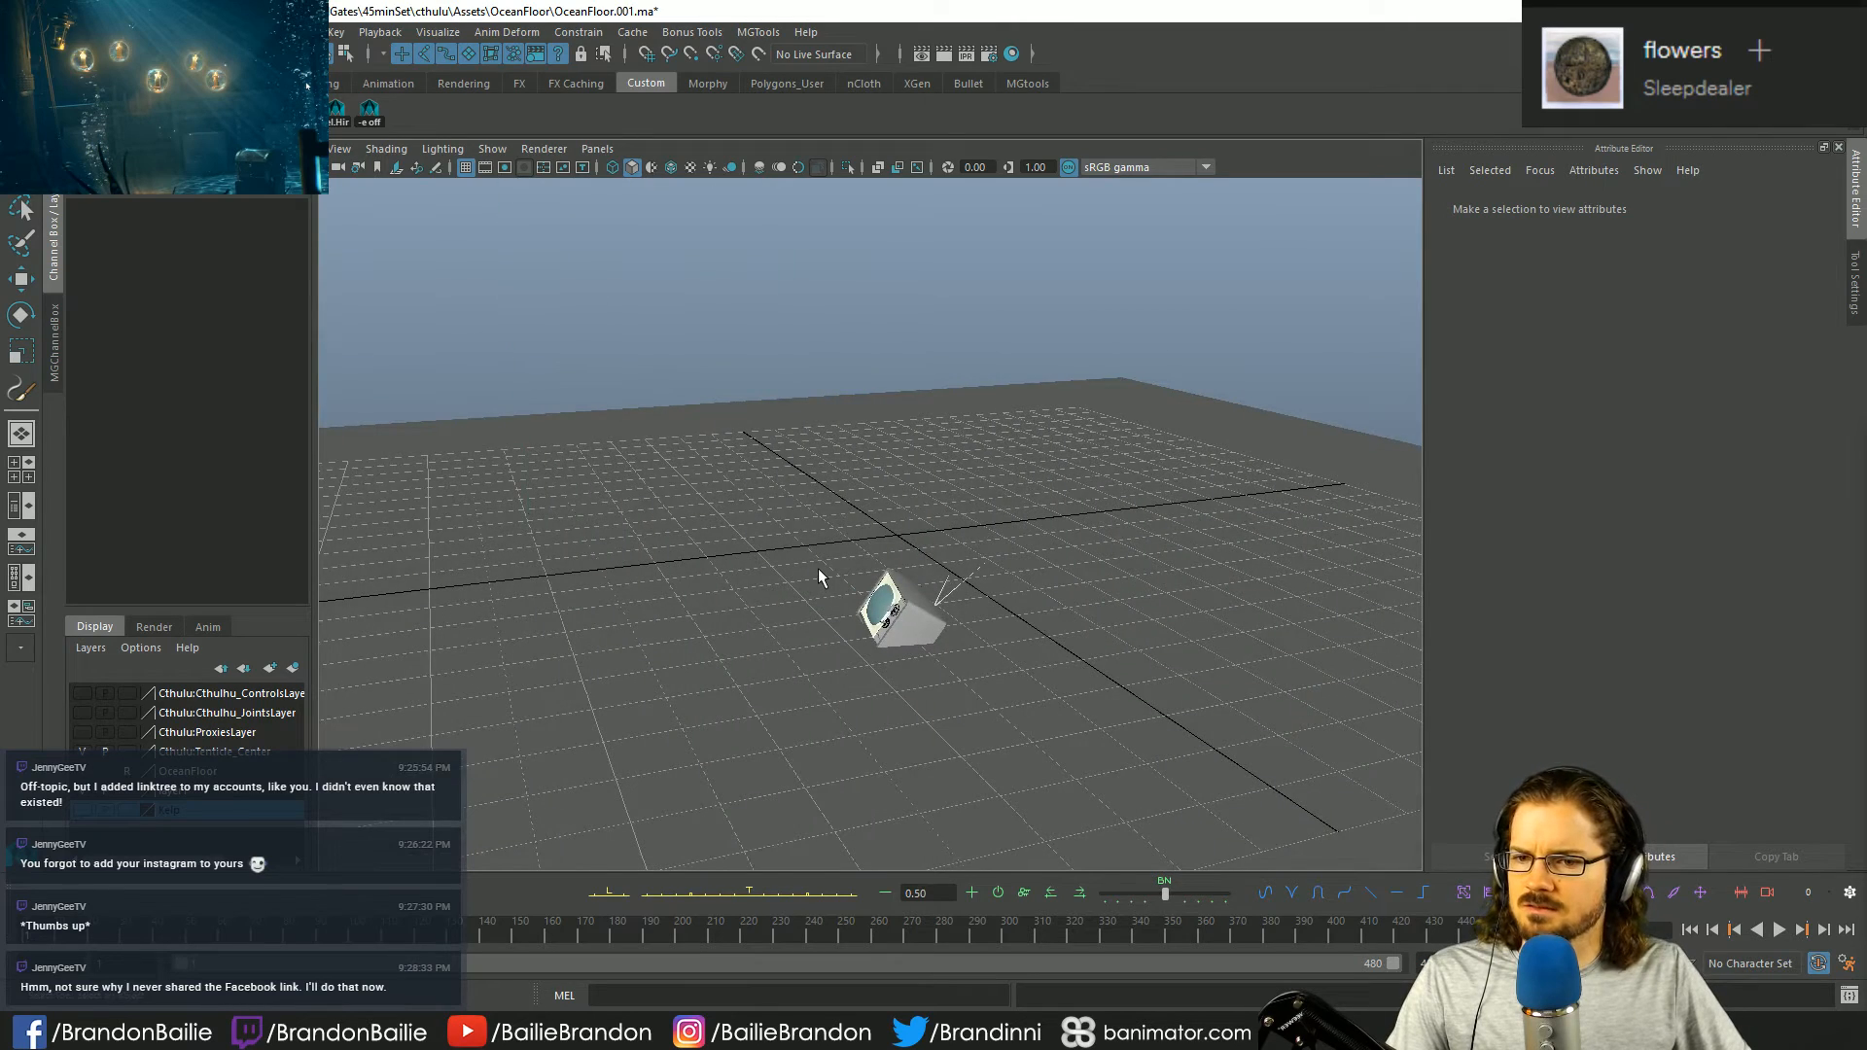
# - Create a spot light in the scene with its default settings
pyautogui.keyDown('alt'); pyautogui.moveTo(1019, 444); pyautogui.dragTo(883, 545); pyautogui.keyUp('alt')
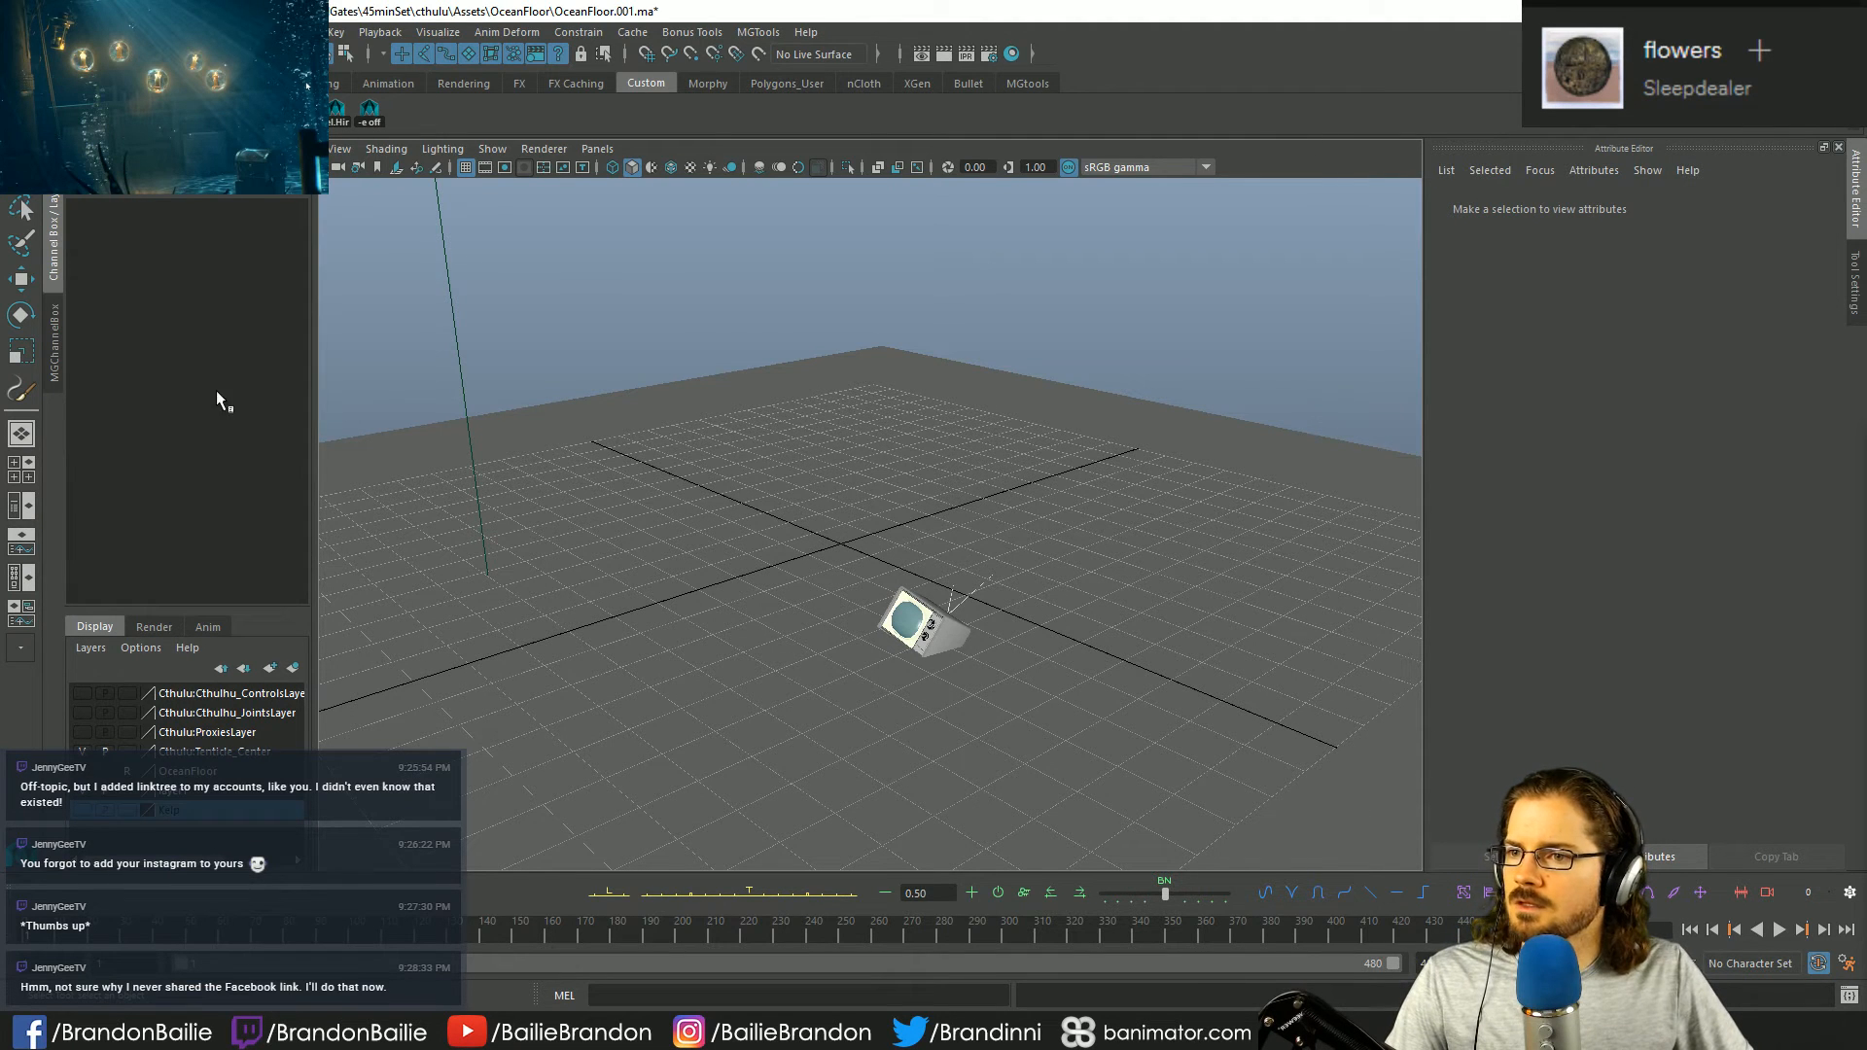
pyautogui.click(90, 32)
pyautogui.click(90, 32)
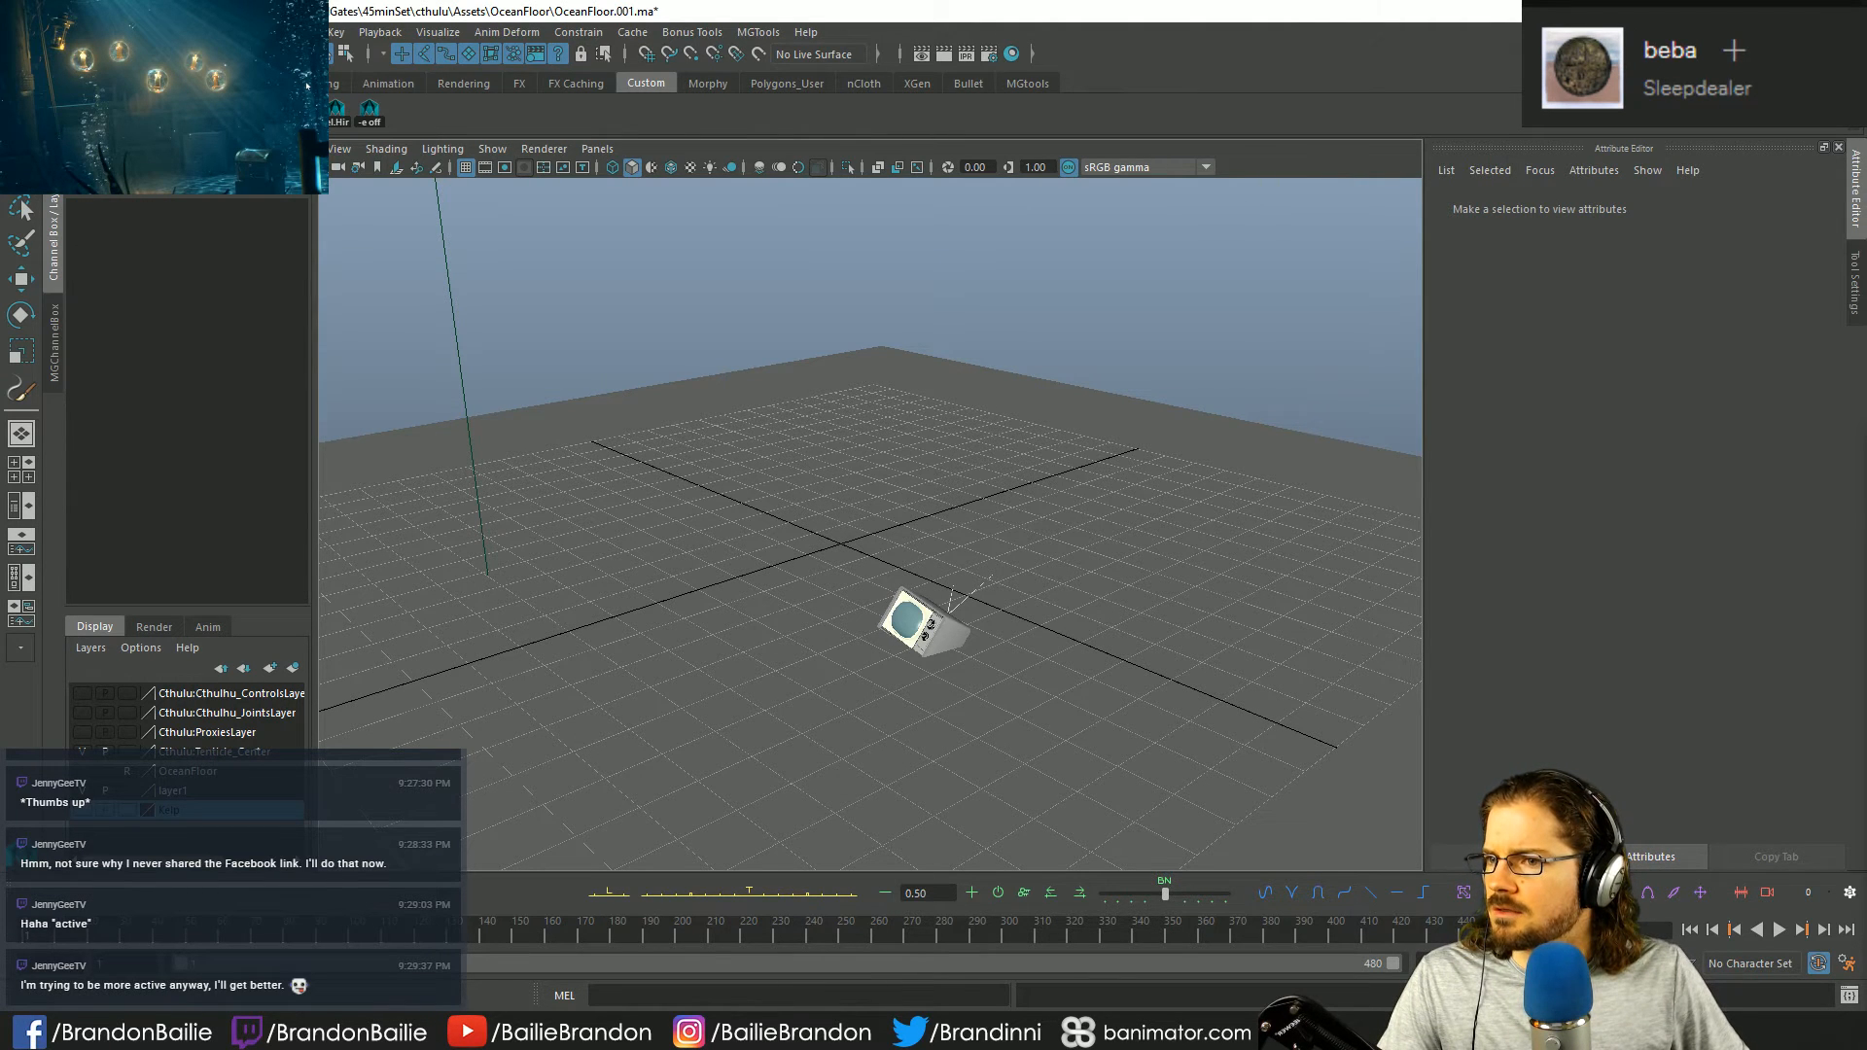
pyautogui.click(85, 32)
pyautogui.moveTo(292, 158)
pyautogui.click(392, 216)
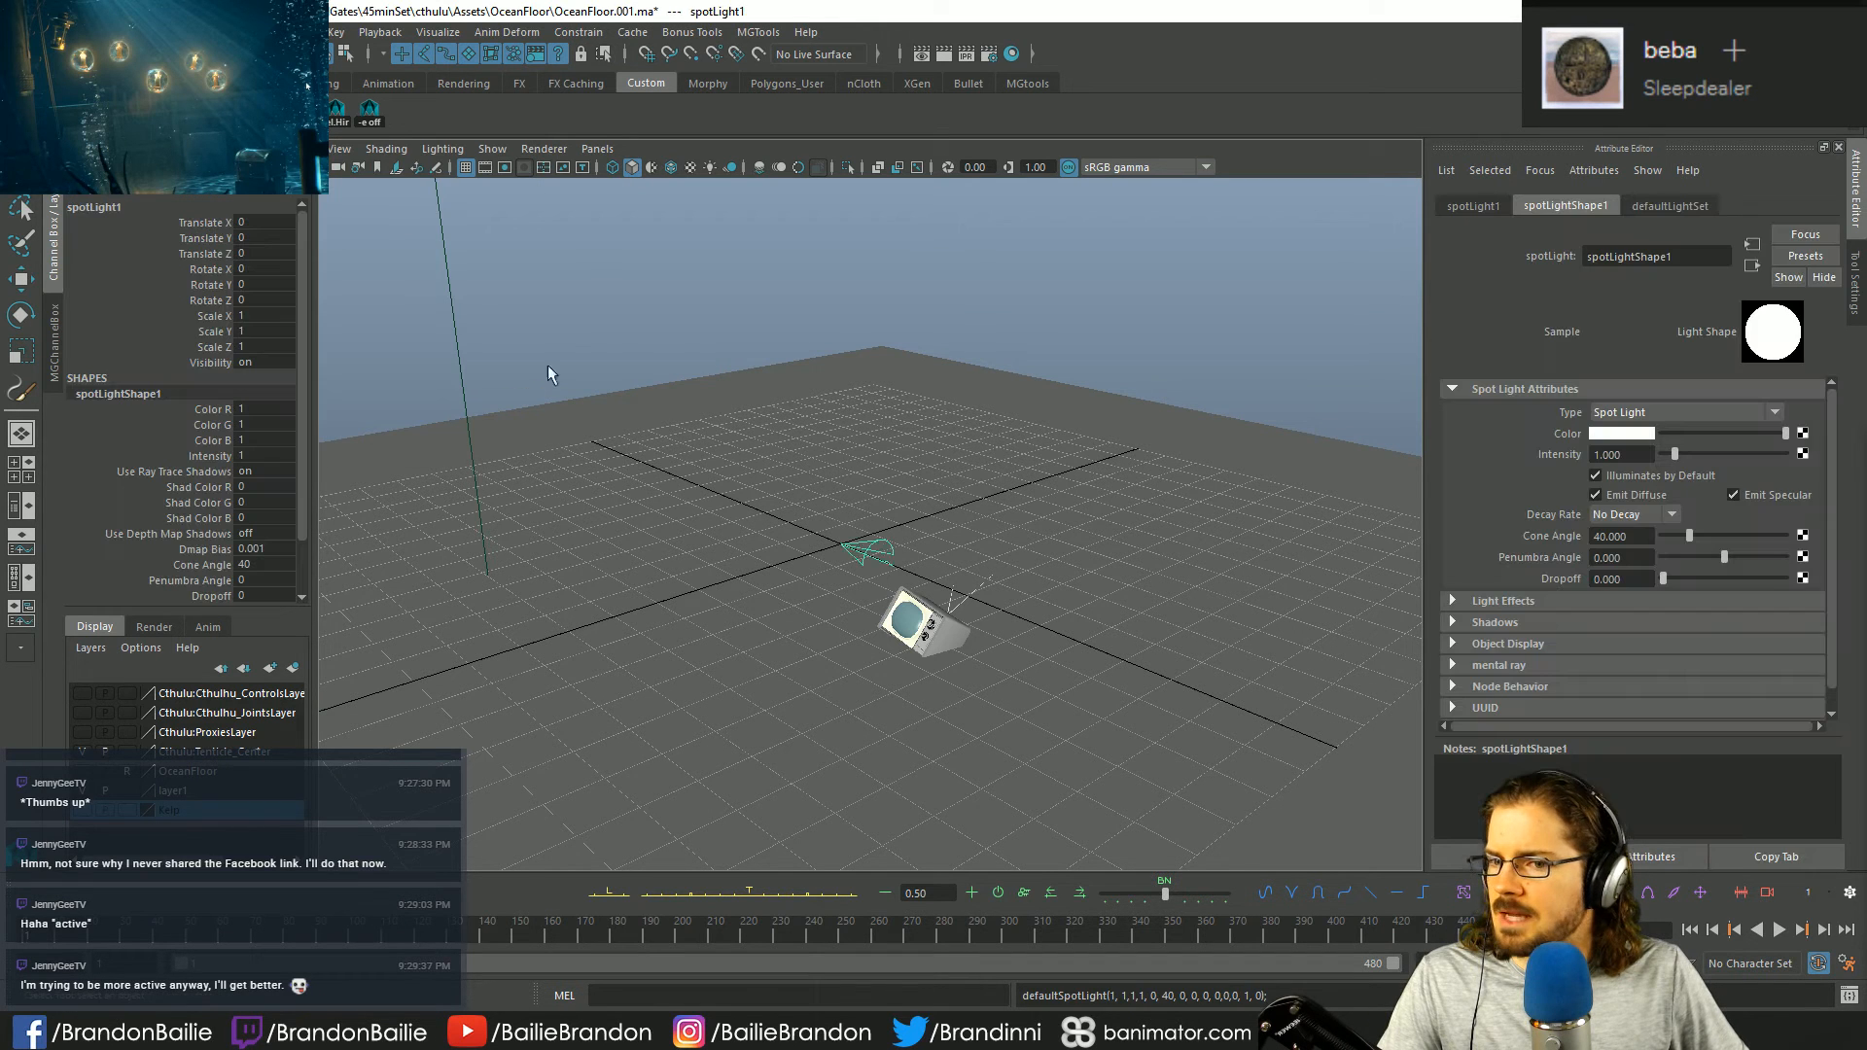
# - Tilt the spot light downward and raise it high above the ground, to about X -3.09, Y 15.28, Z 3.73
pyautogui.press('w')
pyautogui.moveTo(846, 437); pyautogui.dragTo(846, 253)
pyautogui.keyDown('alt'); pyautogui.moveTo(1050, 279); pyautogui.dragTo(730, 367); pyautogui.keyUp('alt')
pyautogui.press('e')
pyautogui.moveTo(961, 341); pyautogui.dragTo(925, 521)
pyautogui.press('w')
pyautogui.moveTo(827, 457); pyautogui.dragTo(756, 258)
pyautogui.press('q')
pyautogui.keyDown('alt'); pyautogui.moveTo(766, 350); pyautogui.dragTo(840, 568); pyautogui.keyUp('alt')
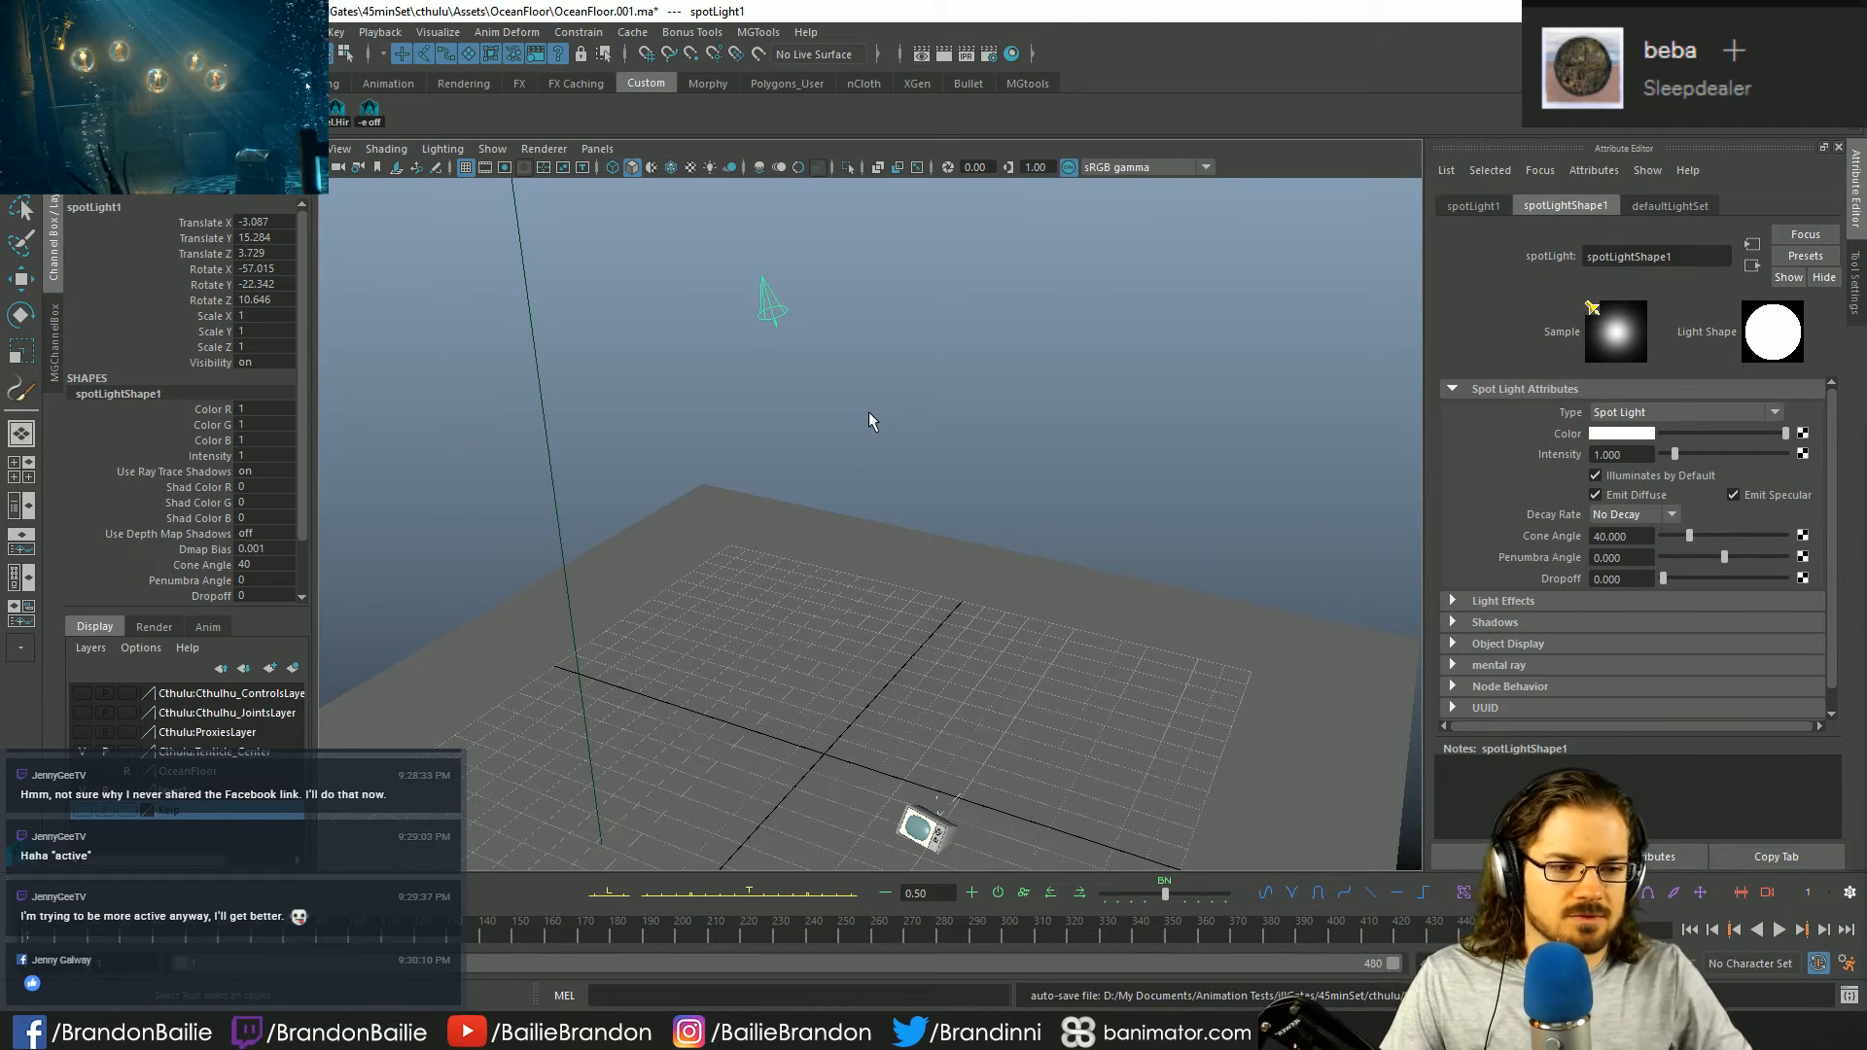
pyautogui.keyDown('alt'); pyautogui.moveTo(884, 456); pyautogui.dragTo(884, 509); pyautogui.keyUp('alt')
pyautogui.keyDown('alt'); pyautogui.moveTo(829, 342); pyautogui.dragTo(808, 383); pyautogui.keyUp('alt')
# - Reset the spot light's X, Y and Z rotation to 0
pyautogui.moveTo(282, 269); pyautogui.dragTo(282, 300)
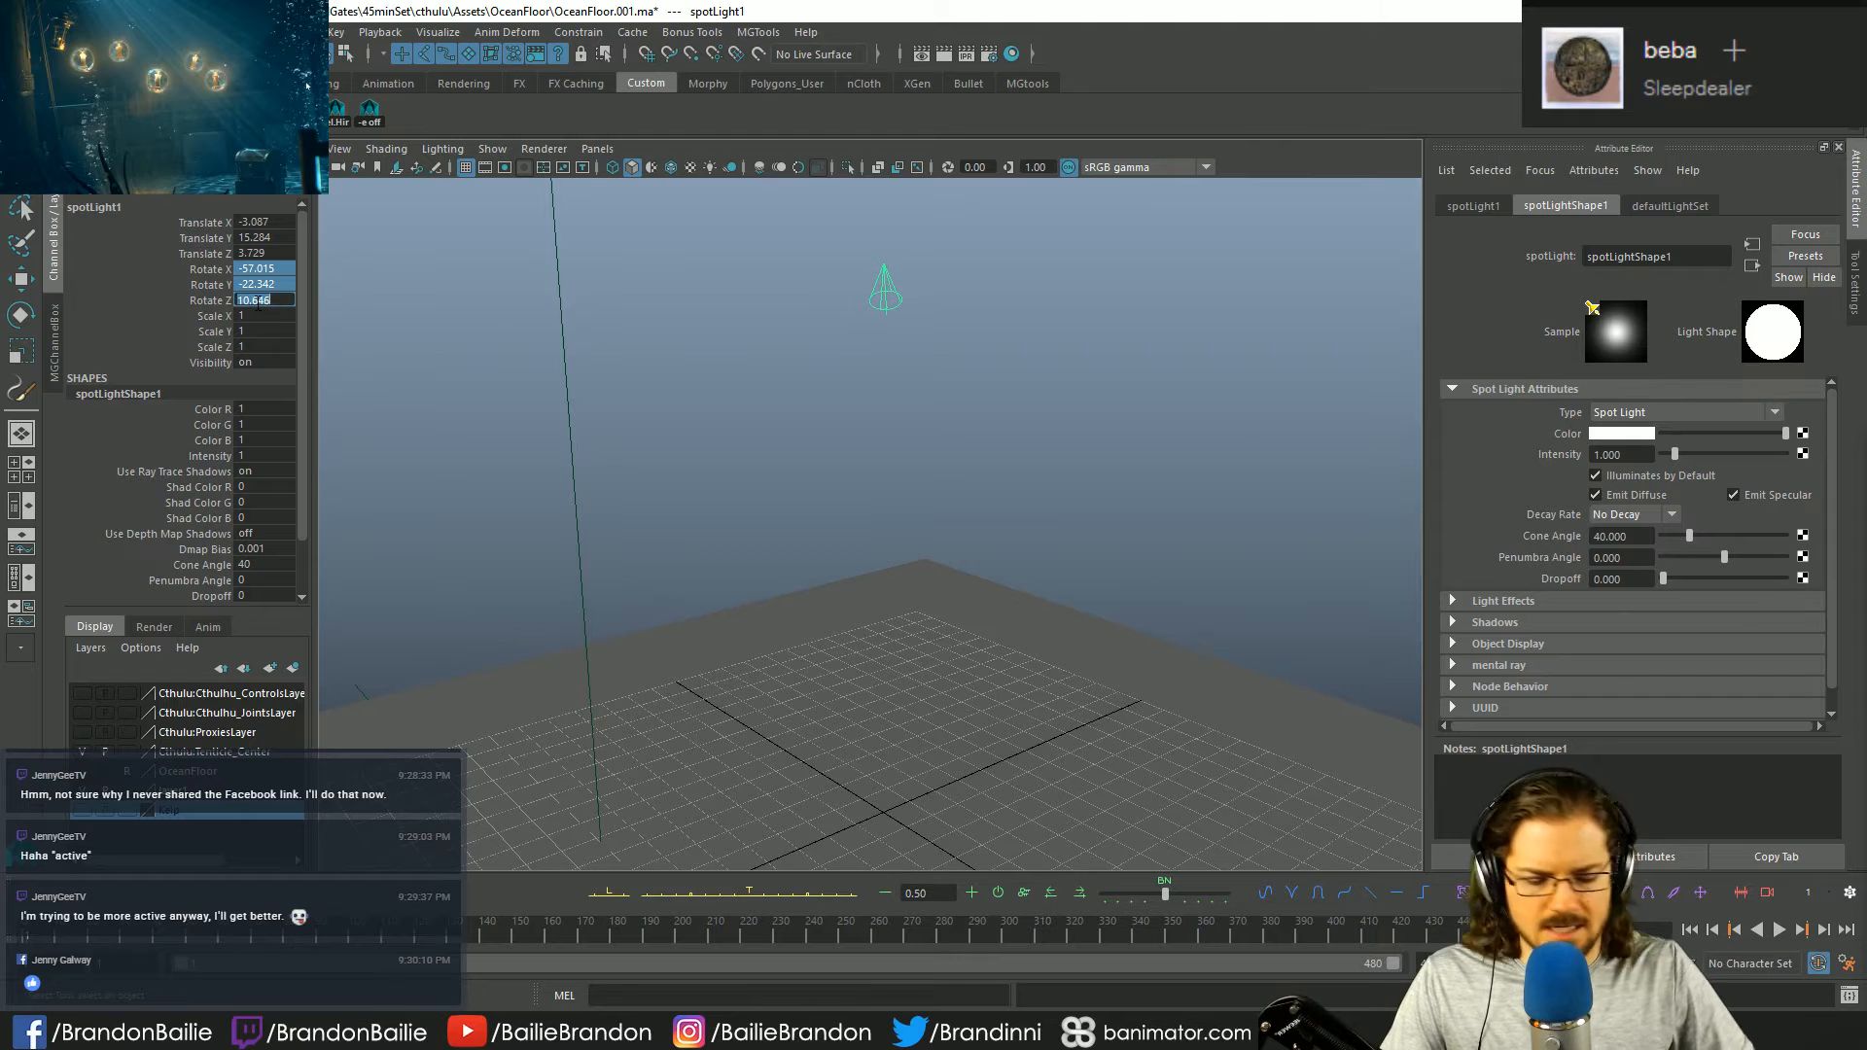
pyautogui.write('-90')
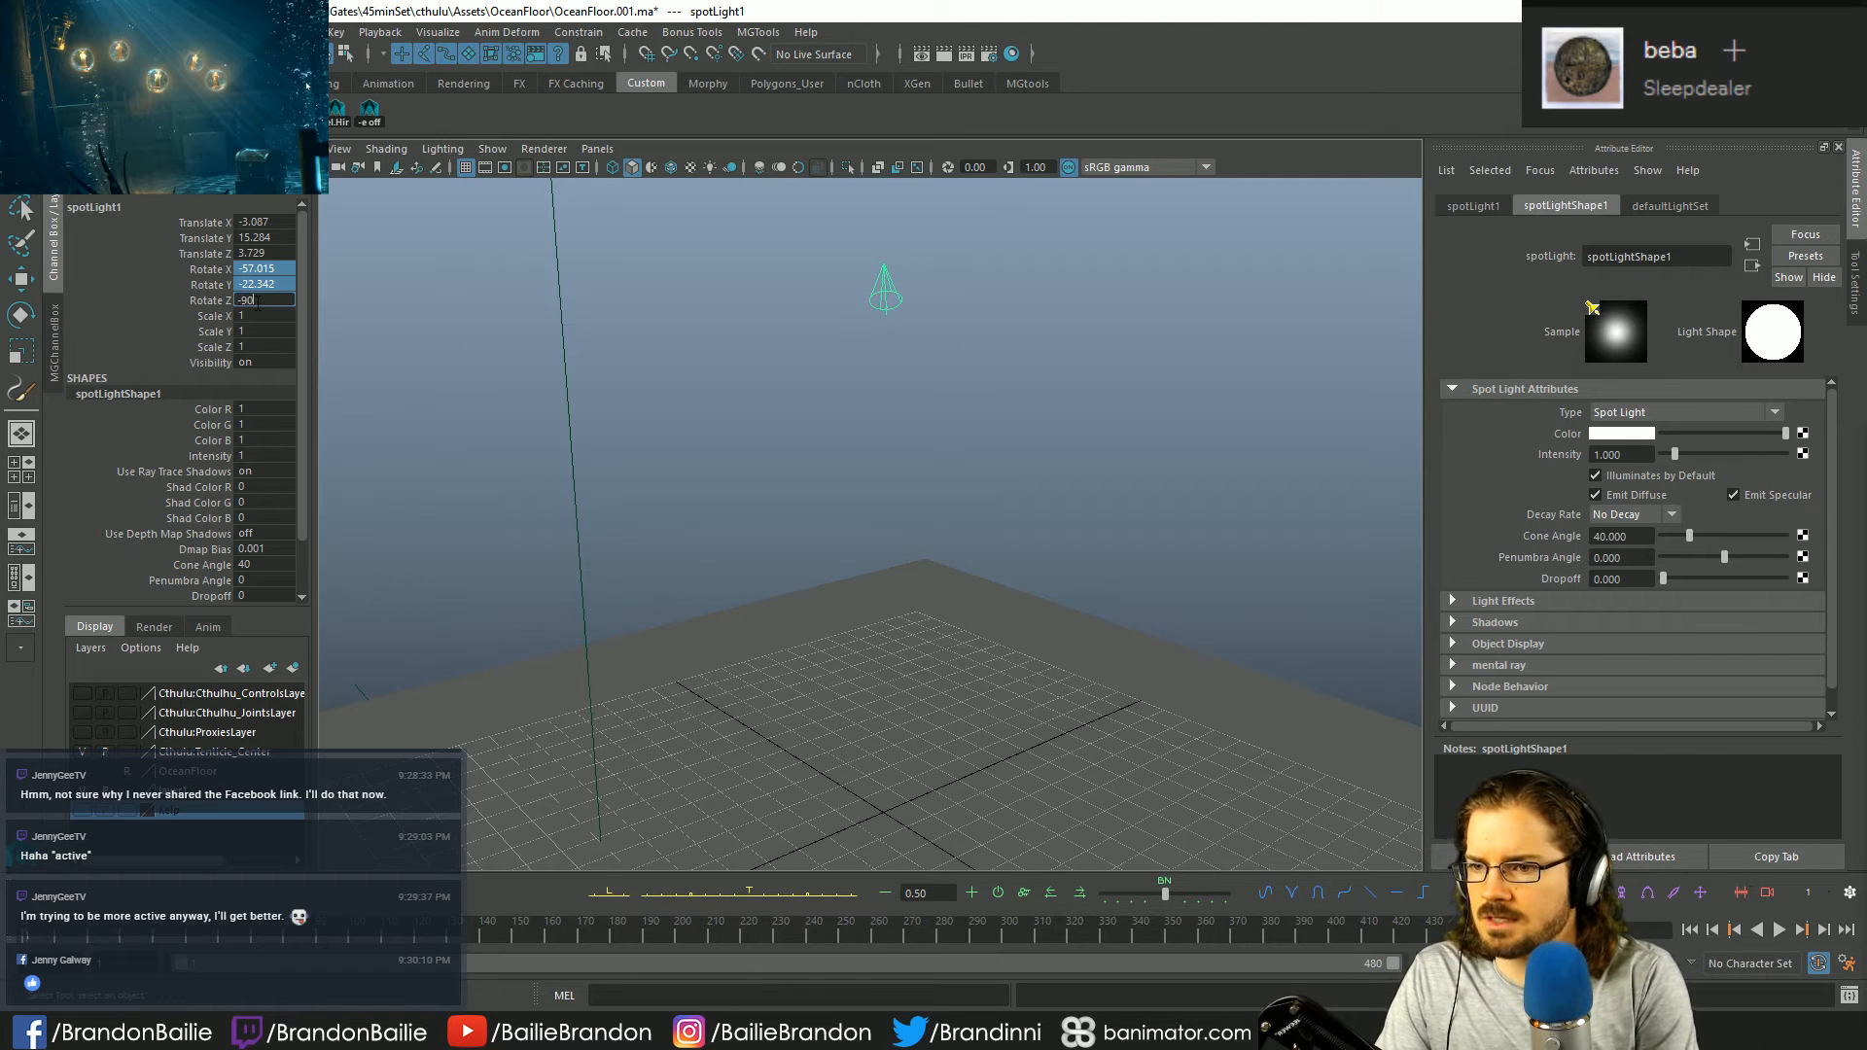
pyautogui.press('BackSpace')
pyautogui.press('BackSpace')
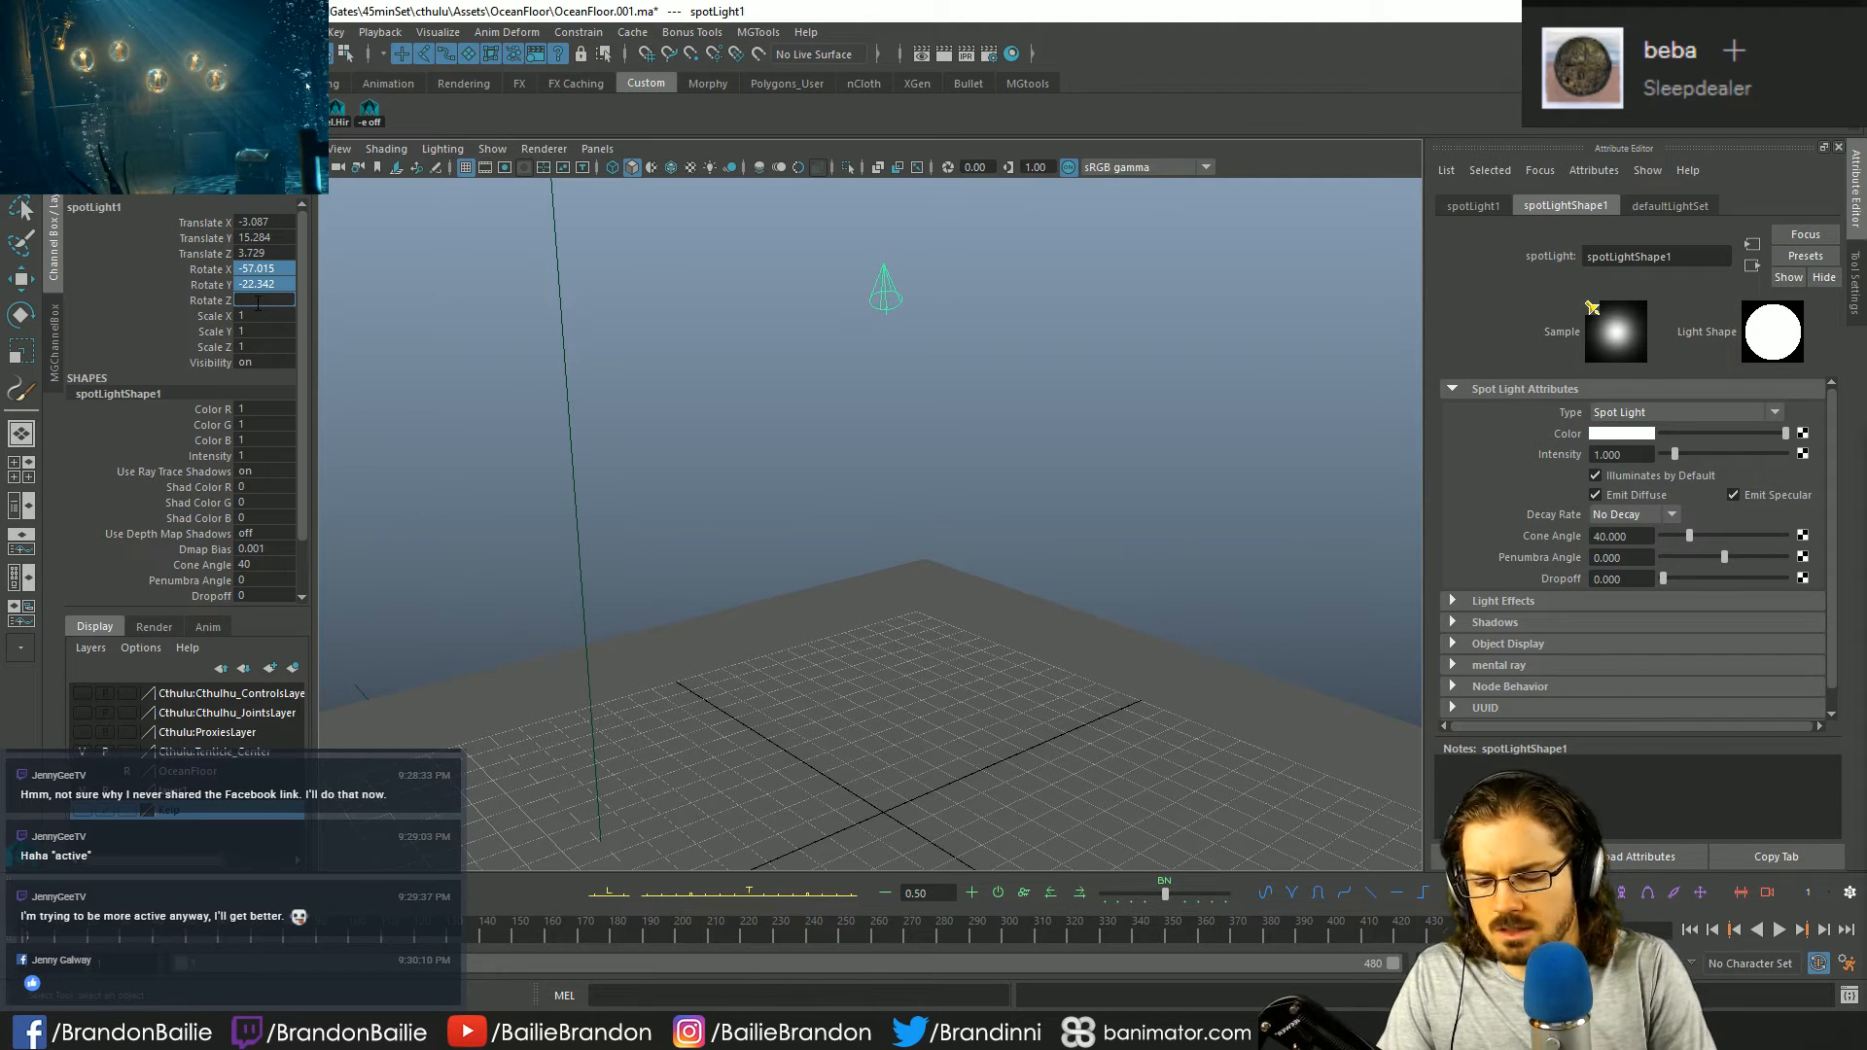
pyautogui.write('0')
pyautogui.press('Return')
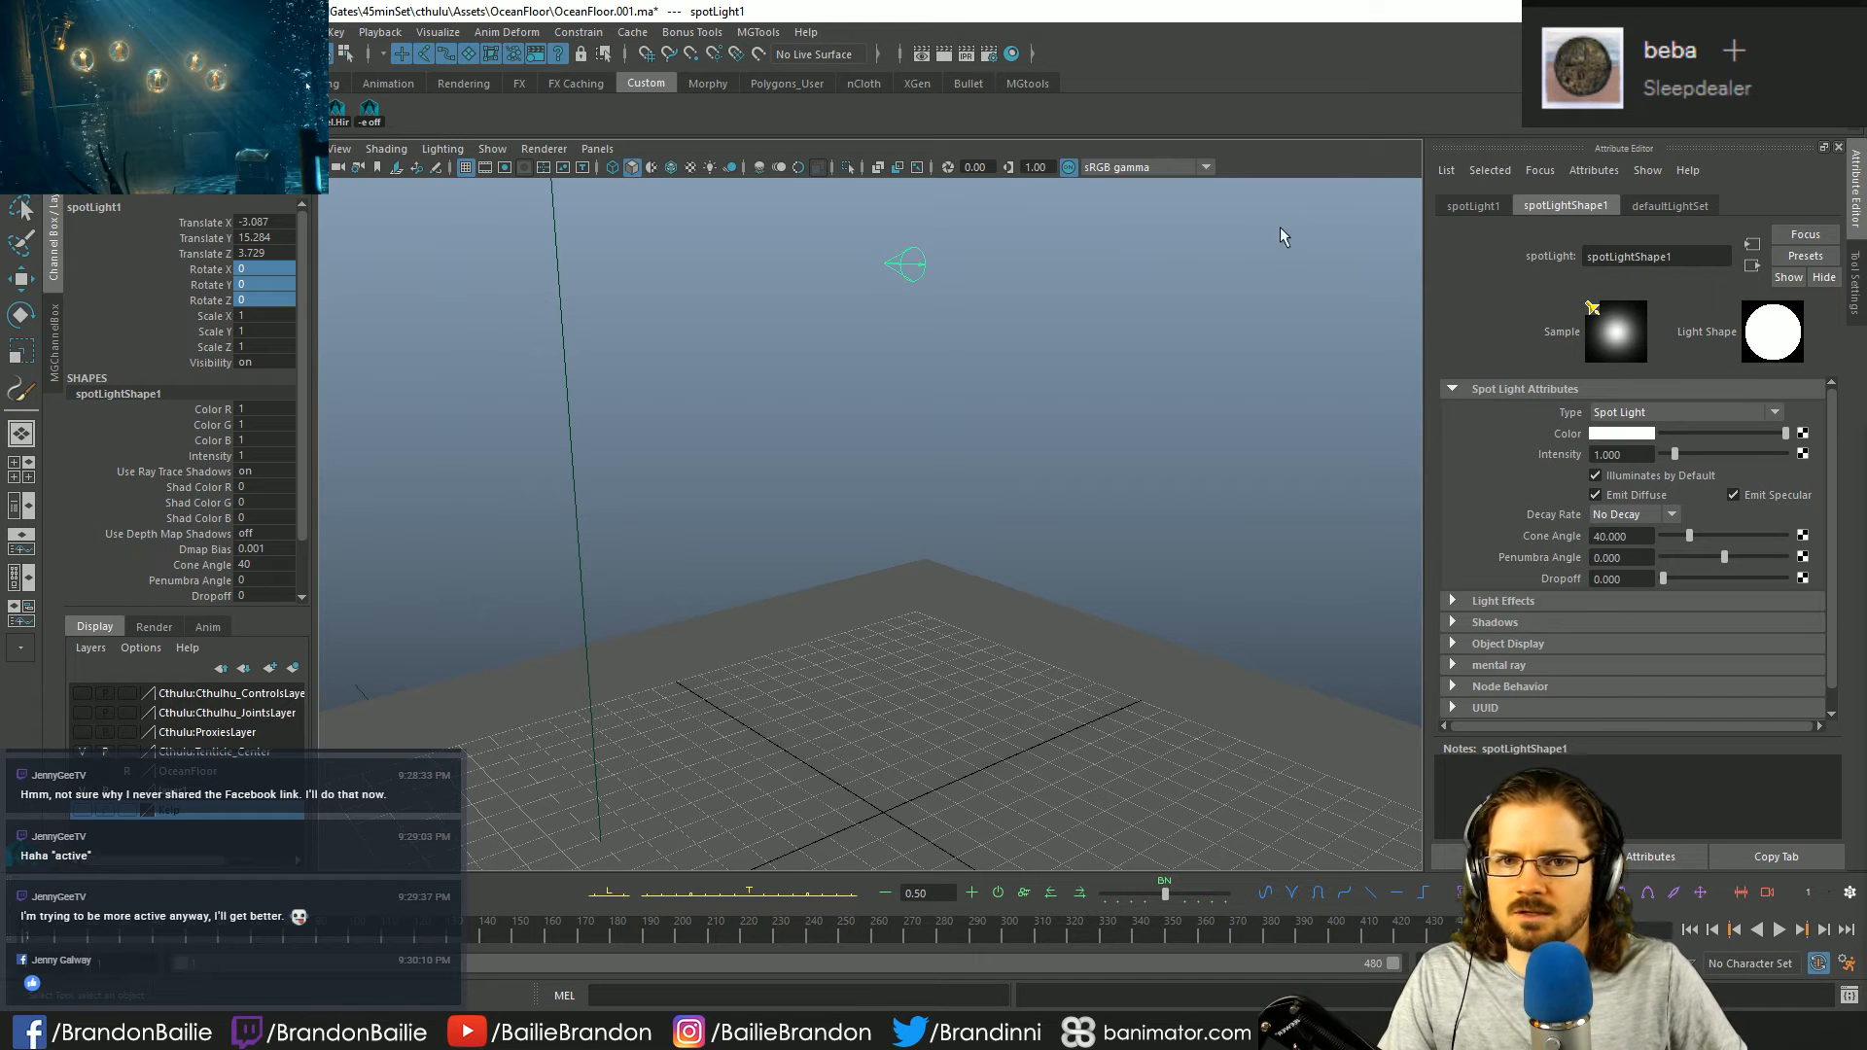
# - Scale up the spot light's icon, set its Rotate X to -90 so it points straight down, and deselect it
pyautogui.press('e')
pyautogui.press('r')
pyautogui.moveTo(887, 264); pyautogui.dragTo(1001, 321)
pyautogui.press('e')
pyautogui.click(256, 269)
pyautogui.write('-90')
pyautogui.press('Return')
pyautogui.press('w')
pyautogui.keyDown('alt'); pyautogui.moveTo(1146, 417); pyautogui.dragTo(1023, 448); pyautogui.keyUp('alt')
pyautogui.click(1011, 506)
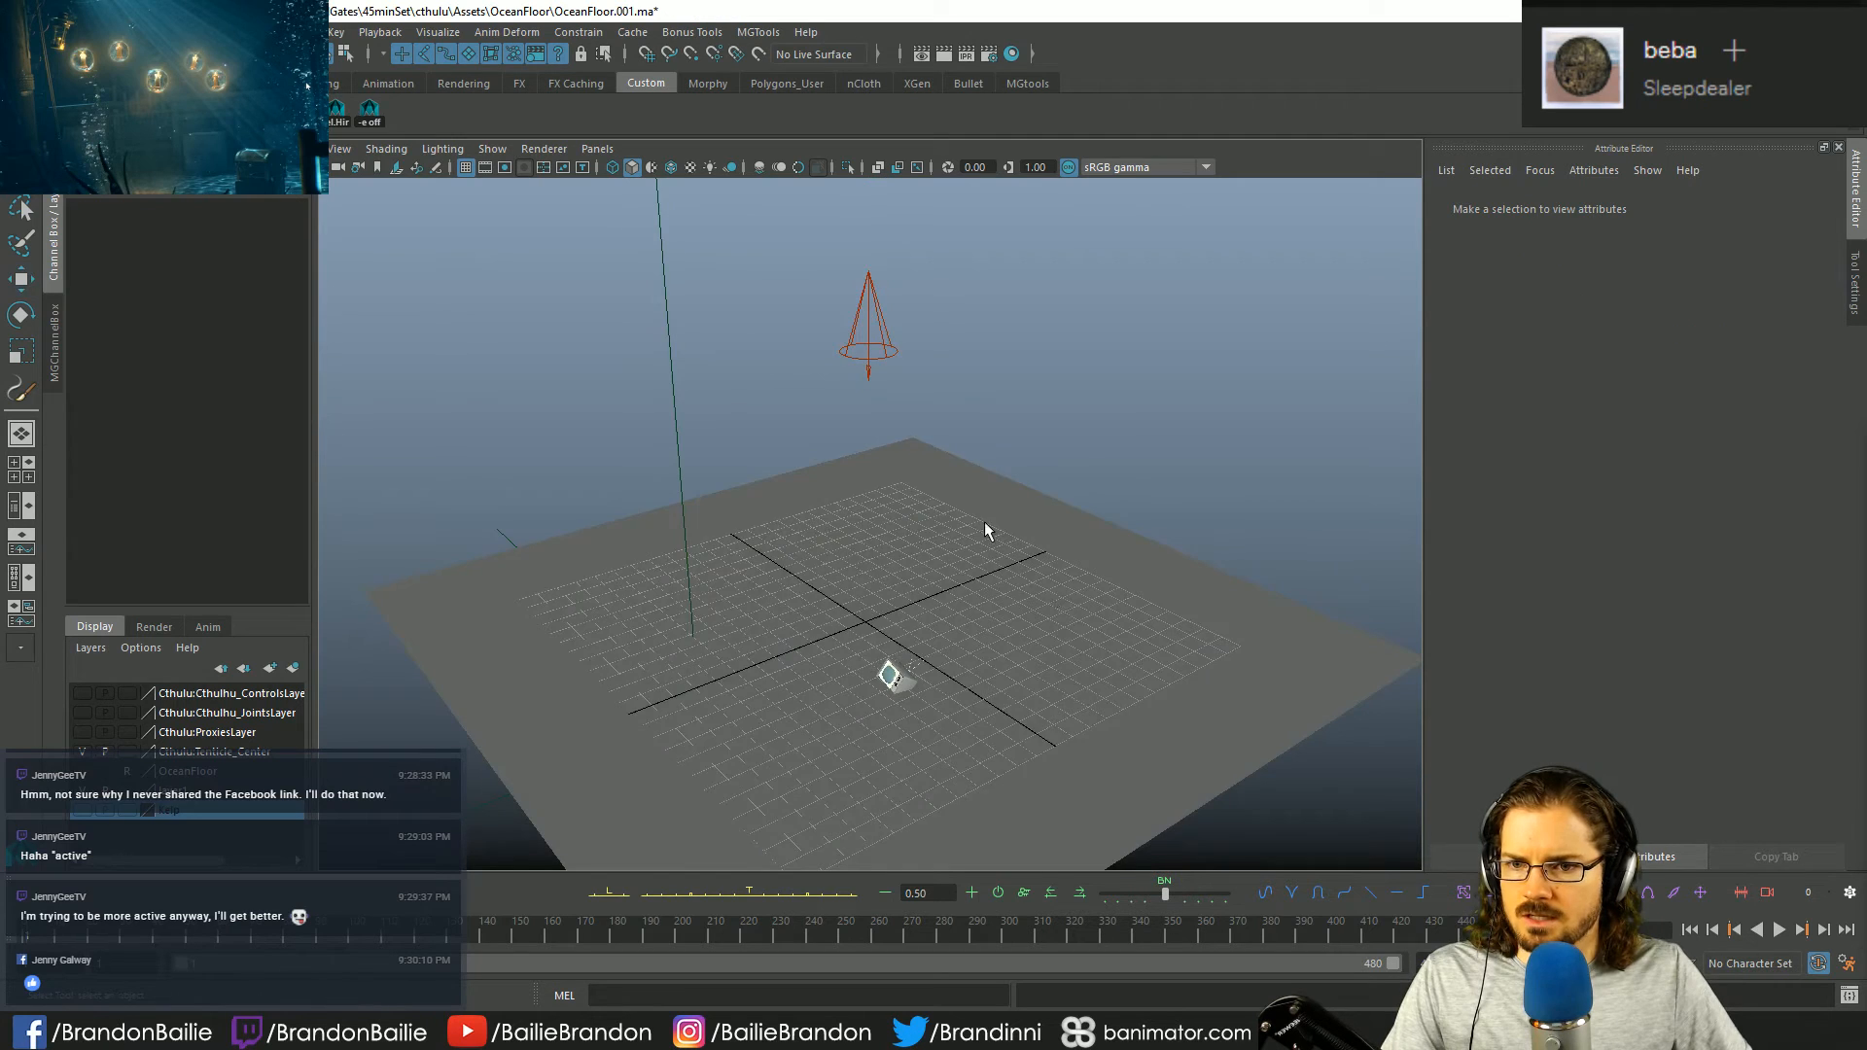
pyautogui.keyDown('alt'); pyautogui.moveTo(1006, 539); pyautogui.dragTo(942, 470); pyautogui.keyUp('alt')
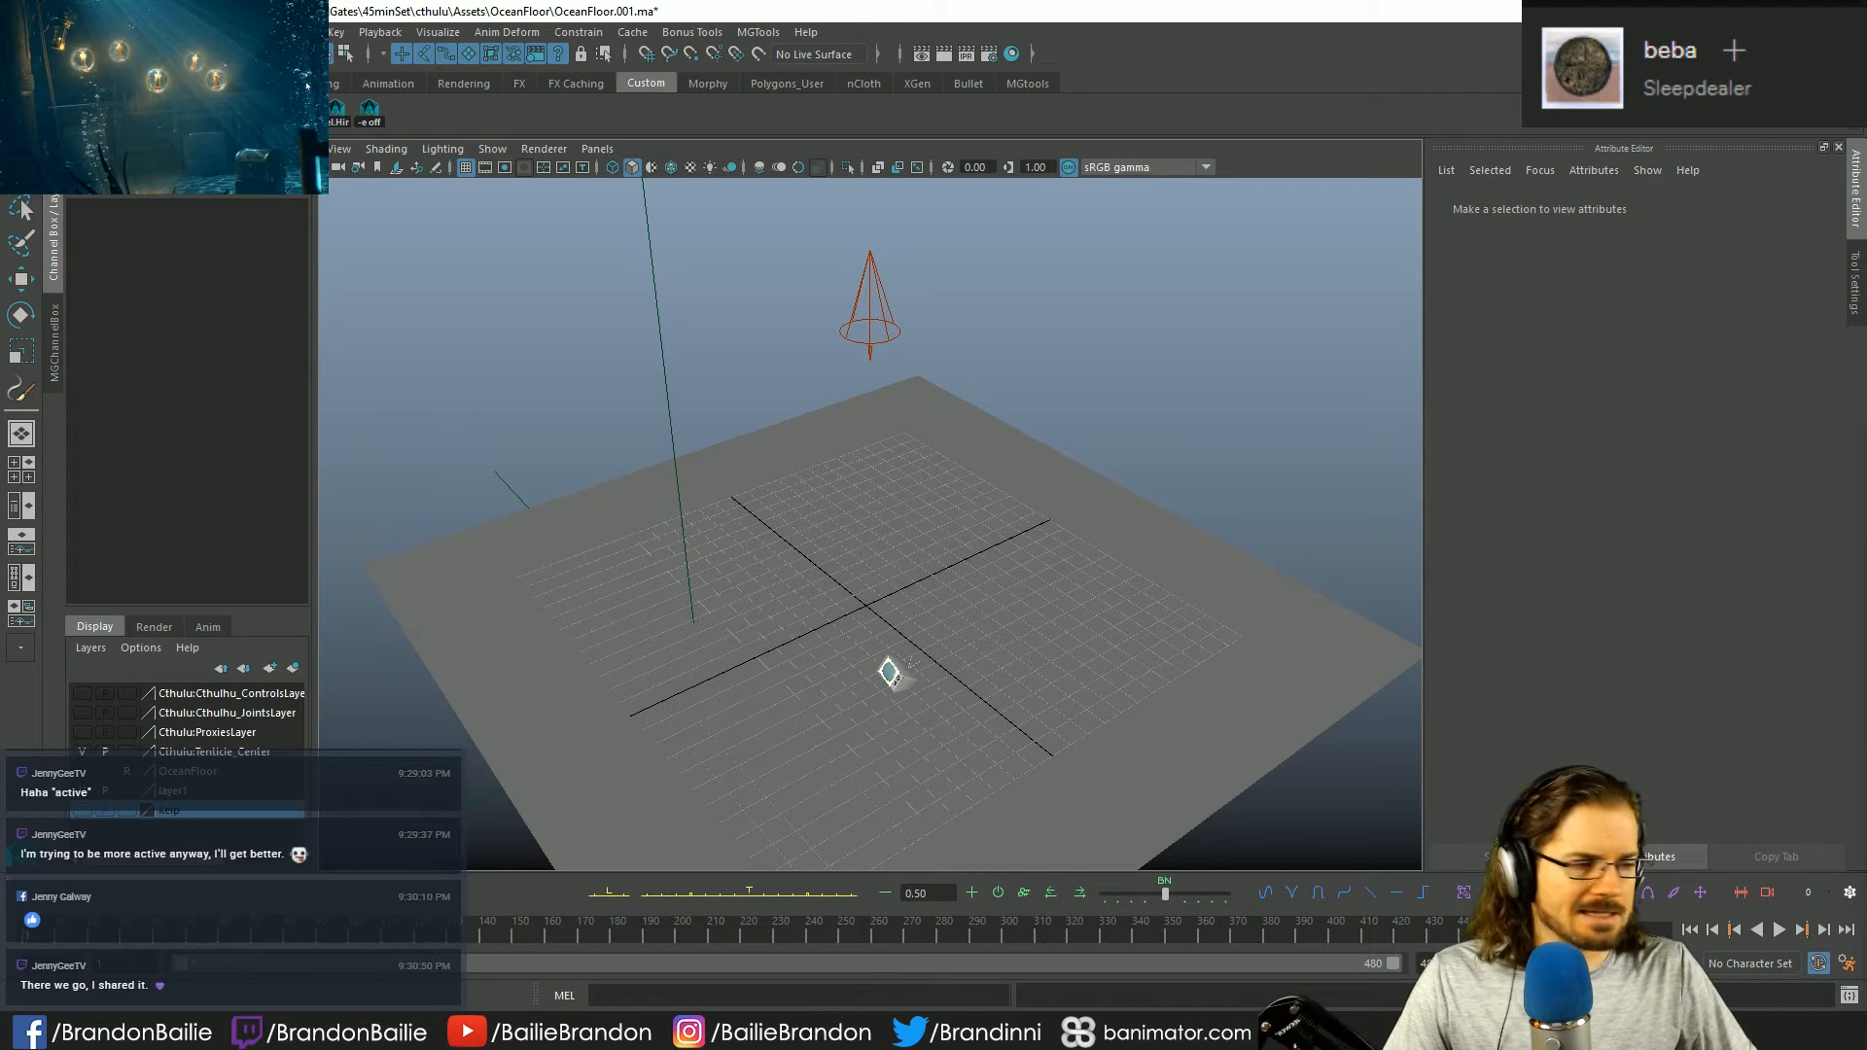
# - Create a polygon plane, scale it uniformly to about 10.26 and raise it to about Y 9.59, below the spot light
pyautogui.click(93, 32)
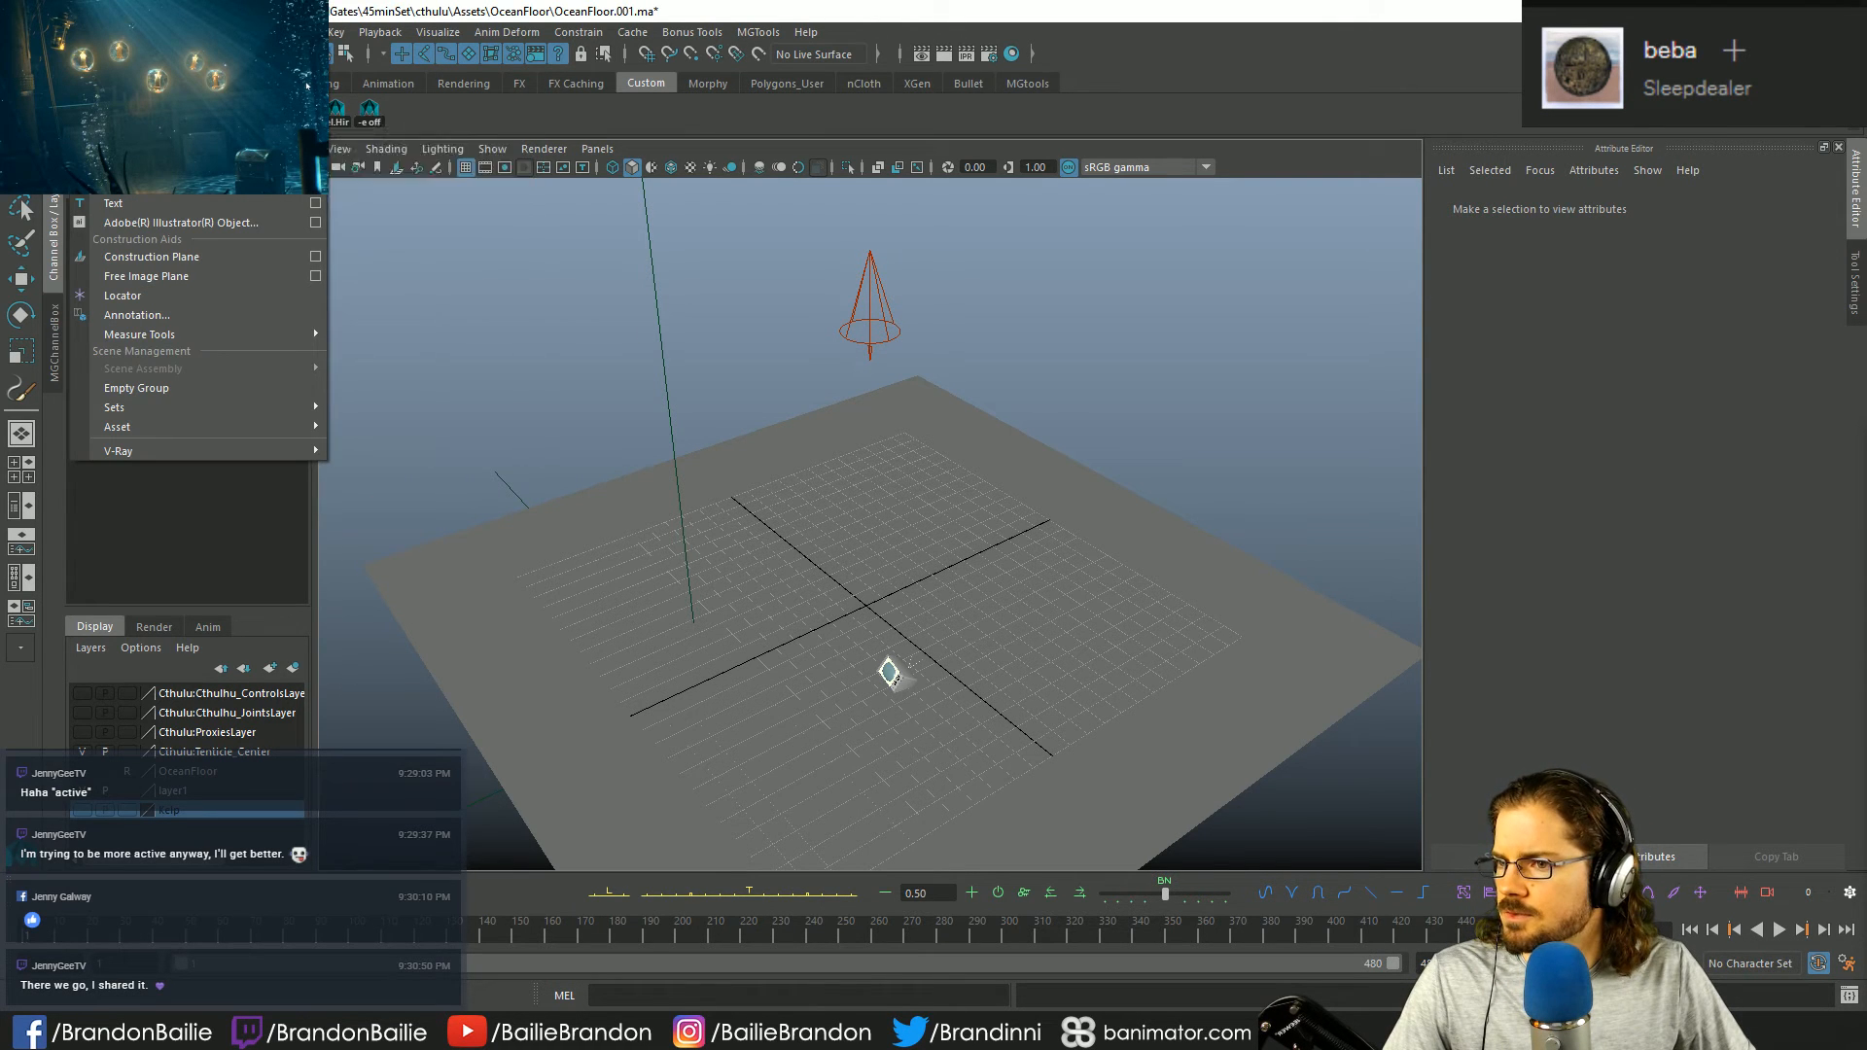
pyautogui.moveTo(406, 104)
pyautogui.click(400, 195)
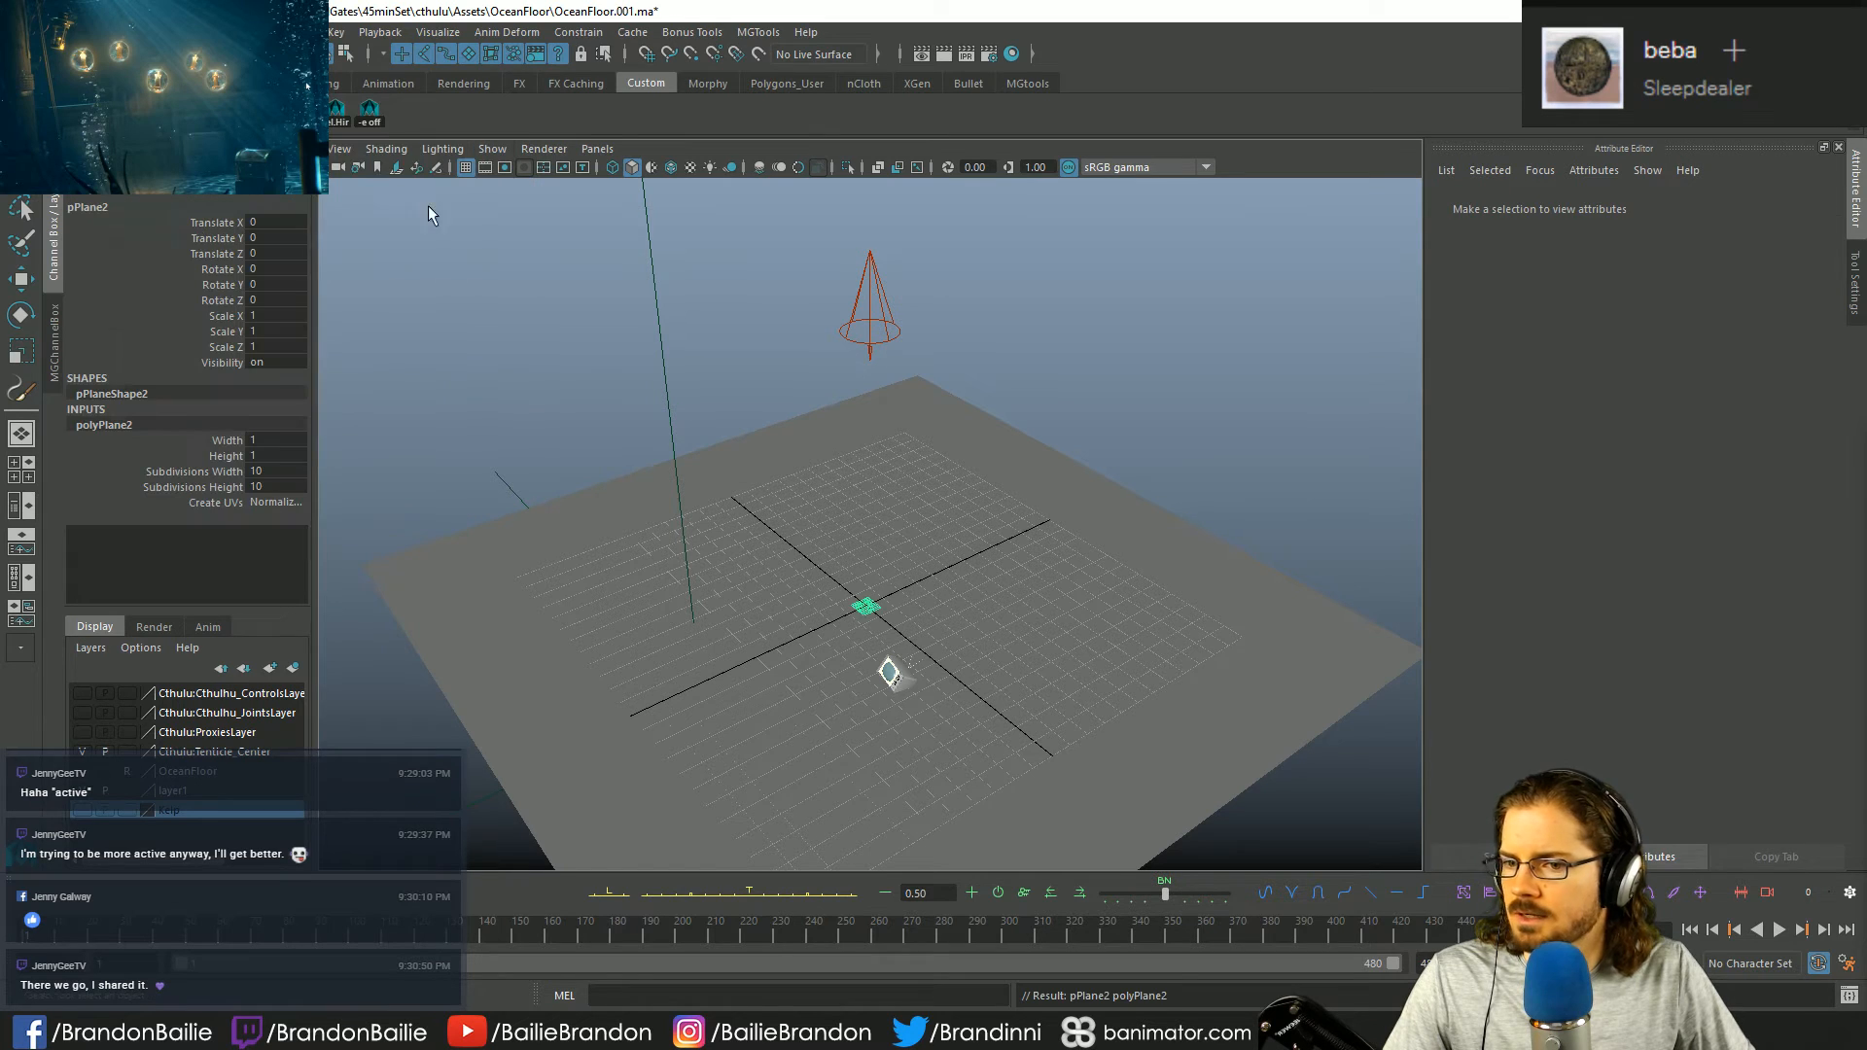
pyautogui.press('r')
pyautogui.moveTo(872, 610); pyautogui.dragTo(1012, 679)
pyautogui.press('w')
pyautogui.moveTo(866, 445); pyautogui.dragTo(958, 405)
pyautogui.keyDown('alt'); pyautogui.moveTo(959, 405); pyautogui.dragTo(1095, 583, button='right'); pyautogui.keyUp('alt')
pyautogui.keyDown('alt'); pyautogui.moveTo(1096, 583); pyautogui.dragTo(1042, 659); pyautogui.keyUp('alt')
pyautogui.press('q')
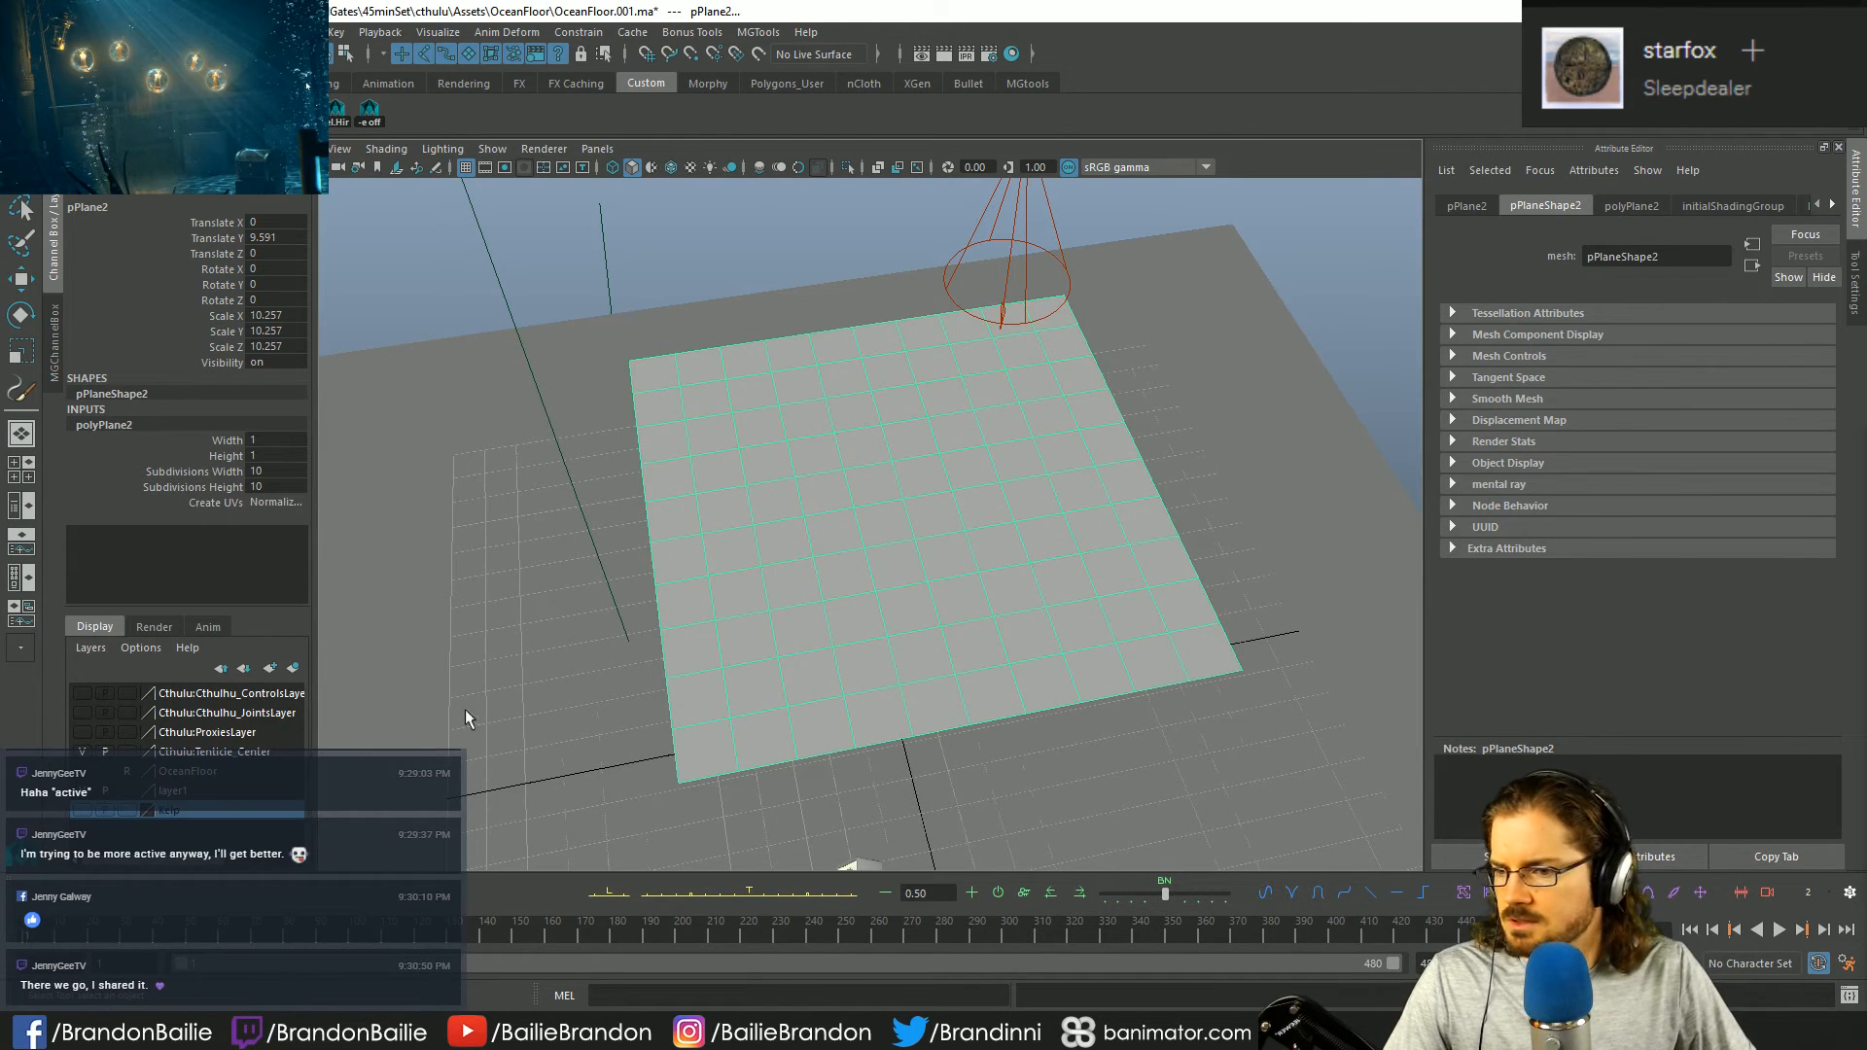
# - Set the raised plane's height subdivisions to 1 and its width subdivisions to 50
pyautogui.click(261, 486)
pyautogui.write('1')
pyautogui.press('Return')
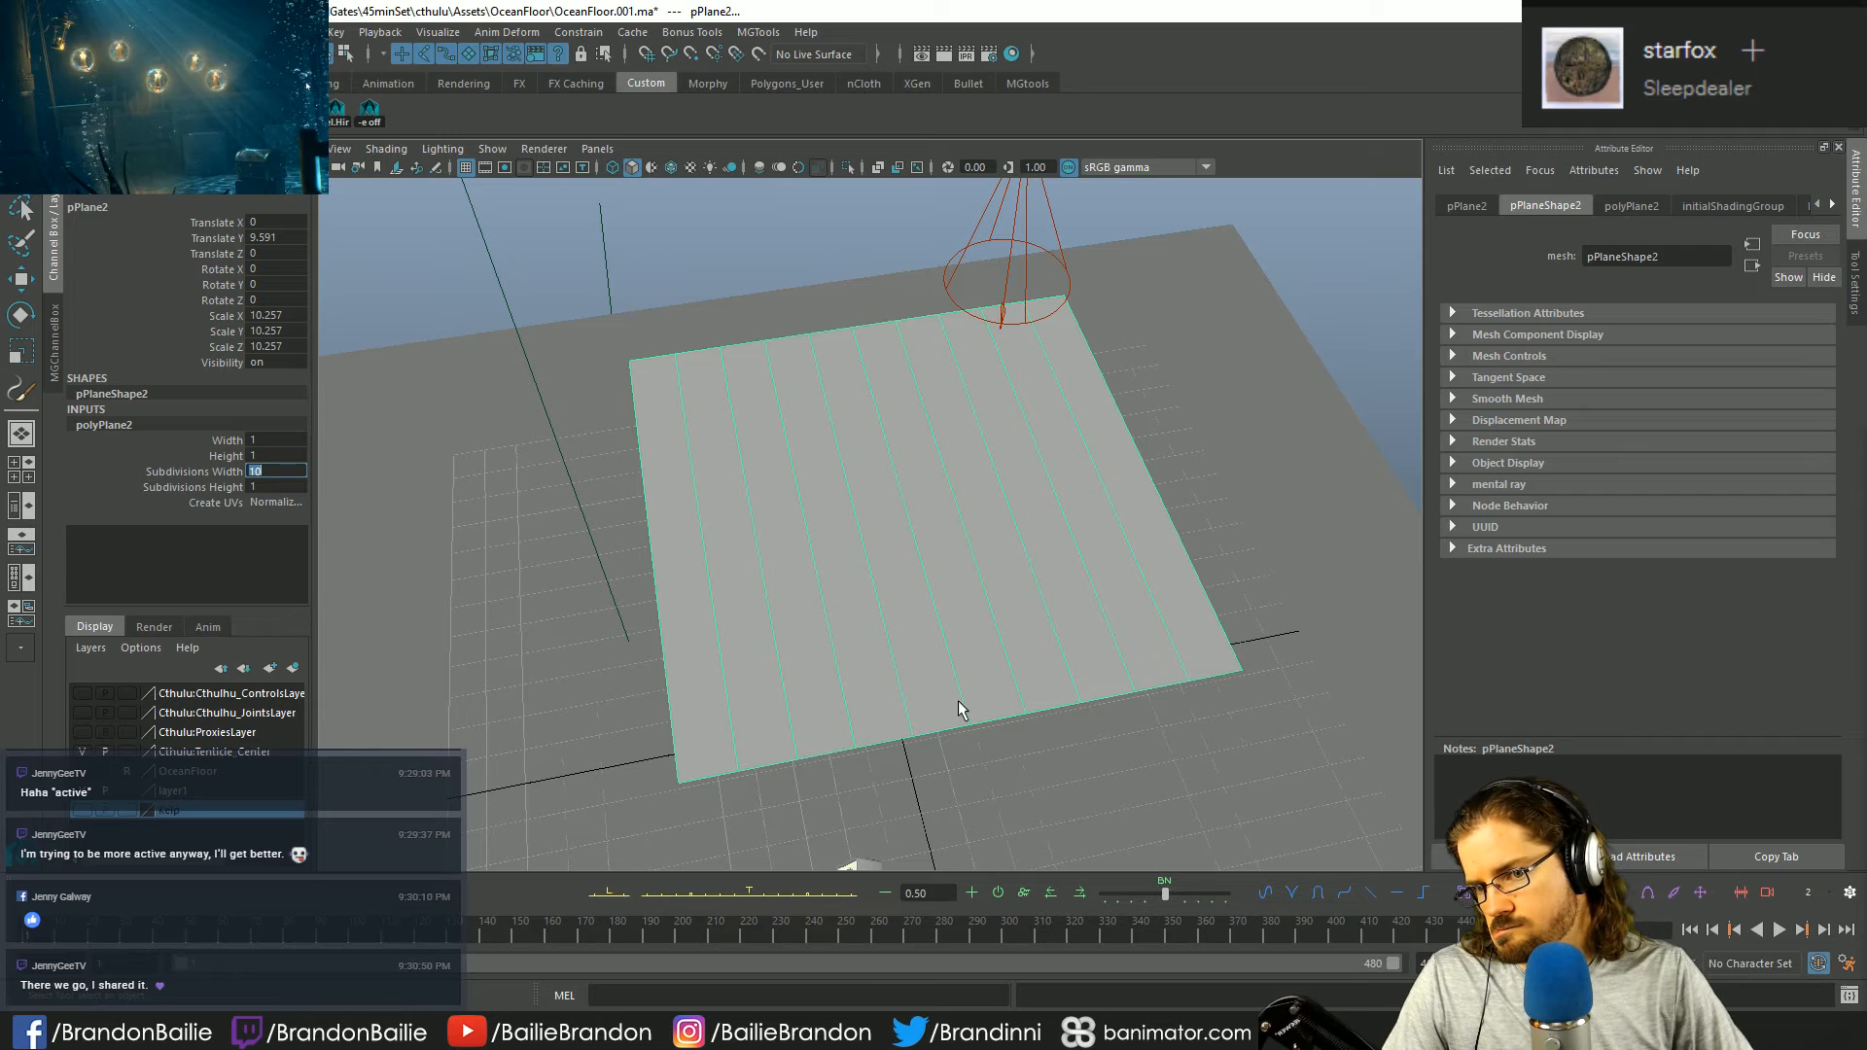
pyautogui.write('20')
pyautogui.press('Return')
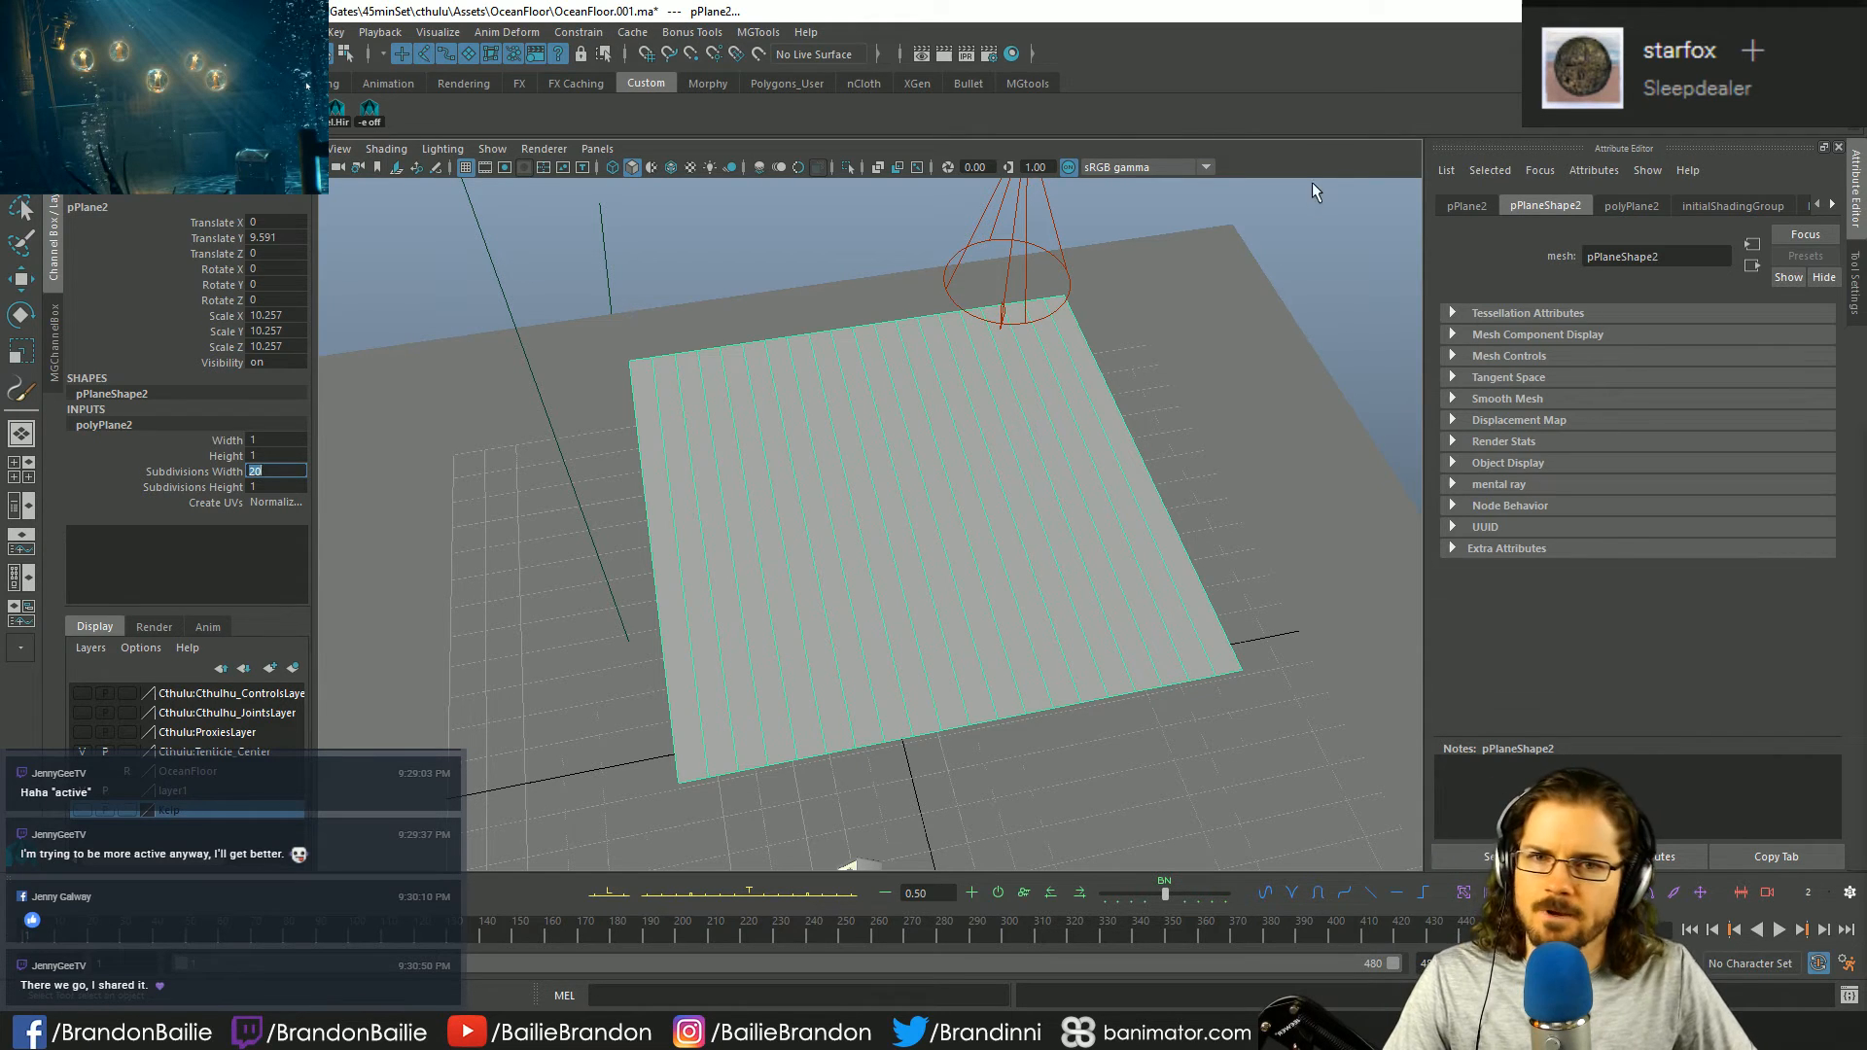
pyautogui.moveTo(690, 494)
pyautogui.mouseDown(button='right')
pyautogui.moveTo(690, 554)
pyautogui.moveTo(690, 495)
pyautogui.mouseUp(button='right')
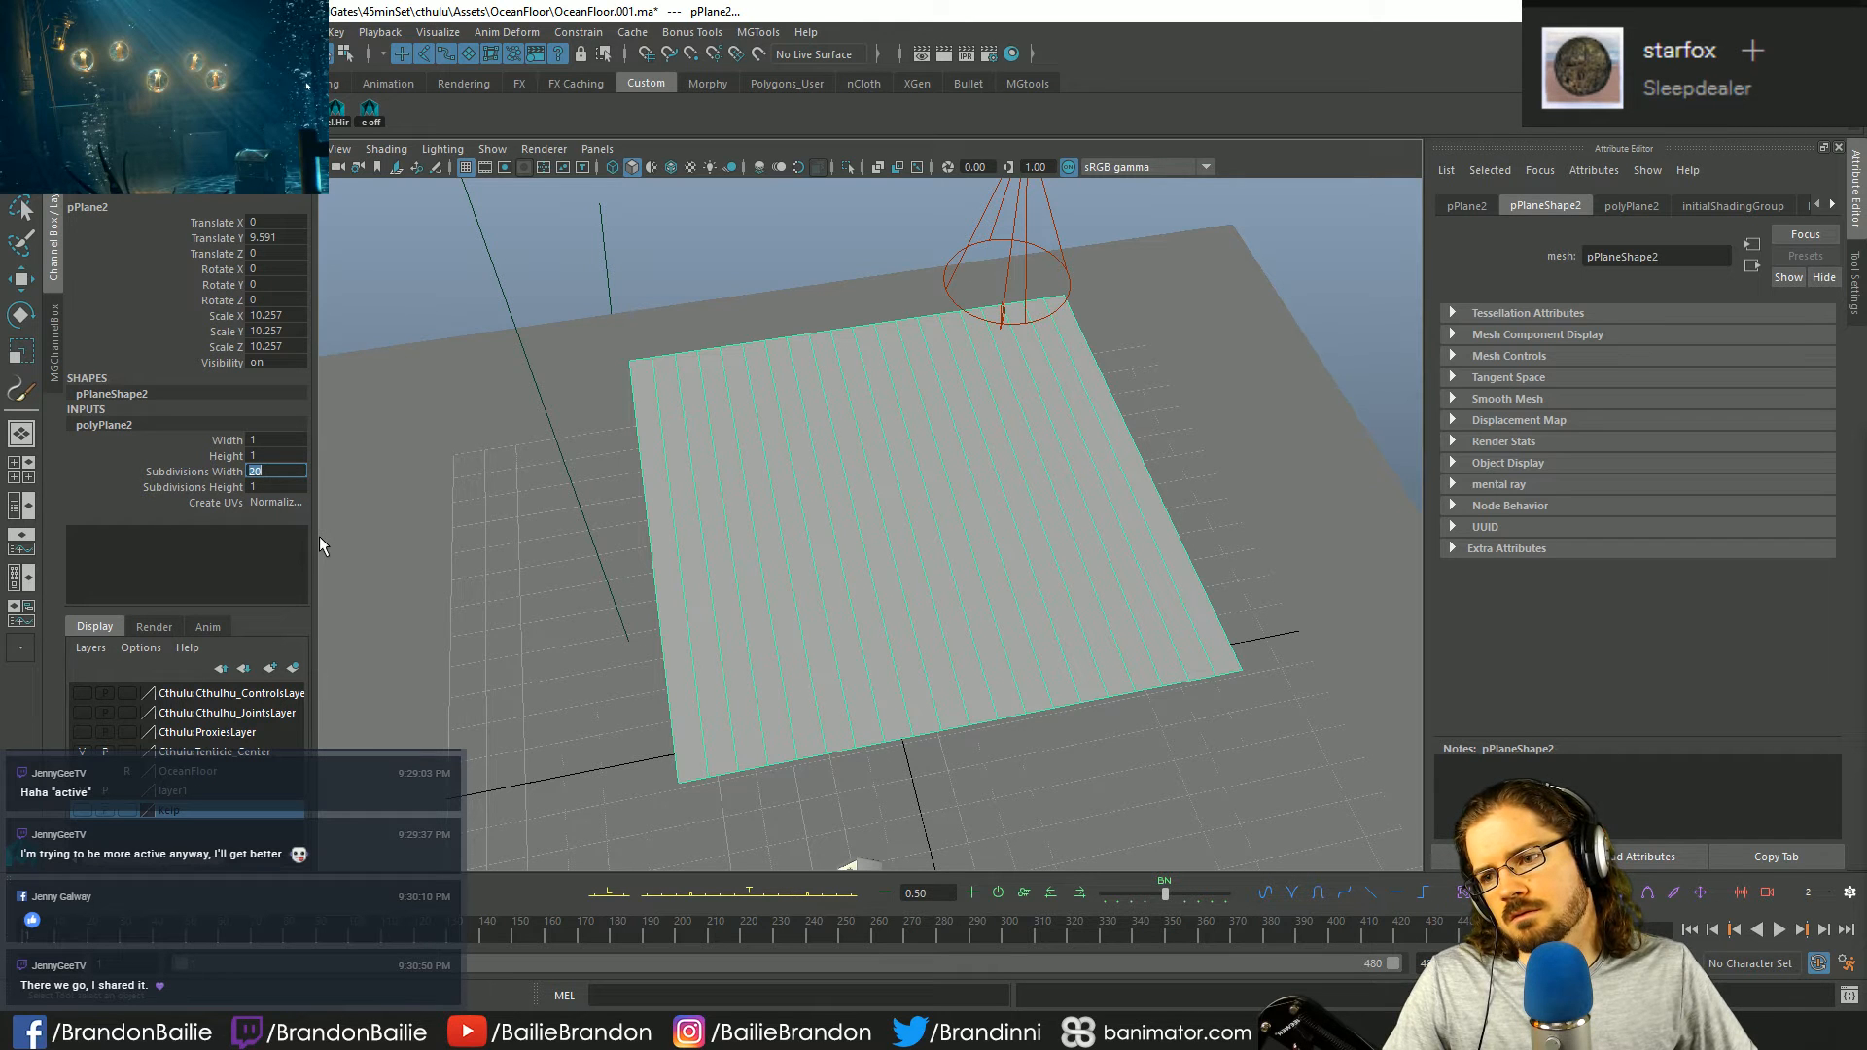
pyautogui.write('50')
pyautogui.press('Return')
# - Switch the raised plane to face selection and turn off soft selection
pyautogui.moveTo(681, 525); pyautogui.dragTo(693, 436, button='right')
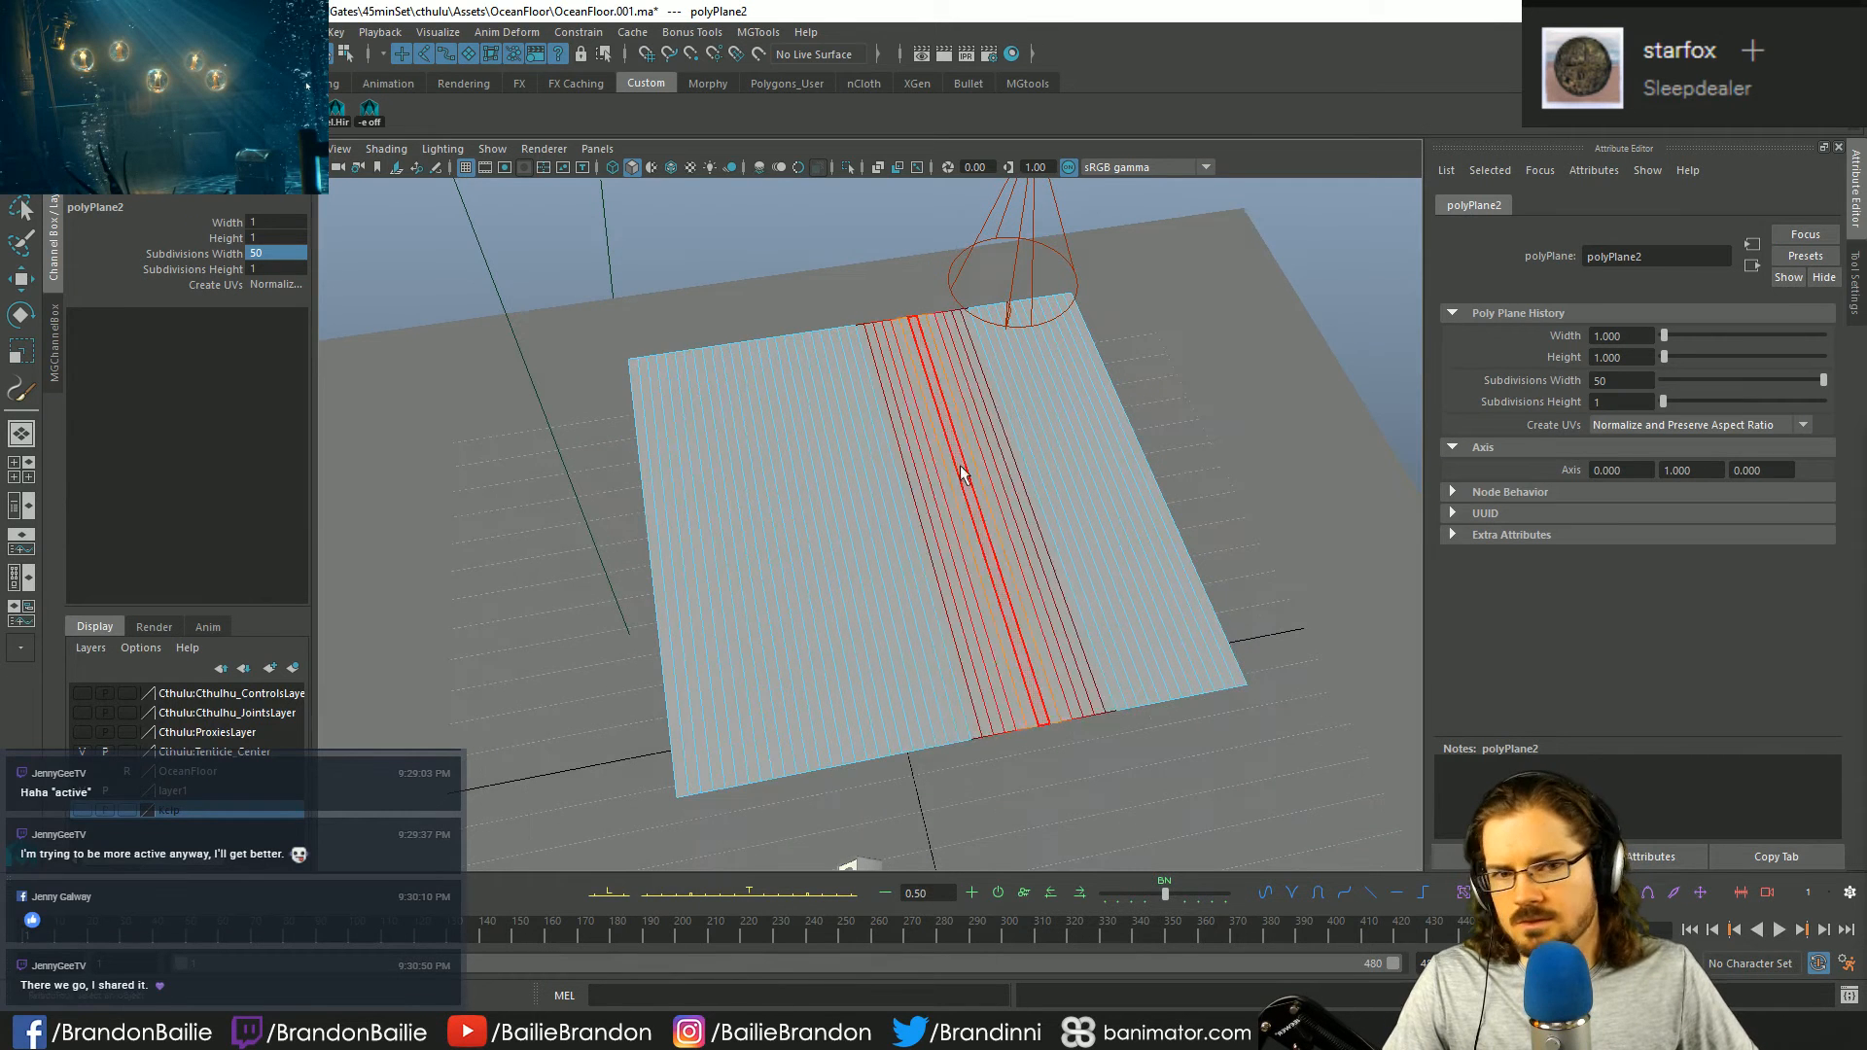
pyautogui.click(1856, 288)
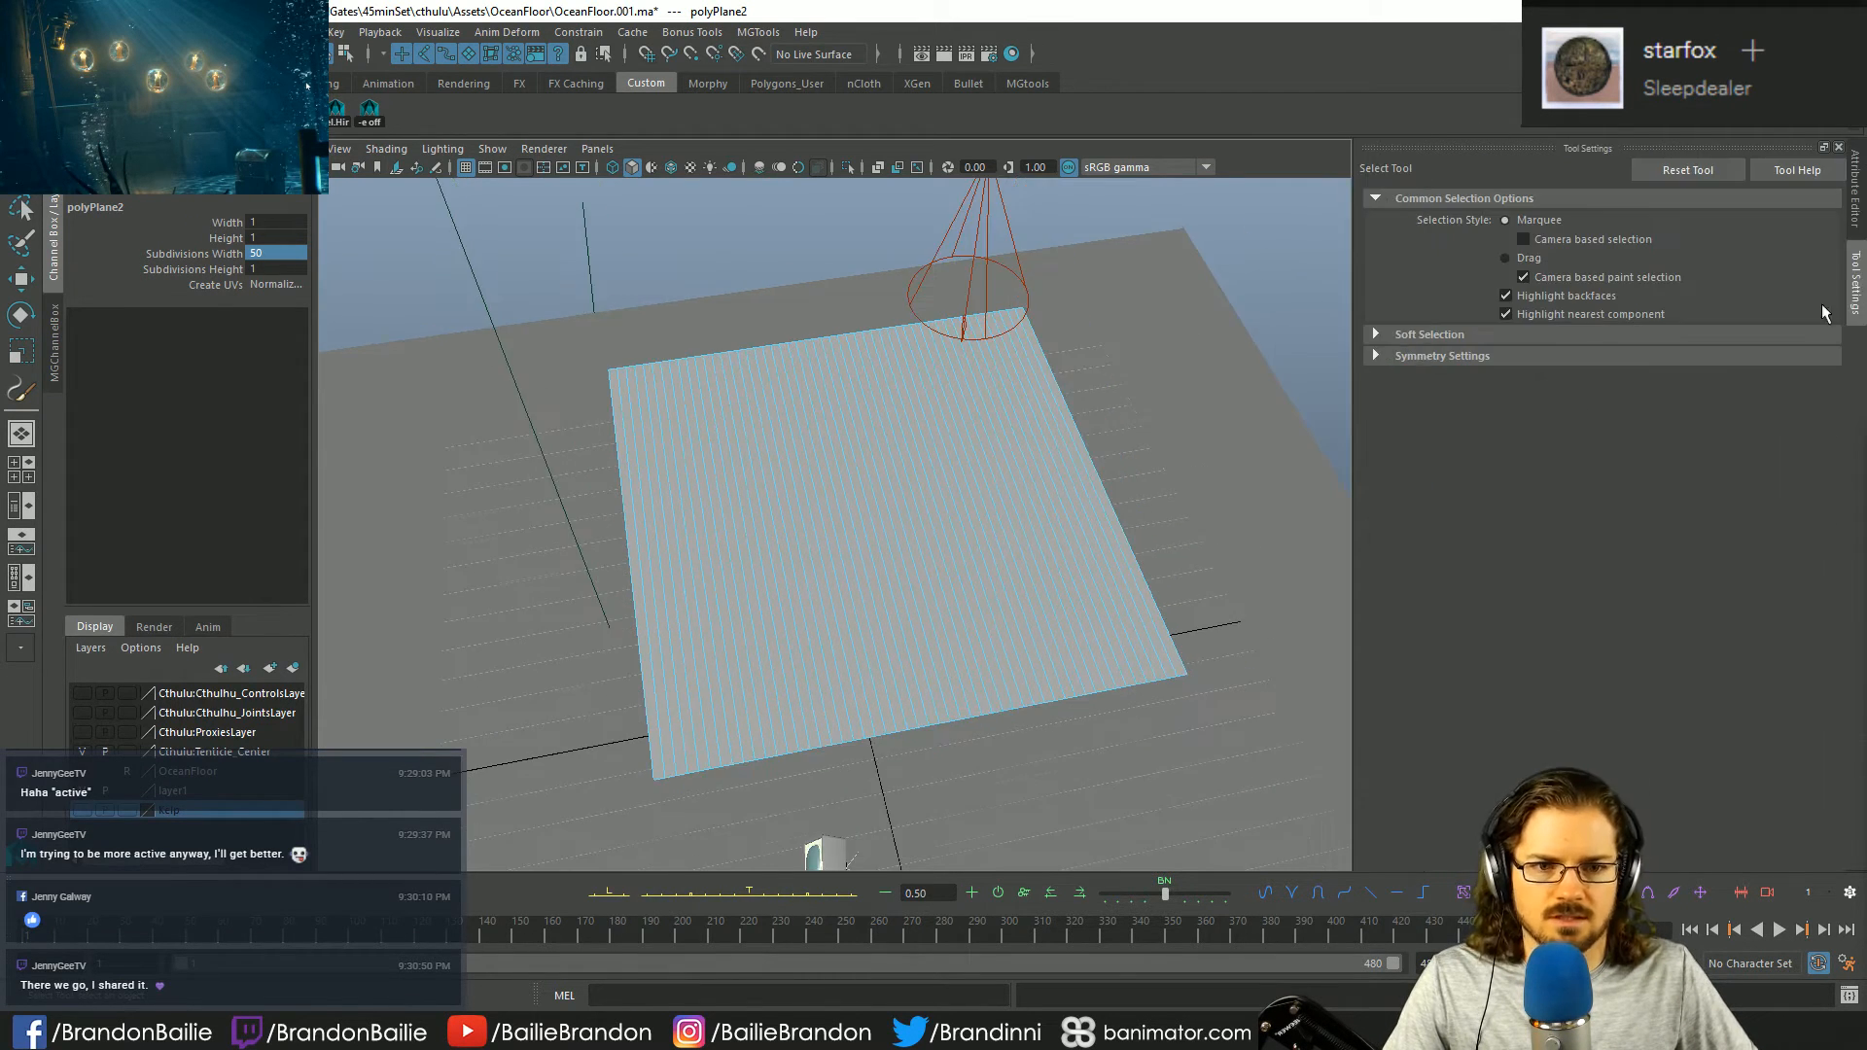
pyautogui.click(1375, 335)
pyautogui.click(1506, 358)
pyautogui.click(1375, 334)
pyautogui.click(1855, 189)
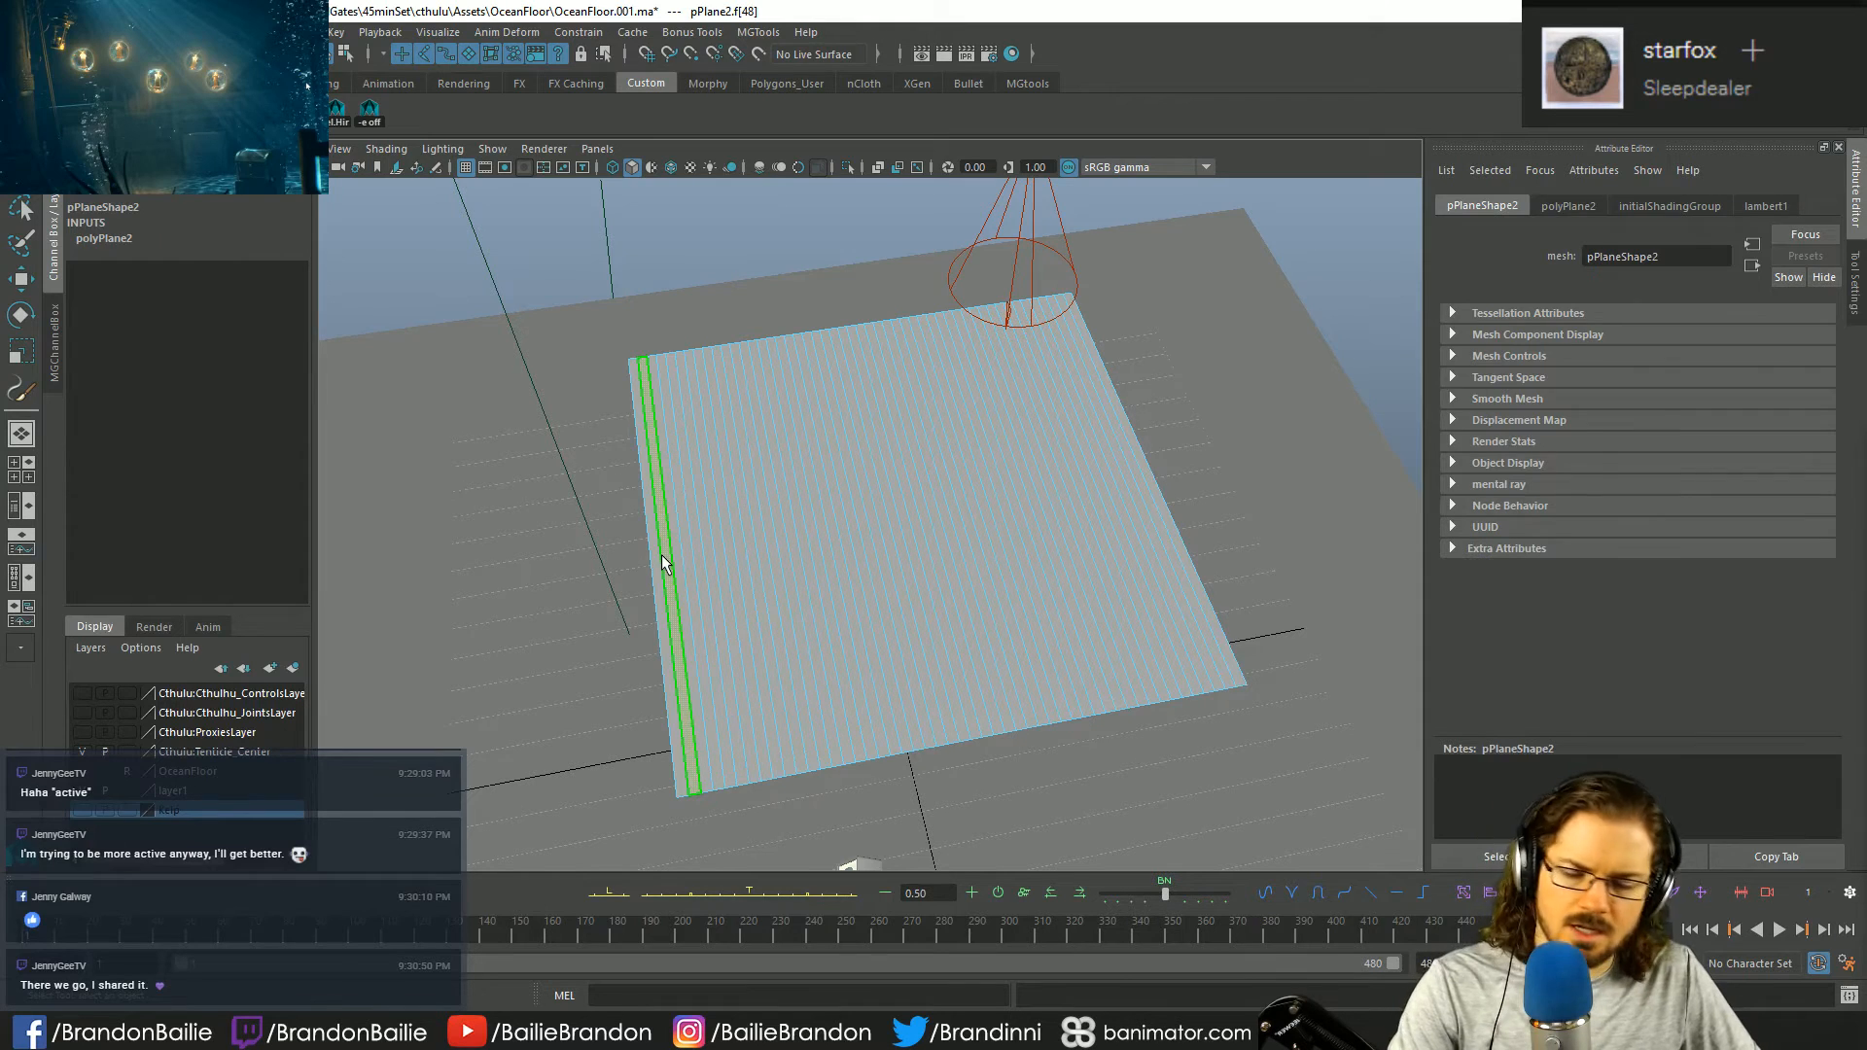
# - Delete face strips at irregular intervals across the raised plane, leaving slats with gaps between them, and return to object selection
pyautogui.press('Delete')
pyautogui.click(688, 551)
pyautogui.press('Delete')
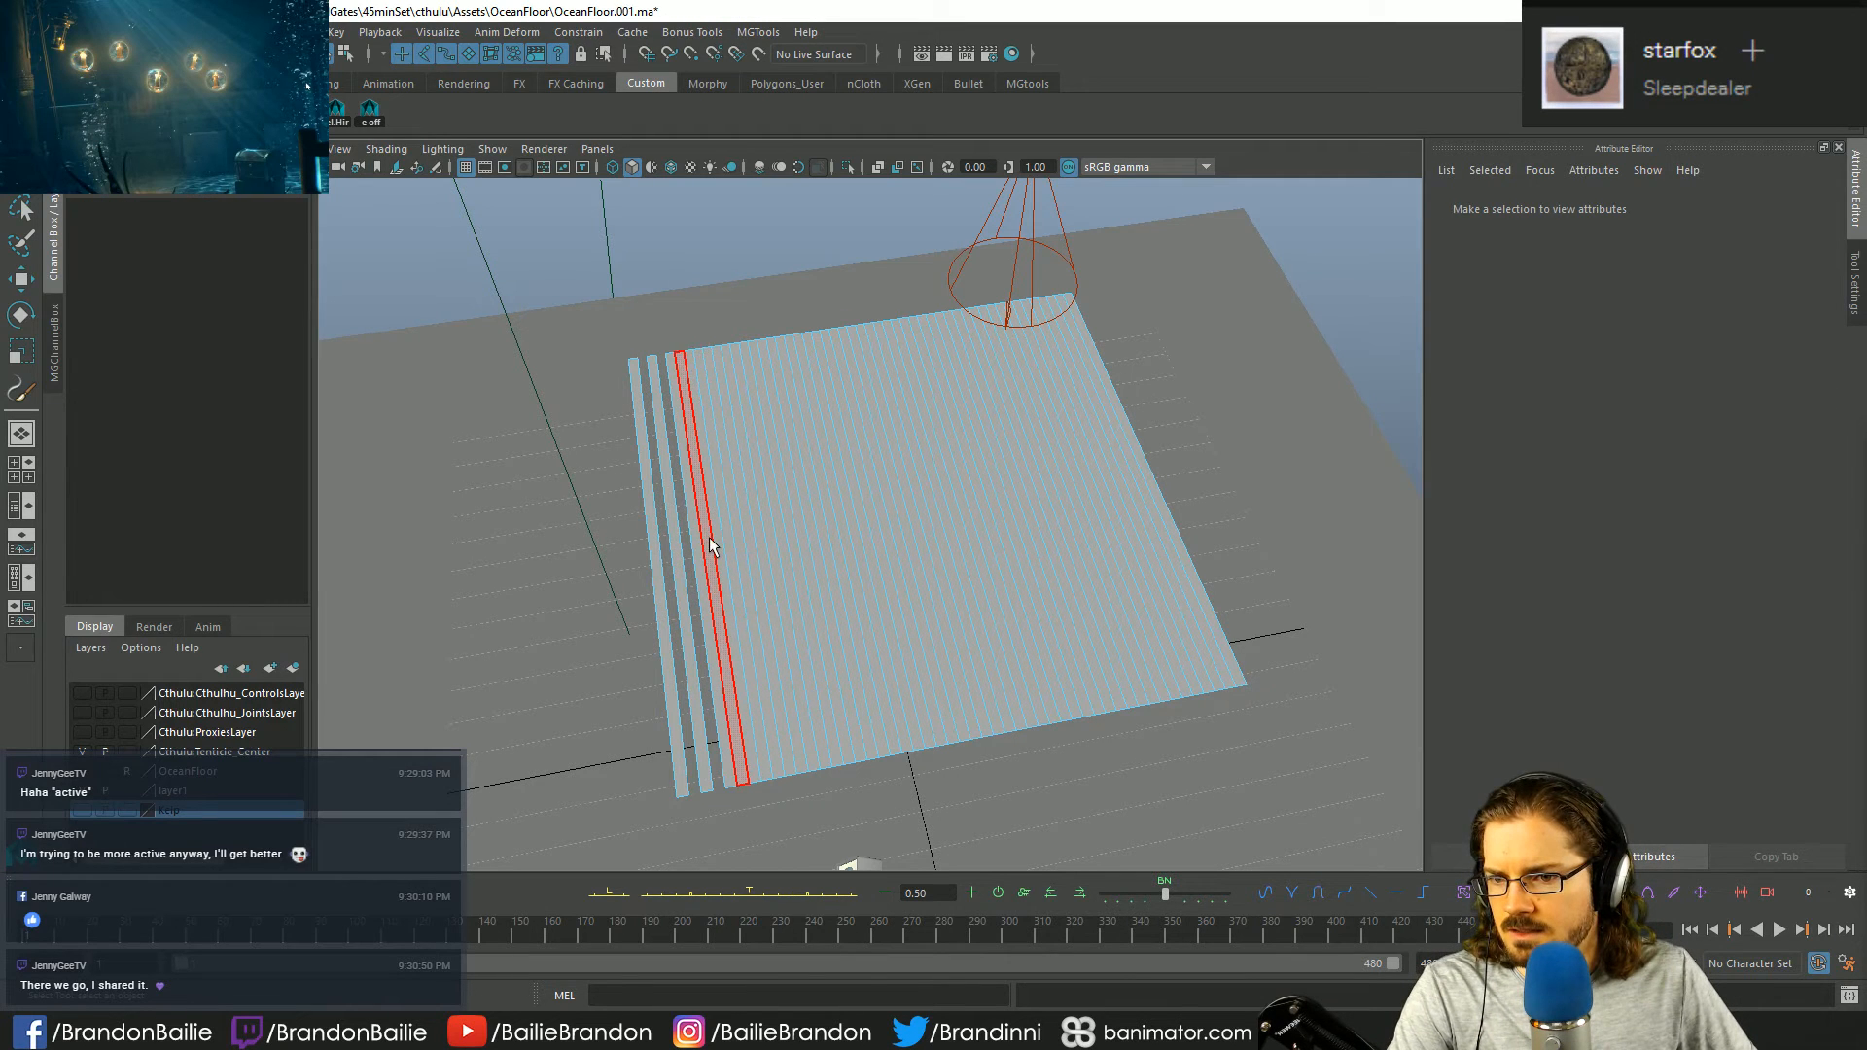
pyautogui.click(715, 541)
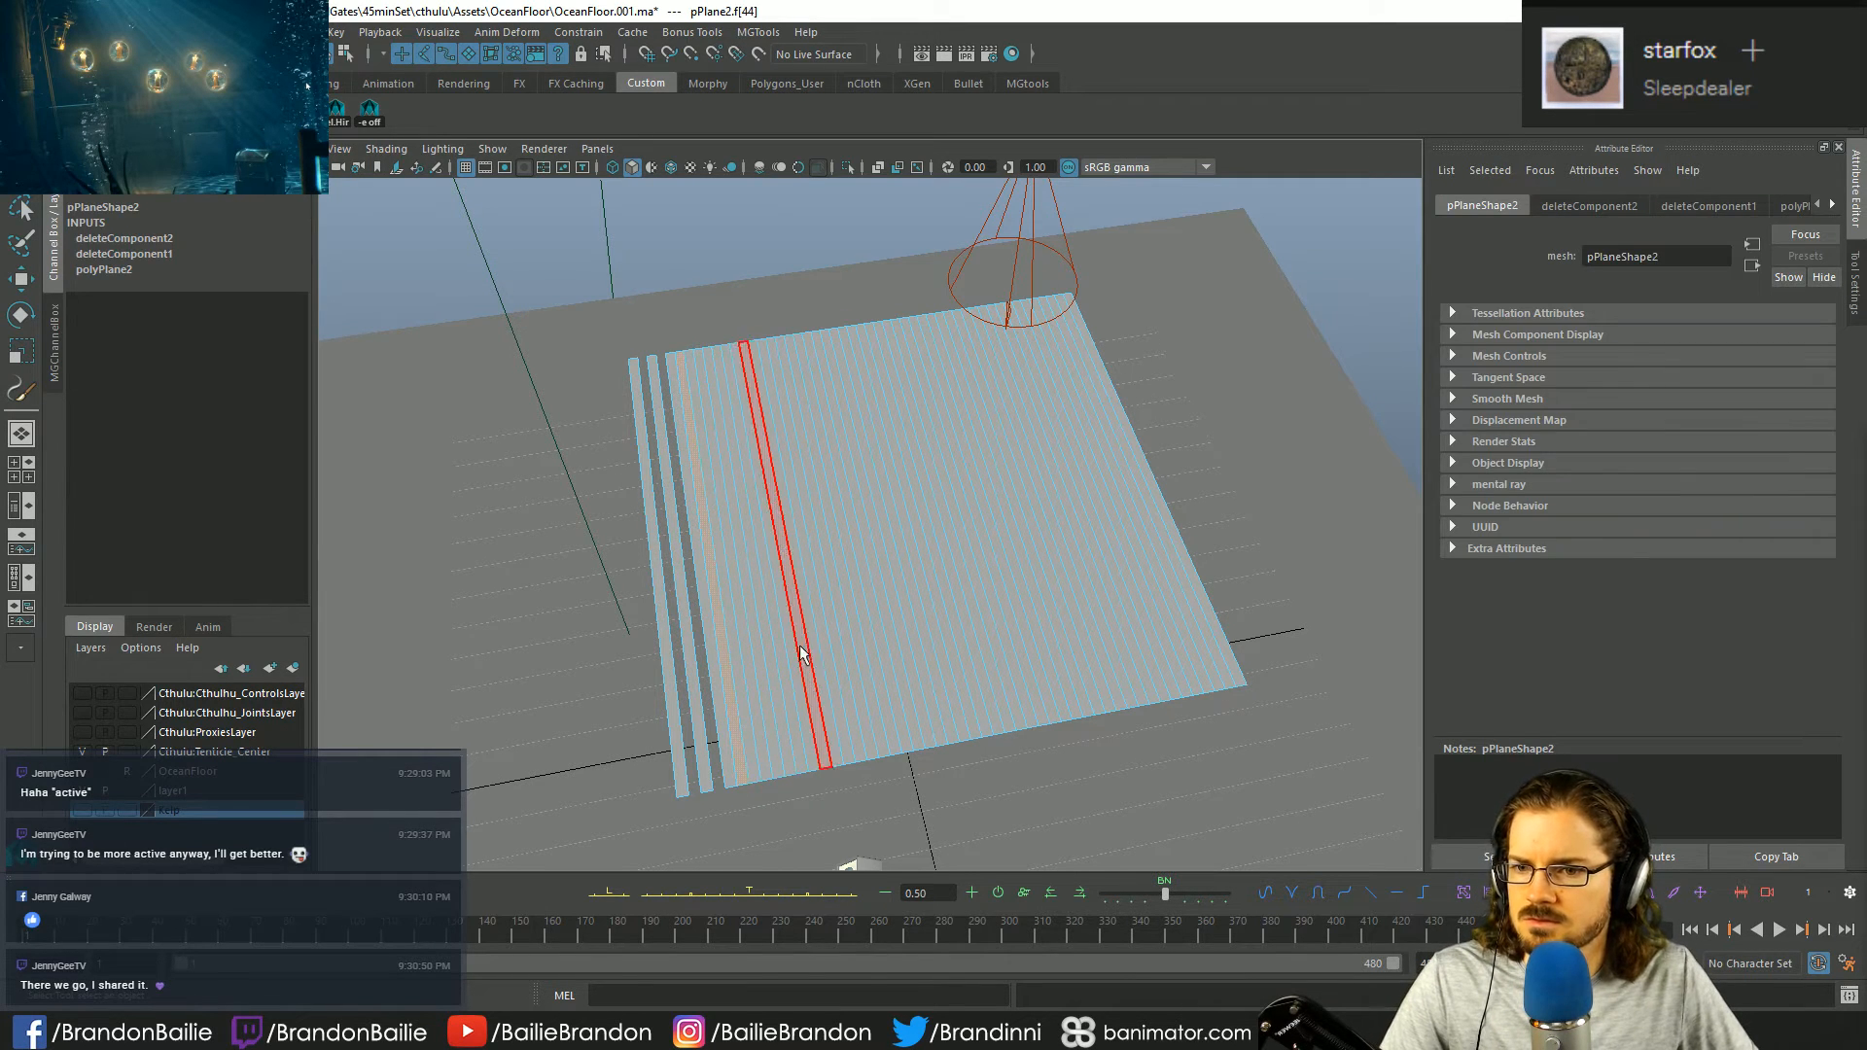
pyautogui.press('Delete')
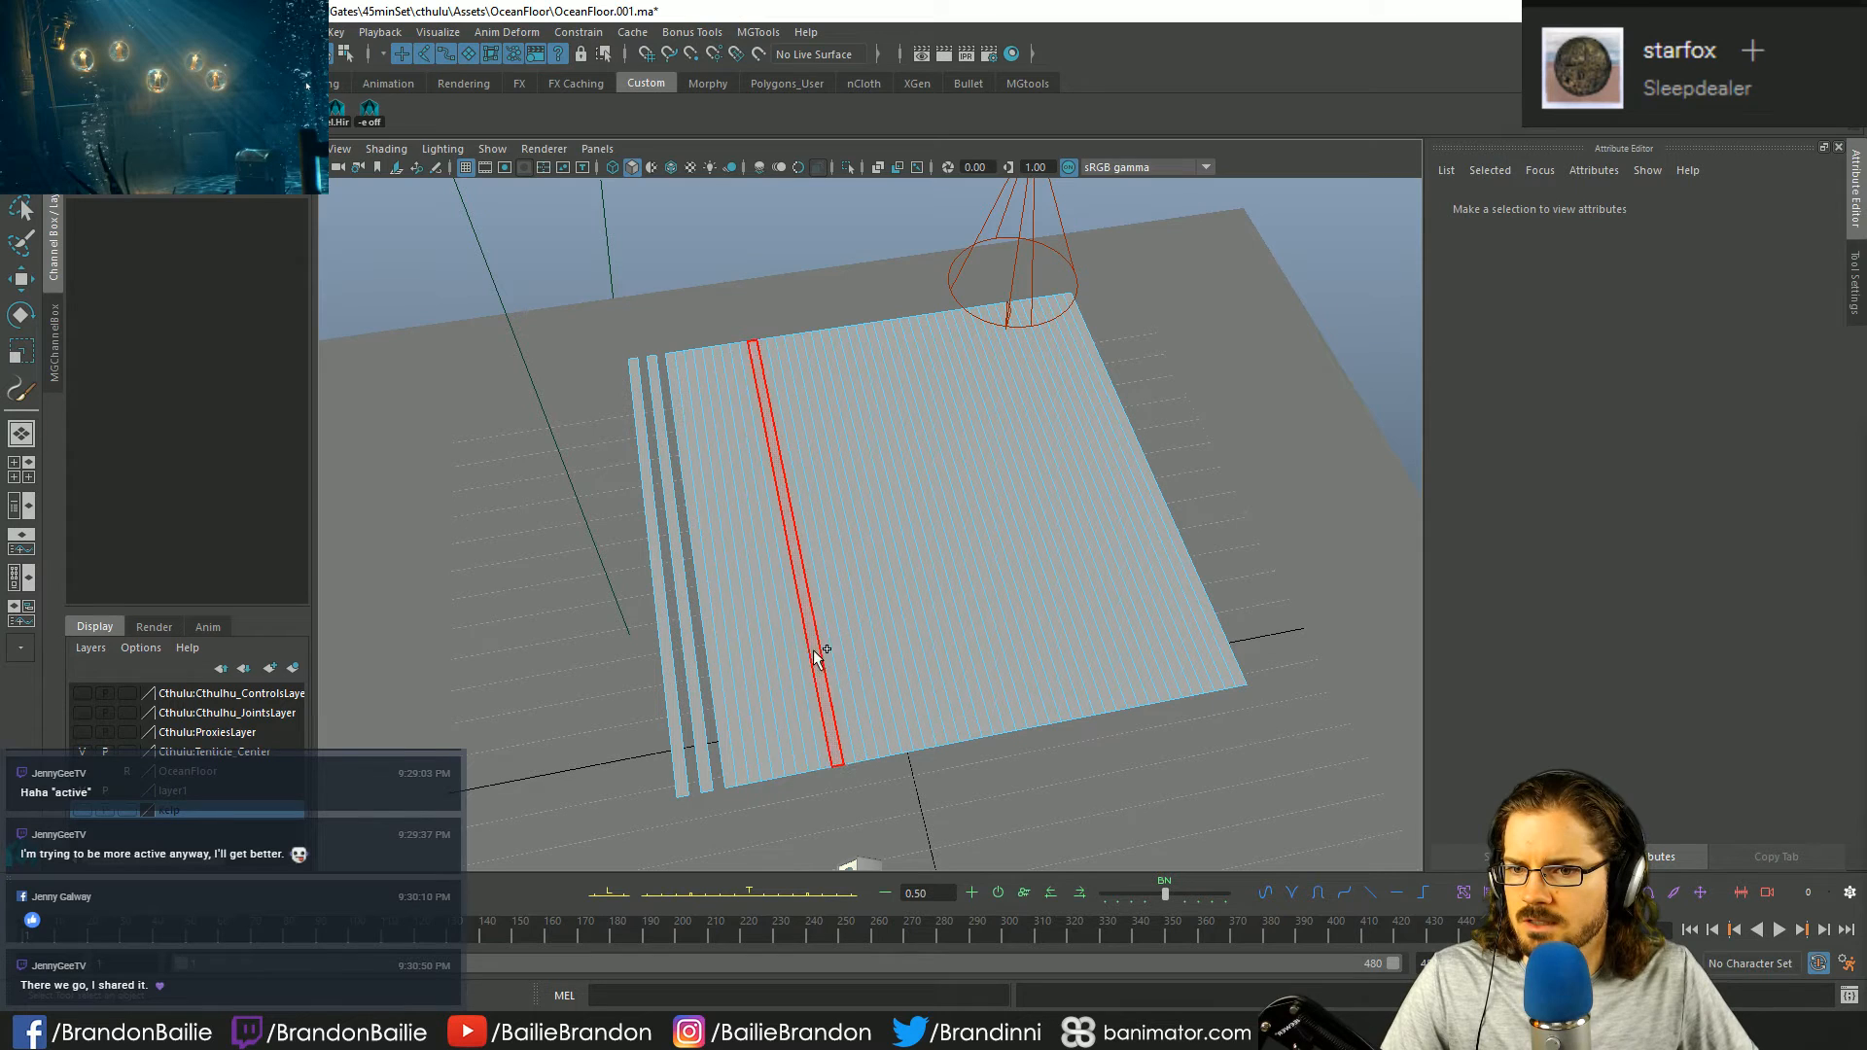
pyautogui.click(719, 629)
pyautogui.press('Delete')
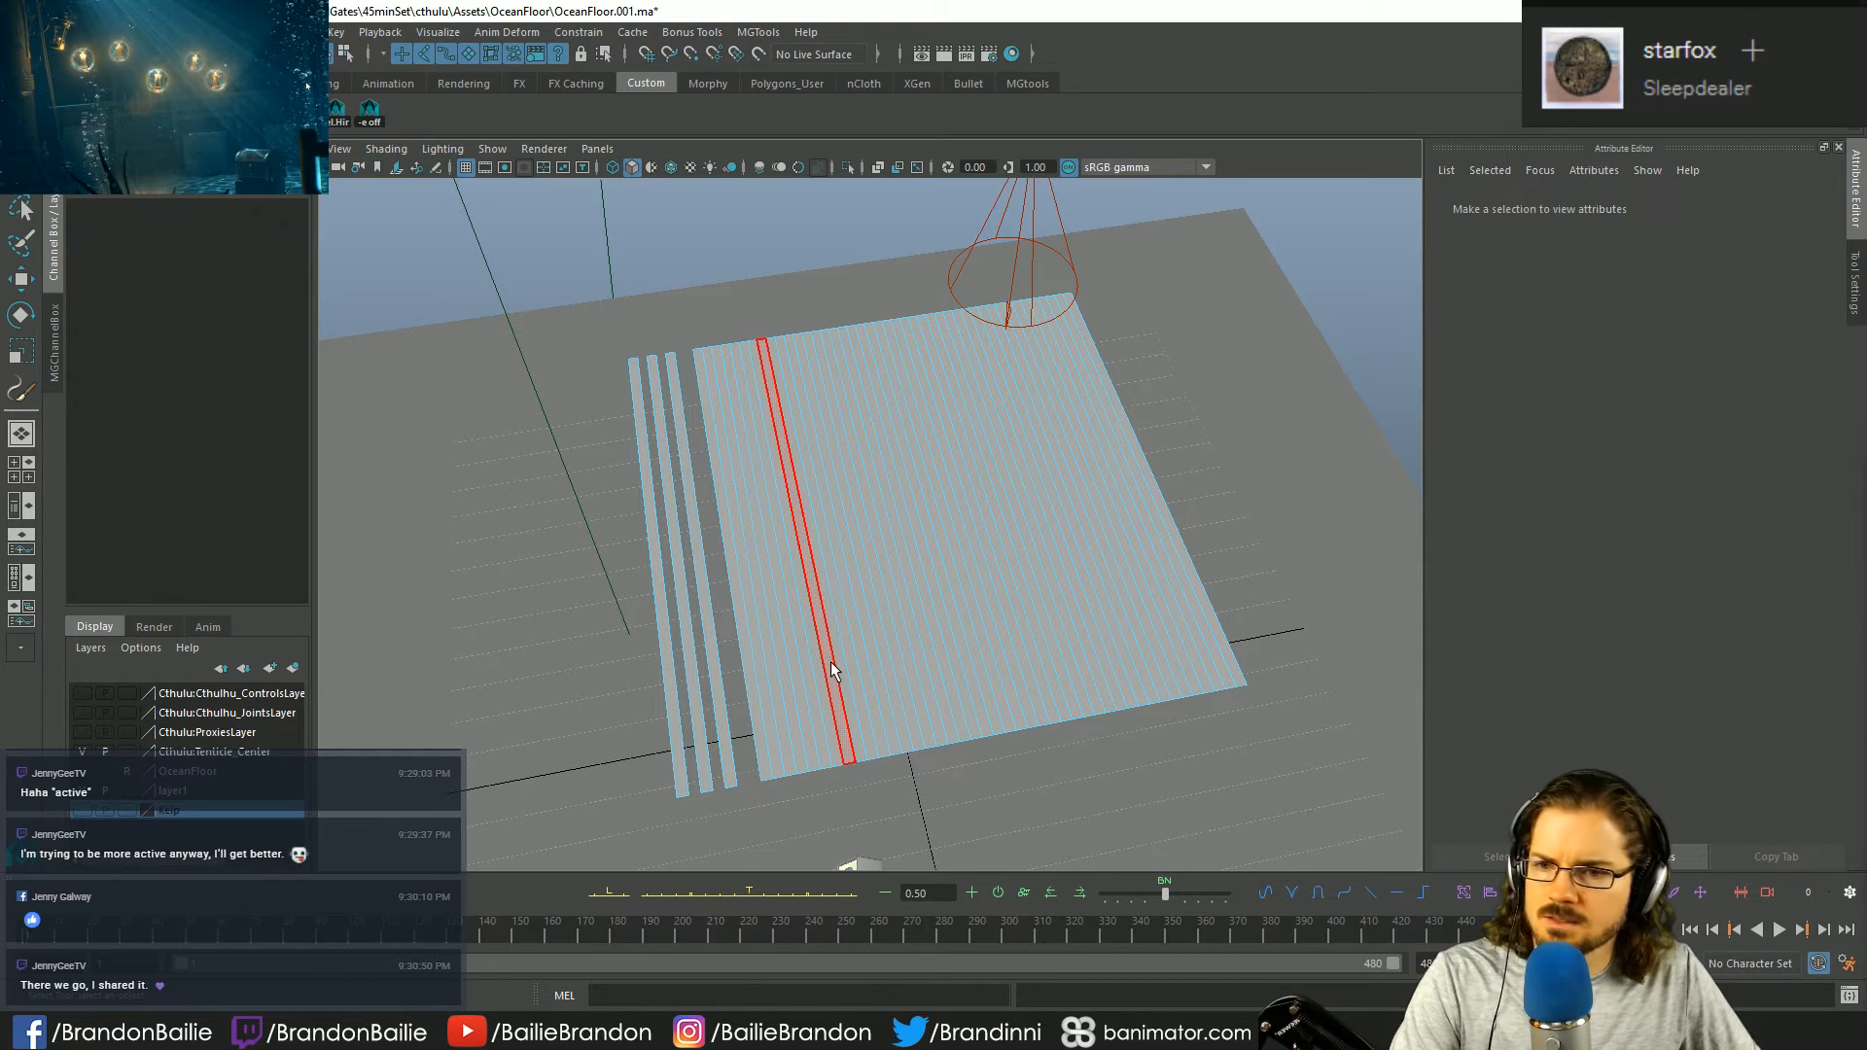
pyautogui.click(756, 622)
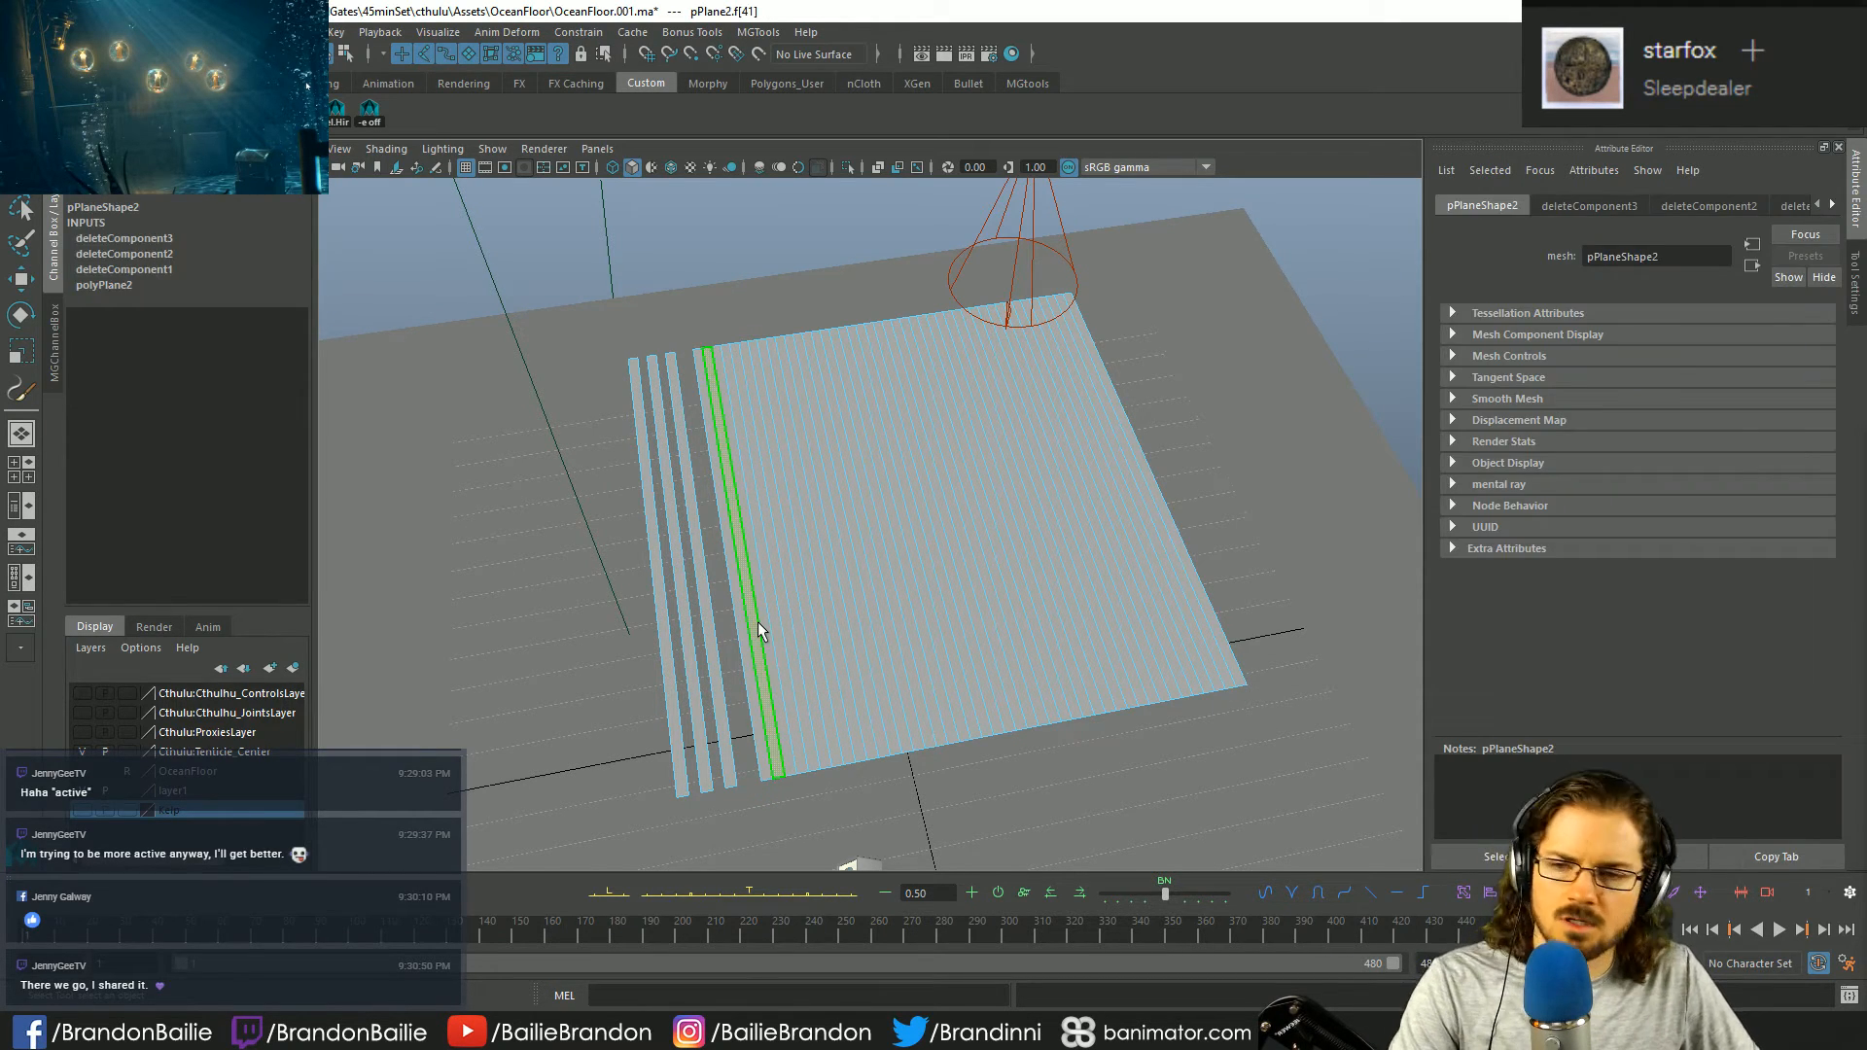
pyautogui.press('Delete')
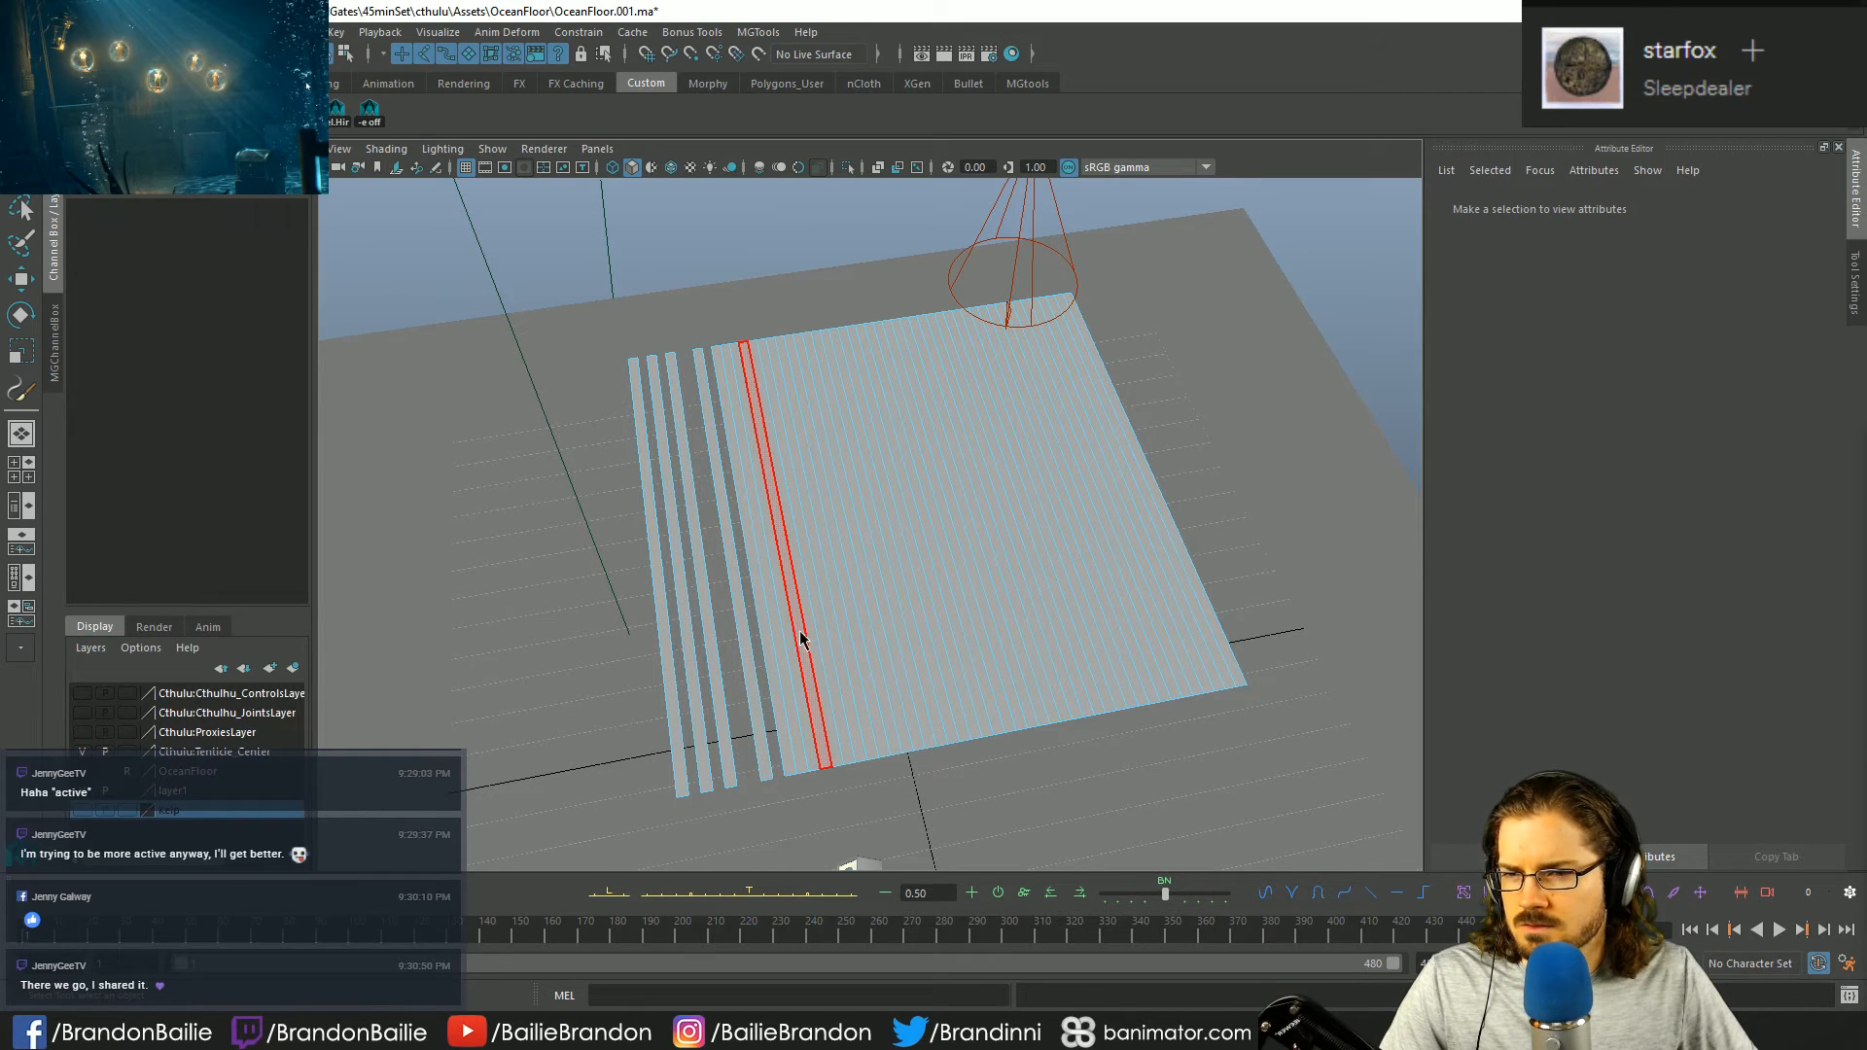
pyautogui.click(799, 630)
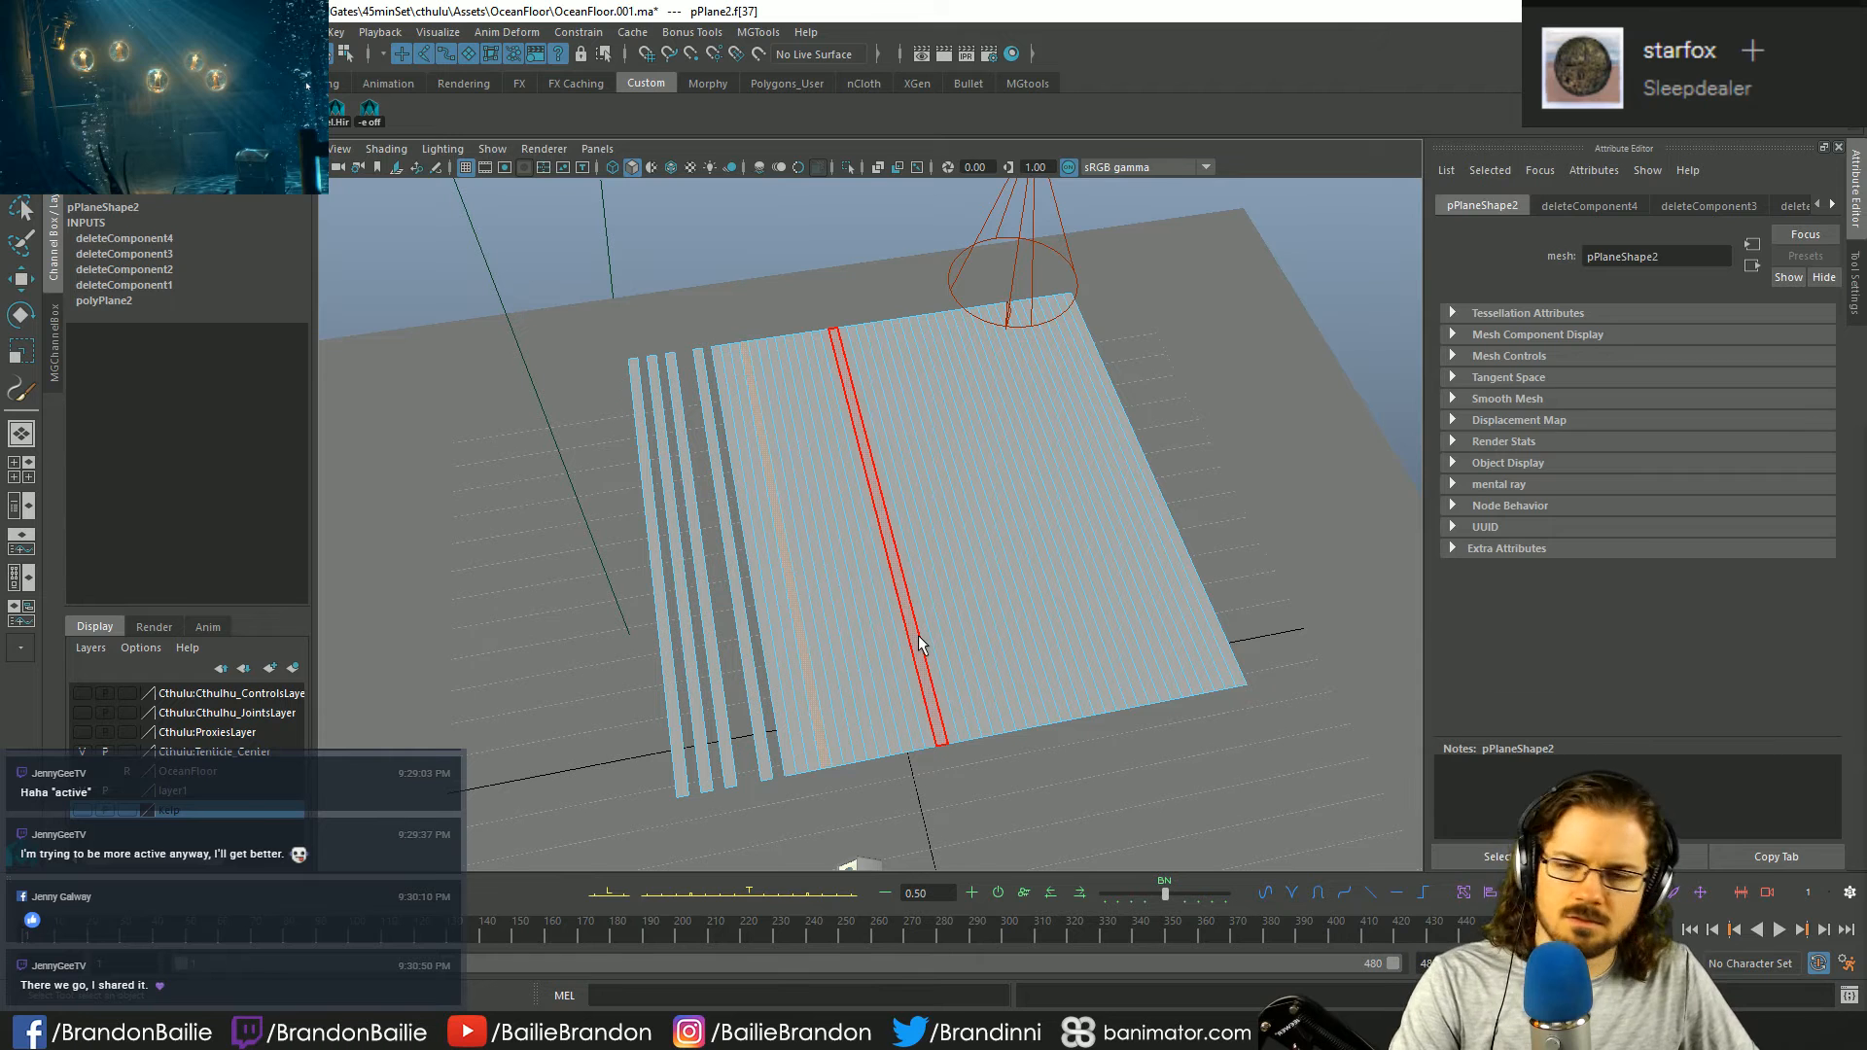
pyautogui.press('Delete')
pyautogui.click(826, 637)
pyautogui.press('Delete')
pyautogui.click(860, 644)
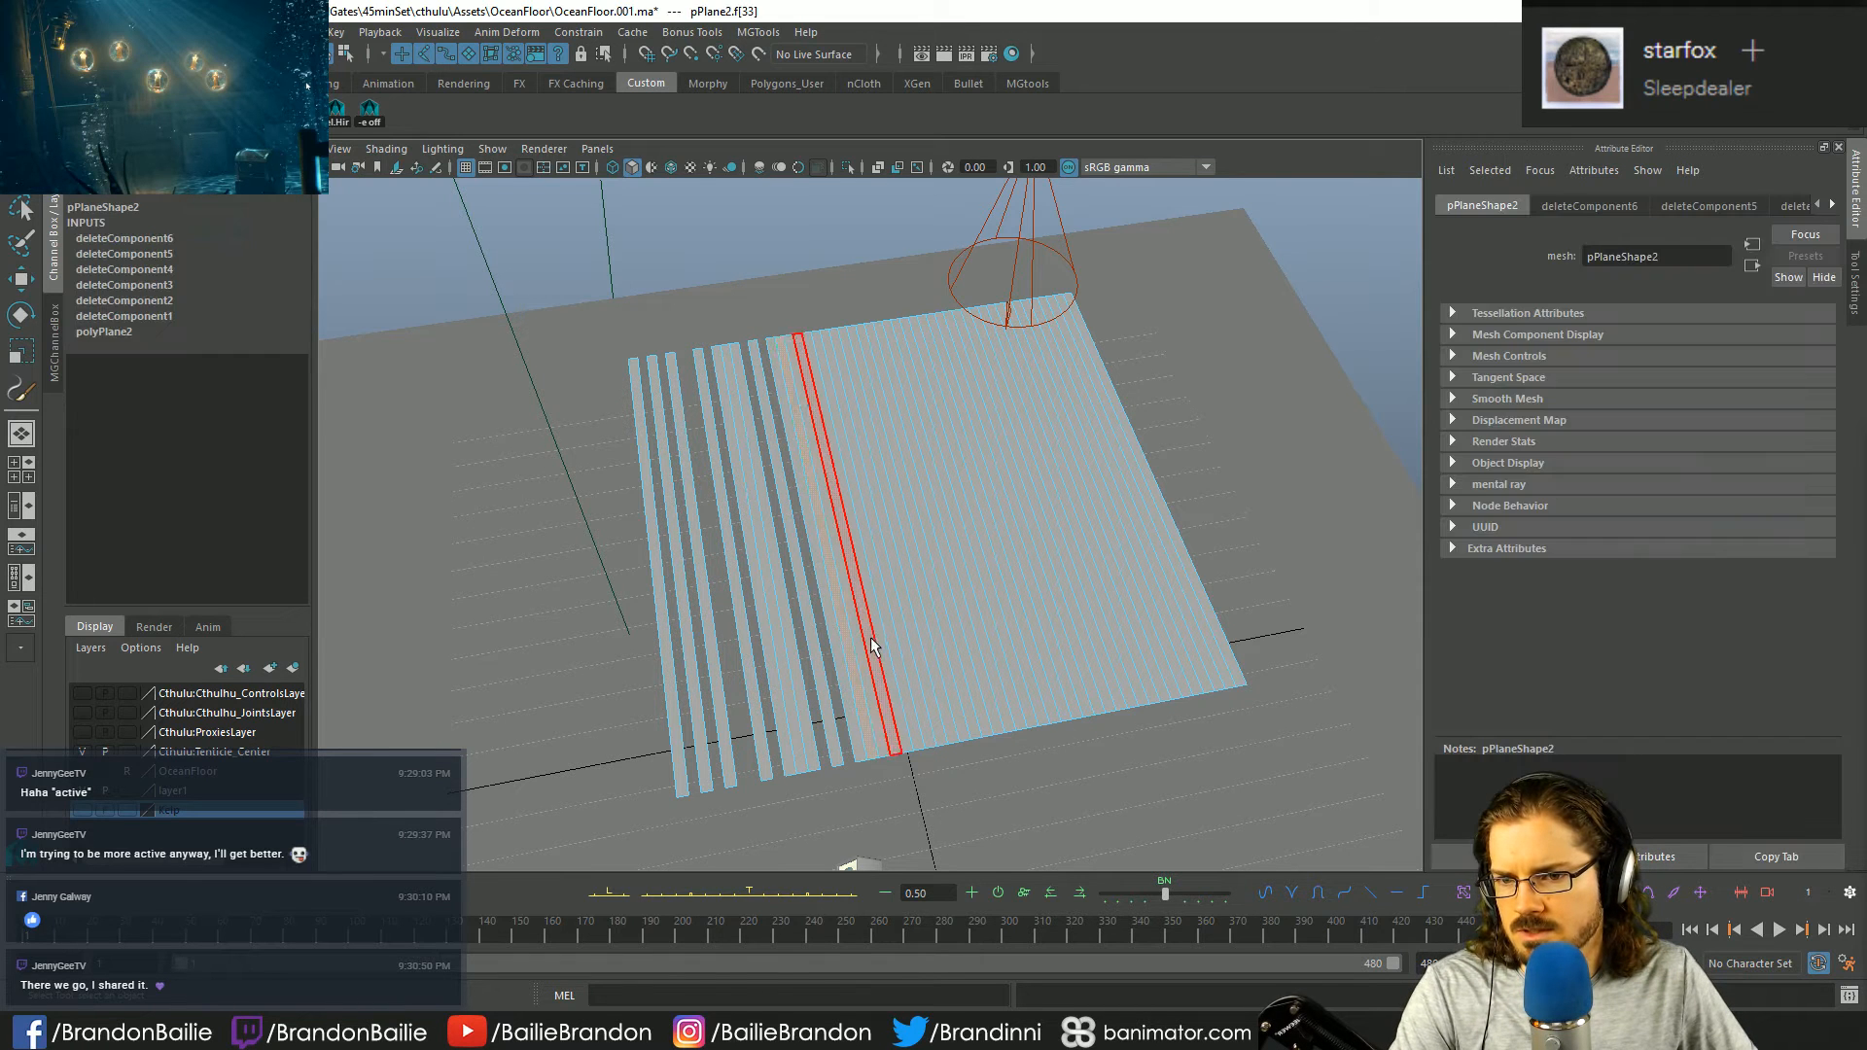
pyautogui.keyDown('ctrl'); pyautogui.keyDown('shift'); pyautogui.click(860, 638); pyautogui.keyUp('shift'); pyautogui.keyUp('ctrl')
pyautogui.press('Delete')
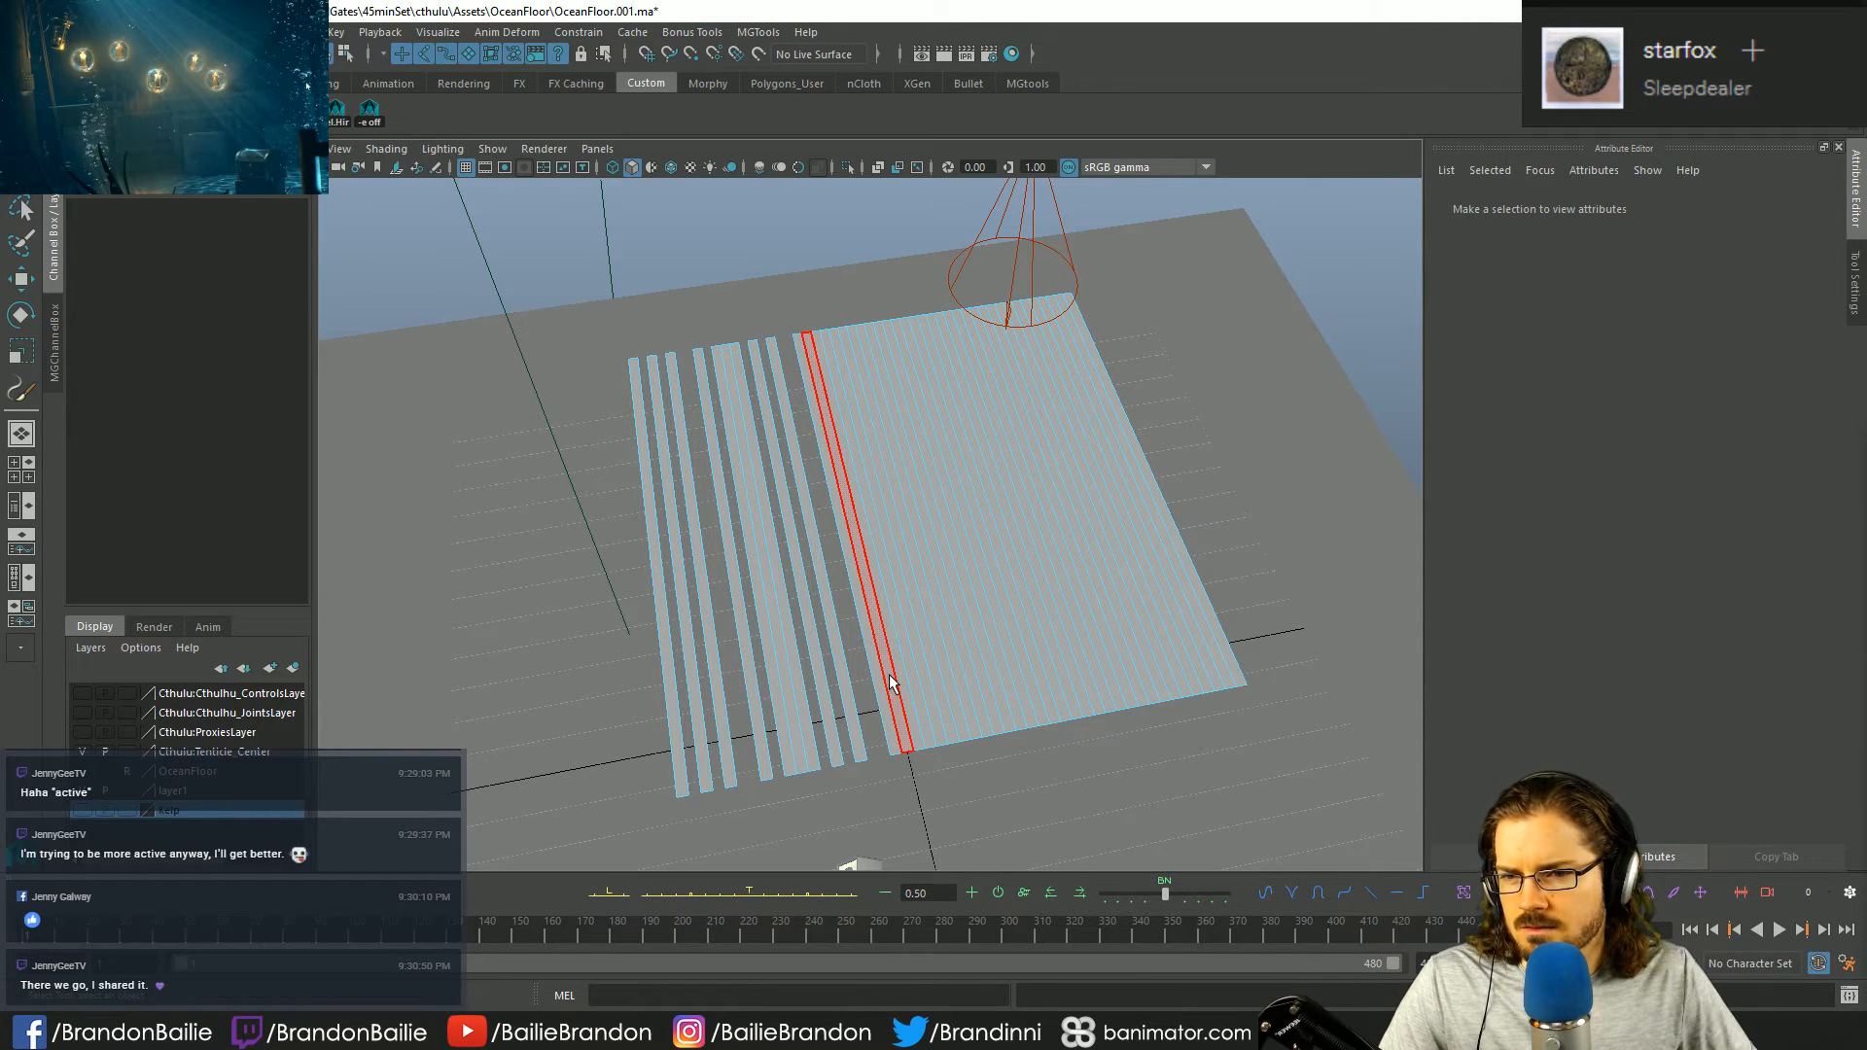
pyautogui.click(890, 680)
pyautogui.press('Delete')
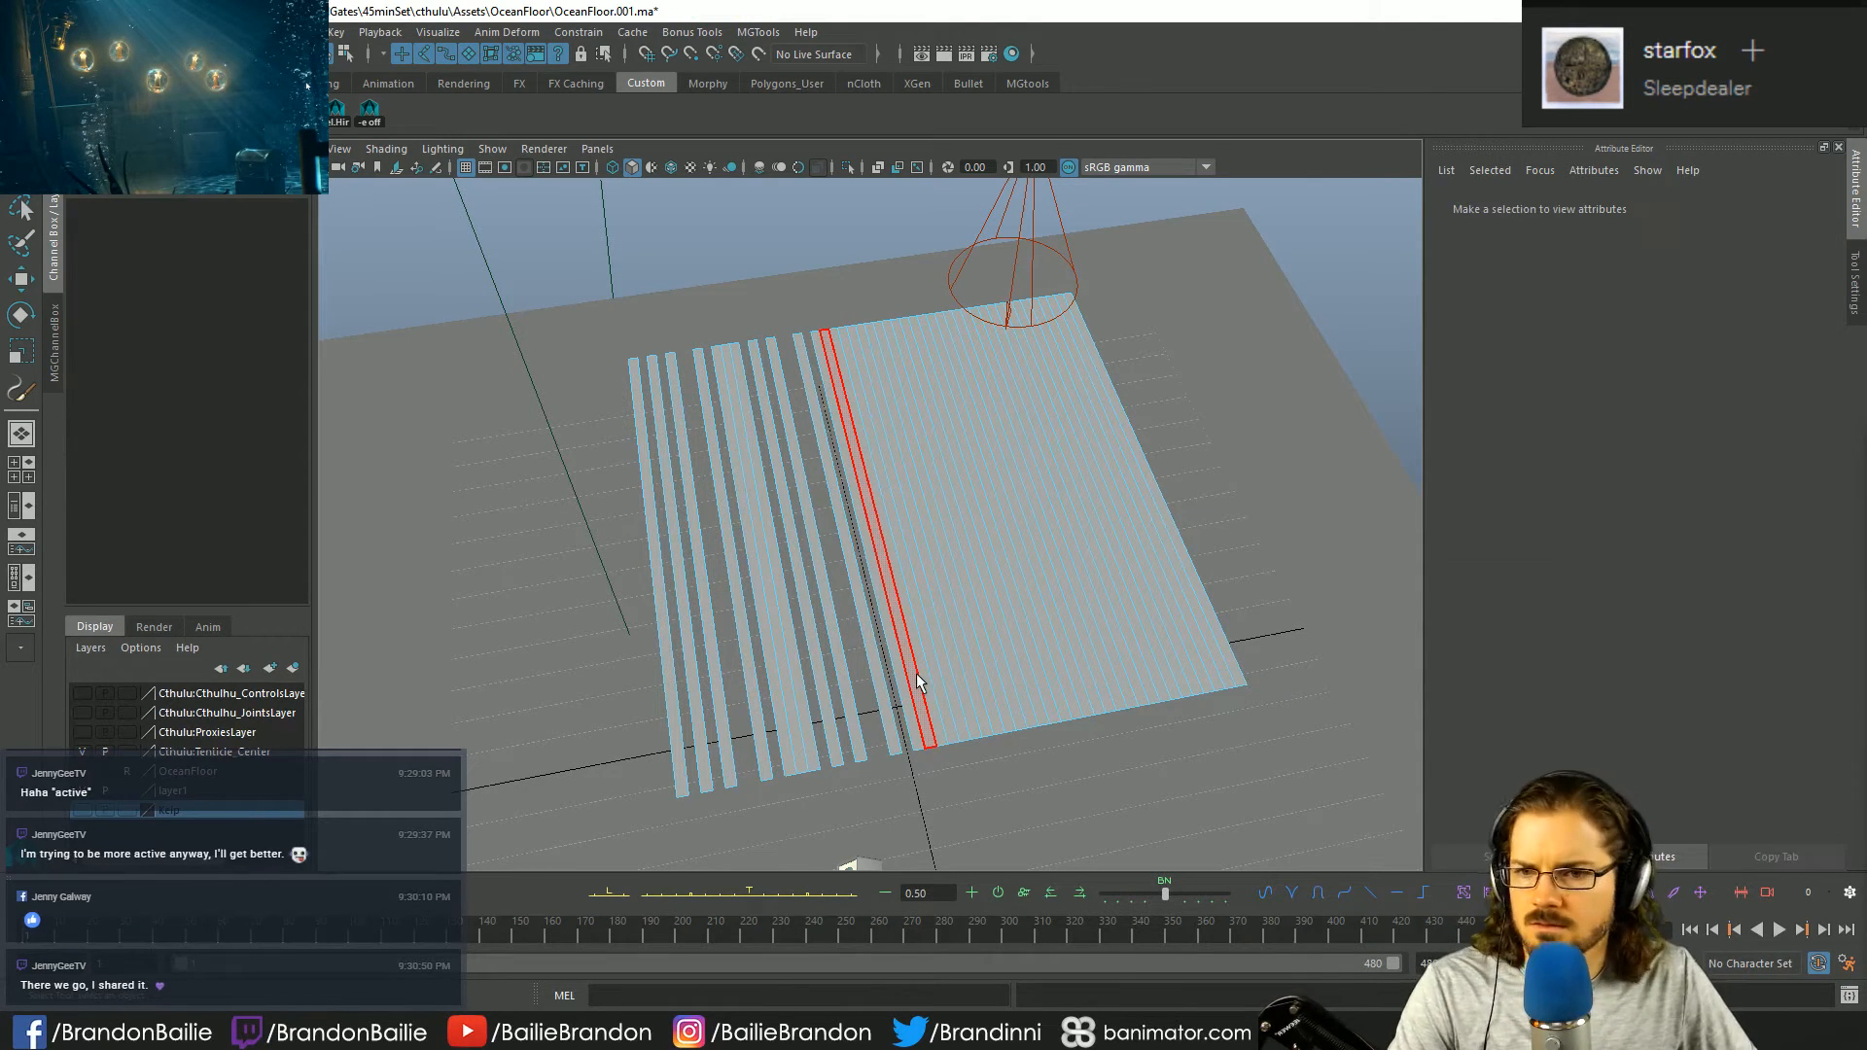
pyautogui.click(970, 680)
pyautogui.press('Delete')
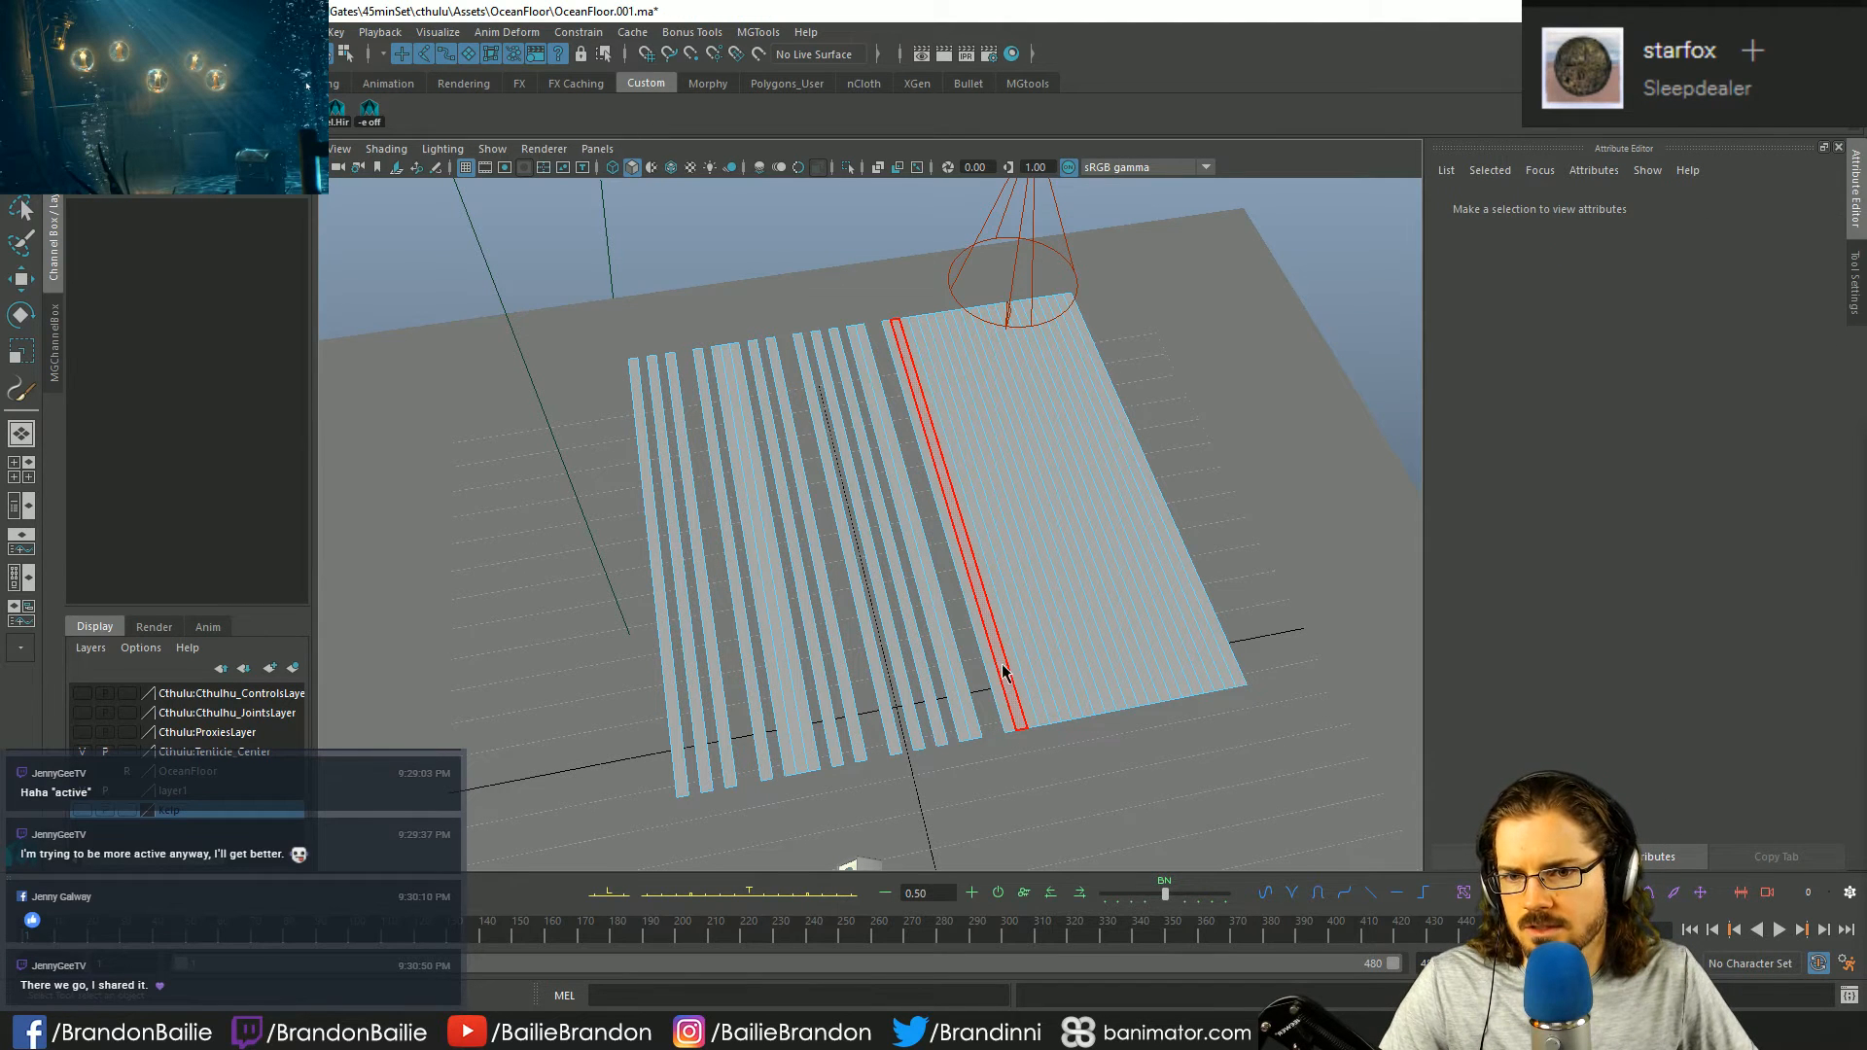
pyautogui.click(1004, 671)
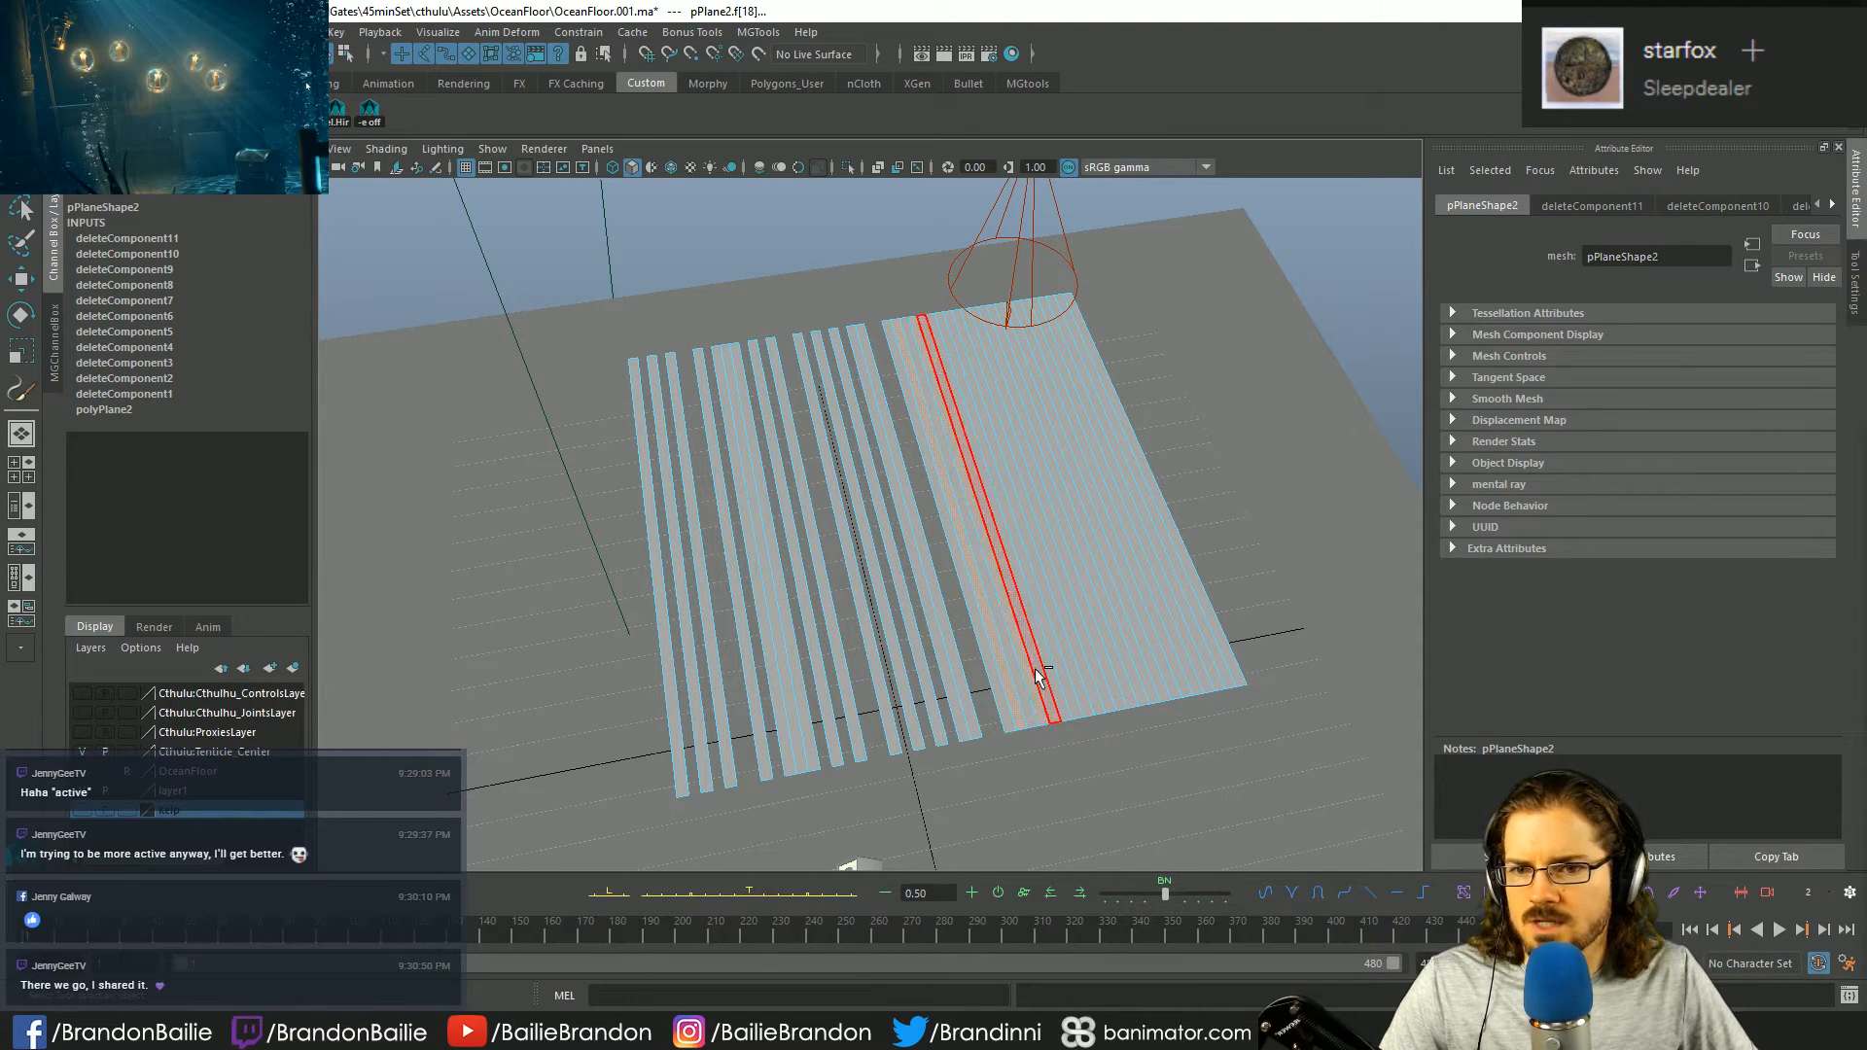
pyautogui.press('Delete')
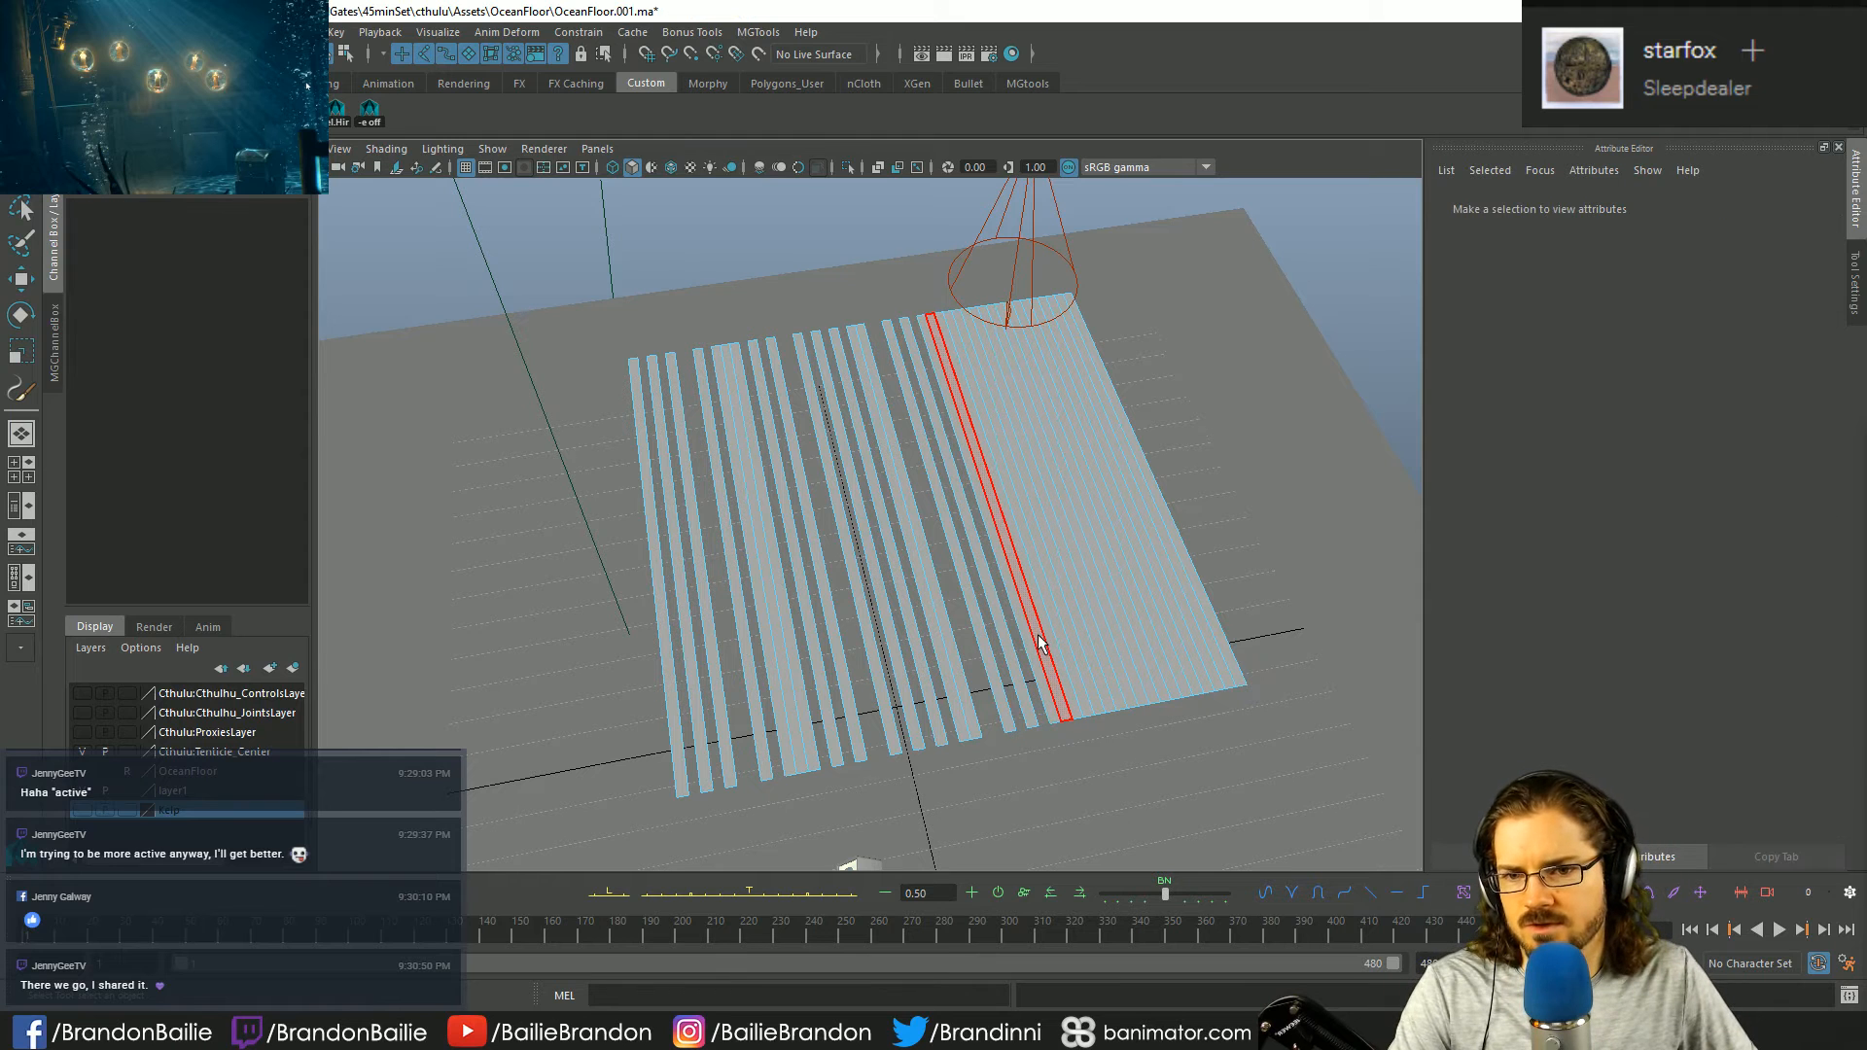
pyautogui.click(1036, 634)
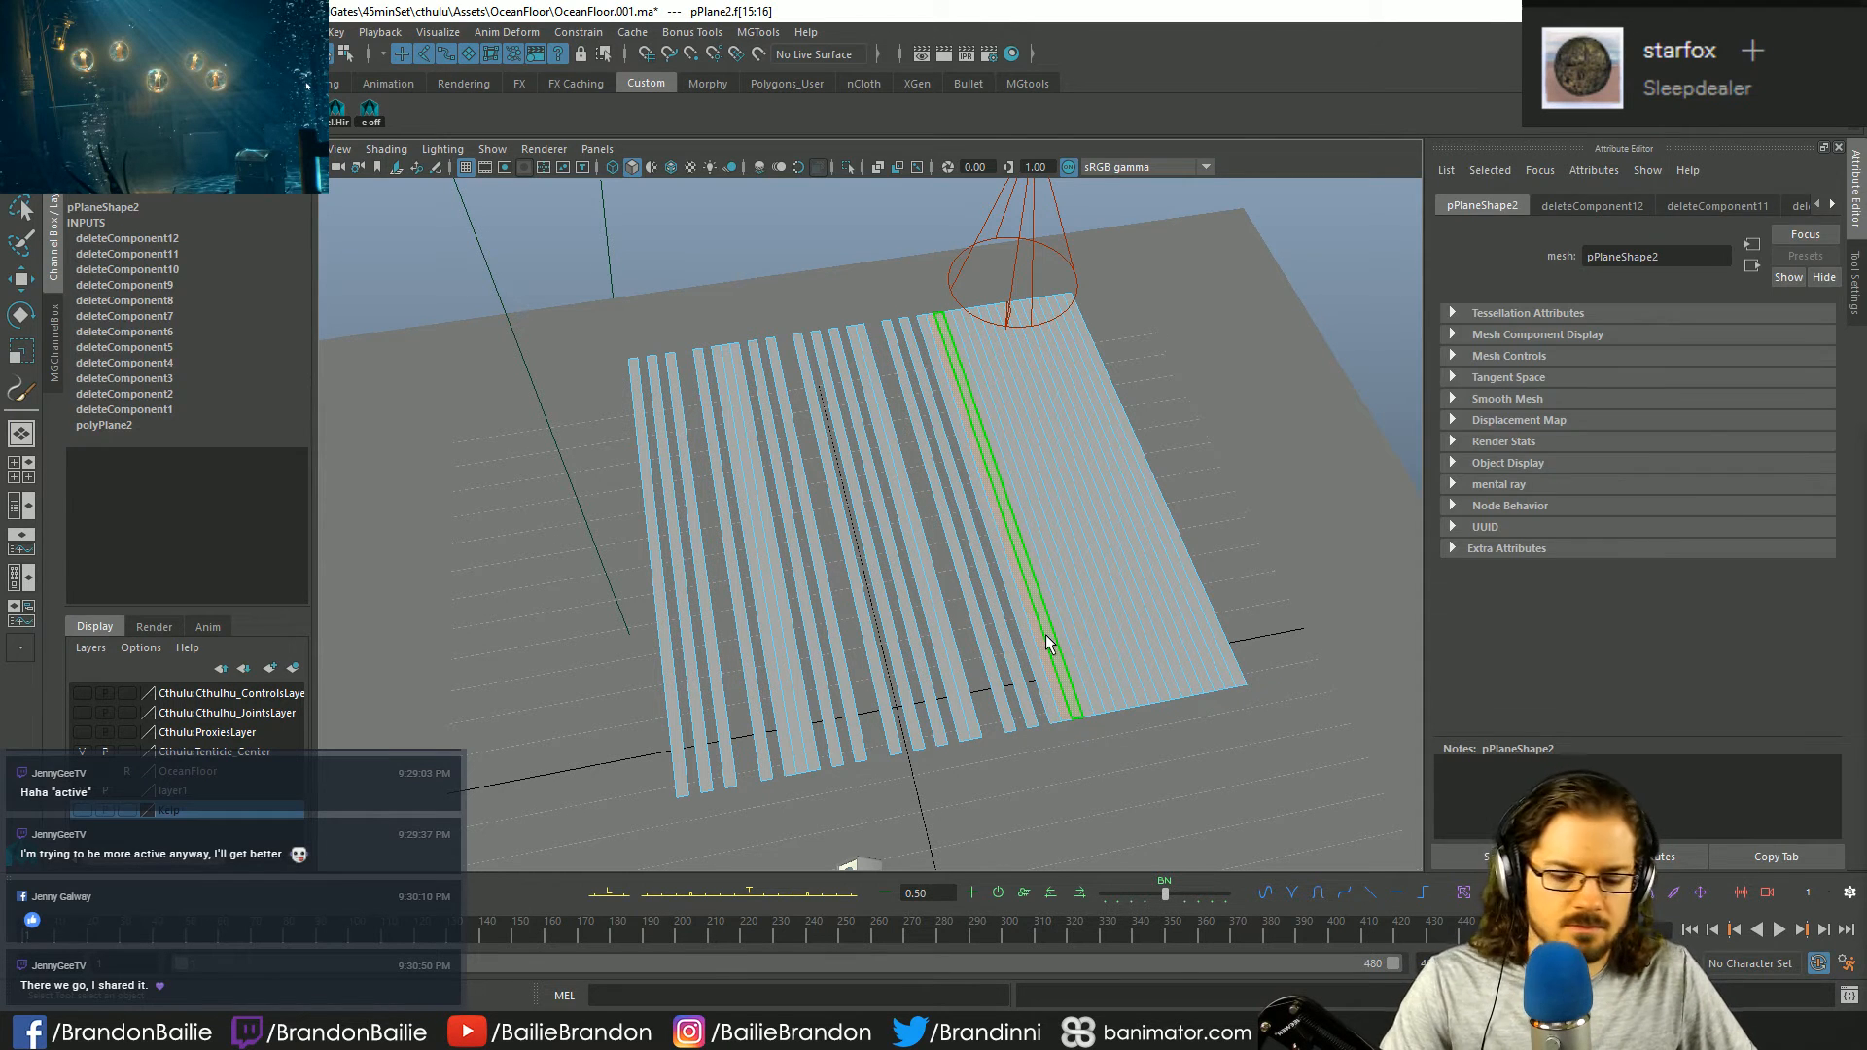
pyautogui.press('Delete')
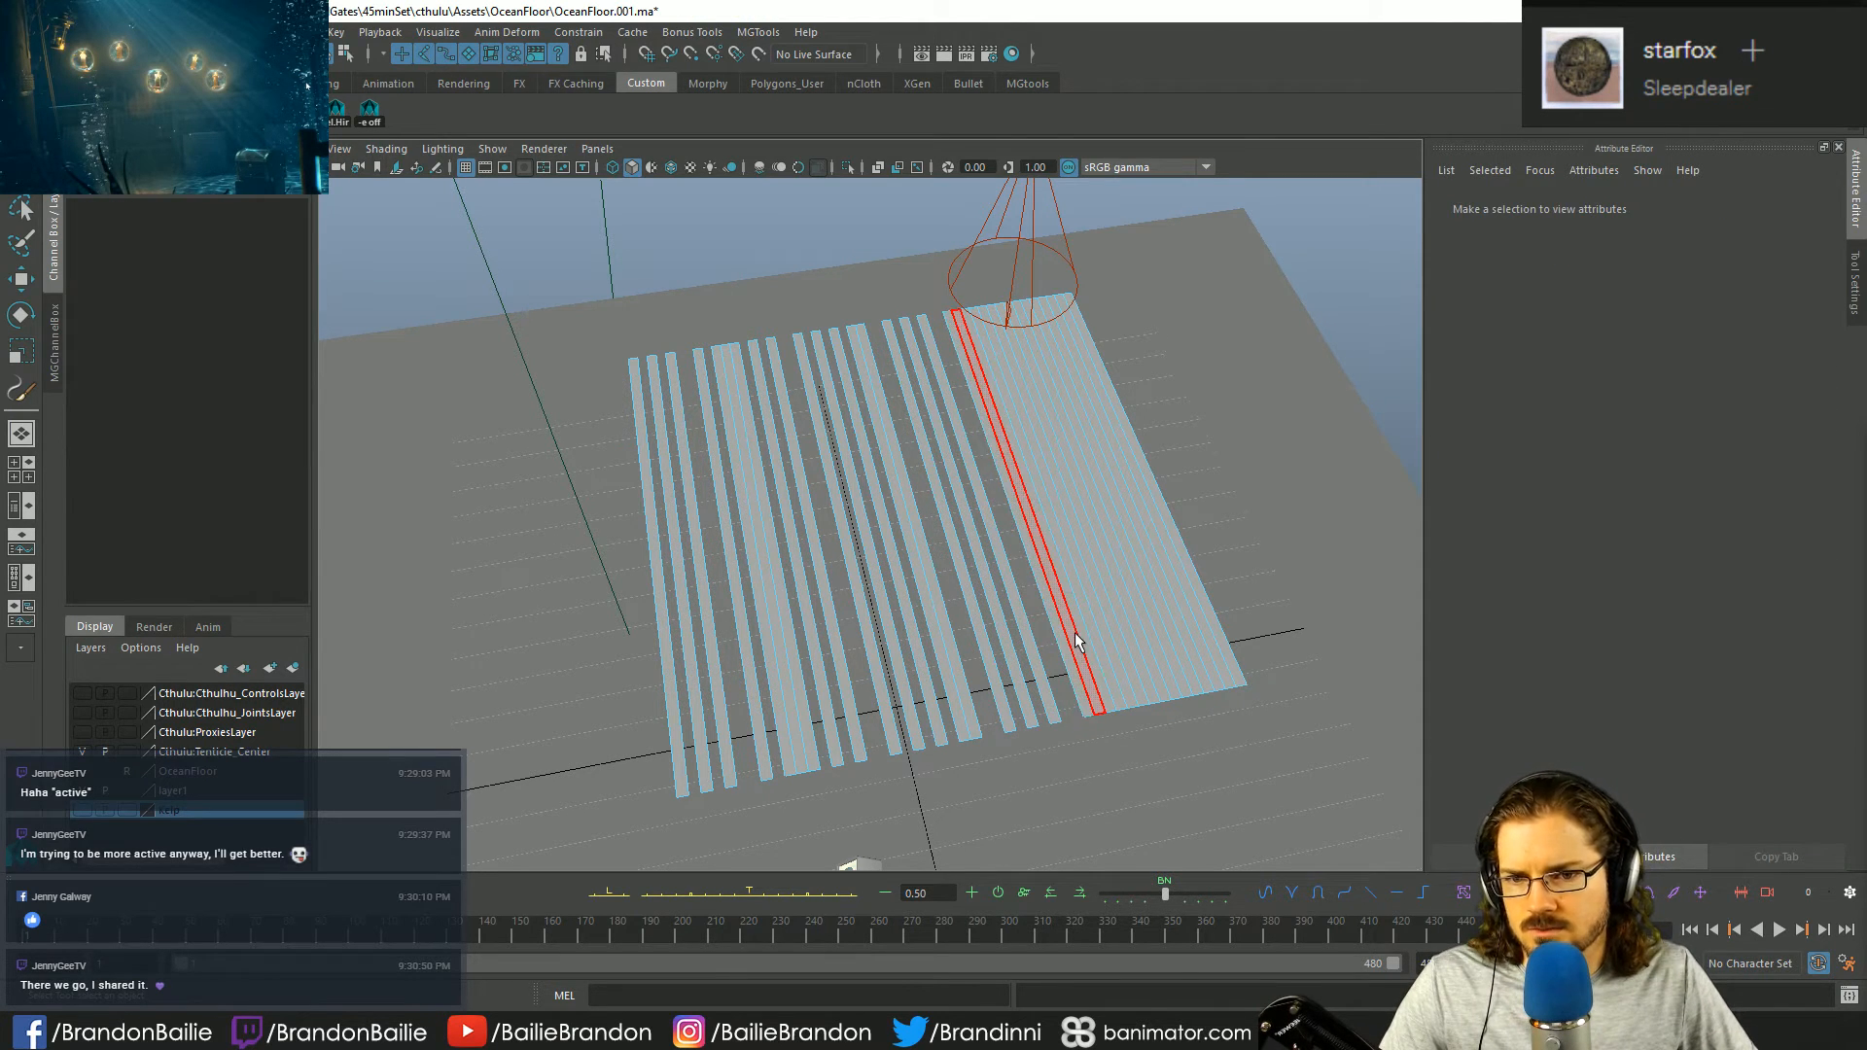
pyautogui.click(1099, 645)
pyautogui.press('Delete')
pyautogui.click(1122, 634)
pyautogui.press('Delete')
pyautogui.click(1137, 638)
pyautogui.press('Delete')
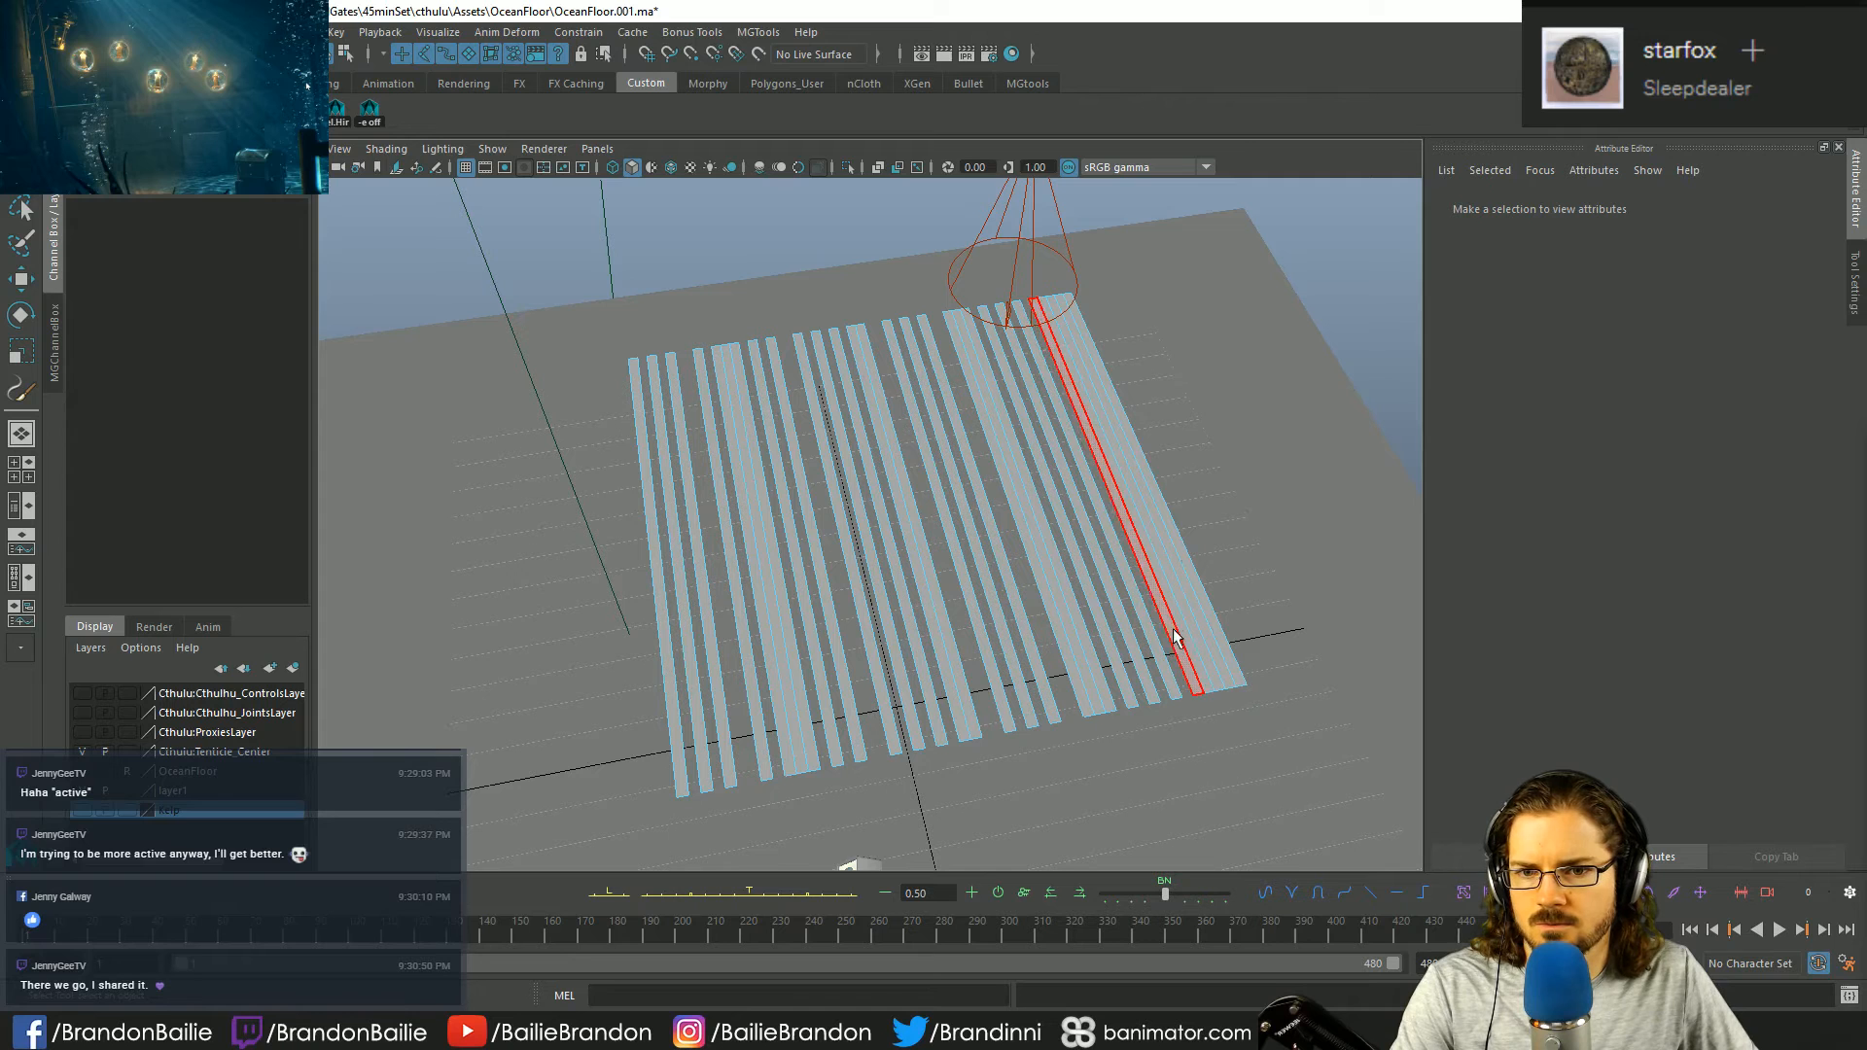
pyautogui.click(1184, 636)
pyautogui.press('Delete')
pyautogui.click(1205, 634)
pyautogui.press('Delete')
pyautogui.press('w')
pyautogui.moveTo(1068, 496); pyautogui.dragTo(1136, 465, button='right')
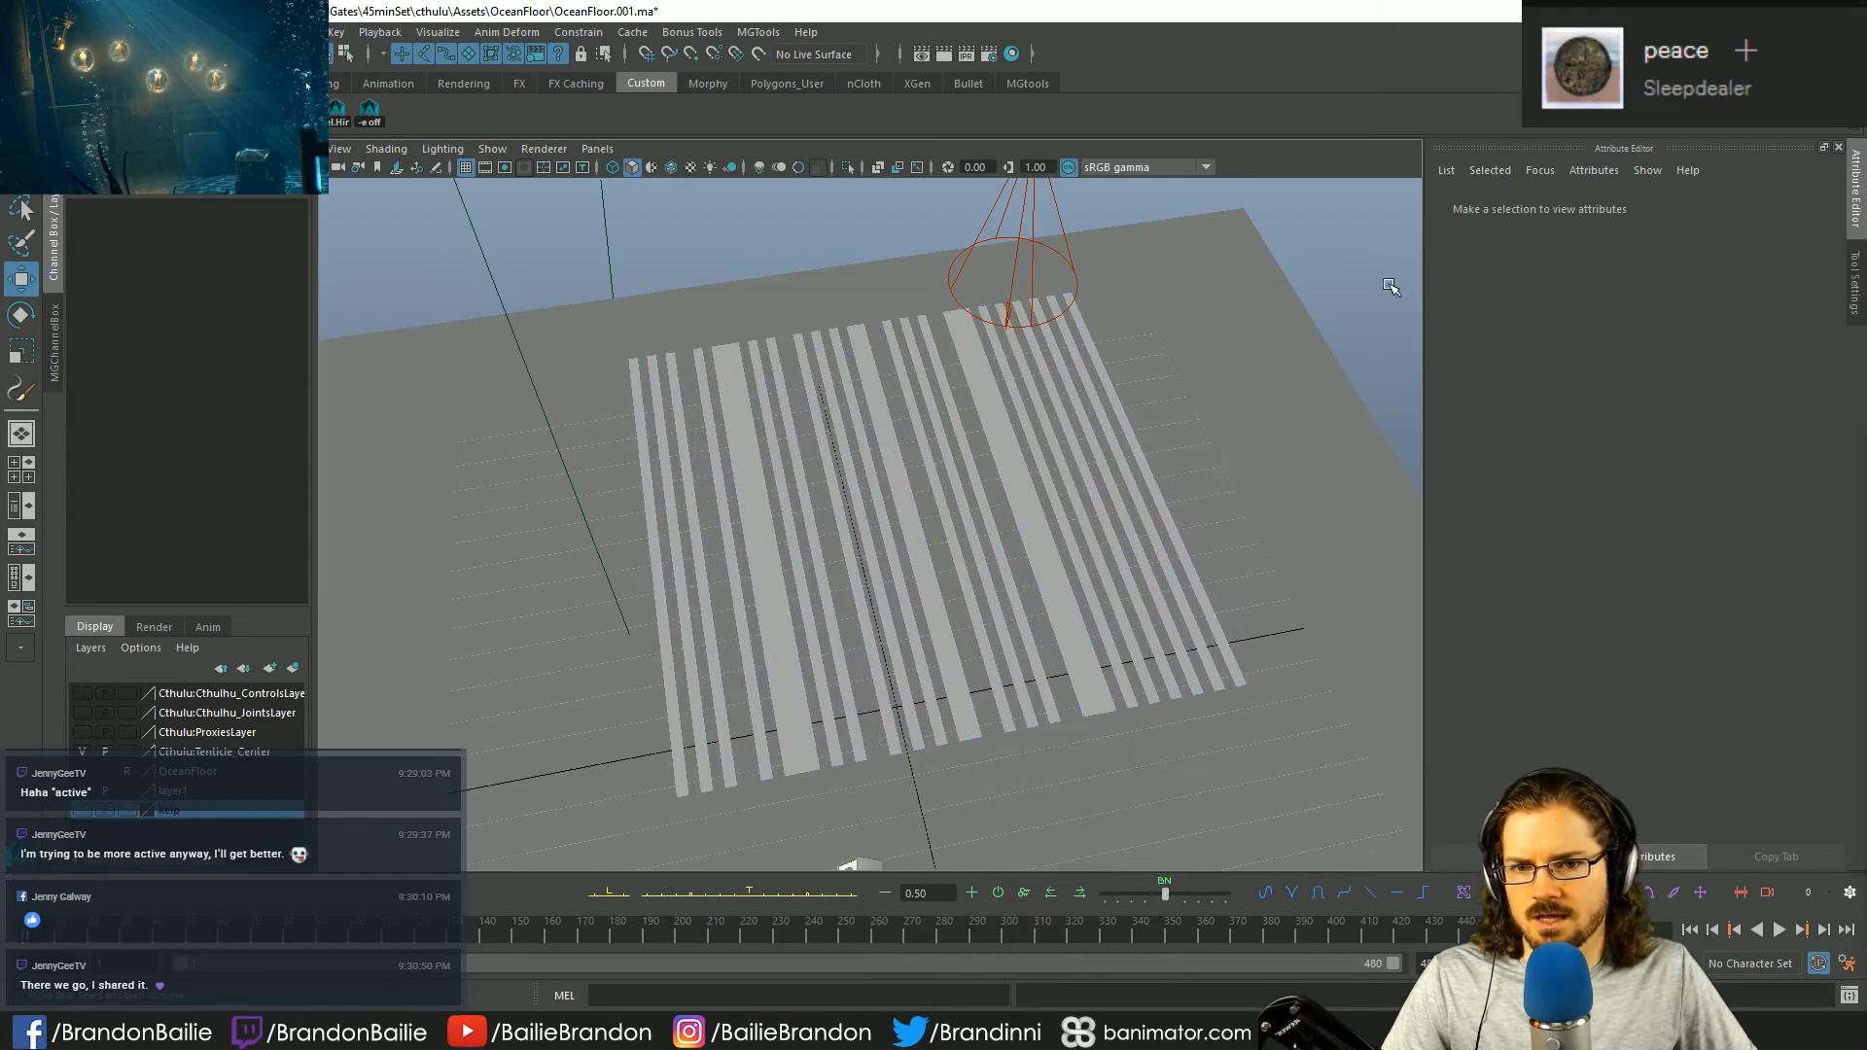
pyautogui.keyDown('alt'); pyautogui.moveTo(1361, 269); pyautogui.dragTo(1166, 563); pyautogui.keyUp('alt')
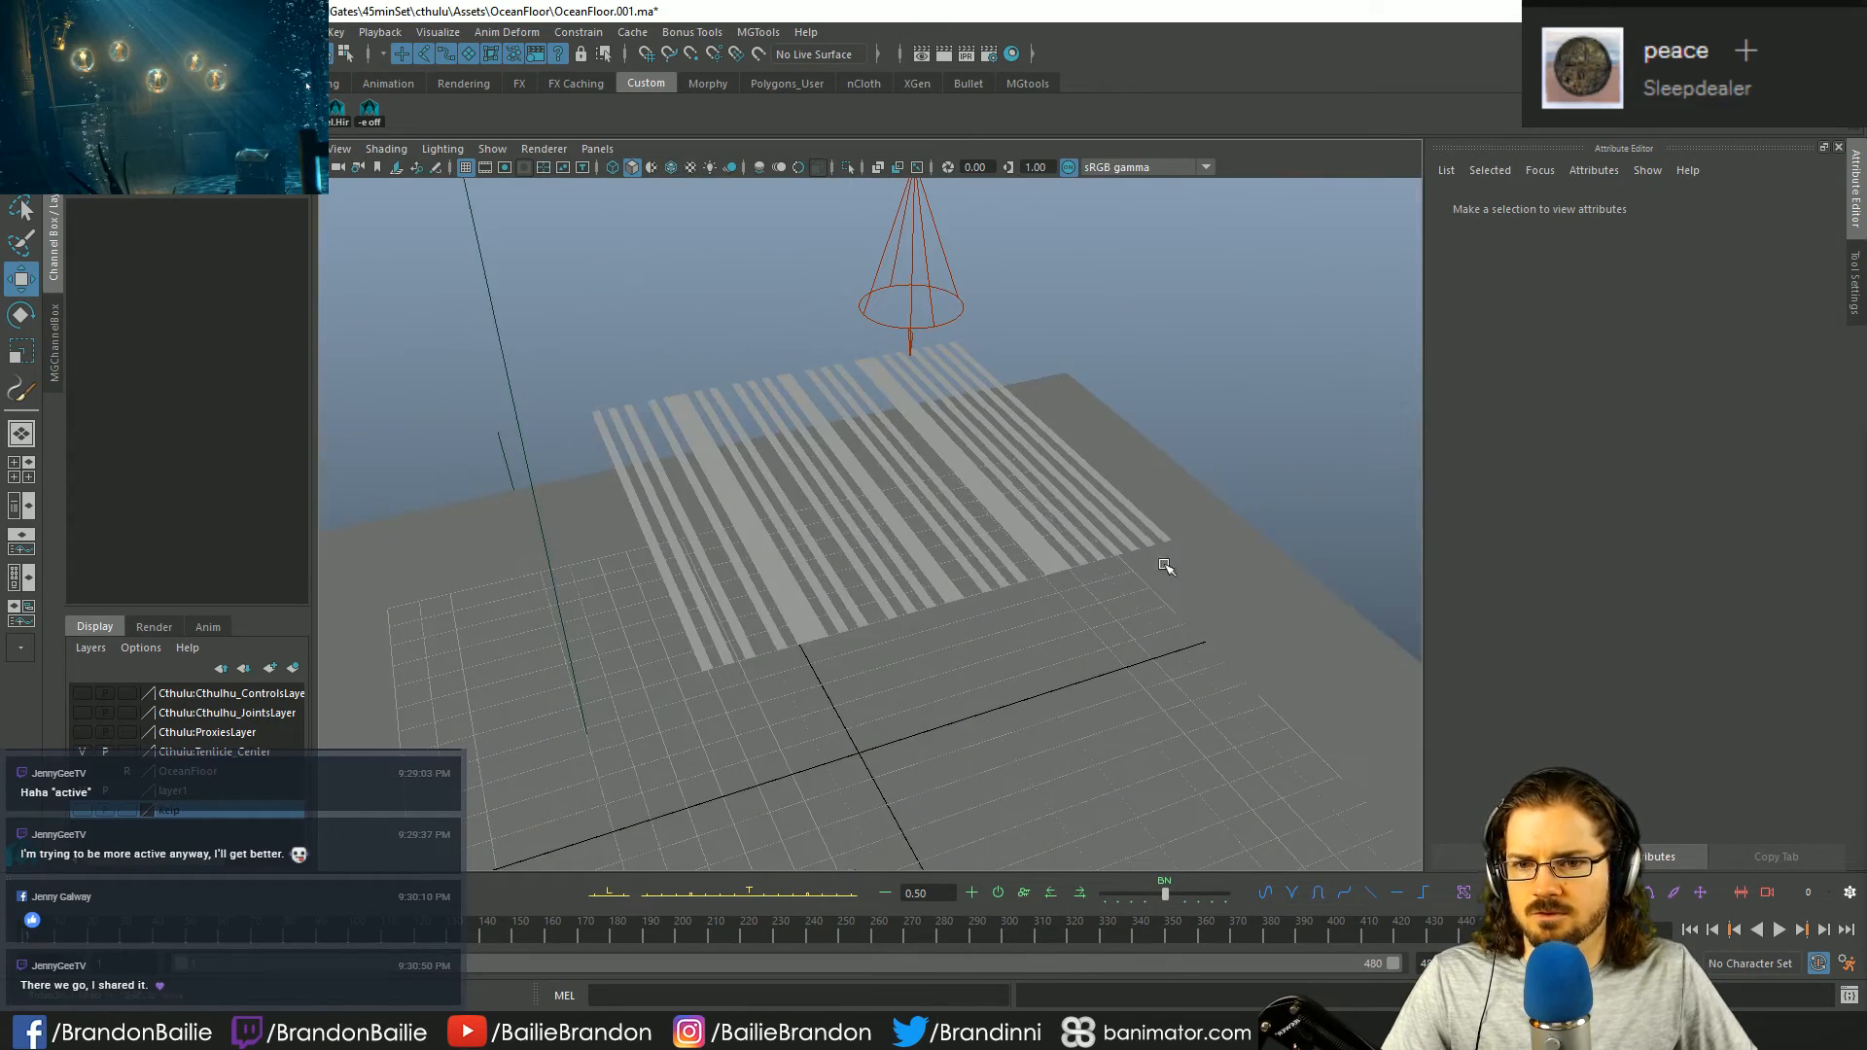
# - Delete the leftover inner edges within the slatted plane's wider slats, then return the plane to object selection
pyautogui.click(1020, 512)
pyautogui.keyDown('alt'); pyautogui.moveTo(1020, 513); pyautogui.dragTo(1058, 650); pyautogui.keyUp('alt')
pyautogui.press('q')
pyautogui.keyDown('alt'); pyautogui.moveTo(1094, 428); pyautogui.dragTo(774, 475); pyautogui.keyUp('alt')
pyautogui.moveTo(774, 476); pyautogui.dragTo(792, 425, button='right')
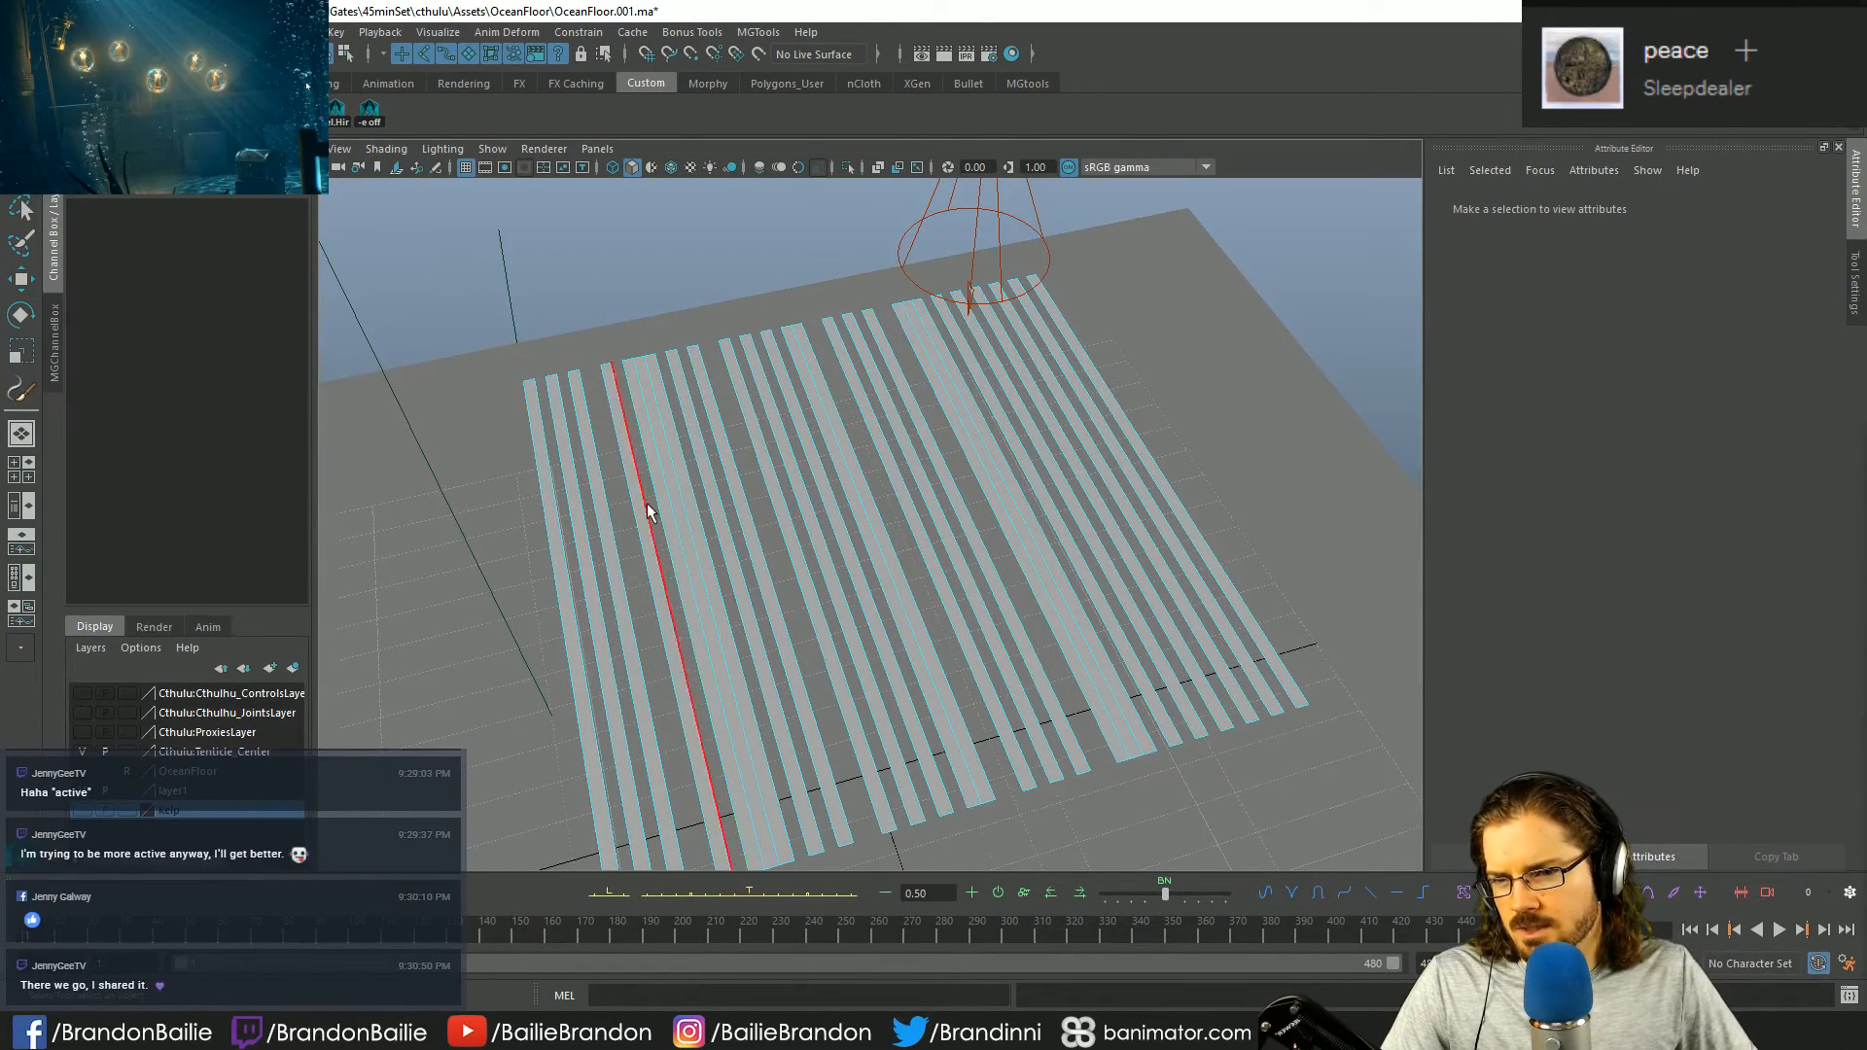
pyautogui.click(671, 514)
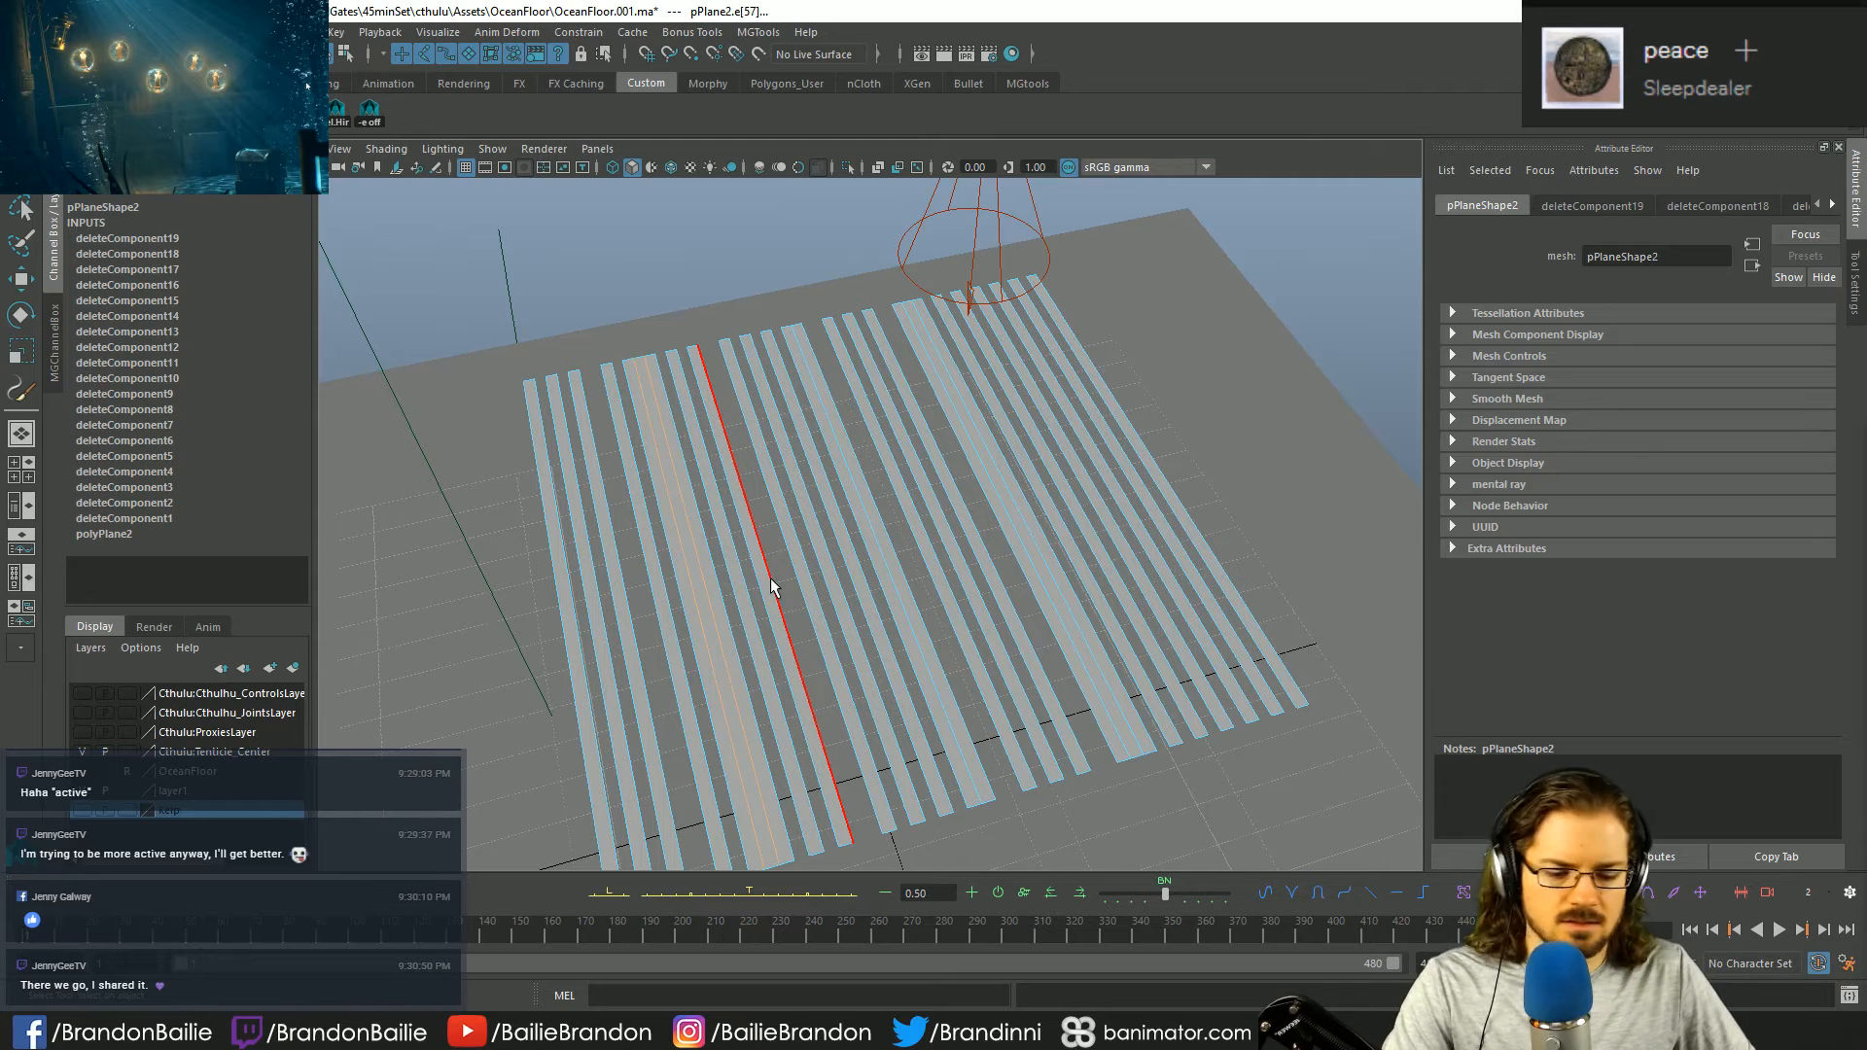
pyautogui.press('Delete')
pyautogui.click(886, 561)
pyautogui.press('Delete')
pyautogui.click(1004, 550)
pyautogui.press('Delete')
pyautogui.click(1001, 499)
pyautogui.press('Delete')
pyautogui.click(1015, 498)
pyautogui.press('Delete')
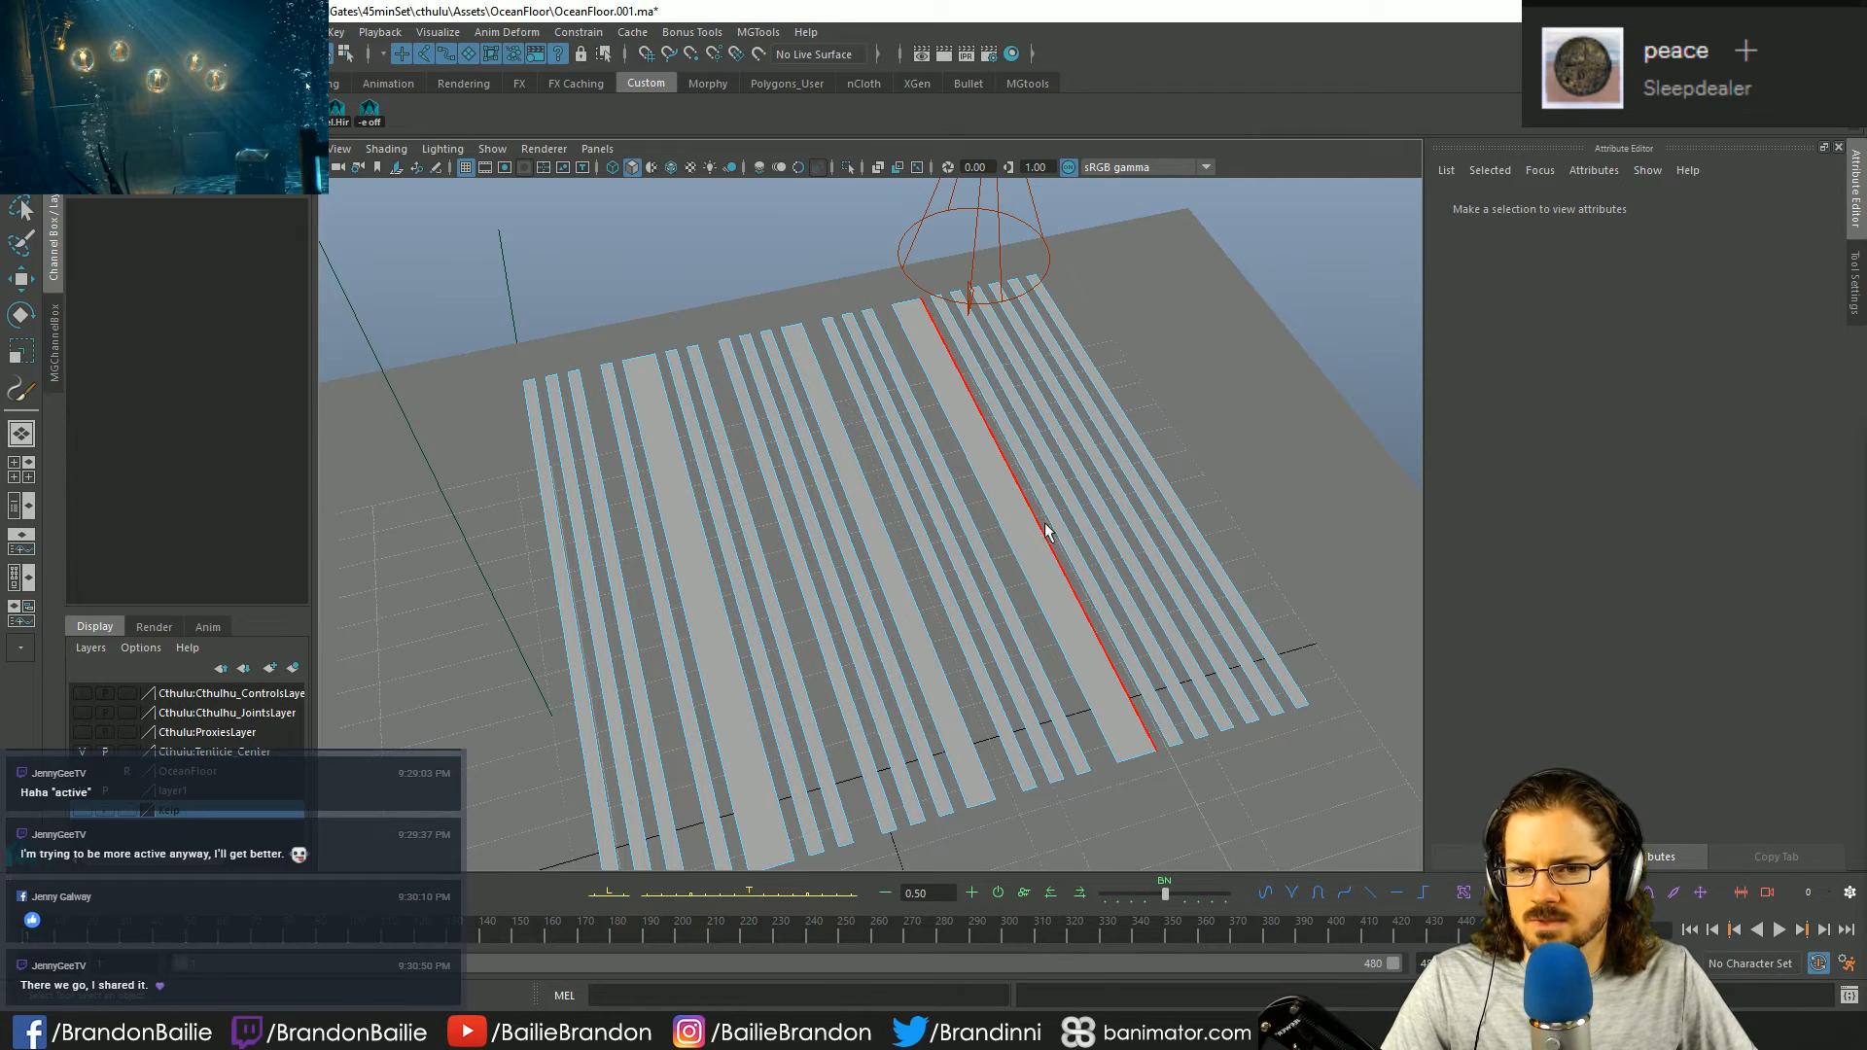
pyautogui.moveTo(1017, 525); pyautogui.dragTo(1069, 476, button='right')
pyautogui.press('f')
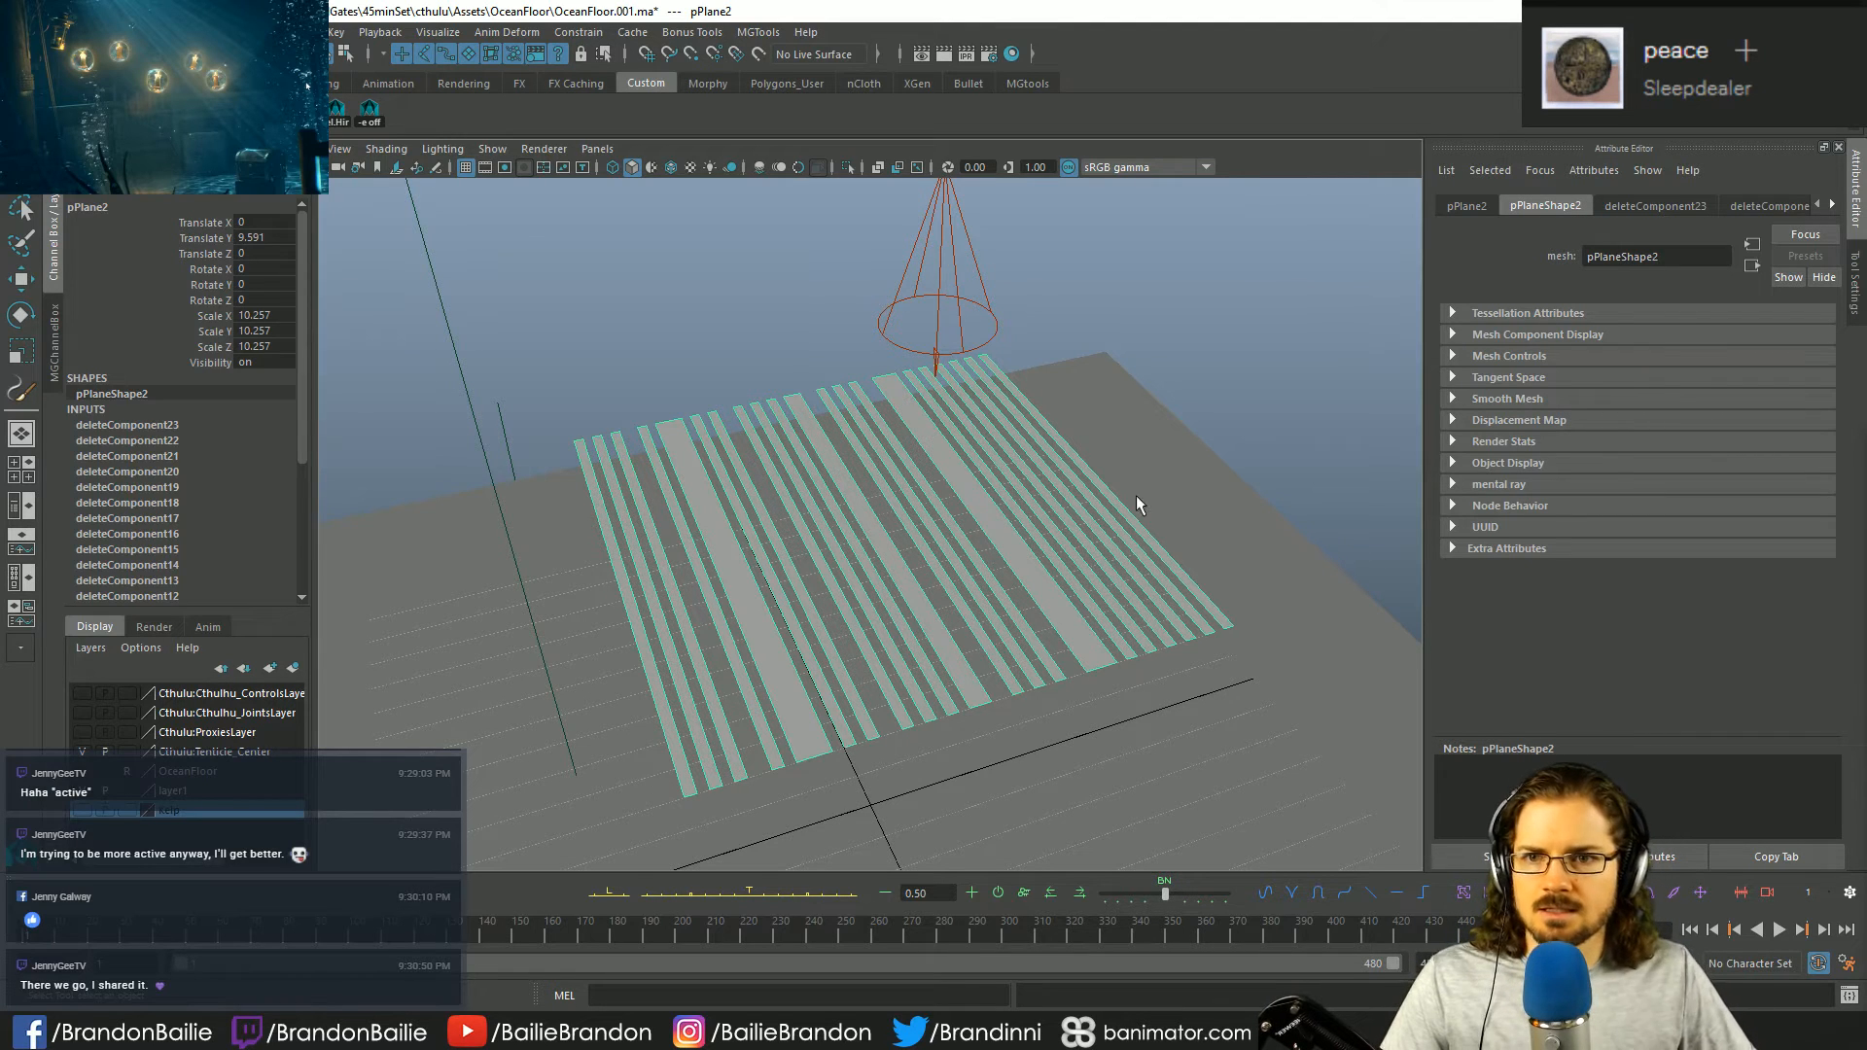
# - Set the spot light's Translate X, Y and Z to 0, then raise it to about Y 18.8
pyautogui.keyDown('alt'); pyautogui.moveTo(1142, 340); pyautogui.dragTo(983, 405); pyautogui.keyUp('alt')
pyautogui.click(955, 282)
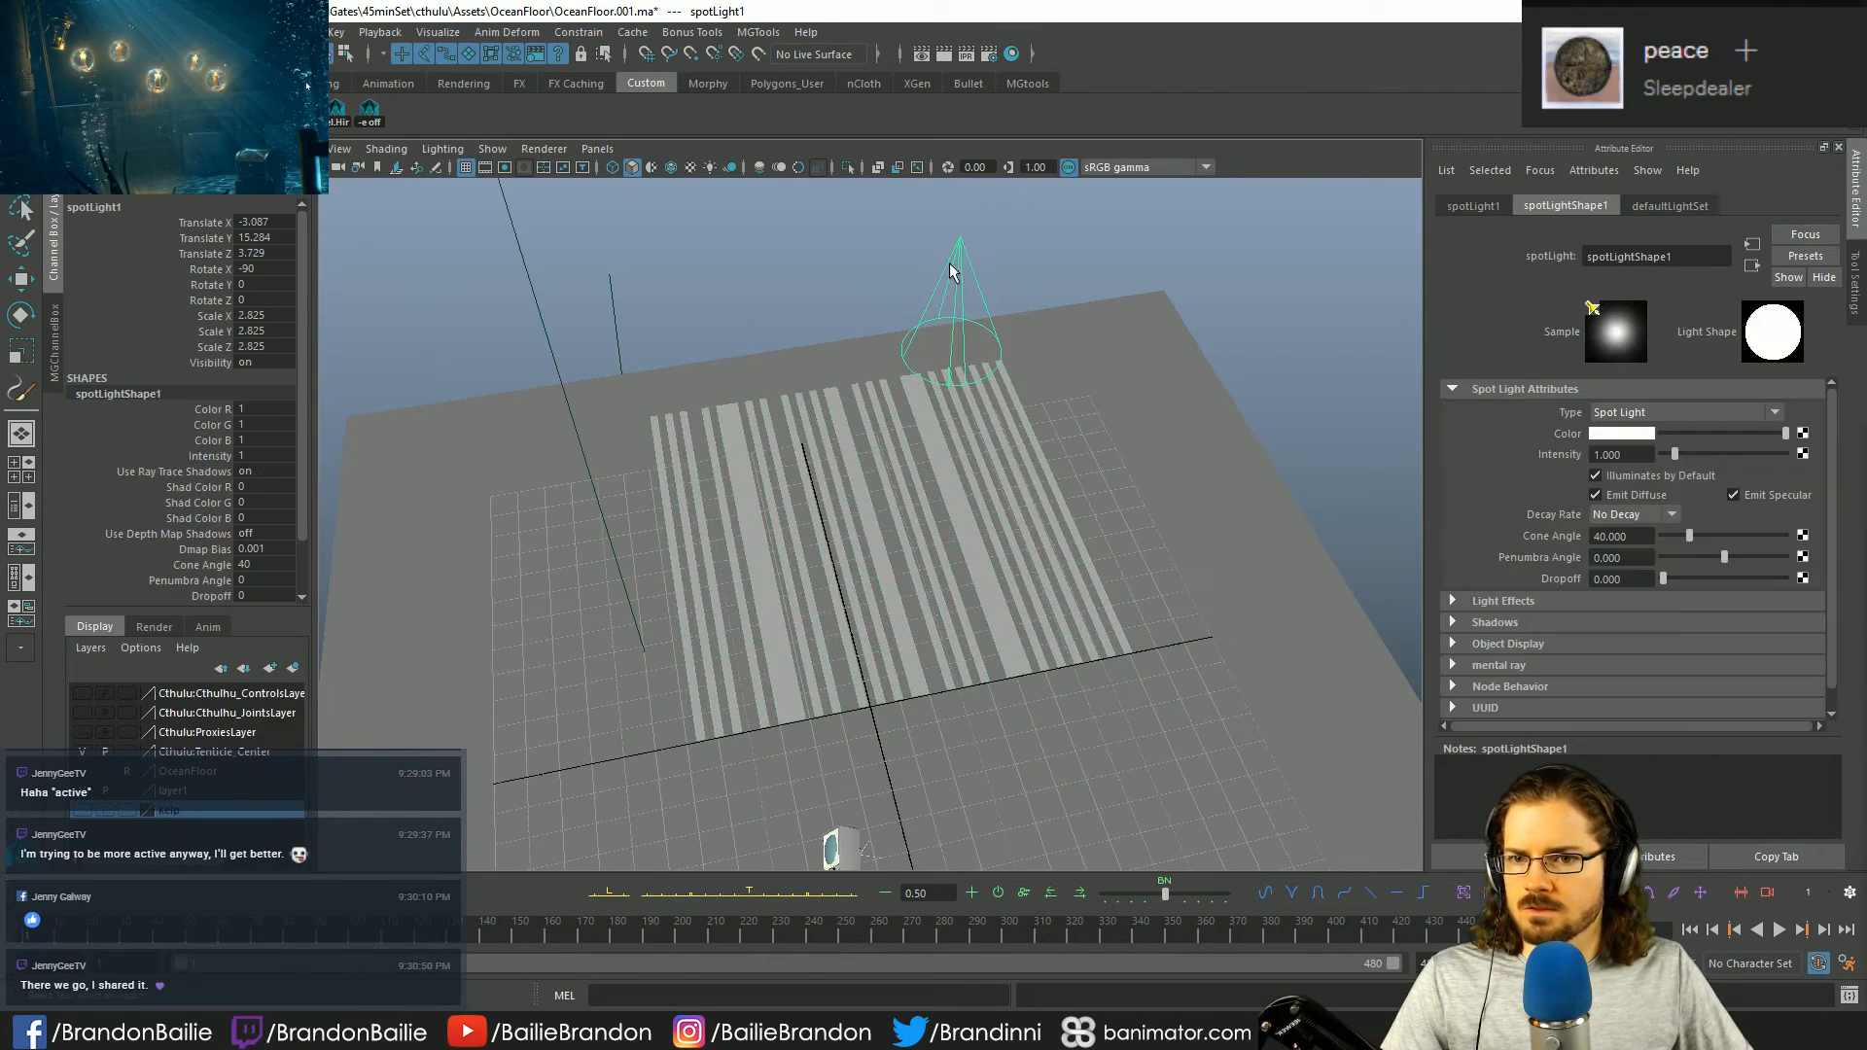
pyautogui.moveTo(274, 222); pyautogui.dragTo(266, 250)
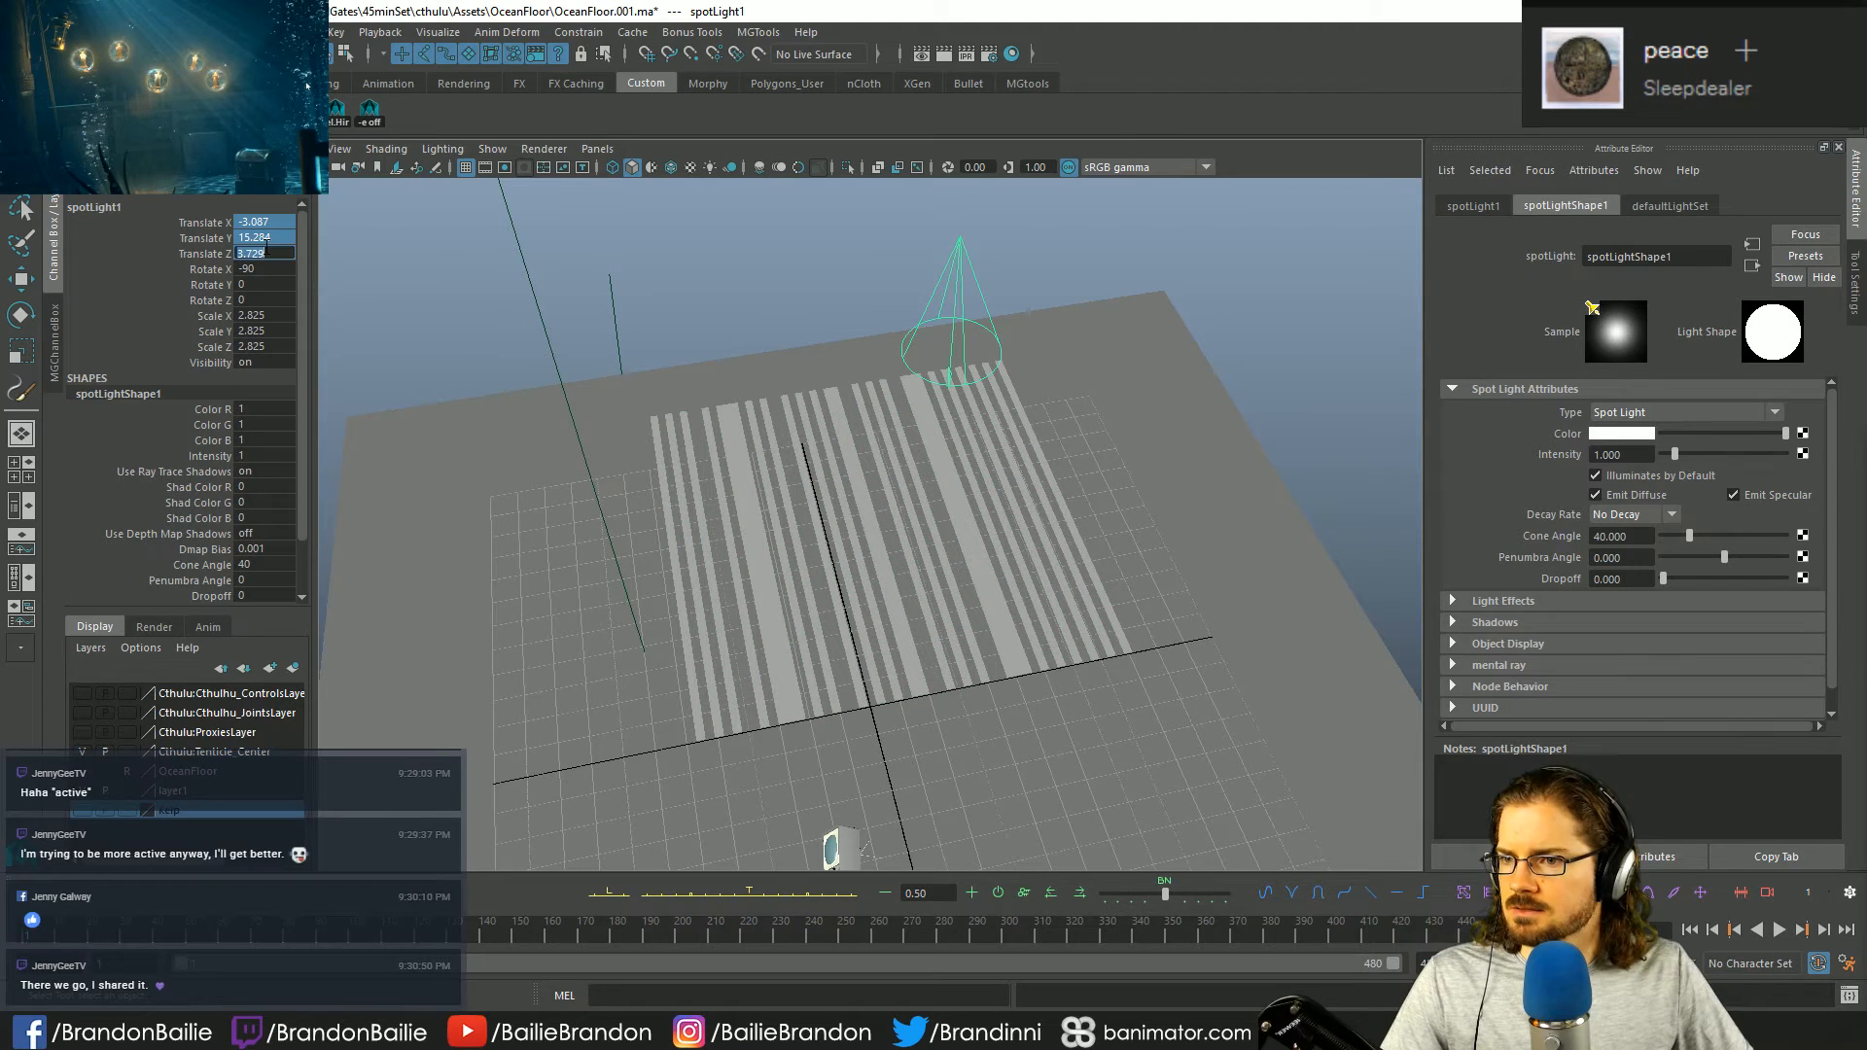
pyautogui.write('0')
pyautogui.press('Return')
pyautogui.scroll(-3, 833, 574)
pyautogui.press('w')
pyautogui.keyDown('alt'); pyautogui.moveTo(833, 574); pyautogui.dragTo(889, 544); pyautogui.keyUp('alt')
pyautogui.moveTo(902, 466); pyautogui.dragTo(906, 301)
# - Raise the slatted plane to about Y 13.31, just below the spot light
pyautogui.click(920, 410)
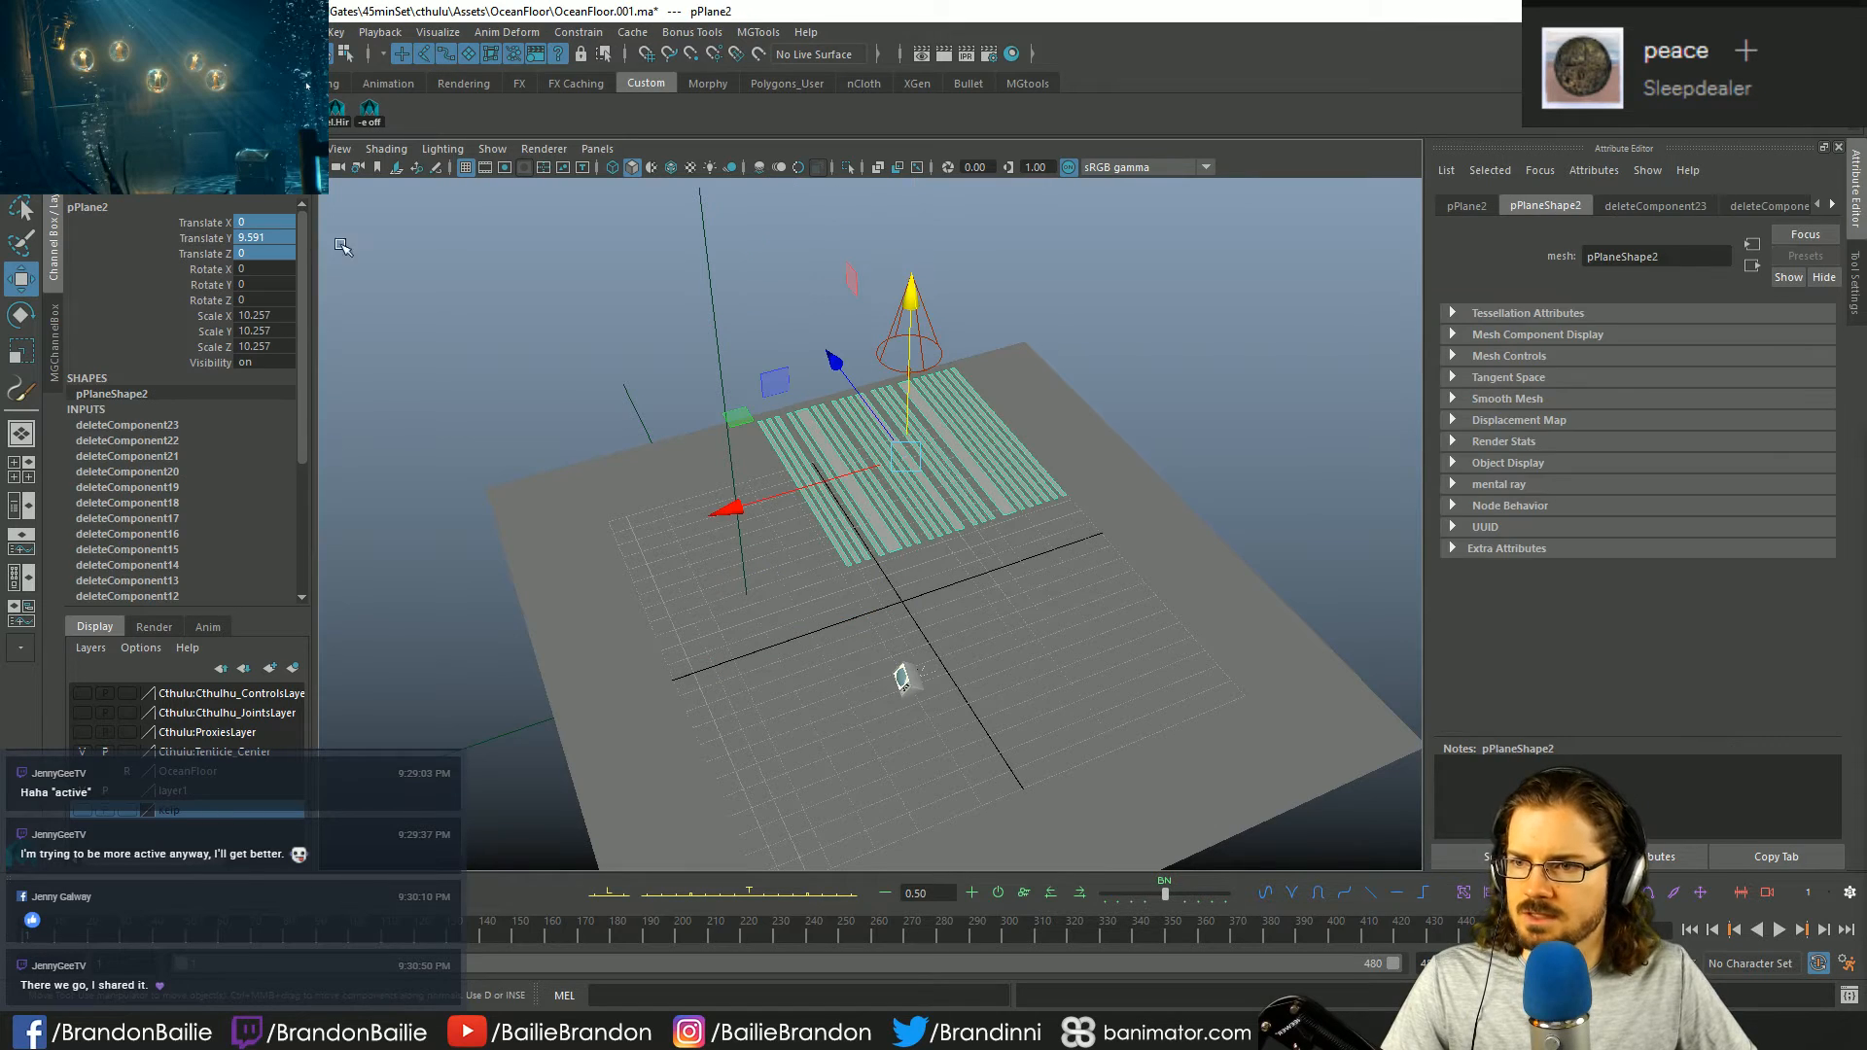
pyautogui.keyDown('alt'); pyautogui.moveTo(642, 406); pyautogui.dragTo(1070, 488); pyautogui.keyUp('alt')
pyautogui.press('q')
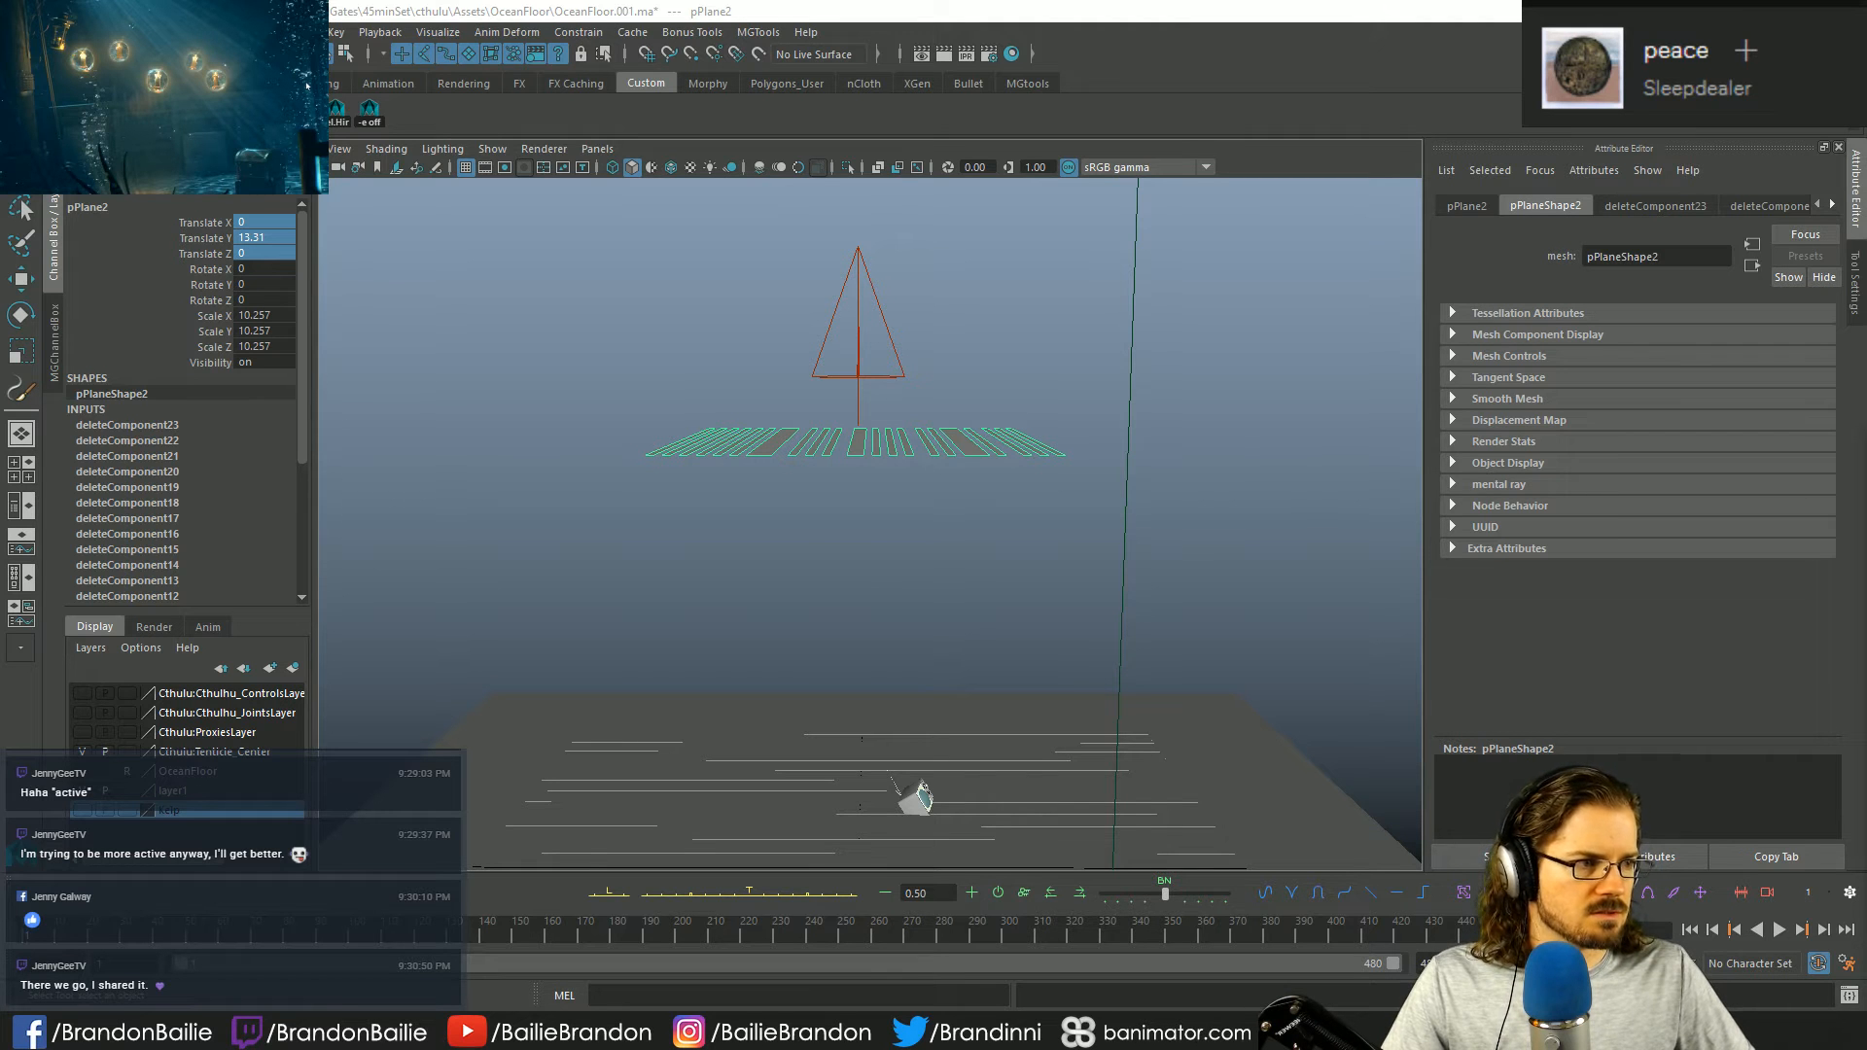
# - Set the spot light's Cone Angle to about 18.875 and its Dropoff to about 205.645
pyautogui.click(857, 320)
pyautogui.press('r')
pyautogui.keyDown('alt'); pyautogui.moveTo(963, 341); pyautogui.dragTo(820, 398); pyautogui.keyUp('alt')
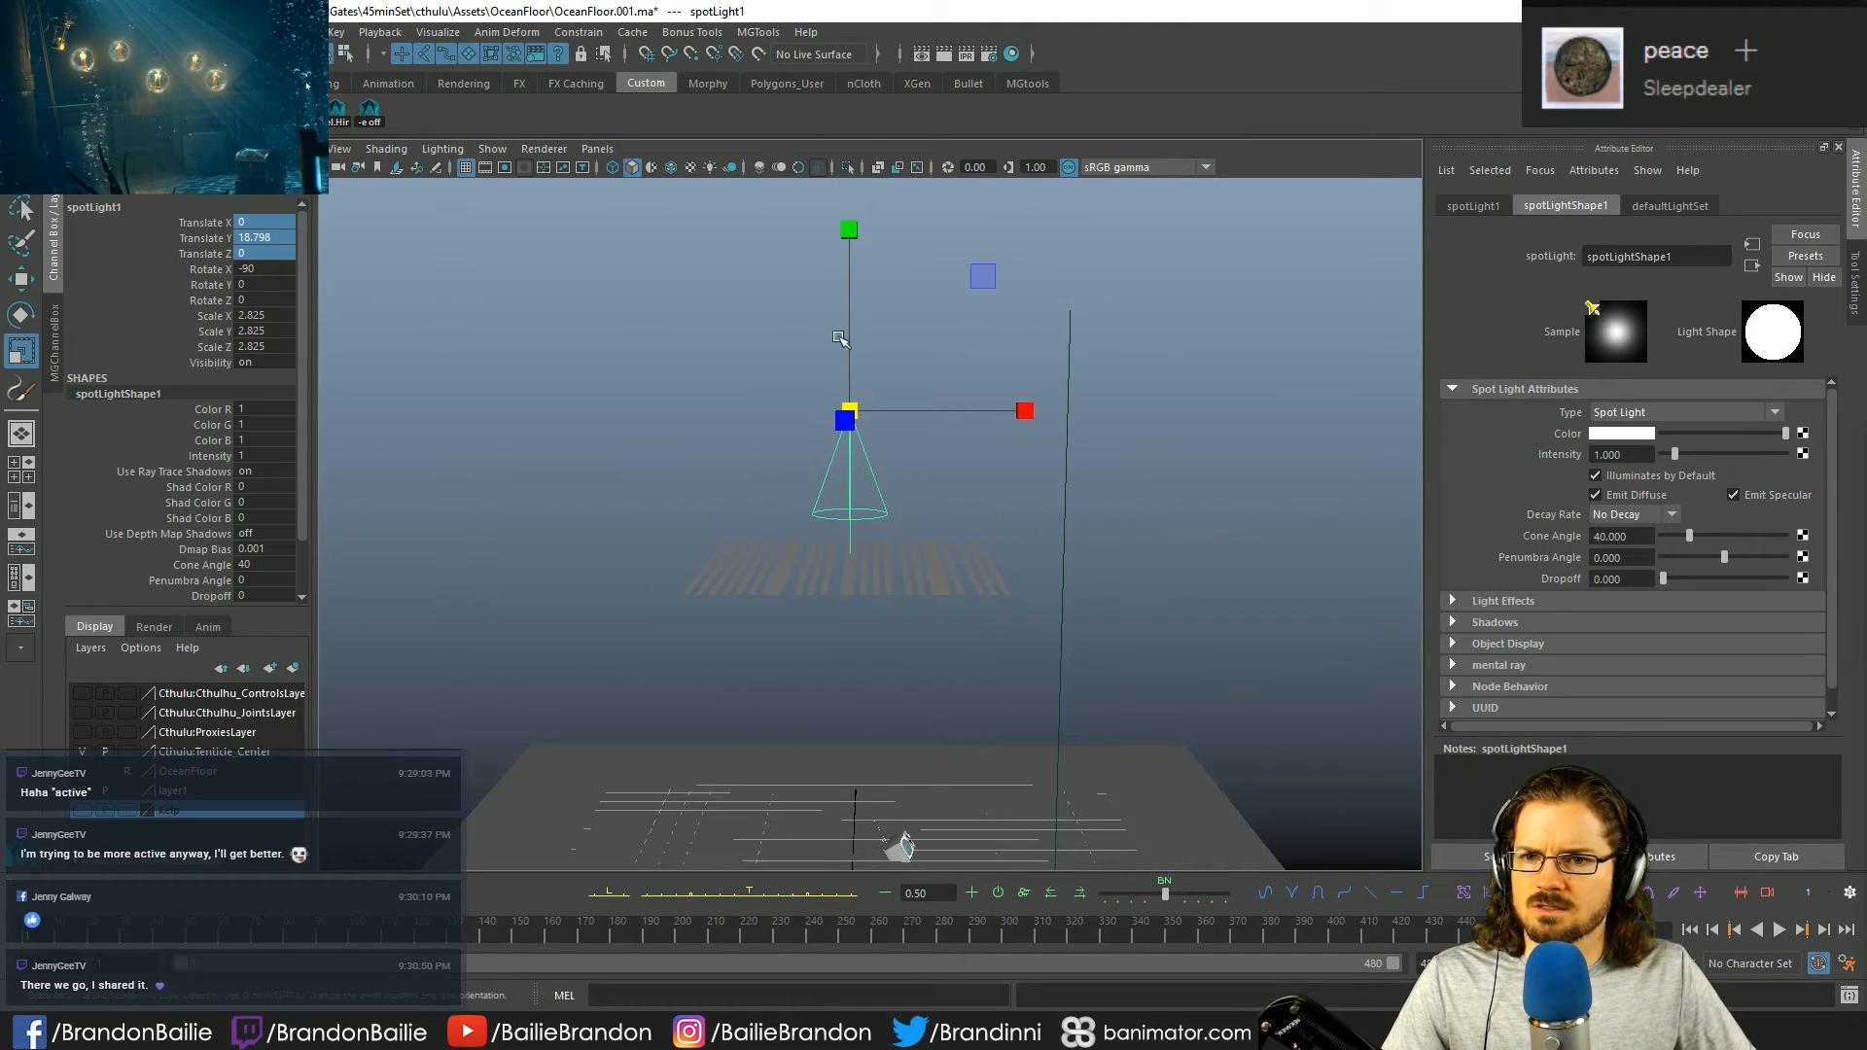
pyautogui.moveTo(849, 228); pyautogui.dragTo(846, 78)
pyautogui.hotkey('ctrl', 'z')
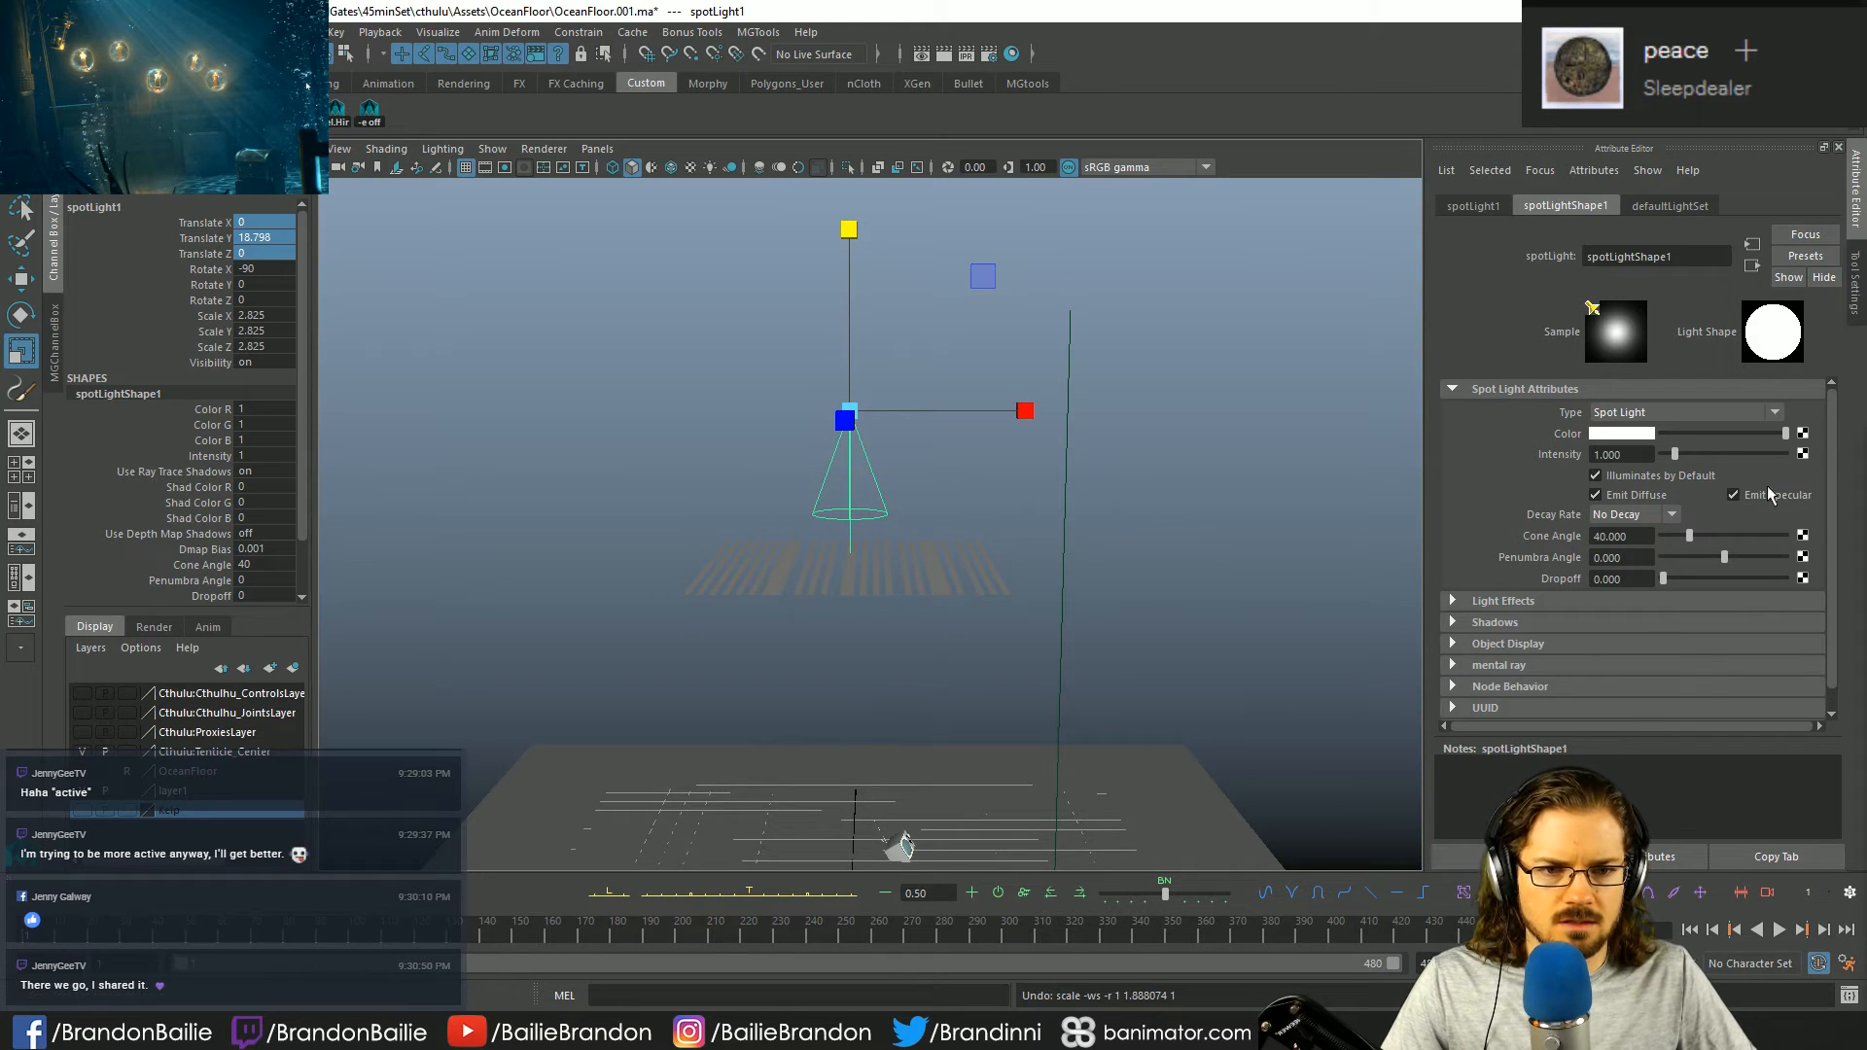
pyautogui.moveTo(1687, 542); pyautogui.dragTo(1759, 581)
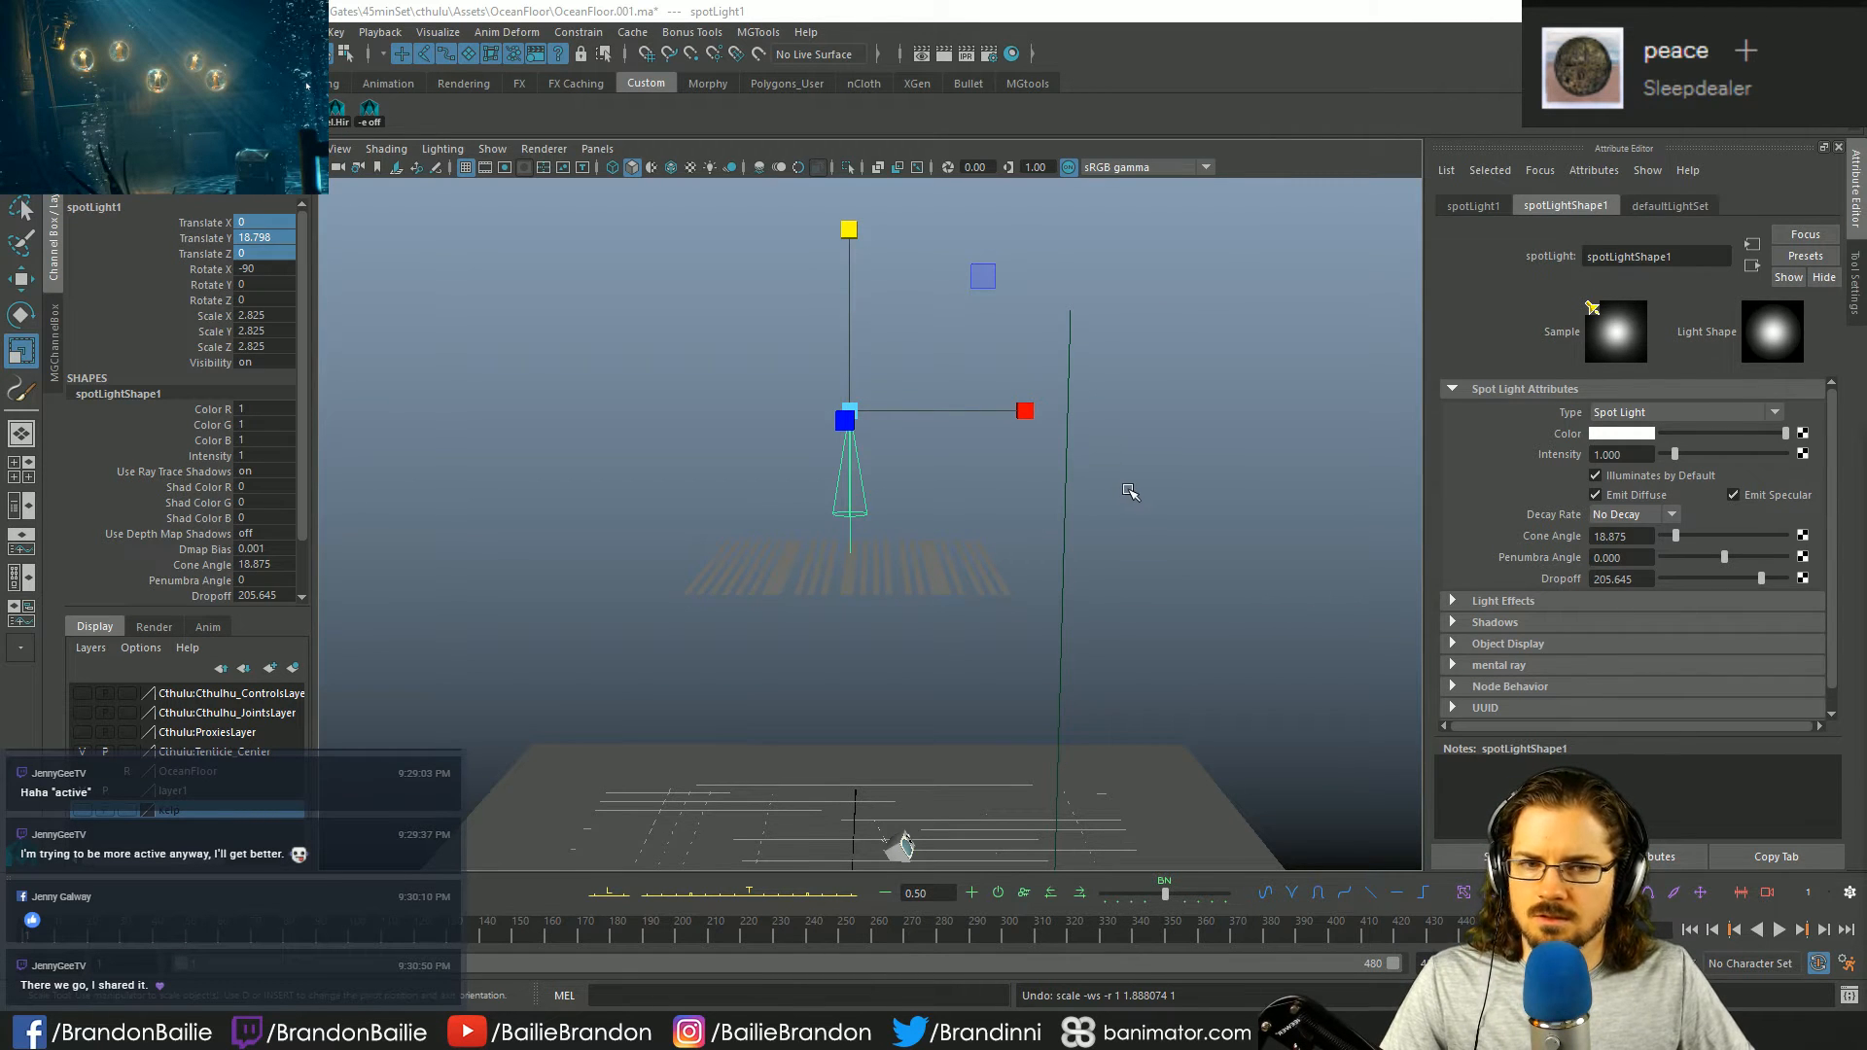
# - Scale the slatted plane uniformly to about 3.234 and move it to about X 0.011, Y 14.385 beneath the spot light
pyautogui.click(924, 571)
pyautogui.keyDown('alt'); pyautogui.moveTo(923, 571); pyautogui.dragTo(992, 559); pyautogui.keyUp('alt')
pyautogui.click(996, 554)
pyautogui.click(984, 612)
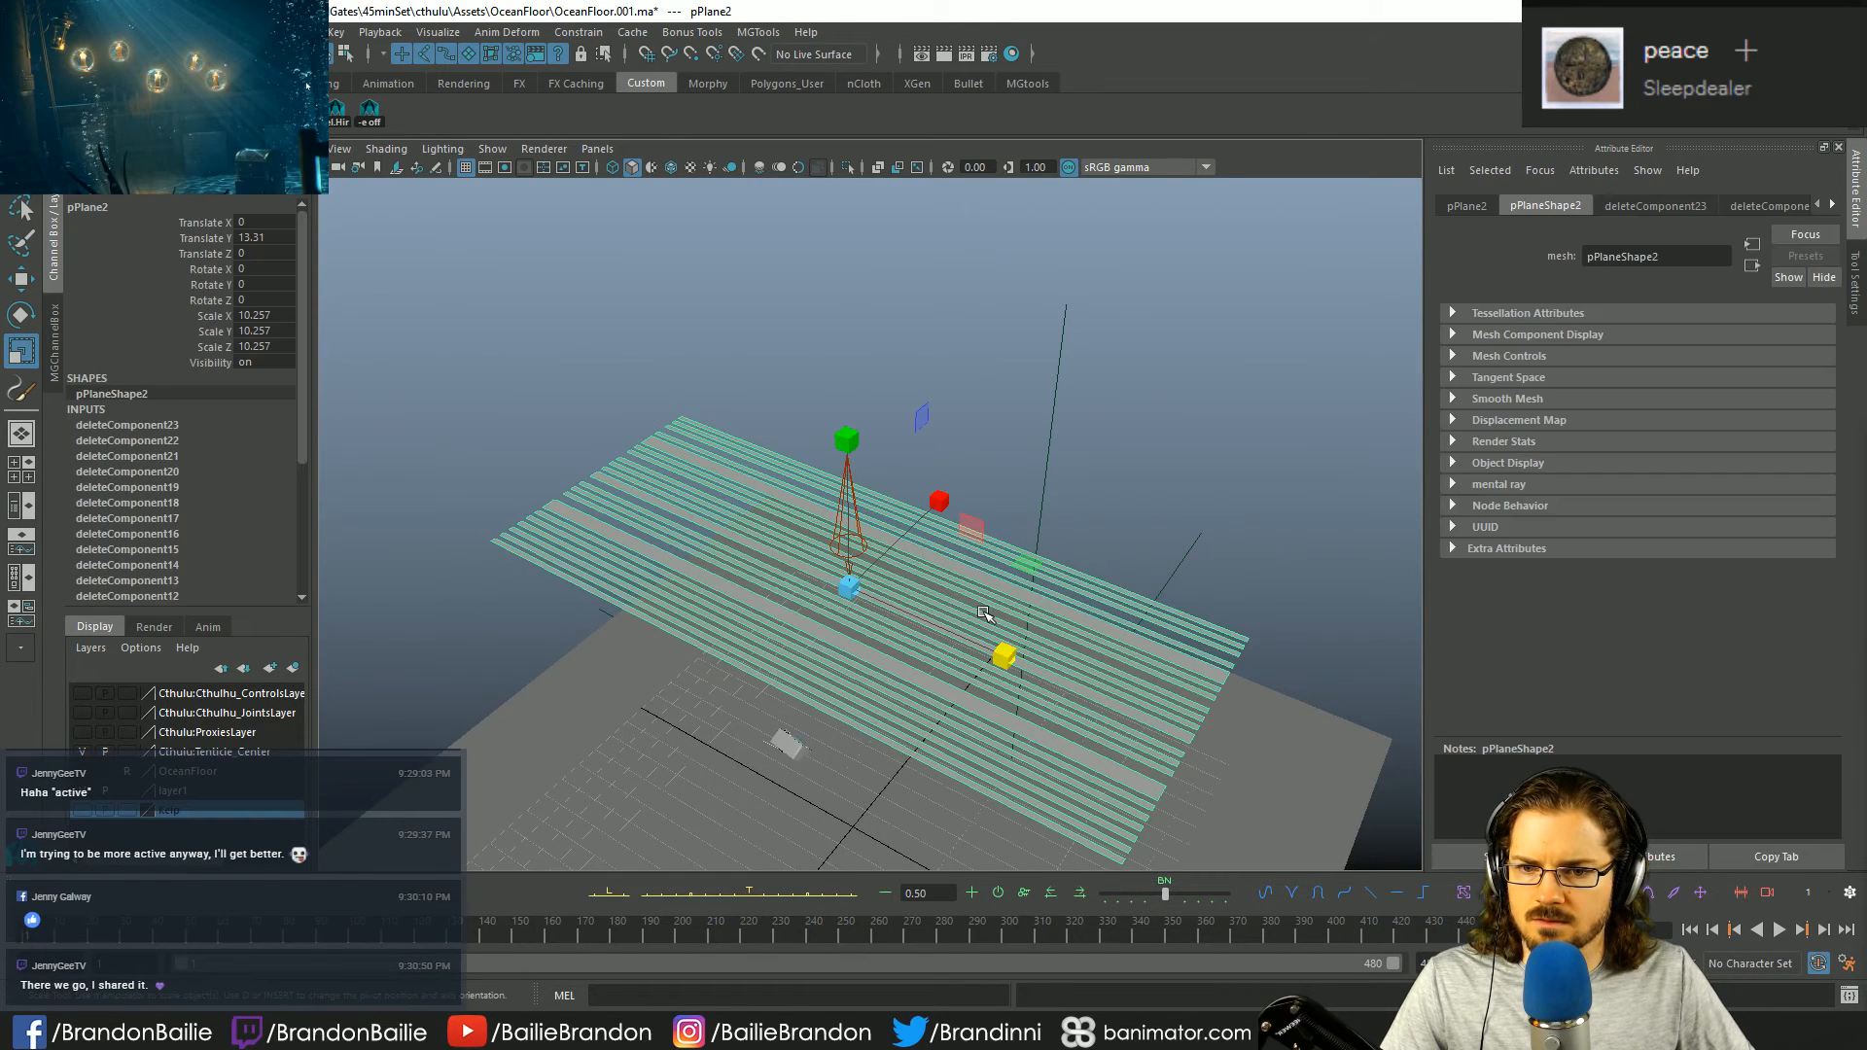
pyautogui.moveTo(847, 584); pyautogui.dragTo(1055, 649)
pyautogui.press('q')
pyautogui.press('w')
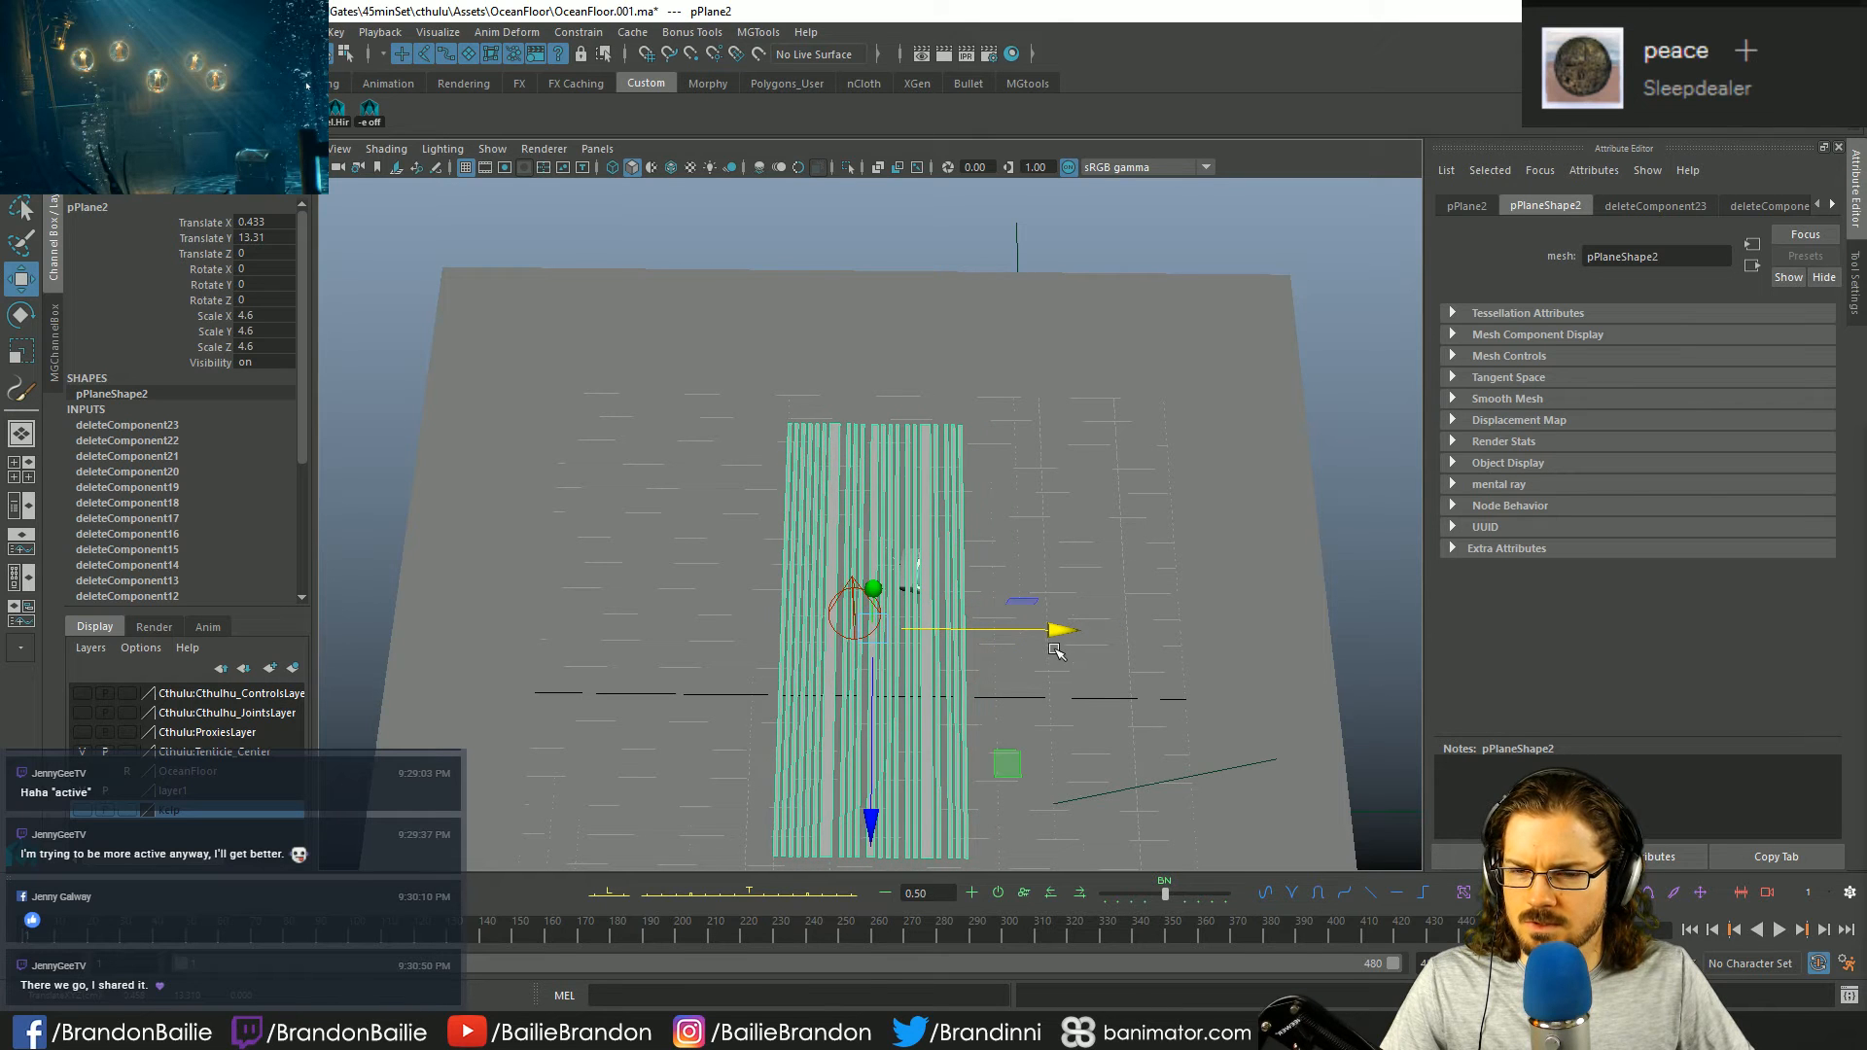
pyautogui.keyDown('alt'); pyautogui.moveTo(919, 637); pyautogui.dragTo(1035, 394); pyautogui.keyUp('alt')
pyautogui.press('r')
pyautogui.press('w')
pyautogui.moveTo(922, 214); pyautogui.dragTo(924, 154)
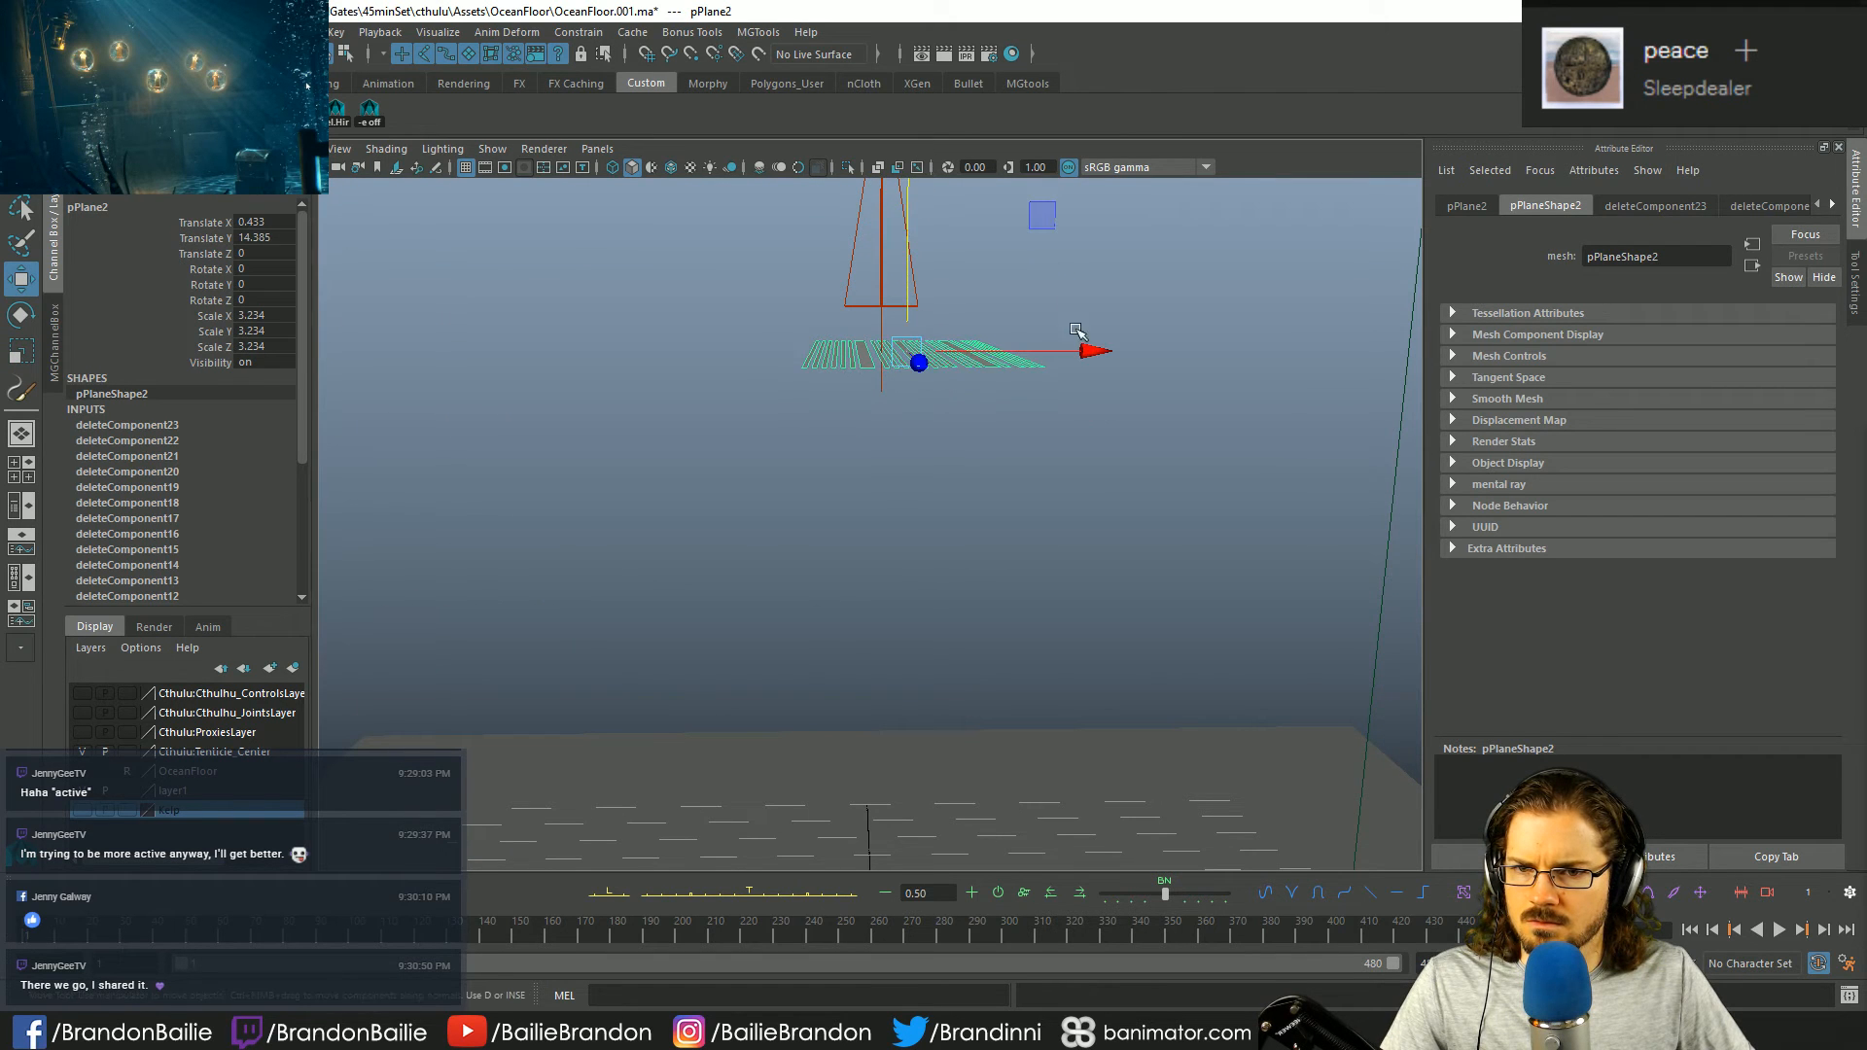
pyautogui.moveTo(1095, 351); pyautogui.dragTo(1009, 459)
# - Duplicate the slatted plane and set the copy's Rotate Y to 90 so its slats cross the original's
pyautogui.hotkey('ctrl', 'd')
pyautogui.press('e')
pyautogui.click(280, 284)
pyautogui.write('90')
pyautogui.press('Return')
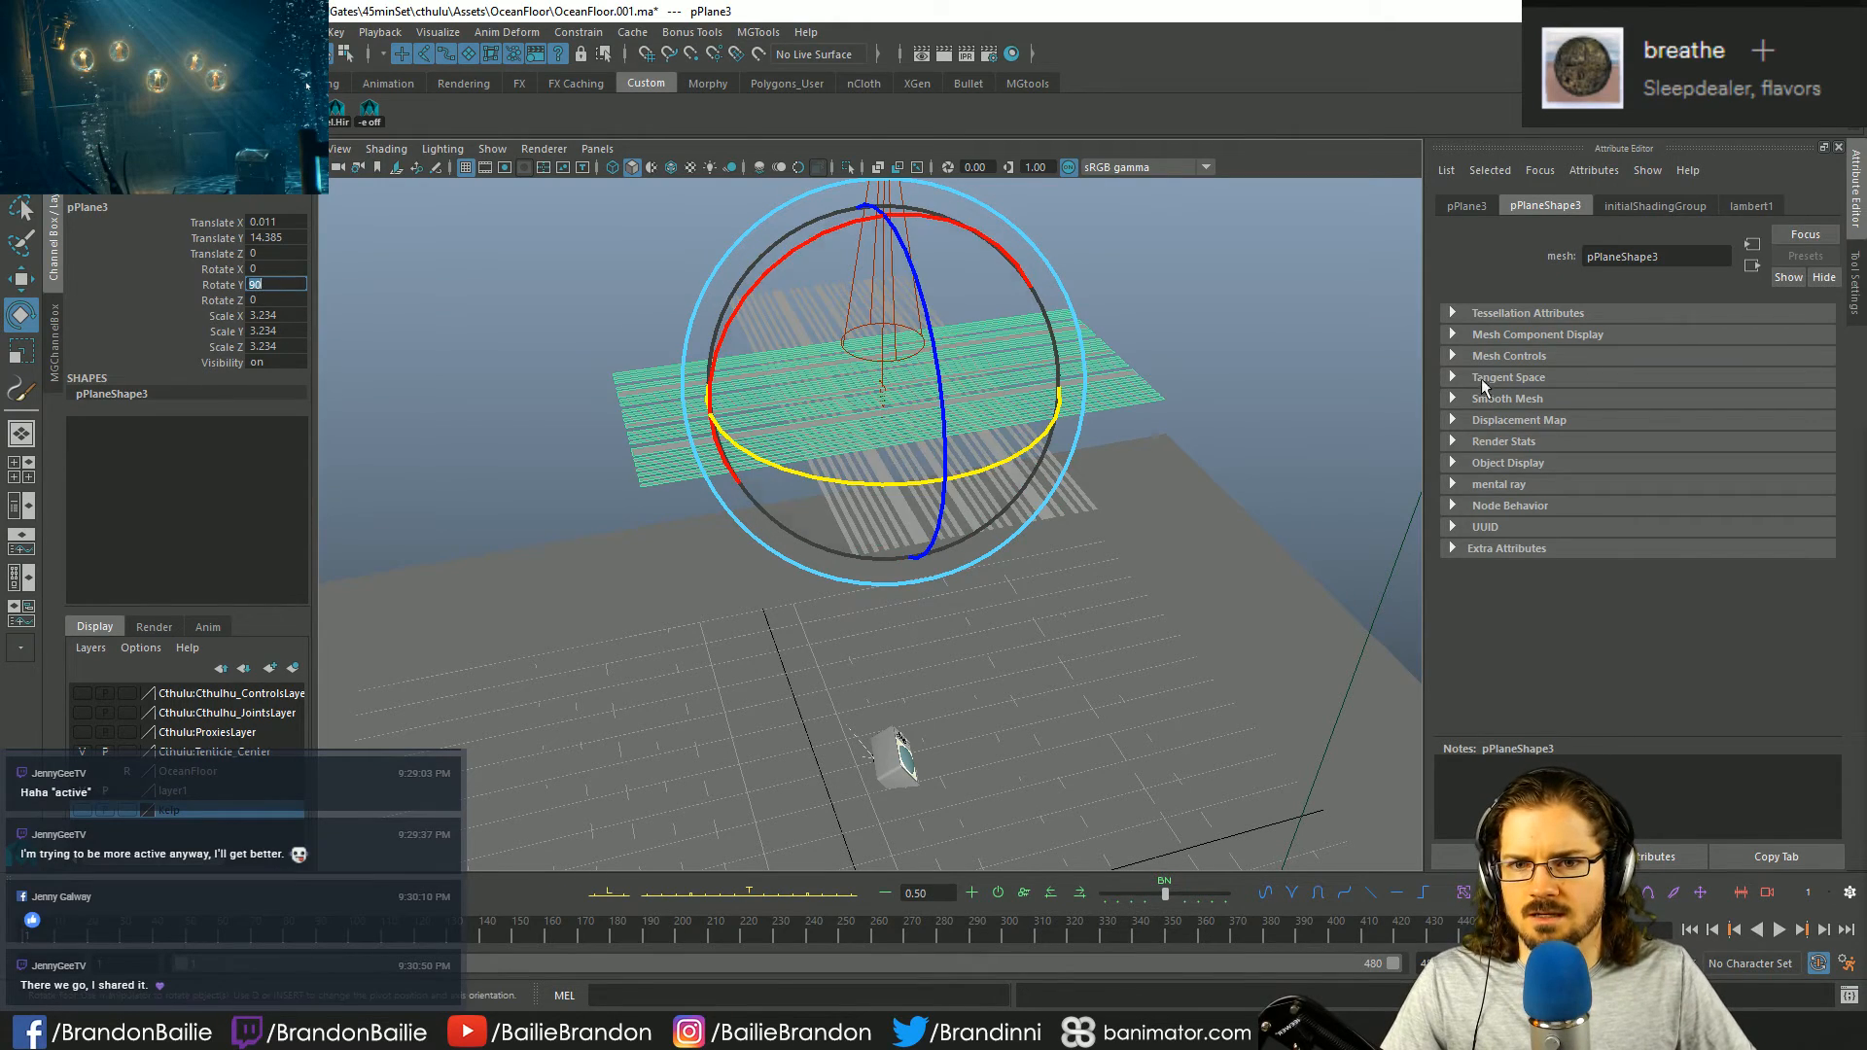
# - Set the duplicated slatted plane's Rotate Y to -90
pyautogui.click(1293, 365)
pyautogui.keyDown('alt'); pyautogui.moveTo(1258, 347); pyautogui.dragTo(872, 509); pyautogui.keyUp('alt')
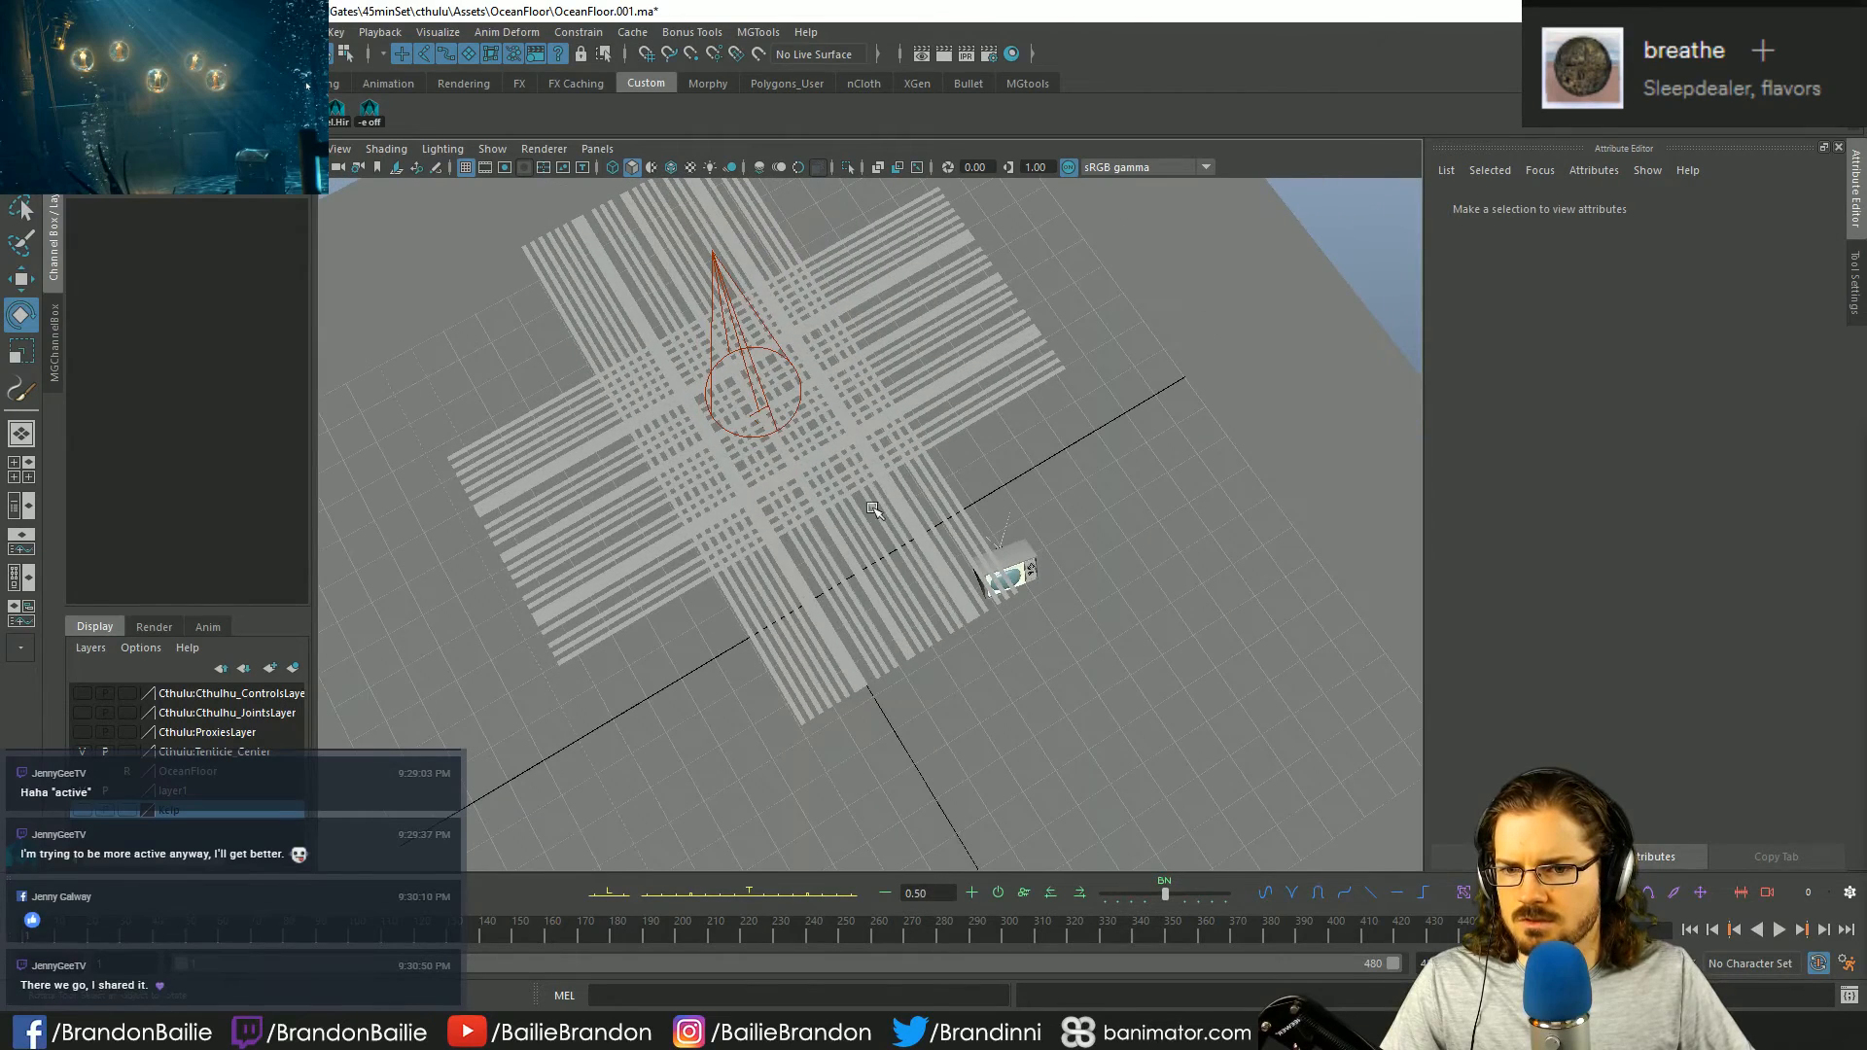
pyautogui.click(900, 505)
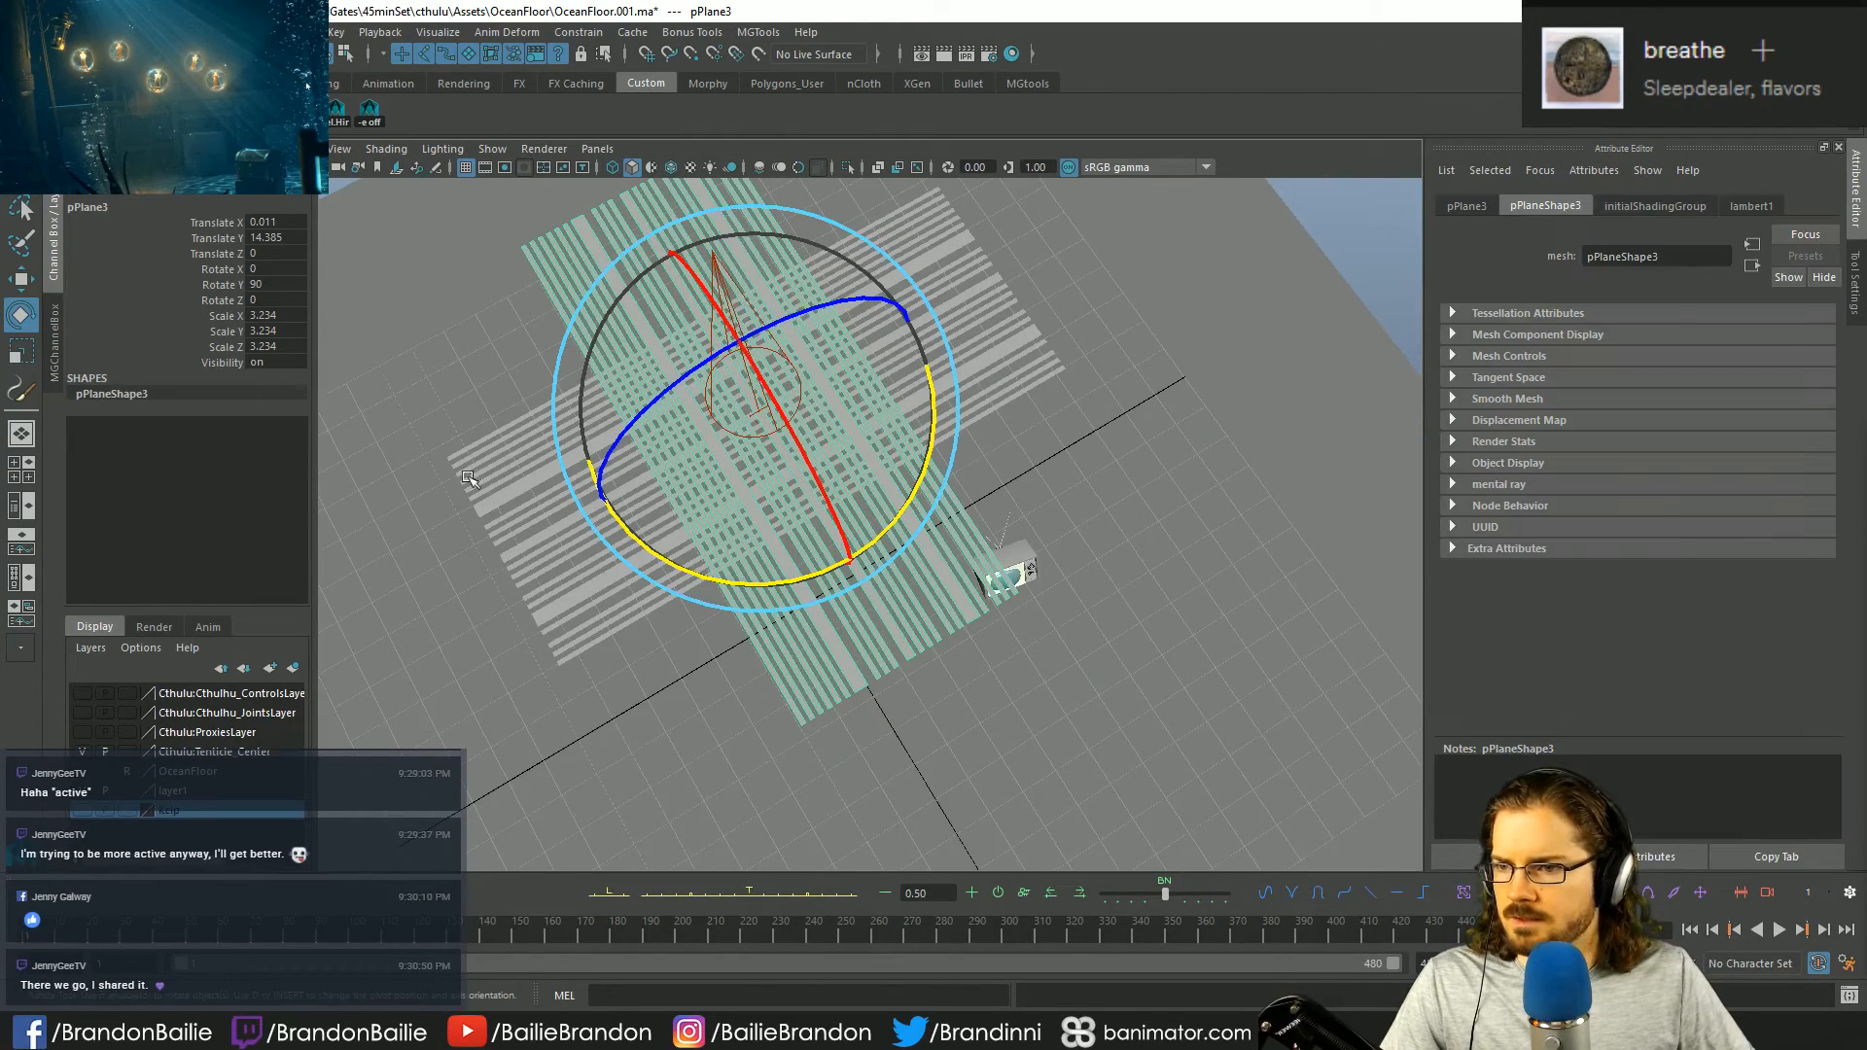
pyautogui.doubleClick(264, 280)
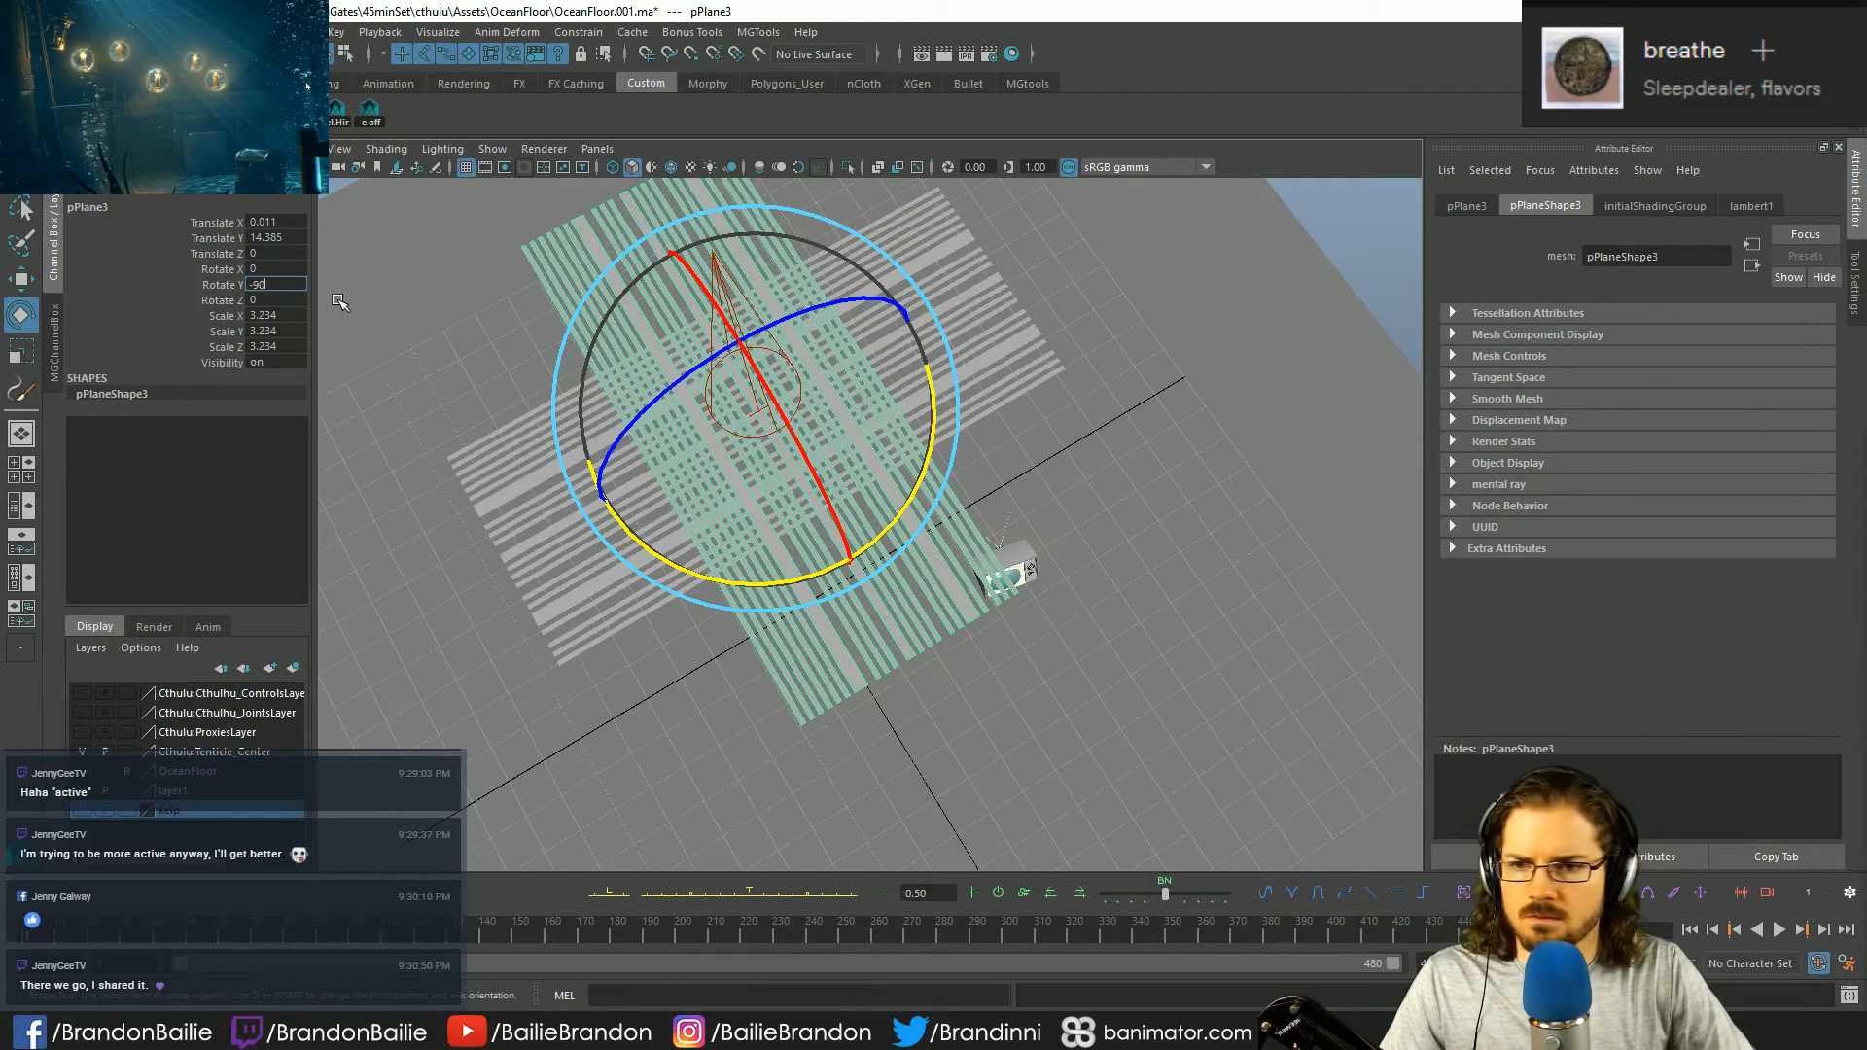
pyautogui.press('Return')
pyautogui.click(1352, 237)
pyautogui.keyDown('alt'); pyautogui.moveTo(979, 479); pyautogui.dragTo(679, 518); pyautogui.keyUp('alt')
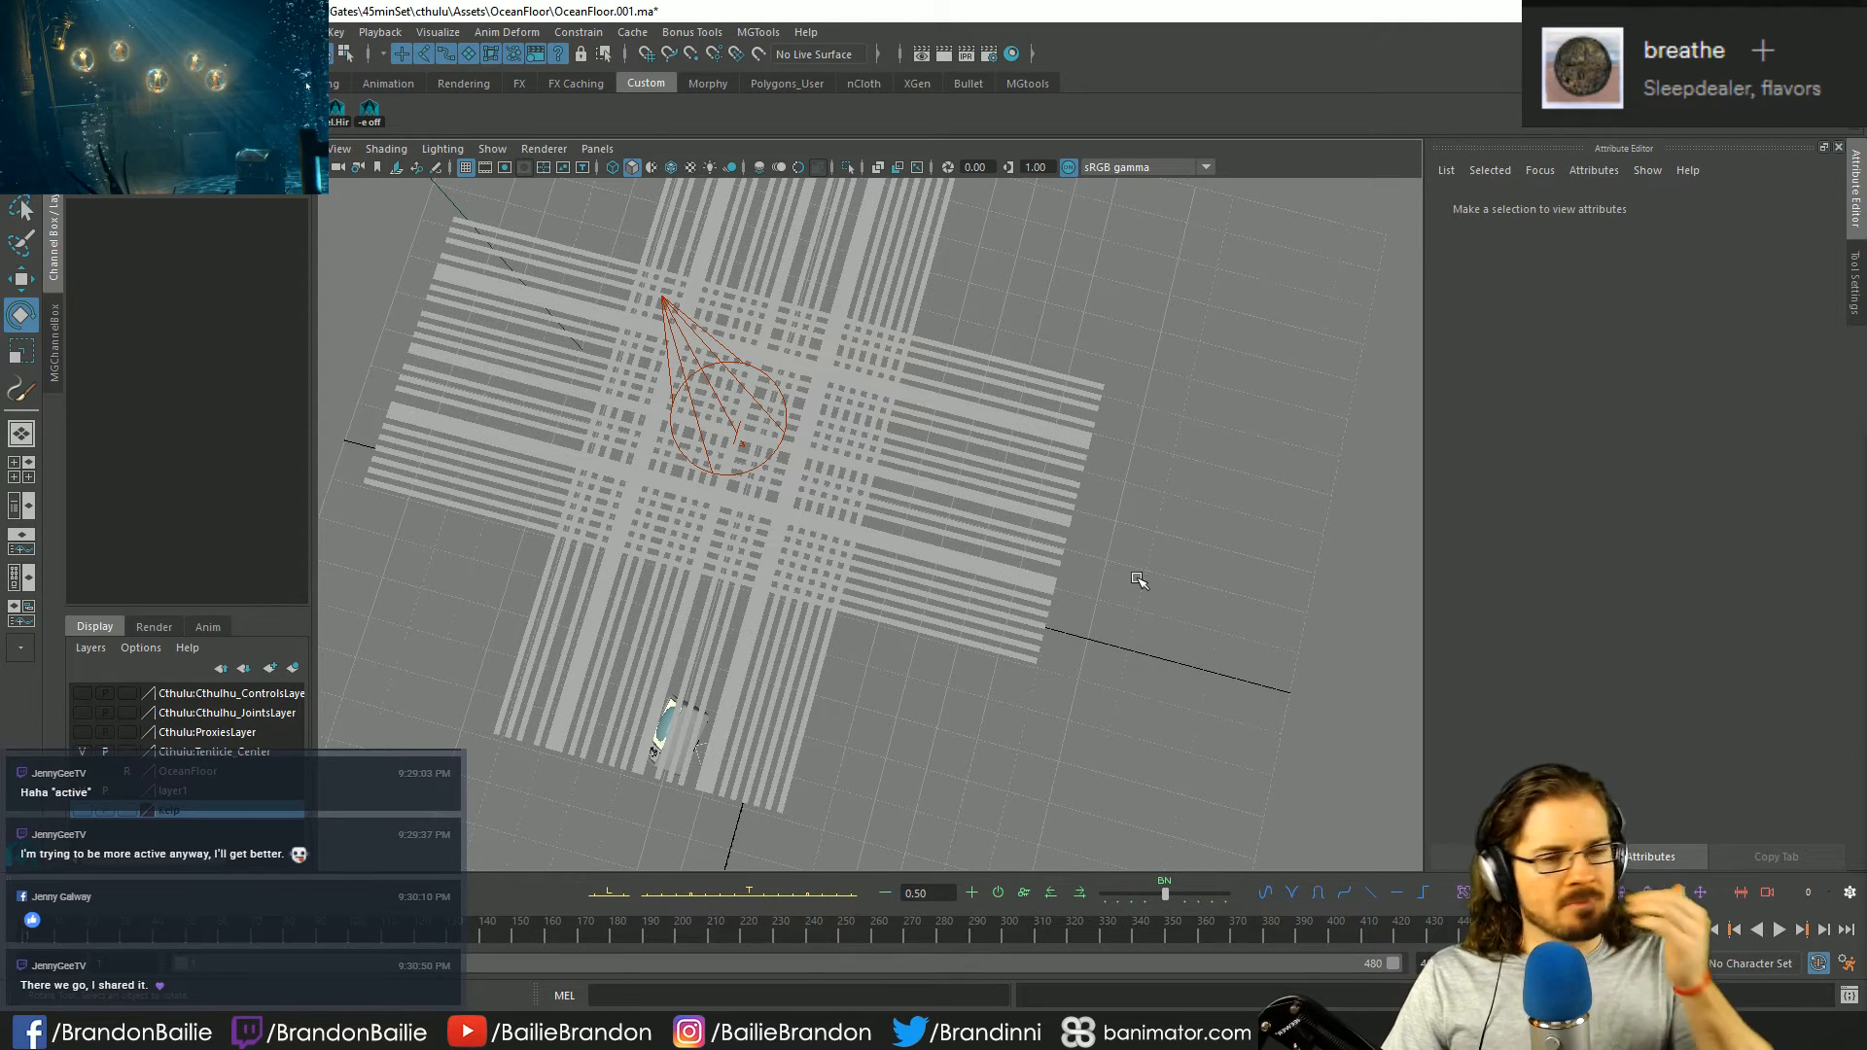
# - Group the spot light together with the two crossed slatted planes
pyautogui.keyDown('alt'); pyautogui.moveTo(948, 475); pyautogui.dragTo(980, 543); pyautogui.keyUp('alt')
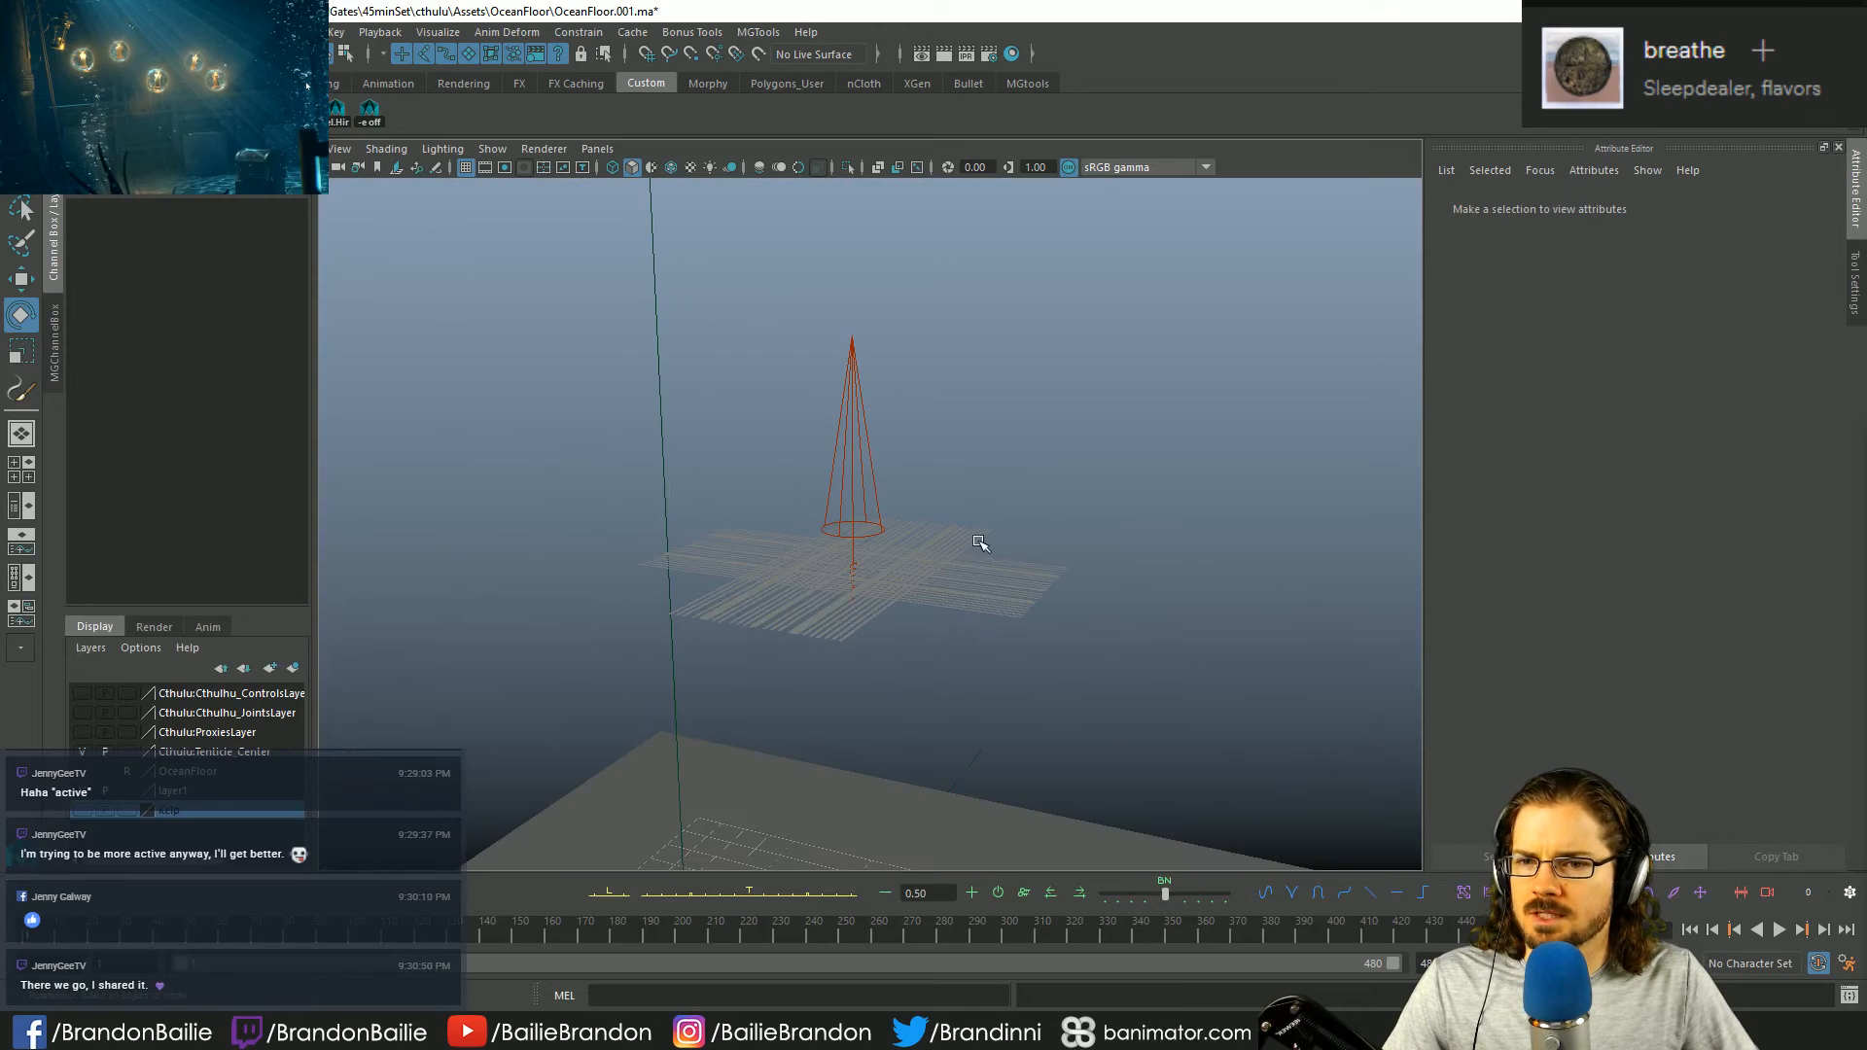
pyautogui.moveTo(806, 447); pyautogui.dragTo(1166, 649)
pyautogui.hotkey('ctrl', 'g')
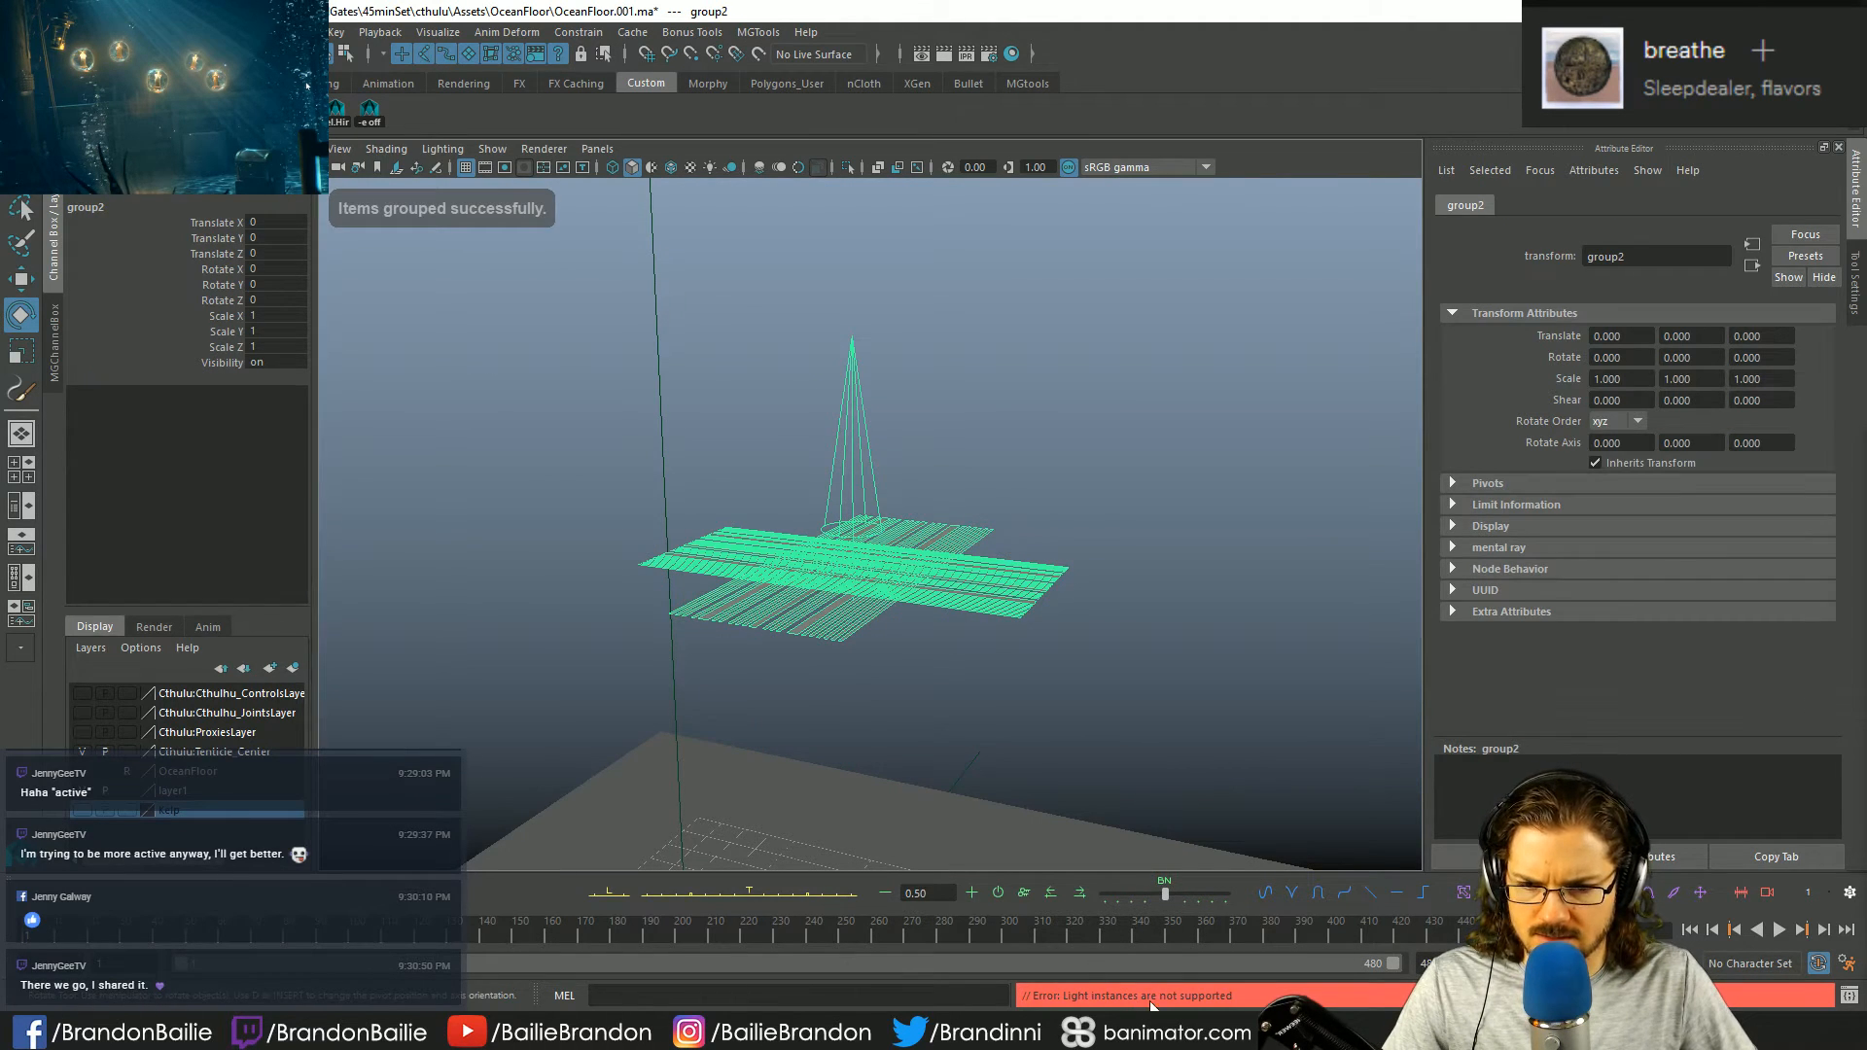
# - Center the new group's pivot and switch to the Move tool
pyautogui.keyDown('alt'); pyautogui.moveTo(1033, 616); pyautogui.dragTo(858, 581, button='right'); pyautogui.keyUp('alt')
pyautogui.keyDown('alt'); pyautogui.moveTo(857, 581); pyautogui.dragTo(913, 379, button='middle'); pyautogui.keyUp('alt')
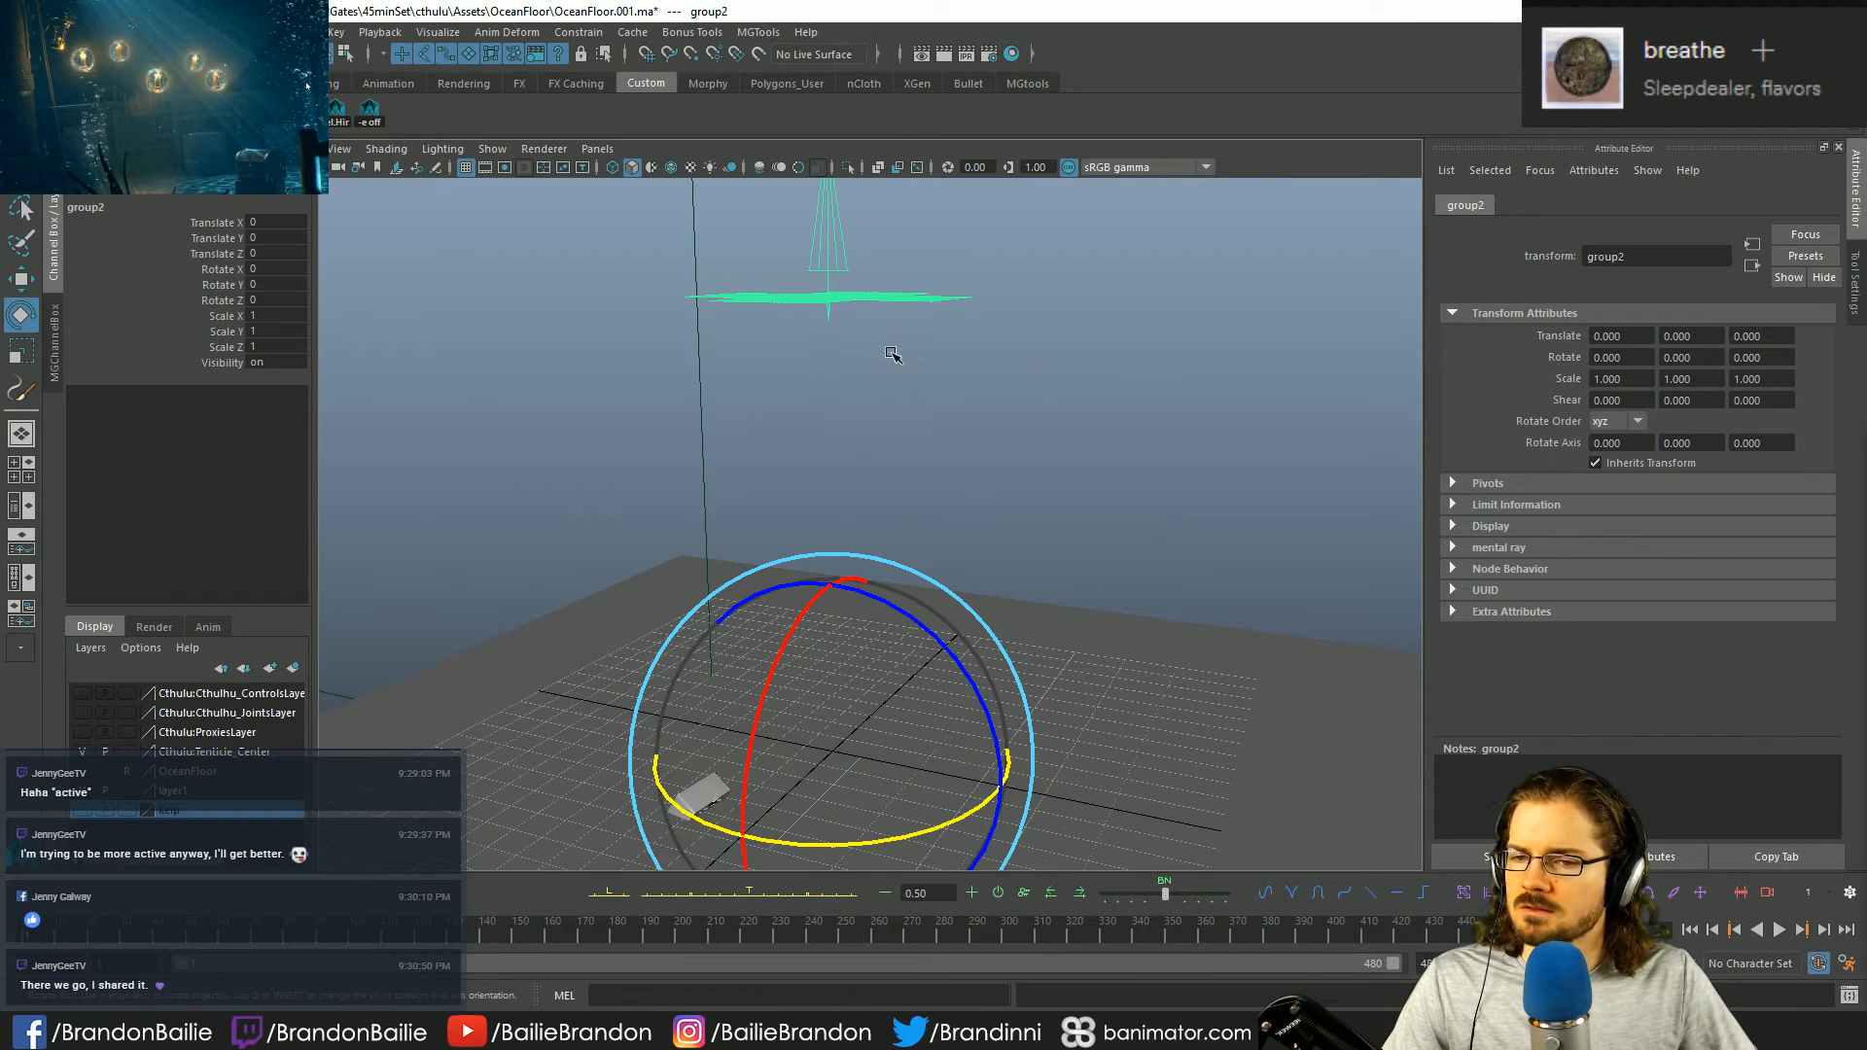
pyautogui.keyDown('alt'); pyautogui.moveTo(892, 354); pyautogui.dragTo(789, 421); pyautogui.keyUp('alt')
pyautogui.click(89, 32)
pyautogui.moveTo(184, 32)
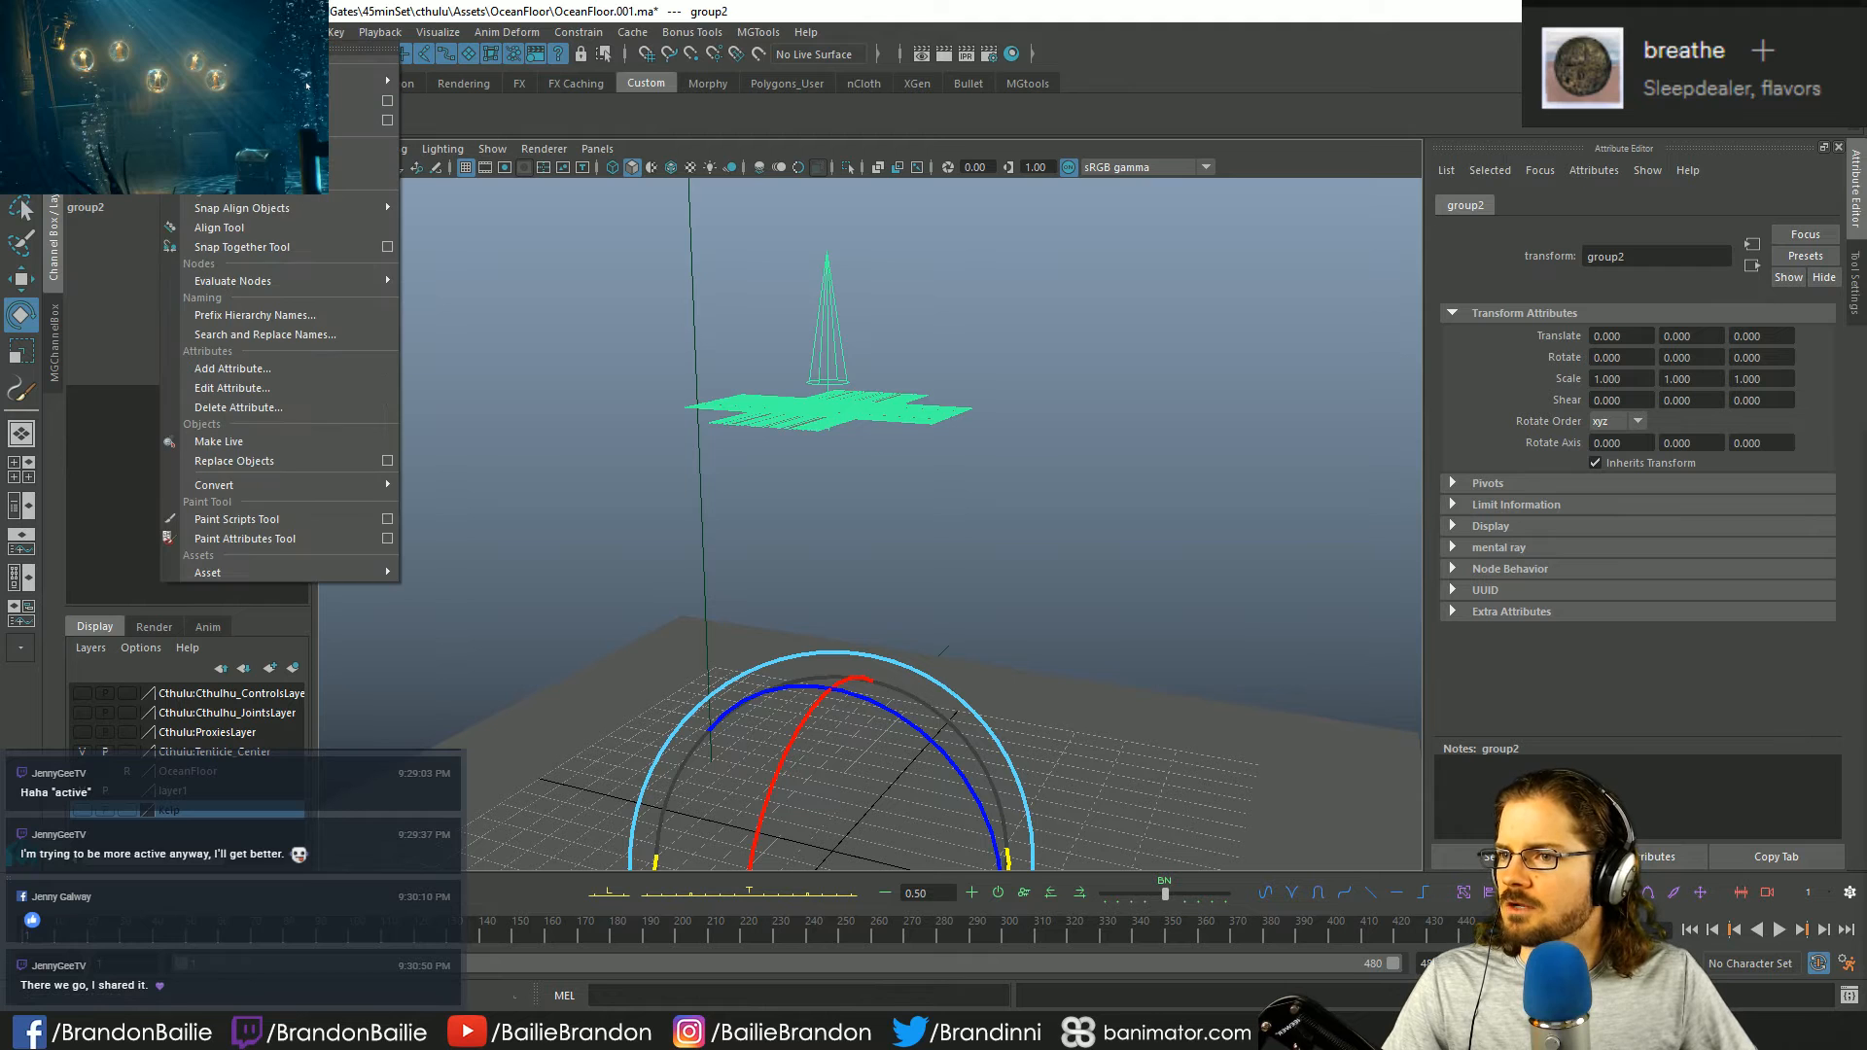
pyautogui.click(228, 152)
pyautogui.press('w')
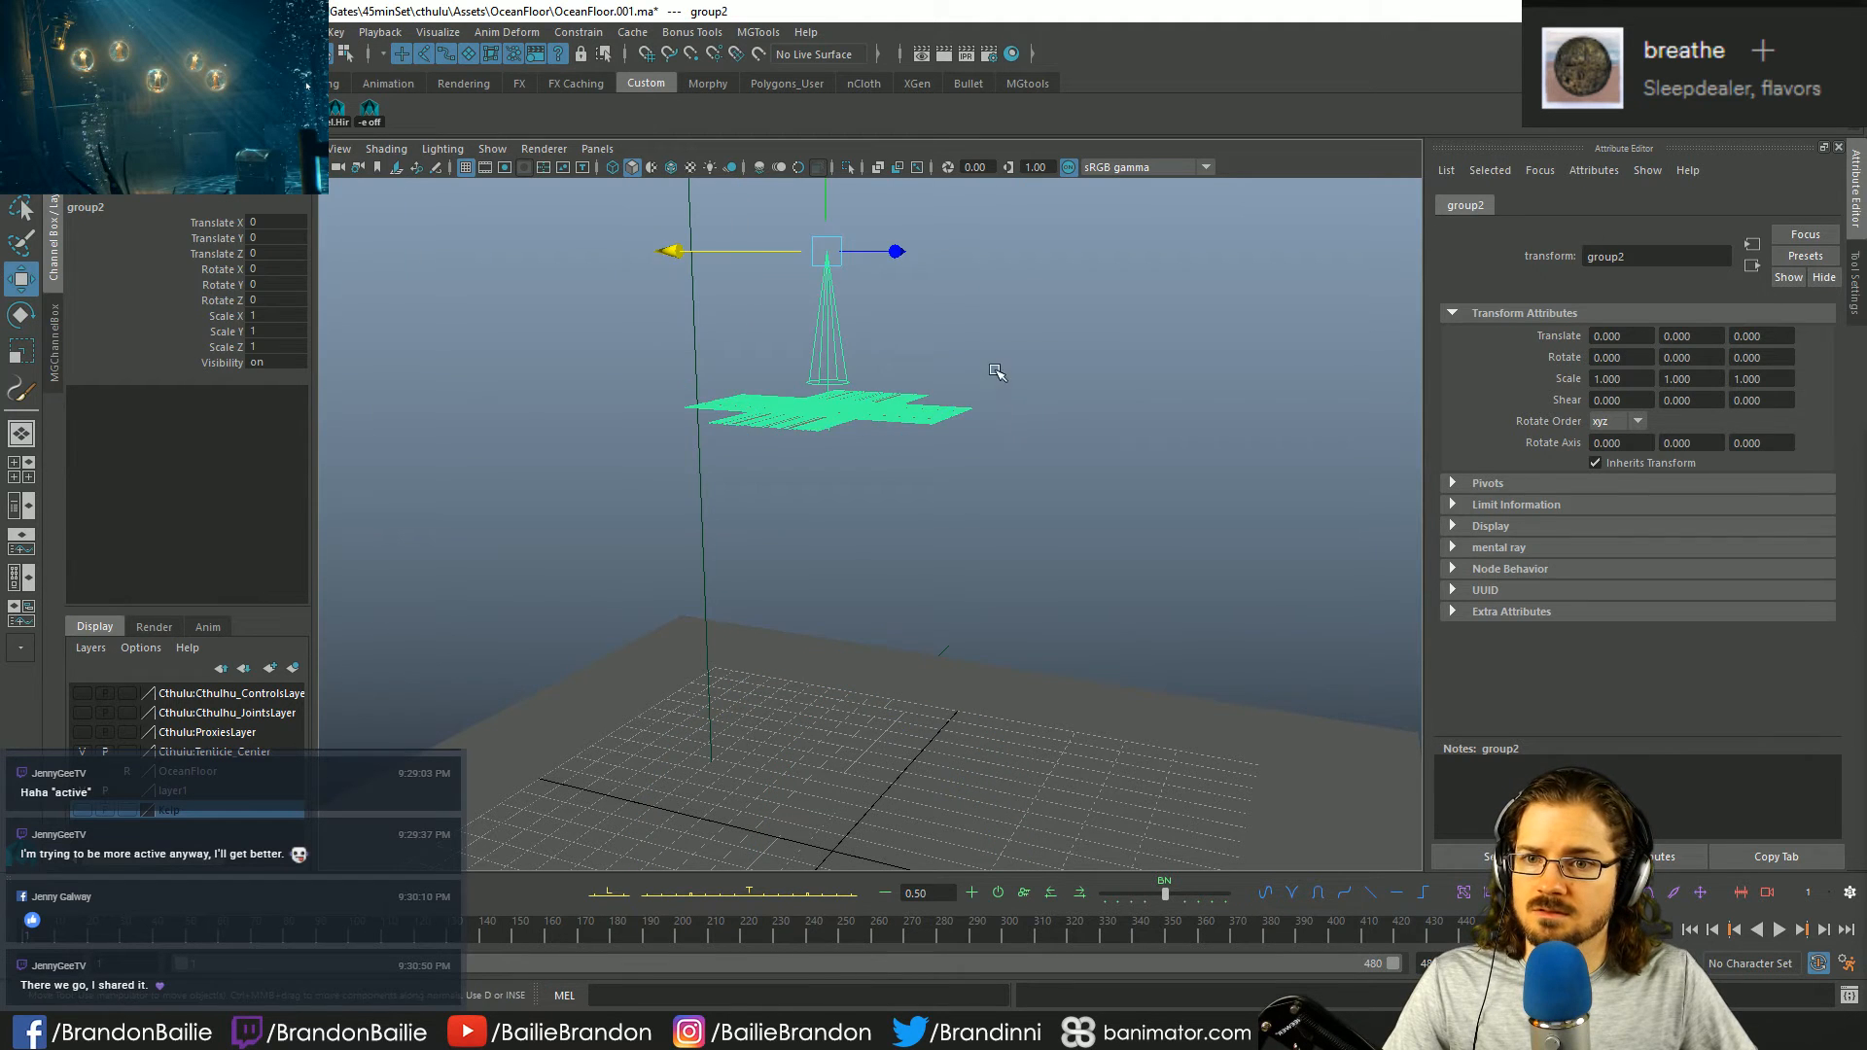
pyautogui.keyDown('alt'); pyautogui.moveTo(1001, 388); pyautogui.dragTo(1008, 446, button='middle'); pyautogui.keyUp('alt')
pyautogui.click(1008, 446)
# - Rename the group holding the spot light and slatted planes to KeyLight in the Outliner
pyautogui.click(335, 32)
pyautogui.click(333, 208)
pyautogui.moveTo(772, 155); pyautogui.dragTo(1419, 194)
pyautogui.click(1130, 524)
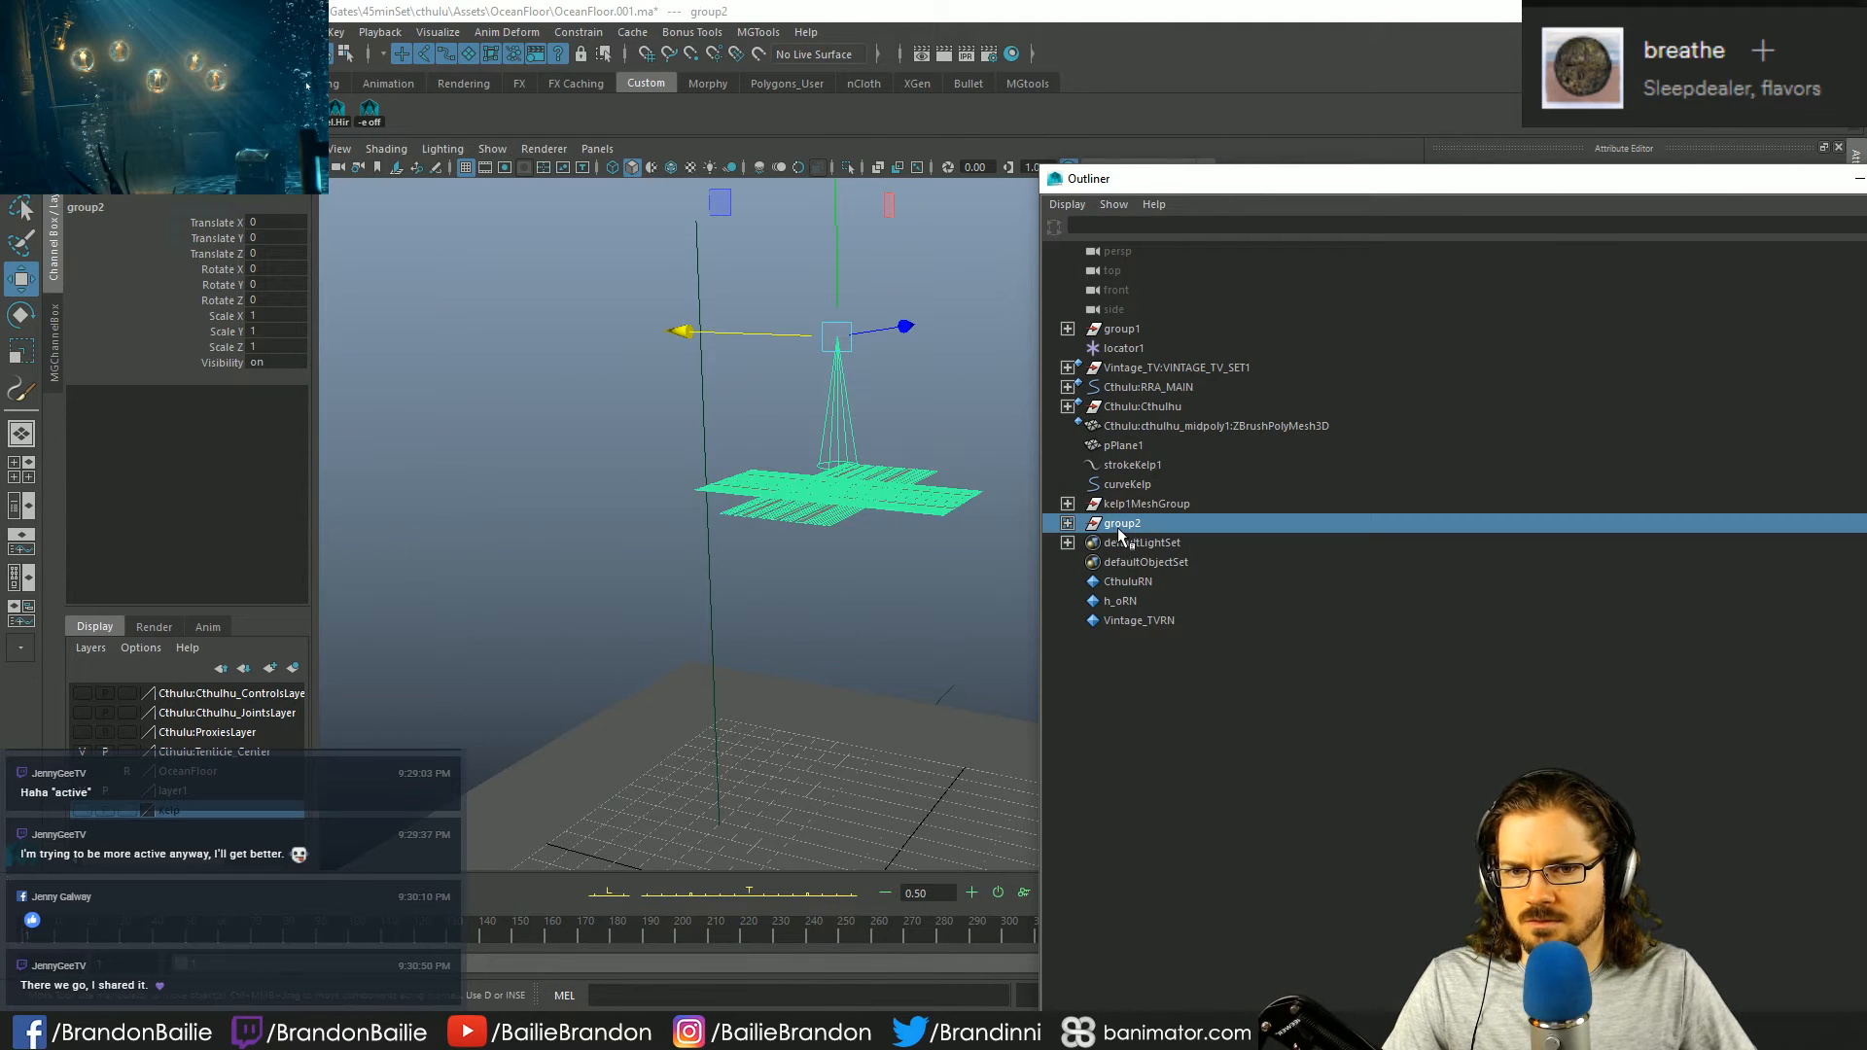
pyautogui.doubleClick(1117, 527)
pyautogui.write('KeyLight')
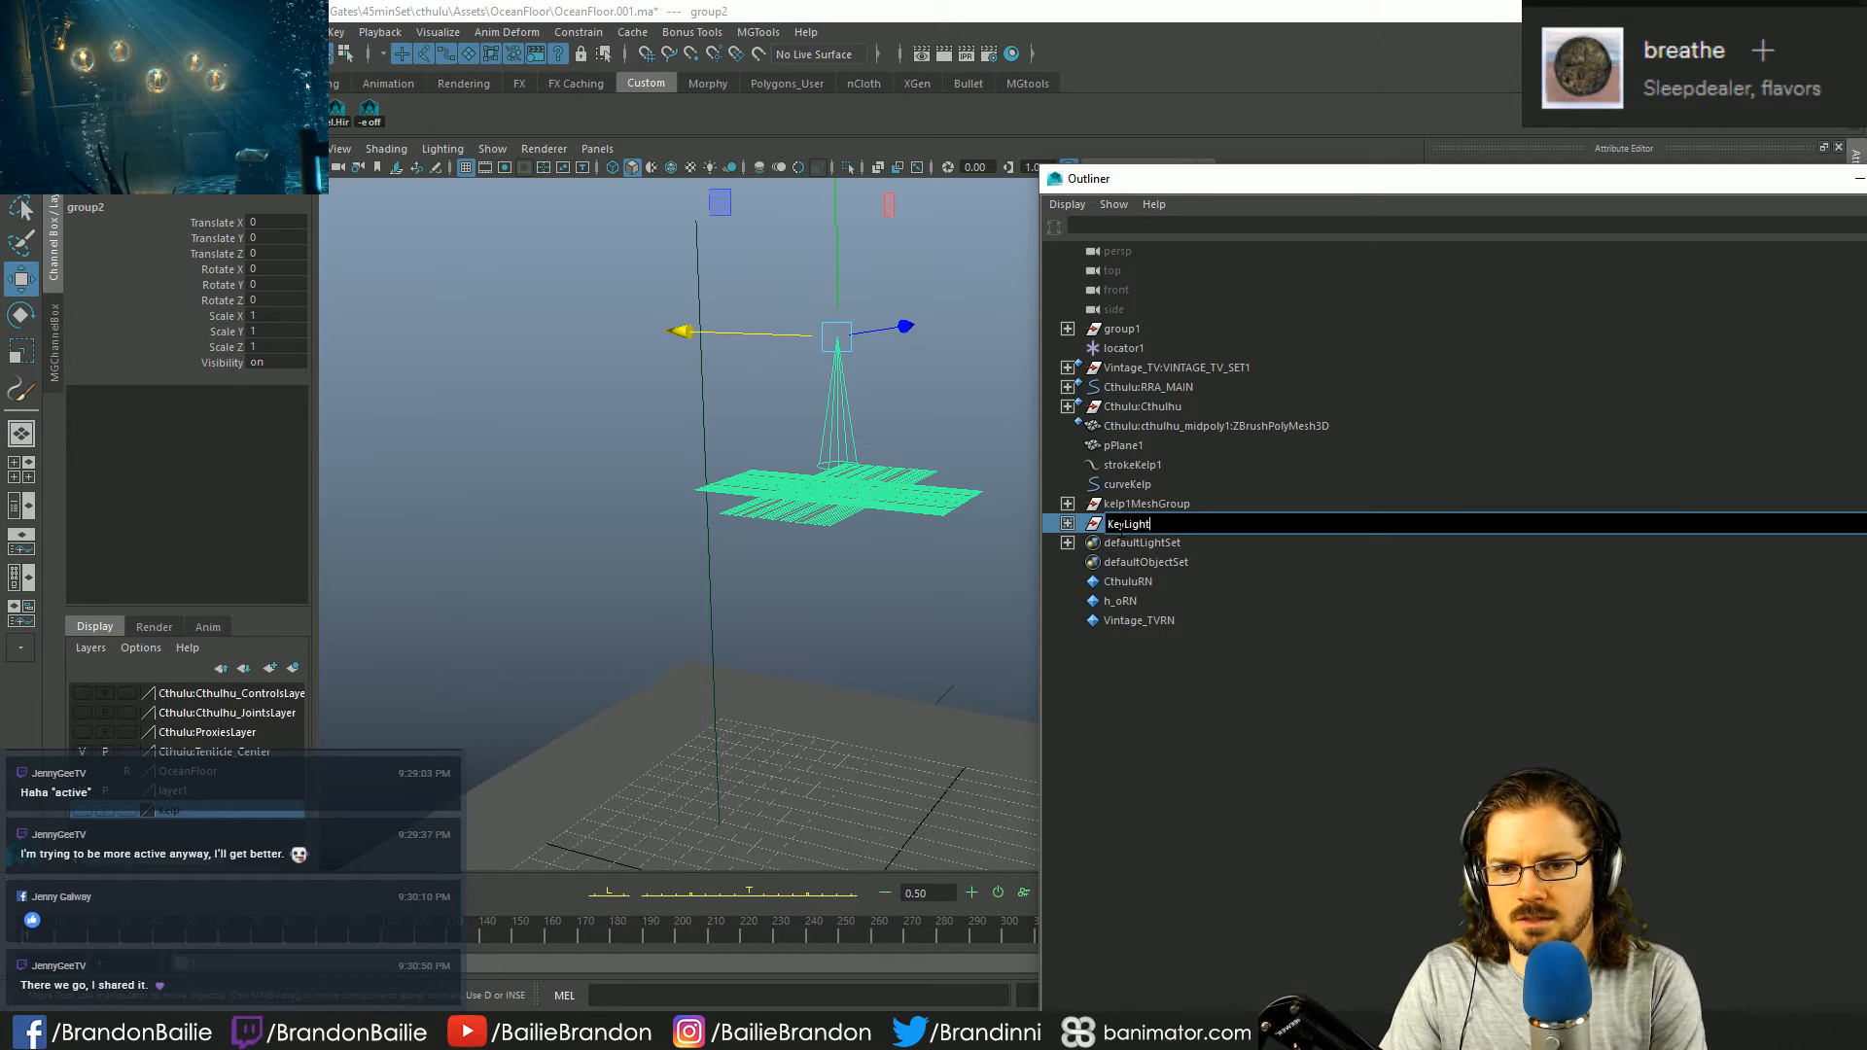
pyautogui.press('Return')
pyautogui.click(1020, 472)
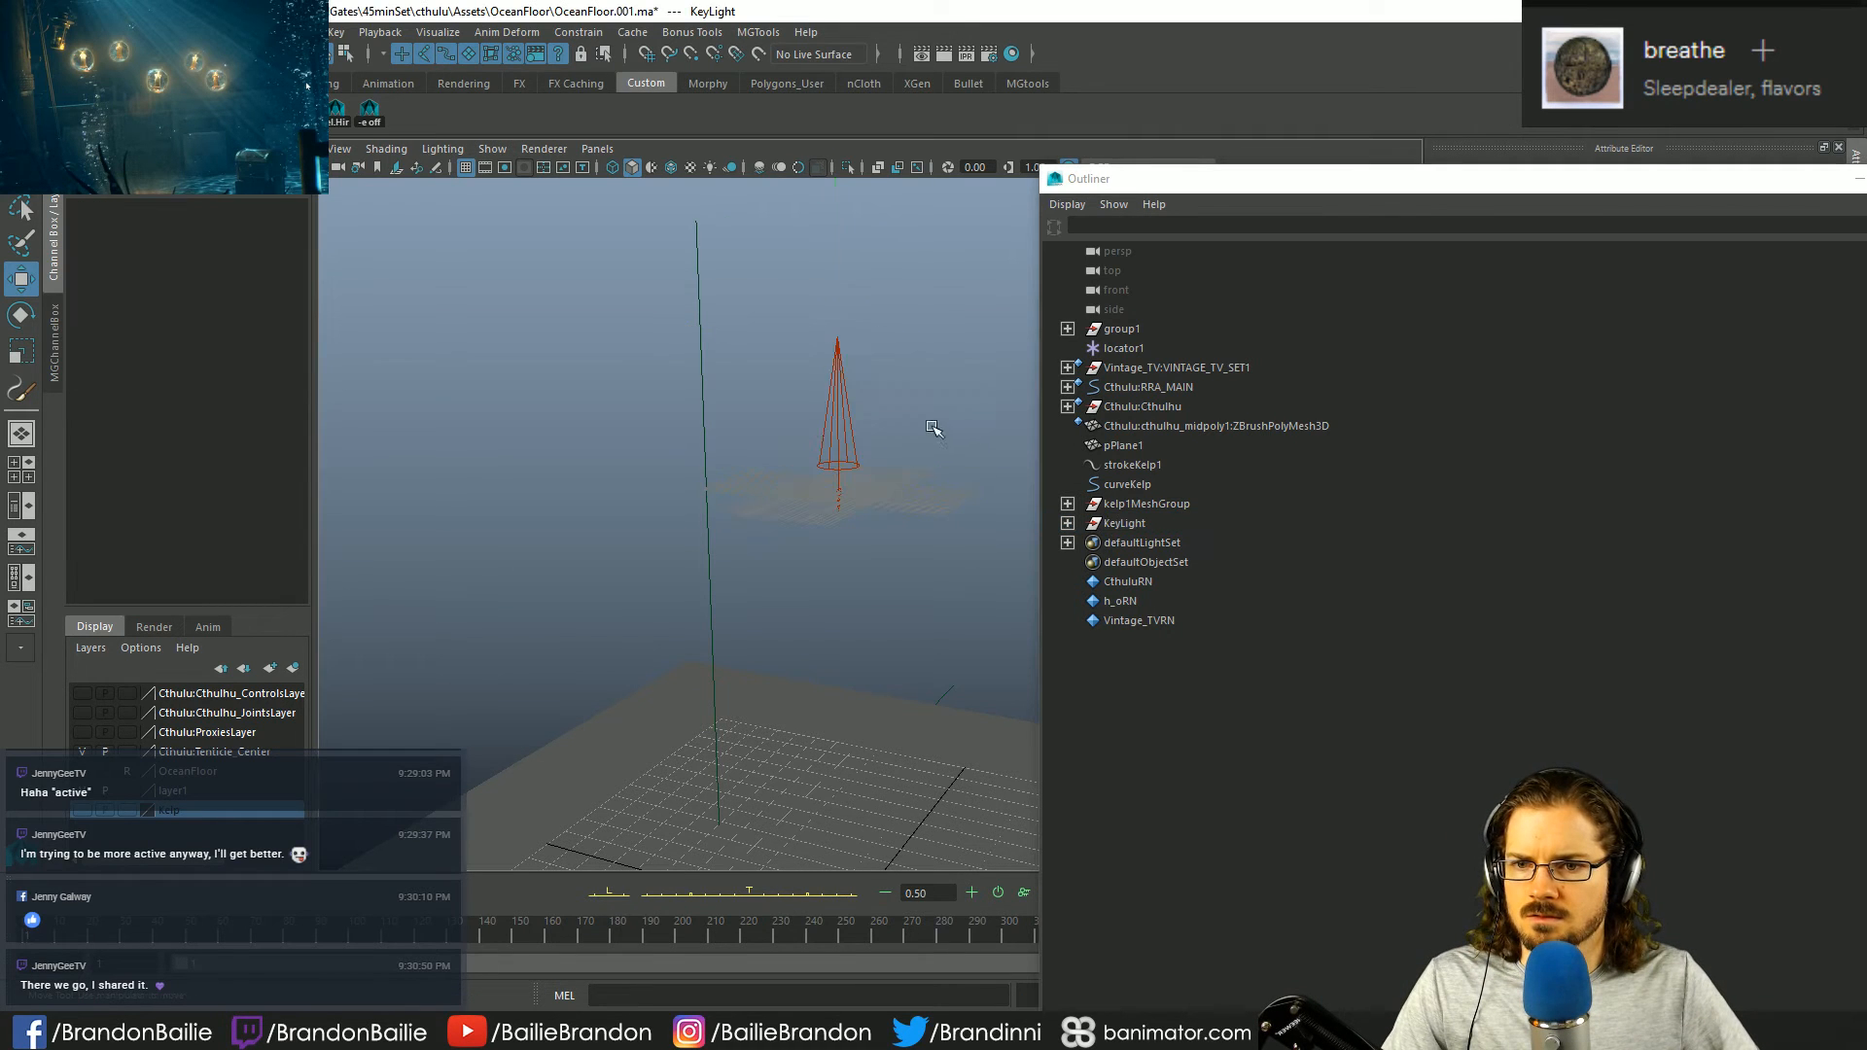
# - Try moving the KeyLight group as a unit and check the objects it contains
pyautogui.click(1118, 523)
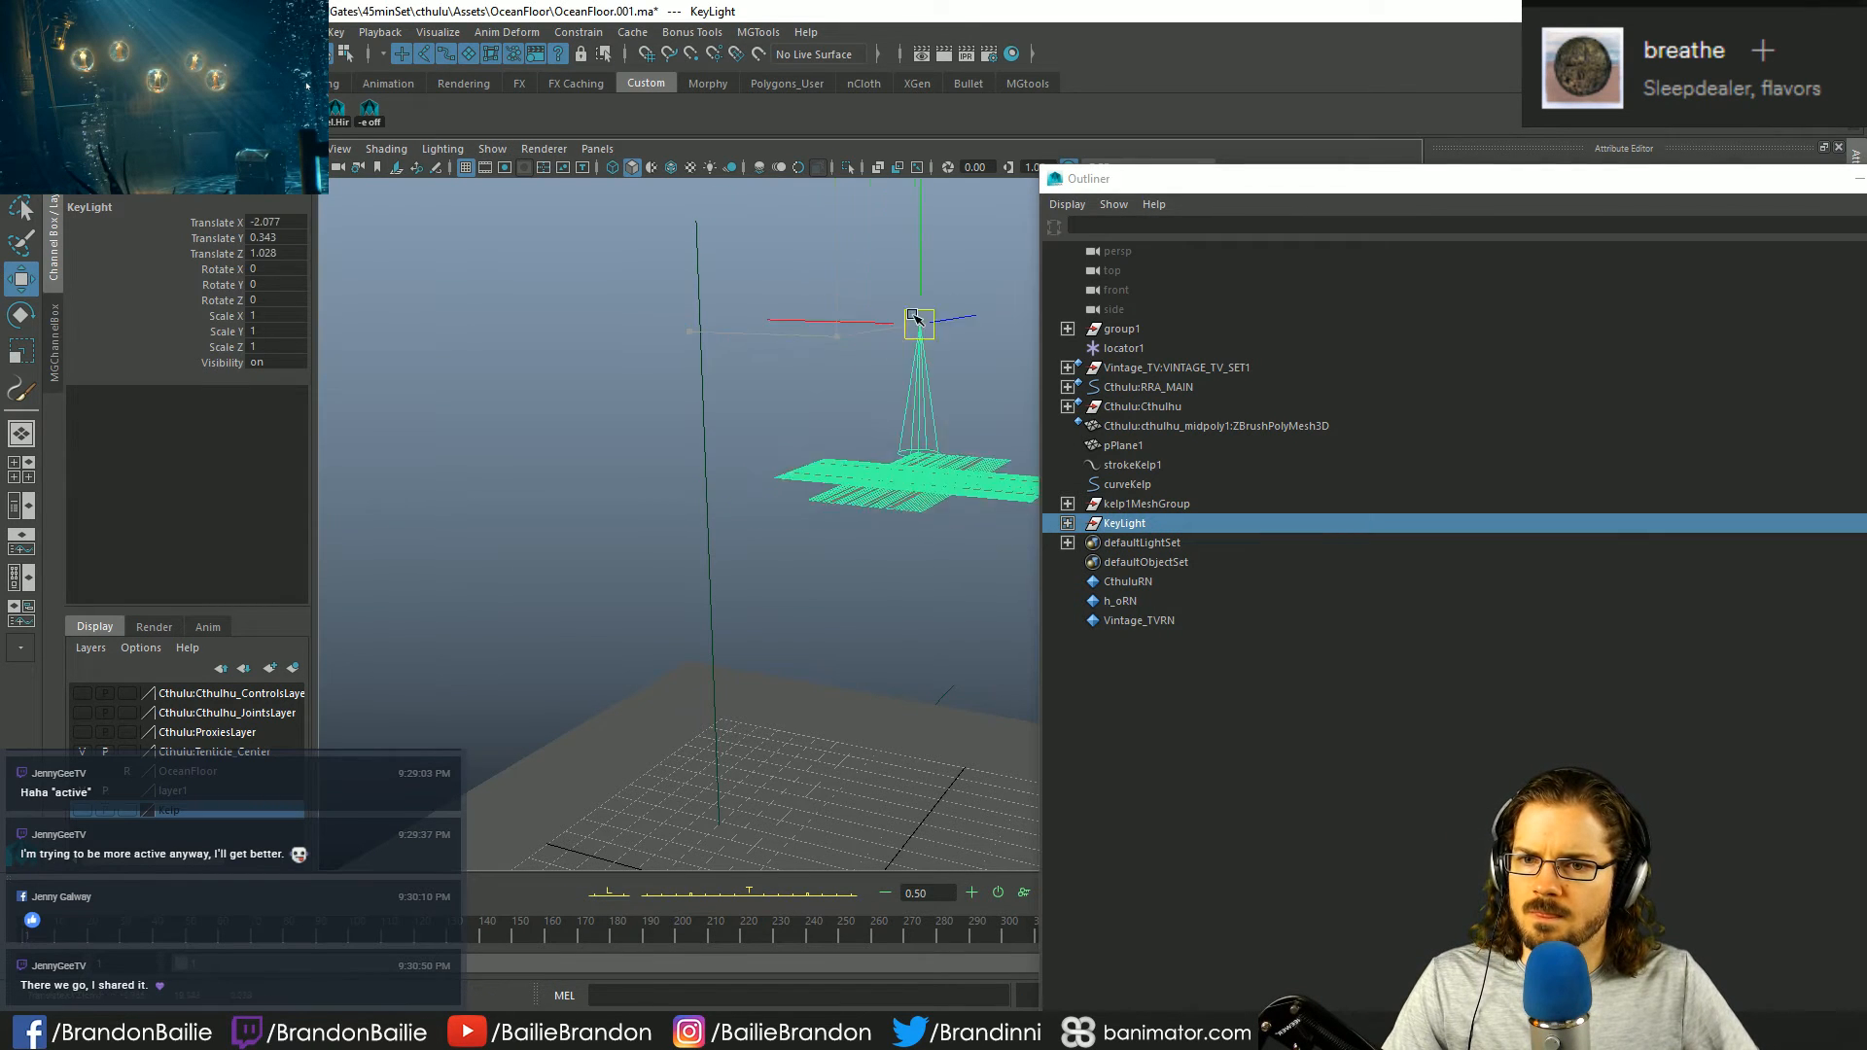
pyautogui.click(1067, 523)
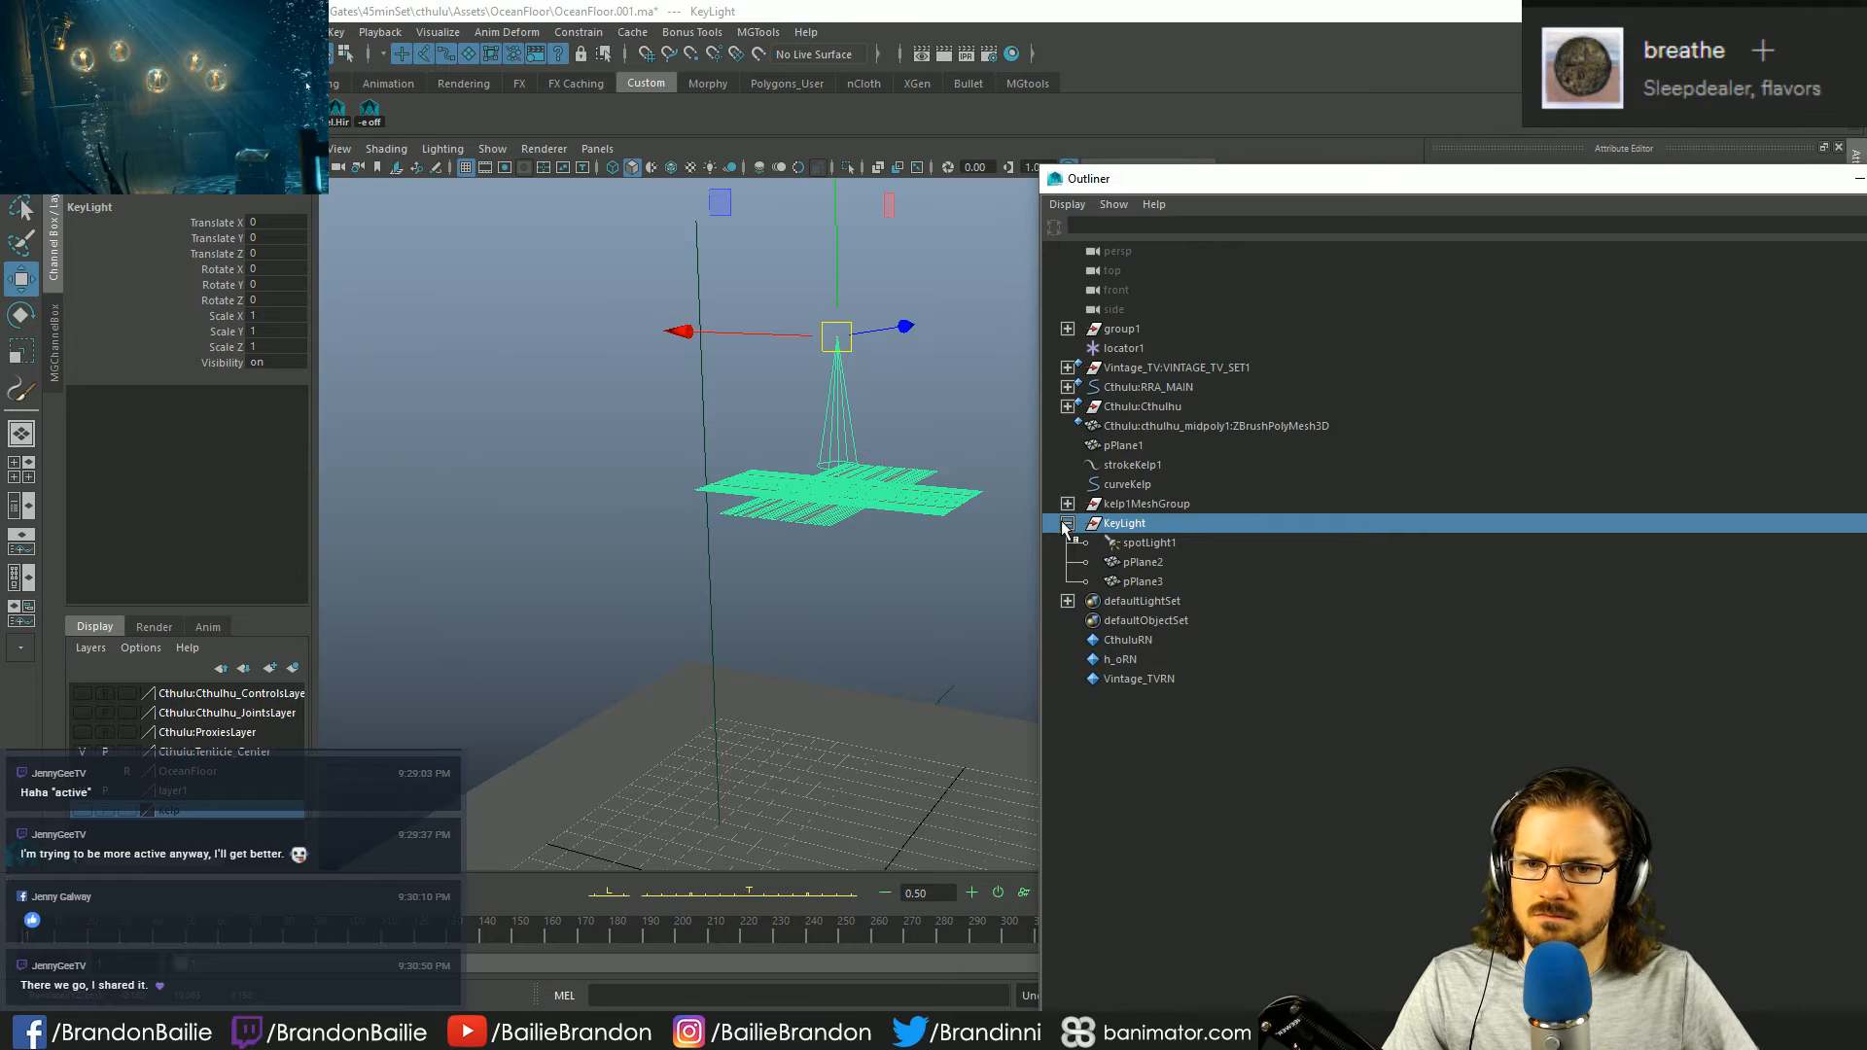
pyautogui.click(1148, 545)
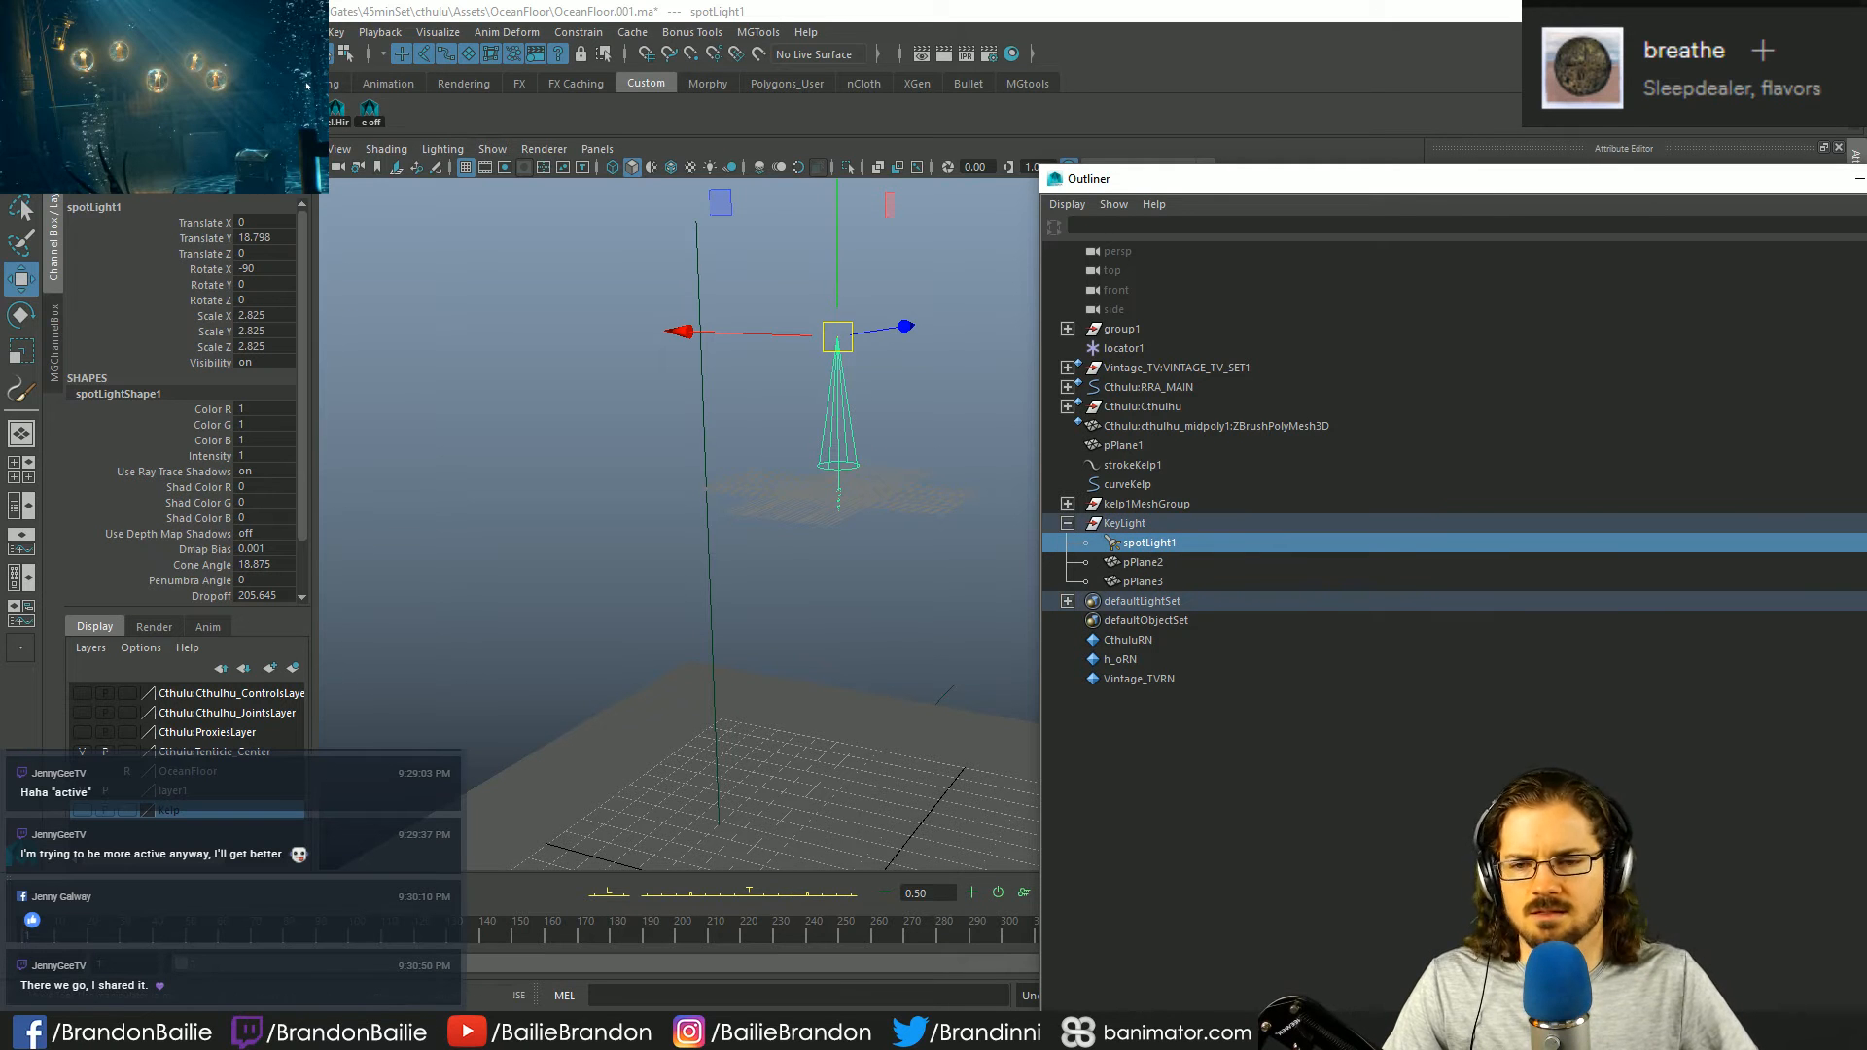
pyautogui.hotkey('ctrl', 'a')
pyautogui.click(916, 383)
pyautogui.click(846, 421)
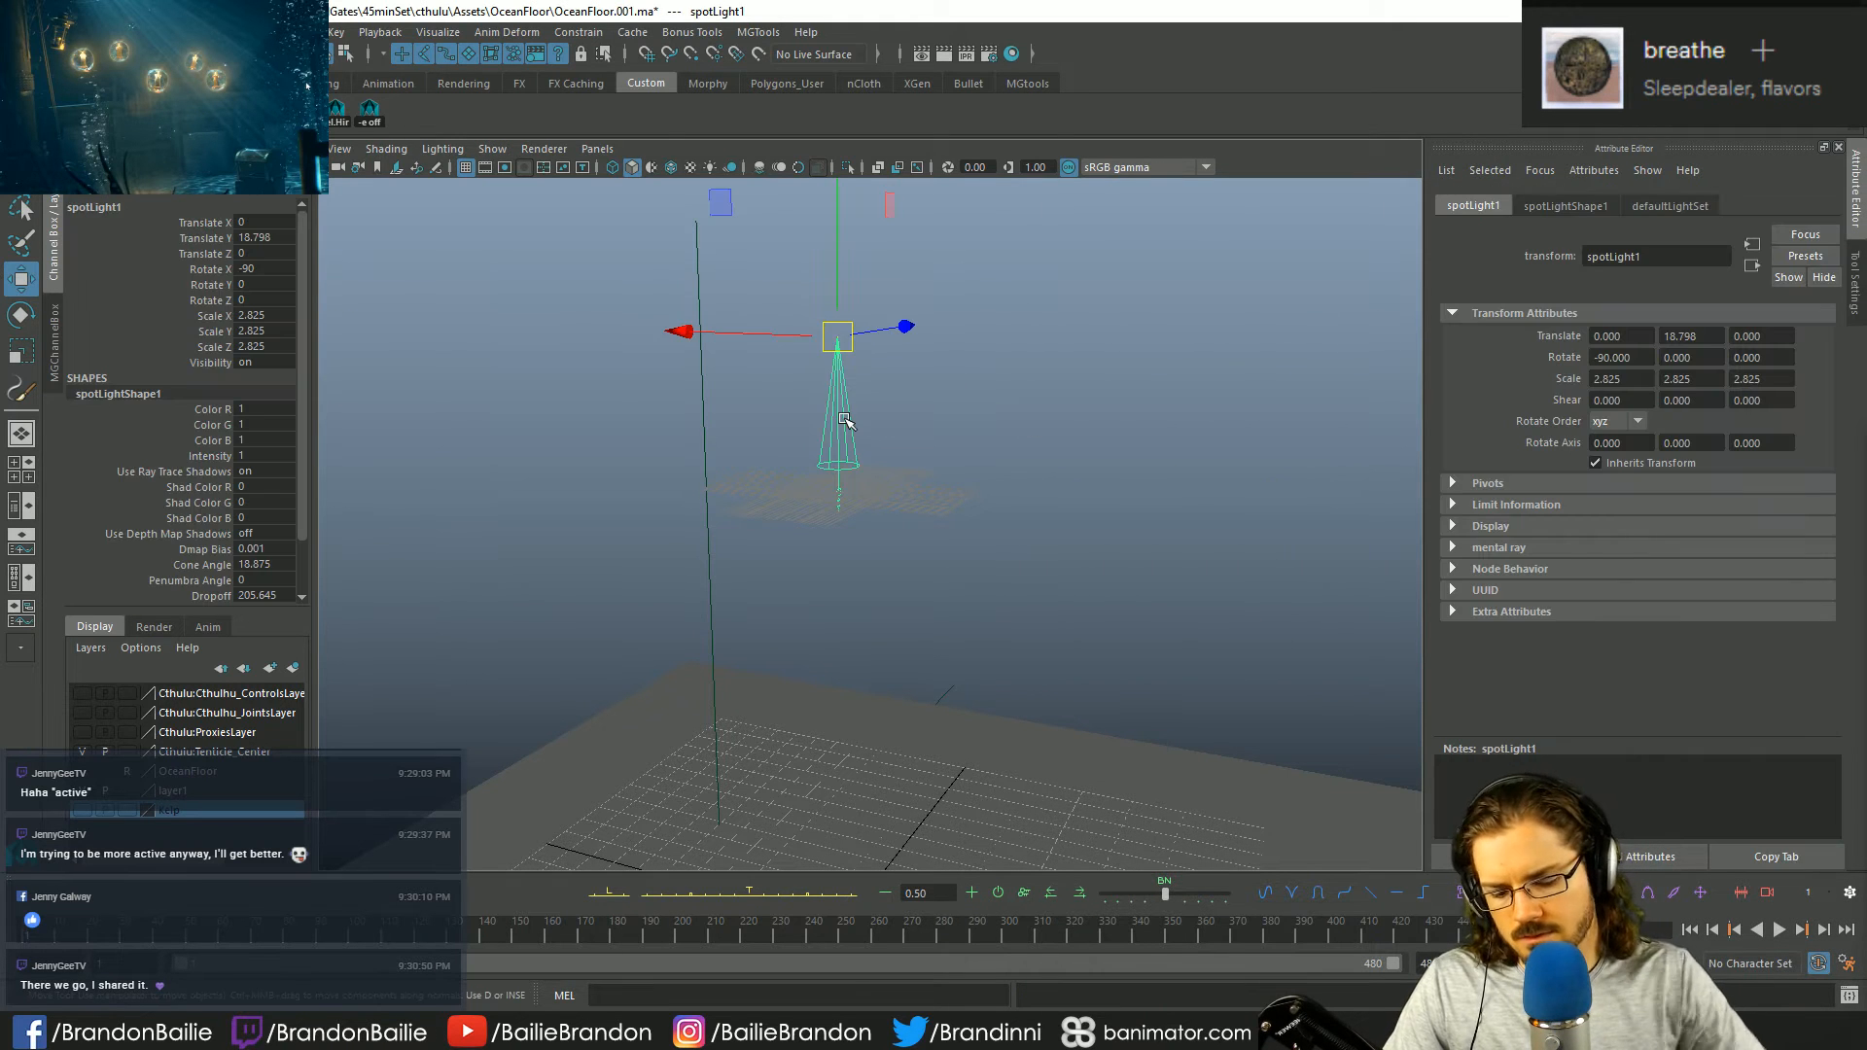
pyautogui.press('Up')
pyautogui.click(1104, 363)
pyautogui.keyDown('alt'); pyautogui.moveTo(840, 496); pyautogui.dragTo(915, 452); pyautogui.keyUp('alt')
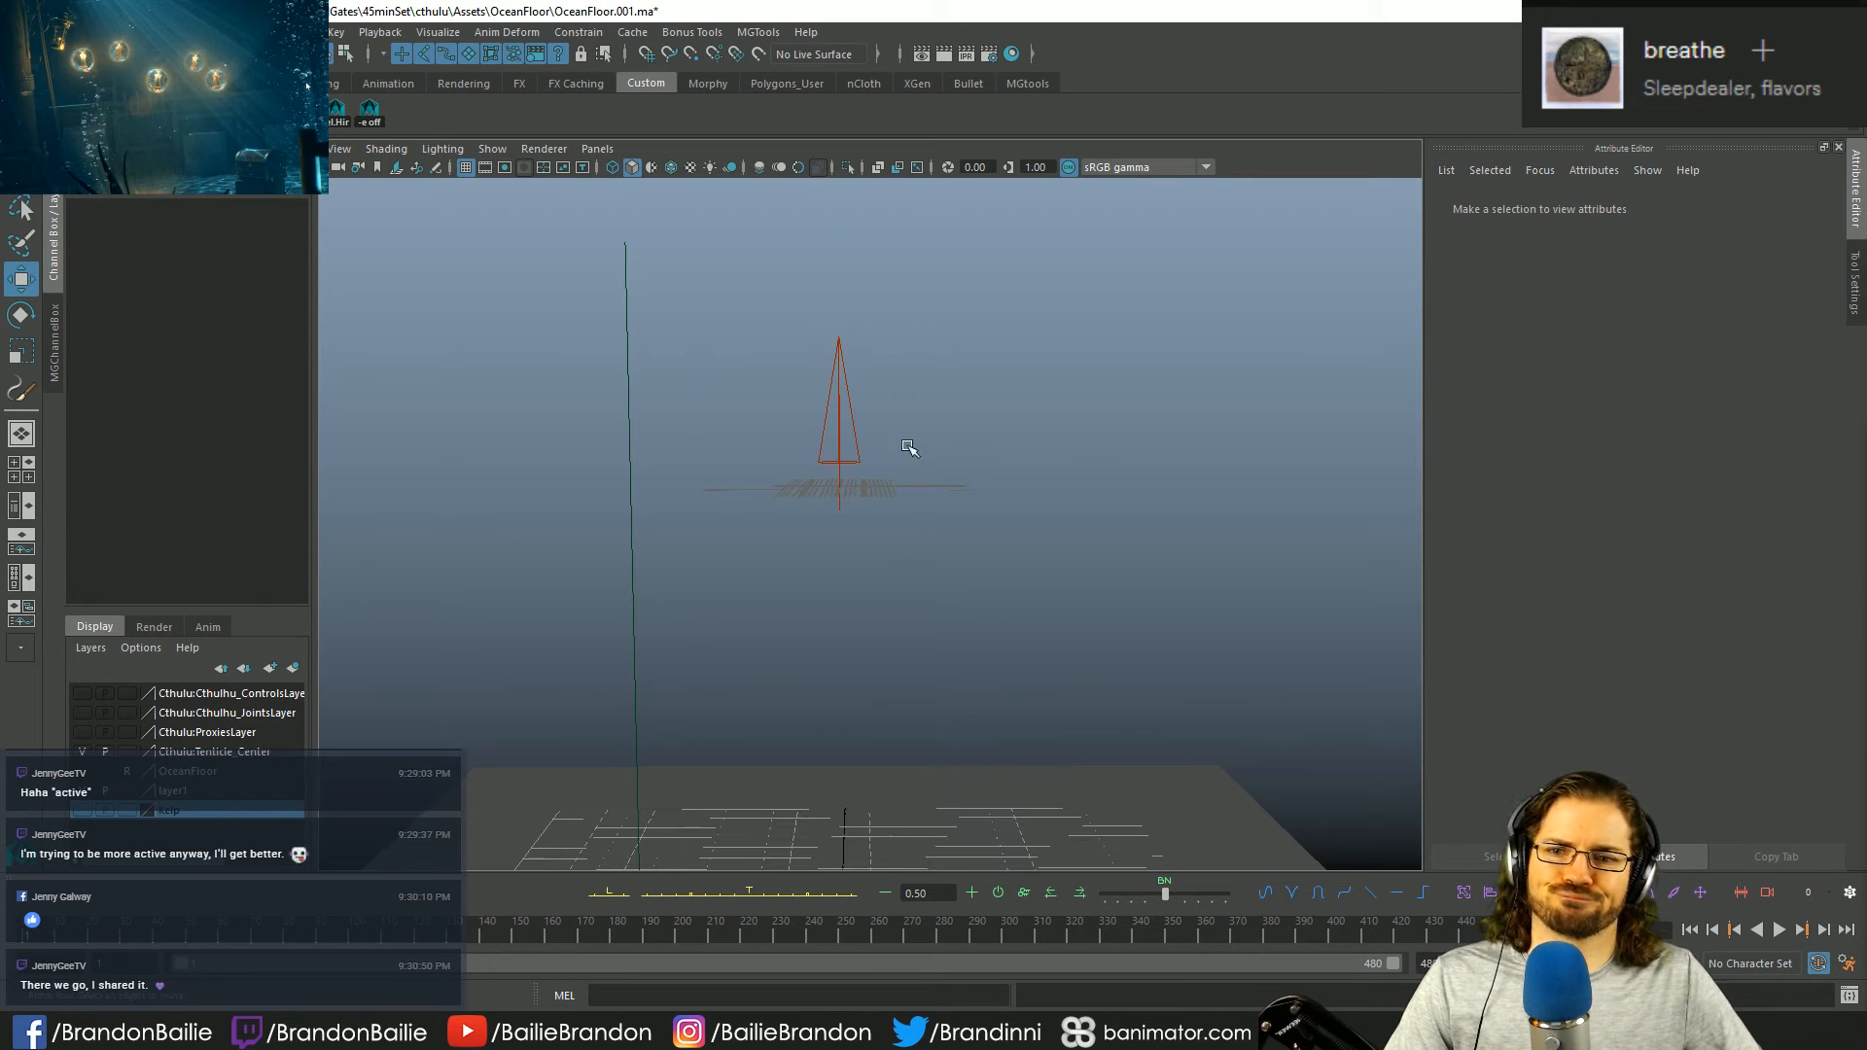
# - Change the spot light's color to a medium blue of about R 0.171, G 0.672, B 0.857
pyautogui.moveTo(804, 368); pyautogui.dragTo(888, 411)
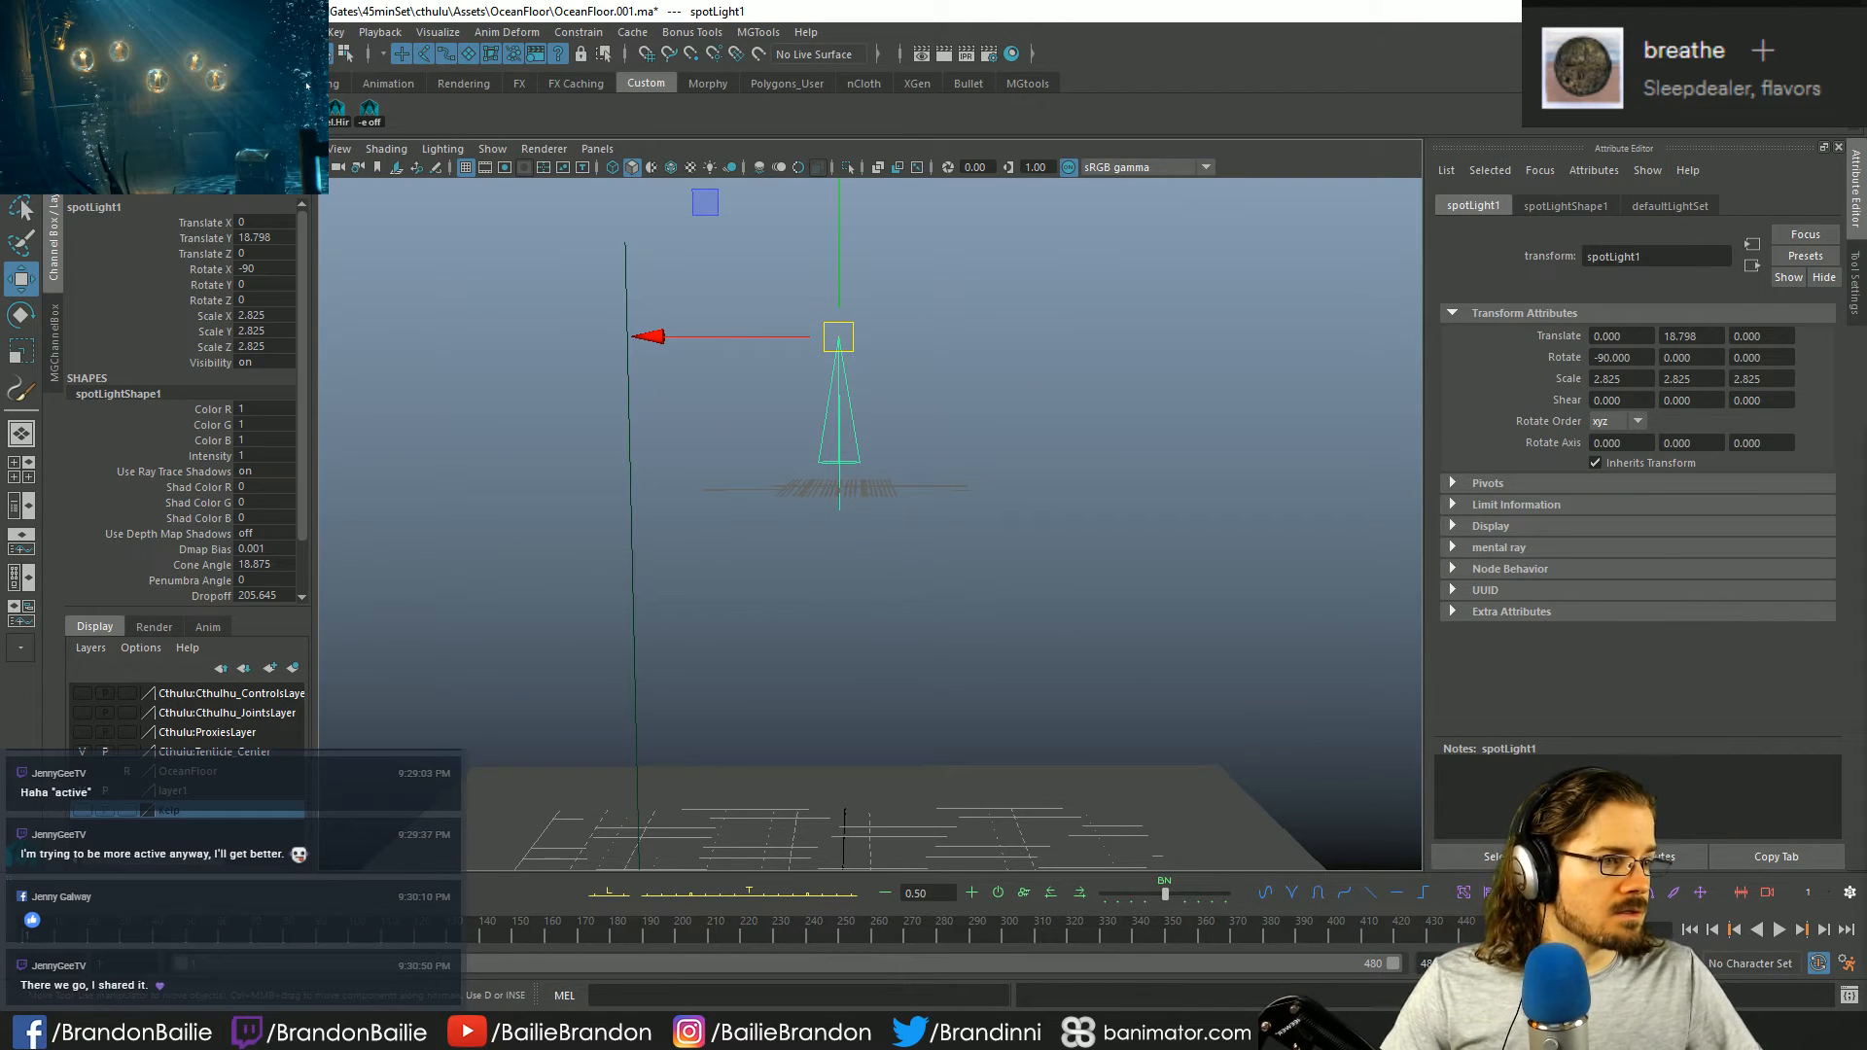
pyautogui.click(1854, 284)
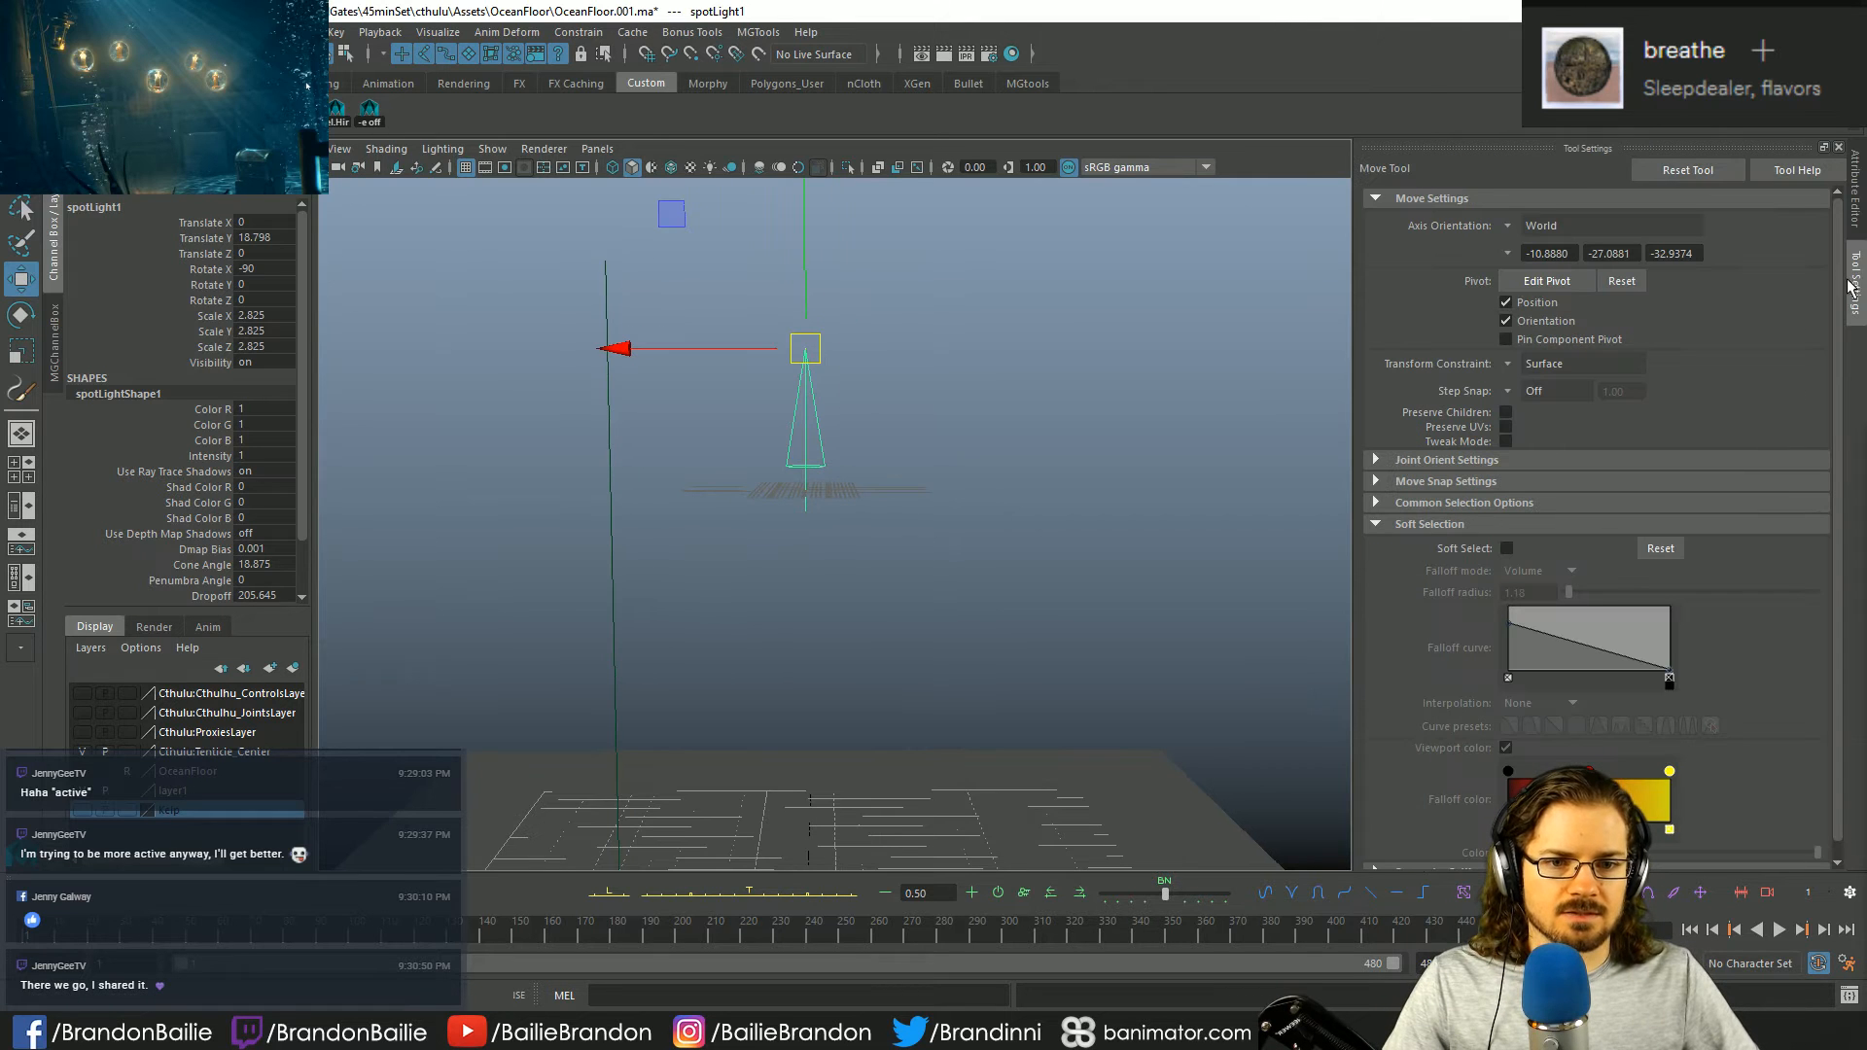
pyautogui.click(1854, 195)
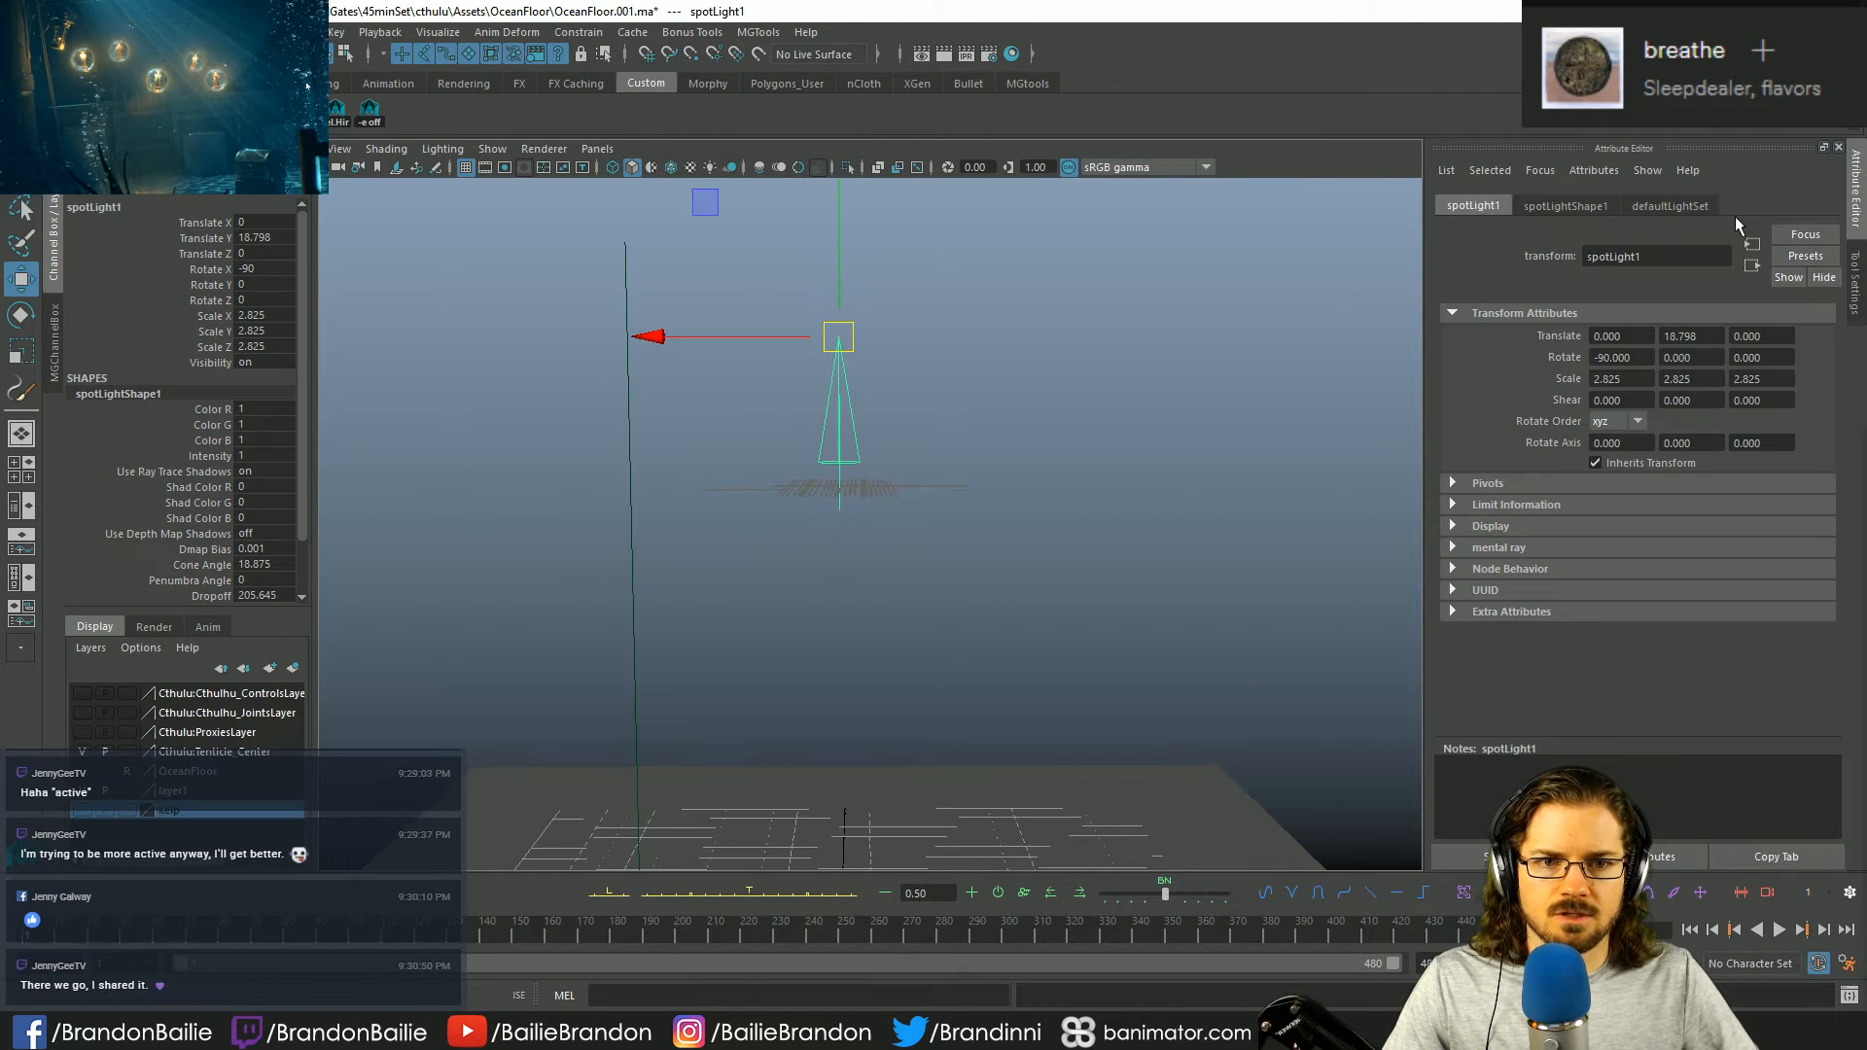
pyautogui.click(1565, 206)
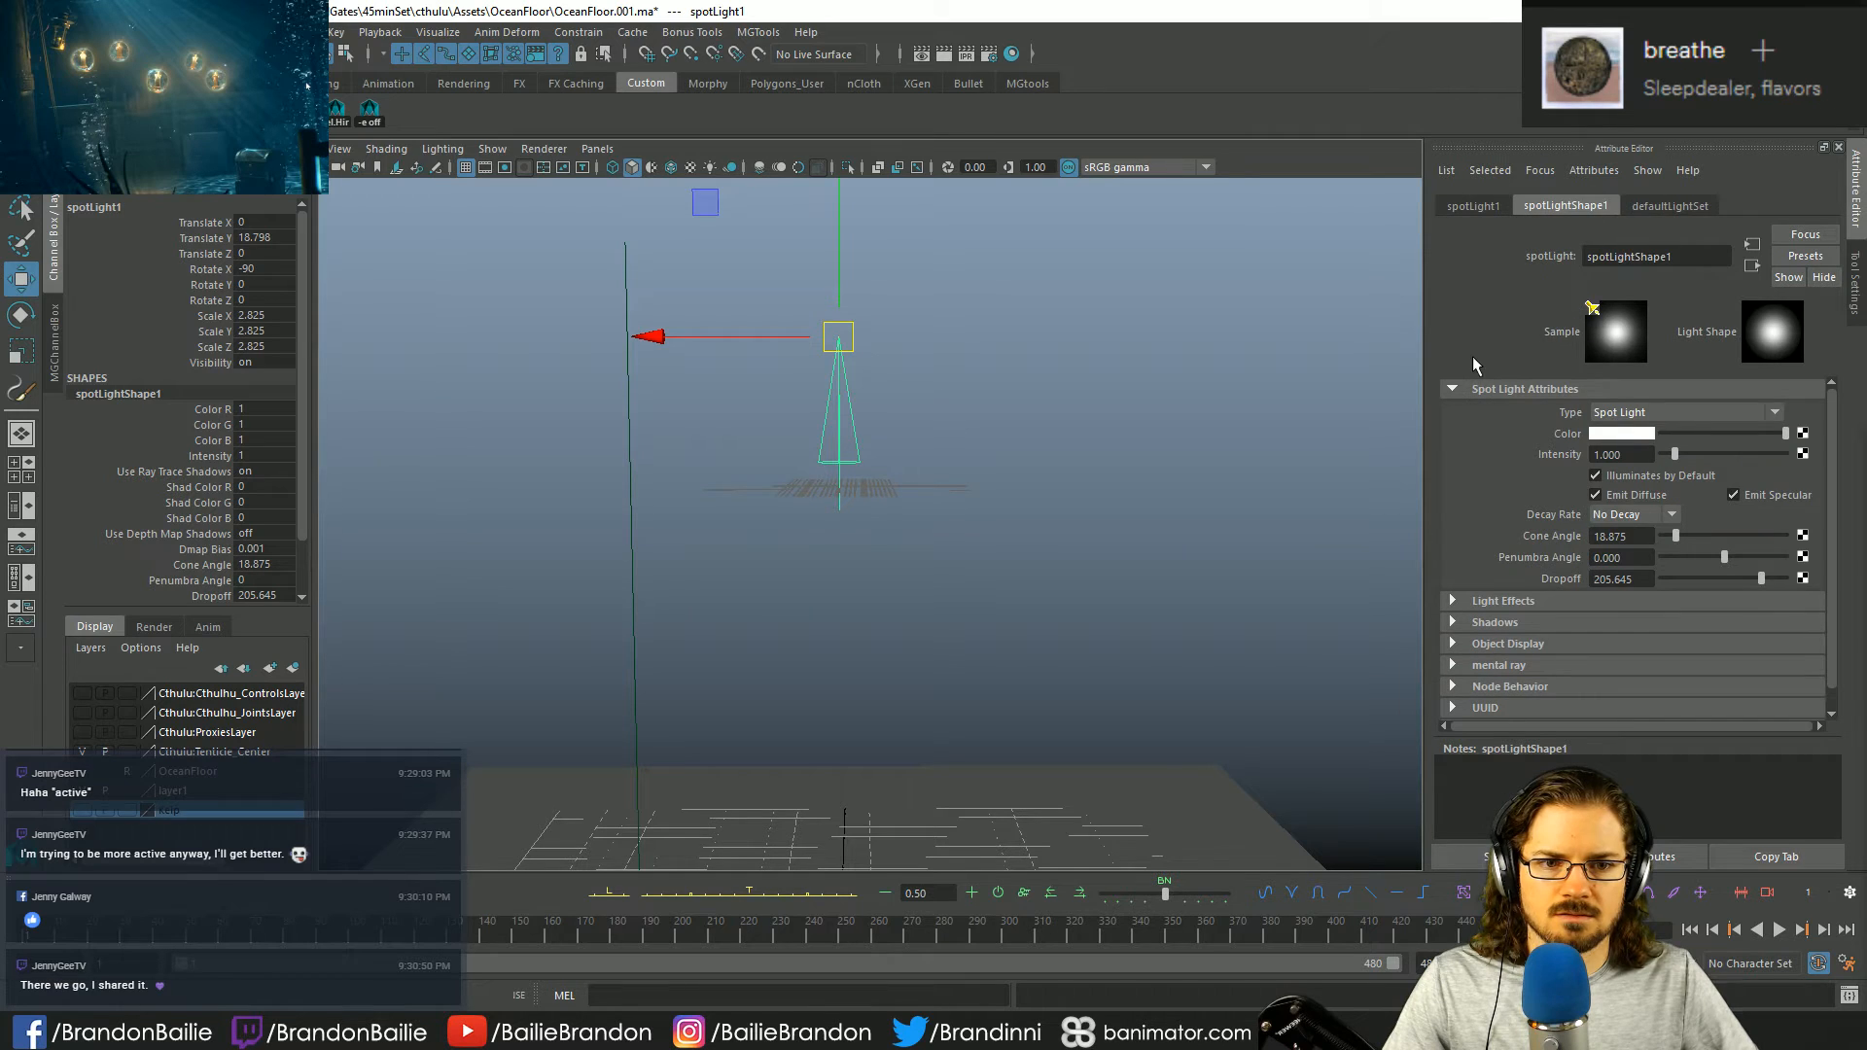
pyautogui.click(1638, 437)
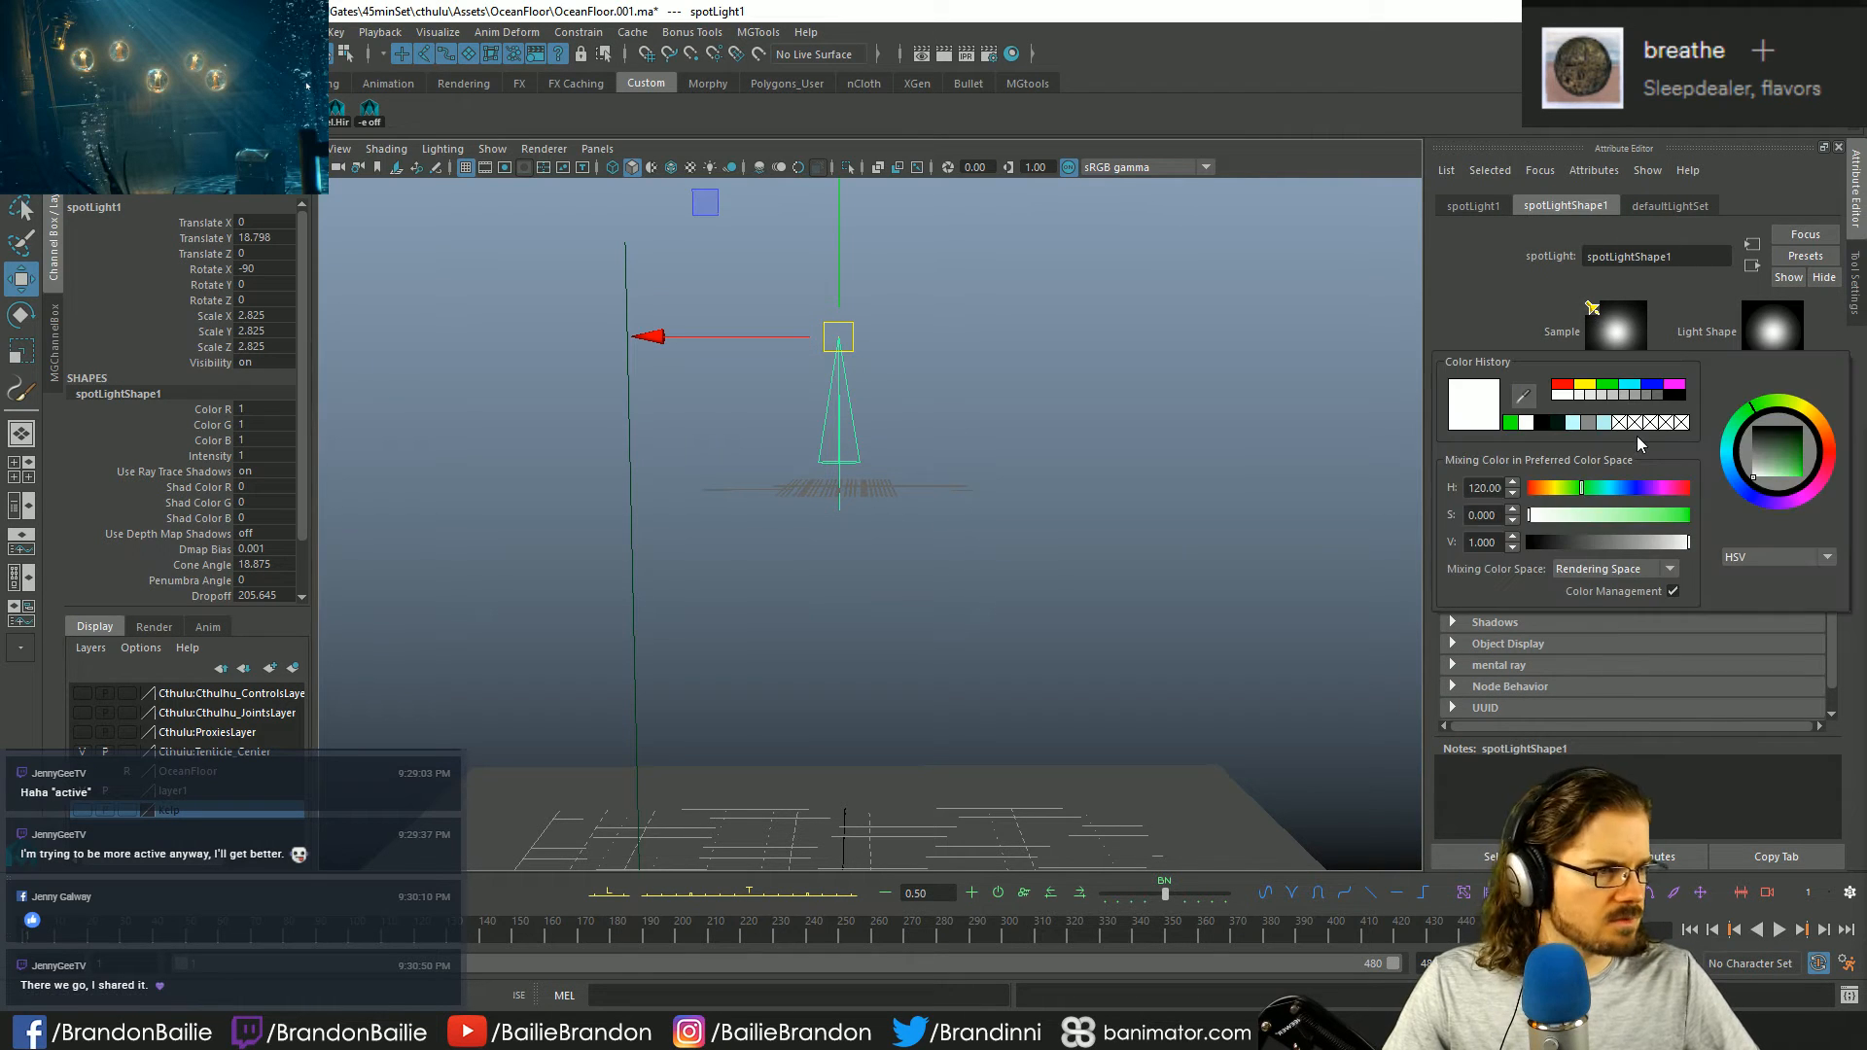
pyautogui.click(1631, 386)
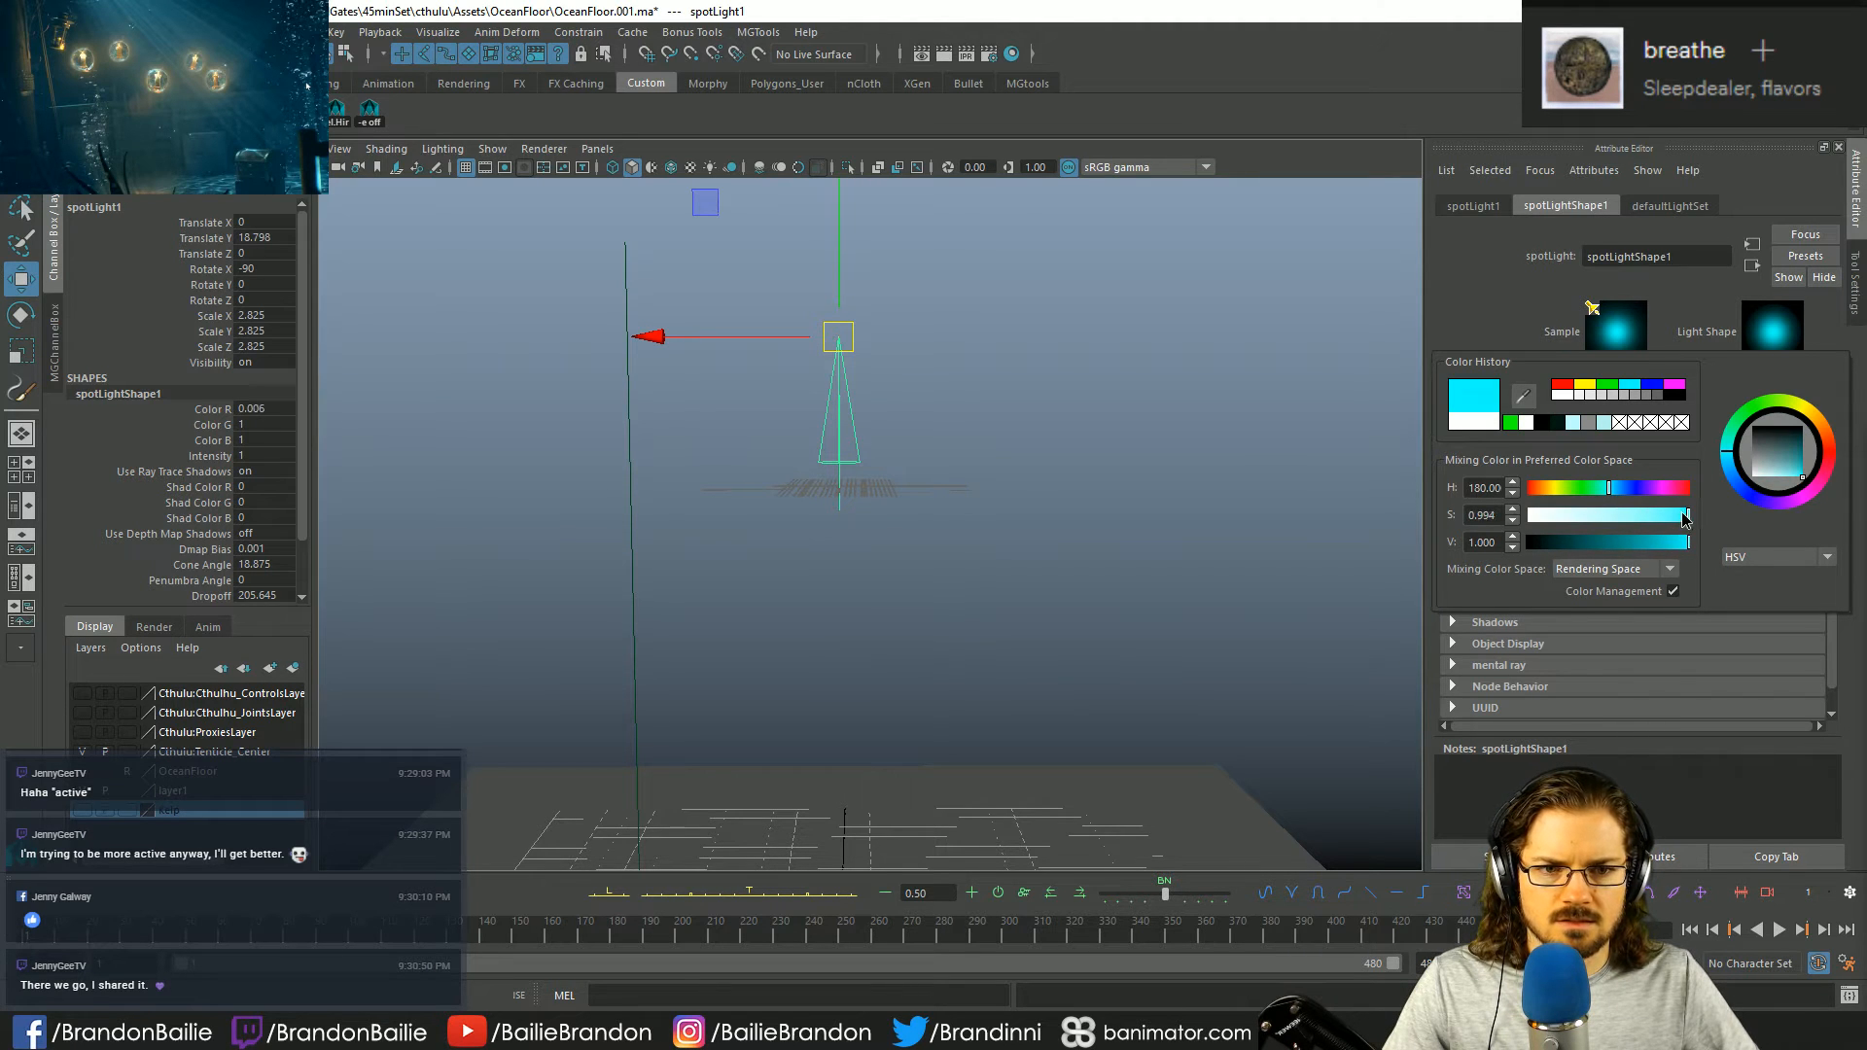
pyautogui.moveTo(1682, 547); pyautogui.dragTo(1679, 554)
pyautogui.moveTo(1614, 493); pyautogui.dragTo(1660, 515)
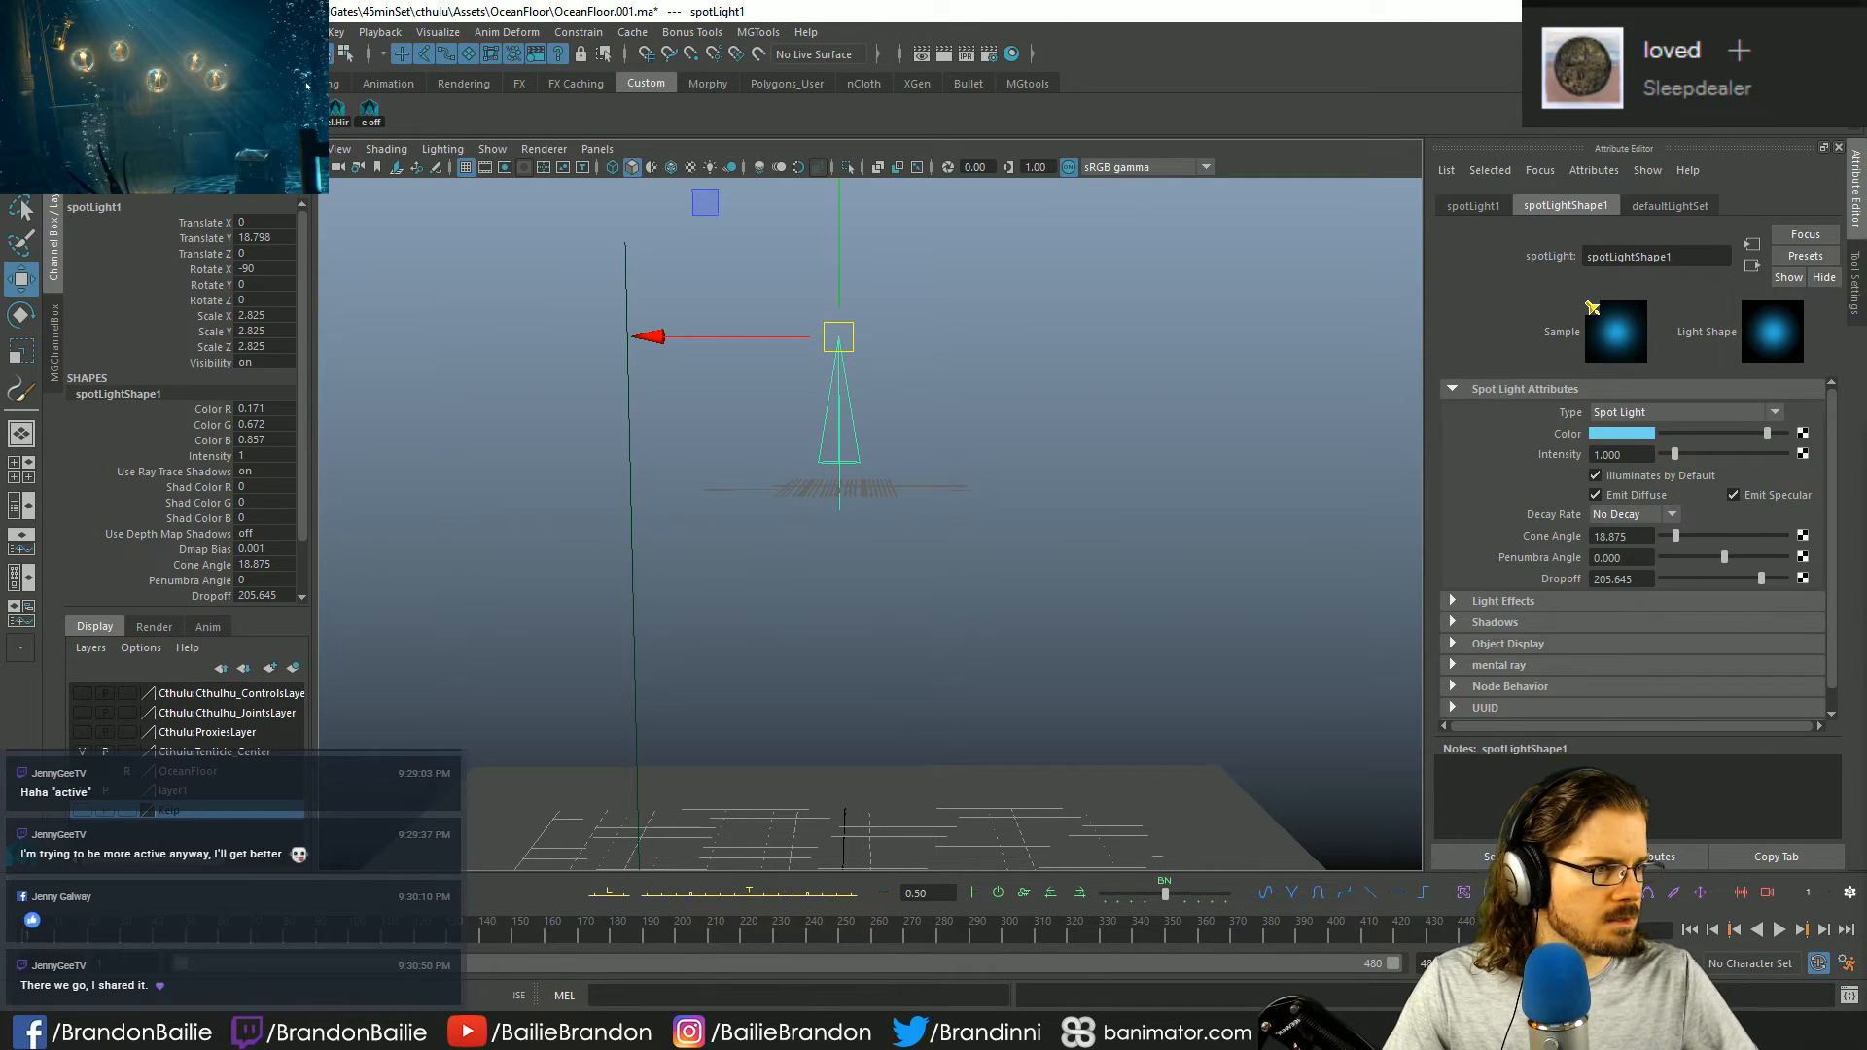
# - Set the spot light's Intensity to 5000000 and its Decay Rate to Cubic
pyautogui.click(1619, 454)
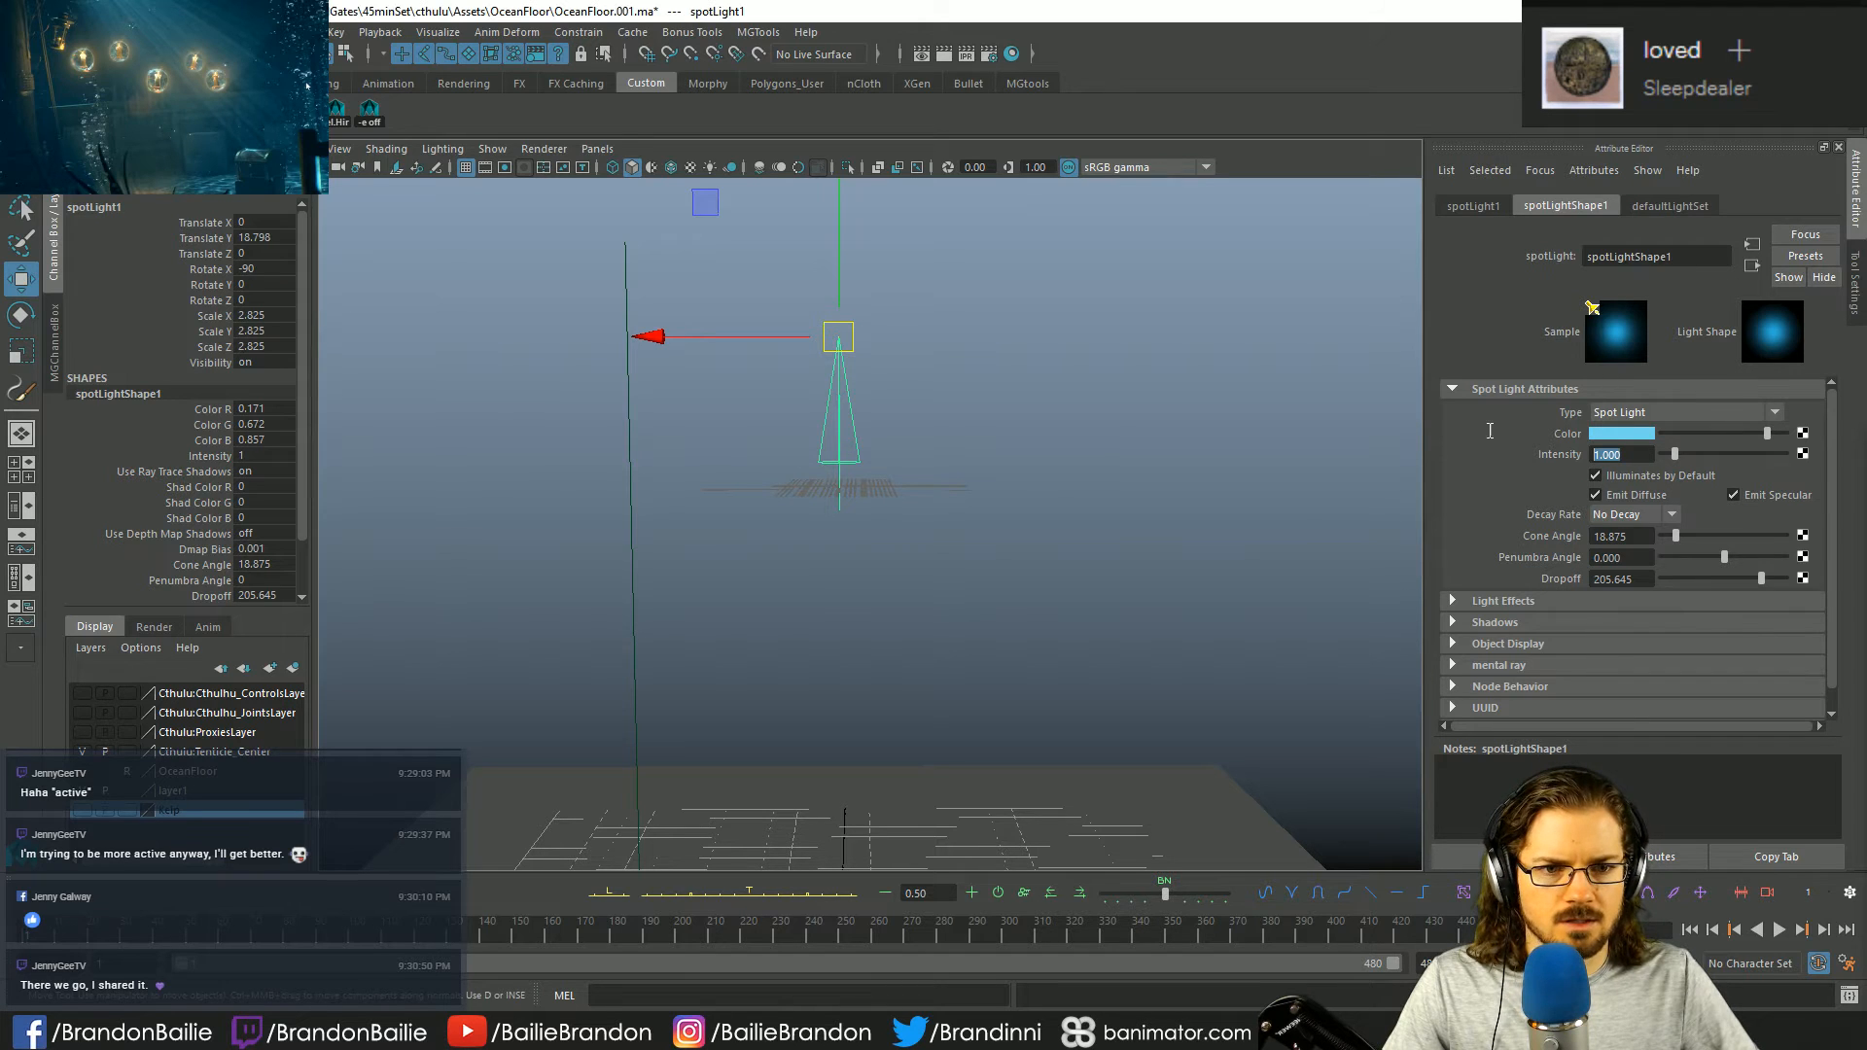
pyautogui.write('5')
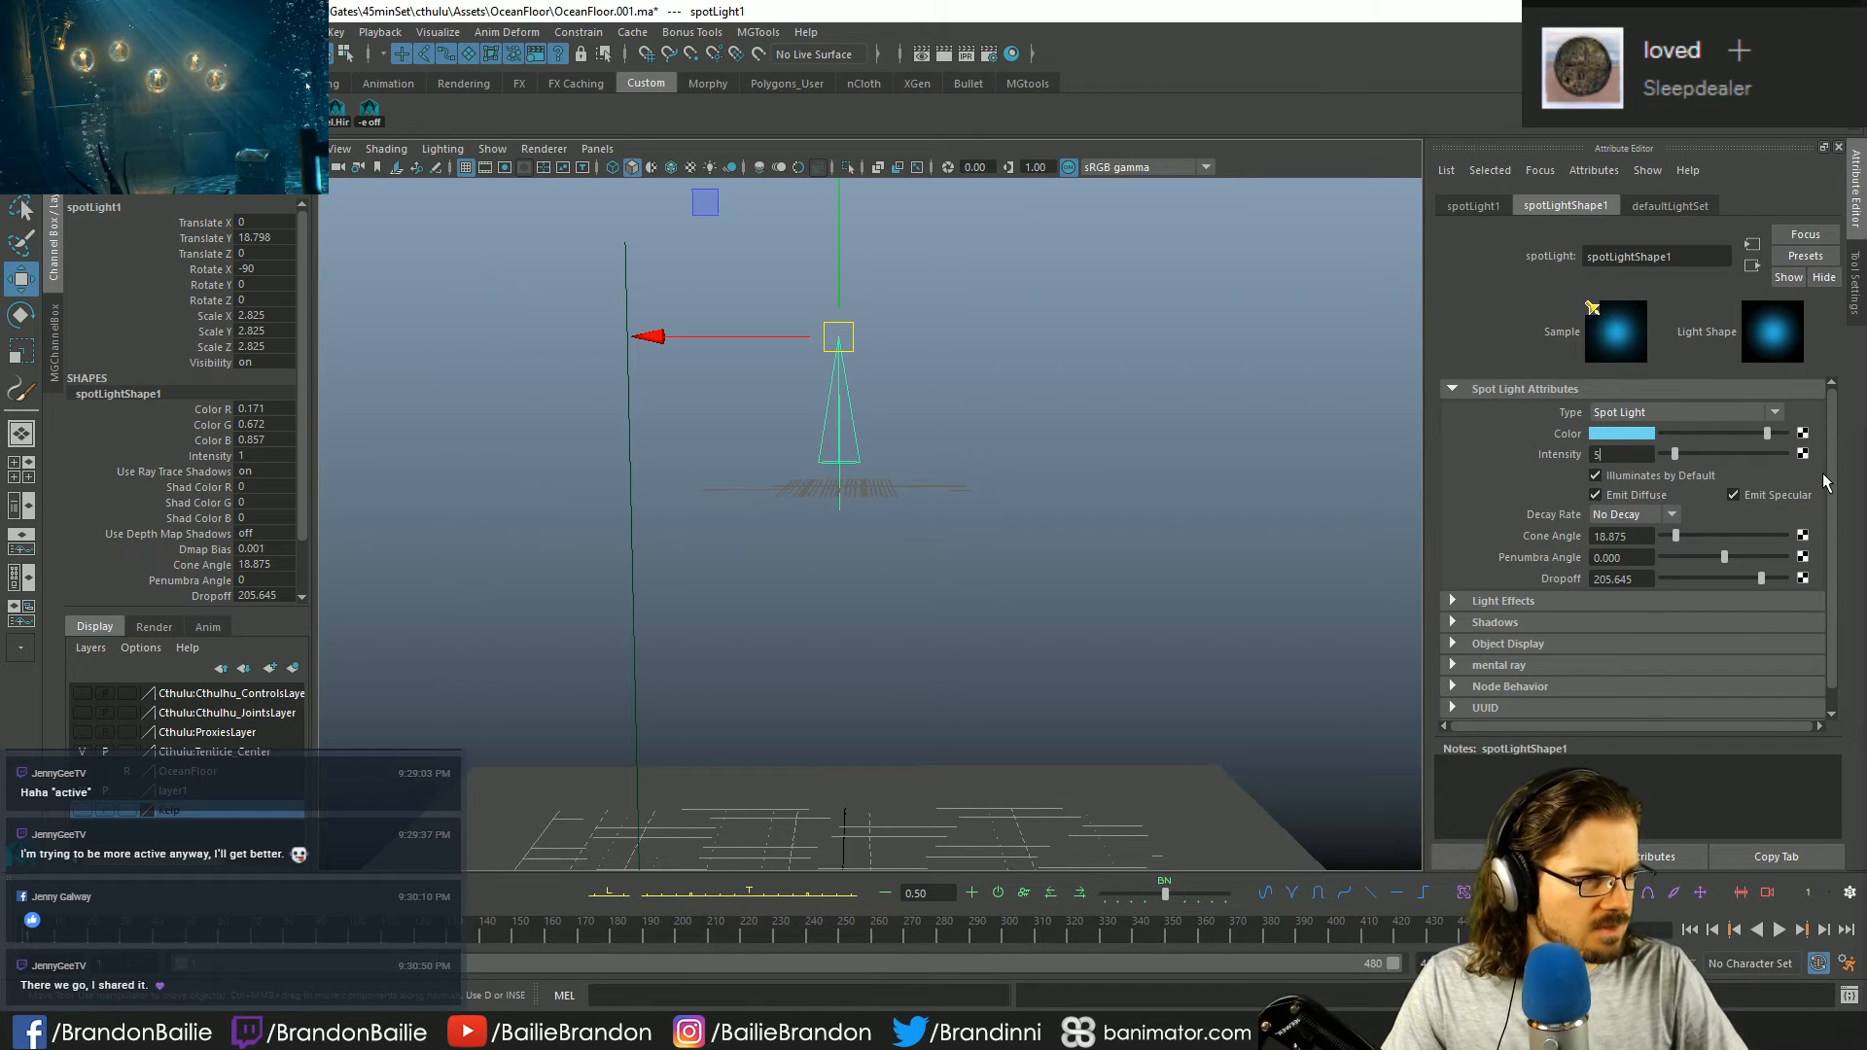
pyautogui.write('00000000')
pyautogui.press('Return')
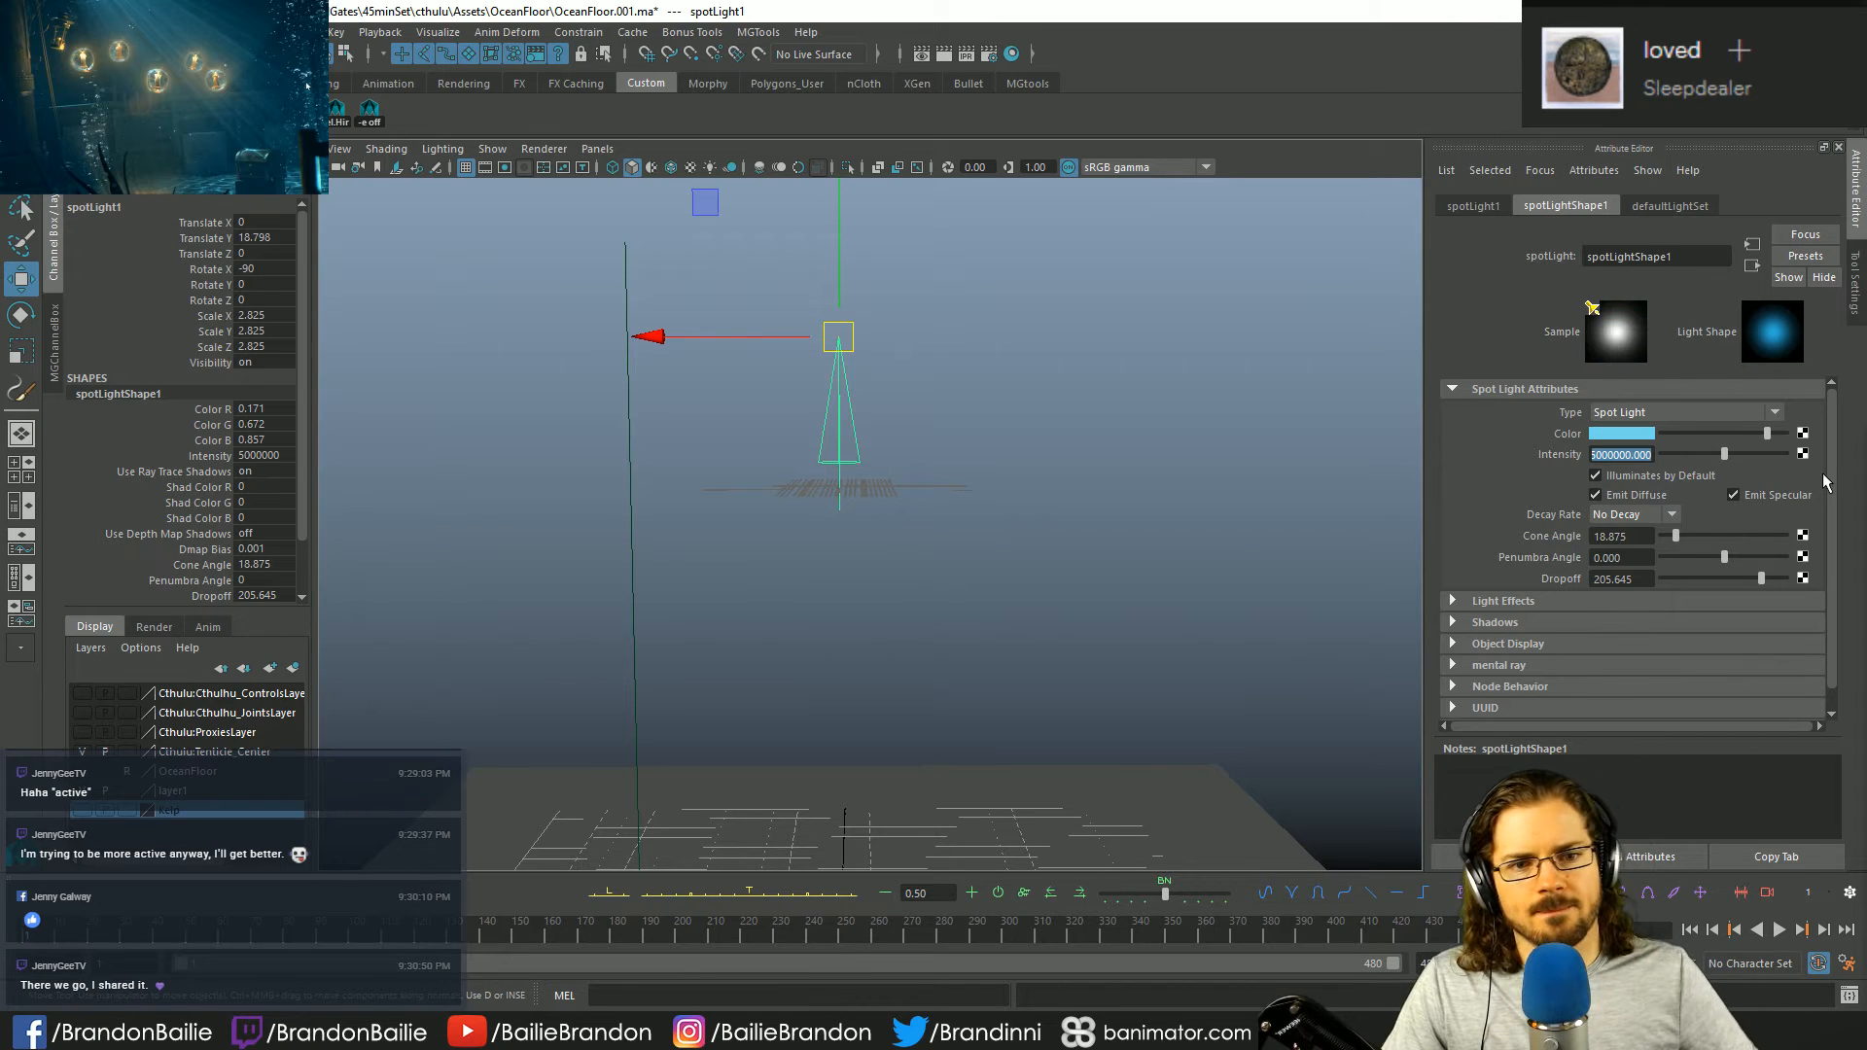
pyautogui.click(1637, 515)
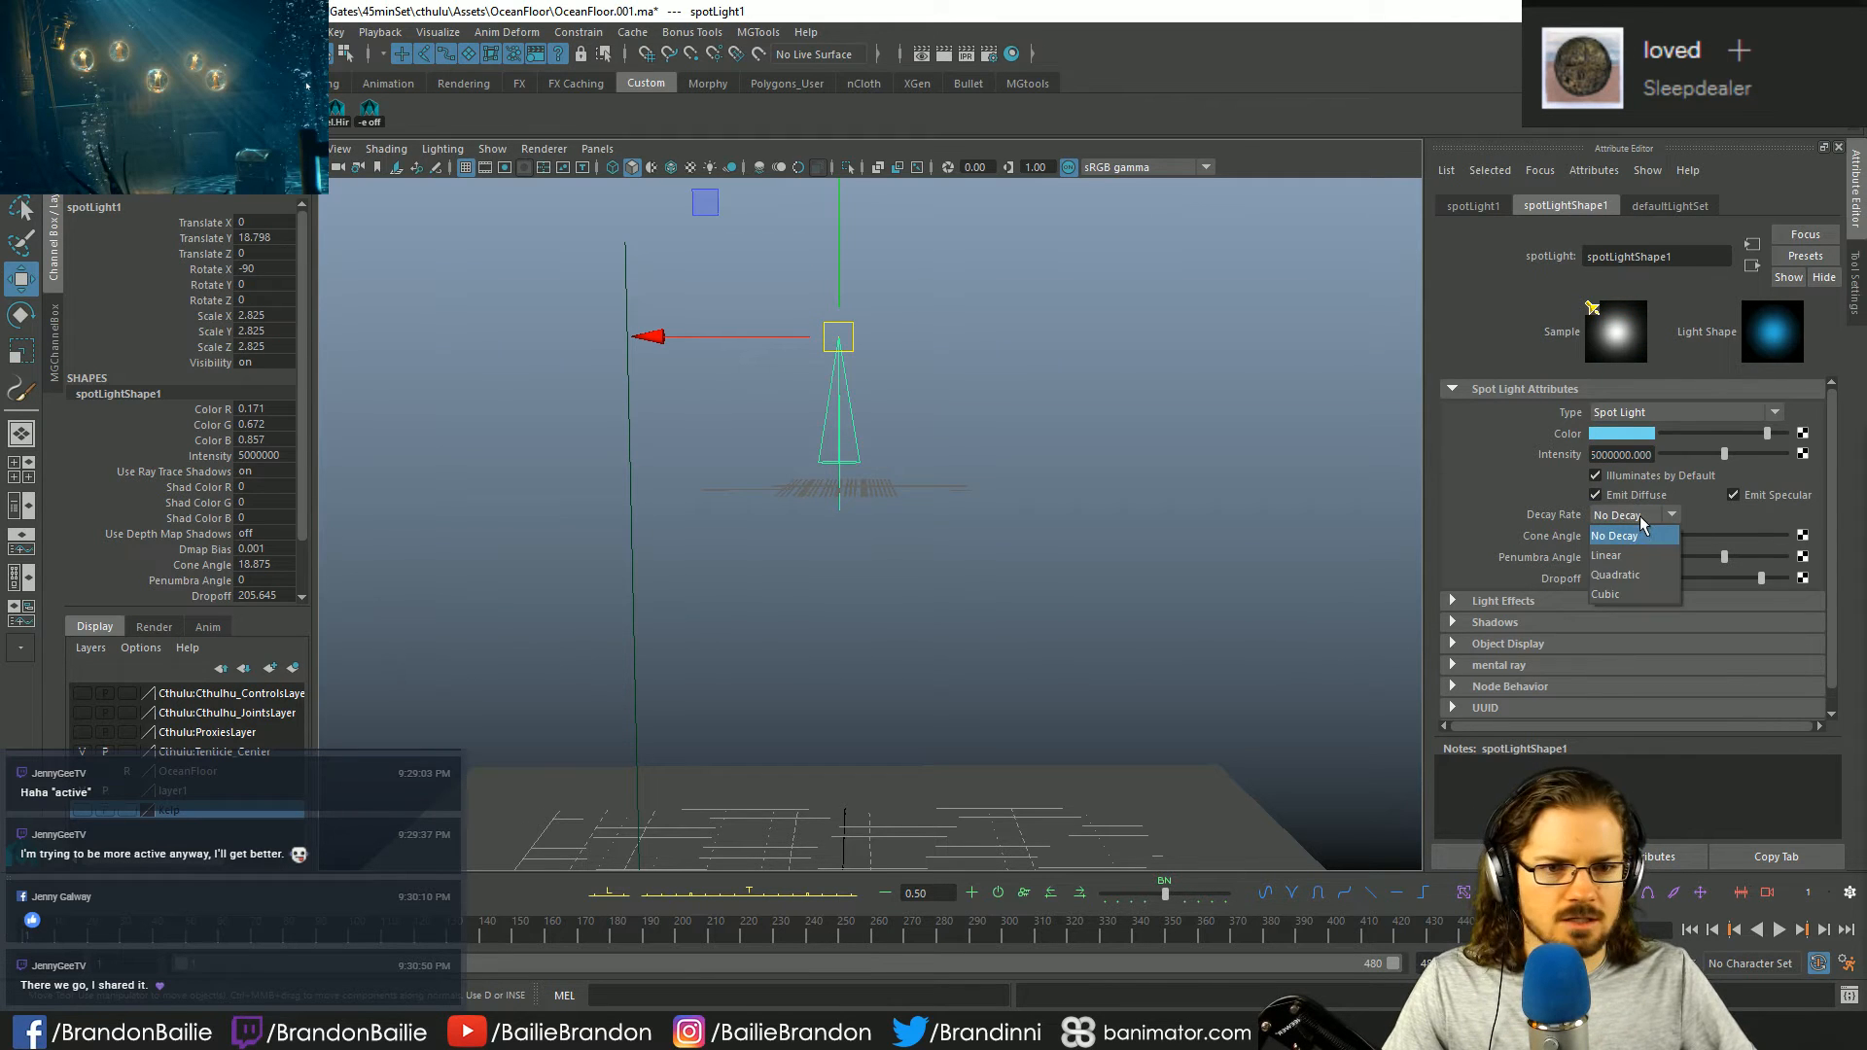
pyautogui.click(1616, 593)
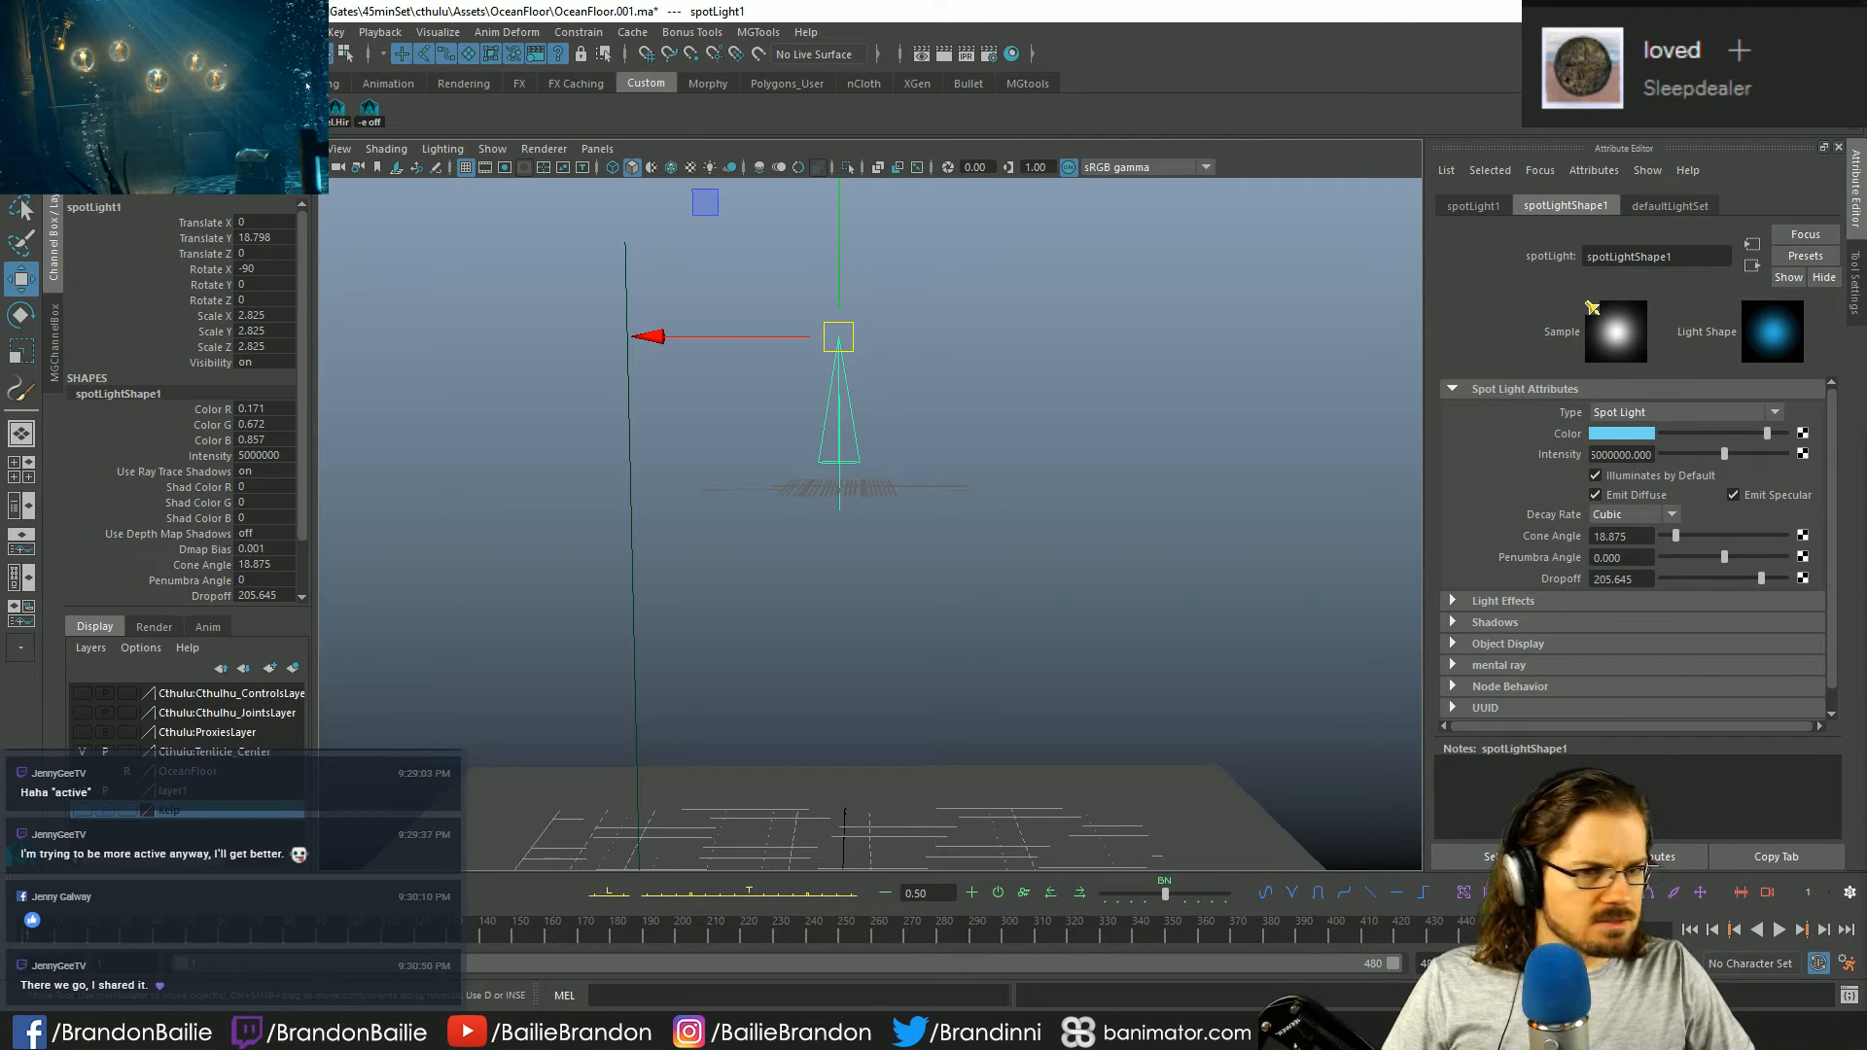
# - Set the spot light's Cone Angle to 7, Penumbra Angle to 4 and Dropoff to 400
pyautogui.click(1641, 532)
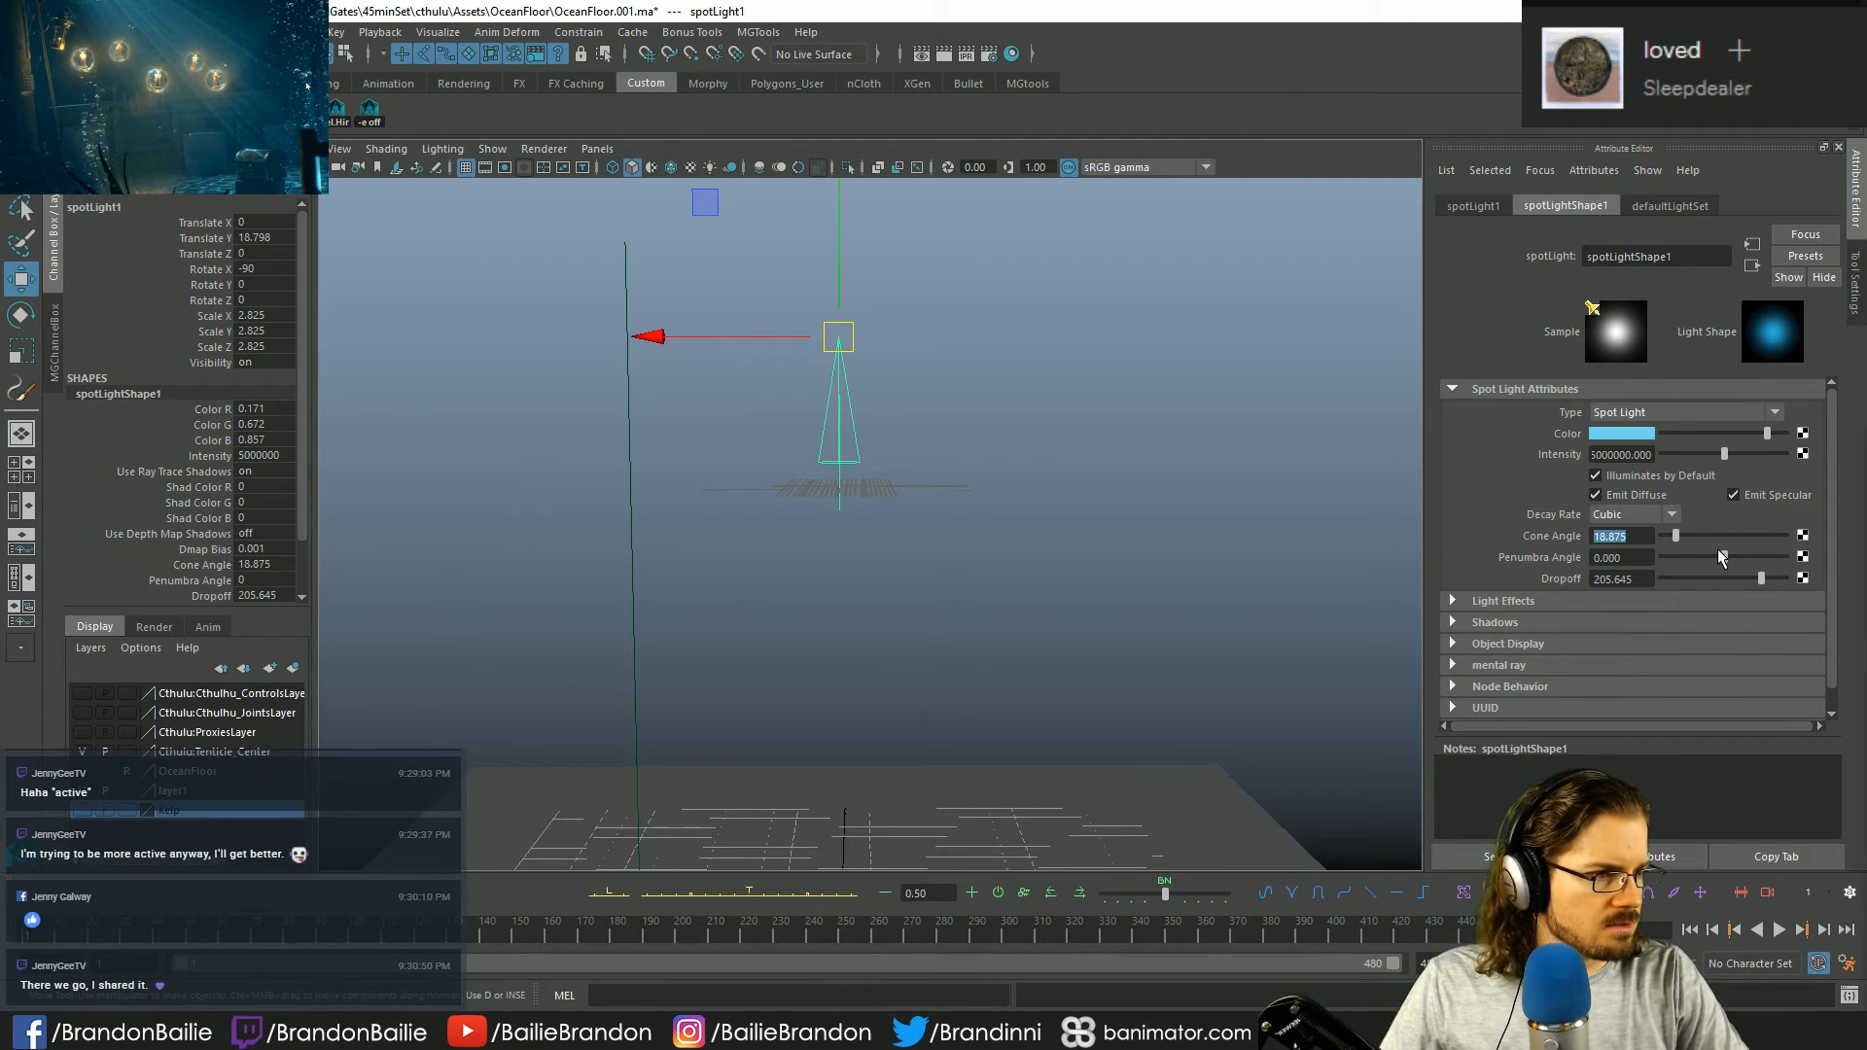
pyautogui.write('7')
pyautogui.press('Tab')
pyautogui.write('4')
pyautogui.press('Tab')
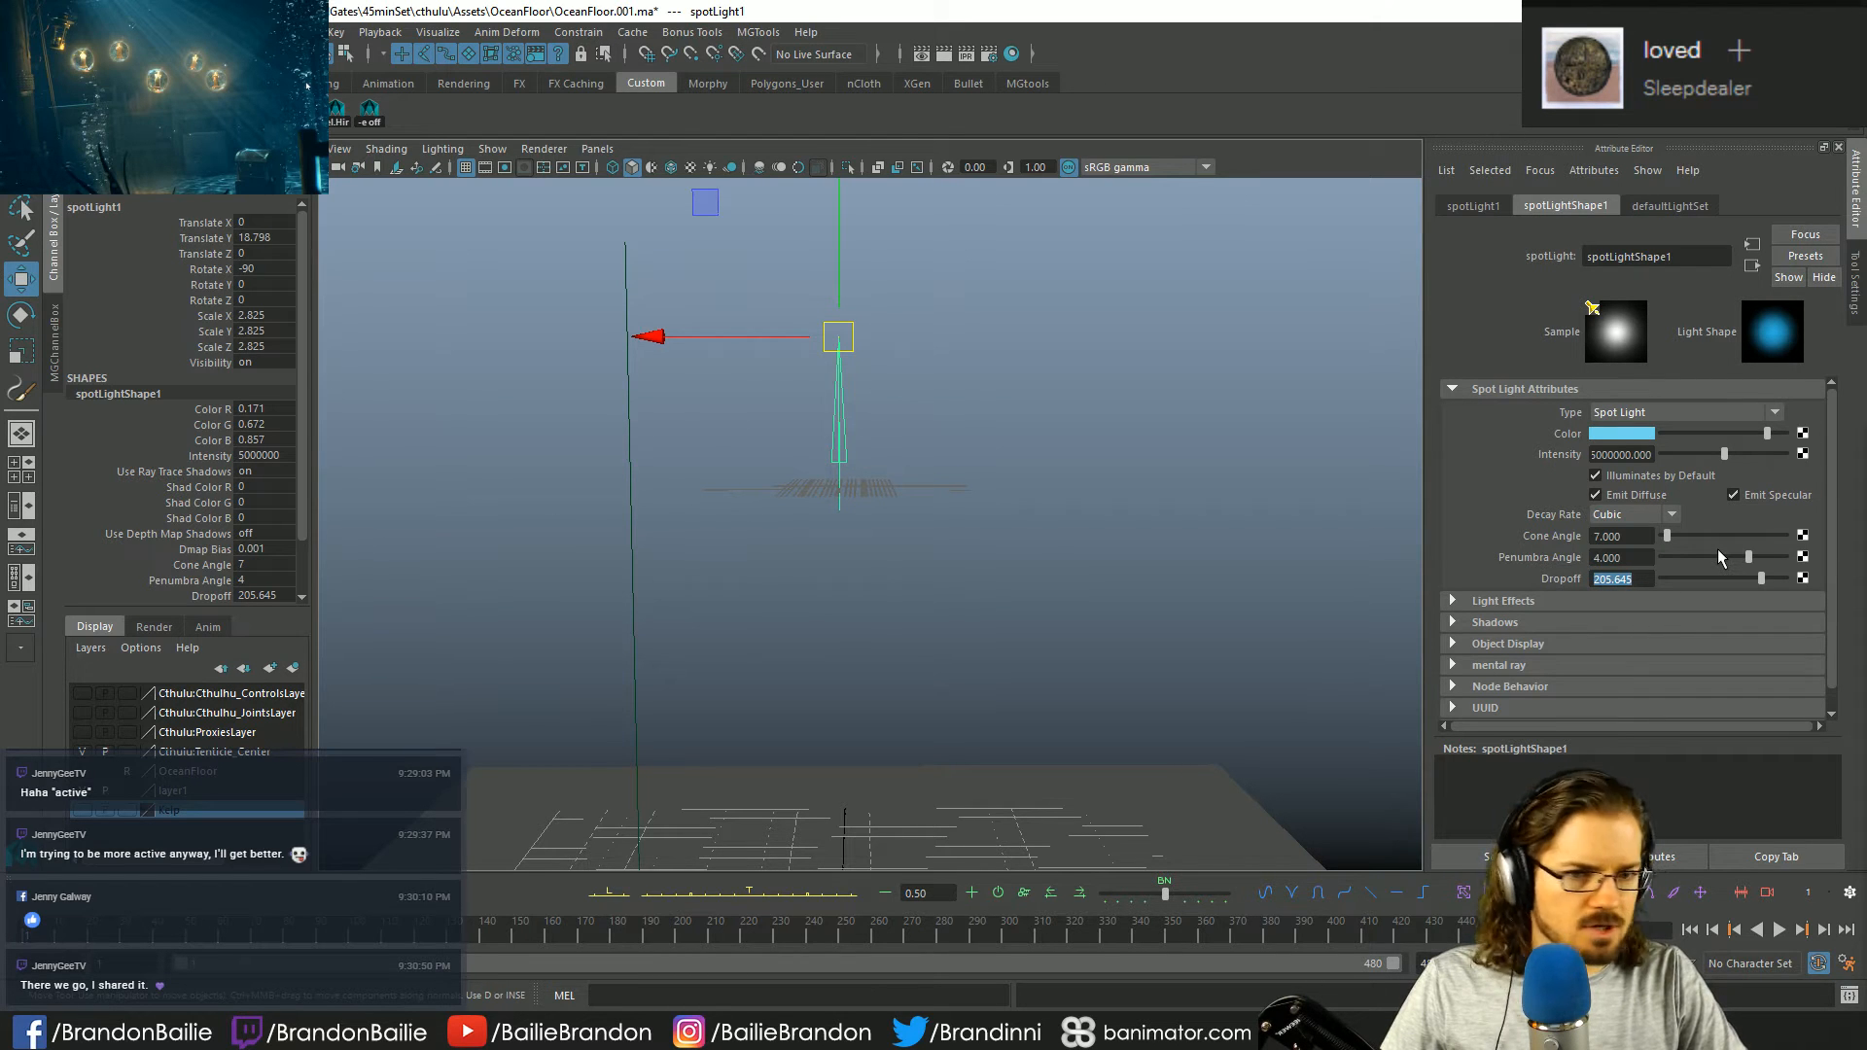
pyautogui.write('400')
pyautogui.press('Return')
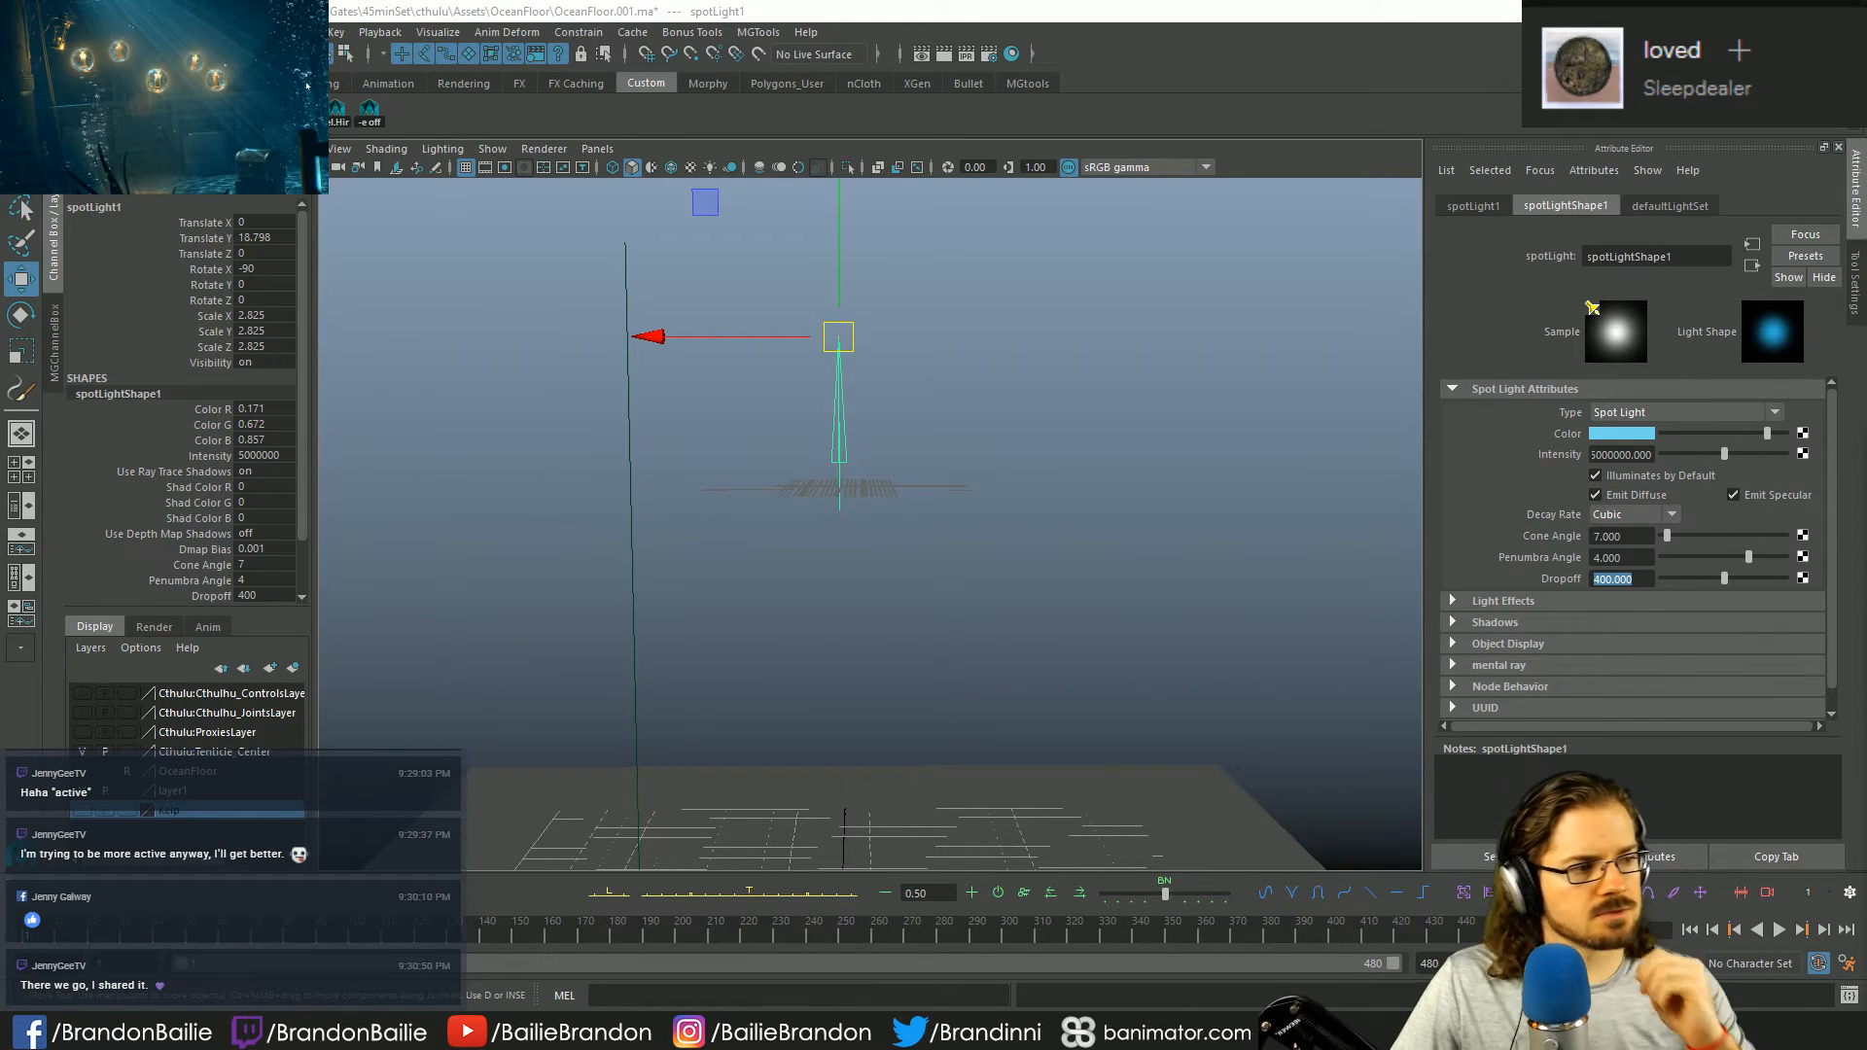
# - Examine the spot light's depth map and raytrace shadow settings
pyautogui.scroll(-1, 1604, 529)
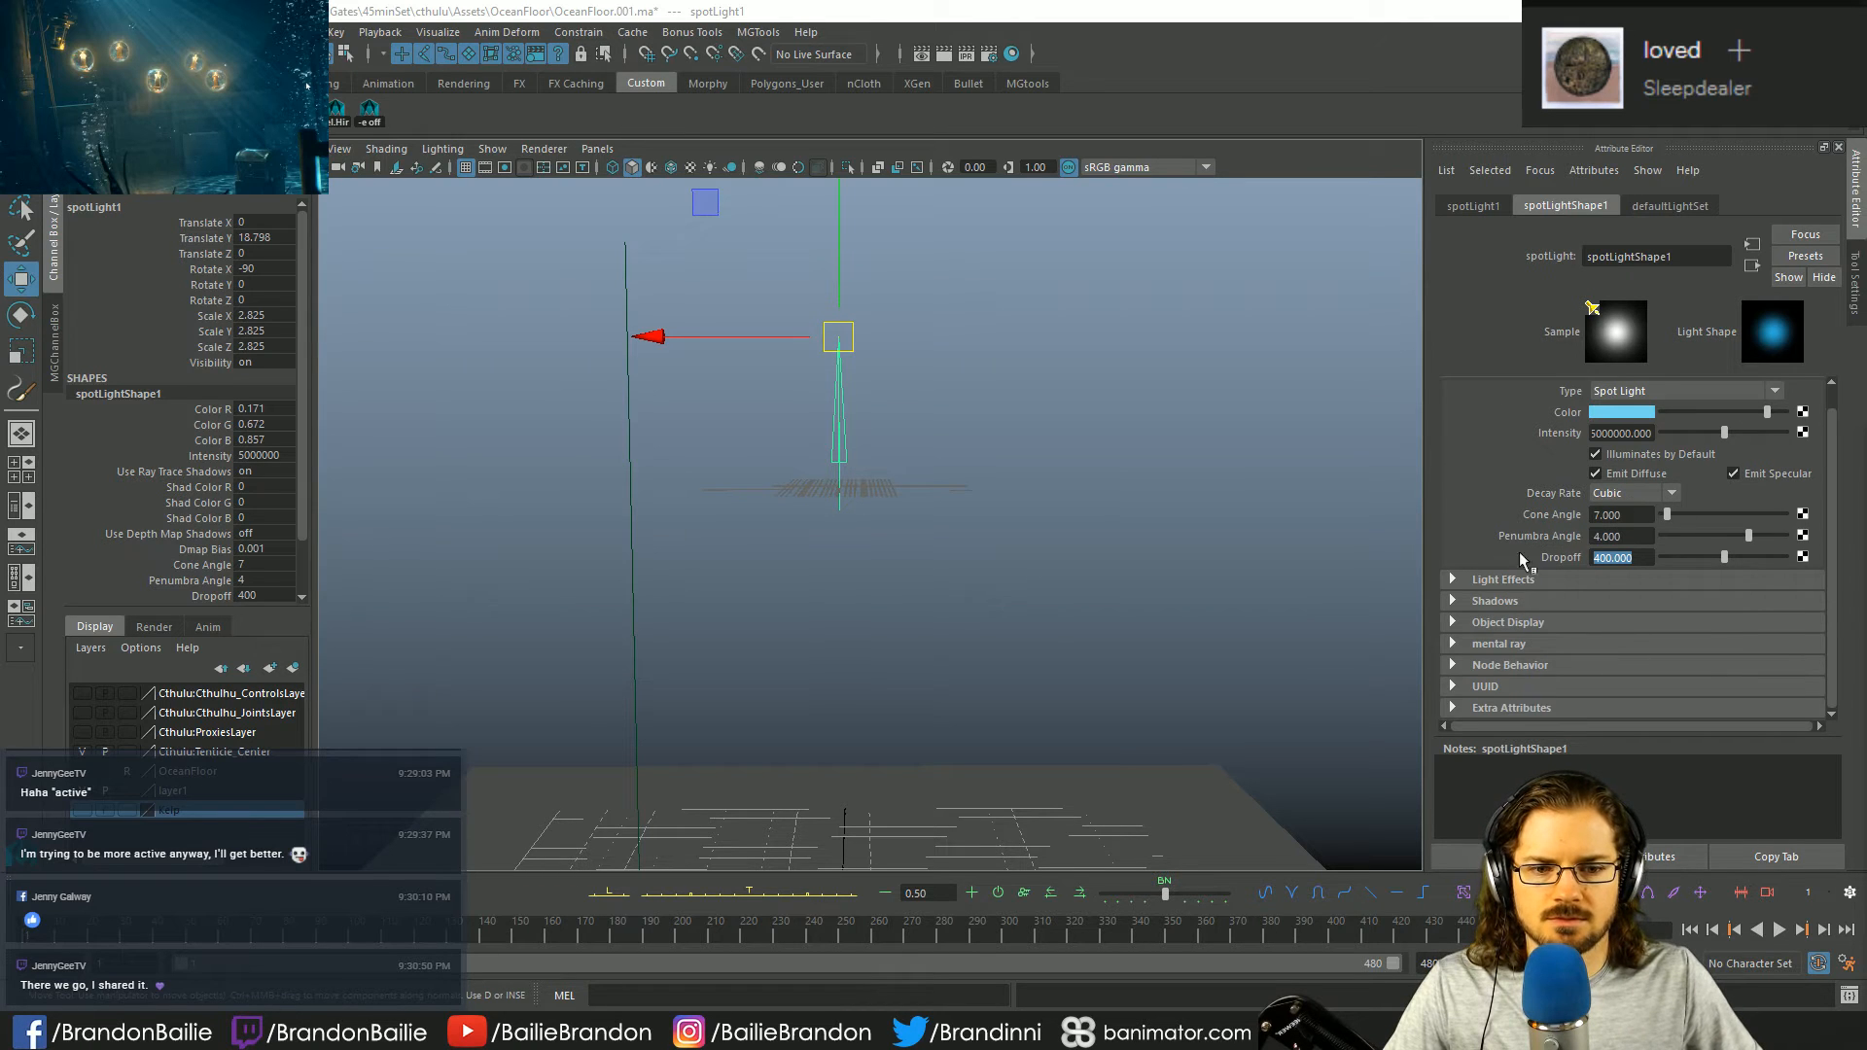
pyautogui.click(1519, 600)
pyautogui.scroll(-5, 1526, 595)
pyautogui.scroll(-3, 1529, 564)
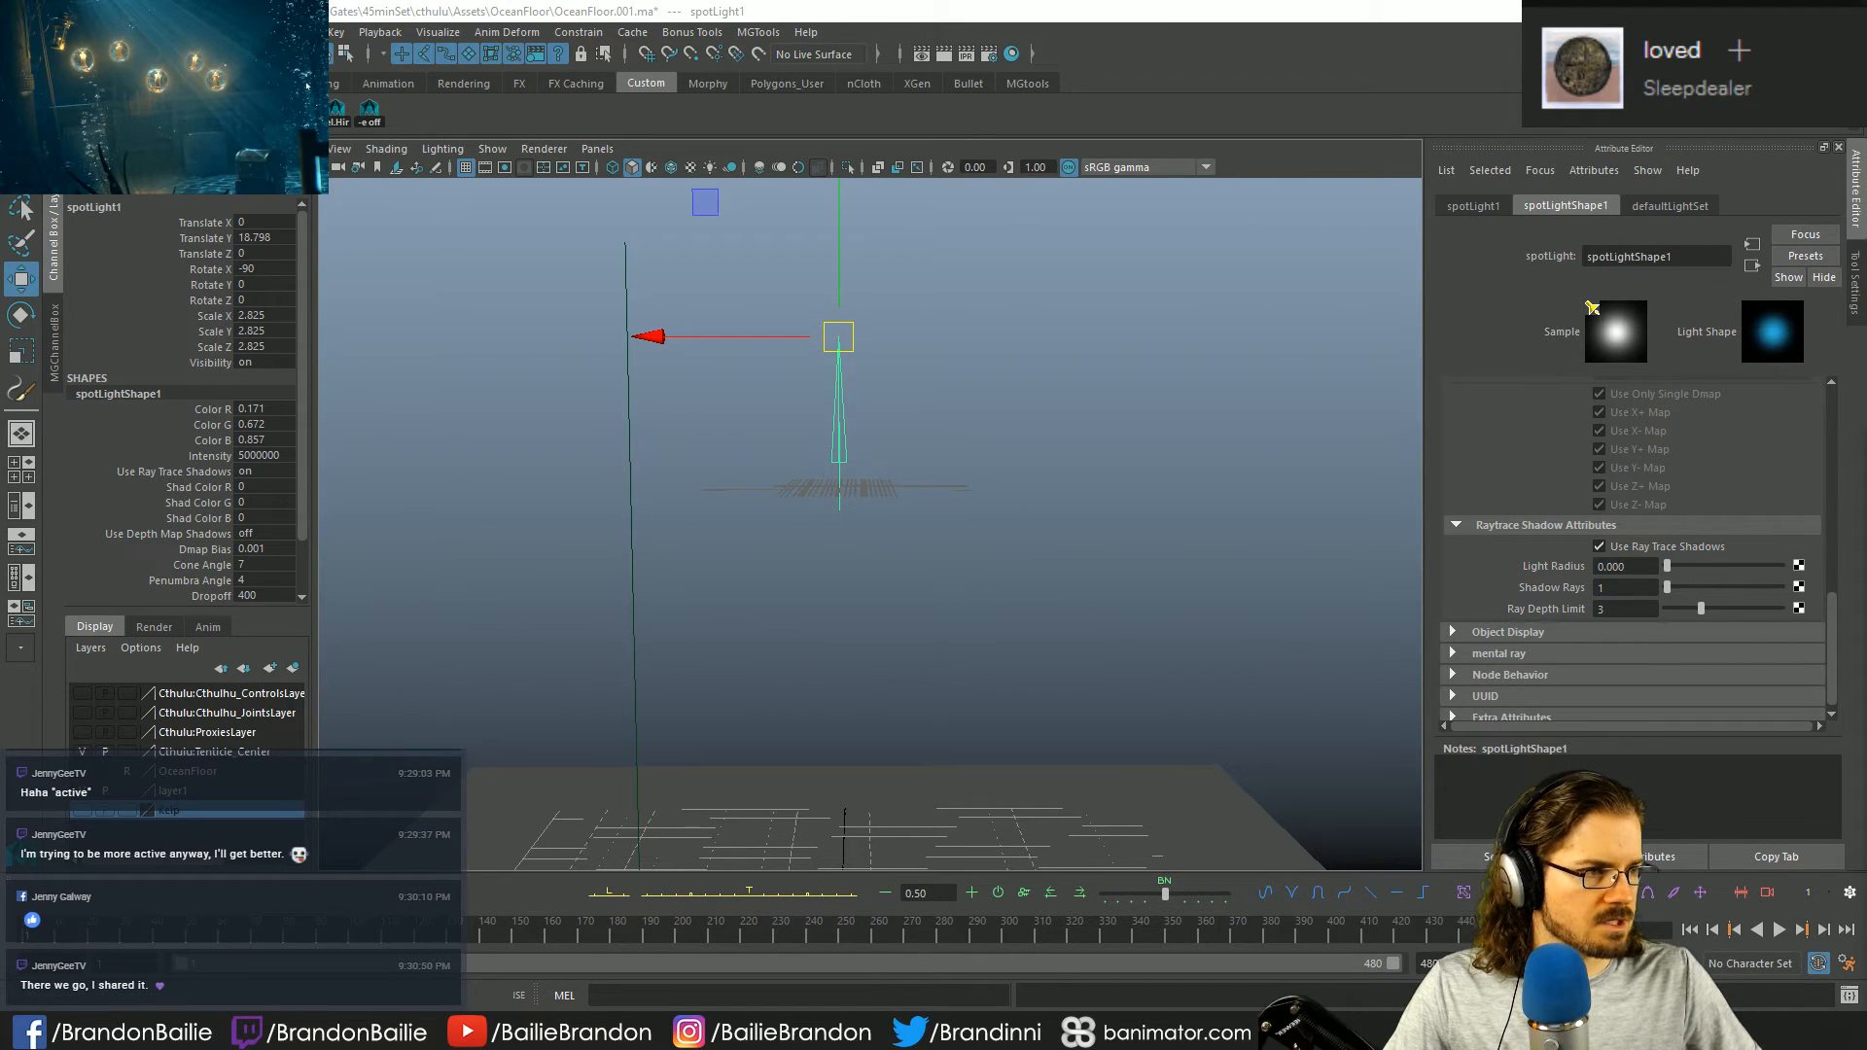
pyautogui.scroll(3, 1537, 476)
pyautogui.scroll(2, 1537, 476)
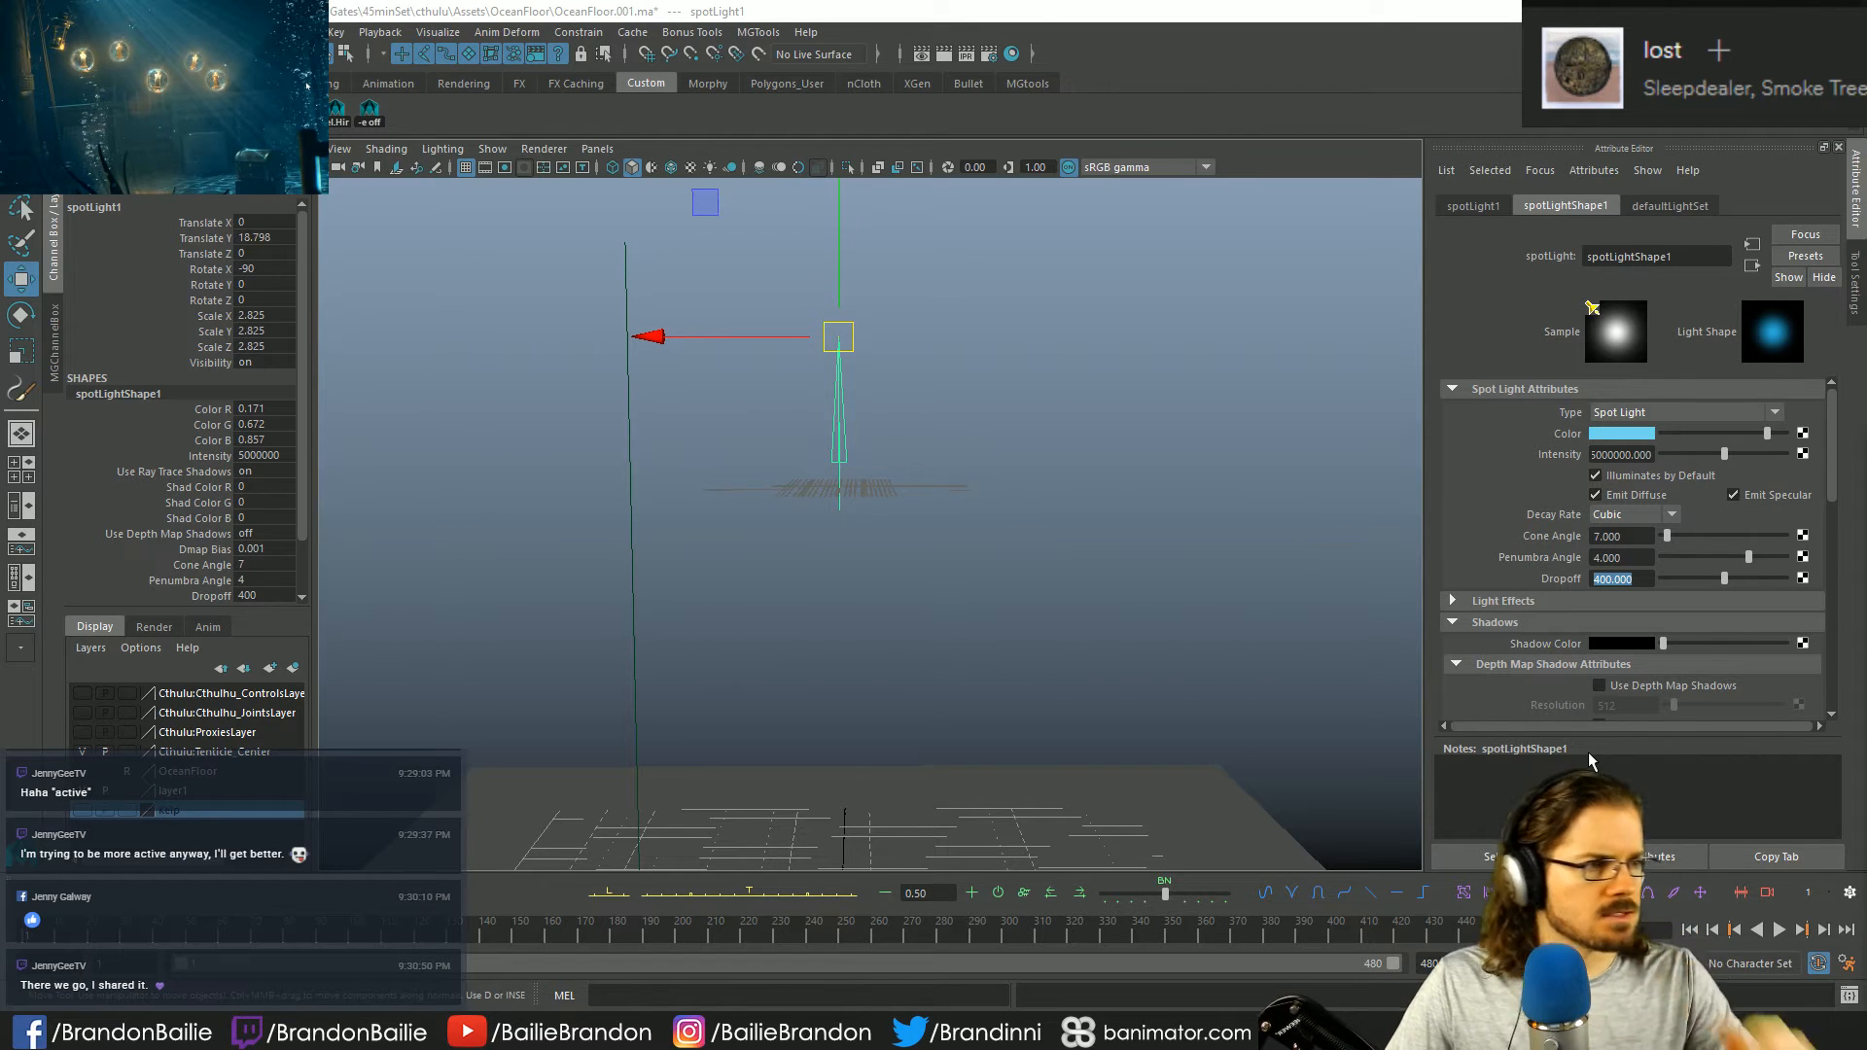
# - Deselect the spot light and turn on the OceanFloor layer's visibility to show the ocean floor and rocks
pyautogui.keyDown('alt'); pyautogui.moveTo(1146, 567); pyautogui.dragTo(1153, 669); pyautogui.keyUp('alt')
pyautogui.click(849, 574)
pyautogui.keyDown('alt'); pyautogui.moveTo(773, 611); pyautogui.dragTo(1105, 603); pyautogui.keyUp('alt')
pyautogui.keyDown('alt'); pyautogui.moveTo(1105, 604); pyautogui.dragTo(1000, 608, button='right'); pyautogui.keyUp('alt')
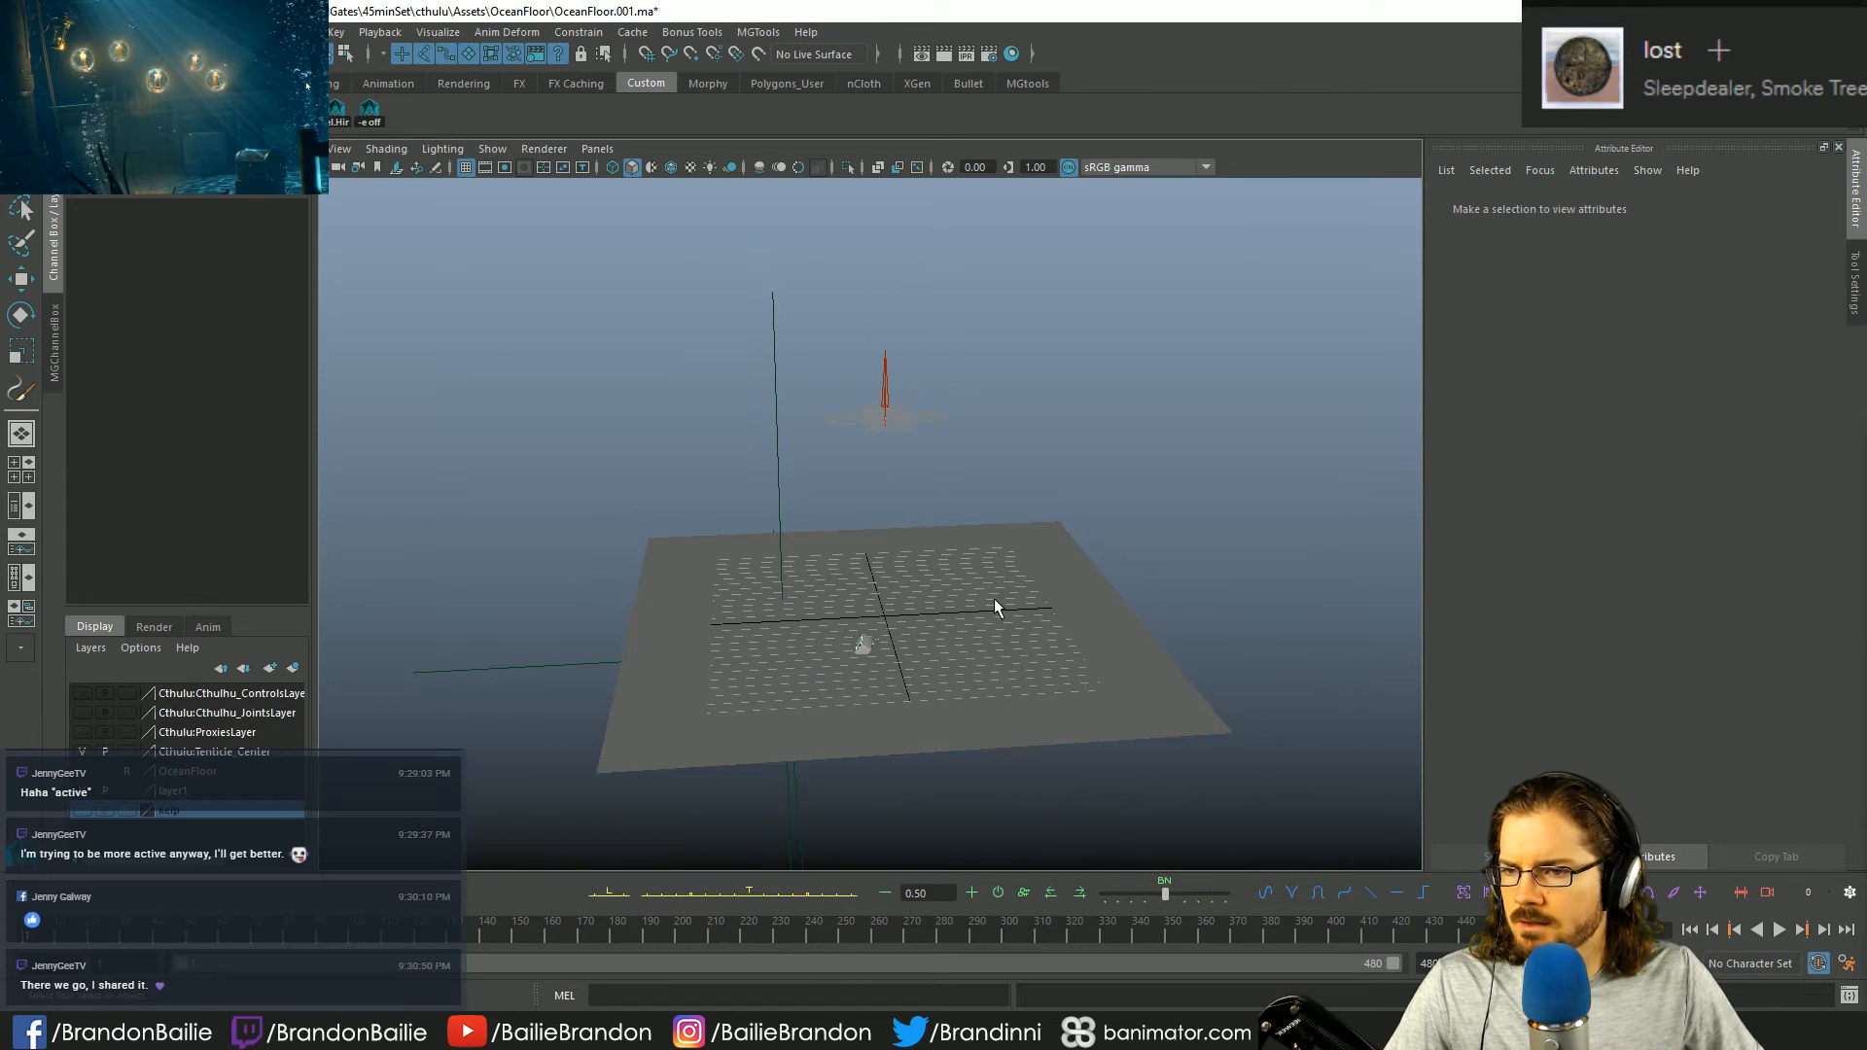
pyautogui.click(82, 771)
pyautogui.keyDown('alt'); pyautogui.moveTo(1099, 571); pyautogui.dragTo(745, 533); pyautogui.keyUp('alt')
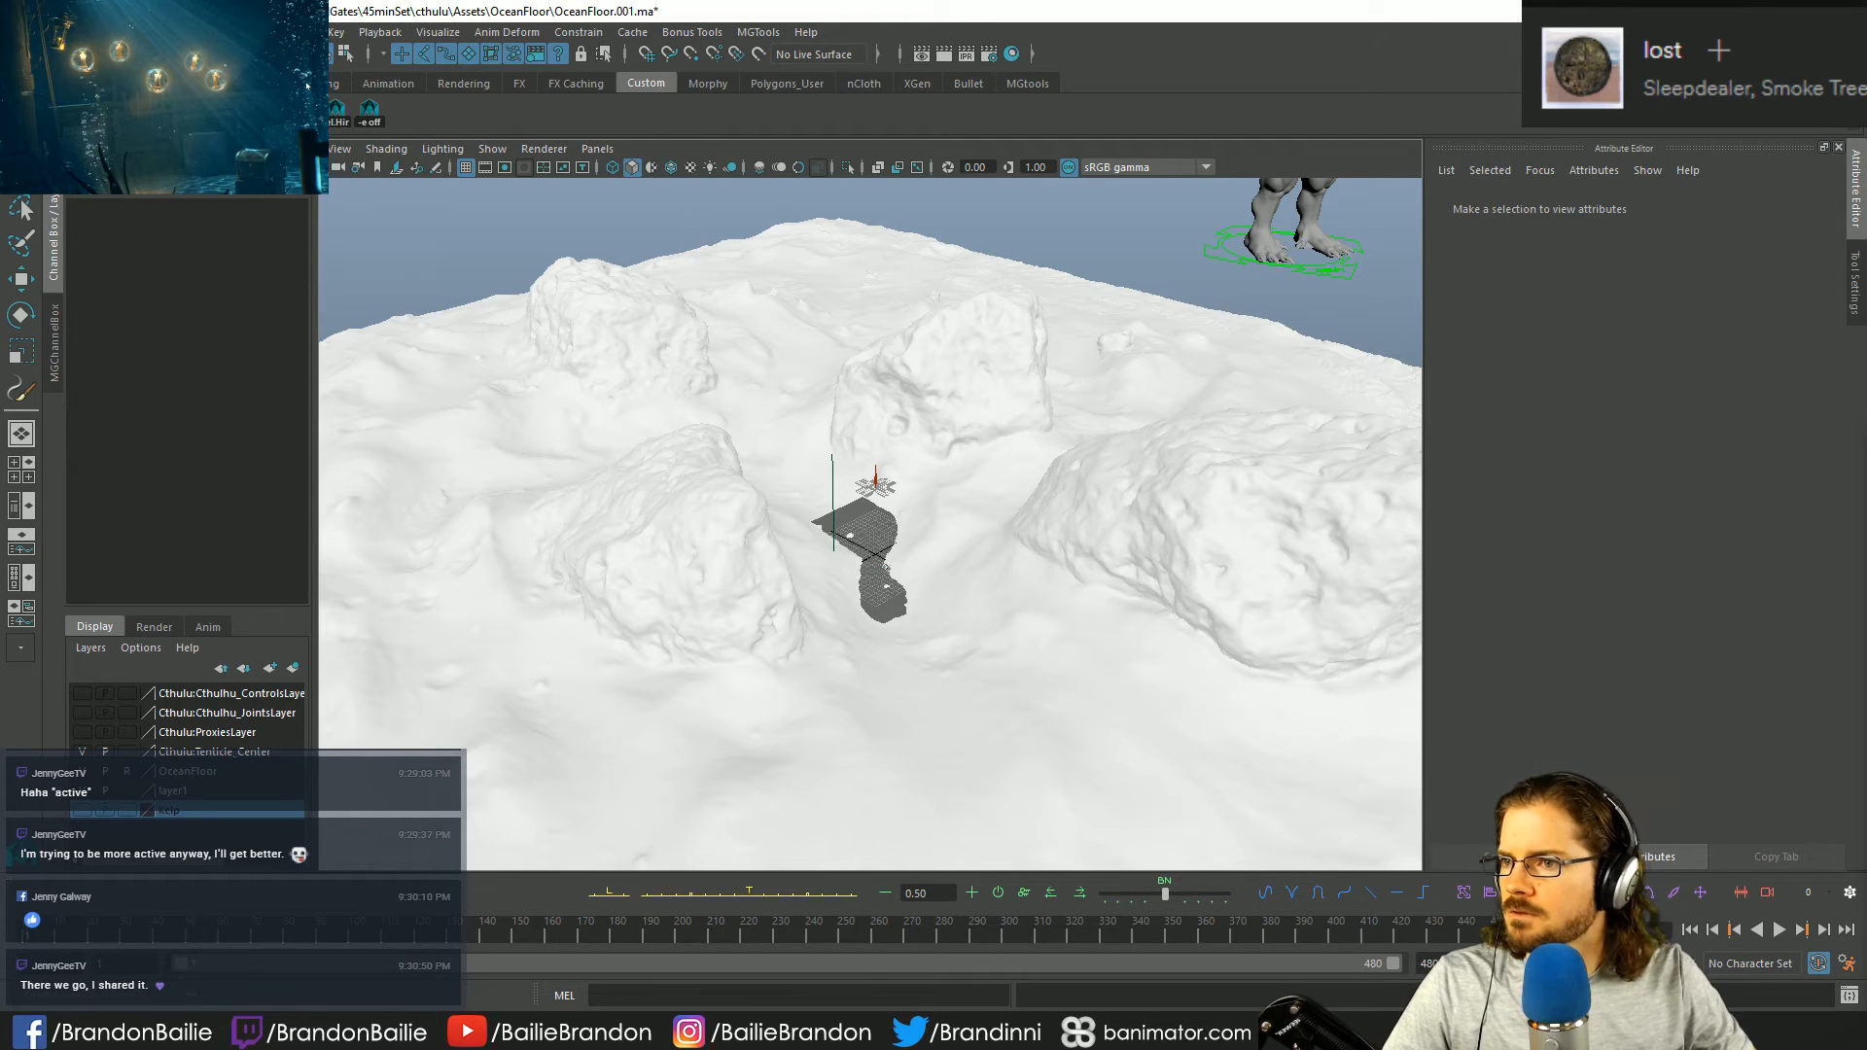
pyautogui.click(90, 33)
pyautogui.moveTo(306, 85)
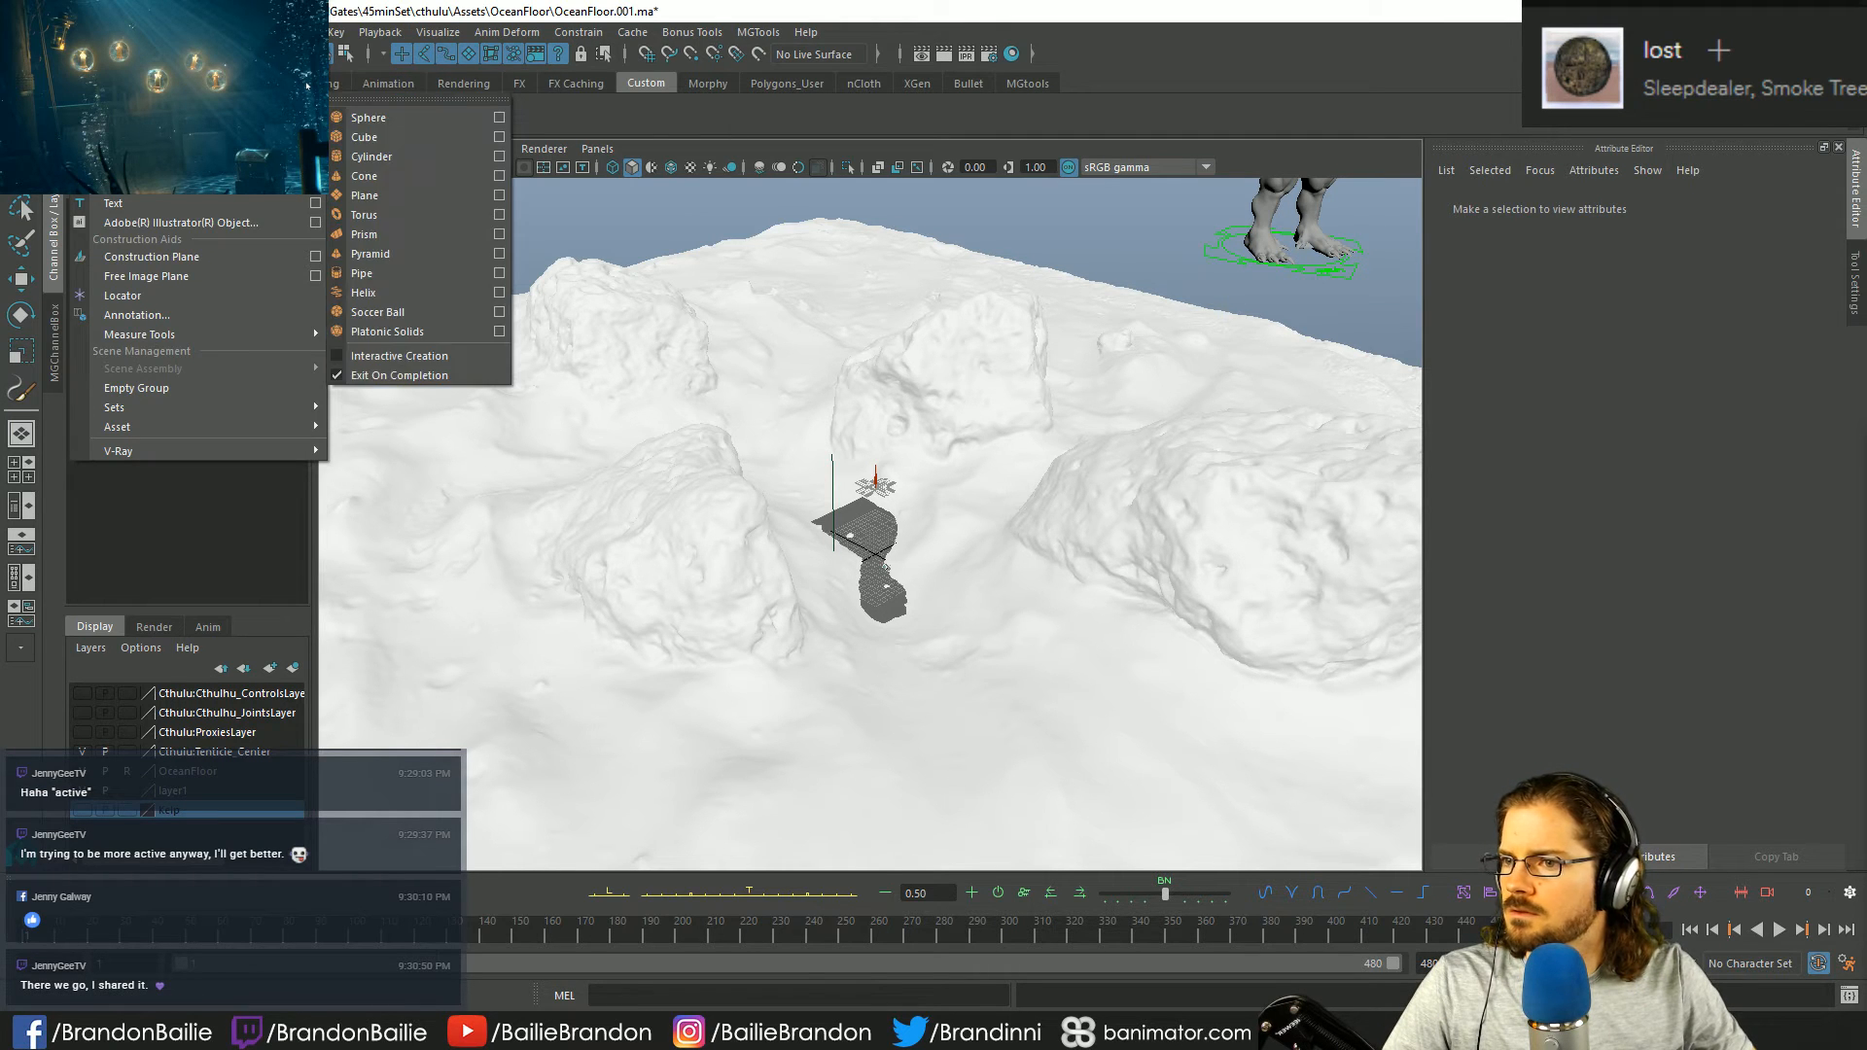
pyautogui.press('Escape')
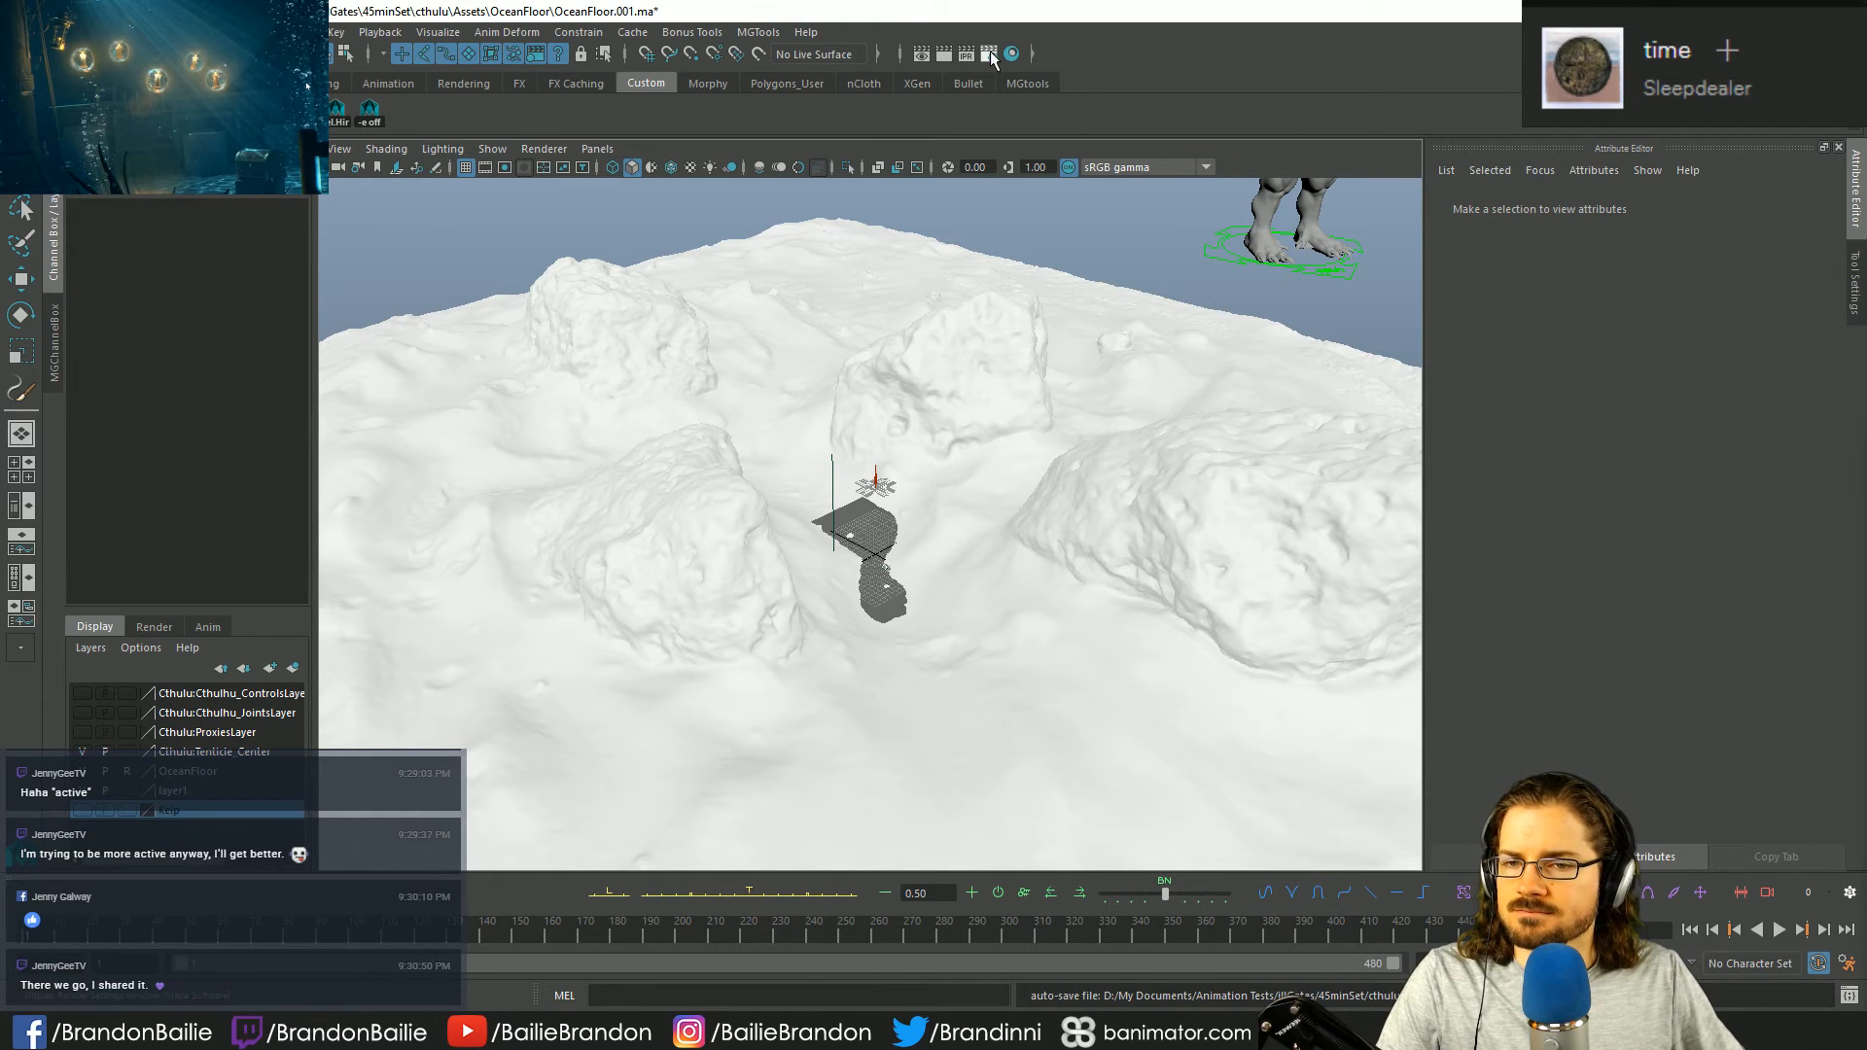
# - Set the scene's renderer to V-Ray and move the resized render settings window aside so the light and TV area stay visible
pyautogui.click(988, 53)
pyautogui.click(930, 148)
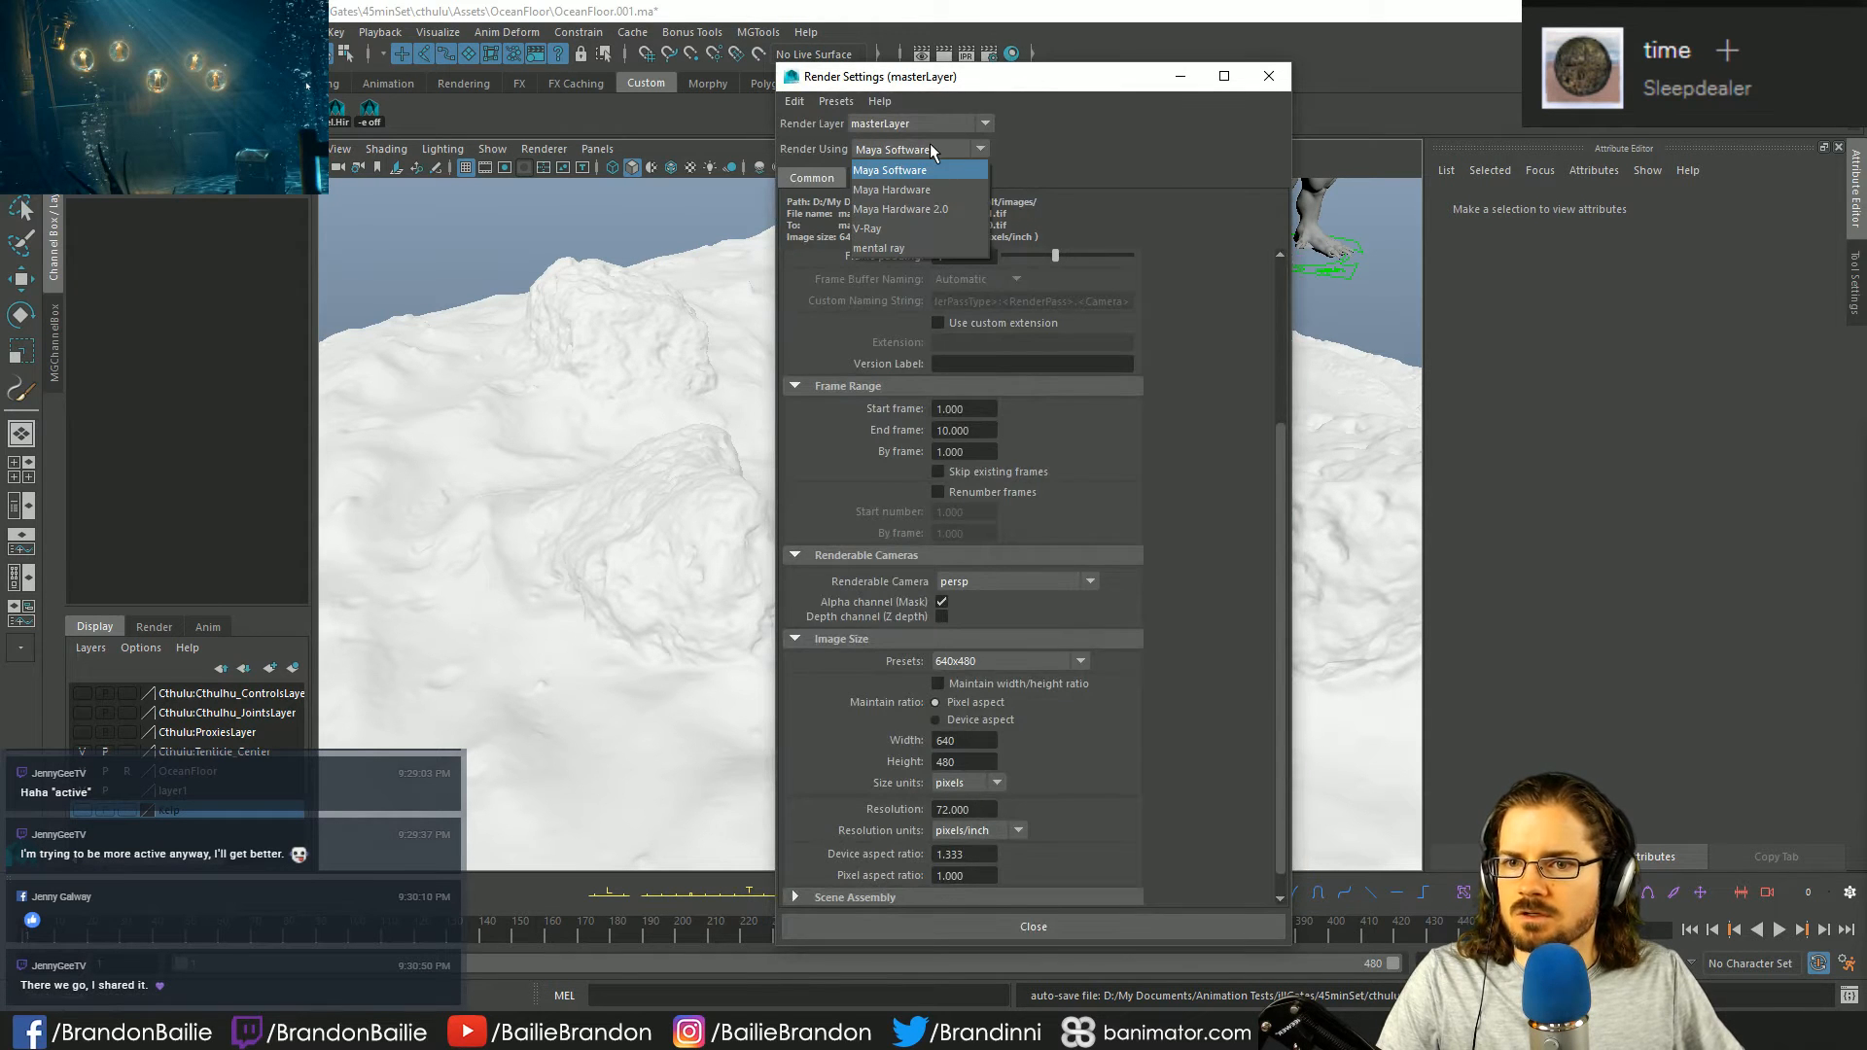
pyautogui.click(908, 227)
pyautogui.moveTo(1033, 78); pyautogui.dragTo(876, 46)
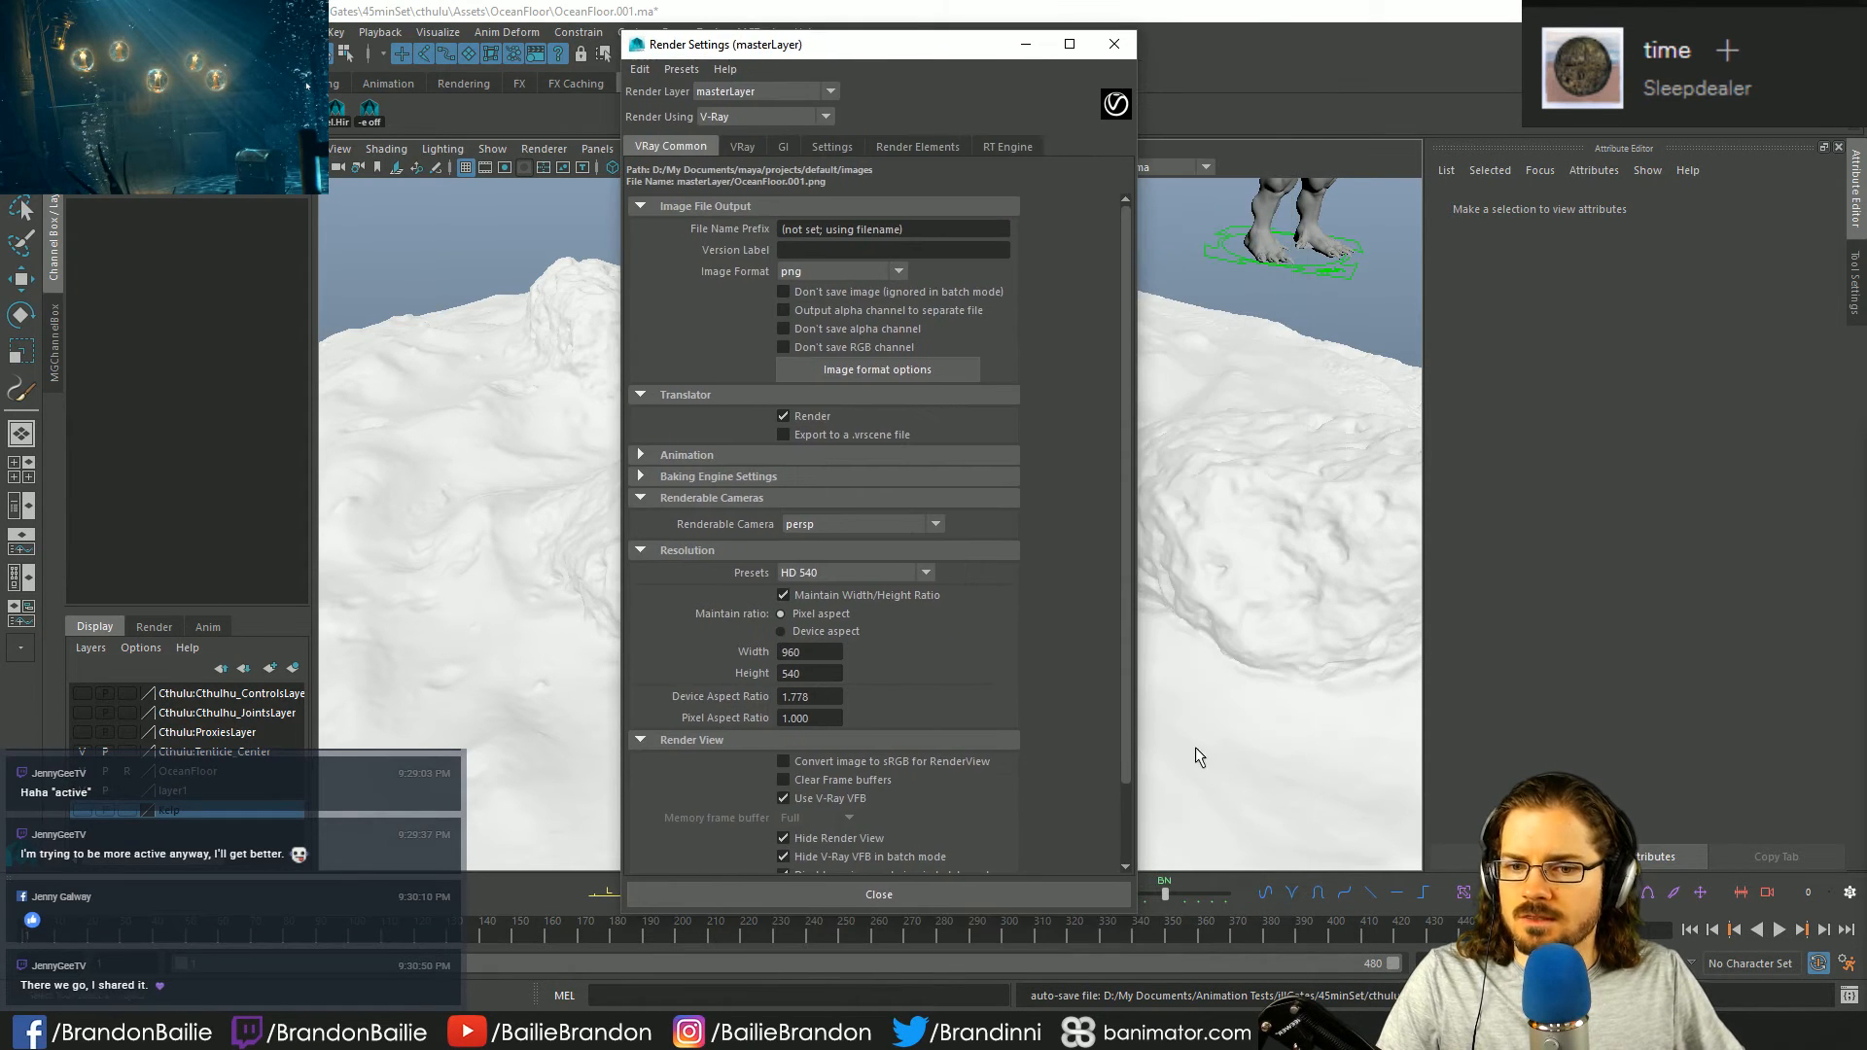
pyautogui.moveTo(1133, 805); pyautogui.dragTo(1677, 807)
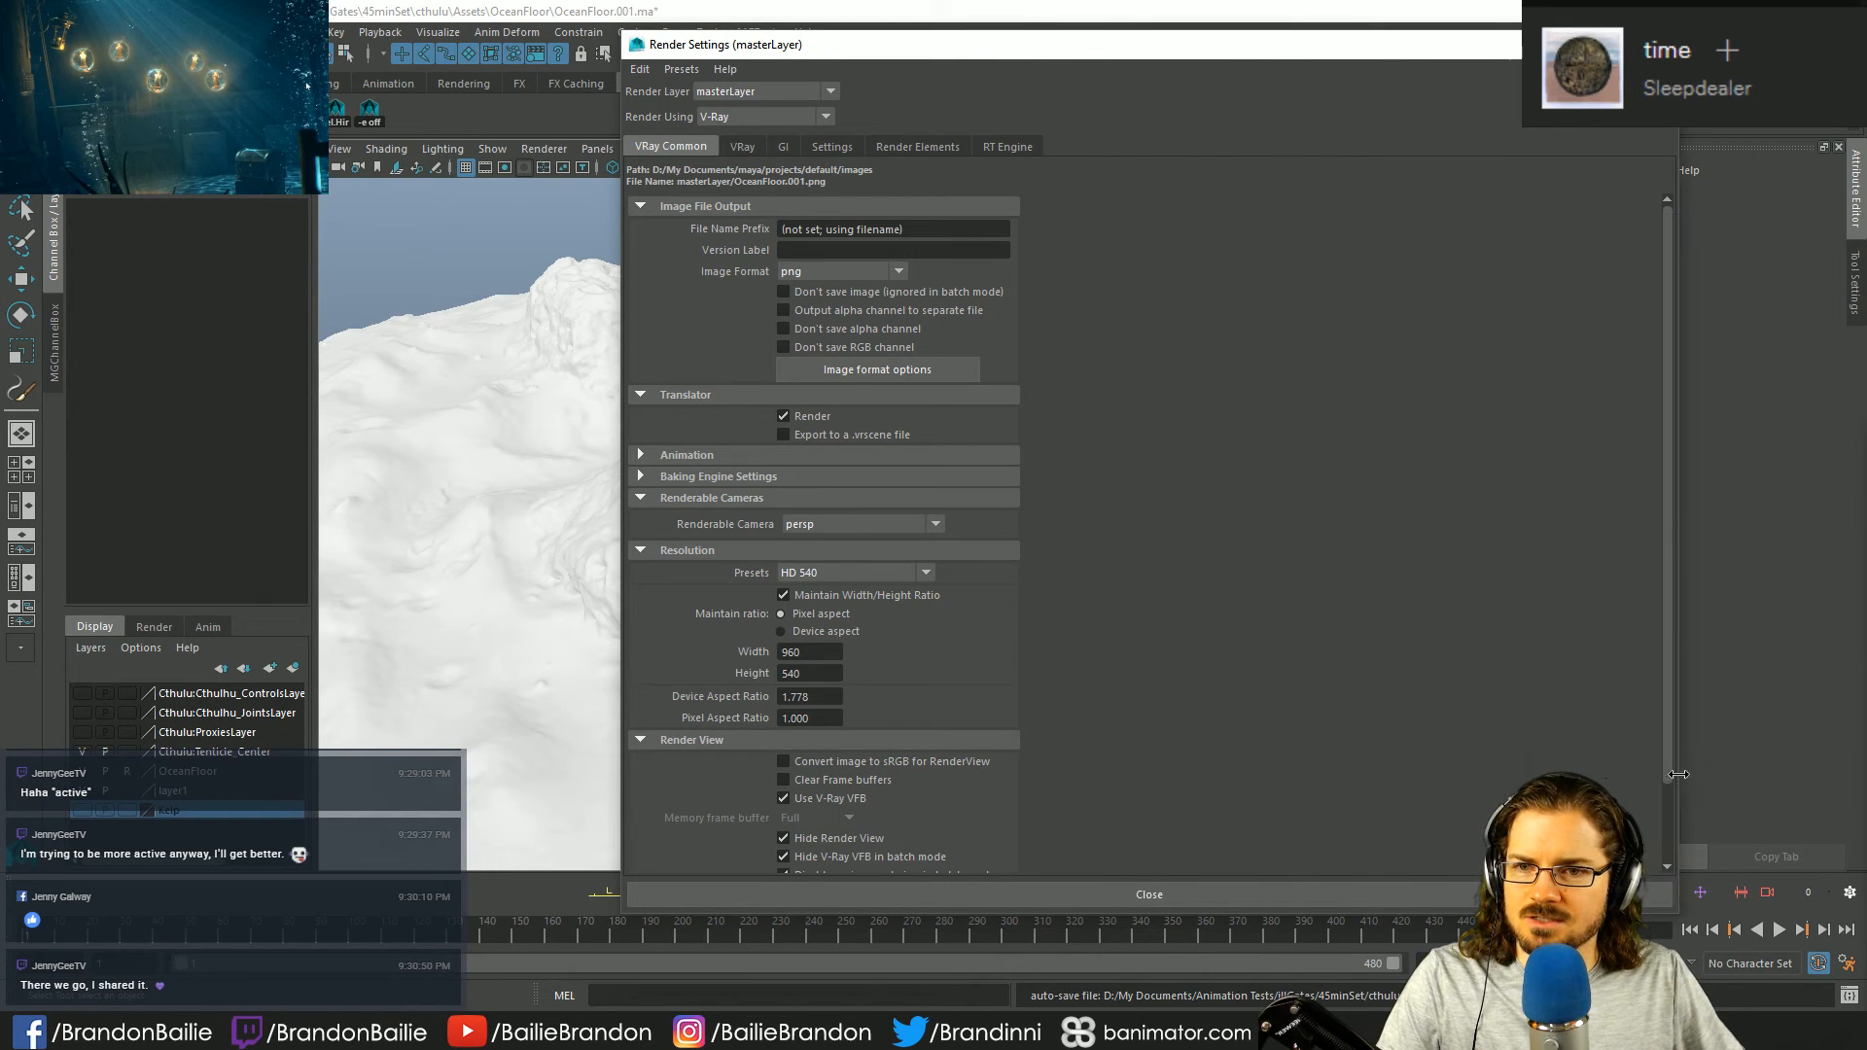
pyautogui.moveTo(1055, 45); pyautogui.dragTo(884, 53)
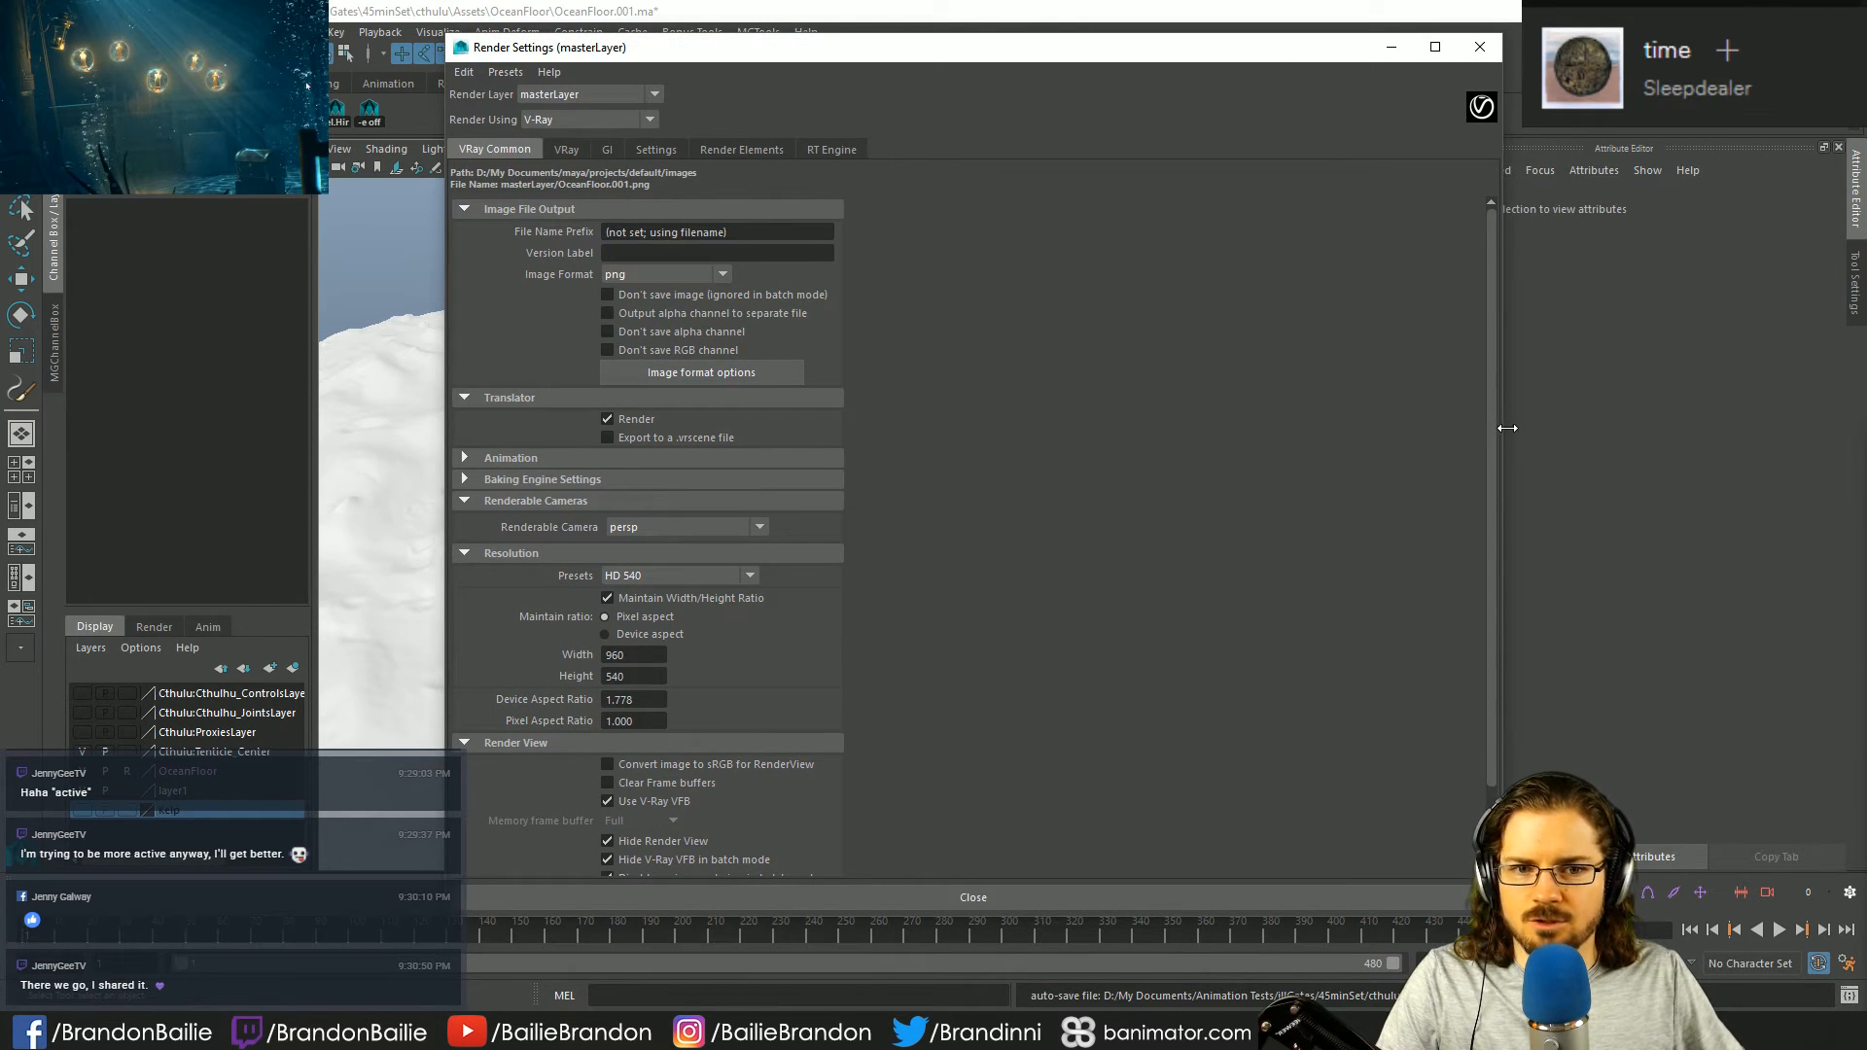
pyautogui.moveTo(1397, 373); pyautogui.dragTo(927, 401)
pyautogui.moveTo(680, 47); pyautogui.dragTo(1228, 113)
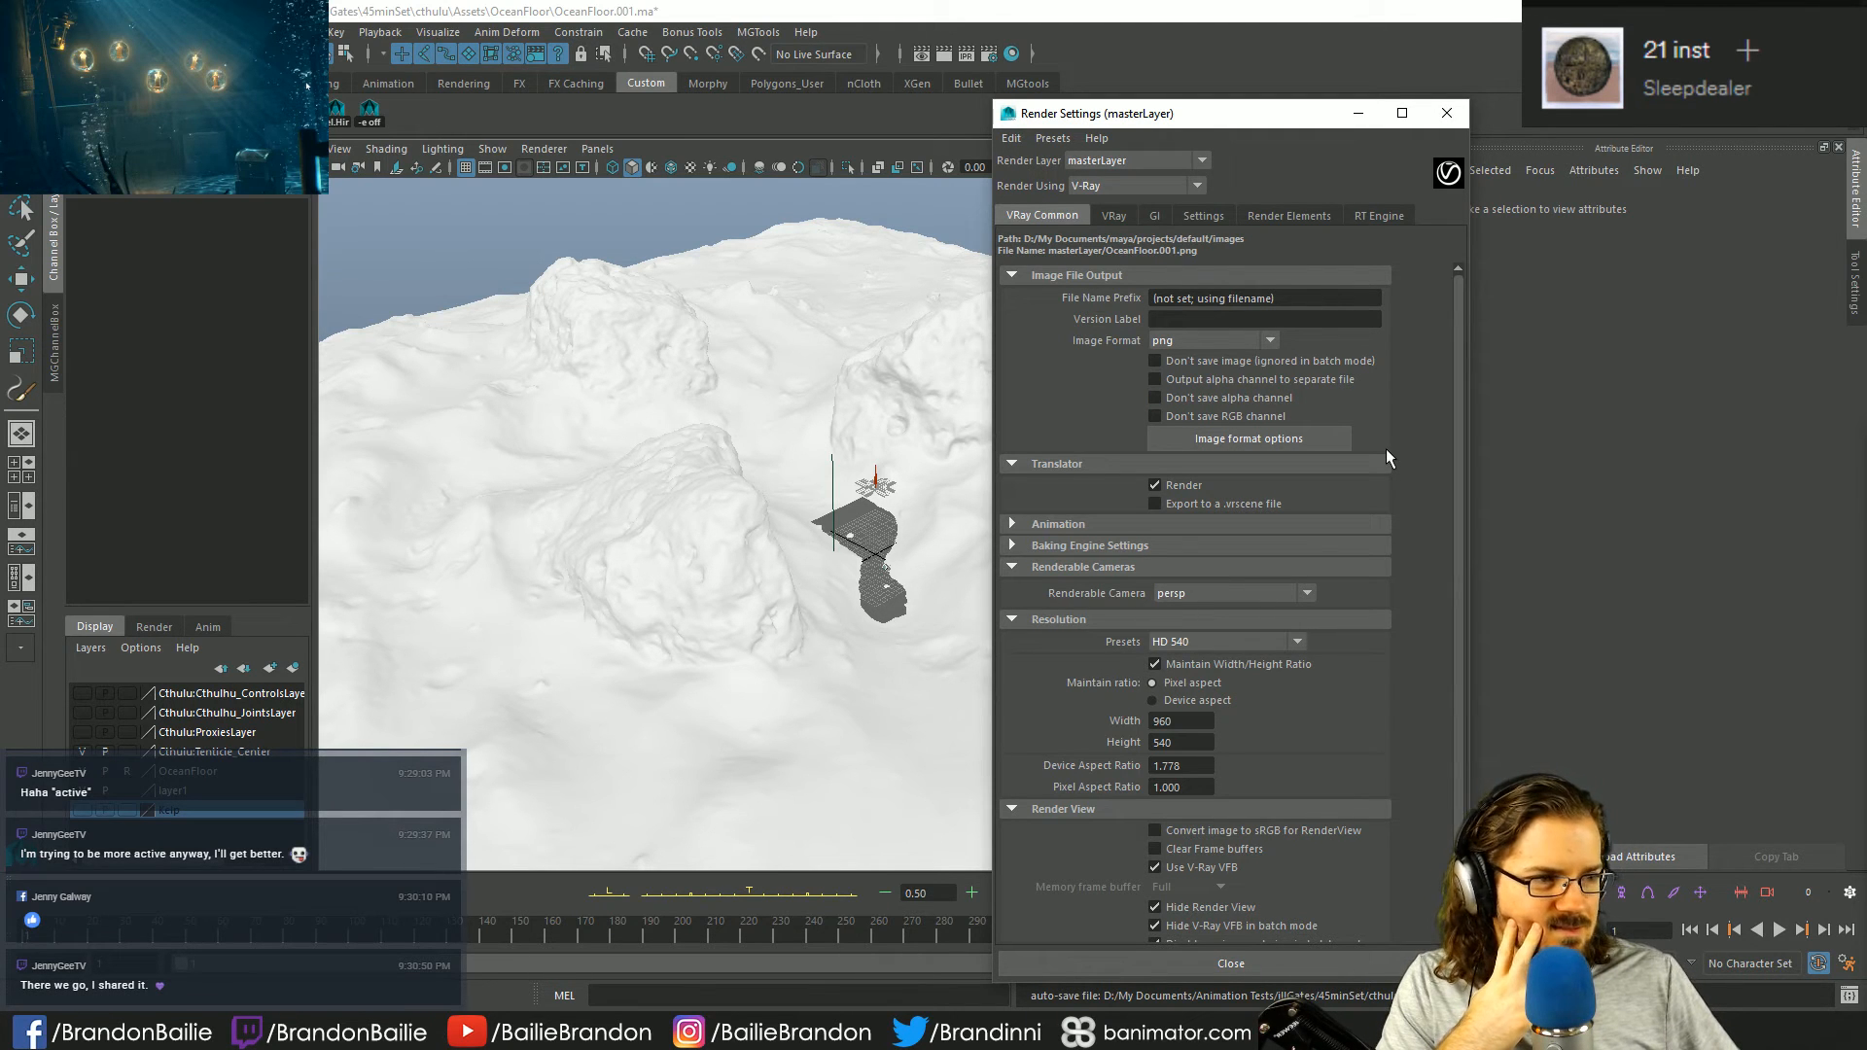
# - Set the V-Ray output image format to exr
pyautogui.click(1240, 341)
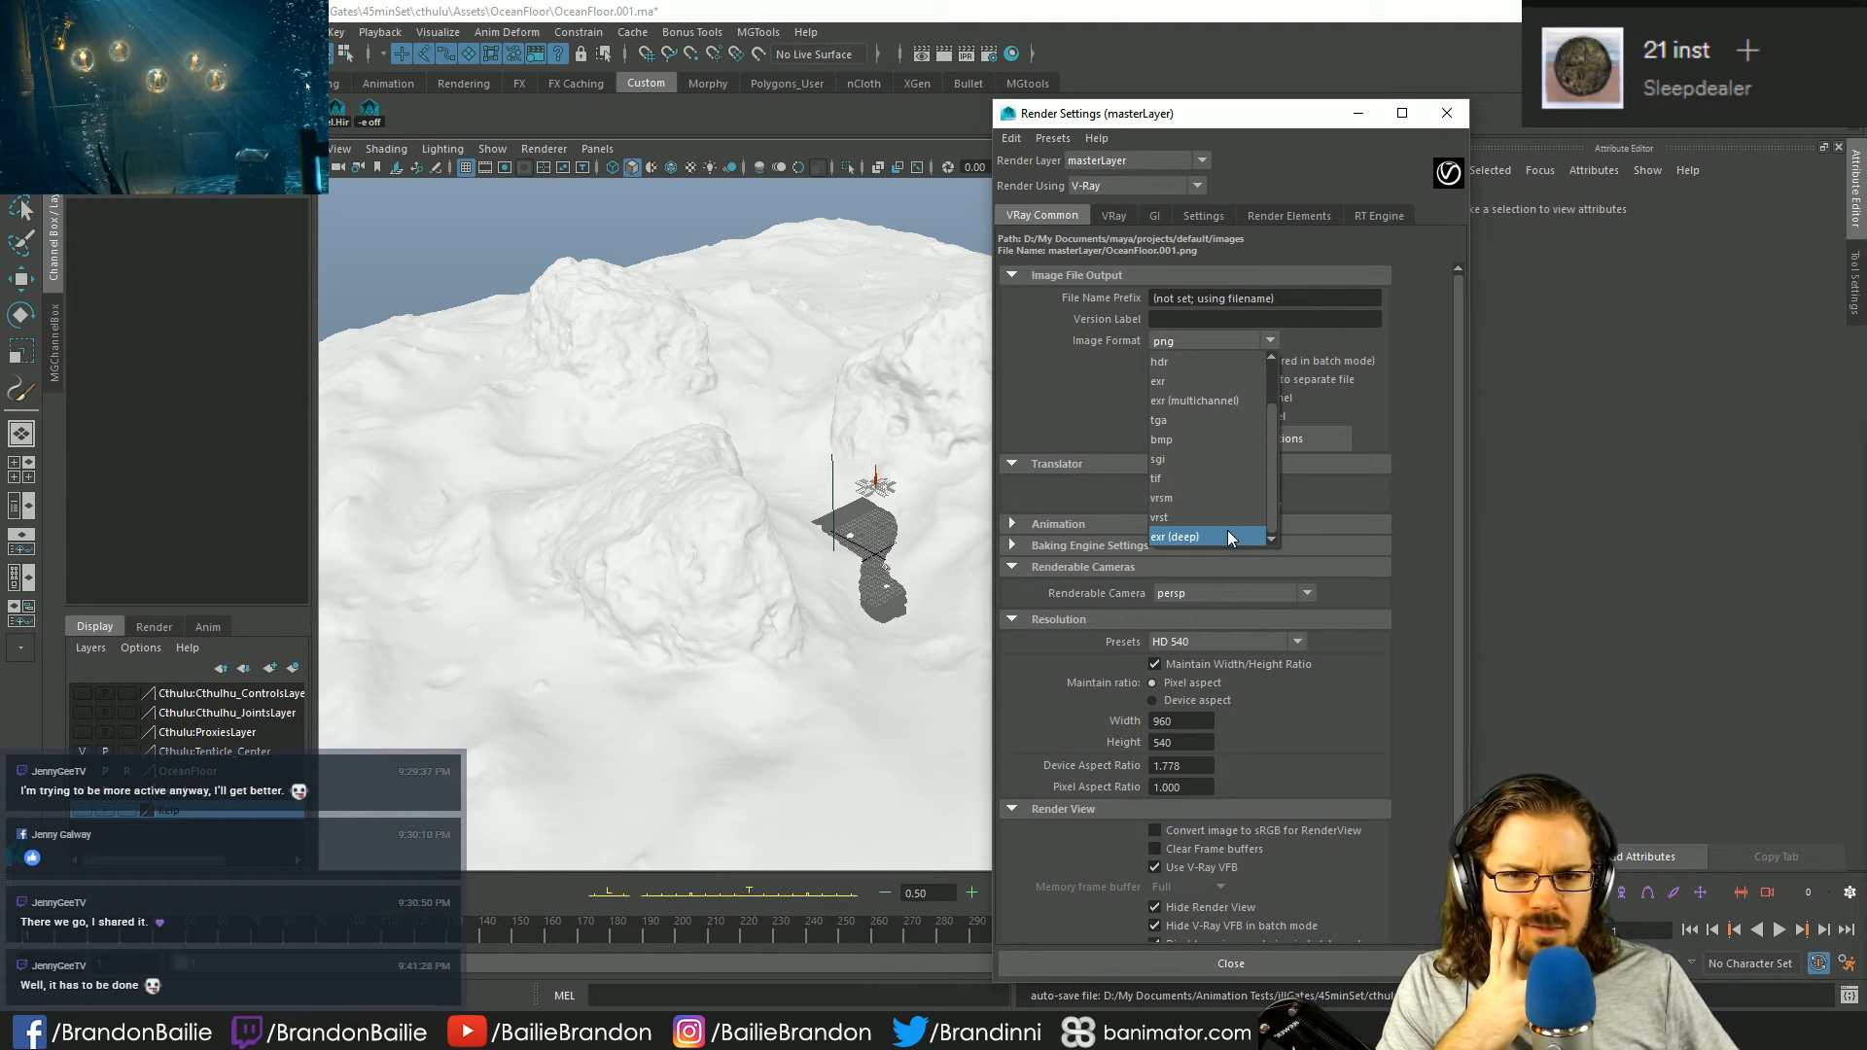
pyautogui.click(1231, 401)
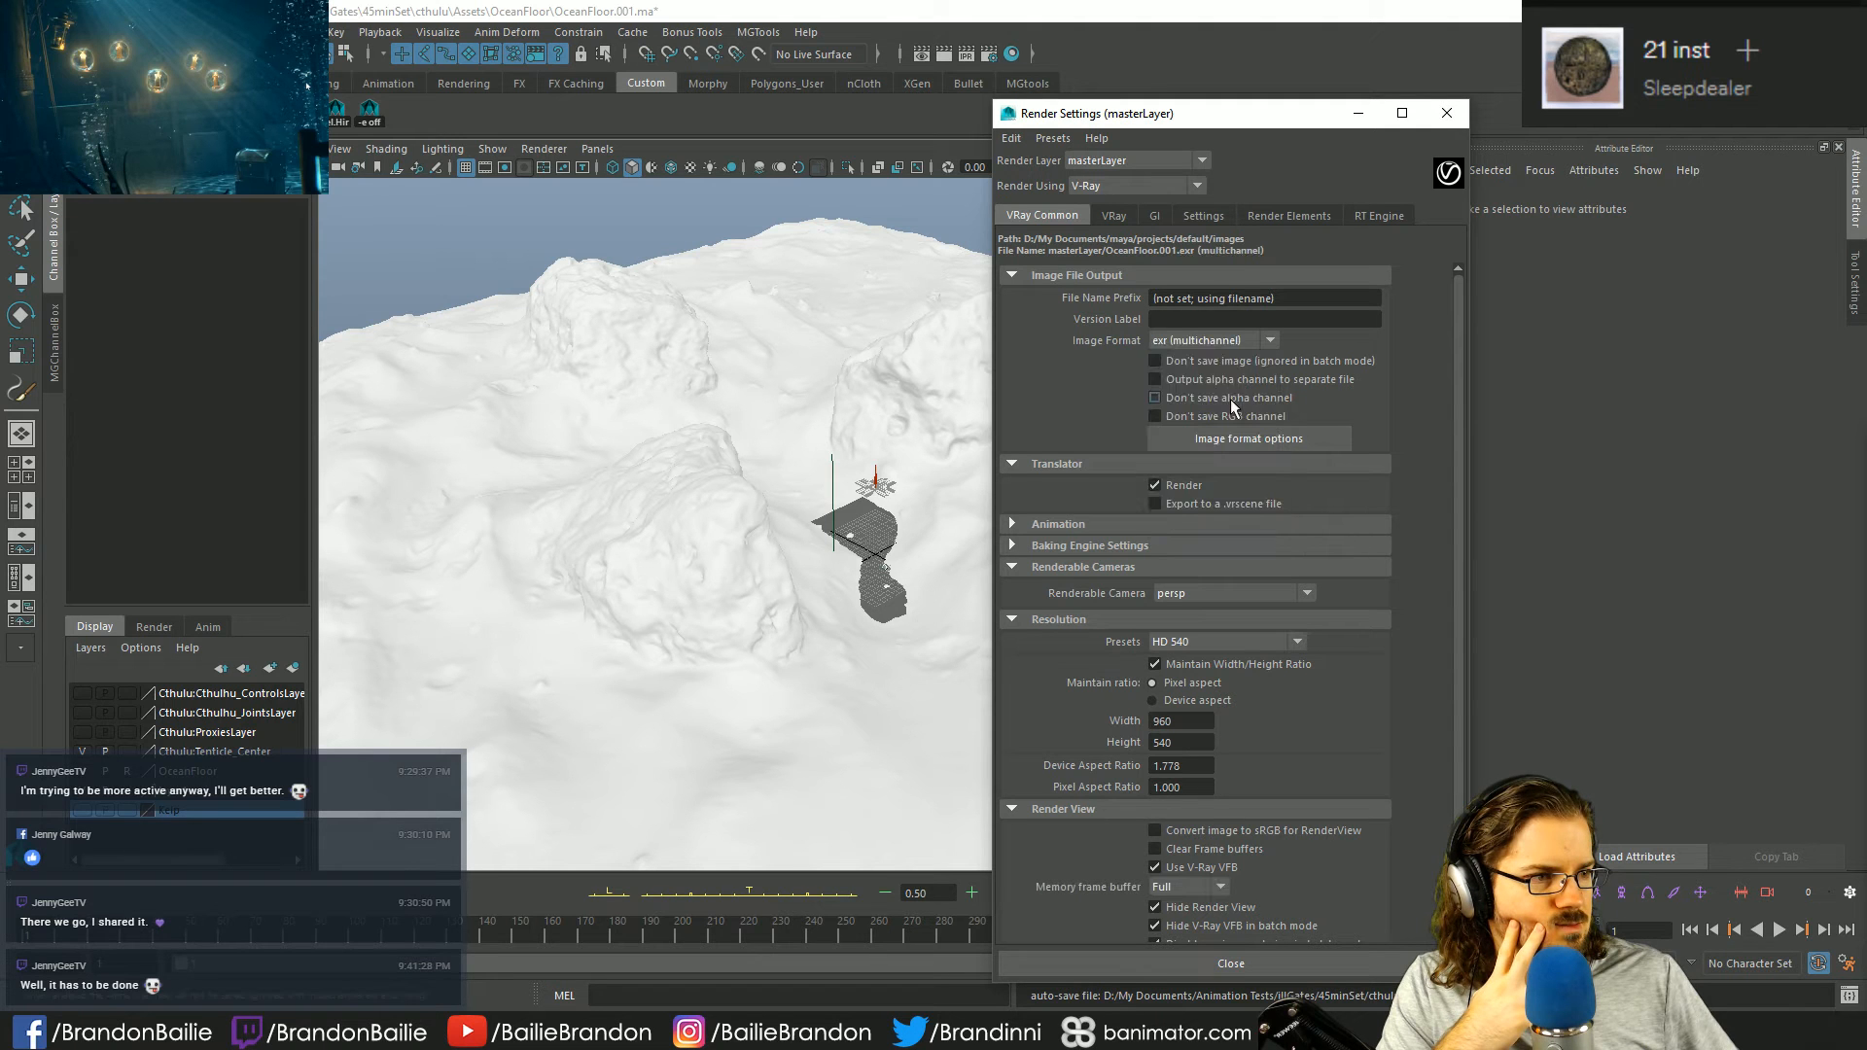
pyautogui.click(1235, 344)
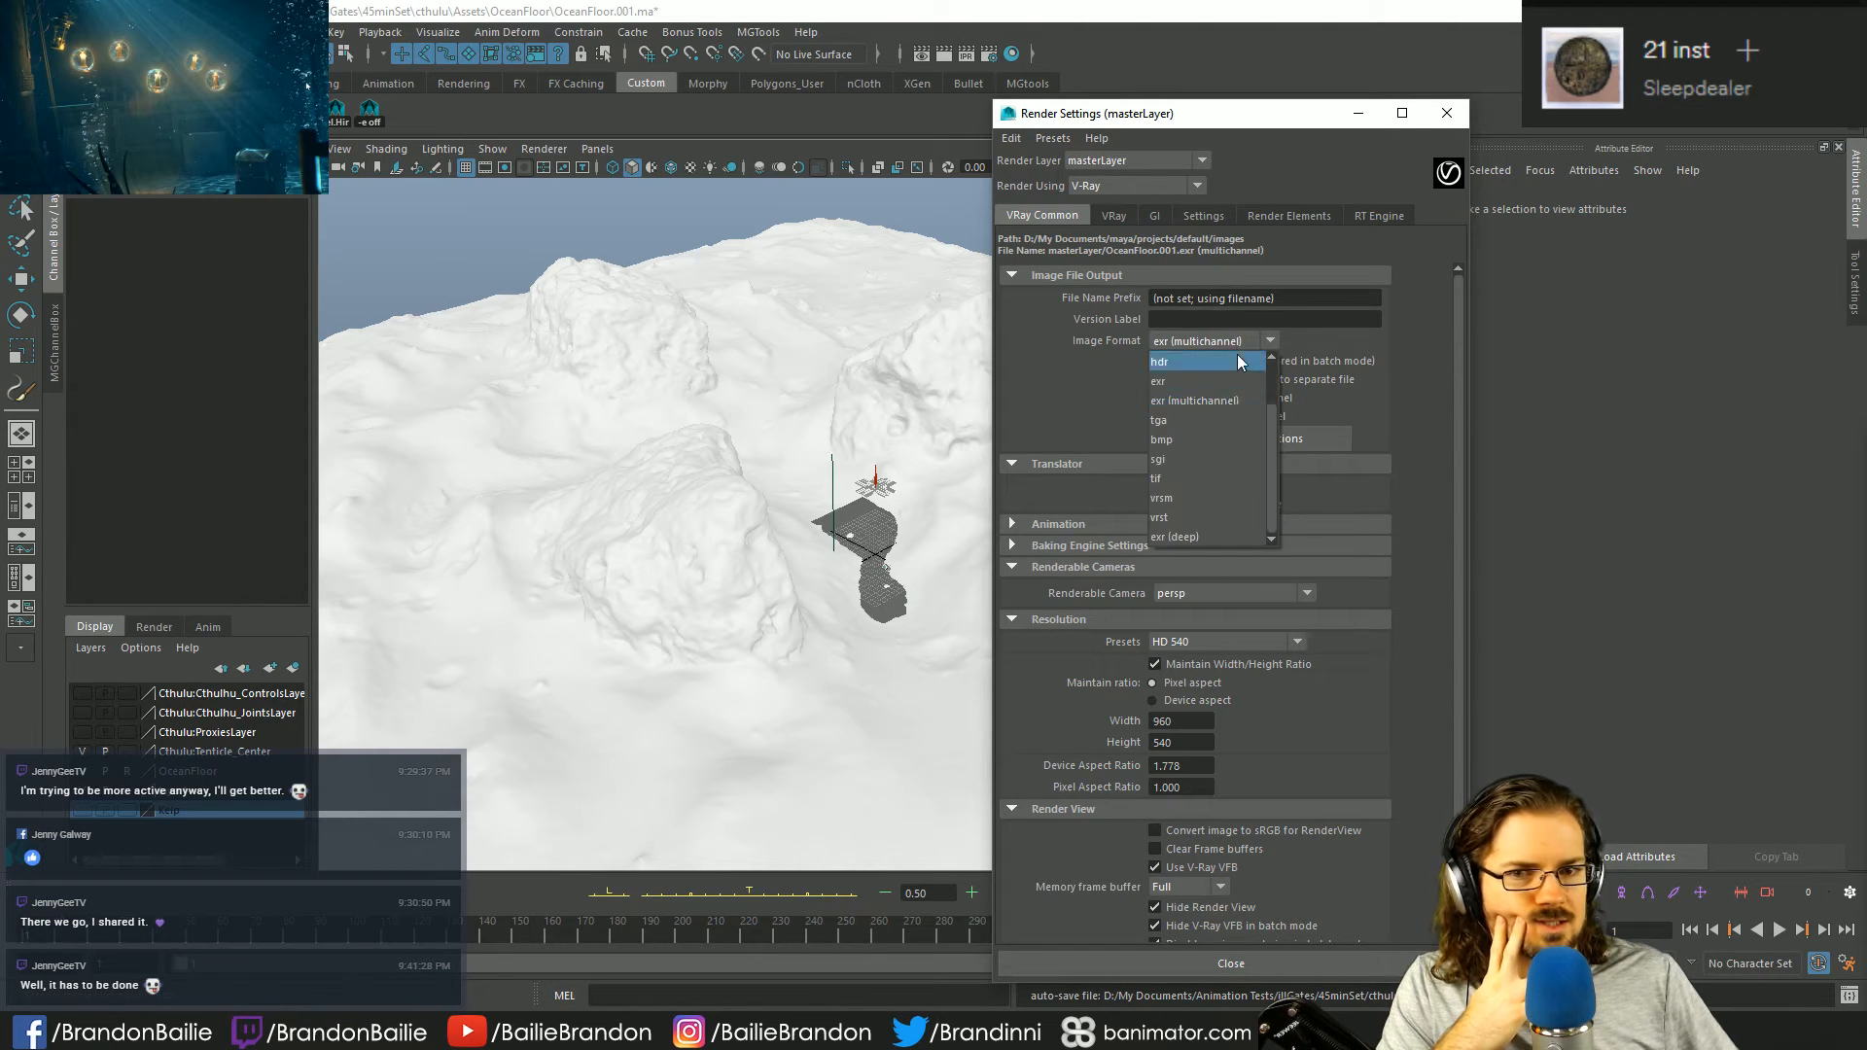
pyautogui.click(1223, 382)
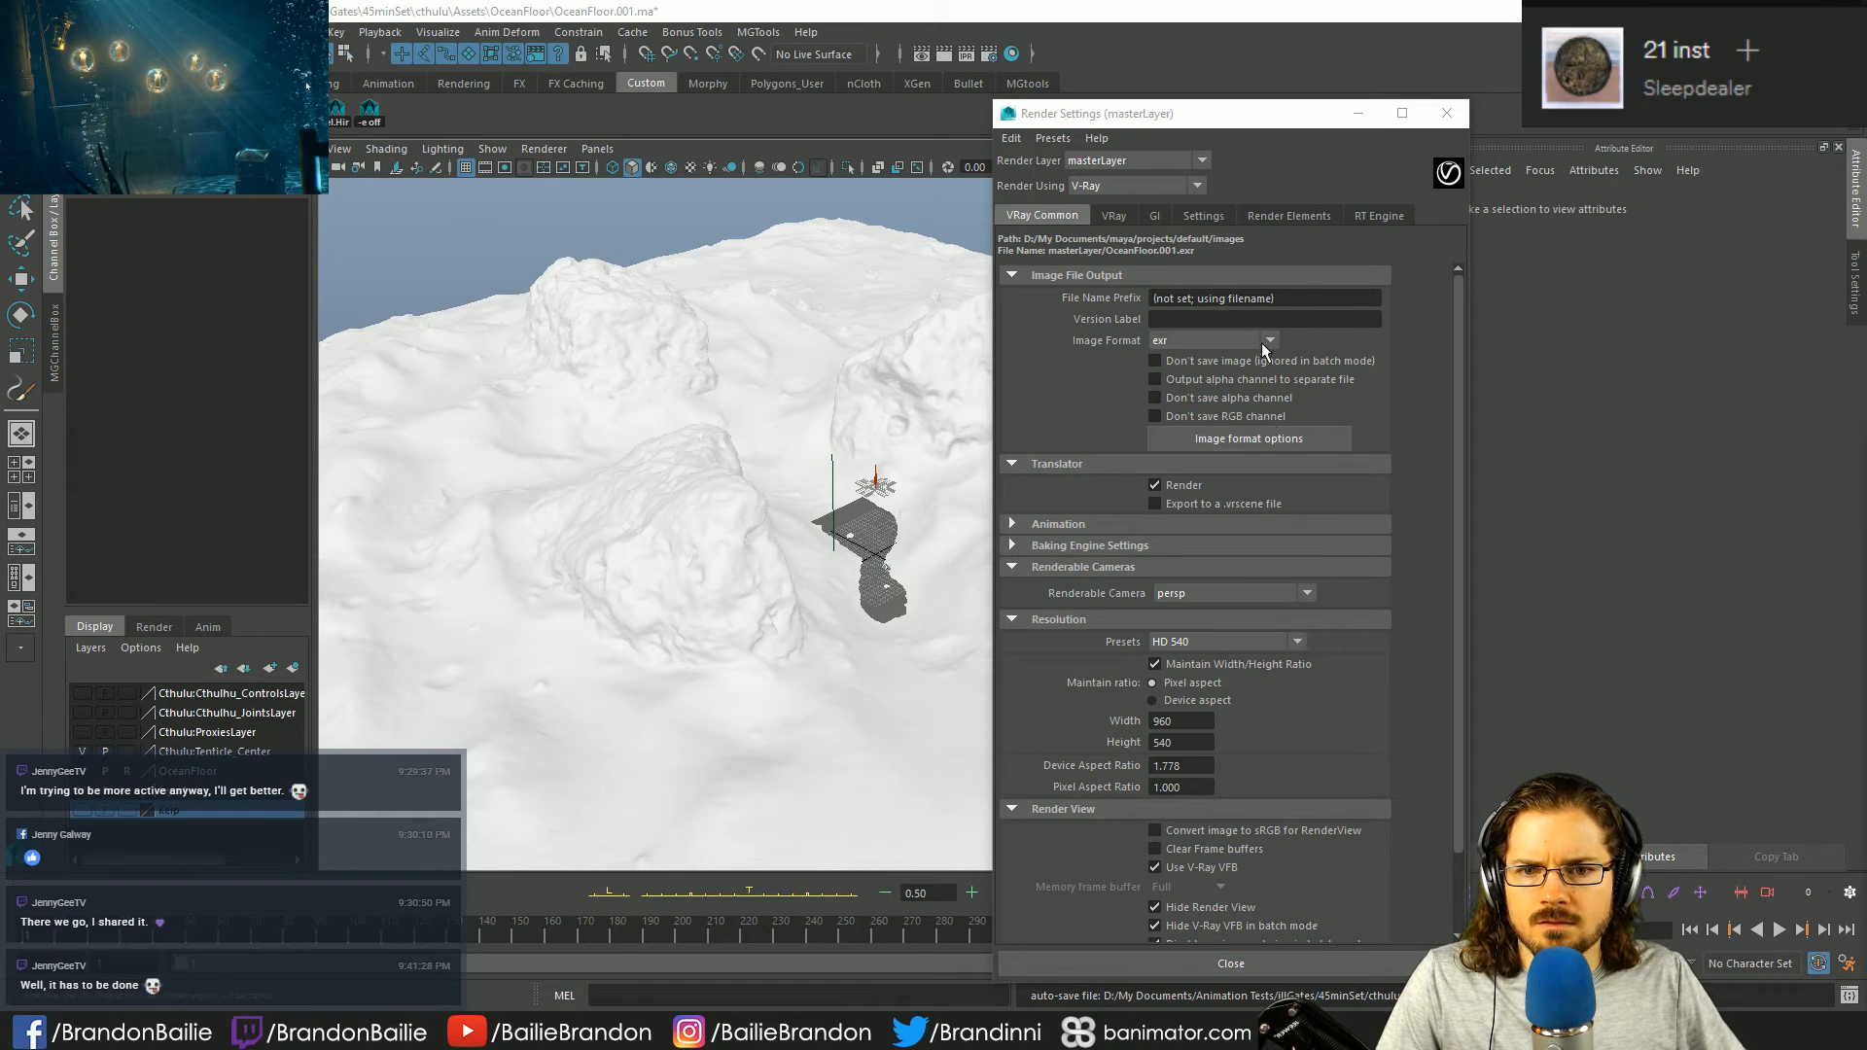
# - Set the OpenEXR output options to Block ZIP compression and 32 bits (full float) per channel
pyautogui.click(1254, 439)
pyautogui.moveTo(457, 305); pyautogui.dragTo(1029, 266)
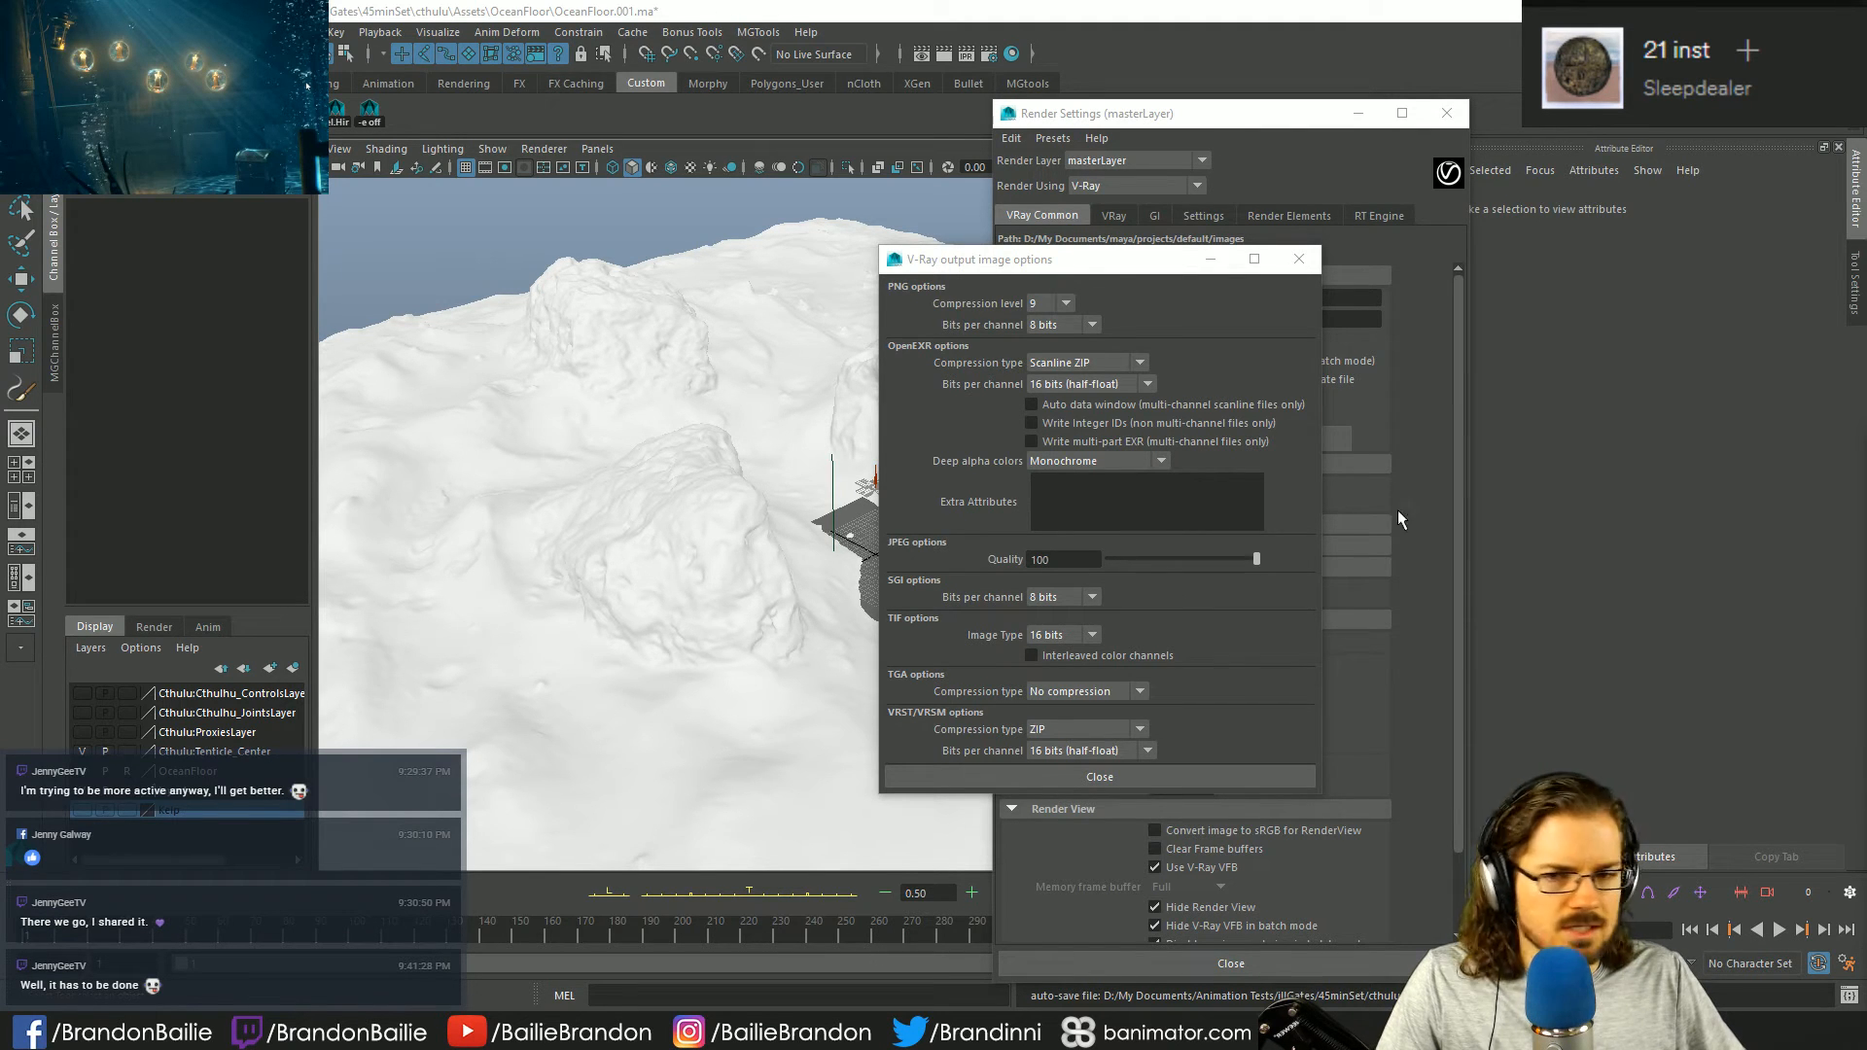
pyautogui.click(1072, 365)
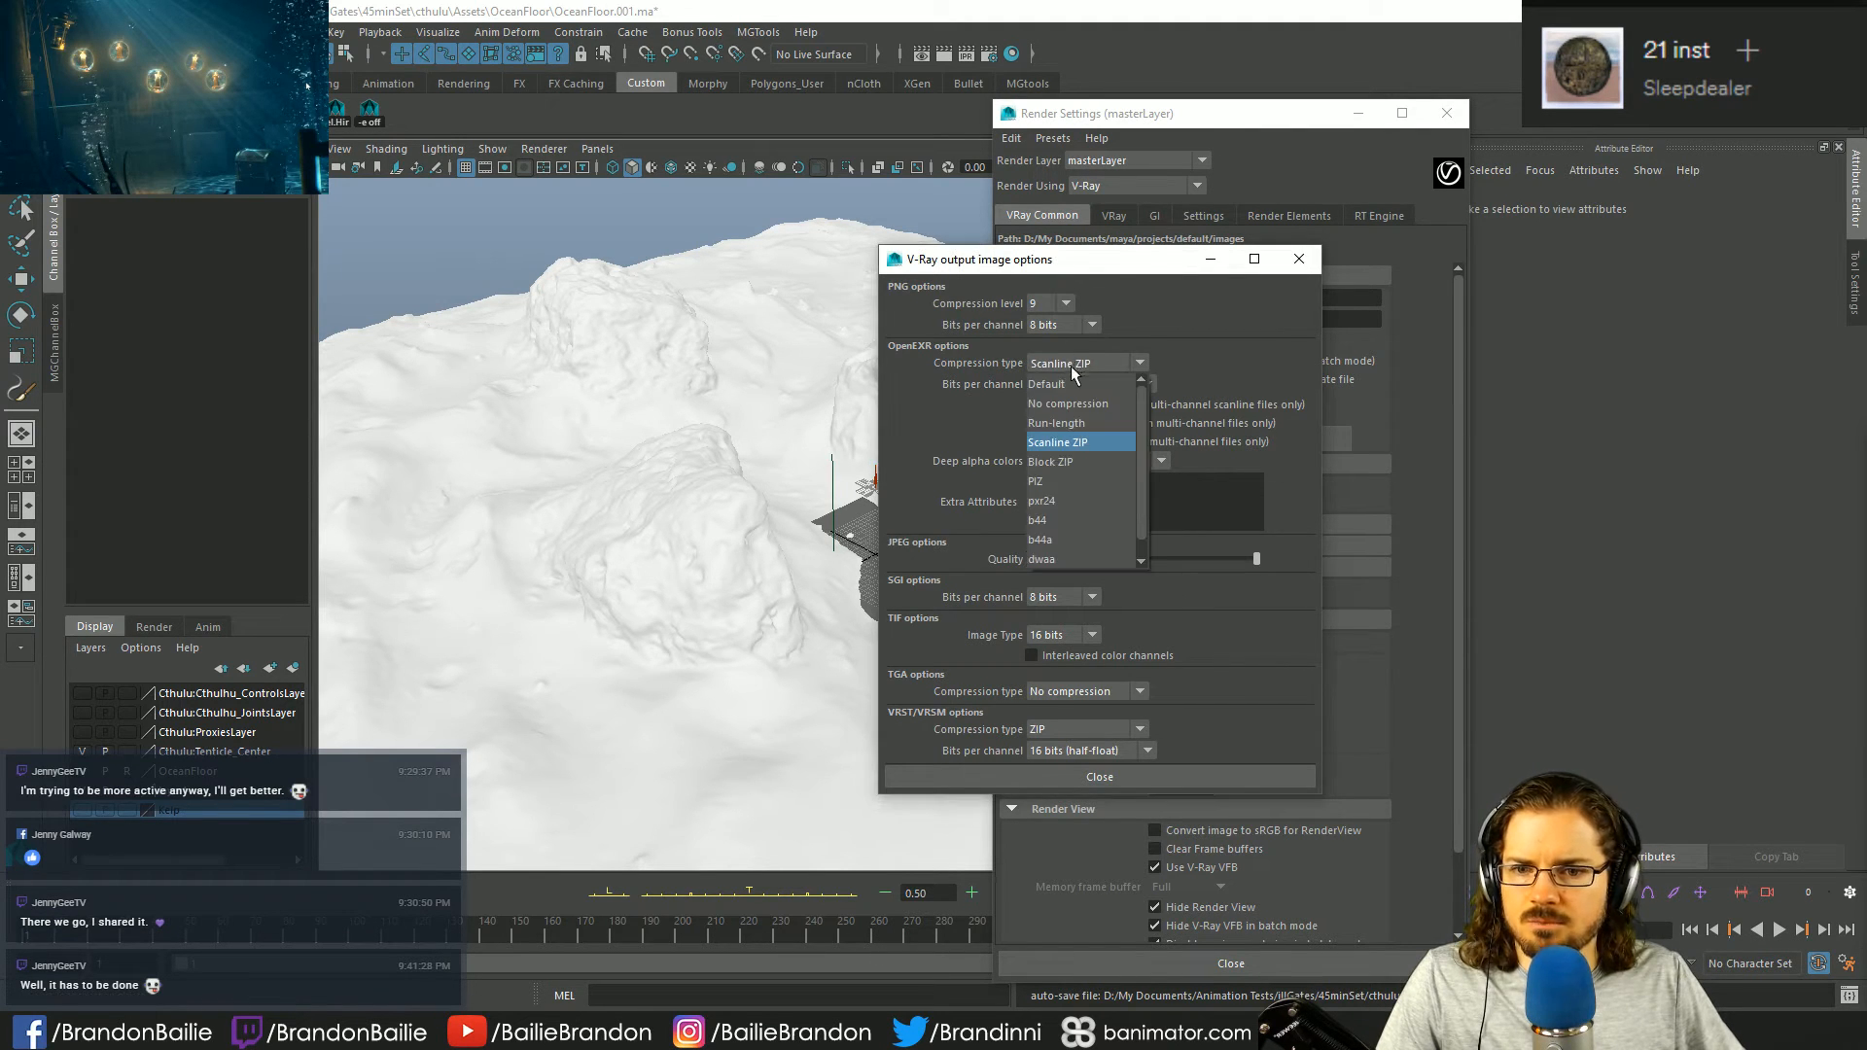
pyautogui.click(1098, 462)
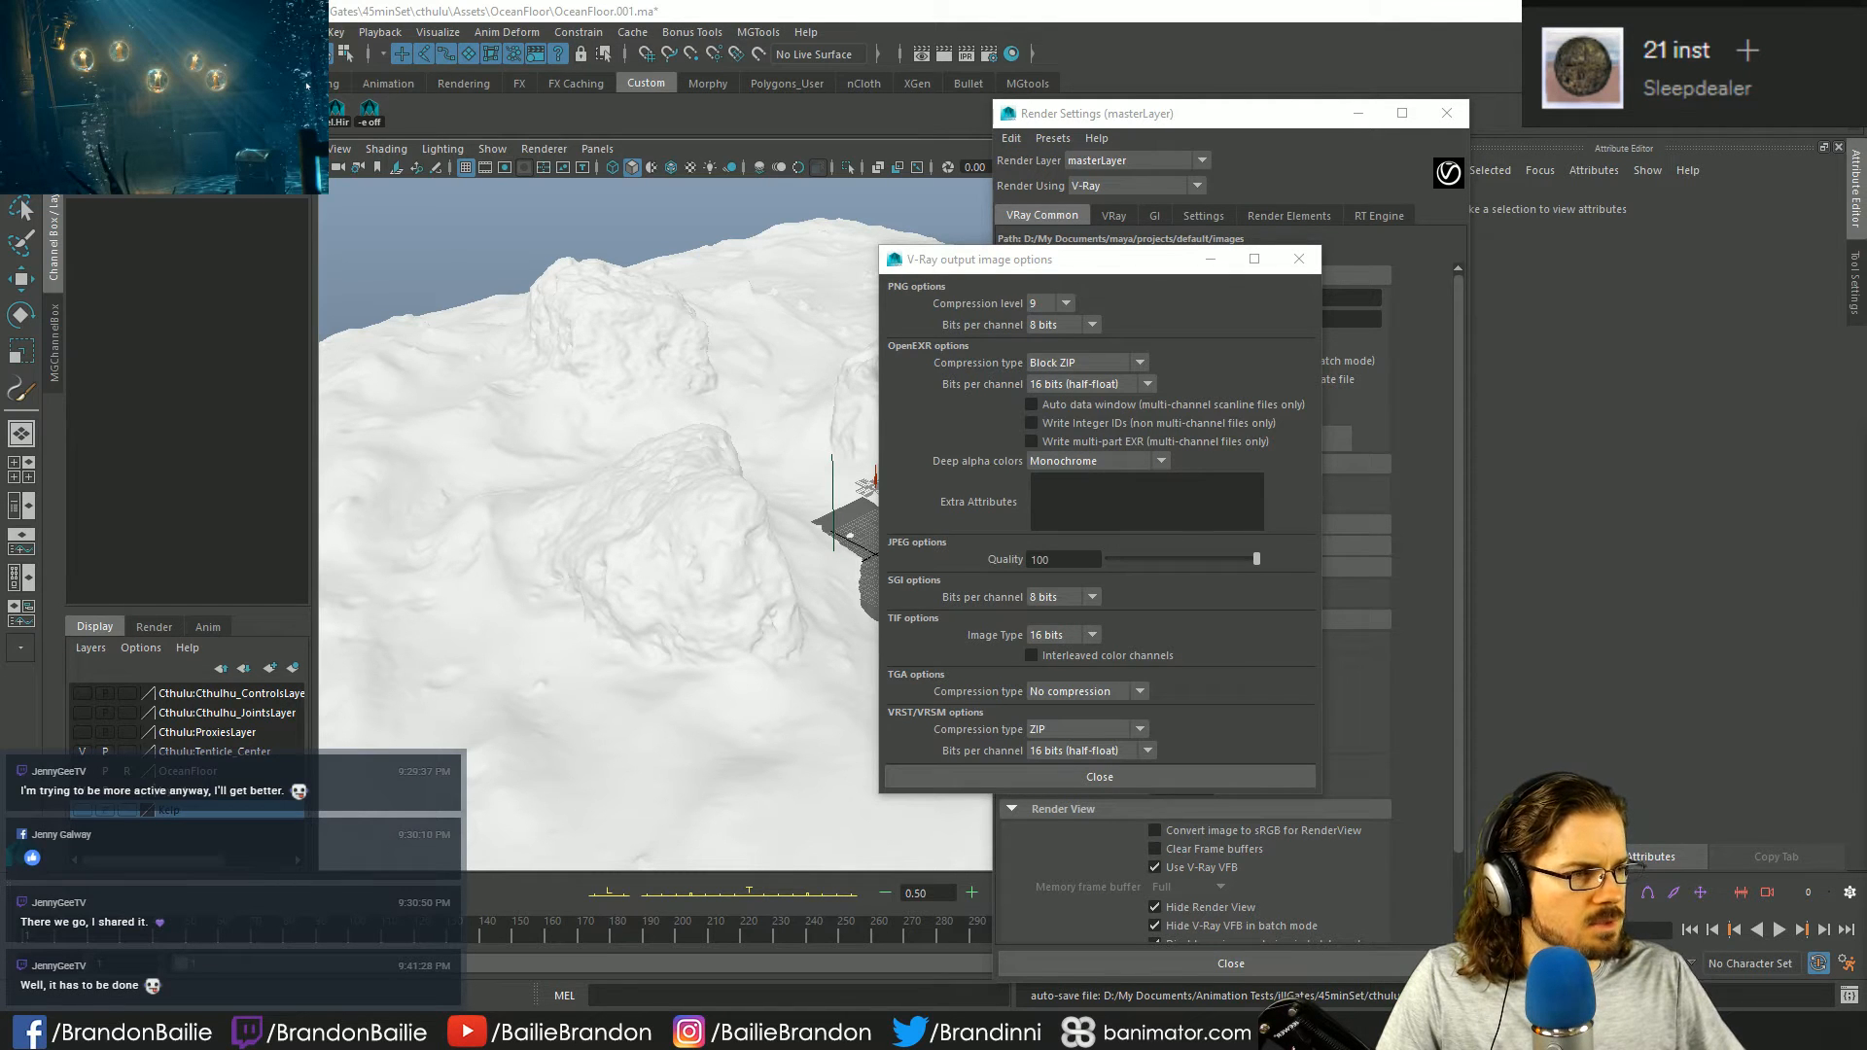
pyautogui.click(1137, 387)
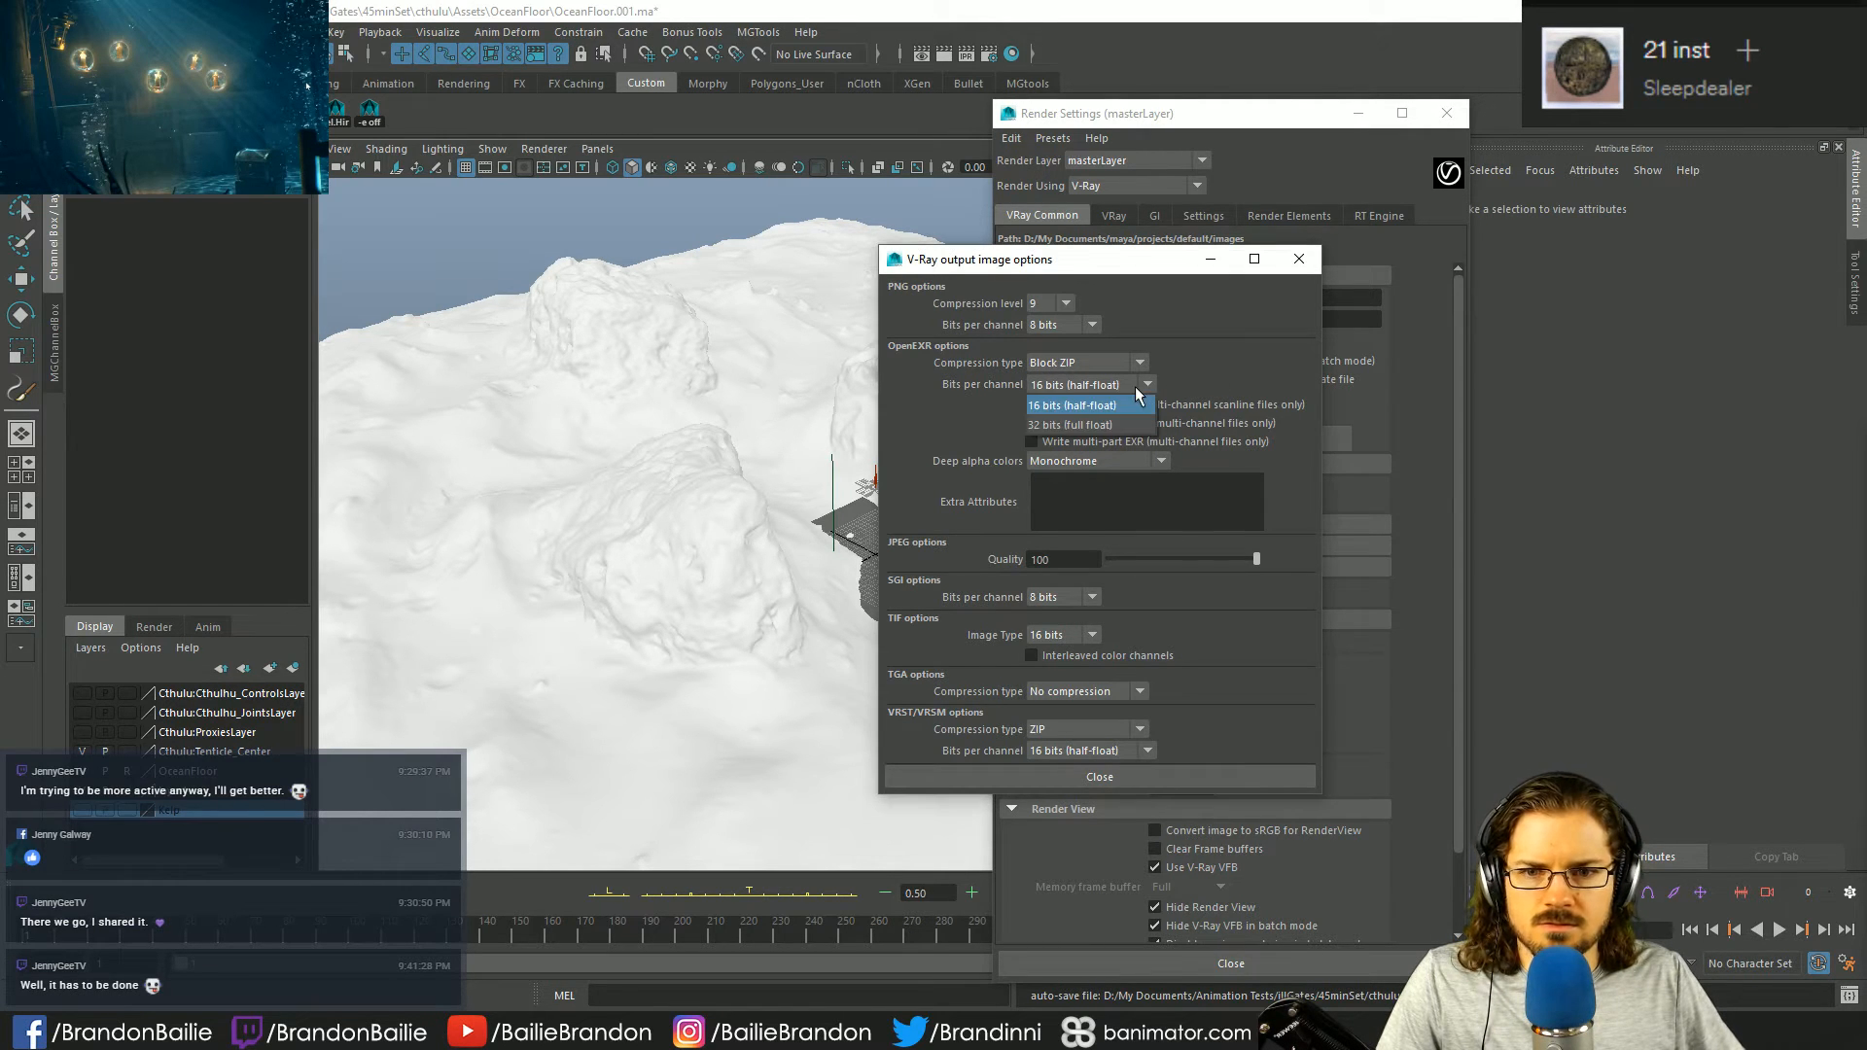
pyautogui.click(1109, 425)
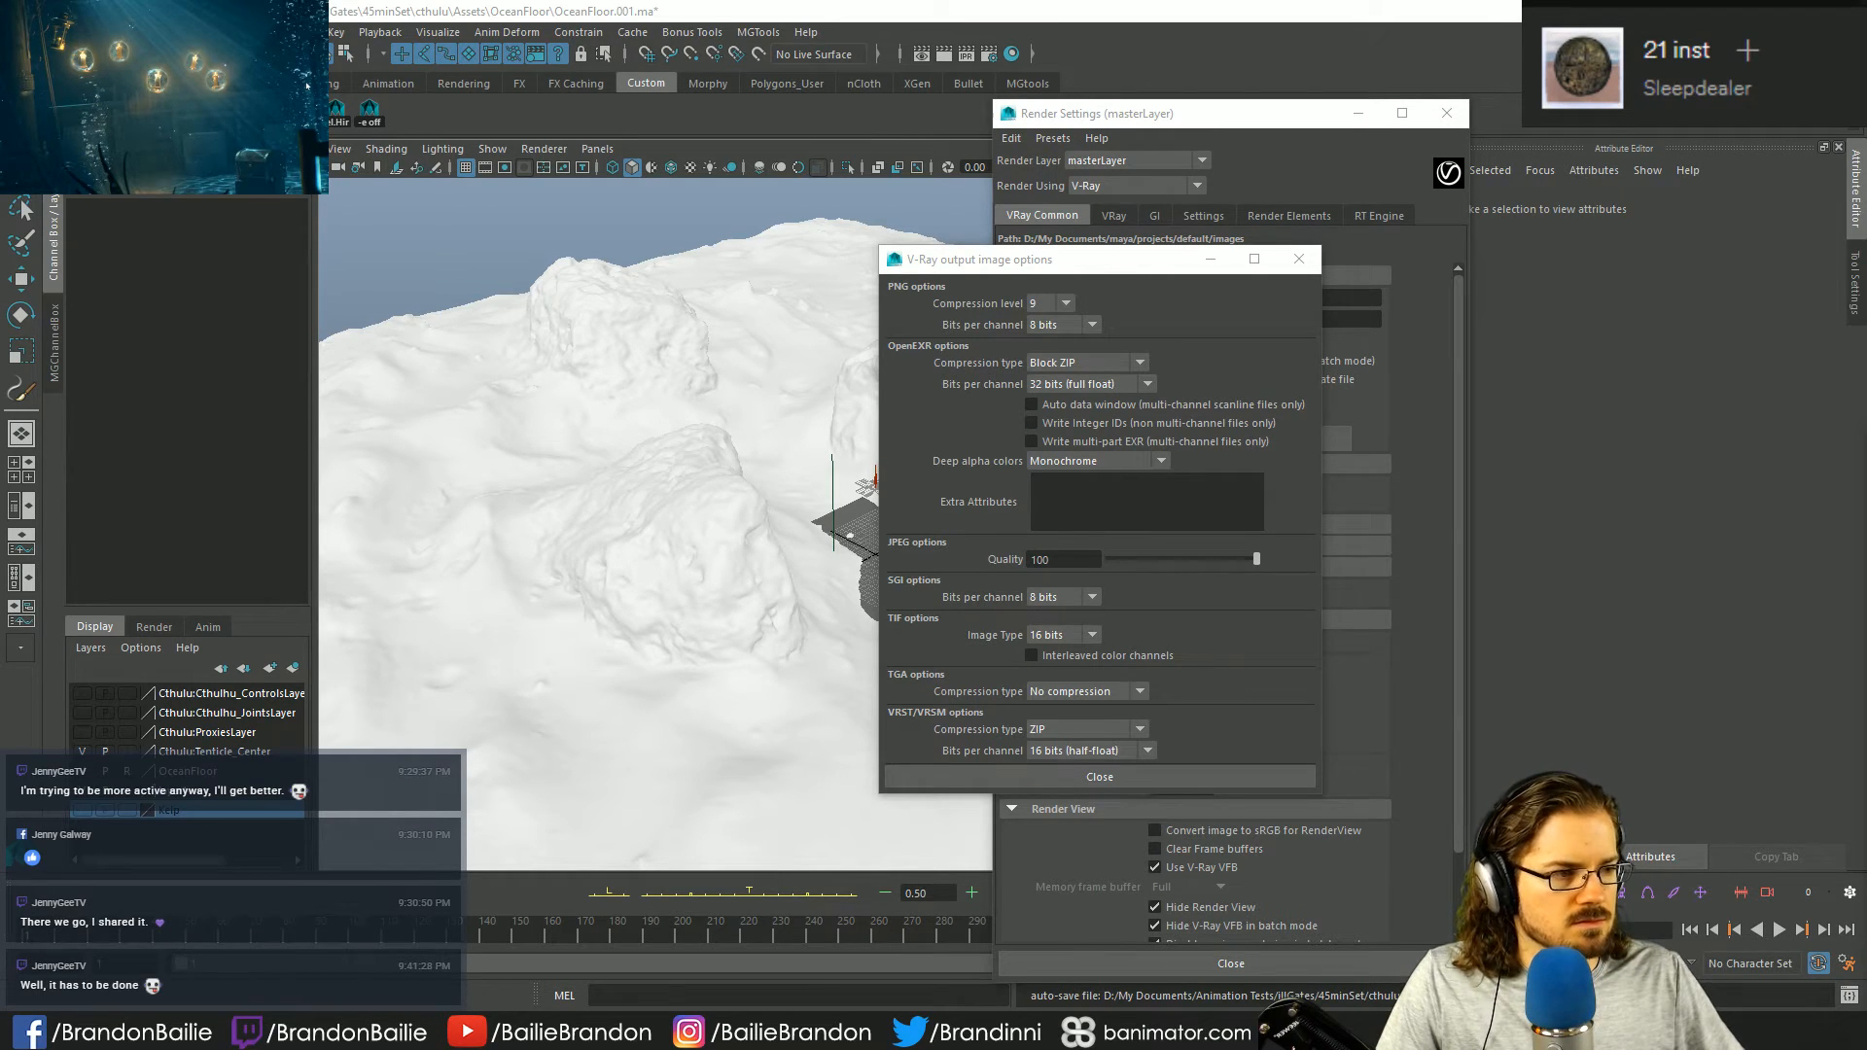
pyautogui.click(1100, 777)
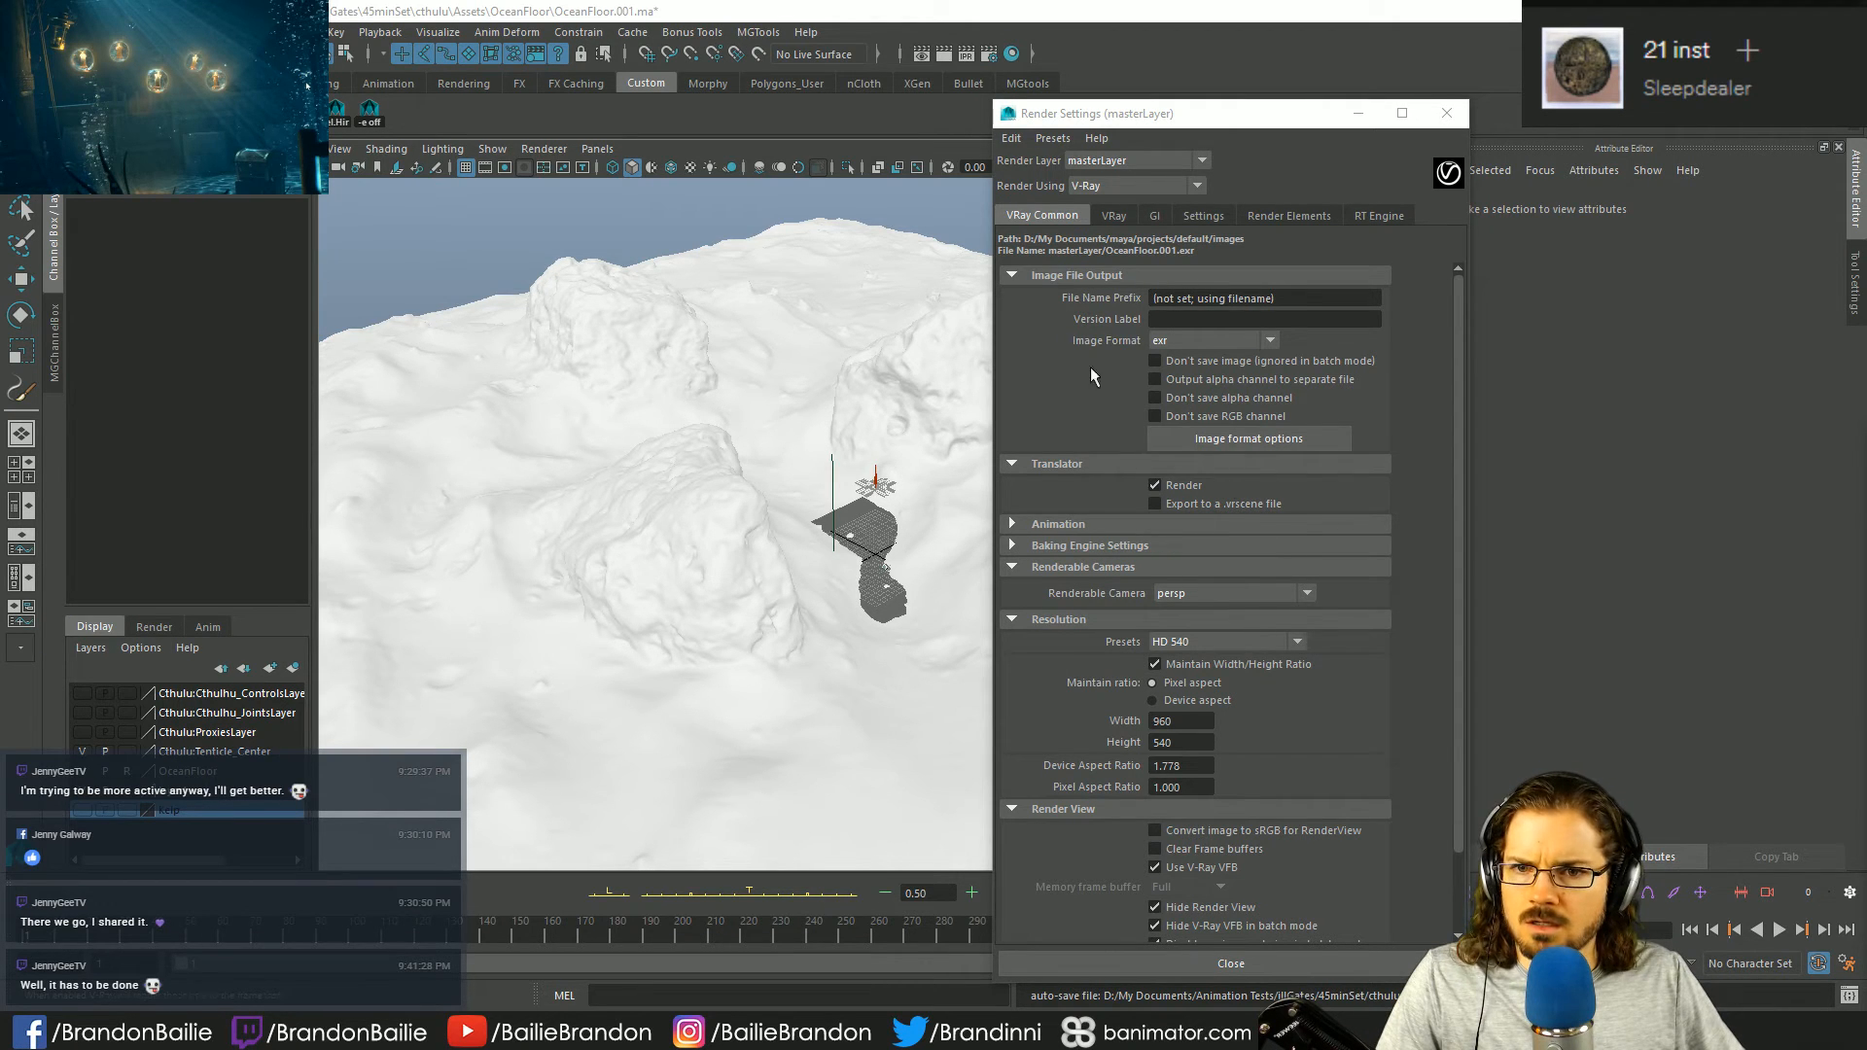
# - Set the render's Animation mode to Standard and restrict animation rendering to batch mode only
pyautogui.click(1060, 525)
pyautogui.click(1193, 546)
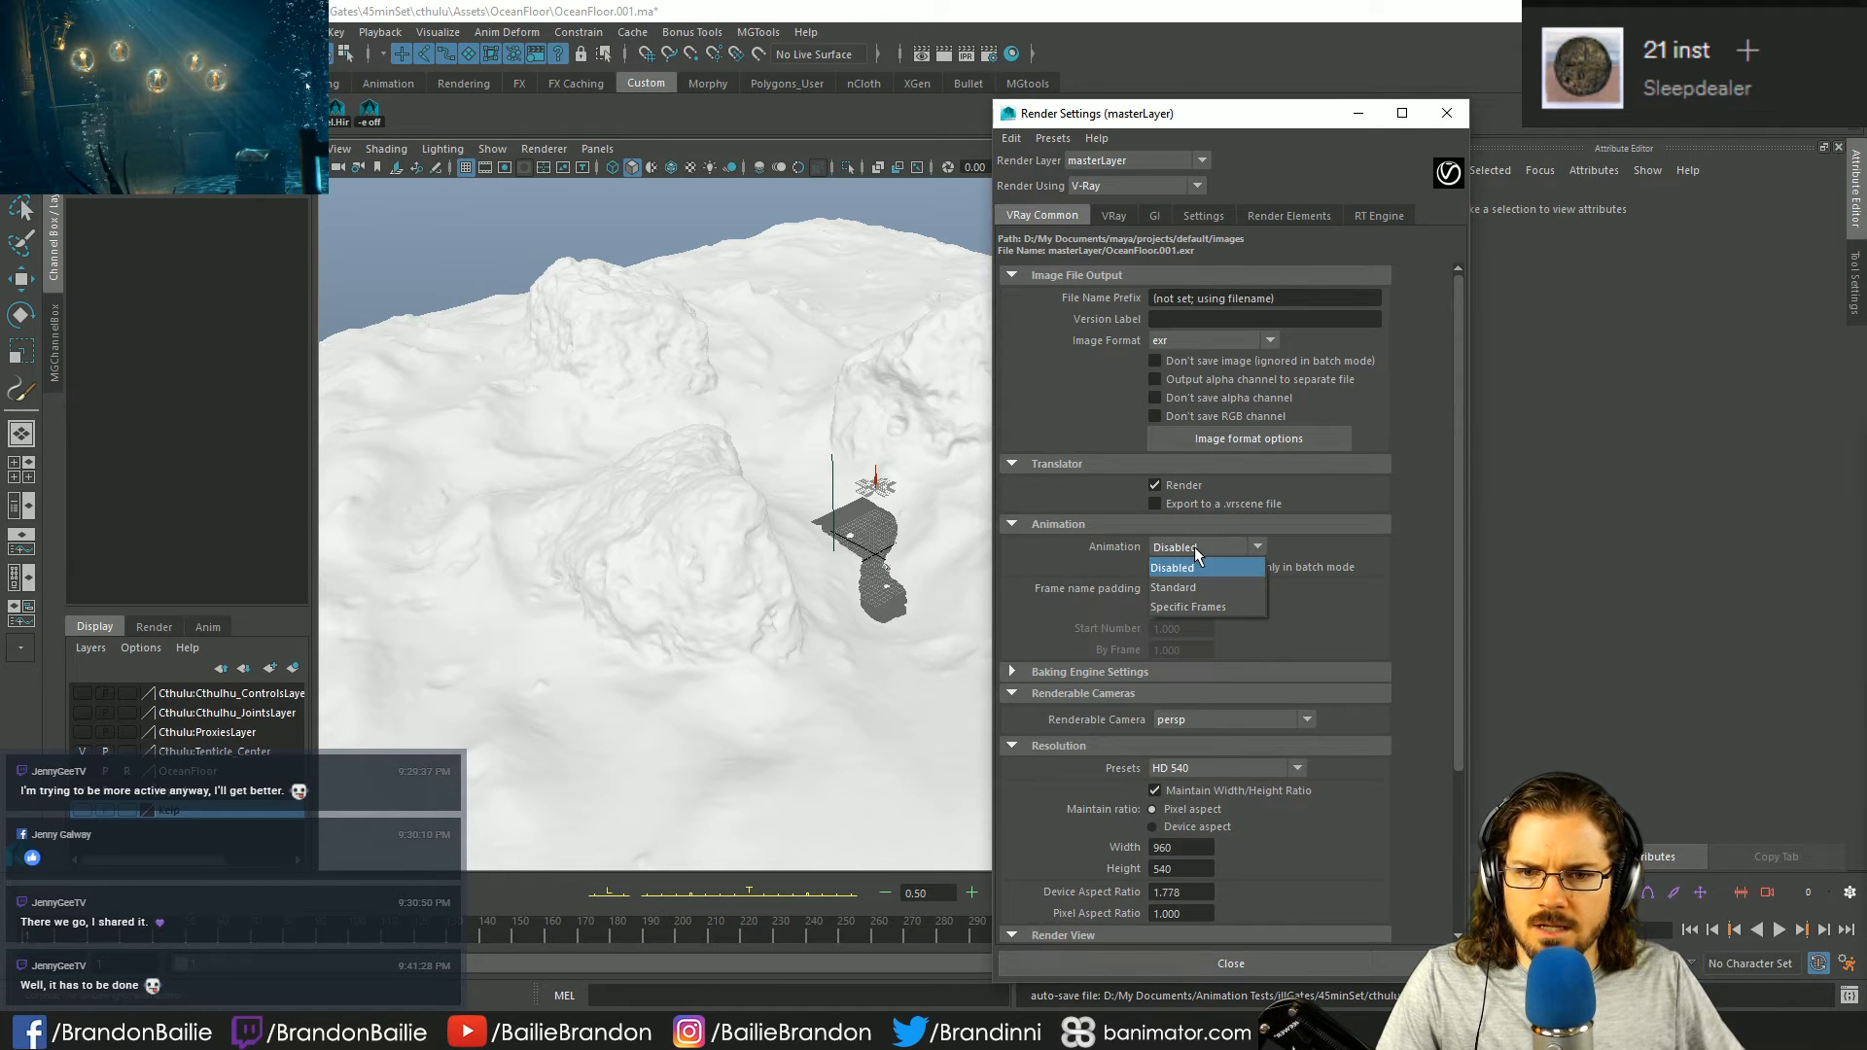
pyautogui.click(1233, 588)
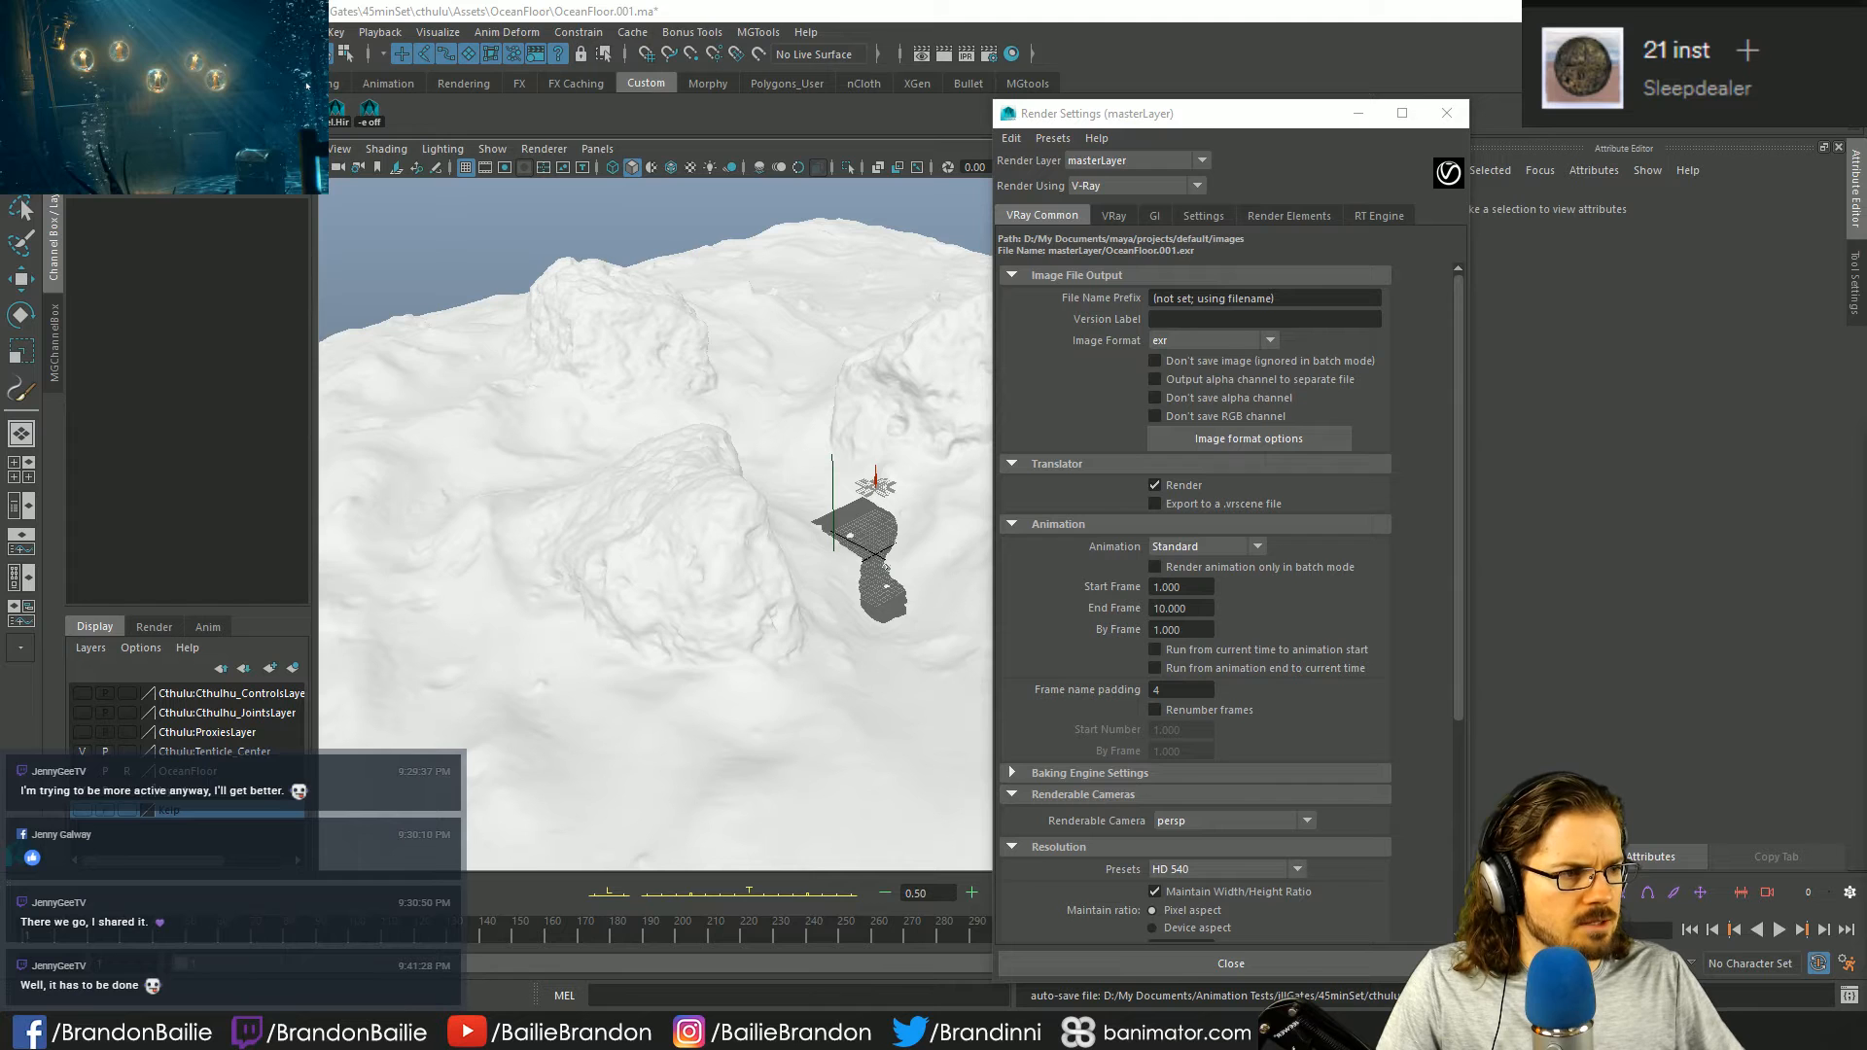
pyautogui.click(1293, 569)
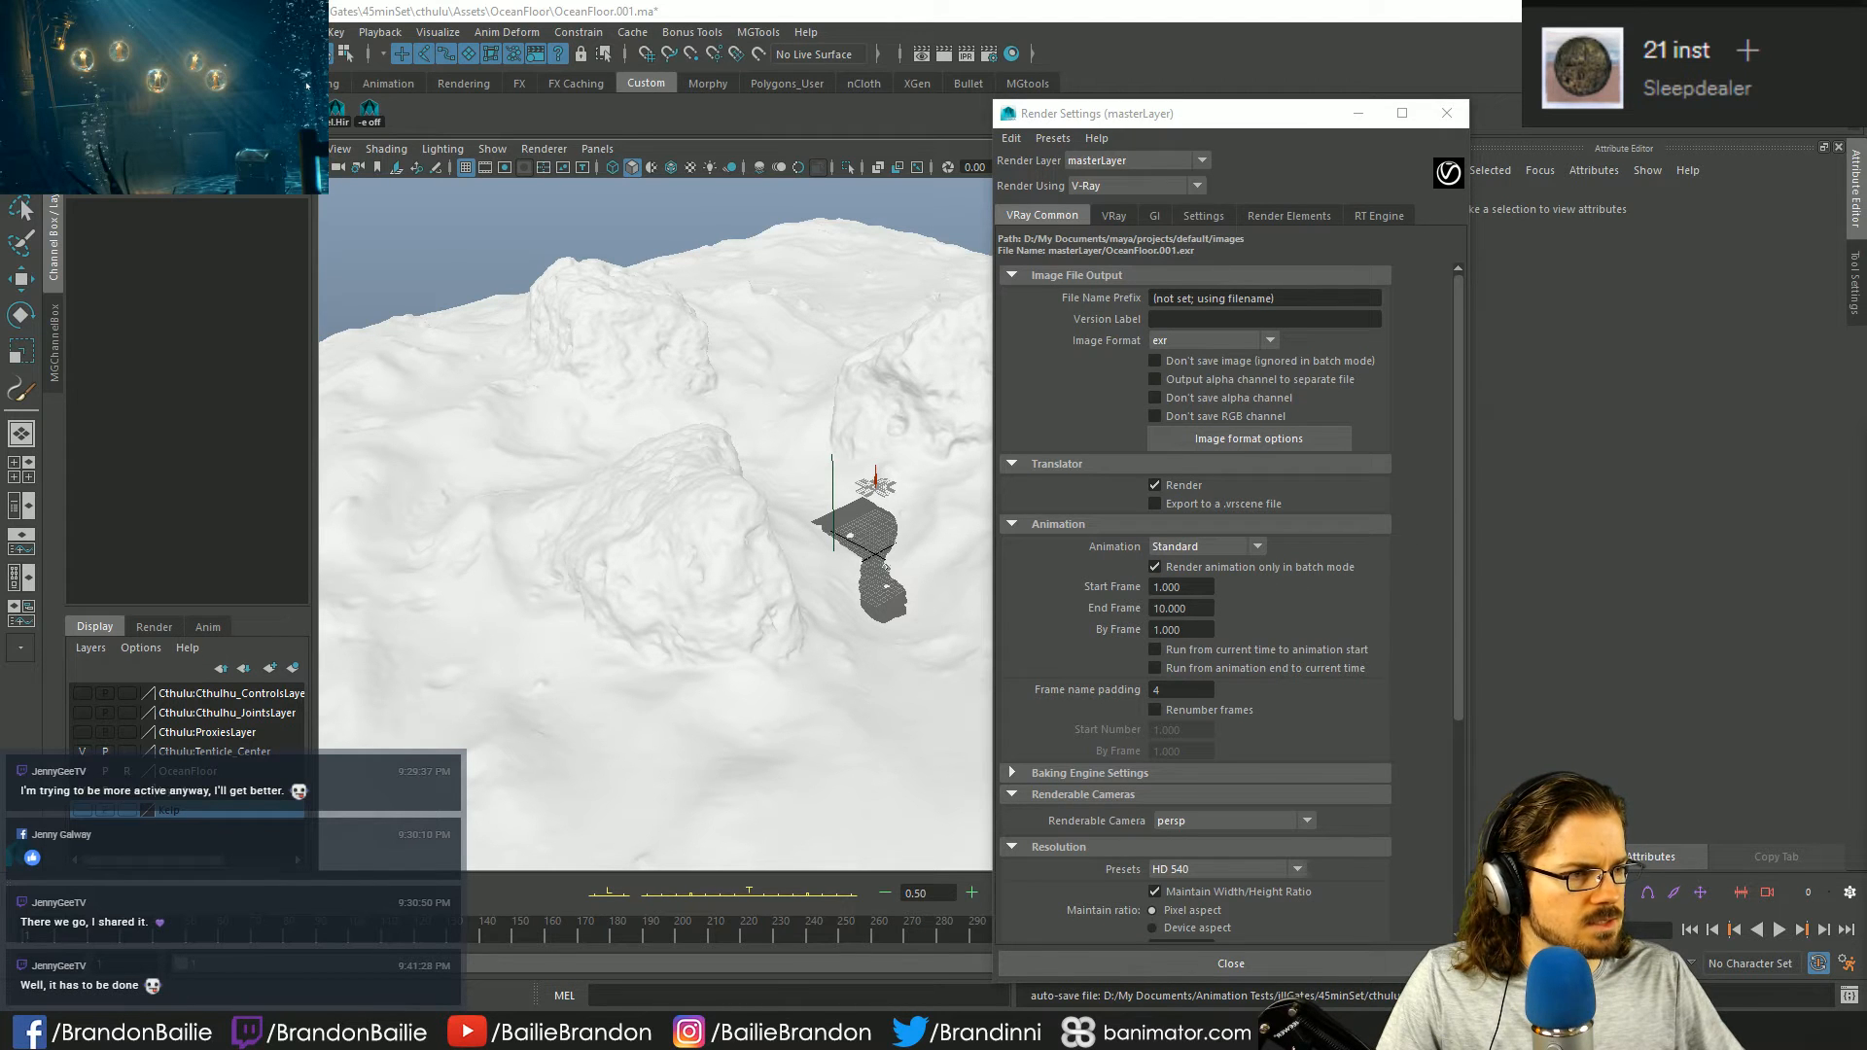
# - Set the render resolution preset to HD 720 and enable converting the image to sRGB for RenderView
pyautogui.scroll(-5, 1244, 554)
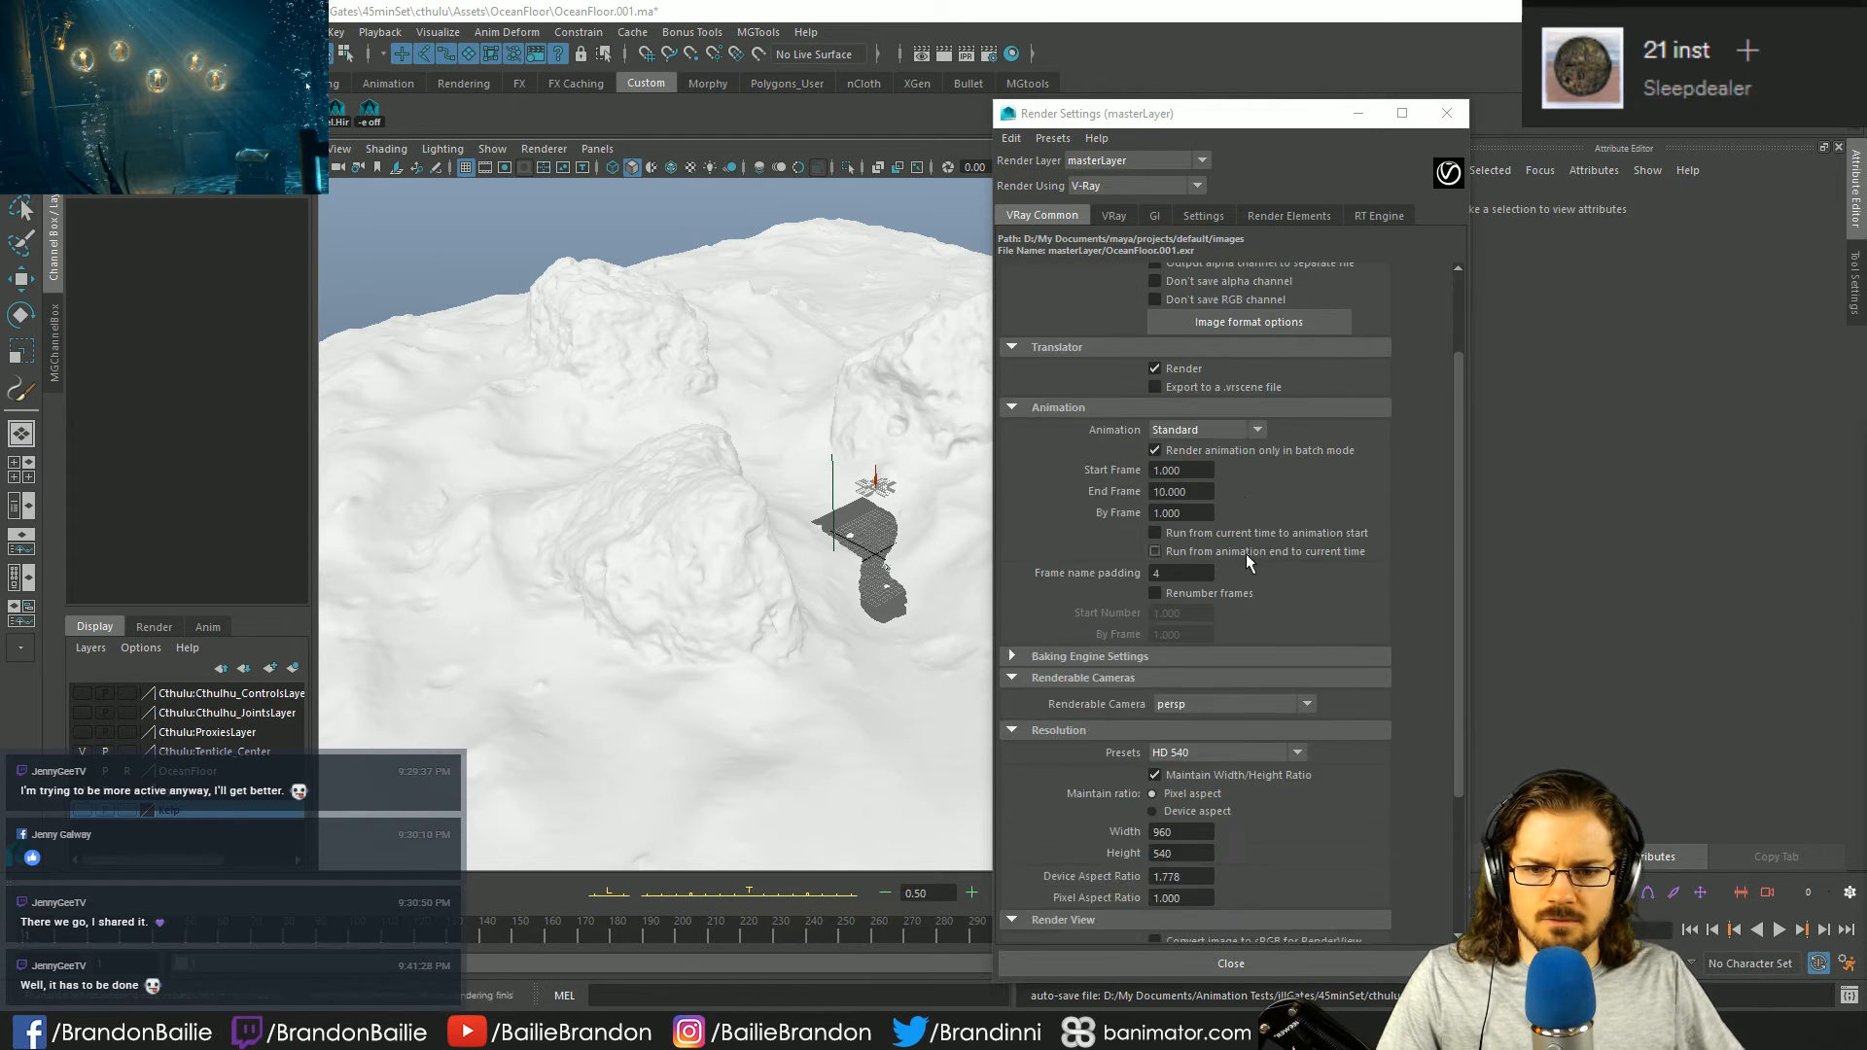
pyautogui.click(1256, 528)
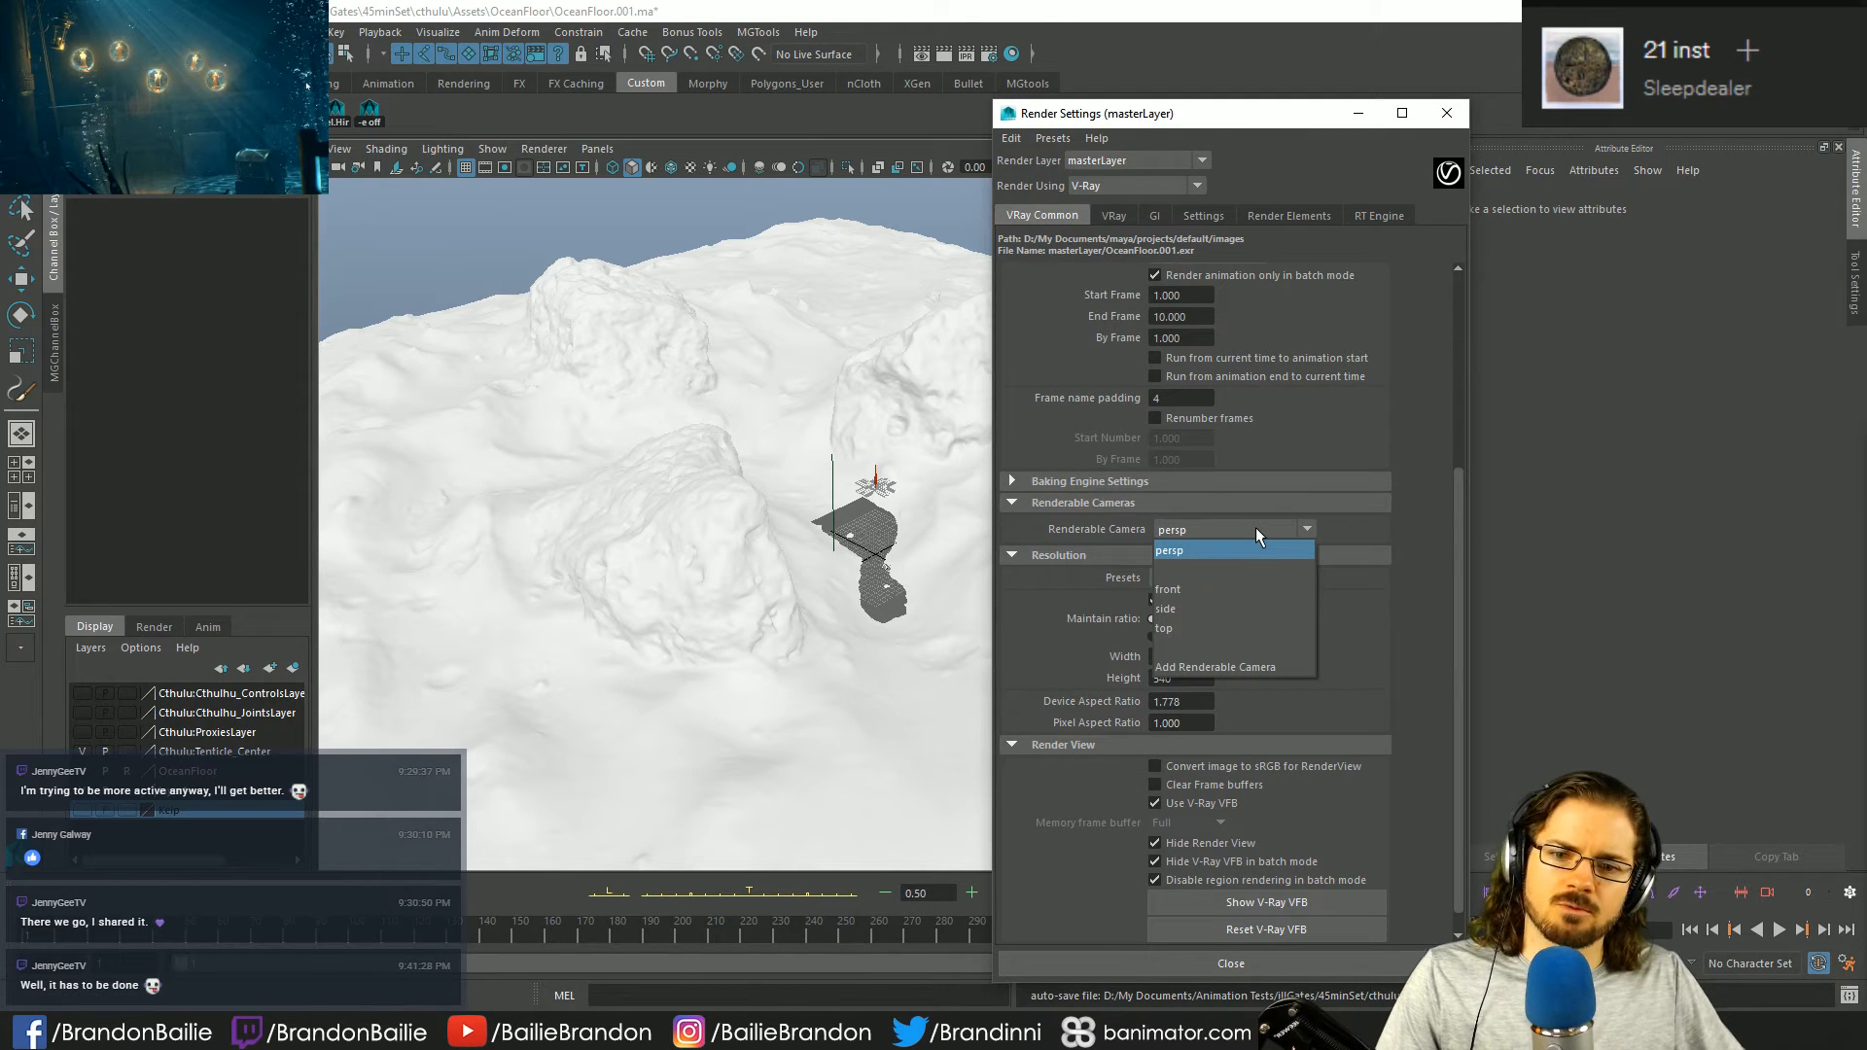
pyautogui.click(1258, 528)
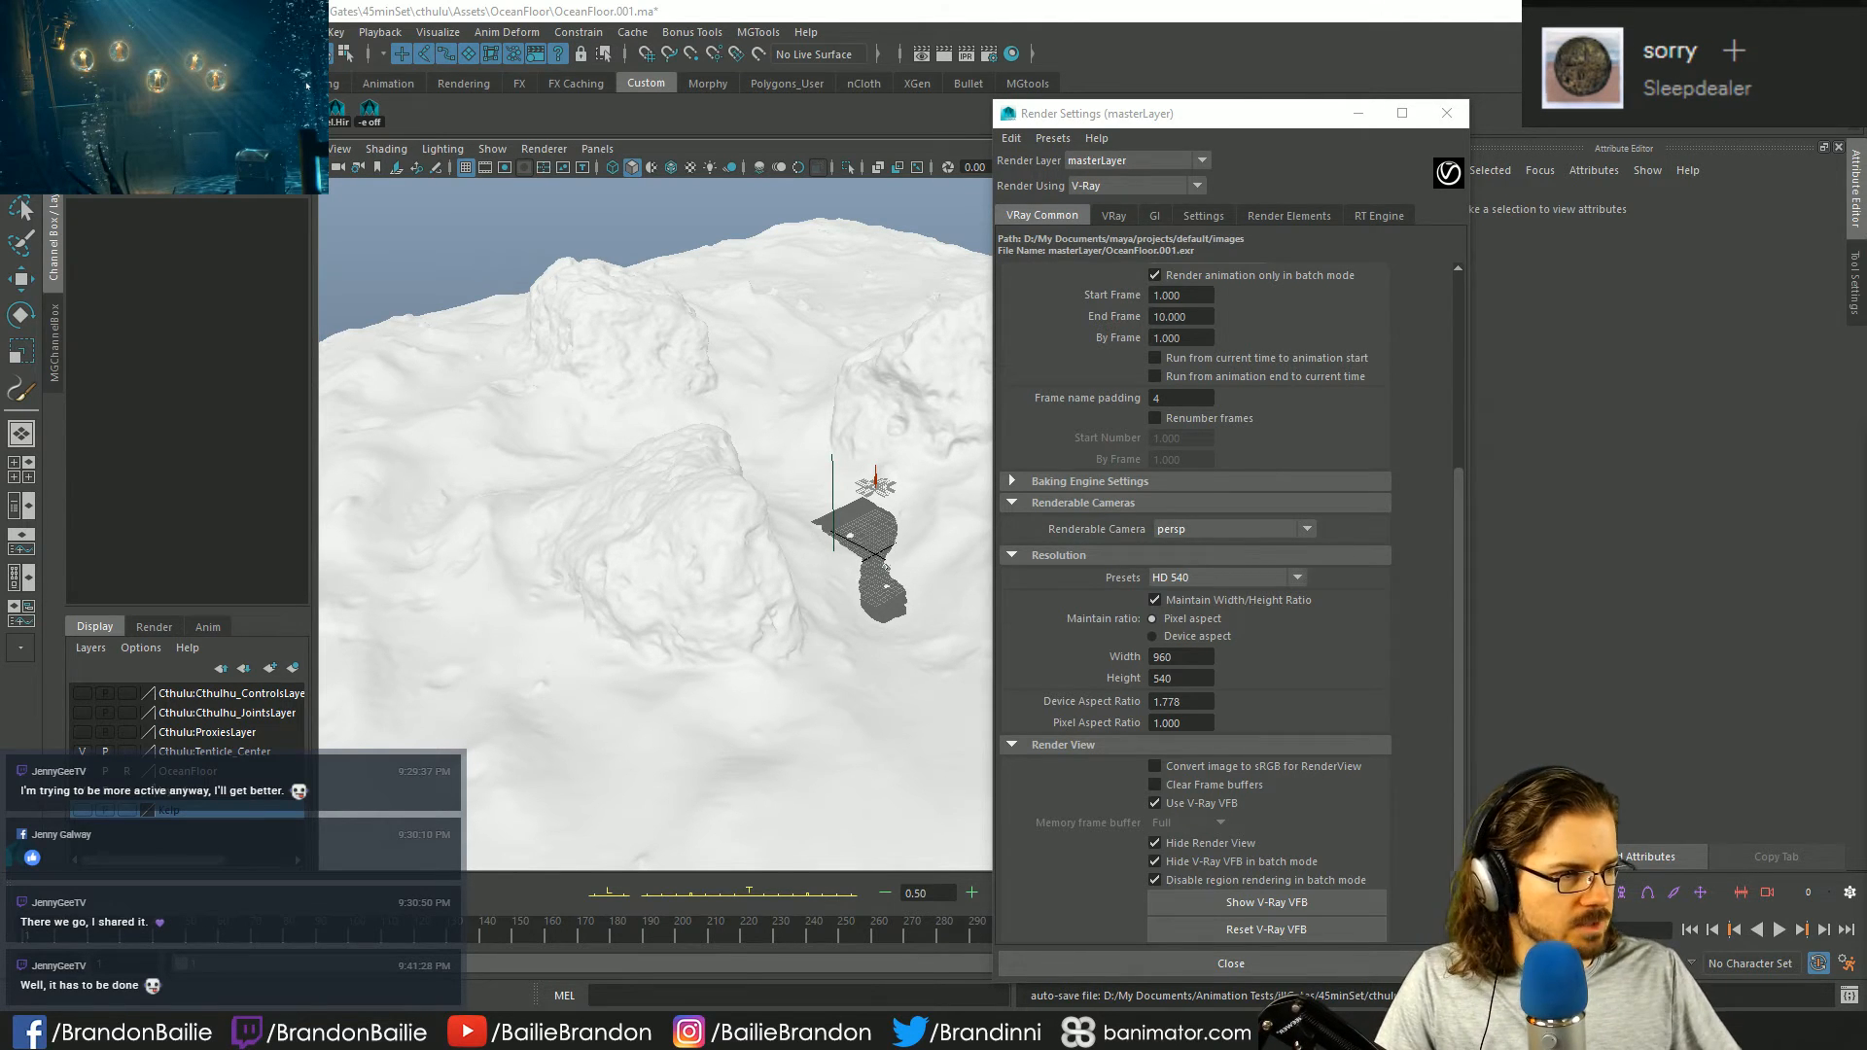
pyautogui.click(1205, 580)
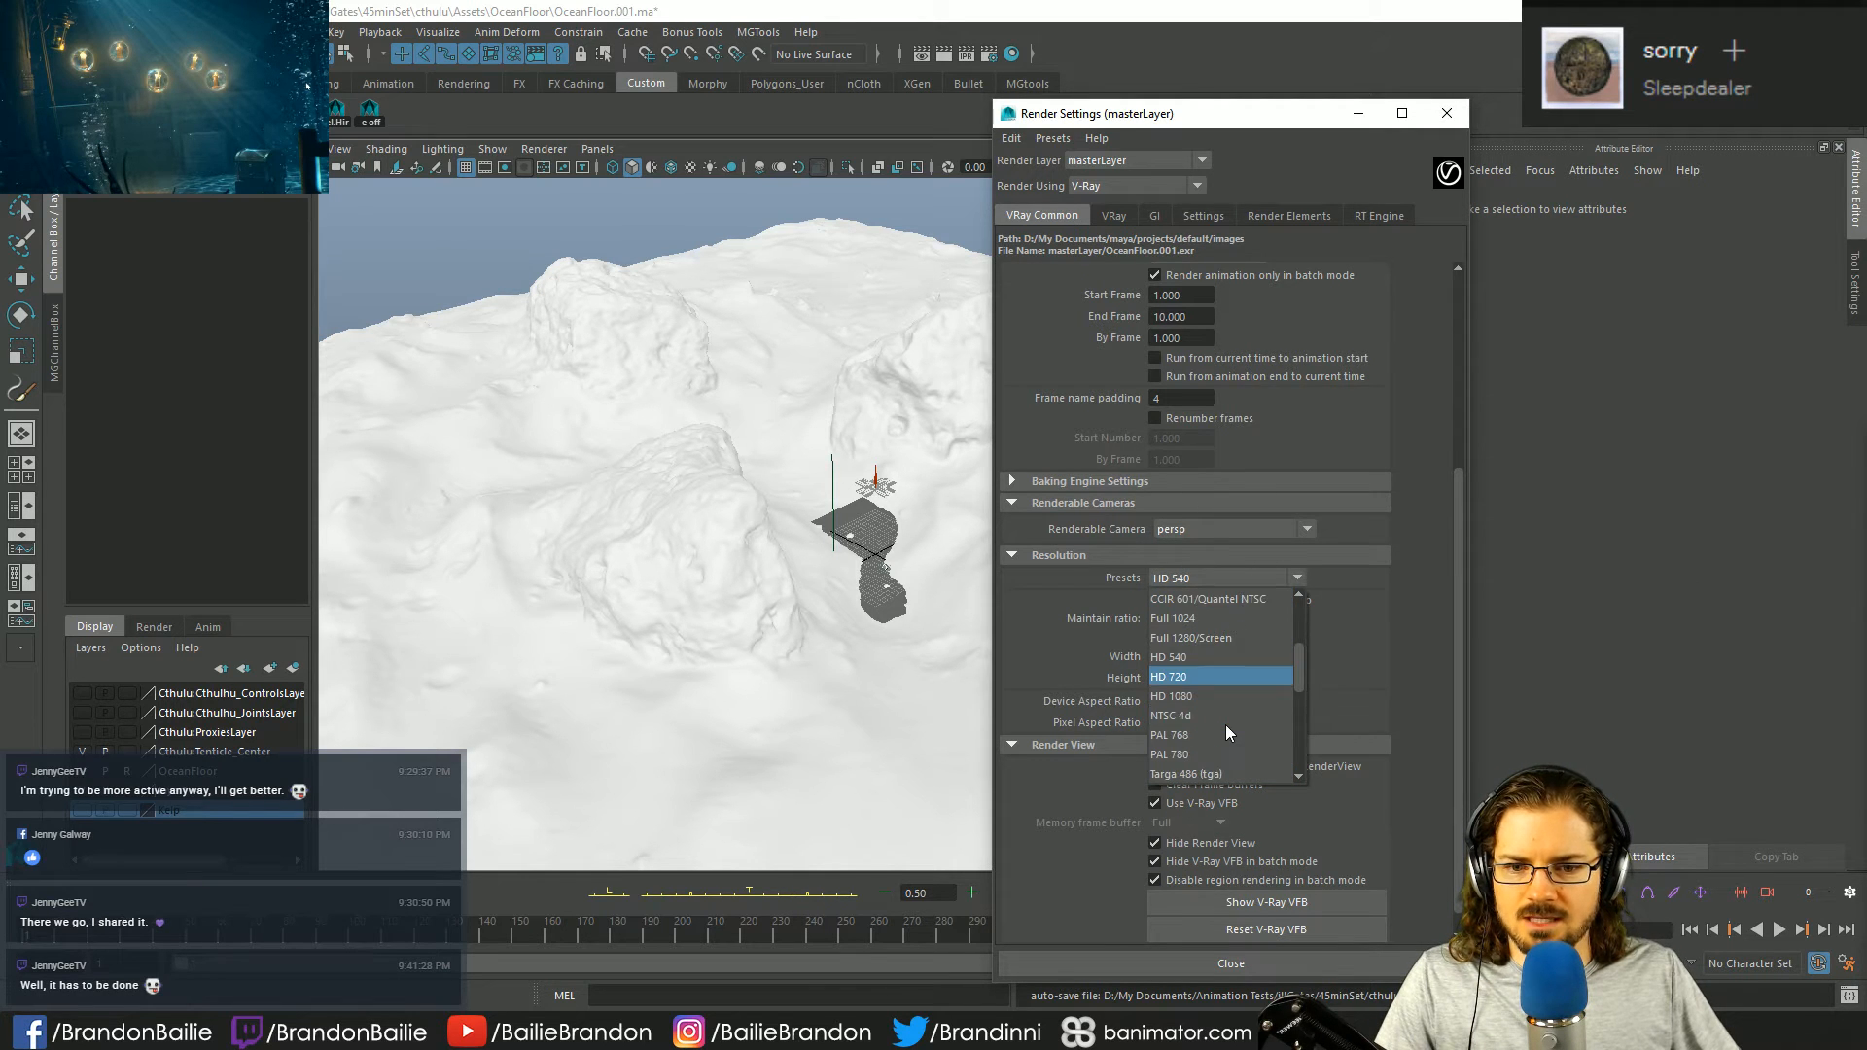
pyautogui.click(1223, 669)
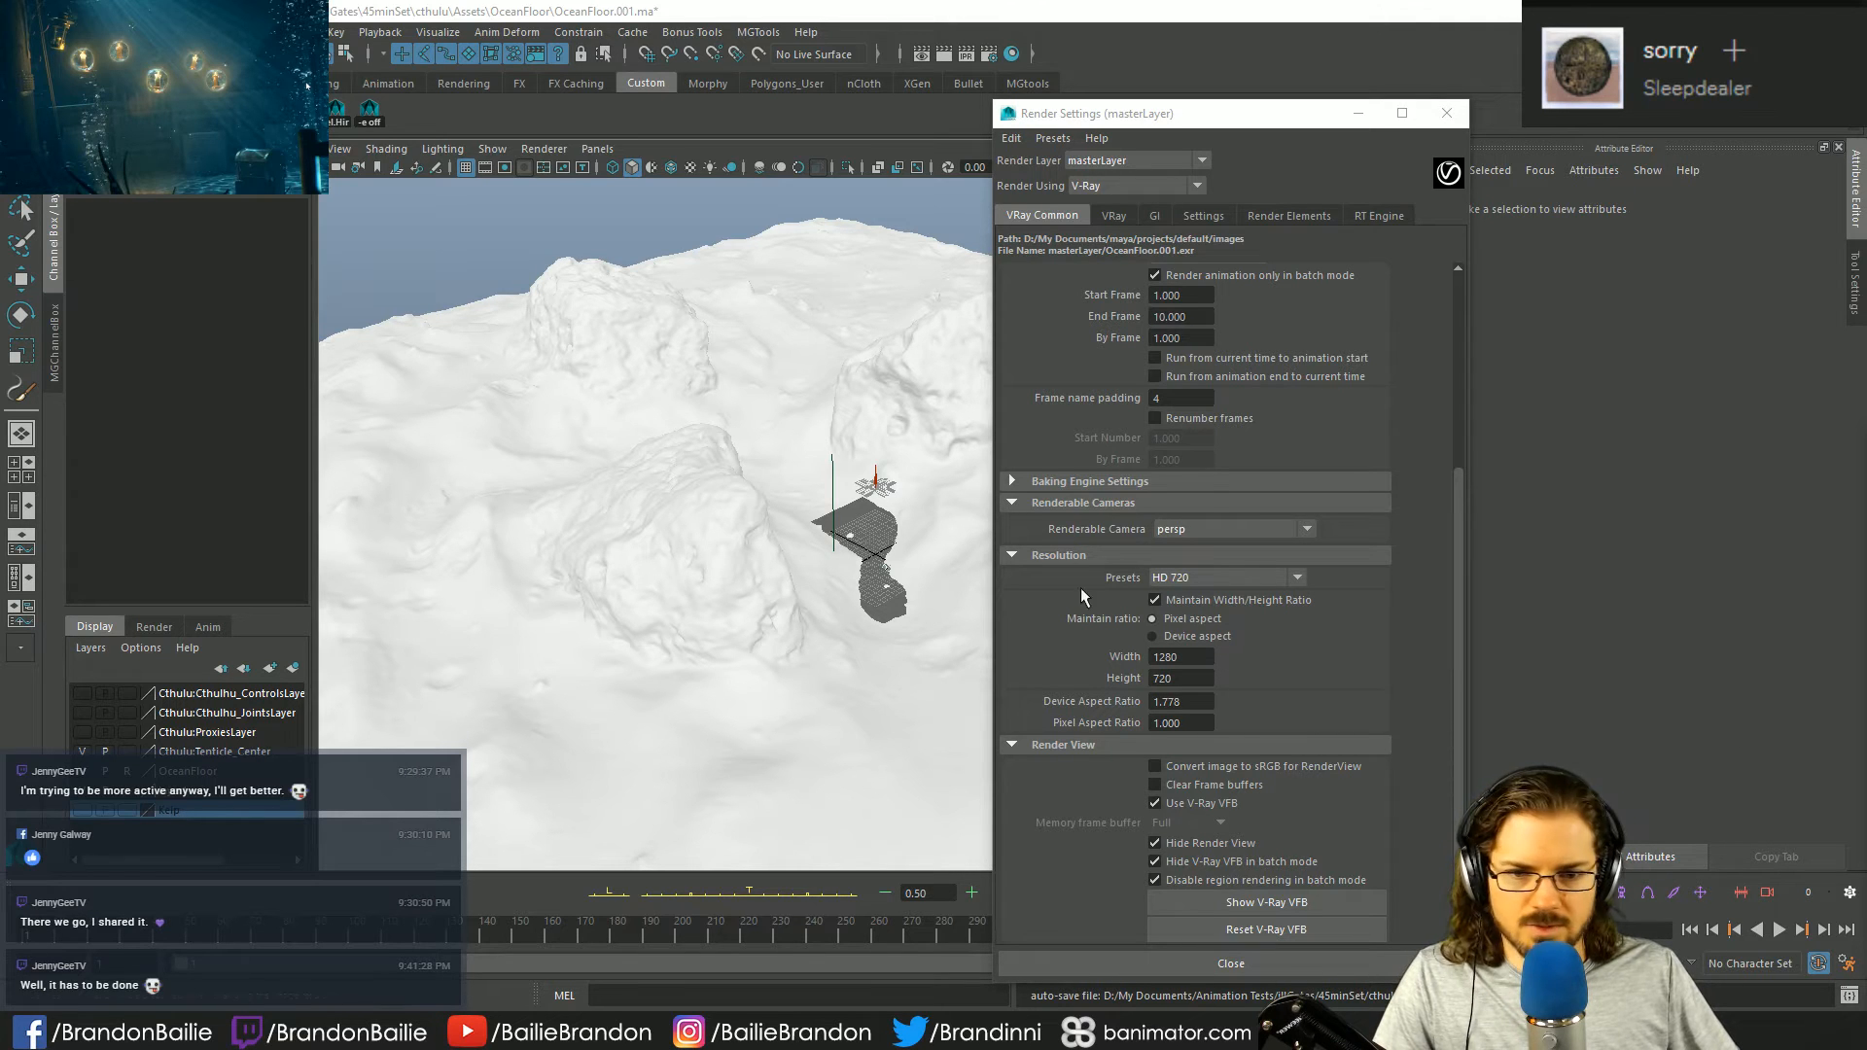
pyautogui.click(1235, 766)
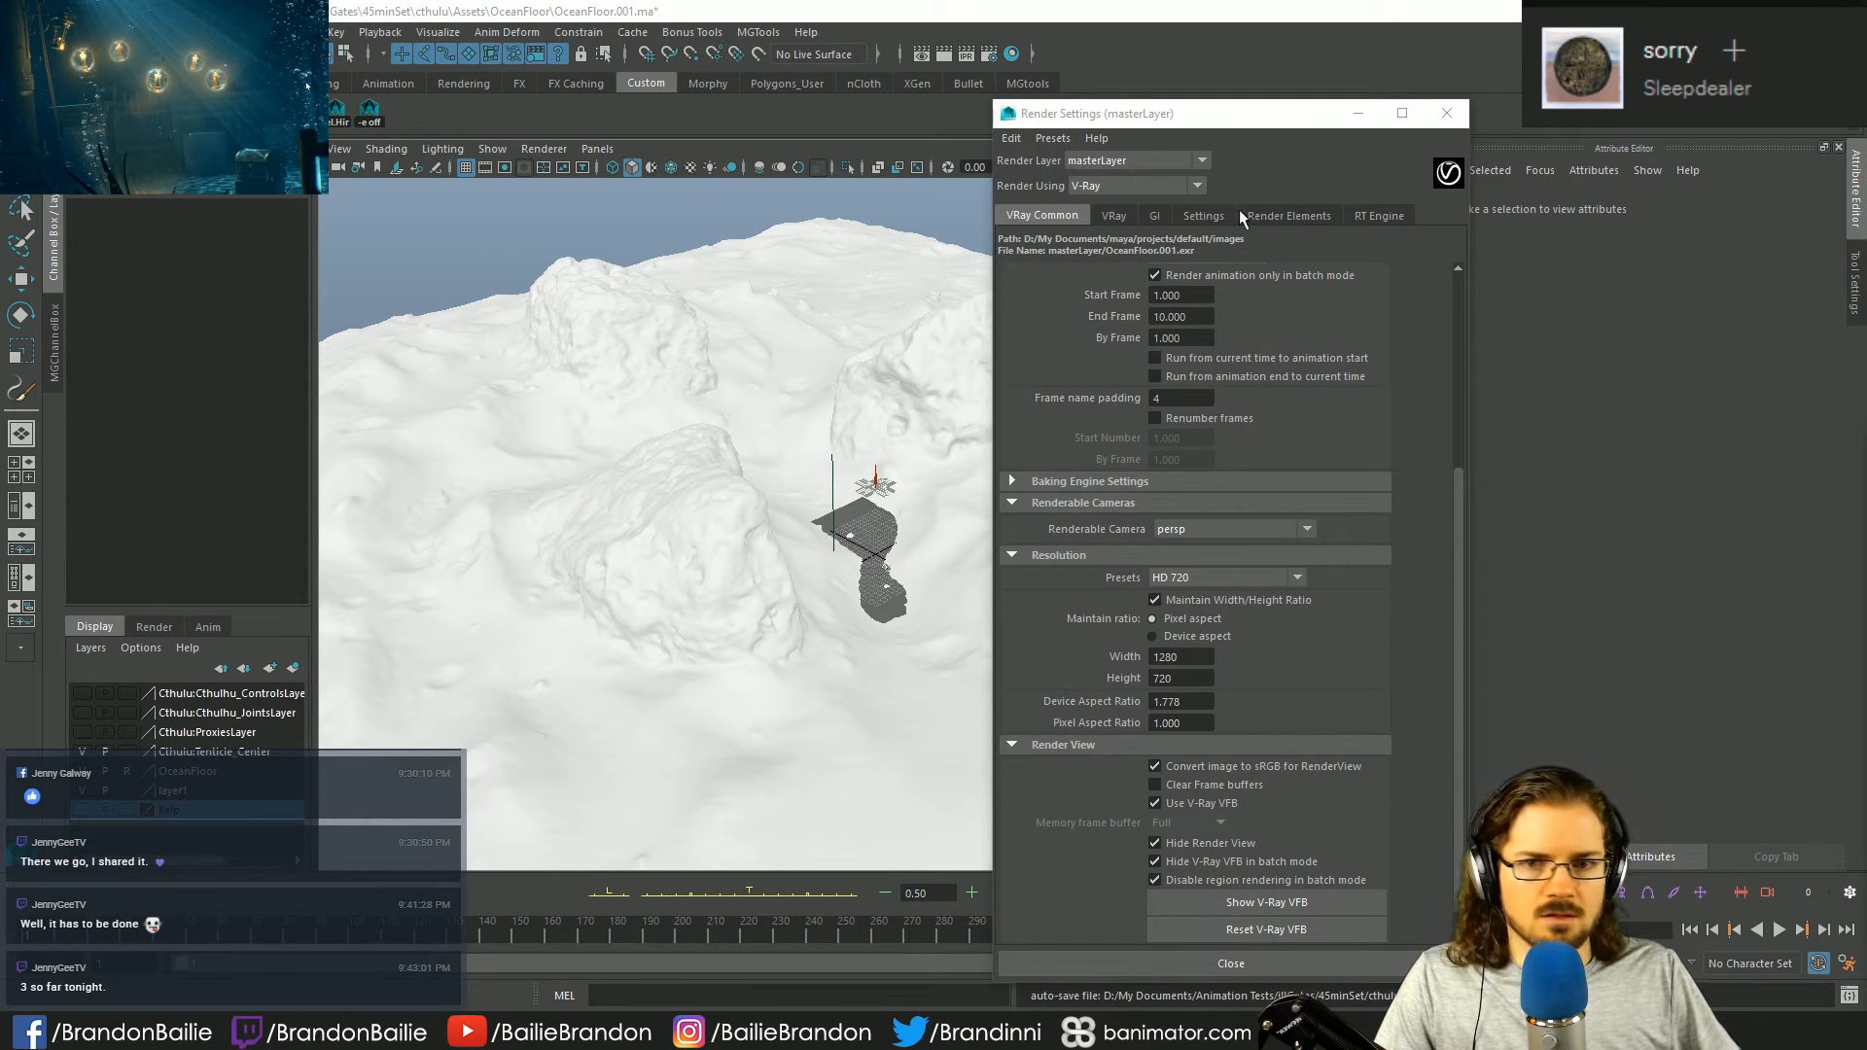
# - Set the V-Ray image sampler type to Adaptive and raise its Max subdivs
pyautogui.click(1113, 215)
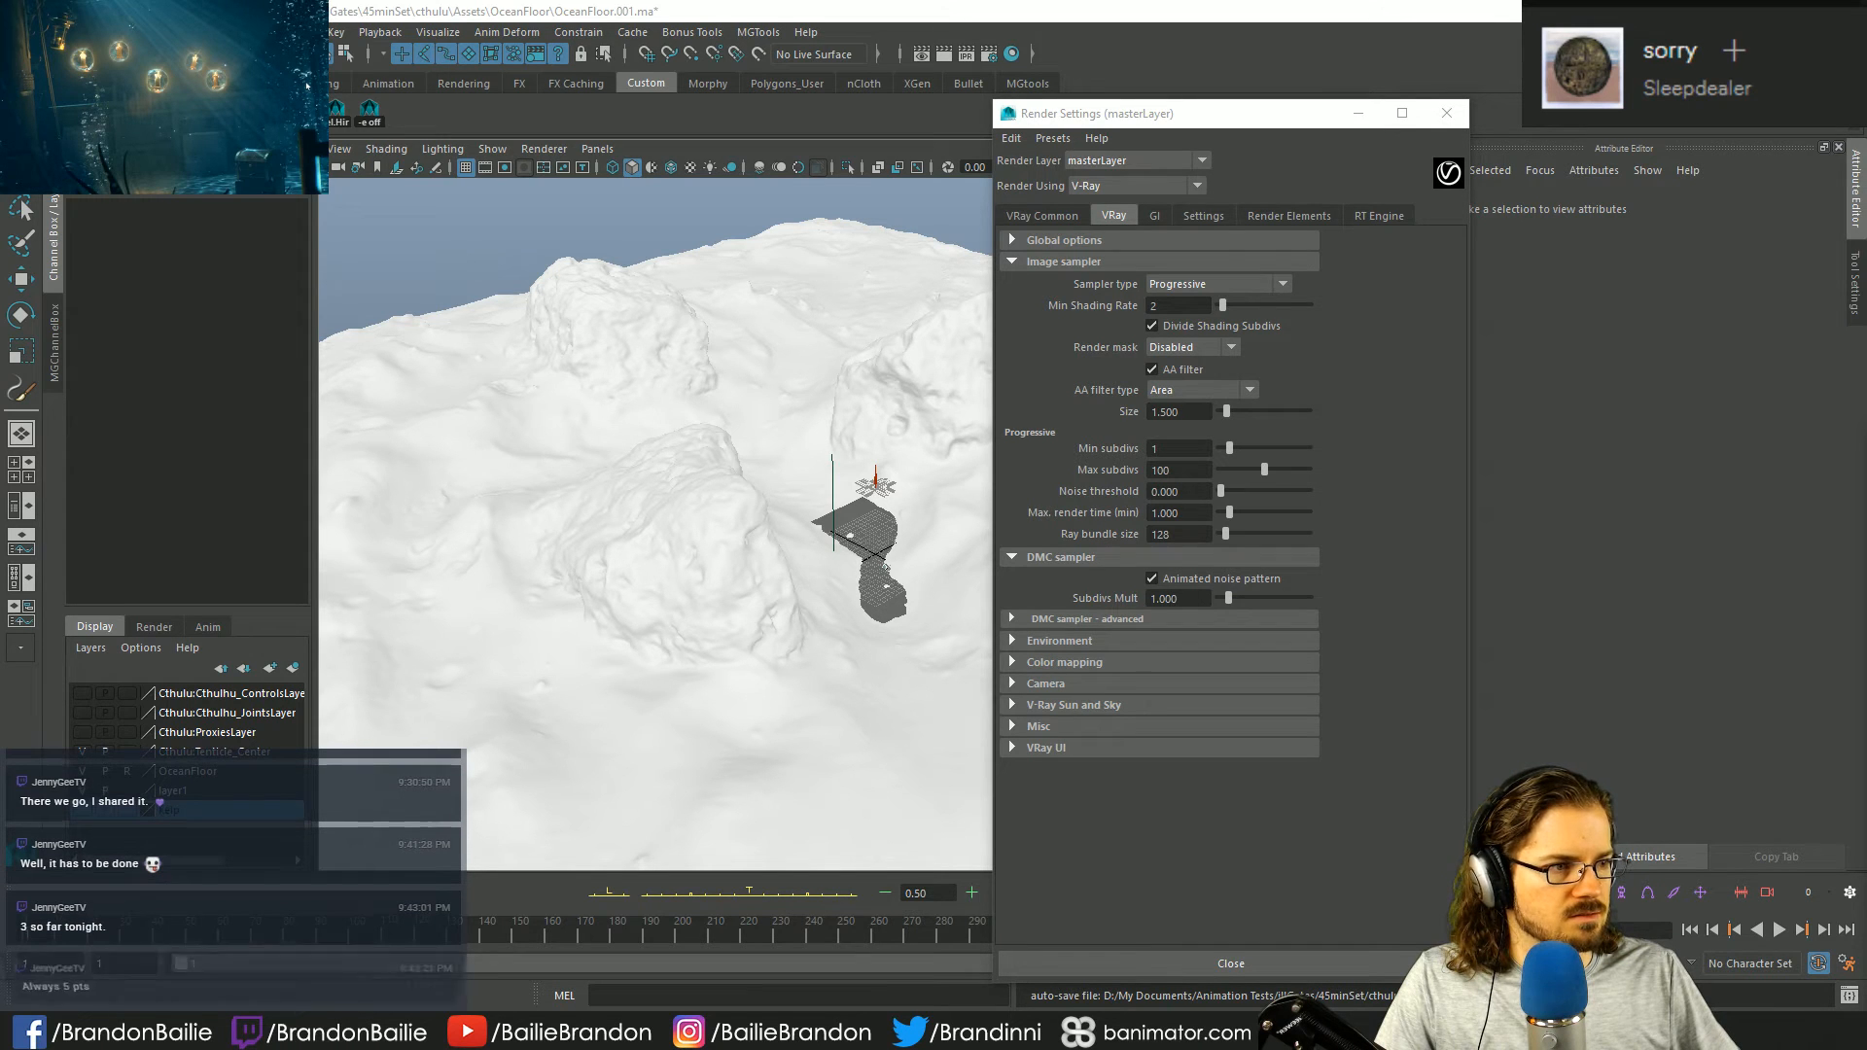
pyautogui.click(1164, 242)
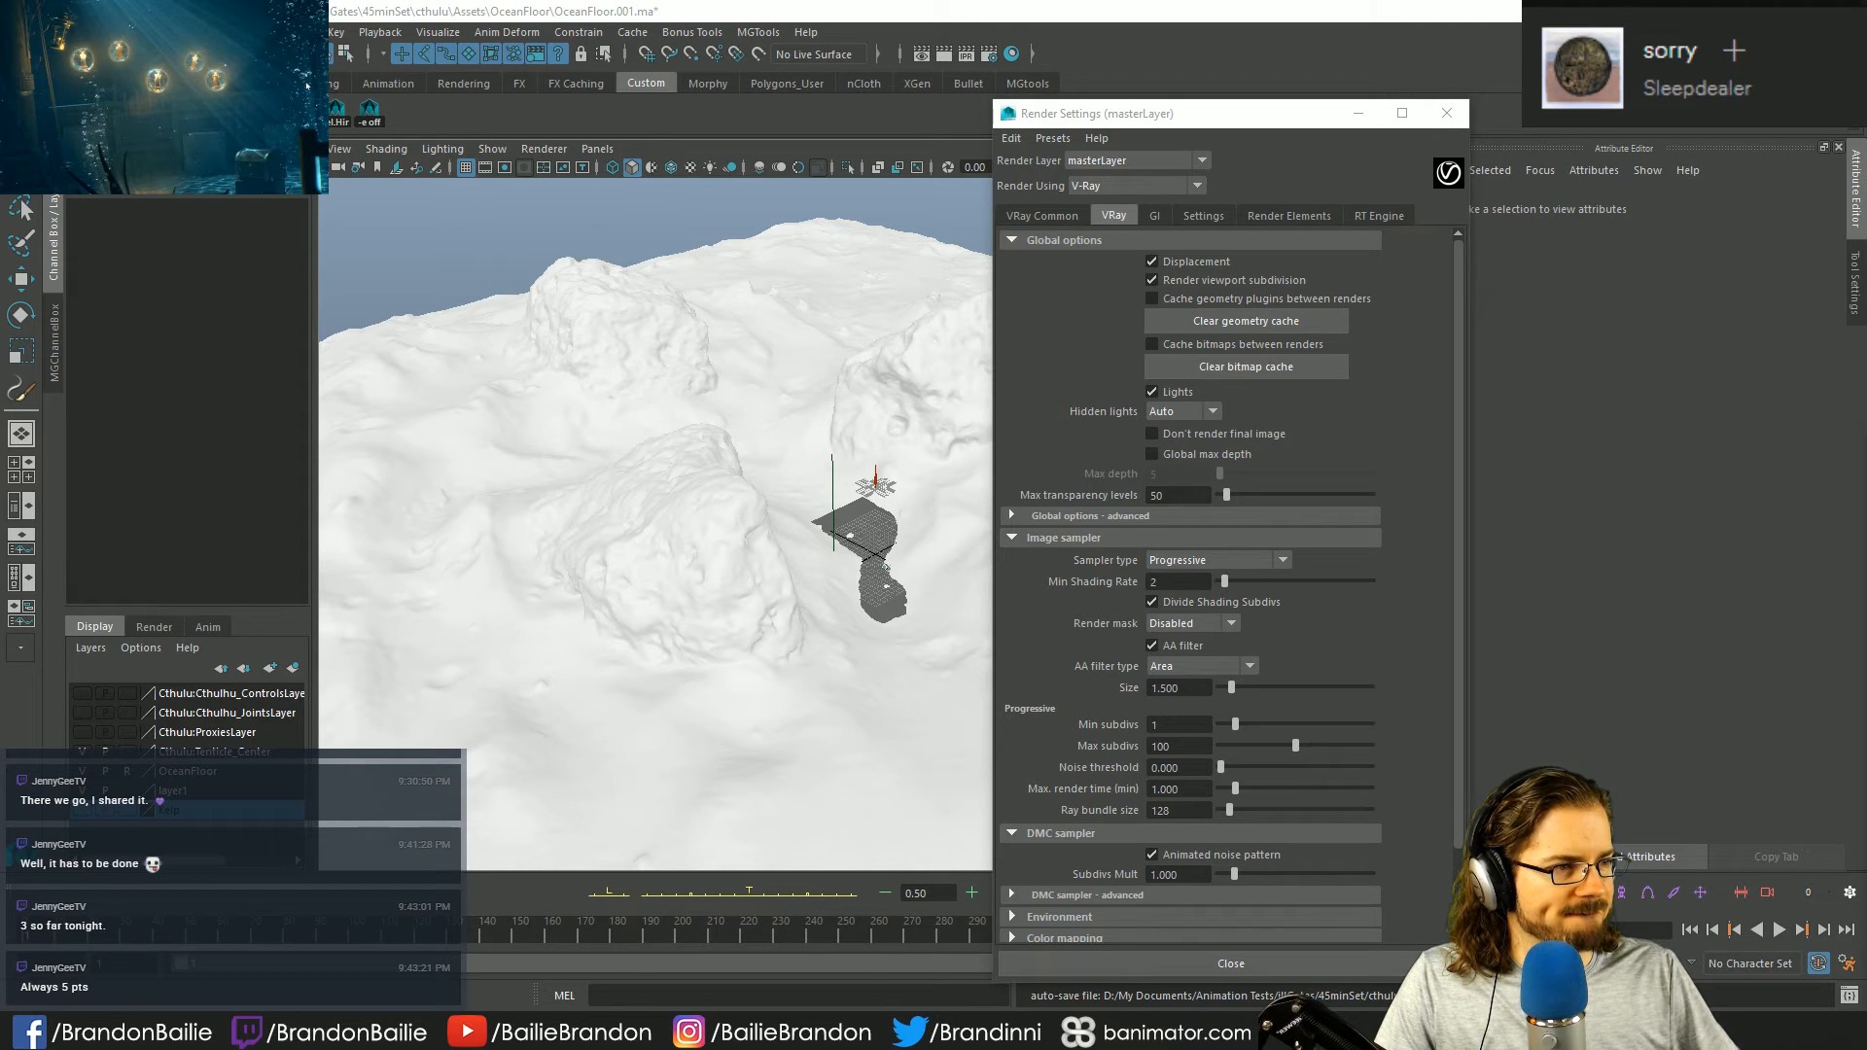
pyautogui.click(1193, 242)
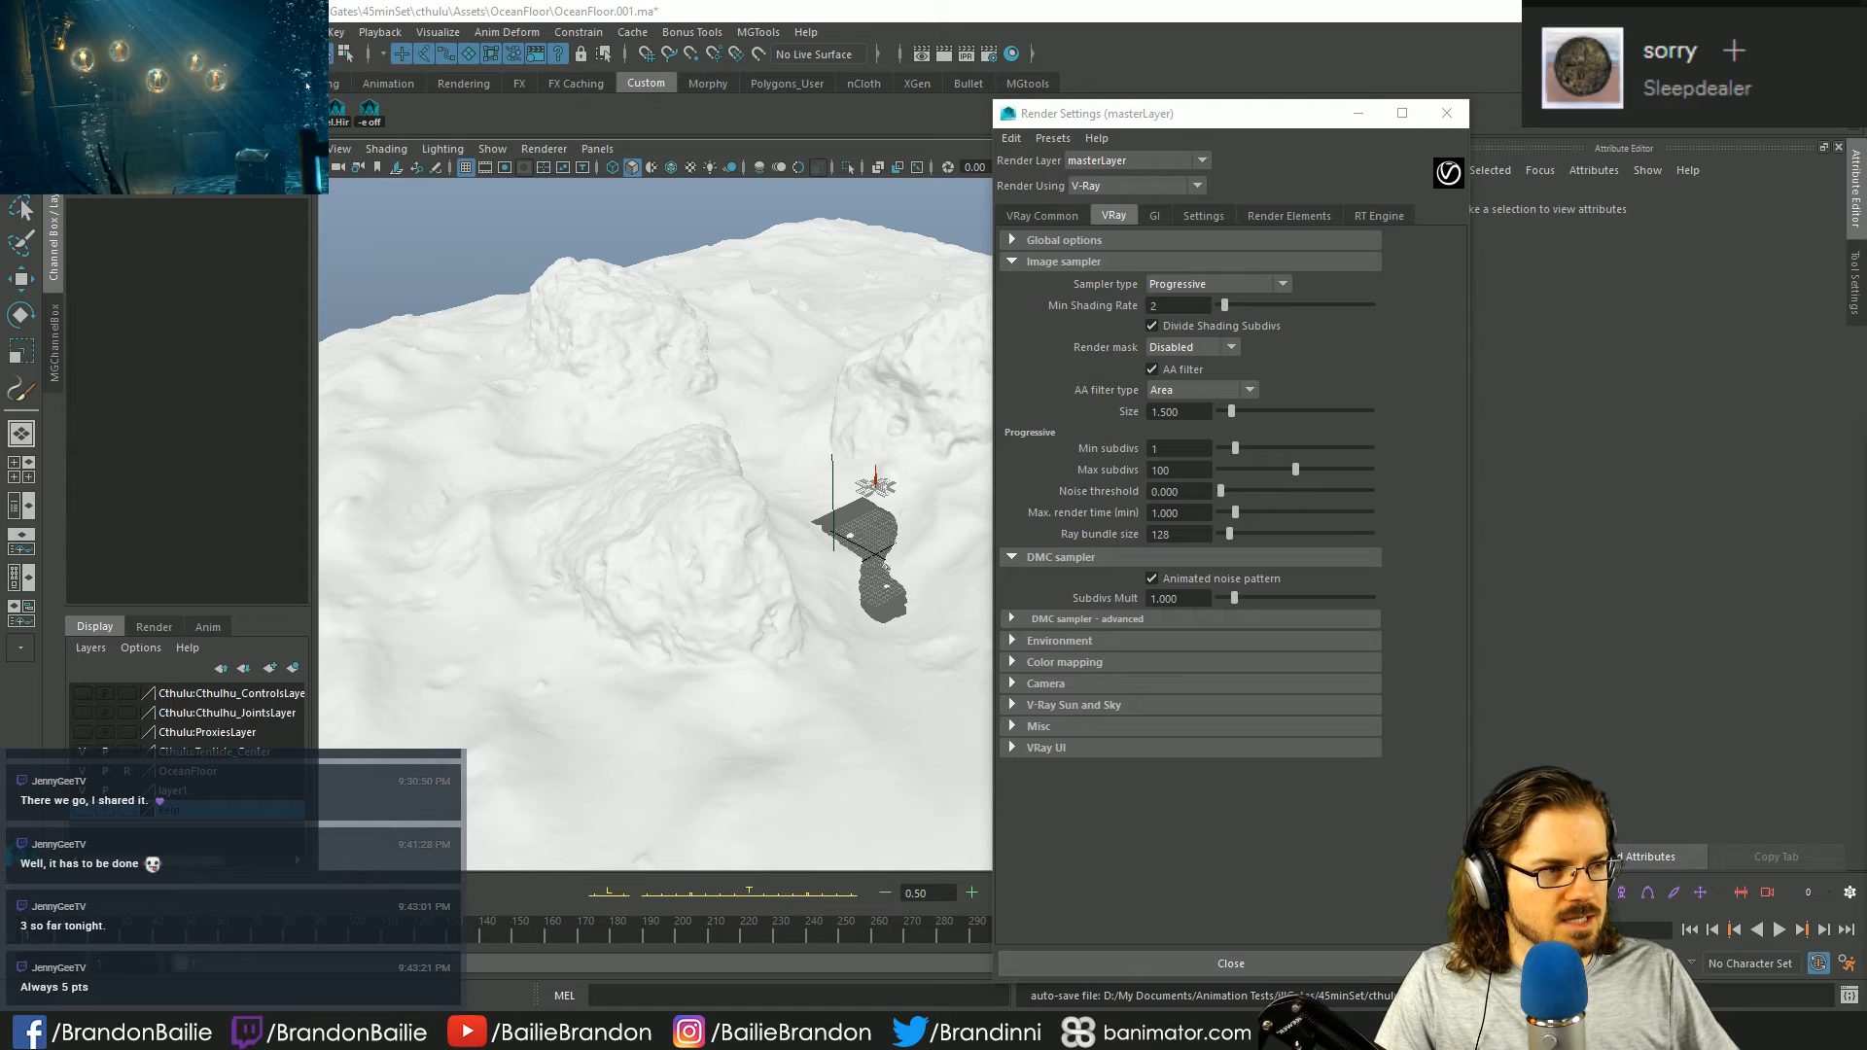
pyautogui.click(1268, 283)
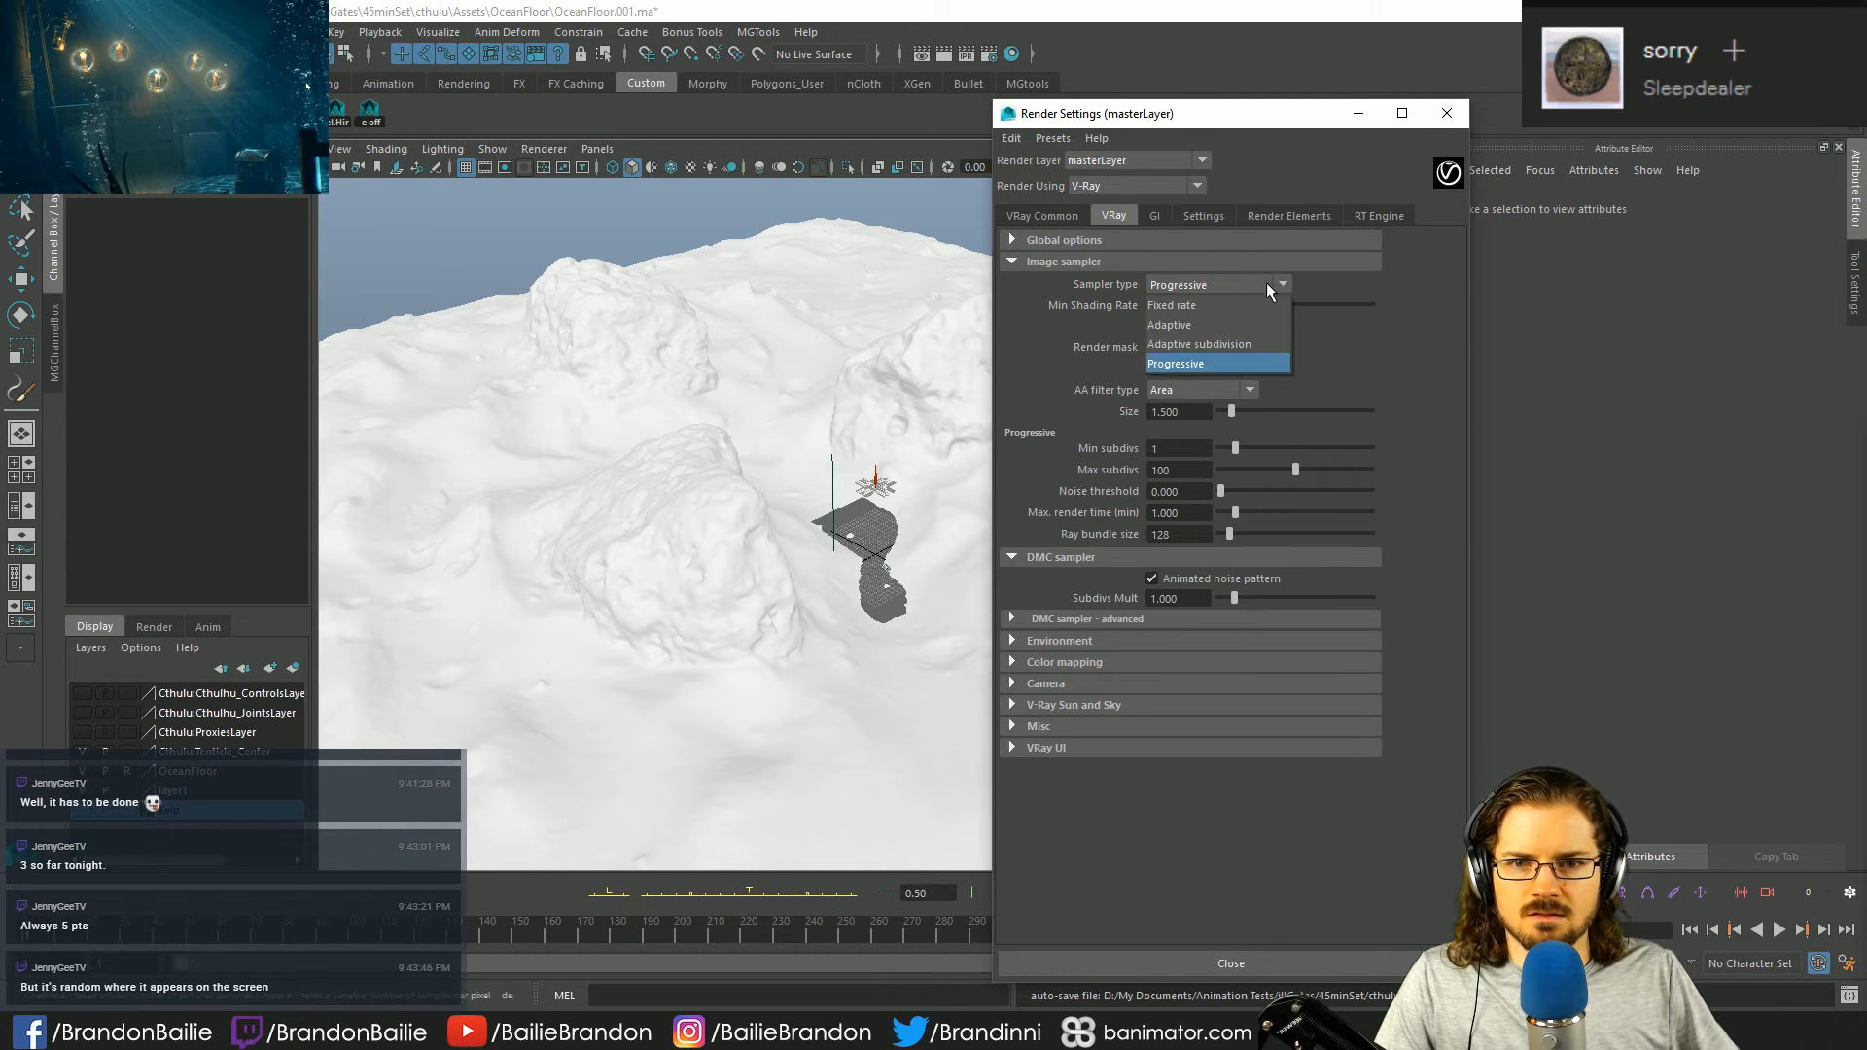
pyautogui.click(1241, 345)
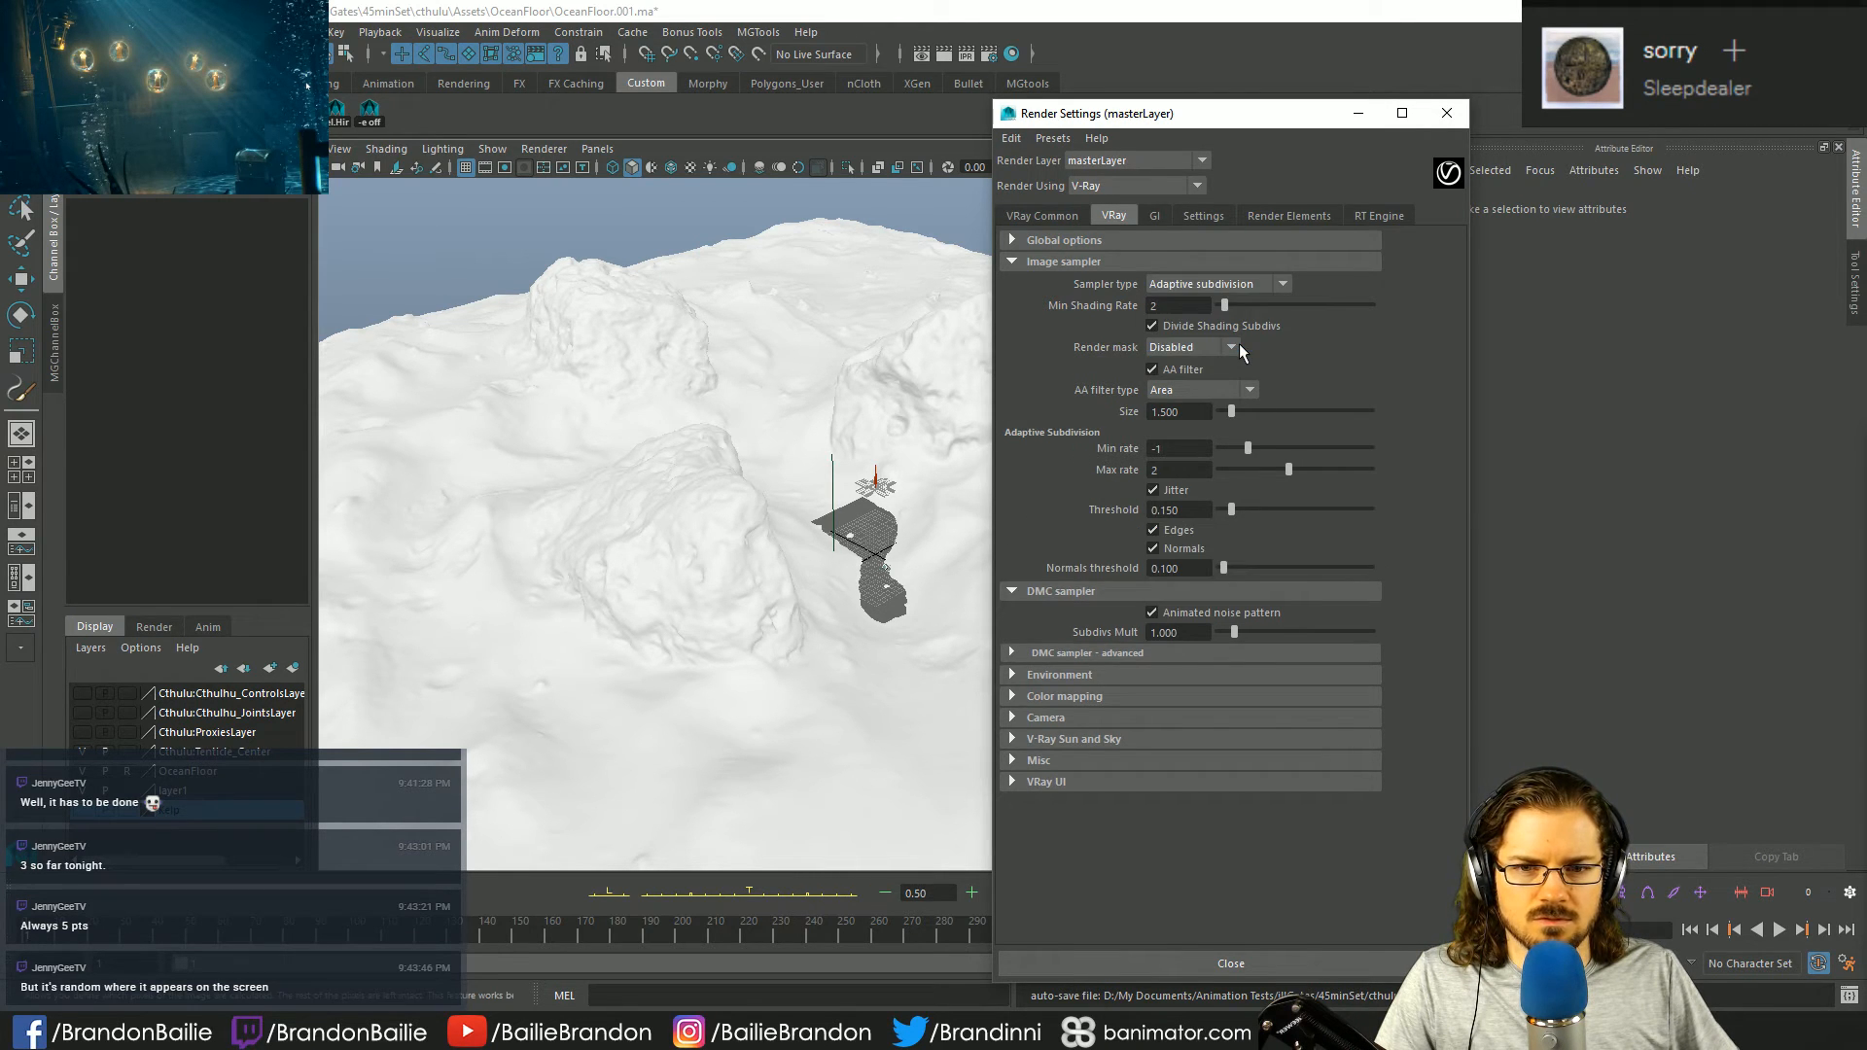
pyautogui.click(1254, 285)
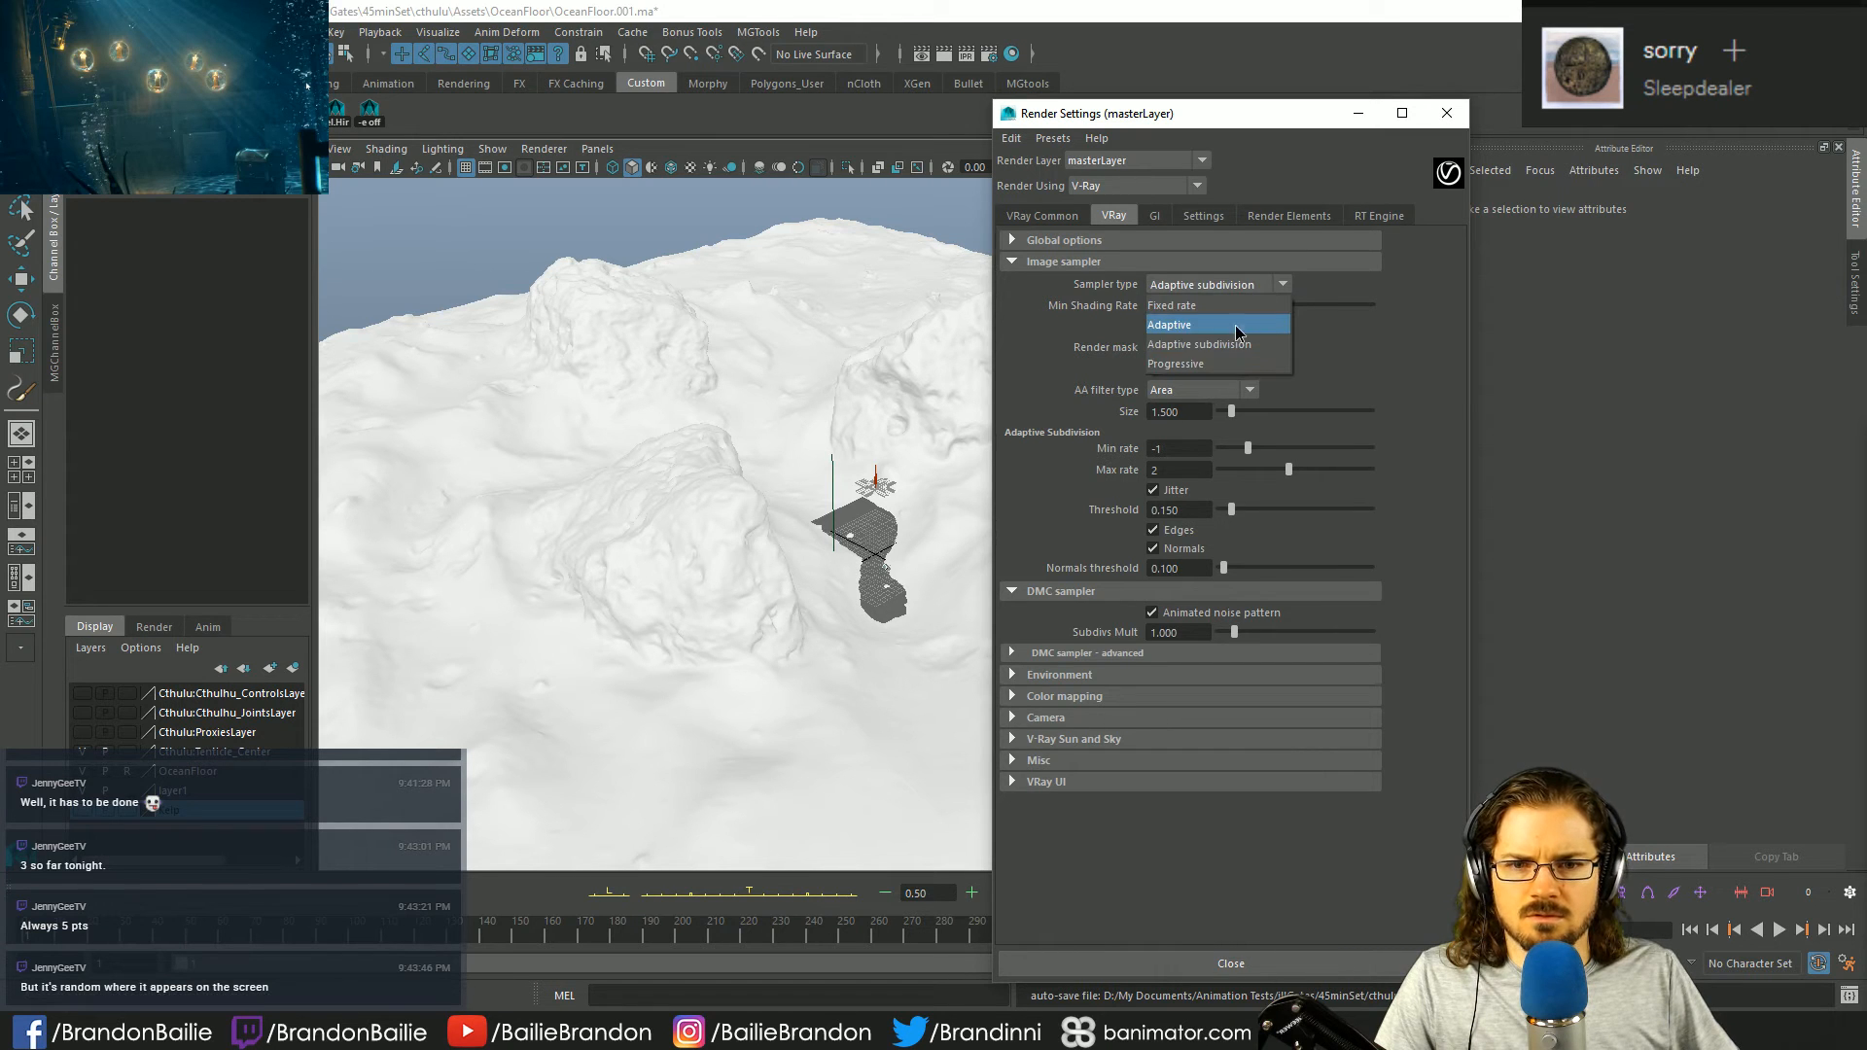
pyautogui.click(1235, 327)
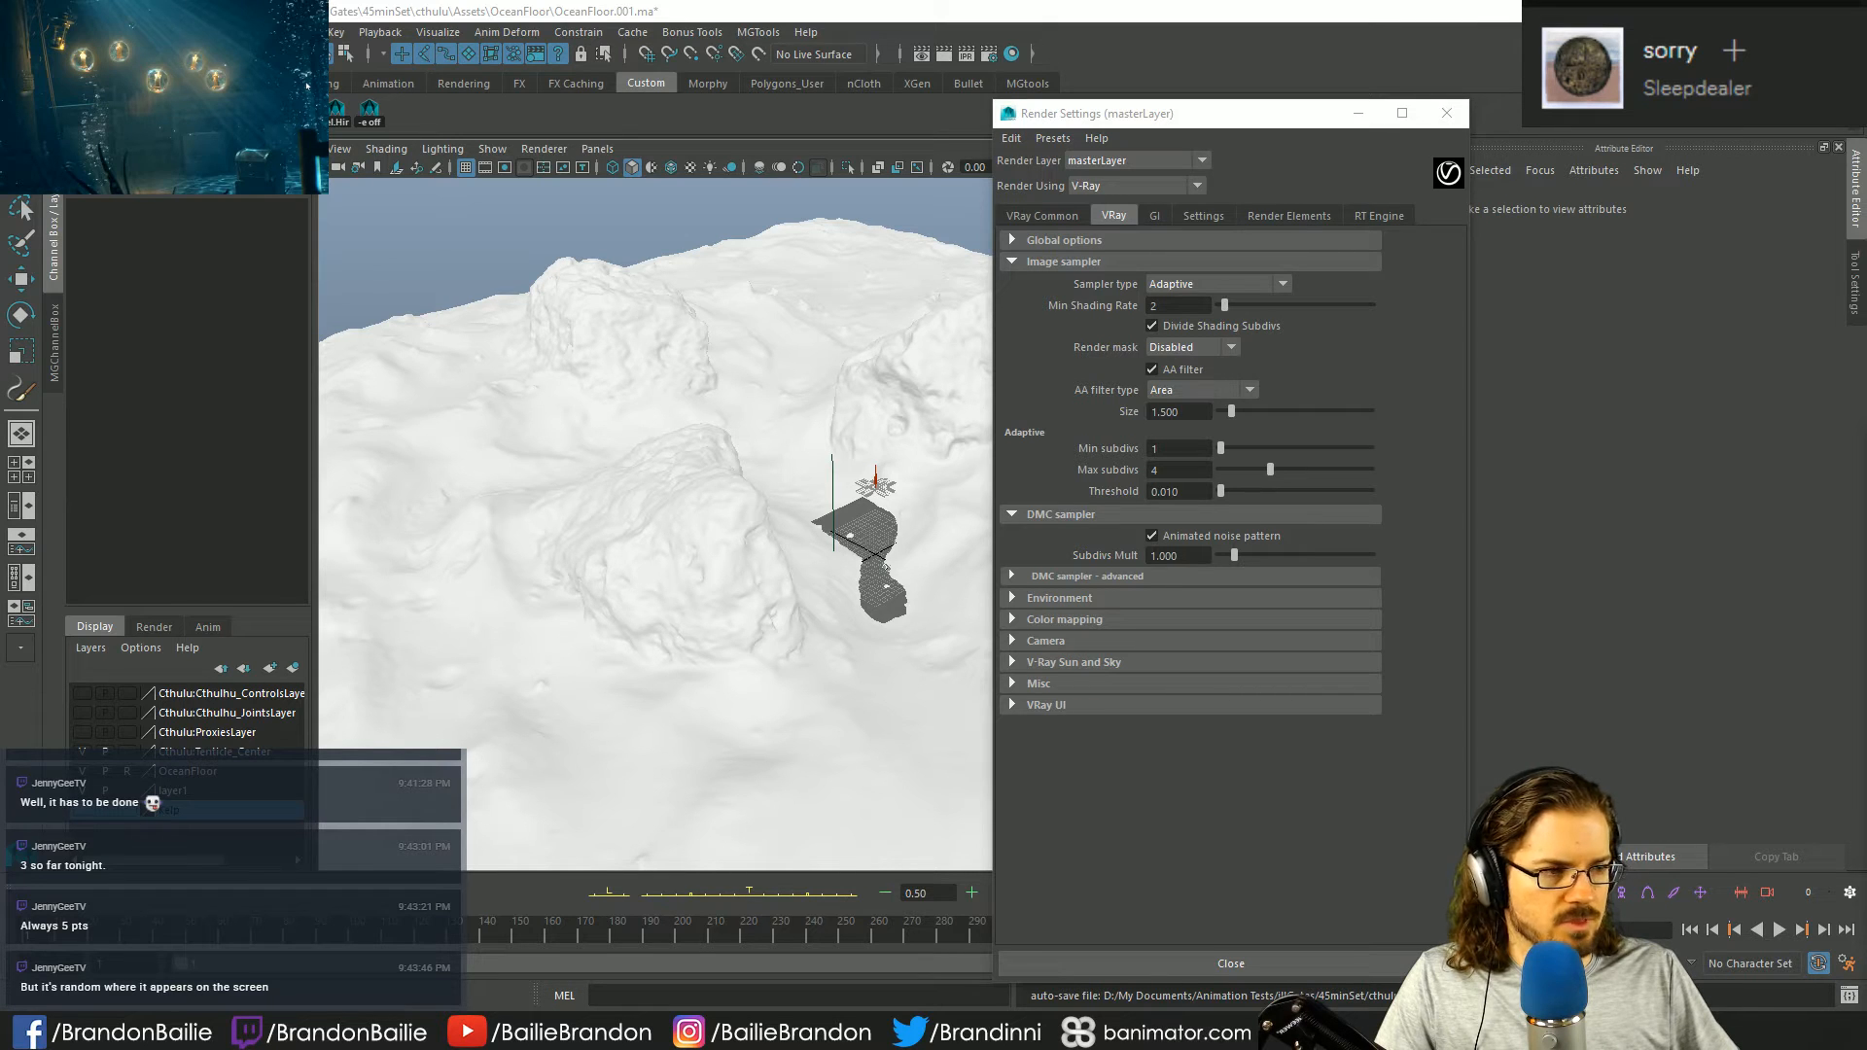
pyautogui.click(1071, 462)
pyautogui.press('Return')
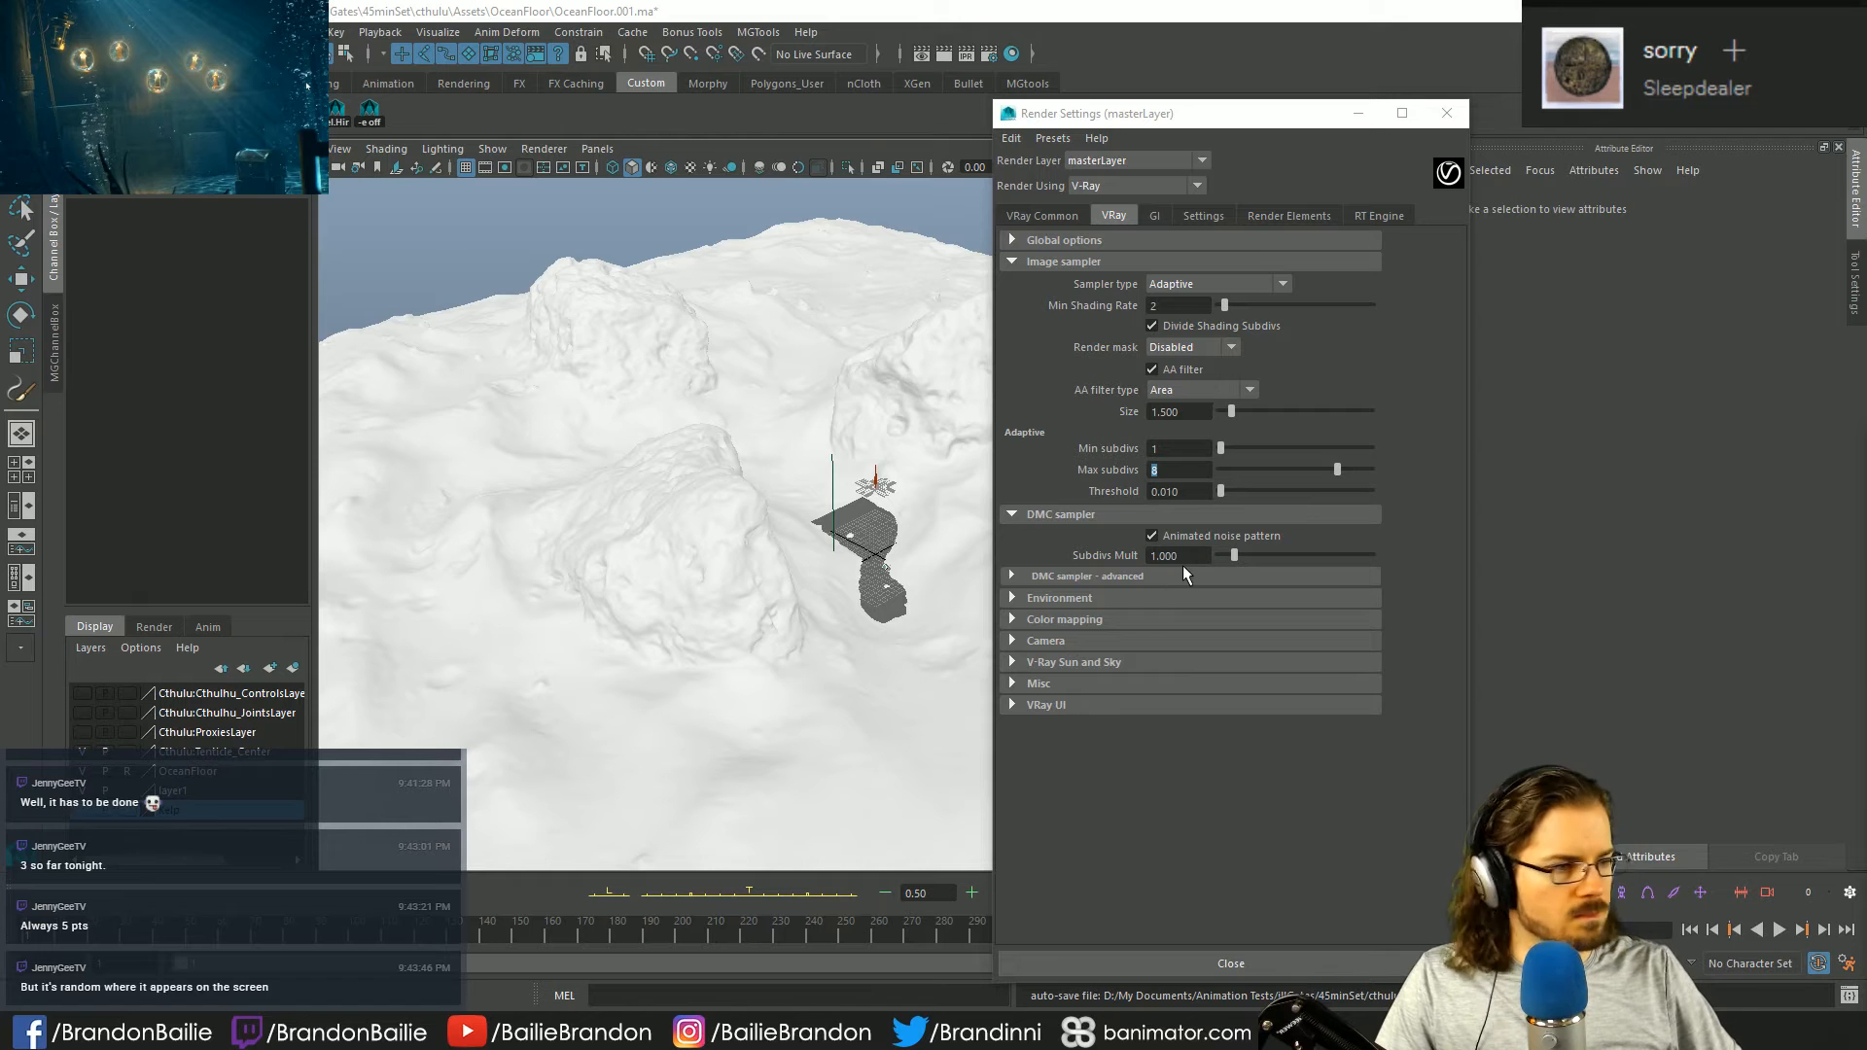
pyautogui.click(1192, 493)
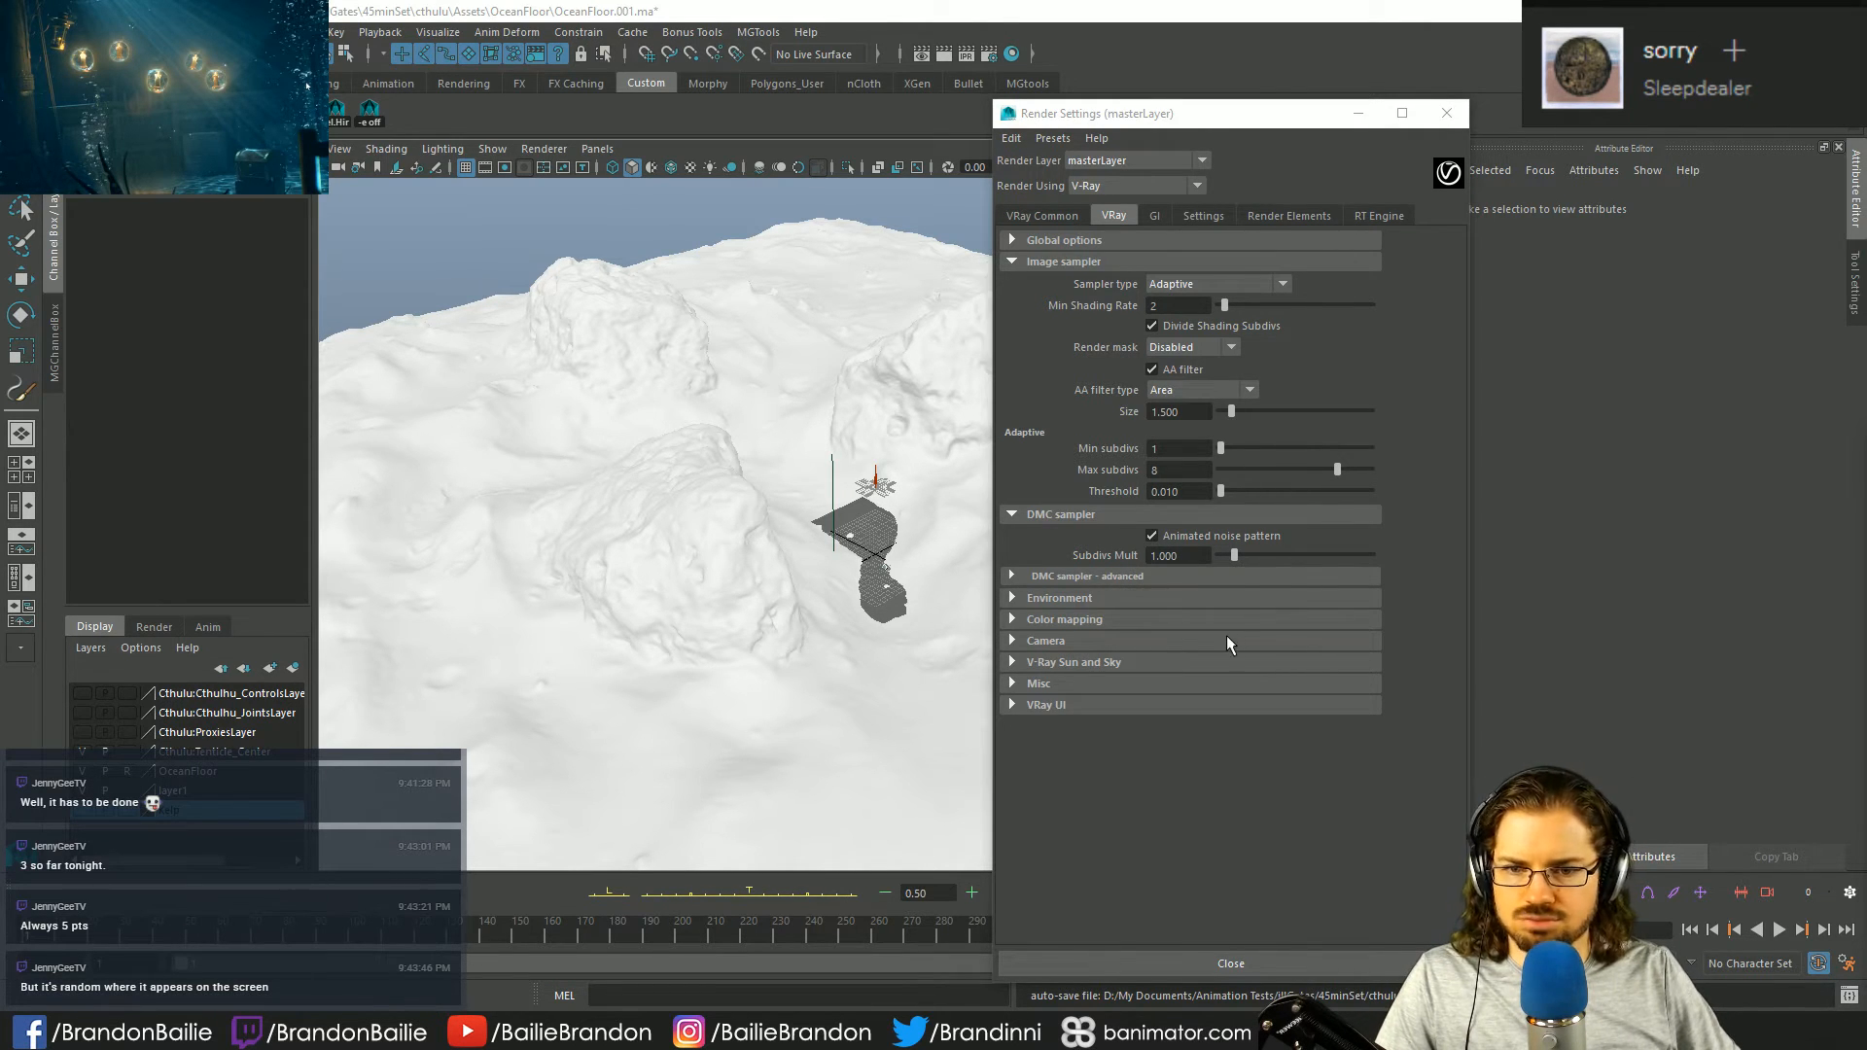
pyautogui.click(1105, 594)
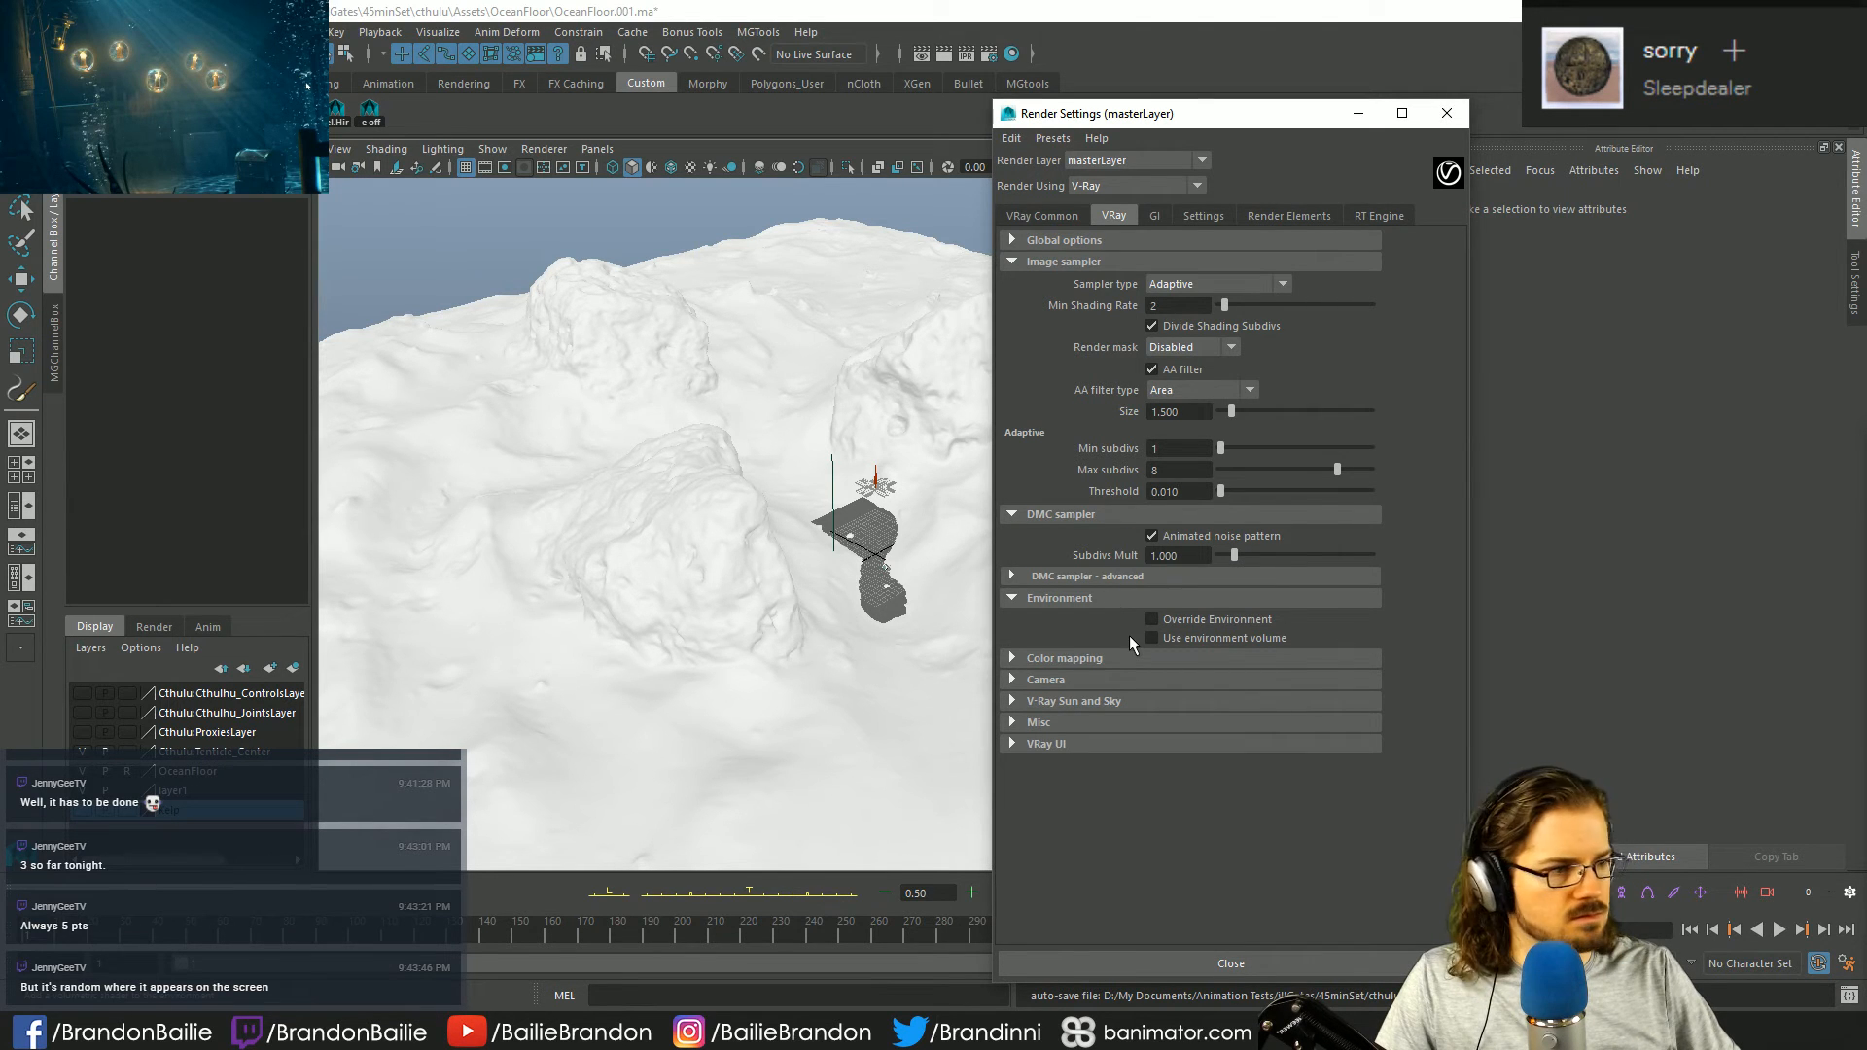
pyautogui.click(1152, 637)
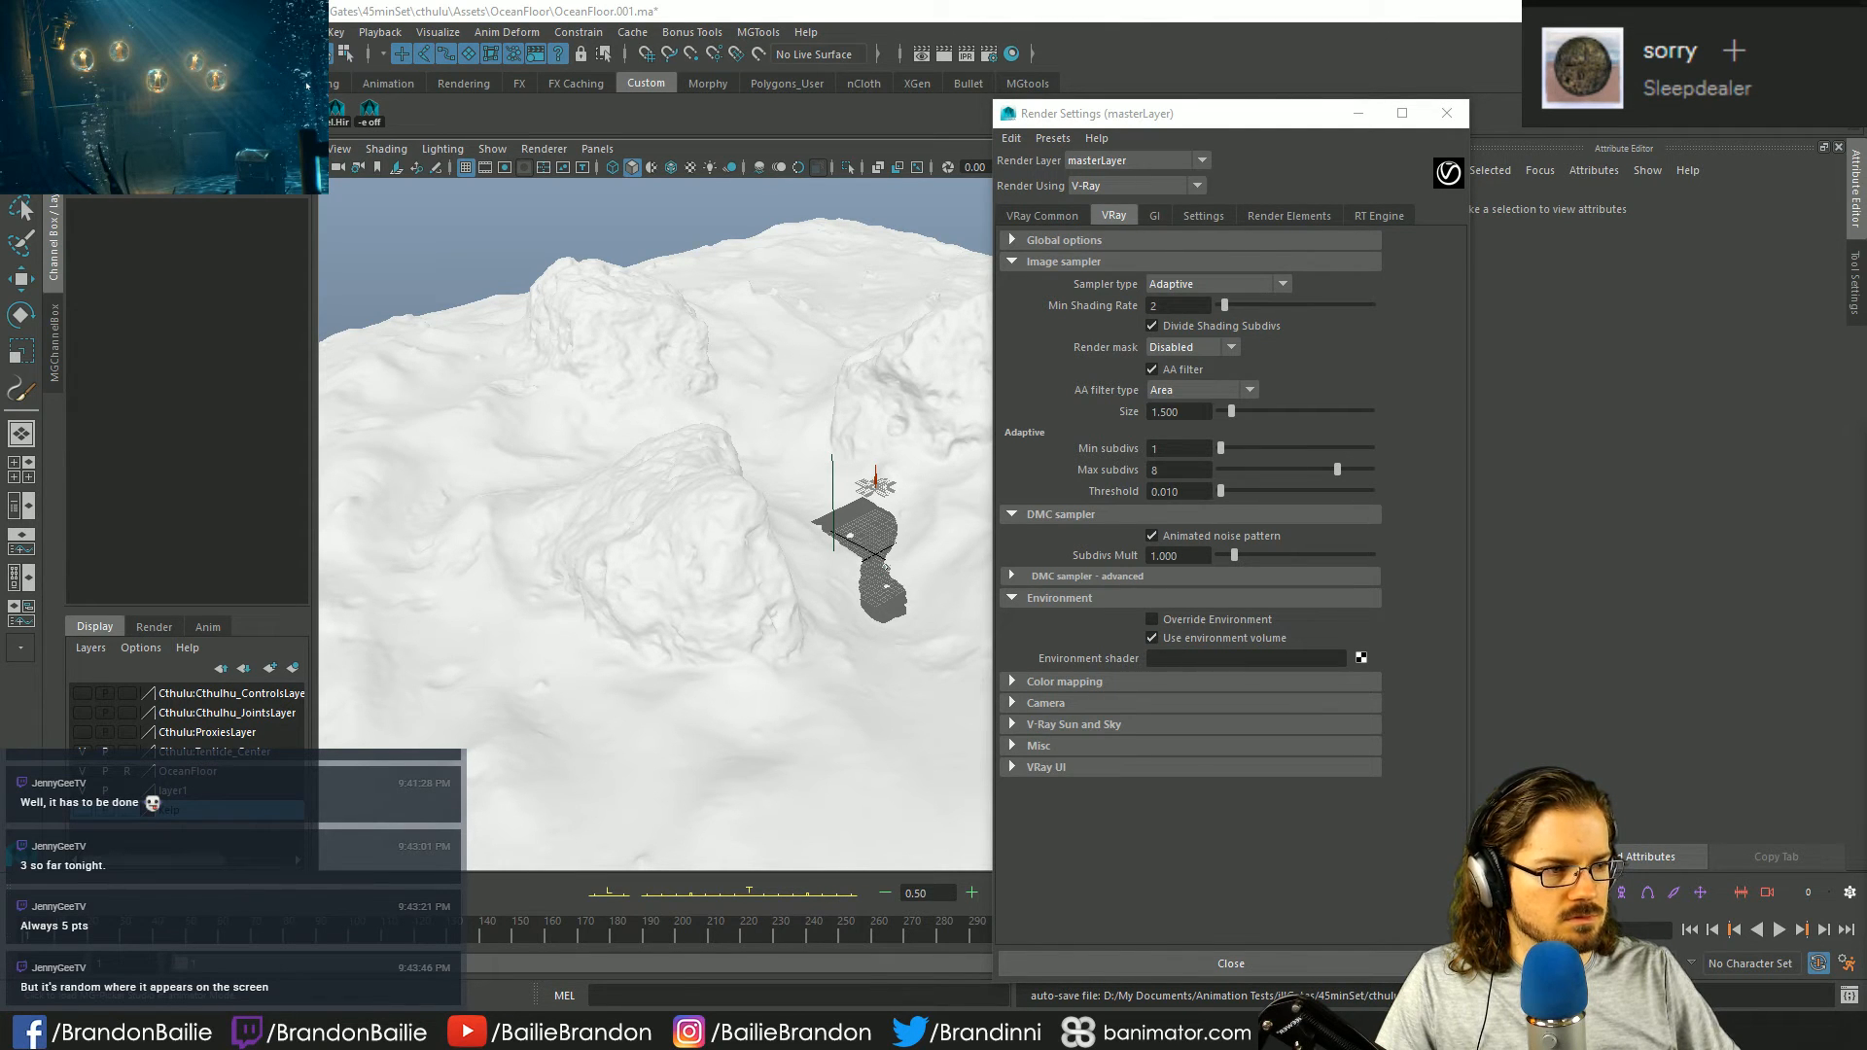
pyautogui.click(1195, 635)
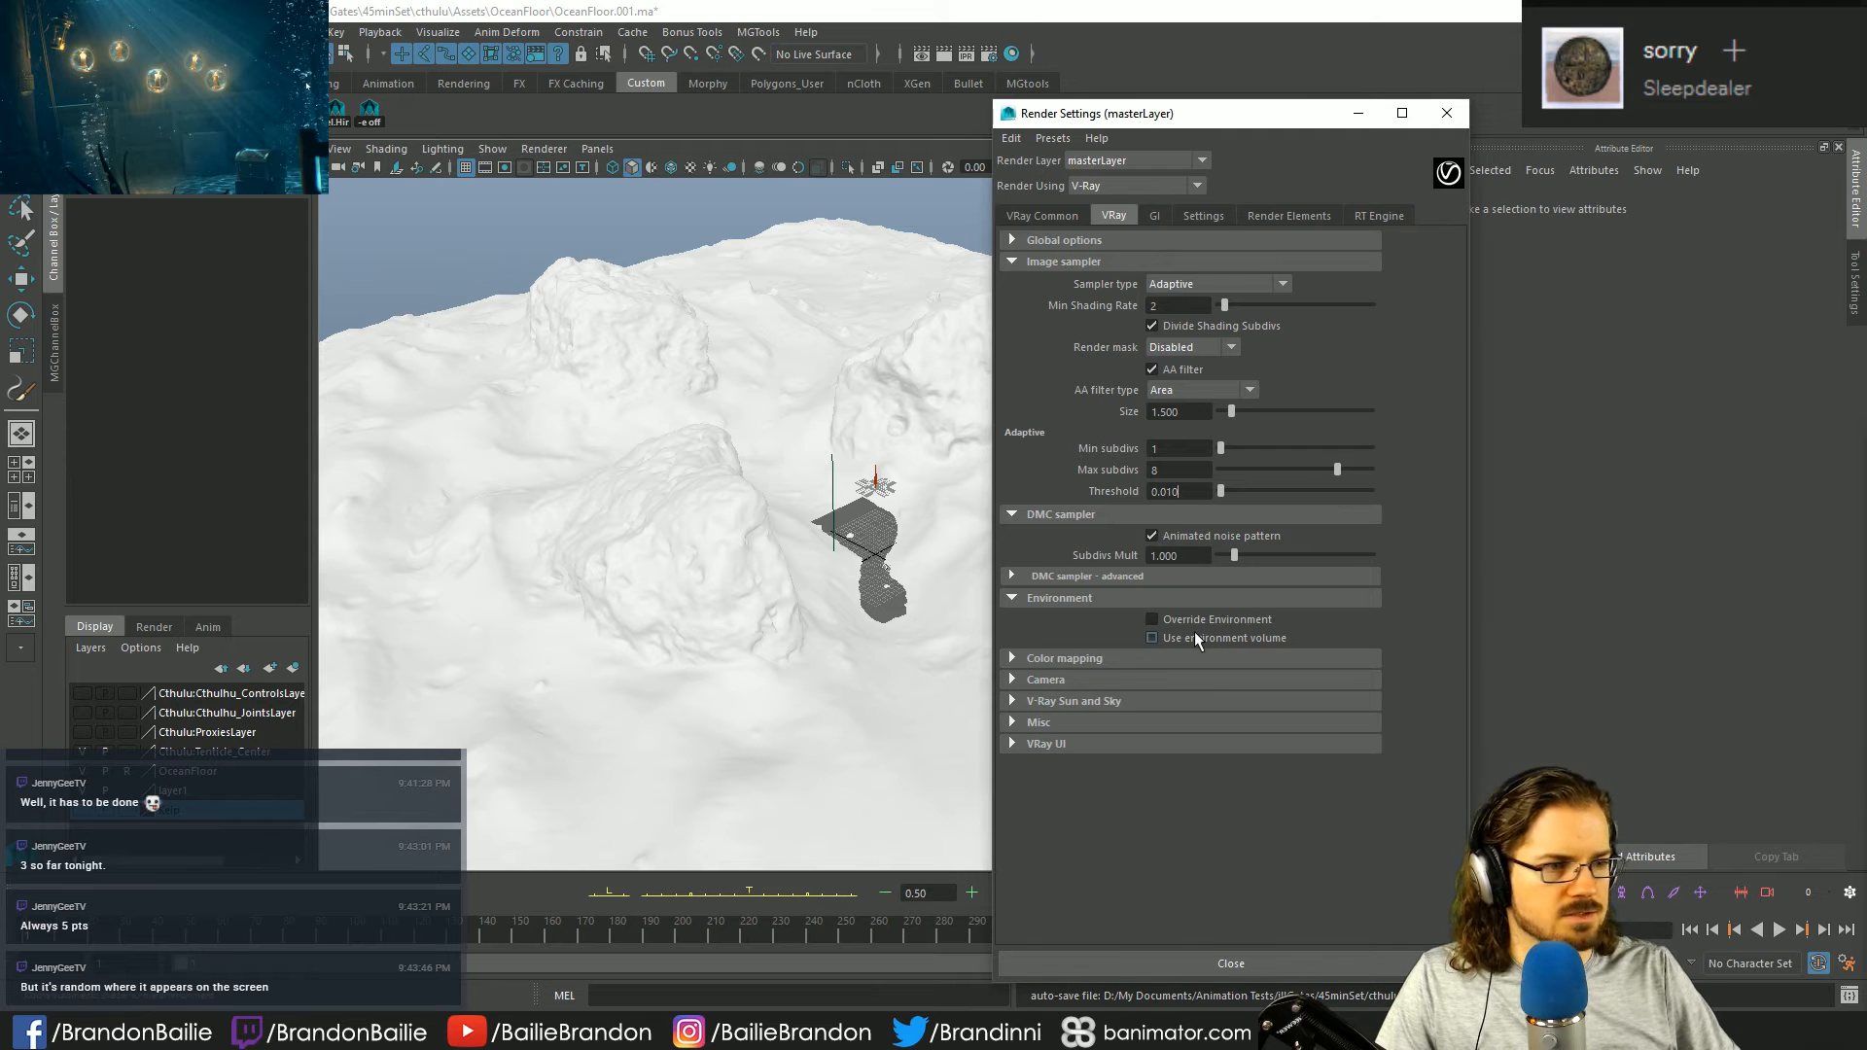
pyautogui.click(1106, 597)
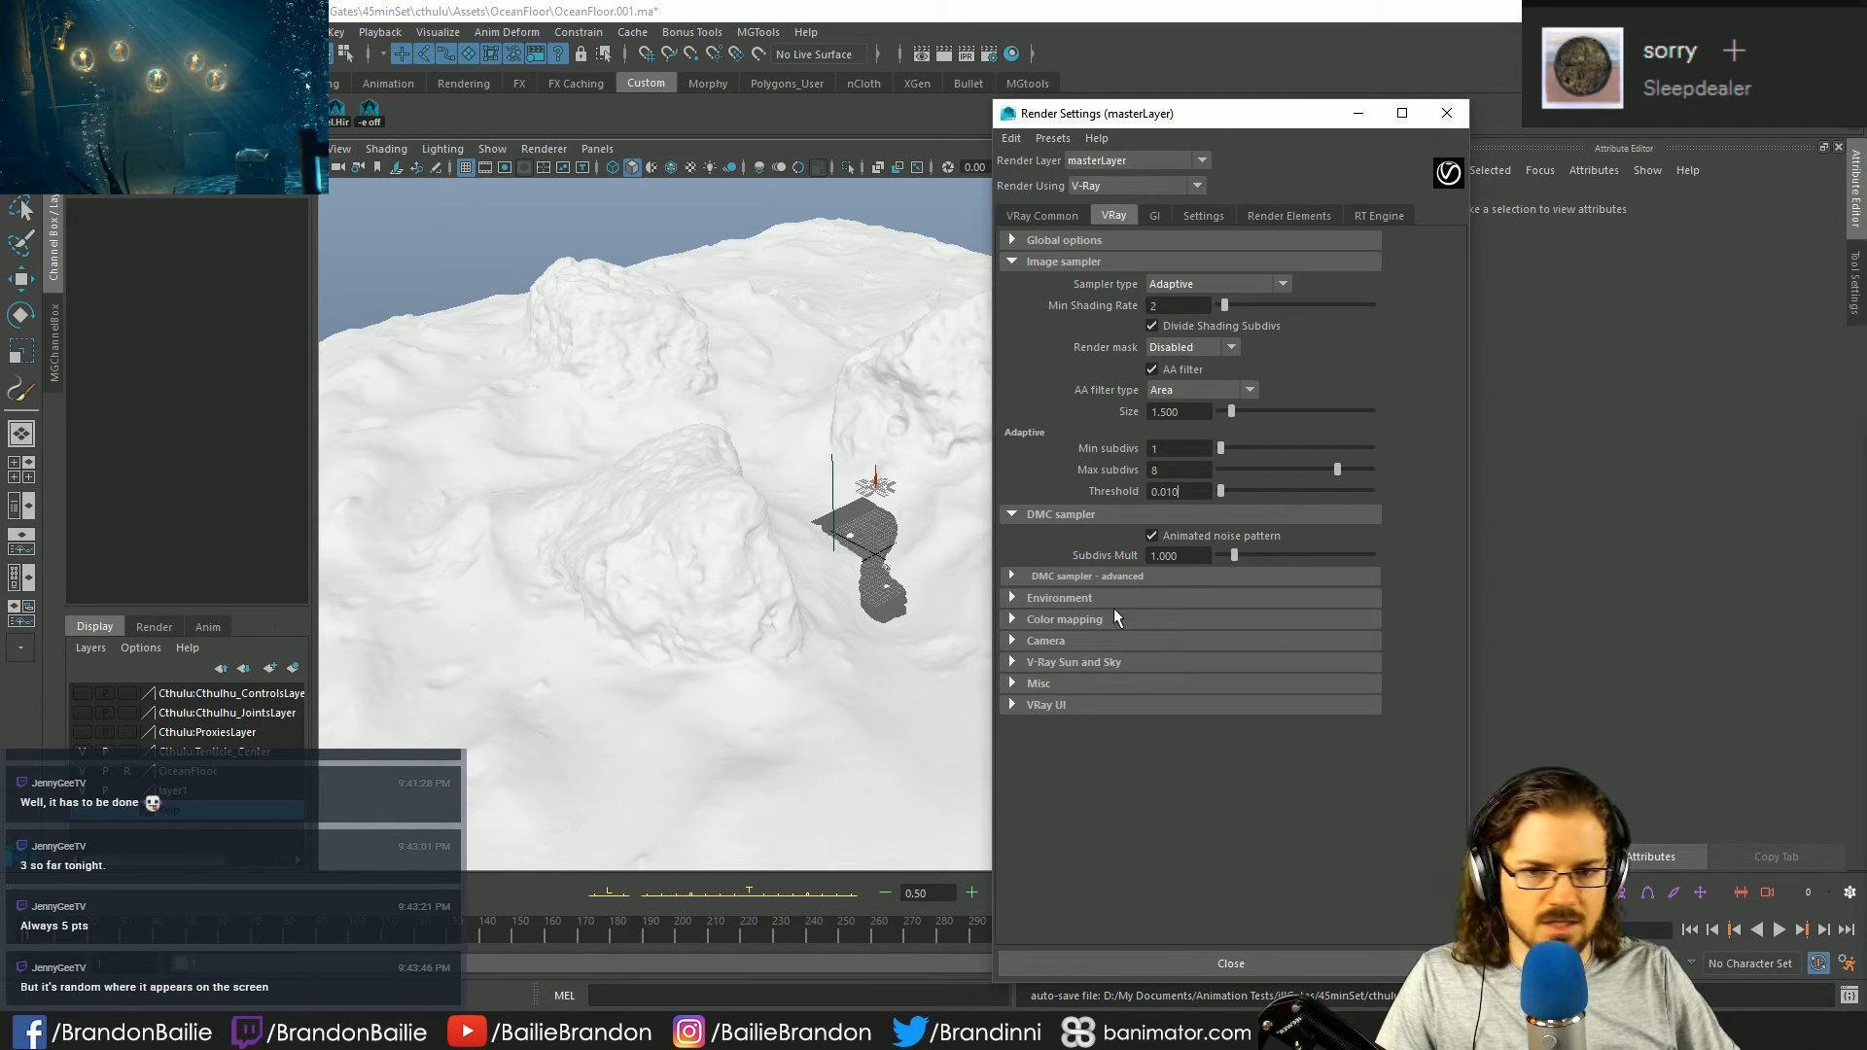
# - Enable Linear workflow for V-Ray color mapping and set its mode to "Don't affect colors, only adaptation"
pyautogui.click(1122, 623)
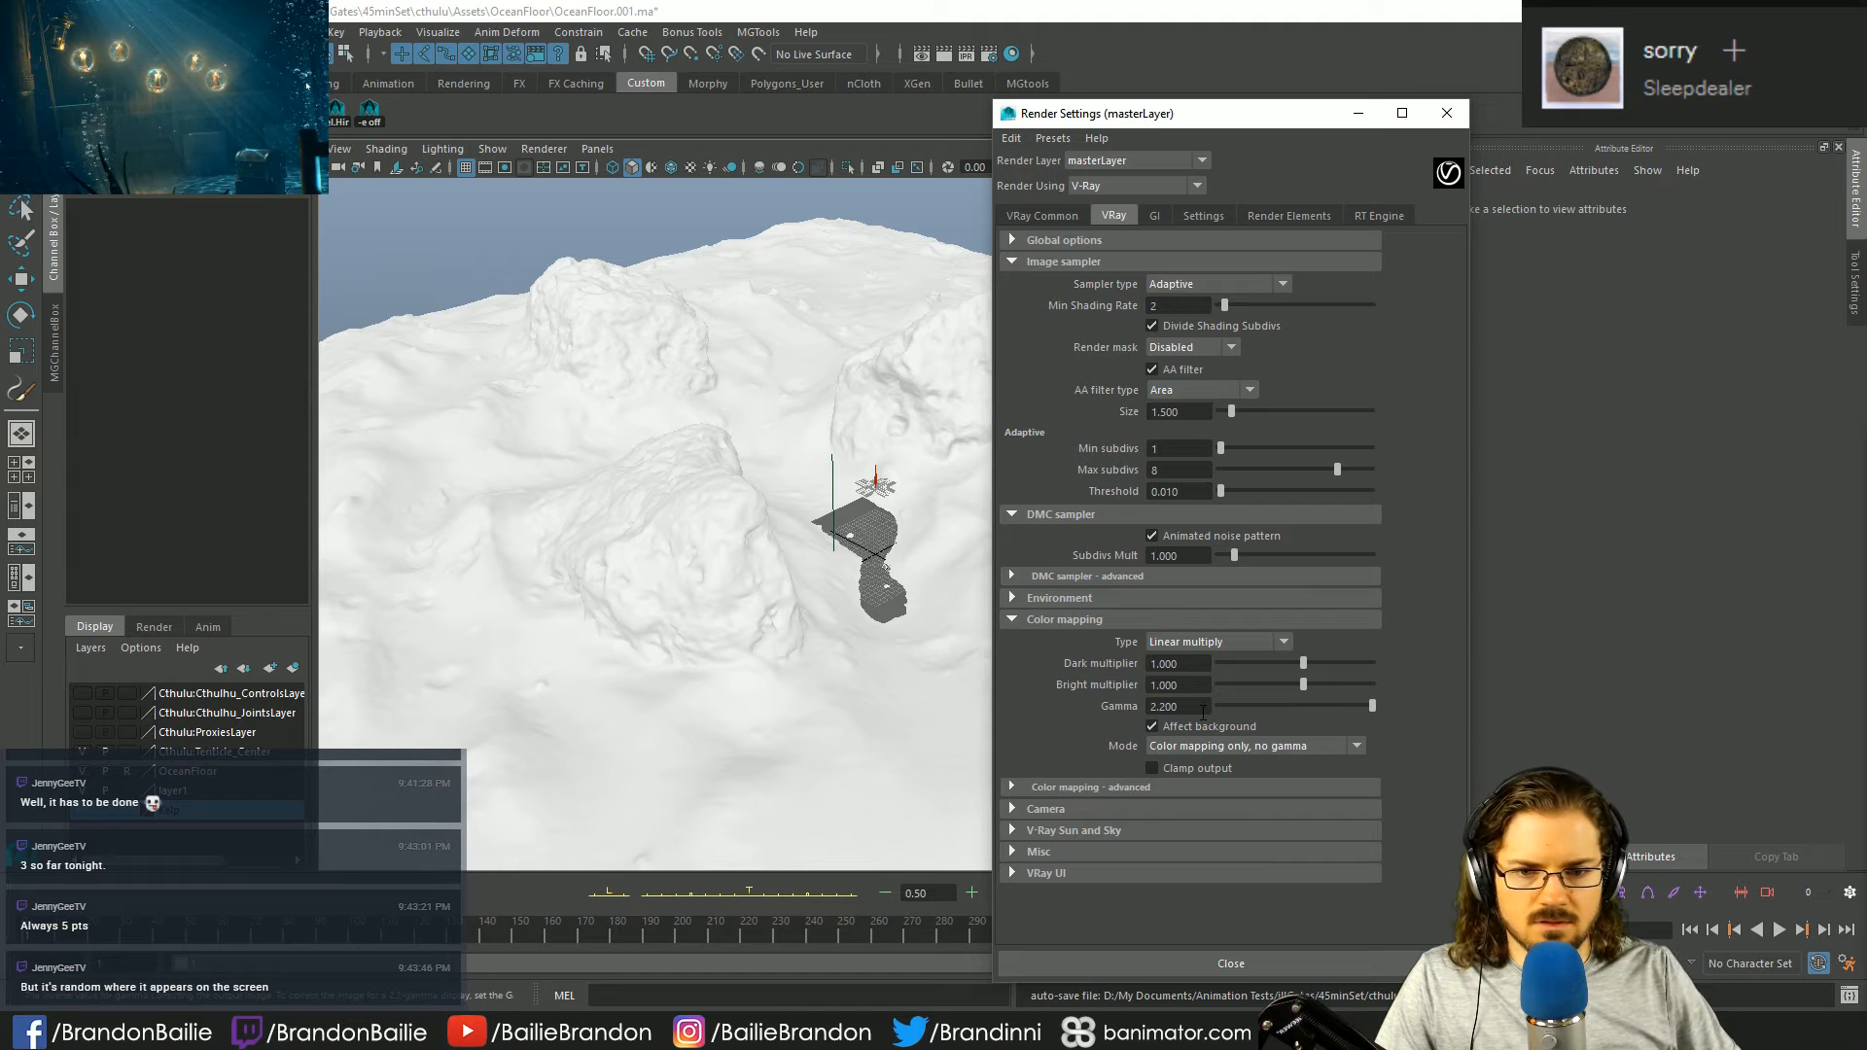
pyautogui.click(1178, 787)
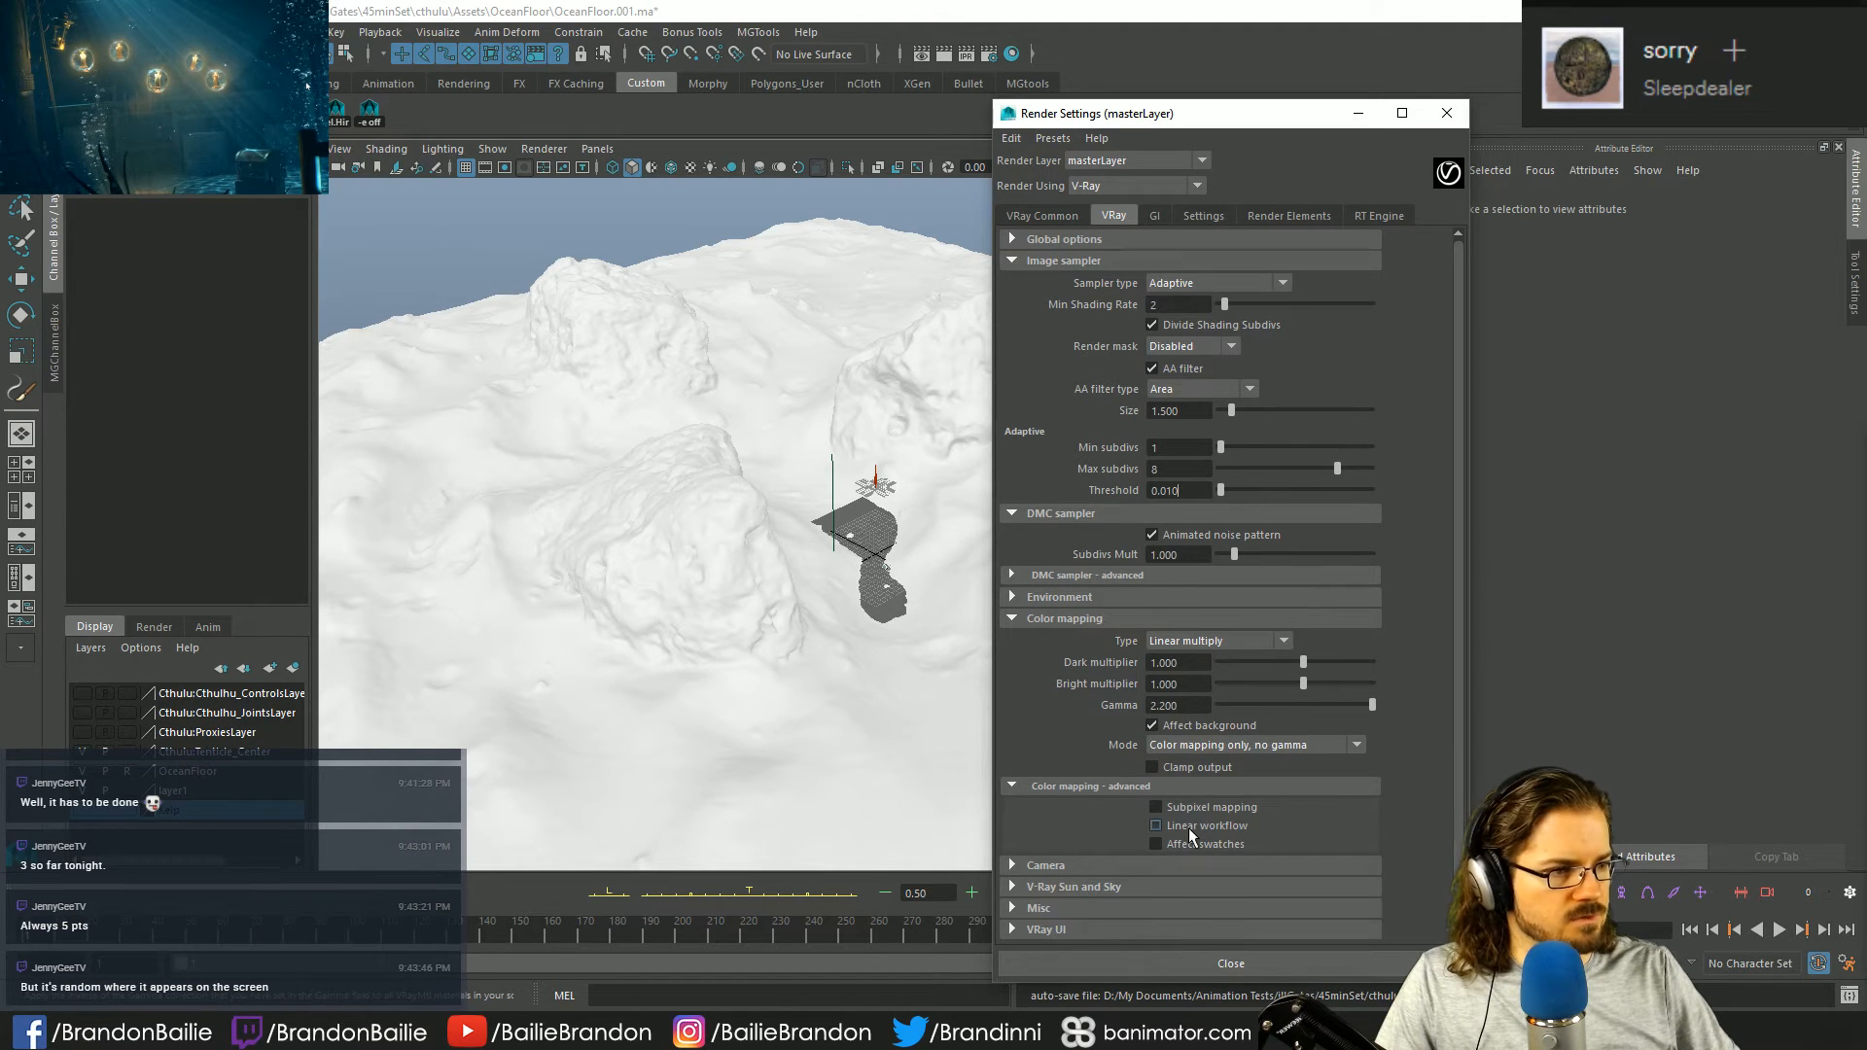
pyautogui.click(1155, 826)
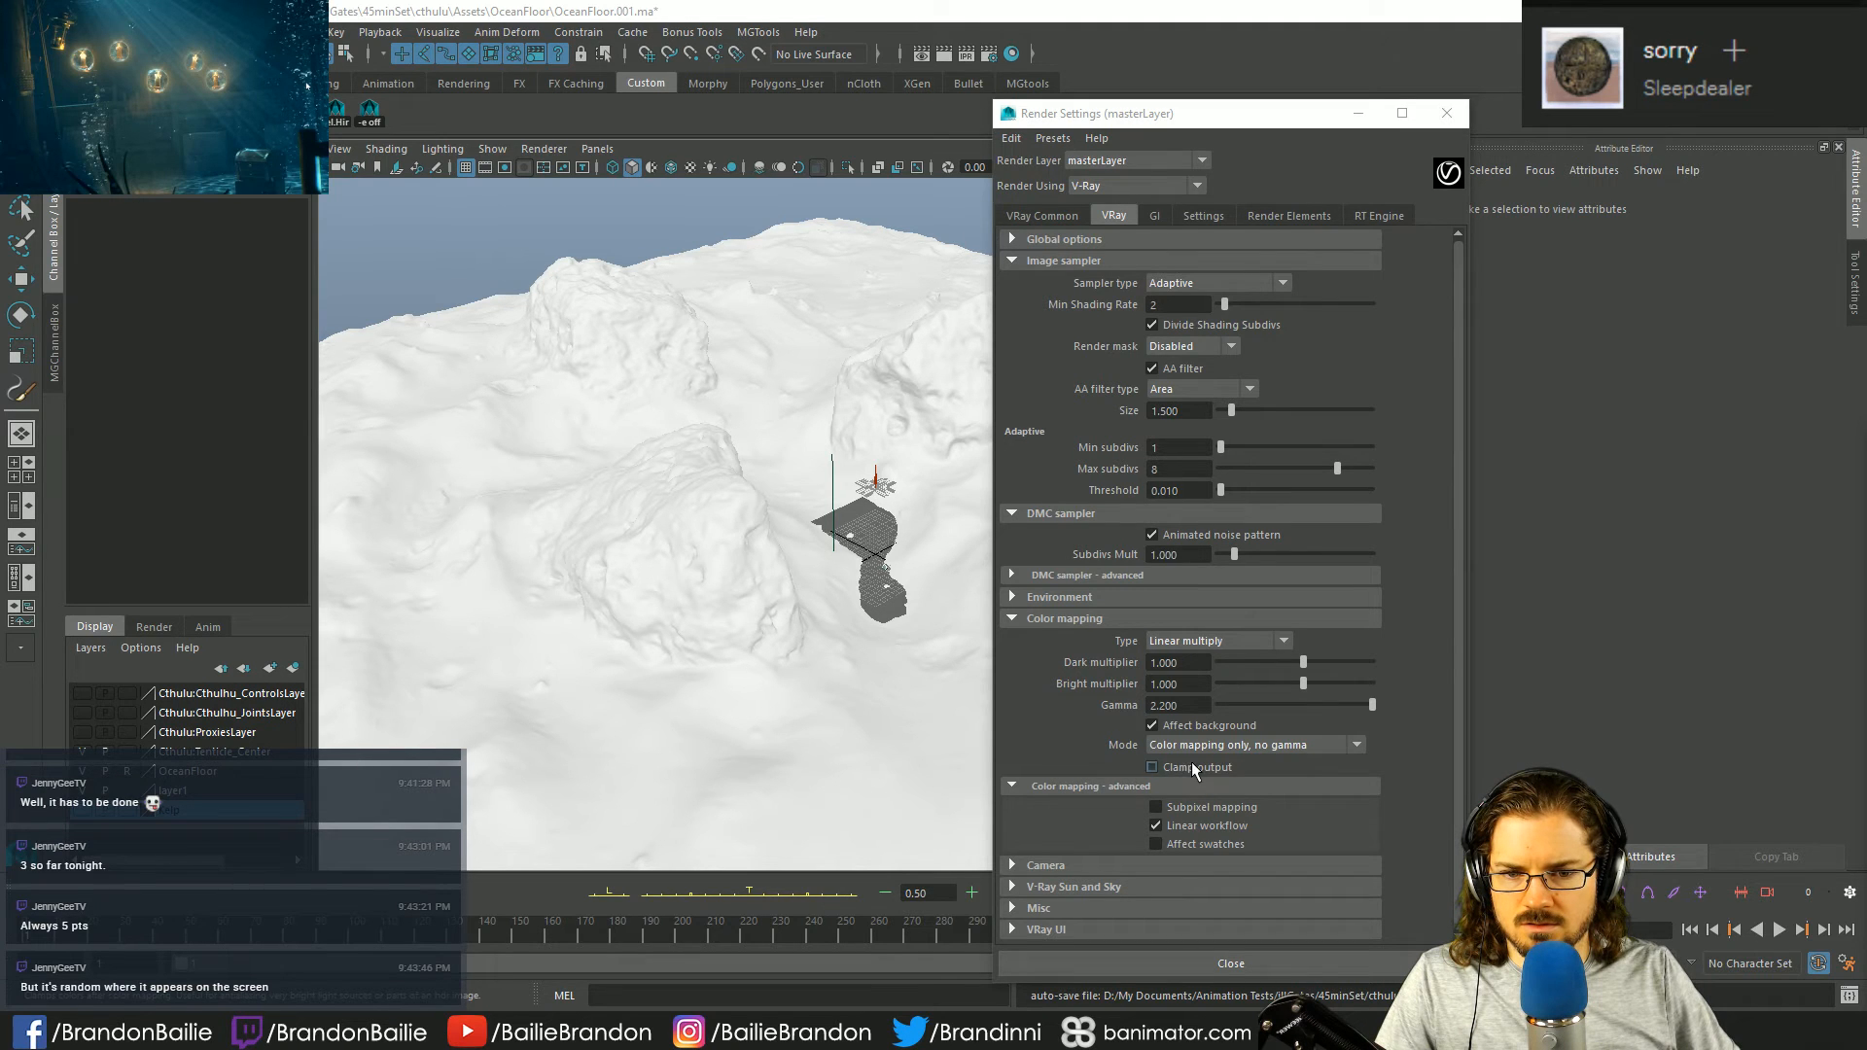
pyautogui.click(1223, 746)
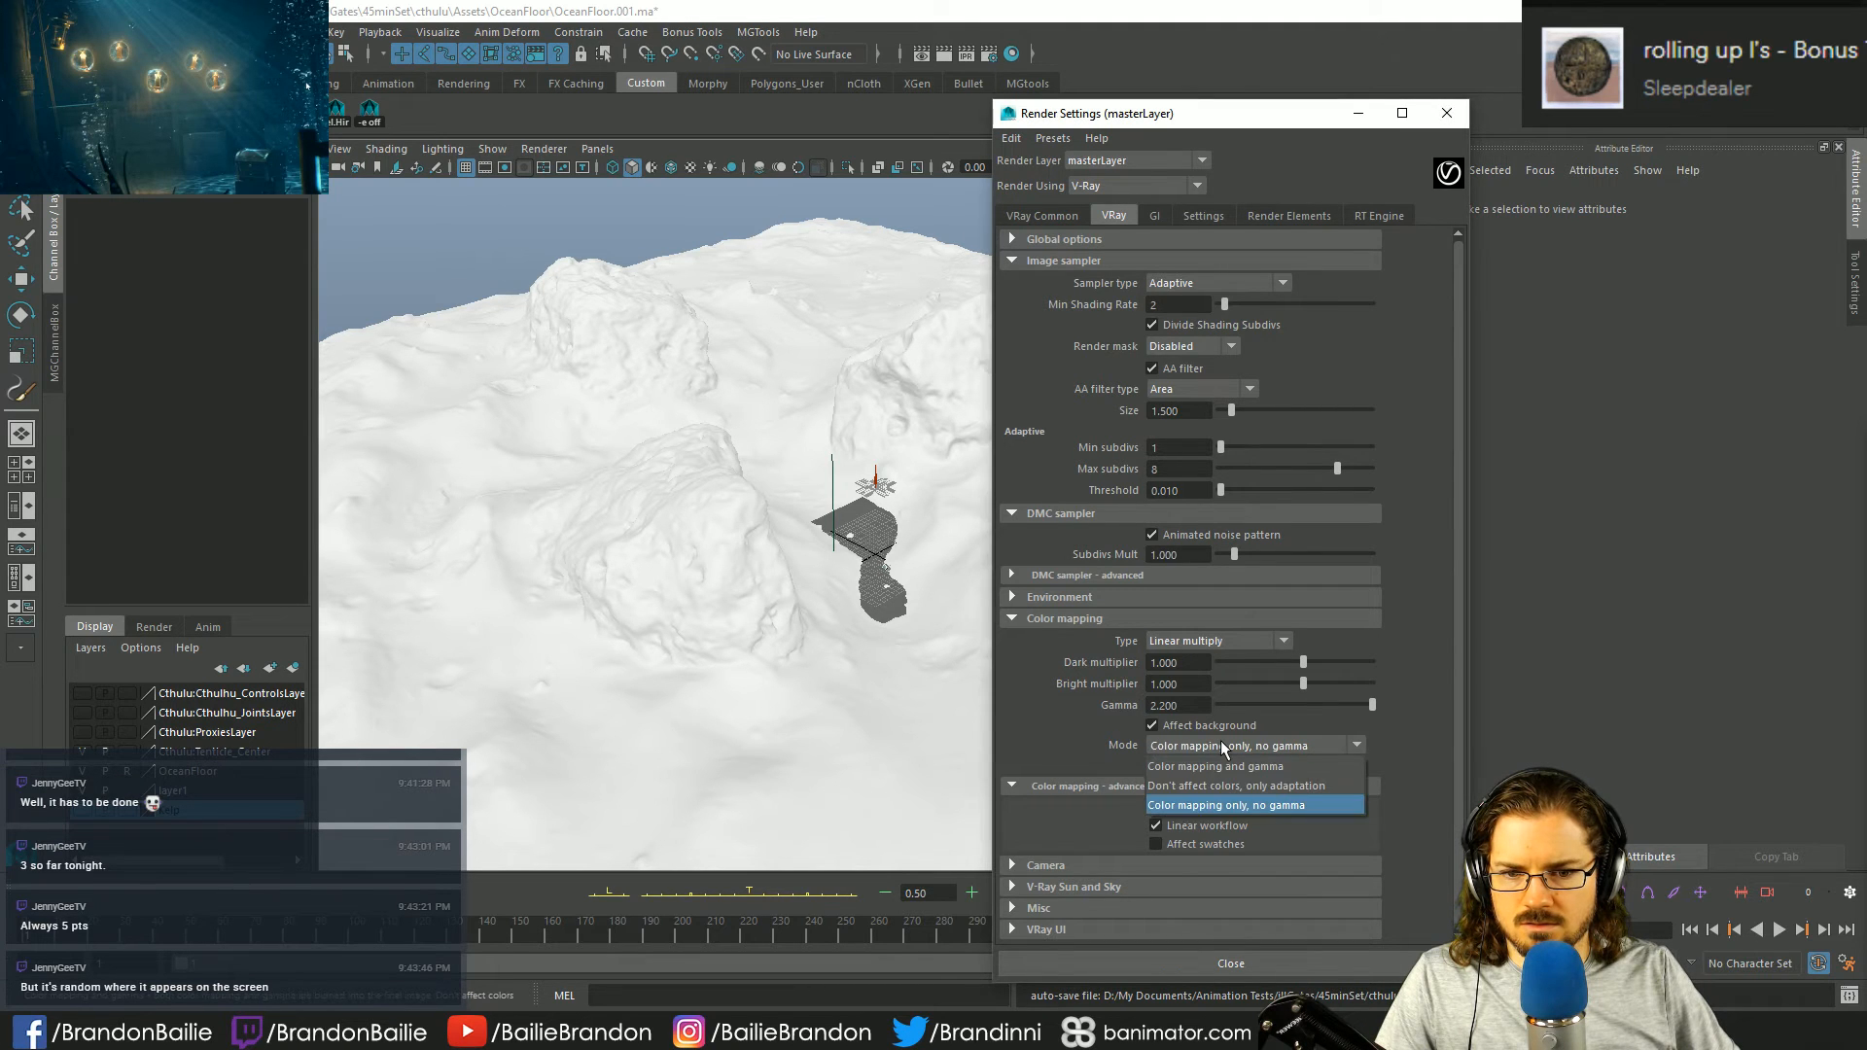
pyautogui.click(1270, 787)
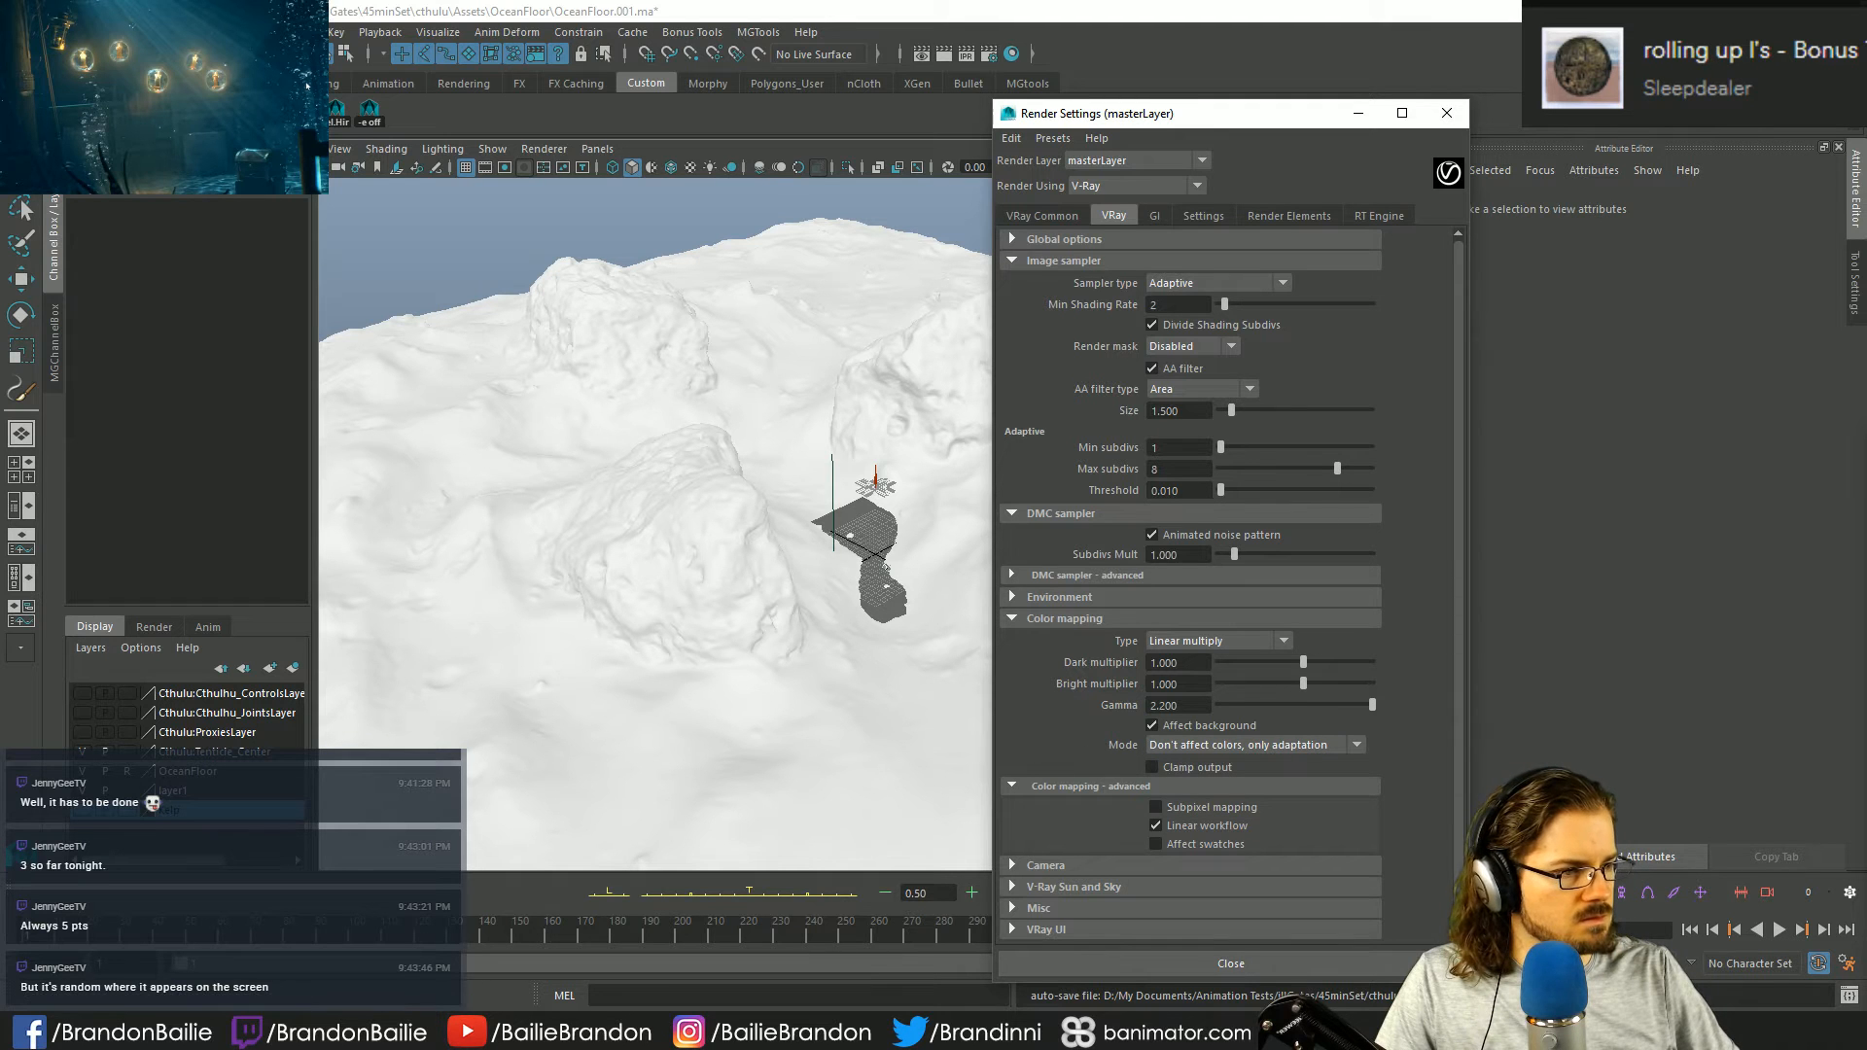
# - Enable Clamp output with a clamp level of 5 and turn on Affect swatches in the color mapping settings
pyautogui.click(1154, 767)
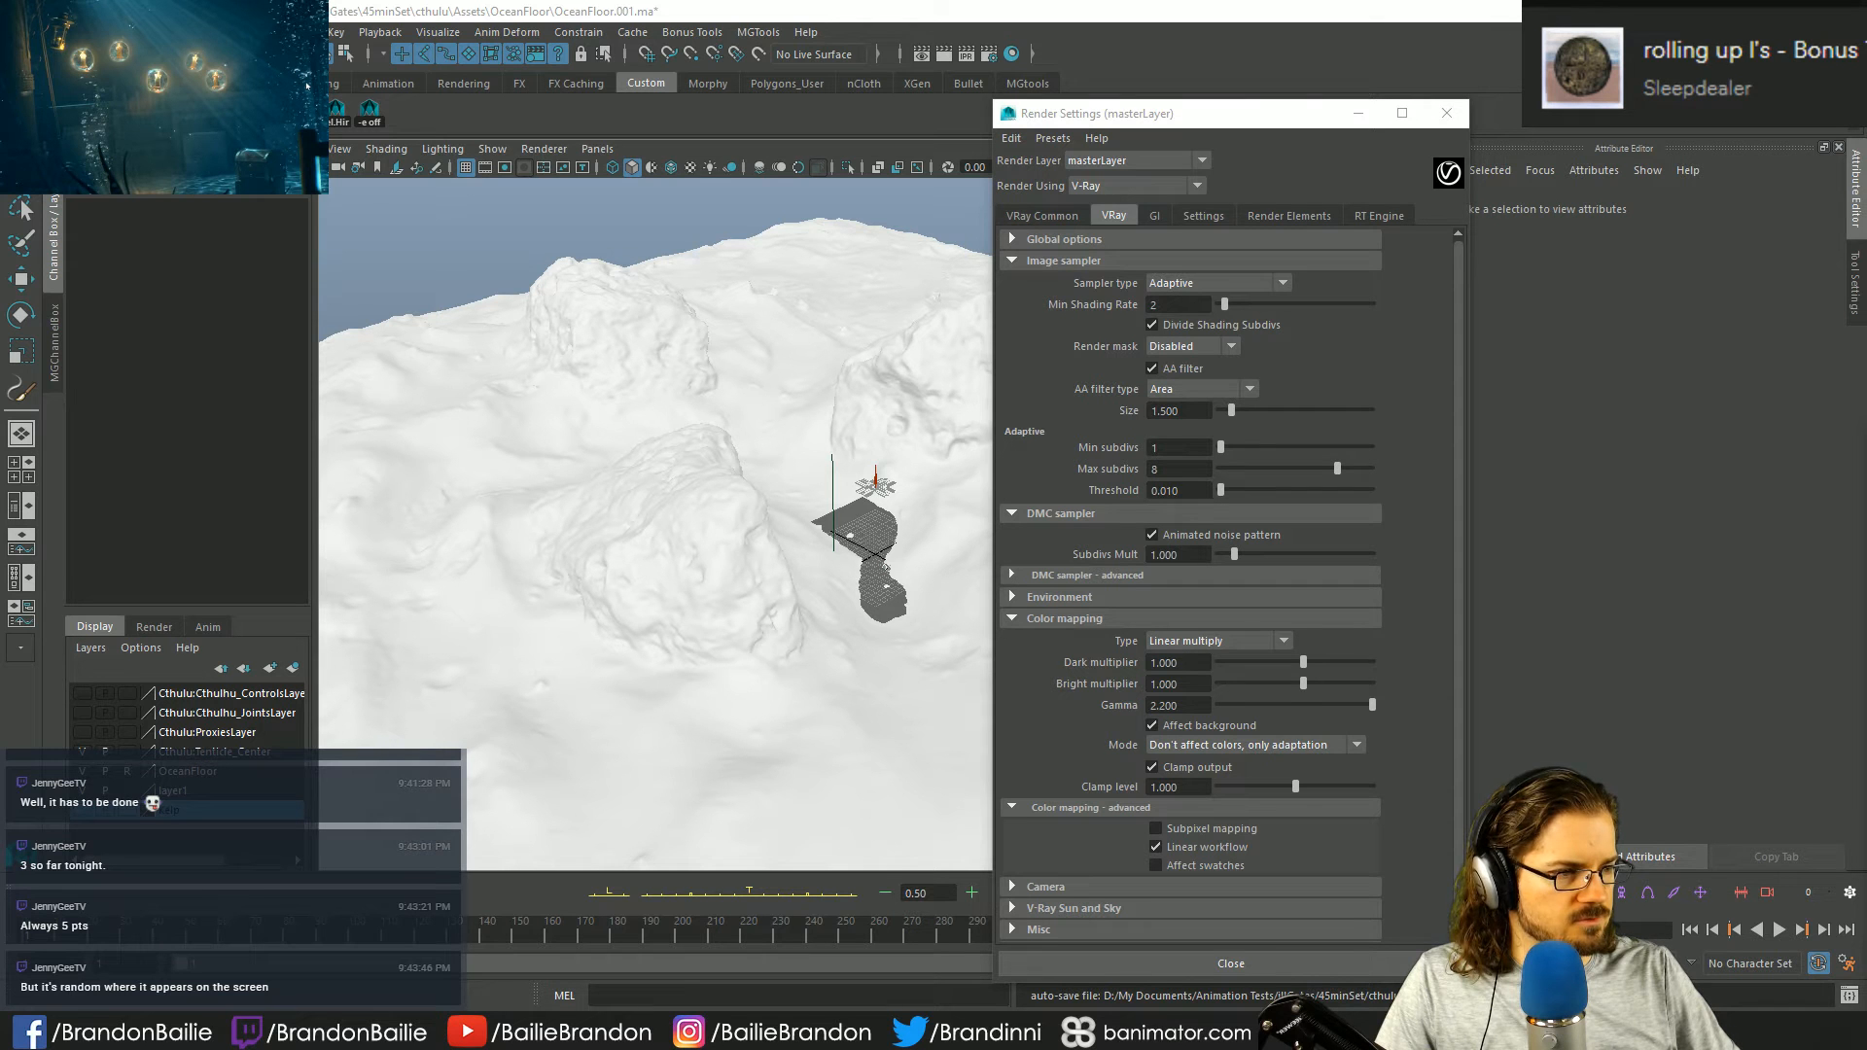
pyautogui.press('Tab')
pyautogui.write('5')
pyautogui.press('Return')
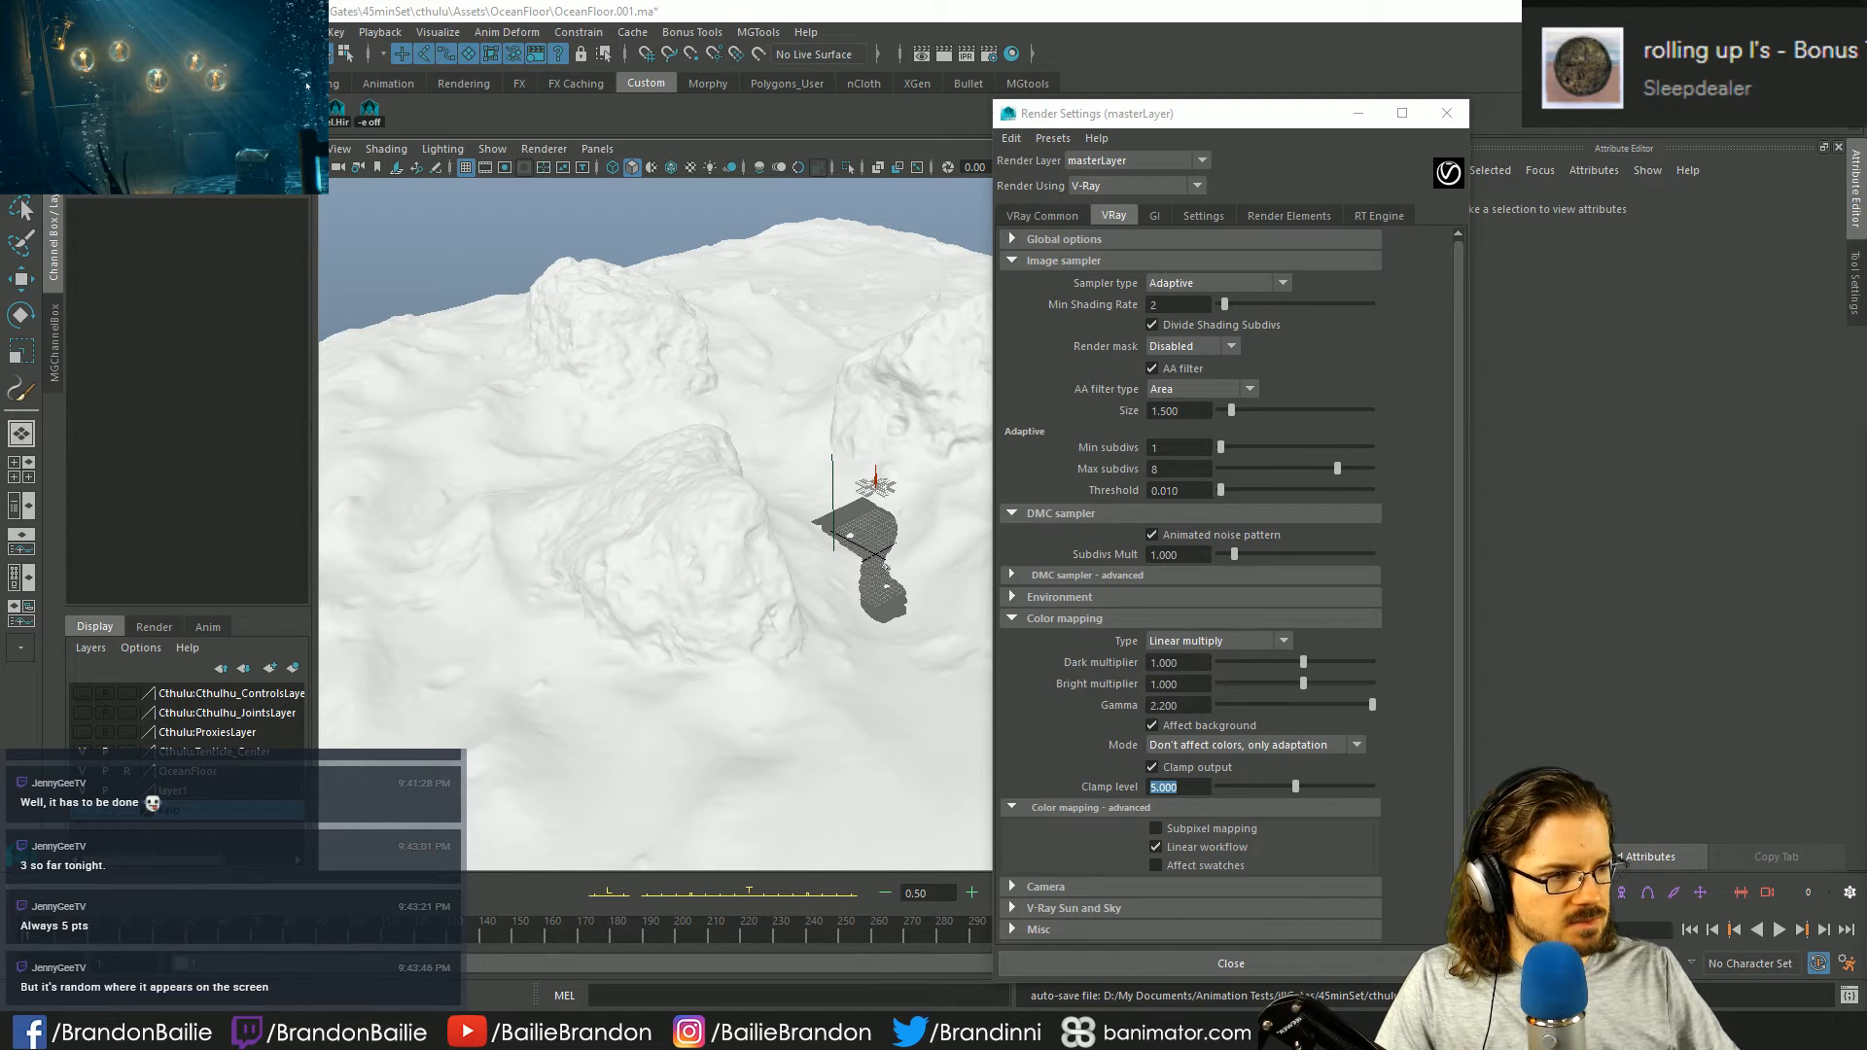
pyautogui.scroll(-1, 1280, 843)
pyautogui.click(1167, 843)
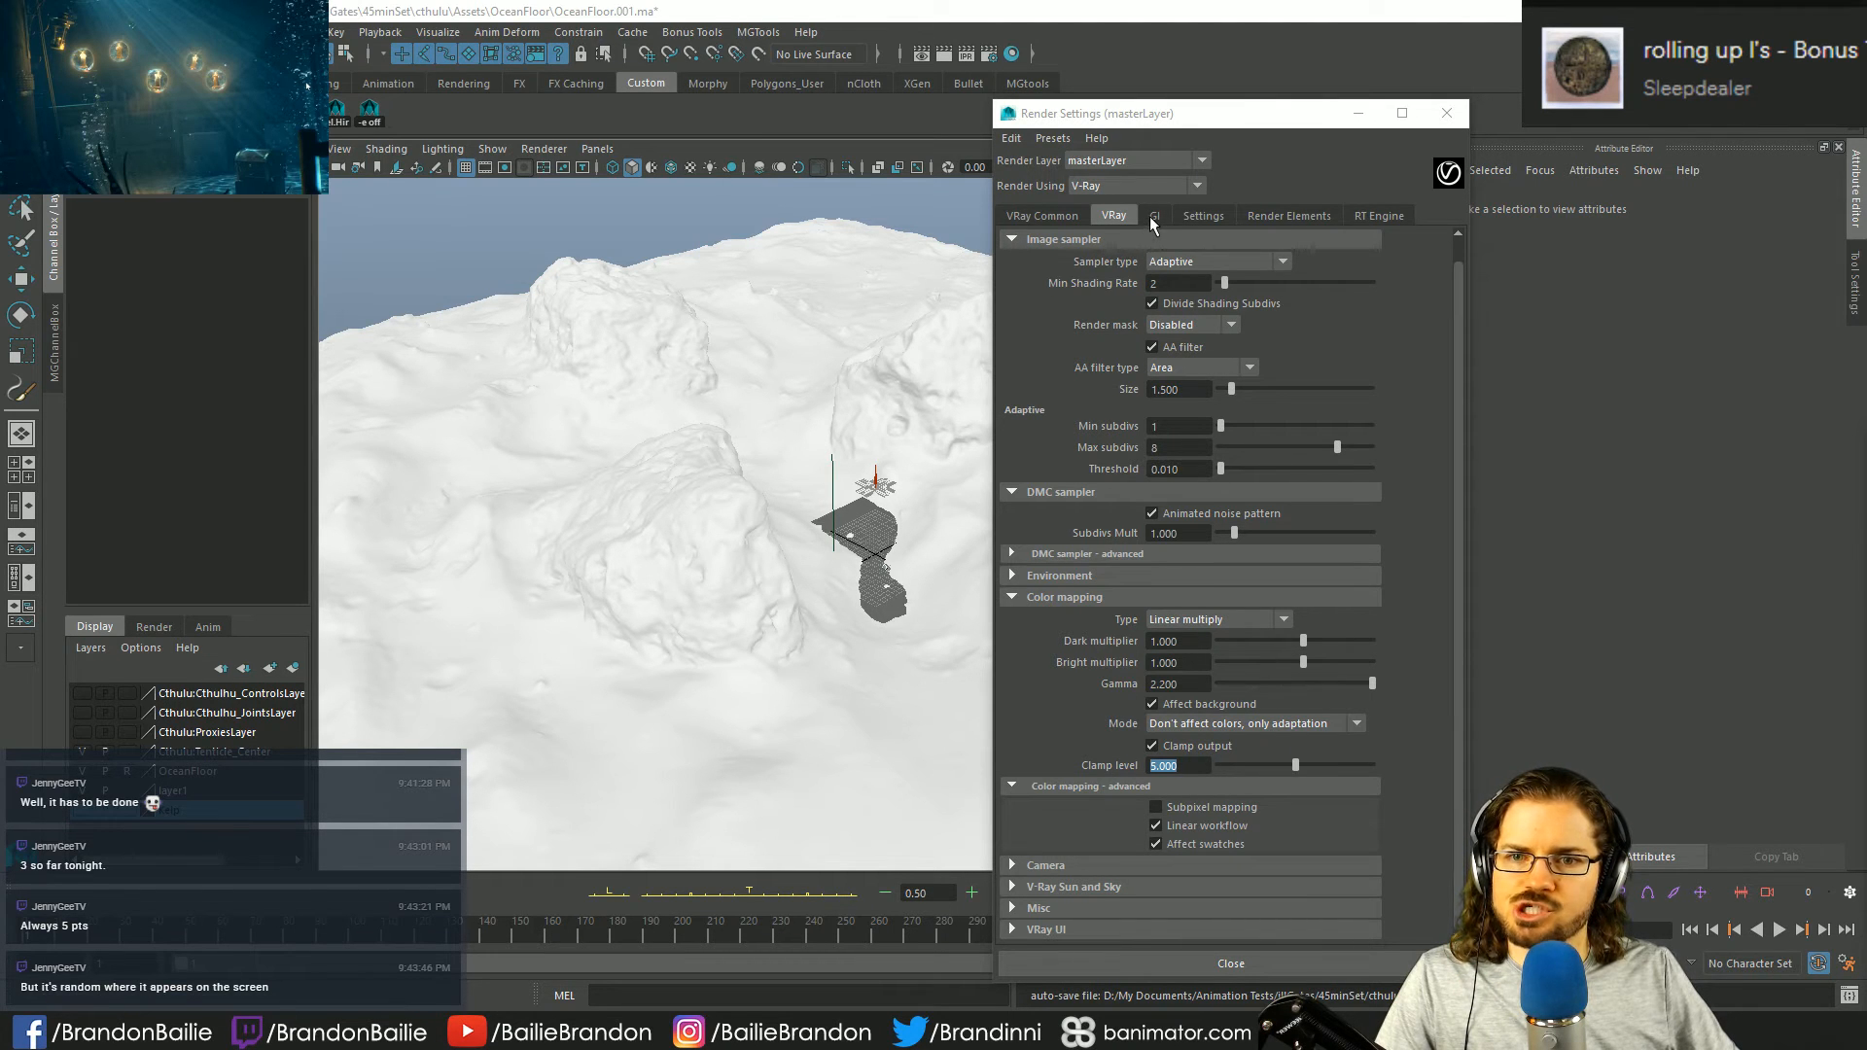
# - Collapse the Image sampler, DMC sampler and Color mapping sections and look over the Misc render settings
pyautogui.click(1071, 239)
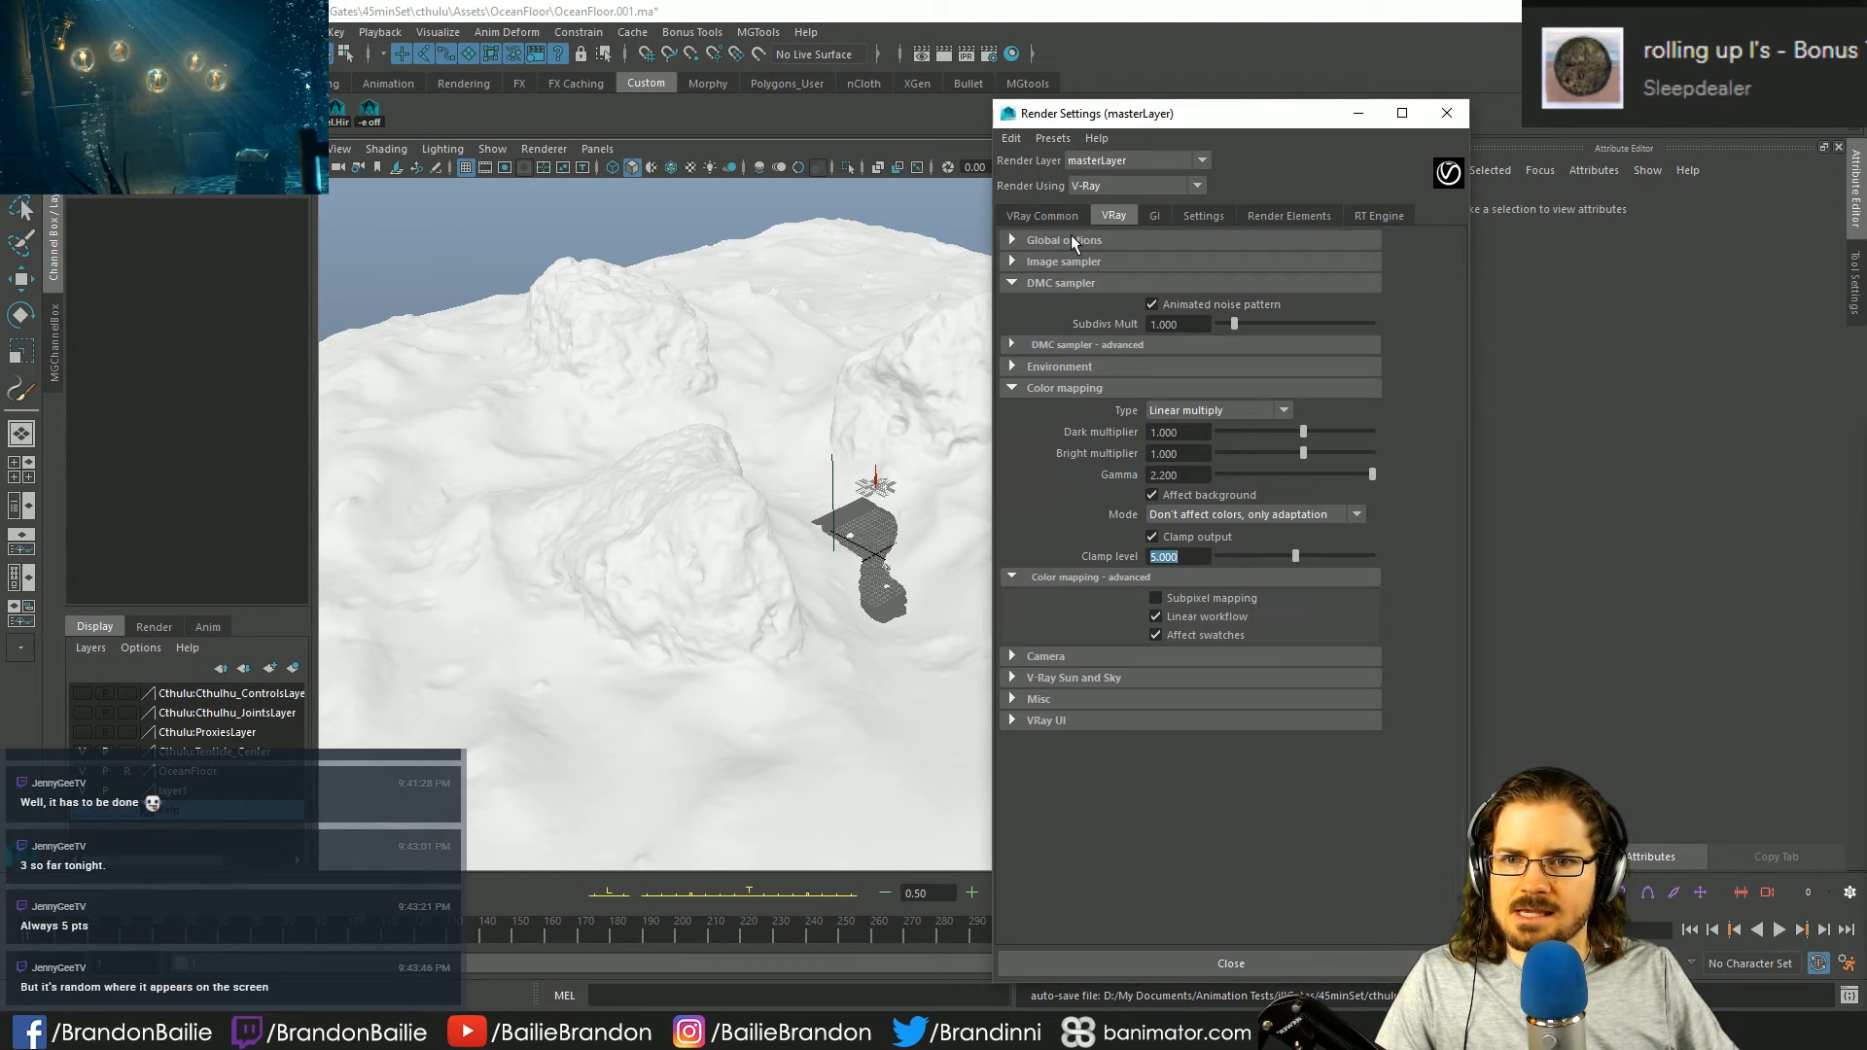
pyautogui.click(1053, 280)
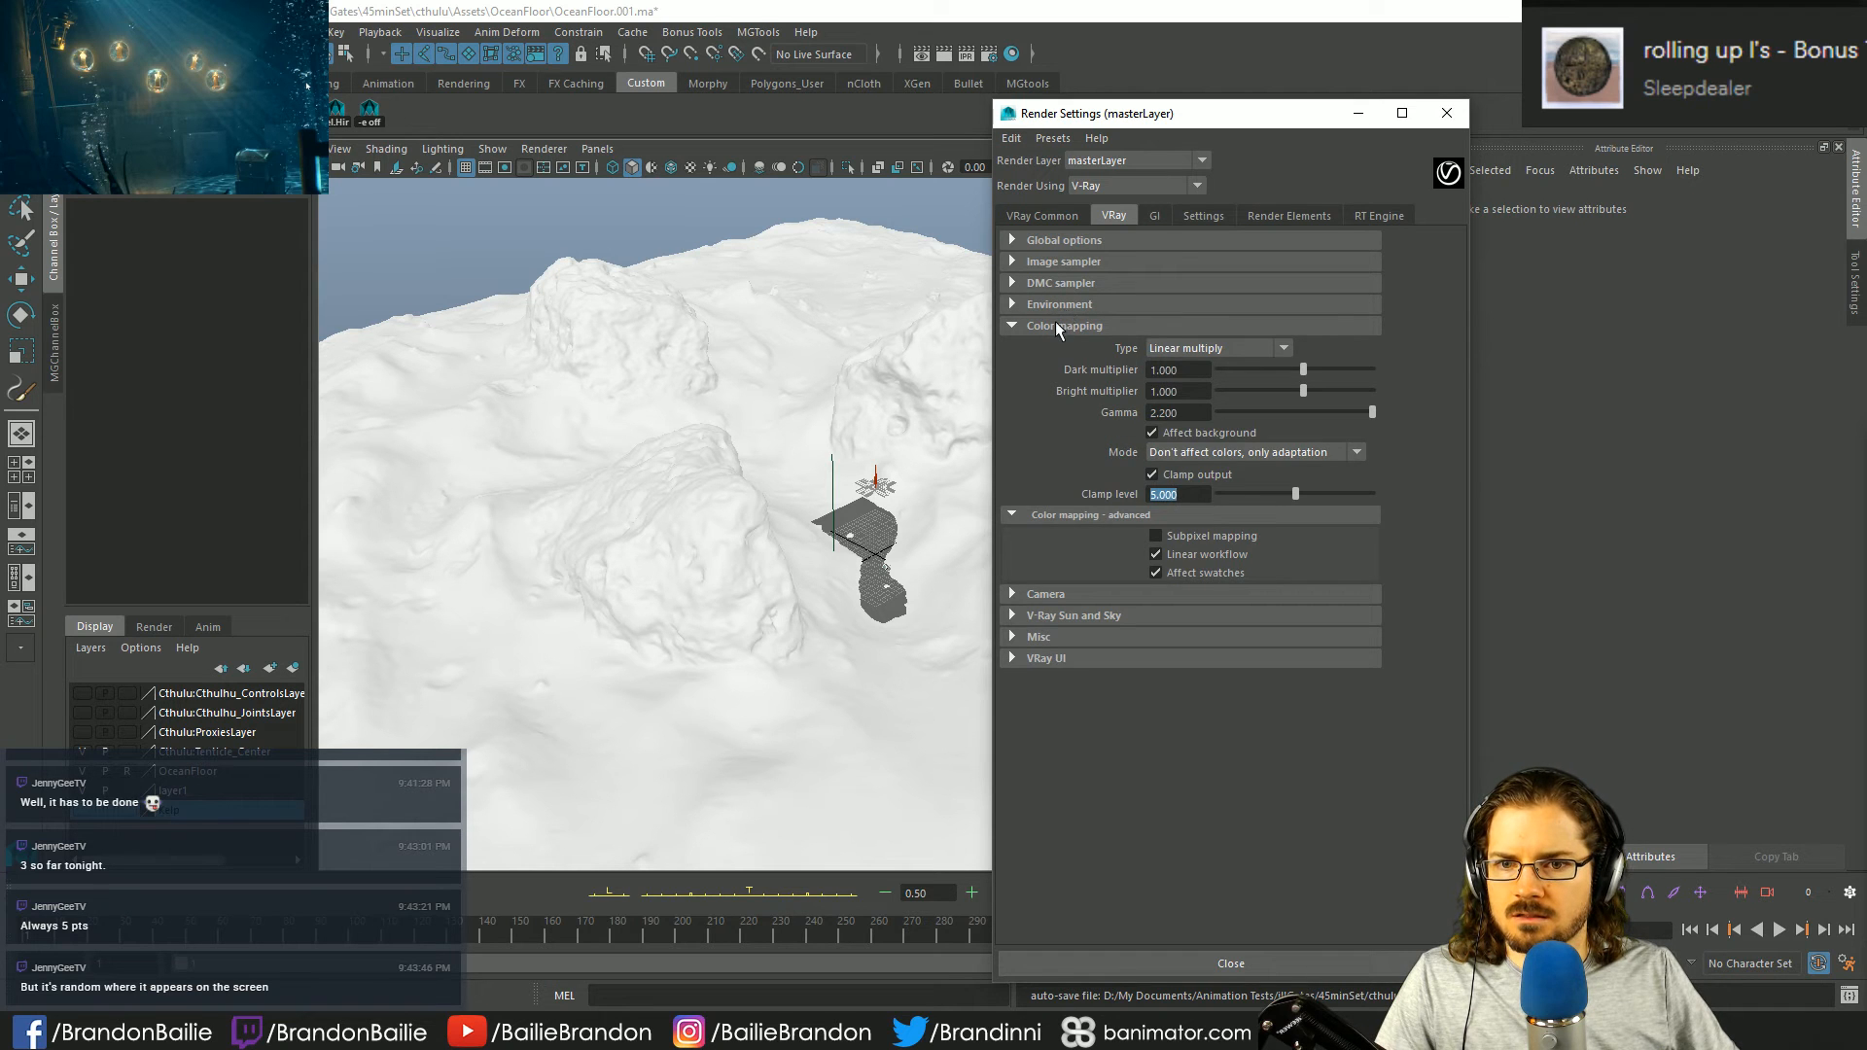
pyautogui.click(1055, 323)
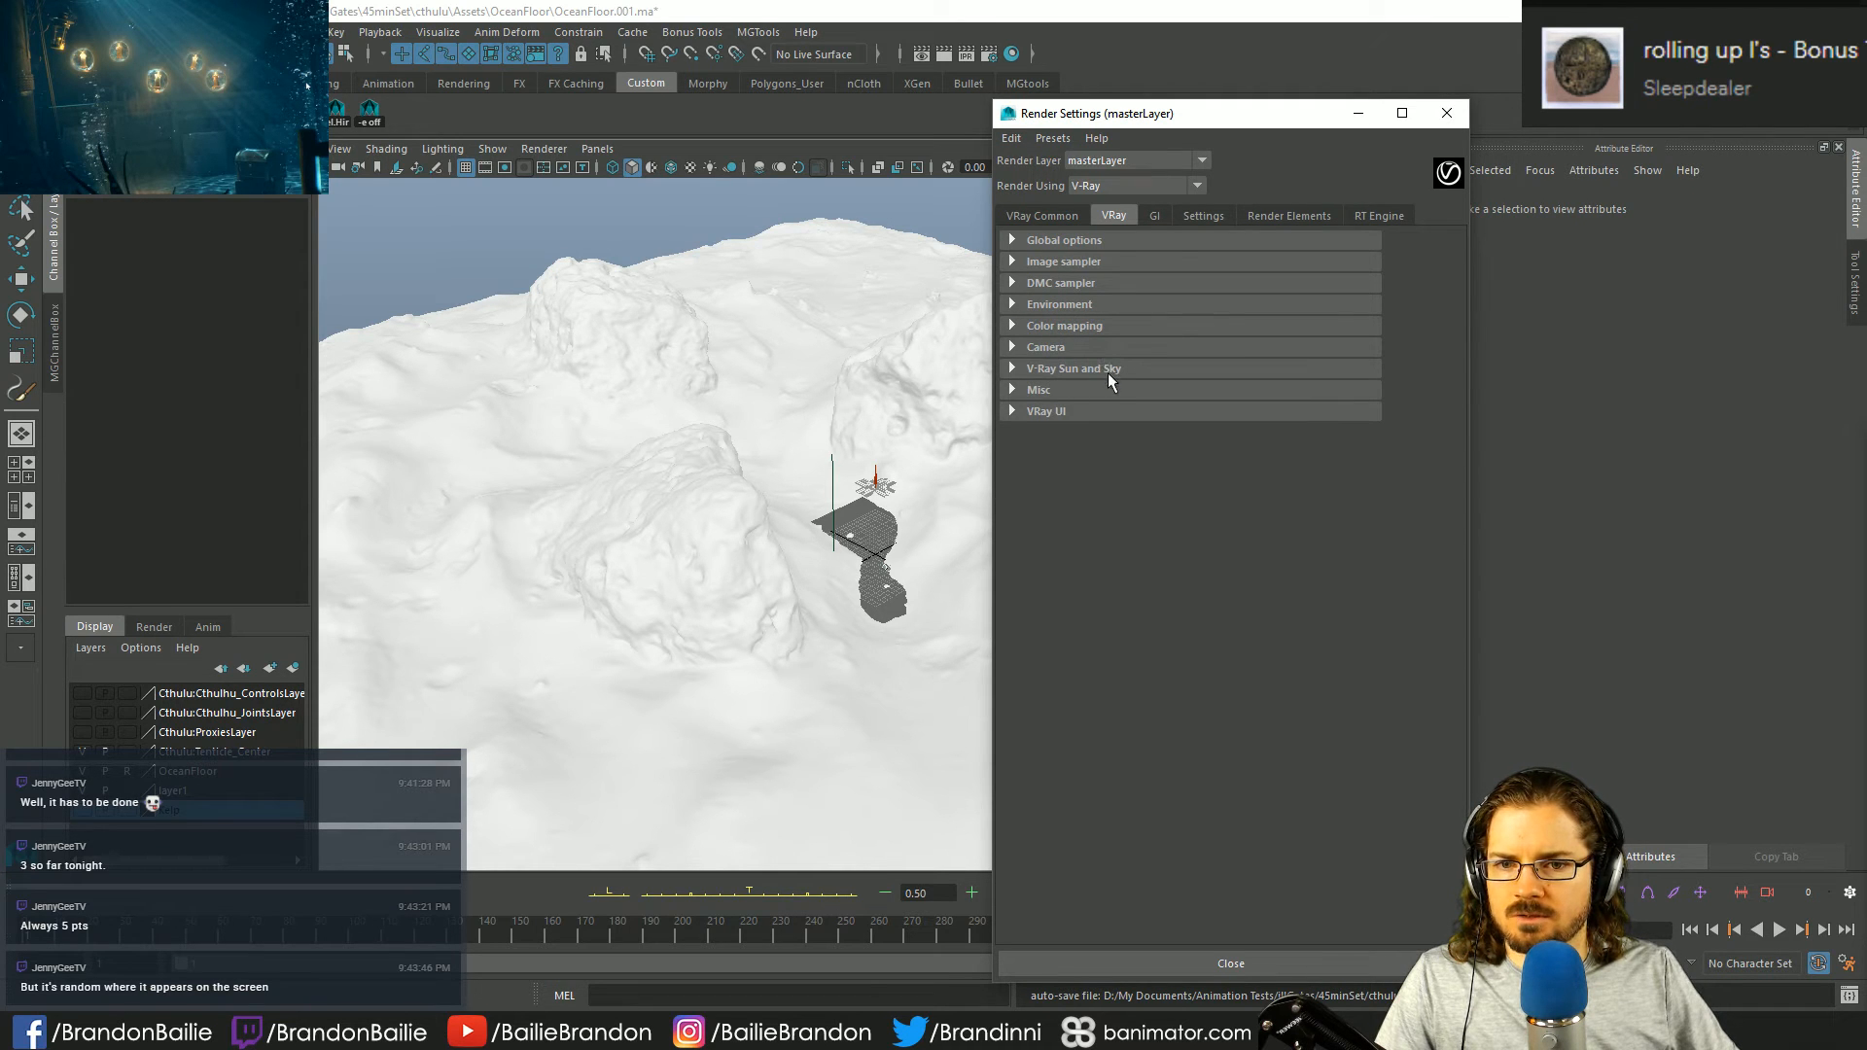
pyautogui.click(1059, 392)
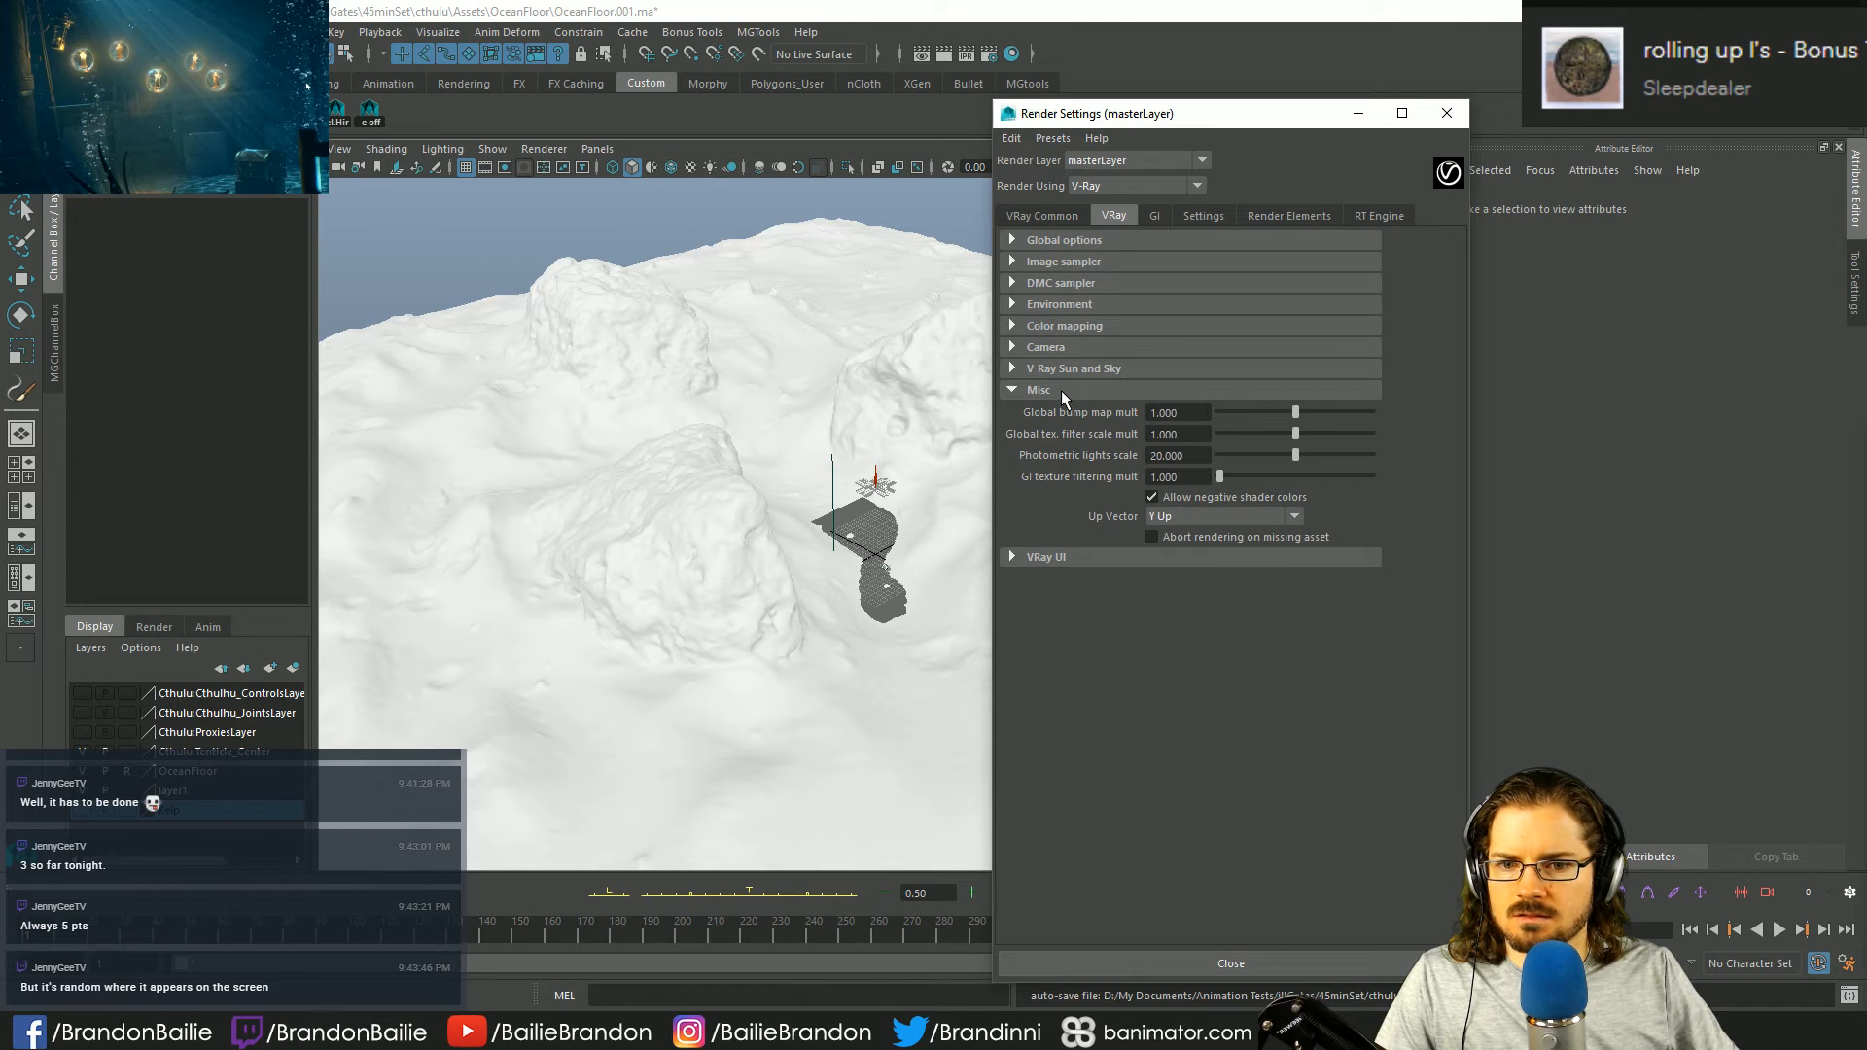
pyautogui.click(1059, 389)
# - Turn on global illumination and set the primary bounces engine to Irradiance map
pyautogui.click(1155, 216)
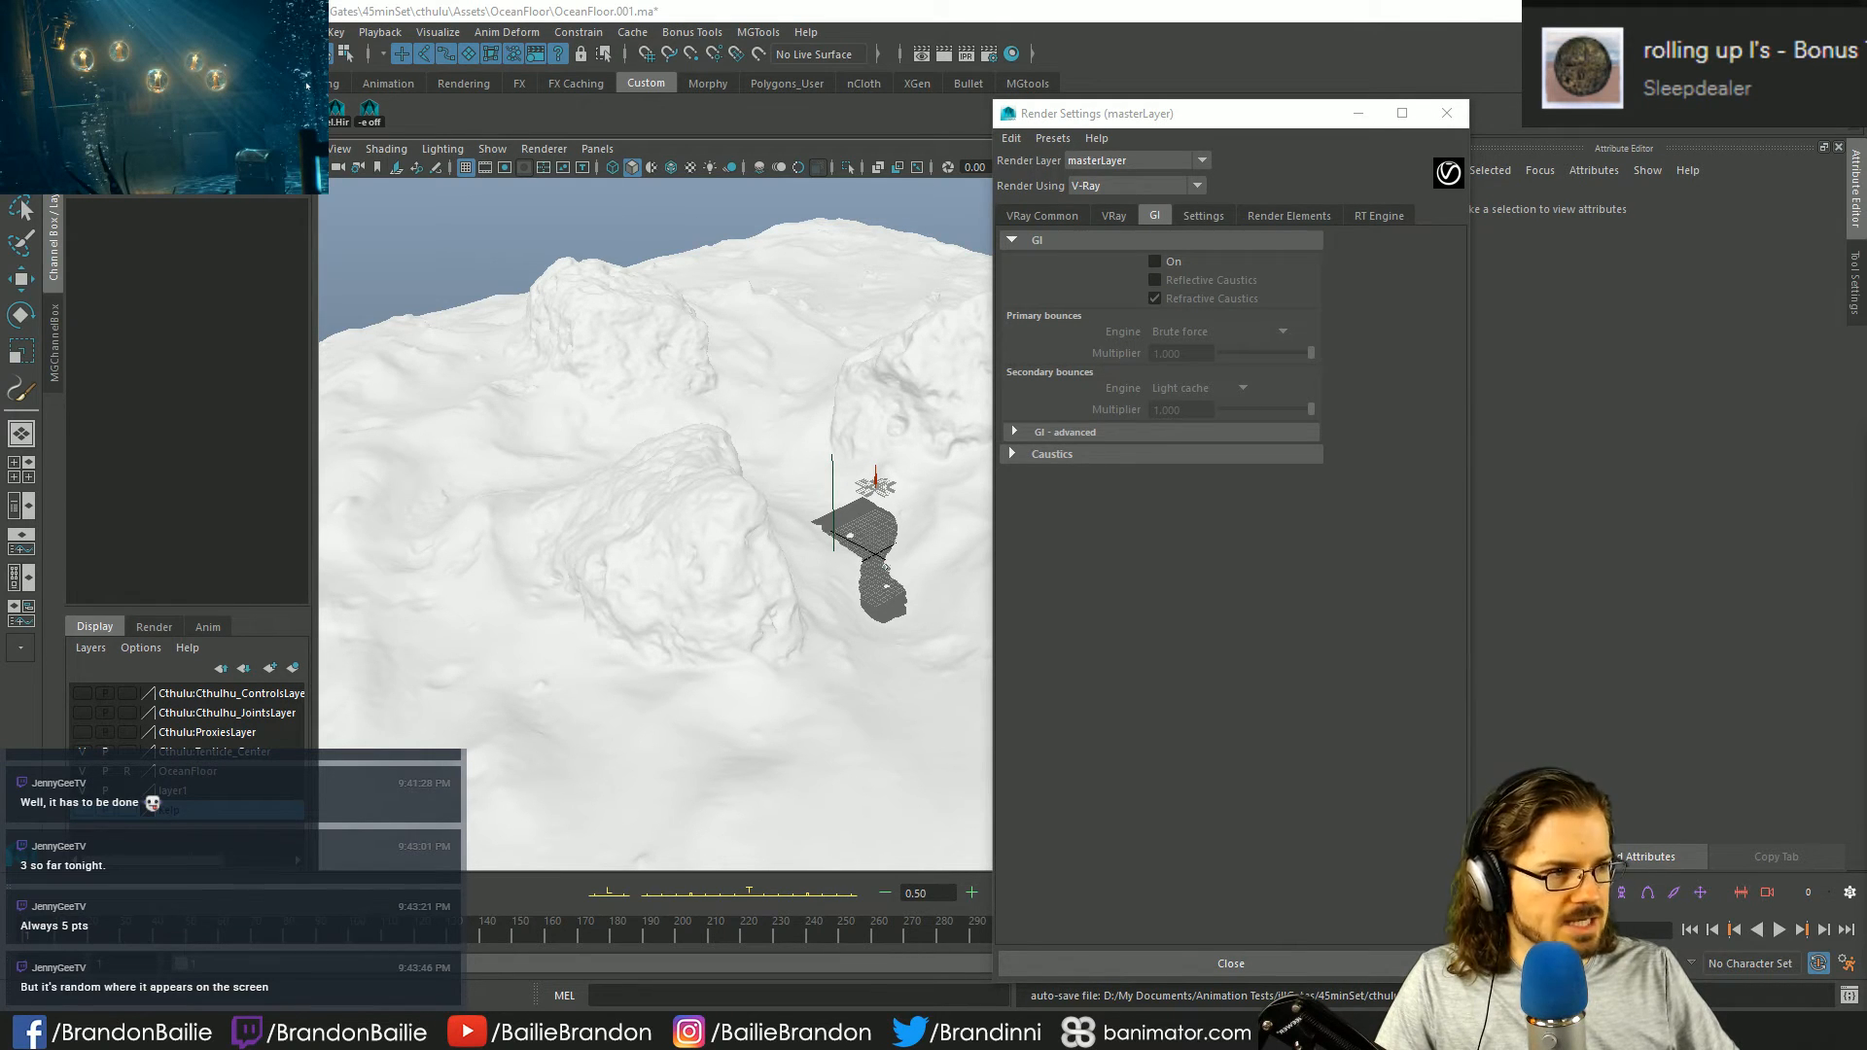
pyautogui.click(1155, 262)
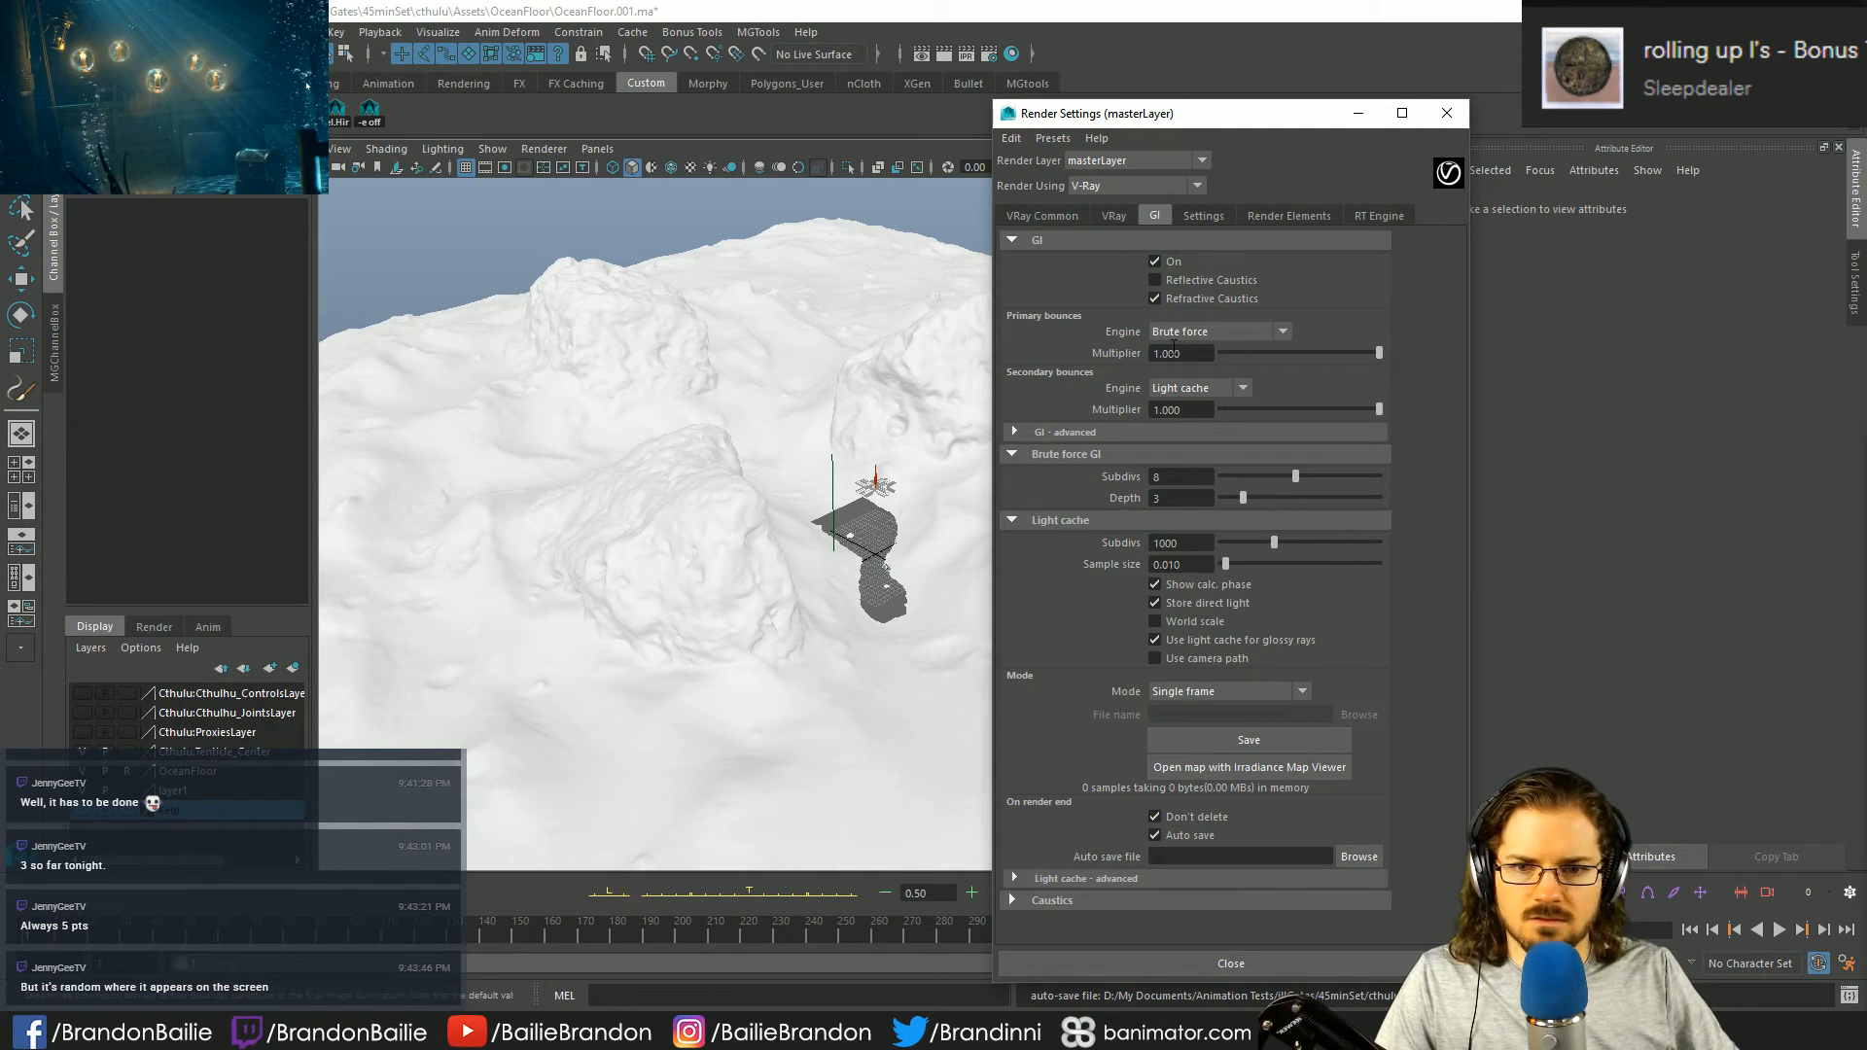
pyautogui.press('space')
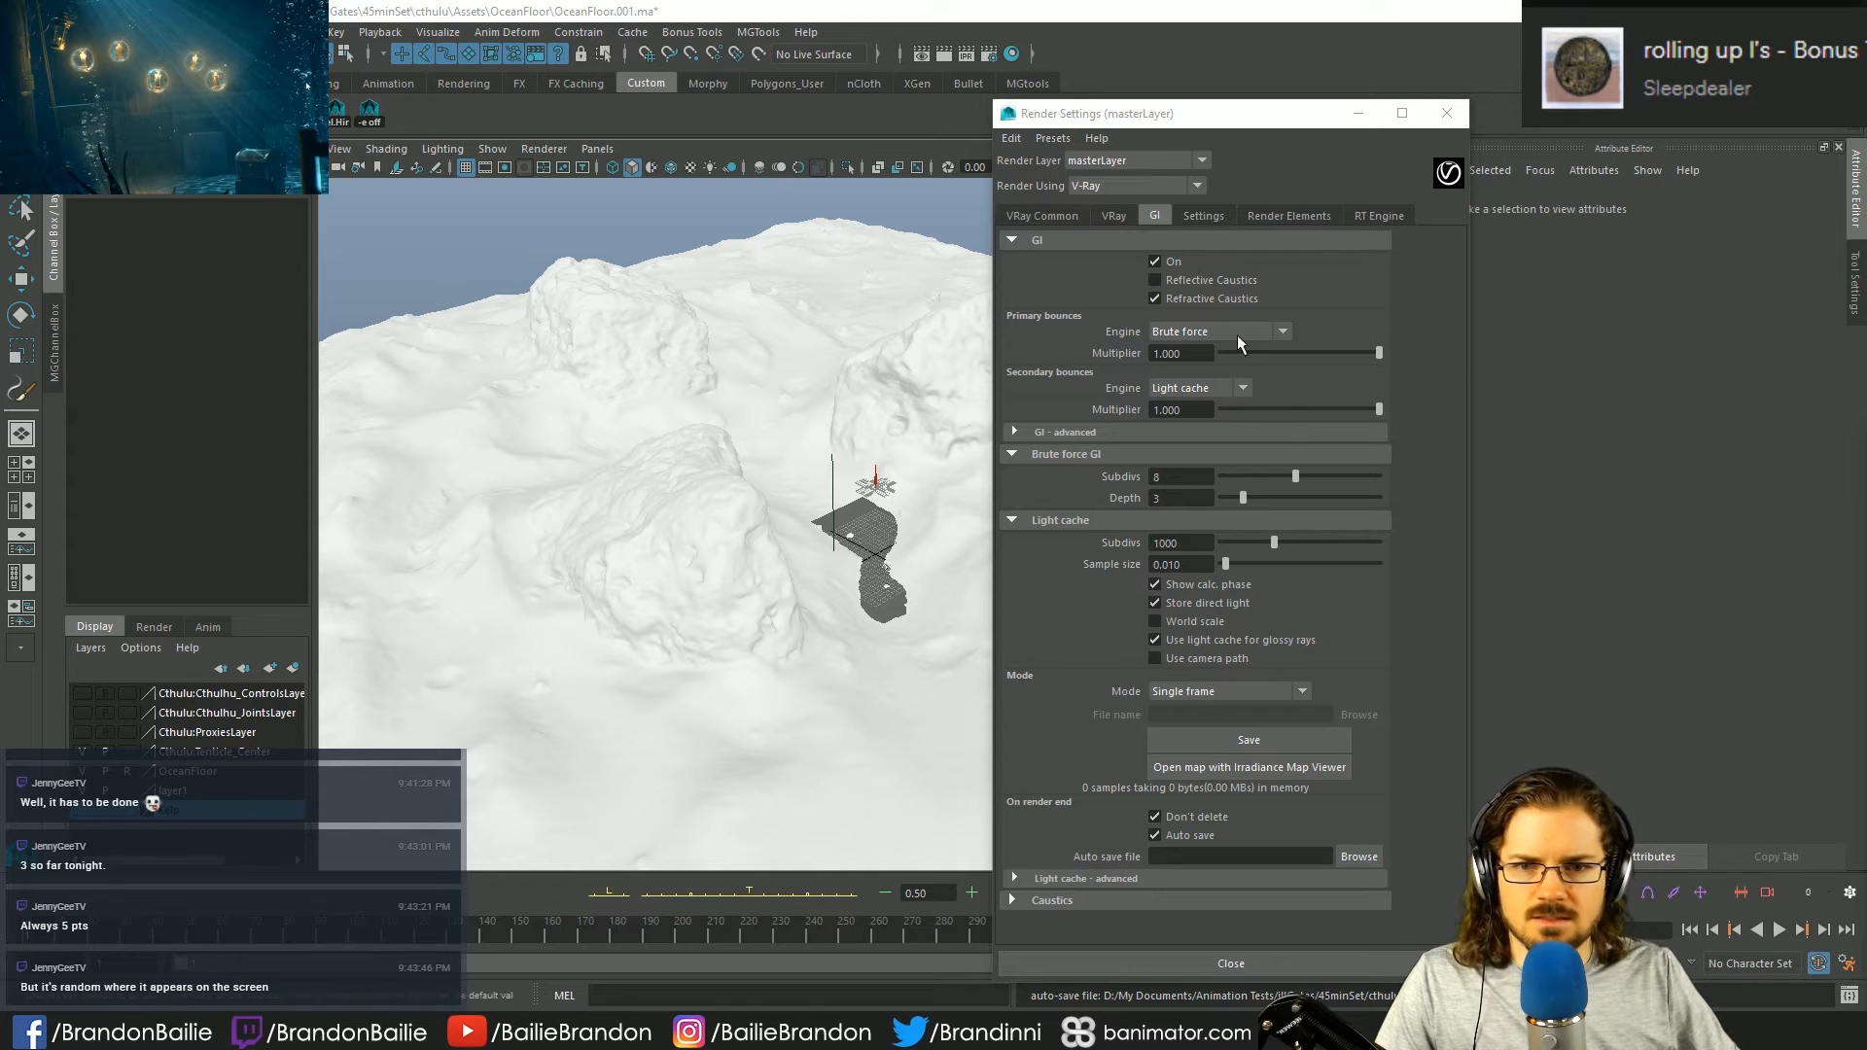
pyautogui.click(1209, 331)
pyautogui.click(1214, 352)
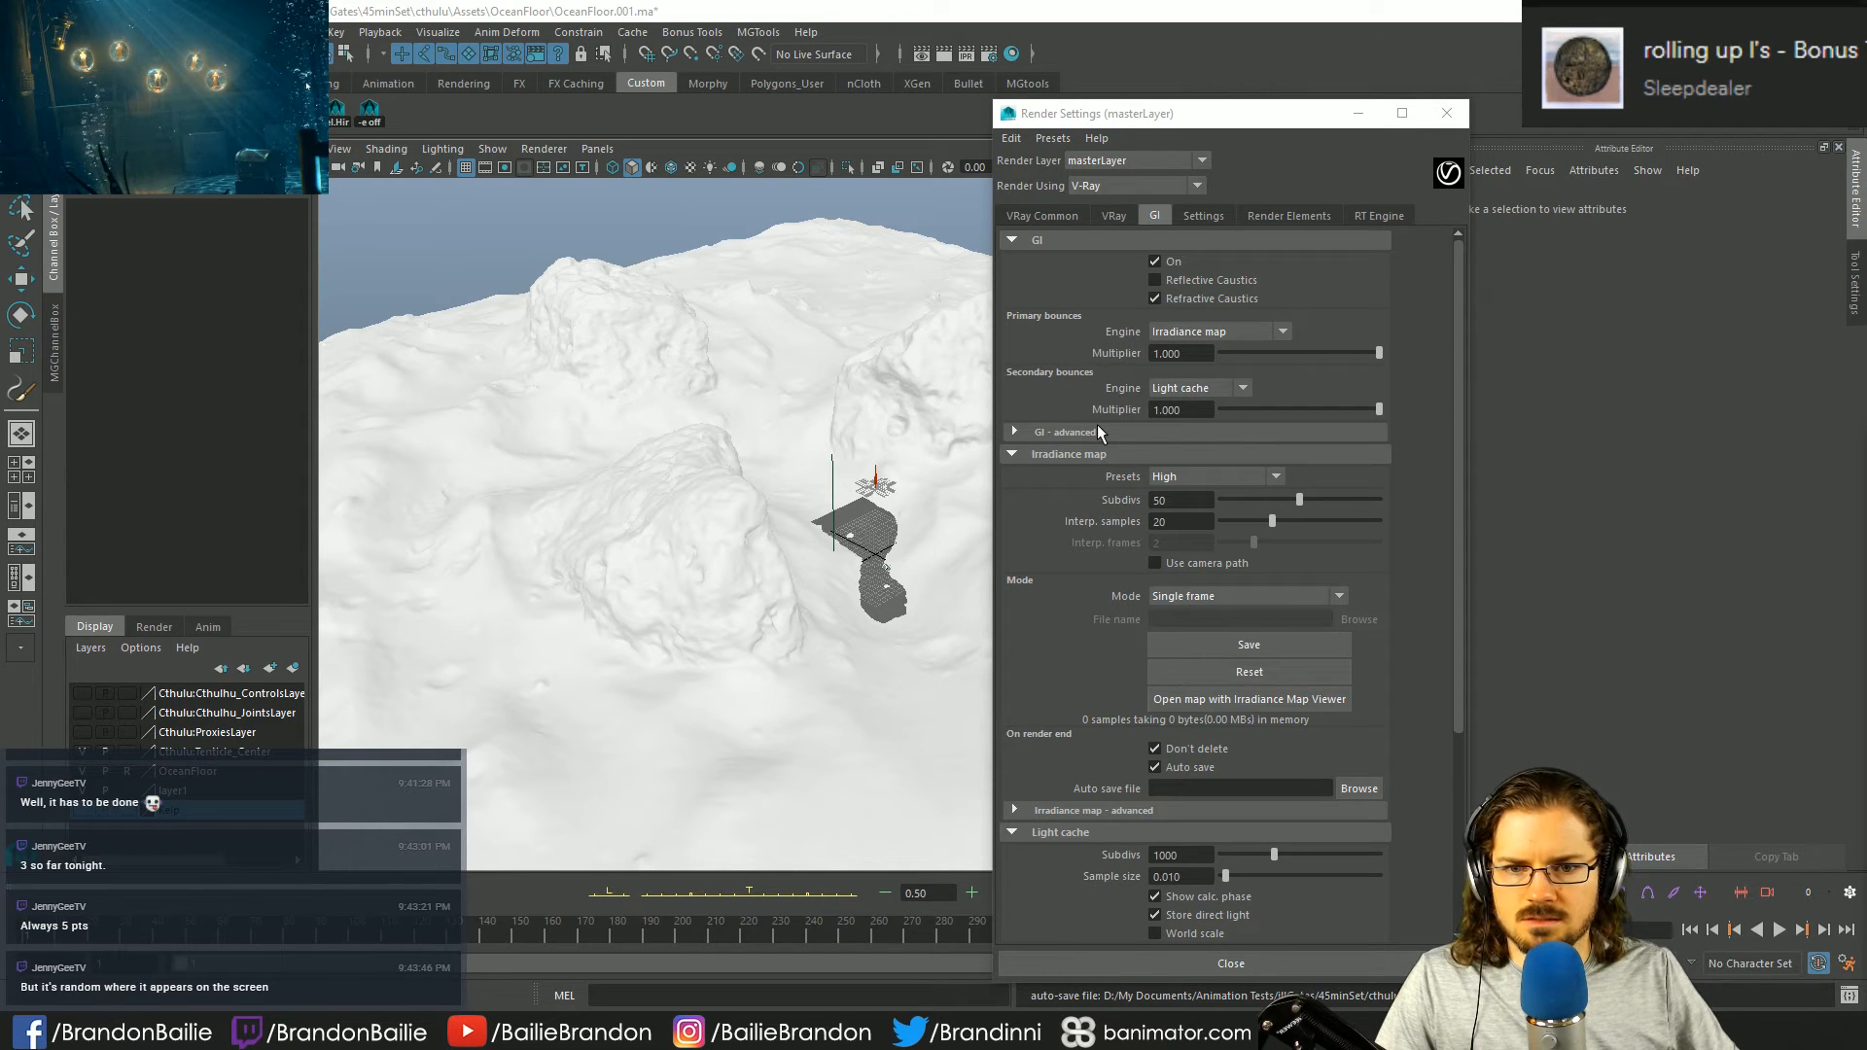
pyautogui.click(1221, 391)
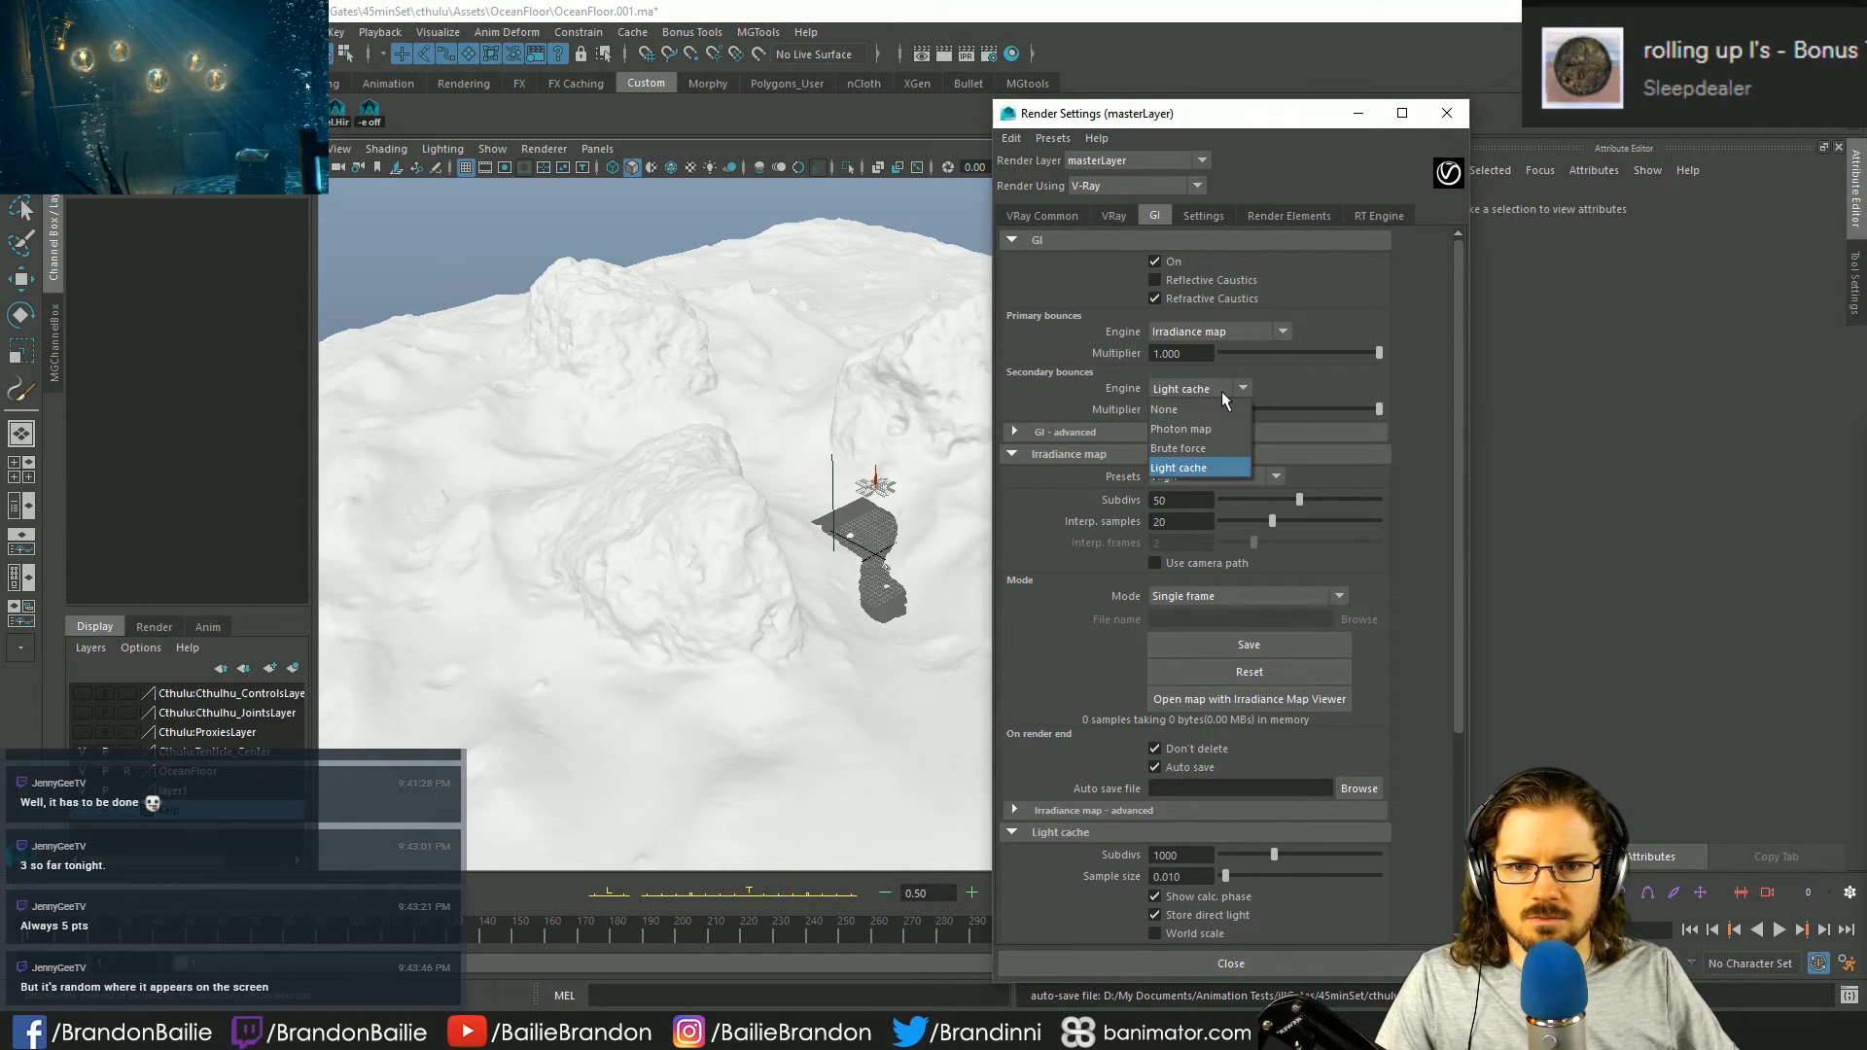
pyautogui.click(1212, 449)
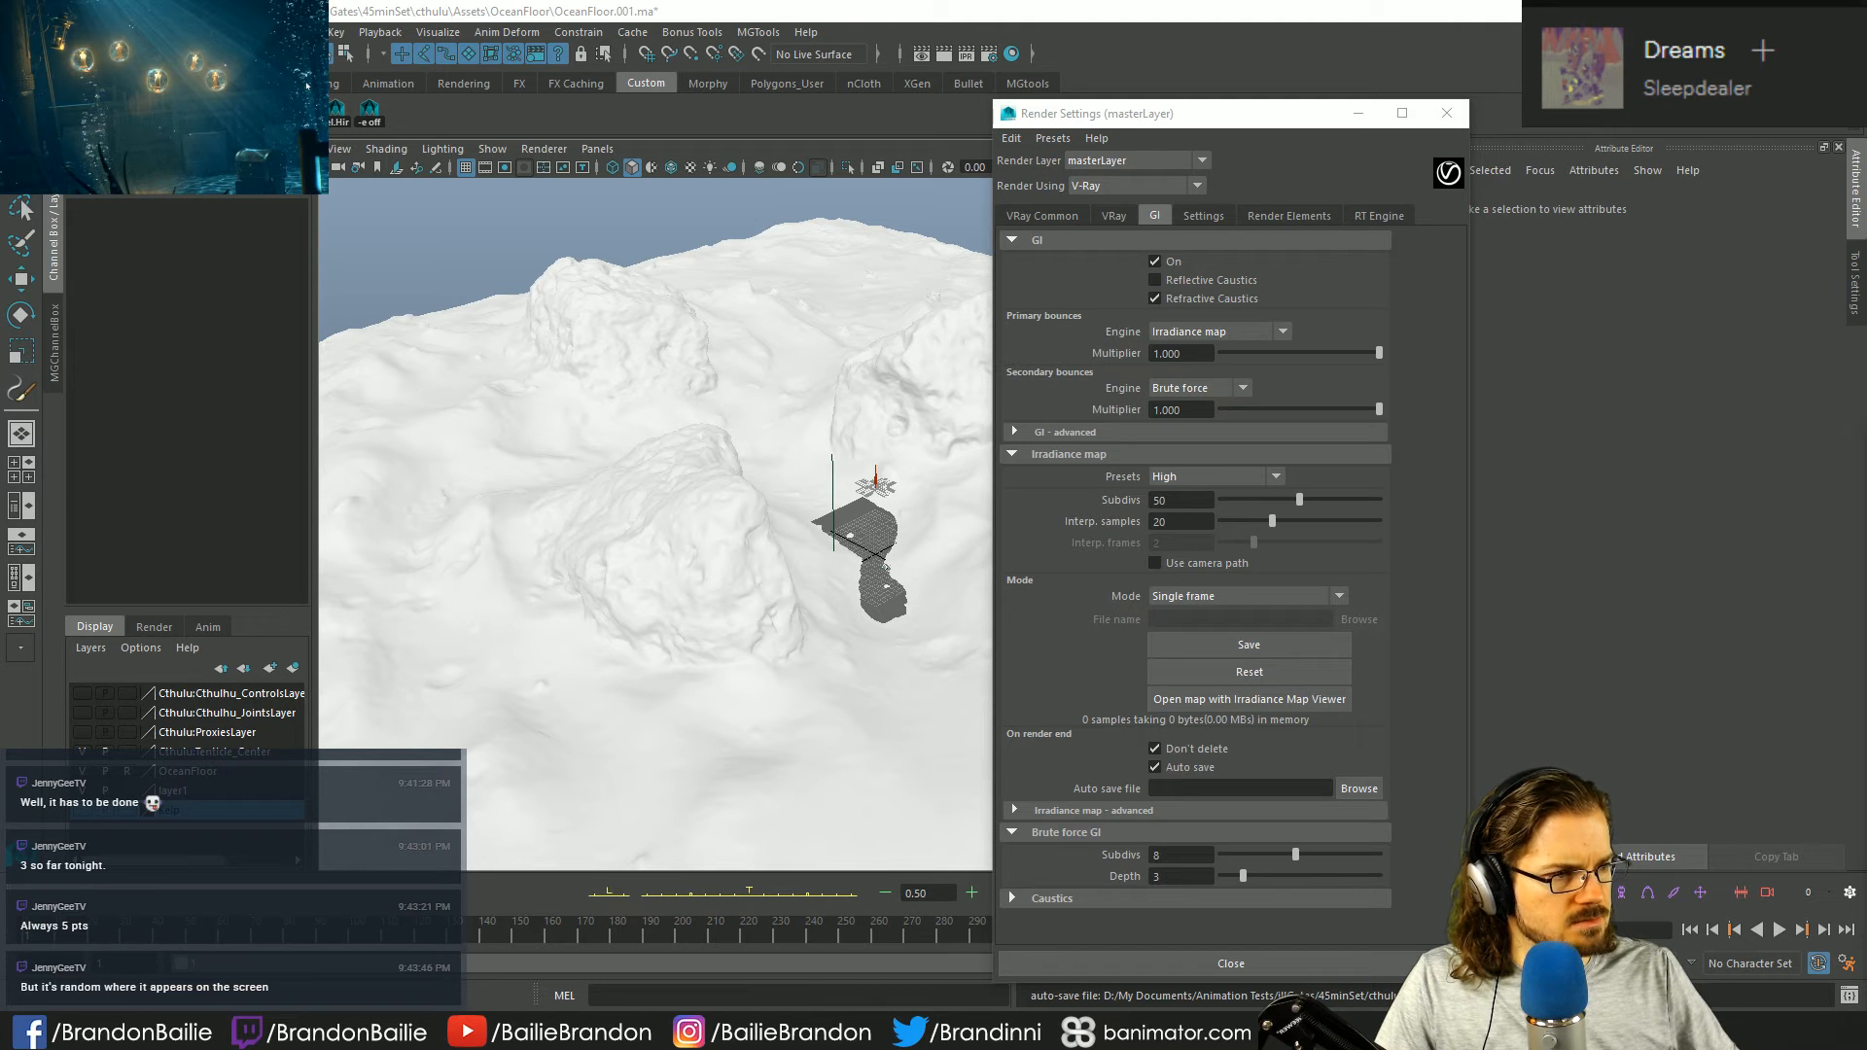
pyautogui.click(1198, 388)
pyautogui.click(1178, 468)
pyautogui.click(1196, 388)
pyautogui.press('Escape')
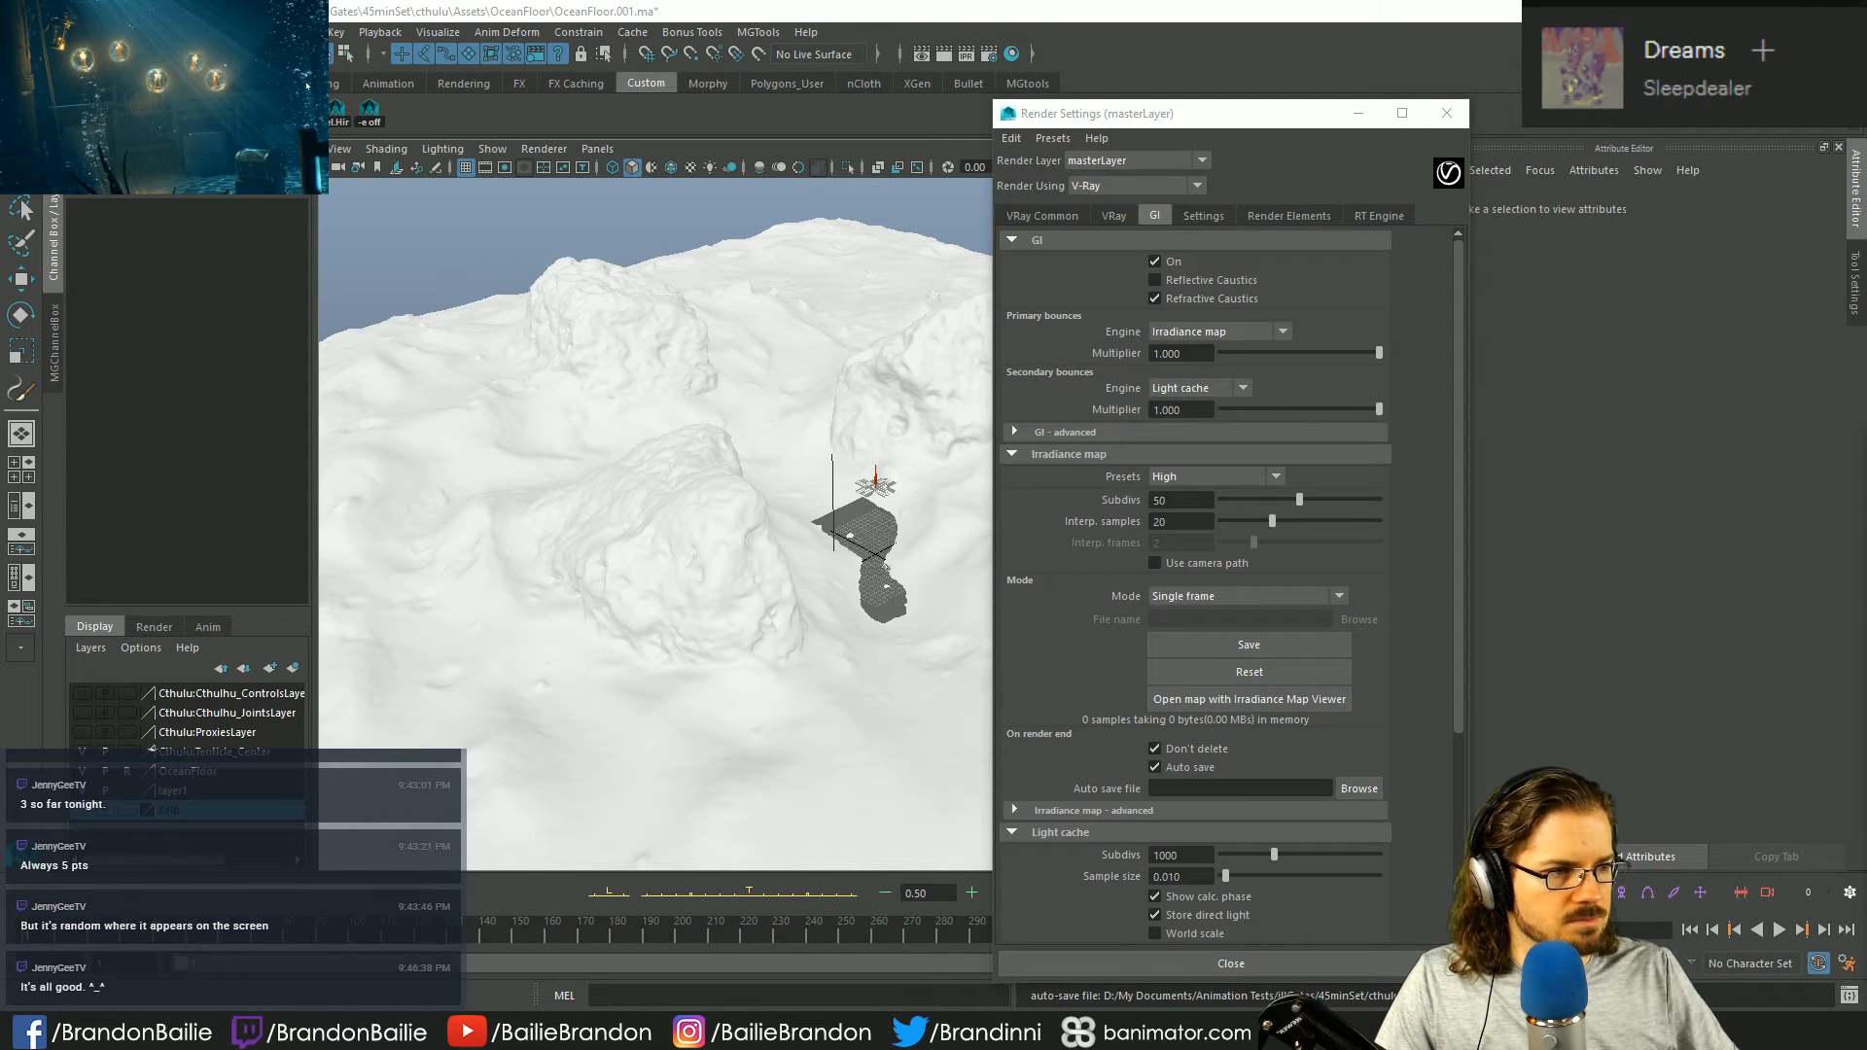
# - Set the irradiance map subdivs to 100
pyautogui.doubleClick(1178, 500)
pyautogui.write('100')
pyautogui.press('Return')
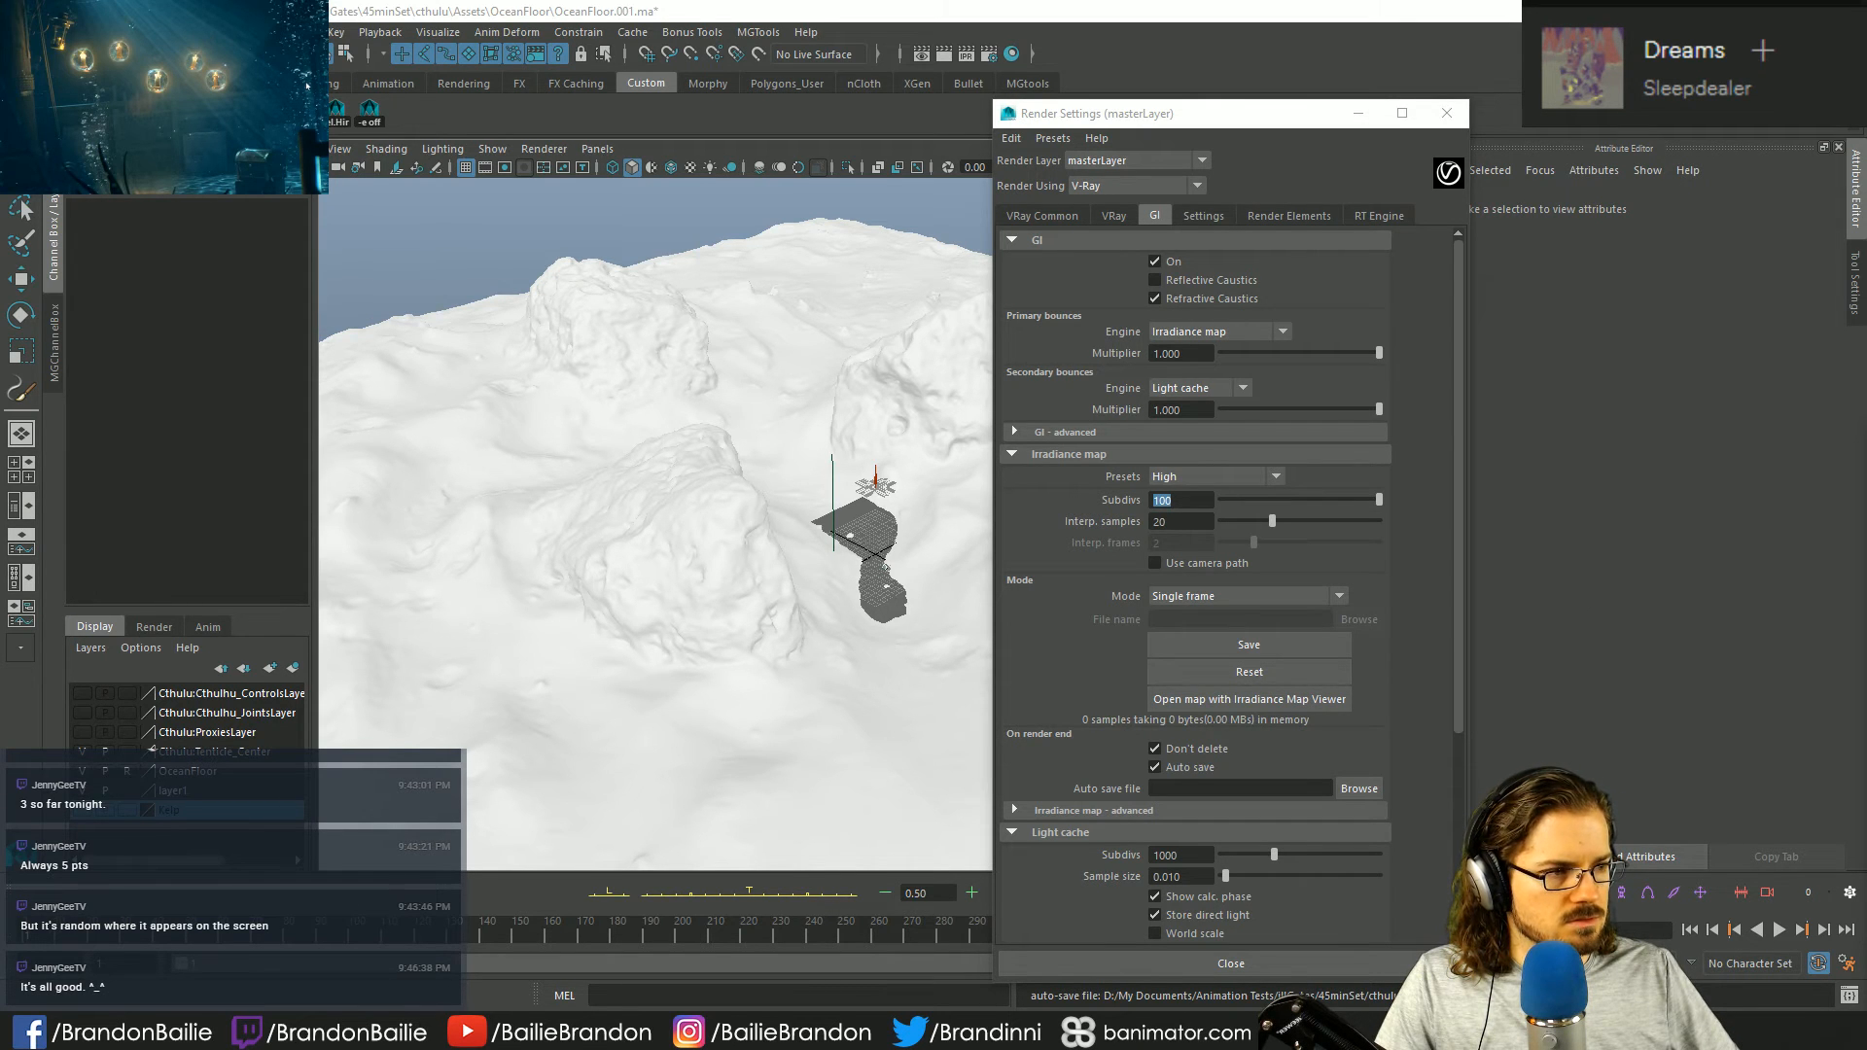
# - Examine the light cache modes and the advanced light cache, advanced irradiance map and caustics settings
pyautogui.scroll(-3, 1350, 680)
pyautogui.scroll(-2, 1350, 681)
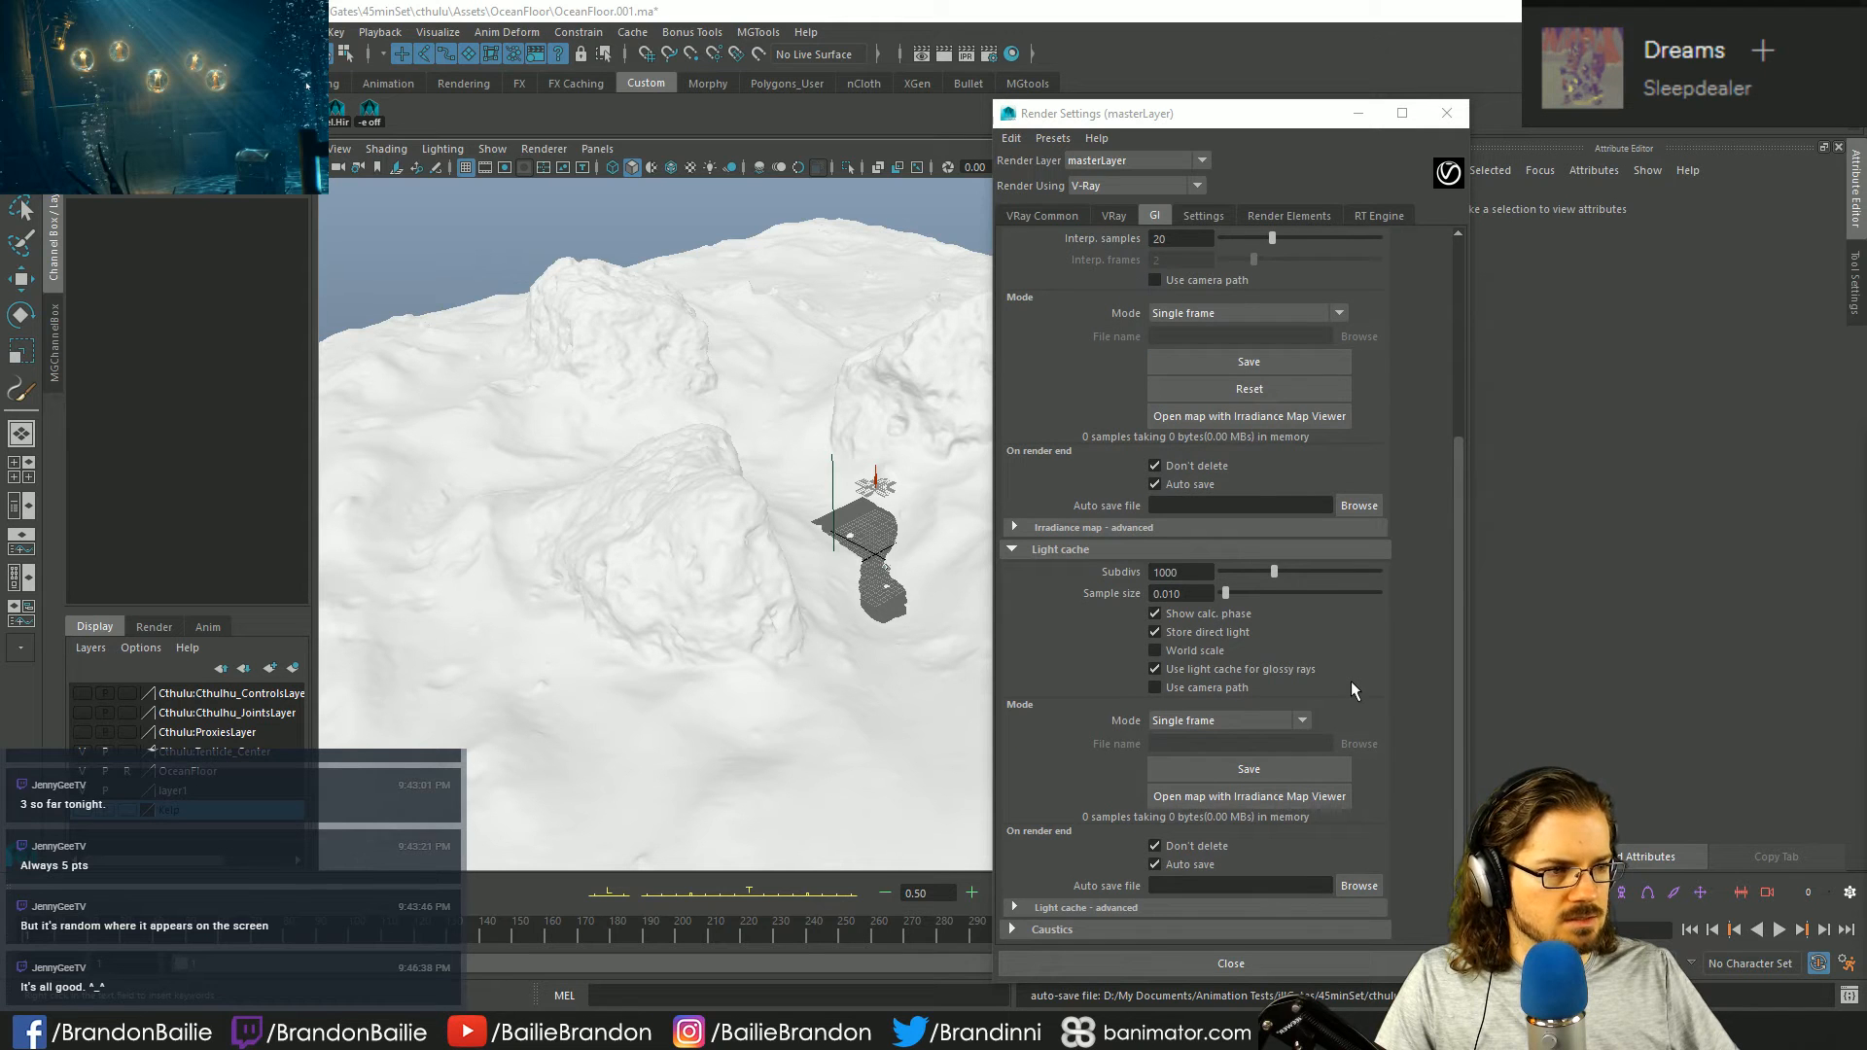
pyautogui.click(1139, 908)
pyautogui.scroll(-4, 1147, 901)
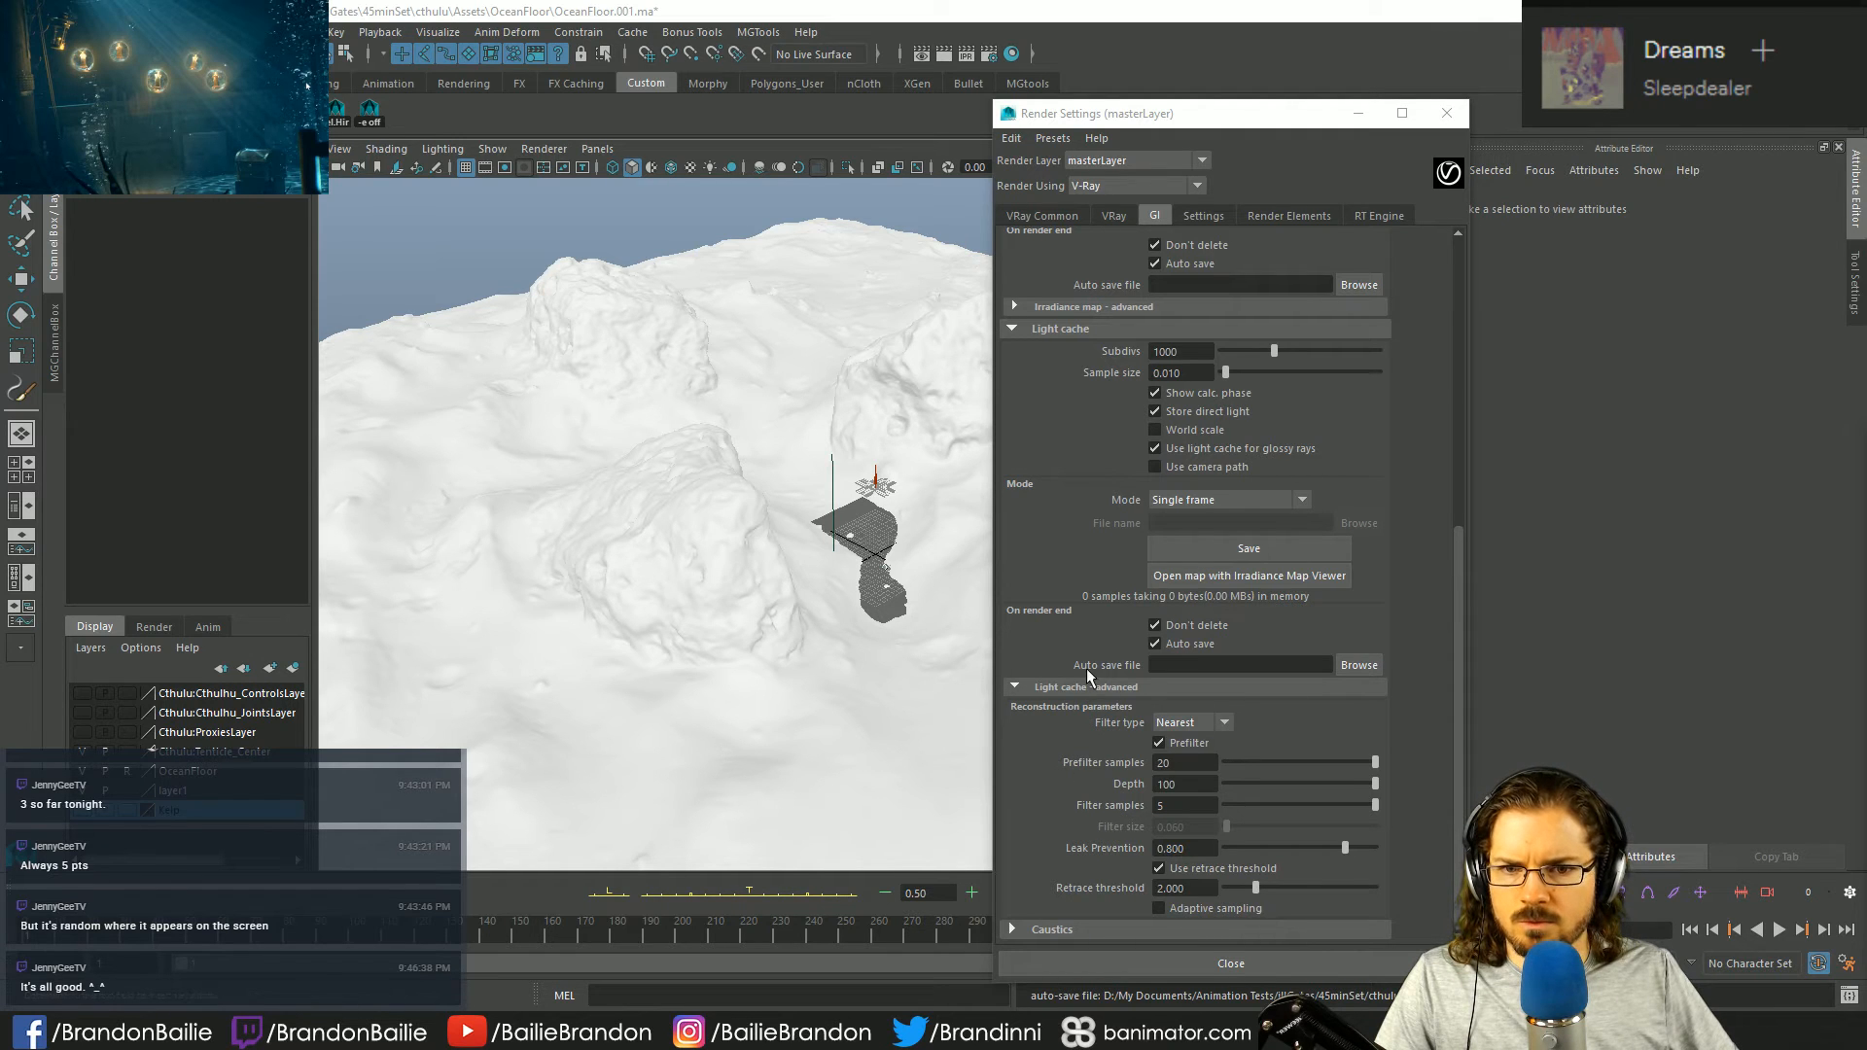
pyautogui.scroll(2, 1087, 668)
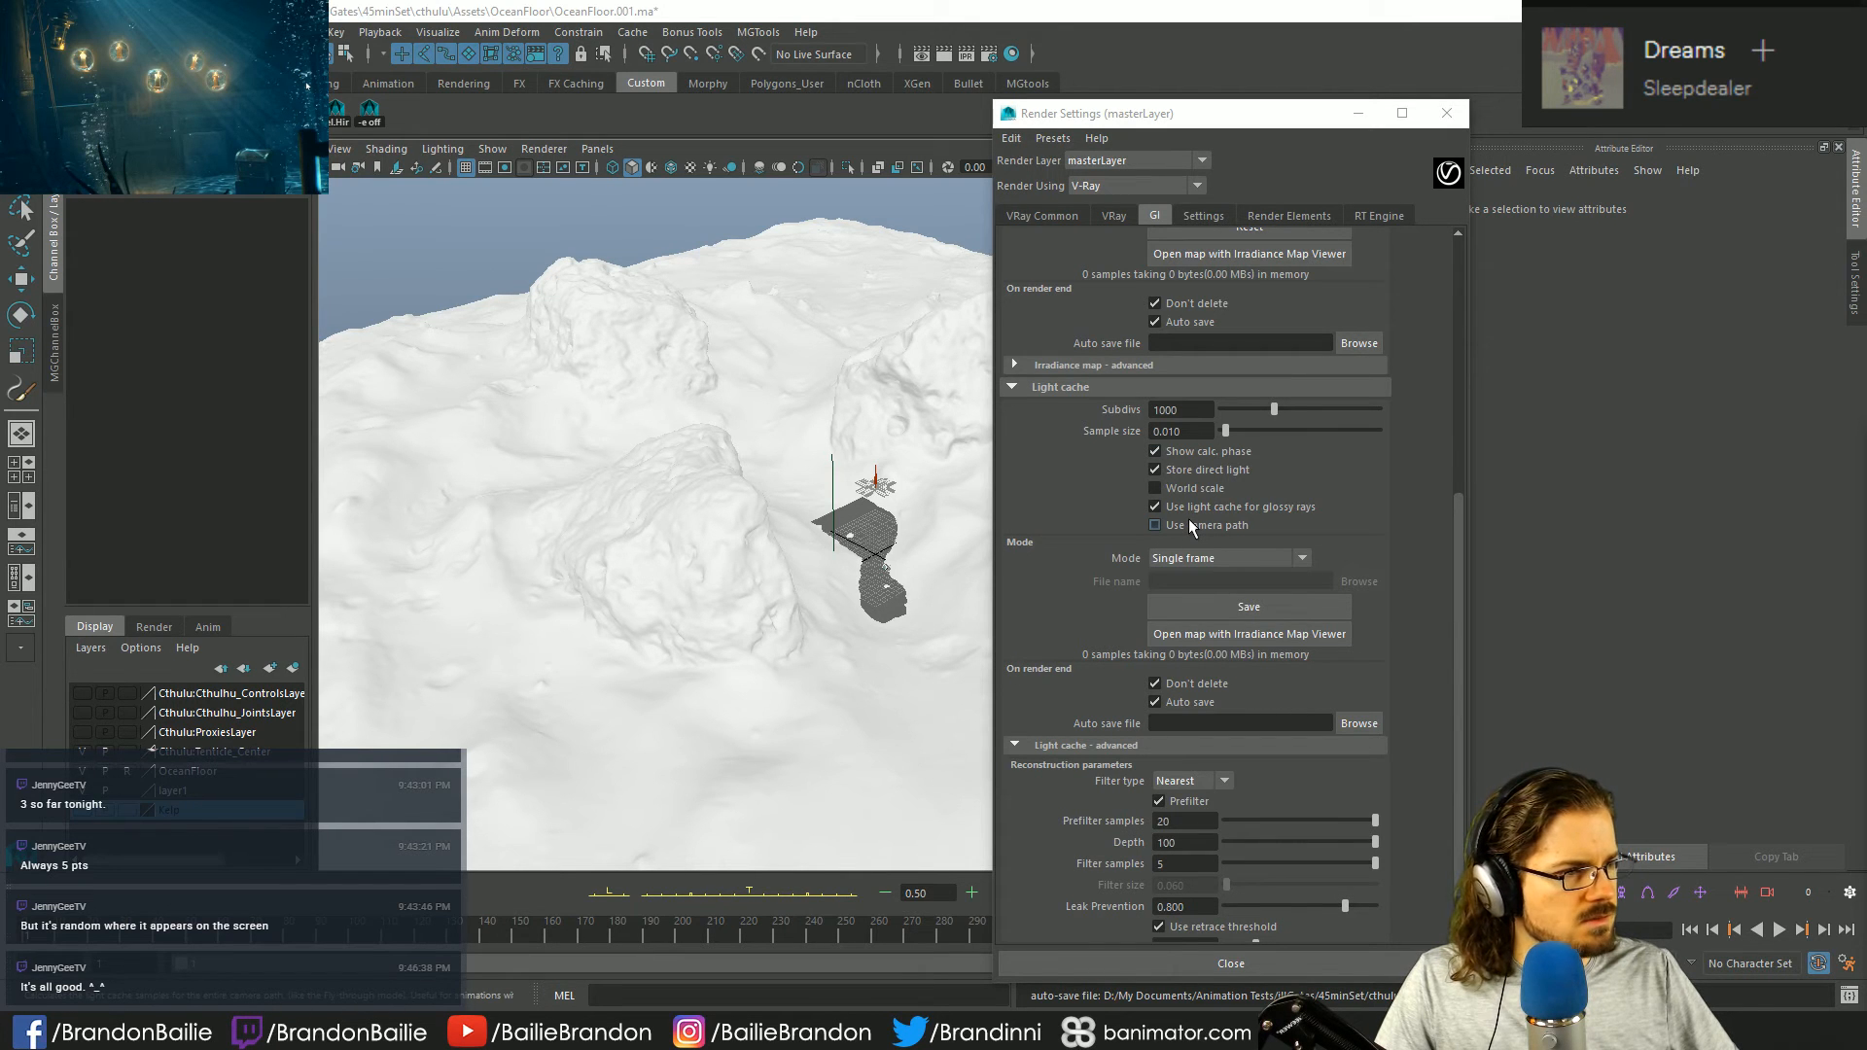
pyautogui.click(1197, 558)
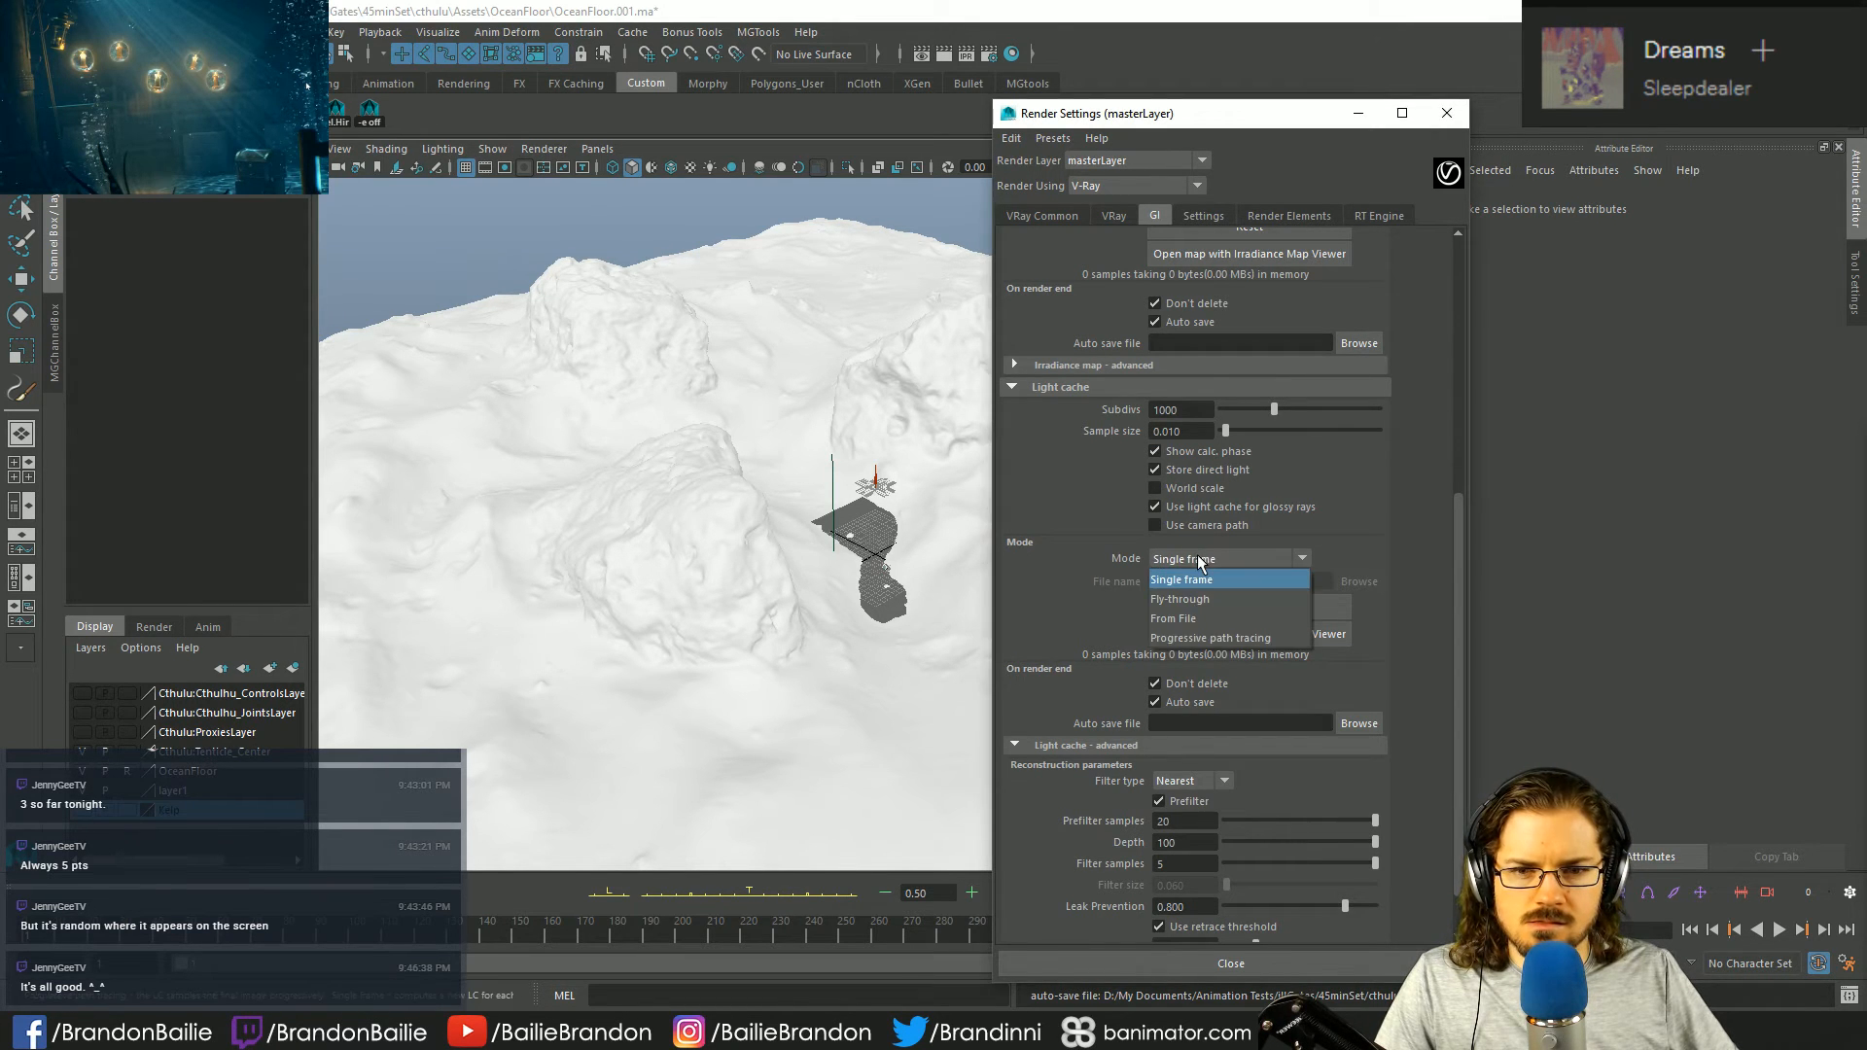
pyautogui.click(1197, 558)
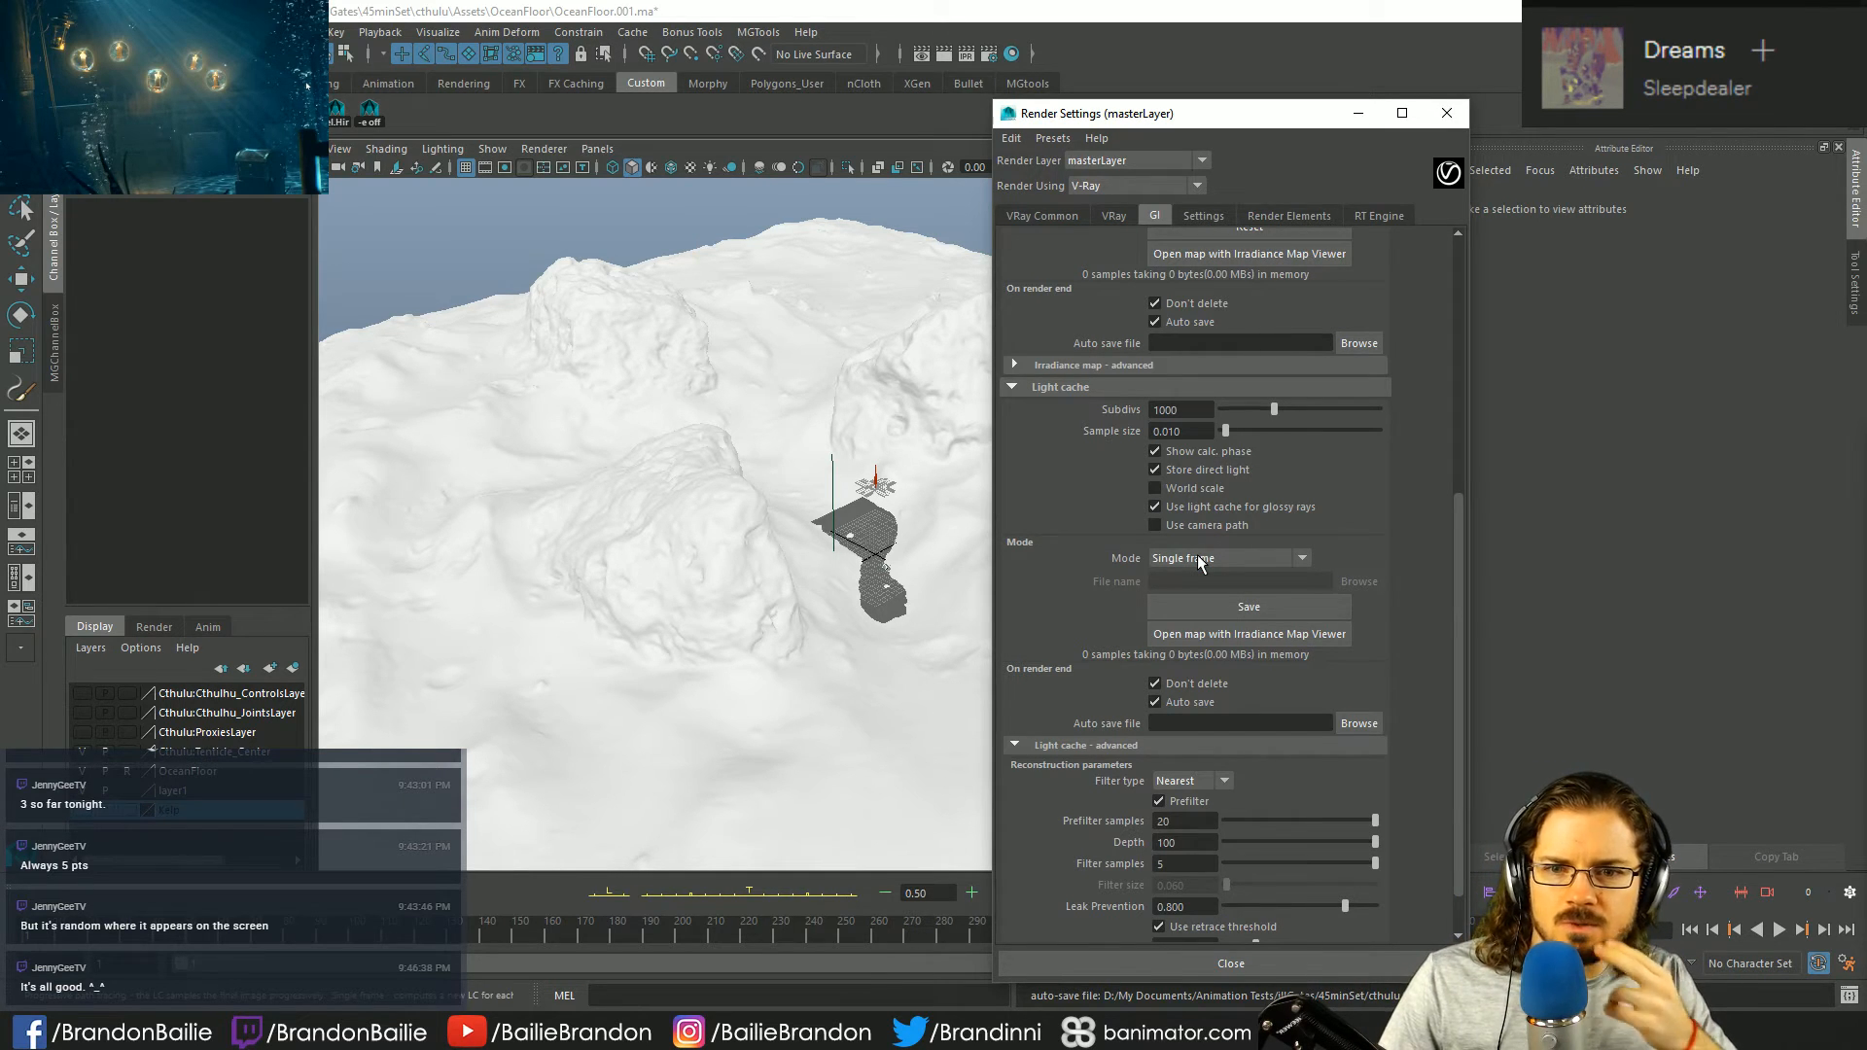
pyautogui.click(1097, 366)
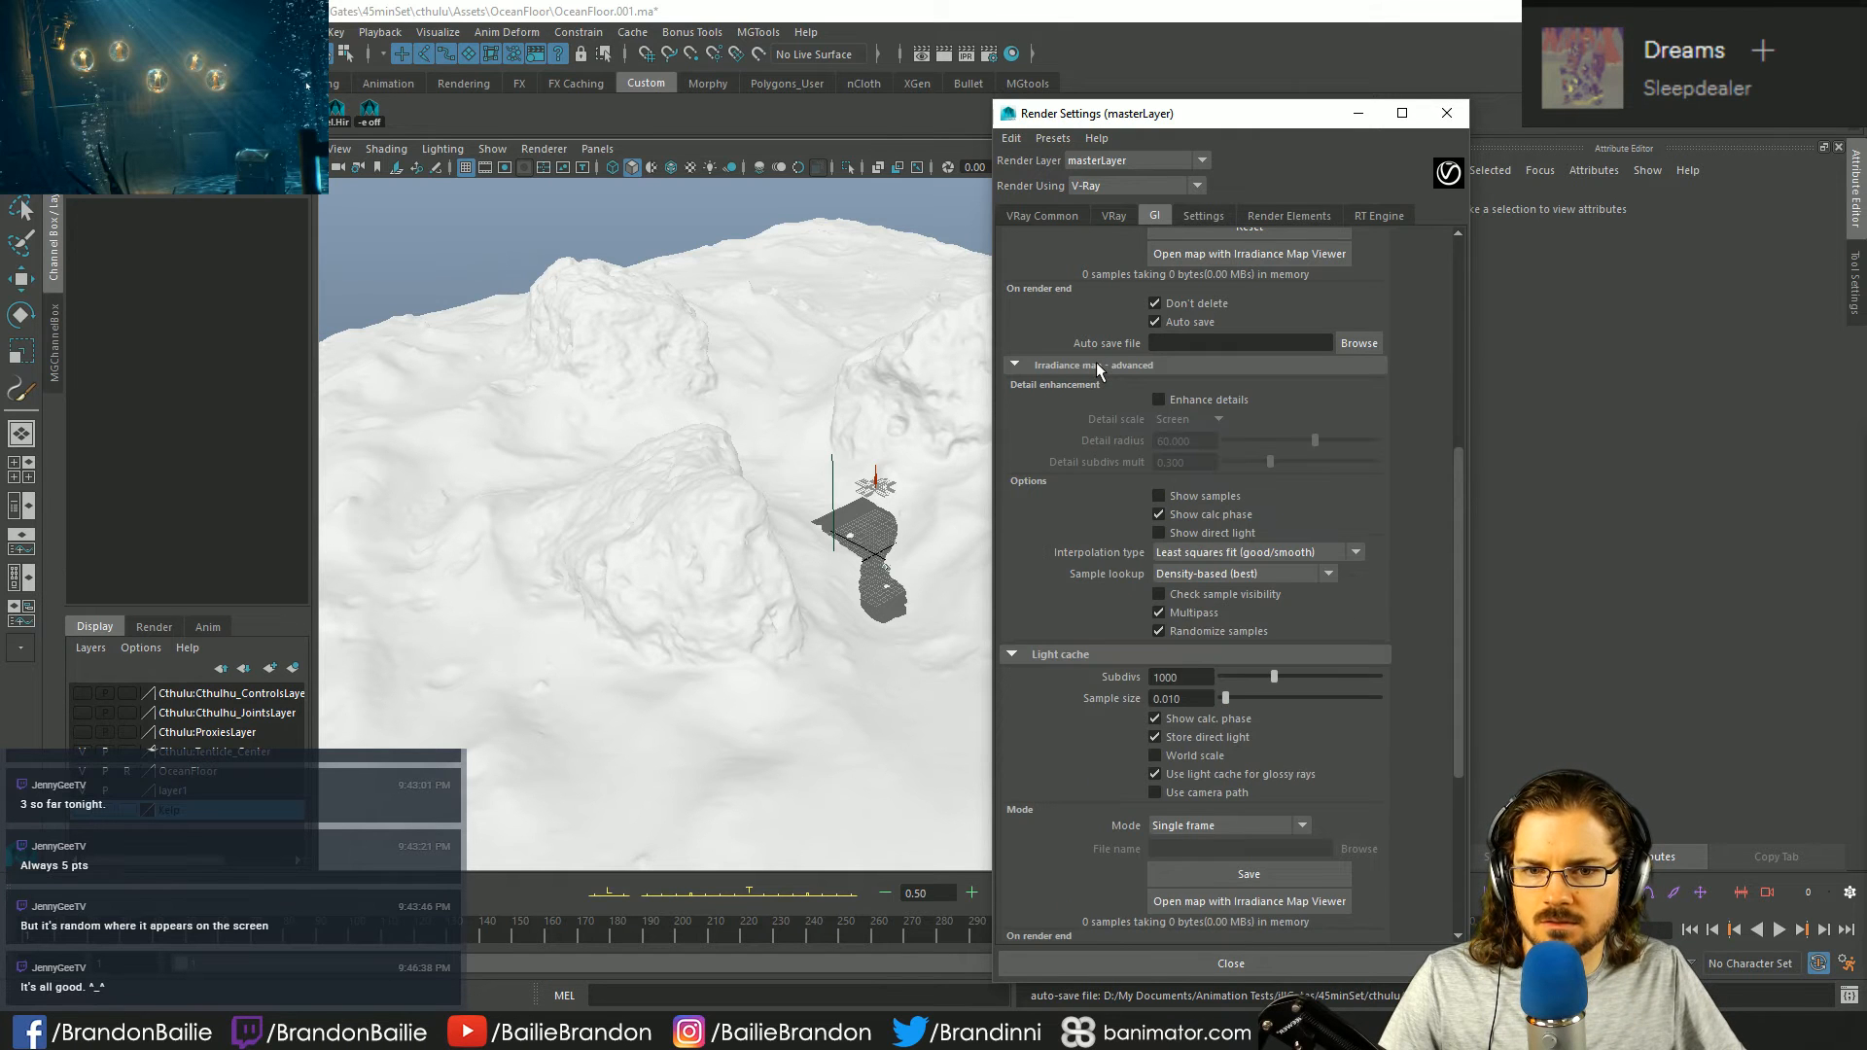
pyautogui.click(1095, 365)
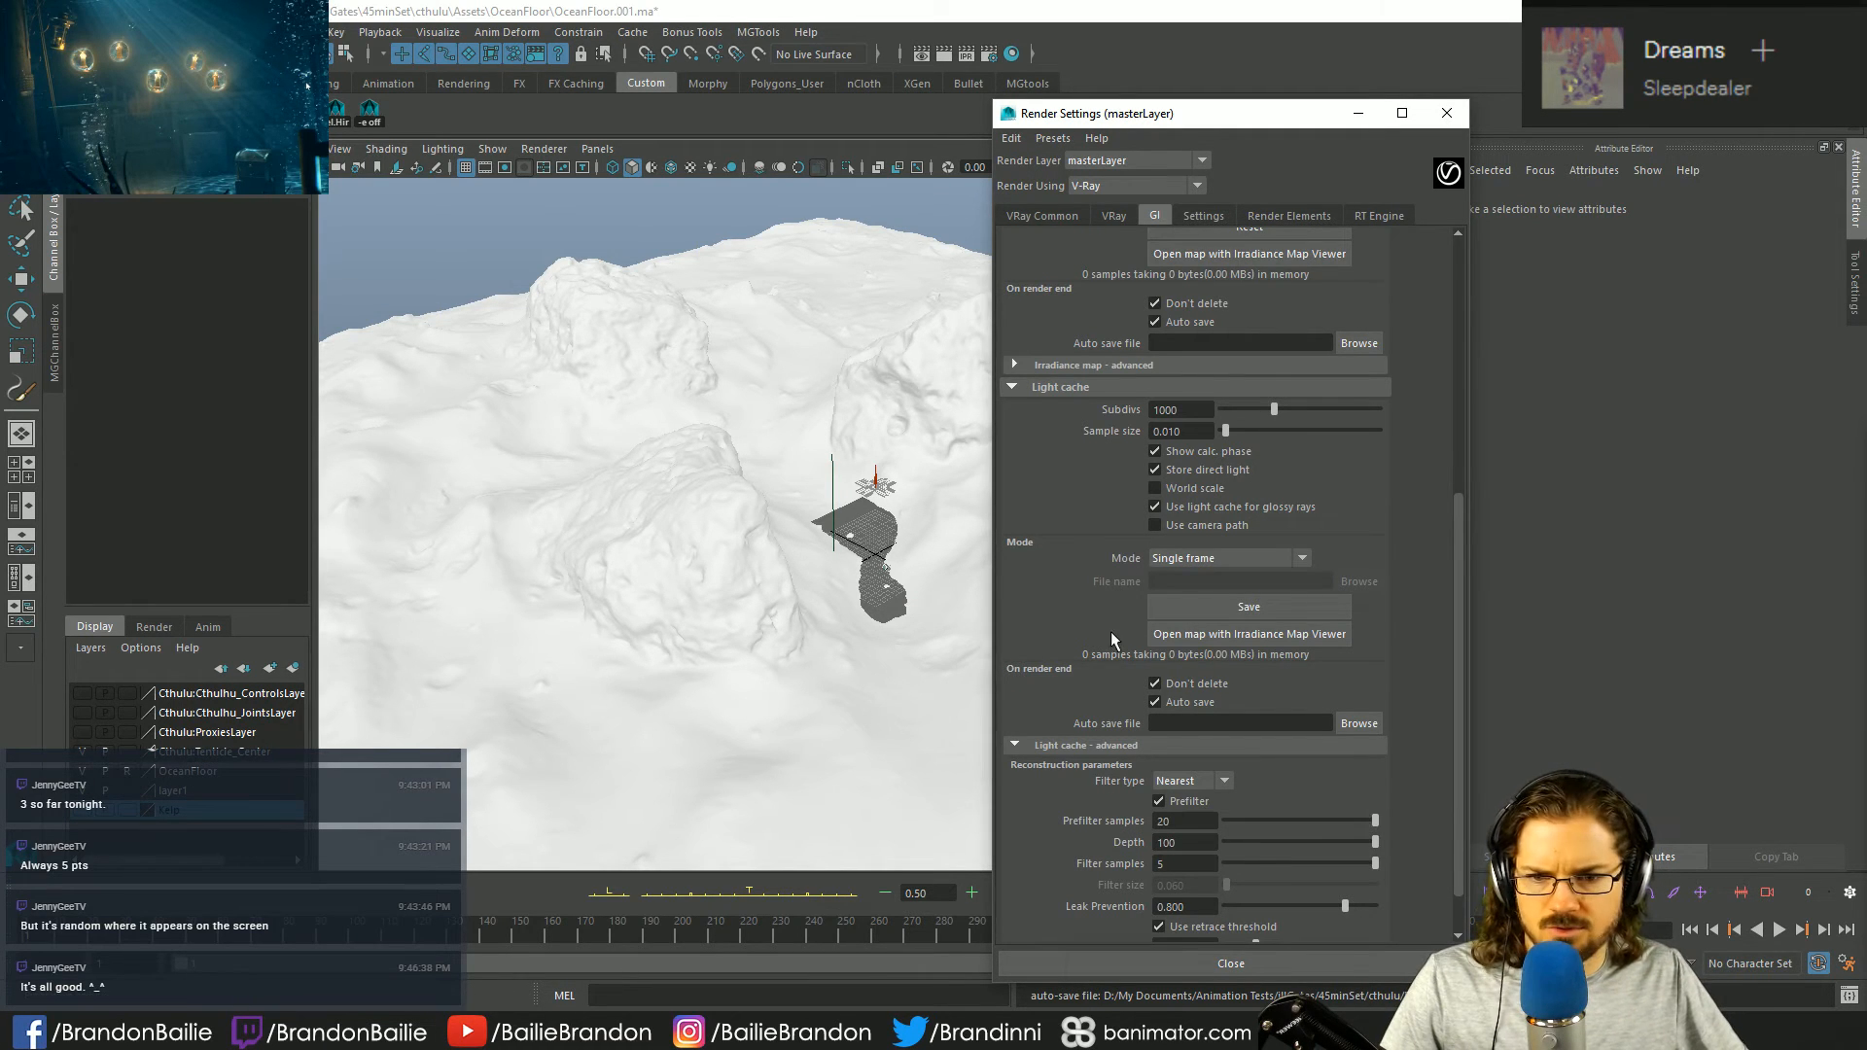
pyautogui.scroll(-2, 1089, 642)
pyautogui.click(1038, 929)
pyautogui.scroll(-5, 1040, 821)
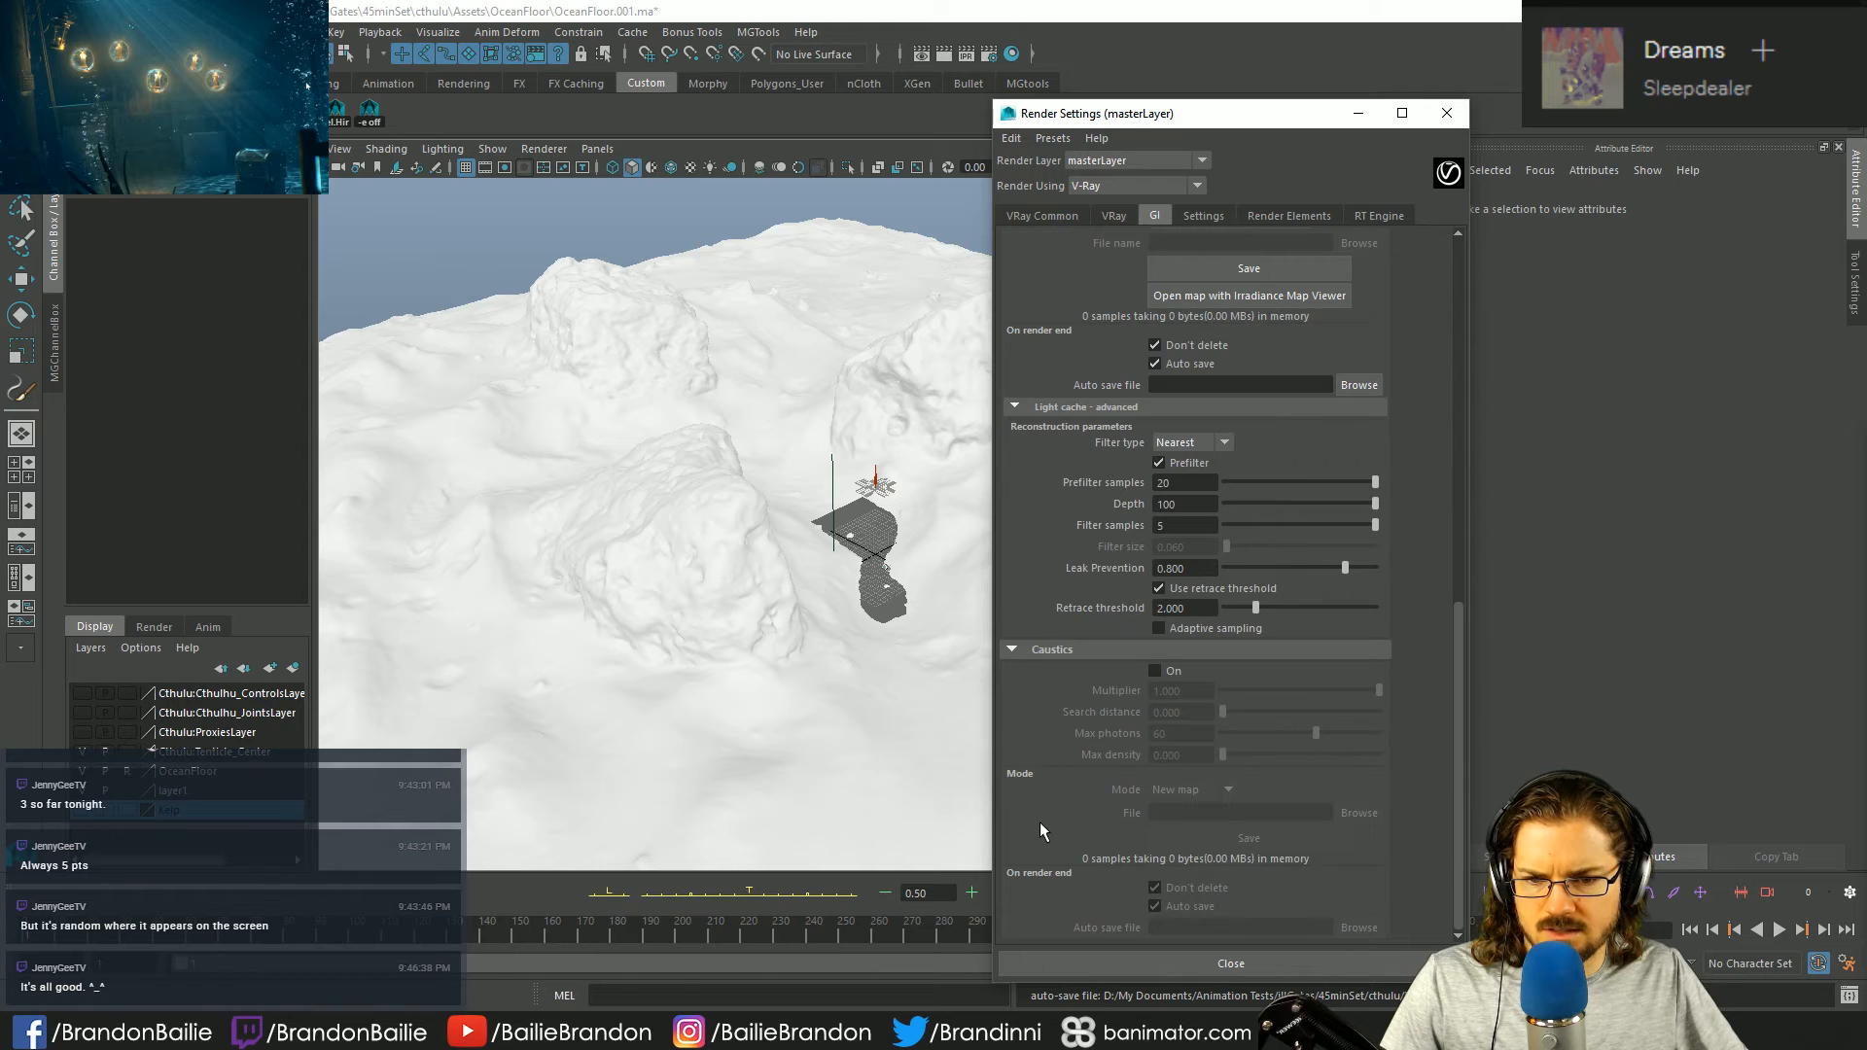
pyautogui.scroll(2, 1048, 758)
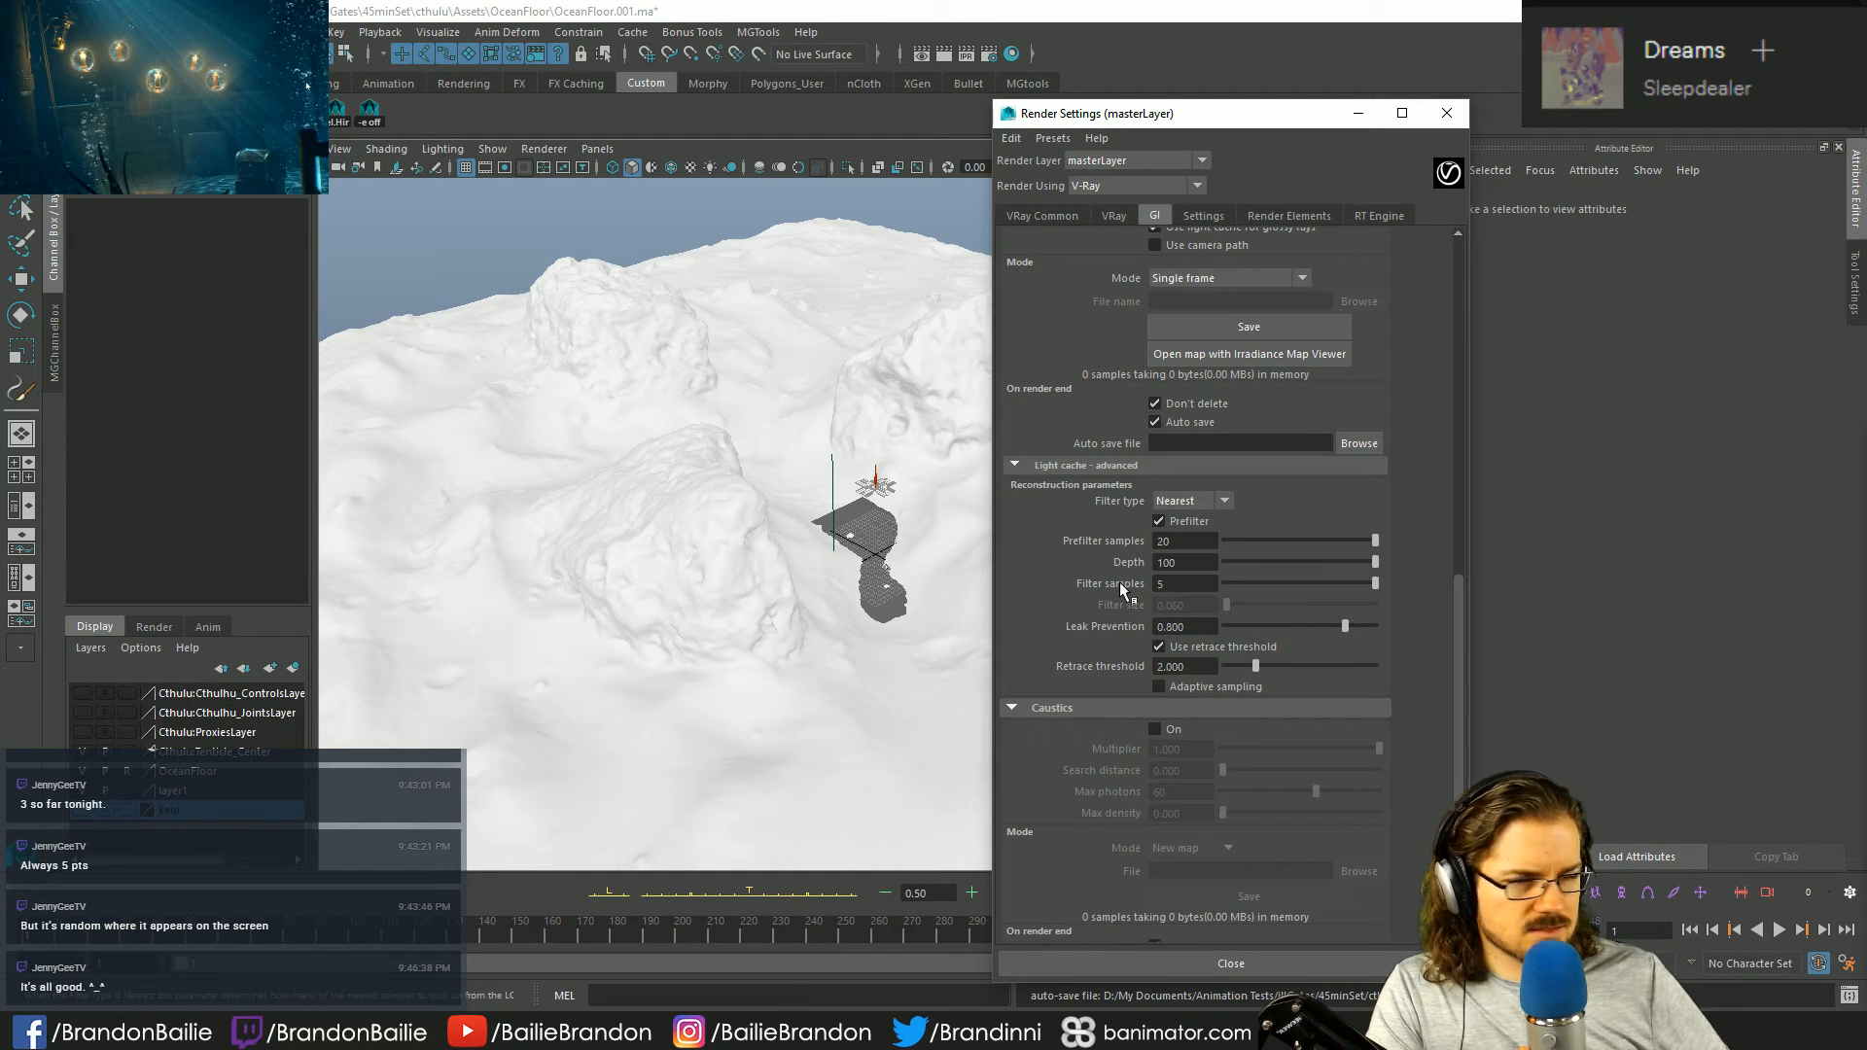
pyautogui.scroll(10, 1118, 582)
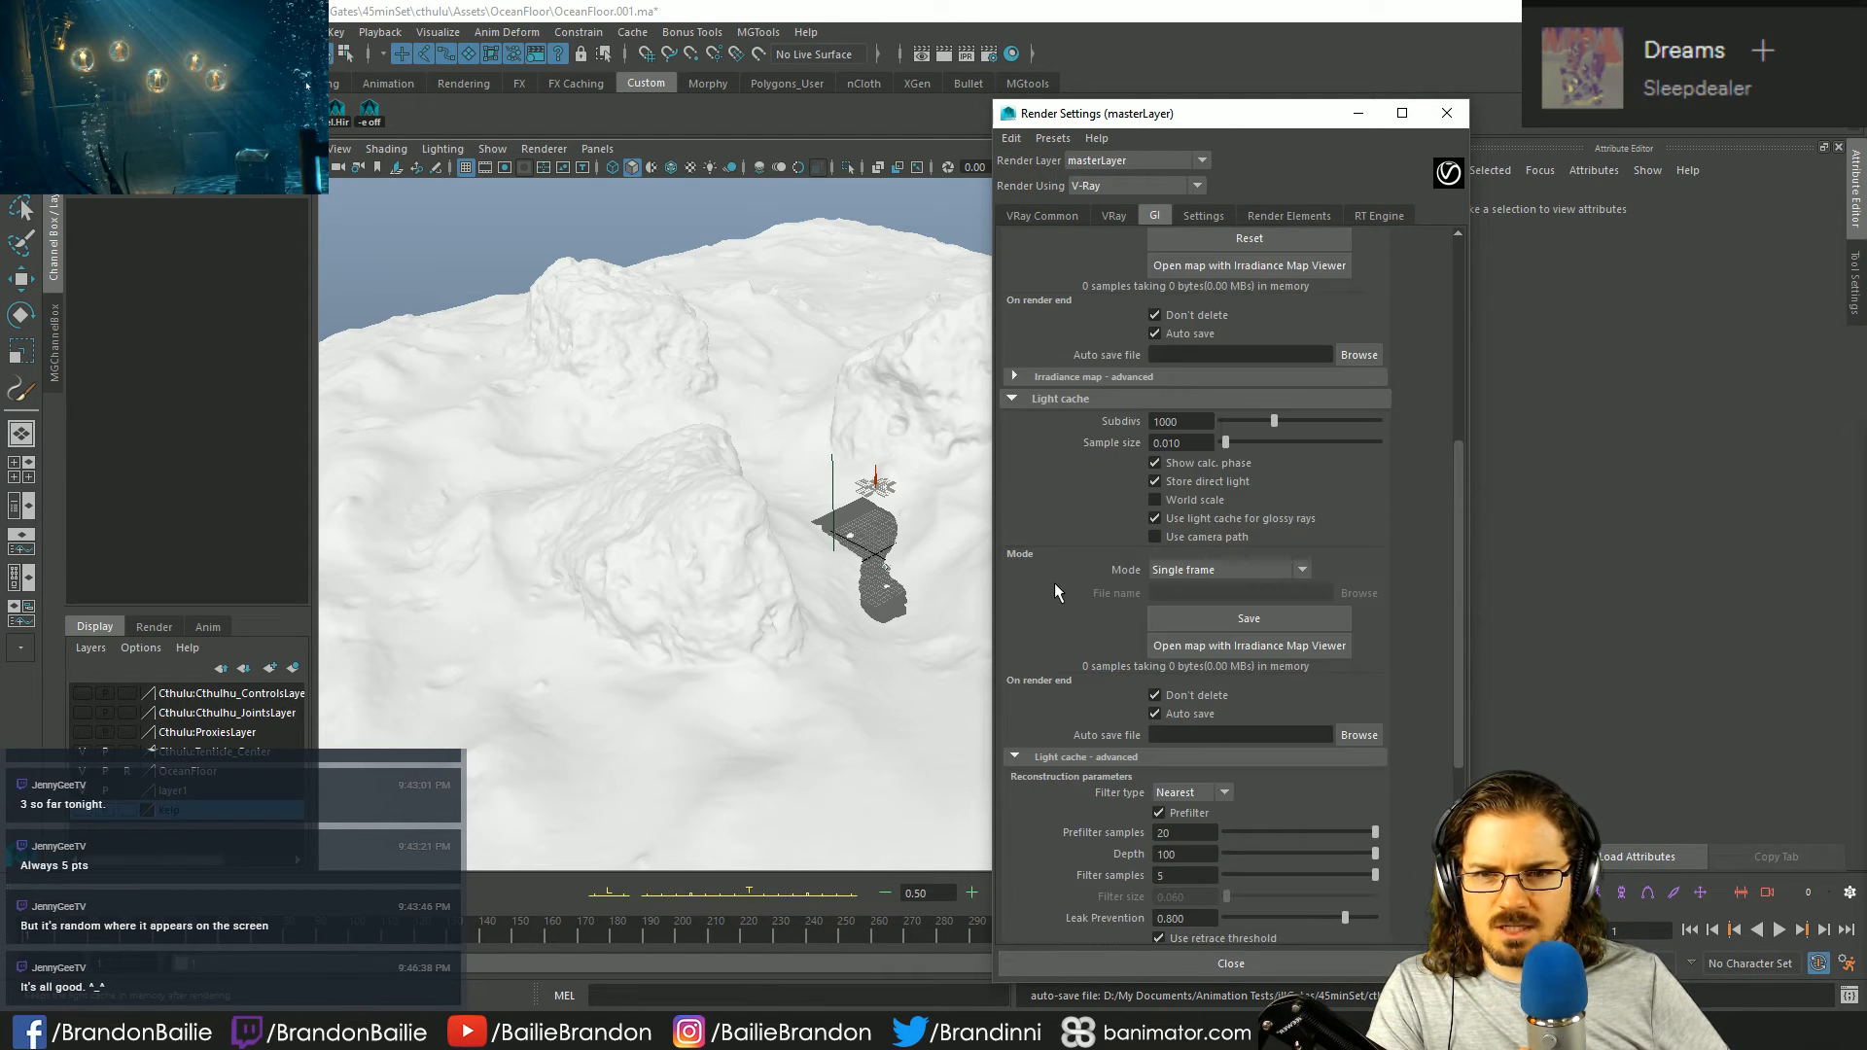
# - Set the light cache sample size to 0.020
pyautogui.doubleClick(1172, 442)
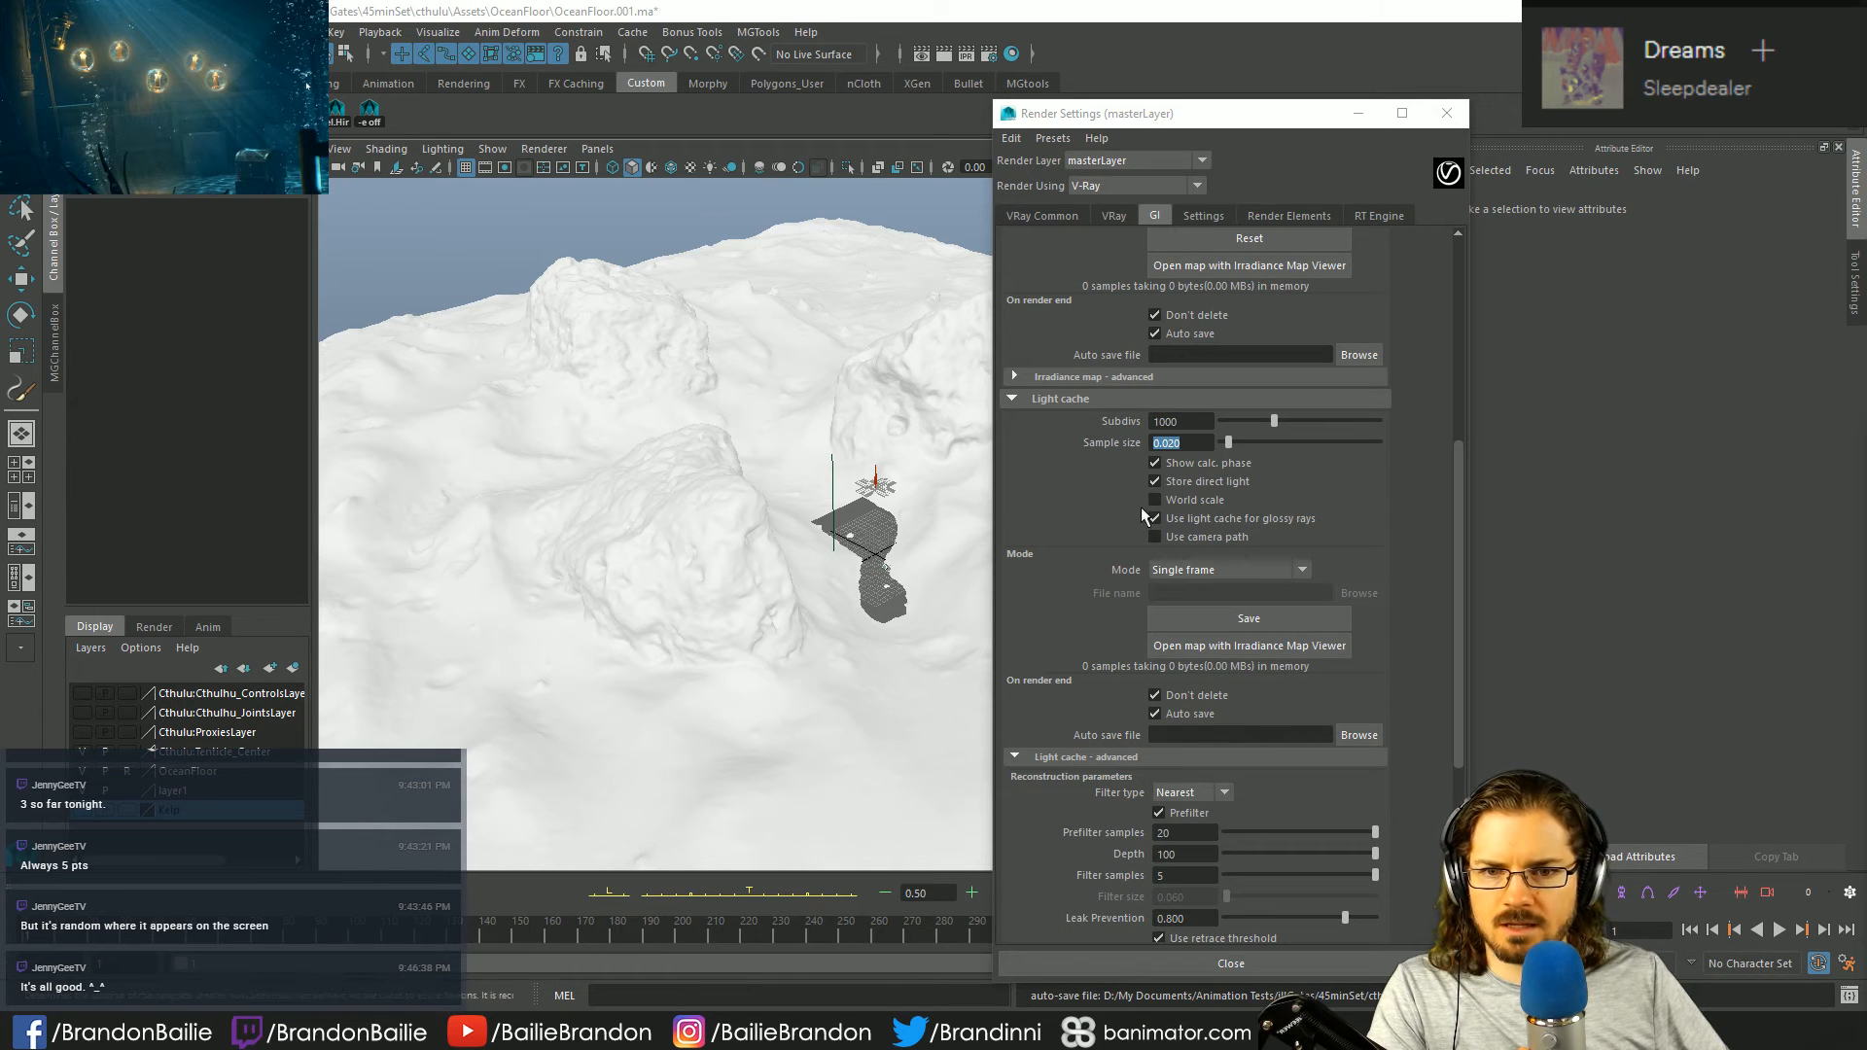
pyautogui.scroll(3, 1035, 498)
pyautogui.scroll(4, 1041, 525)
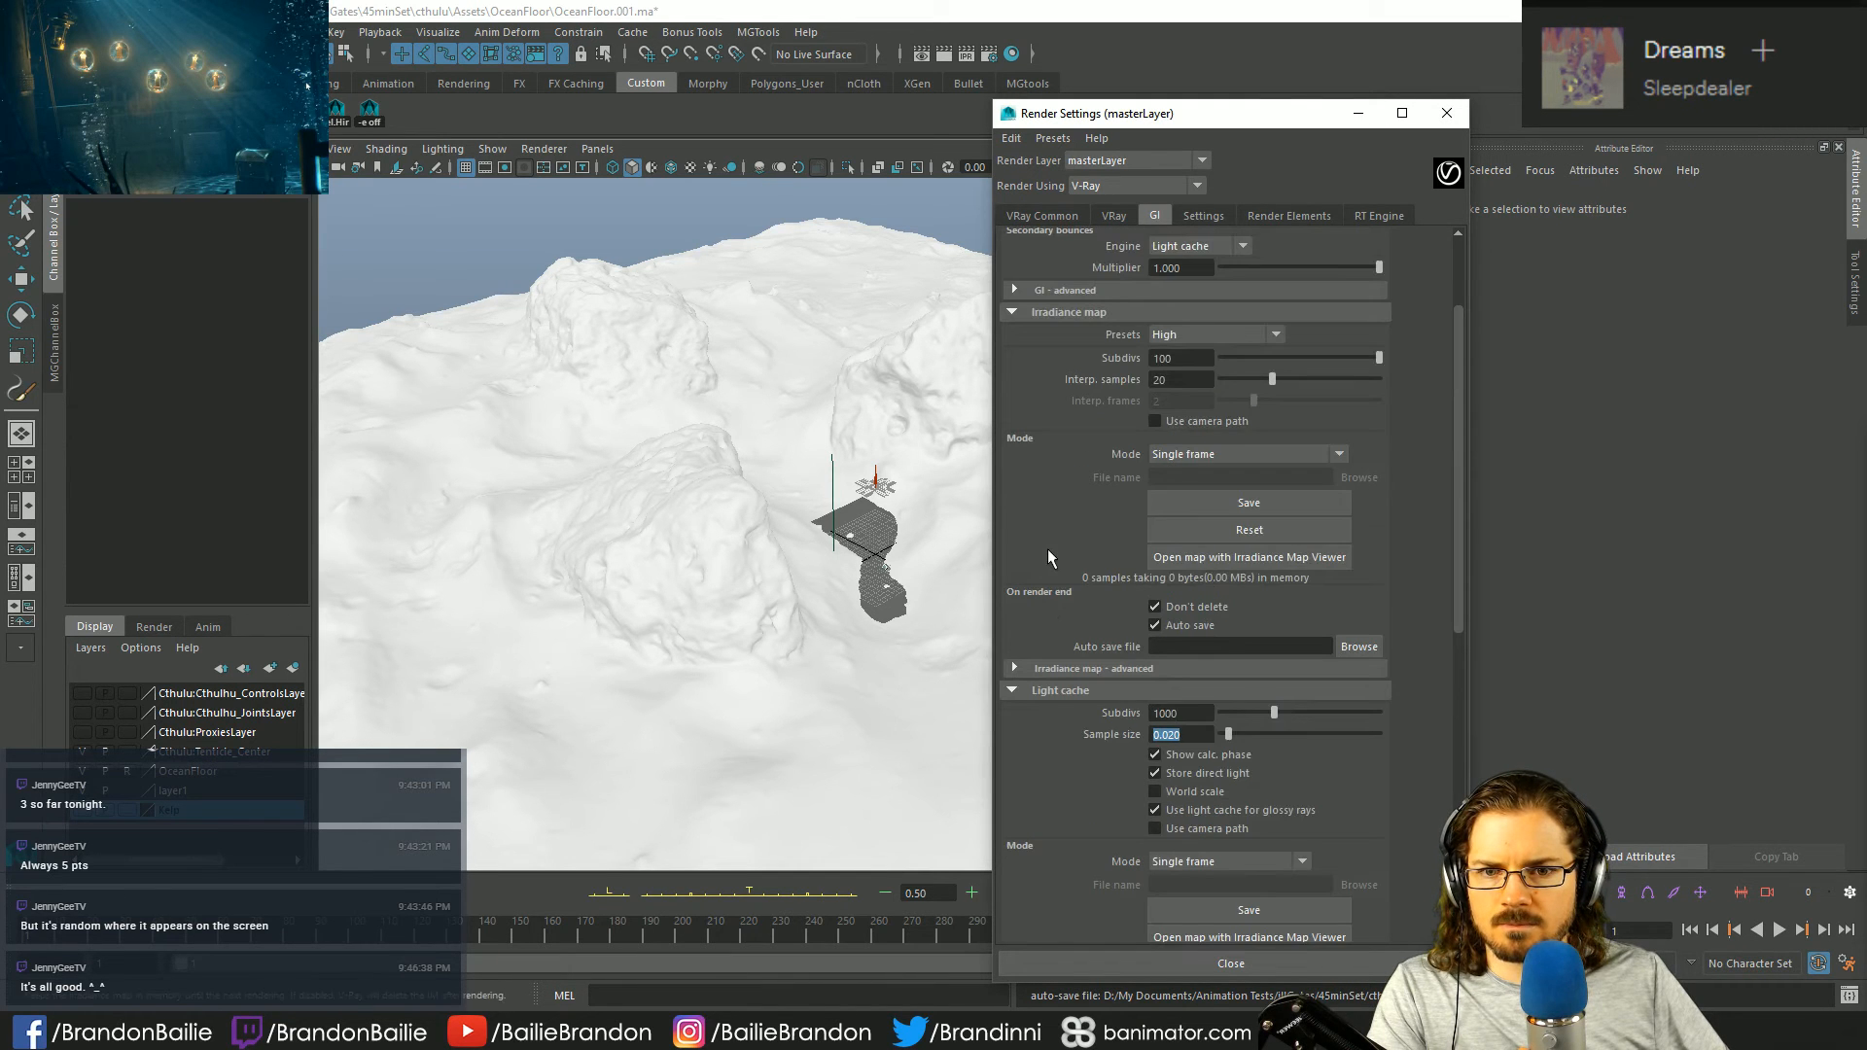
pyautogui.scroll(1, 1049, 551)
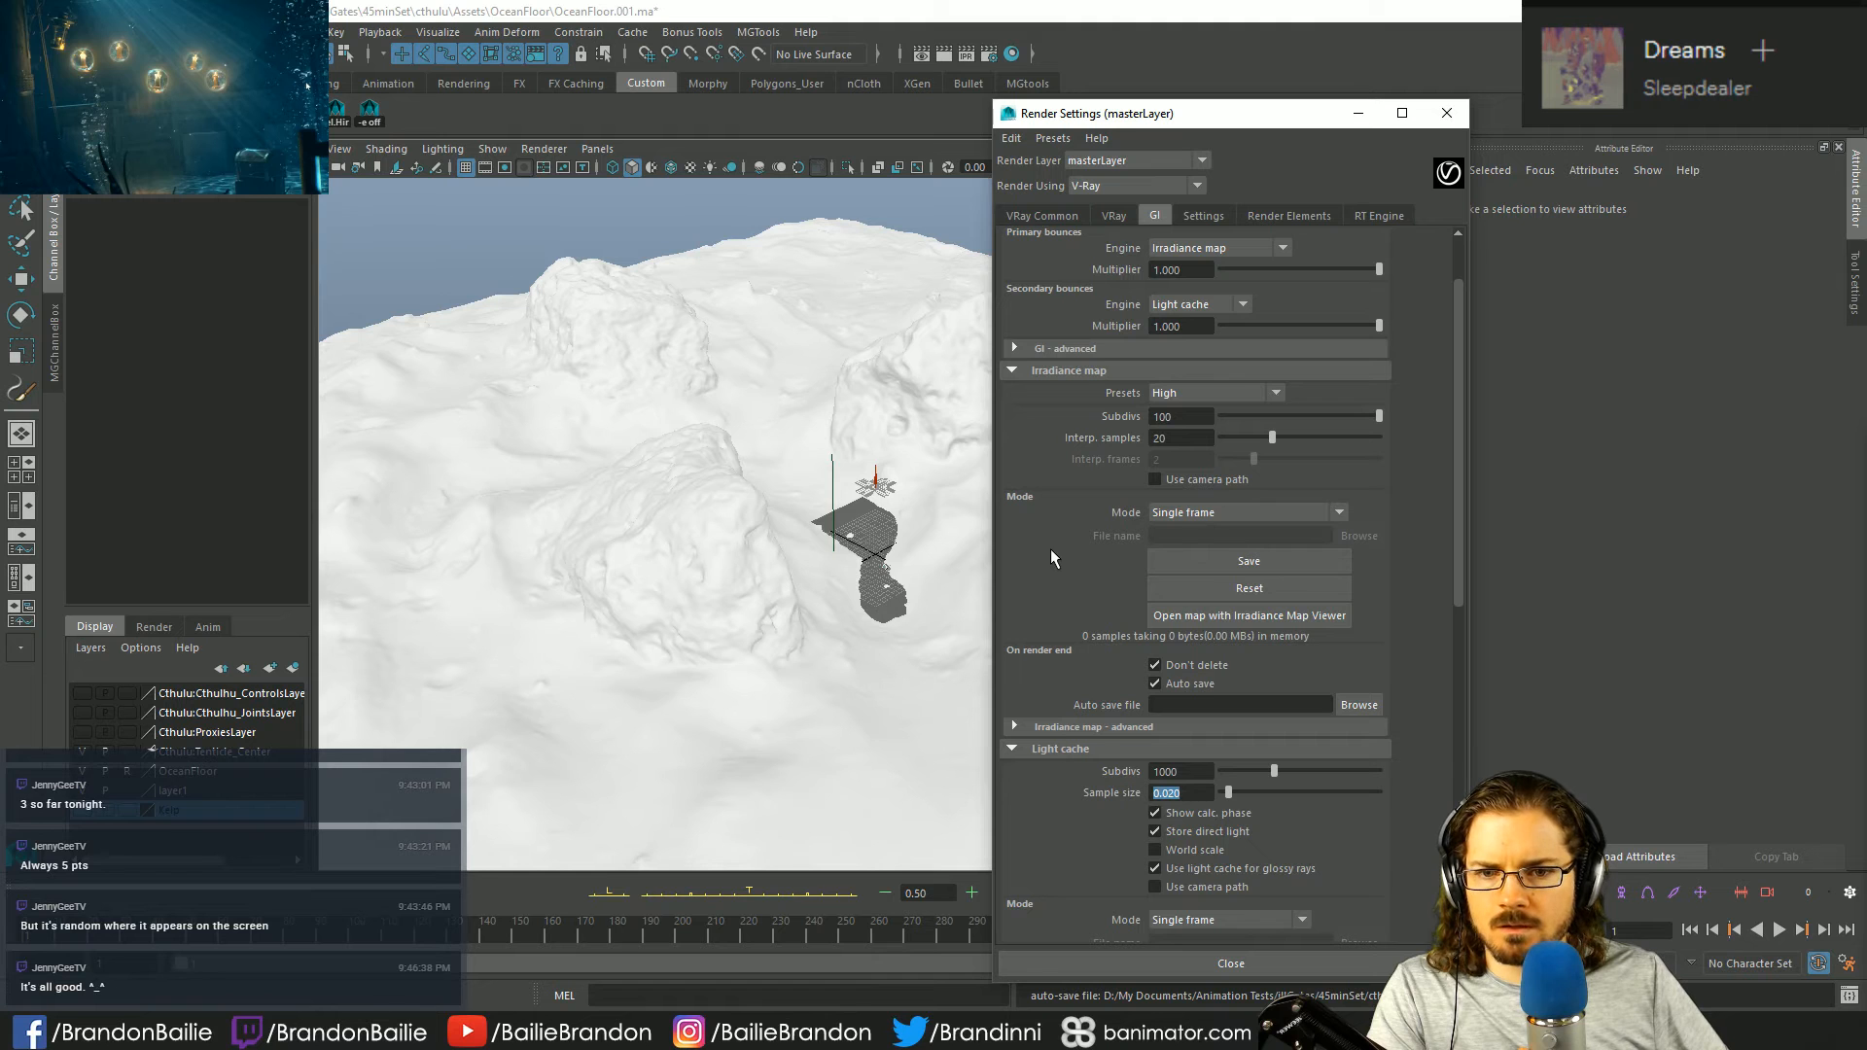
# - Examine the irradiance map, light cache, advanced light cache and caustics settings, and collapse the Caustics section
pyautogui.scroll(-3, 1051, 551)
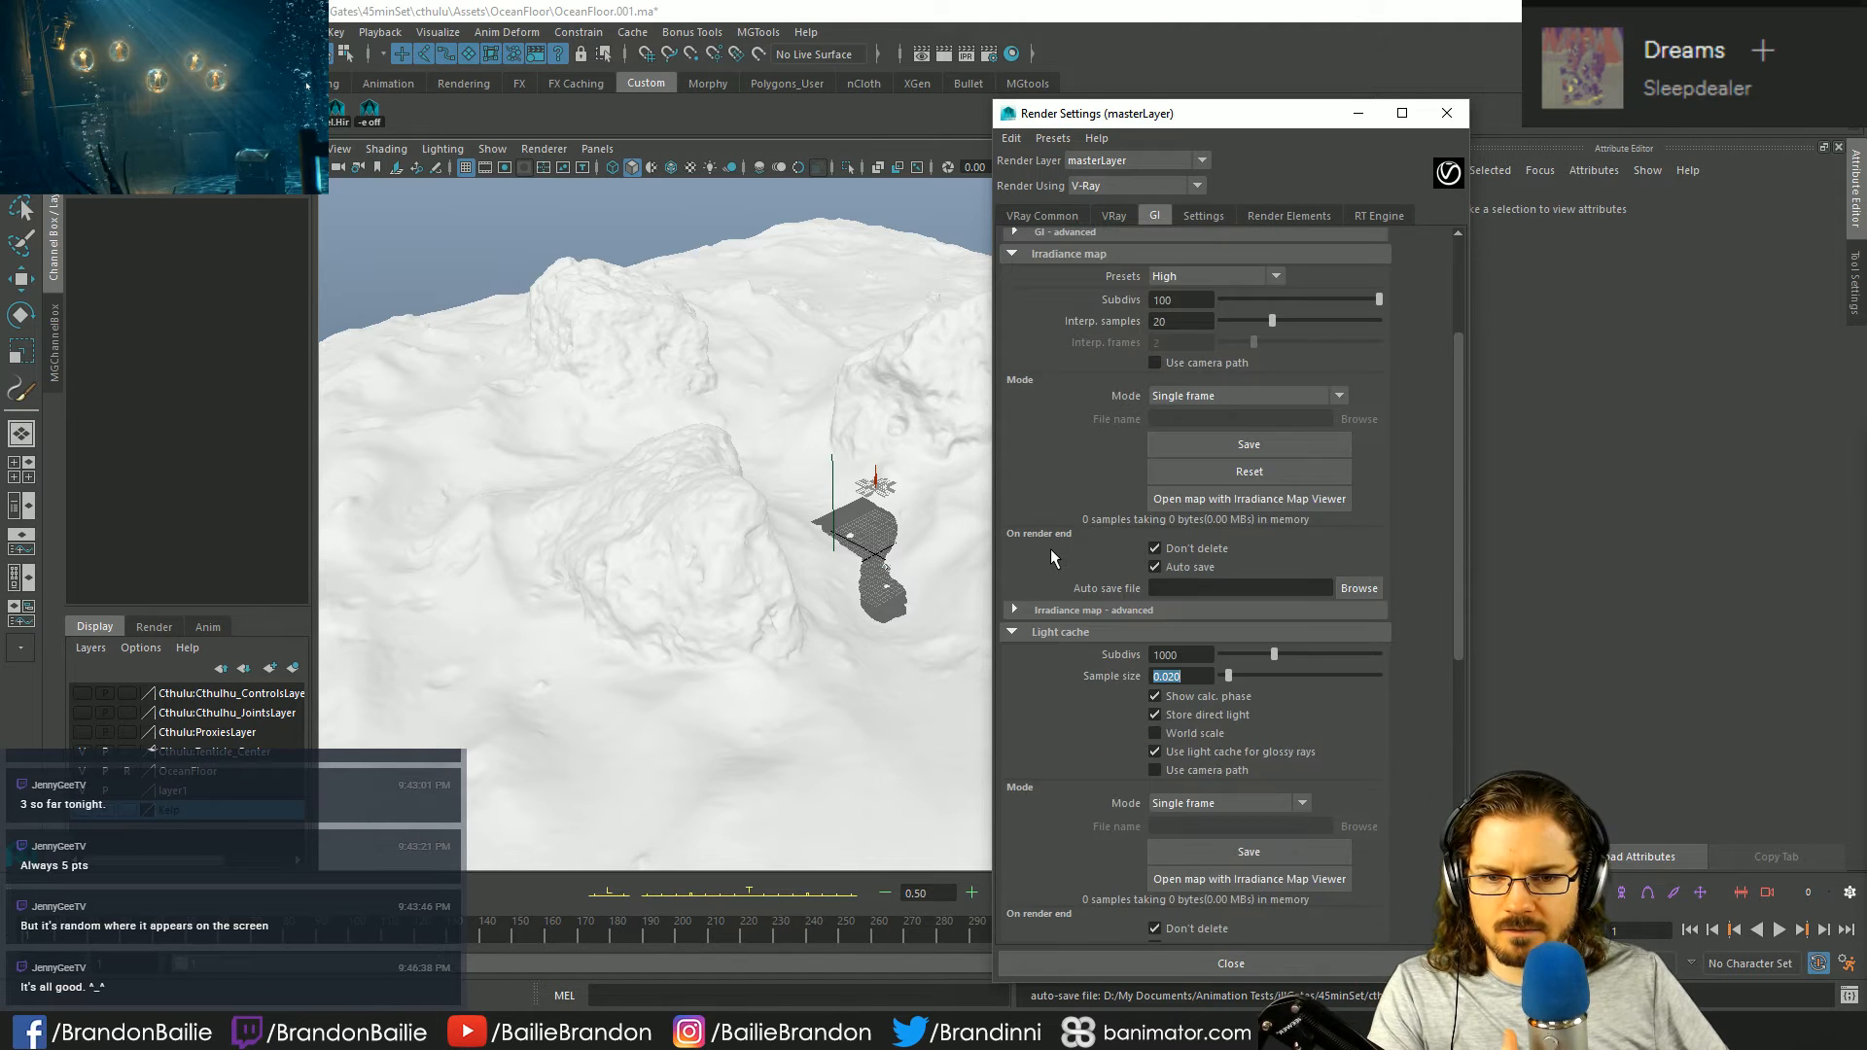
pyautogui.scroll(-3, 1050, 549)
pyautogui.scroll(-2, 1052, 548)
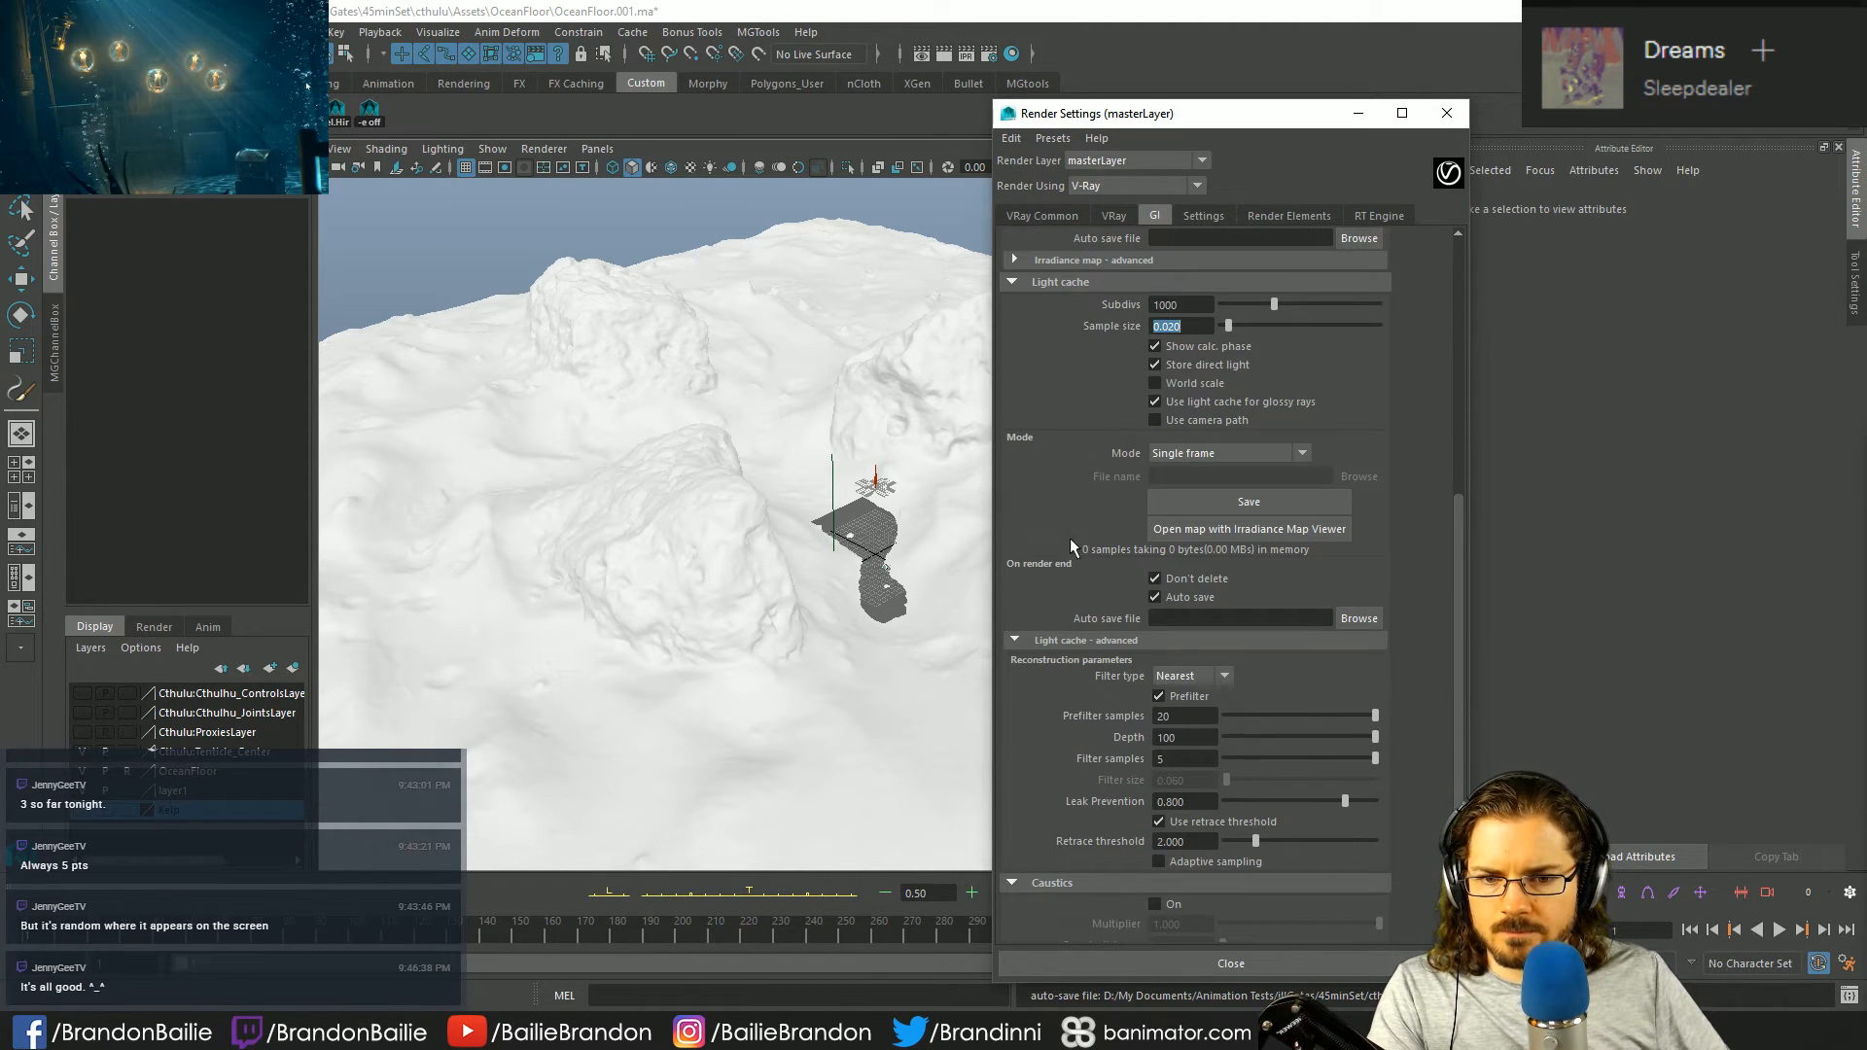
pyautogui.scroll(-2, 1078, 528)
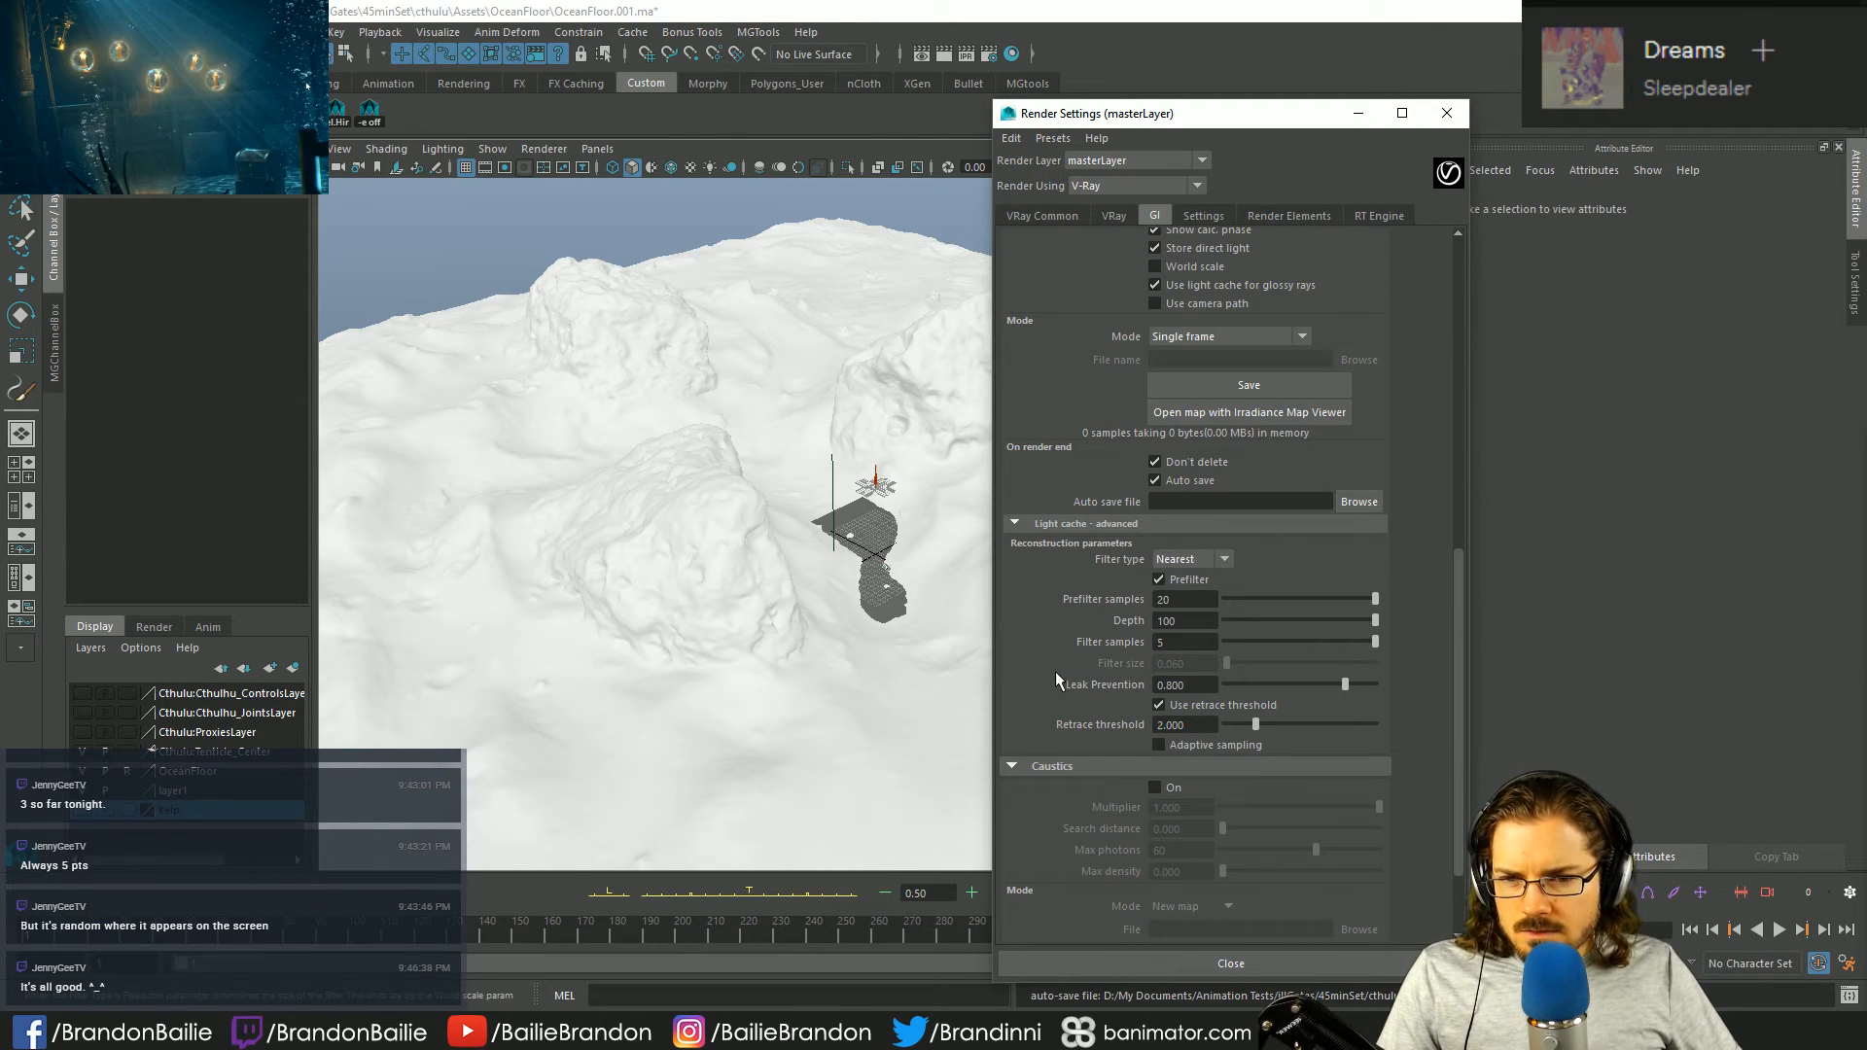
pyautogui.scroll(-1, 1047, 672)
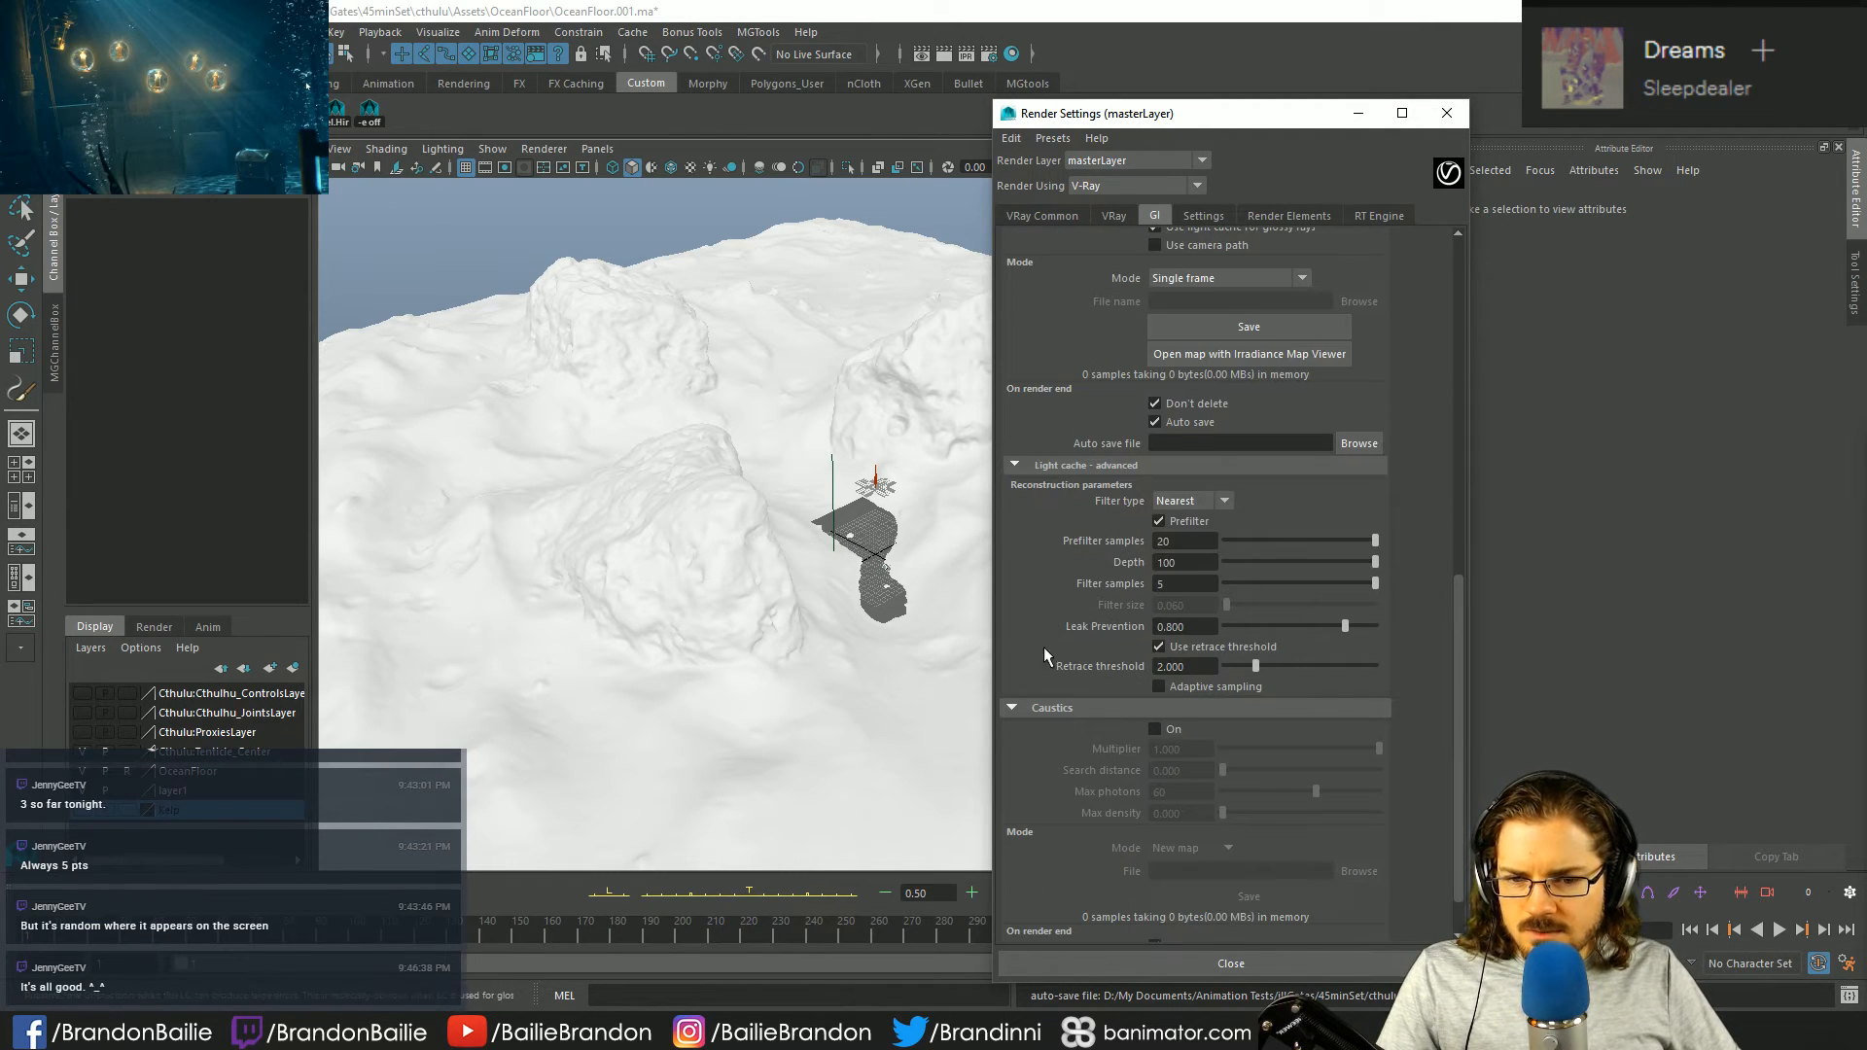
pyautogui.scroll(-1, 1042, 648)
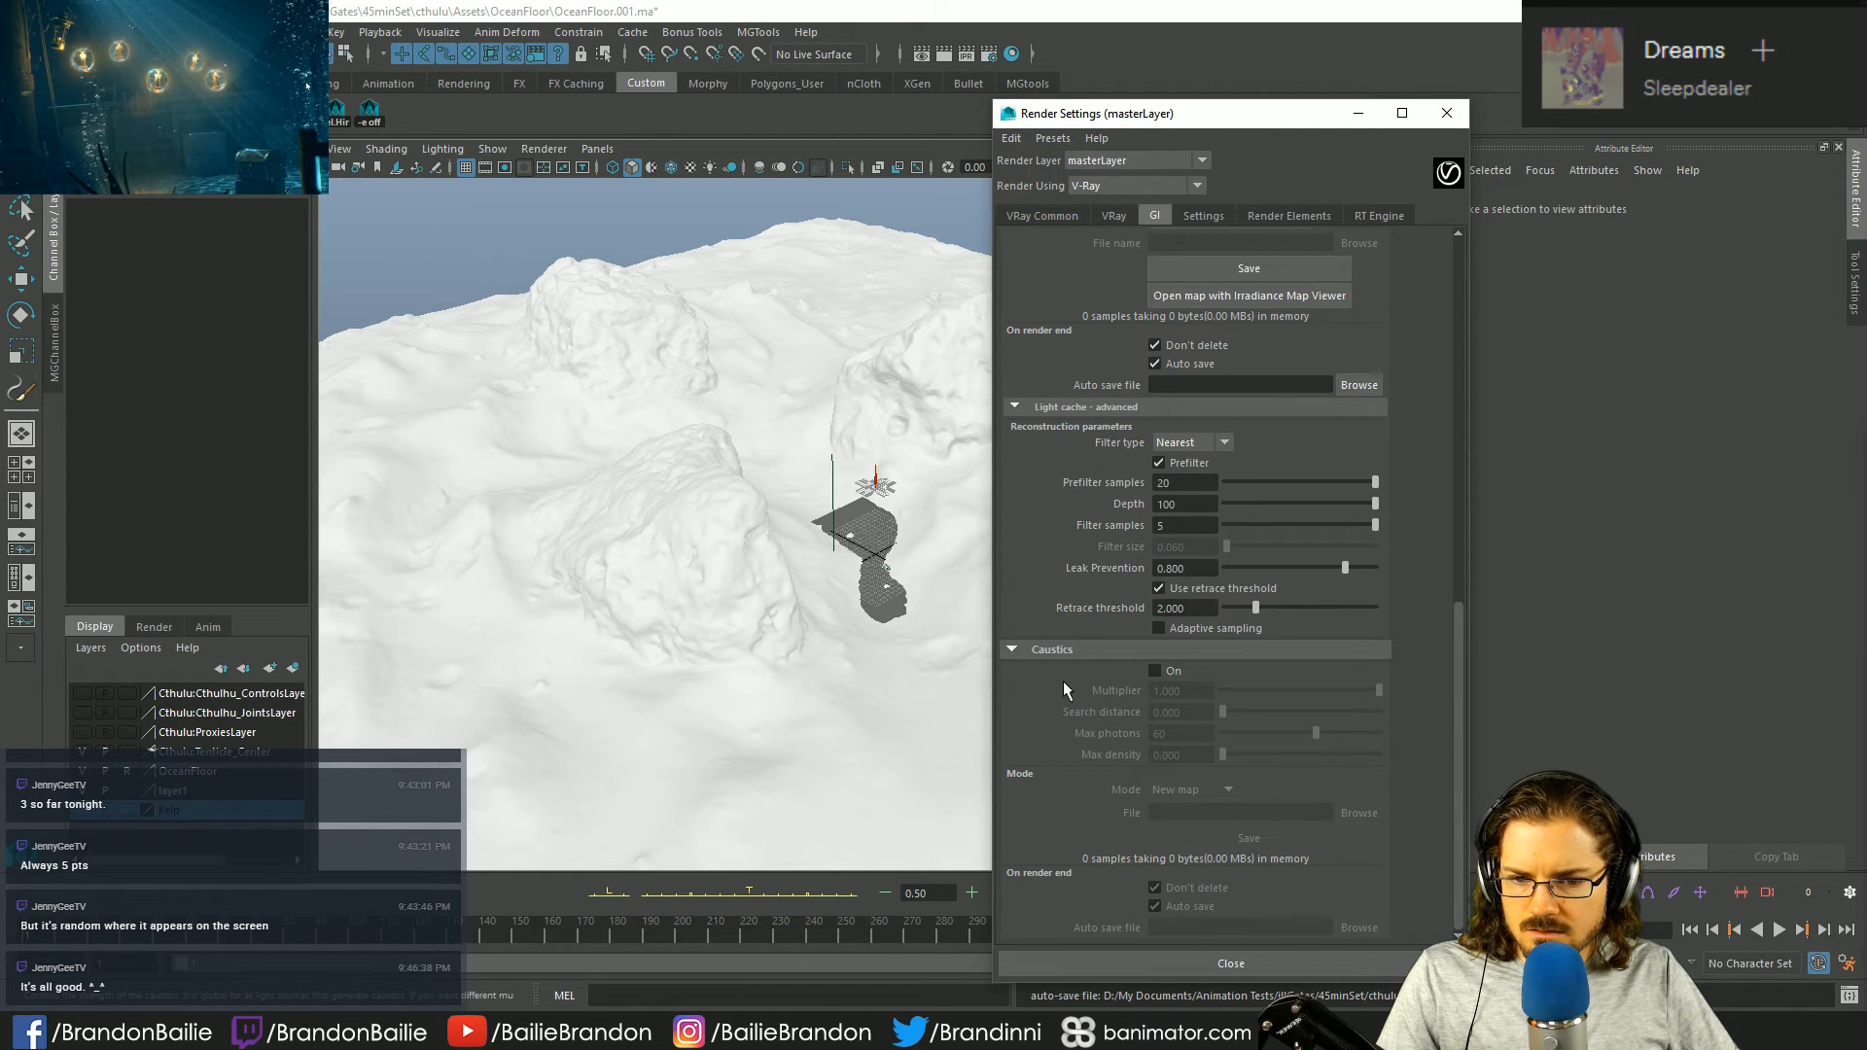
pyautogui.scroll(8, 1063, 641)
pyautogui.scroll(4, 1053, 641)
pyautogui.scroll(-7, 1054, 641)
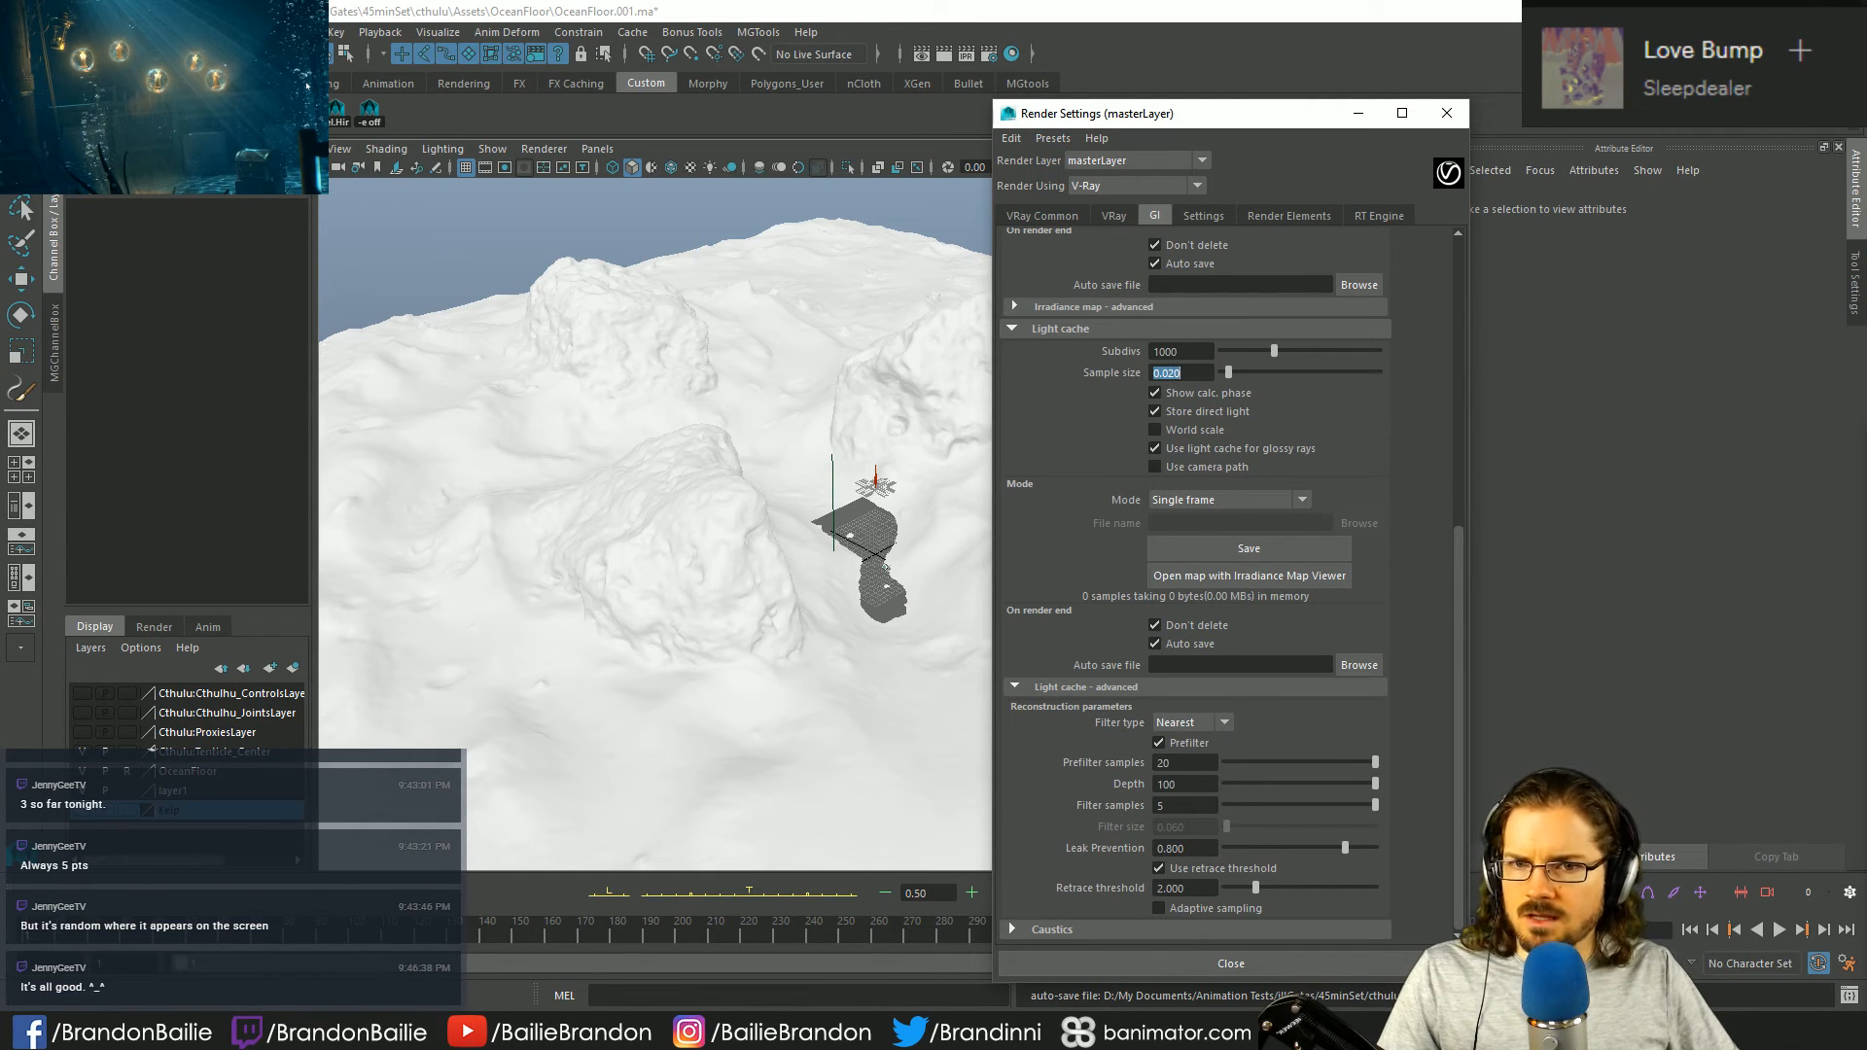
# - Search Maya's menu items for "Light cache number of passes" and close the search window
pyautogui.click(805, 32)
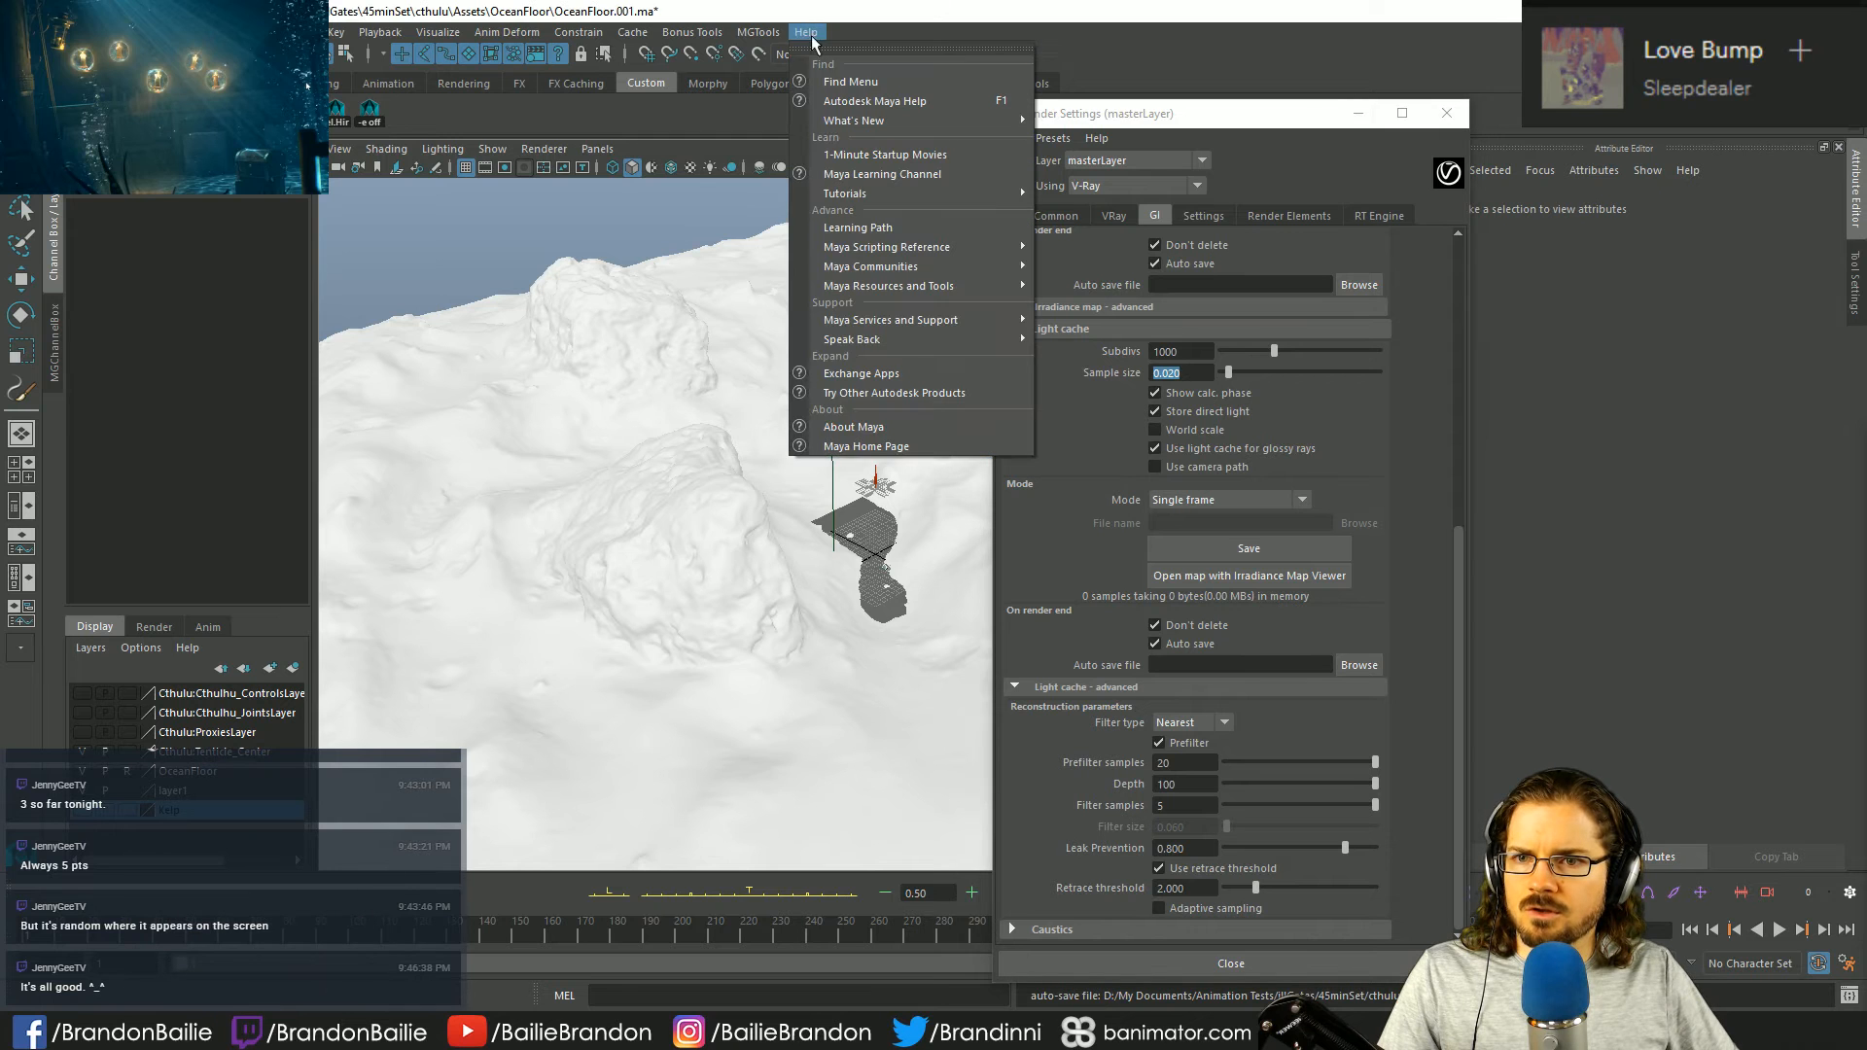
pyautogui.click(872, 83)
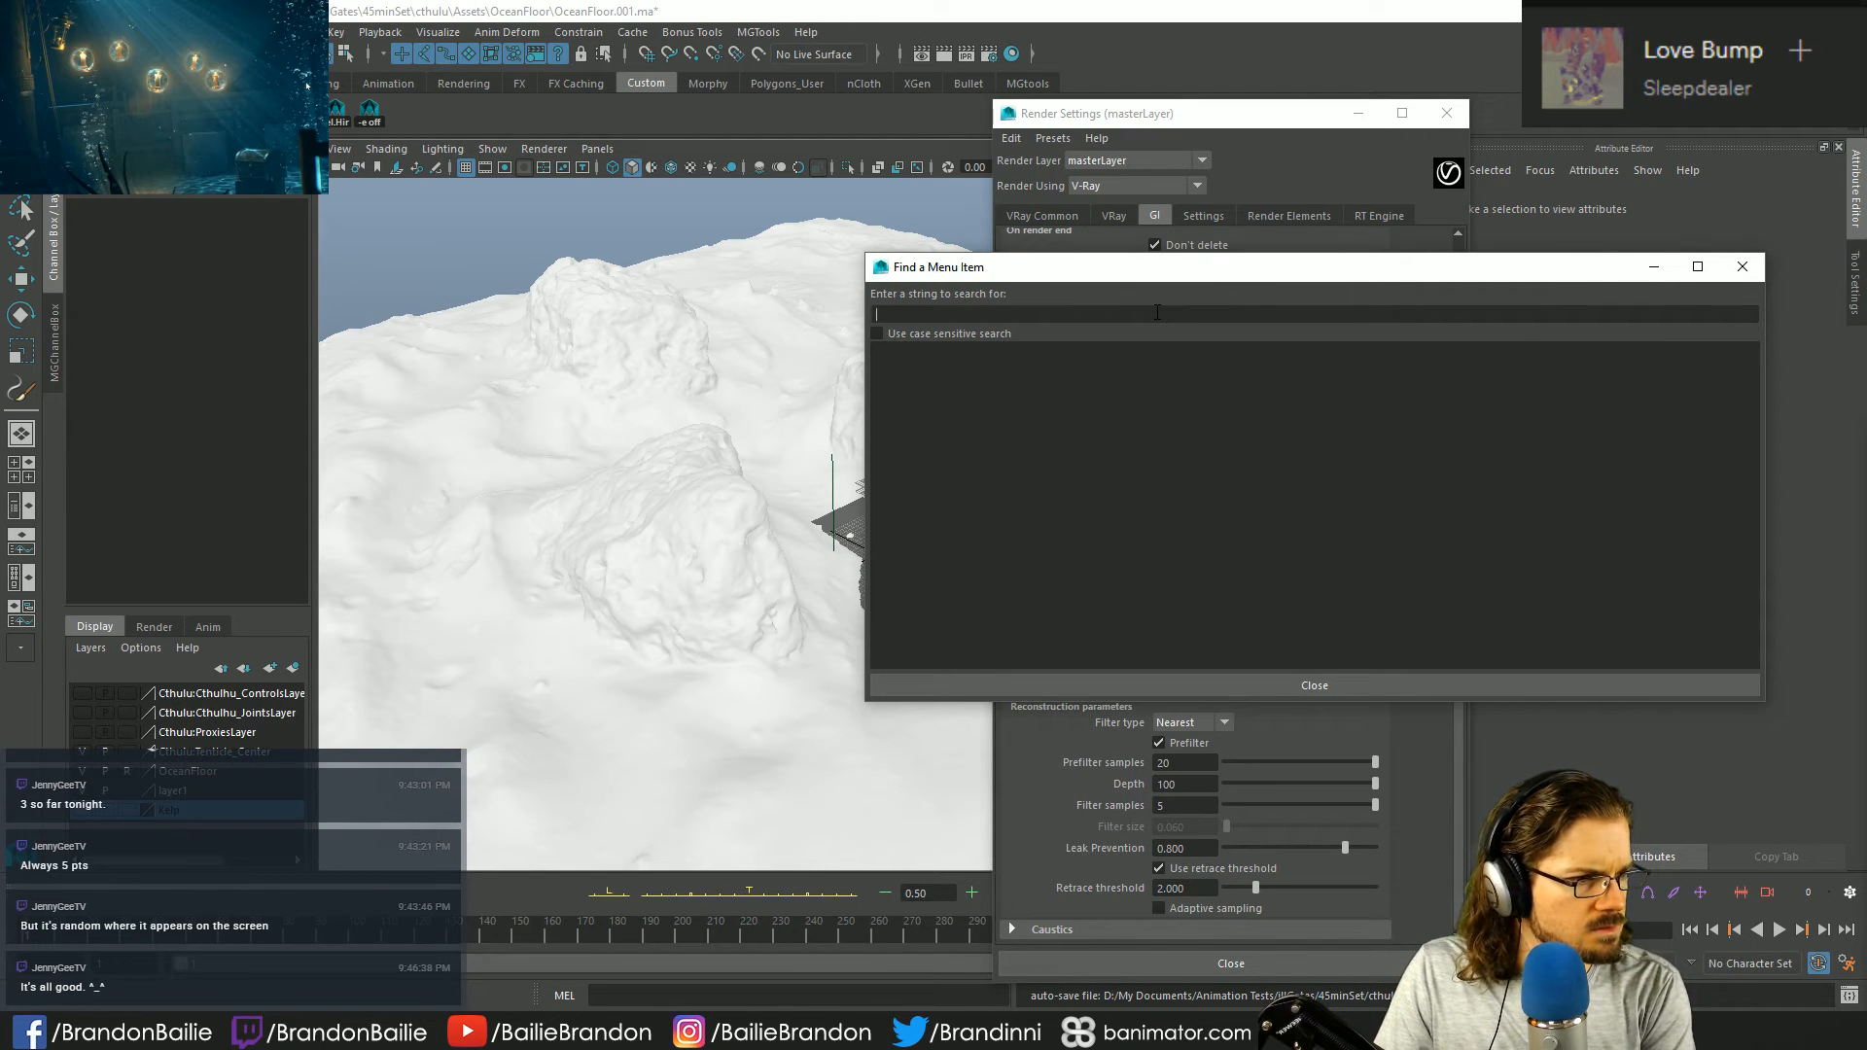
pyautogui.write('Light cache number o')
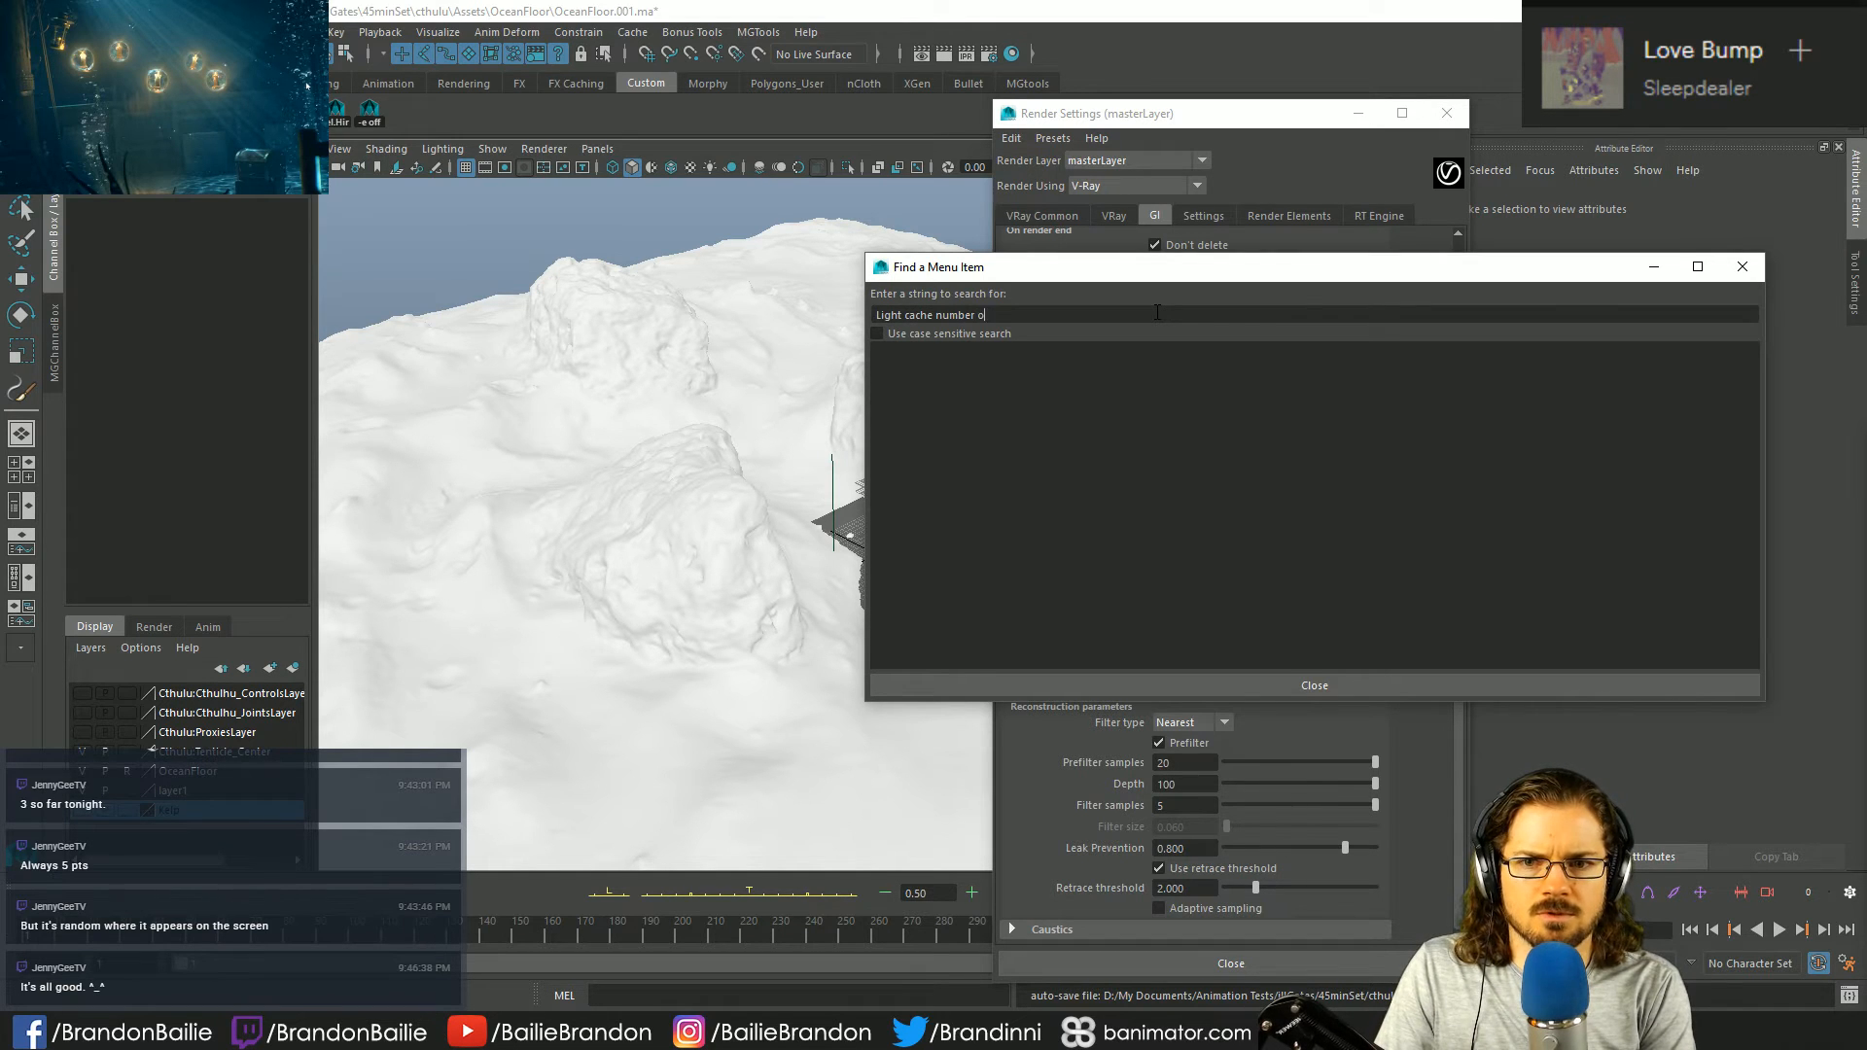
pyautogui.write('f passes')
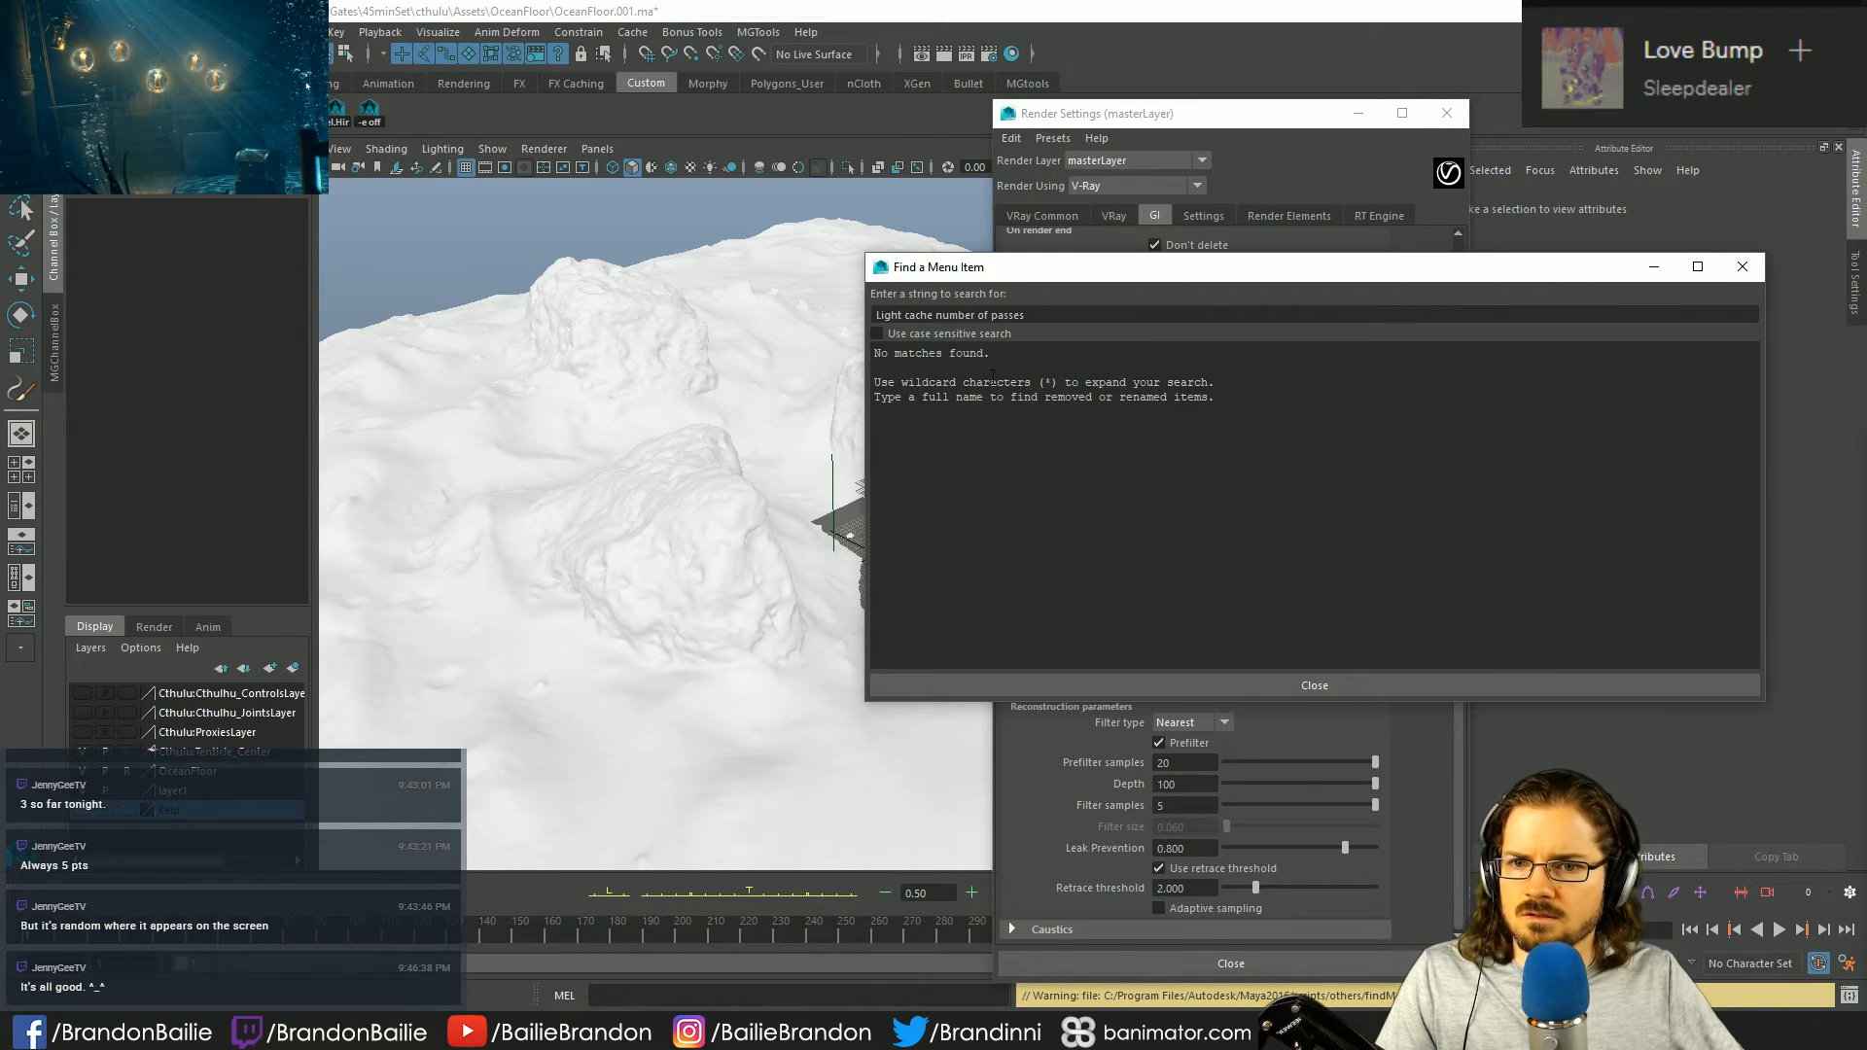
pyautogui.click(1739, 265)
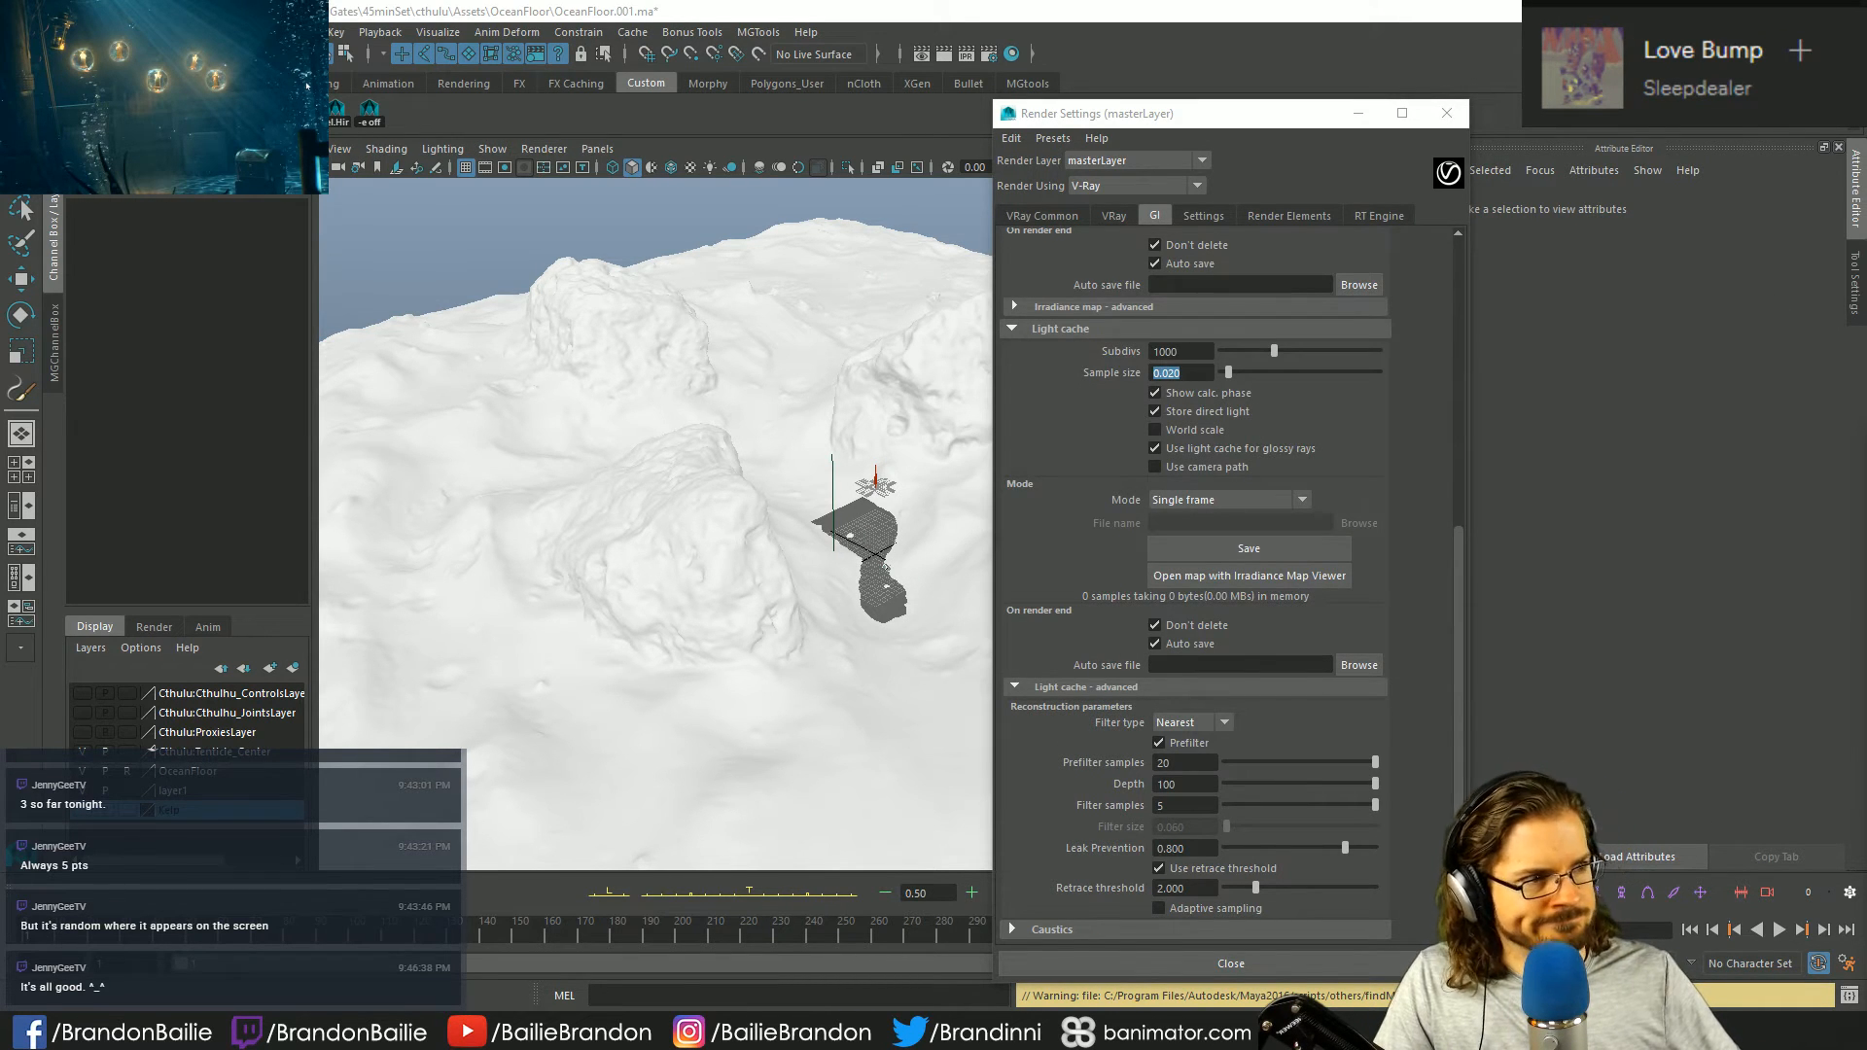
# - Expand and review the default displacement and subdivision, advanced render region and advanced system settings
pyautogui.click(1202, 215)
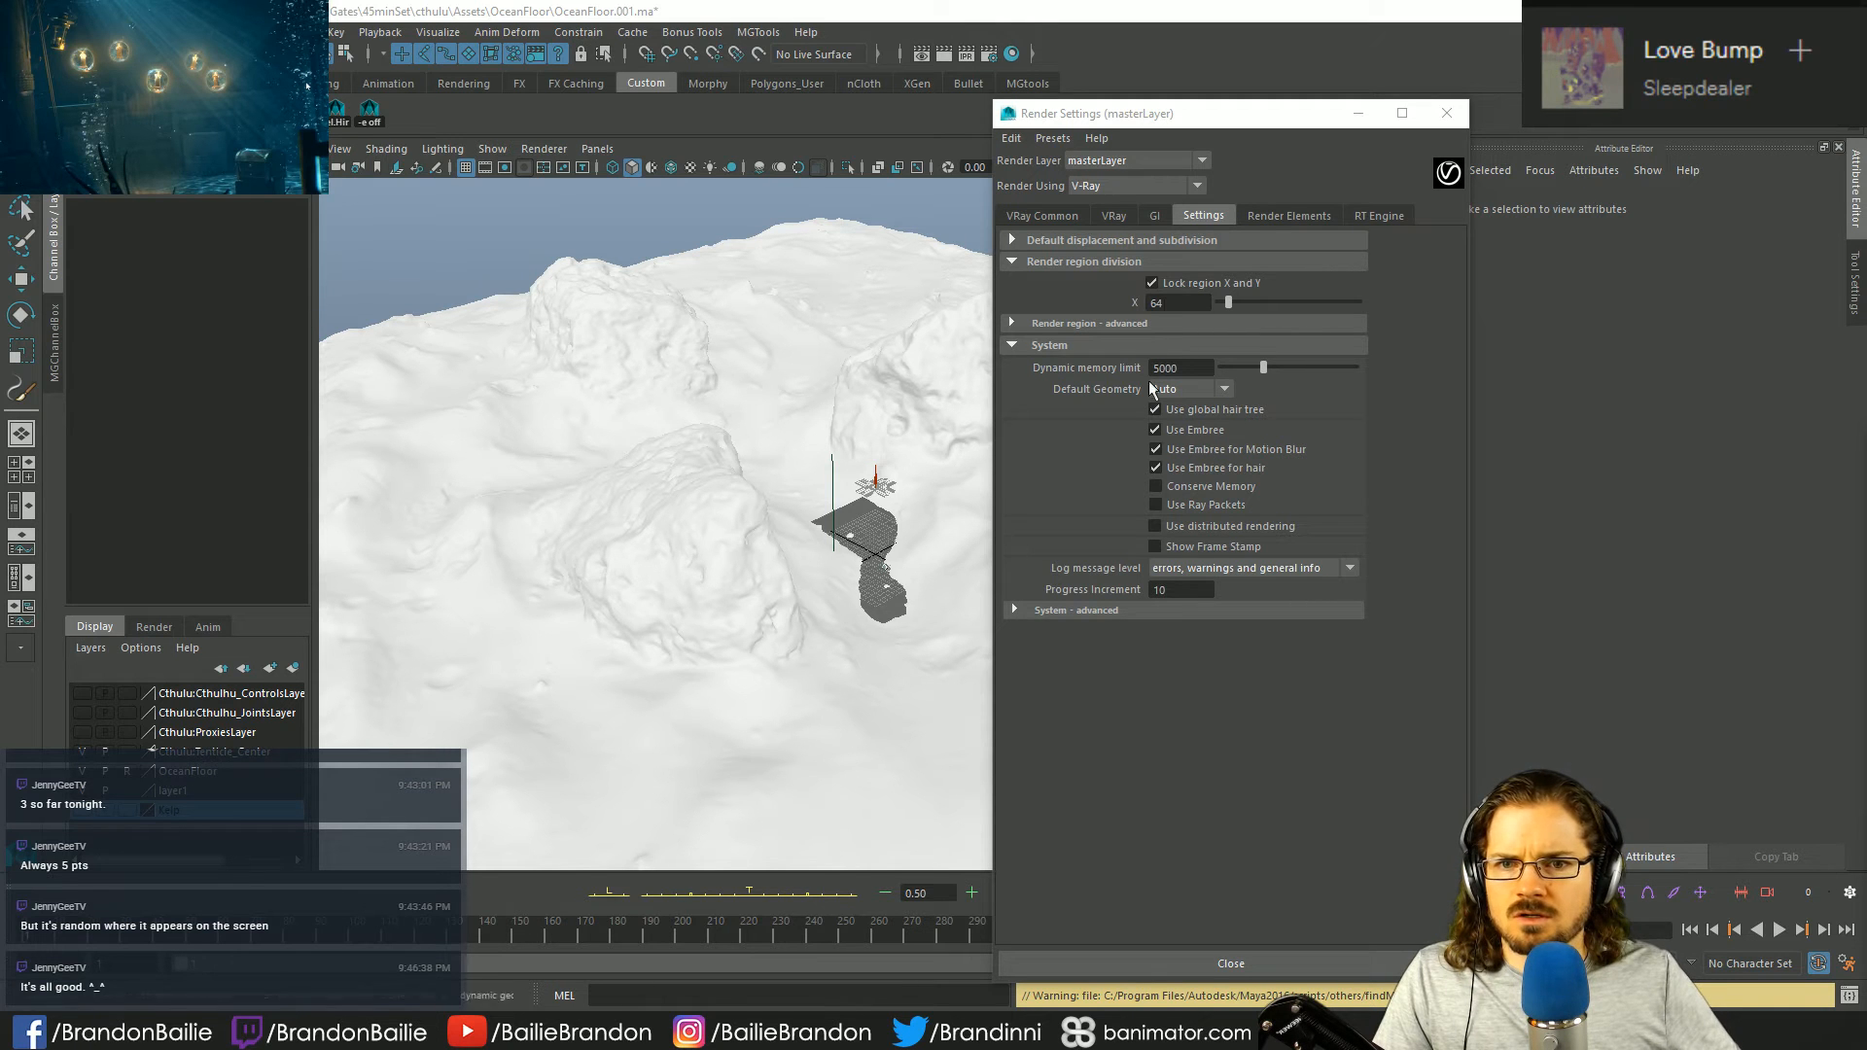
pyautogui.click(1145, 240)
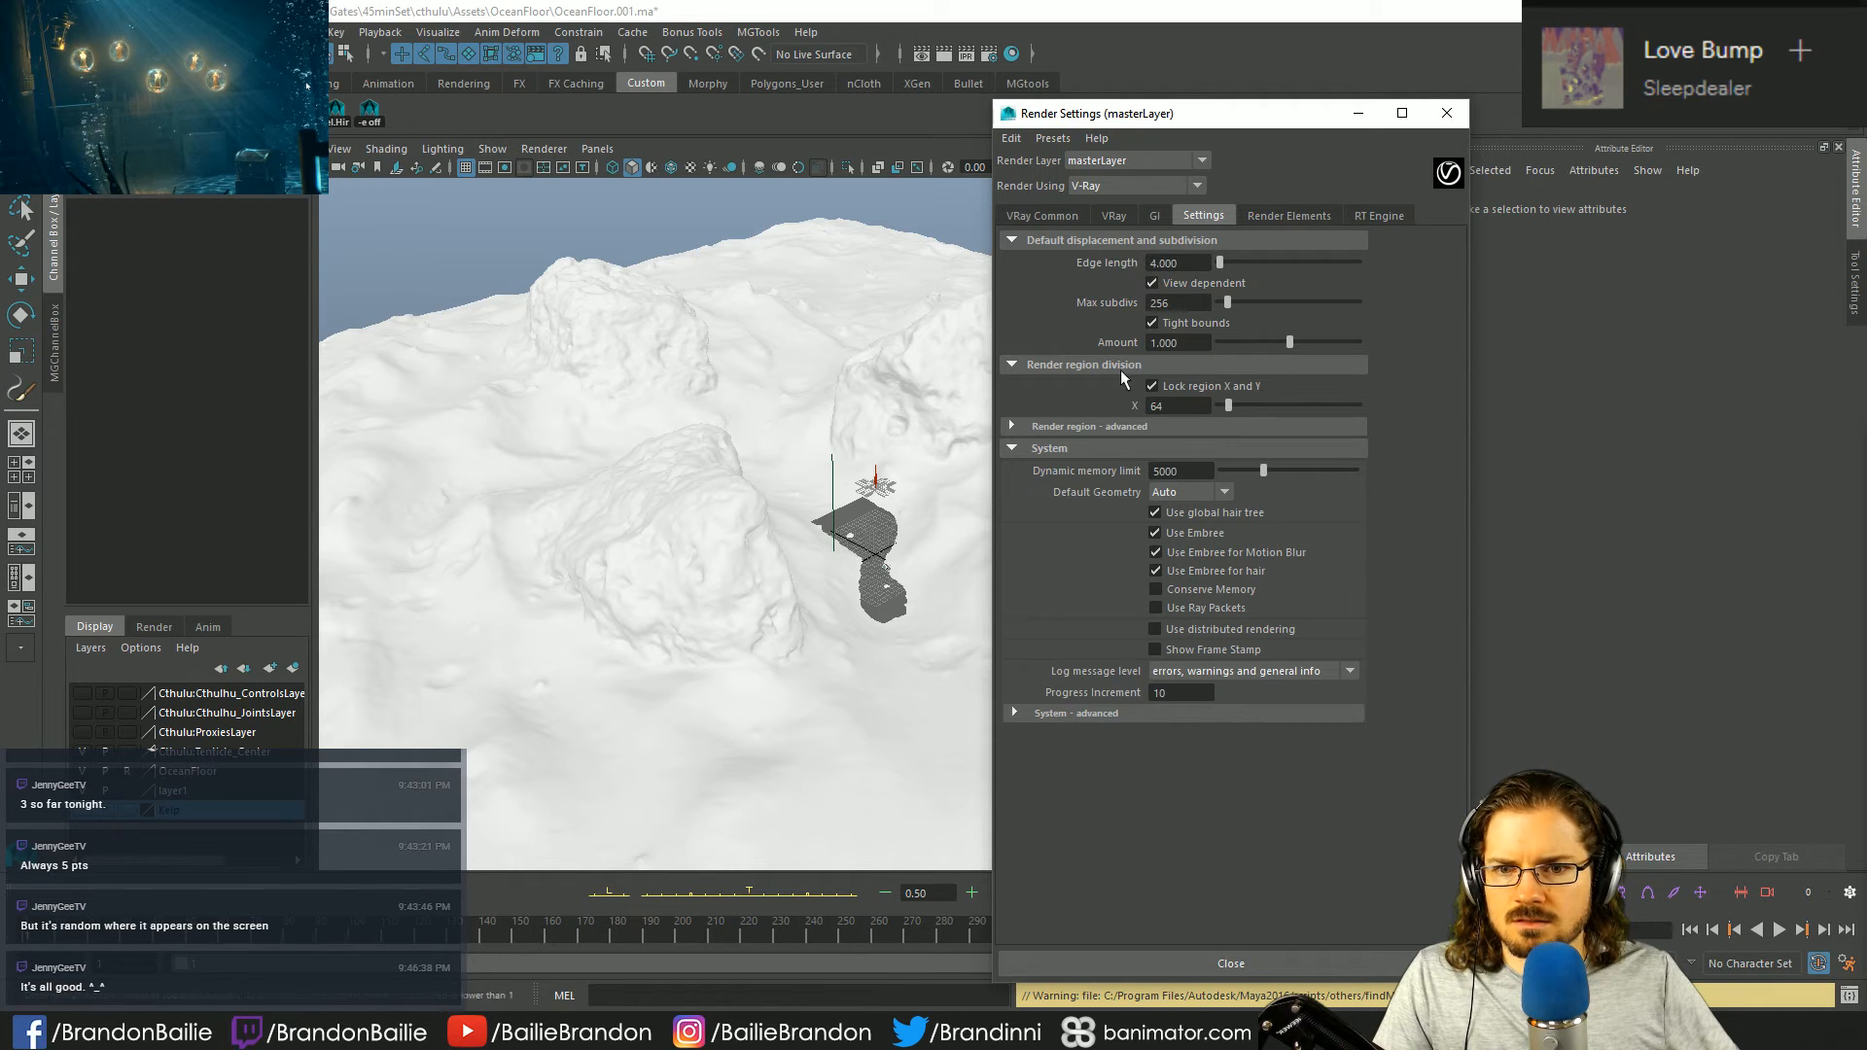
pyautogui.click(1108, 427)
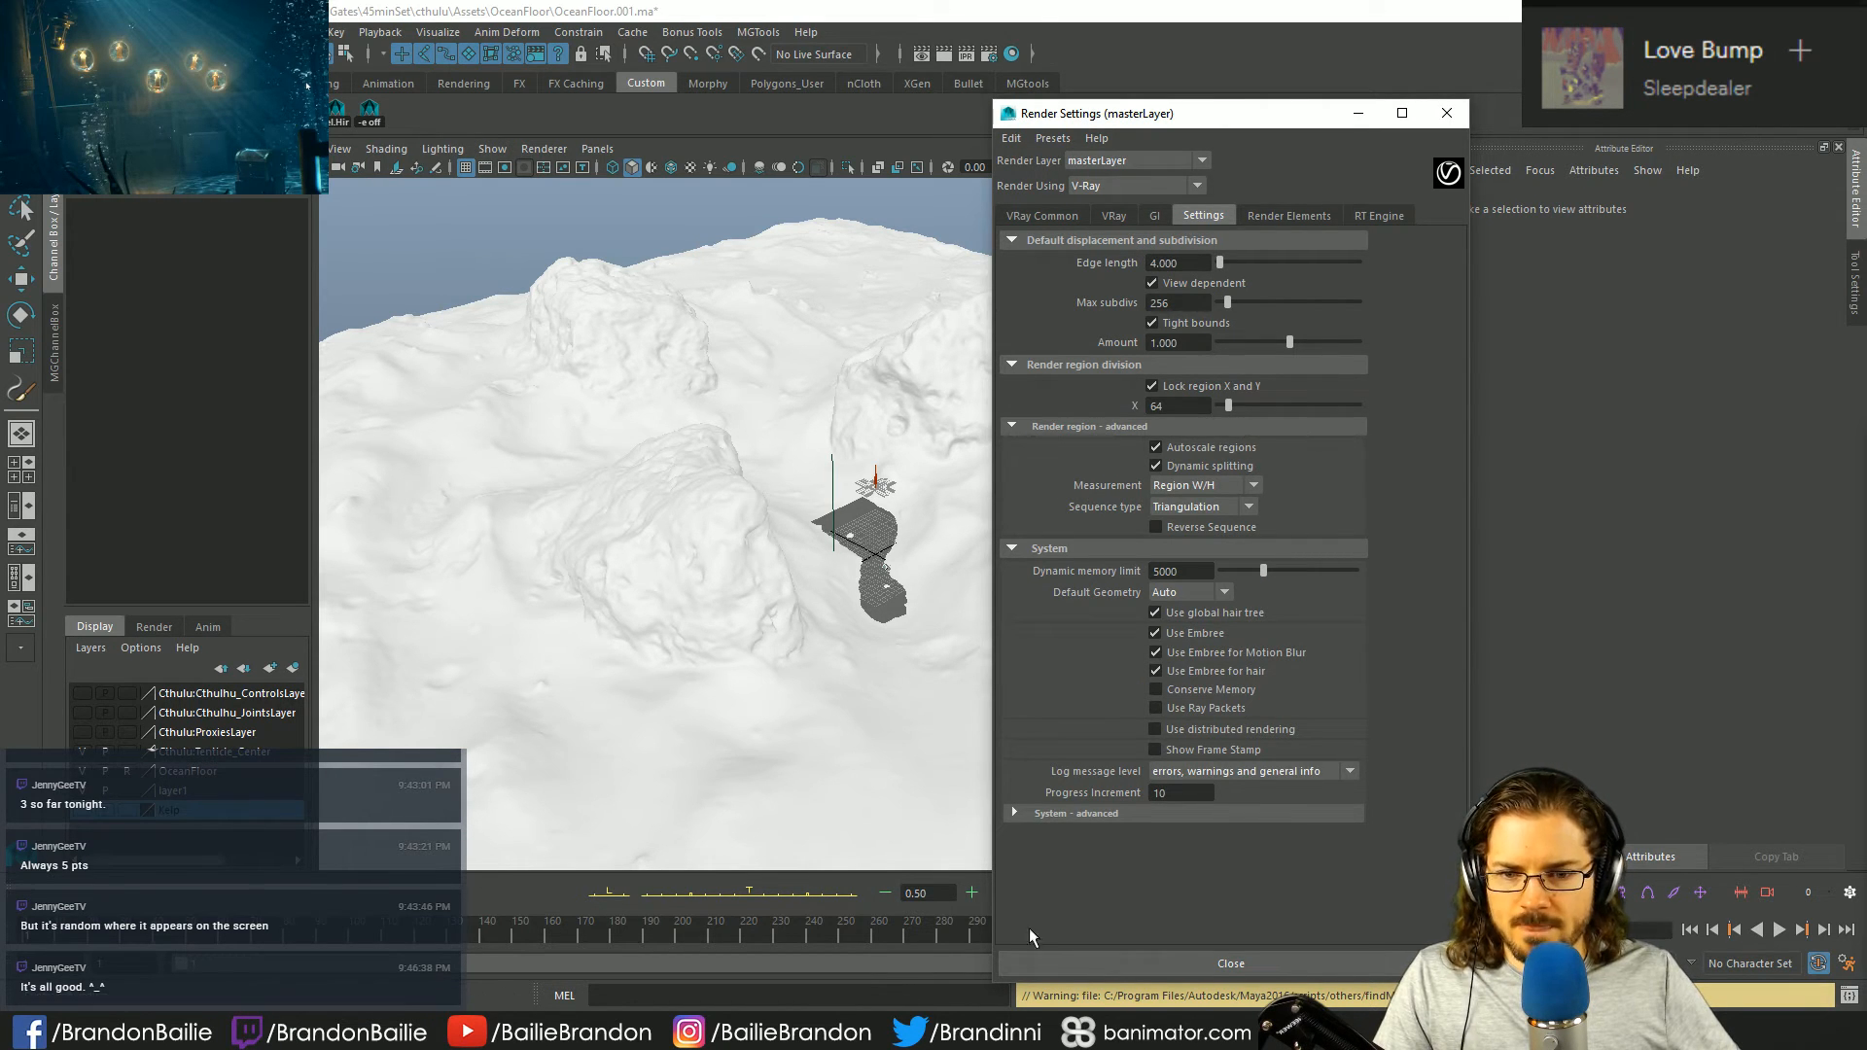
pyautogui.click(1067, 813)
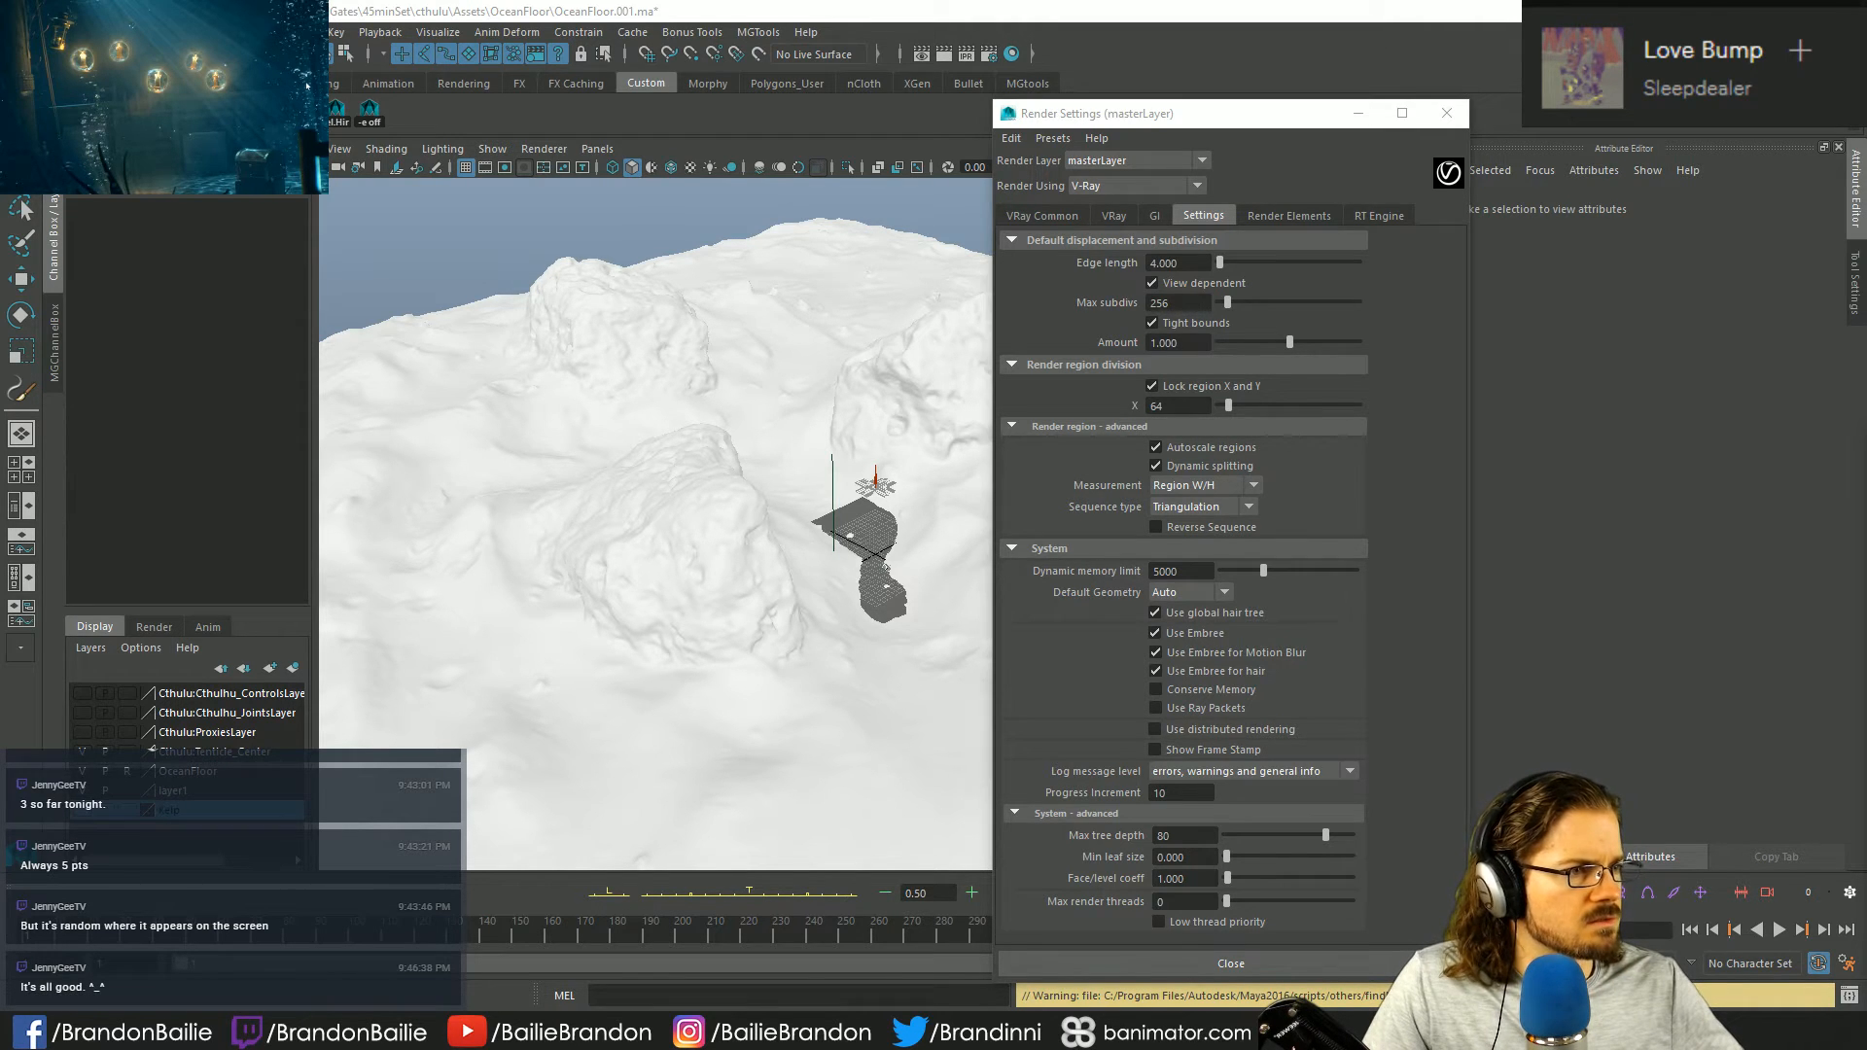
# - Expand the V-Ray DMC sampler settings together with their advanced options for review
pyautogui.click(1128, 216)
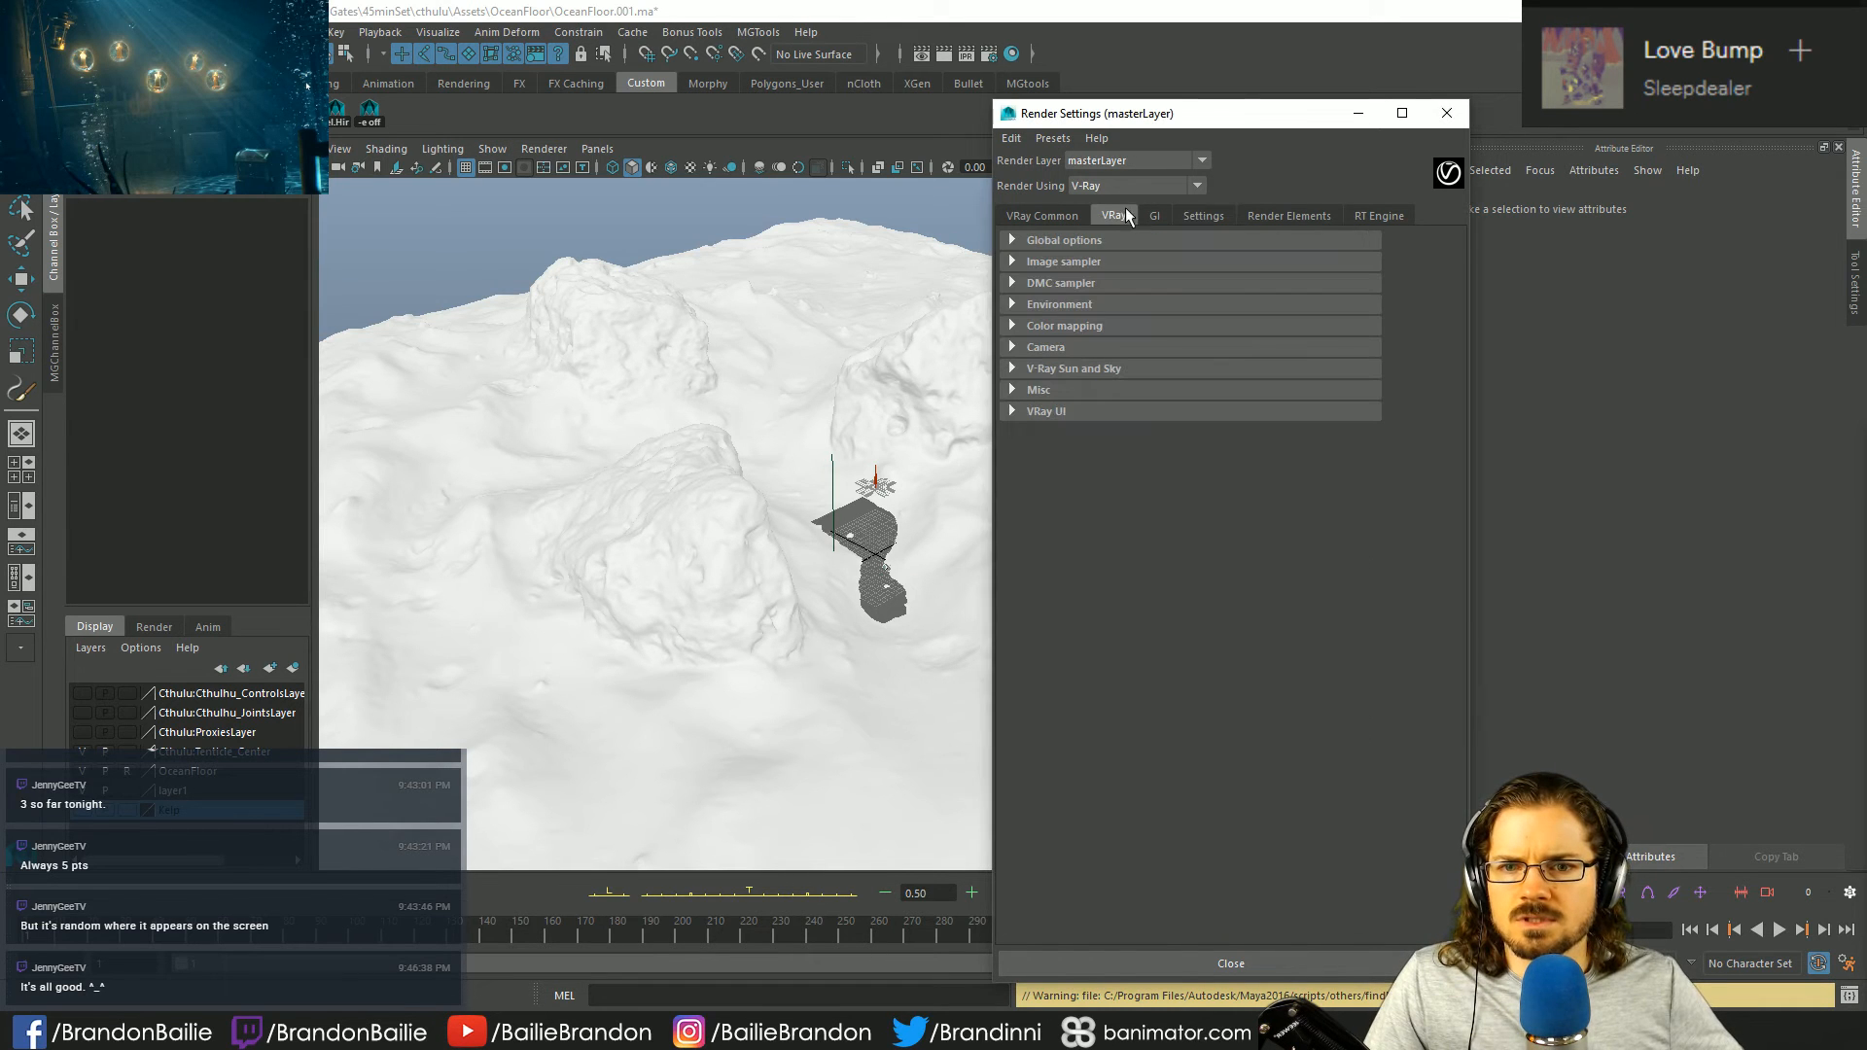
pyautogui.click(1058, 284)
pyautogui.click(1075, 339)
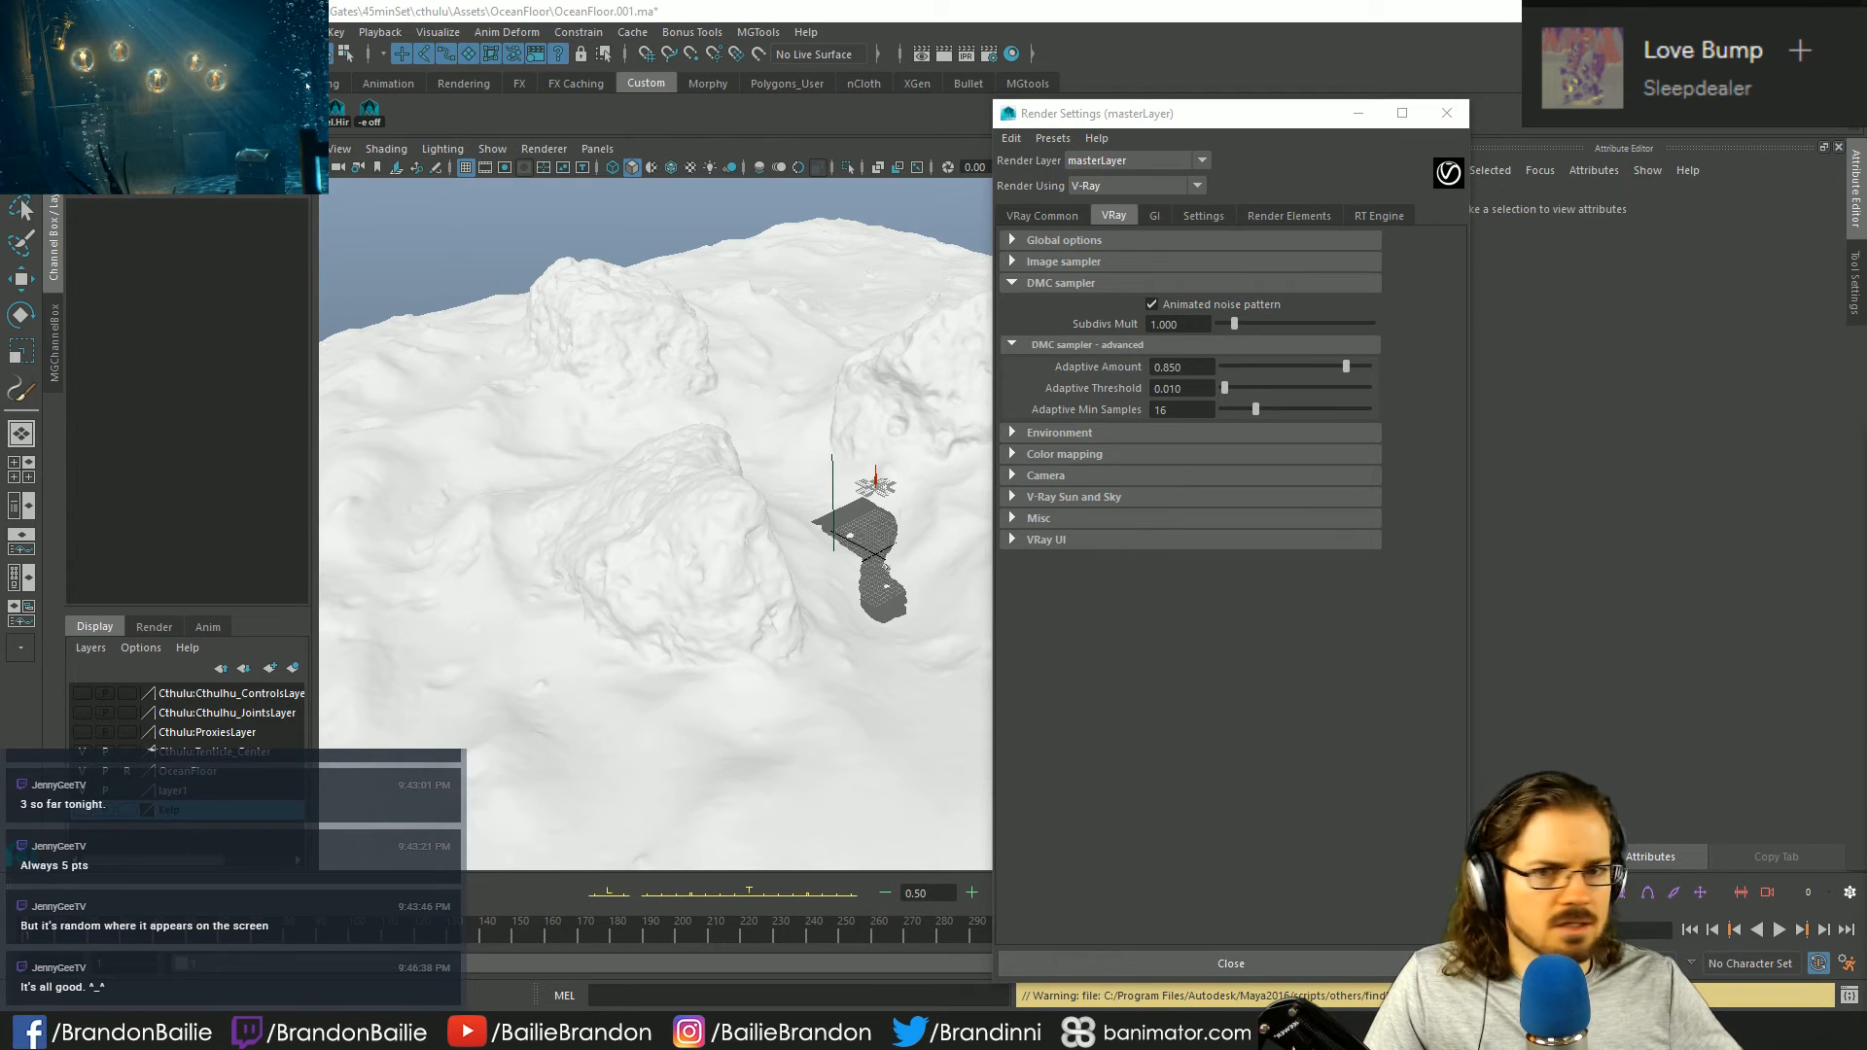
# - Check the Environment, V-Ray Sun and Sky, Misc, VRay UI and Image sampler sections, collapsing each one again
pyautogui.click(1054, 433)
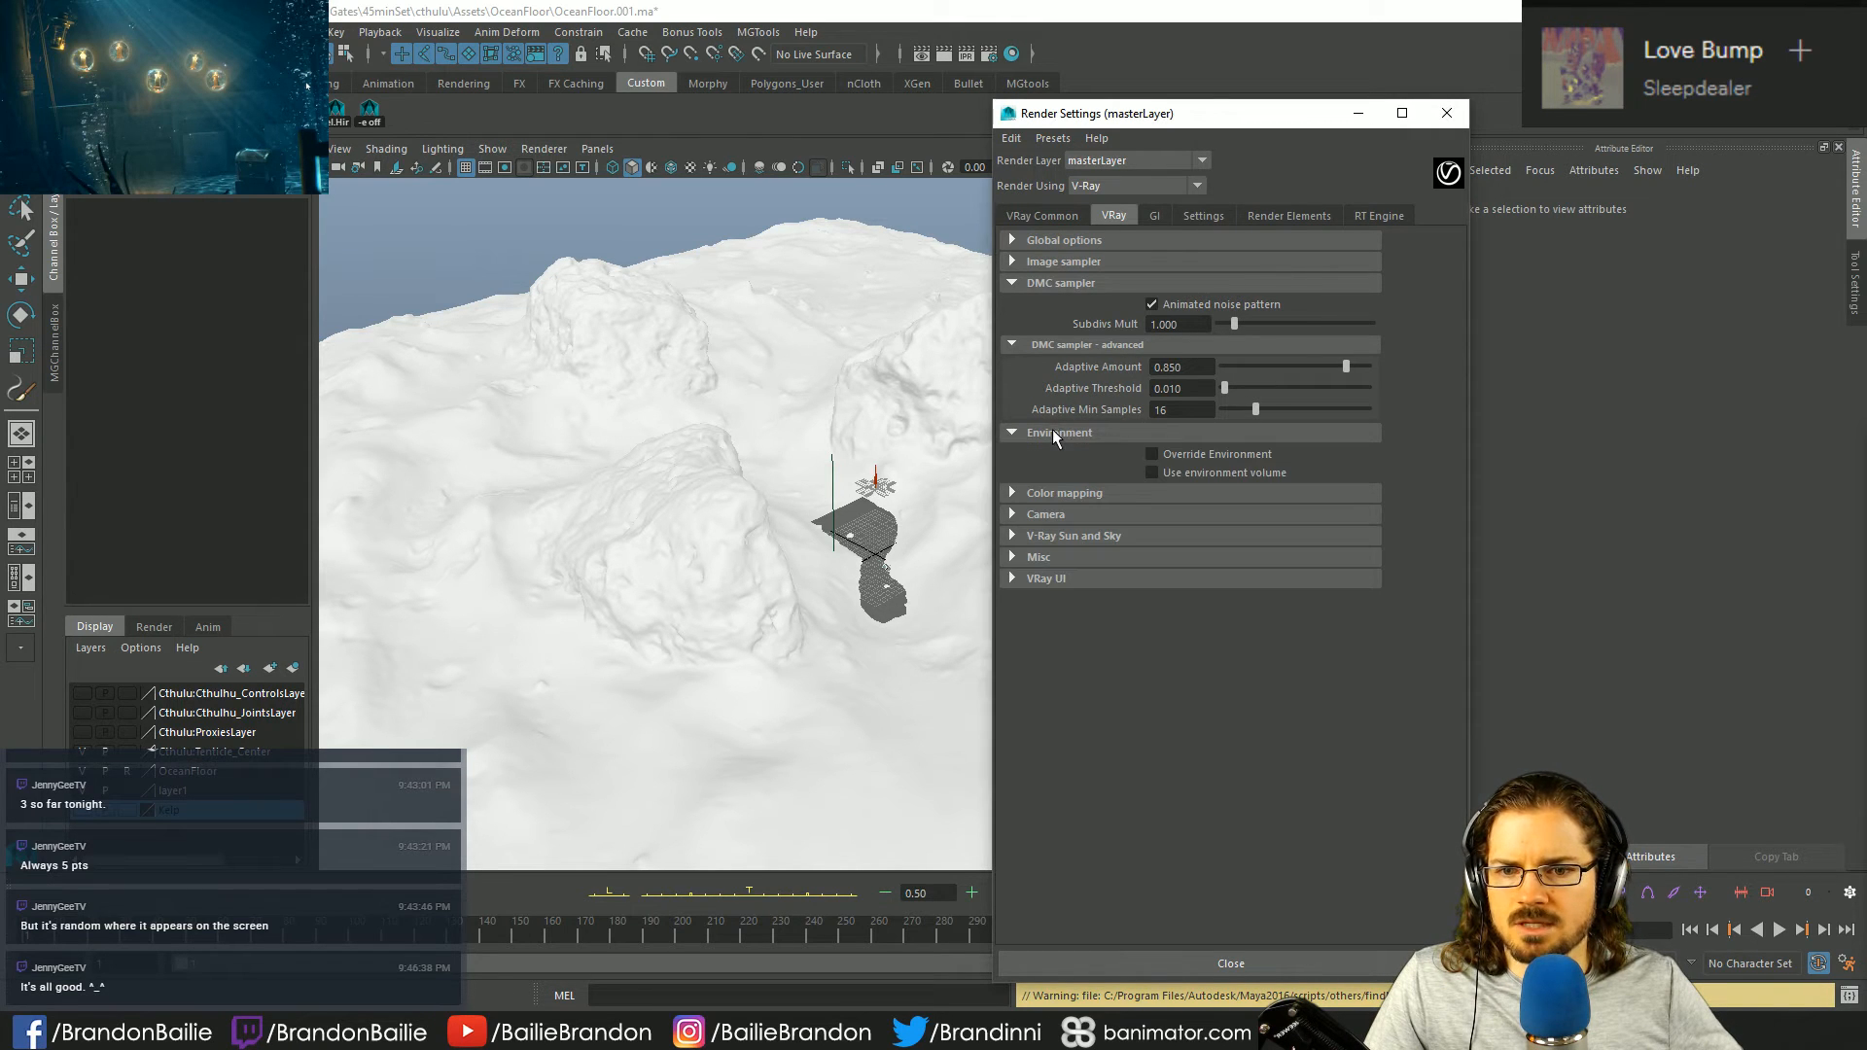
pyautogui.click(1053, 433)
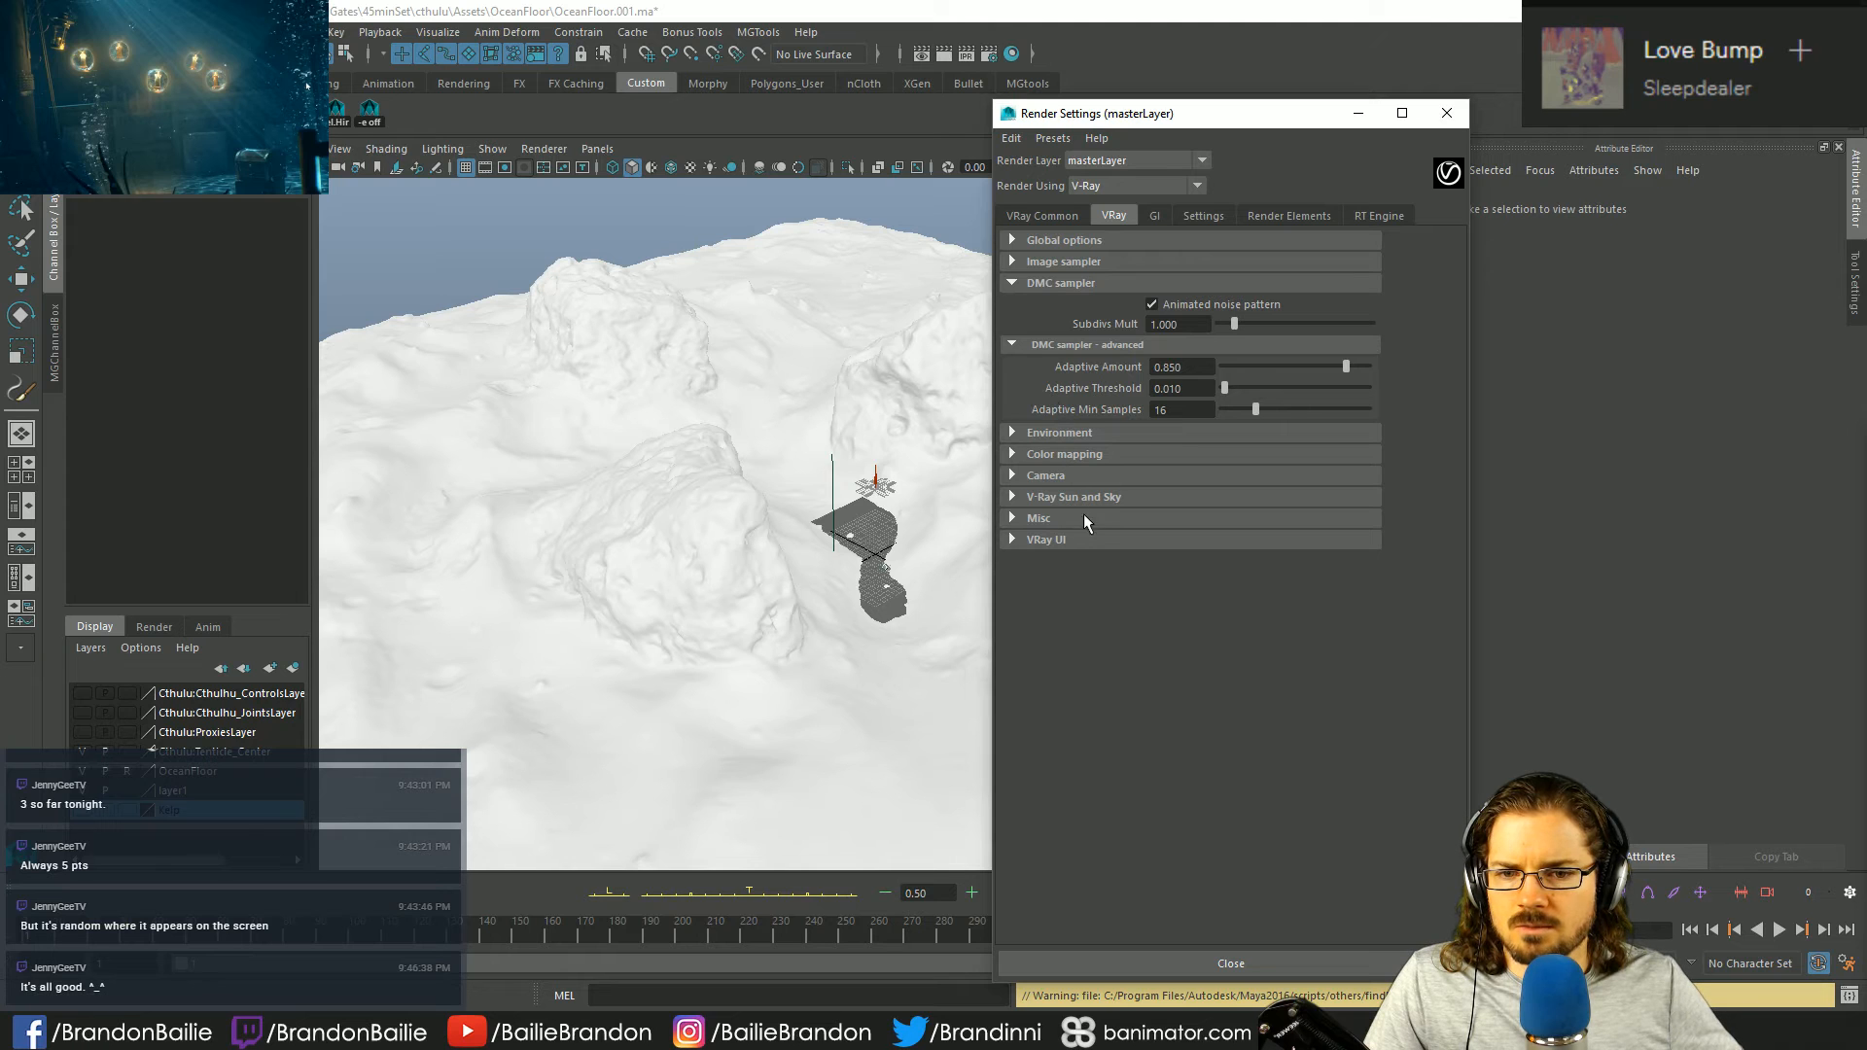
pyautogui.click(1040, 498)
pyautogui.click(1060, 497)
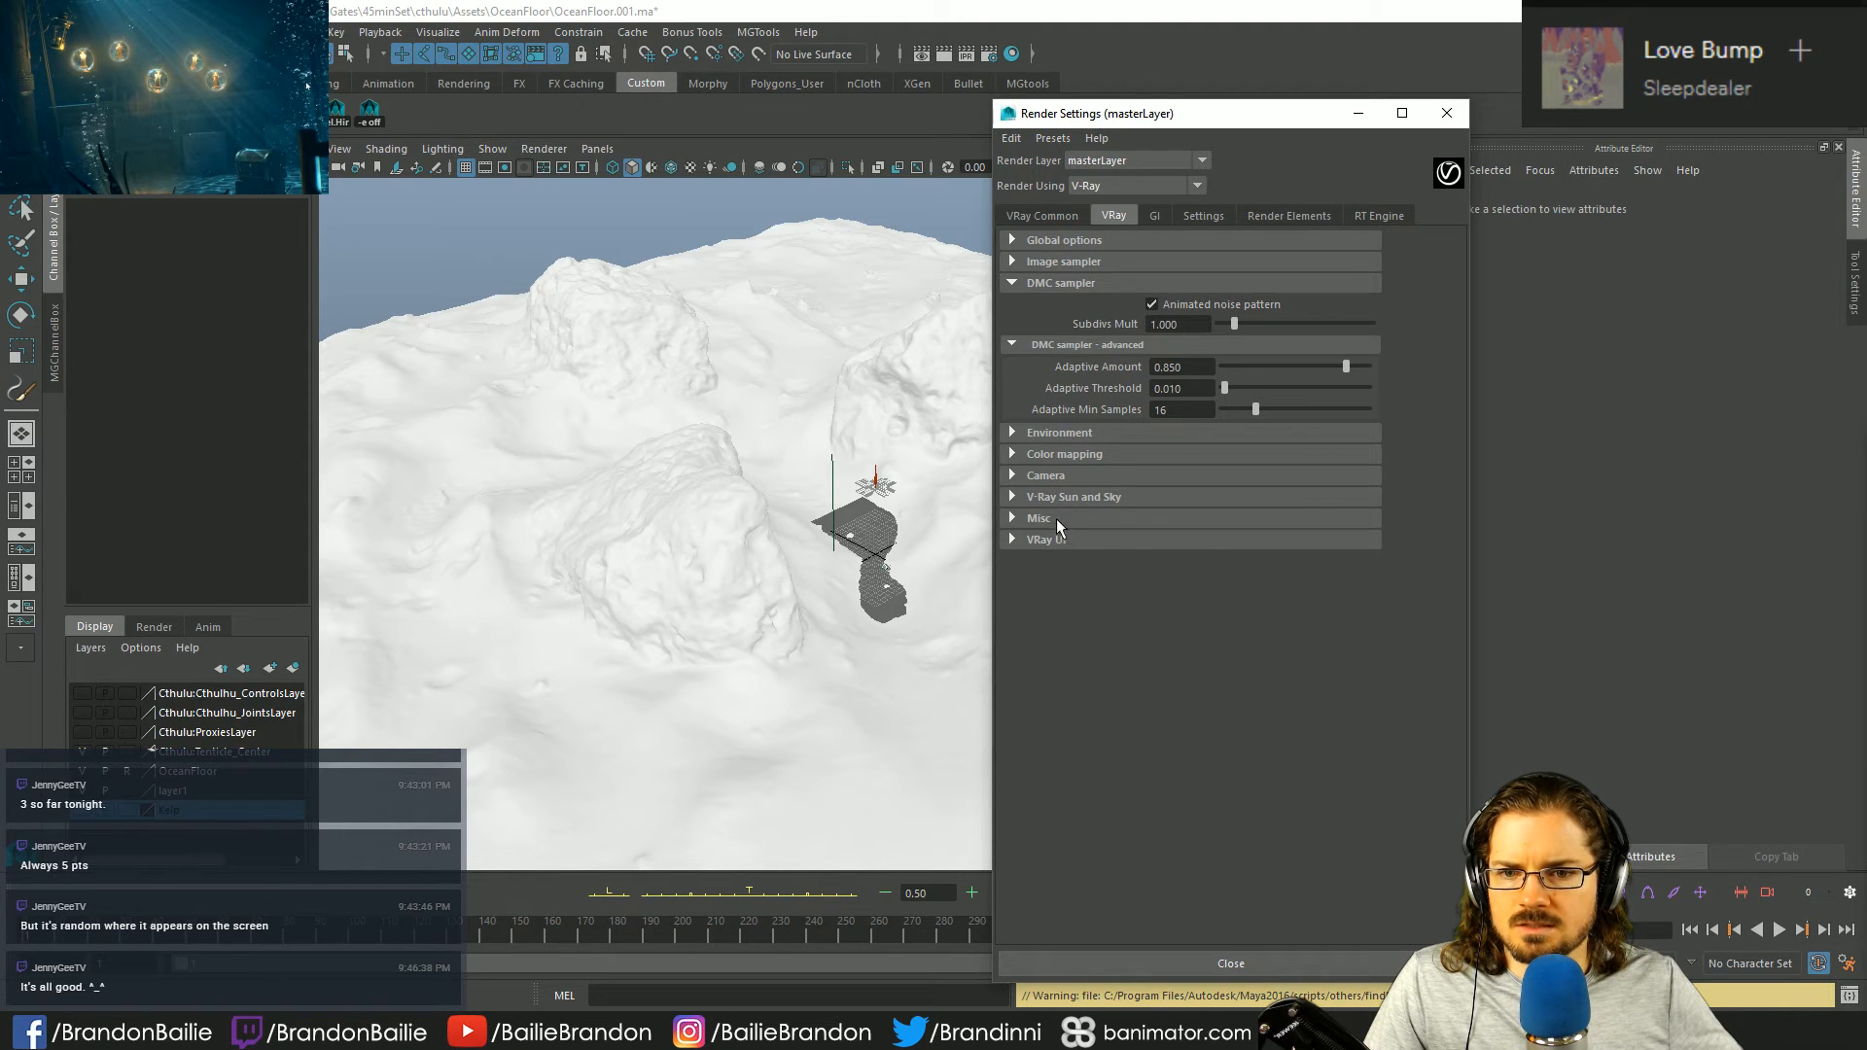
pyautogui.click(1055, 518)
pyautogui.click(1056, 517)
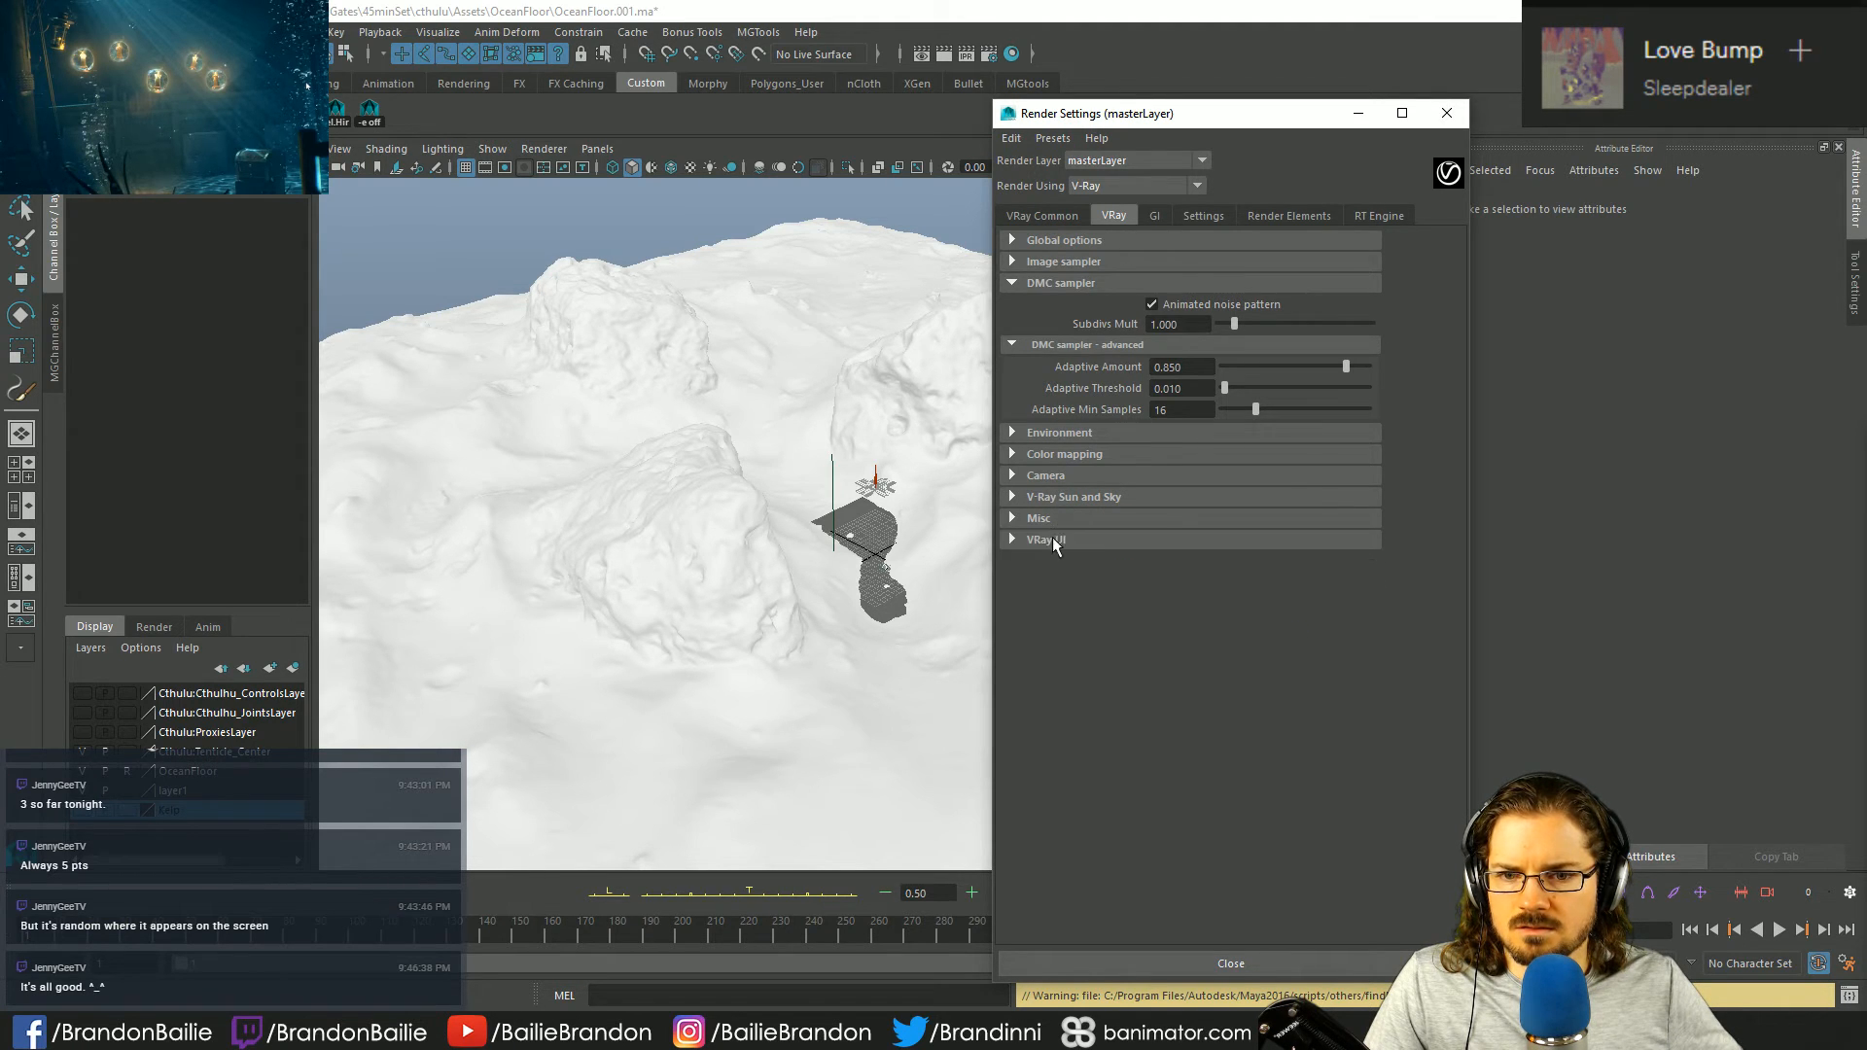
pyautogui.click(1052, 539)
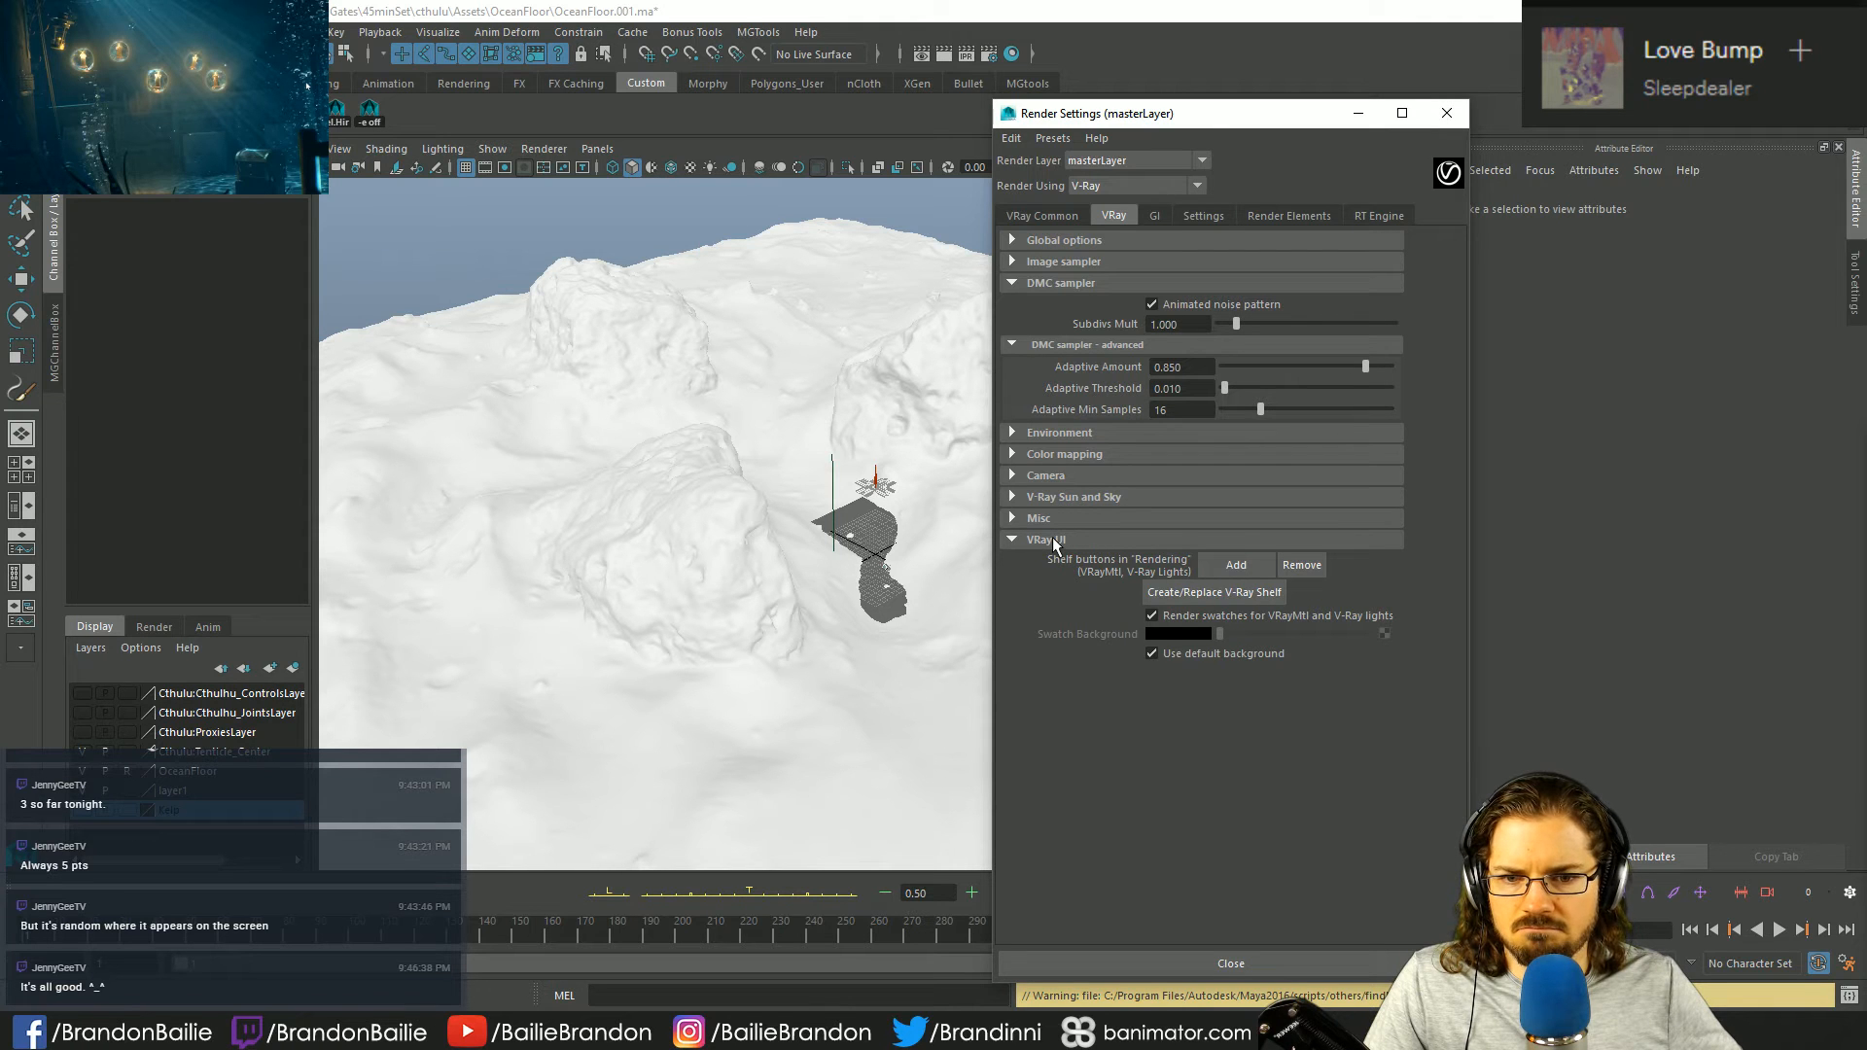
pyautogui.click(1052, 540)
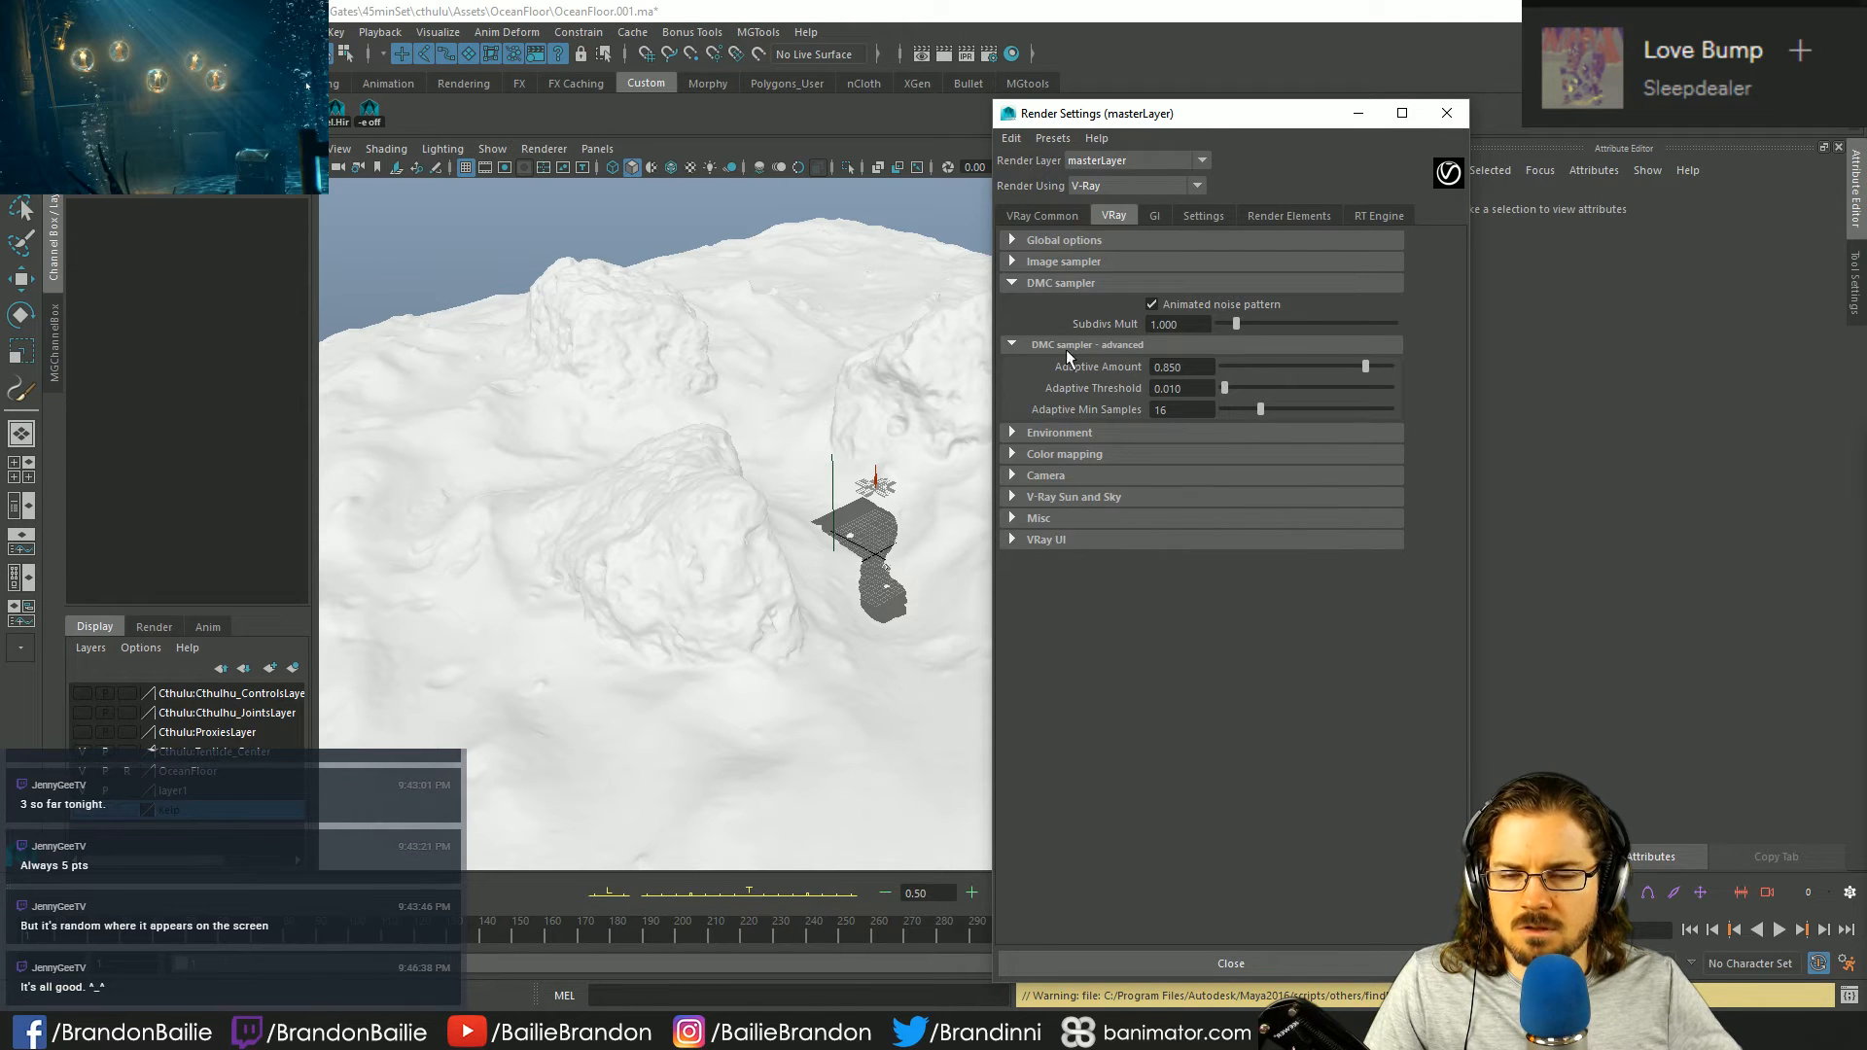
pyautogui.click(1071, 263)
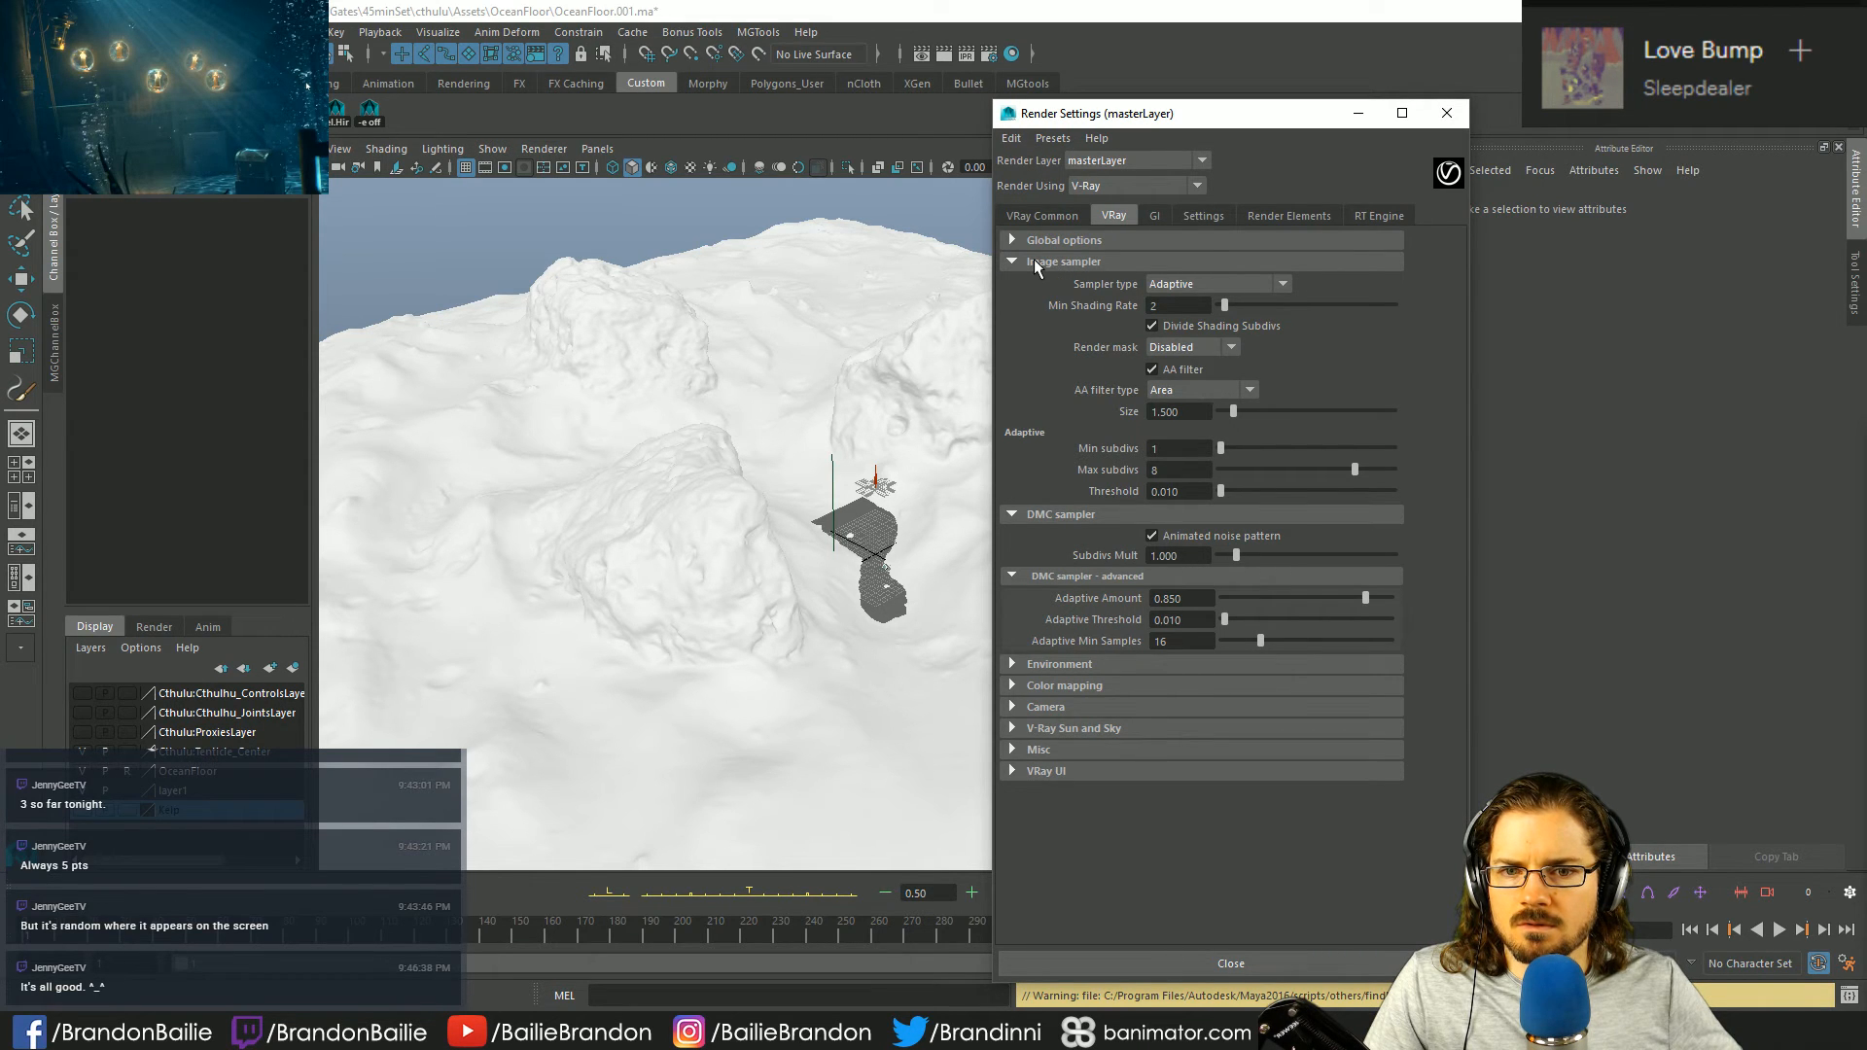
pyautogui.click(1034, 260)
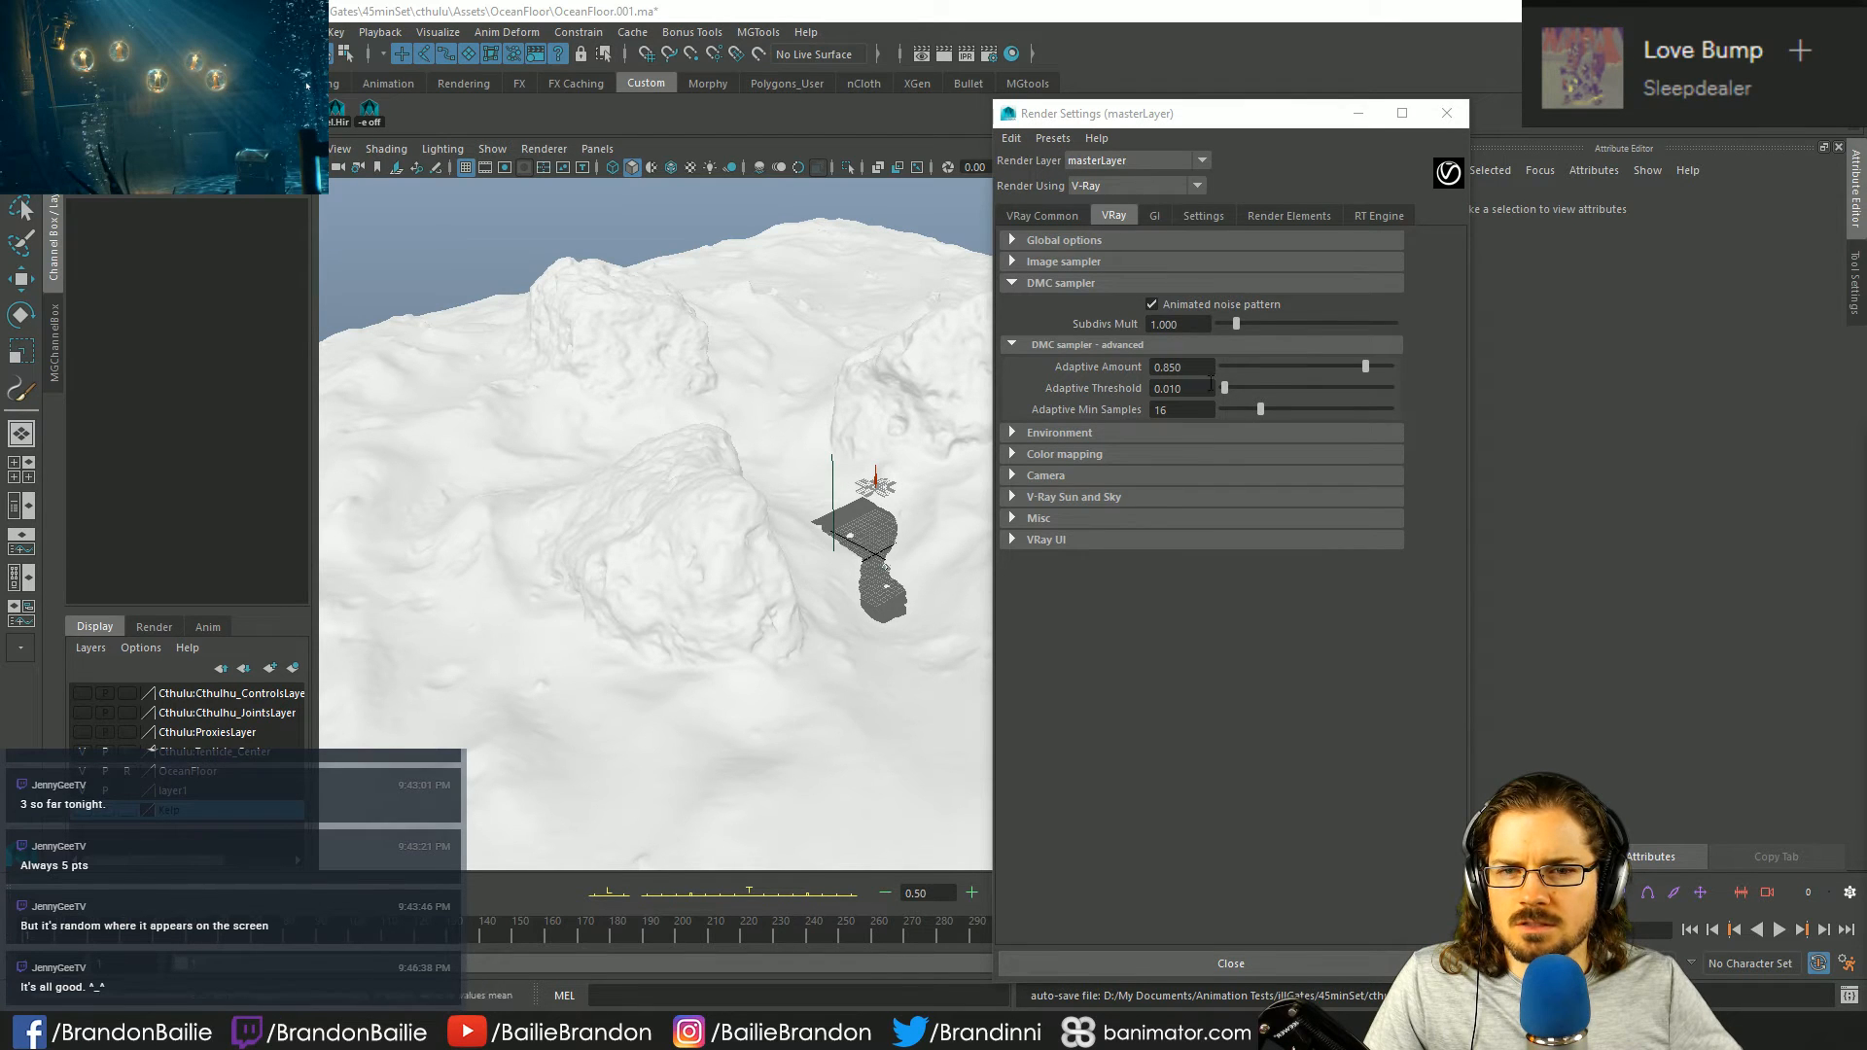
# - Set the max subdivs for default displacement and subdivision to 3
pyautogui.click(1211, 221)
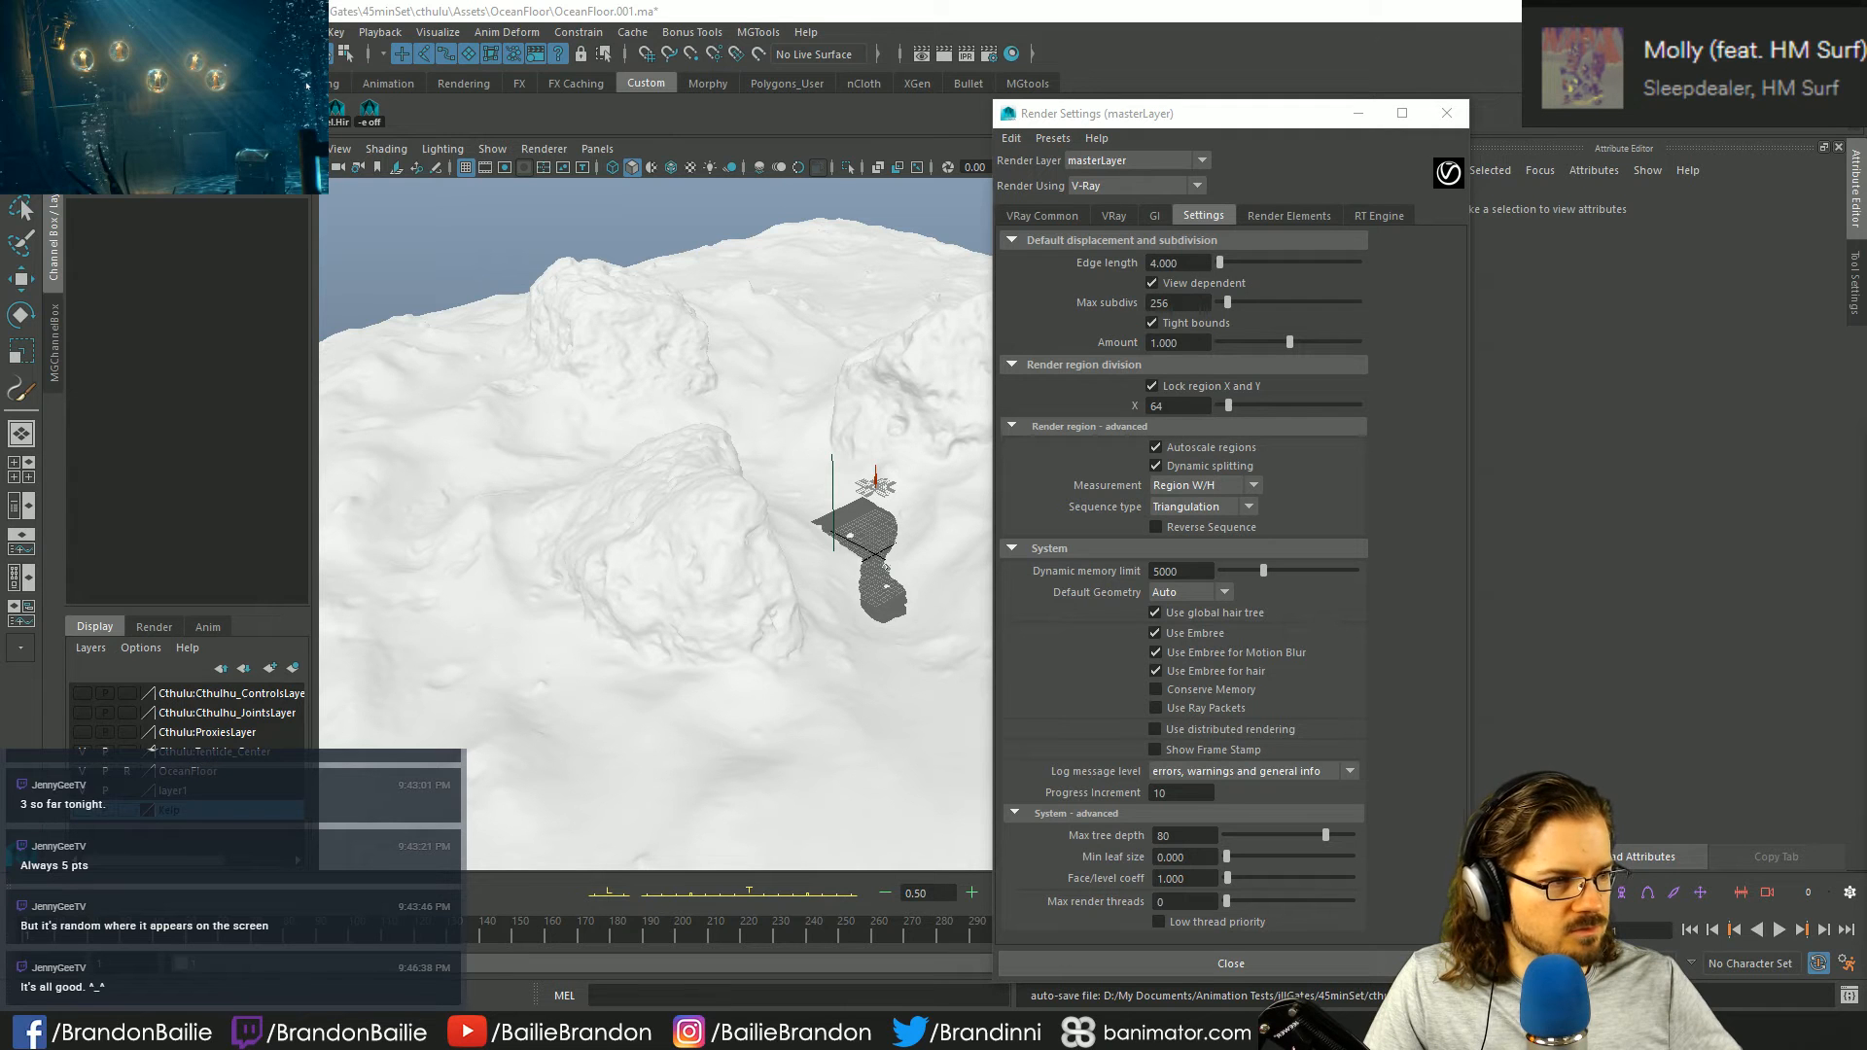
pyautogui.doubleClick(1171, 303)
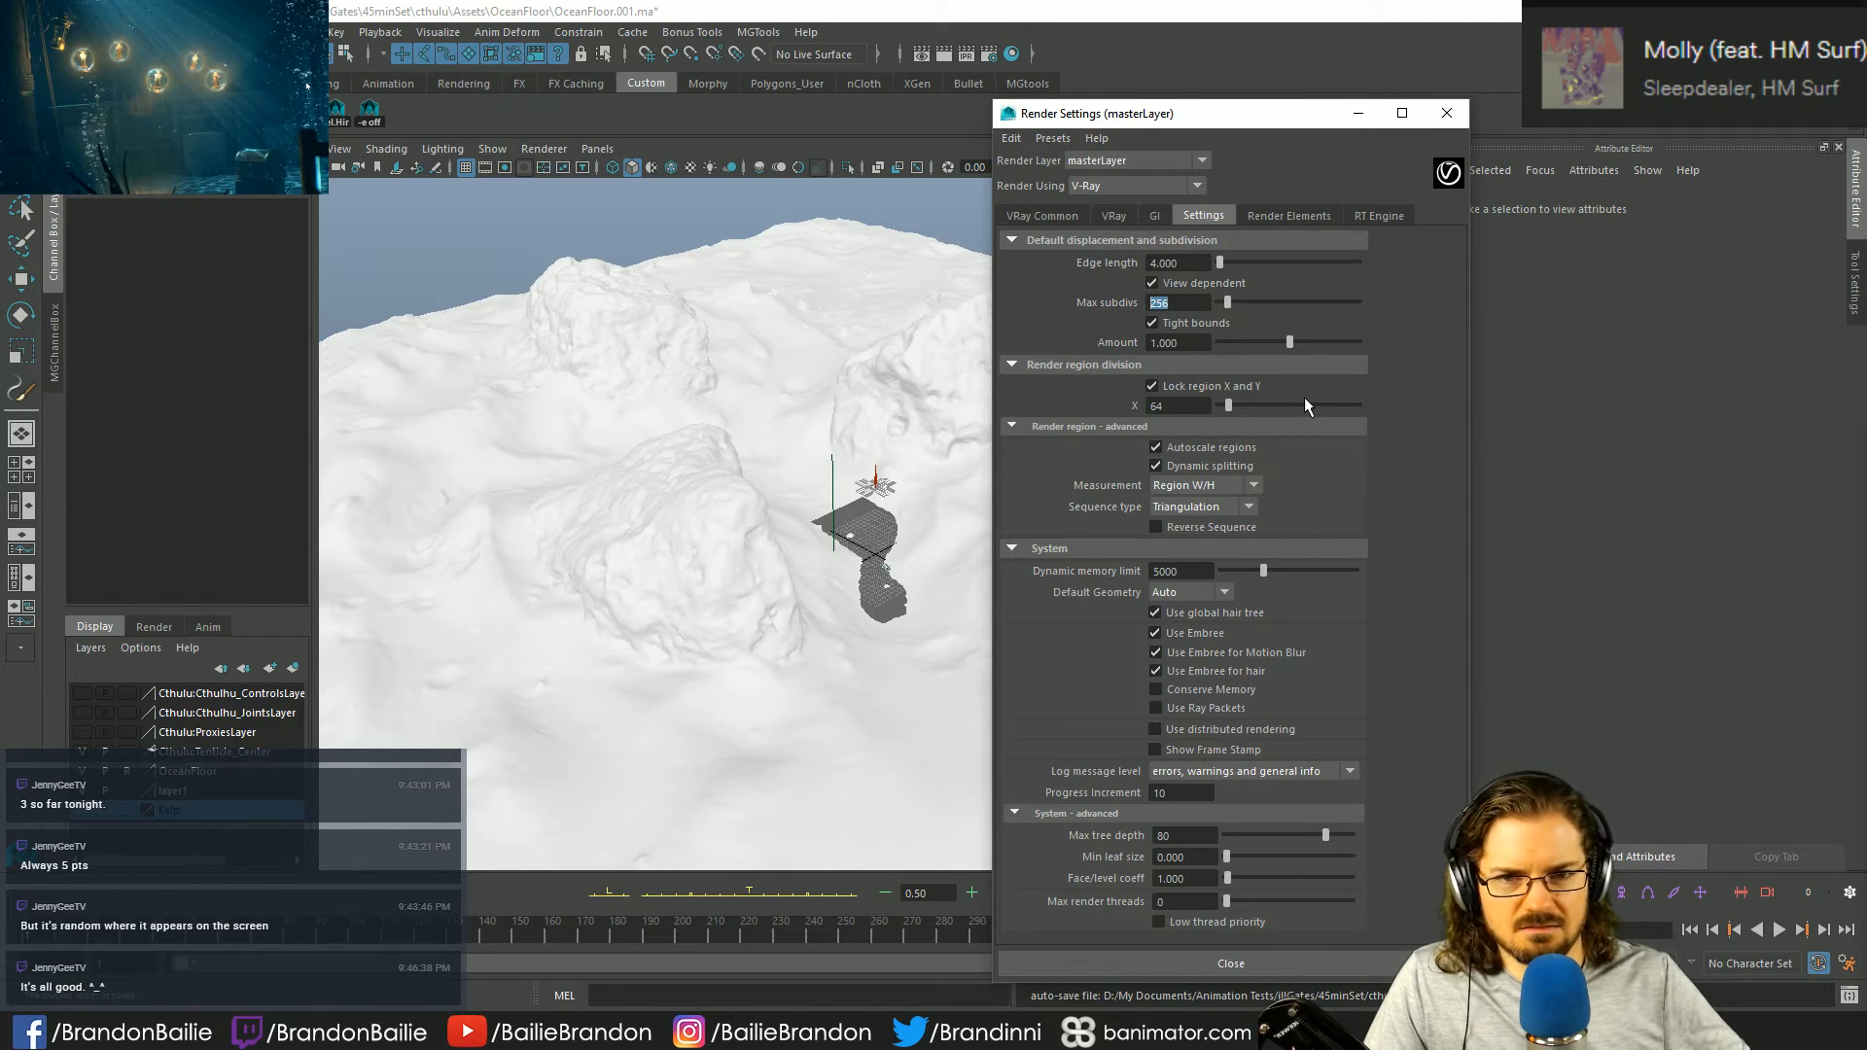
pyautogui.write('3')
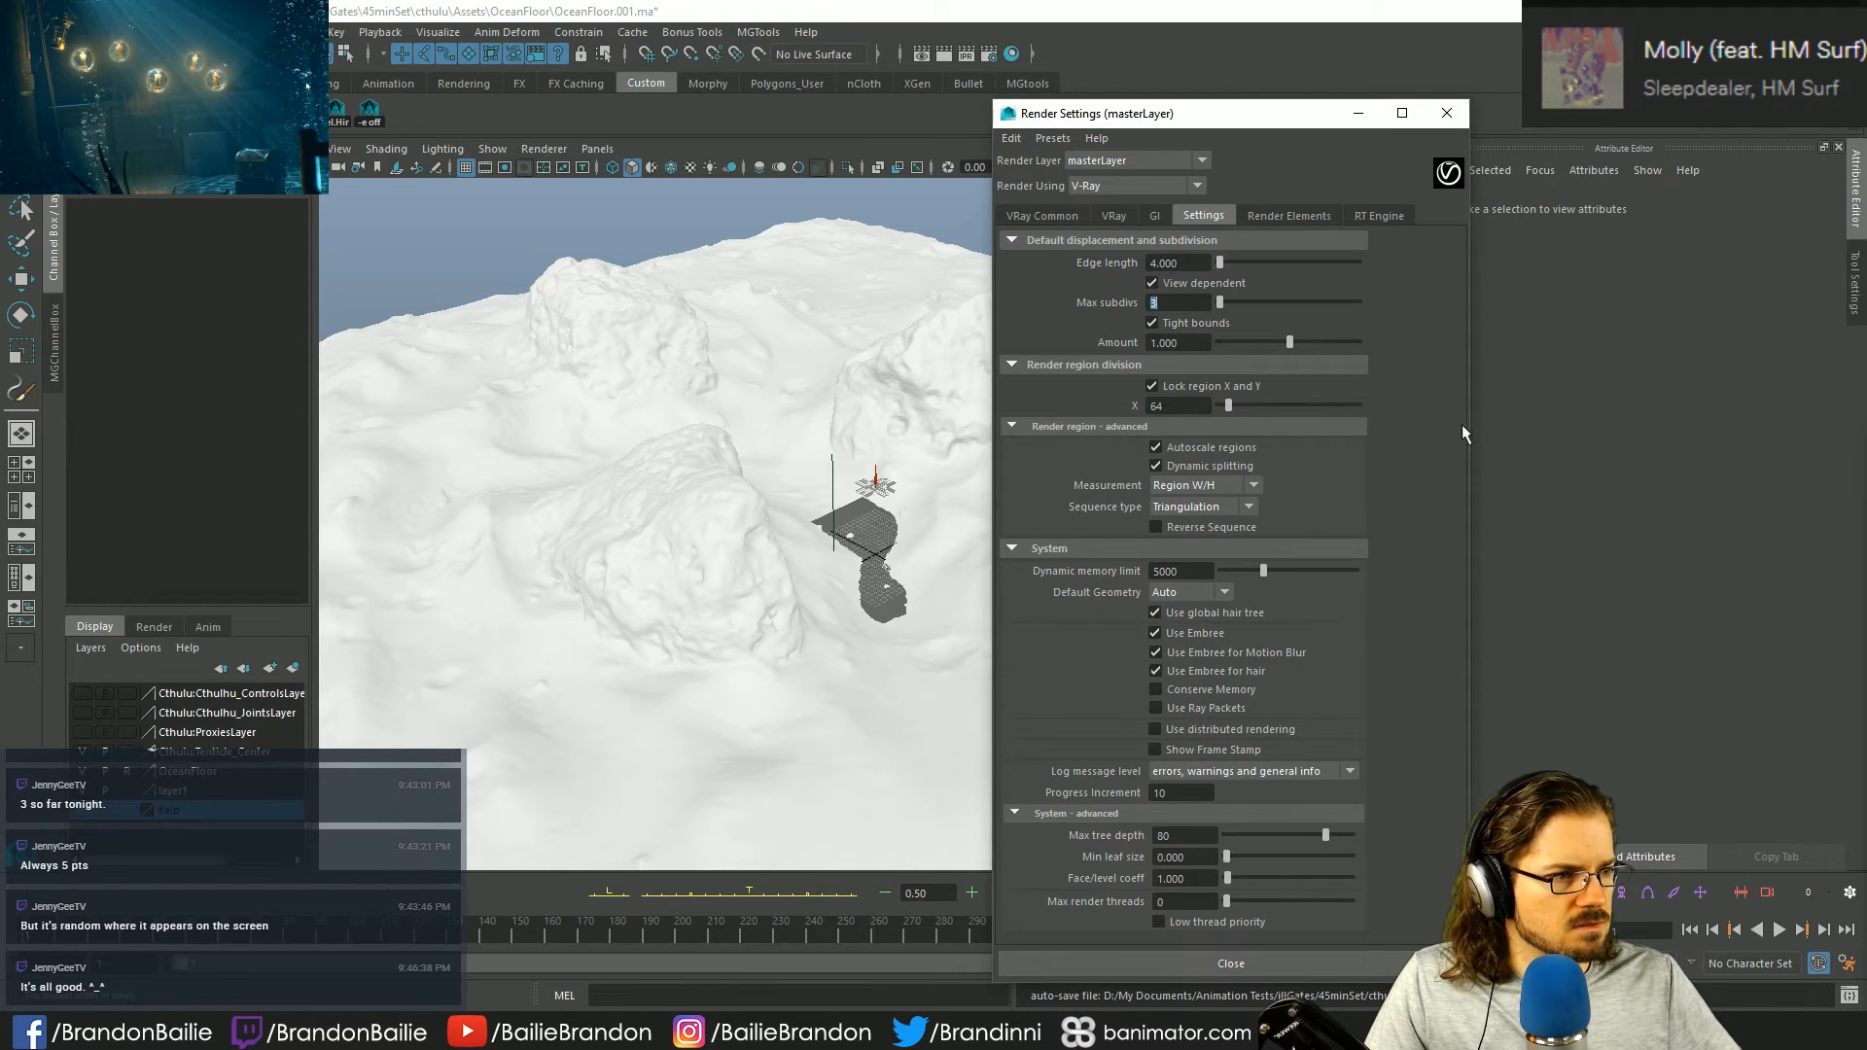
pyautogui.click(1583, 506)
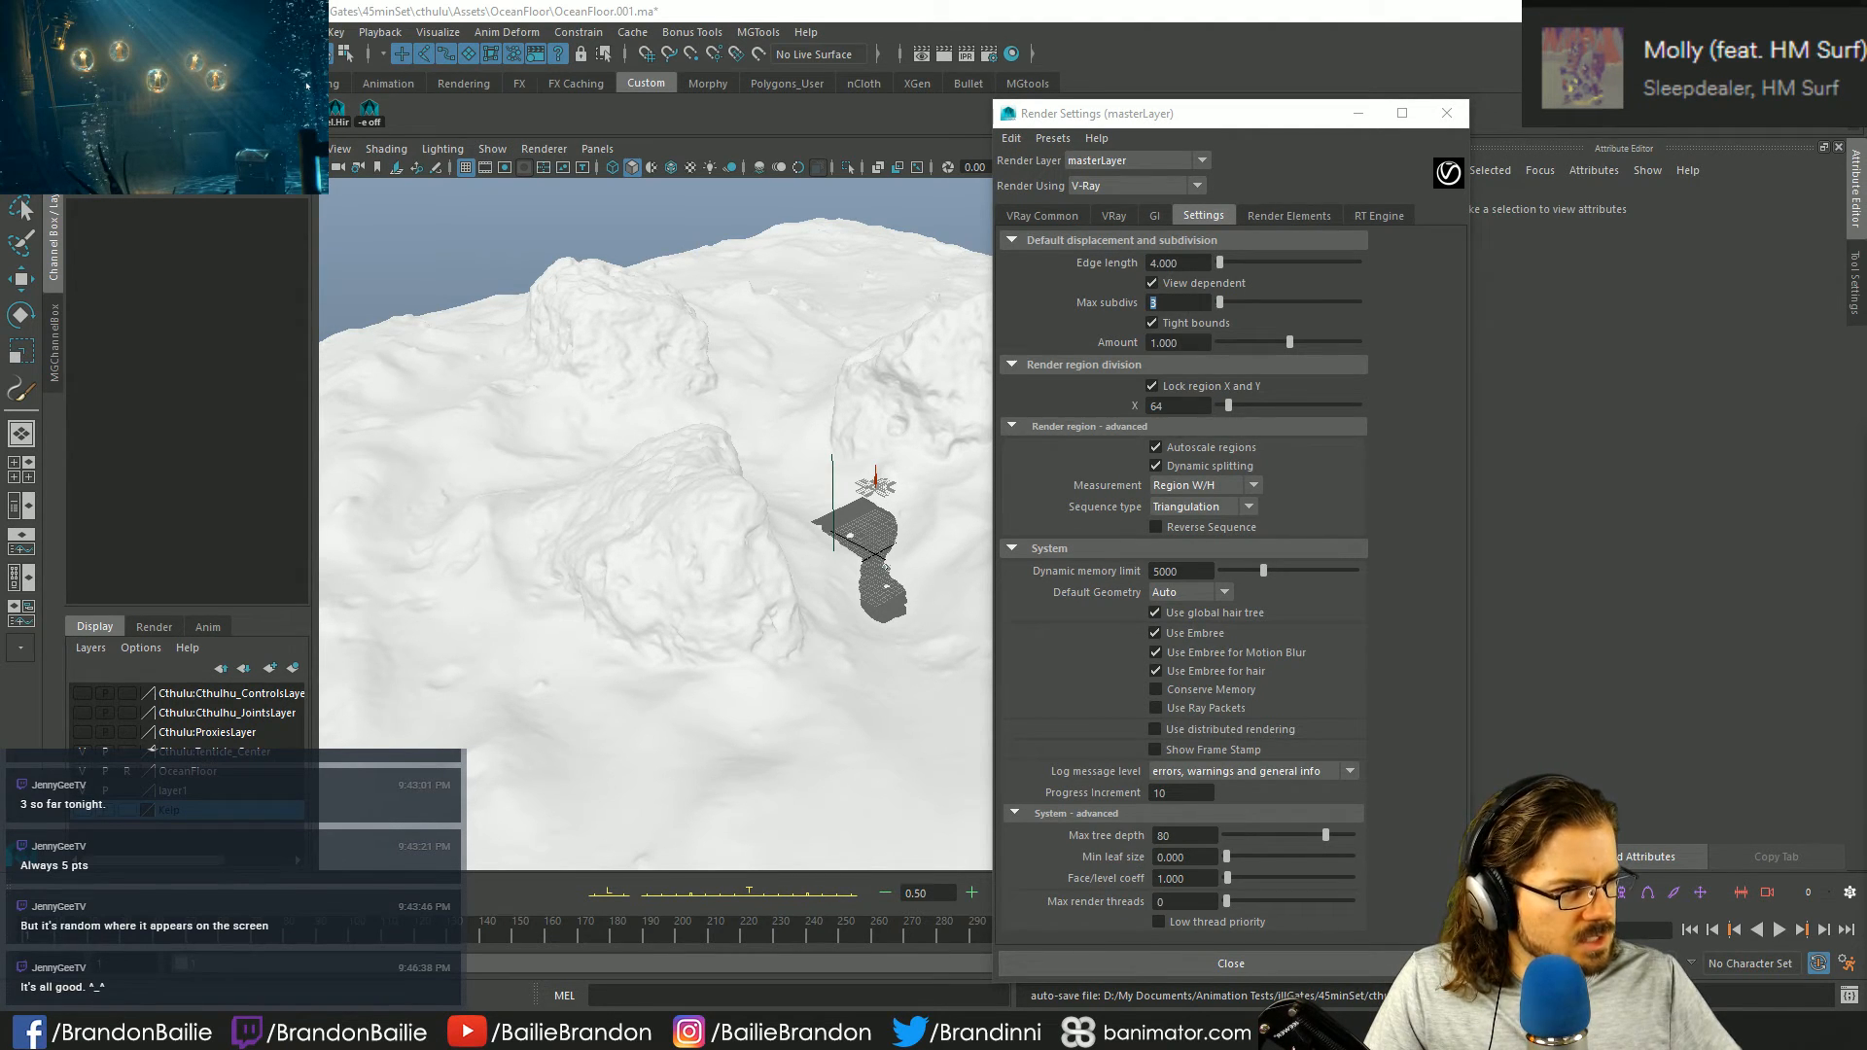
# - Set the V-Ray system's dynamic memory limit to 10000
pyautogui.click(1150, 570)
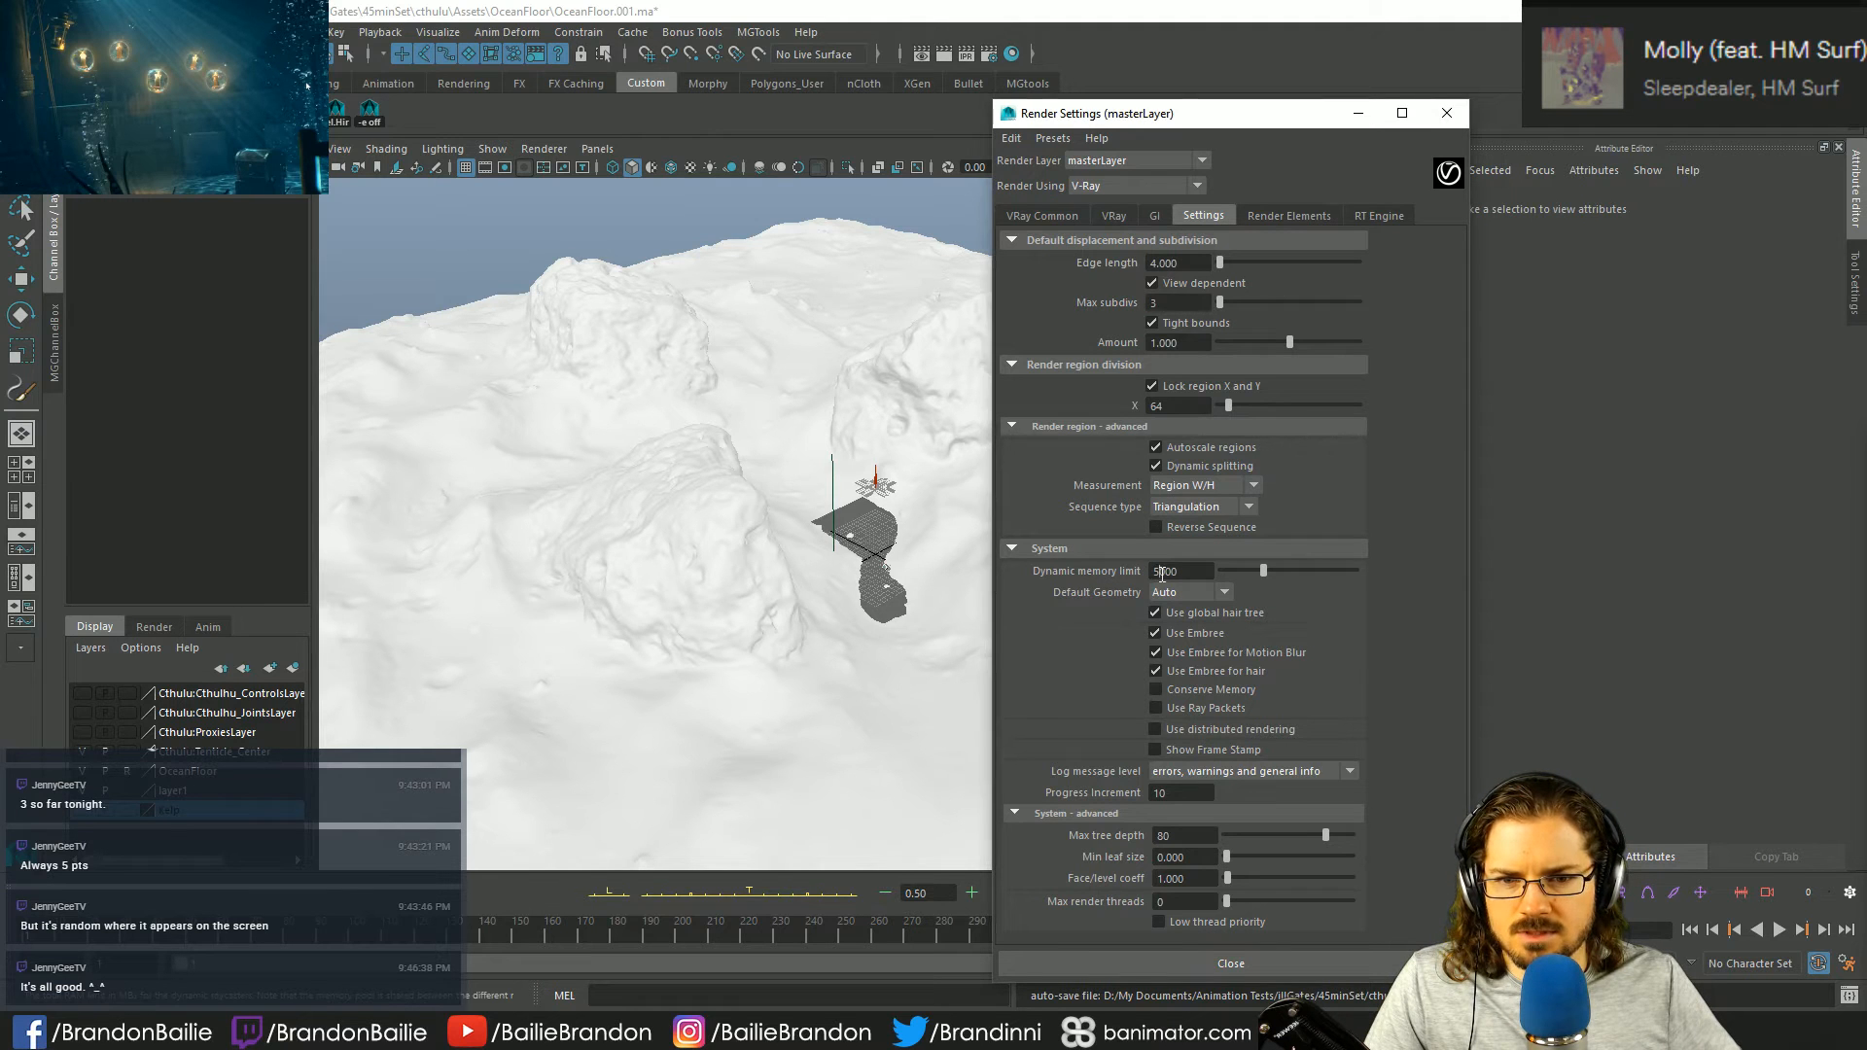
pyautogui.press('Delete')
pyautogui.write('10')
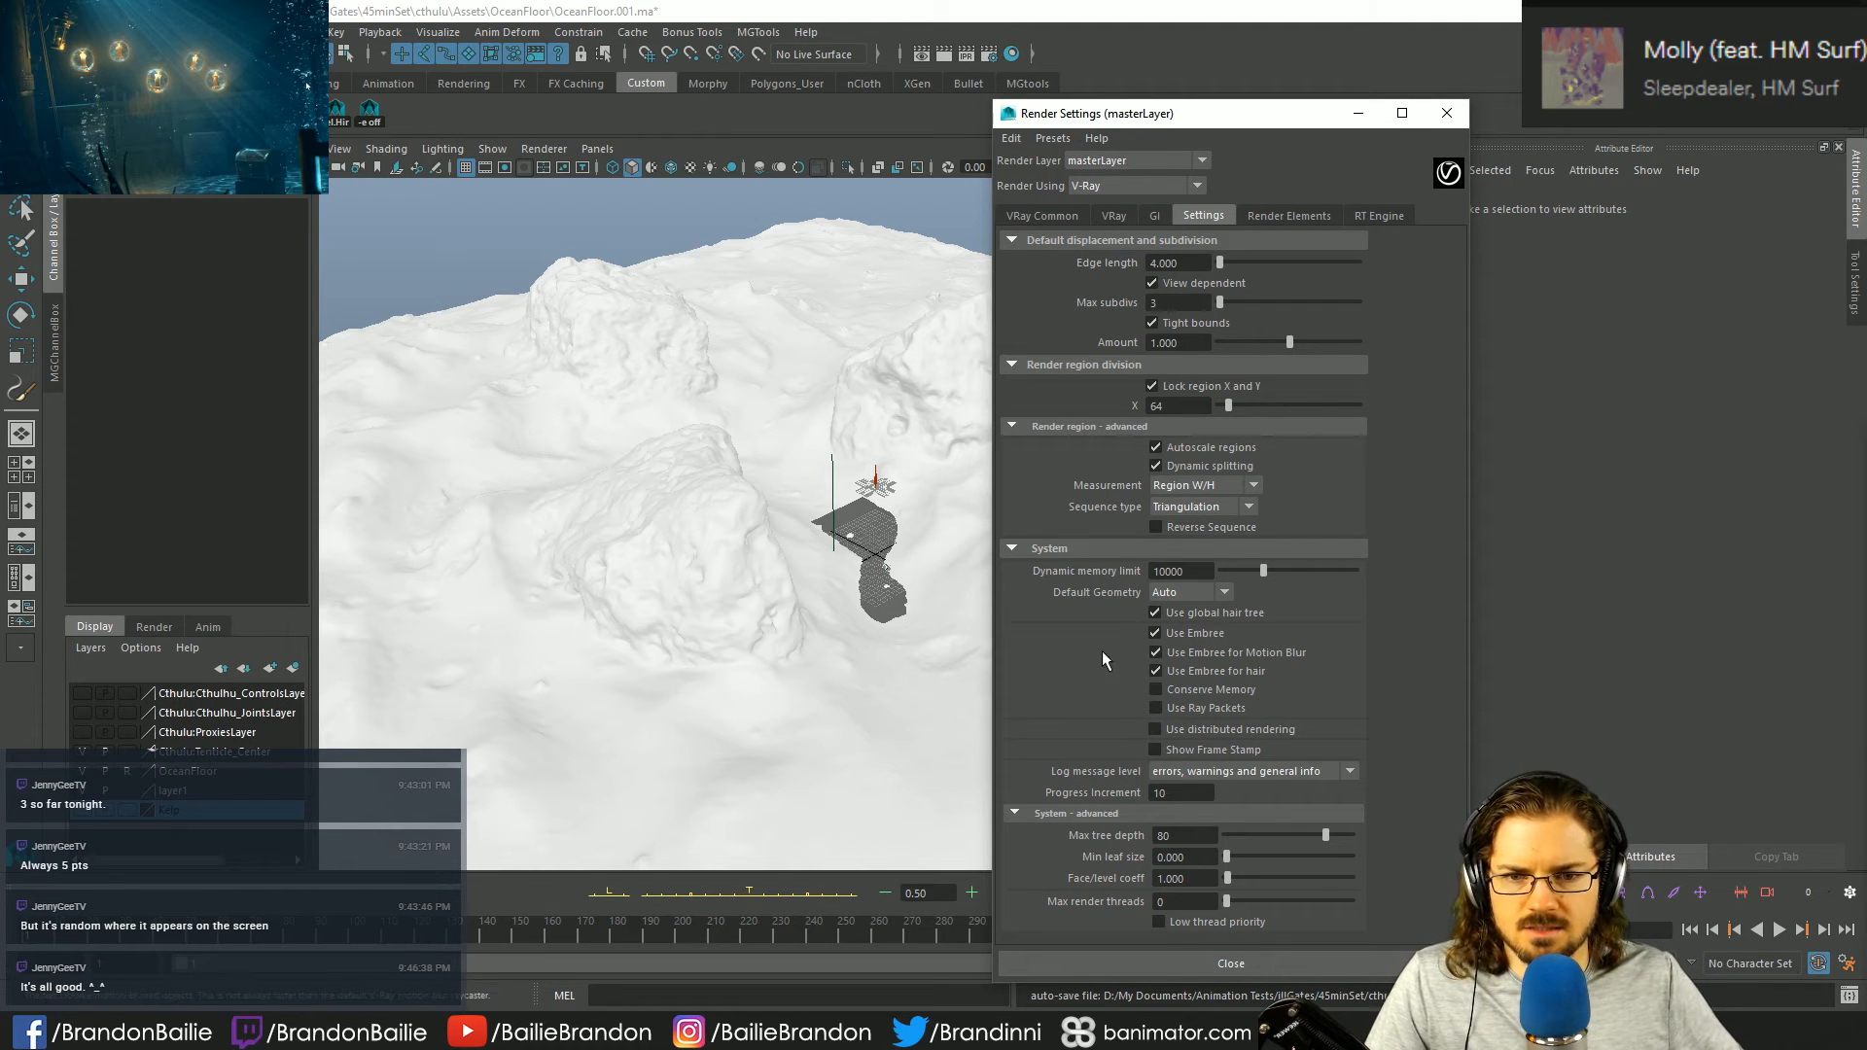
pyautogui.press('Return')
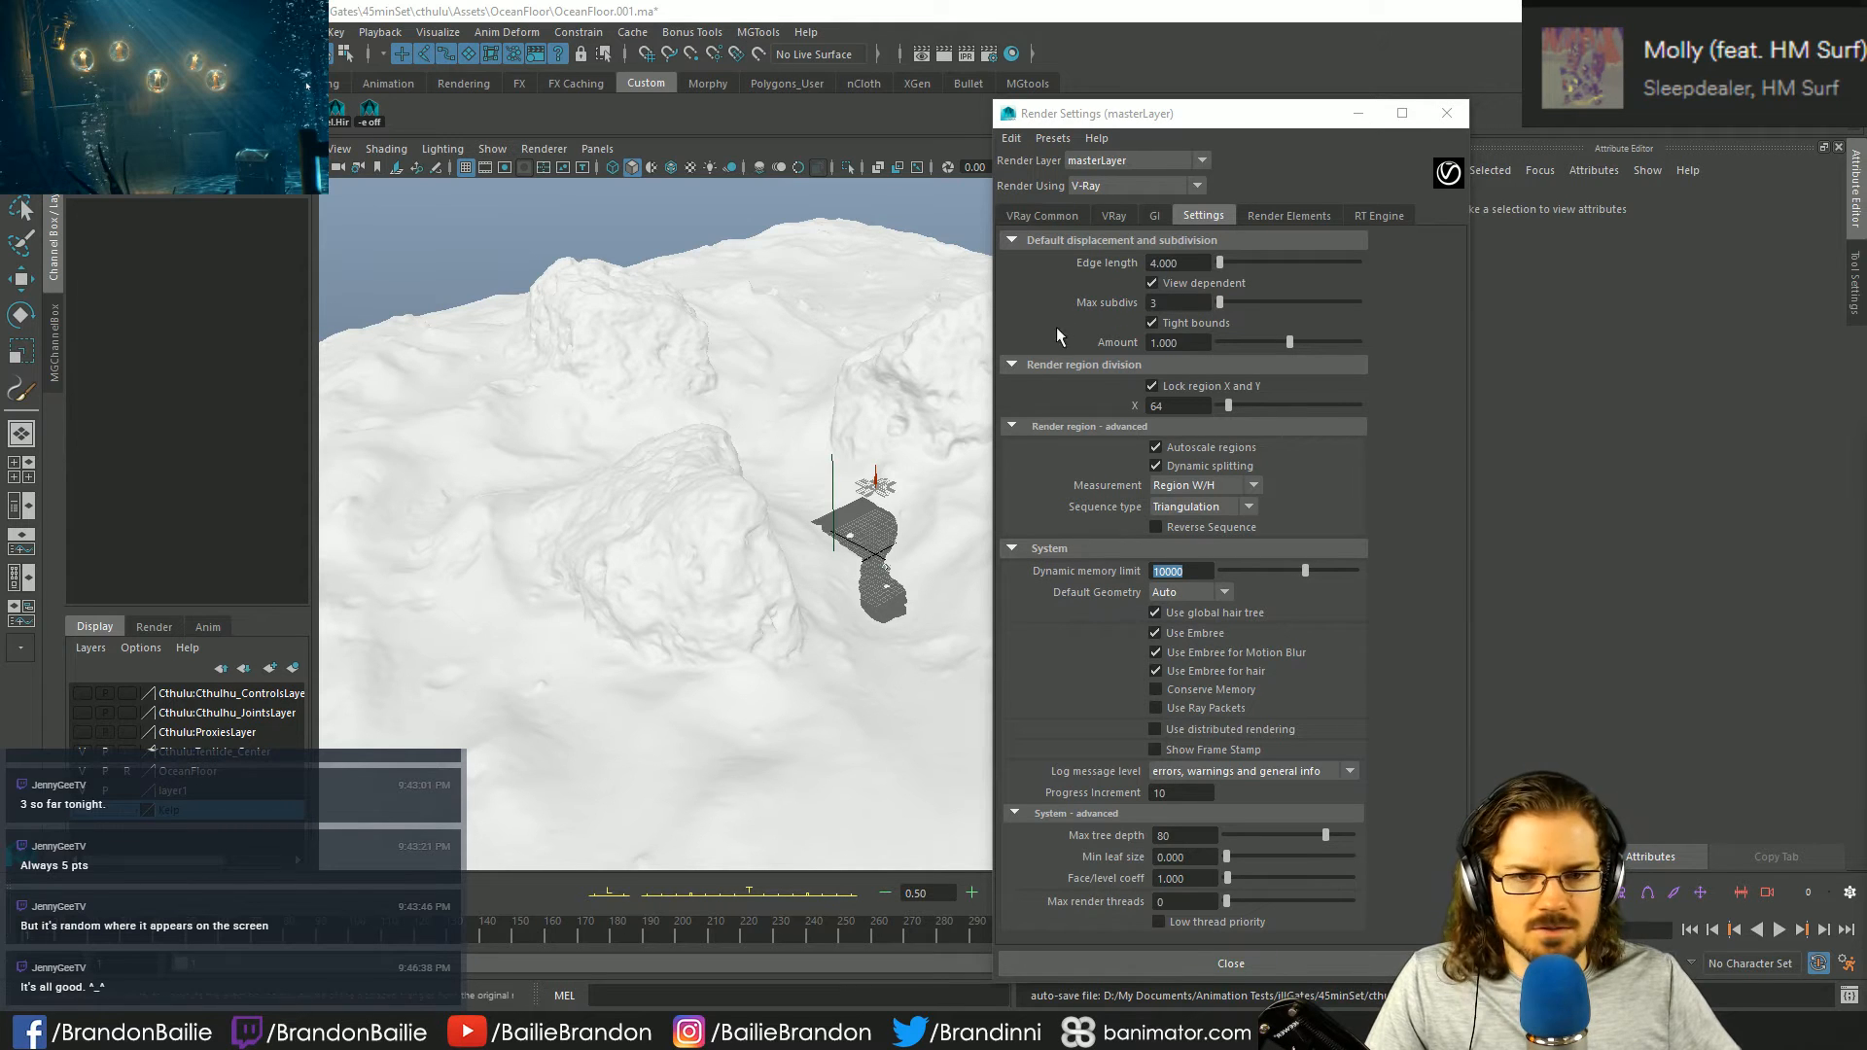
# - Set the render region division X size to 24
pyautogui.click(1176, 406)
pyautogui.write('24')
pyautogui.press('Return')
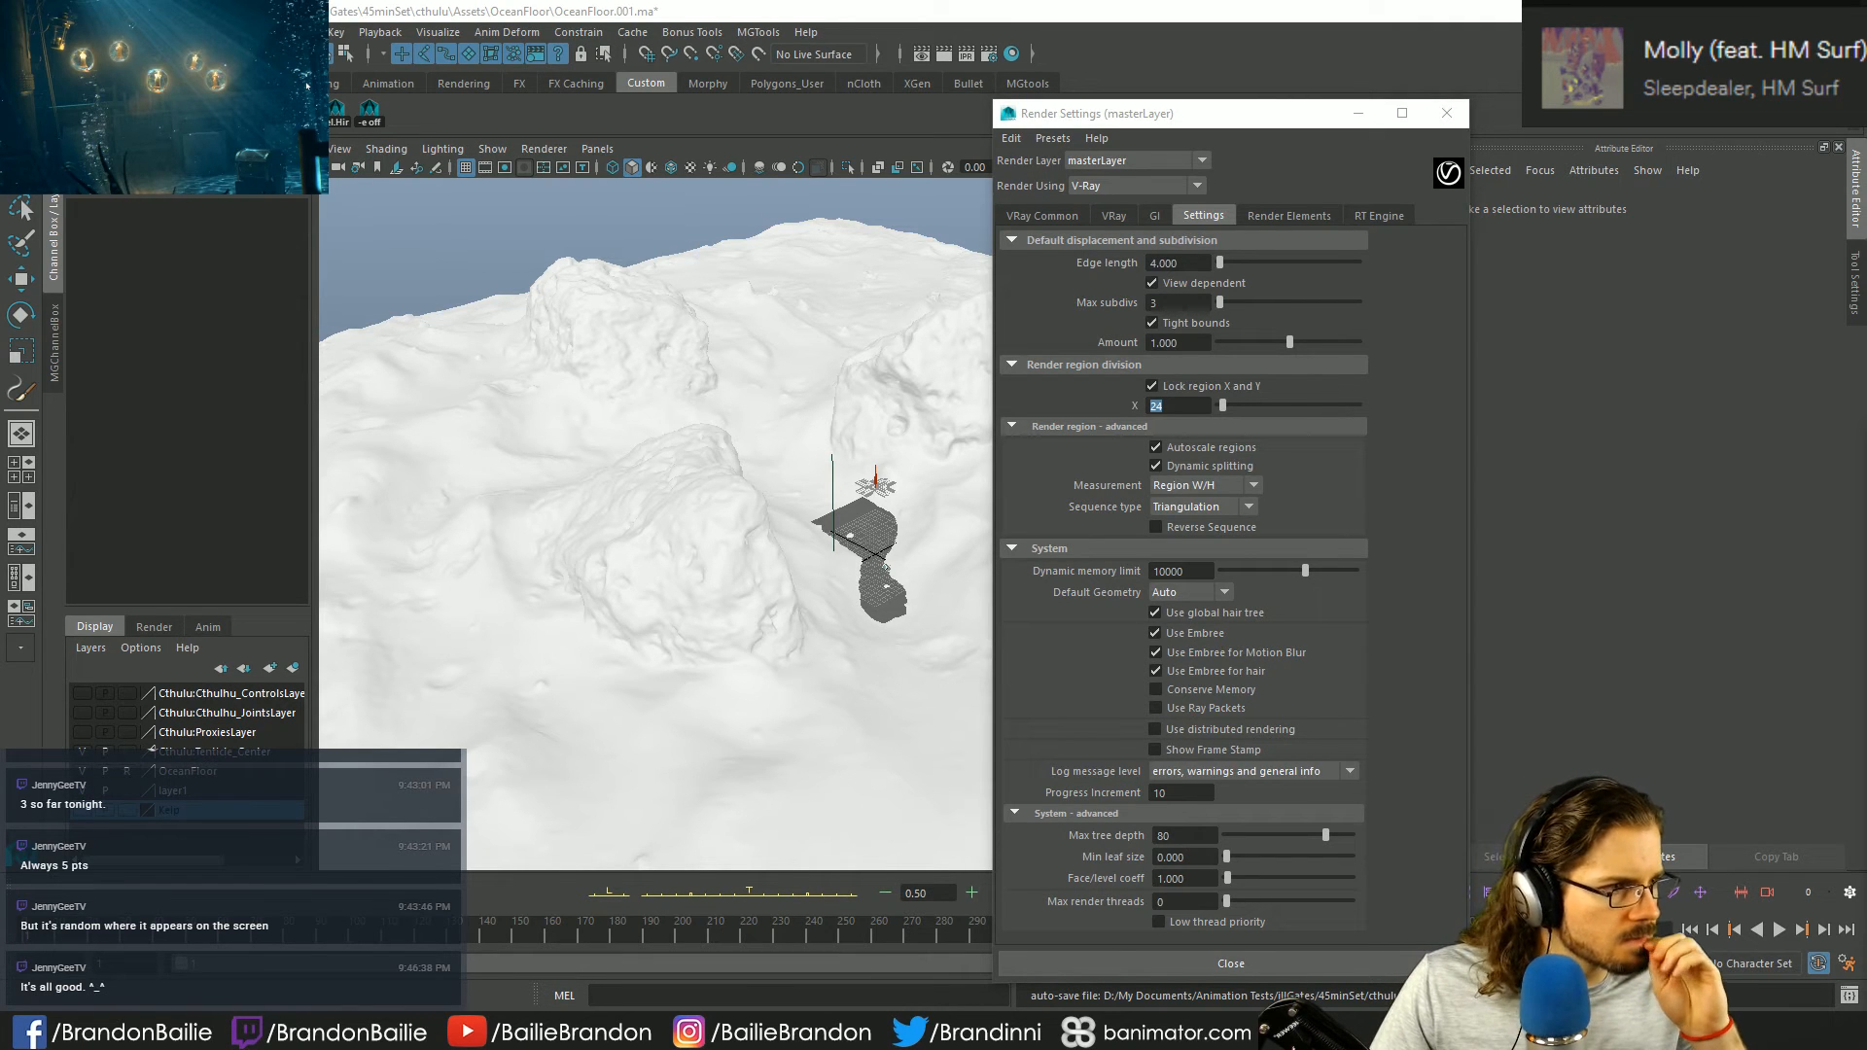
pyautogui.click(1288, 214)
pyautogui.click(1380, 215)
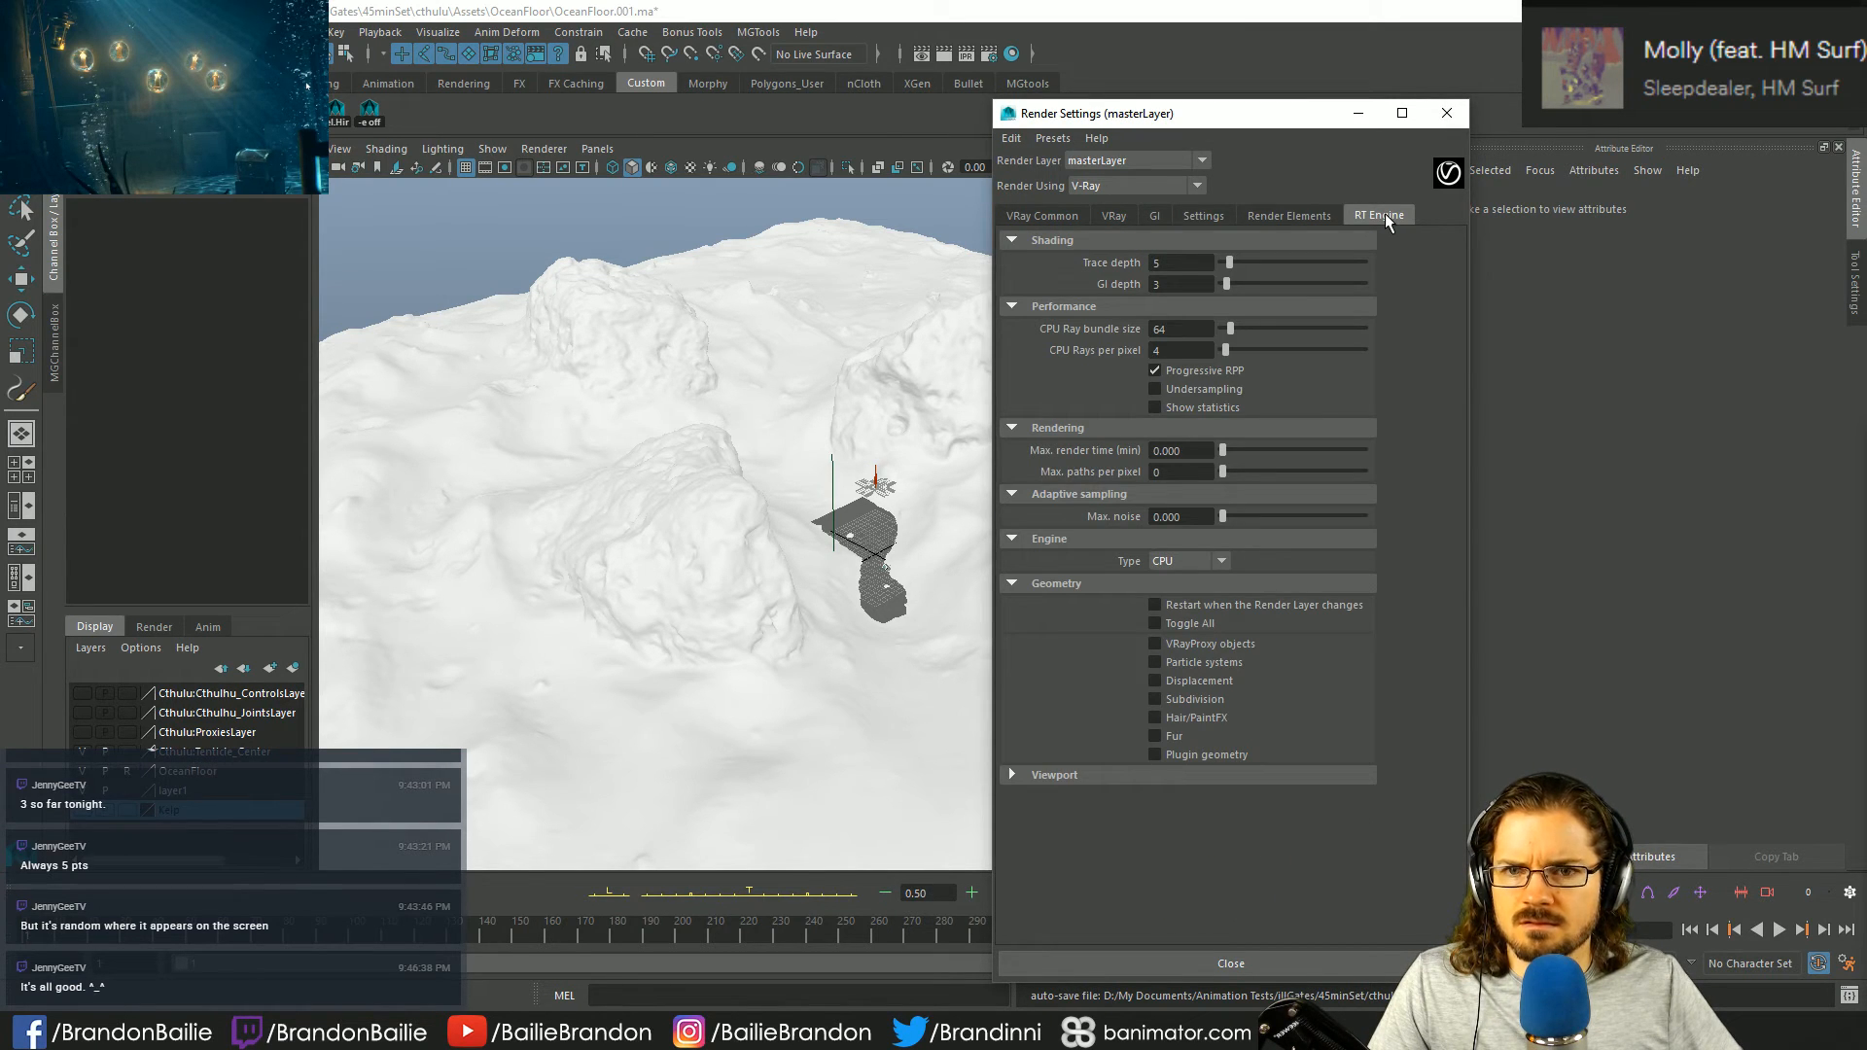
pyautogui.click(1068, 140)
pyautogui.moveTo(1023, 141)
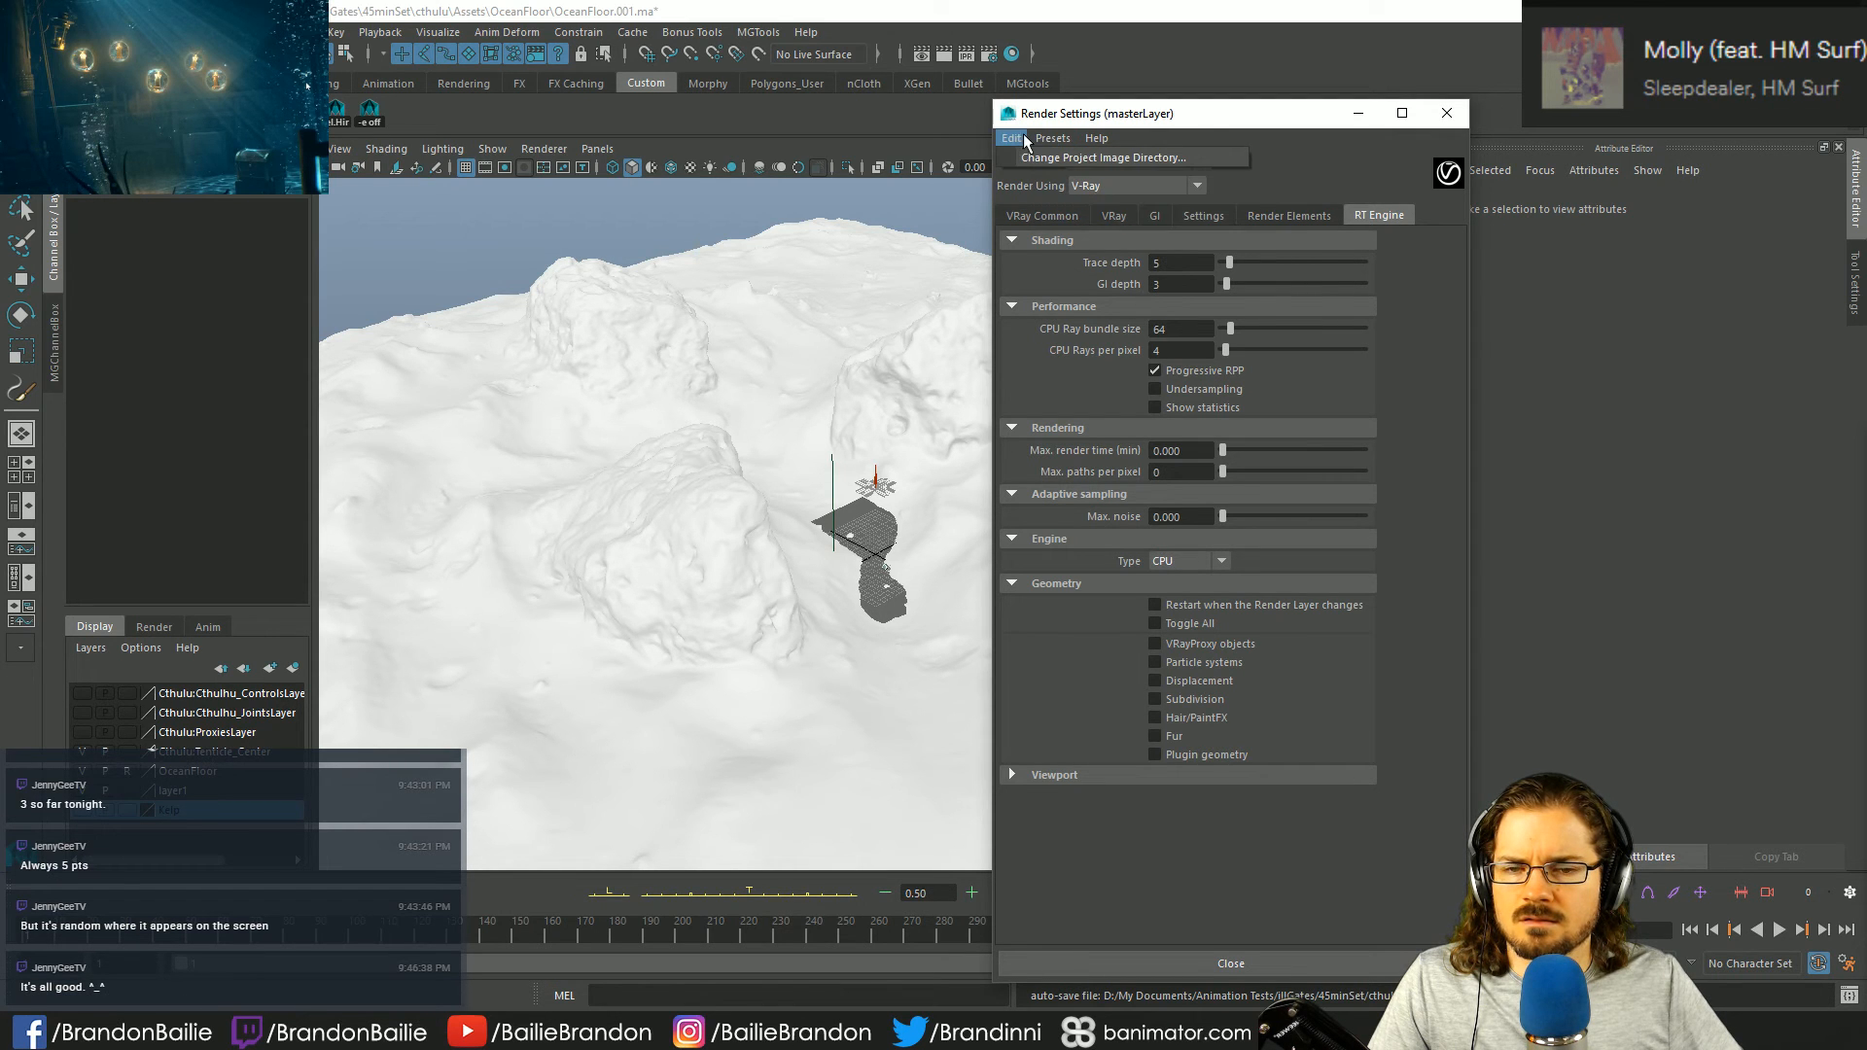
pyautogui.moveTo(1095, 141)
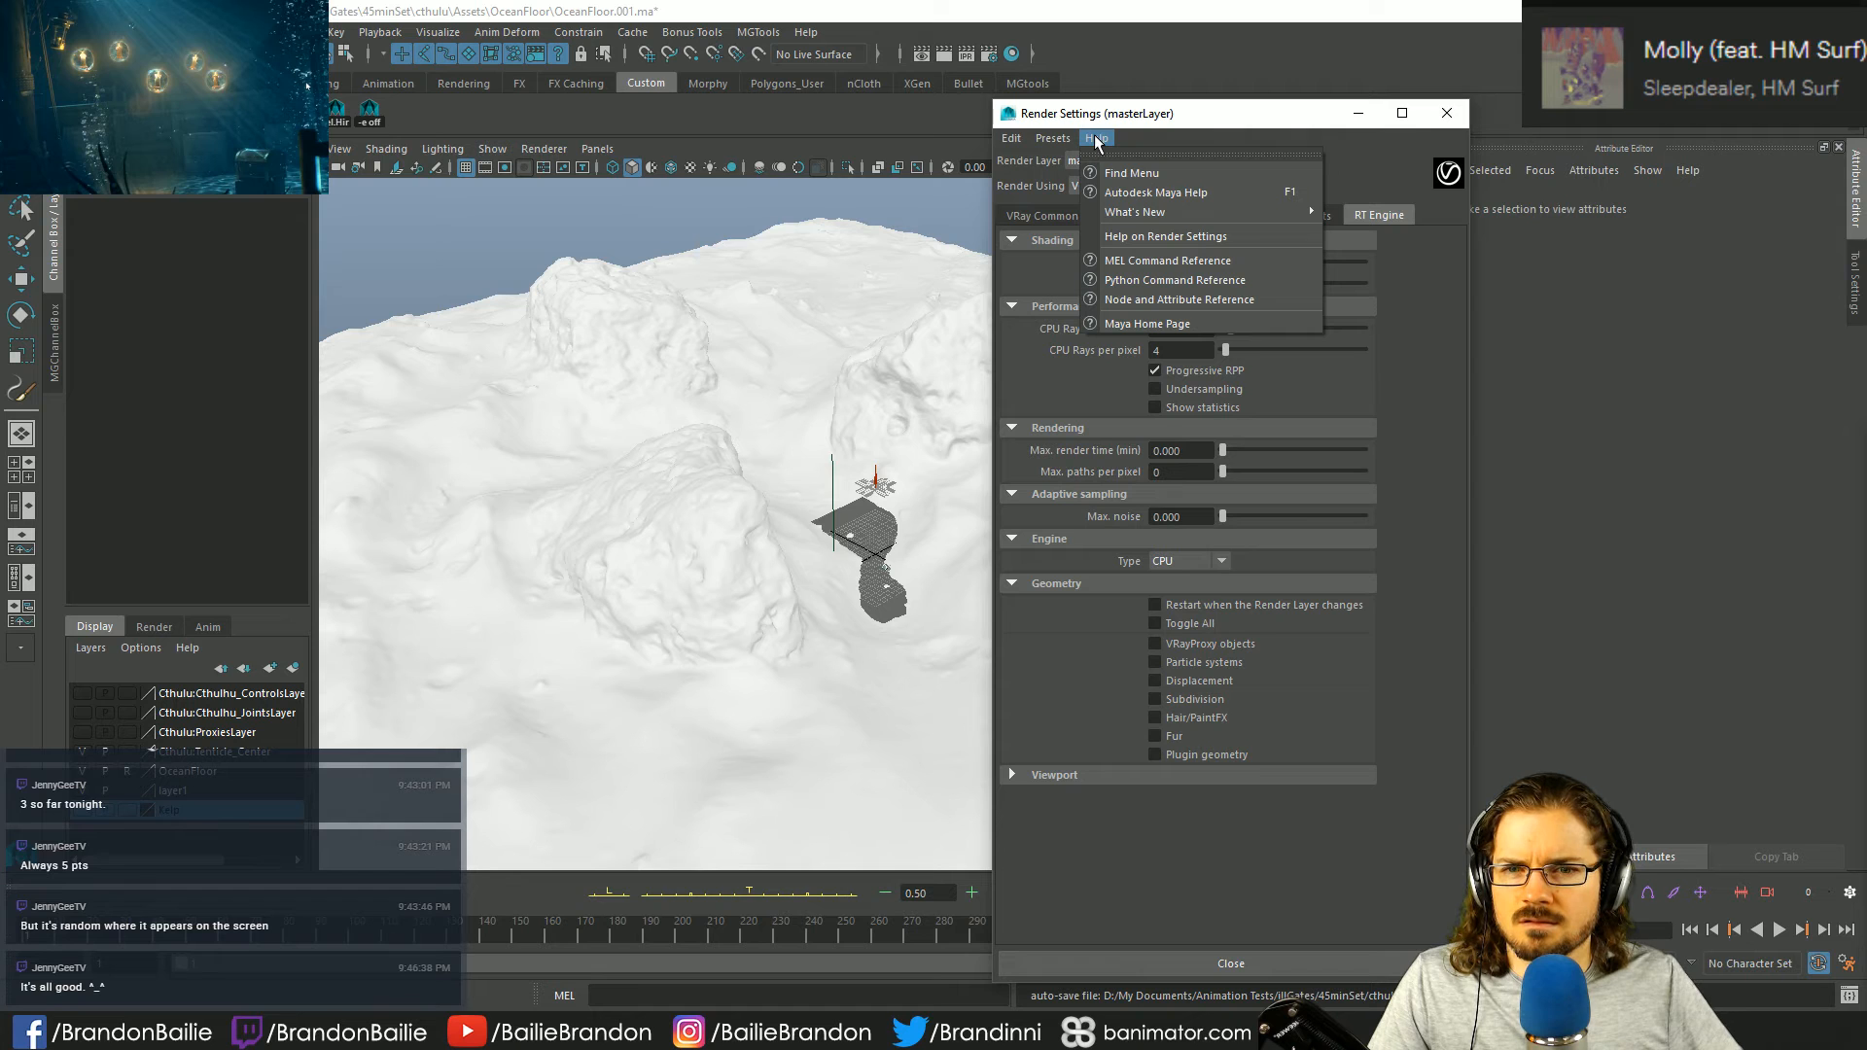
pyautogui.click(1206, 118)
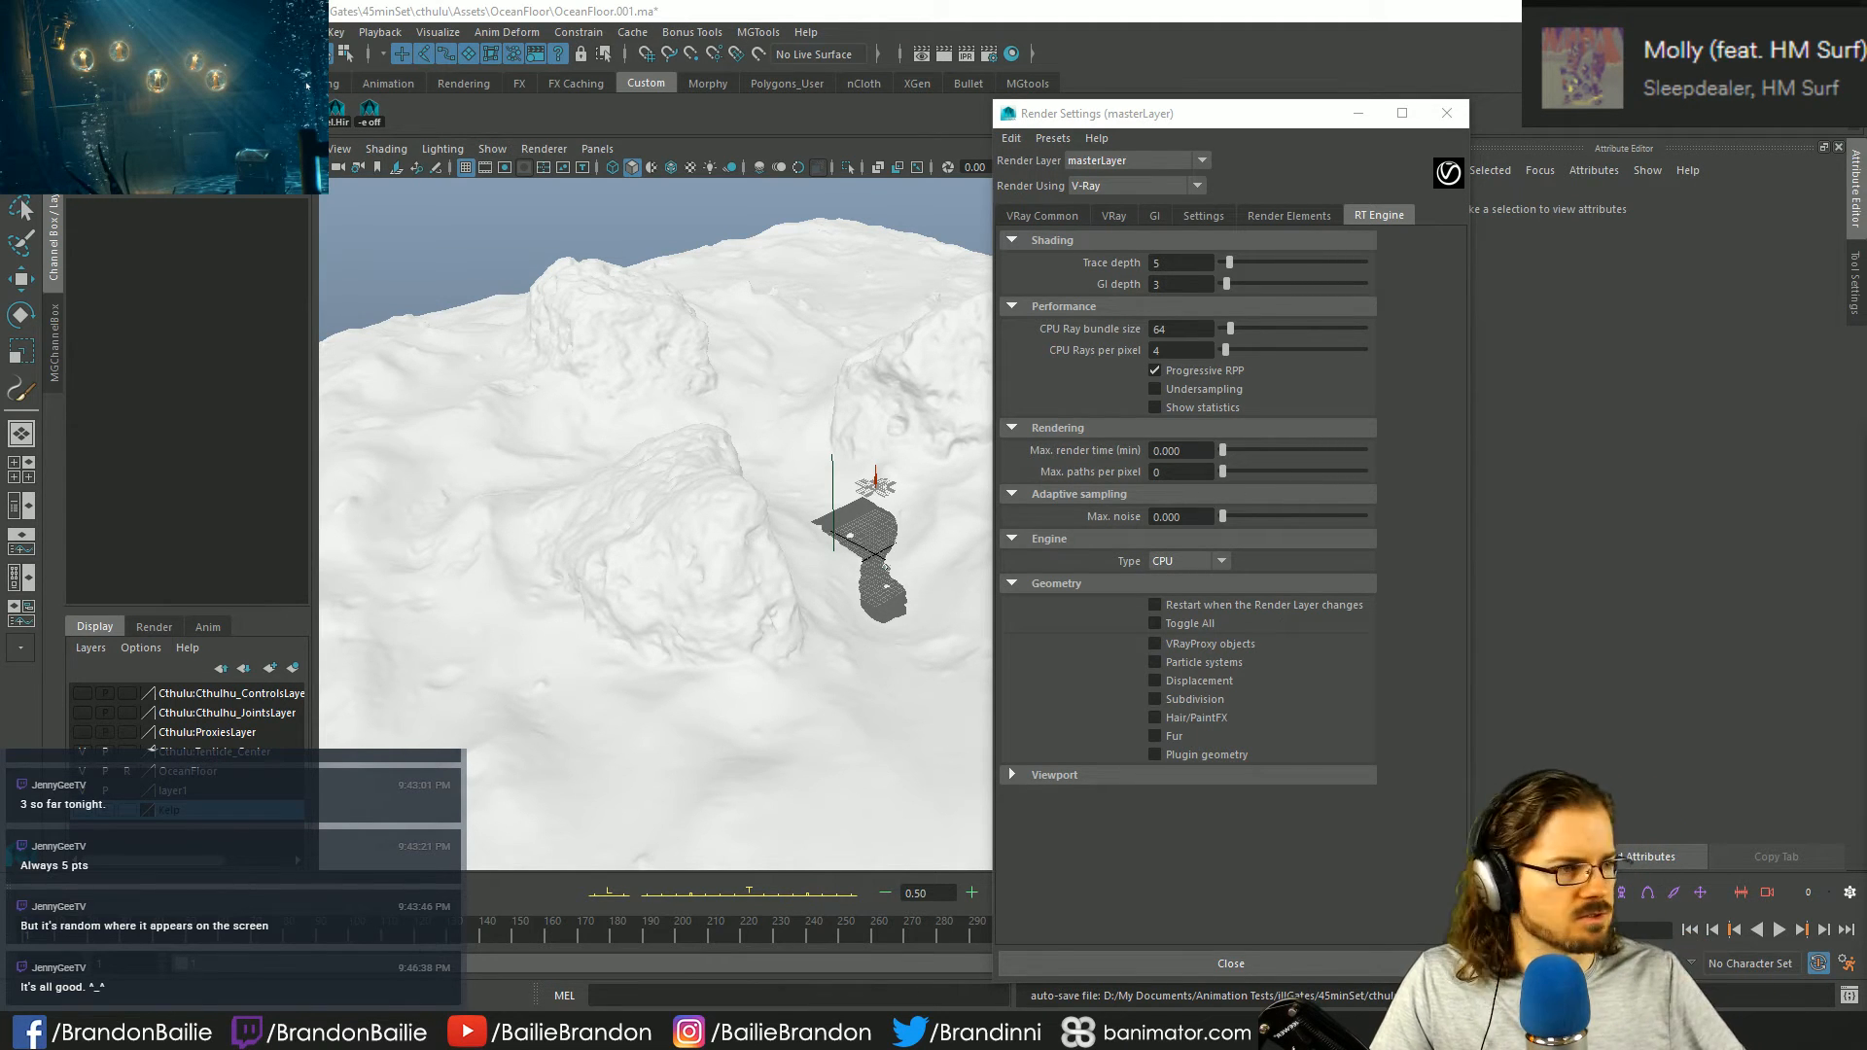
# - Add the Atmospheric Effects, Diffuse, GI, Normals, Reflection, Refraction, Refraction Filter, SSS, Self Illumination, Shadow, Specular, Total Light, Velocity and Z-depth render elements
pyautogui.click(1270, 219)
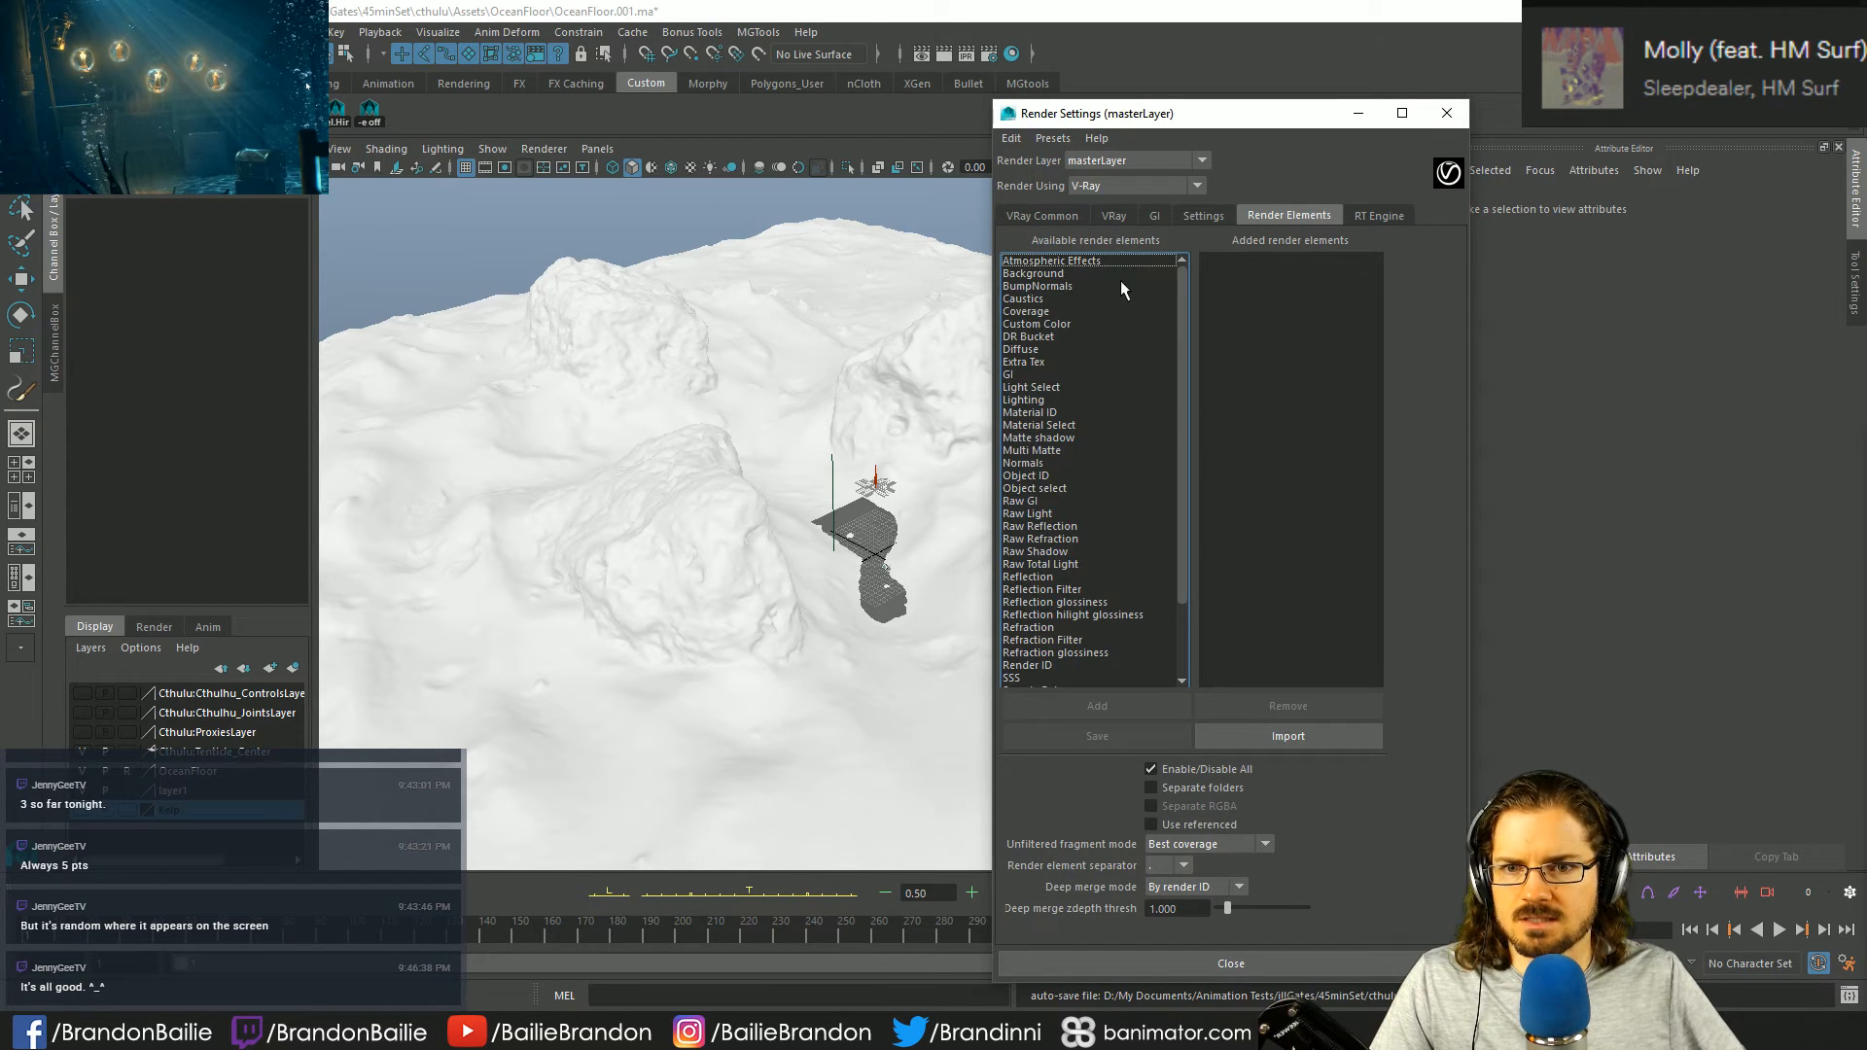
pyautogui.scroll(-3, 1118, 291)
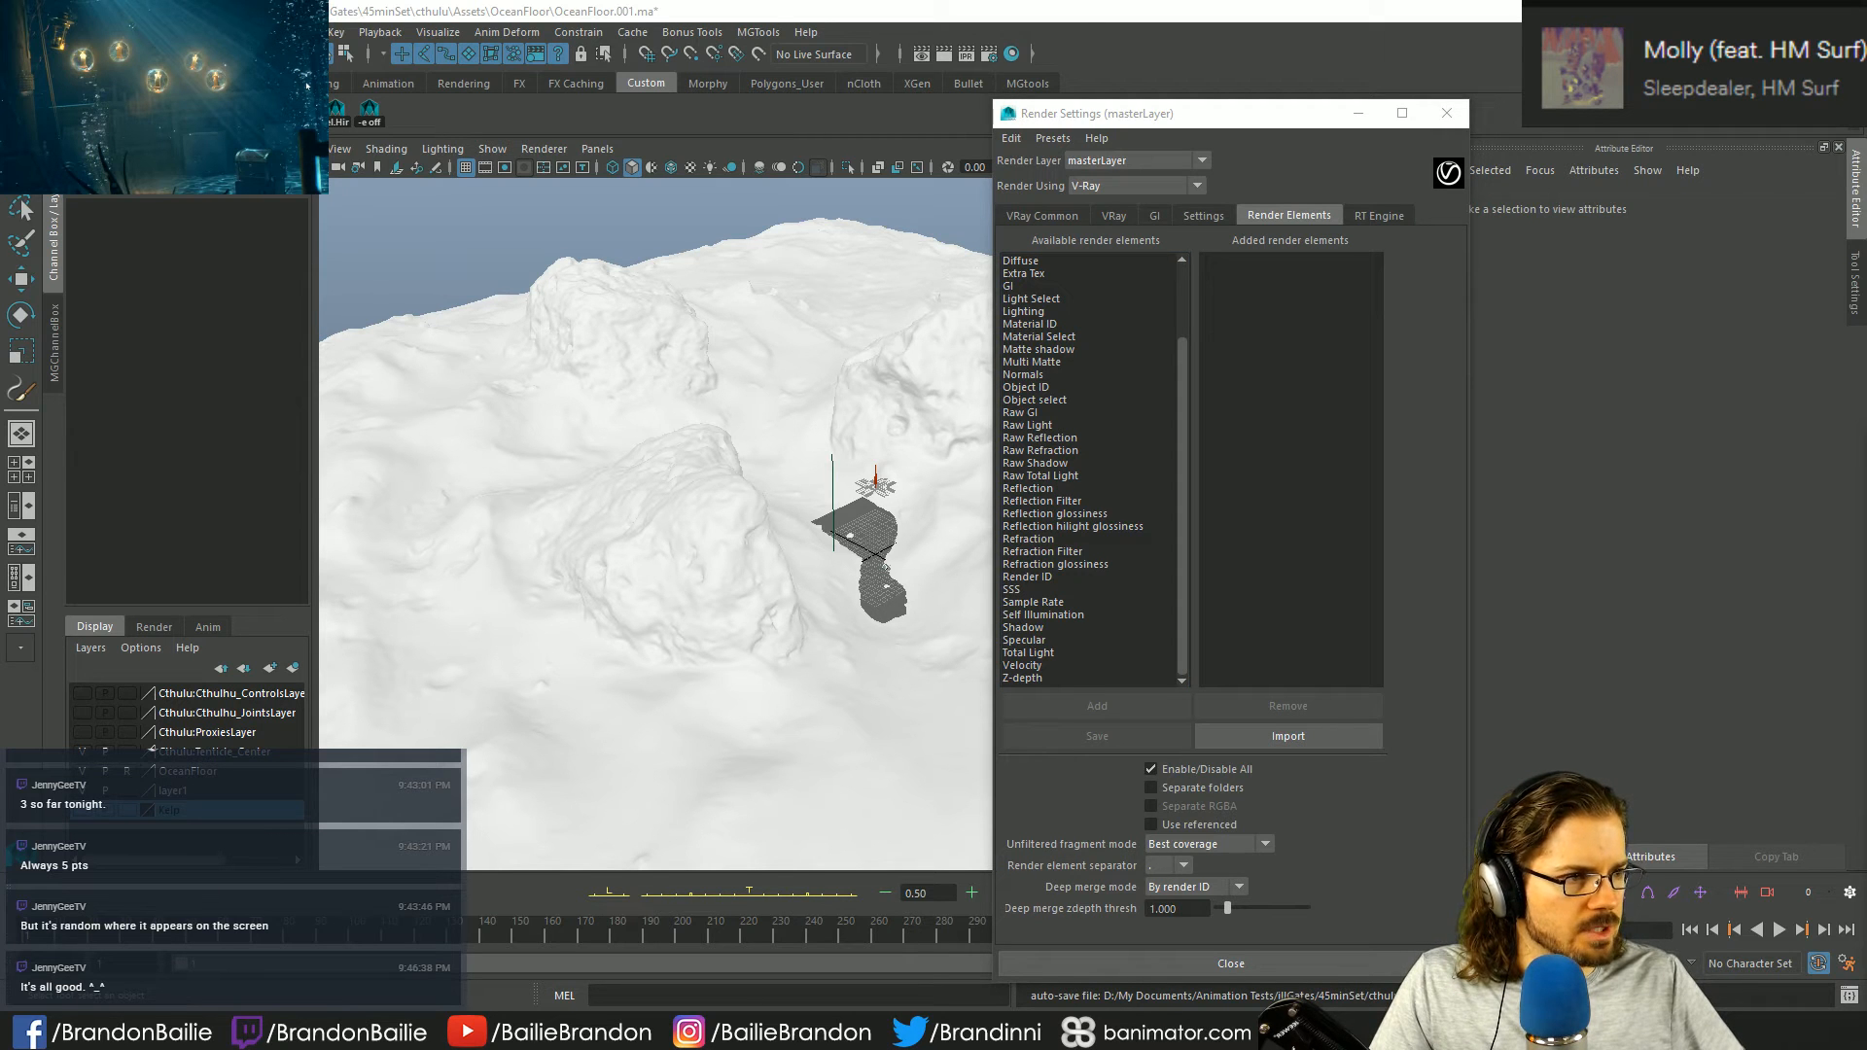
pyautogui.scroll(3, 1098, 337)
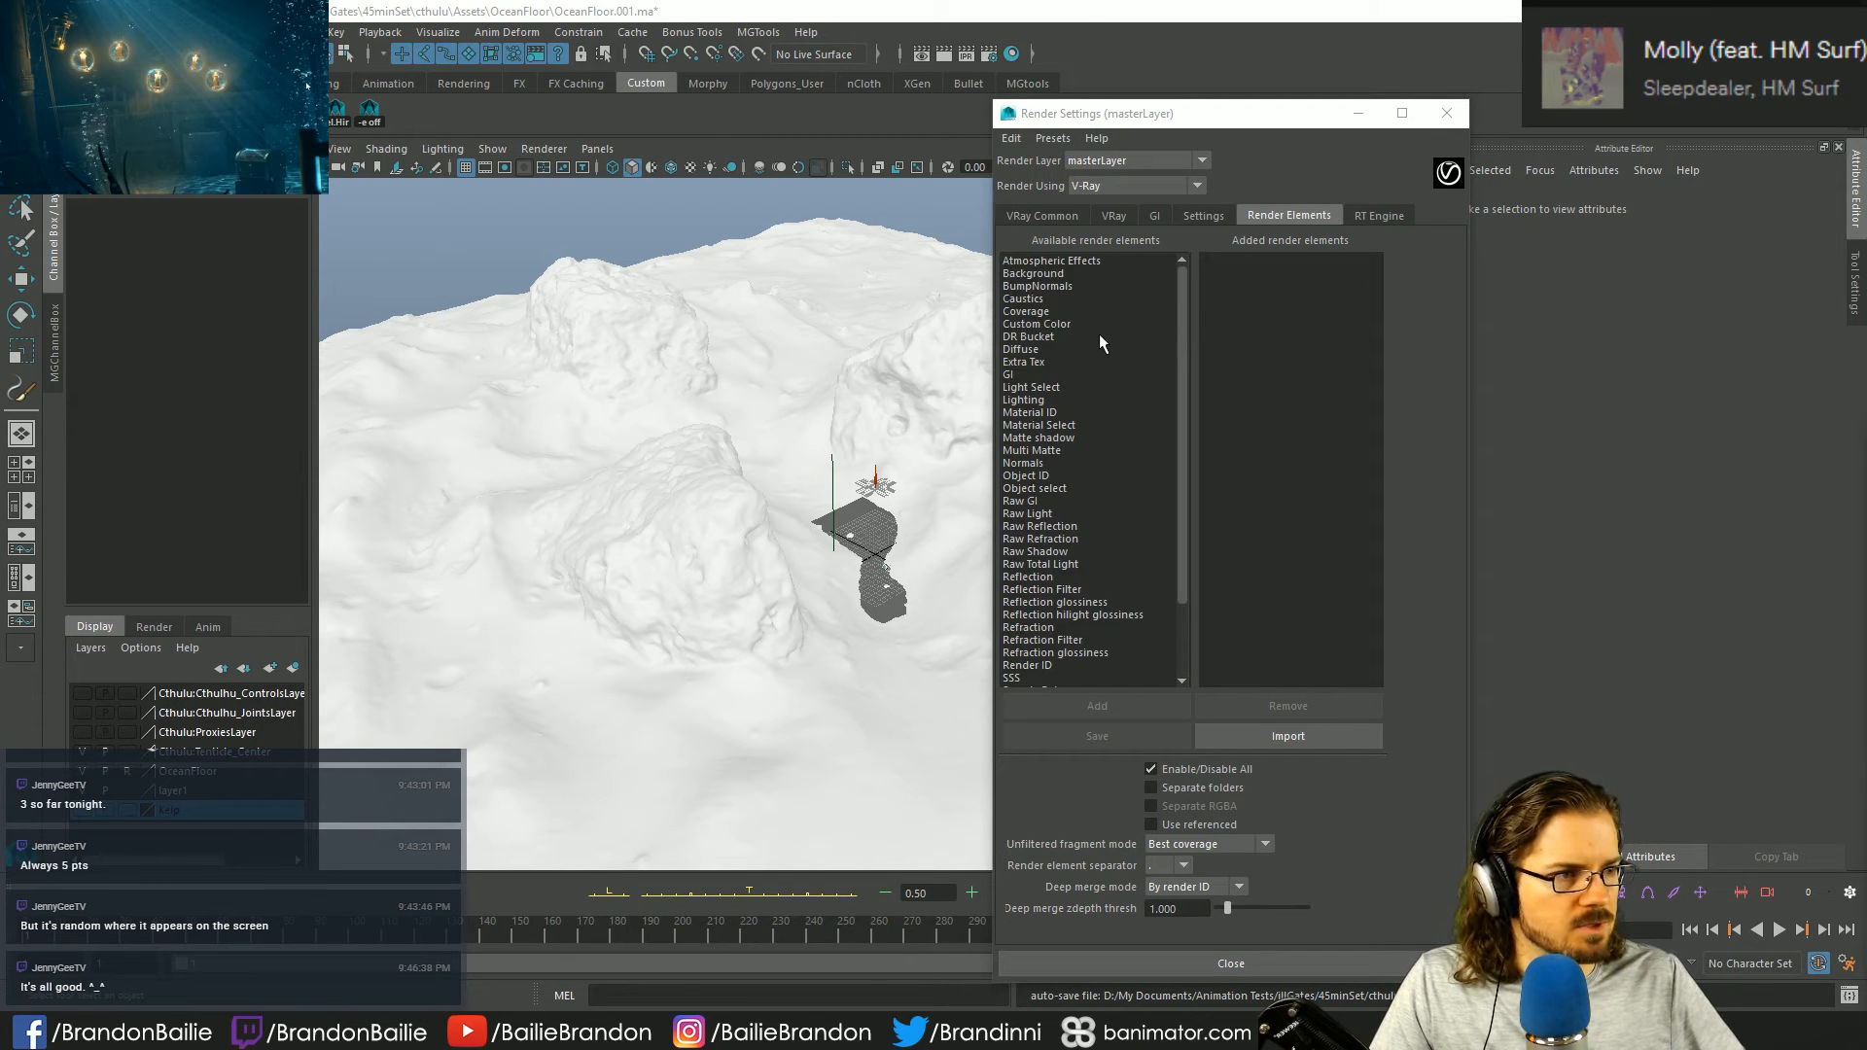
pyautogui.click(1069, 262)
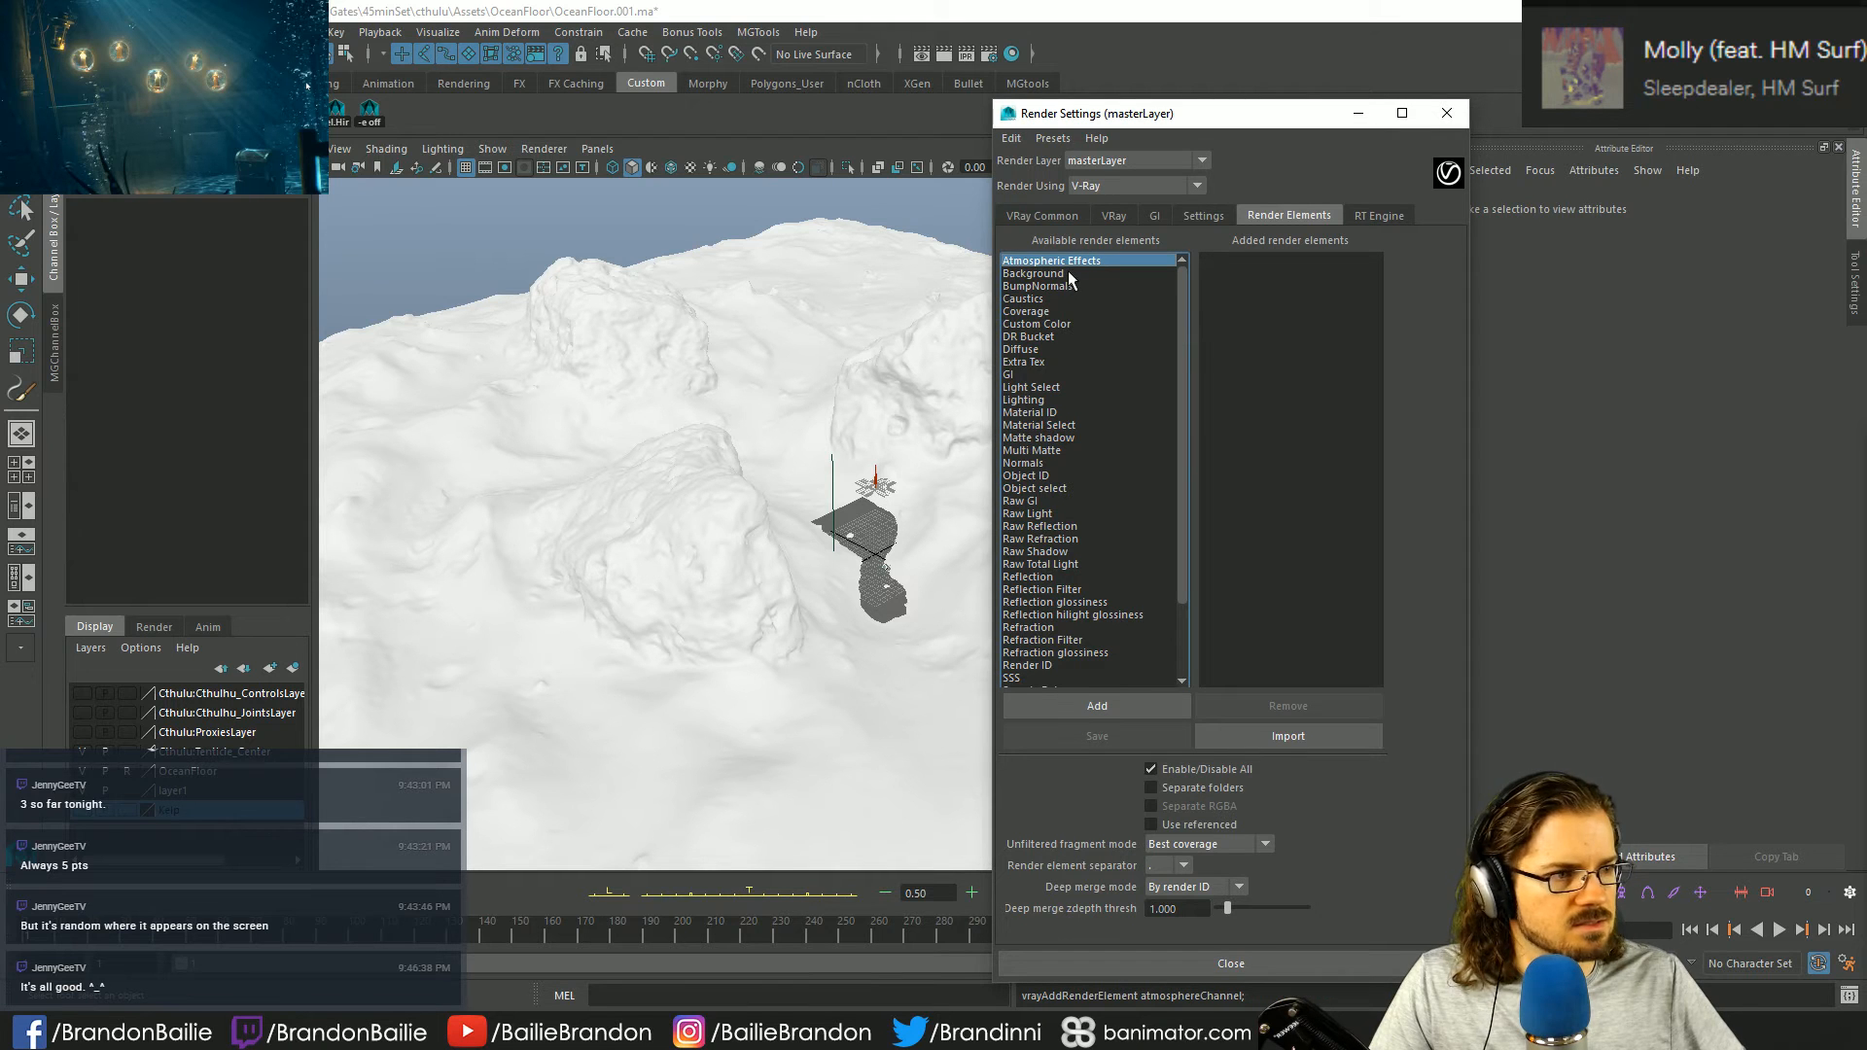
pyautogui.keyDown('ctrl'); pyautogui.click(1035, 349); pyautogui.keyUp('ctrl')
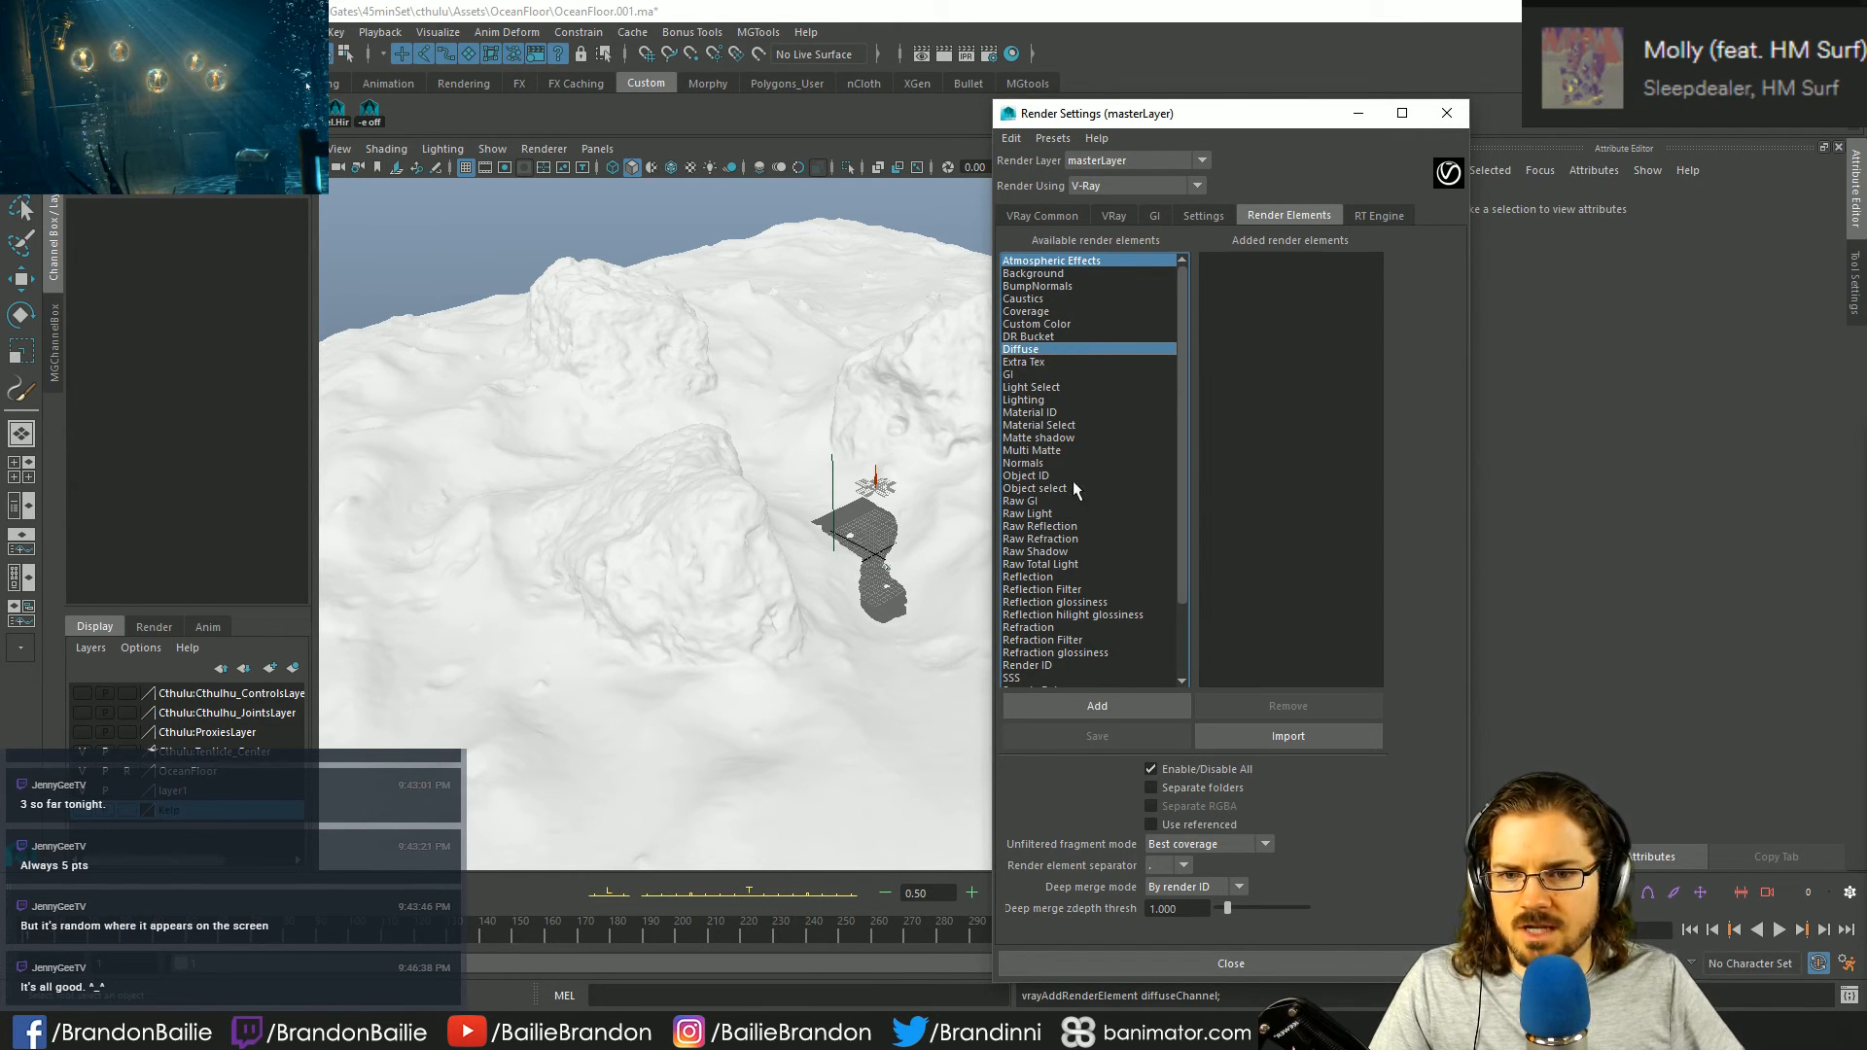
pyautogui.keyDown('ctrl'); pyautogui.click(1070, 577); pyautogui.keyUp('ctrl')
pyautogui.keyDown('ctrl'); pyautogui.click(1068, 628); pyautogui.keyUp('ctrl')
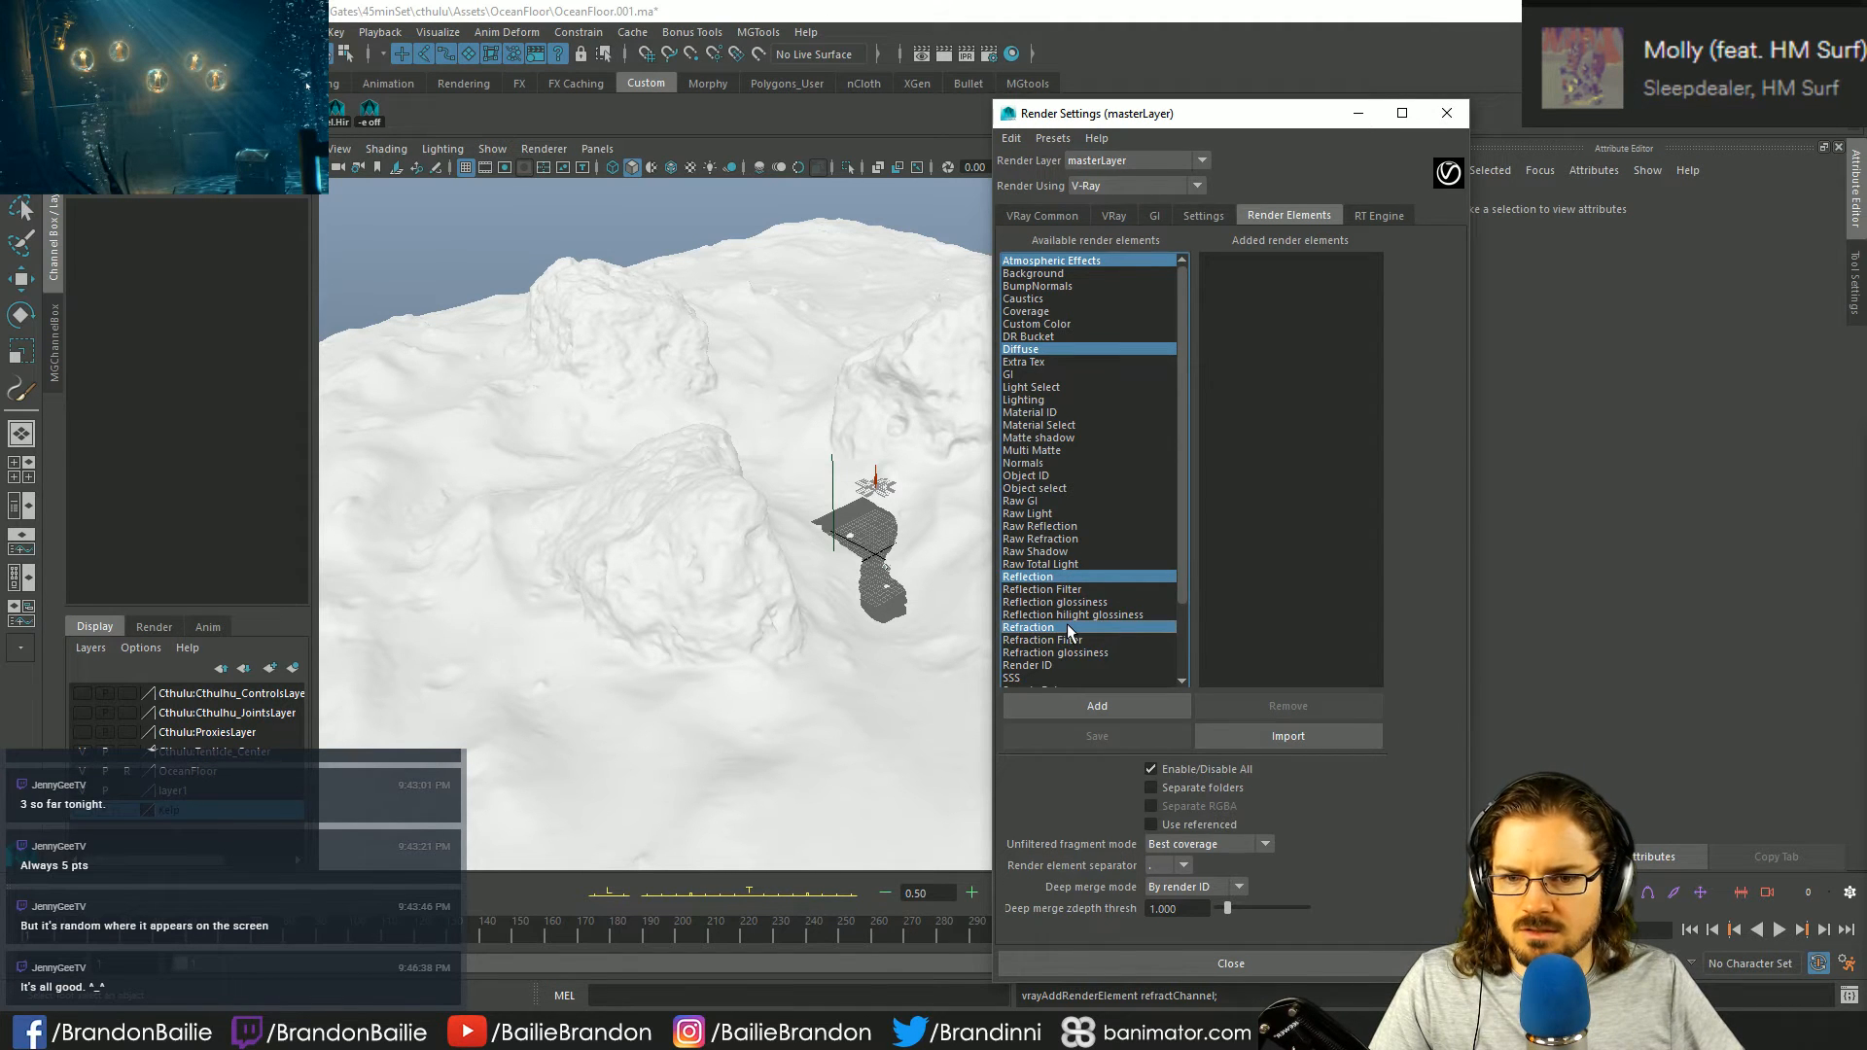
pyautogui.scroll(-1, 1066, 628)
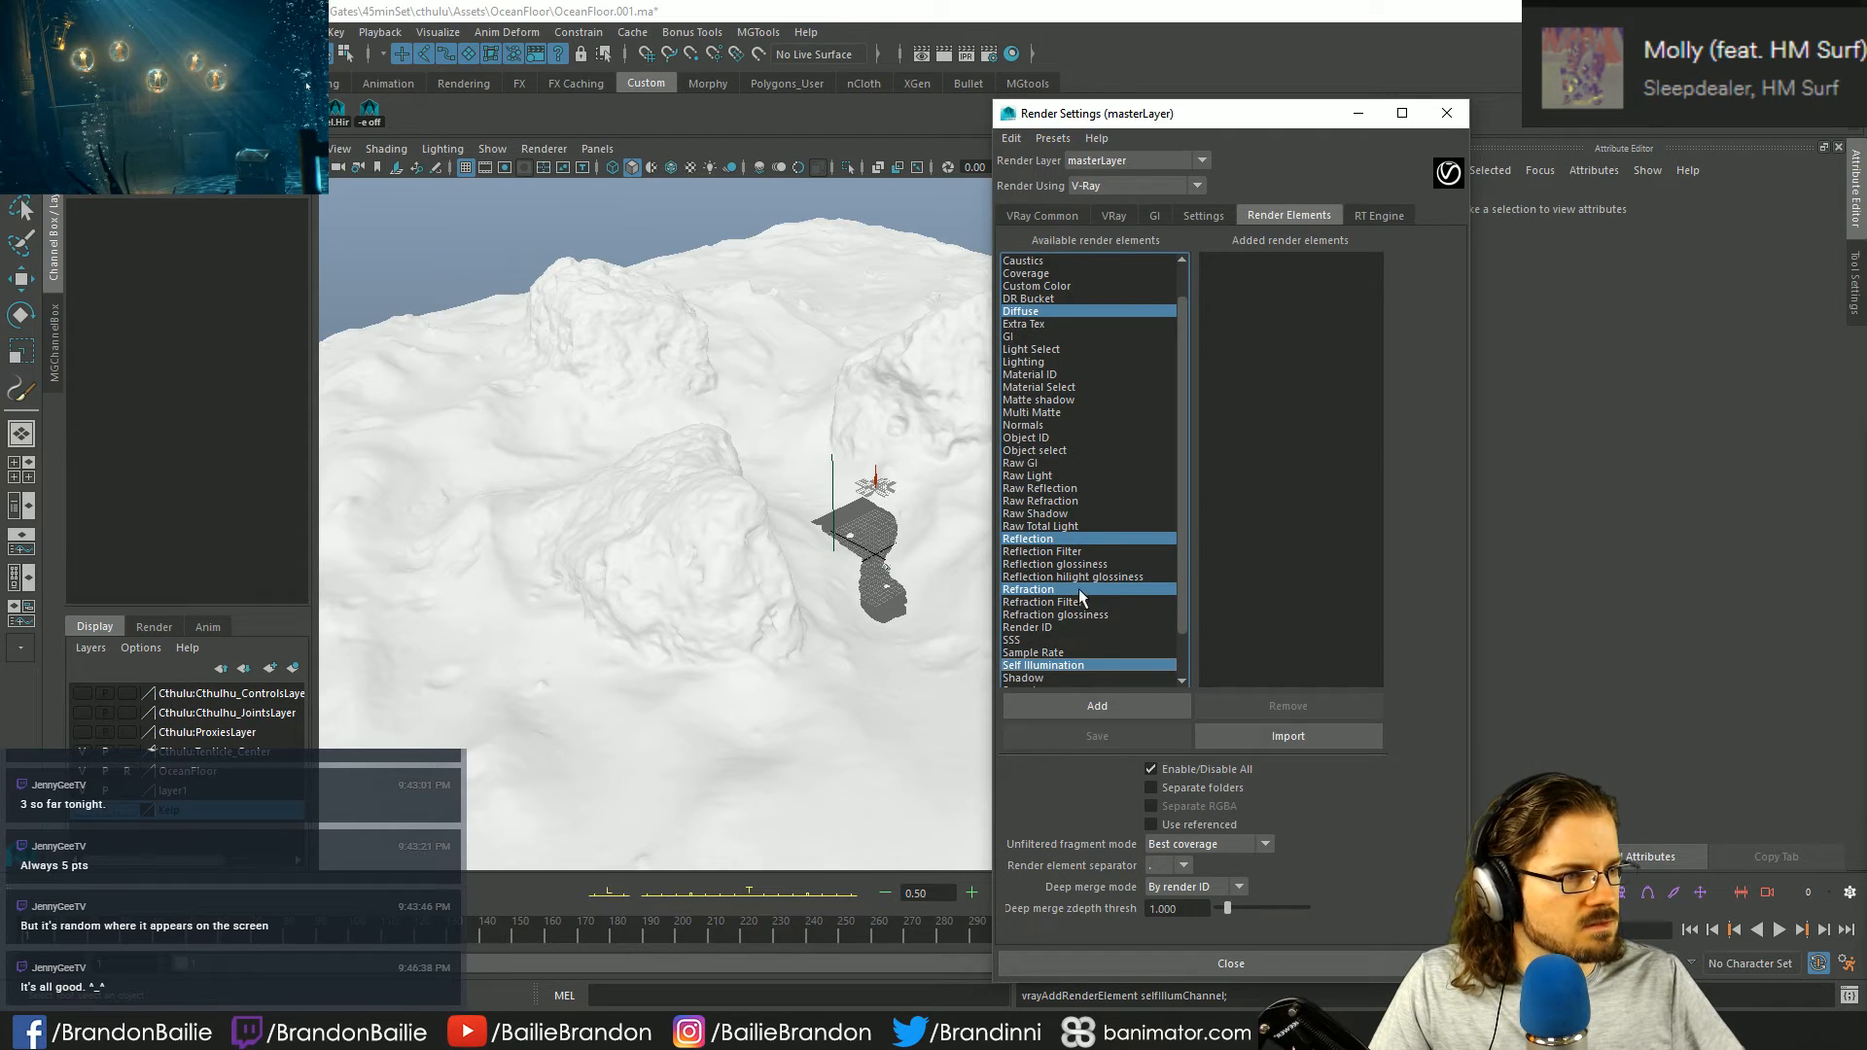
pyautogui.scroll(-2, 1101, 554)
pyautogui.keyDown('ctrl'); pyautogui.click(1042, 628); pyautogui.keyUp('ctrl')
pyautogui.keyDown('ctrl'); pyautogui.click(1039, 641); pyautogui.keyUp('ctrl')
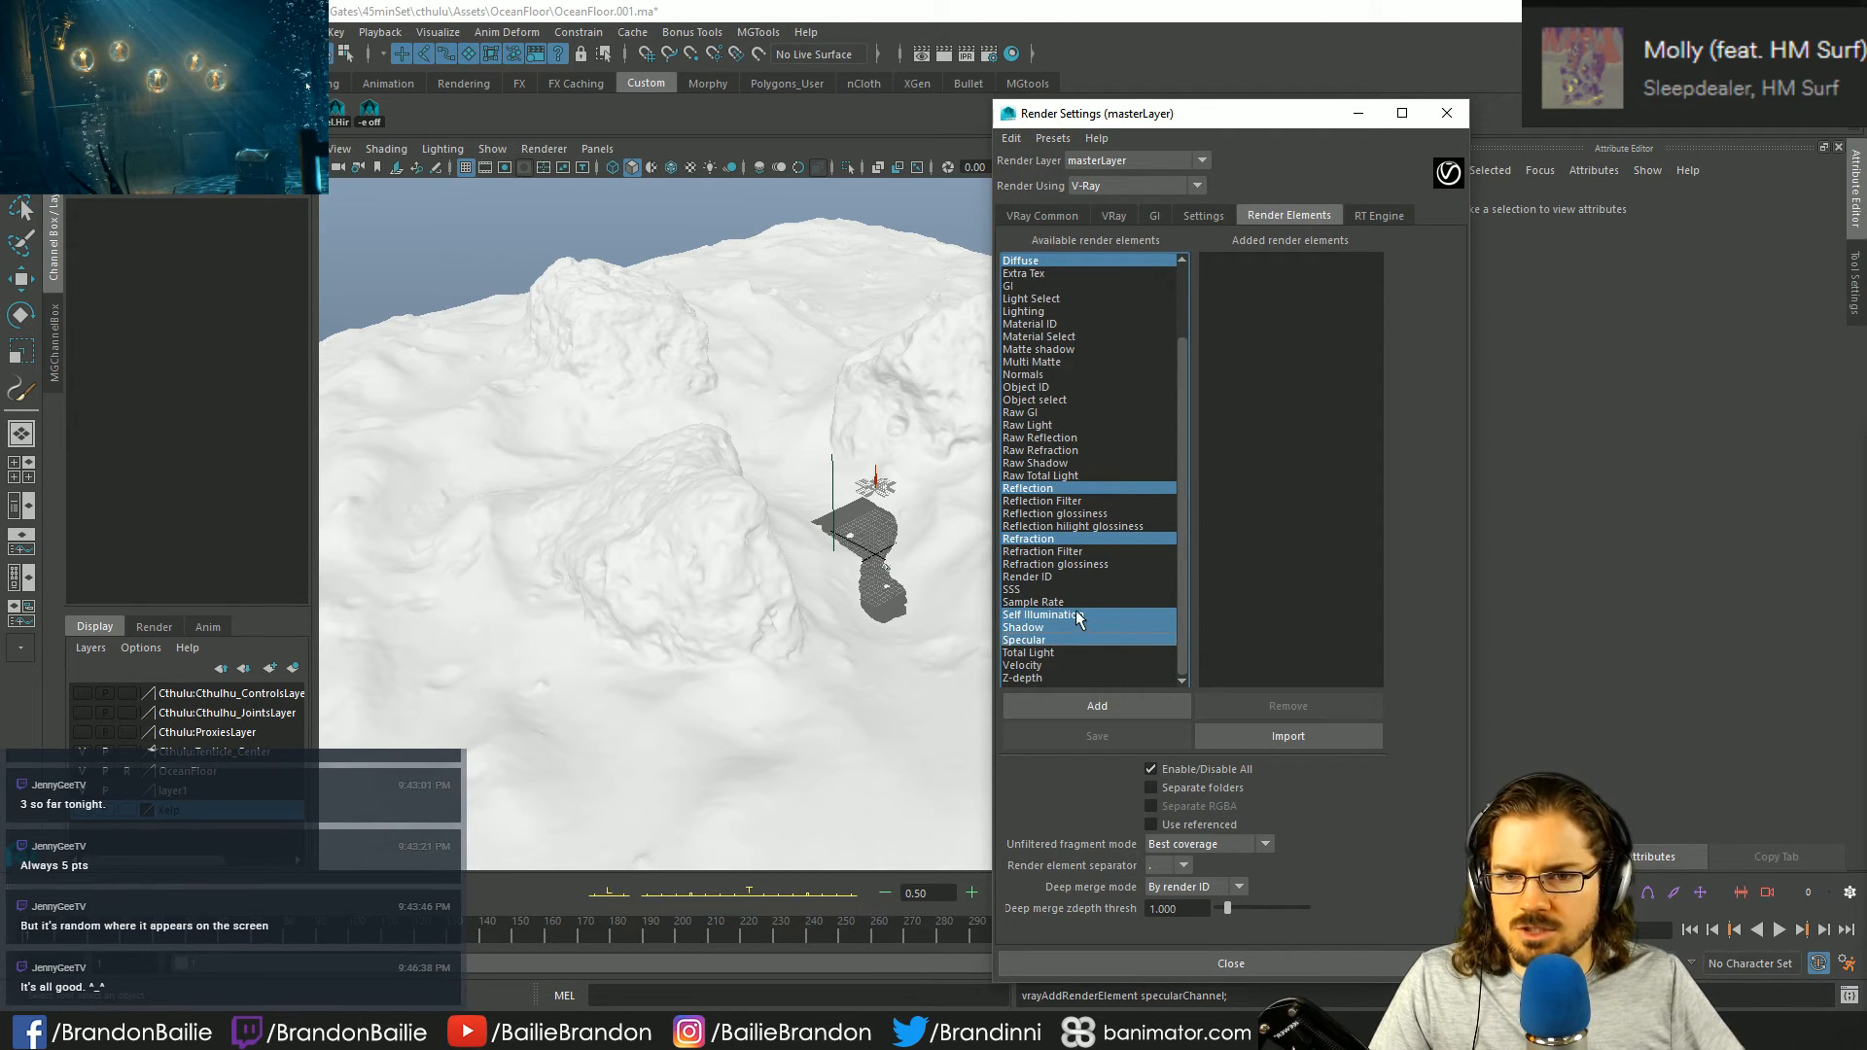
pyautogui.scroll(3, 1034, 480)
pyautogui.keyDown('ctrl'); pyautogui.click(1011, 359); pyautogui.keyUp('ctrl')
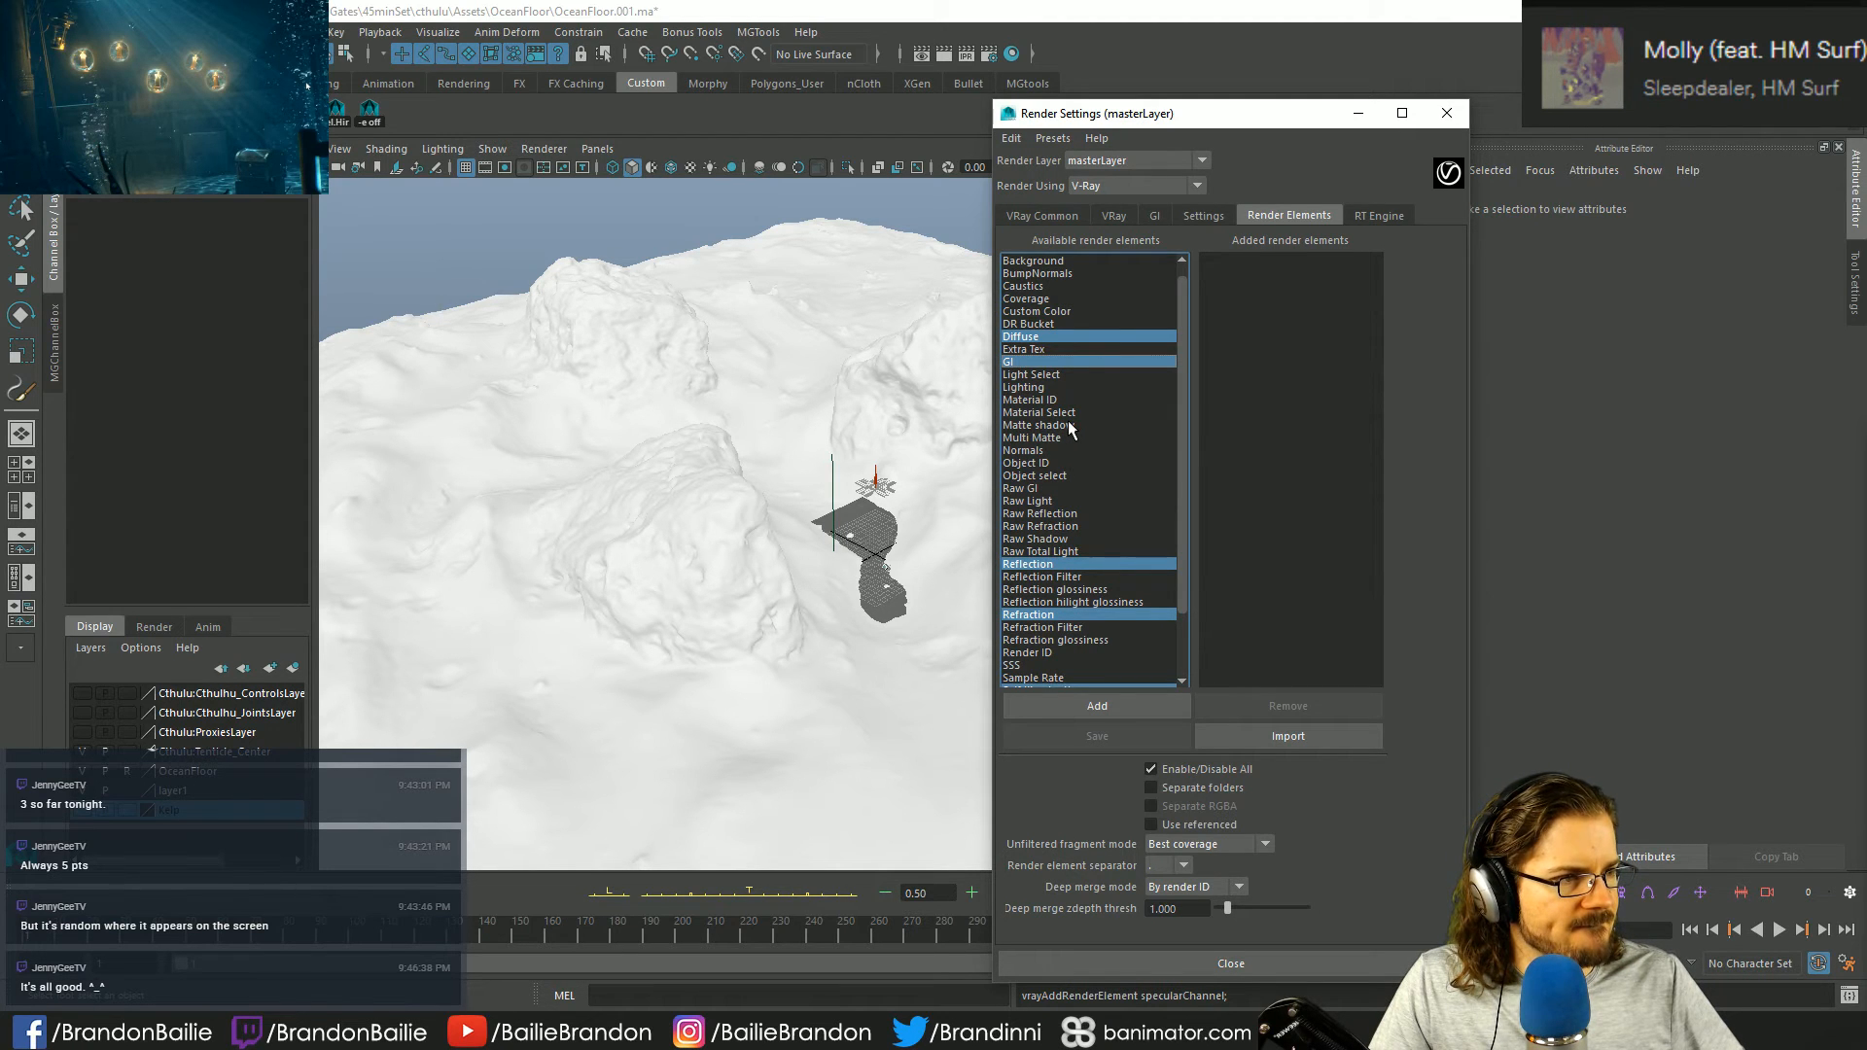
pyautogui.scroll(-3, 1070, 433)
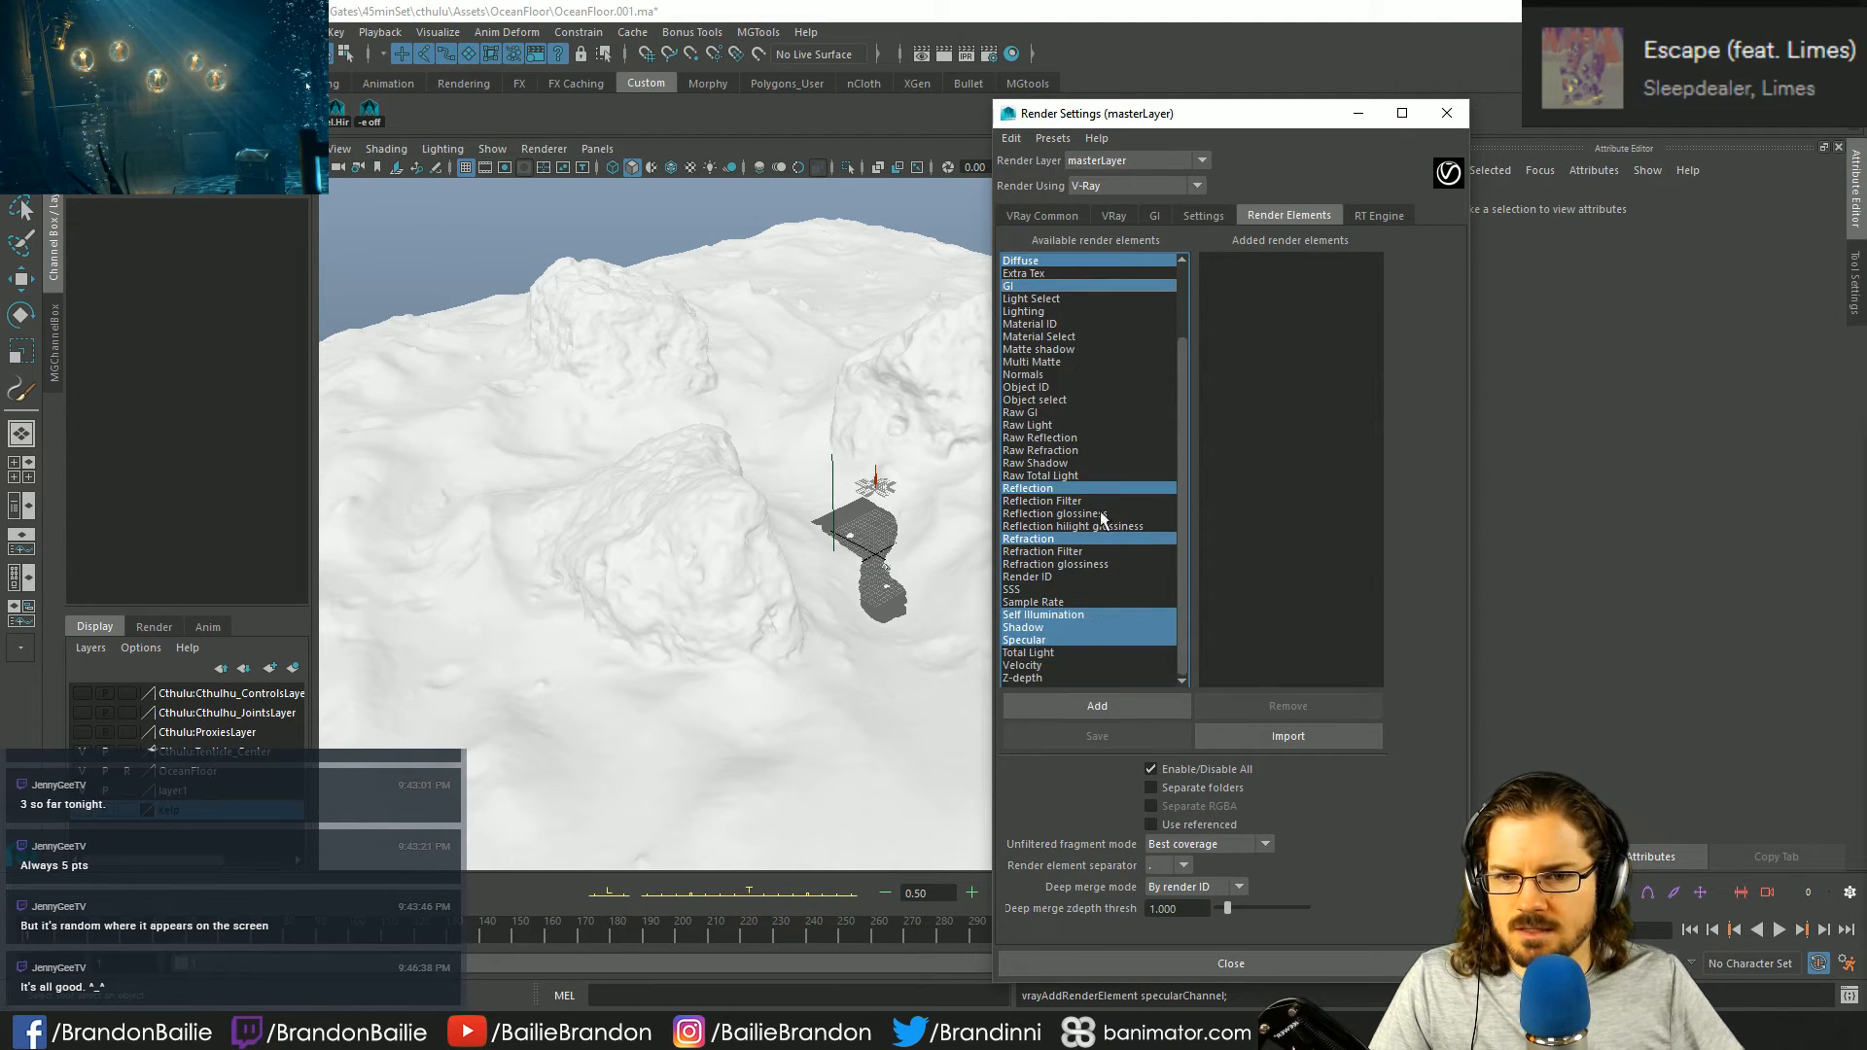
pyautogui.keyDown('ctrl'); pyautogui.click(1044, 653); pyautogui.keyUp('ctrl')
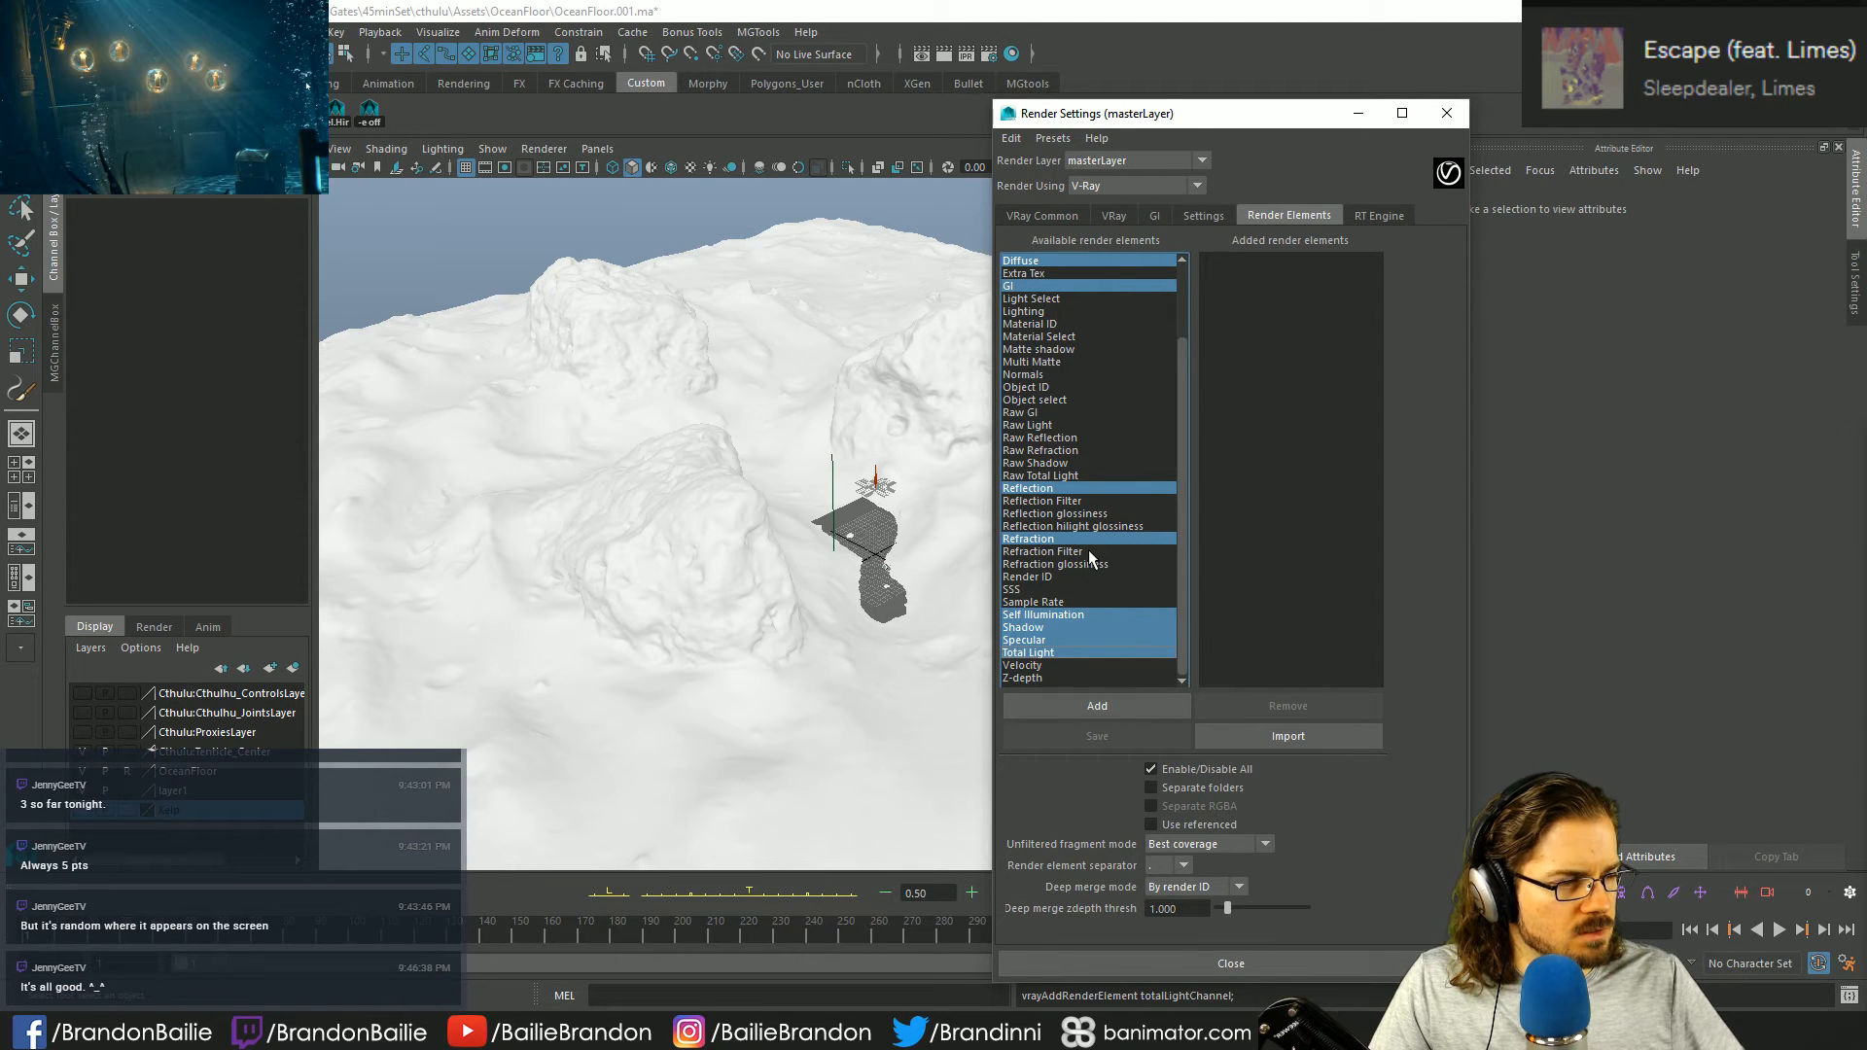
pyautogui.keyDown('ctrl'); pyautogui.click(1081, 552); pyautogui.keyUp('ctrl')
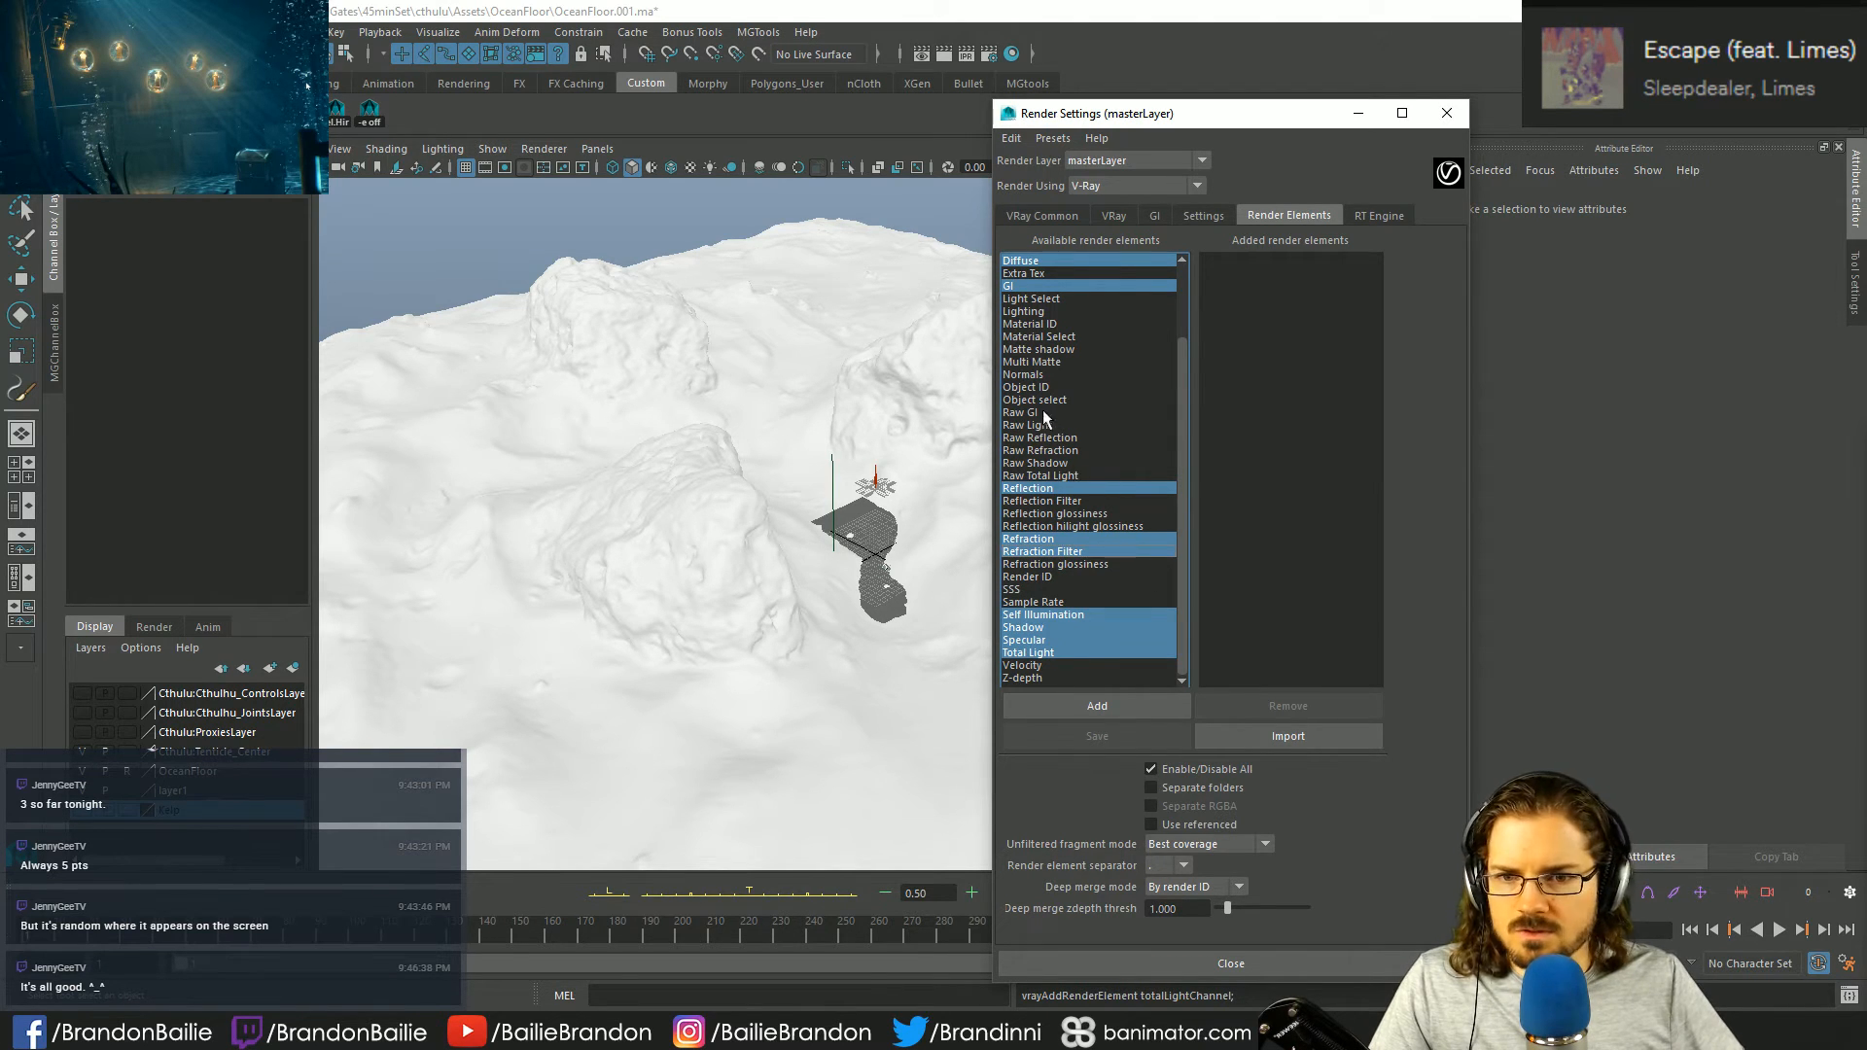
pyautogui.keyDown('ctrl'); pyautogui.click(1023, 375); pyautogui.keyUp('ctrl')
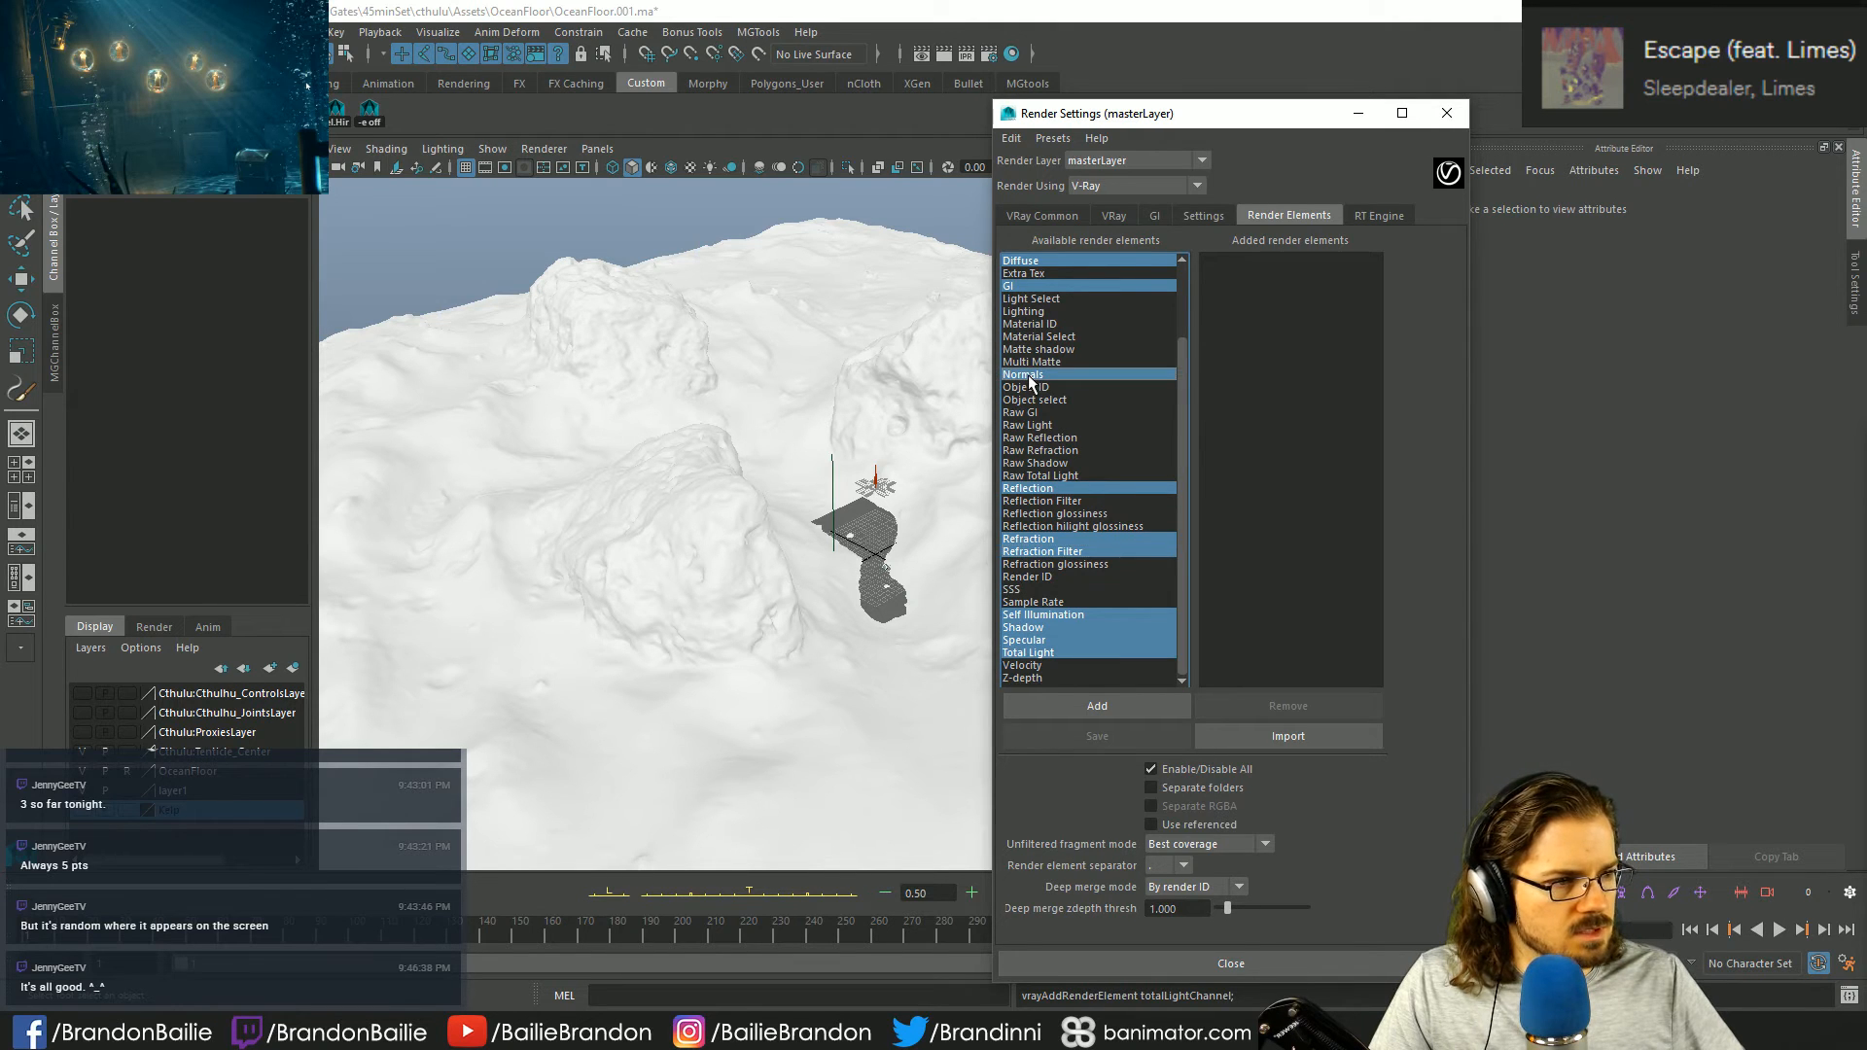
pyautogui.keyDown('ctrl'); pyautogui.click(1049, 678); pyautogui.keyUp('ctrl')
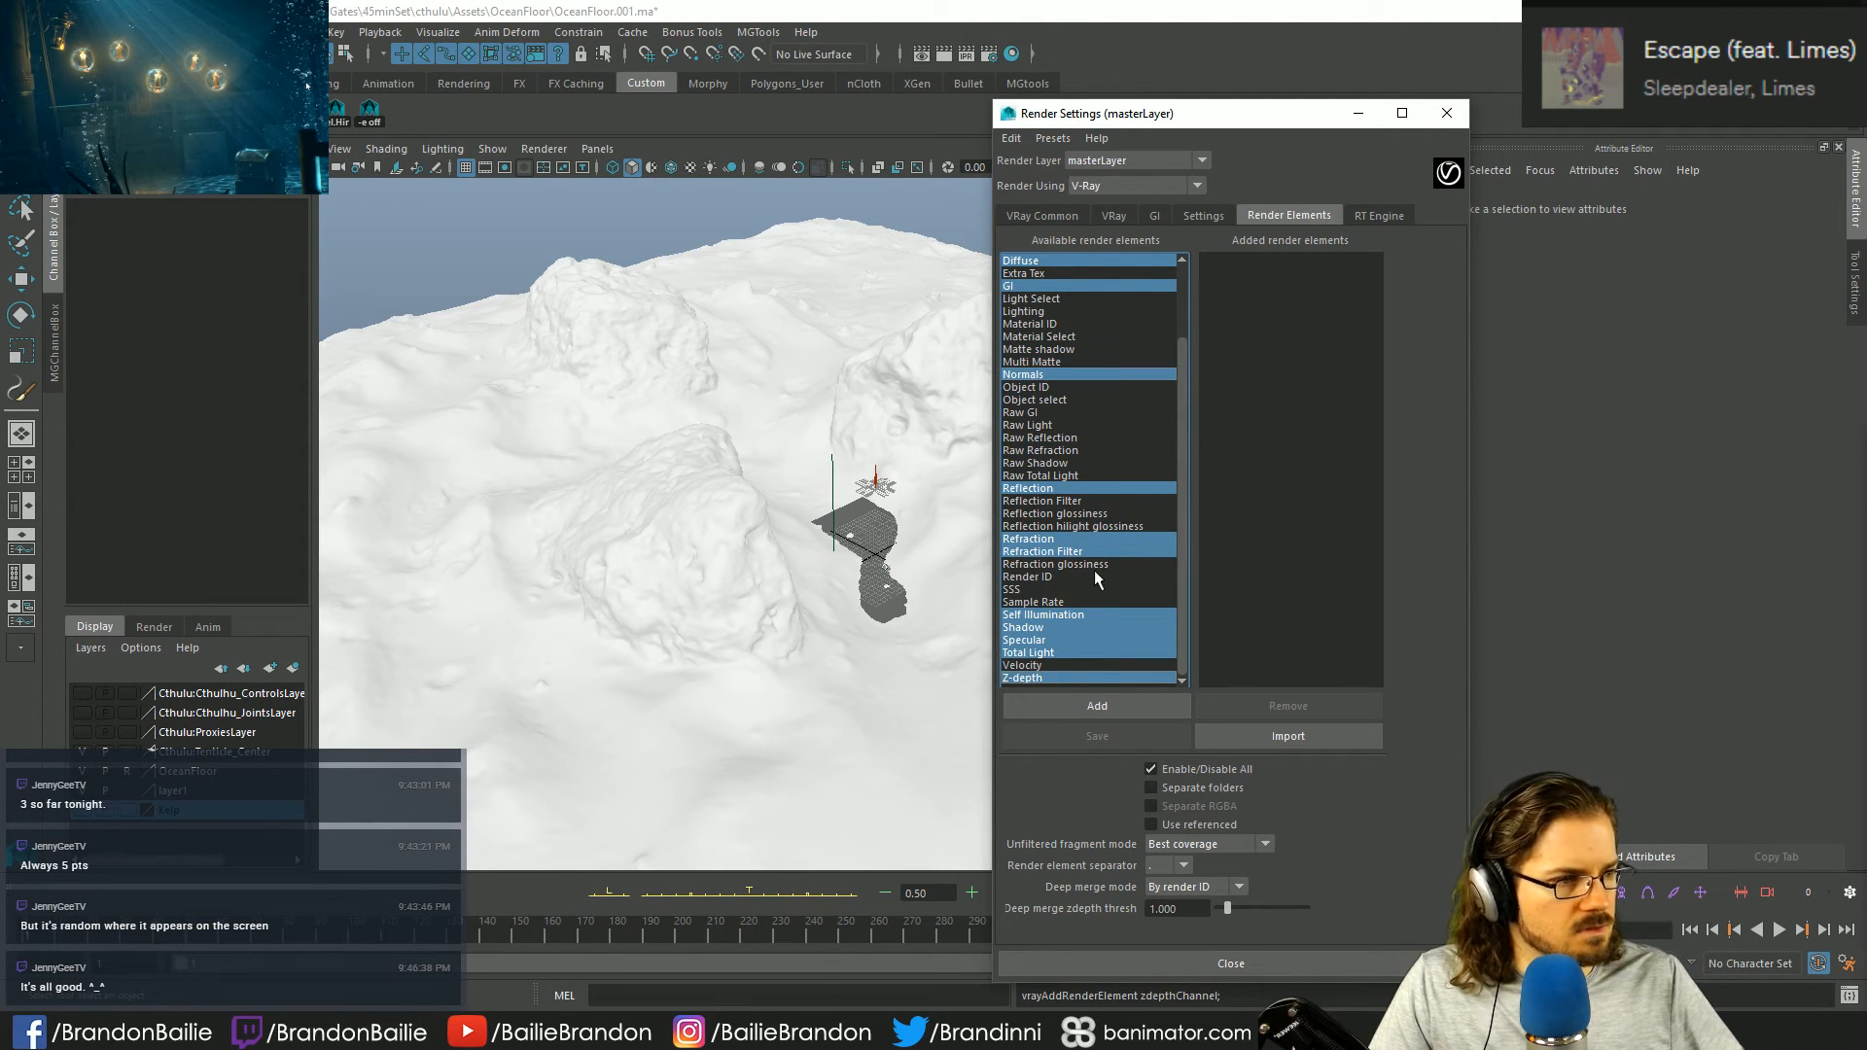
pyautogui.keyDown('ctrl'); pyautogui.click(1031, 666); pyautogui.keyUp('ctrl')
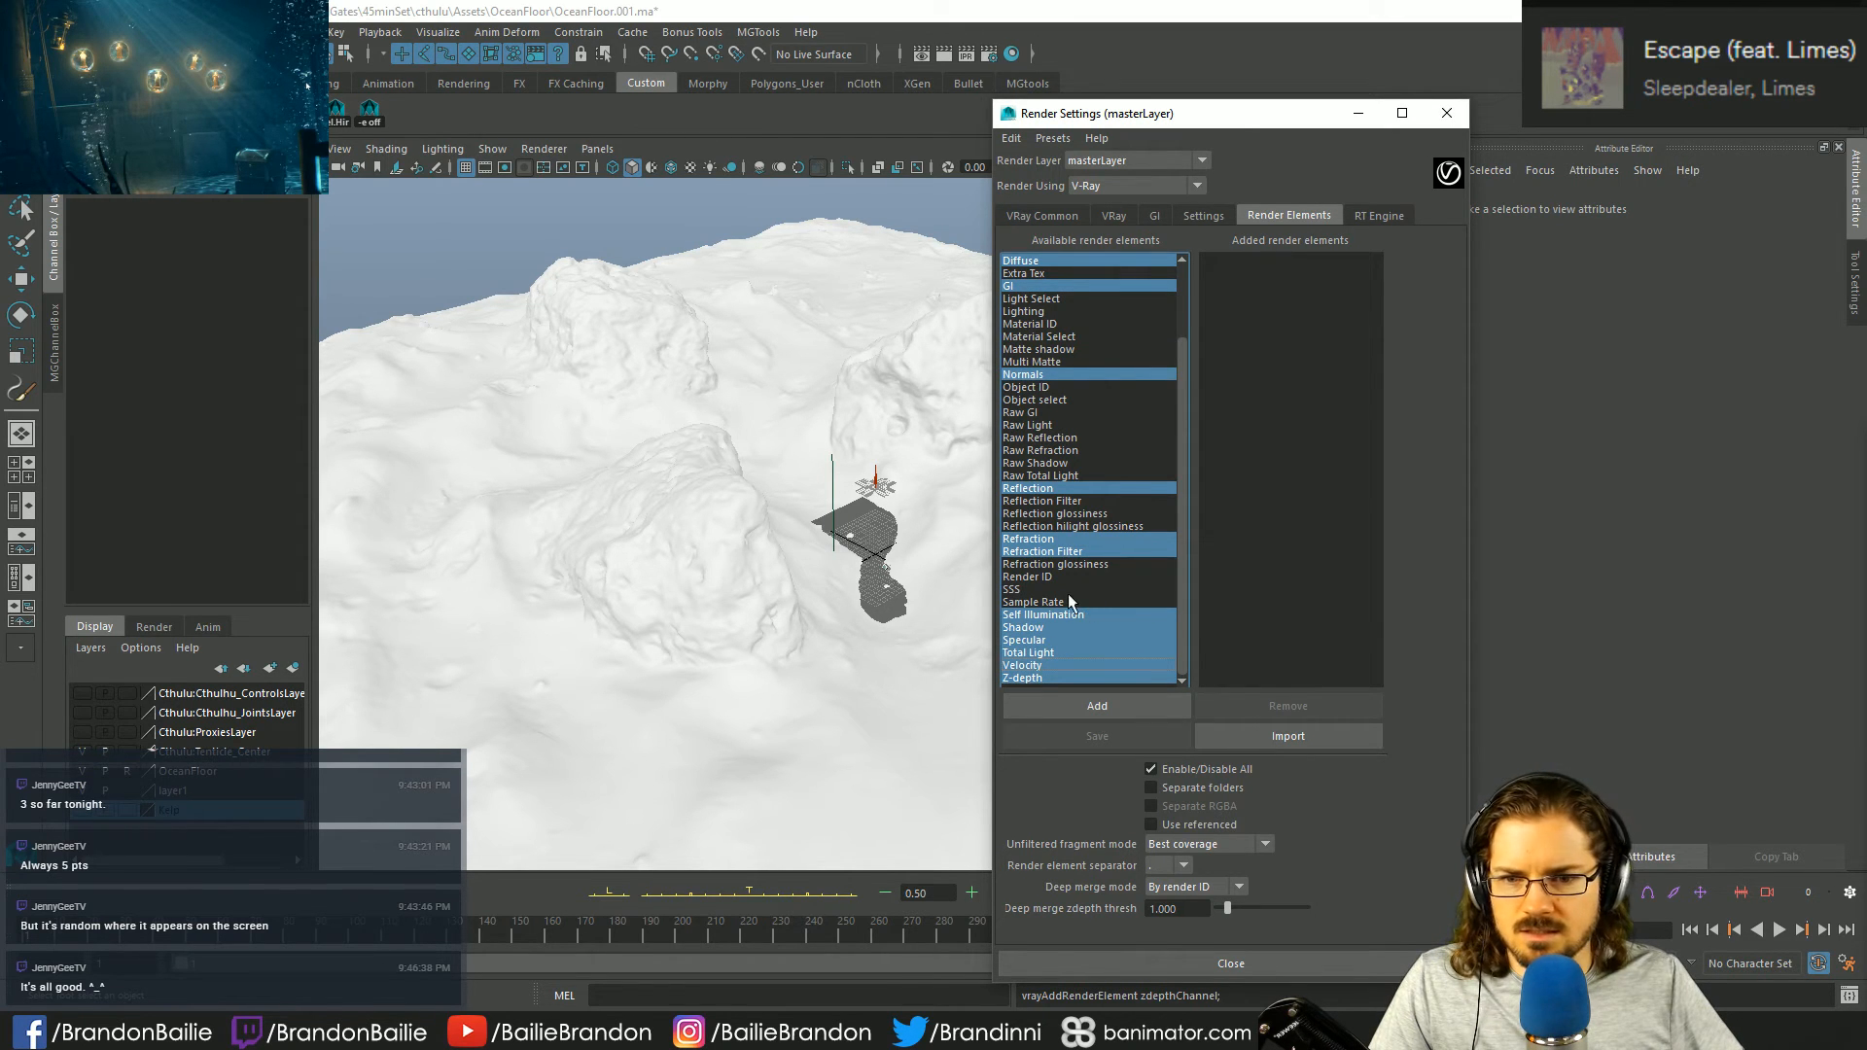
pyautogui.keyDown('ctrl'); pyautogui.click(1068, 590); pyautogui.keyUp('ctrl')
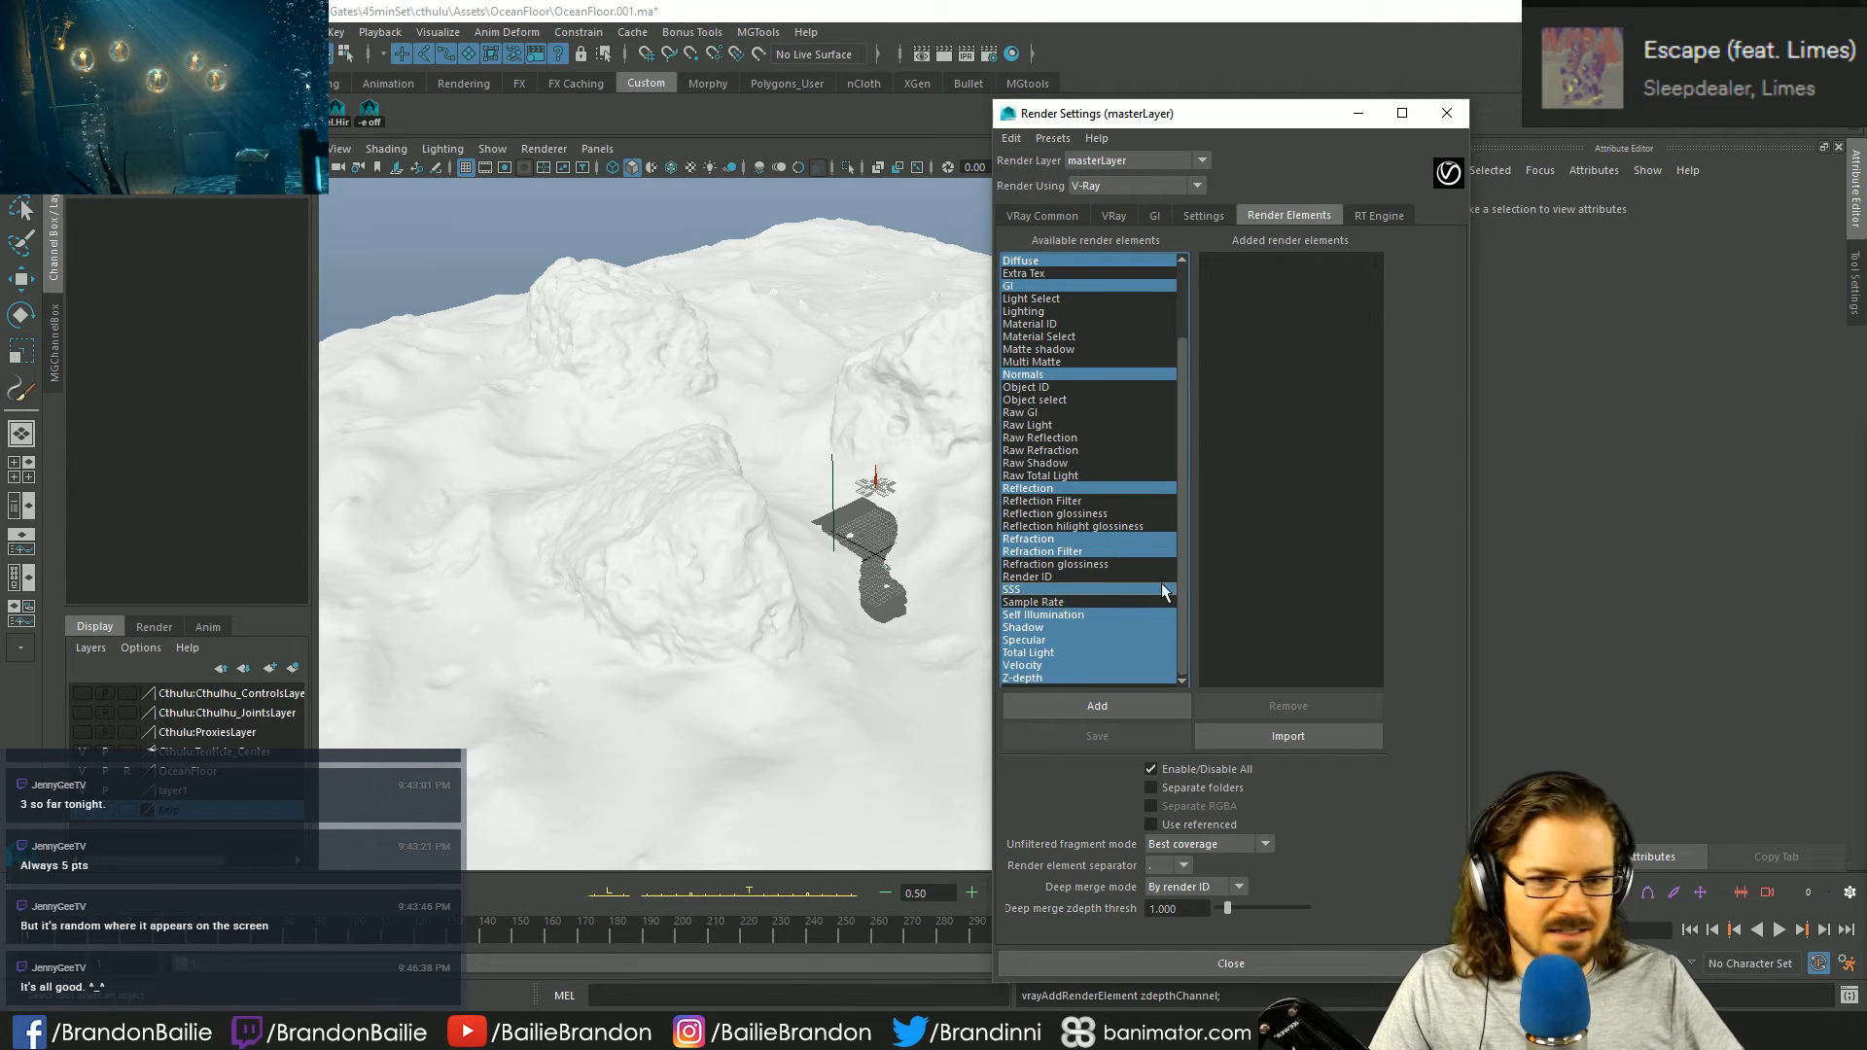
pyautogui.click(1106, 712)
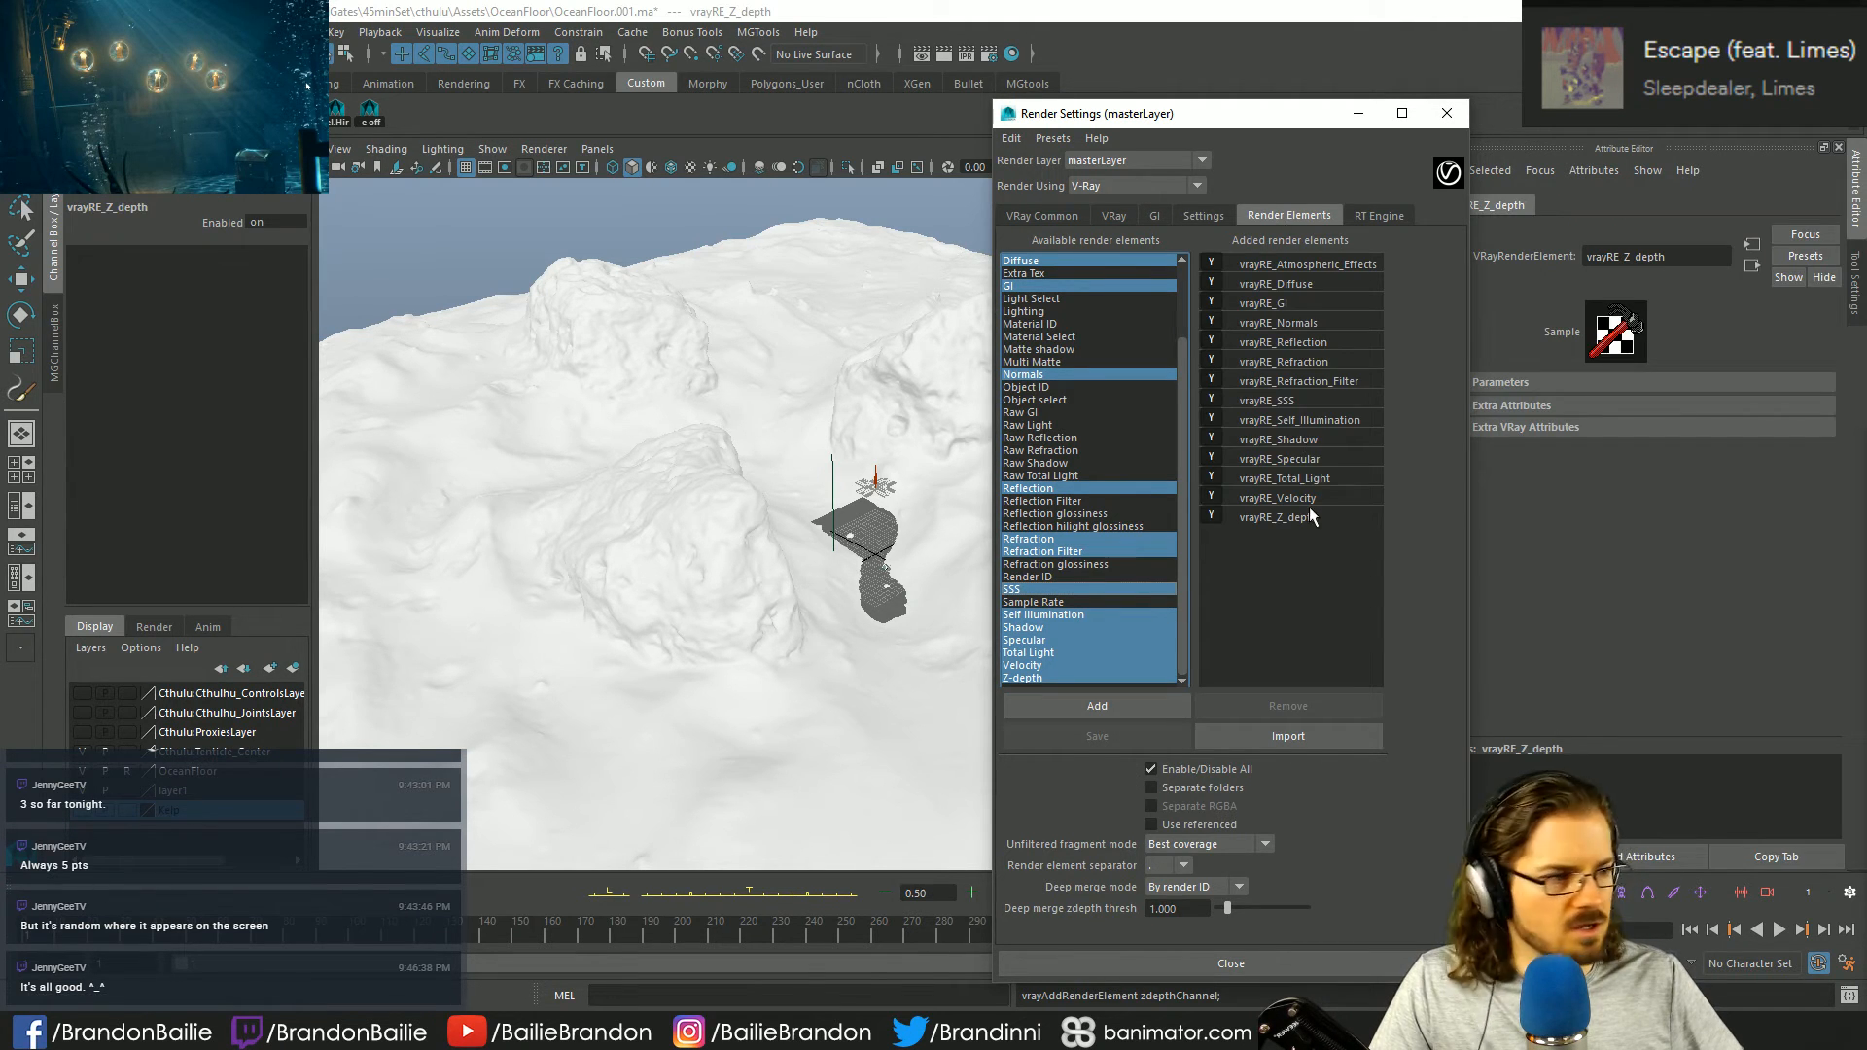
# - Add an Extra Tex render element and rename it ao
pyautogui.doubleClick(1100, 602)
pyautogui.doubleClick(1054, 361)
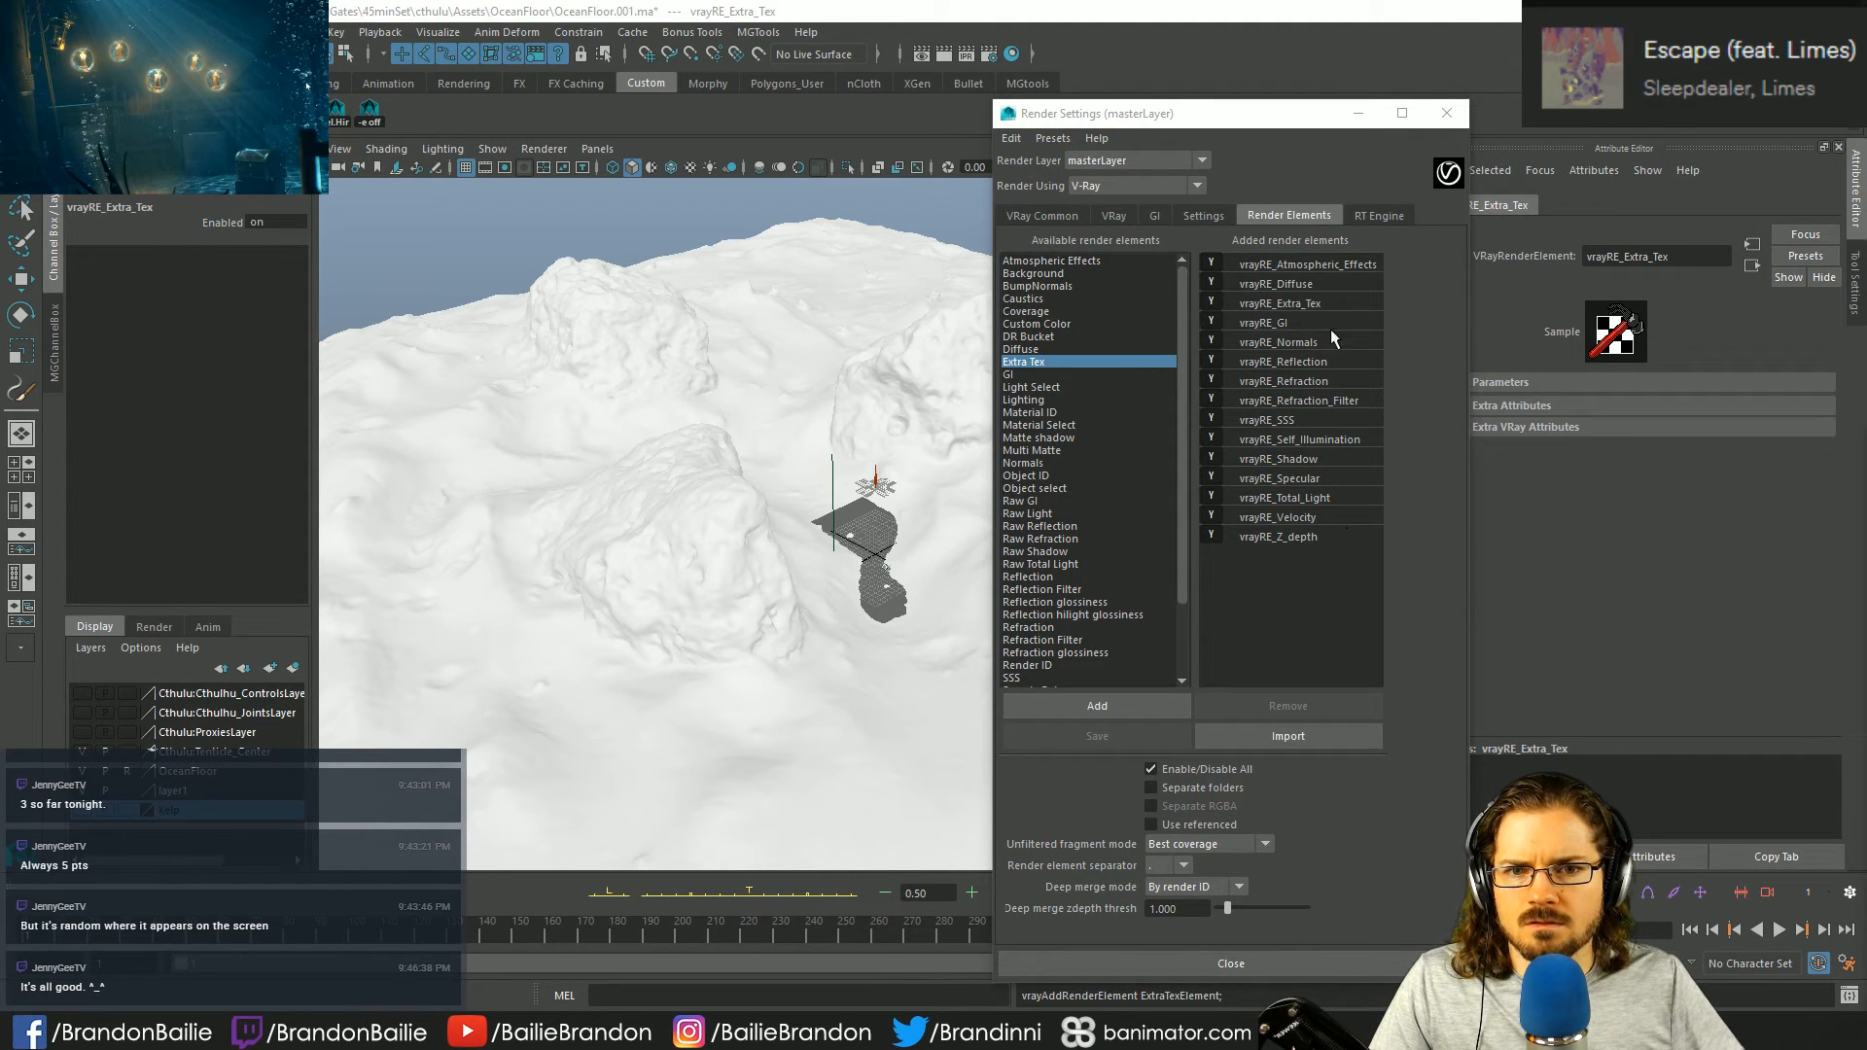
pyautogui.click(1318, 304)
pyautogui.moveTo(1308, 142); pyautogui.dragTo(962, 126)
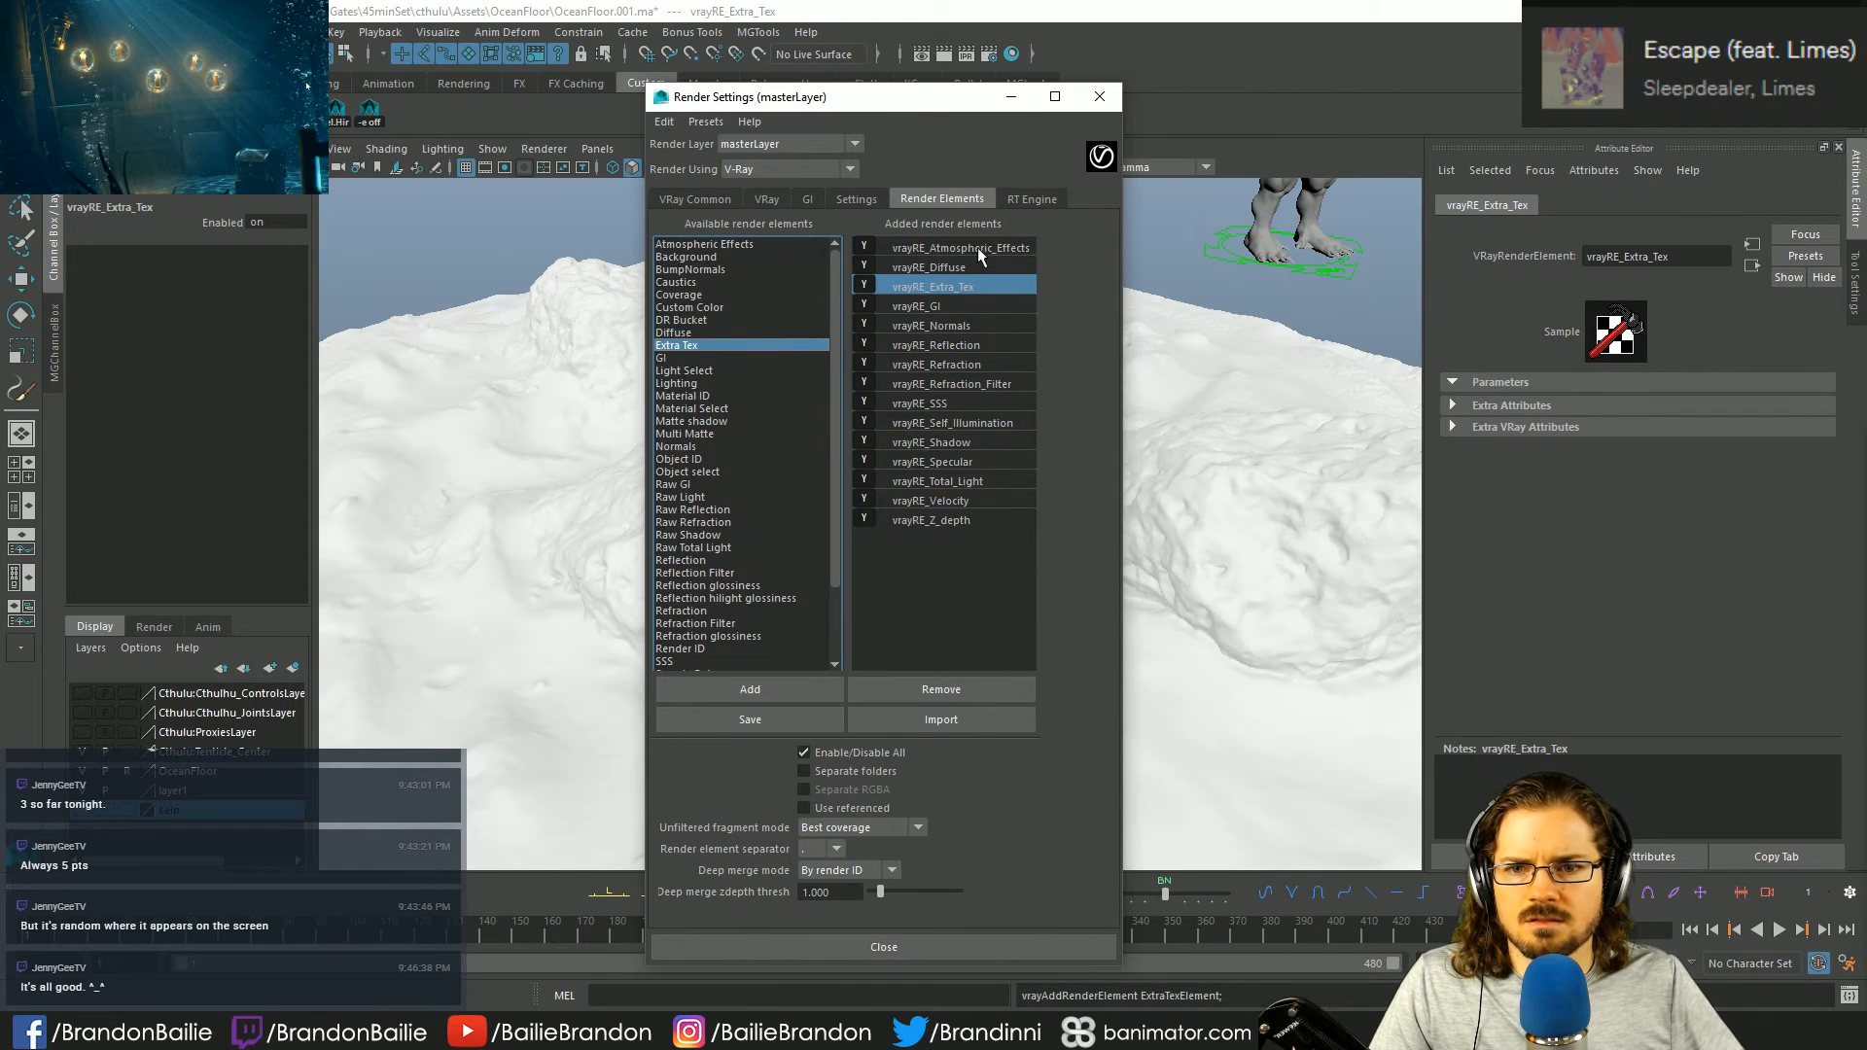
pyautogui.doubleClick(1668, 255)
pyautogui.write('ao')
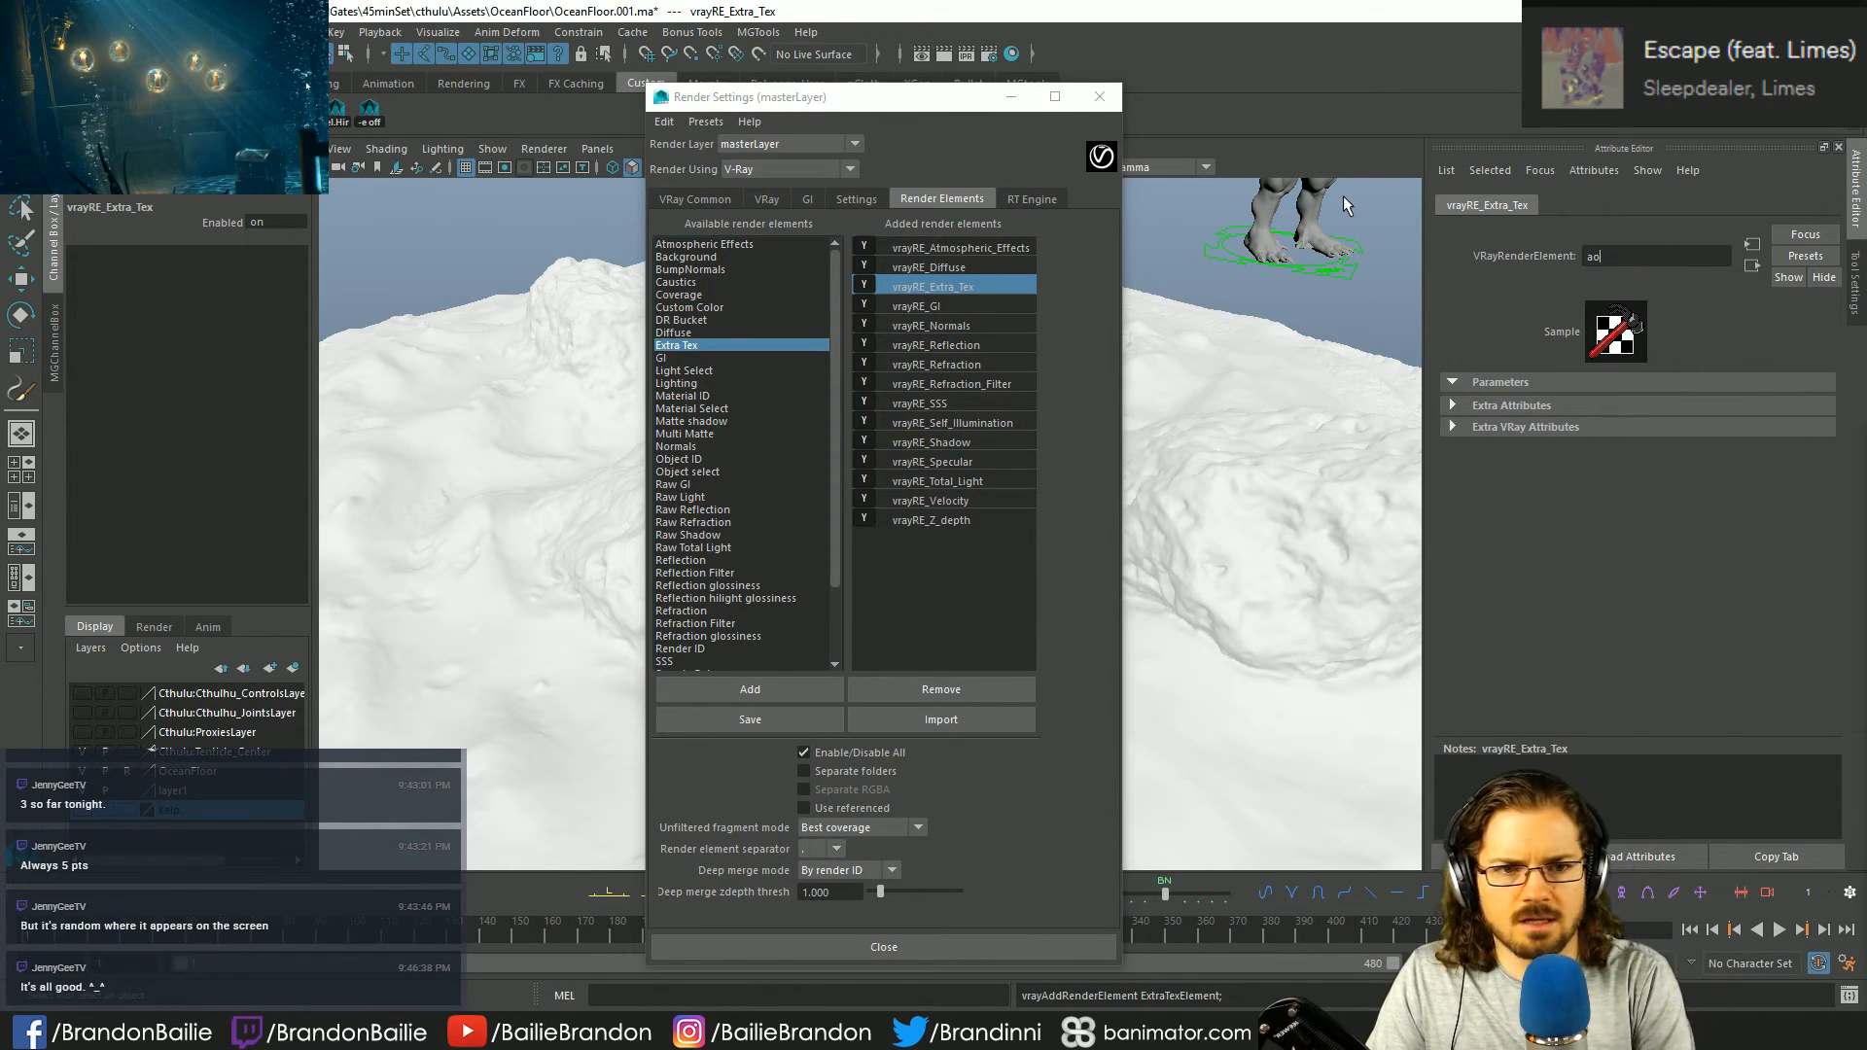
pyautogui.press('Return')
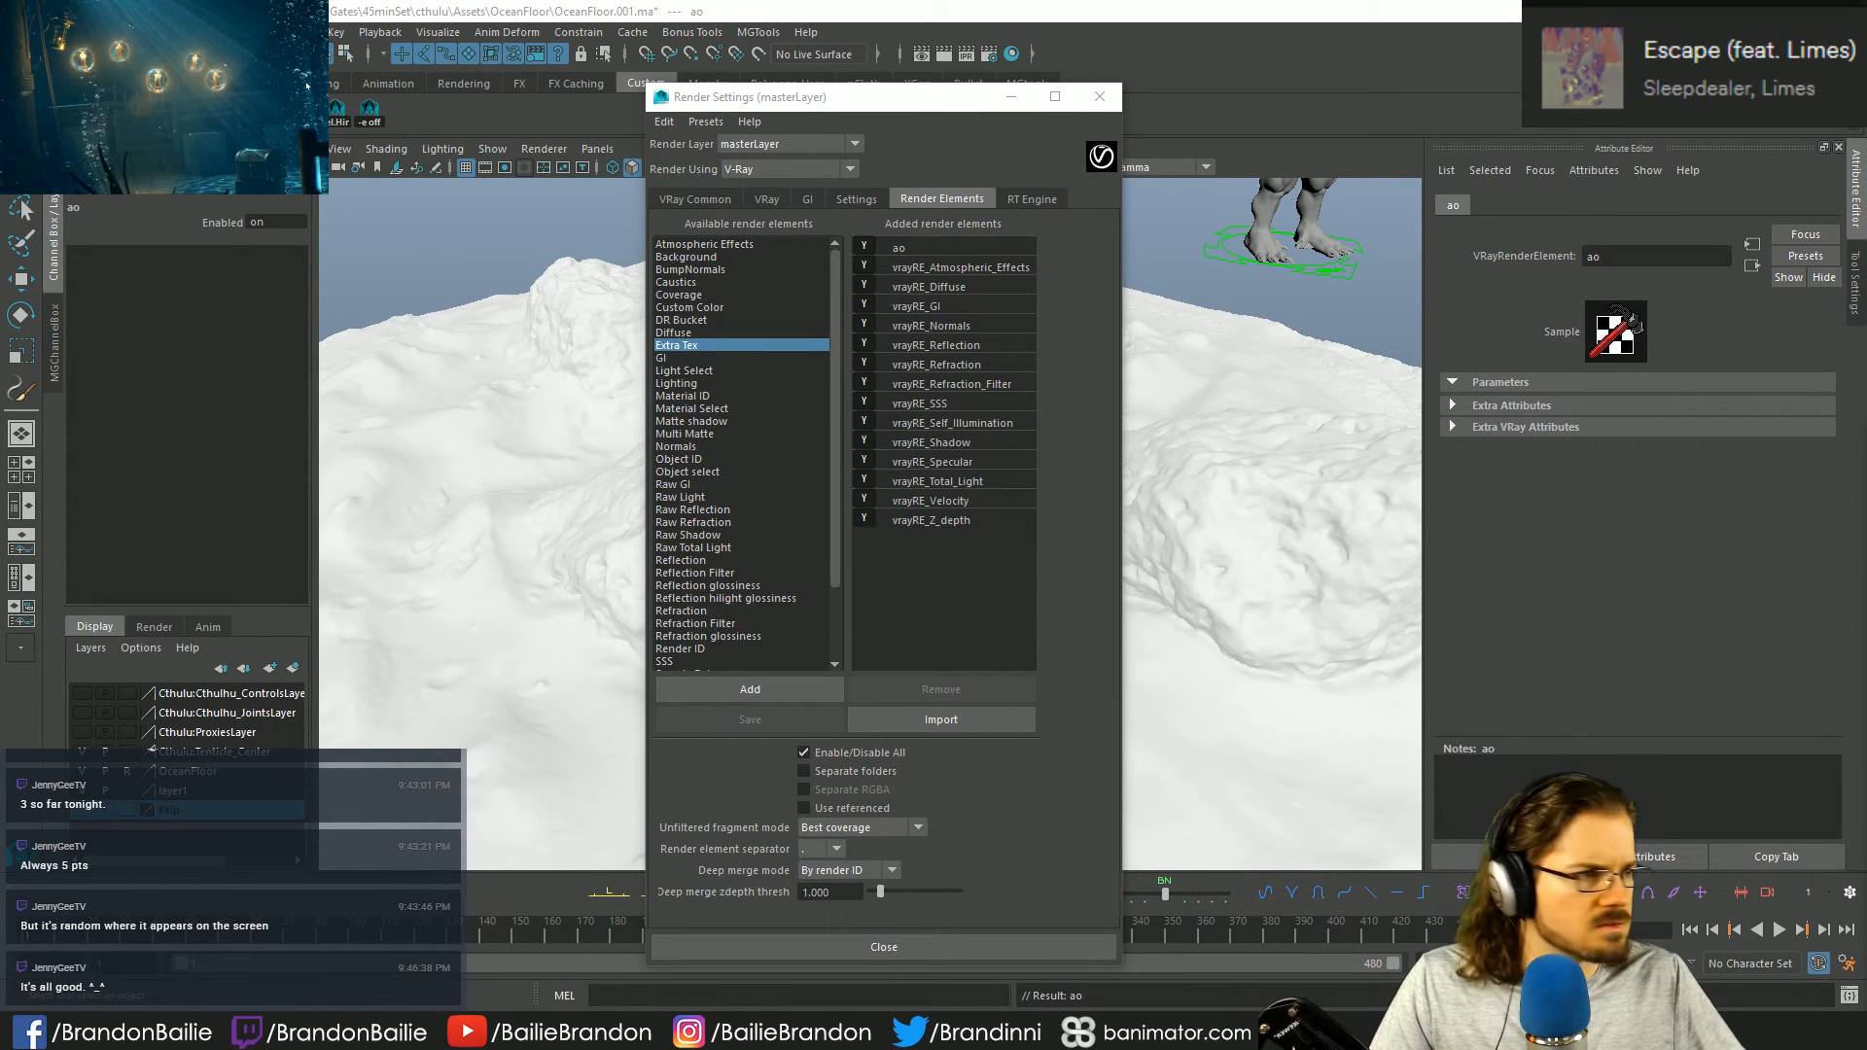
# - Connect a new VRay Dirt node to the ao element's V-Ray texture attribute
pyautogui.click(1509, 407)
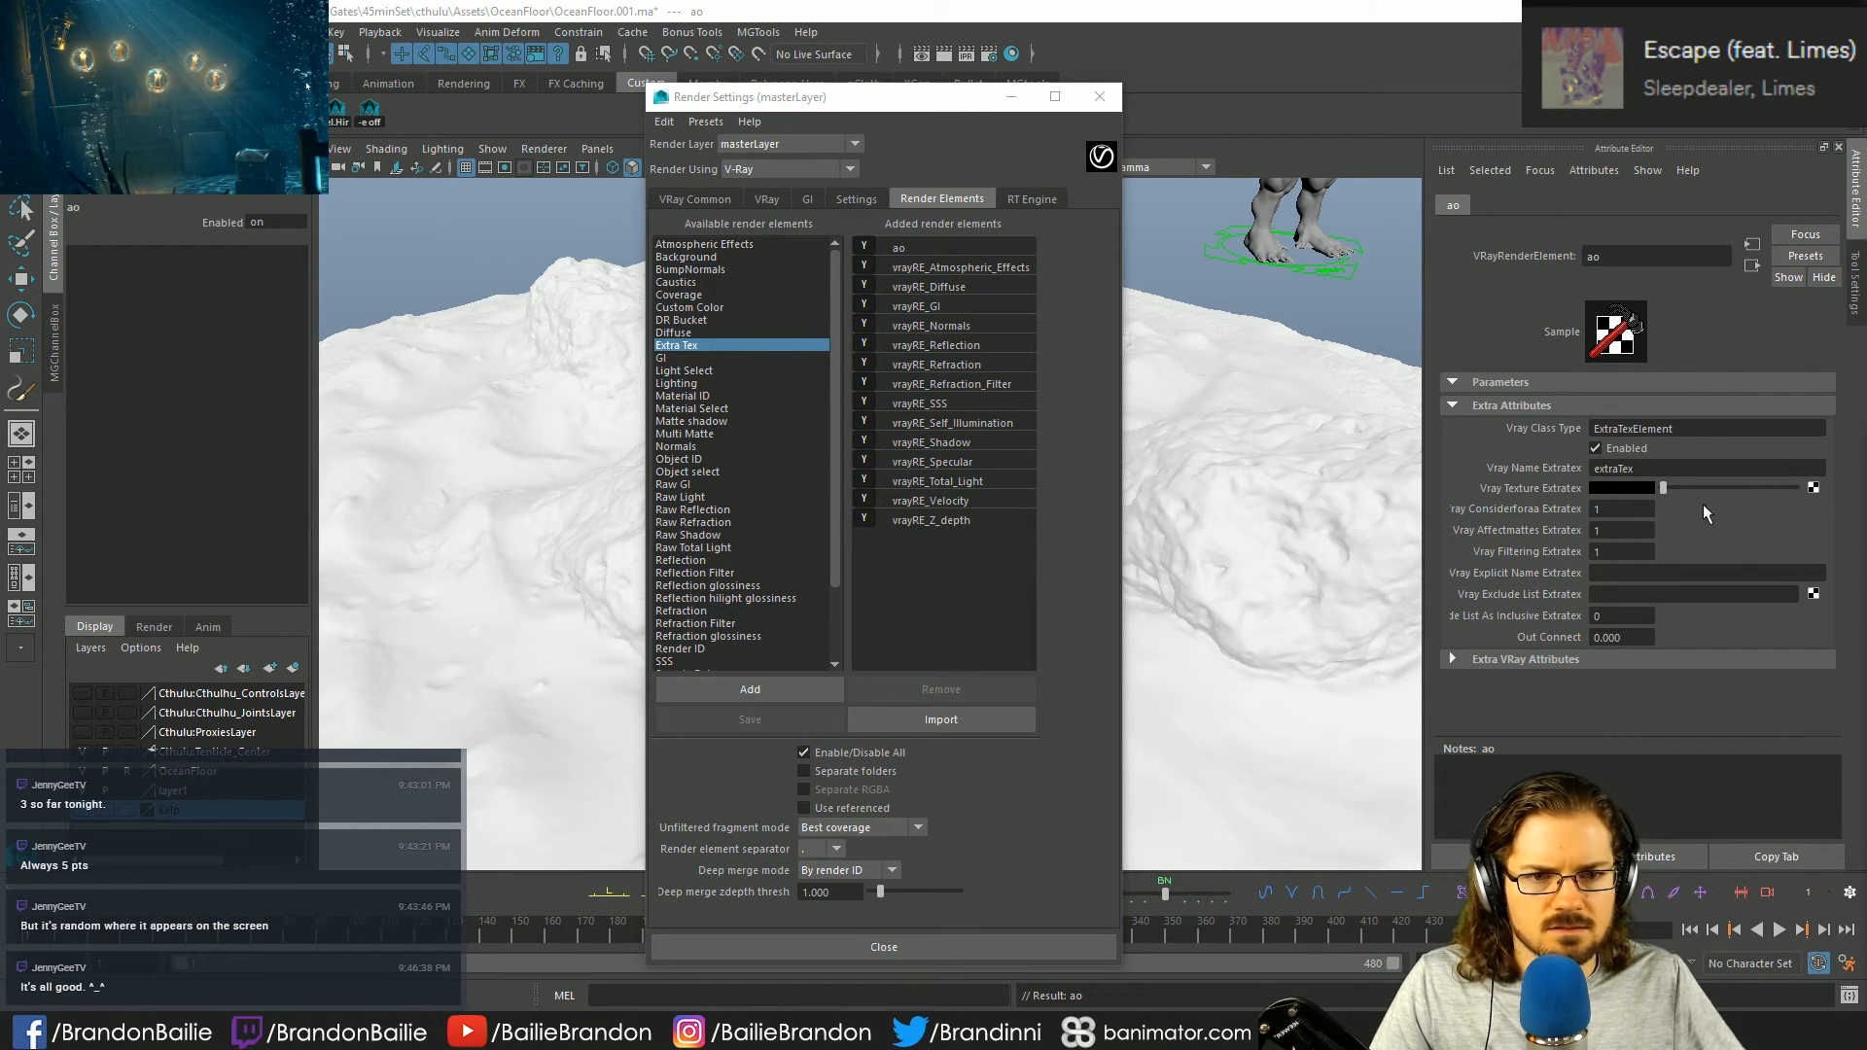
pyautogui.click(1813, 488)
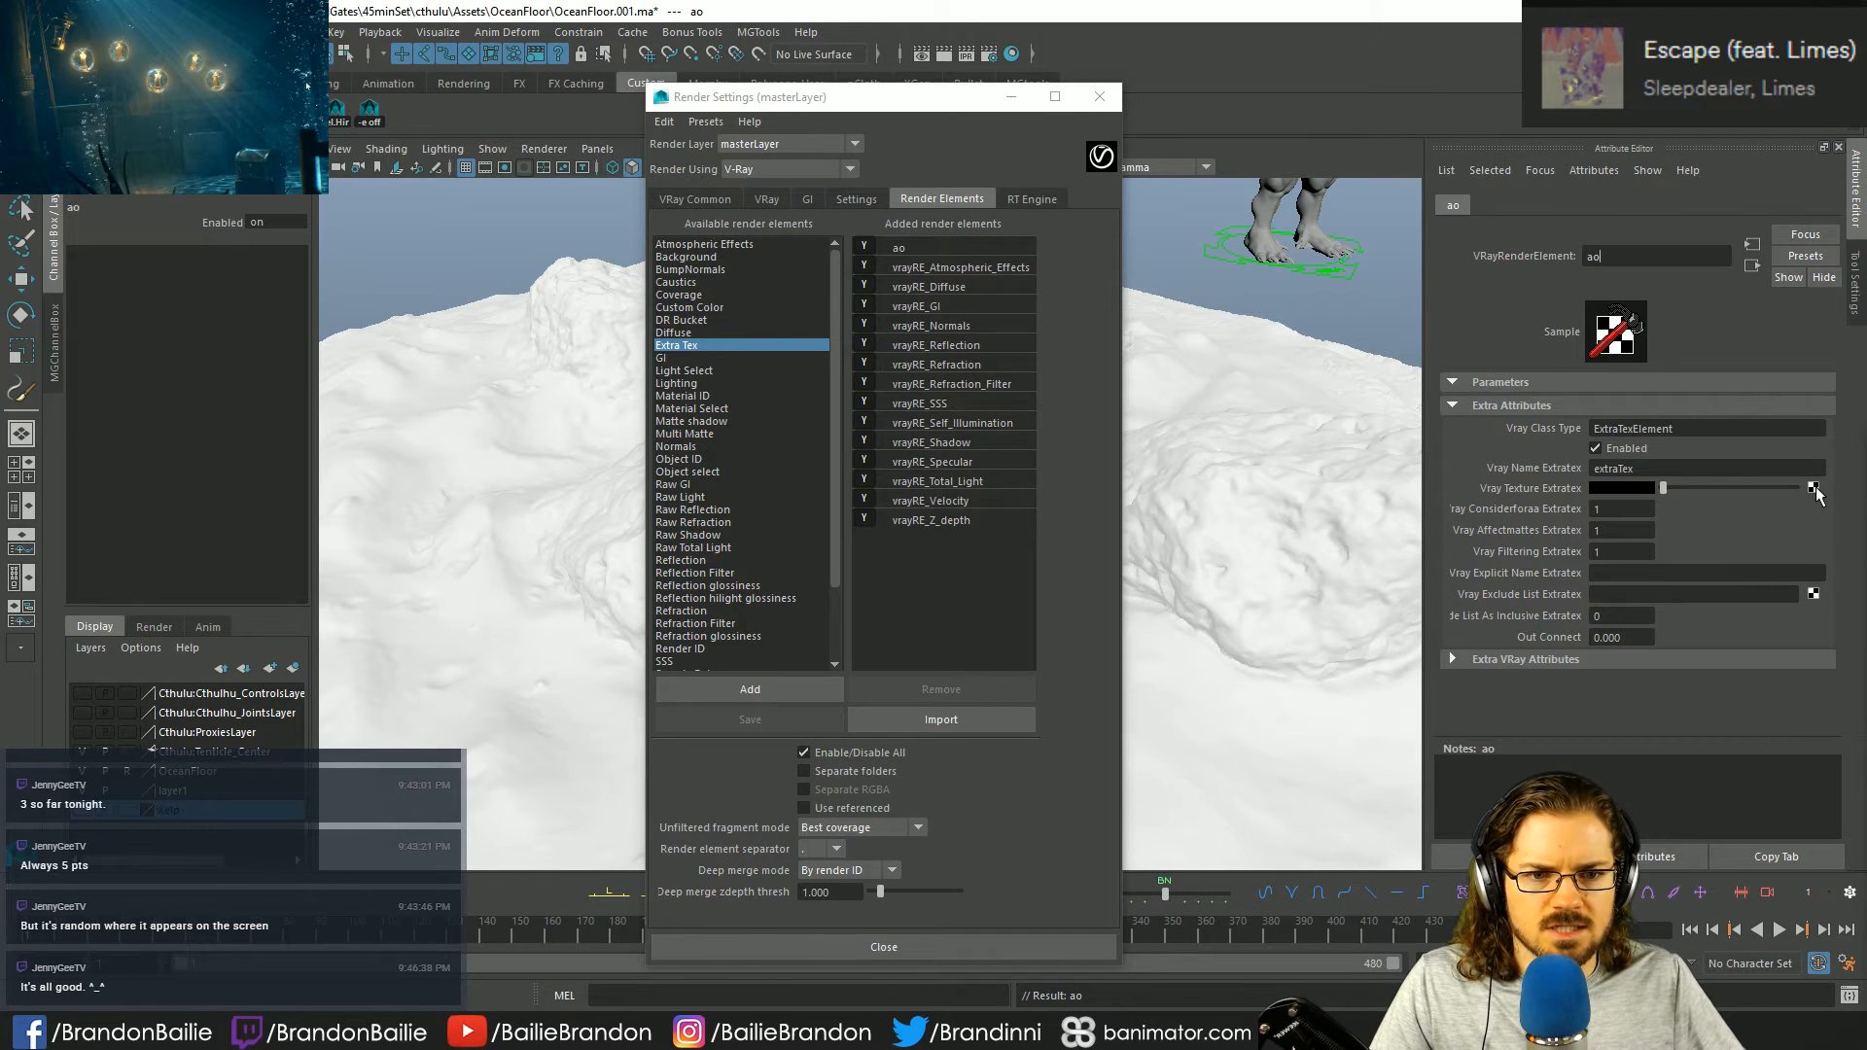
pyautogui.moveTo(931, 324); pyautogui.dragTo(937, 206)
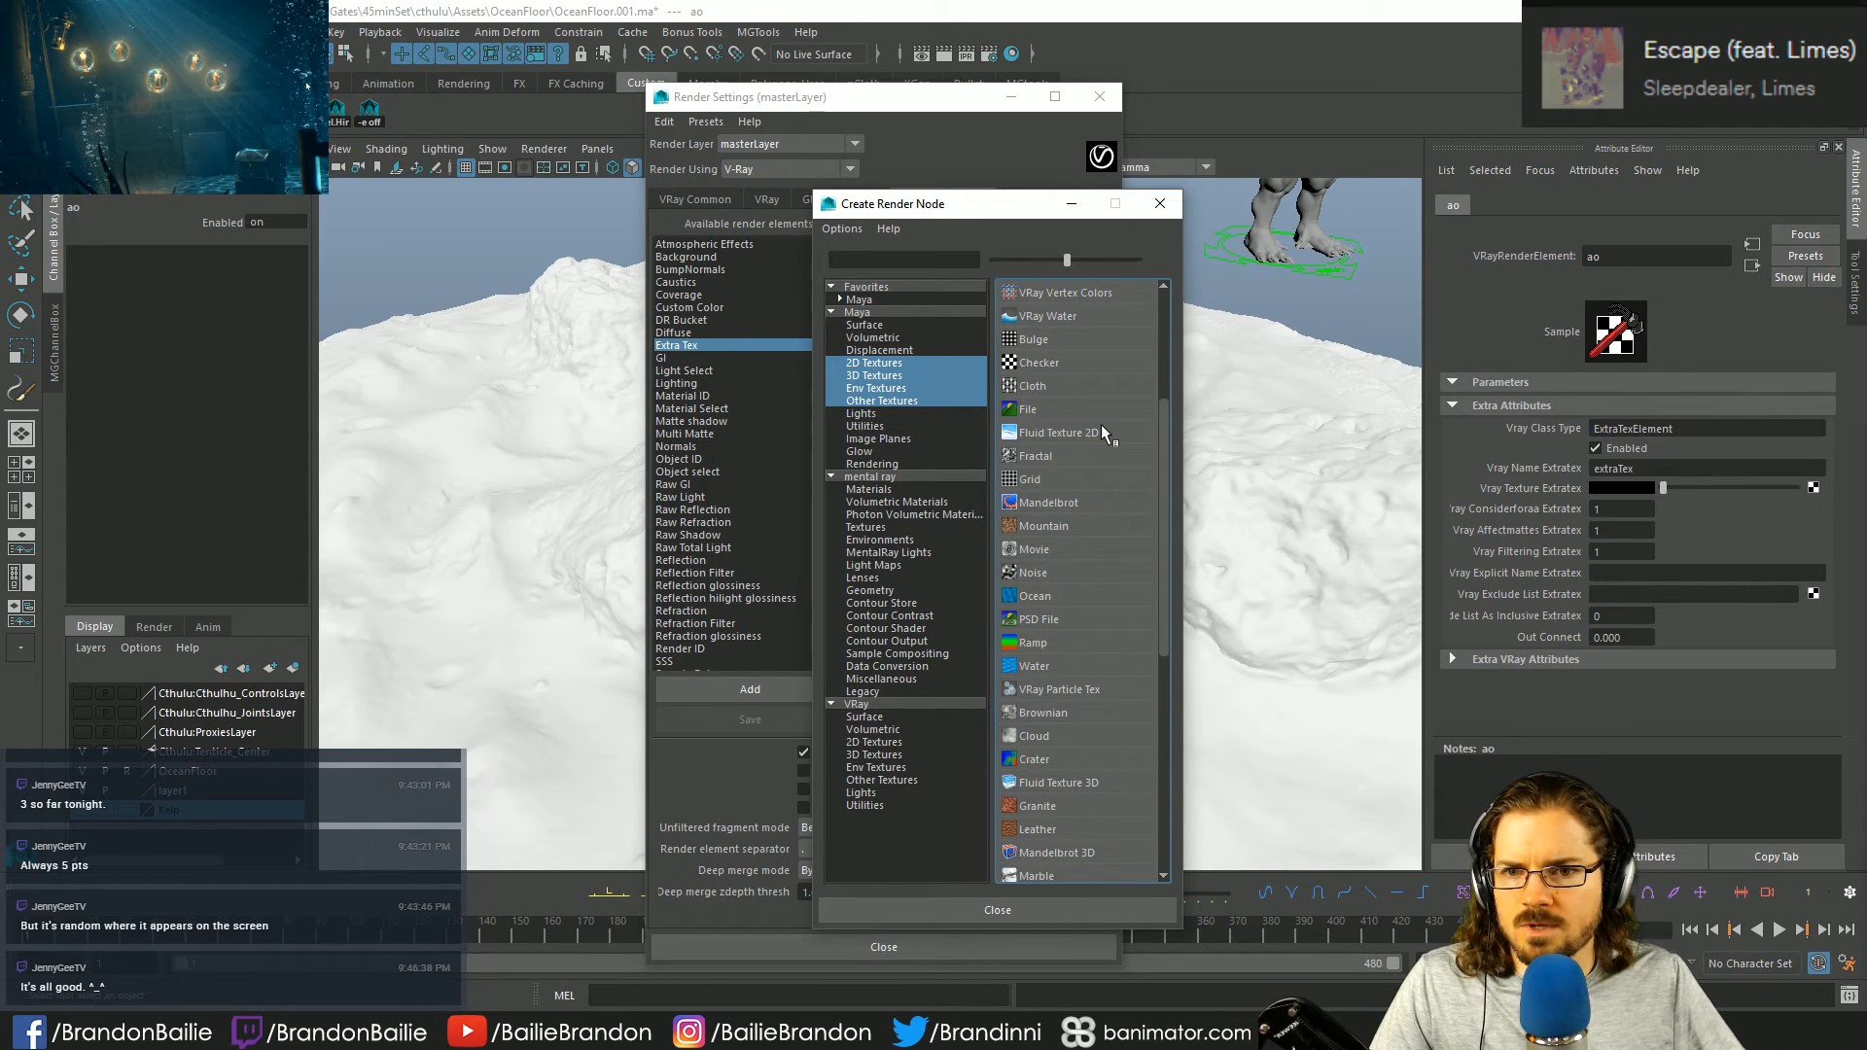
pyautogui.scroll(3, 1099, 422)
pyautogui.click(914, 704)
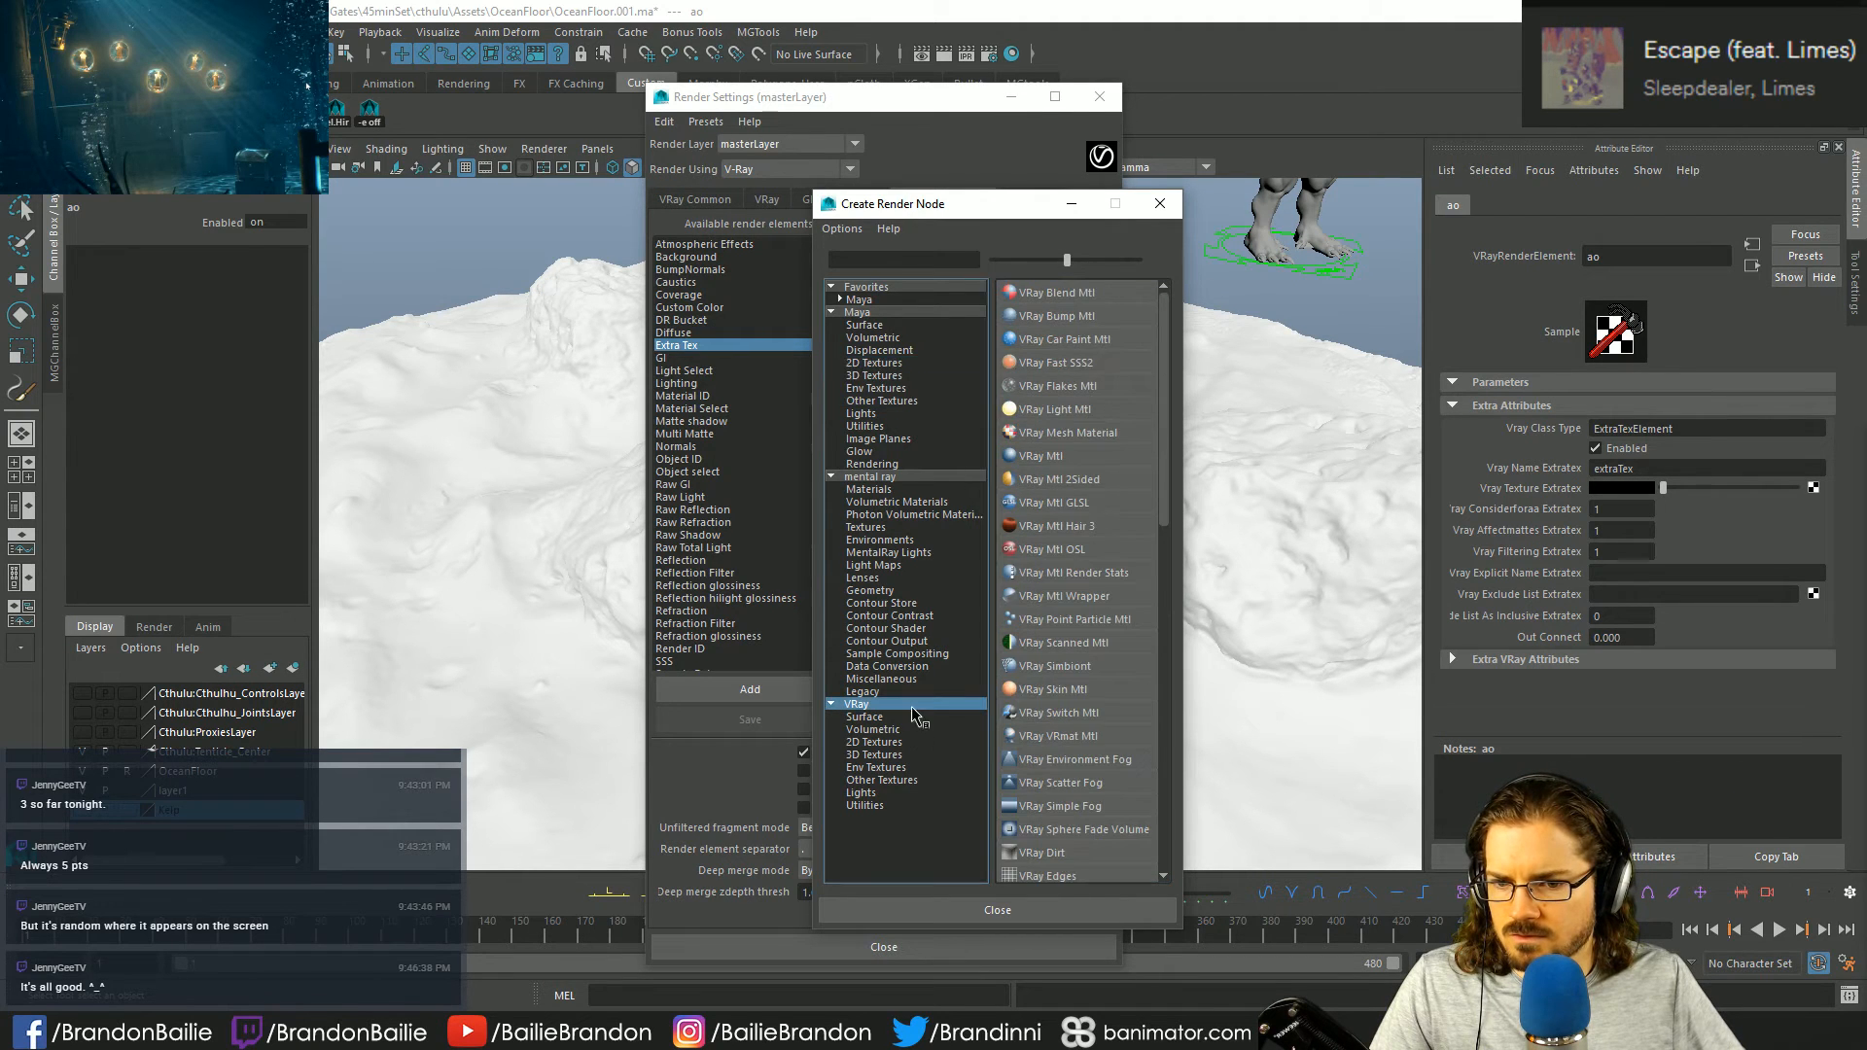
pyautogui.scroll(-4, 1106, 493)
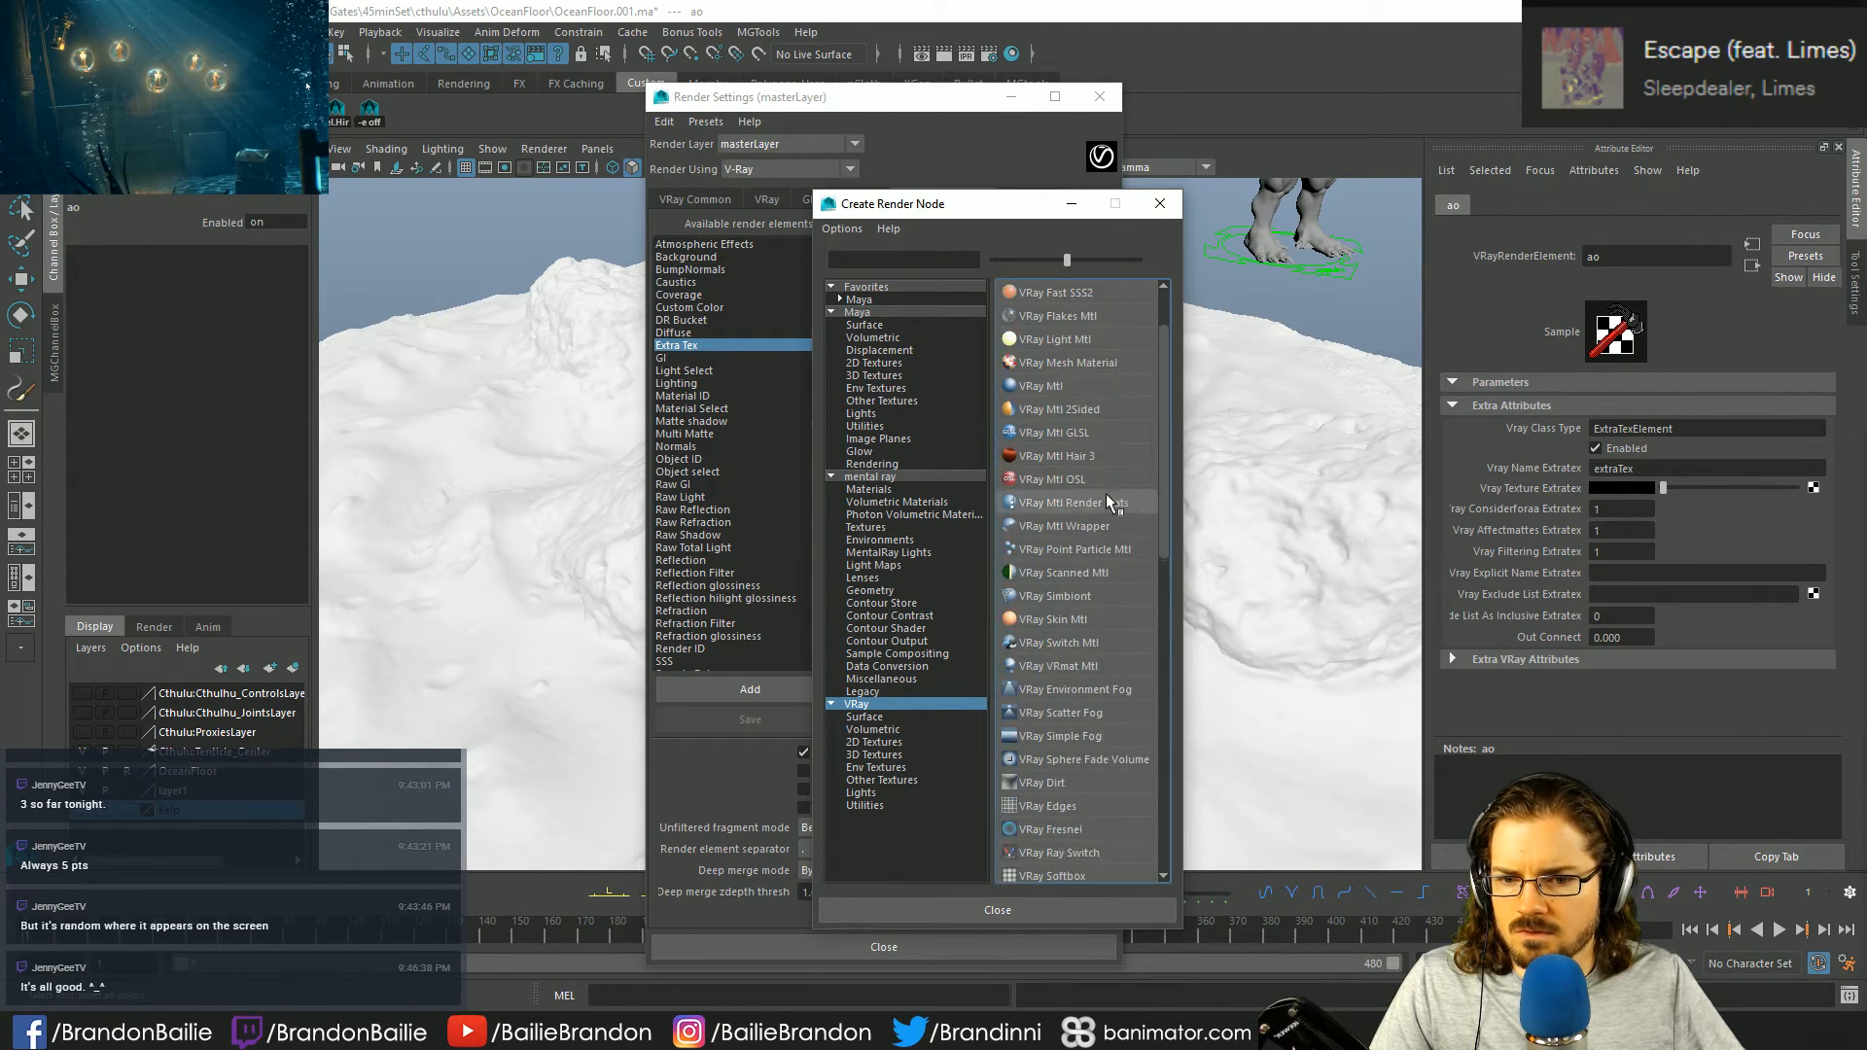
pyautogui.click(1087, 572)
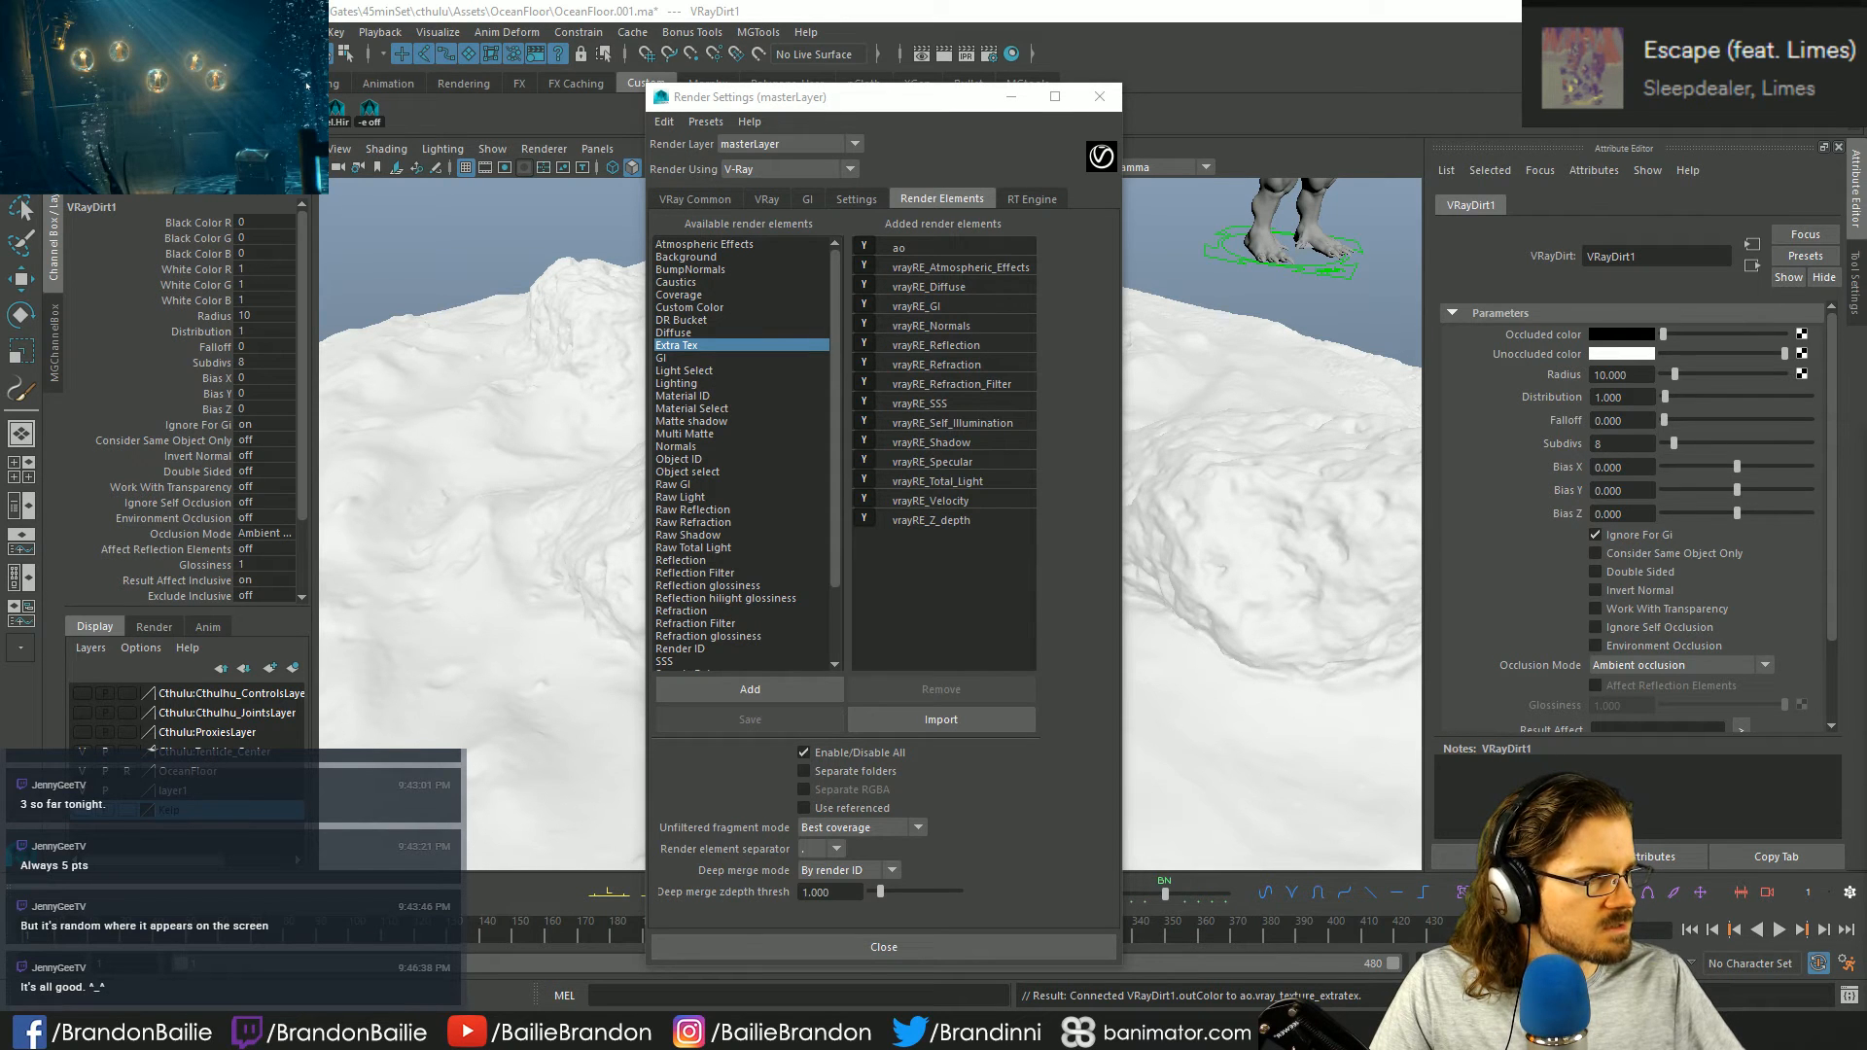
# - Set the VRay Dirt texture's subdivs to 32
pyautogui.click(1633, 443)
pyautogui.write('32')
pyautogui.press('Return')
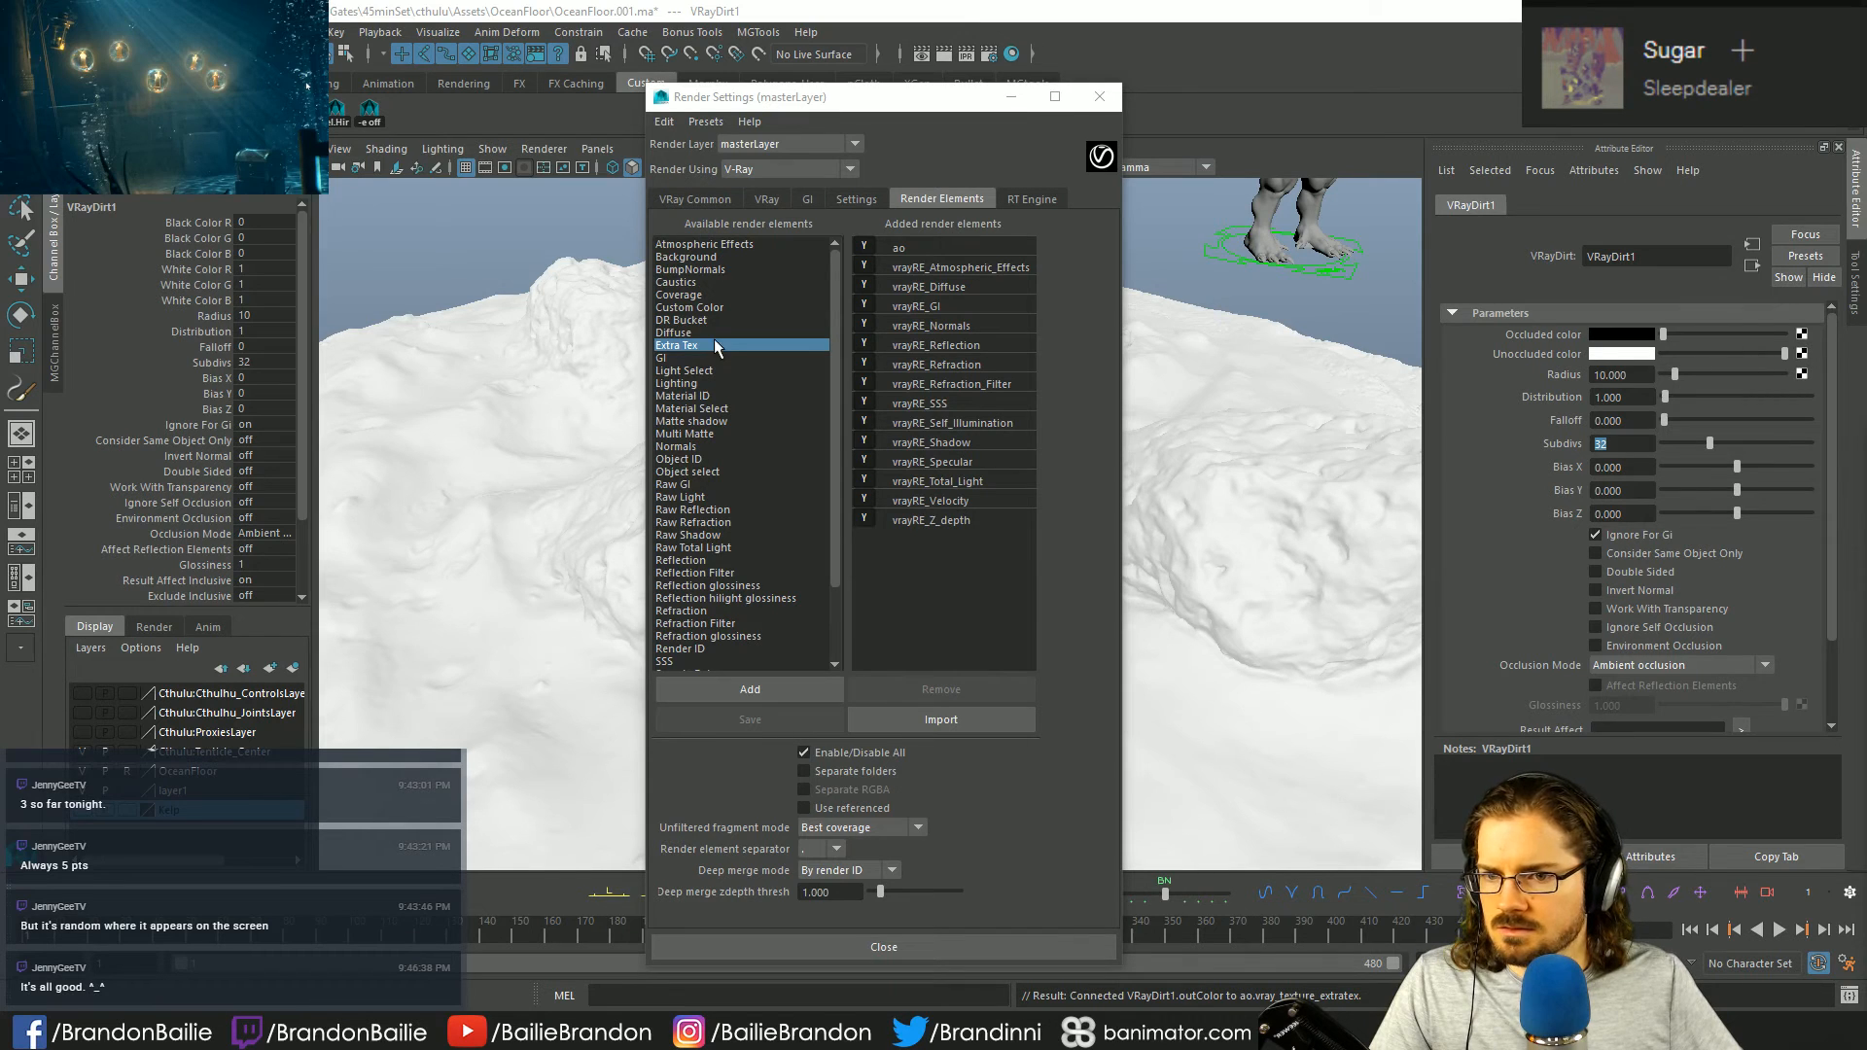
# - Add another Extra Tex render element and rename it fresnel
pyautogui.click(767, 690)
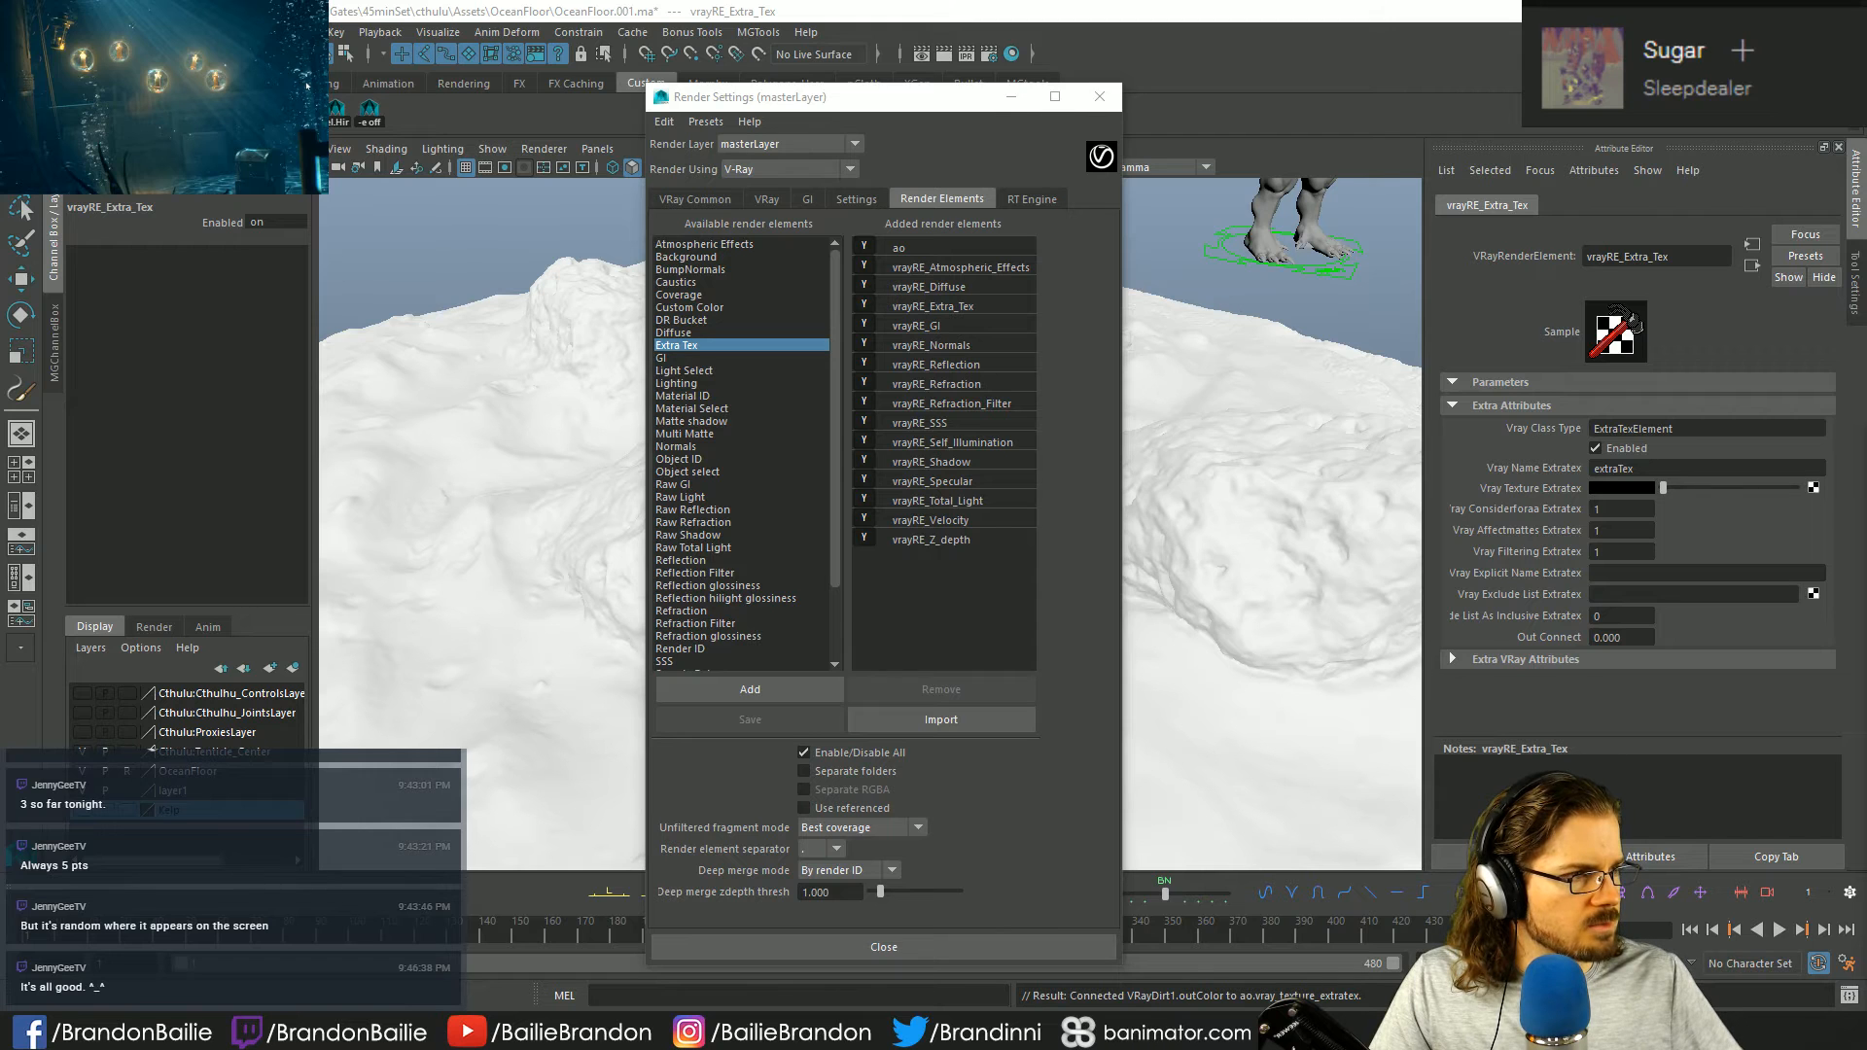
pyautogui.moveTo(1697, 256); pyautogui.dragTo(1455, 239)
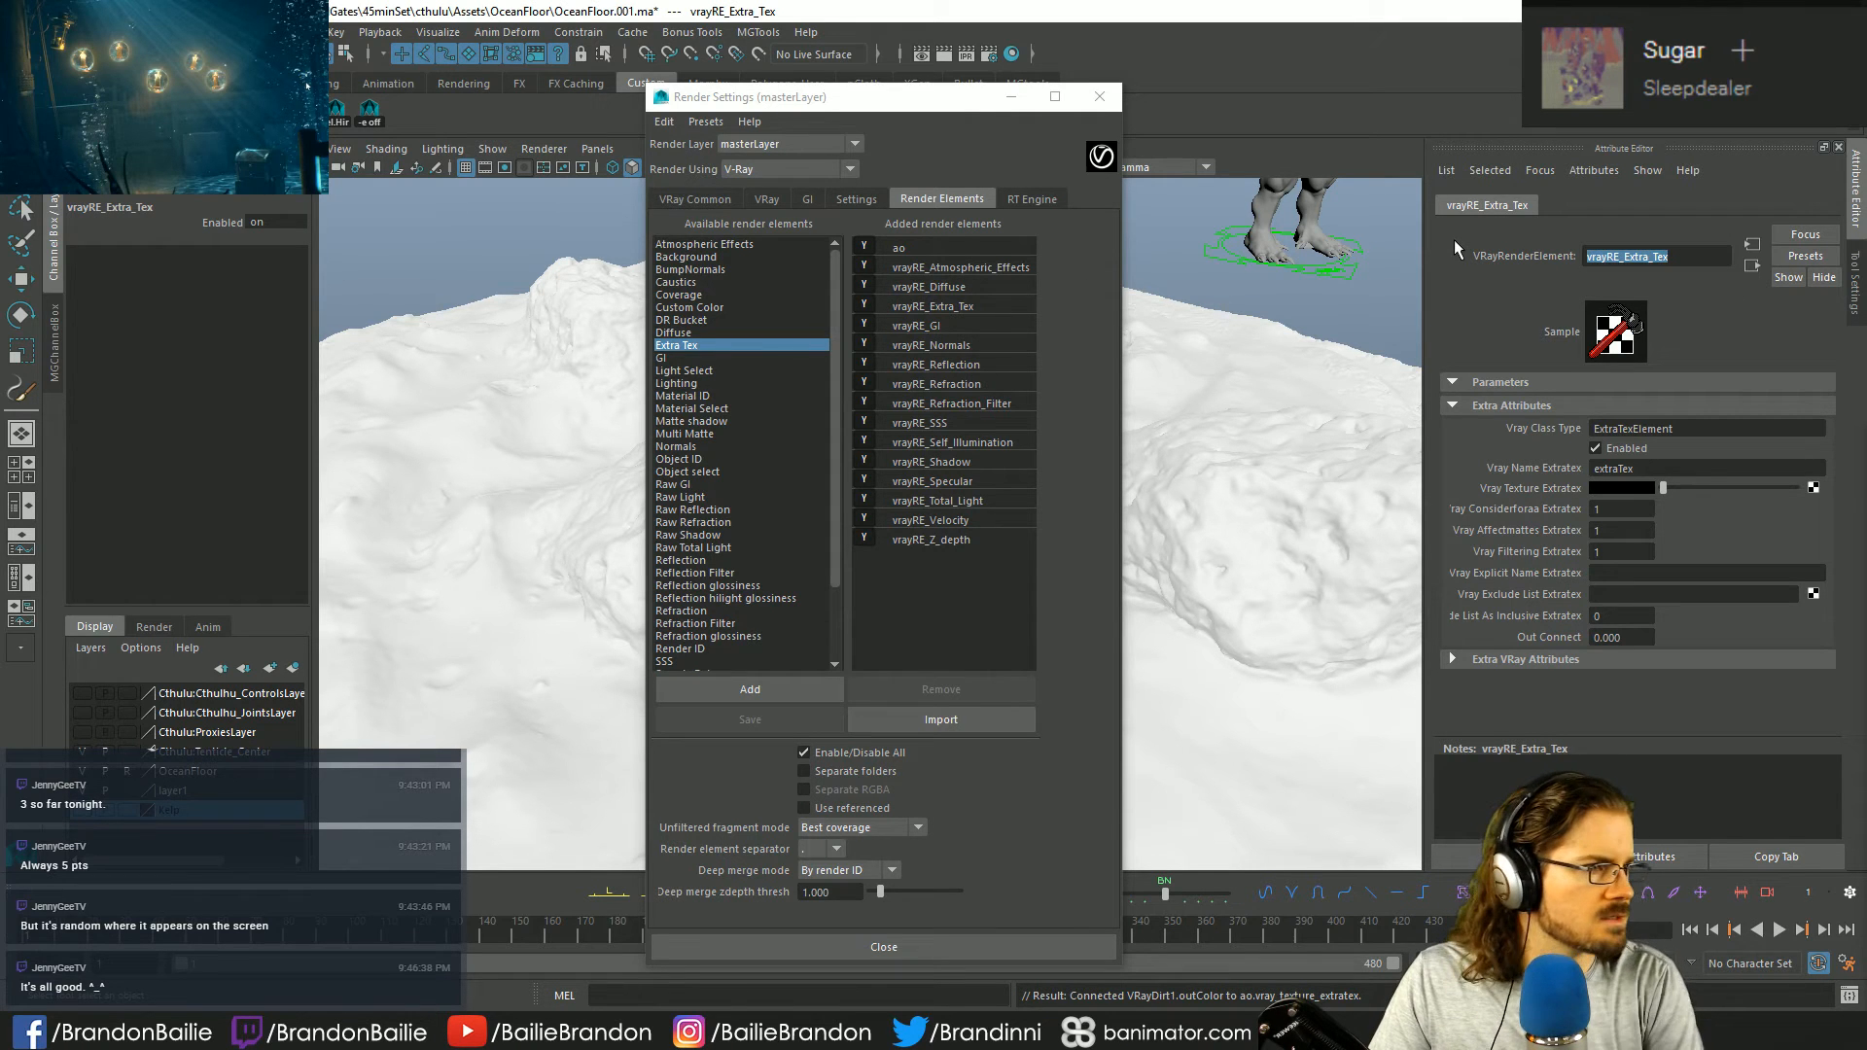
pyautogui.write('f')
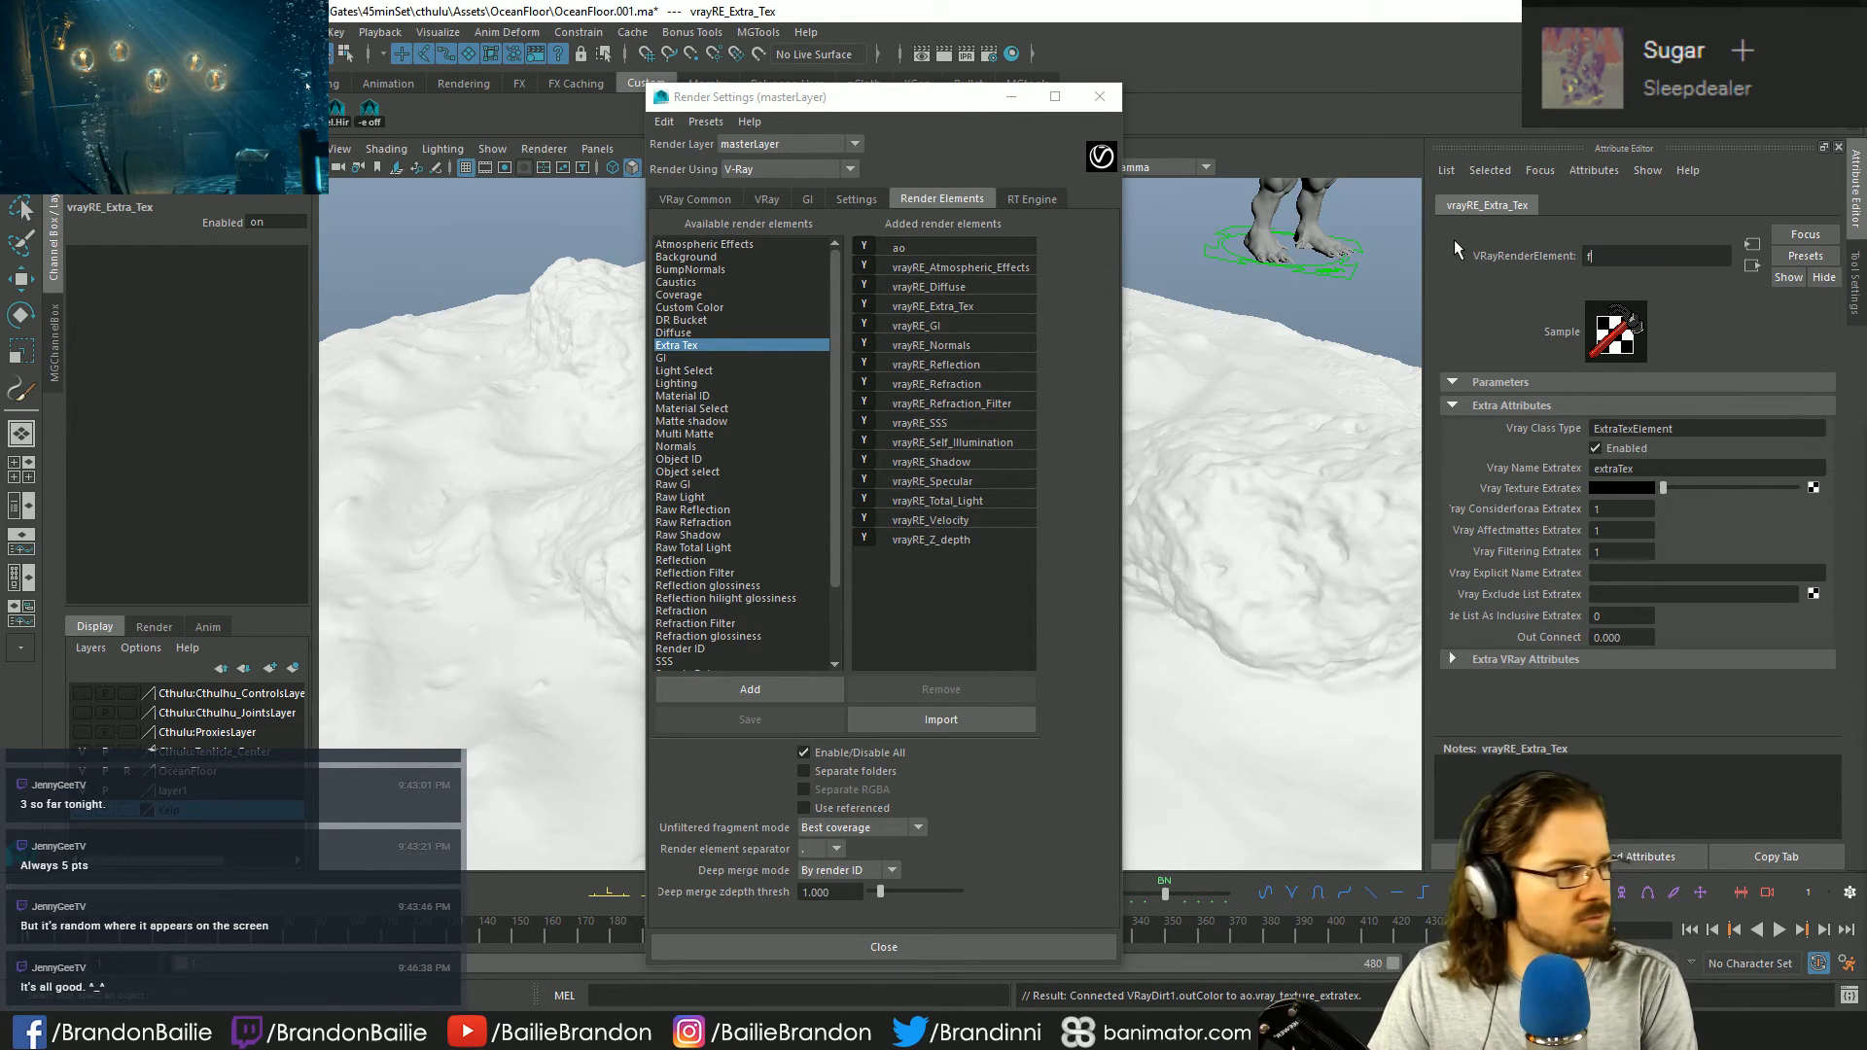
pyautogui.write('resnel')
pyautogui.press('Return')
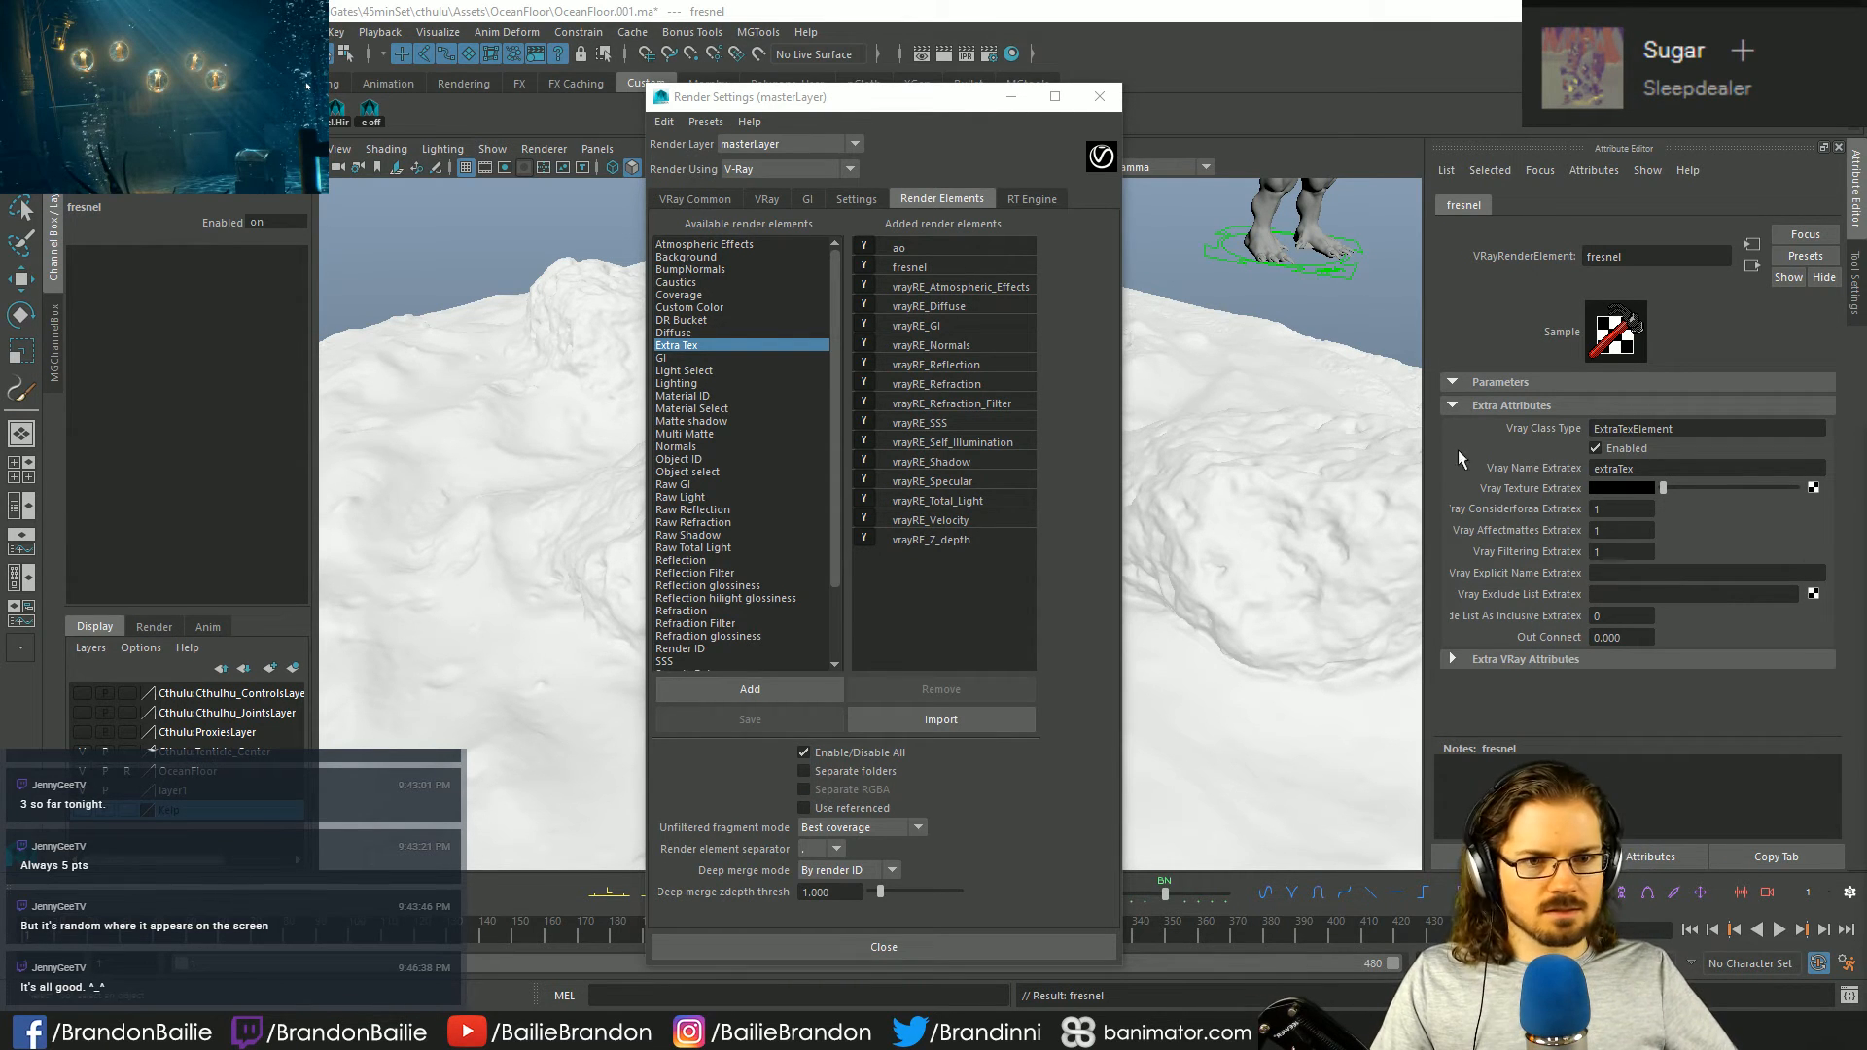
# - Connect a new VRay Fresnel node to the fresnel element's V-Ray texture attribute
pyautogui.click(1813, 487)
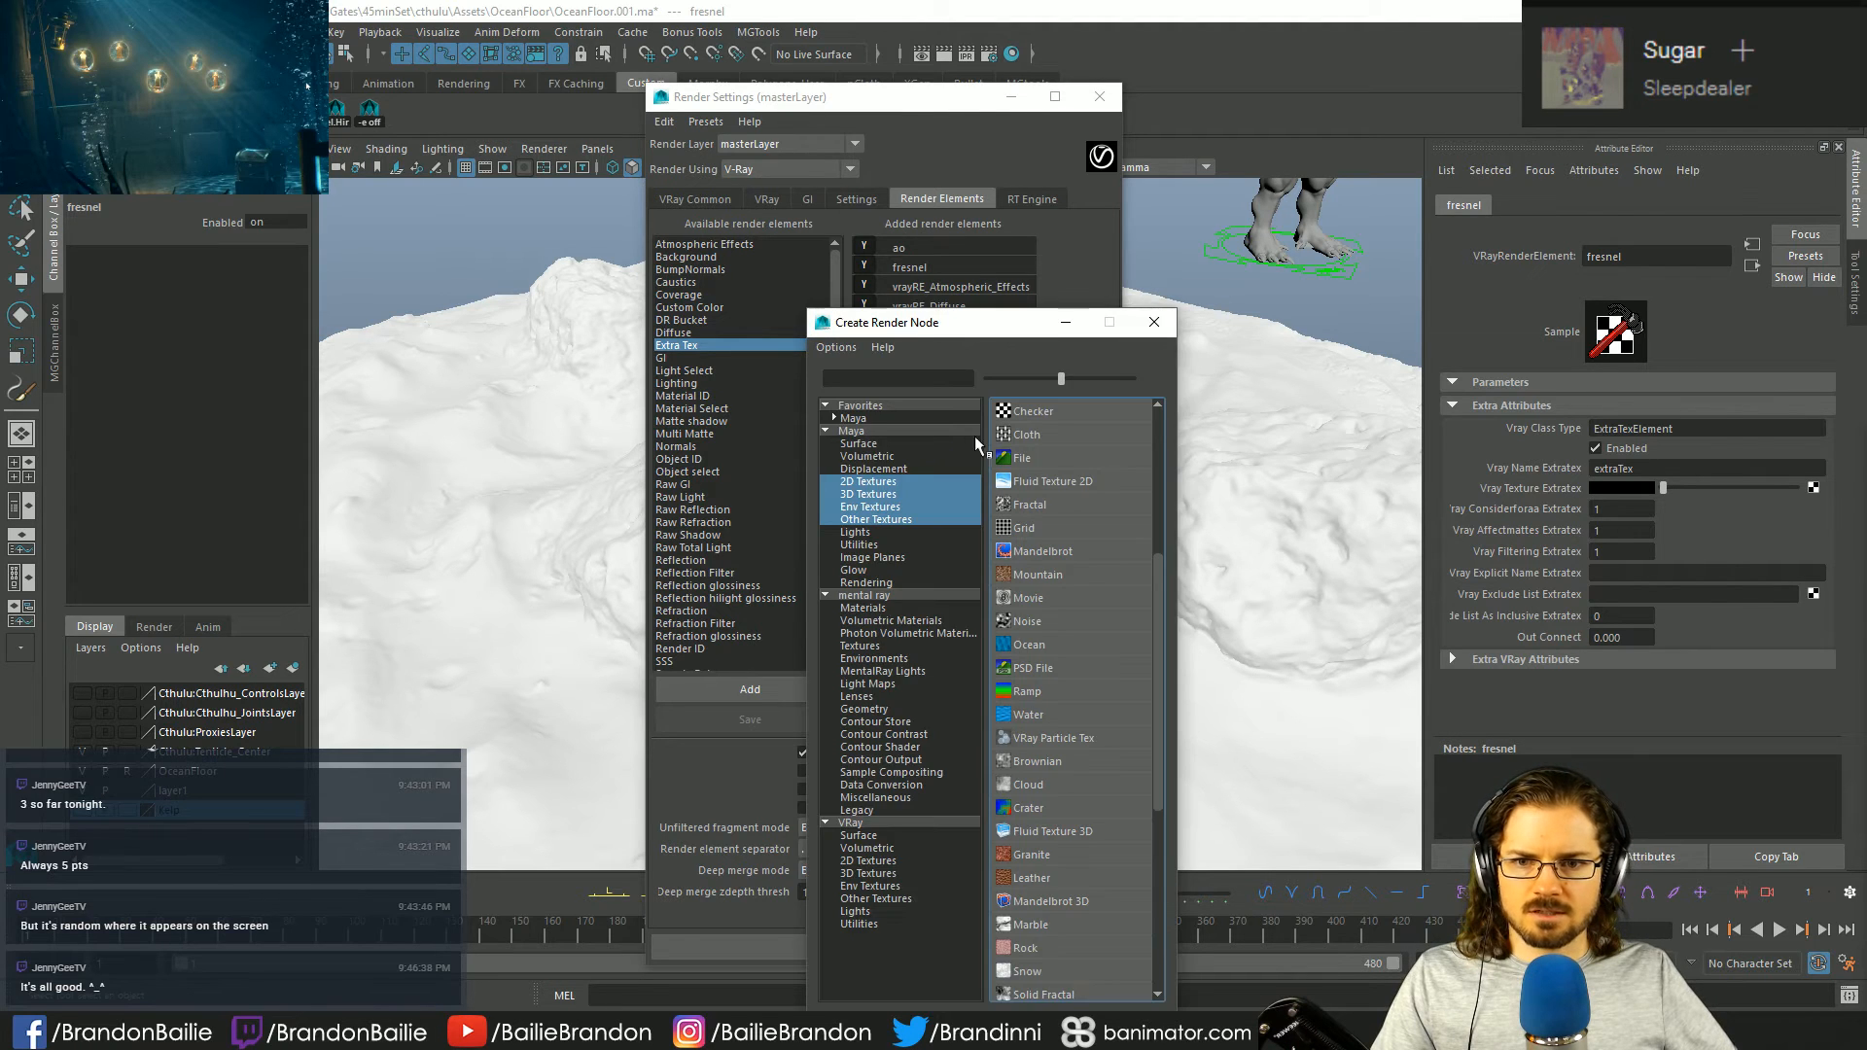
pyautogui.moveTo(962, 330); pyautogui.dragTo(846, 119)
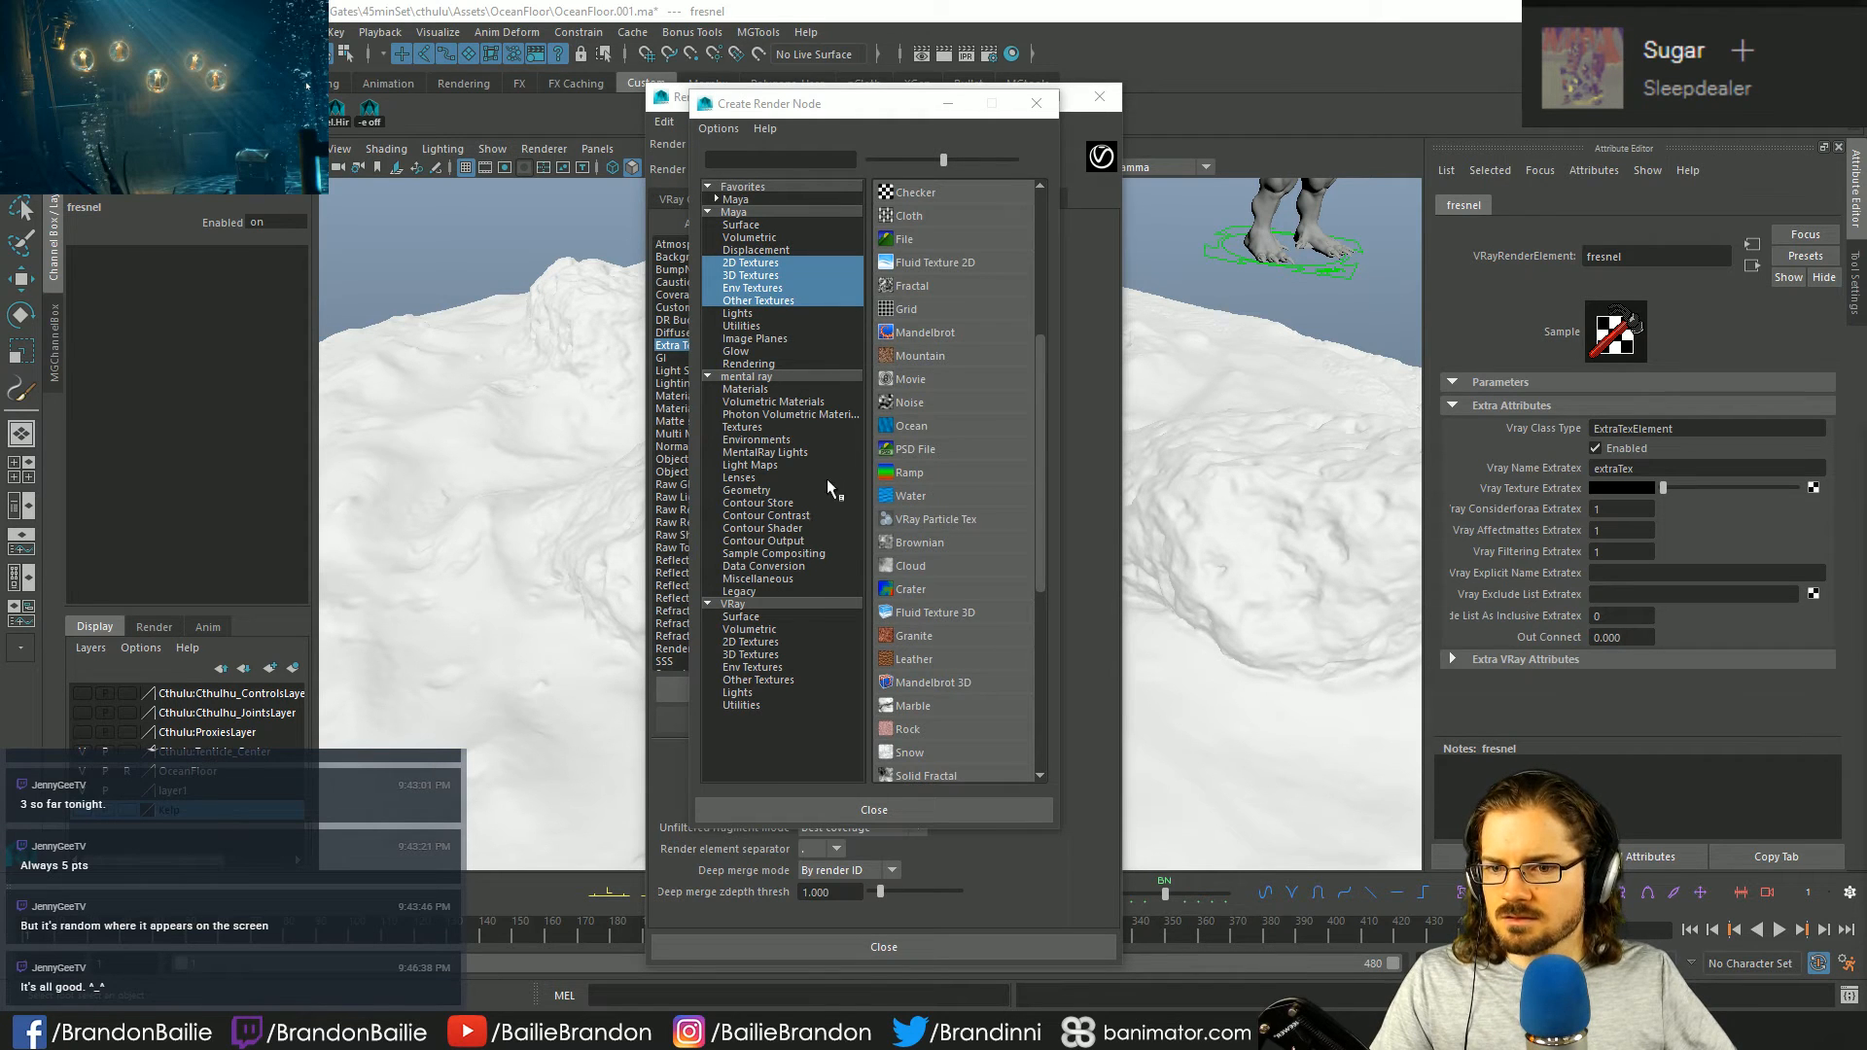
pyautogui.click(761, 602)
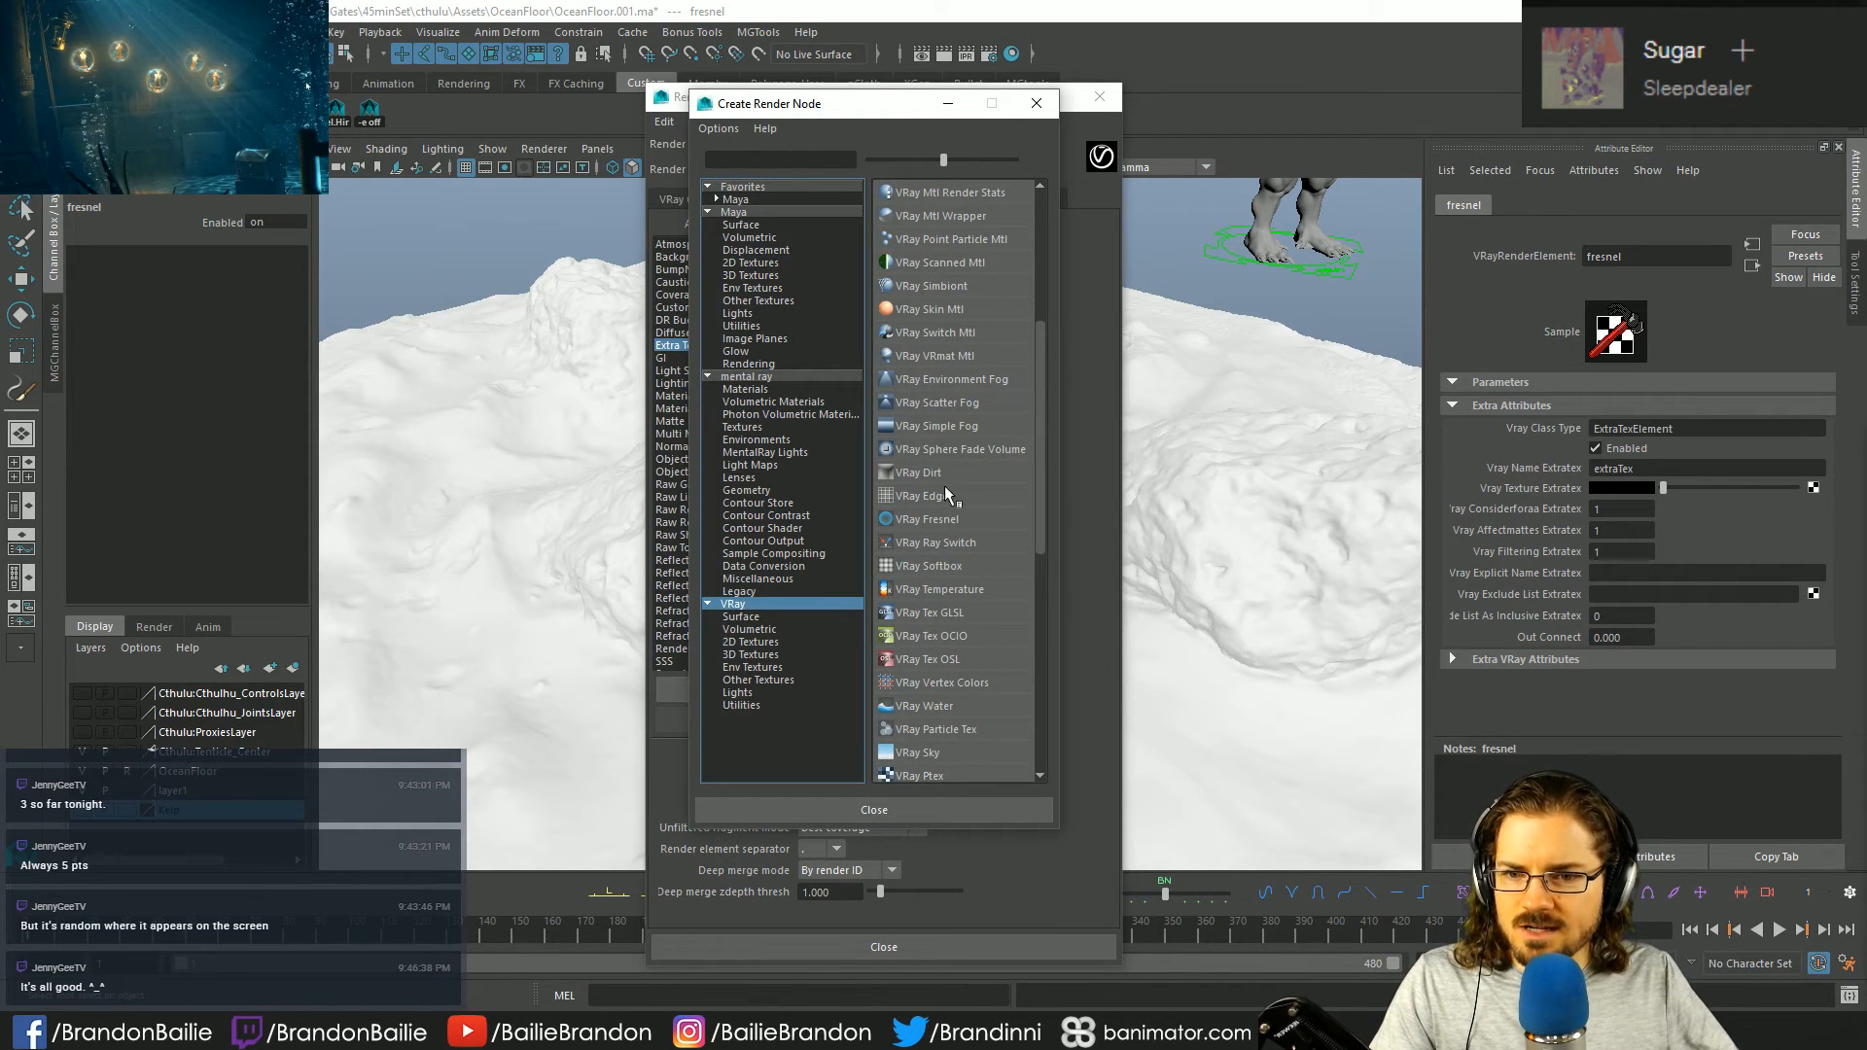
pyautogui.scroll(-1, 977, 506)
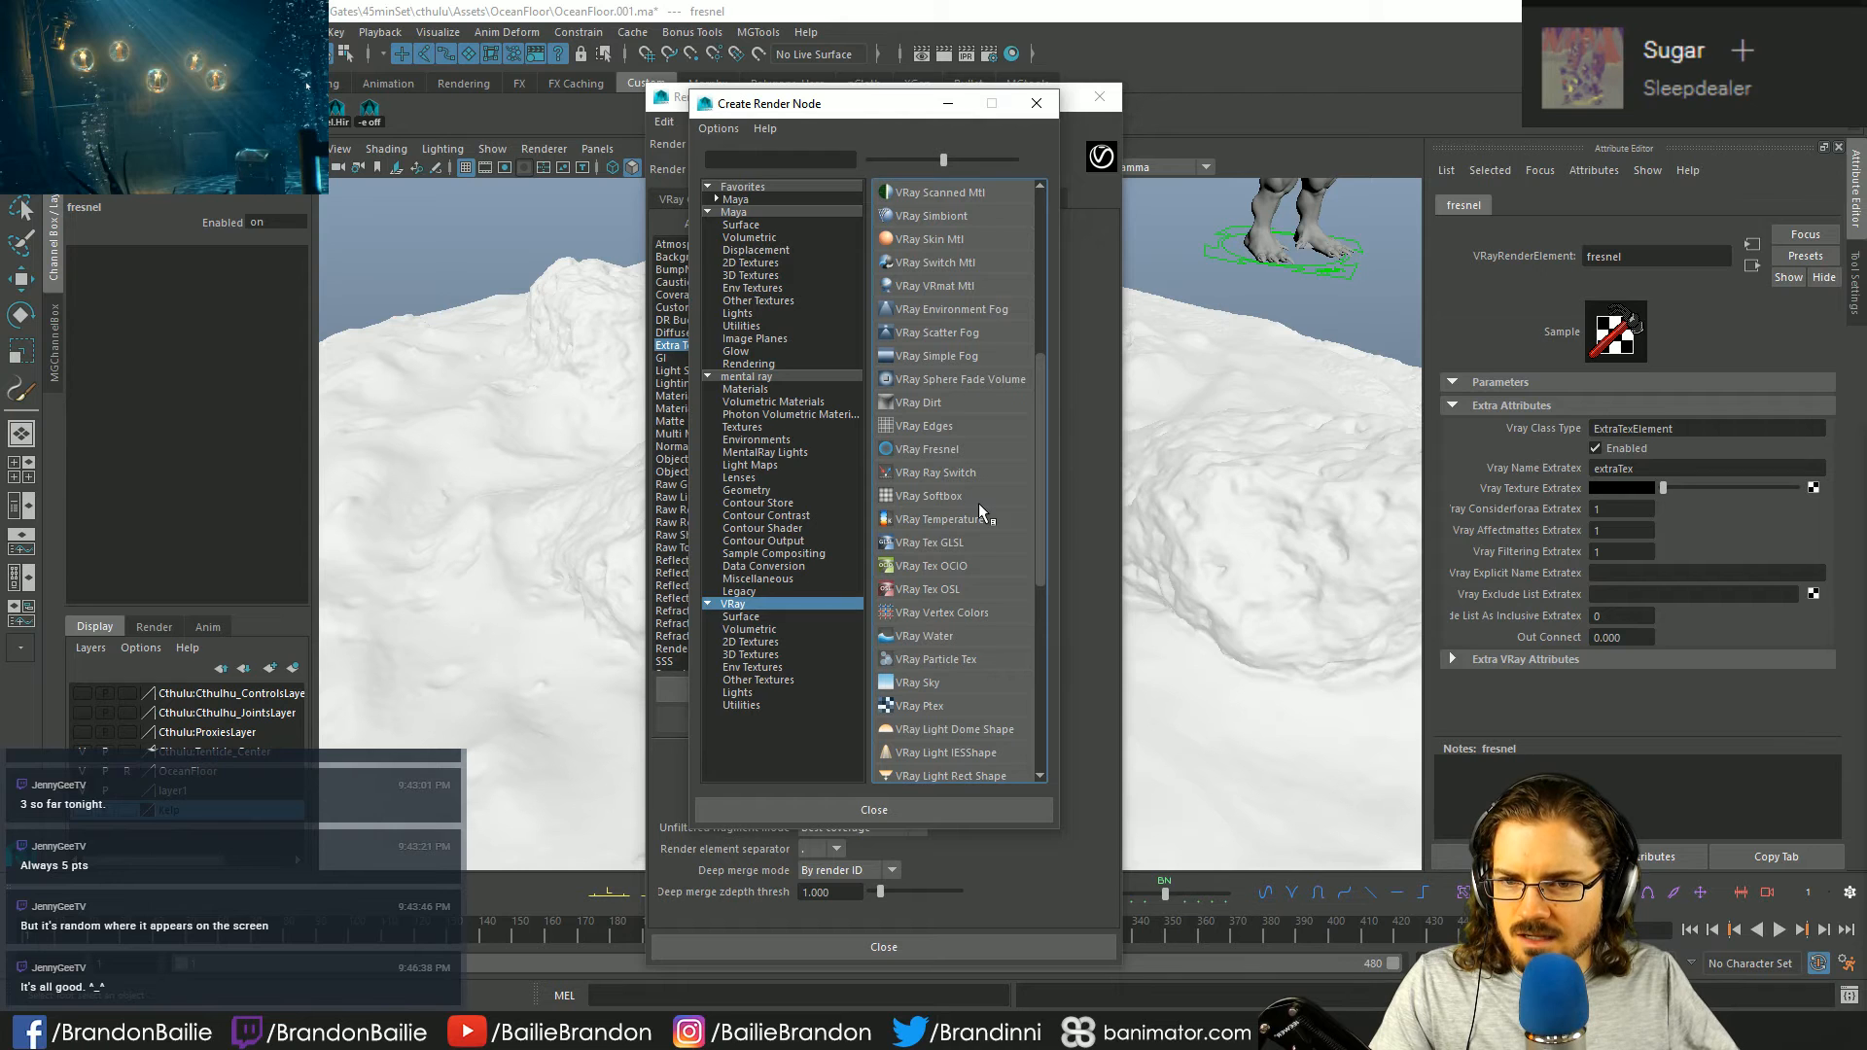
pyautogui.click(941, 451)
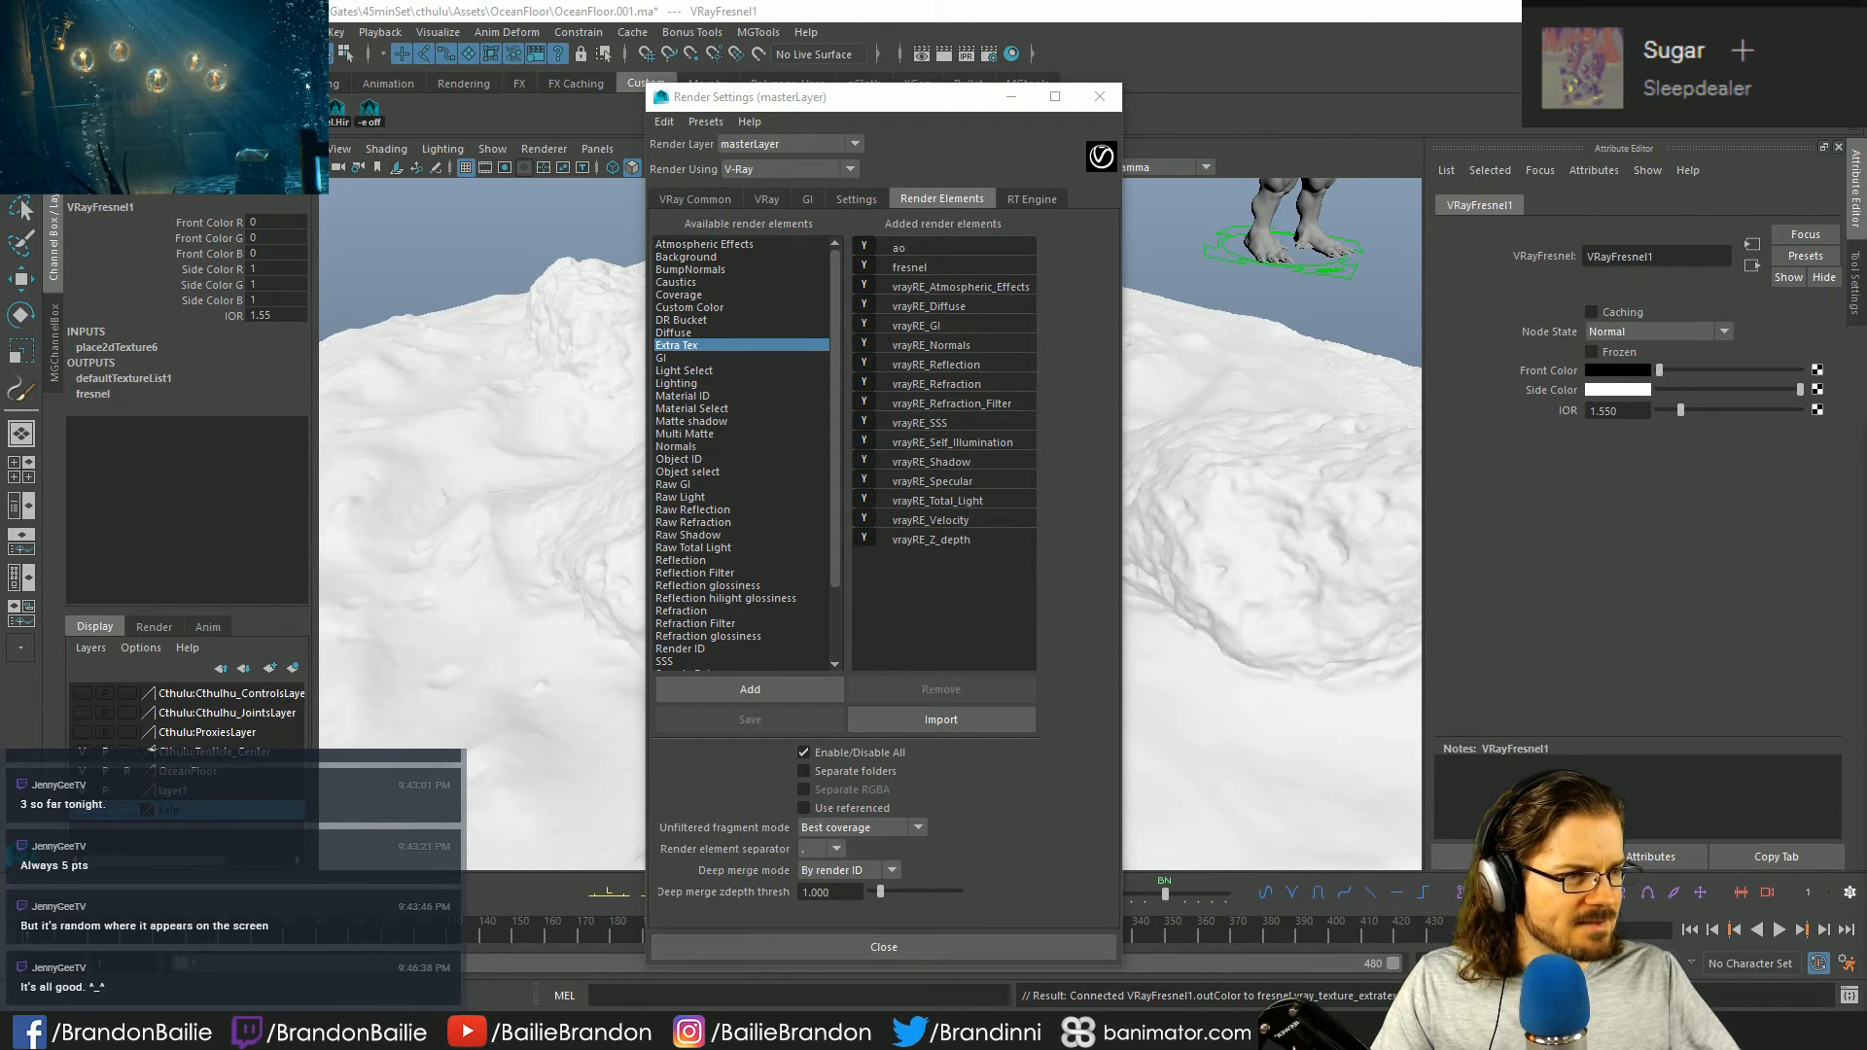
# - Add a Light Select render element to the added render elements
pyautogui.scroll(-2, 774, 607)
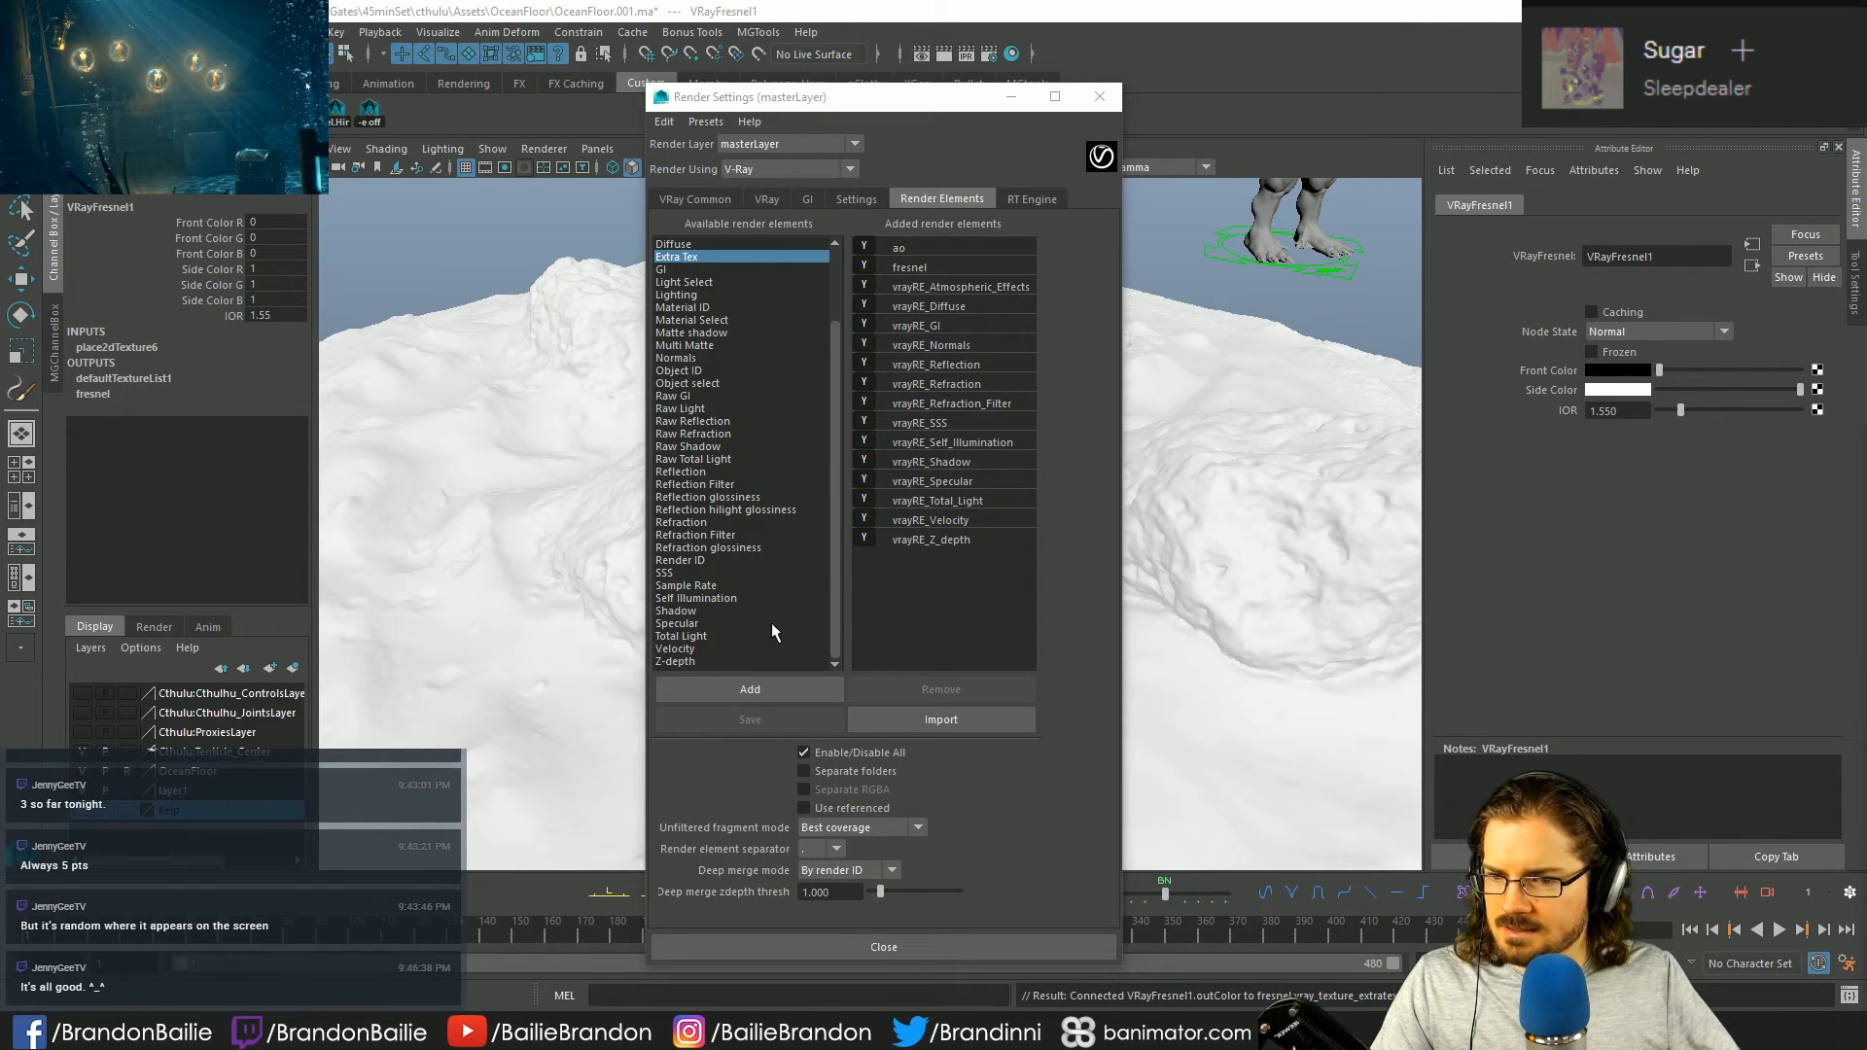
pyautogui.scroll(2, 702, 566)
pyautogui.doubleClick(712, 372)
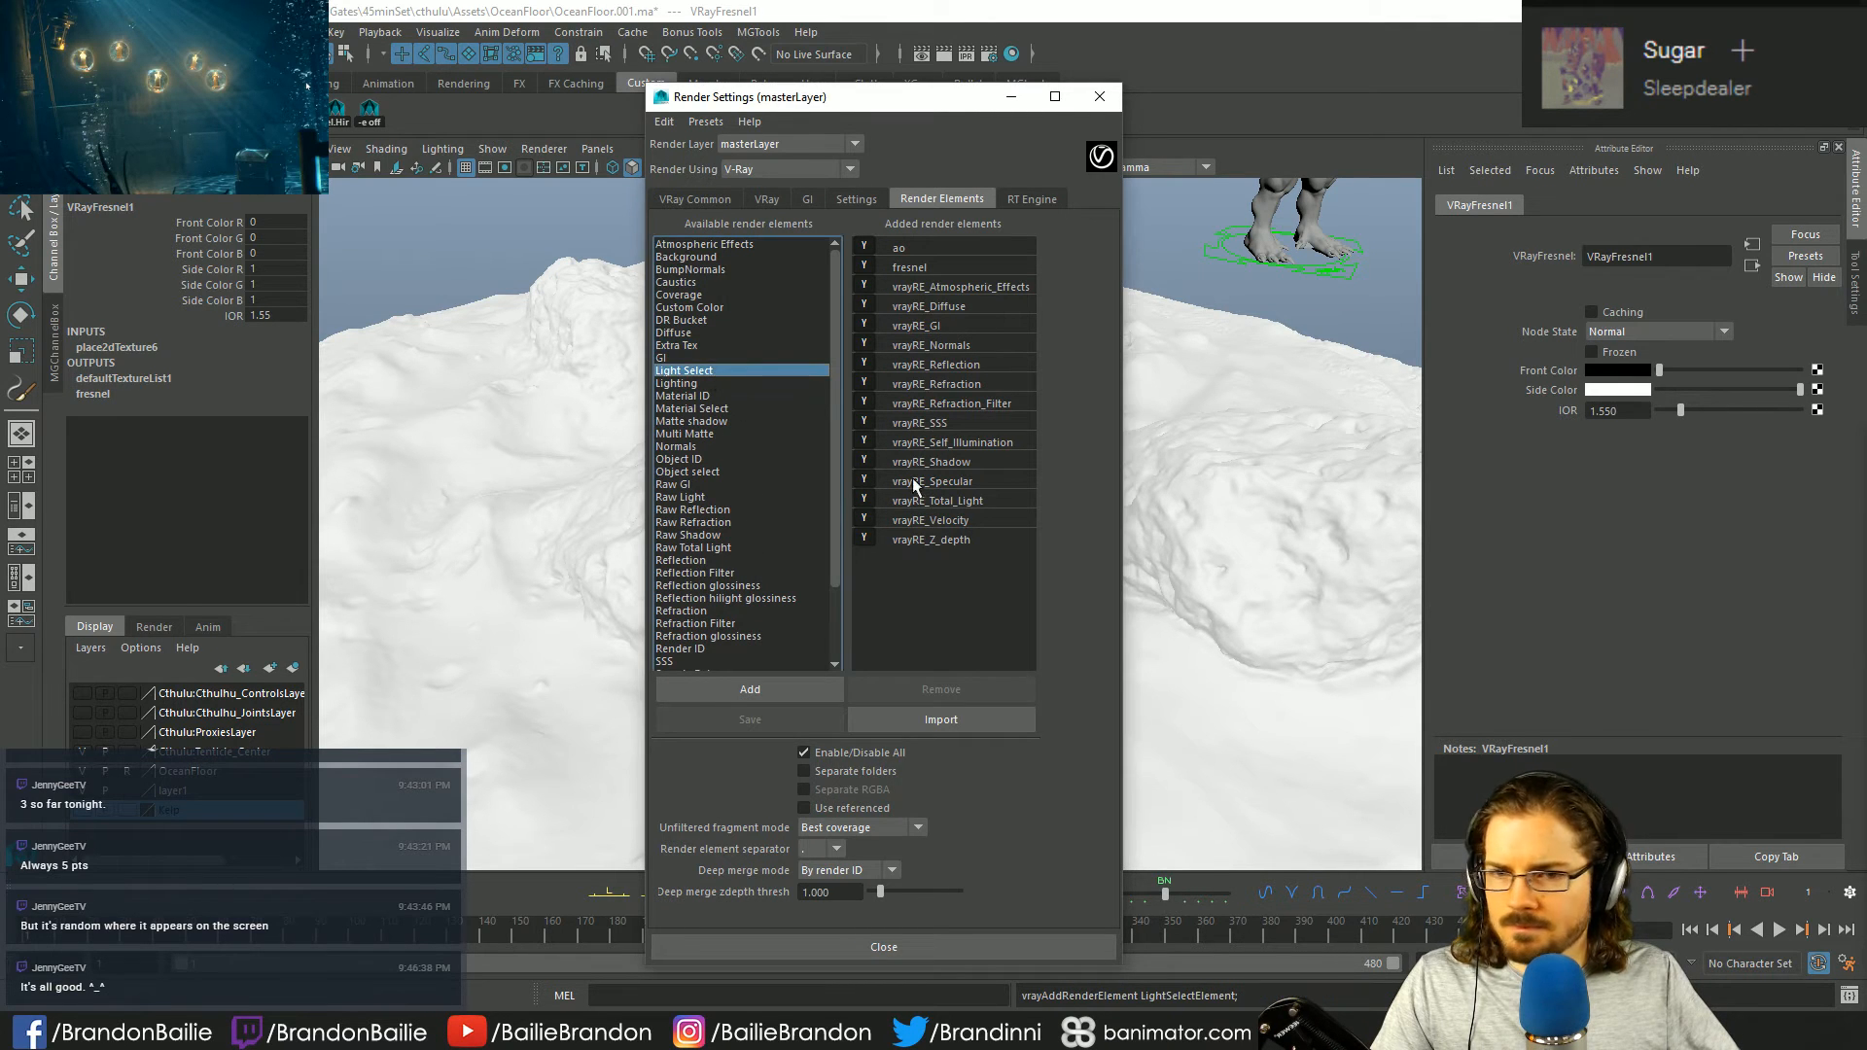
pyautogui.click(794, 685)
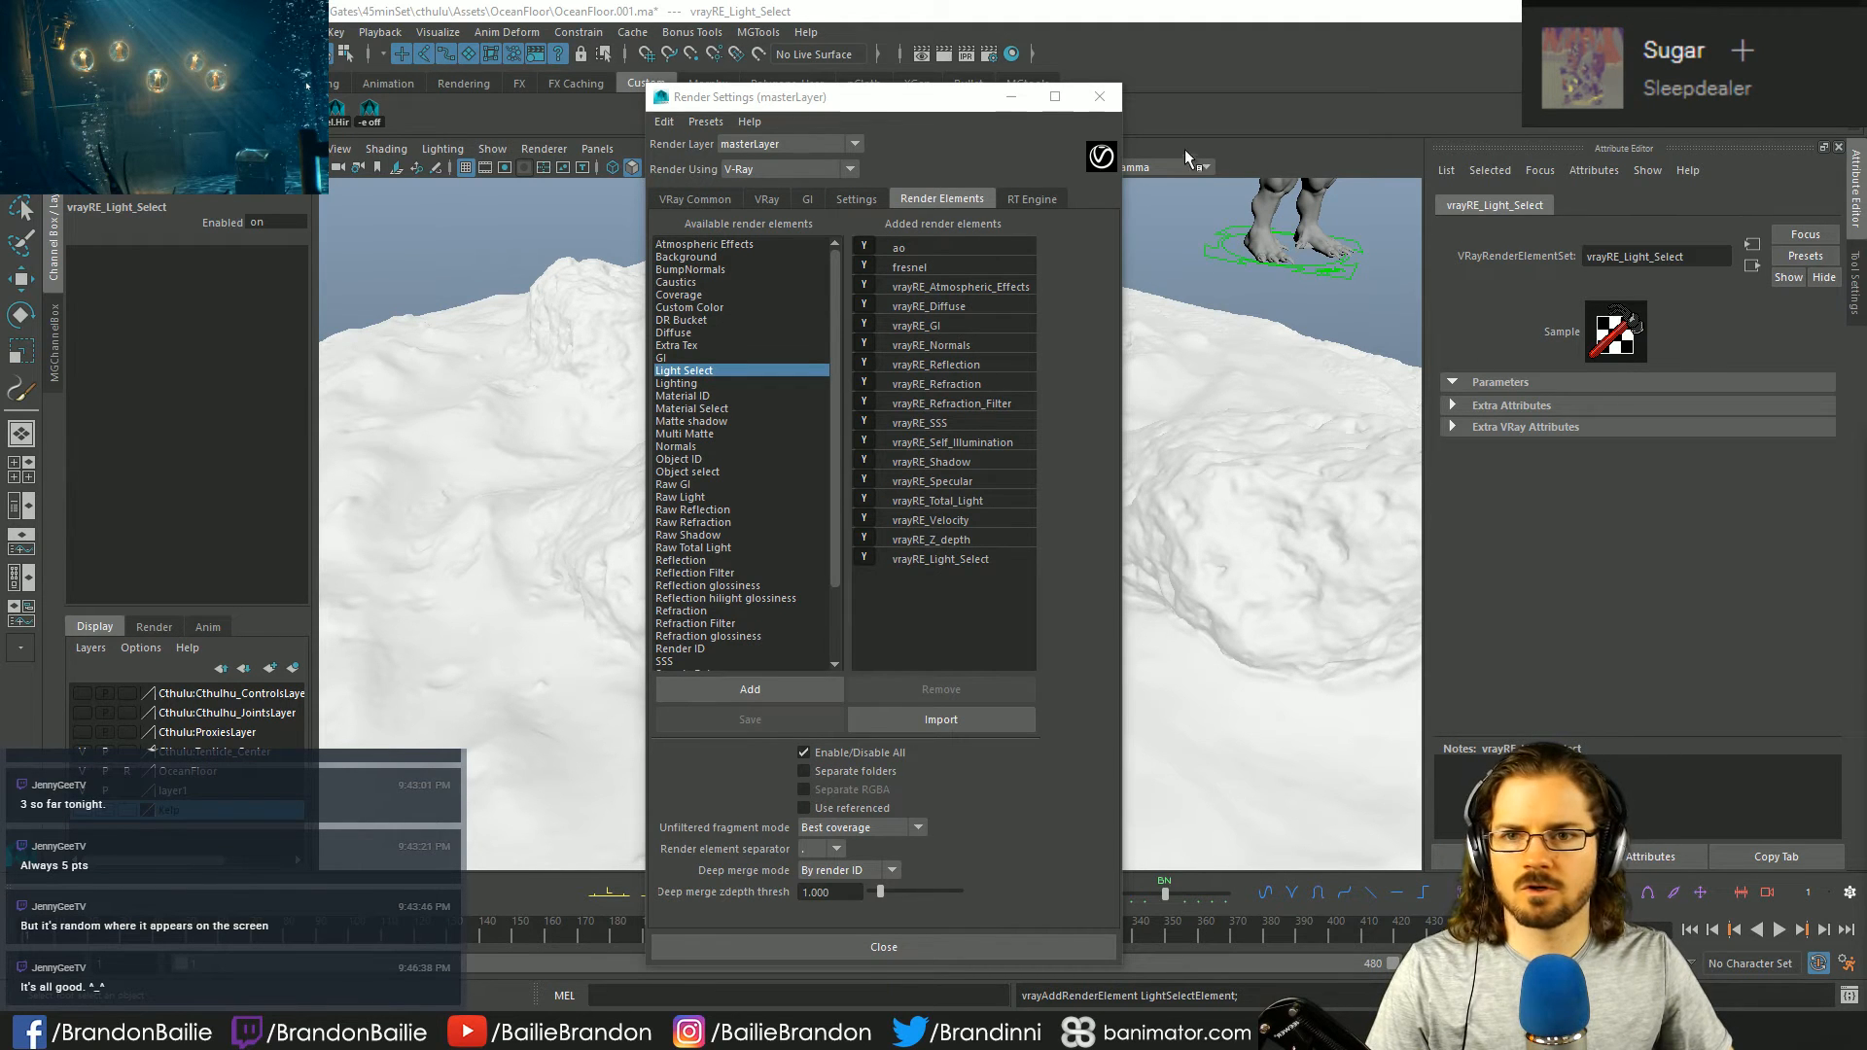
# - Rename the spotlight above the ocean floor GodRaysMain, and select the Light Select render element
pyautogui.moveTo(842, 101); pyautogui.dragTo(1347, 200)
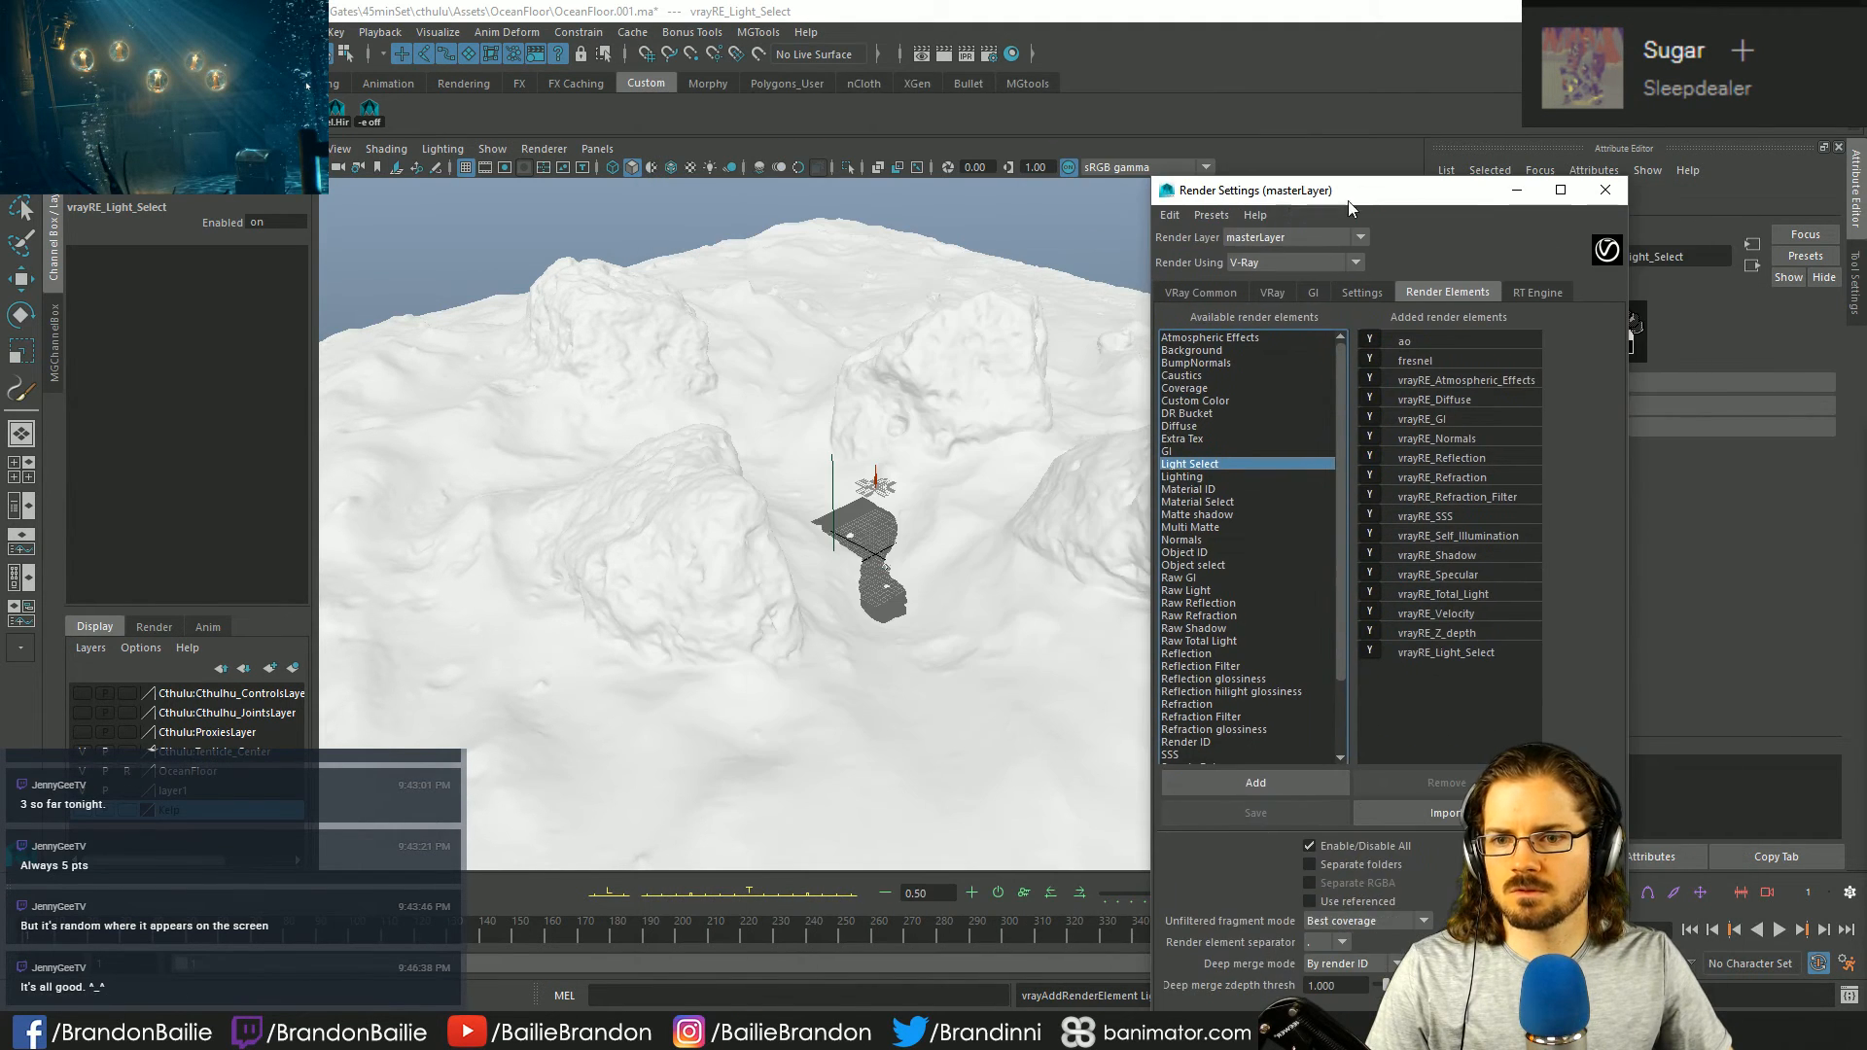
pyautogui.click(877, 476)
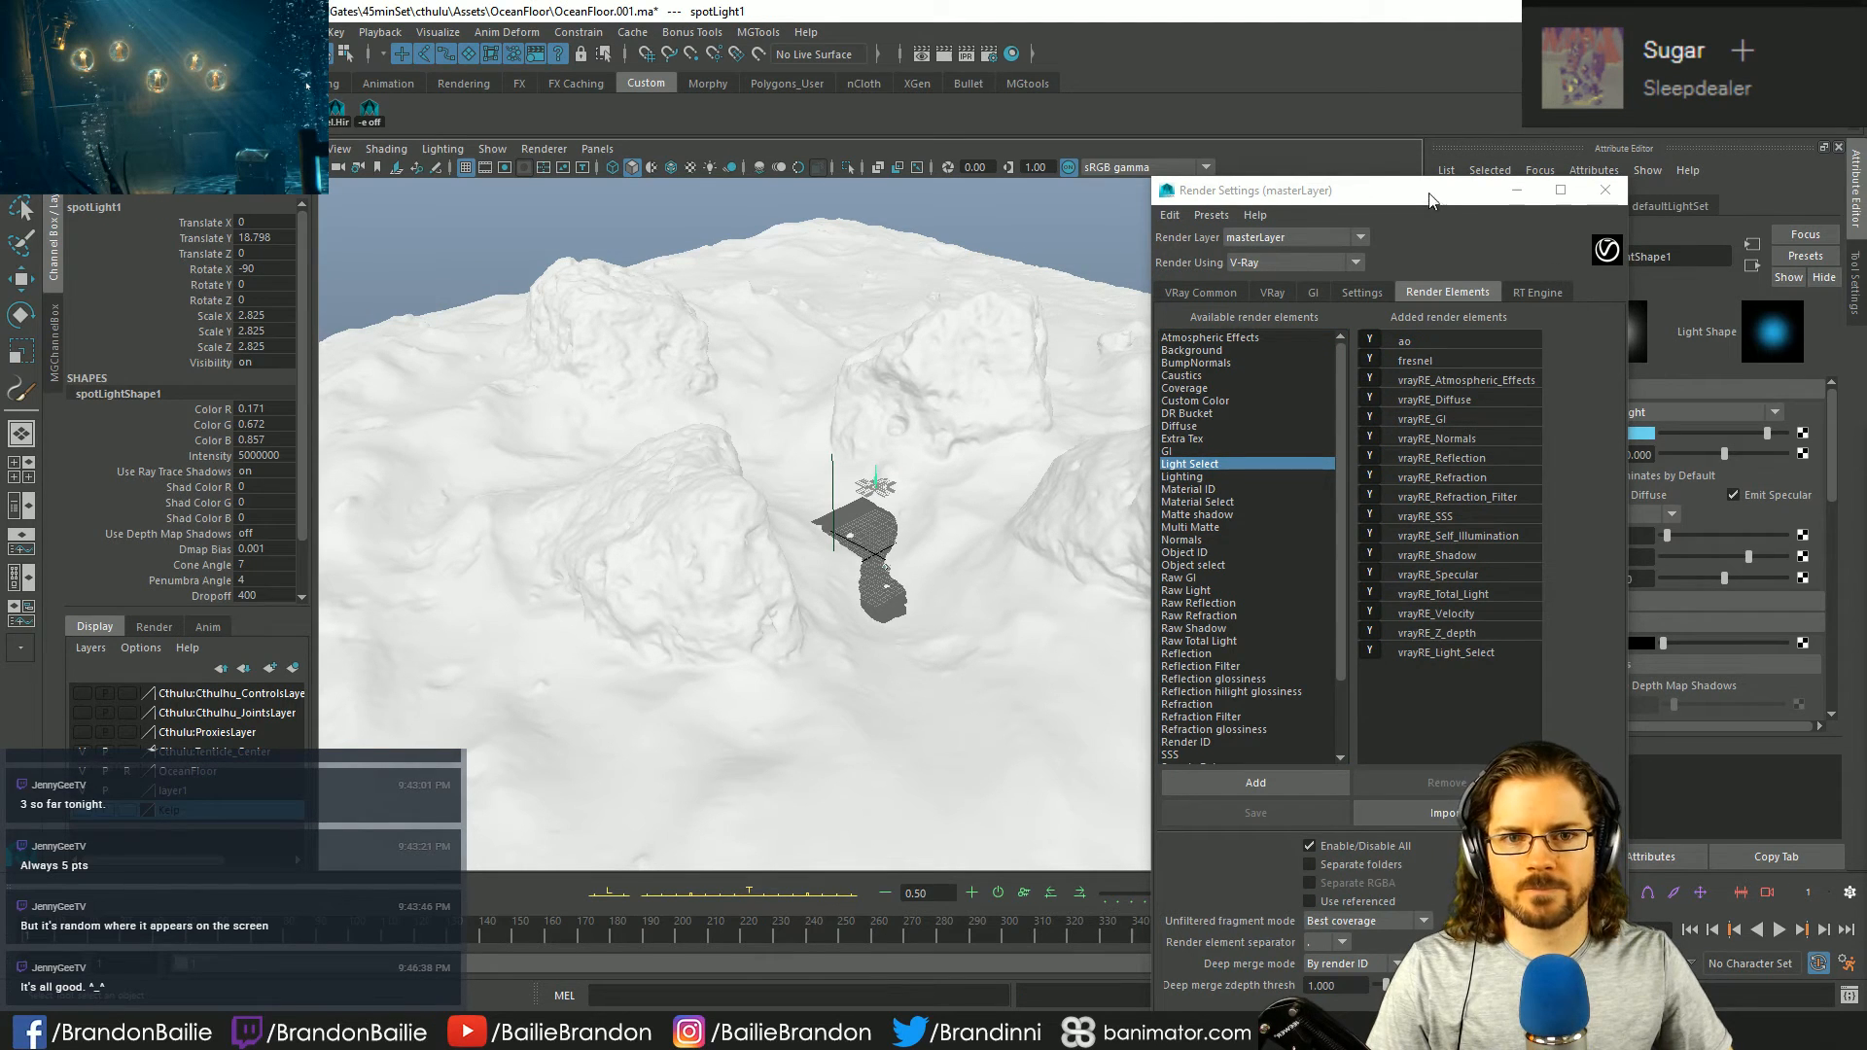
pyautogui.moveTo(1451, 202); pyautogui.dragTo(1255, 262)
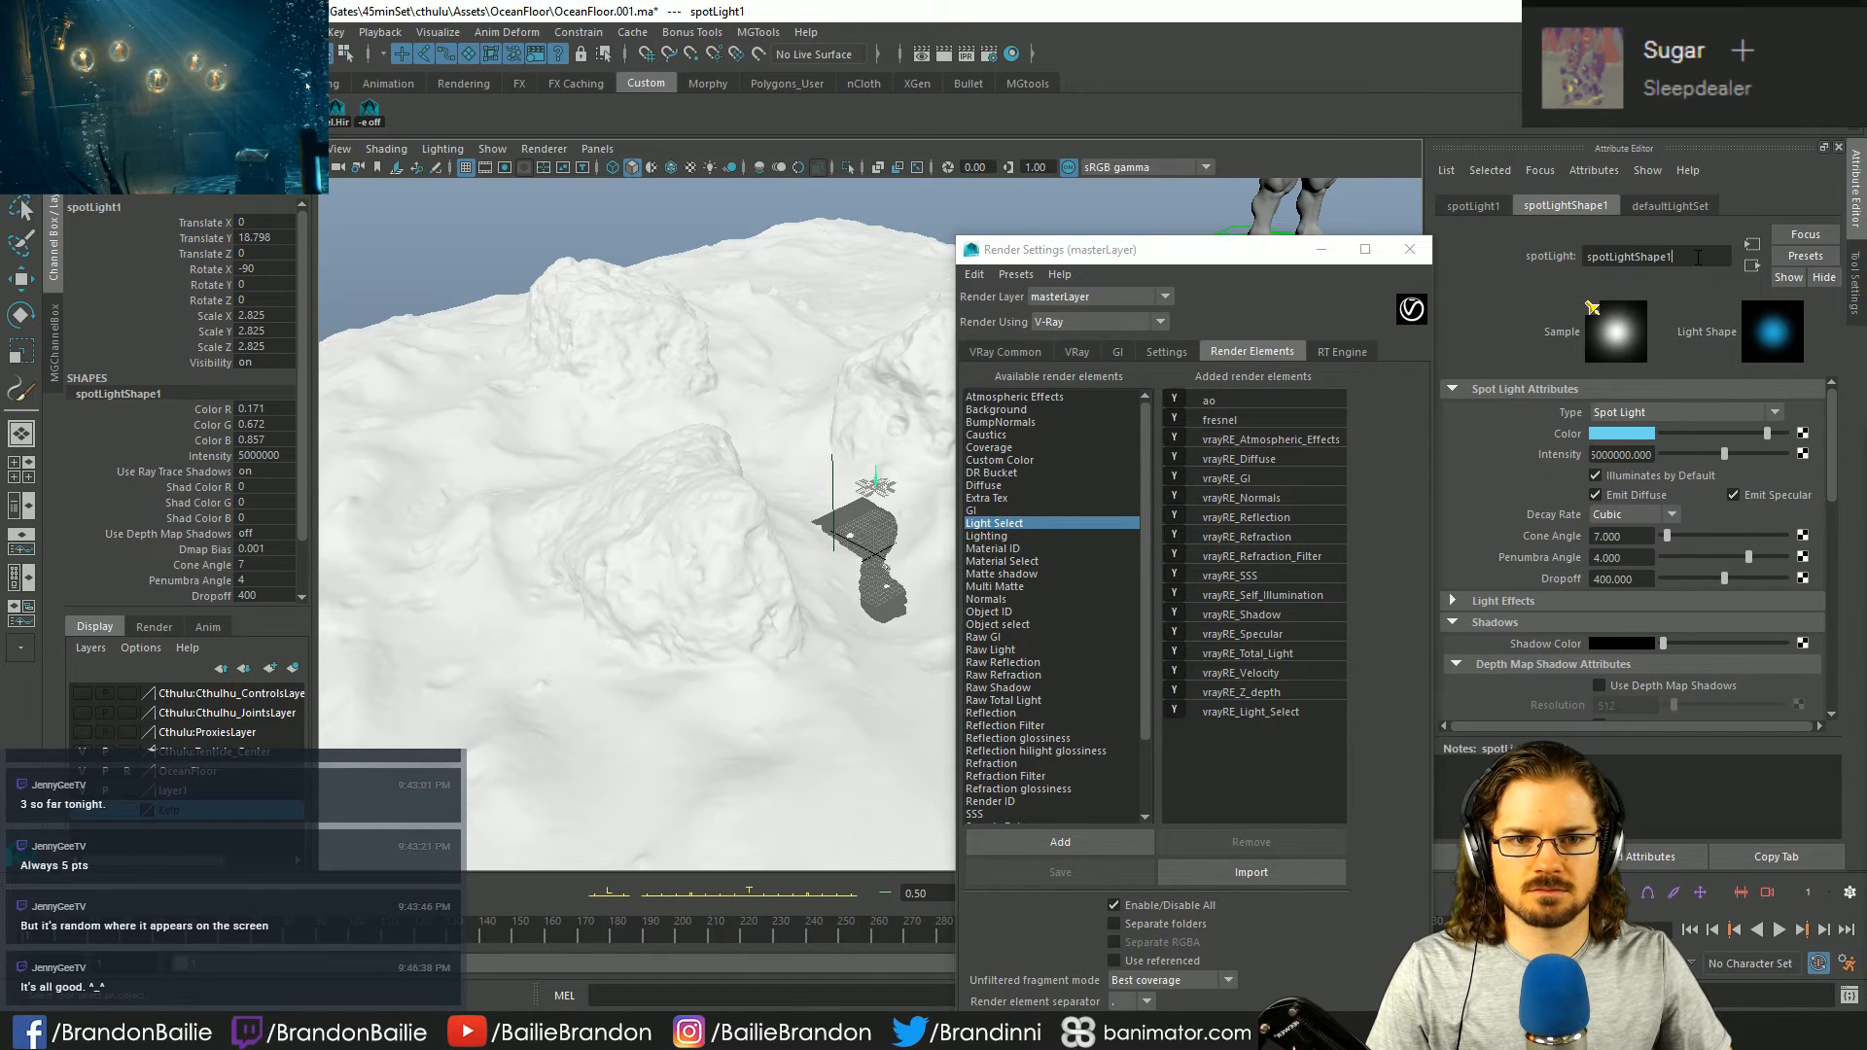
pyautogui.doubleClick(105, 208)
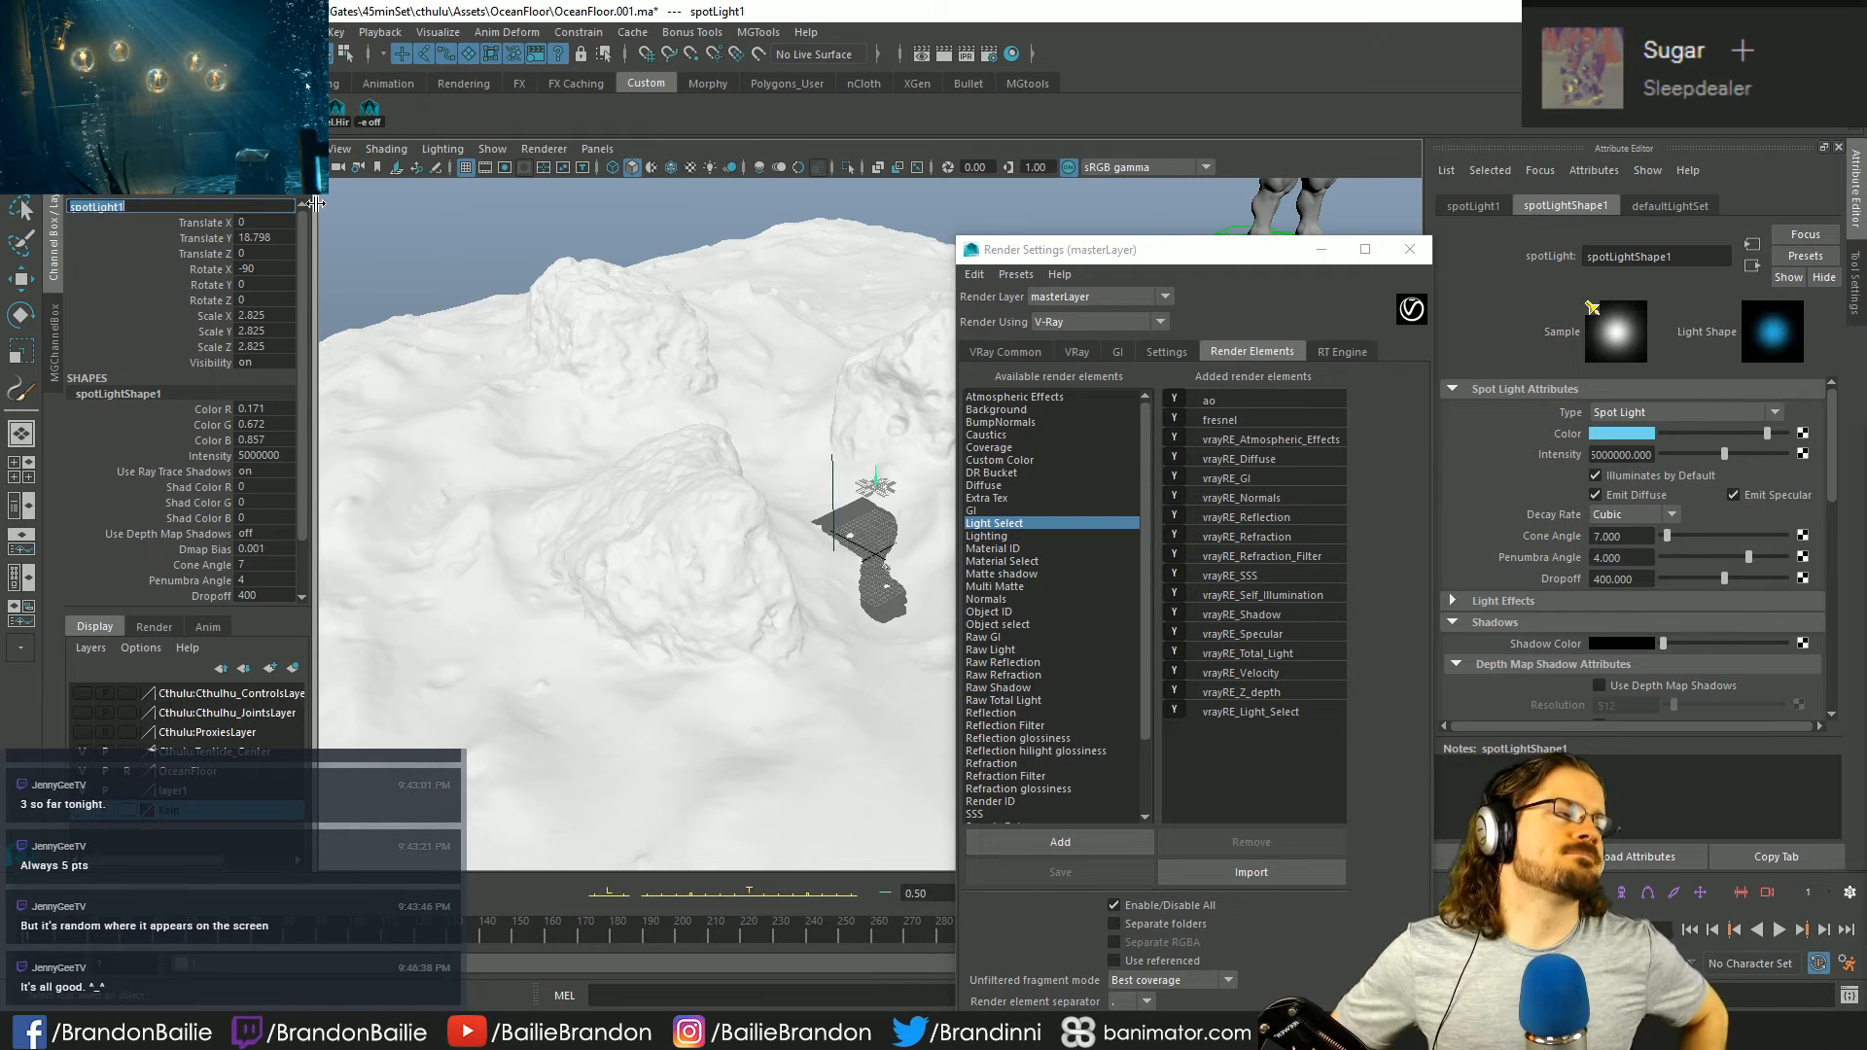
pyautogui.write('GodRays')
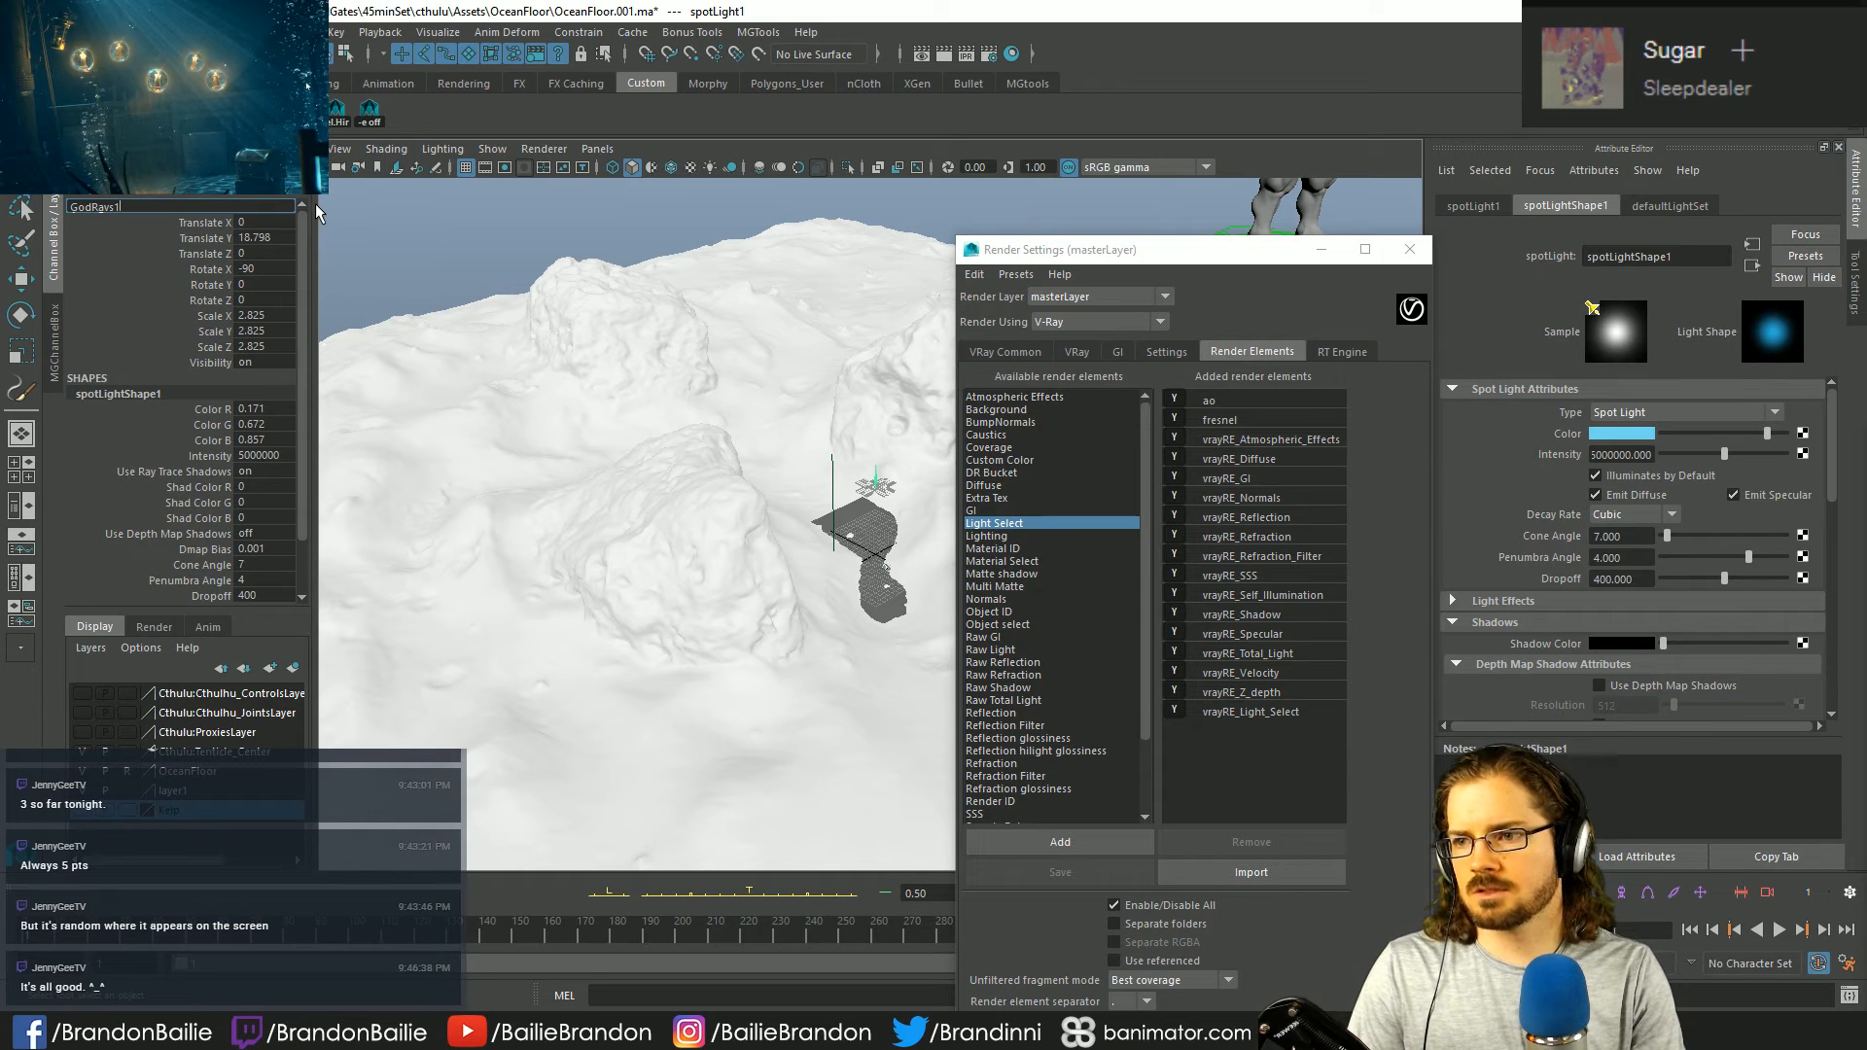
pyautogui.write('Main')
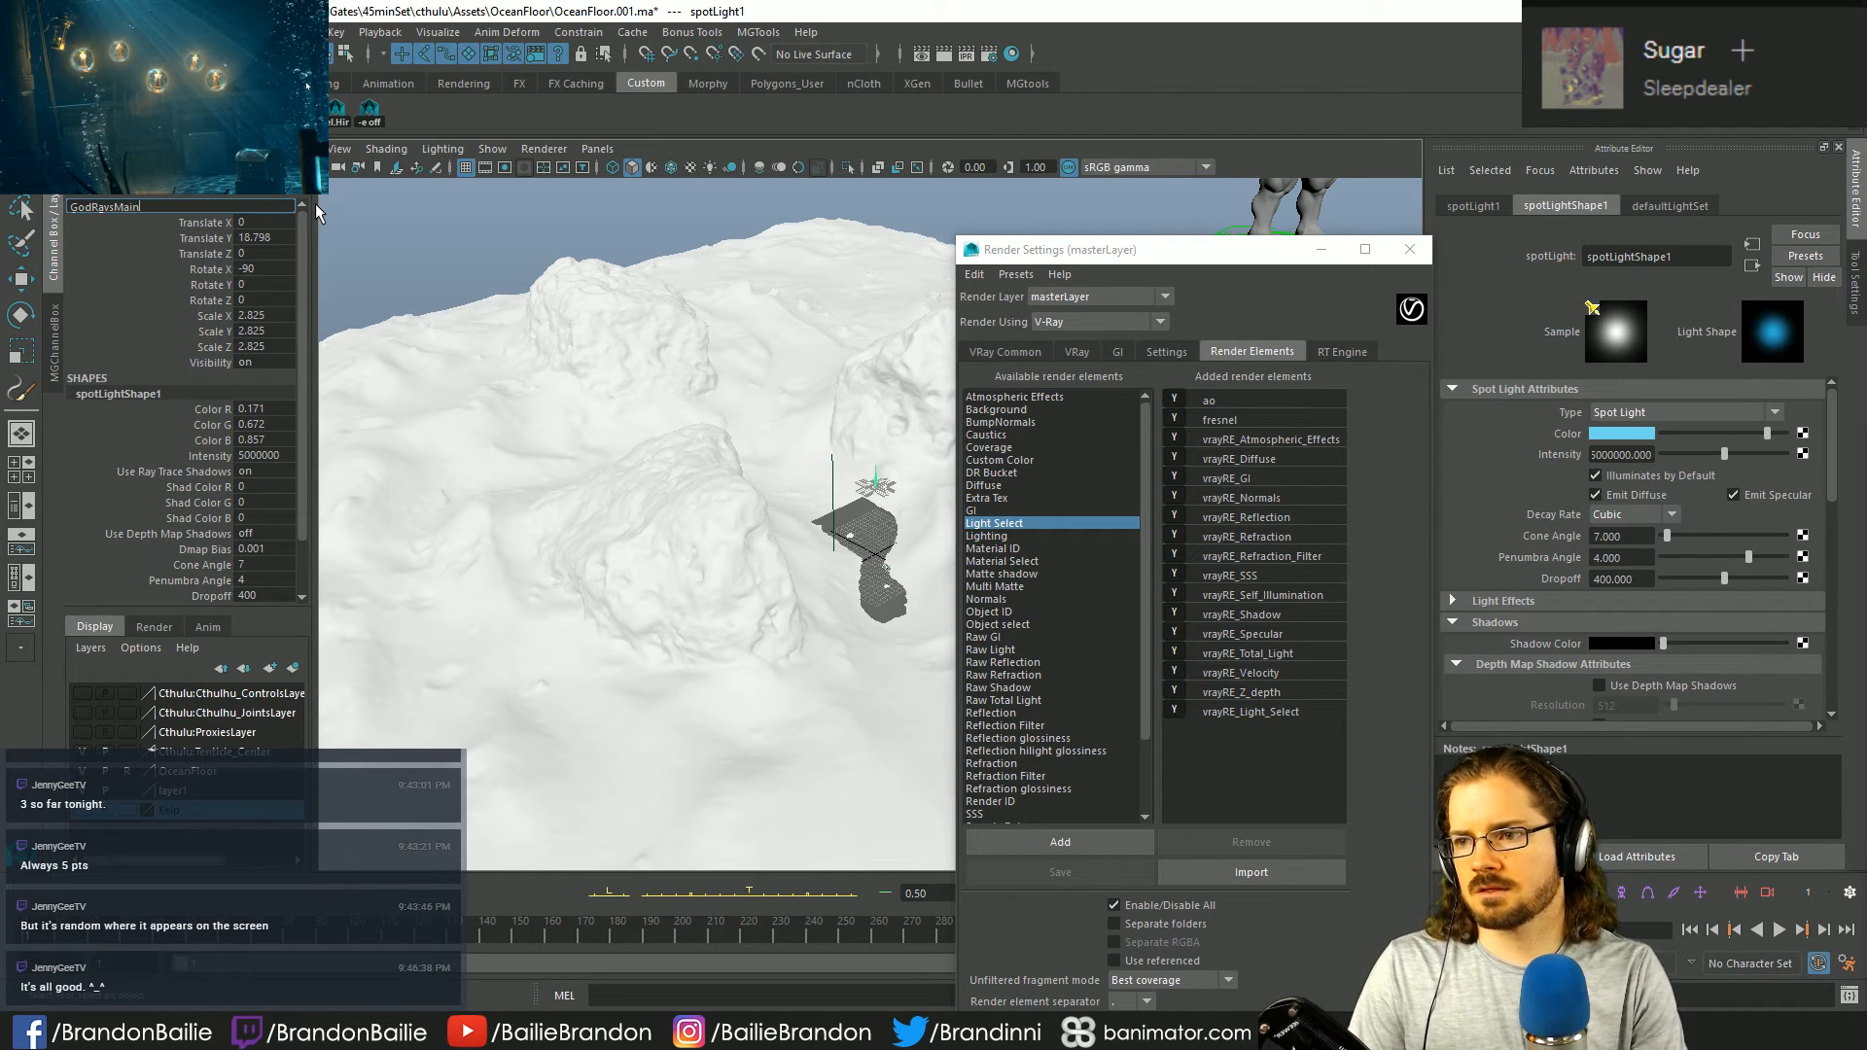
pyautogui.press('Return')
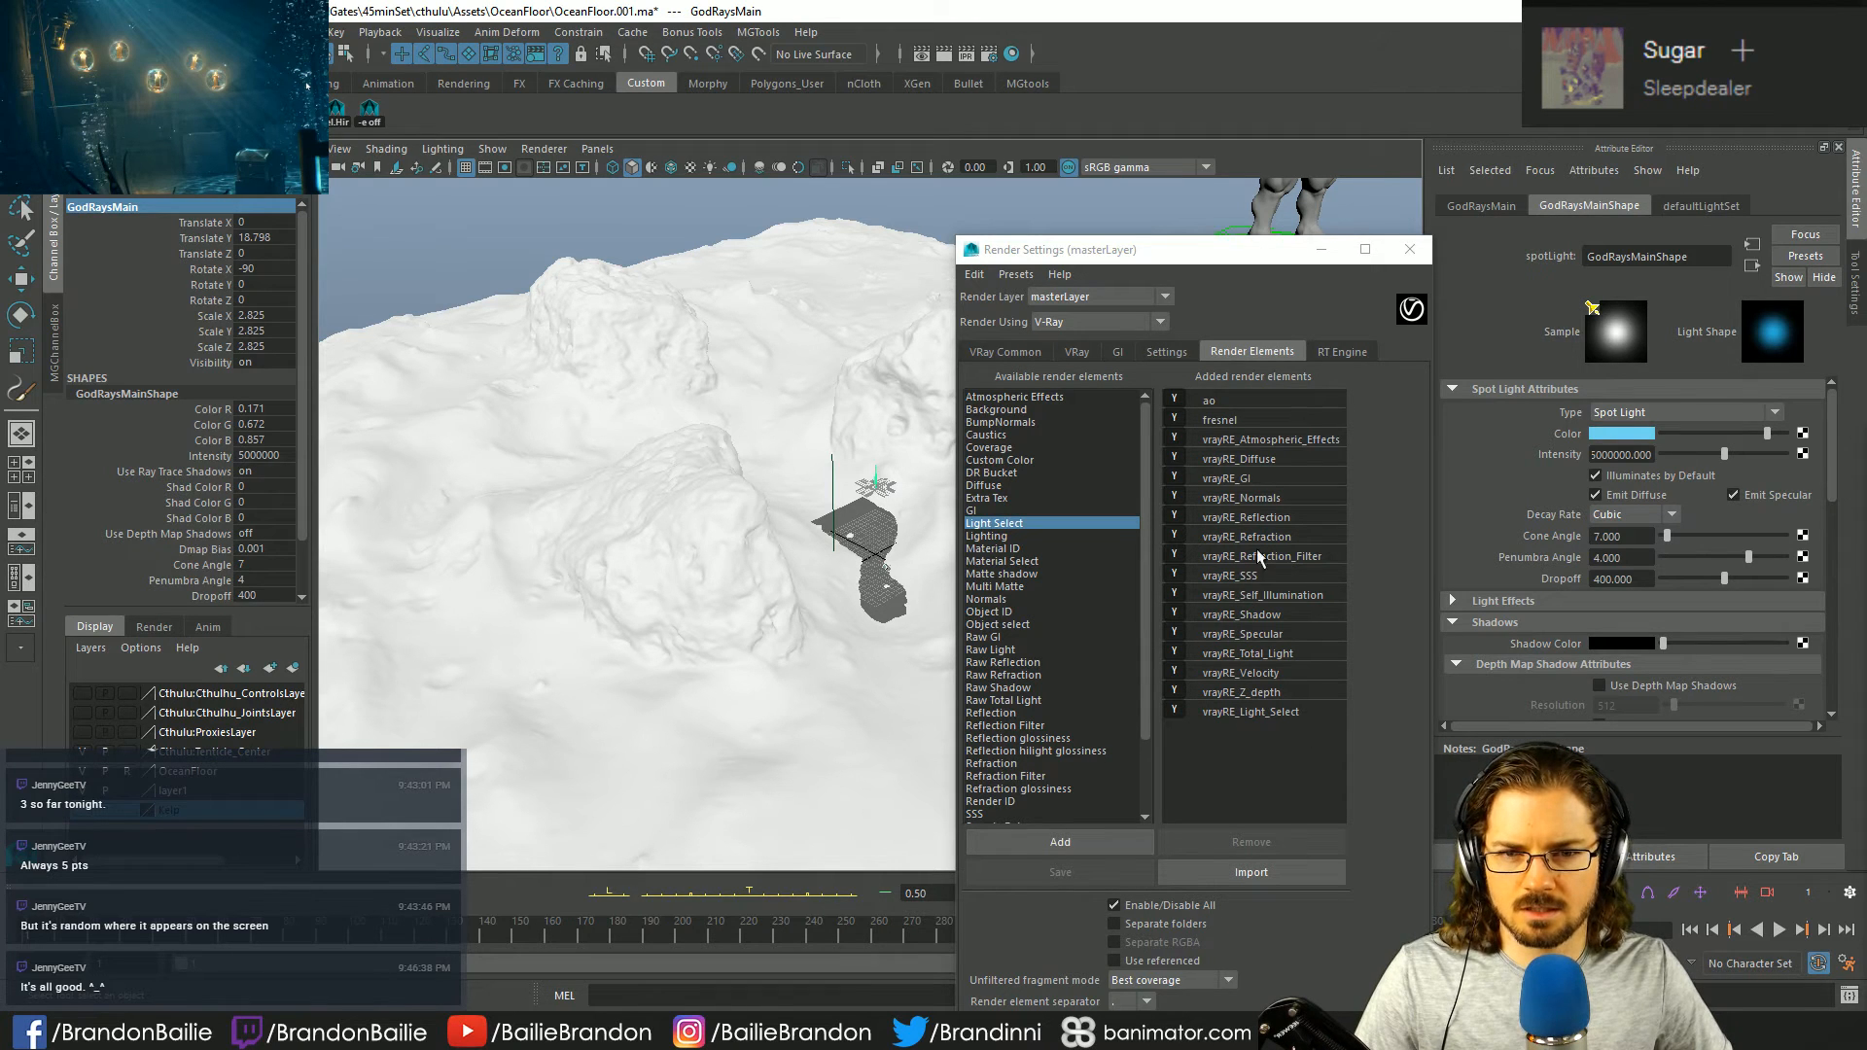
pyautogui.click(1278, 712)
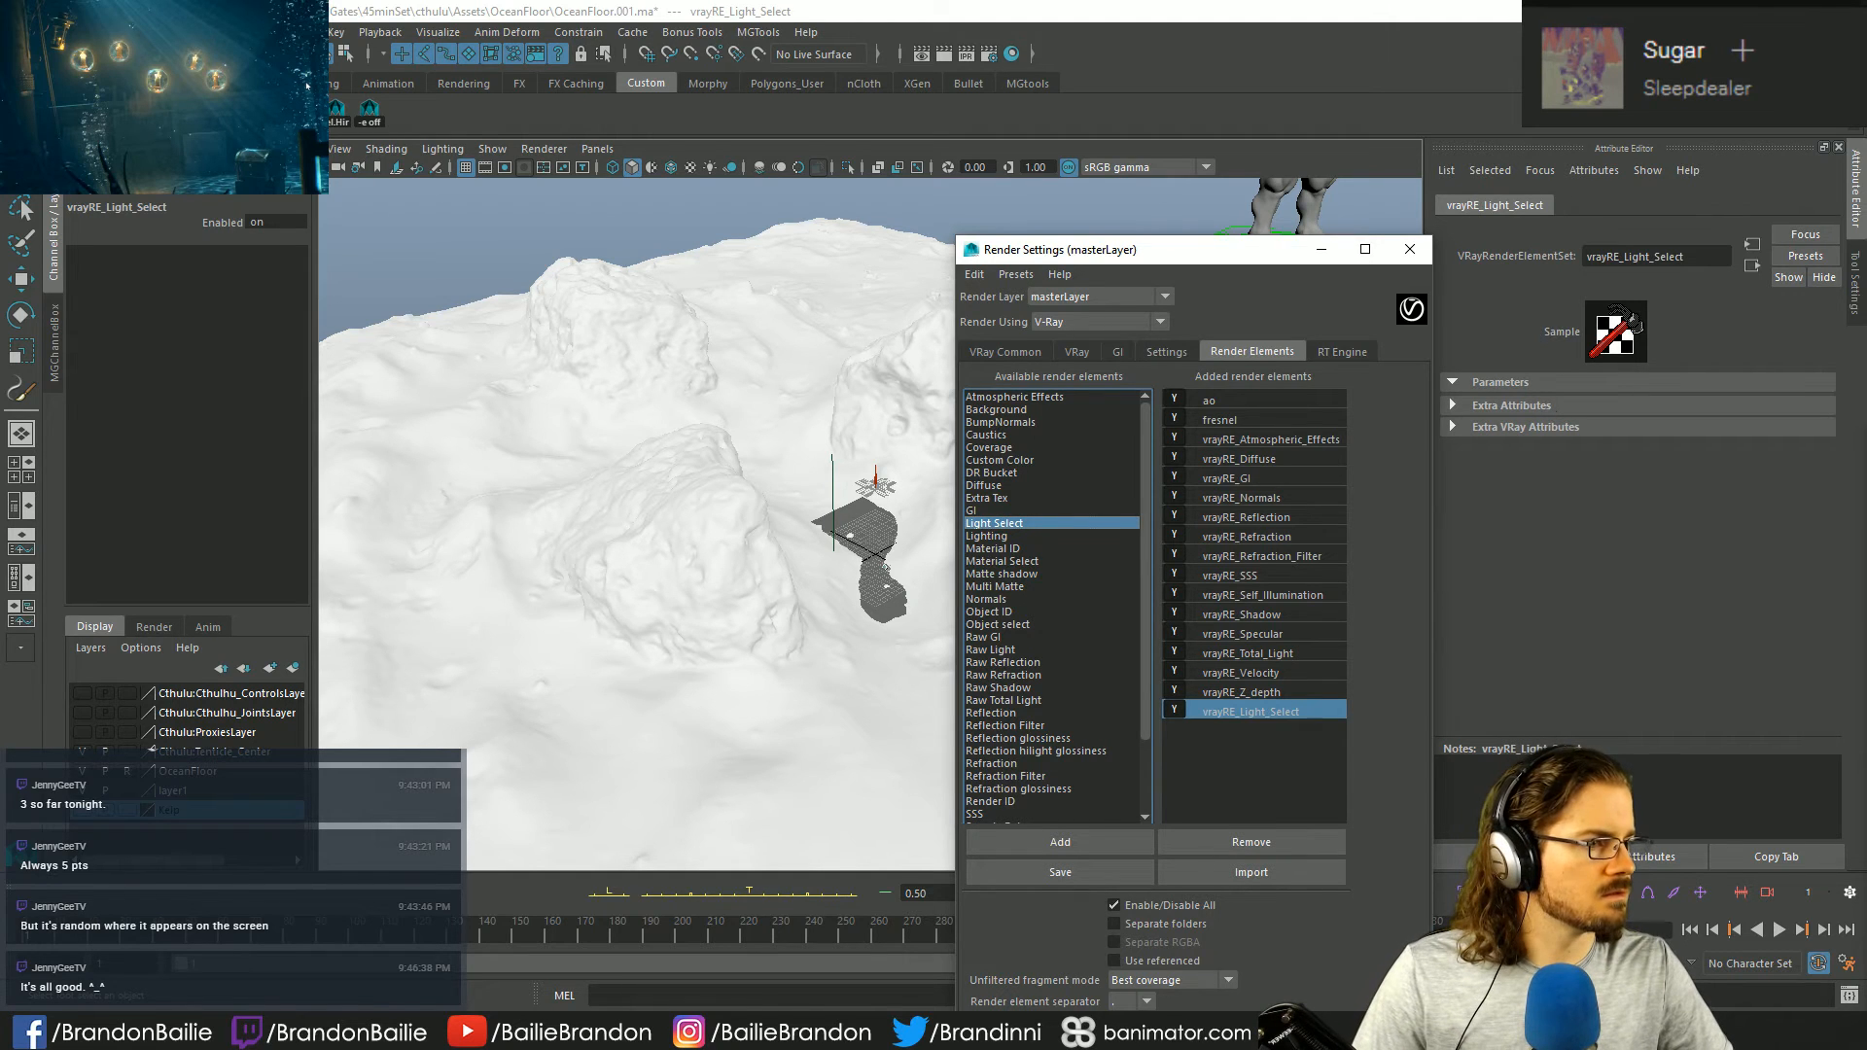
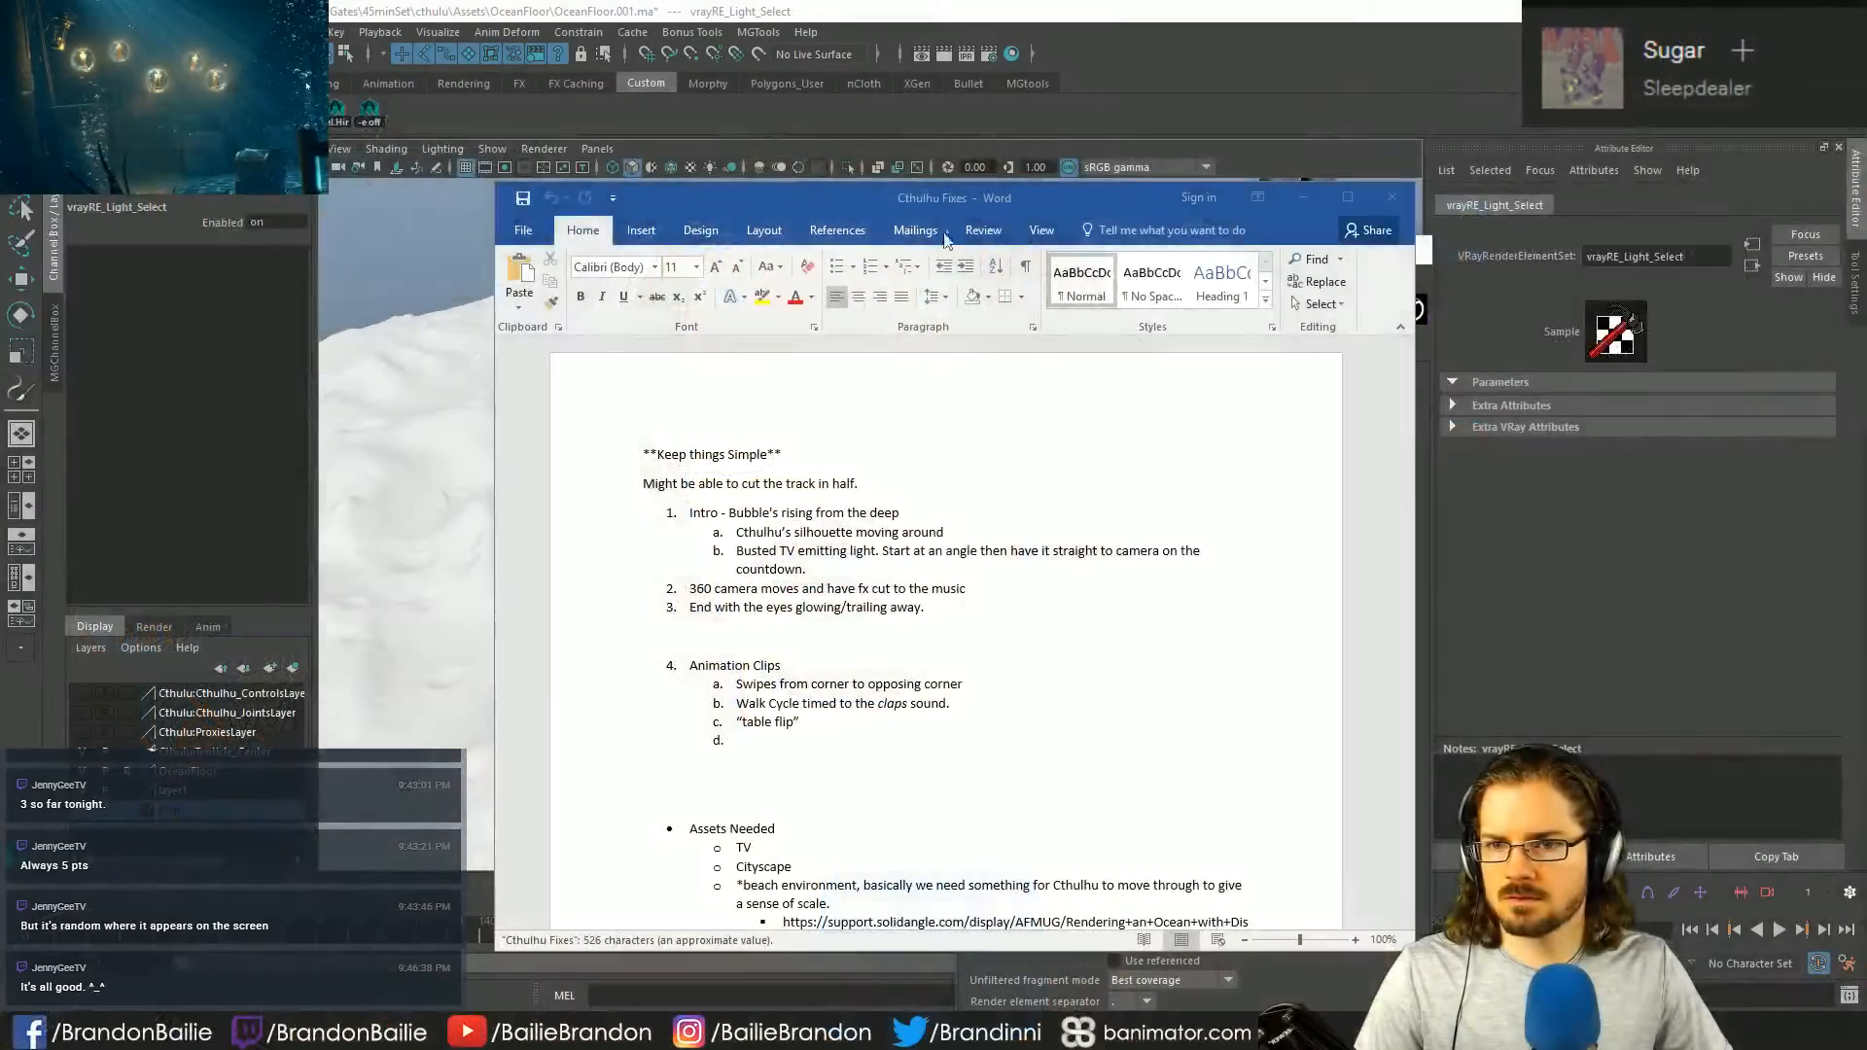
# - Switch to the Cthulhu Fixes document in Word and add a "Render Notes" heading below the Assets Needed list
pyautogui.scroll(-8, 885, 505)
pyautogui.click(857, 564)
pyautogui.press('Return')
pyautogui.press('Return')
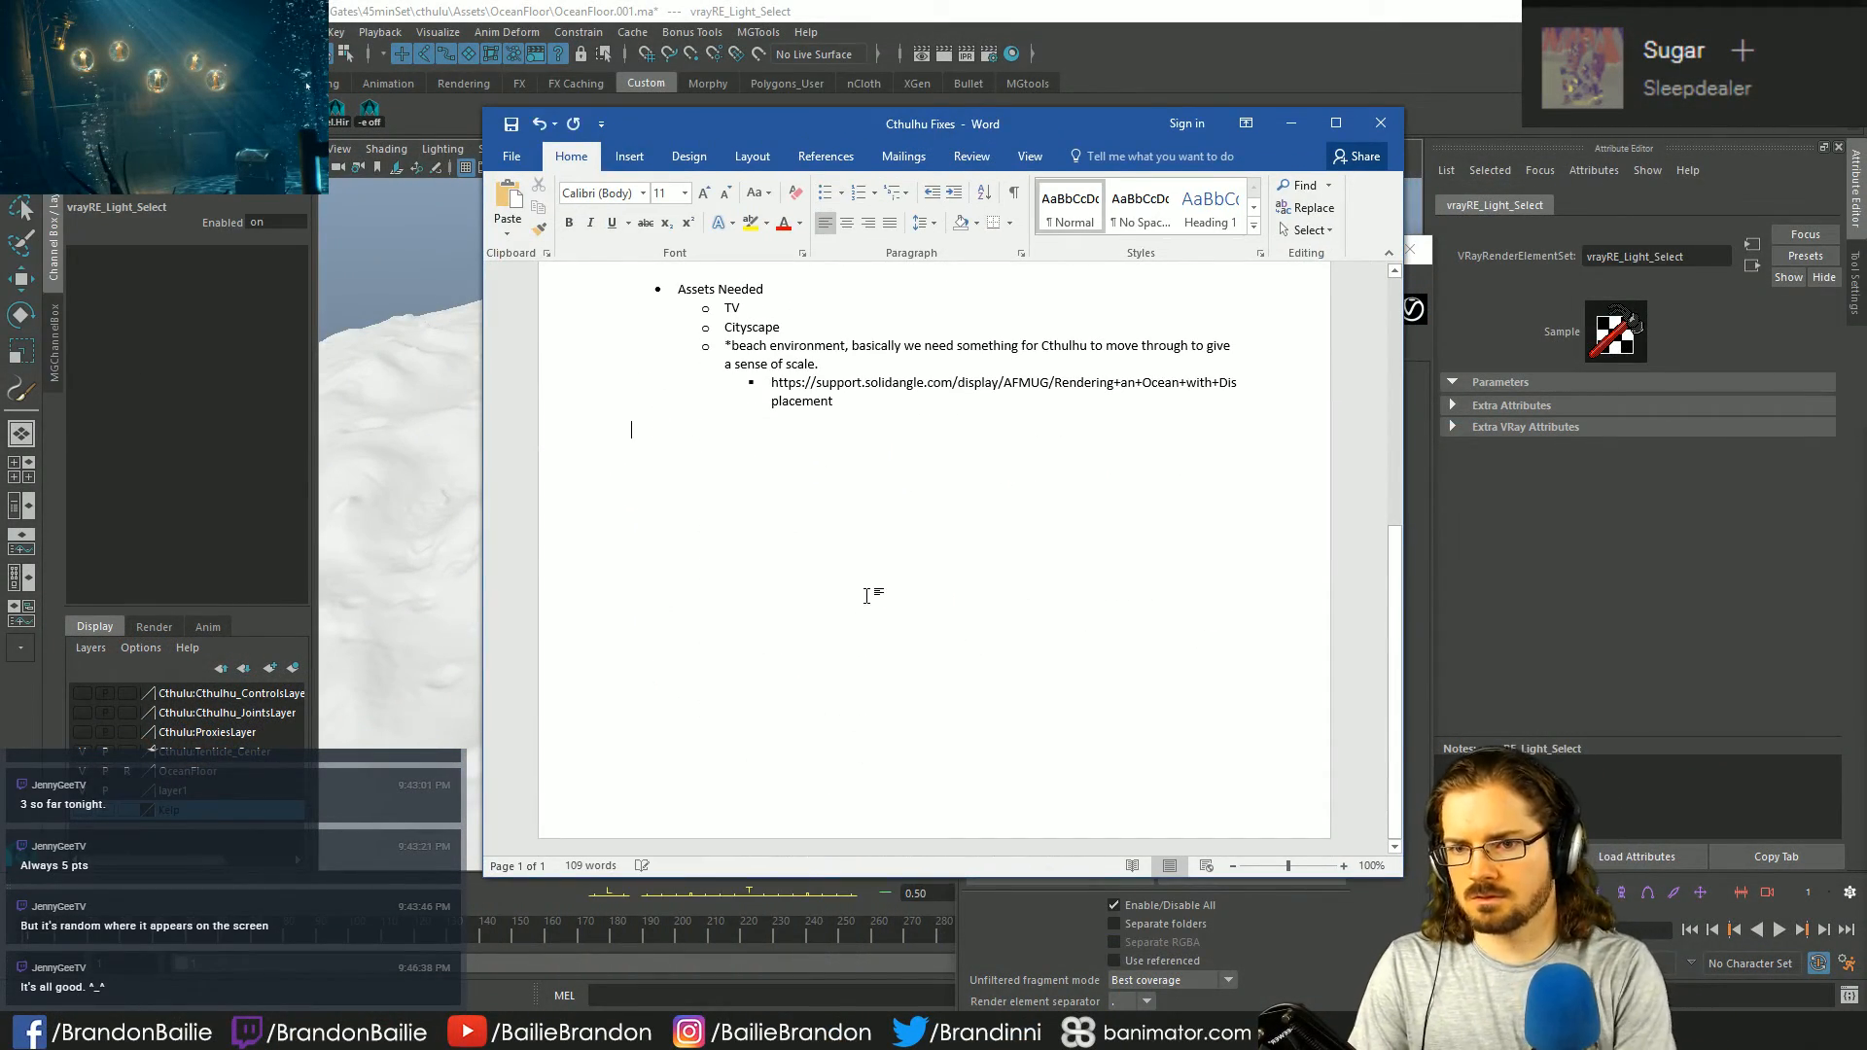
pyautogui.write('Render Notes')
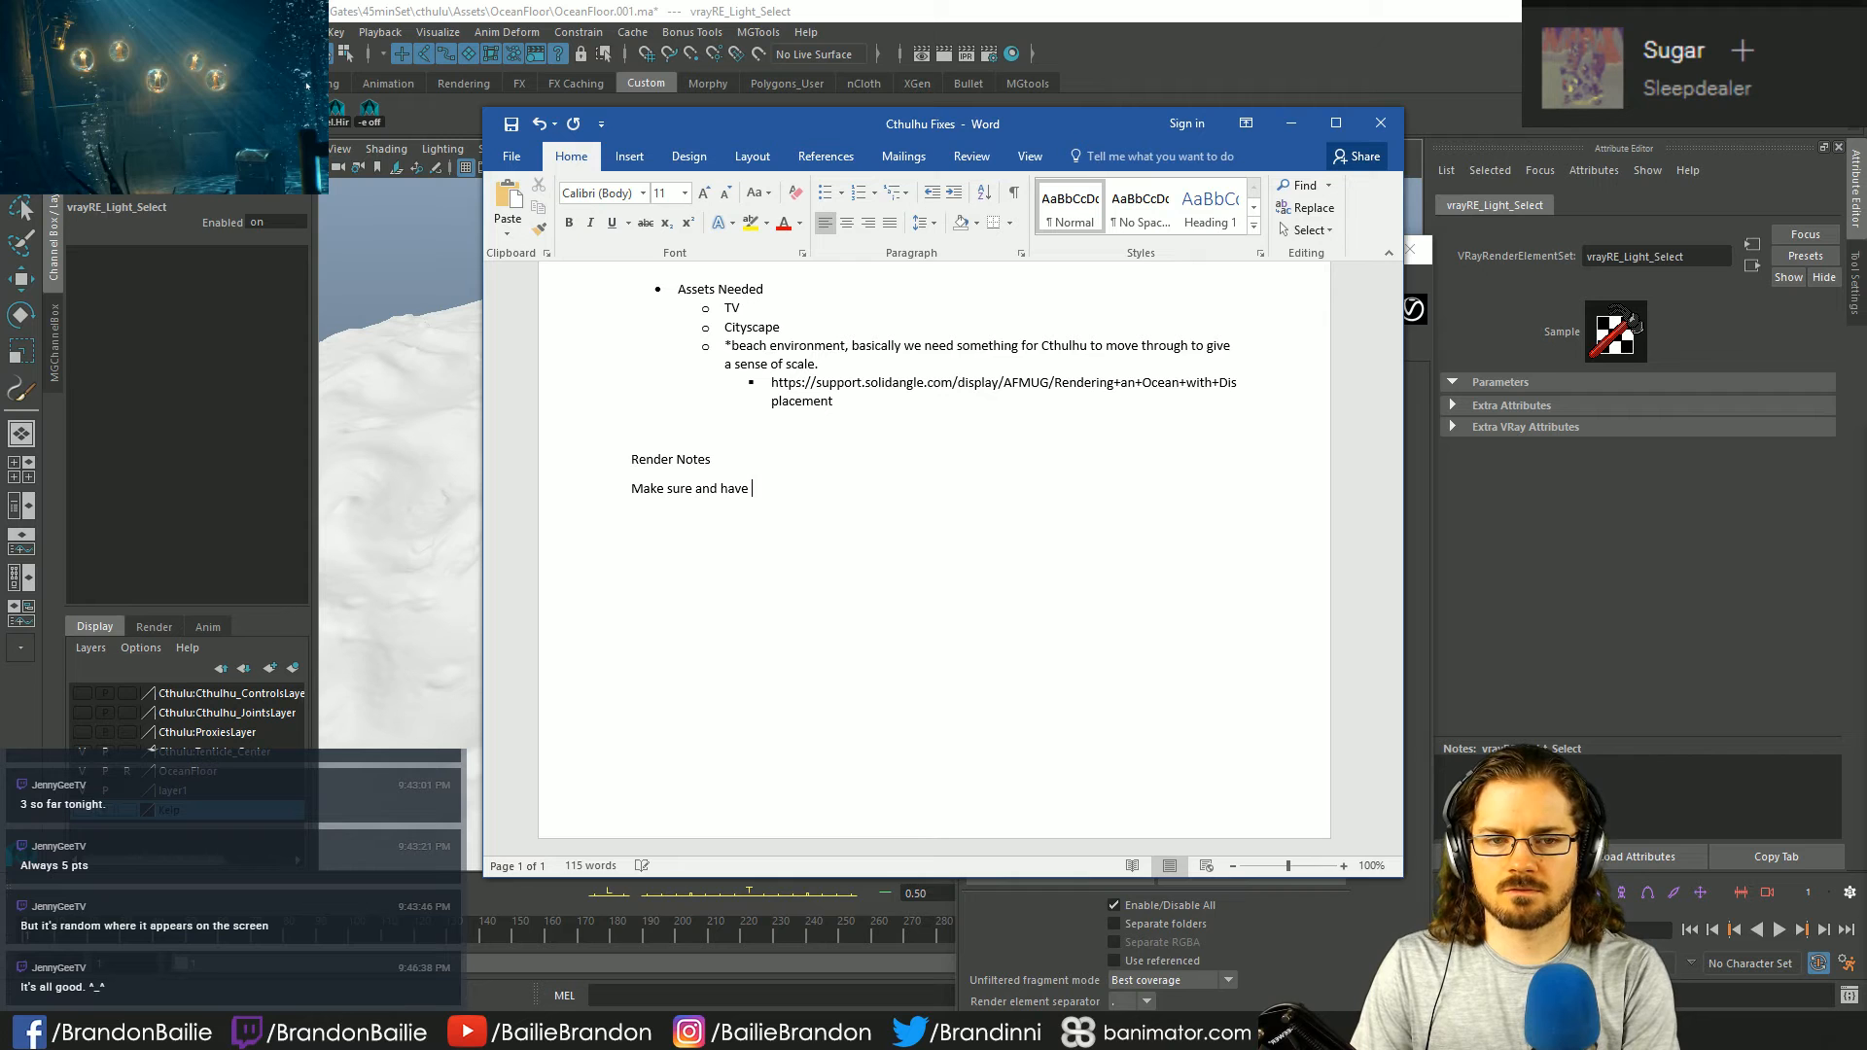
# - Write the note "Make sure and have Light Select in Vray for each light in Render Settins" under Render Notes
pyautogui.write('ight Select in Vray')
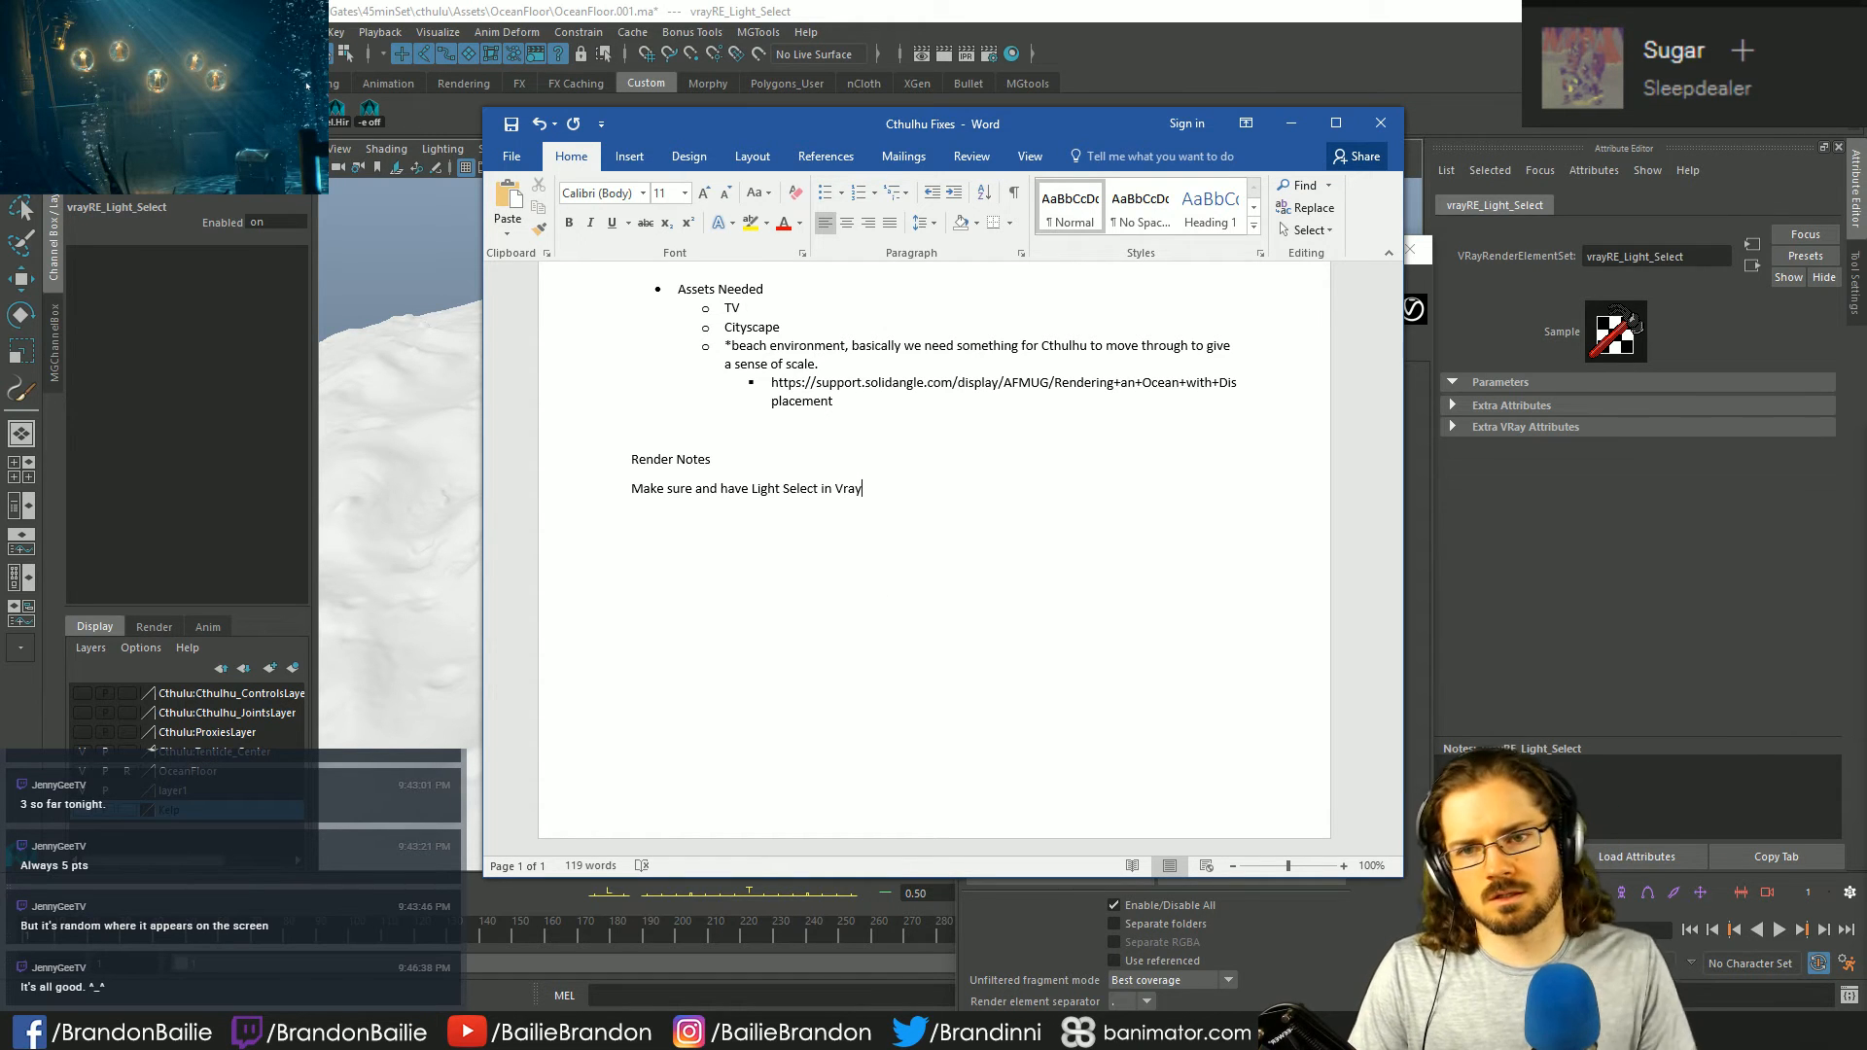
pyautogui.moveTo(1051, 123); pyautogui.dragTo(595, 158)
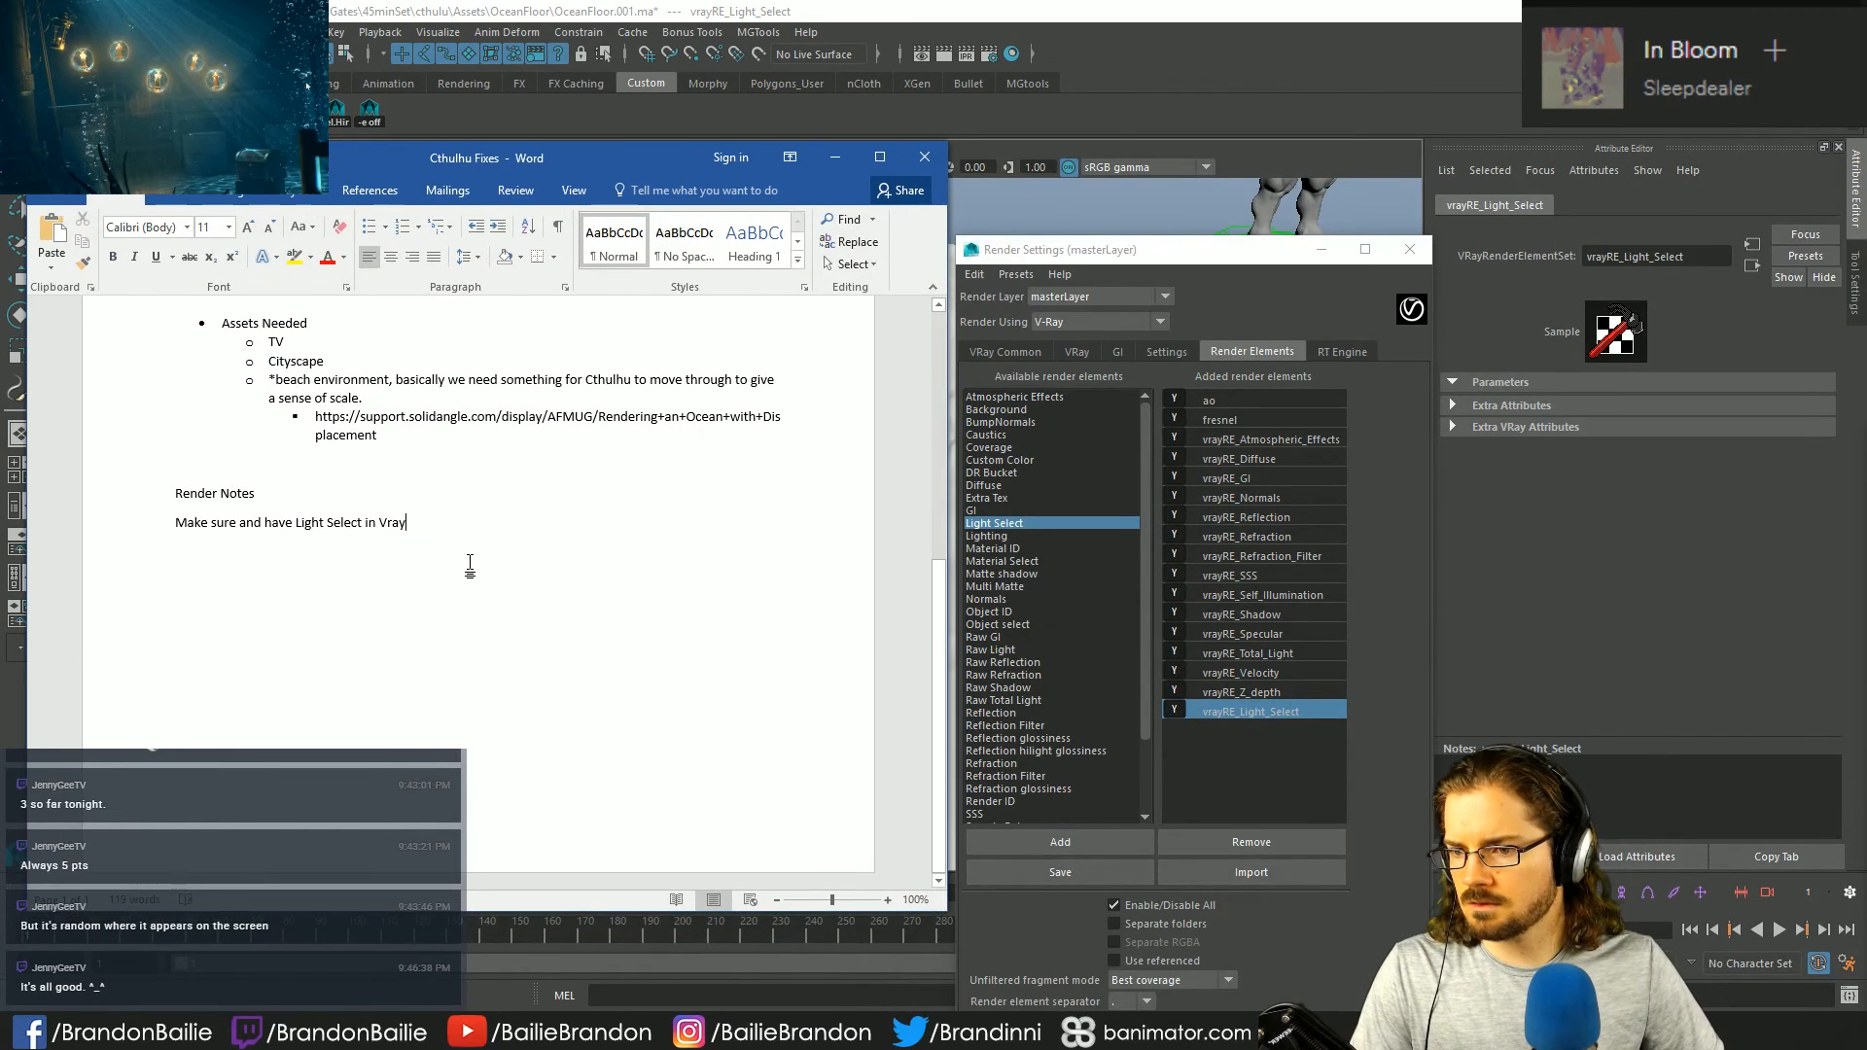
pyautogui.write('for e')
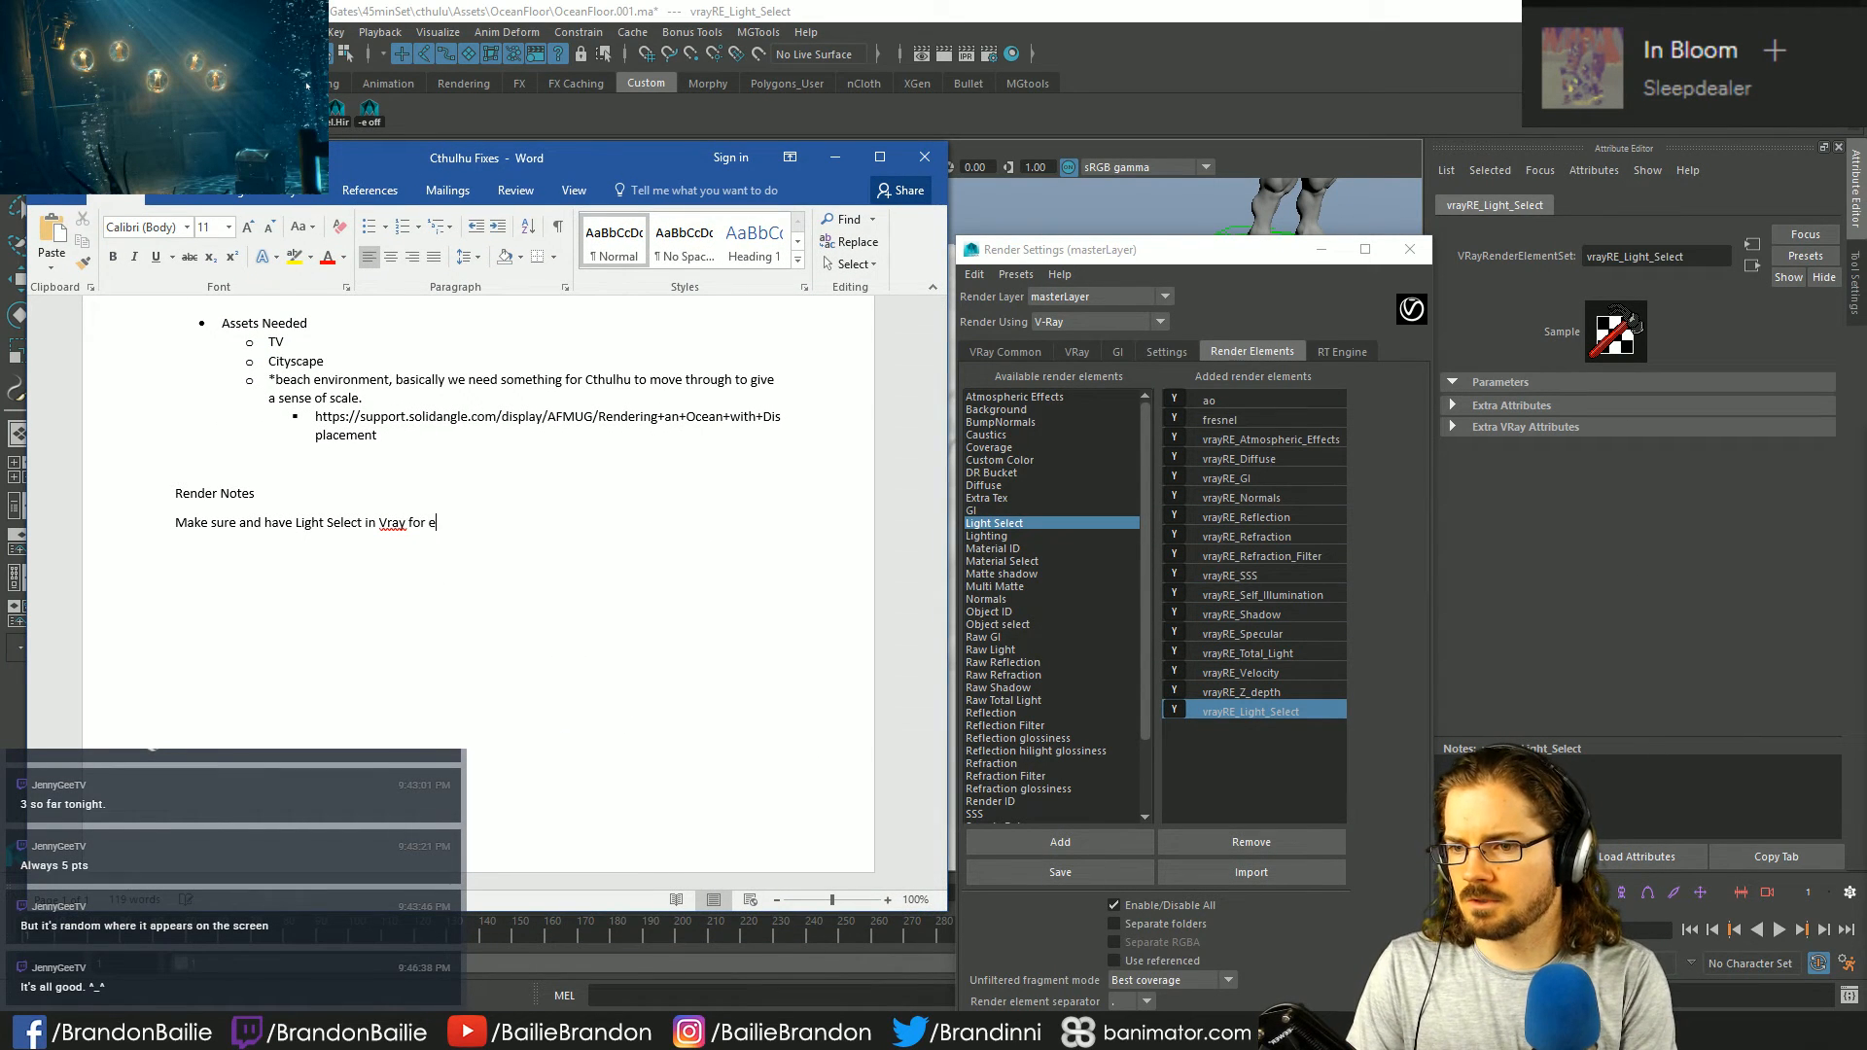
pyautogui.write('ach light in Render Settins')
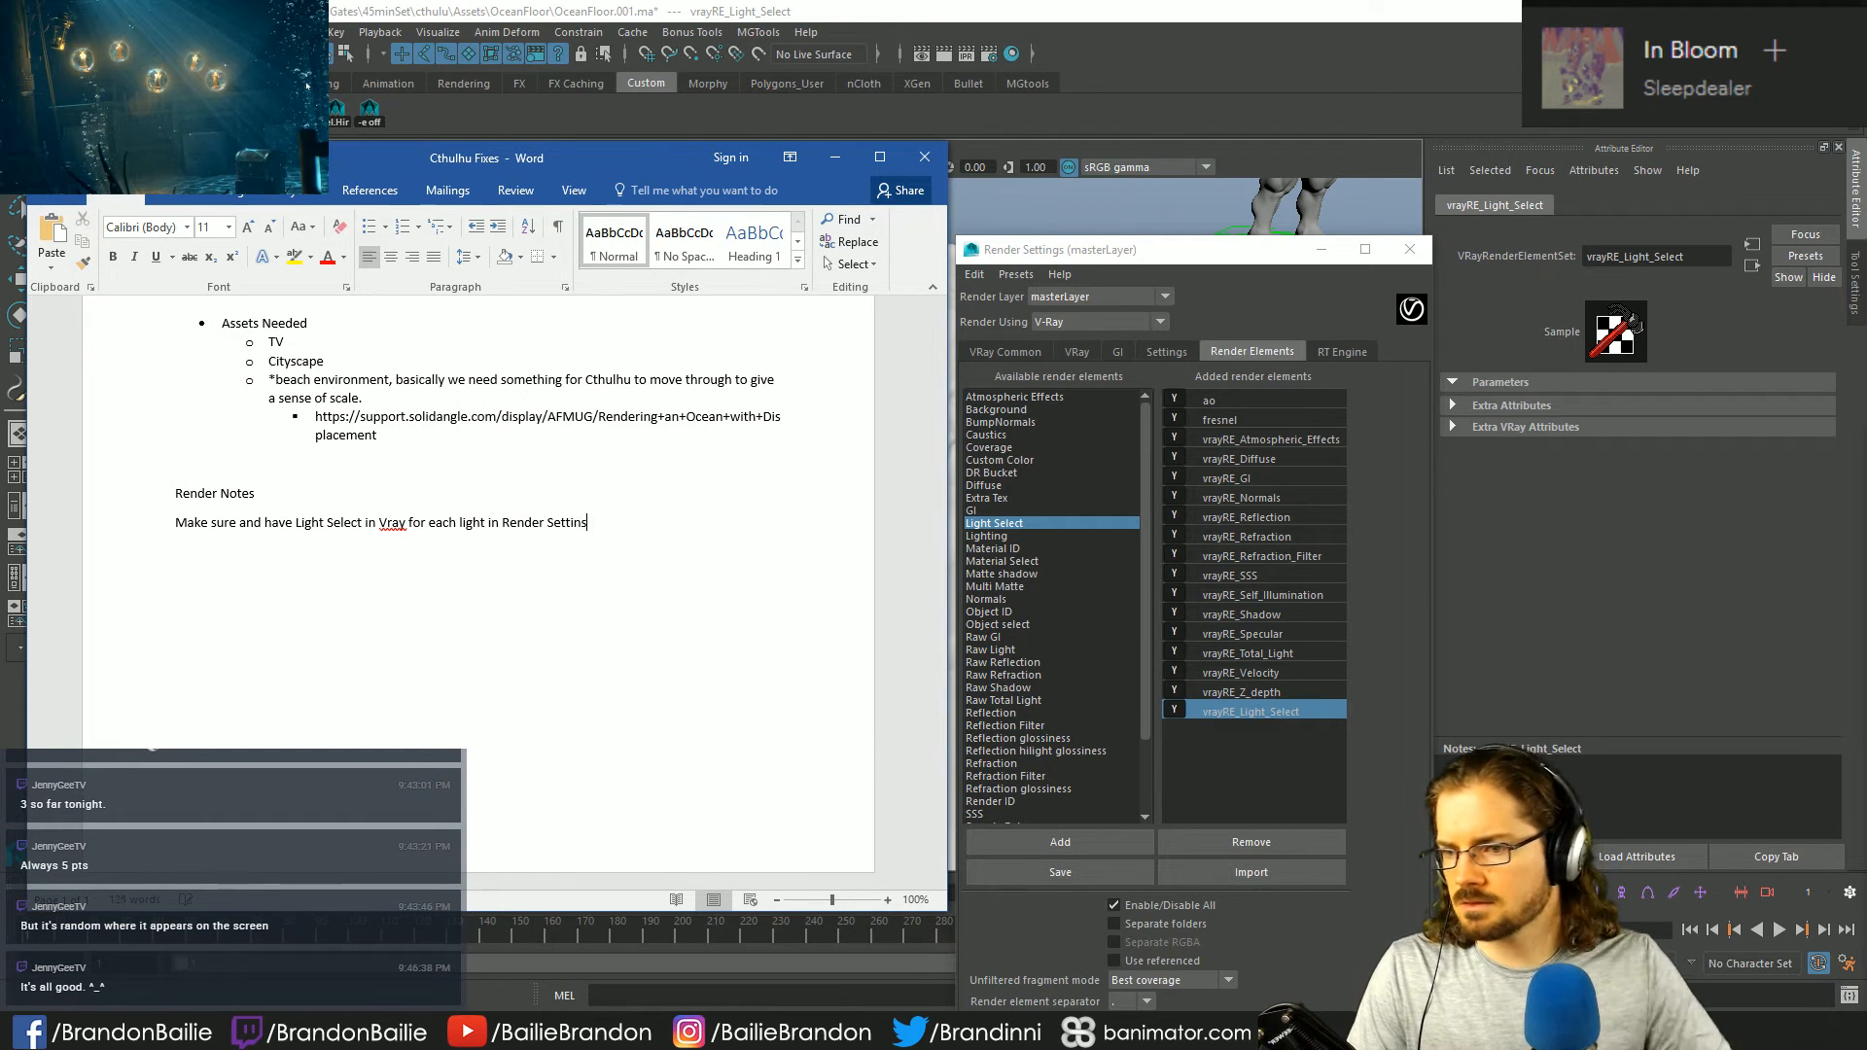
# - Enlarge the Render Notes heading to 14 pt and centre it
pyautogui.tripleClick(191, 493)
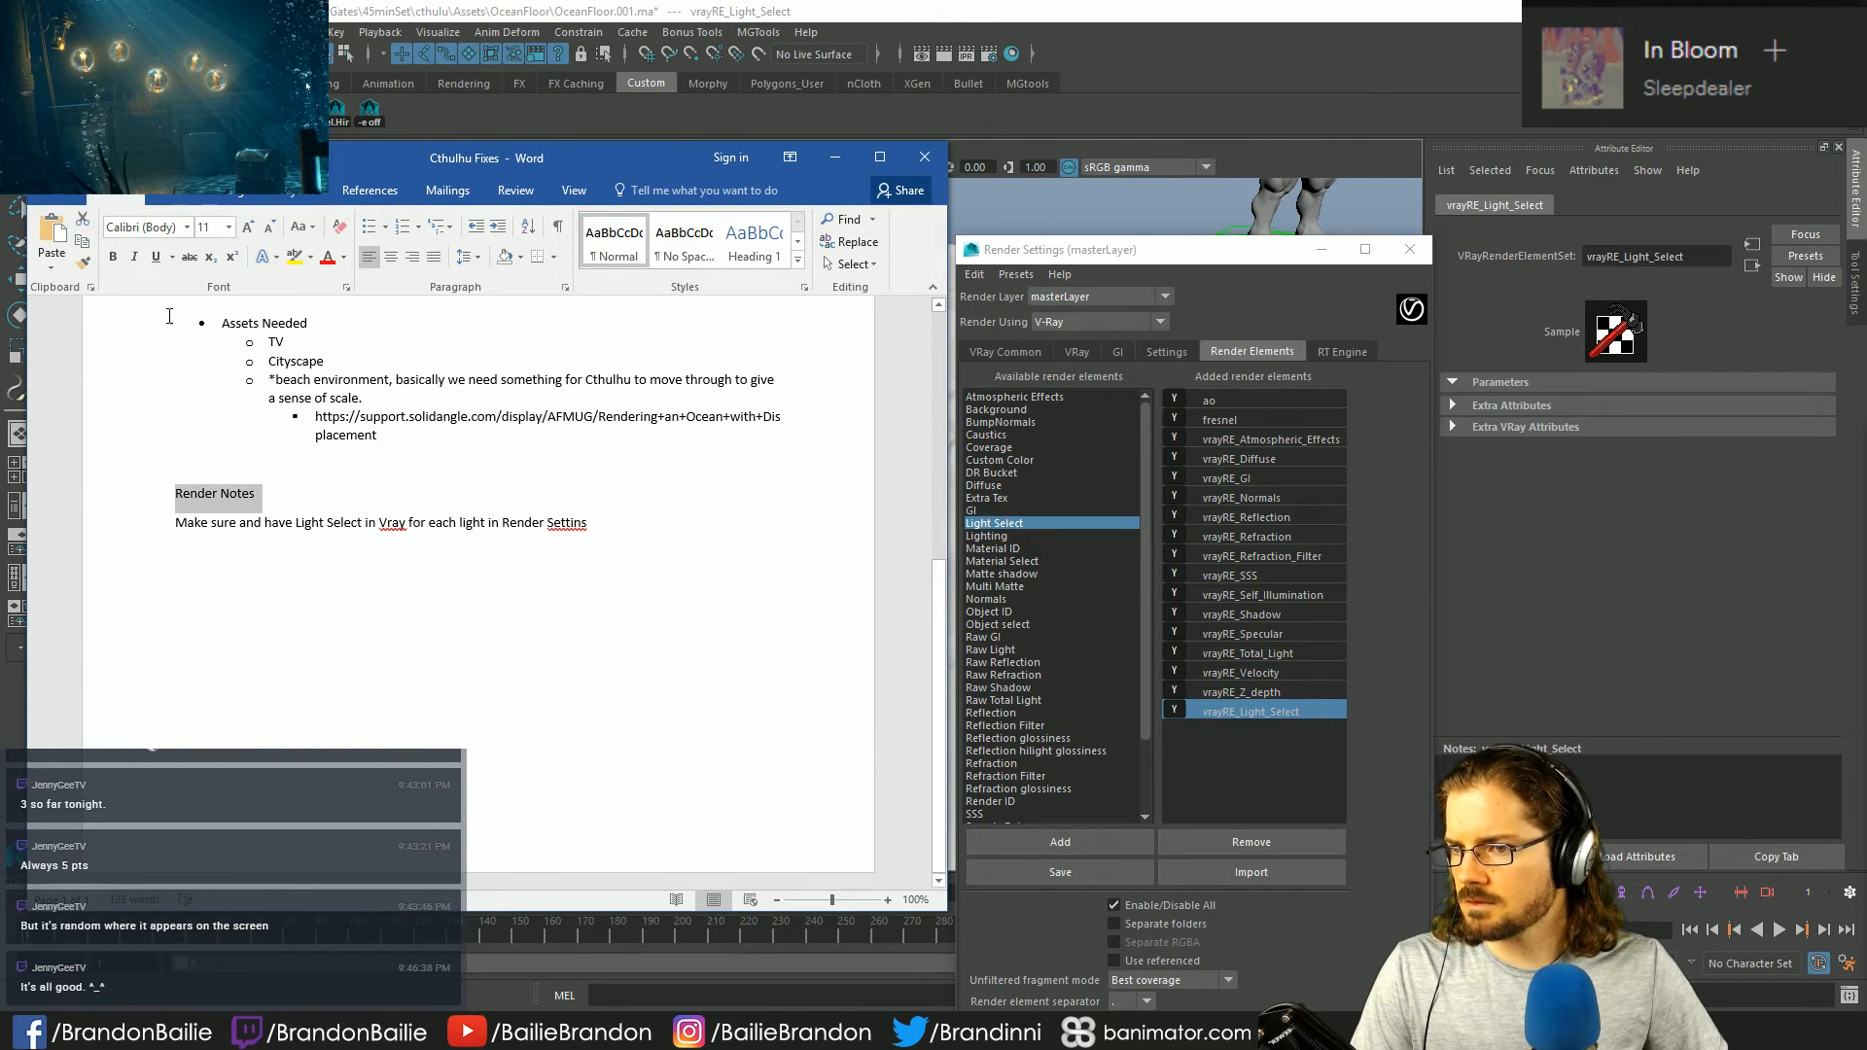
pyautogui.click(247, 228)
pyautogui.click(247, 228)
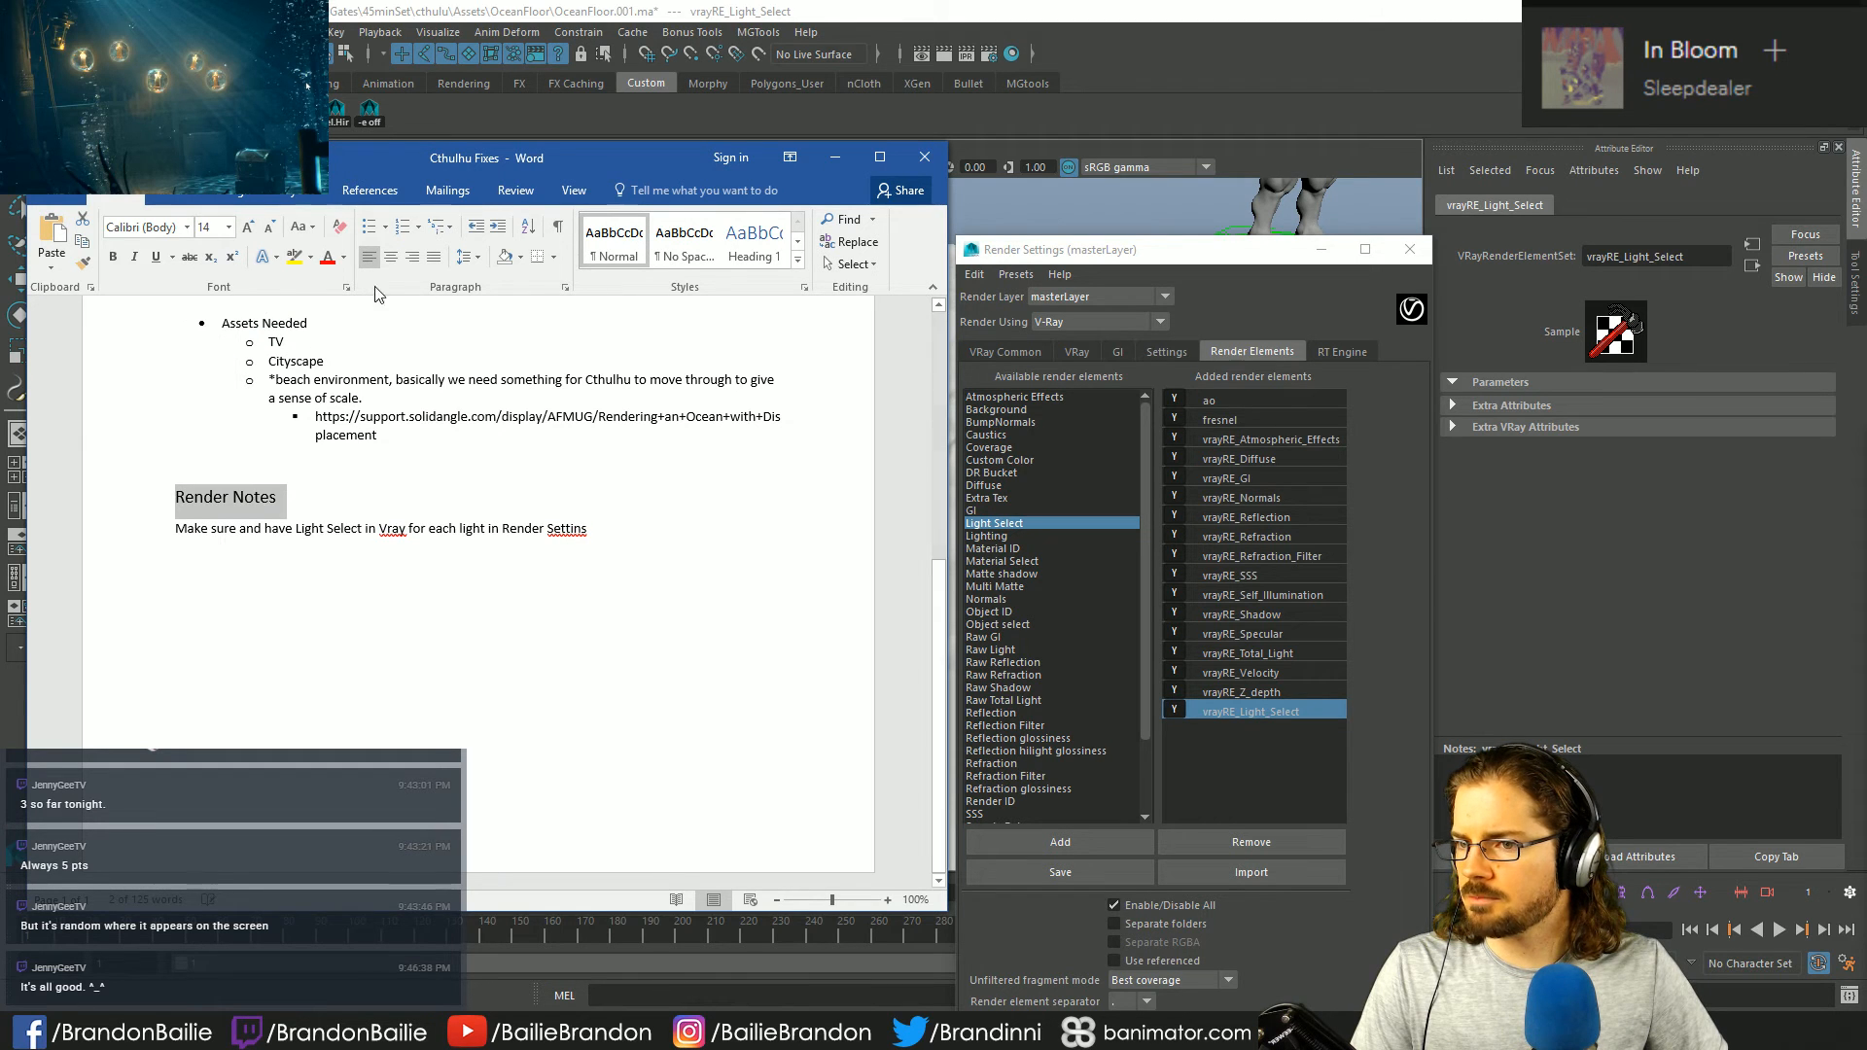
pyautogui.click(391, 257)
pyautogui.press('Right')
# - Correct "Settins" to "Settings" in the Light Select note and make the note a numbered list item
pyautogui.moveTo(591, 532); pyautogui.dragTo(428, 495)
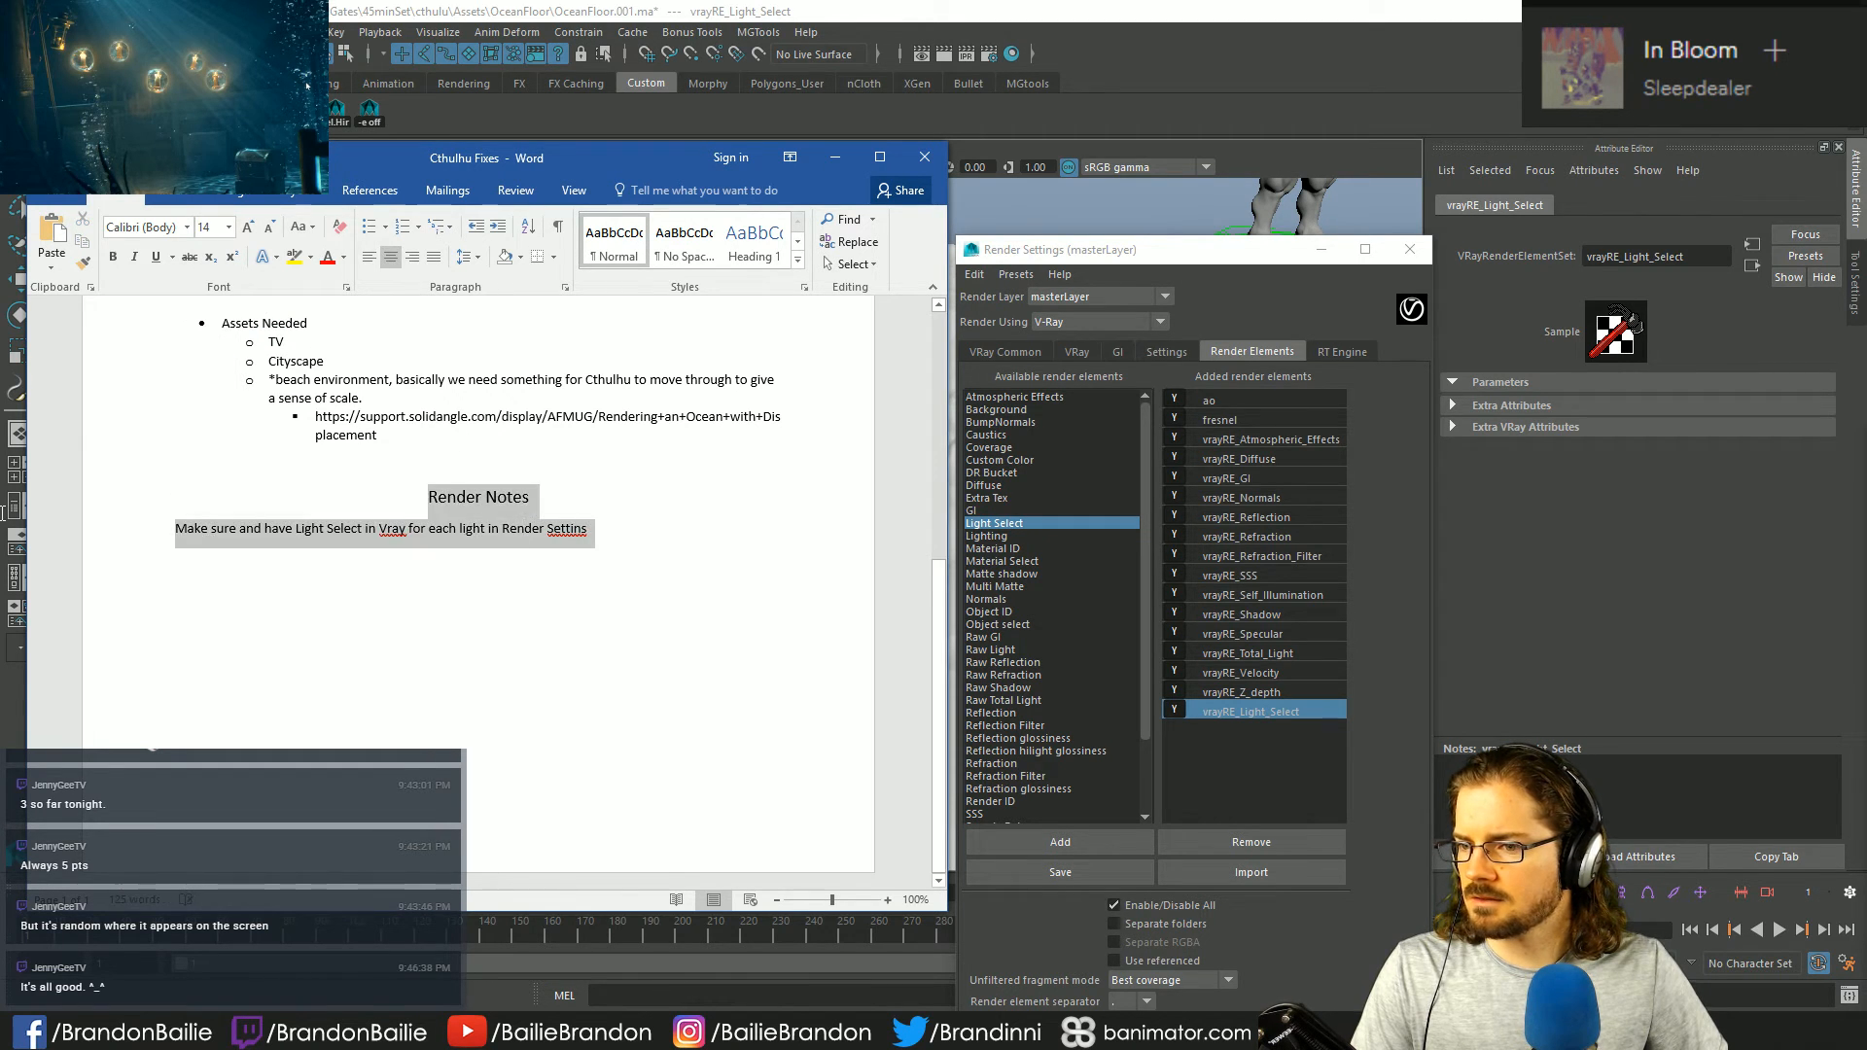
pyautogui.click(580, 534)
pyautogui.write('g')
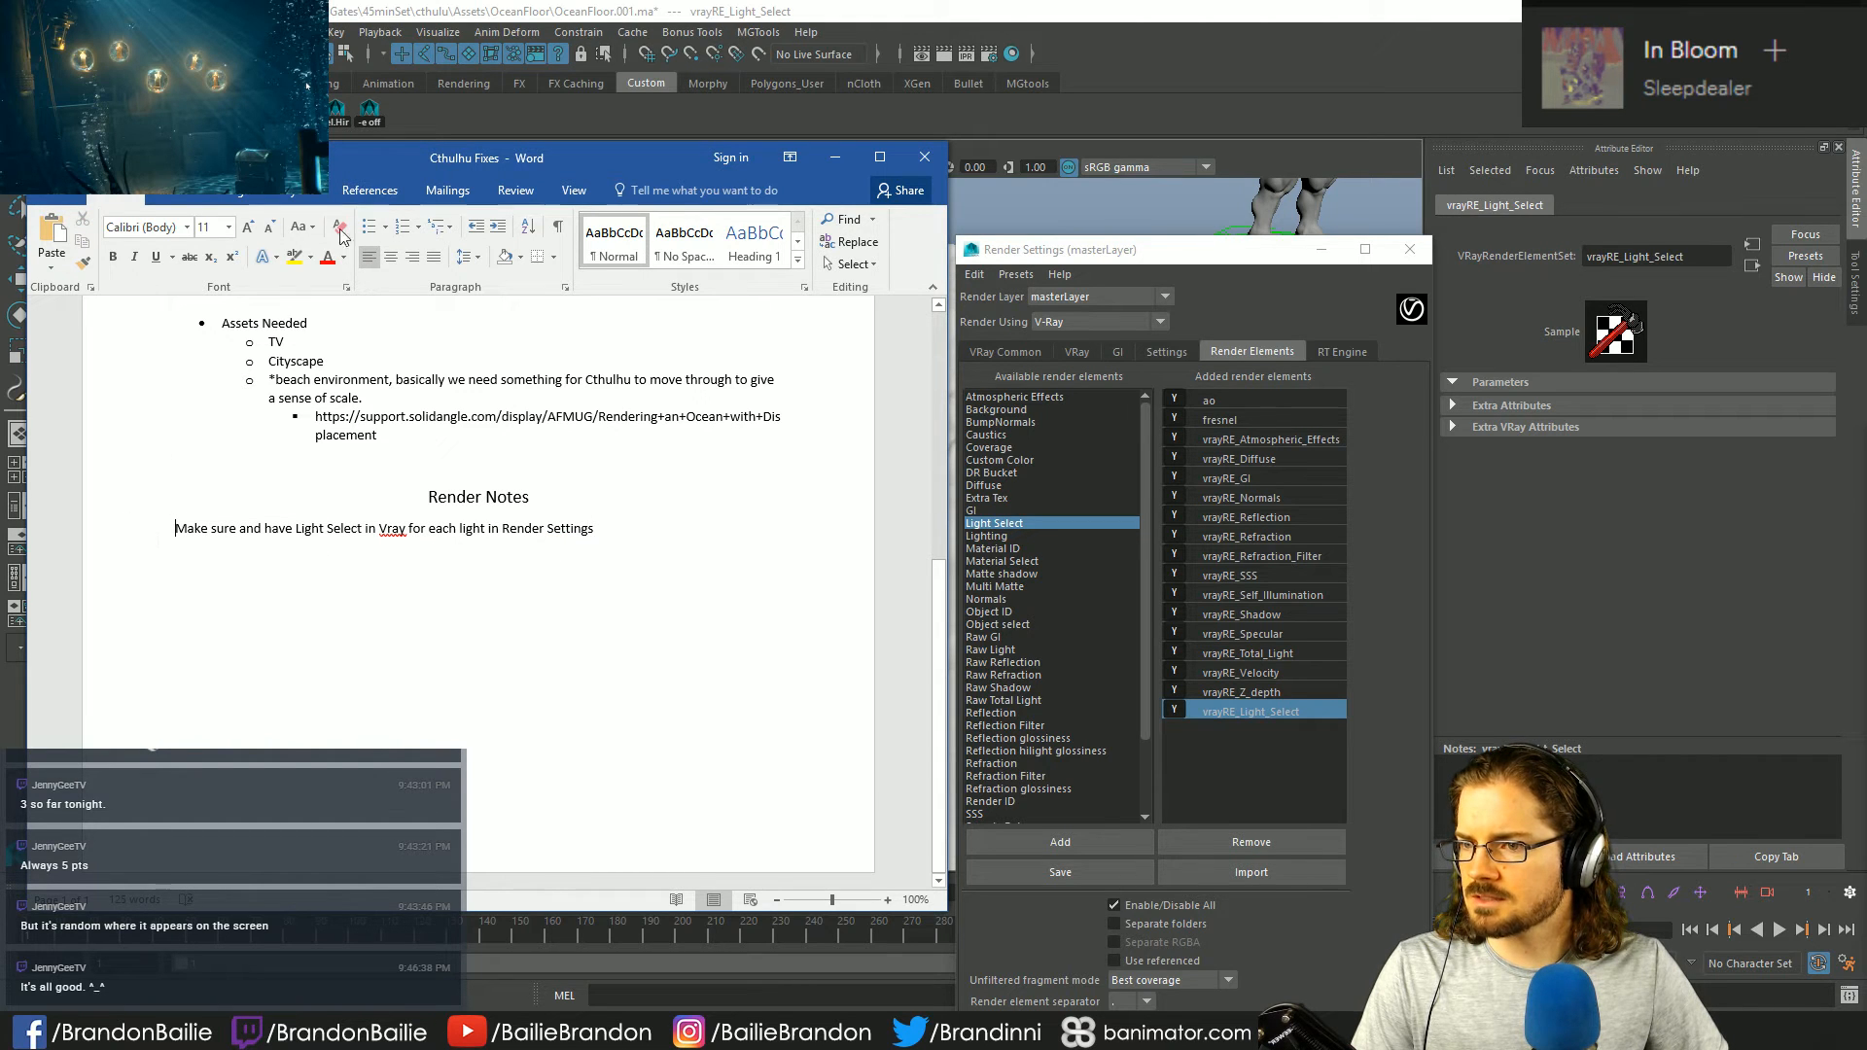
pyautogui.click(401, 226)
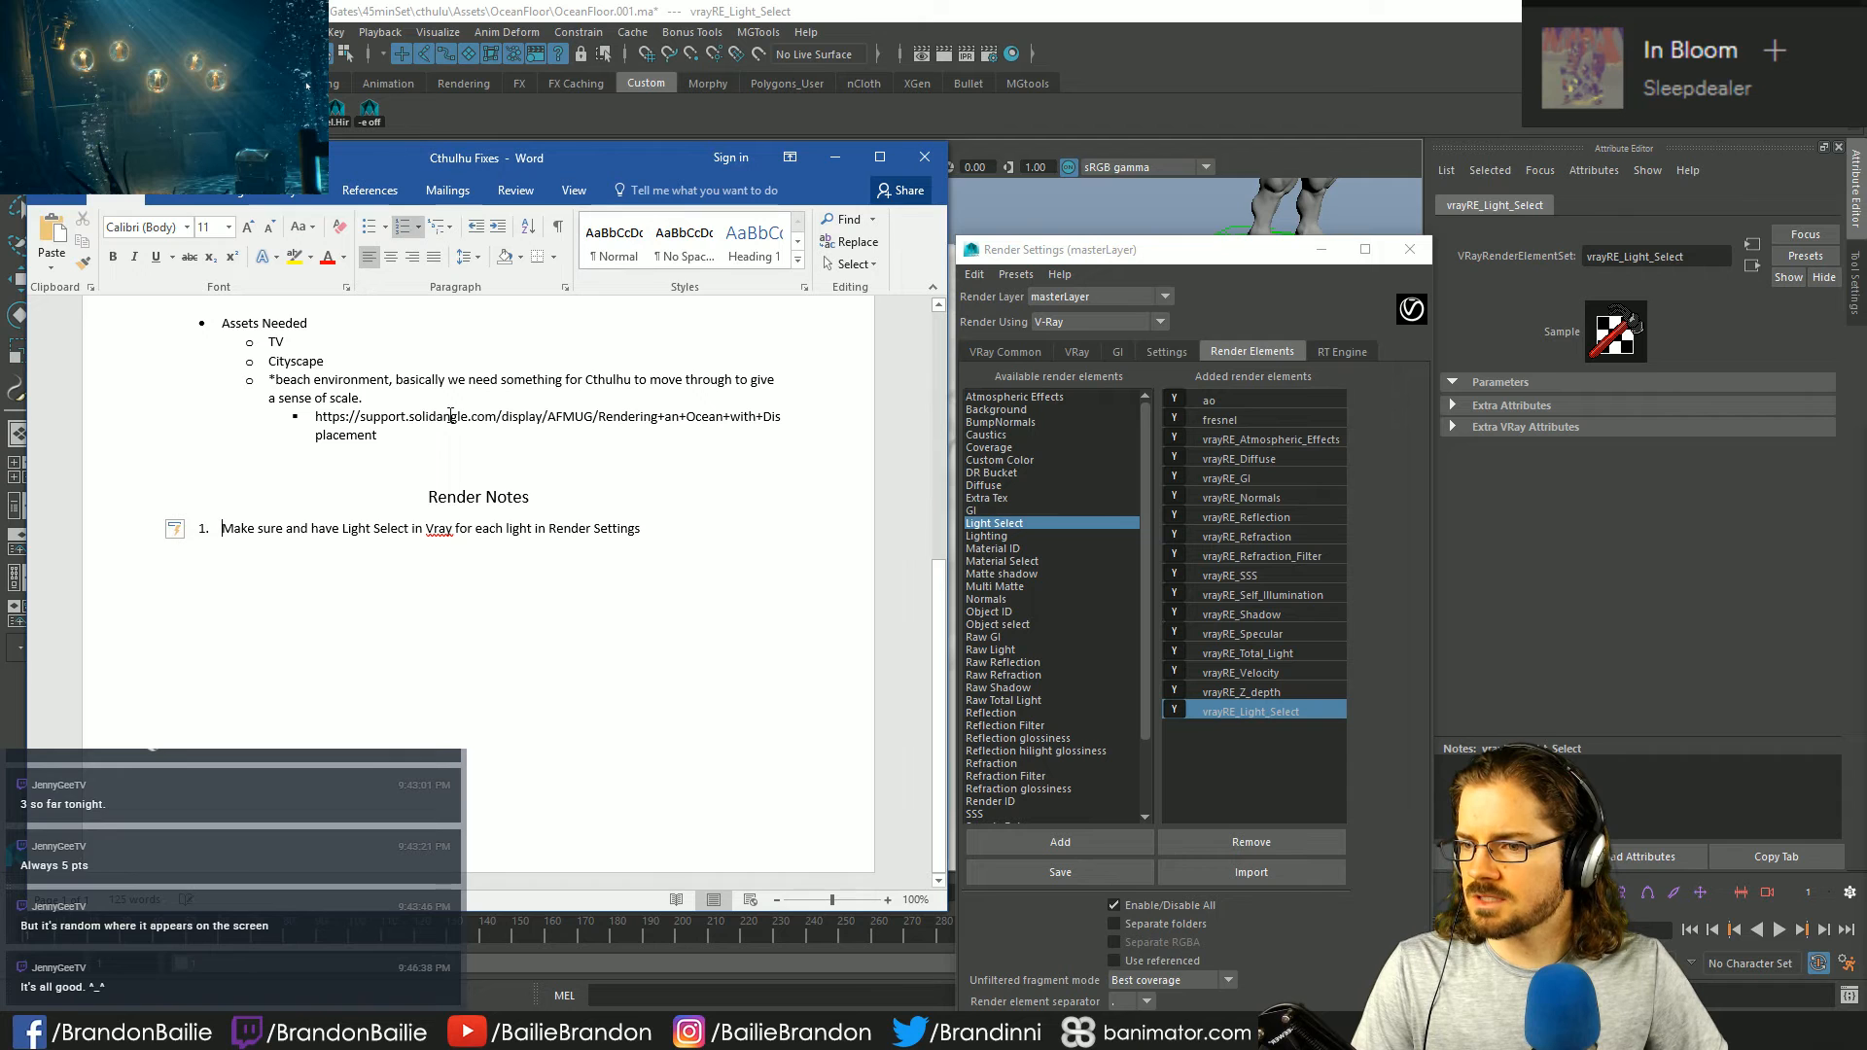
# - Underline the Render Notes heading and insert an empty line below it
pyautogui.tripleClick(557, 504)
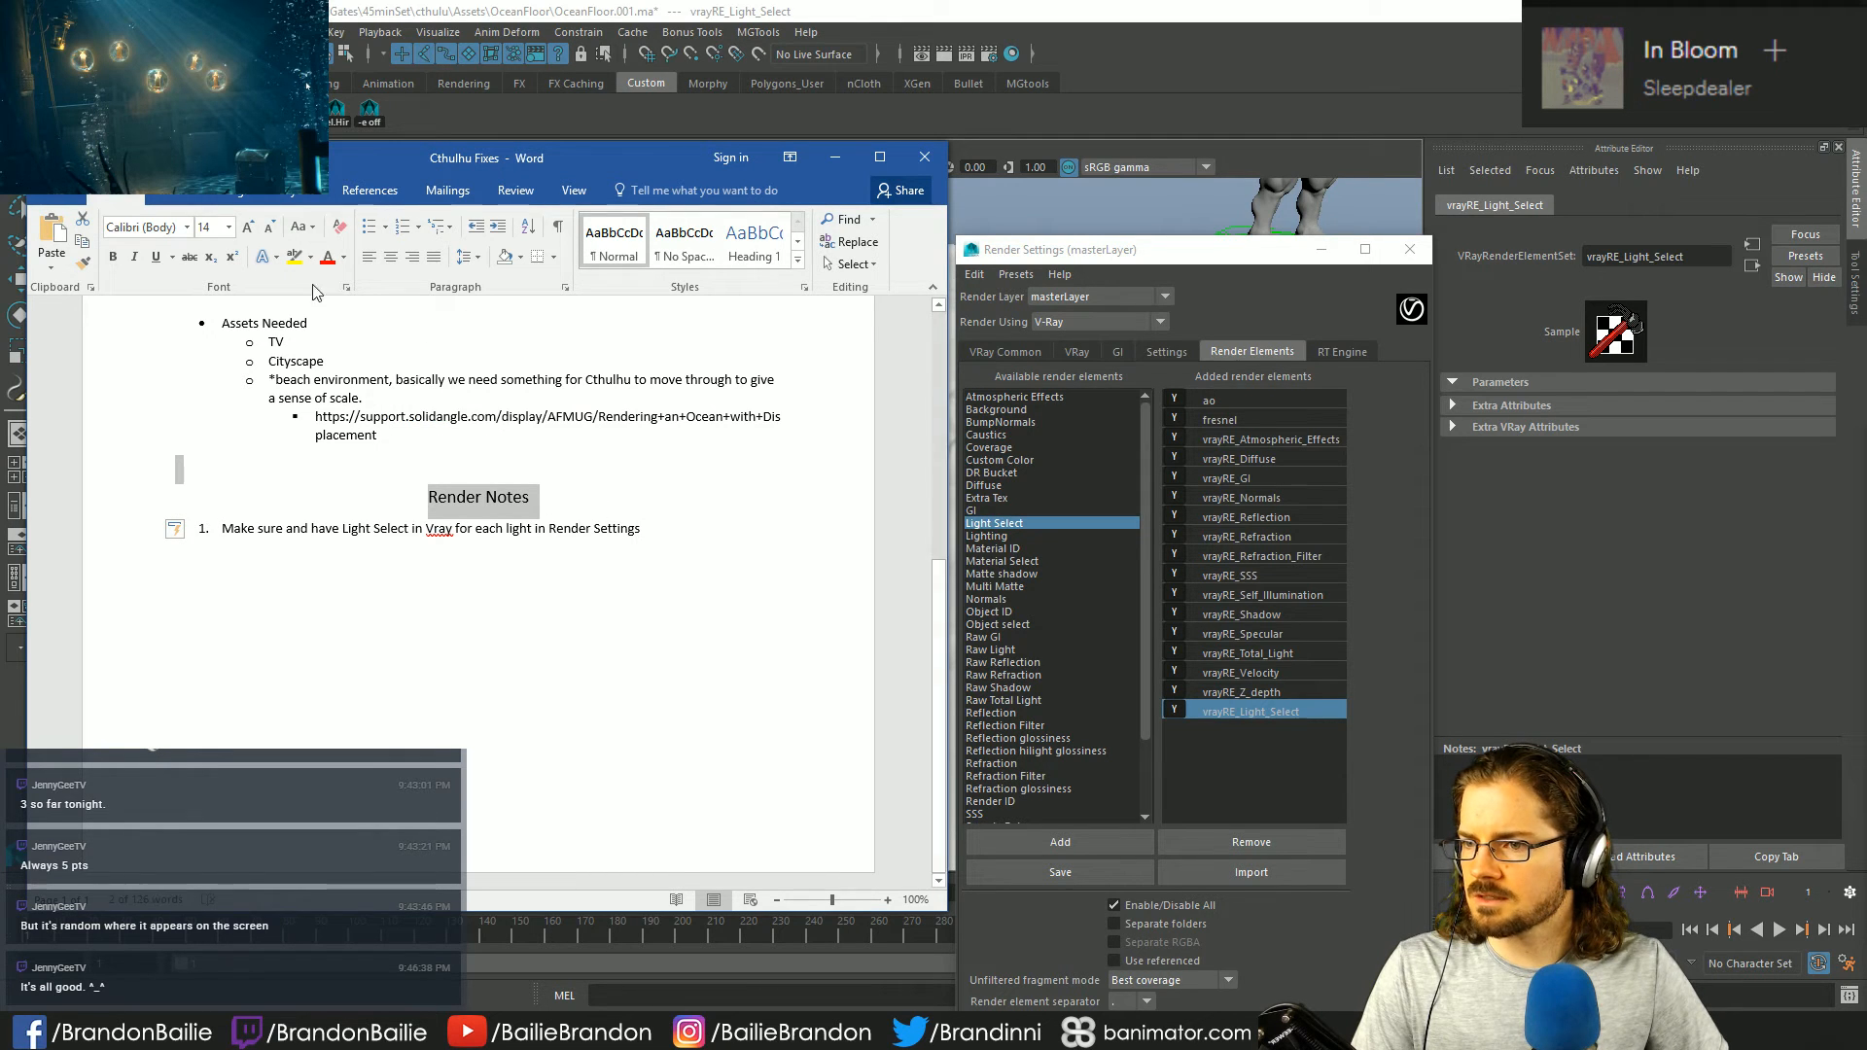
pyautogui.hotkey('ctrl', 'u')
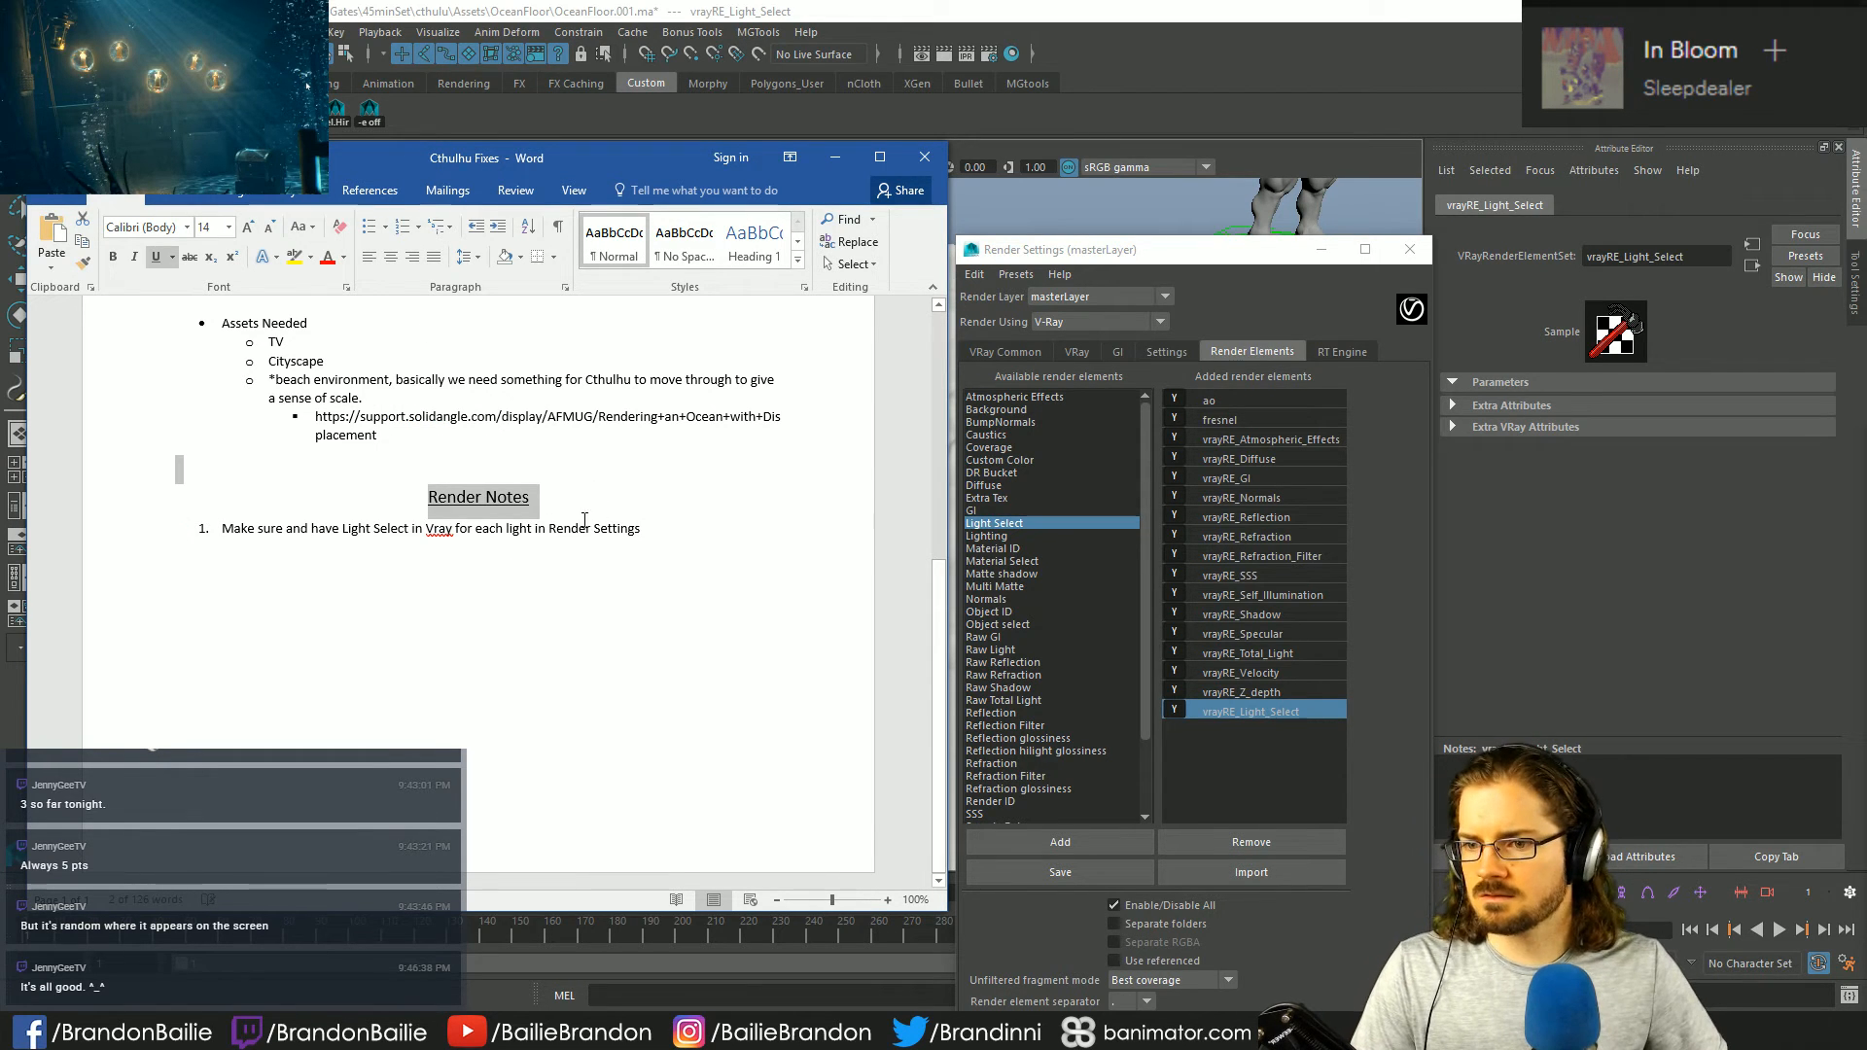
pyautogui.click(586, 497)
pyautogui.press('Return')
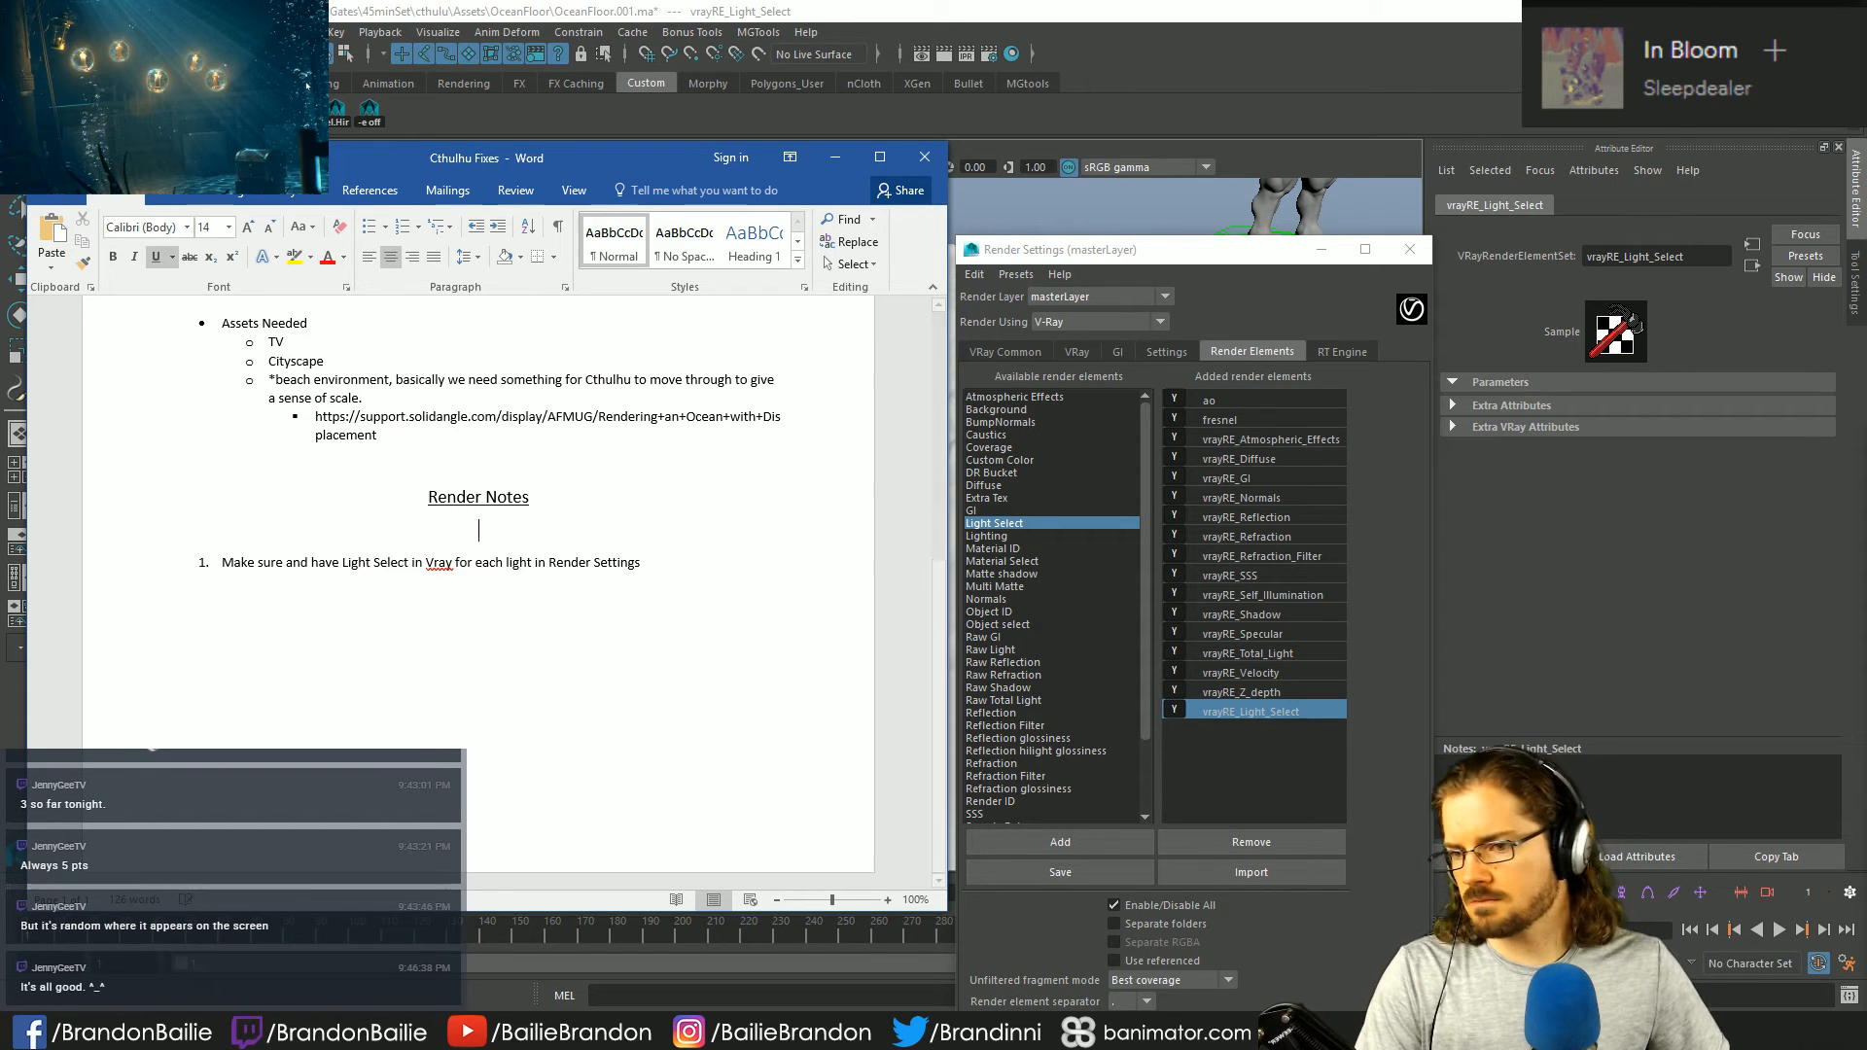
# - Delete the TV item from the Assets Needed list, keeping Cityscape as a bulleted sub-item
pyautogui.click(502, 463)
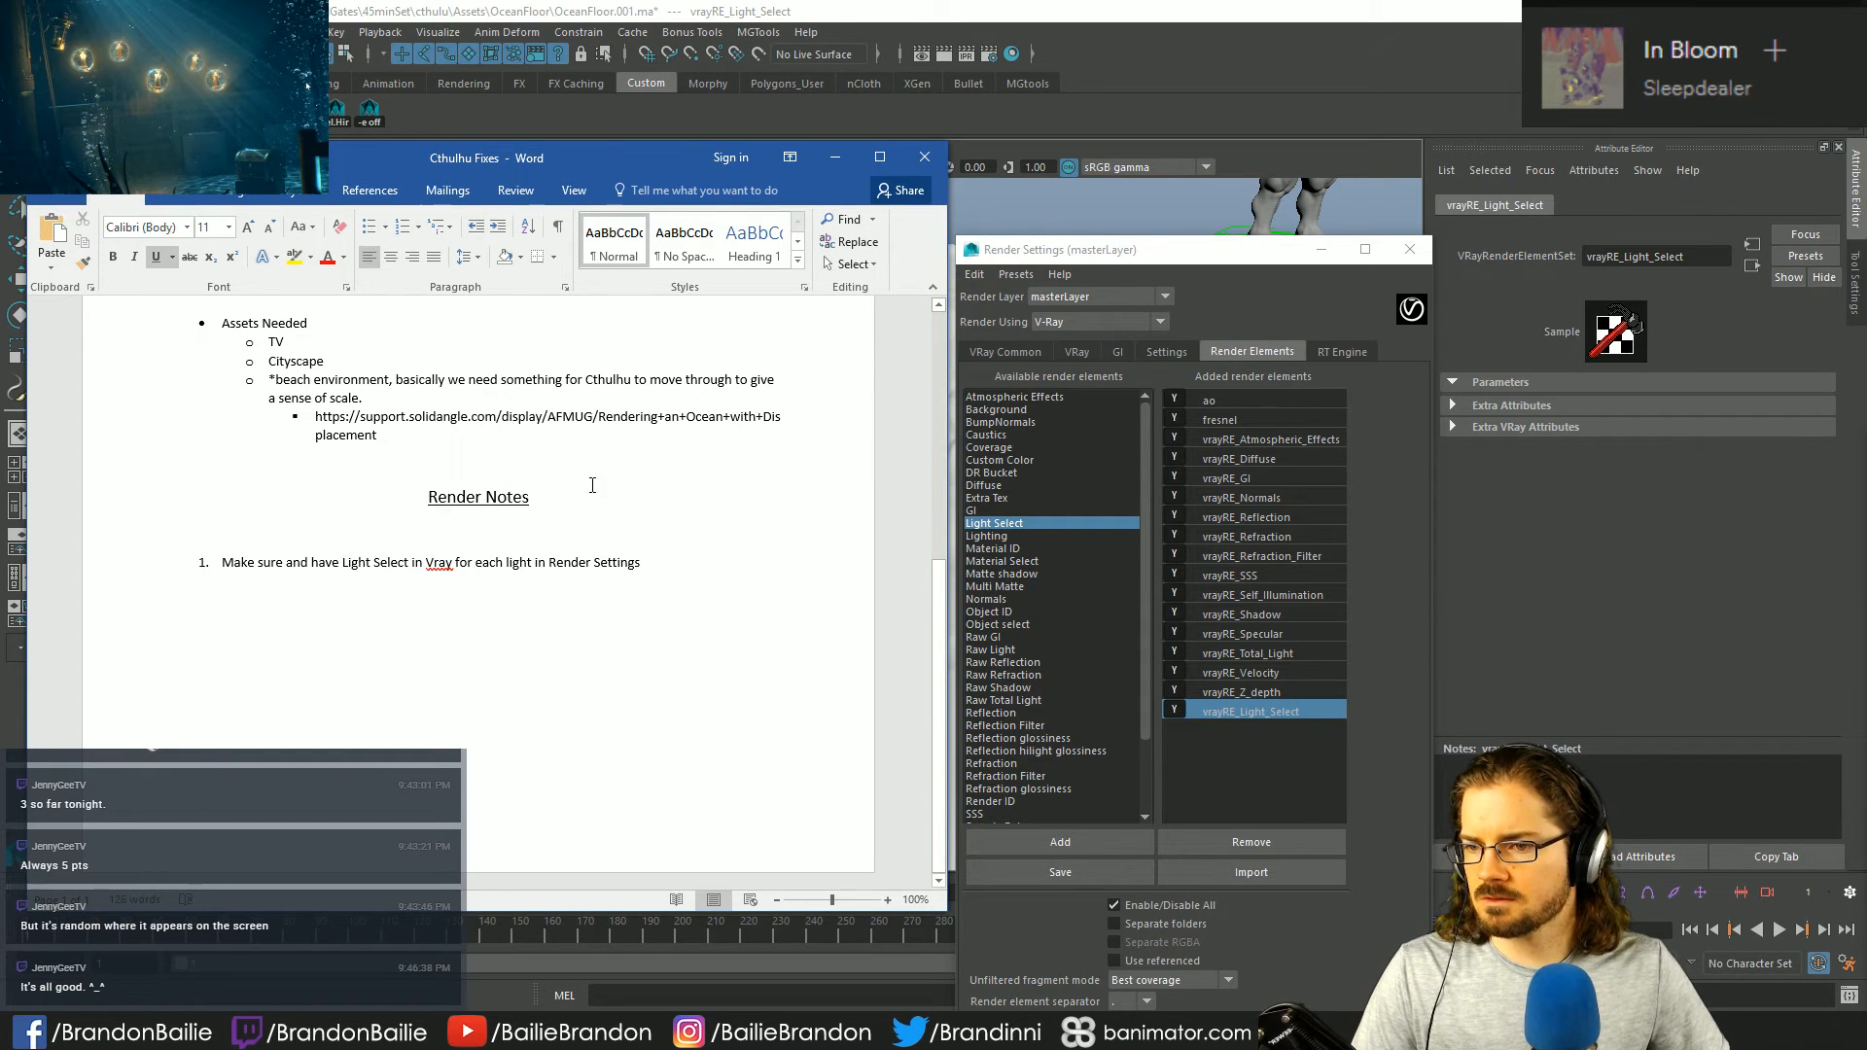
pyautogui.scroll(9, 590, 484)
pyautogui.scroll(-5, 299, 581)
pyautogui.doubleClick(298, 581)
pyautogui.press('BackSpace')
pyautogui.press('BackSpace')
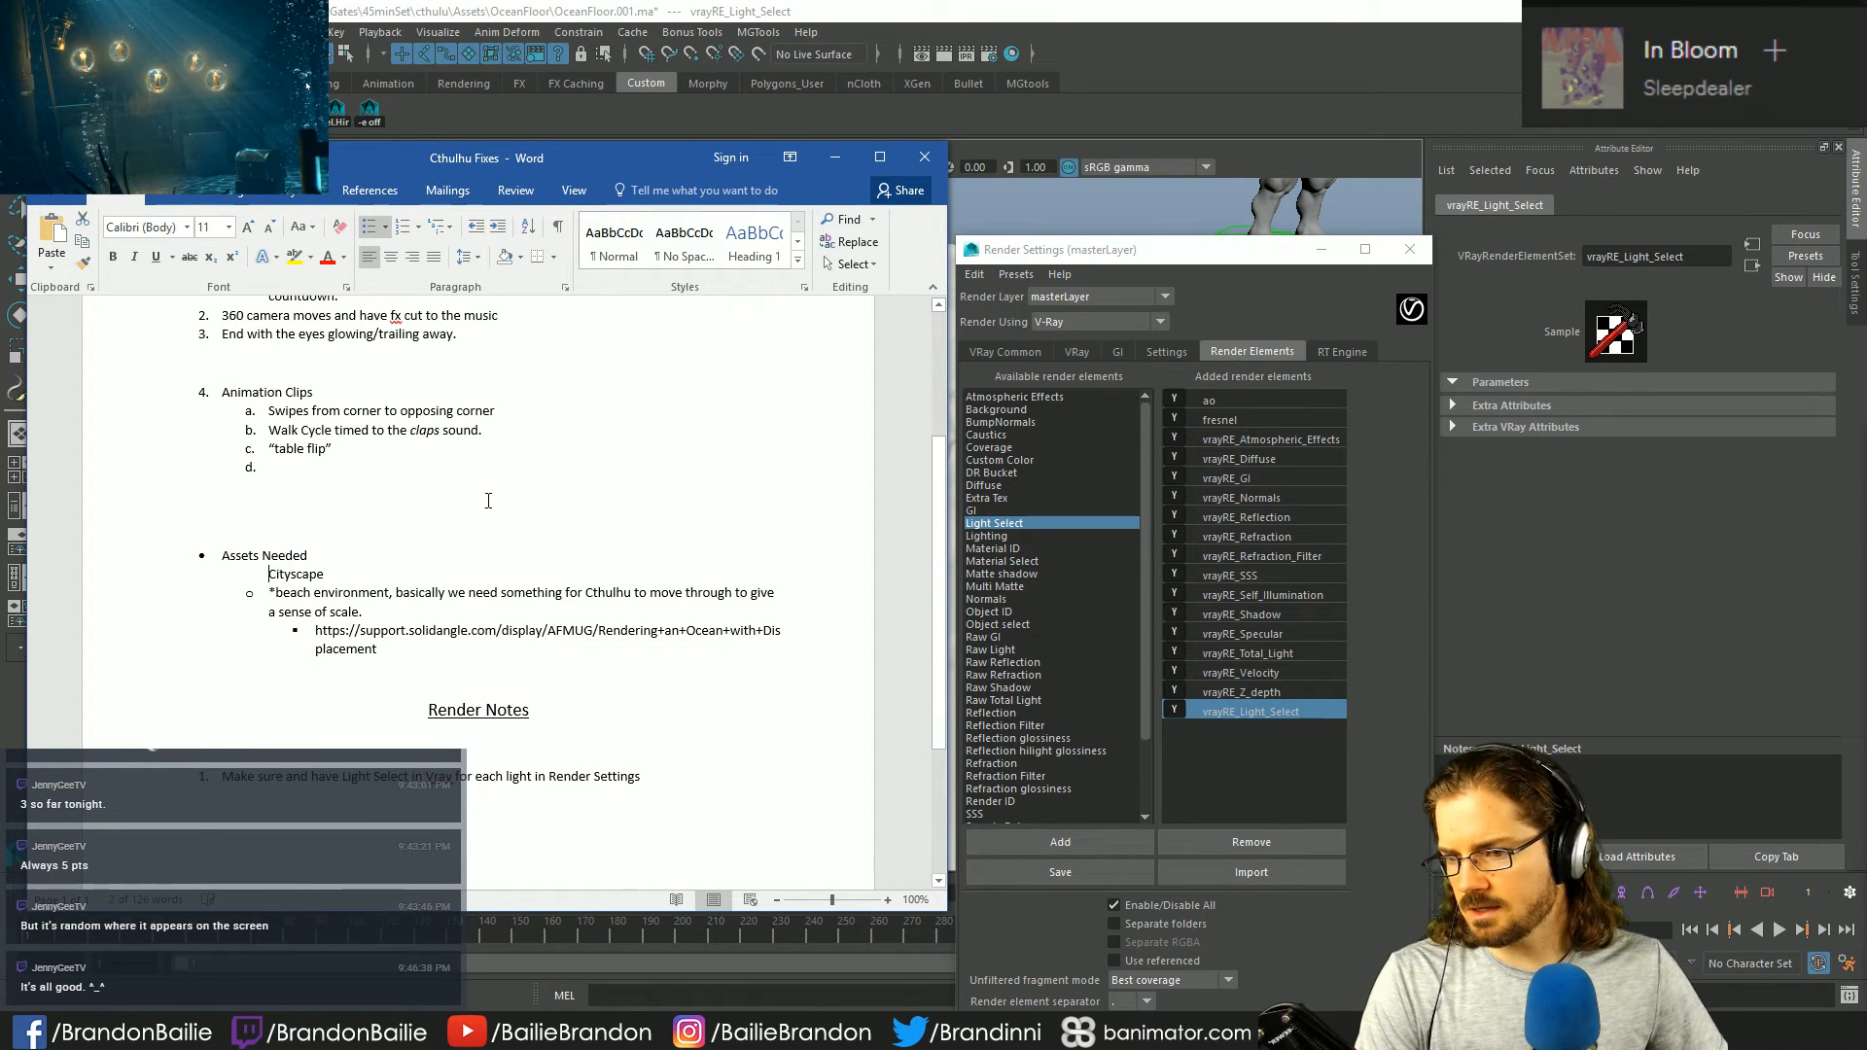
pyautogui.hotkey('ctrl', 'z')
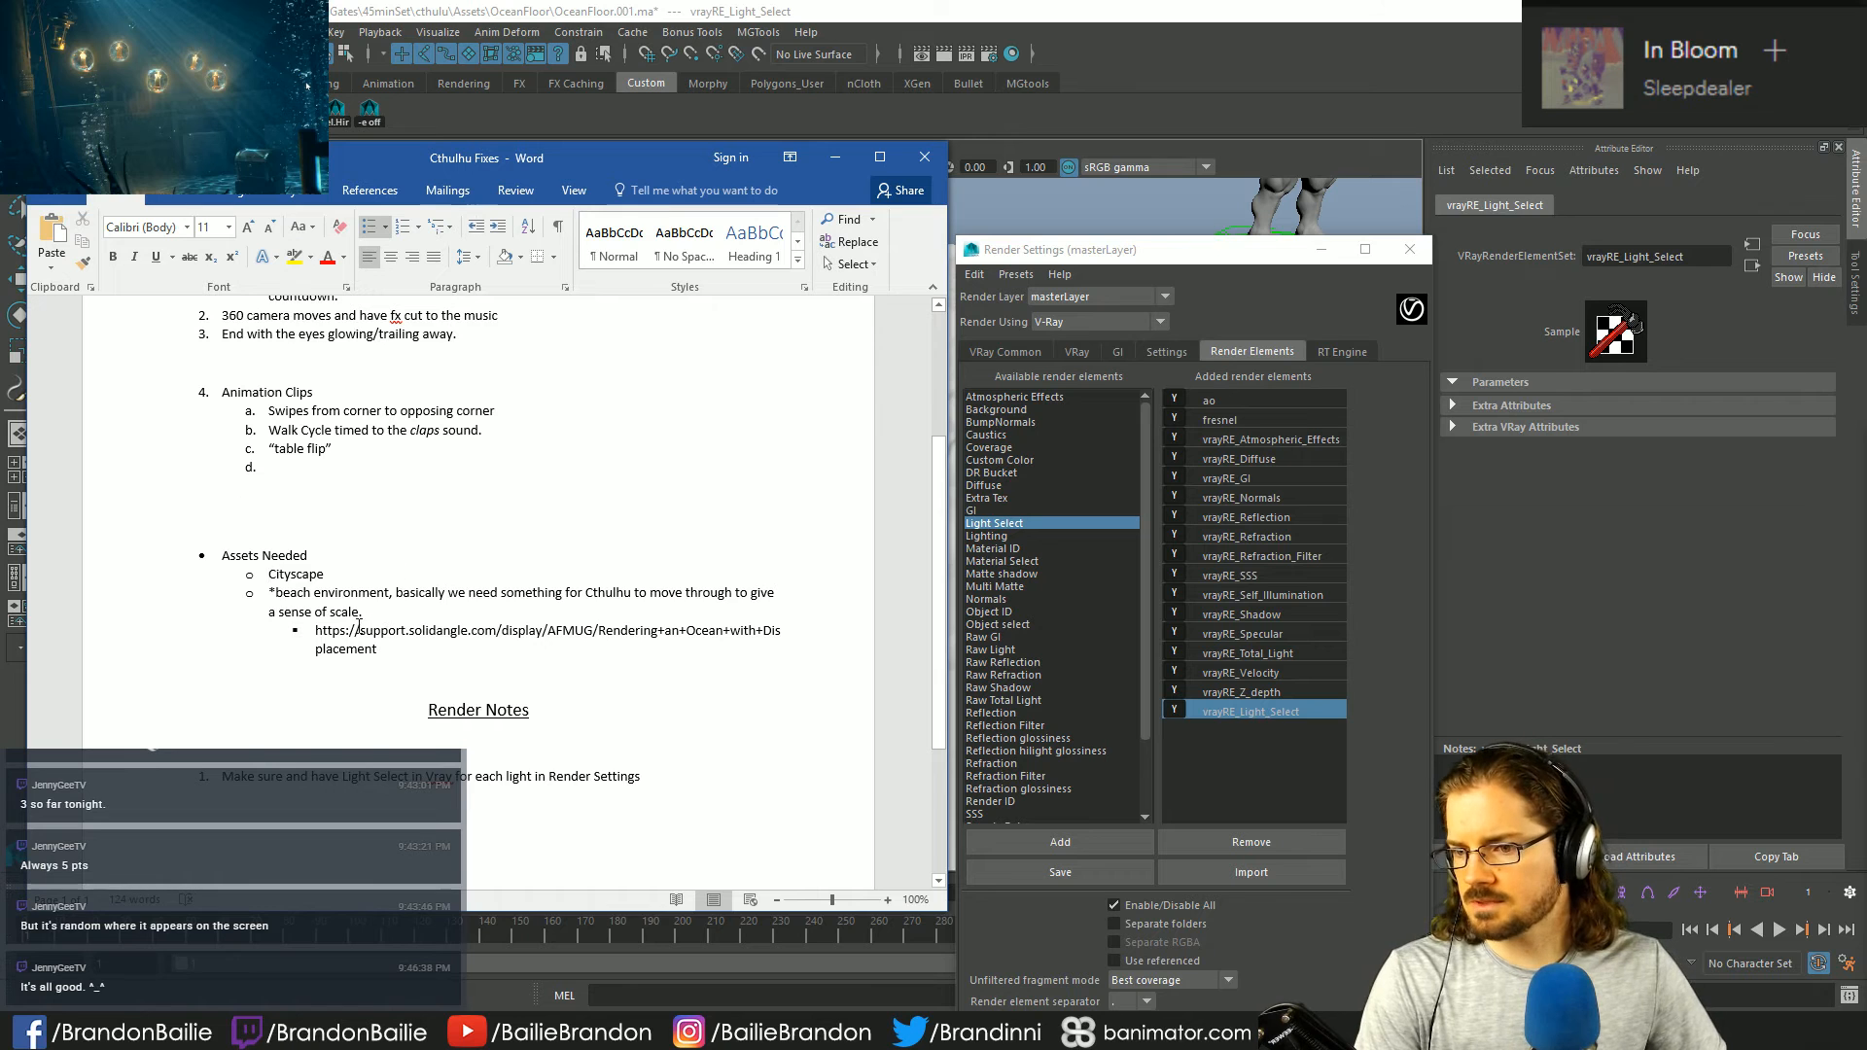
# - Delete the "Swipes from corner to opposing corner" item from the Animation Clips list
pyautogui.scroll(2, 422, 637)
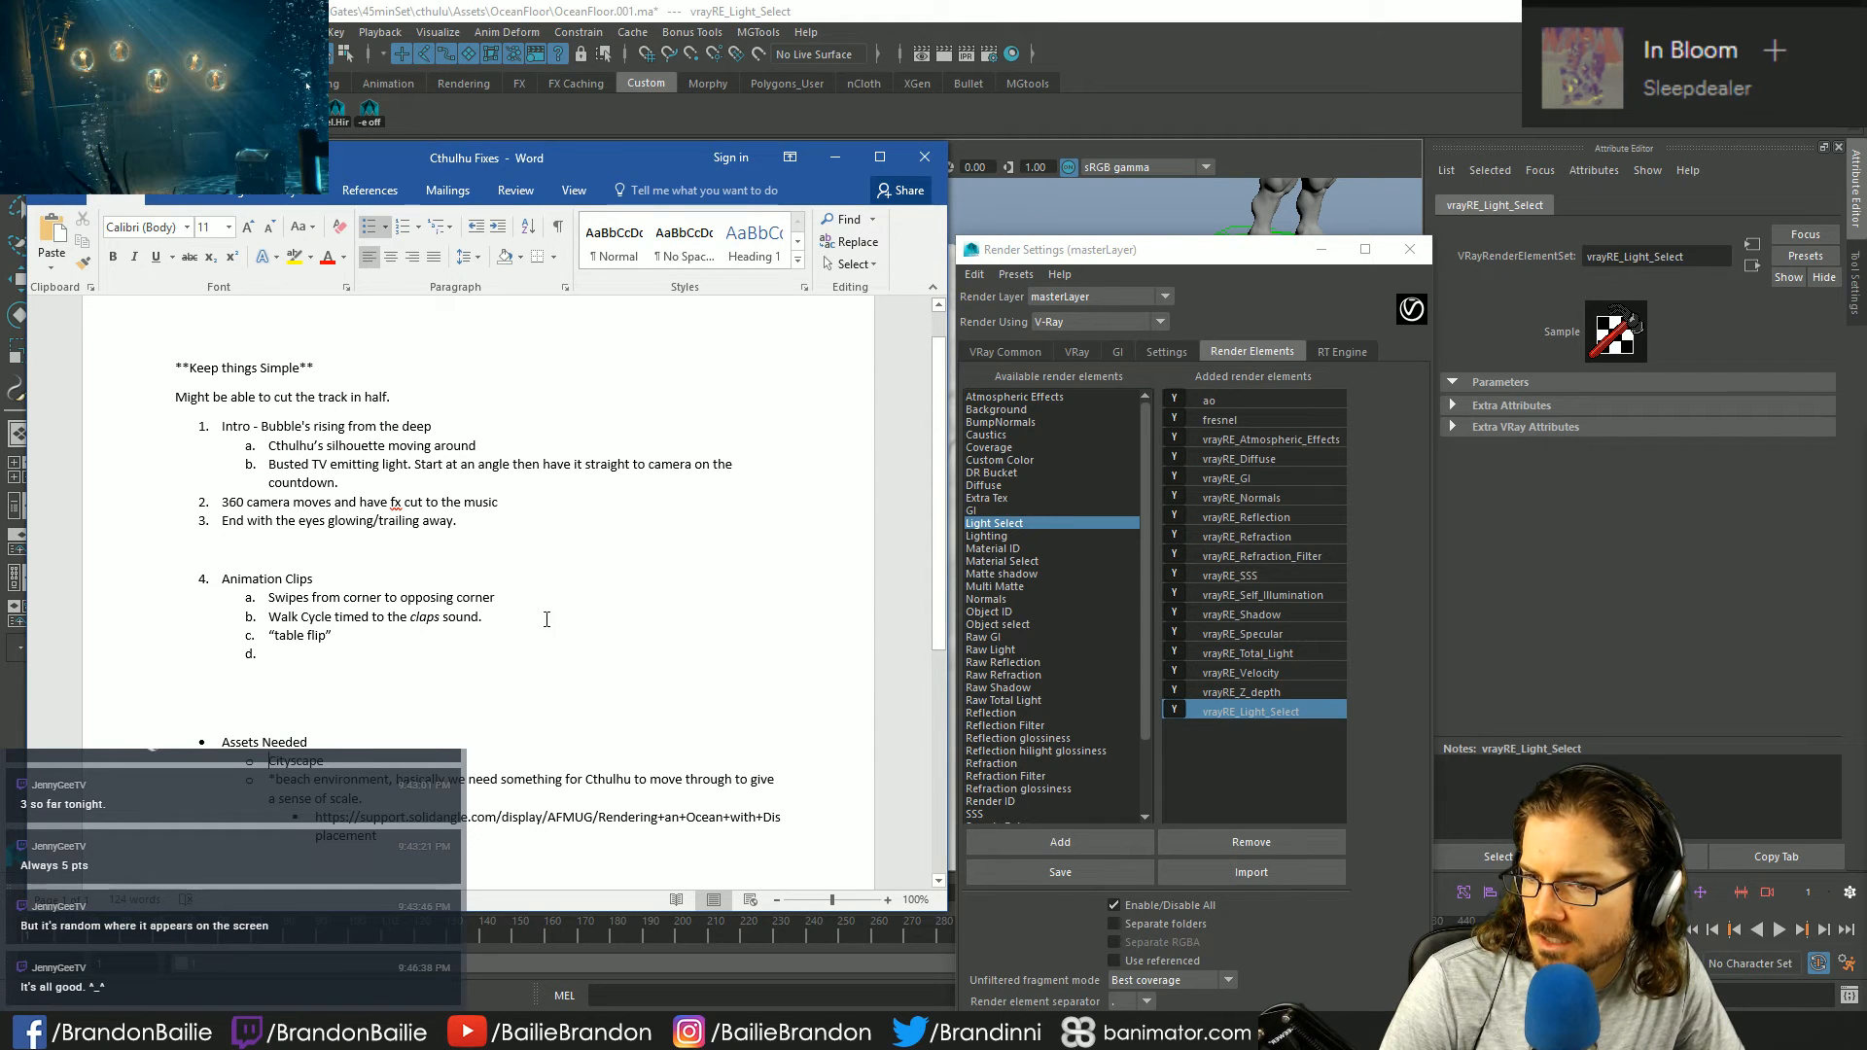
pyautogui.moveTo(498, 601); pyautogui.dragTo(268, 597)
pyautogui.press('Delete')
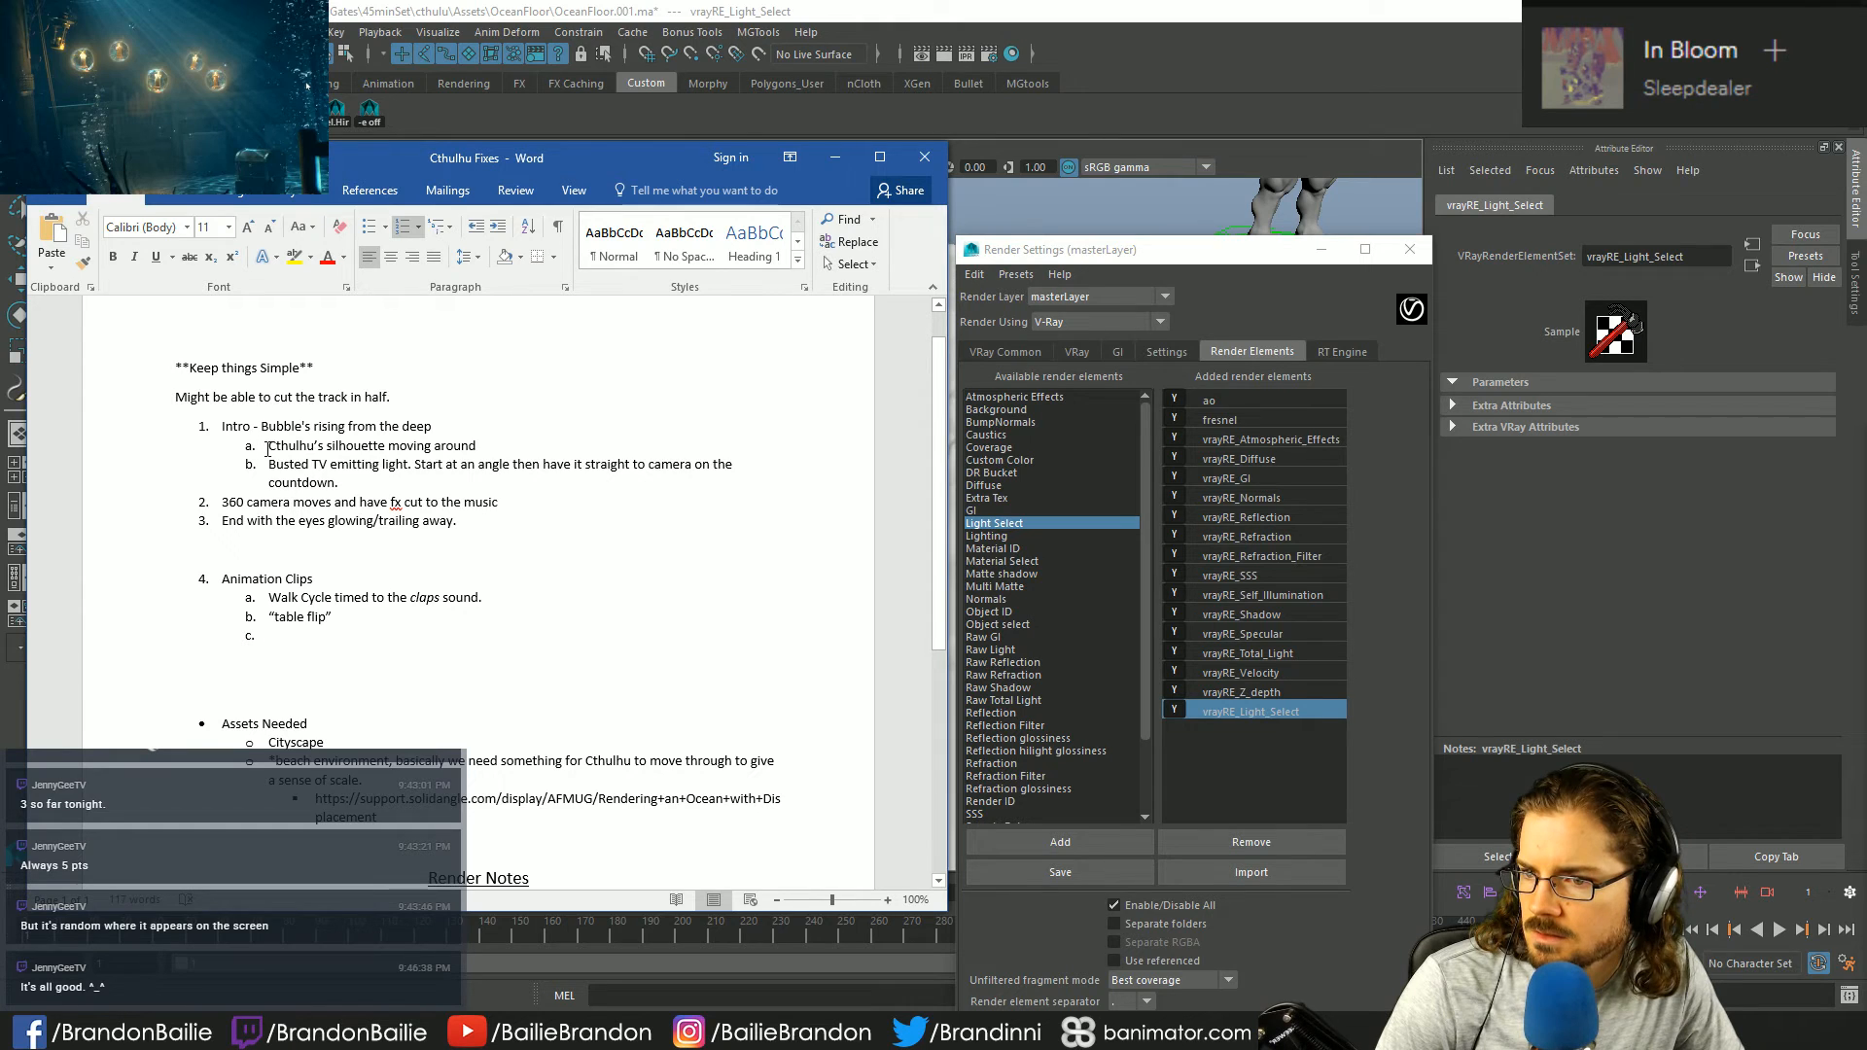
# - Review the numbered notes on the bubble intro, busted TV, 360 camera moves and glowing-eyes ending
pyautogui.moveTo(222, 425); pyautogui.dragTo(440, 426)
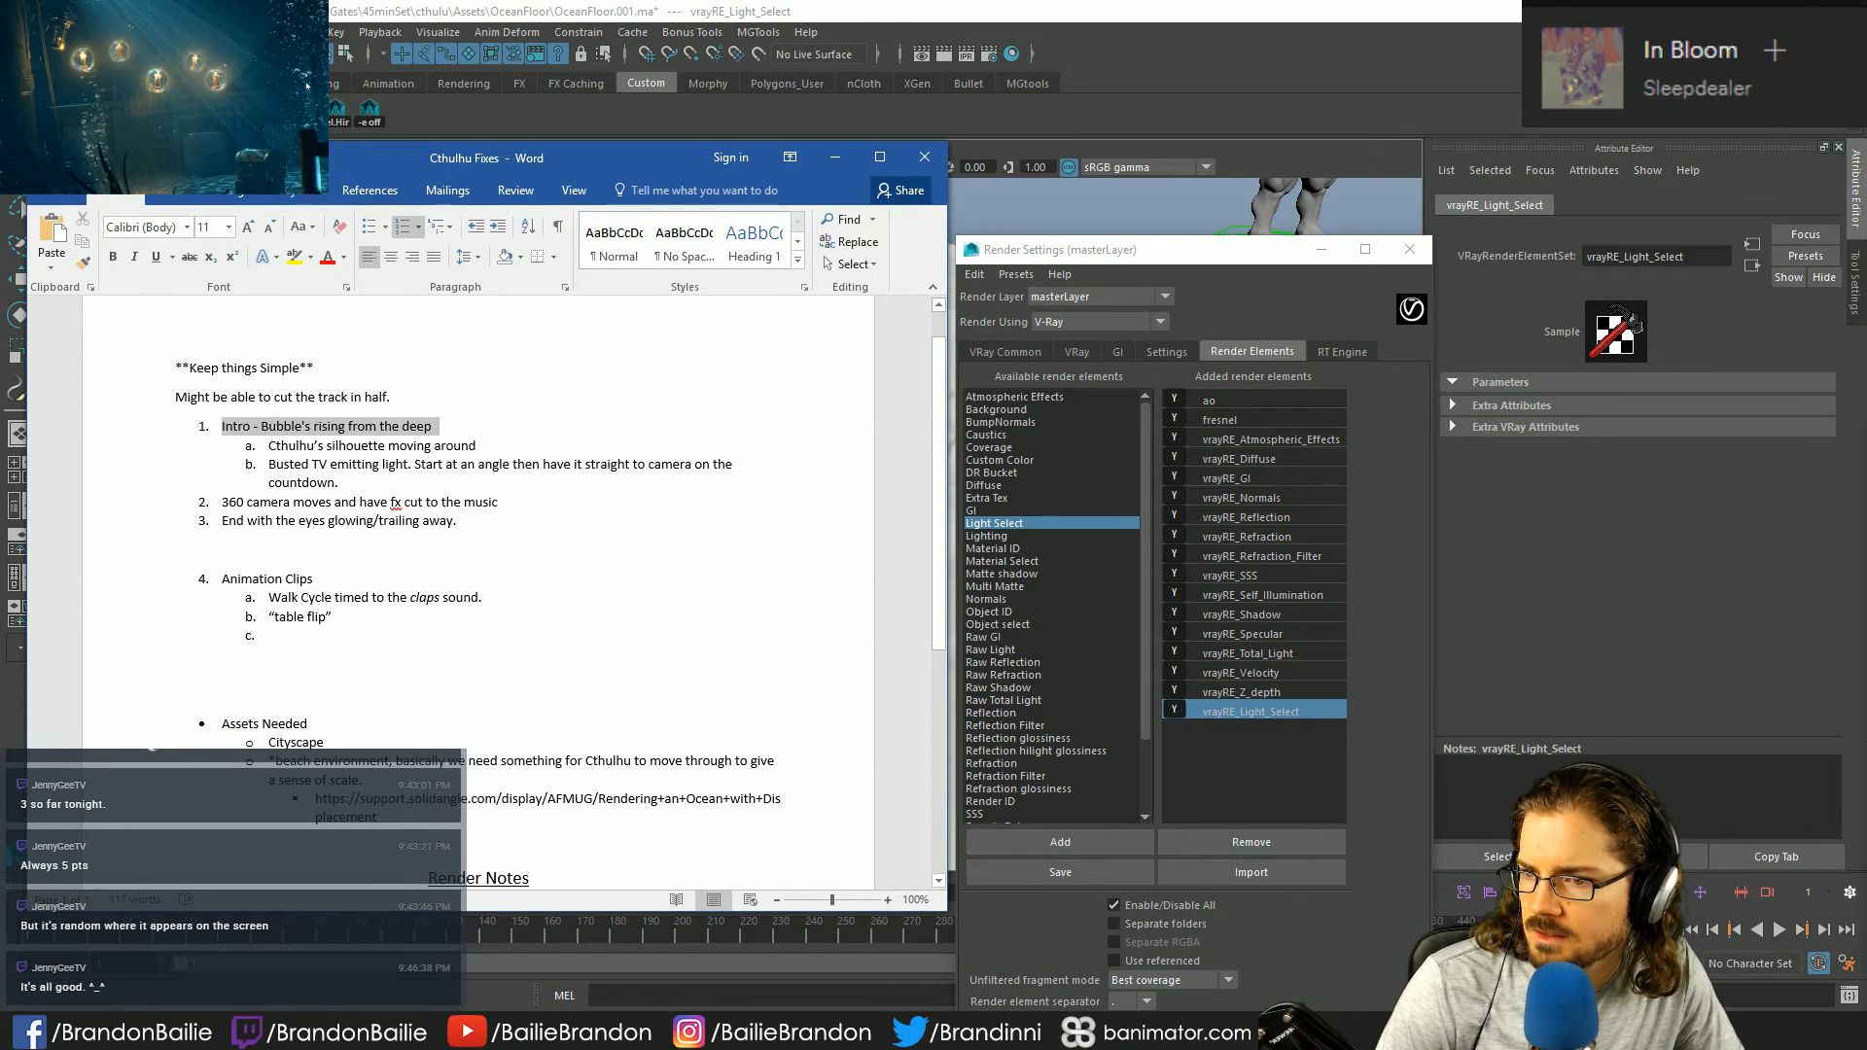
pyautogui.moveTo(268, 463); pyautogui.dragTo(342, 483)
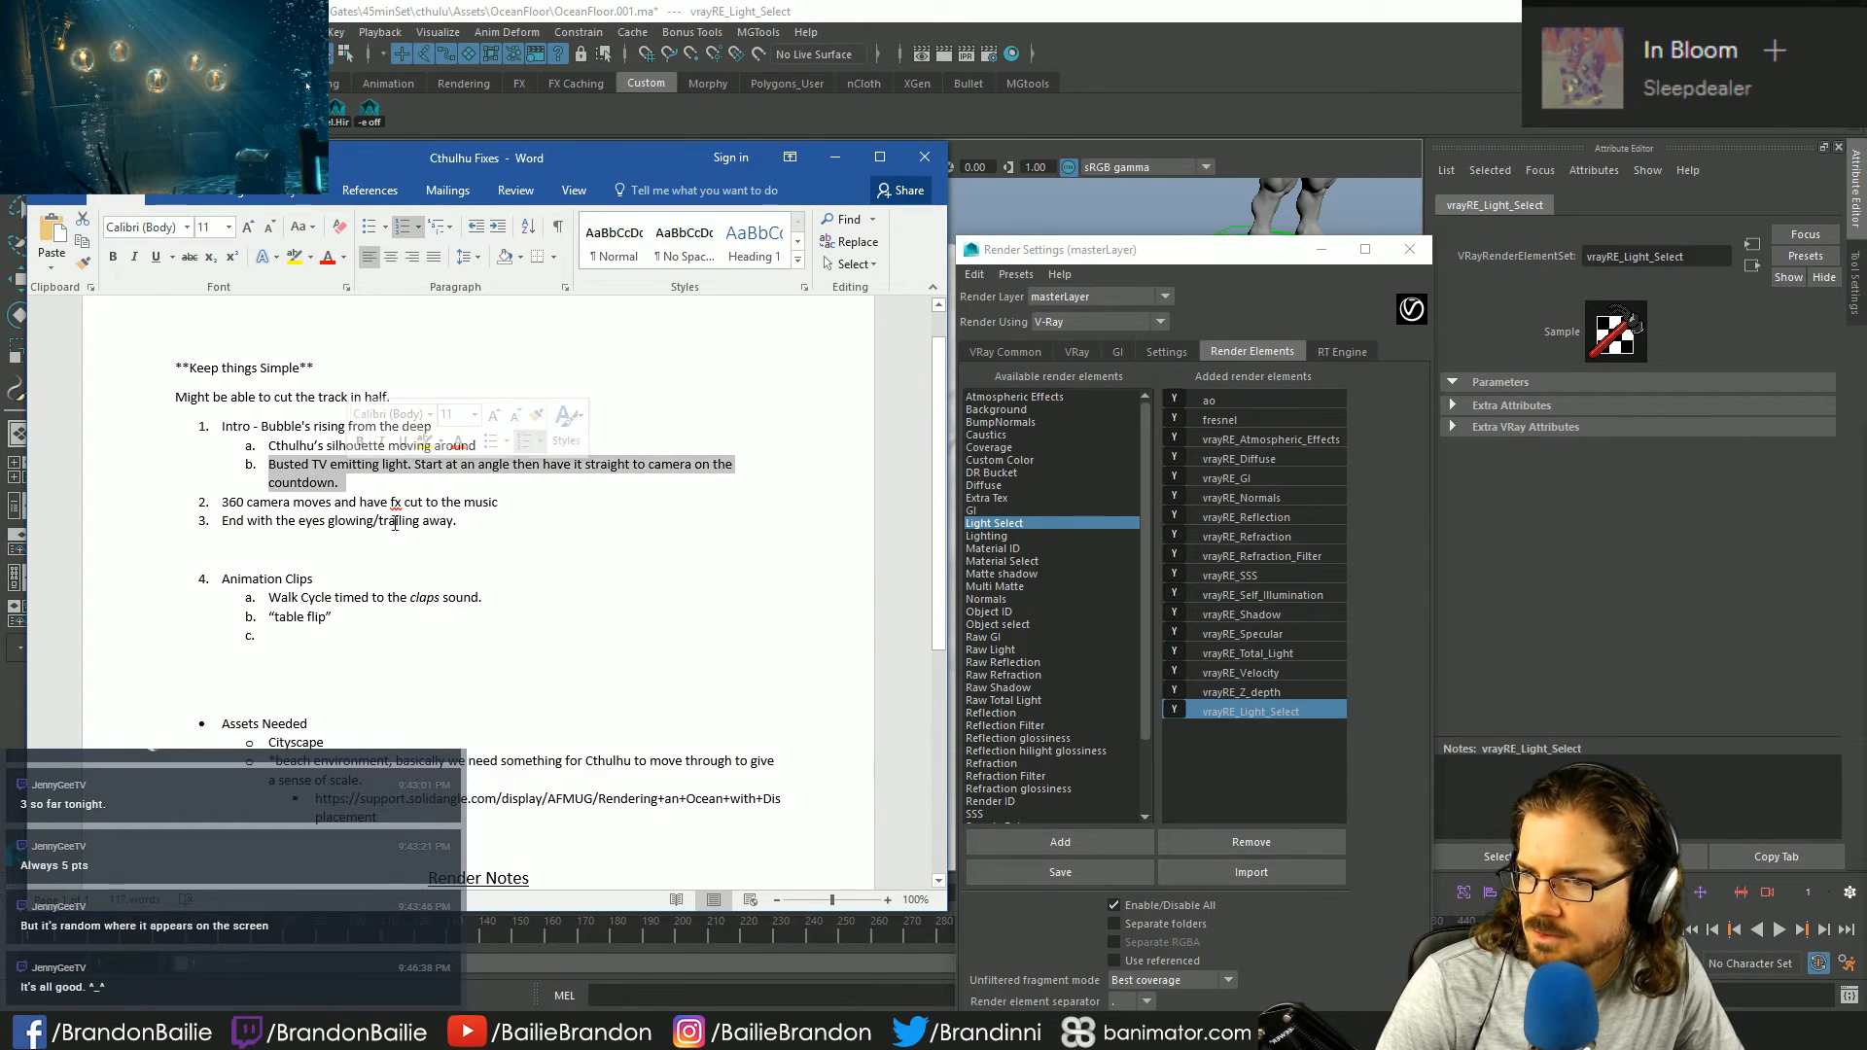
pyautogui.moveTo(222, 502); pyautogui.dragTo(498, 503)
pyautogui.click(425, 520)
pyautogui.moveTo(221, 520); pyautogui.dragTo(457, 521)
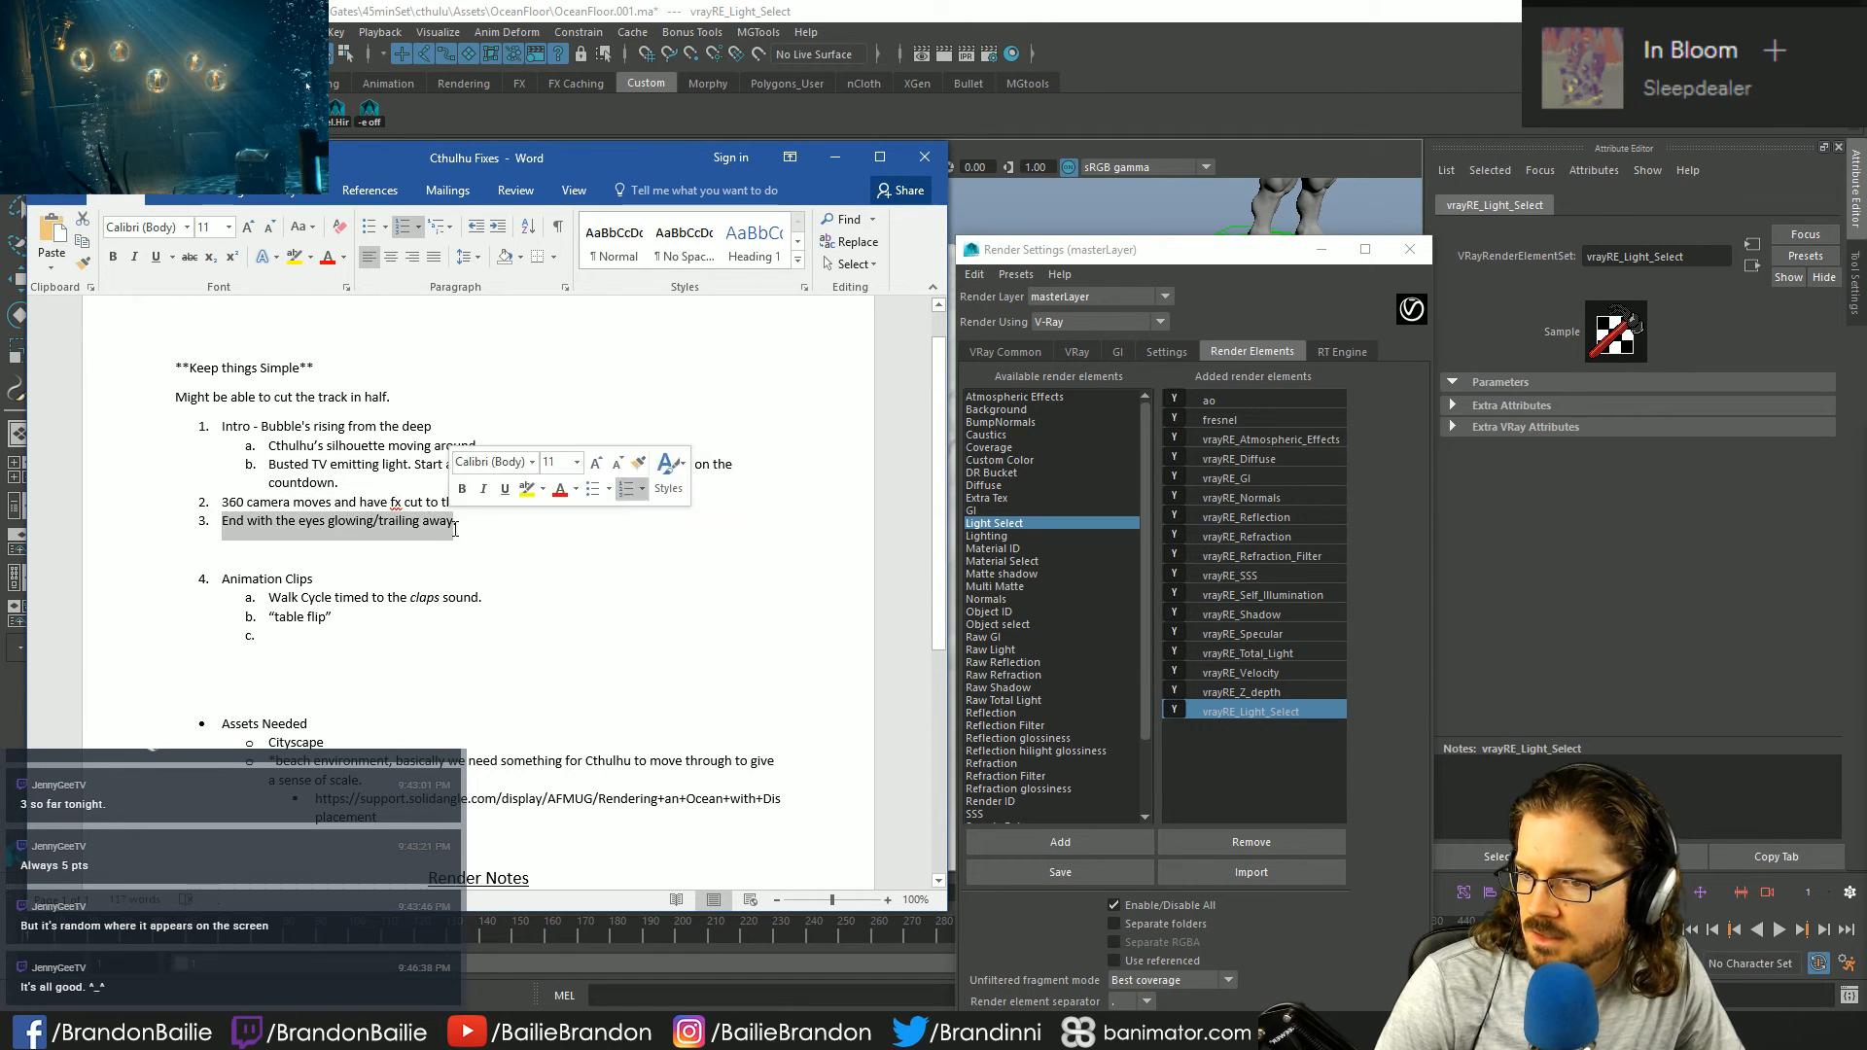
# - Save the Cthulhu Fixes document and close it
pyautogui.scroll(-7, 530, 656)
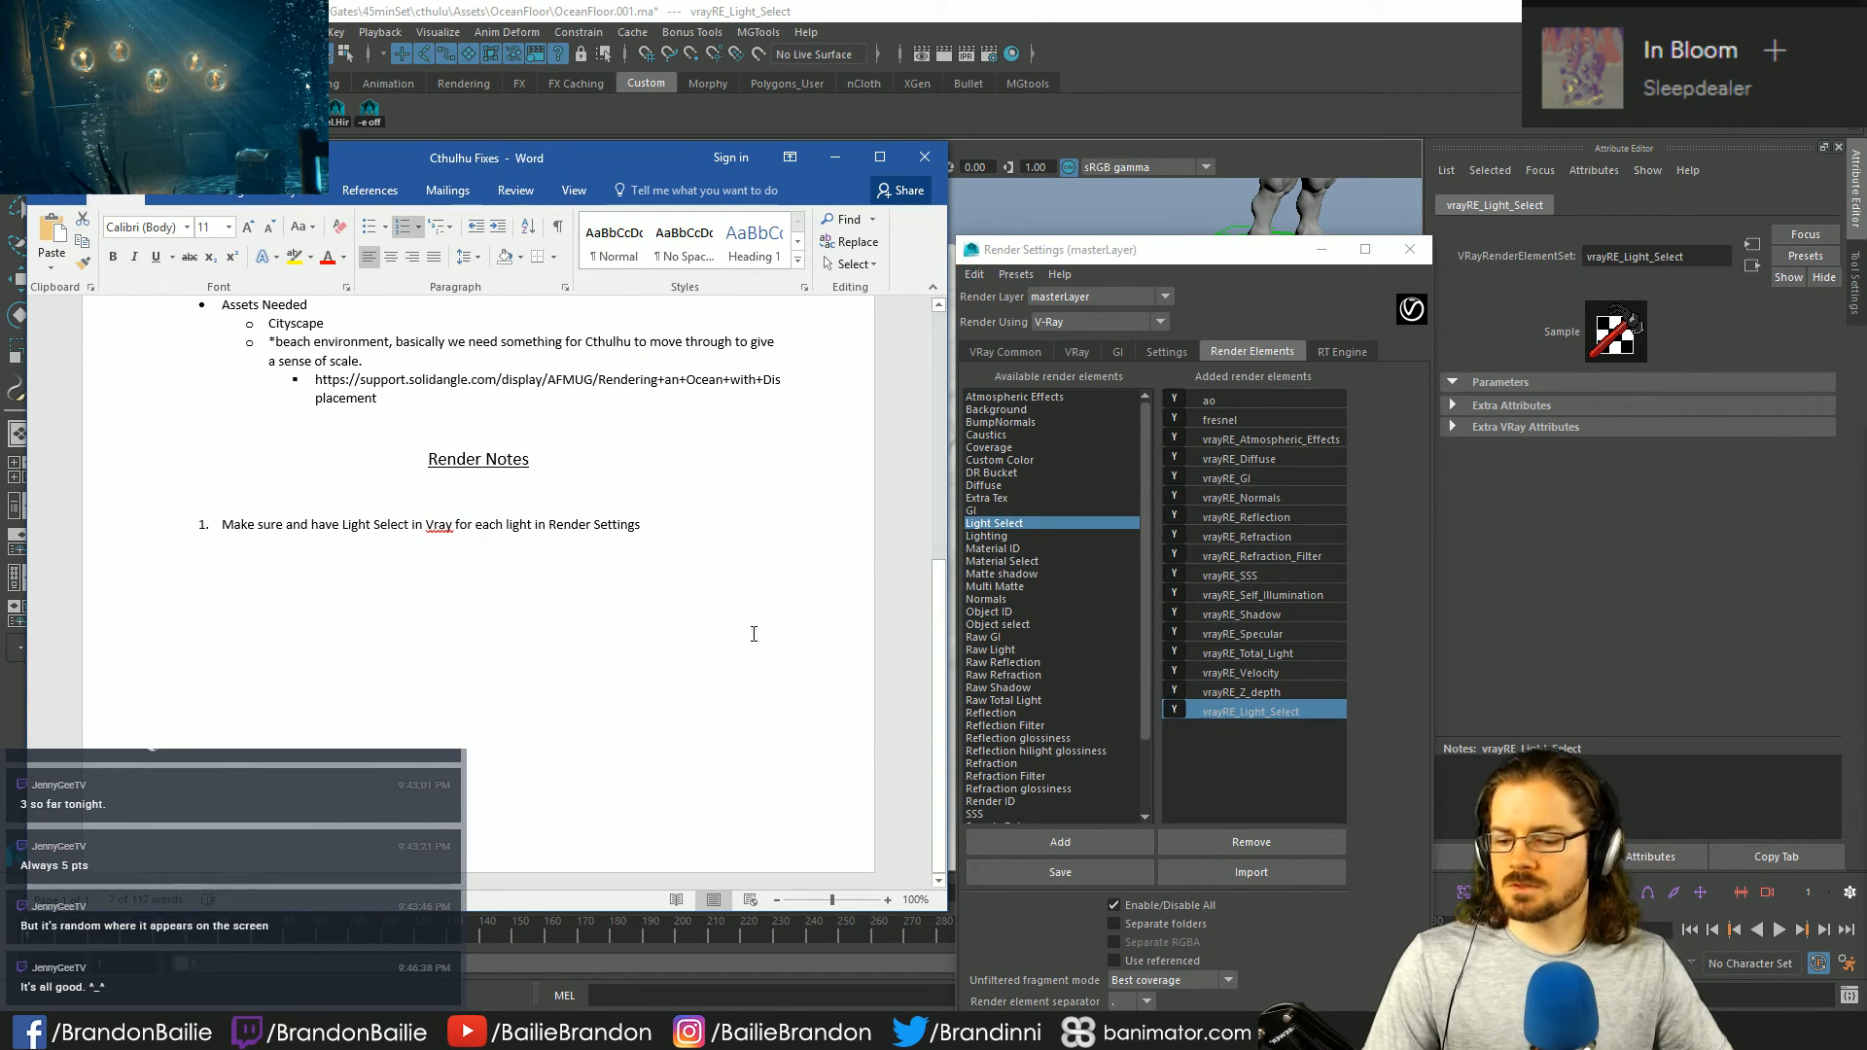
pyautogui.click(608, 524)
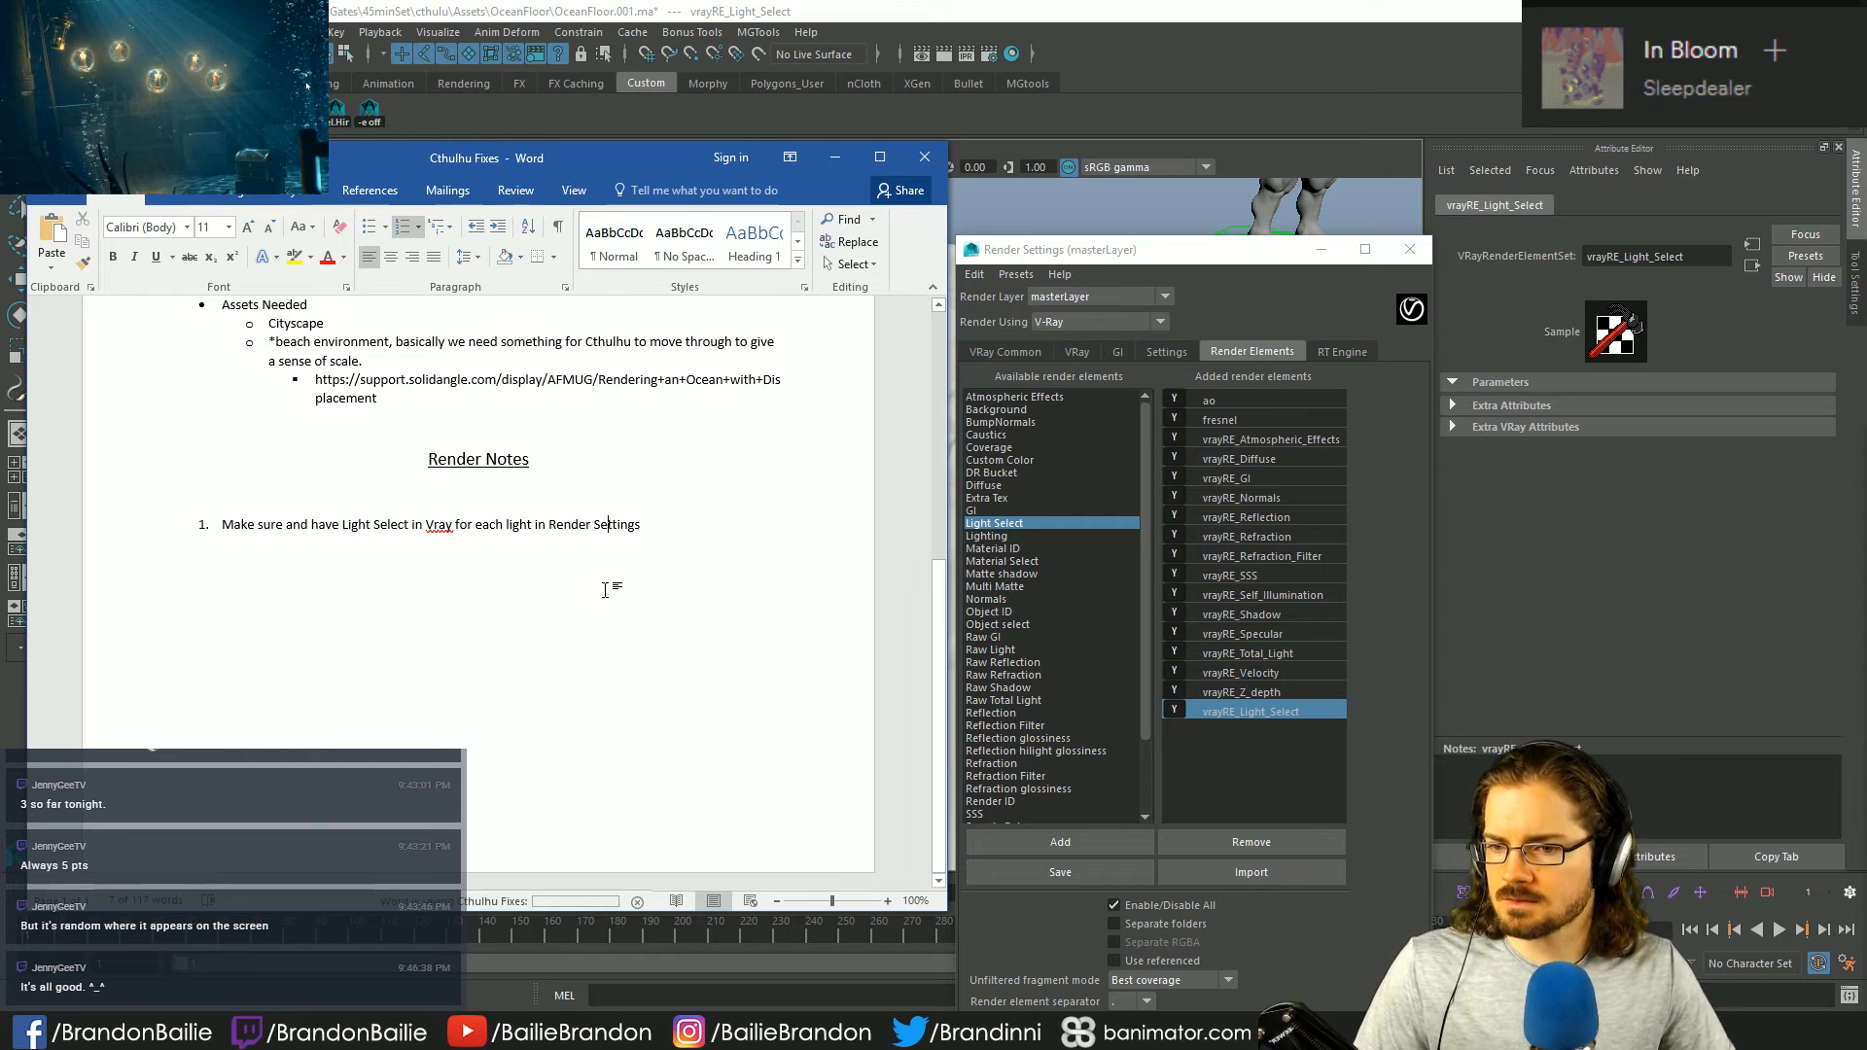
pyautogui.click(925, 158)
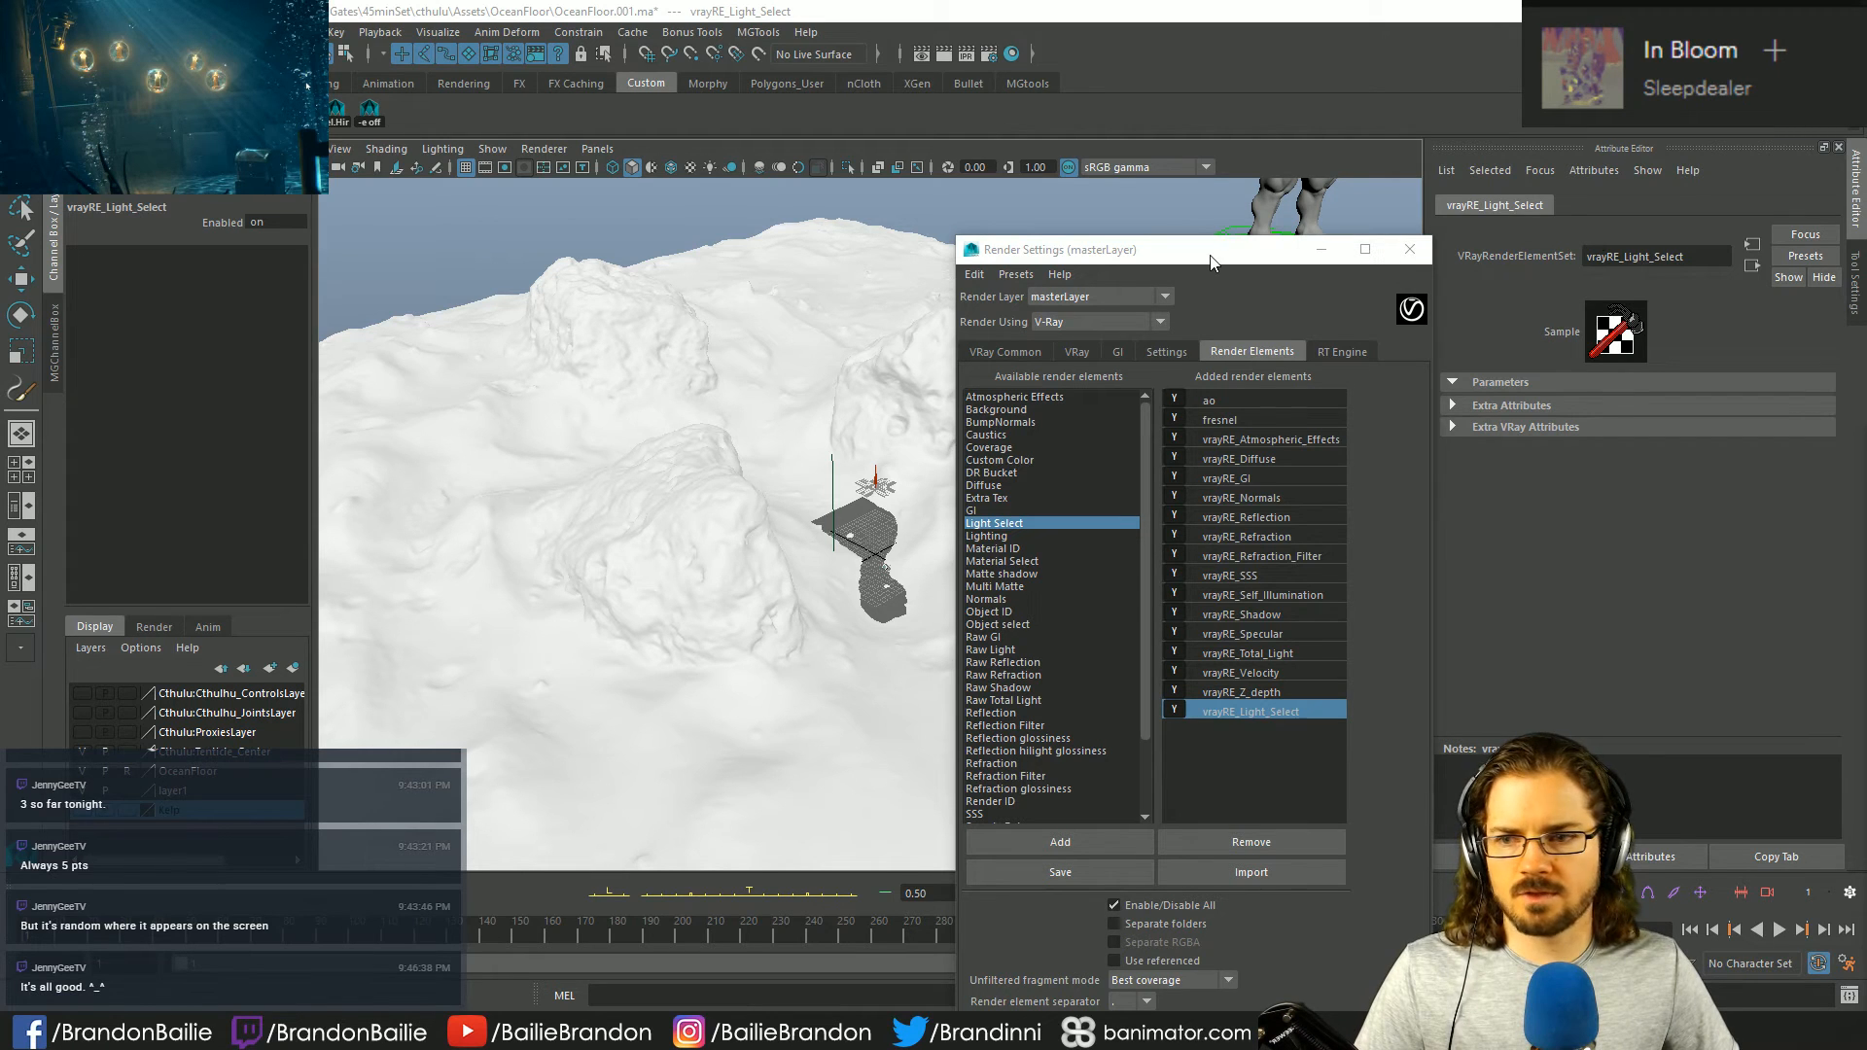
# - Rename the Light Select render element as vrayRE_Light_Select_GodRaysMain, reusing the copied name of the GodRaysMain spot light
pyautogui.click(877, 476)
pyautogui.click(150, 210)
pyautogui.hotkey('ctrl', 'c')
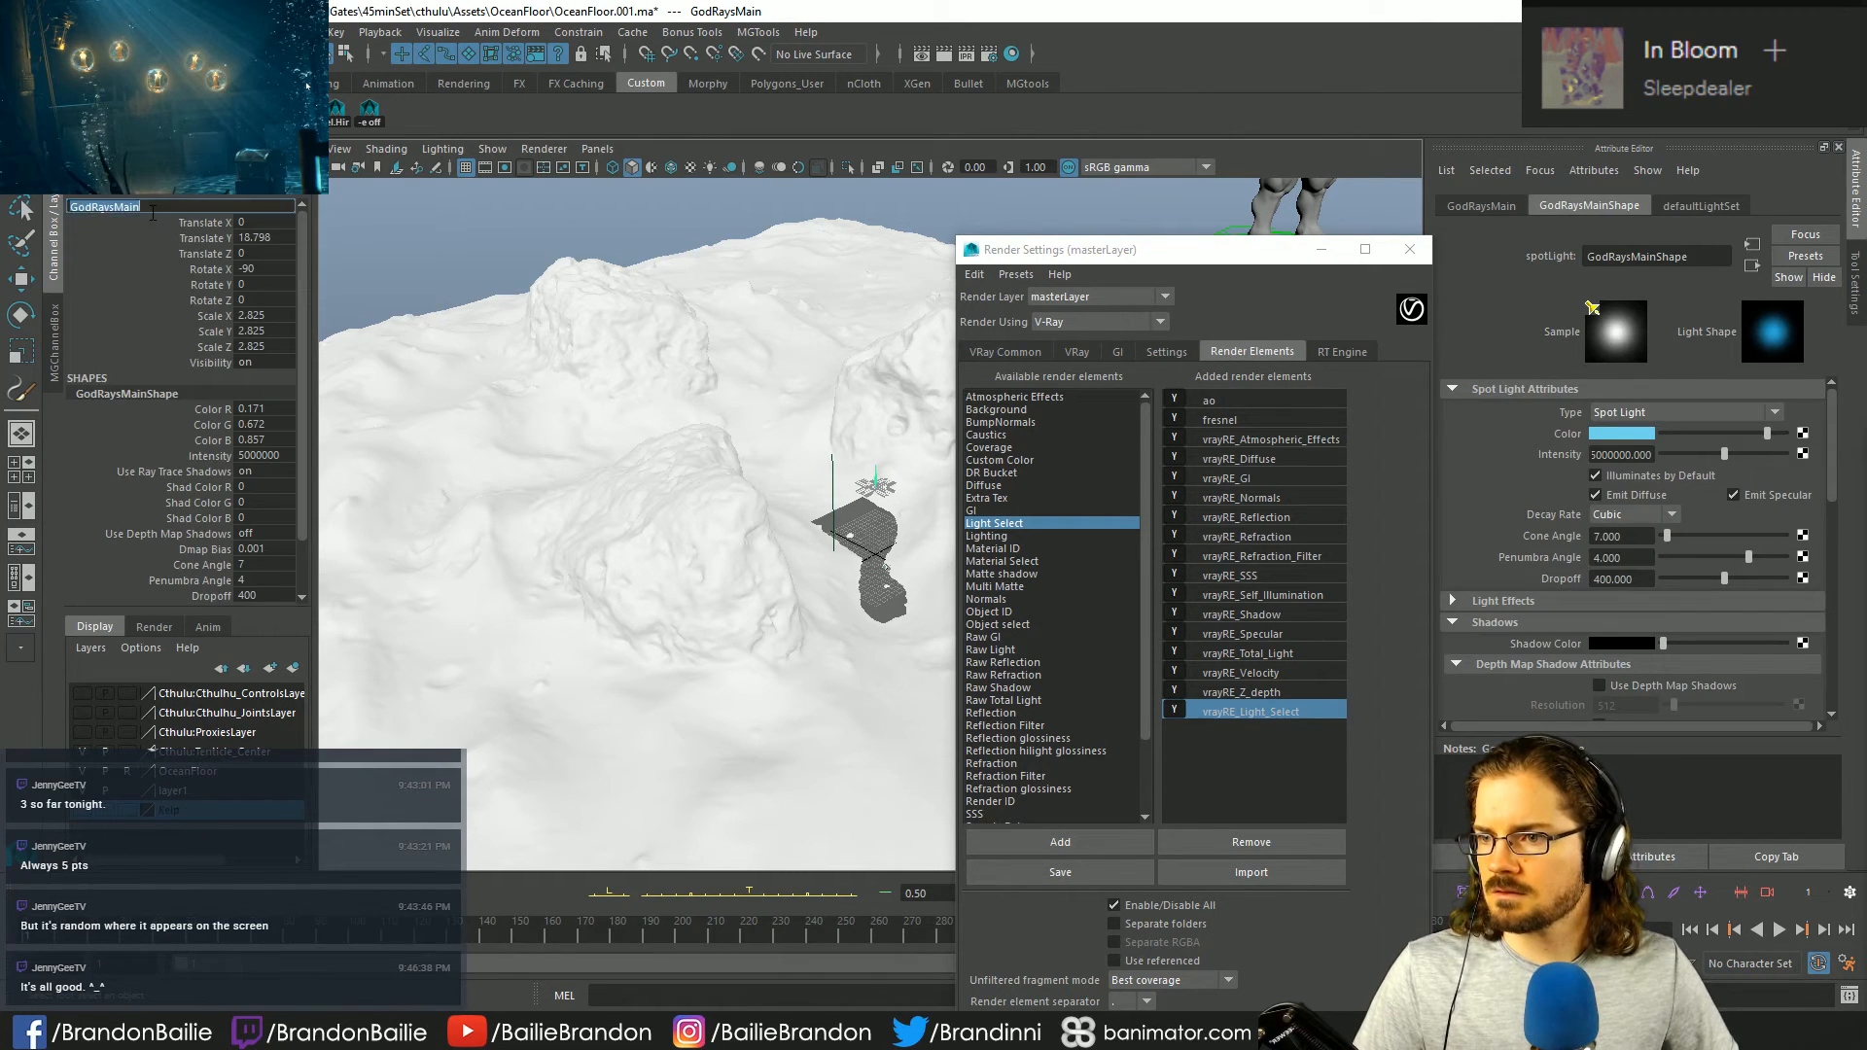
pyautogui.click(1256, 709)
pyautogui.doubleClick(1614, 257)
pyautogui.hotkey('ctrl', 'v')
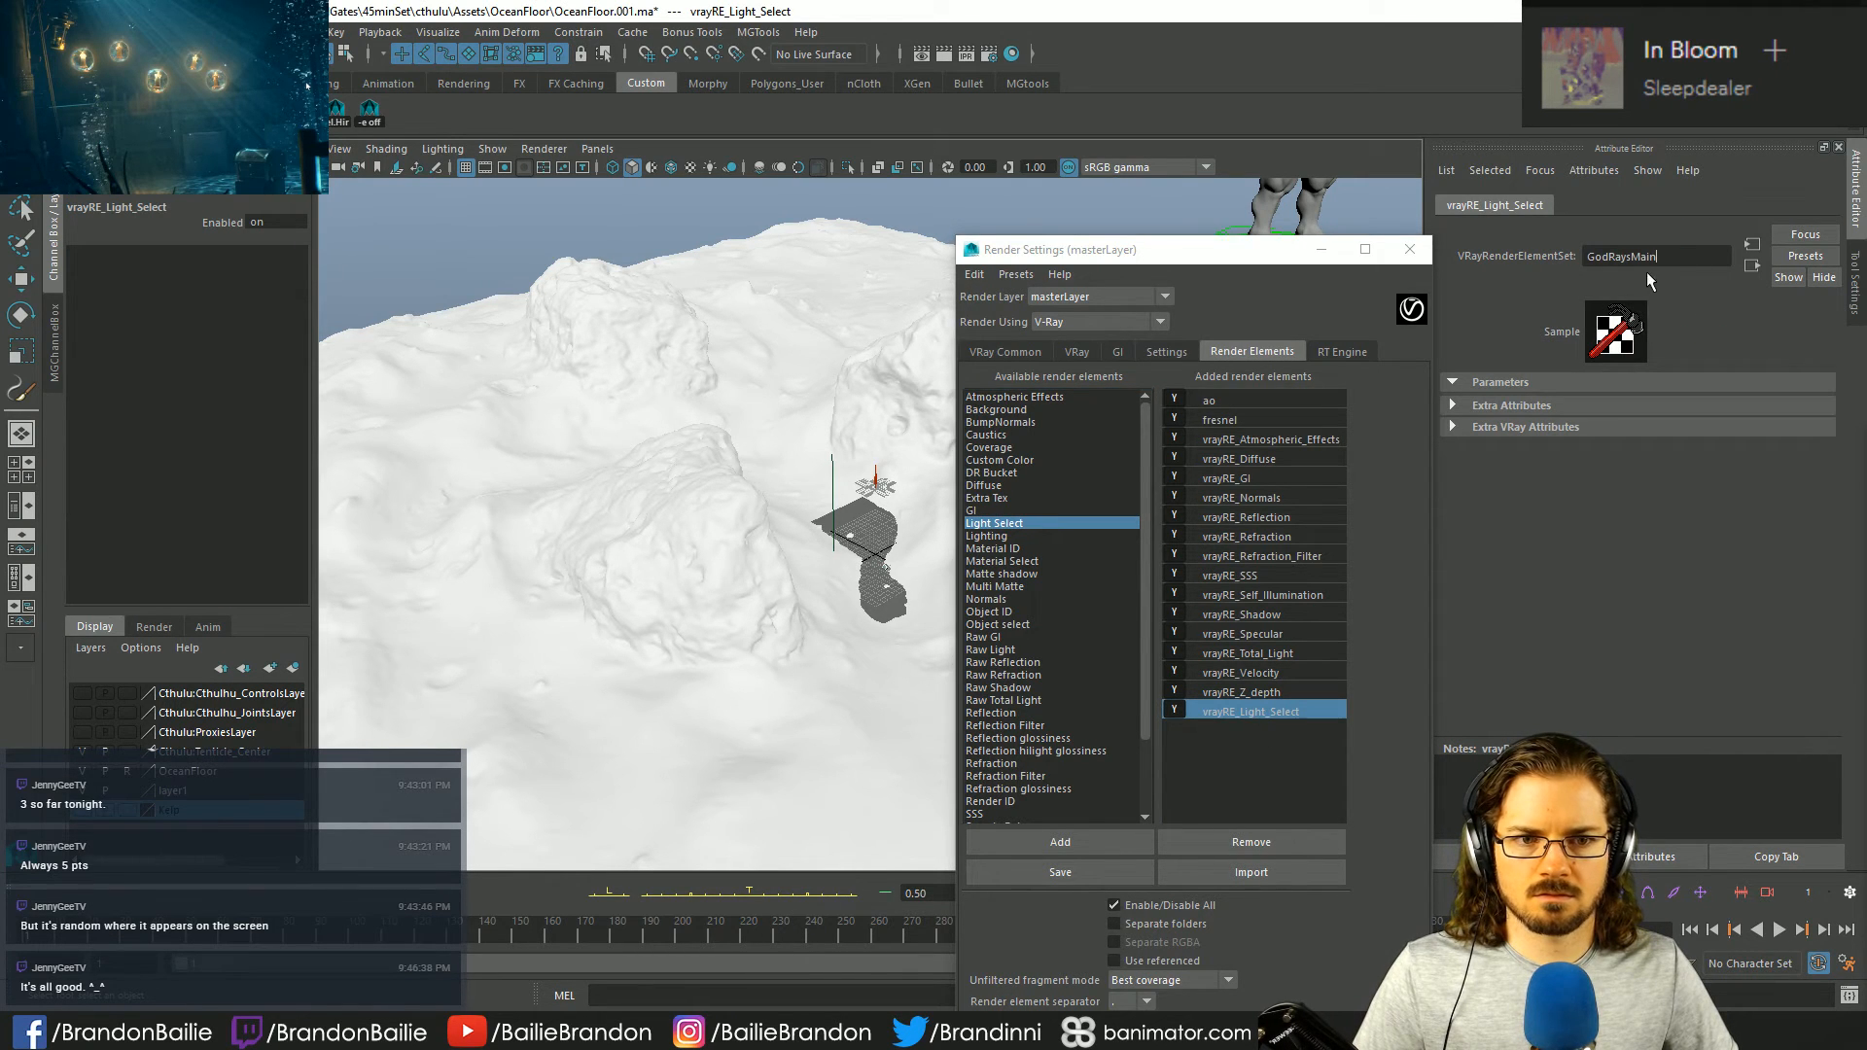
pyautogui.press('Return')
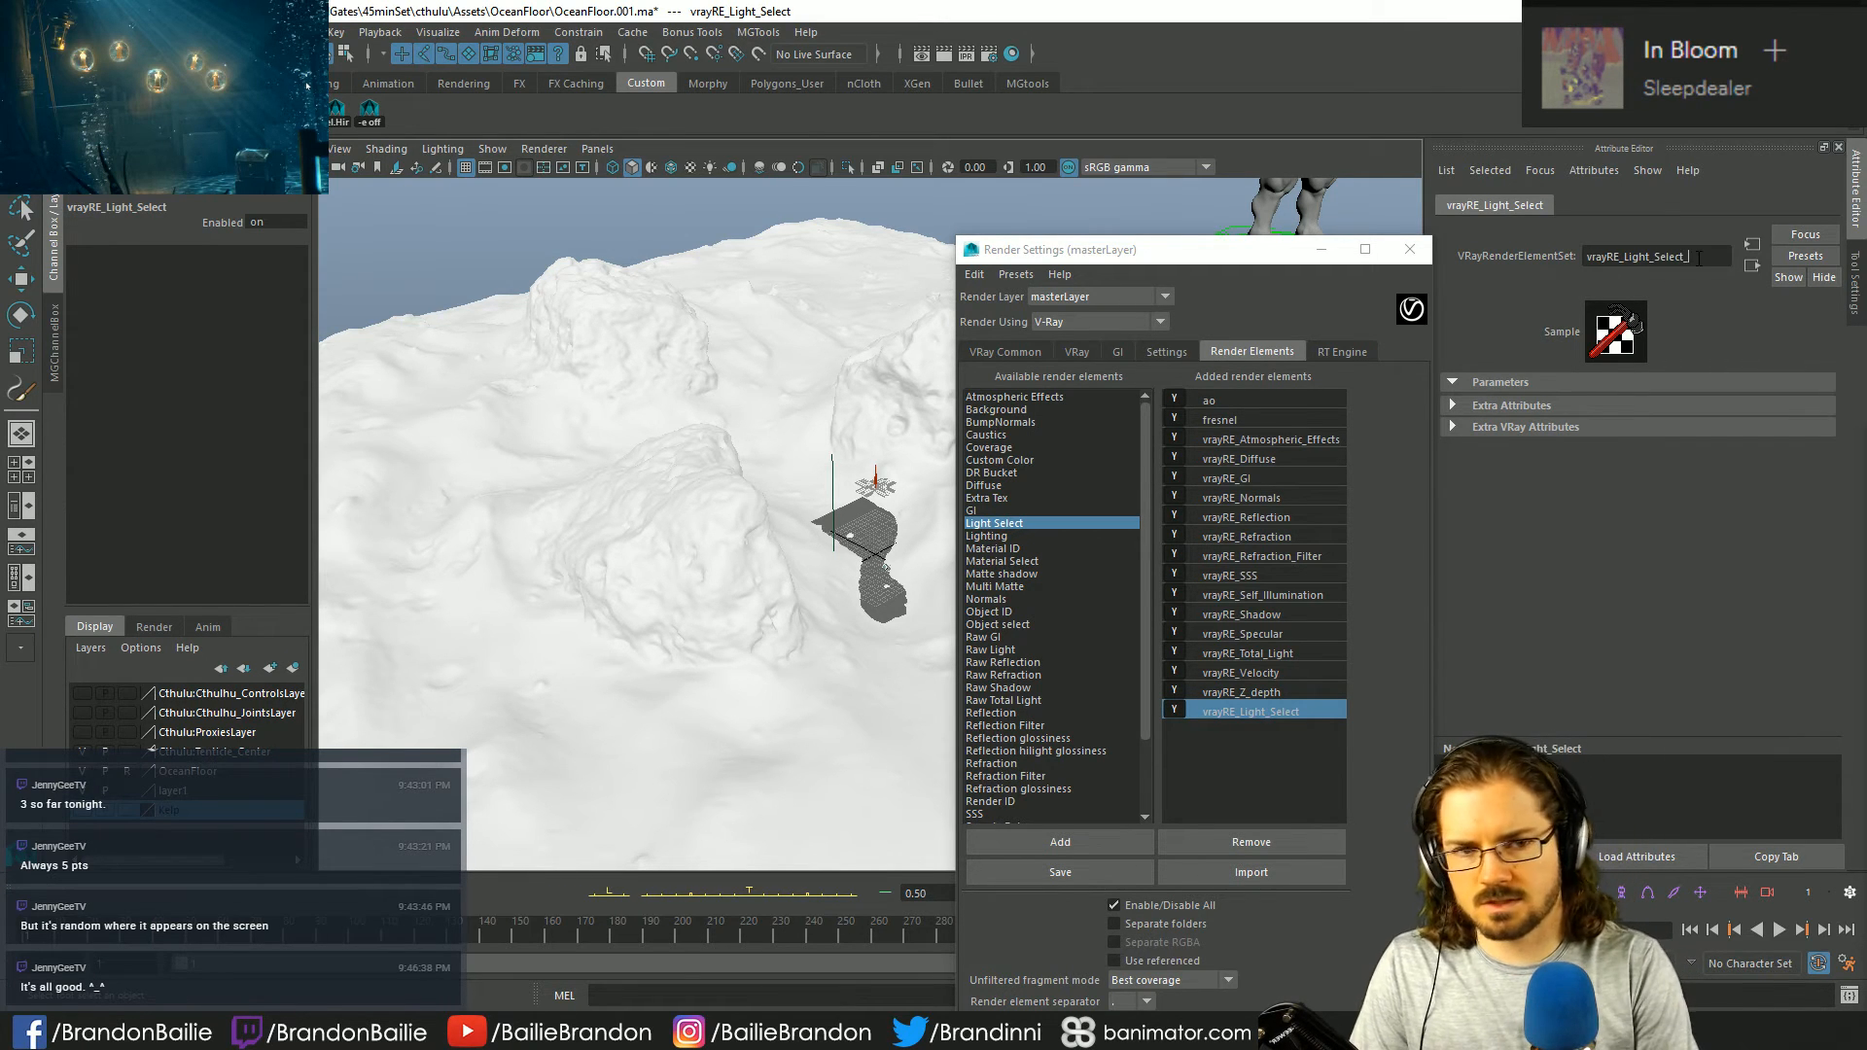
pyautogui.hotkey('ctrl', 'v')
pyautogui.press('Return')
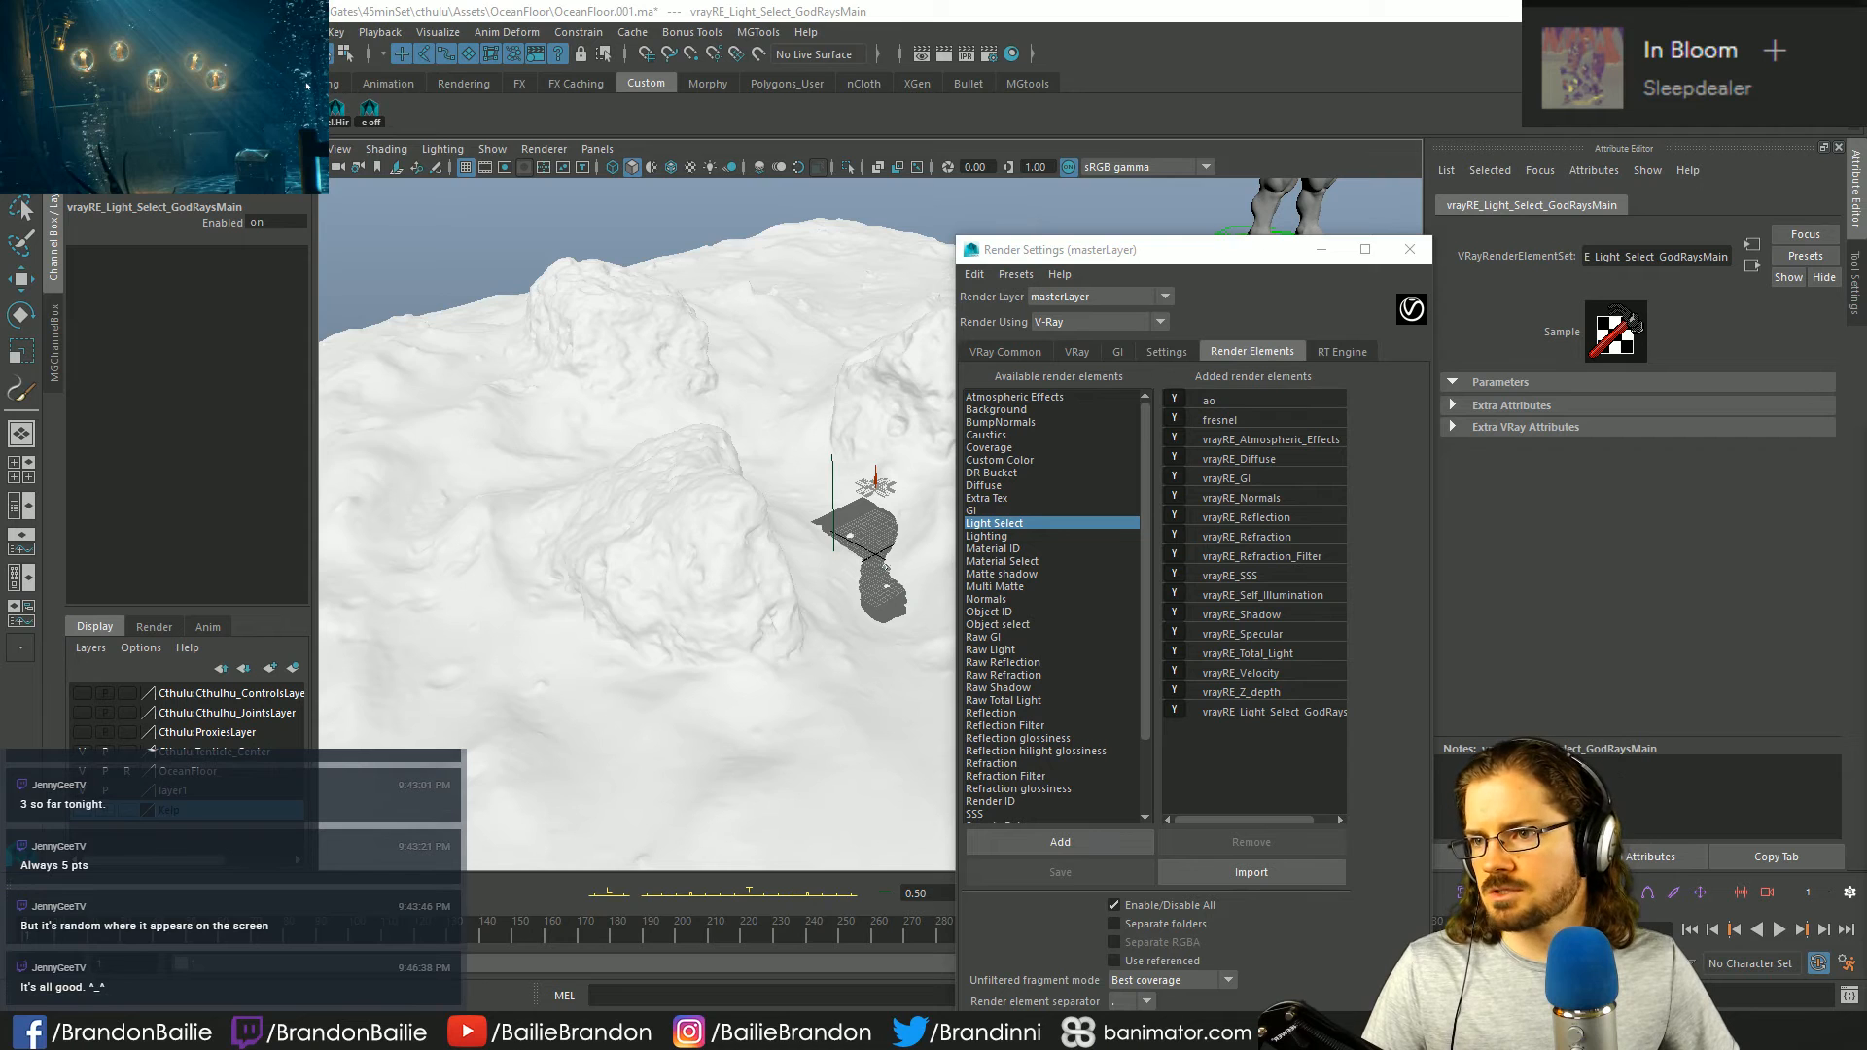
pyautogui.click(292, 32)
pyautogui.moveTo(506, 121)
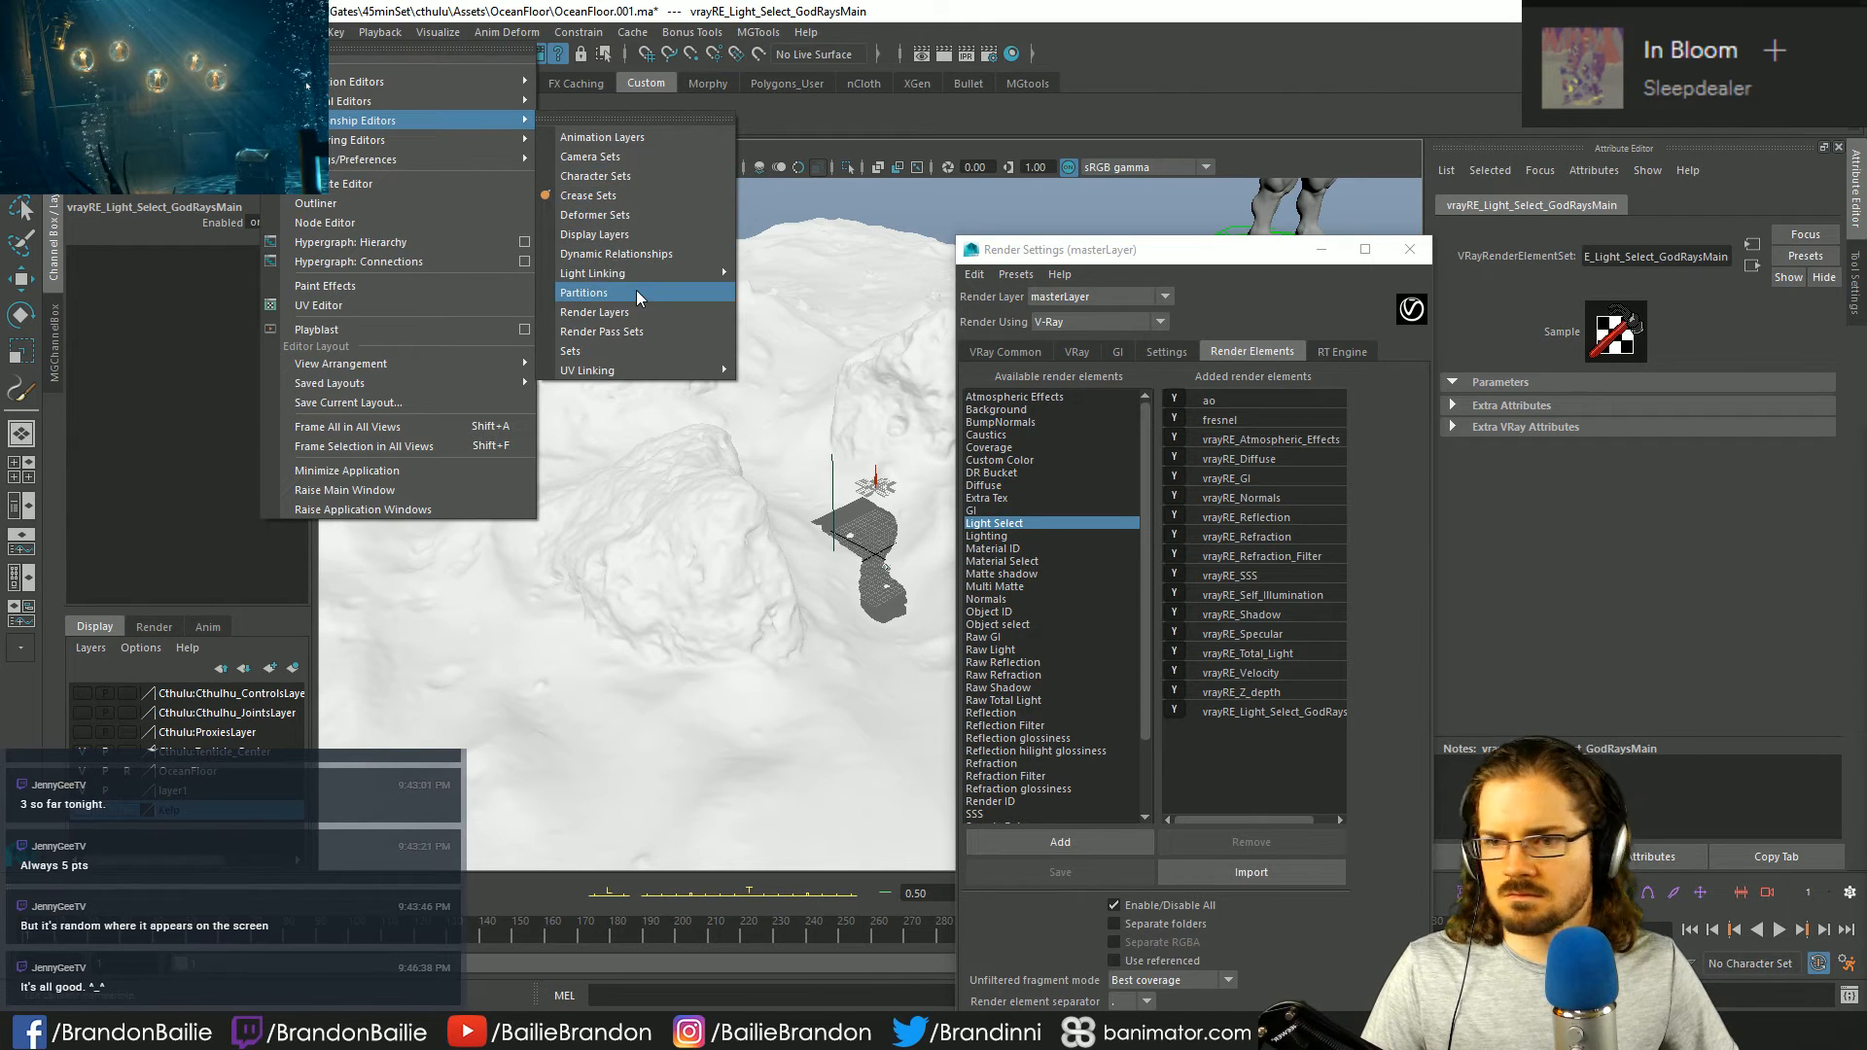
pyautogui.press('Escape')
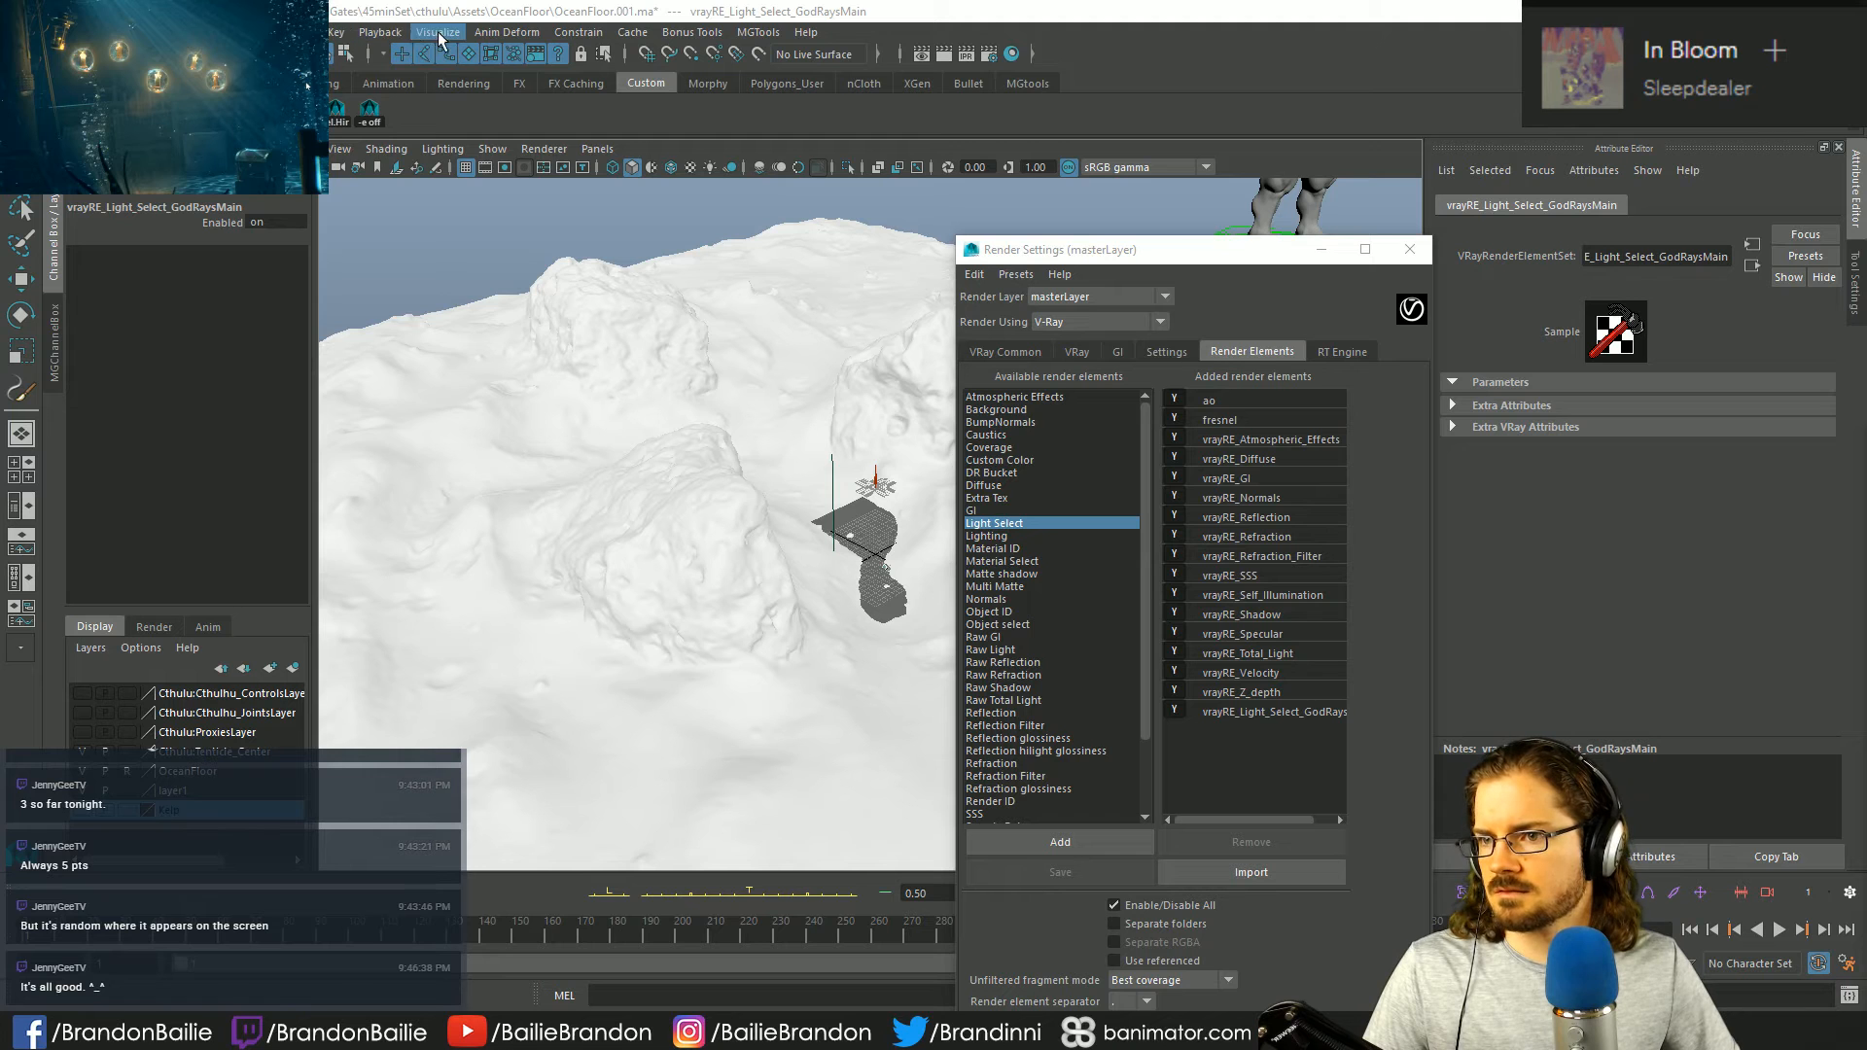
# - Open the Relationship Editor for sets and move it clear of the Render Settings window
pyautogui.click(297, 32)
pyautogui.moveTo(371, 123)
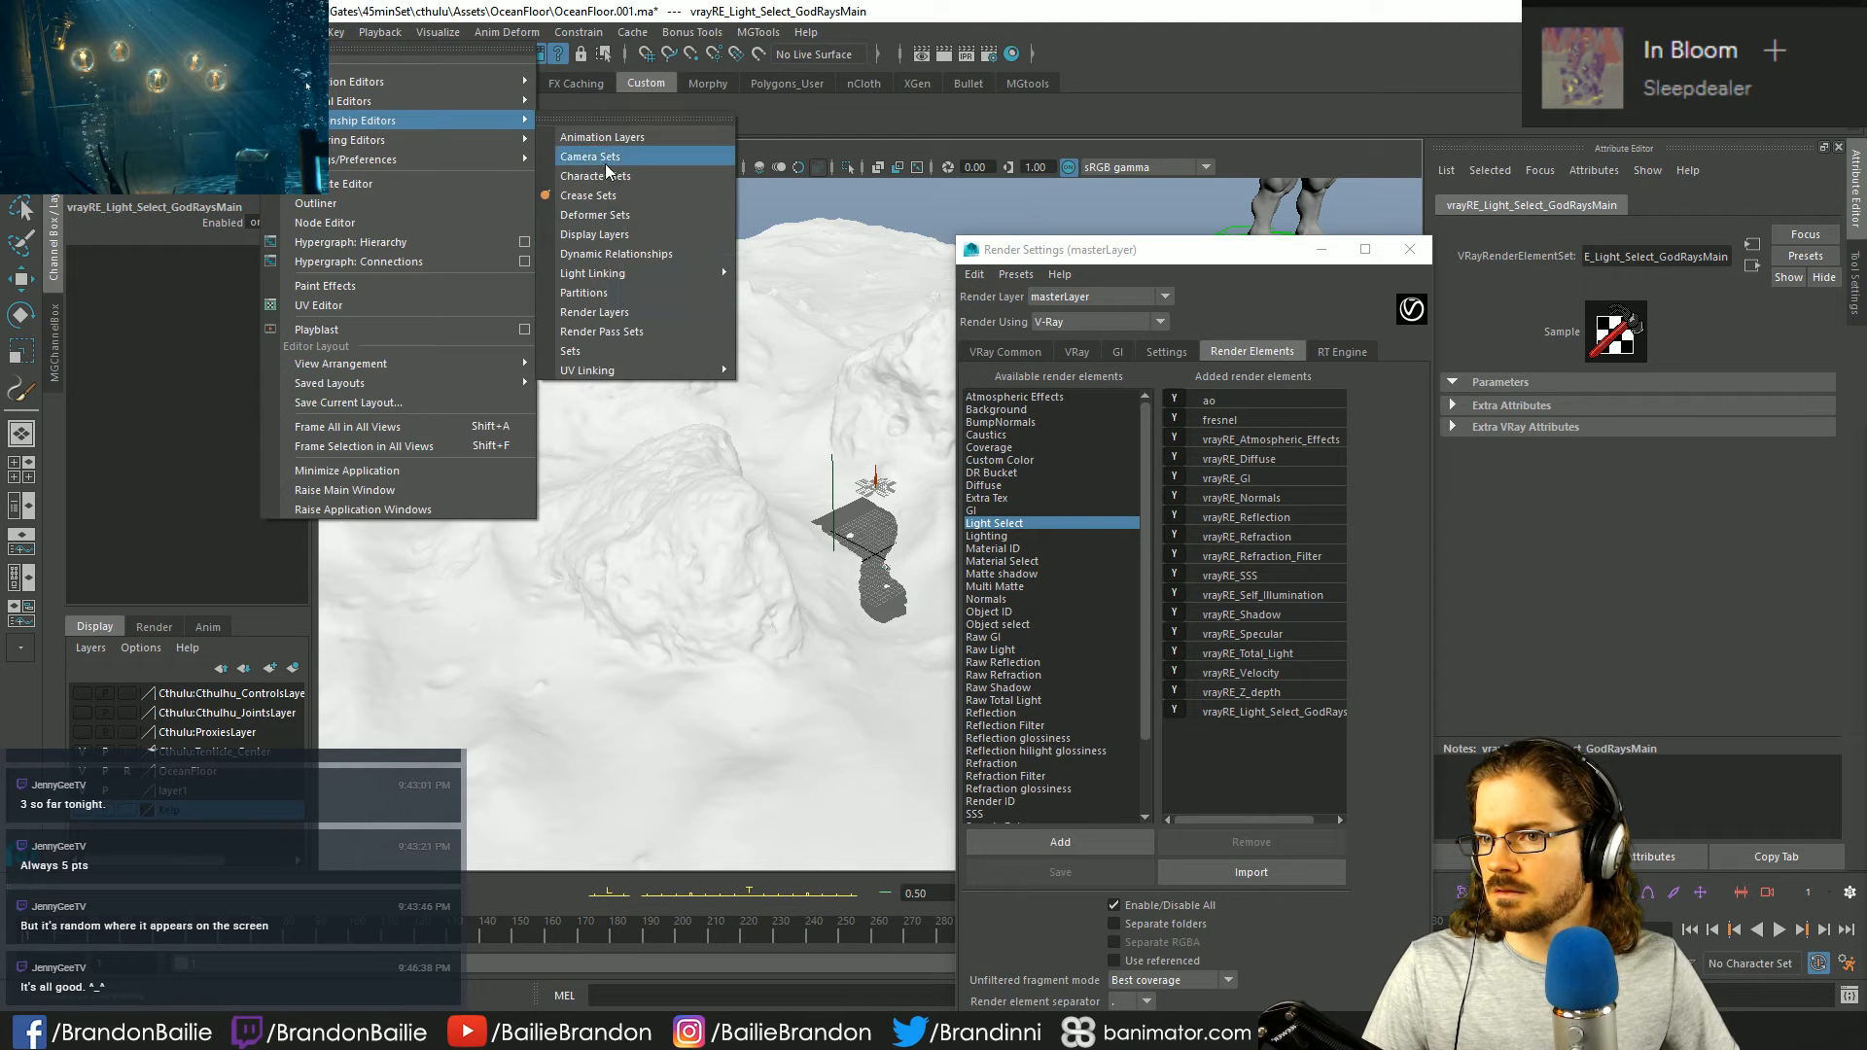
pyautogui.click(593, 348)
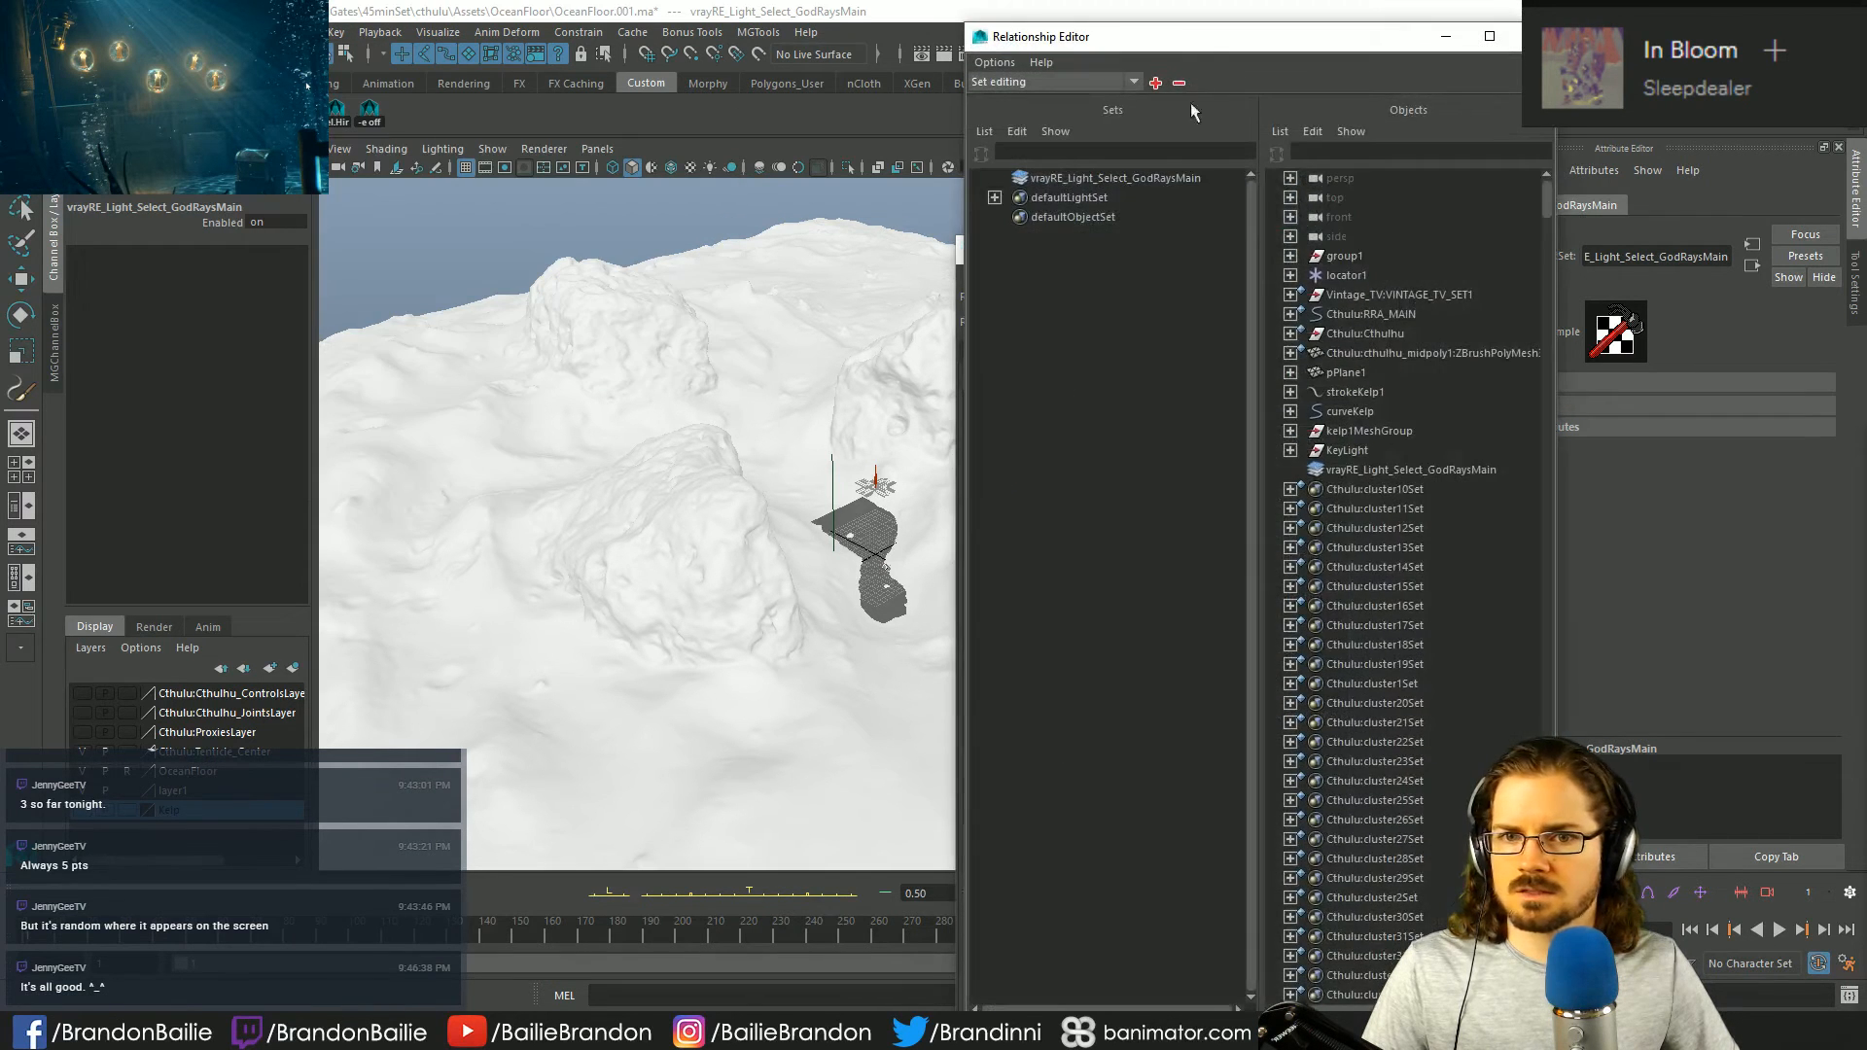
pyautogui.moveTo(1197, 49); pyautogui.dragTo(480, 76)
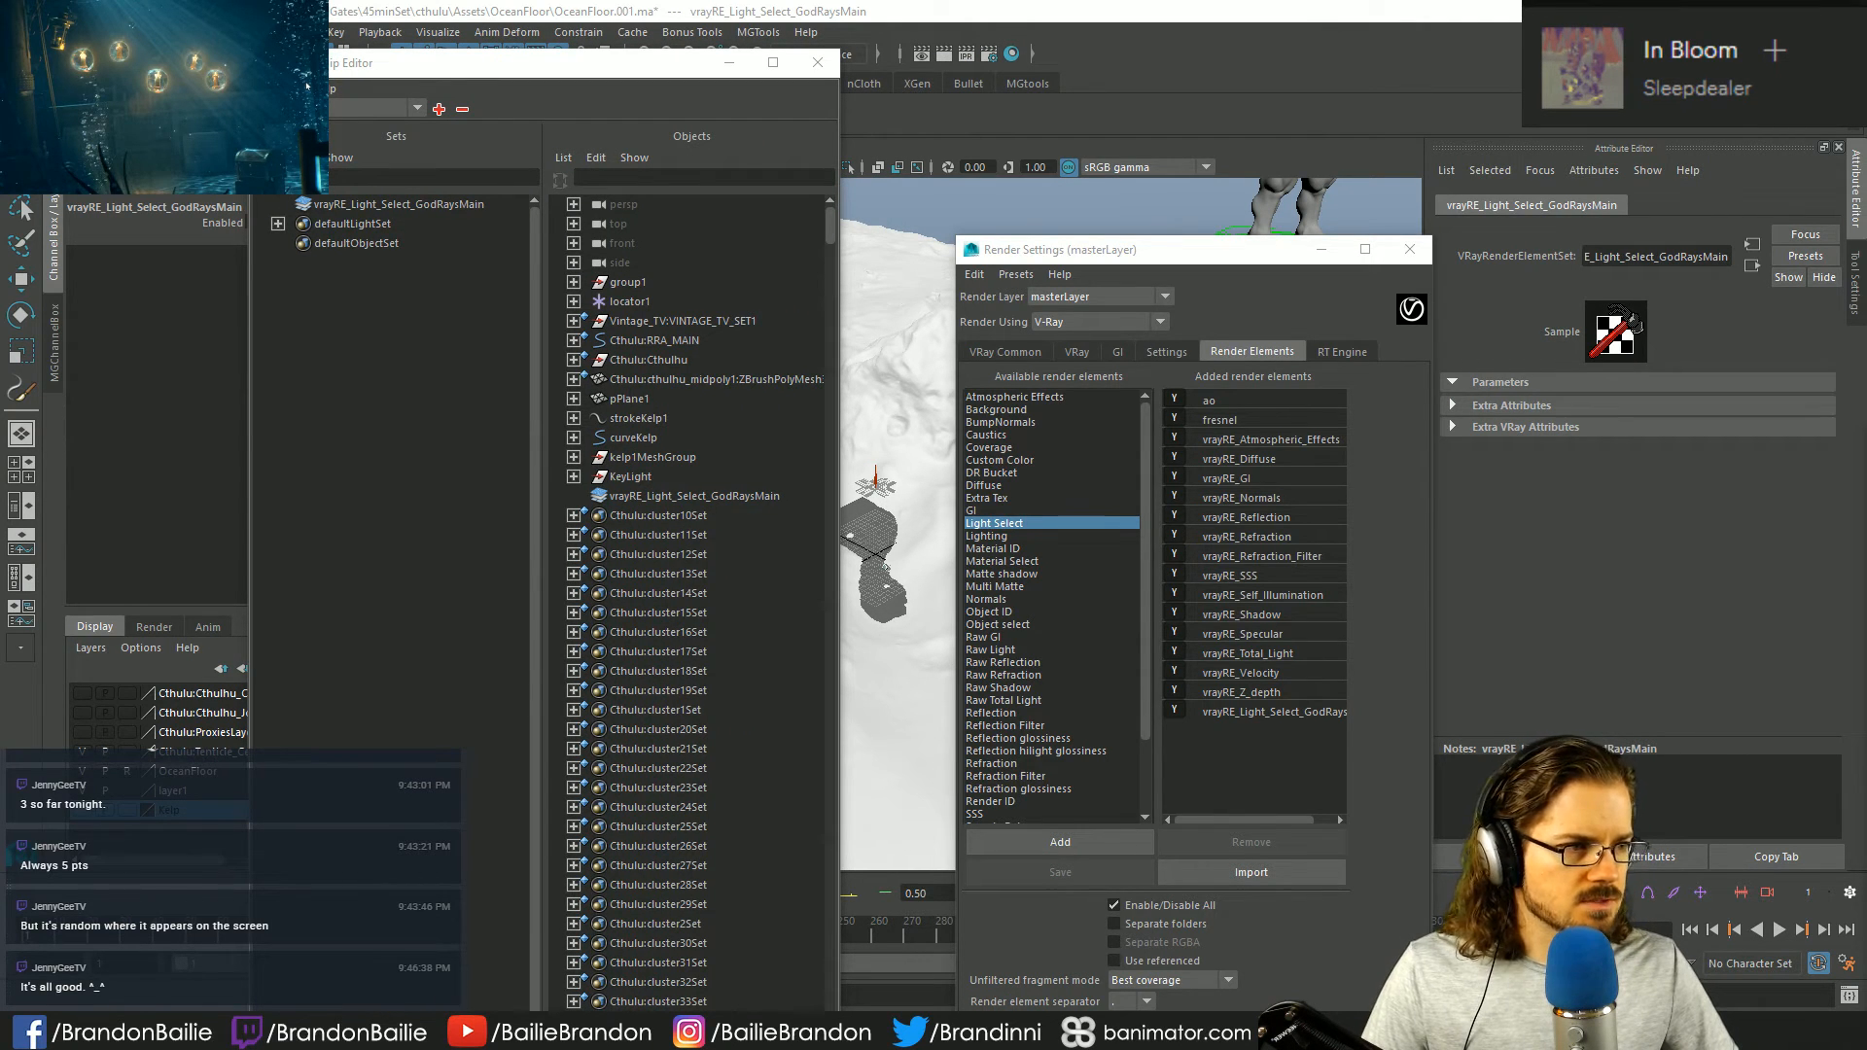
# - Add the GodRaysMain light from the KeyLight group to the vrayRE_Light_Select_GodRaysMain set
pyautogui.click(442, 204)
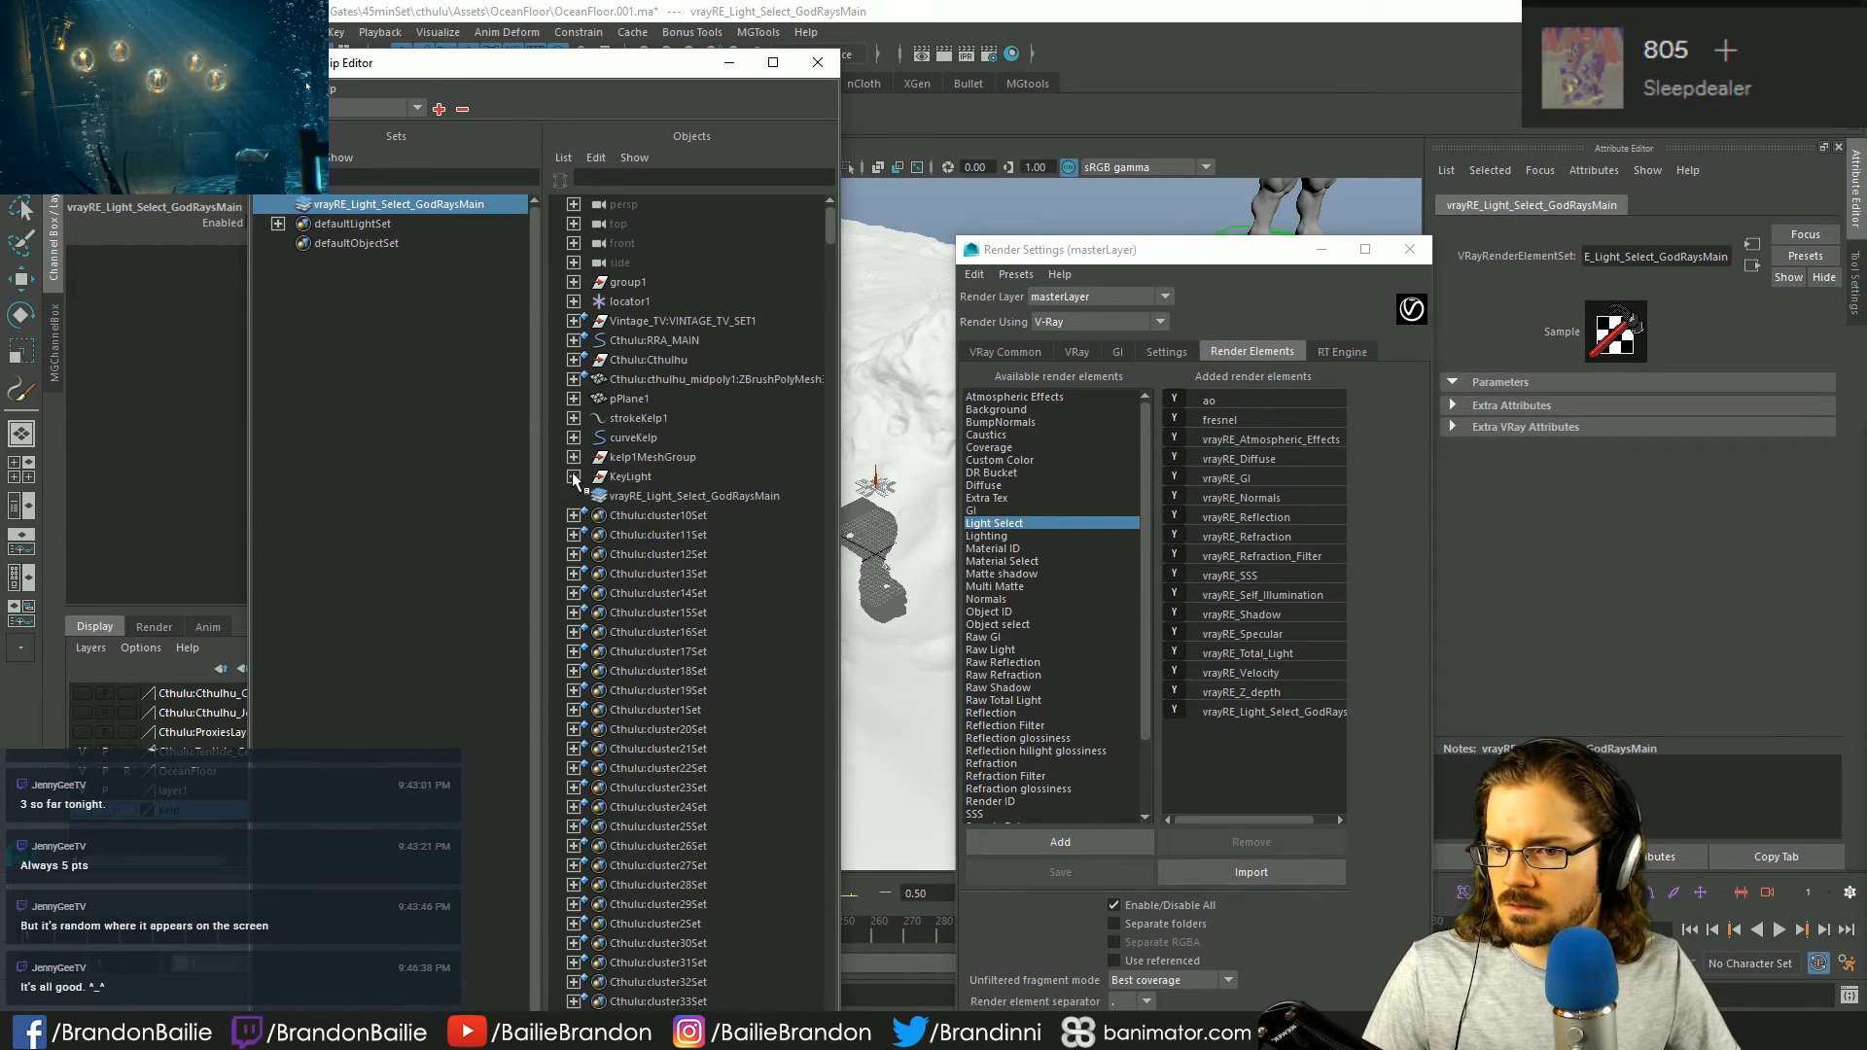
pyautogui.click(574, 478)
pyautogui.click(662, 496)
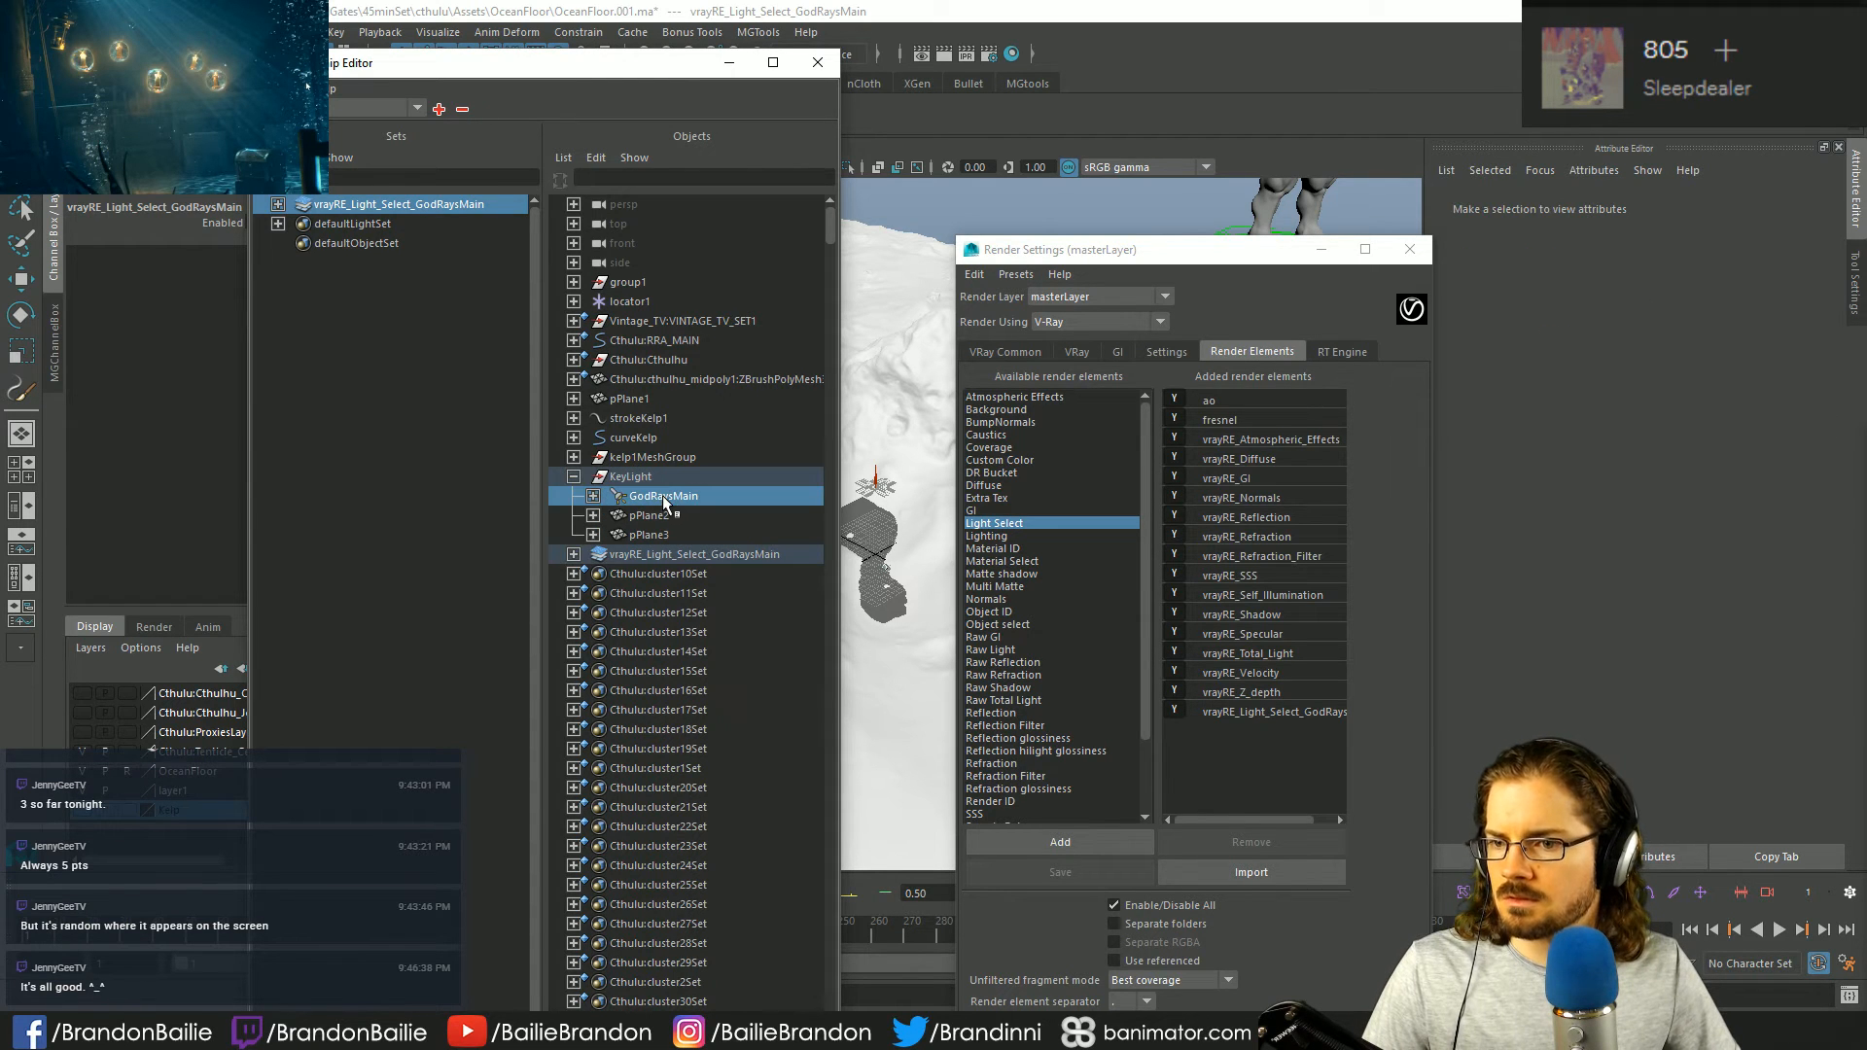
pyautogui.click(418, 418)
pyautogui.click(434, 205)
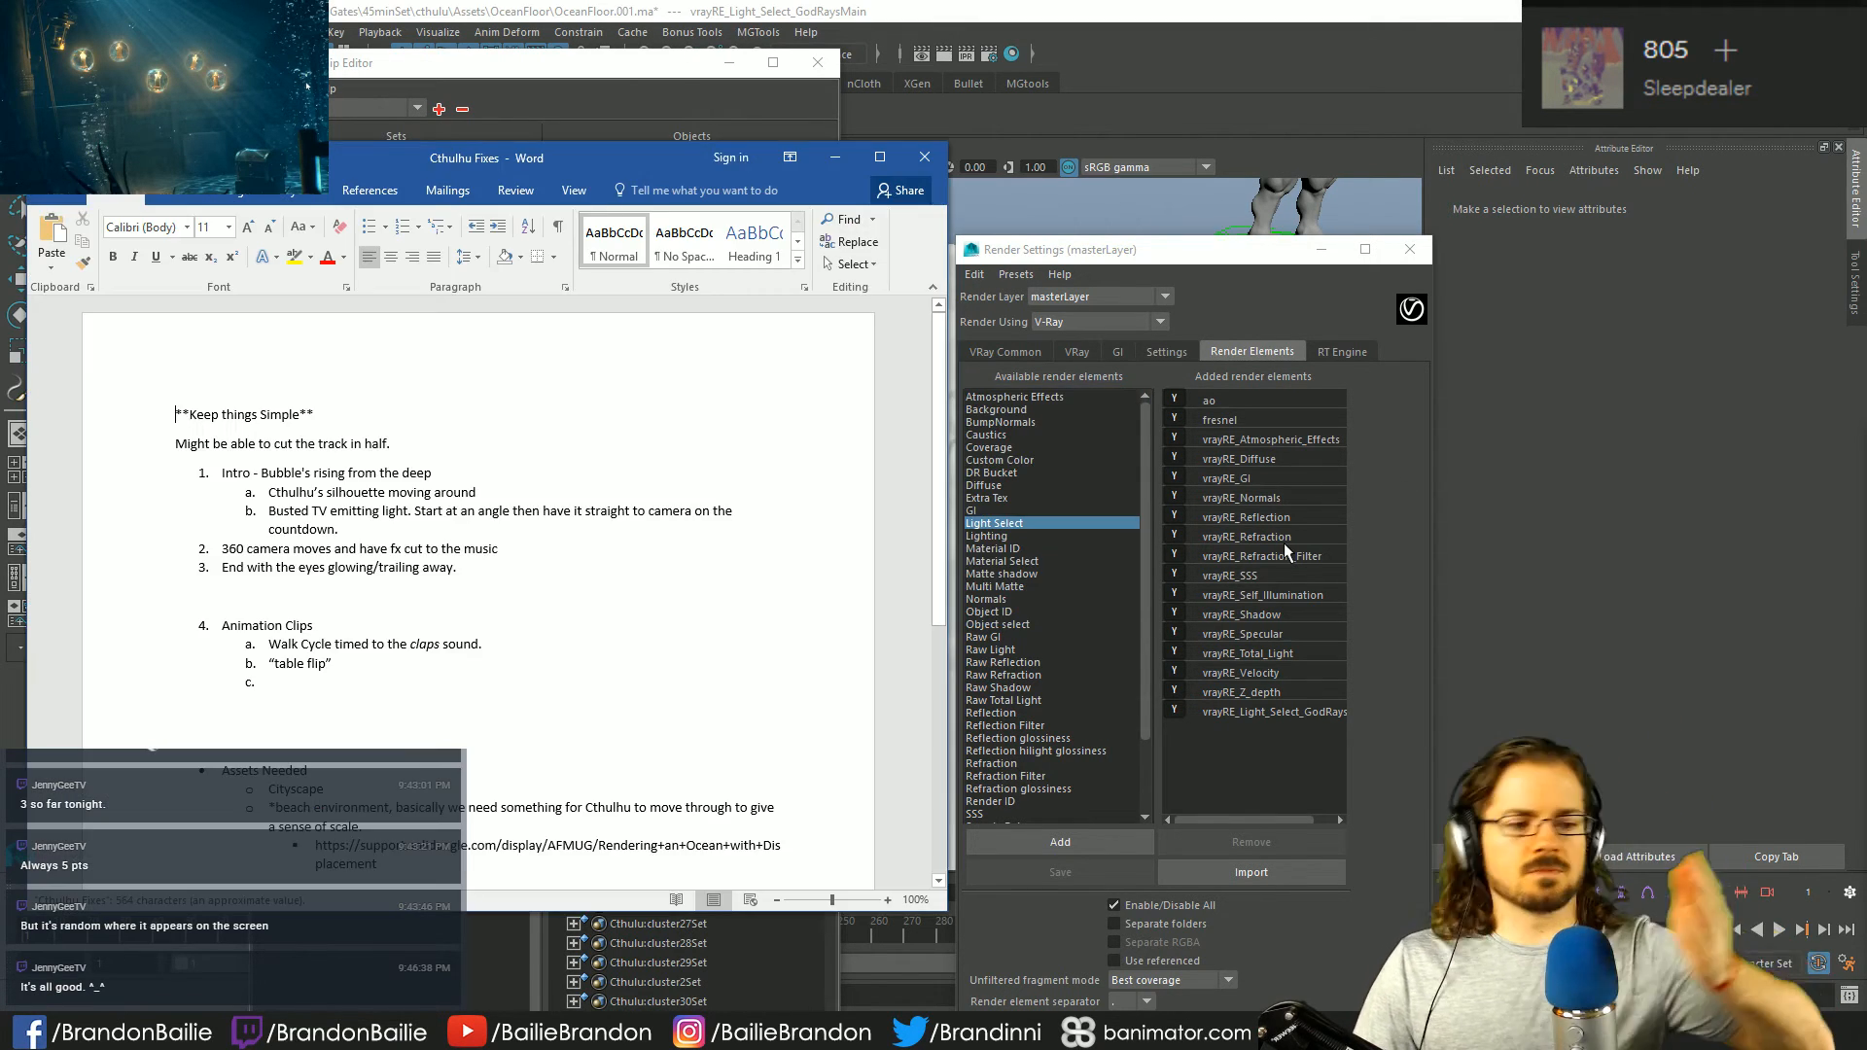
# - In the Word notes, start an indented sub-item under the Light Select note and move the window off the Relationship Editor
pyautogui.scroll(-8, 472, 537)
pyautogui.click(680, 572)
pyautogui.press('Return')
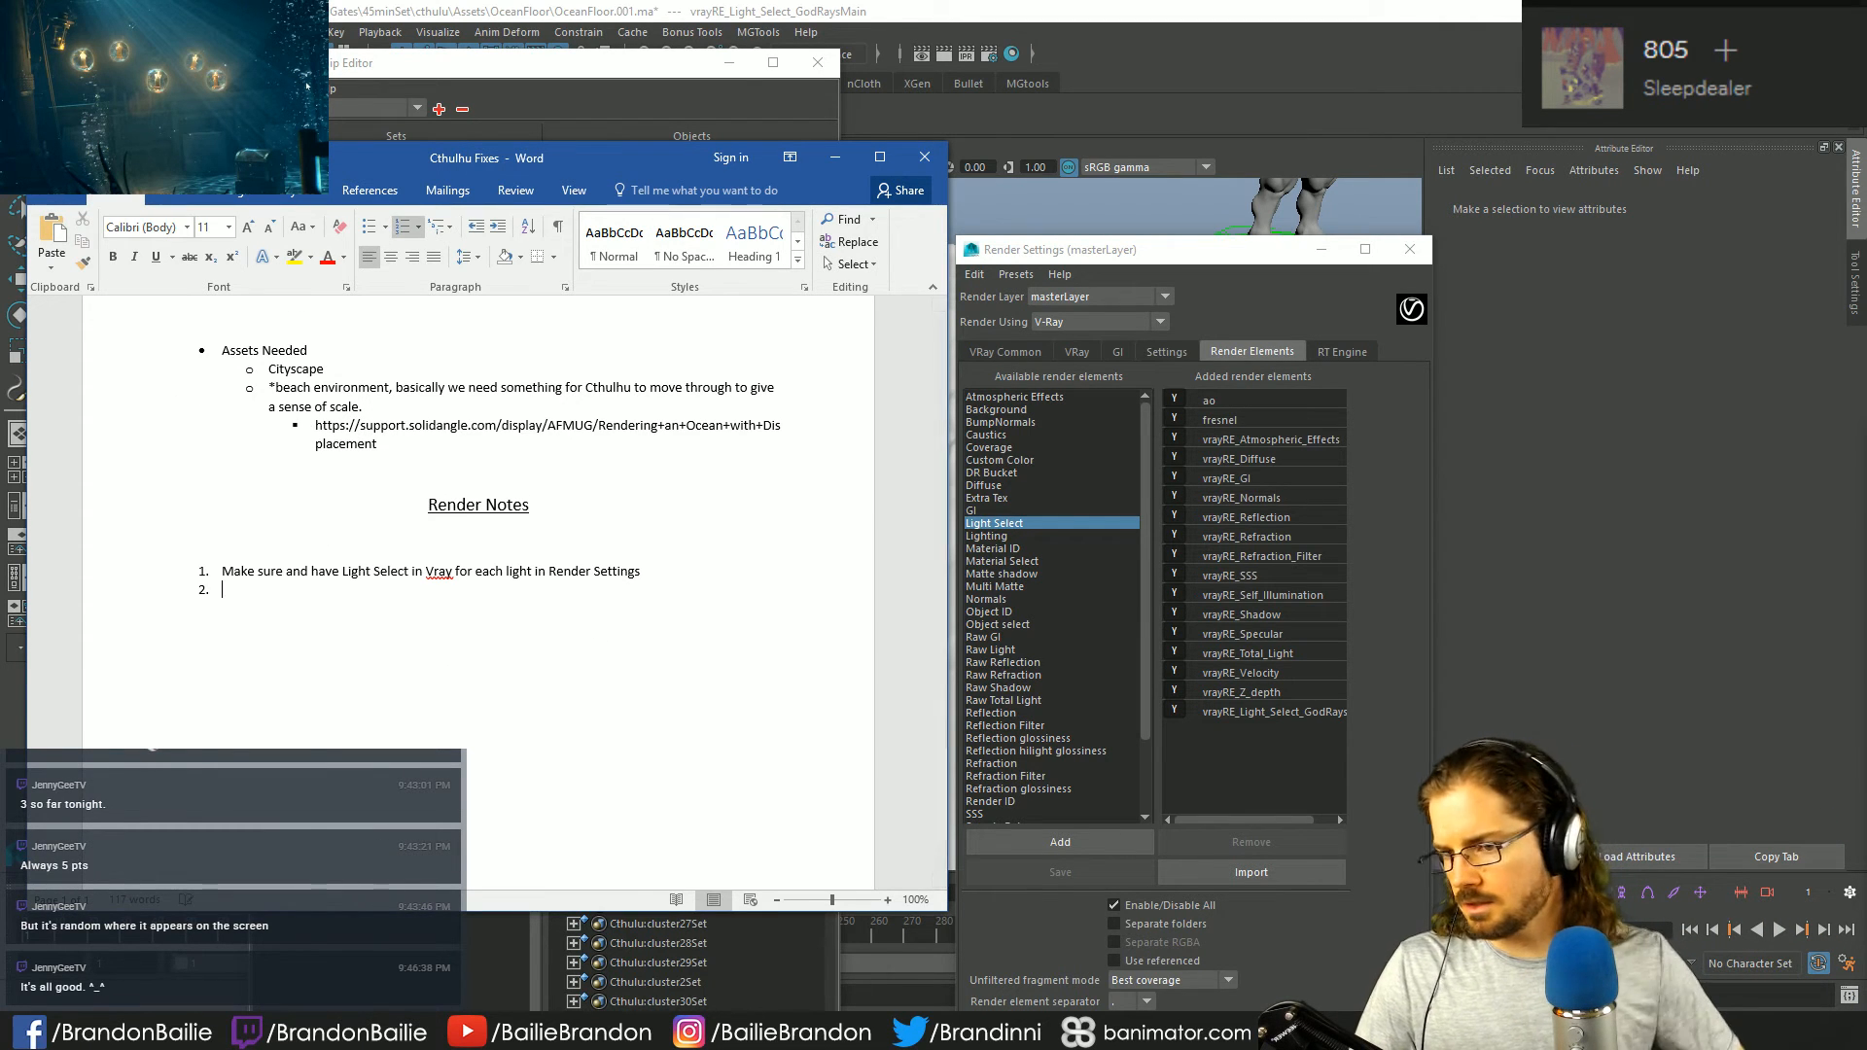
pyautogui.click(494, 228)
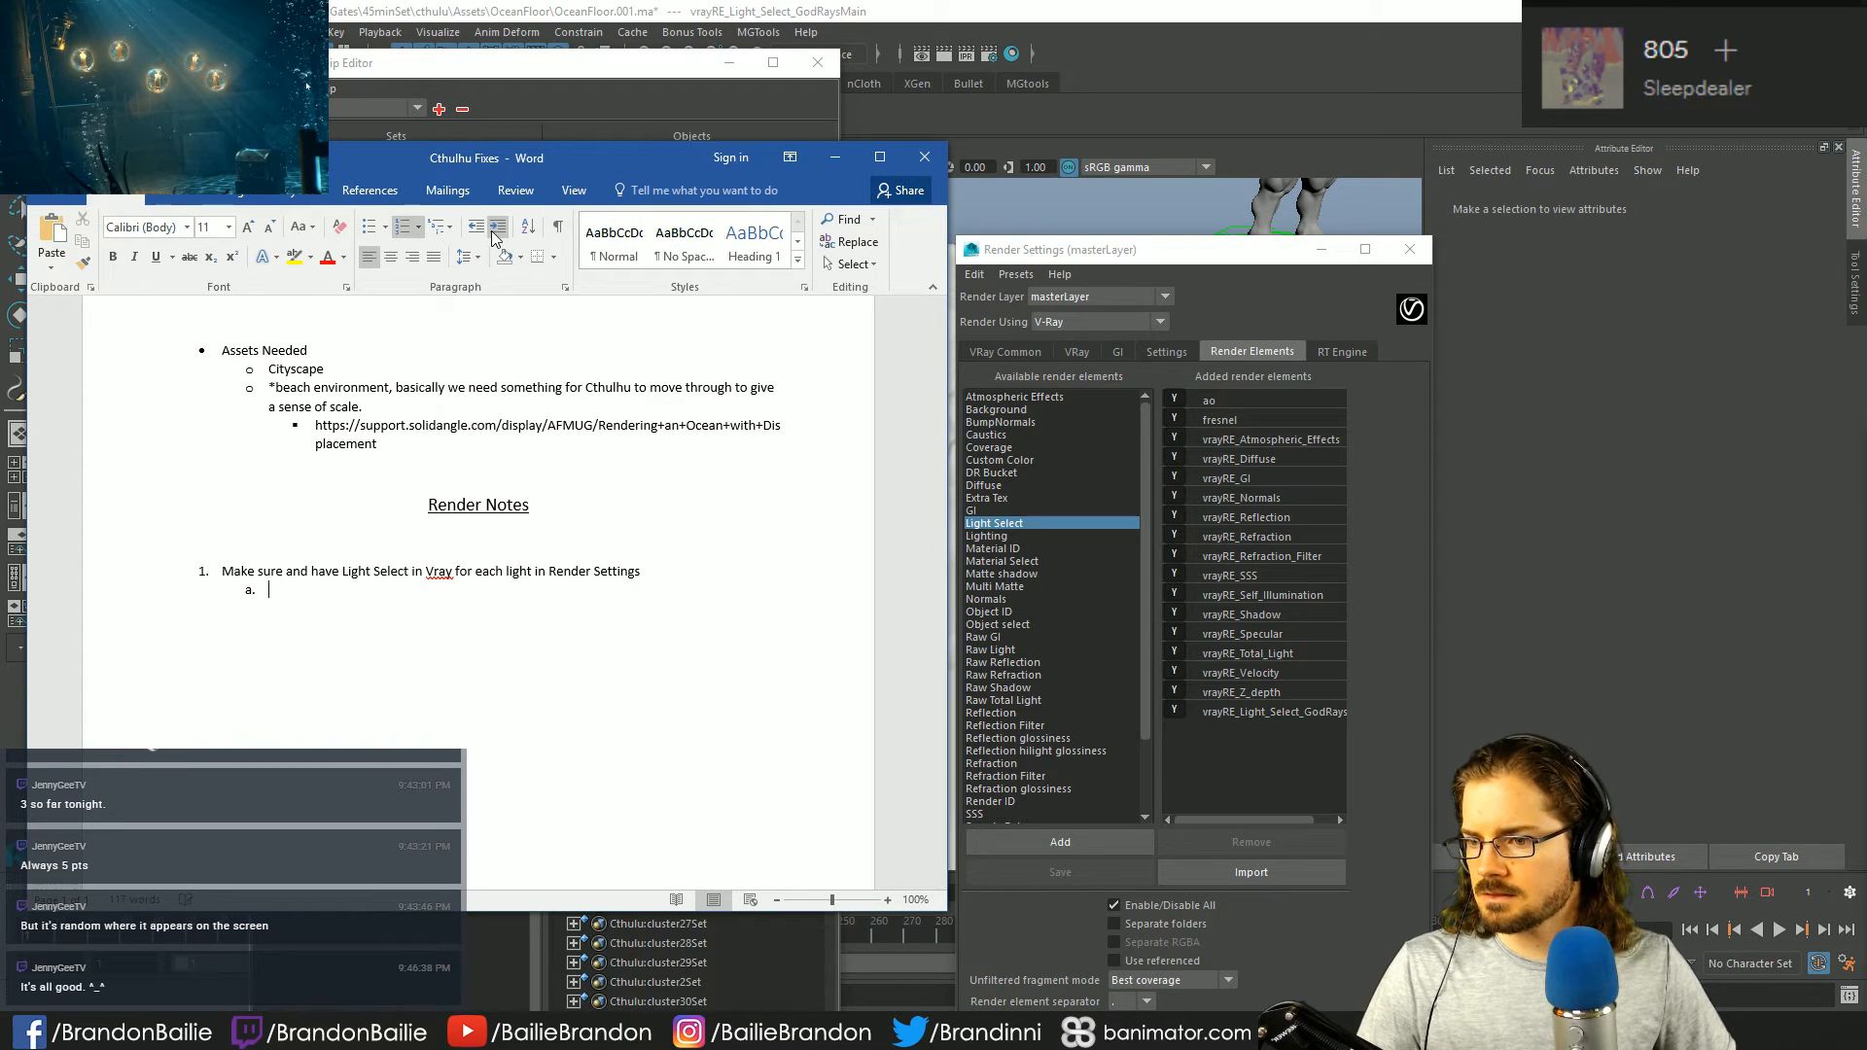
pyautogui.moveTo(557, 160); pyautogui.dragTo(1488, 247)
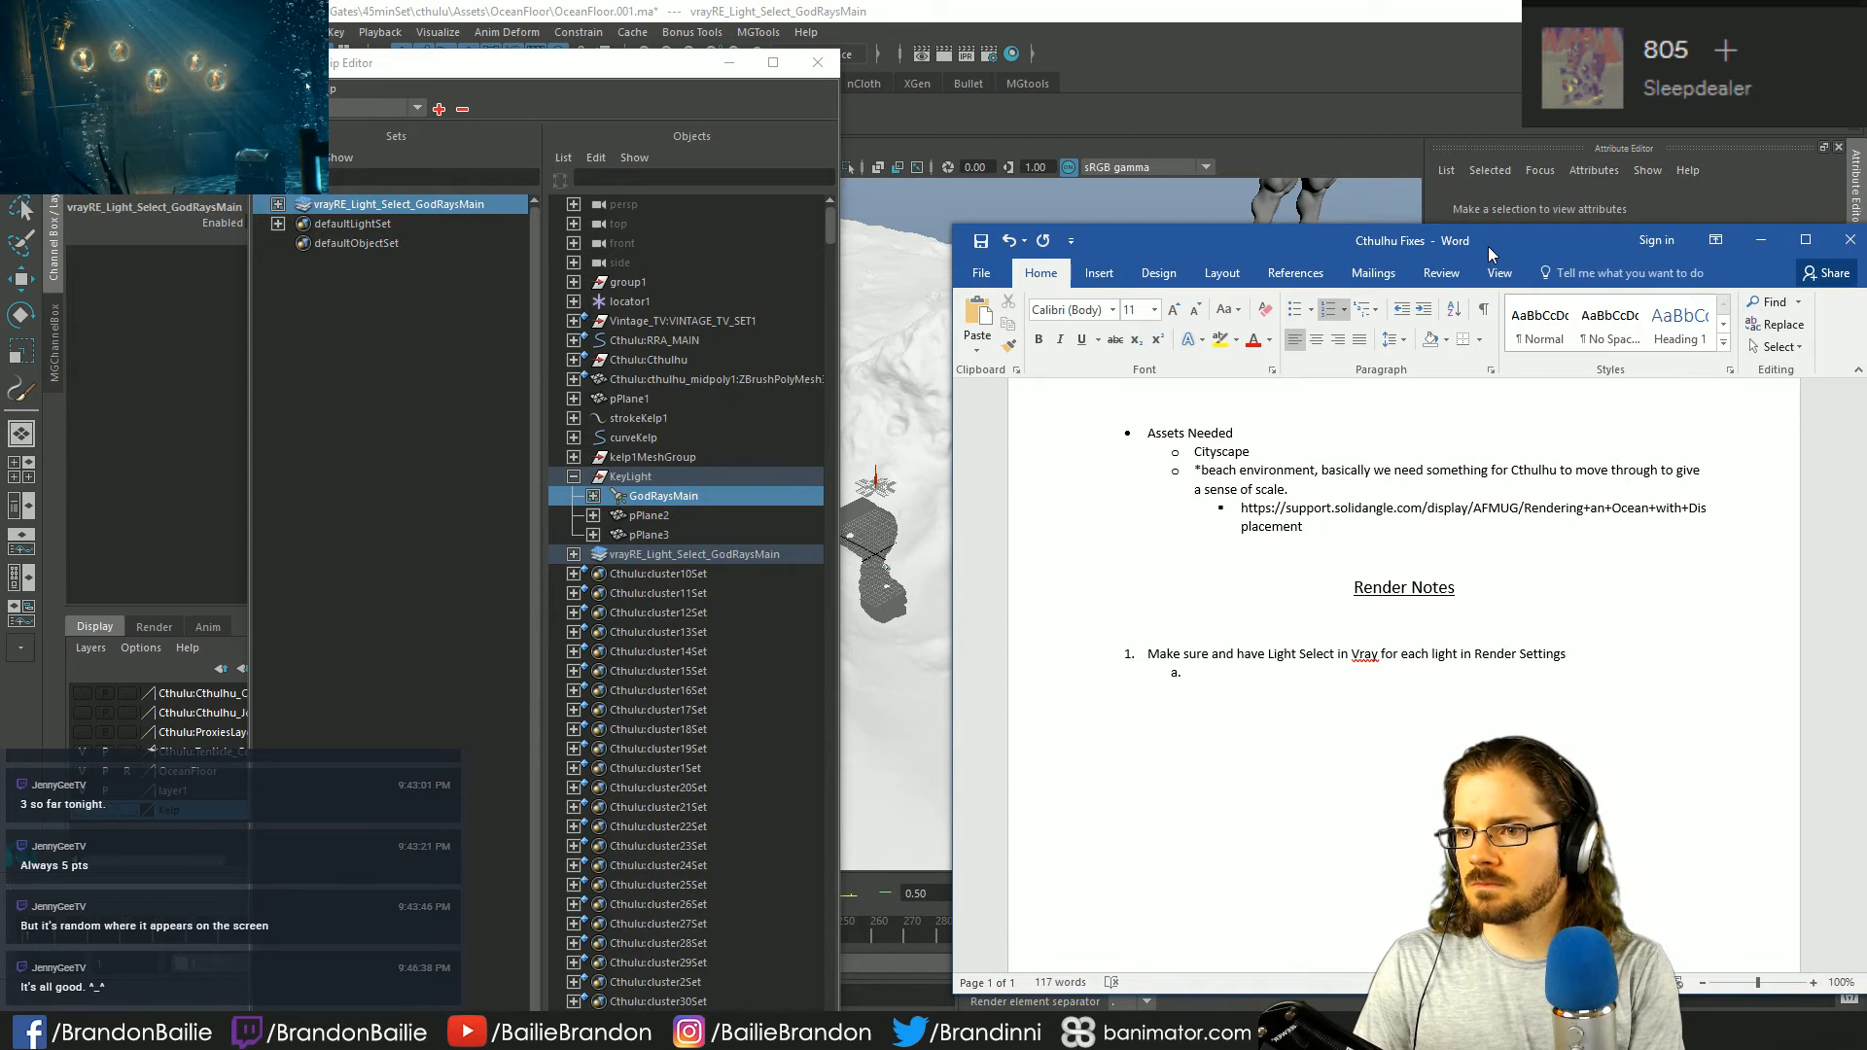
# - In the Word render notes, enter "Relationship Editor → Sets →" as sub-item a under the Light Select note
pyautogui.write('Relationshi')
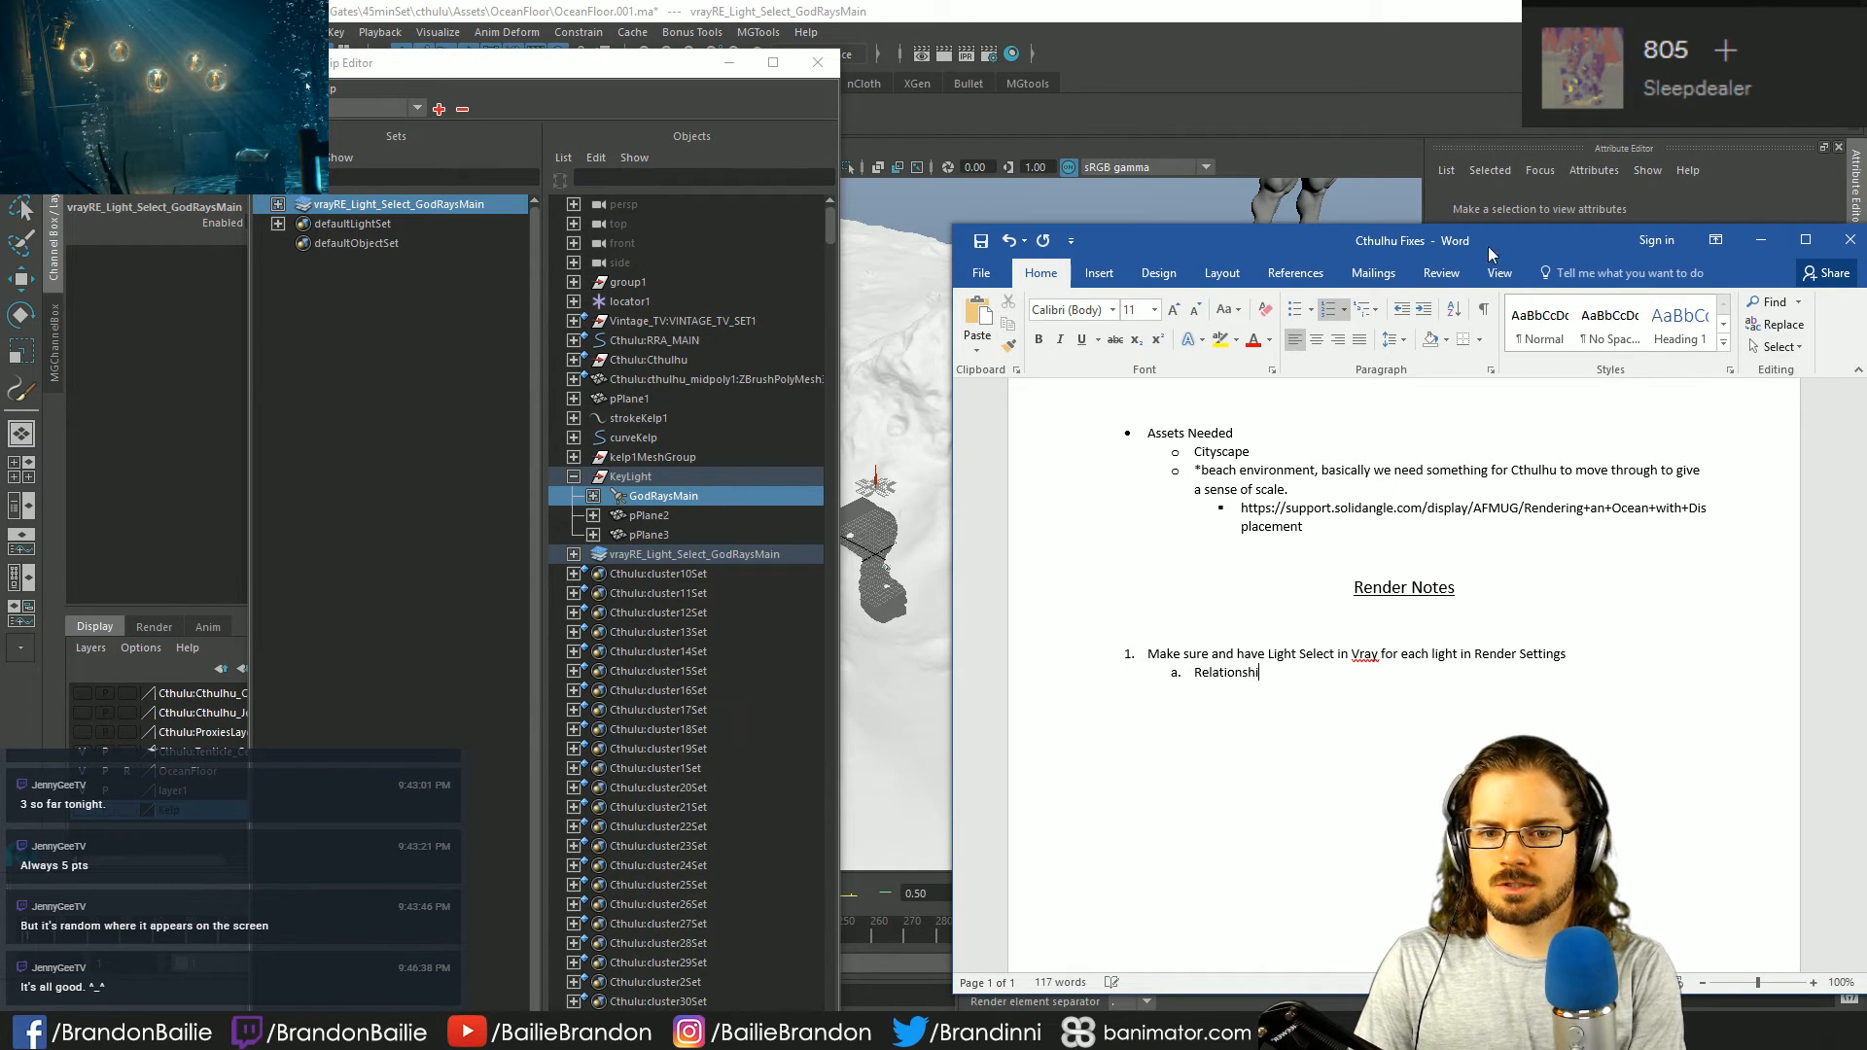
pyautogui.write('p Editor')
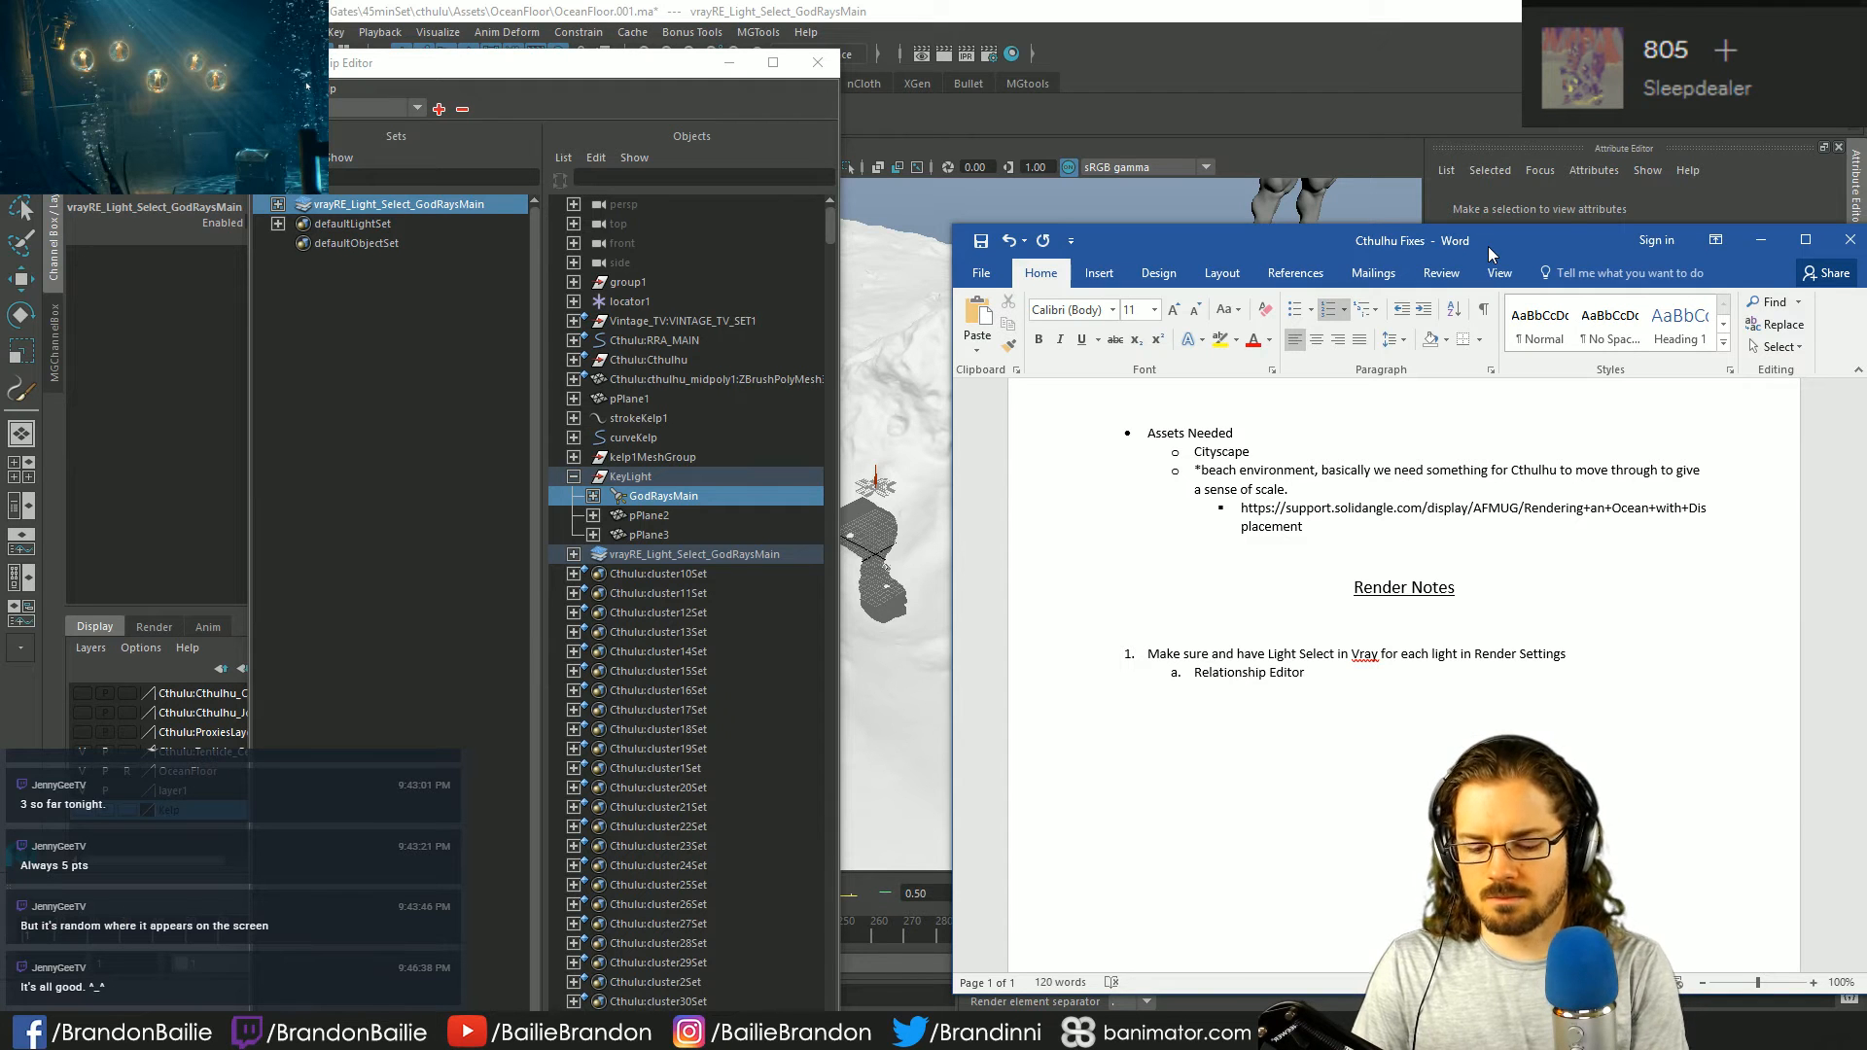
pyautogui.write(' ->')
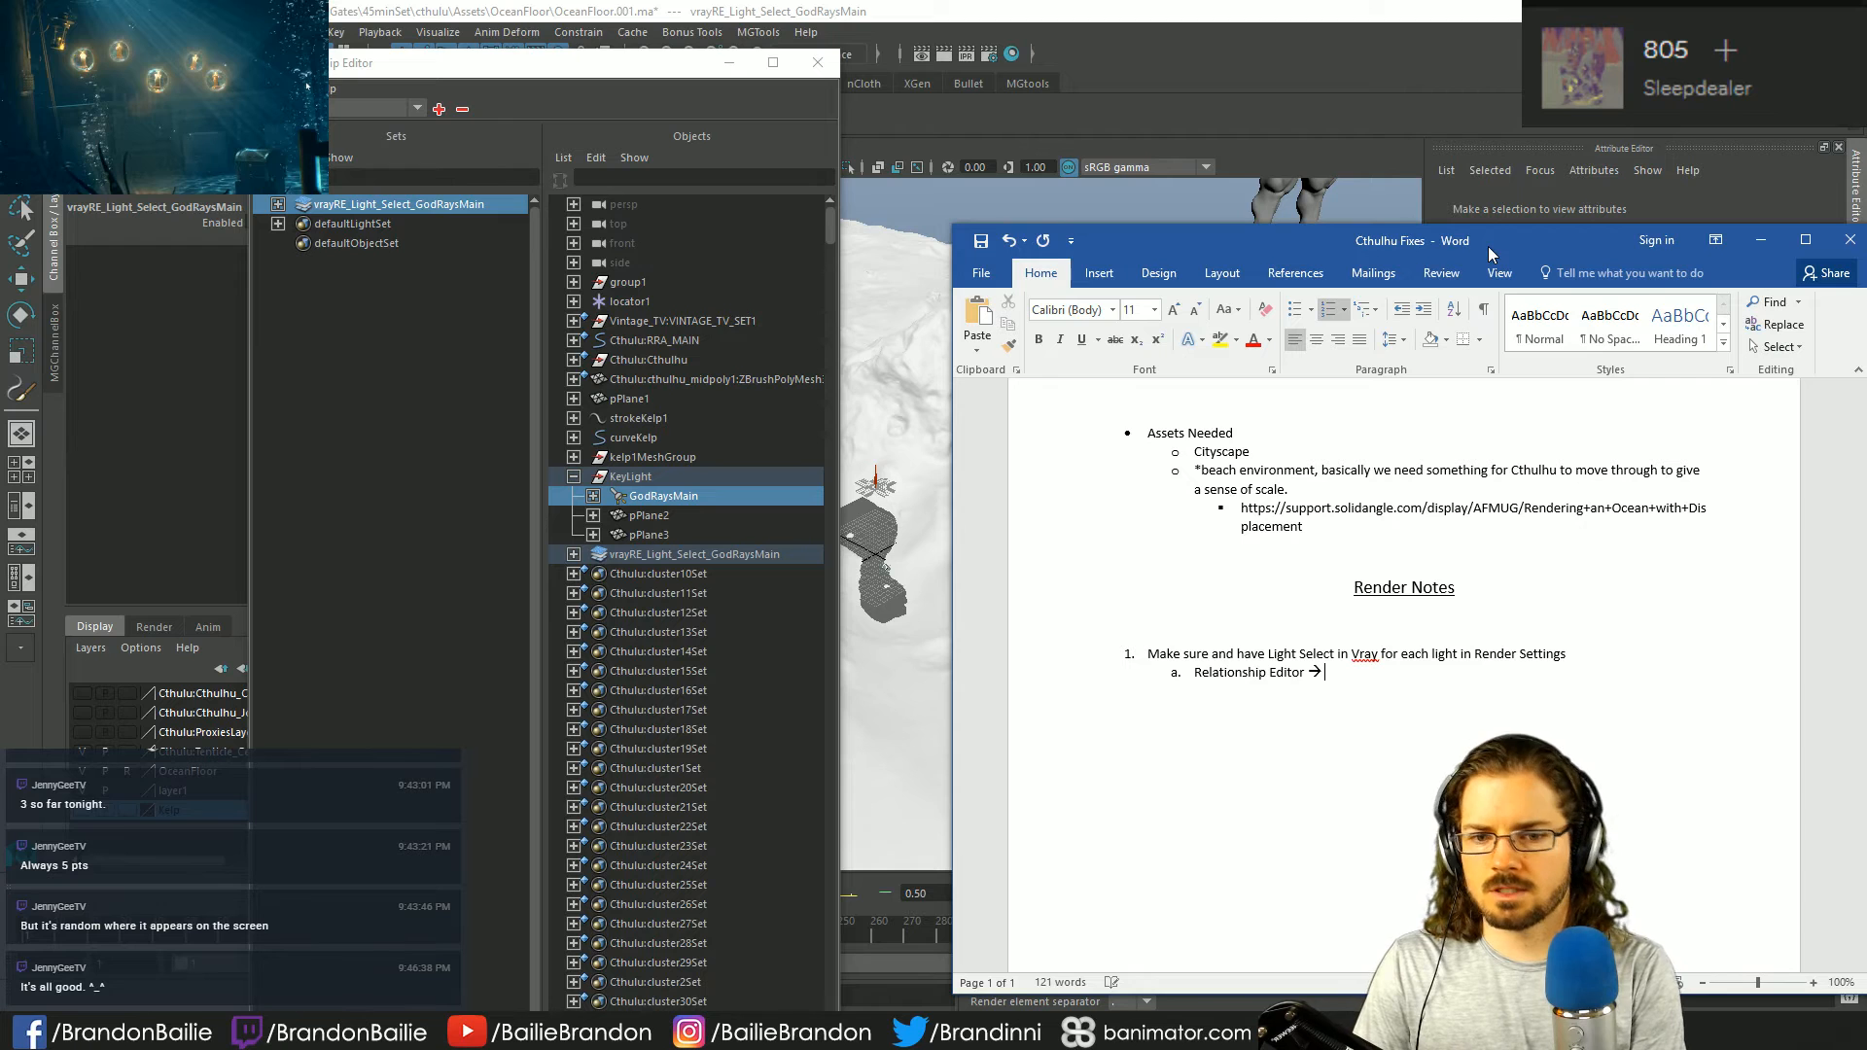
pyautogui.write(' Set')
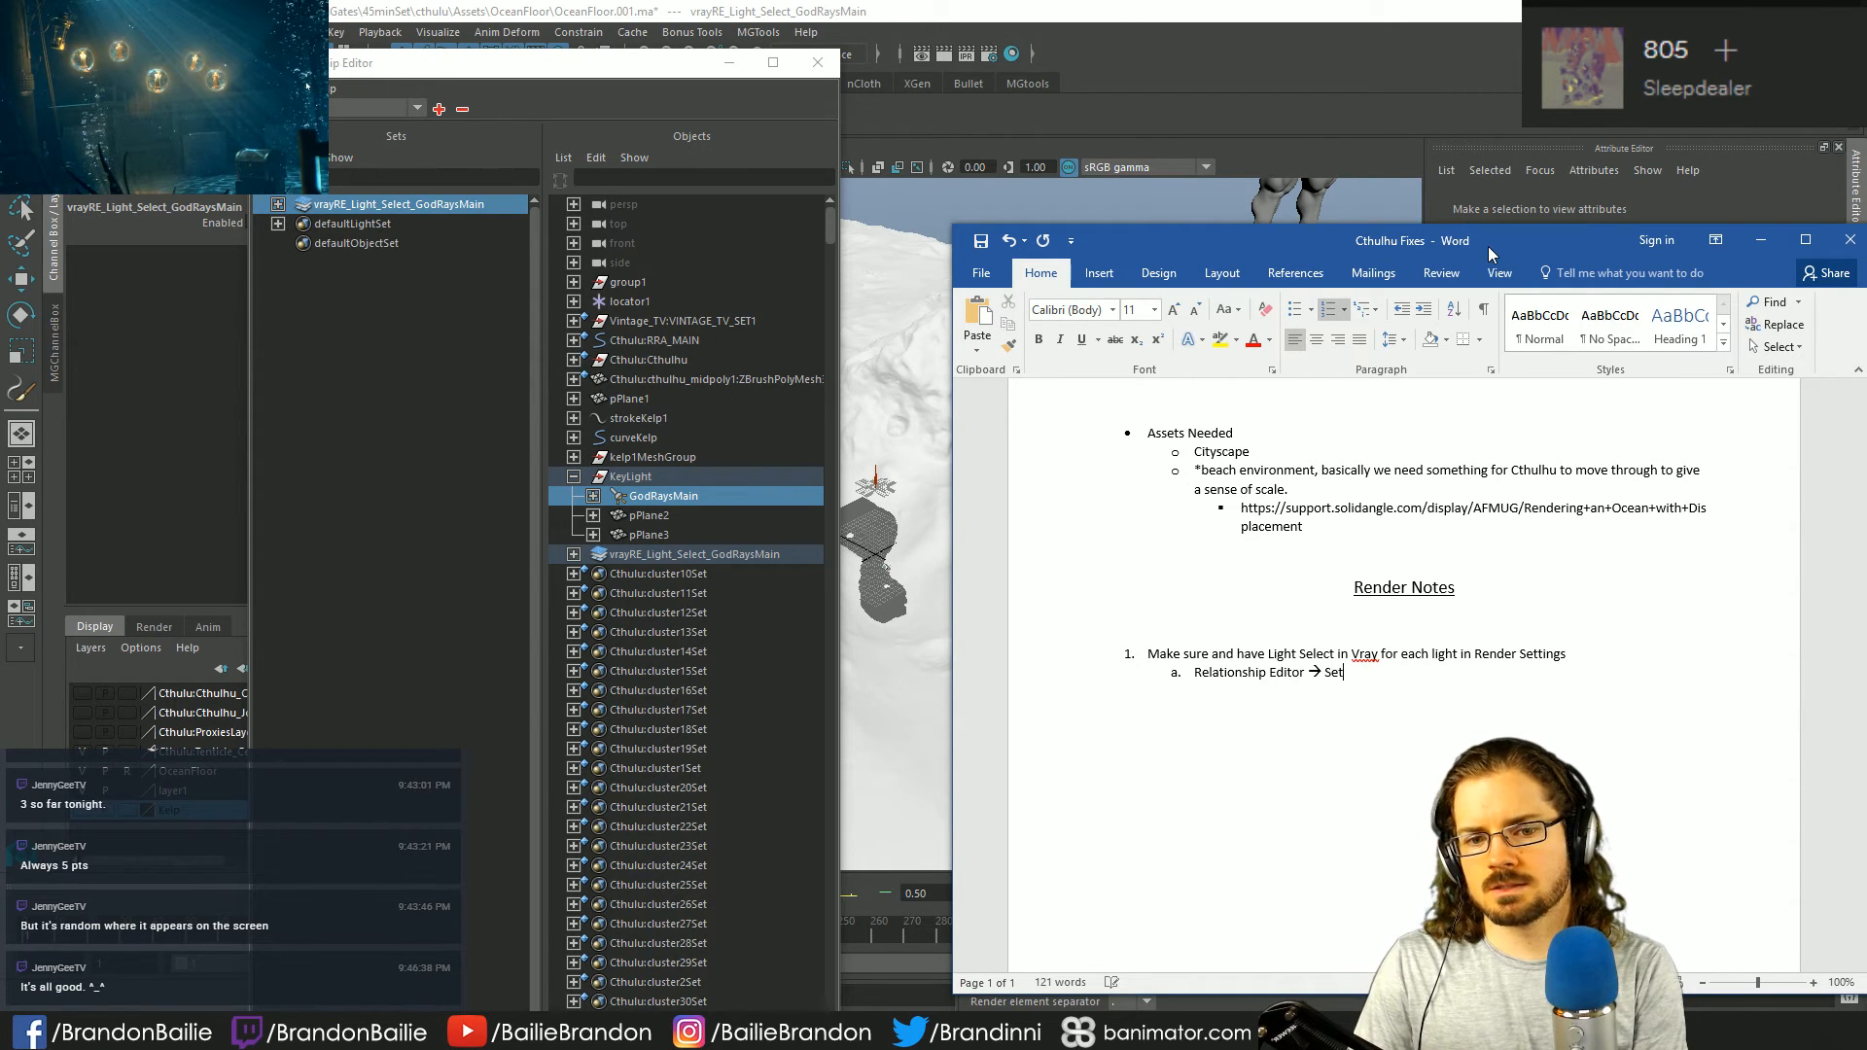
pyautogui.write('s ->')
pyautogui.press('BackSpace')
pyautogui.write('->')
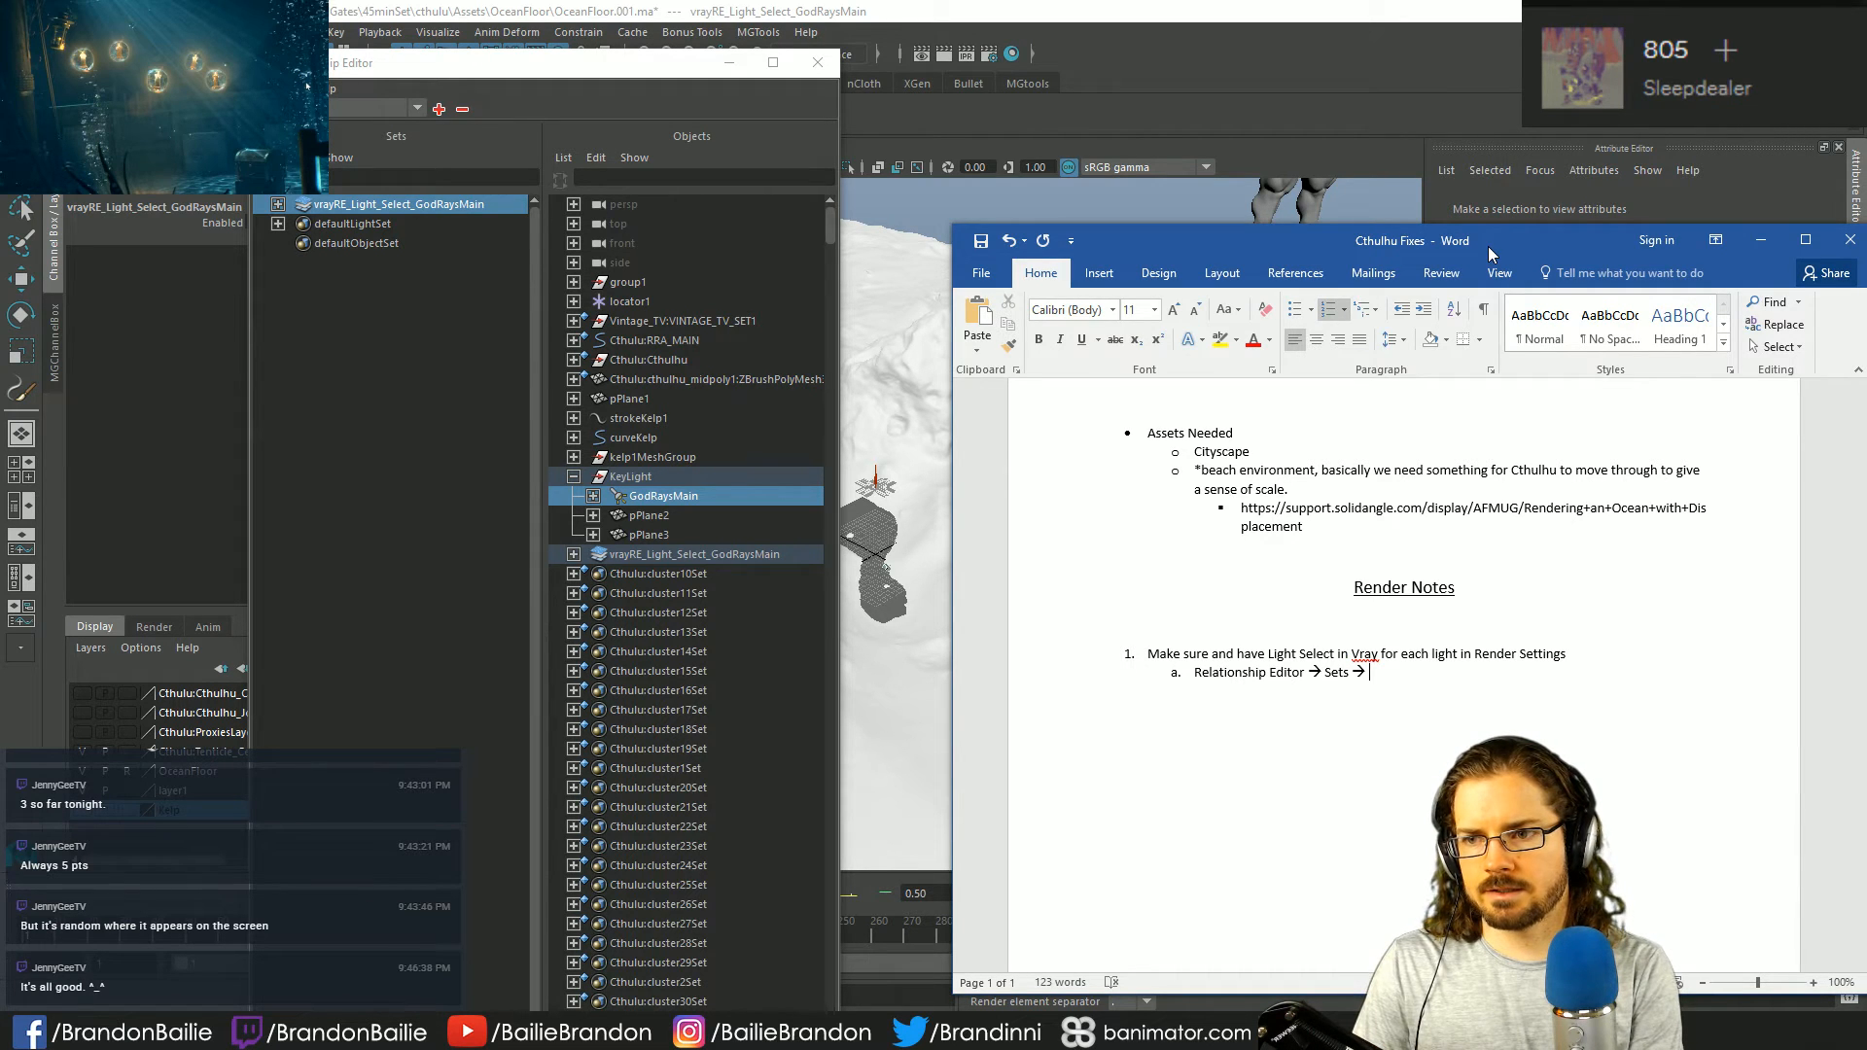
# - Complete the sub-item with "vrayRE_Light – select corresponding light" after the Sets arrow
pyautogui.write('Vray')
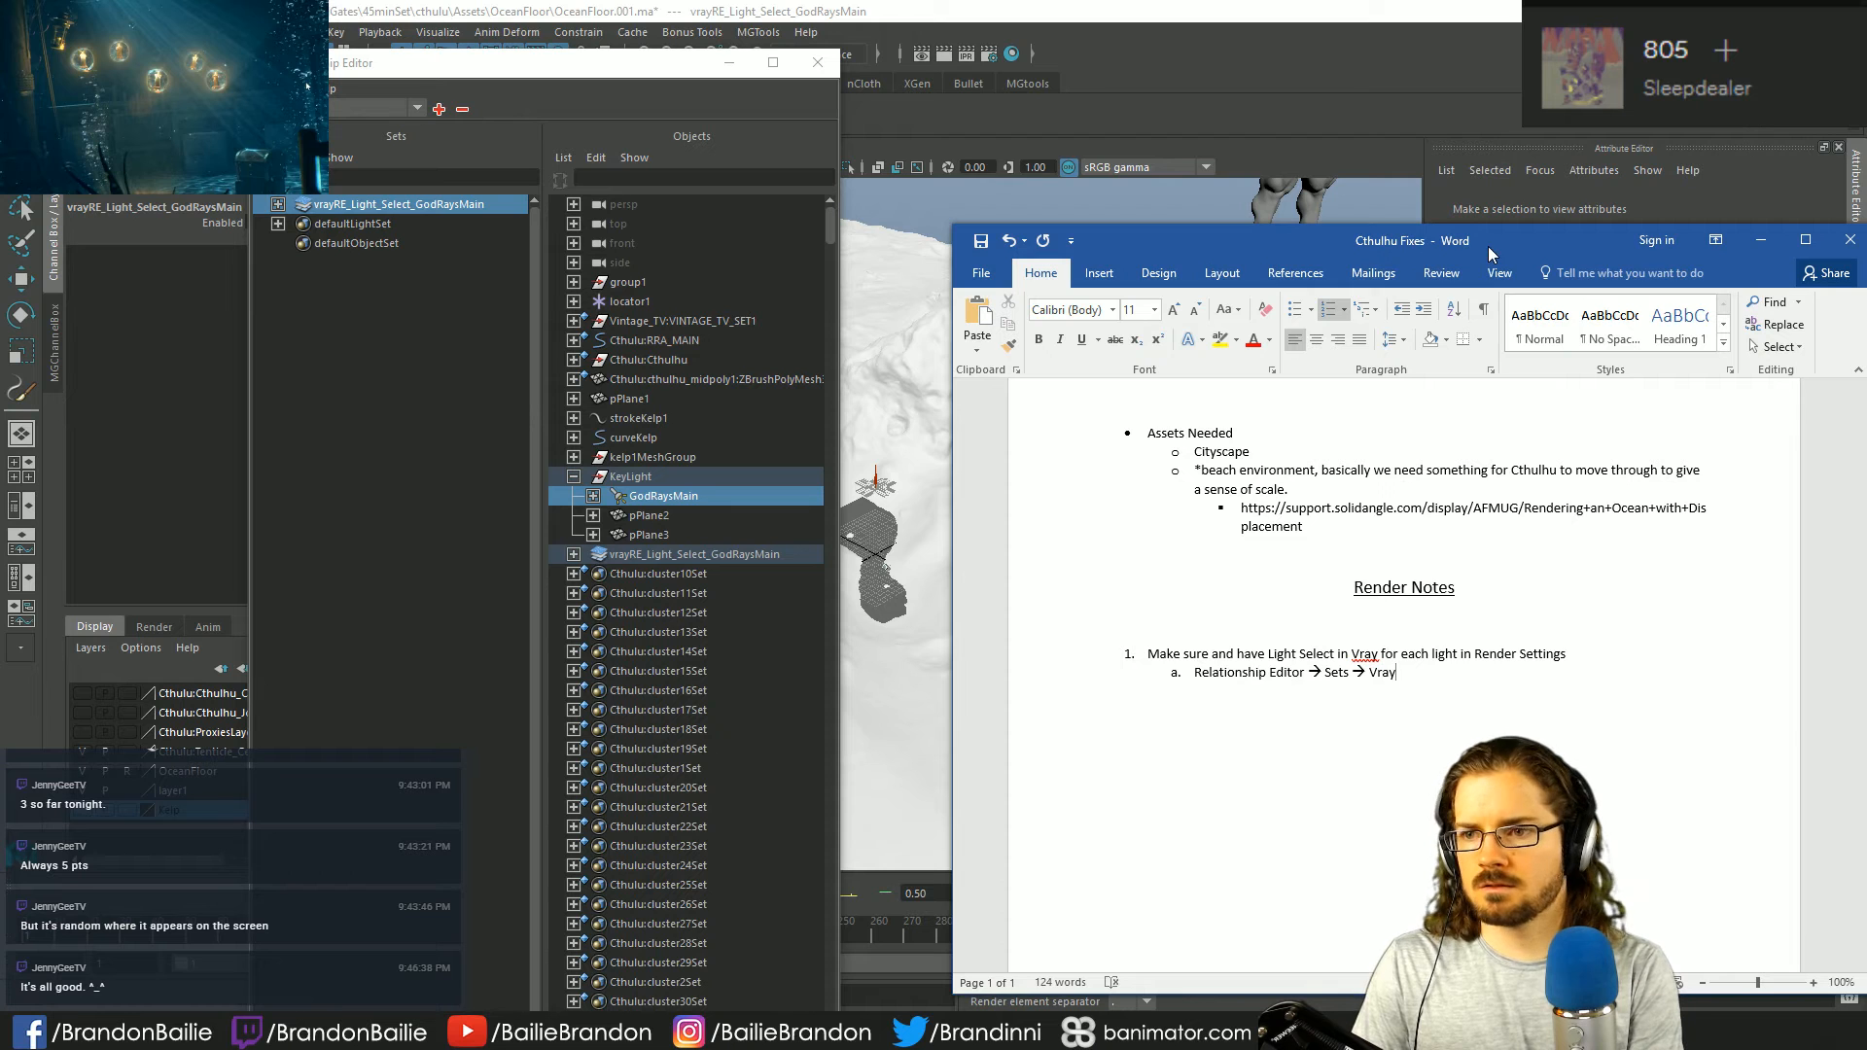
pyautogui.press('BackSpace')
pyautogui.press('BackSpace')
pyautogui.press('BackSpace')
pyautogui.press('BackSpace')
pyautogui.write('vrayRE_LIg')
pyautogui.press('BackSpace')
pyautogui.press('BackSpace')
pyautogui.press('BackSpace')
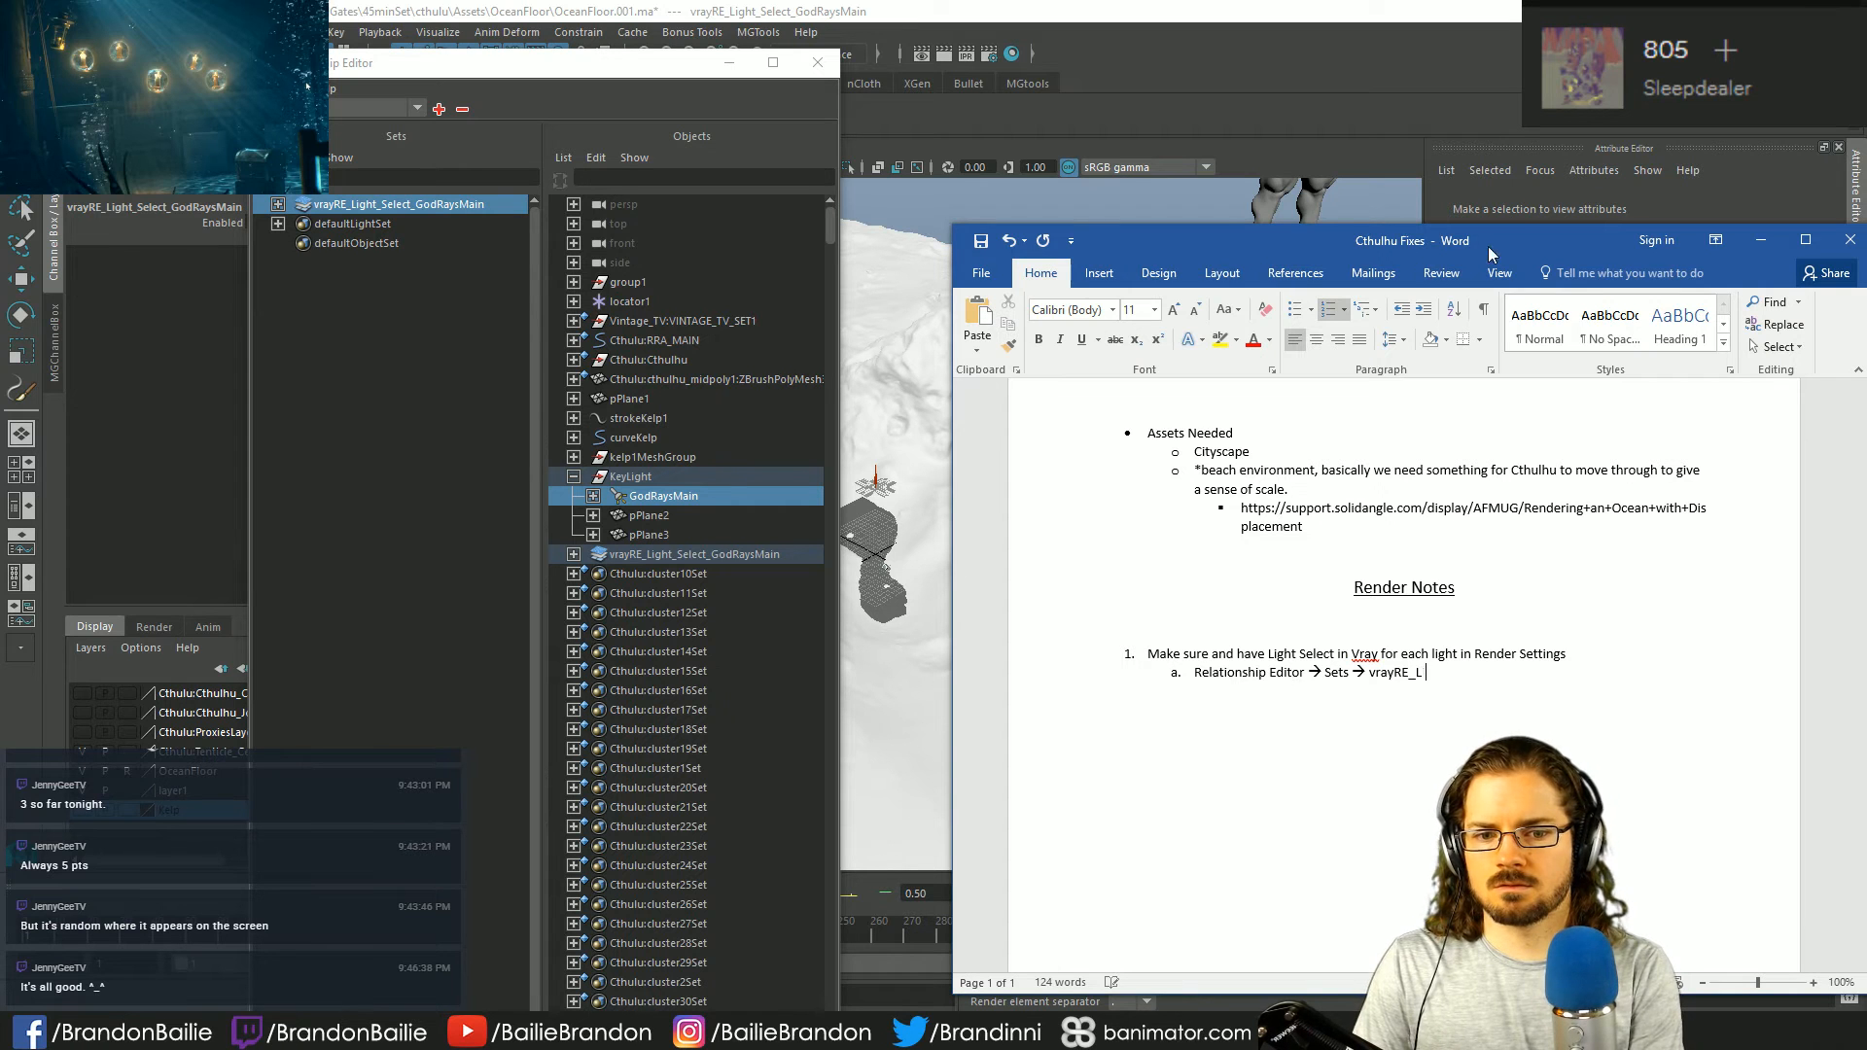
pyautogui.write('ght')
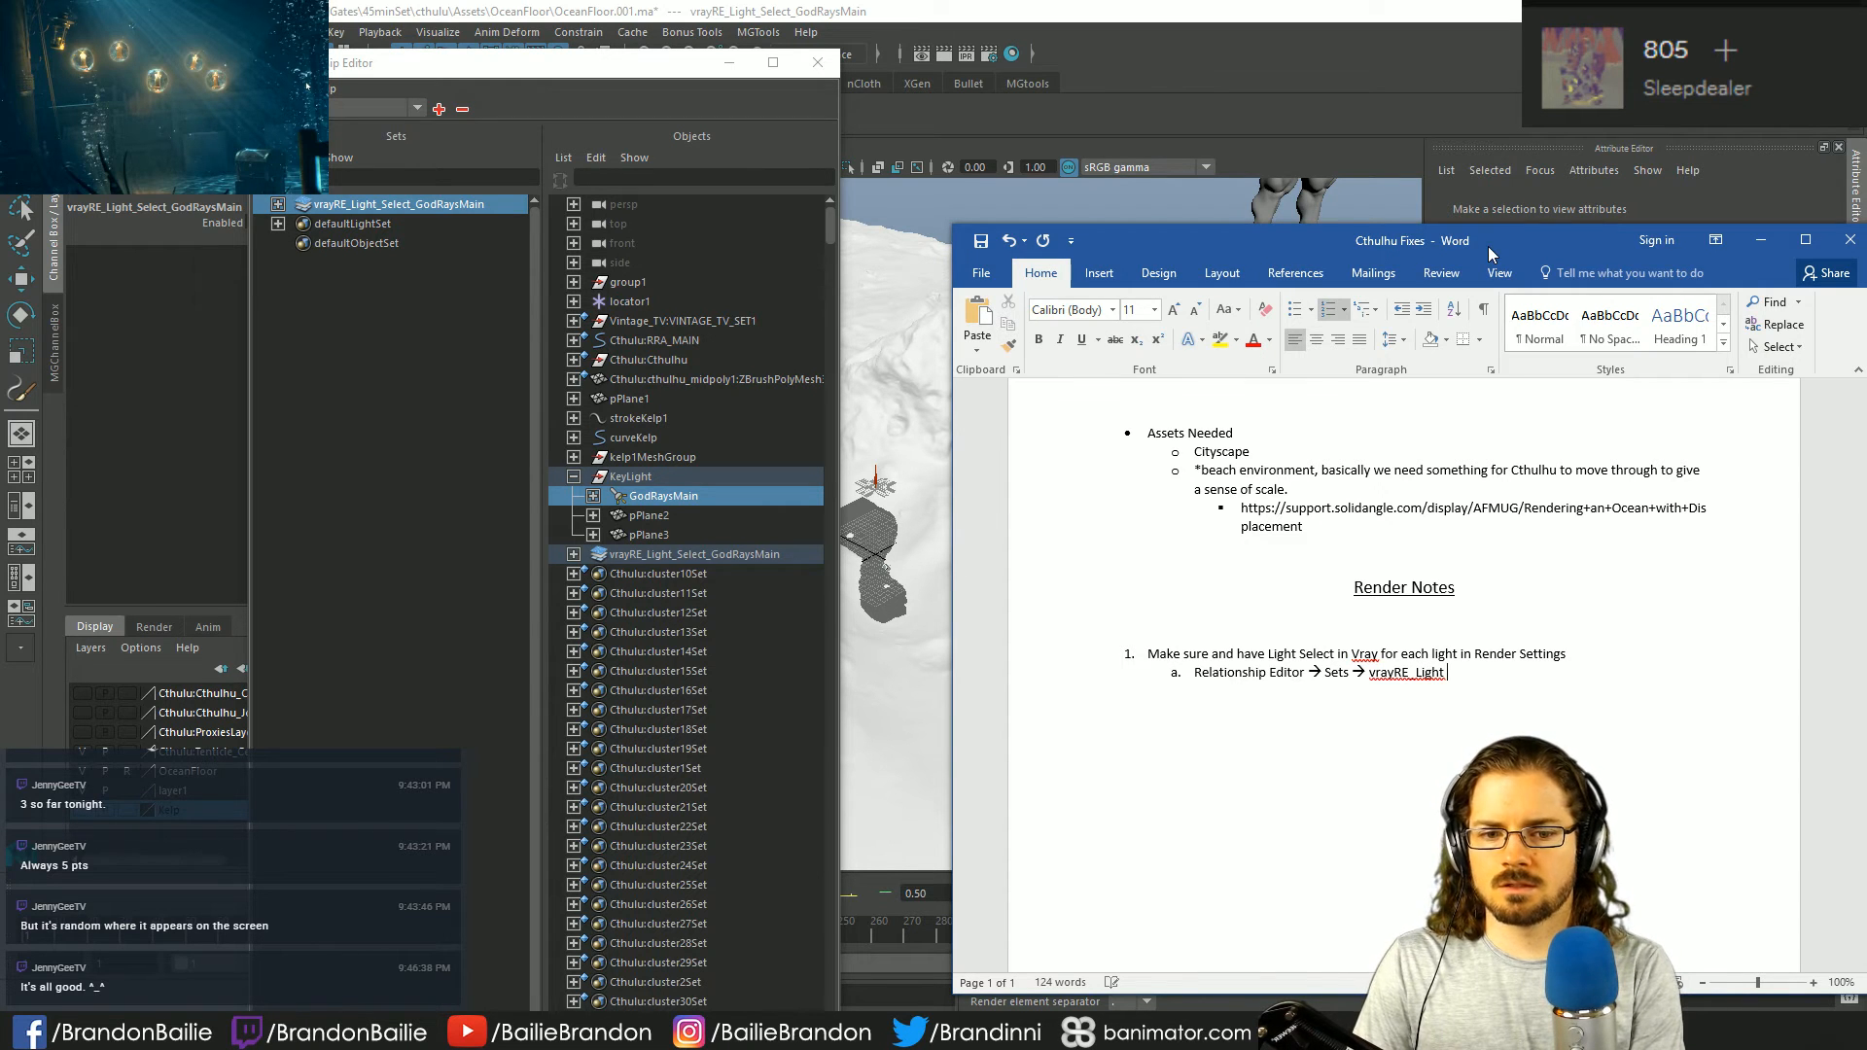
pyautogui.write(' - select ')
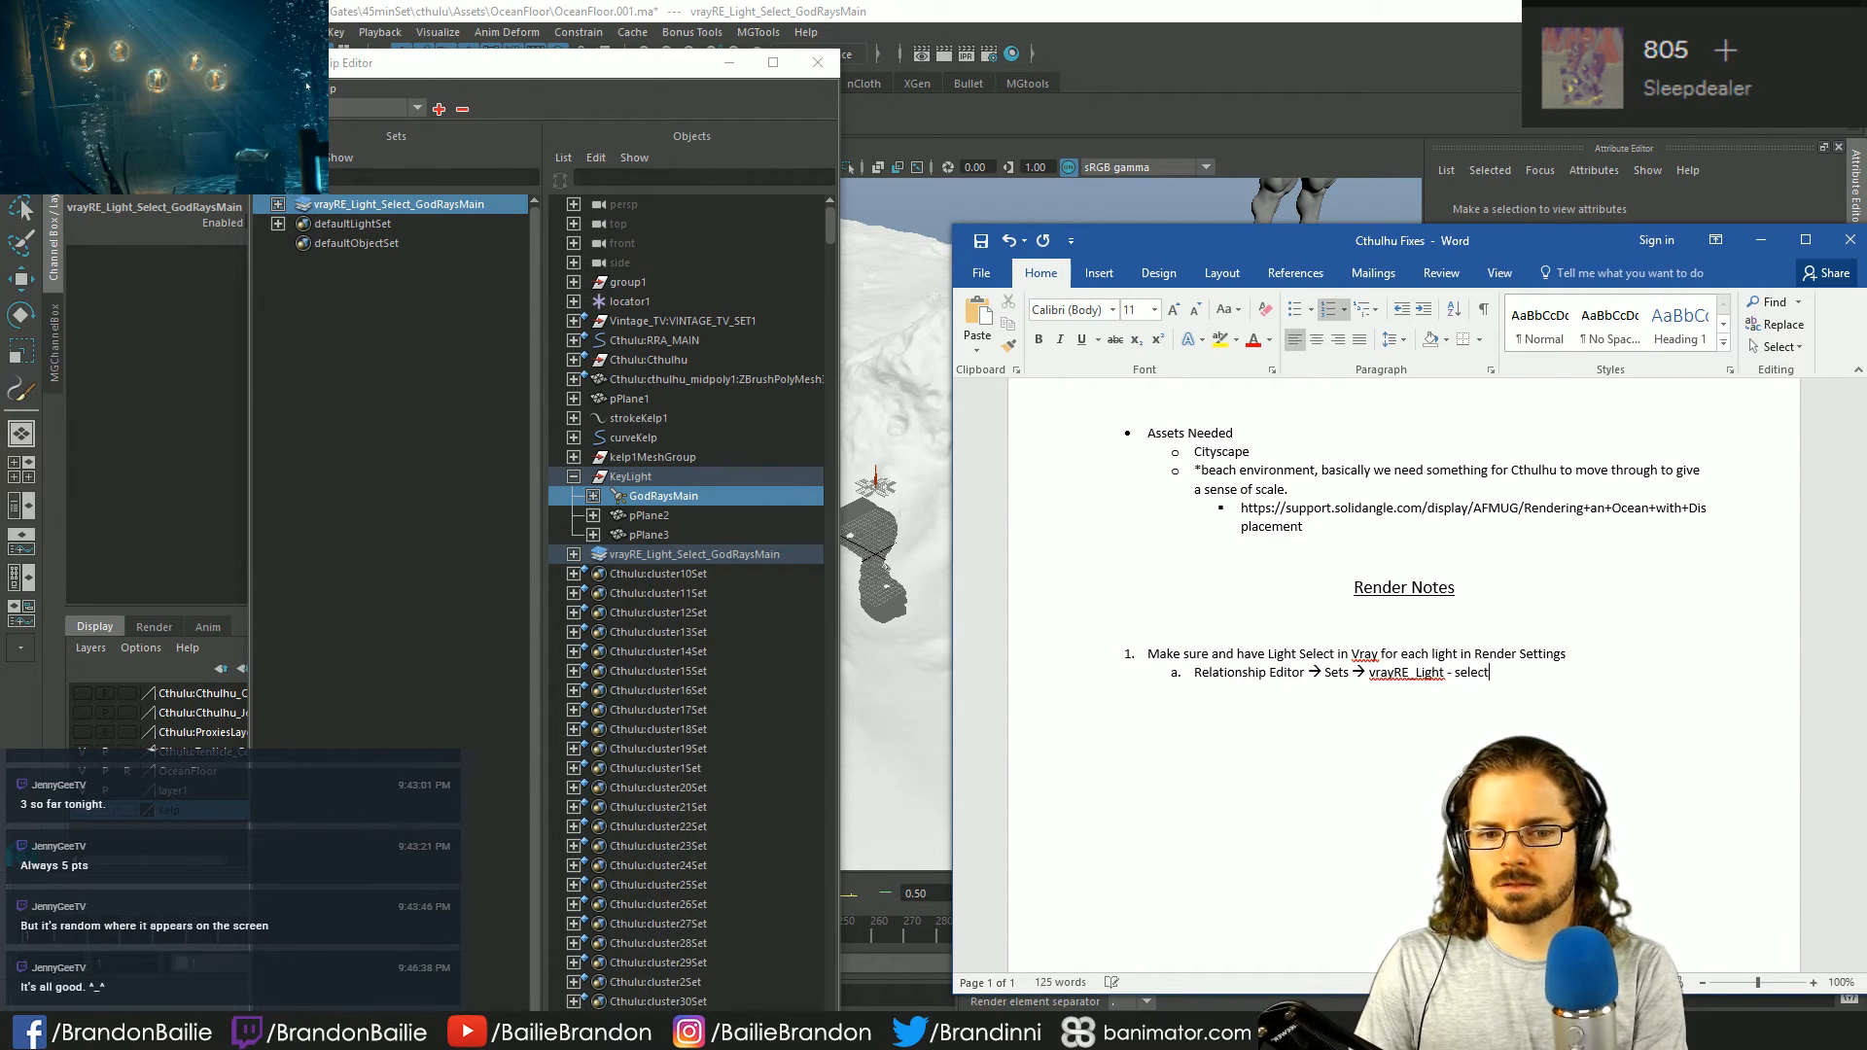
pyautogui.write('corres')
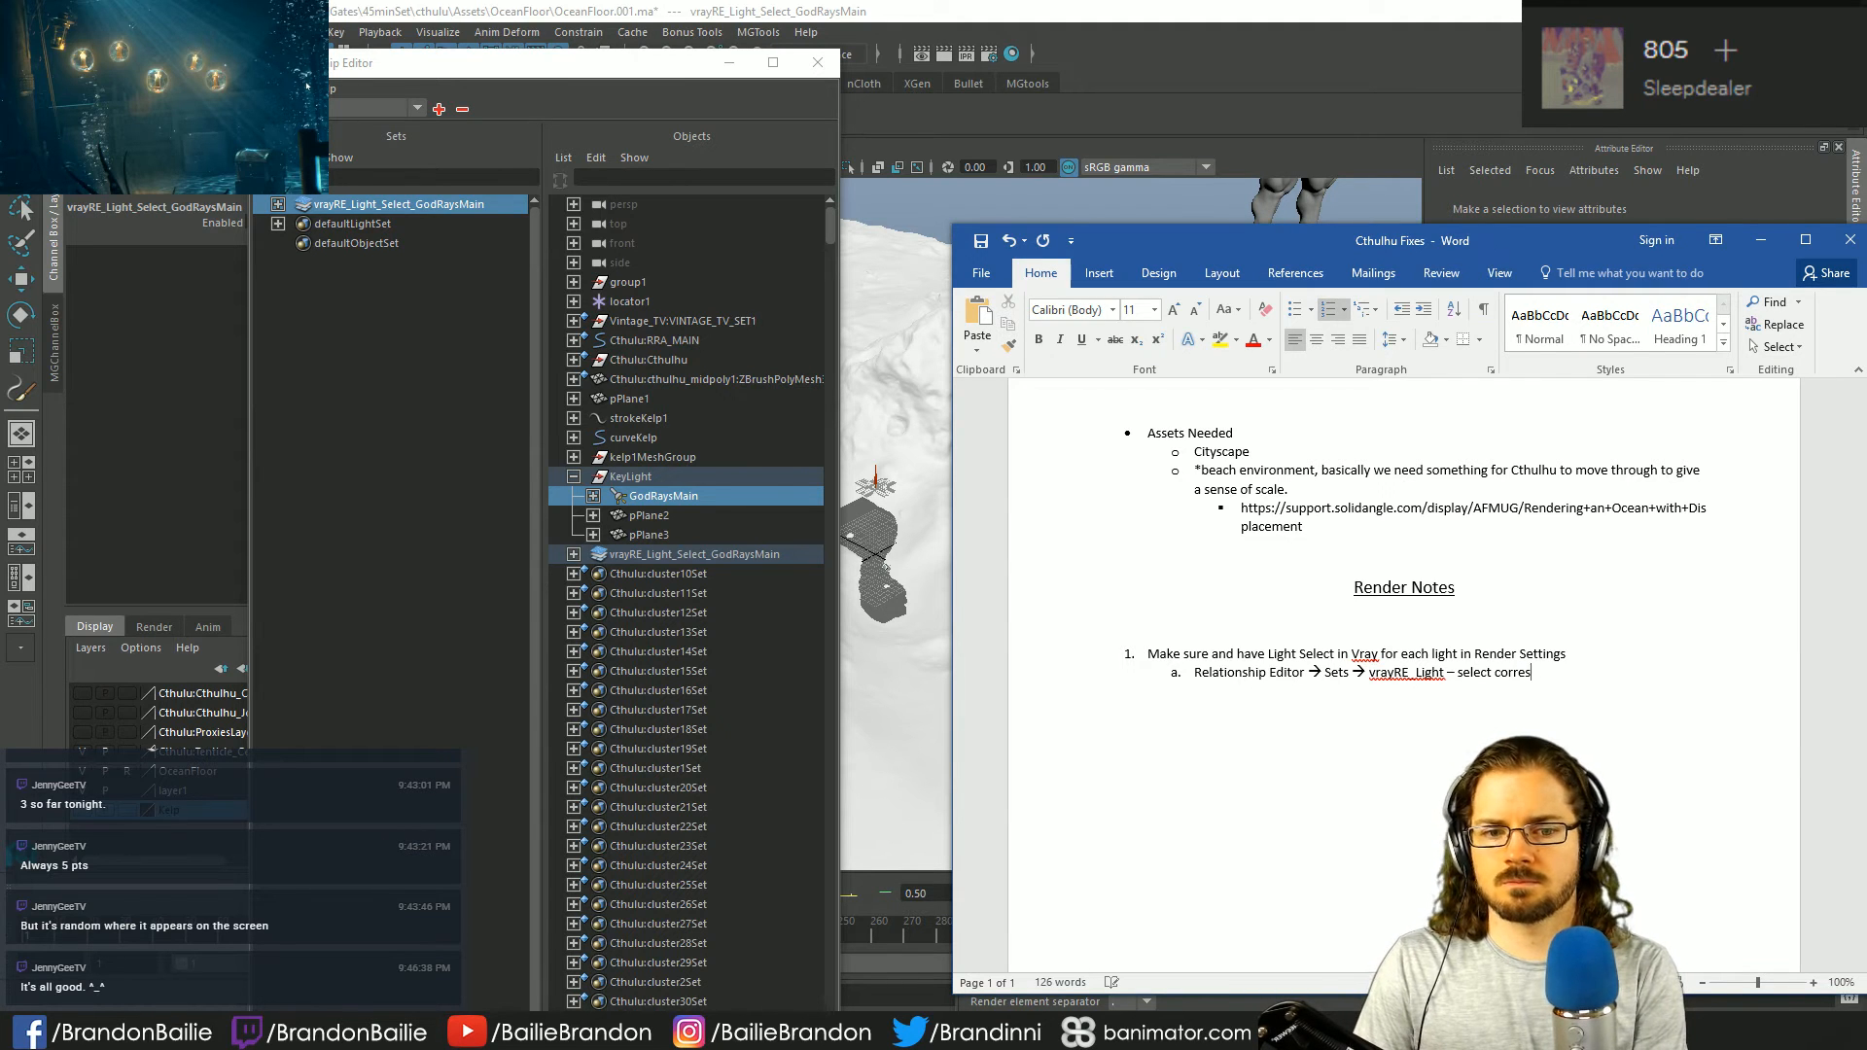
pyautogui.write('ponding light')
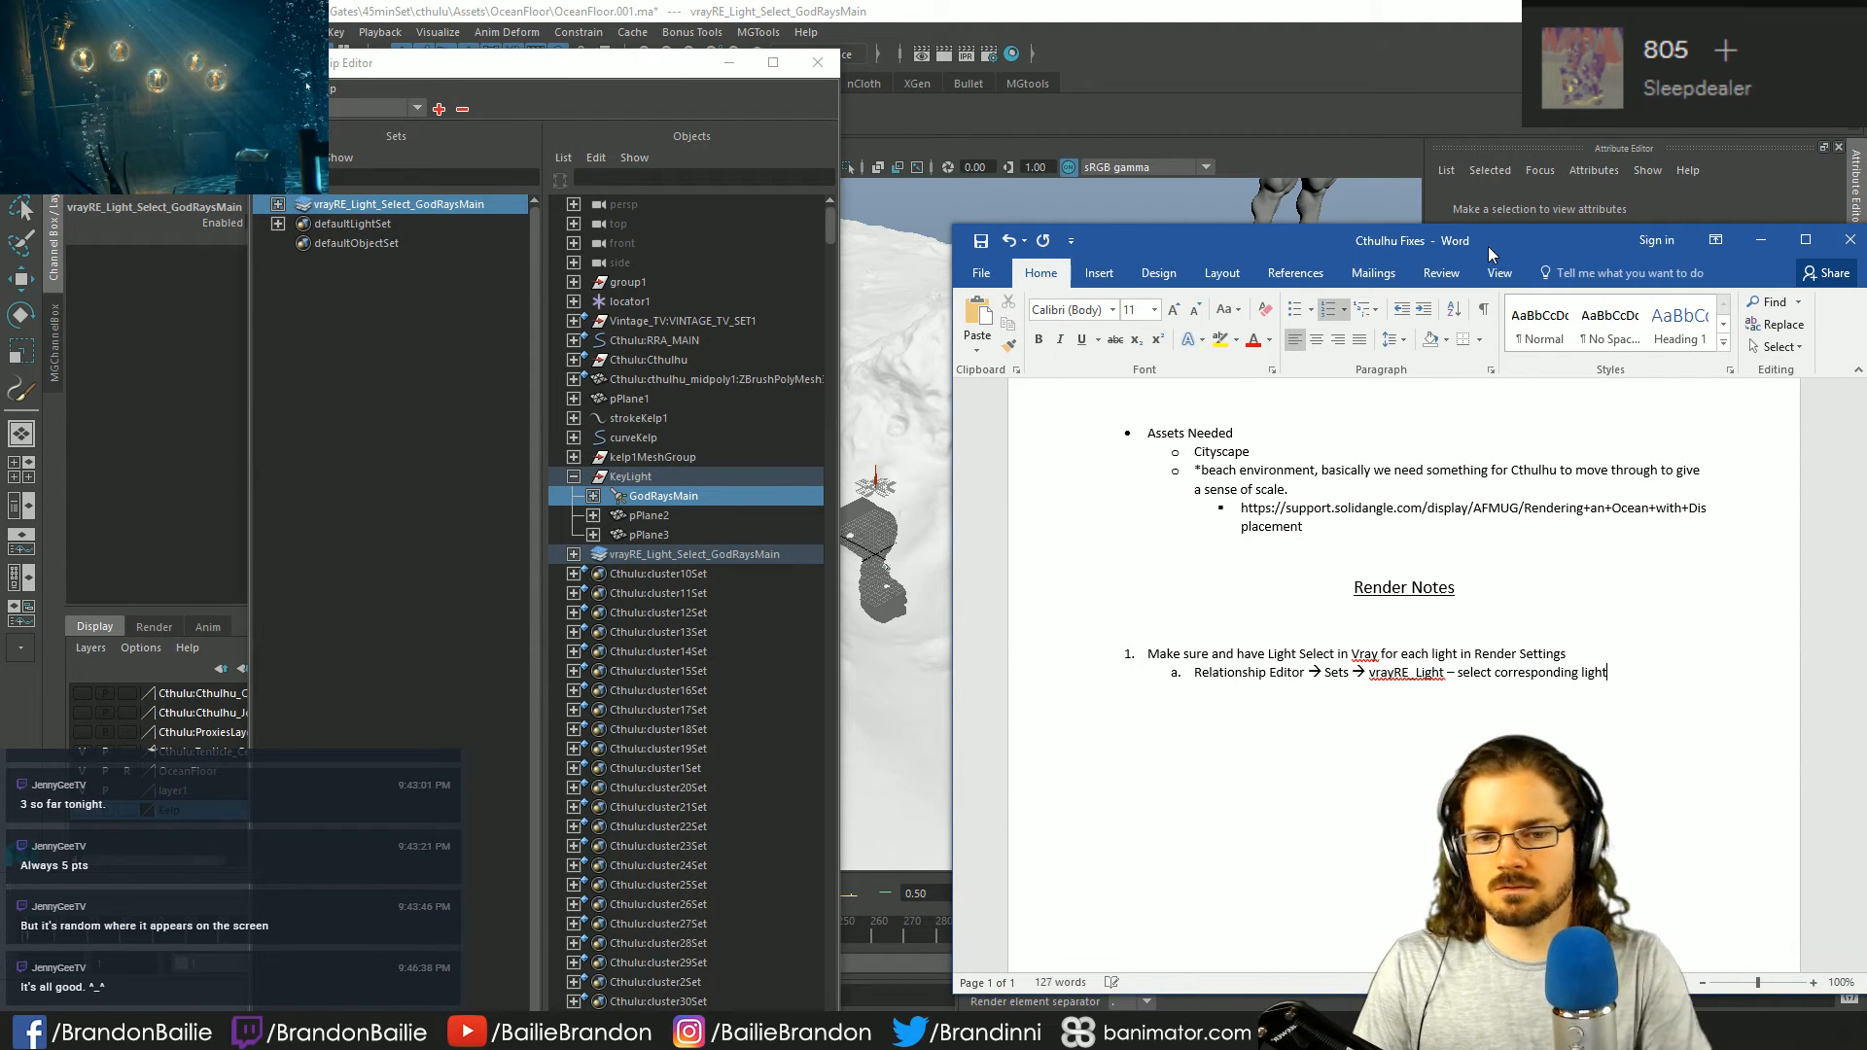
# - Close the Word notes and the Relationship Editor, and move the Render Settings window aside to uncover more of the viewport
pyautogui.click(1564, 534)
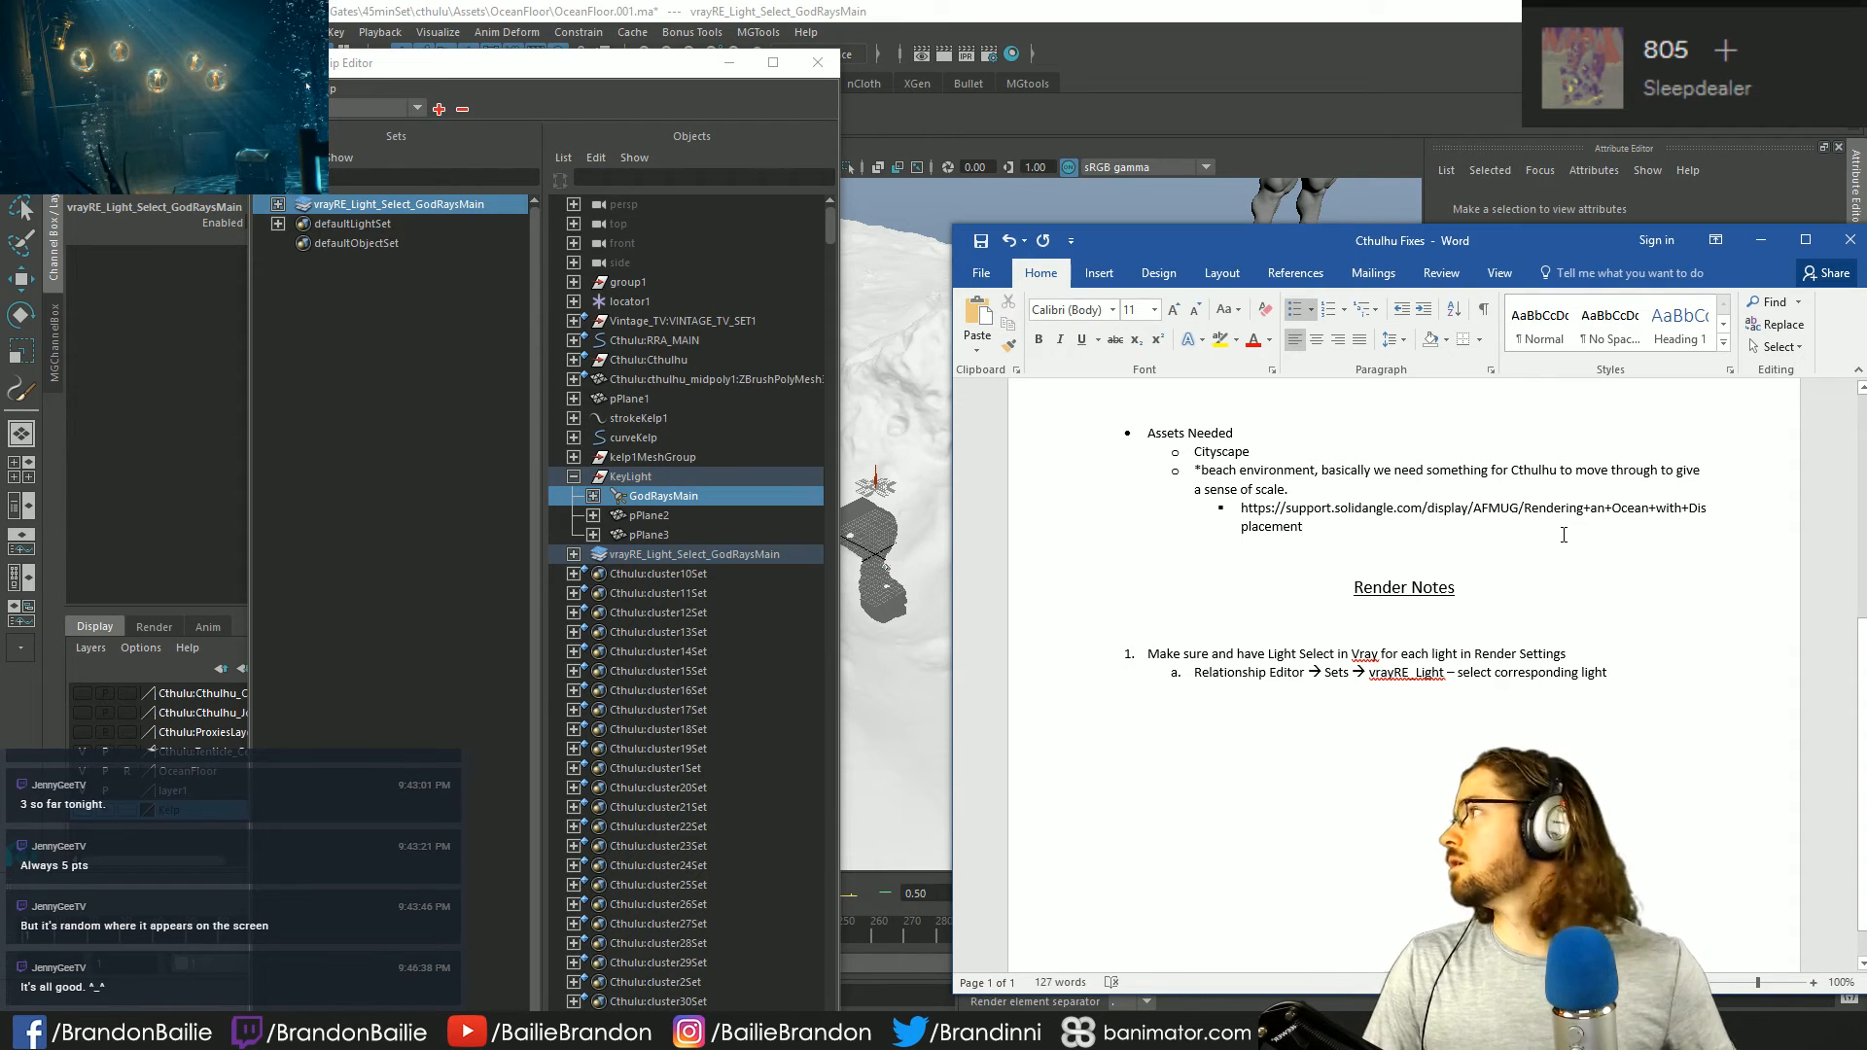
pyautogui.click(1834, 241)
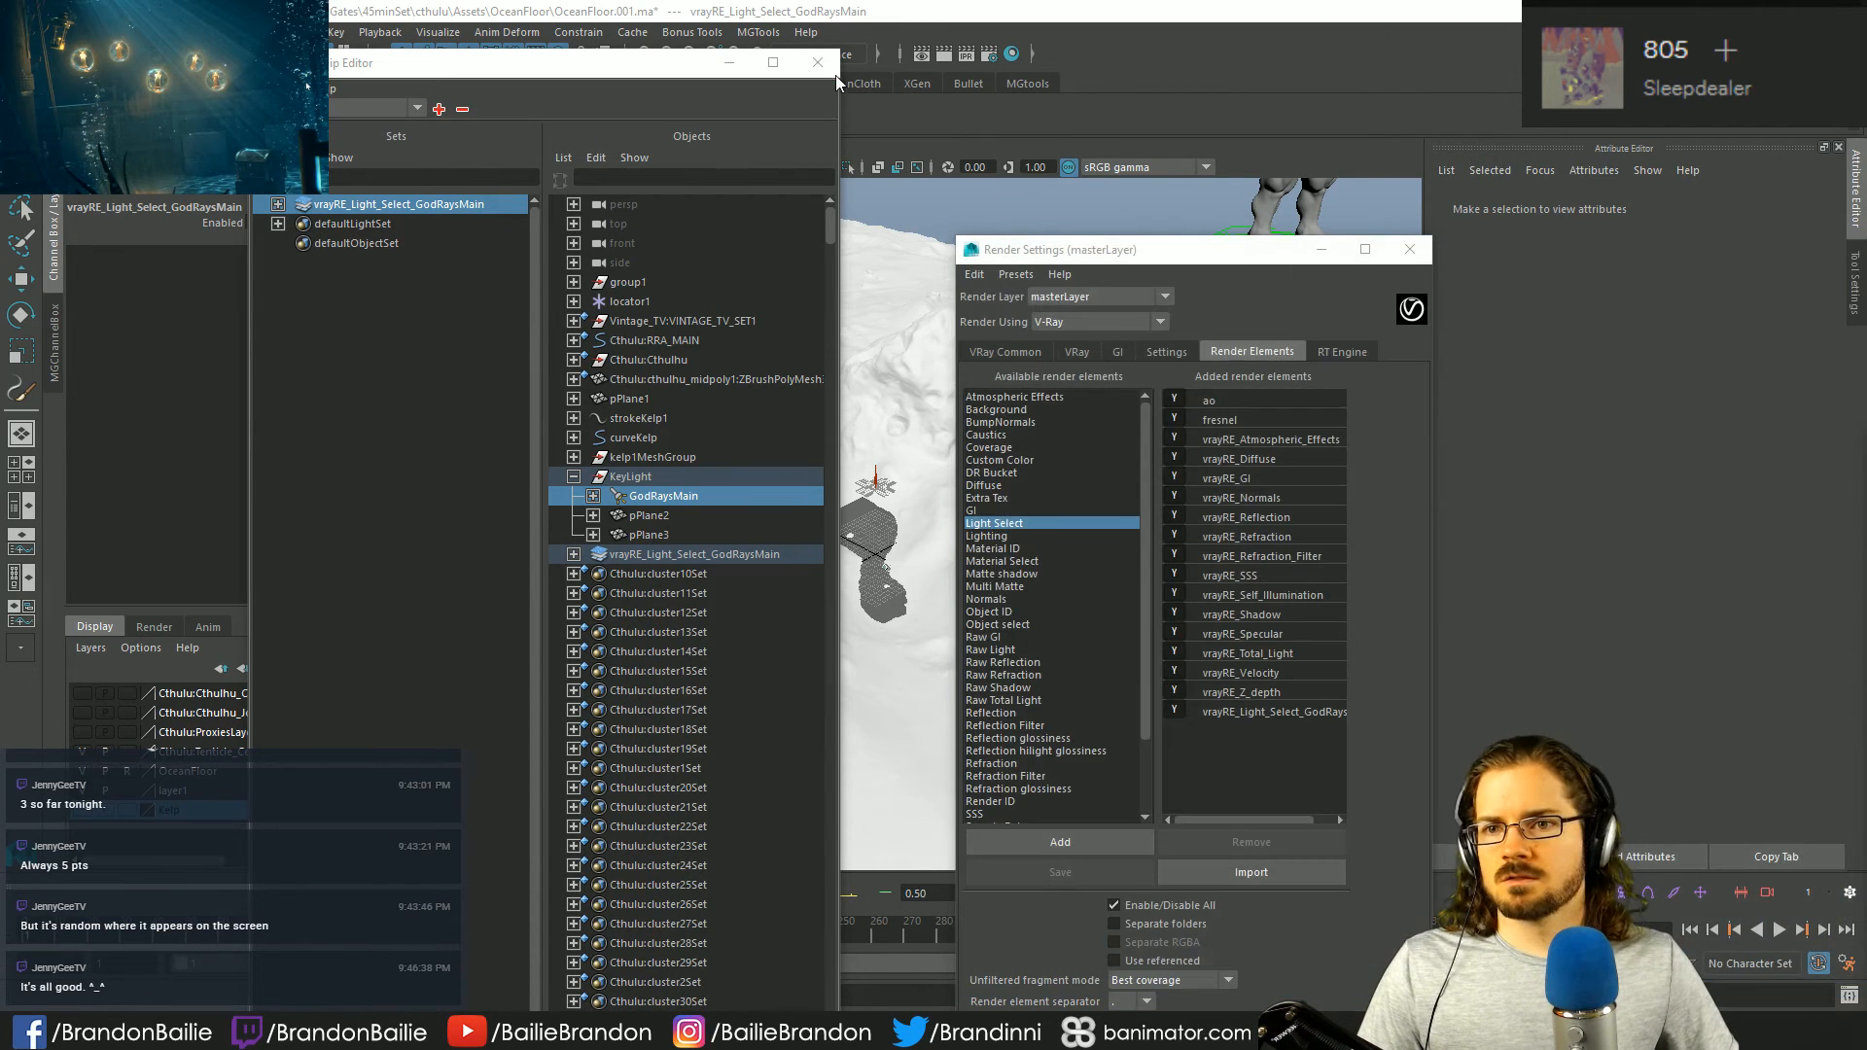
pyautogui.click(822, 66)
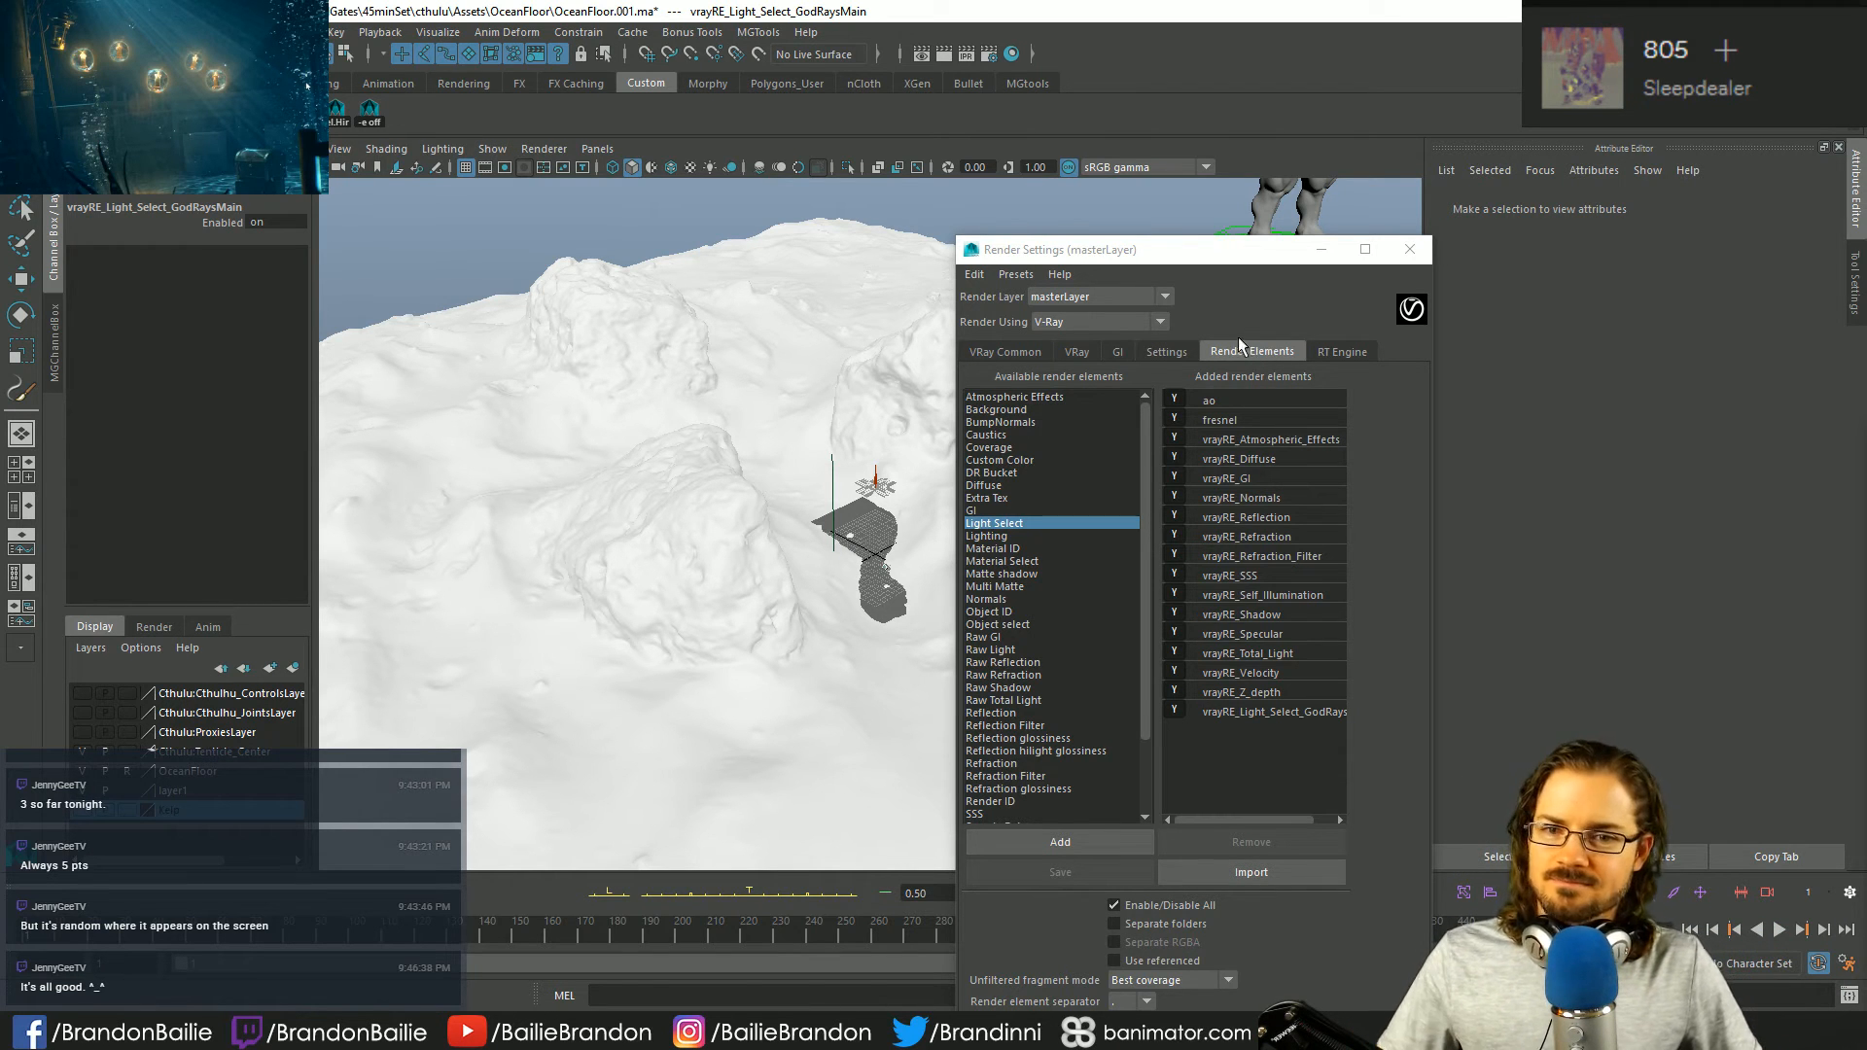
pyautogui.moveTo(1204, 250); pyautogui.dragTo(1325, 108)
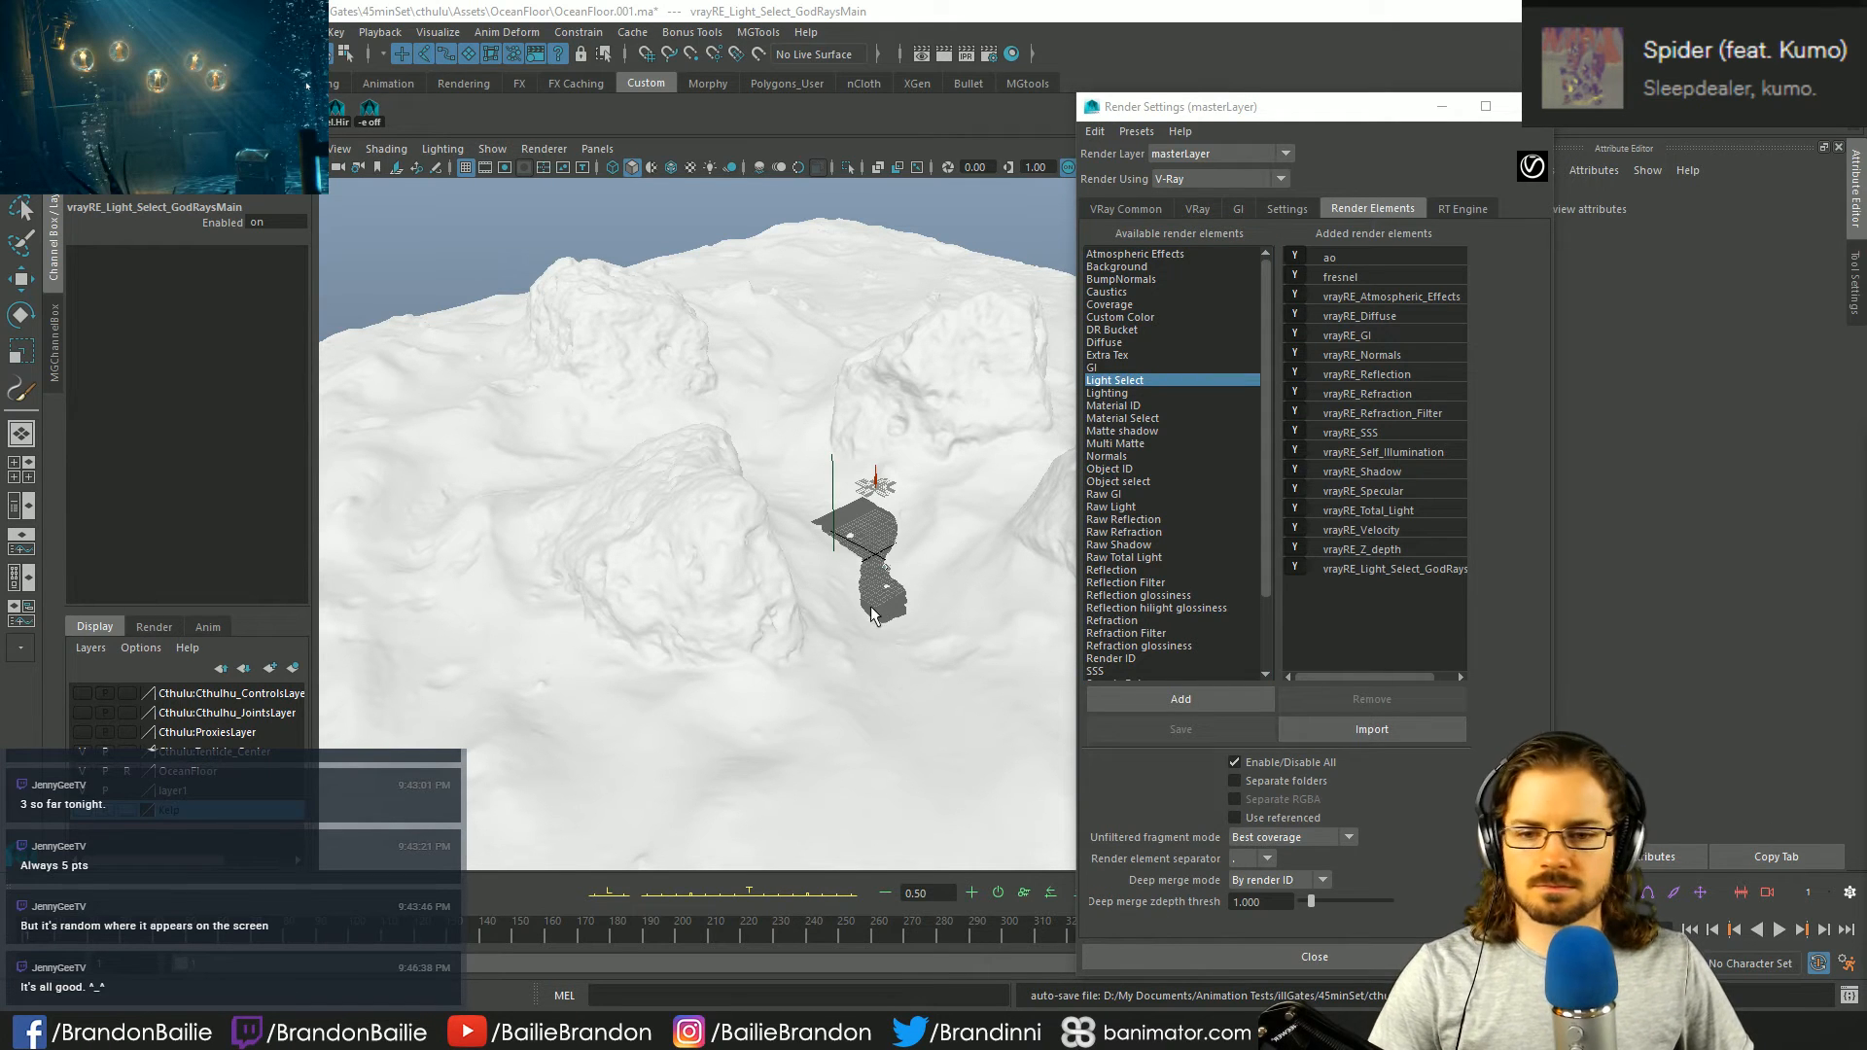
pyautogui.moveTo(1312, 109)
pyautogui.mouseDown()
pyautogui.moveTo(1271, 92)
pyautogui.moveTo(1302, 84)
pyautogui.mouseUp()
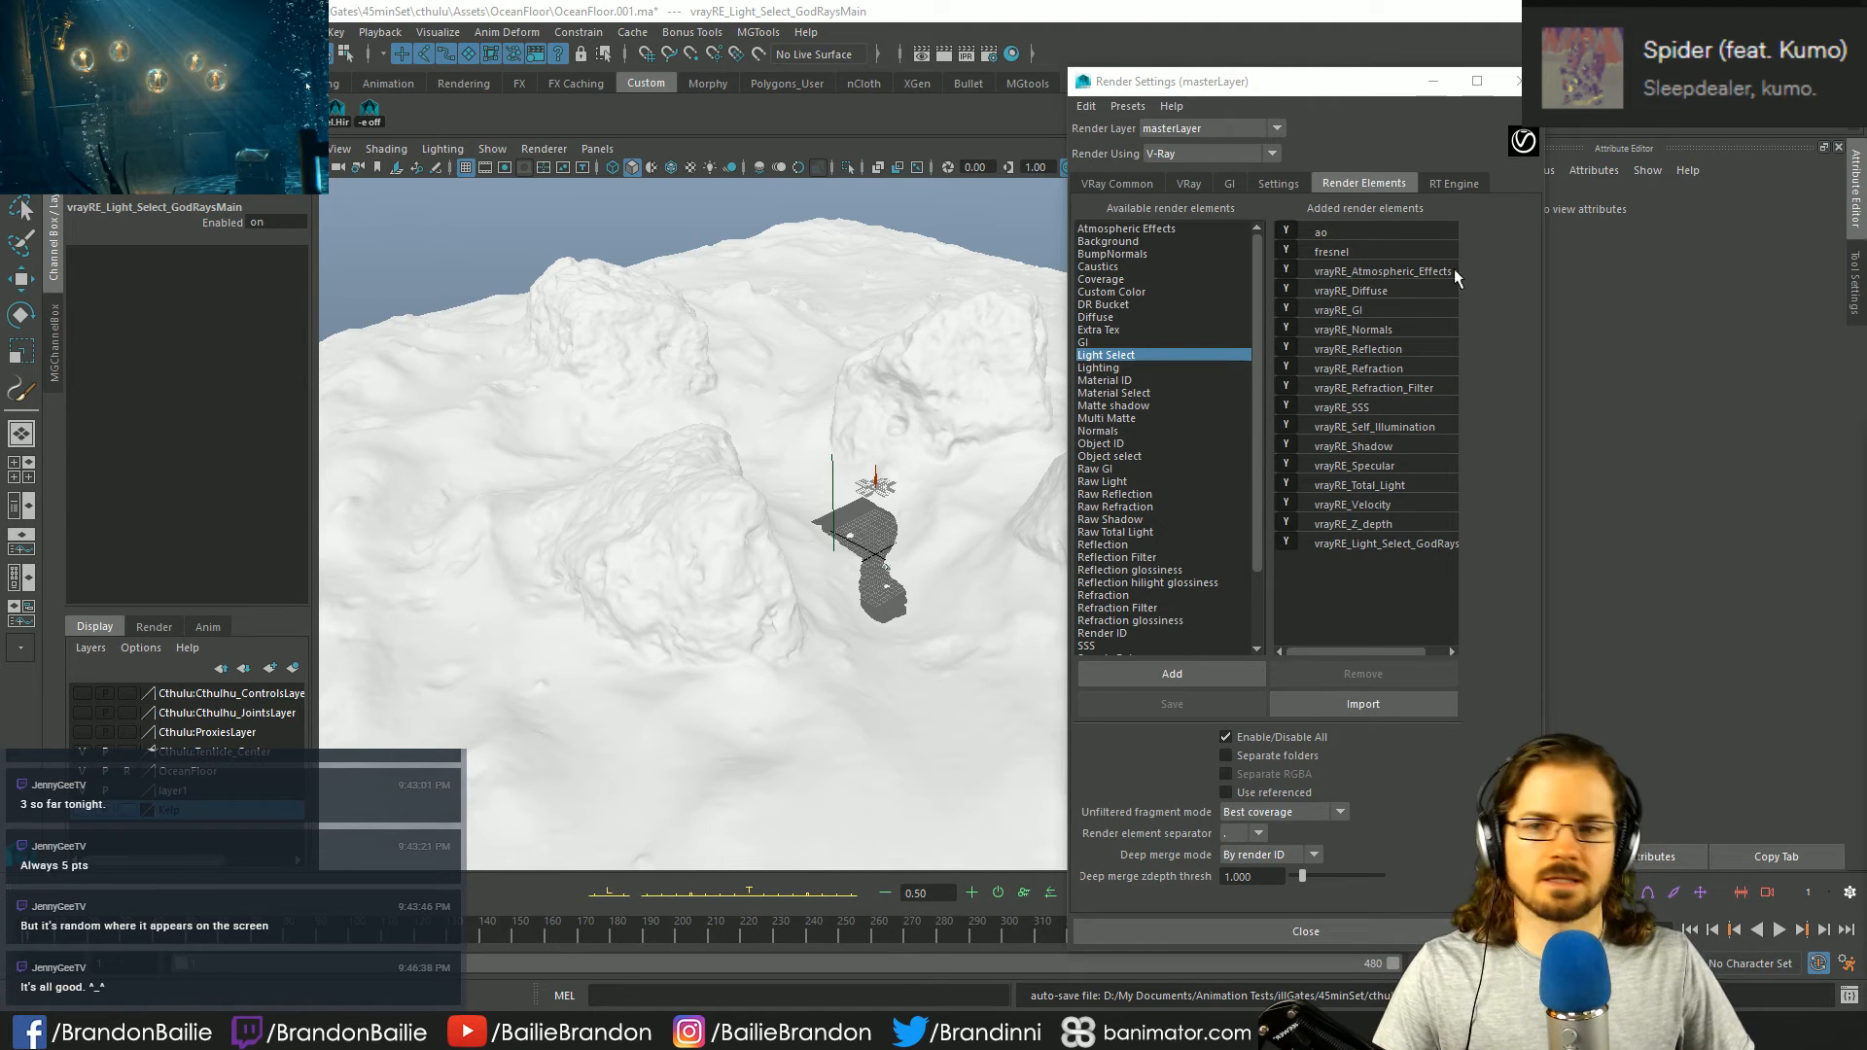
# - Examine the render preset options and the V-Ray Common settings for file output, animation, frame numbering, camera, resolution and render view
pyautogui.click(1284, 115)
pyautogui.click(1128, 106)
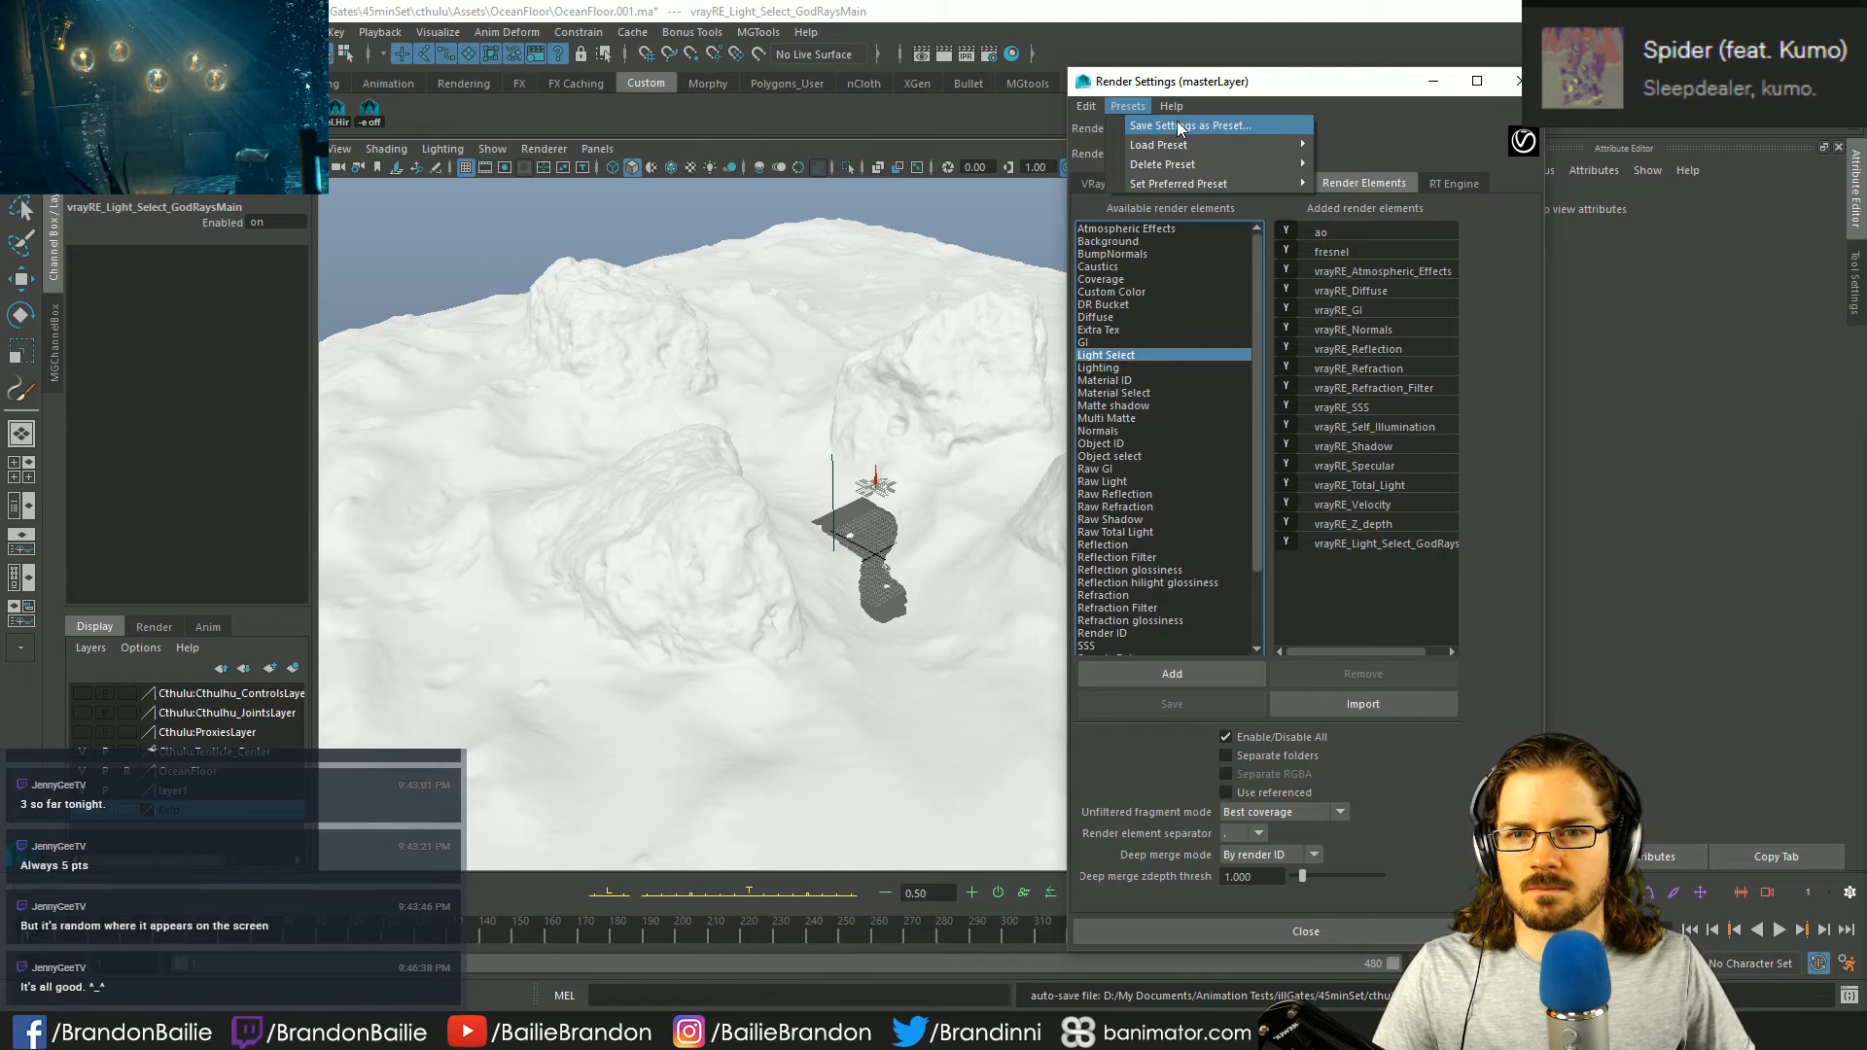
pyautogui.moveTo(1167, 189)
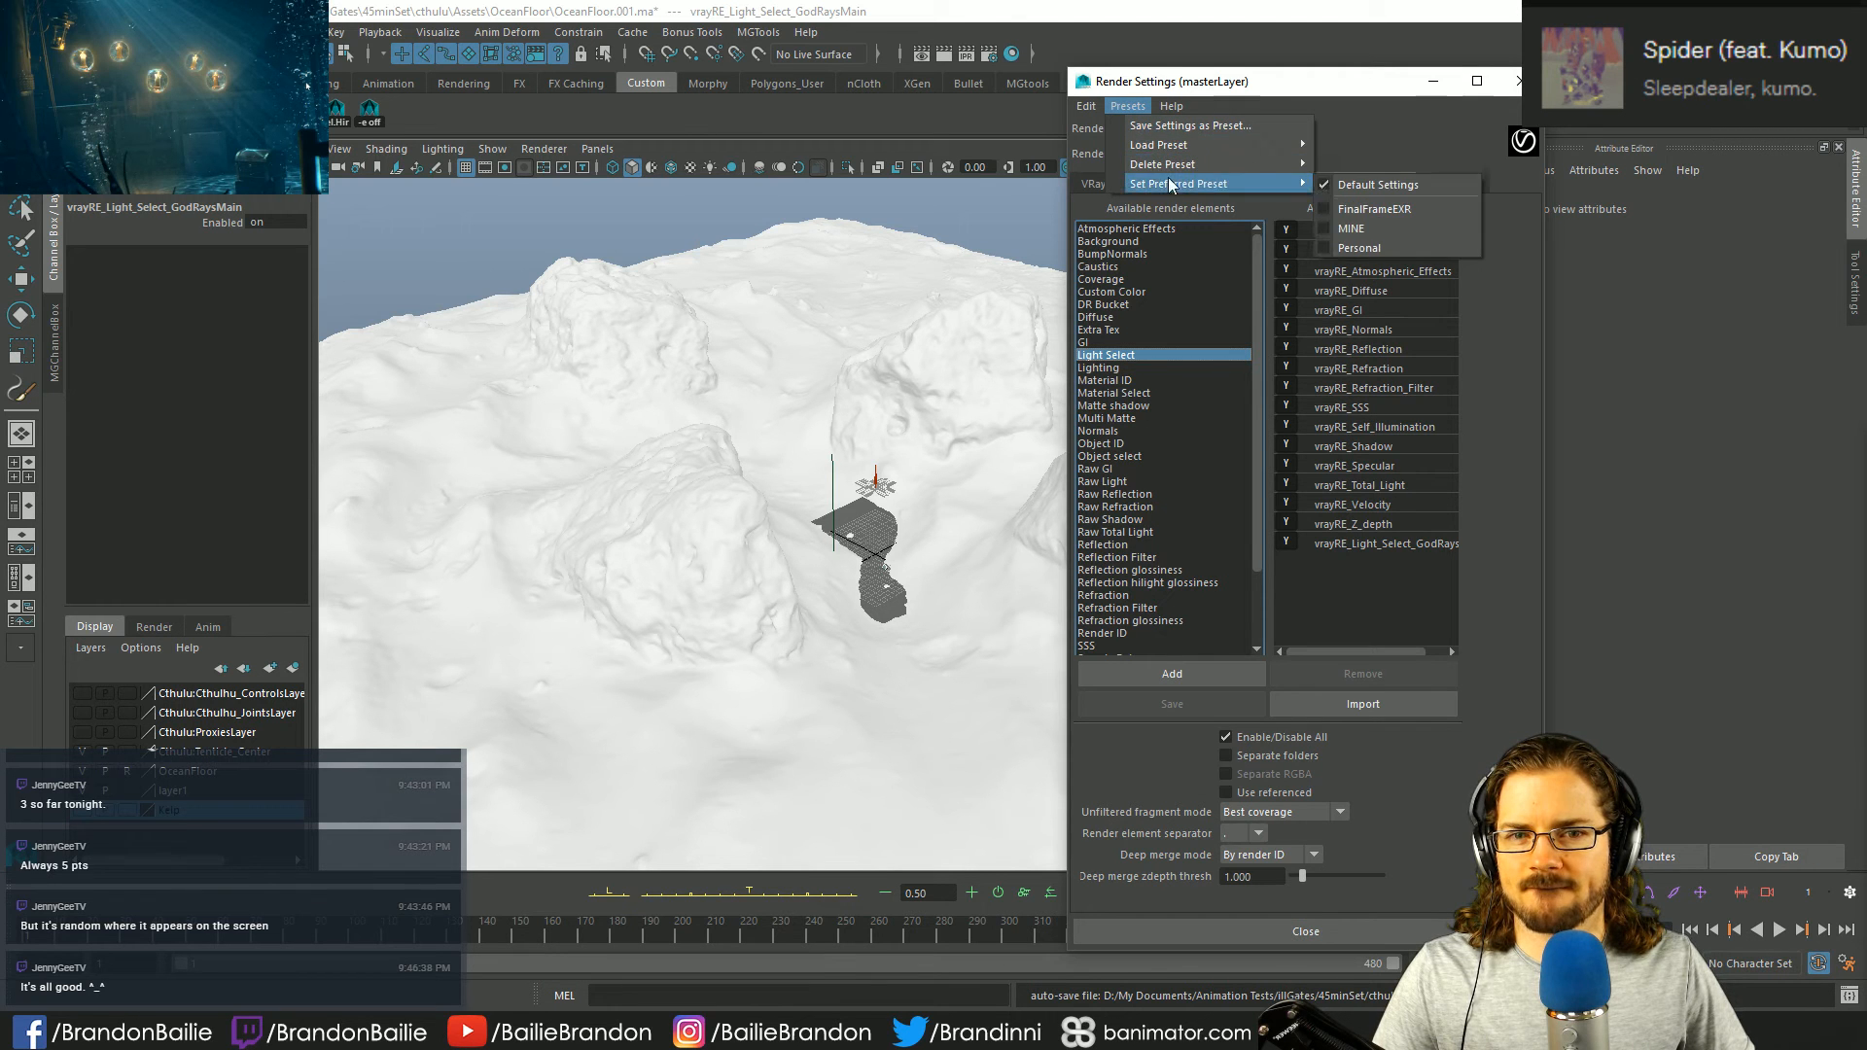
pyautogui.click(1179, 126)
pyautogui.click(1114, 183)
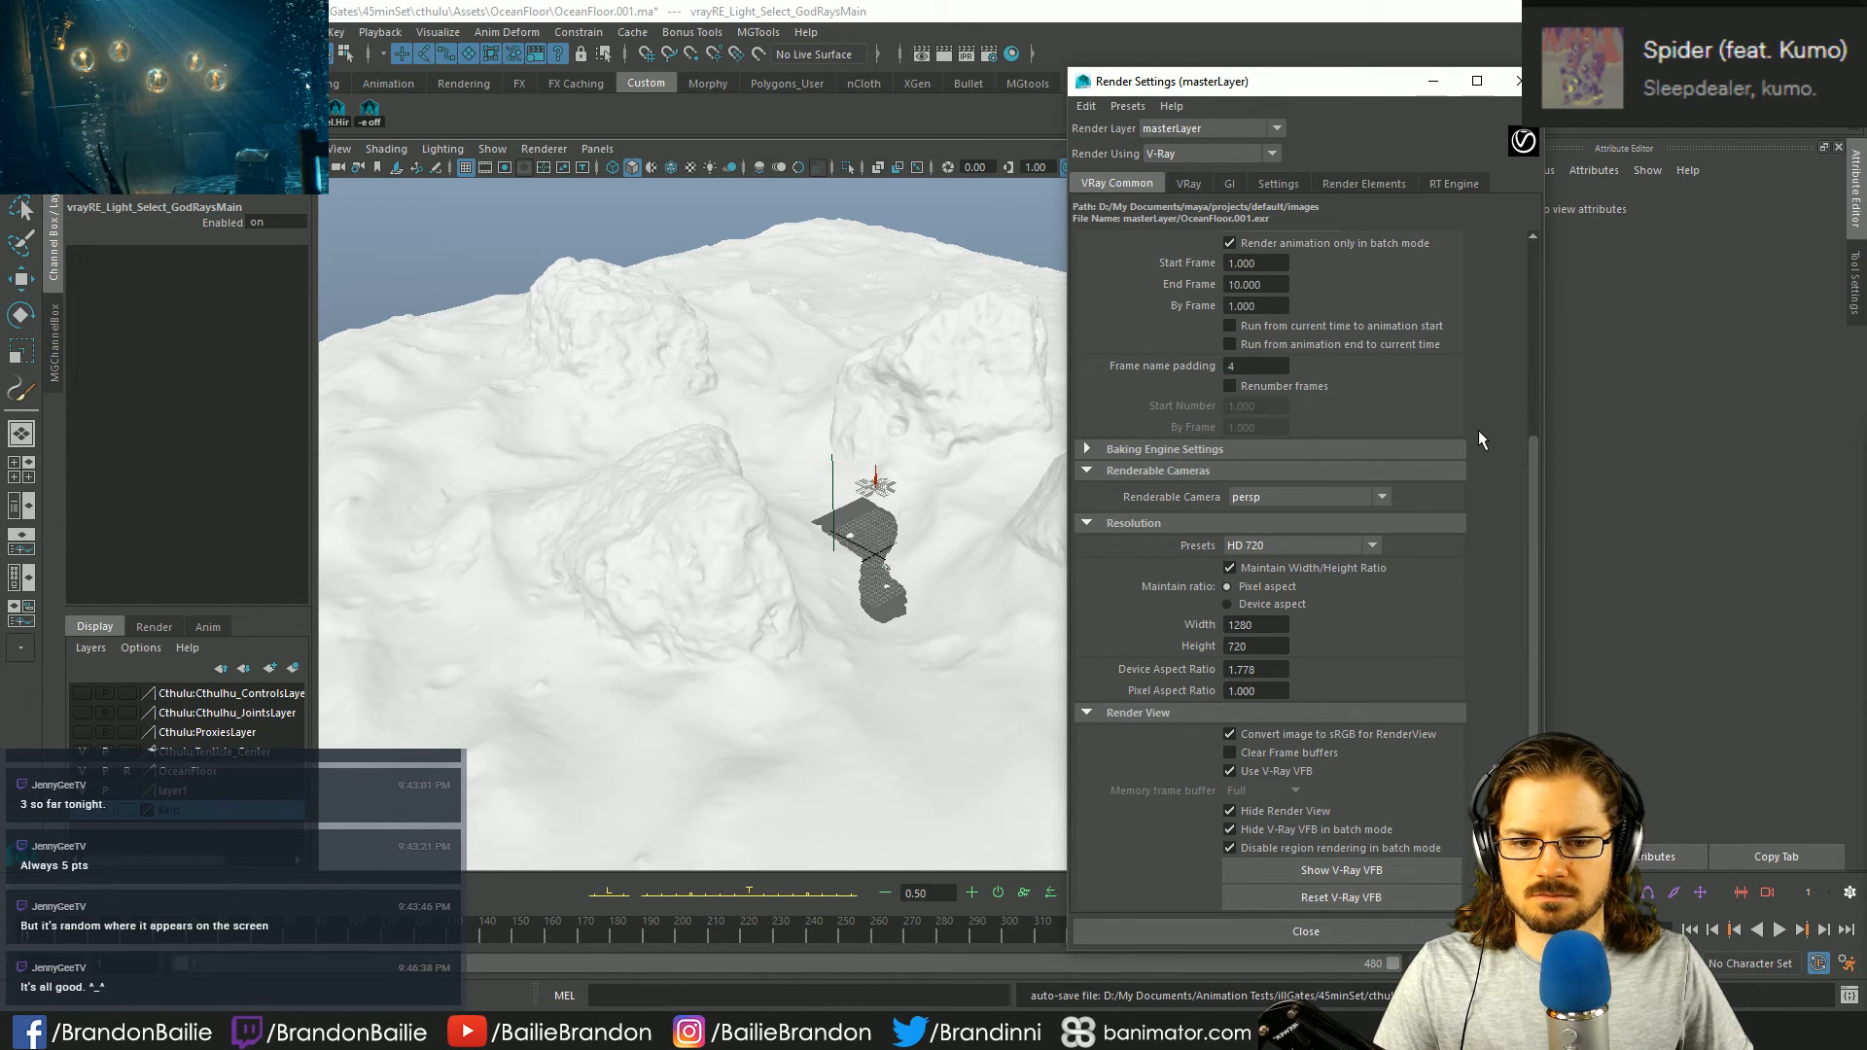
pyautogui.scroll(5, 1479, 432)
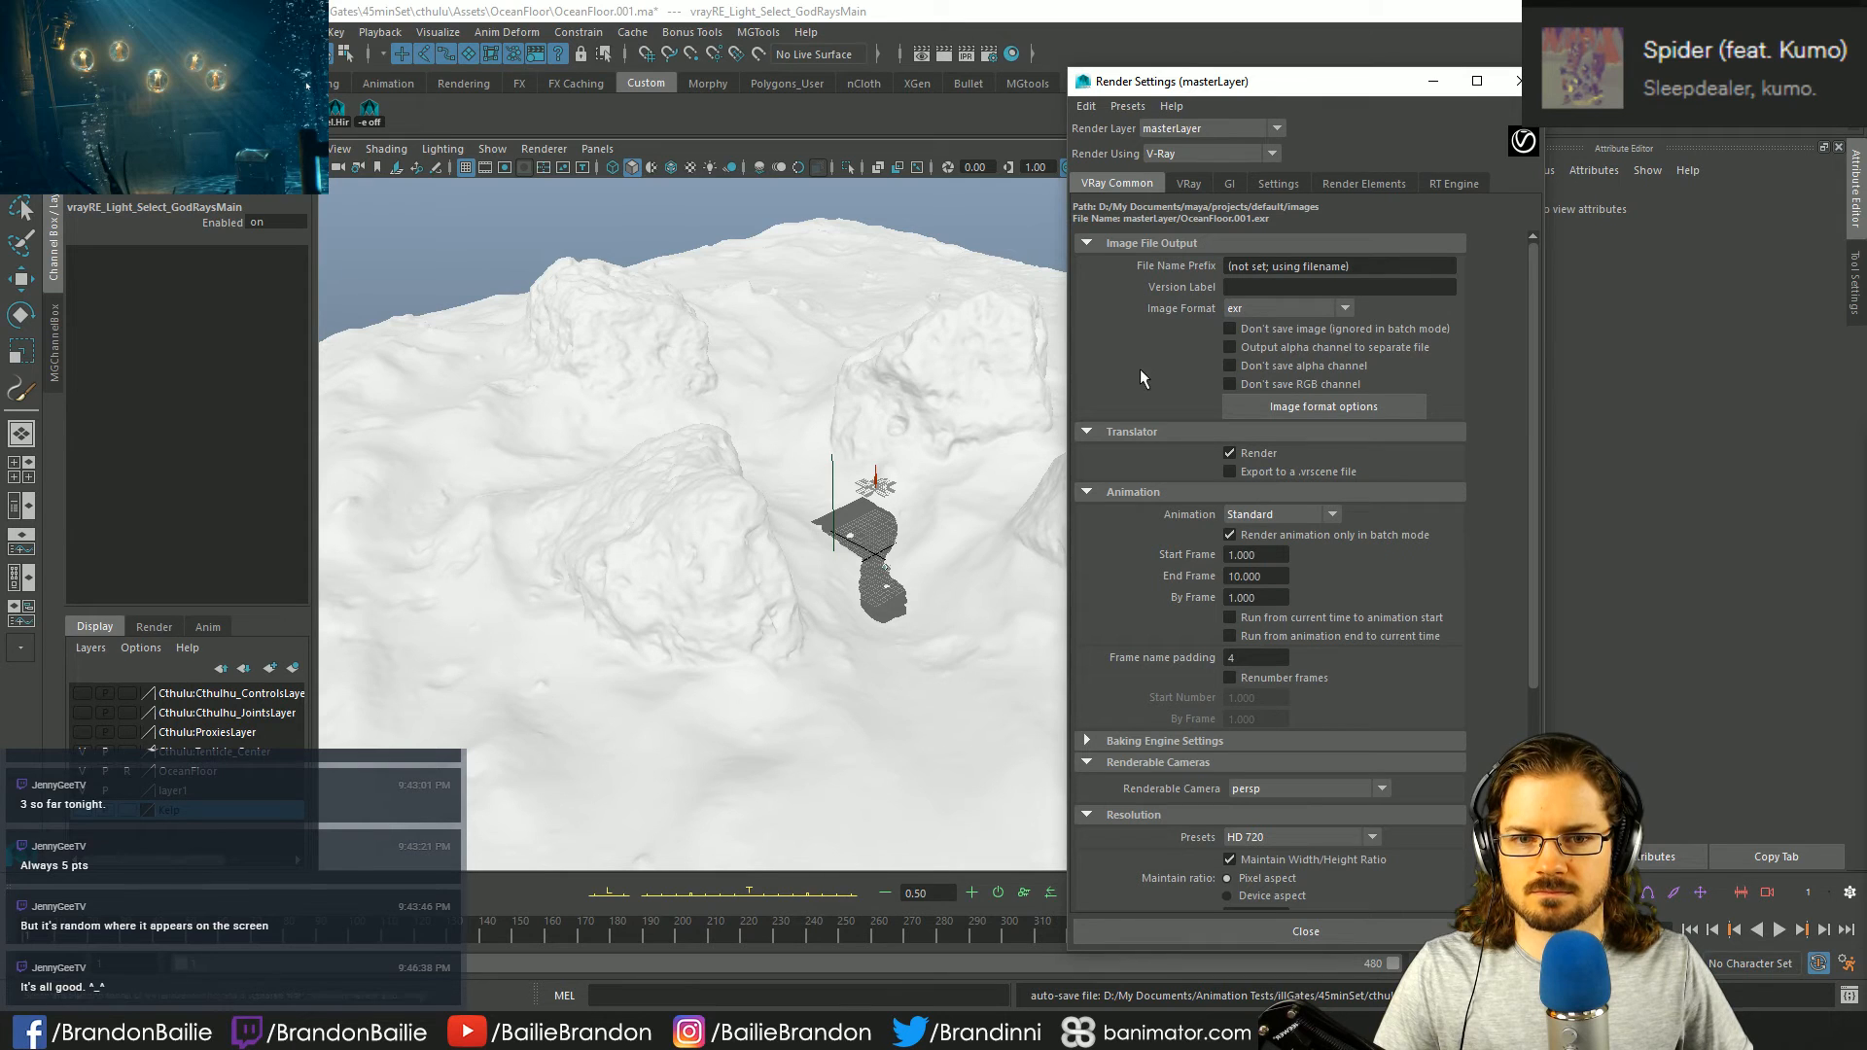
pyautogui.scroll(-1, 1105, 392)
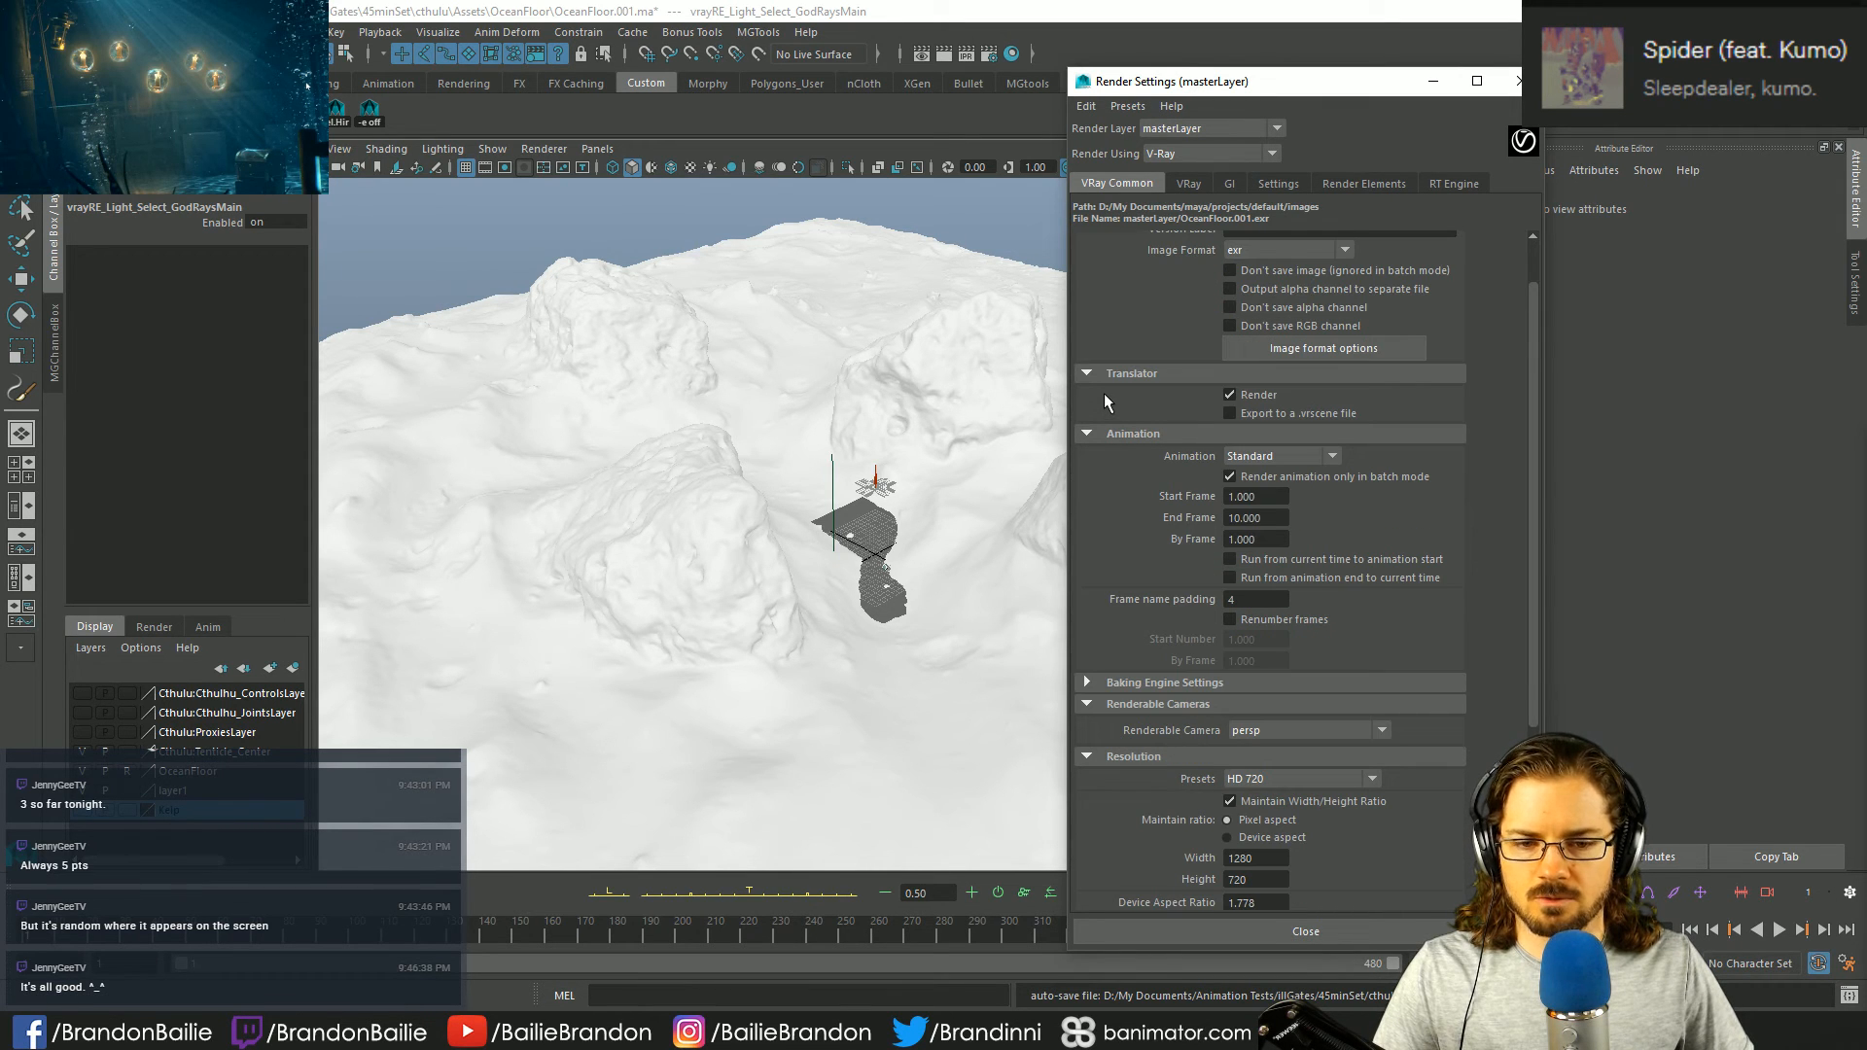
pyautogui.scroll(-1, 1104, 400)
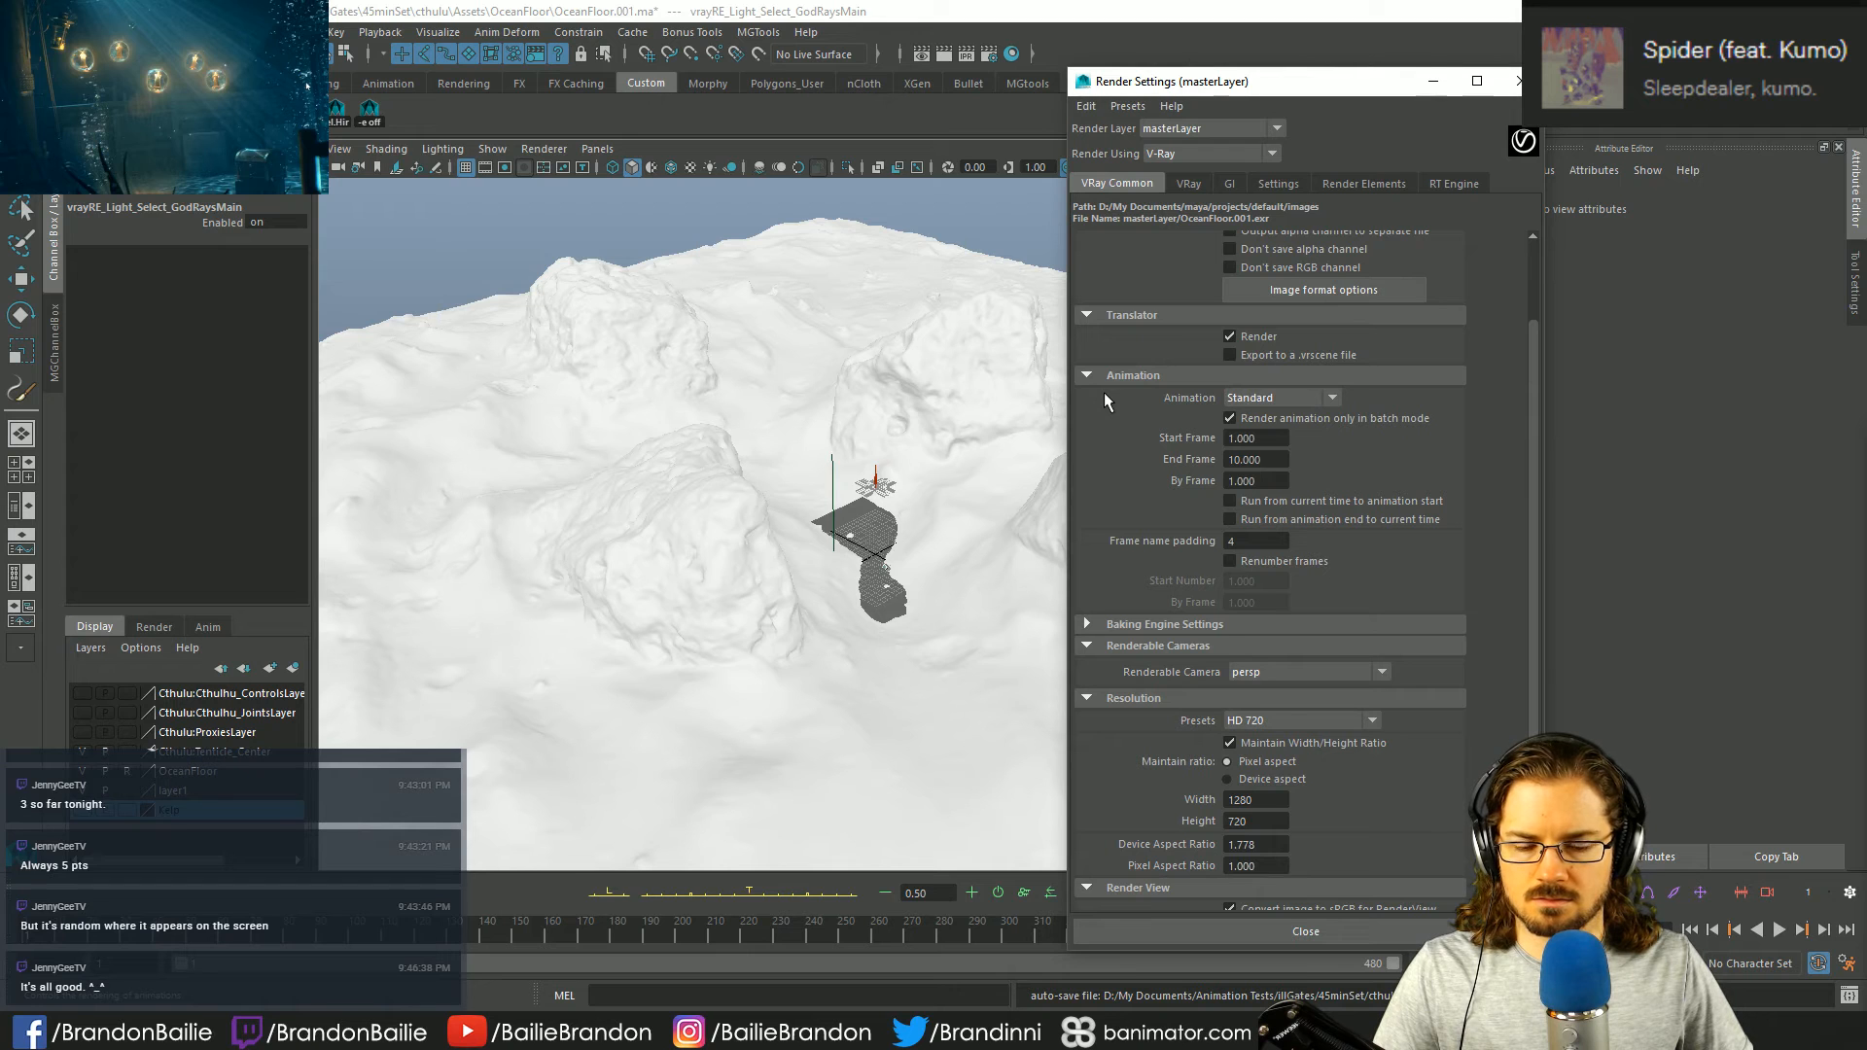
pyautogui.click(1230, 561)
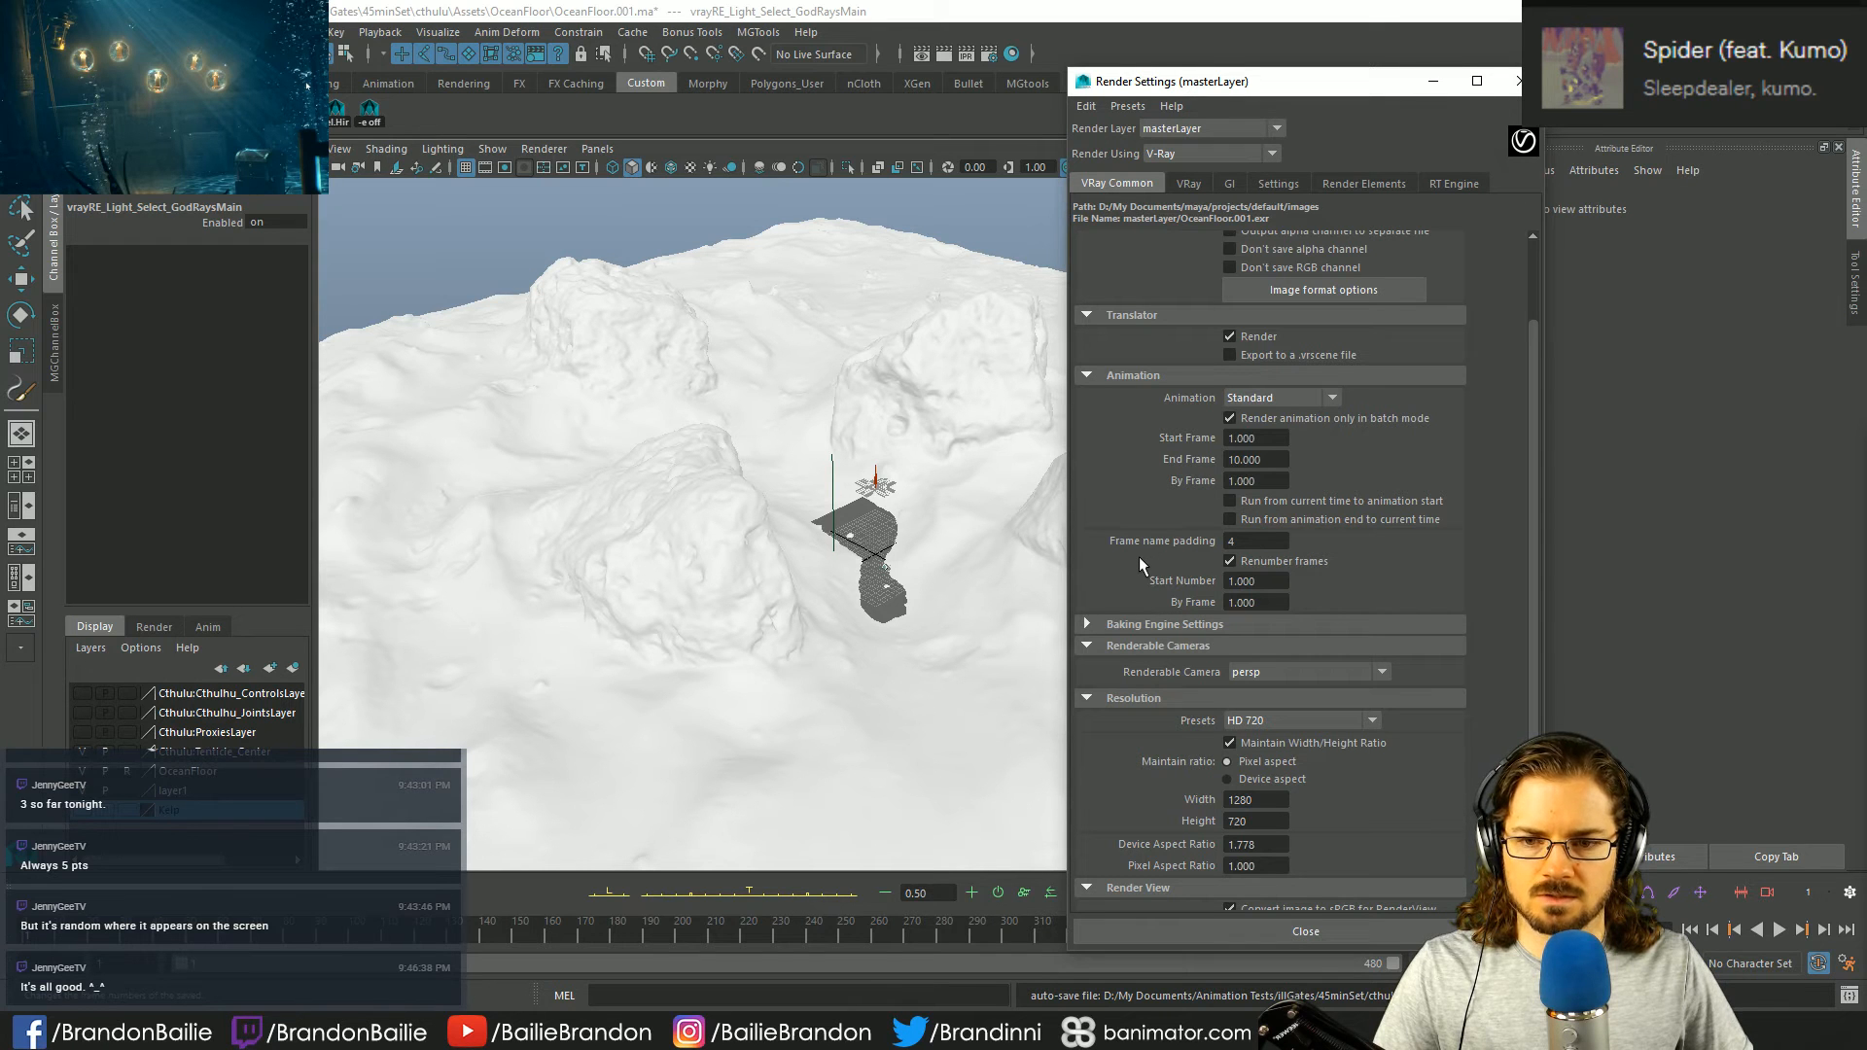
pyautogui.click(1230, 562)
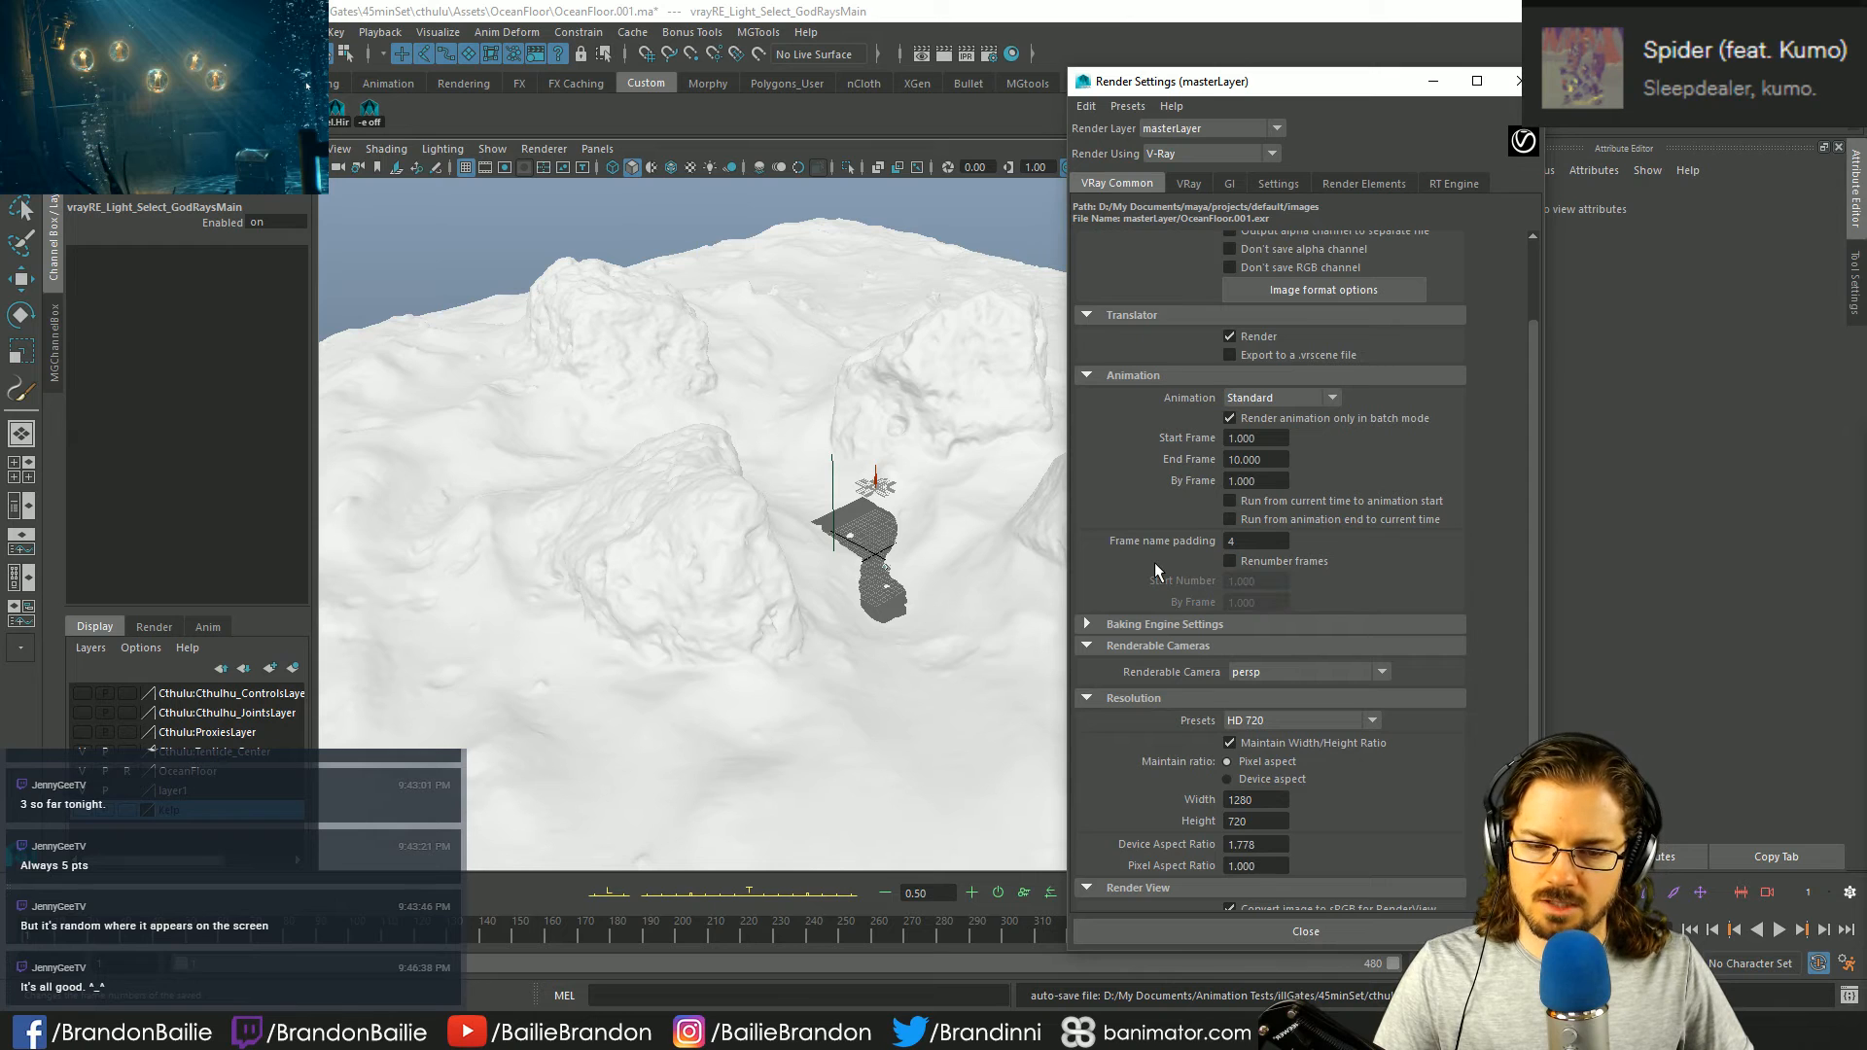
pyautogui.scroll(-2, 1147, 563)
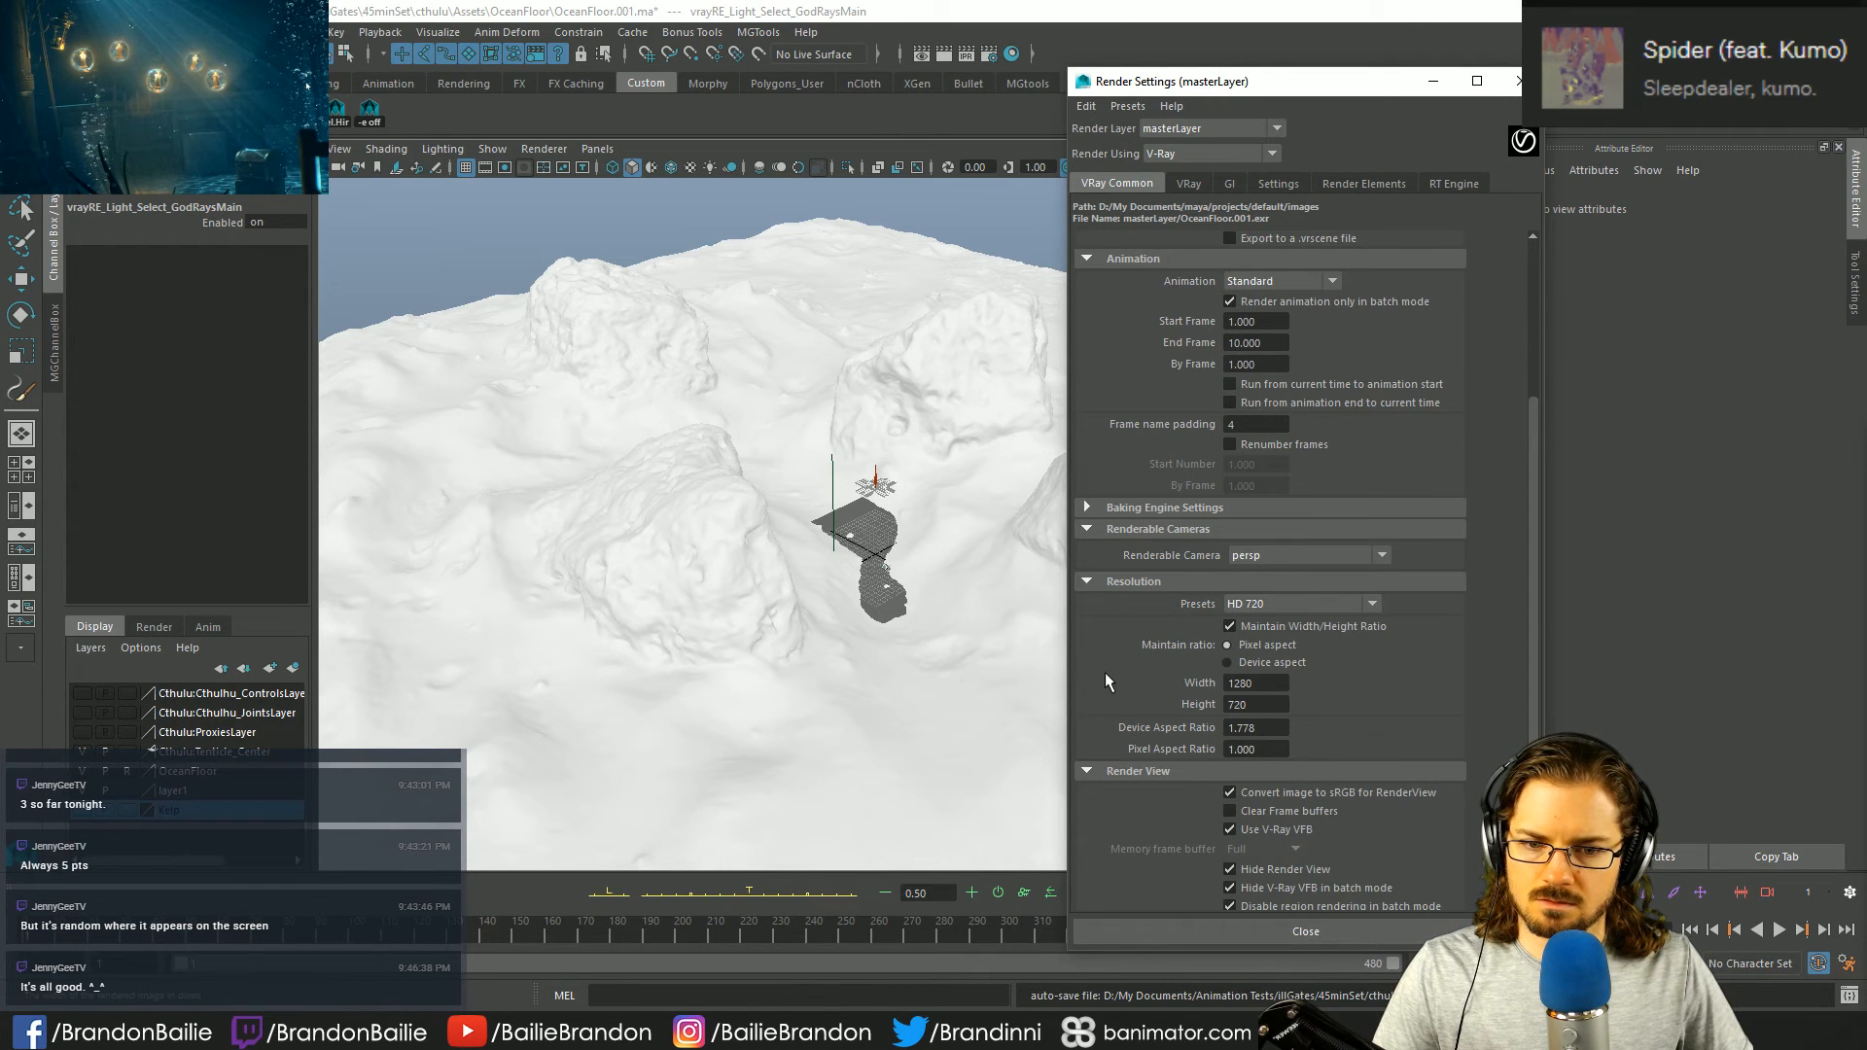
pyautogui.scroll(-2, 1105, 679)
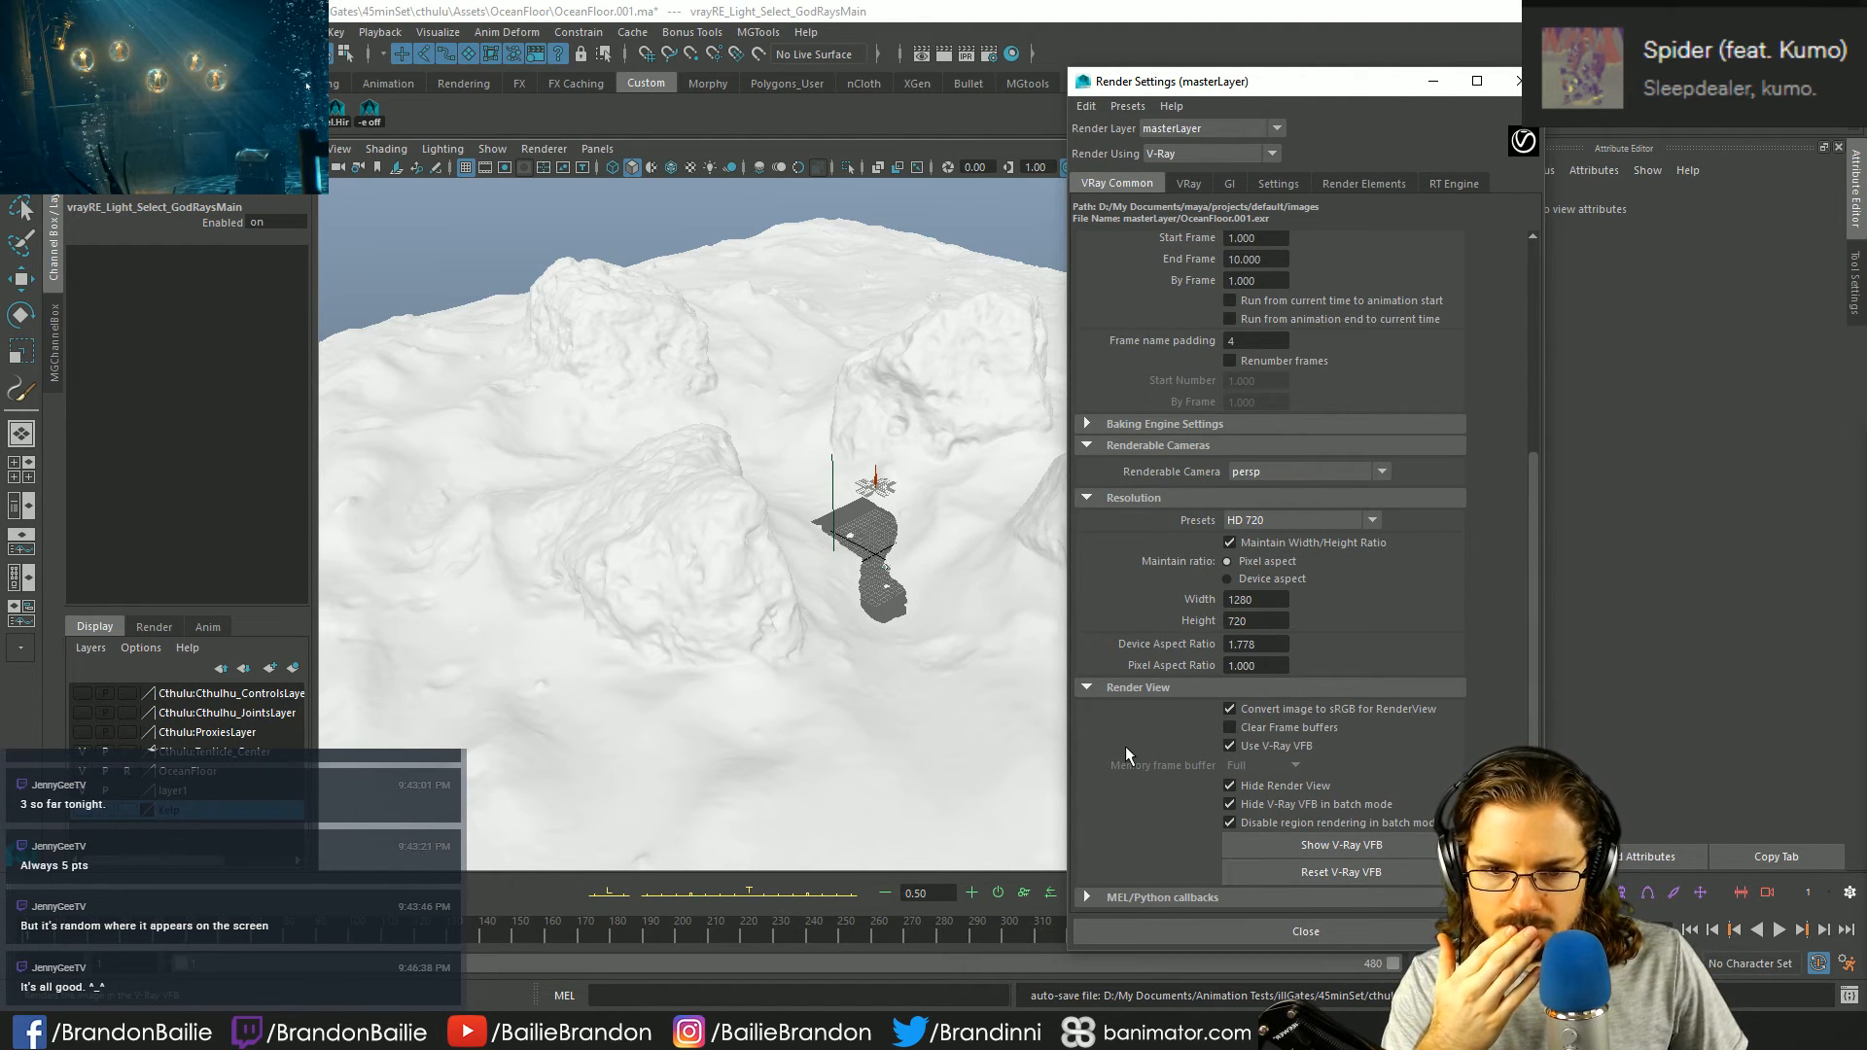
pyautogui.scroll(5, 1124, 744)
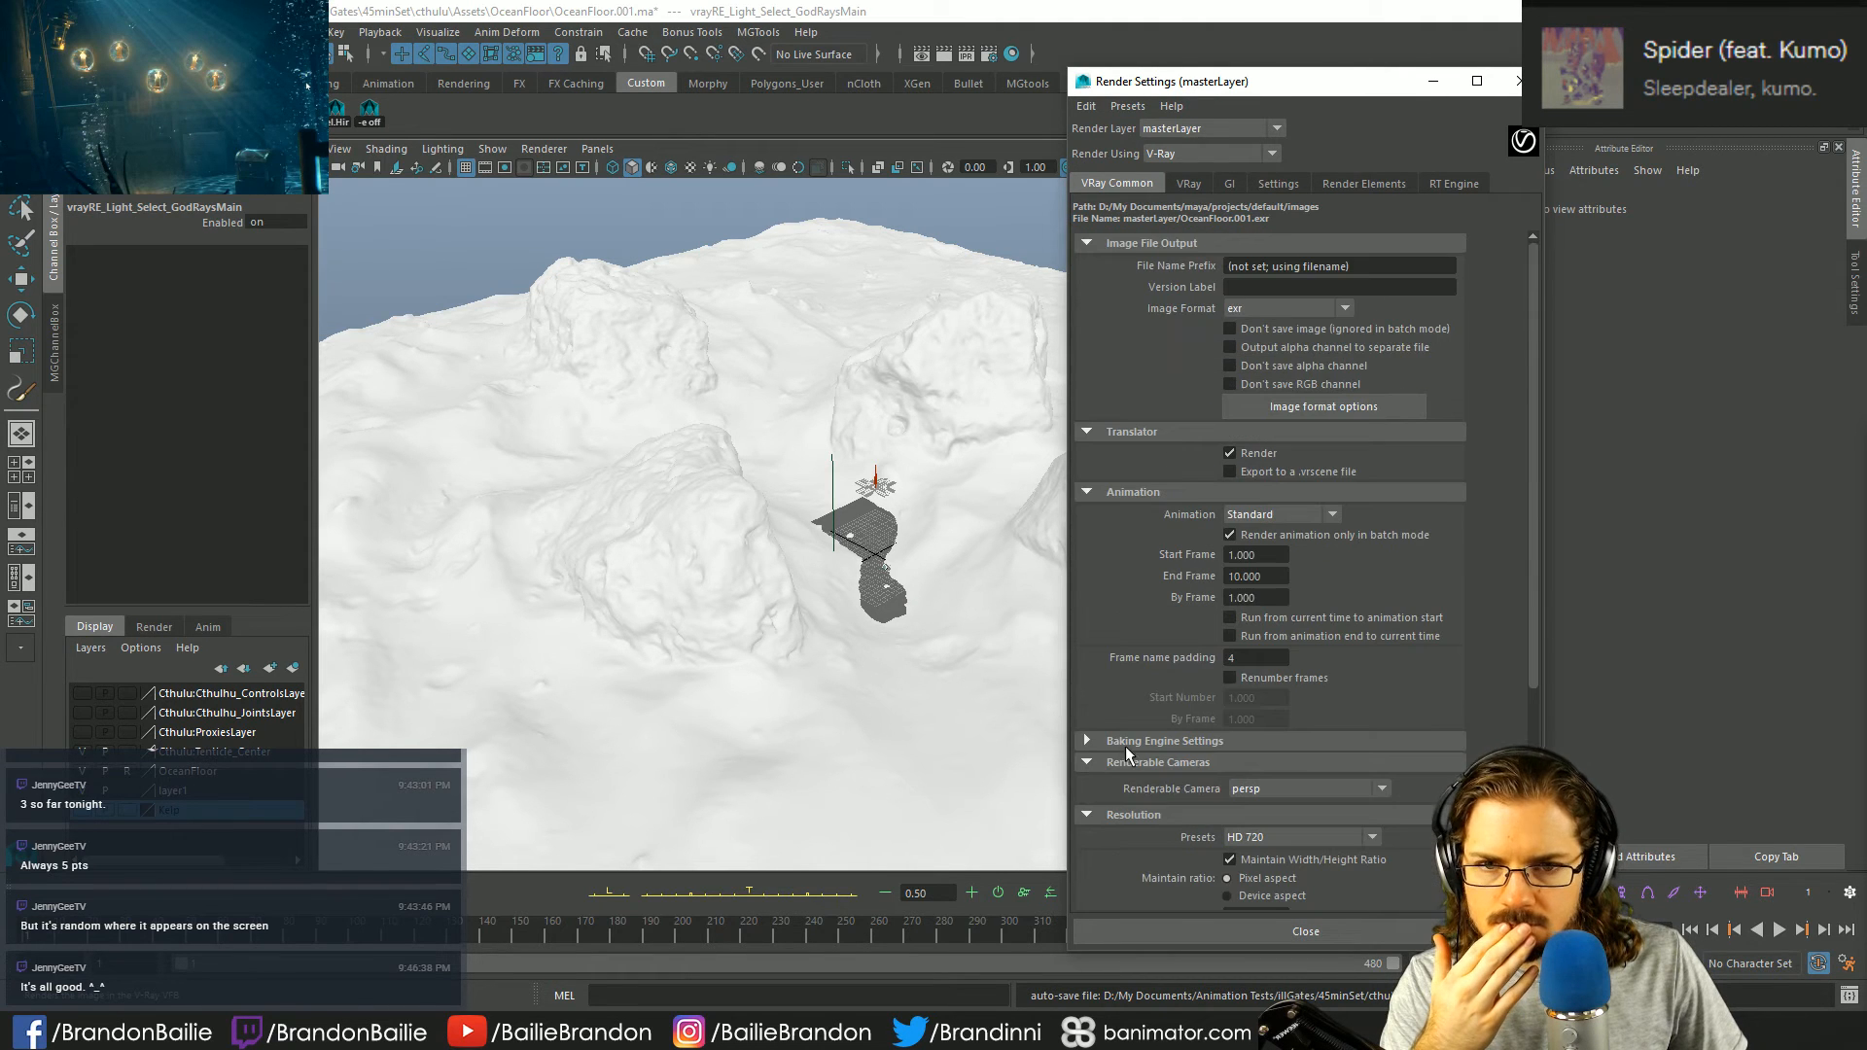
# - Save the current render settings as a preset named Cthulhu
pyautogui.click(1146, 107)
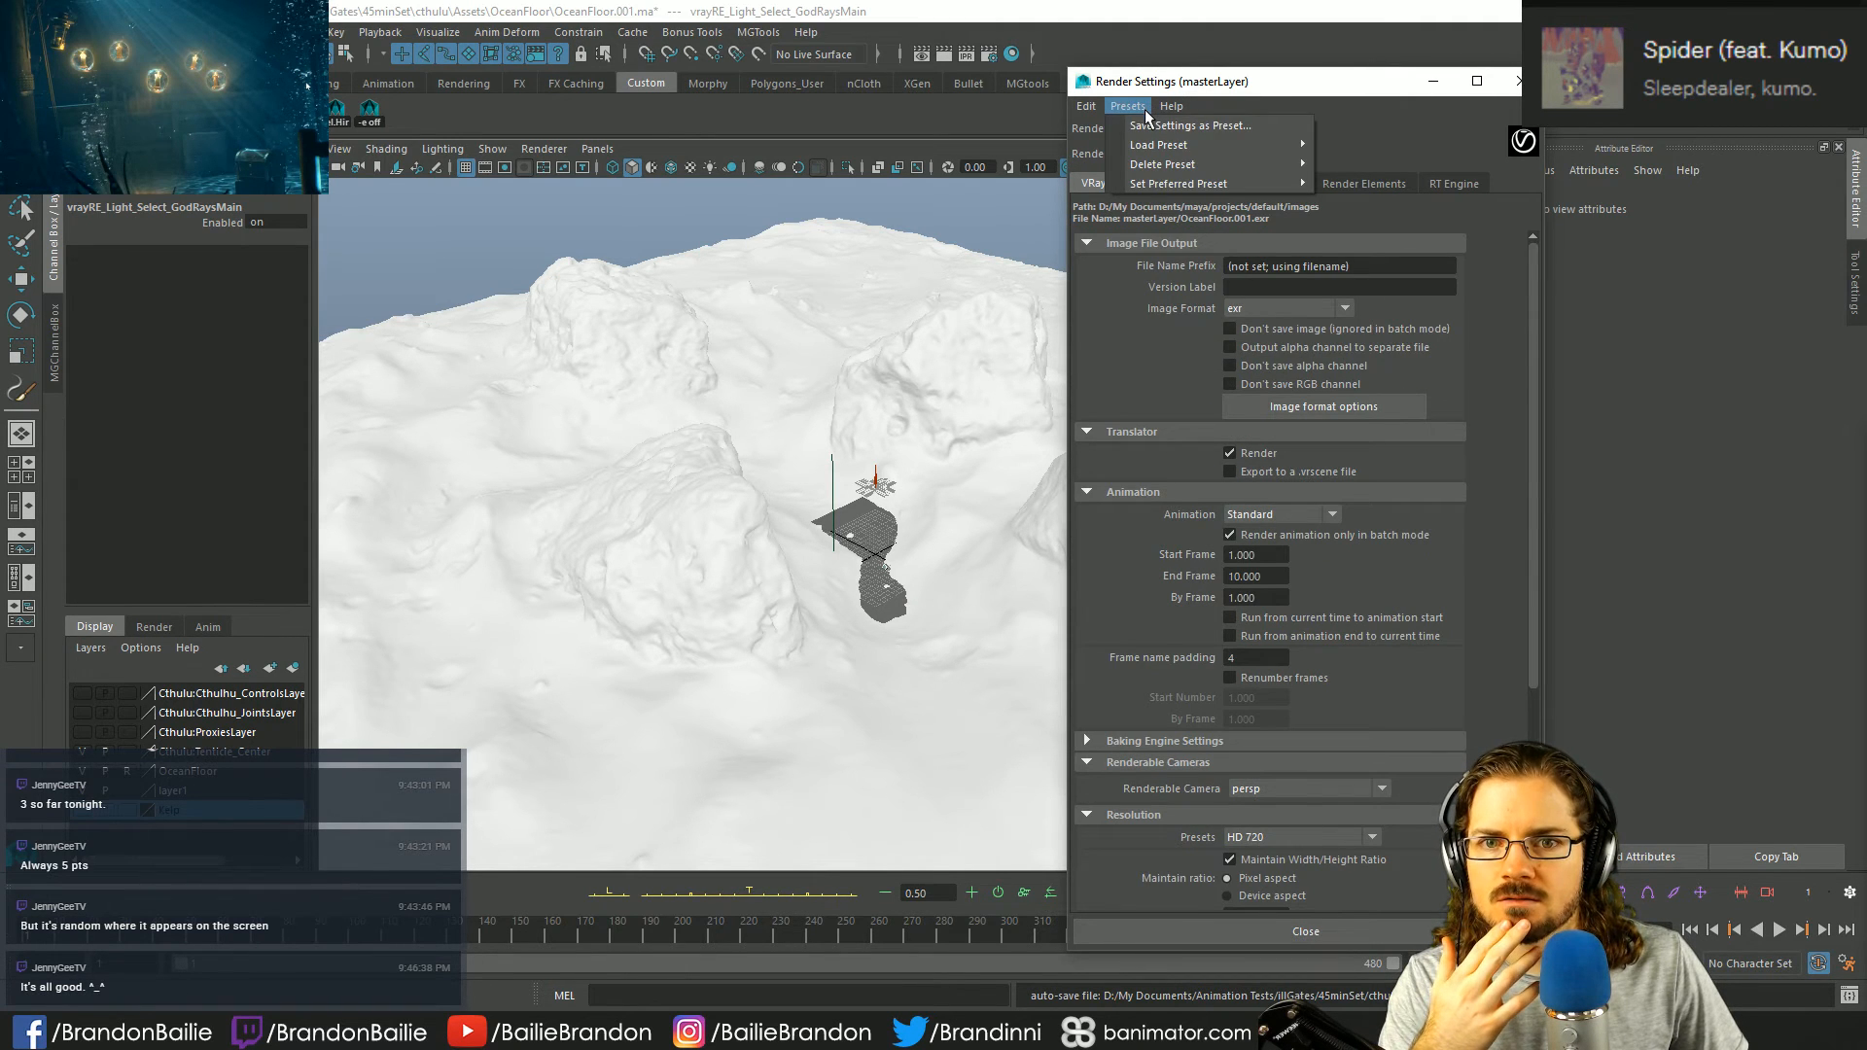
pyautogui.click(1151, 126)
pyautogui.click(879, 382)
pyautogui.write('Ml')
pyautogui.press('BackSpace')
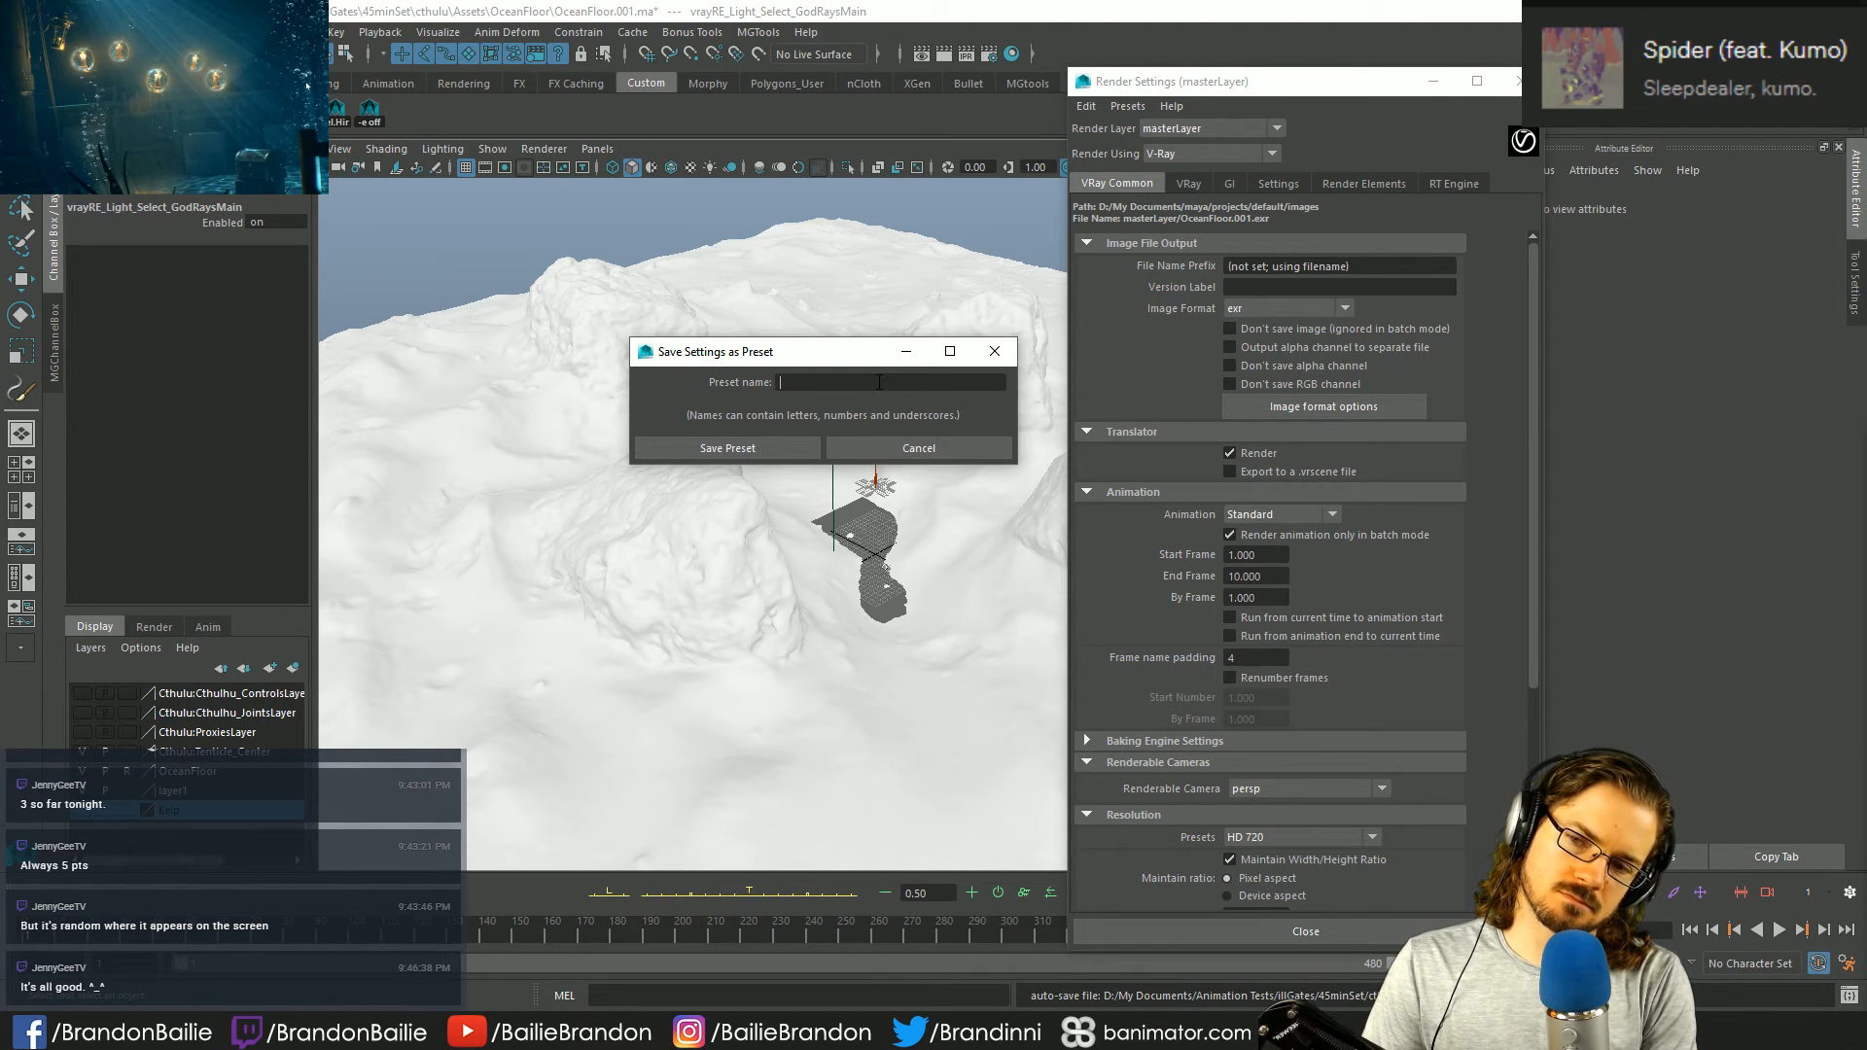
pyautogui.write('Cthulhu')
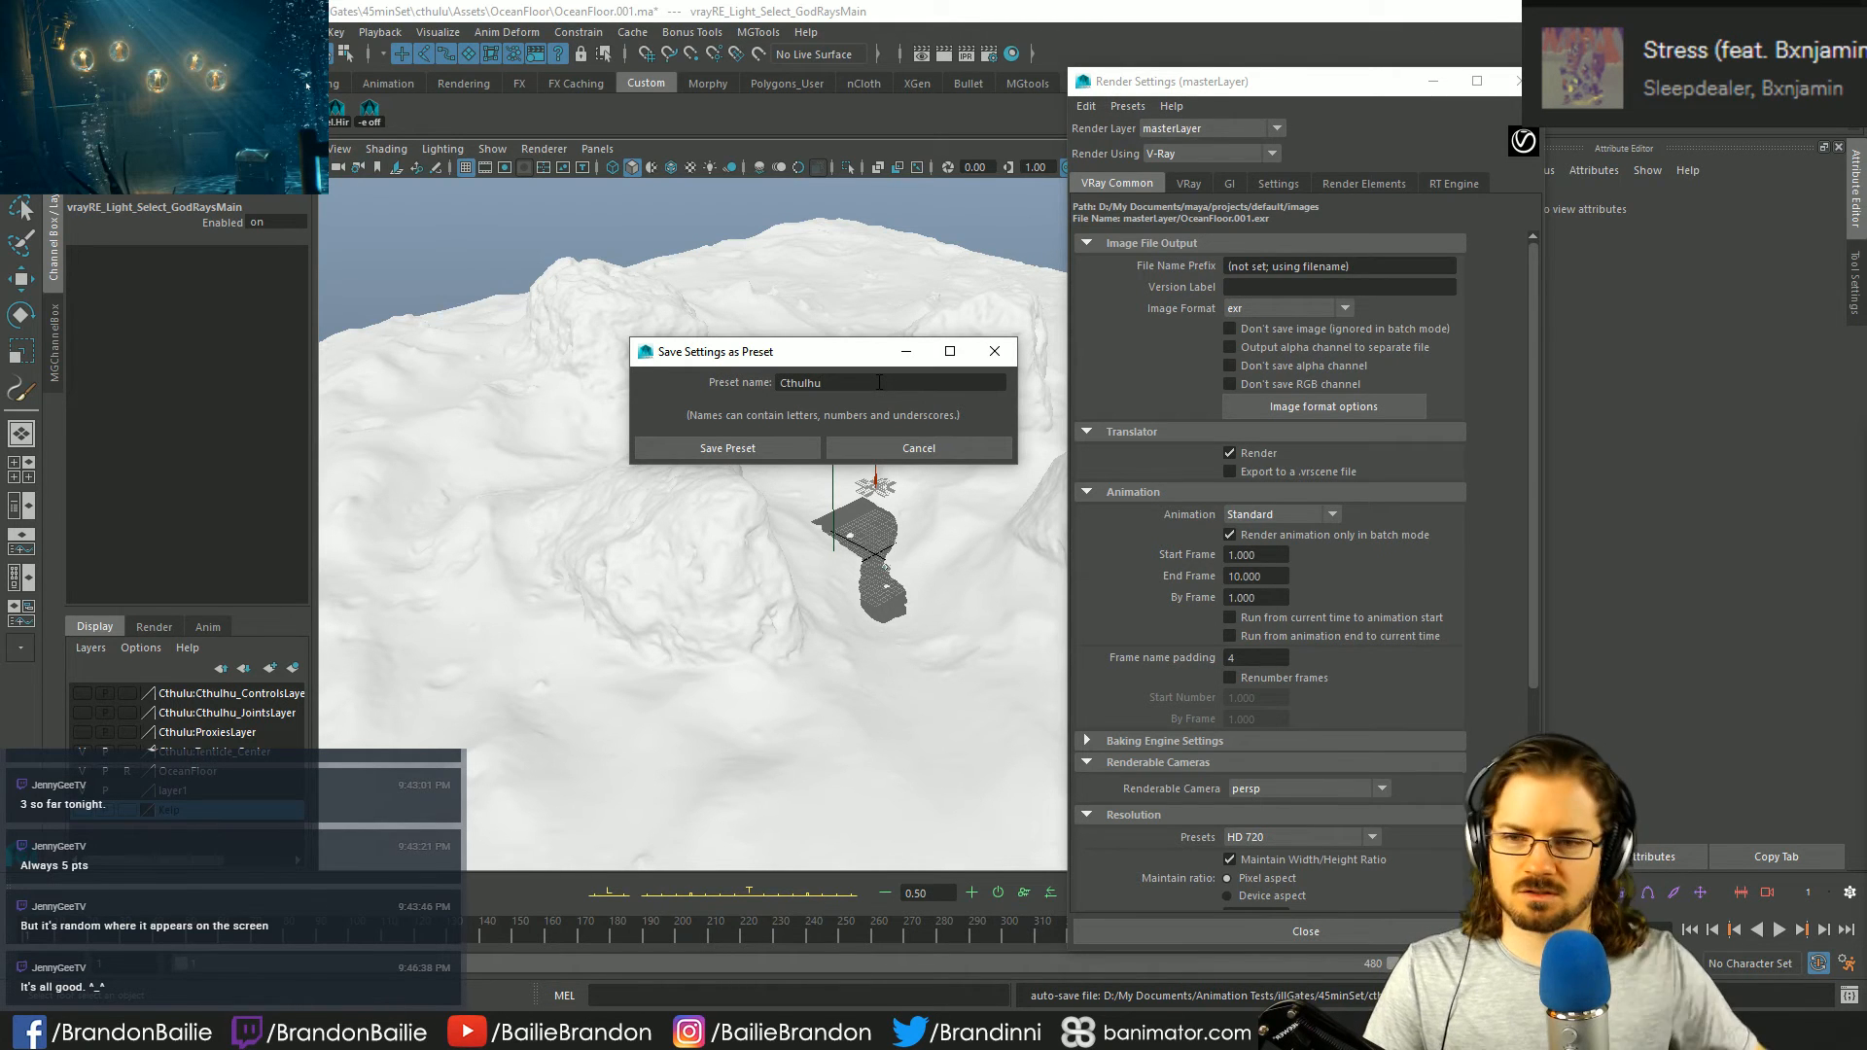
pyautogui.click(786, 451)
# - Move the Render Settings window further aside and check the loadable presets for the Cthulhu entry
pyautogui.moveTo(1346, 82); pyautogui.dragTo(1458, 87)
pyautogui.click(1240, 112)
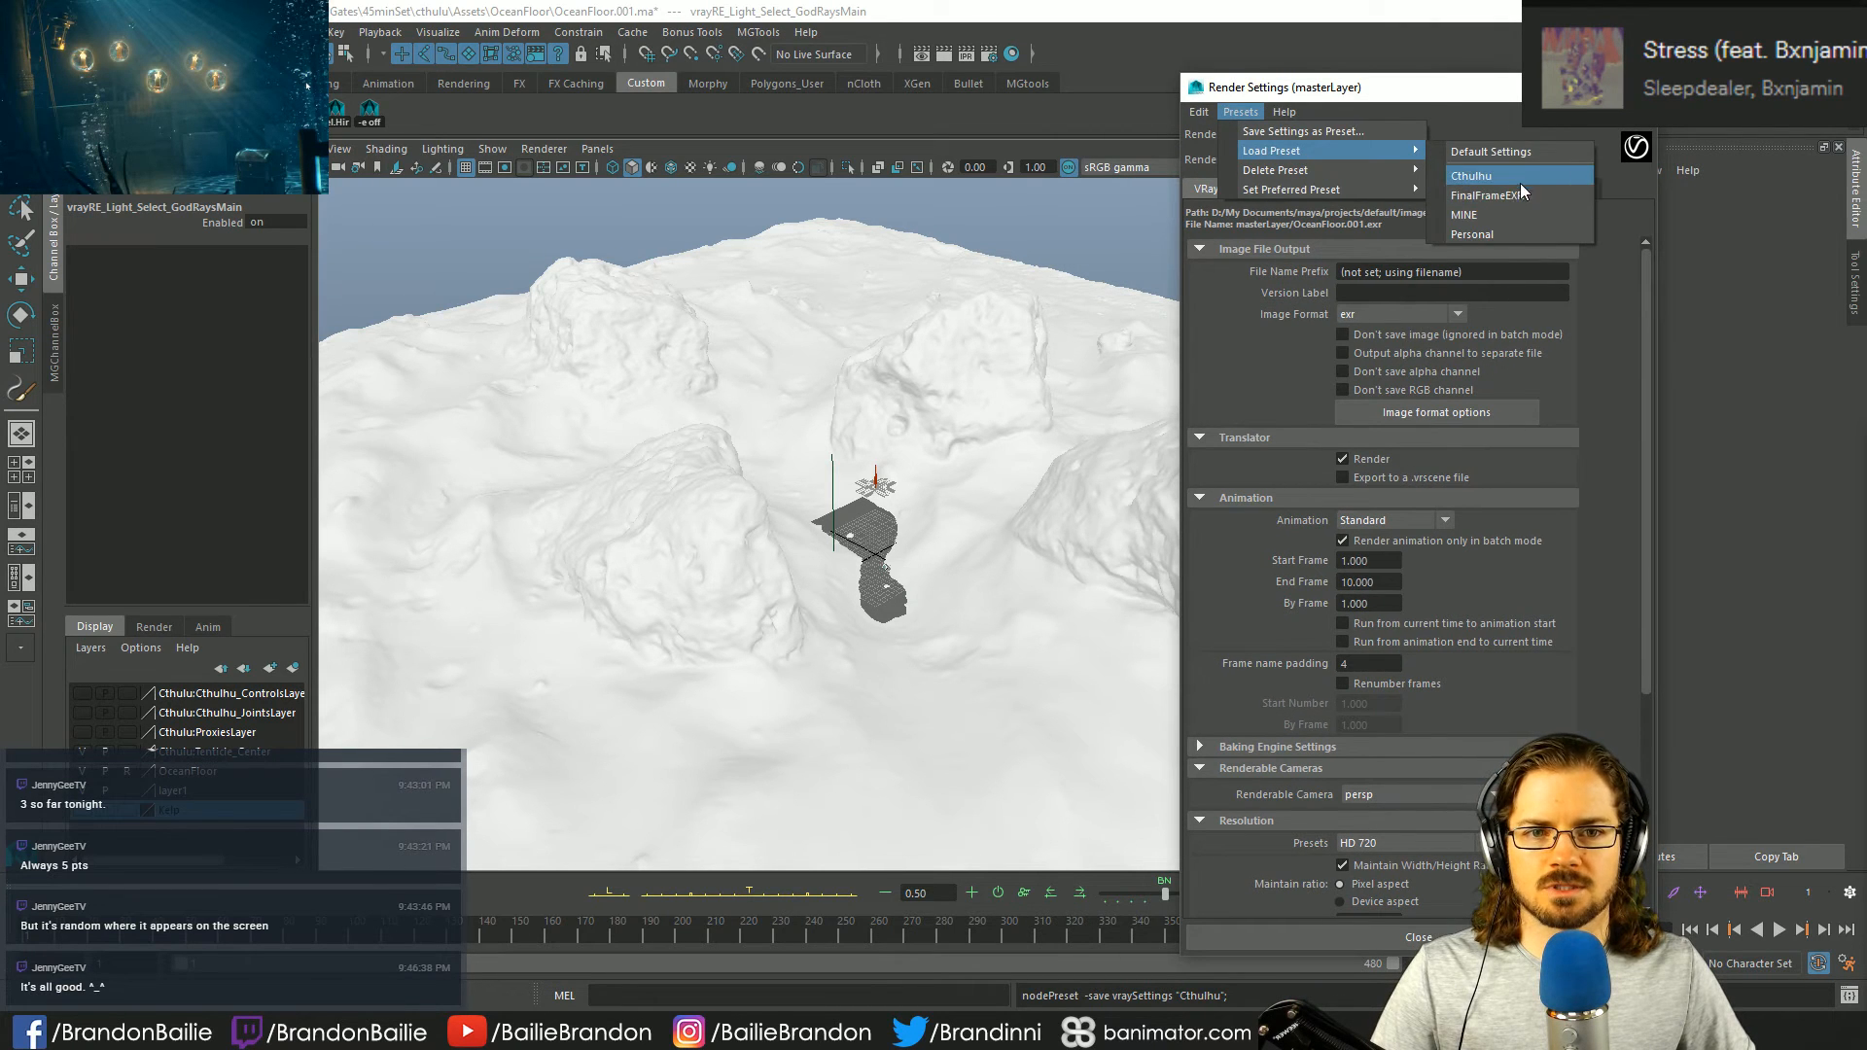
pyautogui.click(1439, 98)
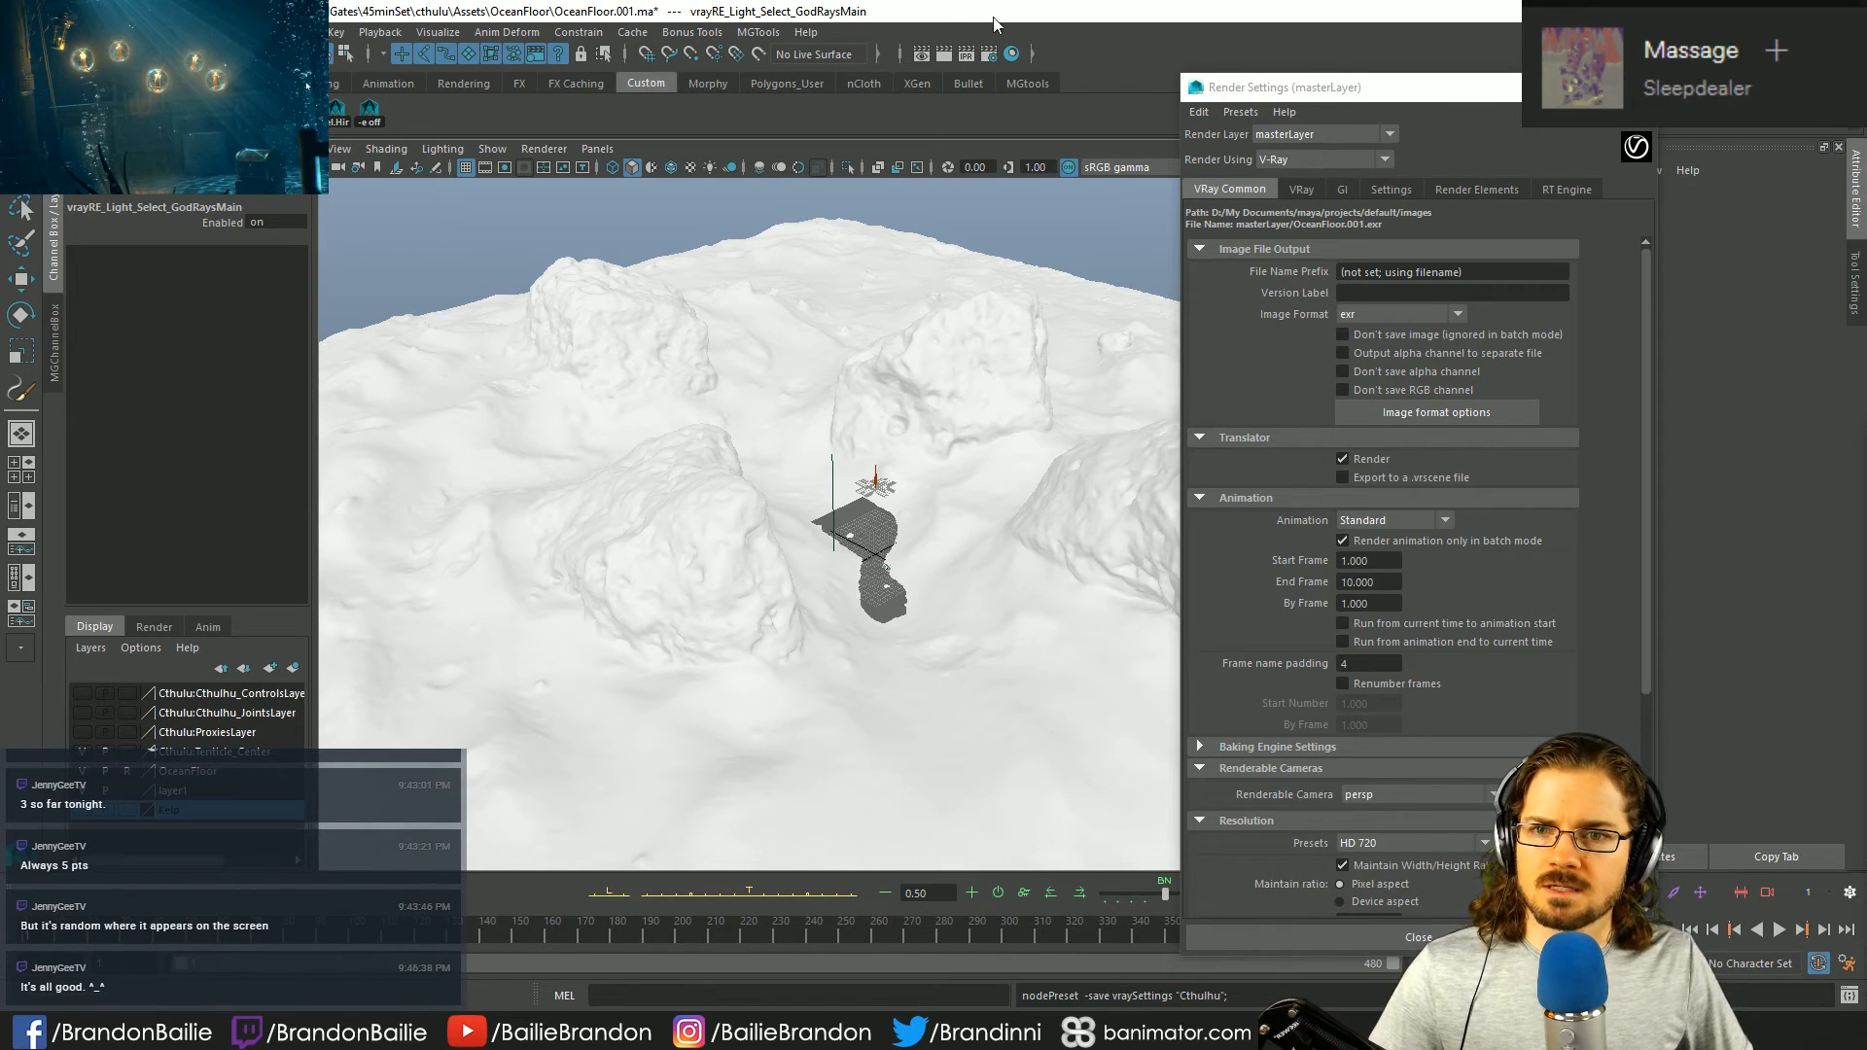
# - Save the OceanFloor scene and close the Render Settings window
pyautogui.hotkey('ctrl', 's')
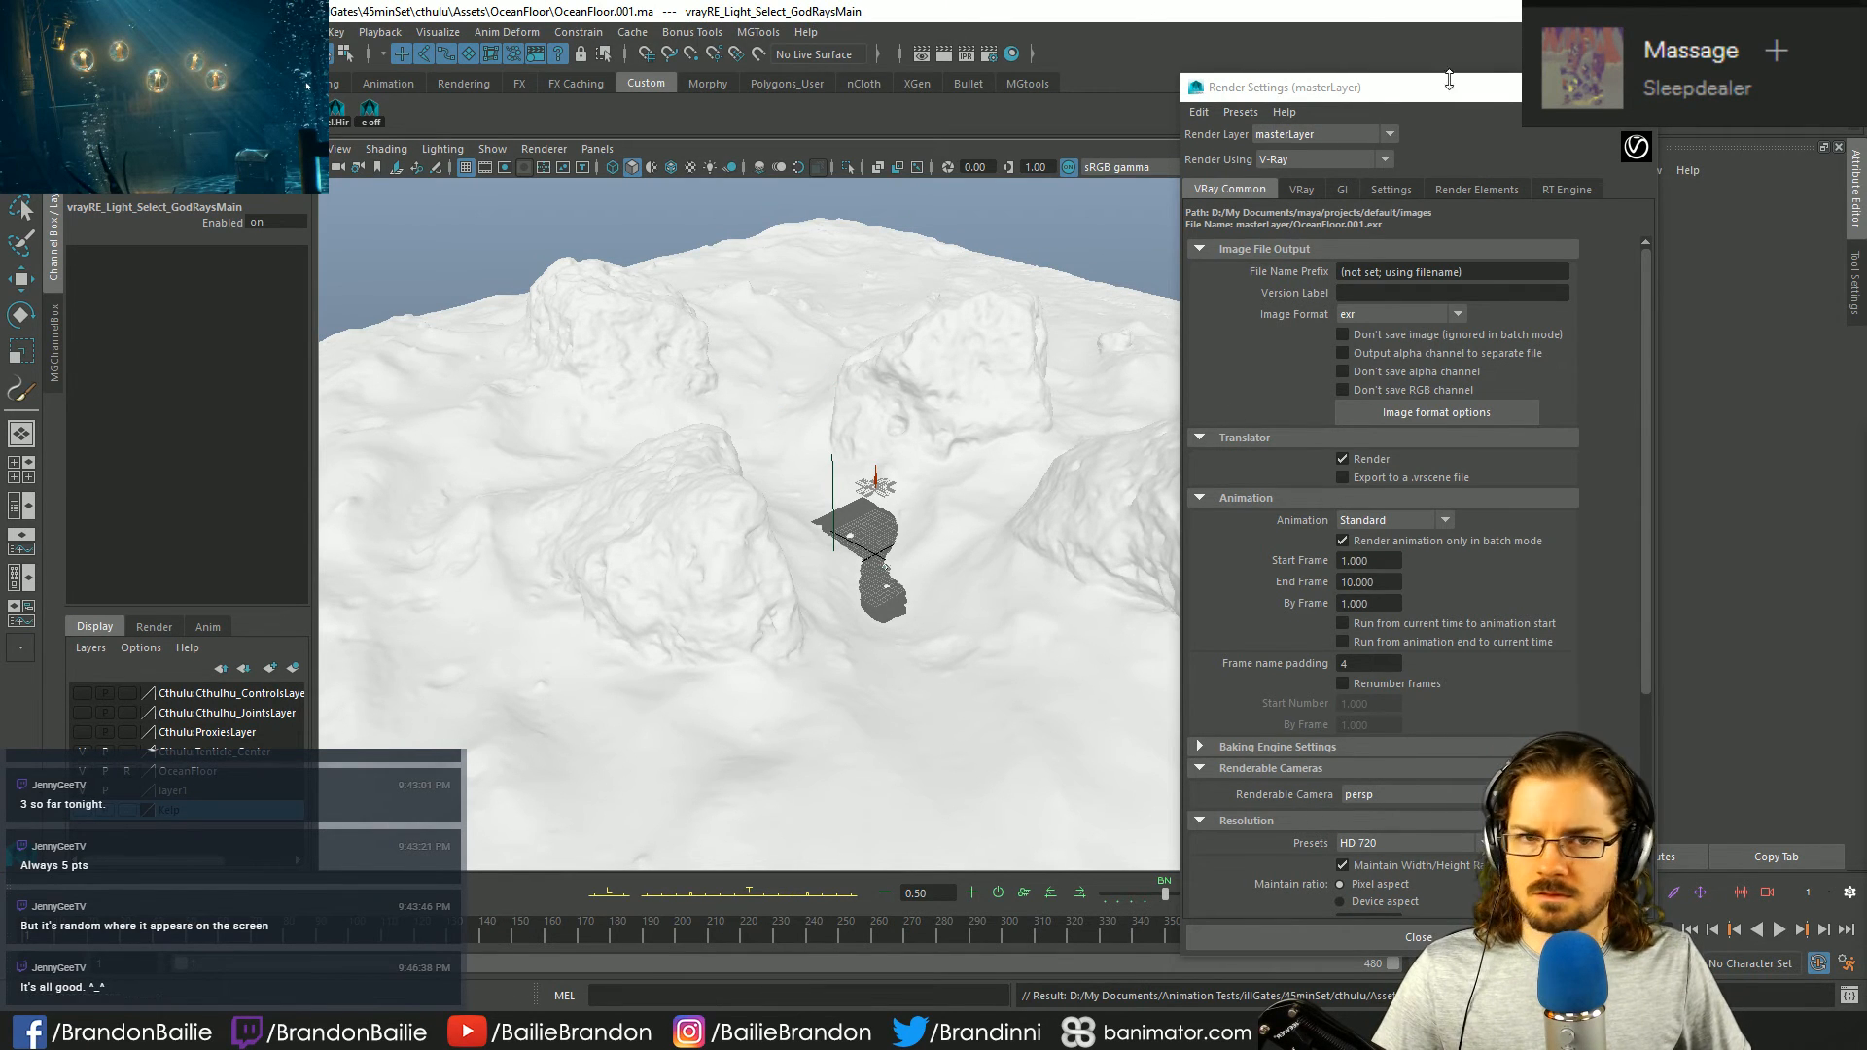
pyautogui.moveTo(1444, 94); pyautogui.dragTo(1430, 120)
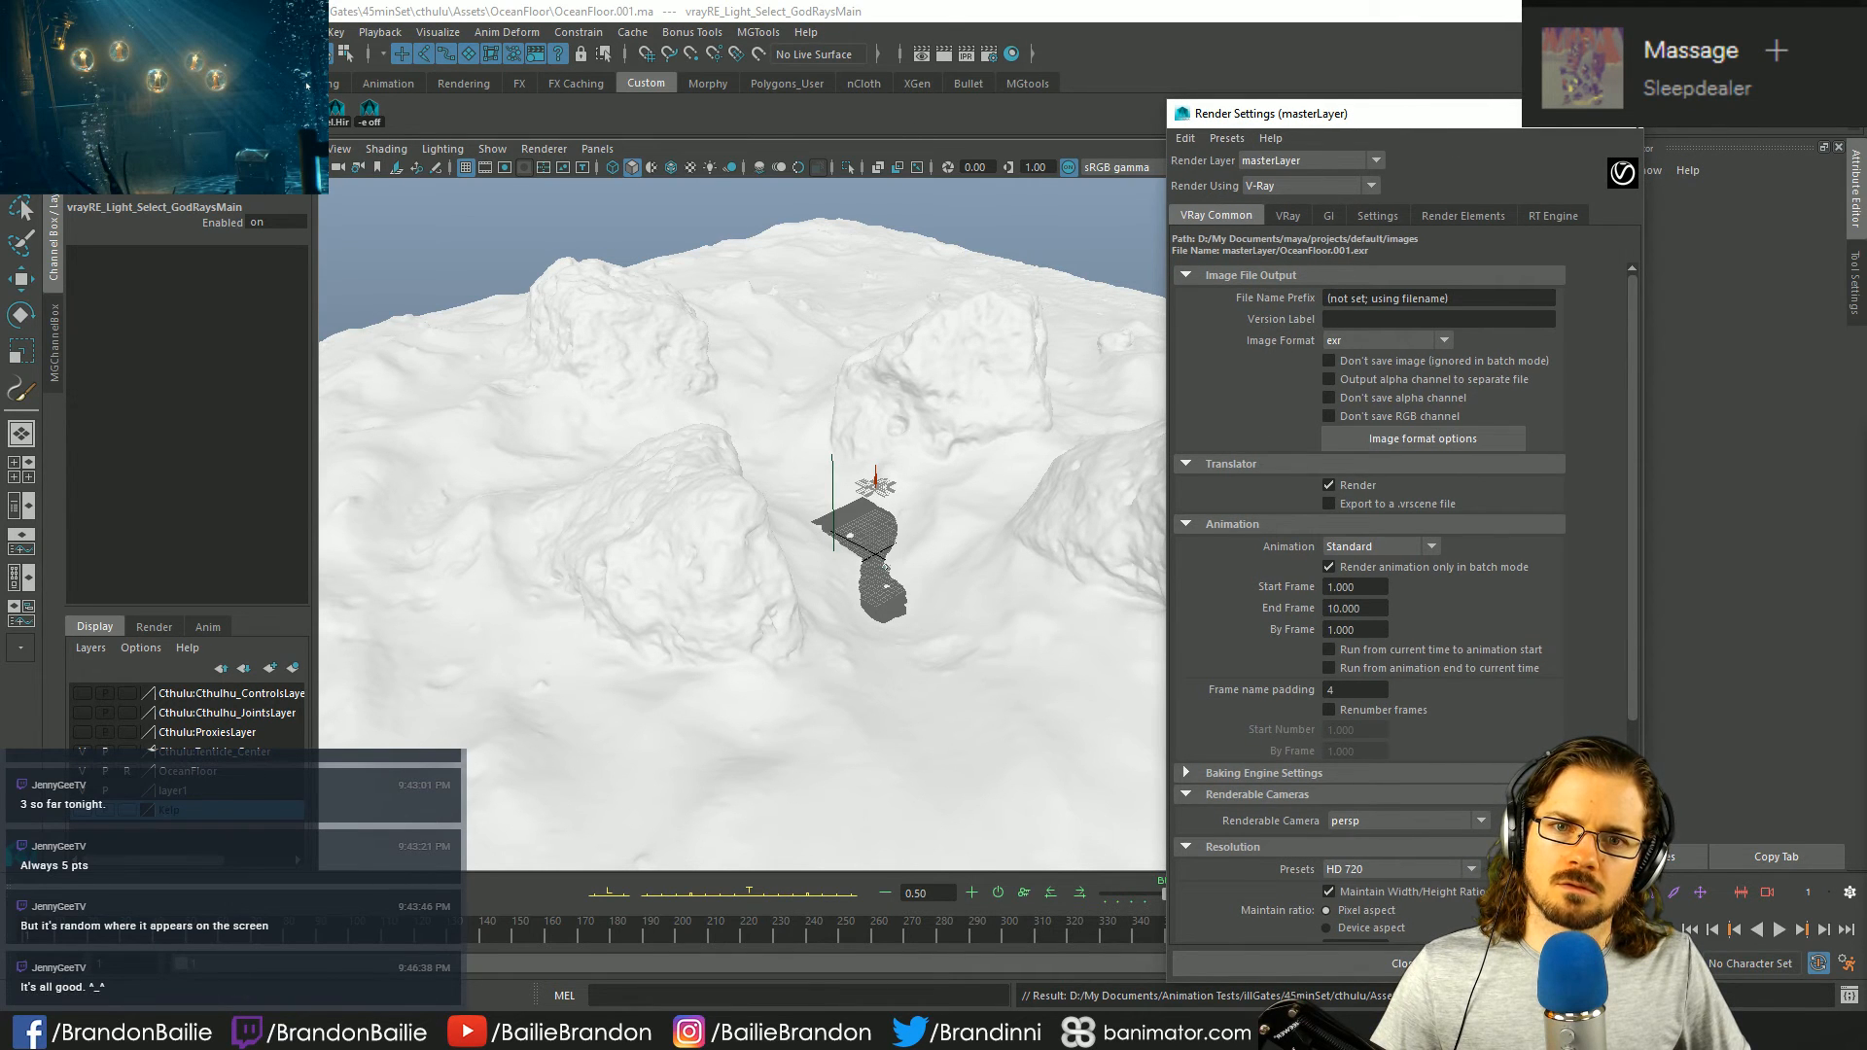
pyautogui.click(1400, 964)
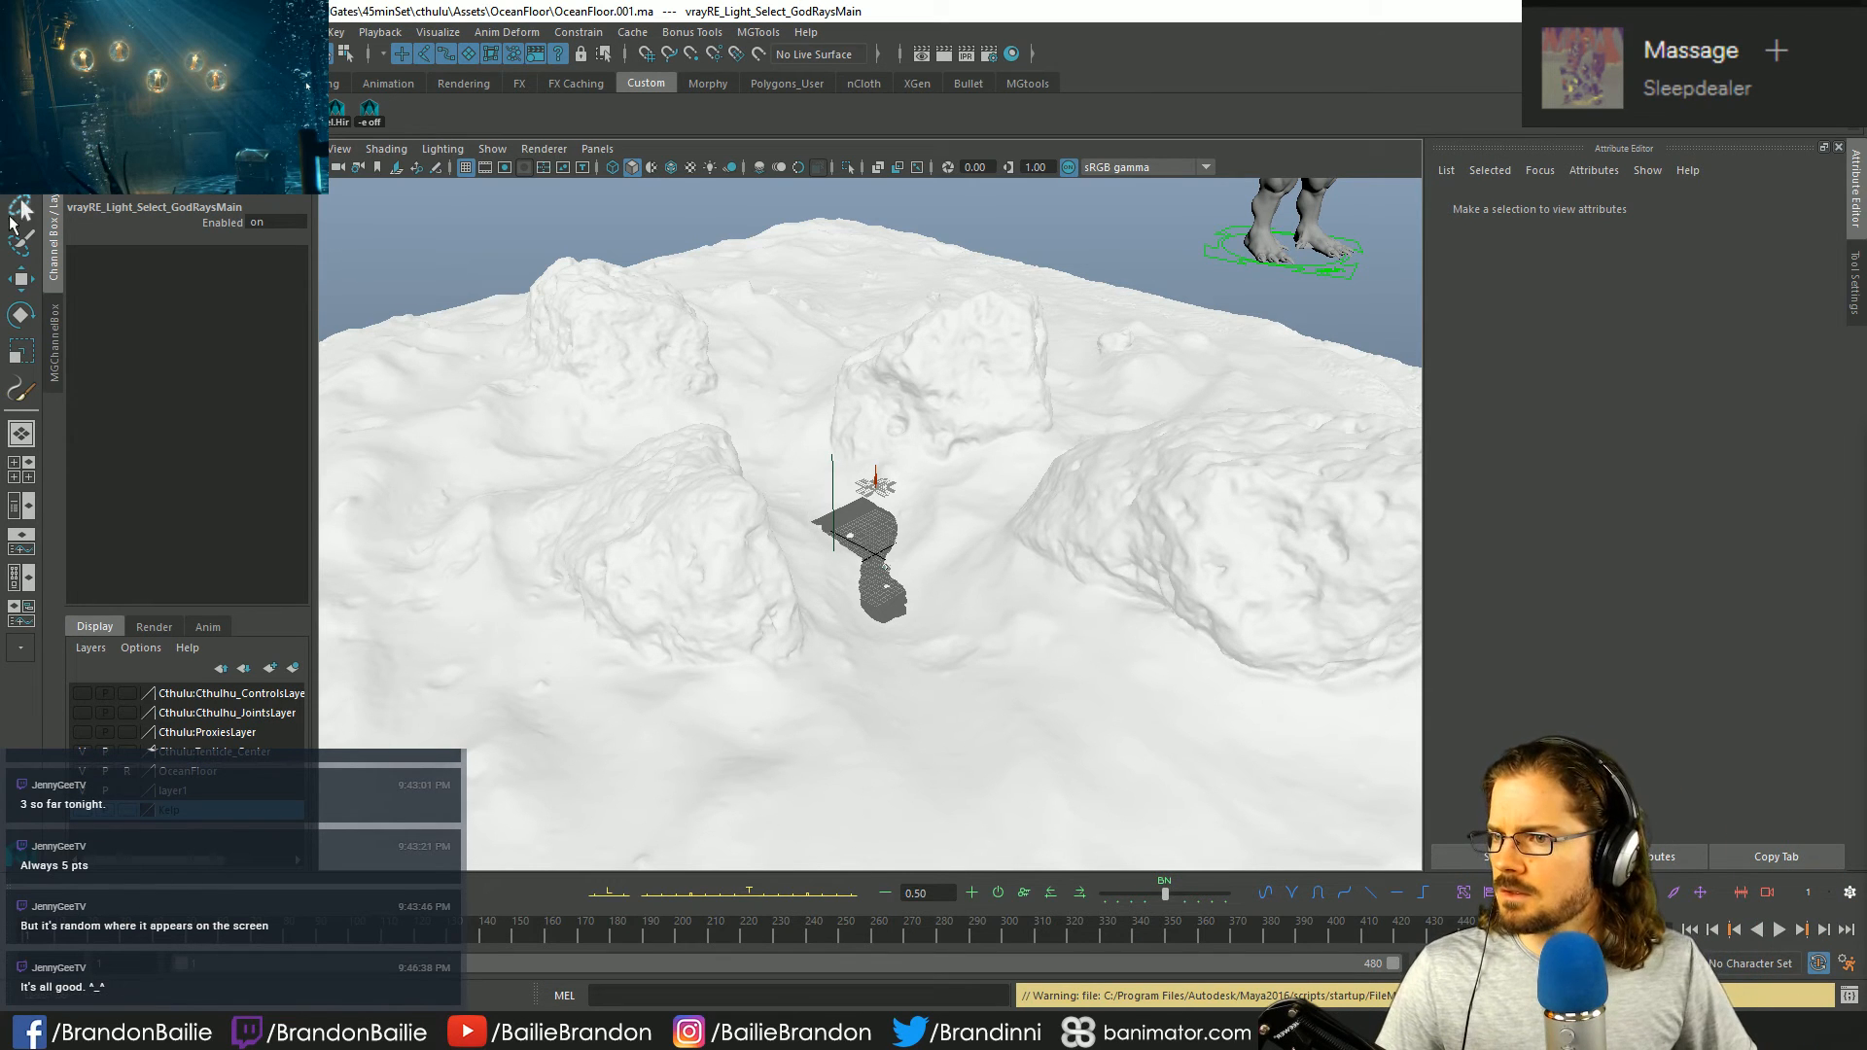
# - Start a new scene and create a folder named Countdown inside the cthulu project's Assets folder for saving it
pyautogui.click(15, 32)
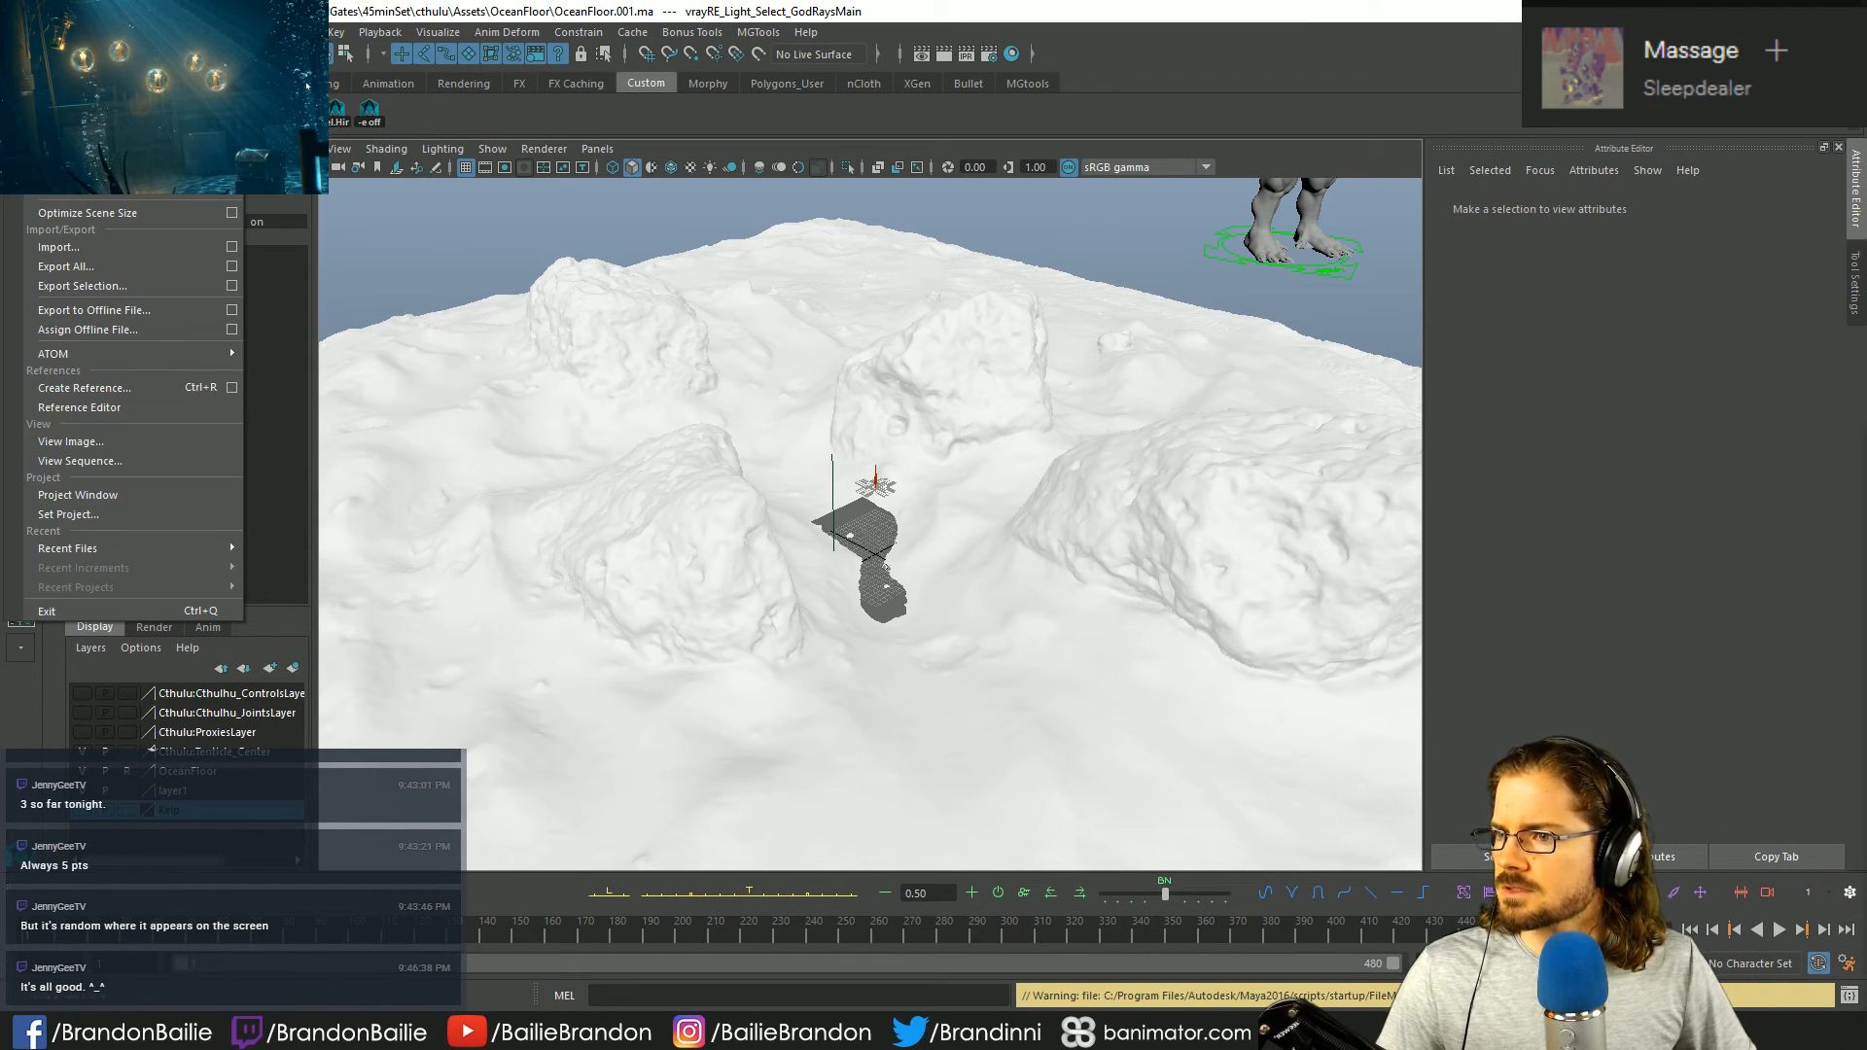
pyautogui.click(48, 122)
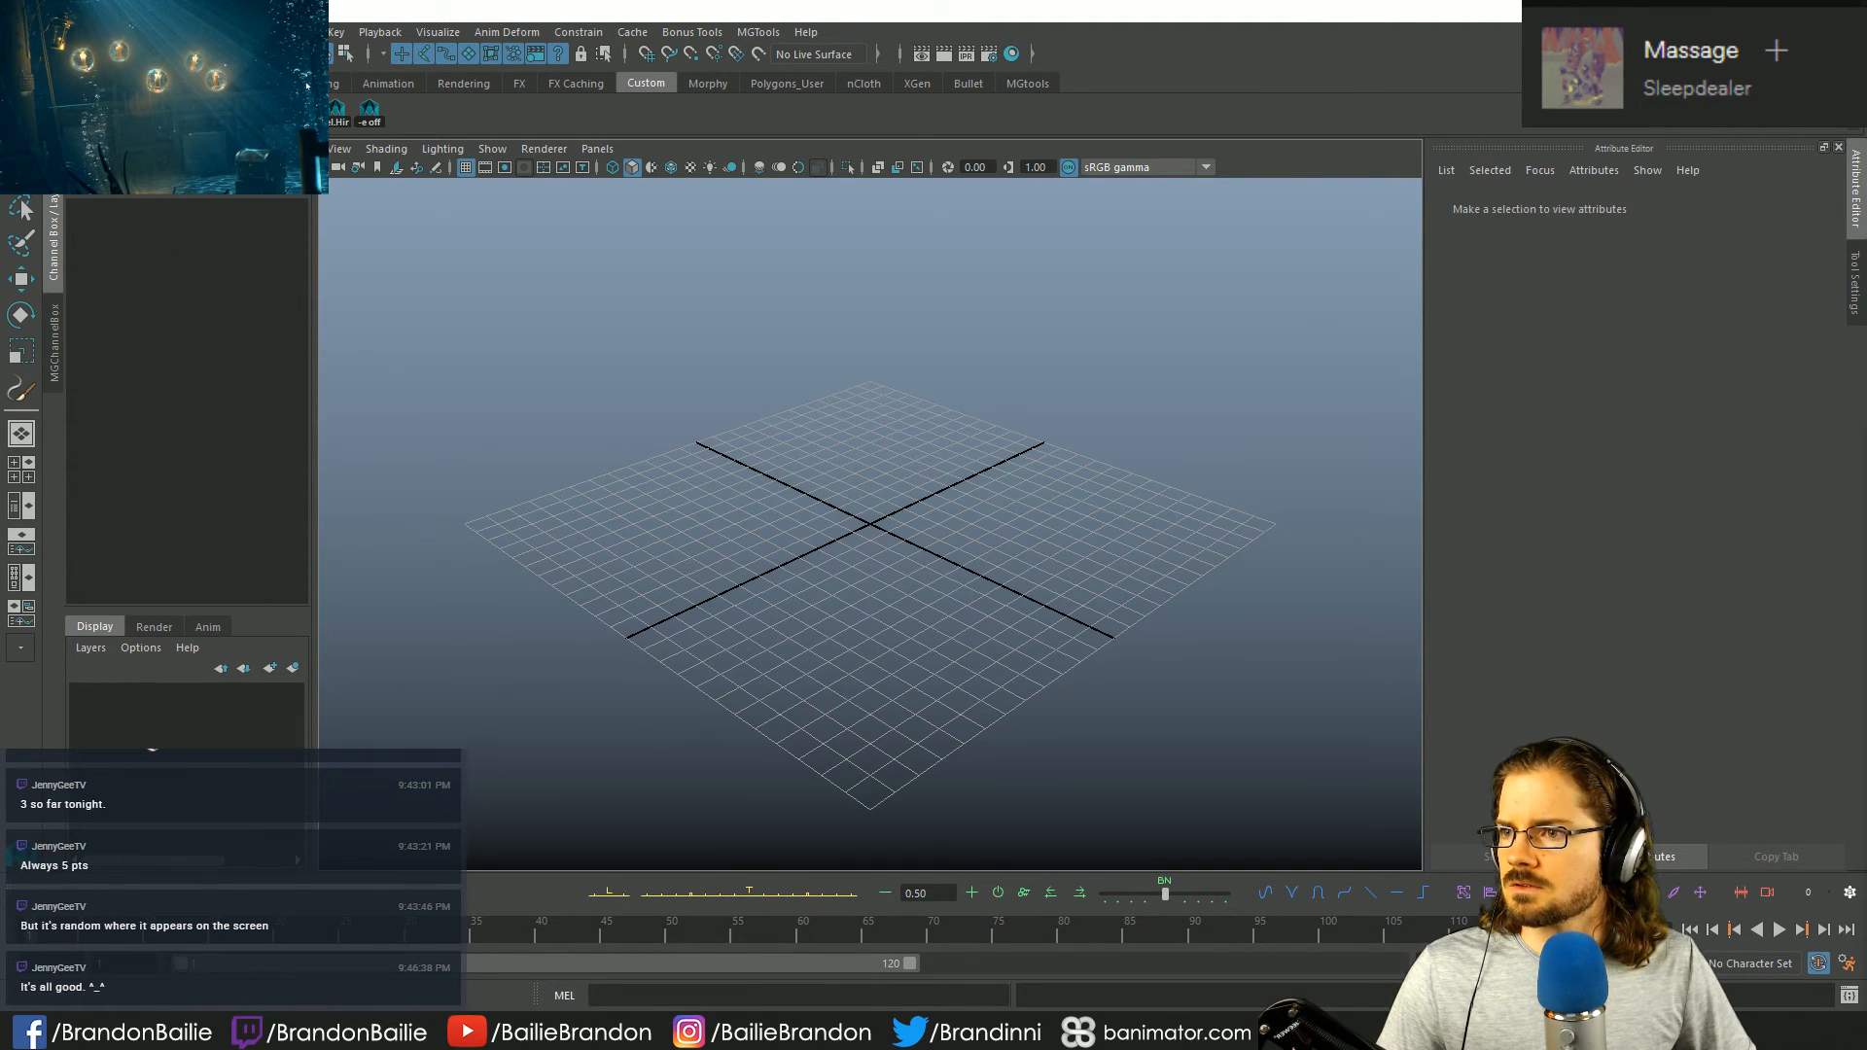
pyautogui.click(16, 32)
pyautogui.click(77, 134)
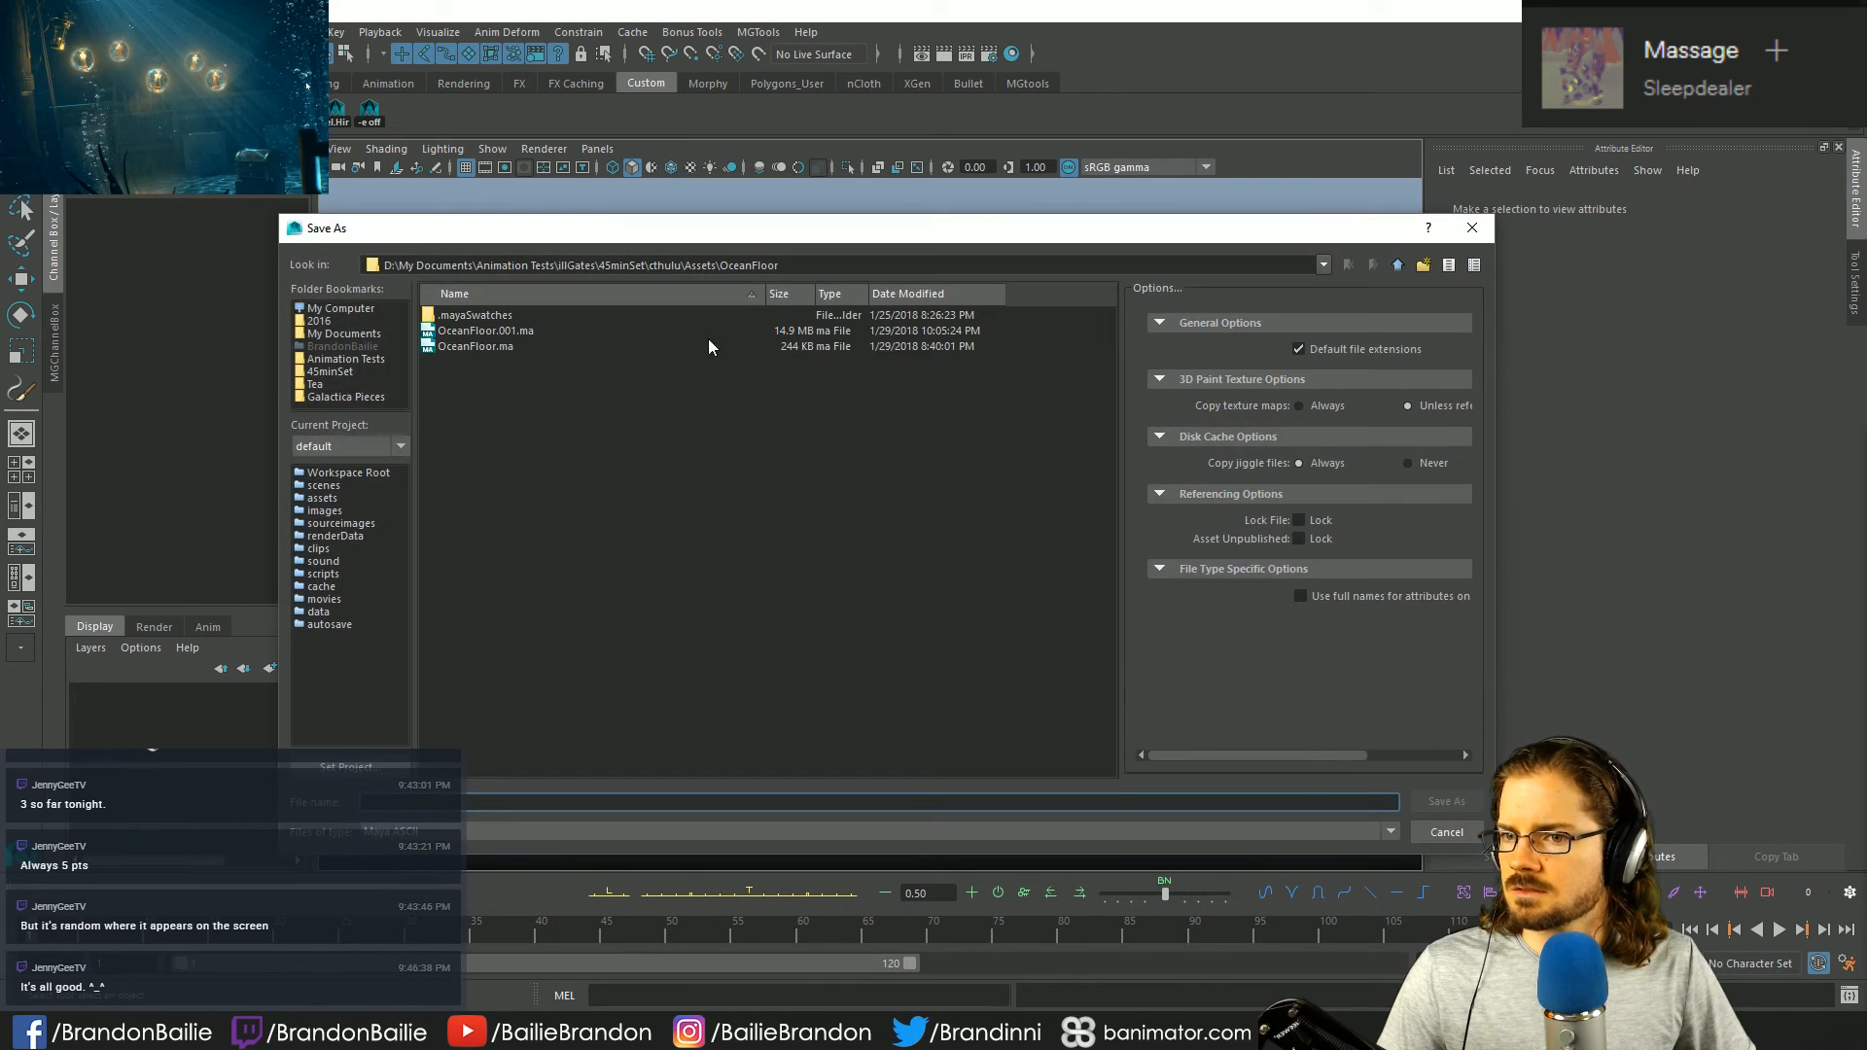
pyautogui.click(1397, 265)
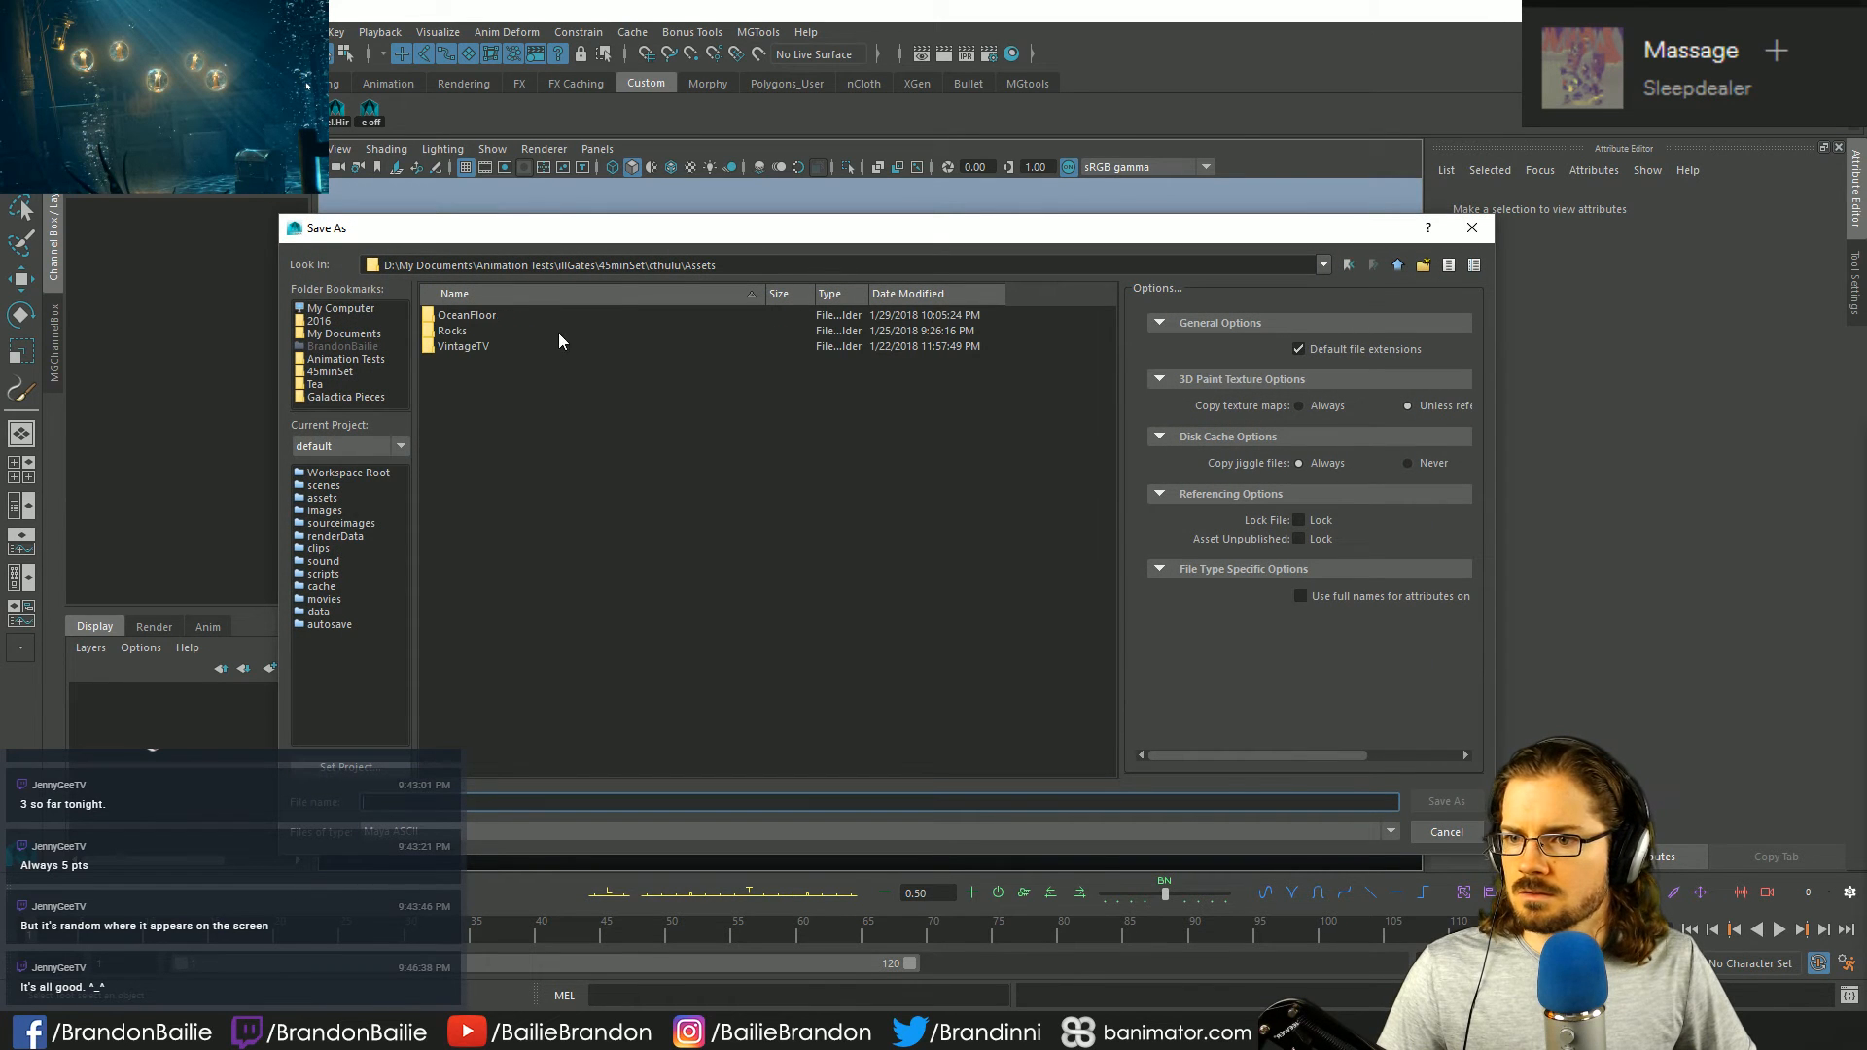
pyautogui.rightClick(471, 370)
pyautogui.click(501, 377)
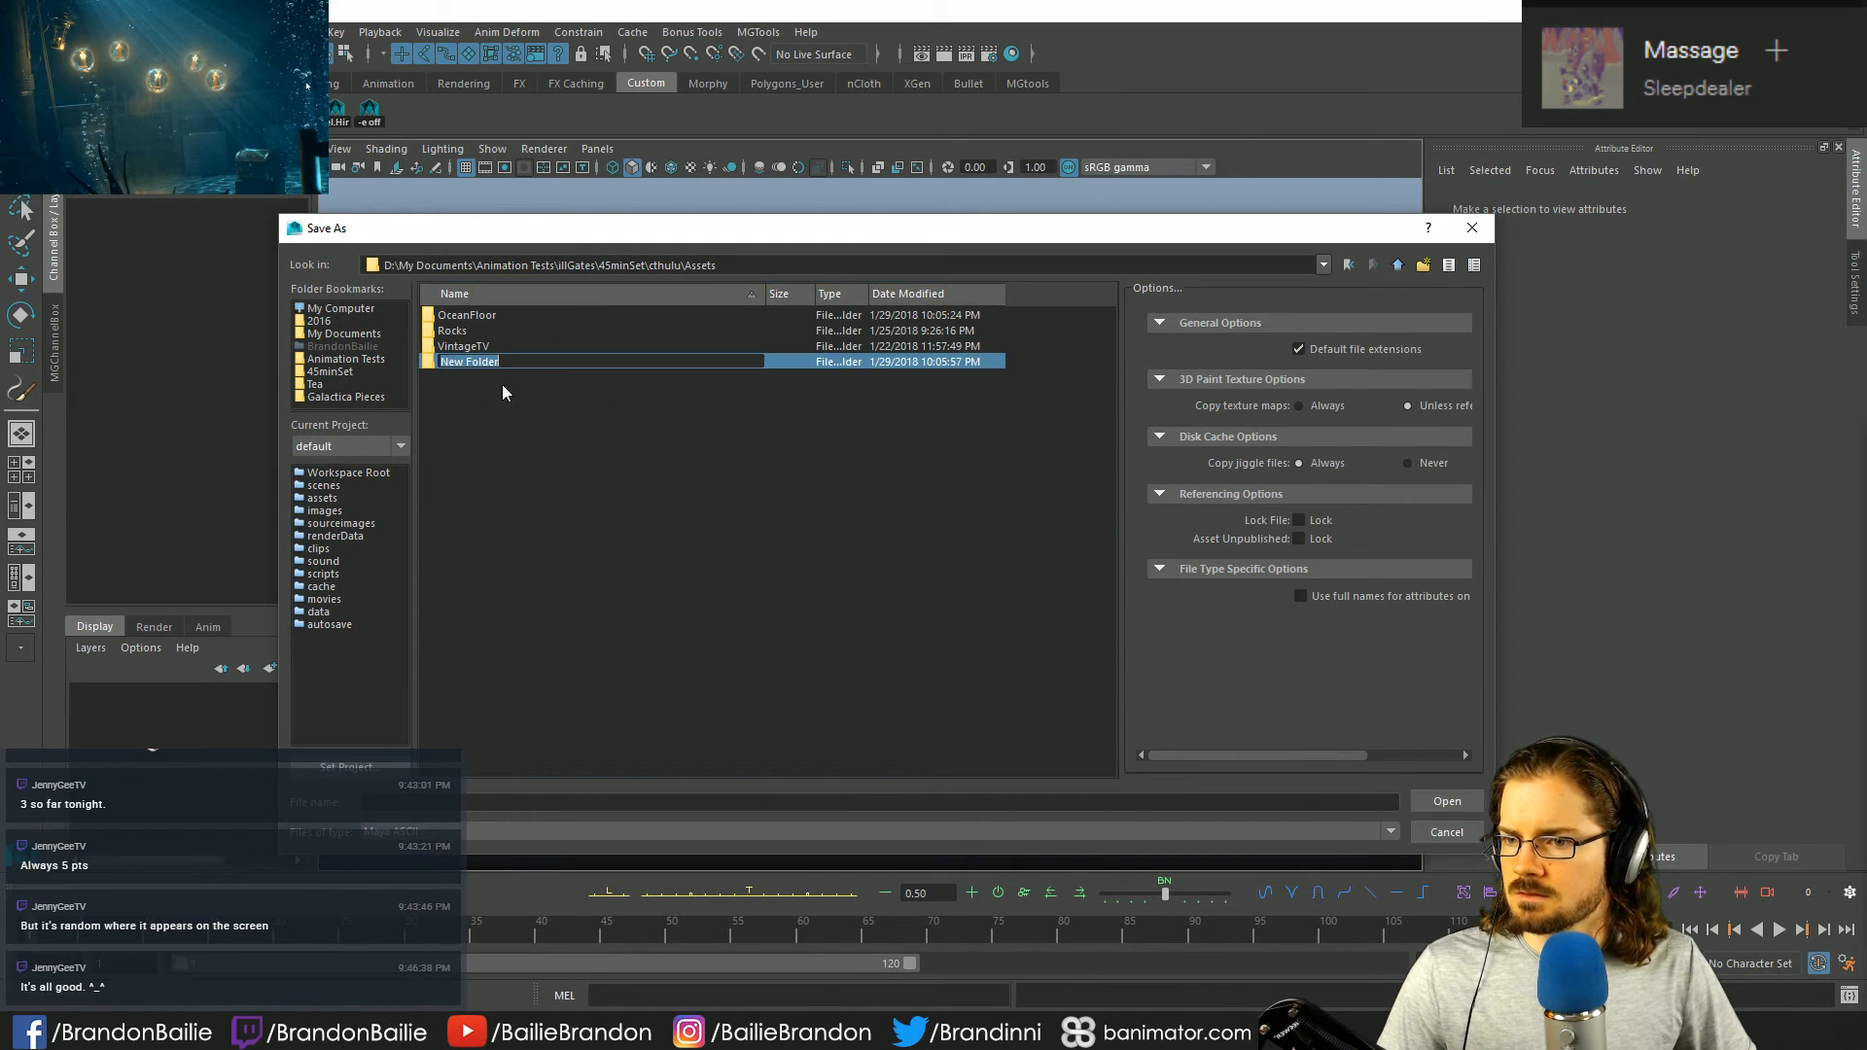
pyautogui.write('Countdown')
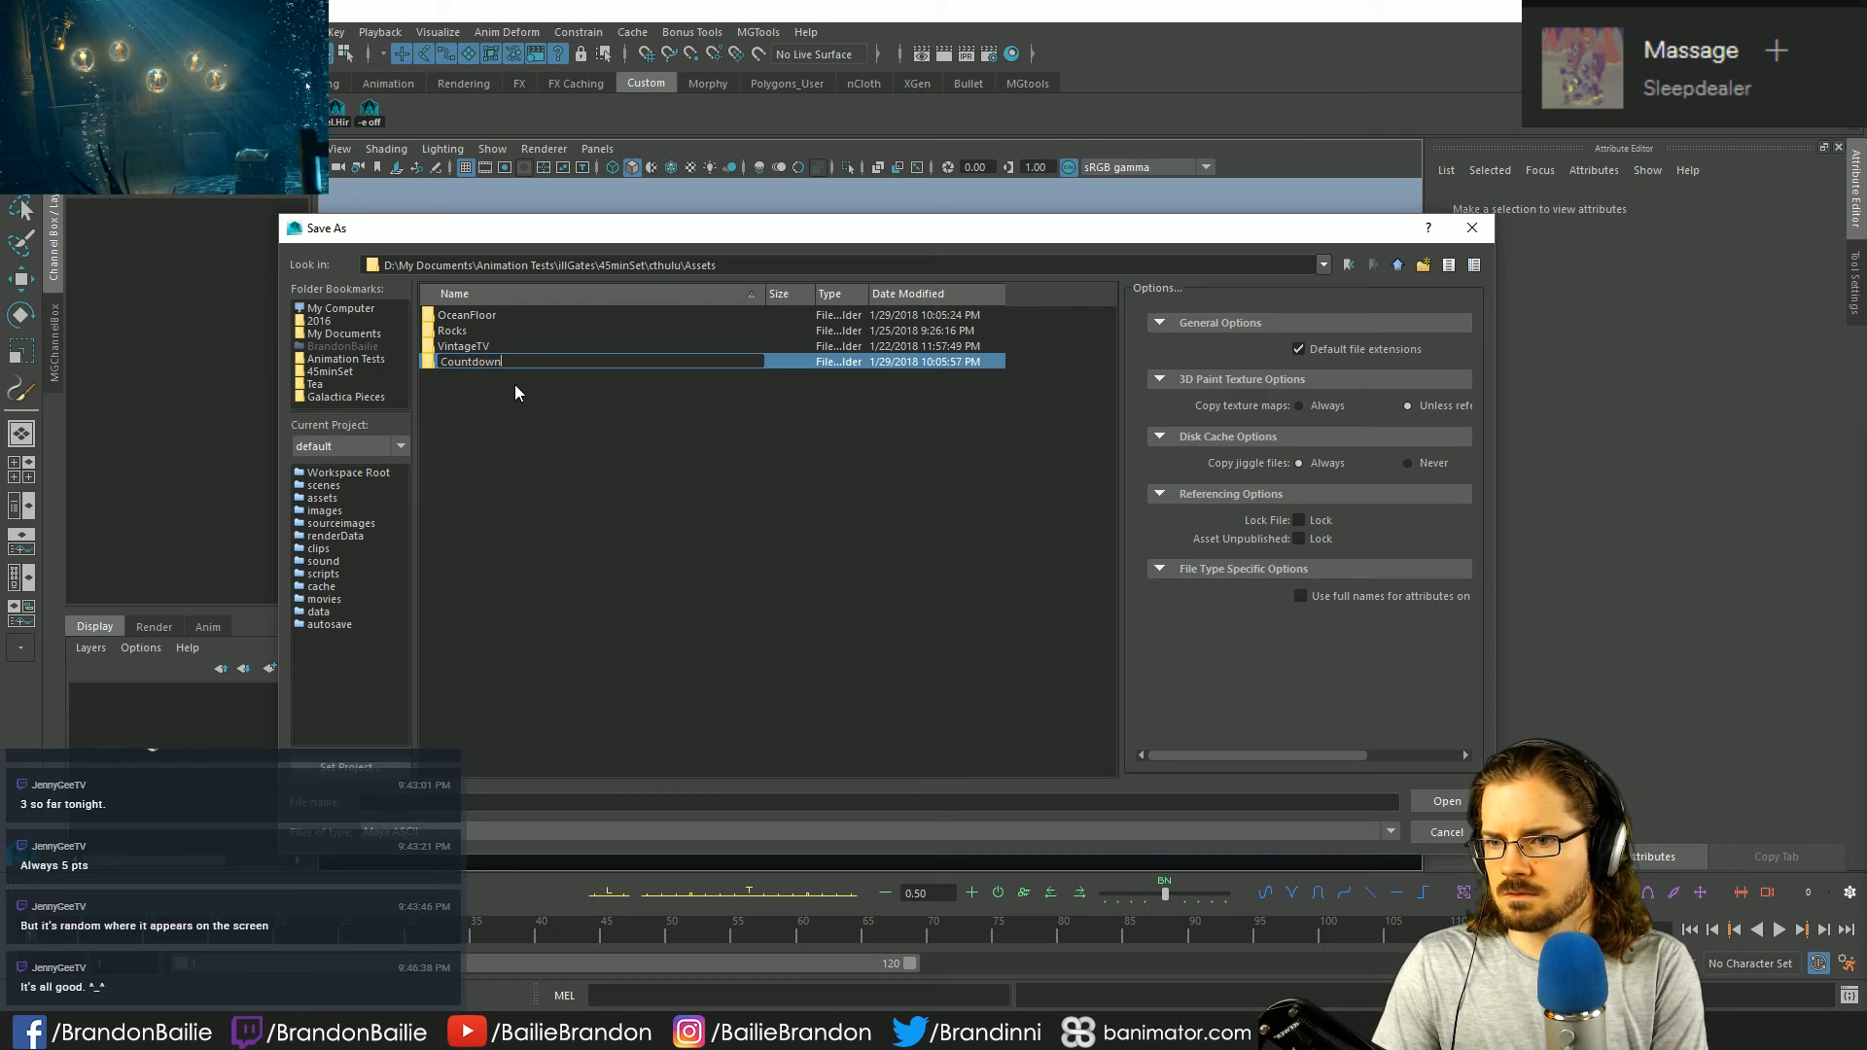
pyautogui.press('Return')
pyautogui.doubleClick(488, 360)
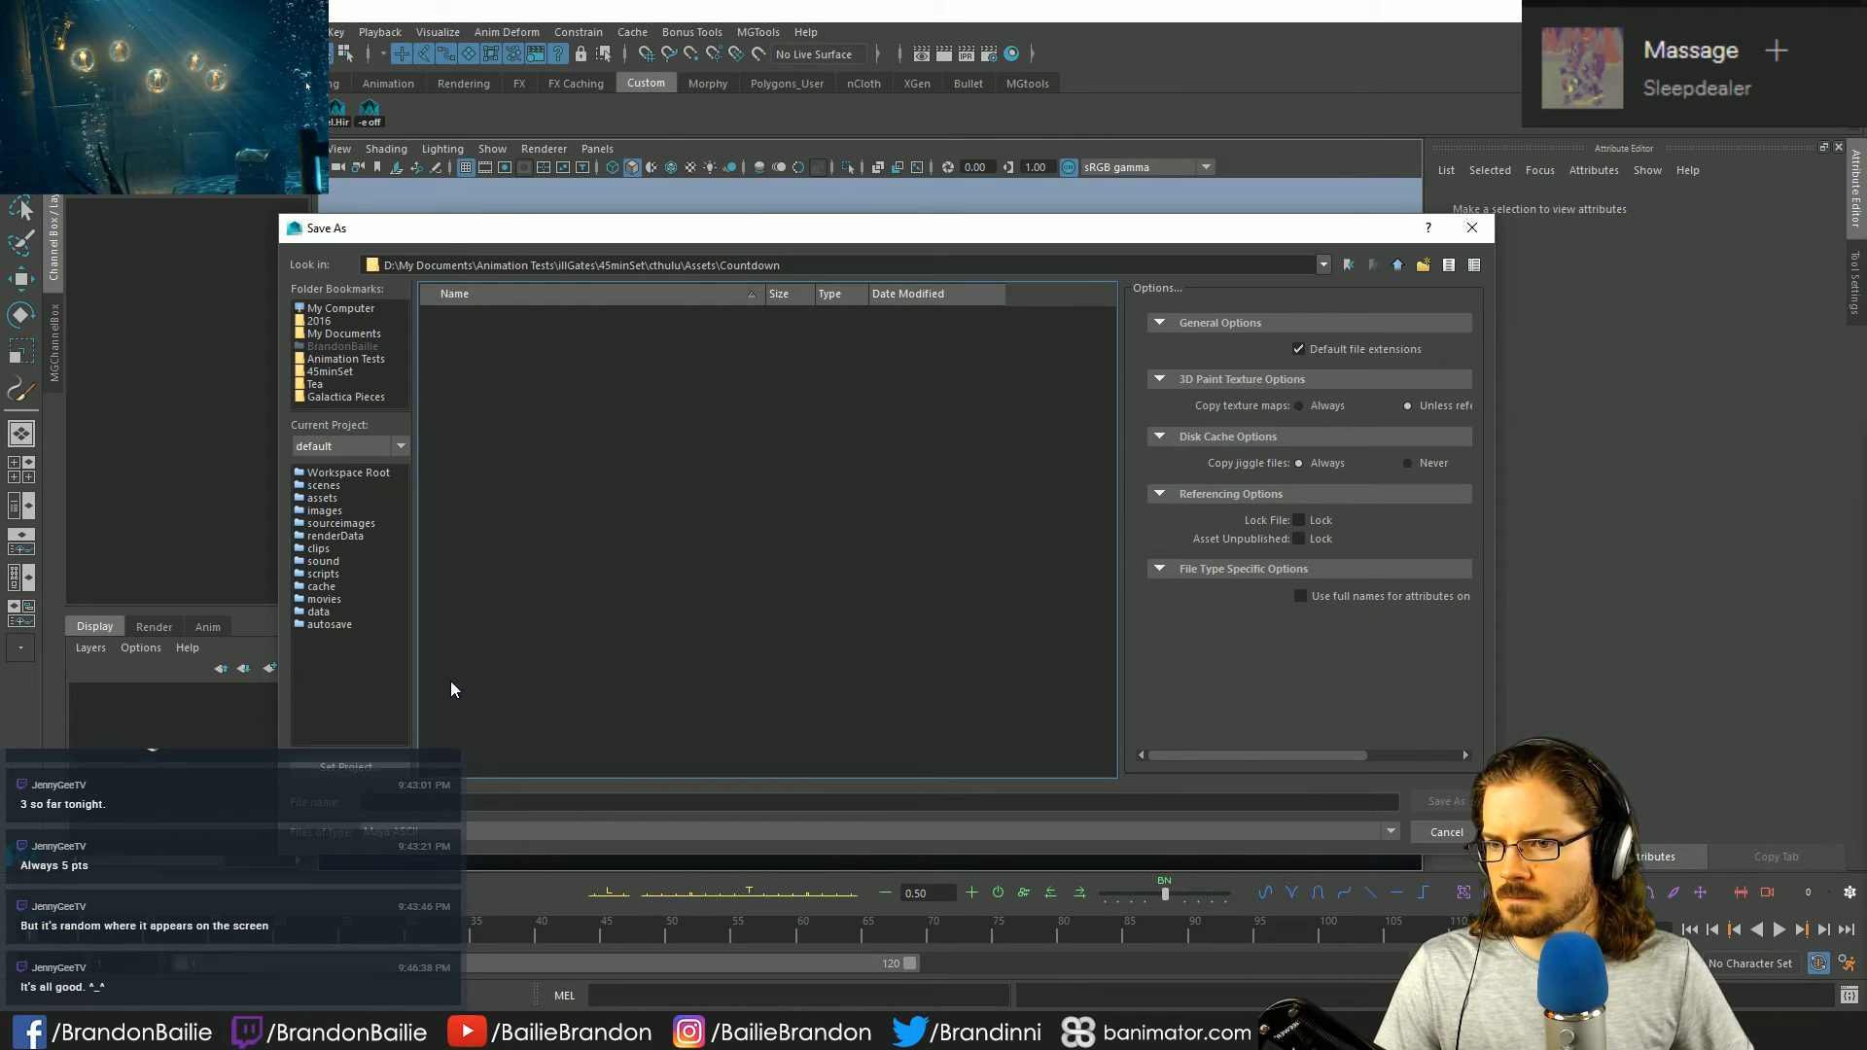
# - Save the new scene as Countdown inside the Countdown folder
pyautogui.click(389, 802)
pyautogui.write('co')
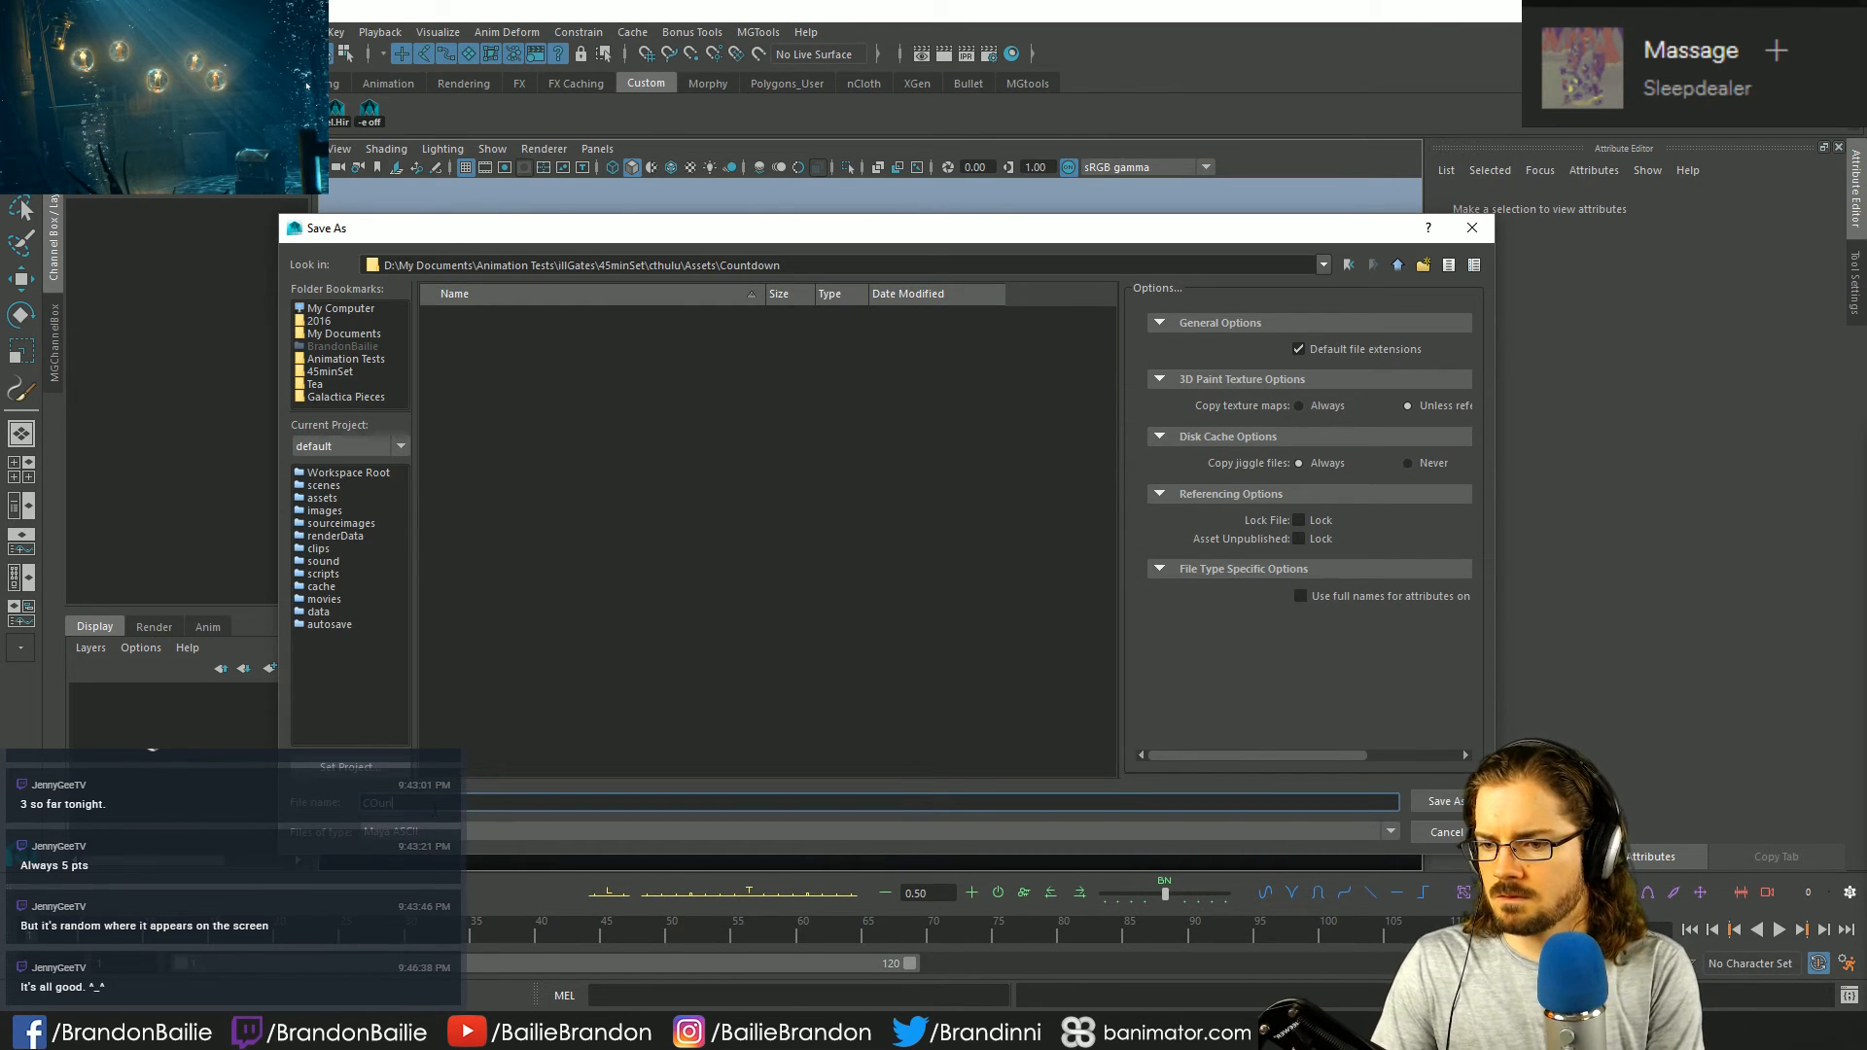
pyautogui.write('untdown')
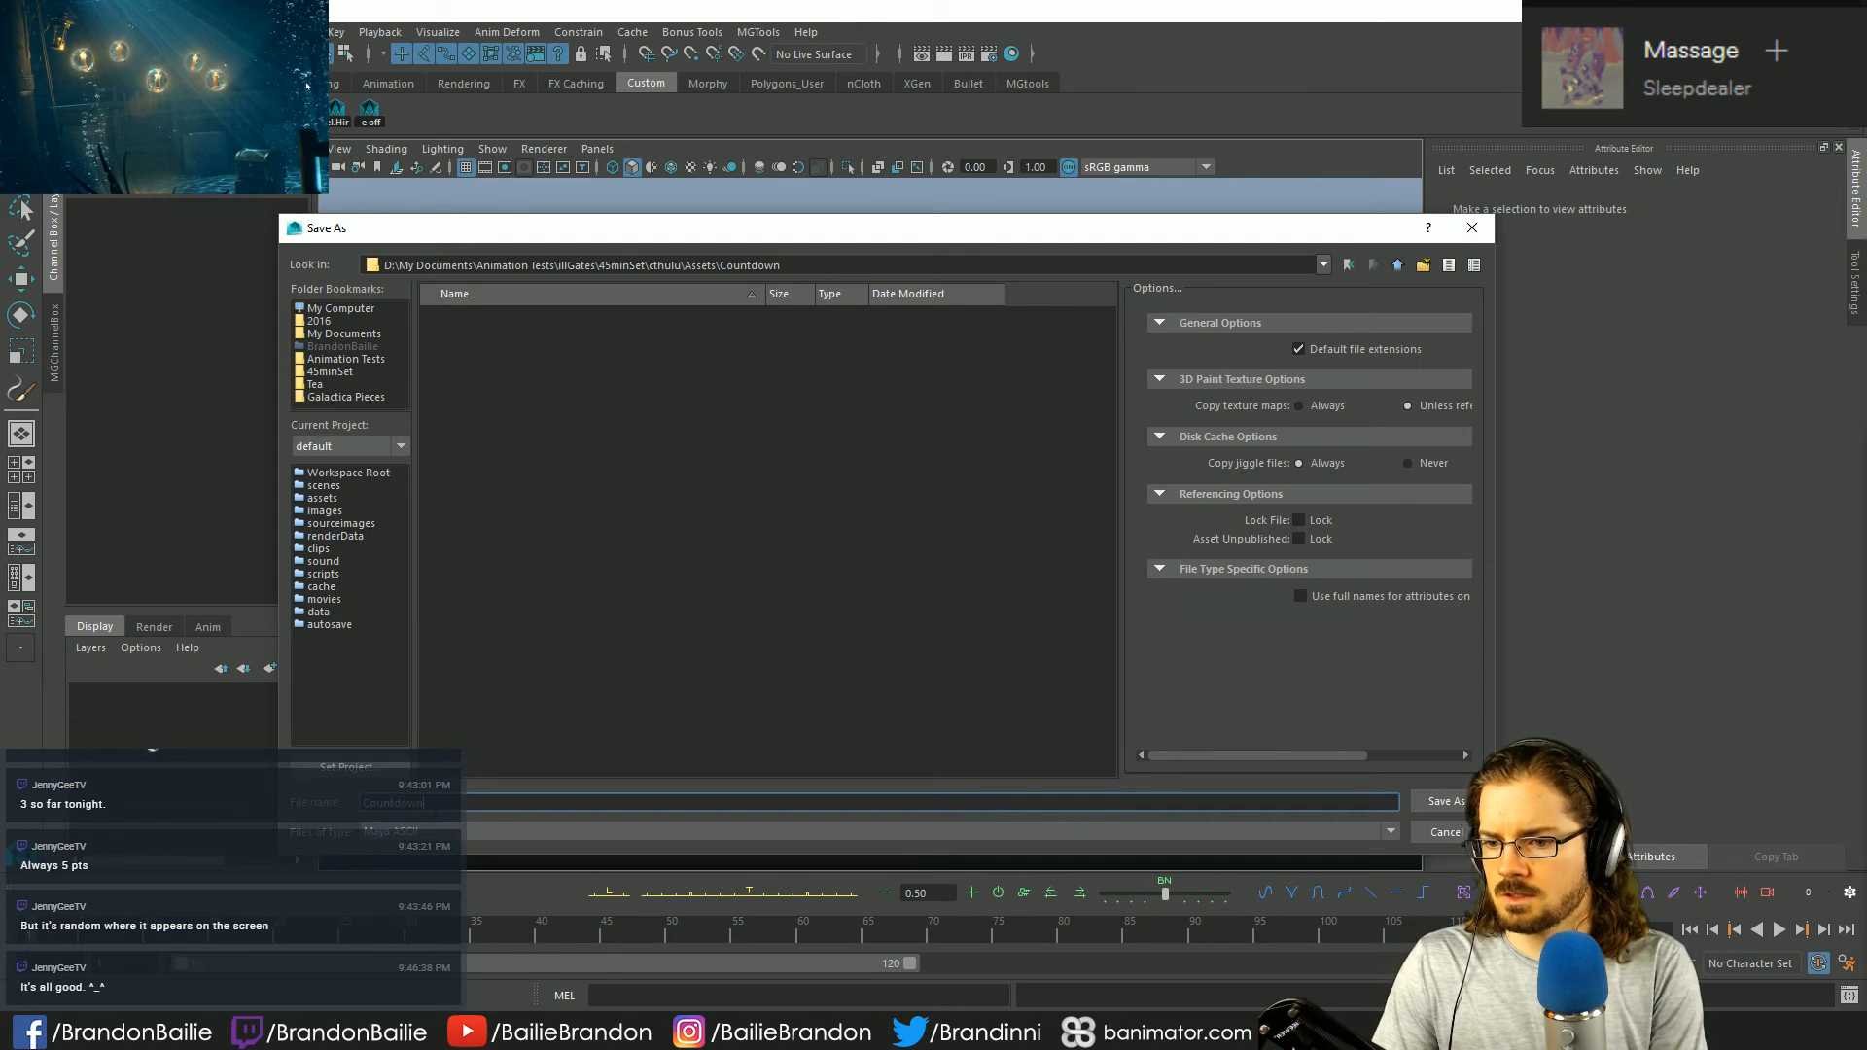
pyautogui.press('Return')
pyautogui.click(945, 521)
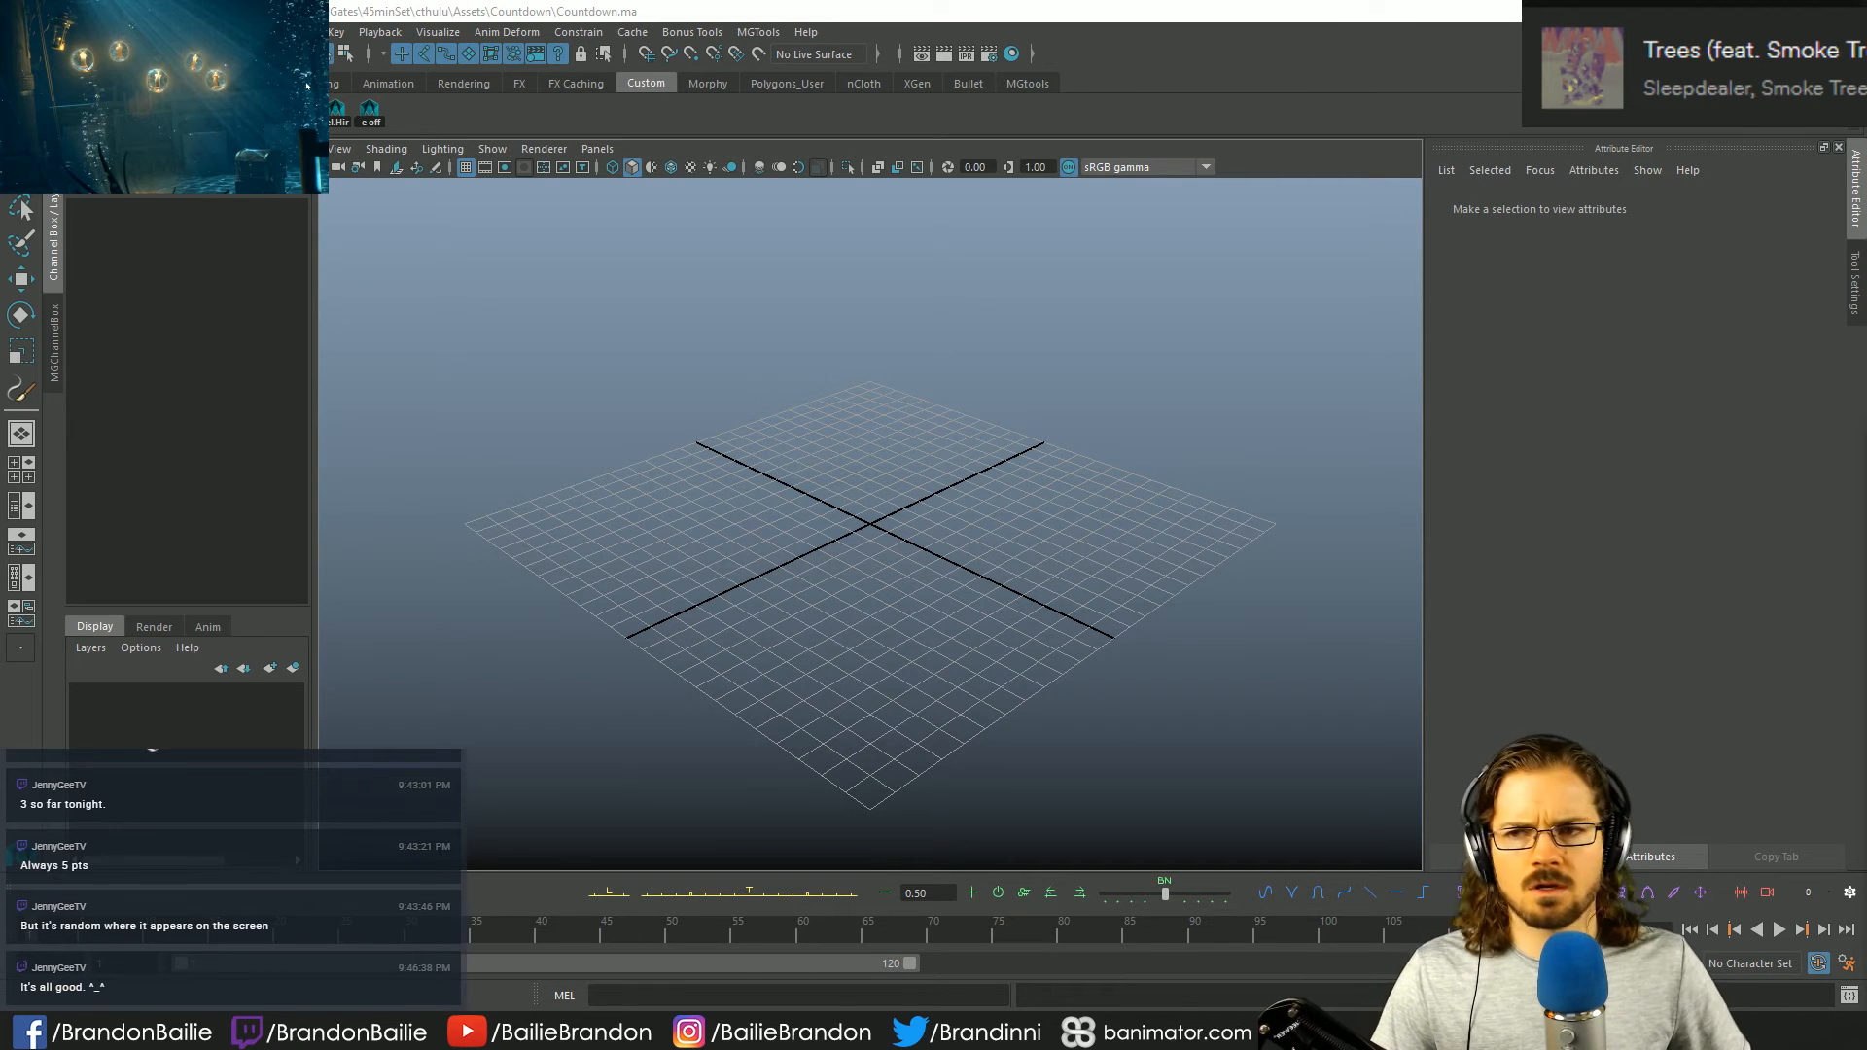
# - Create polygon text reading 10 in the Raceway font and frame the numerals
pyautogui.click(85, 32)
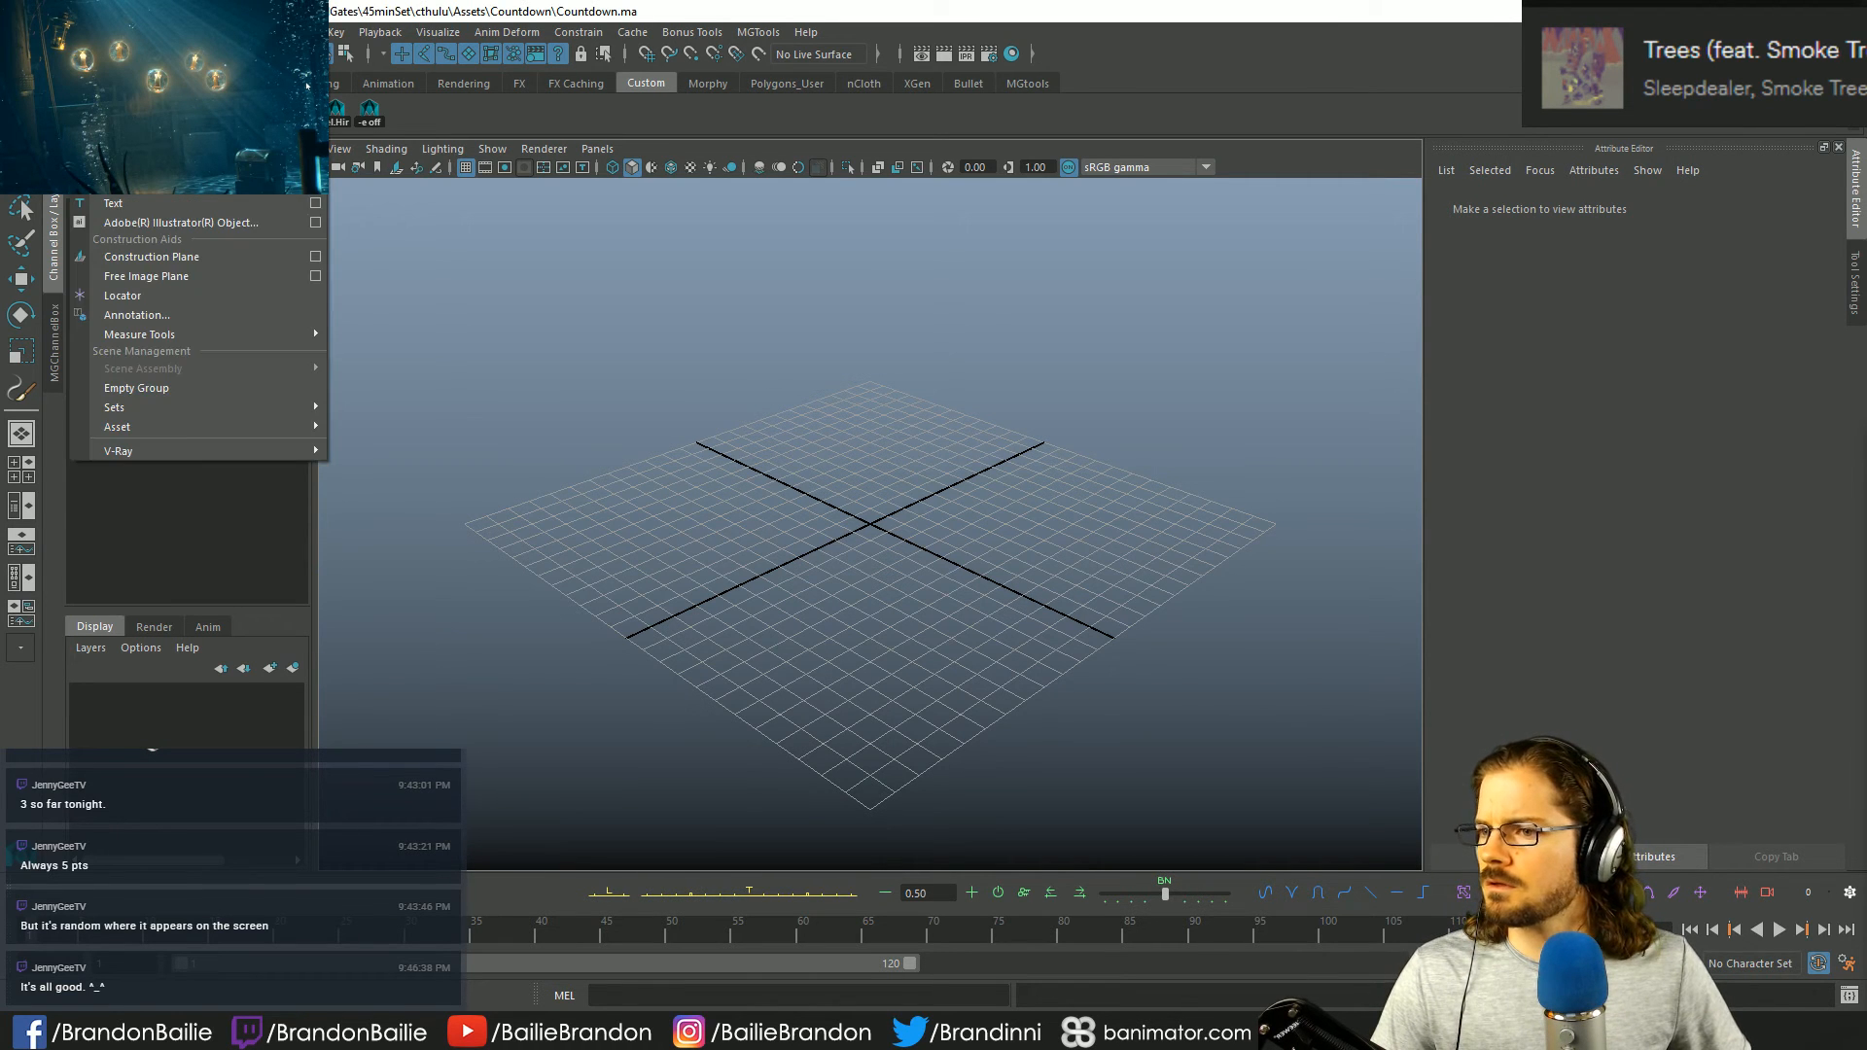
pyautogui.click(315, 204)
pyautogui.tripleClick(808, 324)
pyautogui.write('10')
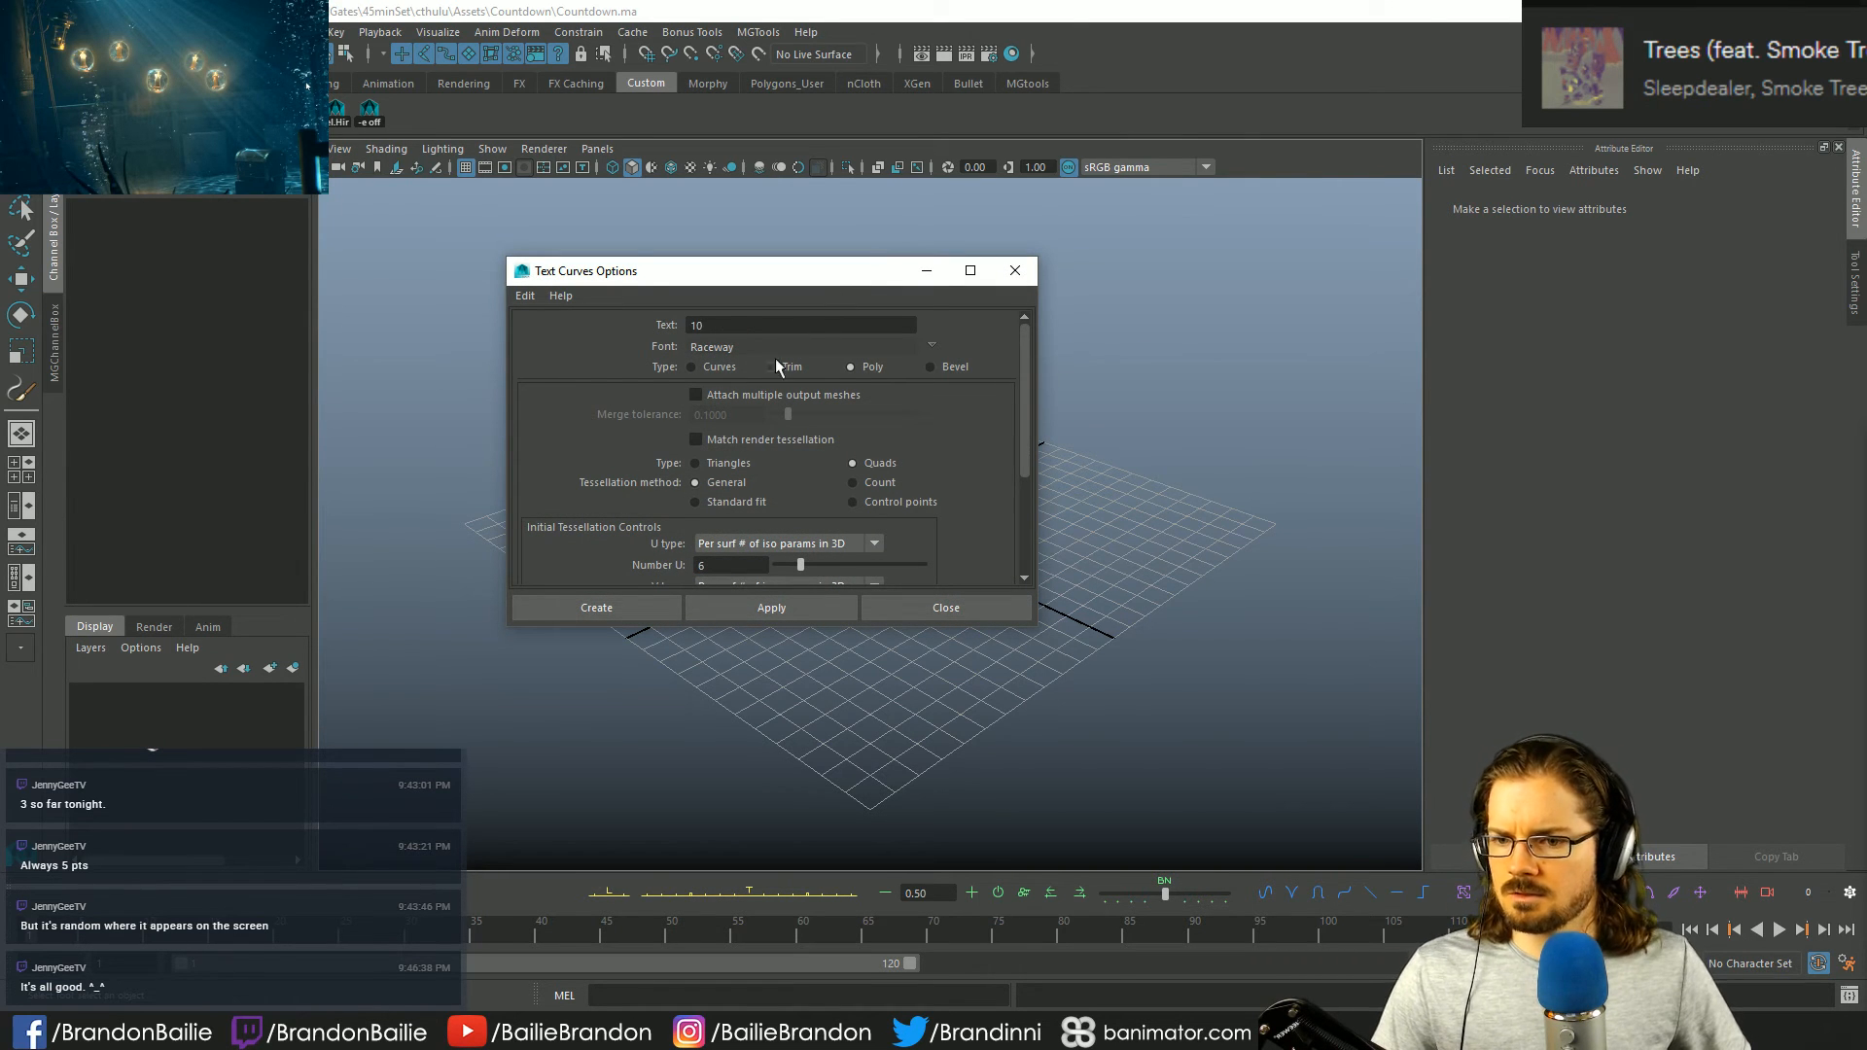
pyautogui.click(596, 607)
pyautogui.keyDown('alt'); pyautogui.moveTo(1199, 537); pyautogui.dragTo(875, 574); pyautogui.keyUp('alt')
pyautogui.keyDown('alt'); pyautogui.moveTo(875, 573); pyautogui.dragTo(1091, 668, button='right'); pyautogui.keyUp('alt')
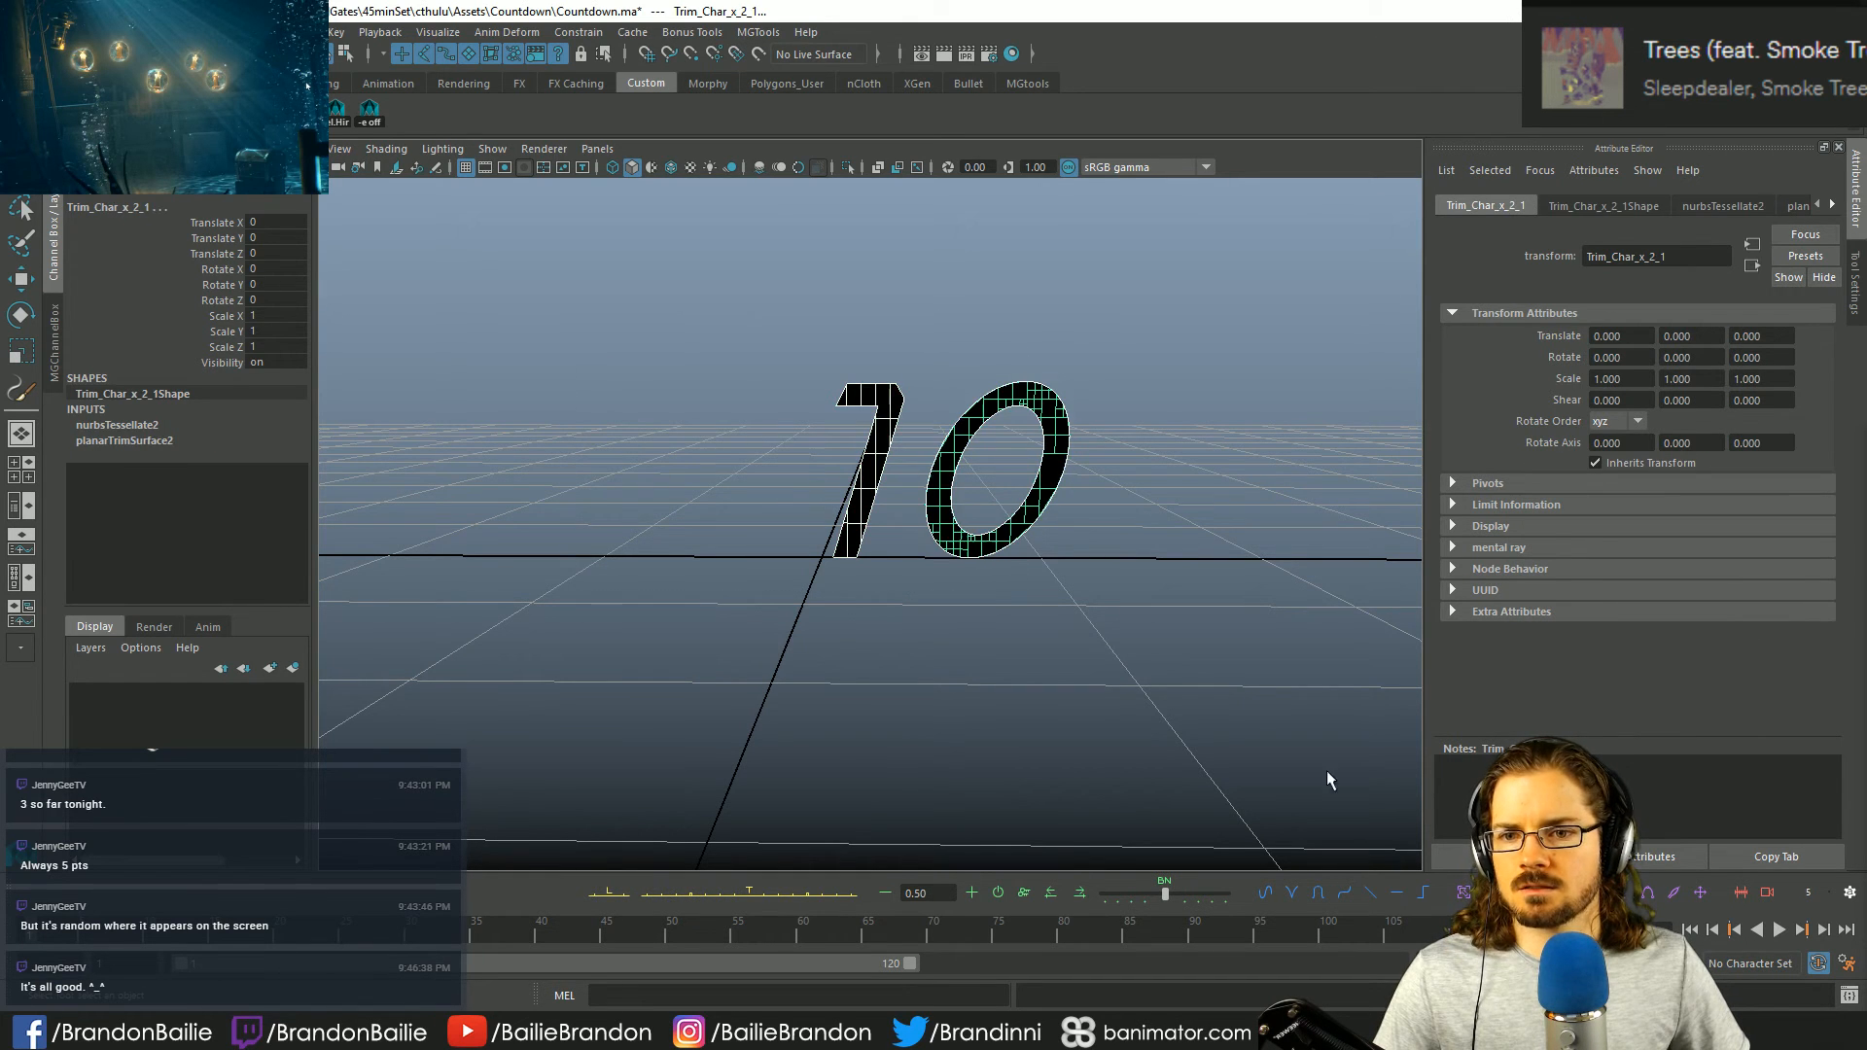
# - Delete the Raceway 10 text and save the Countdown scene
pyautogui.press('Delete')
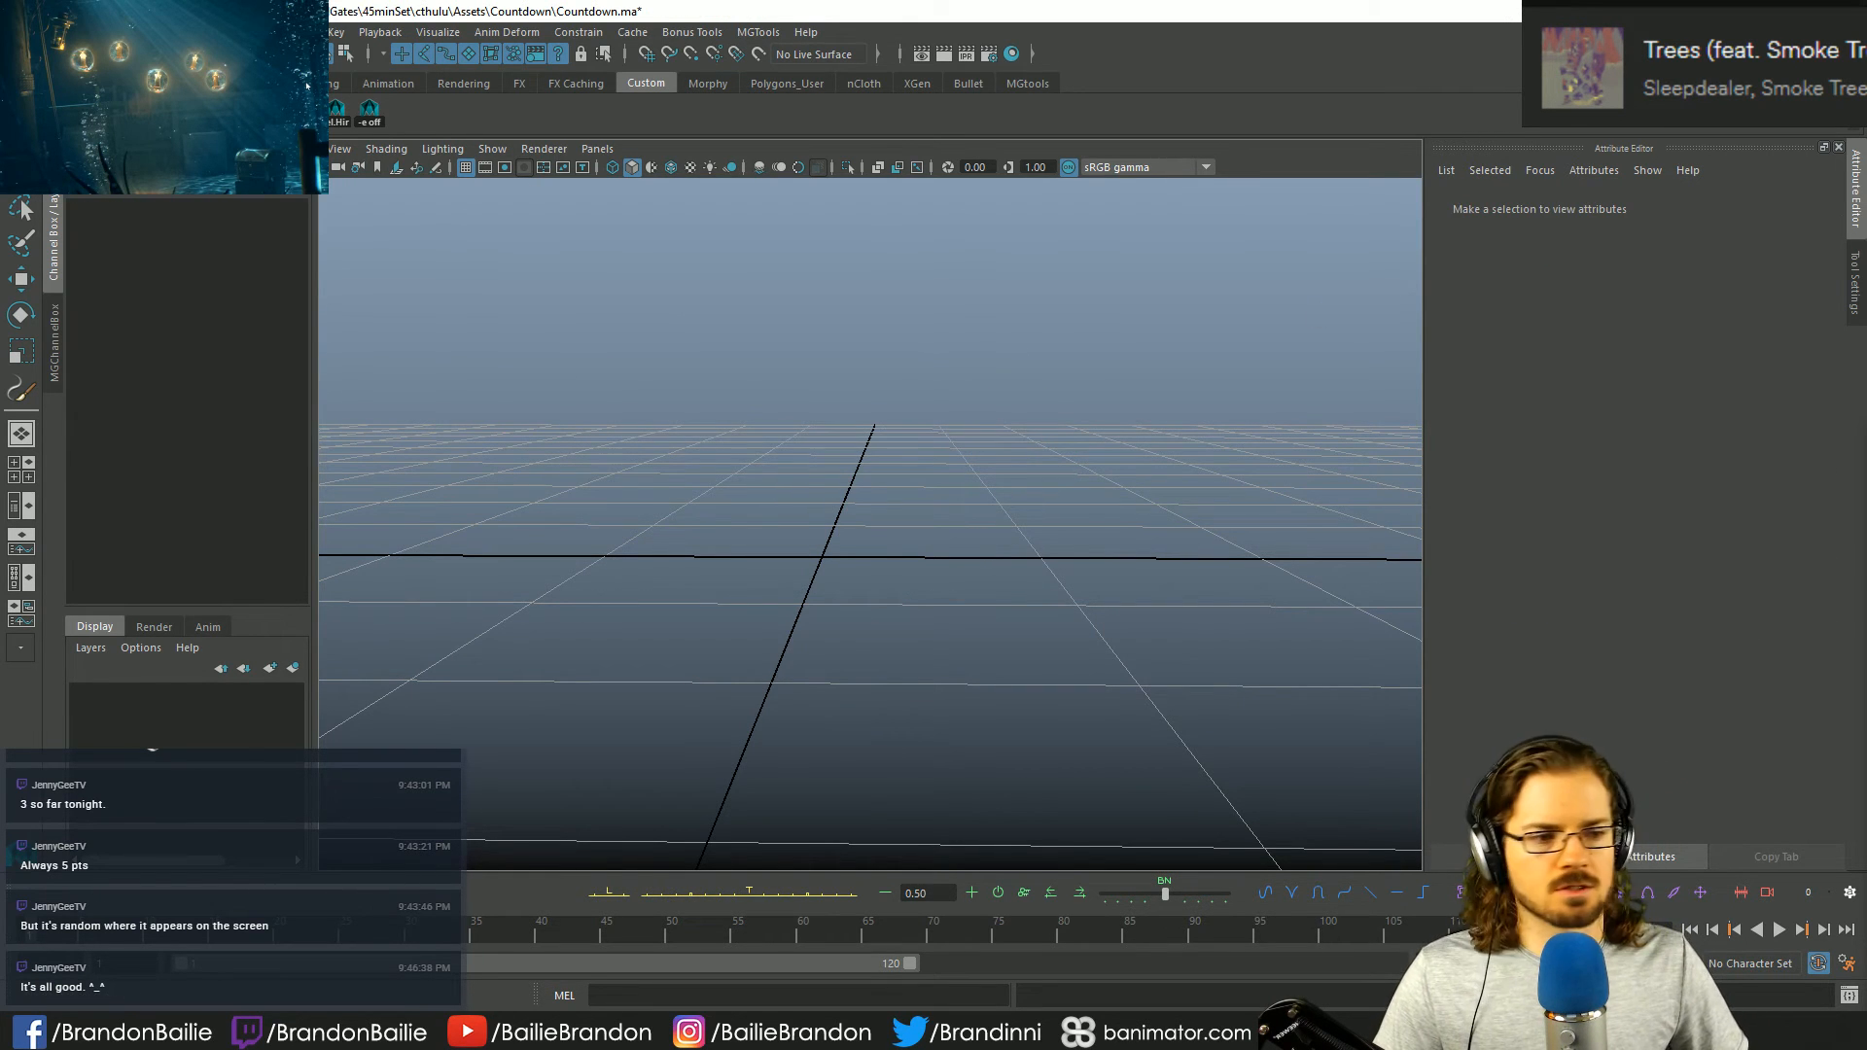
pyautogui.hotkey('ctrl', 's')
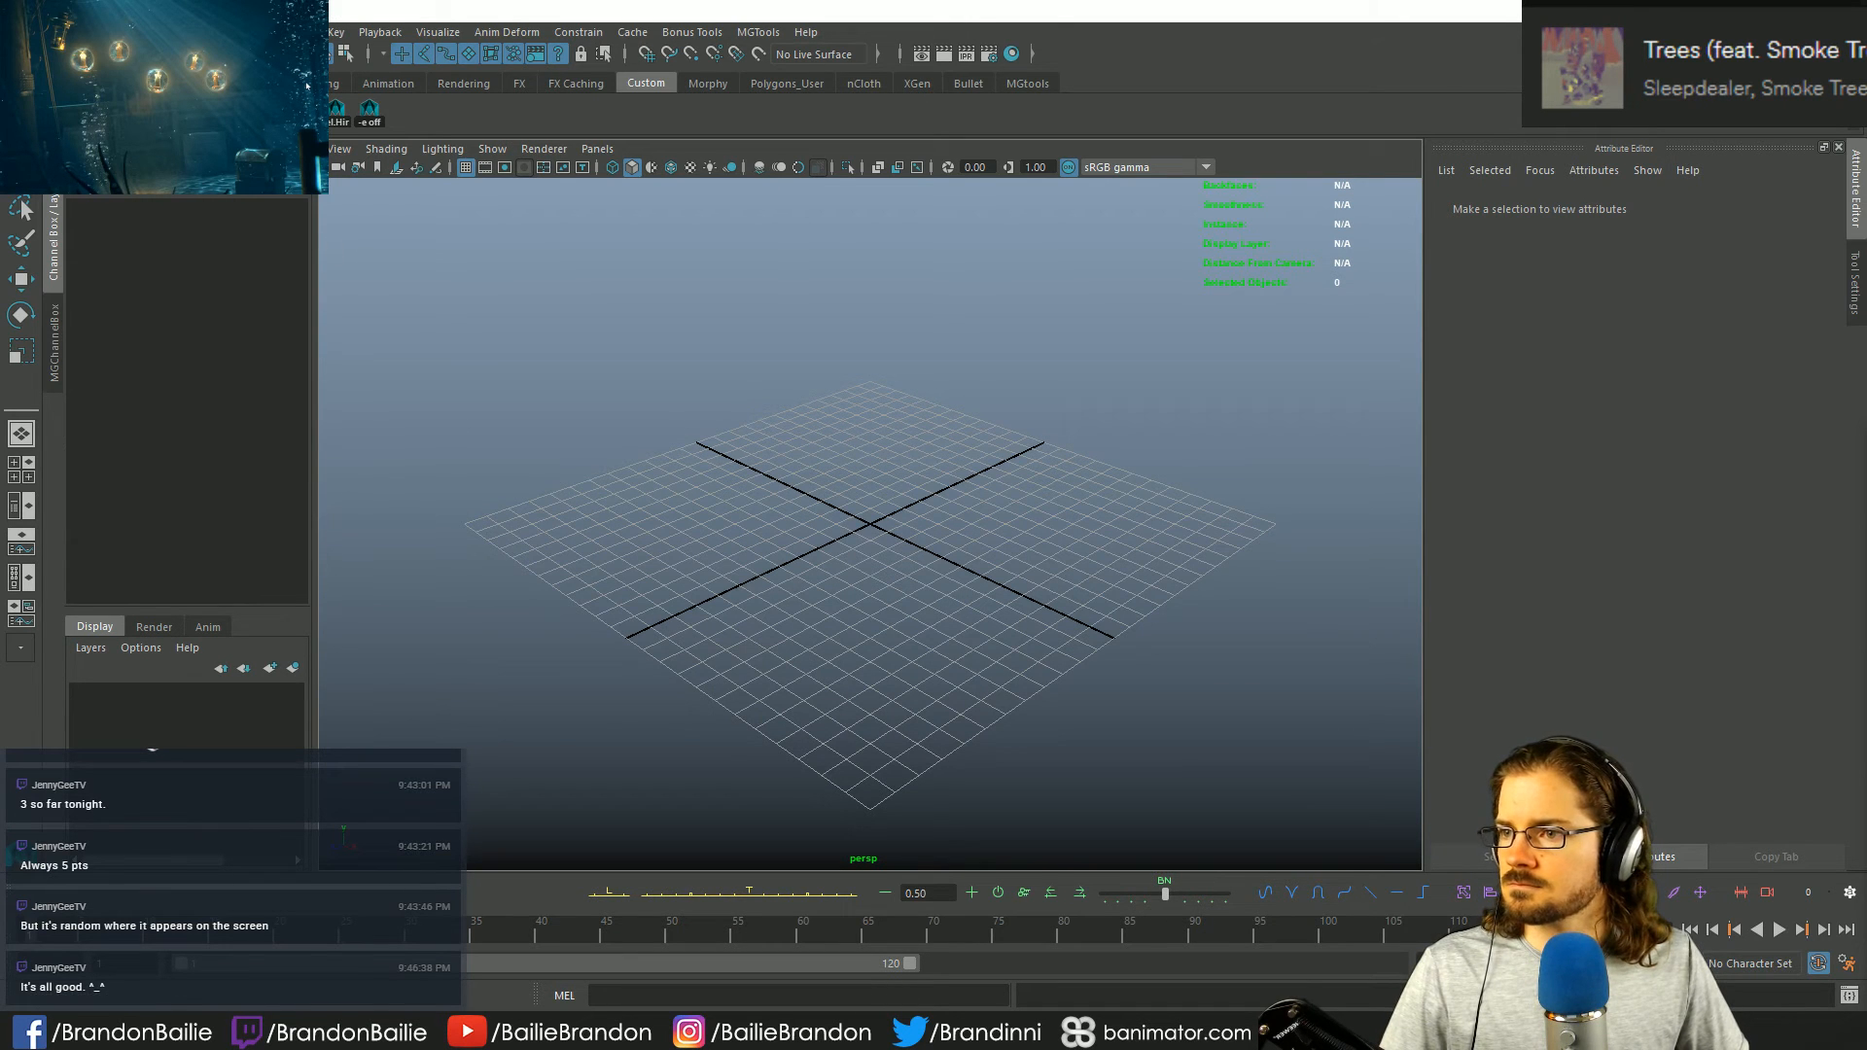
# - Reopen the recent Countdown.ma scene, discarding the untitled scene's changes
pyautogui.click(20, 32)
pyautogui.moveTo(109, 552)
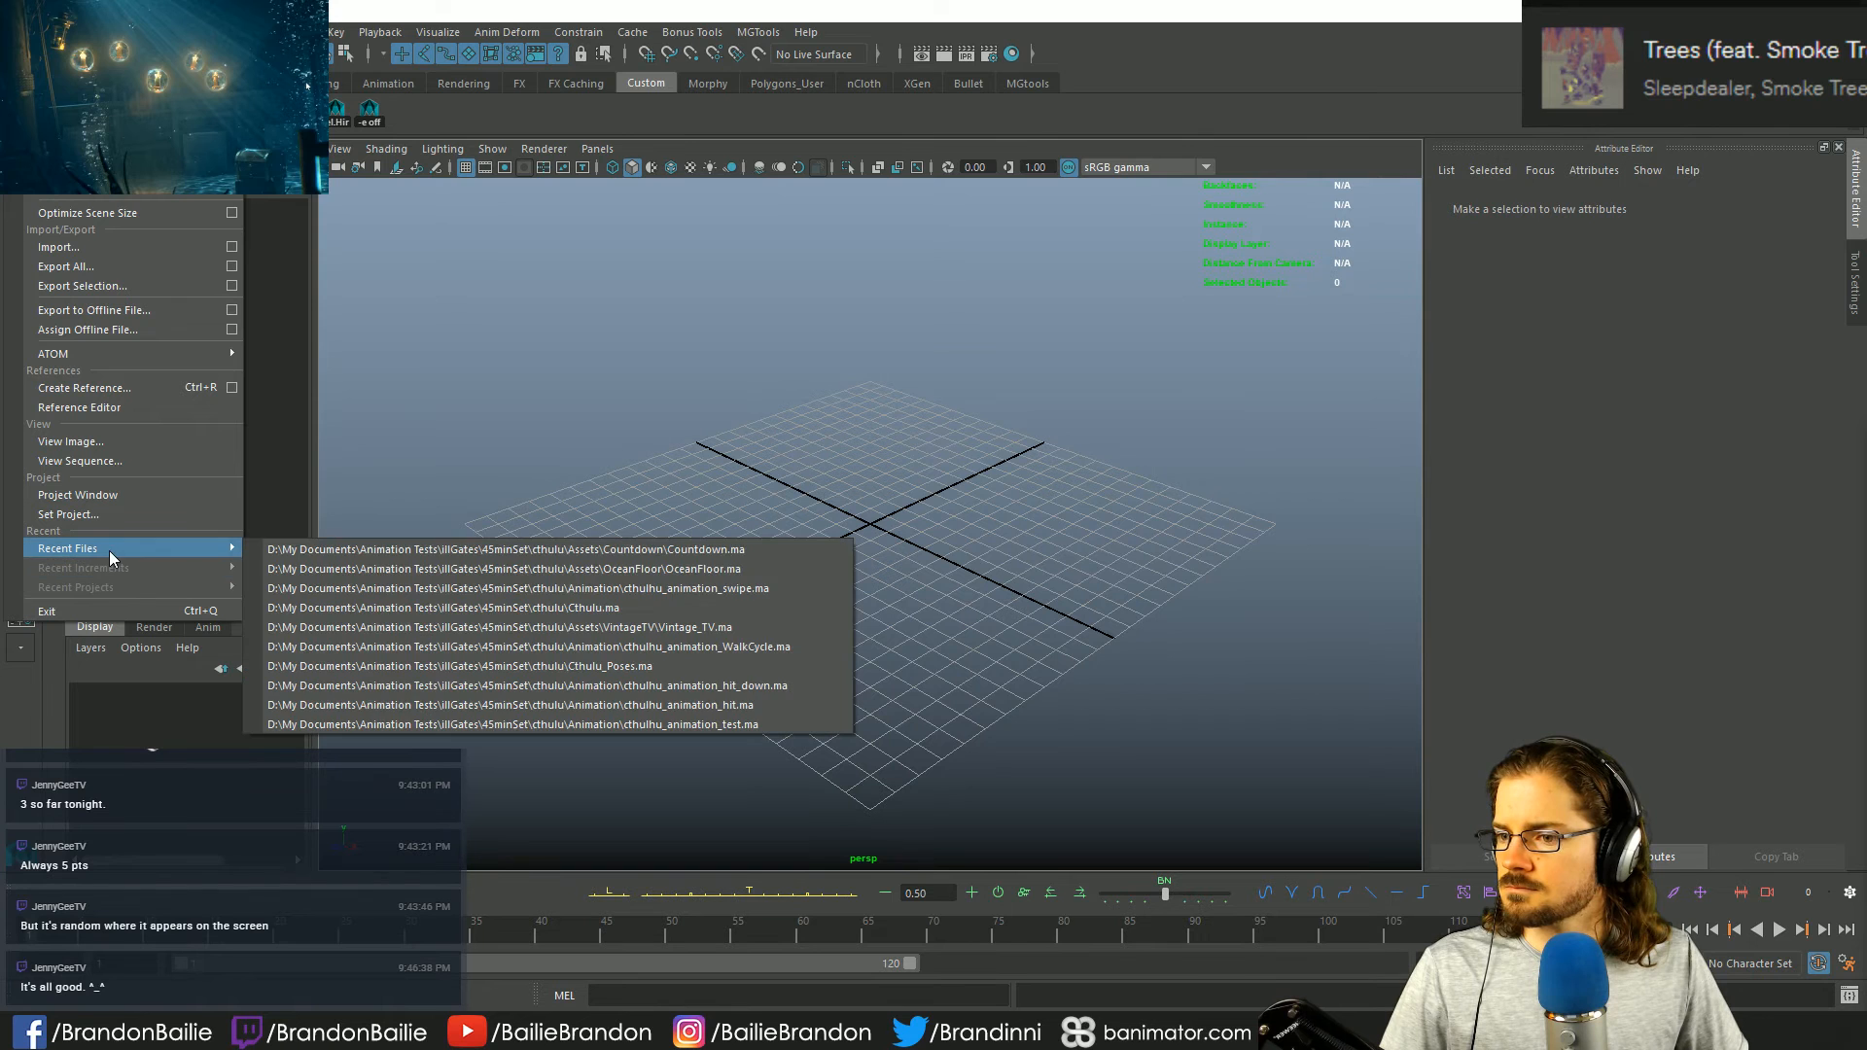
pyautogui.click(476, 550)
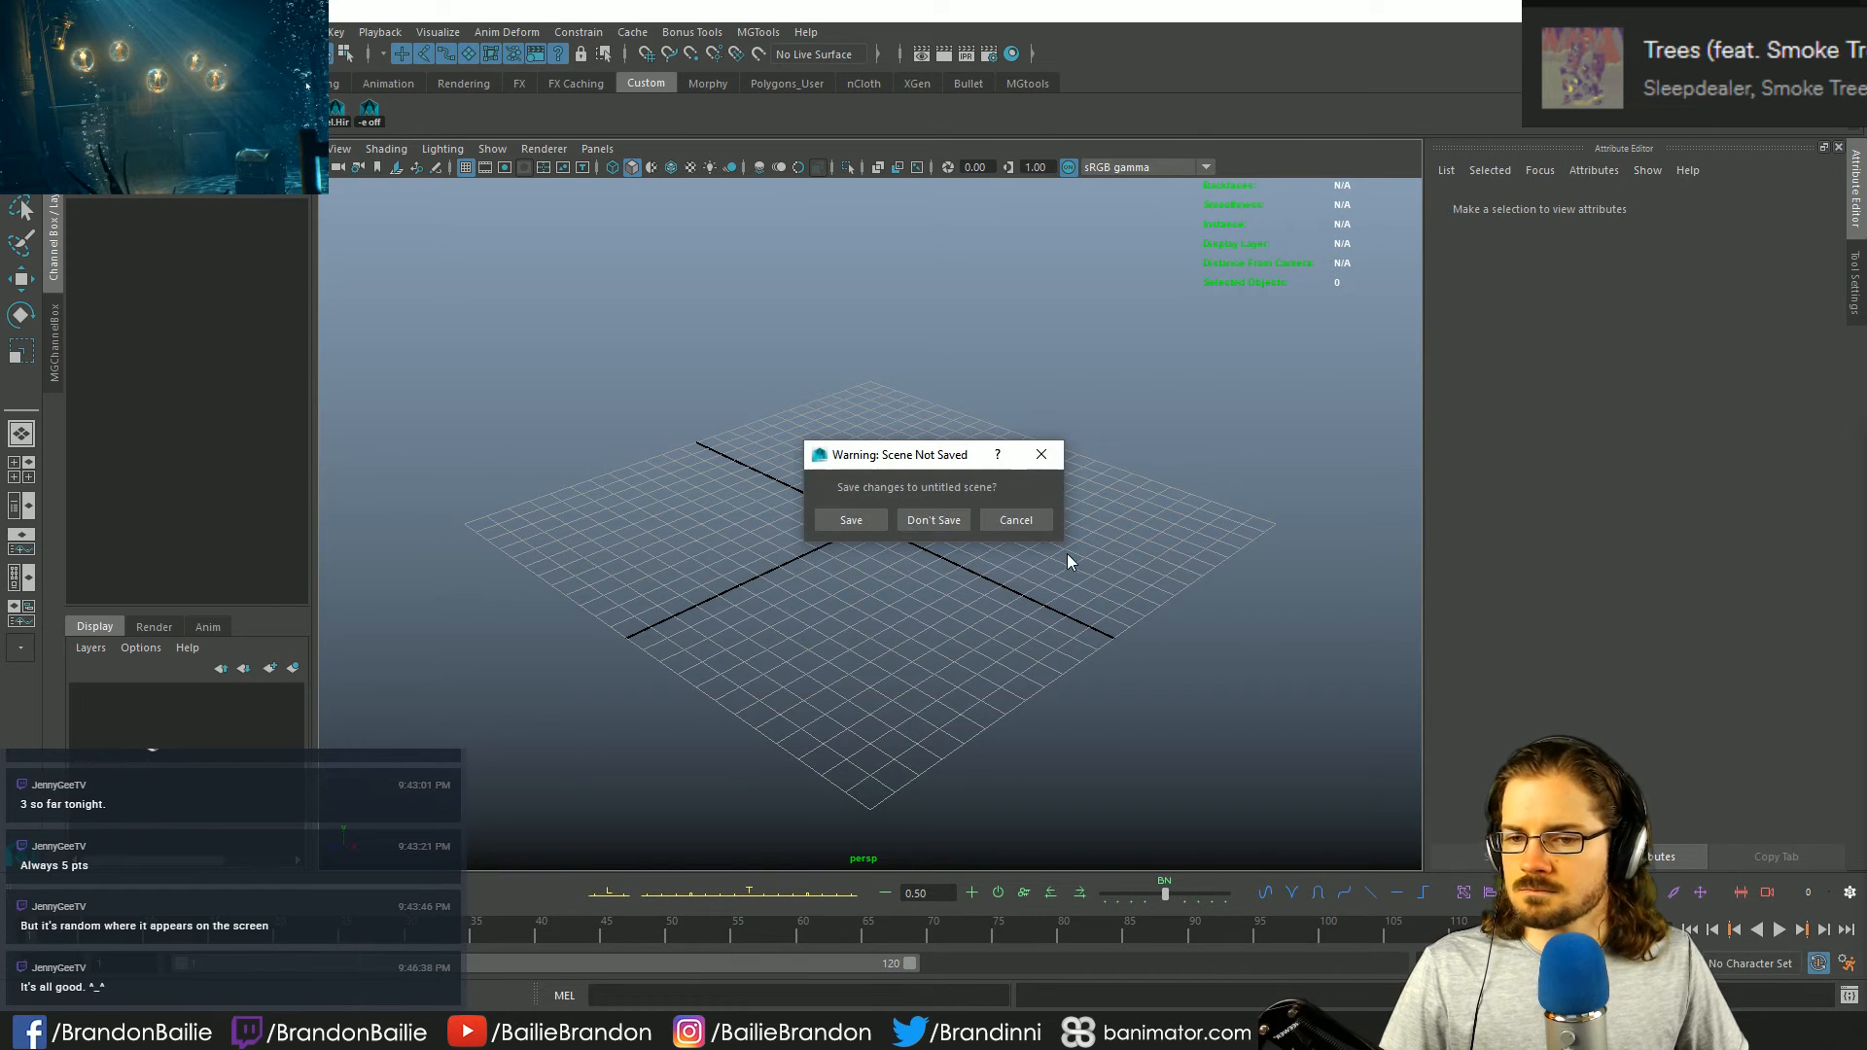
pyautogui.click(933, 517)
# - Examine the text creation options, including the output type, tessellation method, U and V types and chord height settings
pyautogui.press('space')
pyautogui.press('space')
pyautogui.keyDown('alt'); pyautogui.moveTo(908, 483); pyautogui.dragTo(913, 600, button='middle'); pyautogui.keyUp('alt')
pyautogui.press('space')
pyautogui.press('space')
pyautogui.keyDown('alt'); pyautogui.moveTo(508, 526); pyautogui.dragTo(700, 583); pyautogui.keyUp('alt')
pyautogui.click(105, 32)
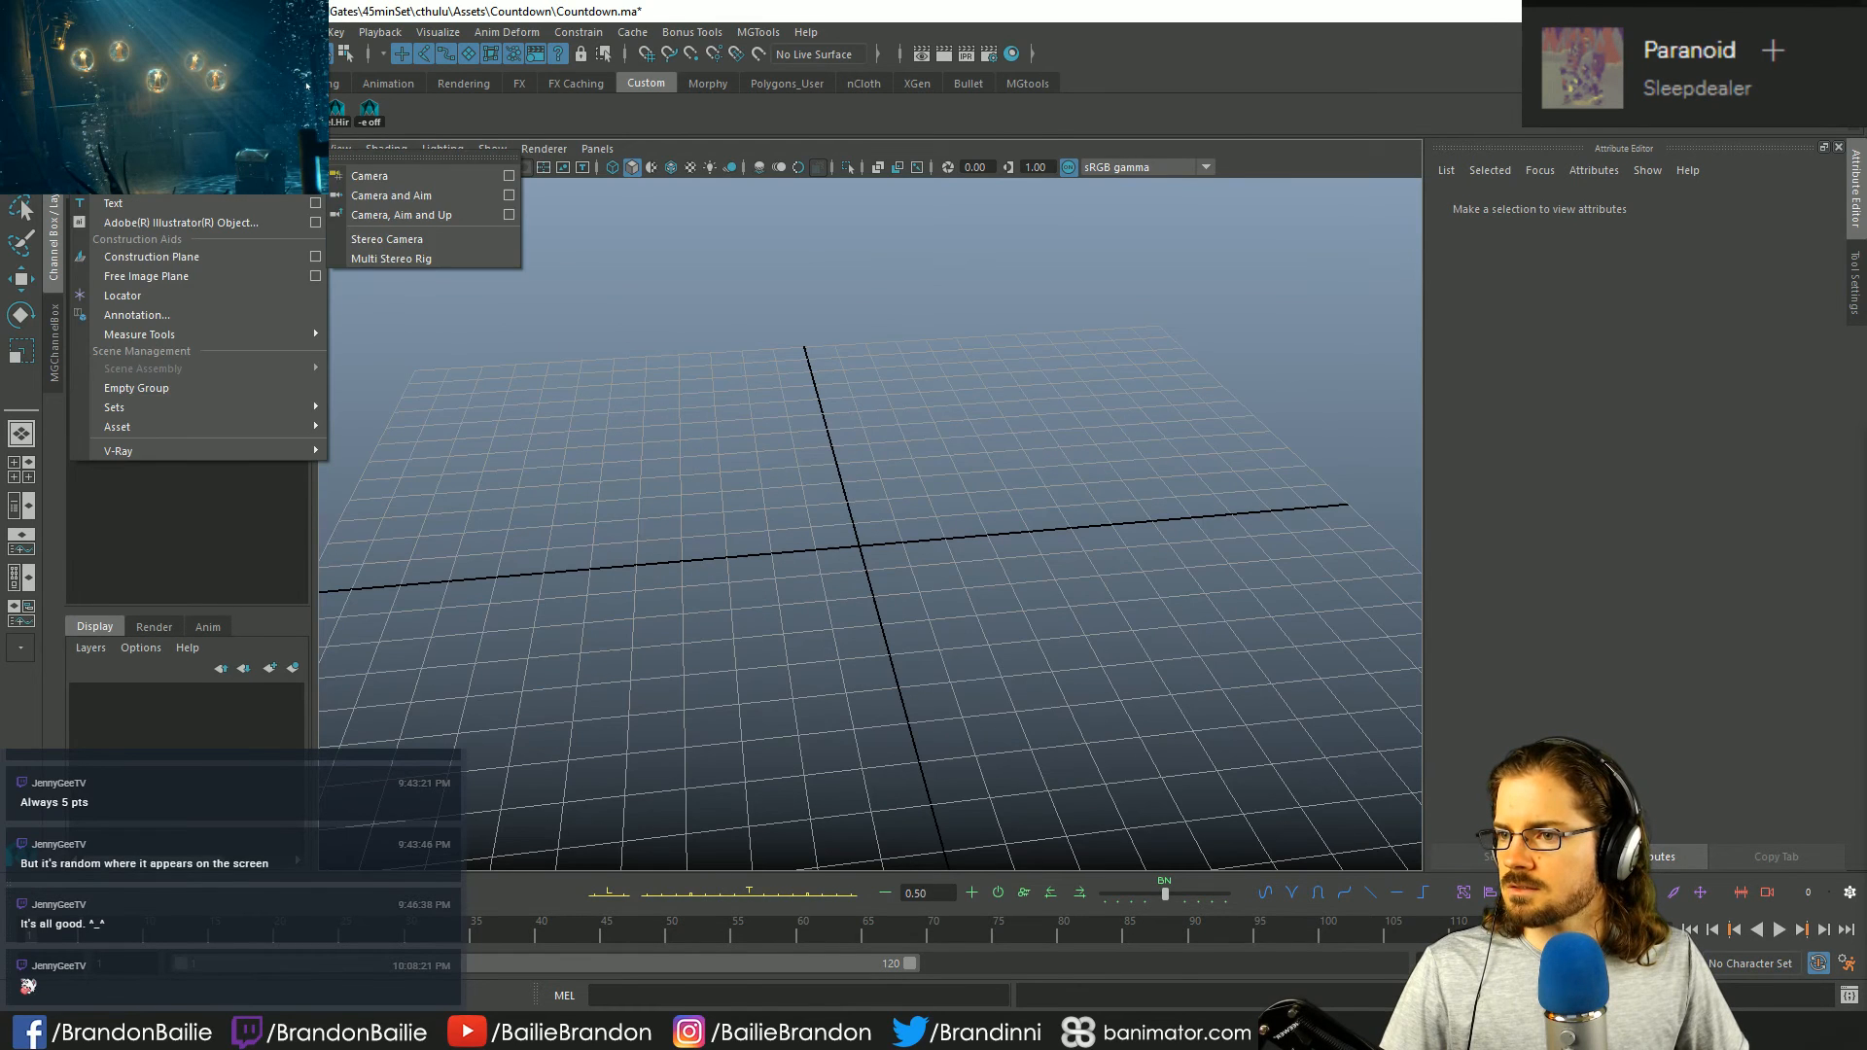
pyautogui.click(306, 203)
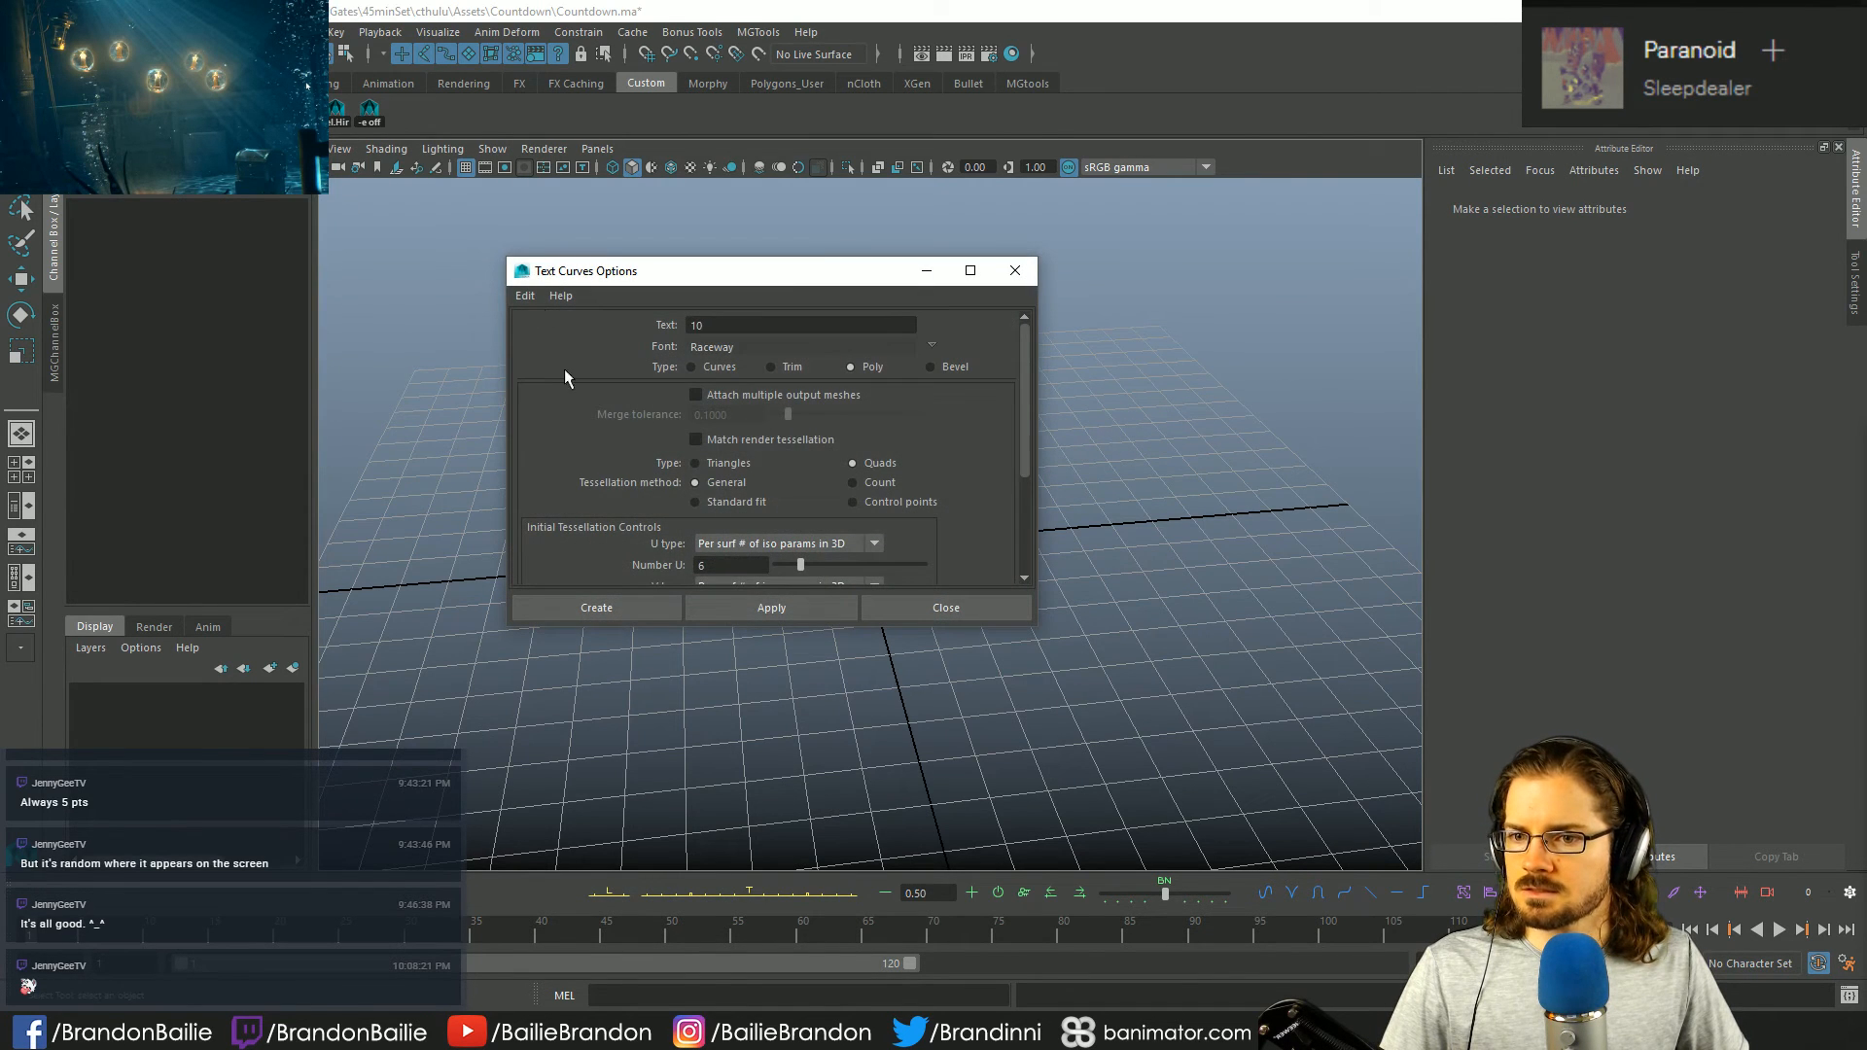
pyautogui.scroll(-3, 967, 452)
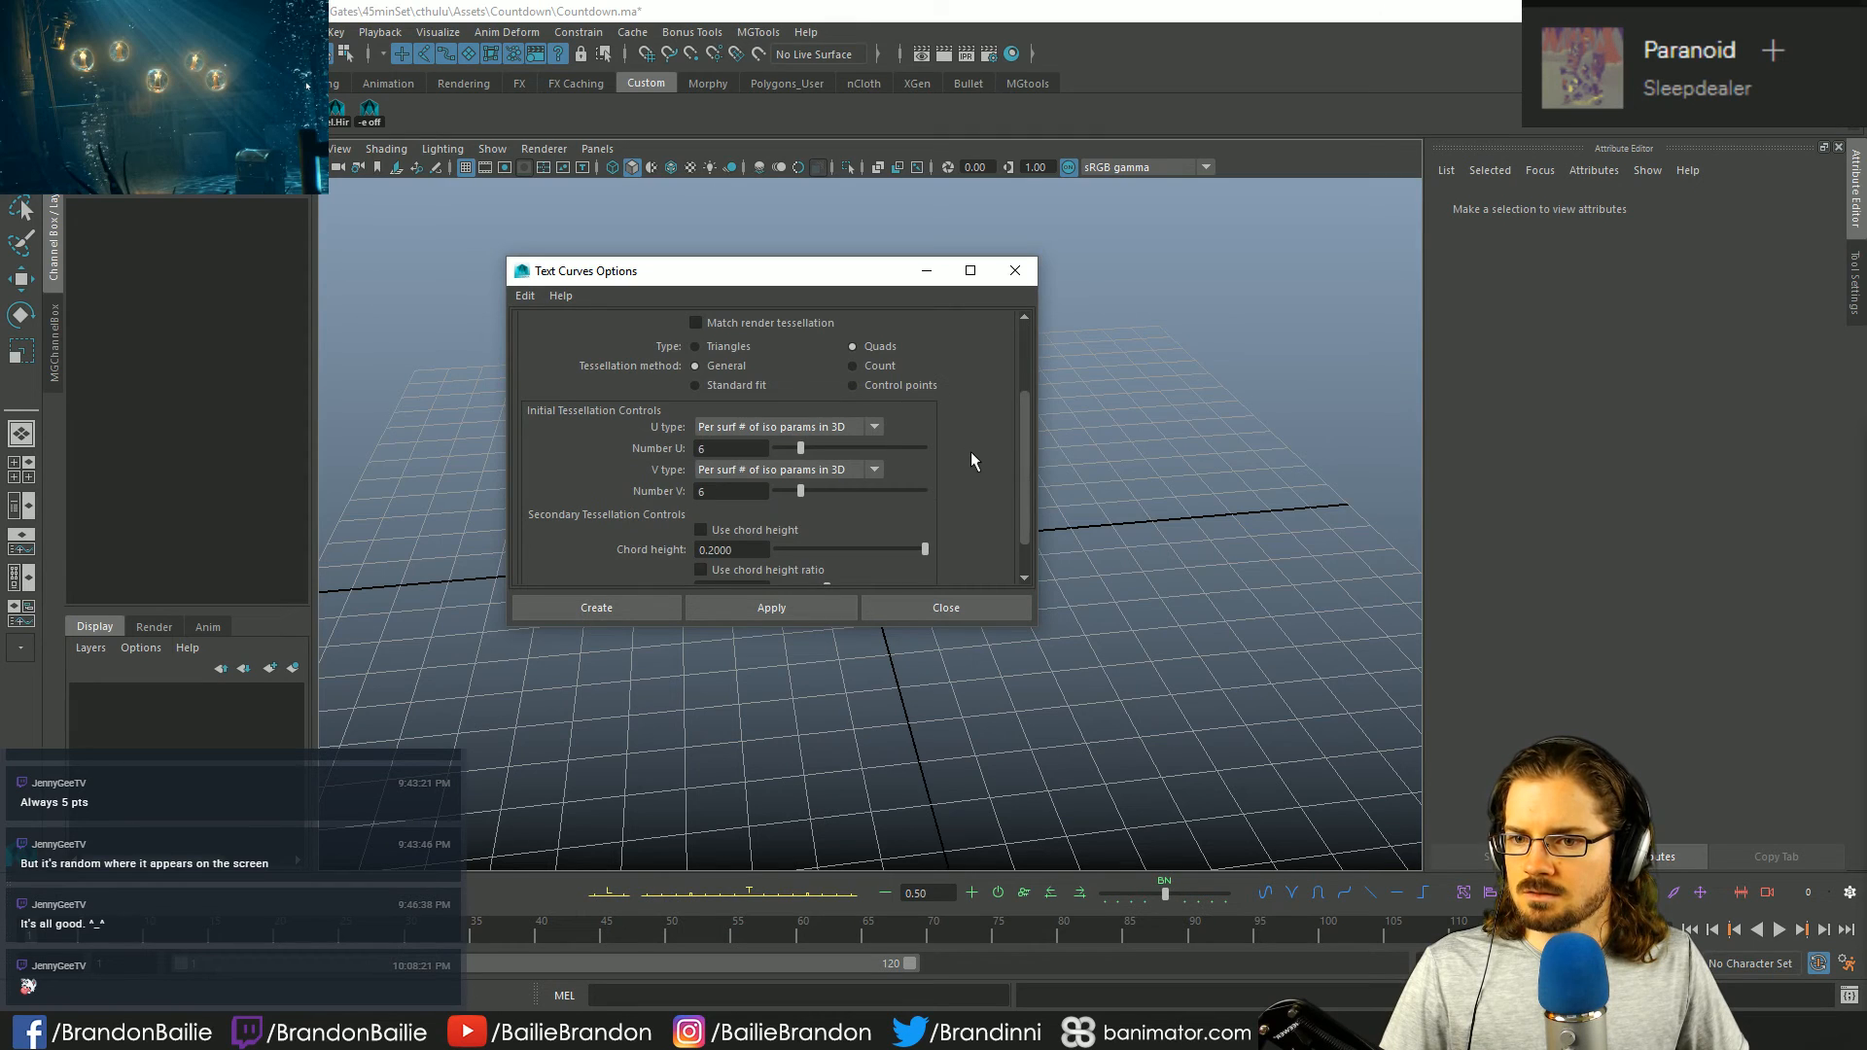
pyautogui.scroll(3, 972, 457)
pyautogui.scroll(-3, 975, 458)
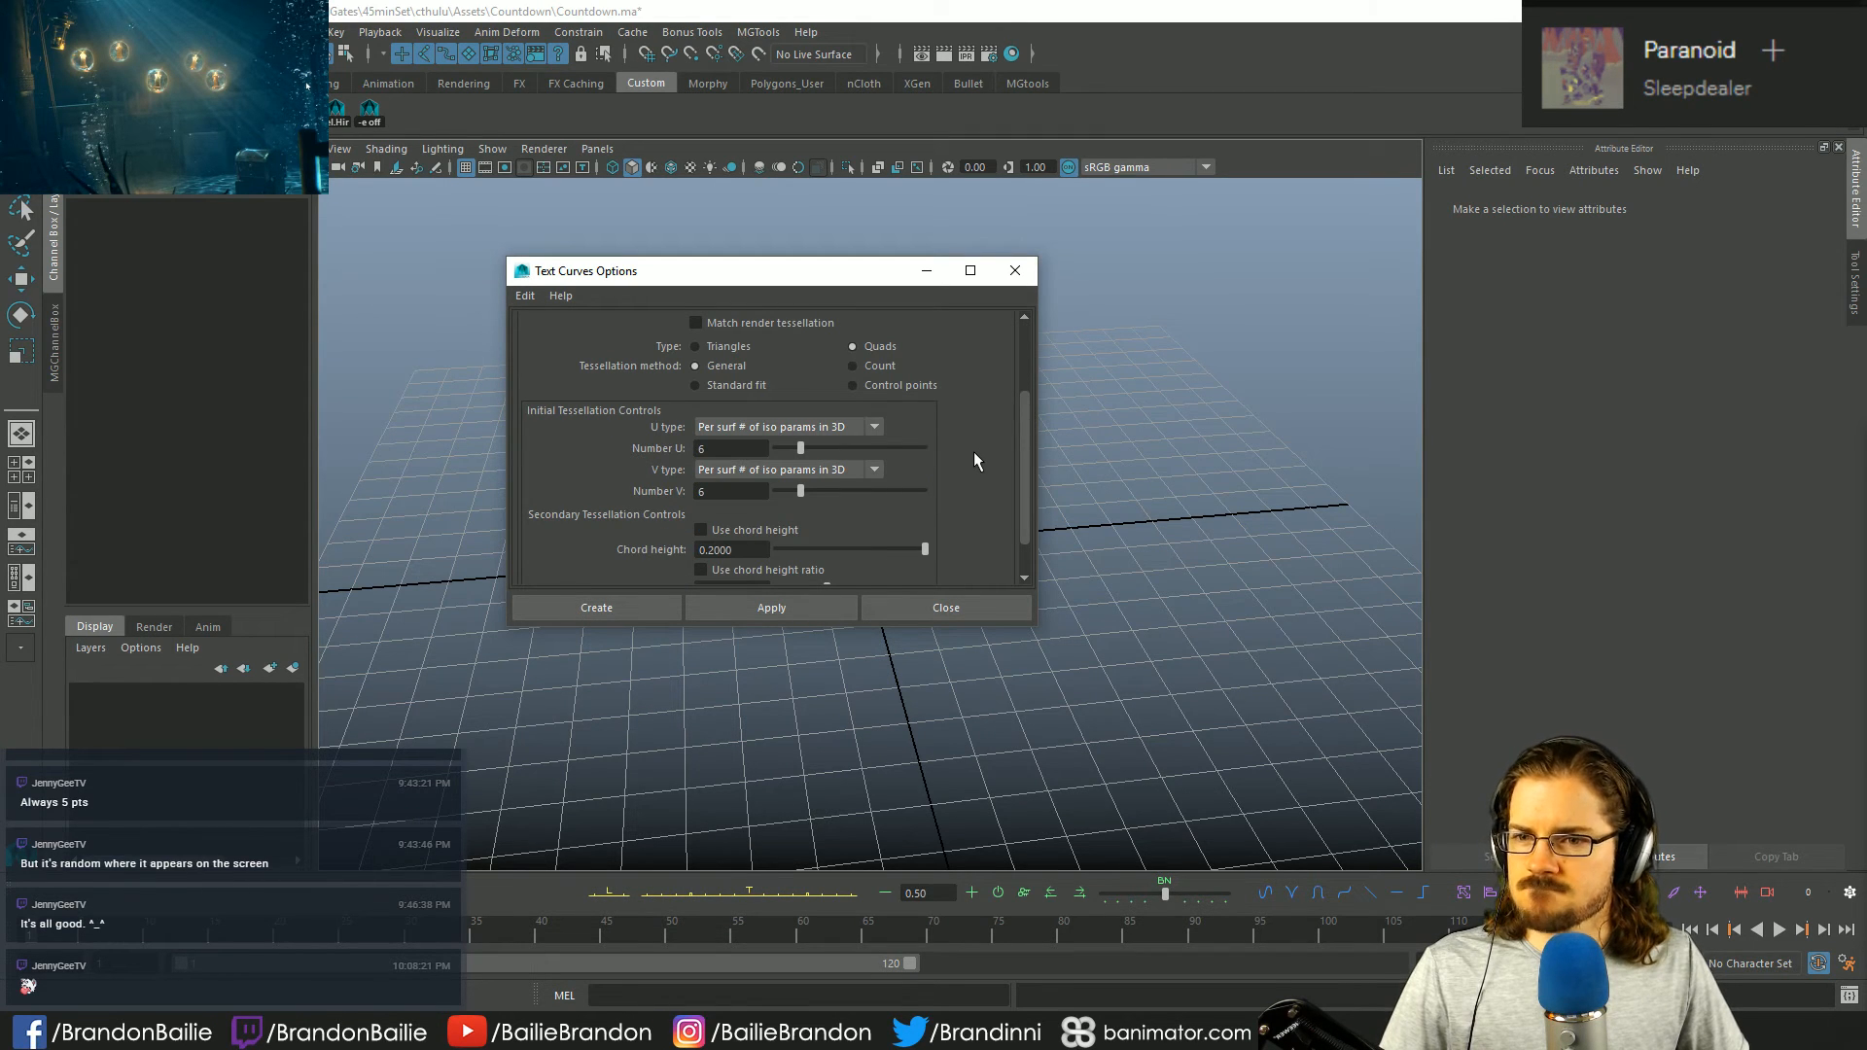
pyautogui.scroll(3, 976, 459)
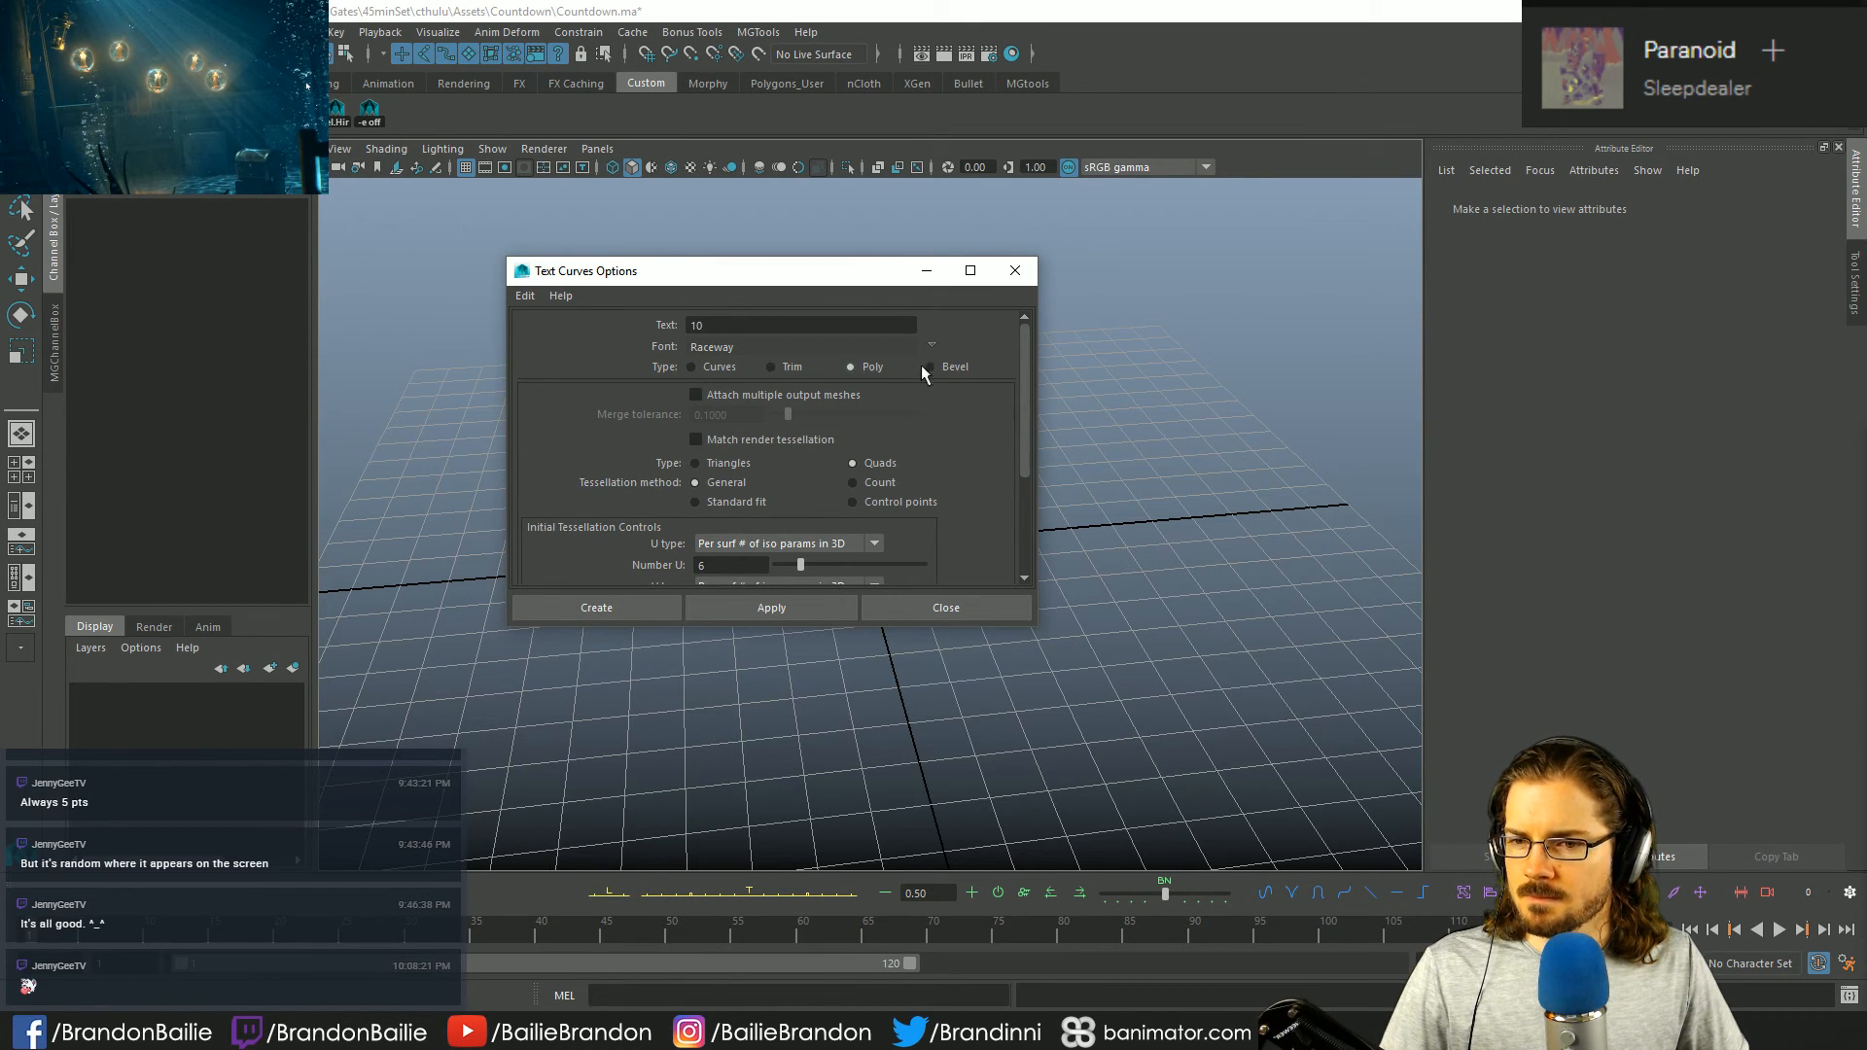
pyautogui.scroll(-2, 980, 406)
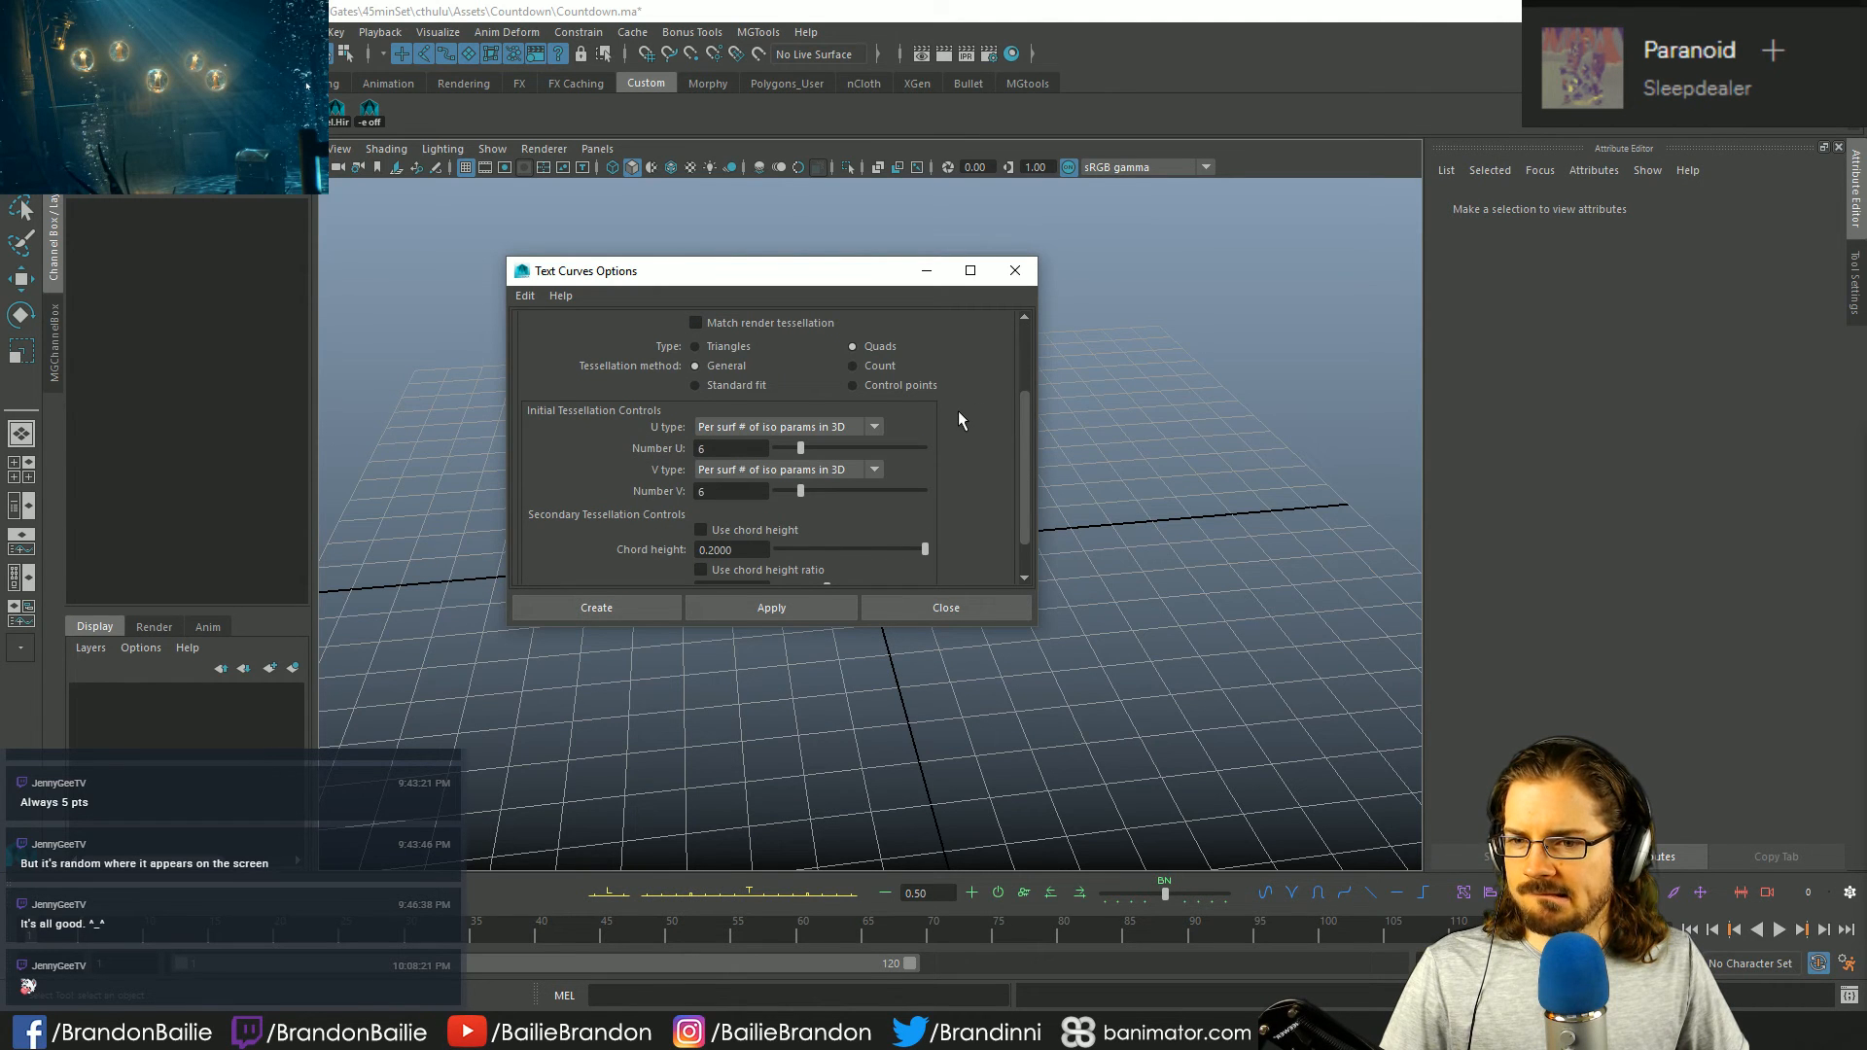
pyautogui.scroll(-1, 954, 421)
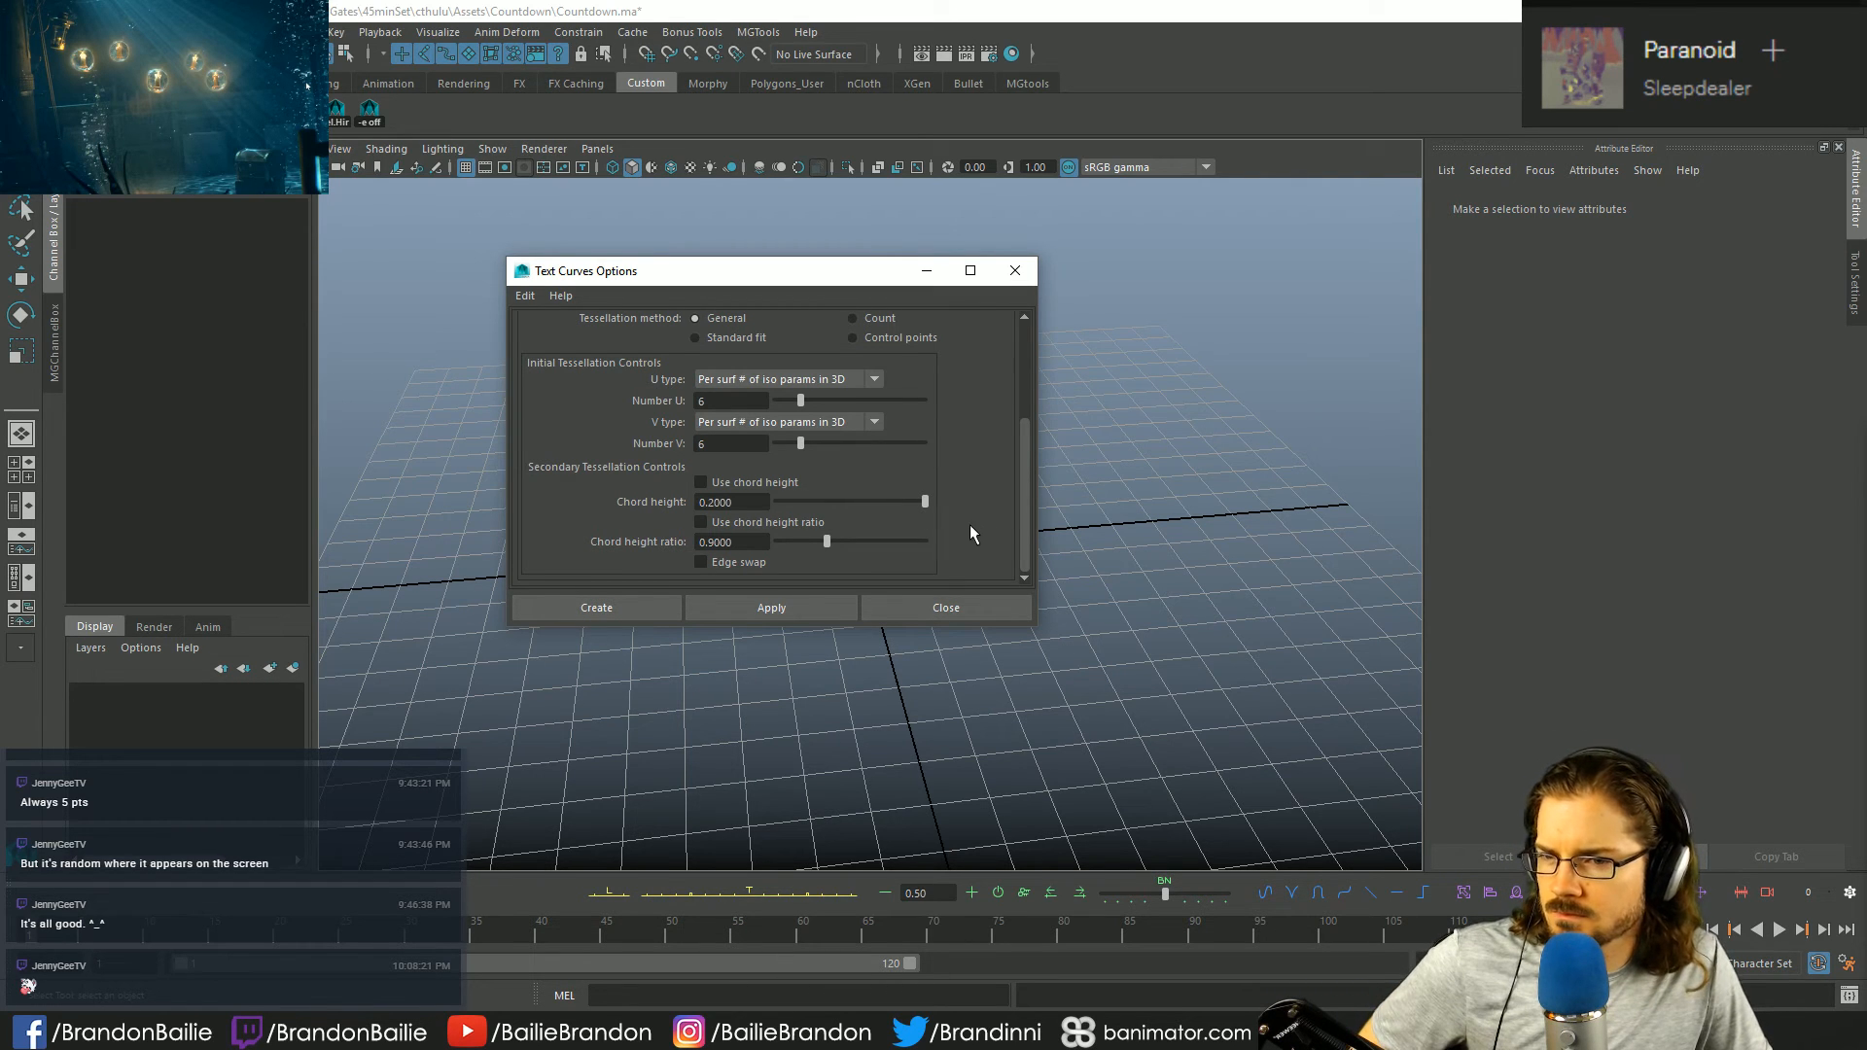
pyautogui.click(872, 423)
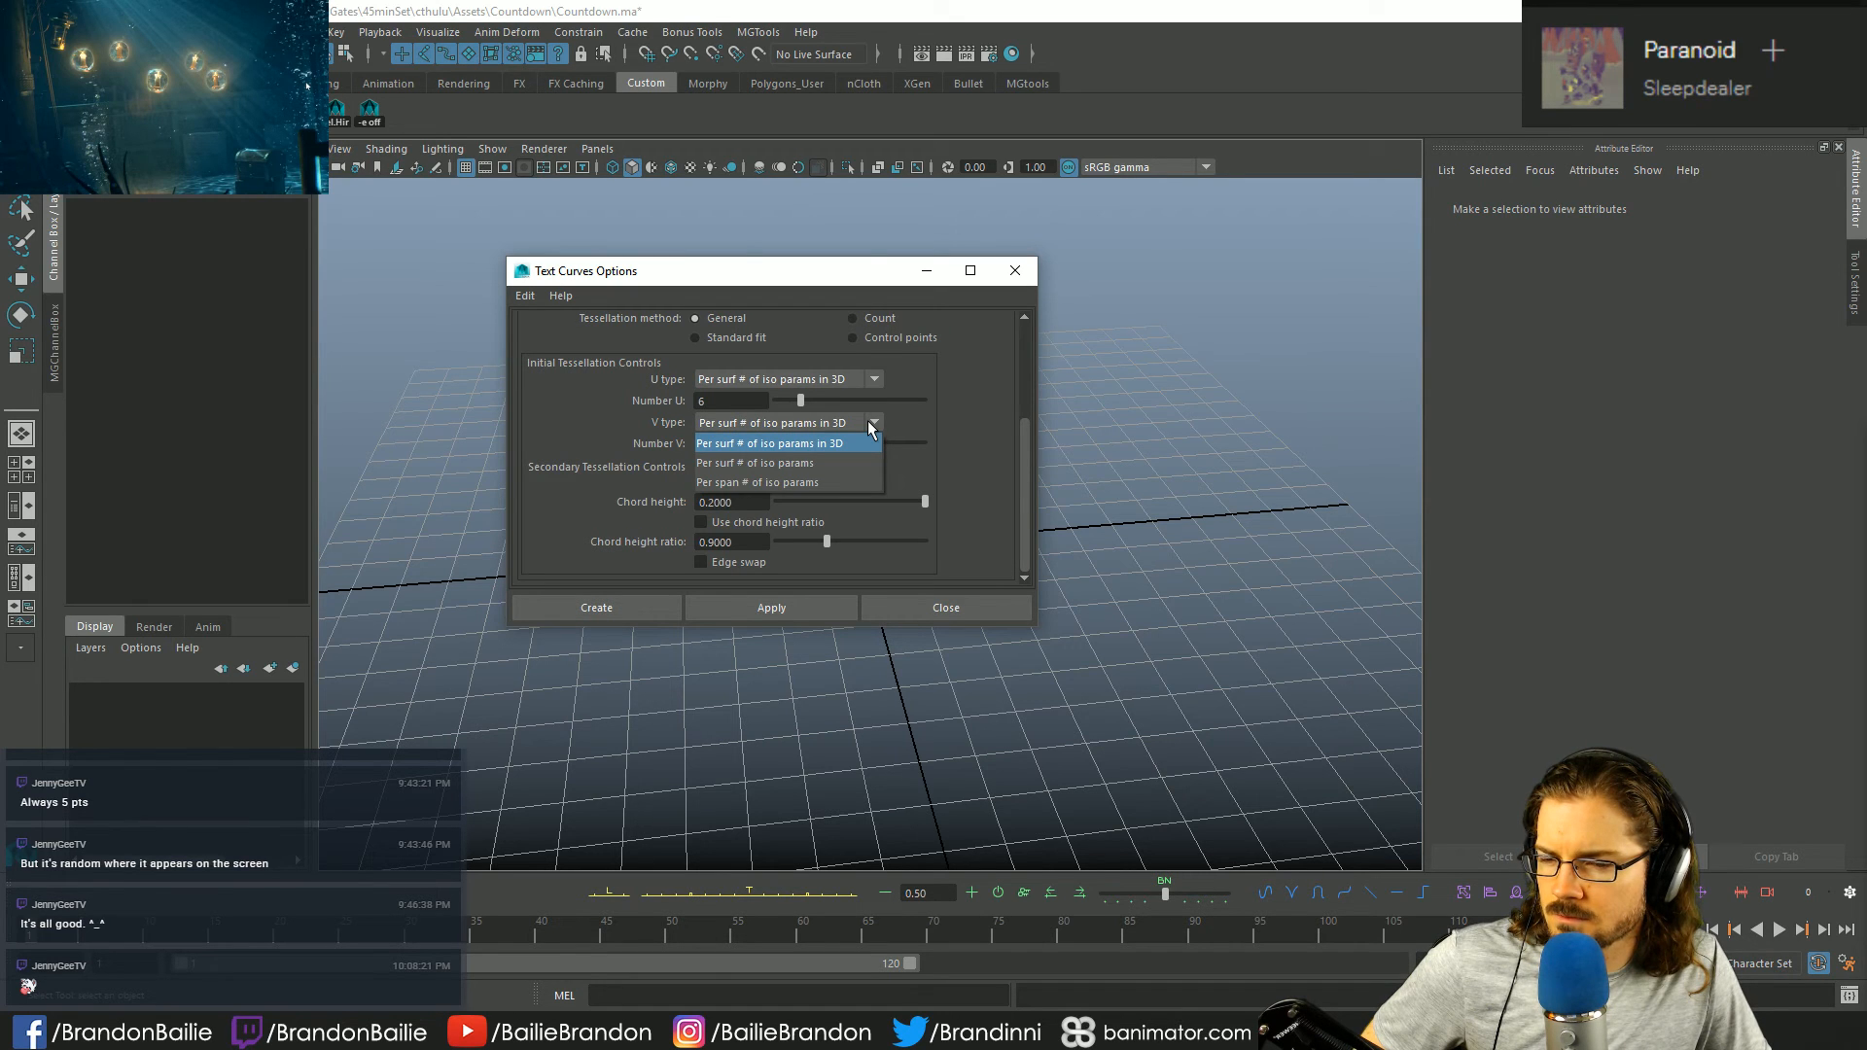
pyautogui.click(872, 424)
pyautogui.click(873, 379)
pyautogui.click(860, 400)
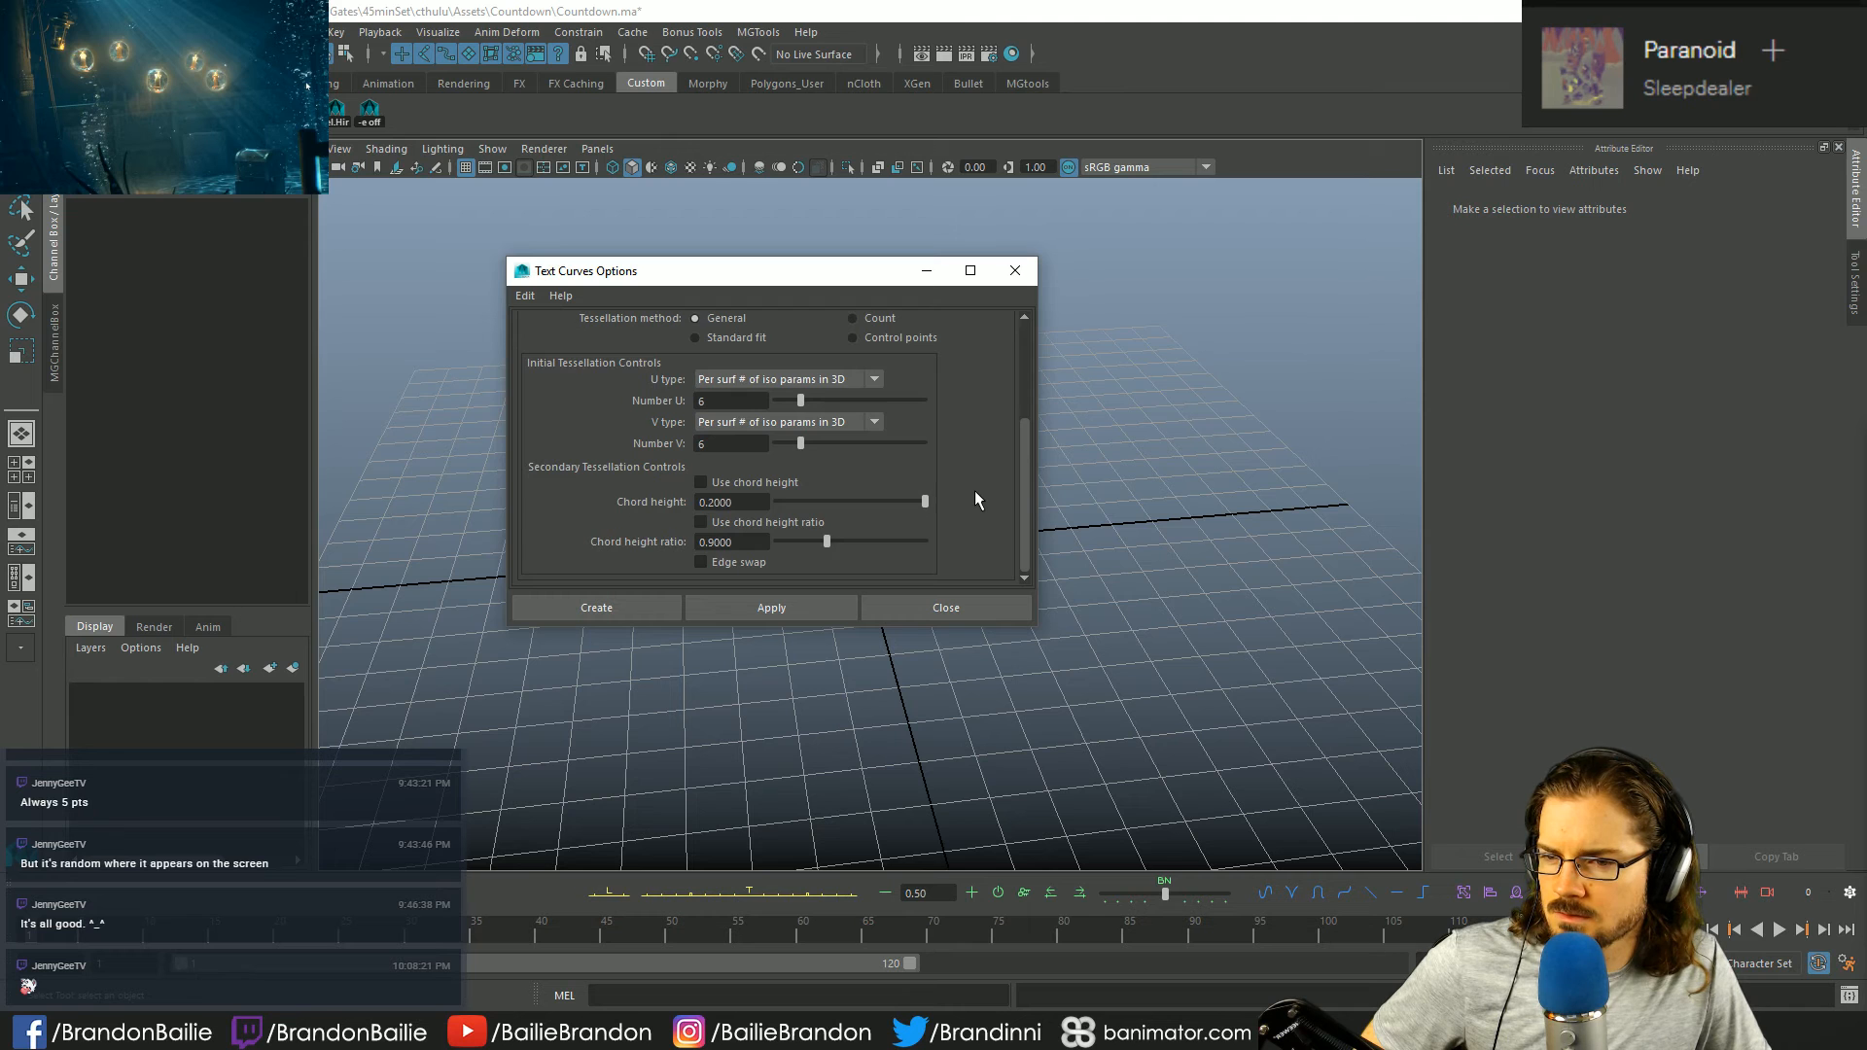
pyautogui.scroll(3, 976, 493)
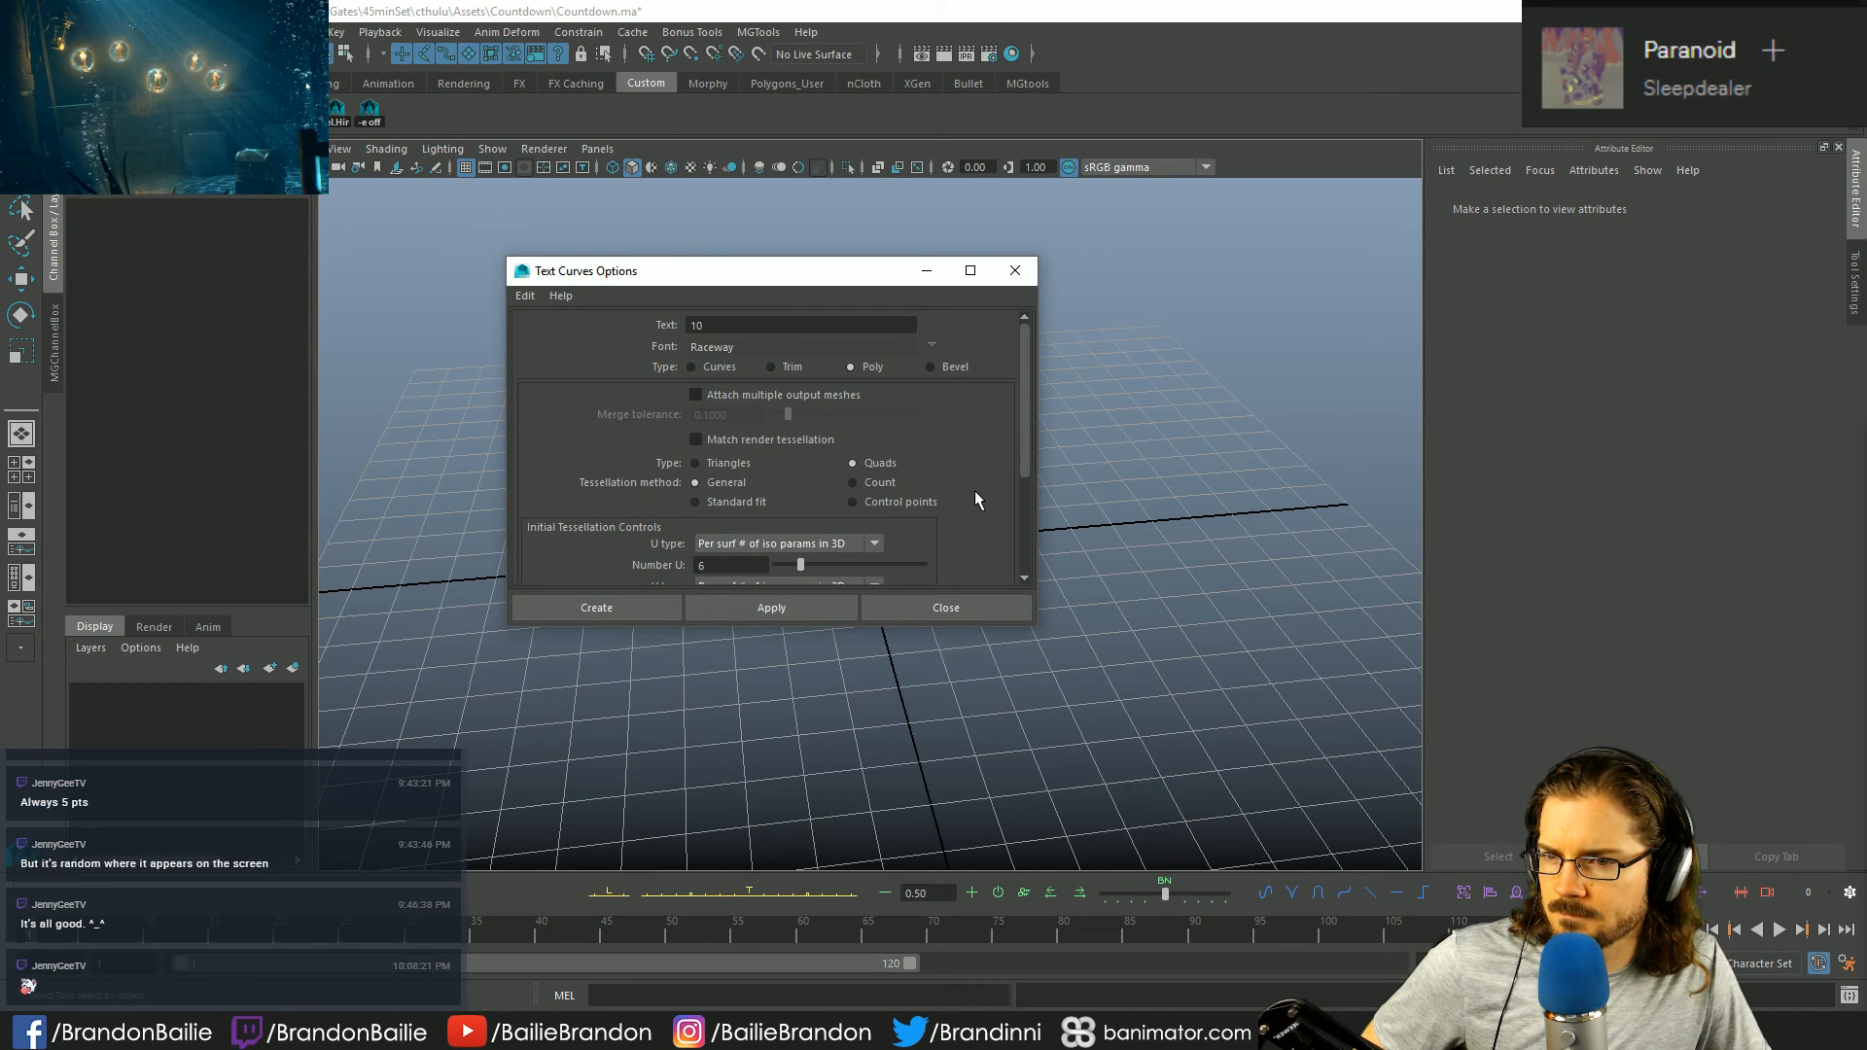
# - Compare Old English Text MT with Old London DB and set the text font to Old English Text MT
pyautogui.click(929, 345)
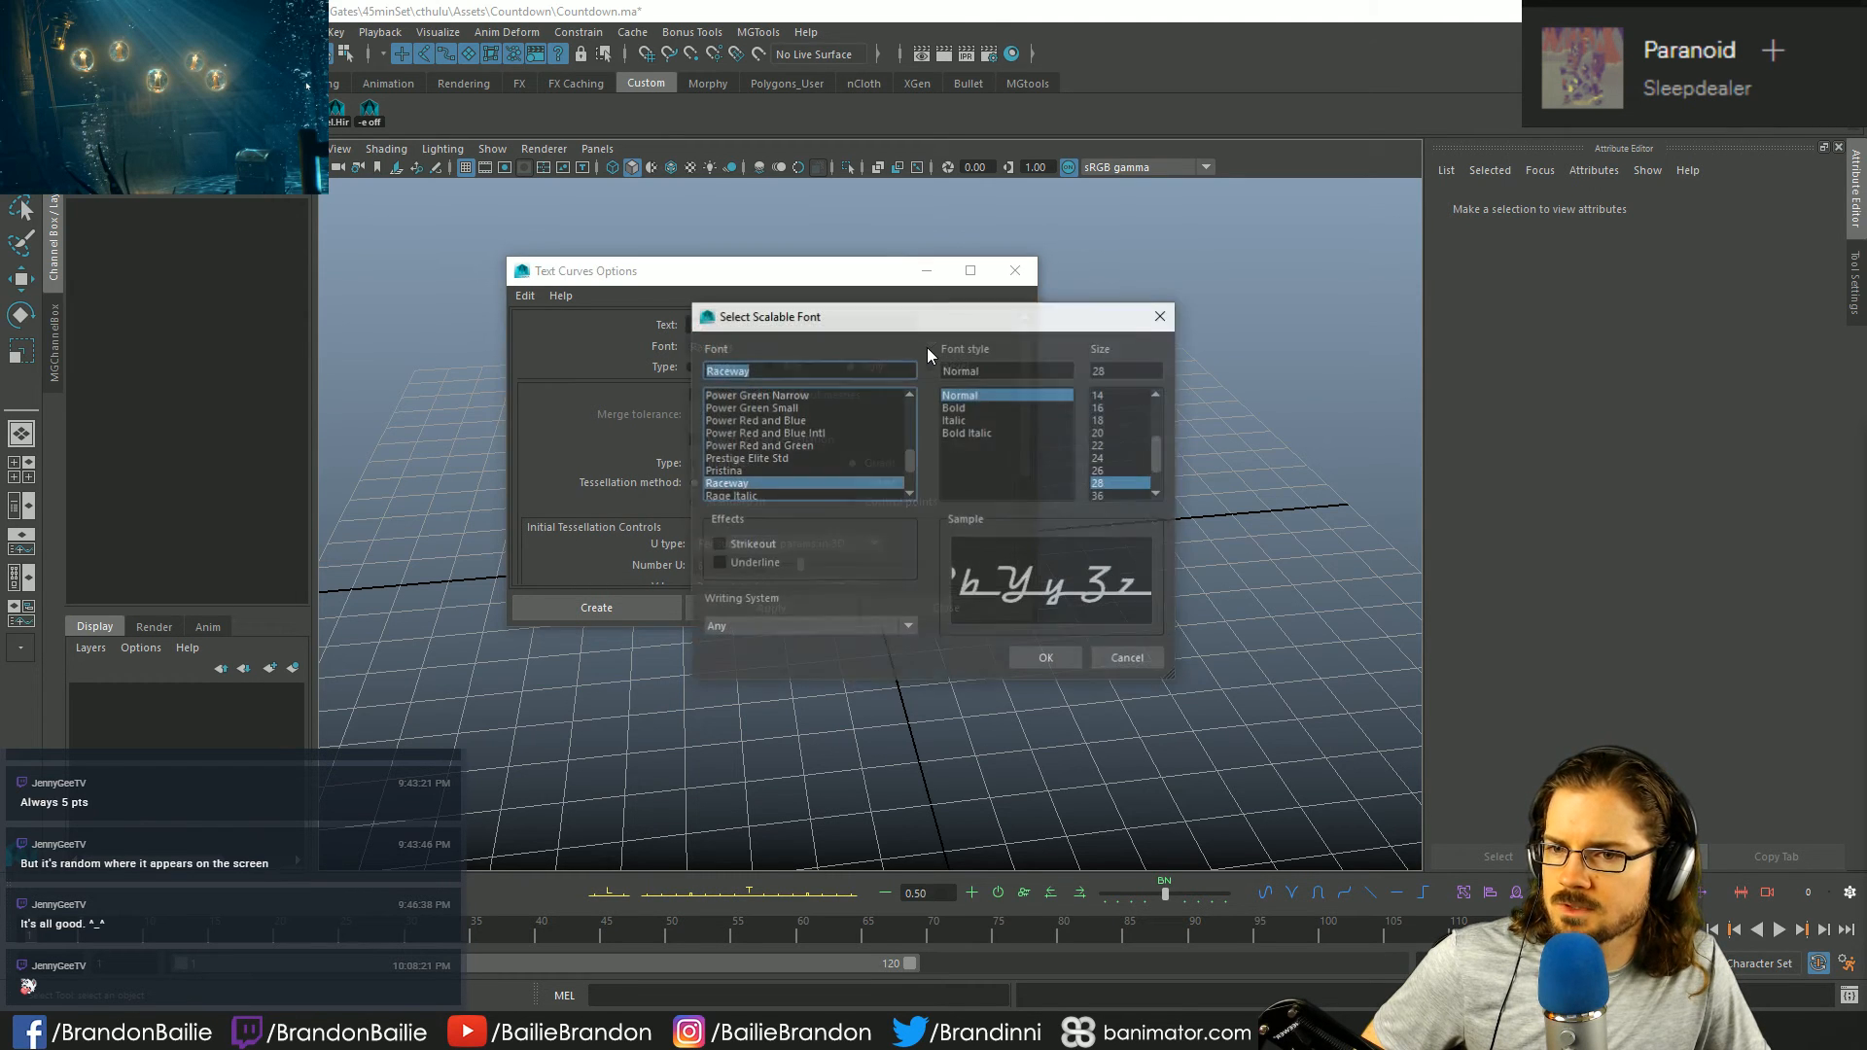
pyautogui.scroll(8, 846, 432)
pyautogui.scroll(-2, 913, 452)
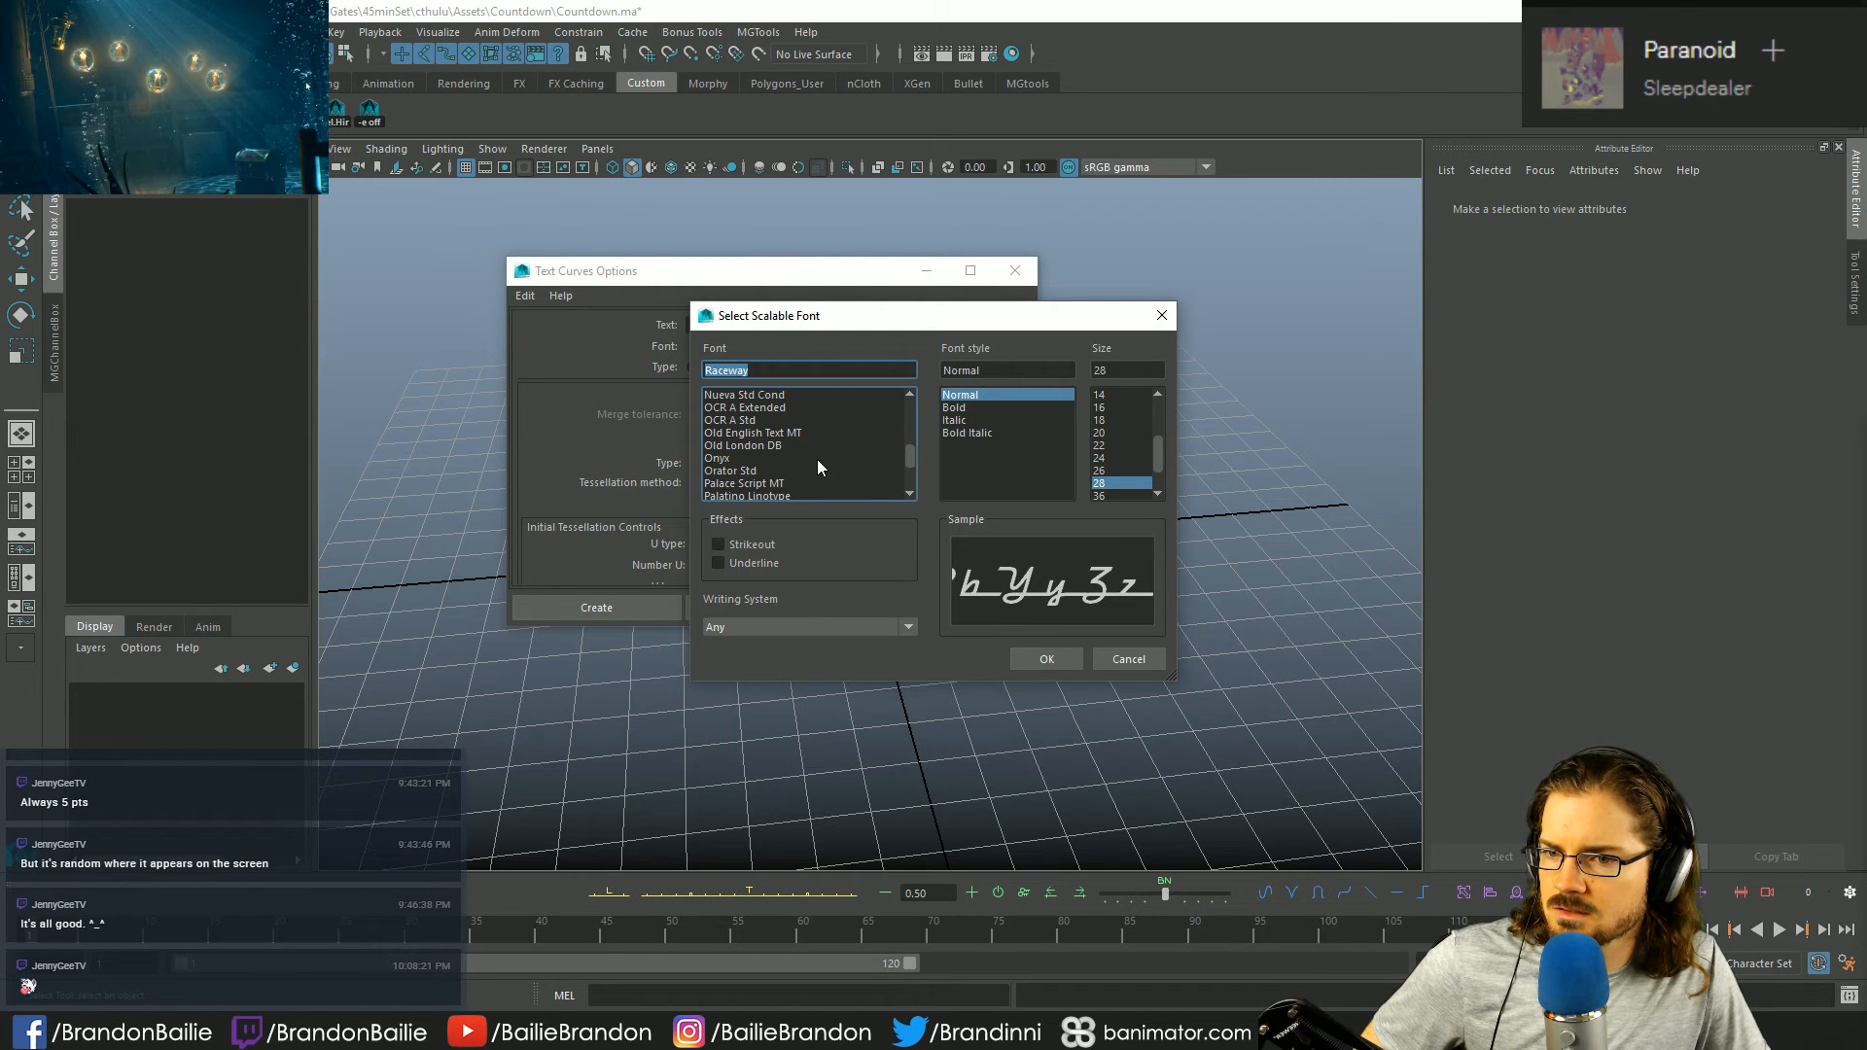
pyautogui.click(792, 434)
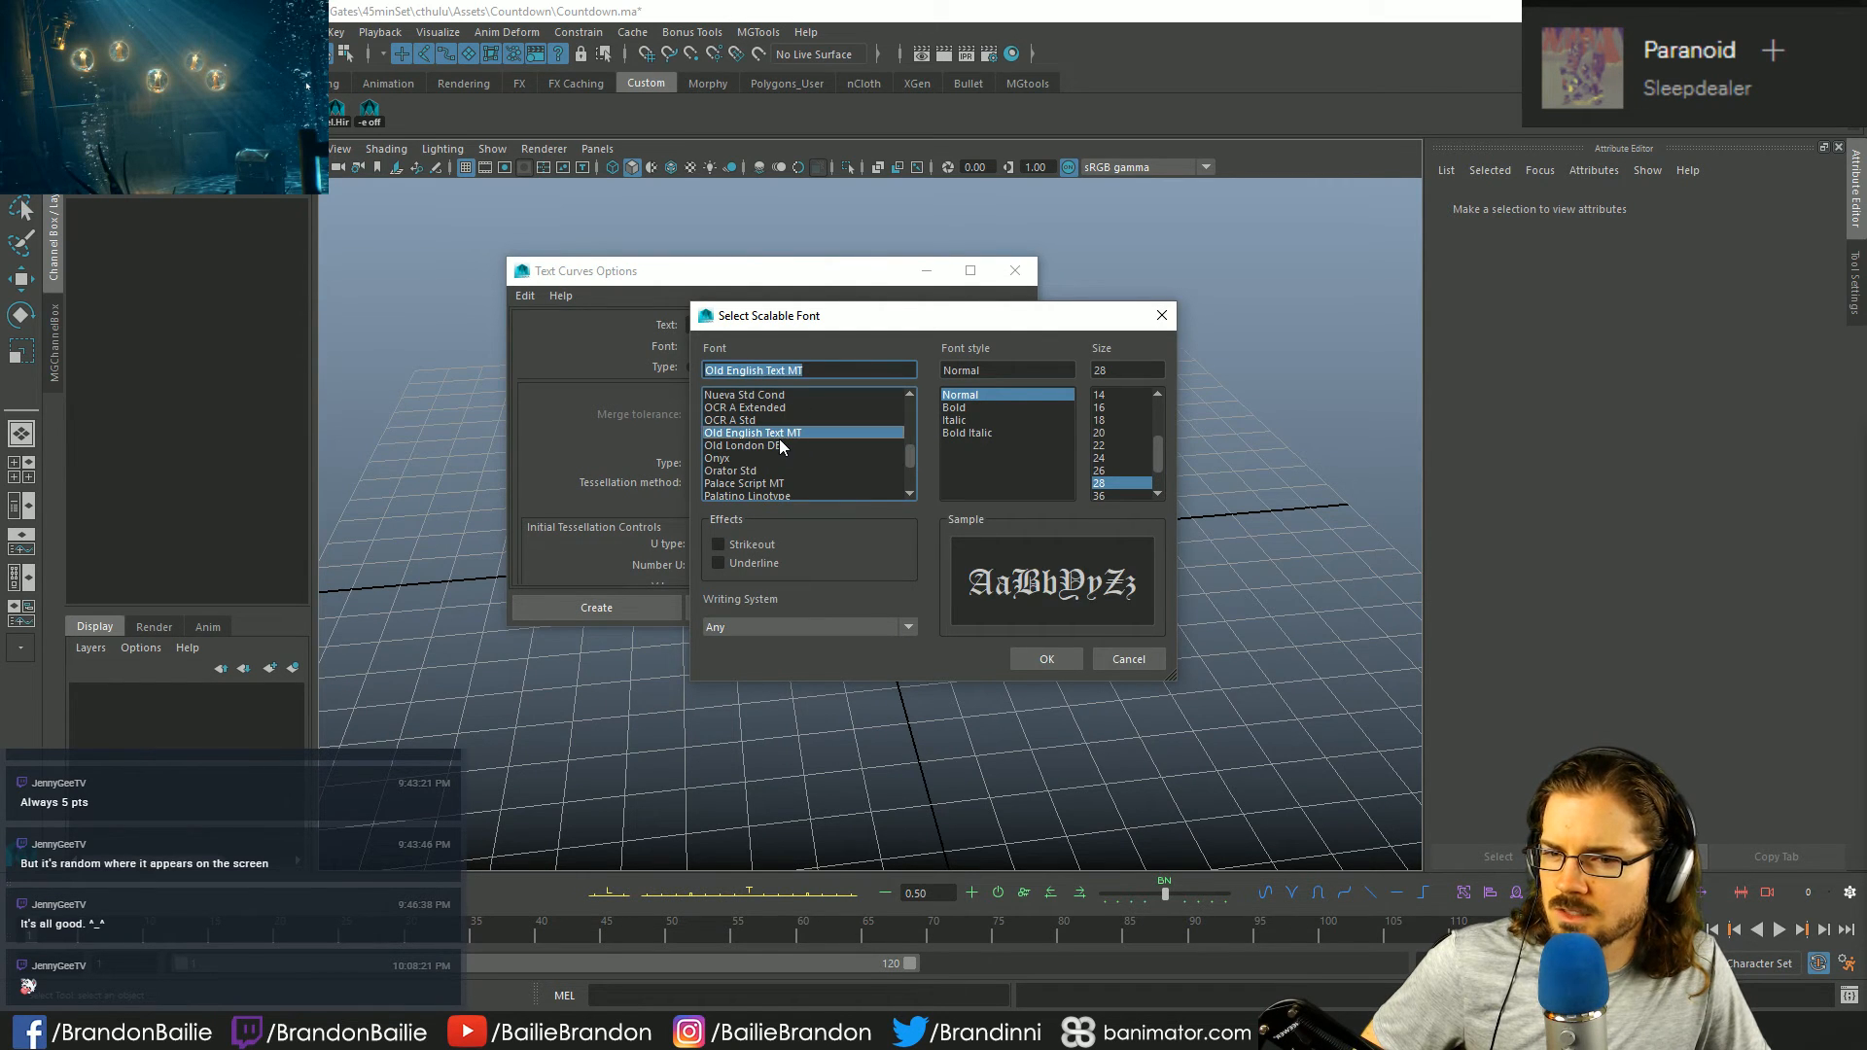
pyautogui.click(779, 445)
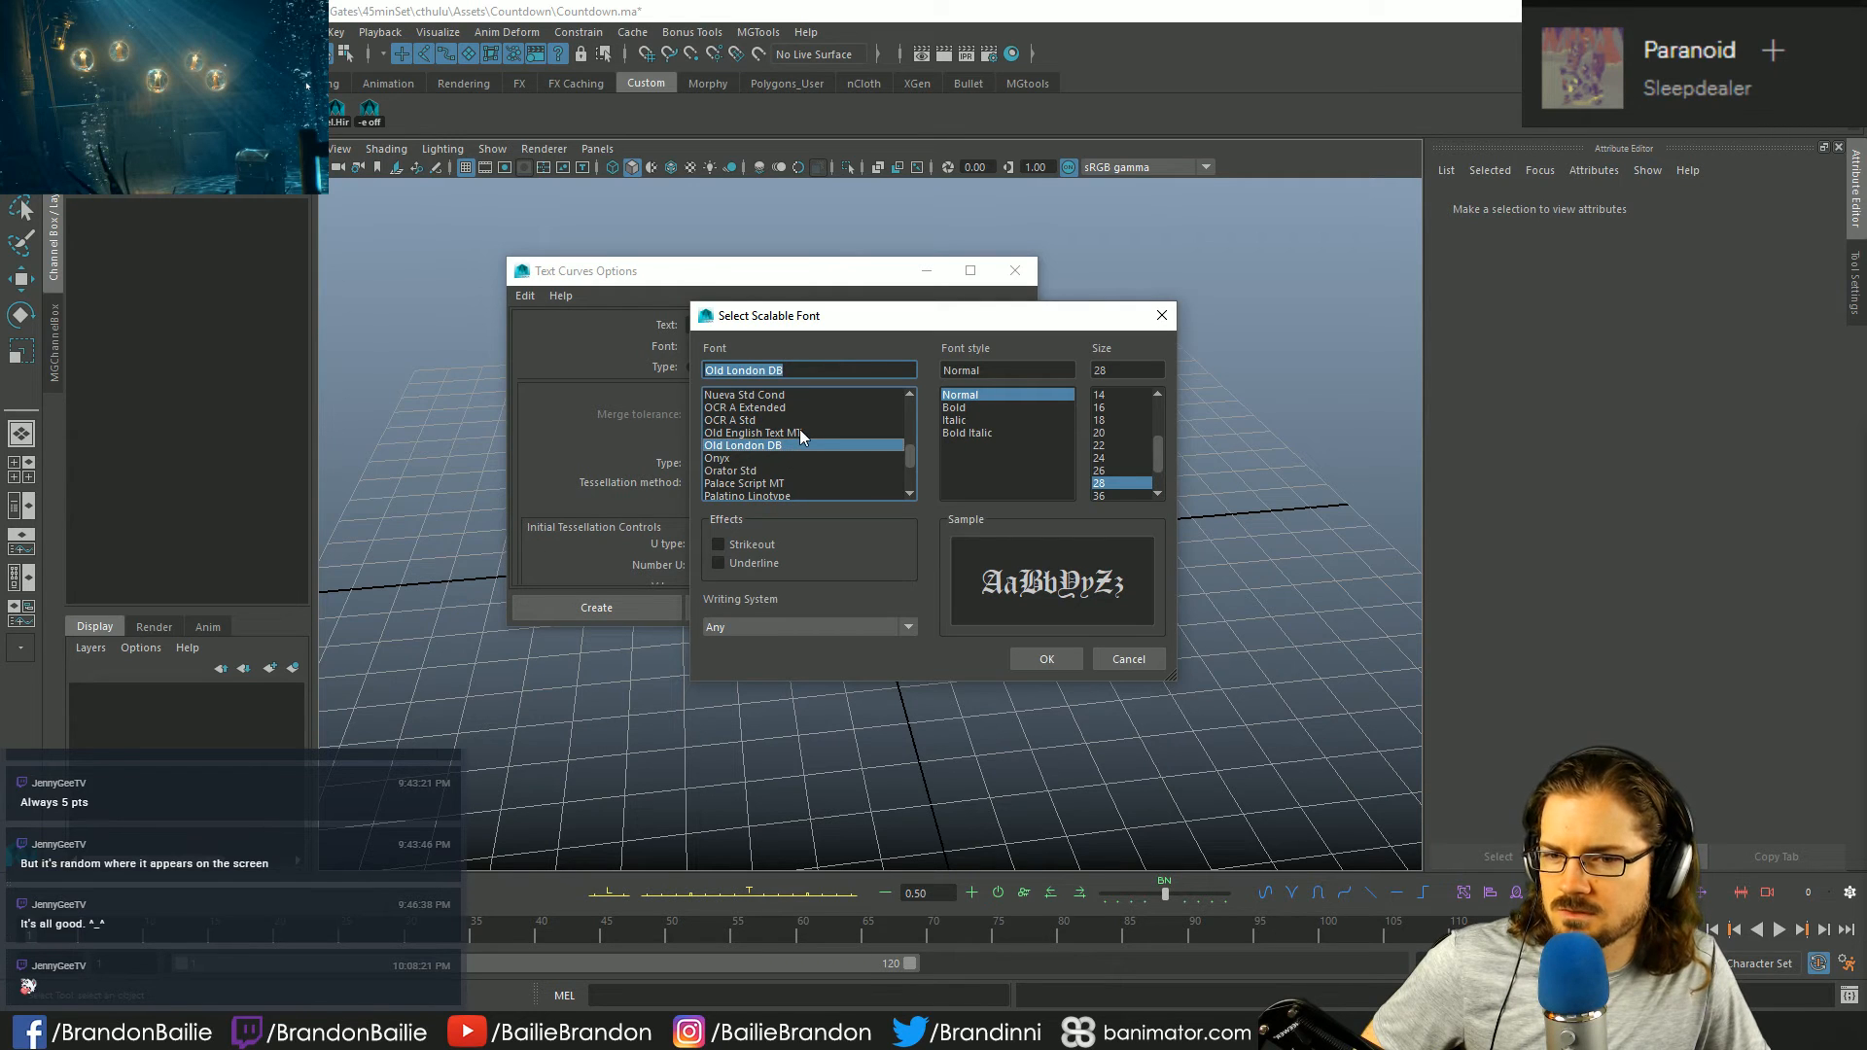
pyautogui.click(791, 434)
pyautogui.click(791, 444)
pyautogui.click(792, 431)
pyautogui.click(793, 446)
pyautogui.click(796, 432)
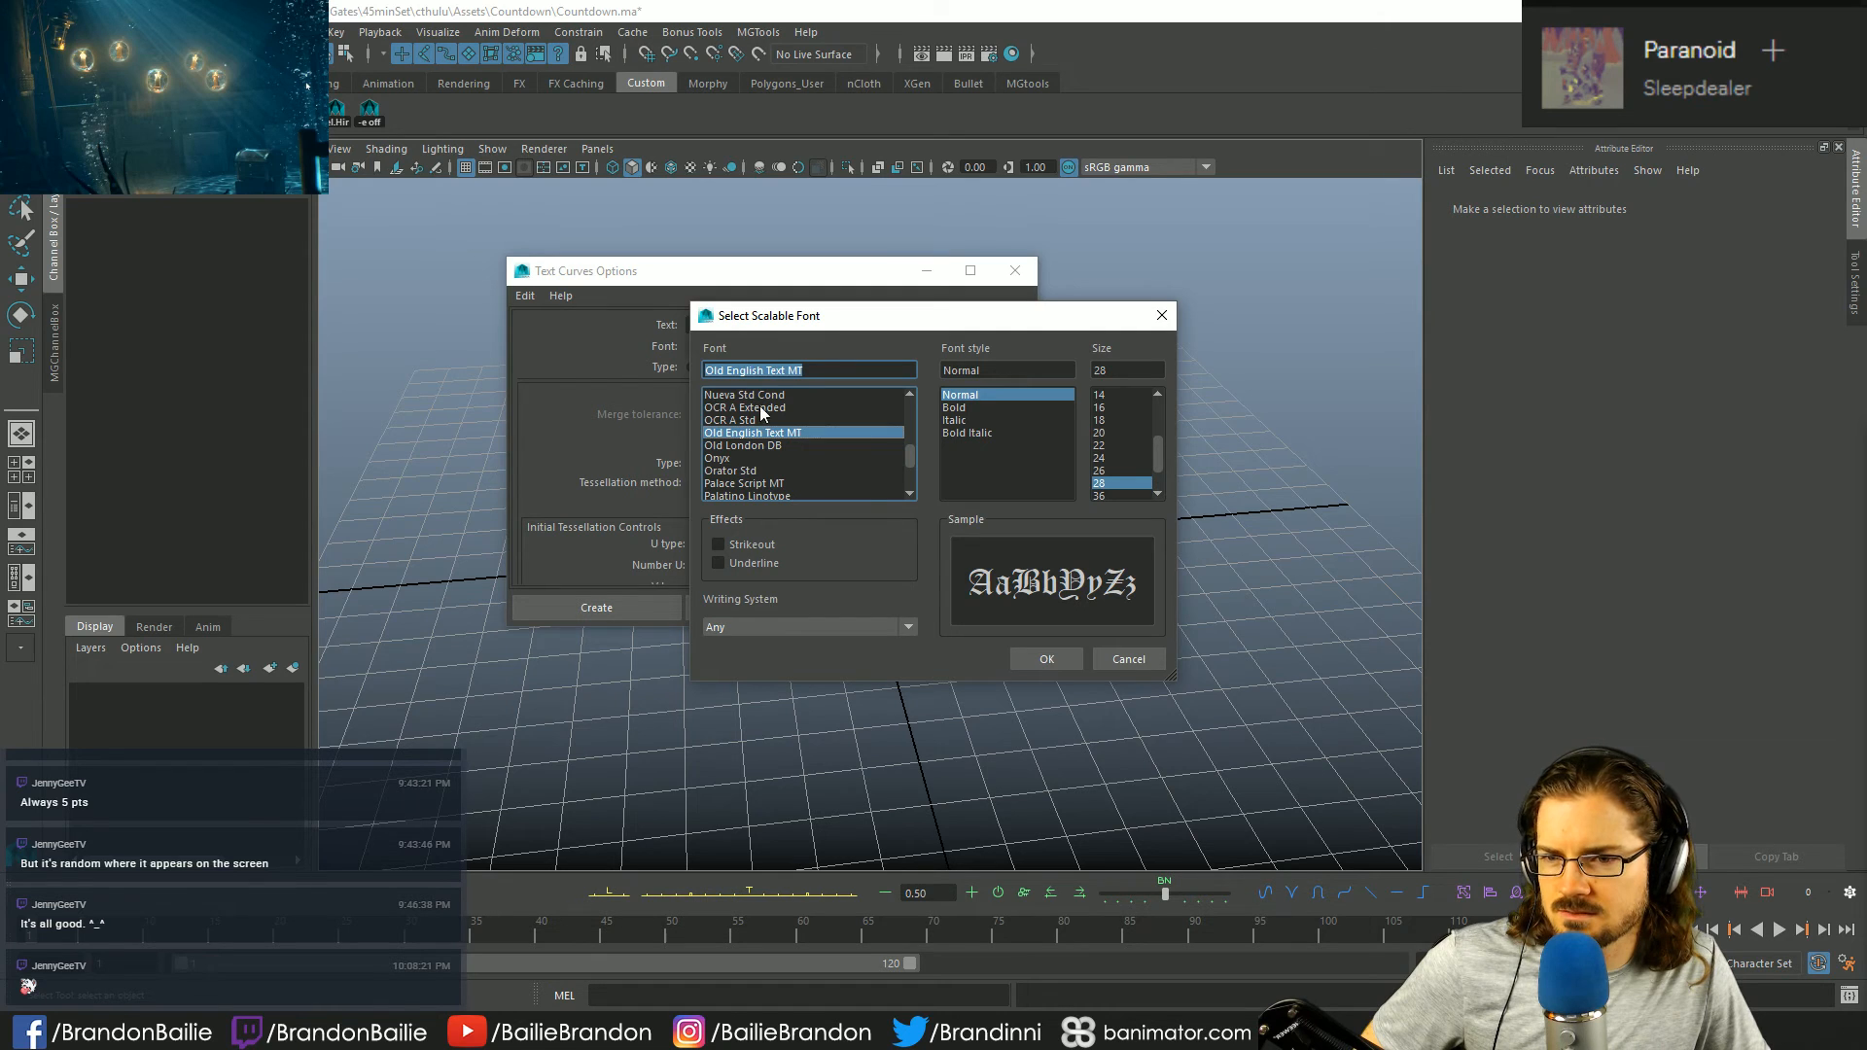
pyautogui.scroll(-1, 1128, 482)
pyautogui.click(1123, 483)
pyautogui.click(1051, 659)
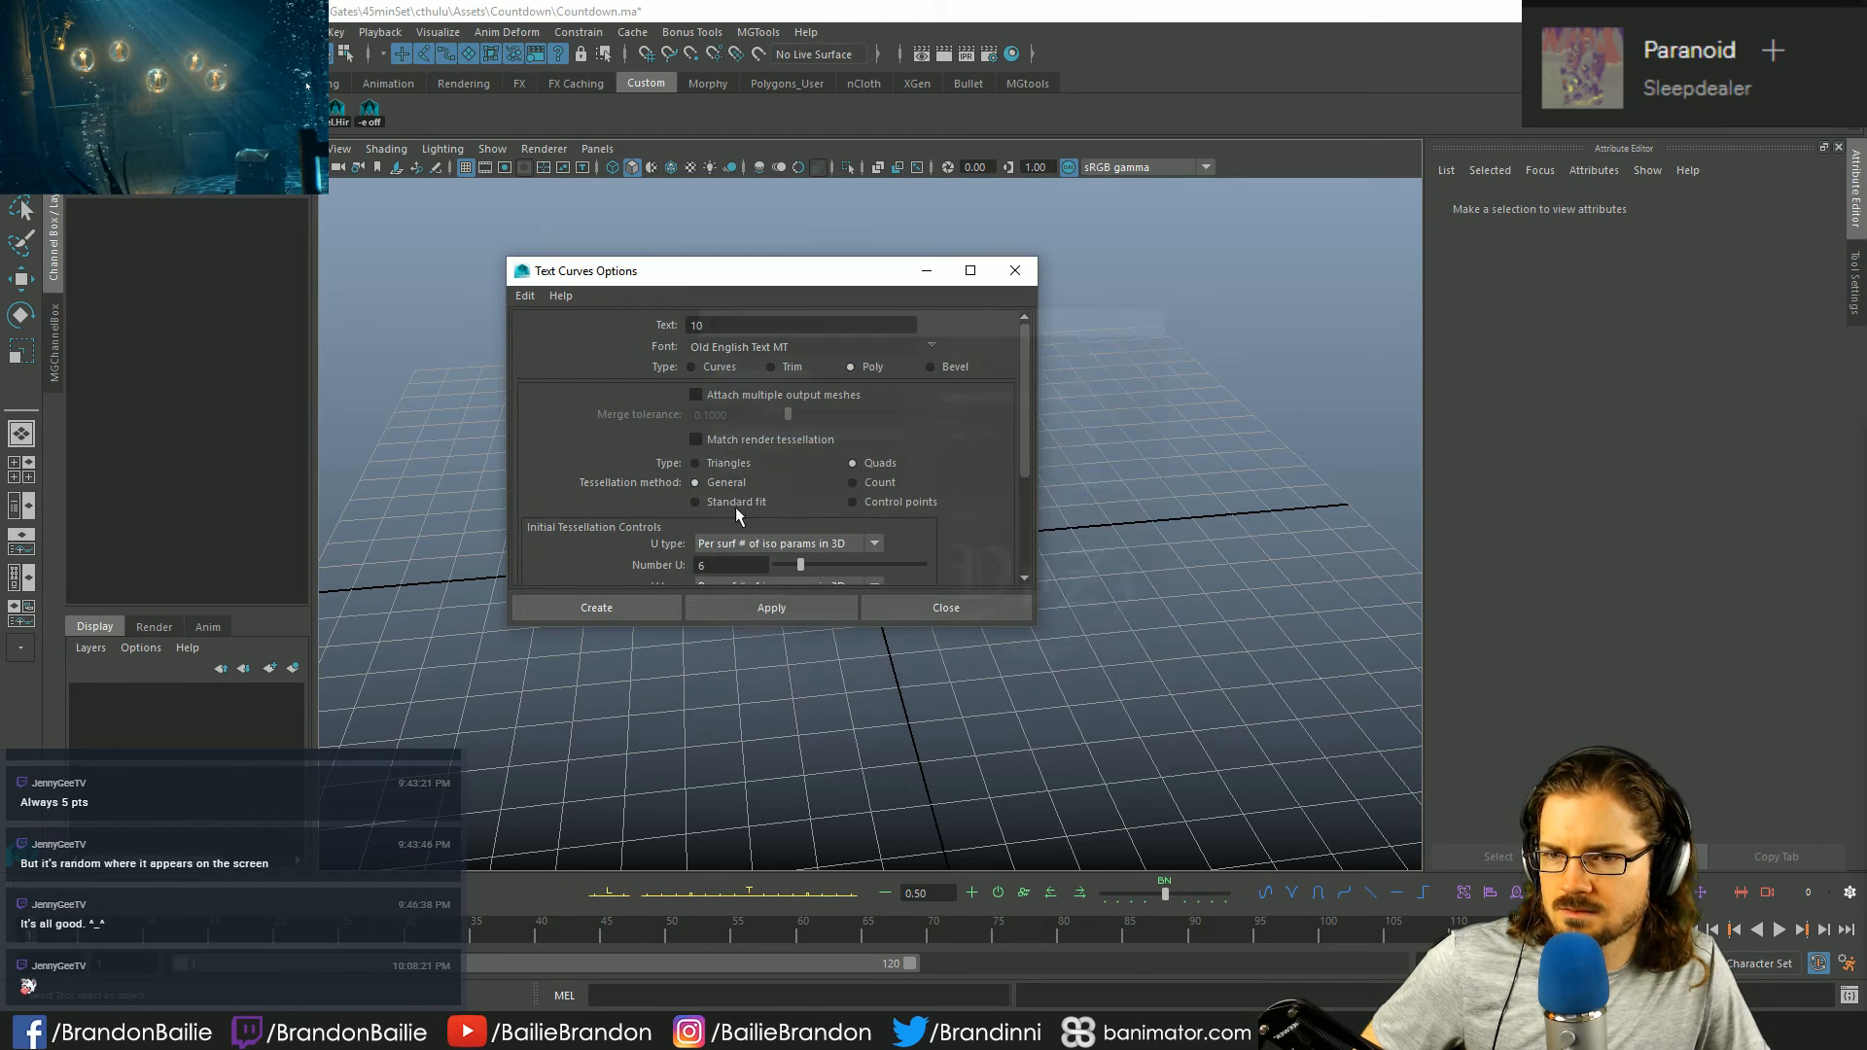
# - Create the polygon text 10 in Old English Text MT and select the numeral 1 for a closer look
pyautogui.click(596, 607)
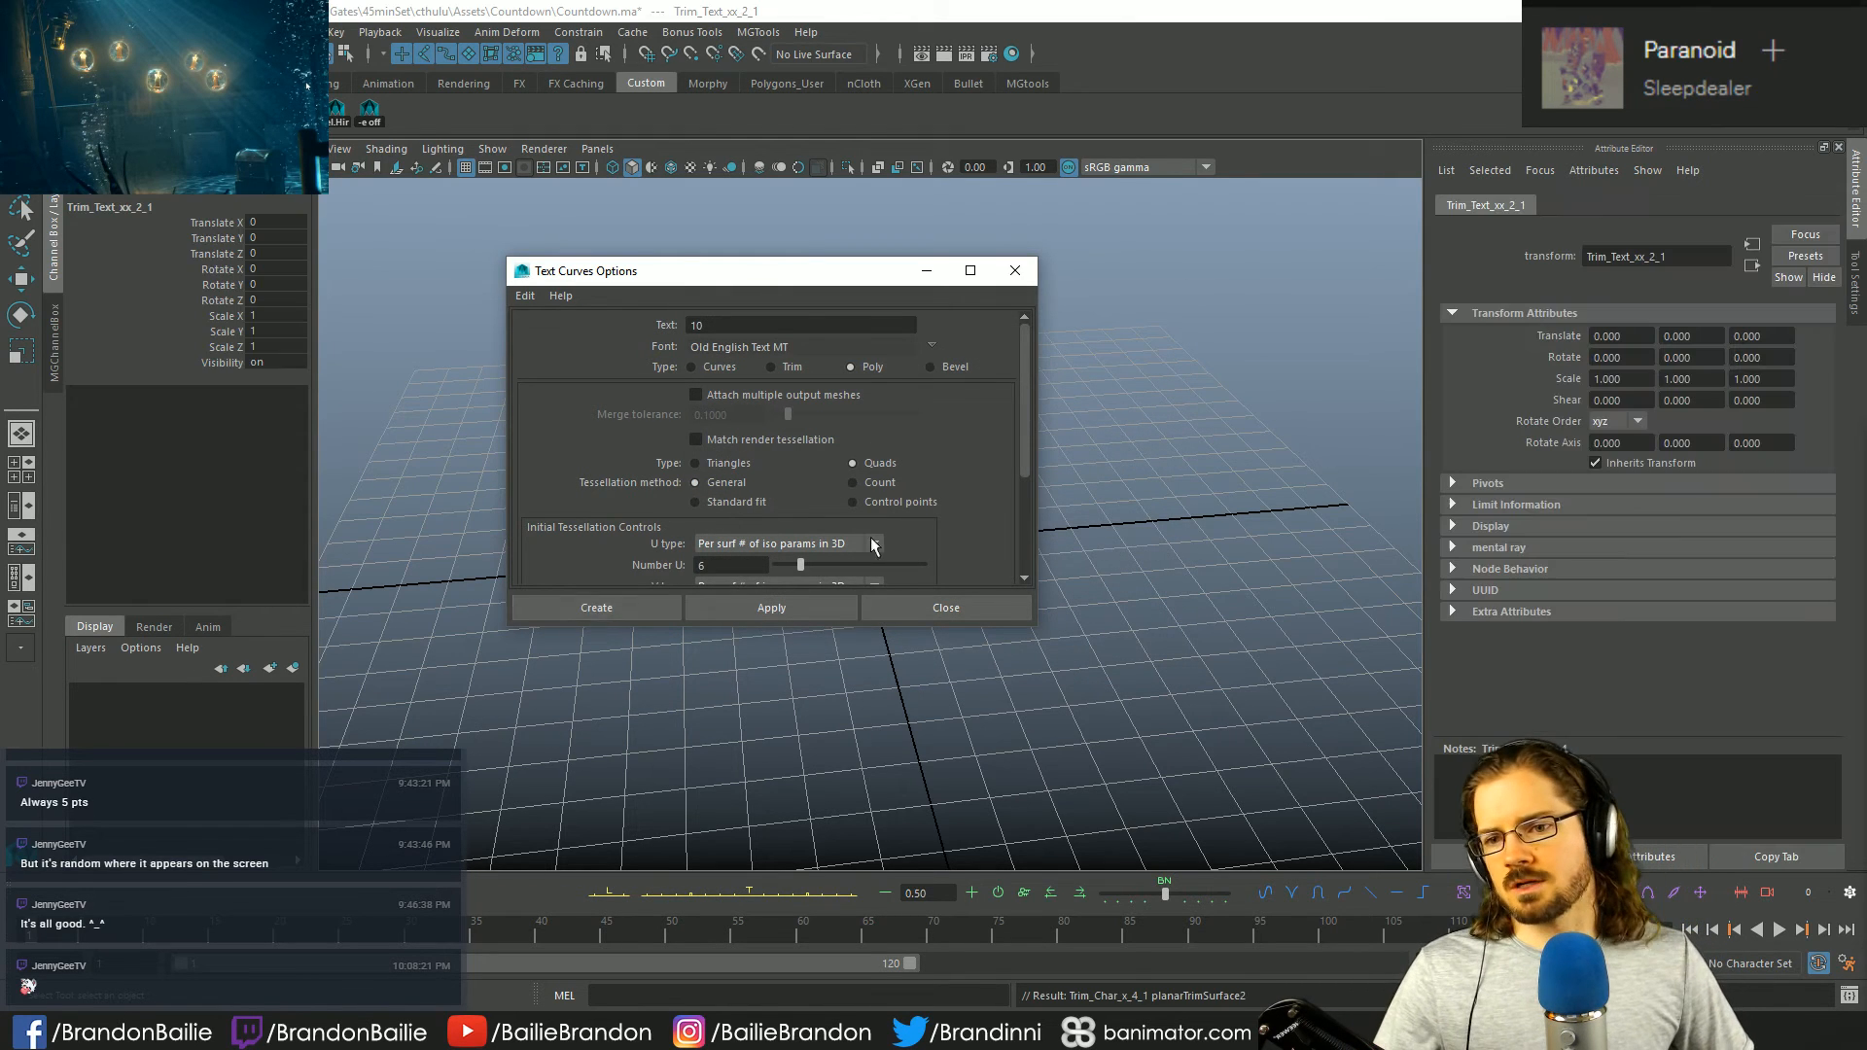
pyautogui.keyDown('alt'); pyautogui.moveTo(995, 504); pyautogui.dragTo(906, 527); pyautogui.keyUp('alt')
pyautogui.click(852, 585)
pyautogui.keyDown('alt'); pyautogui.moveTo(852, 585); pyautogui.dragTo(828, 473, button='right'); pyautogui.keyUp('alt')
pyautogui.click(827, 474)
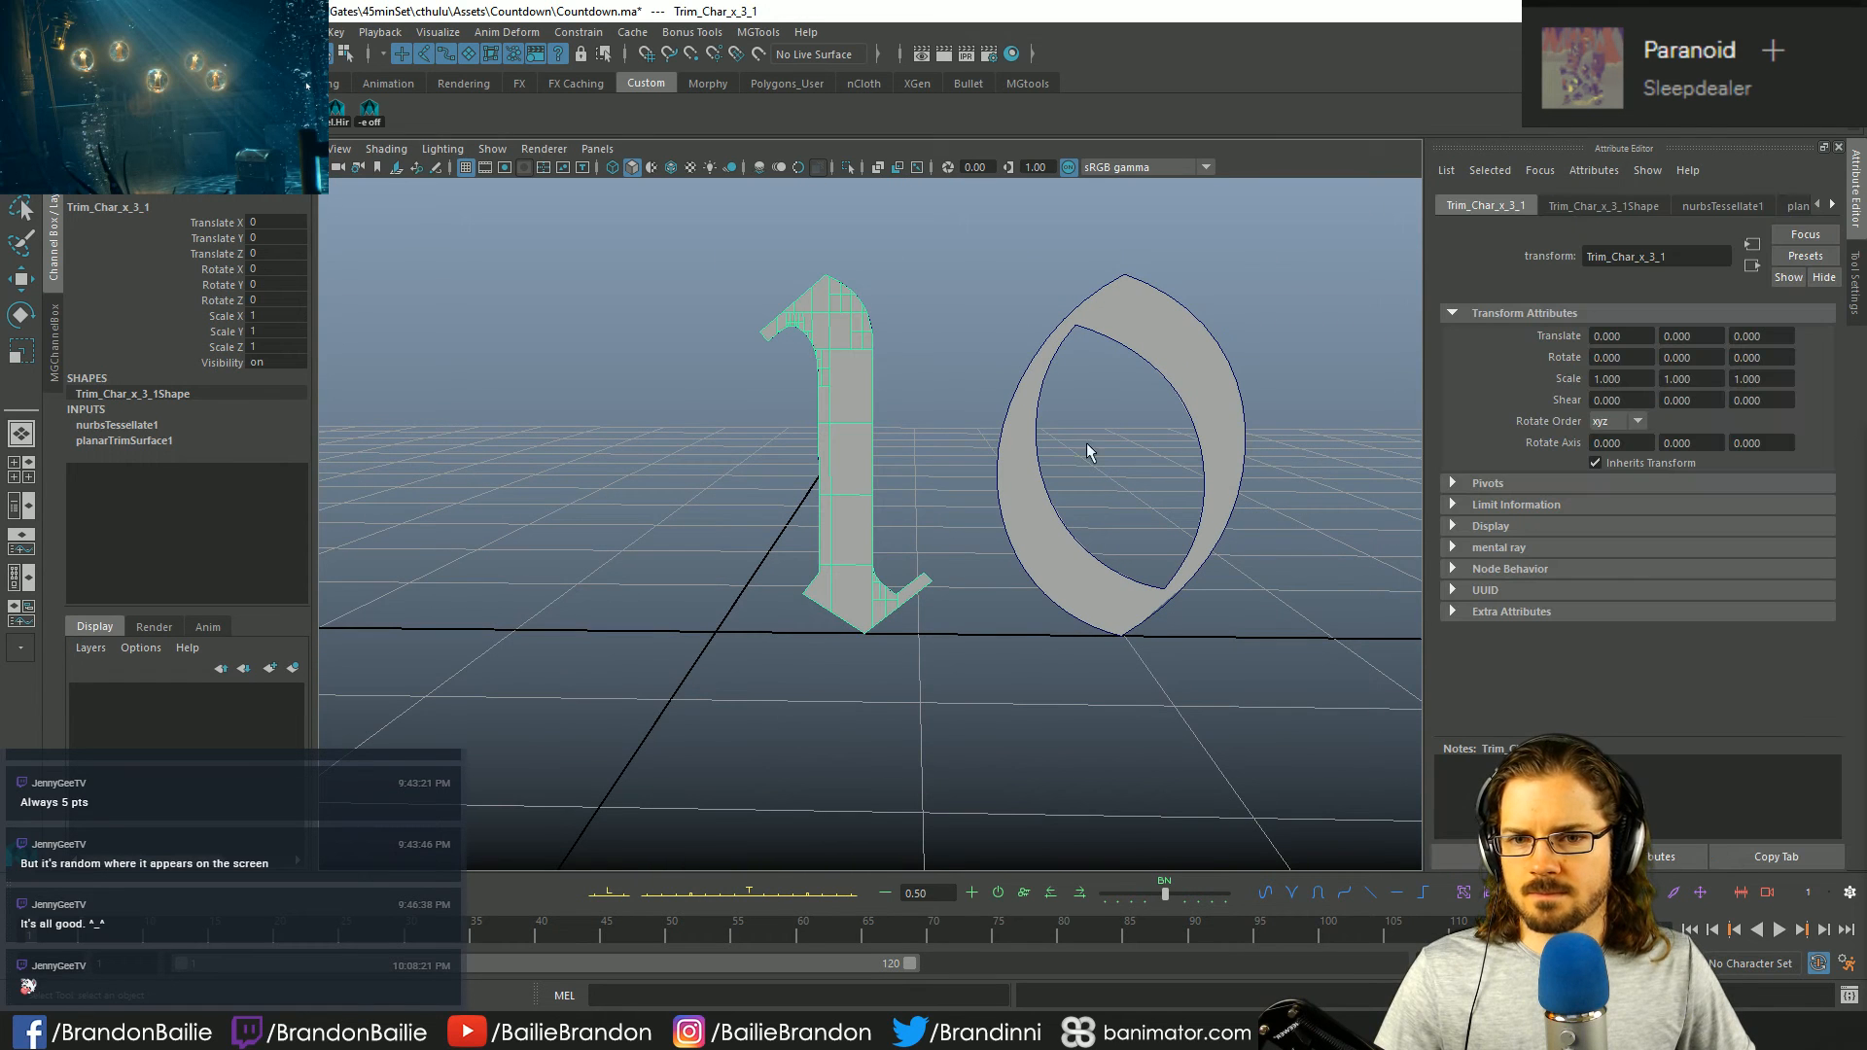
# - Select both numeral meshes of the existing 10 and delete them, opening the Outliner for the remaining nodes
pyautogui.click(1031, 486)
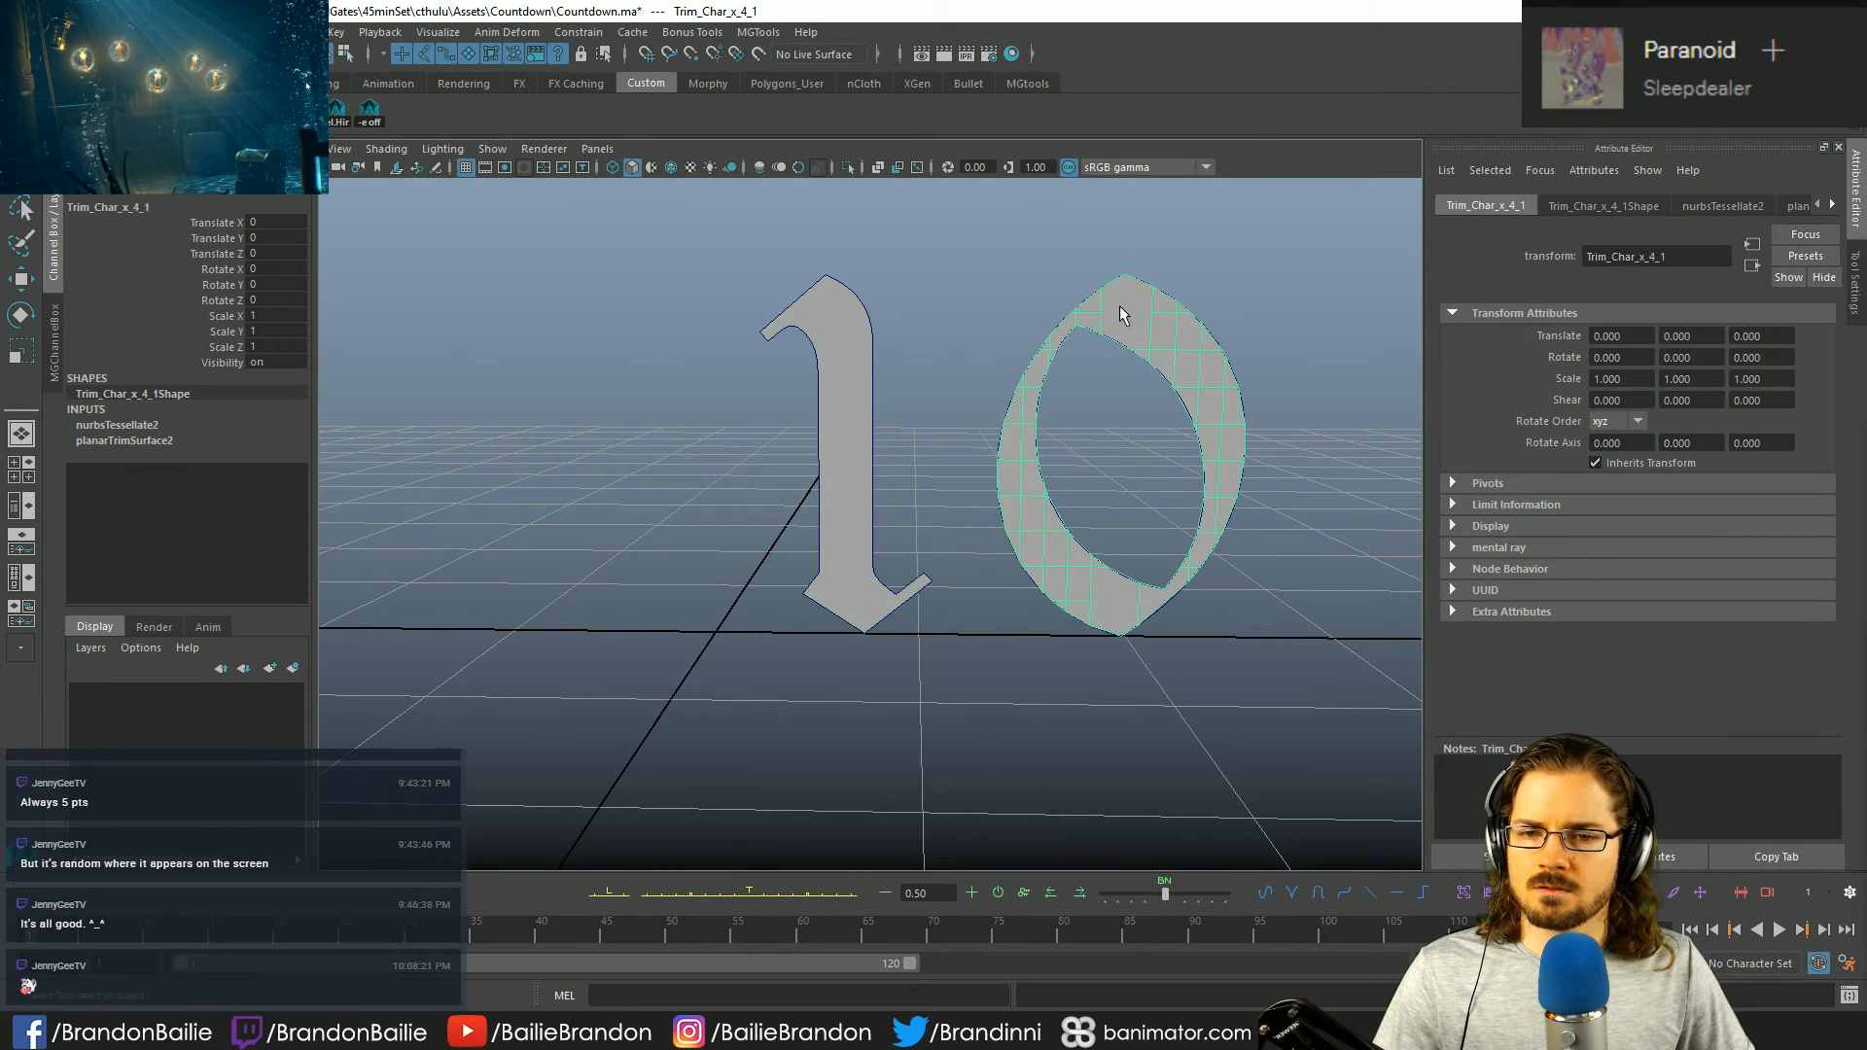
pyautogui.keyDown('shift'); pyautogui.click(862, 407); pyautogui.keyUp('shift')
pyautogui.keyDown('alt'); pyautogui.moveTo(1137, 573); pyautogui.dragTo(937, 596); pyautogui.keyUp('alt')
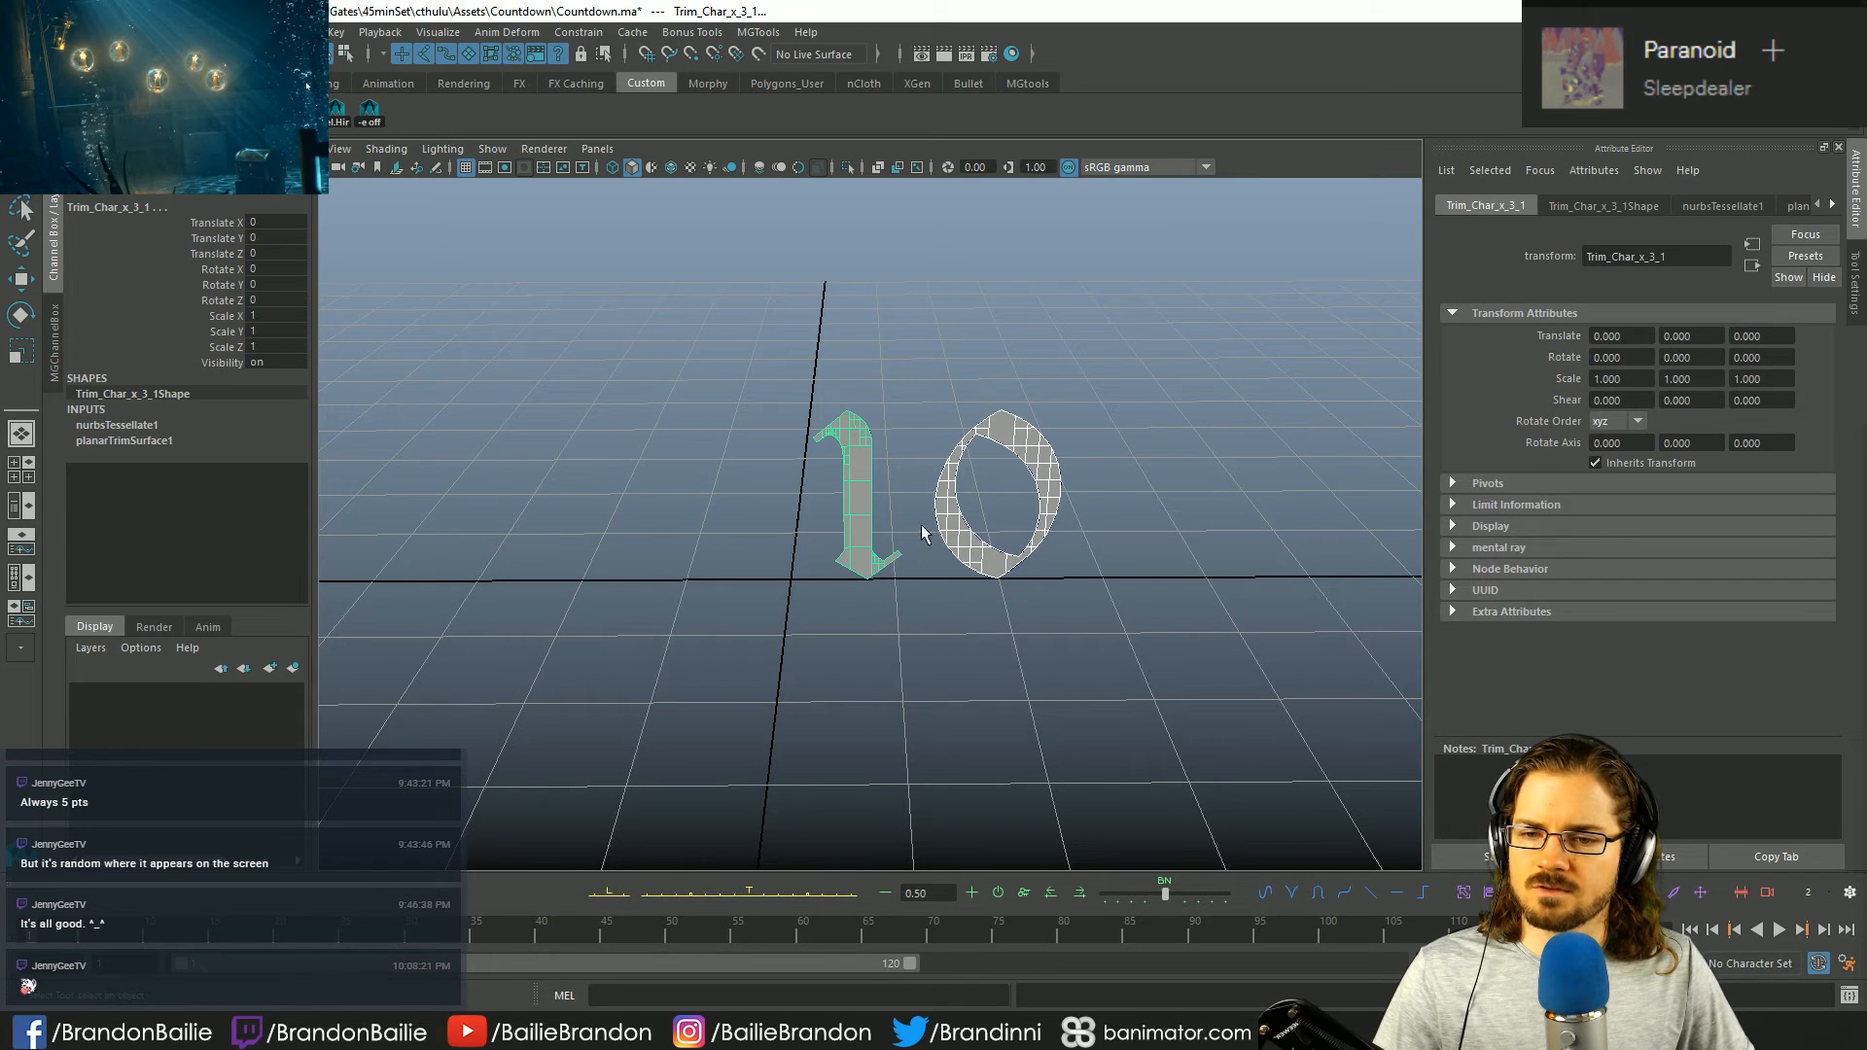
pyautogui.click(804, 471)
pyautogui.click(1011, 555)
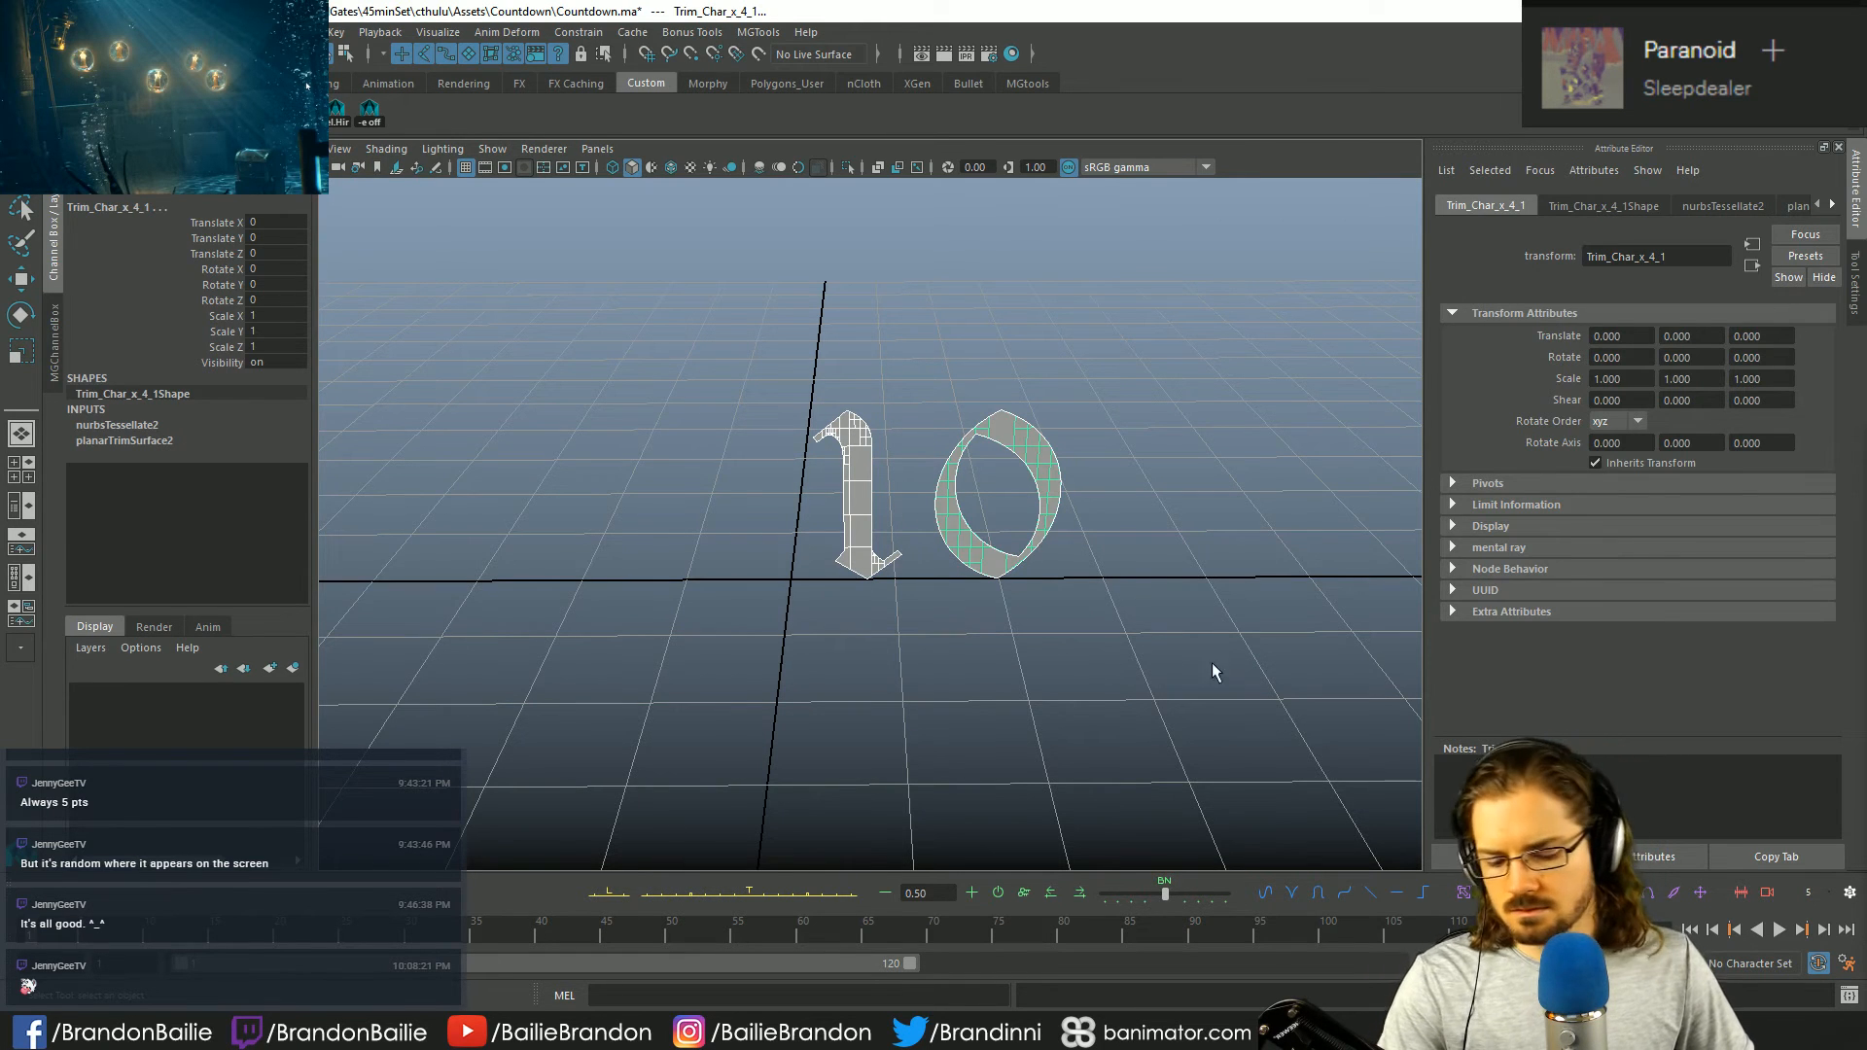
pyautogui.click(296, 32)
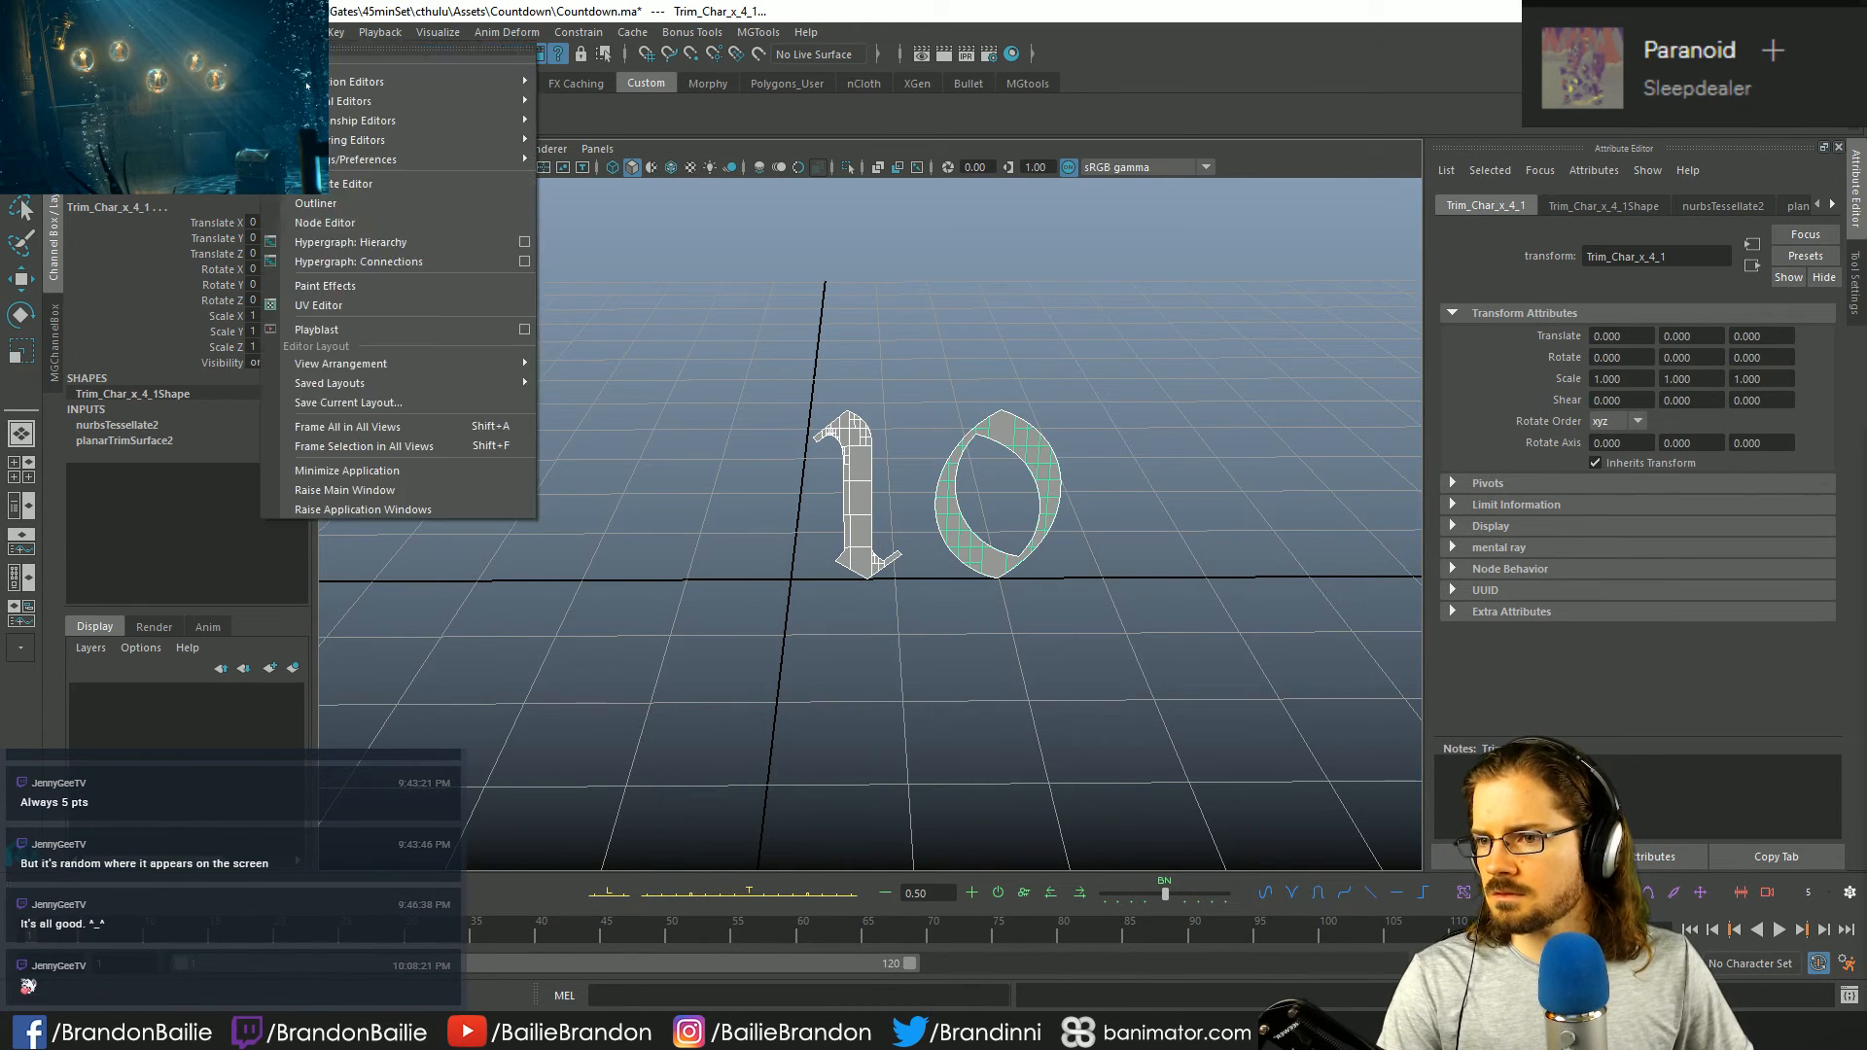
pyautogui.click(316, 203)
pyautogui.press('Delete')
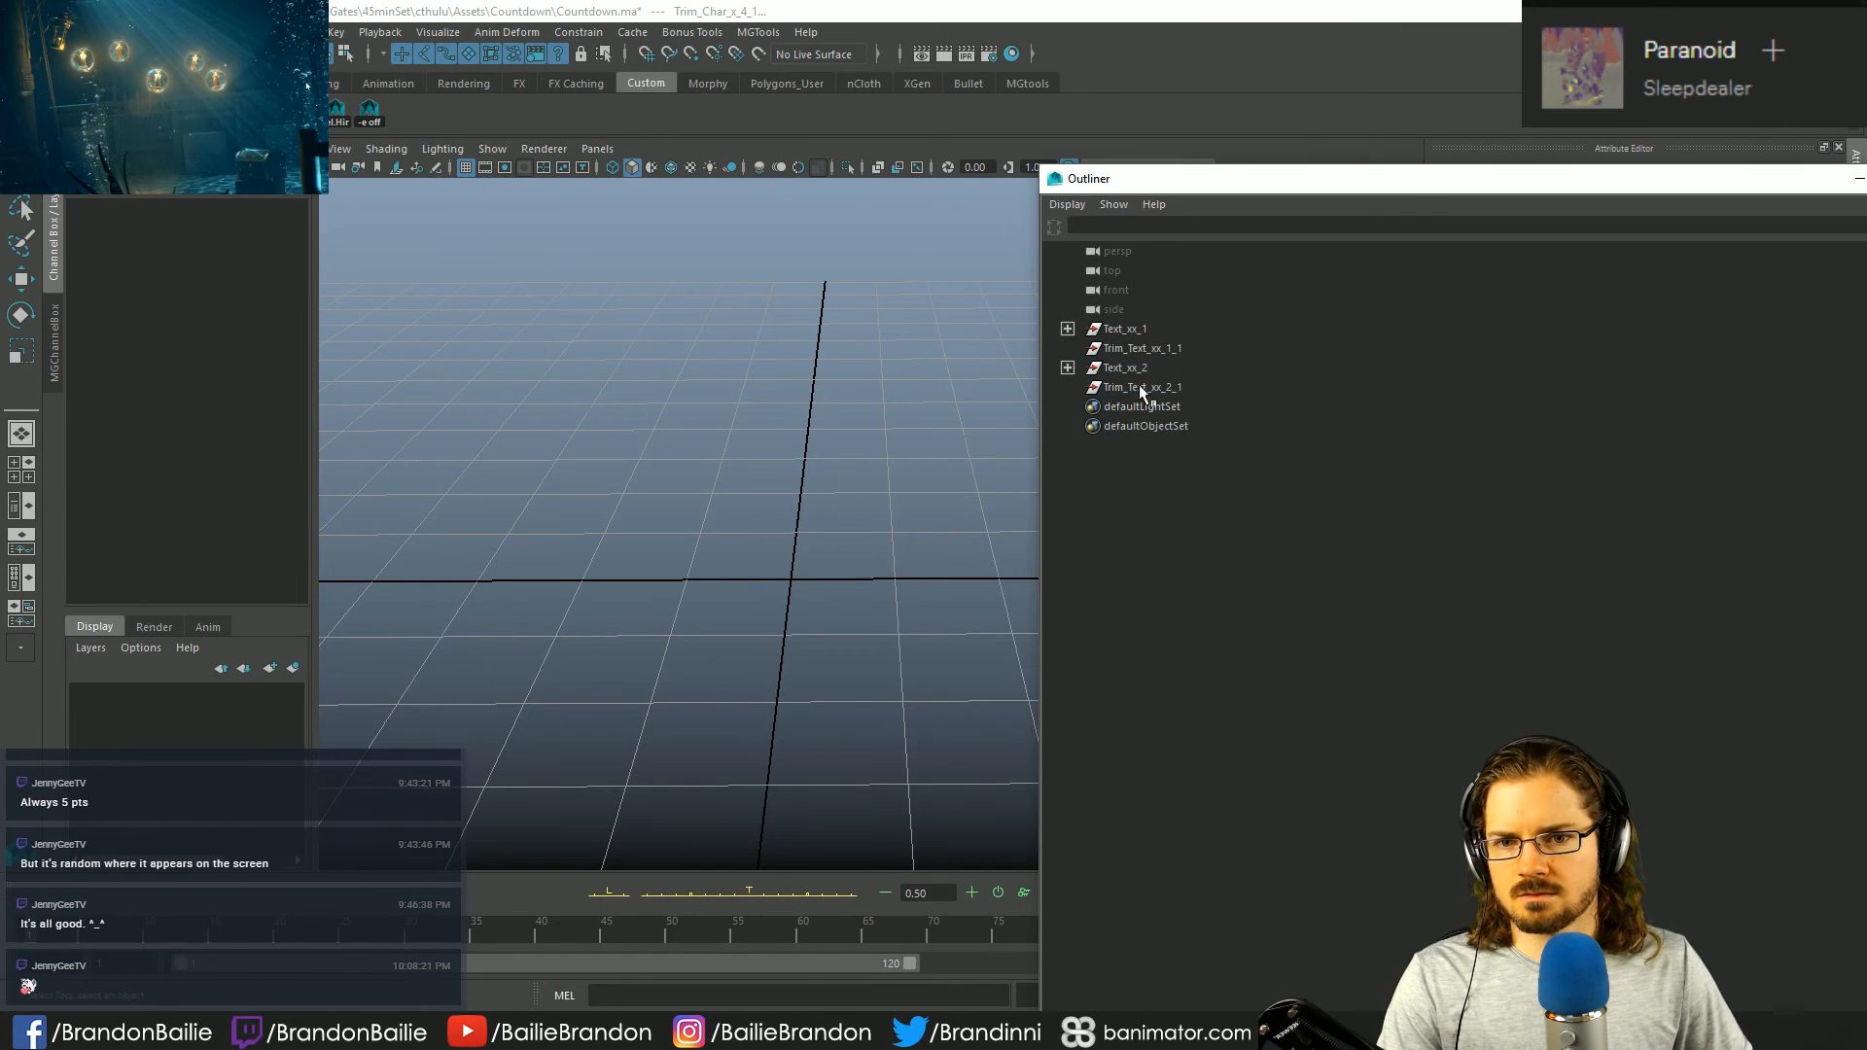
# - Delete the leftover nodes Text_xx_1, Trim_Text_xx_1_1, Text_xx_2 and Trim_Text_xx_2_1 from the scene and return to the viewport
pyautogui.click(1133, 348)
pyautogui.keyDown('shift'); pyautogui.click(1124, 330); pyautogui.keyUp('shift')
pyautogui.press('Delete')
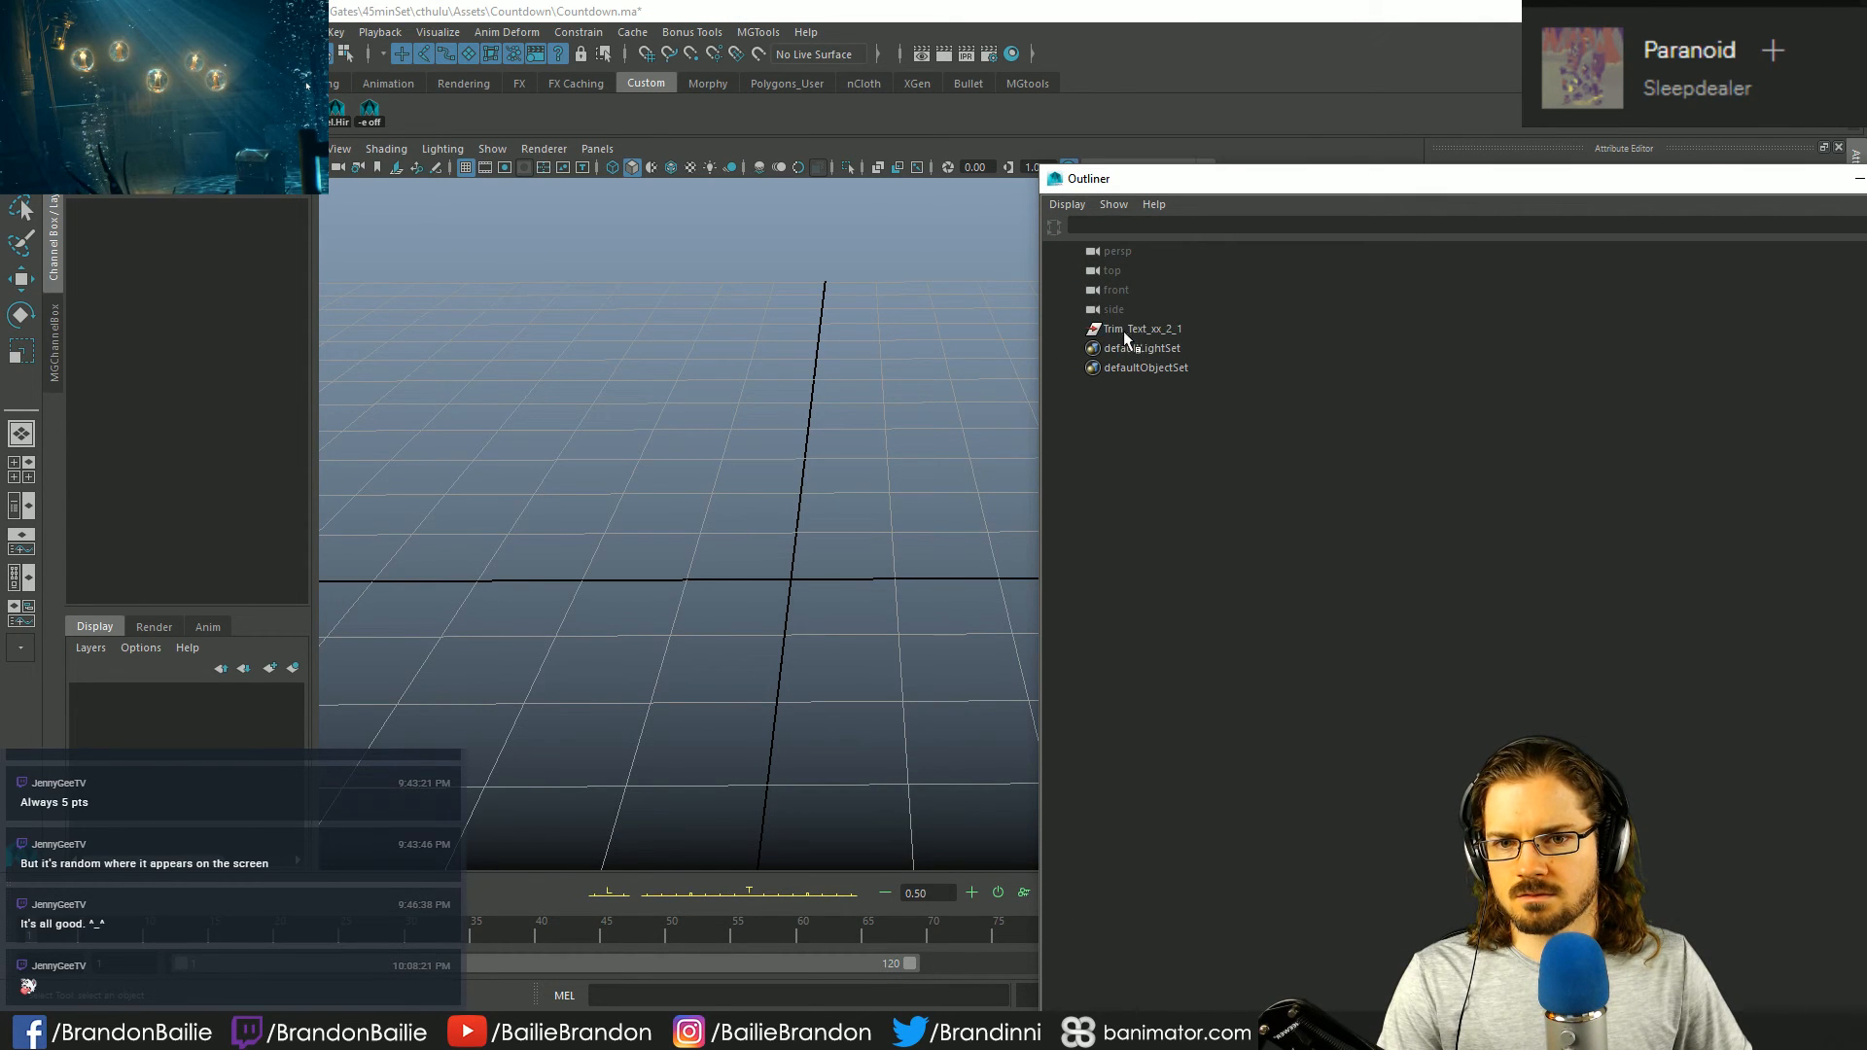
pyautogui.click(1123, 330)
pyautogui.press('Delete')
pyautogui.click(634, 8)
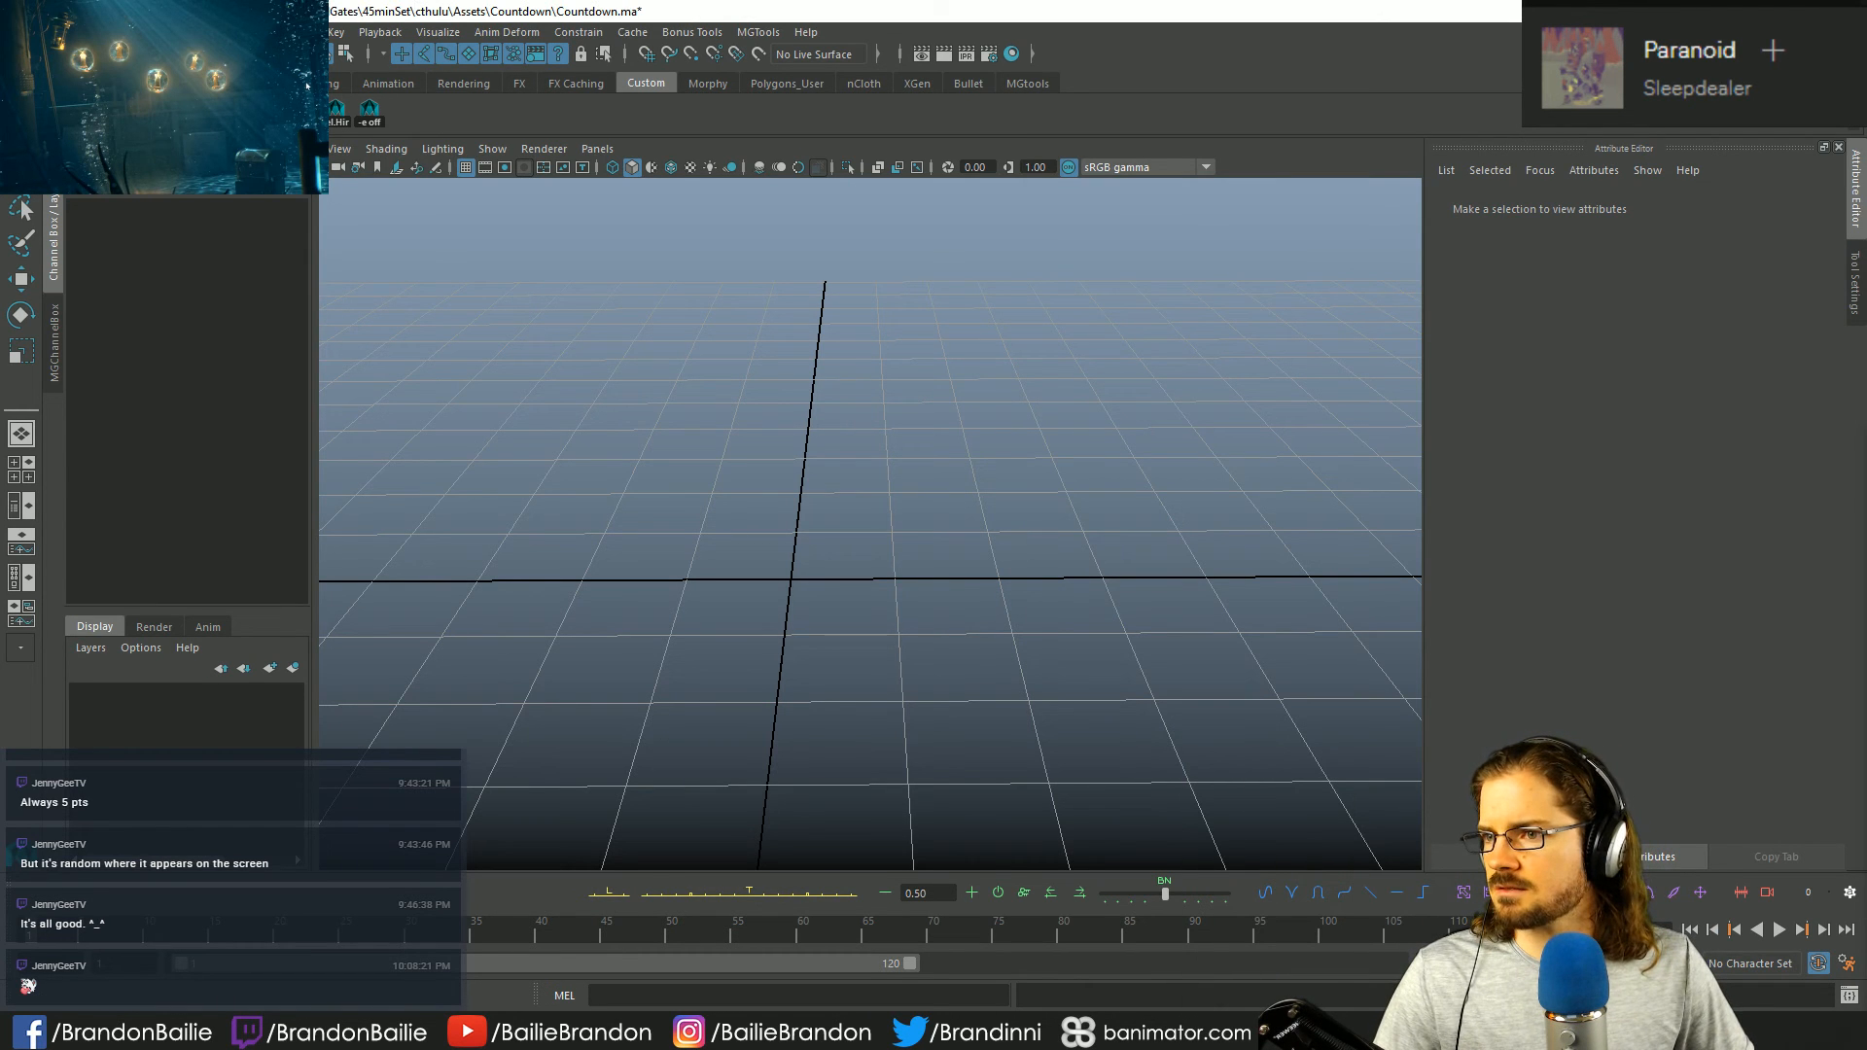
# - Try creating the polygon text 10 with Number U set to 1, and undo it
pyautogui.click(87, 32)
pyautogui.moveTo(146, 157)
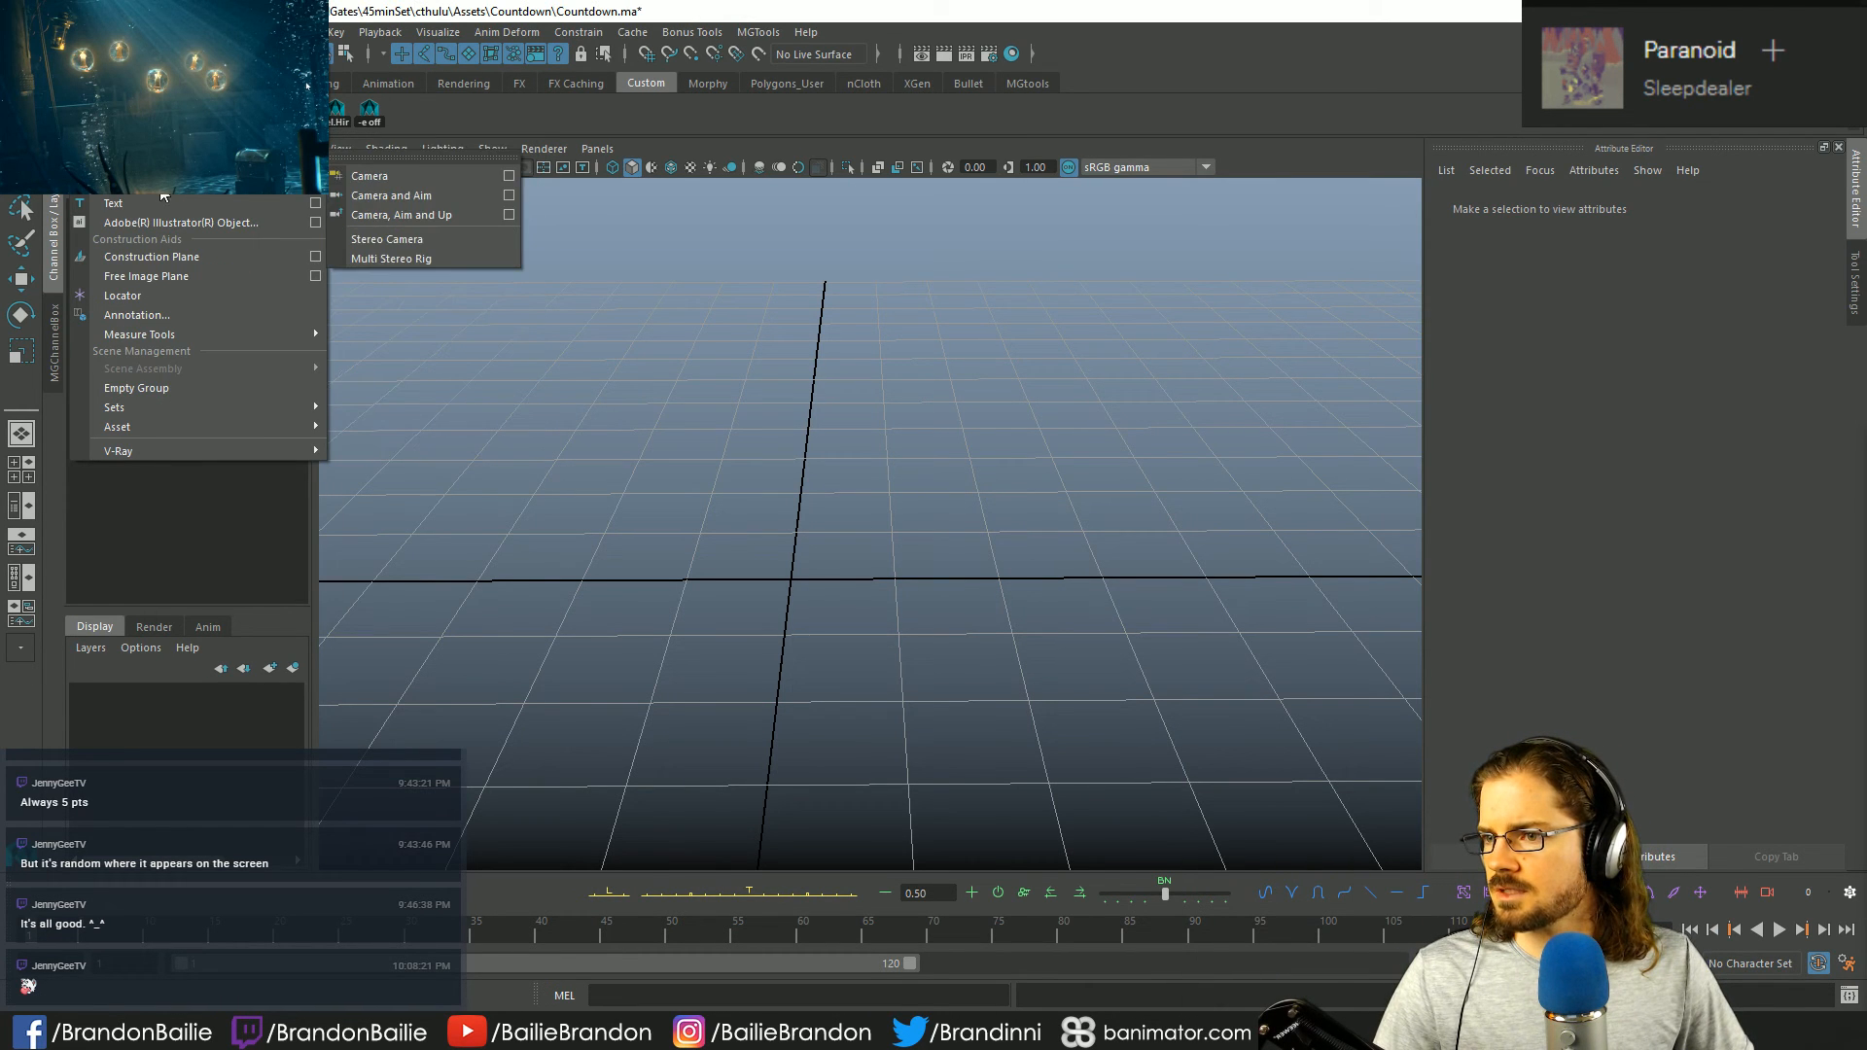
pyautogui.click(316, 205)
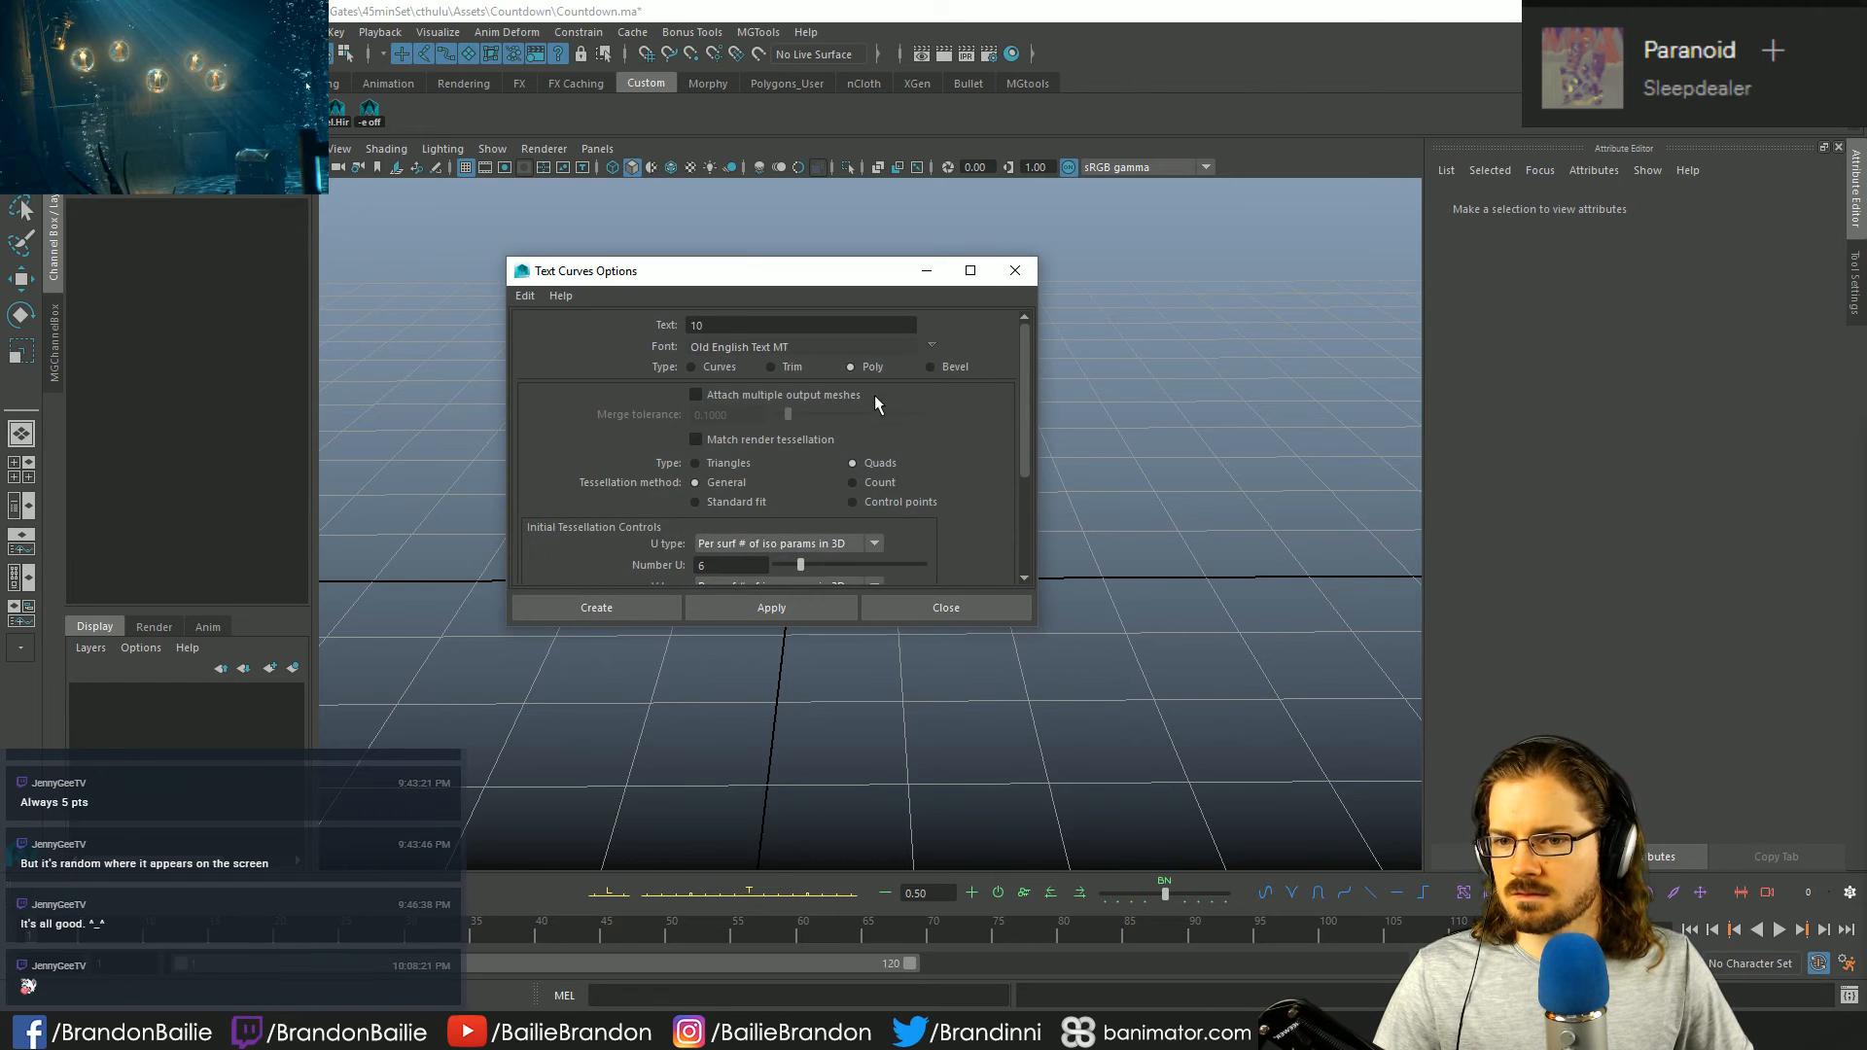
pyautogui.scroll(-3, 959, 442)
pyautogui.moveTo(801, 401); pyautogui.dragTo(749, 401)
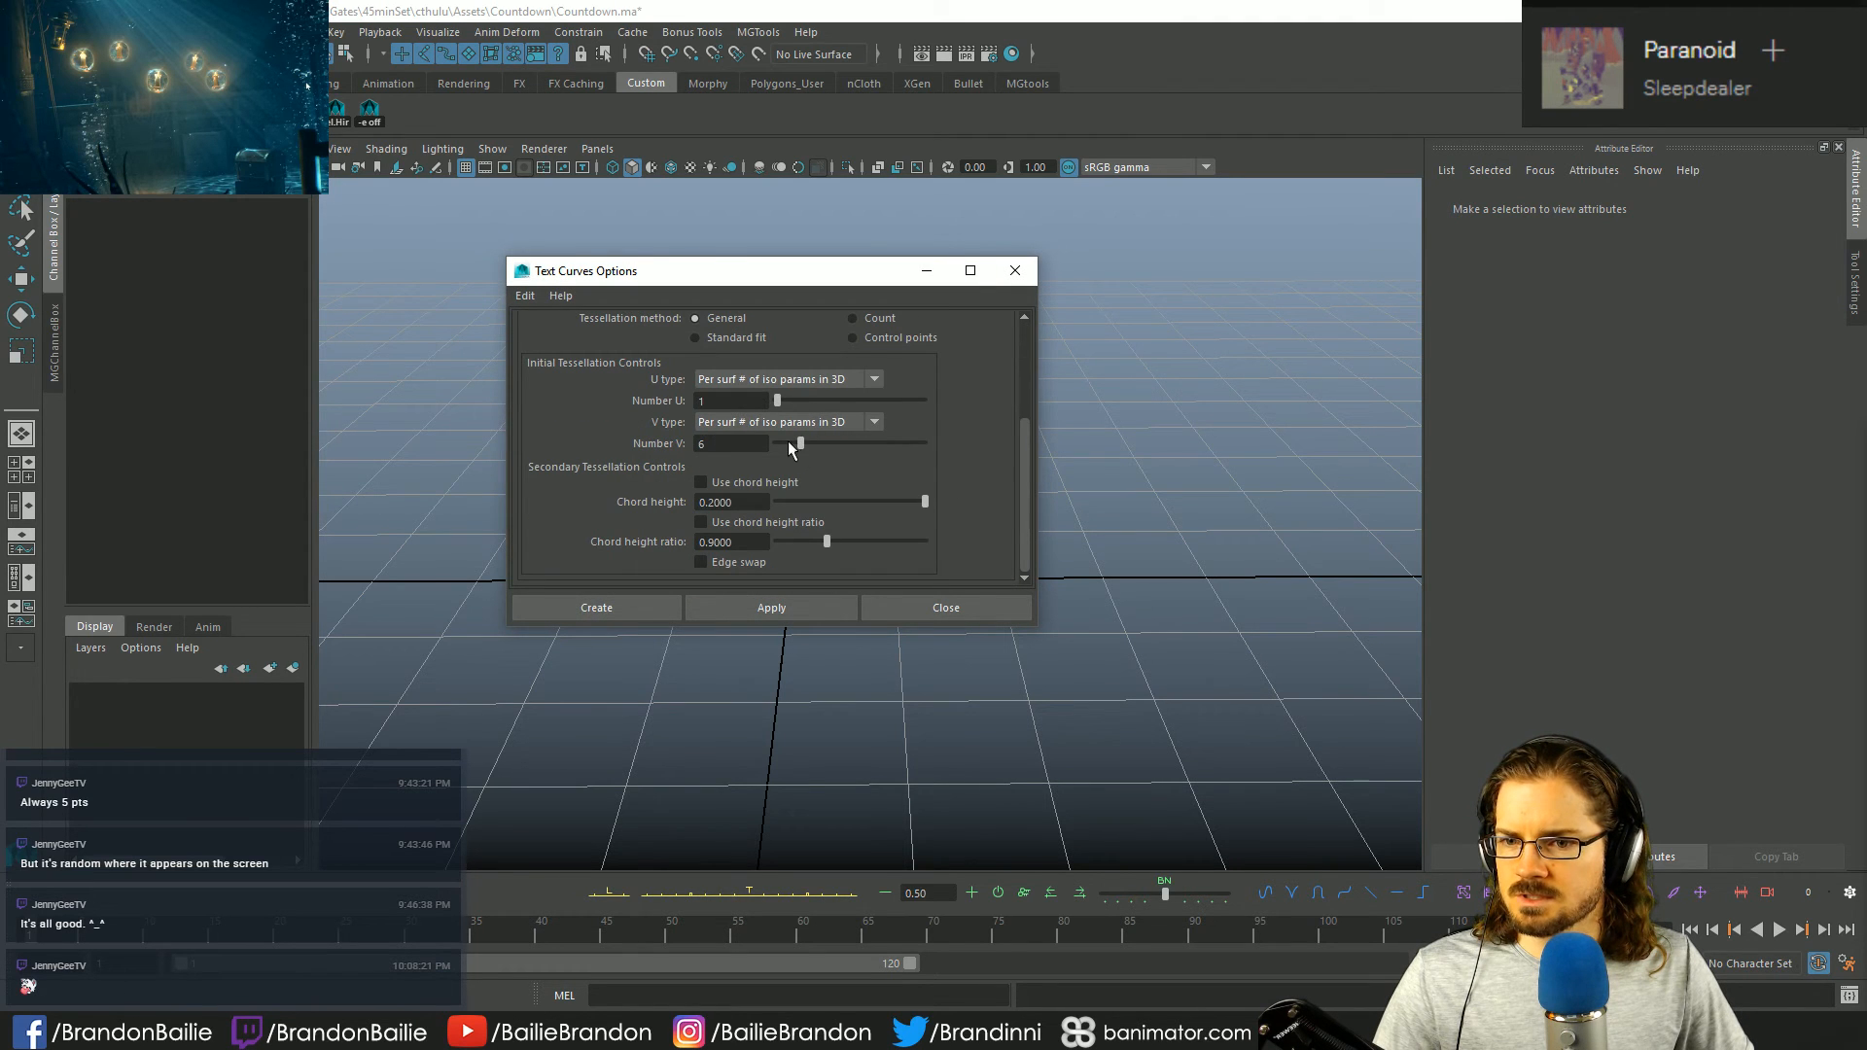
pyautogui.click(645, 604)
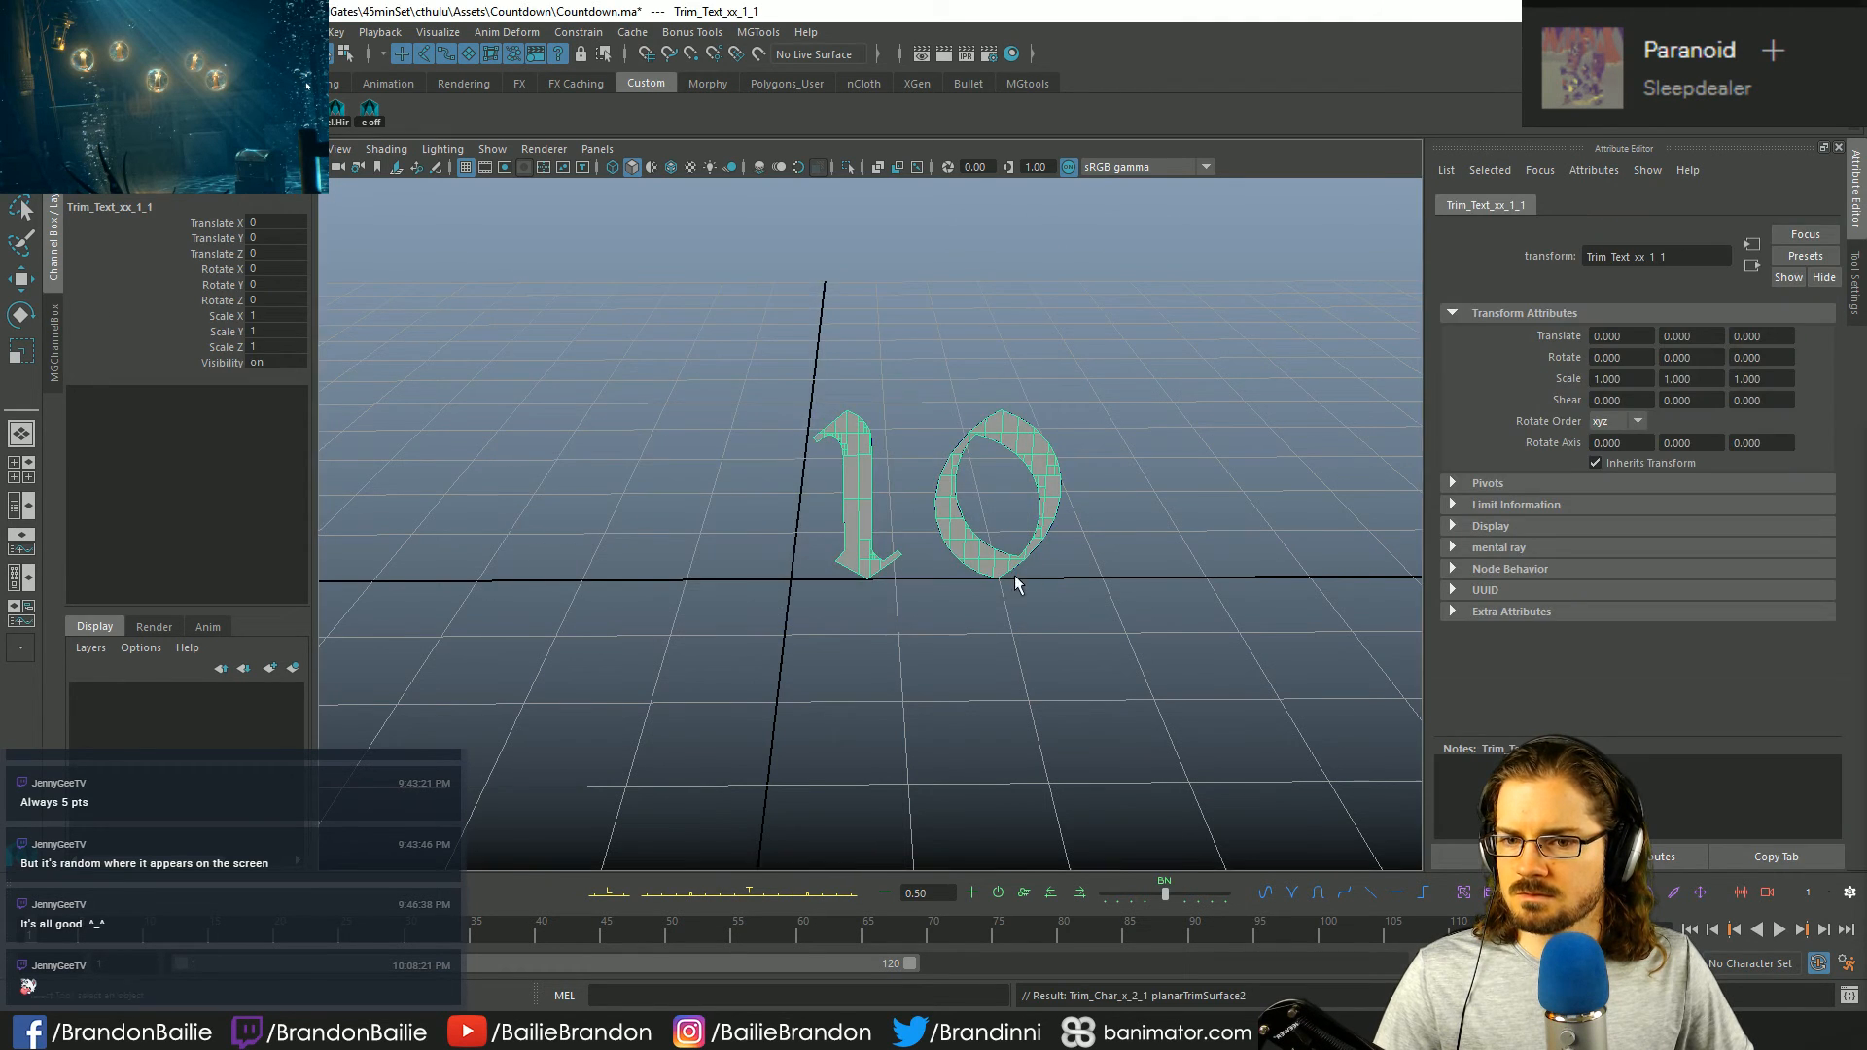
pyautogui.hotkey('ctrl', 'z')
pyautogui.hotkey('ctrl', 'z')
# - Open the options for creating text curves
pyautogui.click(87, 33)
pyautogui.moveTo(132, 144)
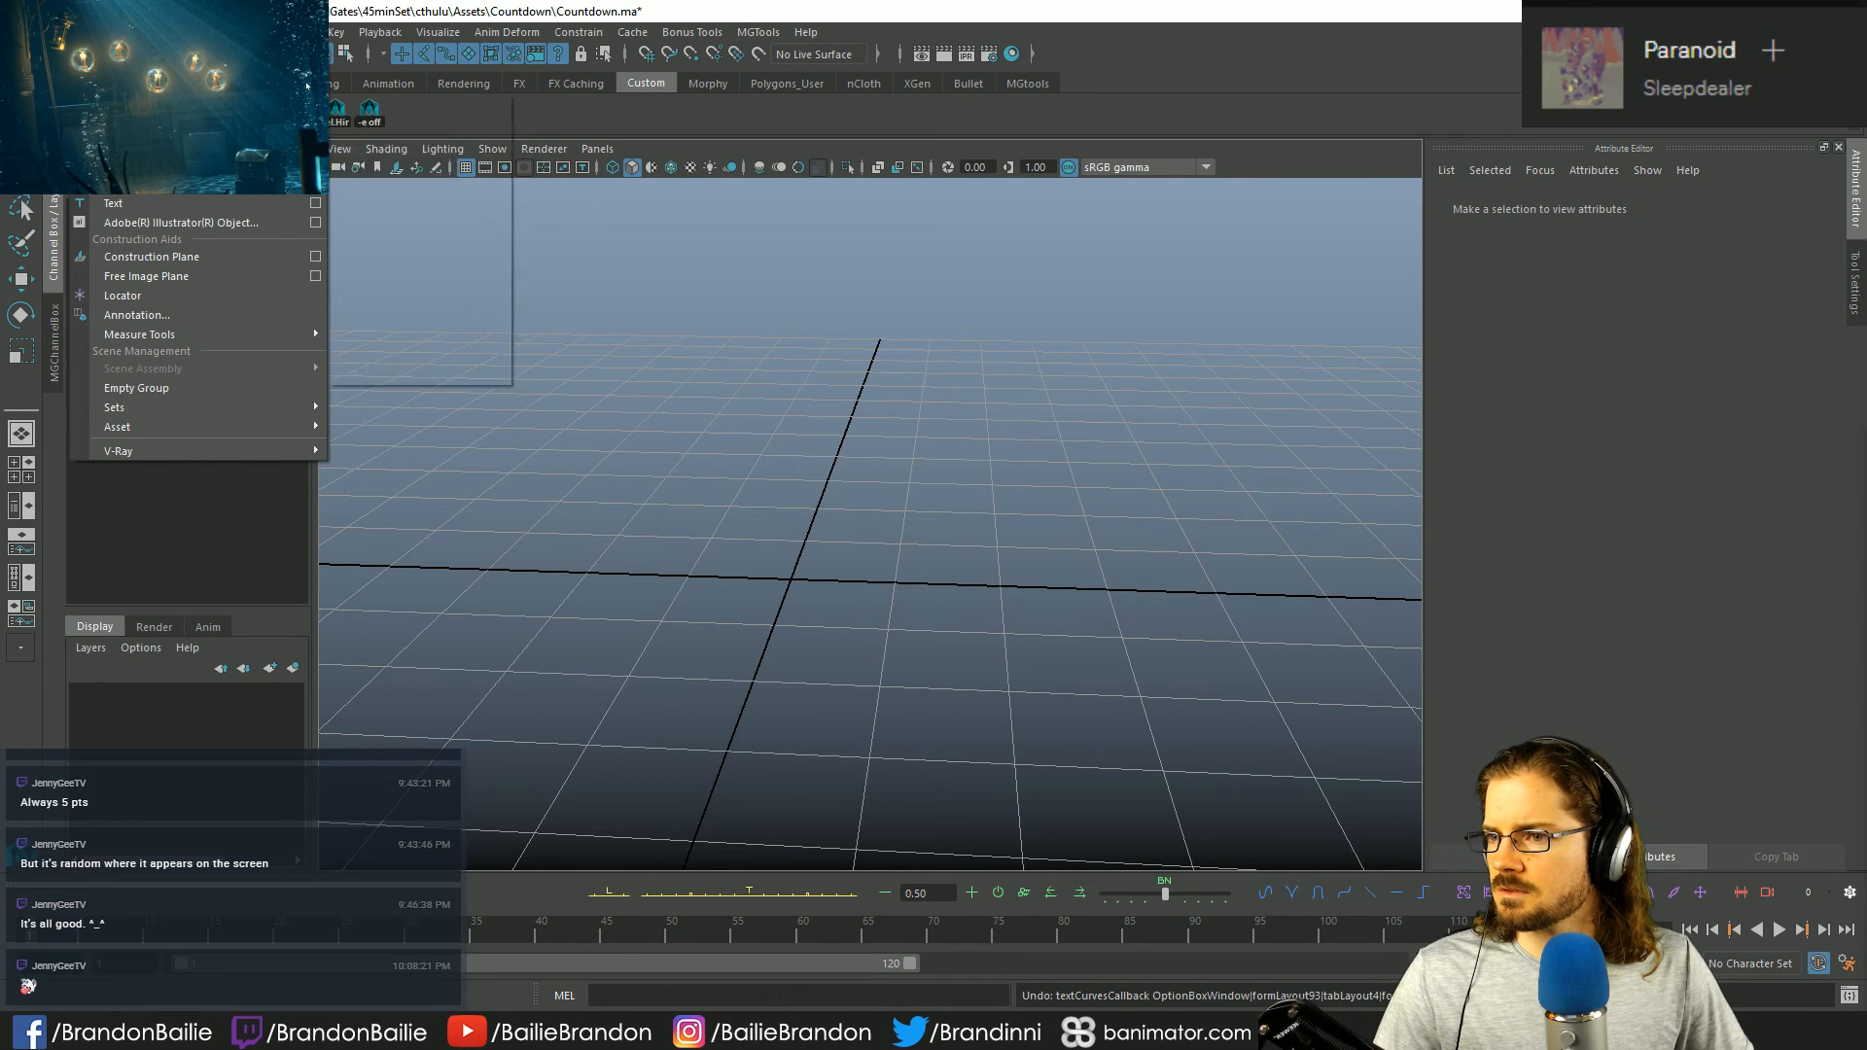
pyautogui.click(315, 202)
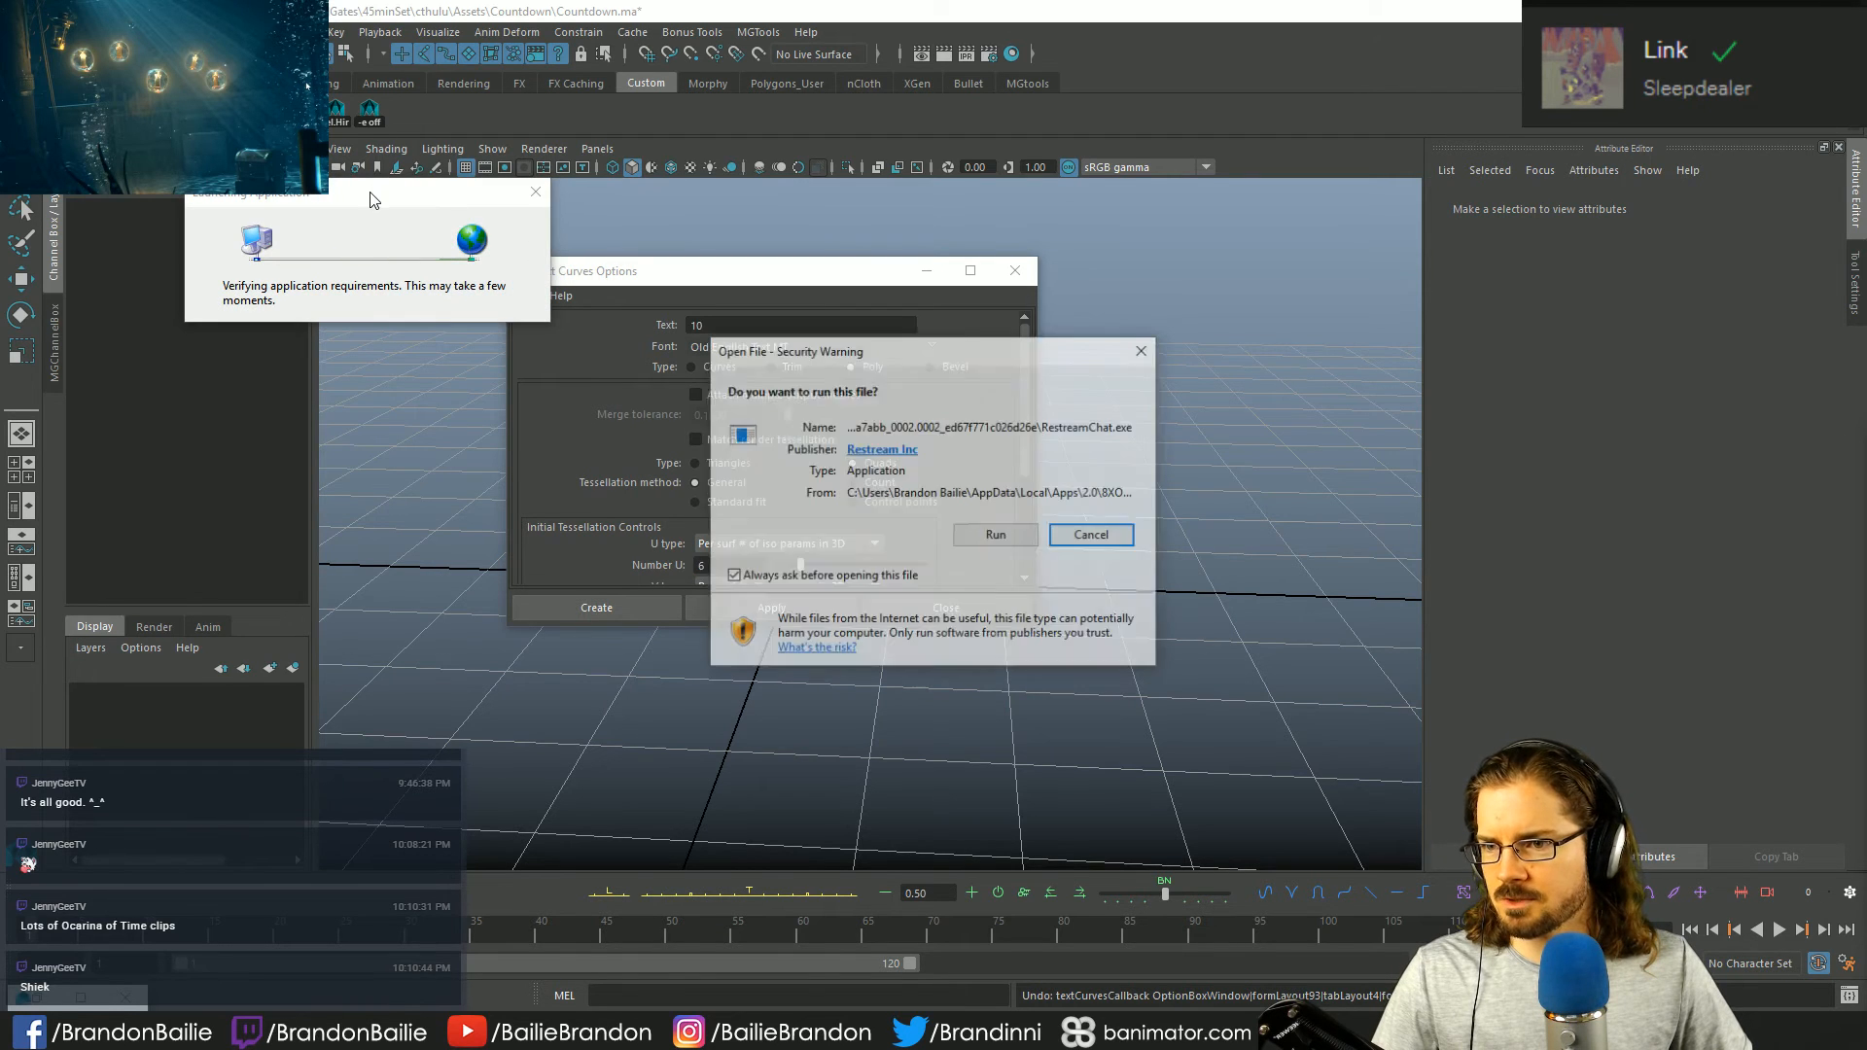
pyautogui.click(996, 536)
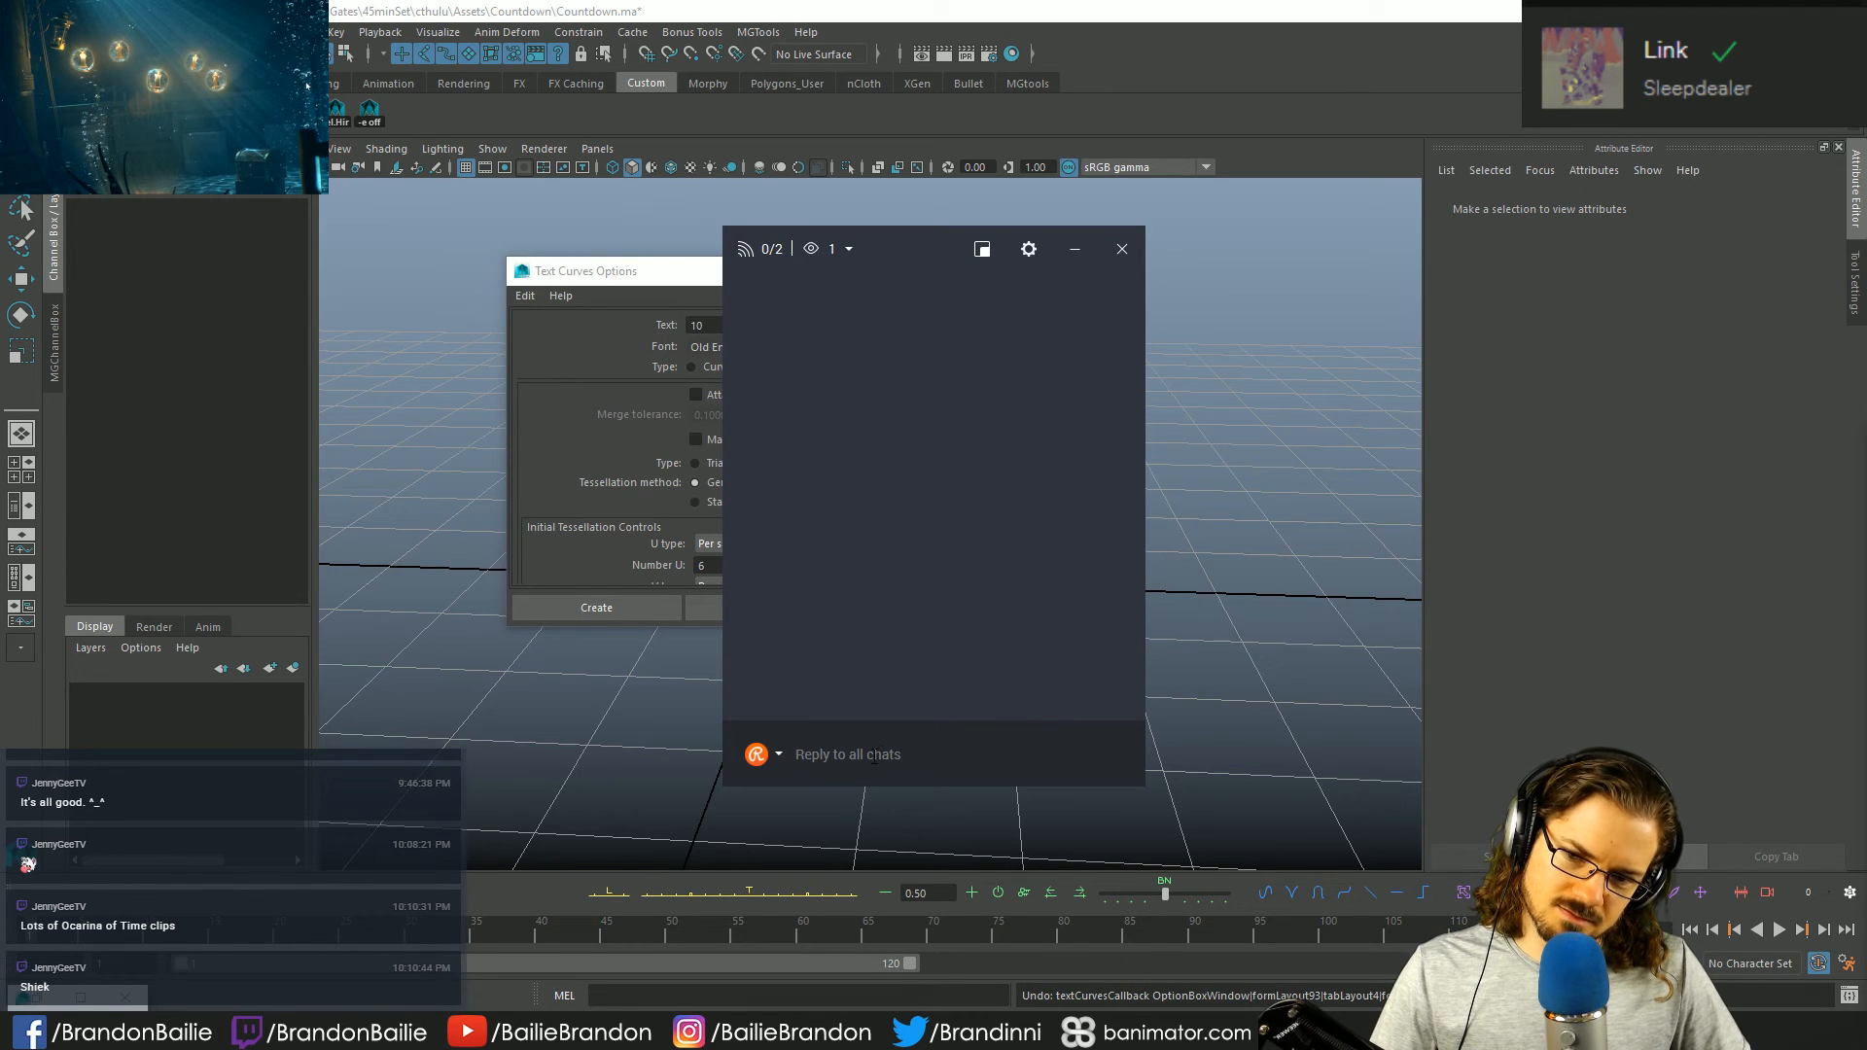
pyautogui.write('https://www.youtube.com/watch?v=D80IFaKlphQ')
pyautogui.press('Return')
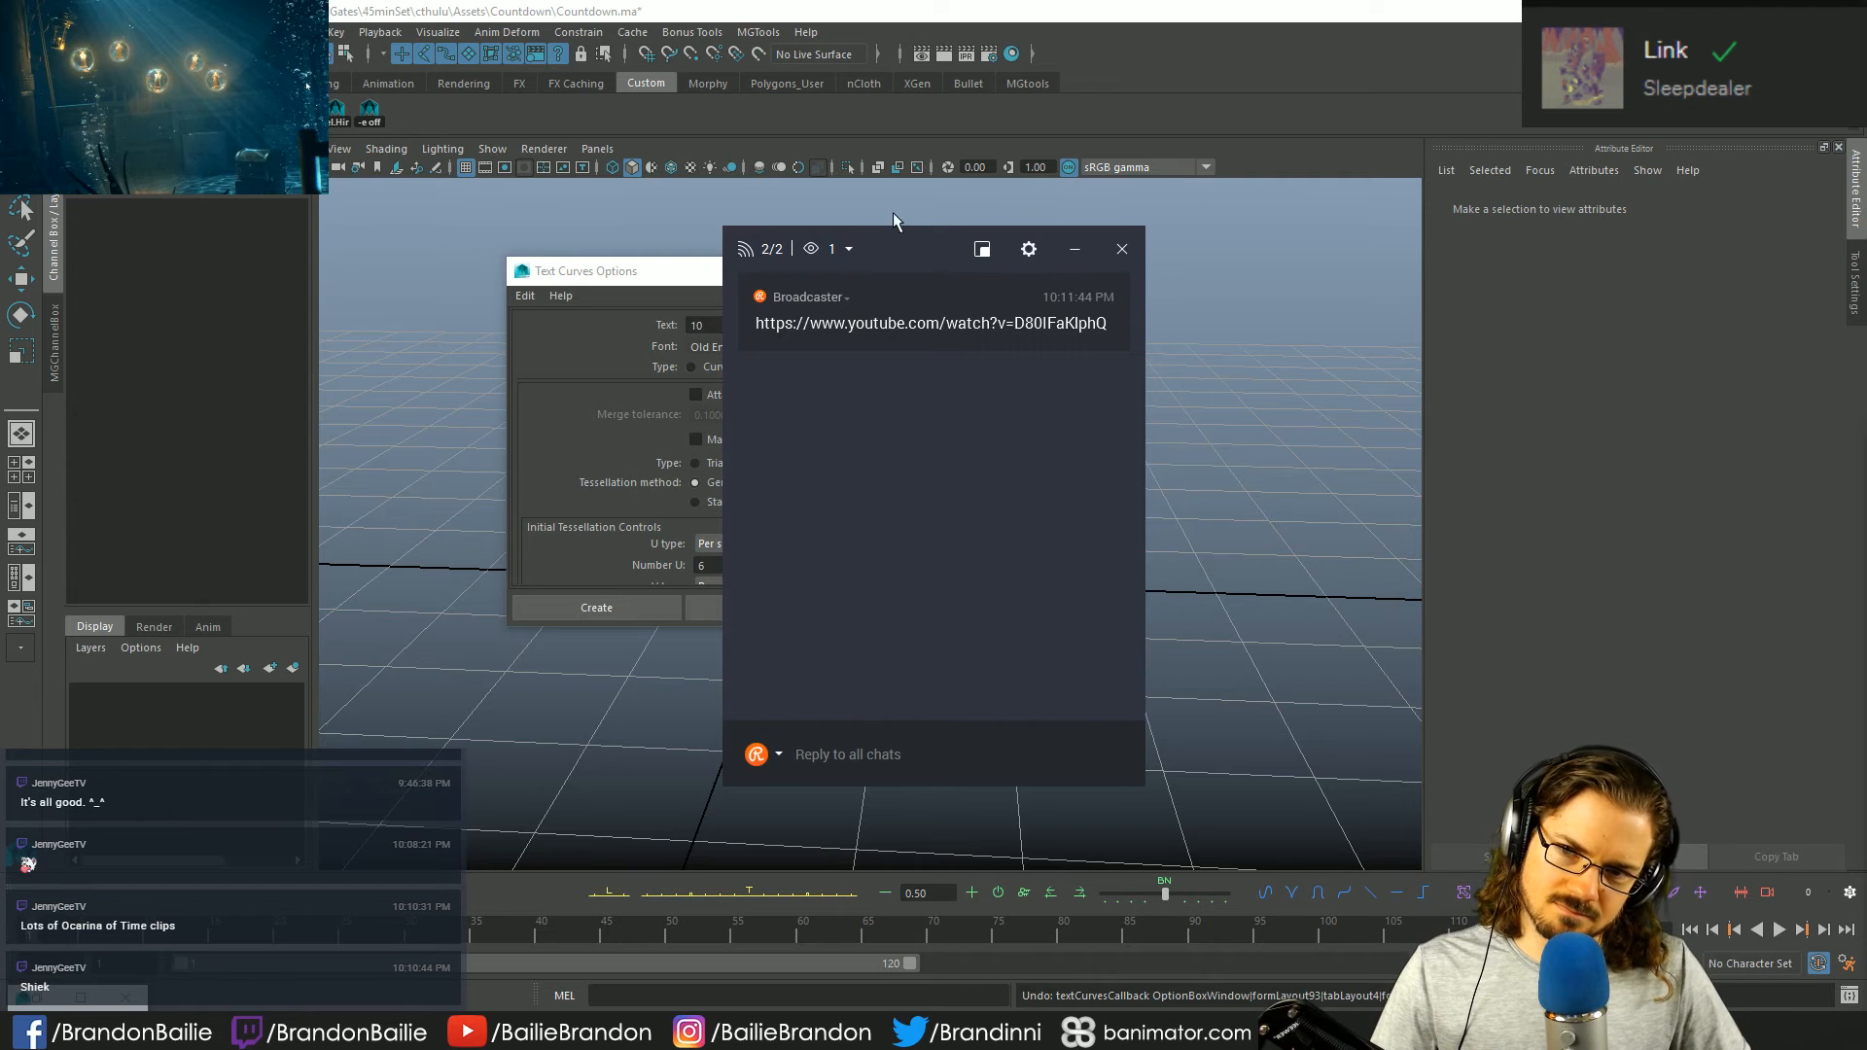
pyautogui.moveTo(896, 247); pyautogui.dragTo(1866, 248)
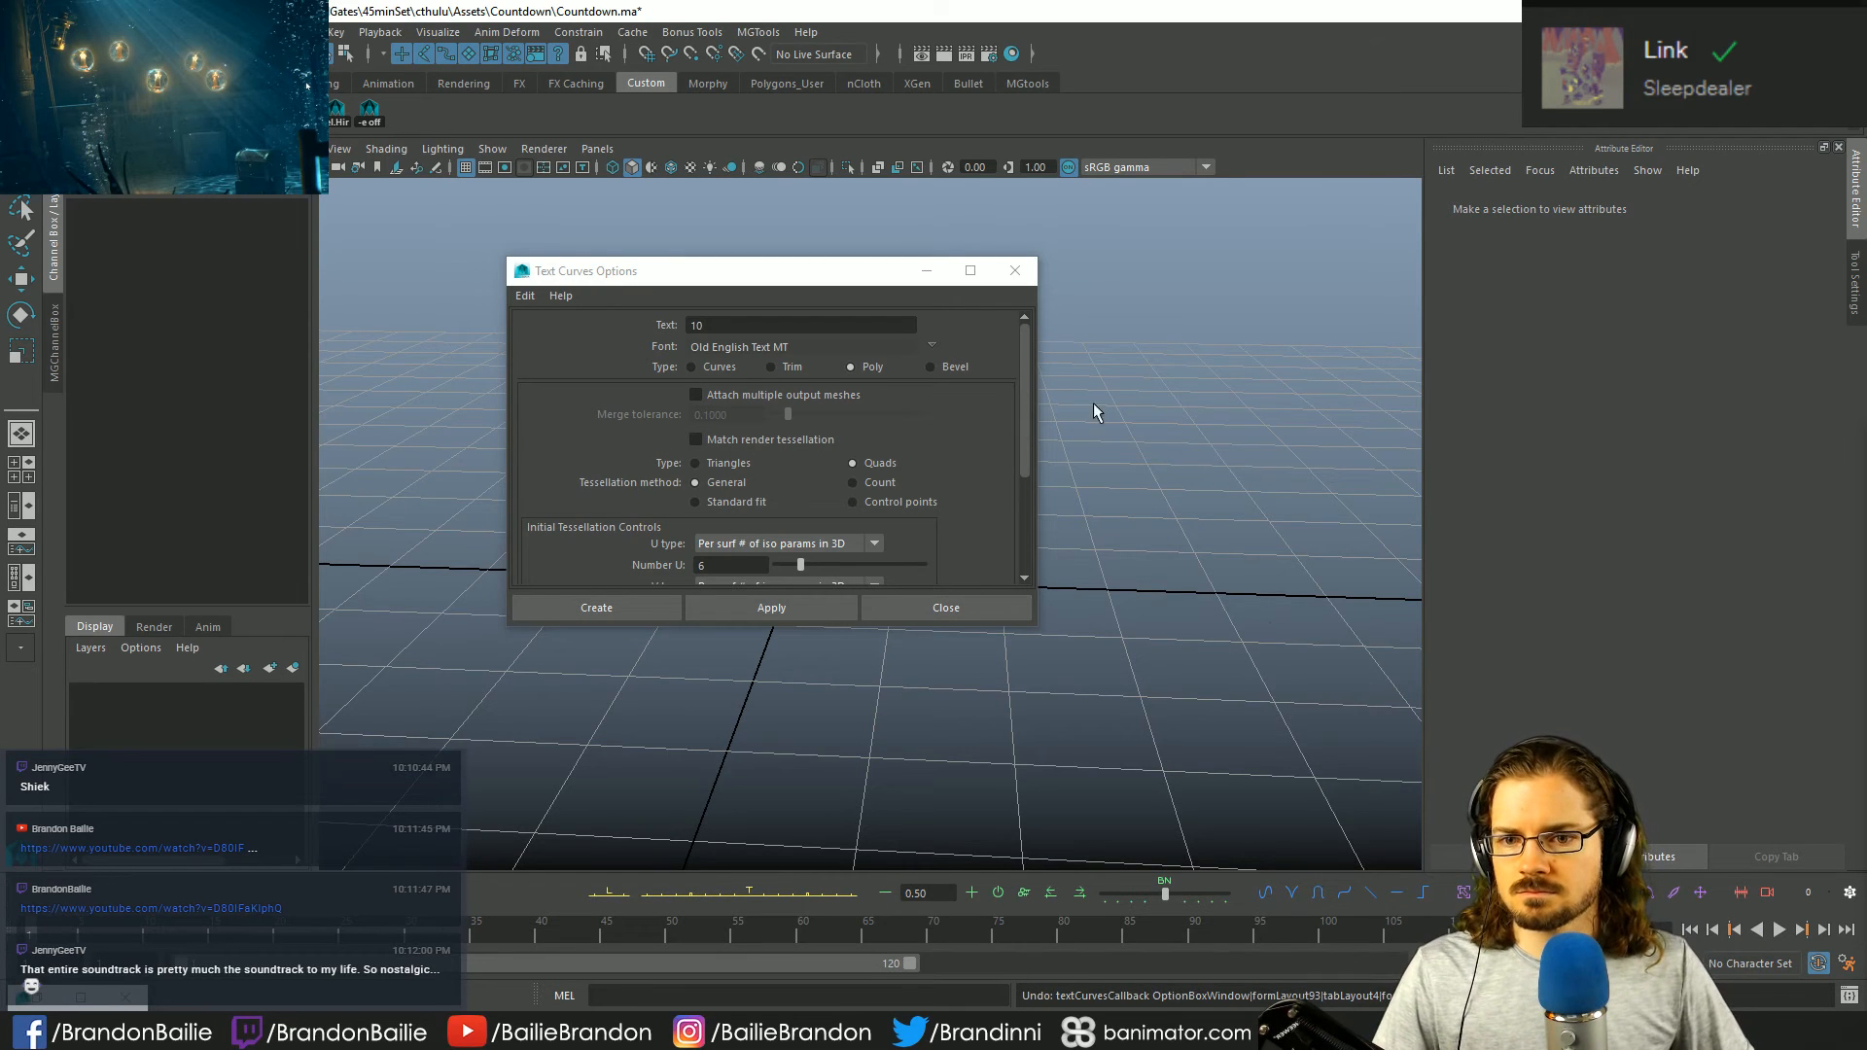
# - Review the tessellation settings and create the polygon text 10 in Old English Text MT with quads and the General method
pyautogui.moveTo(1022, 405); pyautogui.dragTo(1016, 303)
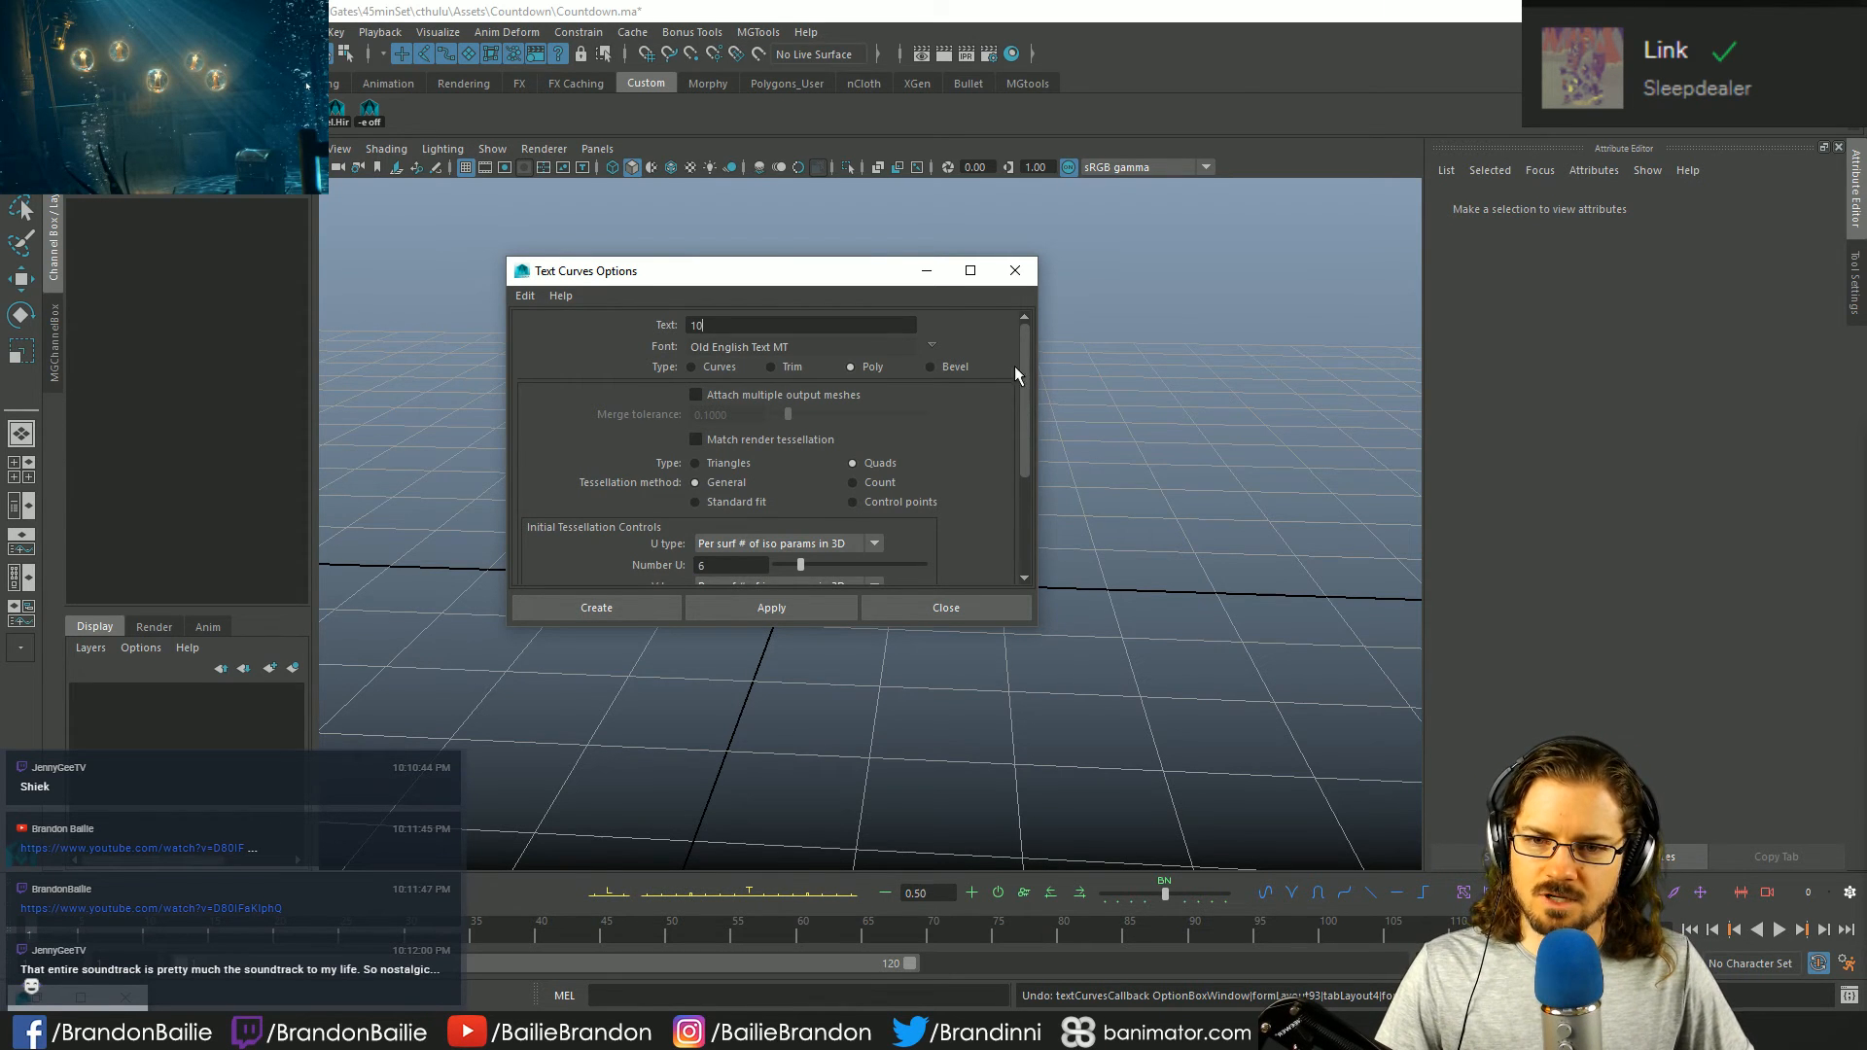
pyautogui.moveTo(1027, 378); pyautogui.dragTo(1006, 496)
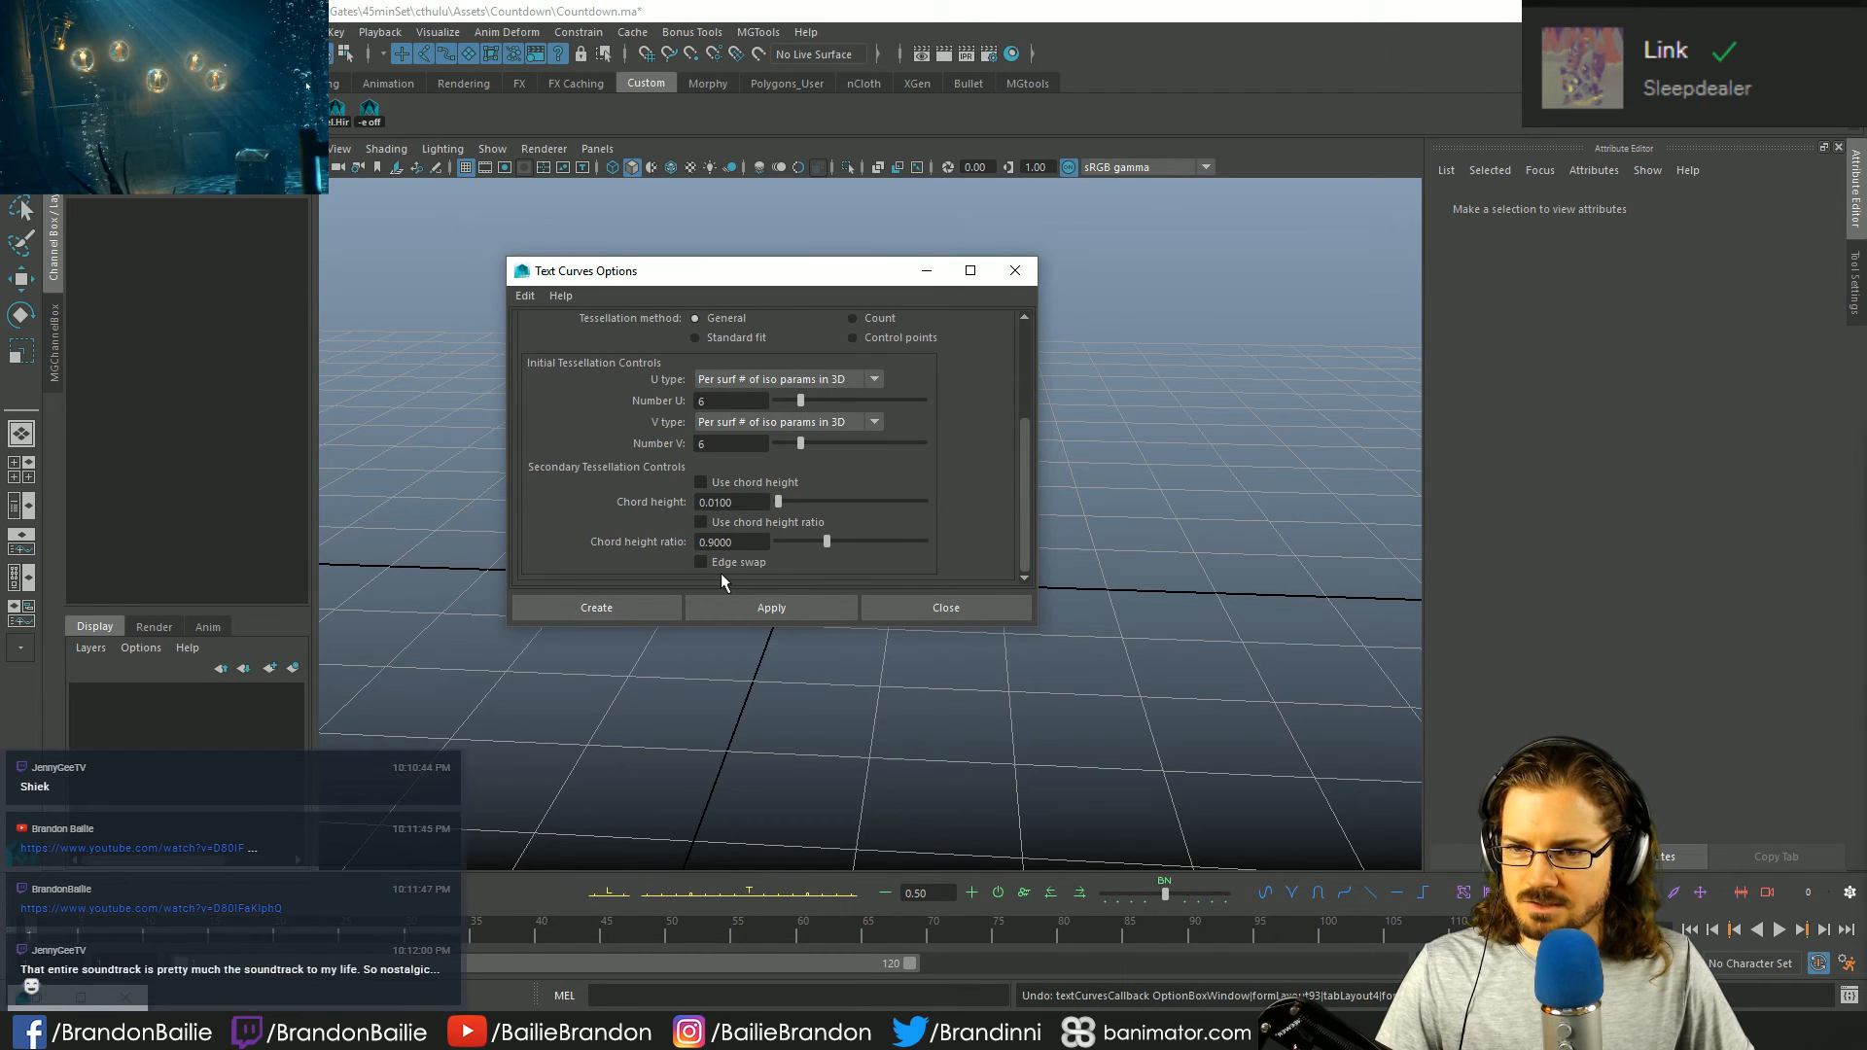
pyautogui.scroll(3, 574, 510)
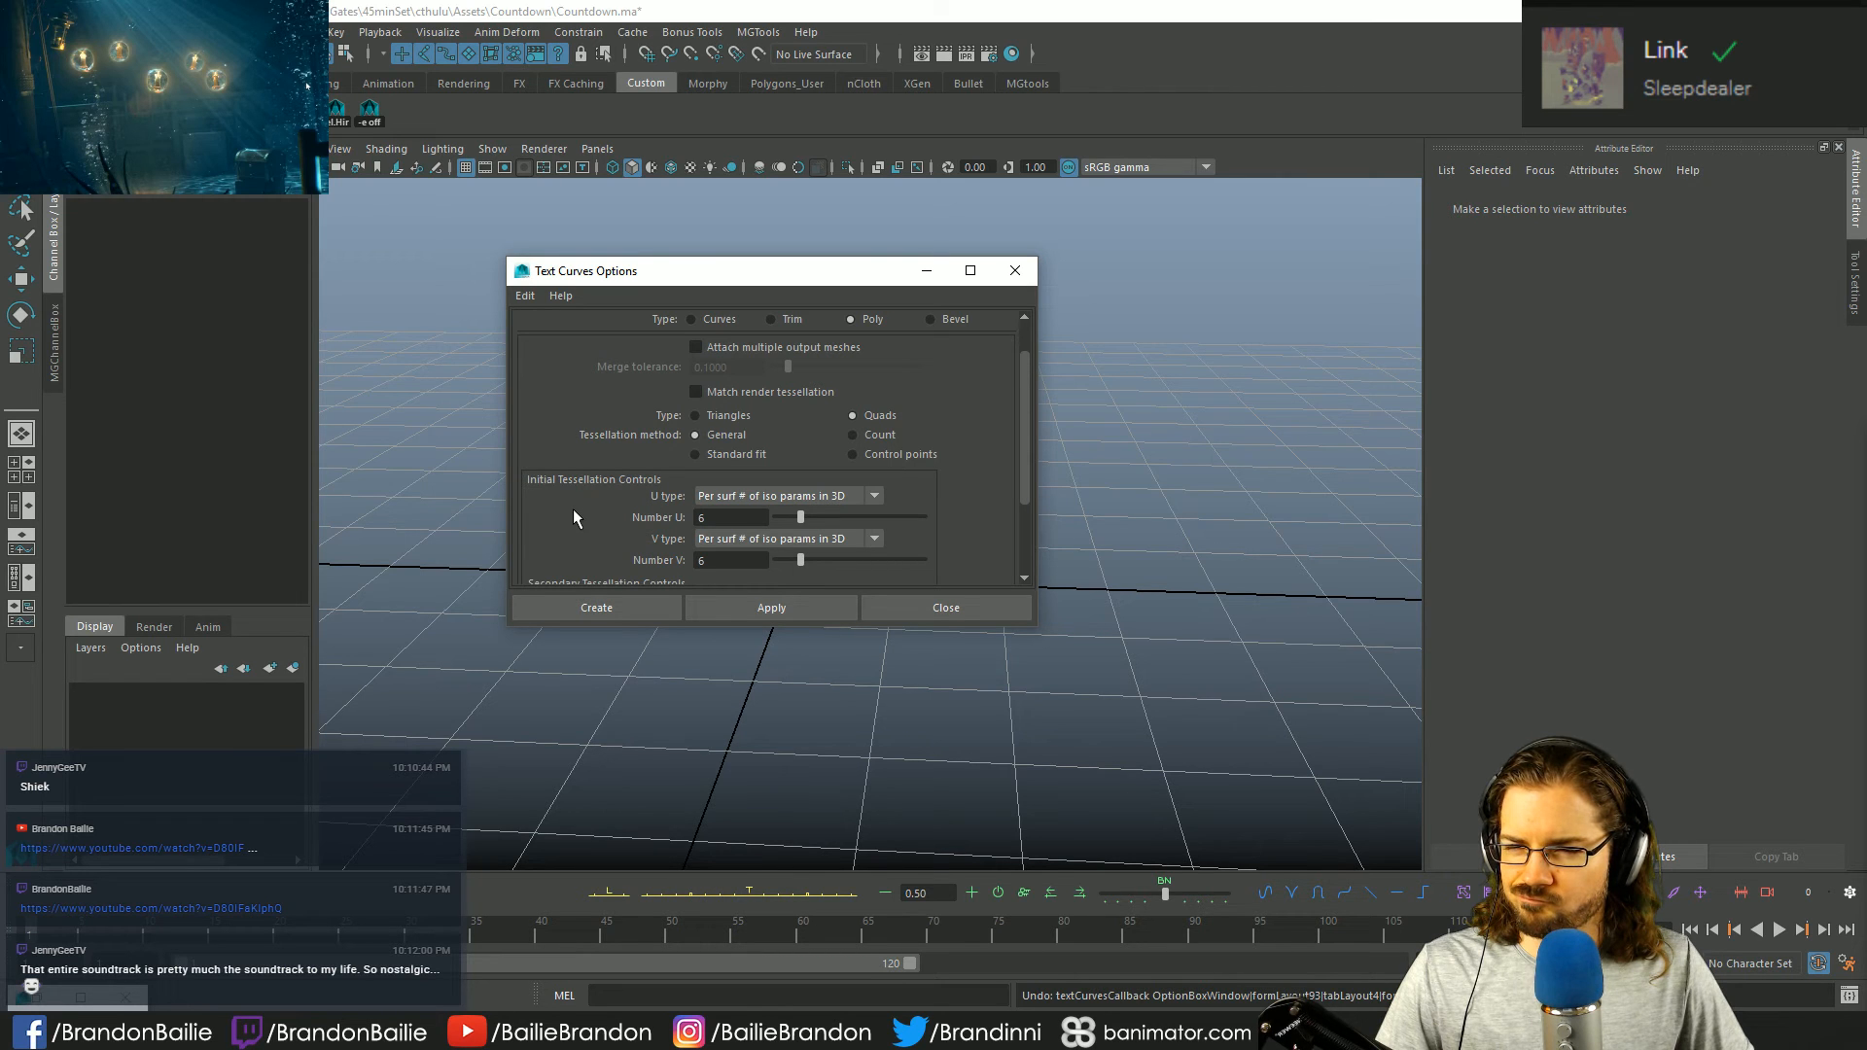
pyautogui.scroll(1, 573, 509)
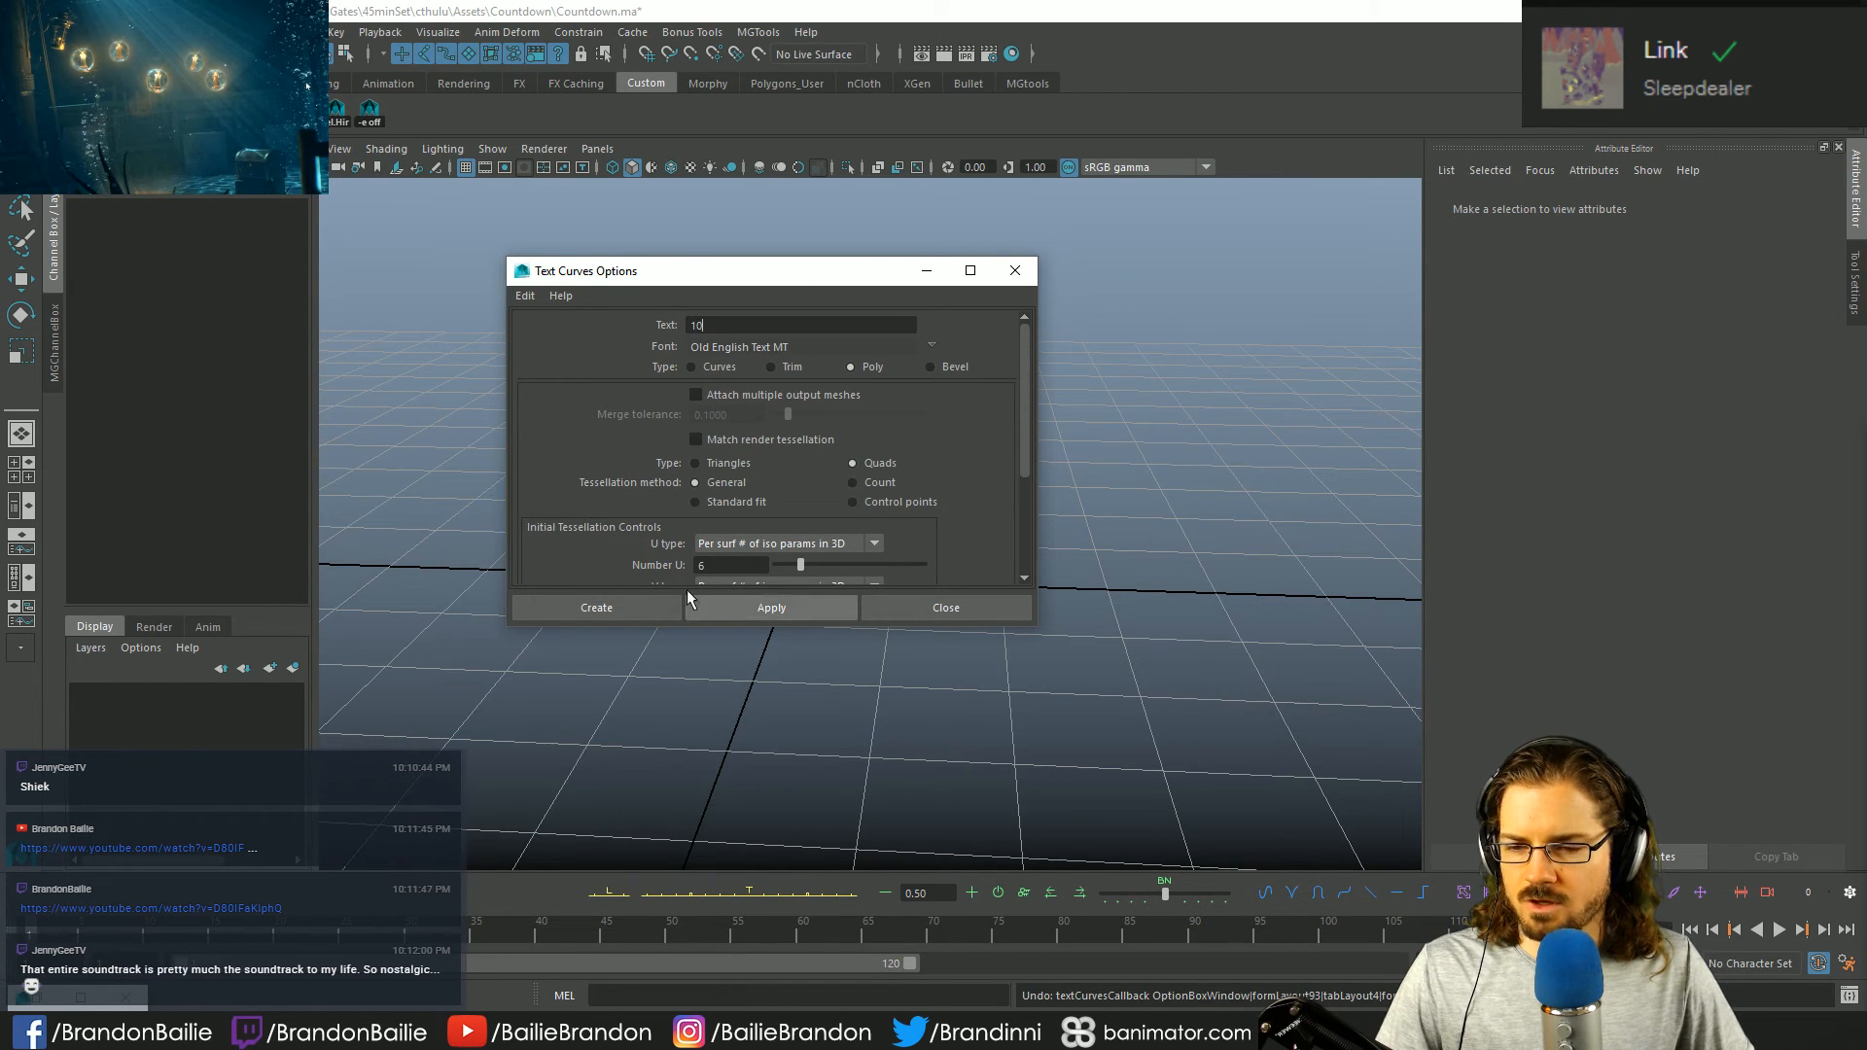
pyautogui.click(638, 614)
# - Scale the text 10 uniformly to 2.323 and move it to Translate X -7.112, clear of its source curves
pyautogui.press('r')
pyautogui.moveTo(885, 518); pyautogui.dragTo(861, 618)
pyautogui.press('w')
pyautogui.moveTo(1037, 513); pyautogui.dragTo(622, 511)
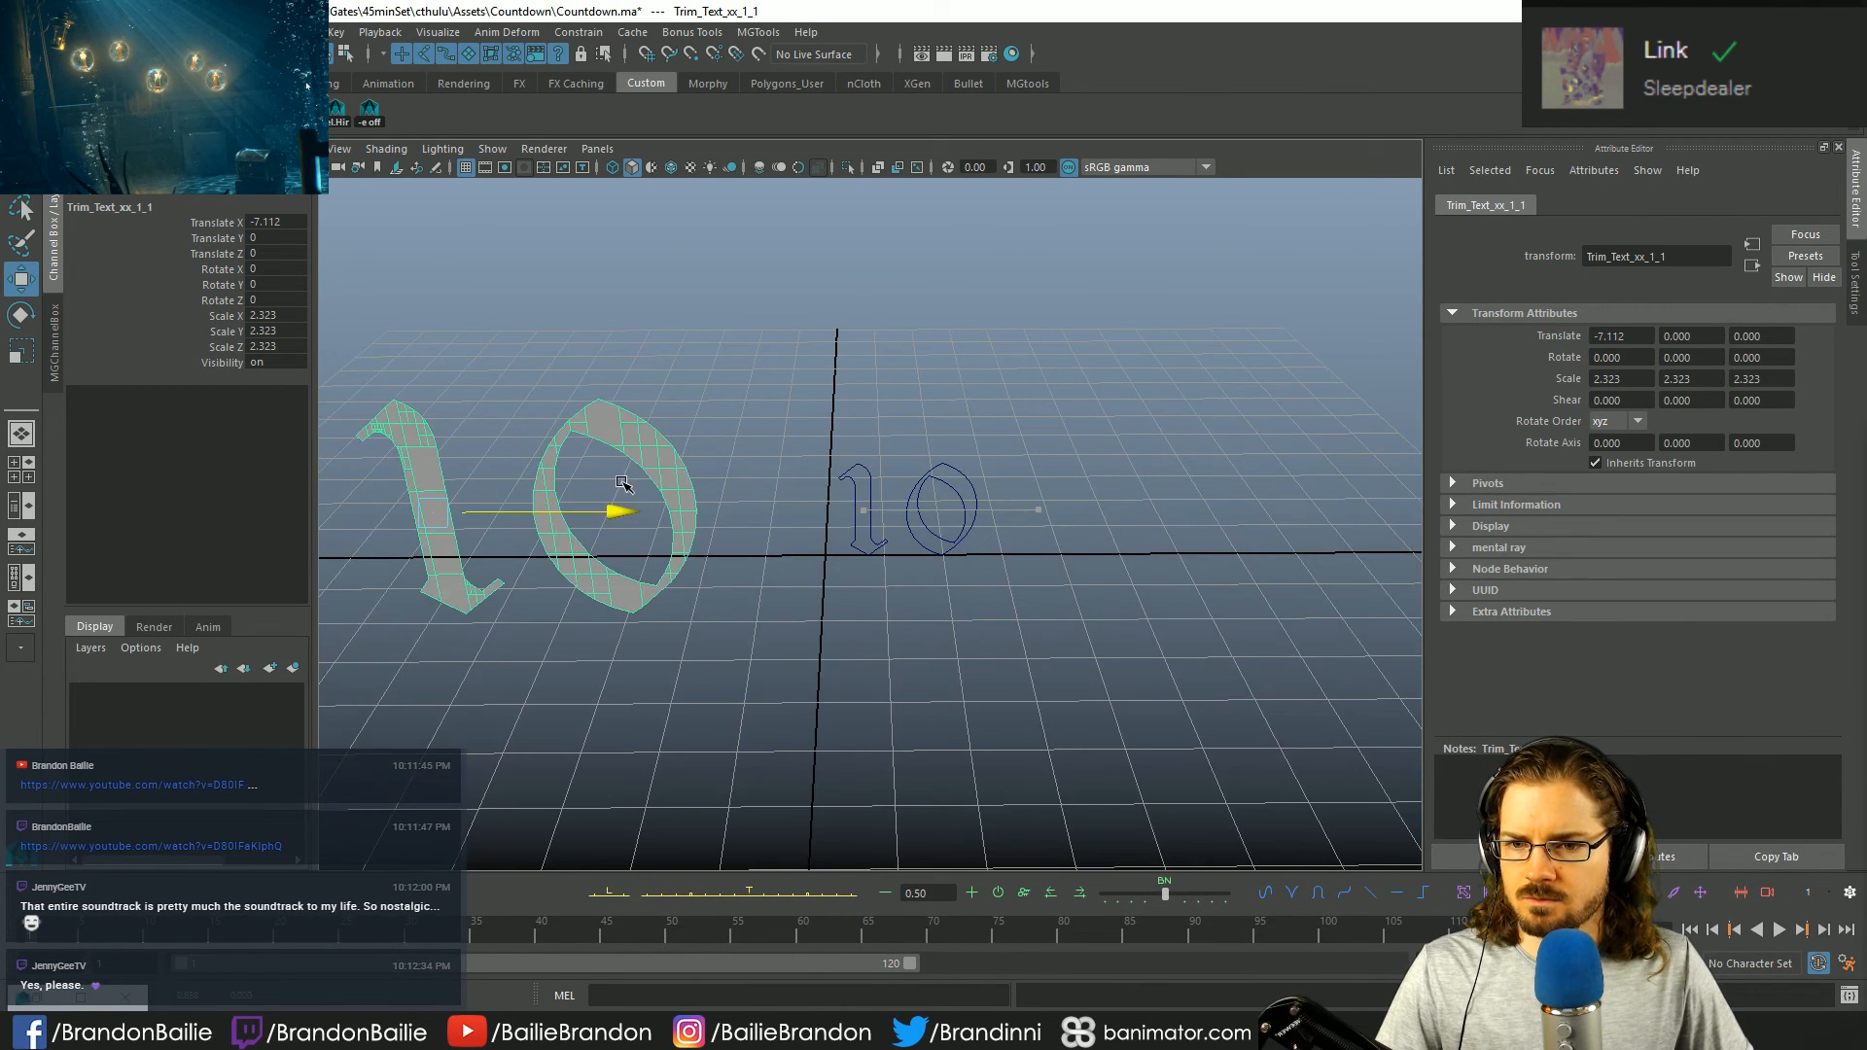
# - Try deleting the source curves of the 10 and inspecting the remaining meshes, and undo back to before the deletion
pyautogui.moveTo(789, 437); pyautogui.dragTo(1016, 627)
pyautogui.press('Delete')
pyautogui.moveTo(376, 336); pyautogui.dragTo(583, 506)
pyautogui.moveTo(470, 638); pyautogui.dragTo(762, 638, button='middle')
pyautogui.keyDown('alt'); pyautogui.moveTo(762, 638); pyautogui.dragTo(754, 612); pyautogui.keyUp('alt')
pyautogui.moveTo(646, 479); pyautogui.dragTo(700, 493)
pyautogui.press('q')
pyautogui.hotkey('ctrl', 'z')
pyautogui.hotkey('ctrl', 'z')
pyautogui.hotkey('ctrl', 'z')
pyautogui.hotkey('ctrl', 'z')
pyautogui.hotkey('ctrl', 'z')
pyautogui.hotkey('ctrl', 'z')
pyautogui.hotkey('ctrl', 'z')
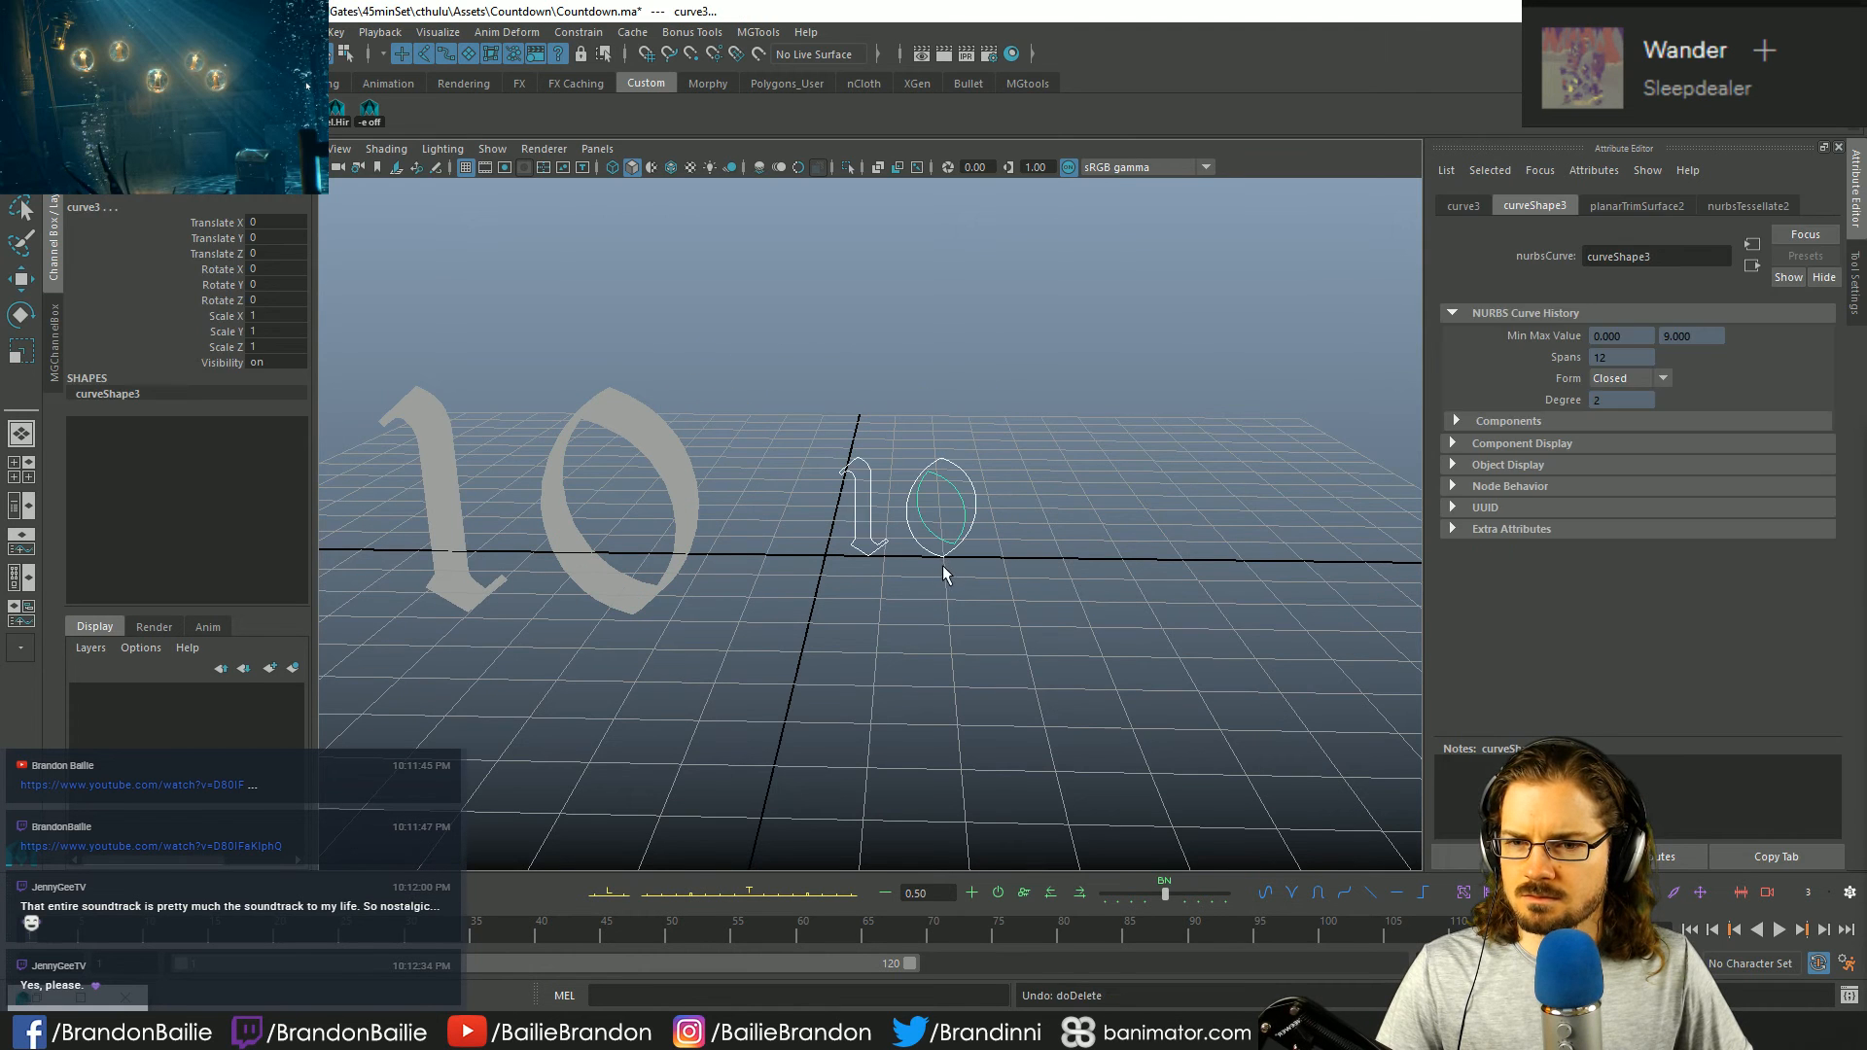
# - Select the outline curve of the numeral 1 and look through the curve and mesh tools, including Fill Hole, for it
pyautogui.click(858, 433)
pyautogui.keyDown('alt'); pyautogui.moveTo(859, 433); pyautogui.dragTo(954, 659, button='right'); pyautogui.keyUp('alt')
pyautogui.click(878, 561)
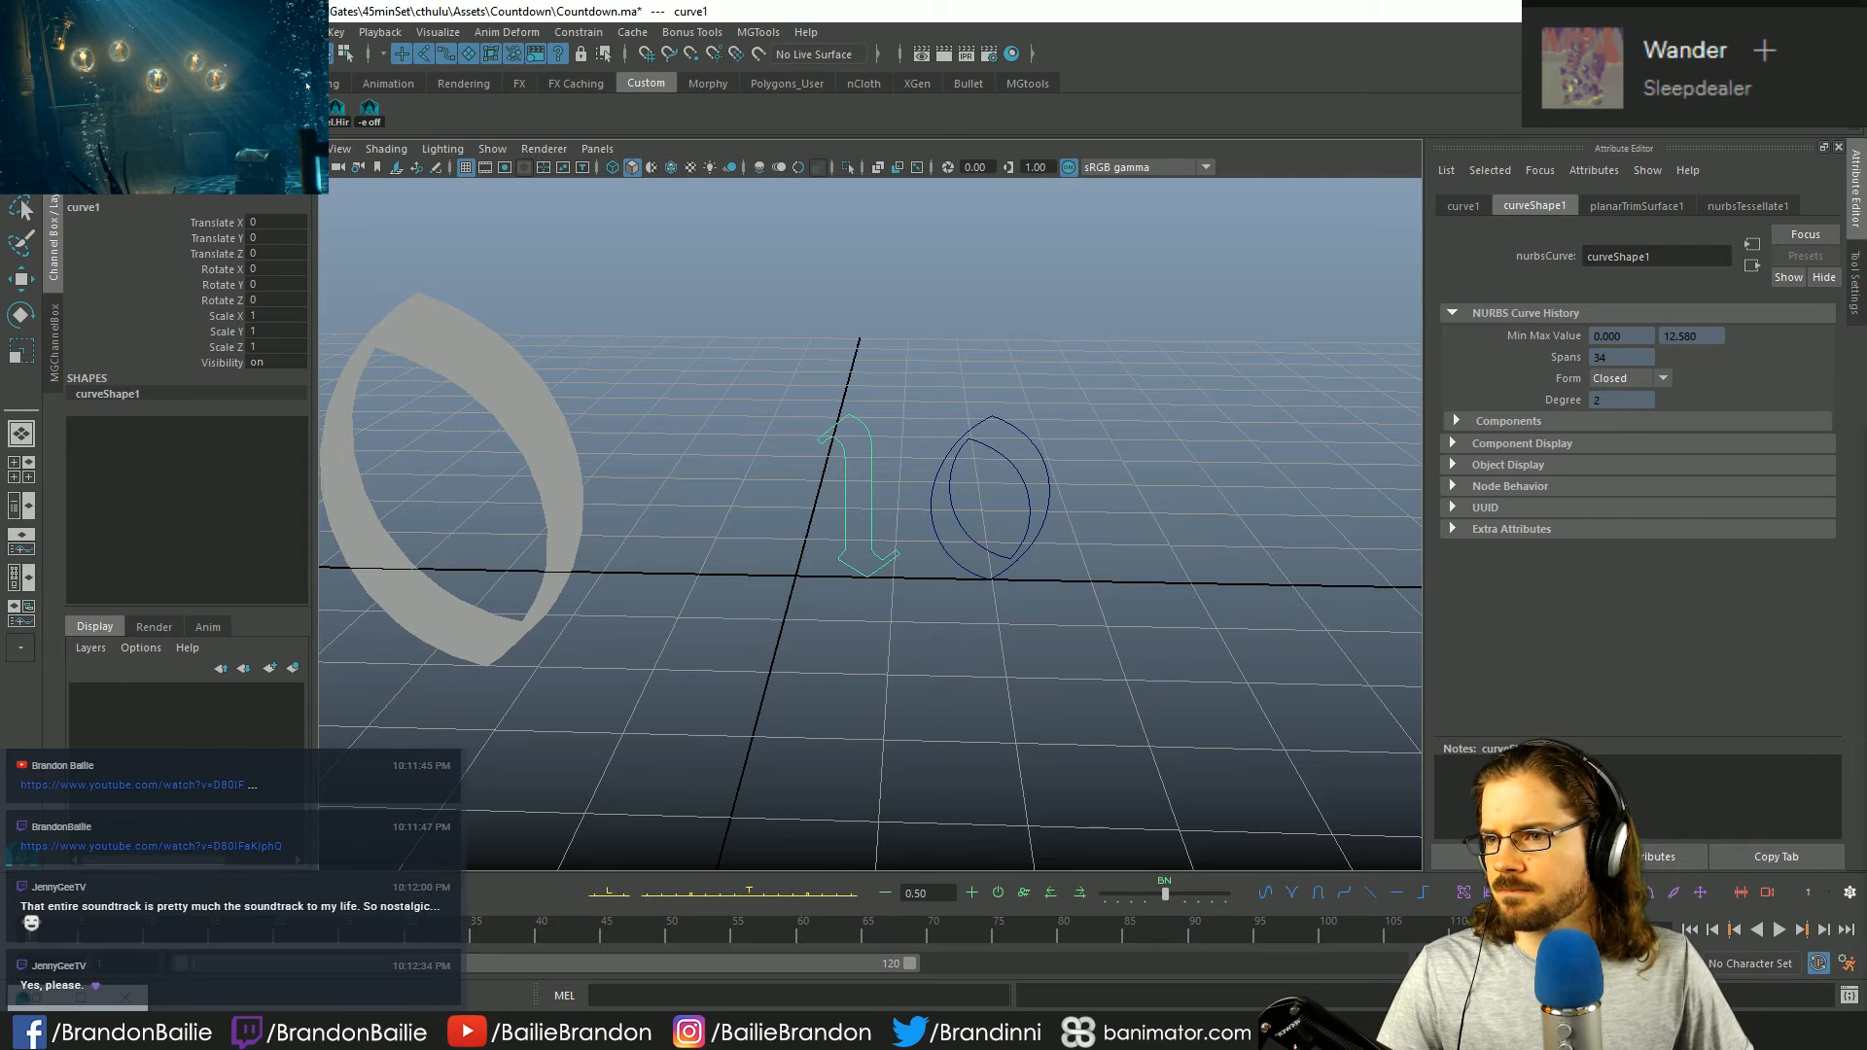
pyautogui.click(313, 84)
pyautogui.click(307, 86)
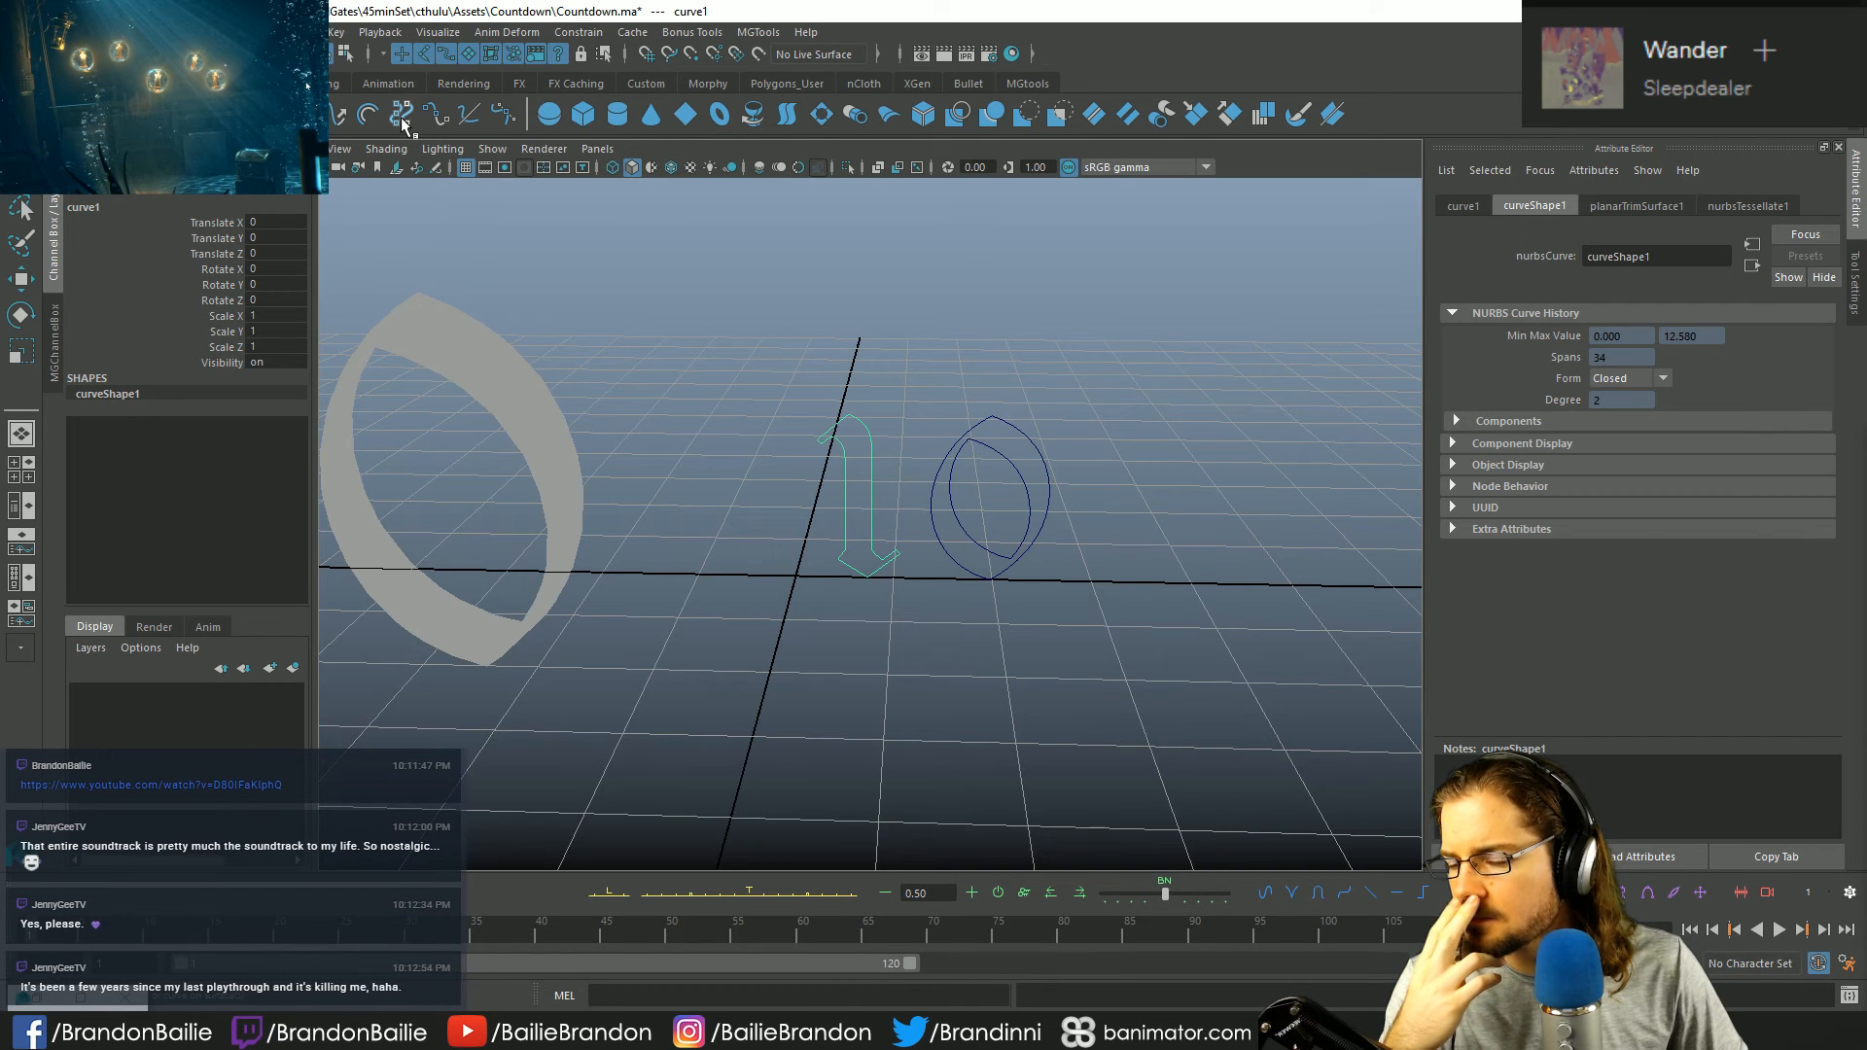
pyautogui.rightClick(869, 457)
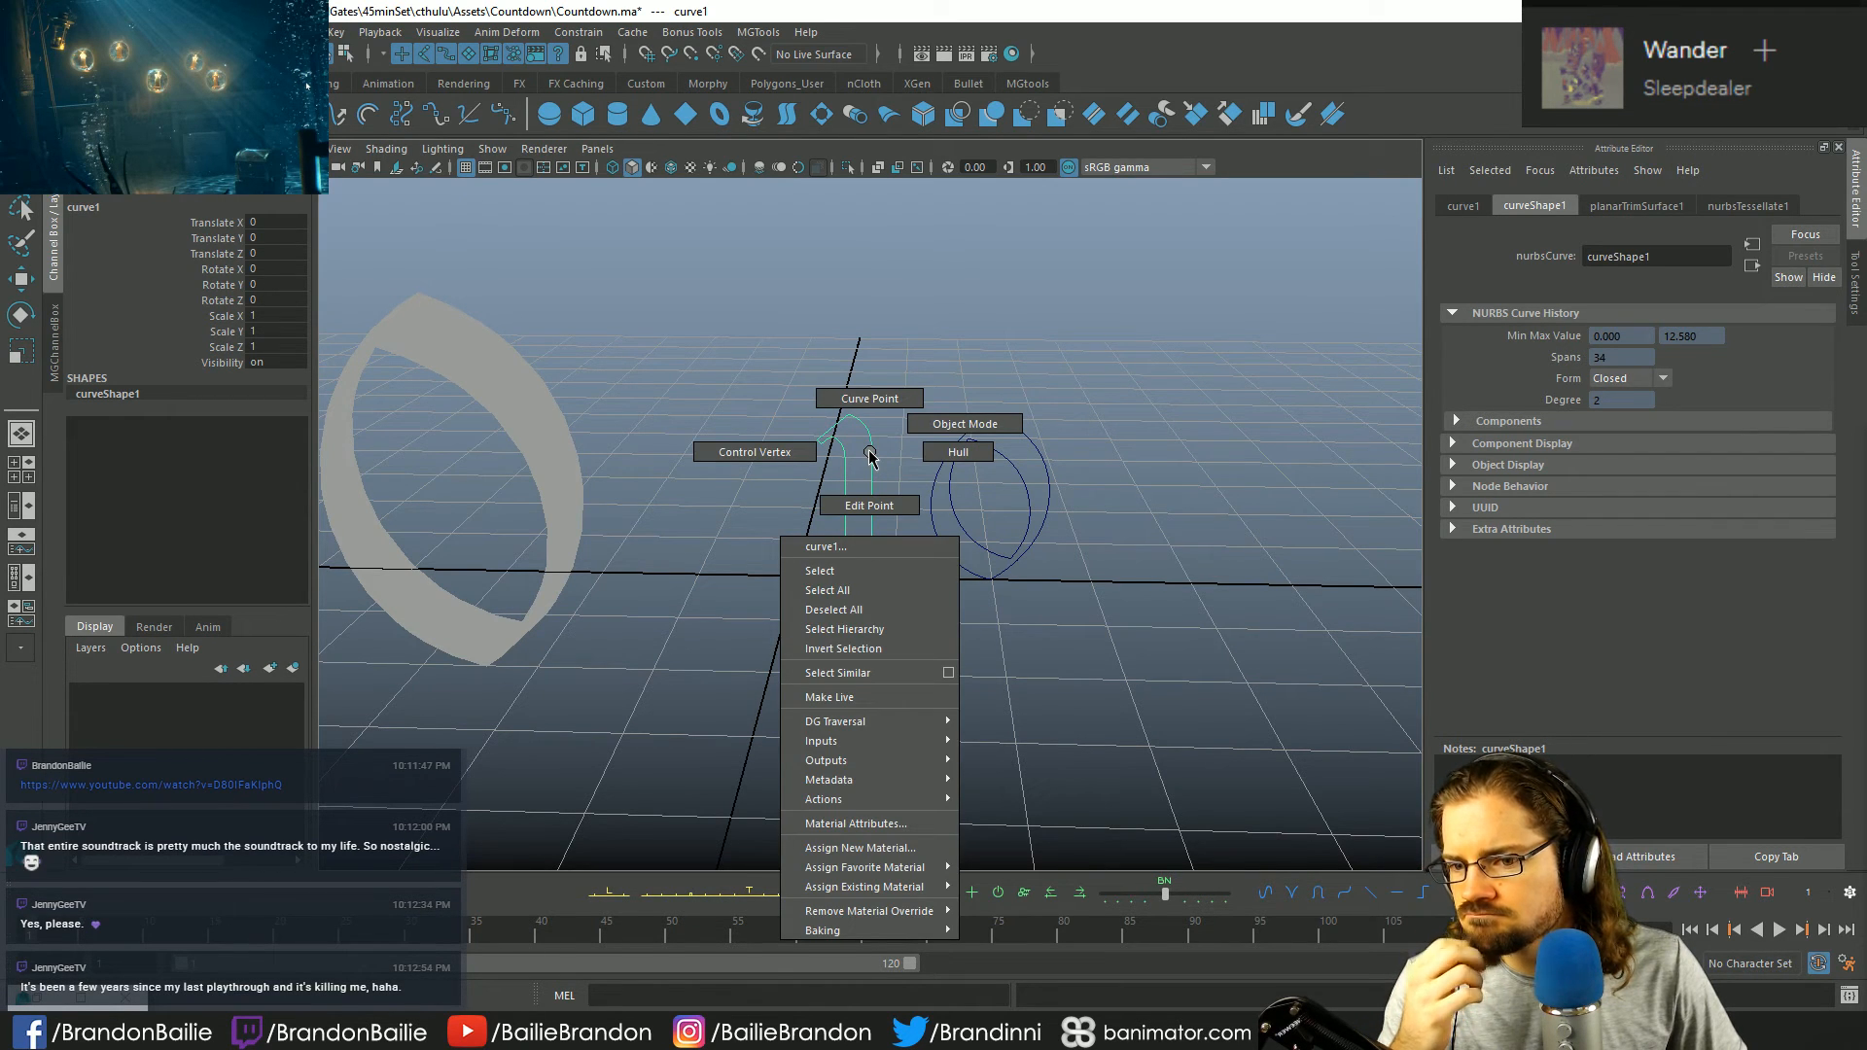
pyautogui.click(869, 457)
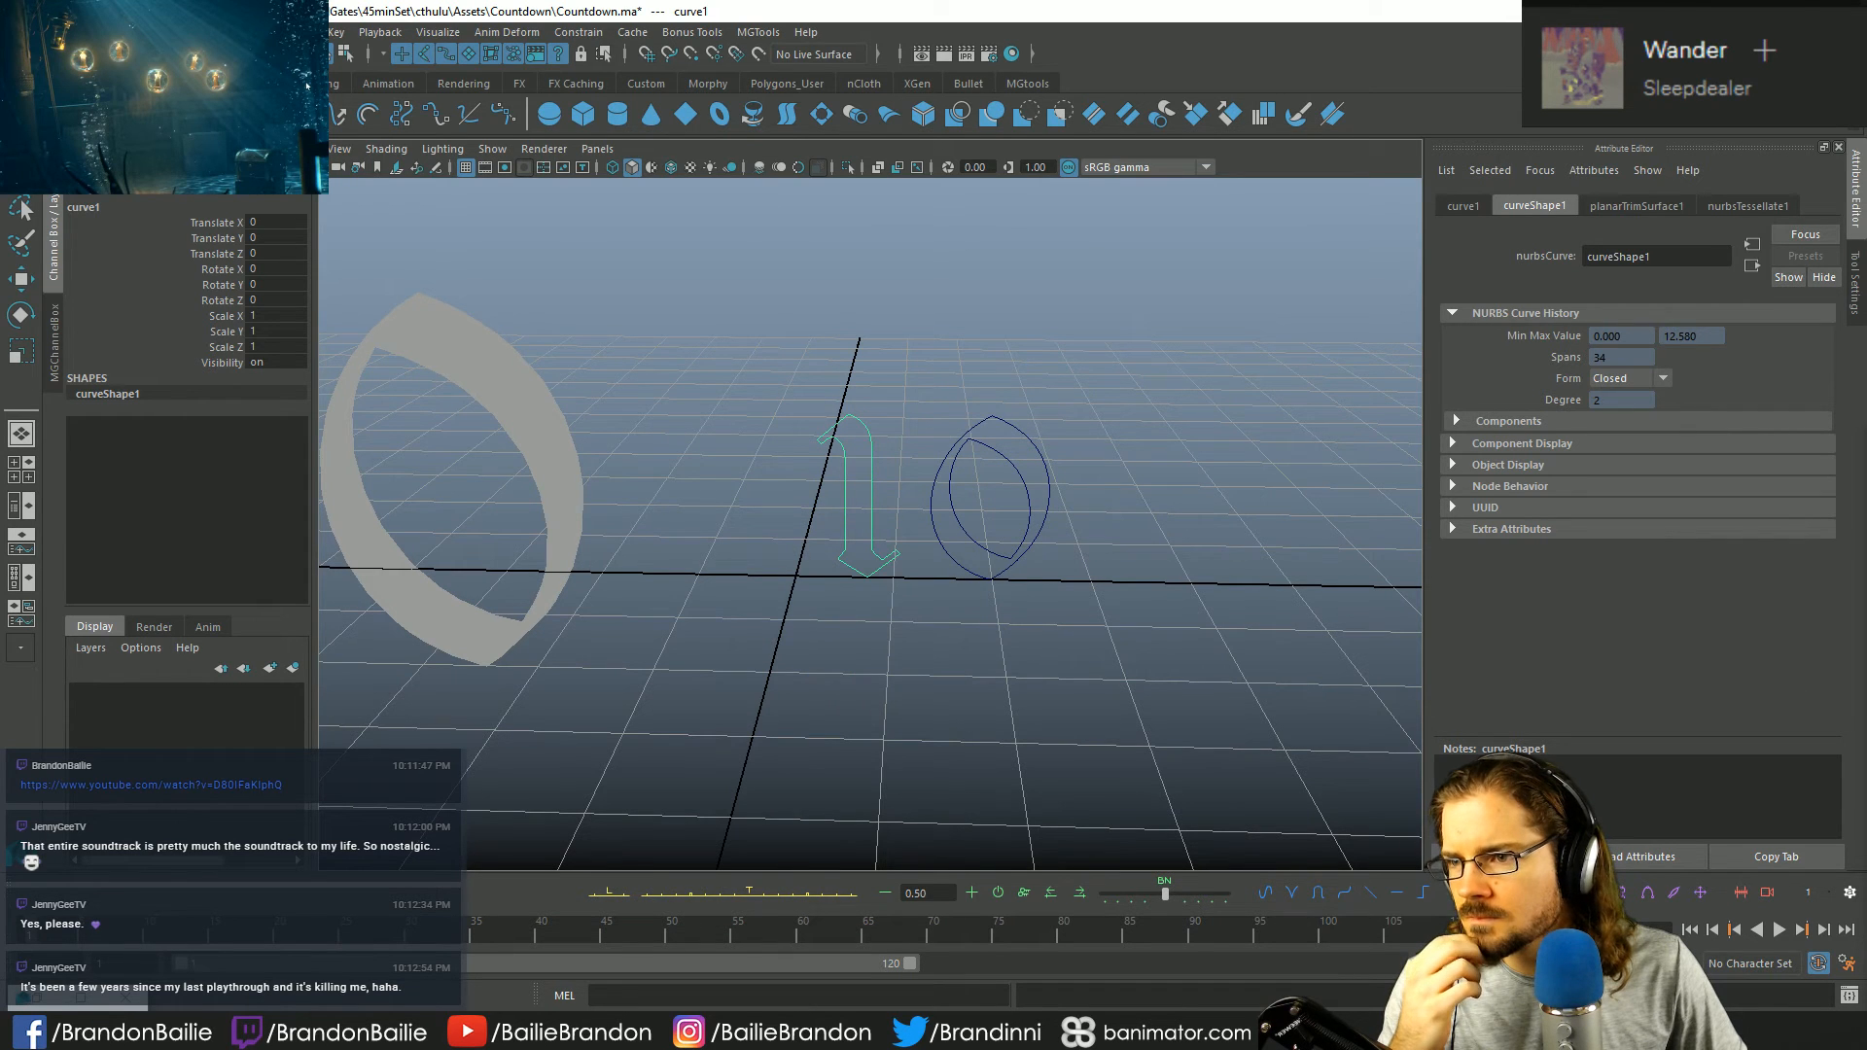
pyautogui.press('F2')
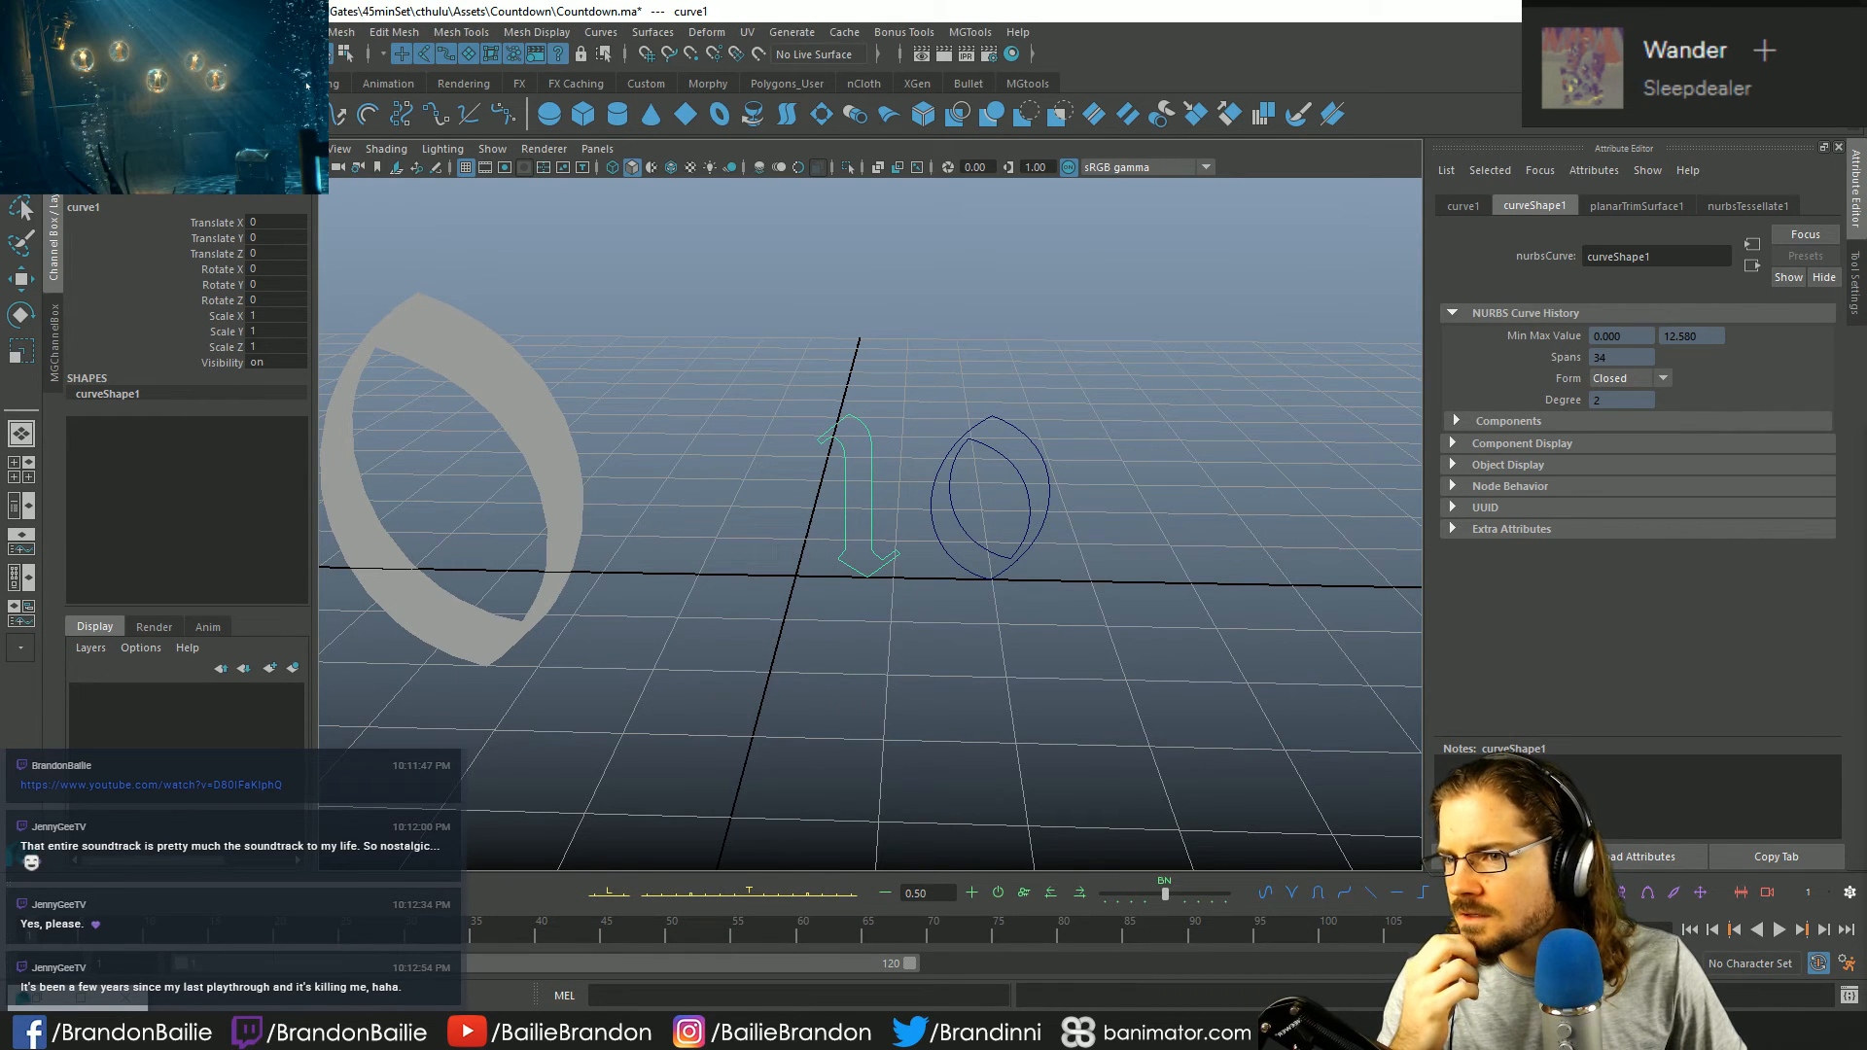
pyautogui.click(342, 33)
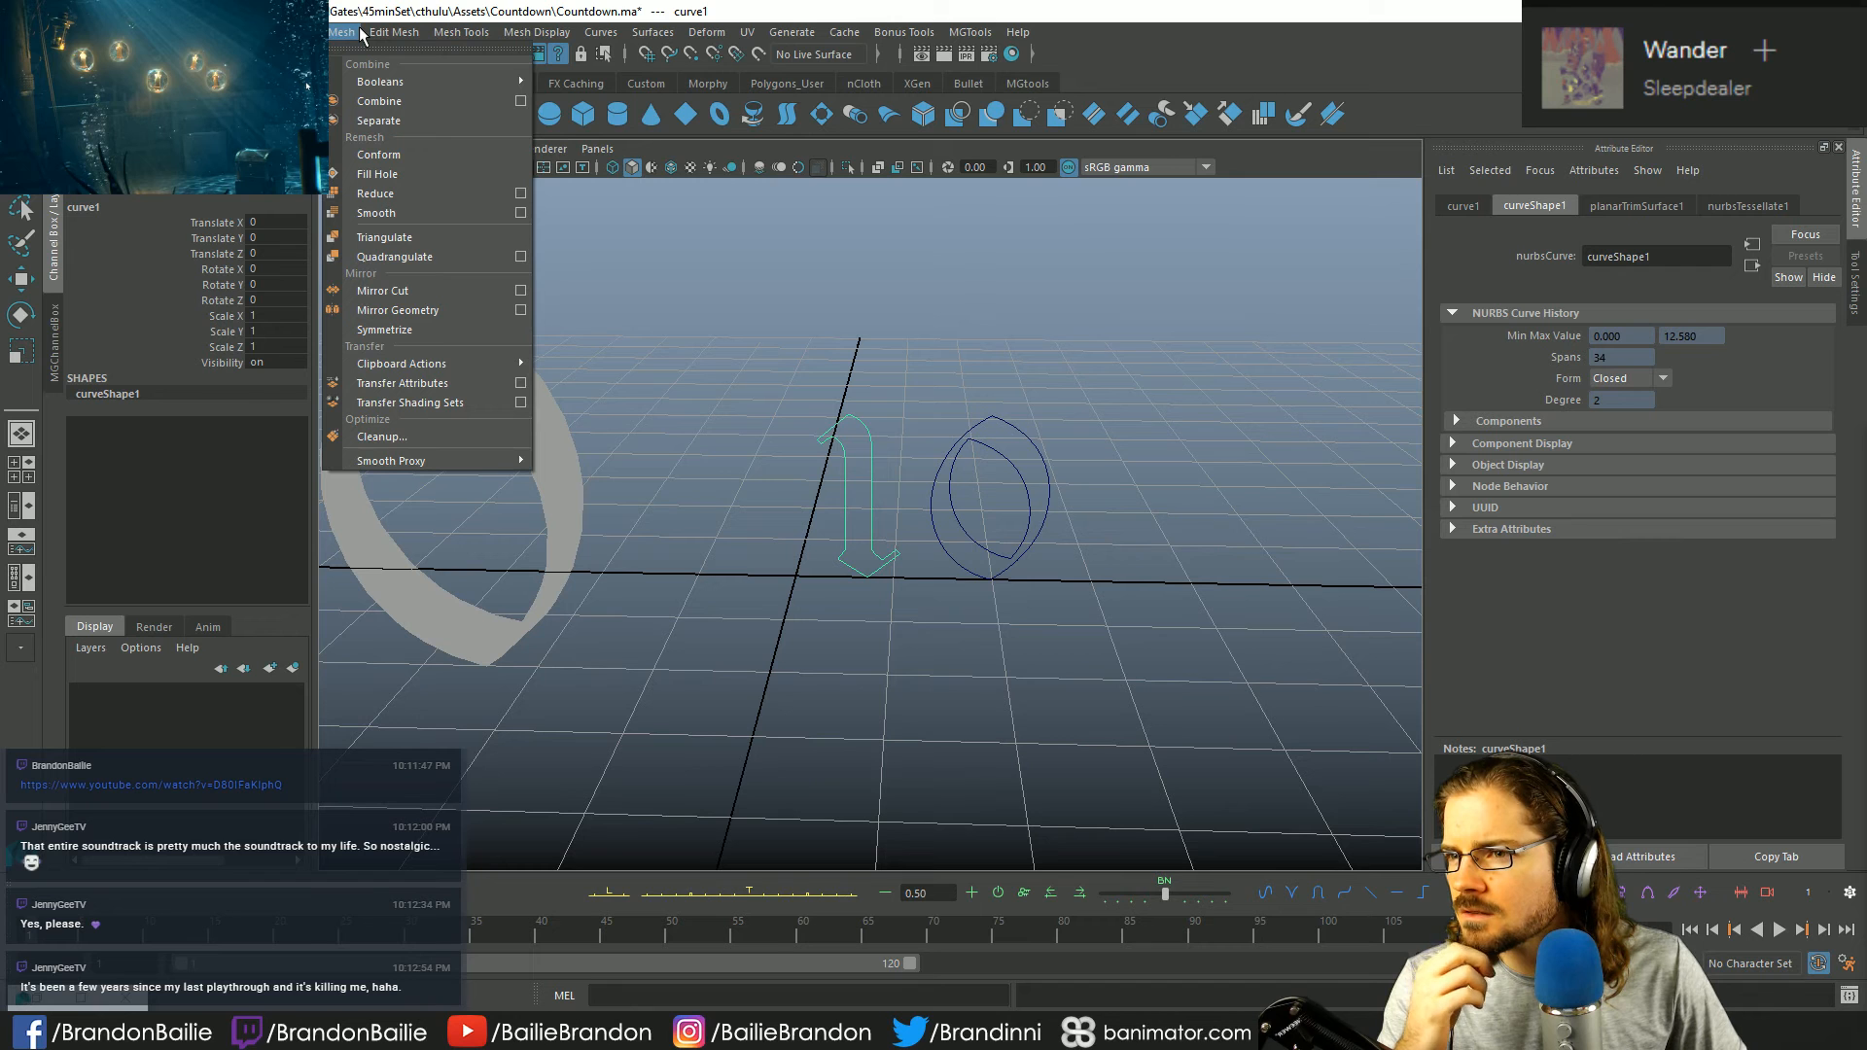
pyautogui.click(399, 175)
pyautogui.click(1073, 715)
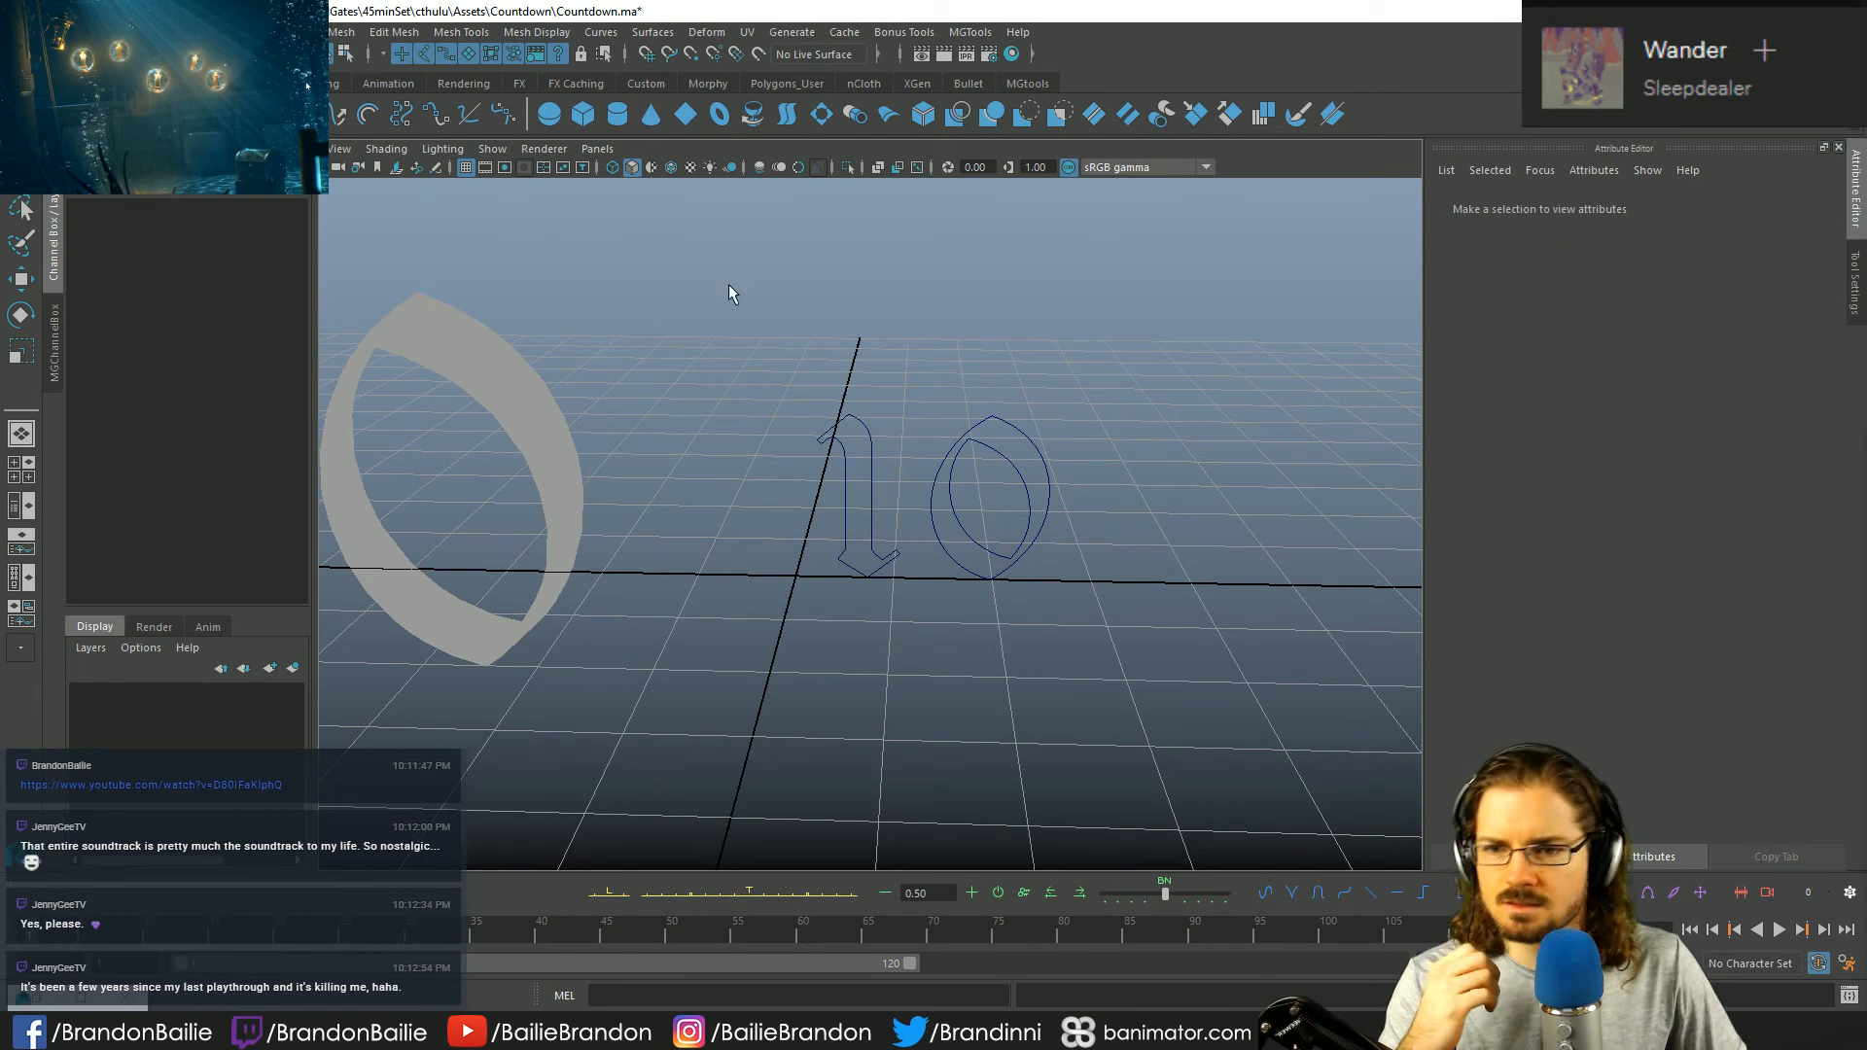
# - Delete the source outline curves of the 10, keeping only the polygon numerals
pyautogui.moveTo(731, 295); pyautogui.dragTo(1110, 593)
pyautogui.press('Delete')
pyautogui.press('a')
# - Center the pivots of both numerals and move them to Translate X 2.315 and Translate Y 0.492
pyautogui.moveTo(532, 287); pyautogui.dragTo(1041, 716)
pyautogui.press('w')
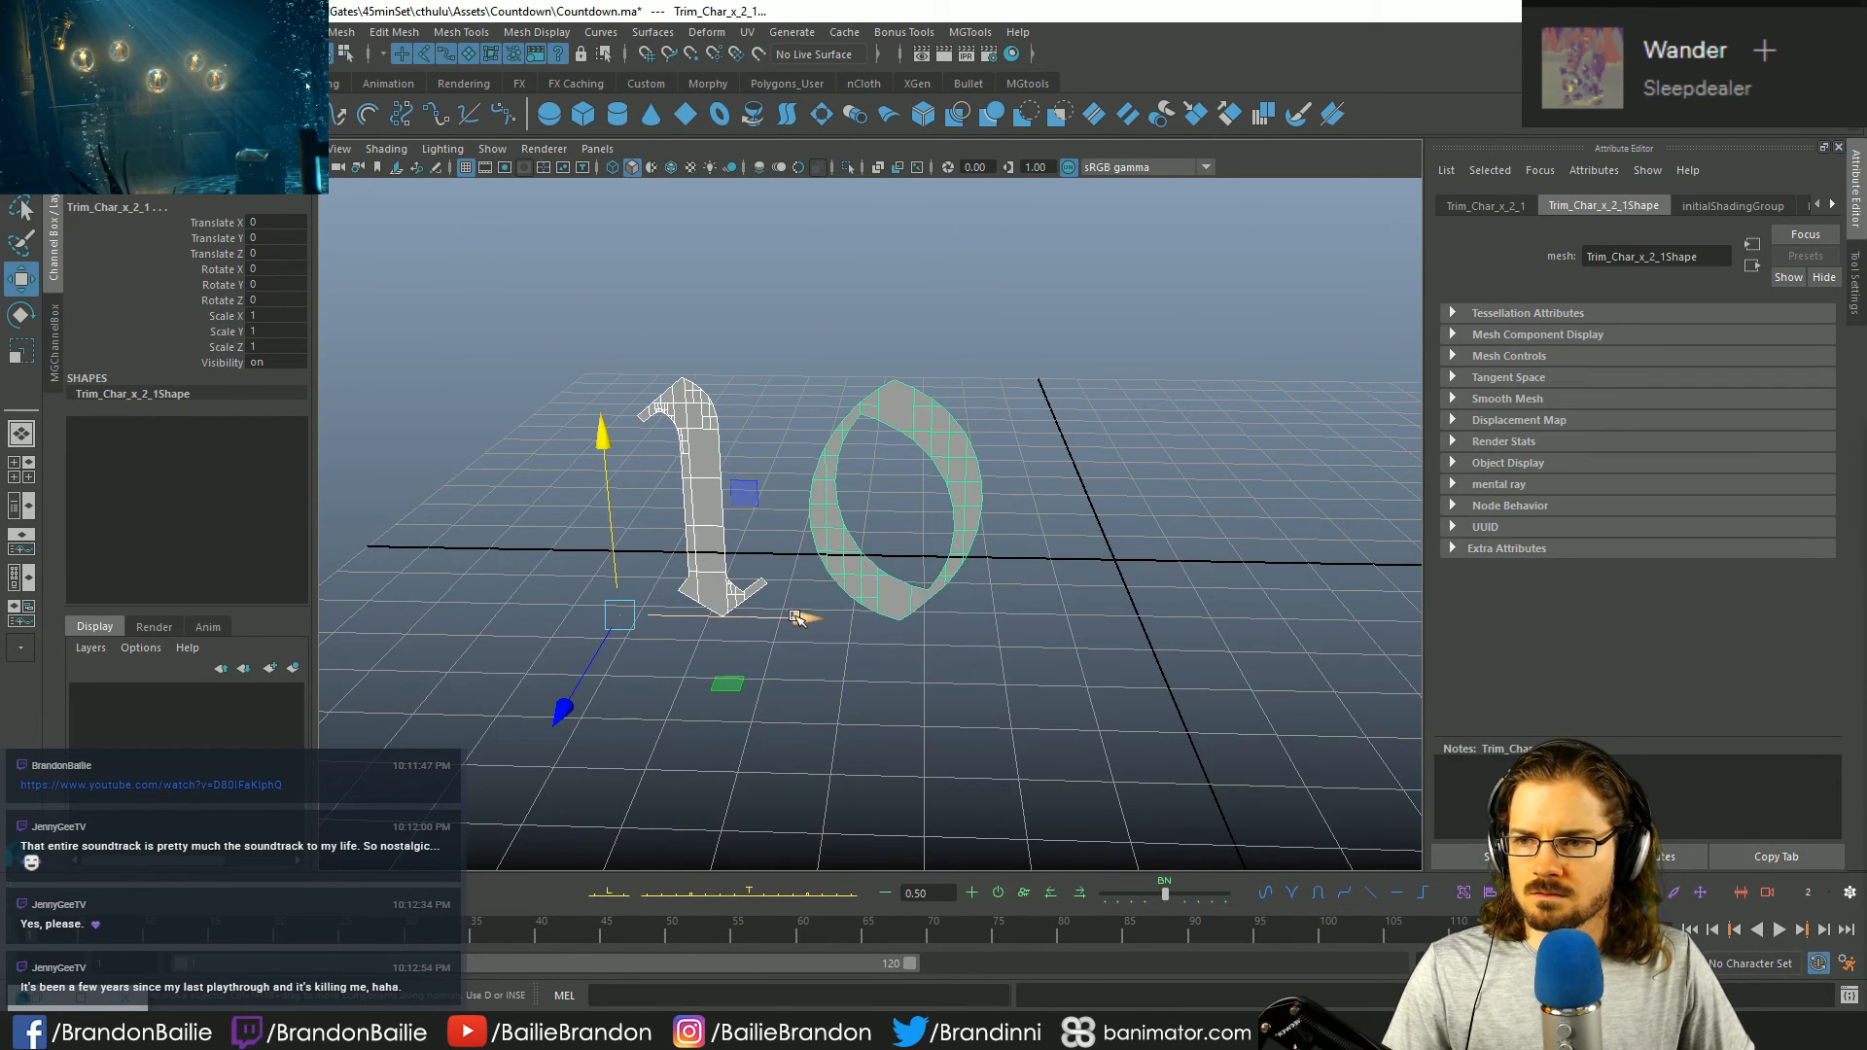
pyautogui.click(184, 32)
pyautogui.click(254, 210)
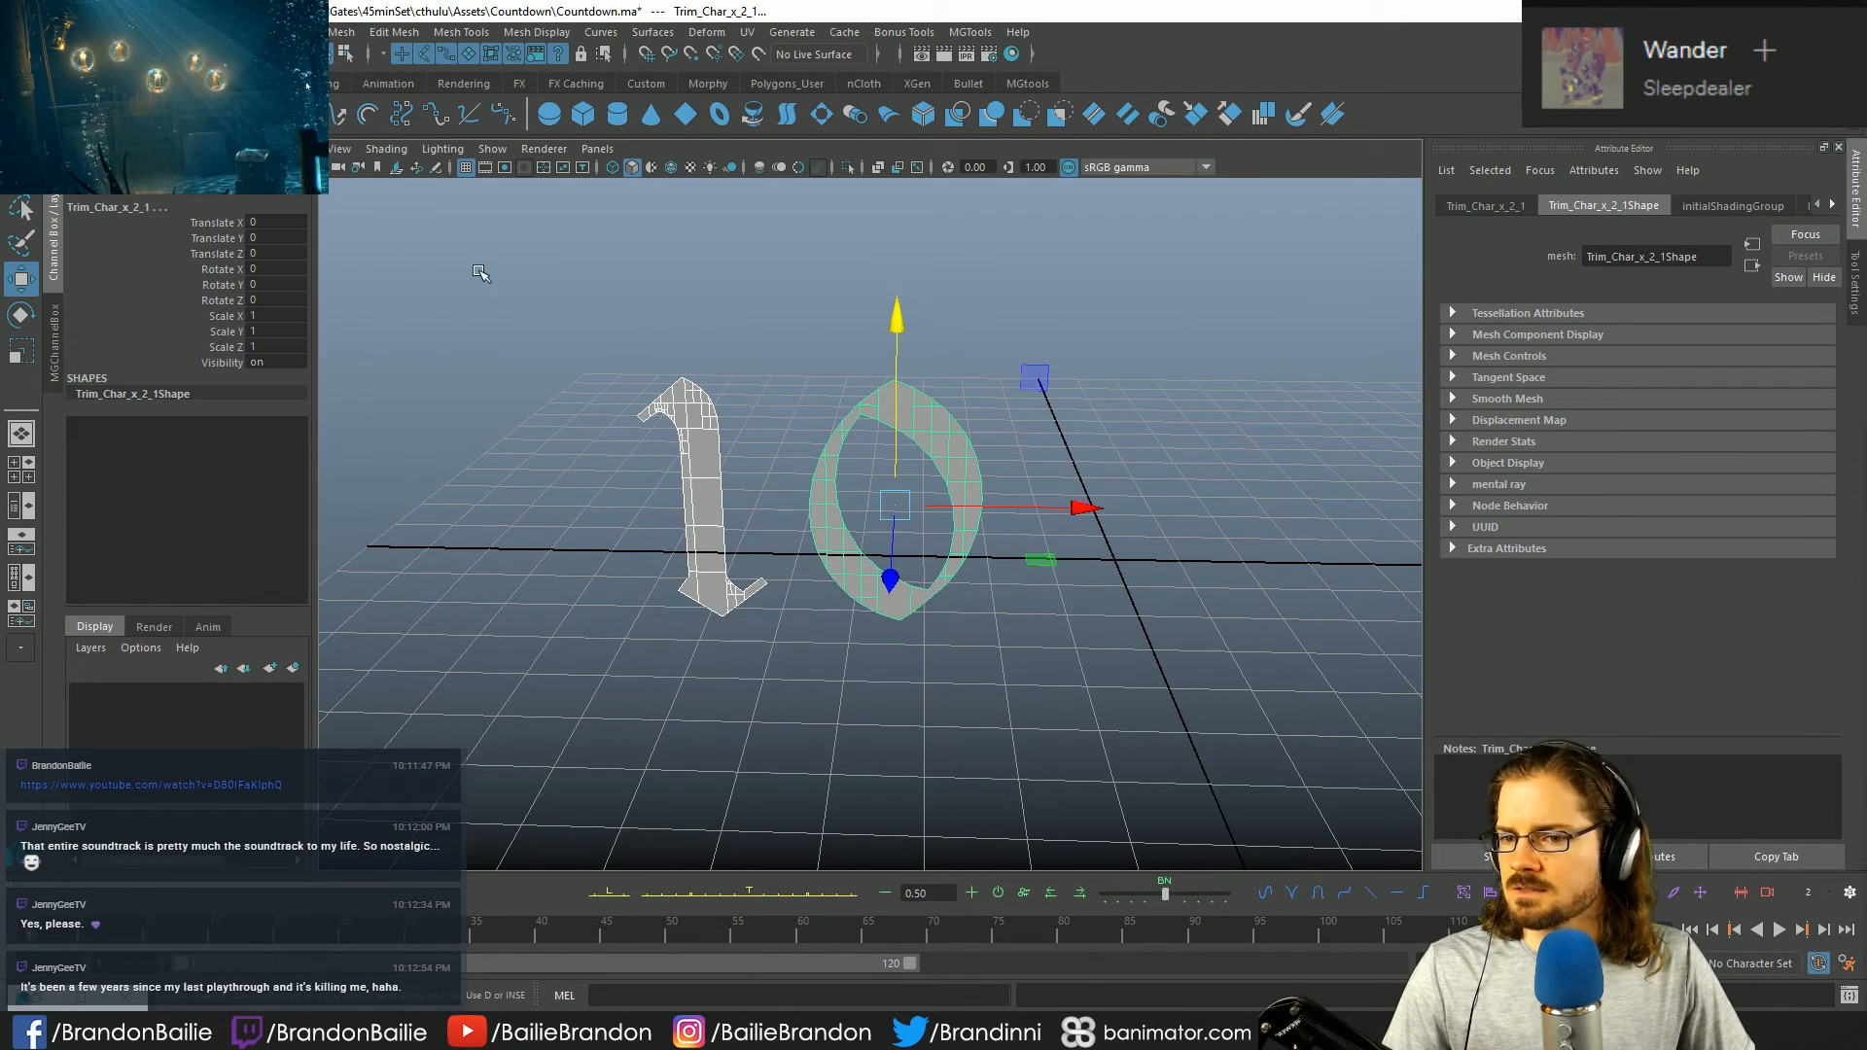
pyautogui.moveTo(1083, 520); pyautogui.dragTo(1506, 569)
pyautogui.keyDown('alt'); pyautogui.moveTo(1031, 554); pyautogui.dragTo(924, 555); pyautogui.keyUp('alt')
pyautogui.moveTo(971, 317); pyautogui.dragTo(977, 238)
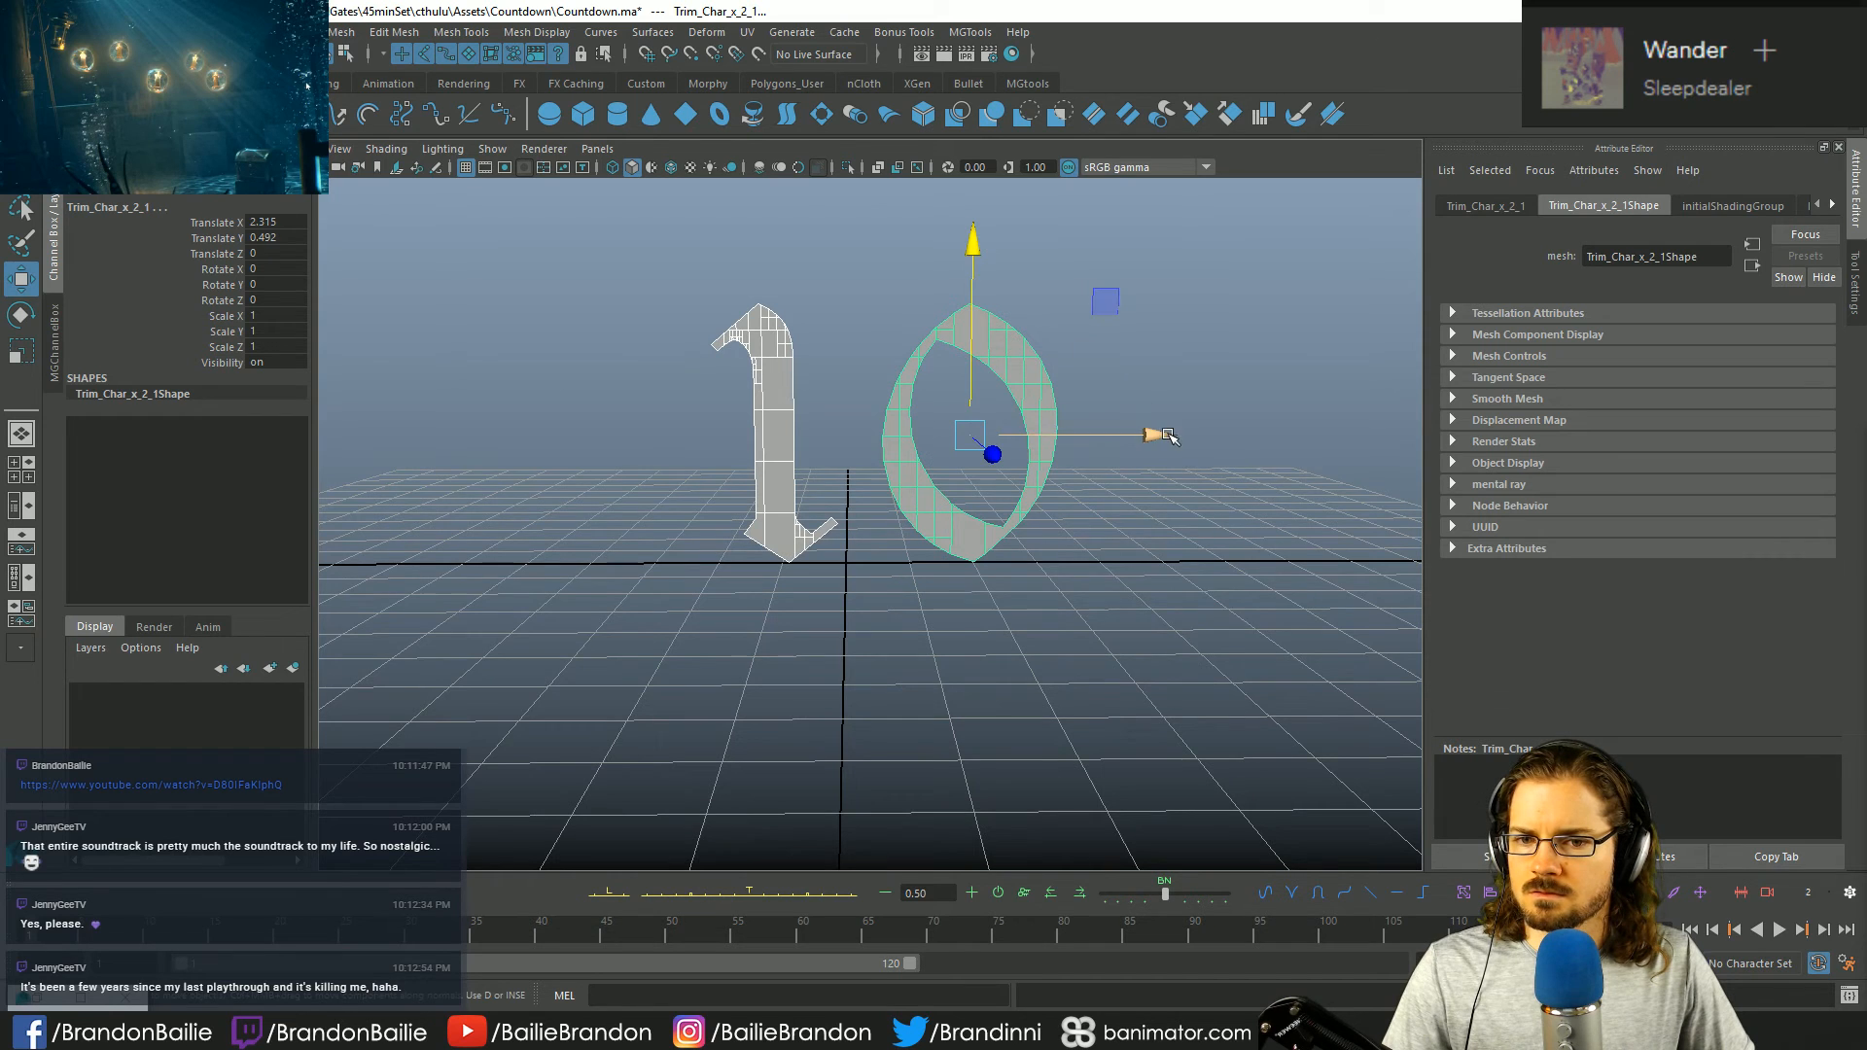
pyautogui.press('q')
# - Examine the components of the numerals in component selection mode and return to whole-object selection
pyautogui.keyDown('alt'); pyautogui.moveTo(1165, 434); pyautogui.dragTo(939, 610); pyautogui.keyUp('alt')
pyautogui.click(939, 610)
pyautogui.moveTo(897, 516); pyautogui.dragTo(888, 537, button='right')
pyautogui.moveTo(762, 534); pyautogui.dragTo(766, 561, button='right')
pyautogui.moveTo(663, 323); pyautogui.dragTo(887, 584)
pyautogui.keyDown('alt'); pyautogui.moveTo(923, 654); pyautogui.dragTo(586, 220); pyautogui.keyUp('alt')
pyautogui.keyDown('alt'); pyautogui.moveTo(532, 465); pyautogui.dragTo(583, 540); pyautogui.keyUp('alt')
pyautogui.click(820, 658)
pyautogui.moveTo(896, 501); pyautogui.dragTo(562, 280, button='right')
# - Try to shift the parent group of the 10 along the X axis, and undo the move
pyautogui.click(903, 562)
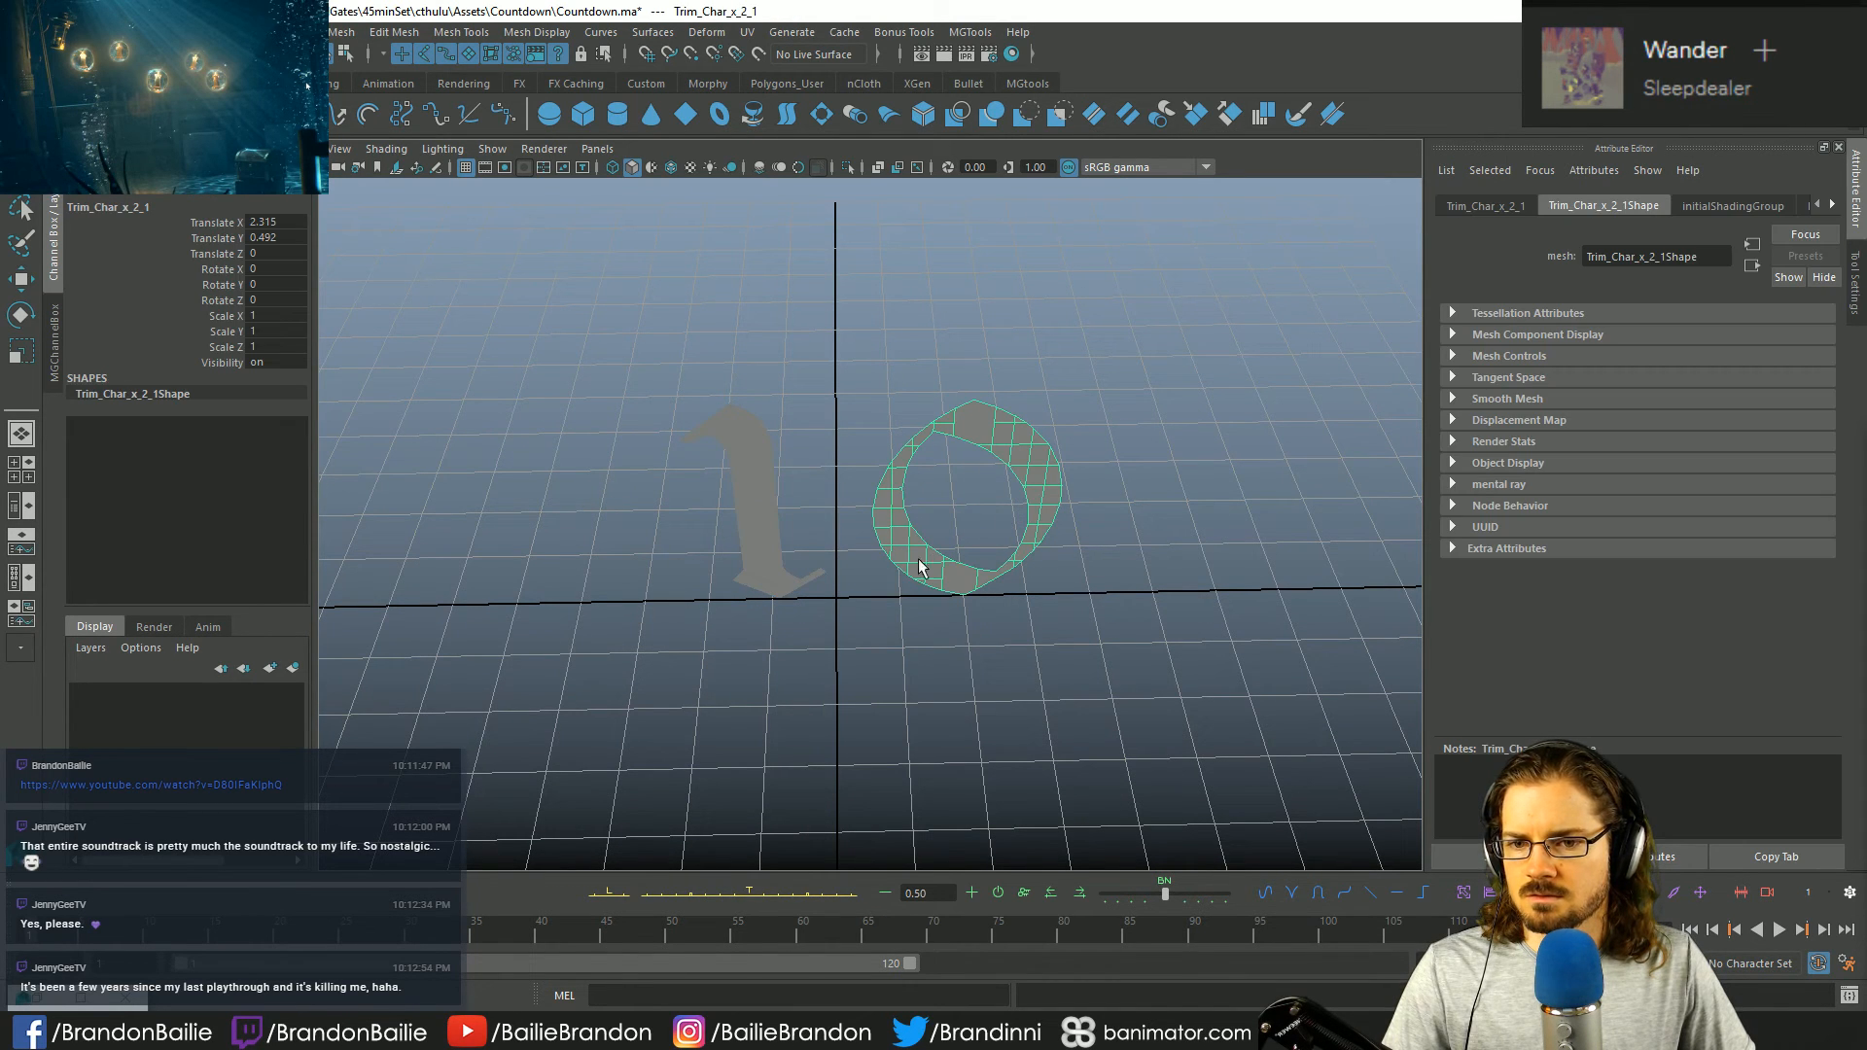
pyautogui.press('Up')
pyautogui.press('w')
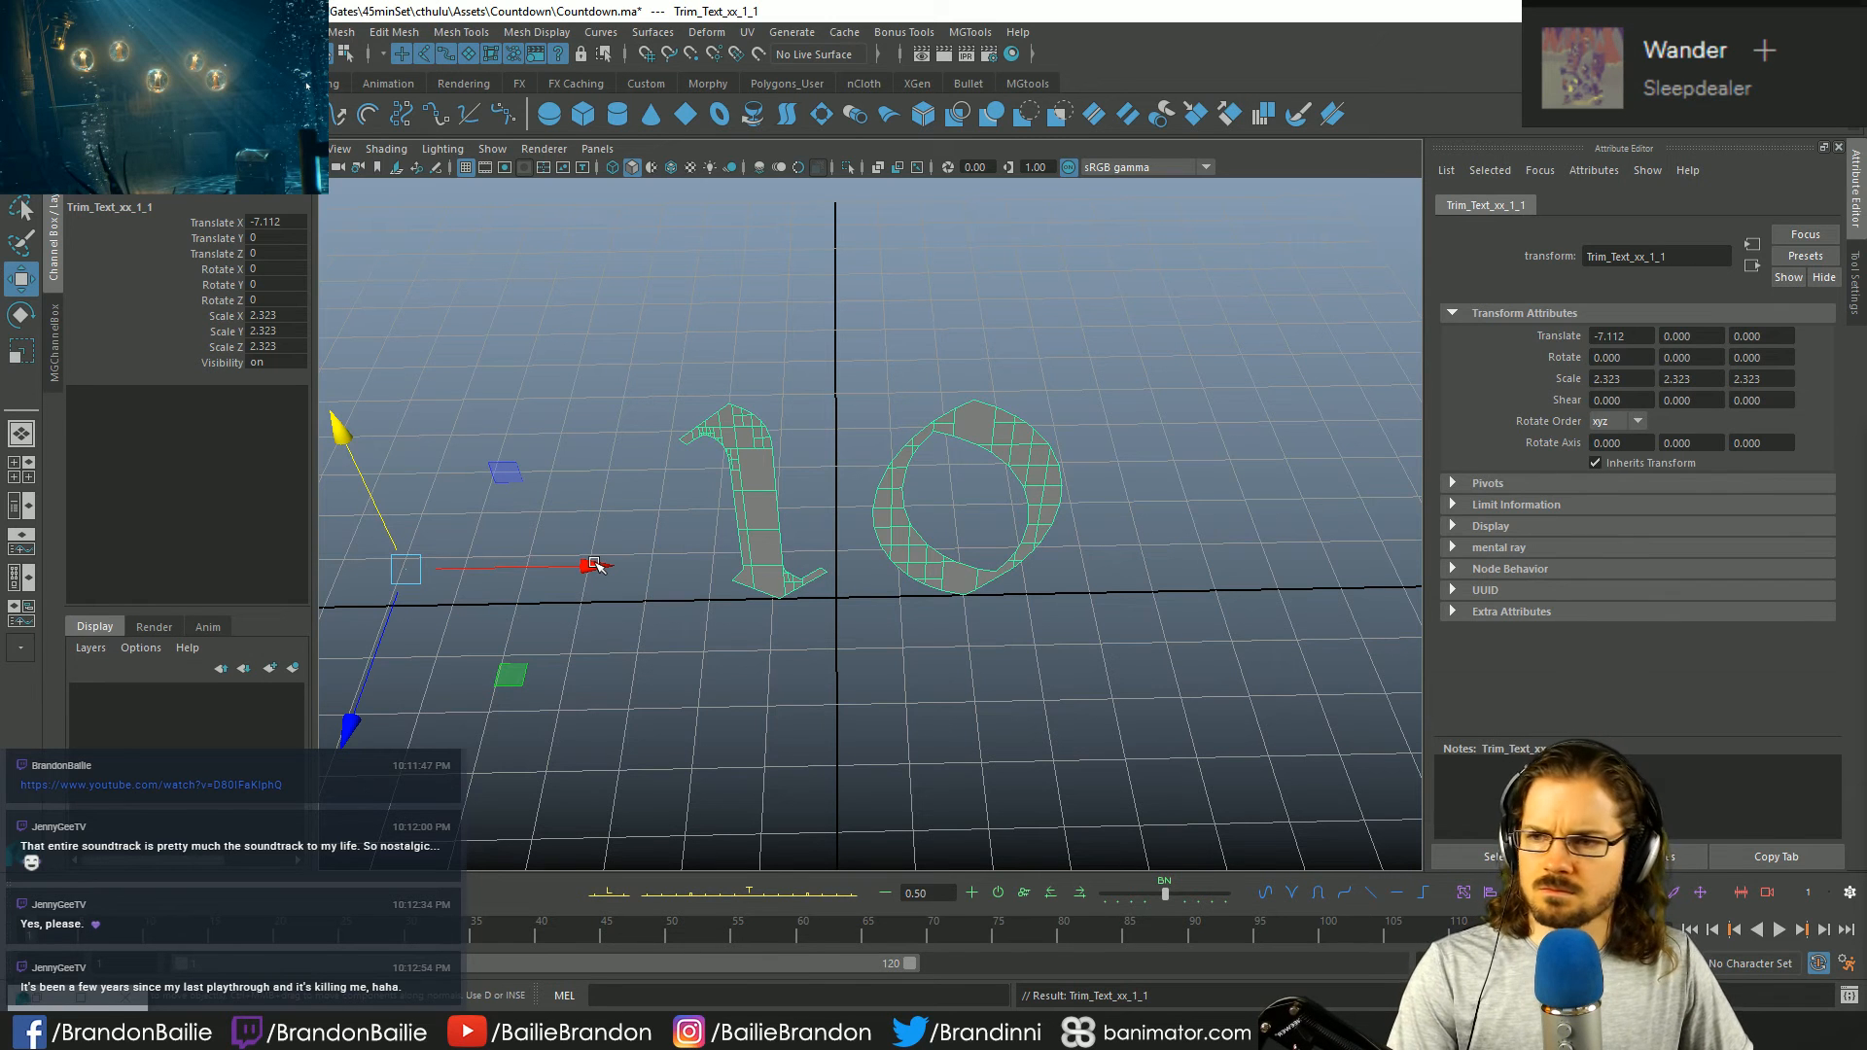
pyautogui.click(649, 638)
pyautogui.click(749, 490)
pyautogui.press('Up')
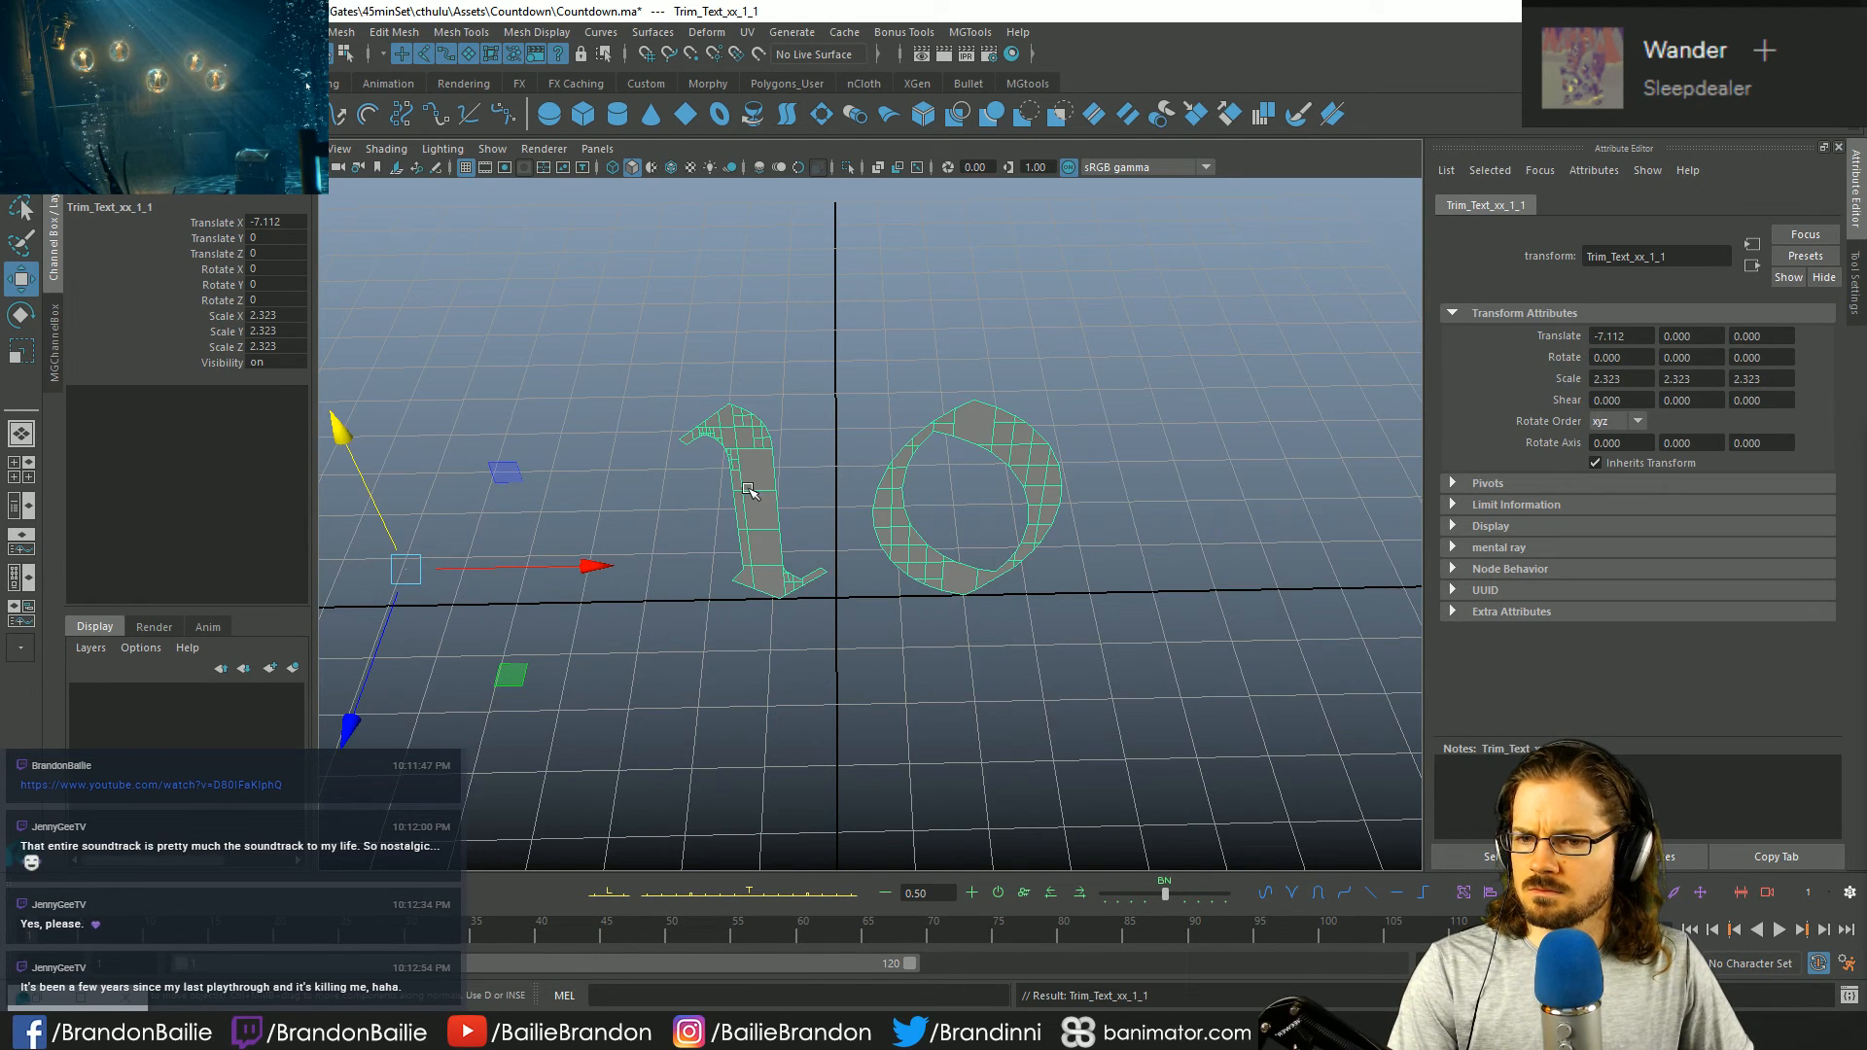
pyautogui.moveTo(615, 572); pyautogui.dragTo(693, 566)
pyautogui.hotkey('ctrl', 'z')
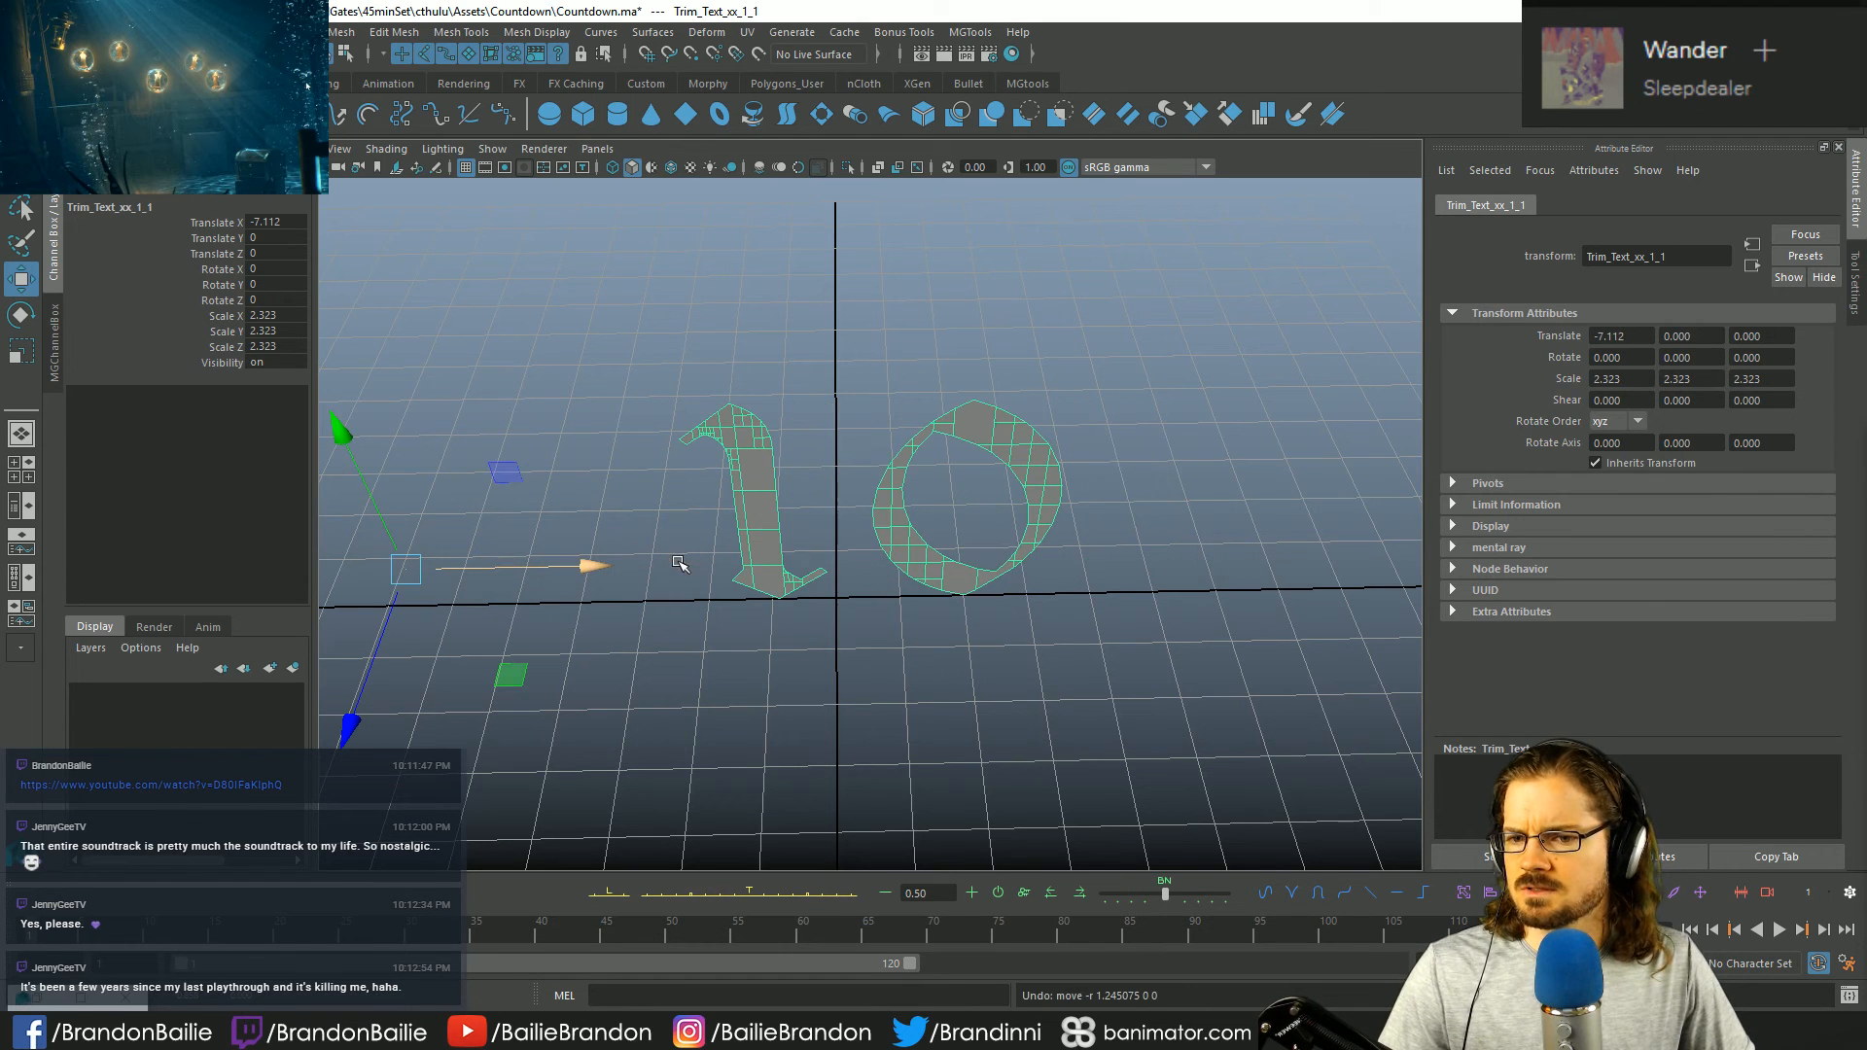
# - Select the leftover empty Text_xx_1 group and delete it
pyautogui.click(296, 32)
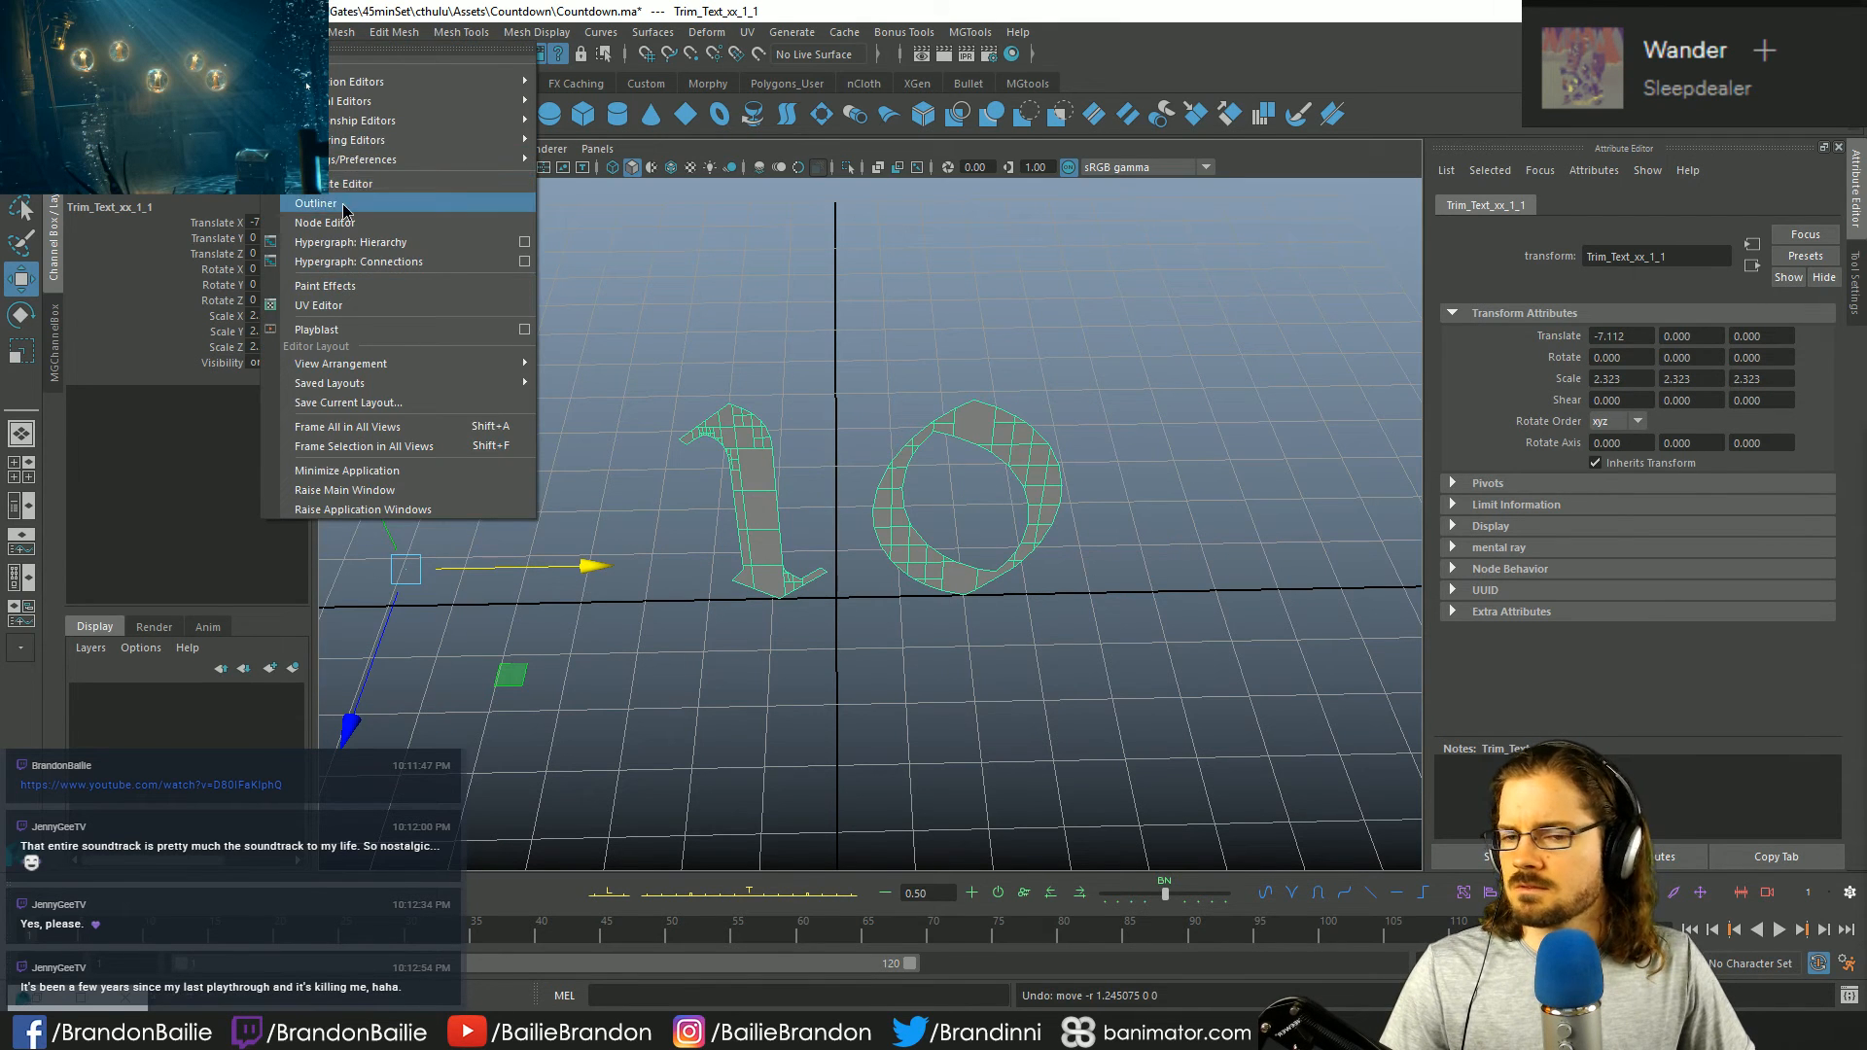
pyautogui.click(1308, 458)
pyautogui.press('Up')
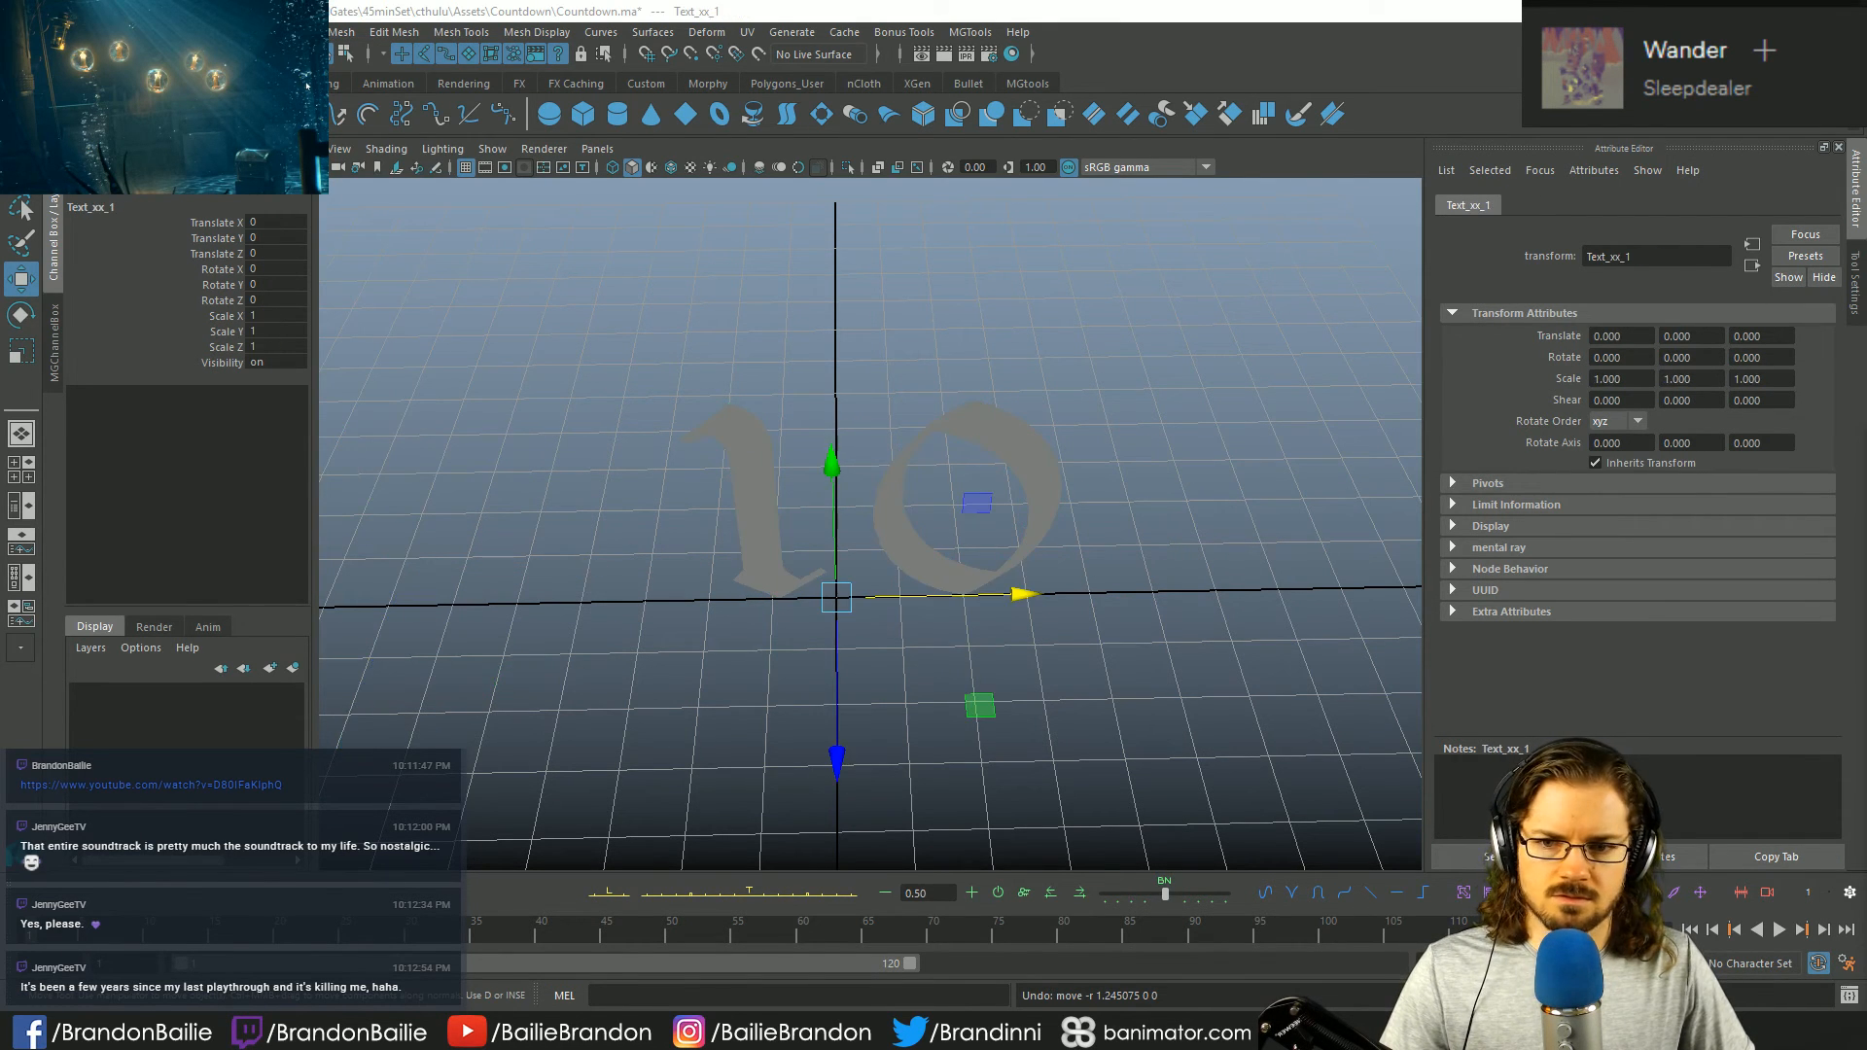
pyautogui.moveTo(1021, 593); pyautogui.dragTo(1169, 618)
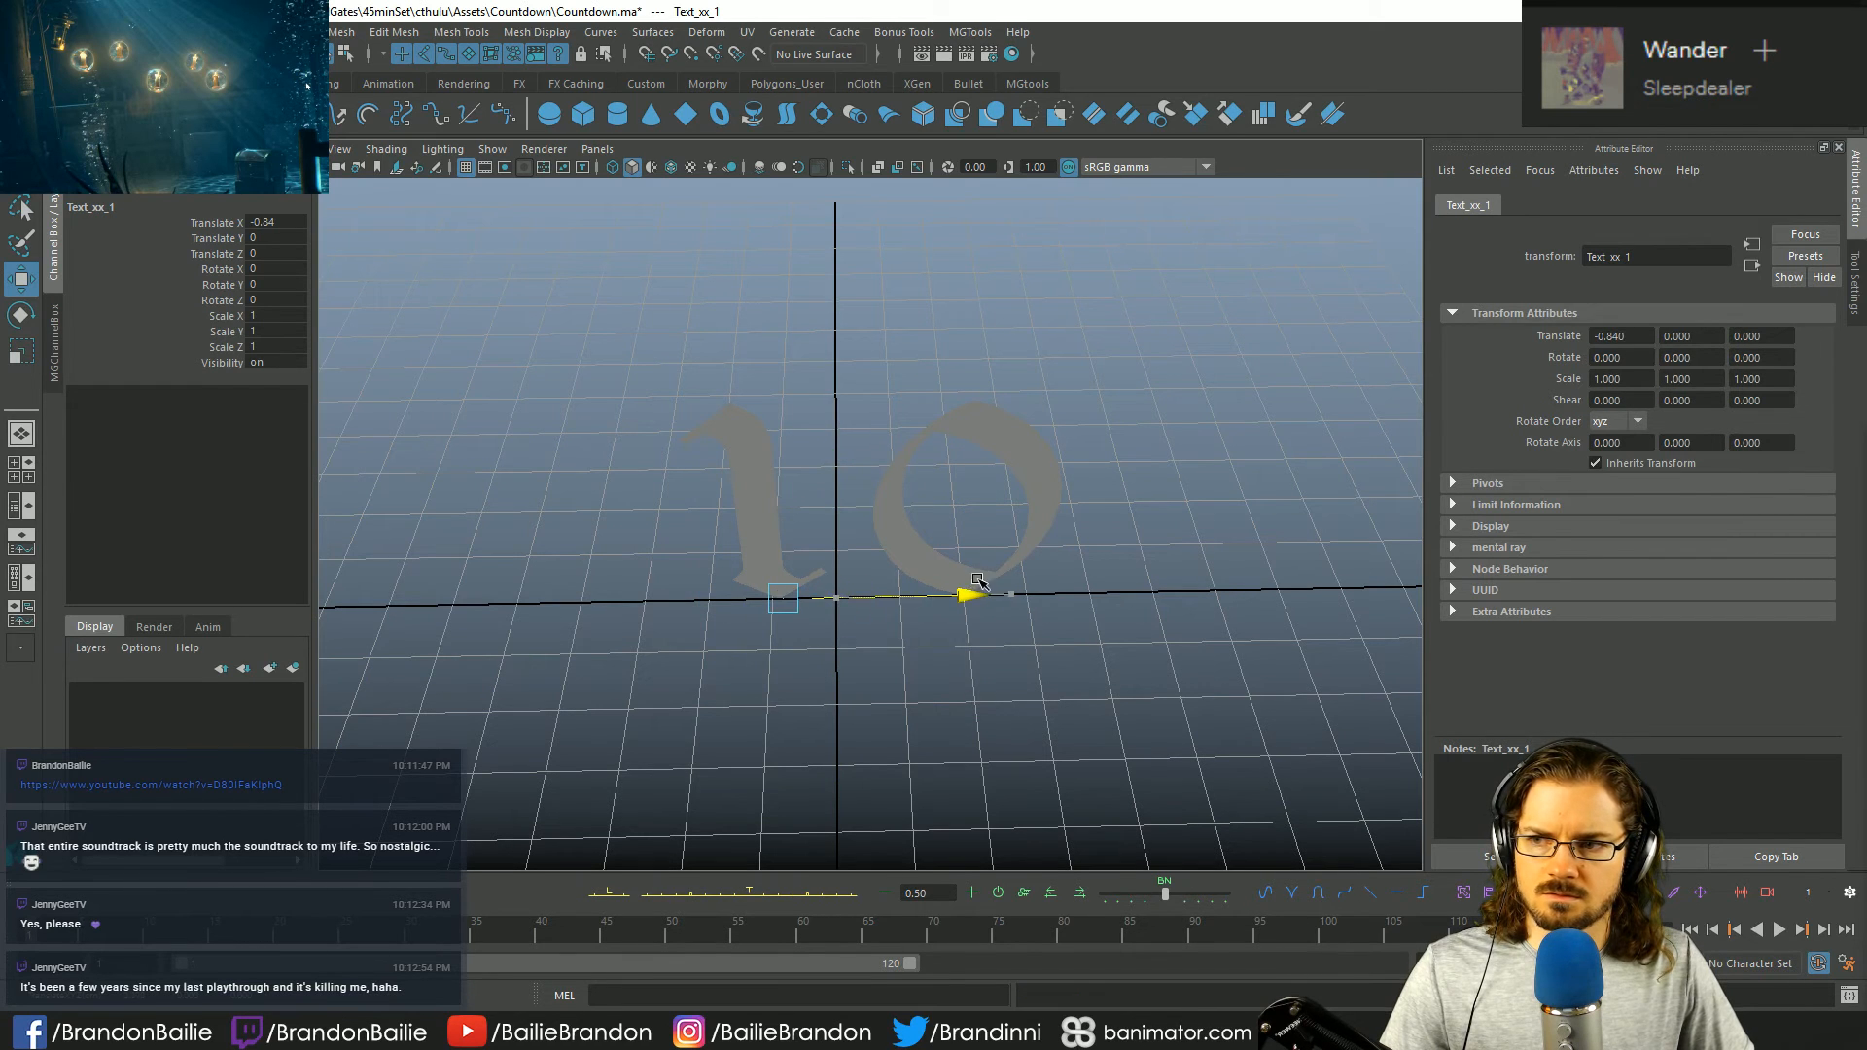
pyautogui.click(1361, 630)
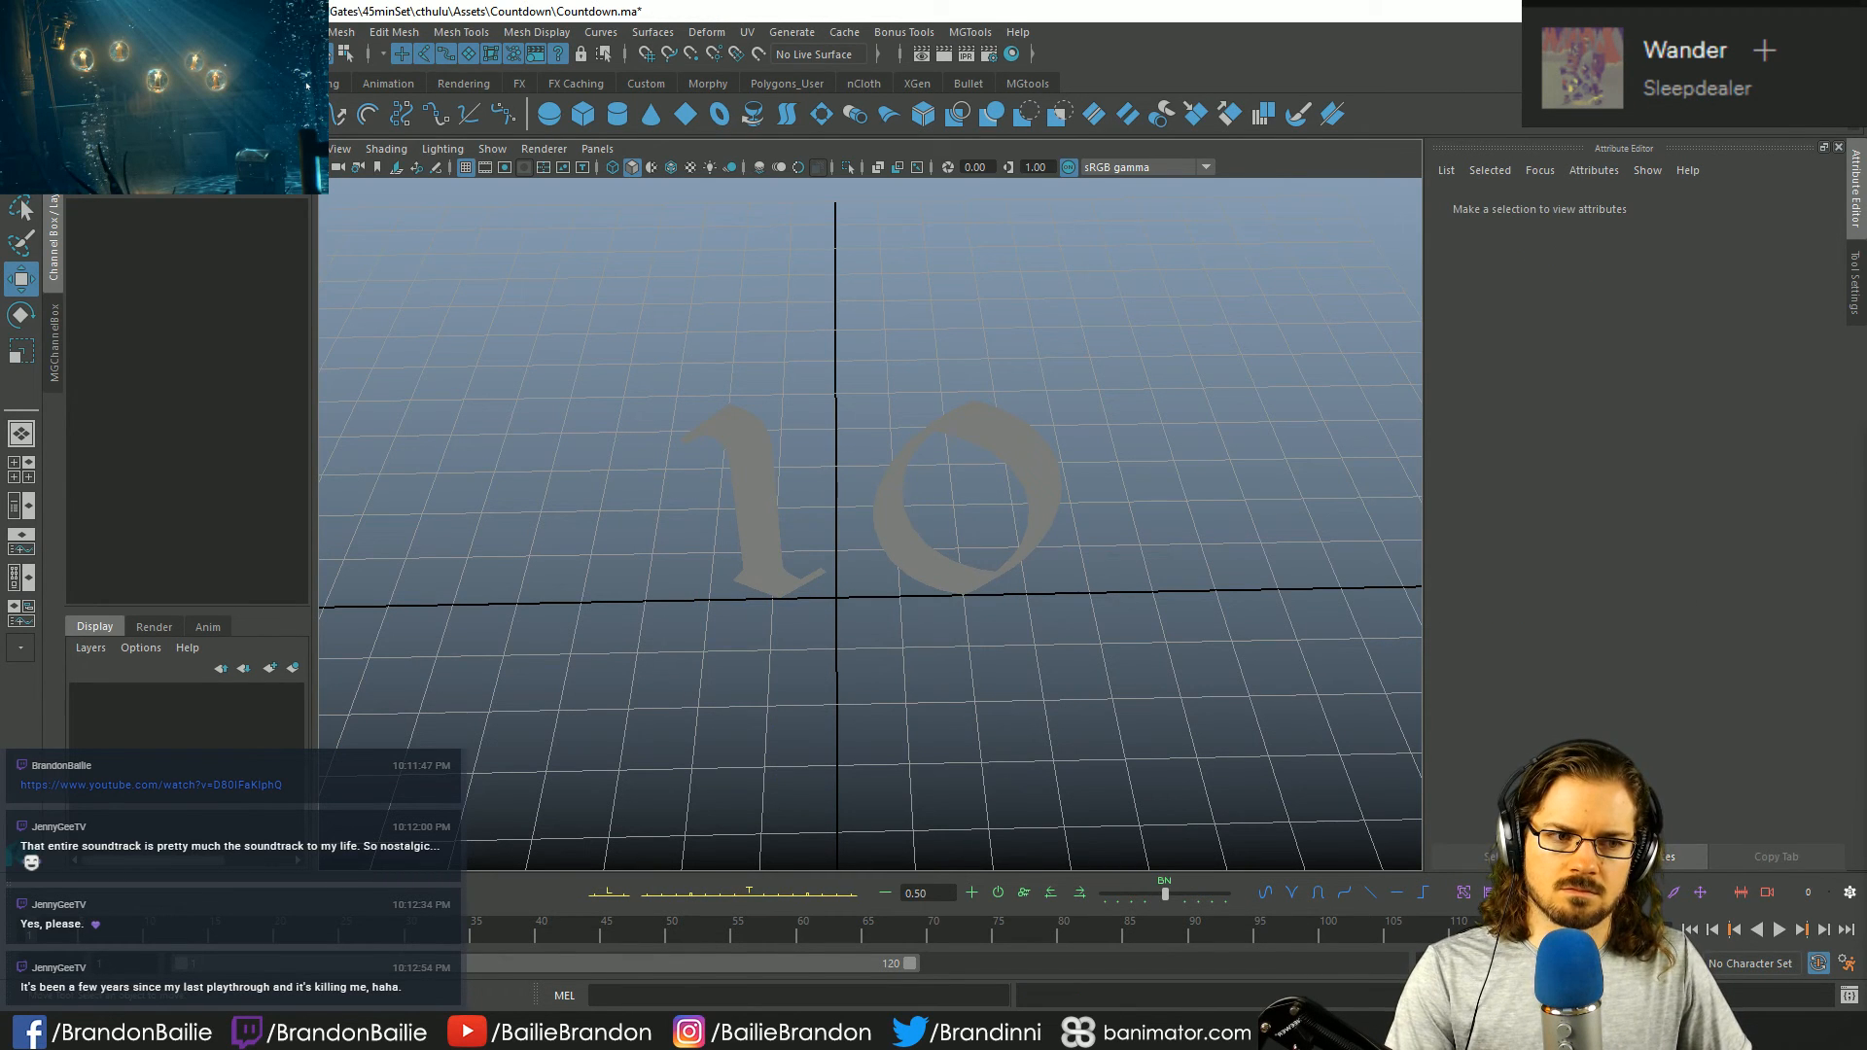
# - Center the pivot of the 10's parent group and move the group to about Translate X -11.636
pyautogui.click(893, 576)
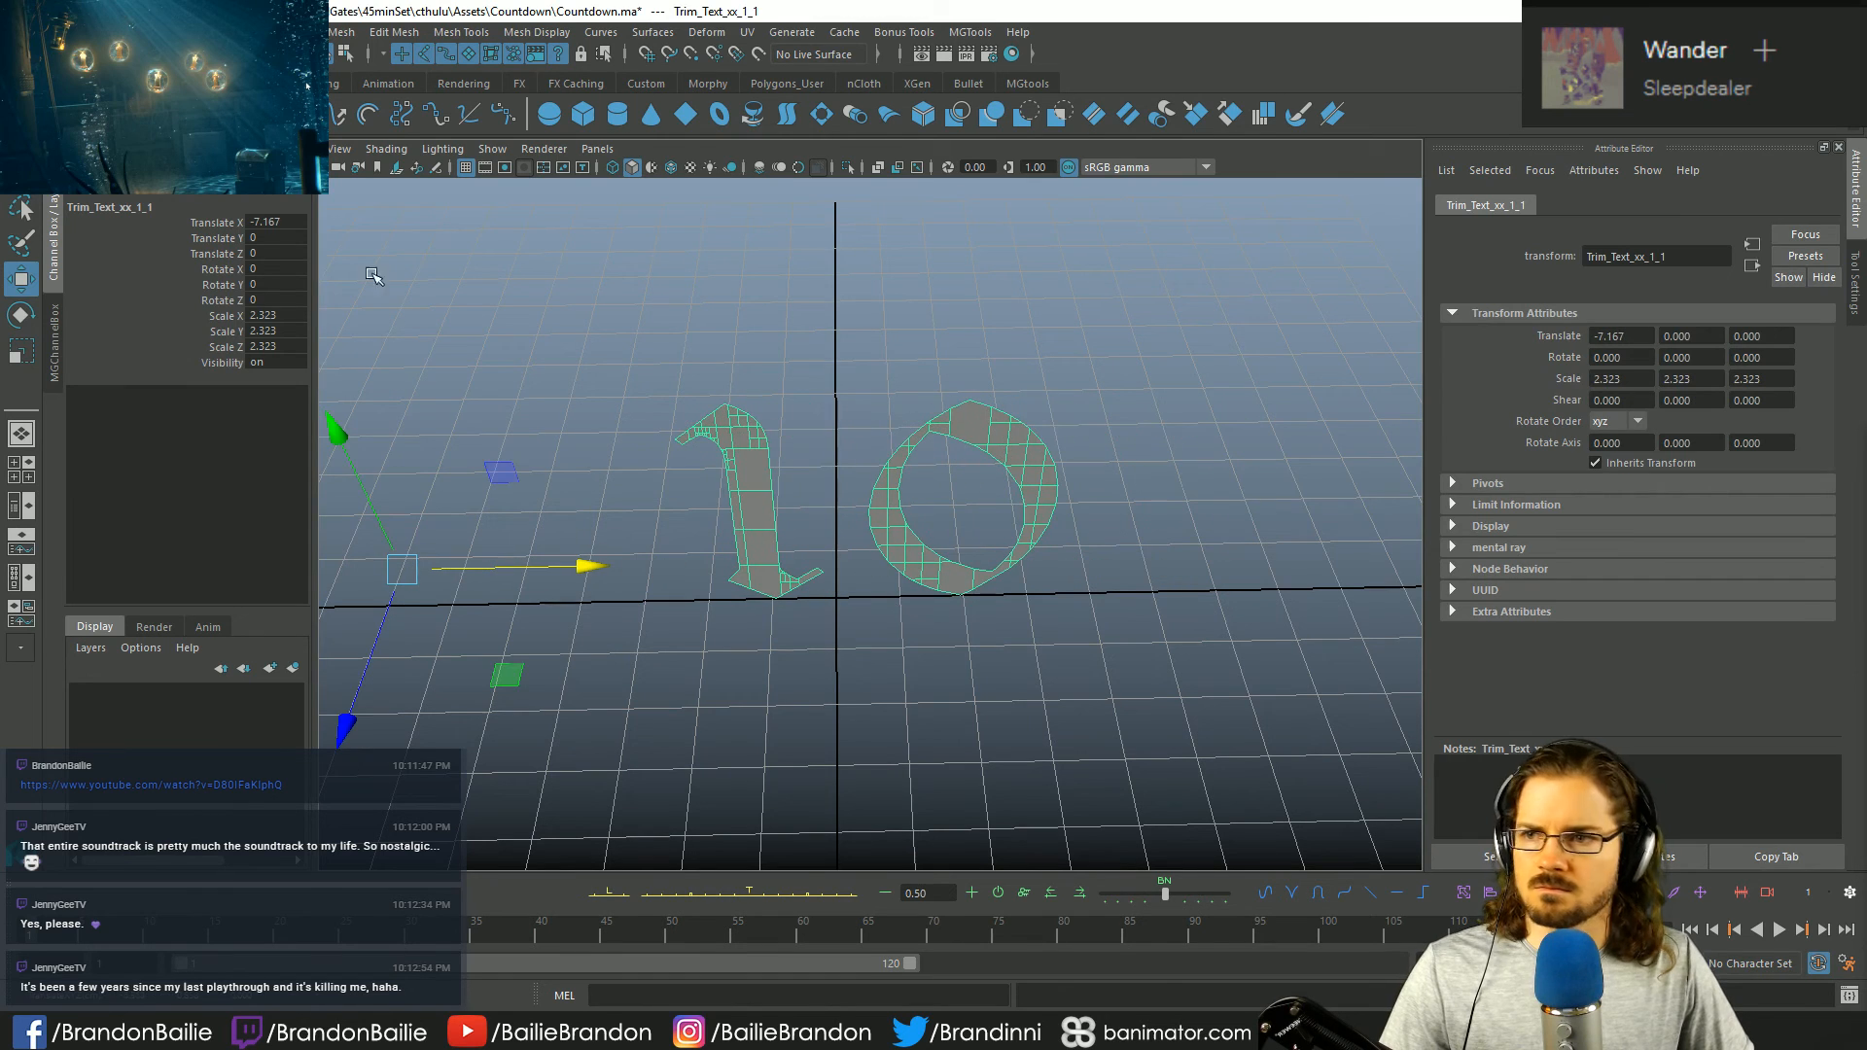
pyautogui.hotkey('ctrl', 'z')
pyautogui.click(185, 32)
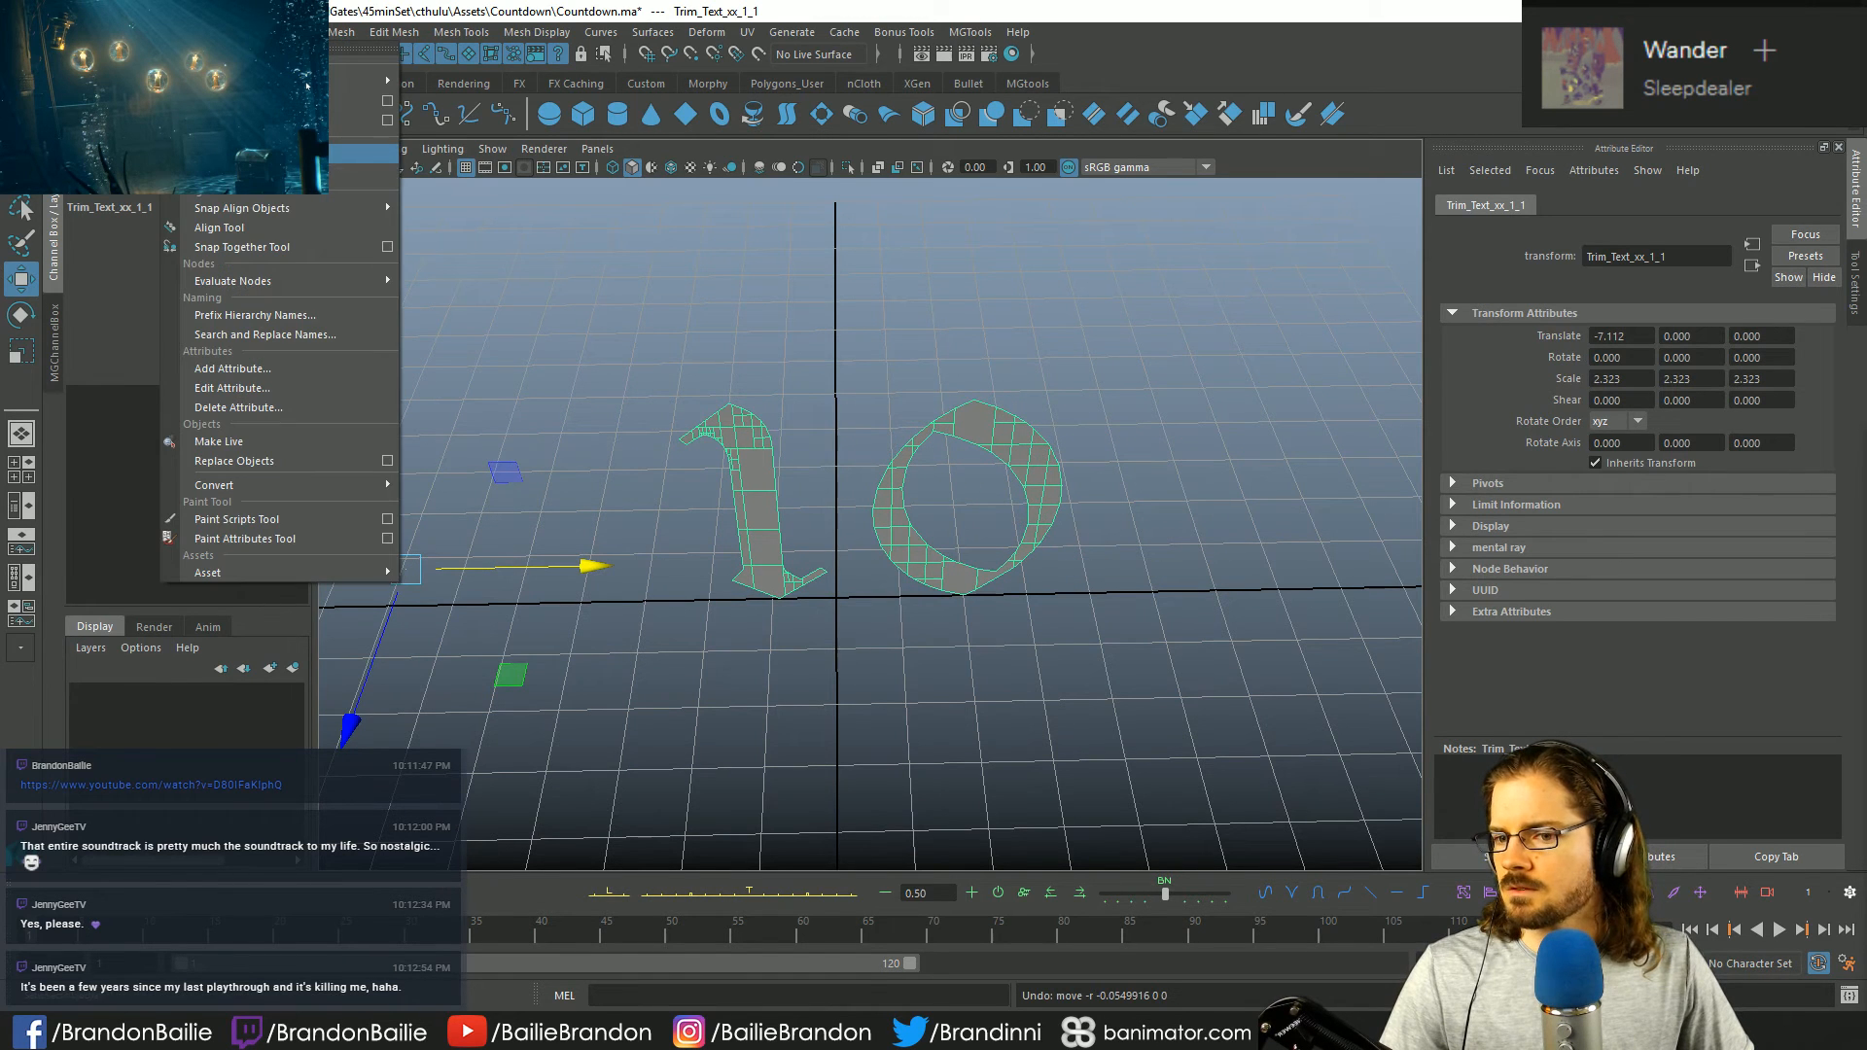
pyautogui.click(228, 154)
pyautogui.moveTo(1042, 504); pyautogui.dragTo(723, 504)
pyautogui.press('q')
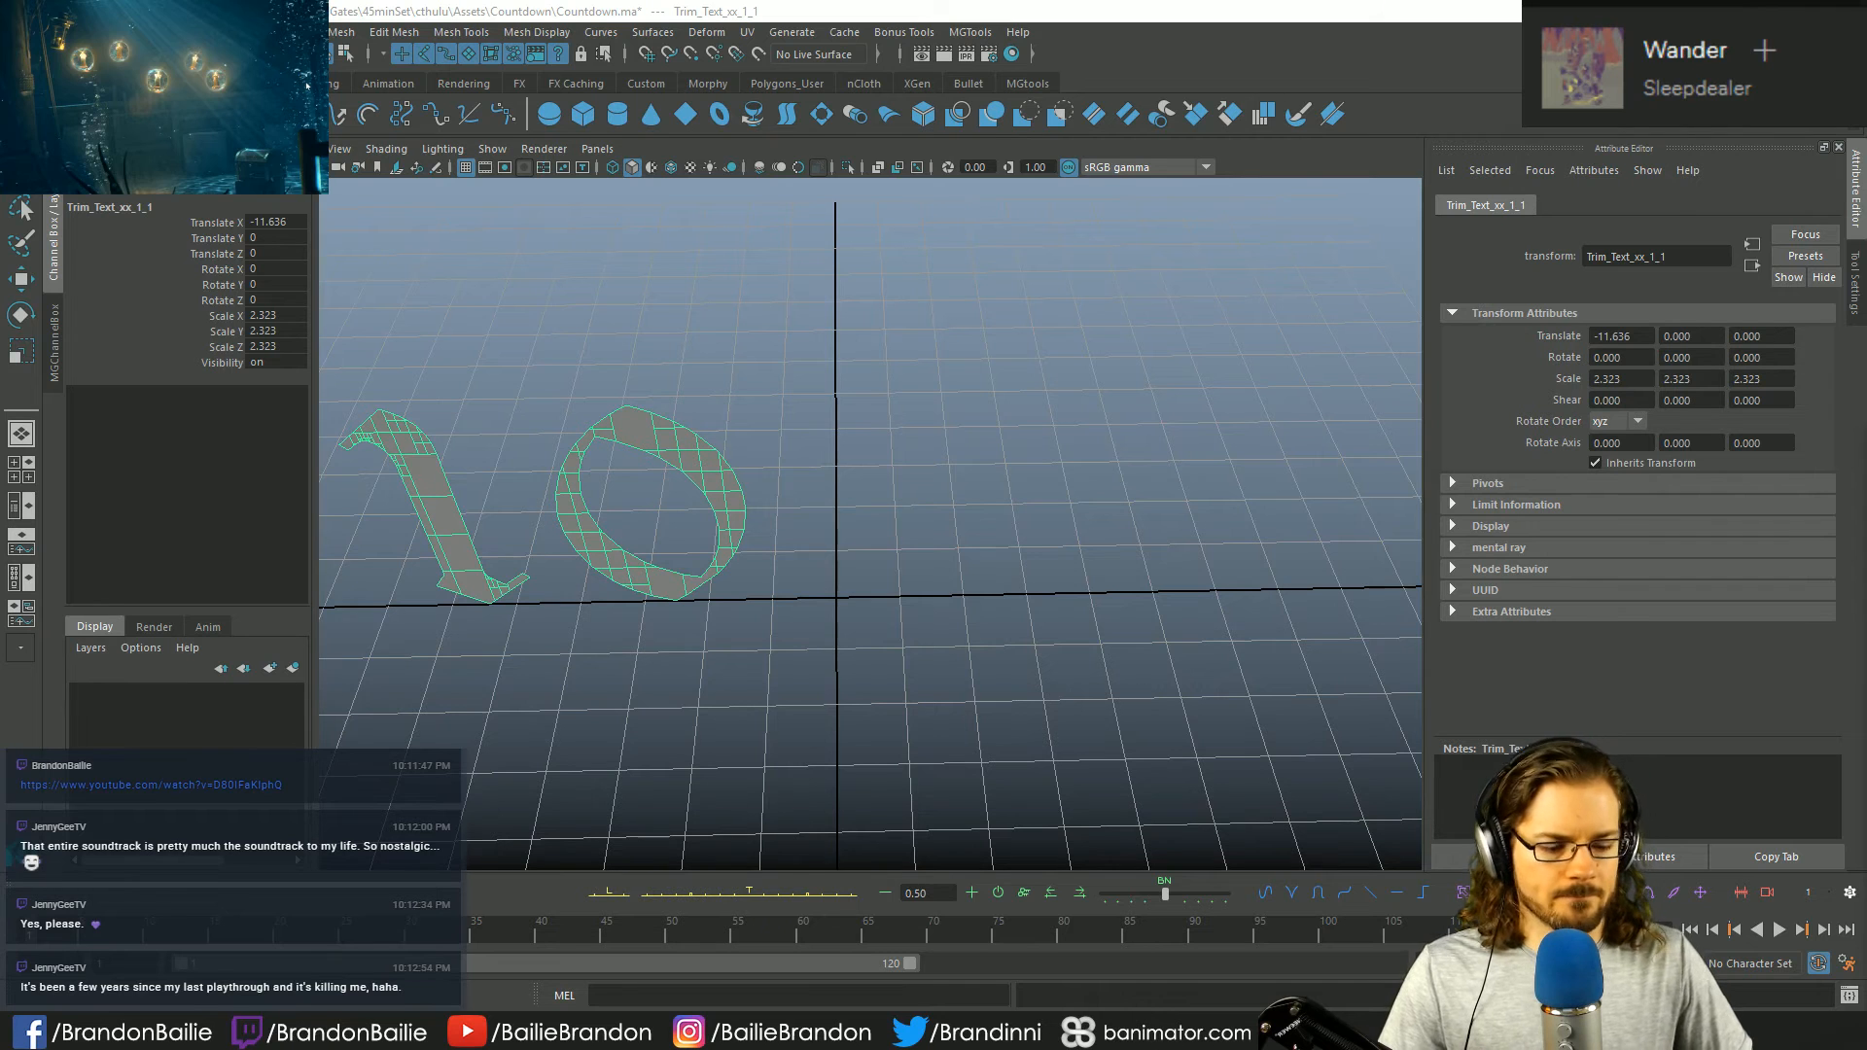
# - Rename the 10's parent group to Ten in the Outliner
pyautogui.press('Return')
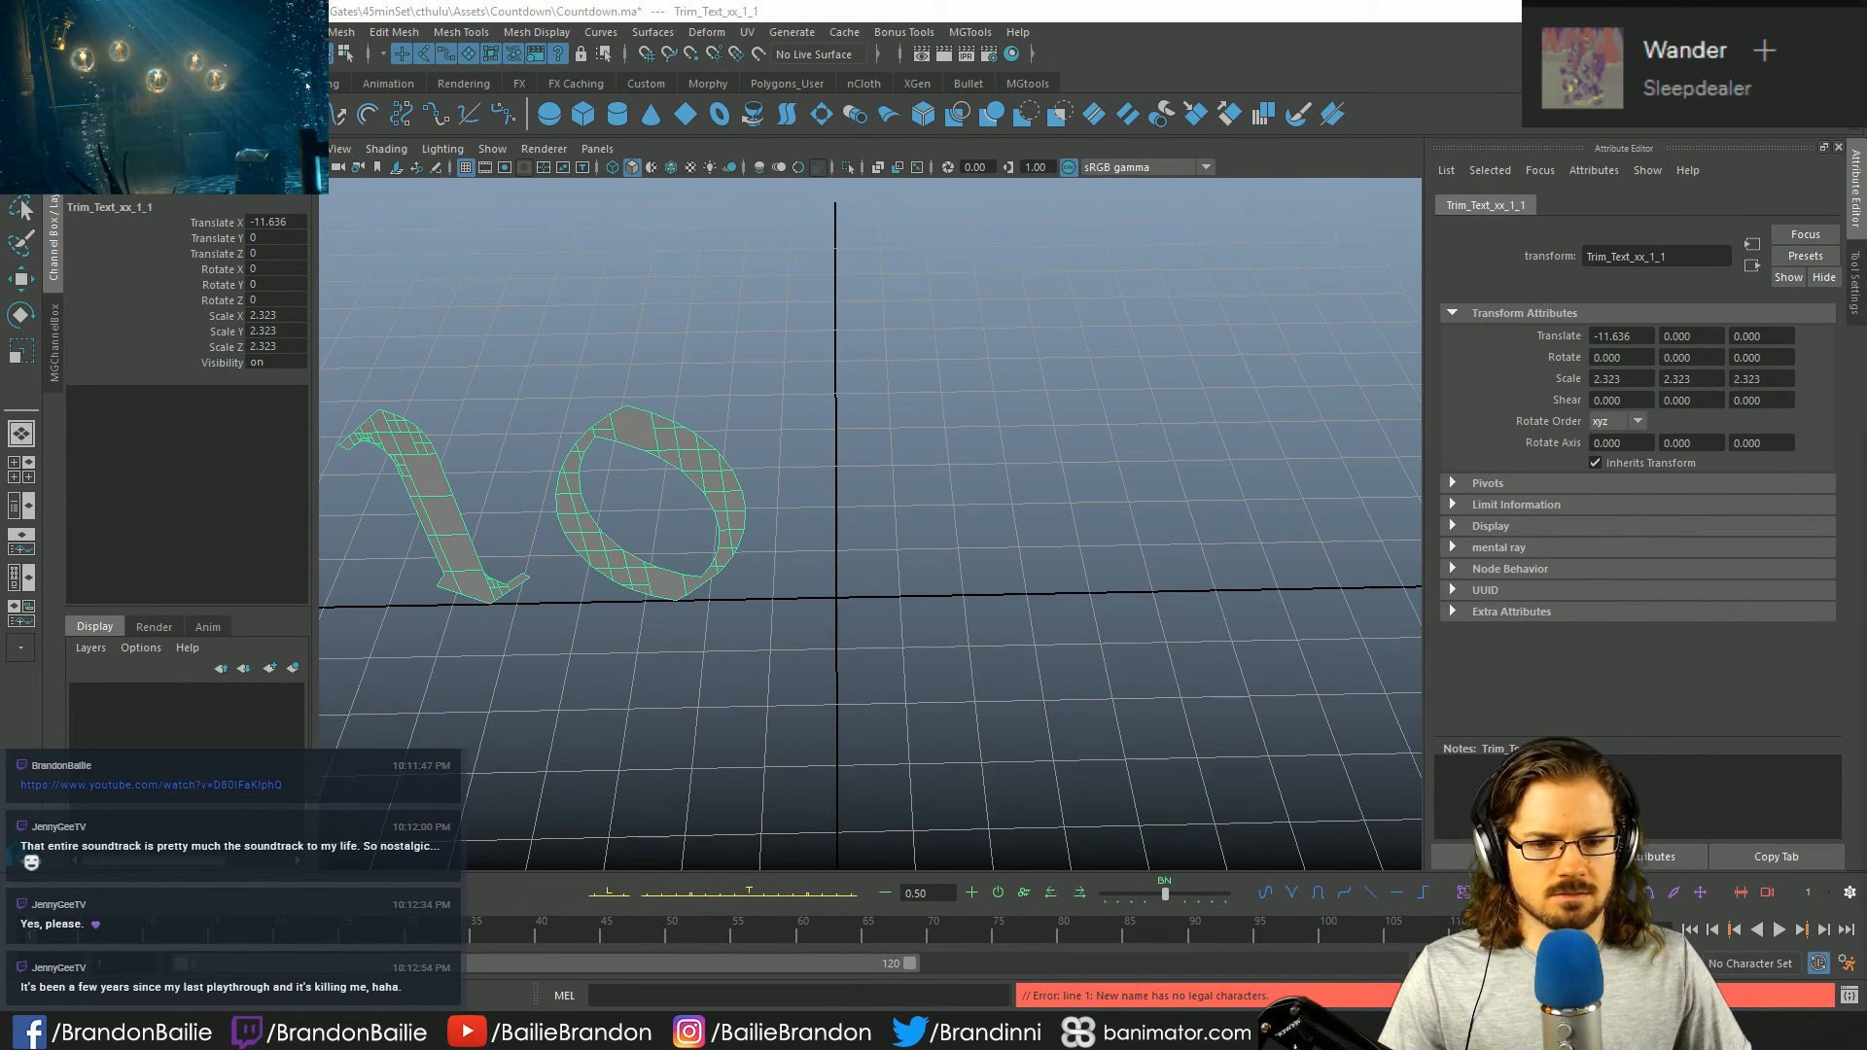
pyautogui.moveTo(1866, 298); pyautogui.dragTo(999, 199)
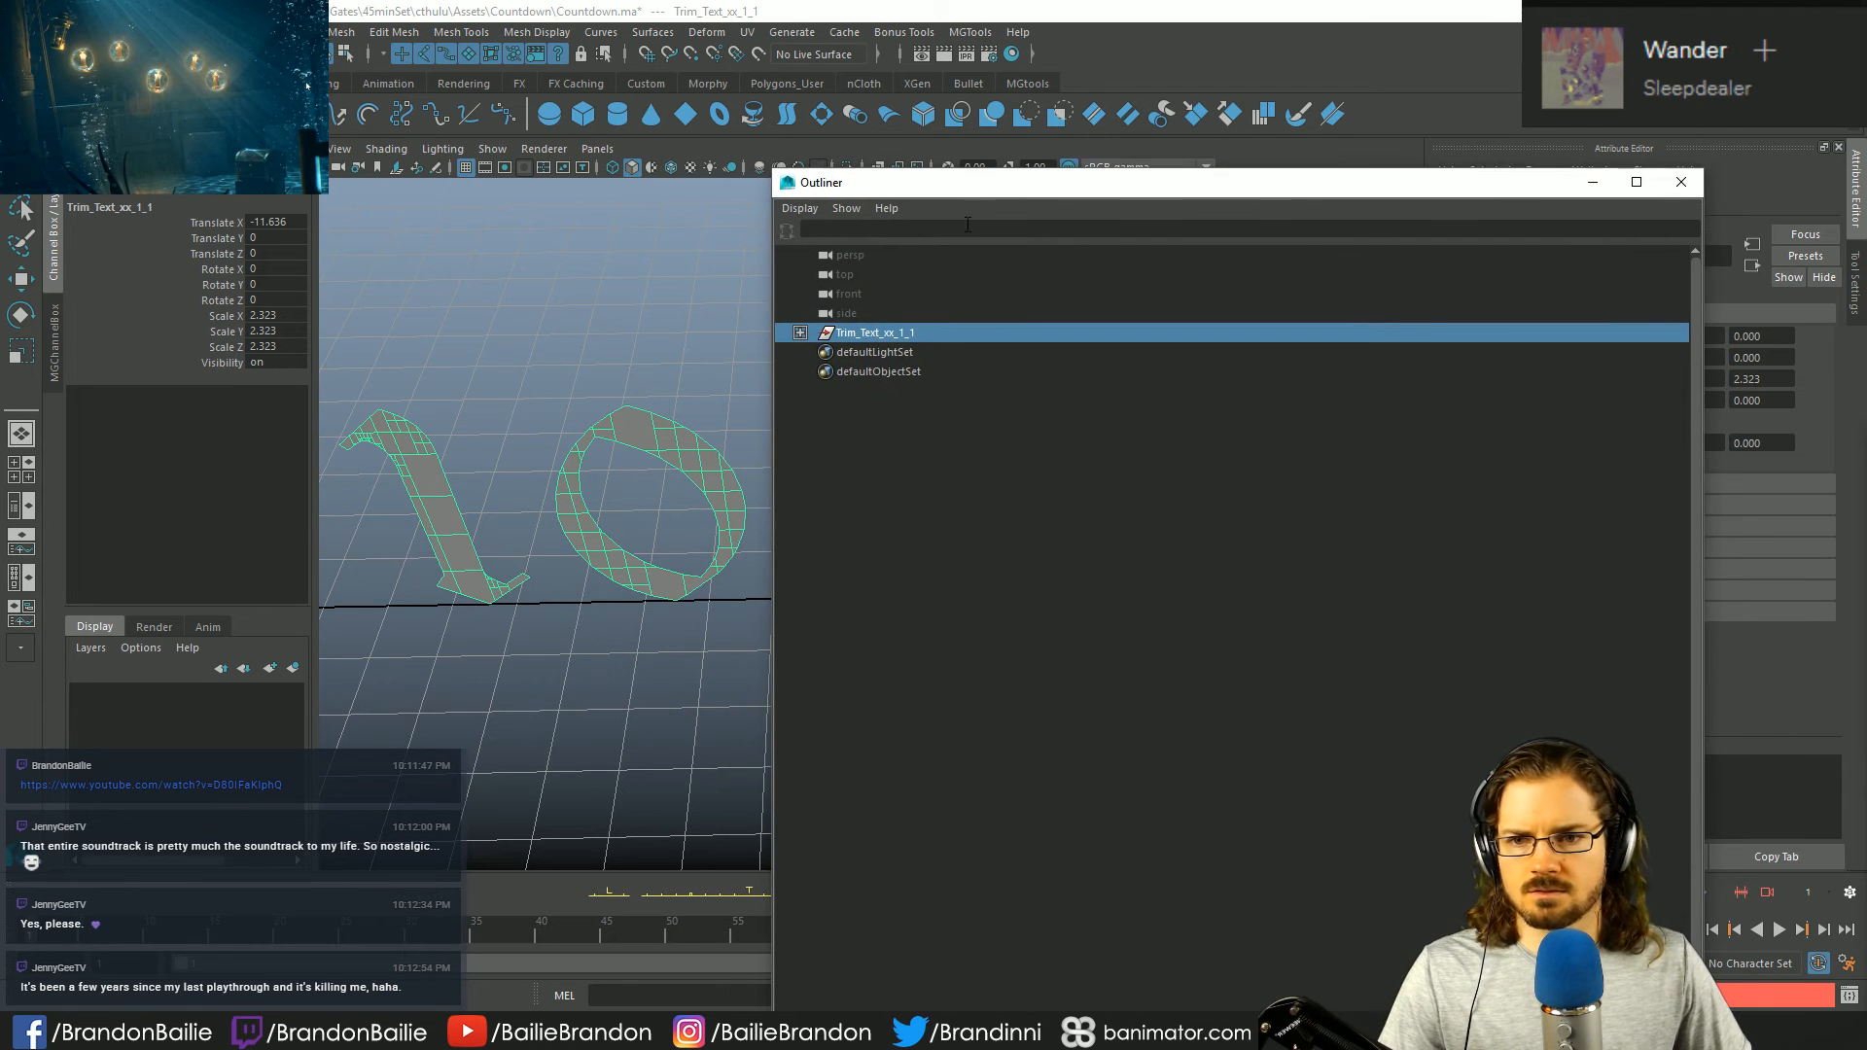
pyautogui.doubleClick(886, 332)
pyautogui.write('Ten')
pyautogui.press('Return')
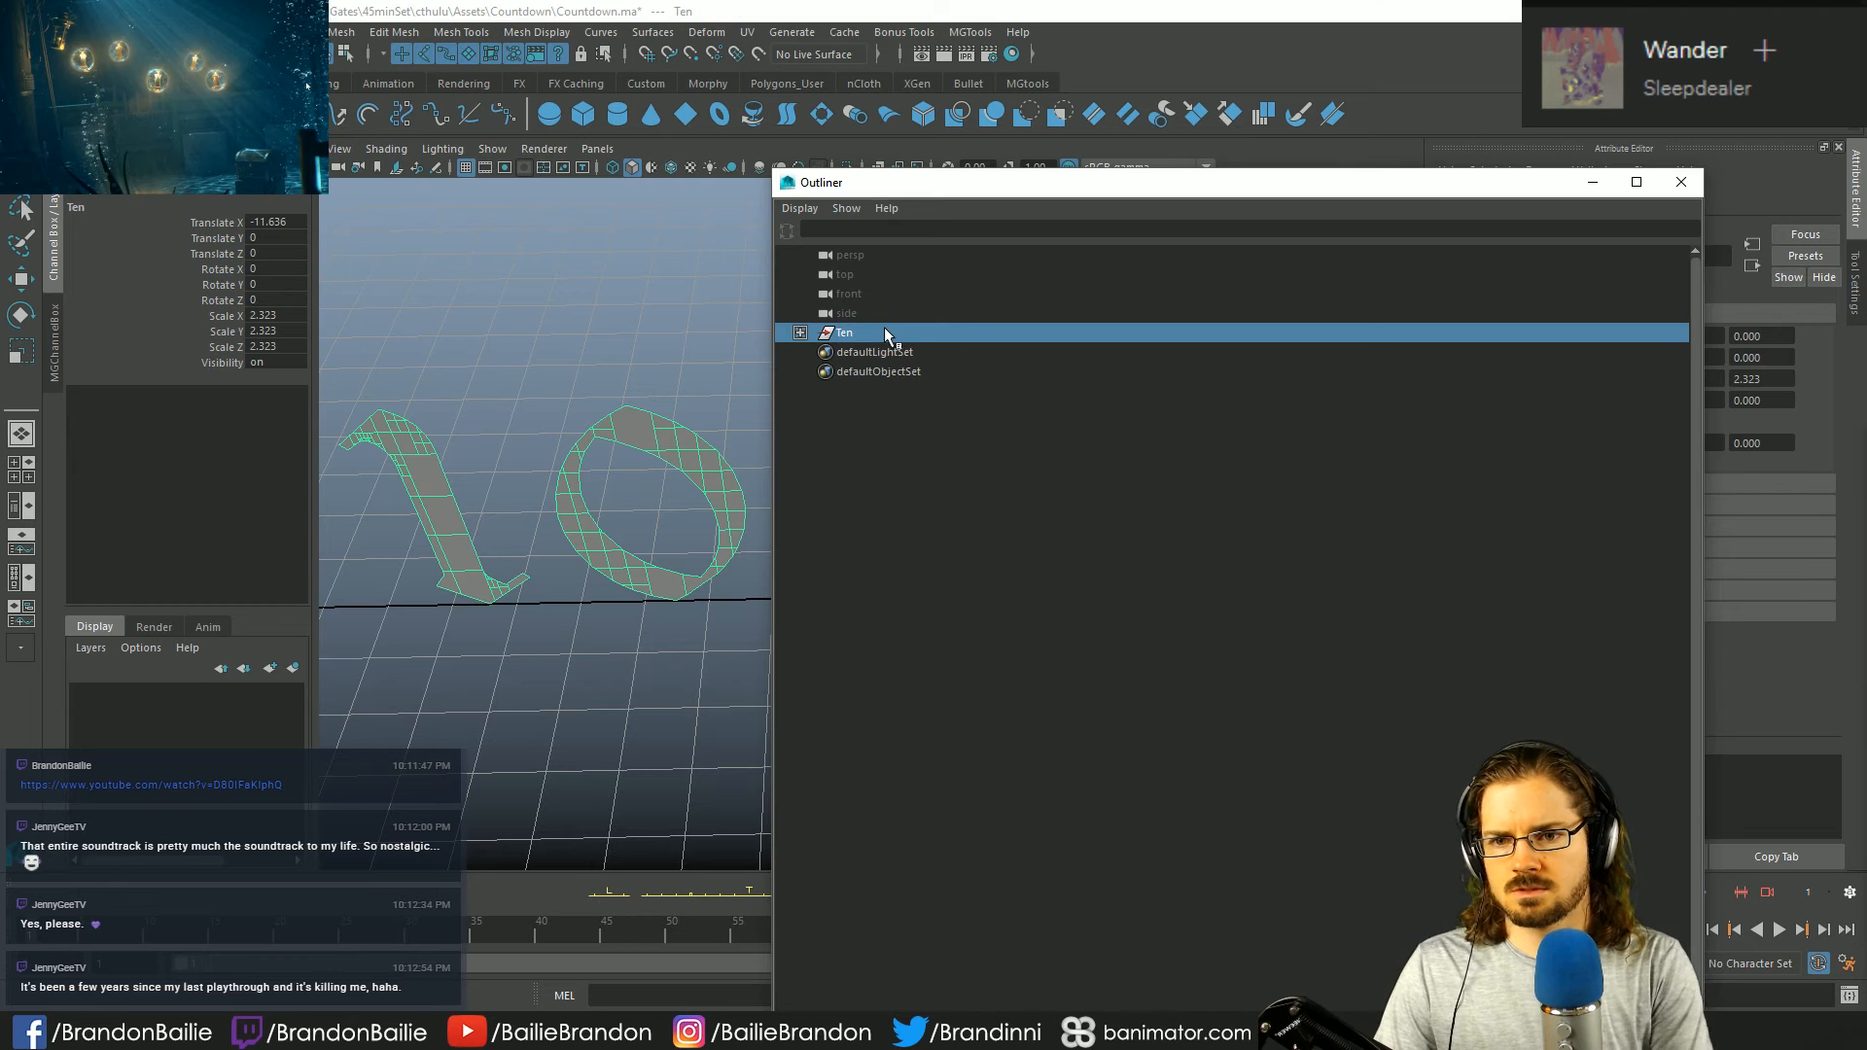
pyautogui.click(1592, 183)
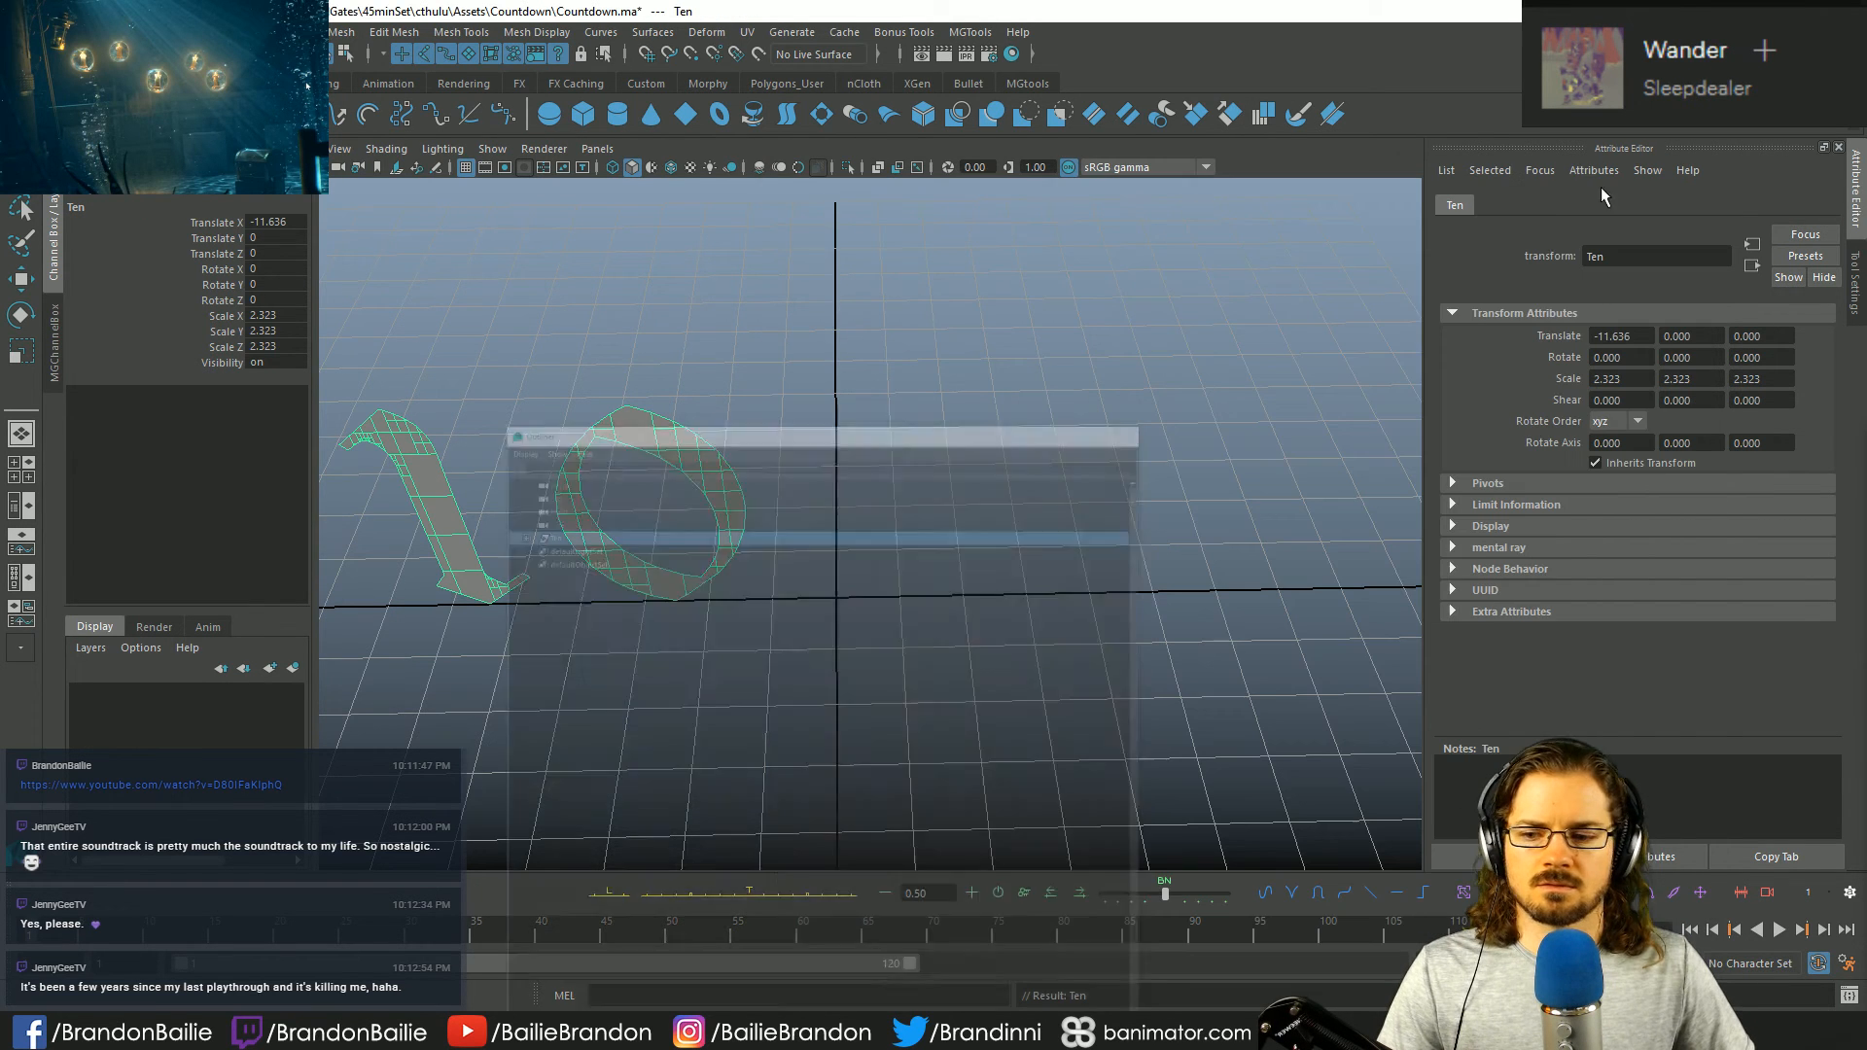
# - Create poly text reading "9 8 7 6 5 4 3 2 1" in Old English Text MT
pyautogui.click(850, 532)
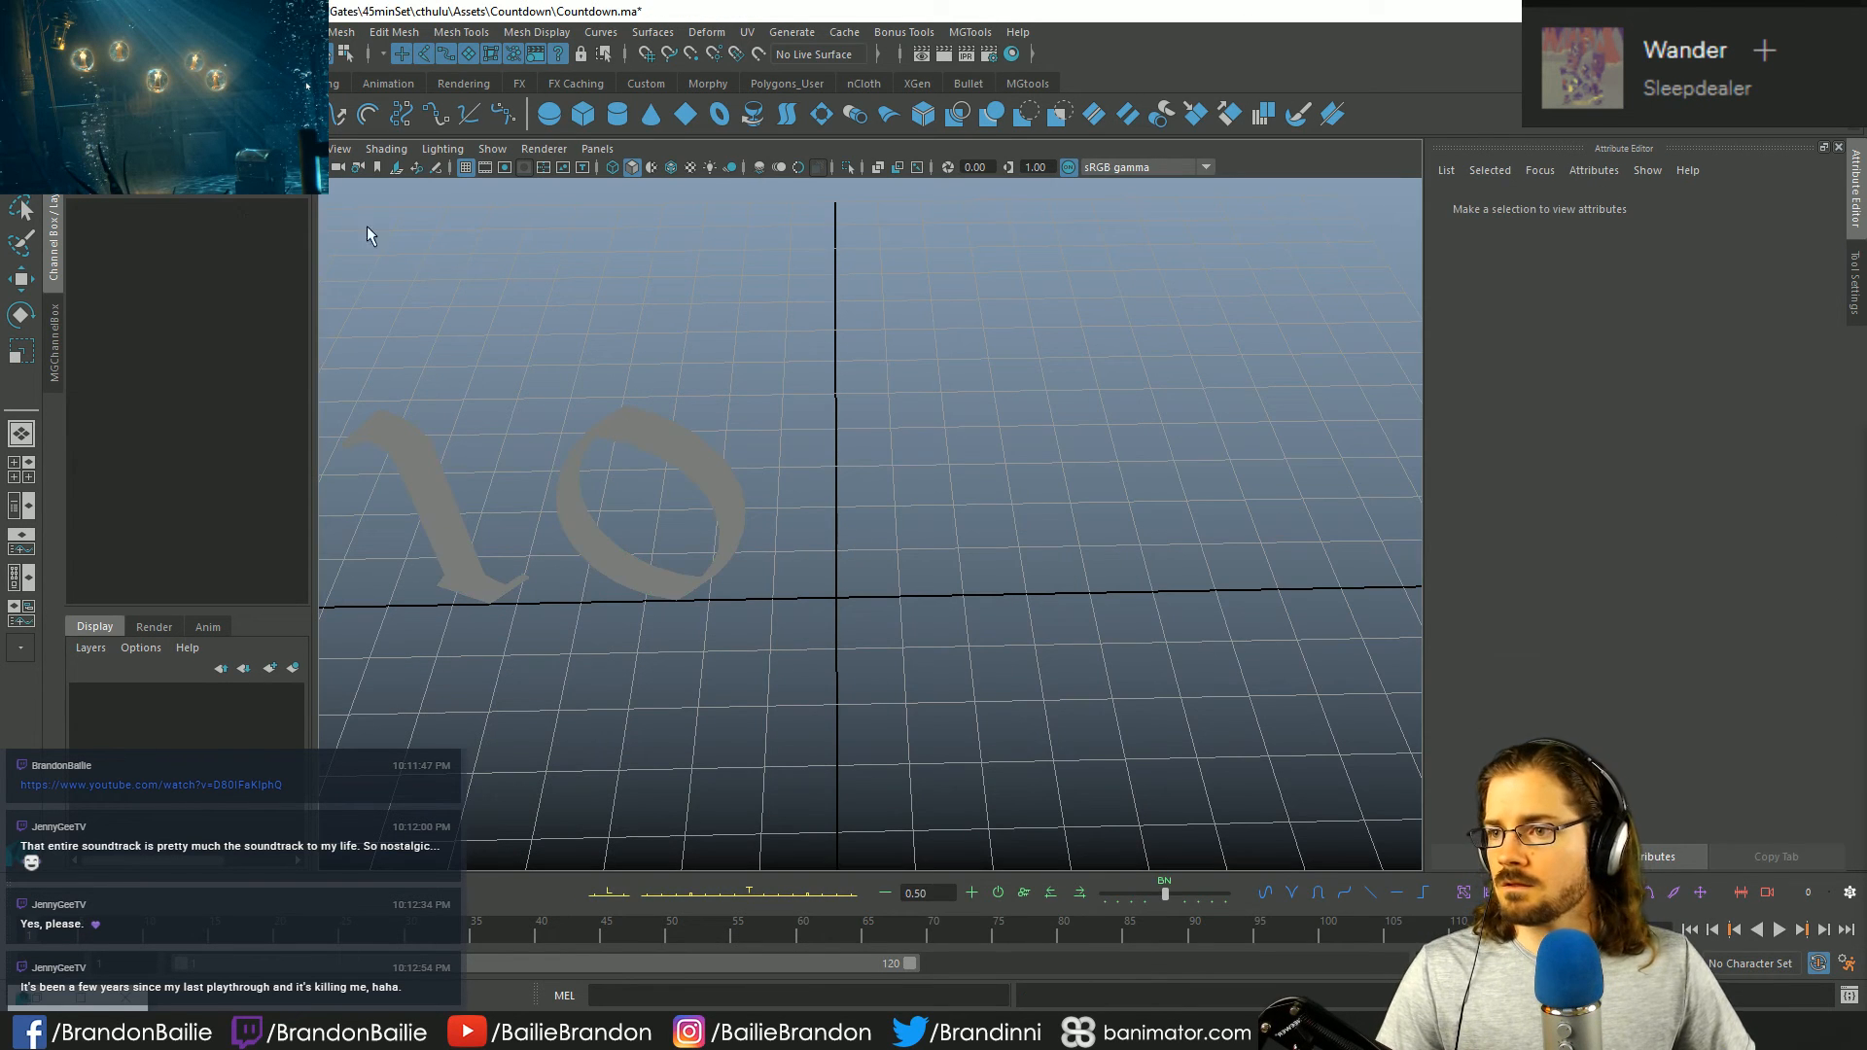
pyautogui.click(89, 32)
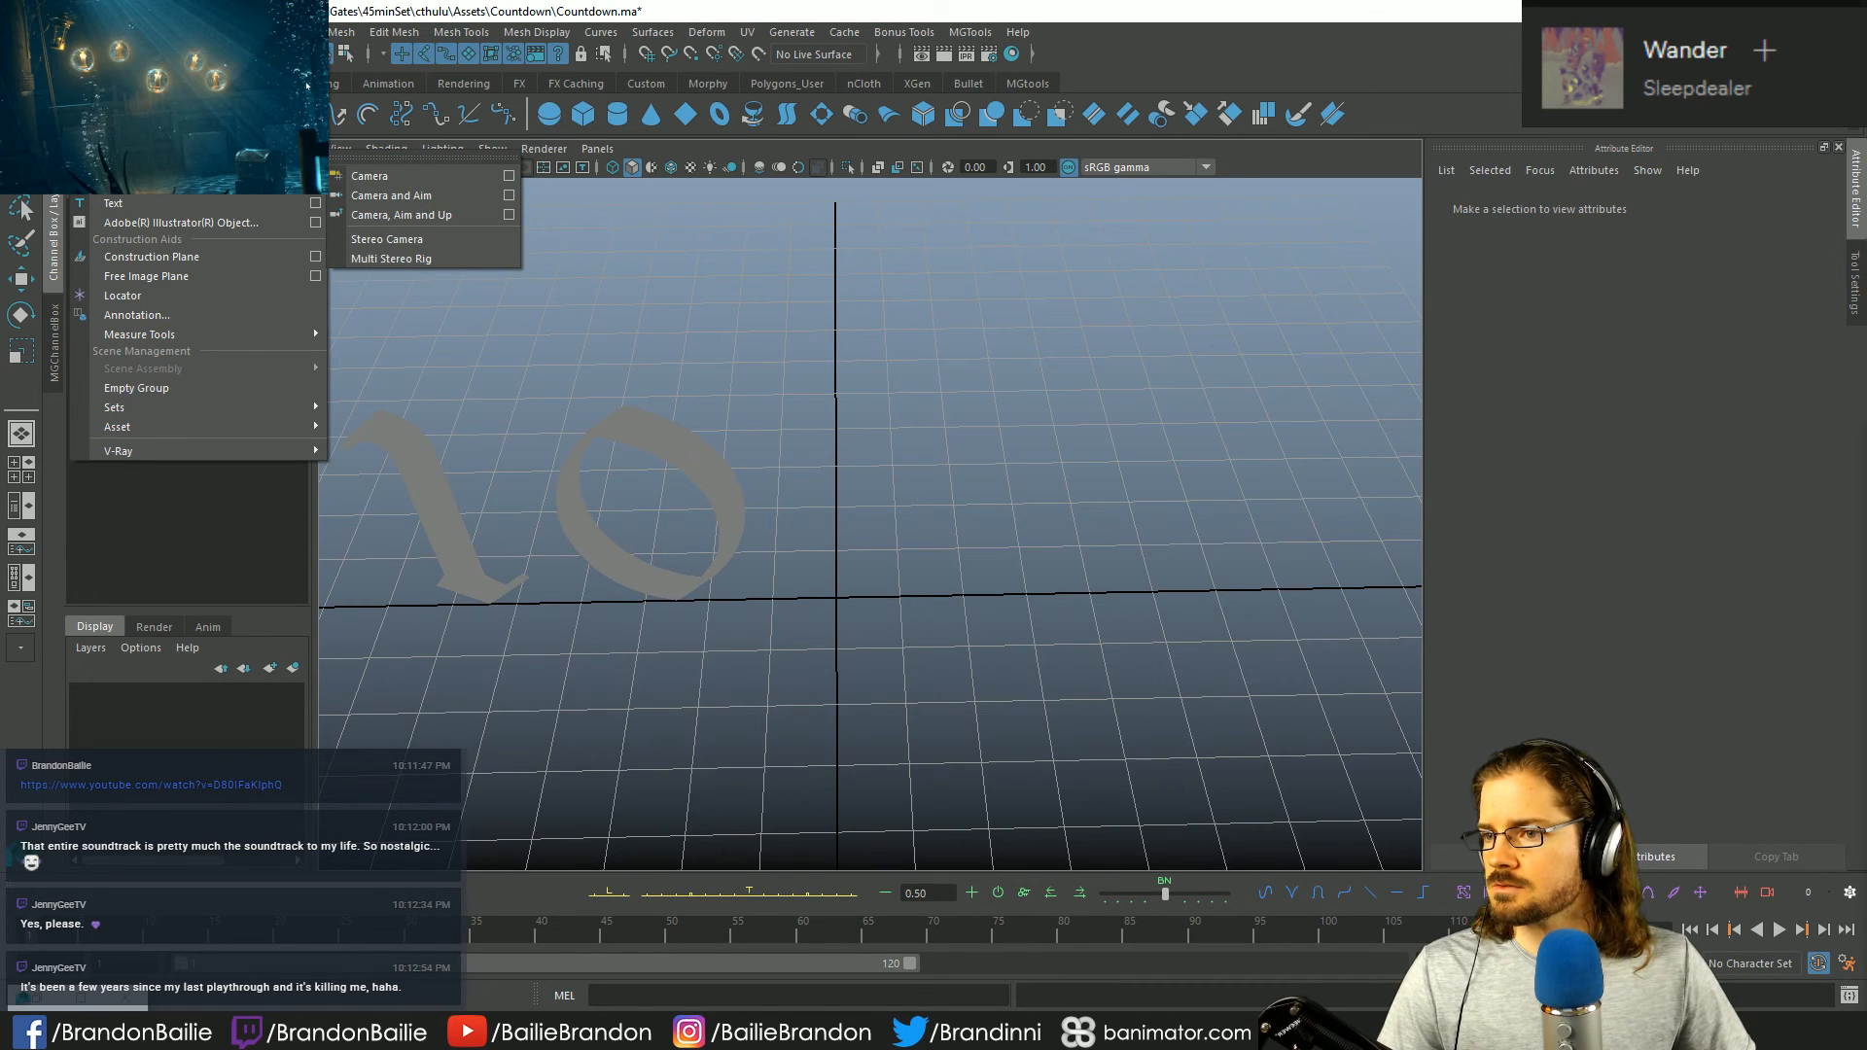
pyautogui.moveTo(146, 144)
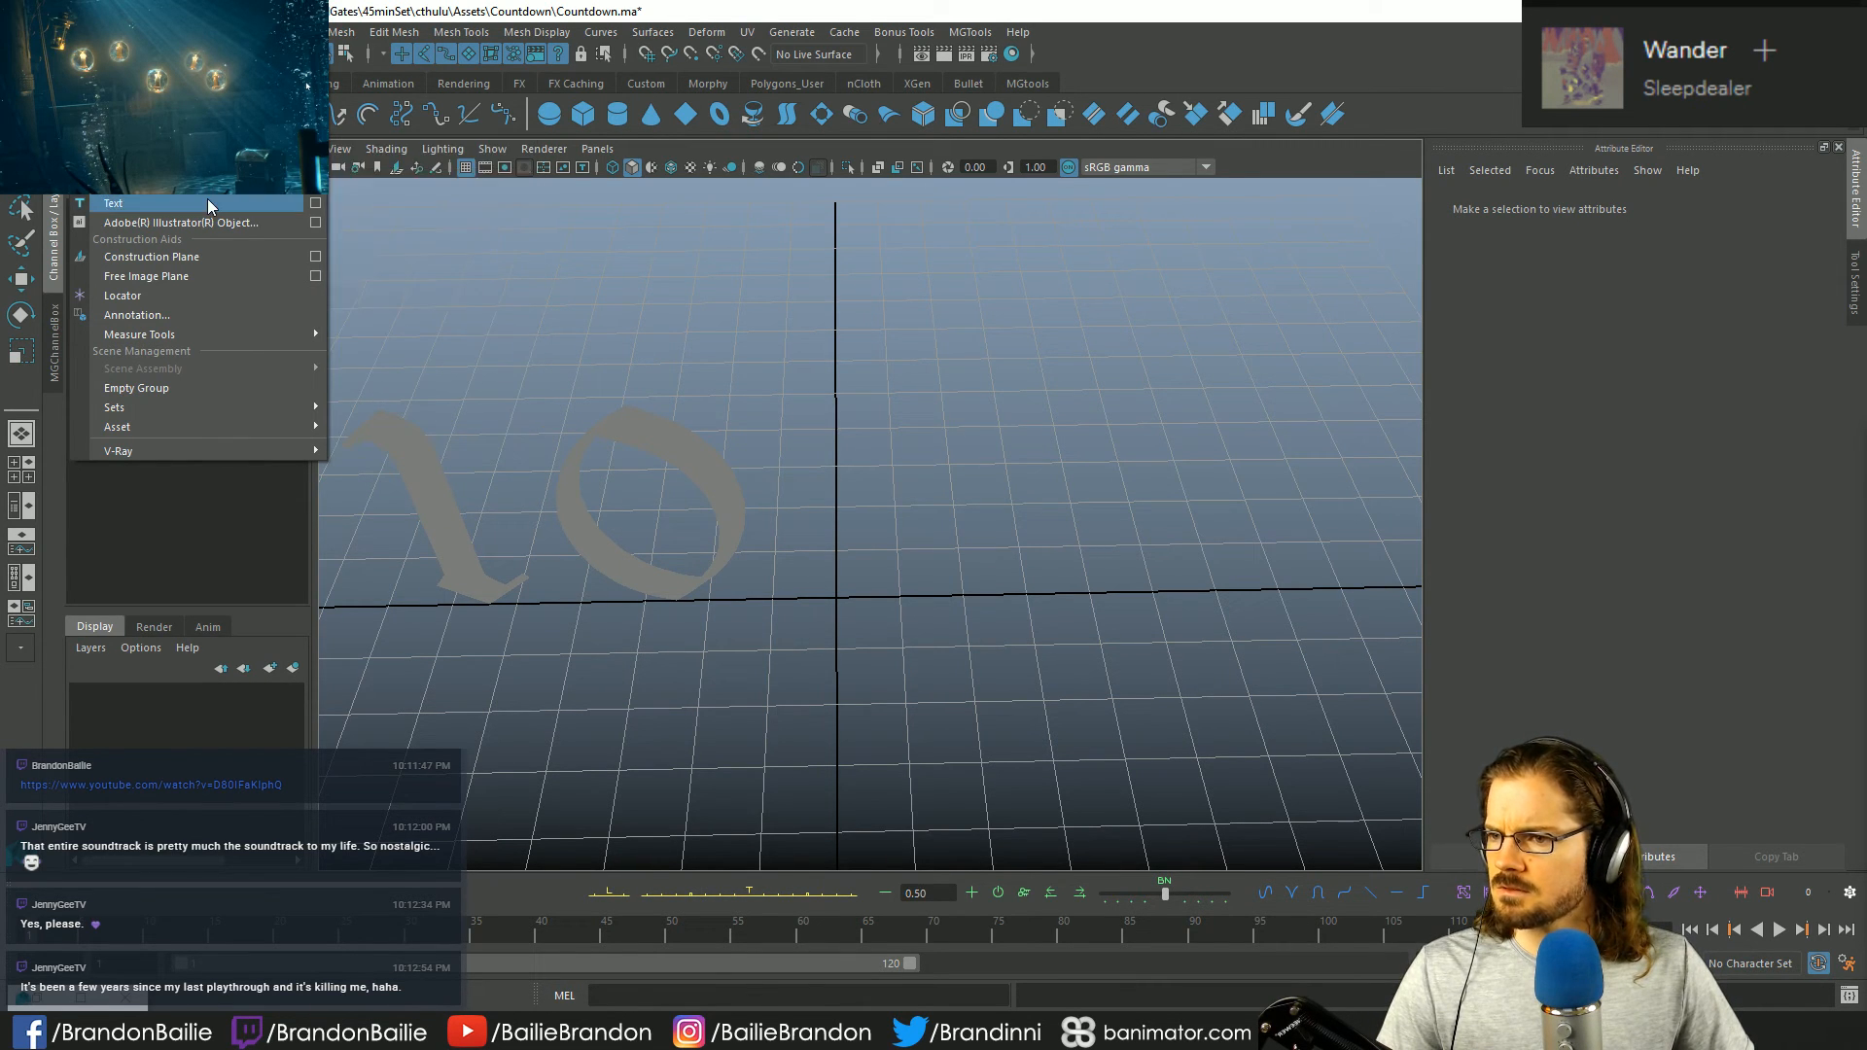
pyautogui.click(316, 203)
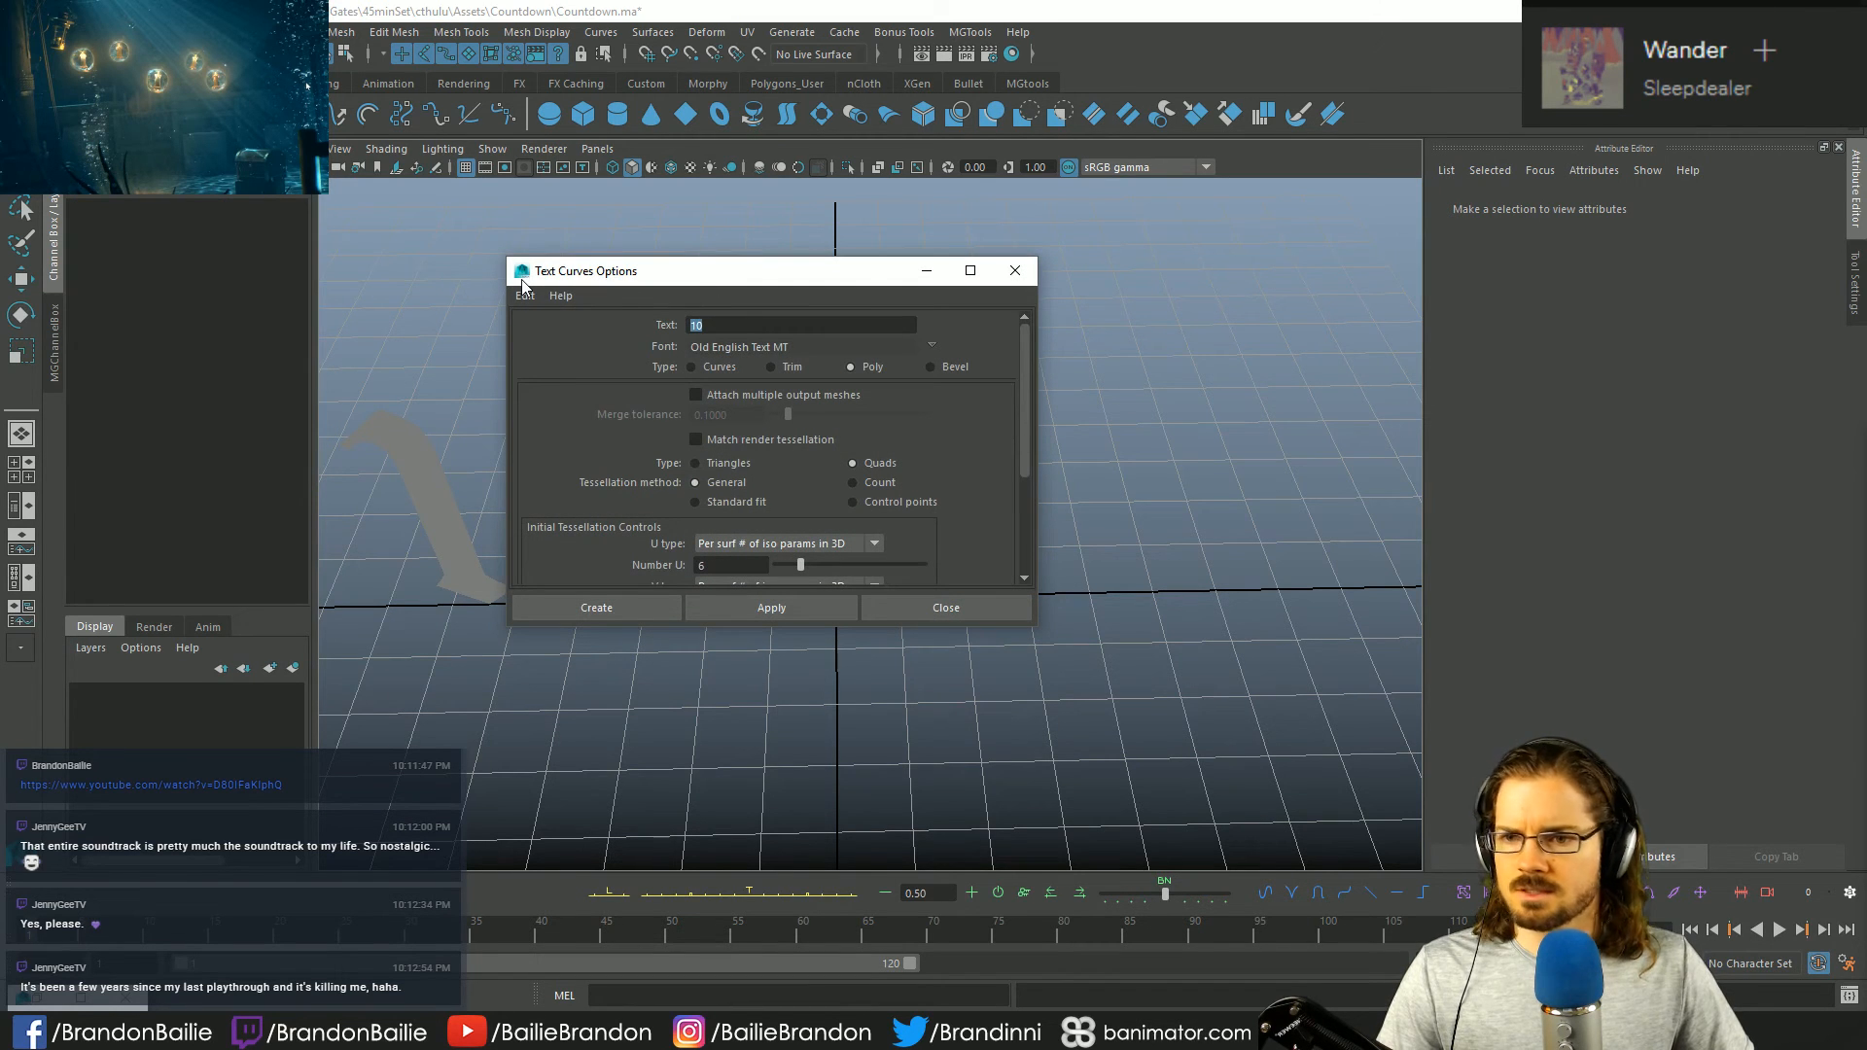
pyautogui.write('9 8')
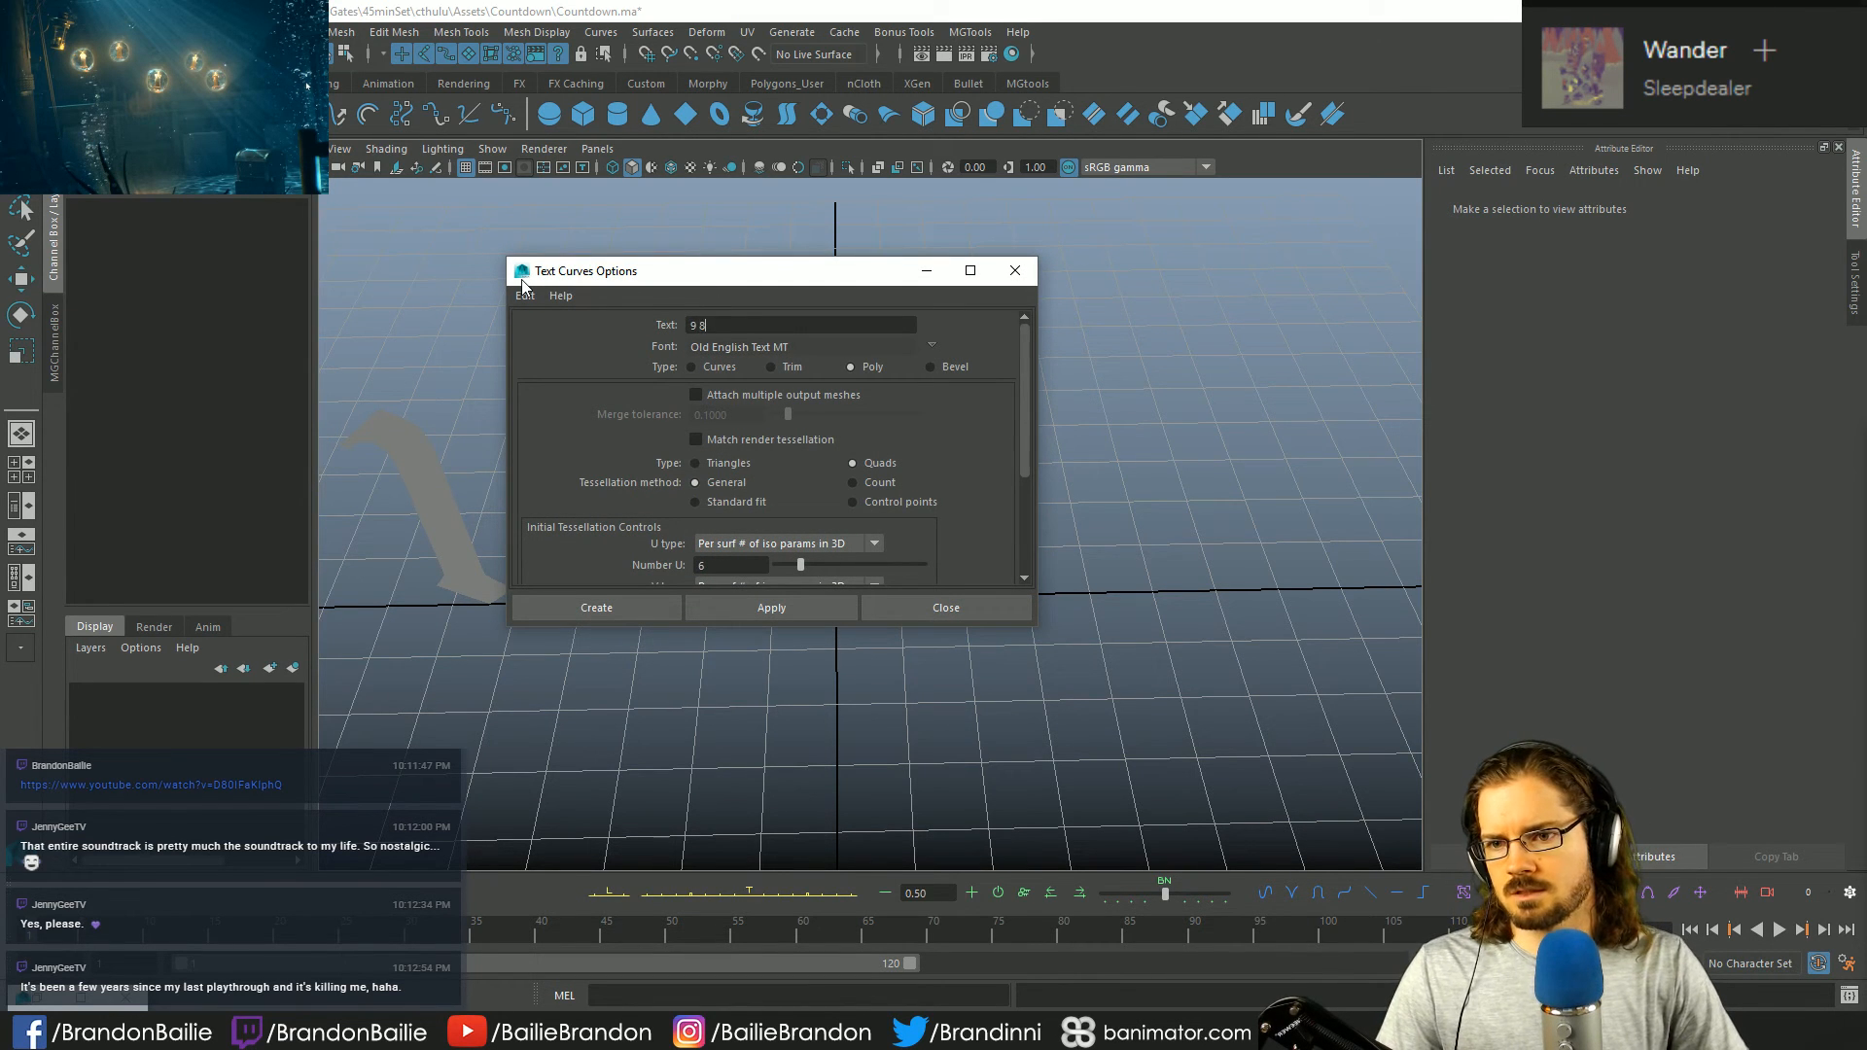
pyautogui.write(' 7 6 5 4 3 2 1')
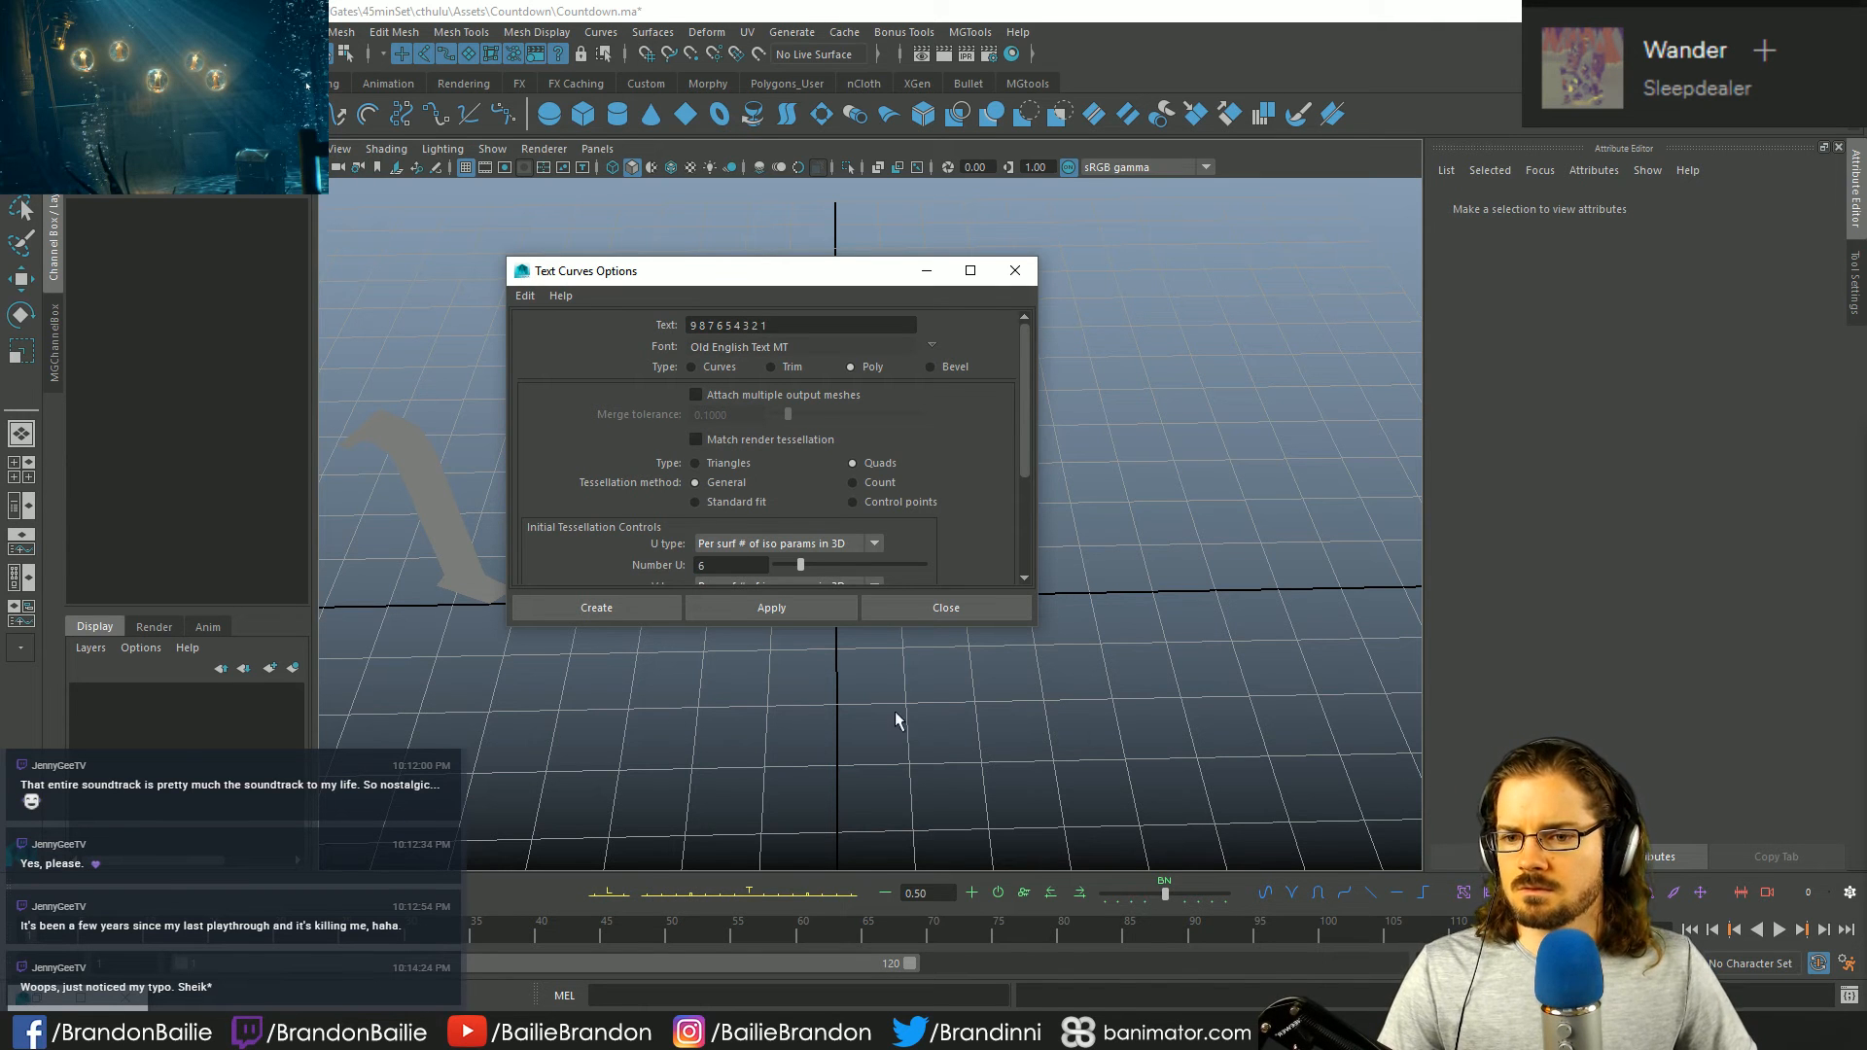
pyautogui.click(597, 607)
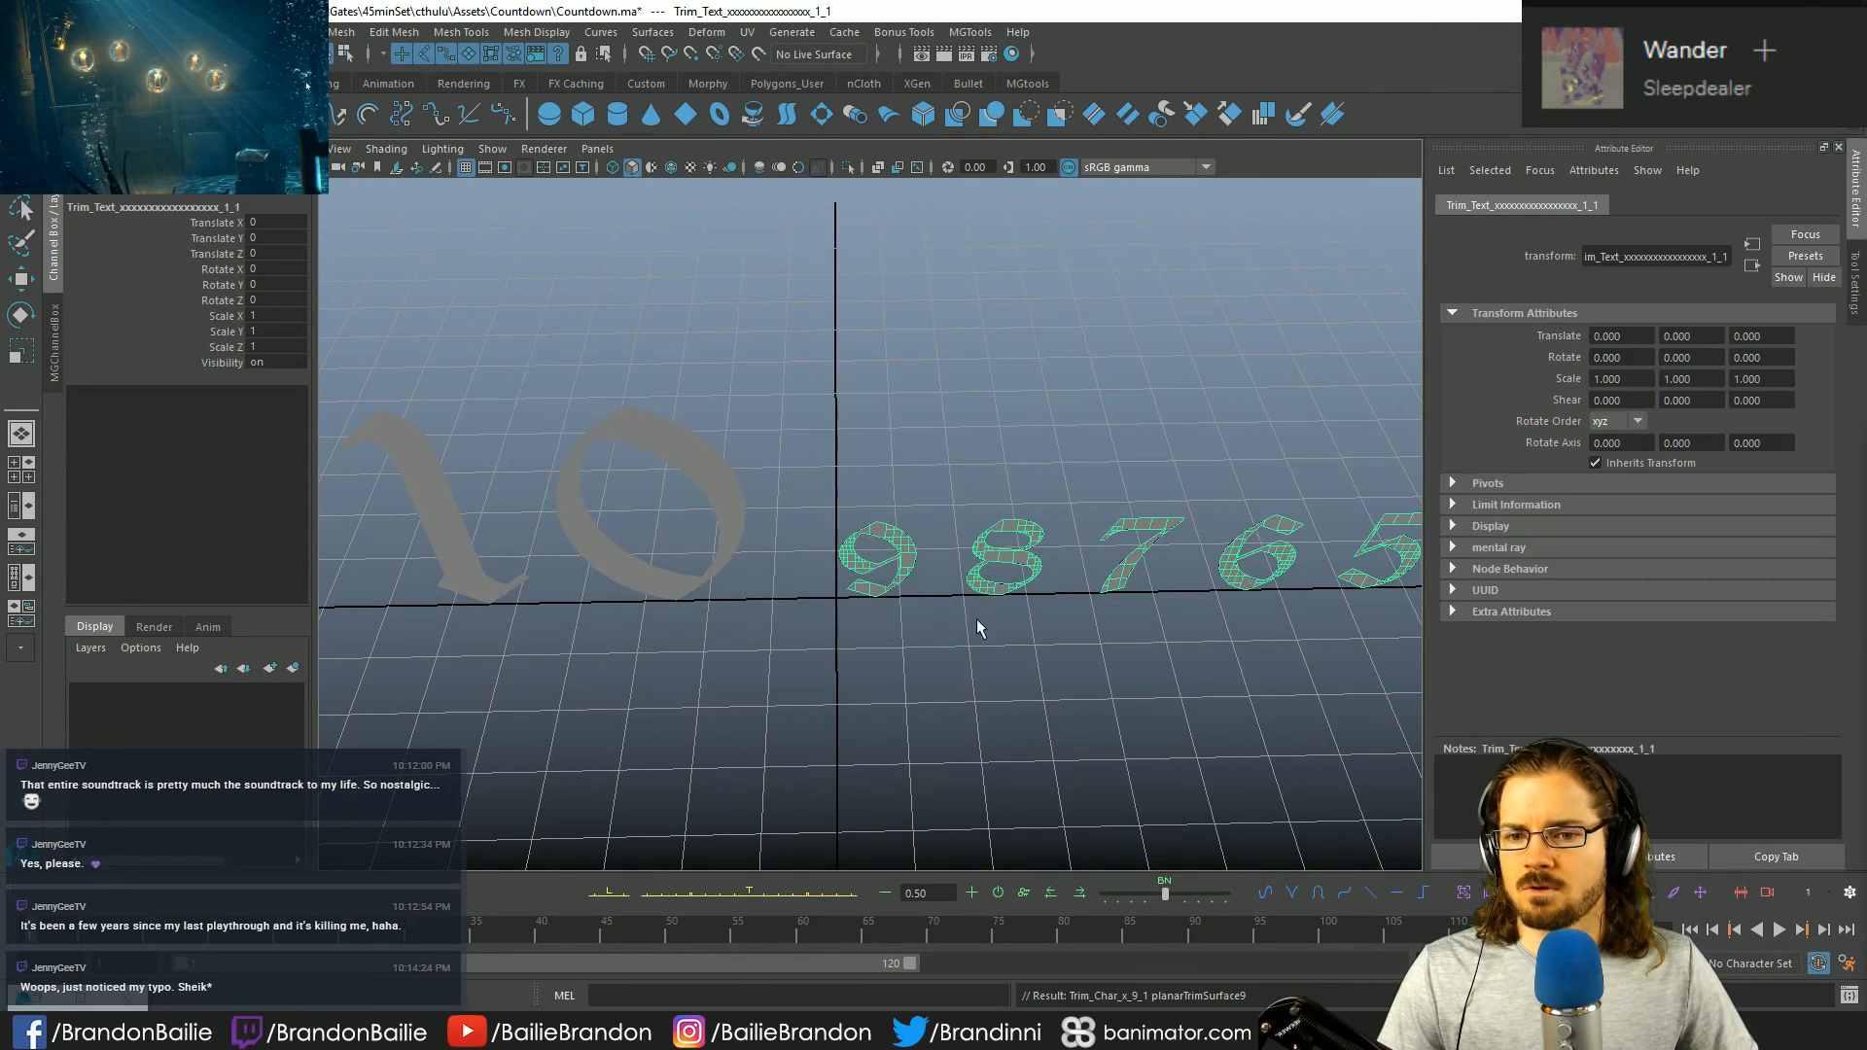
# - Scale the 9-to-1 text group uniformly to about 2.339 and raise it to about Translate Y 1.145
pyautogui.keyDown('alt'); pyautogui.moveTo(952, 516); pyautogui.dragTo(965, 477); pyautogui.keyUp('alt')
pyautogui.press('r')
pyautogui.keyDown('alt'); pyautogui.moveTo(964, 476); pyautogui.dragTo(912, 613, button='right'); pyautogui.keyUp('alt')
pyautogui.keyDown('alt'); pyautogui.moveTo(912, 613); pyautogui.dragTo(855, 545); pyautogui.keyUp('alt')
pyautogui.moveTo(809, 487); pyautogui.dragTo(1672, 734)
pyautogui.press('w')
pyautogui.moveTo(806, 306); pyautogui.dragTo(806, 253)
pyautogui.press('r')
pyautogui.moveTo(808, 434); pyautogui.dragTo(1054, 426)
pyautogui.press('w')
pyautogui.moveTo(807, 238); pyautogui.dragTo(803, 234)
# - Compare the 9 with the 10 in the front view and refine the new text group's uniform scale to 2.321
pyautogui.keyDown('alt'); pyautogui.moveTo(868, 367); pyautogui.dragTo(972, 525); pyautogui.keyUp('alt')
pyautogui.press('space')
pyautogui.press('space')
pyautogui.scroll(3, 1039, 702)
pyautogui.scroll(1, 973, 633)
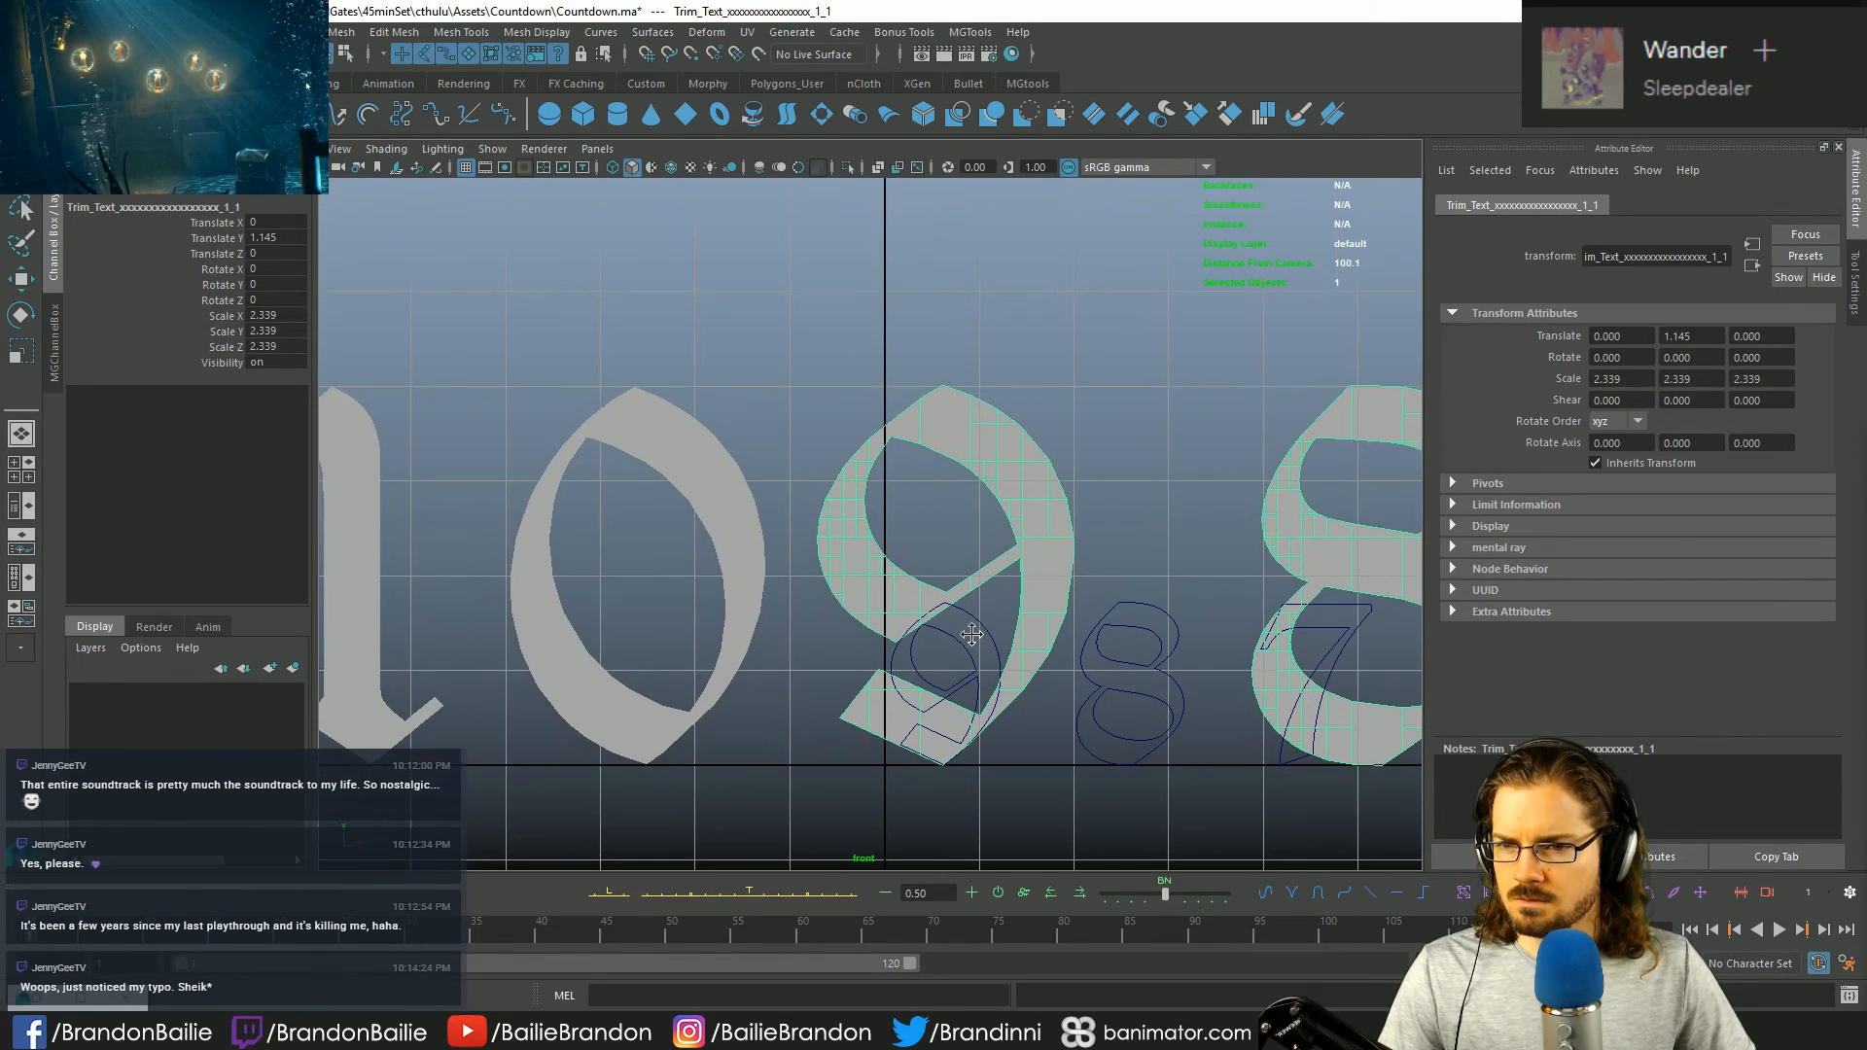
pyautogui.press('r')
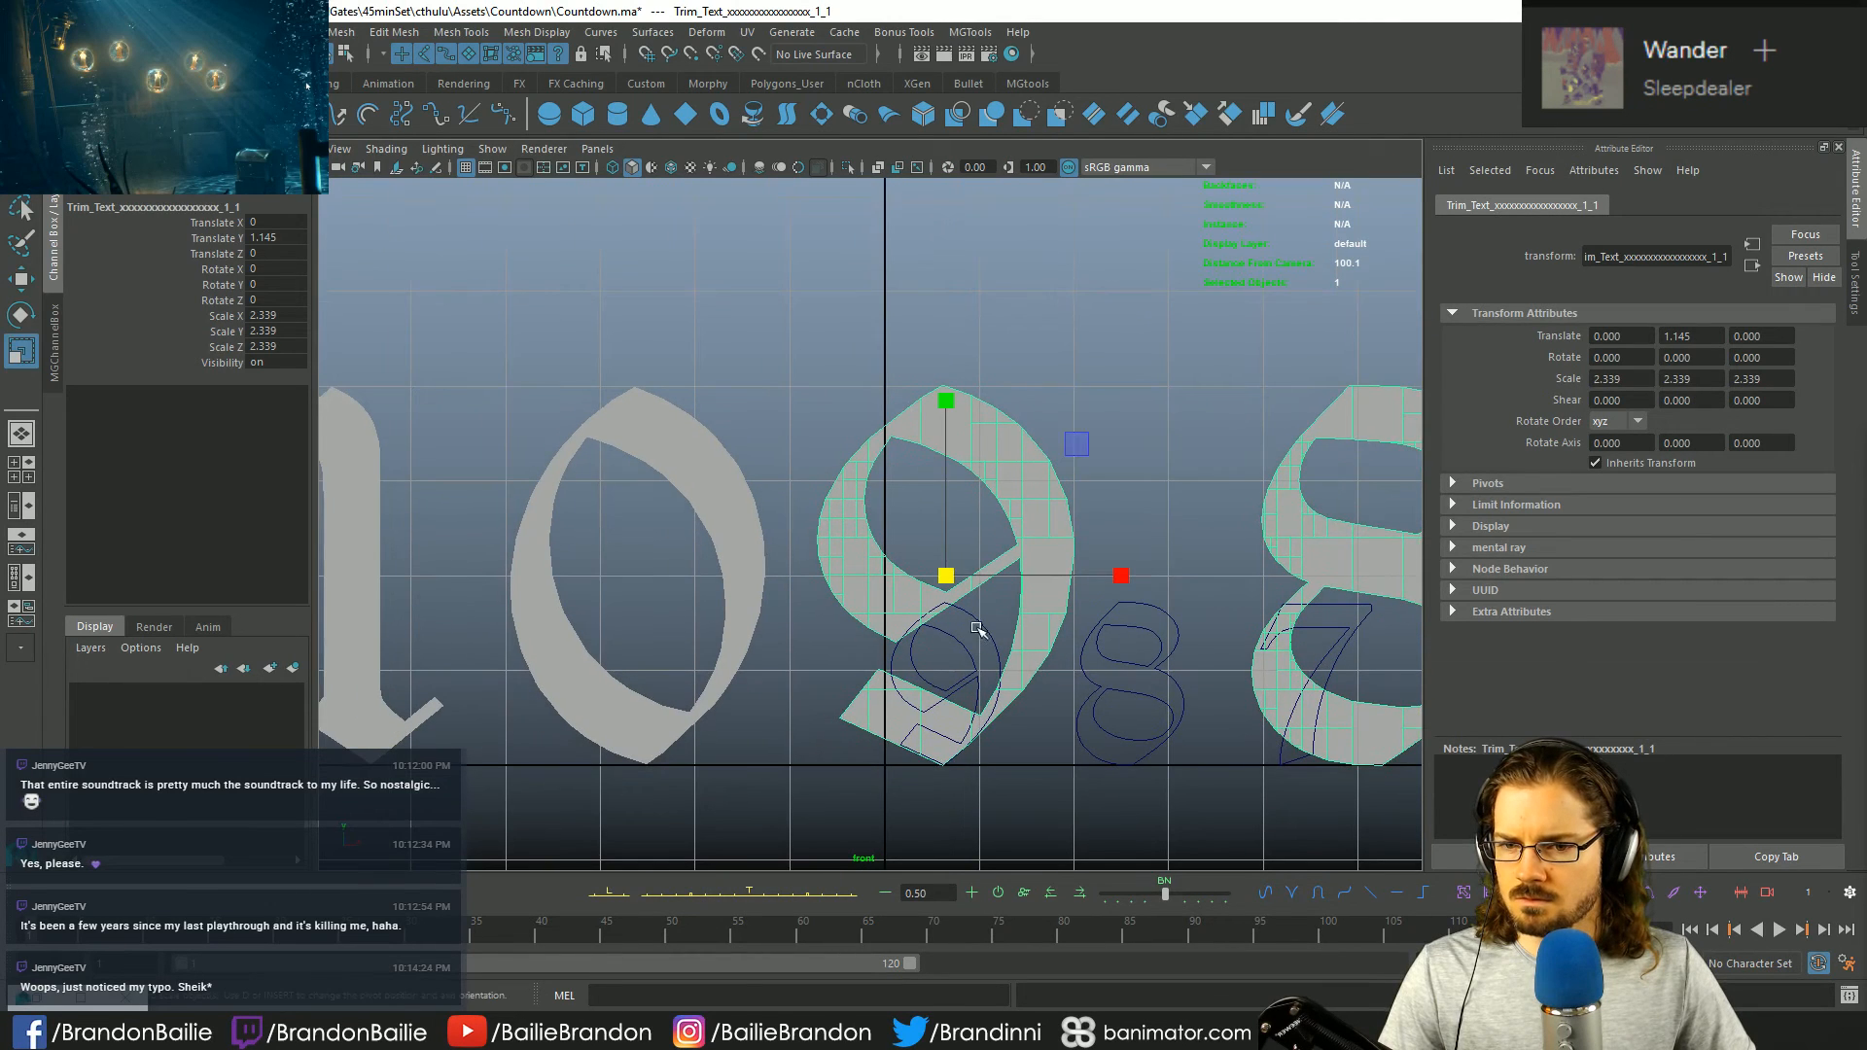
pyautogui.moveTo(947, 575); pyautogui.dragTo(920, 573)
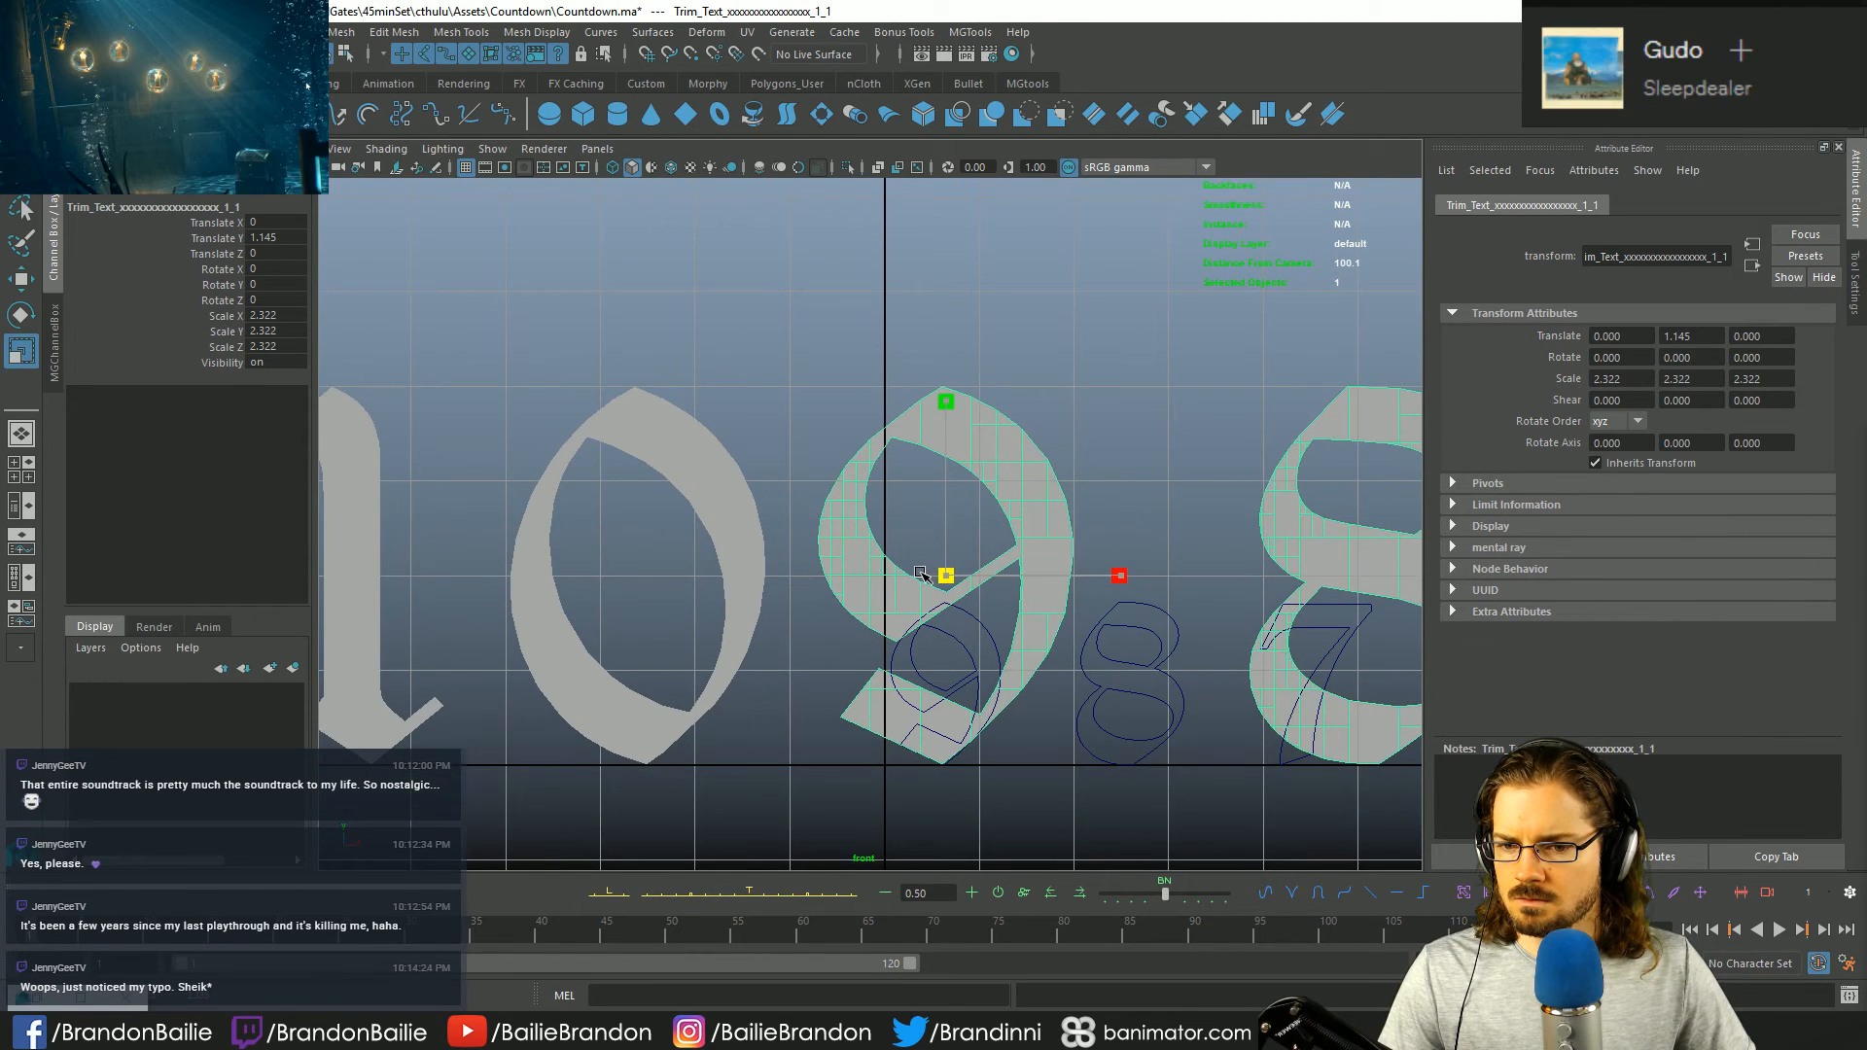
pyautogui.press('q')
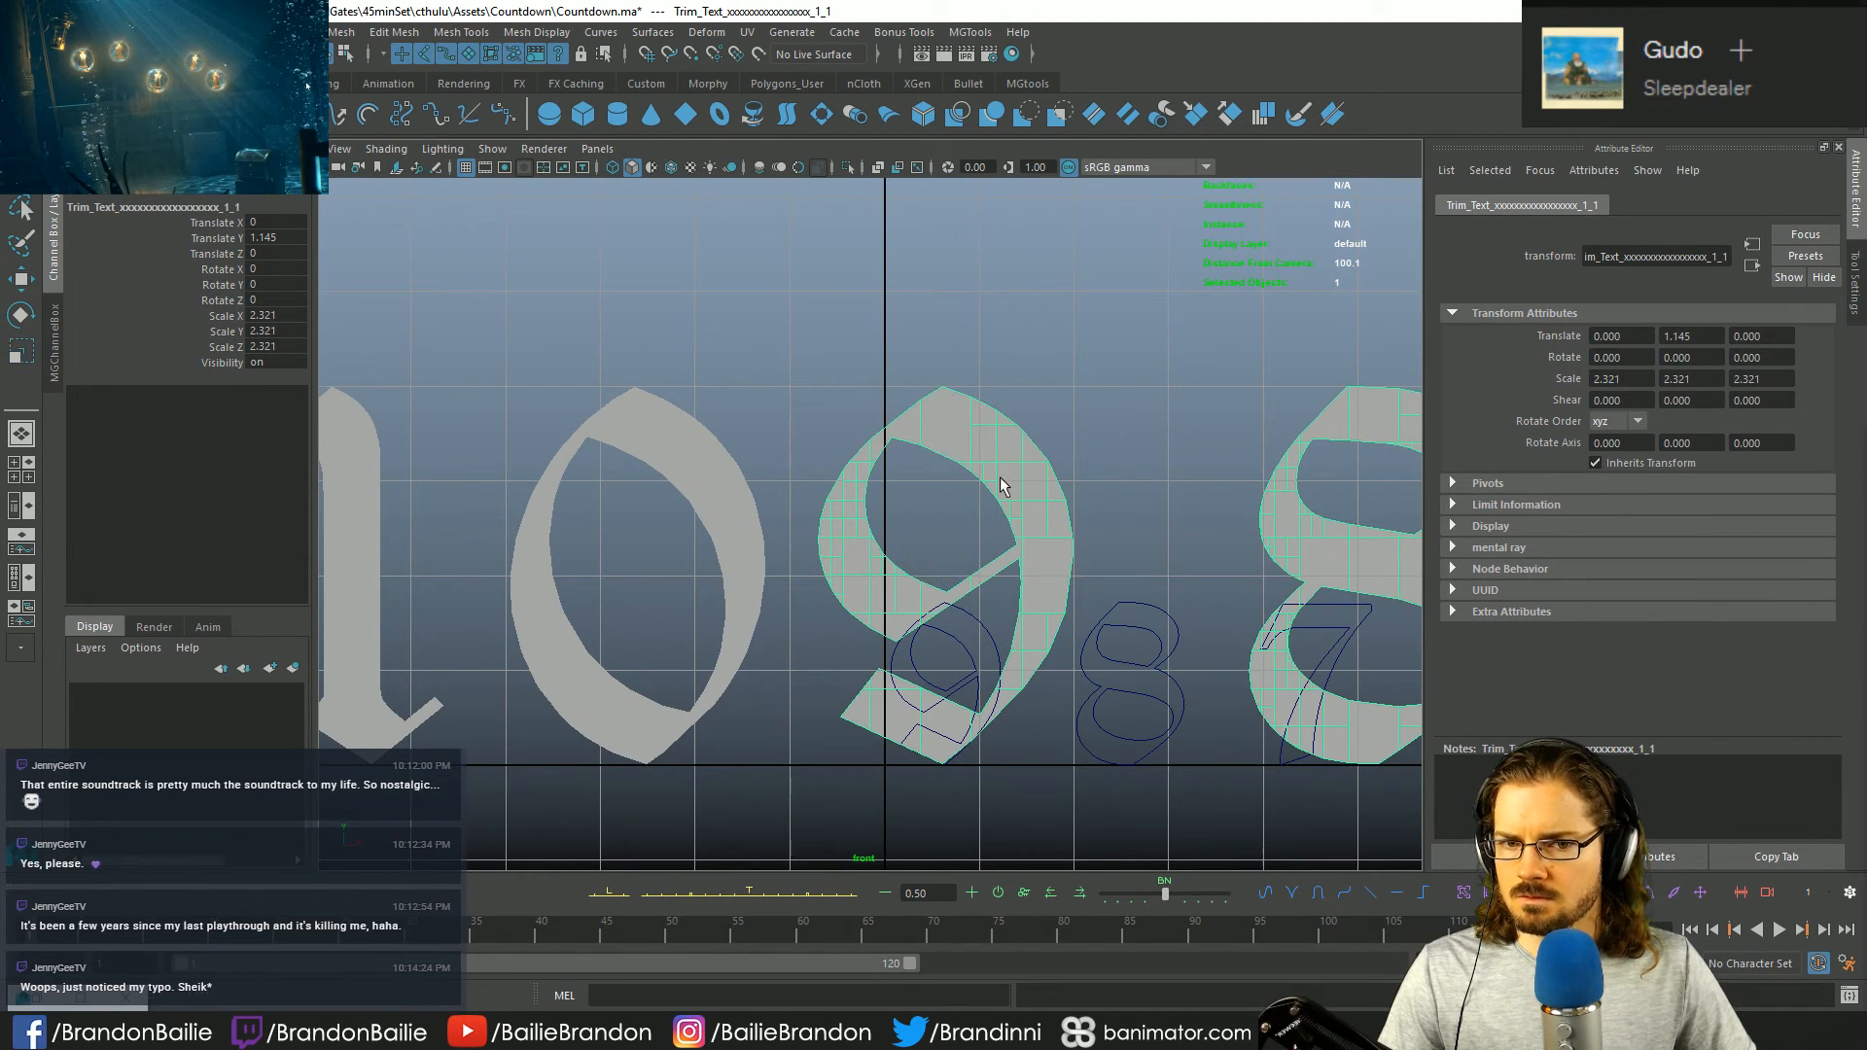
# - Delete the group of source outline curves for the numerals 9 to 1
pyautogui.click(1127, 622)
pyautogui.press('space')
pyautogui.press('space')
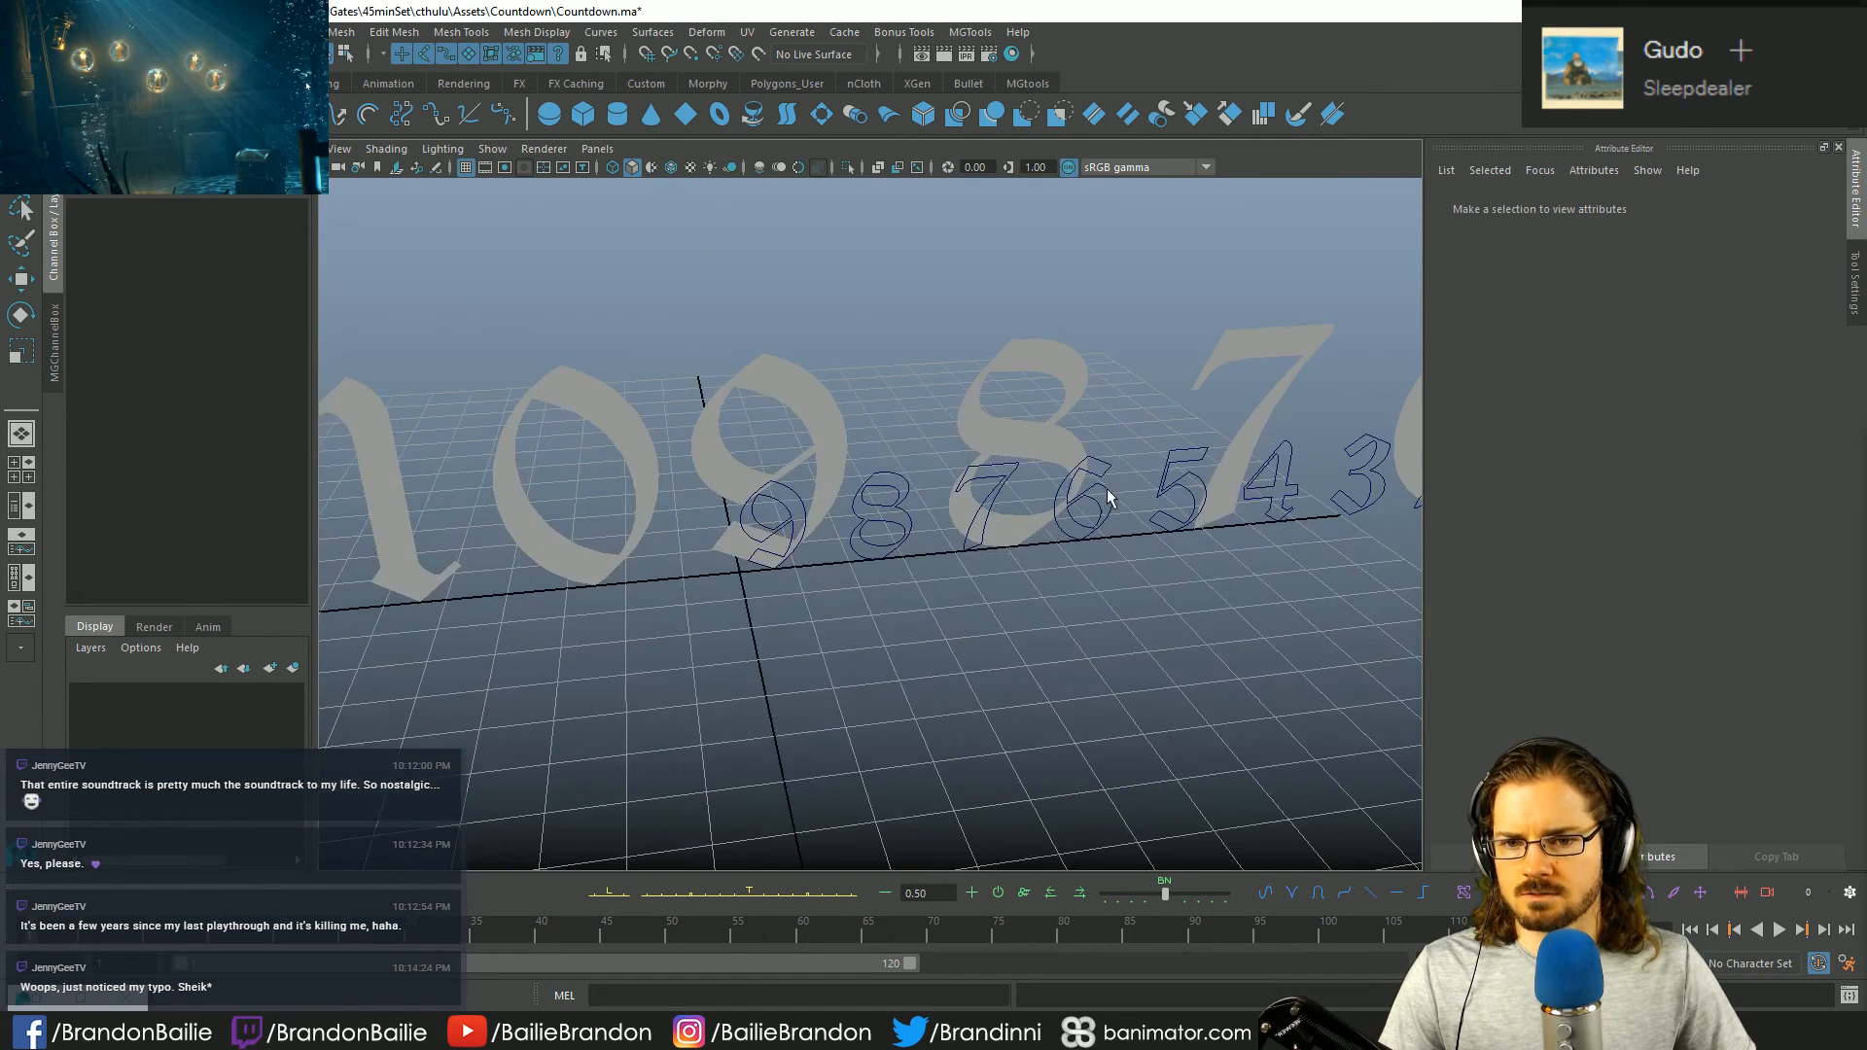
pyautogui.scroll(3, 875, 476)
pyautogui.click(834, 478)
pyautogui.press('Up')
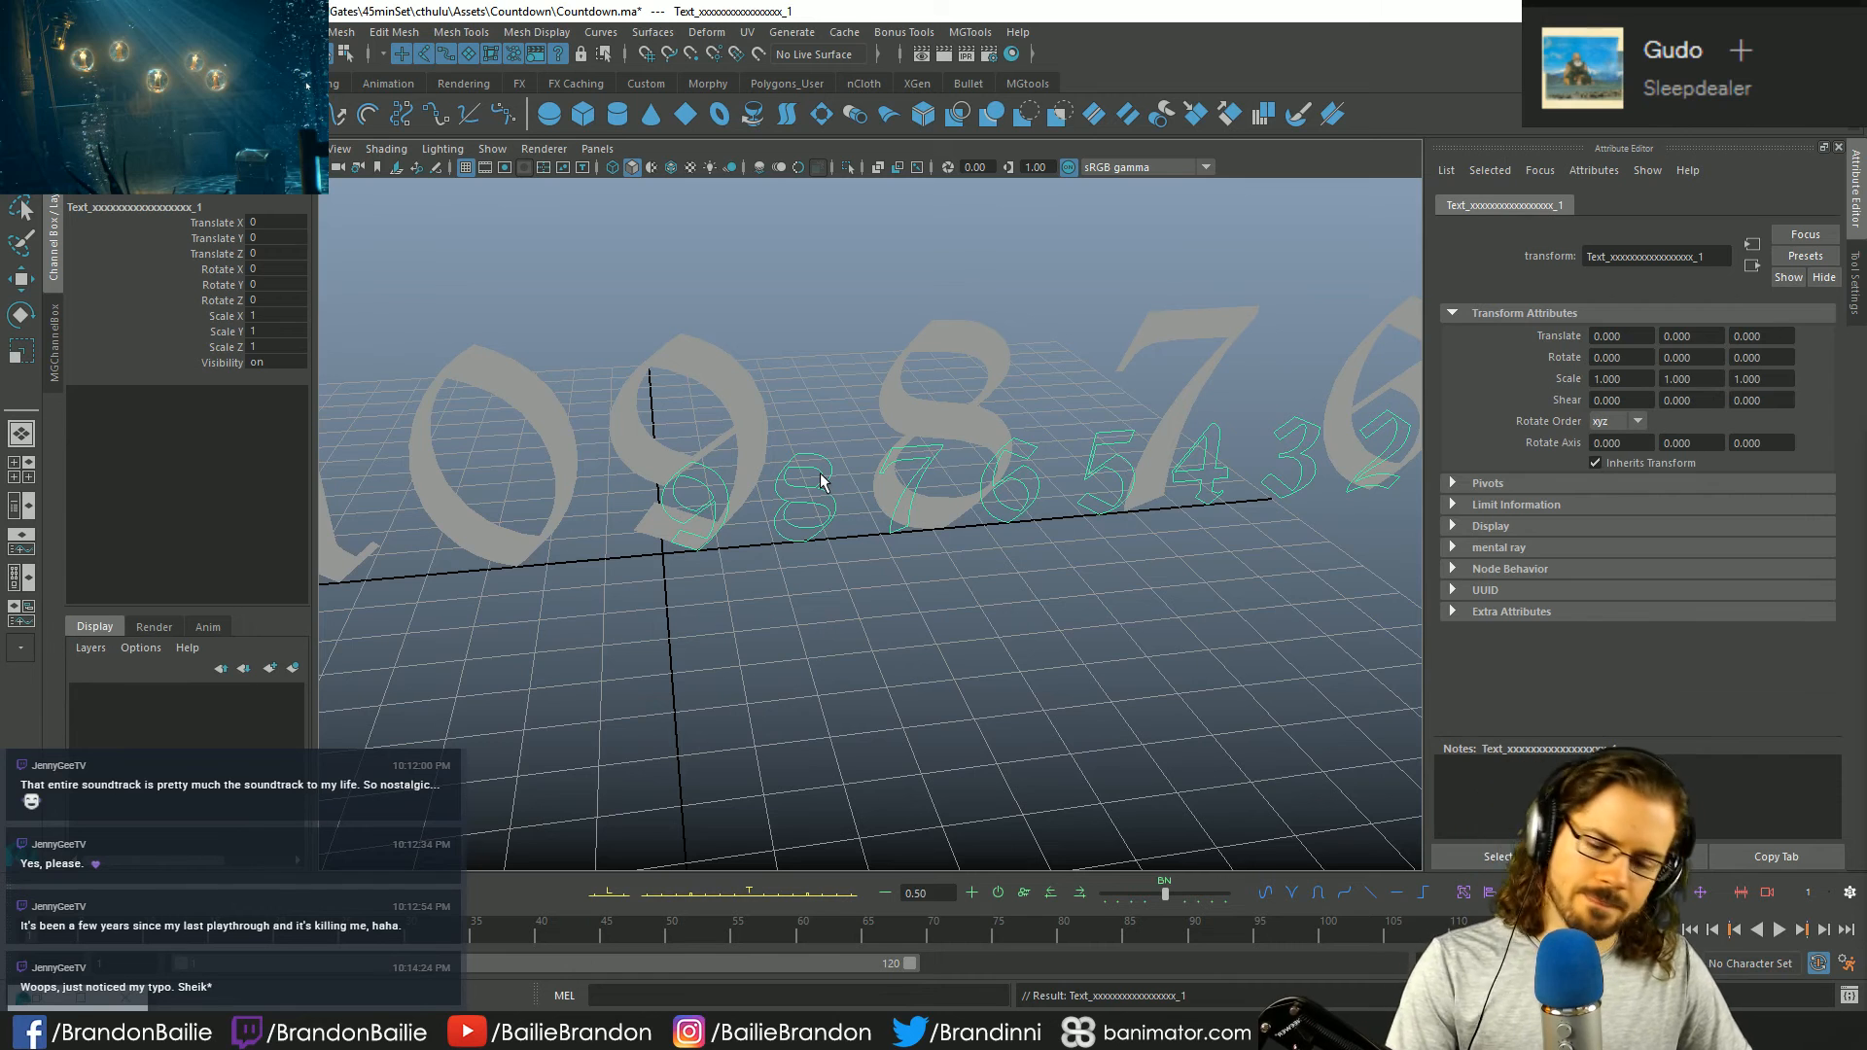
pyautogui.click(1027, 597)
# - Select the polygon meshes of all numerals from 10 down to 1 and save the scene
pyautogui.keyDown('alt'); pyautogui.moveTo(1026, 597); pyautogui.dragTo(607, 594); pyautogui.keyUp('alt')
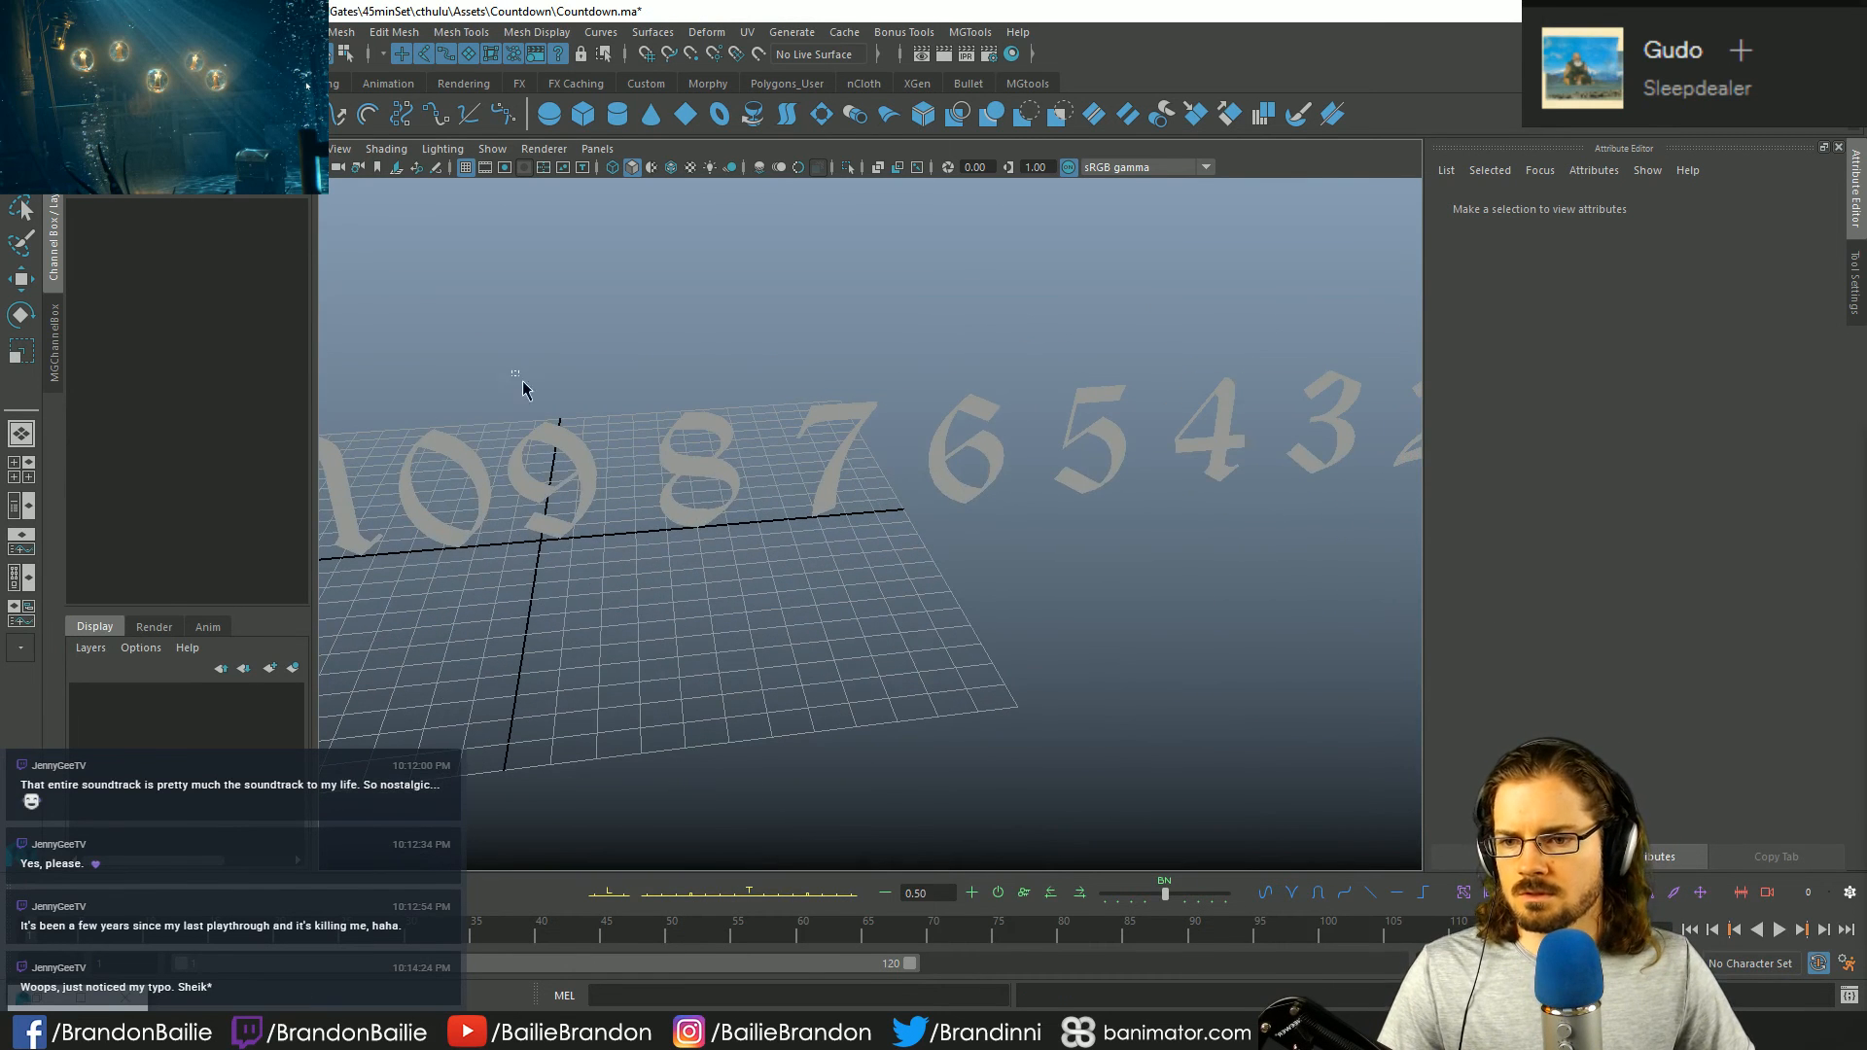
pyautogui.click(544, 466)
pyautogui.press('Right')
pyautogui.press('Right')
pyautogui.press('Right')
pyautogui.press('Right')
pyautogui.press('Right')
pyautogui.keyDown('alt'); pyautogui.moveTo(1254, 587); pyautogui.dragTo(854, 601, button='right'); pyautogui.keyUp('alt')
pyautogui.press('Right')
pyautogui.press('Right')
pyautogui.press('Right')
pyautogui.keyDown('alt'); pyautogui.moveTo(665, 637); pyautogui.dragTo(959, 716); pyautogui.keyUp('alt')
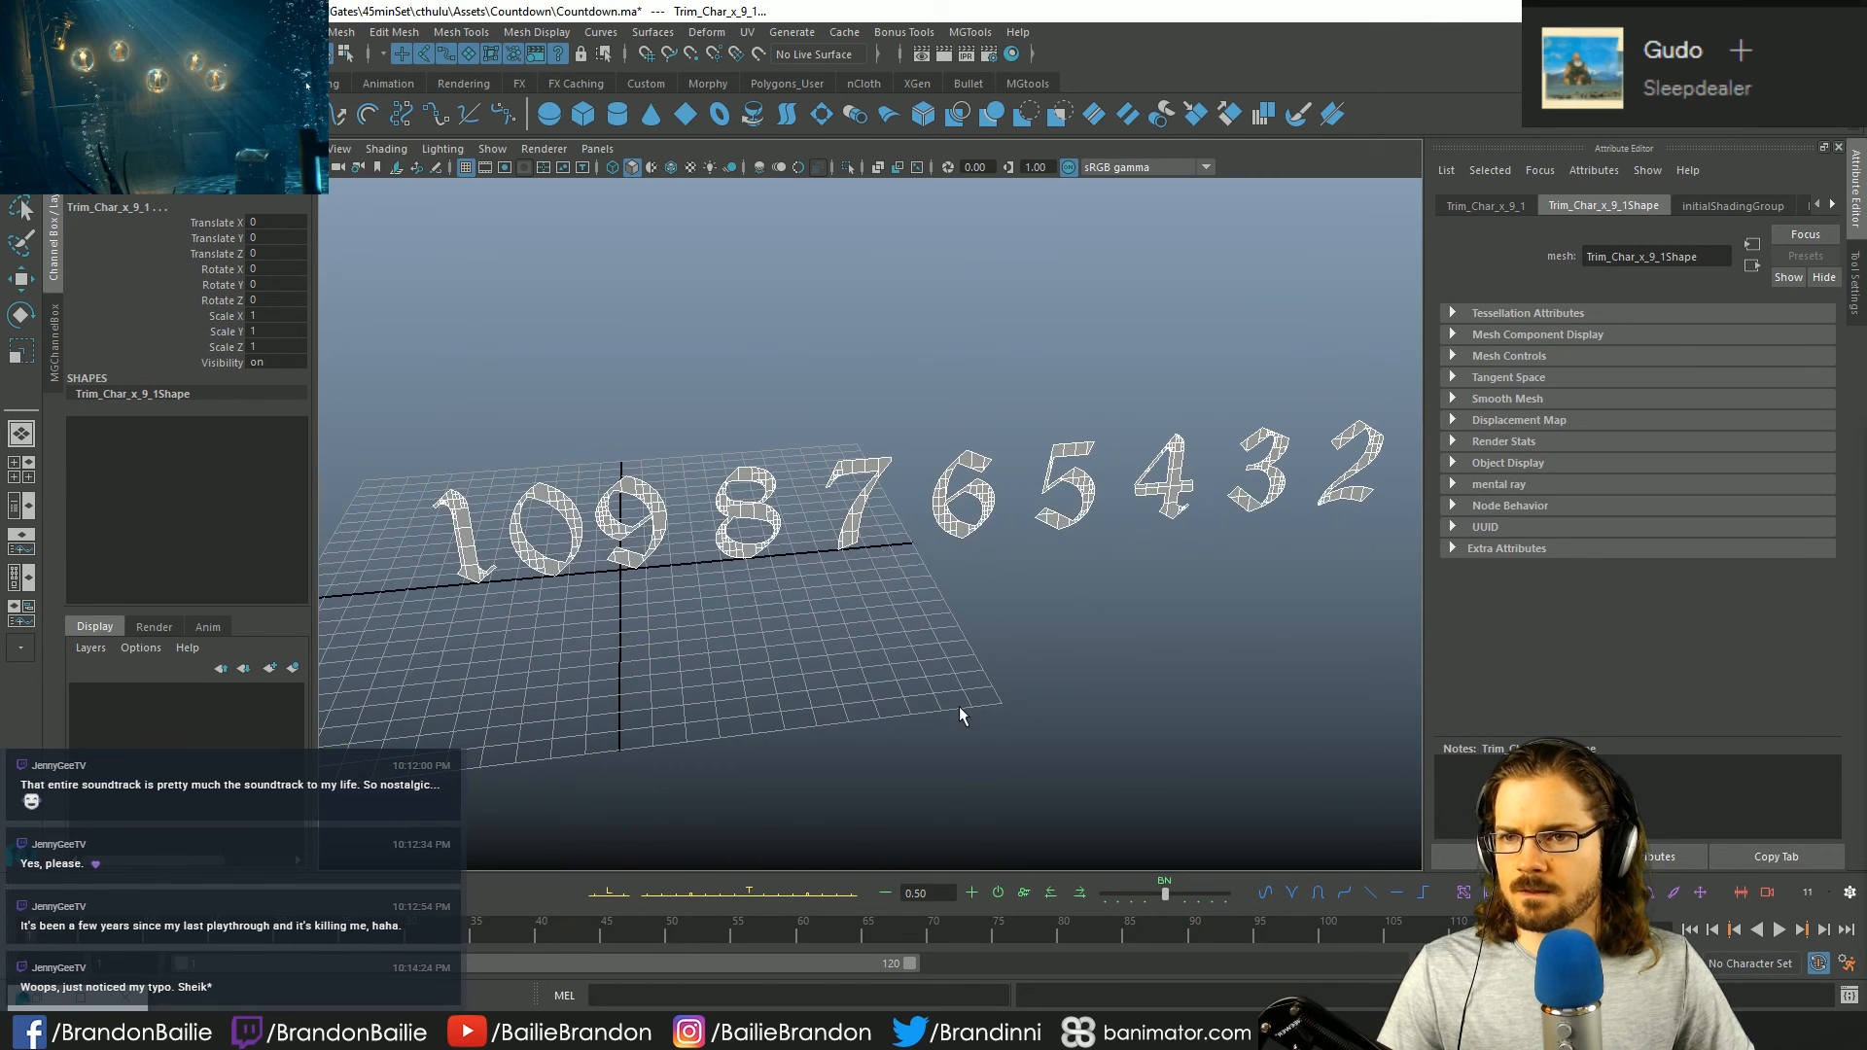
pyautogui.hotkey('ctrl', 's')
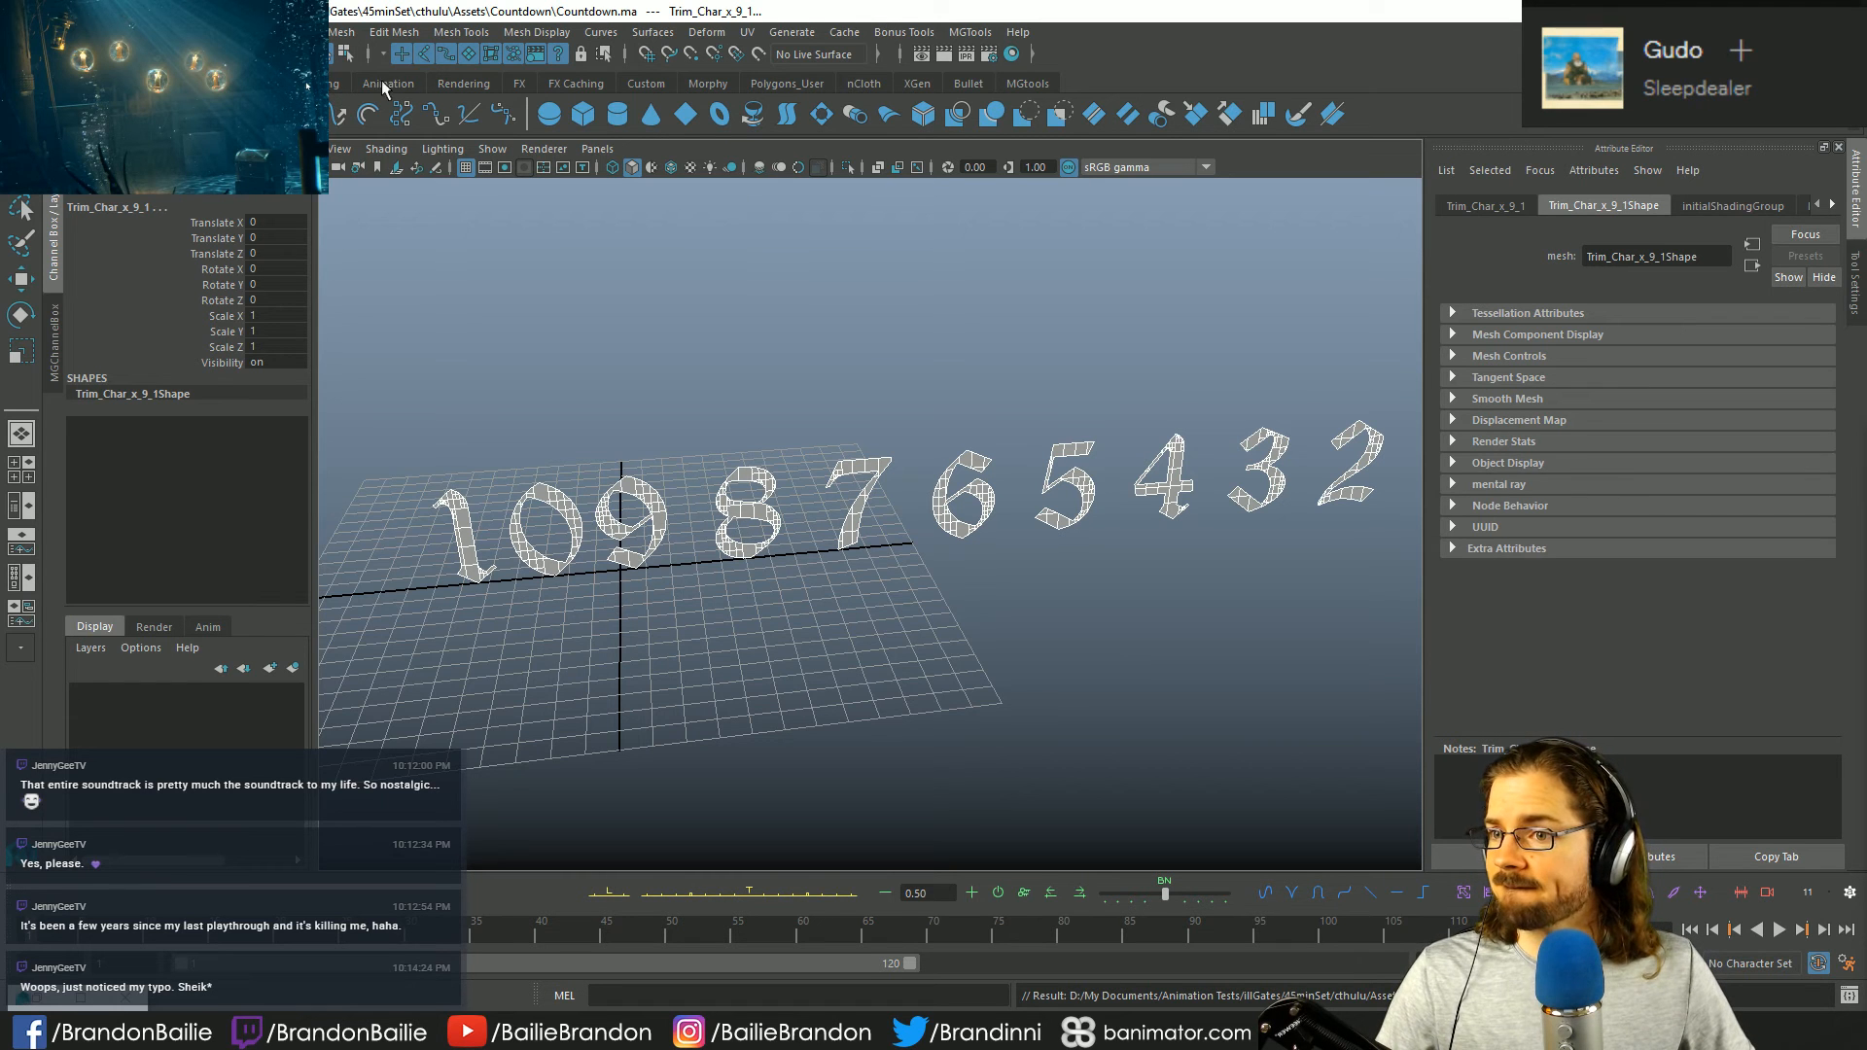
# - Extrude the faces of all selected numerals to a Local Translate Z of about 0.382
pyautogui.click(306, 85)
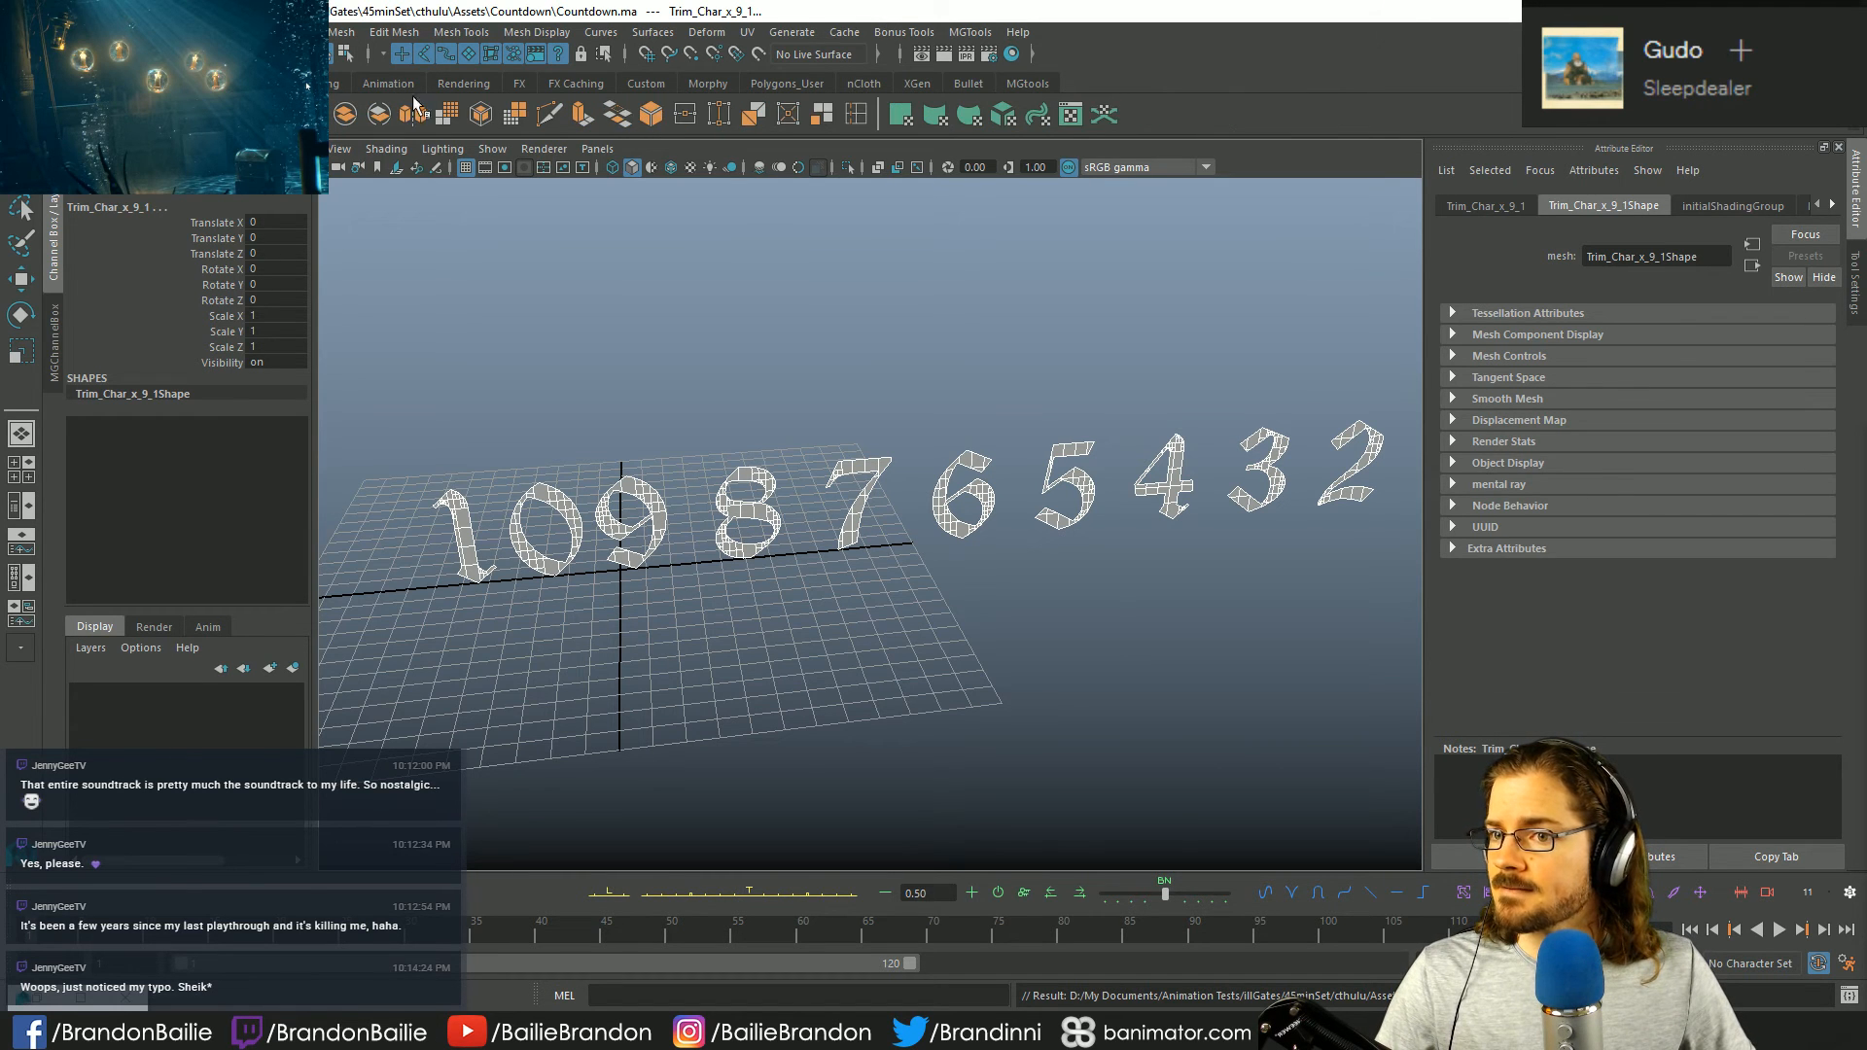
pyautogui.click(578, 117)
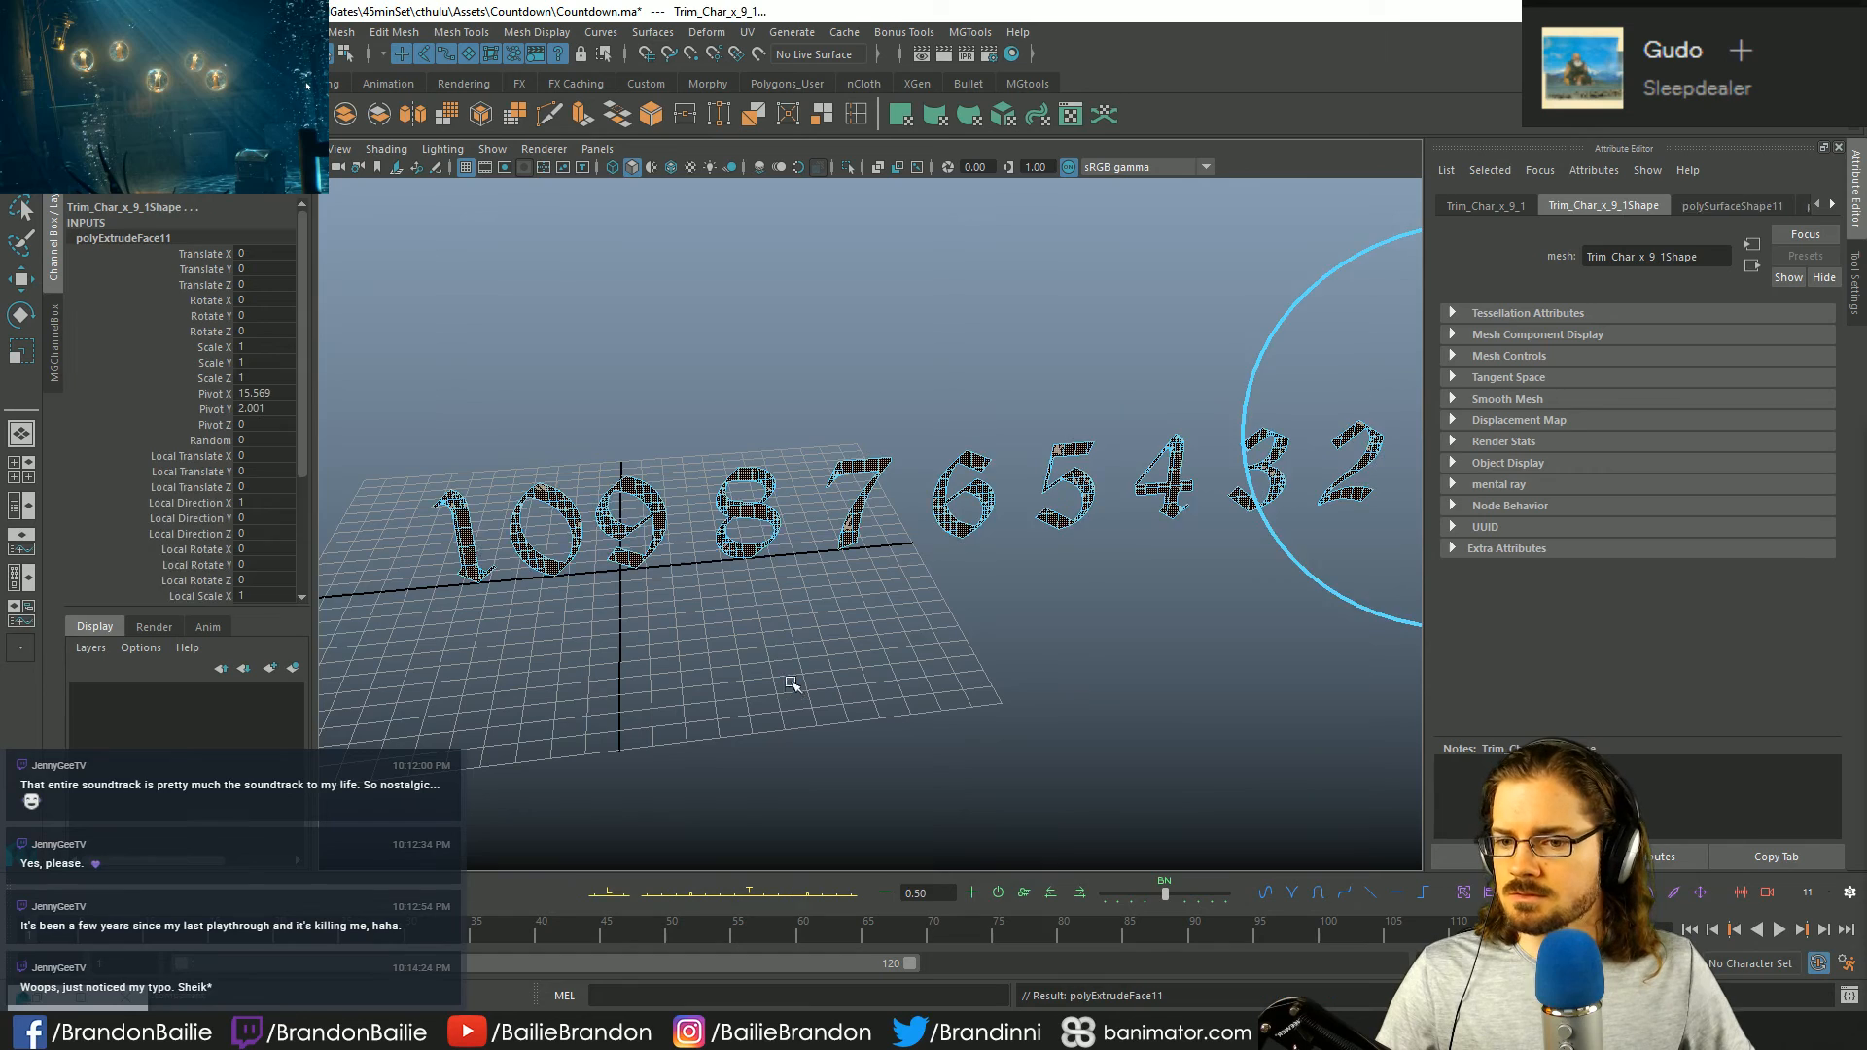
pyautogui.keyDown('alt'); pyautogui.moveTo(739, 661); pyautogui.dragTo(1264, 467); pyautogui.keyUp('alt')
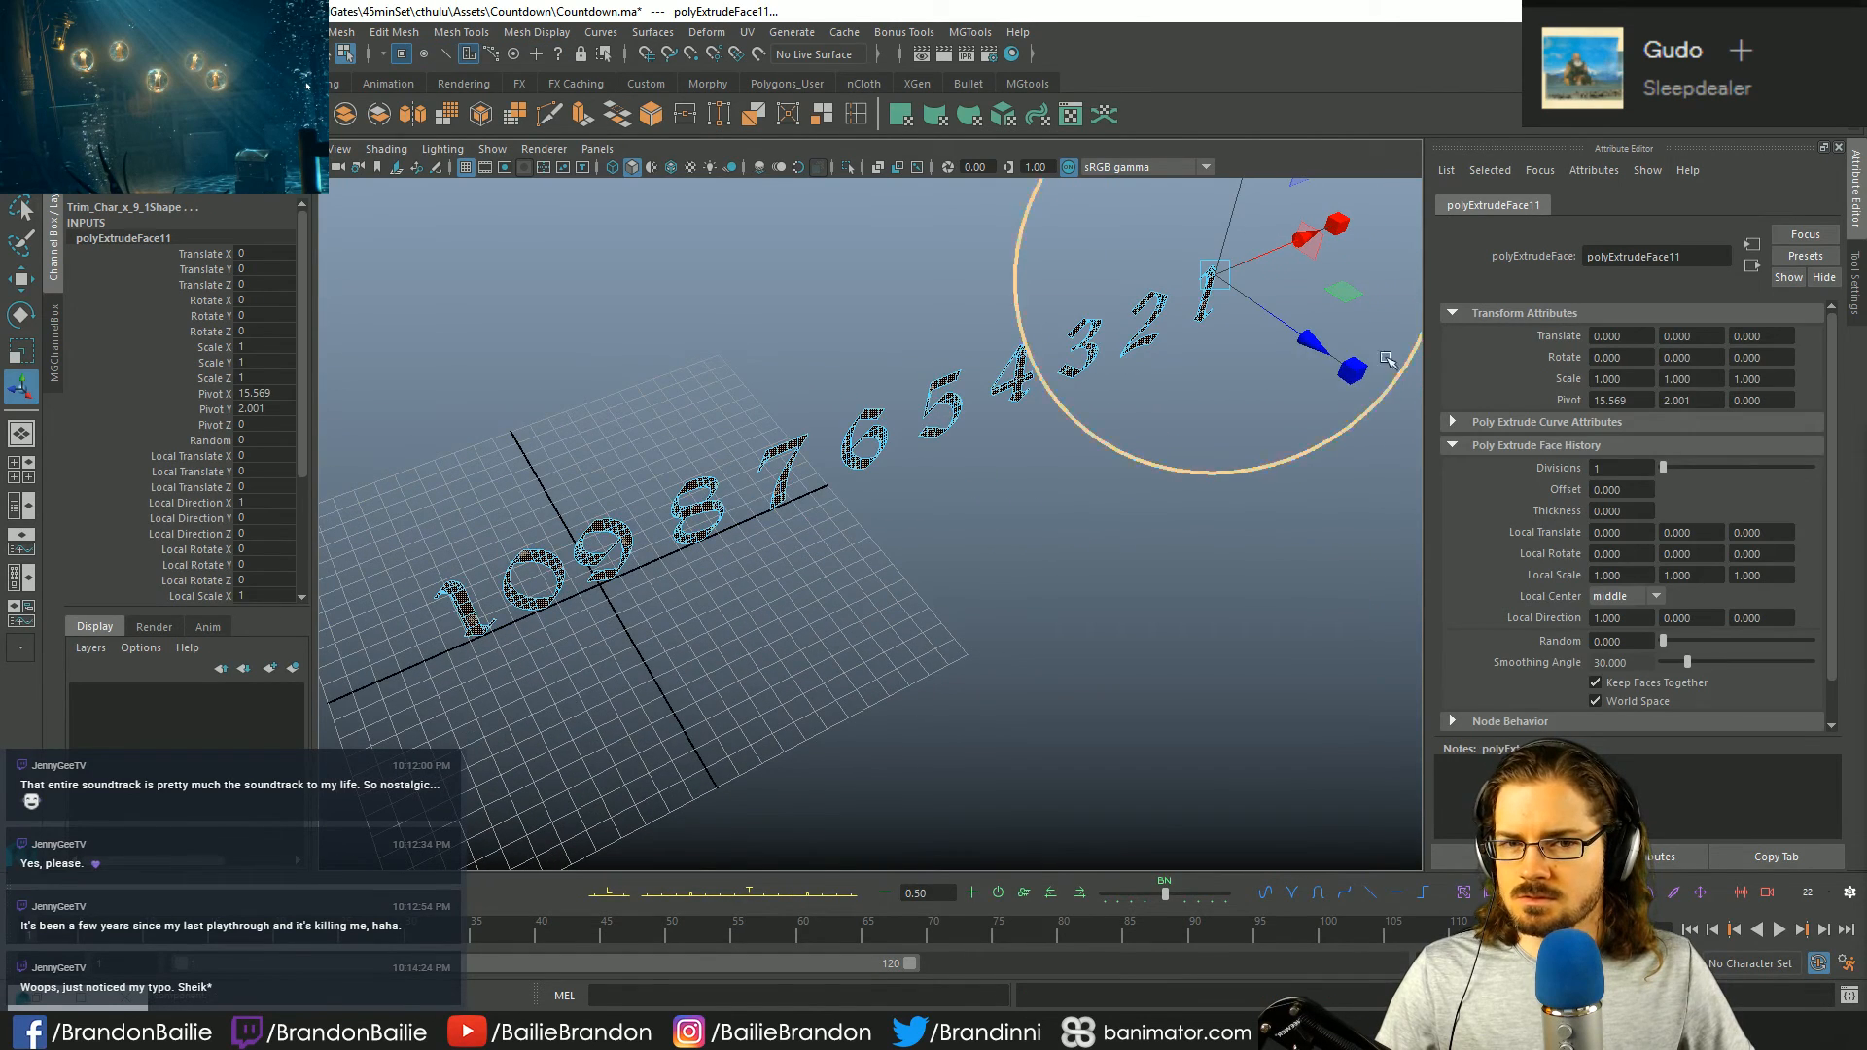
pyautogui.moveTo(1332, 358)
pyautogui.mouseDown()
pyautogui.moveTo(1304, 334)
pyautogui.moveTo(1325, 344)
pyautogui.mouseUp()
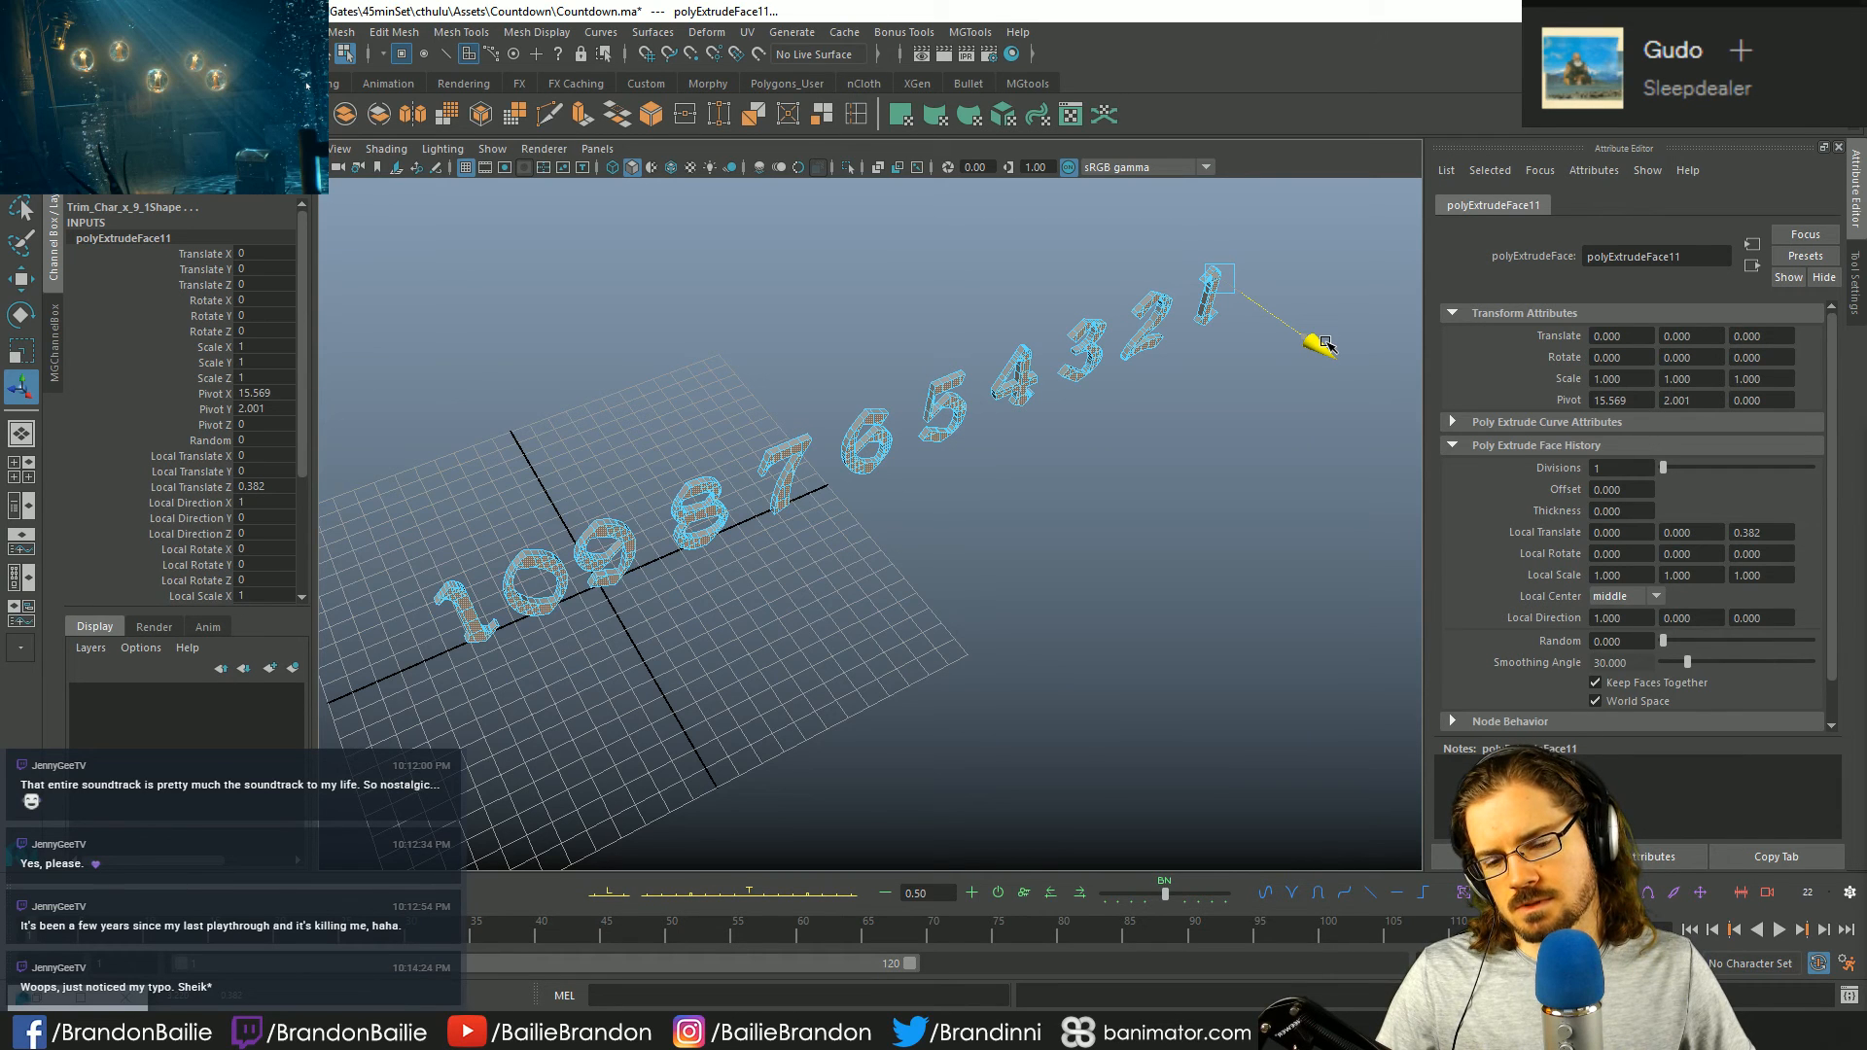
# - Select the numerals 9 down to 1 and move them away from the 10 to Translate X about 11.229
pyautogui.moveTo(1325, 343); pyautogui.dragTo(961, 613)
pyautogui.click(916, 583)
pyautogui.press('w')
pyautogui.moveTo(870, 516); pyautogui.dragTo(862, 525, button='right')
pyautogui.keyDown('alt'); pyautogui.moveTo(862, 525); pyautogui.dragTo(753, 612); pyautogui.keyUp('alt')
pyautogui.moveTo(775, 545); pyautogui.dragTo(1025, 658)
pyautogui.press('w')
pyautogui.click(1087, 612)
pyautogui.click(985, 593)
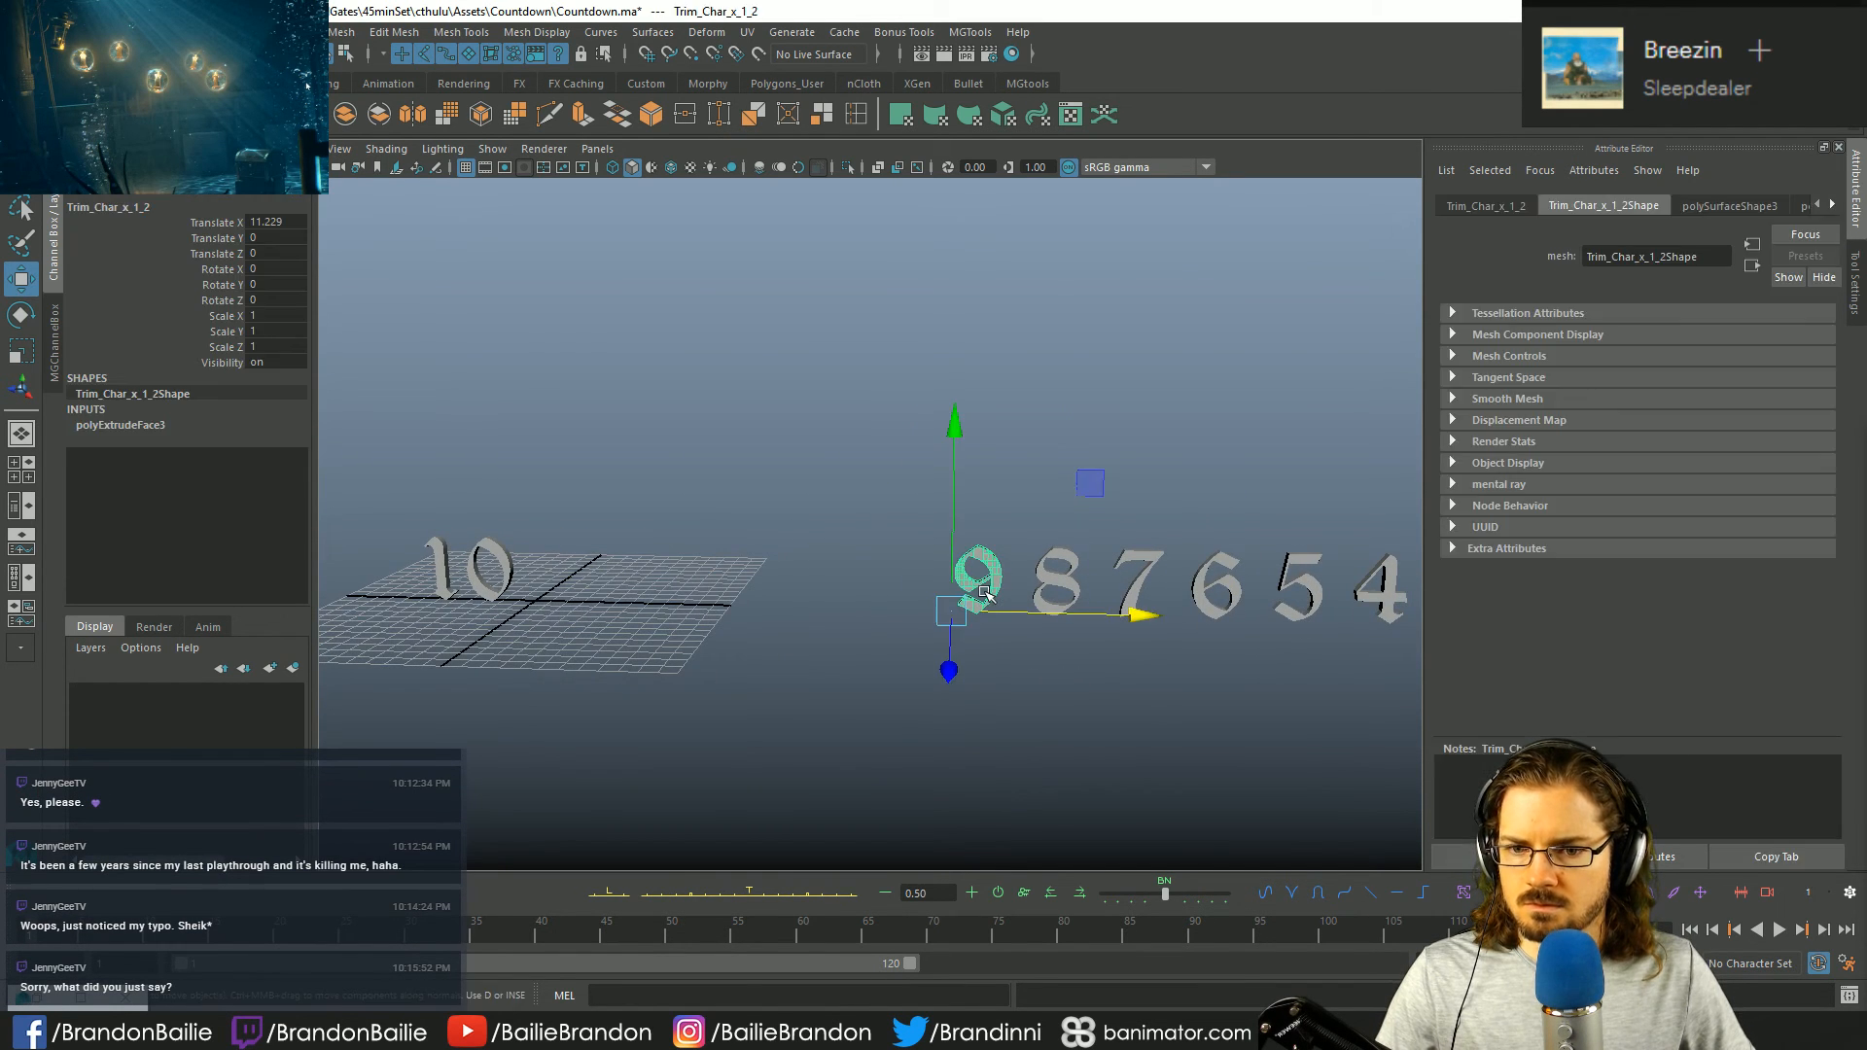
# - Center the pivot of each numeral from 9 down to 1 on its own geometry and check each one
pyautogui.click(233, 32)
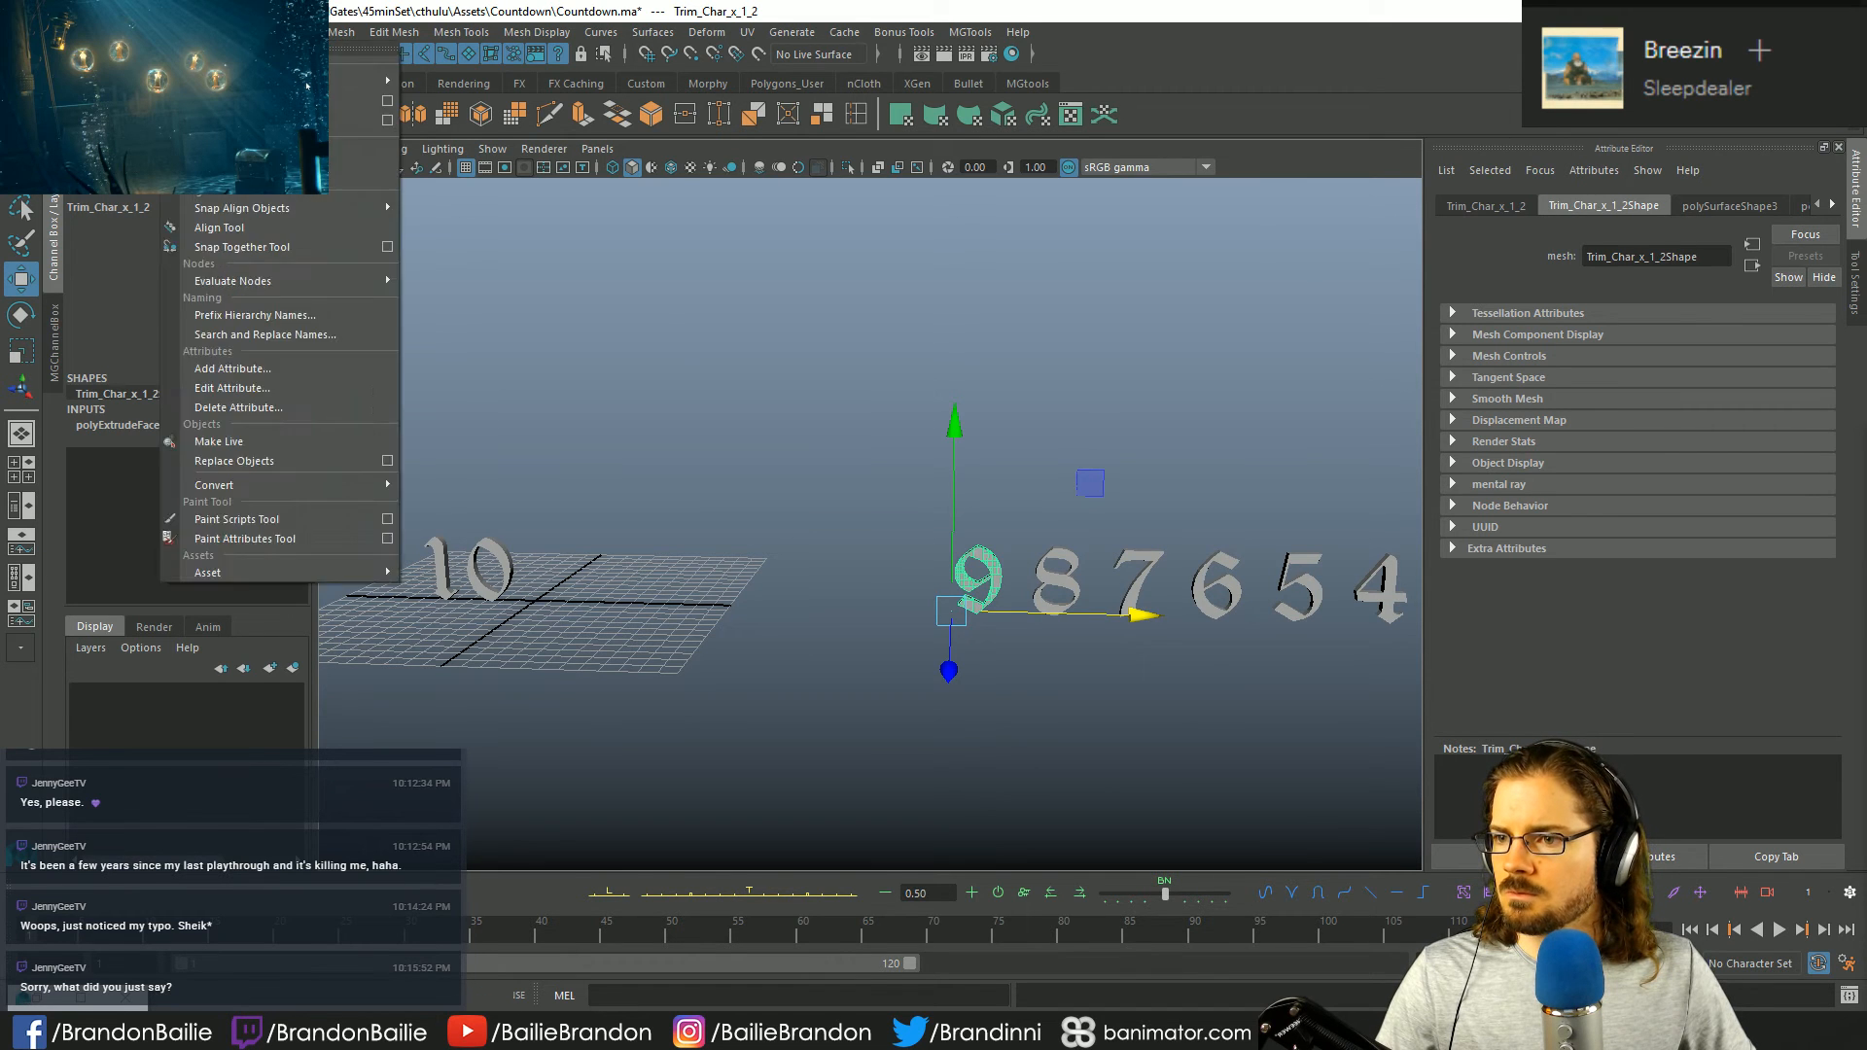
pyautogui.click(182, 32)
pyautogui.click(216, 154)
pyautogui.keyDown('alt'); pyautogui.moveTo(857, 544); pyautogui.dragTo(568, 509, button='middle'); pyautogui.keyUp('alt')
pyautogui.click(567, 508)
pyautogui.click(771, 551)
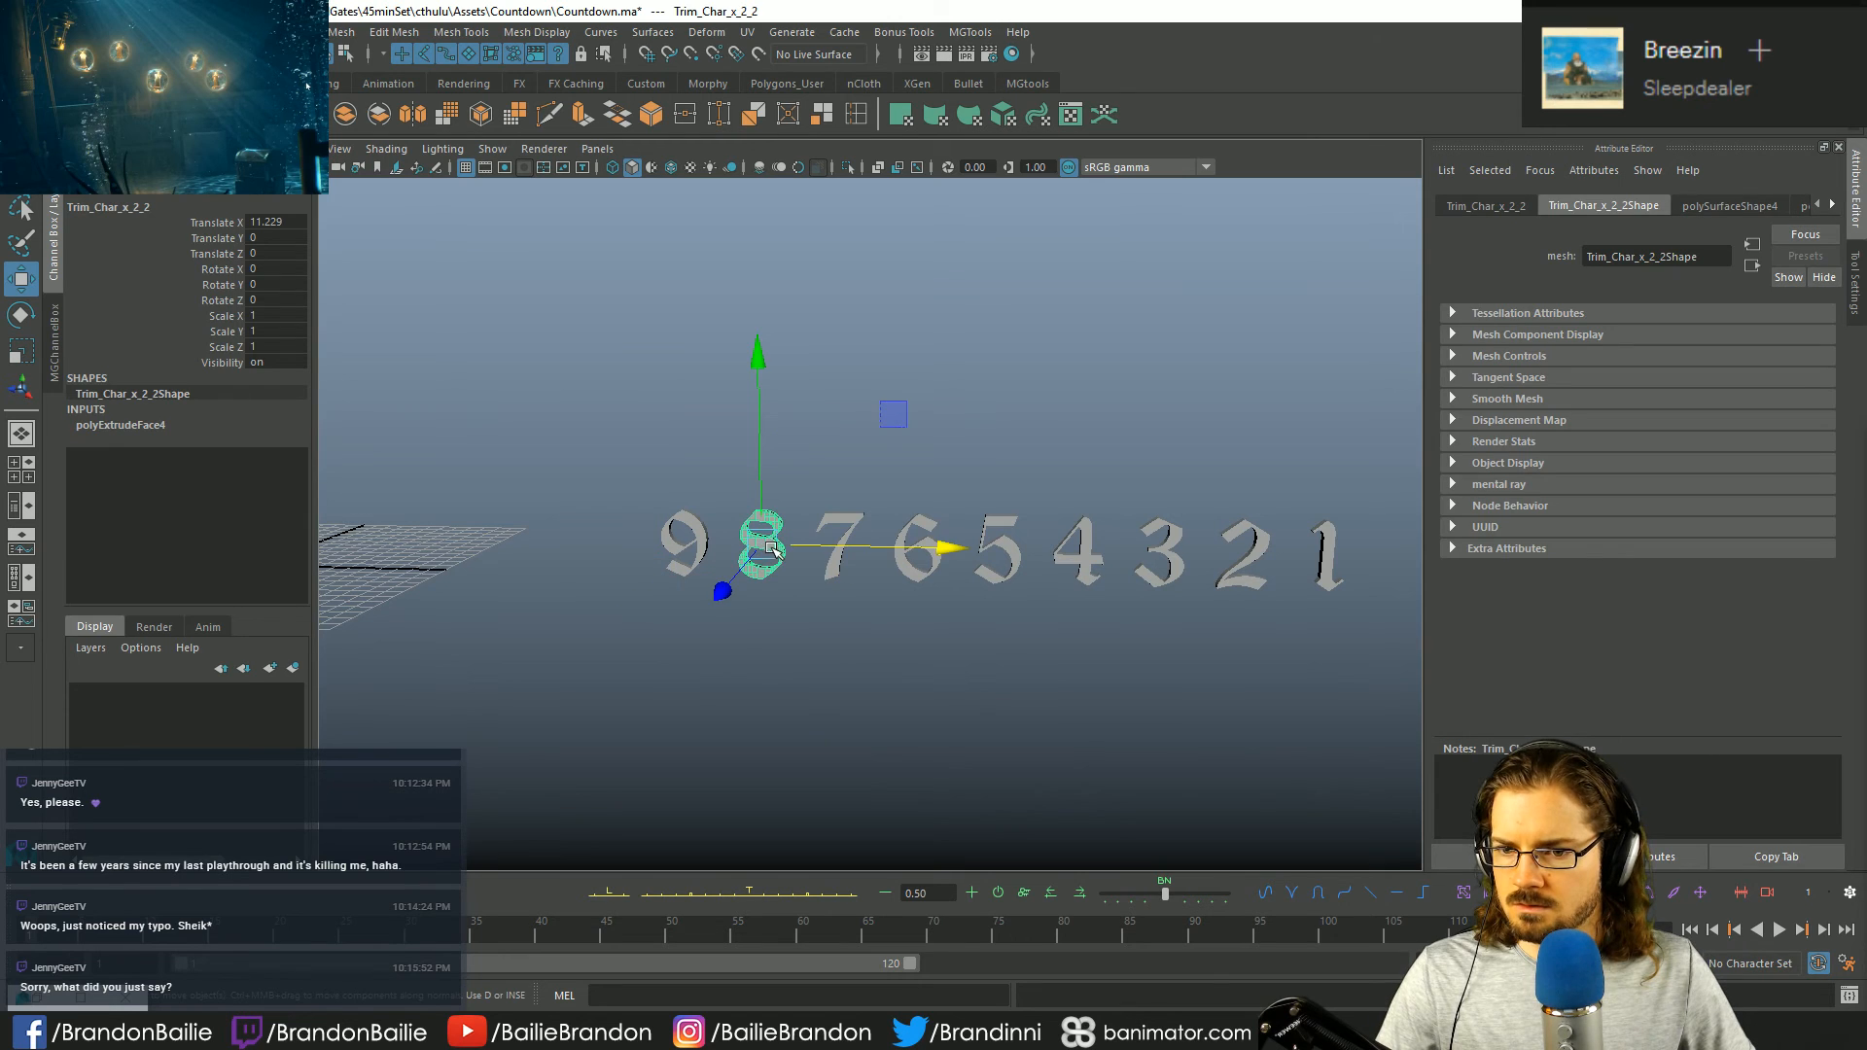
pyautogui.click(842, 515)
pyautogui.click(923, 522)
pyautogui.click(1001, 523)
pyautogui.click(1087, 522)
pyautogui.click(1163, 535)
pyautogui.click(1262, 531)
pyautogui.click(1324, 526)
# - Select the Ten group and move it along X to about -7.602 so the 10 sits over the origin
pyautogui.keyDown('alt'); pyautogui.moveTo(708, 633); pyautogui.dragTo(916, 654, button='middle'); pyautogui.keyUp('alt')
pyautogui.click(917, 654)
pyautogui.moveTo(695, 490); pyautogui.dragTo(869, 614)
pyautogui.keyDown('alt'); pyautogui.moveTo(685, 627); pyautogui.dragTo(896, 681, button='right'); pyautogui.keyUp('alt')
pyautogui.keyDown('alt'); pyautogui.moveTo(896, 681); pyautogui.dragTo(1007, 684, button='middle'); pyautogui.keyUp('alt')
pyautogui.click(731, 667)
pyautogui.click(713, 520)
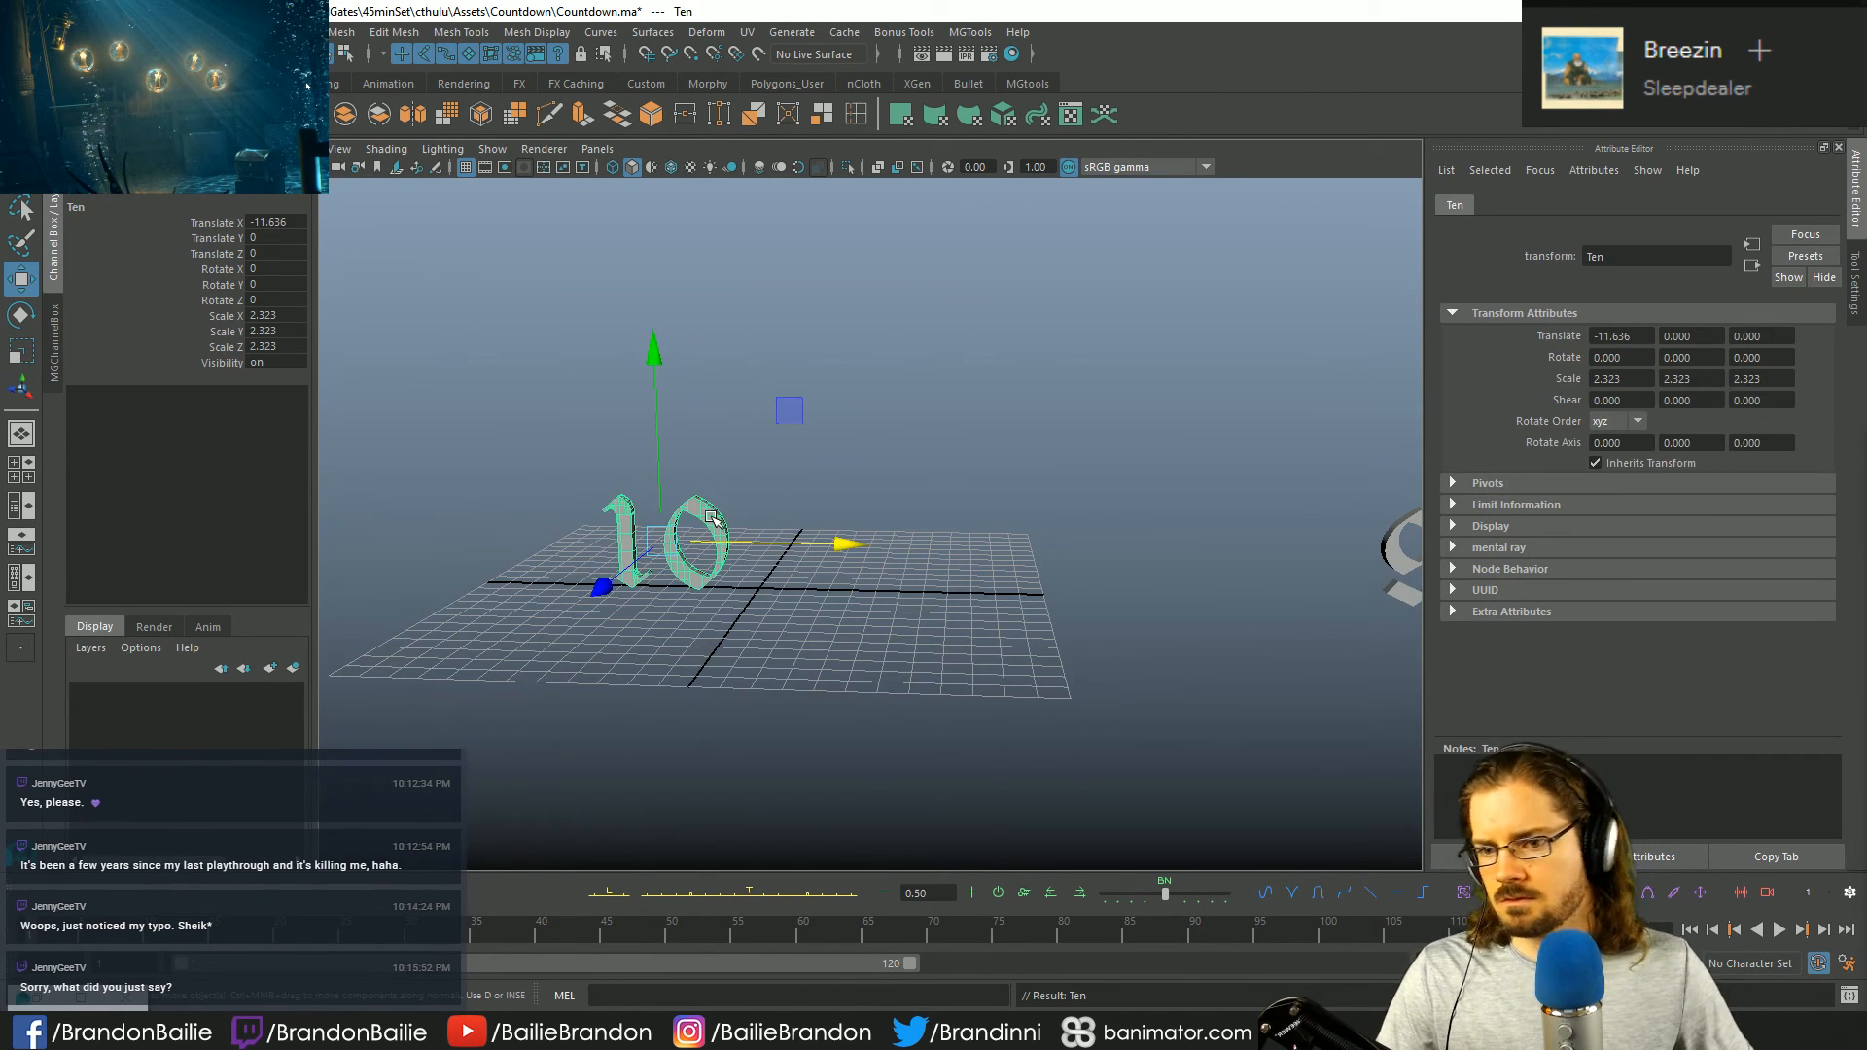
pyautogui.moveTo(845, 548); pyautogui.dragTo(937, 544)
# - Examine in the perspective and front views how well the 10 is centered on the origin
pyautogui.press('q')
pyautogui.keyDown('alt'); pyautogui.moveTo(837, 654); pyautogui.dragTo(733, 633); pyautogui.keyUp('alt')
pyautogui.press('w')
pyautogui.keyDown('alt'); pyautogui.moveTo(879, 708); pyautogui.dragTo(886, 708); pyautogui.keyUp('alt')
pyautogui.press('space')
pyautogui.press('space')
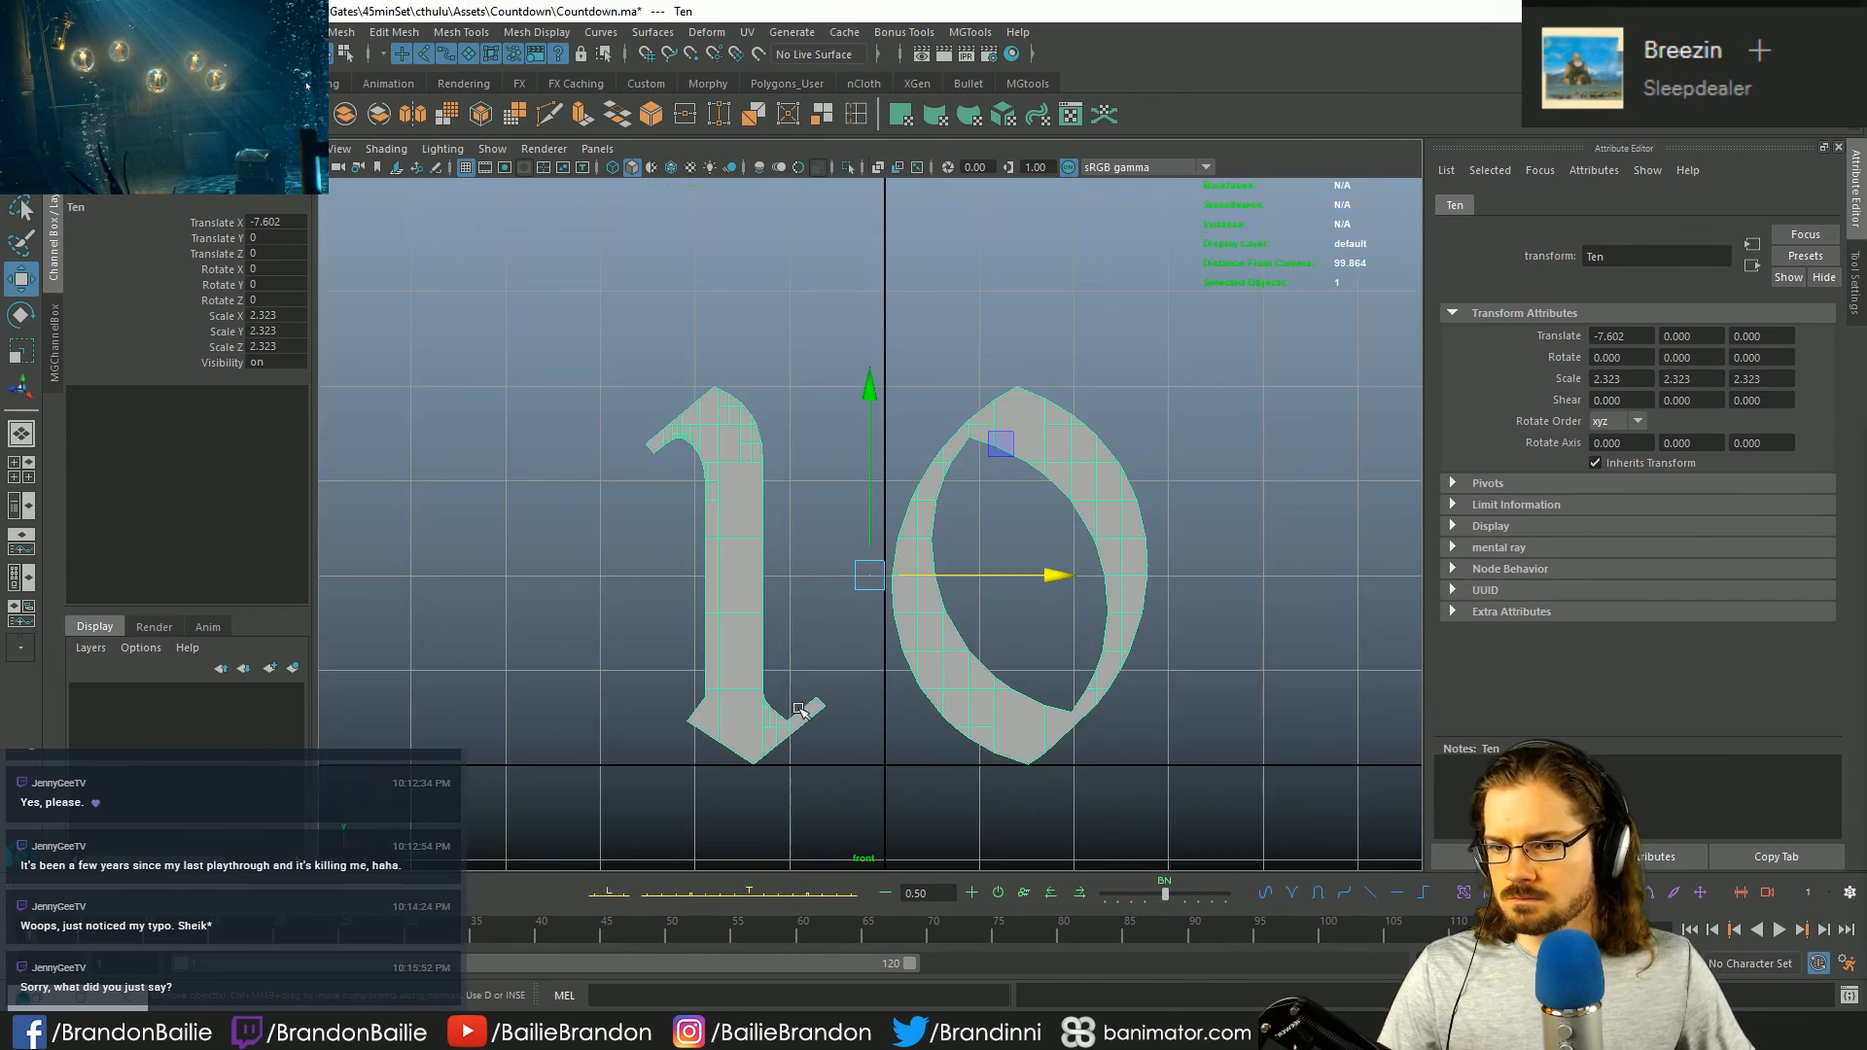
pyautogui.press('space')
pyautogui.press('space')
# - Create a camera, move it in front of the 10 to Translate Z about 8.188 and look through it
pyautogui.keyDown('alt'); pyautogui.moveTo(926, 530); pyautogui.dragTo(804, 534); pyautogui.keyUp('alt')
pyautogui.keyDown('alt'); pyautogui.moveTo(804, 534); pyautogui.dragTo(972, 588, button='right'); pyautogui.keyUp('alt')
pyautogui.moveTo(973, 588)
pyautogui.keyDown('alt'); pyautogui.mouseDown()
pyautogui.moveTo(958, 595)
pyautogui.moveTo(977, 618)
pyautogui.mouseUp(); pyautogui.keyUp('alt')
pyautogui.keyDown('alt'); pyautogui.moveTo(977, 617); pyautogui.dragTo(326, 499, button='right'); pyautogui.keyUp('alt')
pyautogui.click(83, 32)
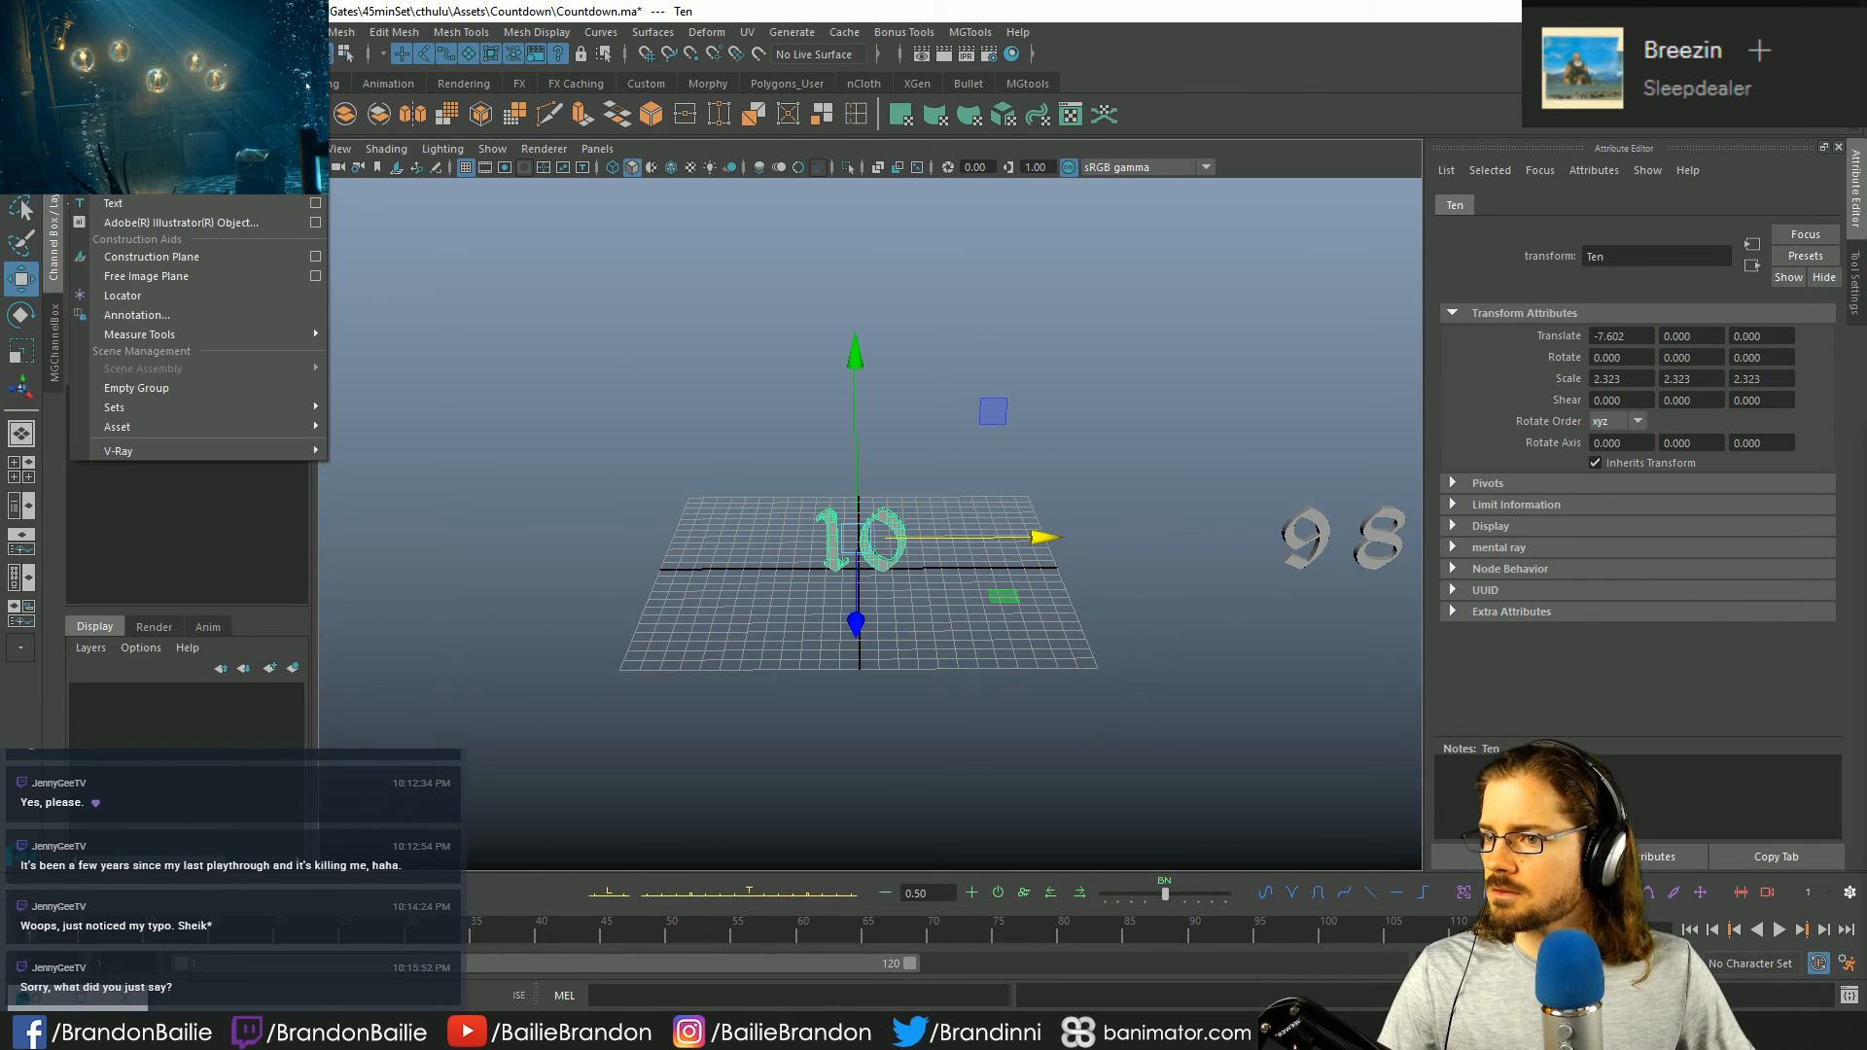
pyautogui.moveTo(292, 165)
pyautogui.click(374, 167)
pyautogui.moveTo(887, 661); pyautogui.dragTo(931, 673)
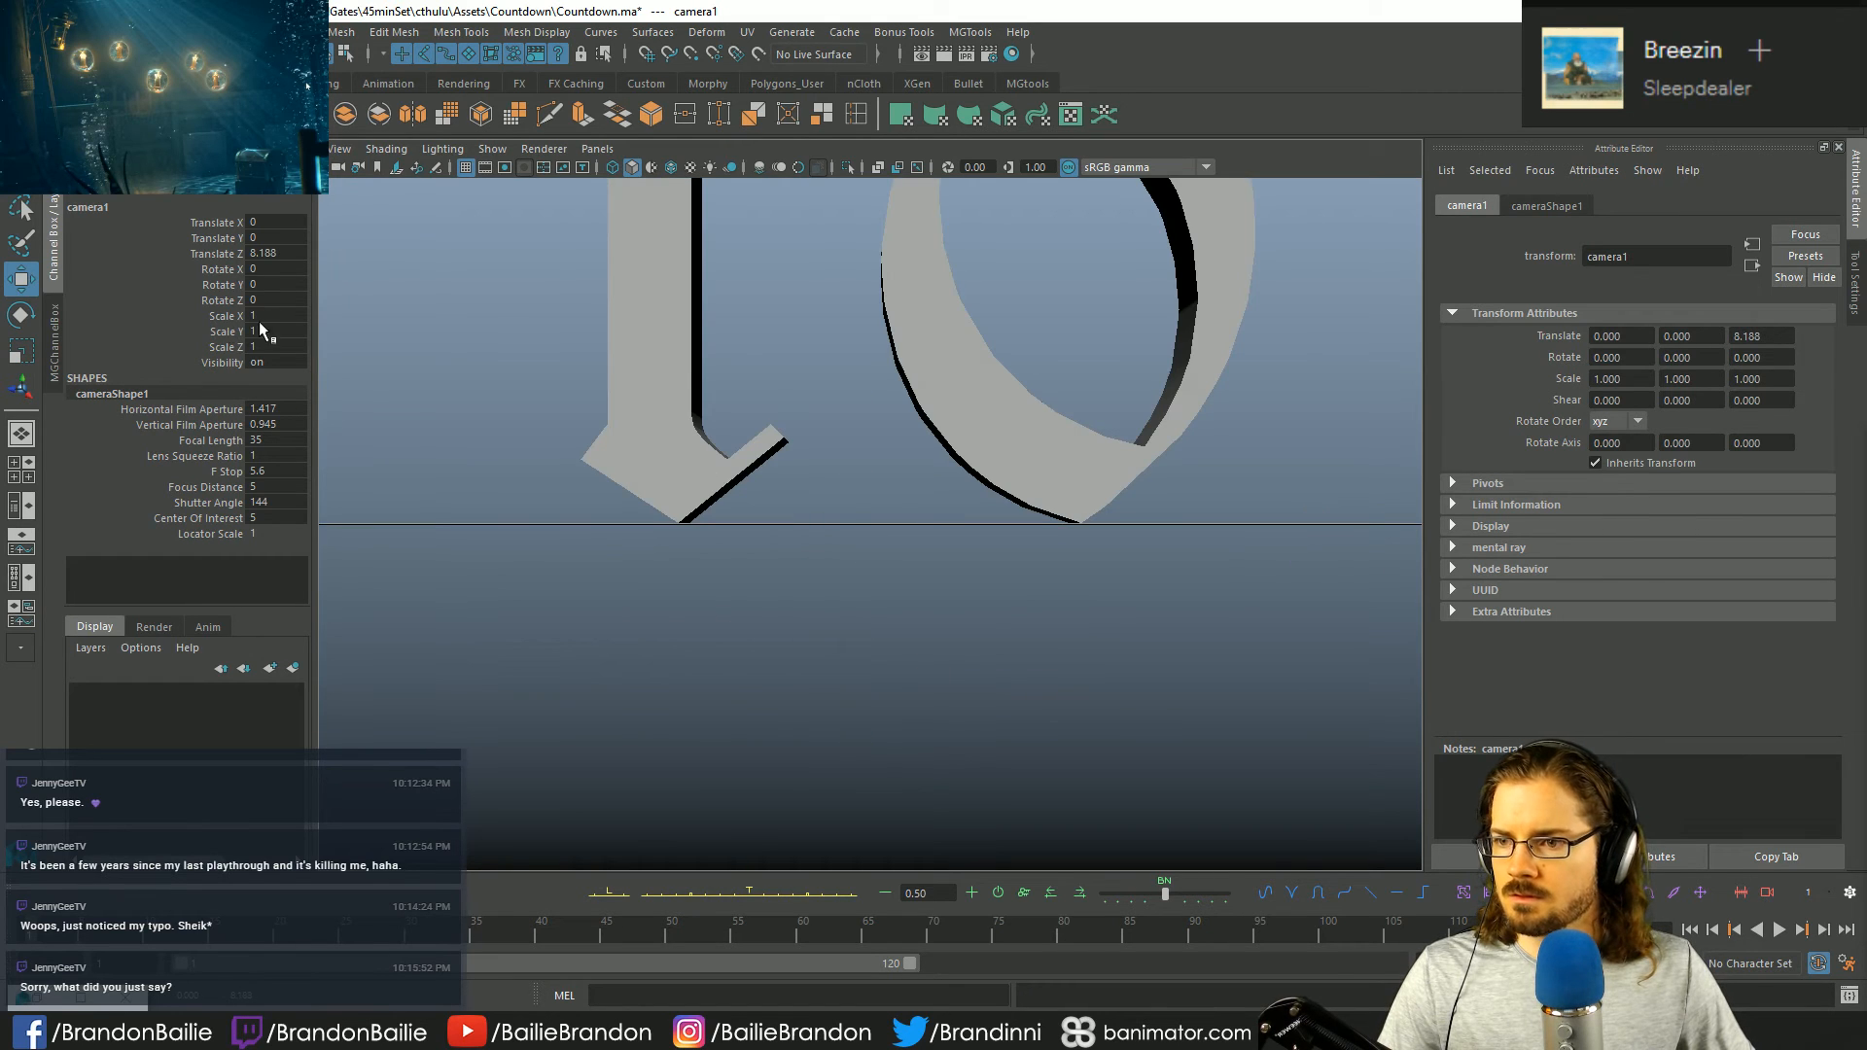
# - Tilt the camera up to Rotate X about 10.589 and raise it to Translate Y about 0.476 to frame the 10
pyautogui.click(232, 270)
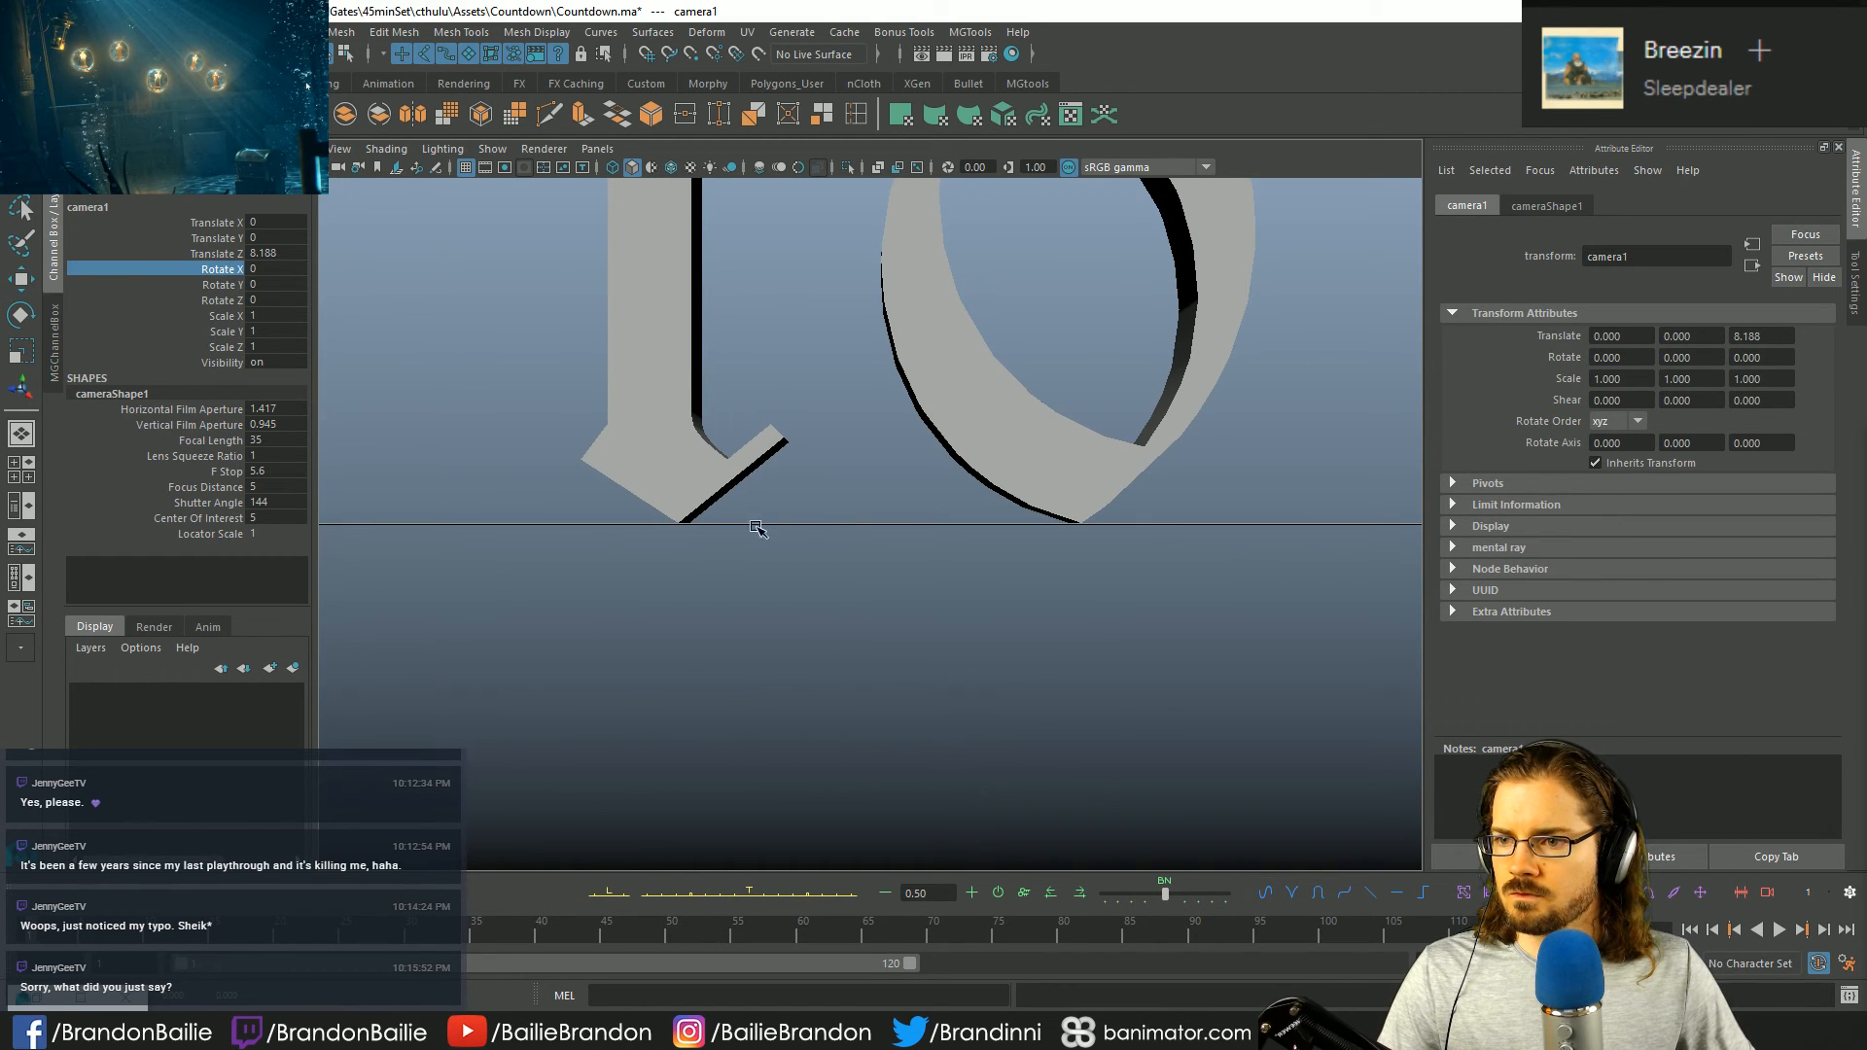
pyautogui.press('space')
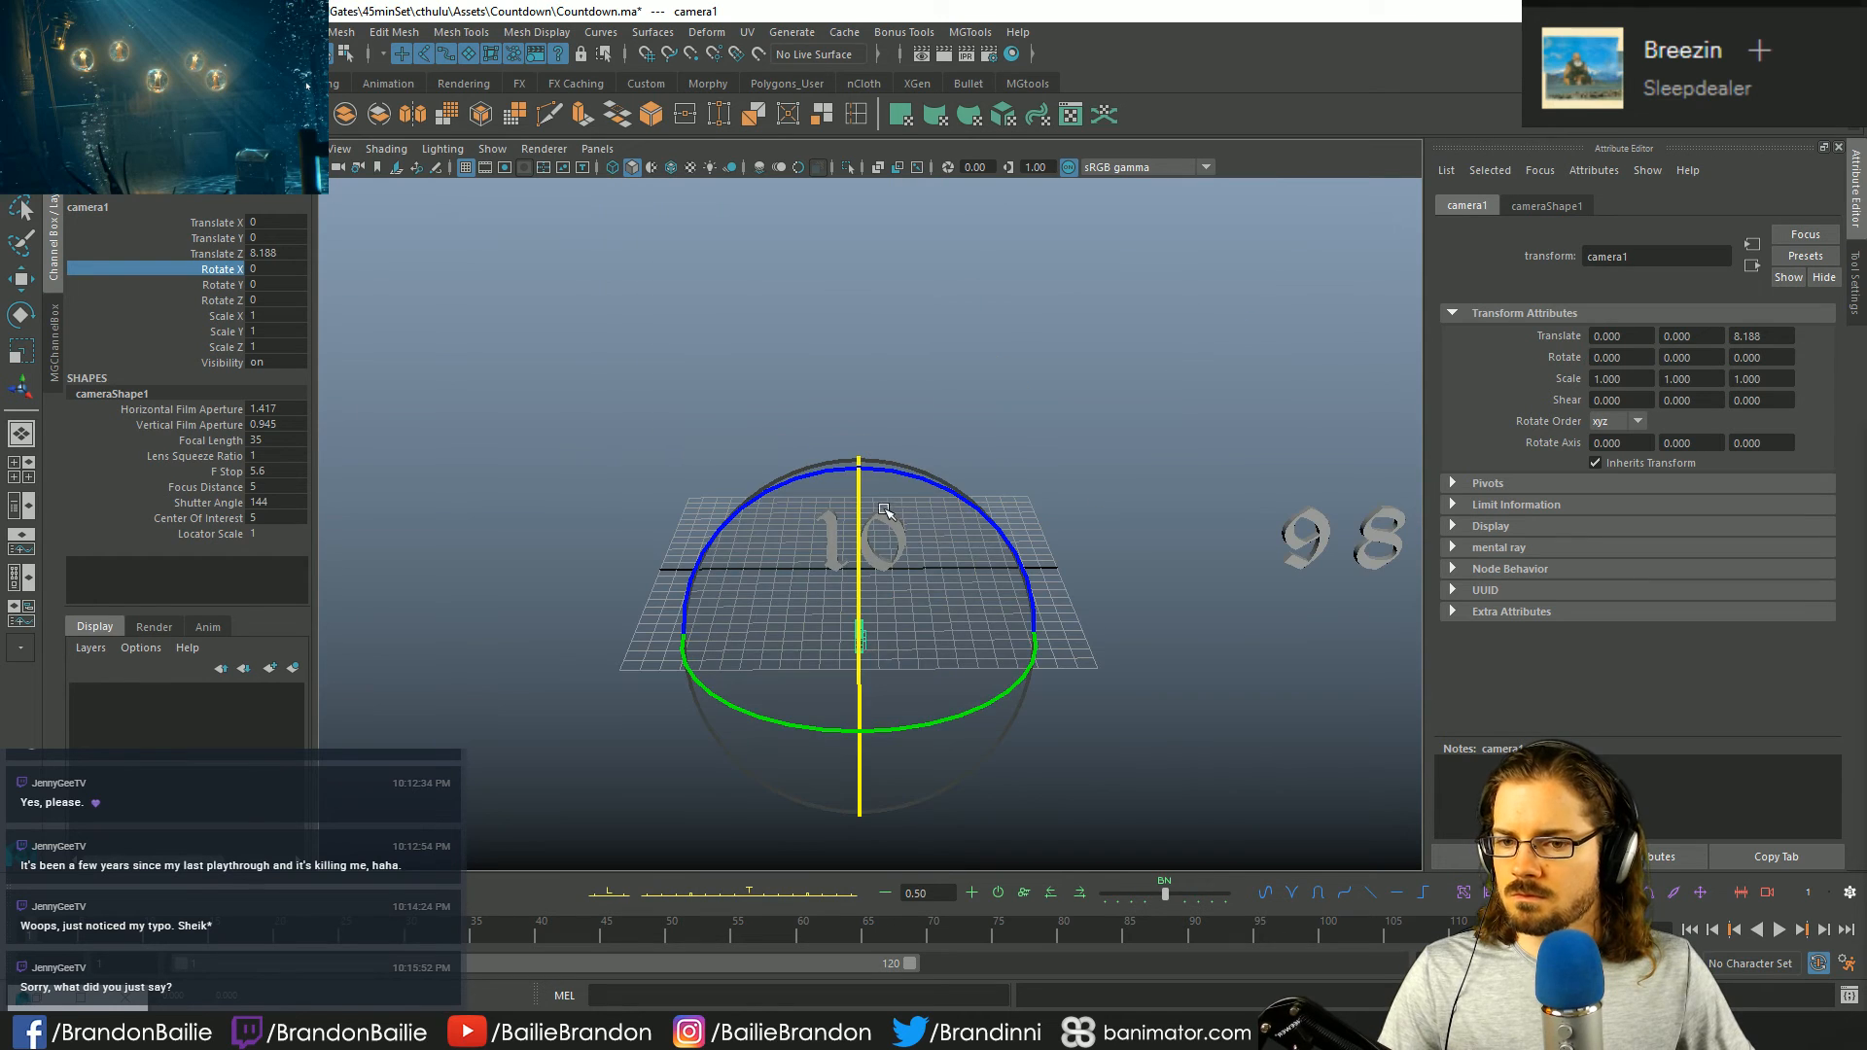
pyautogui.moveTo(858, 559); pyautogui.dragTo(861, 595)
pyautogui.press('space')
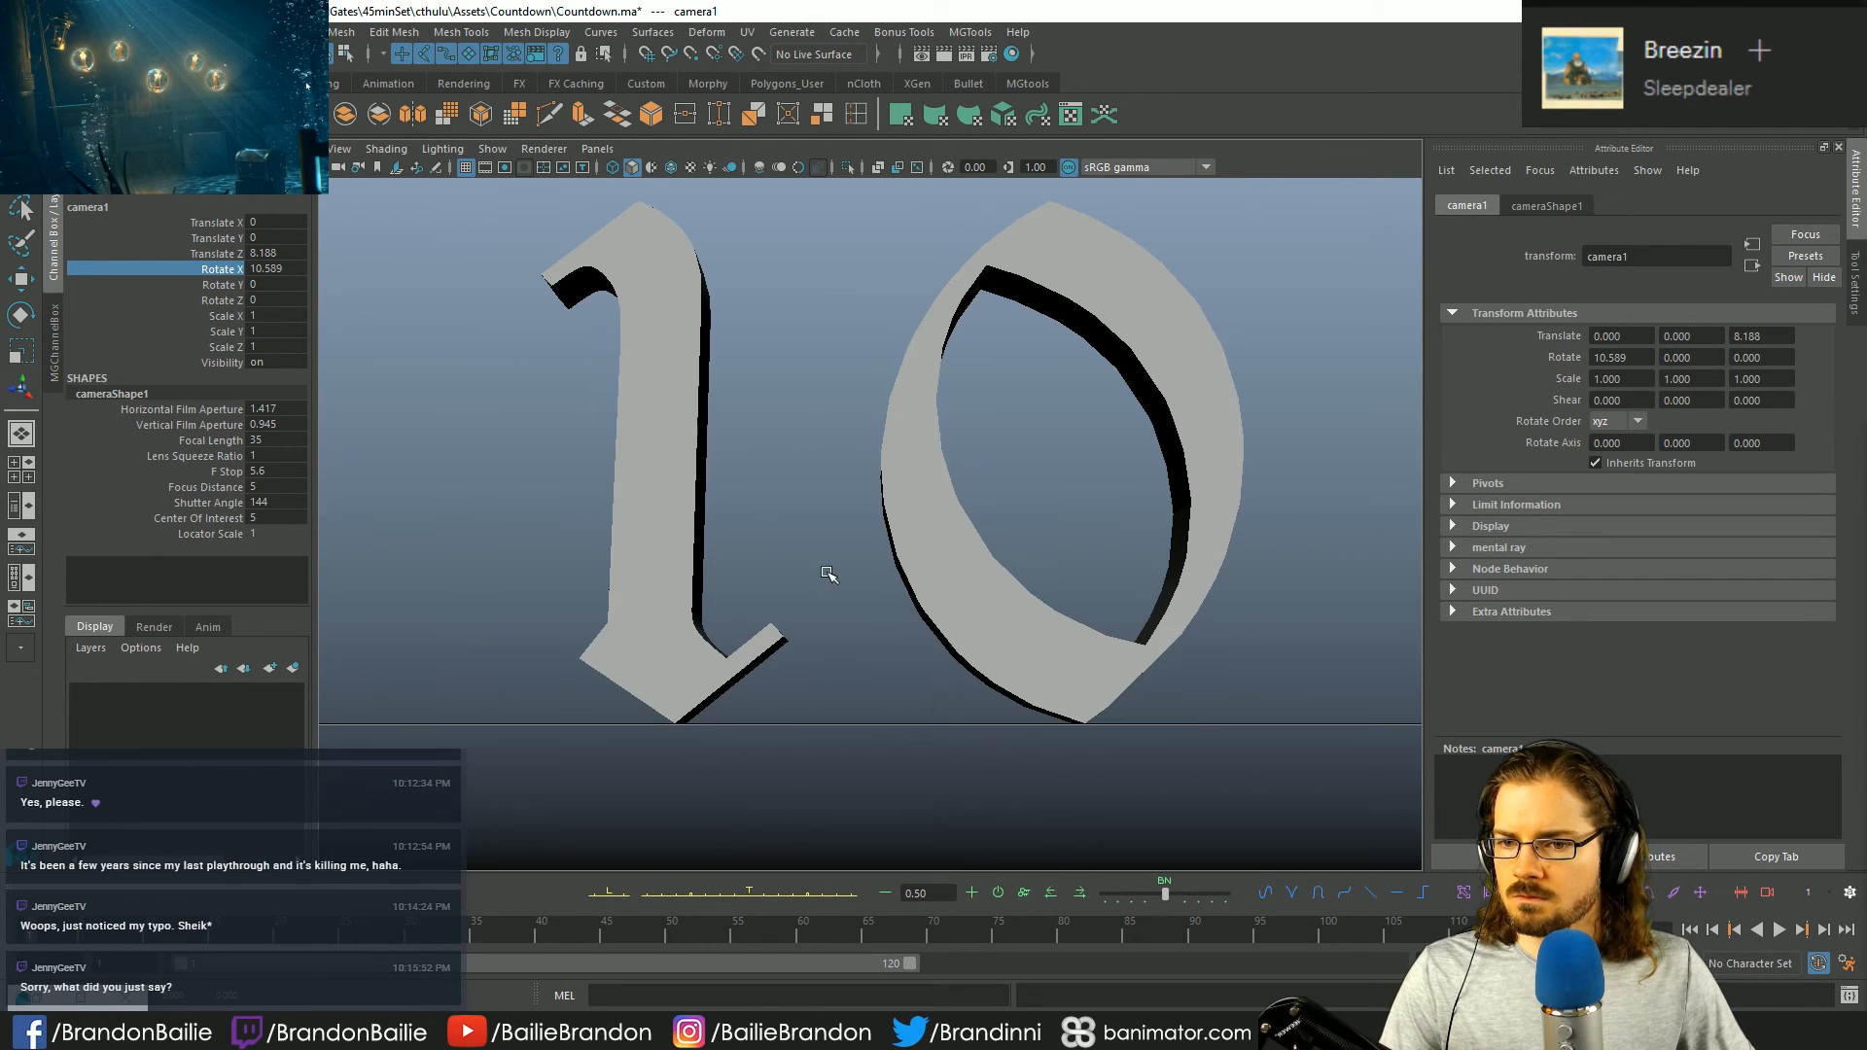
pyautogui.press('w')
pyautogui.click(215, 239)
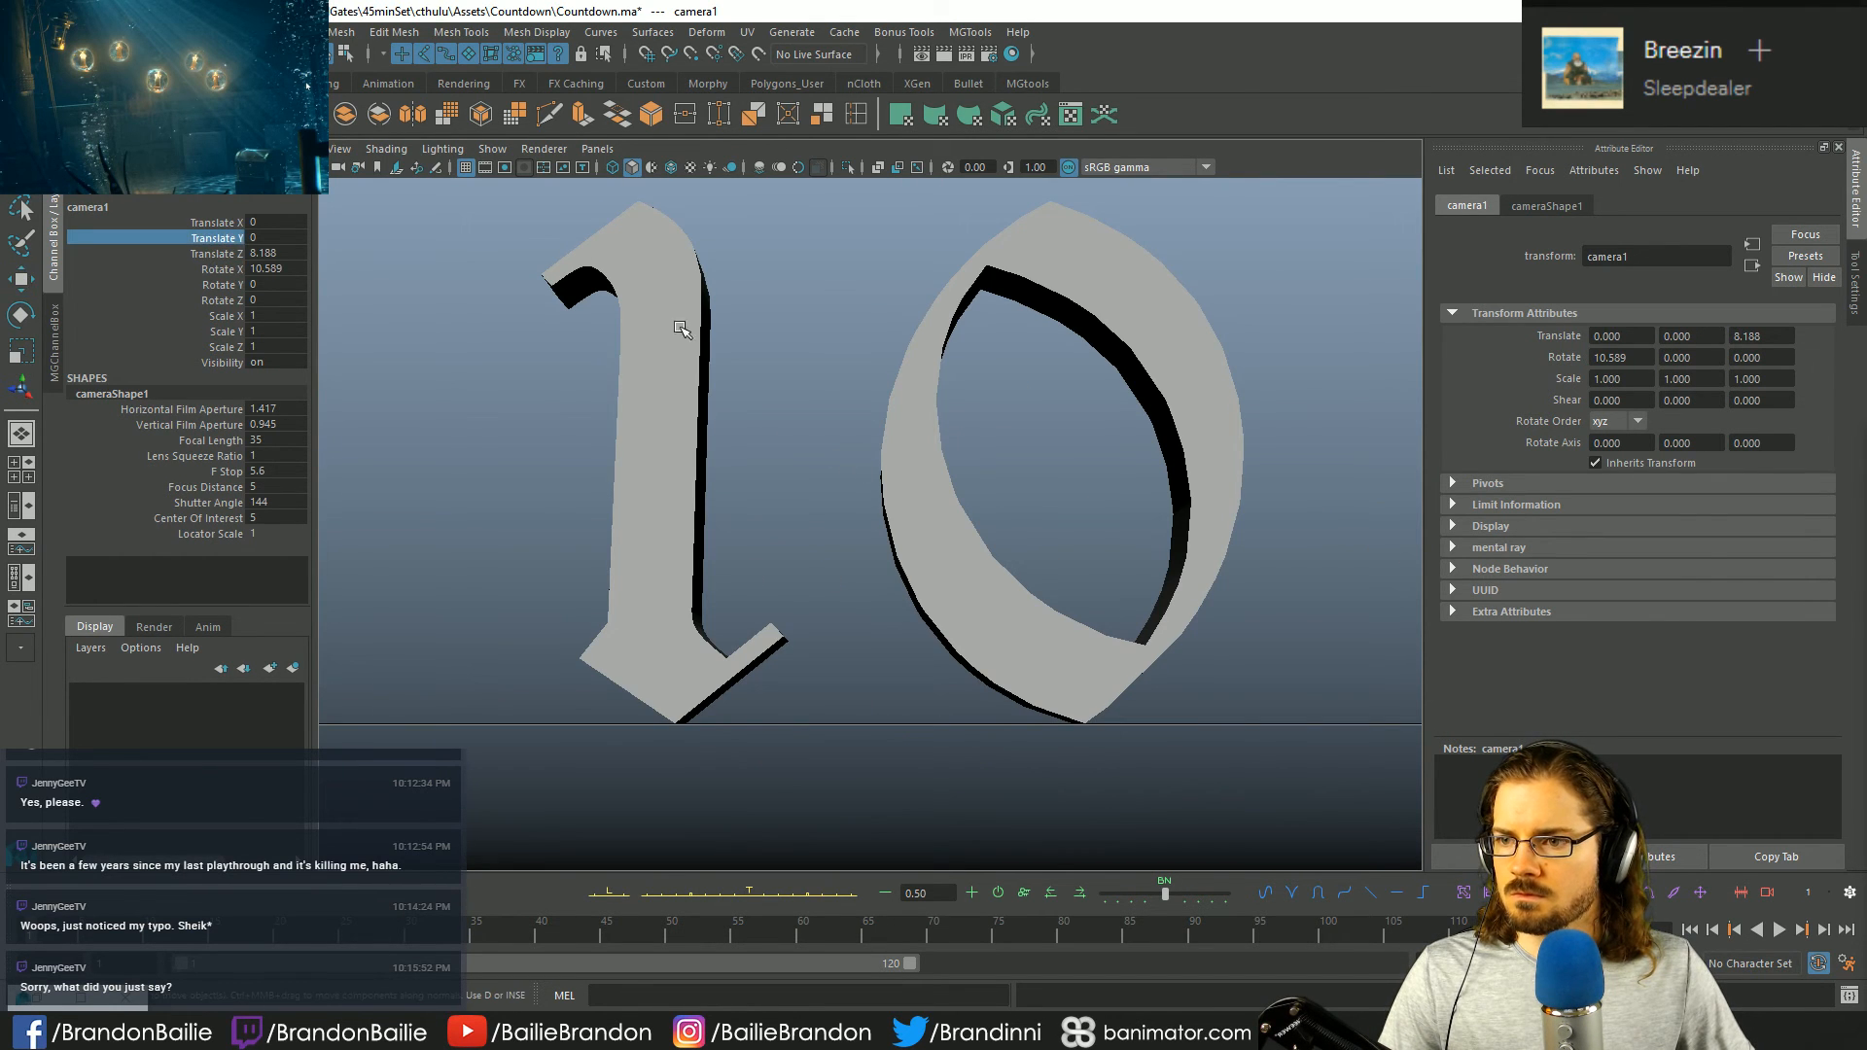
pyautogui.moveTo(869, 367); pyautogui.dragTo(844, 416, button='middle')
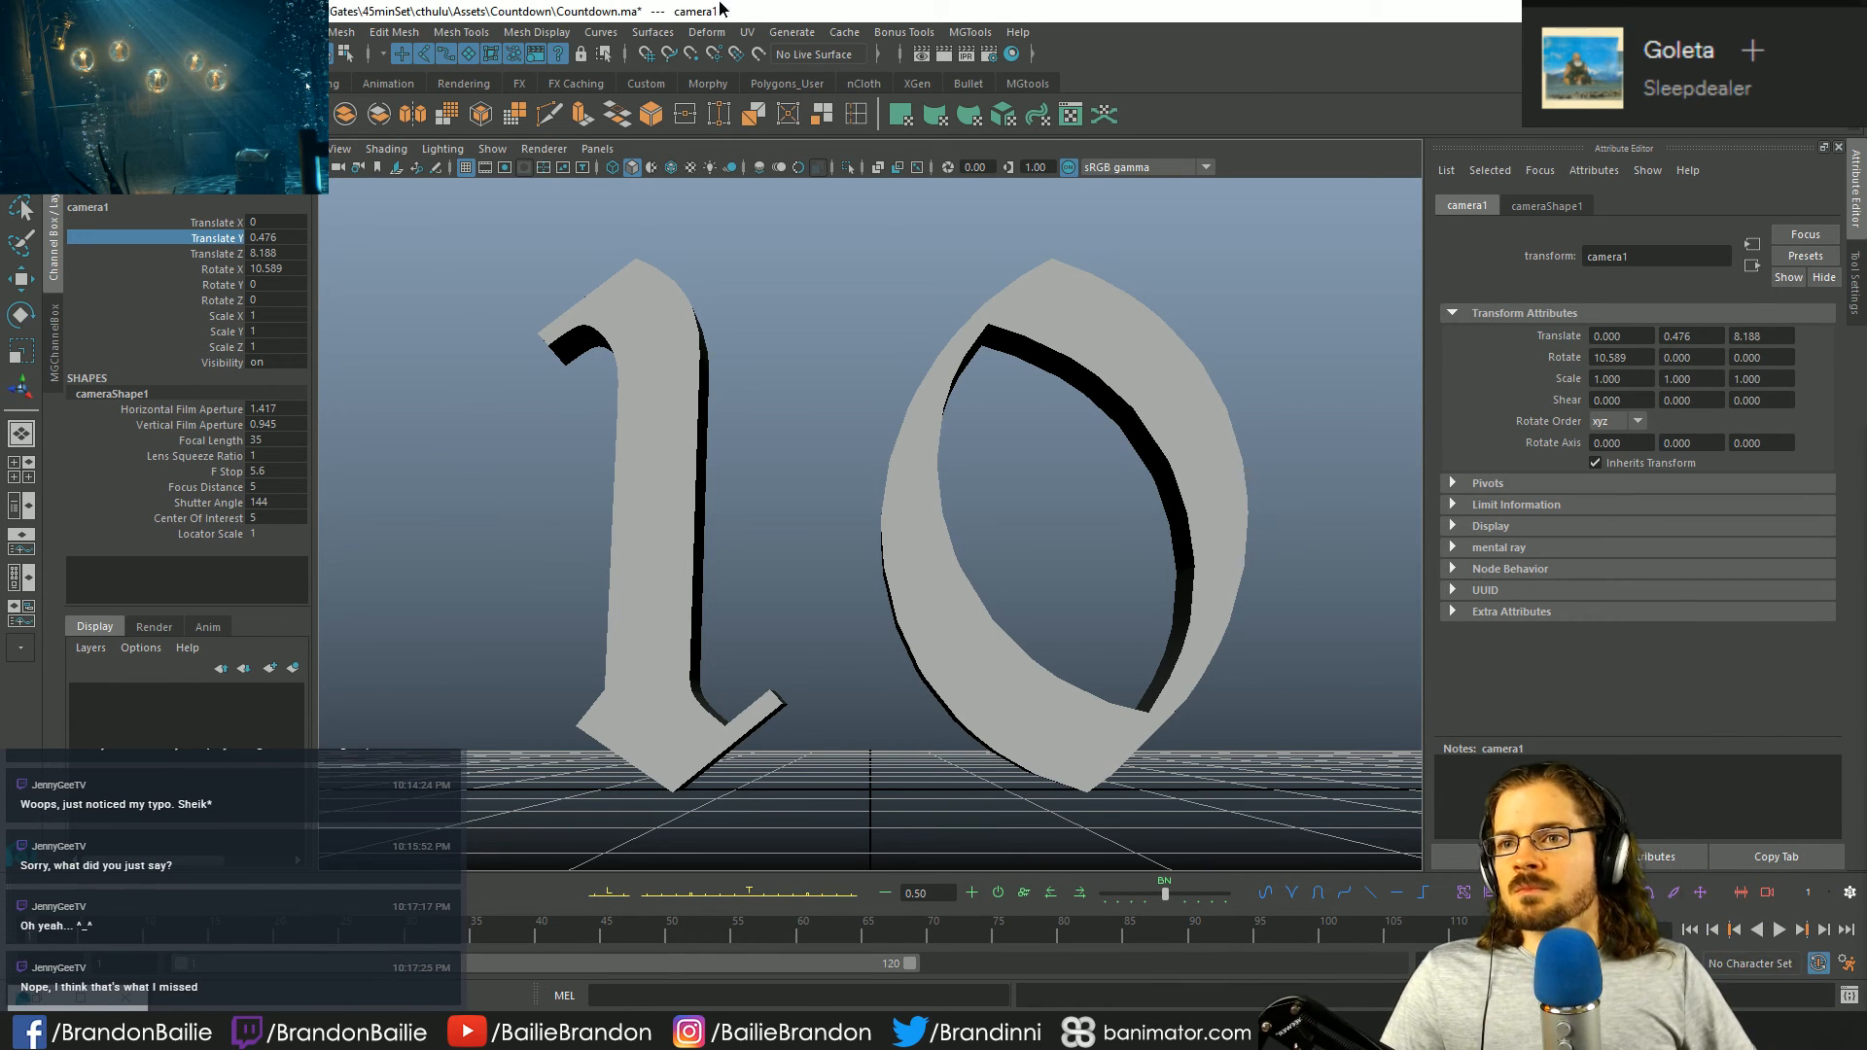
# - Select the Ten group and center its pivot
pyautogui.press('[')
pyautogui.press(']')
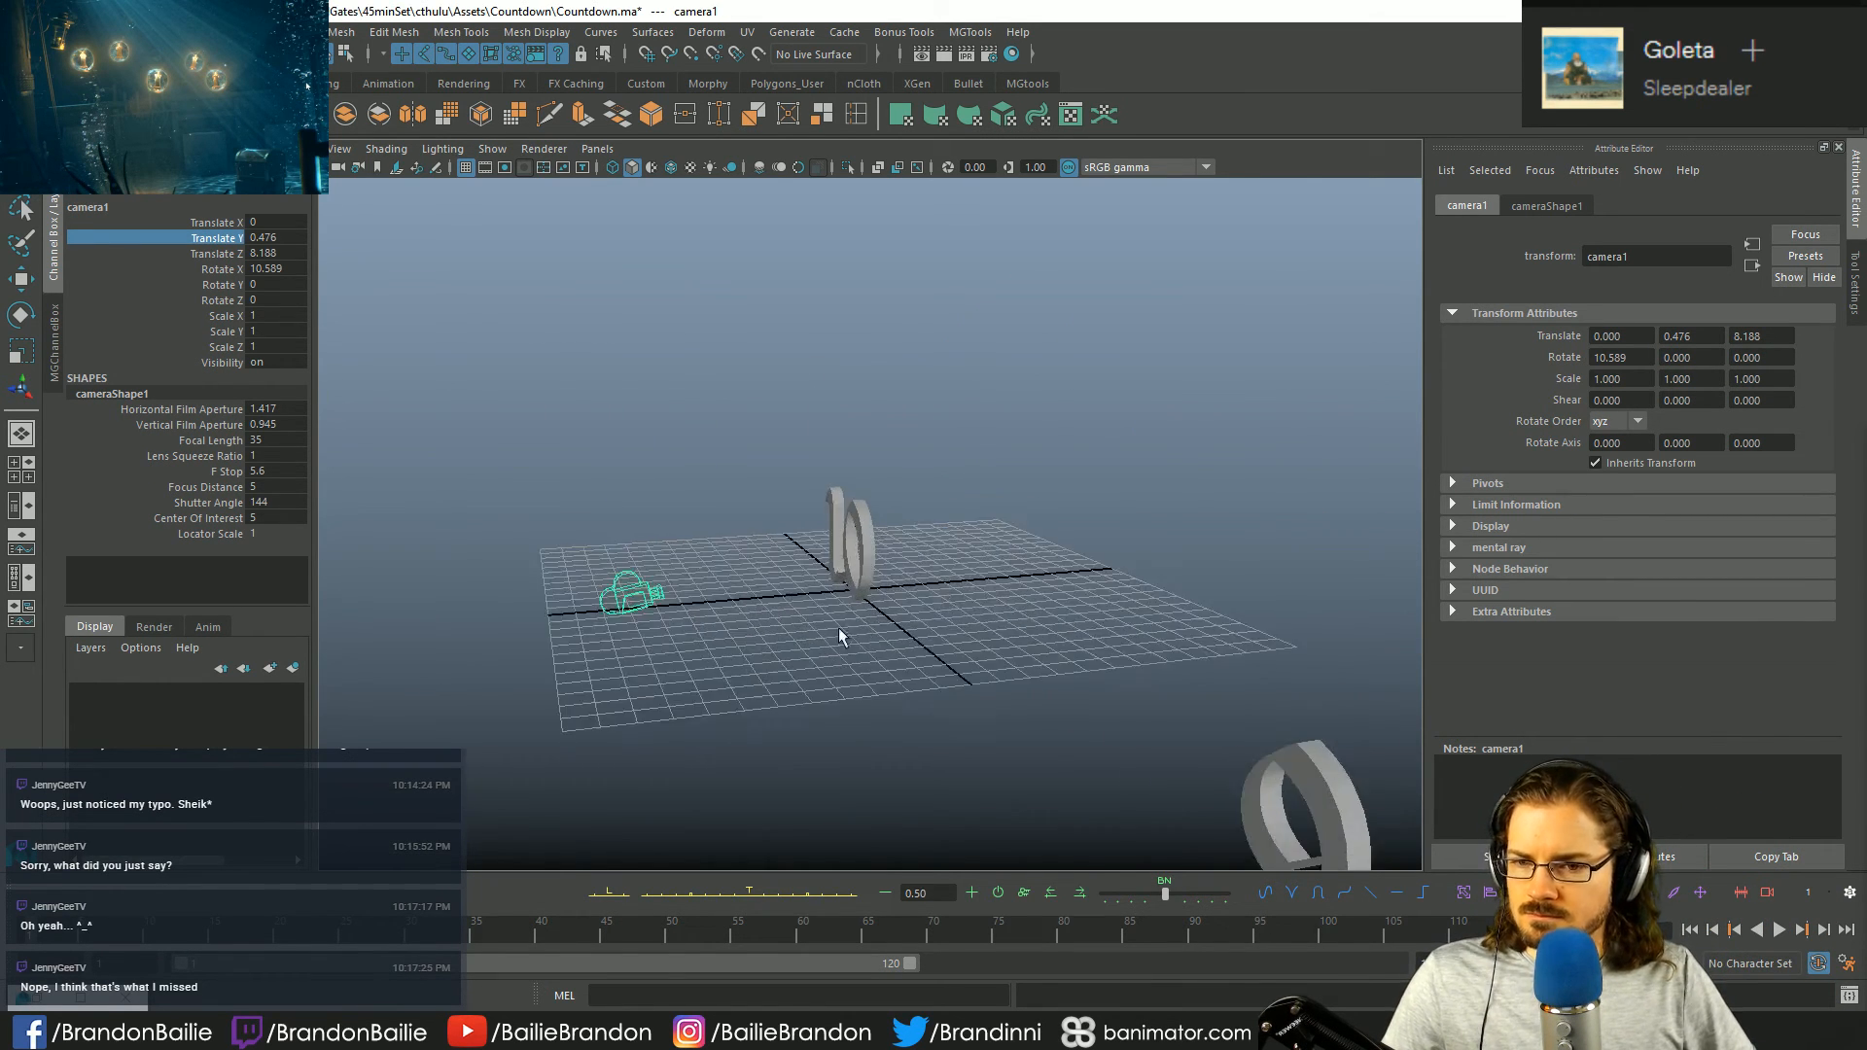
pyautogui.press('[')
pyautogui.press(']')
pyautogui.click(911, 494)
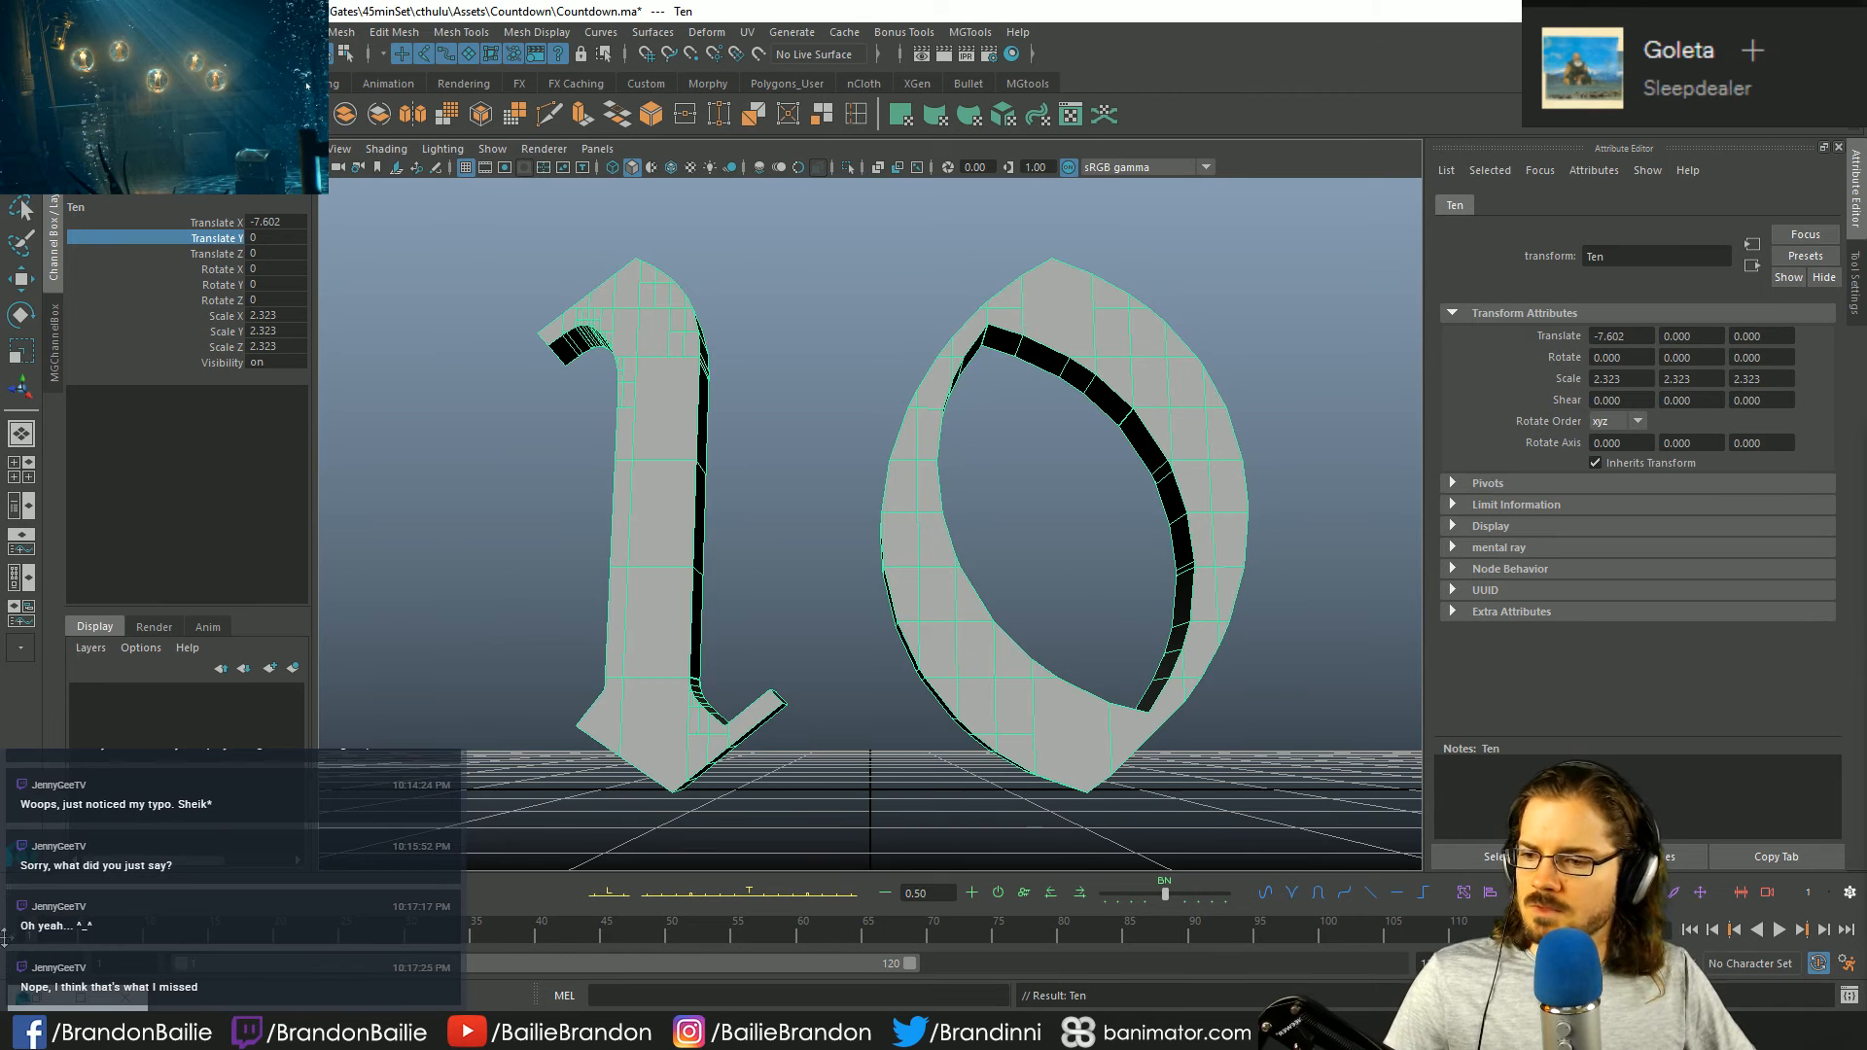
pyautogui.press('[')
pyautogui.keyDown('alt'); pyautogui.moveTo(821, 645); pyautogui.dragTo(970, 745); pyautogui.keyUp('alt')
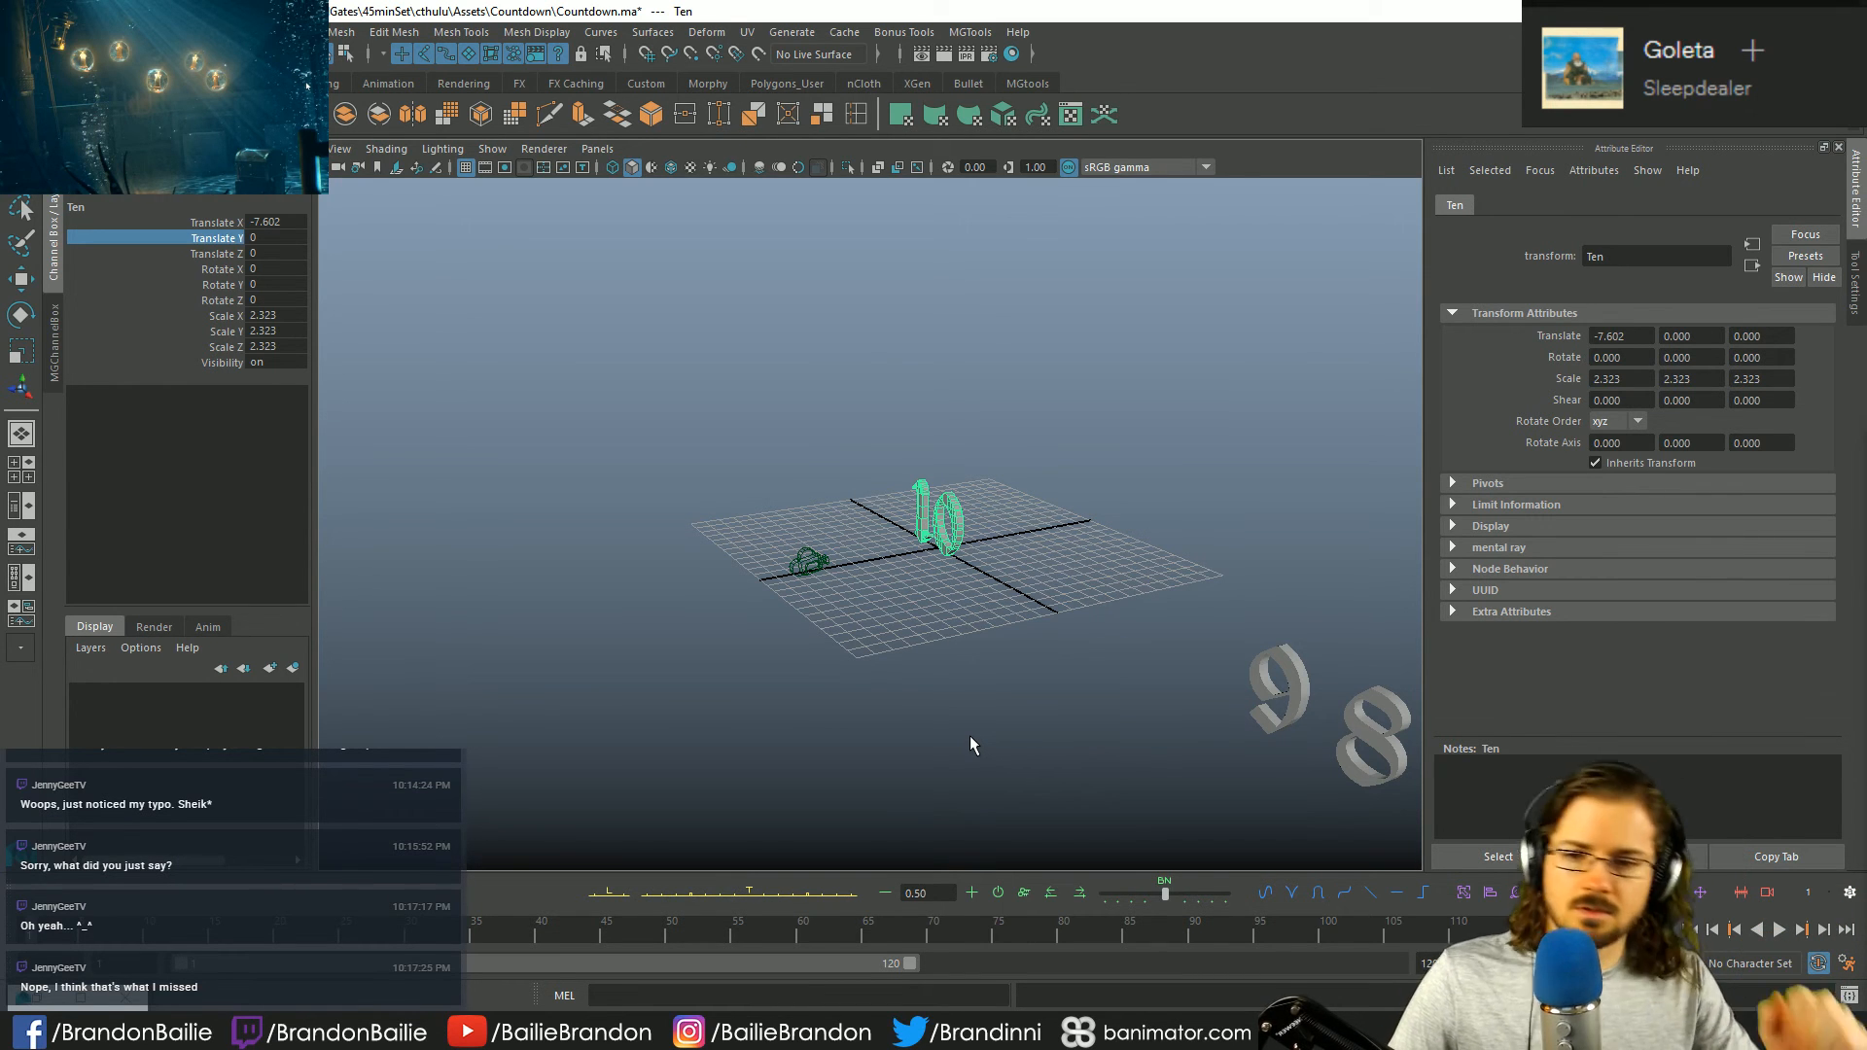
pyautogui.scroll(3, 1017, 681)
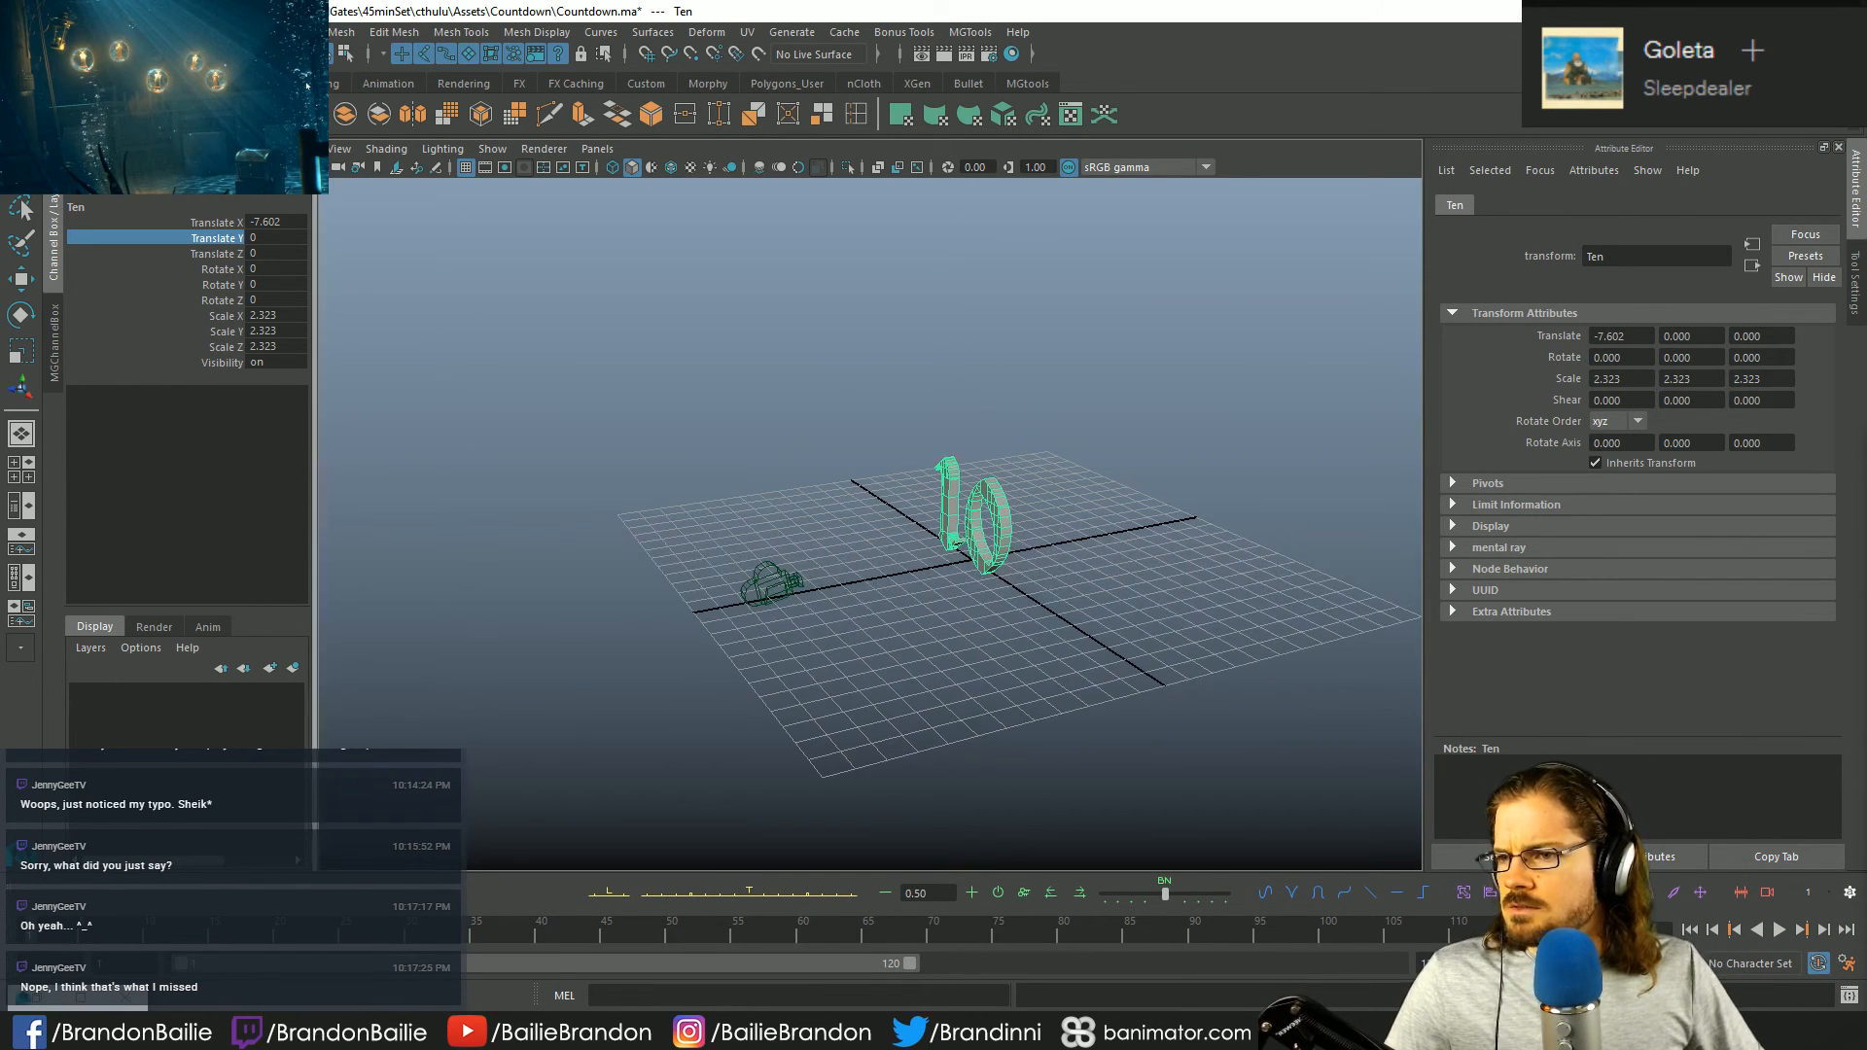
pyautogui.click(182, 32)
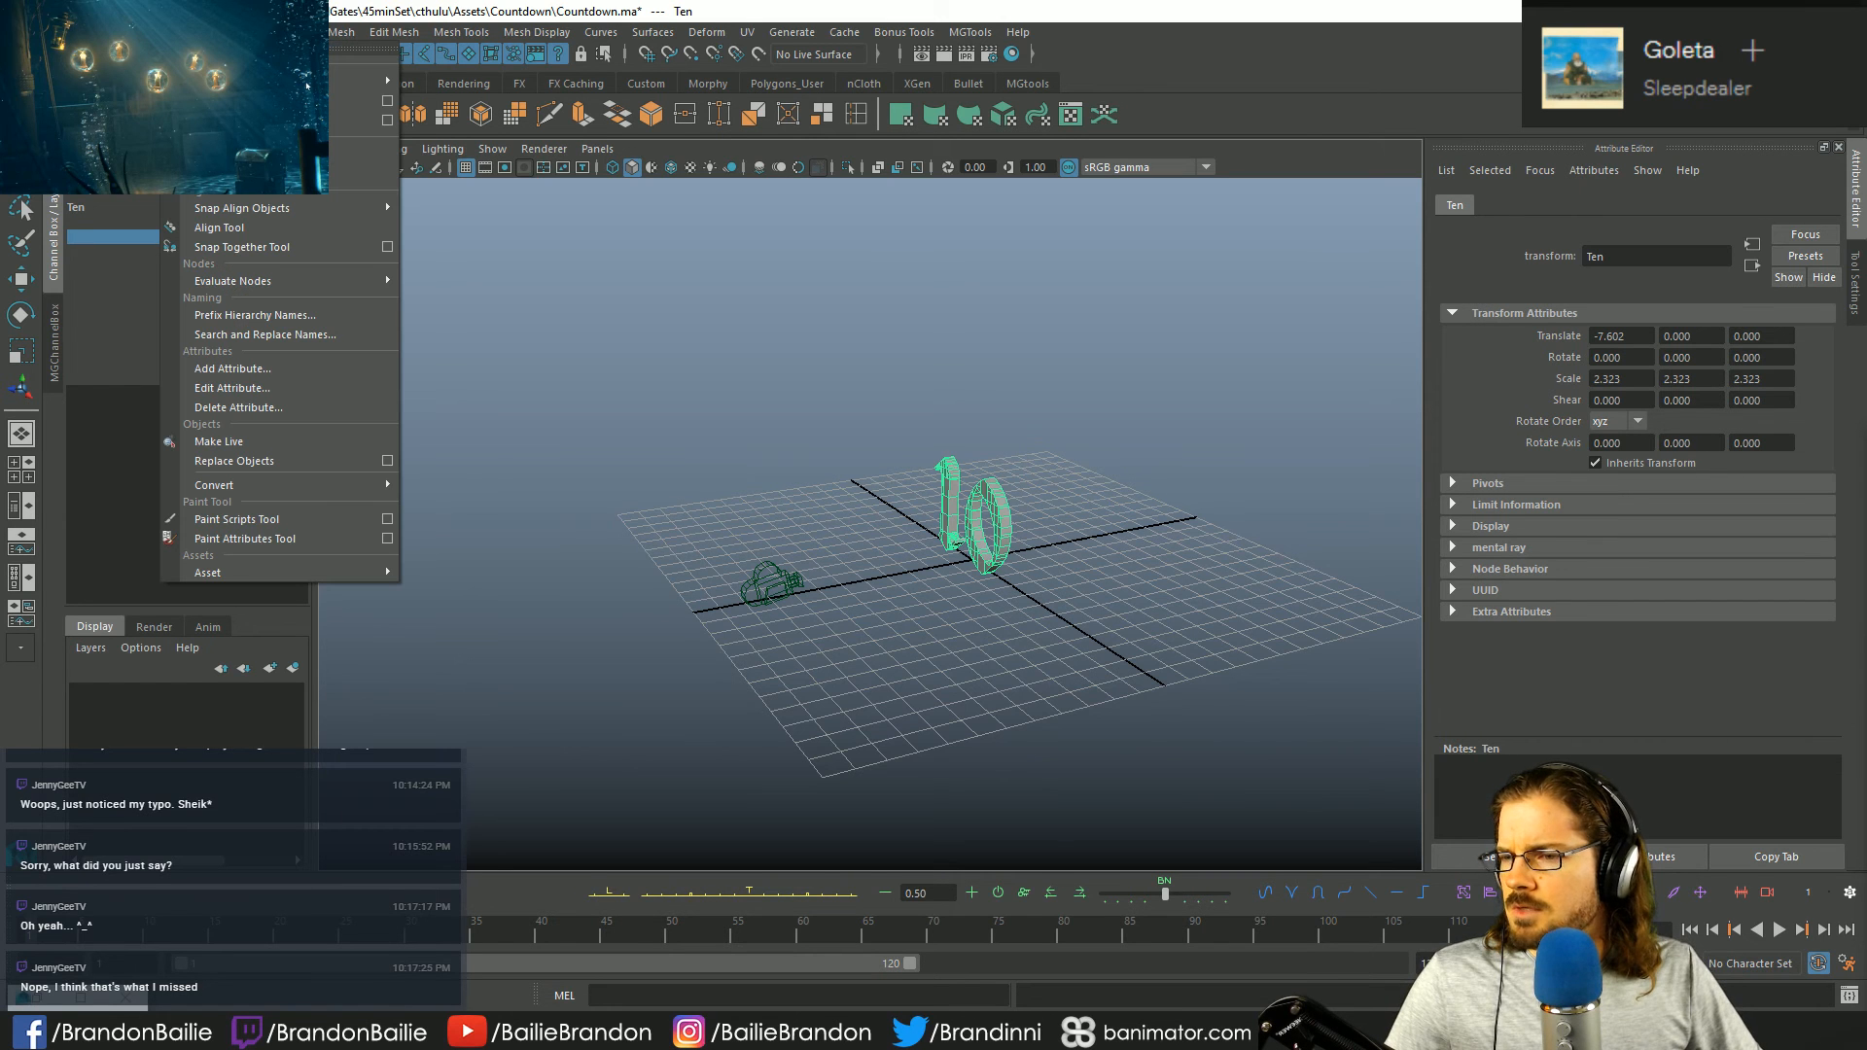
pyautogui.click(228, 153)
# - Create a NURBS circle scaled uniformly to about 5.86 and move it behind the 10 to Translate Z about -5.576
pyautogui.click(93, 84)
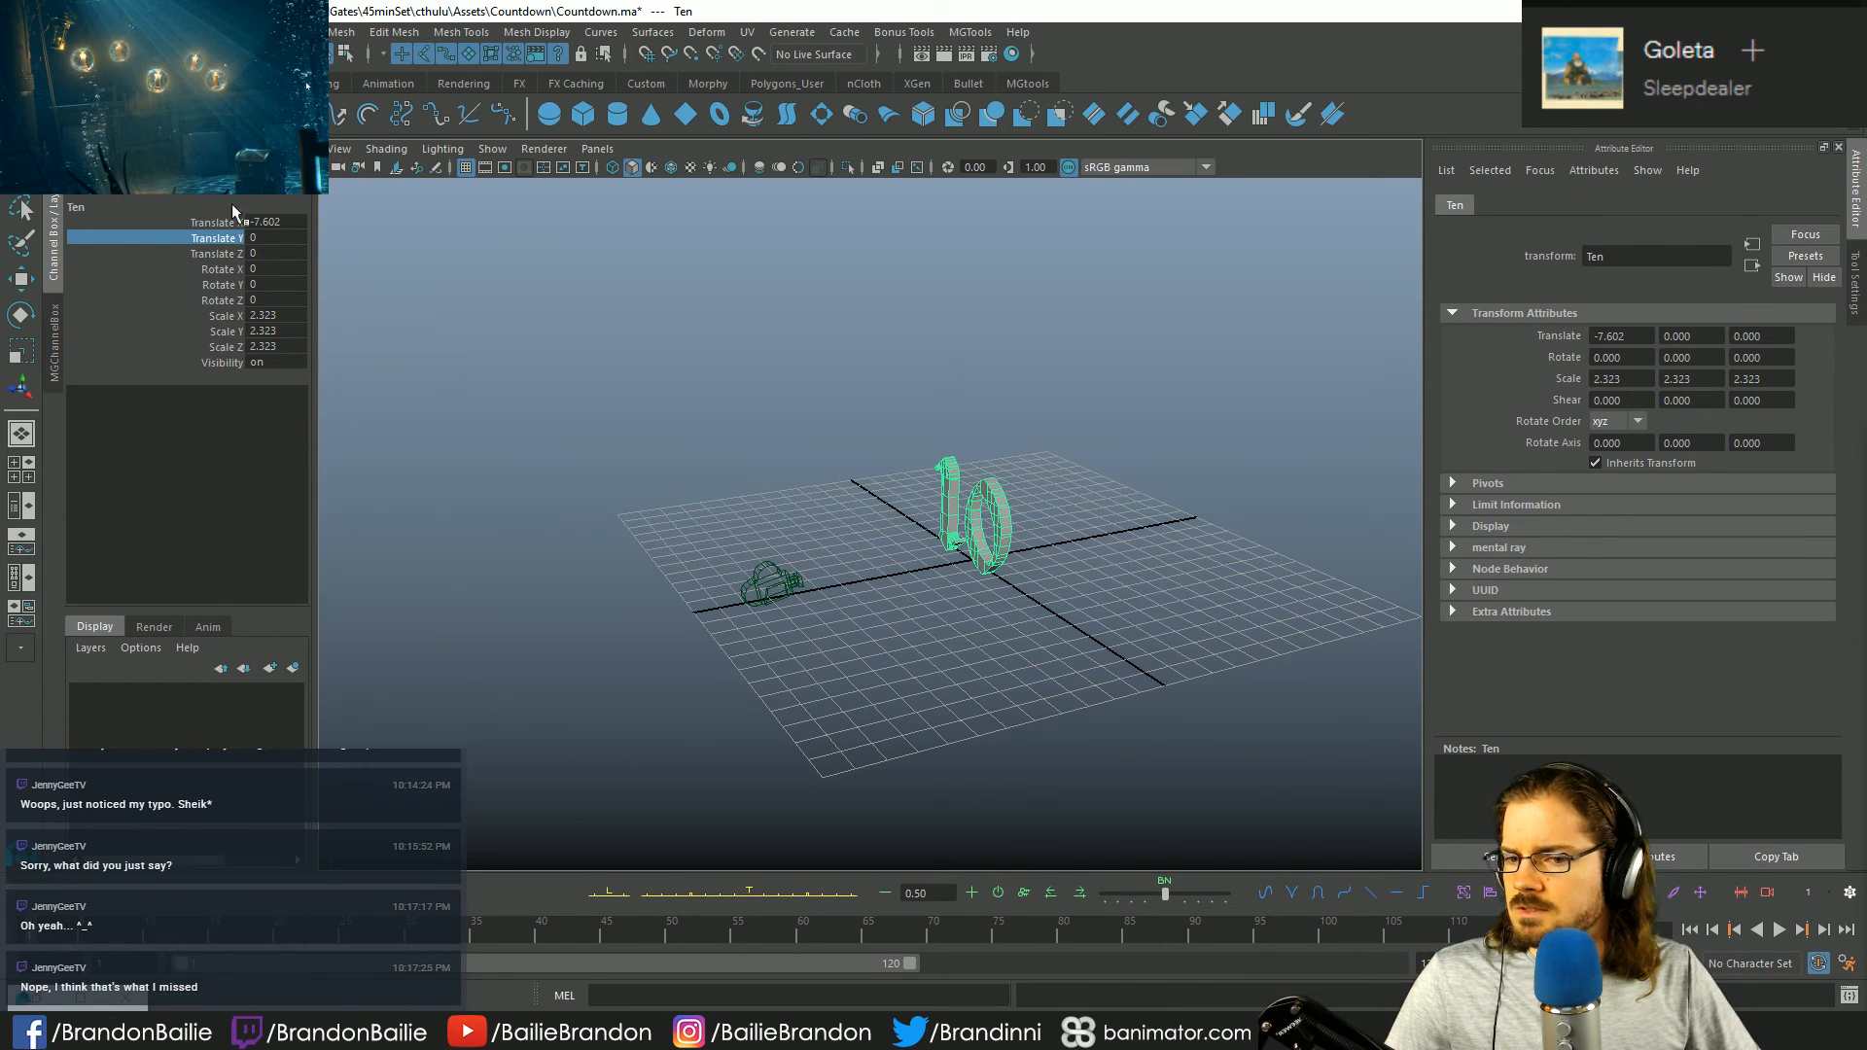
pyautogui.click(39, 114)
pyautogui.press('r')
pyautogui.moveTo(974, 563); pyautogui.dragTo(1019, 579)
pyautogui.press('w')
pyautogui.press('r')
pyautogui.press('w')
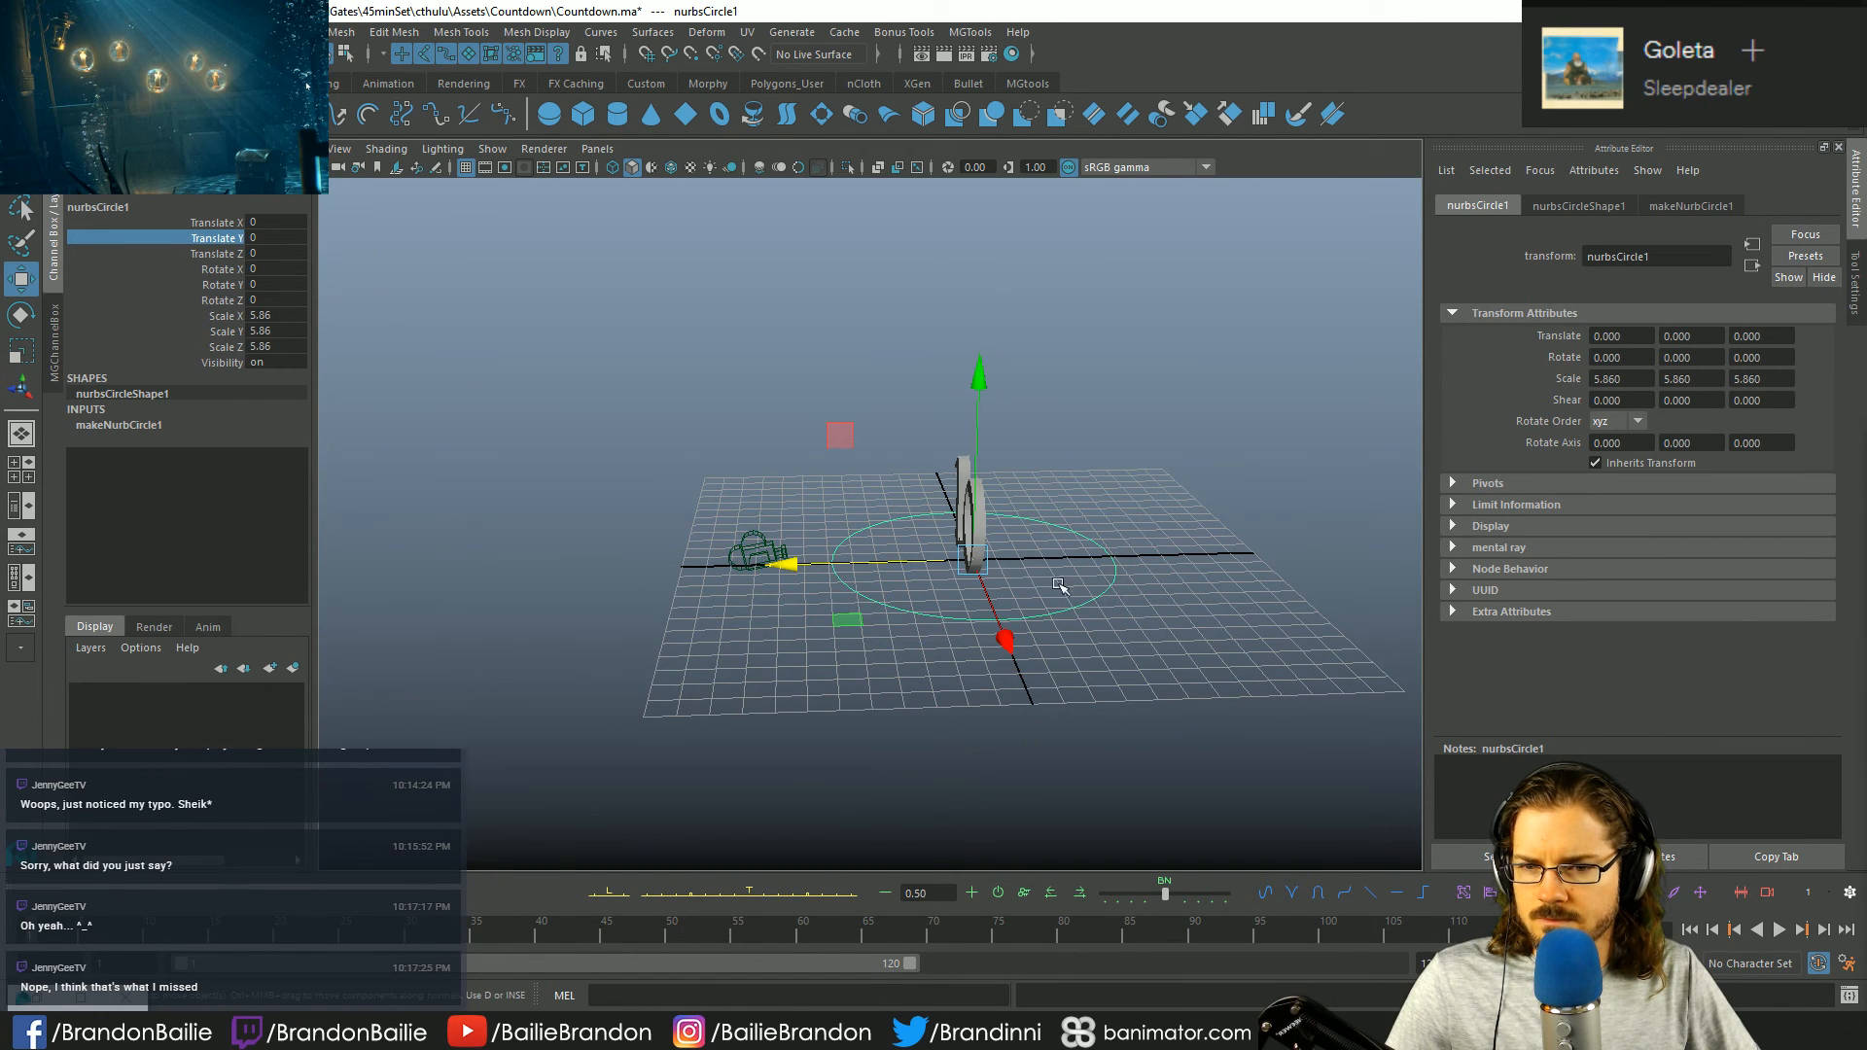
pyautogui.keyDown('alt'); pyautogui.moveTo(866, 579); pyautogui.dragTo(914, 552); pyautogui.keyUp('alt')
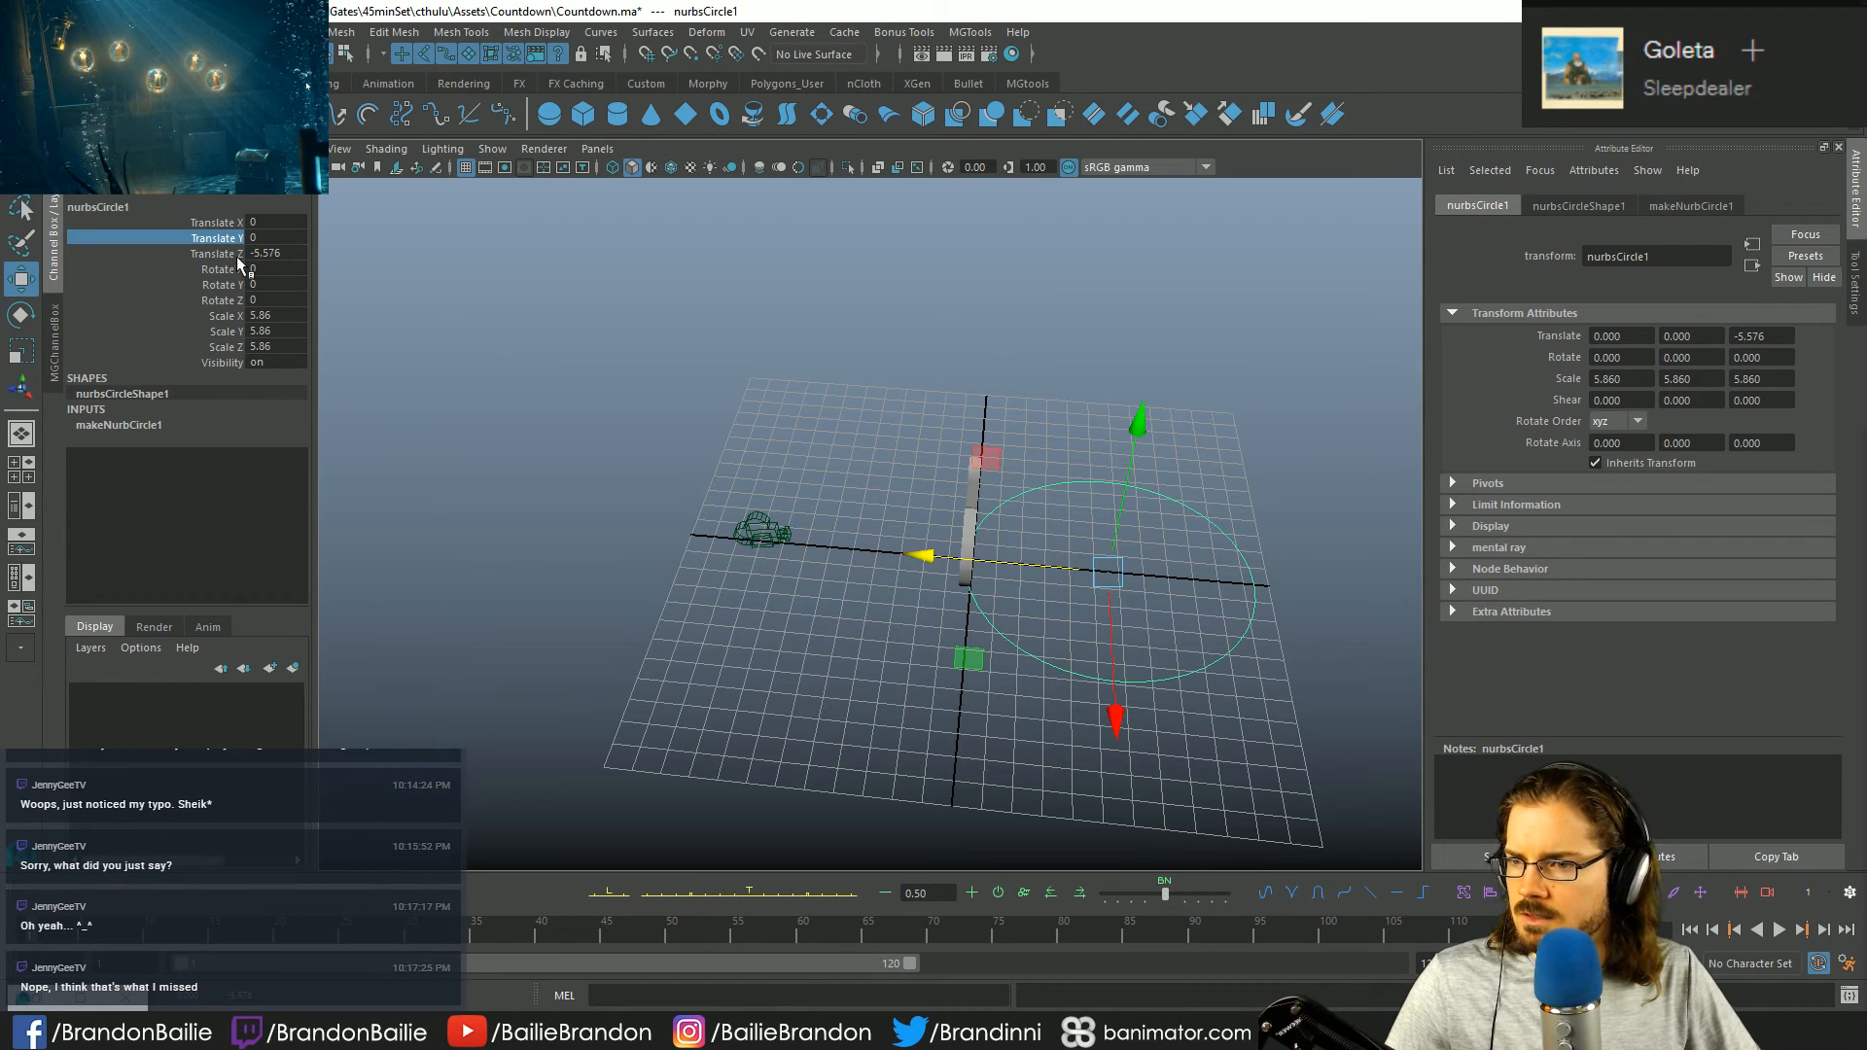
pyautogui.press('e')
pyautogui.moveTo(1142, 475); pyautogui.dragTo(1127, 486)
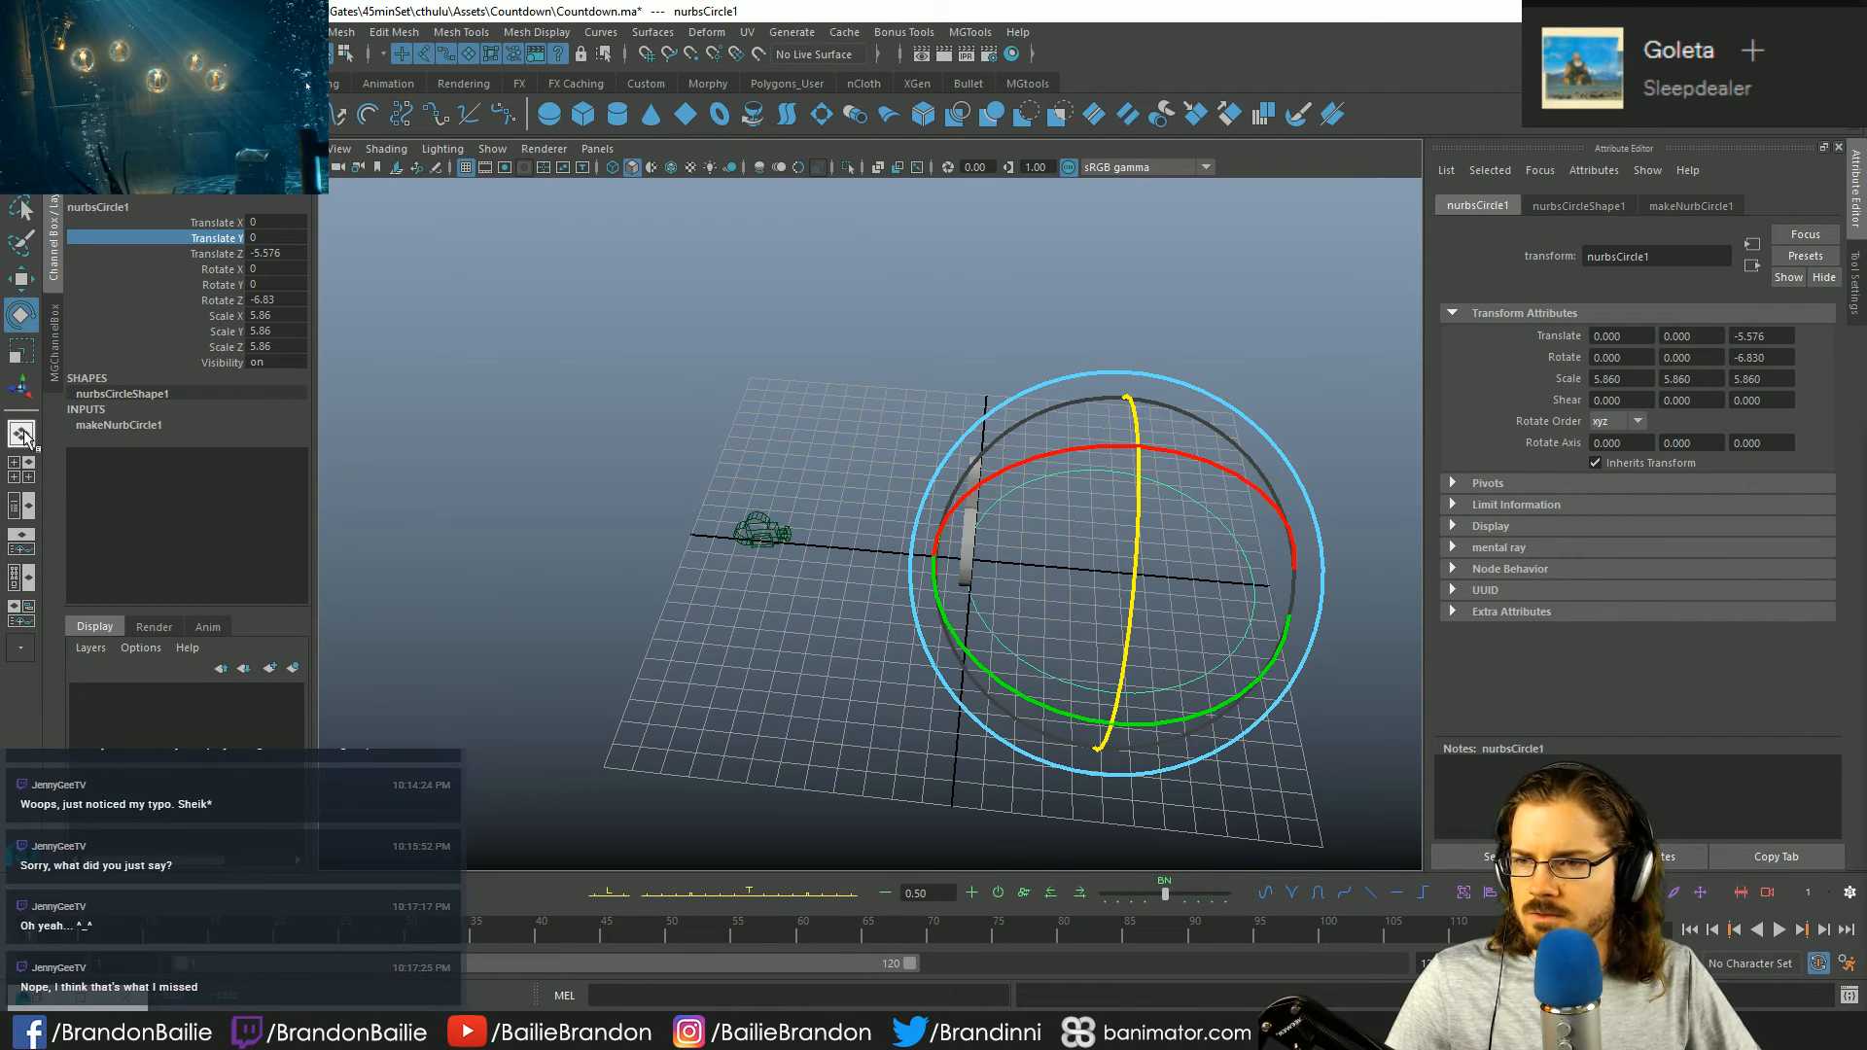
pyautogui.click(265, 253)
pyautogui.write('90')
pyautogui.press('Return')
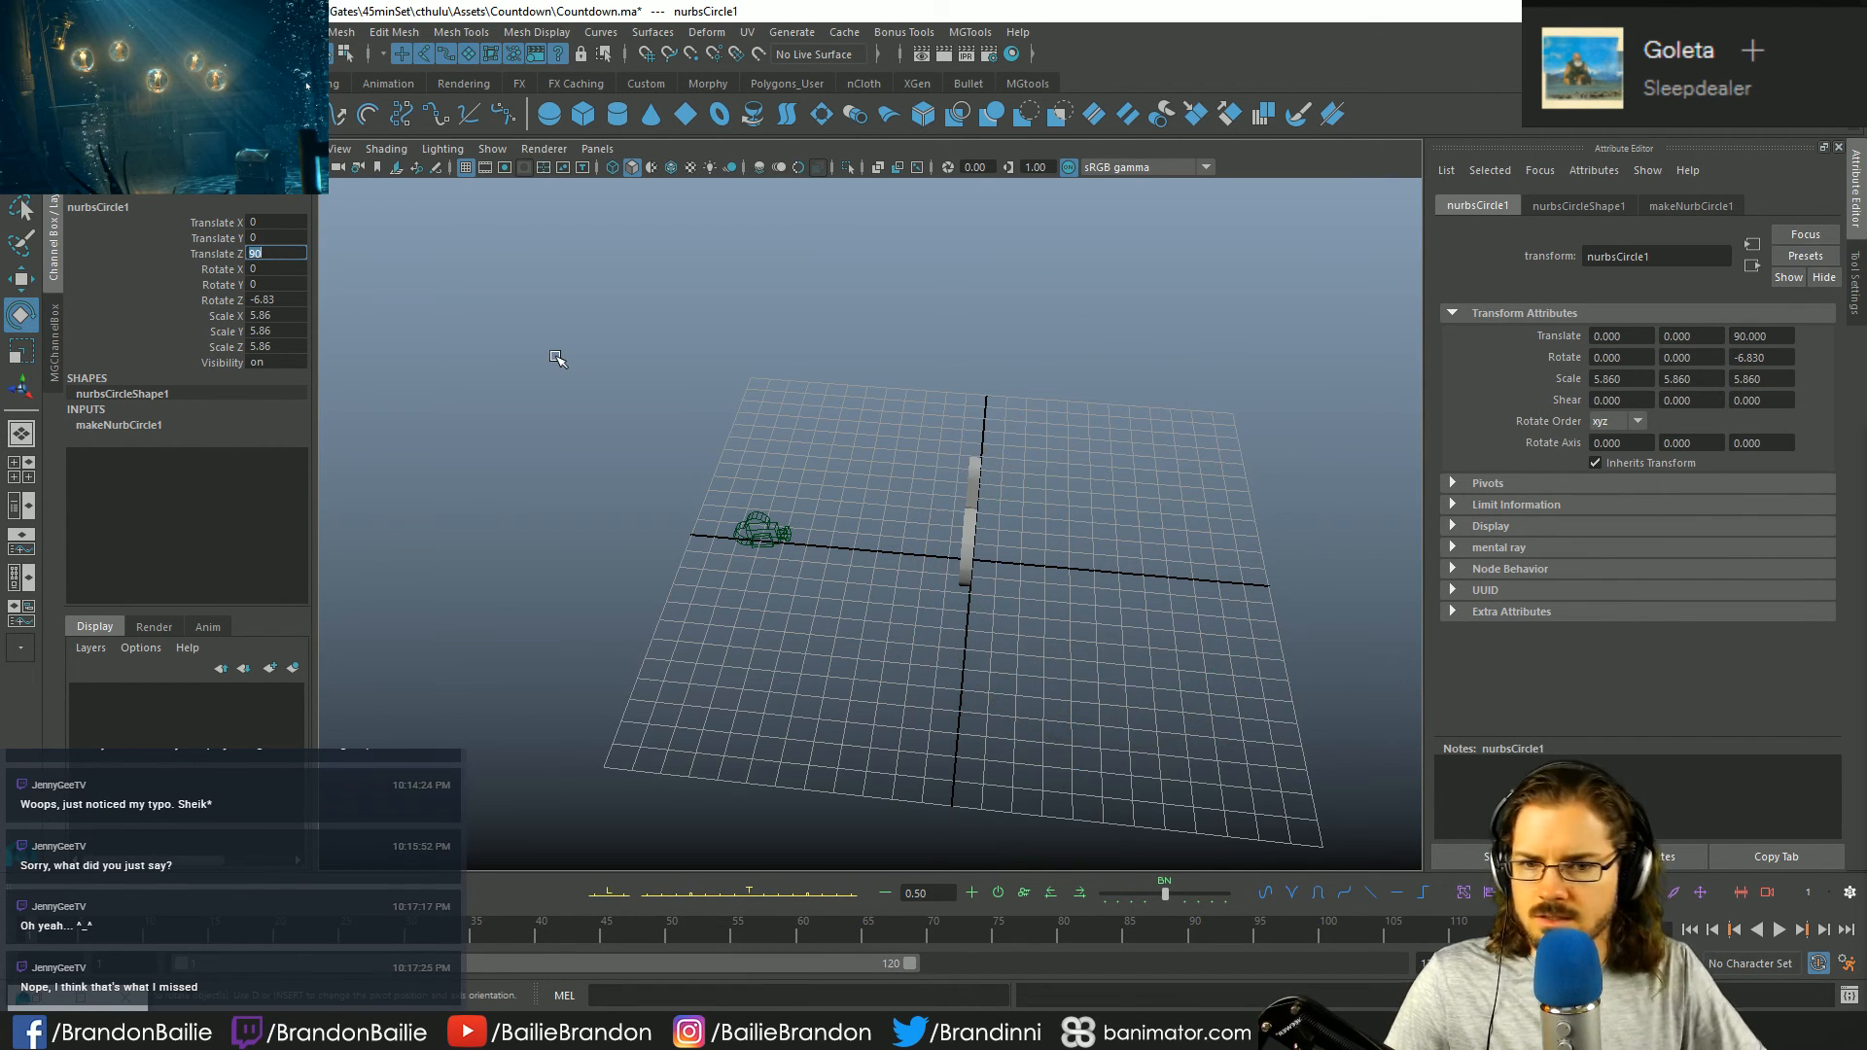
pyautogui.hotkey('ctrl', 'z')
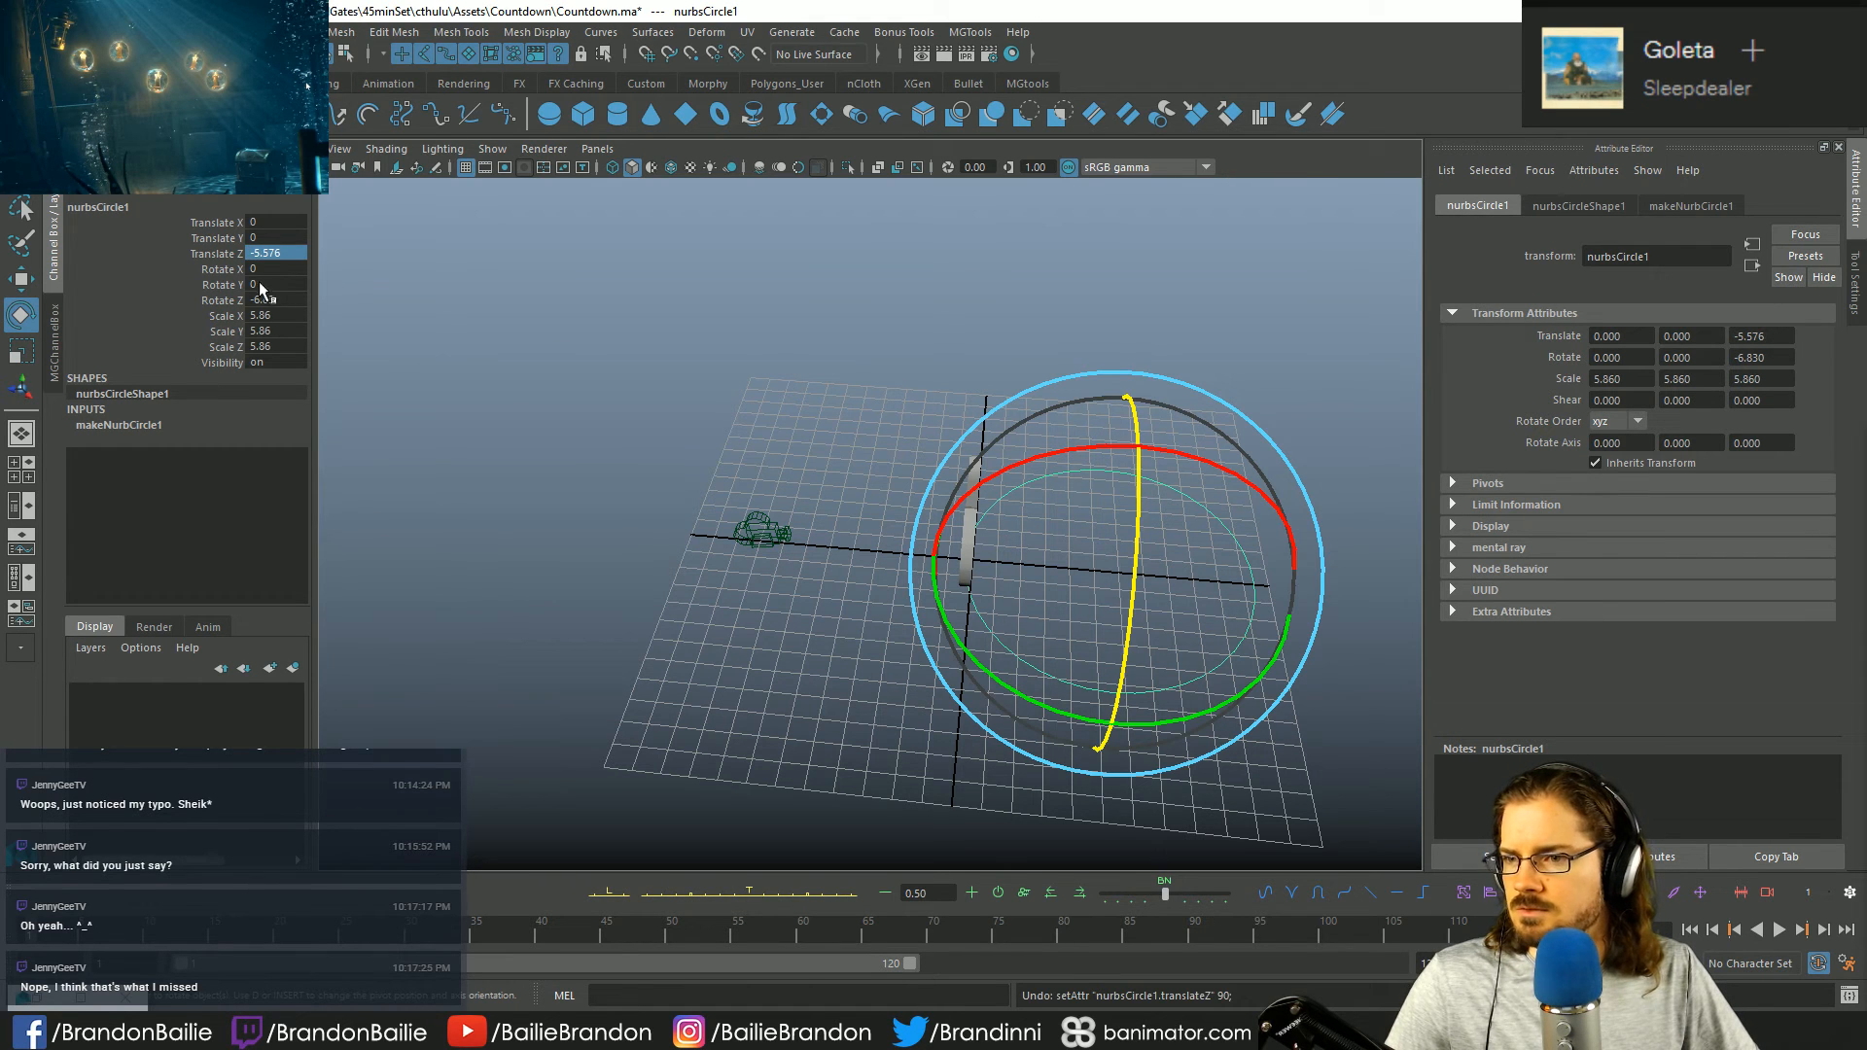
# - Stand the NURBS circle upright by setting its Rotate Z to 90
pyautogui.click(265, 299)
pyautogui.write('90')
pyautogui.press('Return')
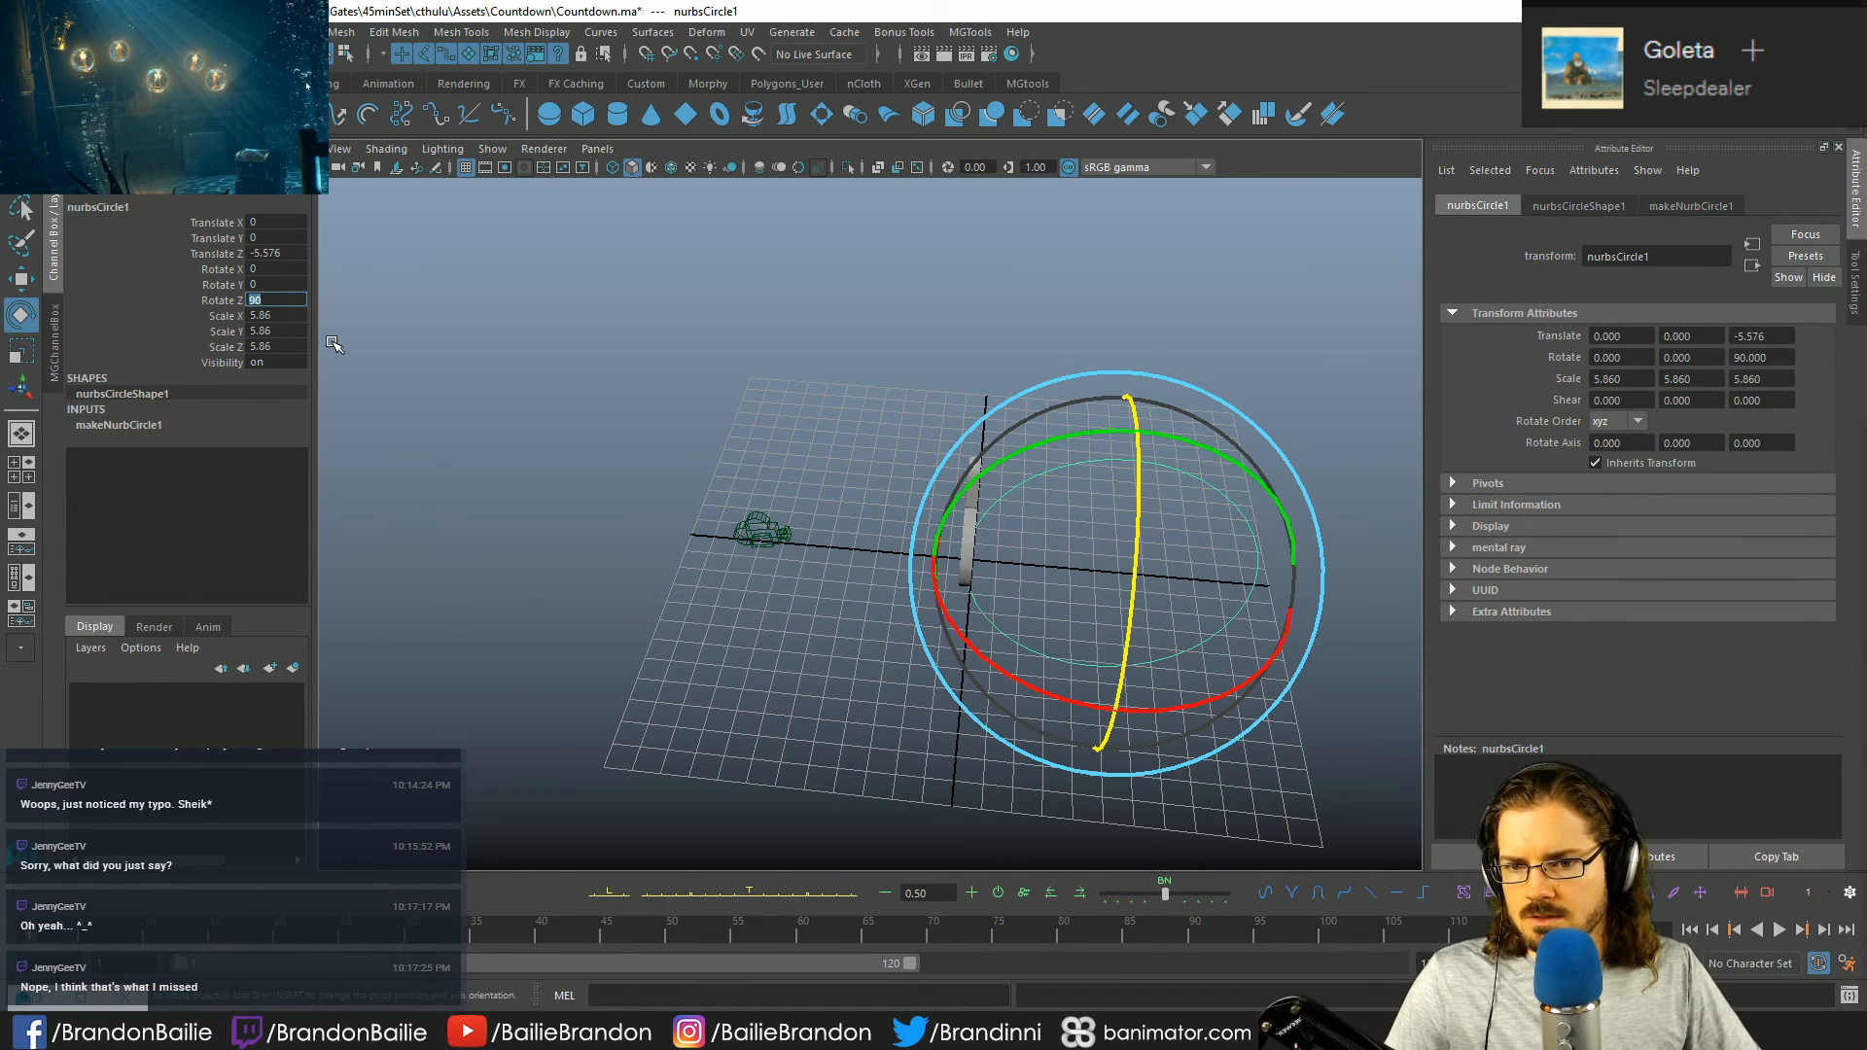
pyautogui.keyDown('alt'); pyautogui.moveTo(607, 577); pyautogui.dragTo(912, 664); pyautogui.keyUp('alt')
pyautogui.press('w')
pyautogui.press('e')
pyautogui.press('w')
pyautogui.press('e')
pyautogui.press('q')
pyautogui.click(1033, 467)
pyautogui.click(1012, 380)
# - Try to reset the translations of the numerals 9 down to 1 to zero
pyautogui.keyDown('alt'); pyautogui.moveTo(1012, 379); pyautogui.dragTo(1035, 539); pyautogui.keyUp('alt')
pyautogui.keyDown('alt'); pyautogui.moveTo(928, 569); pyautogui.dragTo(644, 575); pyautogui.keyUp('alt')
pyautogui.click(791, 492)
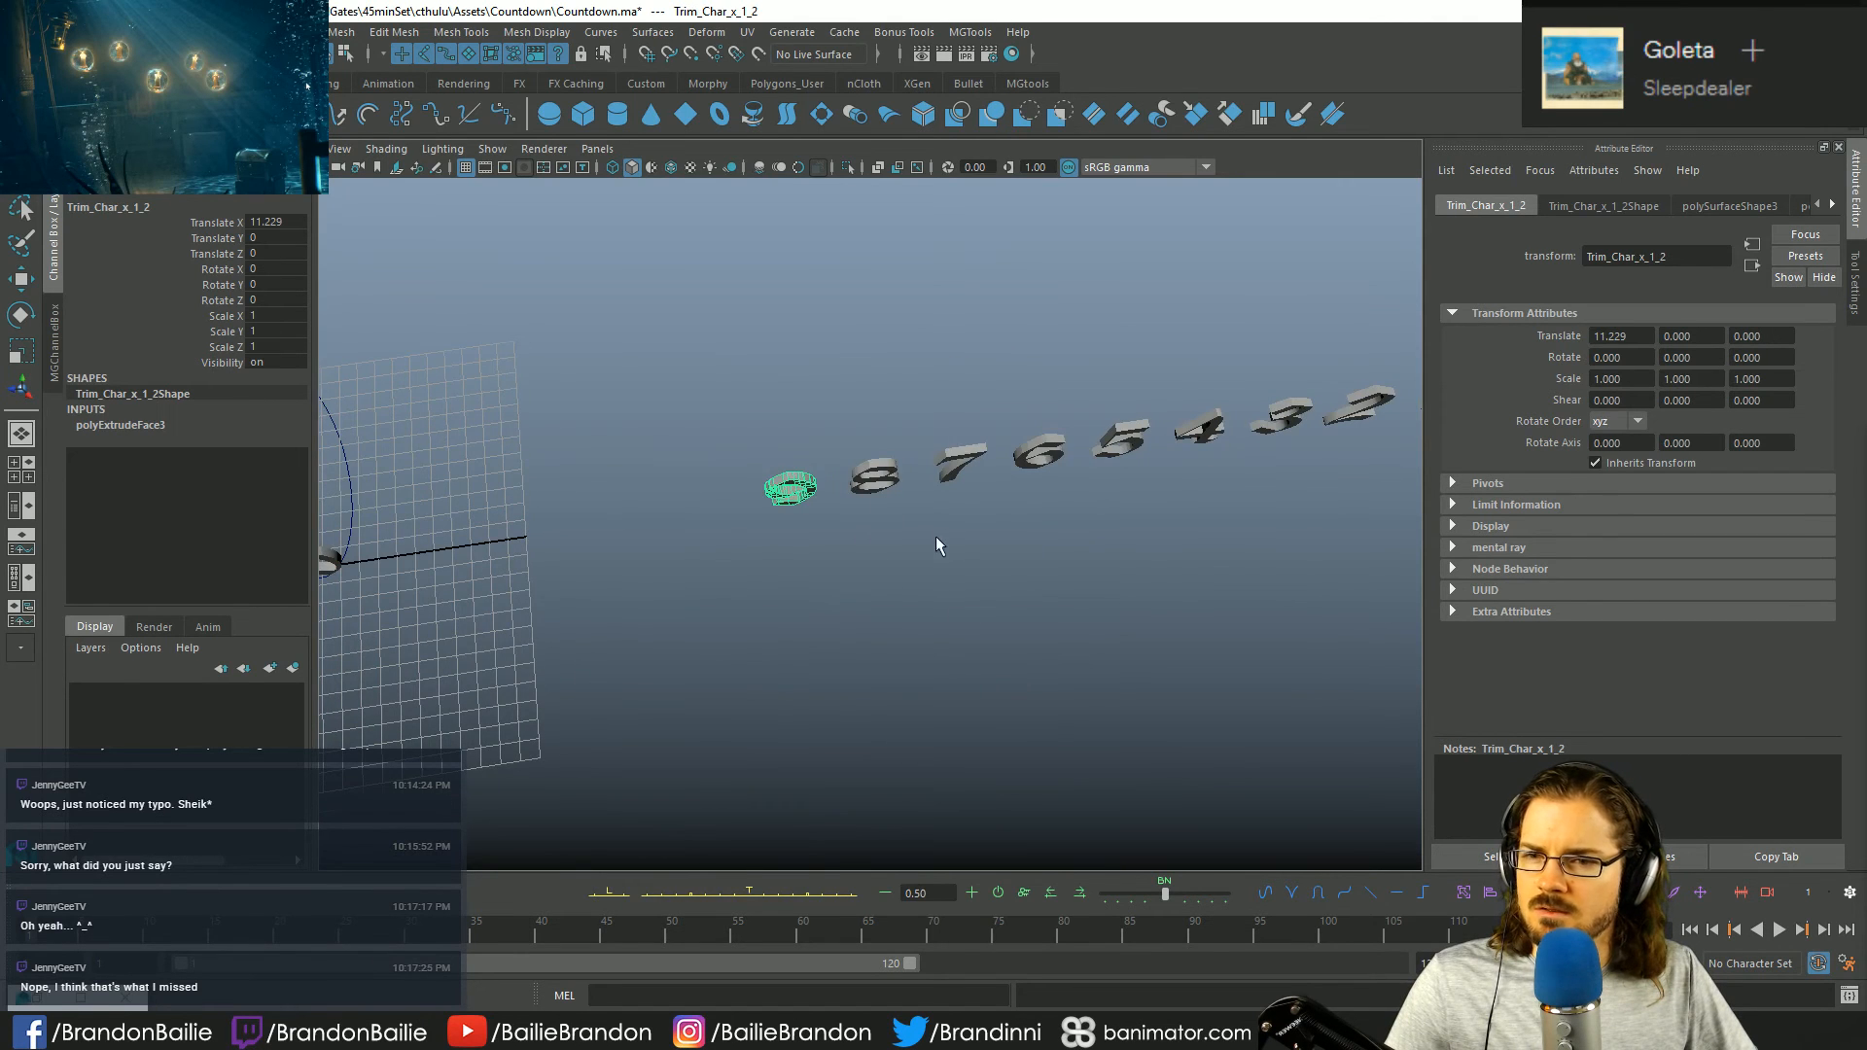
pyautogui.keyDown('alt'); pyautogui.moveTo(942, 529); pyautogui.dragTo(832, 562, button='middle'); pyautogui.keyUp('alt')
pyautogui.hotkey('ctrl', 'shift', 'r')
pyautogui.click(812, 515)
pyautogui.hotkey('ctrl', 'shift', 'r')
pyautogui.click(891, 498)
pyautogui.hotkey('ctrl', 'shift', 'r')
pyautogui.click(967, 496)
pyautogui.hotkey('ctrl', 'shift', 'r')
pyautogui.moveTo(1039, 376); pyautogui.dragTo(1392, 671)
pyautogui.press('g')
pyautogui.keyDown('alt'); pyautogui.moveTo(711, 615); pyautogui.dragTo(1381, 515, button='middle'); pyautogui.keyUp('alt')
pyautogui.keyDown('alt'); pyautogui.moveTo(1380, 515); pyautogui.dragTo(1117, 508); pyautogui.keyUp('alt')
pyautogui.keyDown('alt'); pyautogui.moveTo(1117, 507); pyautogui.dragTo(995, 624, button='right'); pyautogui.keyUp('alt')
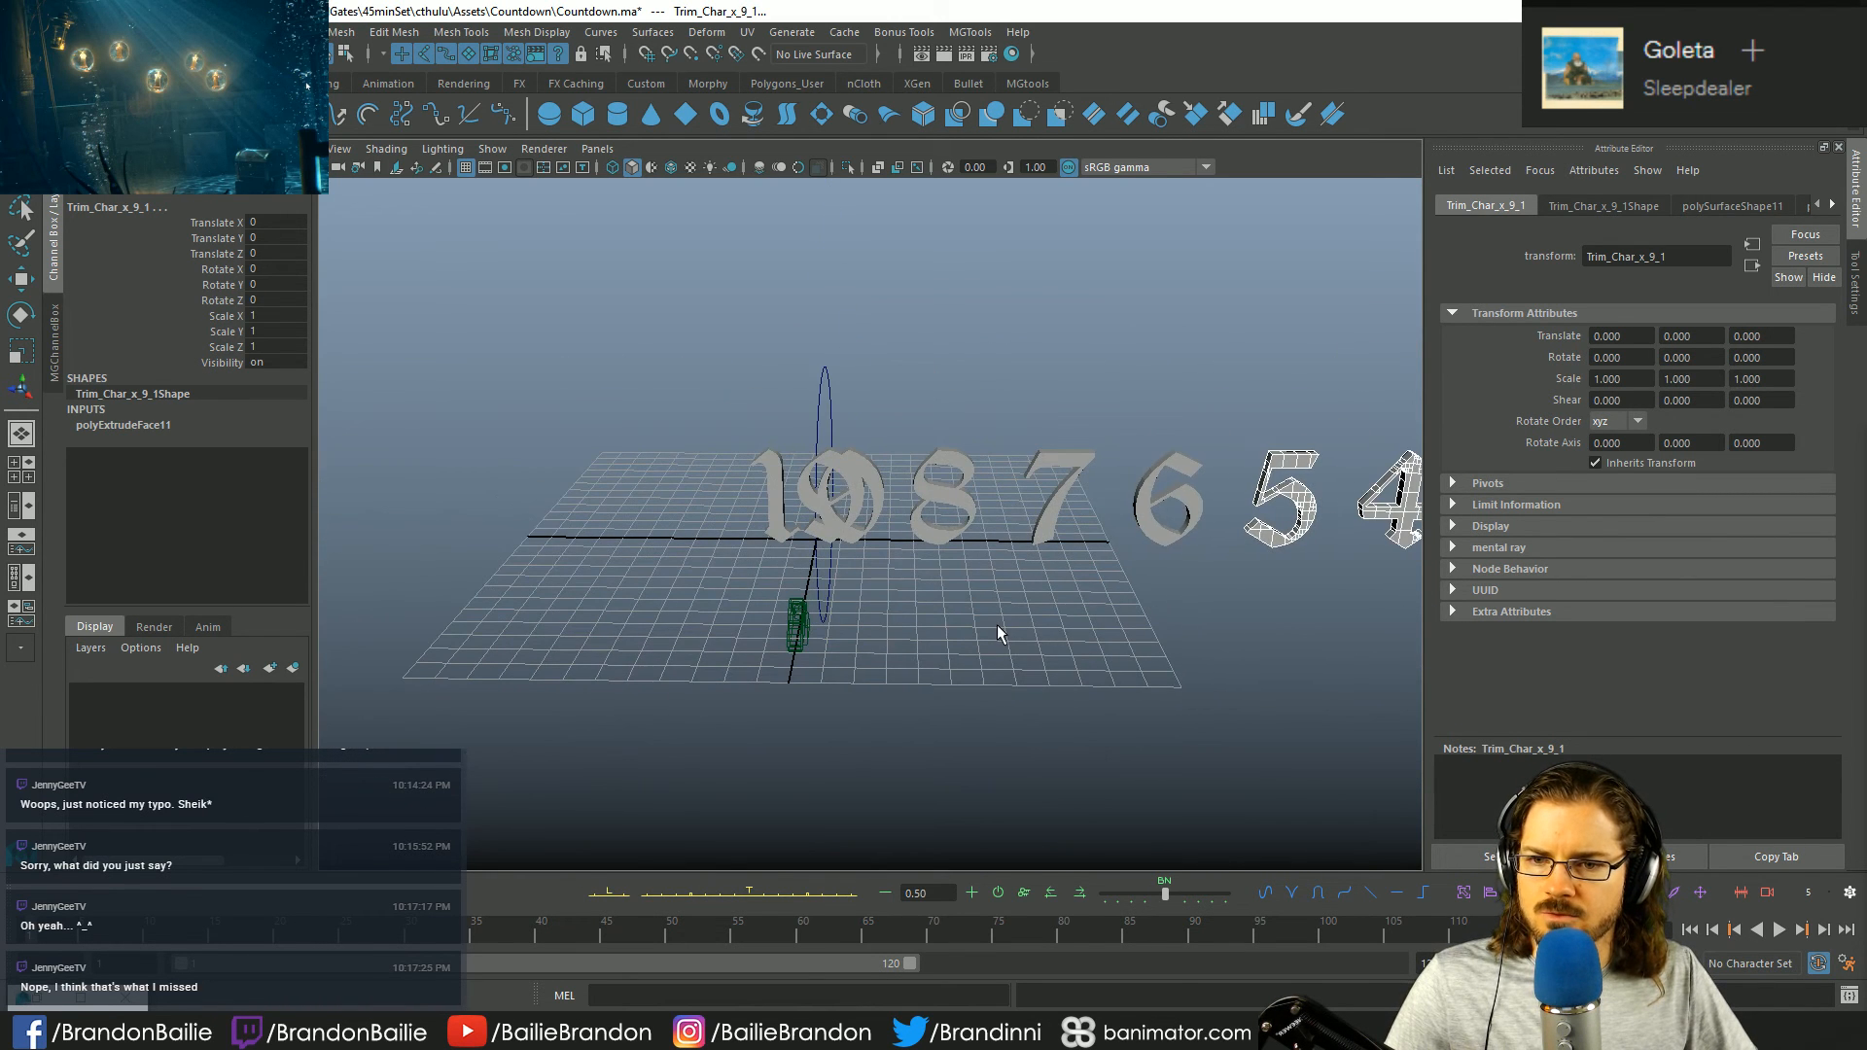
# - Undo the translation resets on the numerals 9 down to 1
pyautogui.hotkey('ctrl', 'z')
pyautogui.hotkey('ctrl', 'z')
pyautogui.hotkey('ctrl', 'z')
pyautogui.hotkey('ctrl', 'z')
pyautogui.hotkey('ctrl', 'z')
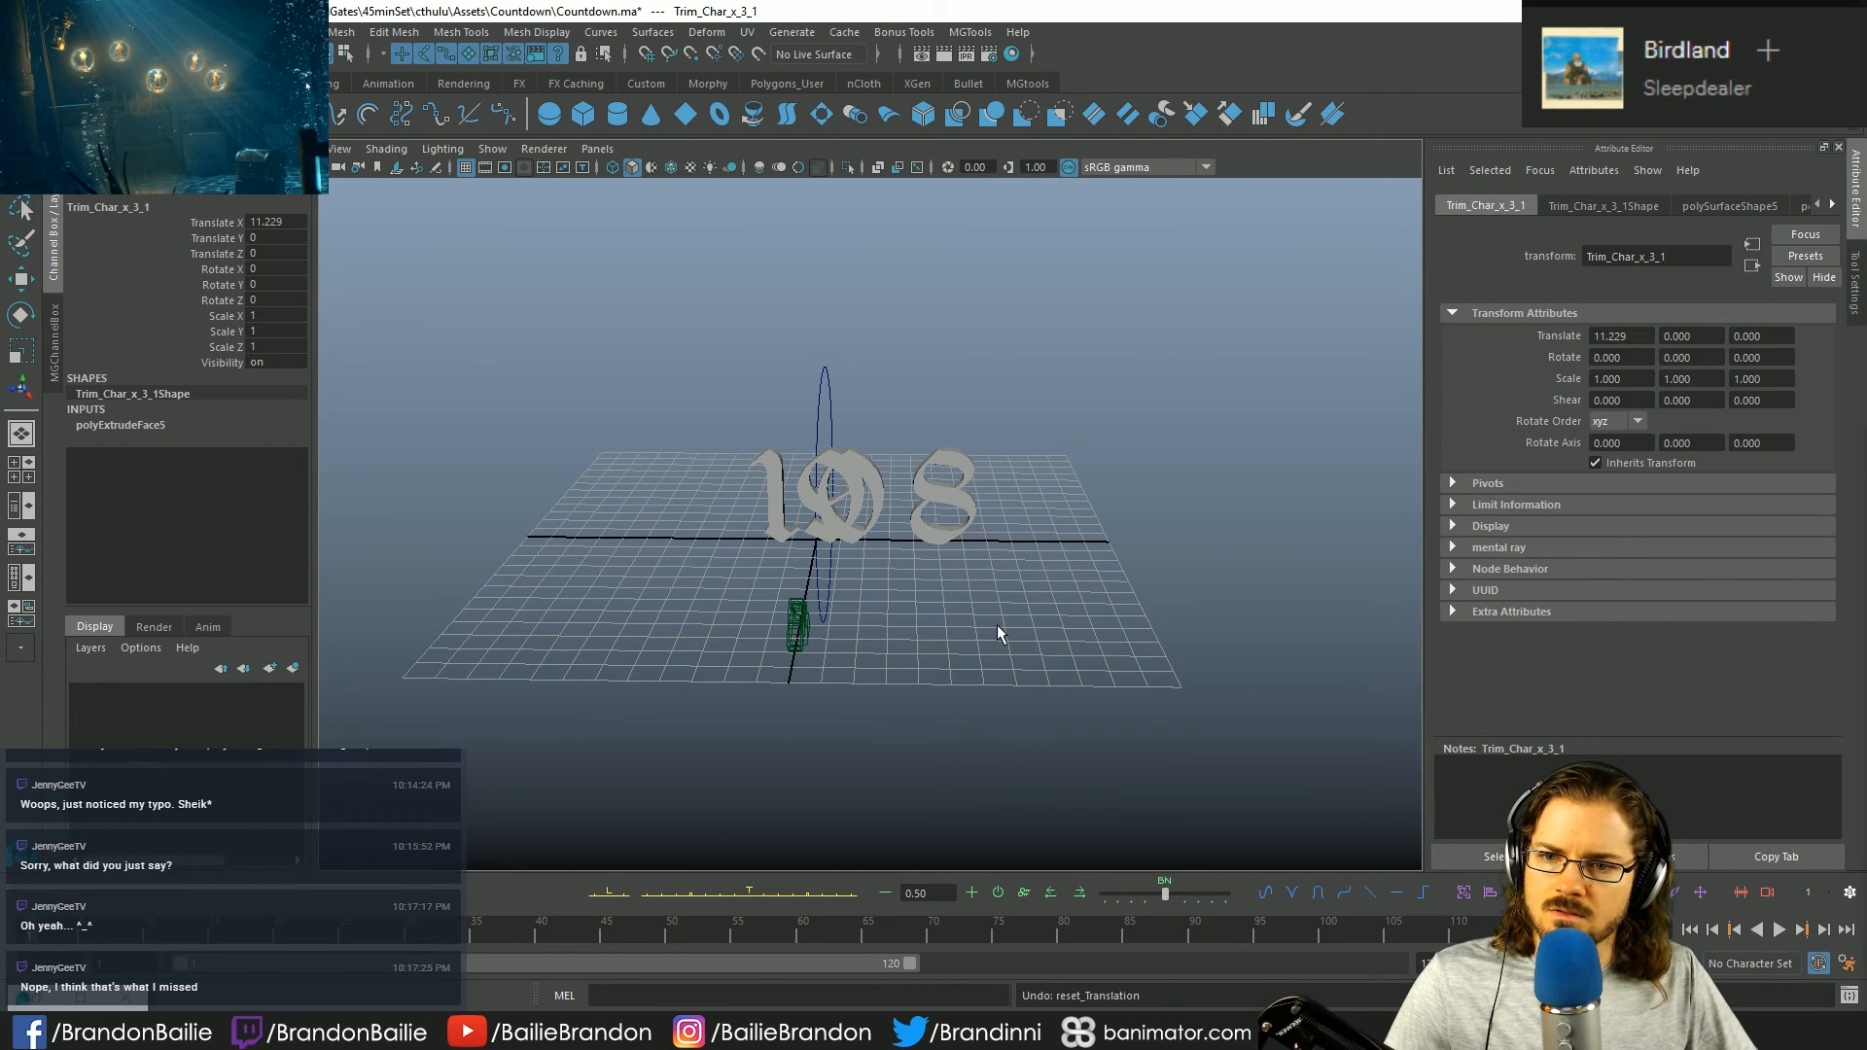
pyautogui.keyDown('alt'); pyautogui.moveTo(1110, 617); pyautogui.dragTo(900, 564, button='right'); pyautogui.keyUp('alt')
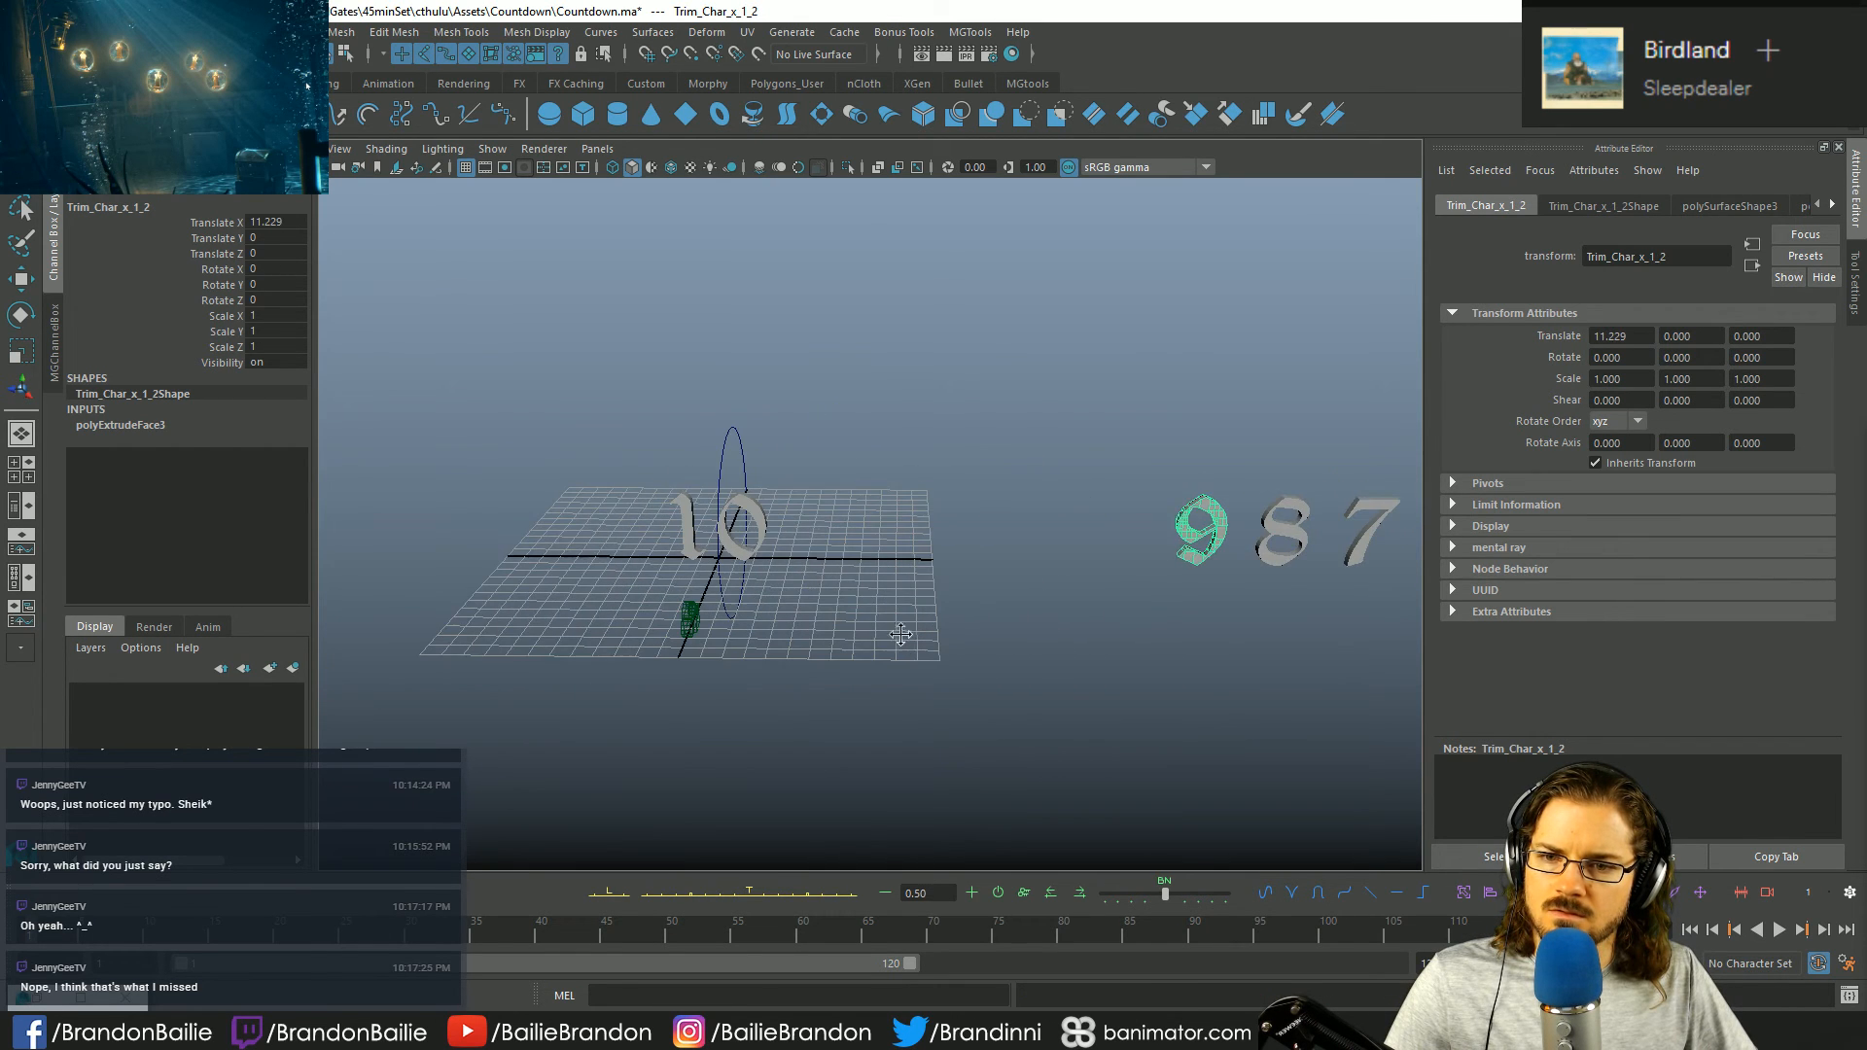
# - Select the whole Ten group through its 0 and reset the group's translation to zero
pyautogui.click(900, 564)
pyautogui.click(760, 522)
pyautogui.click(1213, 514)
pyautogui.click(762, 518)
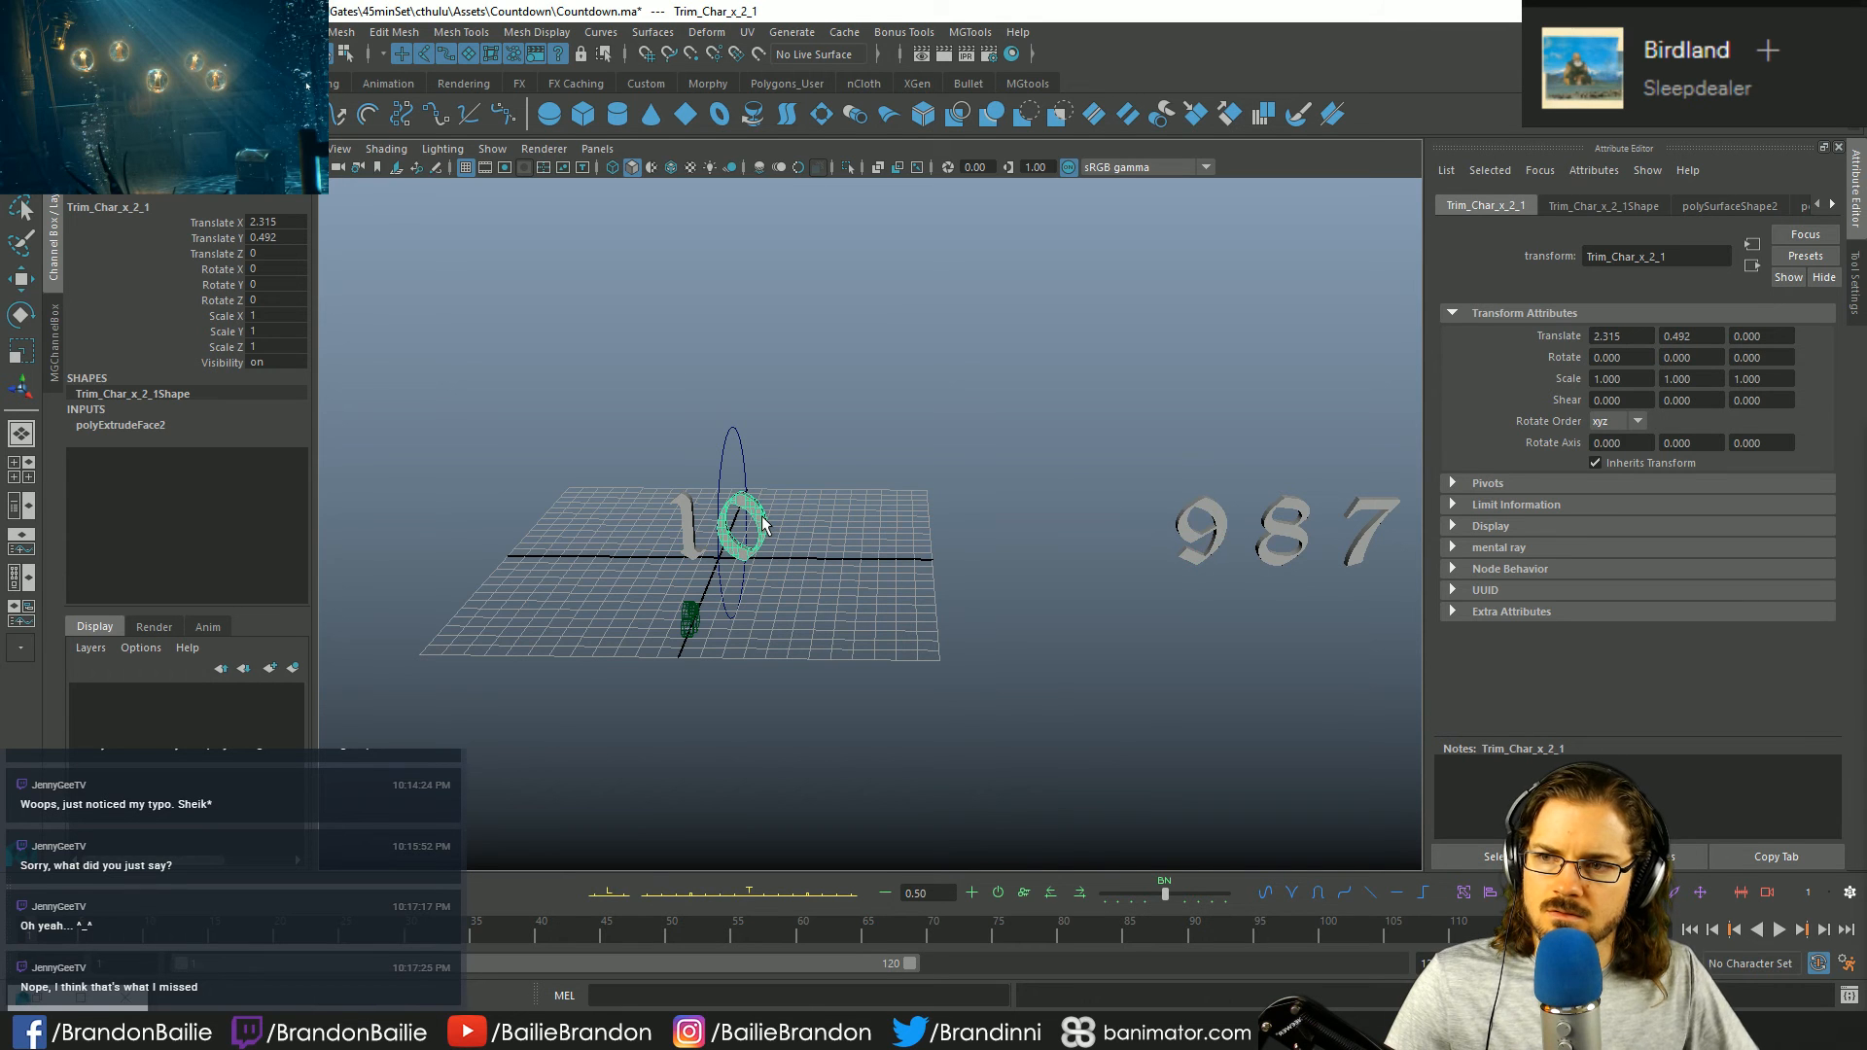
pyautogui.press('Up')
pyautogui.hotkey('ctrl', 'z')
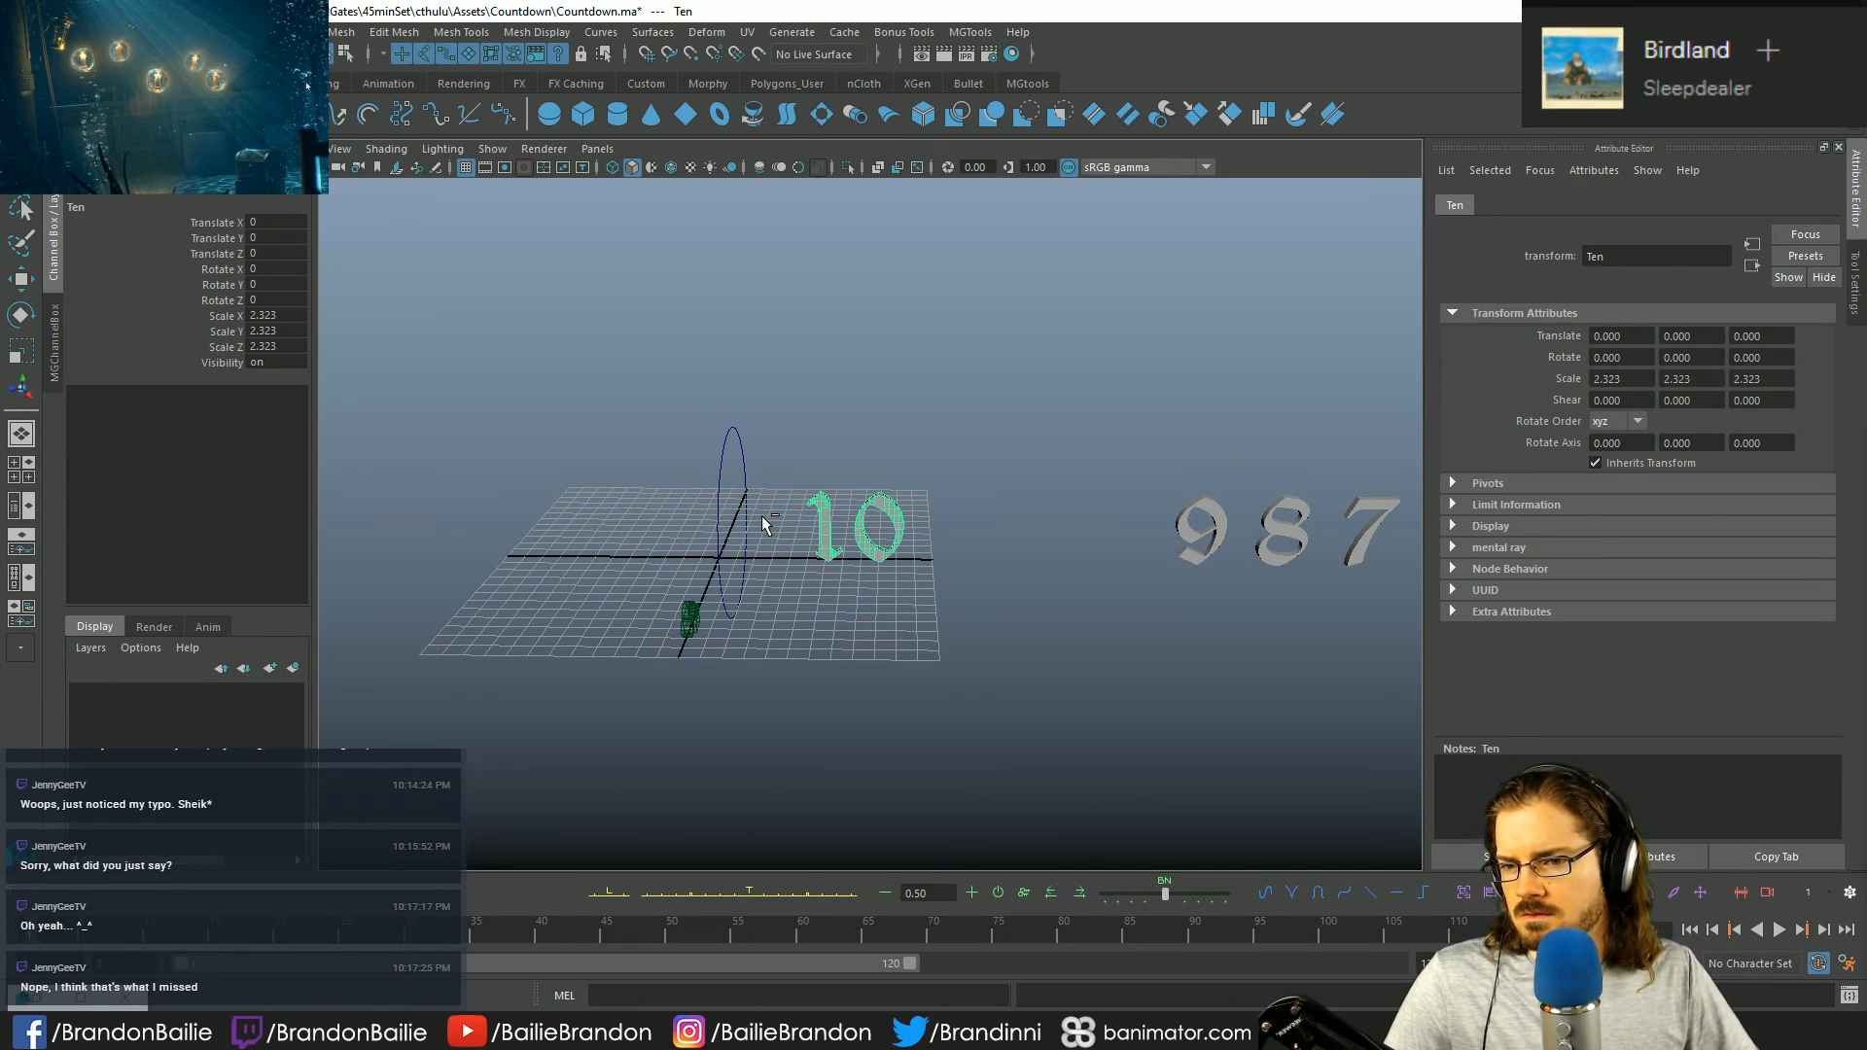
# - Reset the translations of all numerals from 9 down to 1 to zero together
pyautogui.press('w')
pyautogui.click(1059, 613)
pyautogui.keyDown('alt'); pyautogui.moveTo(1059, 612); pyautogui.dragTo(958, 652); pyautogui.keyUp('alt')
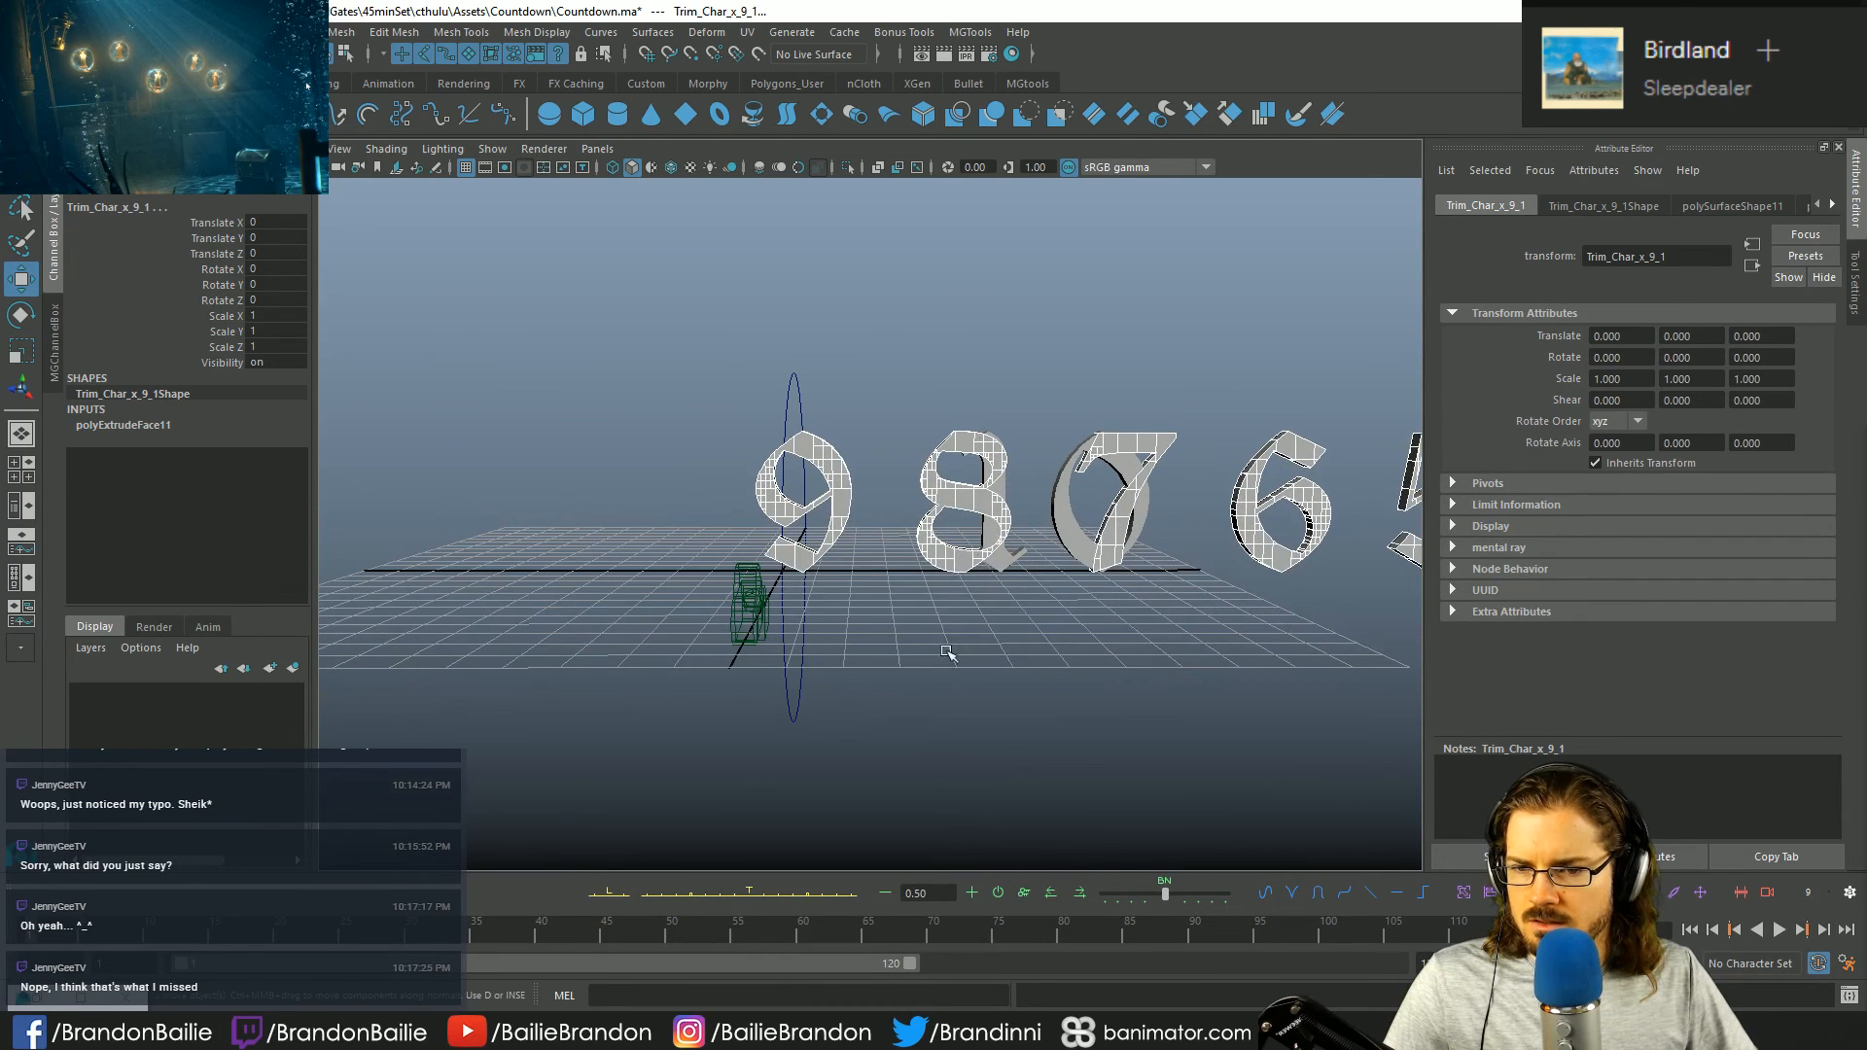
# - Center the 9 over the origin by moving it to Translate X about -0.272
pyautogui.click(865, 580)
pyautogui.click(821, 539)
pyautogui.press('f')
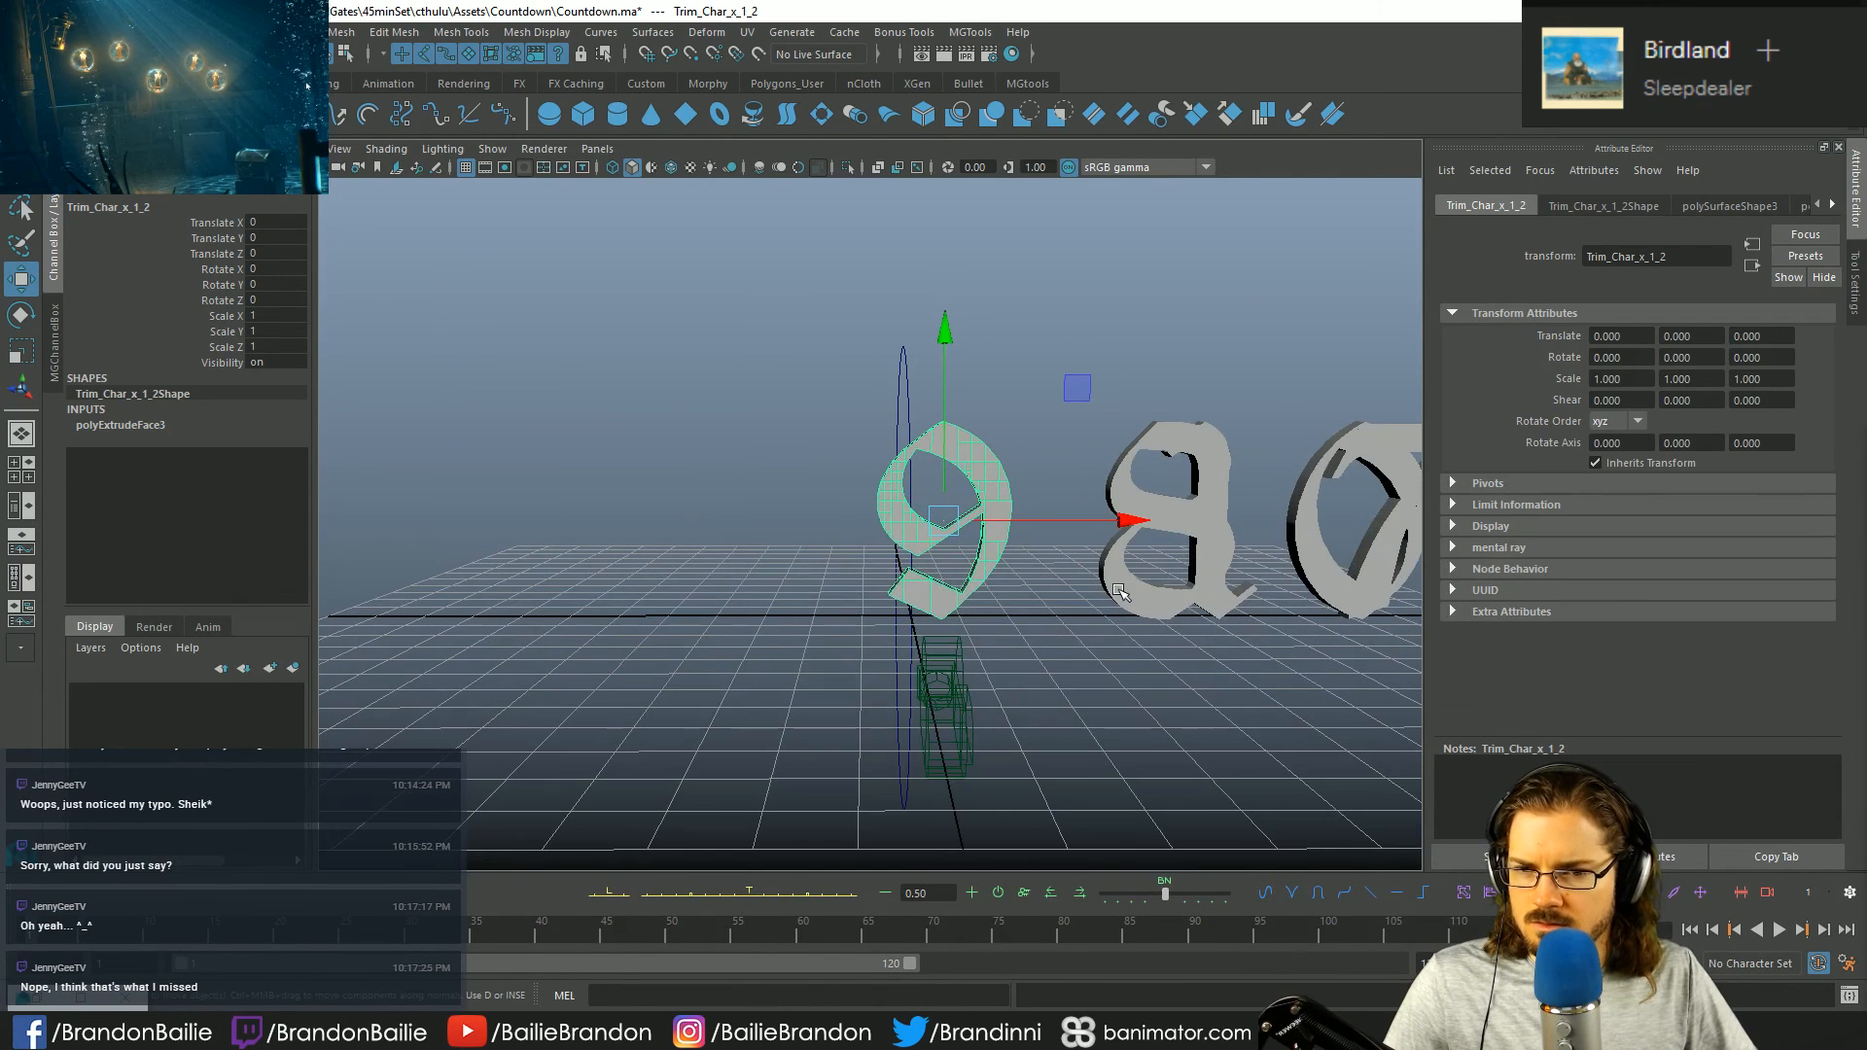
pyautogui.moveTo(1137, 518); pyautogui.dragTo(1108, 523)
pyautogui.press('space')
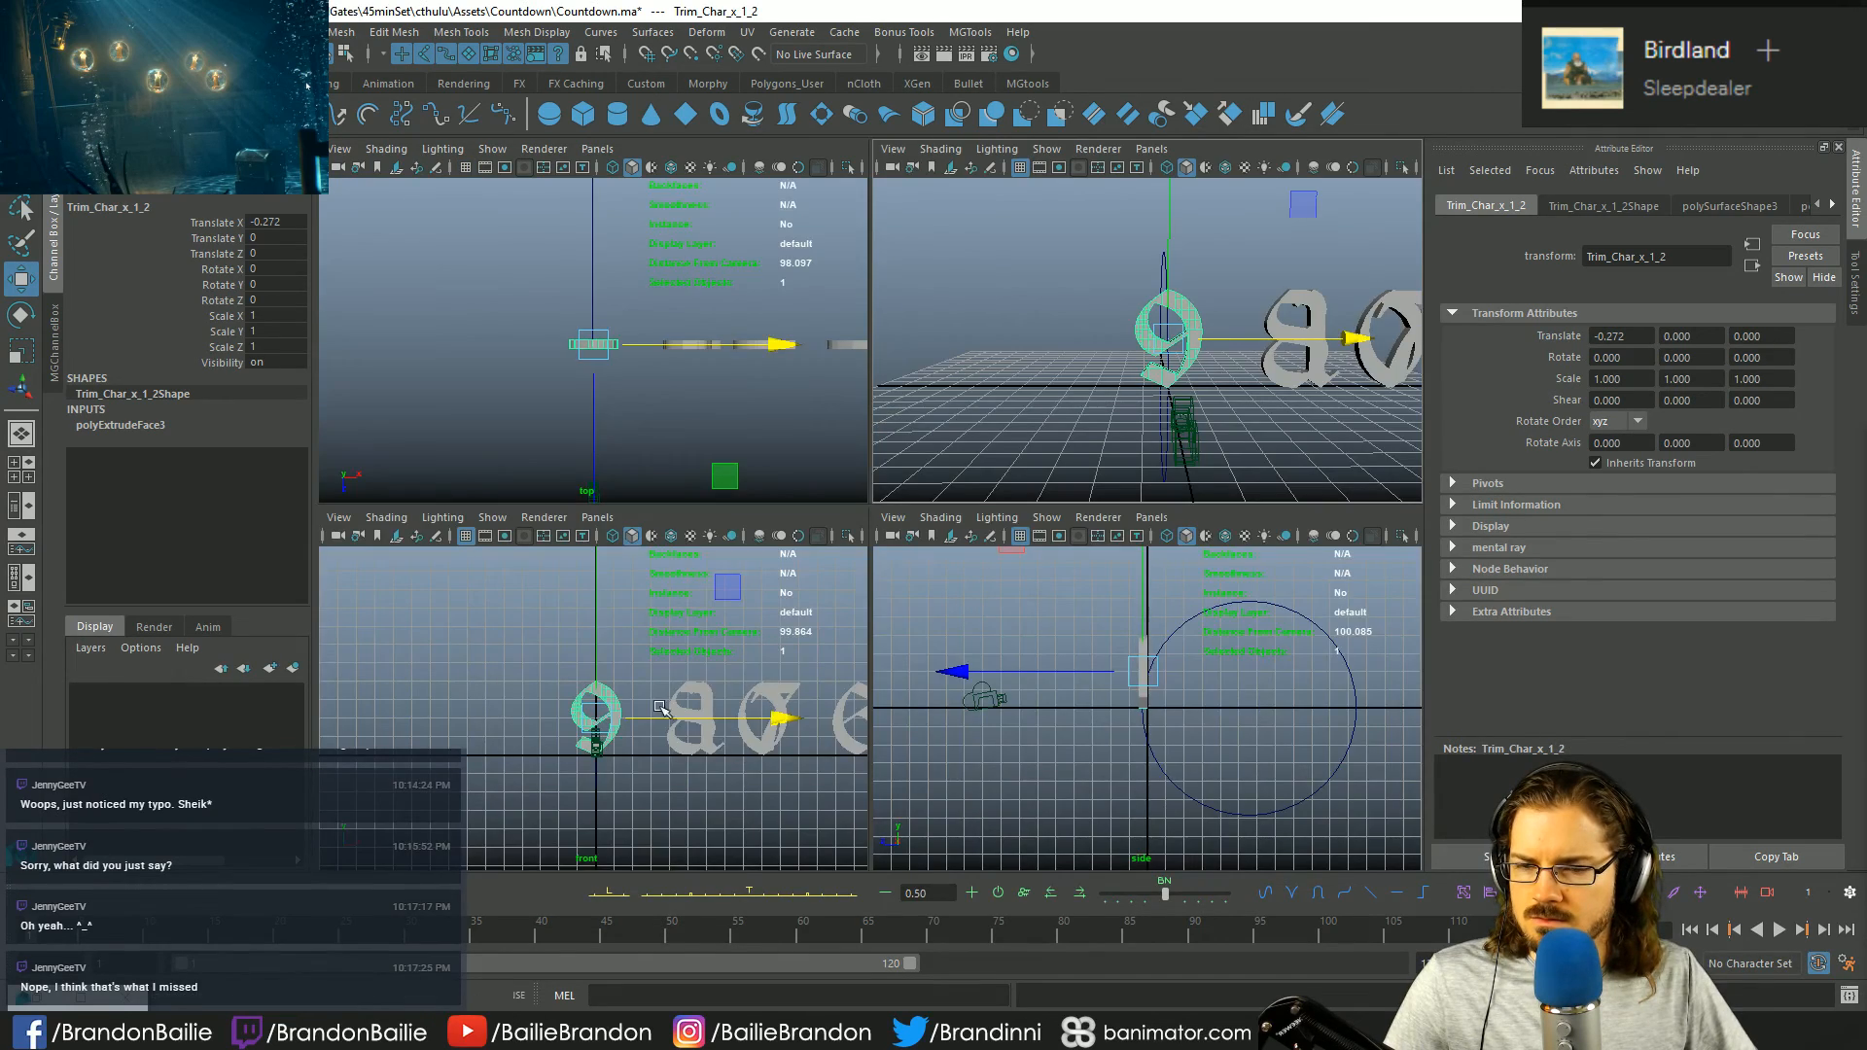
pyautogui.press('space')
# - Select the NURBS circle and move it farther back to Translate Z -6 with grid snapping
pyautogui.keyDown('alt'); pyautogui.moveTo(1264, 374); pyautogui.dragTo(982, 431); pyautogui.keyUp('alt')
pyautogui.click(1070, 314)
pyautogui.click(1071, 314)
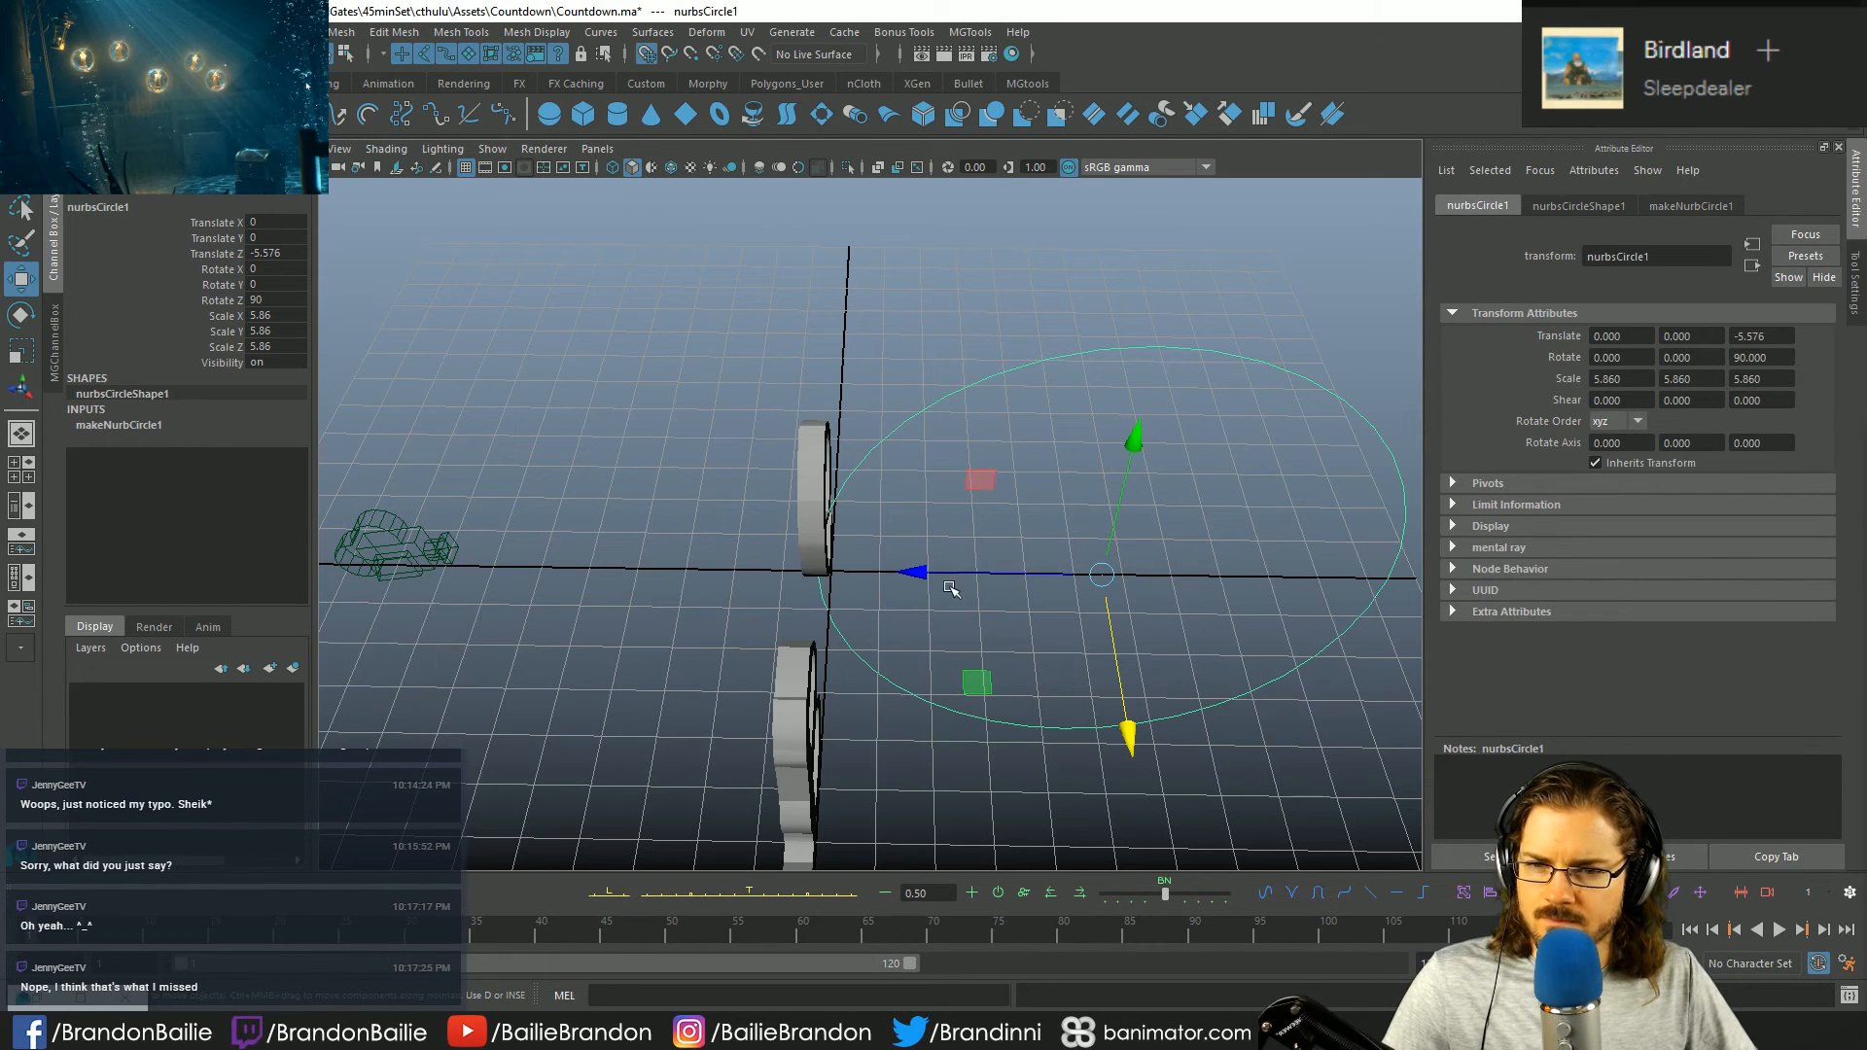
pyautogui.moveTo(925, 582)
pyautogui.mouseDown()
pyautogui.moveTo(806, 576)
pyautogui.moveTo(998, 576)
pyautogui.moveTo(949, 575)
pyautogui.mouseUp()
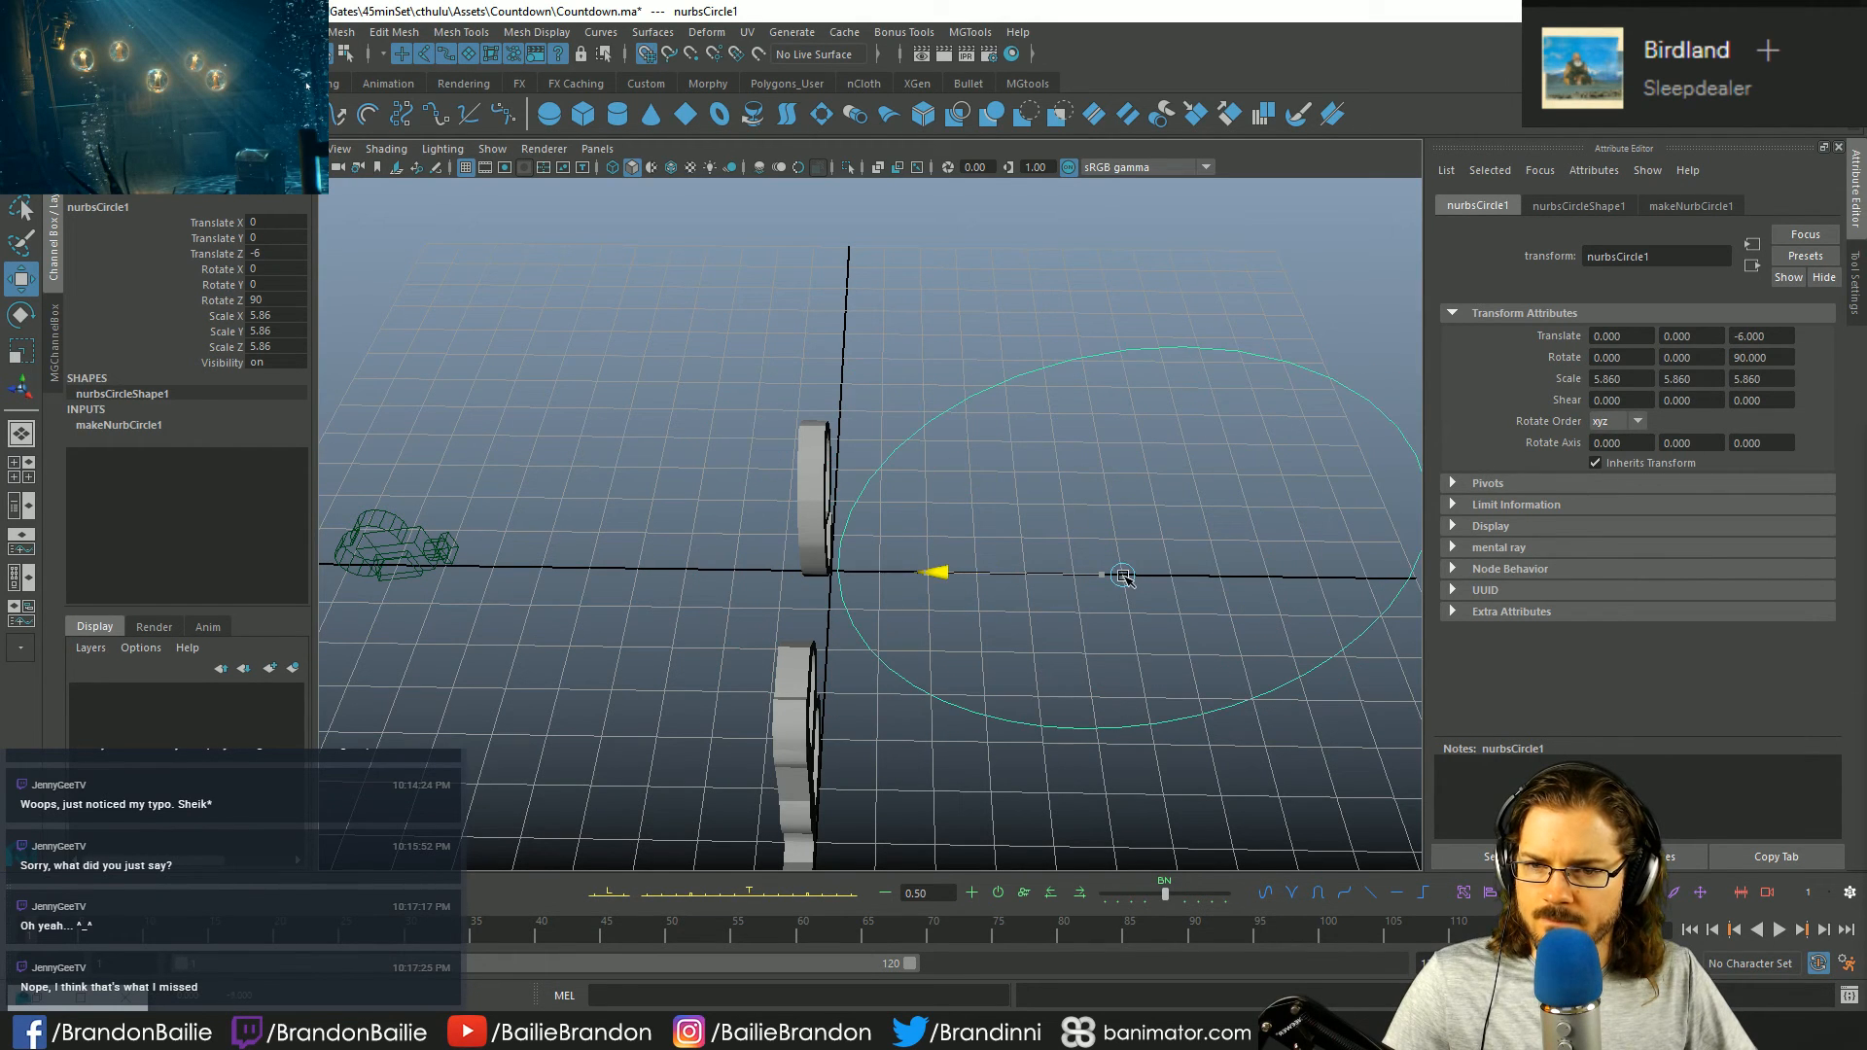
# - Set the NURBS circle's Scale X, Y and Z to 6
pyautogui.moveTo(277, 315); pyautogui.dragTo(279, 346)
pyautogui.write('6')
pyautogui.press('Return')
pyautogui.keyDown('alt'); pyautogui.moveTo(1055, 433); pyautogui.dragTo(1088, 538); pyautogui.keyUp('alt')
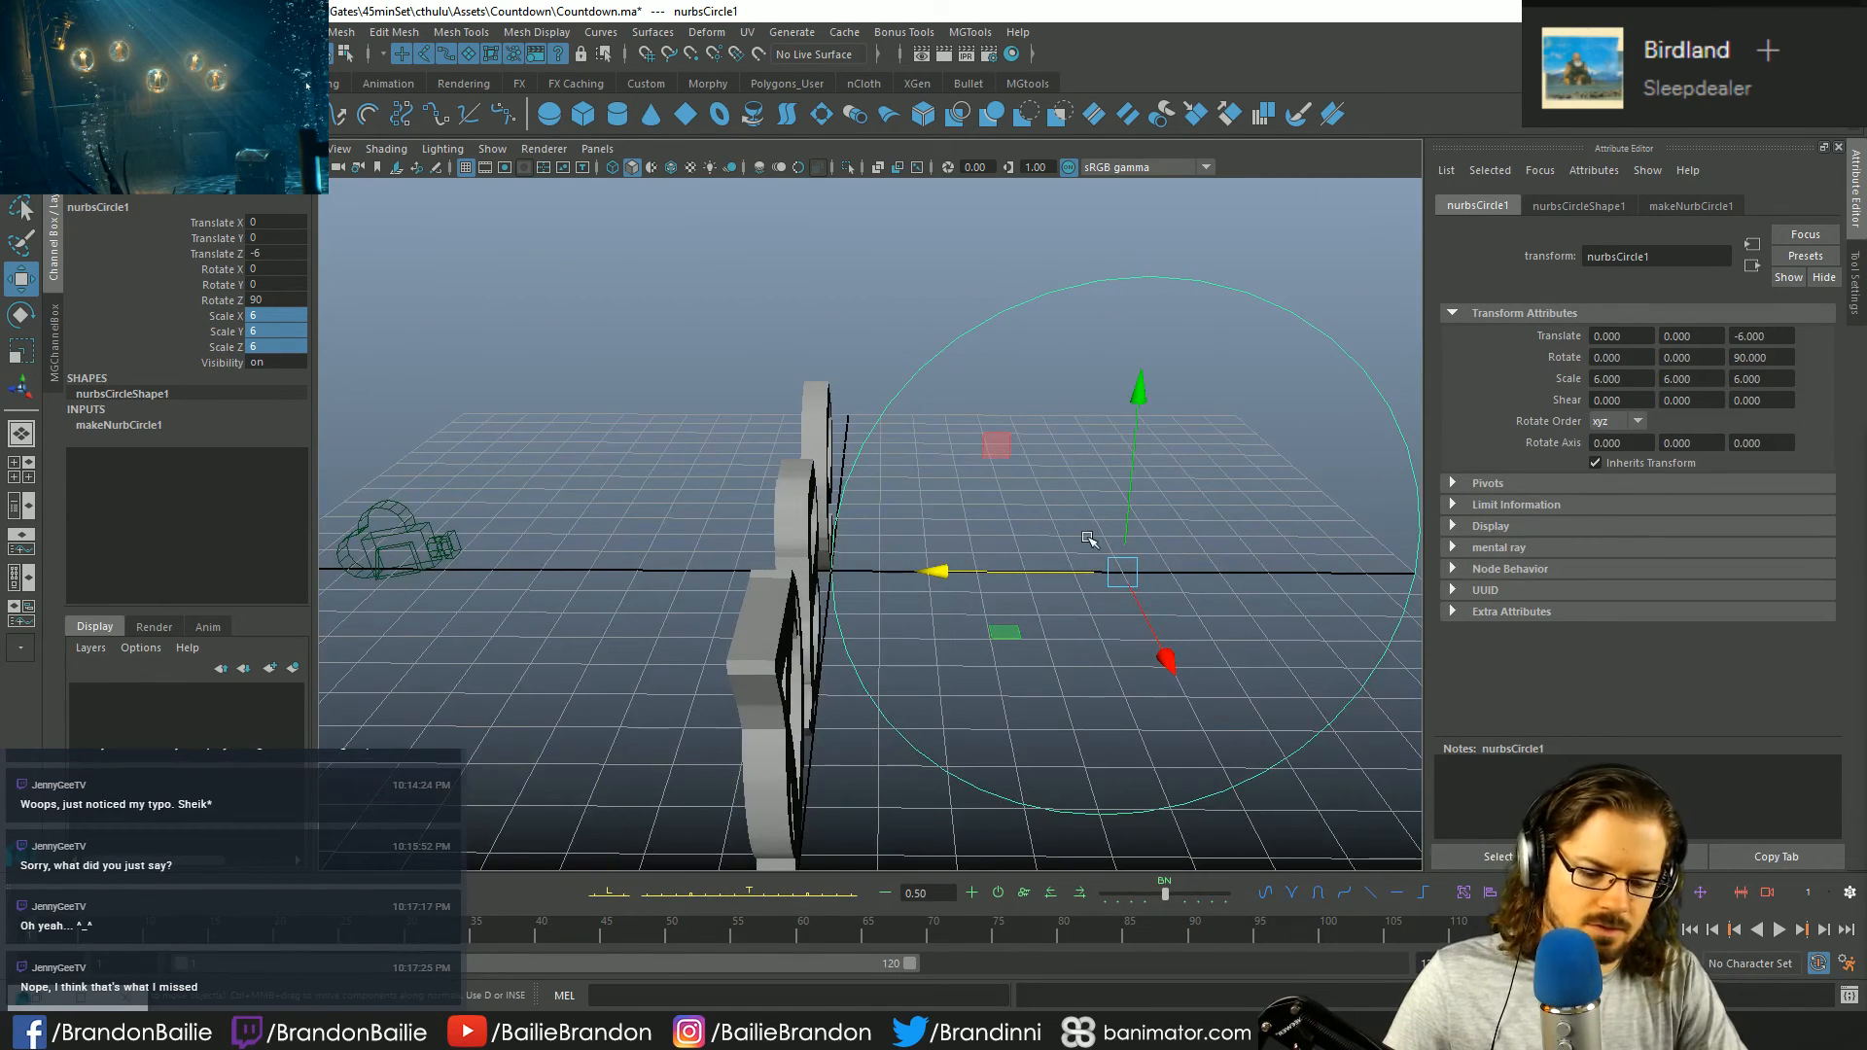
# - Parent-constrain the 9 to the NURBS circle with Maintain offset turned off and all translate and rotate axes constrained
pyautogui.press('e')
pyautogui.keyDown('alt'); pyautogui.moveTo(1088, 539); pyautogui.dragTo(978, 570); pyautogui.keyUp('alt')
pyautogui.press('d')
pyautogui.keyDown('alt'); pyautogui.moveTo(993, 375); pyautogui.dragTo(1033, 465); pyautogui.keyUp('alt')
pyautogui.click(836, 500)
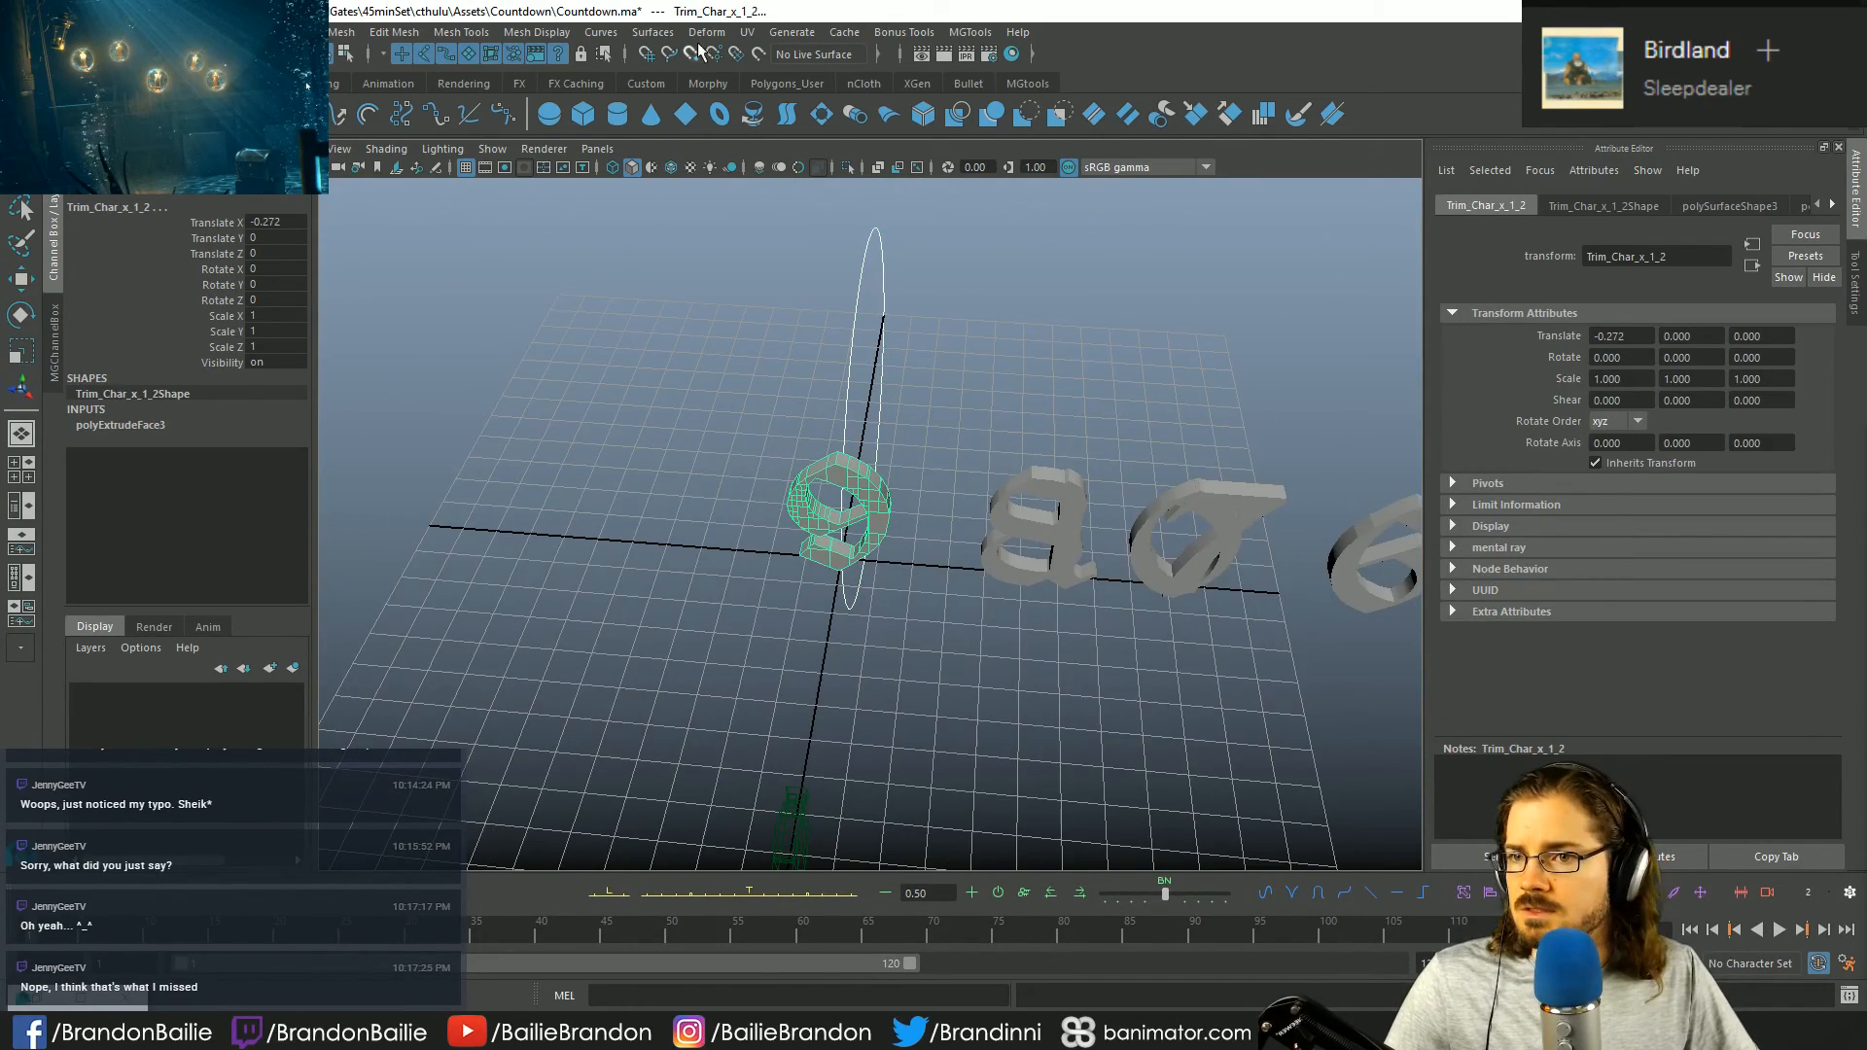
pyautogui.press('F4')
pyautogui.click(579, 32)
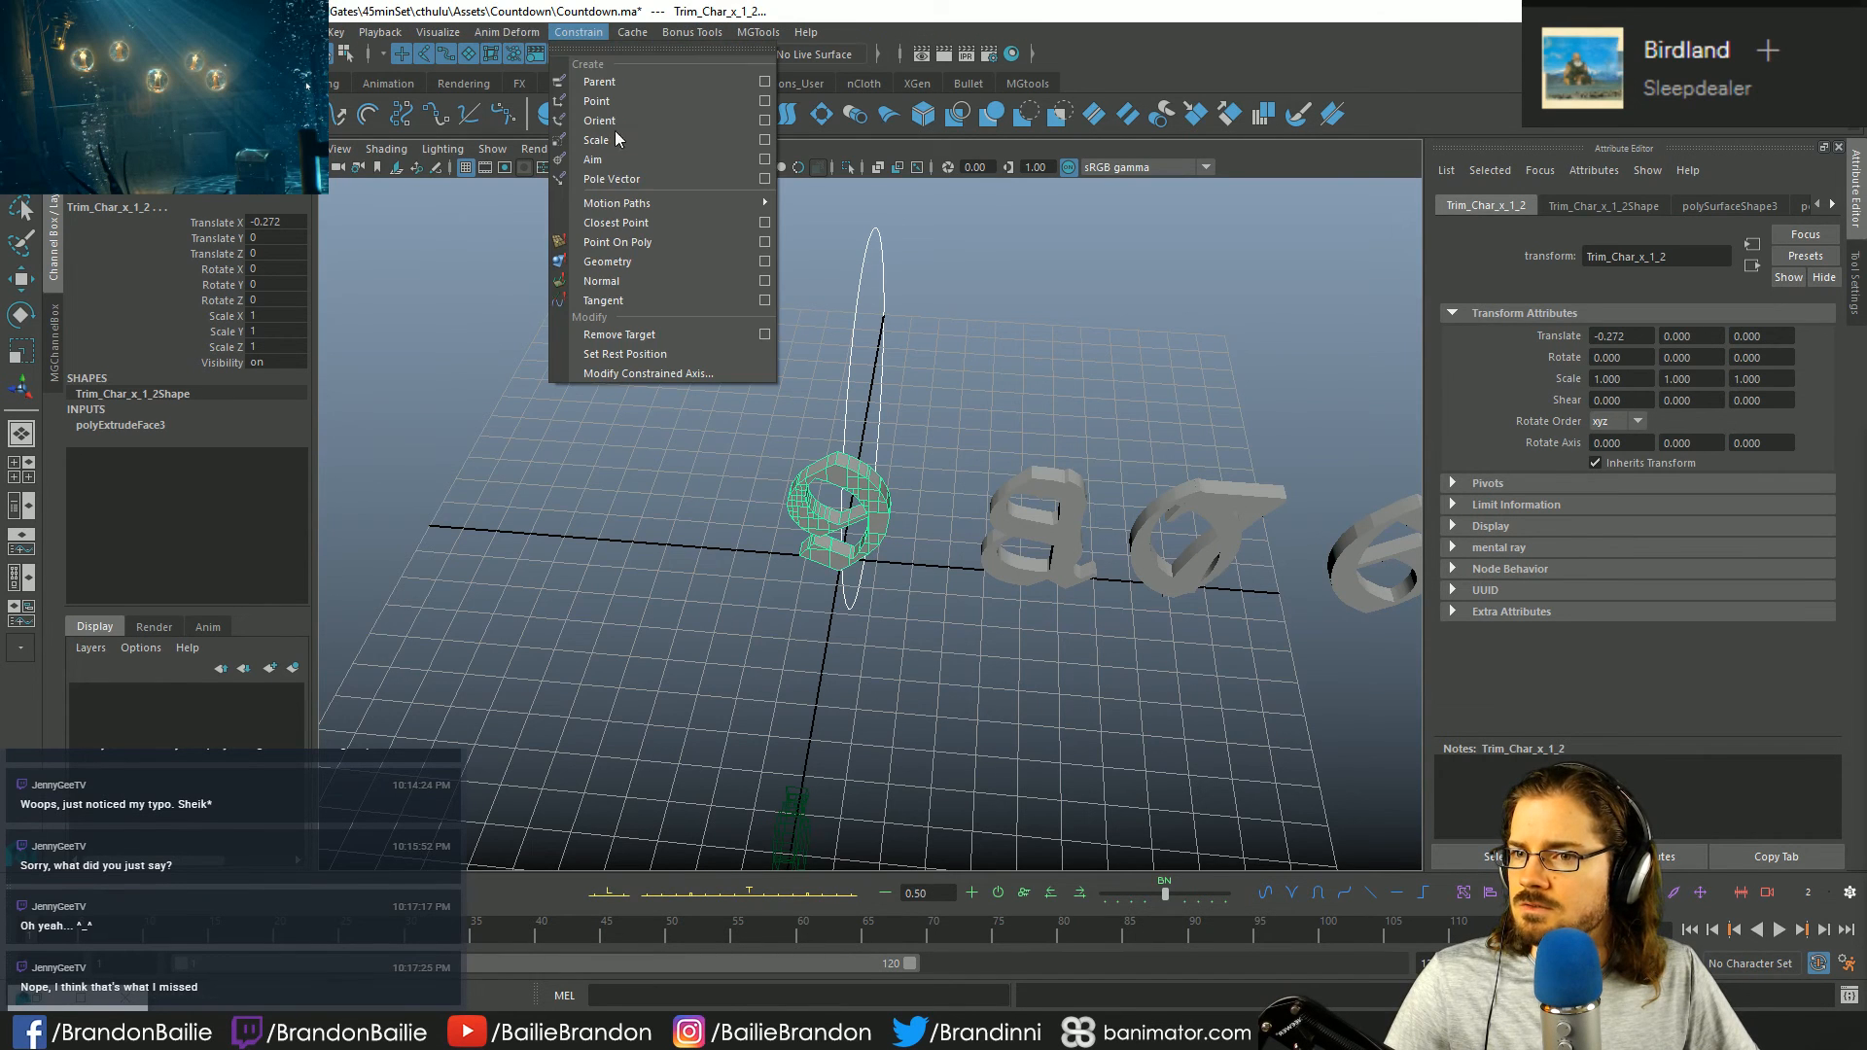
pyautogui.click(764, 82)
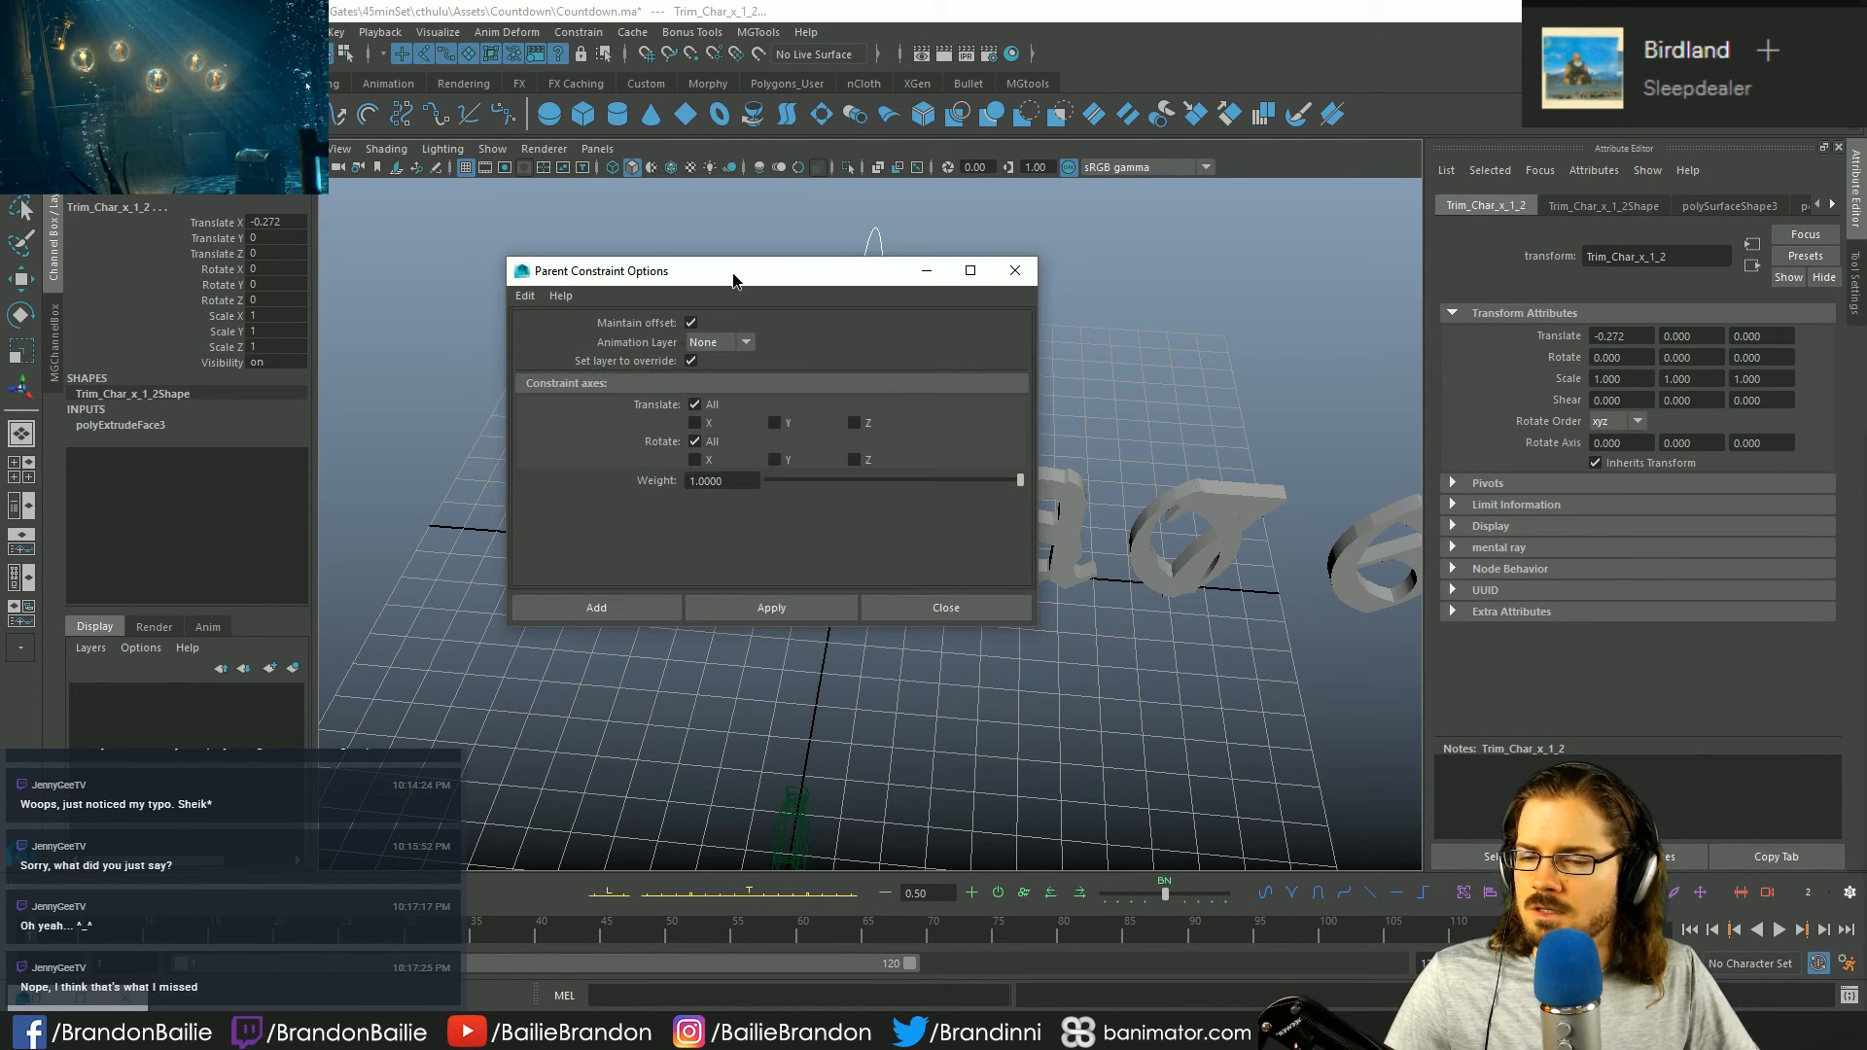
pyautogui.moveTo(725, 278); pyautogui.dragTo(1441, 201)
pyautogui.click(1399, 249)
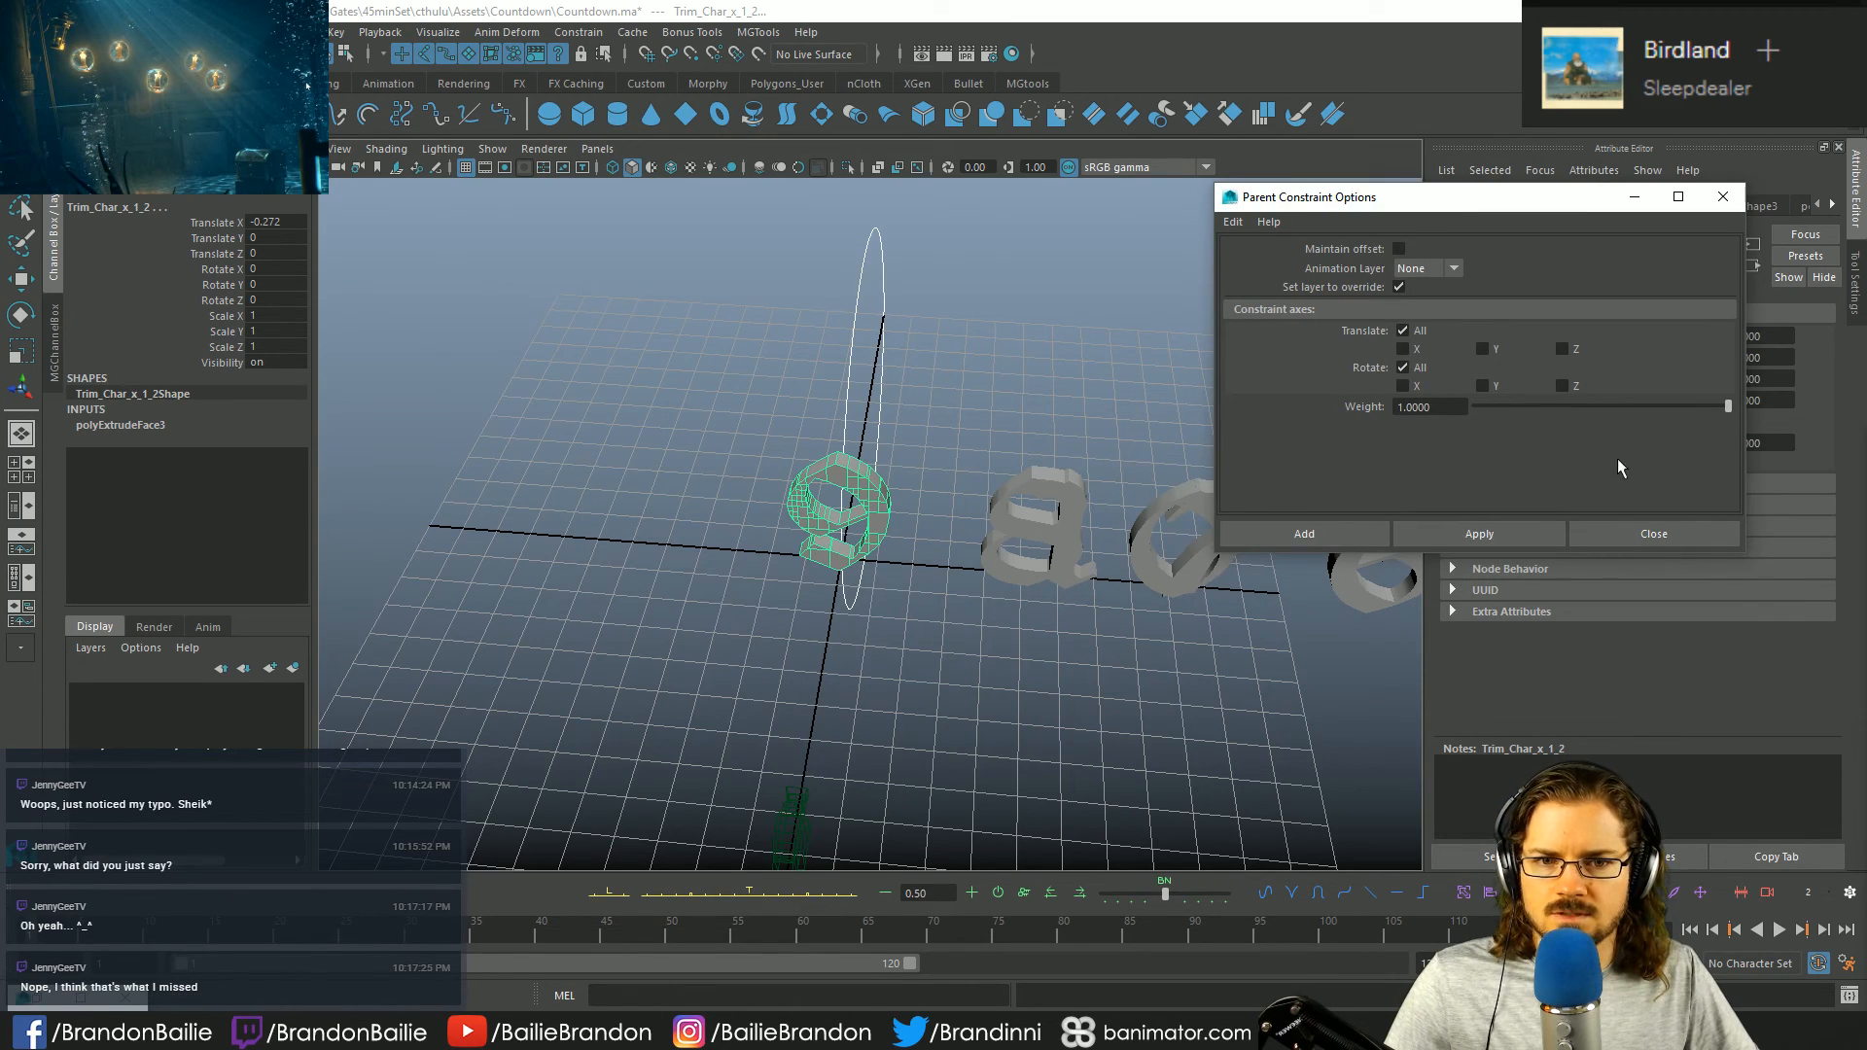
pyautogui.click(1304, 534)
pyautogui.keyDown('alt'); pyautogui.moveTo(1167, 545); pyautogui.dragTo(1069, 461); pyautogui.keyUp('alt')
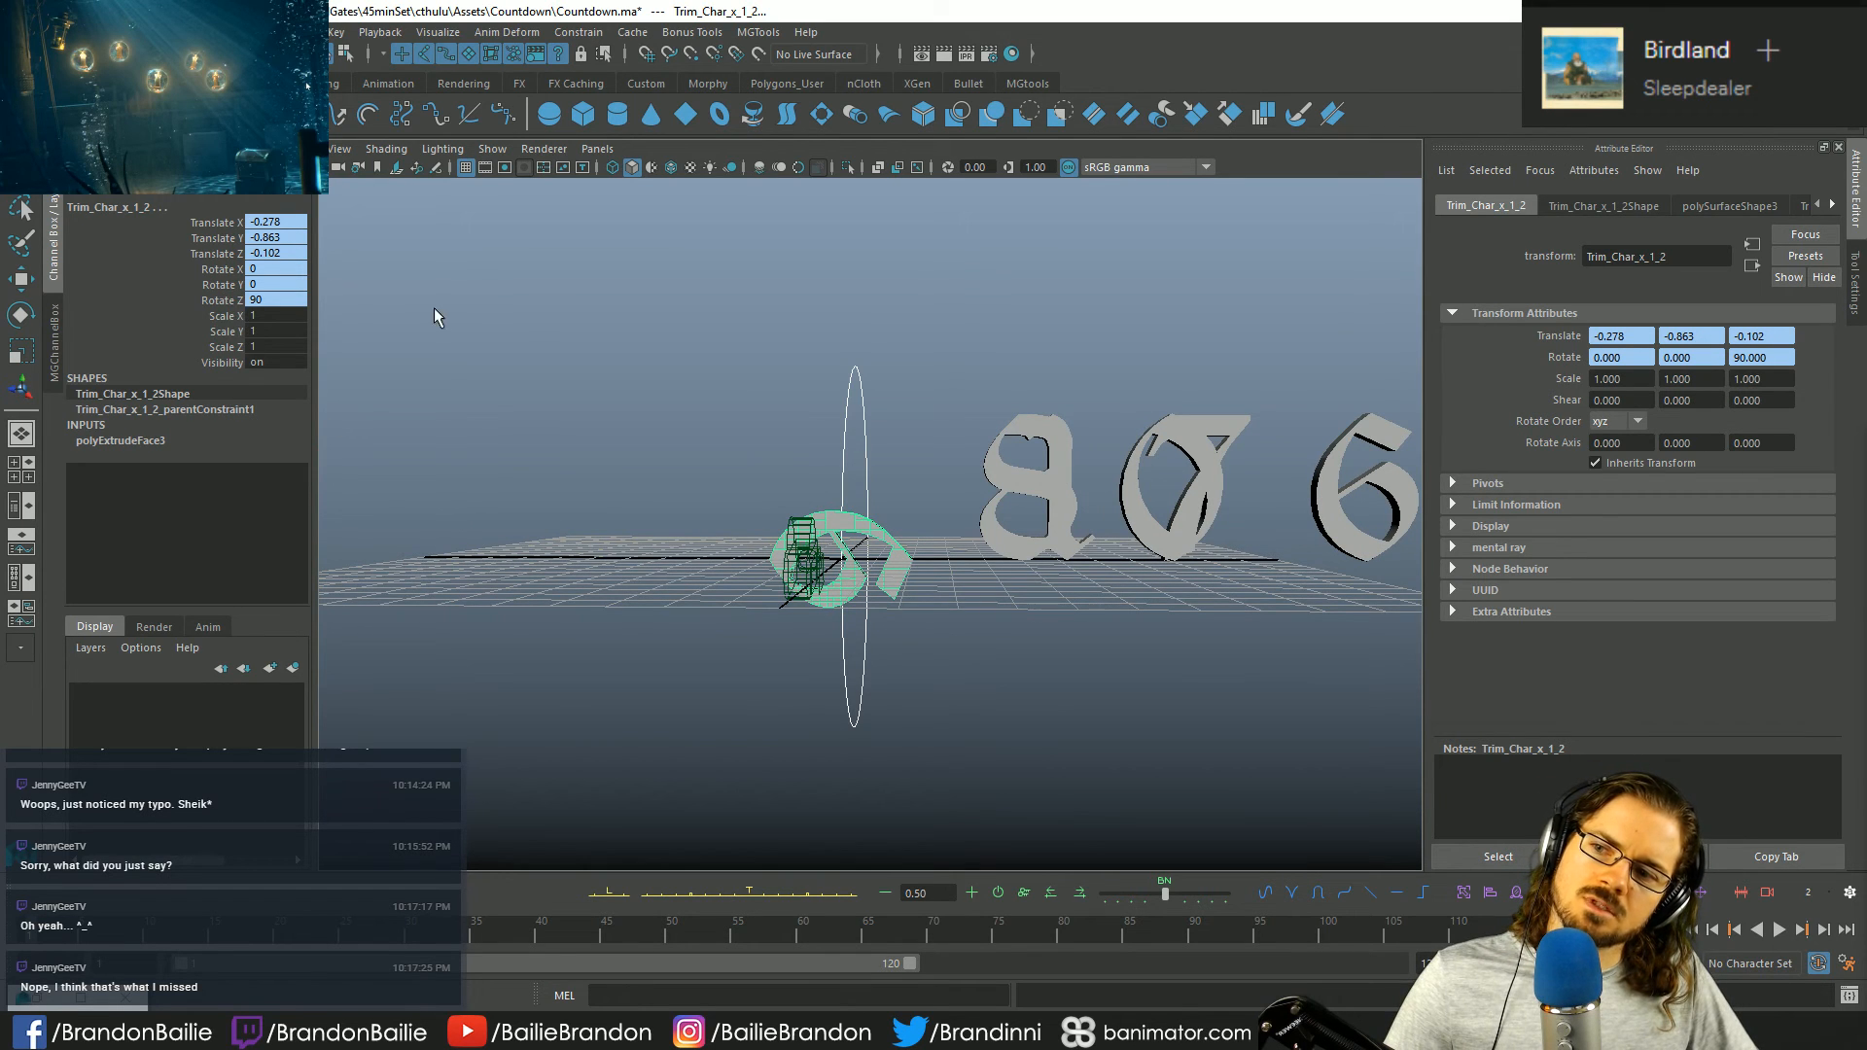
# - Apply the same parent constraint to the 8, using the NURBS circle as its target
pyautogui.keyDown('alt'); pyautogui.moveTo(1071, 564); pyautogui.dragTo(881, 557); pyautogui.keyUp('alt')
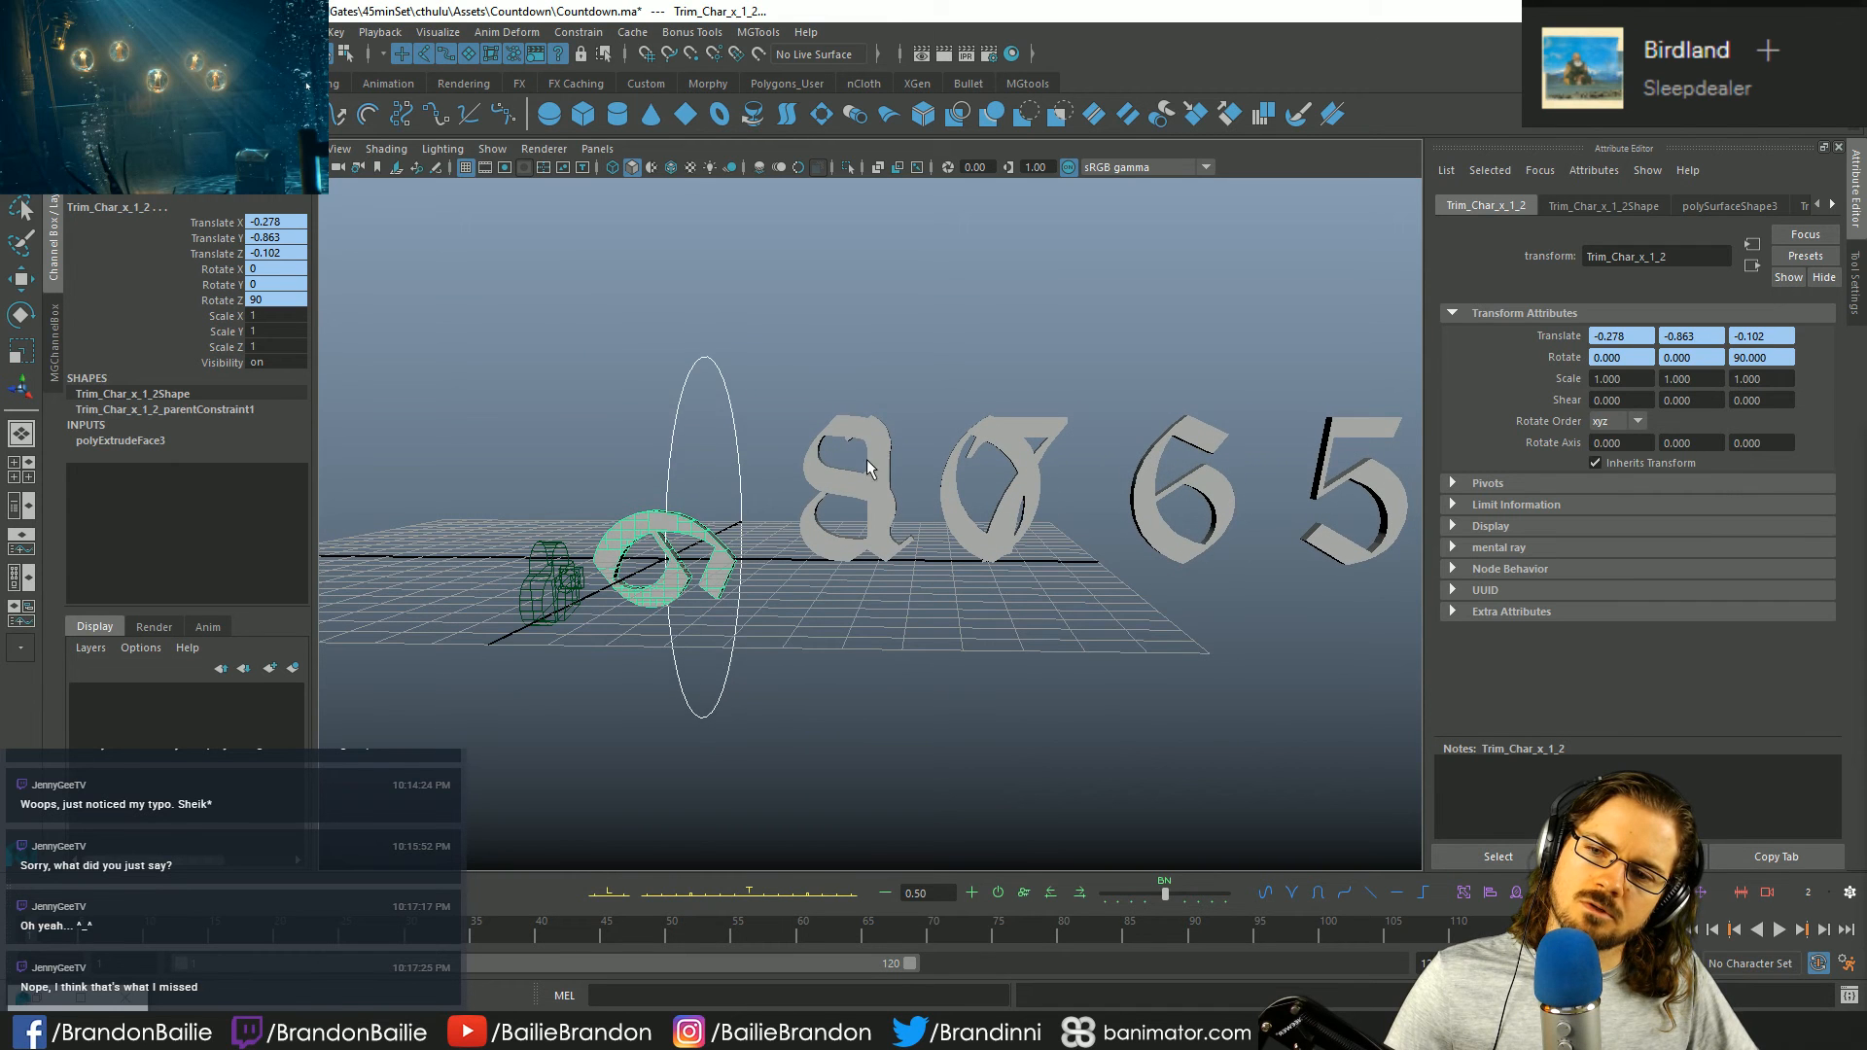
pyautogui.click(881, 554)
pyautogui.click(782, 406)
pyautogui.click(842, 440)
pyautogui.press('g')
pyautogui.click(585, 336)
pyautogui.moveTo(585, 335); pyautogui.dragTo(897, 379)
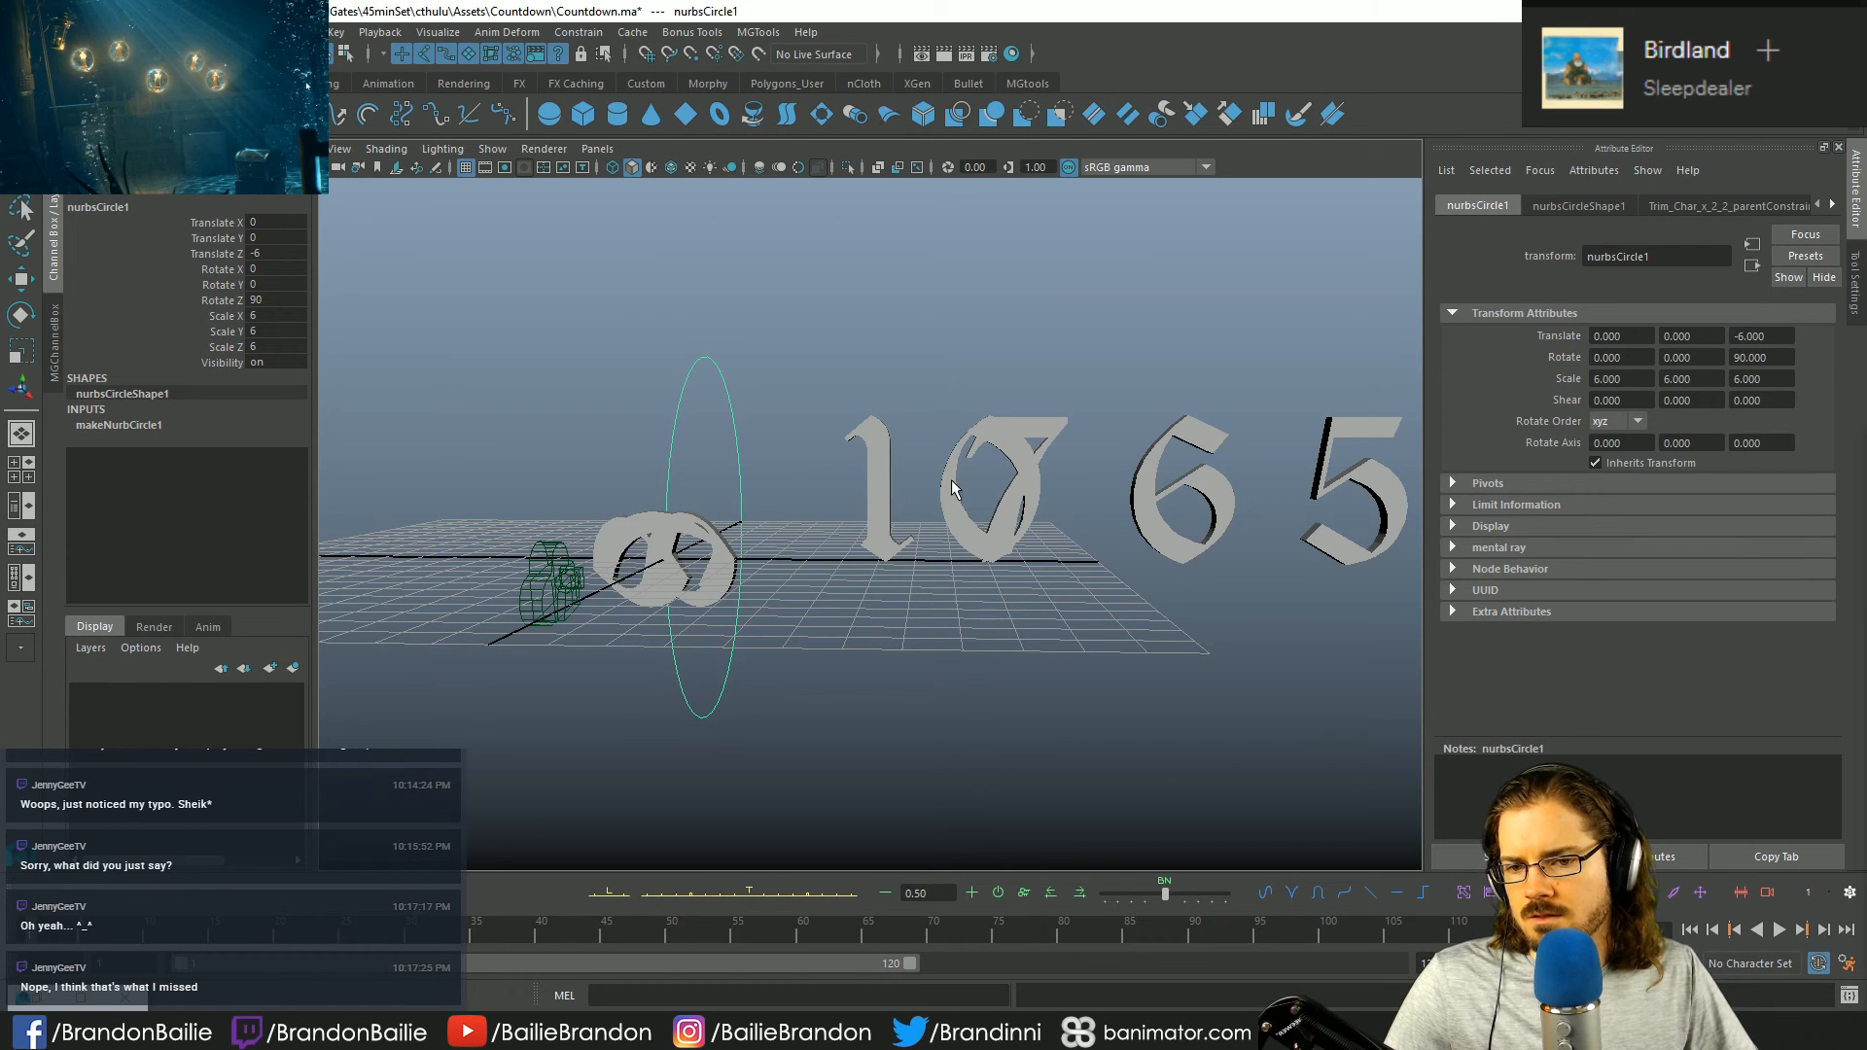
# - Add the Ten group to the circle selection through the Outliner and parent-constrain it to the NURBS circle
pyautogui.click(303, 32)
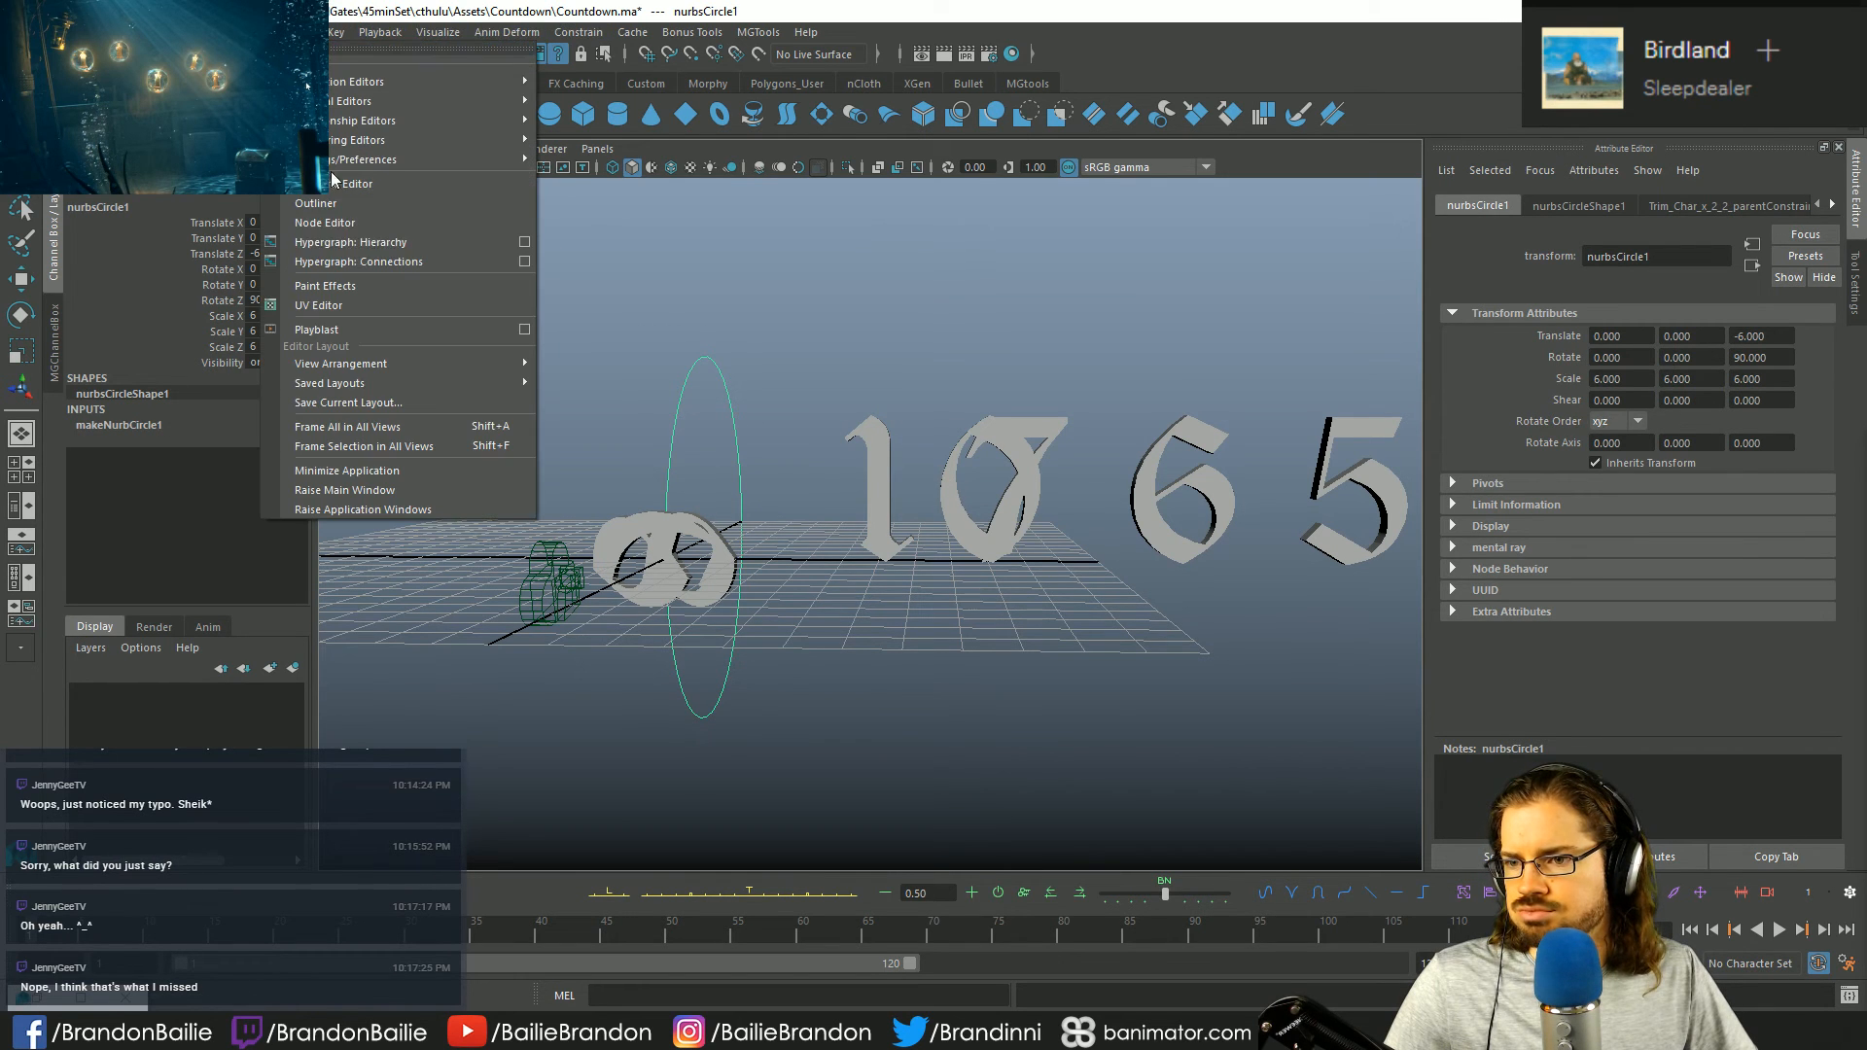
pyautogui.click(412, 203)
pyautogui.moveTo(1042, 207); pyautogui.dragTo(1517, 267)
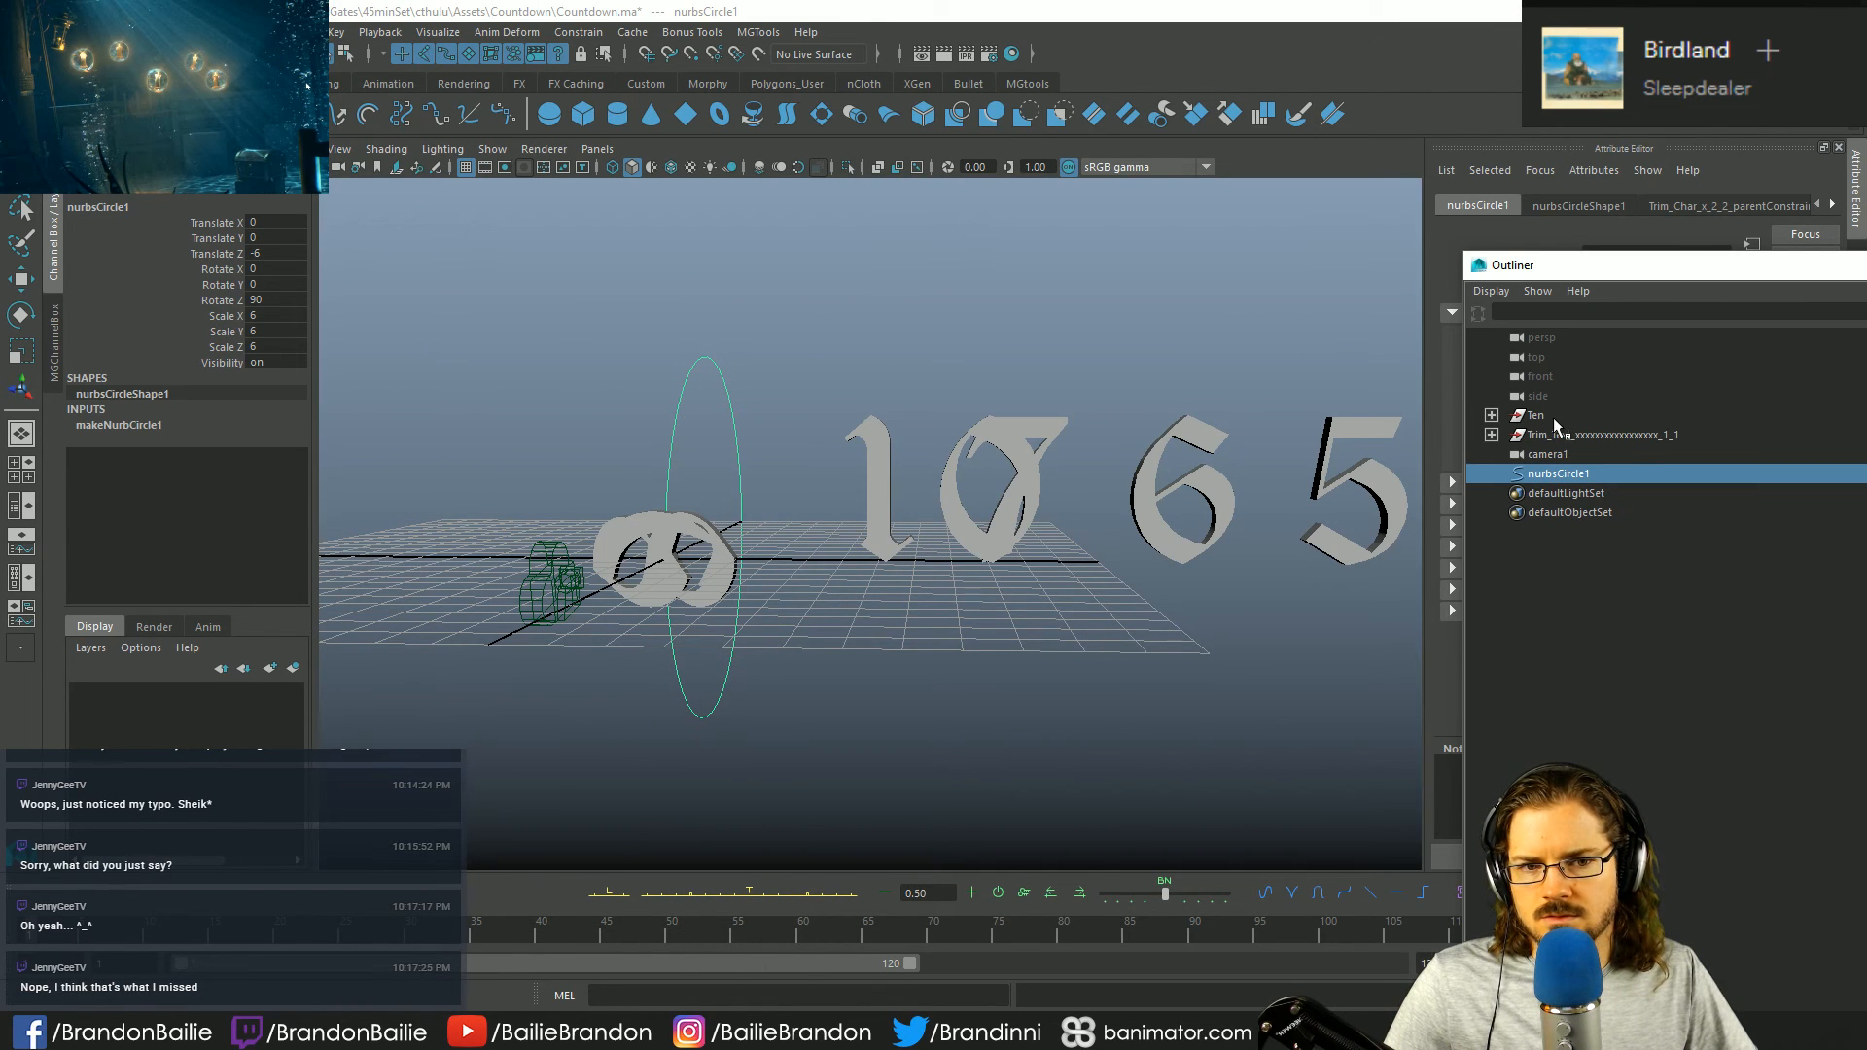
pyautogui.keyDown('ctrl'); pyautogui.click(1553, 417); pyautogui.keyUp('ctrl')
pyautogui.hotkey('shift', 'p')
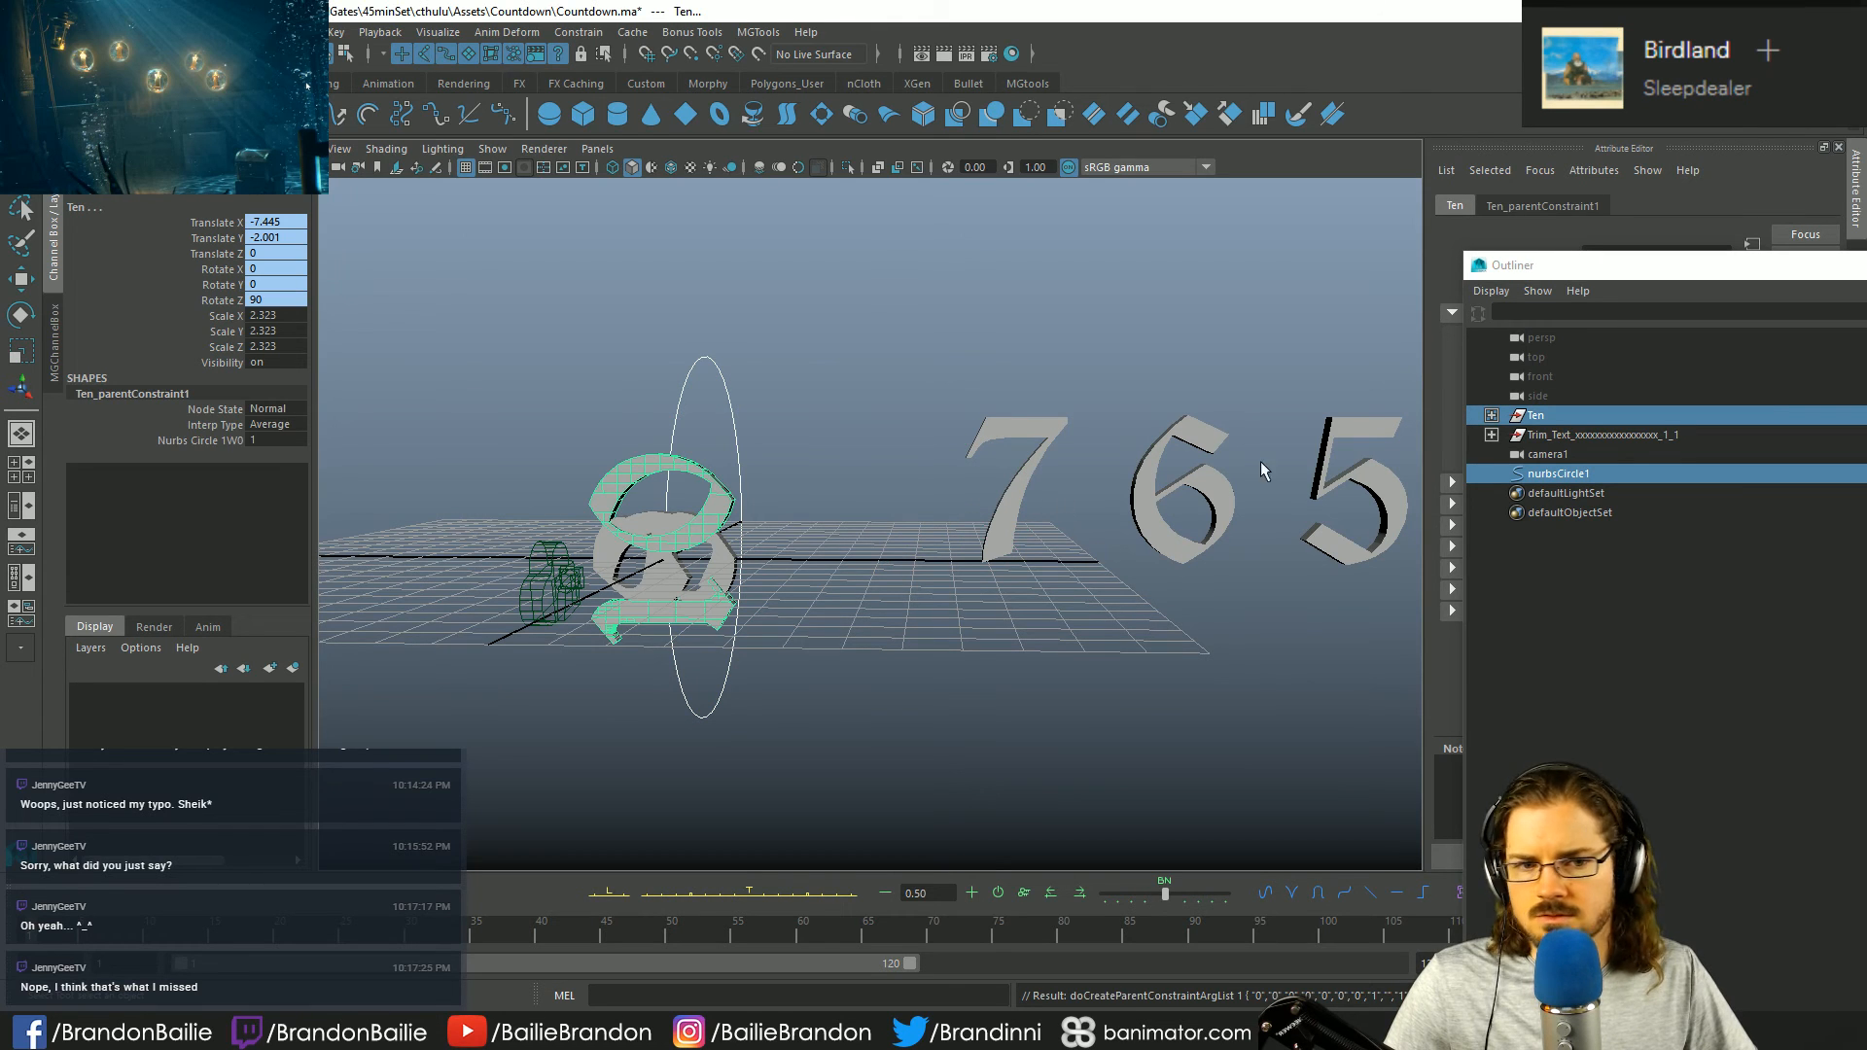
# - Select the NURBS circle together with the 7 and parent-constrain the 7 to it
pyautogui.click(879, 284)
pyautogui.moveTo(646, 323); pyautogui.dragTo(807, 377)
pyautogui.keyDown('shift'); pyautogui.click(1036, 429); pyautogui.keyUp('shift')
pyautogui.hotkey('shift', 'p')
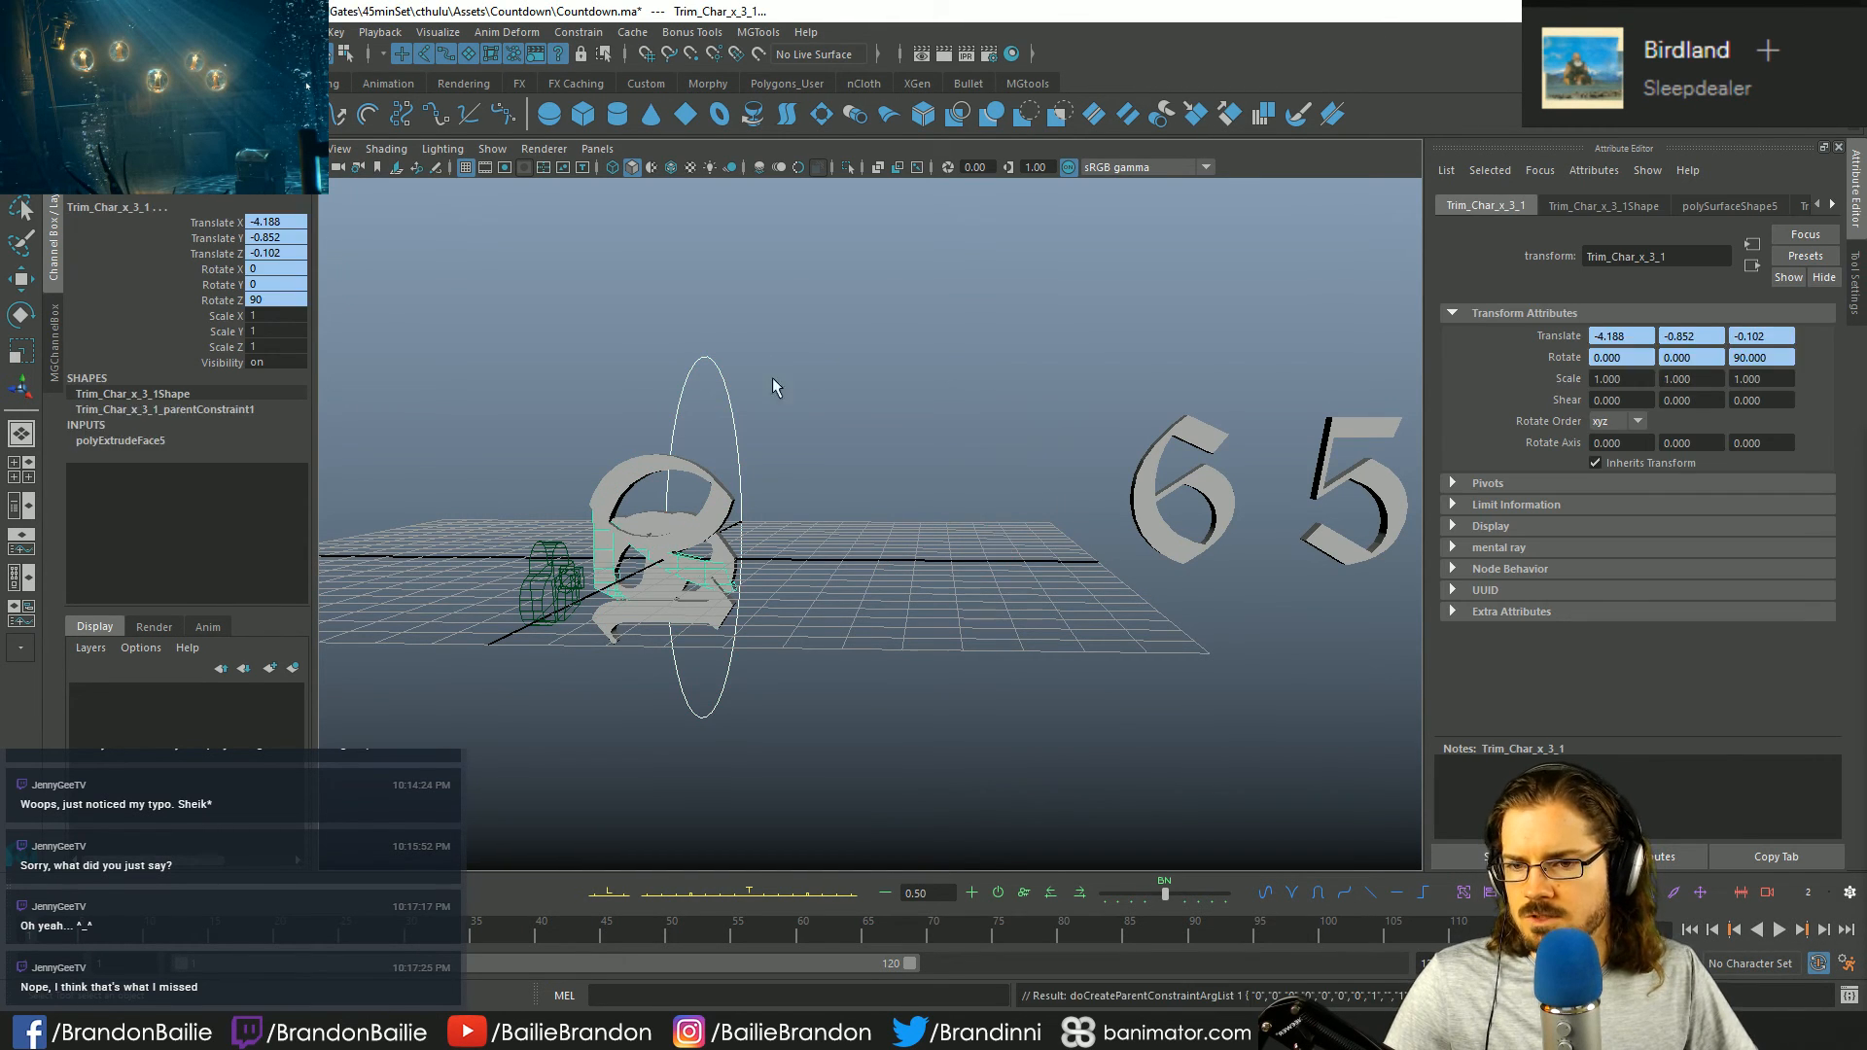
# - Undo the parent constraints on the 7, the Ten group, the 8 and the 9
pyautogui.keyDown('alt'); pyautogui.moveTo(774, 366); pyautogui.dragTo(1077, 493, button='middle'); pyautogui.keyUp('alt')
pyautogui.click(718, 420)
pyautogui.hotkey('ctrl', 'z')
pyautogui.hotkey('ctrl', 'z')
pyautogui.hotkey('ctrl', 'z')
pyautogui.hotkey('ctrl', 'z')
pyautogui.hotkey('ctrl', 'z')
pyautogui.hotkey('ctrl', 'z')
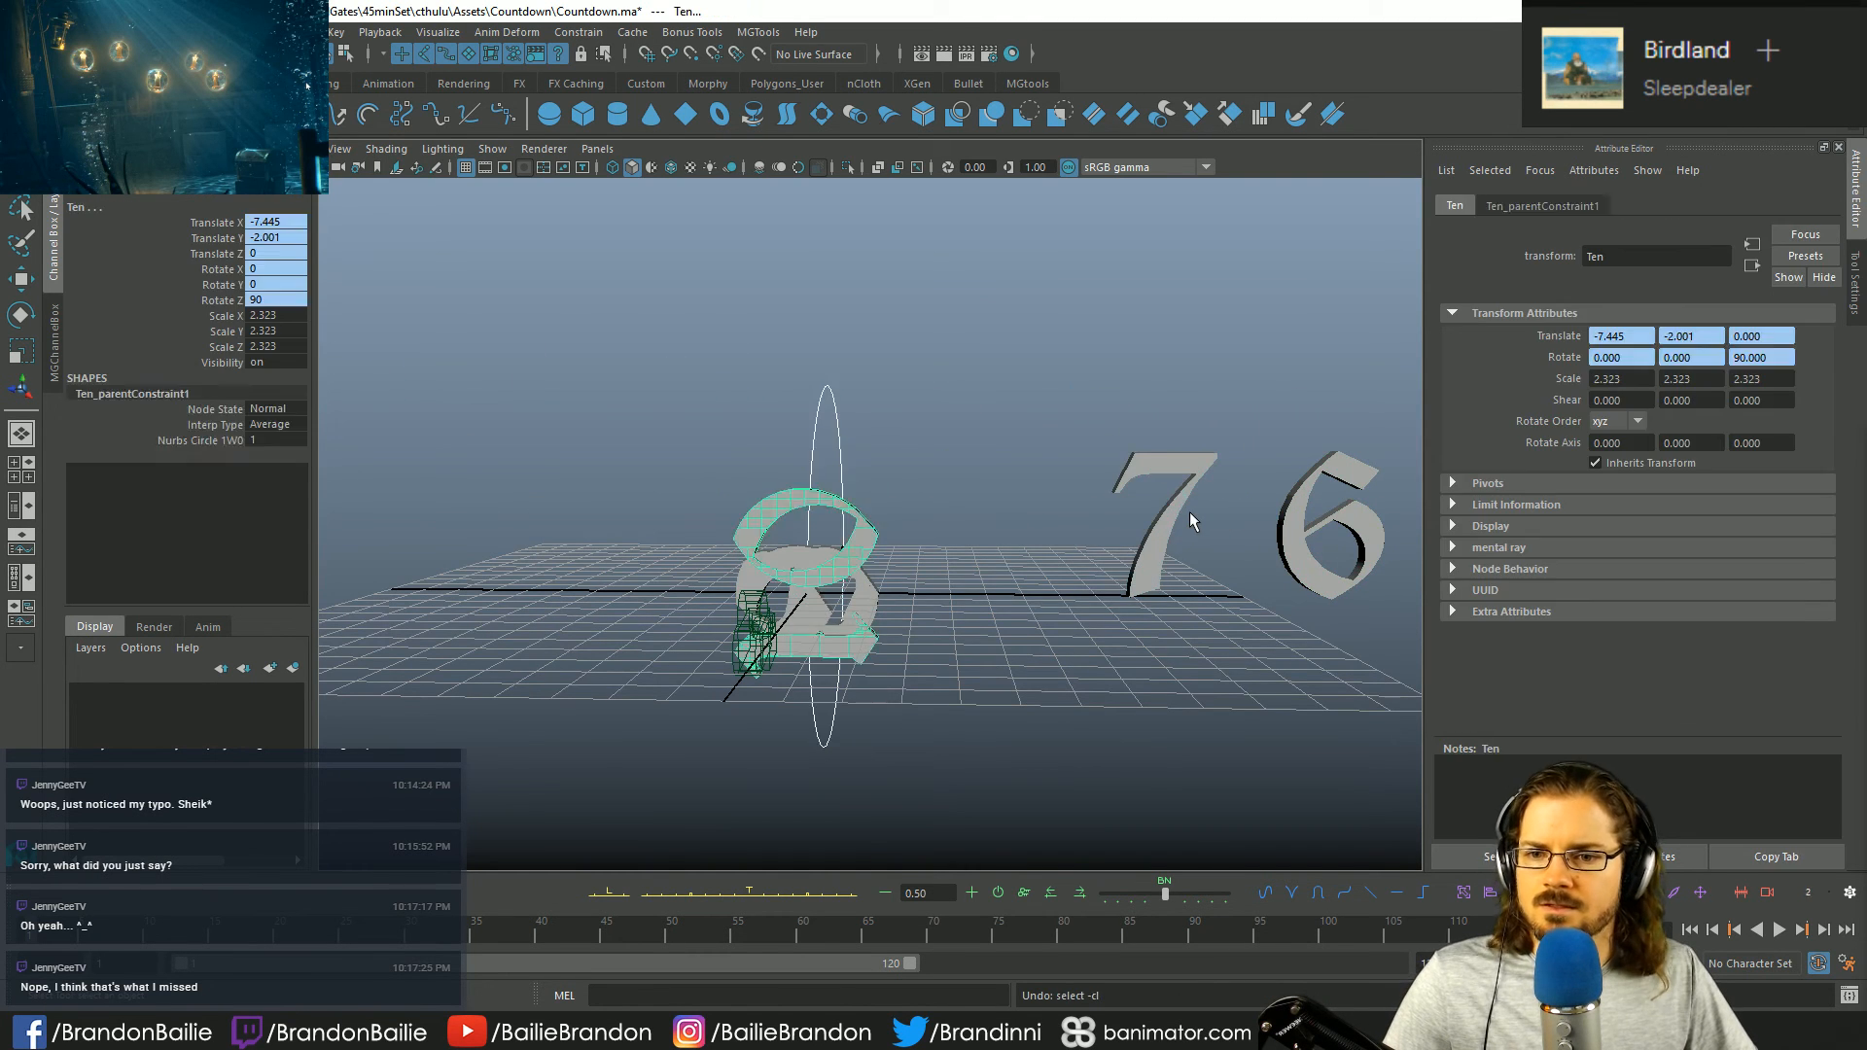
pyautogui.hotkey('ctrl', 'z')
pyautogui.hotkey('ctrl', 'z')
pyautogui.hotkey('ctrl', 'z')
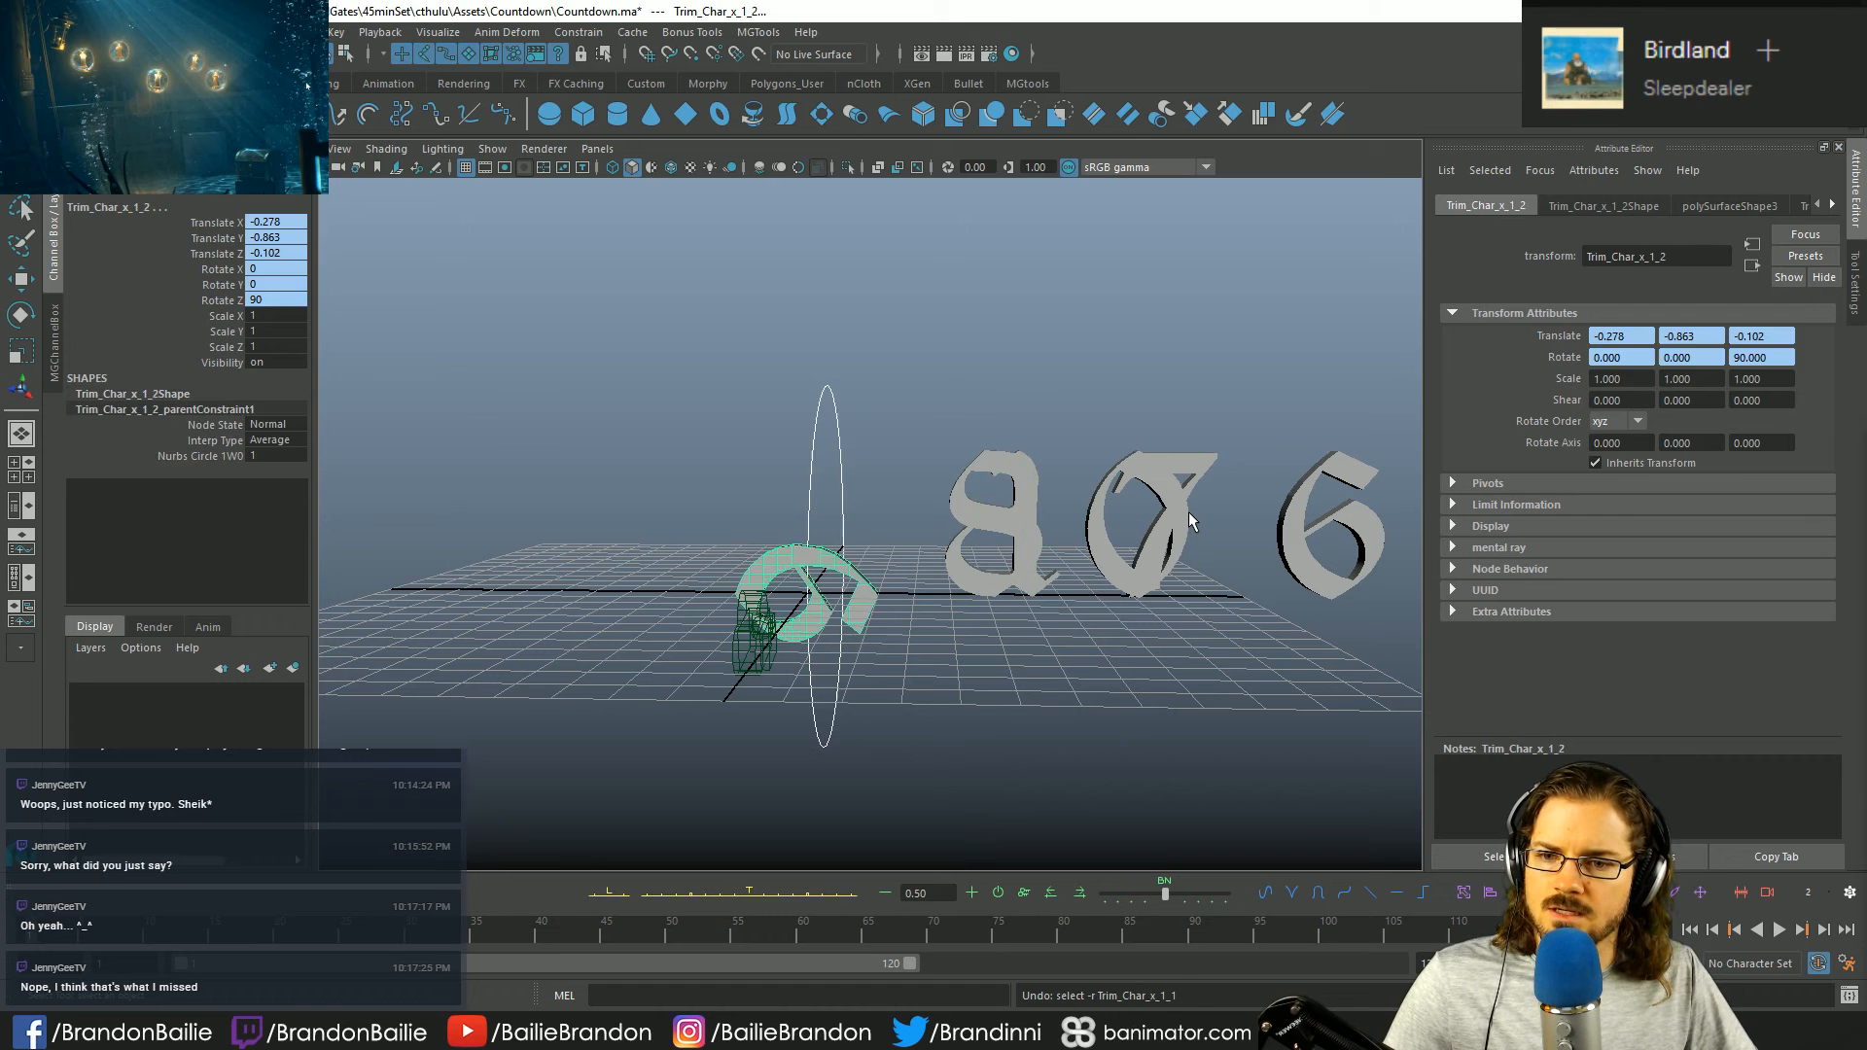
pyautogui.keyDown('alt'); pyautogui.moveTo(1188, 511); pyautogui.dragTo(941, 481); pyautogui.keyUp('alt')
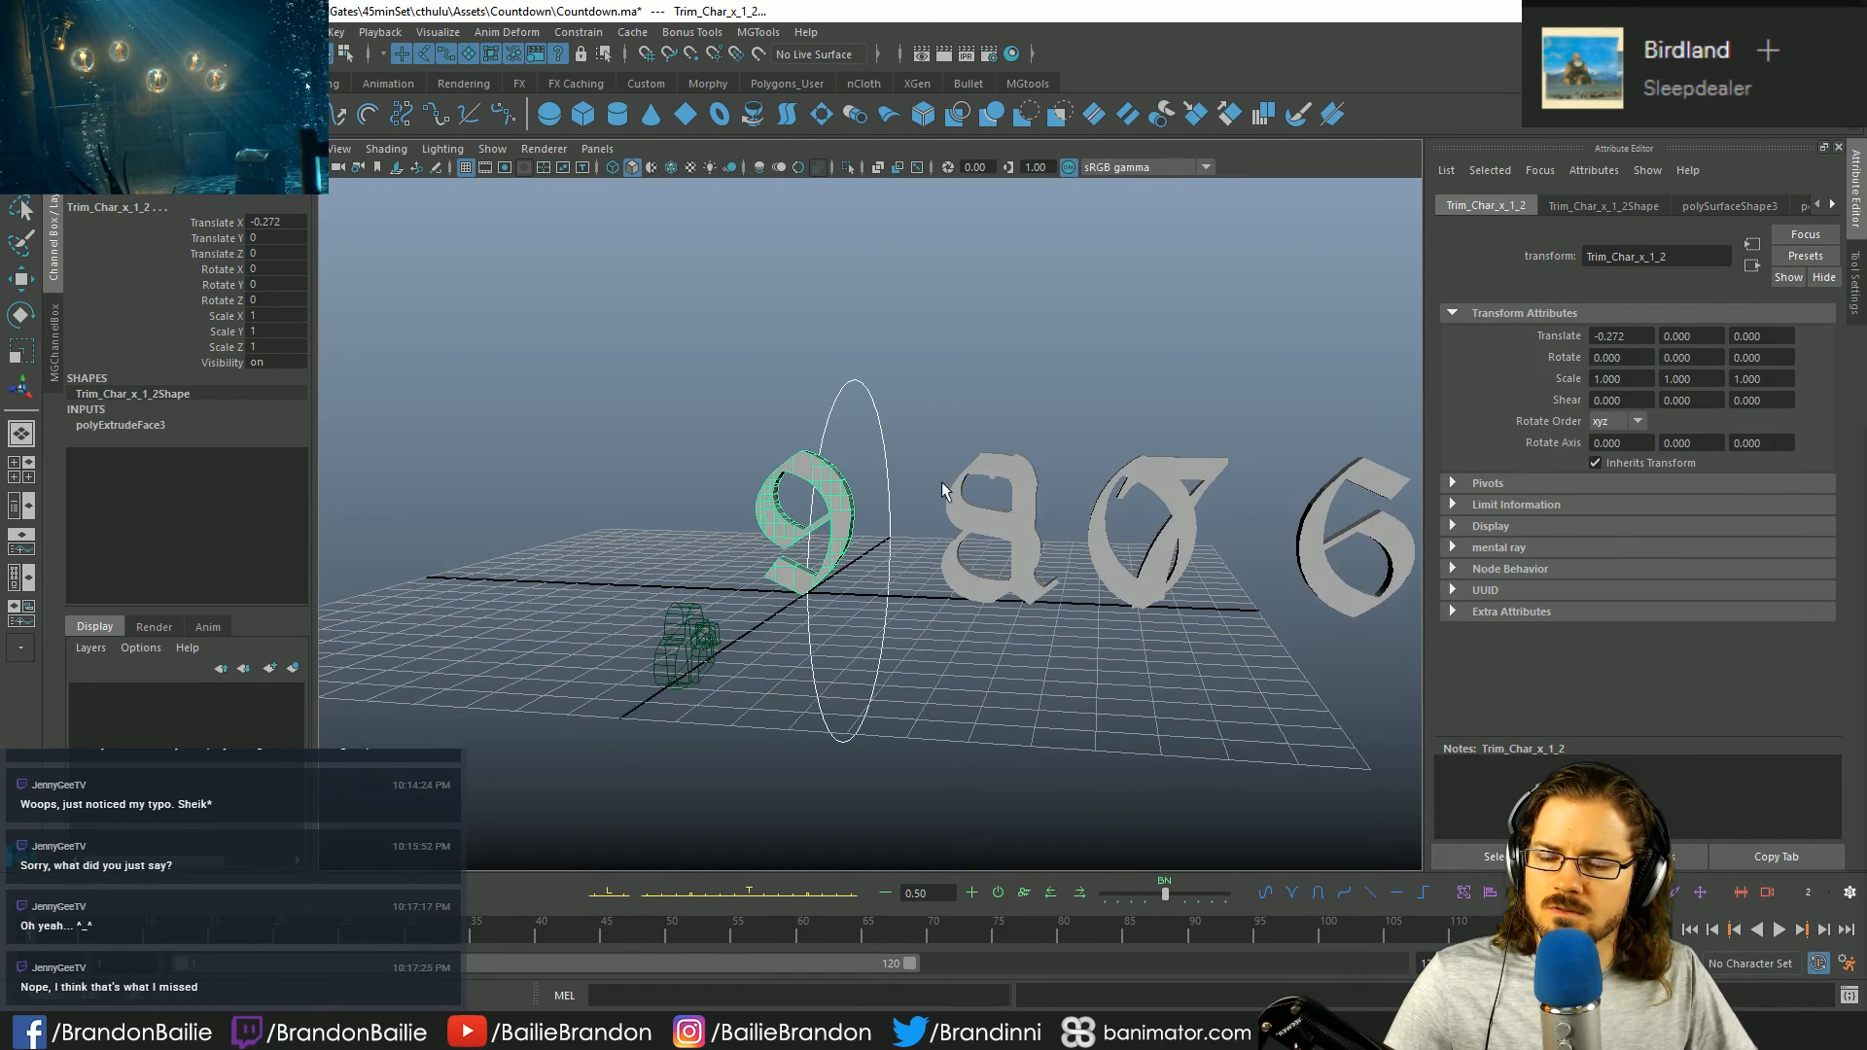
# - Try to aim-constrain the 9 at the NURBS circle with Maintain offset off and Right_Tenticle_03 as world up object
pyautogui.click(797, 519)
pyautogui.moveTo(801, 393)
pyautogui.keyDown('alt'); pyautogui.mouseDown()
pyautogui.moveTo(855, 404)
pyautogui.moveTo(805, 400)
pyautogui.mouseUp(); pyautogui.keyUp('alt')
pyautogui.click(824, 418)
pyautogui.click(782, 472)
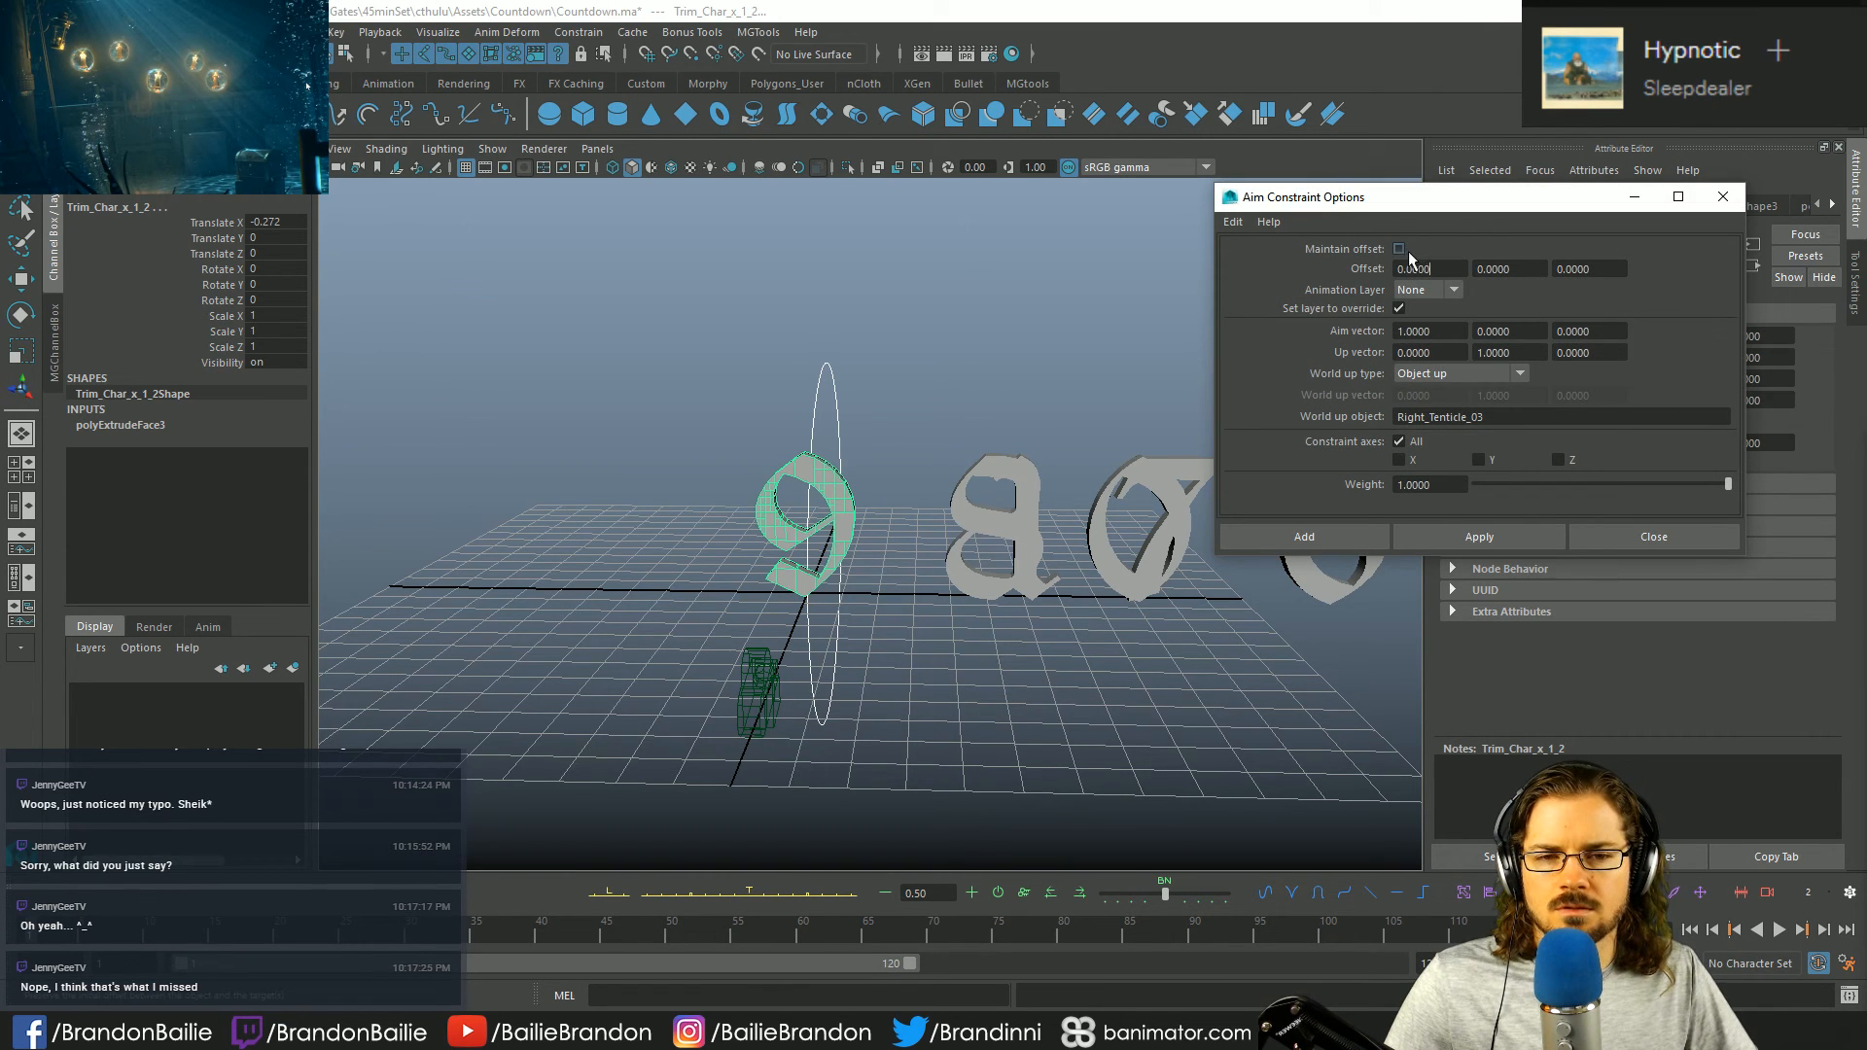
pyautogui.moveTo(1414, 210); pyautogui.dragTo(1412, 242)
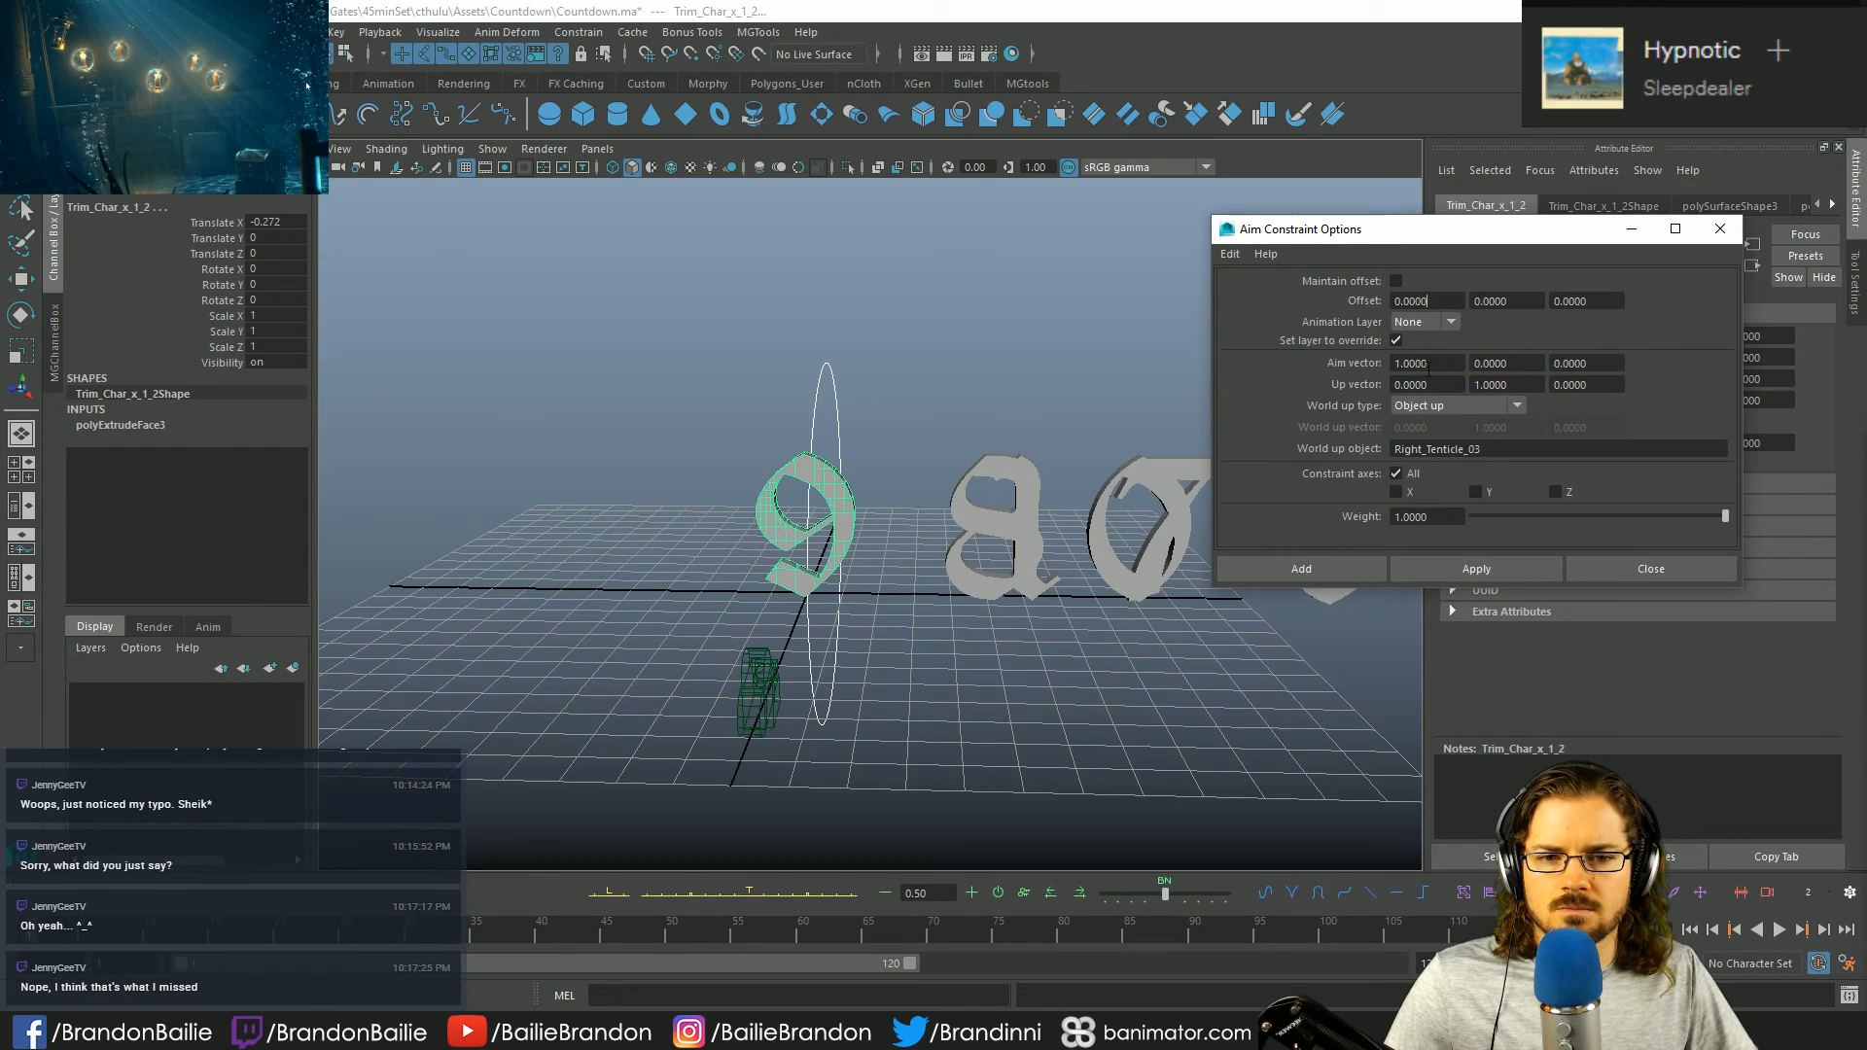
pyautogui.click(1314, 567)
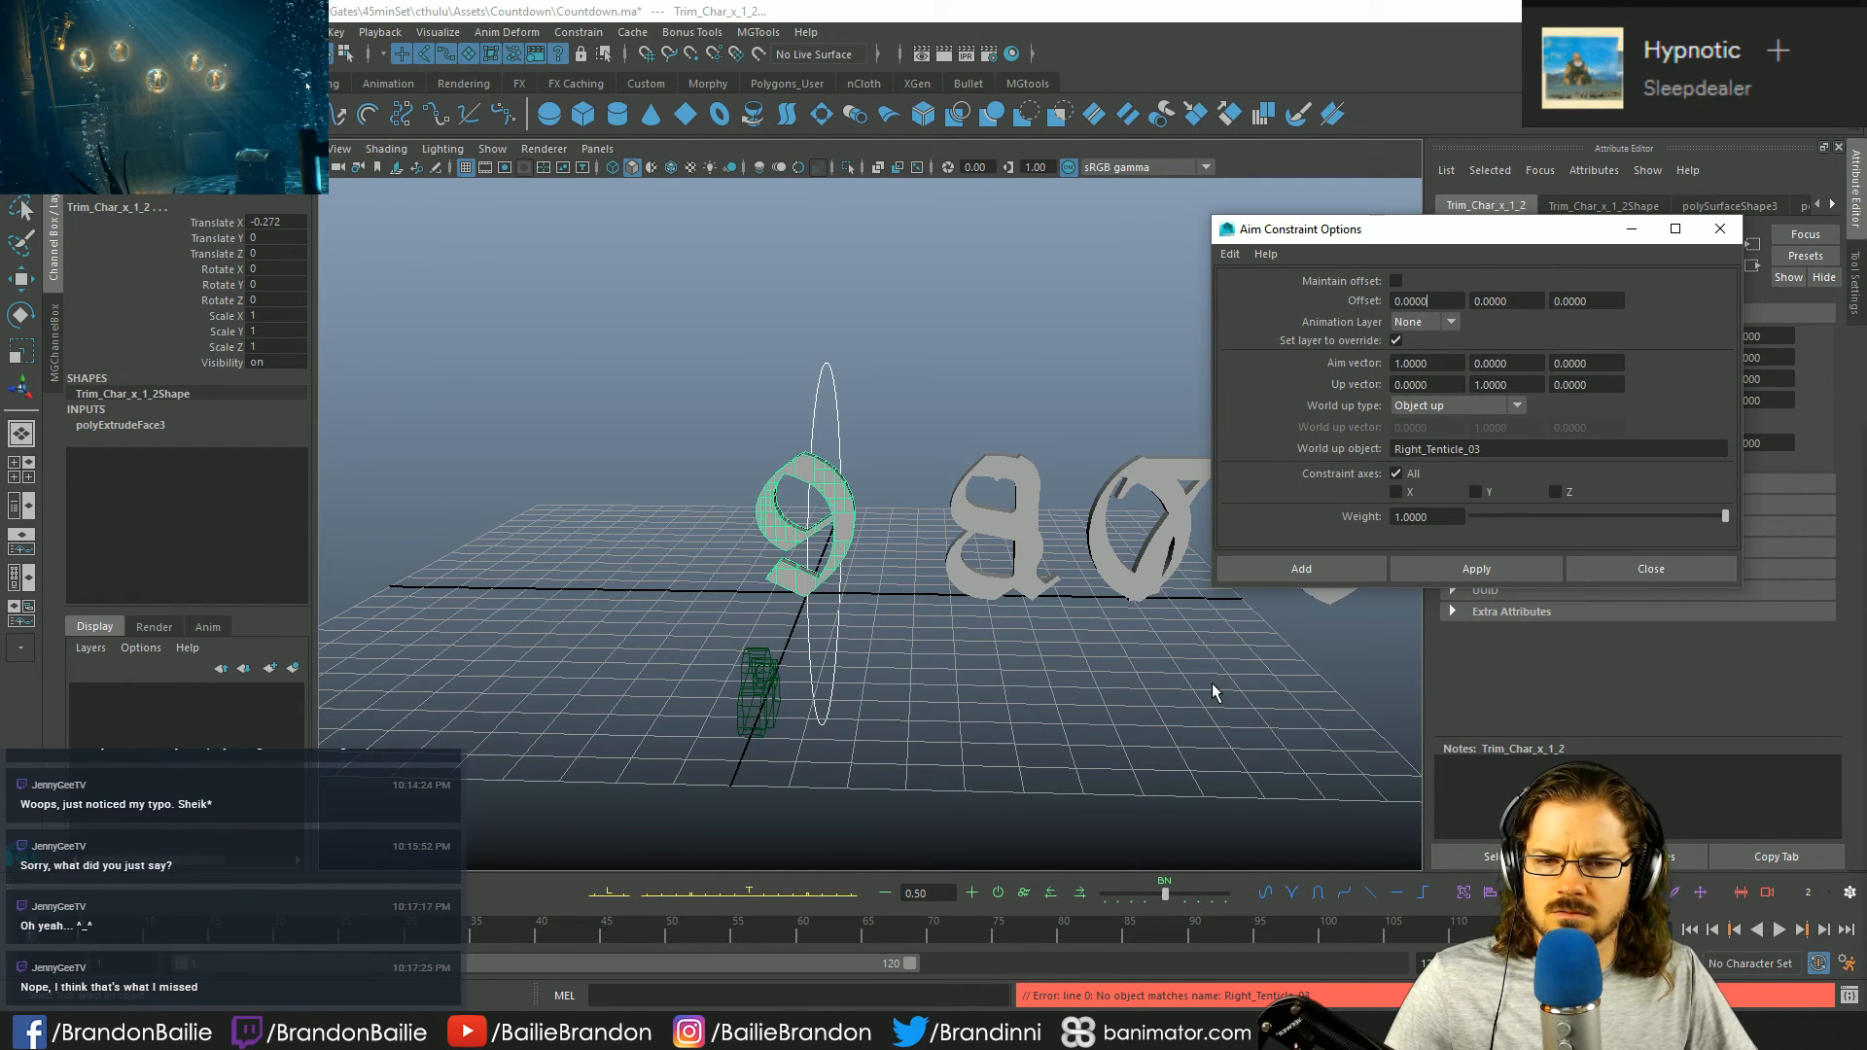
# - Clear the aim constraint's World up object, try adding the constraint again, and close its options
pyautogui.doubleClick(1454, 447)
pyautogui.press('BackSpace')
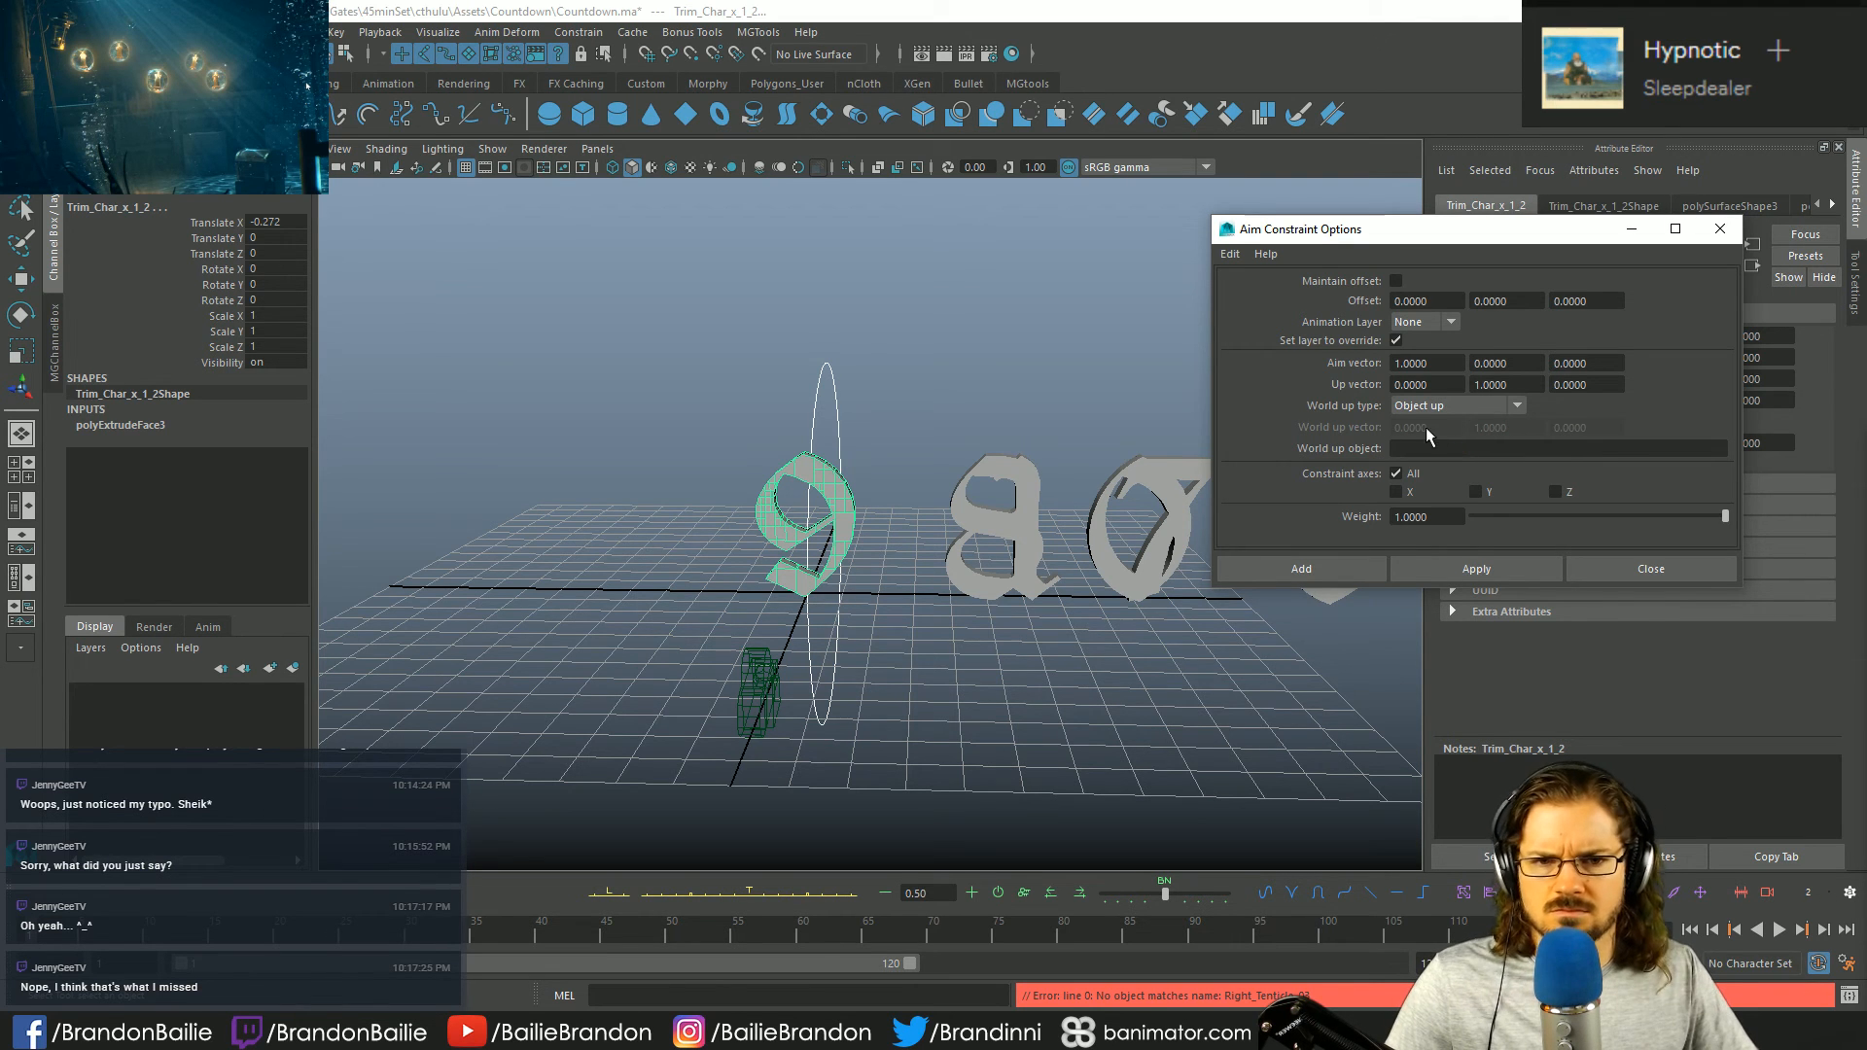
pyautogui.click(1286, 568)
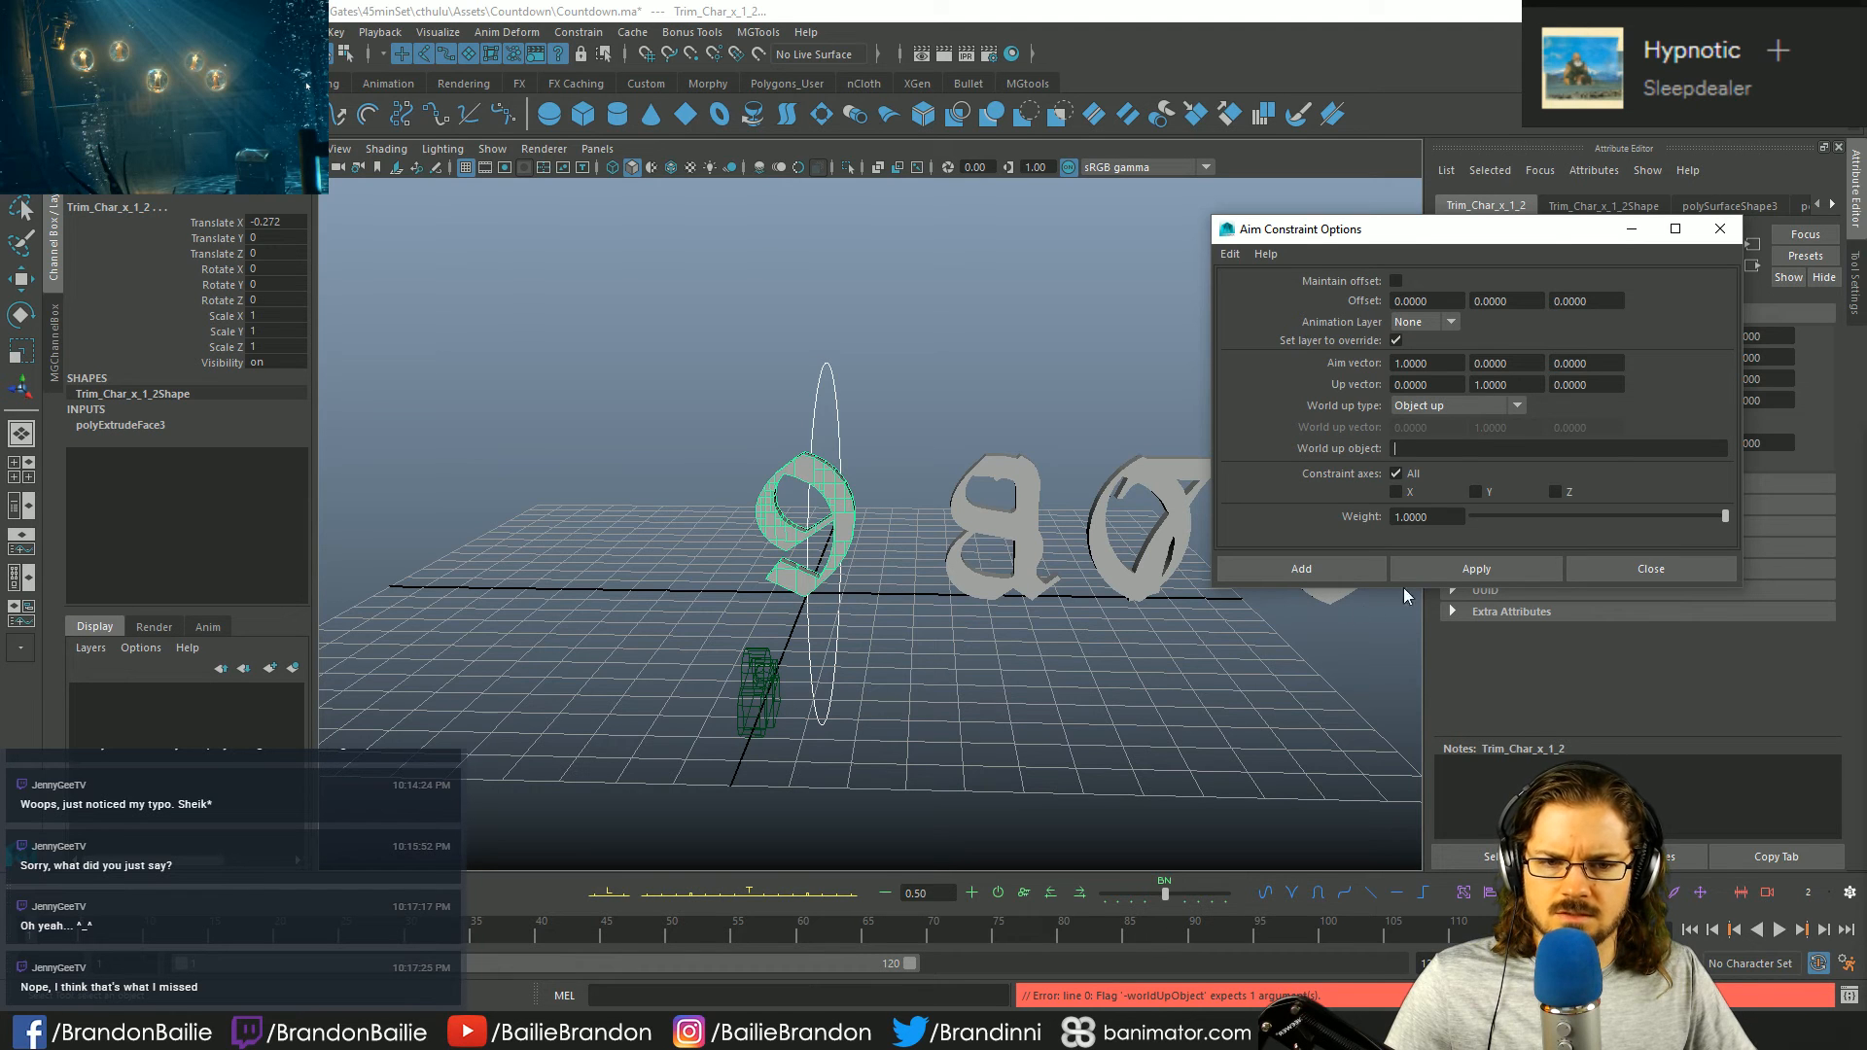
pyautogui.click(1642, 570)
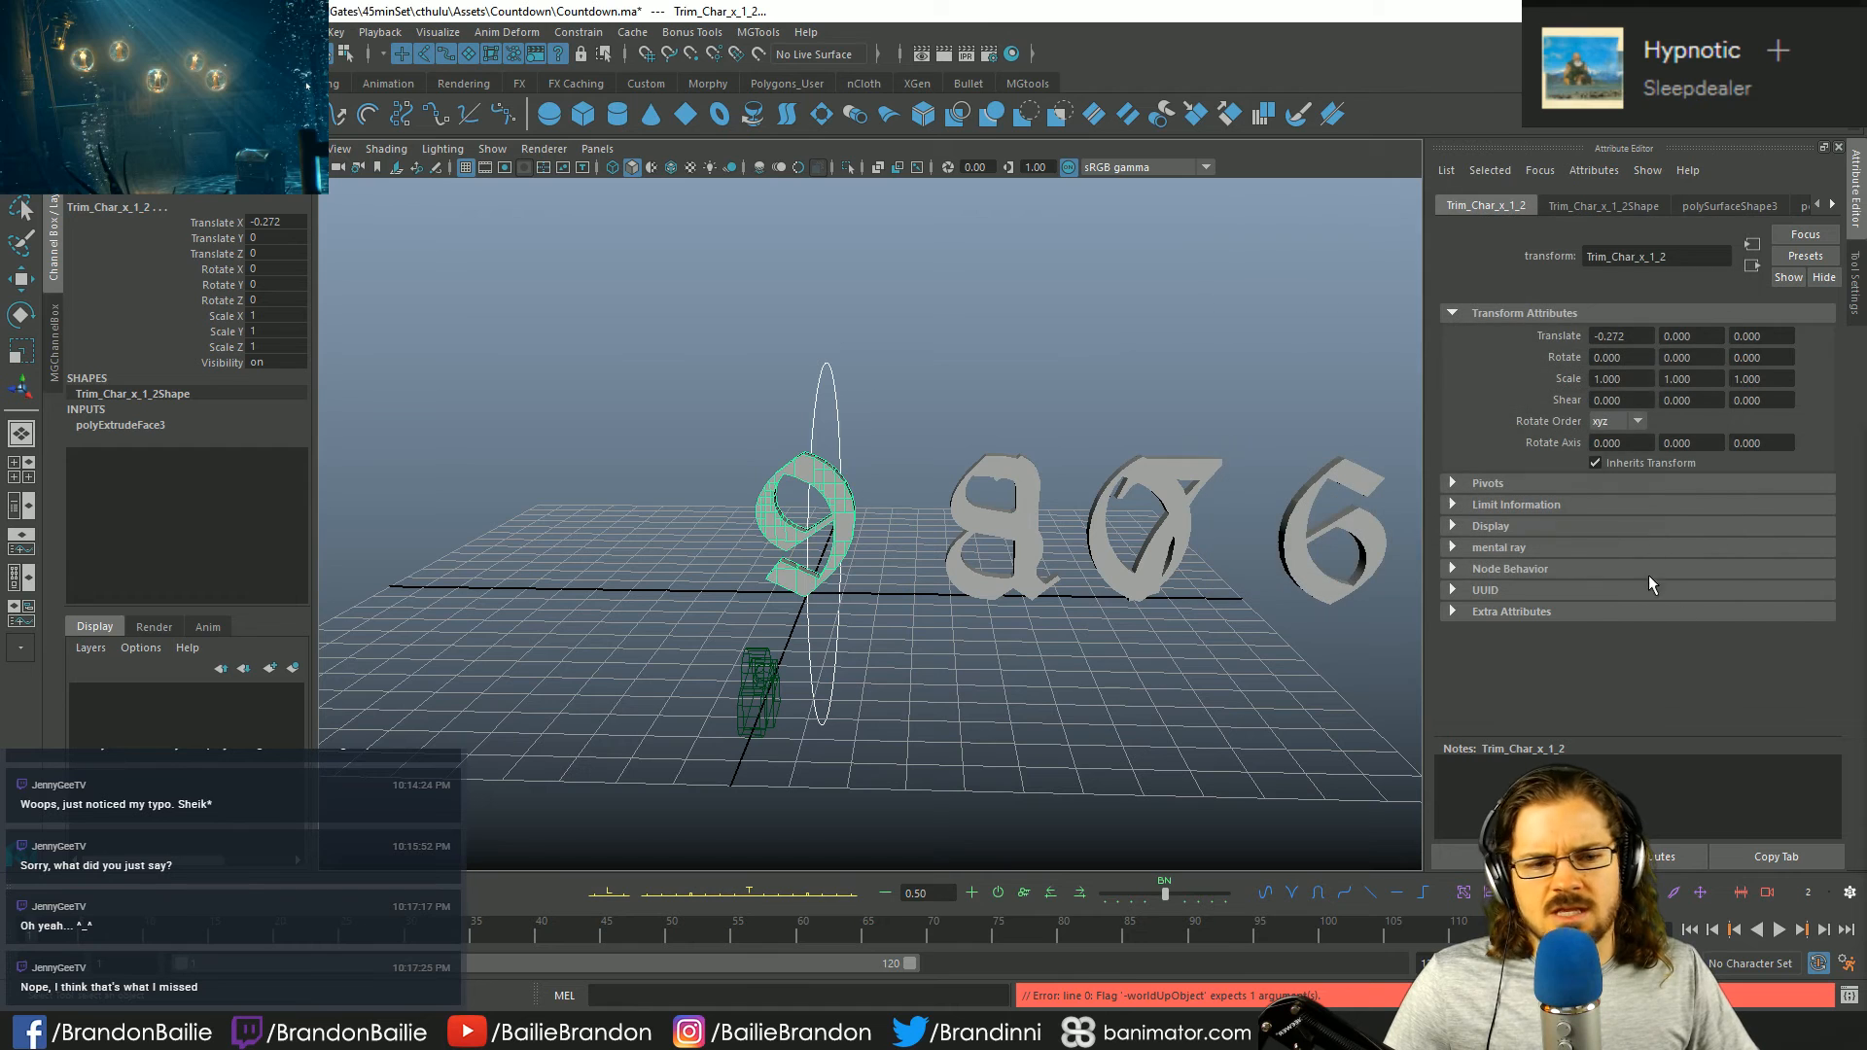
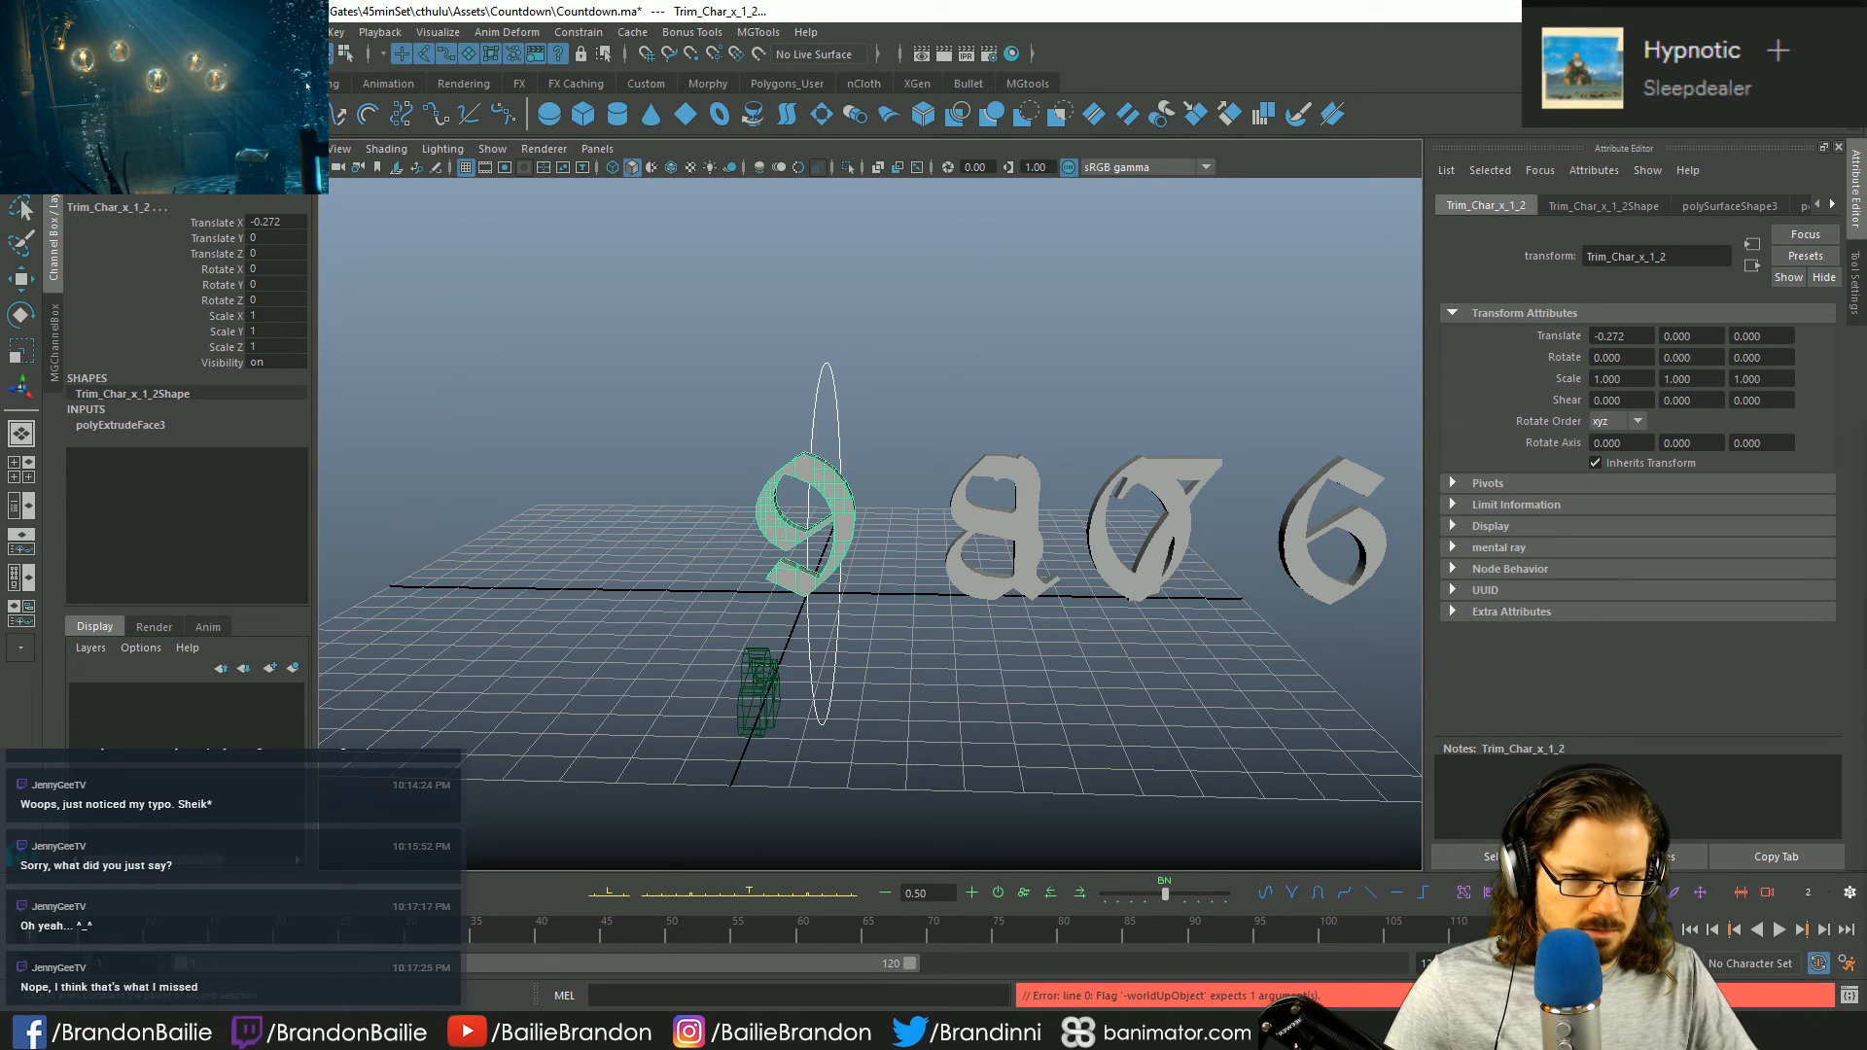
# - Undo the attempted aim constraint on the 9 and clear the selection
pyautogui.hotkey('ctrl', 'z')
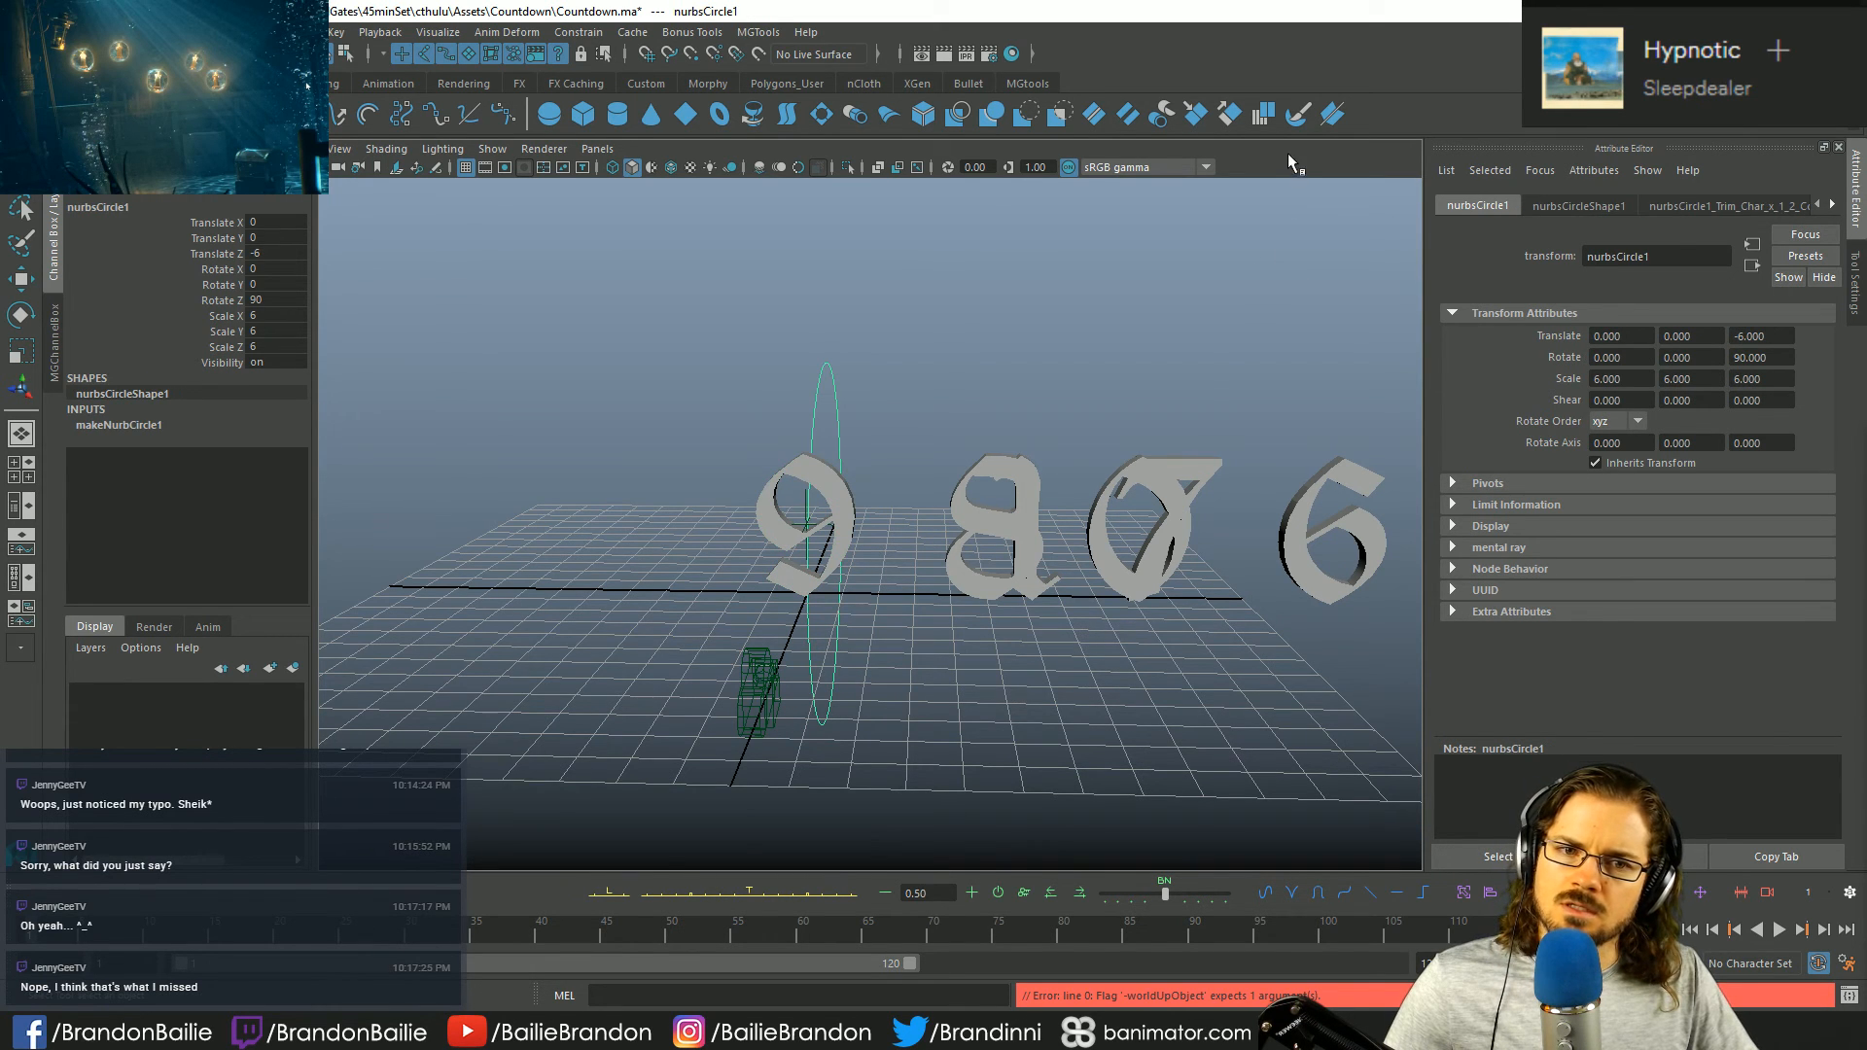
pyautogui.hotkey('ctrl', 'z')
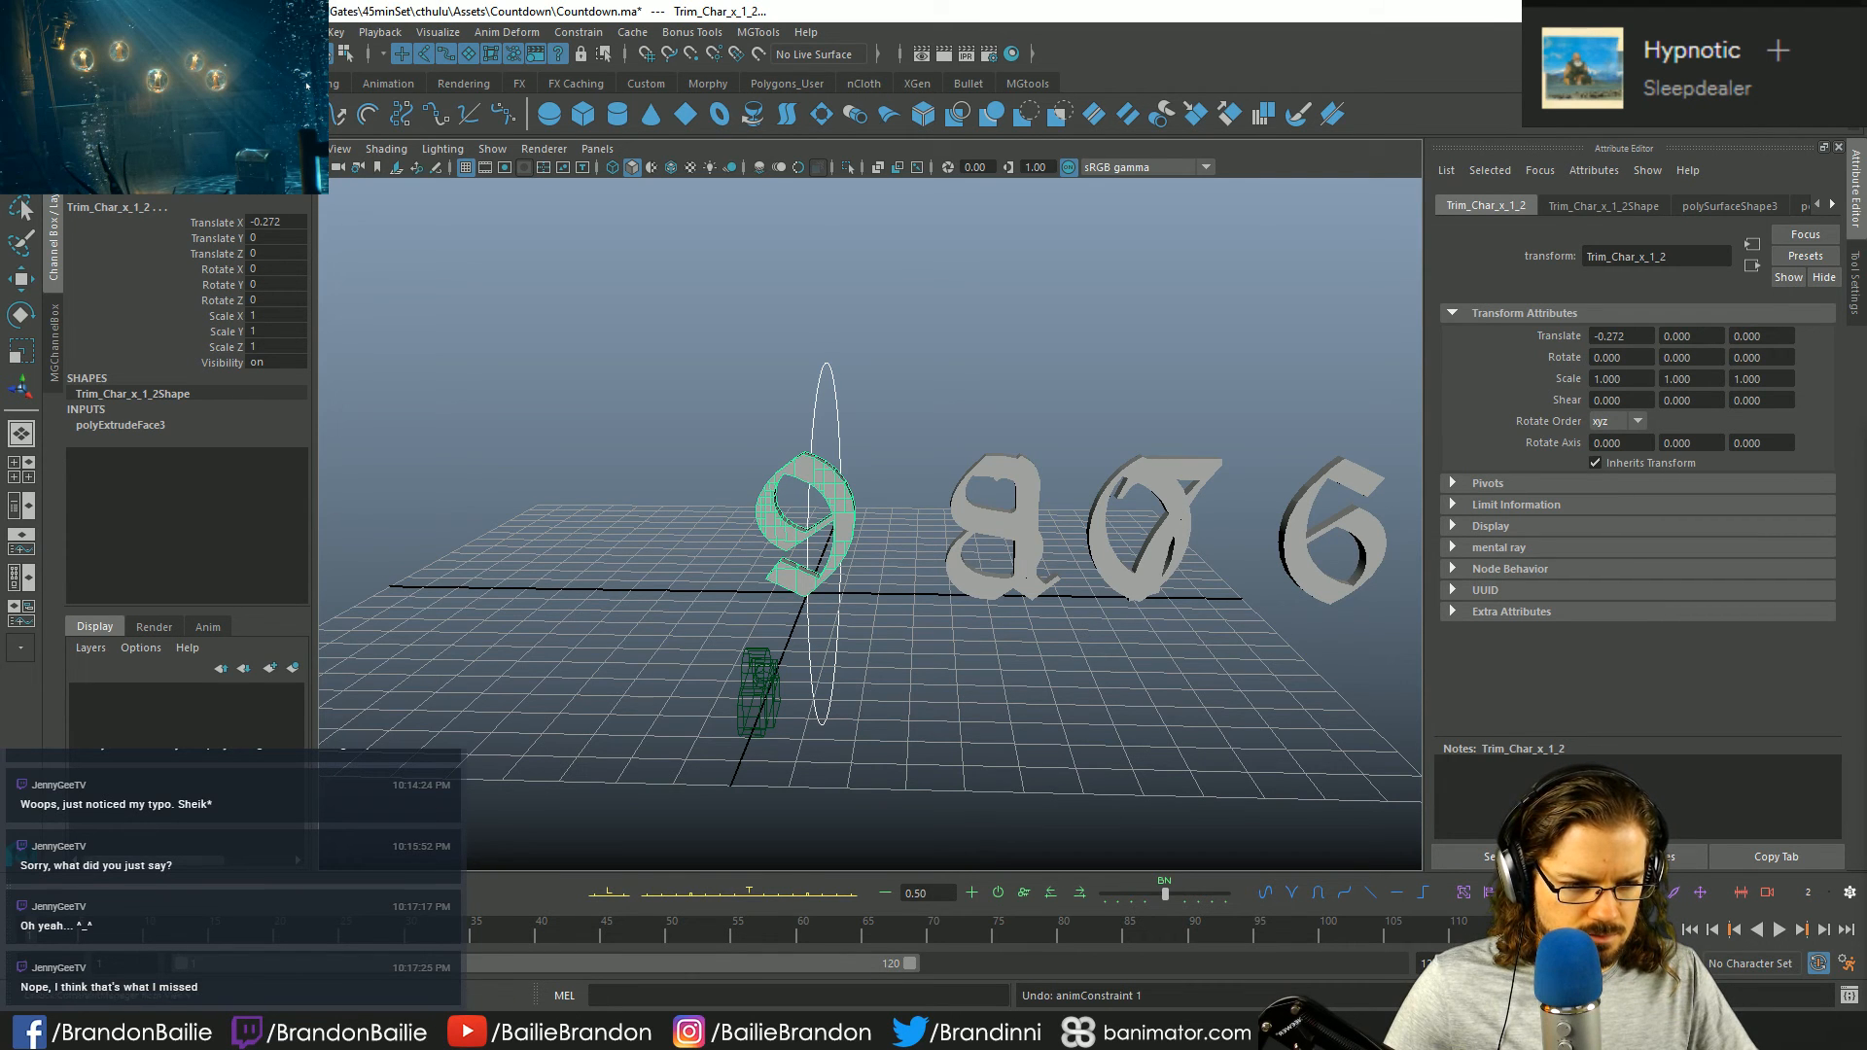
pyautogui.click(994, 402)
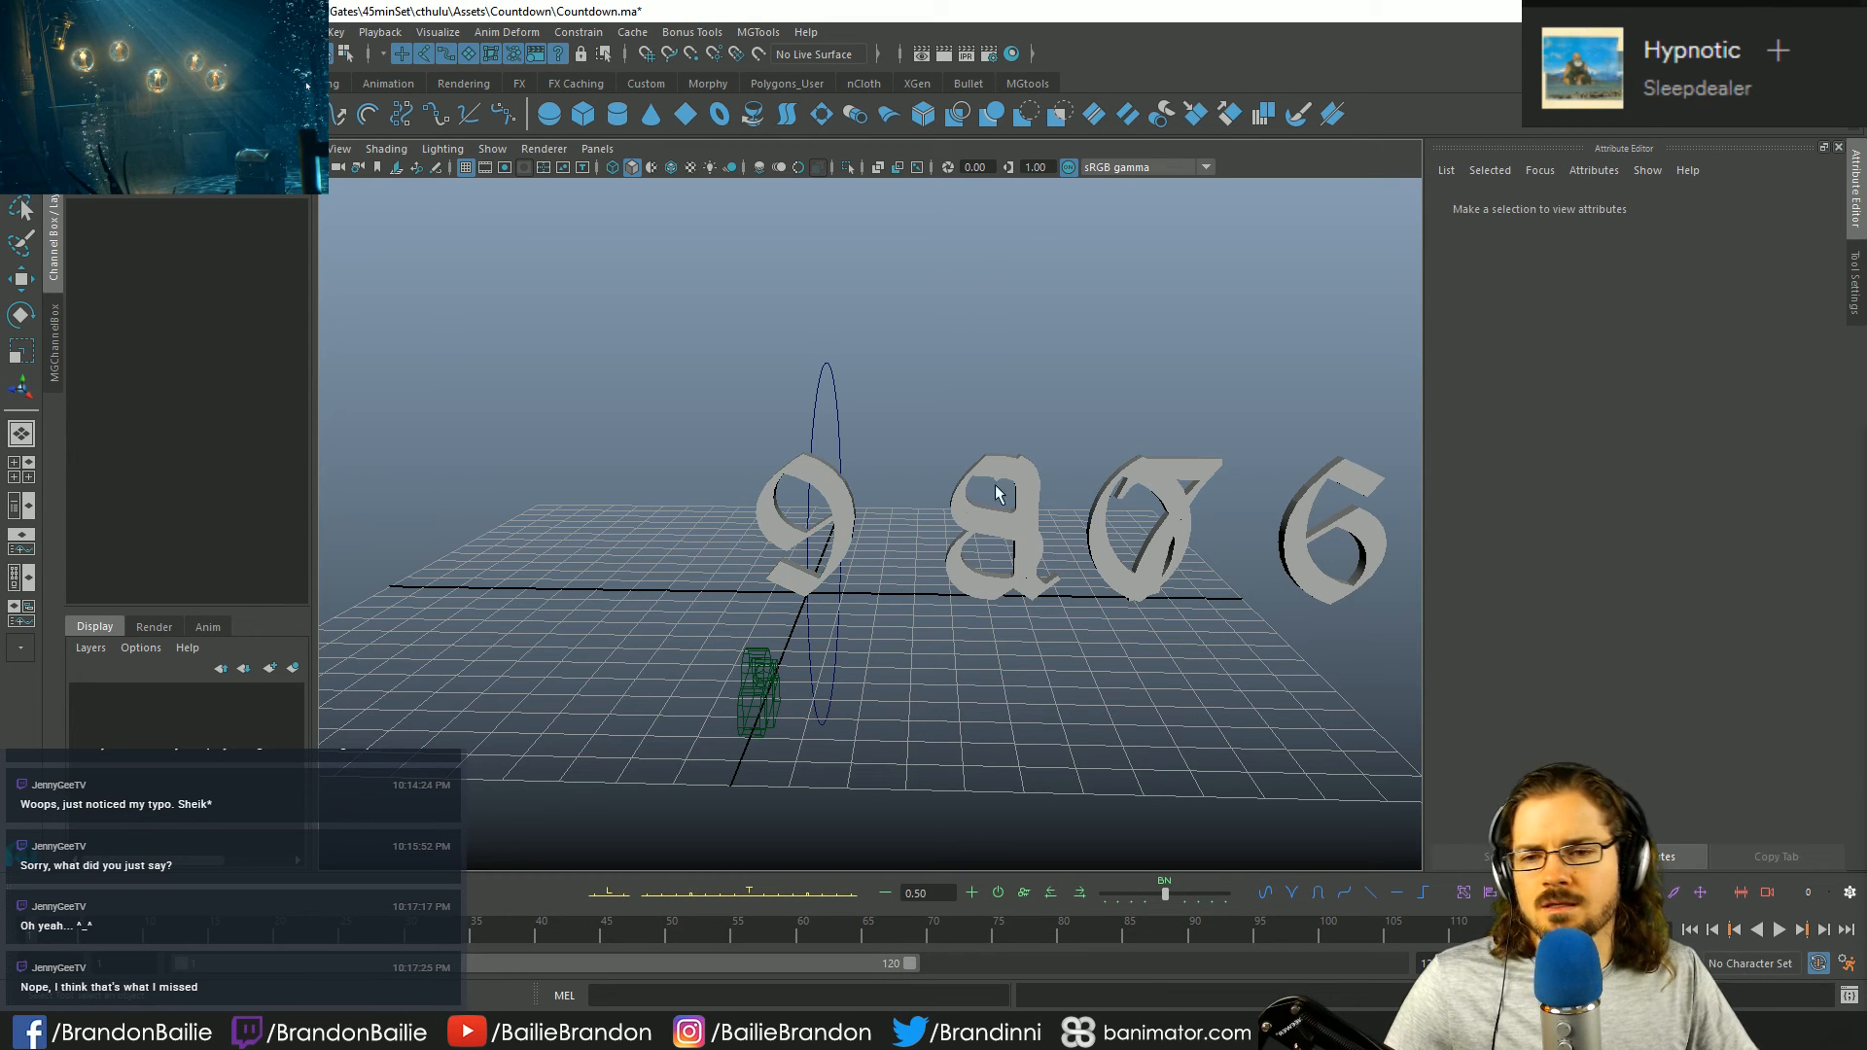
# - Select the 9 and expand the Trim_Text group in the Outliner to list the individual numerals
pyautogui.click(789, 476)
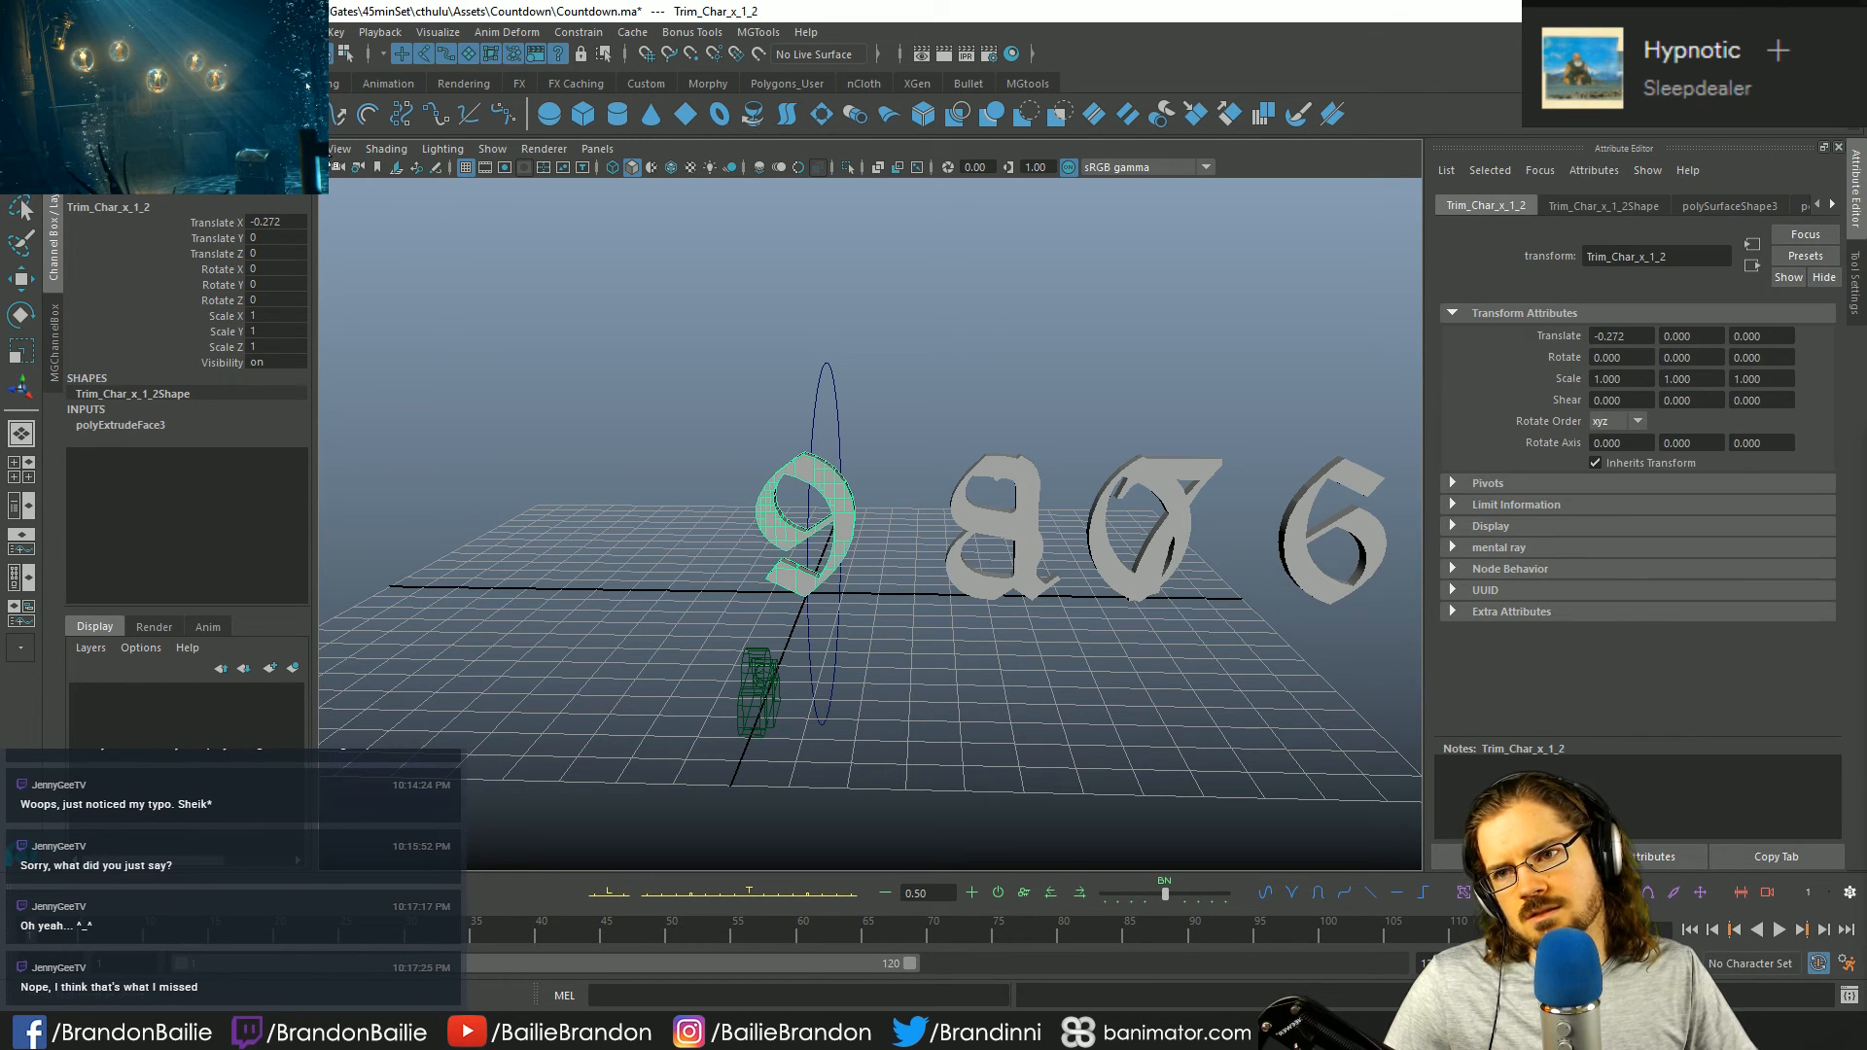
pyautogui.click(290, 32)
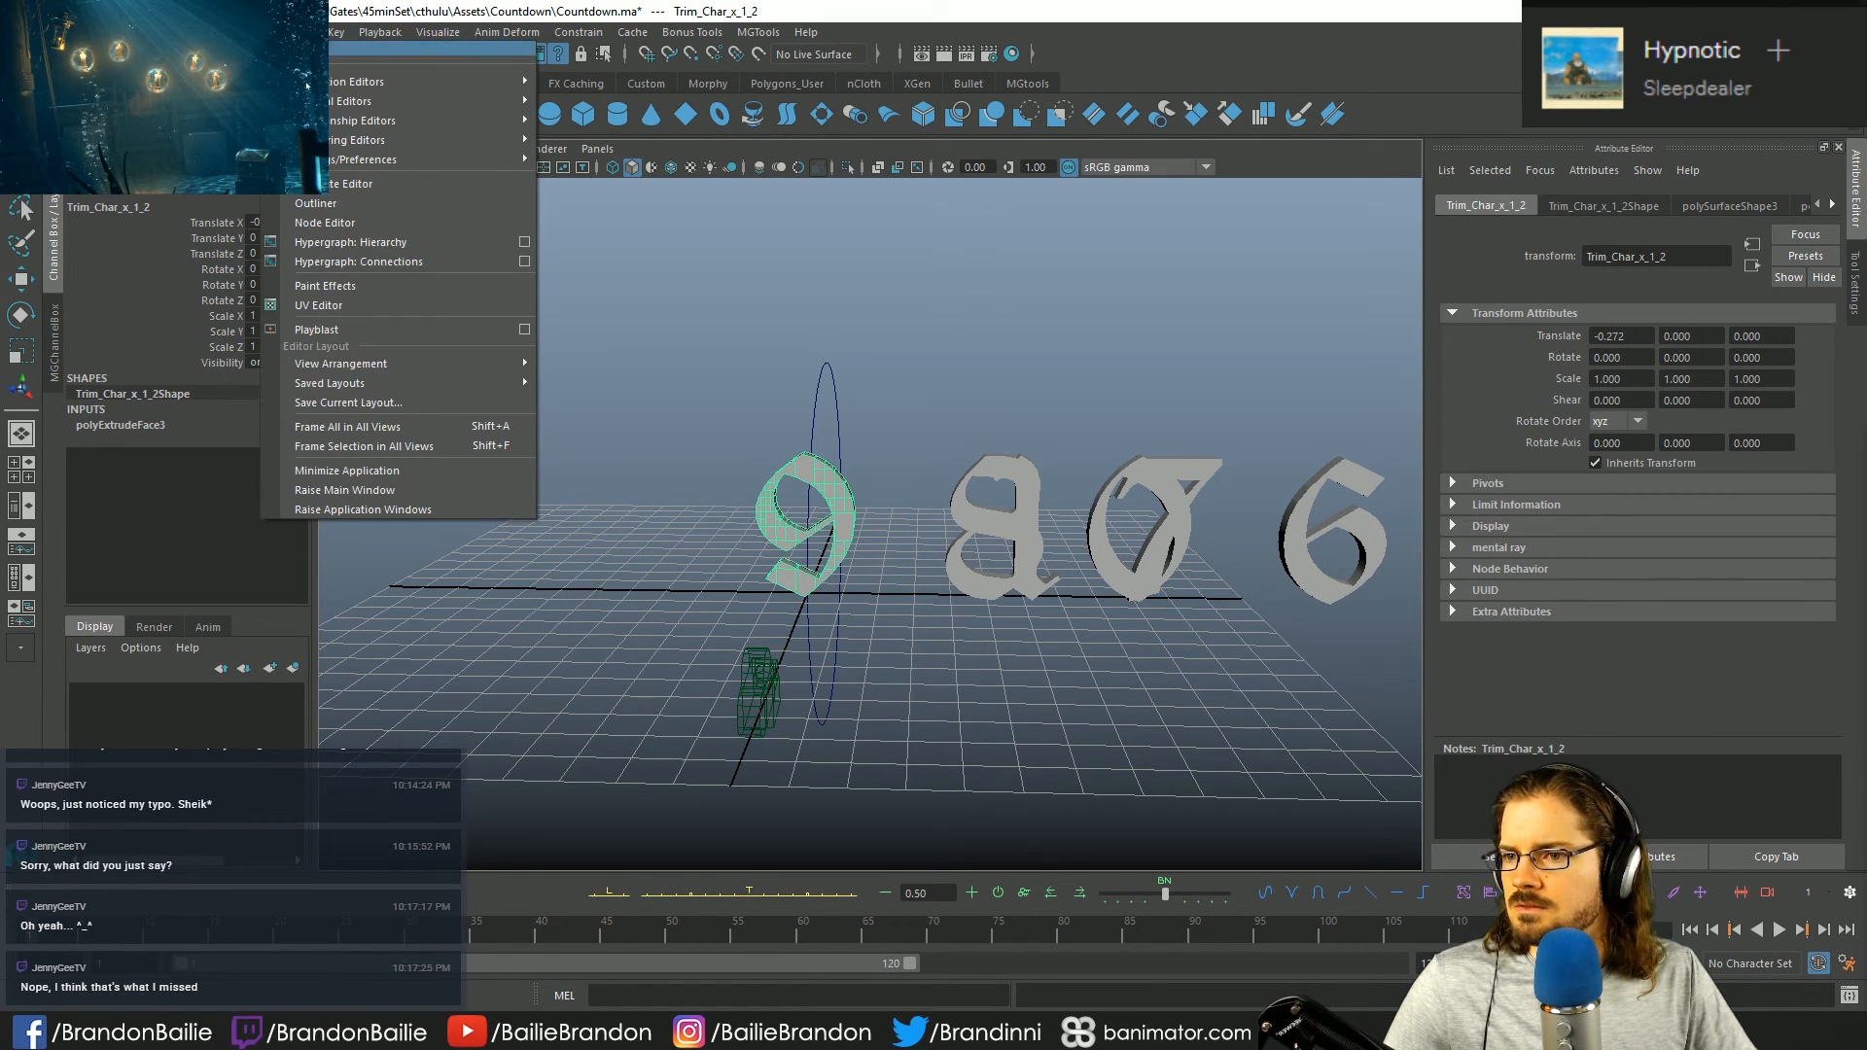
pyautogui.click(342, 203)
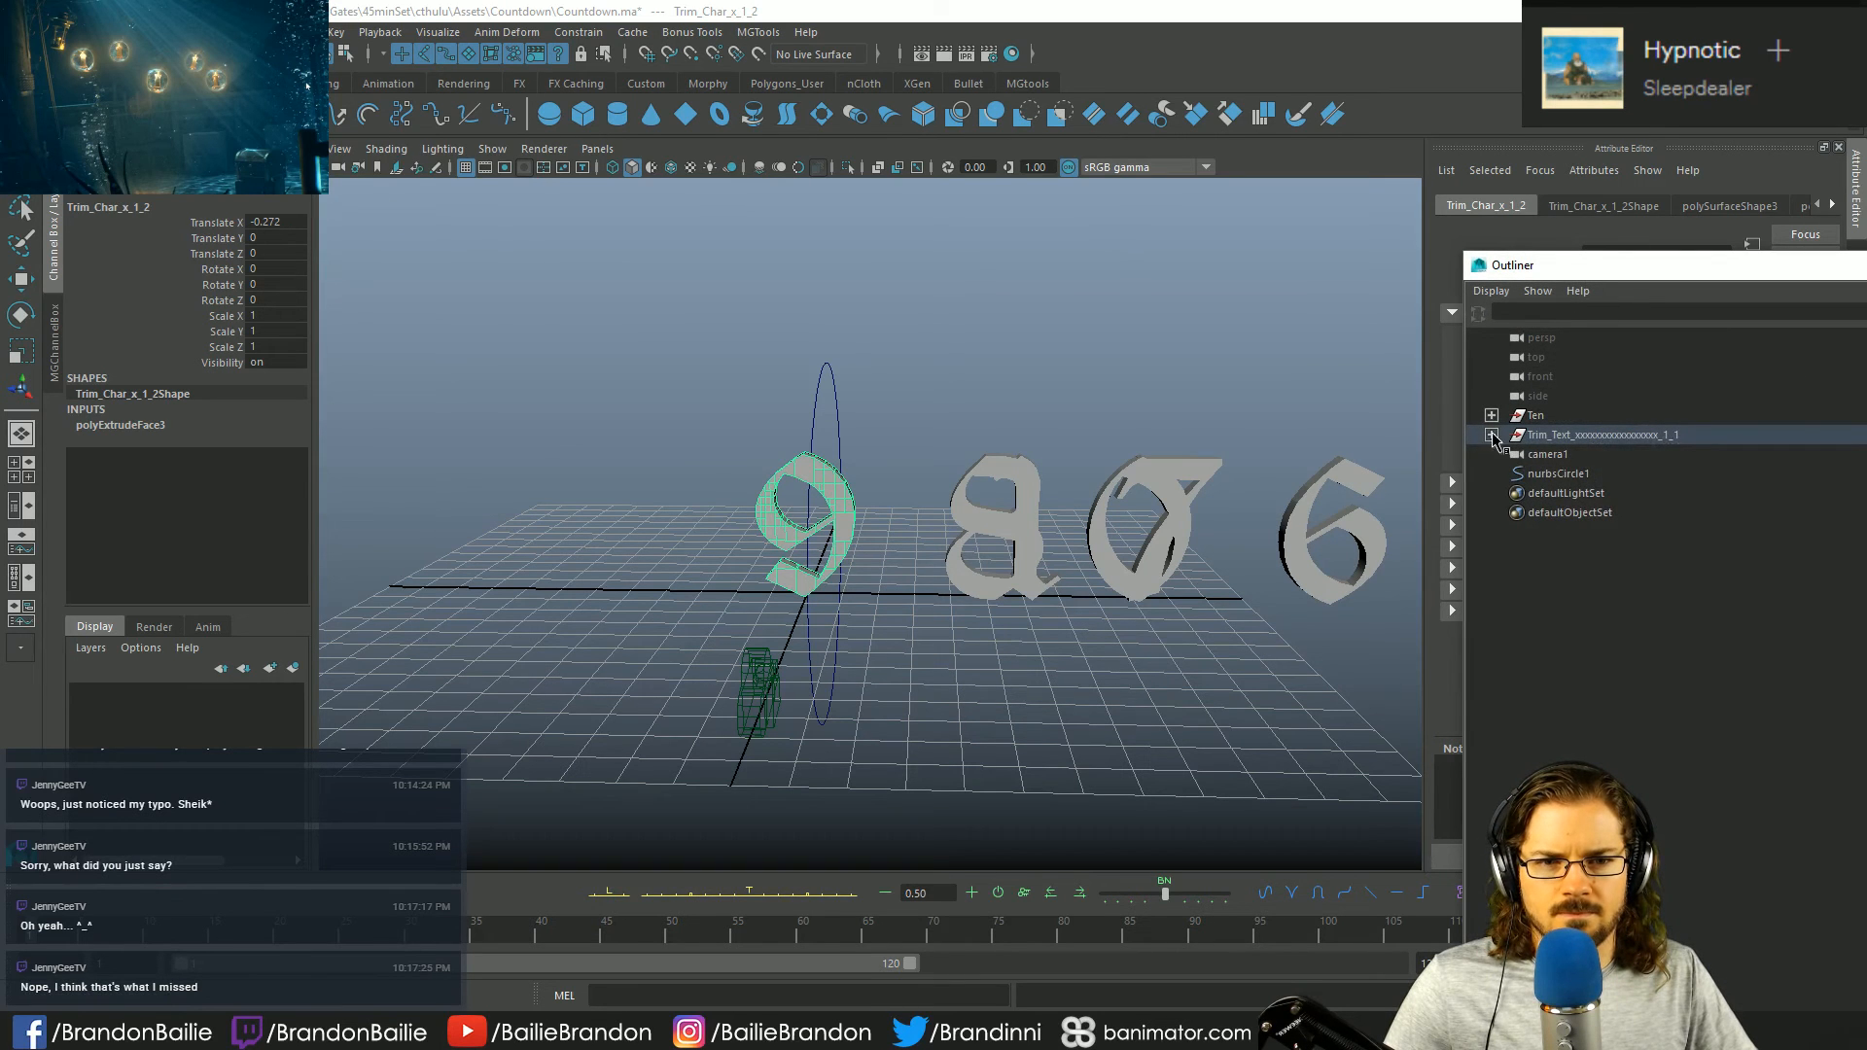
pyautogui.click(1492, 434)
pyautogui.keyDown('alt'); pyautogui.moveTo(1204, 491); pyautogui.dragTo(1066, 449); pyautogui.keyUp('alt')
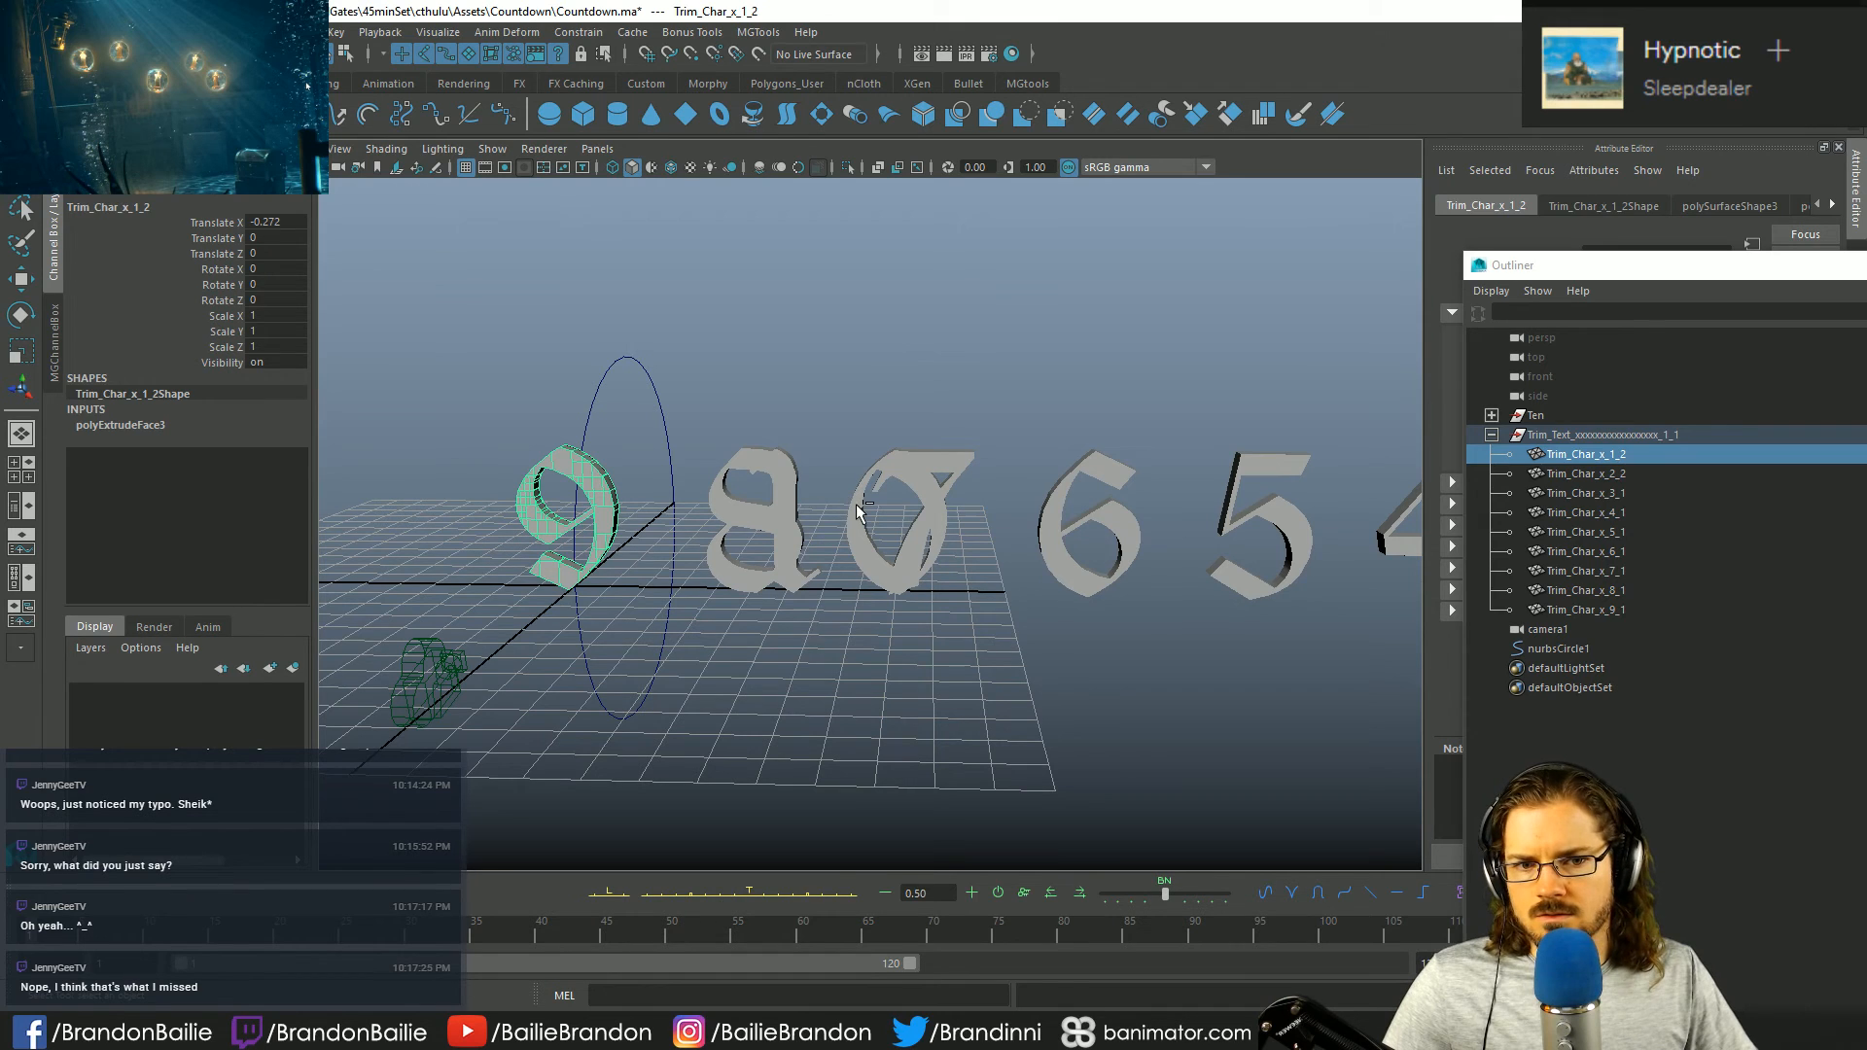
# - Group the extruded 9 on its own and centre the new group's pivot
pyautogui.hotkey('ctrl', 'g')
pyautogui.click(180, 32)
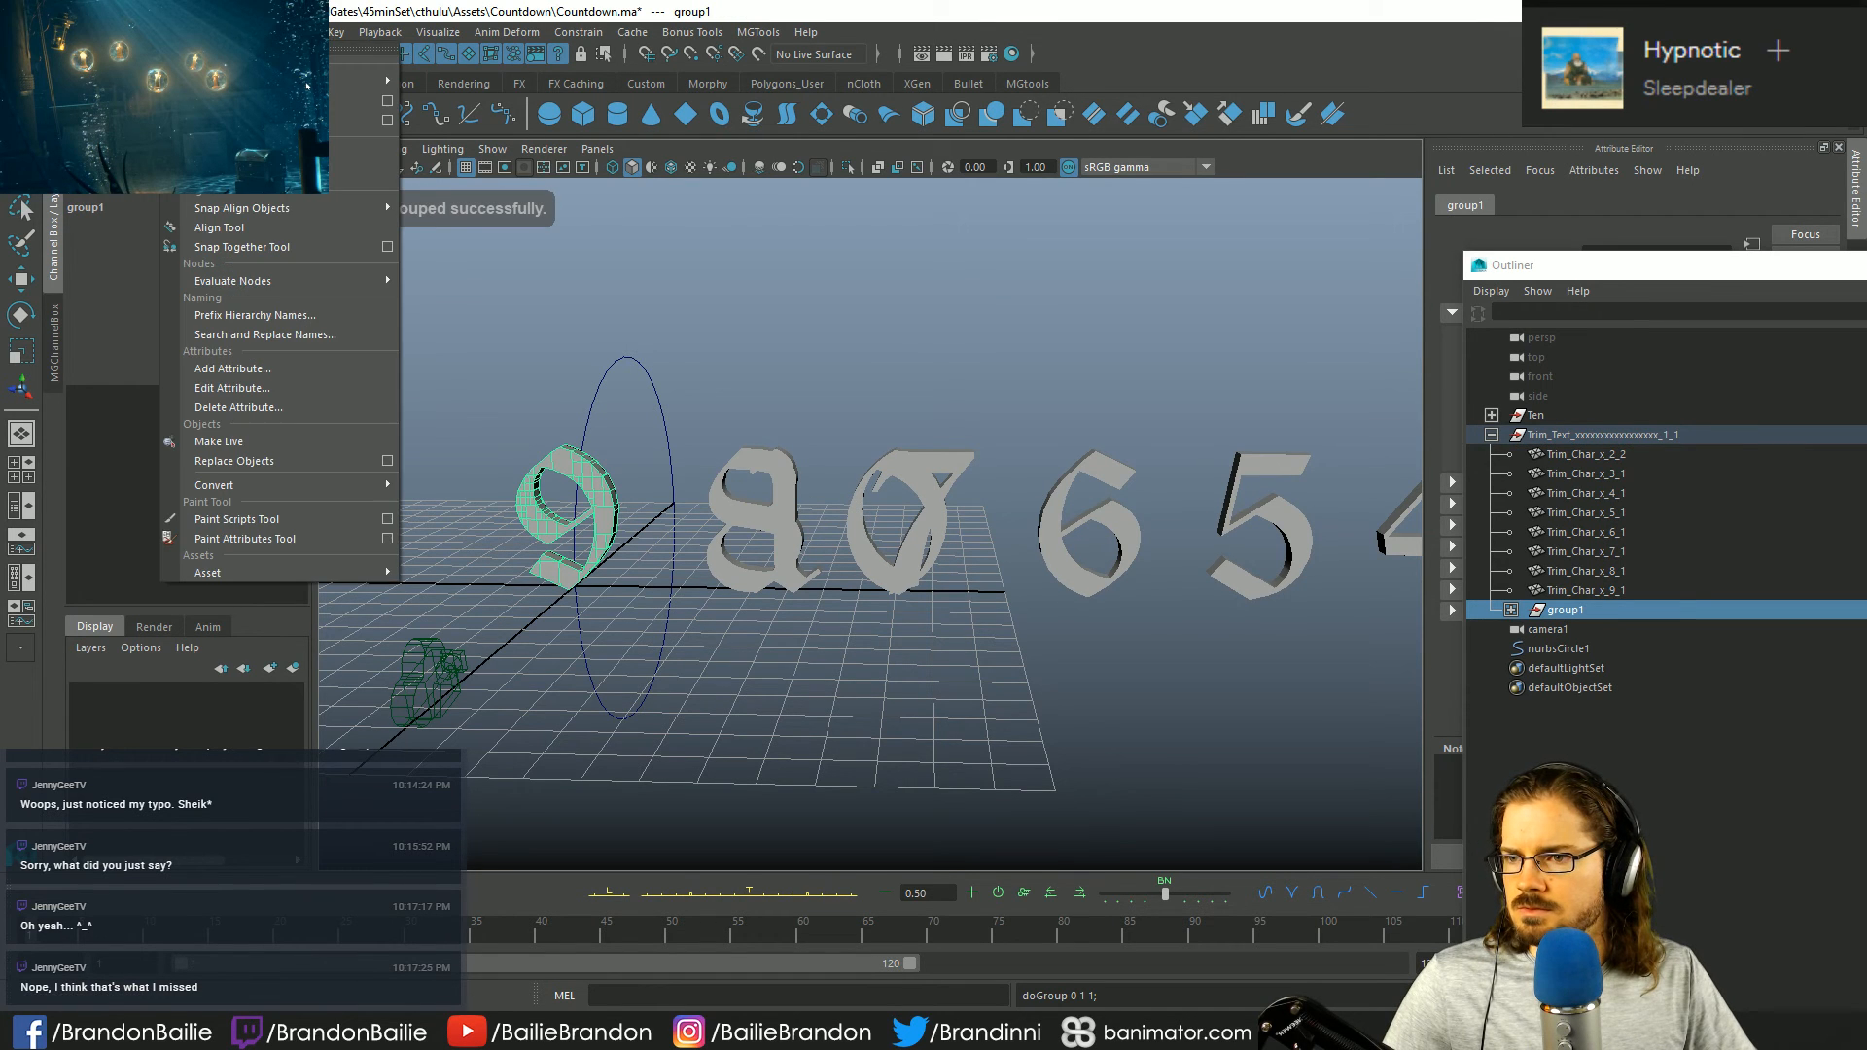
pyautogui.click(228, 153)
# - Put the 8, the 7 and the 6 each into a separate group of its own
pyautogui.click(731, 505)
pyautogui.hotkey('ctrl', 'g')
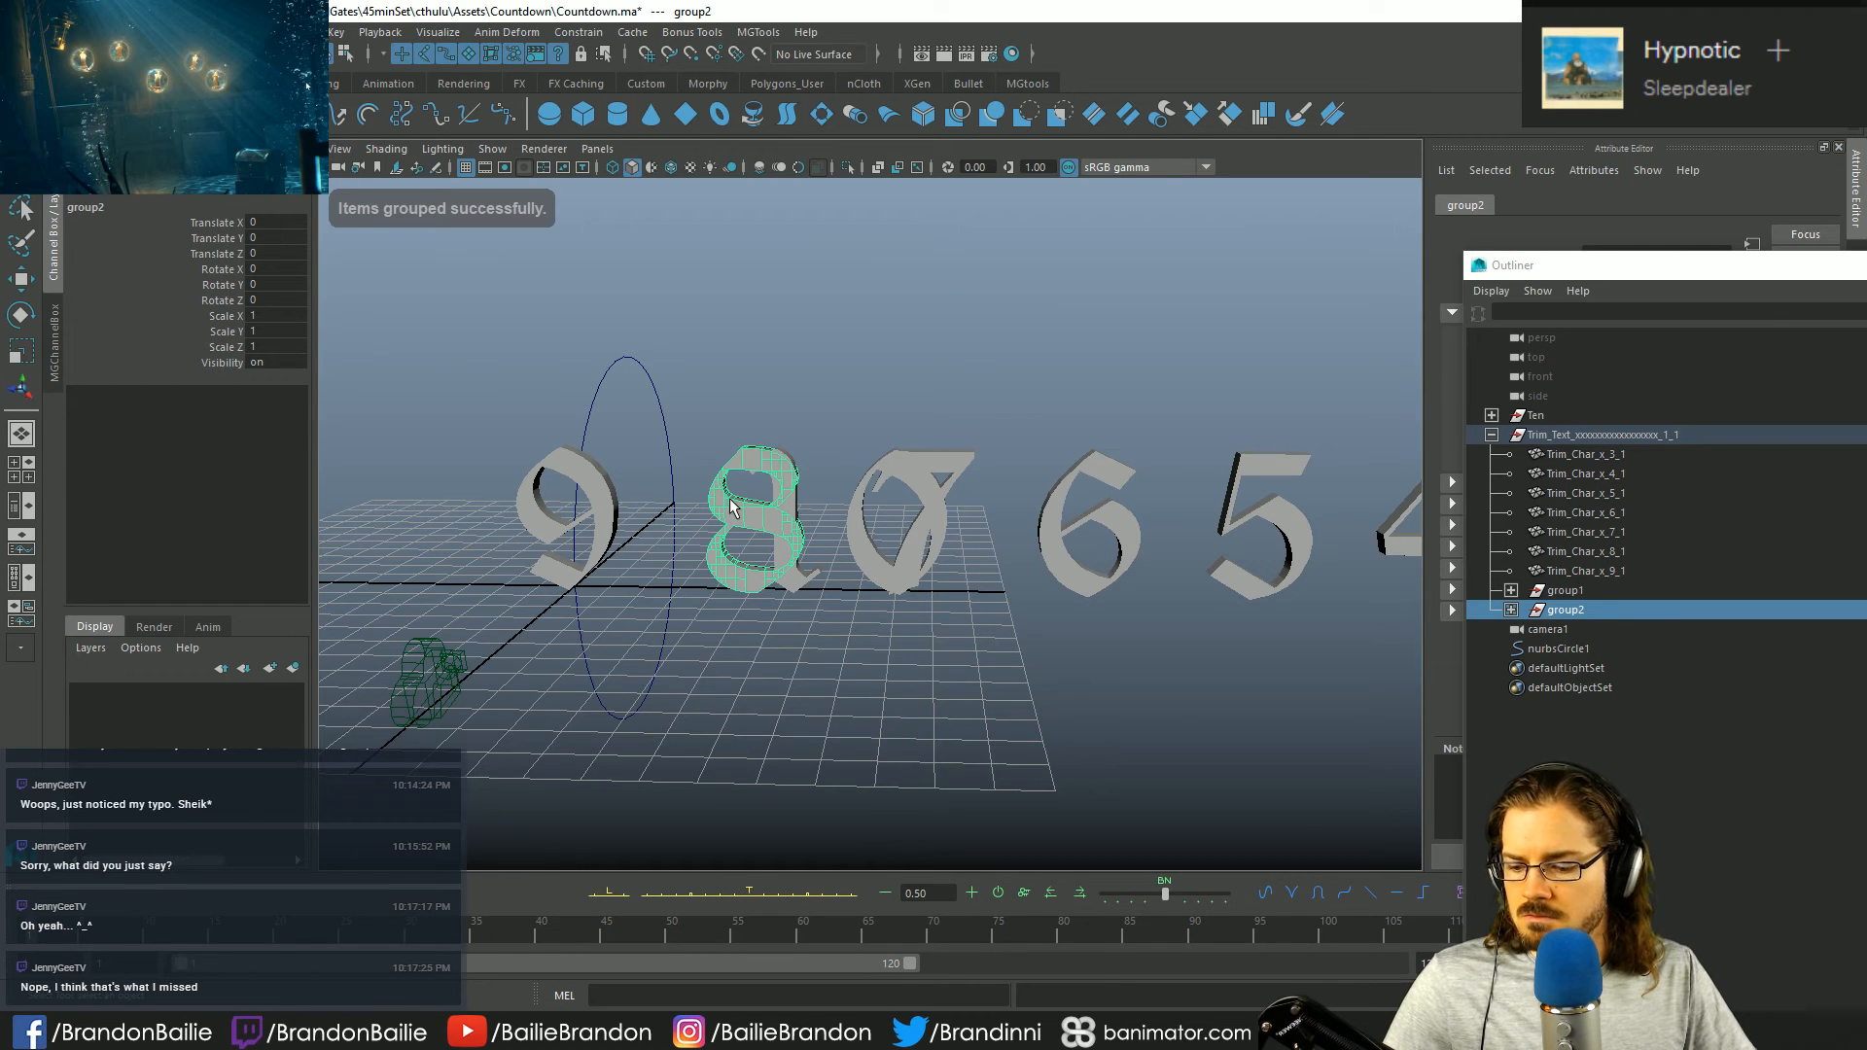
pyautogui.press('w')
pyautogui.click(858, 428)
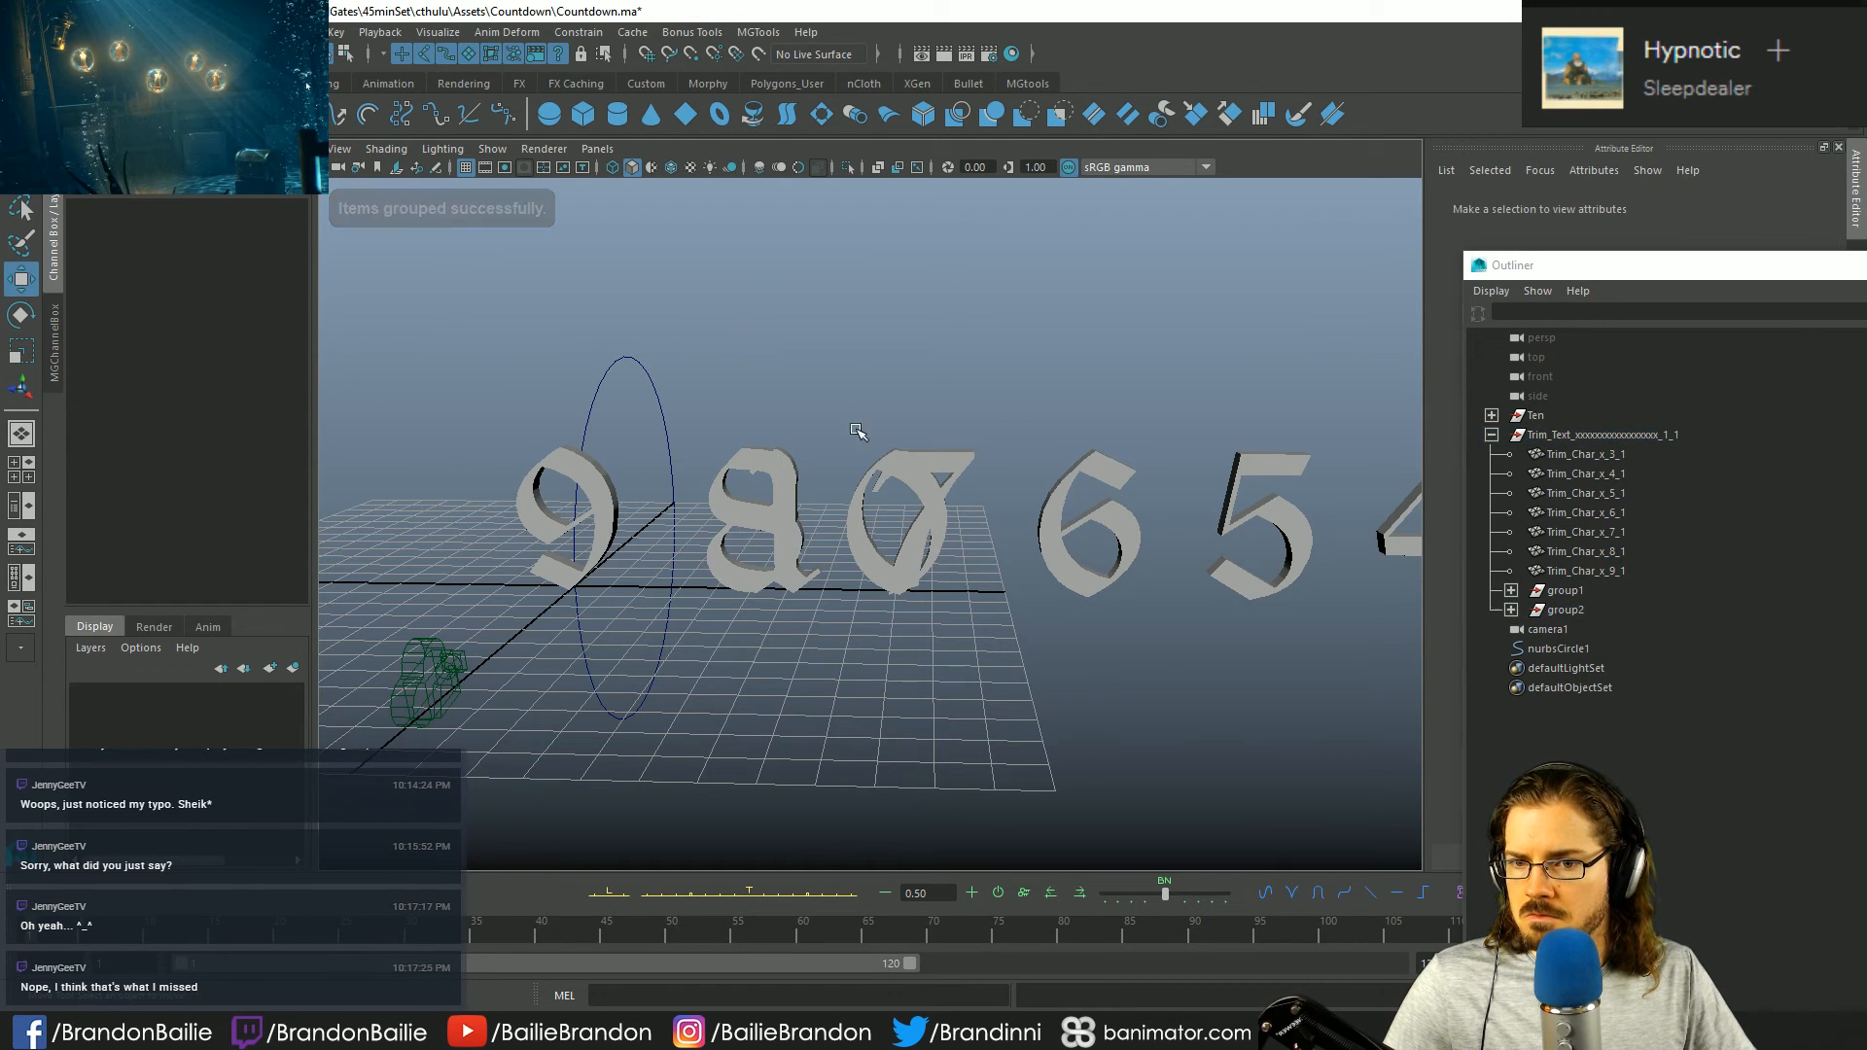
pyautogui.click(956, 466)
pyautogui.hotkey('ctrl', 'g')
pyautogui.click(1096, 470)
pyautogui.hotkey('ctrl', 'g')
# - Put the 5 and the 4 each into a separate group of its own
pyautogui.keyDown('alt'); pyautogui.moveTo(1193, 484); pyautogui.dragTo(778, 408, button='middle'); pyautogui.keyUp('alt')
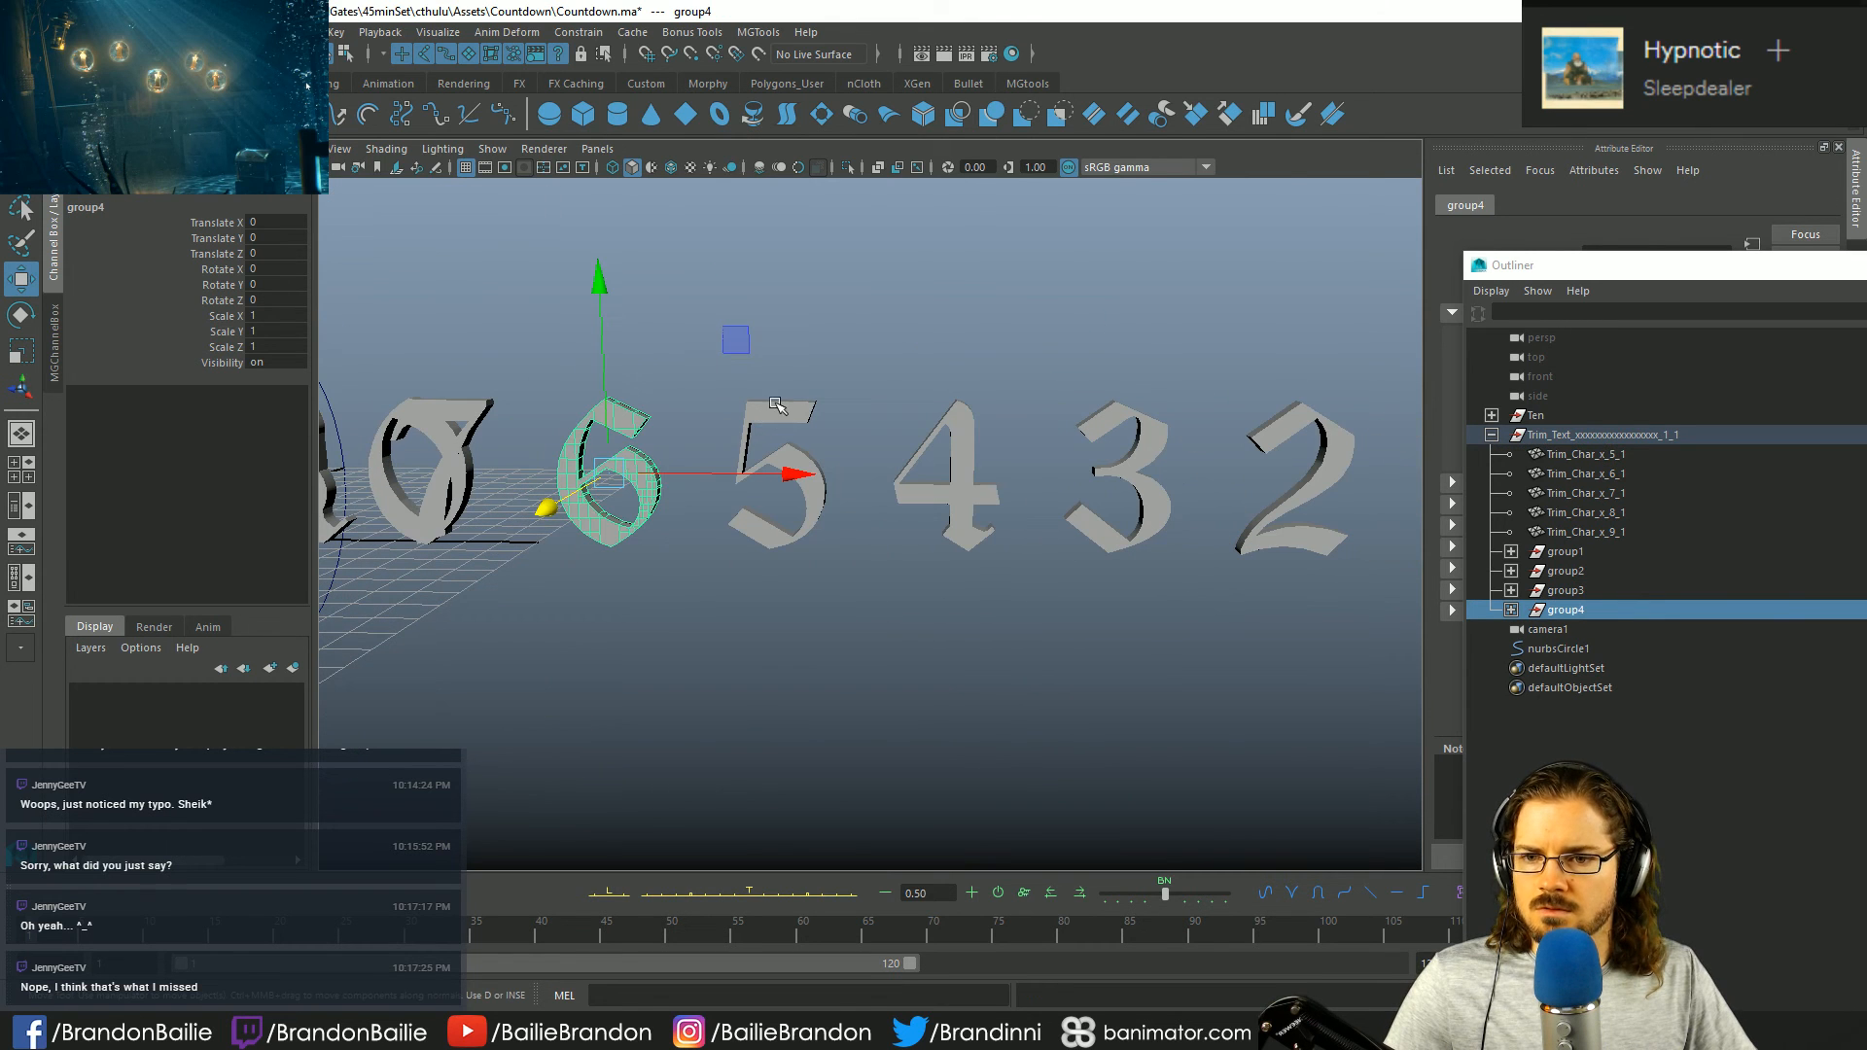
pyautogui.click(778, 409)
pyautogui.hotkey('ctrl', 'g')
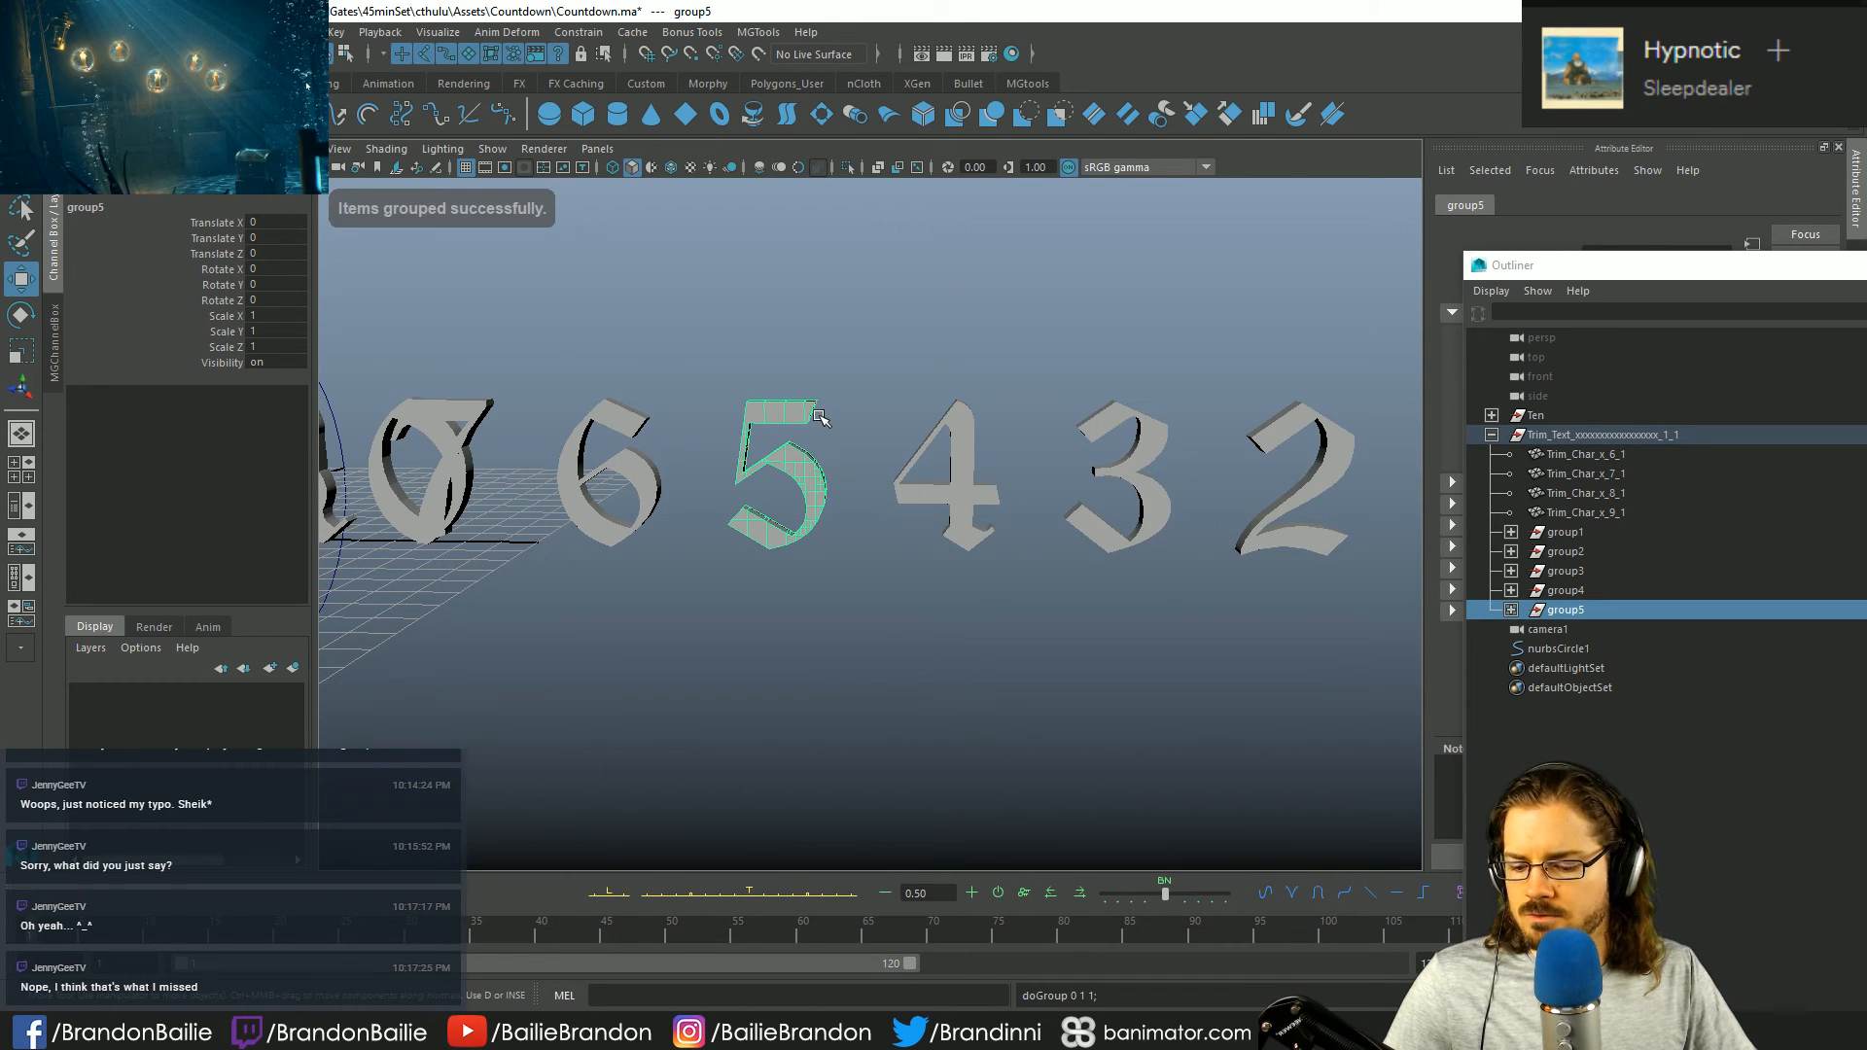
pyautogui.click(961, 416)
pyautogui.hotkey('ctrl', 'g')
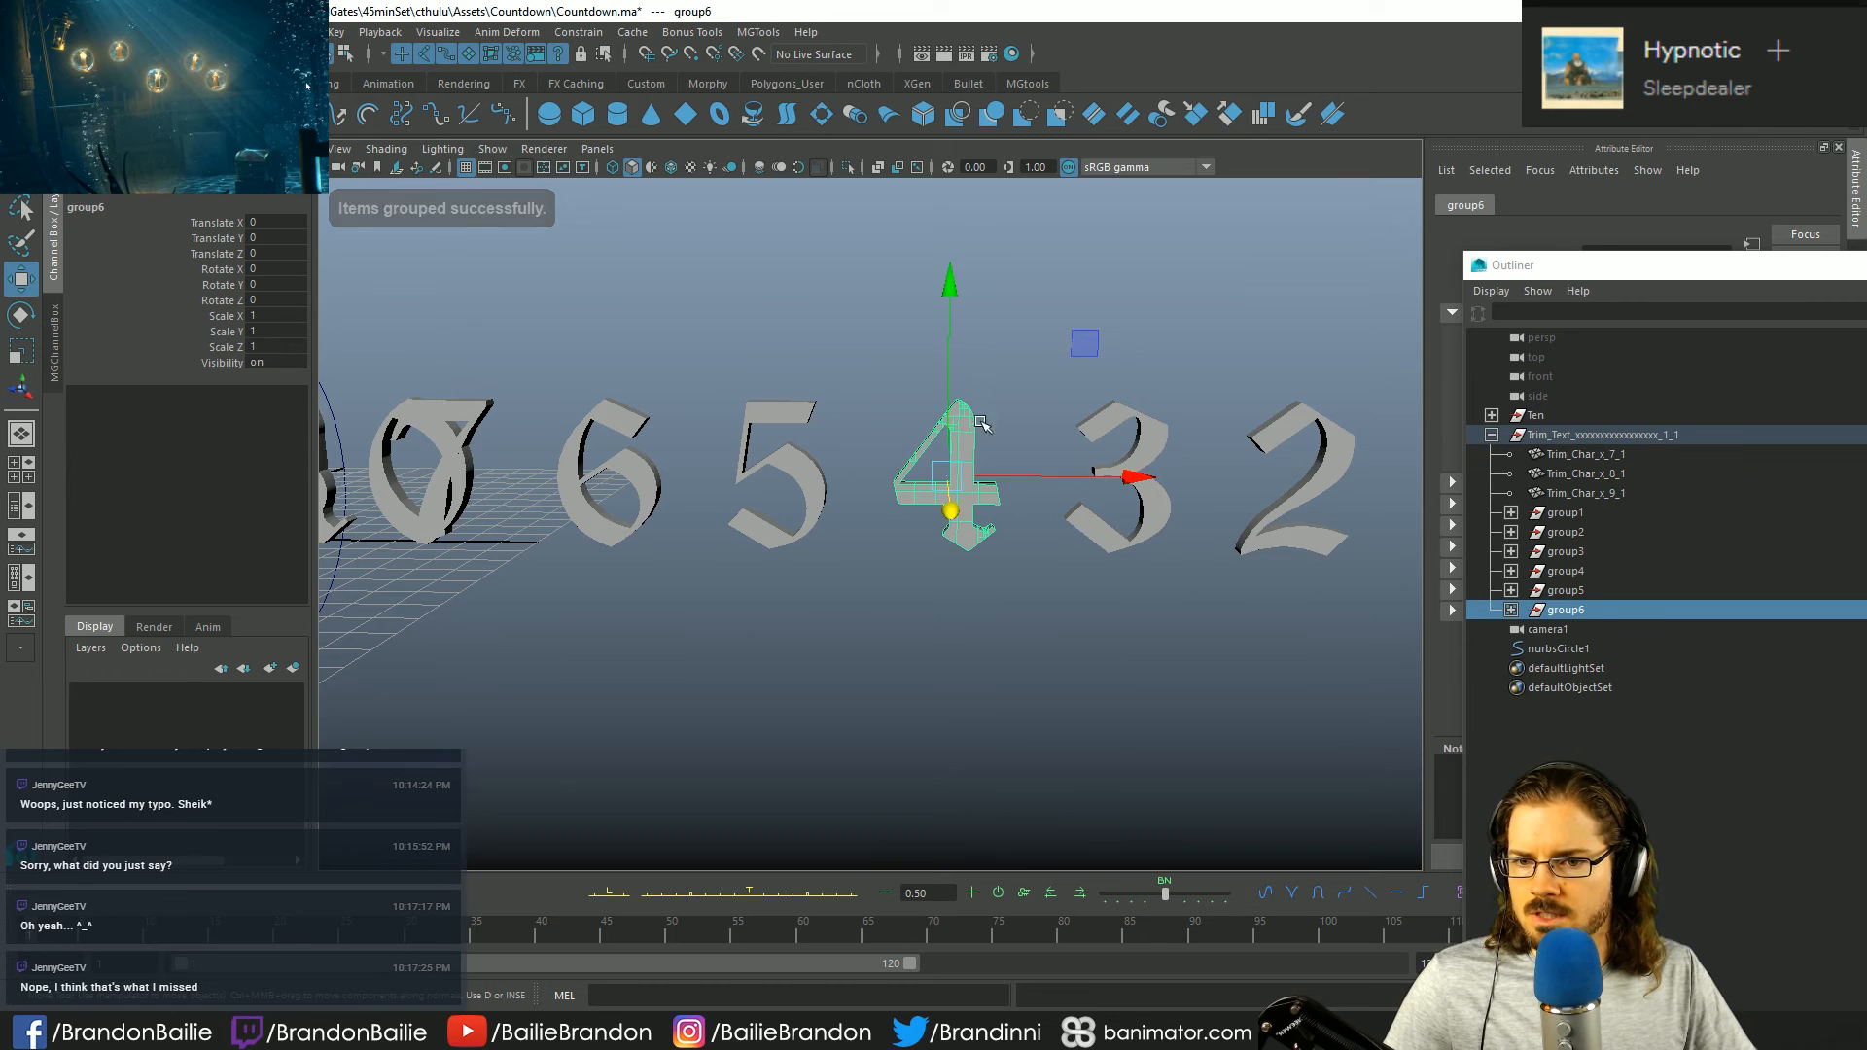
# - Put the 3, the 2 and the final standalone 1 each into a separate group of its own
pyautogui.click(1131, 419)
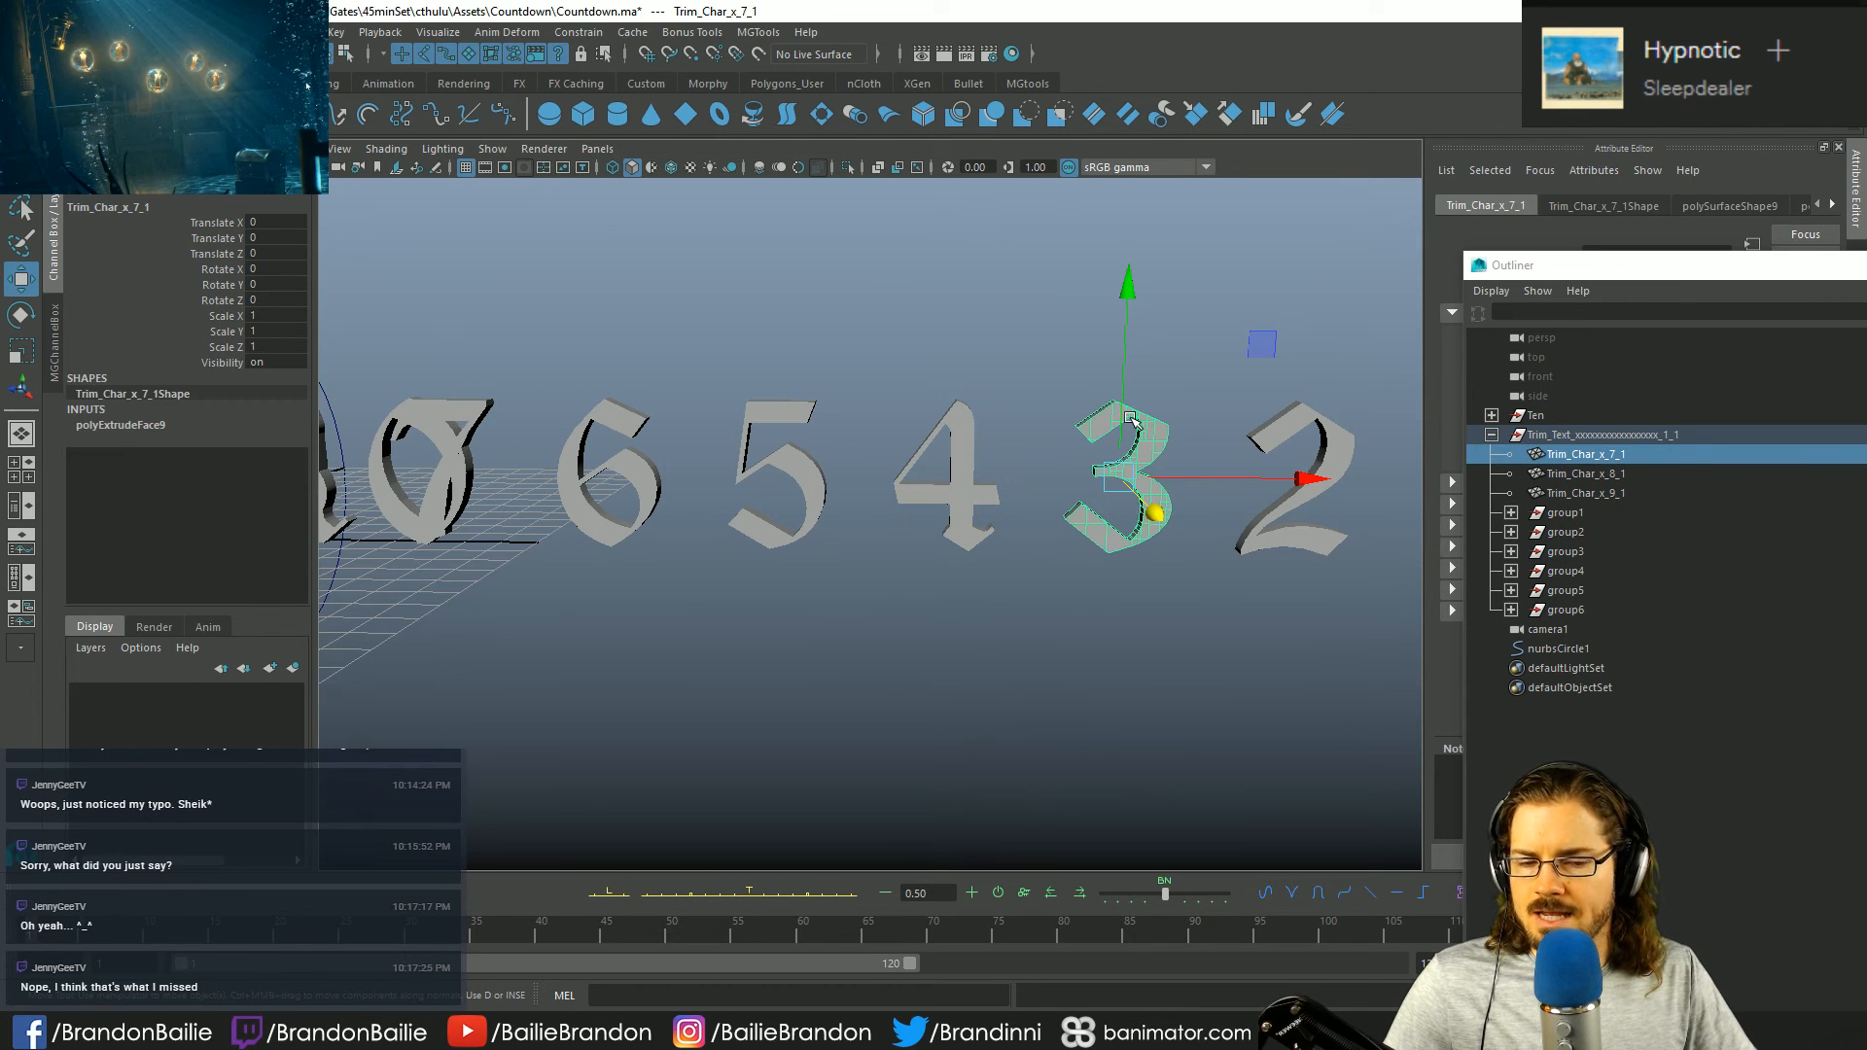
pyautogui.hotkey('ctrl', 'g')
pyautogui.click(1296, 536)
pyautogui.hotkey('ctrl', 'g')
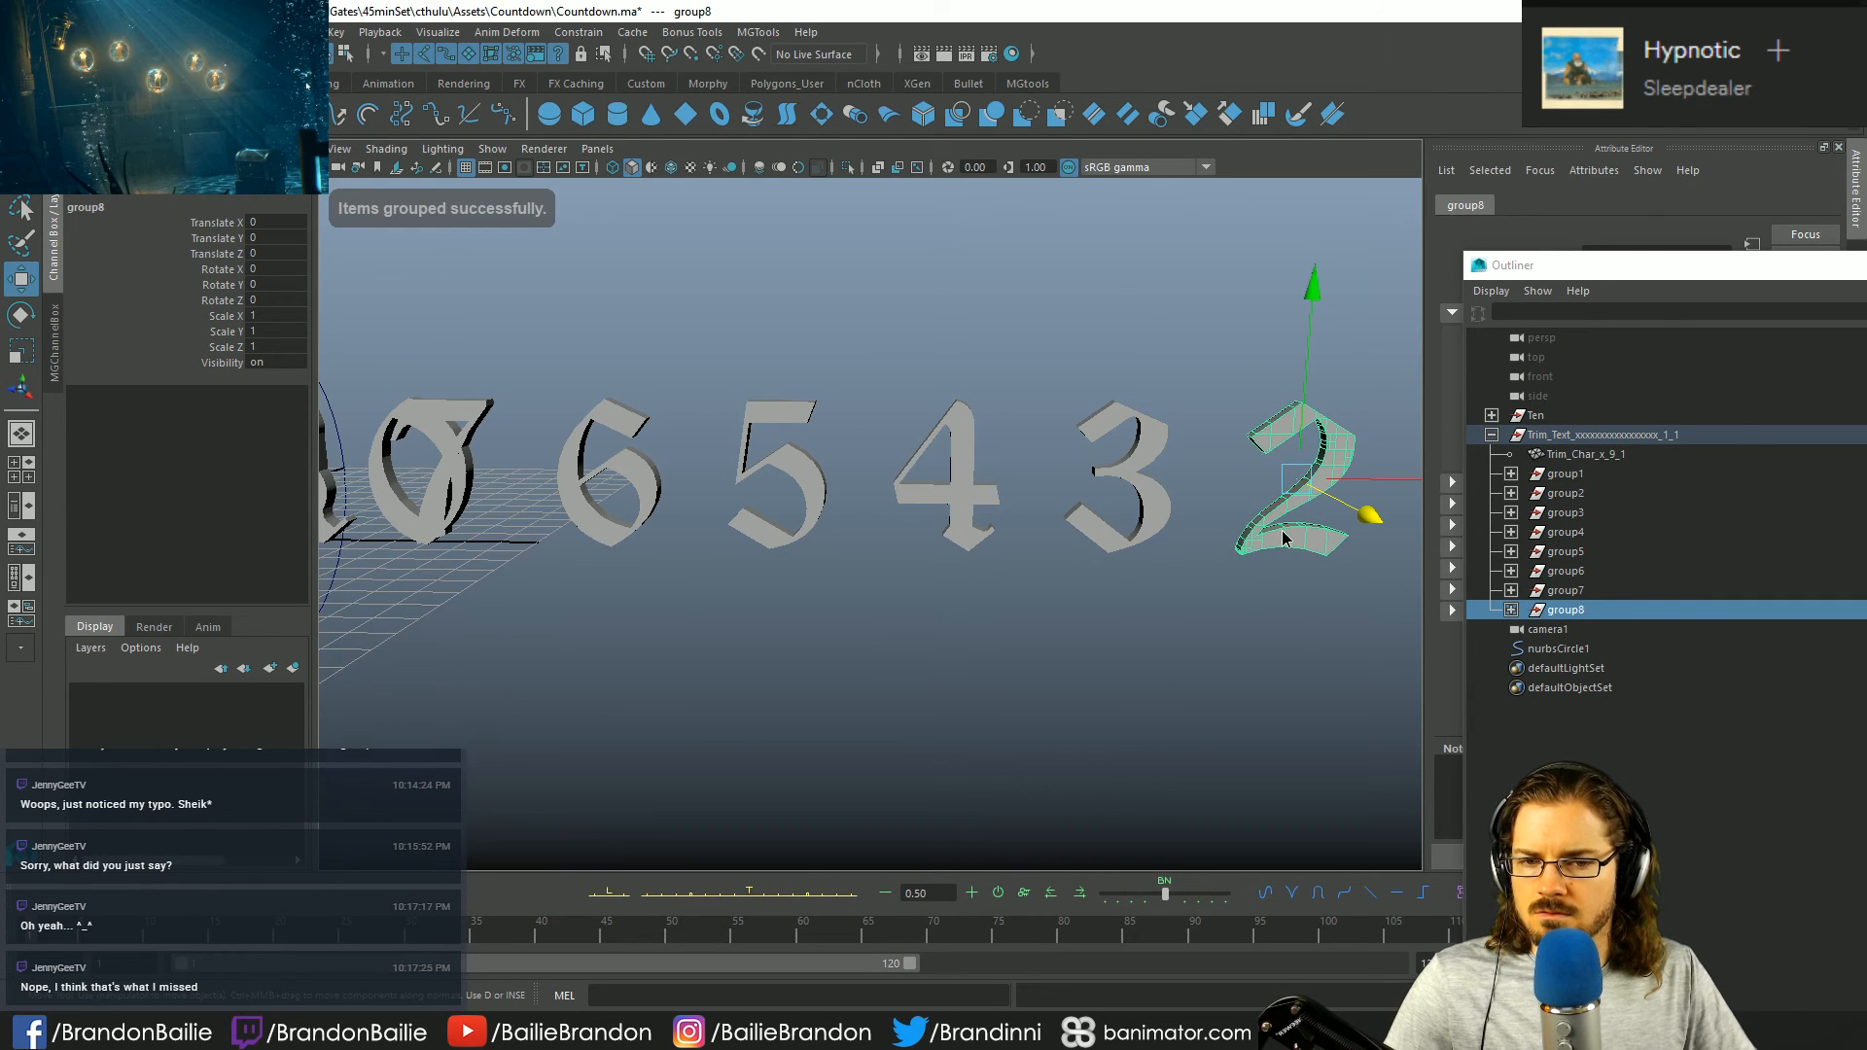
pyautogui.keyDown('alt'); pyautogui.moveTo(1074, 529); pyautogui.dragTo(1050, 435, button='middle'); pyautogui.keyUp('alt')
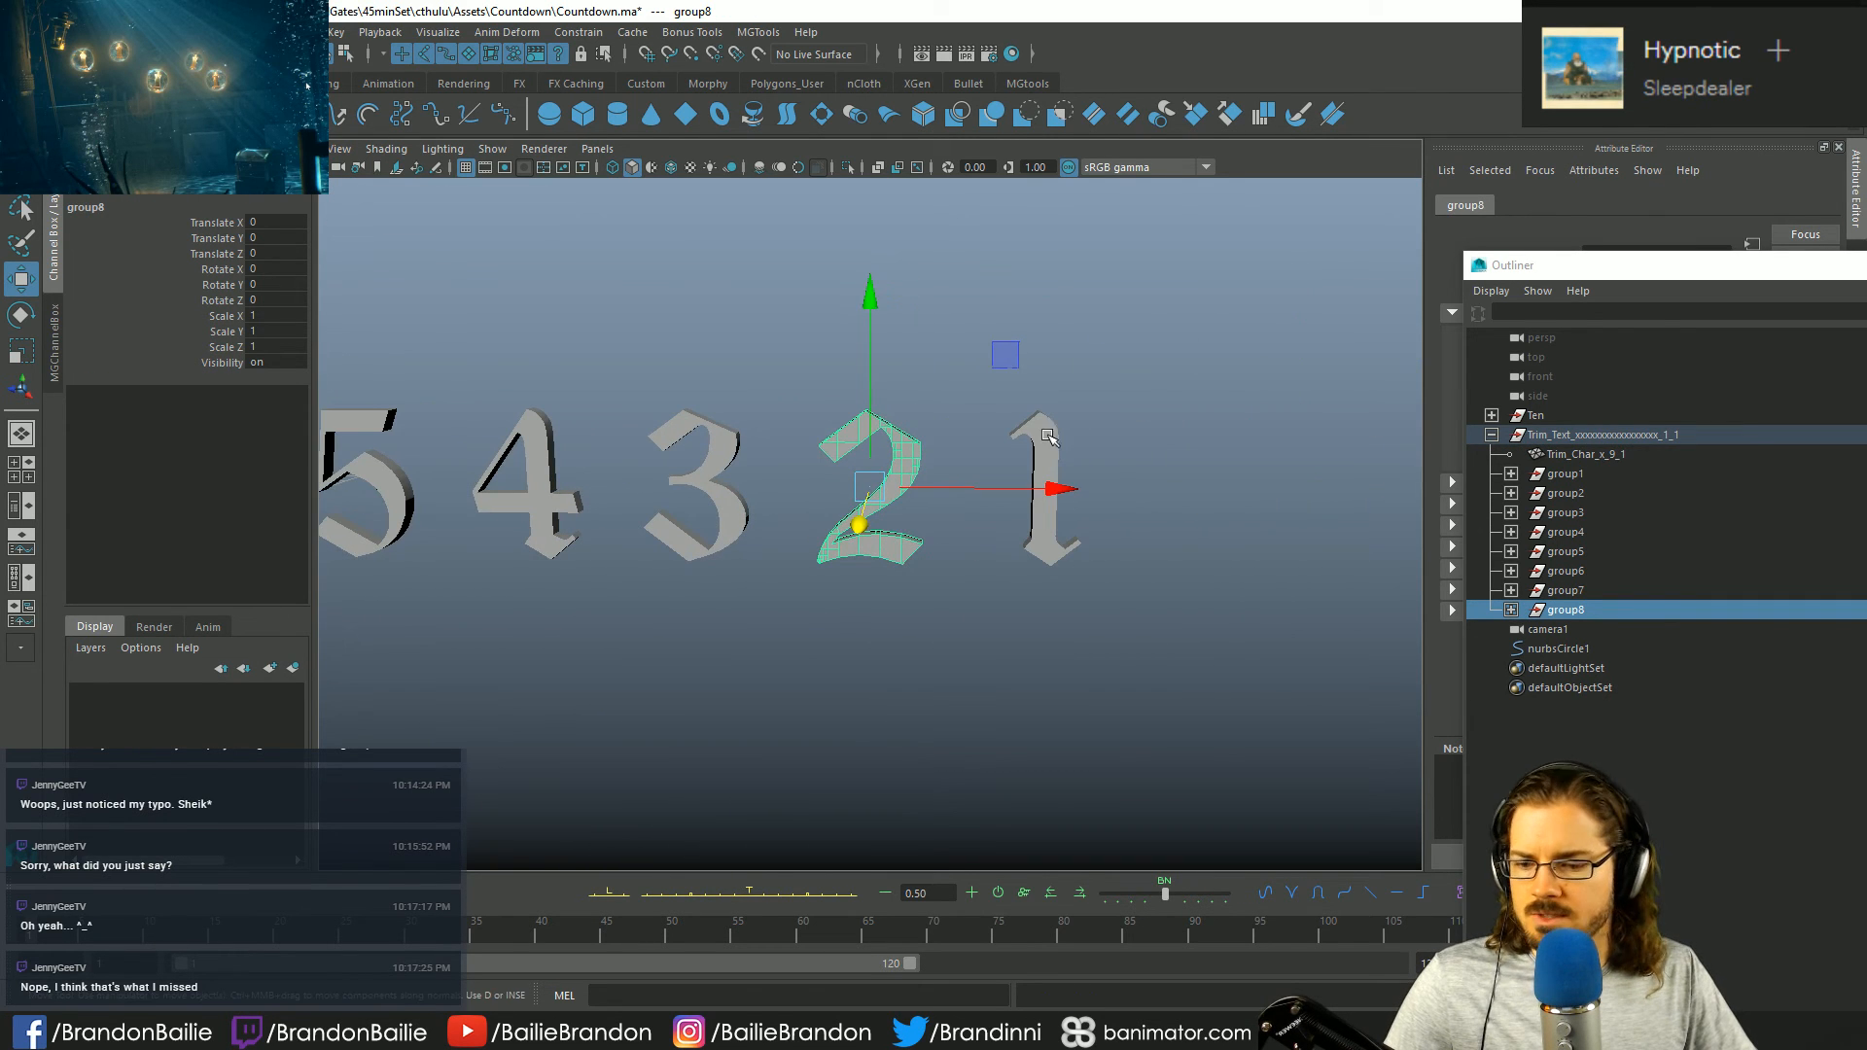
pyautogui.click(1050, 435)
pyautogui.hotkey('ctrl', 'g')
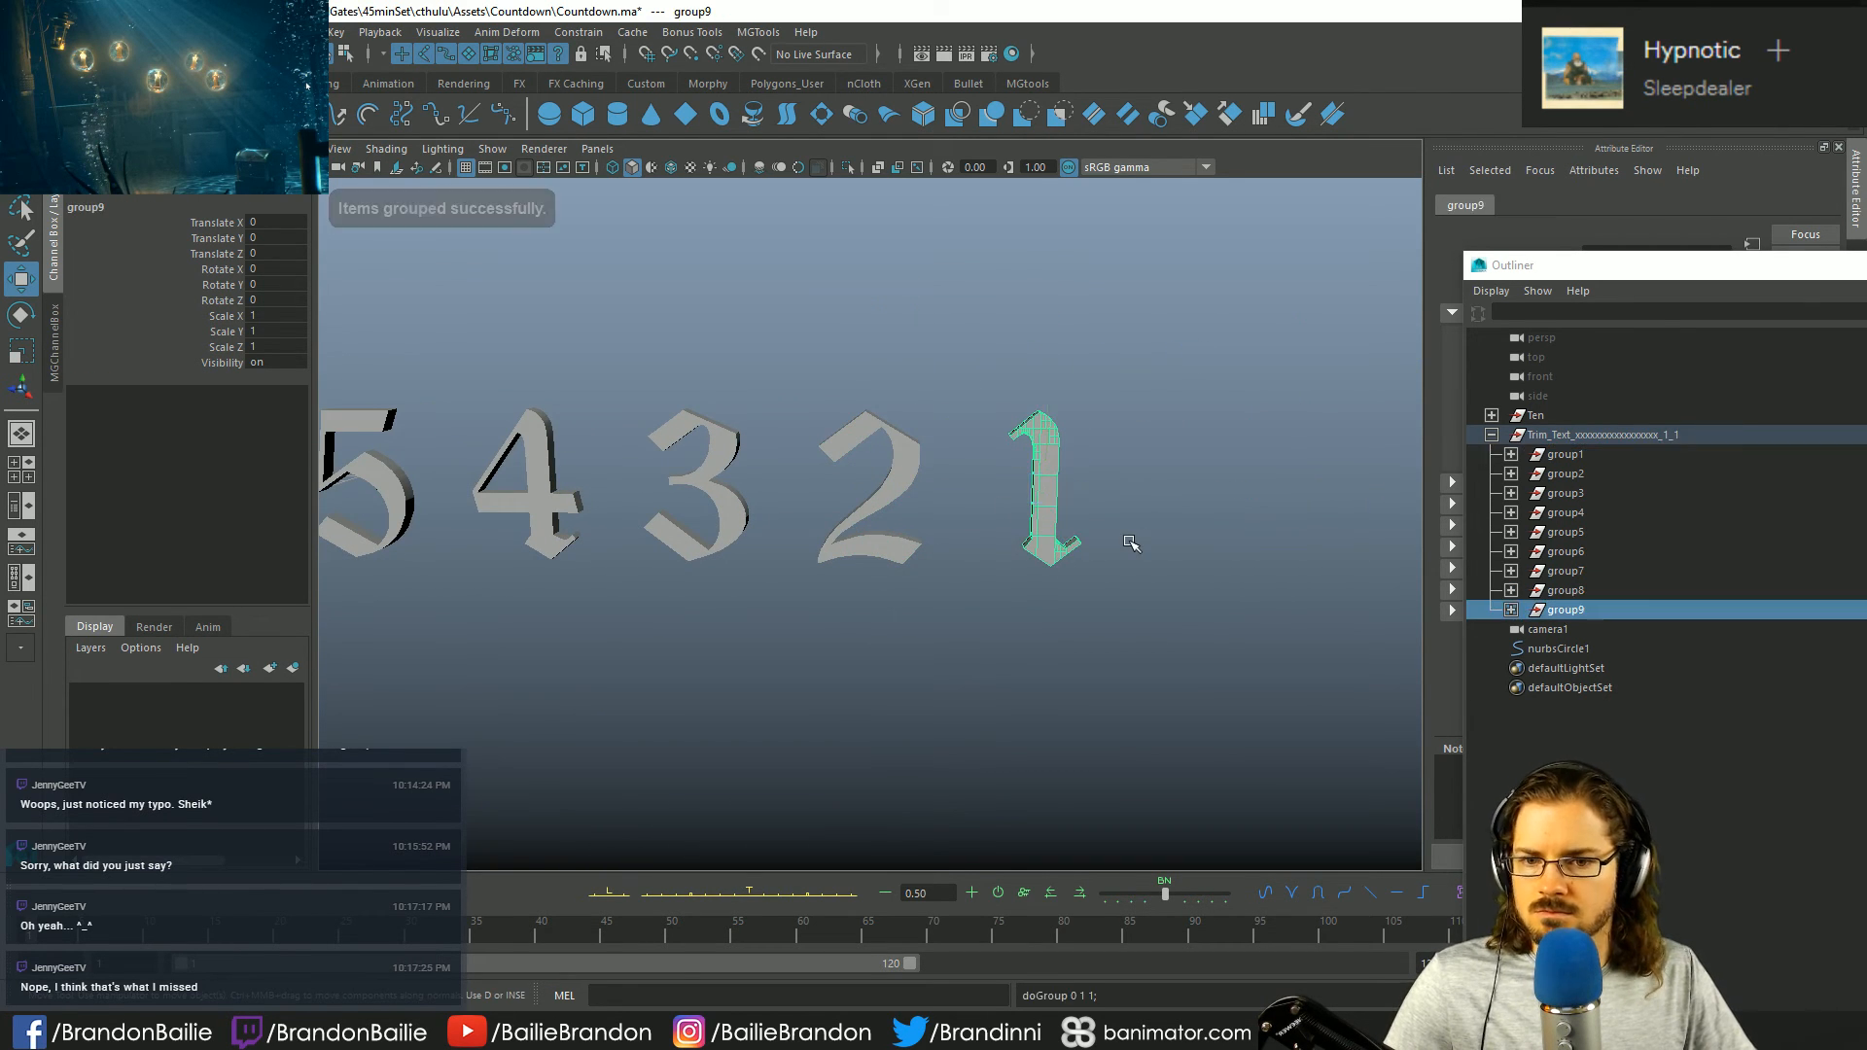
# - Hide the Outliner and apply a Parent constraint driving the 9 from the NURBS circle
pyautogui.click(874, 664)
pyautogui.keyDown('alt'); pyautogui.moveTo(919, 573); pyautogui.dragTo(1076, 633); pyautogui.keyUp('alt')
pyautogui.hotkey('shift', 'o')
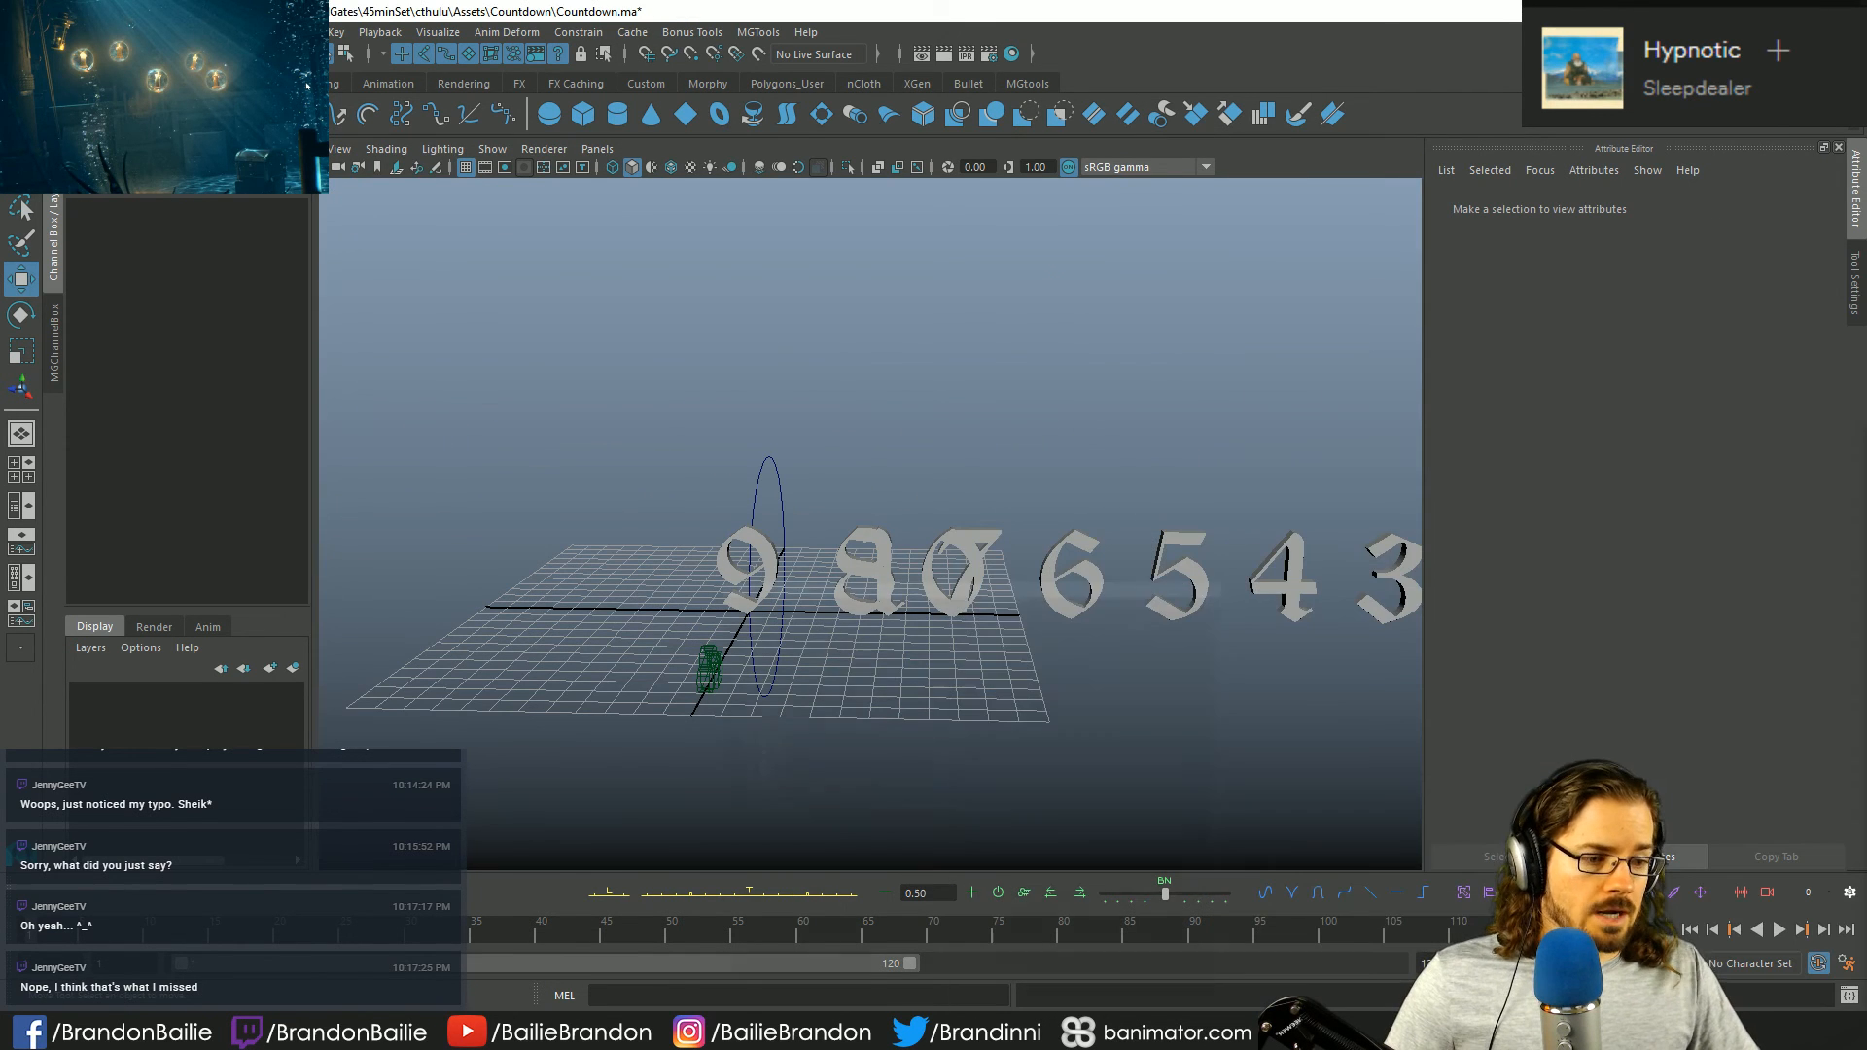
pyautogui.keyDown('alt'); pyautogui.moveTo(984, 573); pyautogui.dragTo(803, 475); pyautogui.keyUp('alt')
pyautogui.click(809, 423)
pyautogui.keyDown('shift'); pyautogui.click(717, 494); pyautogui.keyUp('shift')
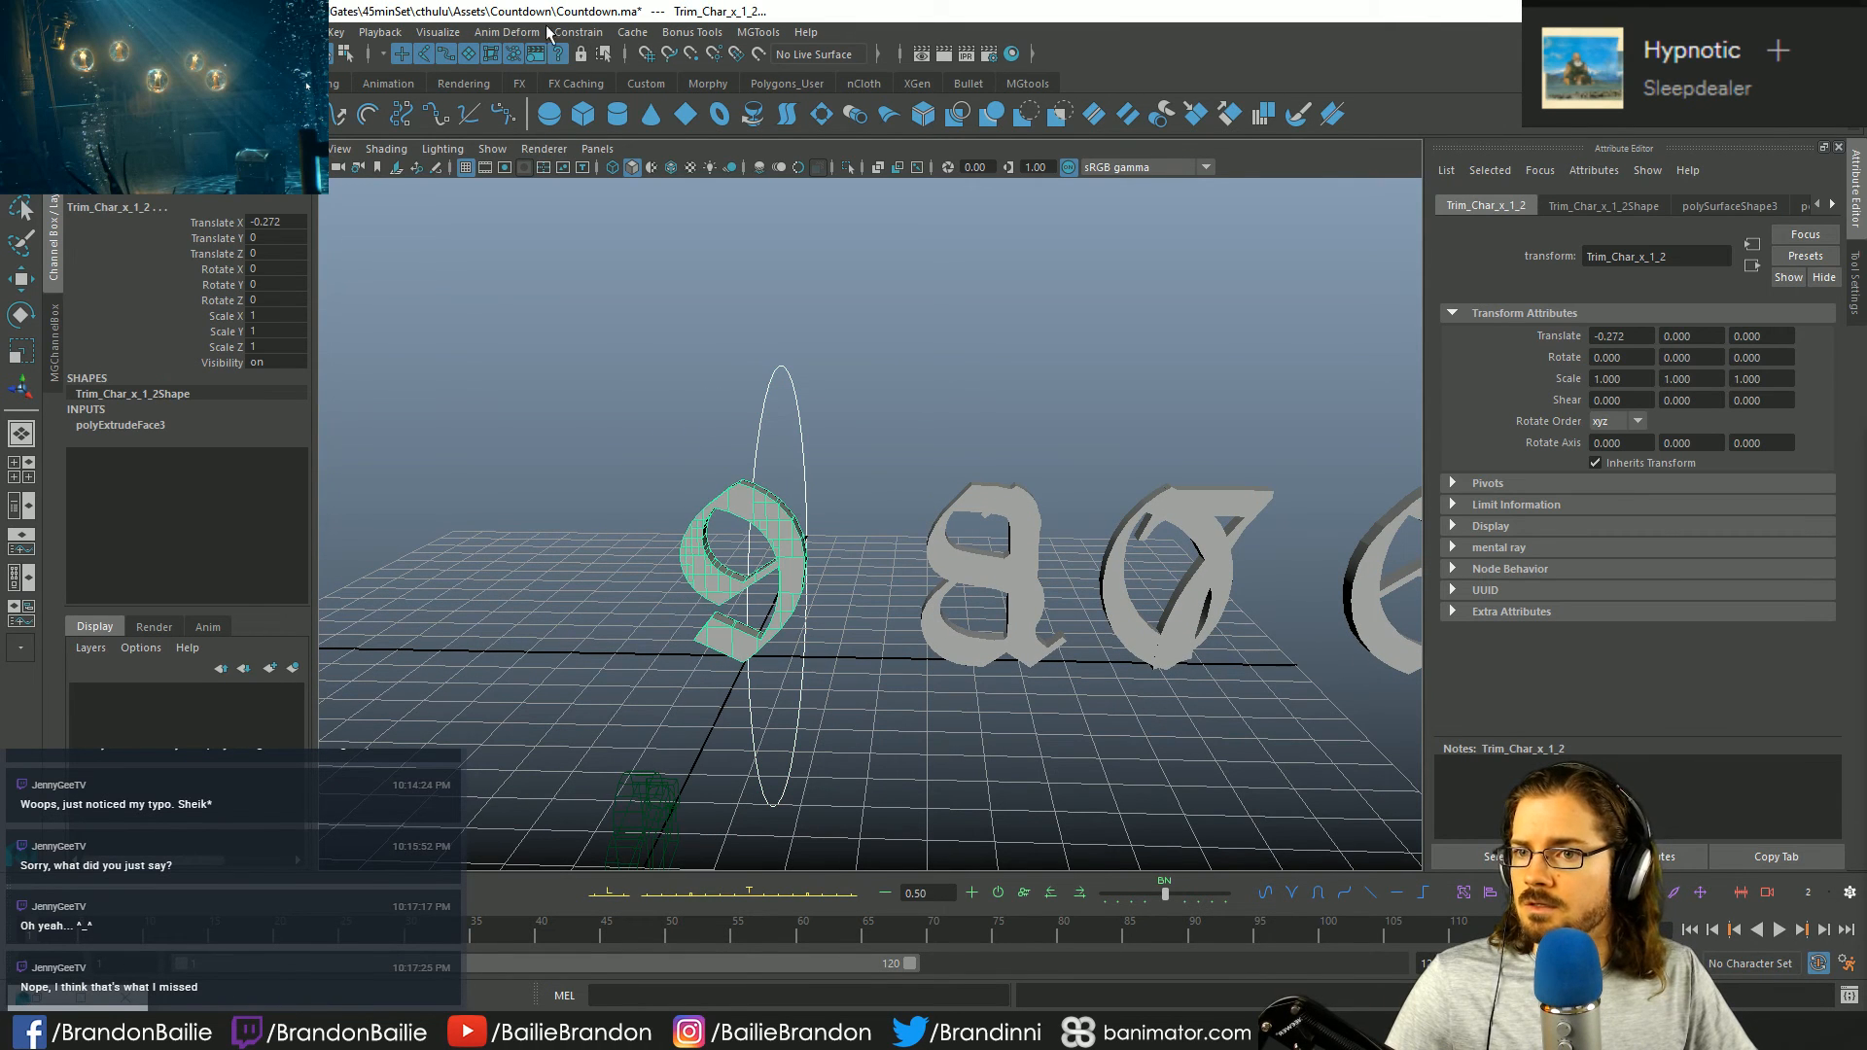
pyautogui.click(578, 32)
pyautogui.click(600, 82)
# - Repeat the Parent constraint from the NURBS circle on the 8 and the 7
pyautogui.keyDown('alt'); pyautogui.moveTo(836, 505); pyautogui.dragTo(737, 405); pyautogui.keyUp('alt')
pyautogui.click(795, 508)
pyautogui.press('g')
pyautogui.click(560, 400)
pyautogui.moveTo(556, 395); pyautogui.dragTo(658, 430)
pyautogui.keyDown('alt'); pyautogui.moveTo(800, 518); pyautogui.dragTo(709, 506, button='middle'); pyautogui.keyUp('alt')
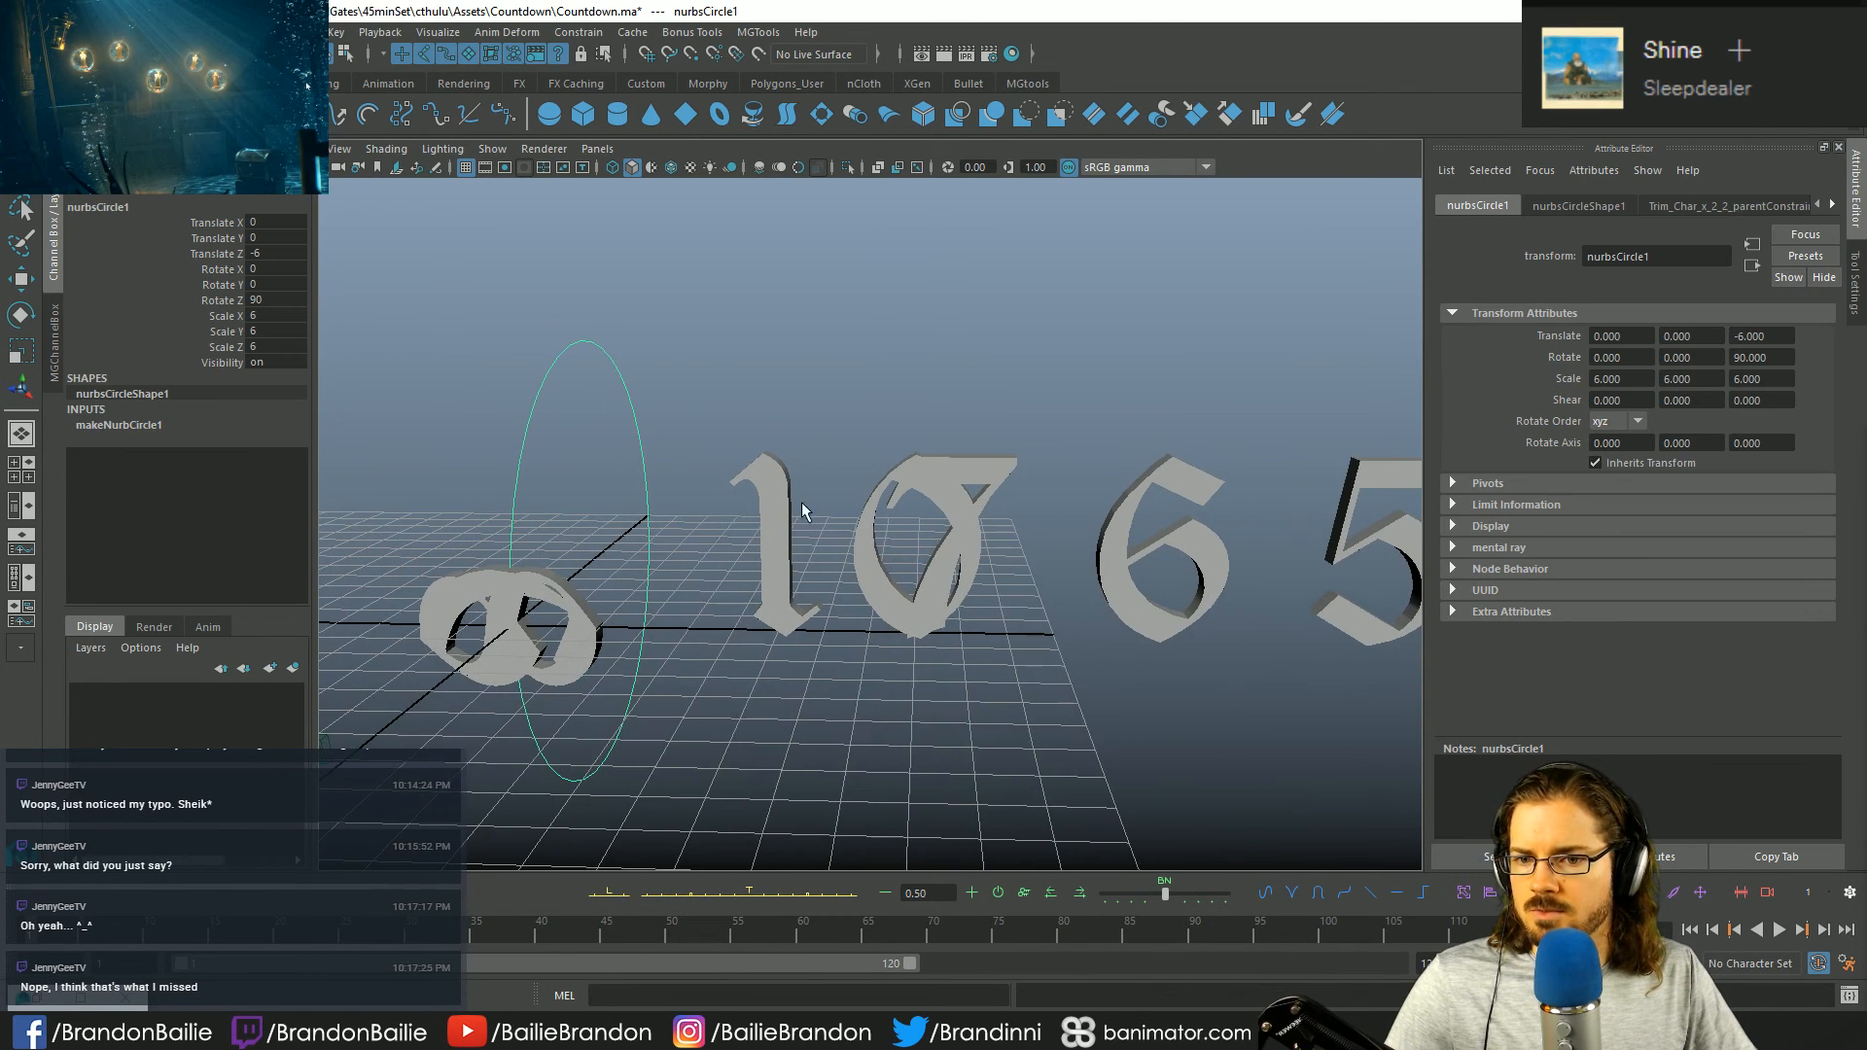
pyautogui.keyDown('shift'); pyautogui.click(997, 470); pyautogui.keyUp('shift')
pyautogui.press('g')
# - Repeat the Parent constraint from the NURBS circle on the 6 and the 5
pyautogui.moveTo(593, 394); pyautogui.dragTo(826, 422)
pyautogui.keyDown('shift'); pyautogui.click(1159, 493); pyautogui.keyUp('shift')
pyautogui.press('g')
pyautogui.keyDown('alt'); pyautogui.moveTo(1229, 553); pyautogui.dragTo(884, 521); pyautogui.keyUp('alt')
pyautogui.moveTo(480, 362); pyautogui.dragTo(573, 416)
pyautogui.keyDown('shift'); pyautogui.click(1082, 442); pyautogui.keyUp('shift')
pyautogui.press('g')
# - Repeat the Parent constraint from the NURBS circle on the 4 and the 3
pyautogui.click(1170, 486)
pyautogui.keyDown('shift'); pyautogui.click(1262, 459); pyautogui.keyUp('shift')
pyautogui.press('g')
pyautogui.click(496, 330)
pyautogui.click(528, 384)
pyautogui.keyDown('shift'); pyautogui.click(1169, 456); pyautogui.keyUp('shift')
pyautogui.press('g')
# - Repeat the Parent constraint from the NURBS circle on the 2 and the standalone 1
pyautogui.keyDown('alt'); pyautogui.moveTo(1135, 449); pyautogui.dragTo(943, 450); pyautogui.keyUp('alt')
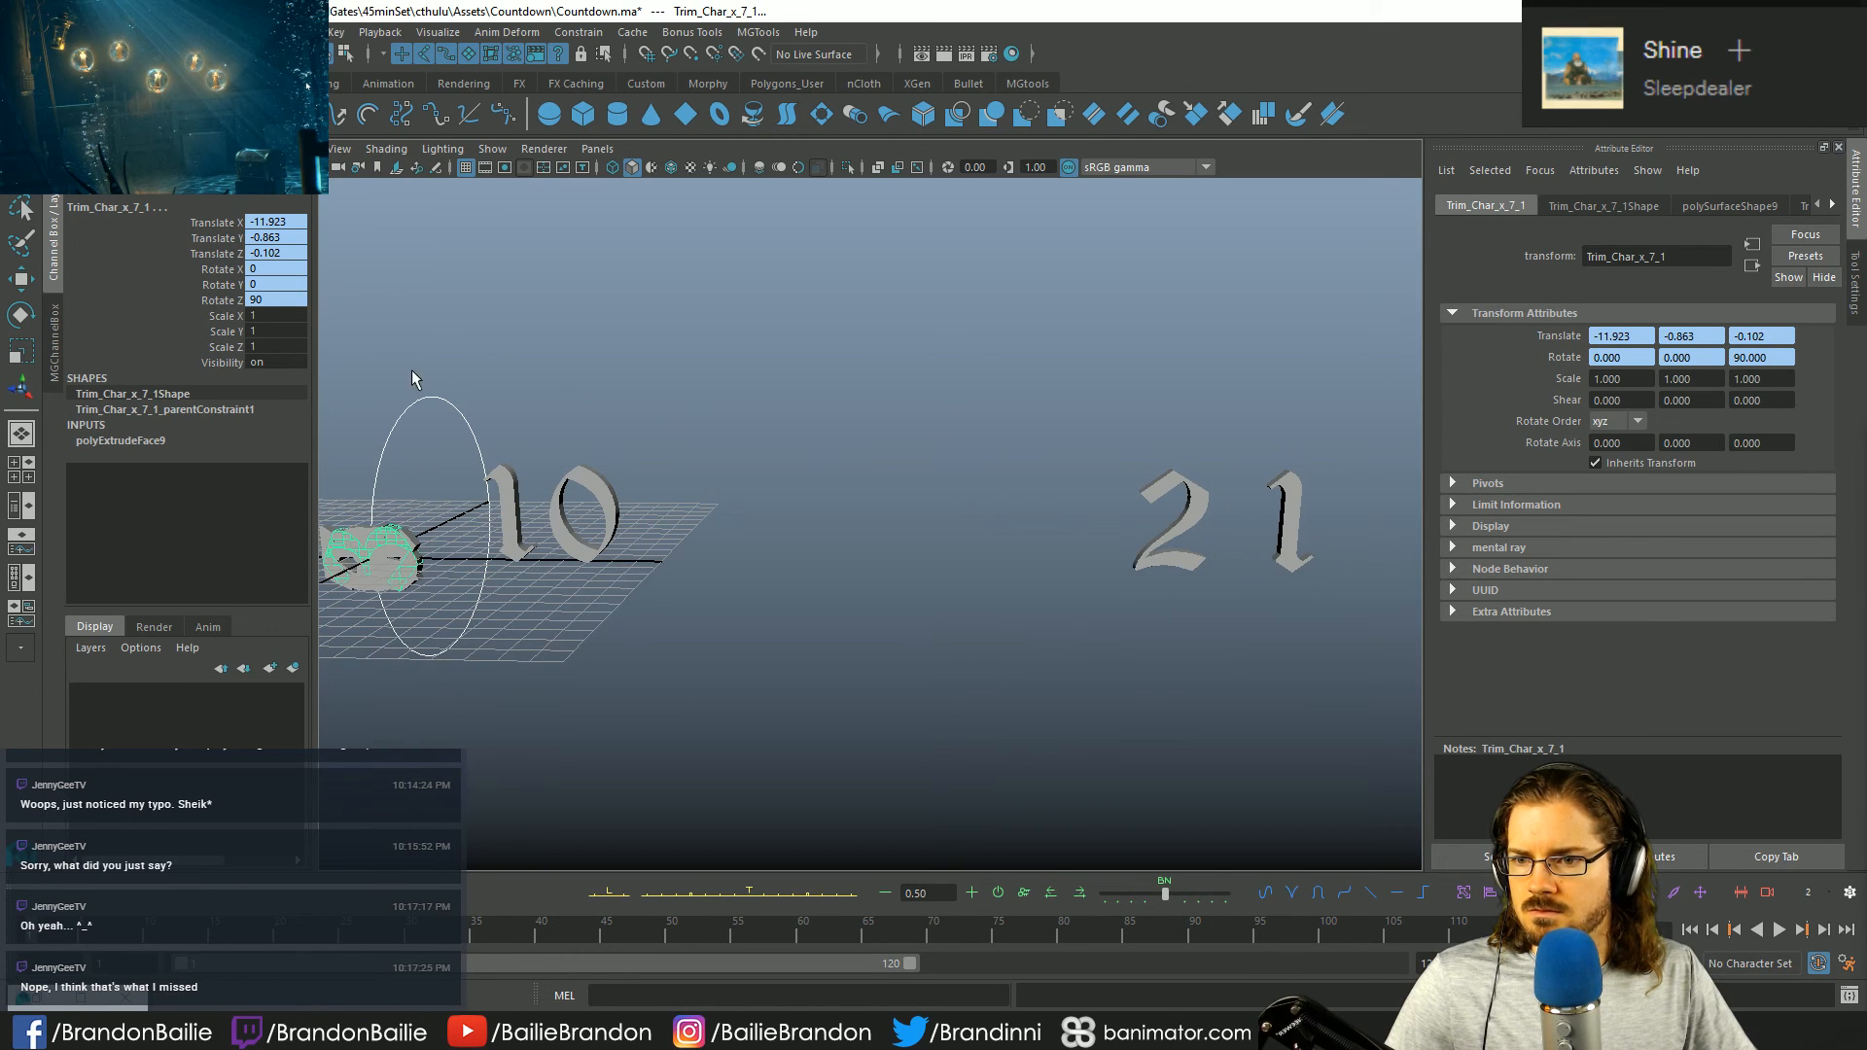
pyautogui.moveTo(408, 379); pyautogui.dragTo(520, 449)
pyautogui.keyDown('shift'); pyautogui.click(1177, 482); pyautogui.keyUp('shift')
pyautogui.press('g')
pyautogui.click(785, 434)
pyautogui.moveTo(359, 389); pyautogui.dragTo(428, 428)
pyautogui.keyDown('shift'); pyautogui.click(1296, 497); pyautogui.keyUp('shift')
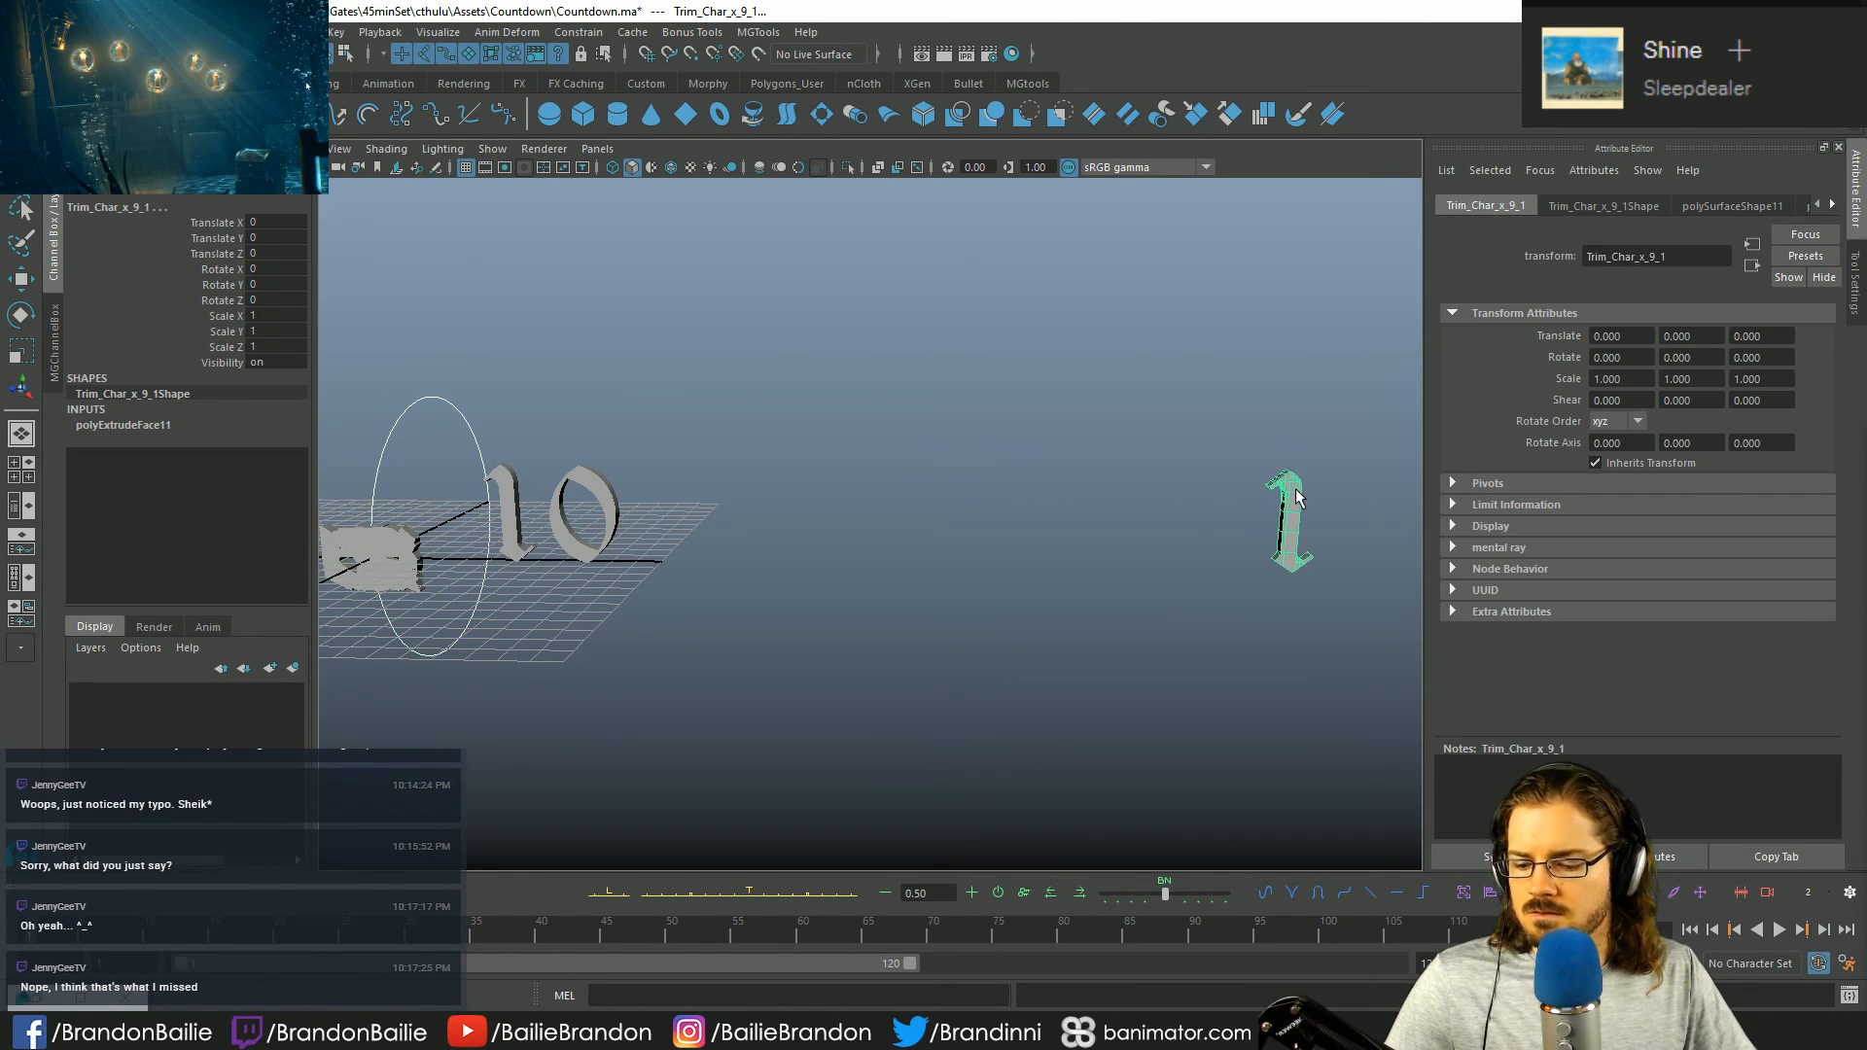
pyautogui.press('g')
# - Reopen the Outliner and parent-constrain the Ten group to nurbsCircle1
pyautogui.keyDown('alt'); pyautogui.moveTo(858, 462); pyautogui.dragTo(1088, 454); pyautogui.keyUp('alt')
pyautogui.scroll(2, 1058, 504)
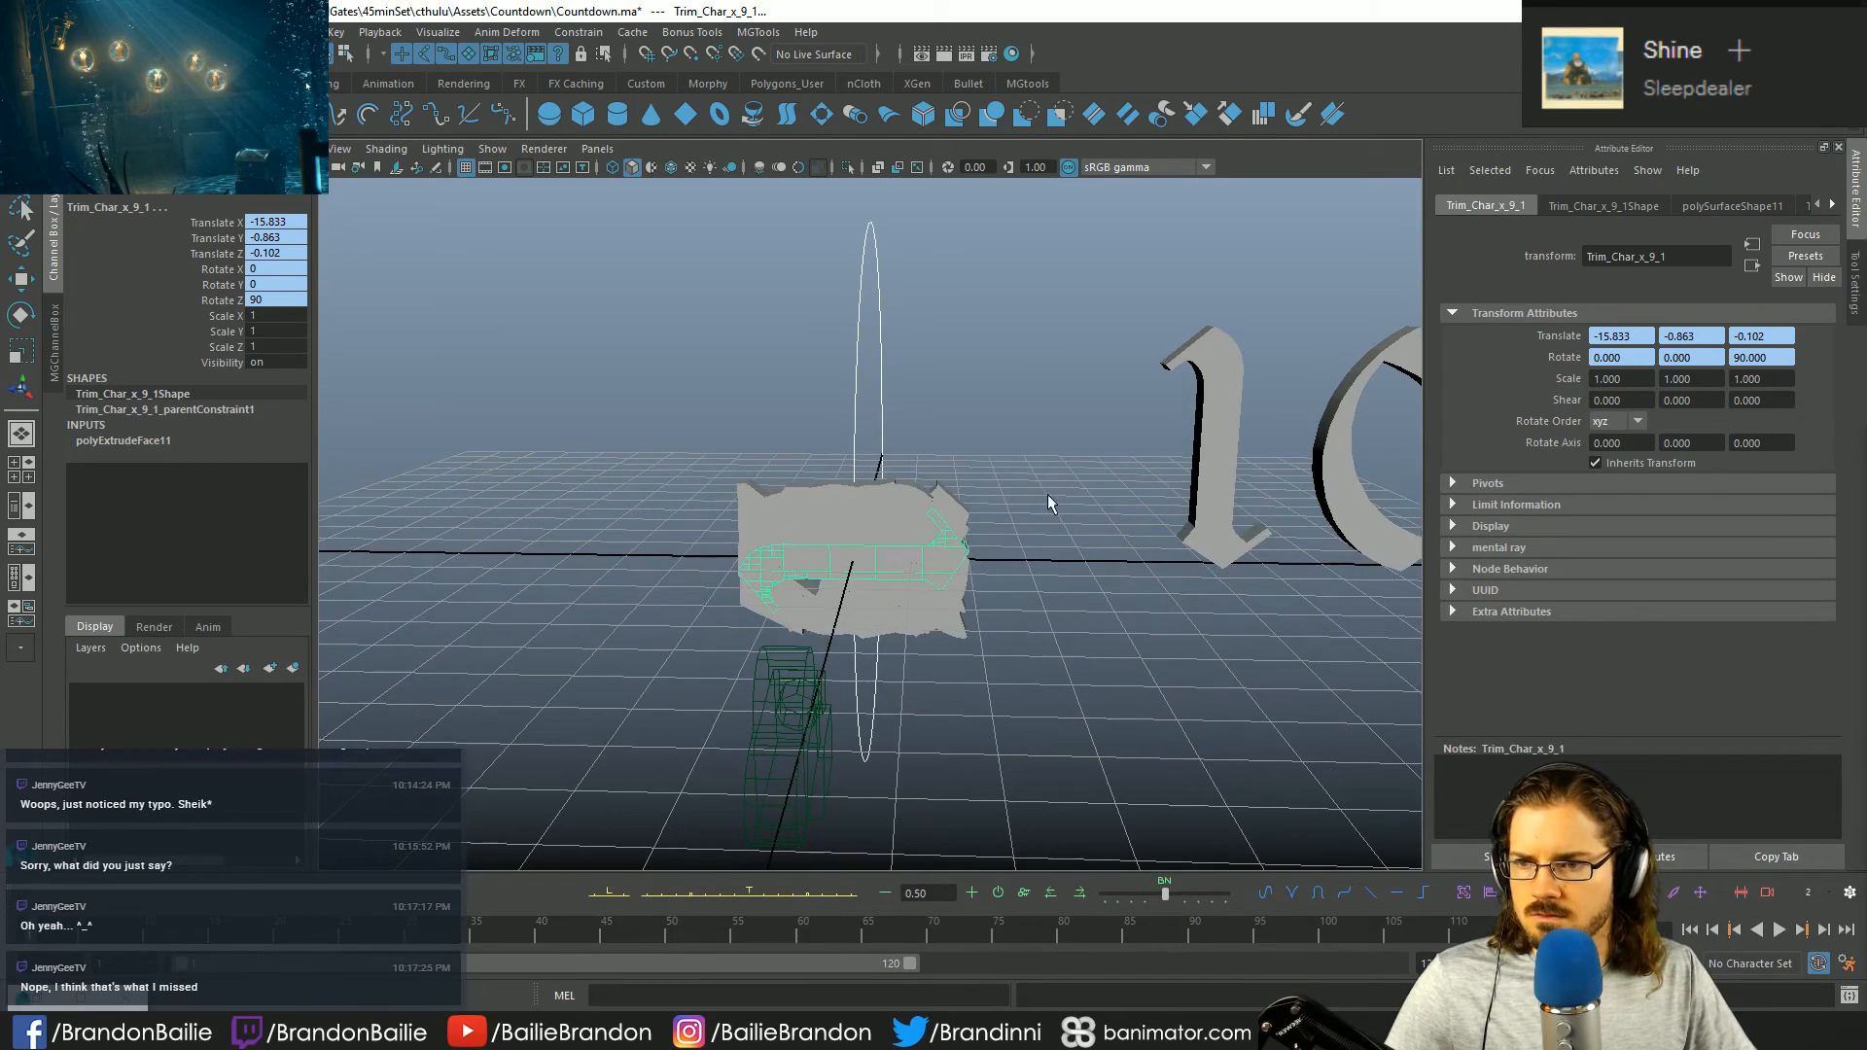
pyautogui.moveTo(938, 482); pyautogui.dragTo(1001, 672)
pyautogui.keyDown('alt'); pyautogui.moveTo(1044, 640); pyautogui.dragTo(1005, 667, button='middle'); pyautogui.keyUp('alt')
pyautogui.moveTo(733, 328); pyautogui.dragTo(908, 416)
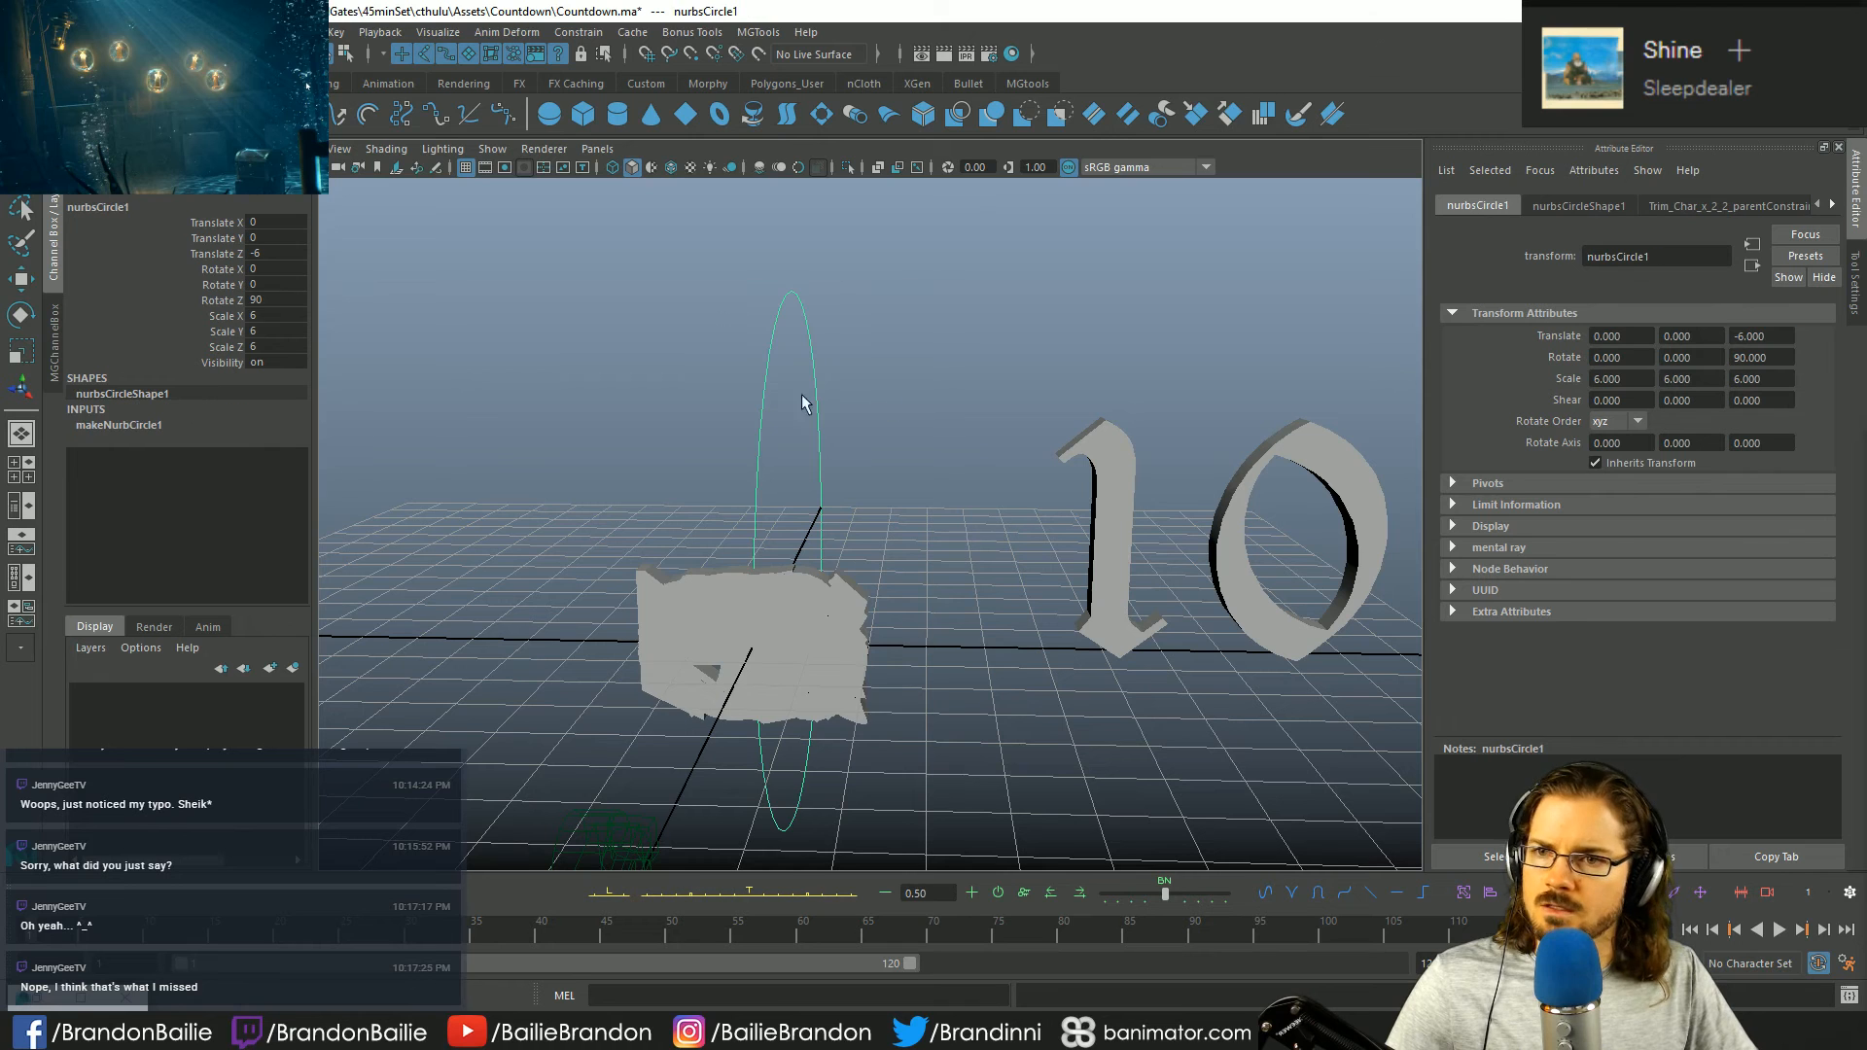
pyautogui.click(39, 998)
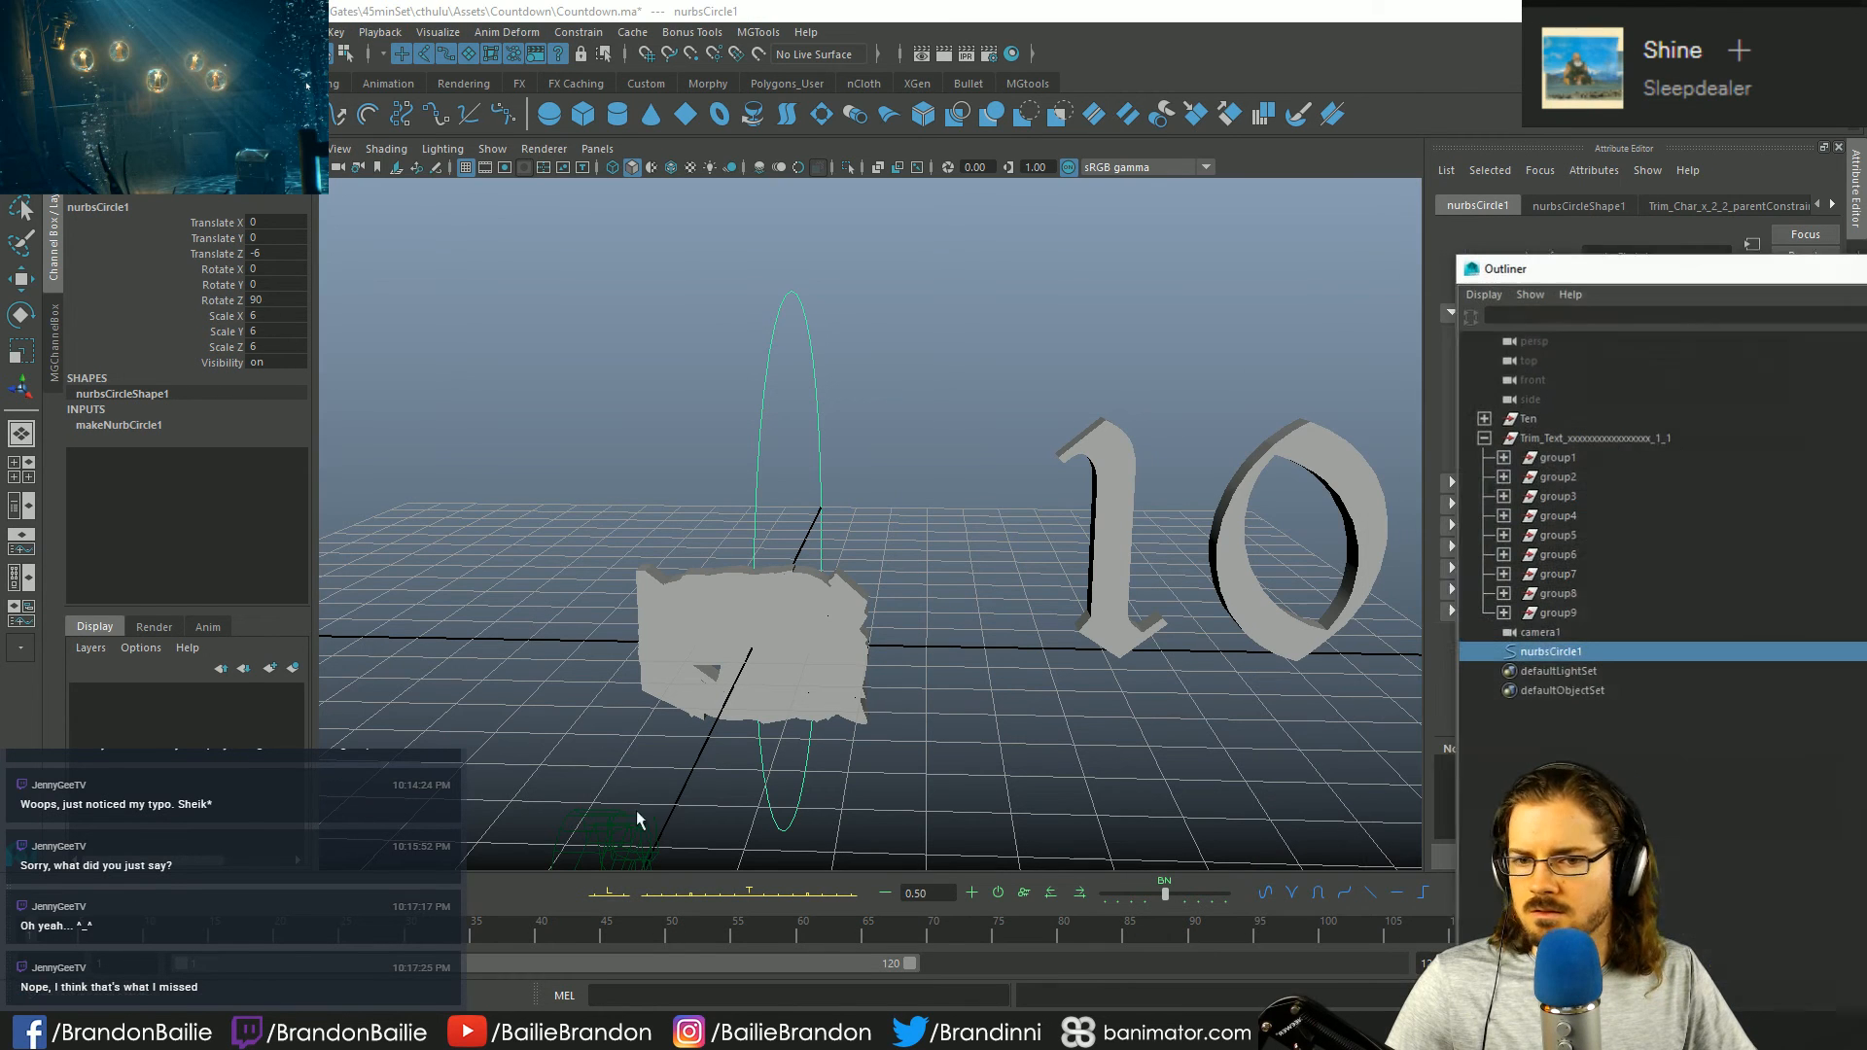
pyautogui.keyDown('ctrl'); pyautogui.click(1543, 418); pyautogui.keyUp('ctrl')
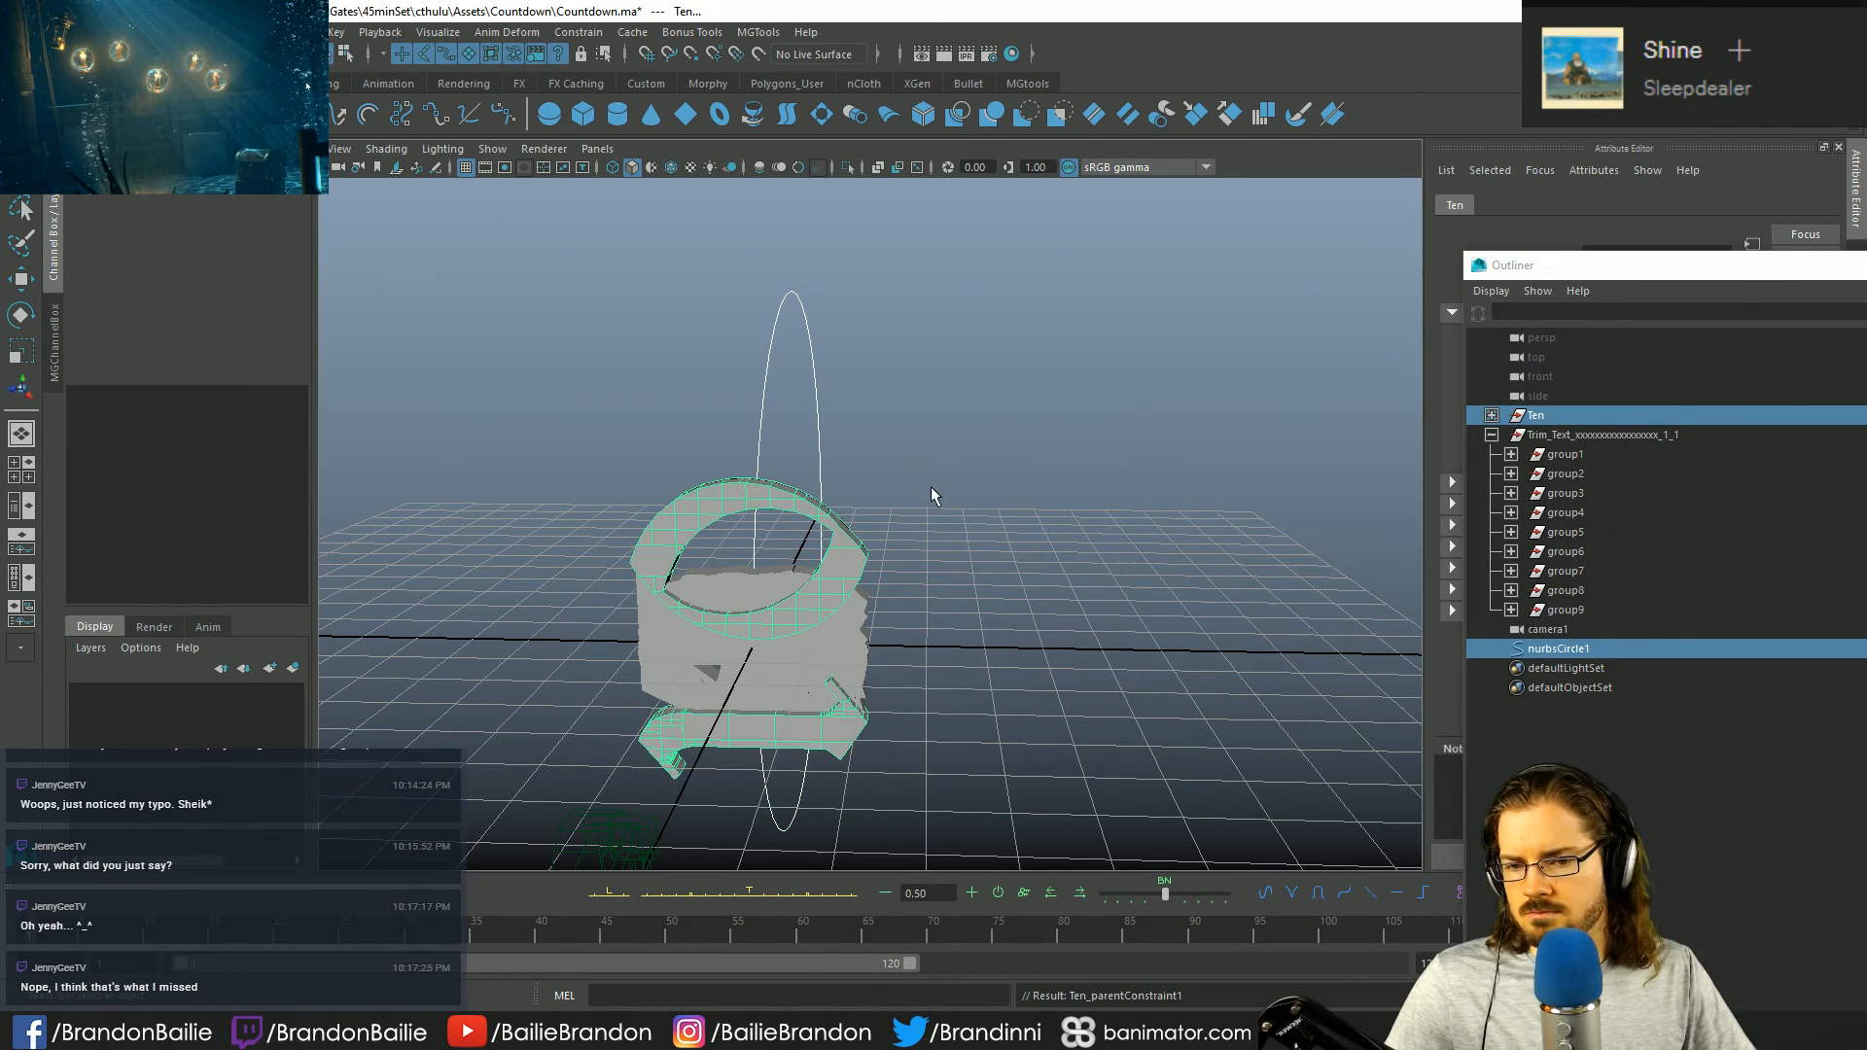
pyautogui.click(989, 433)
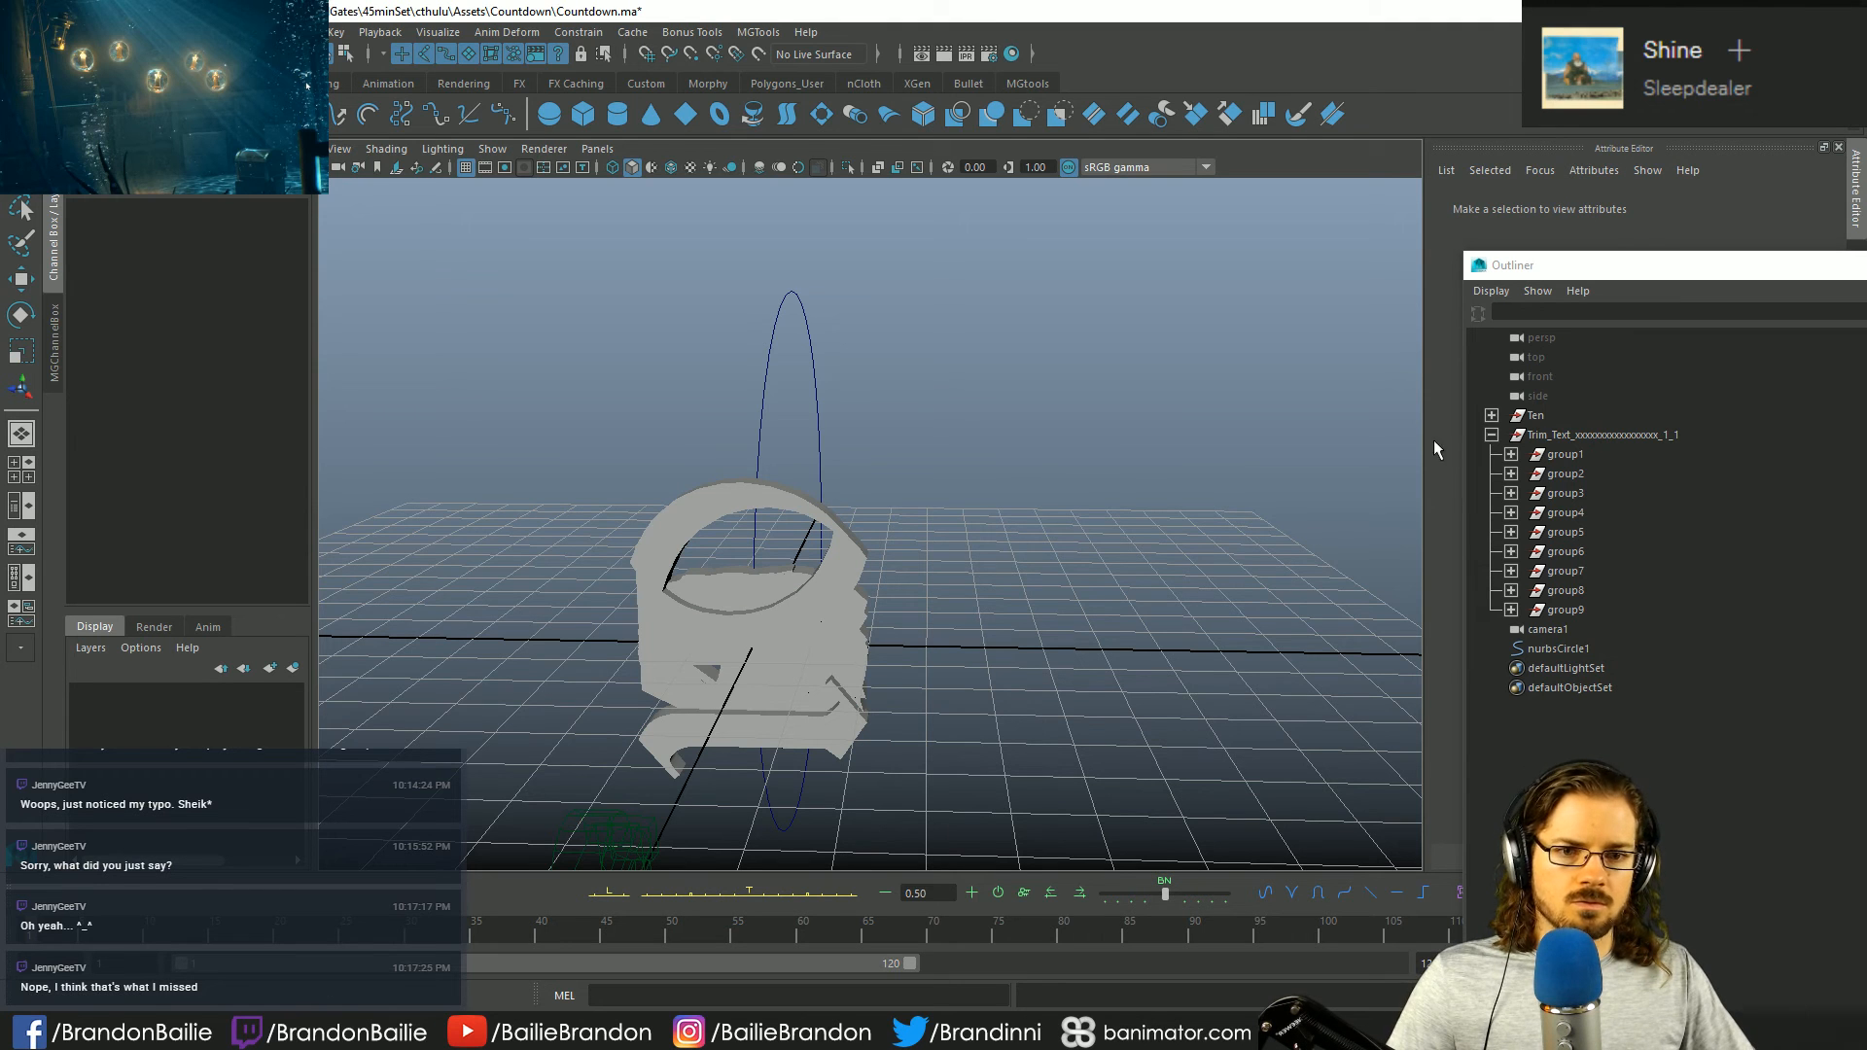
# - Select all the constrained digits together with the Ten group and activate the Rotate tool
pyautogui.click(1556, 435)
pyautogui.click(1577, 455)
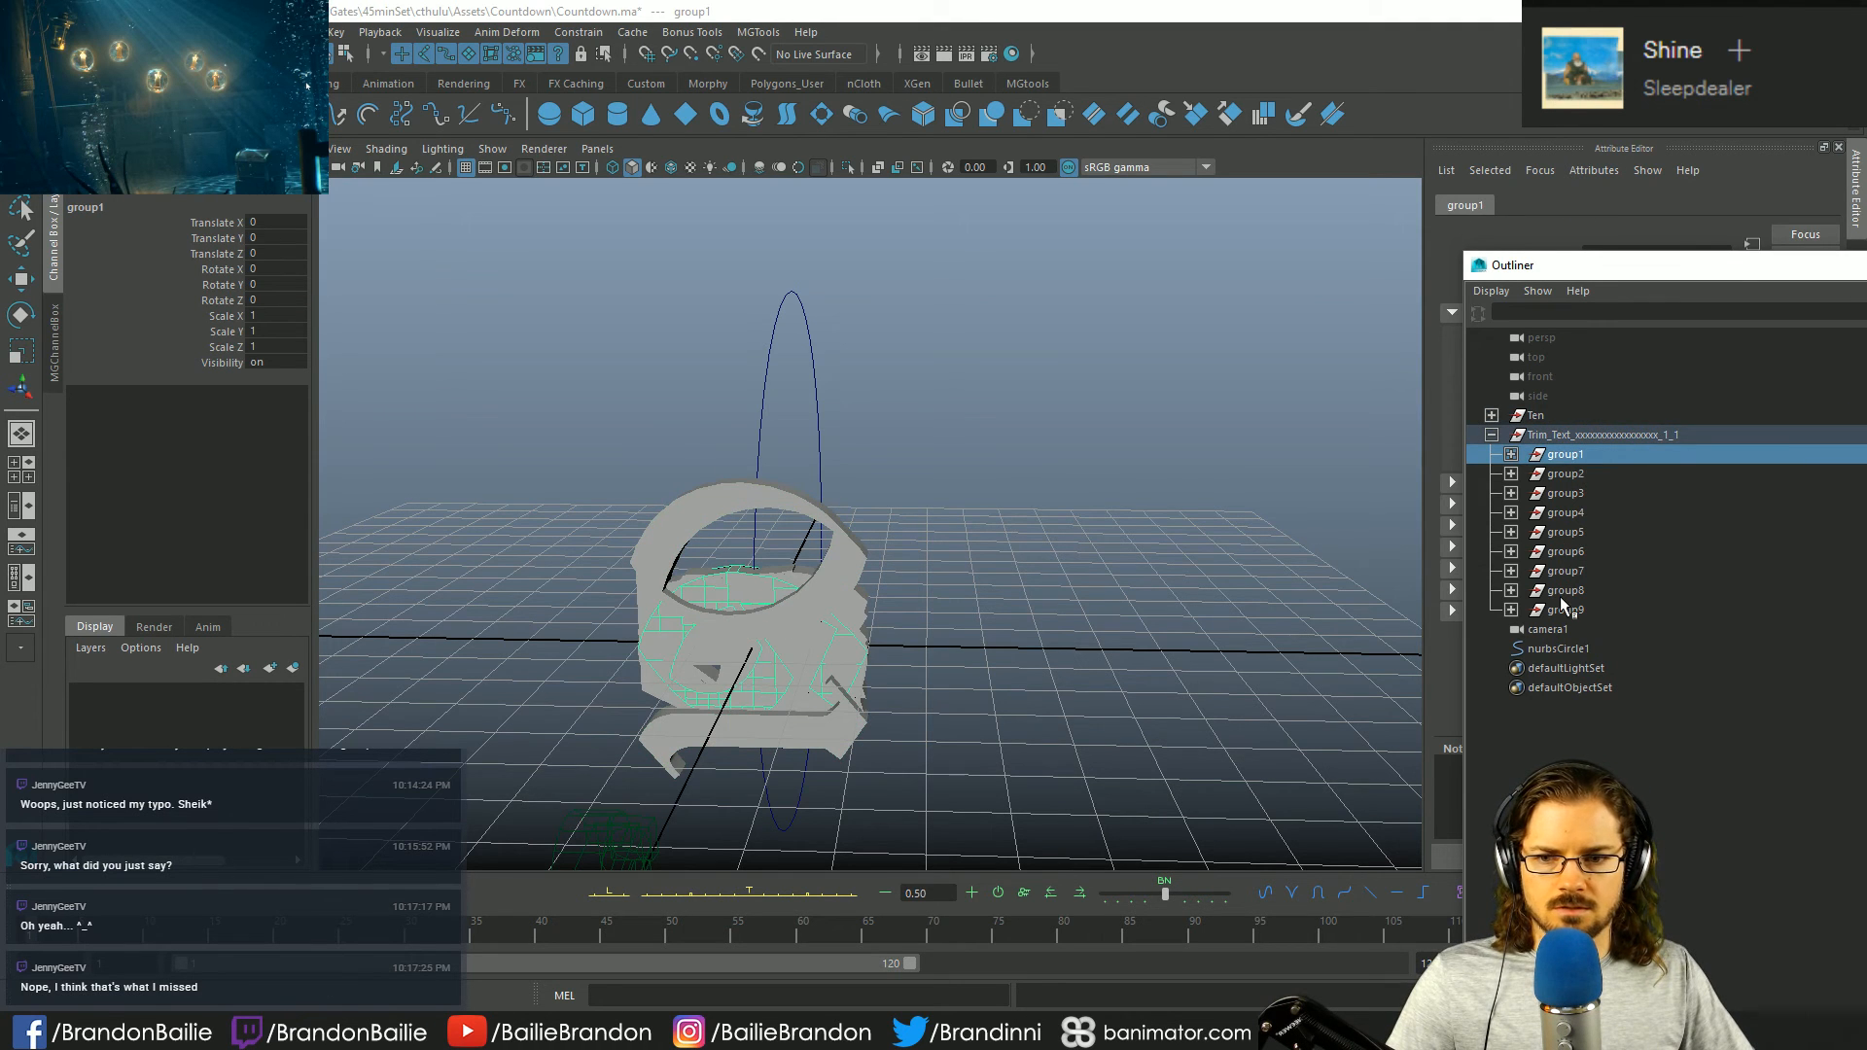
pyautogui.click(1140, 636)
pyautogui.keyDown('alt'); pyautogui.moveTo(960, 658); pyautogui.dragTo(861, 627); pyautogui.keyUp('alt')
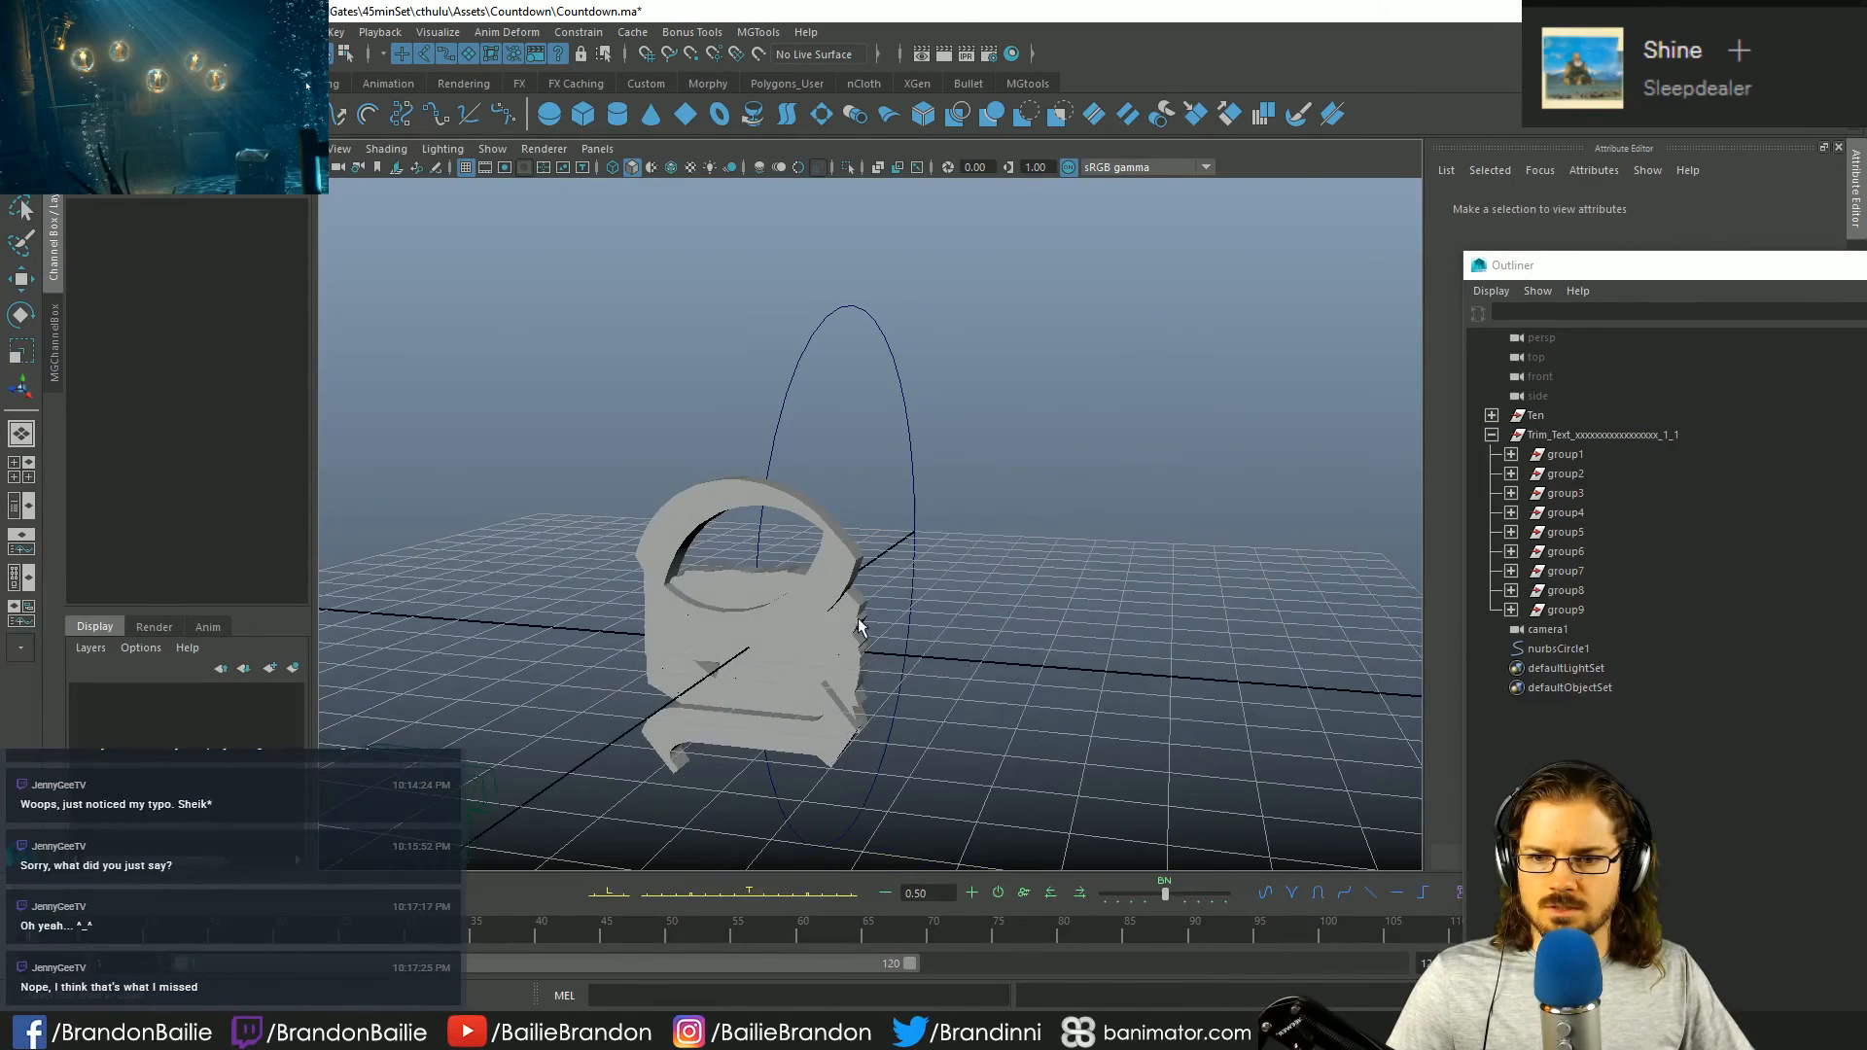
pyautogui.click(868, 702)
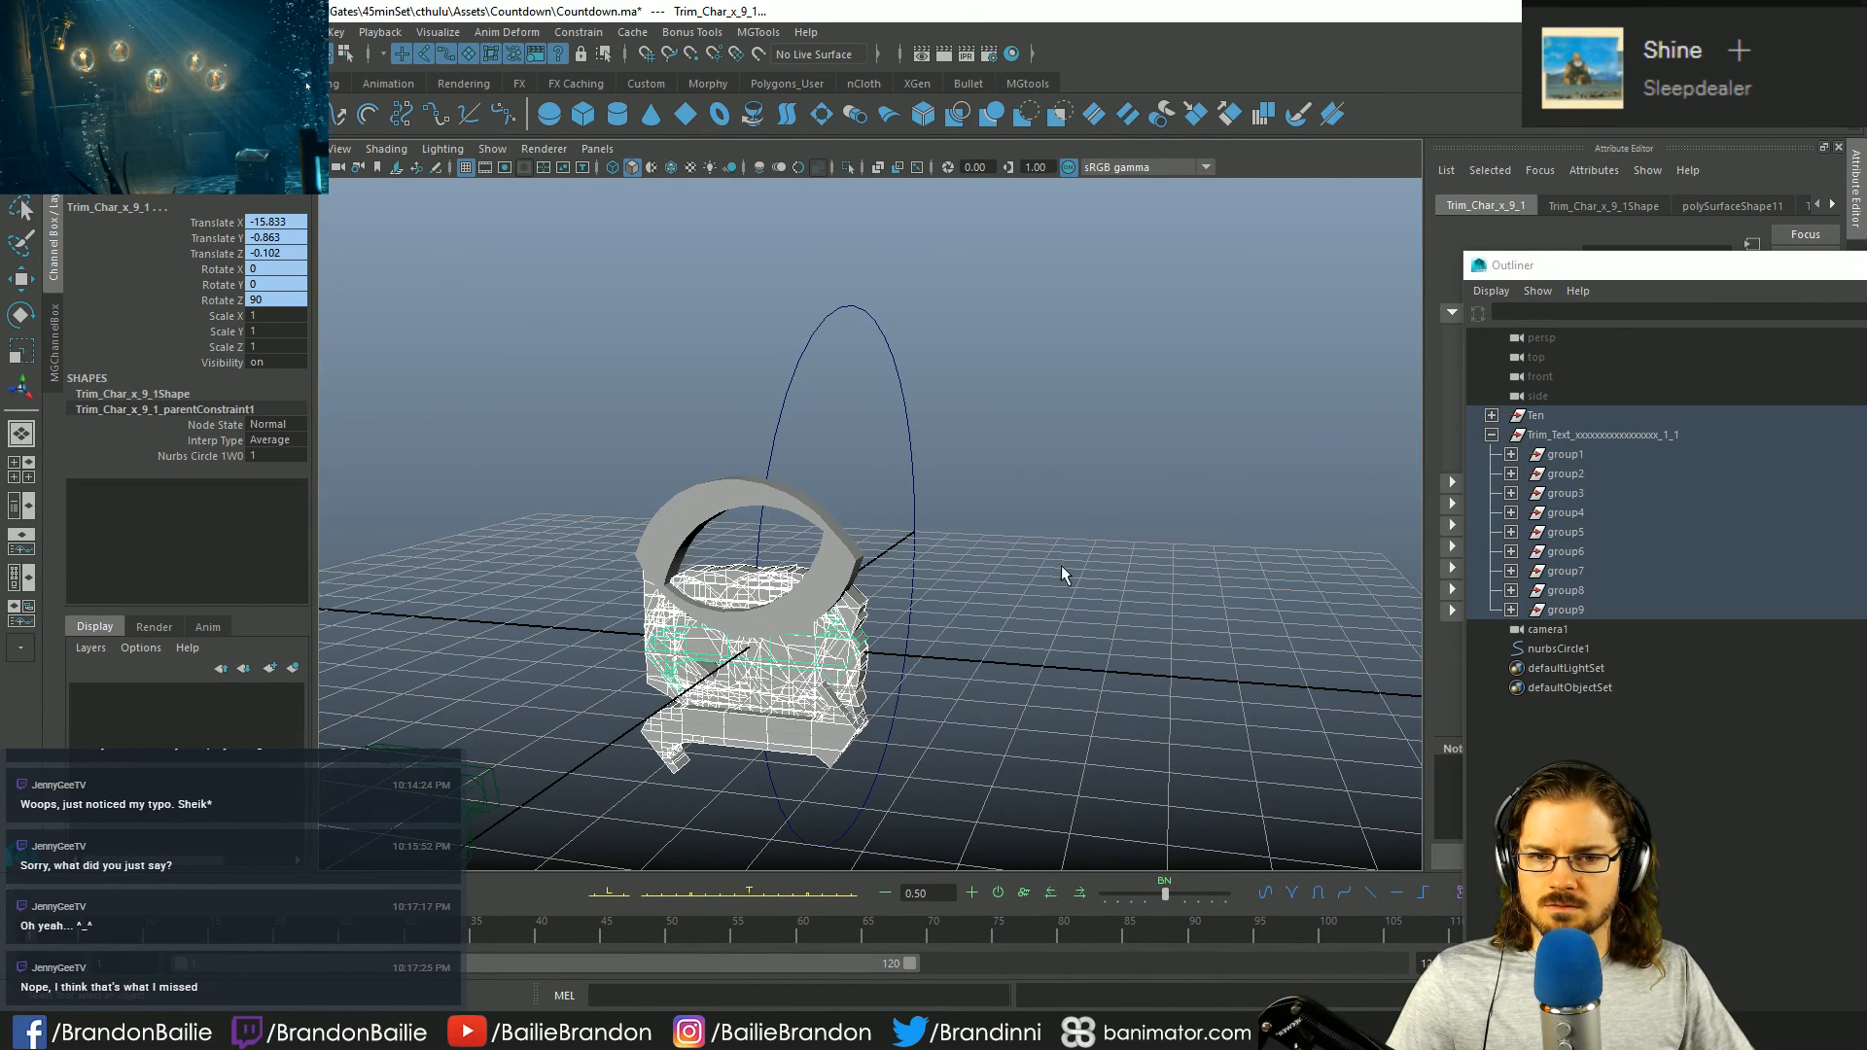
pyautogui.click(1550, 416)
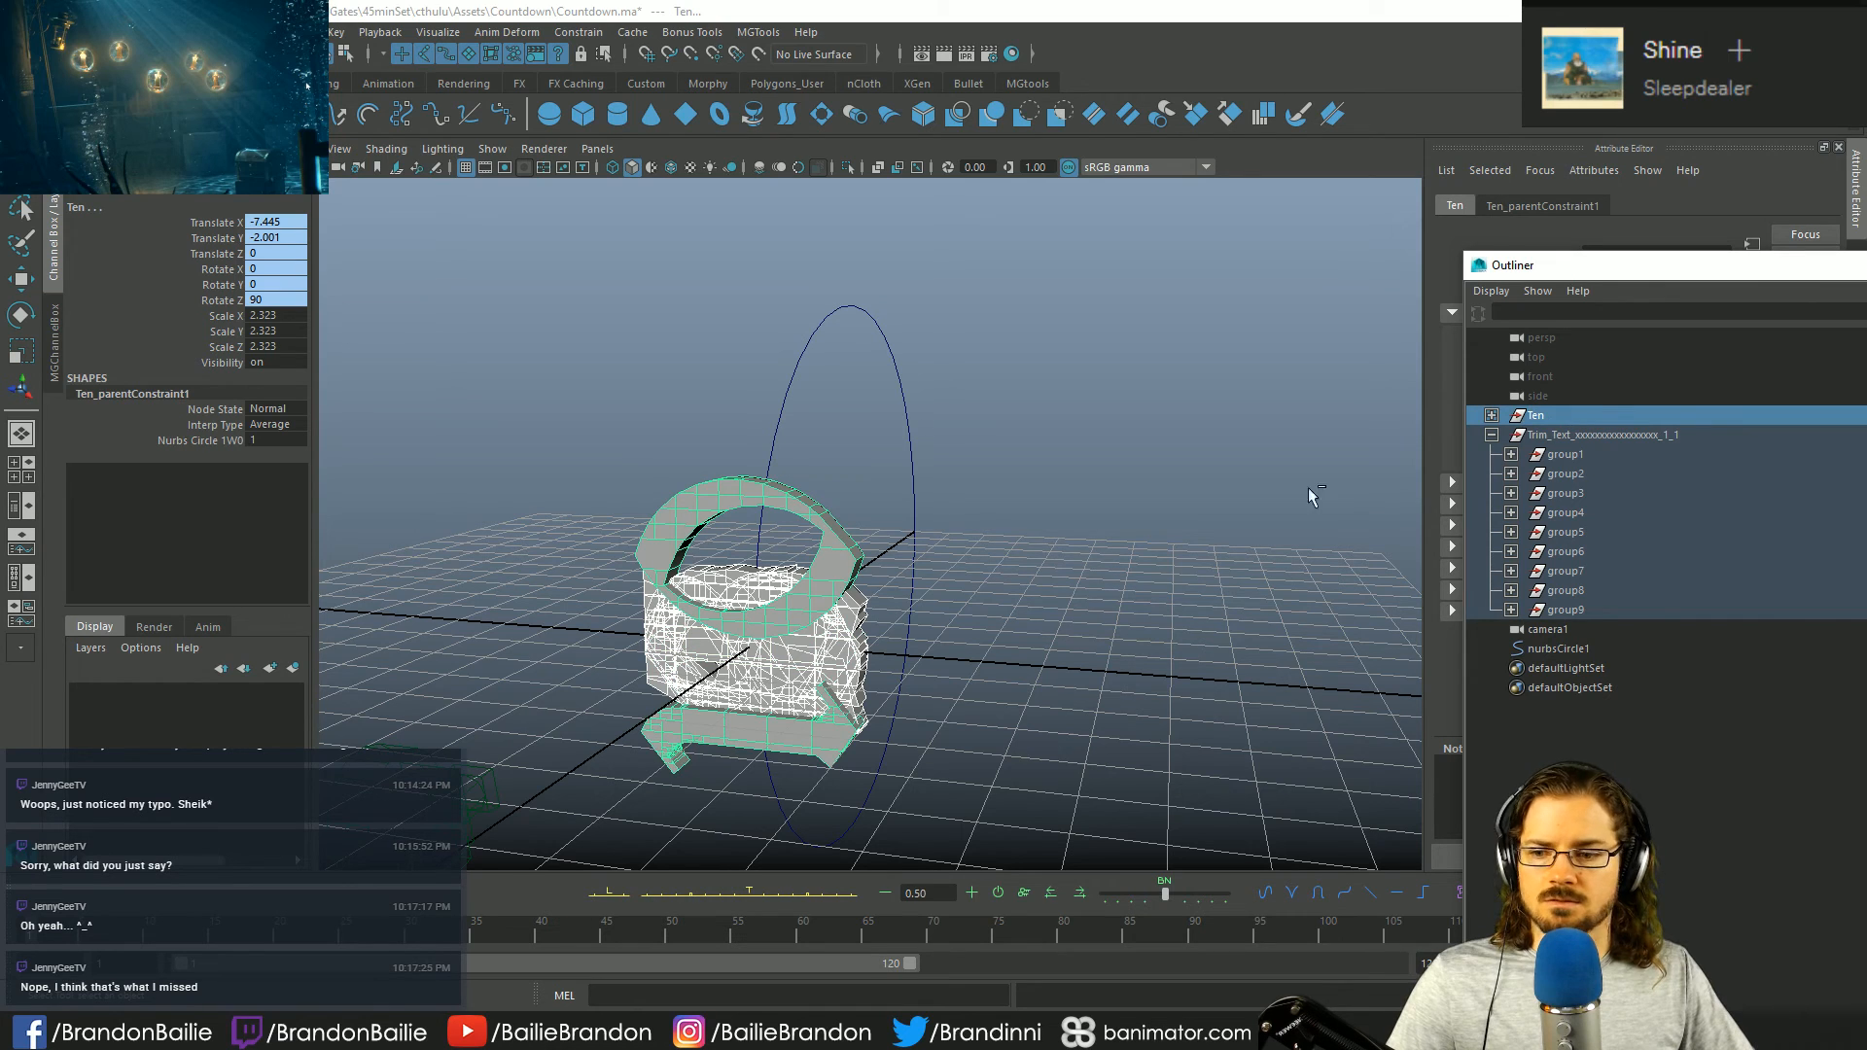
pyautogui.press('e')
# - Break the Rotate Z connections on the selected digits and Ten group, and set their Rotate Z to 0
pyautogui.rightClick(236, 300)
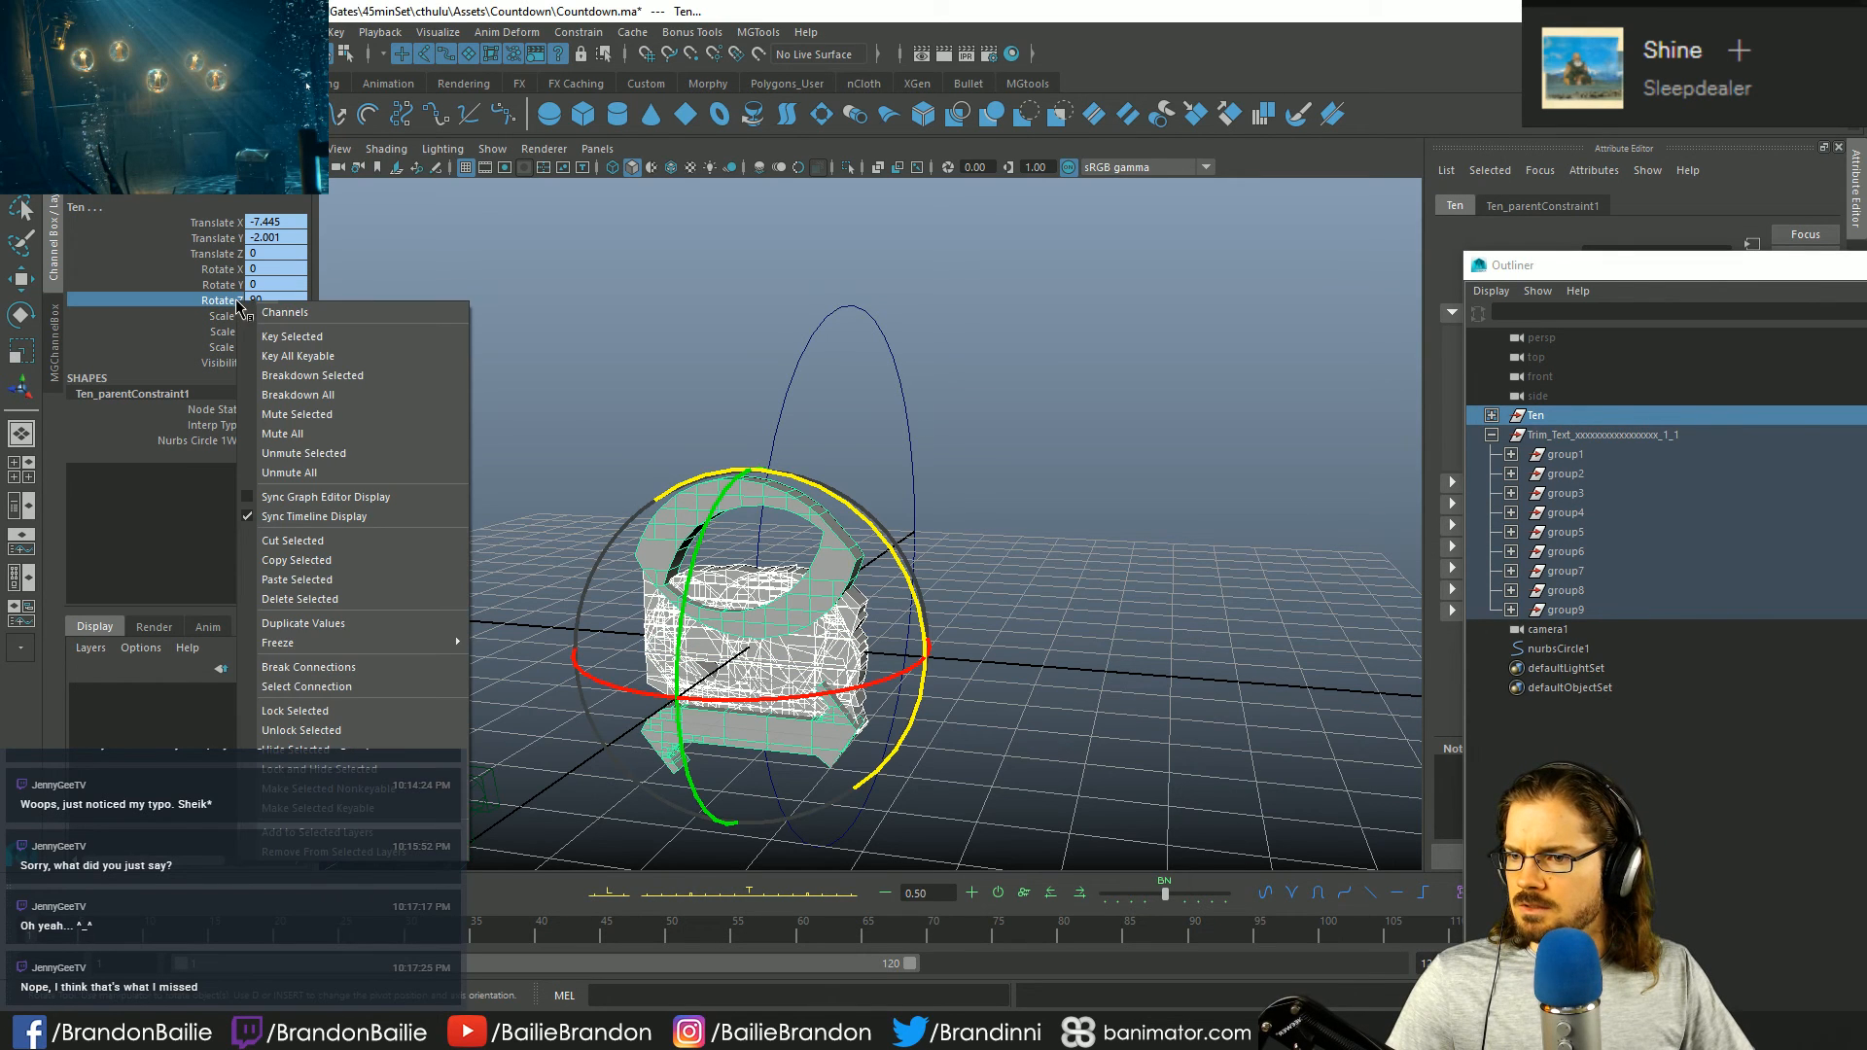
pyautogui.click(209, 303)
pyautogui.click(54, 342)
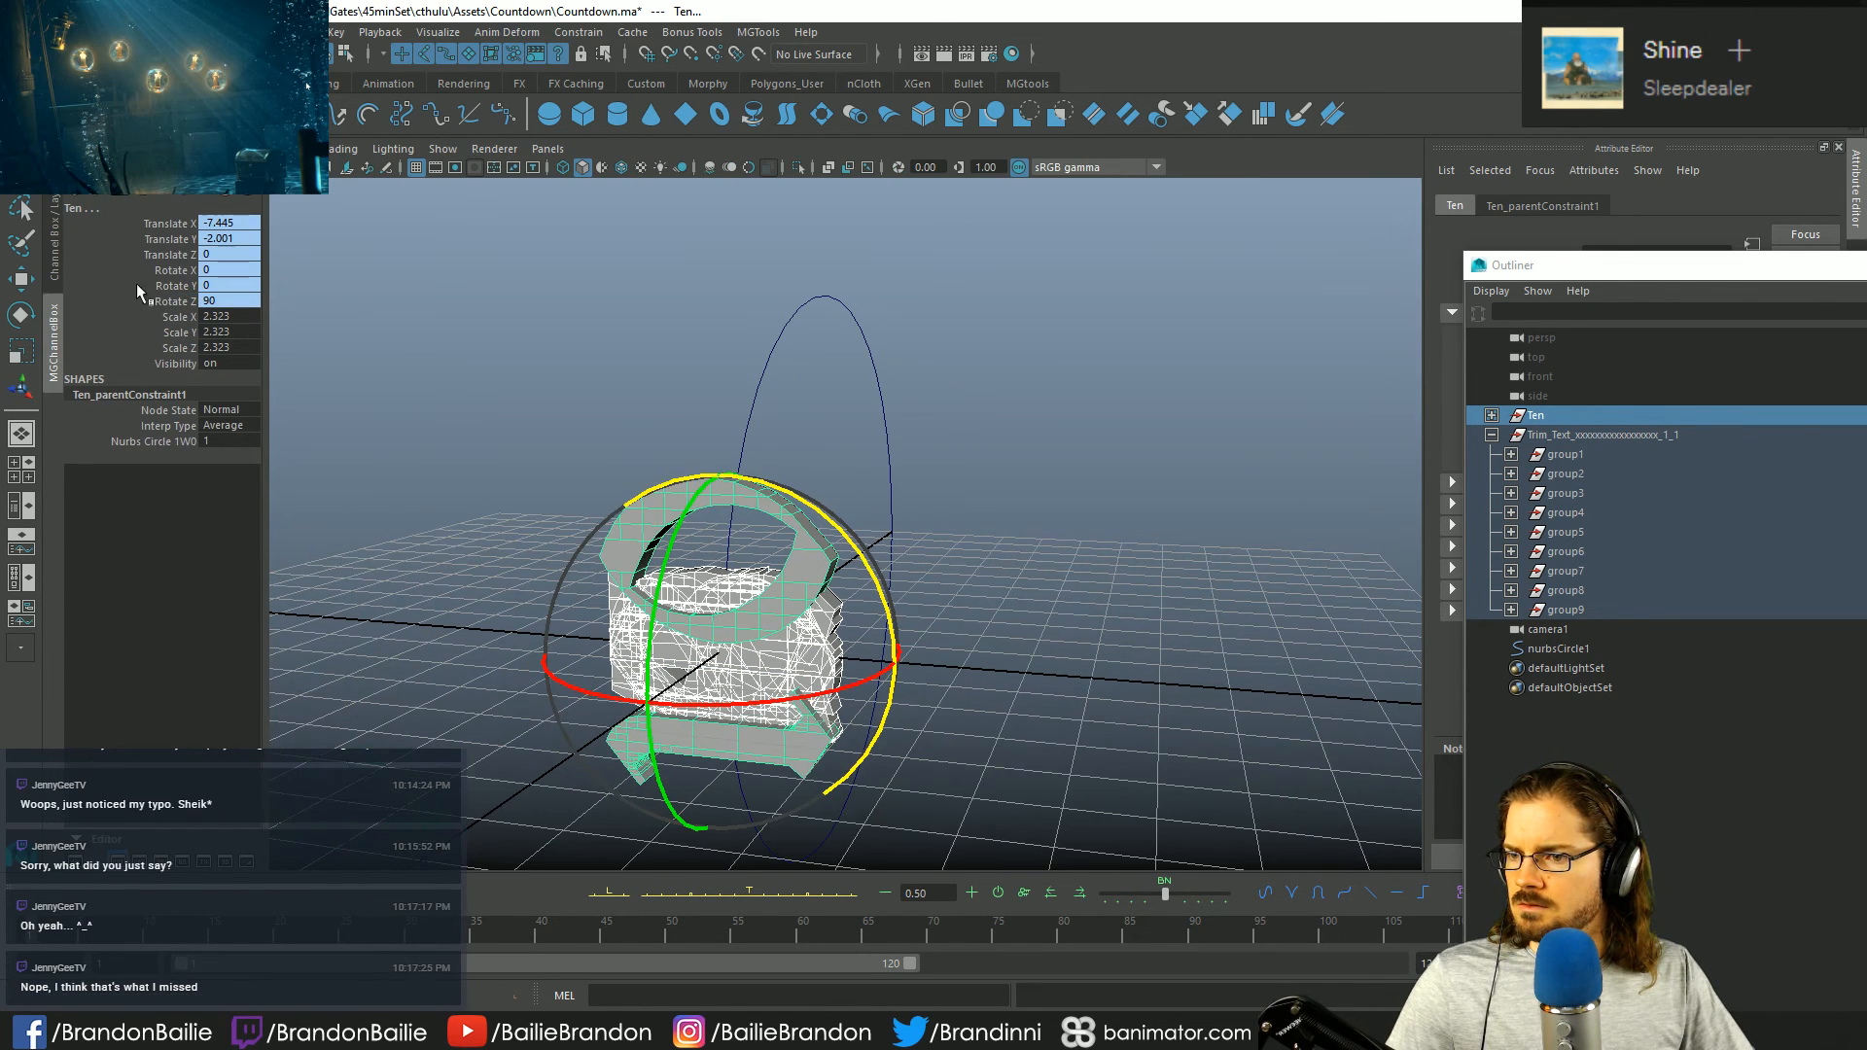
pyautogui.rightClick(168, 302)
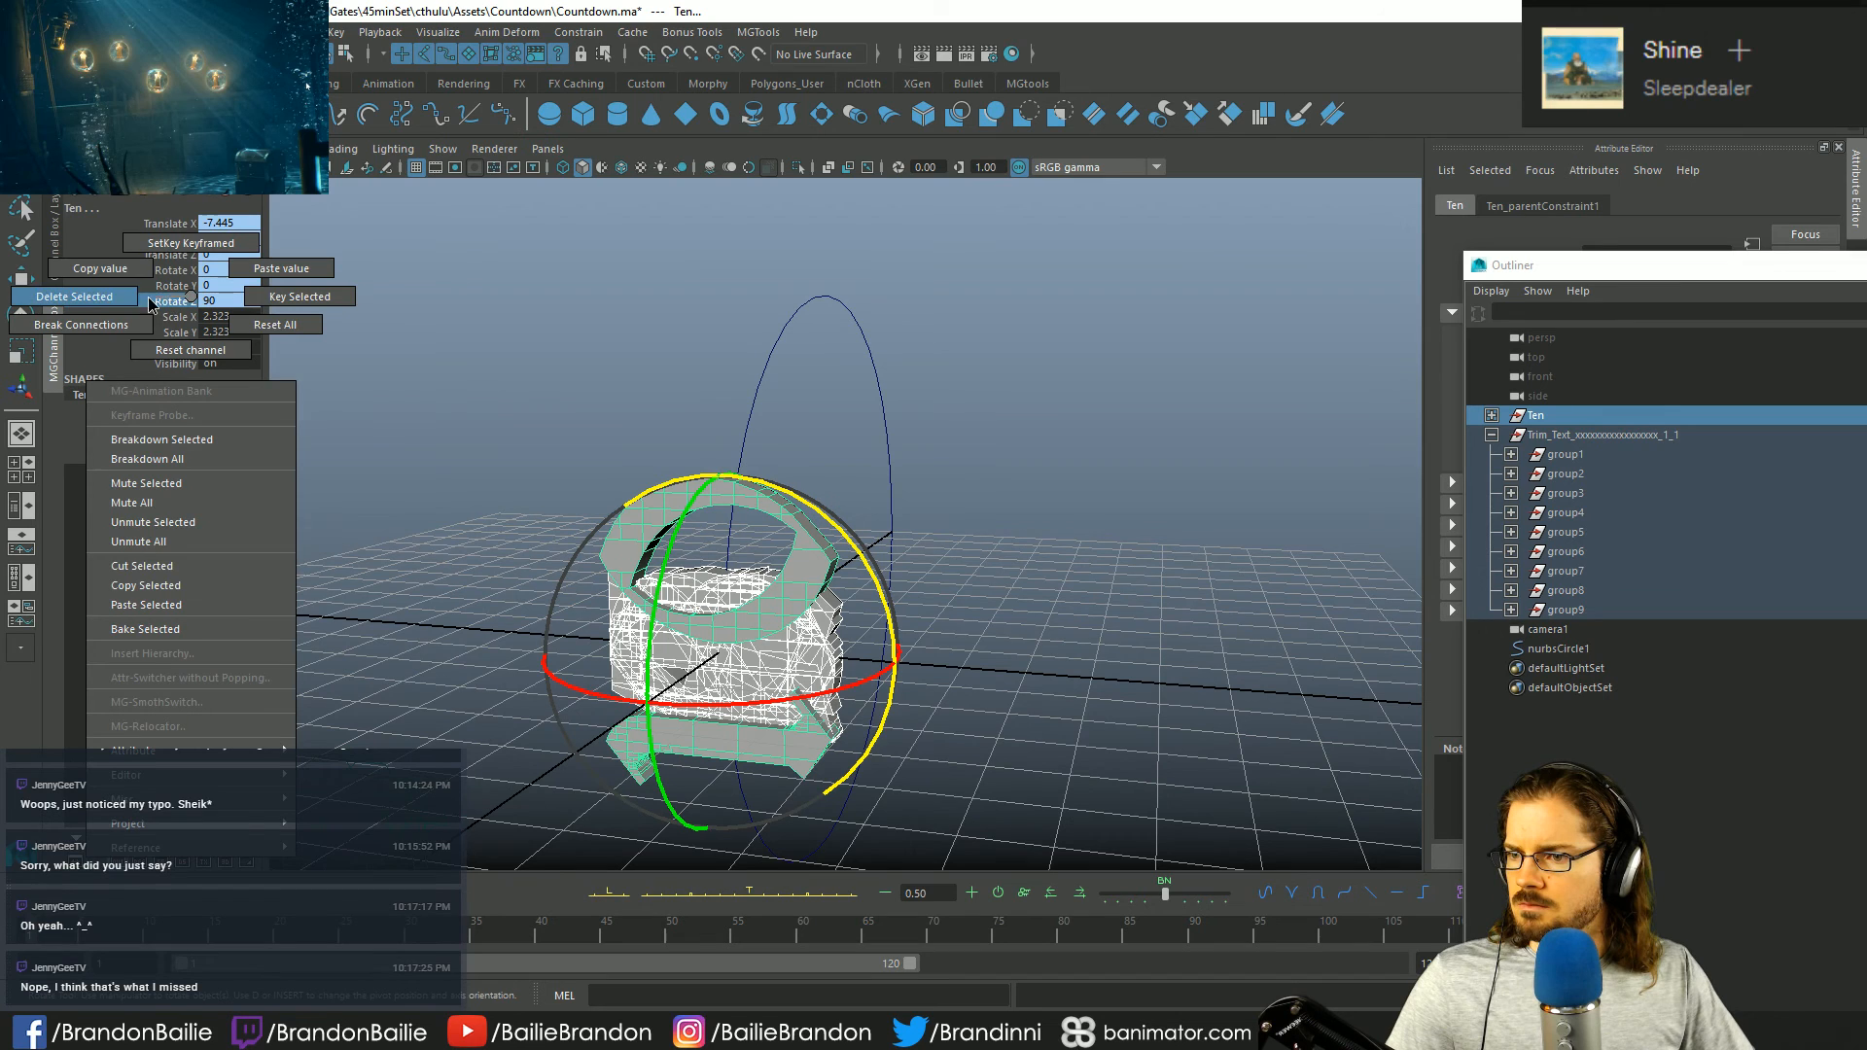
pyautogui.click(90, 325)
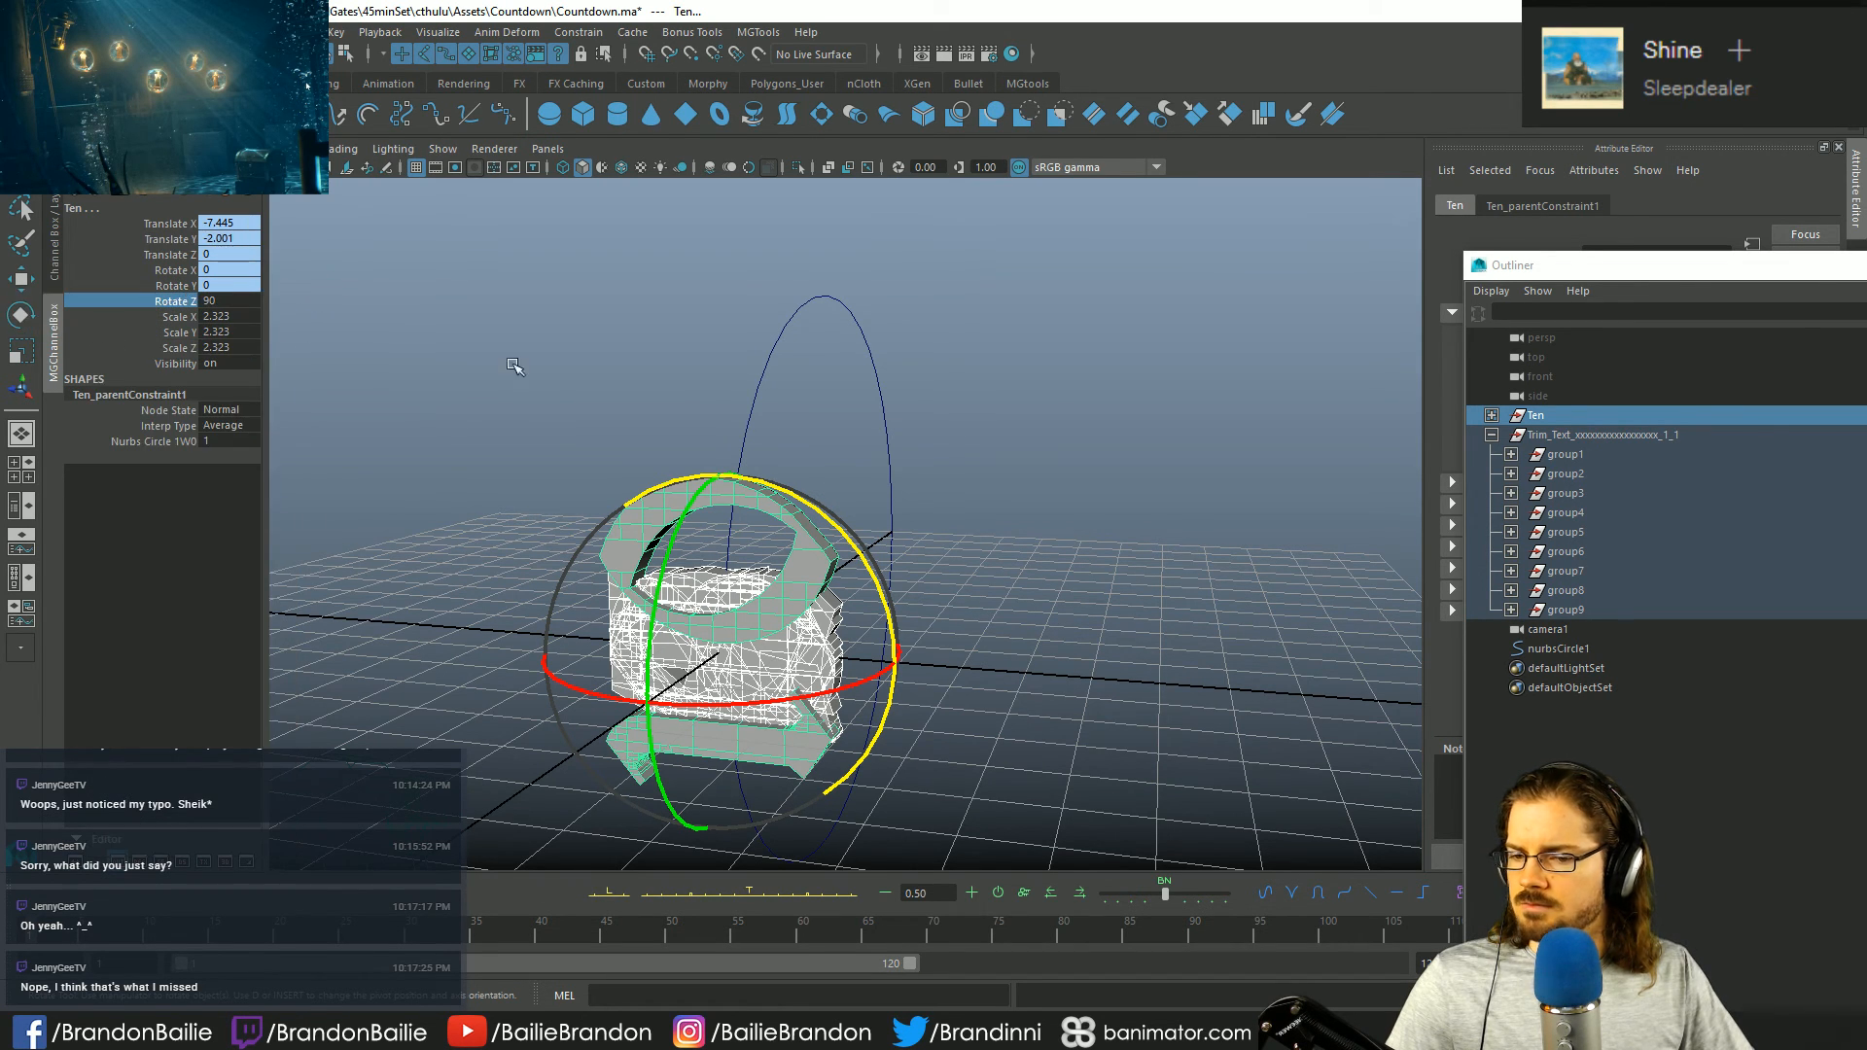
pyautogui.doubleClick(229, 301)
pyautogui.write('0')
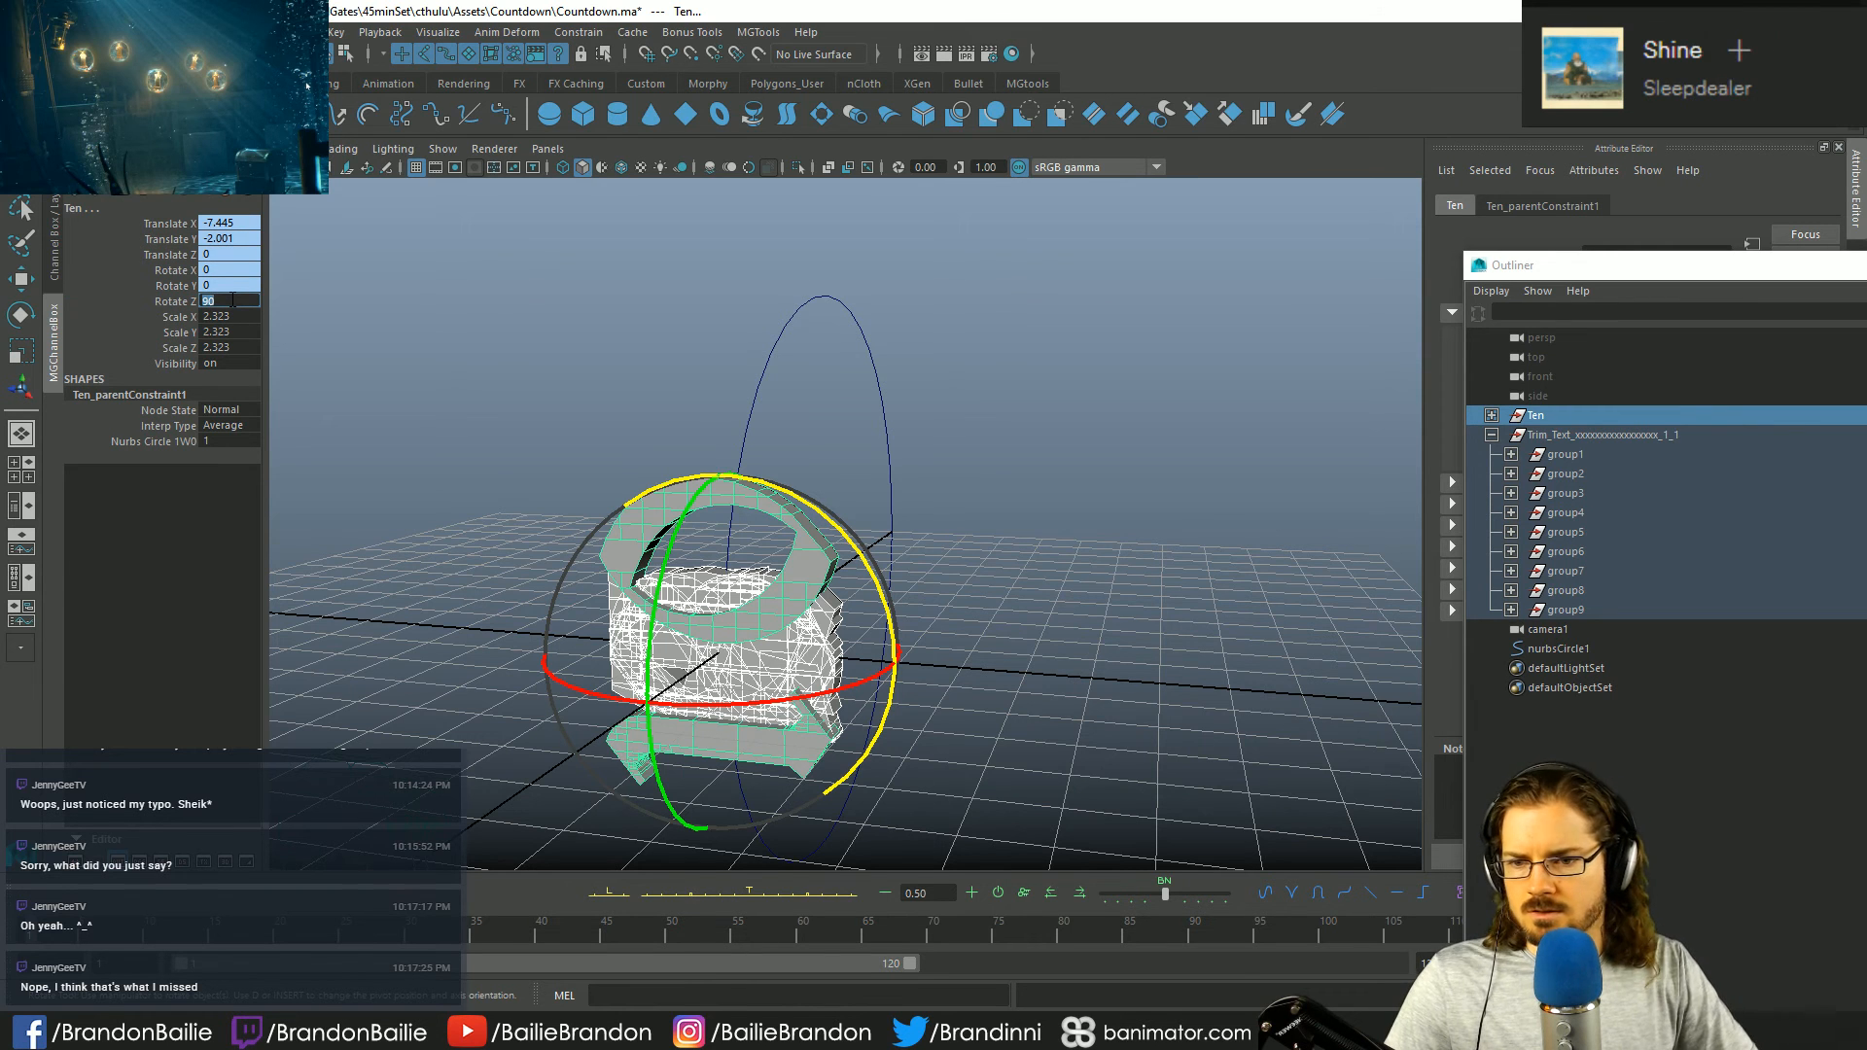
pyautogui.press('Return')
pyautogui.click(1148, 581)
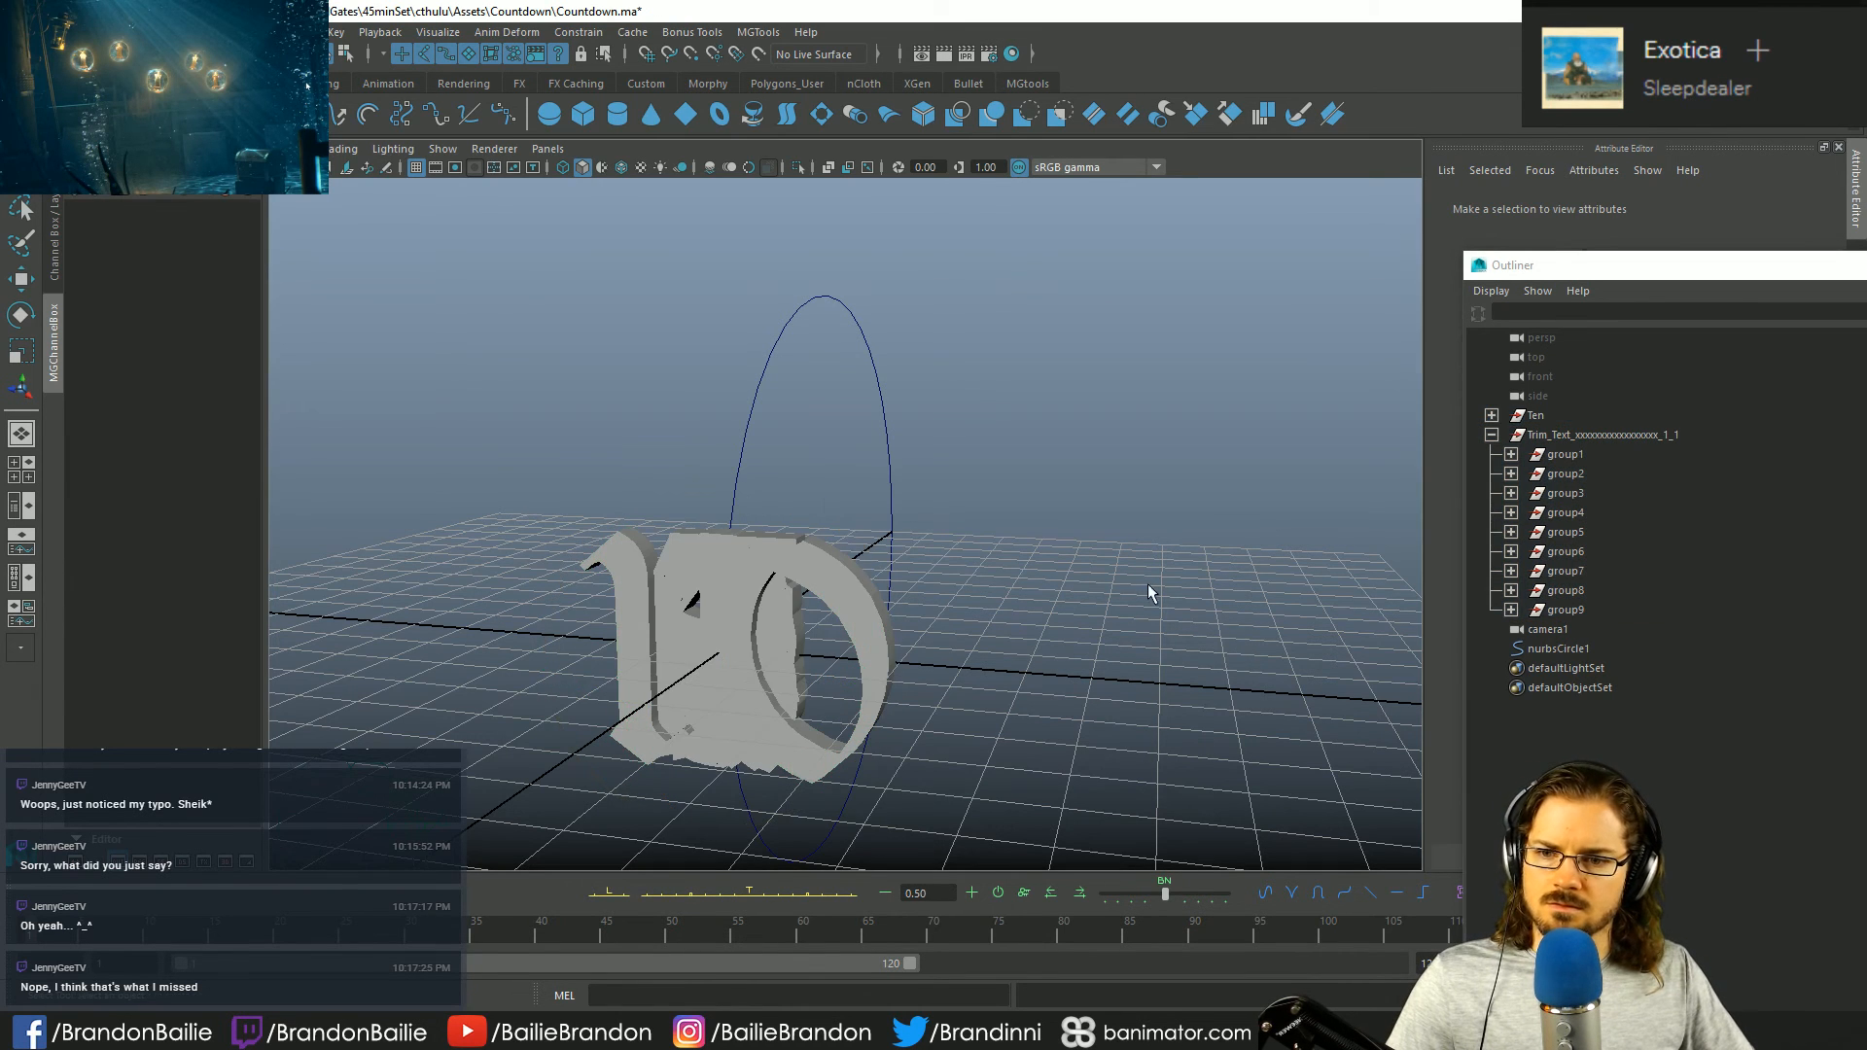
# - Try moving group1 and group2 horizontally, undoing each move
pyautogui.keyDown('alt'); pyautogui.moveTo(1037, 607); pyautogui.dragTo(1204, 545); pyautogui.keyUp('alt')
pyautogui.click(1579, 454)
pyautogui.press('w')
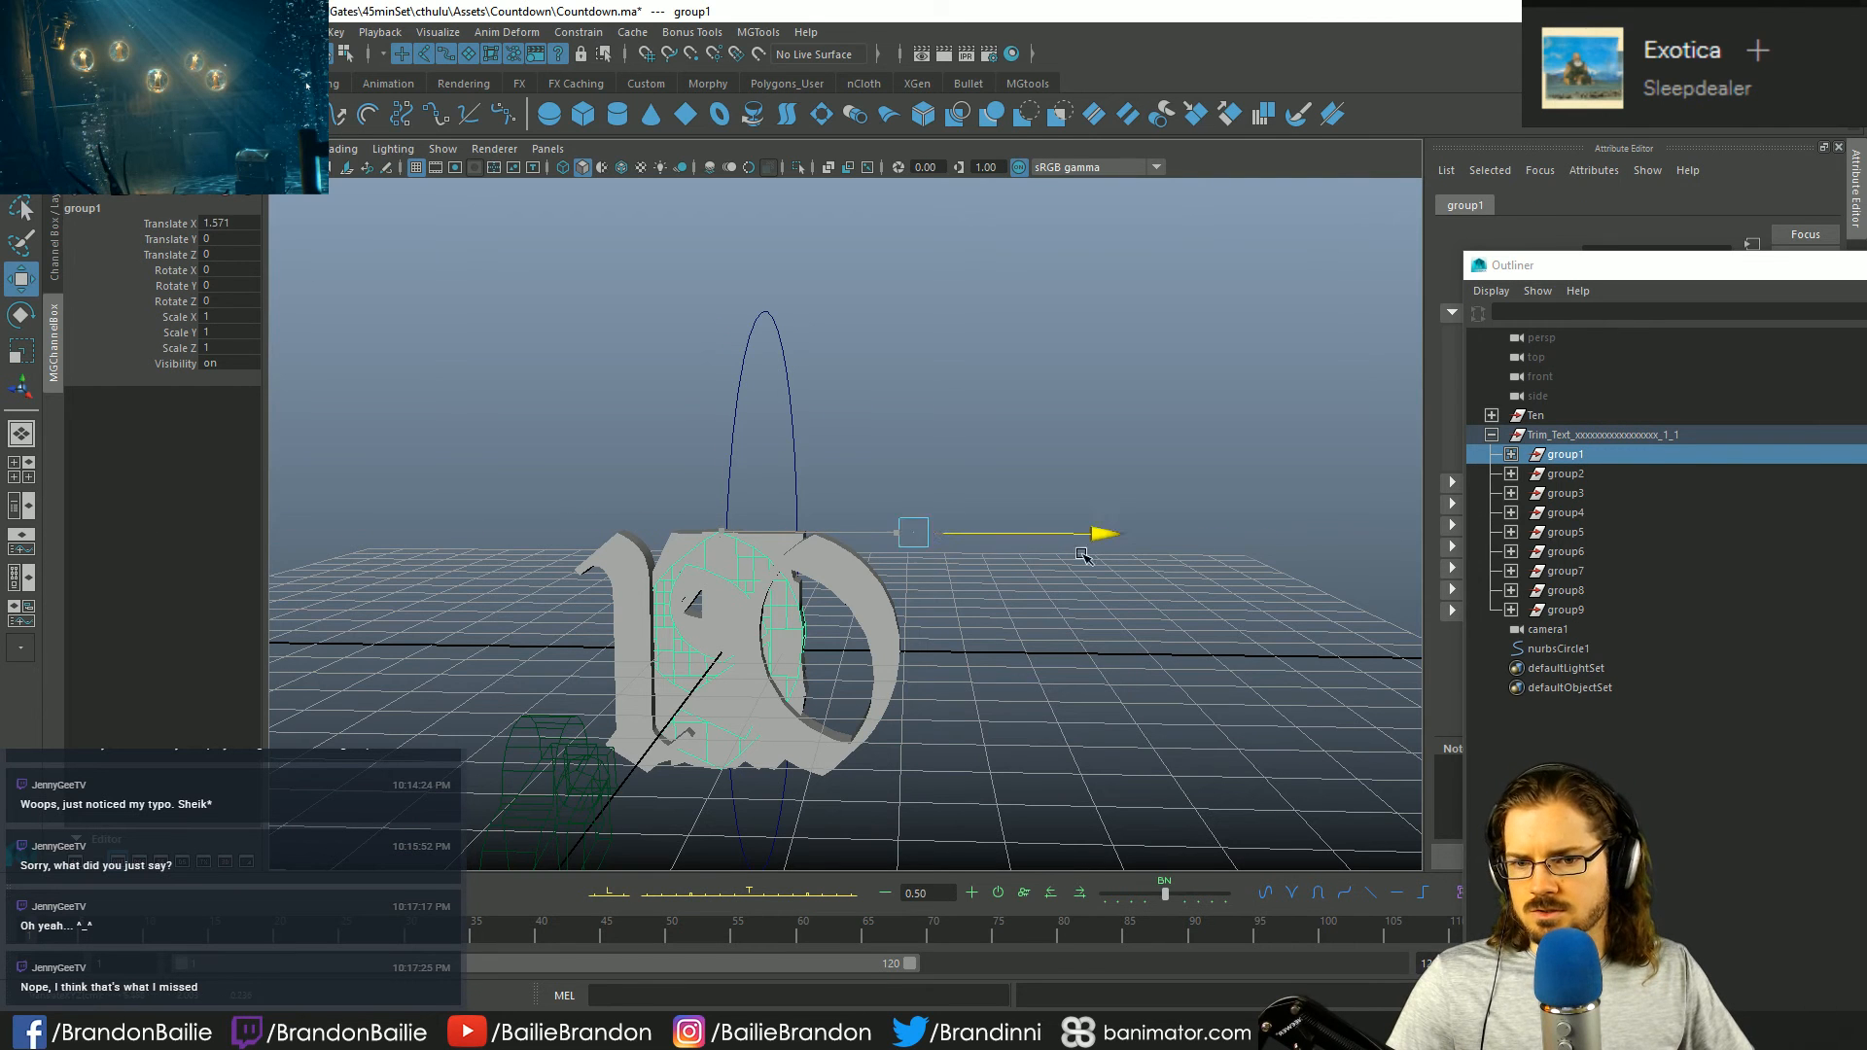
pyautogui.hotkey('ctrl', 'z')
pyautogui.keyDown('alt'); pyautogui.moveTo(980, 537); pyautogui.dragTo(1071, 565); pyautogui.keyUp('alt')
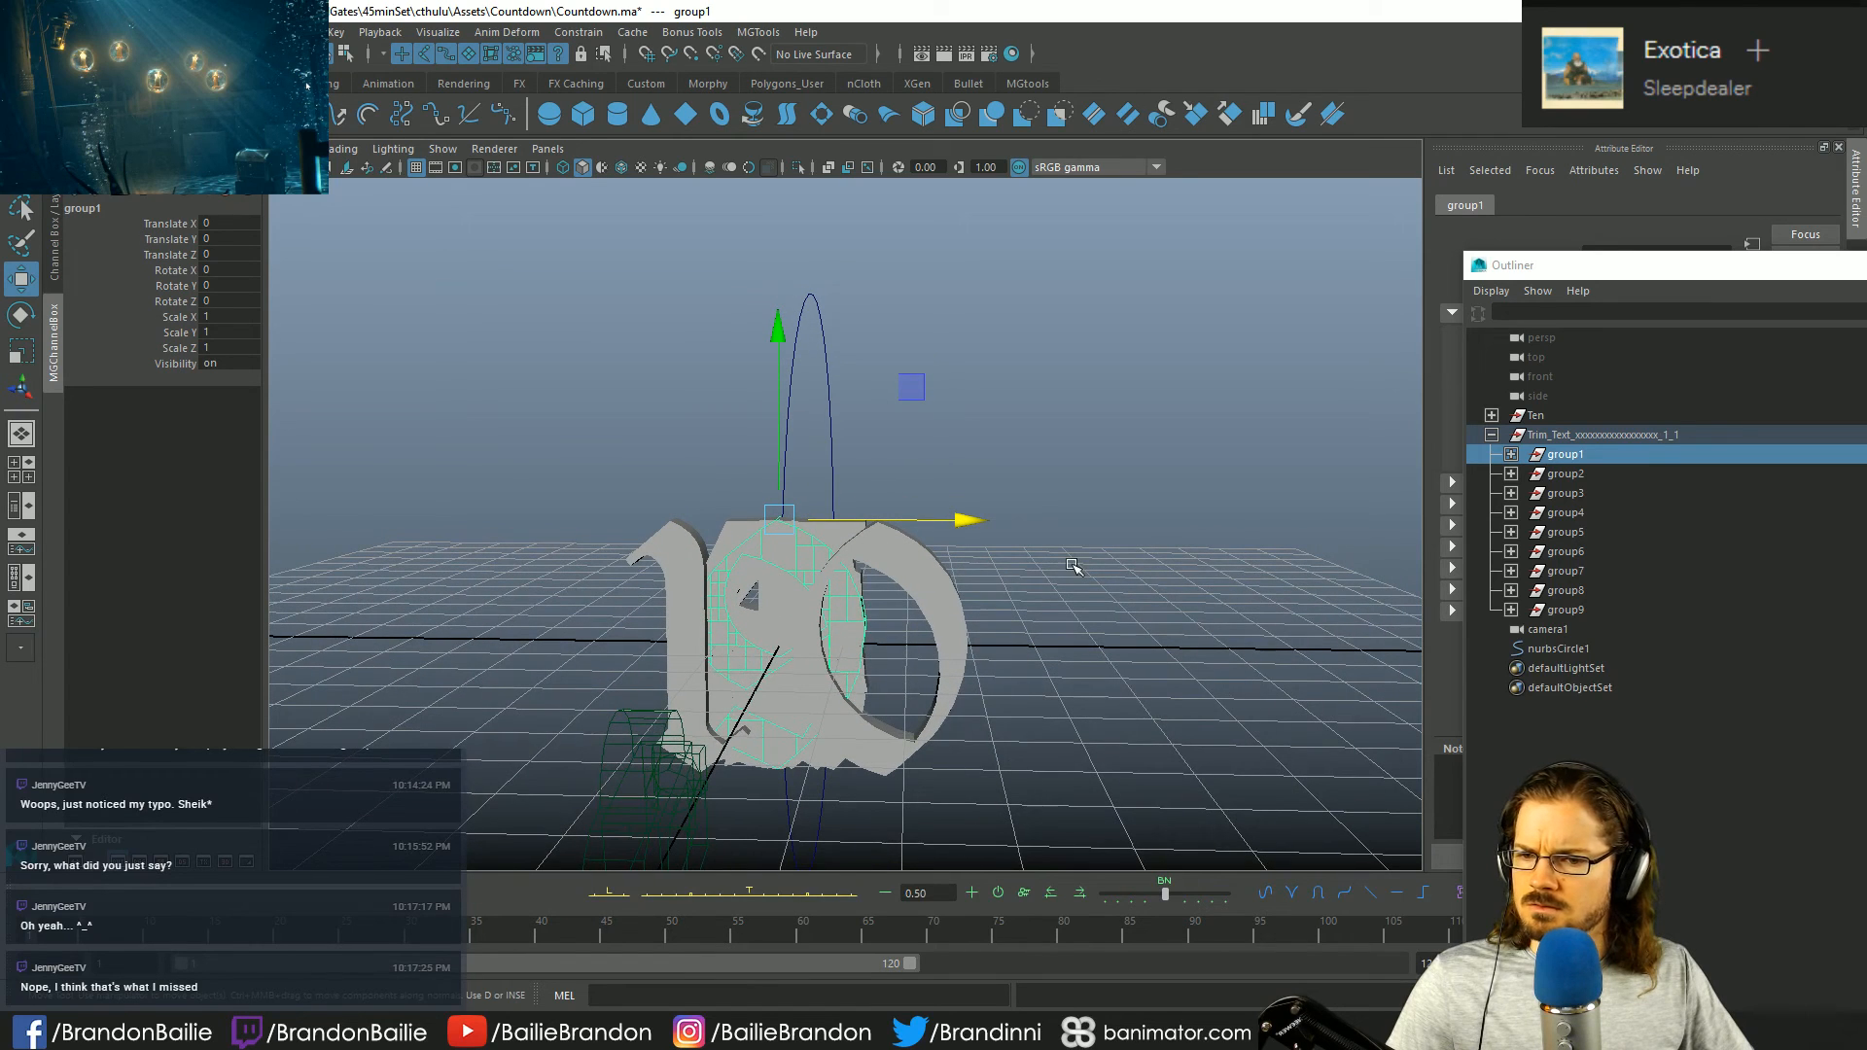
pyautogui.click(1575, 473)
pyautogui.moveTo(1306, 520); pyautogui.dragTo(1076, 521)
pyautogui.hotkey('ctrl', 'z')
# - Expand group2 and try moving its digit Trim_Char_x_2_2 horizontally, undoing the move
pyautogui.click(1510, 473)
pyautogui.click(1604, 493)
pyautogui.moveTo(965, 647); pyautogui.dragTo(695, 647)
pyautogui.hotkey('ctrl', 'z')
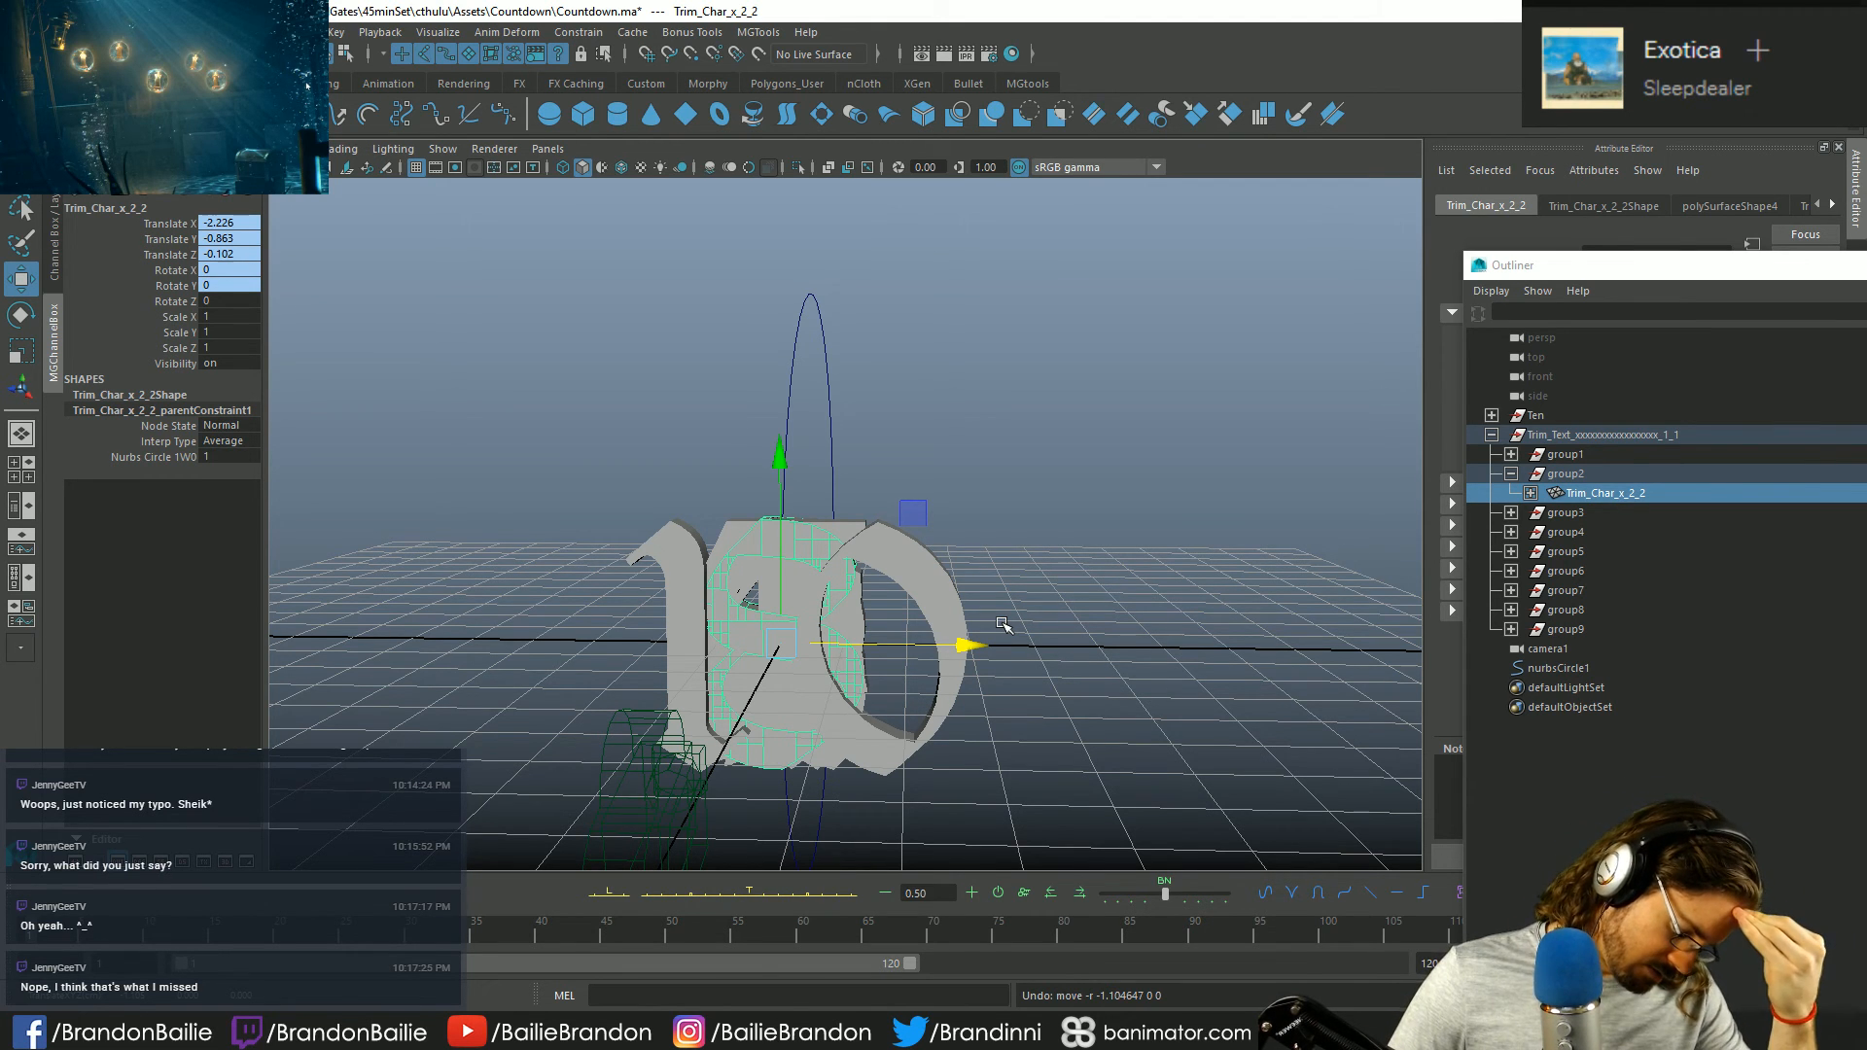
# - Undo the recent edits back through the Rotate Z changes and the Ten group's Parent constraint
pyautogui.press('Up')
pyautogui.press('Left')
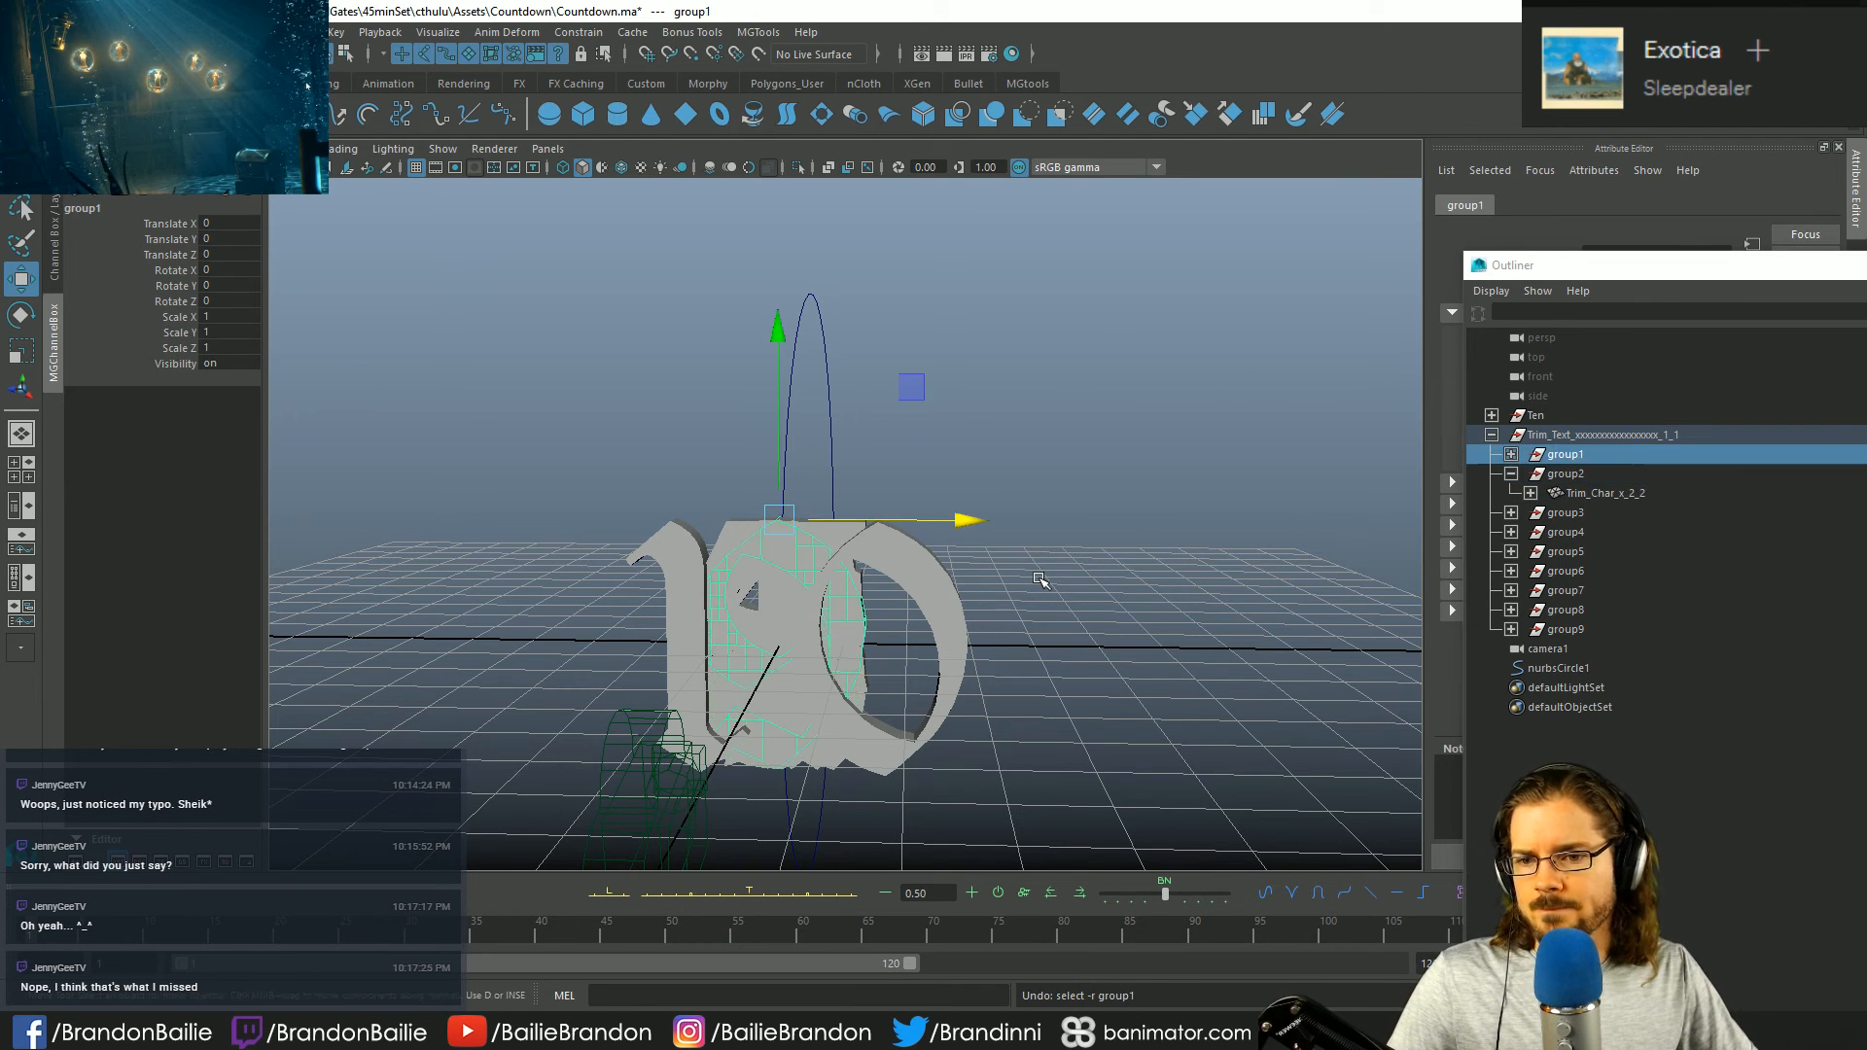
pyautogui.press('z')
pyautogui.press('z')
pyautogui.press('z')
pyautogui.press('z')
pyautogui.press('z')
pyautogui.press('z')
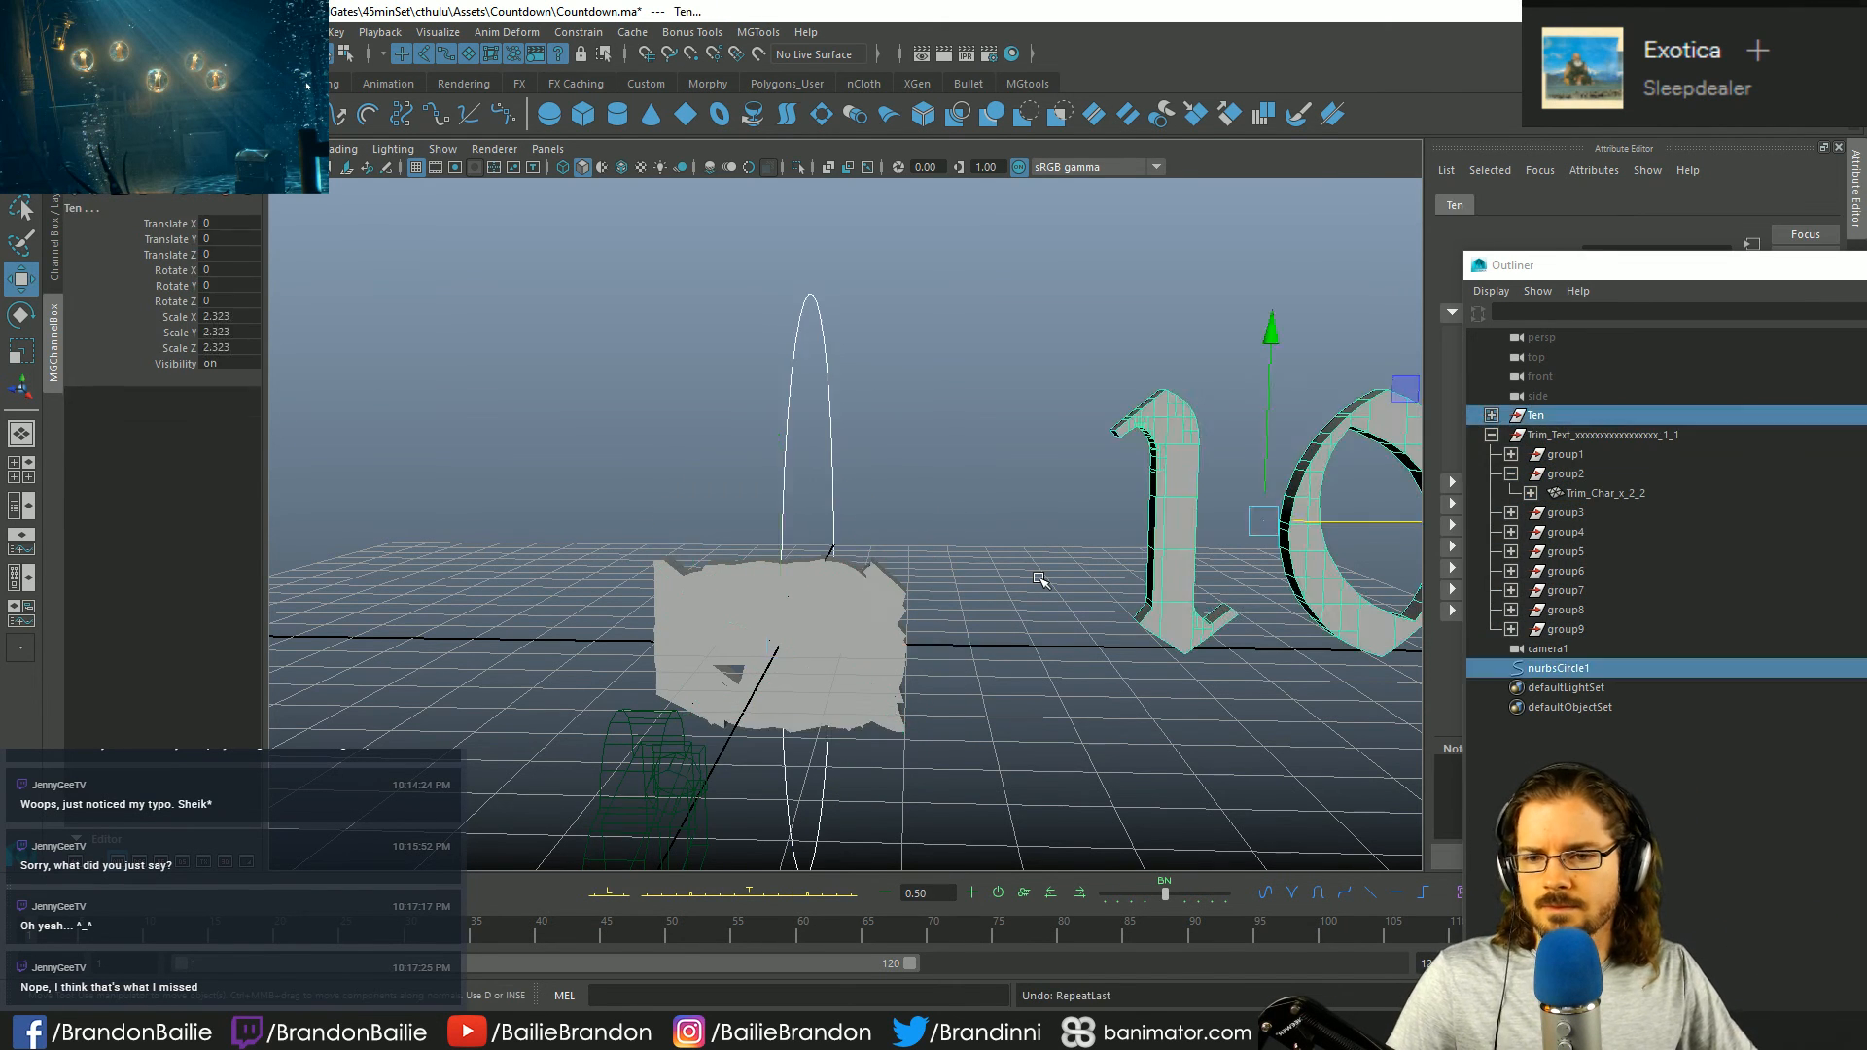
# - Undo the earlier Parent constraints on the digits one after another, back to before the 9 digit was constrained
pyautogui.press('z')
pyautogui.press('z')
pyautogui.press('z')
pyautogui.press('z')
pyautogui.press('z')
pyautogui.press('z')
pyautogui.press('z')
pyautogui.press('z')
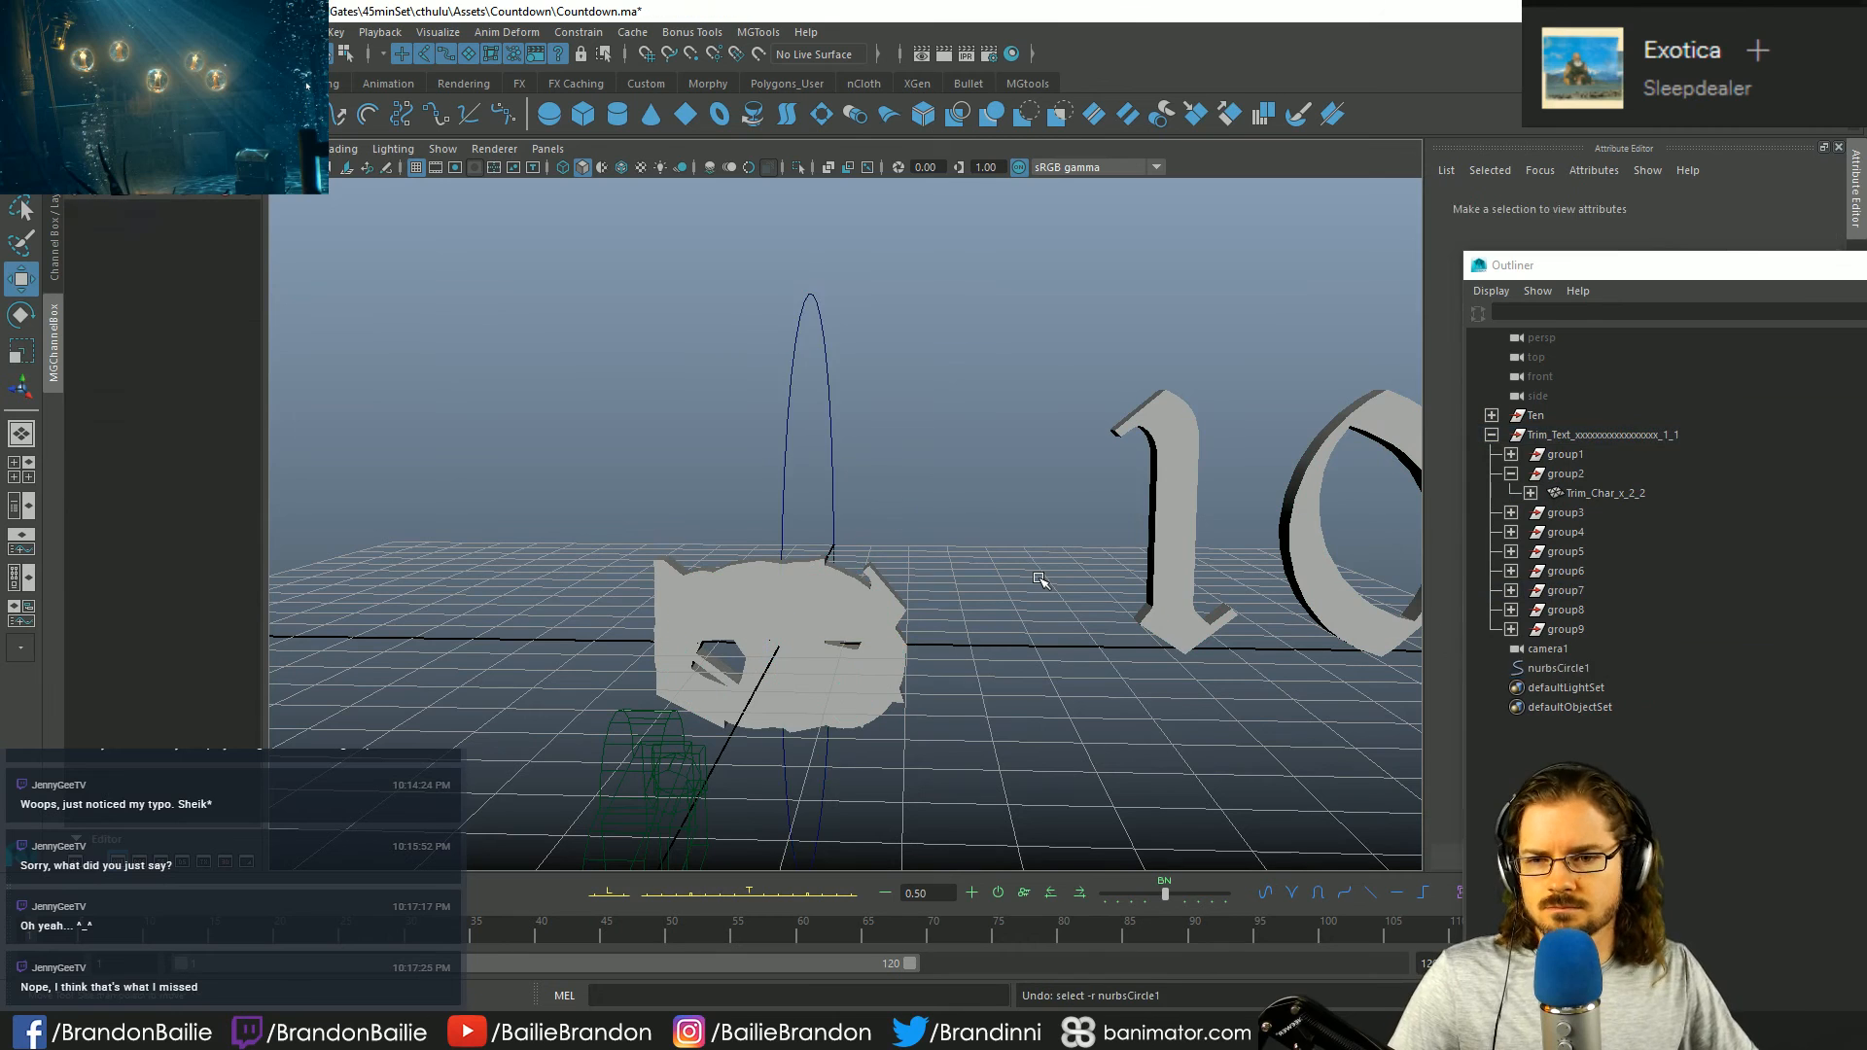
pyautogui.press('z')
pyautogui.press('z')
pyautogui.press('z')
pyautogui.press('z')
pyautogui.press('z')
pyautogui.press('z')
pyautogui.press('z')
pyautogui.press('z')
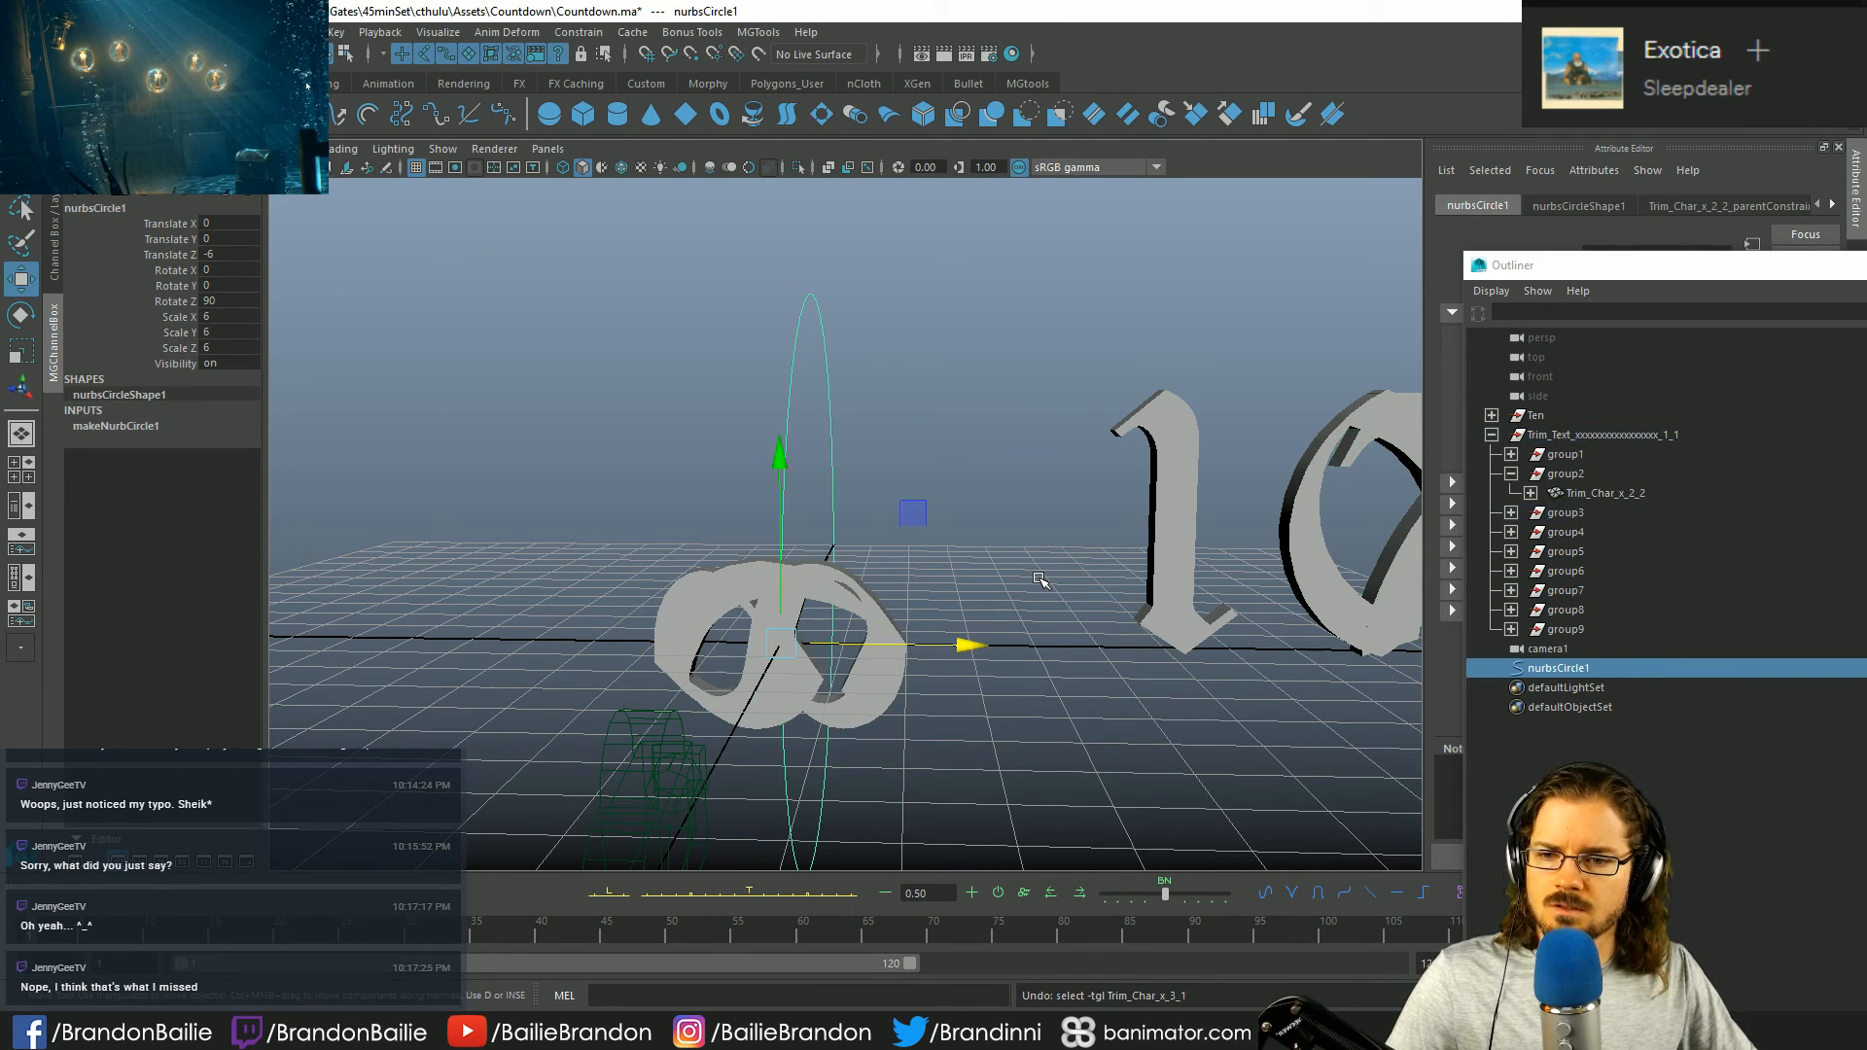
pyautogui.press('z')
pyautogui.press('z')
pyautogui.press('z')
pyautogui.press('z')
pyautogui.press('z')
pyautogui.press('z')
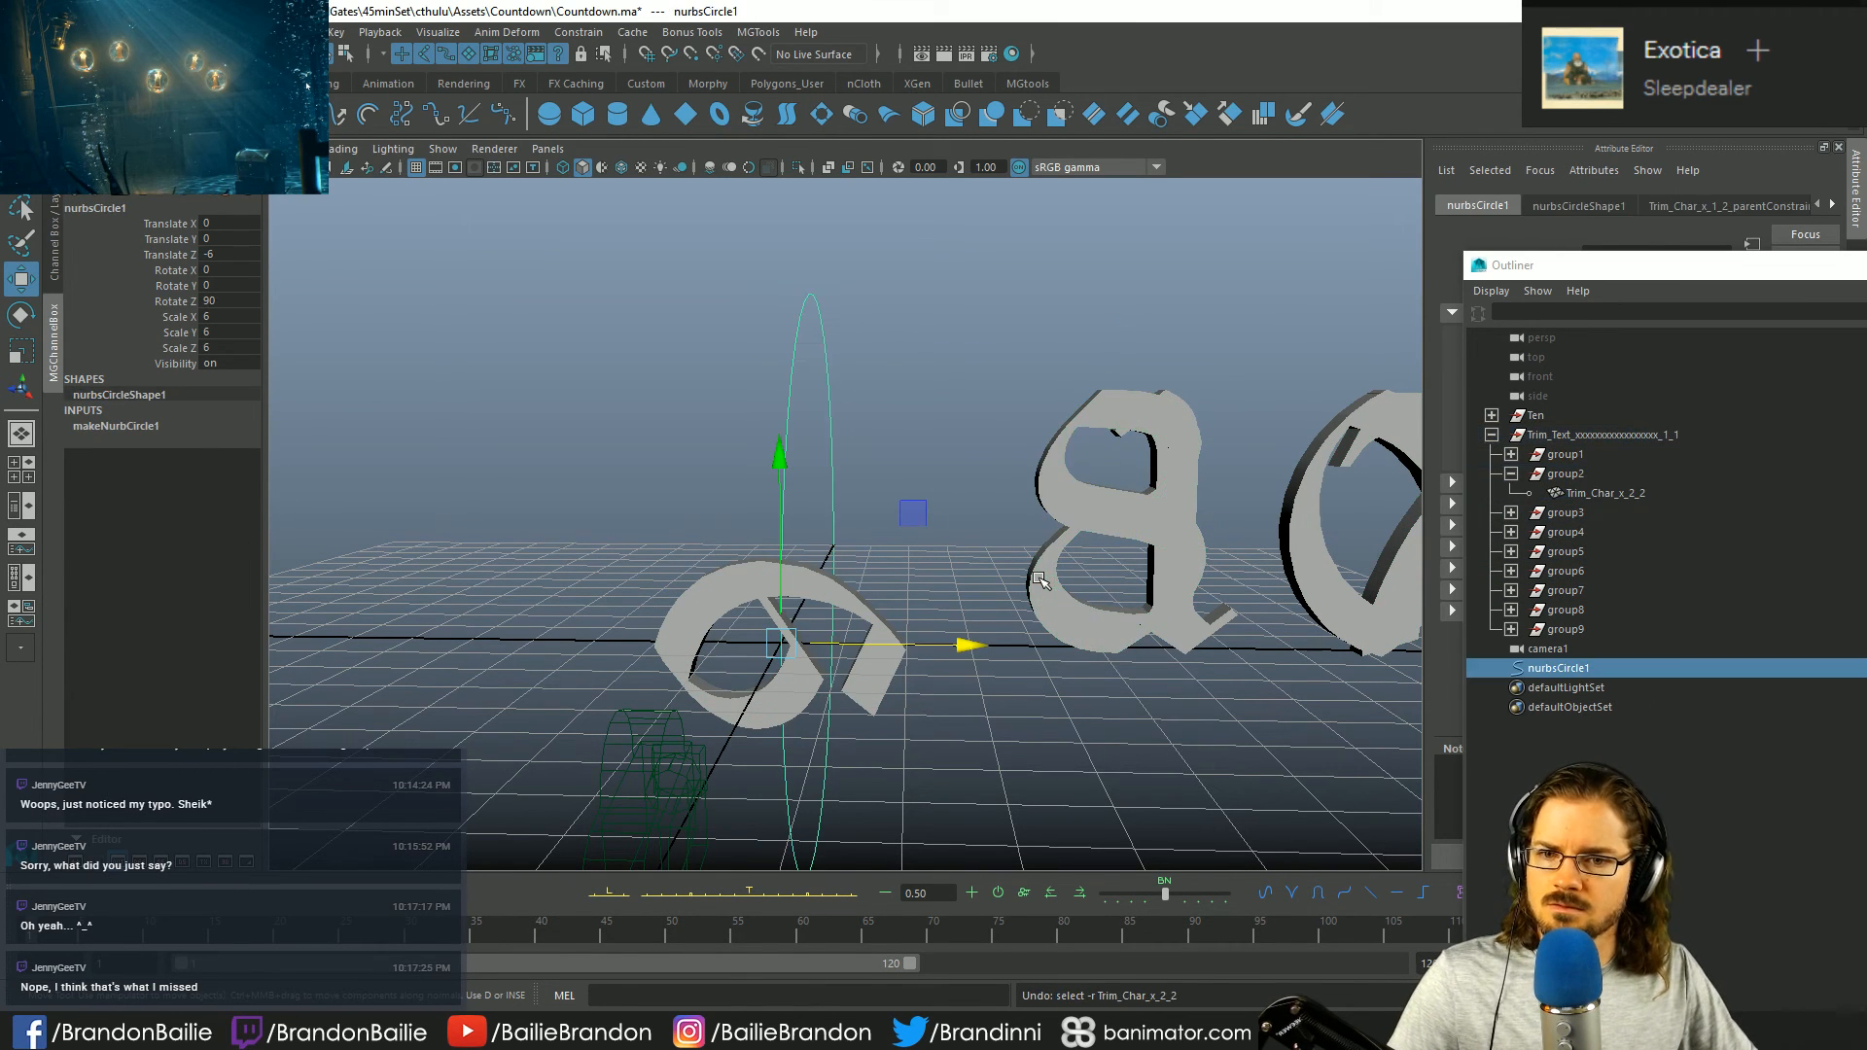
pyautogui.press('z')
pyautogui.press('z')
pyautogui.press('z')
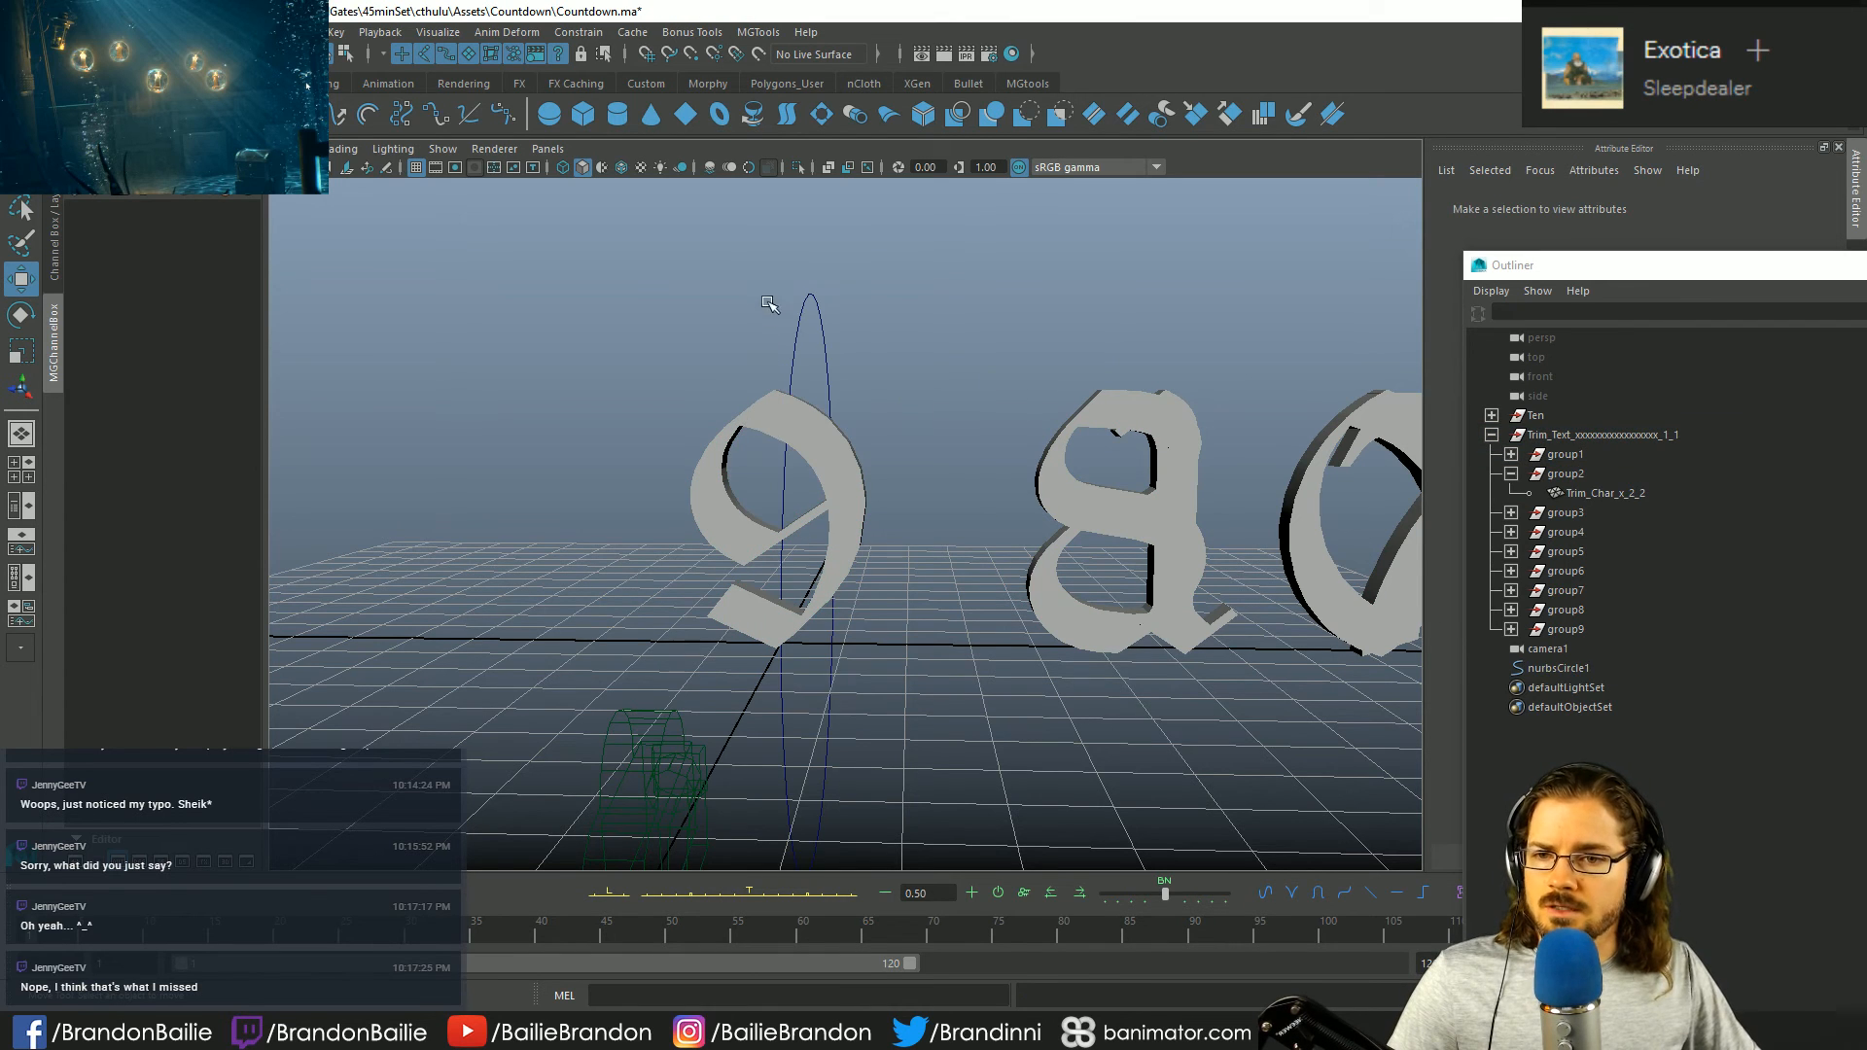
# - Parent-constrain the 9 digit mesh Trim_Char_x_1_2 to the NURBS circle and bring back the Outliner
pyautogui.click(817, 335)
pyautogui.keyDown('shift'); pyautogui.click(755, 433); pyautogui.keyUp('shift')
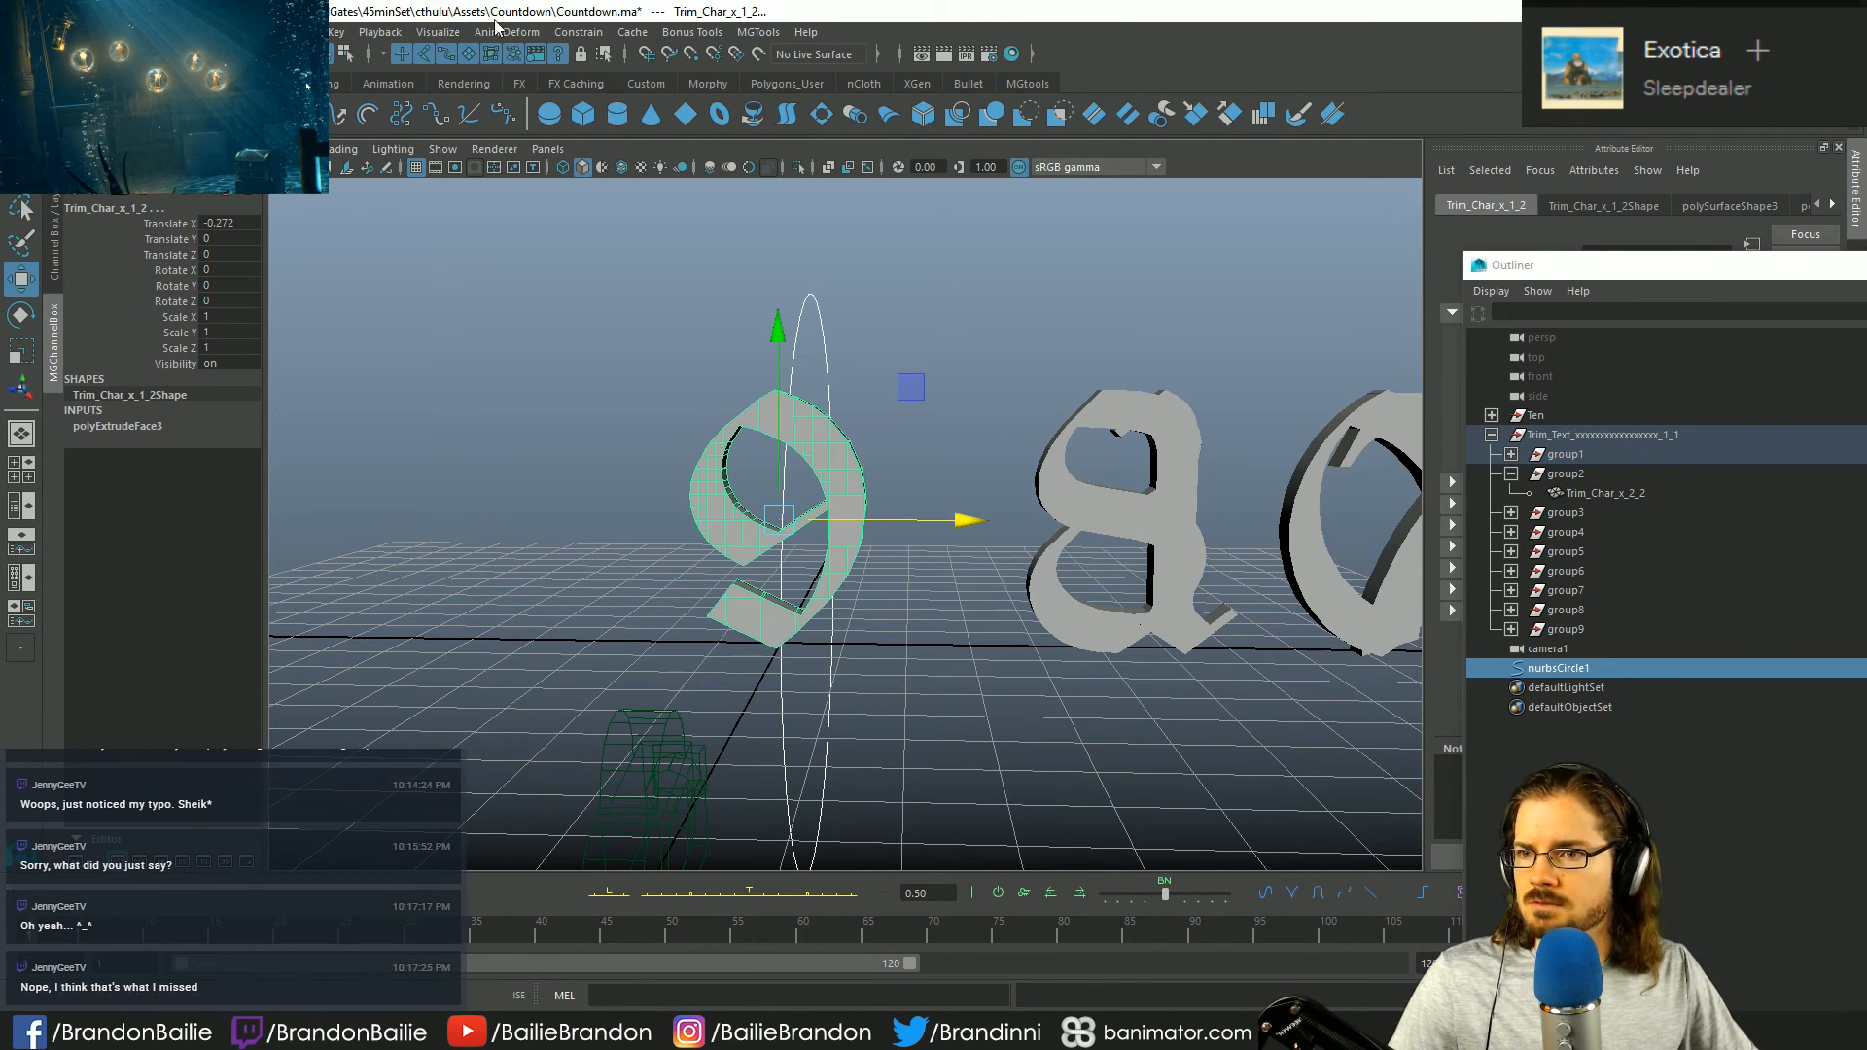
pyautogui.press('z')
pyautogui.click(967, 428)
pyautogui.click(828, 335)
pyautogui.keyDown('shift'); pyautogui.click(755, 418); pyautogui.keyUp('shift')
pyautogui.click(564, 35)
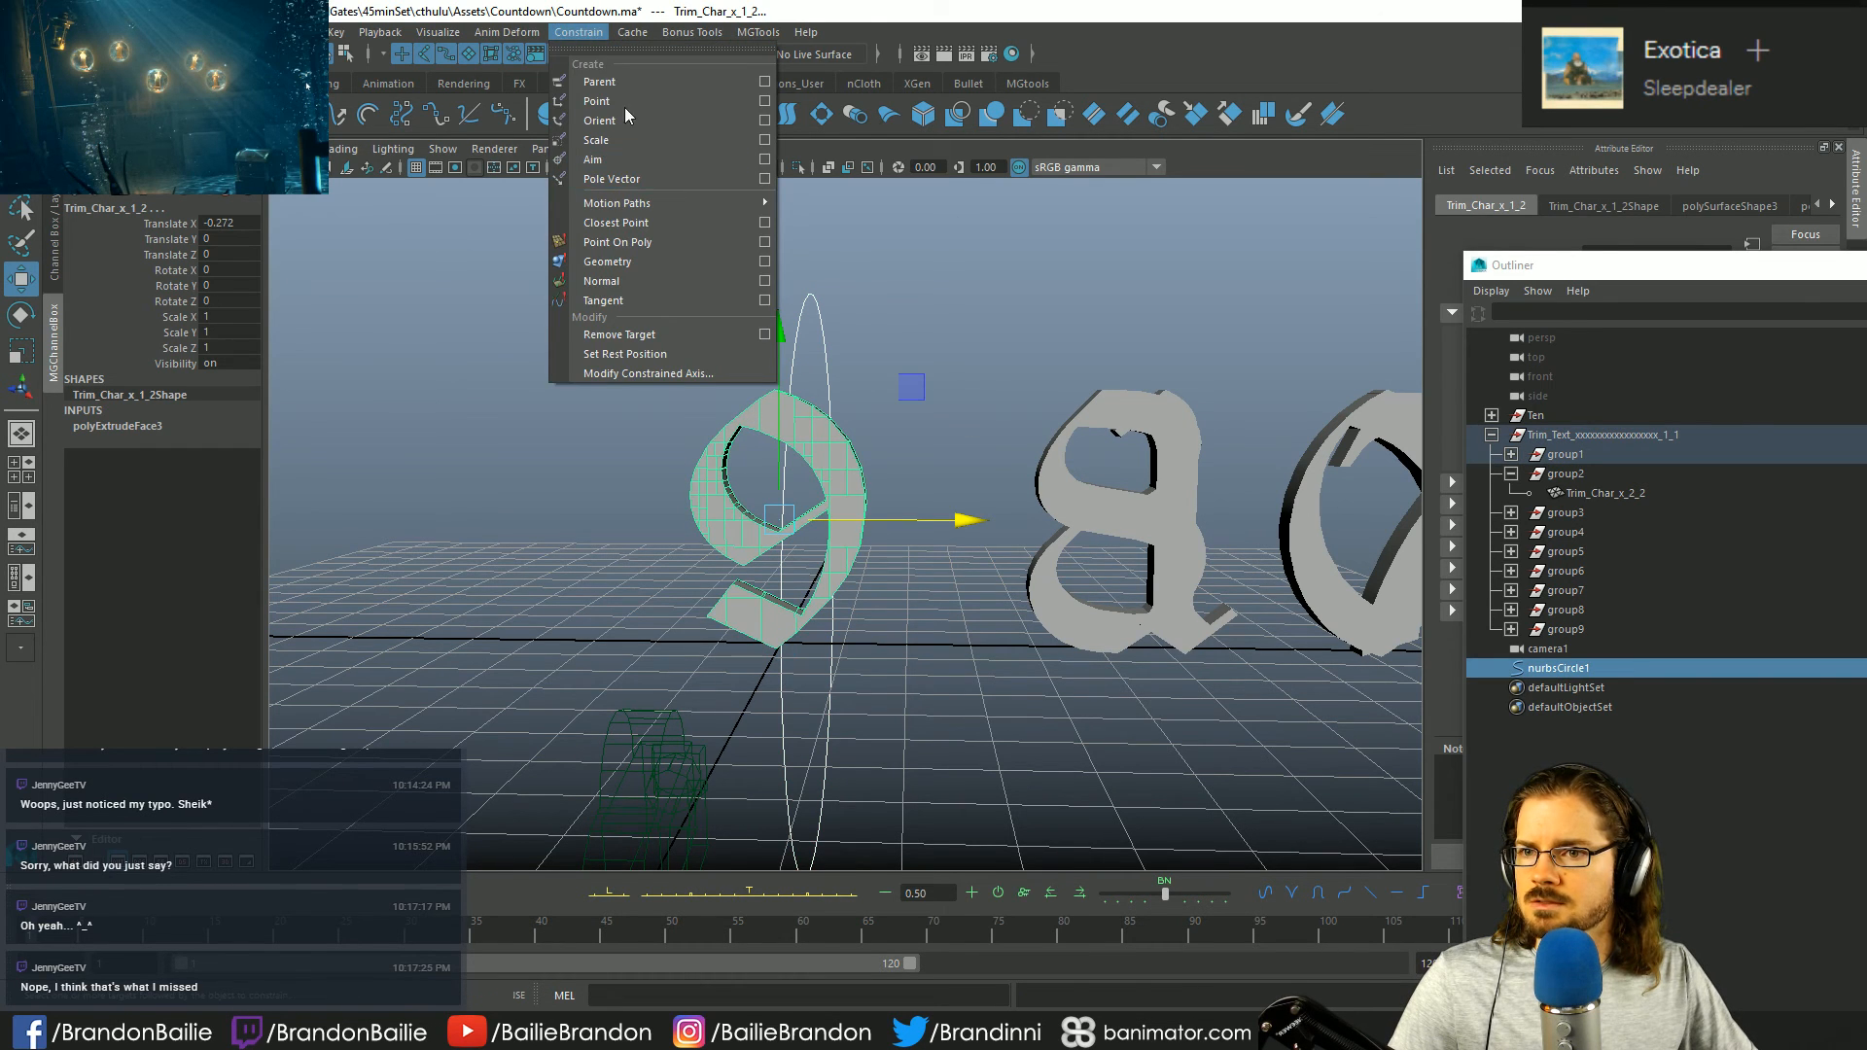
pyautogui.click(602, 82)
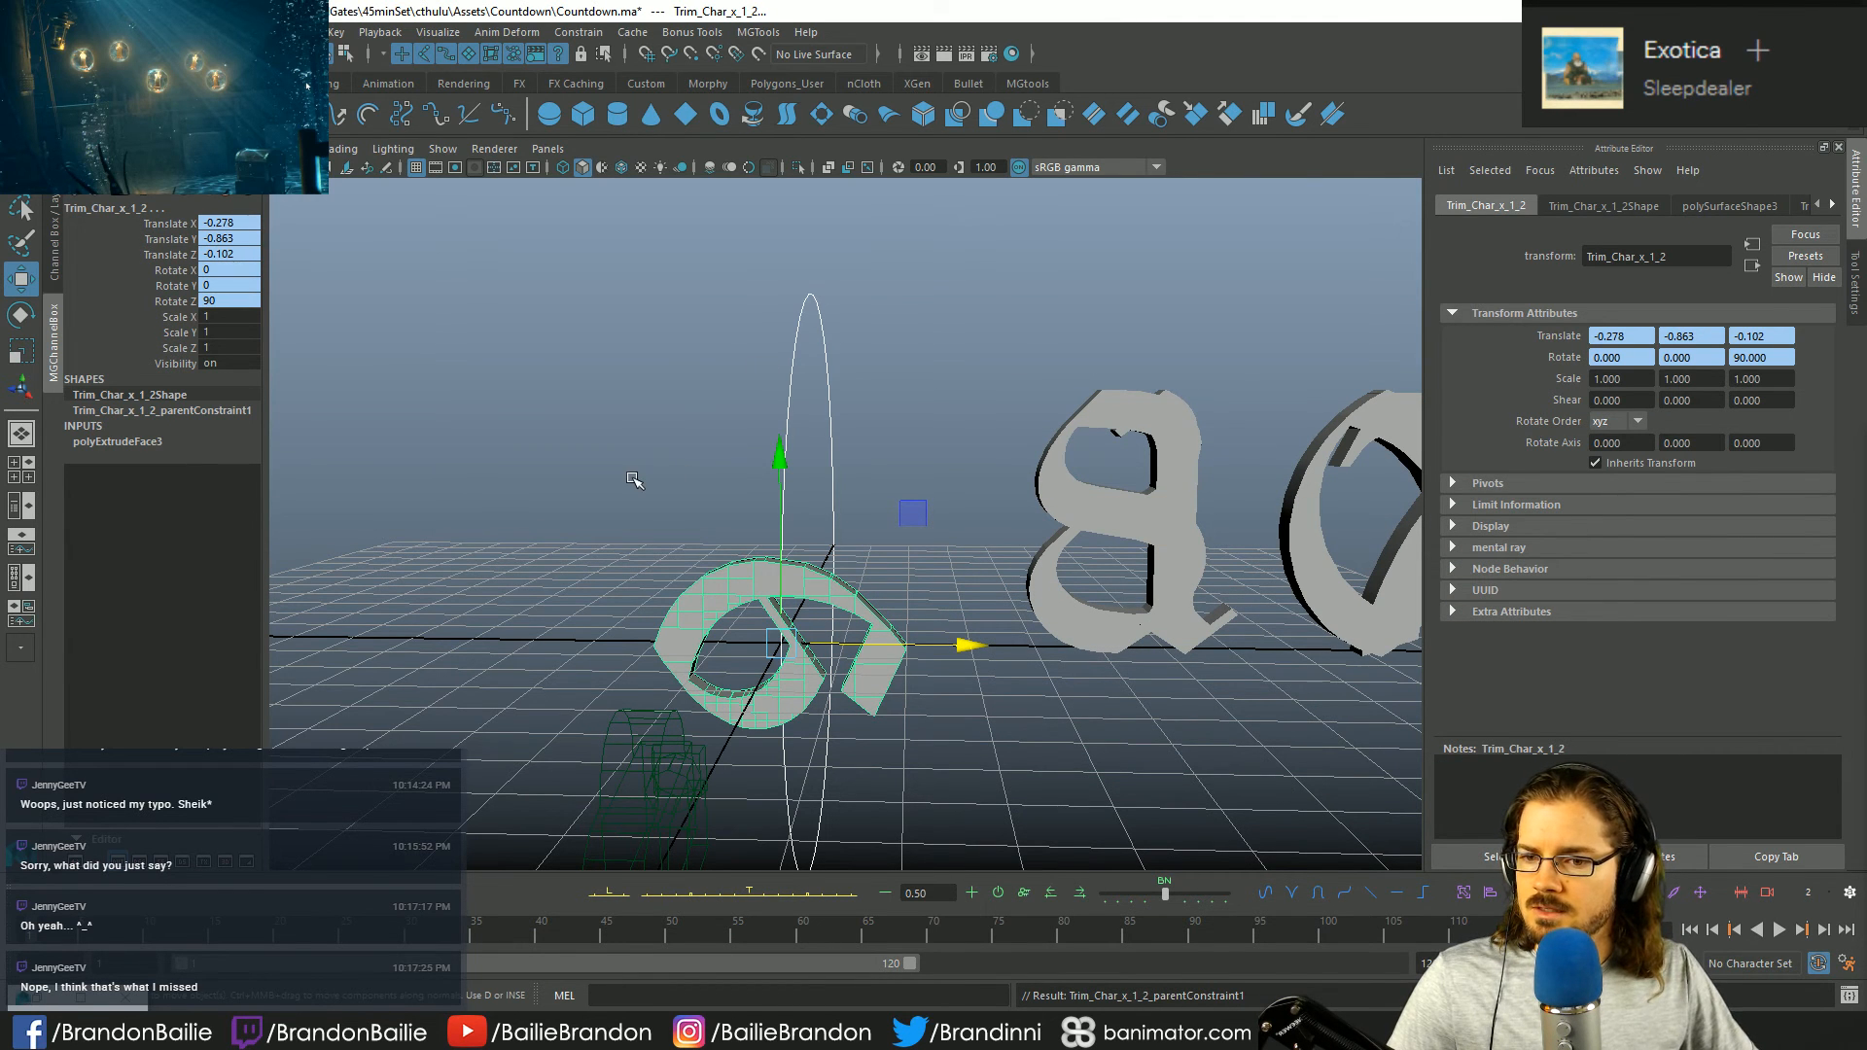
pyautogui.click(29, 997)
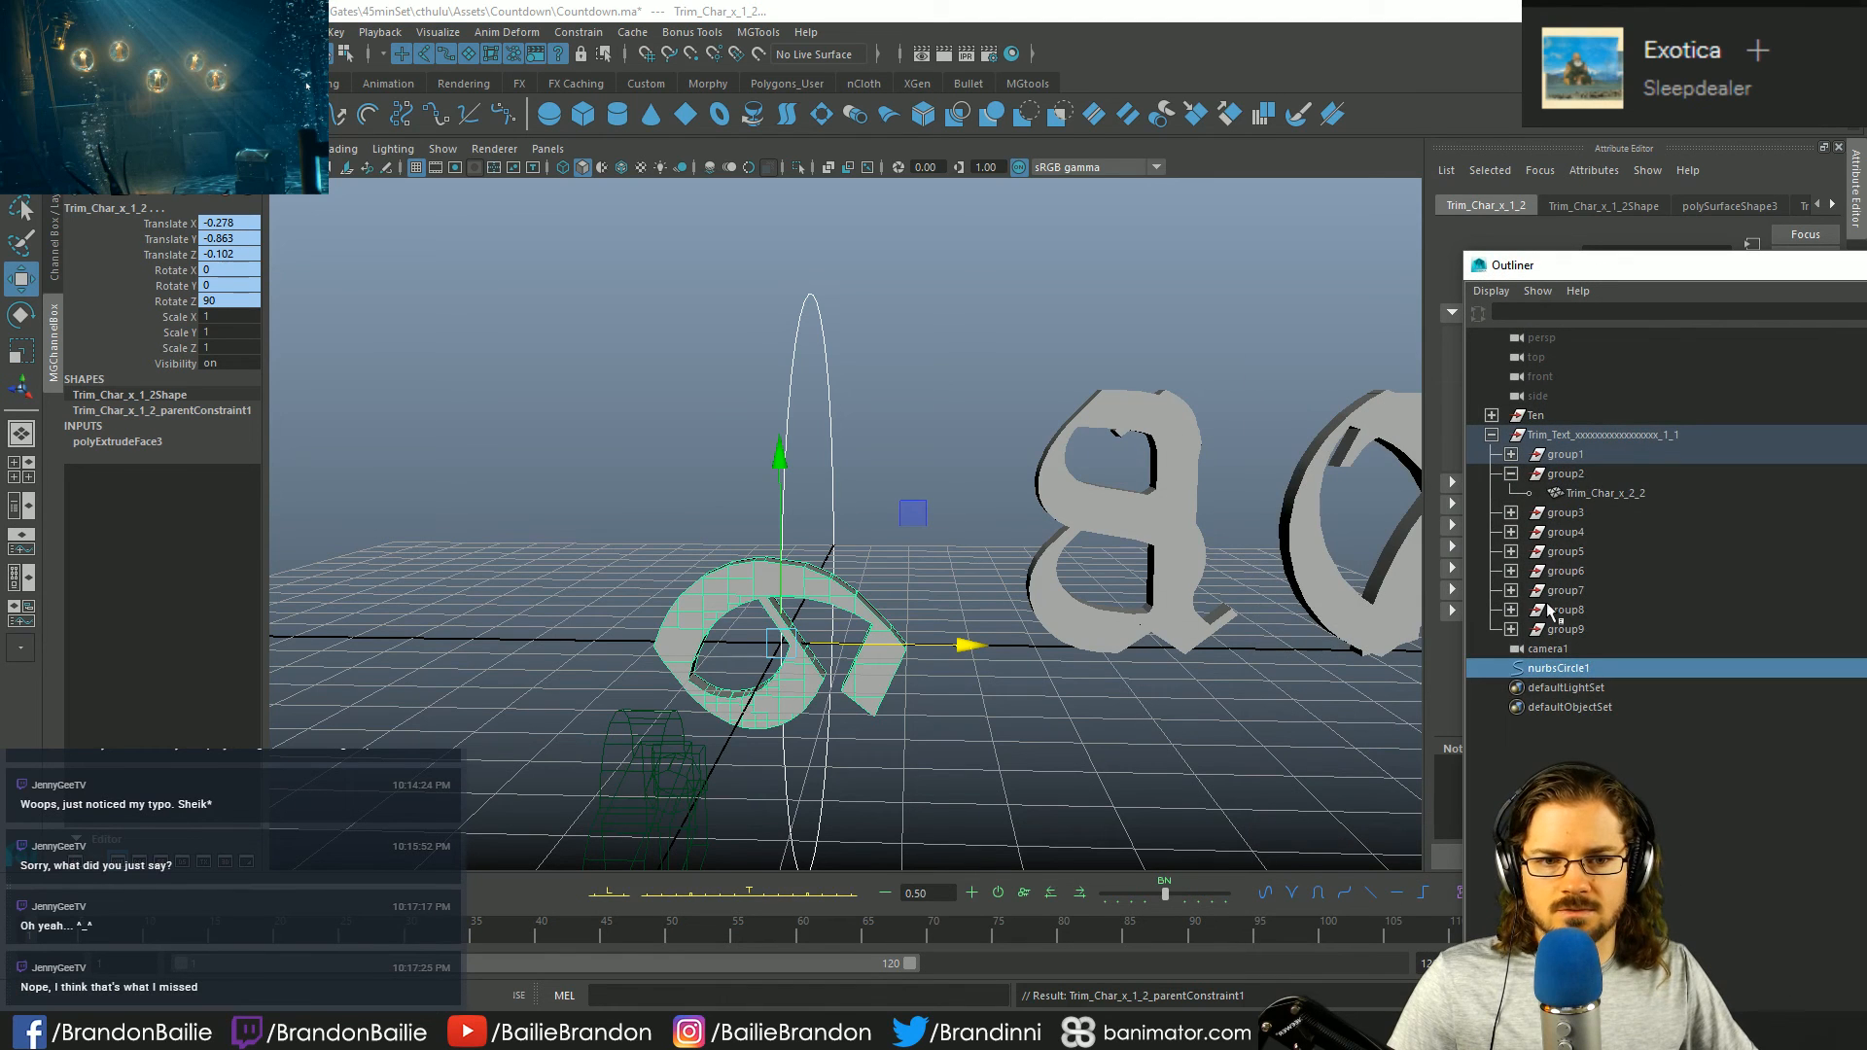
# - Expand group1 and compare the transforms and pivots of group1 and its digit Trim_Char_x_1_2
pyautogui.click(1602, 494)
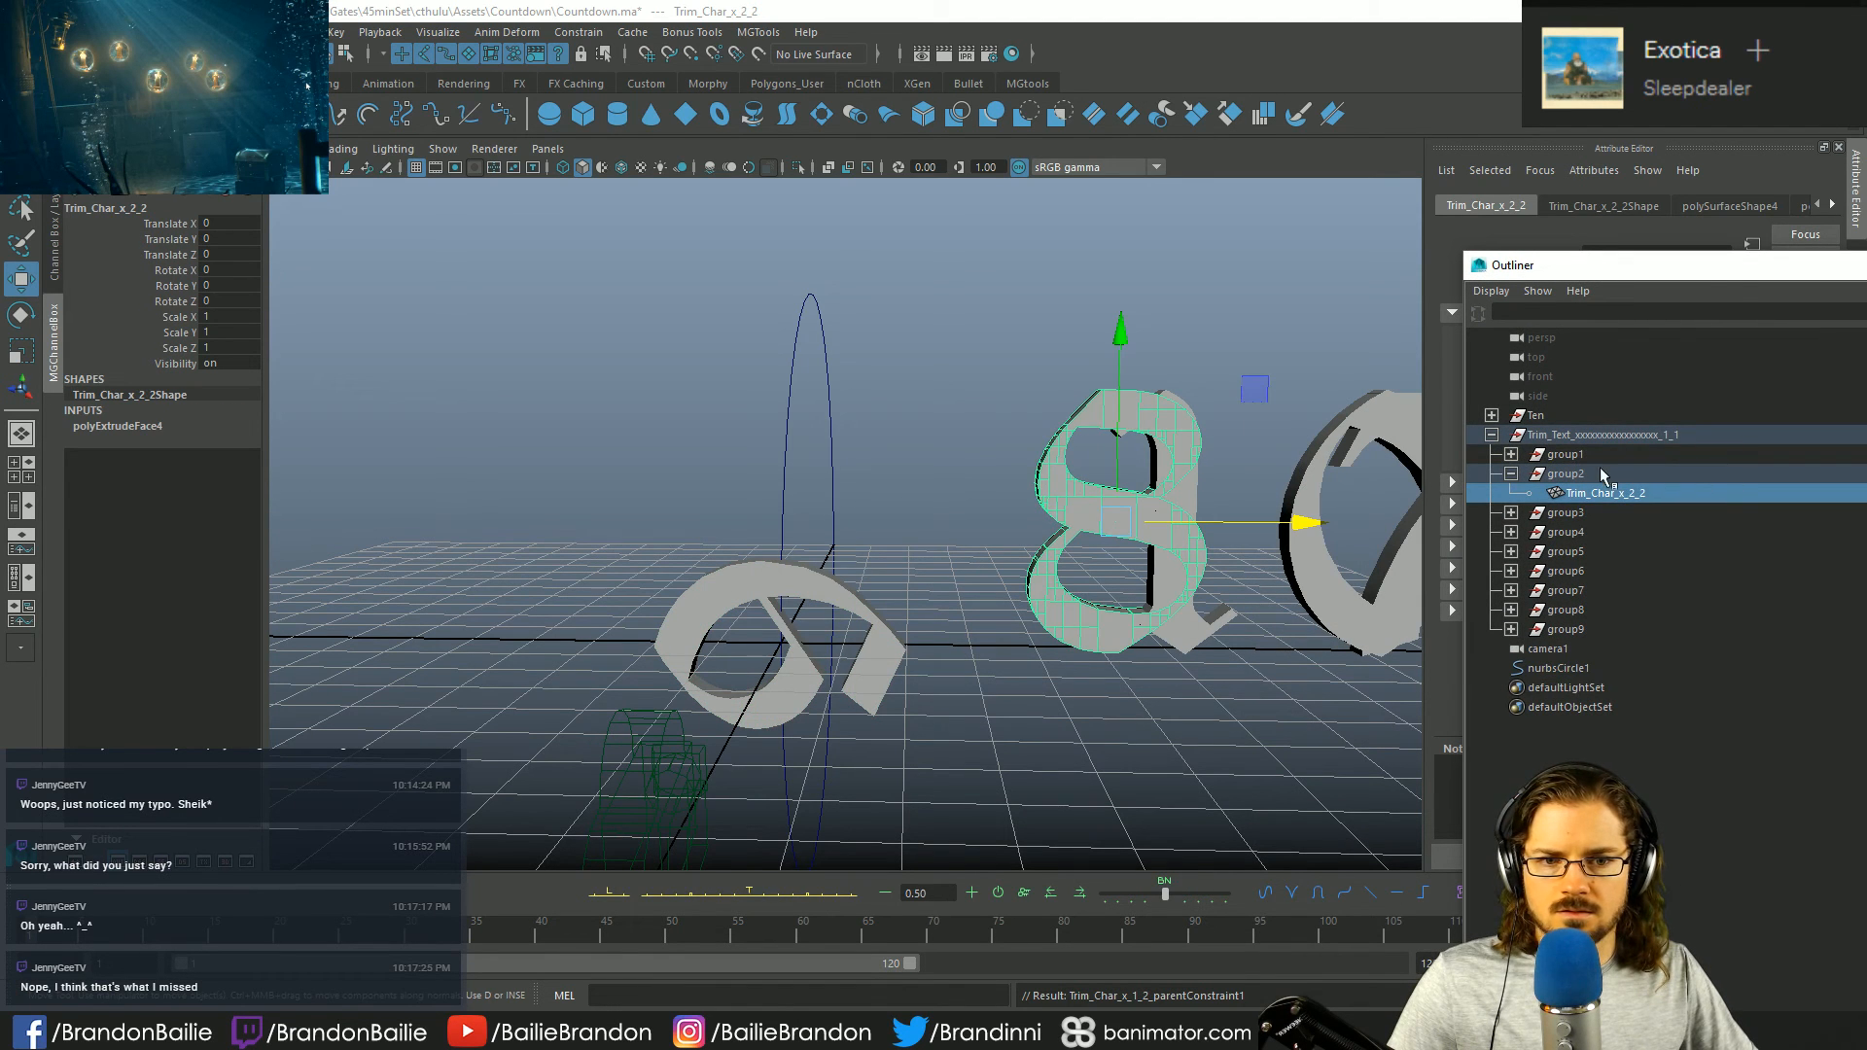
pyautogui.click(1613, 474)
pyautogui.click(1510, 454)
pyautogui.click(1605, 474)
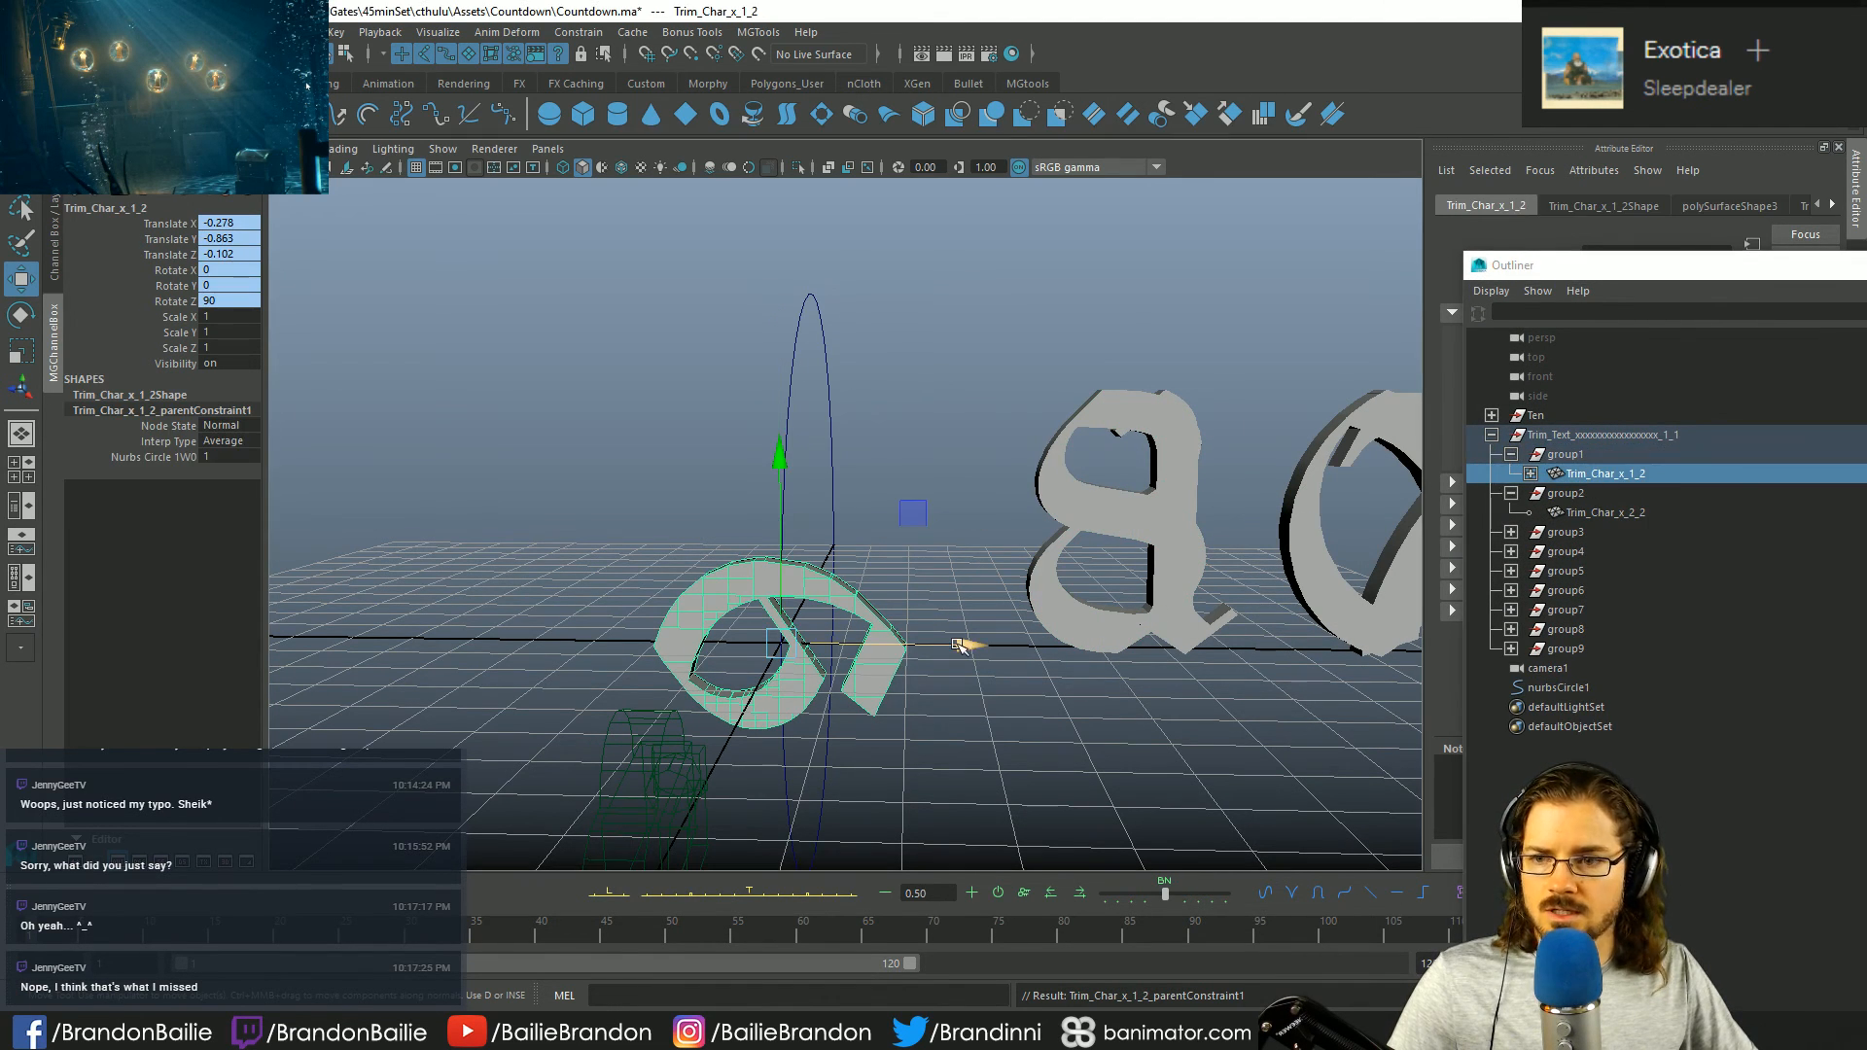
pyautogui.click(1581, 459)
pyautogui.click(1599, 476)
pyautogui.moveTo(1621, 280); pyautogui.dragTo(1209, 195)
pyautogui.press('Up')
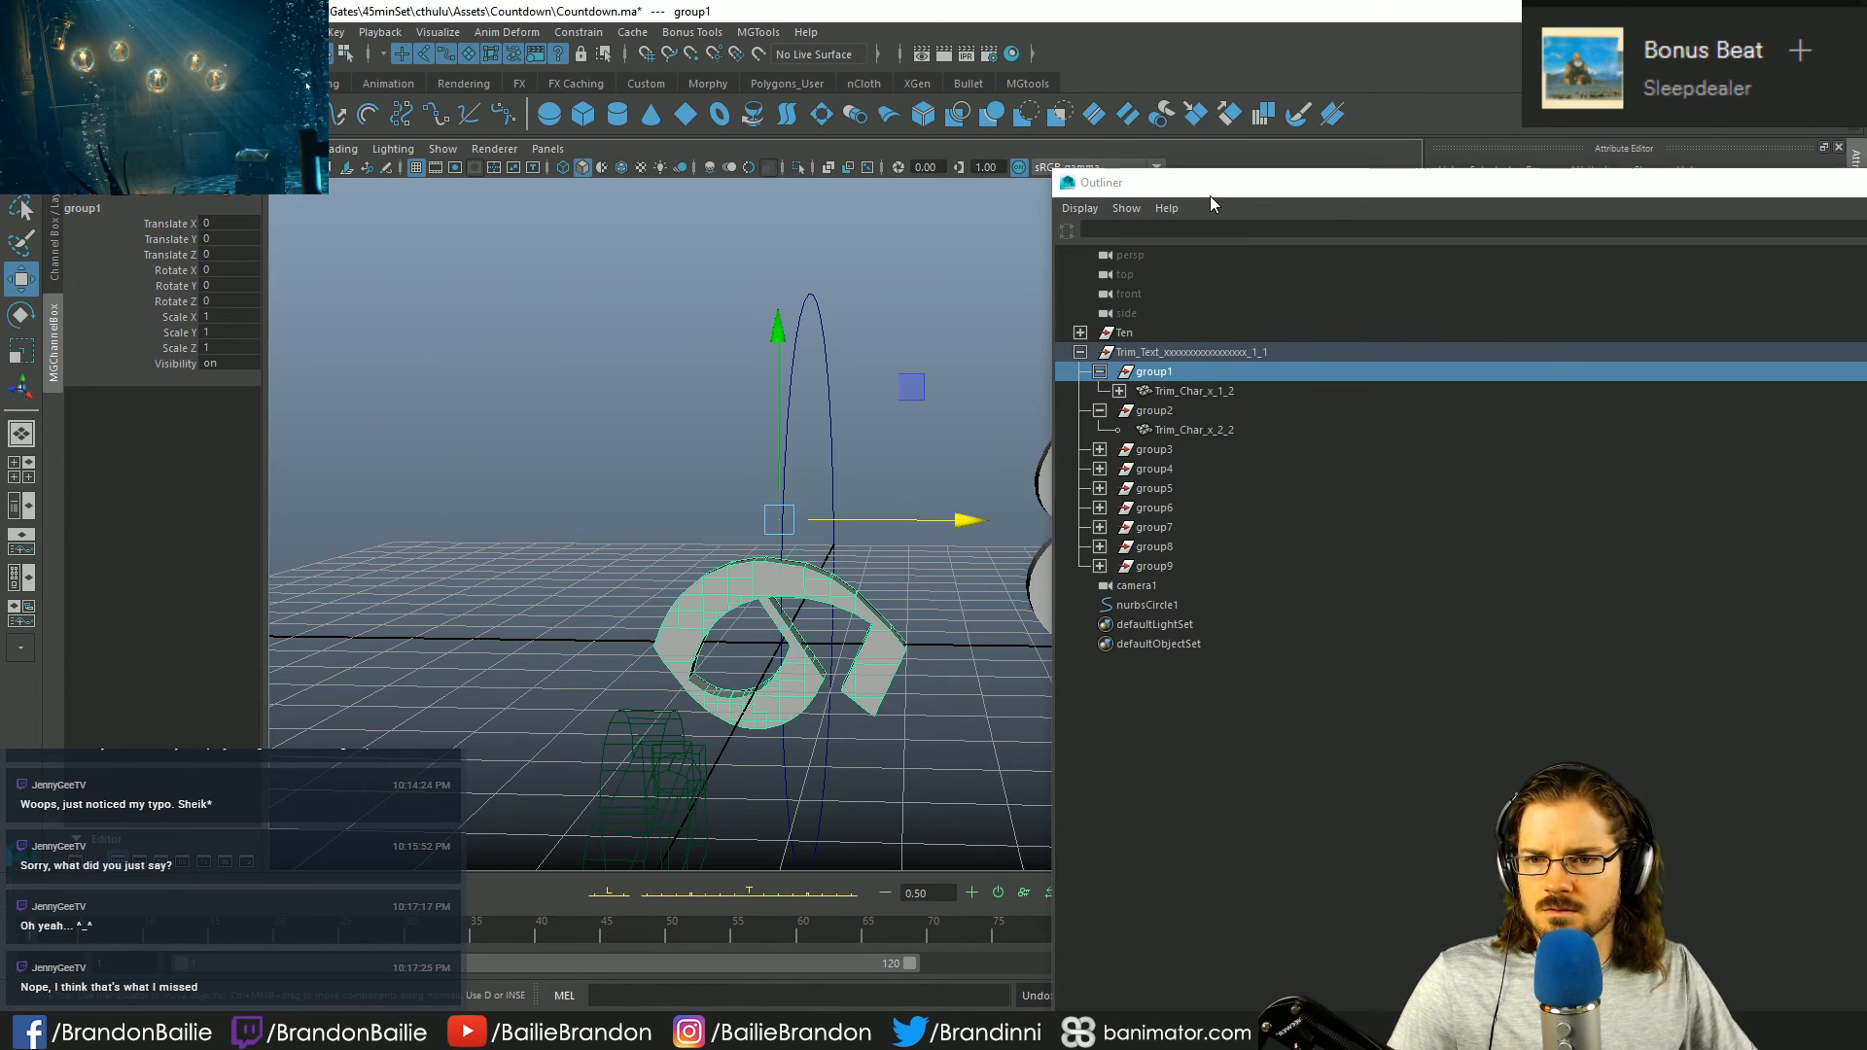
pyautogui.press('Down')
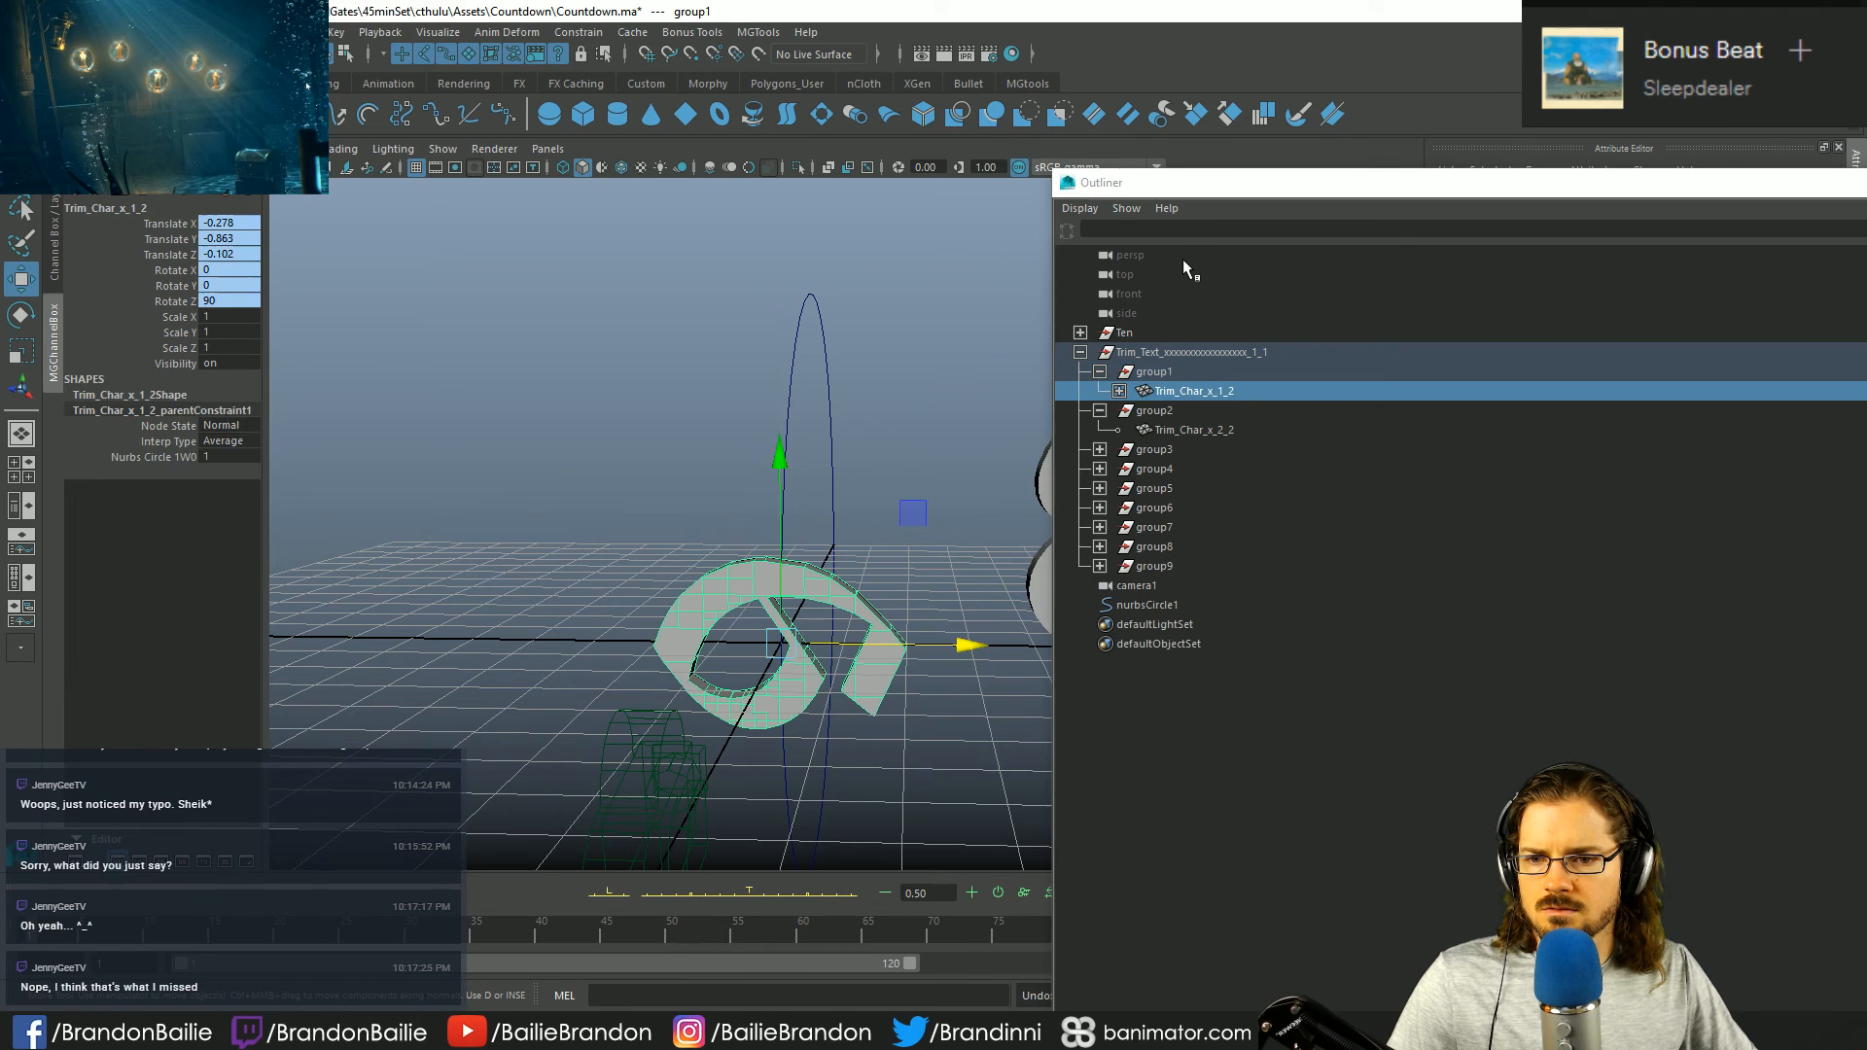
# - Undo the Parent constraint on Trim_Char_x_1_2 and parent-constrain group1 to nurbsCircle1 instead
pyautogui.hotkey('ctrl', 'z')
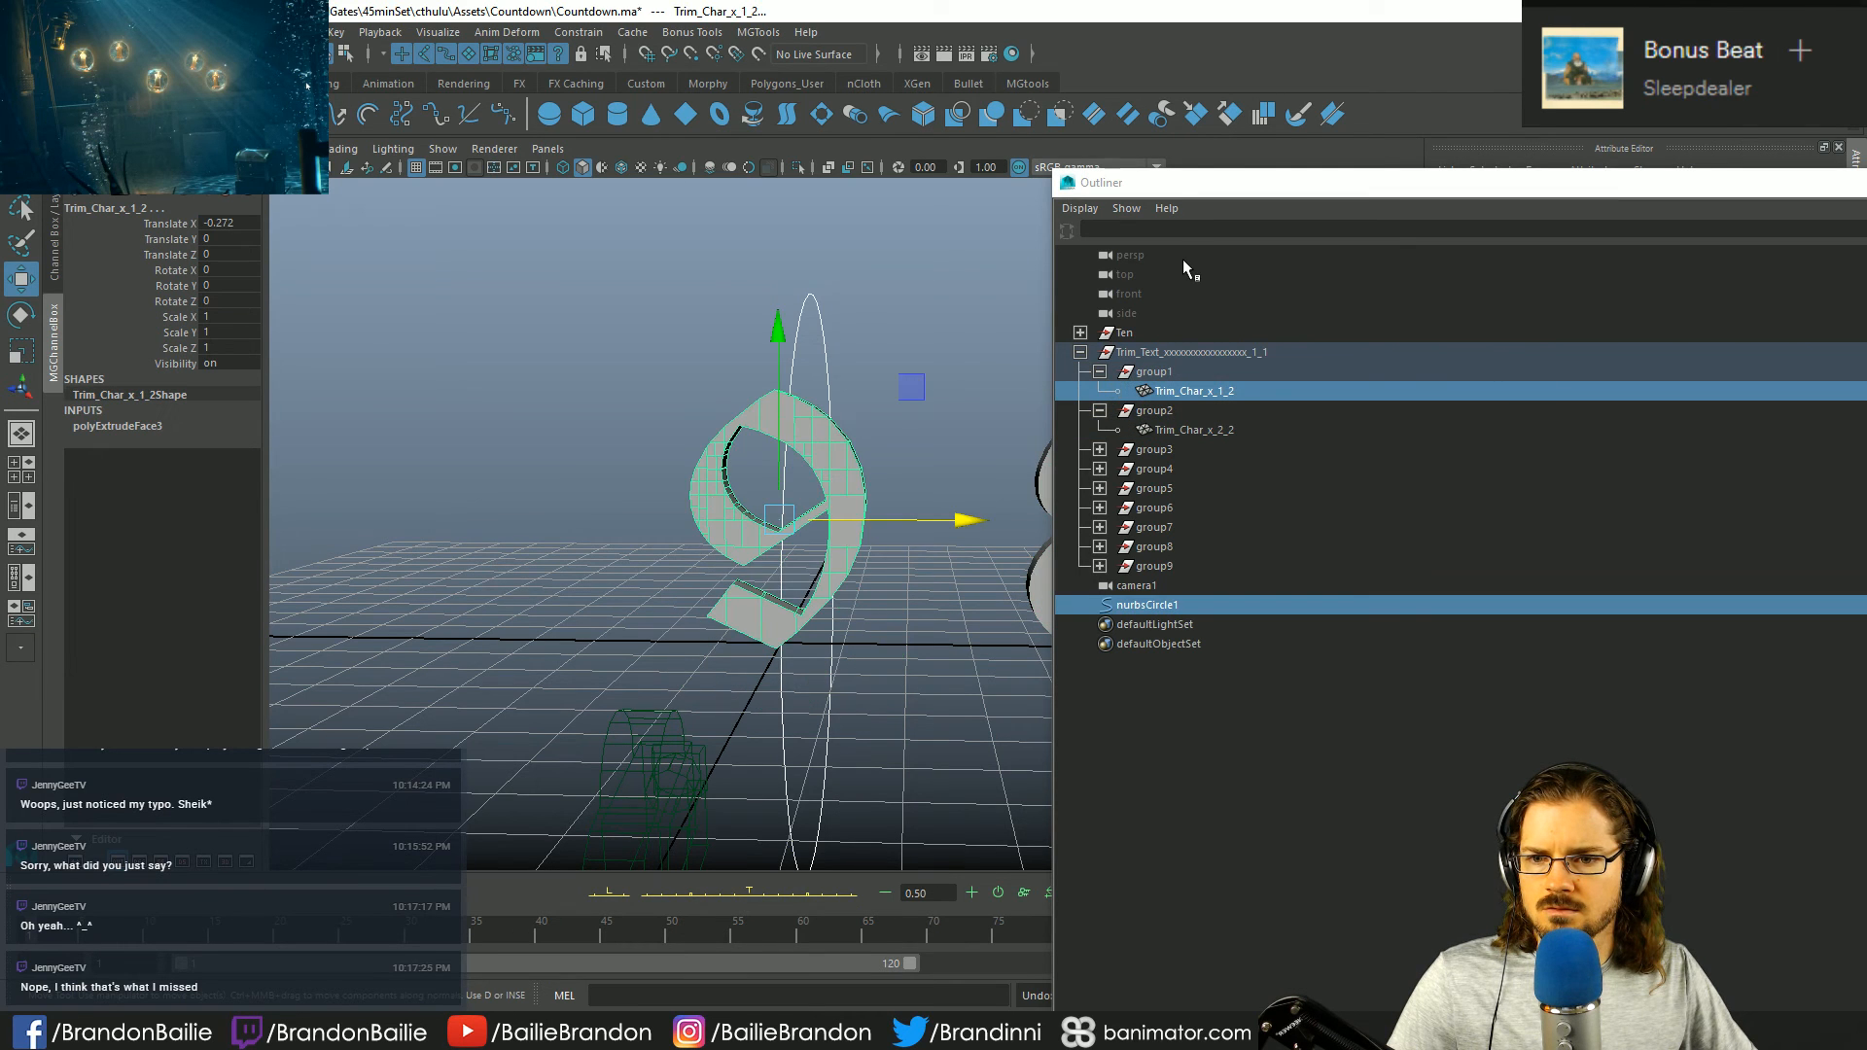
pyautogui.hotkey('ctrl', 'z')
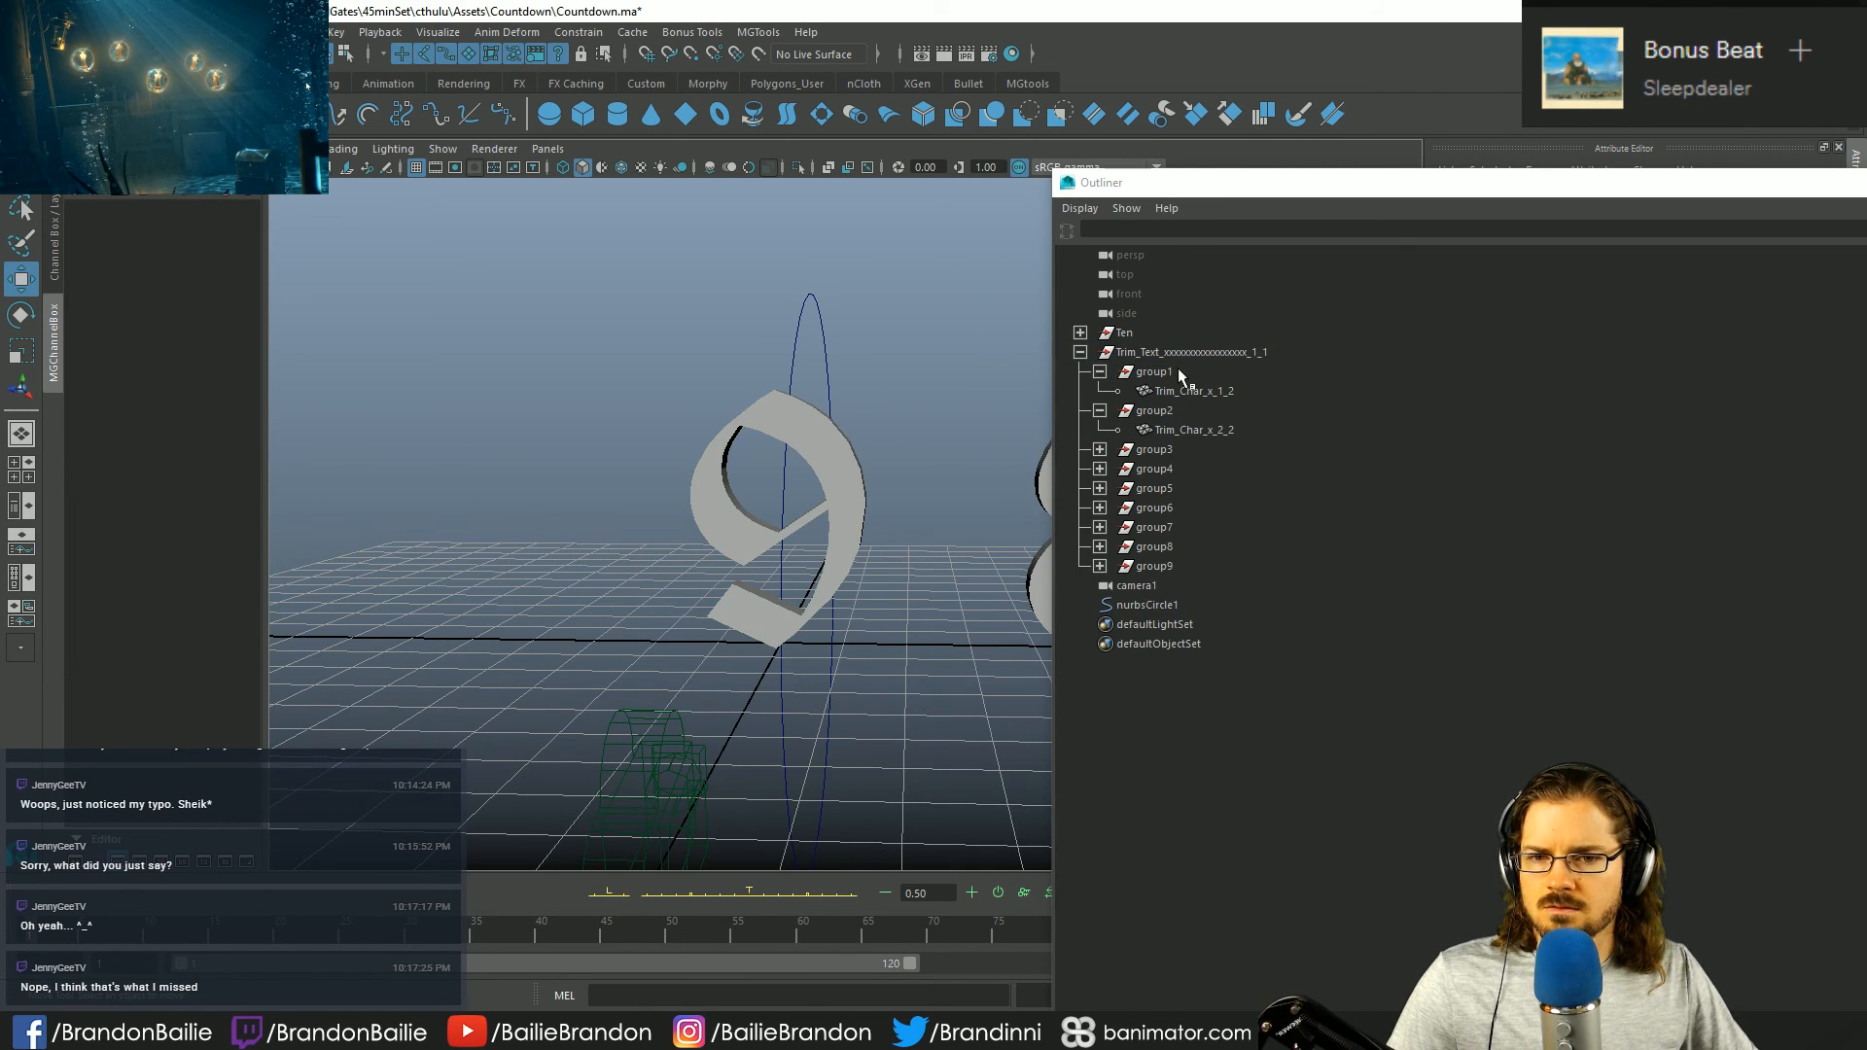
pyautogui.moveTo(729, 300); pyautogui.dragTo(945, 353)
pyautogui.keyDown('ctrl'); pyautogui.click(1152, 373); pyautogui.keyUp('ctrl')
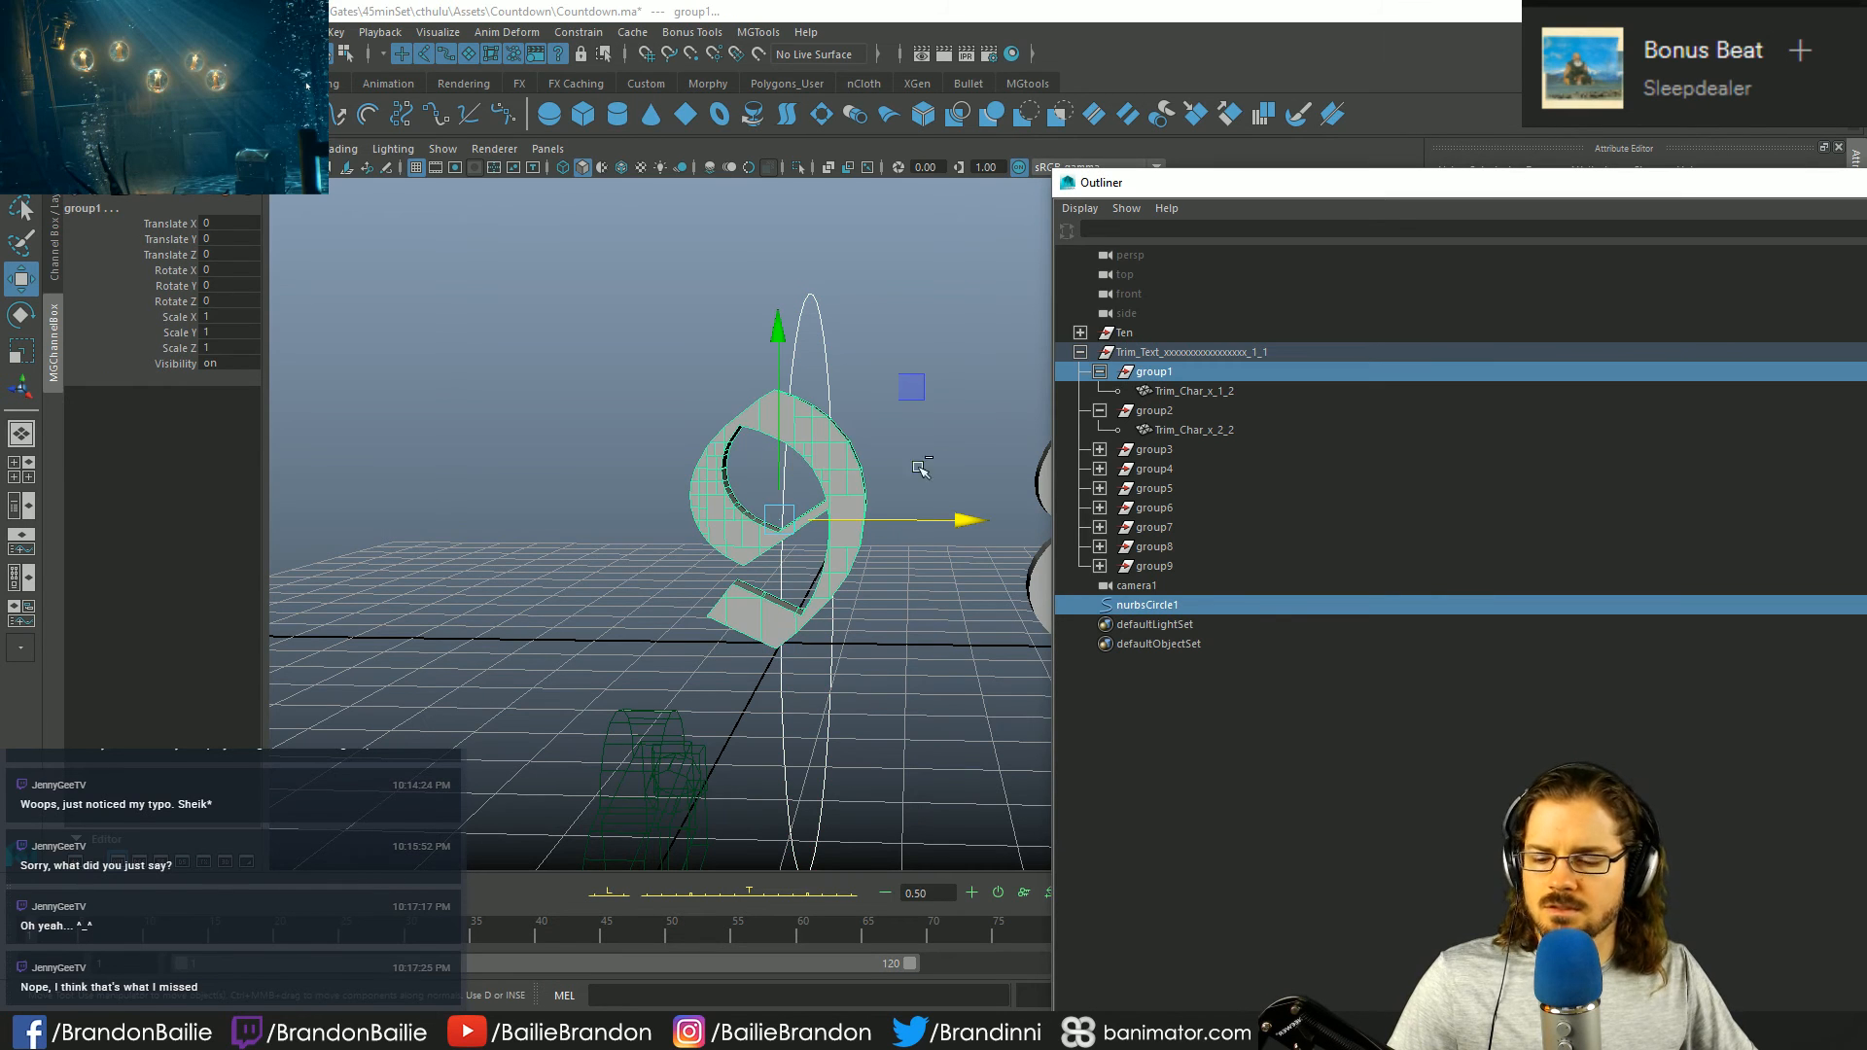
pyautogui.press('g')
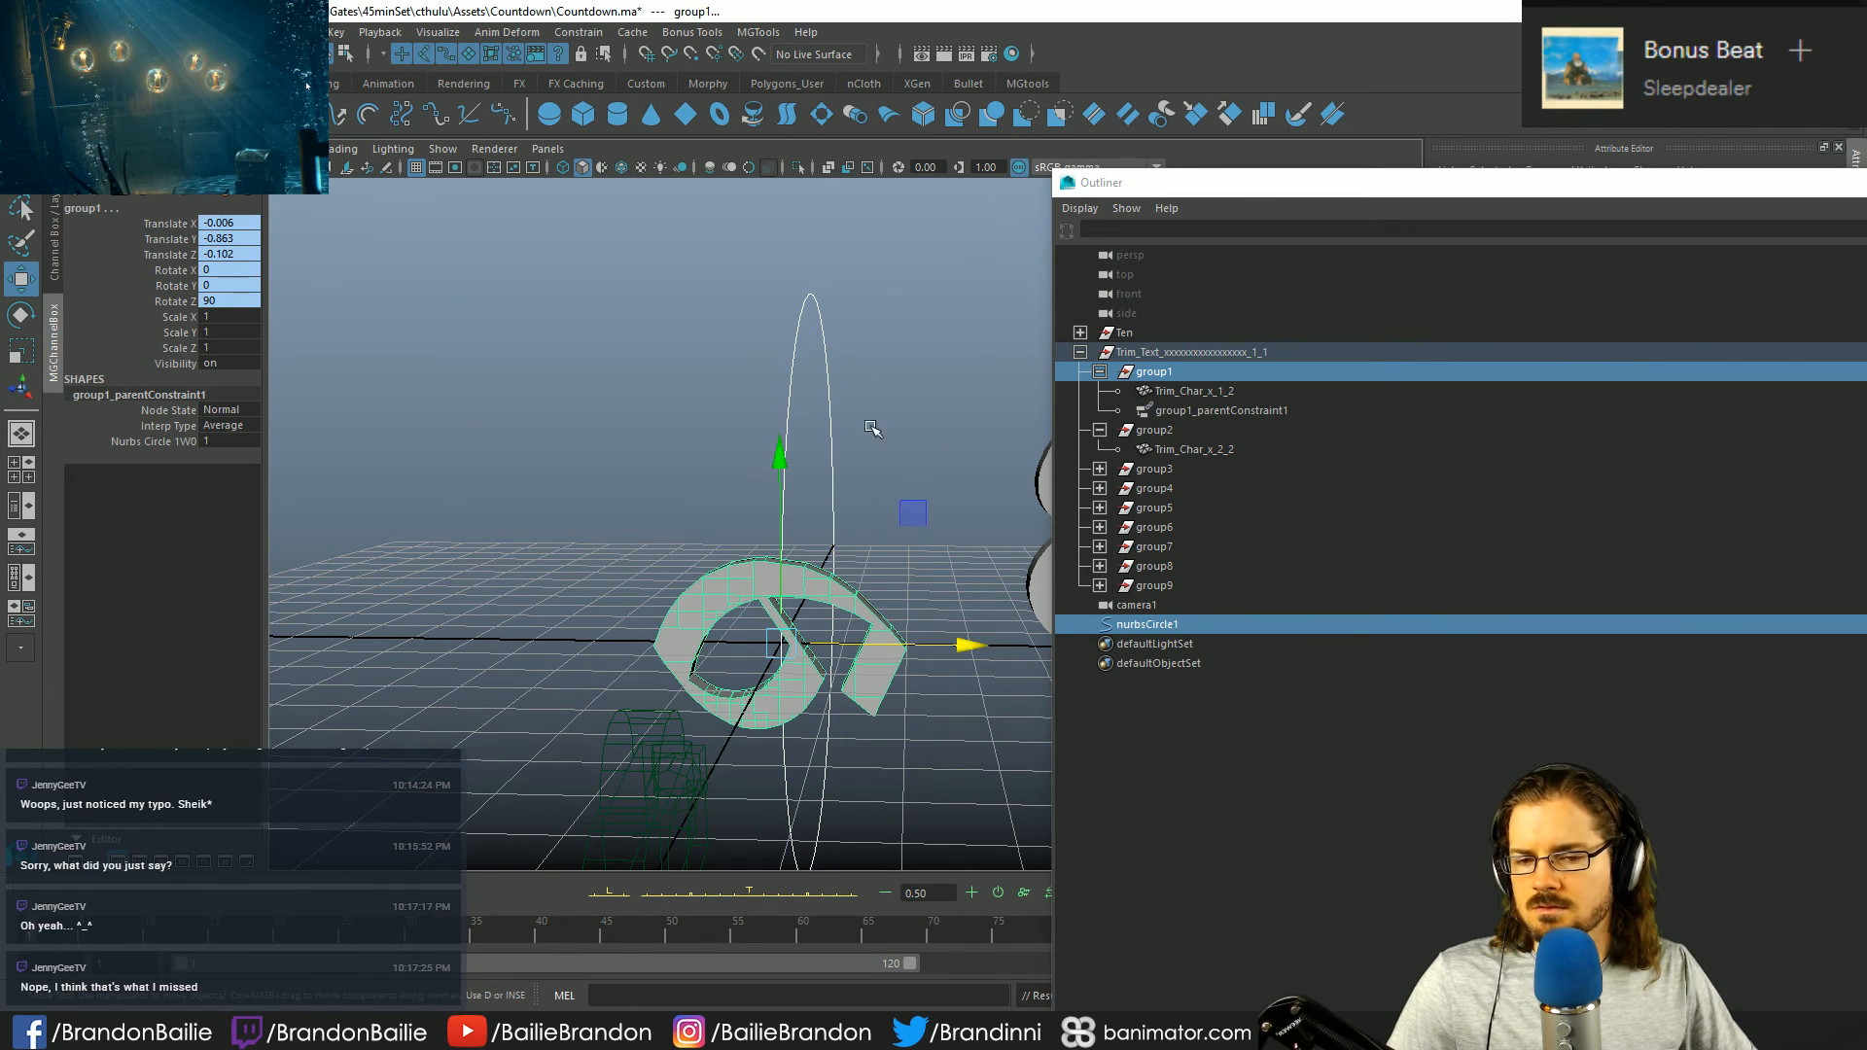
# - Try moving the digit Trim_Char_x_1_2 inside group1 horizontally, undoing the move
pyautogui.click(1196, 391)
pyautogui.moveTo(969, 645)
pyautogui.mouseDown()
pyautogui.moveTo(1089, 644)
pyautogui.moveTo(938, 644)
pyautogui.moveTo(963, 645)
pyautogui.mouseUp()
pyautogui.hotkey('ctrl', 'z')
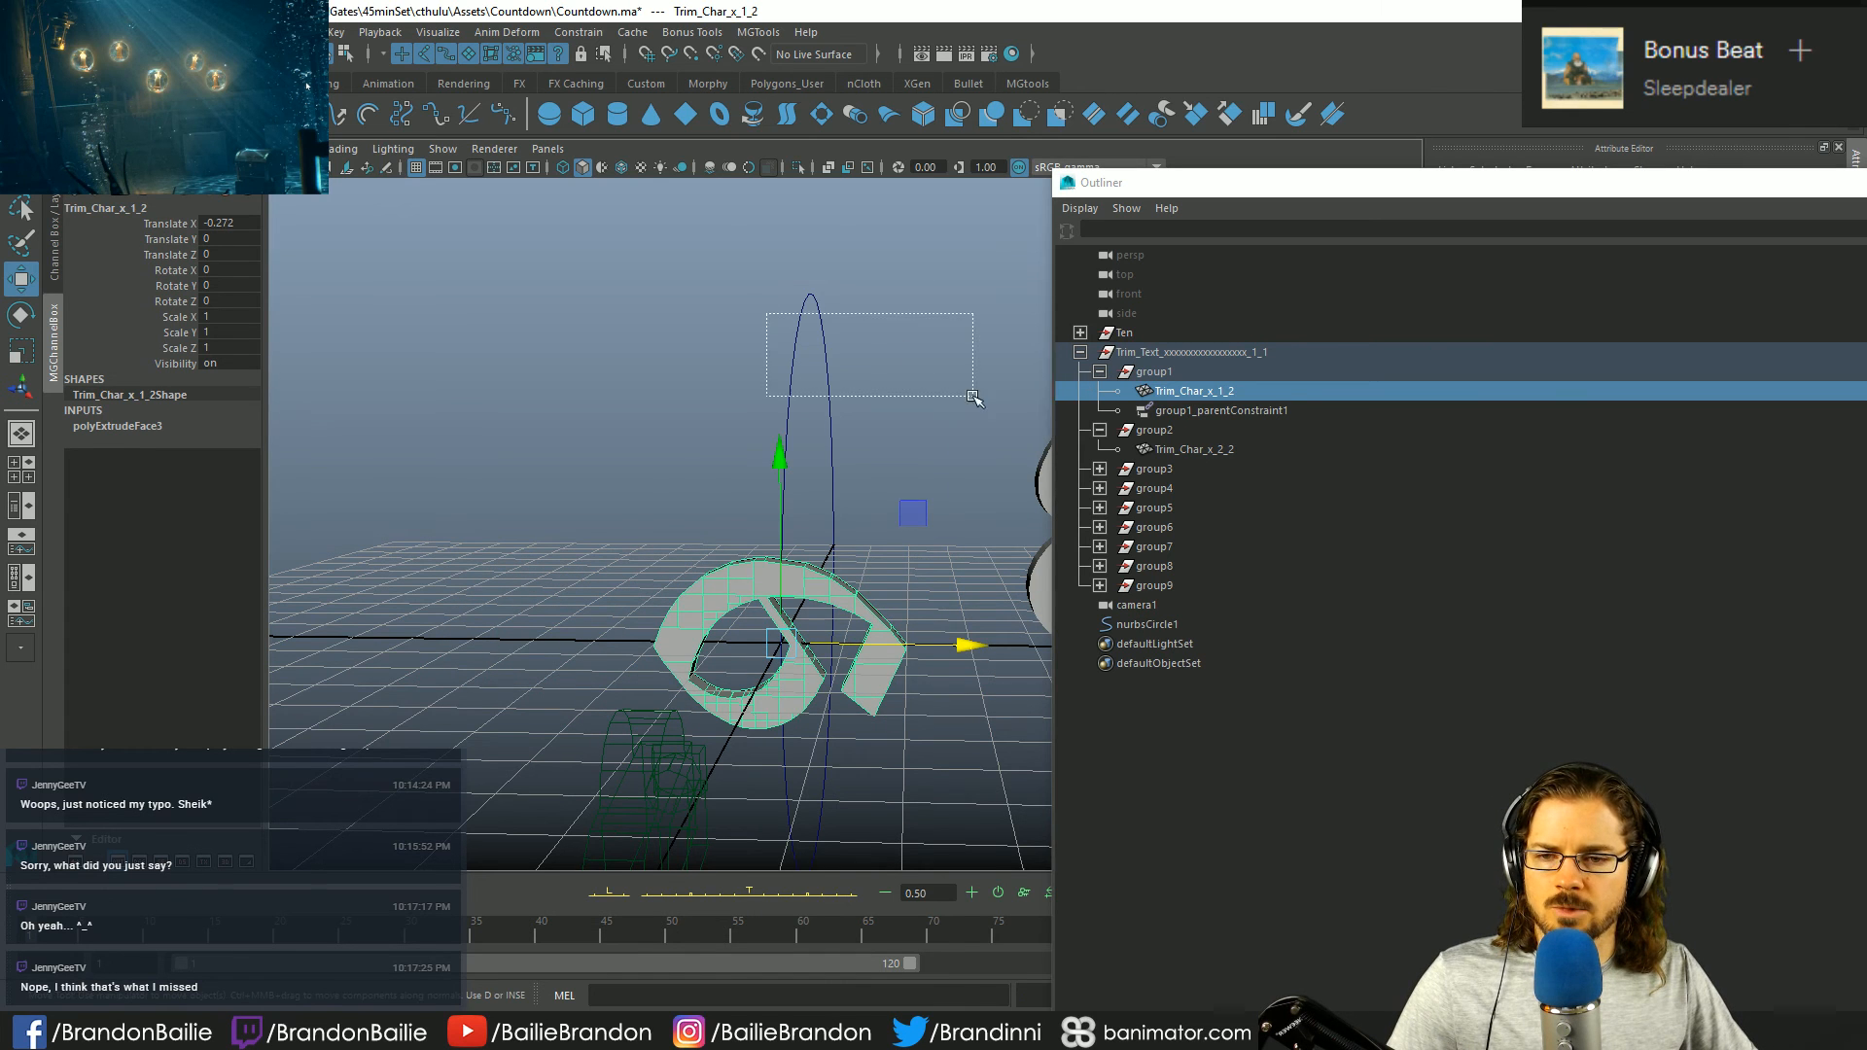
# - Try rotating the NURBS circle about -20.5 degrees in Y, undoing the rotation
pyautogui.click(818, 369)
pyautogui.press('e')
pyautogui.moveTo(759, 555); pyautogui.dragTo(739, 629)
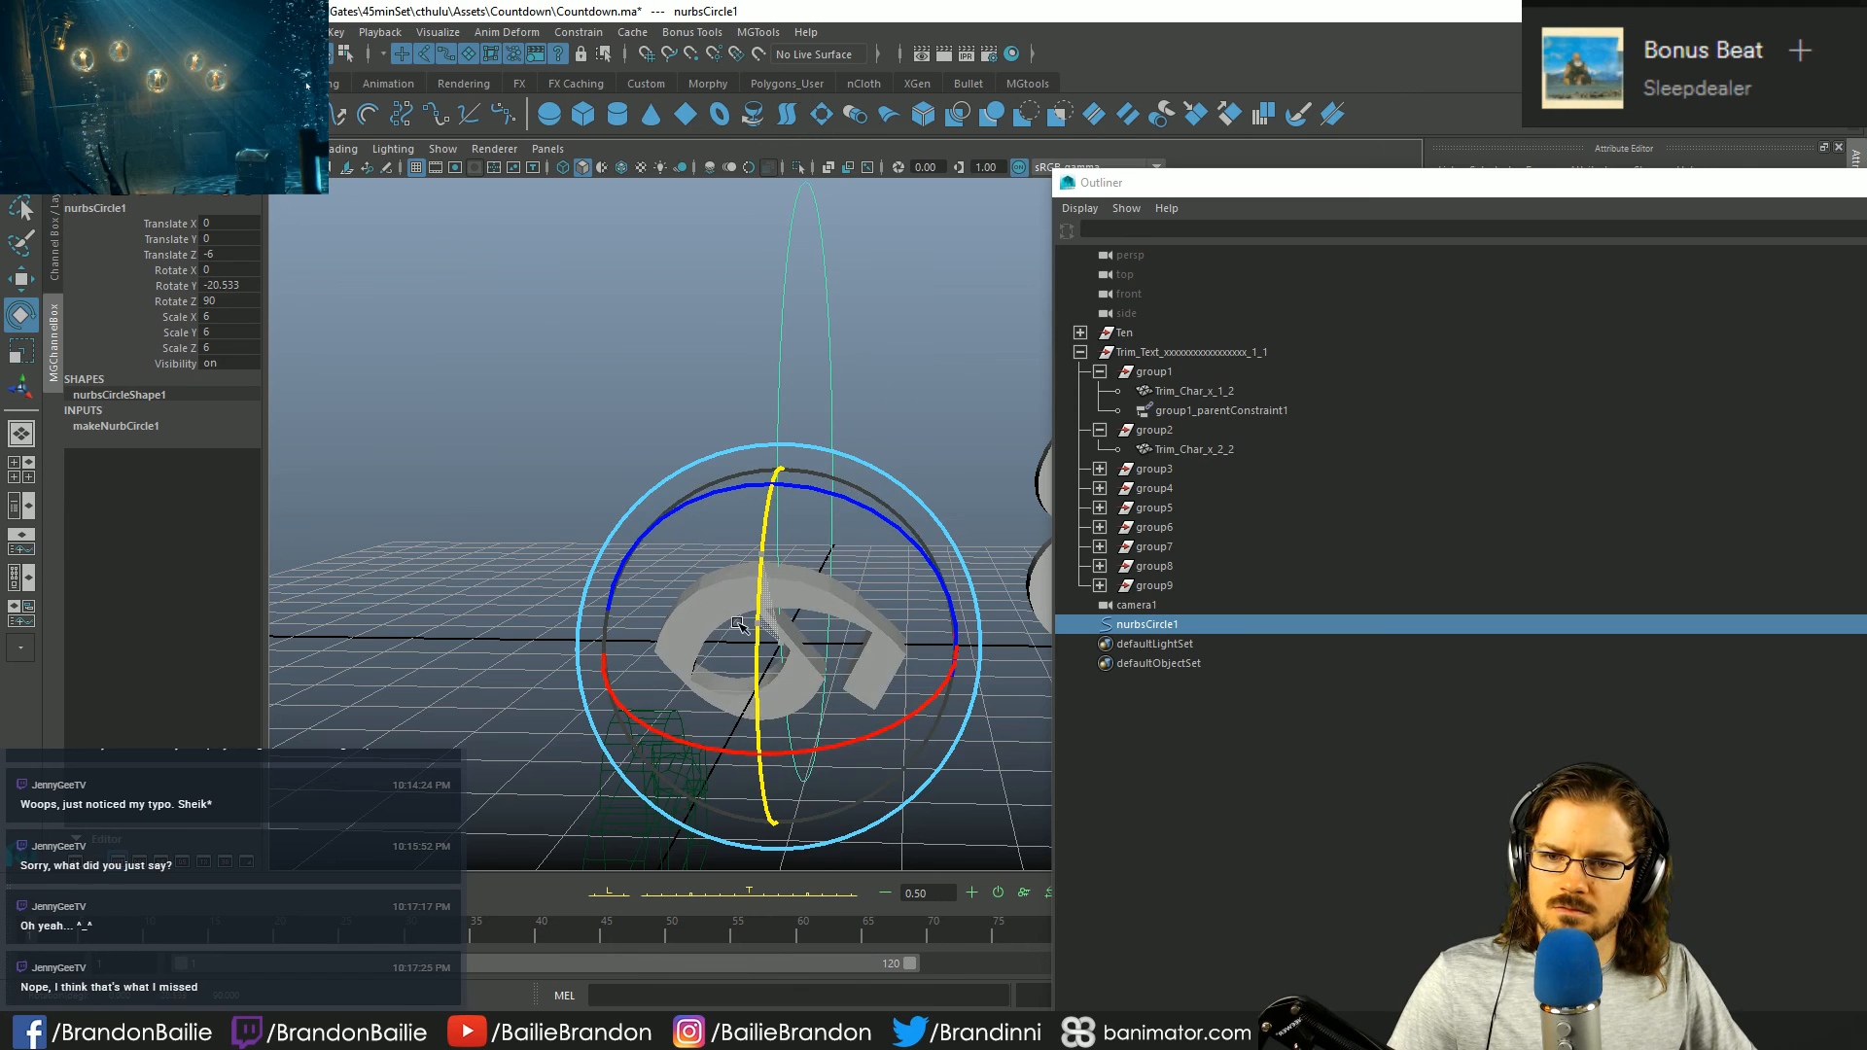
pyautogui.hotkey('ctrl', 'z')
# - Collapse group1 and group2 in the Outliner and parent-constrain group2 to nurbsCircle1
pyautogui.keyDown('alt'); pyautogui.moveTo(917, 627); pyautogui.dragTo(586, 624, button='middle'); pyautogui.keyUp('alt')
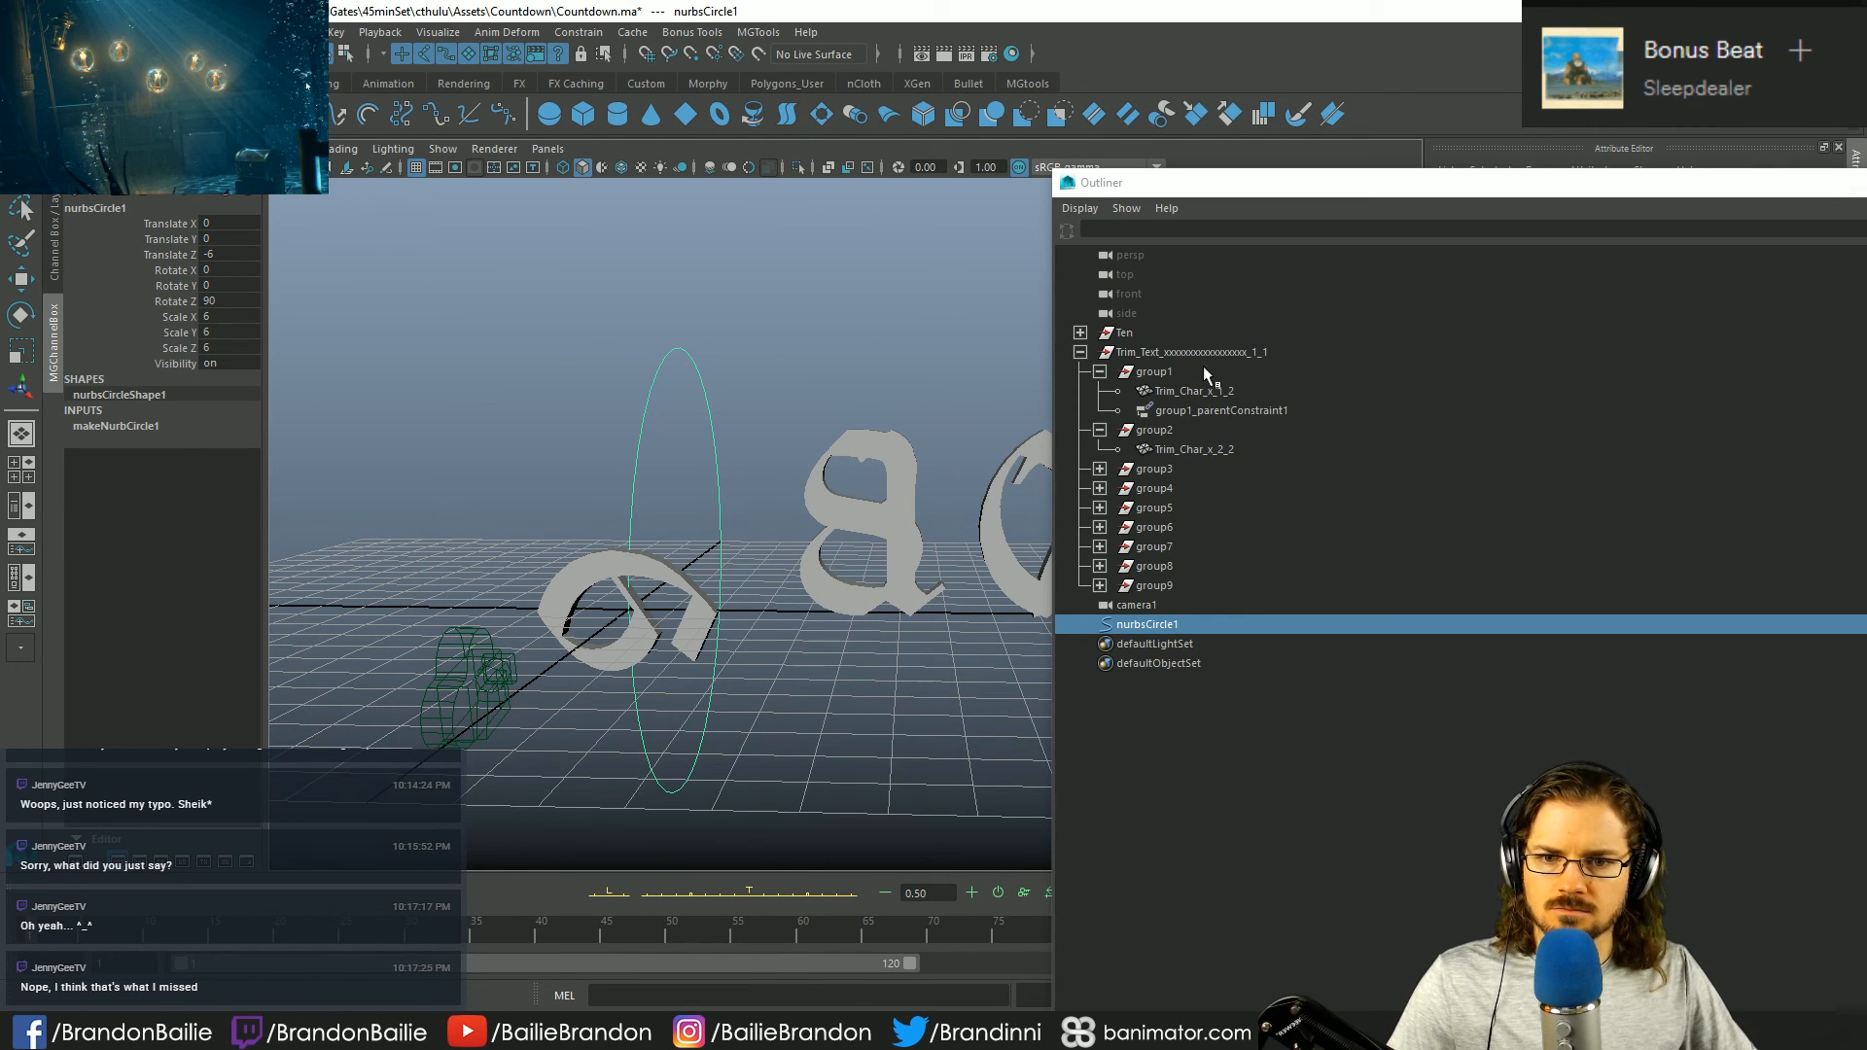
pyautogui.click(1100, 371)
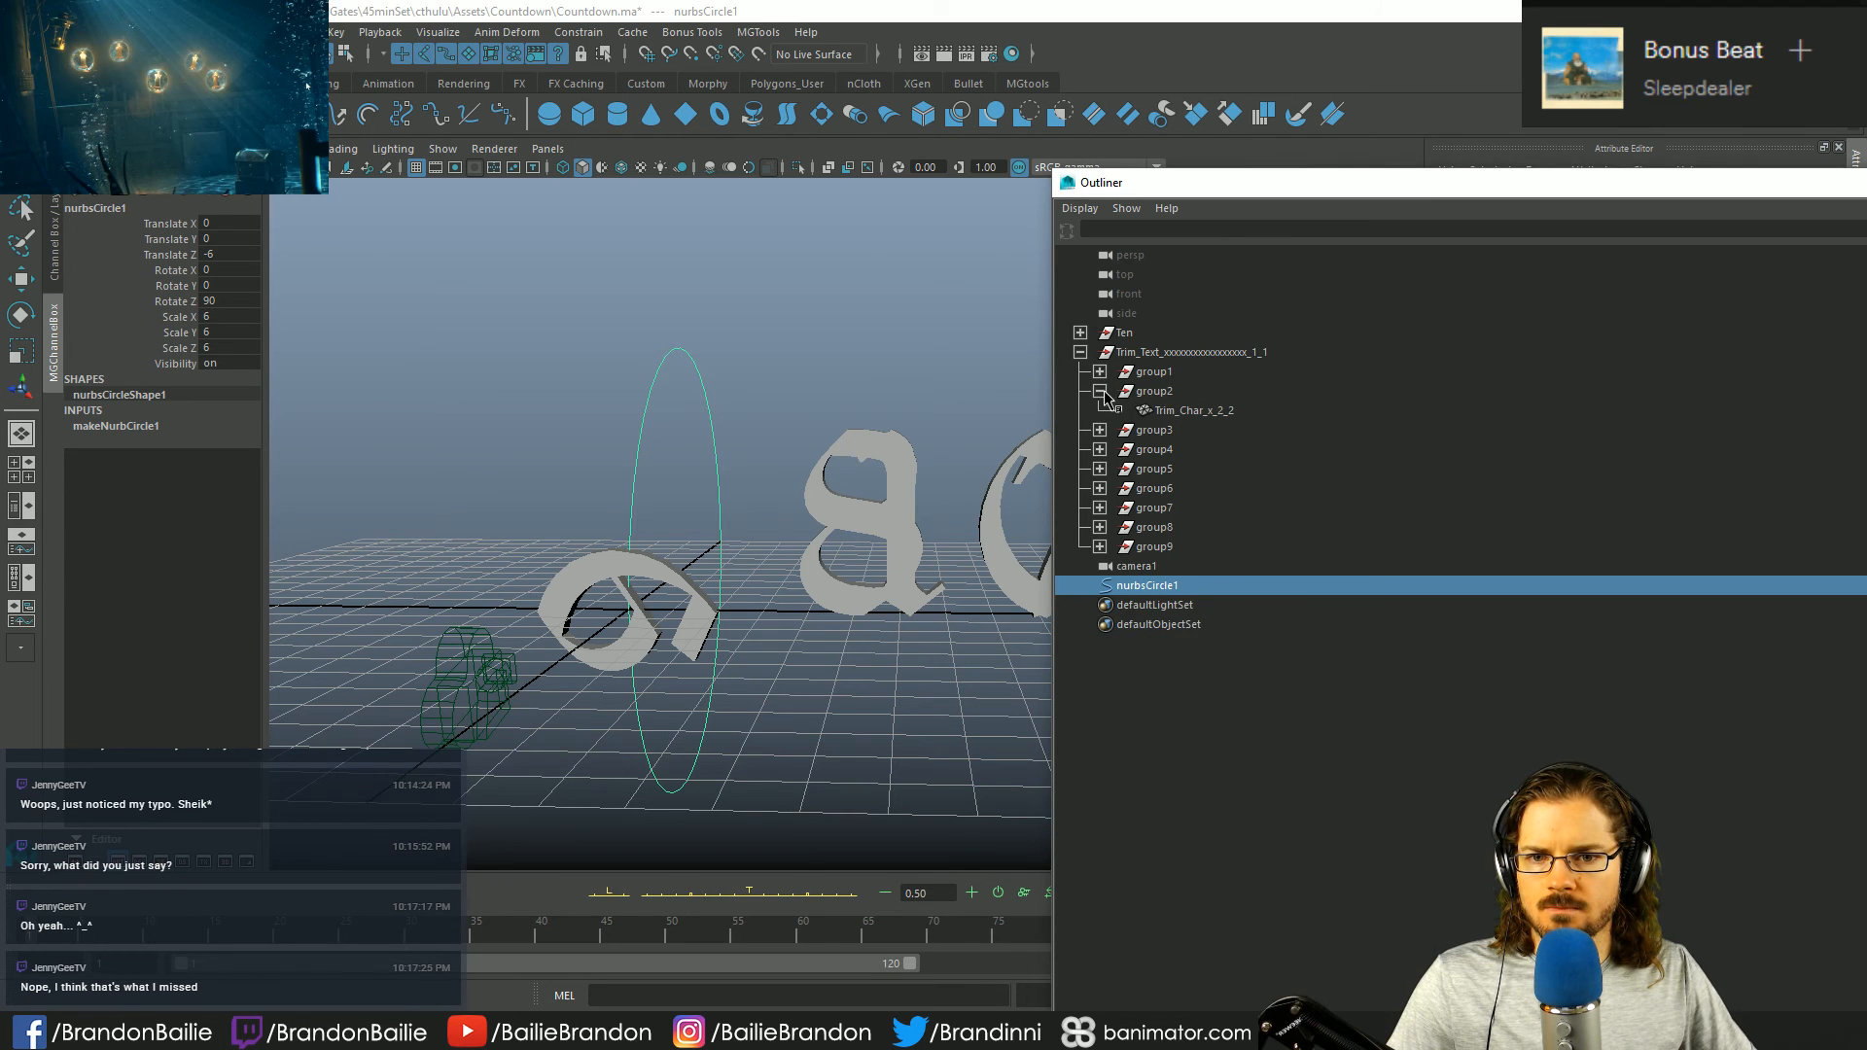
pyautogui.click(1100, 391)
pyautogui.moveTo(1350, 182); pyautogui.dragTo(1639, 187)
pyautogui.click(772, 376)
pyautogui.moveTo(709, 334); pyautogui.dragTo(618, 415)
pyautogui.keyDown('ctrl'); pyautogui.click(1438, 387); pyautogui.keyUp('ctrl')
pyautogui.hotkey('ctrl', 'p')
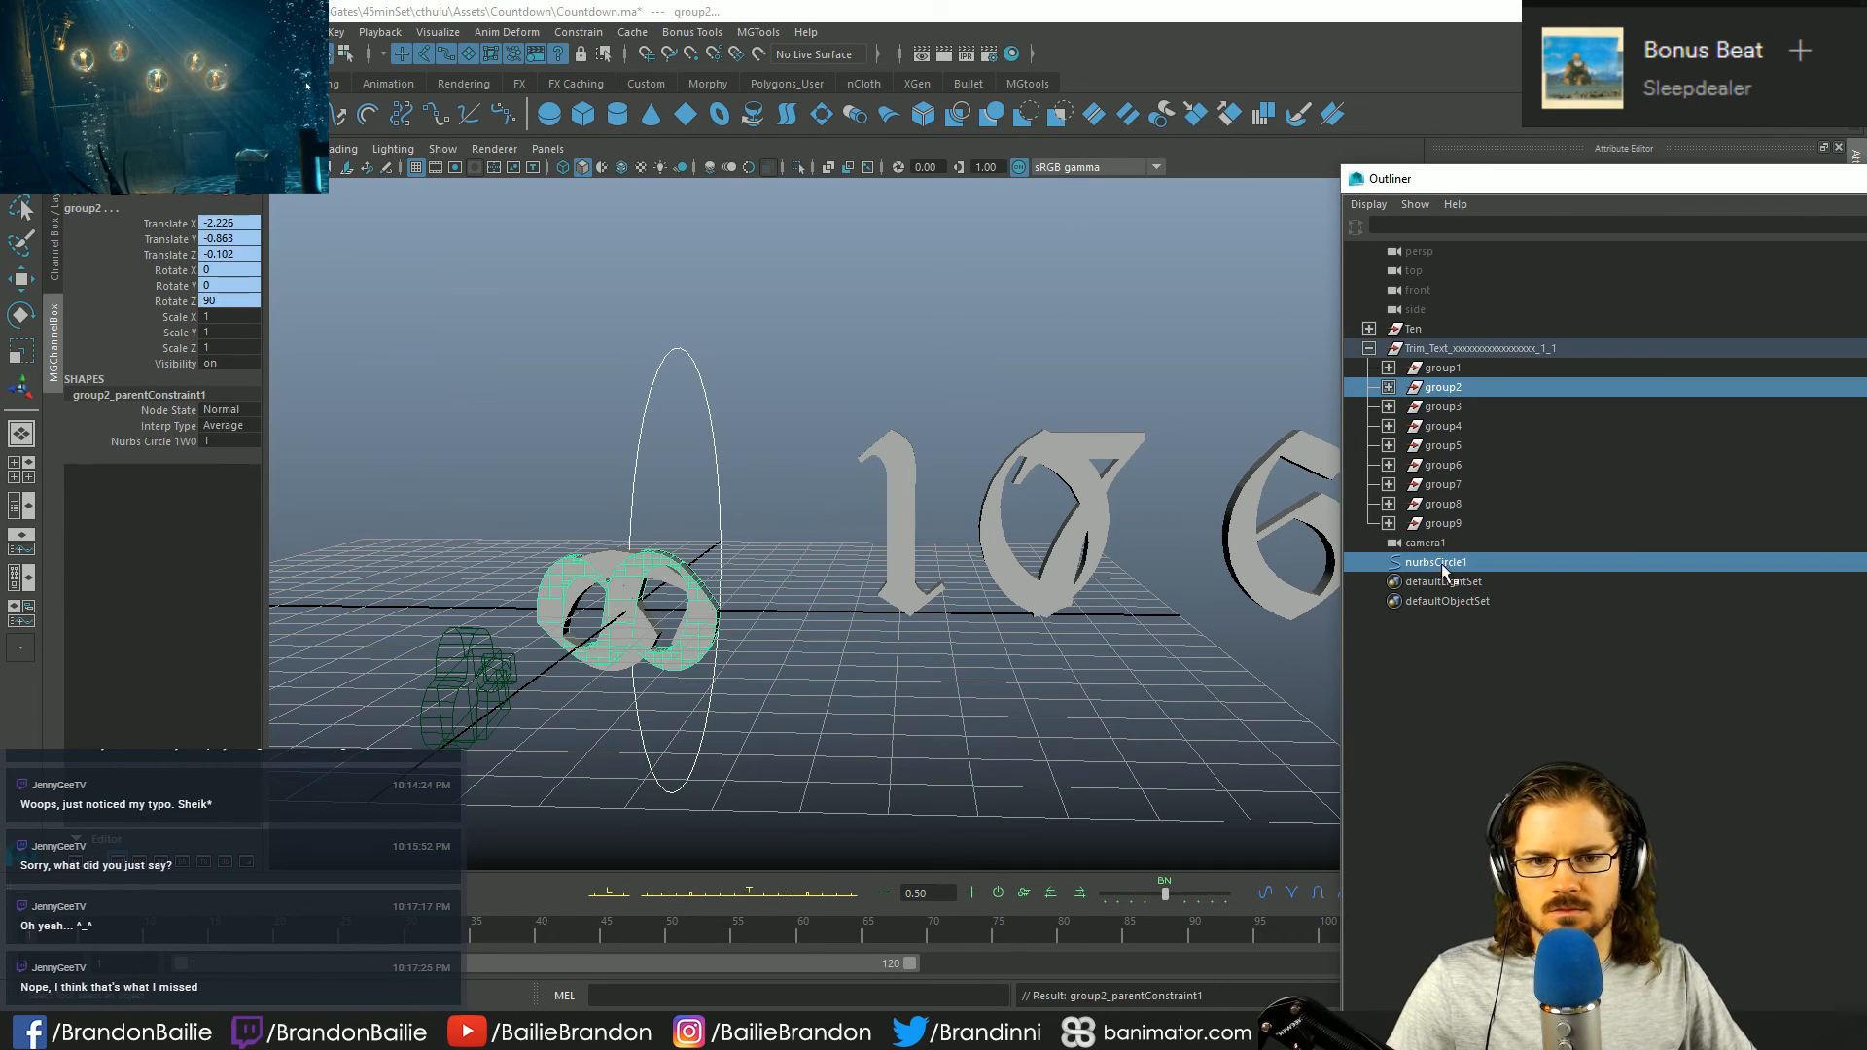
# - Parent-constrain group3 and group4 individually to nurbsCircle1
pyautogui.click(1437, 561)
pyautogui.keyDown('ctrl'); pyautogui.click(1448, 408); pyautogui.keyUp('ctrl')
pyautogui.hotkey('ctrl', 'p')
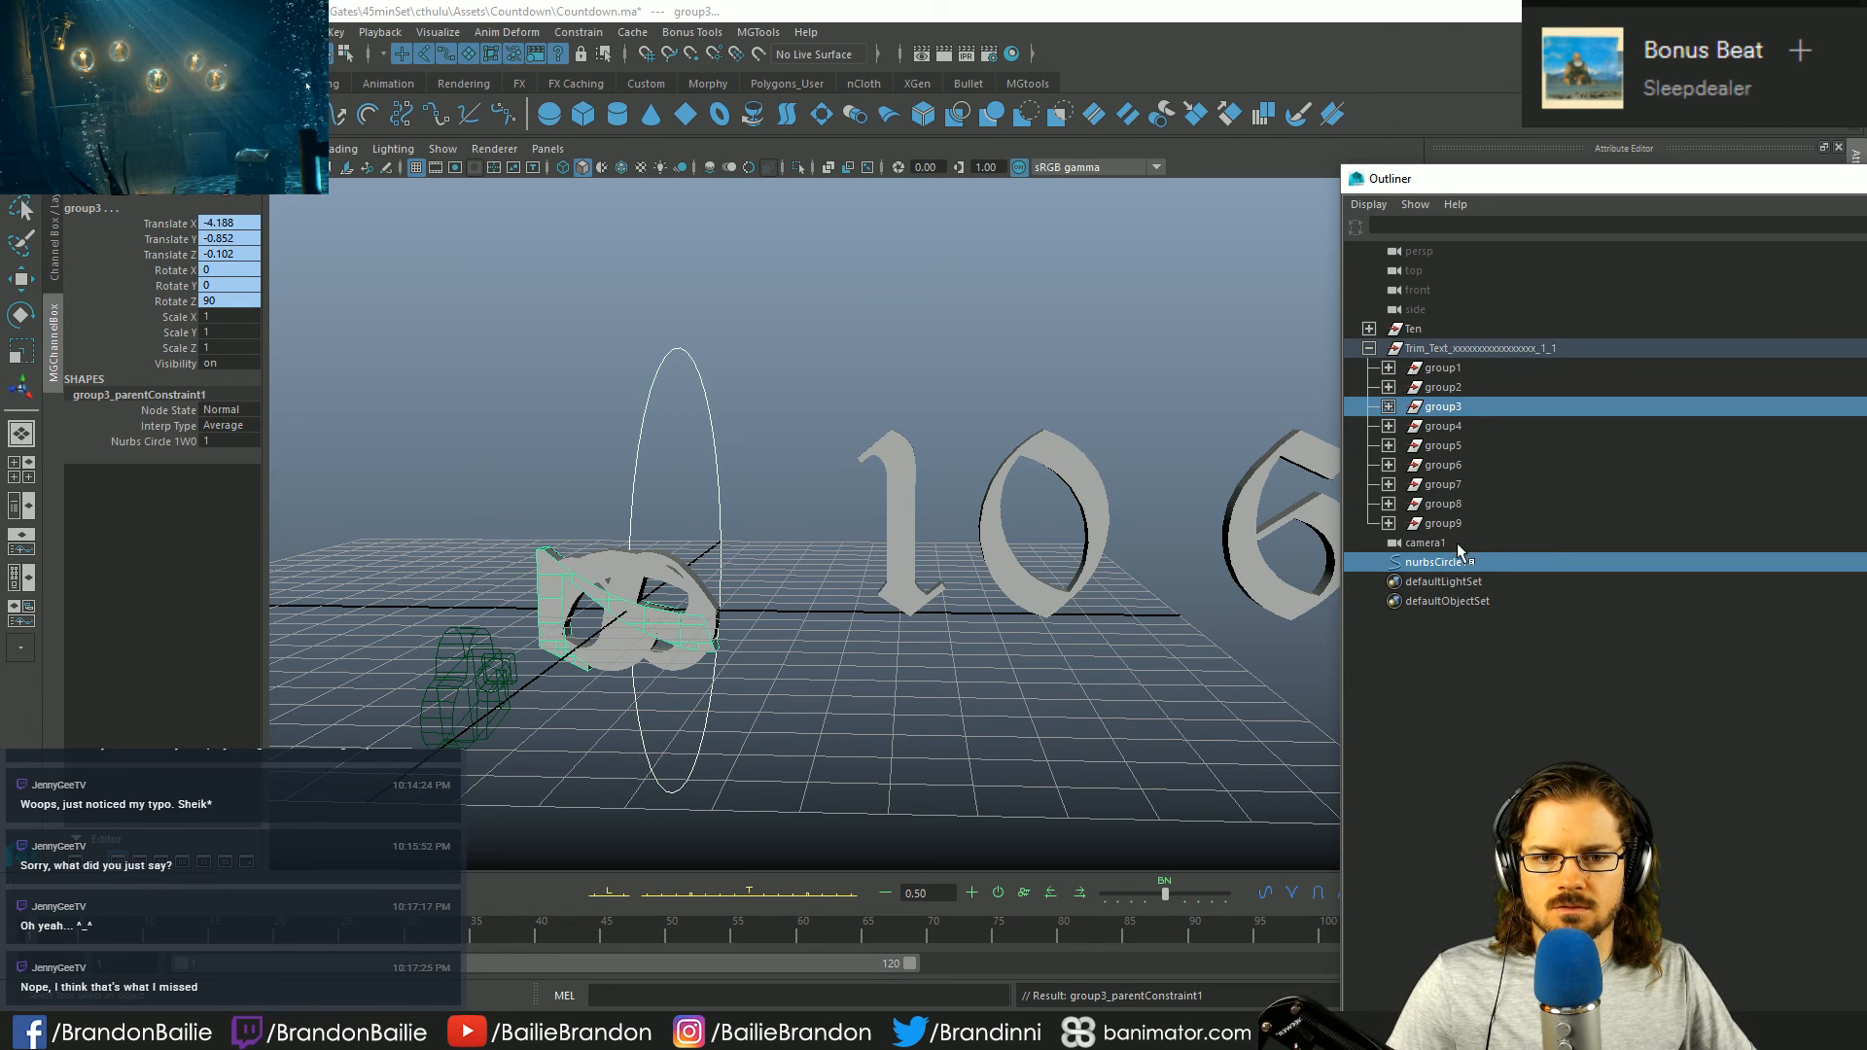
pyautogui.click(1453, 561)
pyautogui.keyDown('ctrl'); pyautogui.click(1450, 428); pyautogui.keyUp('ctrl')
pyautogui.hotkey('ctrl', 'p')
# - Parent-constrain group5 and group6 individually to nurbsCircle1
pyautogui.click(1453, 561)
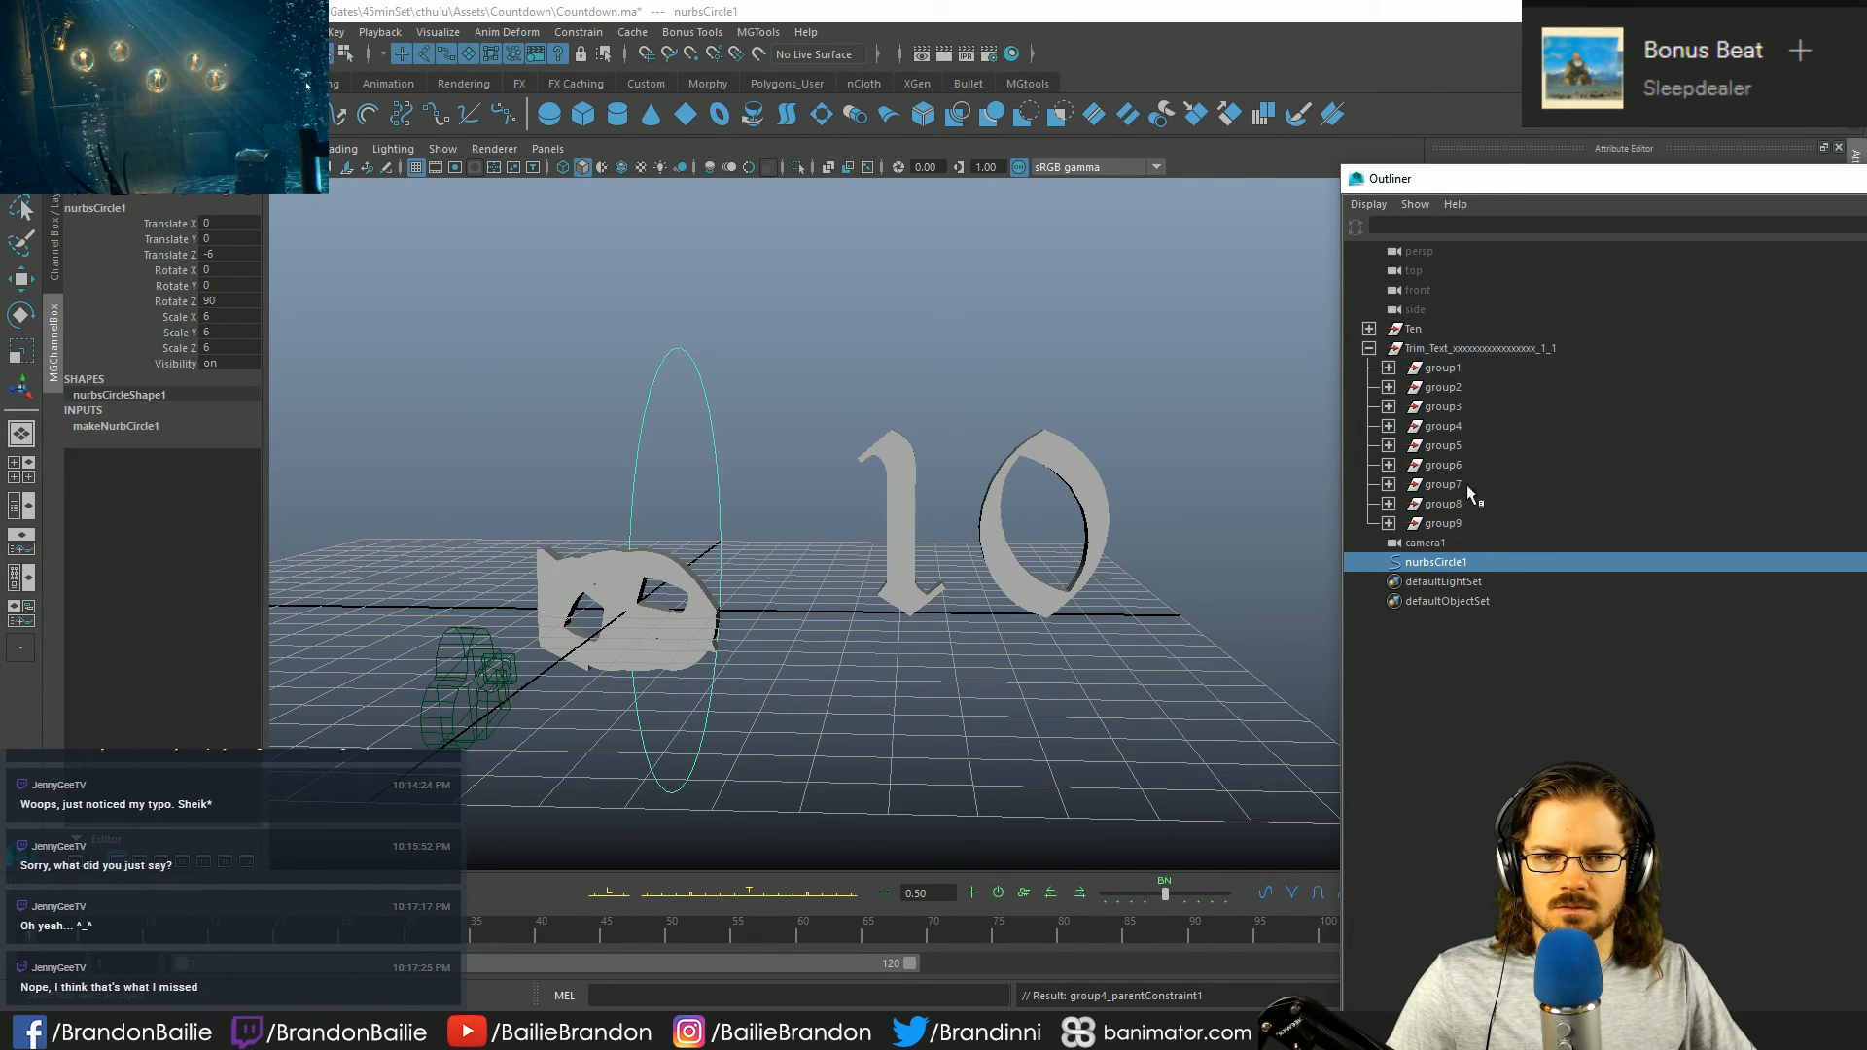
pyautogui.keyDown('ctrl'); pyautogui.click(1456, 444); pyautogui.keyUp('ctrl')
pyautogui.hotkey('ctrl', 'p')
pyautogui.click(1442, 561)
pyautogui.keyDown('ctrl'); pyautogui.click(1446, 465); pyautogui.keyUp('ctrl')
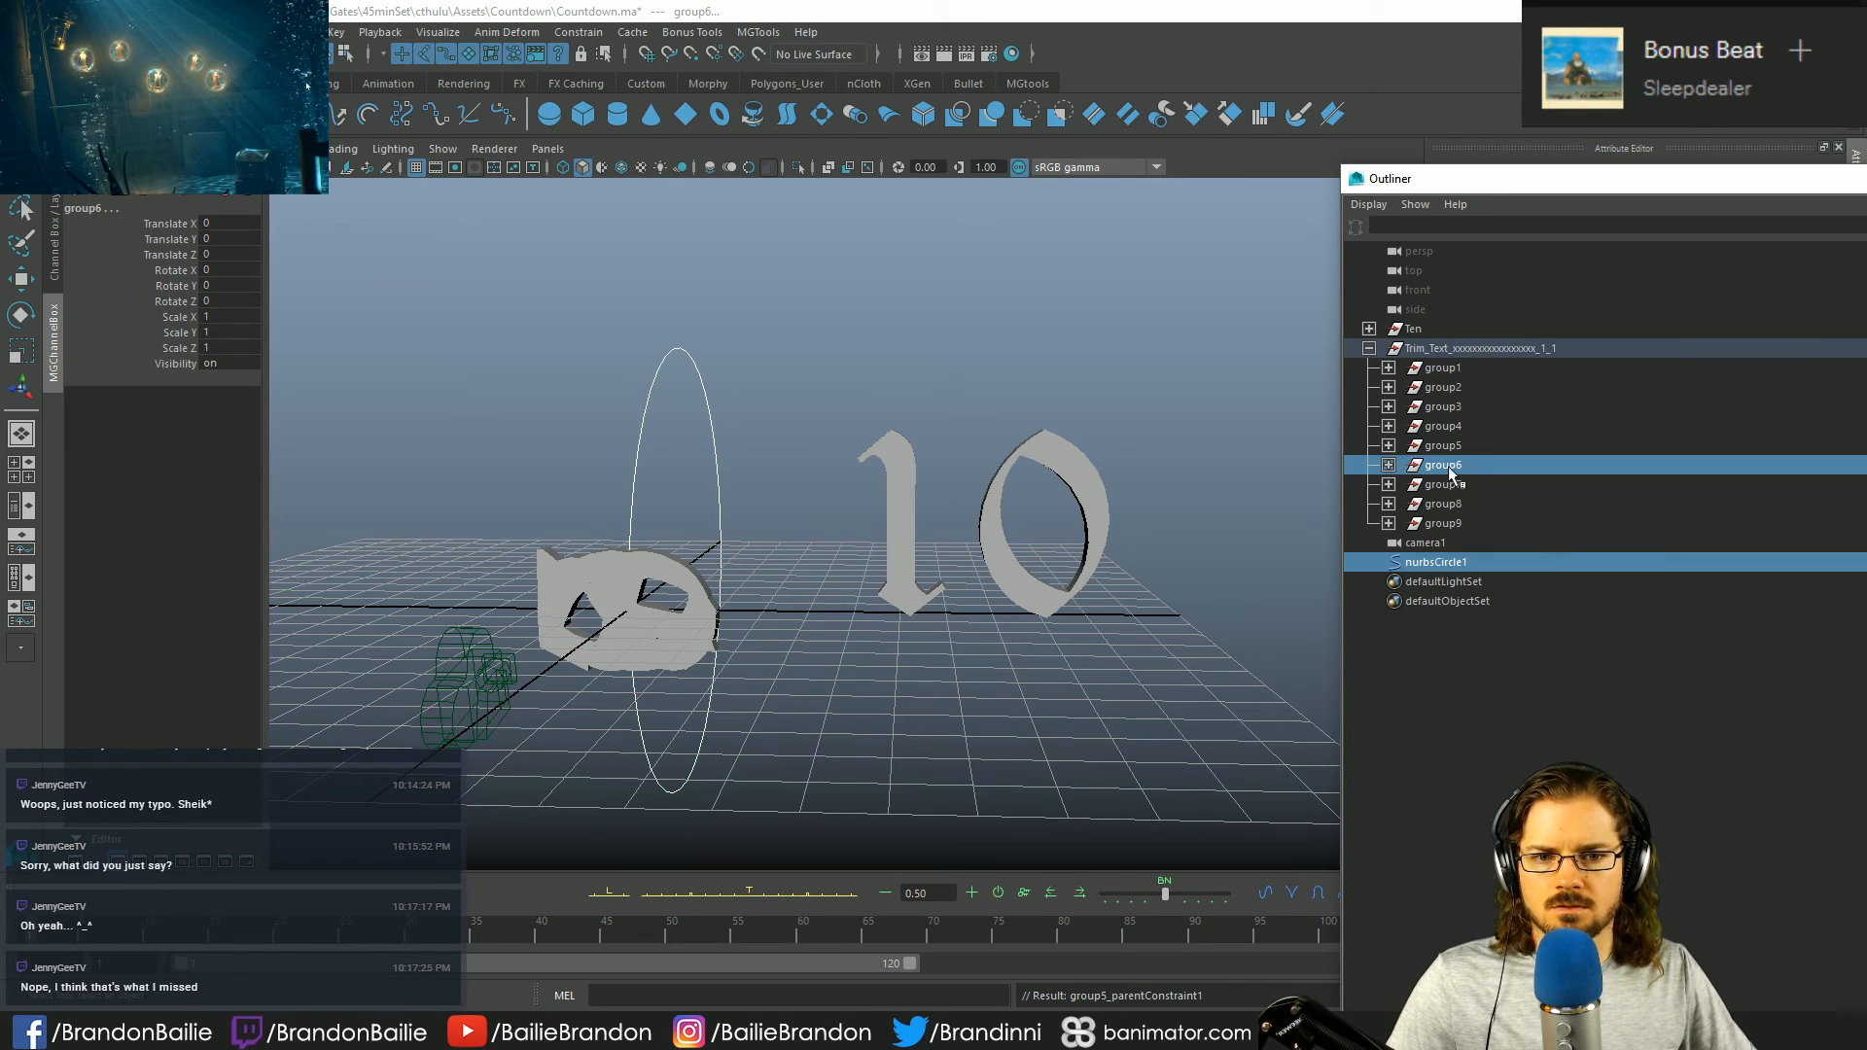
pyautogui.hotkey('ctrl', 'p')
# - Parent-constrain group7, group8 and group9 individually to nurbsCircle1
pyautogui.click(1434, 561)
pyautogui.keyDown('ctrl'); pyautogui.click(1447, 485); pyautogui.keyUp('ctrl')
pyautogui.hotkey('ctrl', 'p')
pyautogui.click(1445, 562)
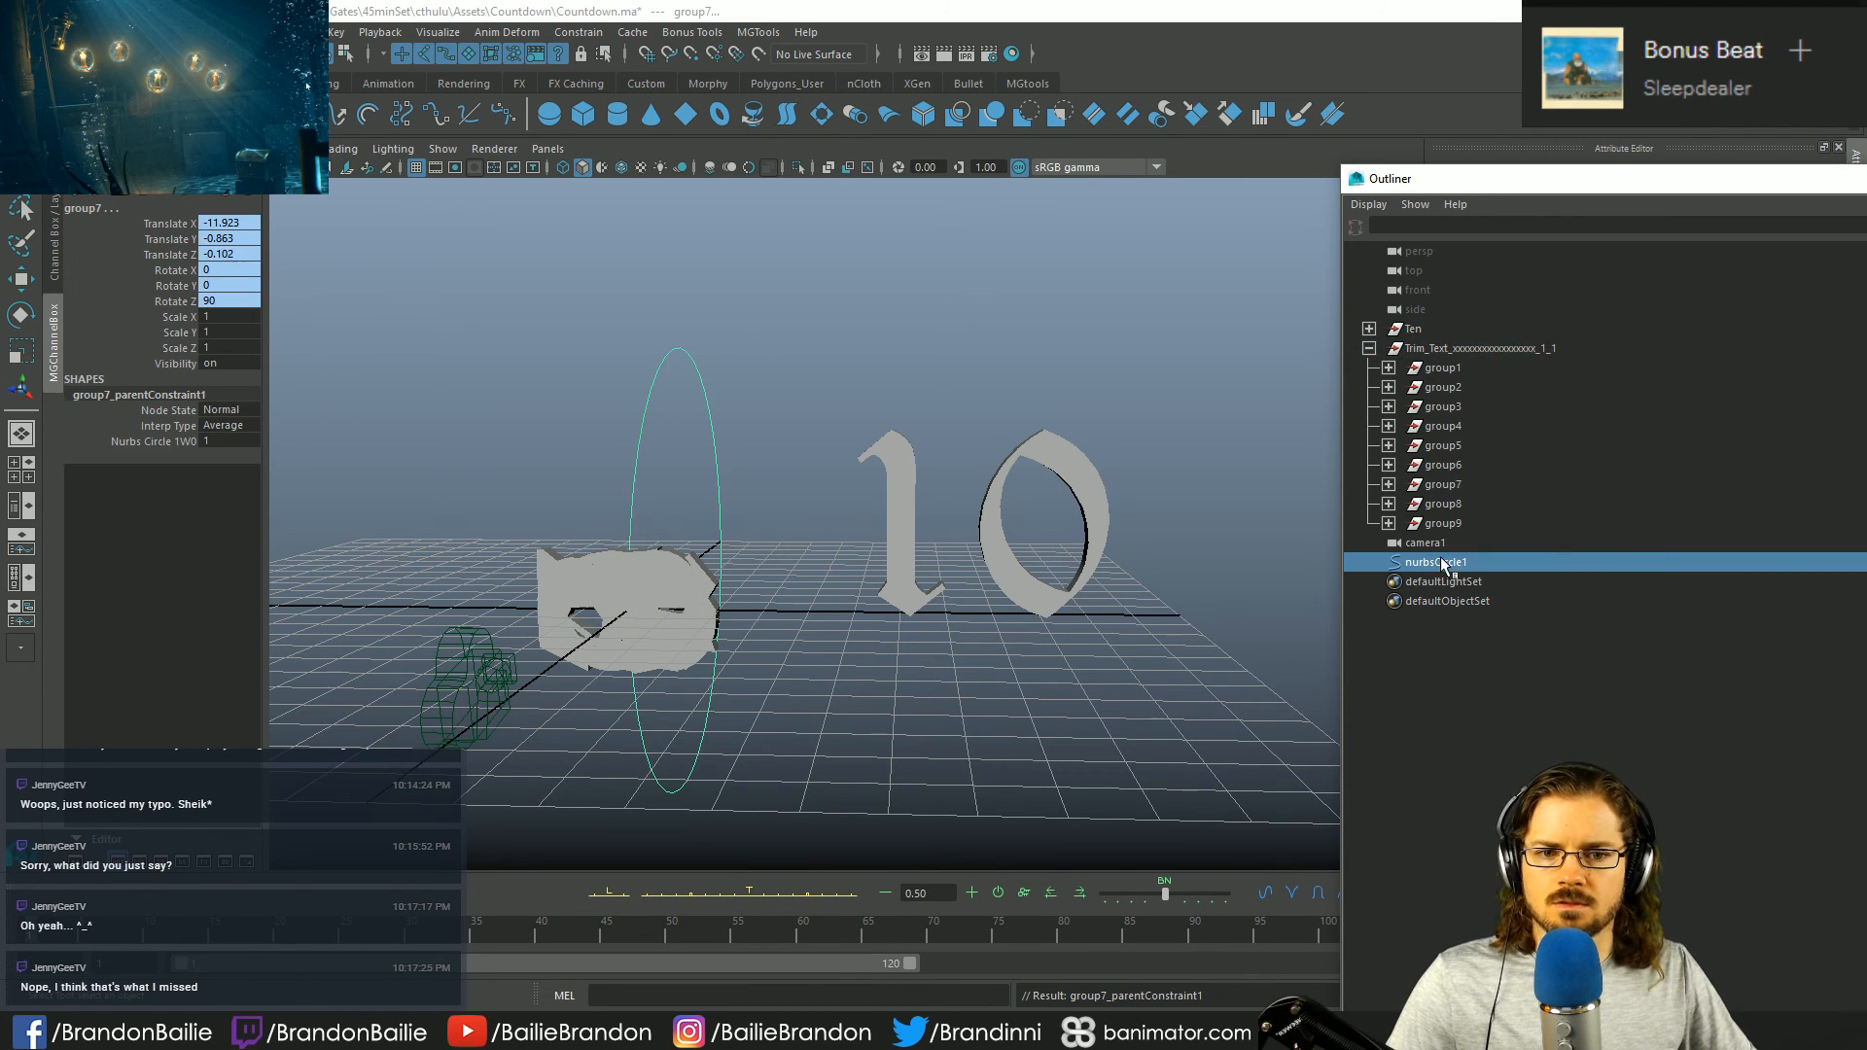
pyautogui.keyDown('ctrl'); pyautogui.click(1447, 503); pyautogui.keyUp('ctrl')
pyautogui.hotkey('ctrl', 'p')
pyautogui.click(1446, 561)
pyautogui.keyDown('ctrl'); pyautogui.click(1445, 523); pyautogui.keyUp('ctrl')
pyautogui.hotkey('ctrl', 'p')
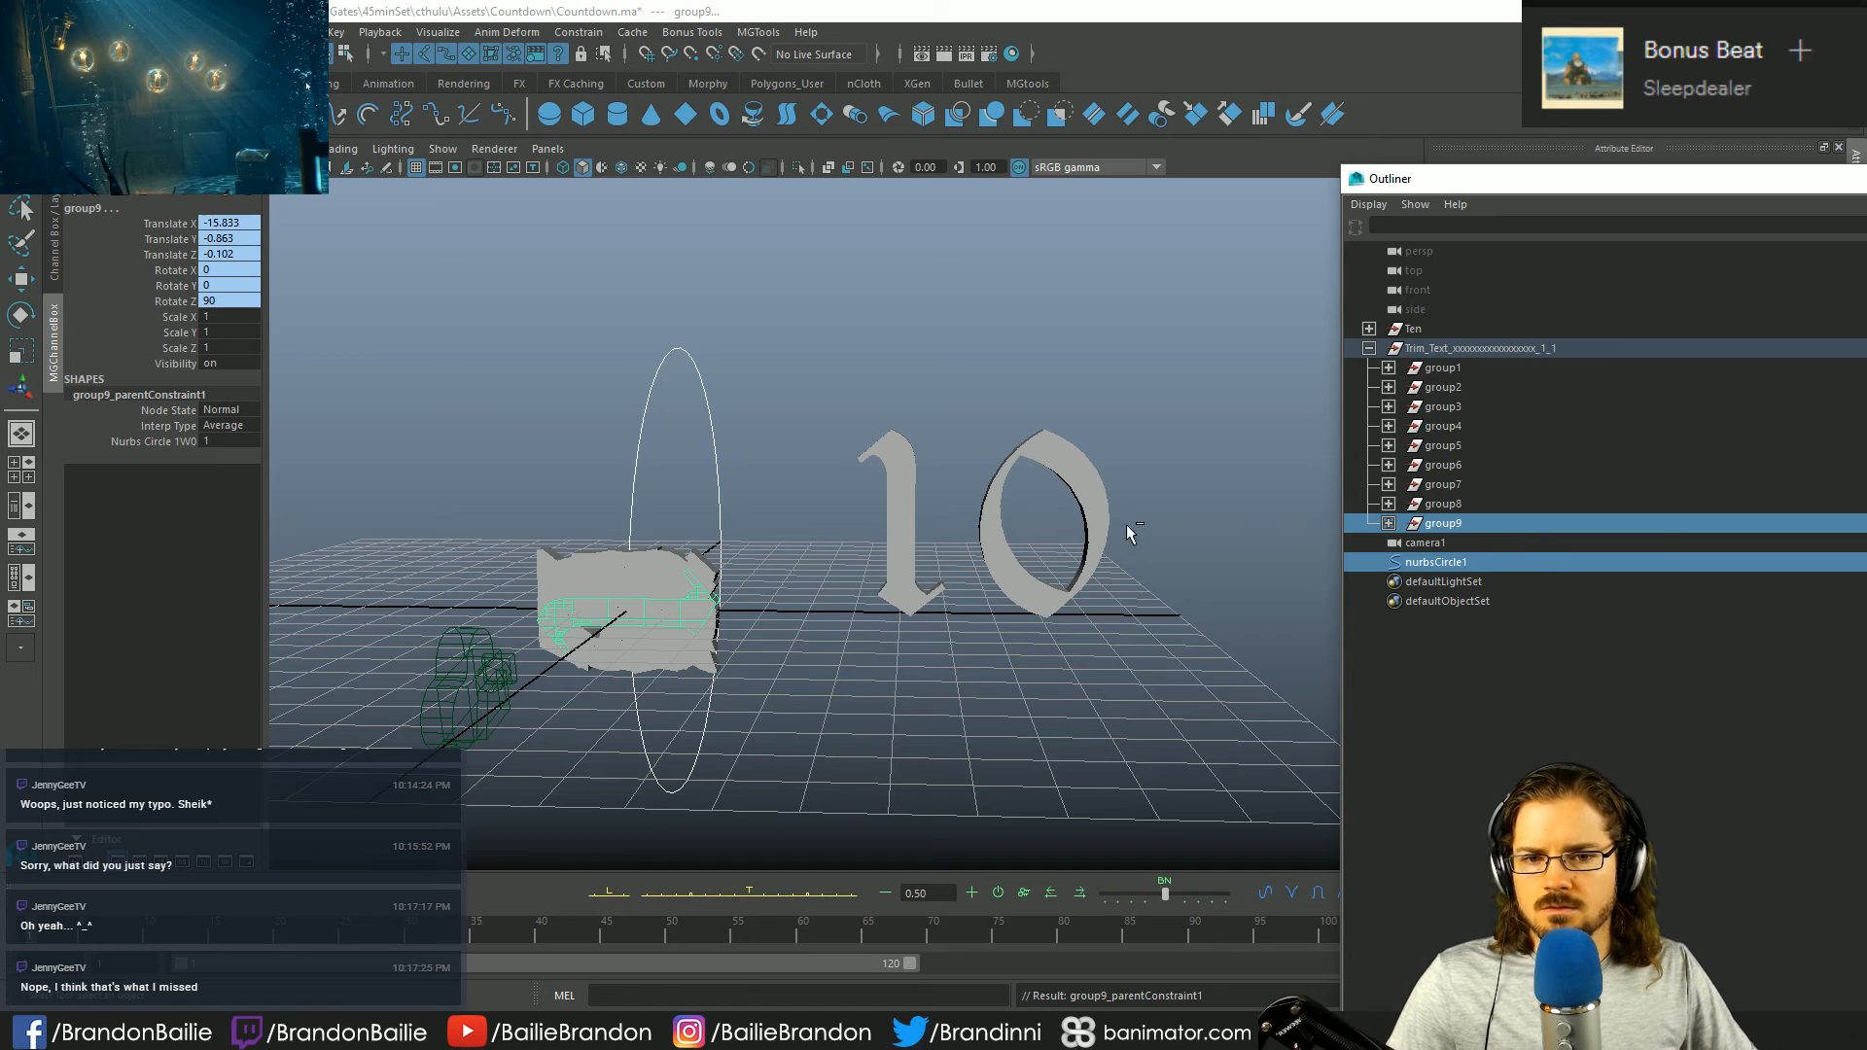
# - Examine the Ten group's two digit meshes, and collapse the Ten and Trim_Text groups in the Outliner
pyautogui.click(1441, 559)
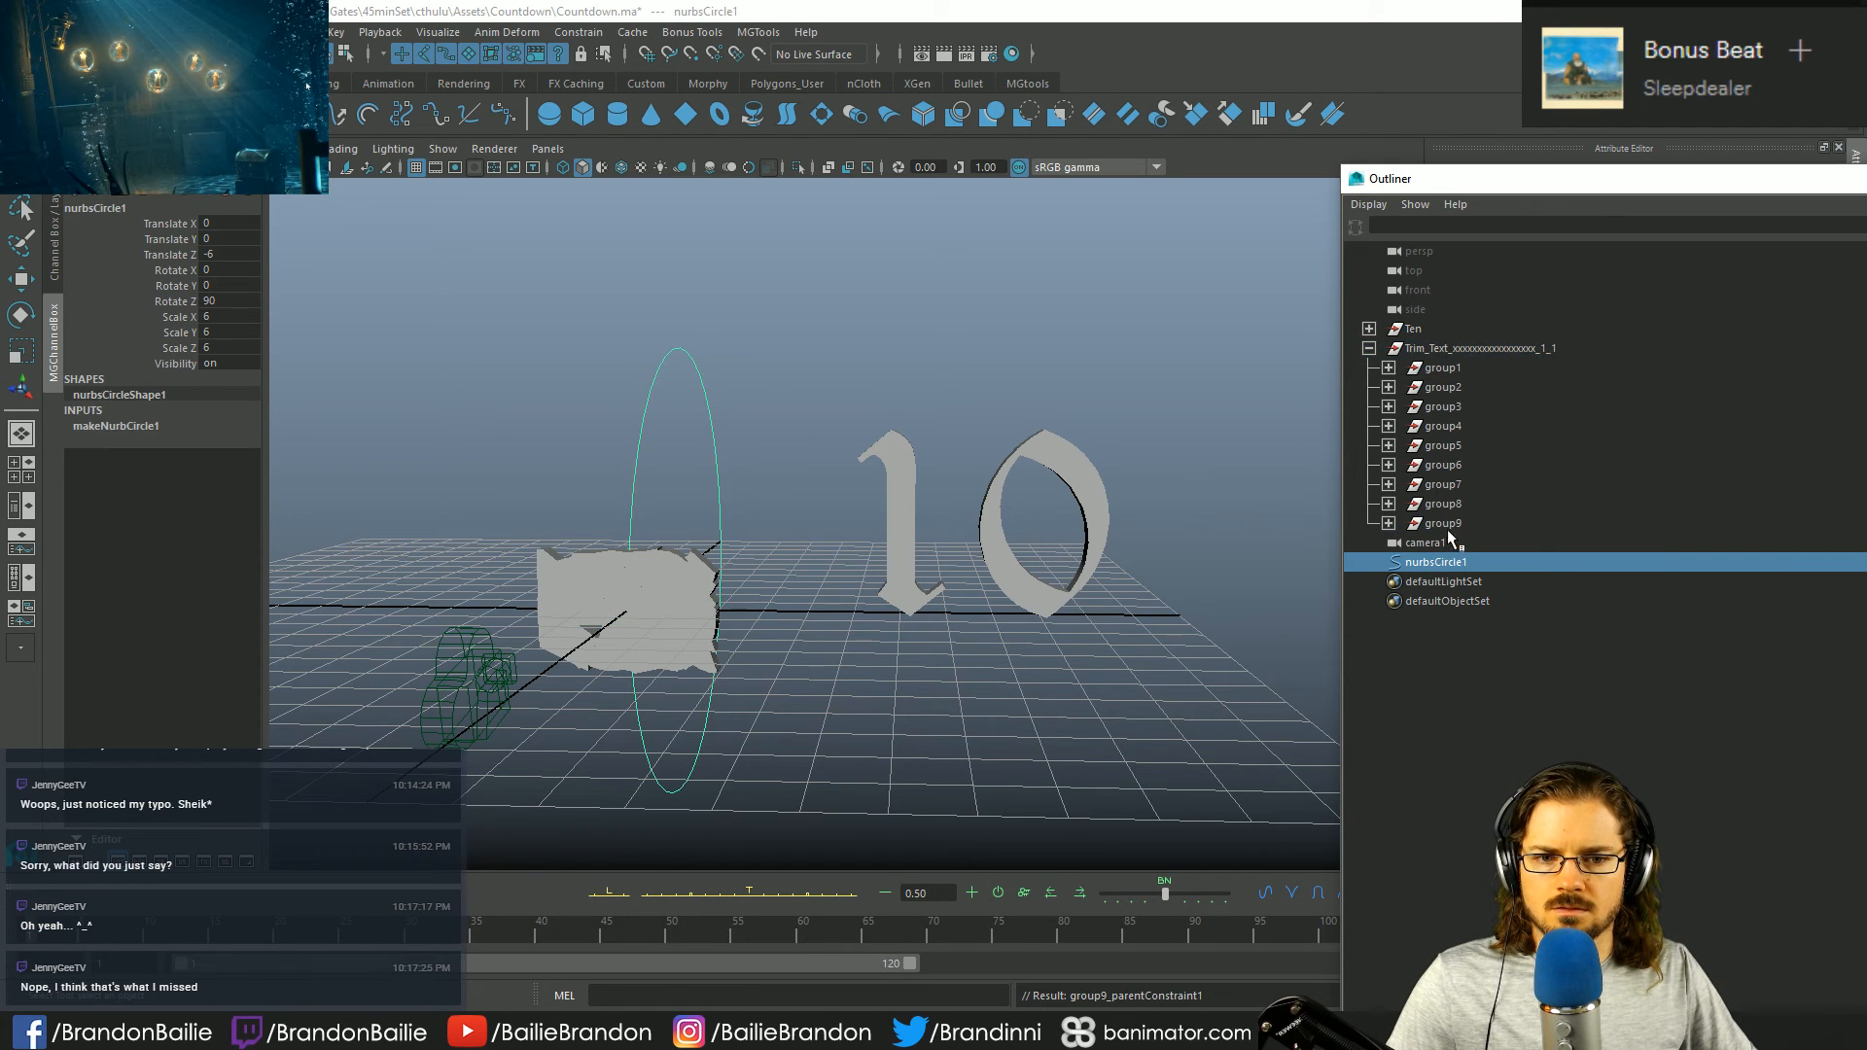
pyautogui.click(1447, 525)
pyautogui.click(1415, 348)
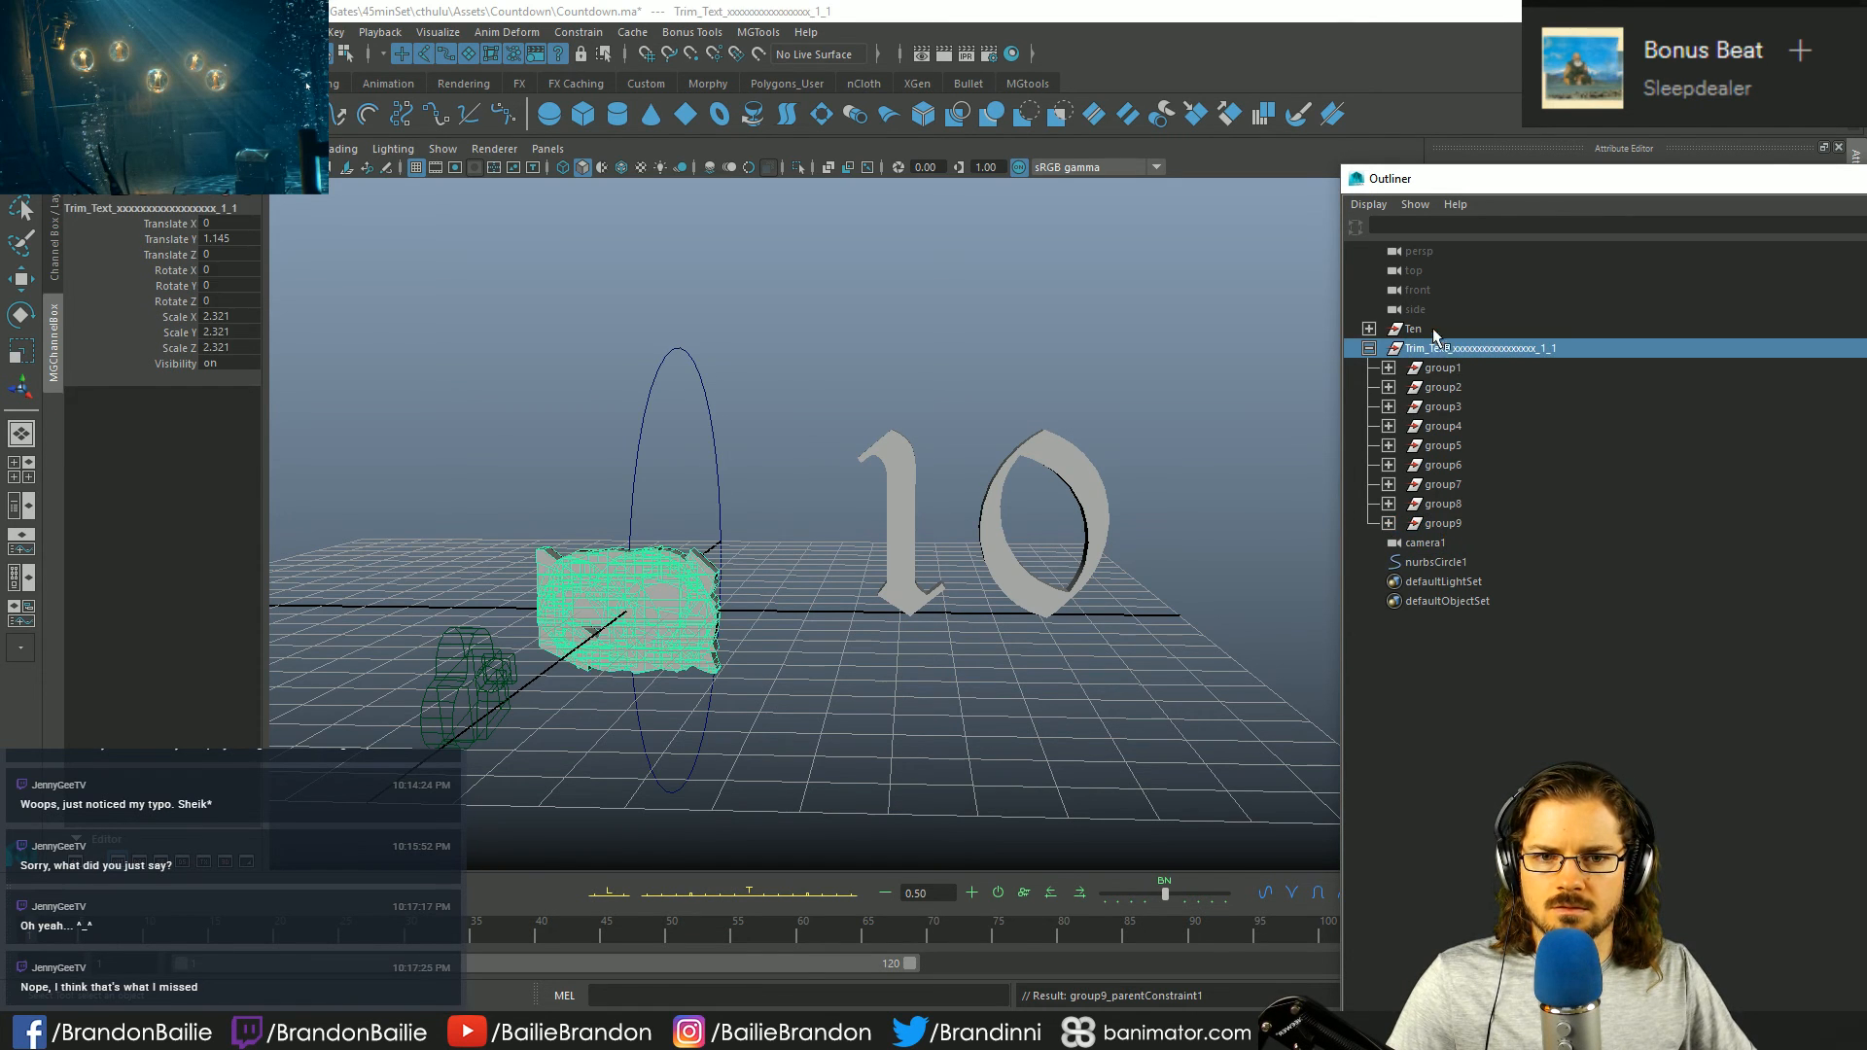
pyautogui.click(1376, 329)
pyautogui.click(1369, 329)
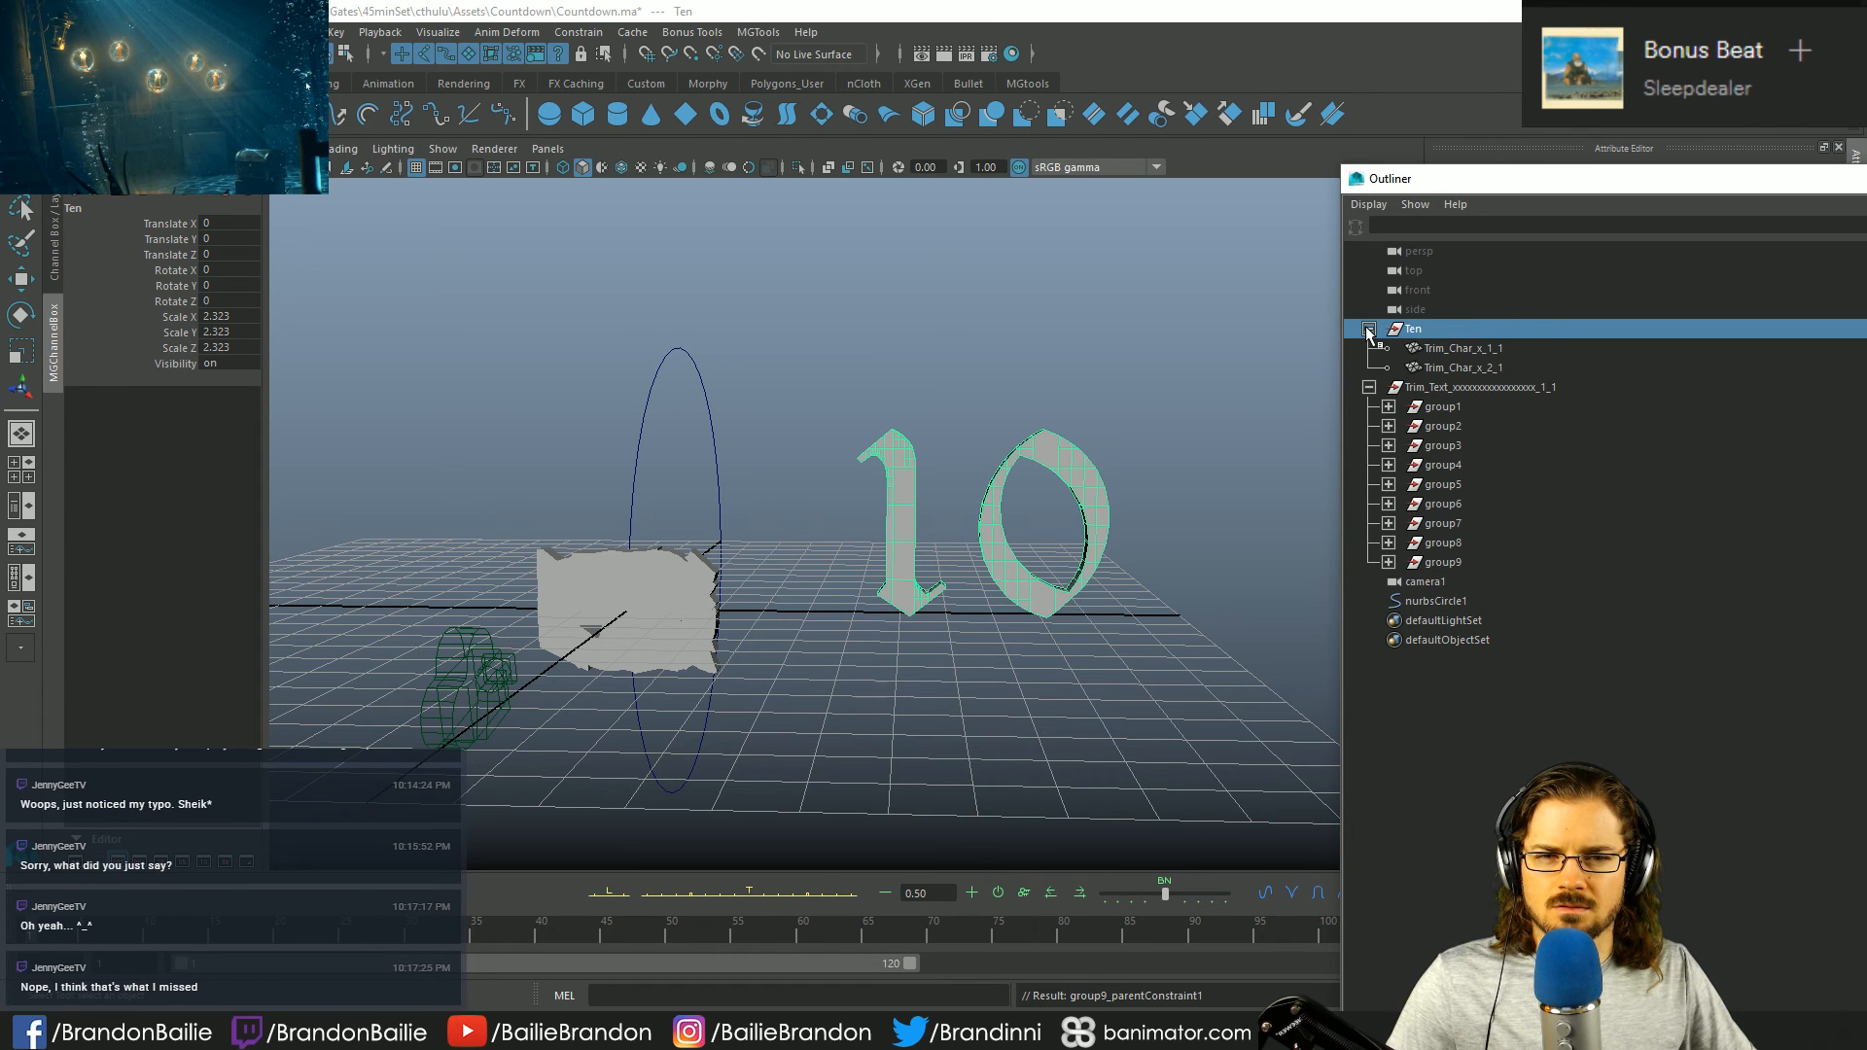
pyautogui.click(1437, 349)
pyautogui.keyDown('shift'); pyautogui.click(1453, 369); pyautogui.keyUp('shift')
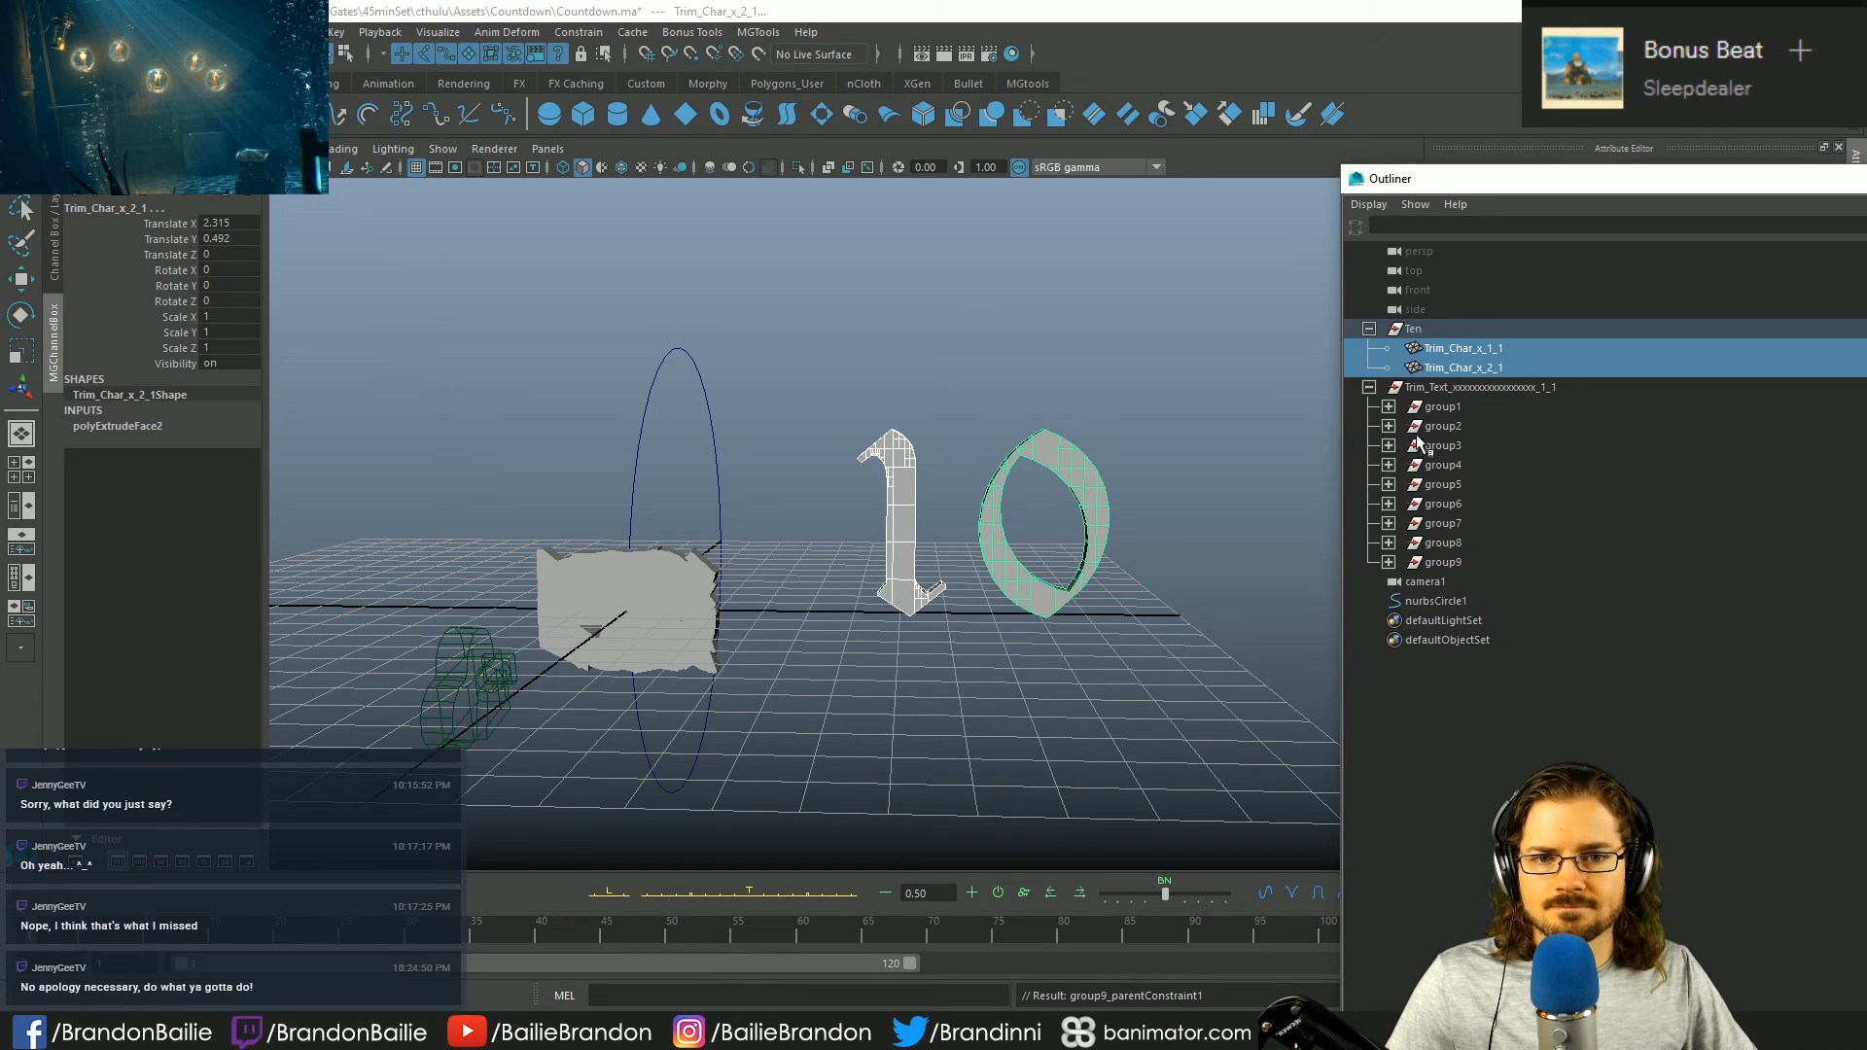
pyautogui.click(1369, 328)
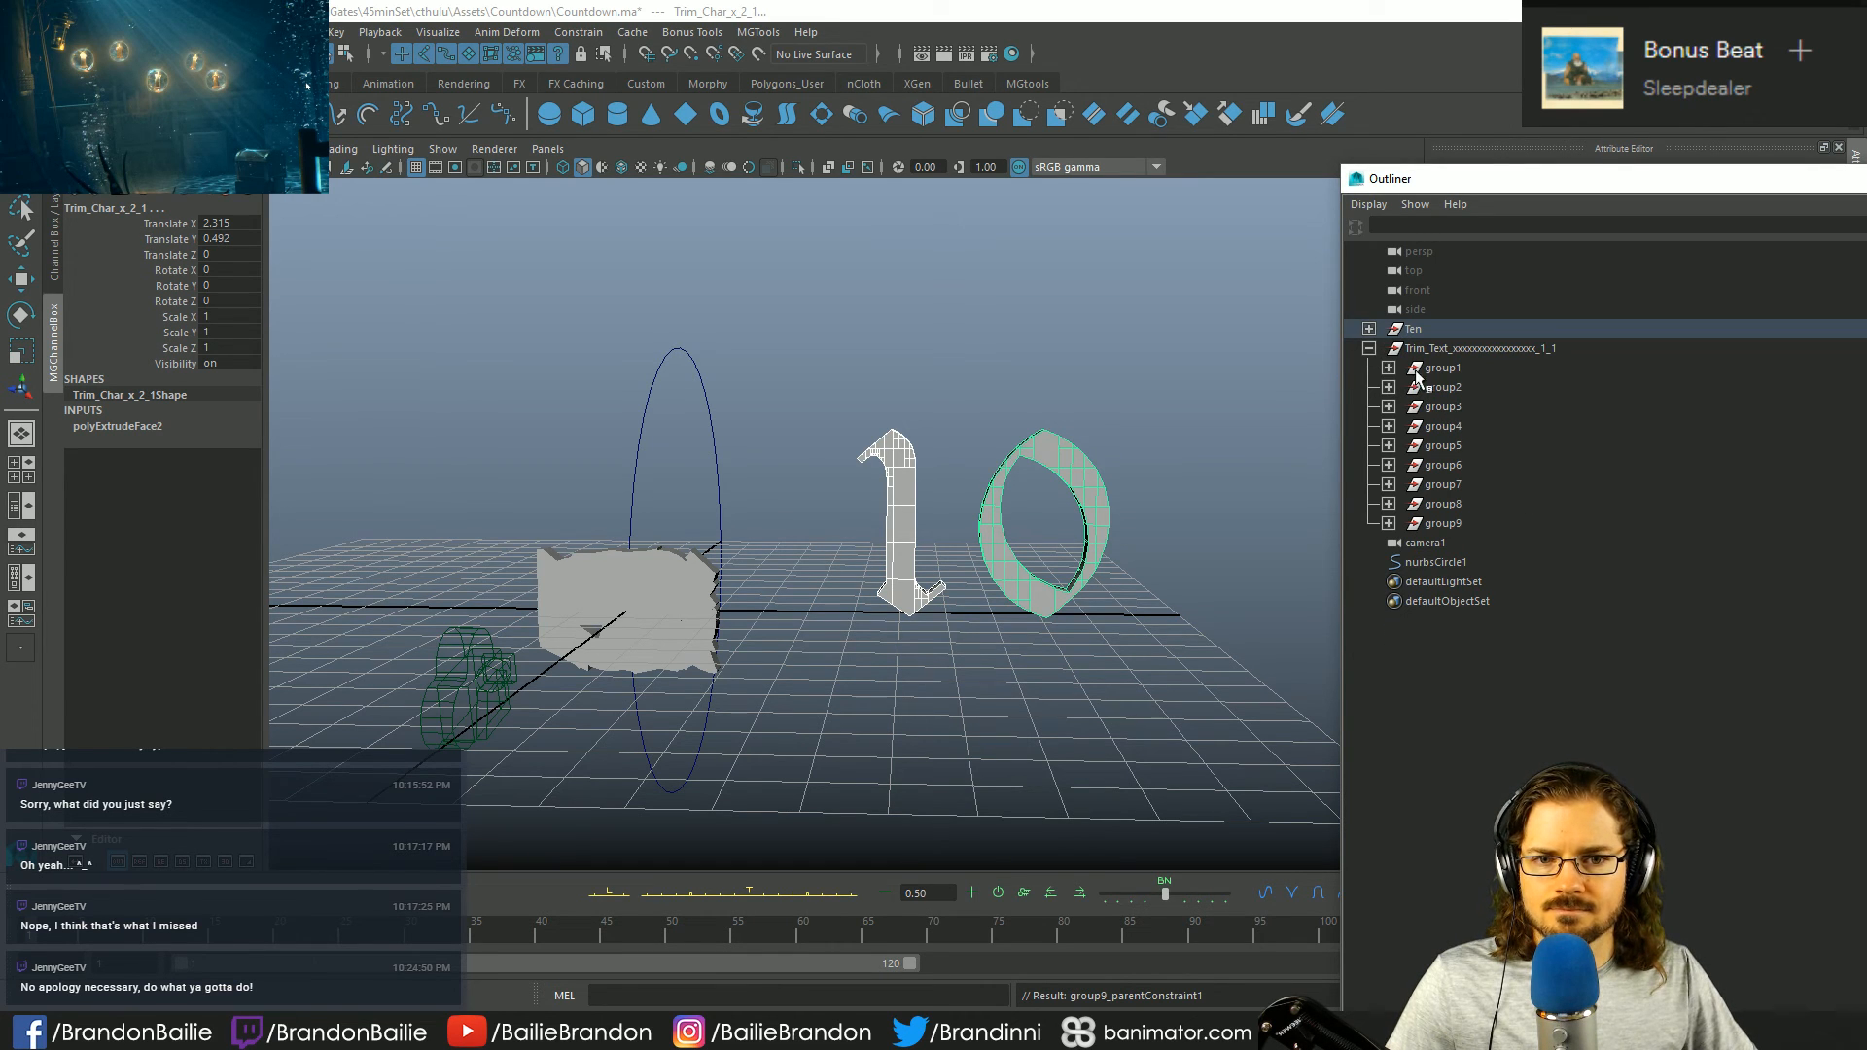
pyautogui.click(1368, 348)
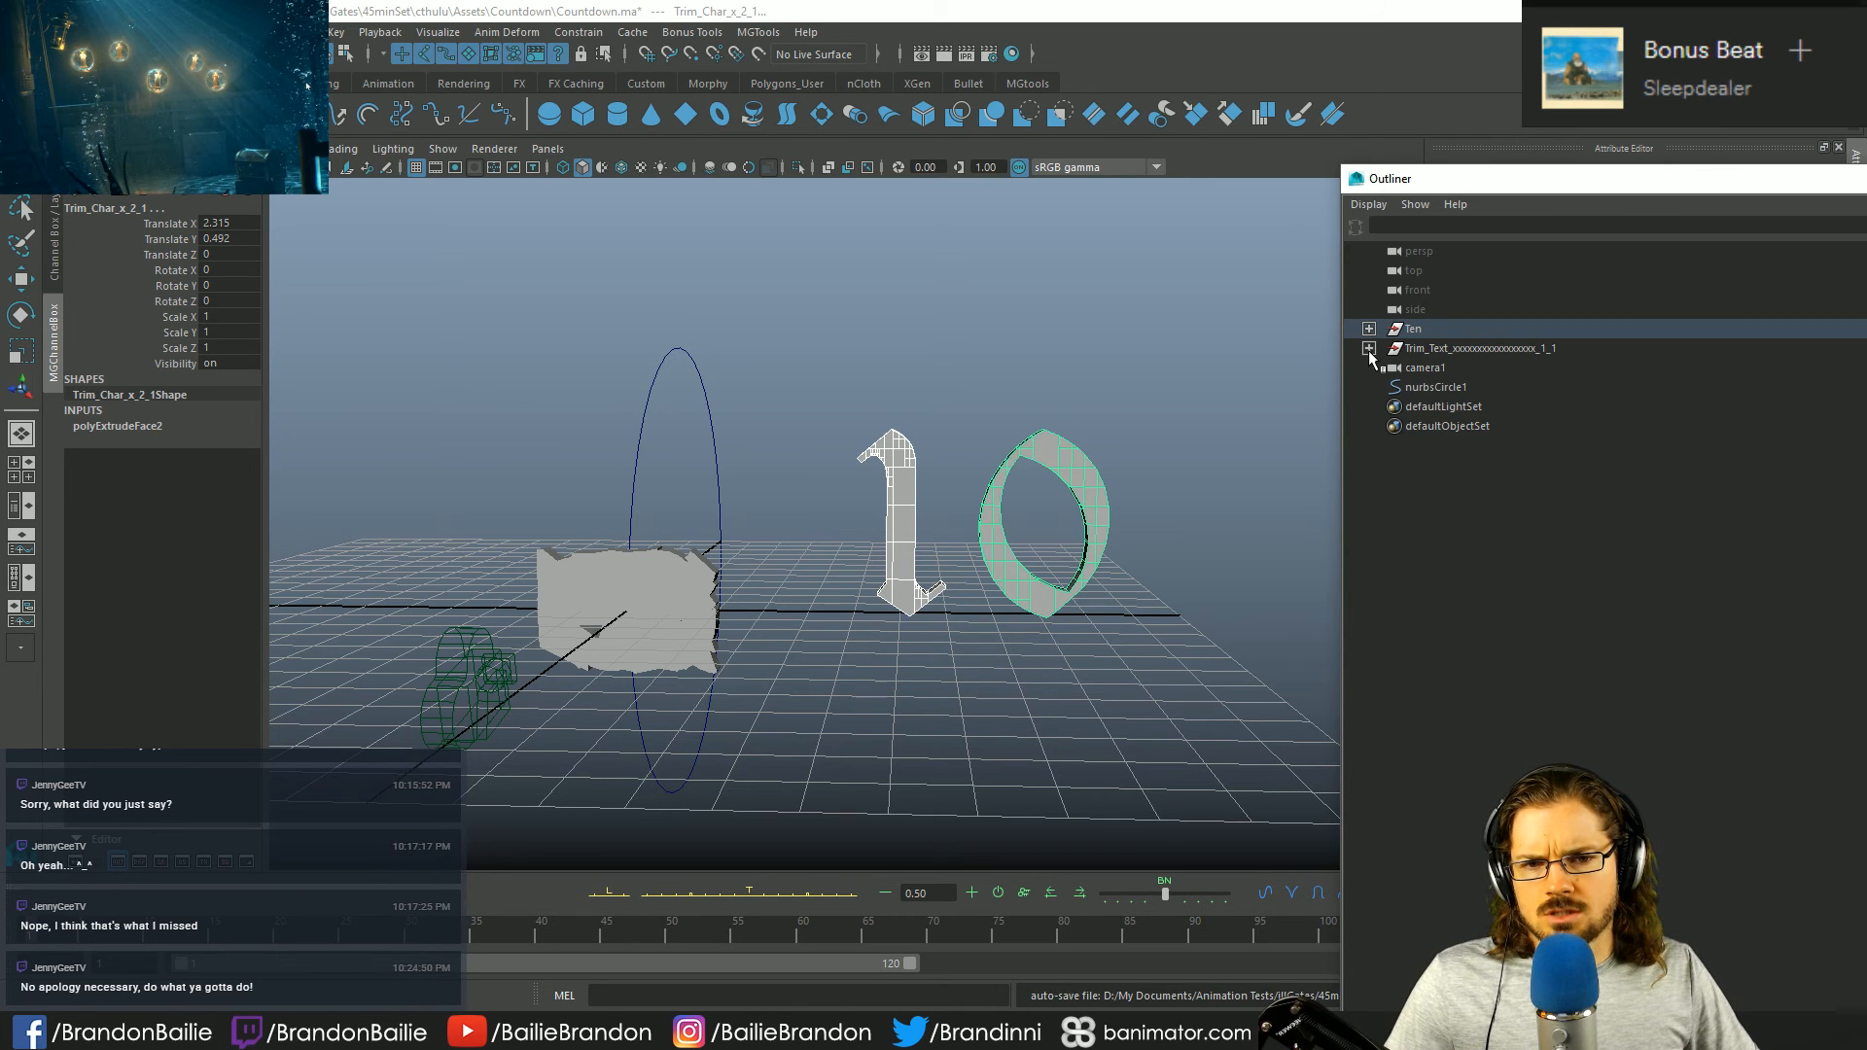
# - Parent-constrain the Ten group to nurbsCircle1
pyautogui.click(1501, 355)
pyautogui.click(1410, 330)
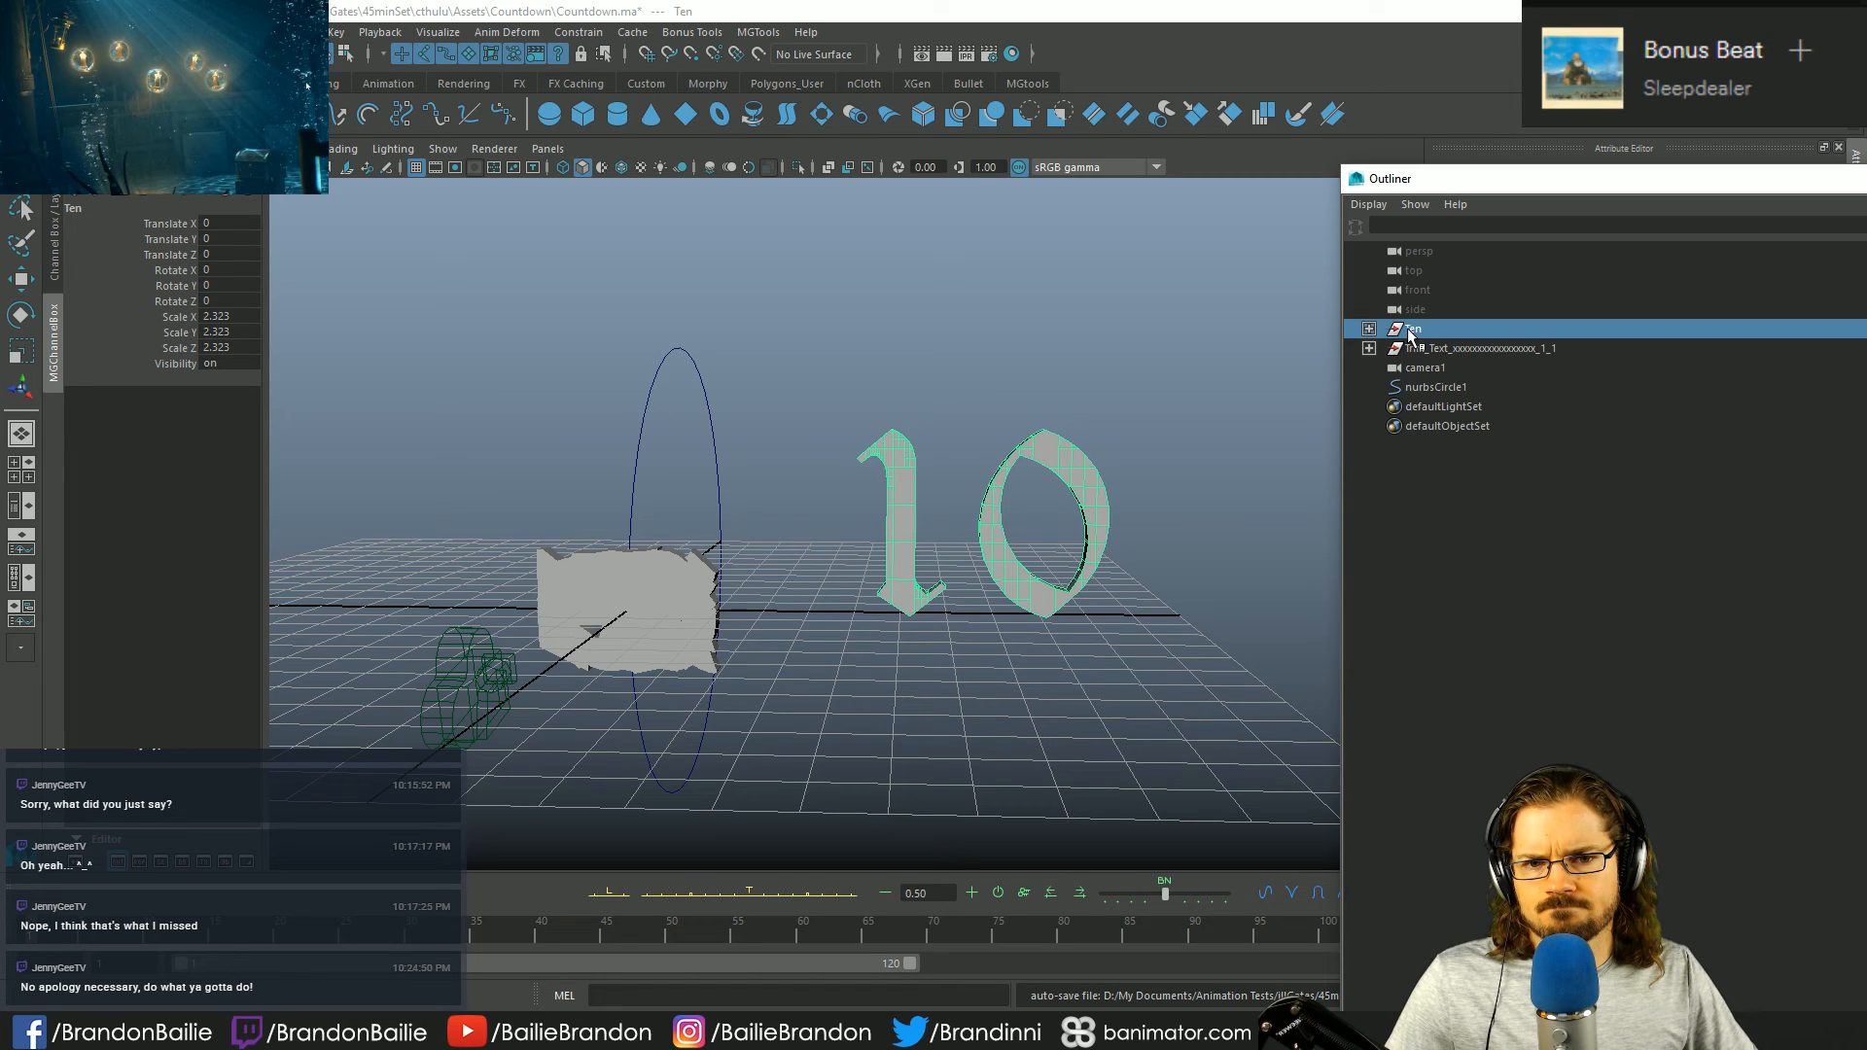
pyautogui.click(1455, 389)
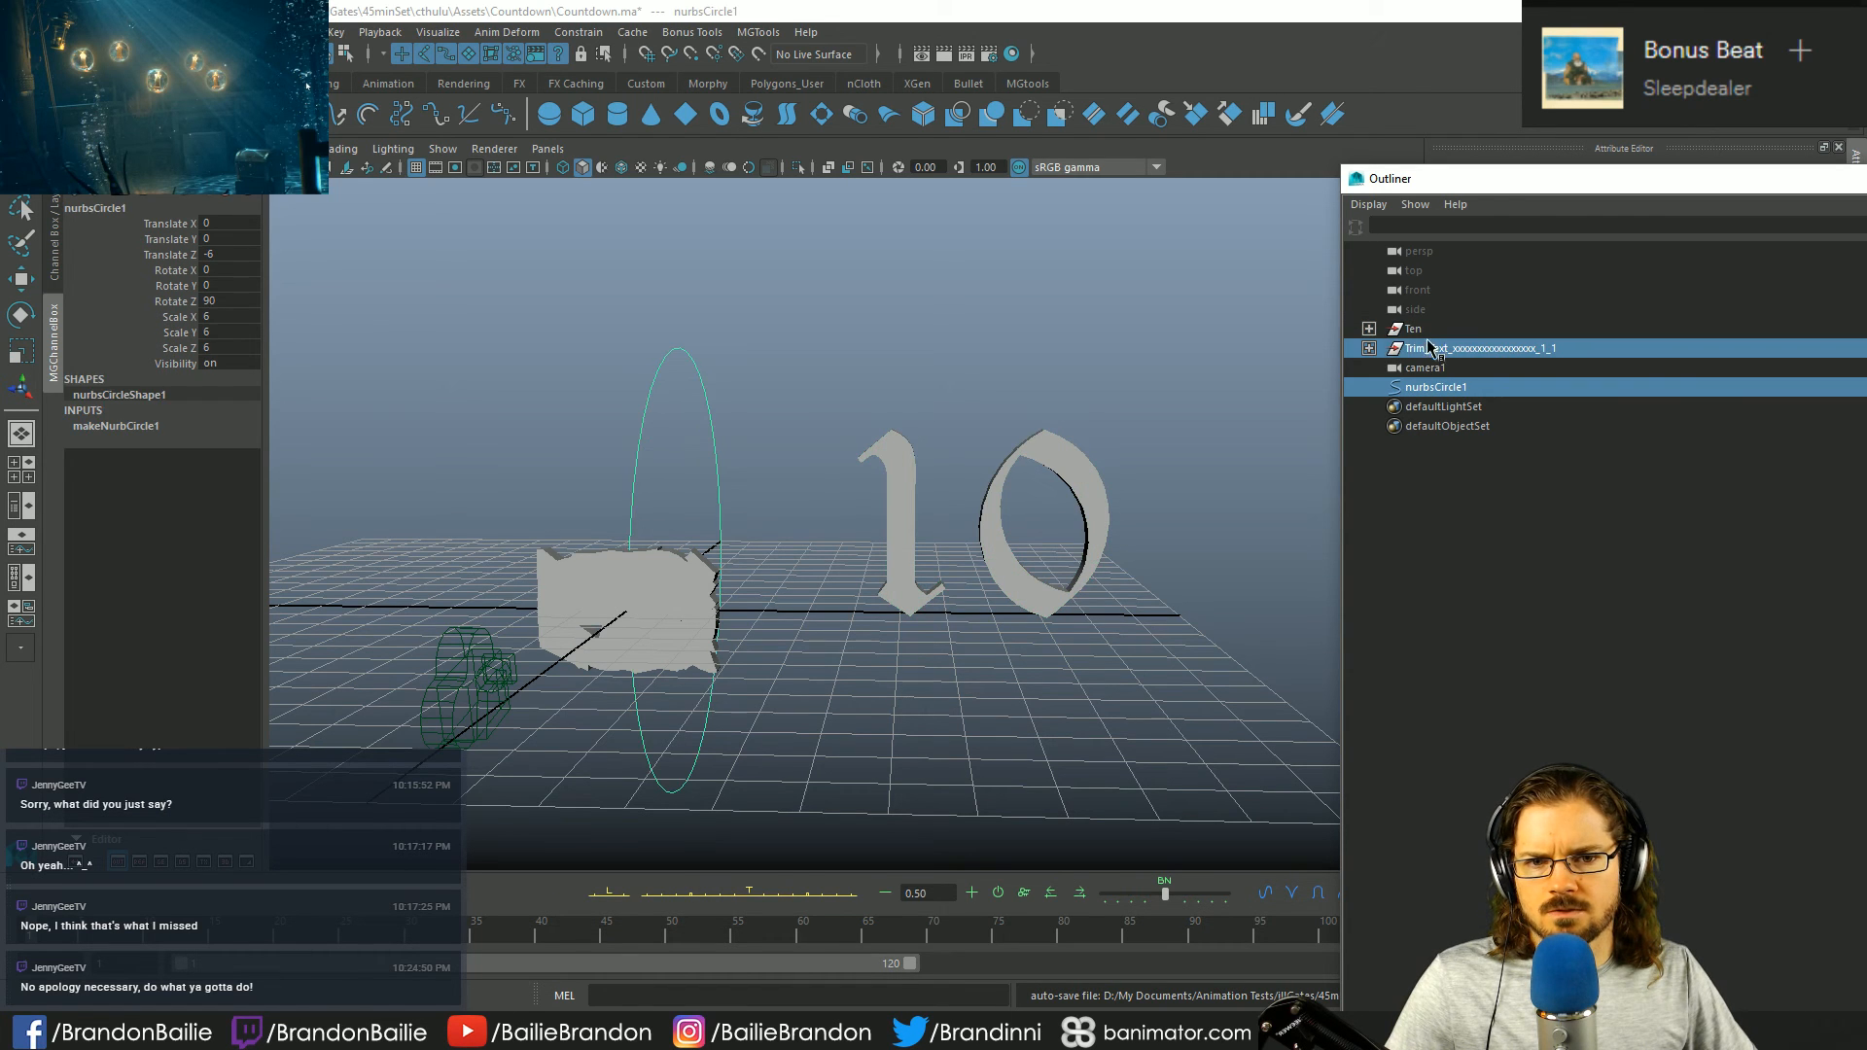
pyautogui.keyDown('ctrl'); pyautogui.click(1433, 326); pyautogui.keyUp('ctrl')
pyautogui.hotkey('shift', 'p')
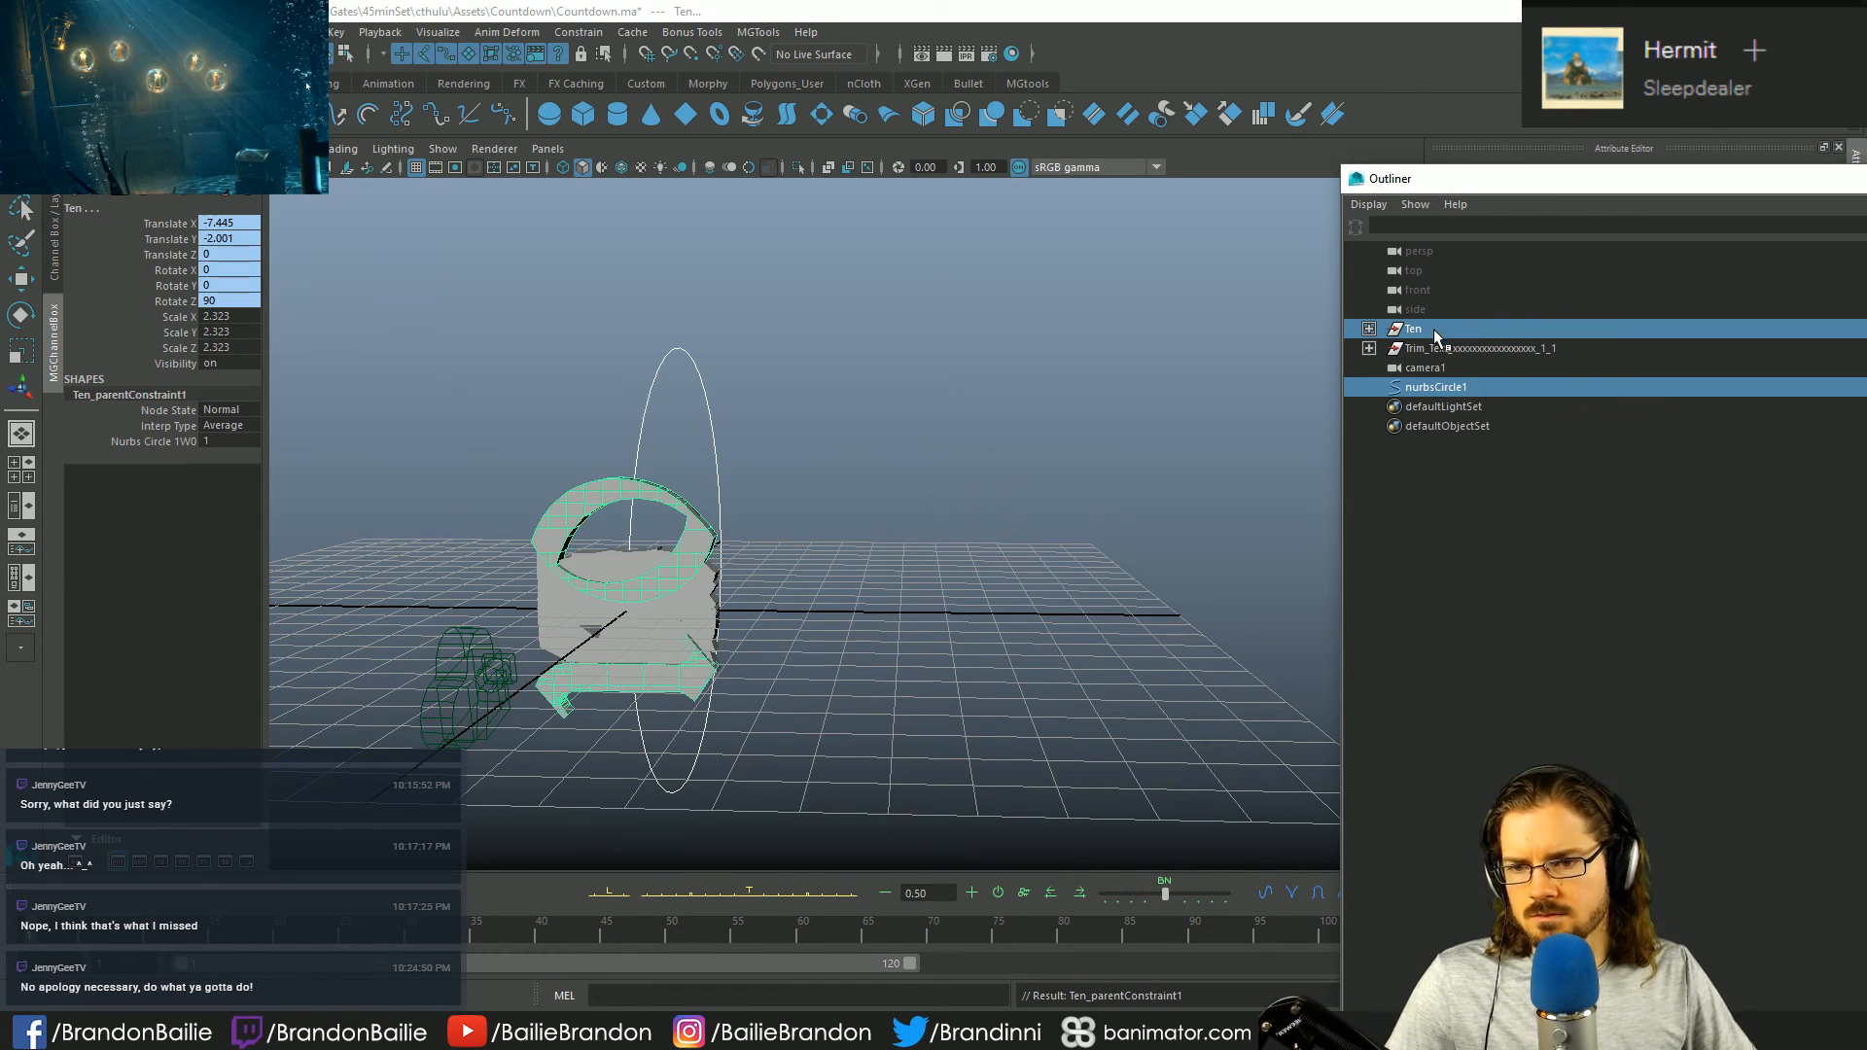
# - Try moving the Trim_Char_x_2_1 mesh inside the Ten group along X, and undo the move
pyautogui.click(1368, 329)
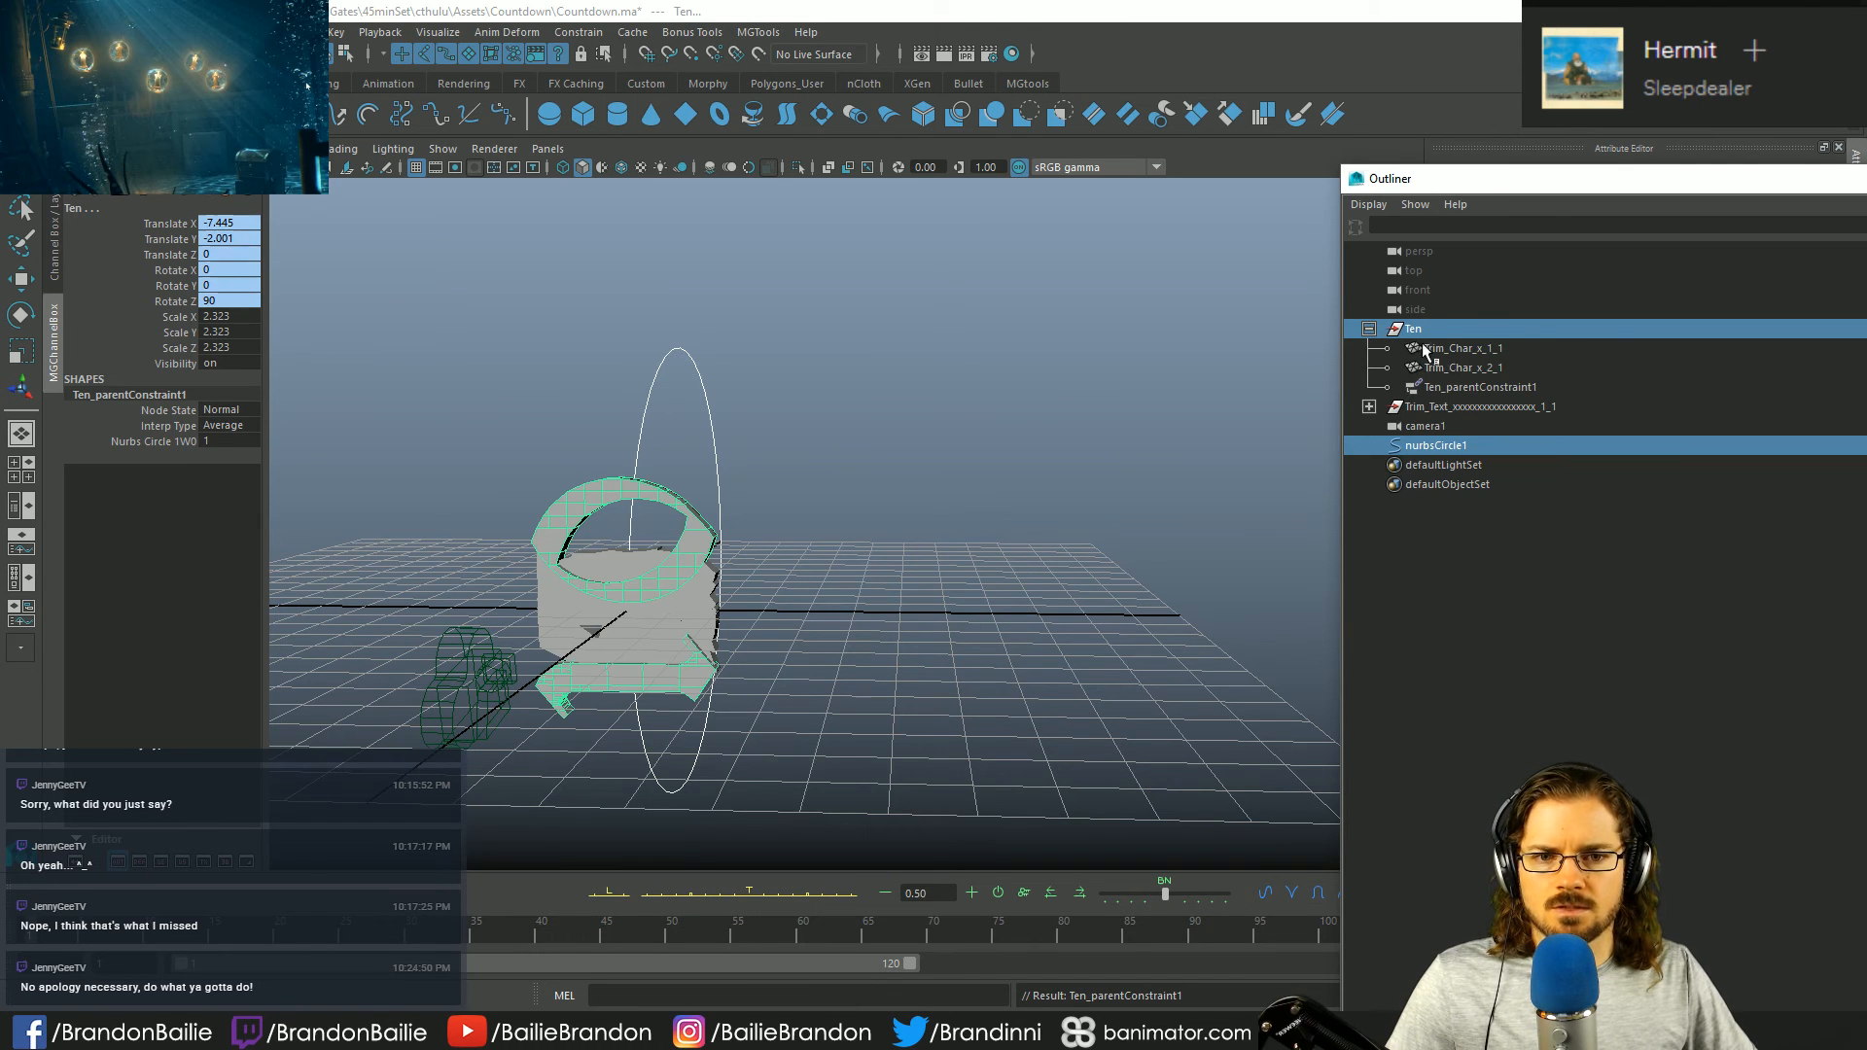
pyautogui.click(790, 556)
pyautogui.press('w')
pyautogui.click(605, 498)
pyautogui.moveTo(829, 533); pyautogui.dragTo(962, 544)
pyautogui.press('q')
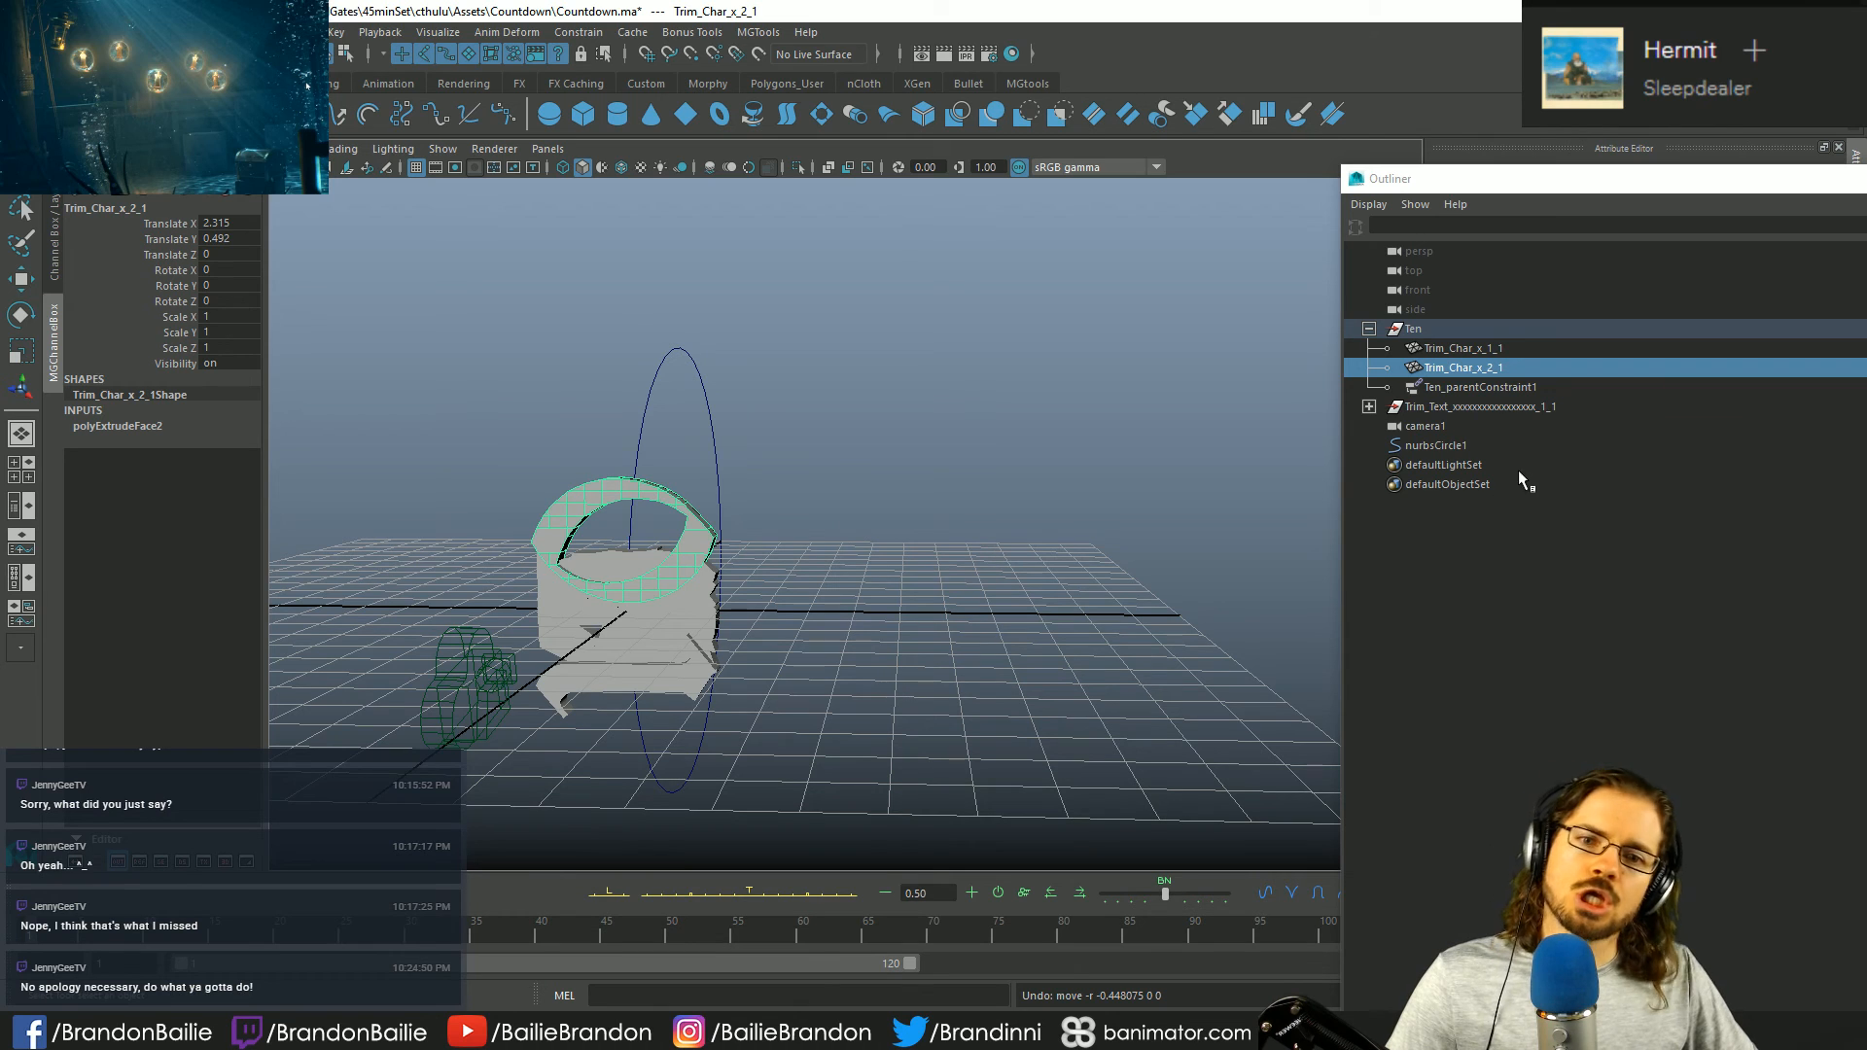
# - Set Rotate Z to 0 on the Ten group and group1 through group9 together, and collapse Ten in the Outliner
pyautogui.click(1369, 406)
pyautogui.click(1415, 330)
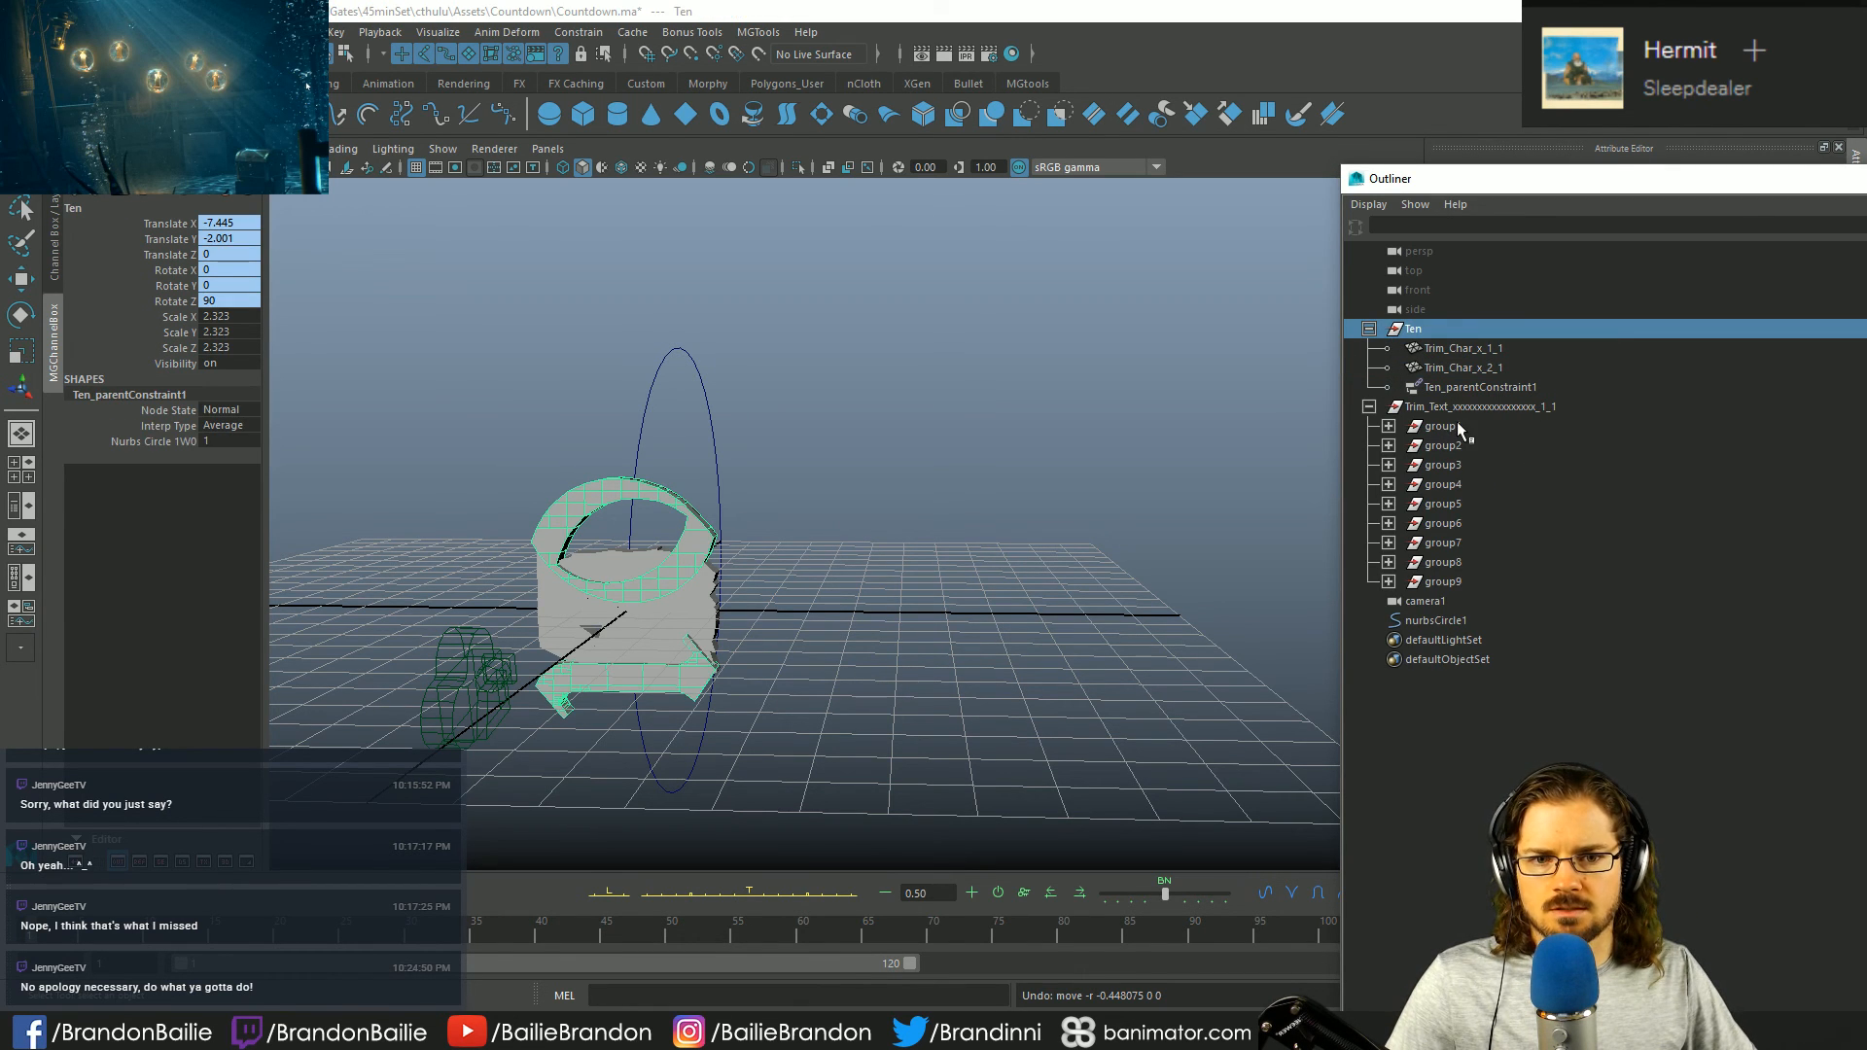
pyautogui.keyDown('ctrl'); pyautogui.click(1458, 428); pyautogui.keyUp('ctrl')
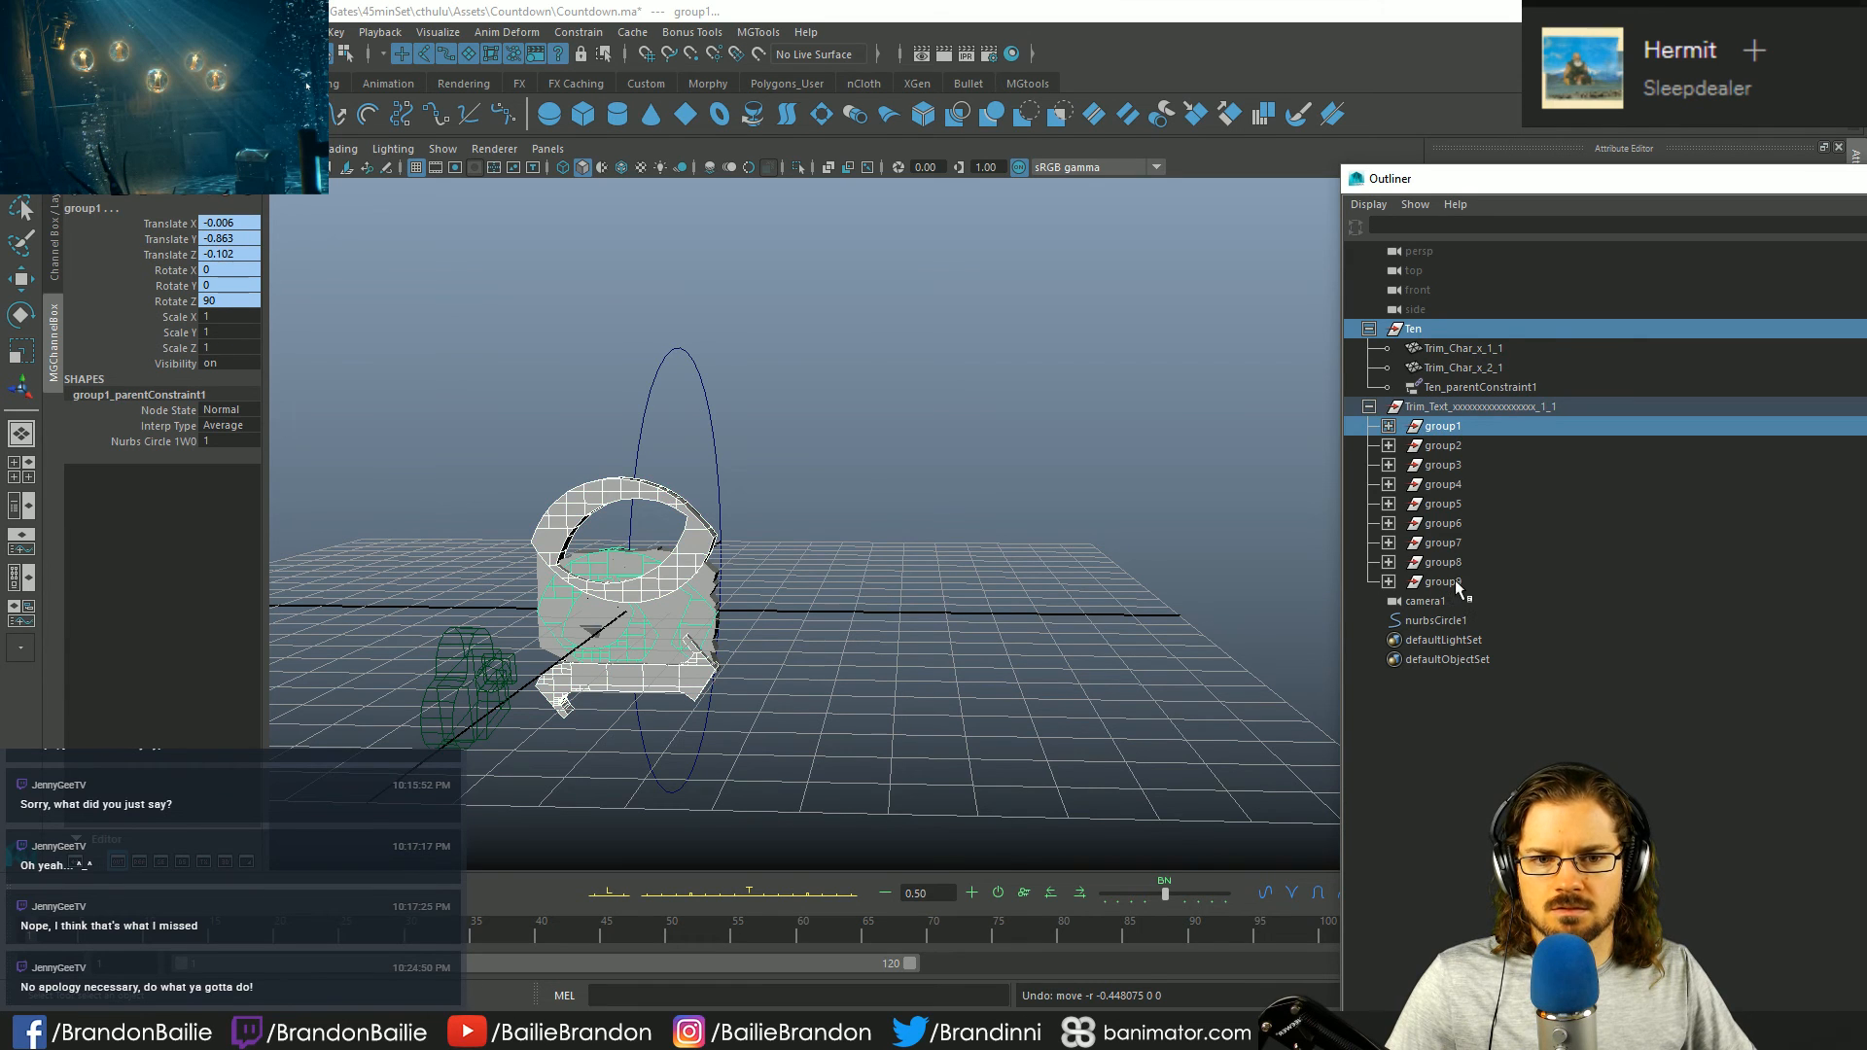
pyautogui.click(1443, 582)
pyautogui.keyDown('shift'); pyautogui.click(1443, 426); pyautogui.keyUp('shift')
pyautogui.keyDown('ctrl'); pyautogui.click(1412, 329); pyautogui.keyUp('ctrl')
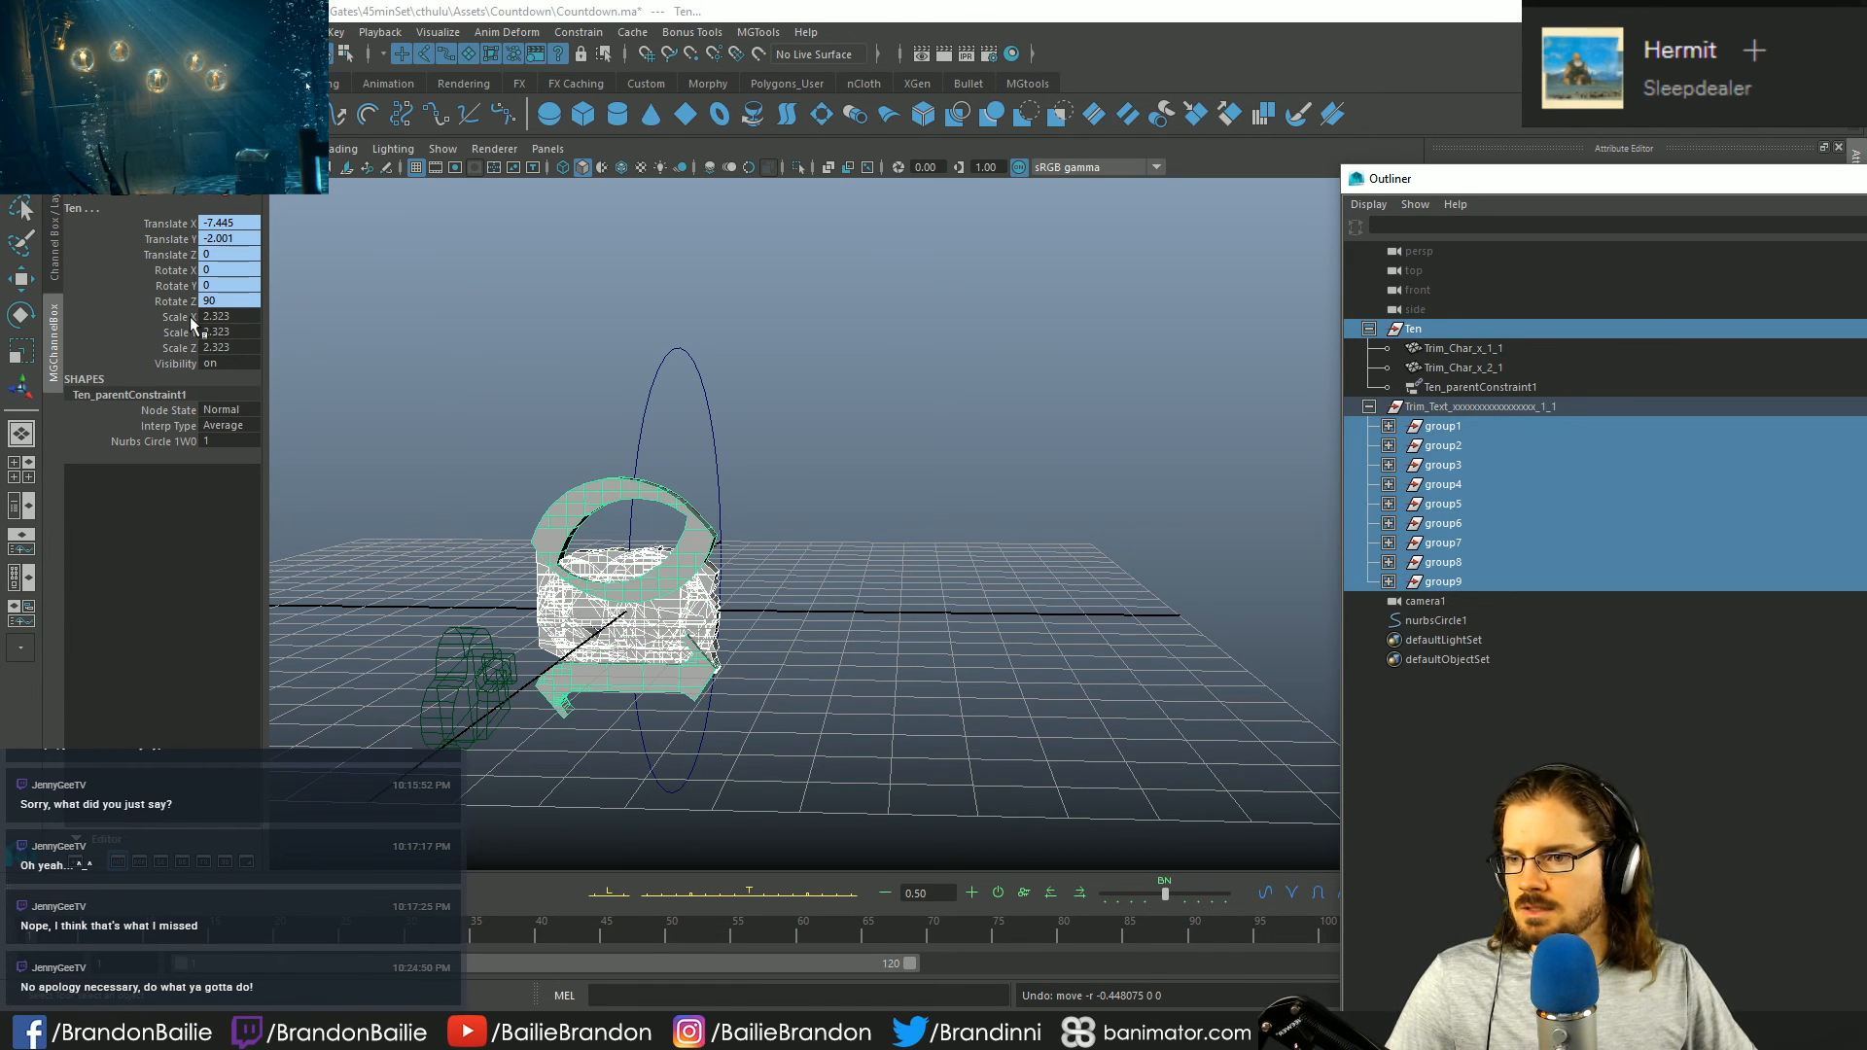
pyautogui.press('e')
pyautogui.moveTo(191, 301); pyautogui.dragTo(85, 304, button='right')
pyautogui.write('0')
pyautogui.press('Return')
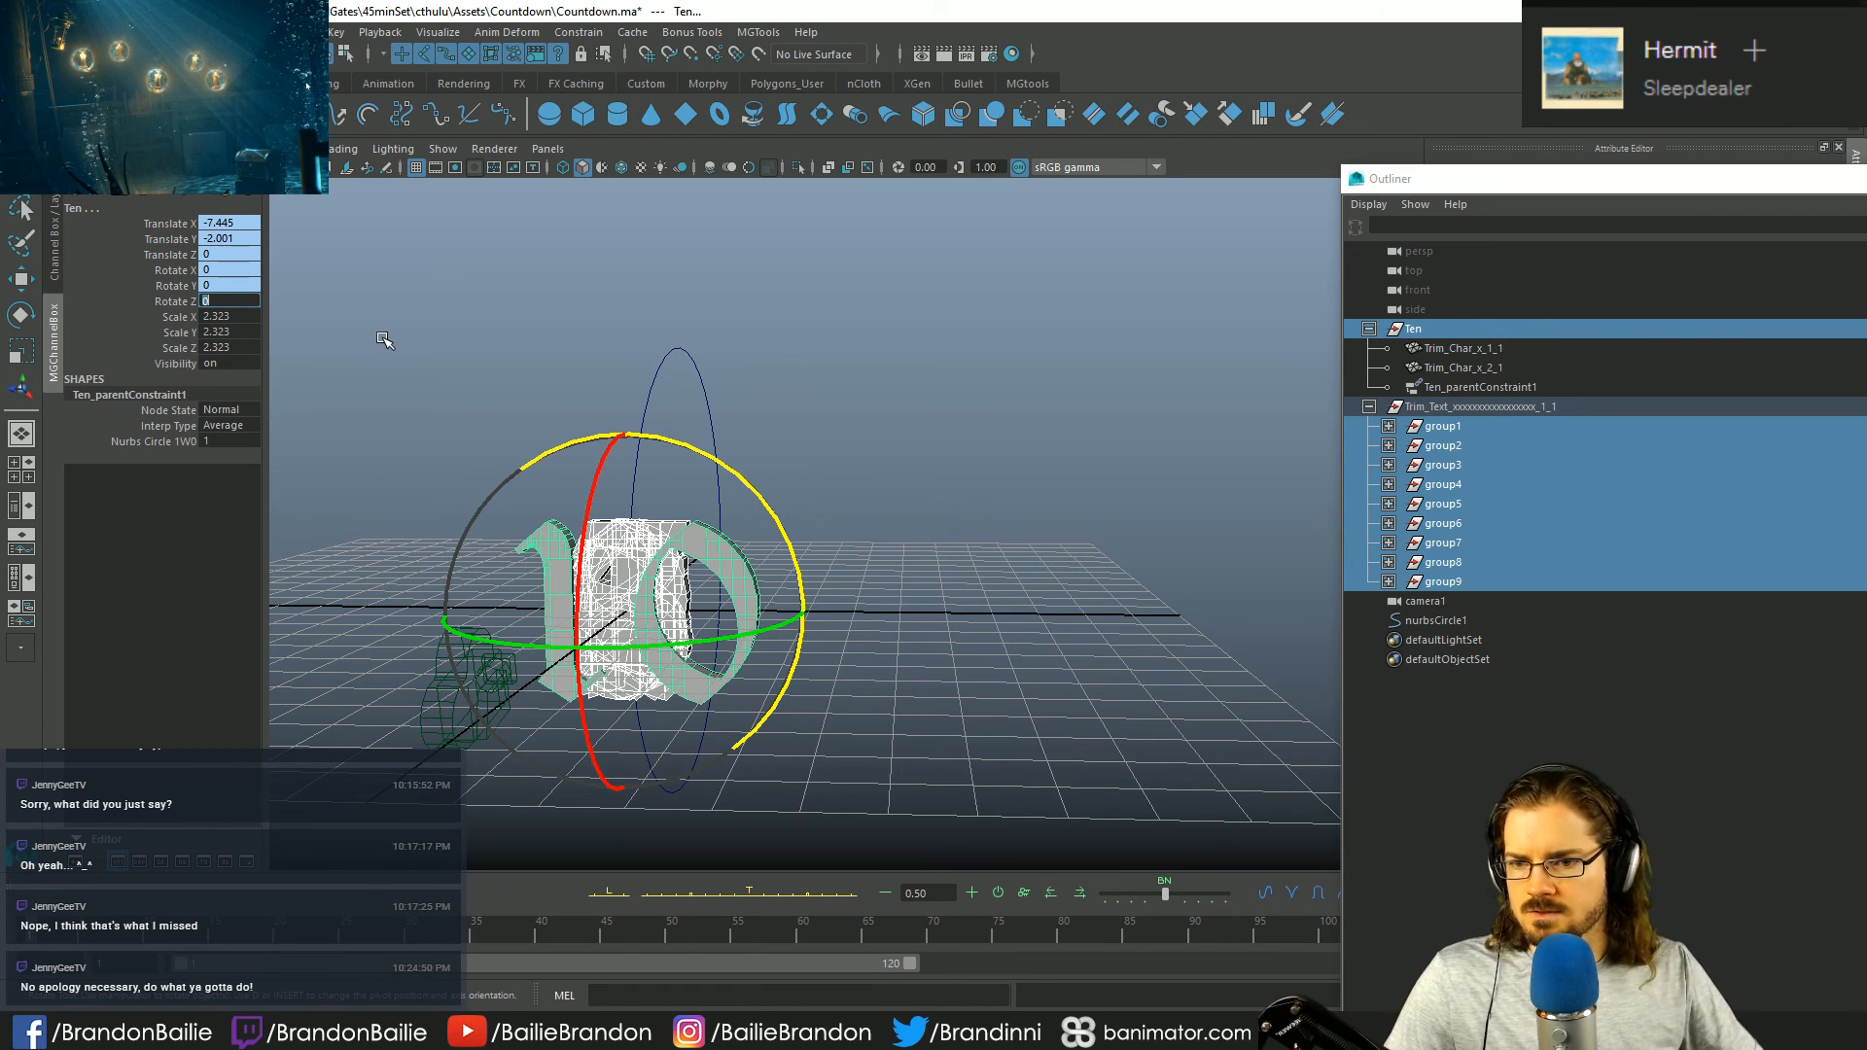
pyautogui.click(802, 485)
pyautogui.keyDown('alt'); pyautogui.moveTo(802, 483); pyautogui.dragTo(1121, 474, button='middle'); pyautogui.keyUp('alt')
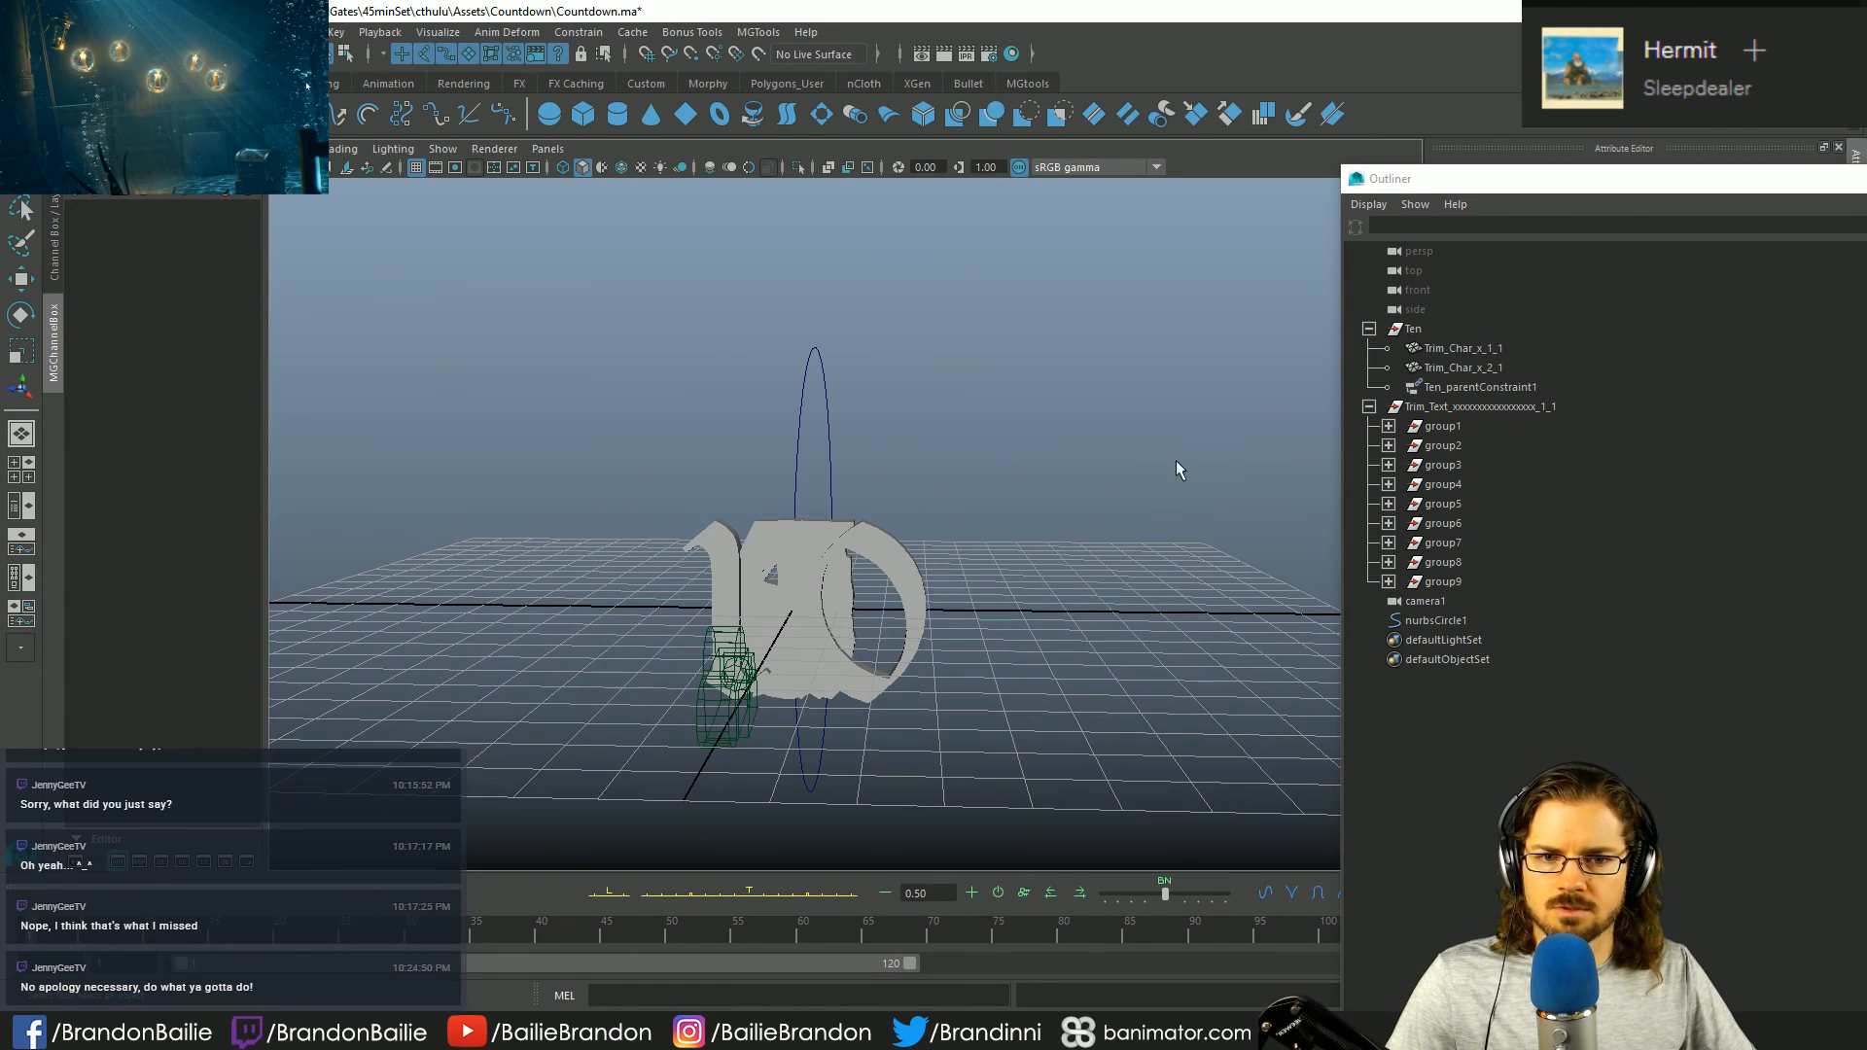
pyautogui.click(1369, 330)
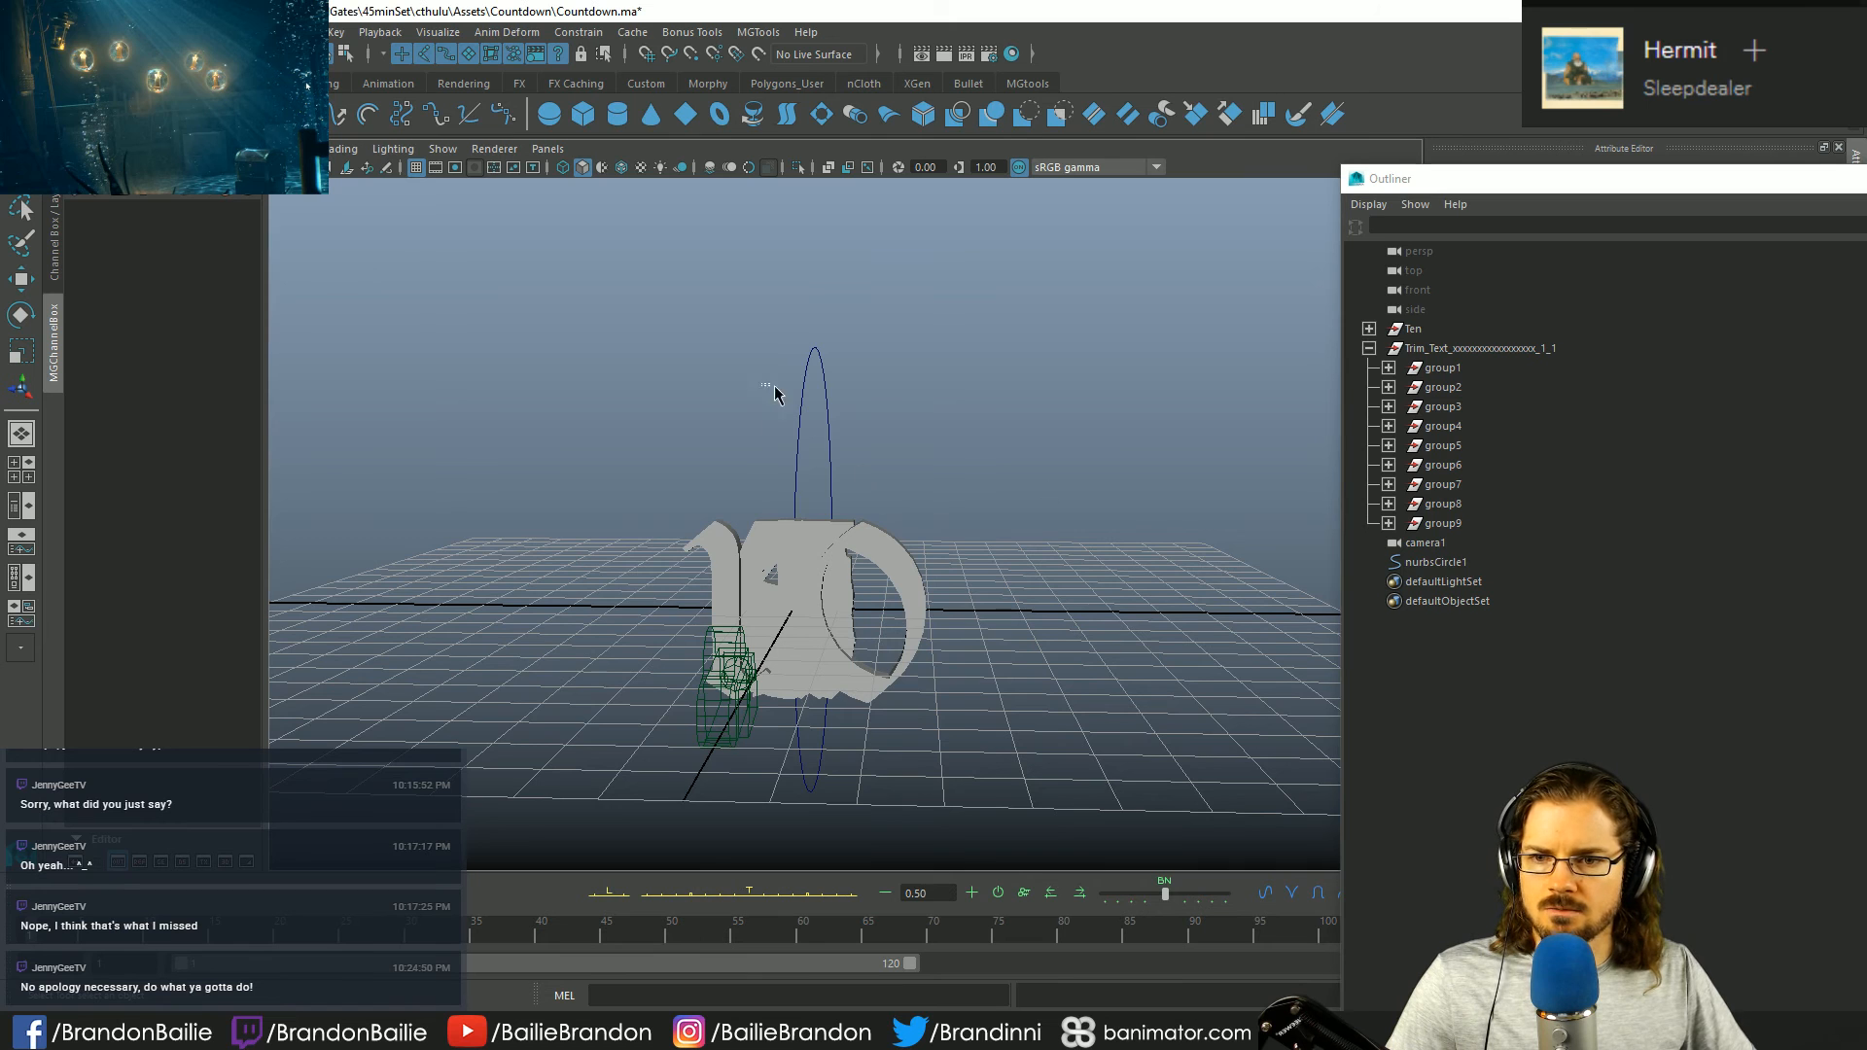
# - Center the pivot of nurbsCircle1, undo it to compare the digits' placement, and reapply the centering
pyautogui.click(797, 457)
pyautogui.keyDown('alt'); pyautogui.moveTo(895, 428); pyautogui.dragTo(309, 282); pyautogui.keyUp('alt')
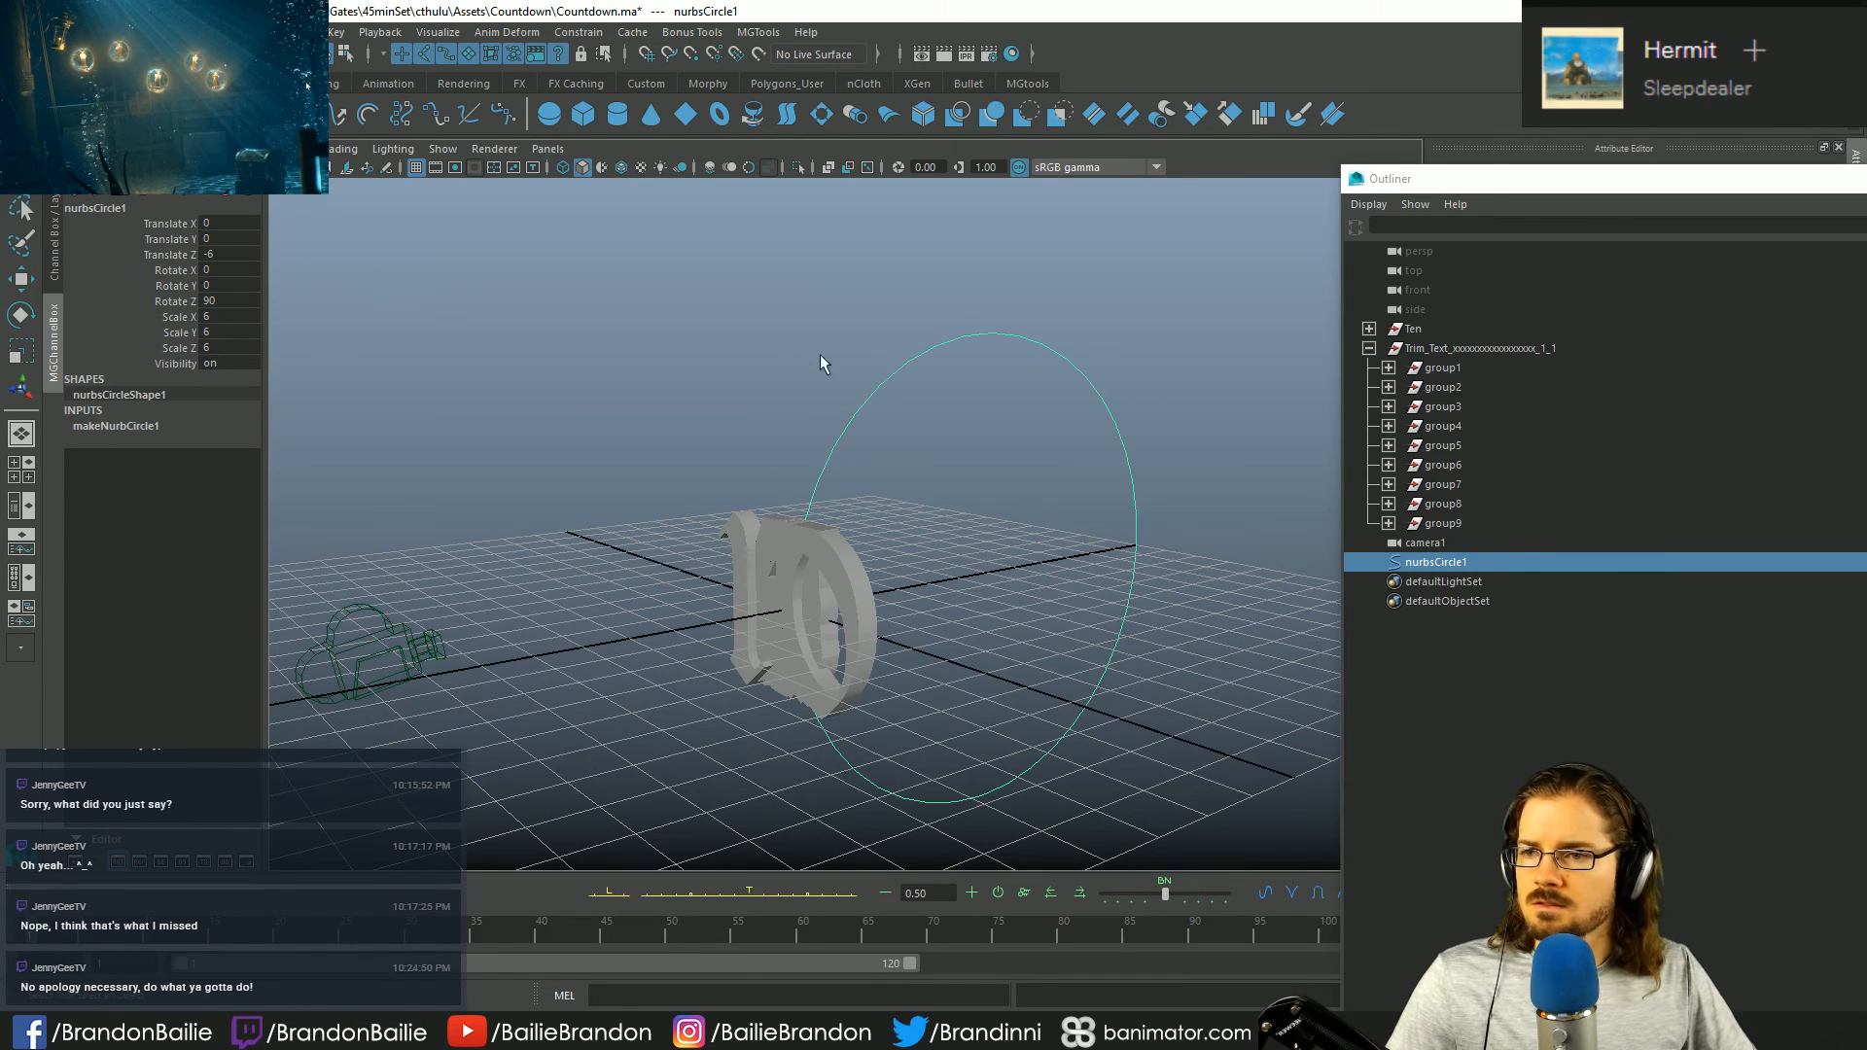
pyautogui.click(297, 33)
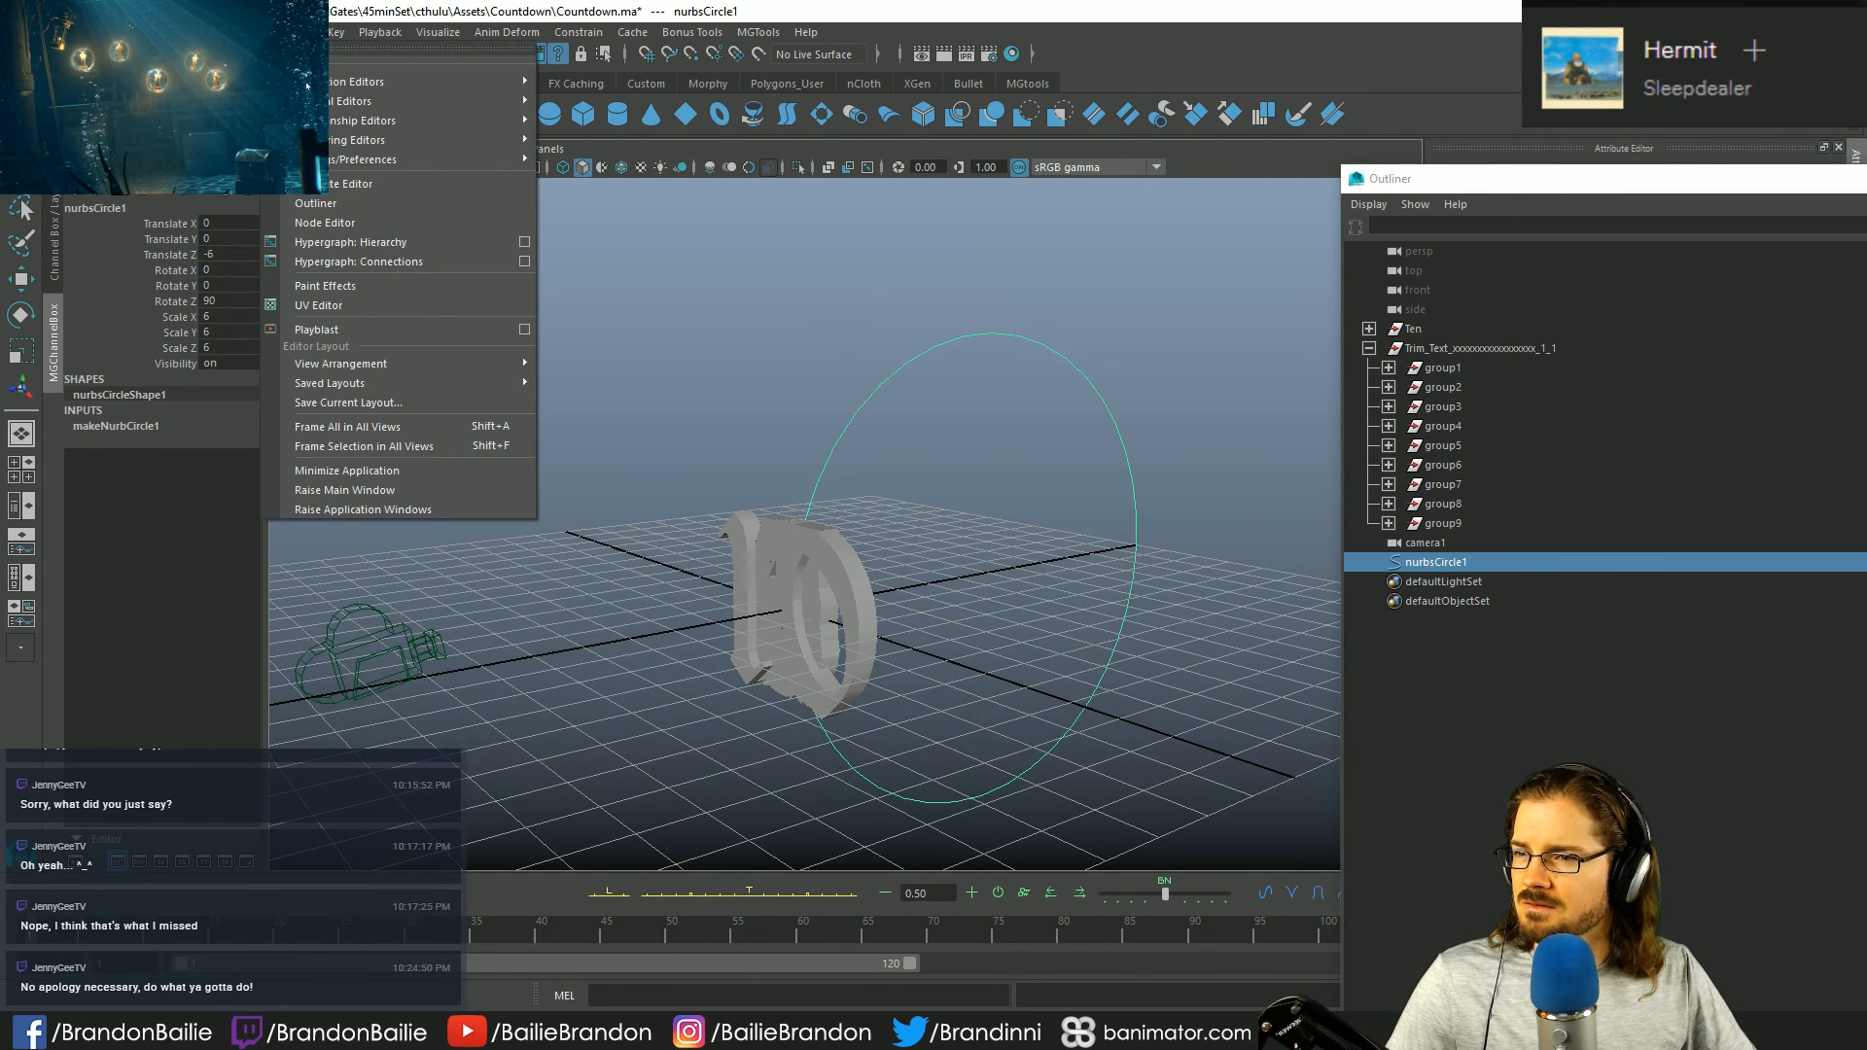
pyautogui.press('Escape')
pyautogui.click(179, 32)
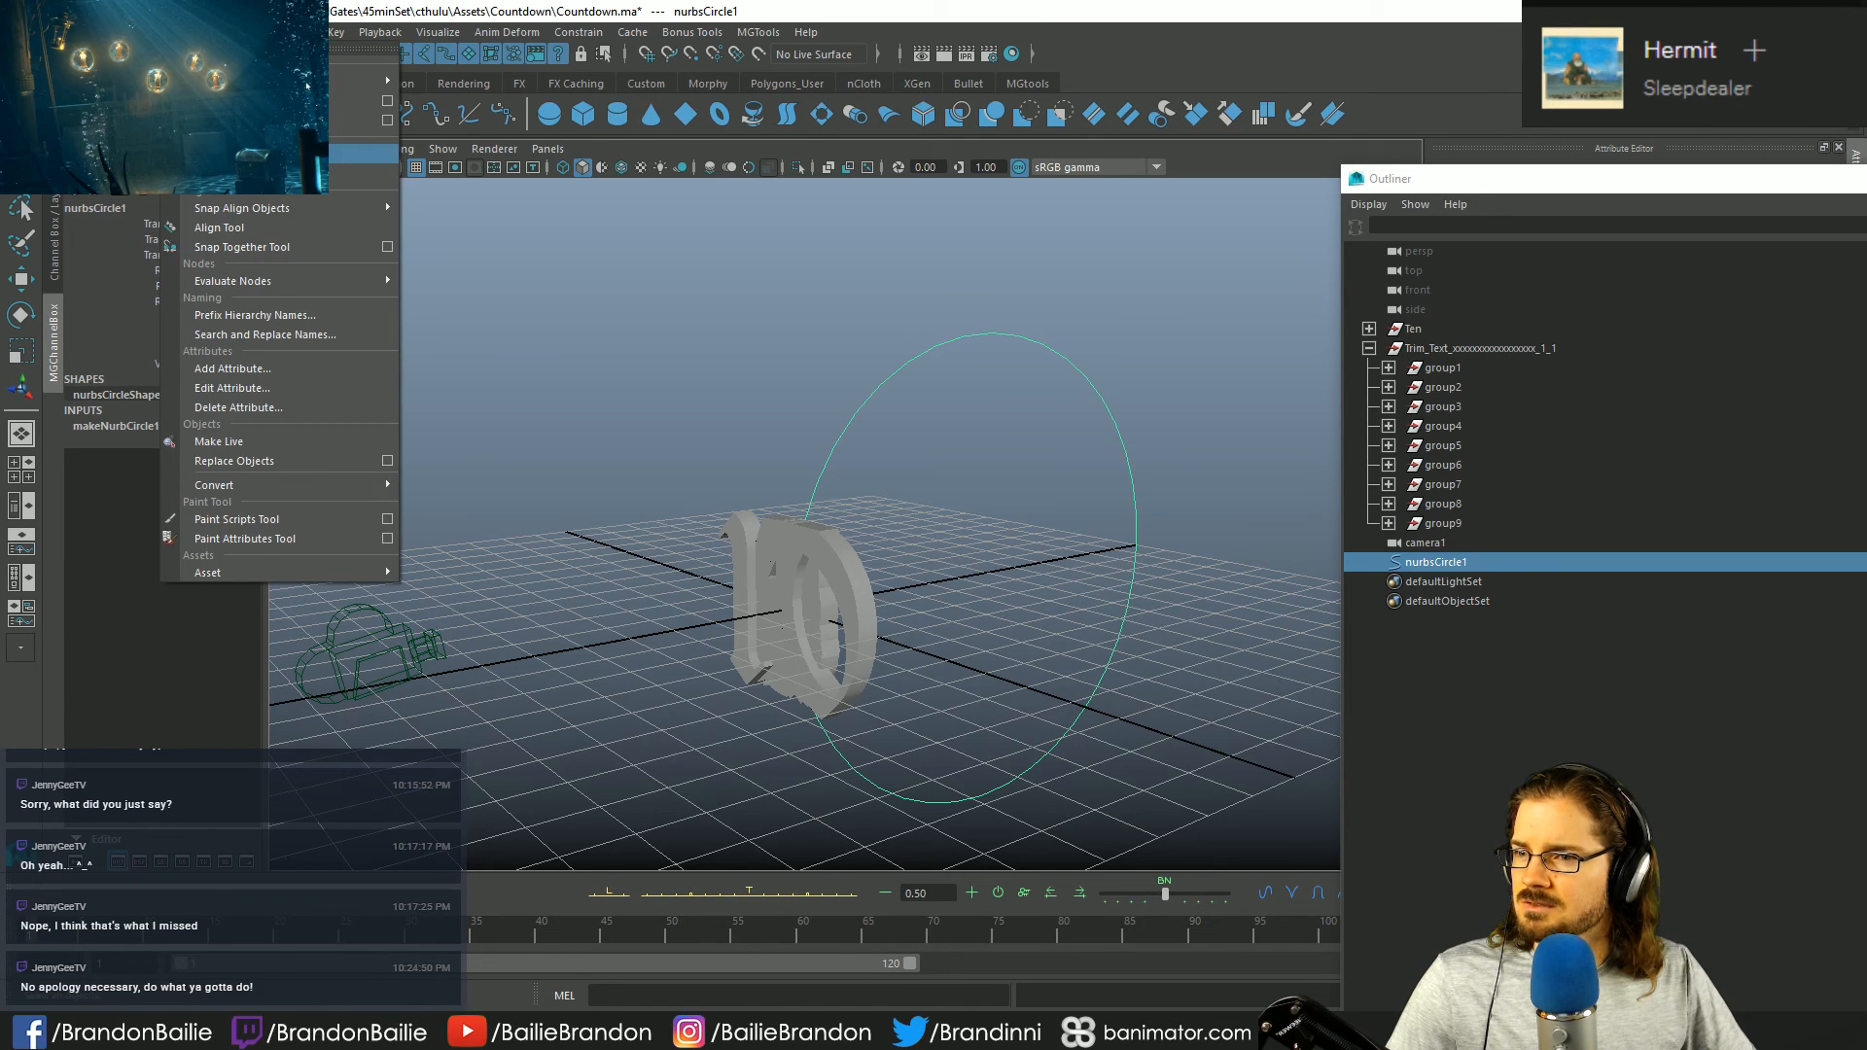
pyautogui.click(224, 153)
pyautogui.keyDown('alt'); pyautogui.moveTo(725, 338); pyautogui.dragTo(603, 363); pyautogui.keyUp('alt')
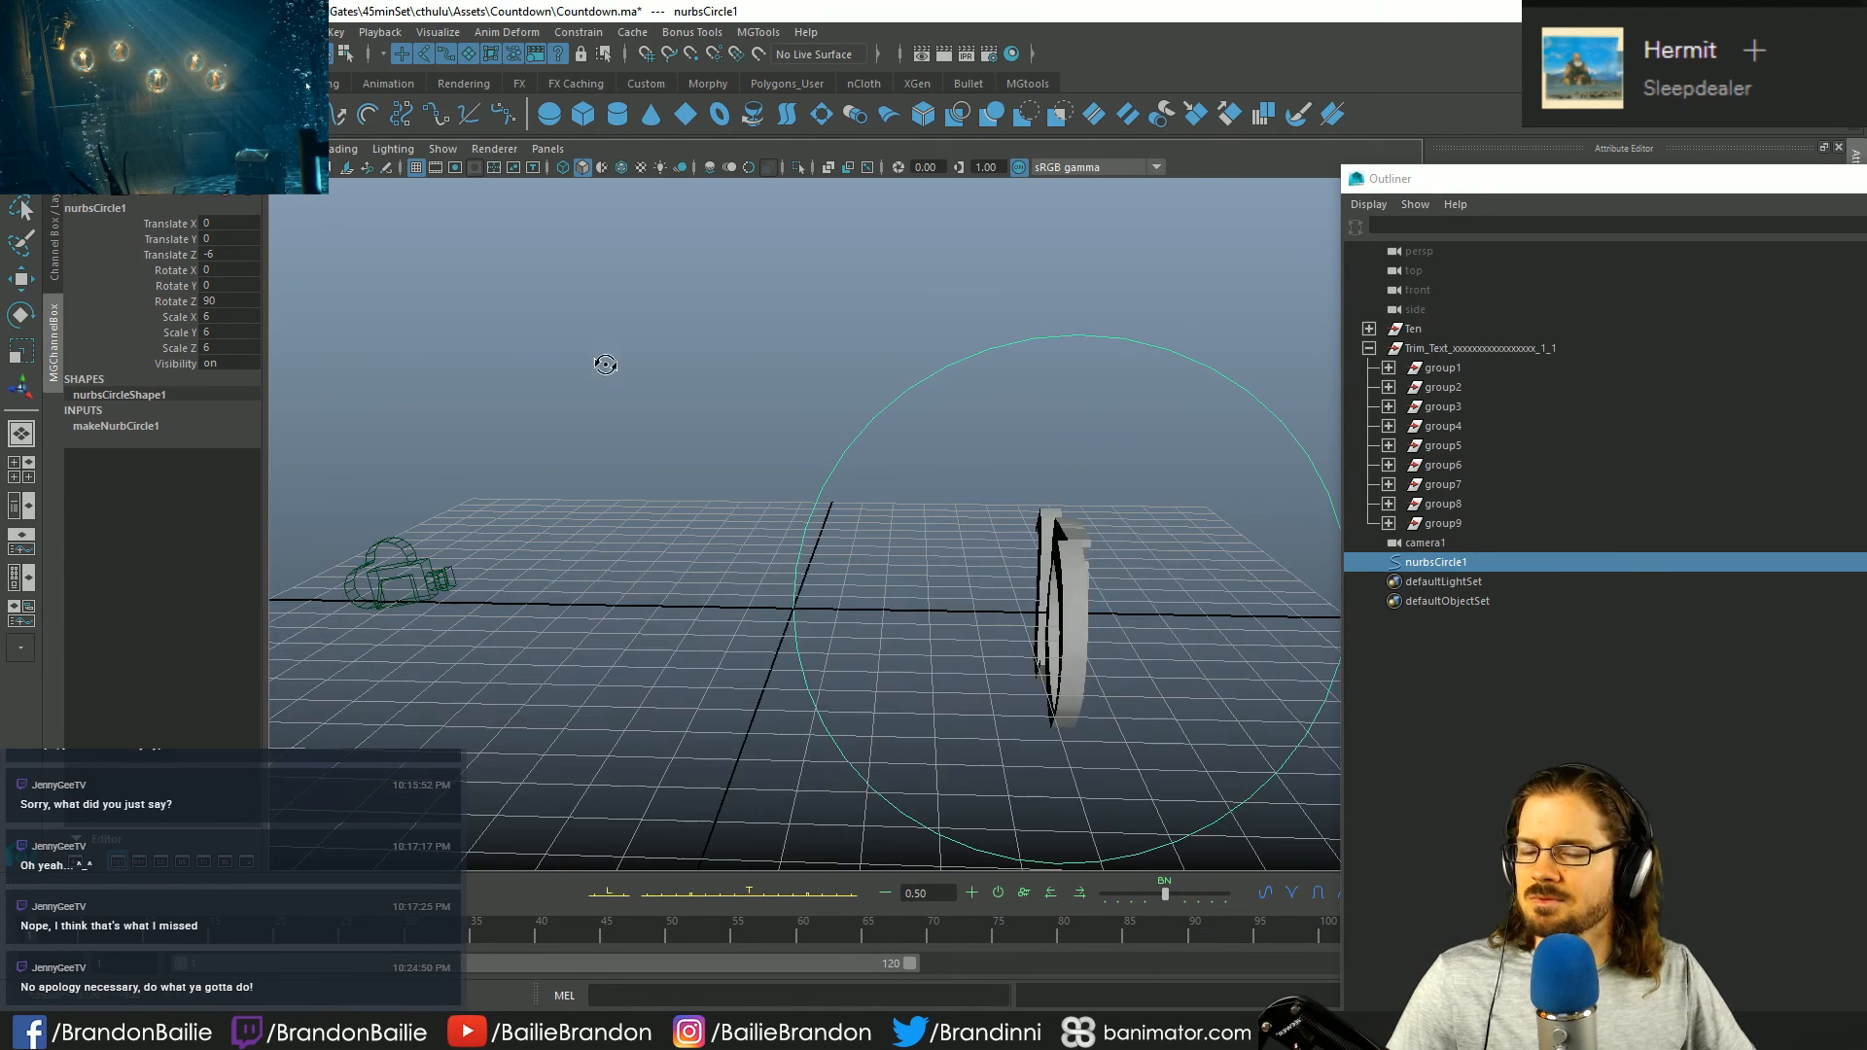
pyautogui.hotkey('ctrl', 'z')
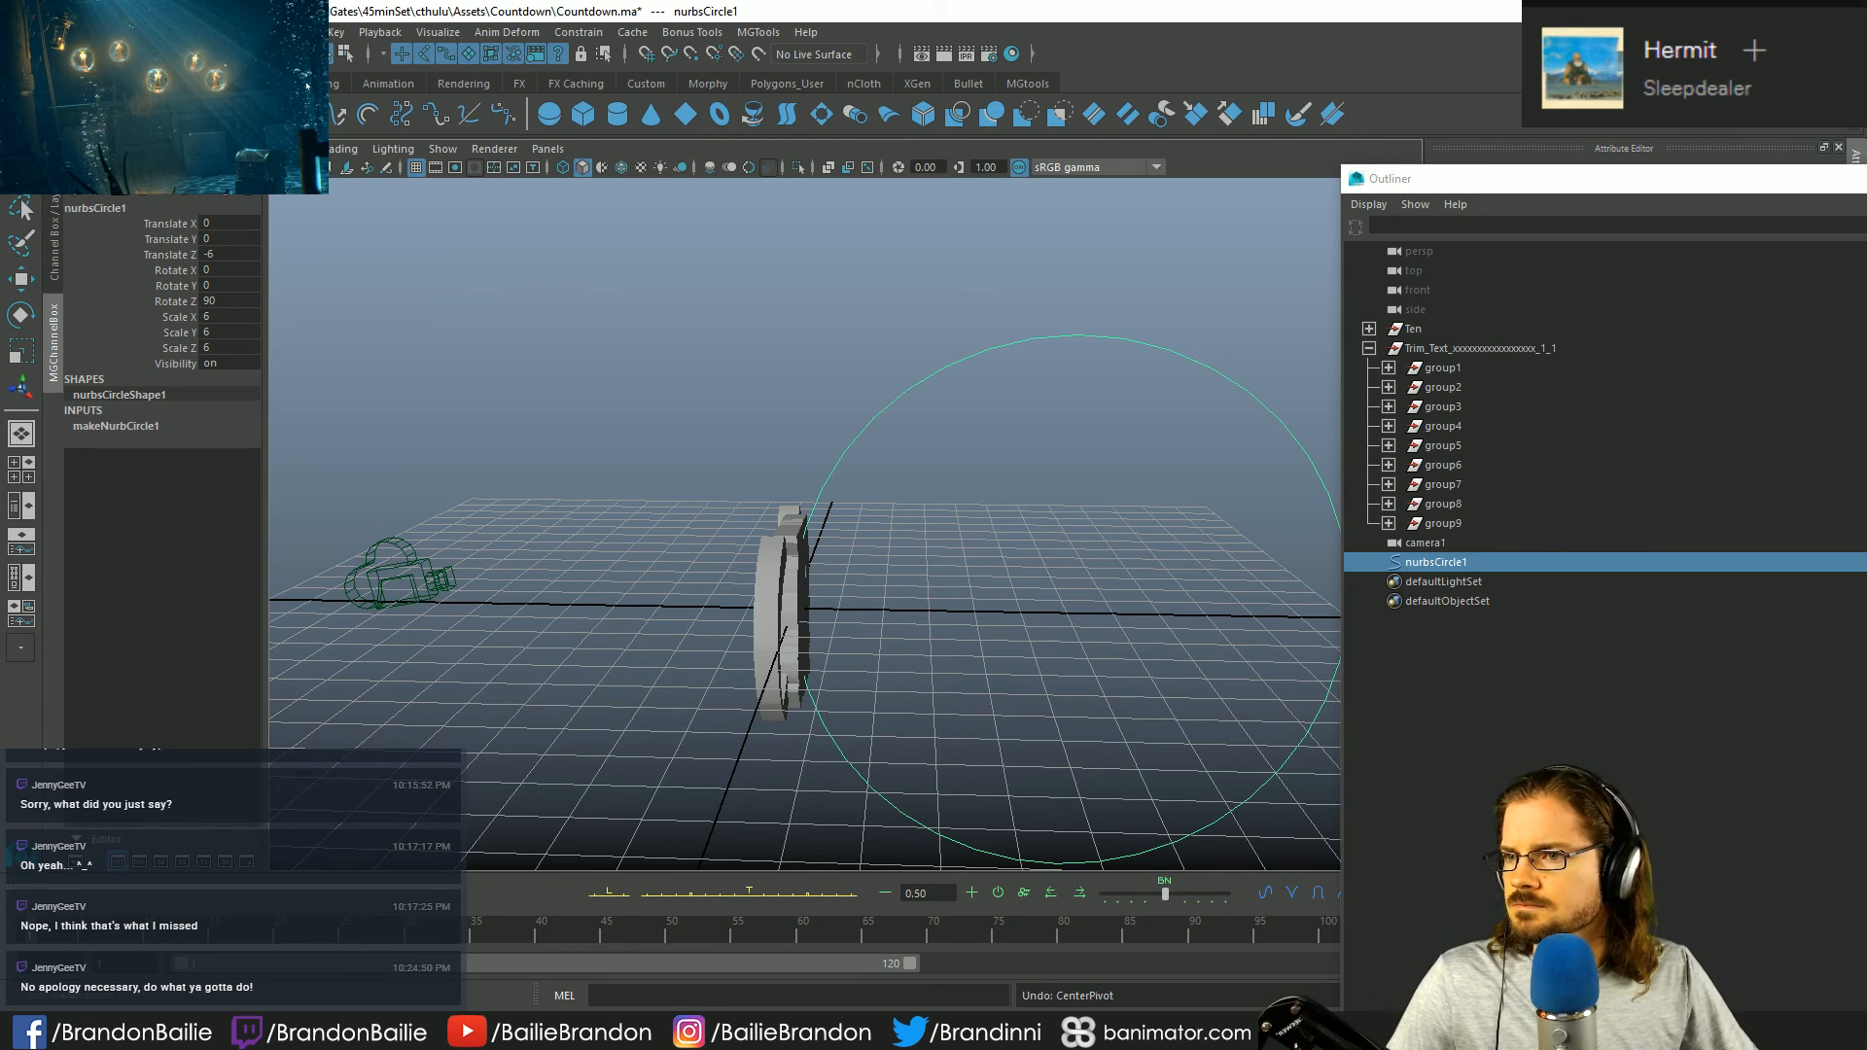
pyautogui.click(179, 32)
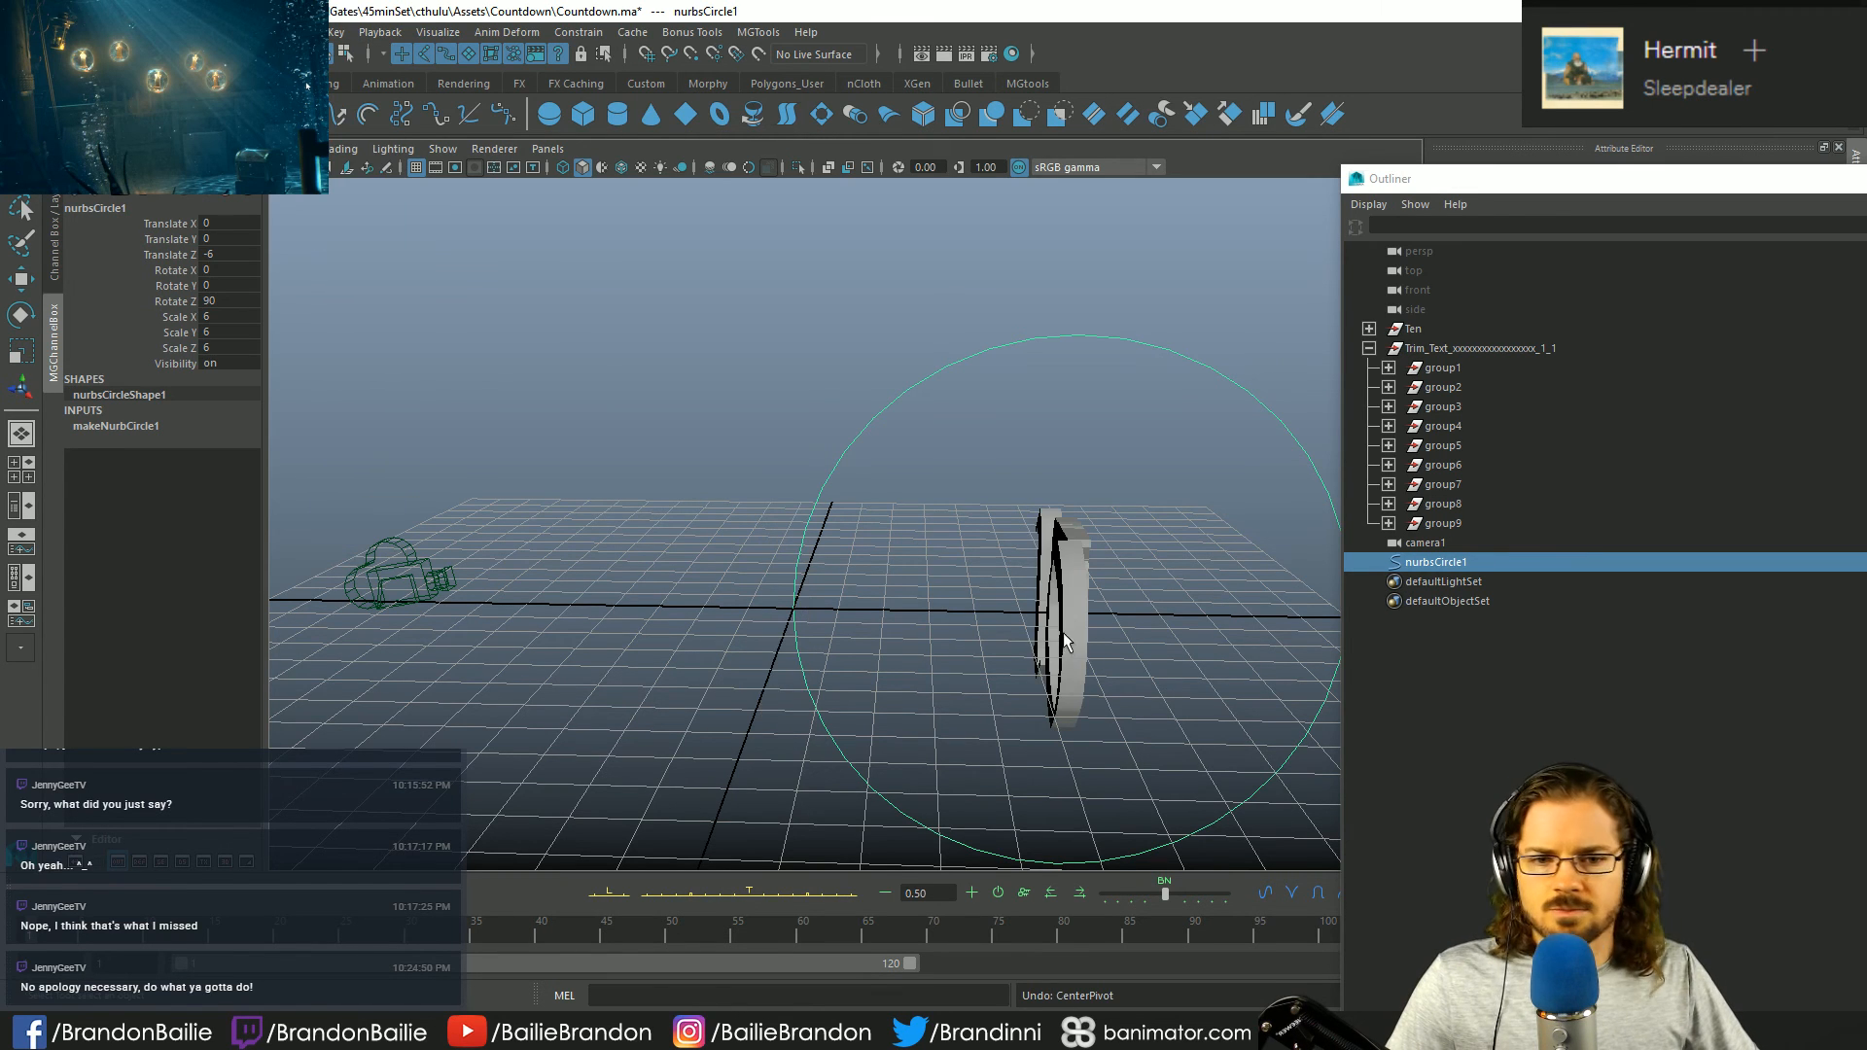
# - Move all the countdown digit meshes about 2.585 units along Z and set a keyframe on them
pyautogui.keyDown('alt'); pyautogui.moveTo(1060, 634); pyautogui.dragTo(1015, 634, button='middle'); pyautogui.keyUp('alt')
pyautogui.click(1016, 622)
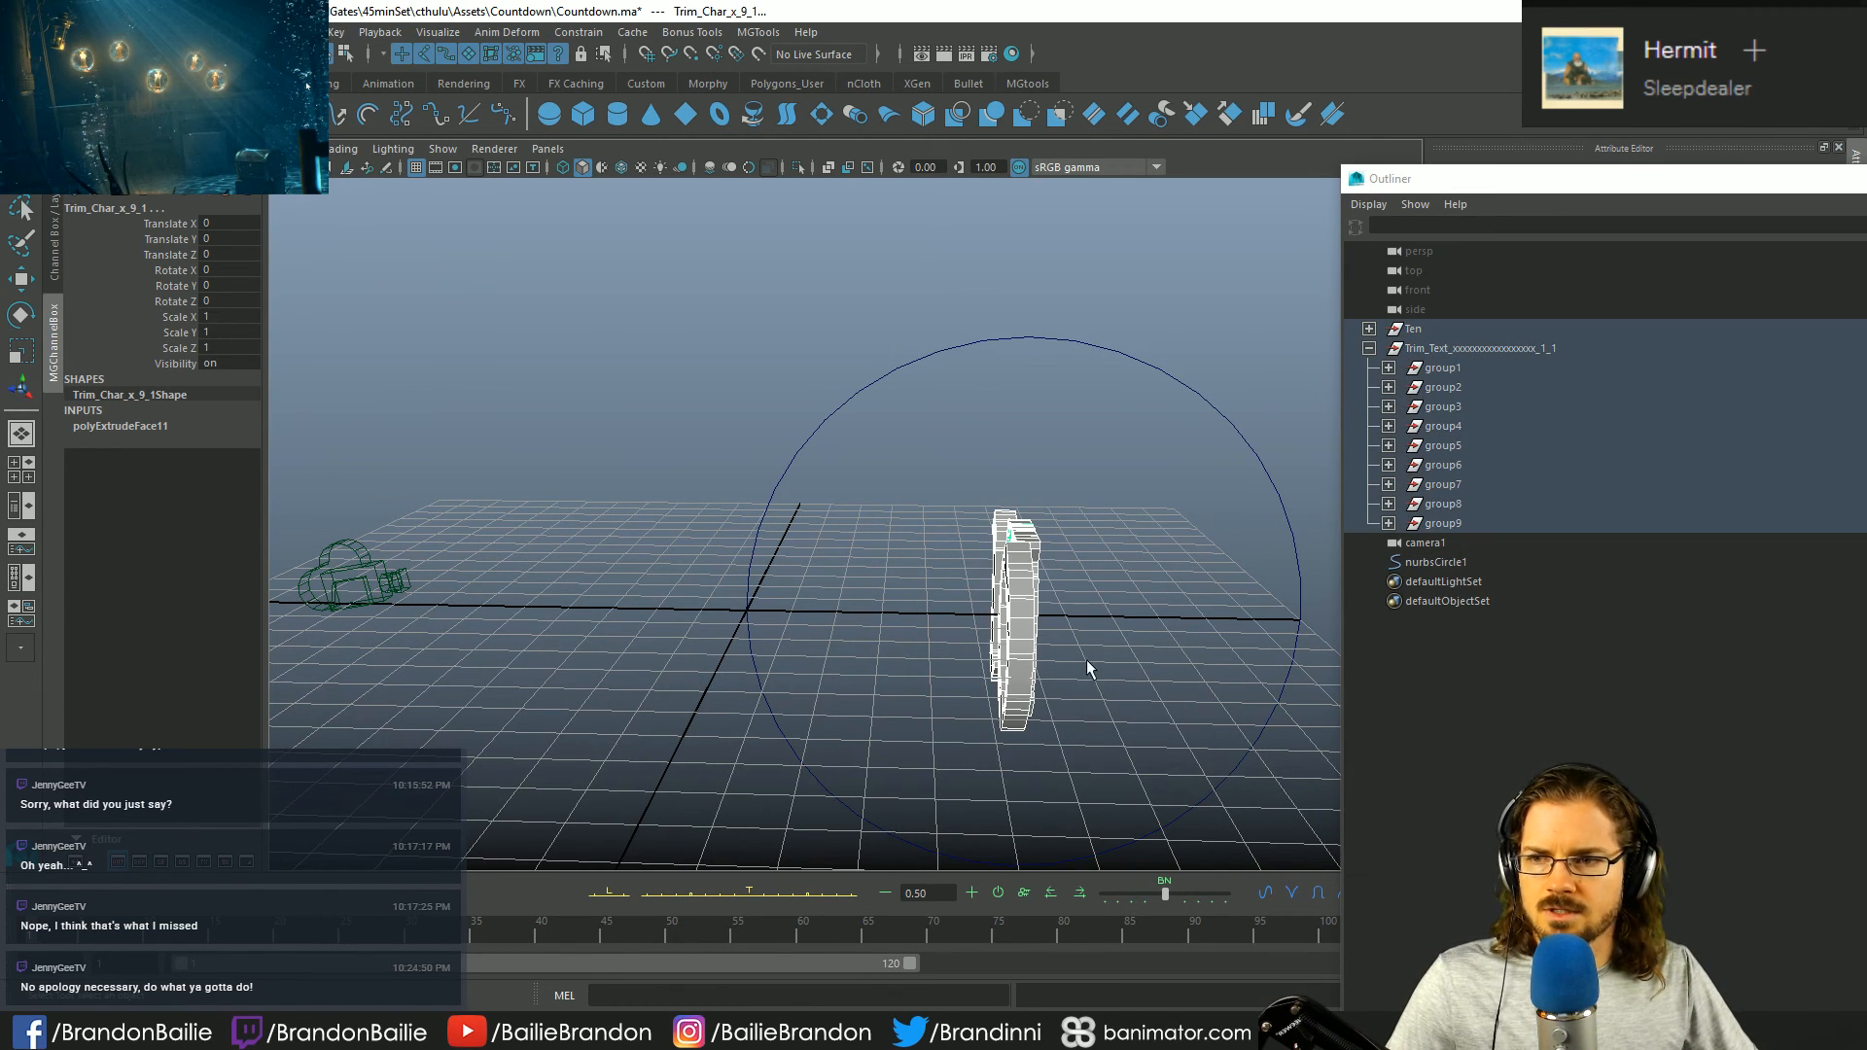
pyautogui.press('w')
pyautogui.moveTo(848, 613); pyautogui.dragTo(1209, 684)
pyautogui.press('q')
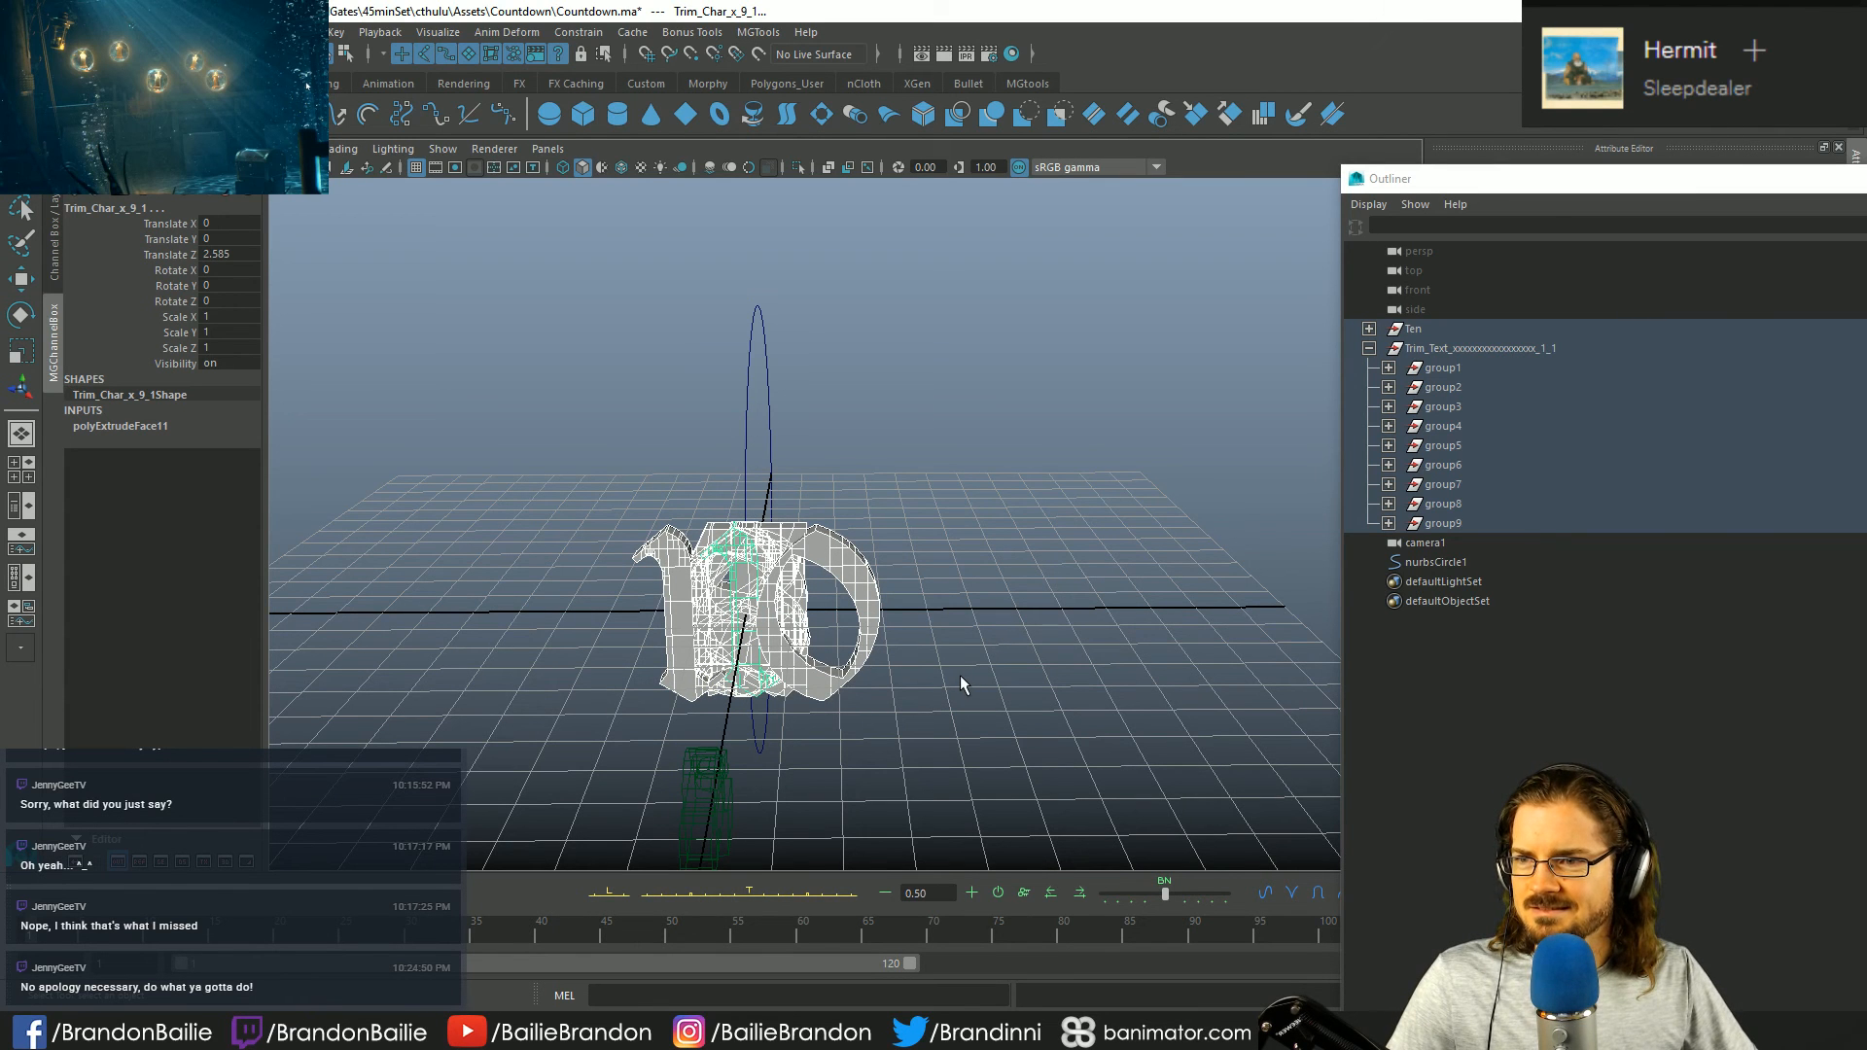
pyautogui.press('s')
# - Test-rotate nurbsCircle1 several times to check how the digits follow, undoing each rotation
pyautogui.keyDown('alt'); pyautogui.moveTo(942, 675); pyautogui.dragTo(826, 622); pyautogui.keyUp('alt')
pyautogui.moveTo(897, 297); pyautogui.dragTo(1108, 420)
pyautogui.press('e')
pyautogui.hotkey('ctrl', 'z')
pyautogui.moveTo(980, 438); pyautogui.dragTo(1105, 410)
pyautogui.hotkey('ctrl', 'z')
pyautogui.moveTo(963, 583); pyautogui.dragTo(935, 654)
pyautogui.hotkey('ctrl', 'z')
pyautogui.press('f')
pyautogui.click(842, 654)
pyautogui.moveTo(901, 582); pyautogui.dragTo(797, 491)
pyautogui.hotkey('ctrl', 'z')
pyautogui.hotkey('ctrl', 'z')
pyautogui.hotkey('ctrl', 'z')
pyautogui.moveTo(838, 593); pyautogui.dragTo(704, 591)
pyautogui.hotkey('ctrl', 'z')
pyautogui.hotkey('ctrl', 'z')
pyautogui.hotkey('ctrl', 'z')
pyautogui.hotkey('ctrl', 'z')
pyautogui.hotkey('ctrl', 'z')
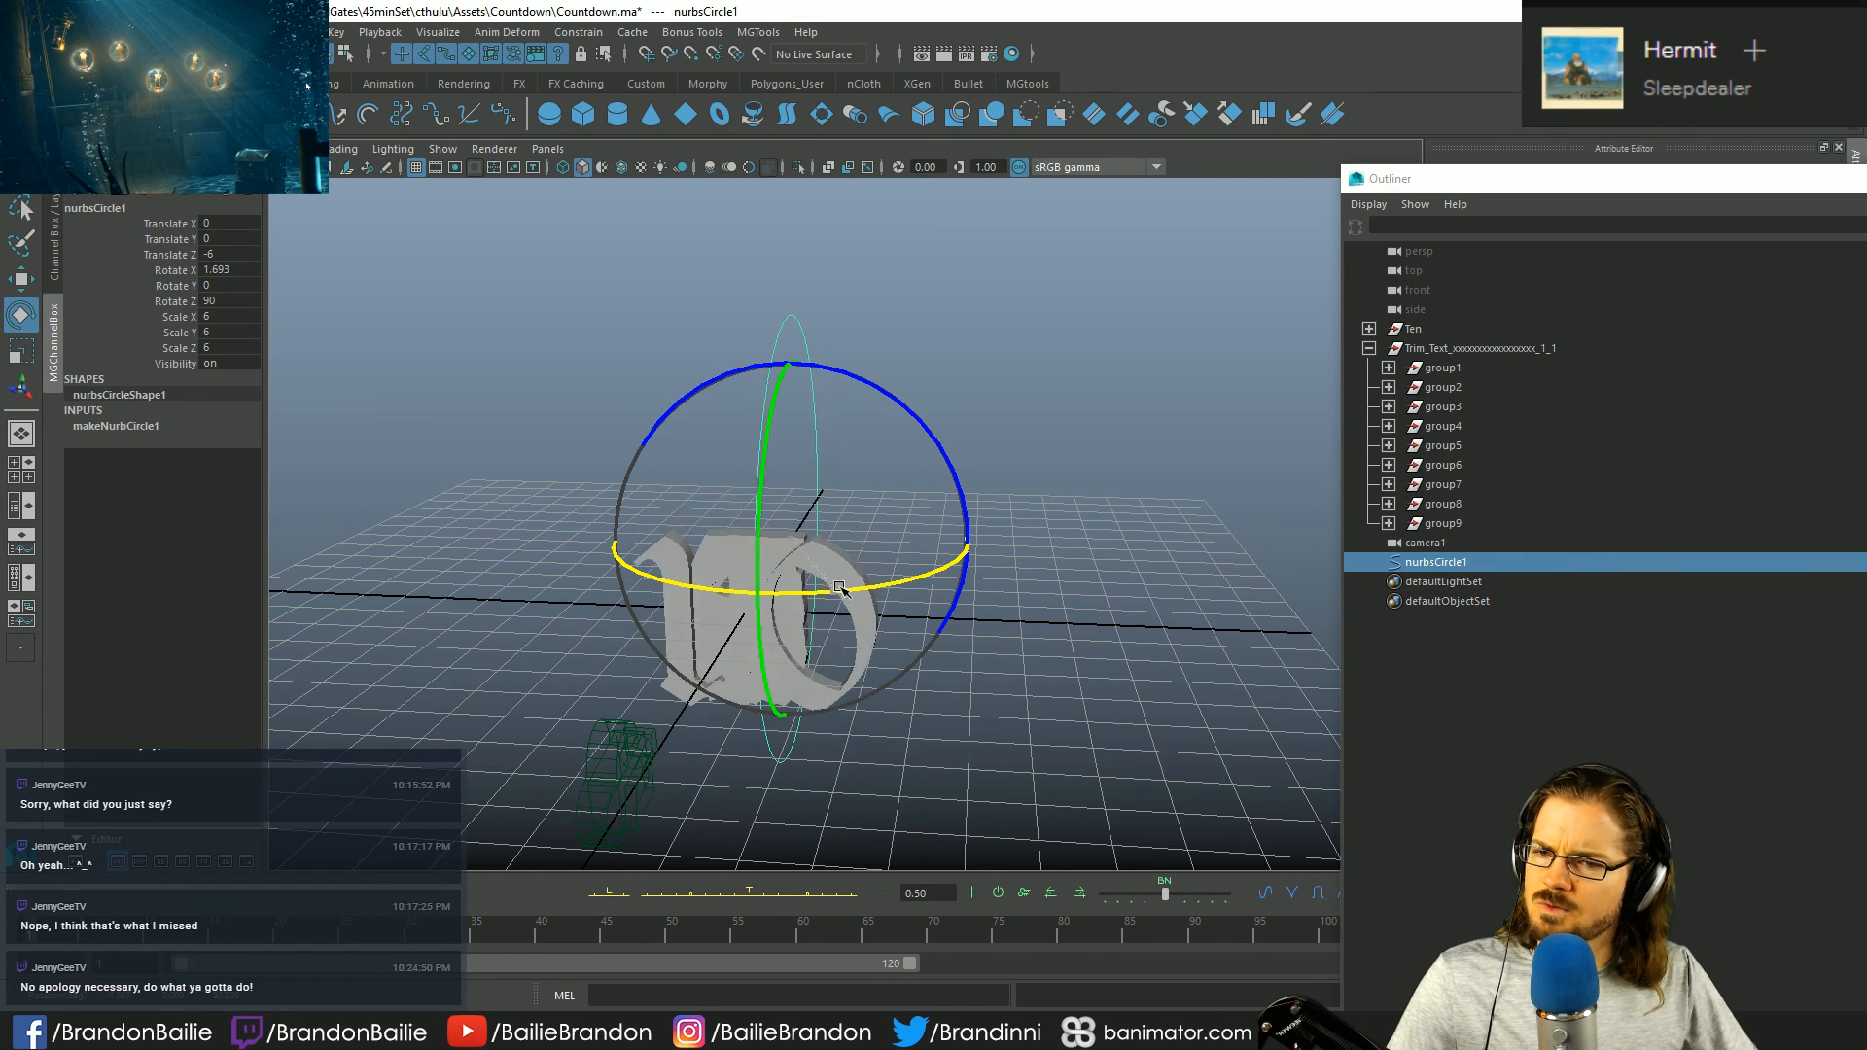
# - Try parent-constraining group1 to nurbsCircle1 again with Maintain offset on, and undo the constraint
pyautogui.click(1429, 370)
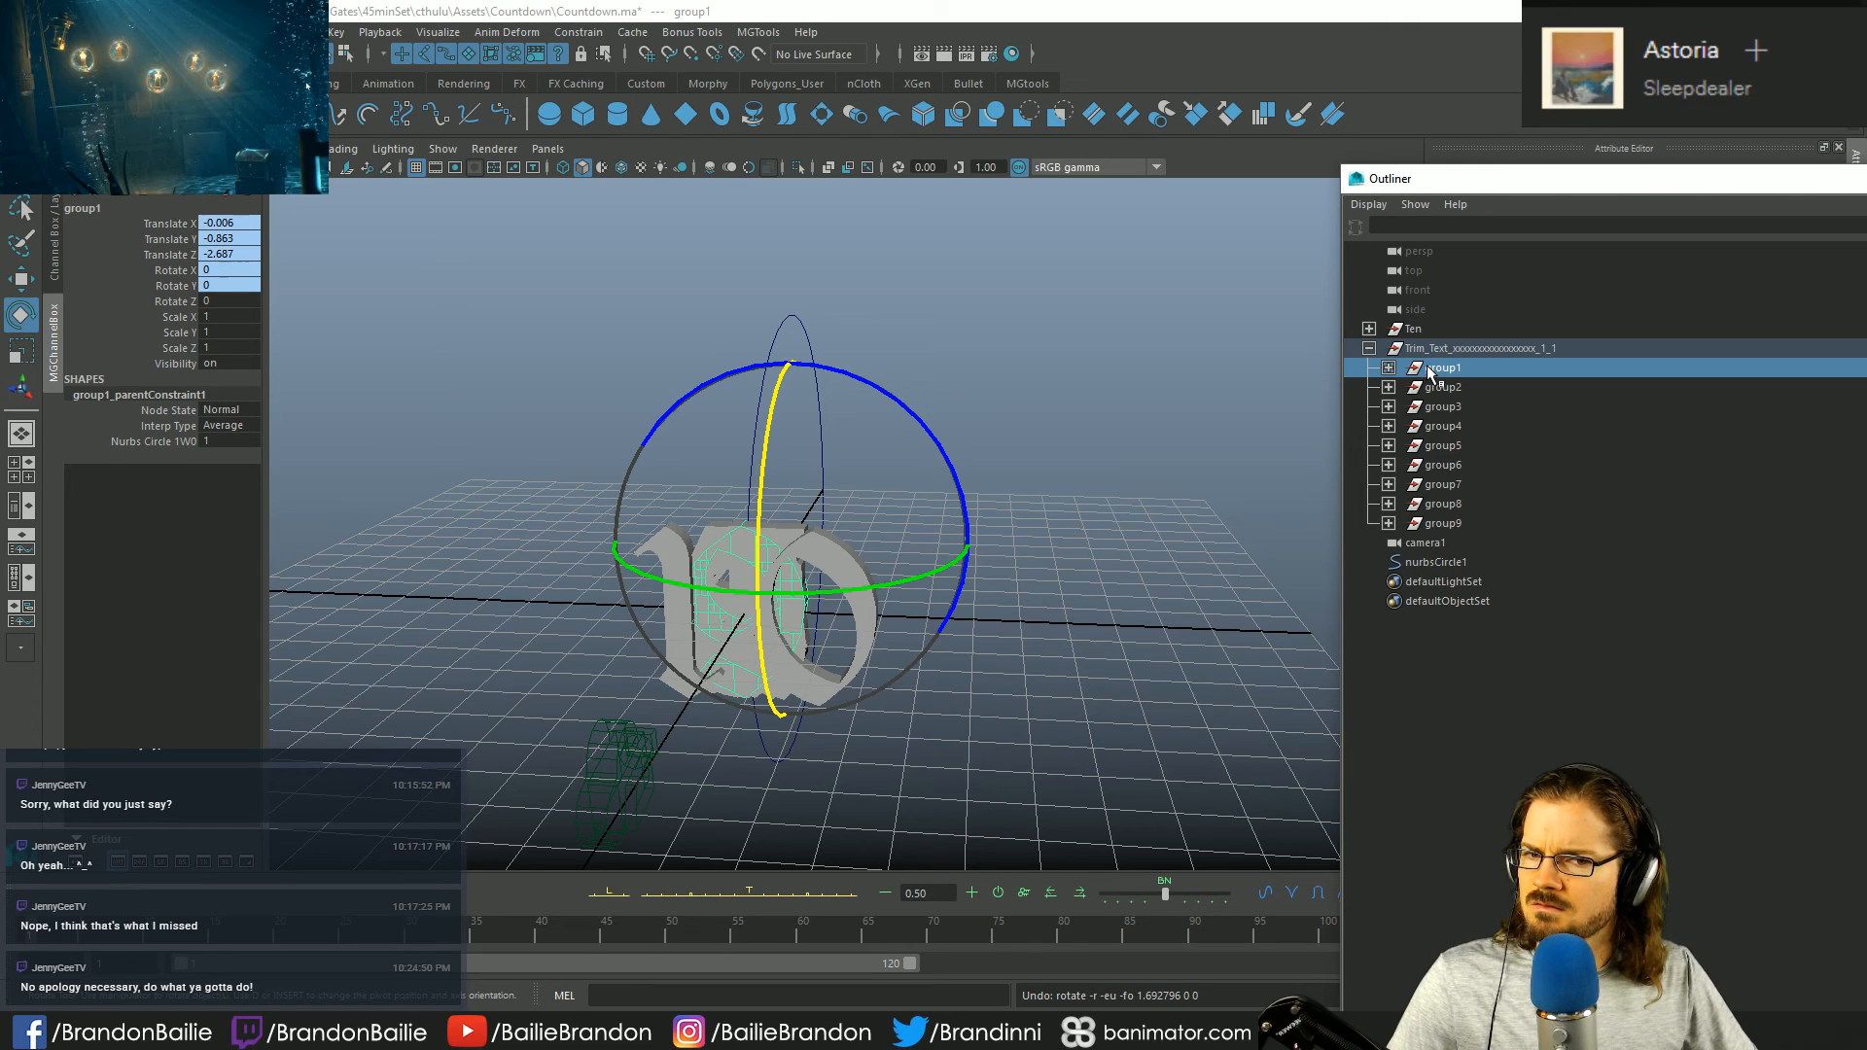
pyautogui.keyDown('shift'); pyautogui.click(1454, 522); pyautogui.keyUp('shift')
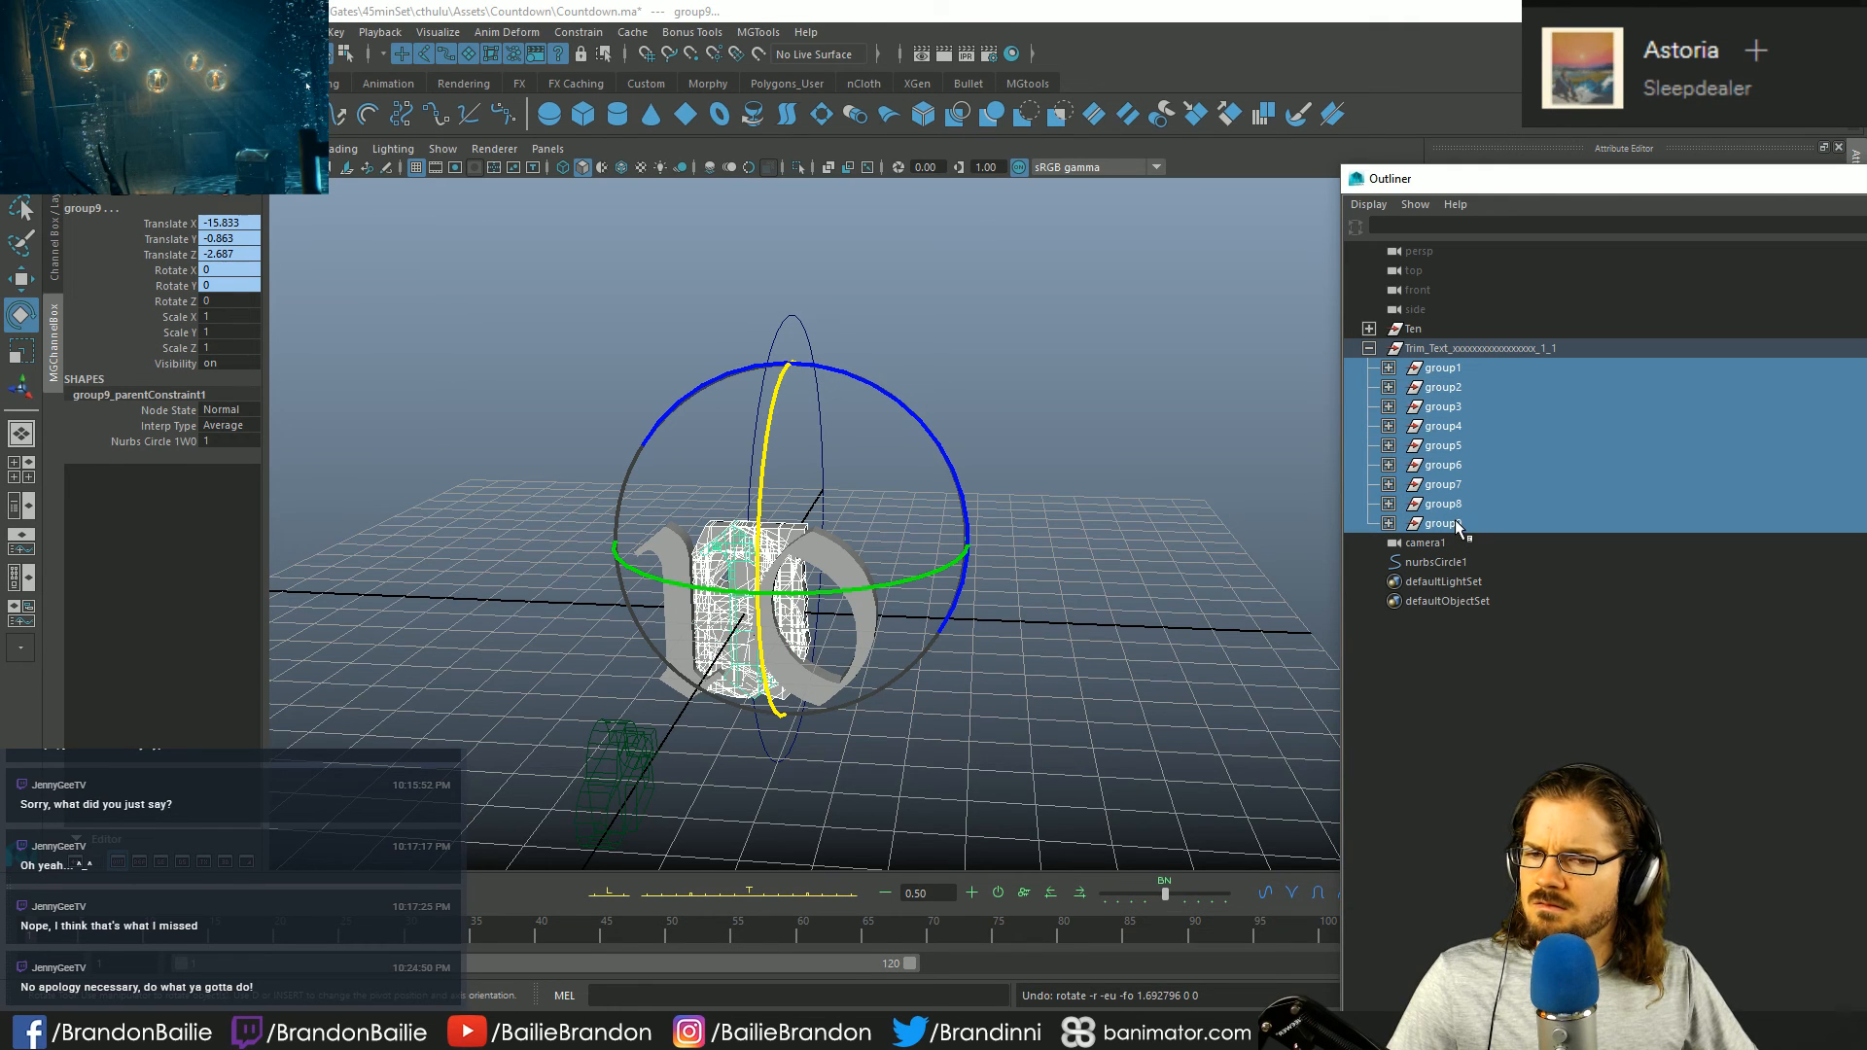
pyautogui.click(1433, 623)
pyautogui.click(1435, 562)
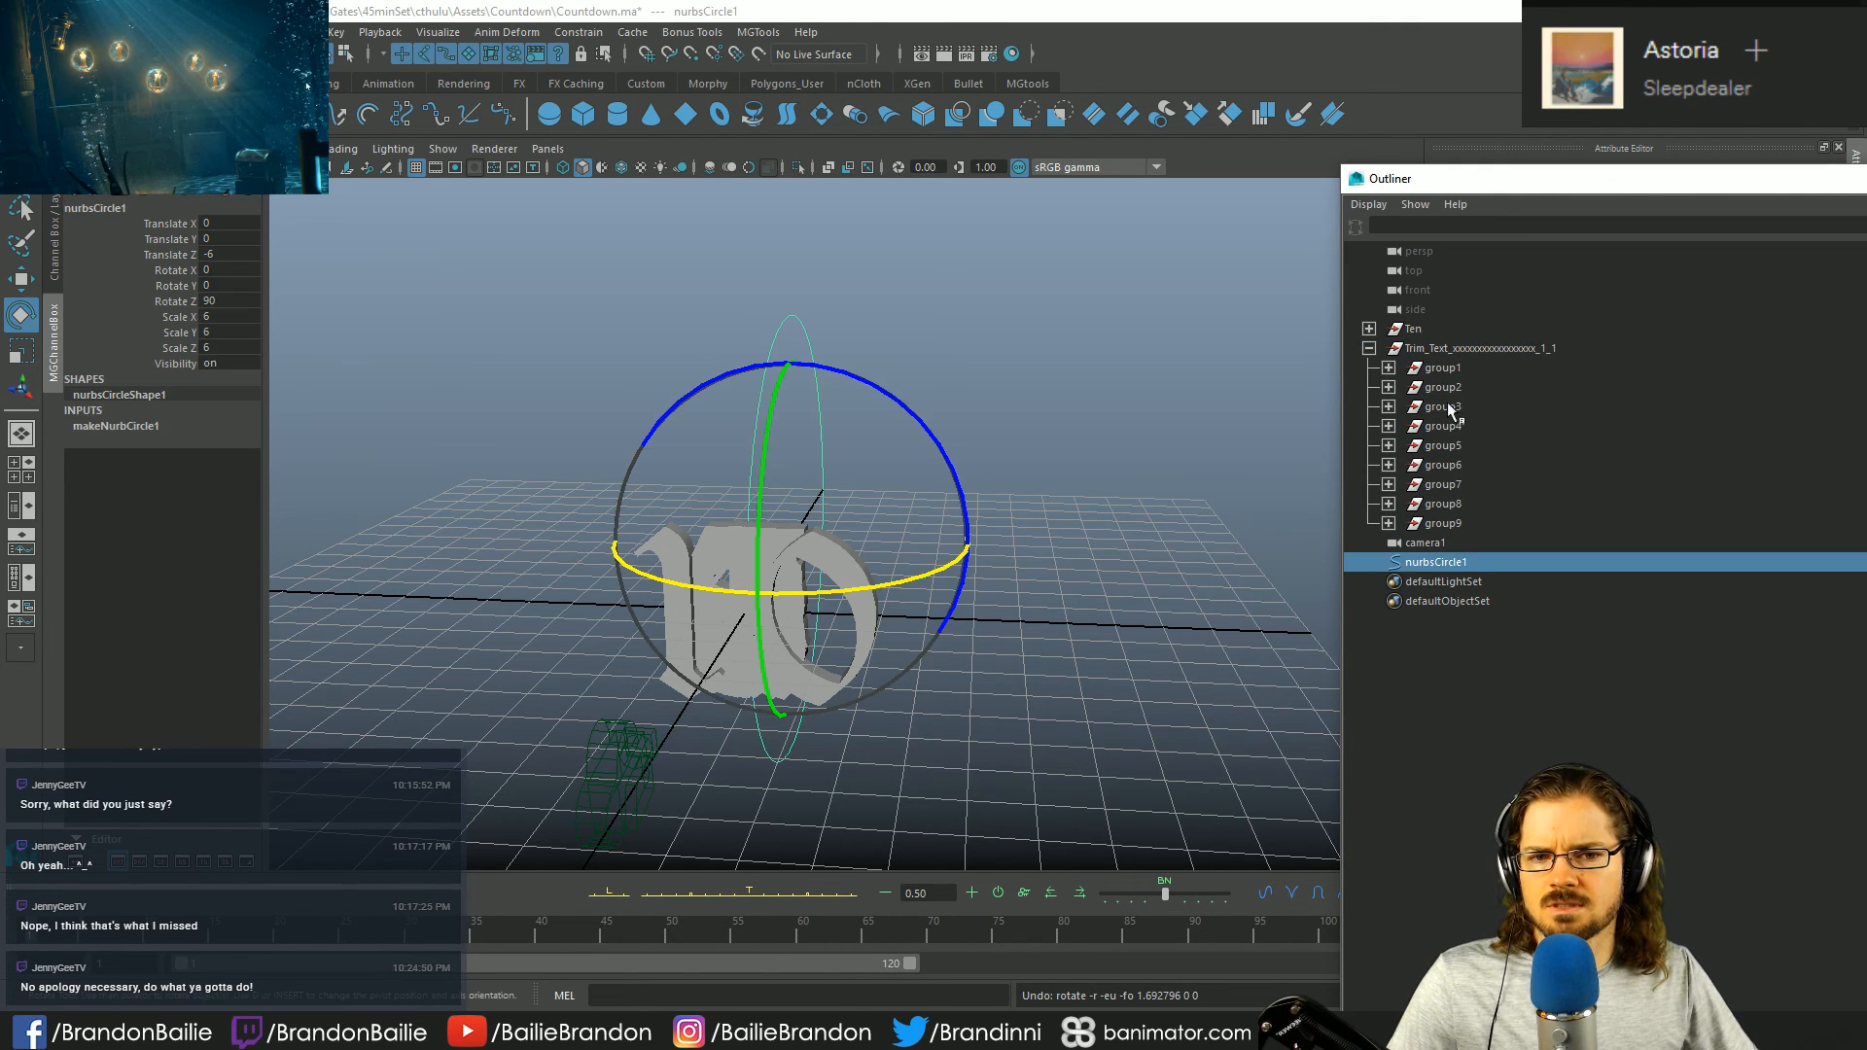
pyautogui.keyDown('ctrl'); pyautogui.click(1442, 367); pyautogui.keyUp('ctrl')
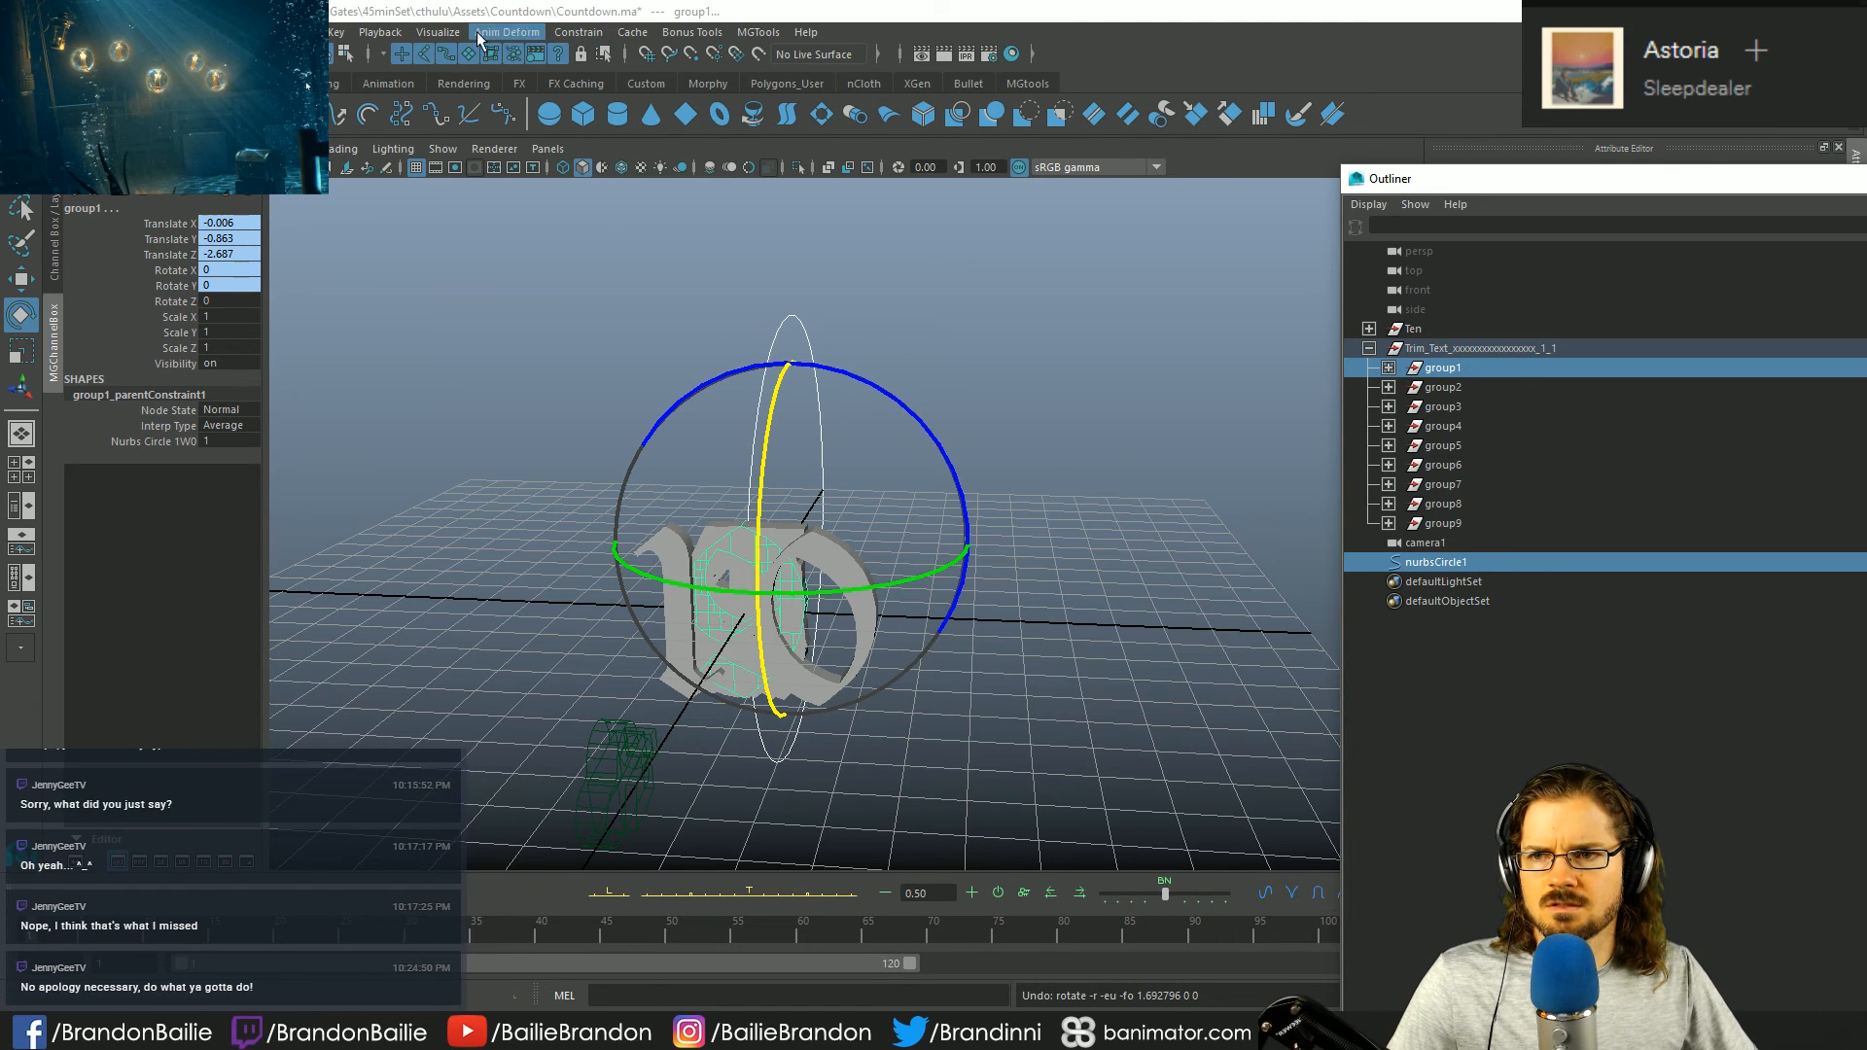
pyautogui.click(587, 44)
pyautogui.click(583, 35)
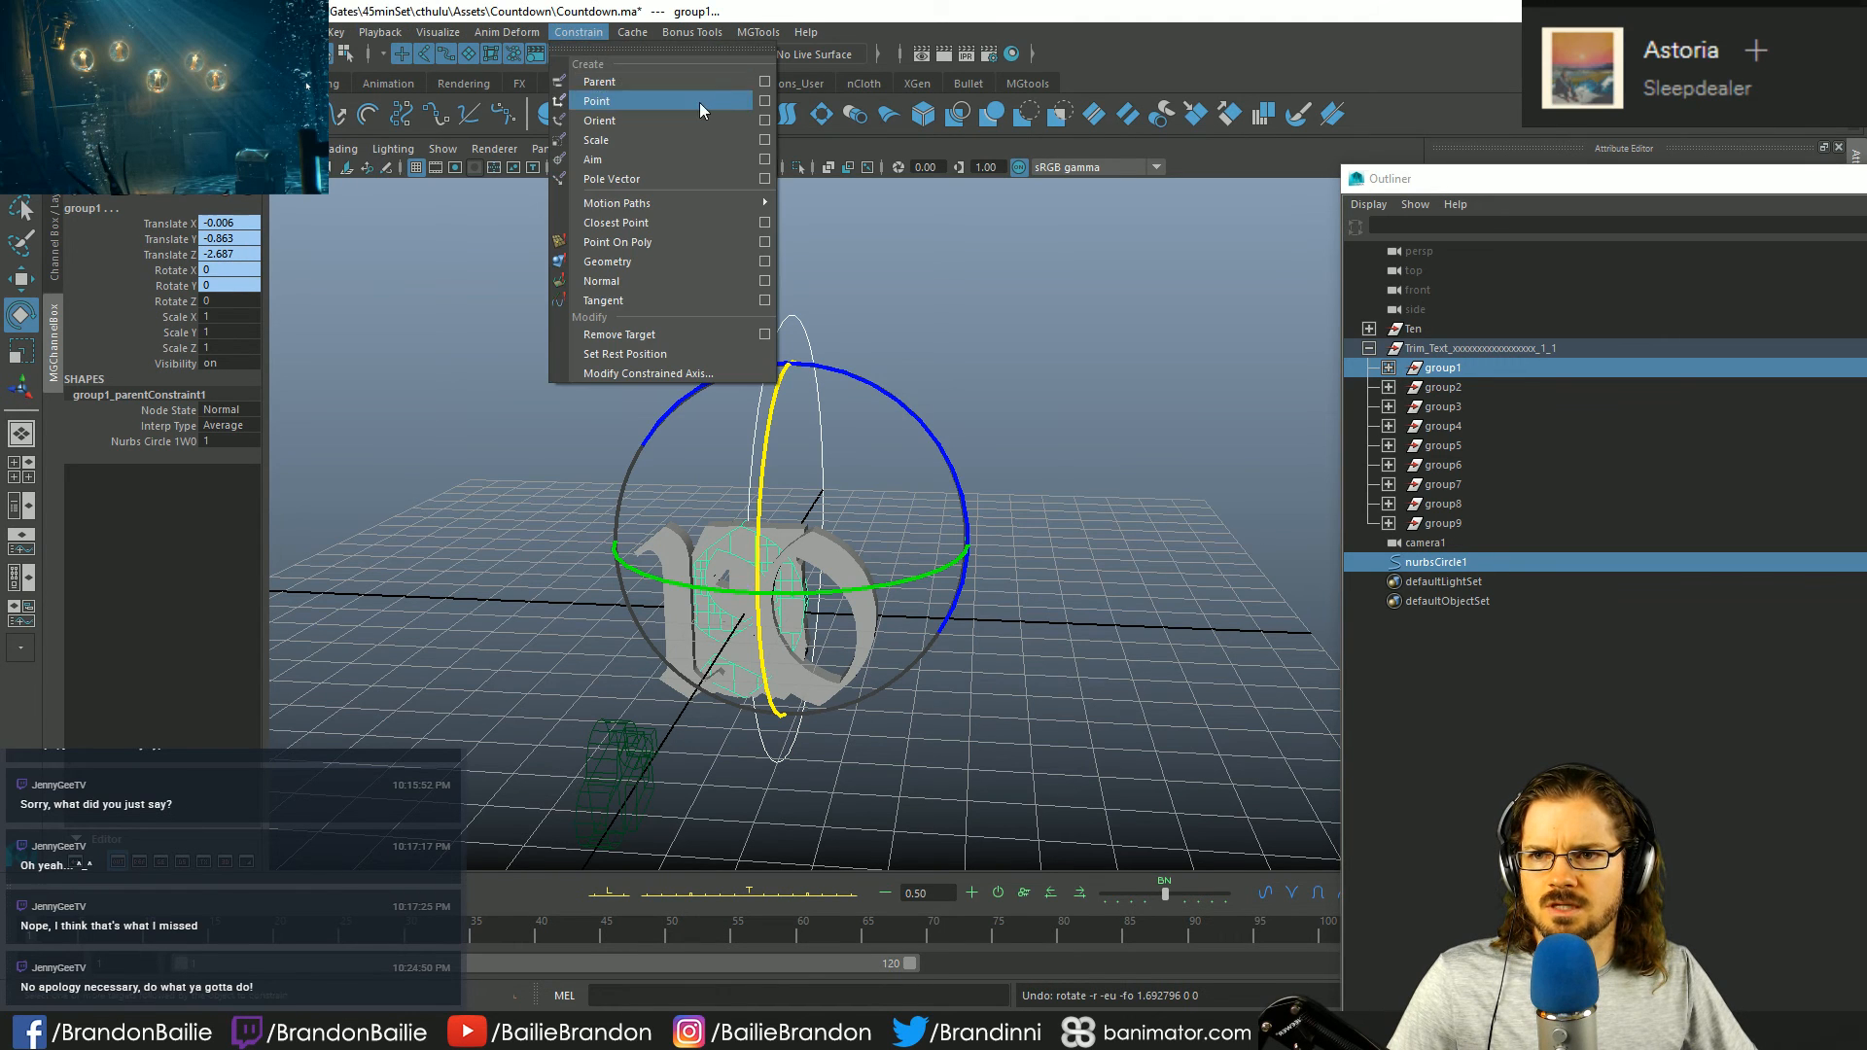
pyautogui.click(766, 83)
pyautogui.click(1396, 282)
pyautogui.click(1340, 568)
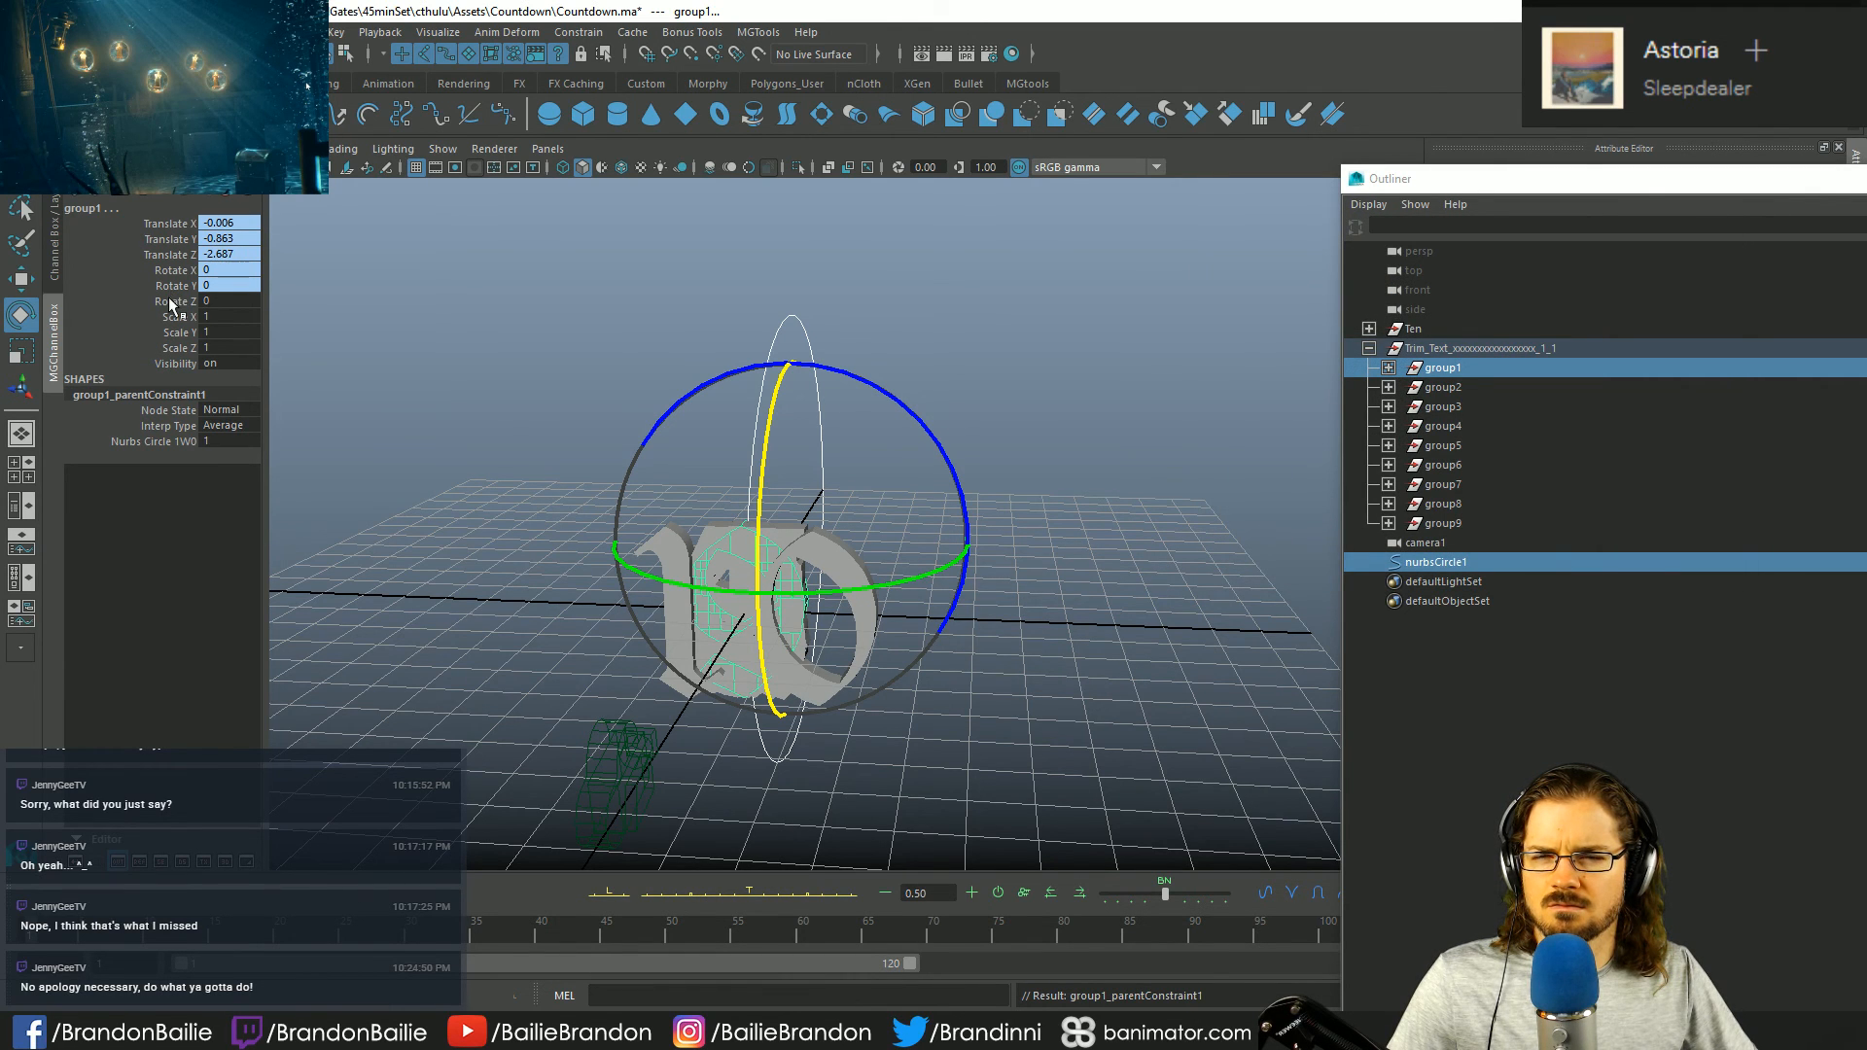
pyautogui.hotkey('ctrl', 'z')
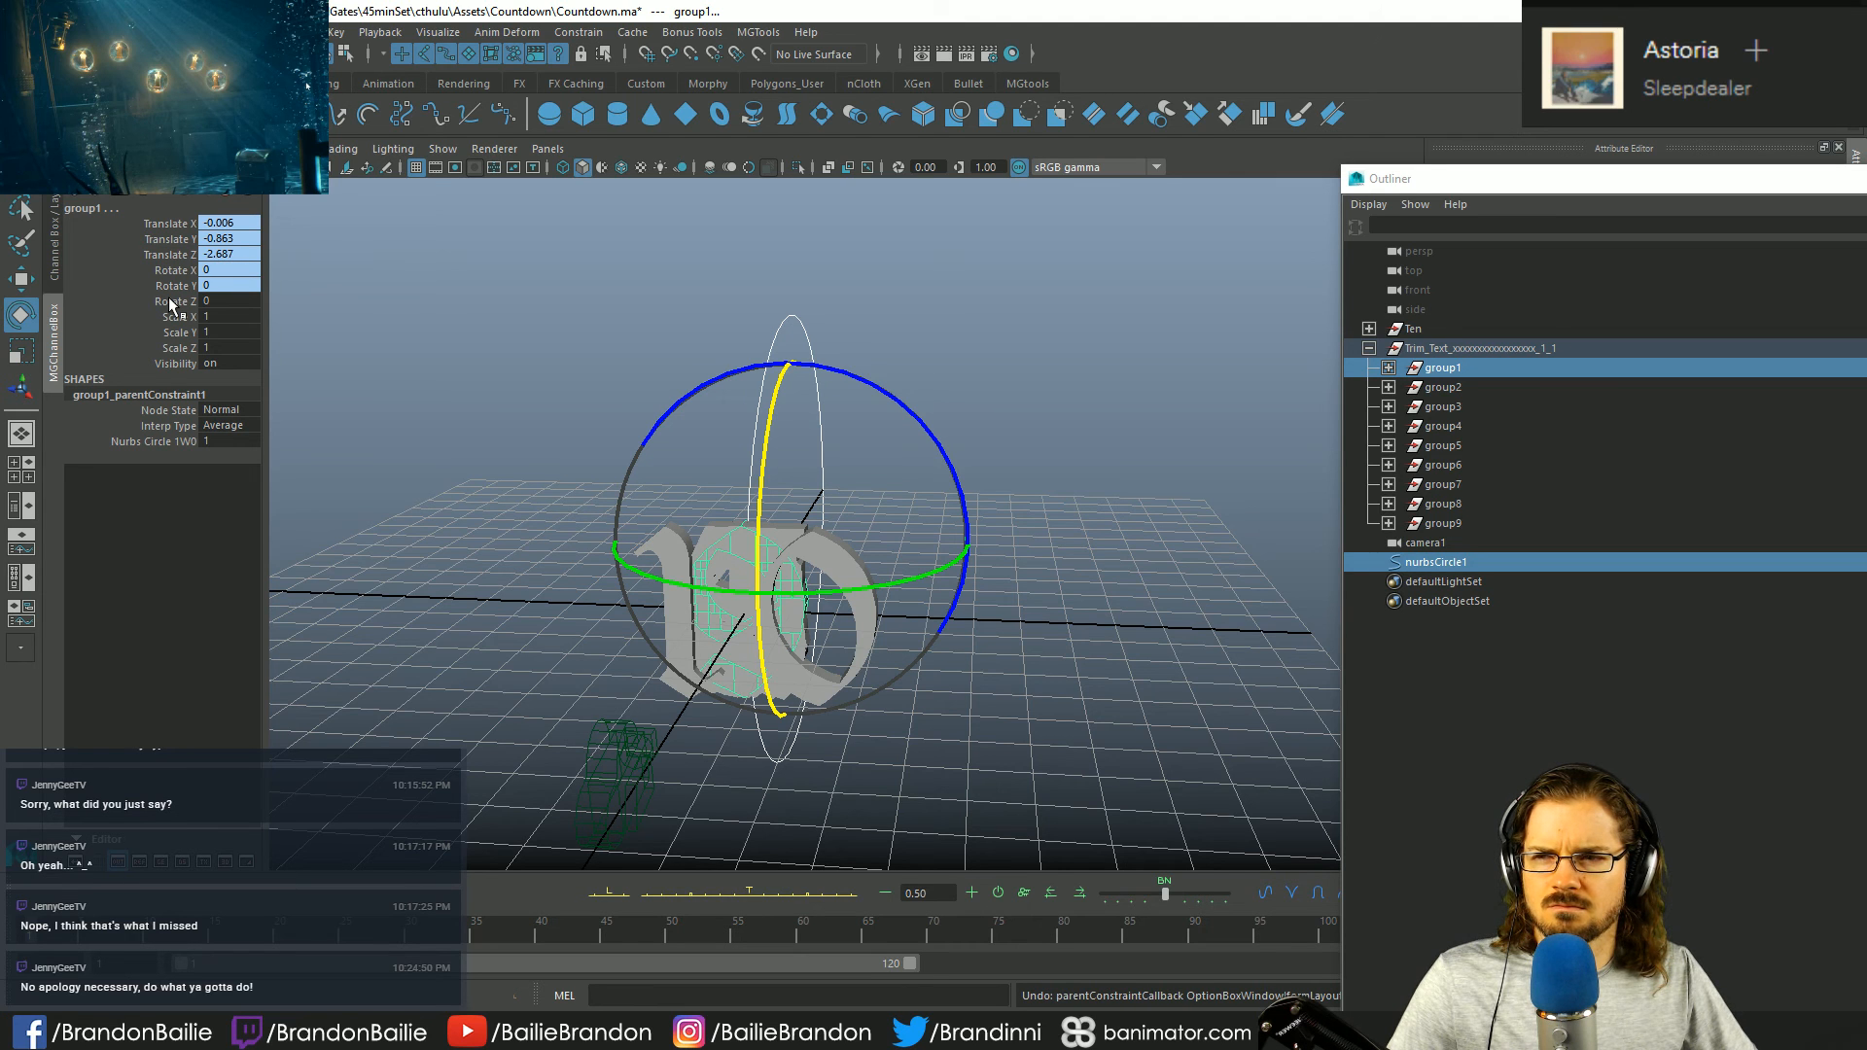
# - Examine the Parent Constraint options, the contents of group1 and its transform attributes
pyautogui.click(169, 302)
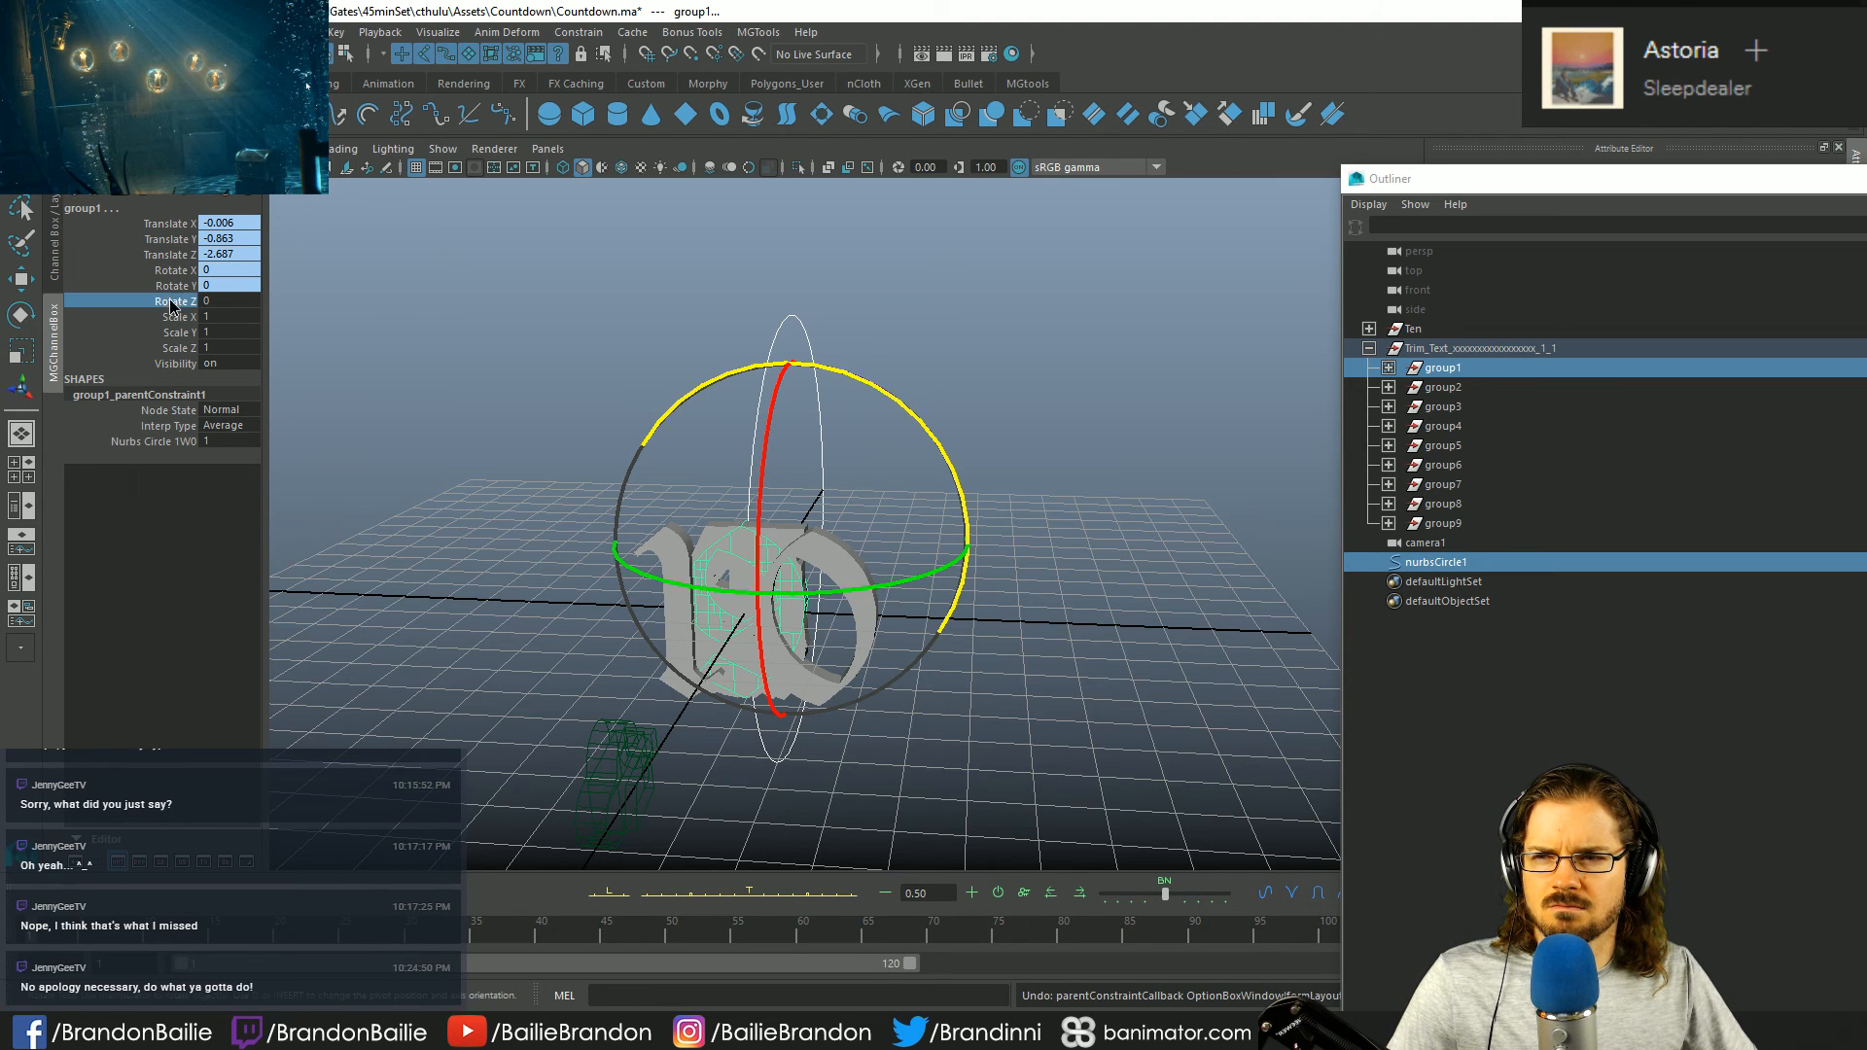
pyautogui.click(516, 37)
pyautogui.moveTo(578, 32)
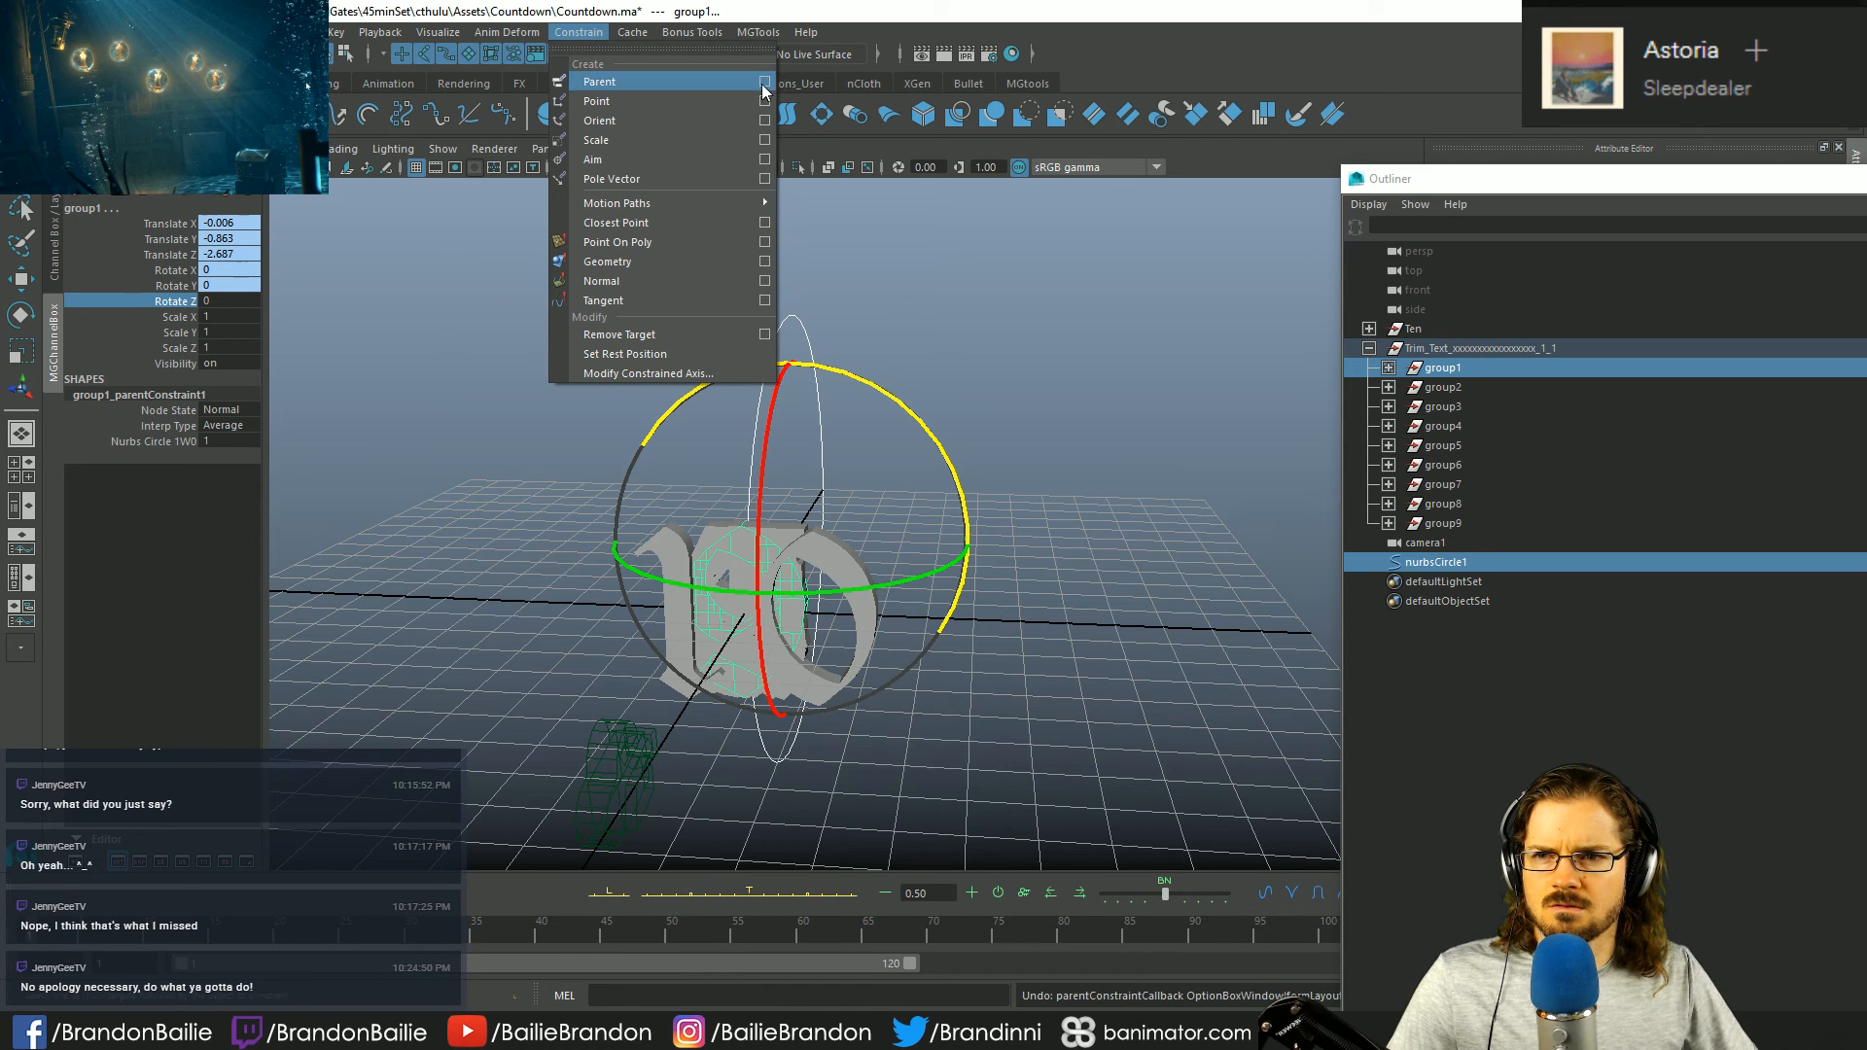
pyautogui.click(763, 83)
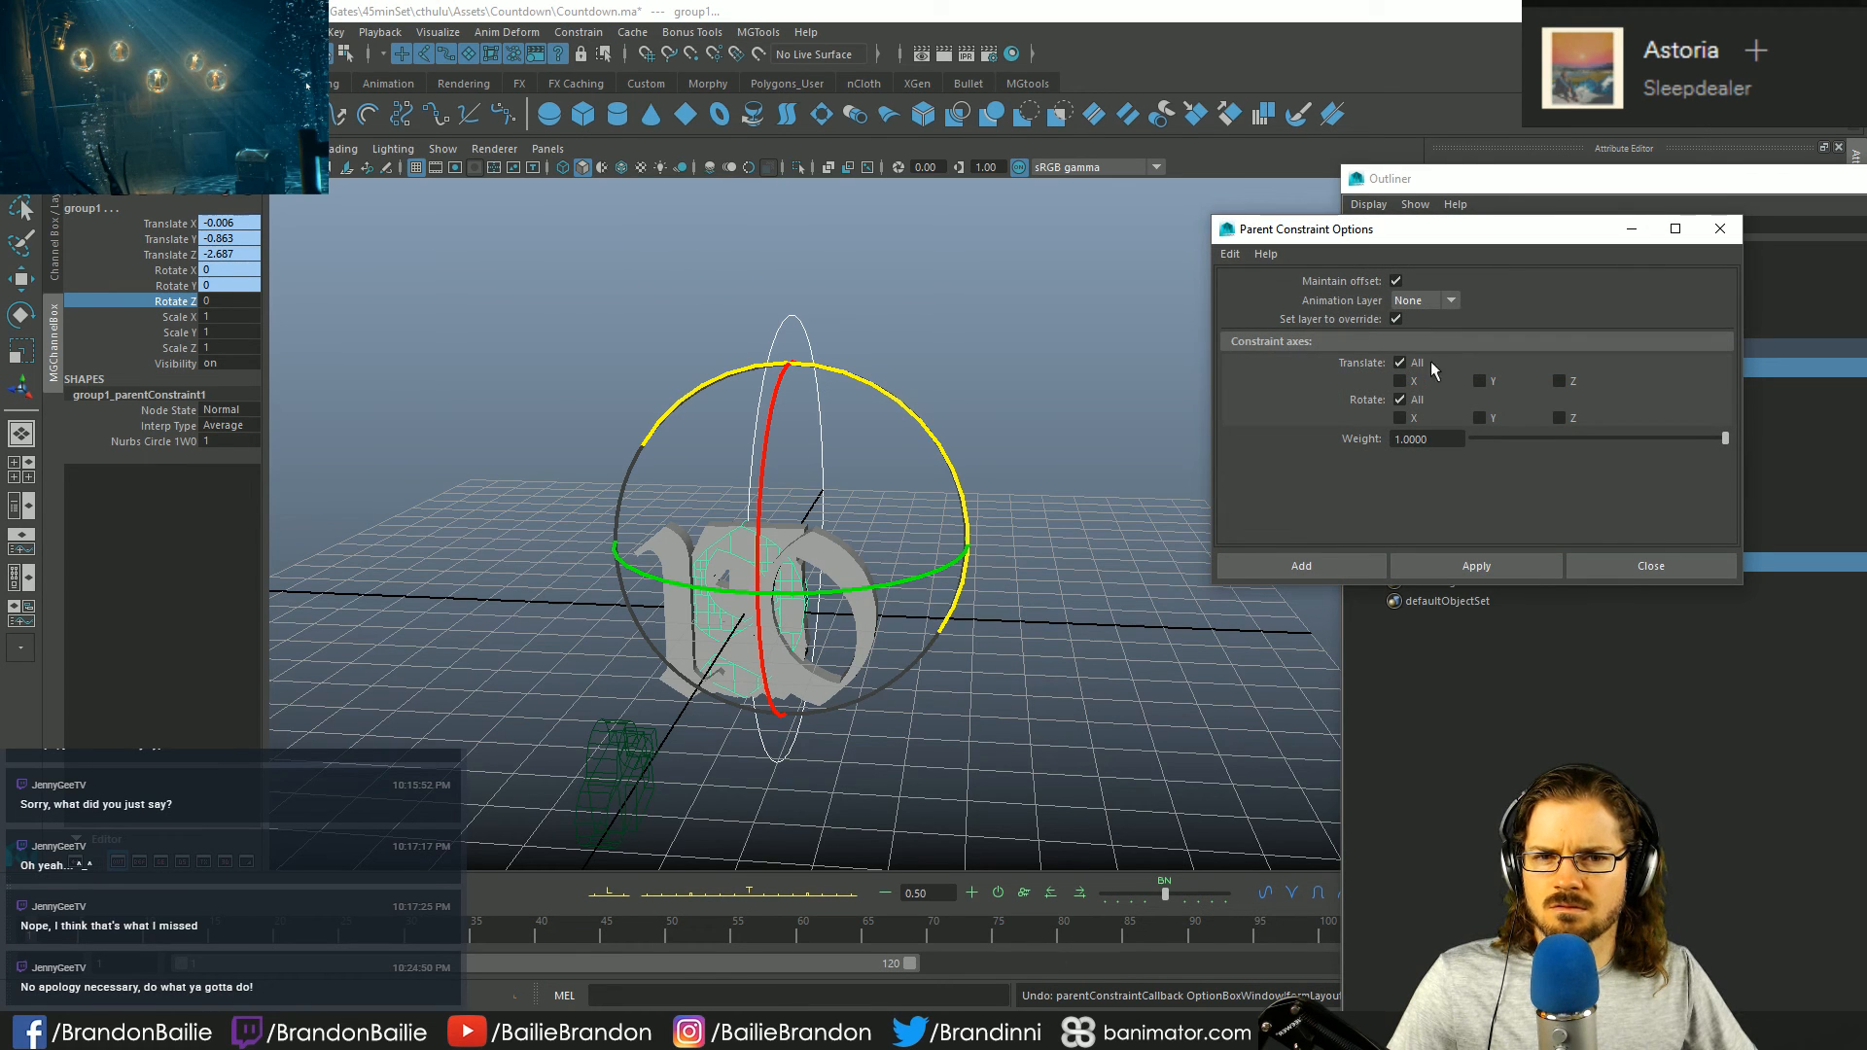
pyautogui.click(1683, 564)
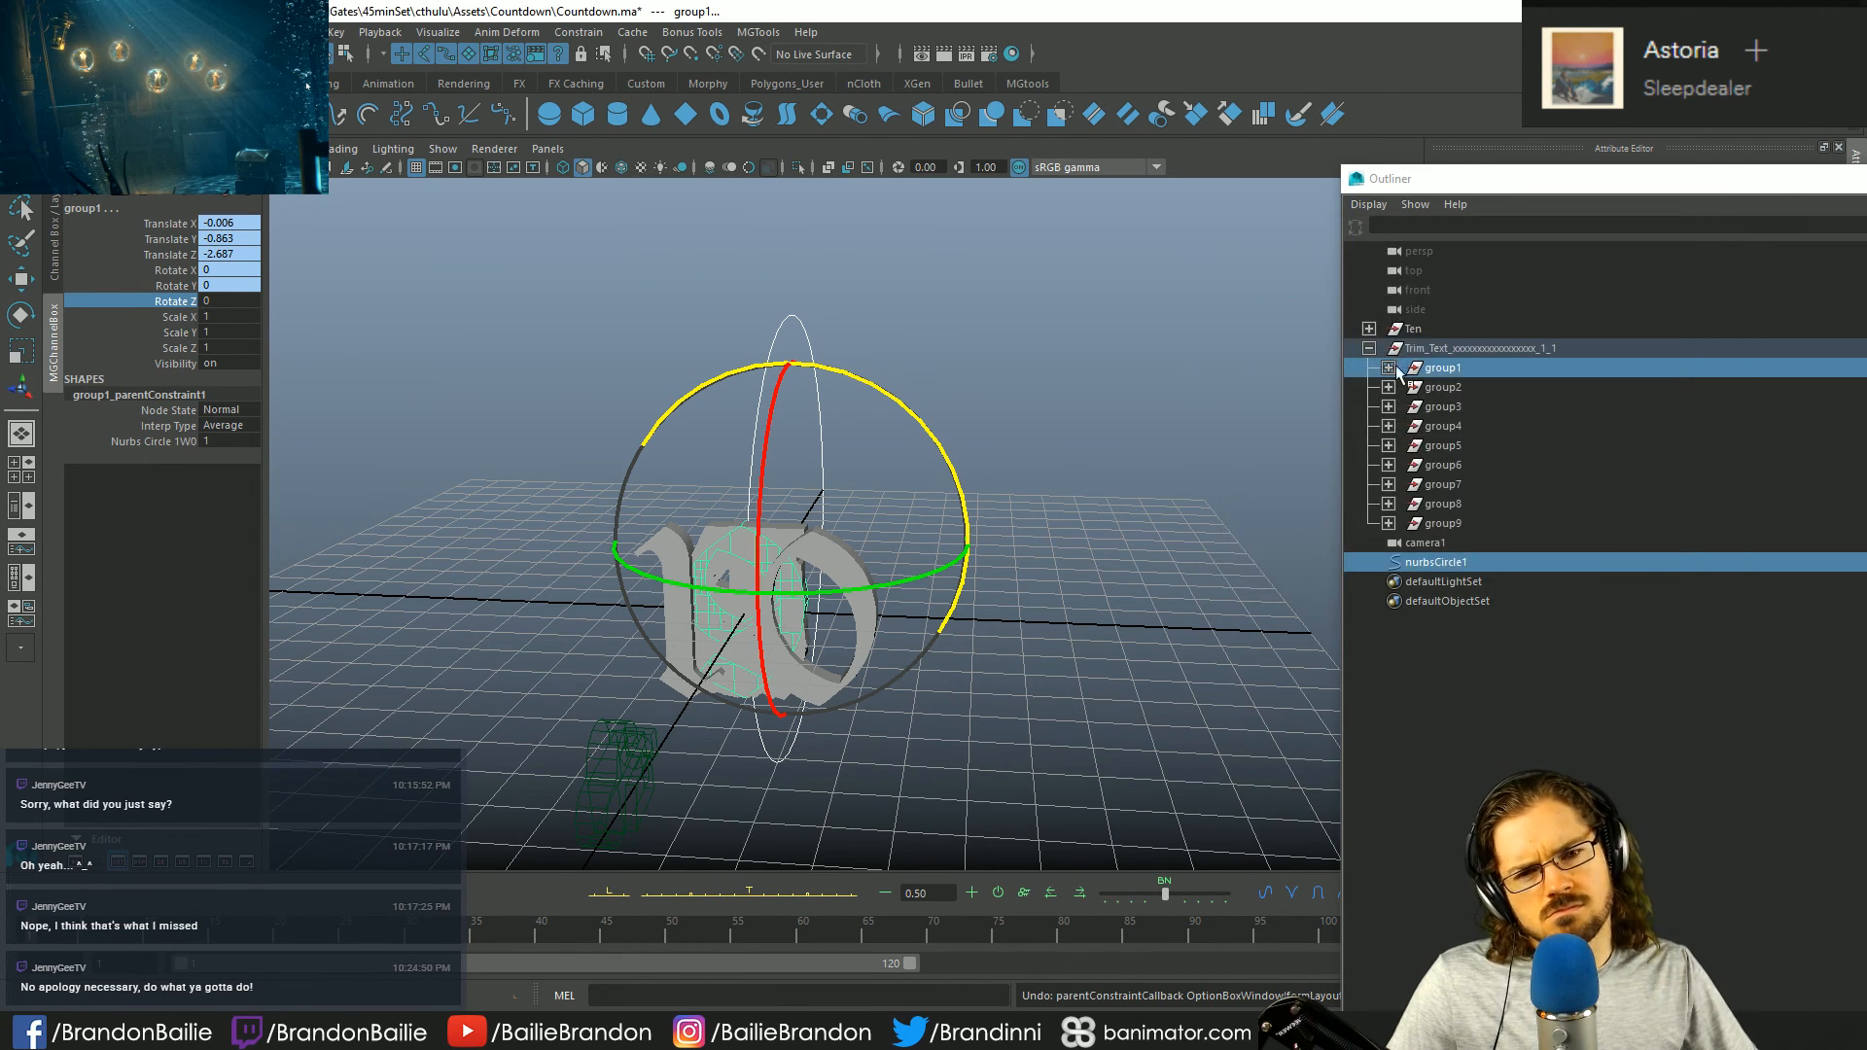
pyautogui.click(1389, 369)
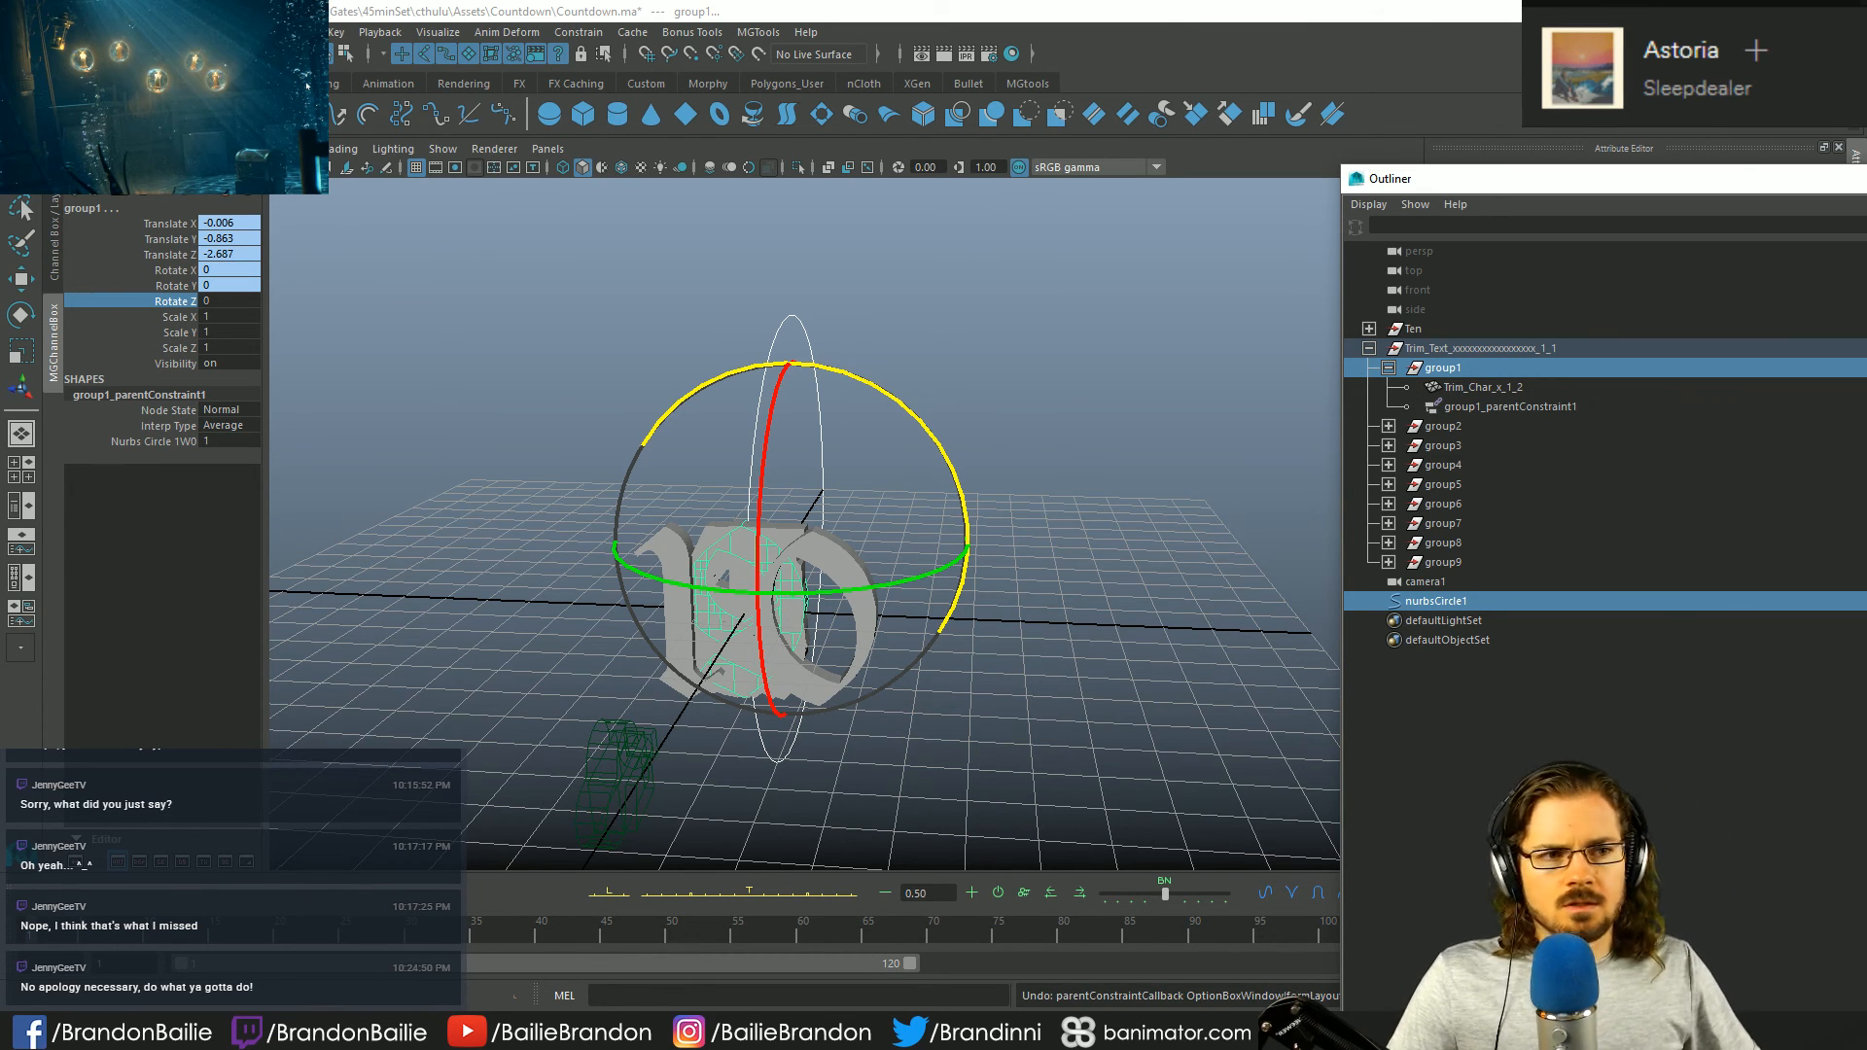
pyautogui.hotkey('ctrl', 'a')
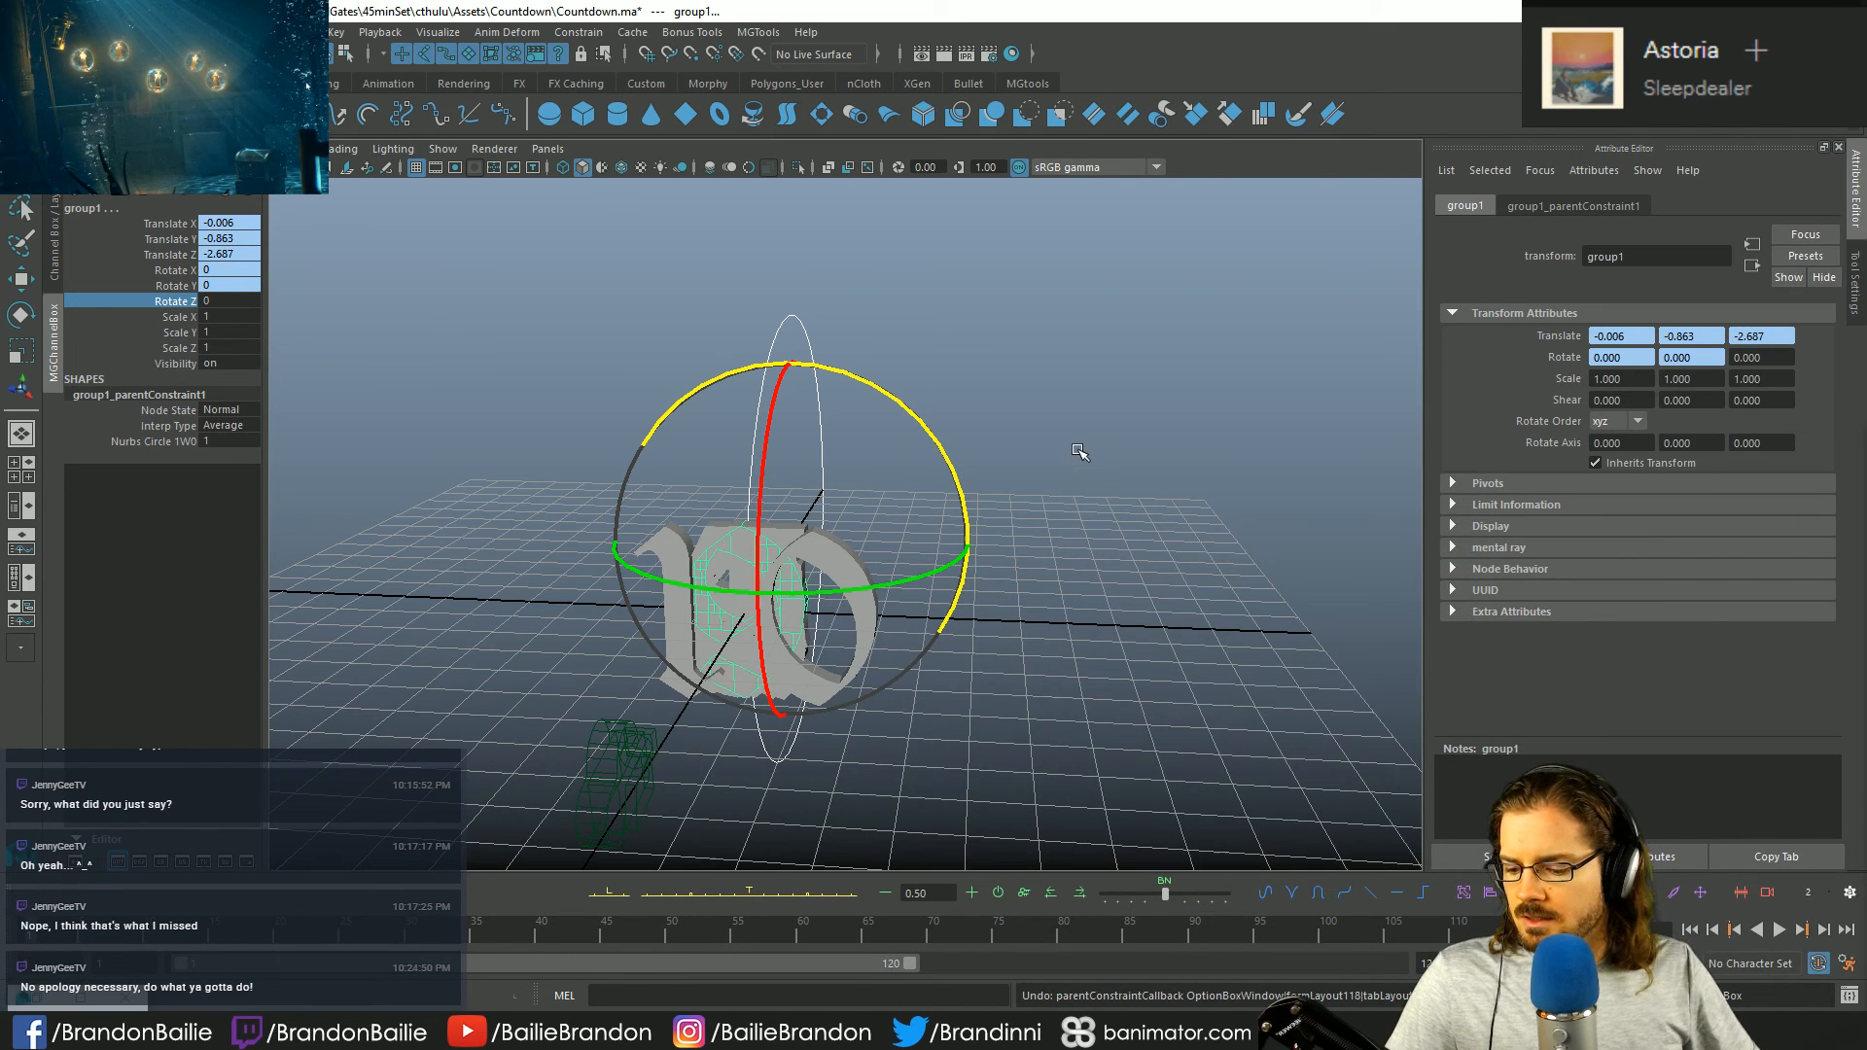
# - Move the digit meshes of group1 through group9 together along X, well clear of the 10
pyautogui.click(1123, 447)
pyautogui.keyDown('alt'); pyautogui.moveTo(976, 512); pyautogui.dragTo(904, 478); pyautogui.keyUp('alt')
pyautogui.click(926, 559)
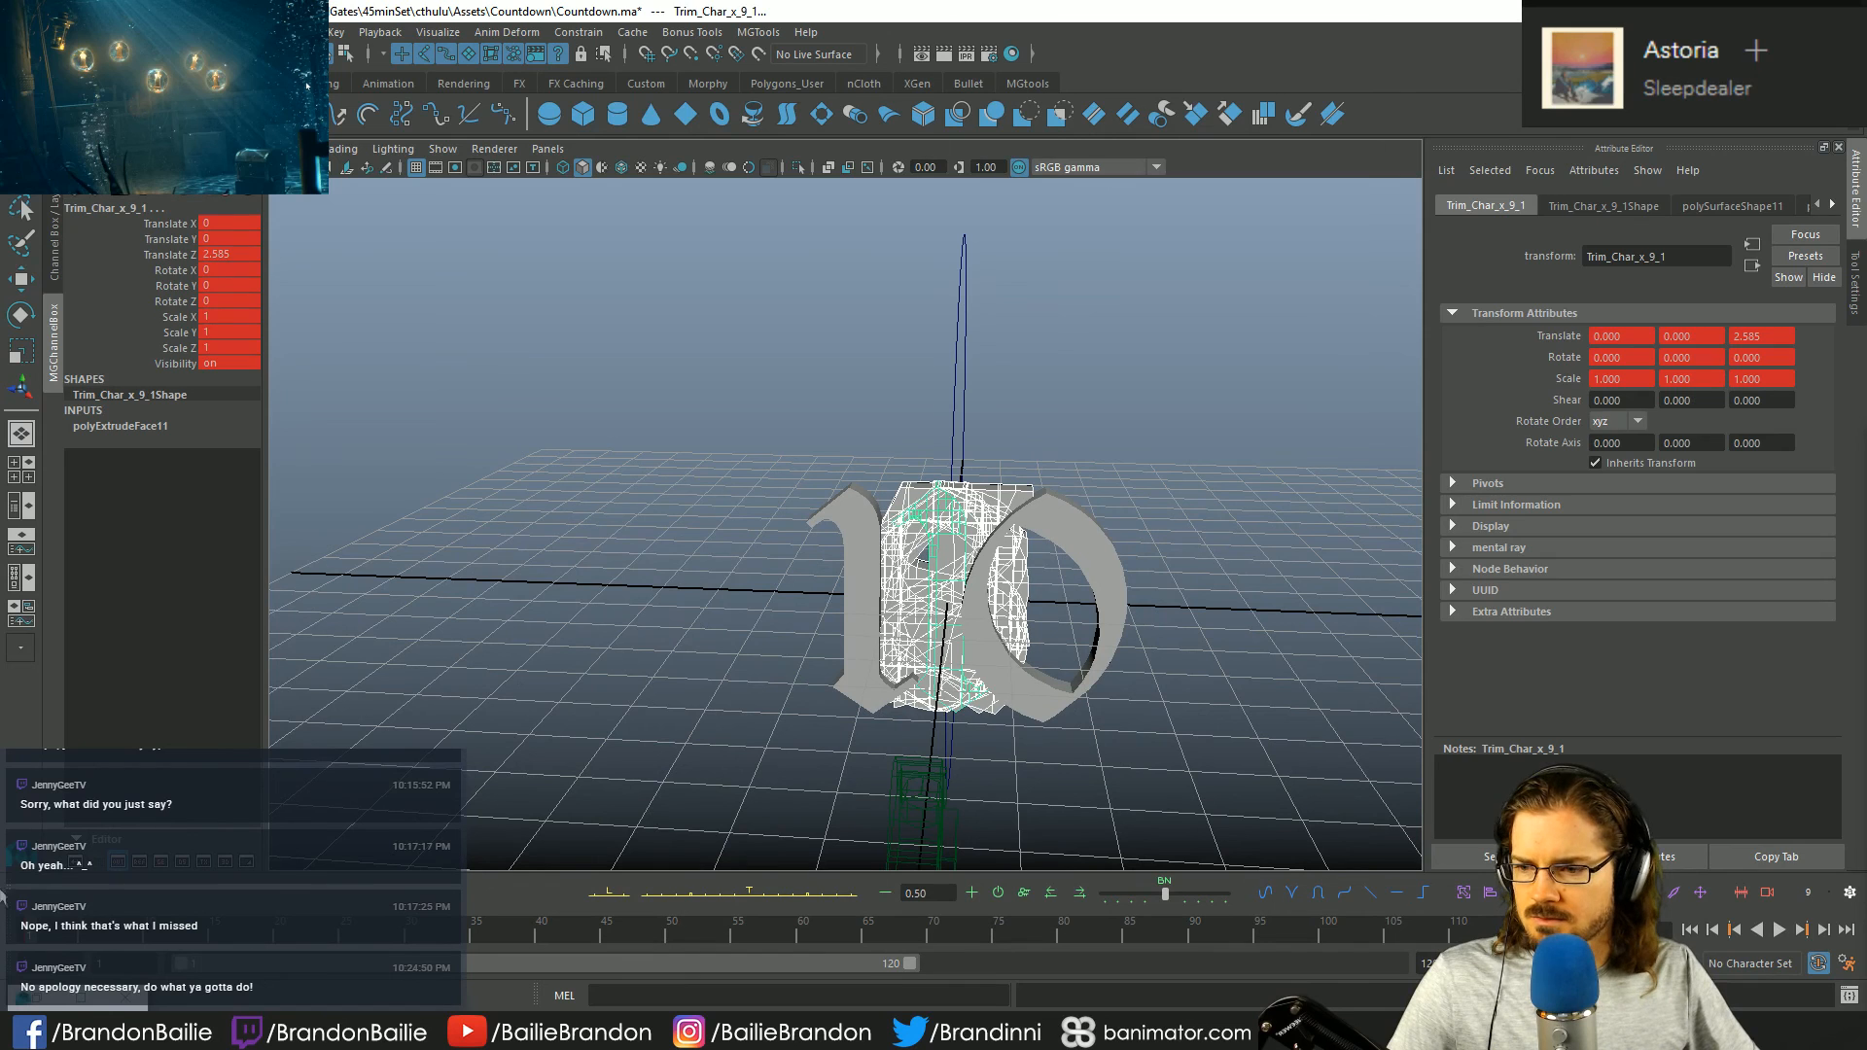
pyautogui.press('w')
pyautogui.moveTo(1133, 604); pyautogui.dragTo(853, 654)
# - Rotate nurbsCircle1 to a Rotate X of -90 and set a keyframe on it
pyautogui.click(933, 399)
pyautogui.press('e')
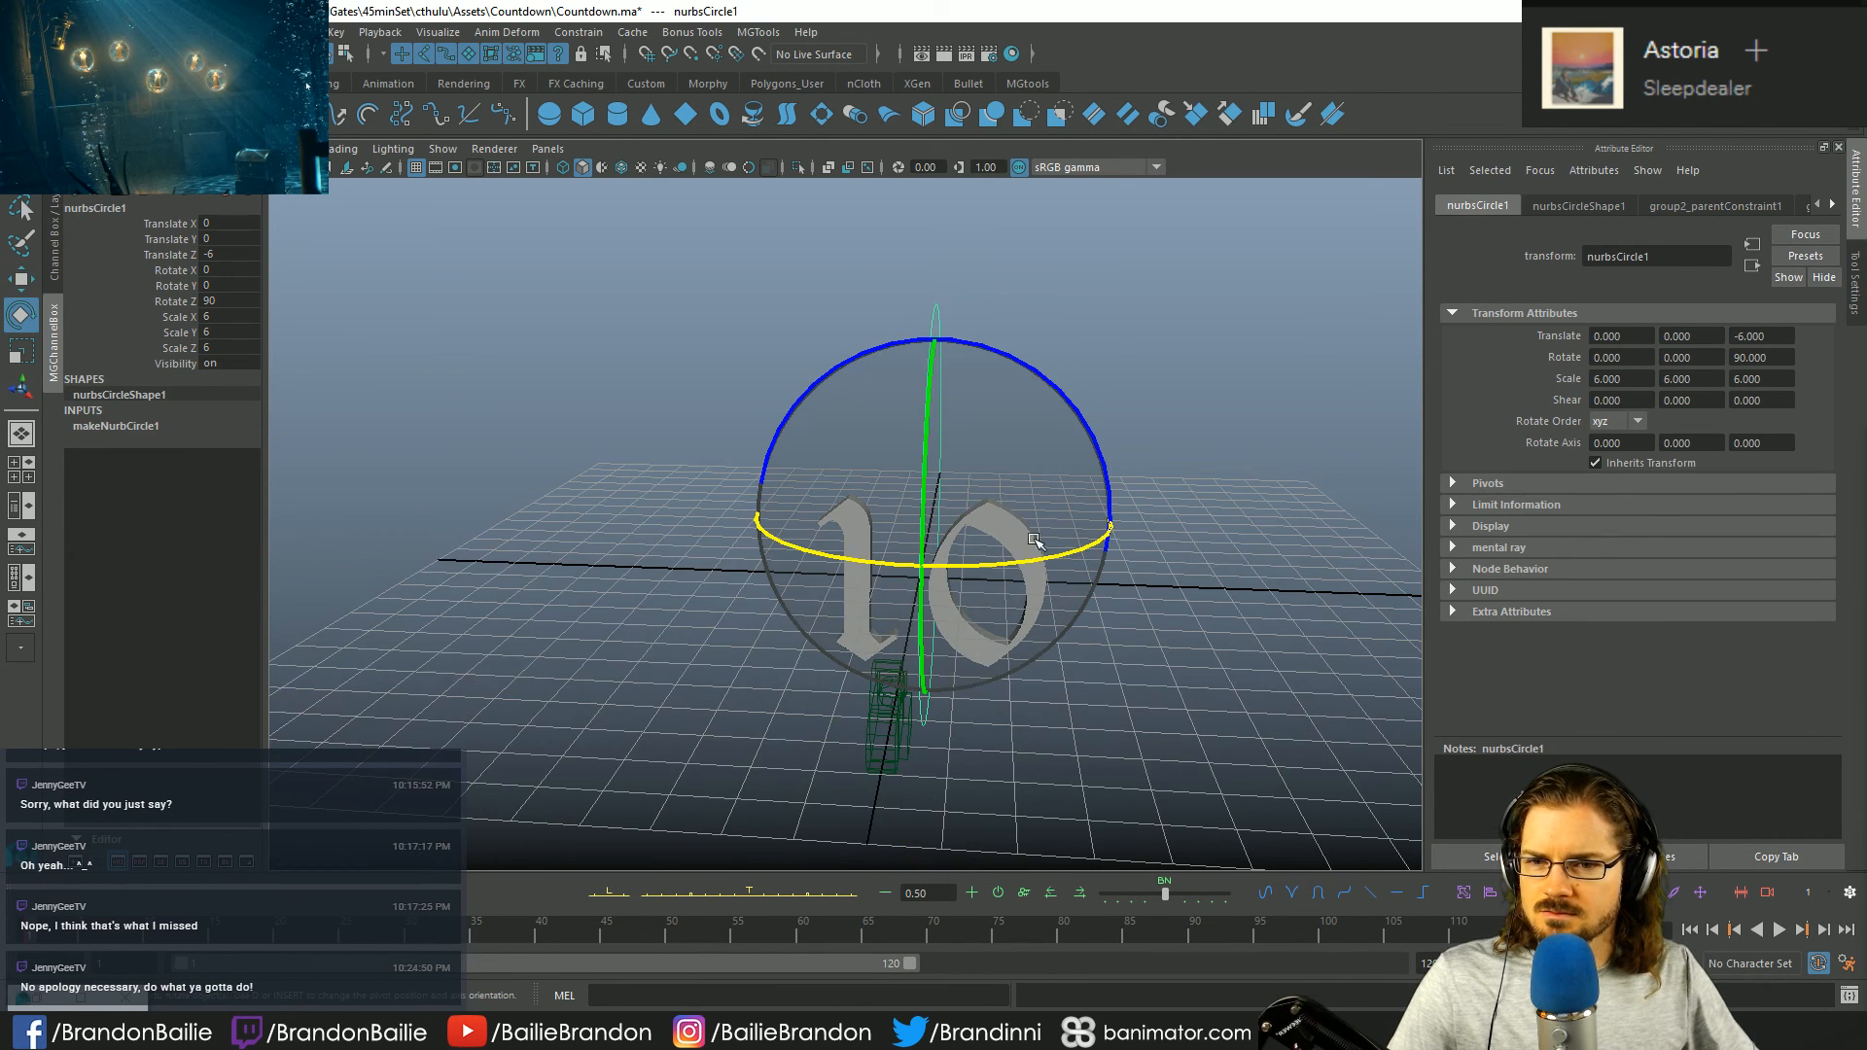
pyautogui.moveTo(1035, 567); pyautogui.dragTo(758, 548)
pyautogui.click(233, 269)
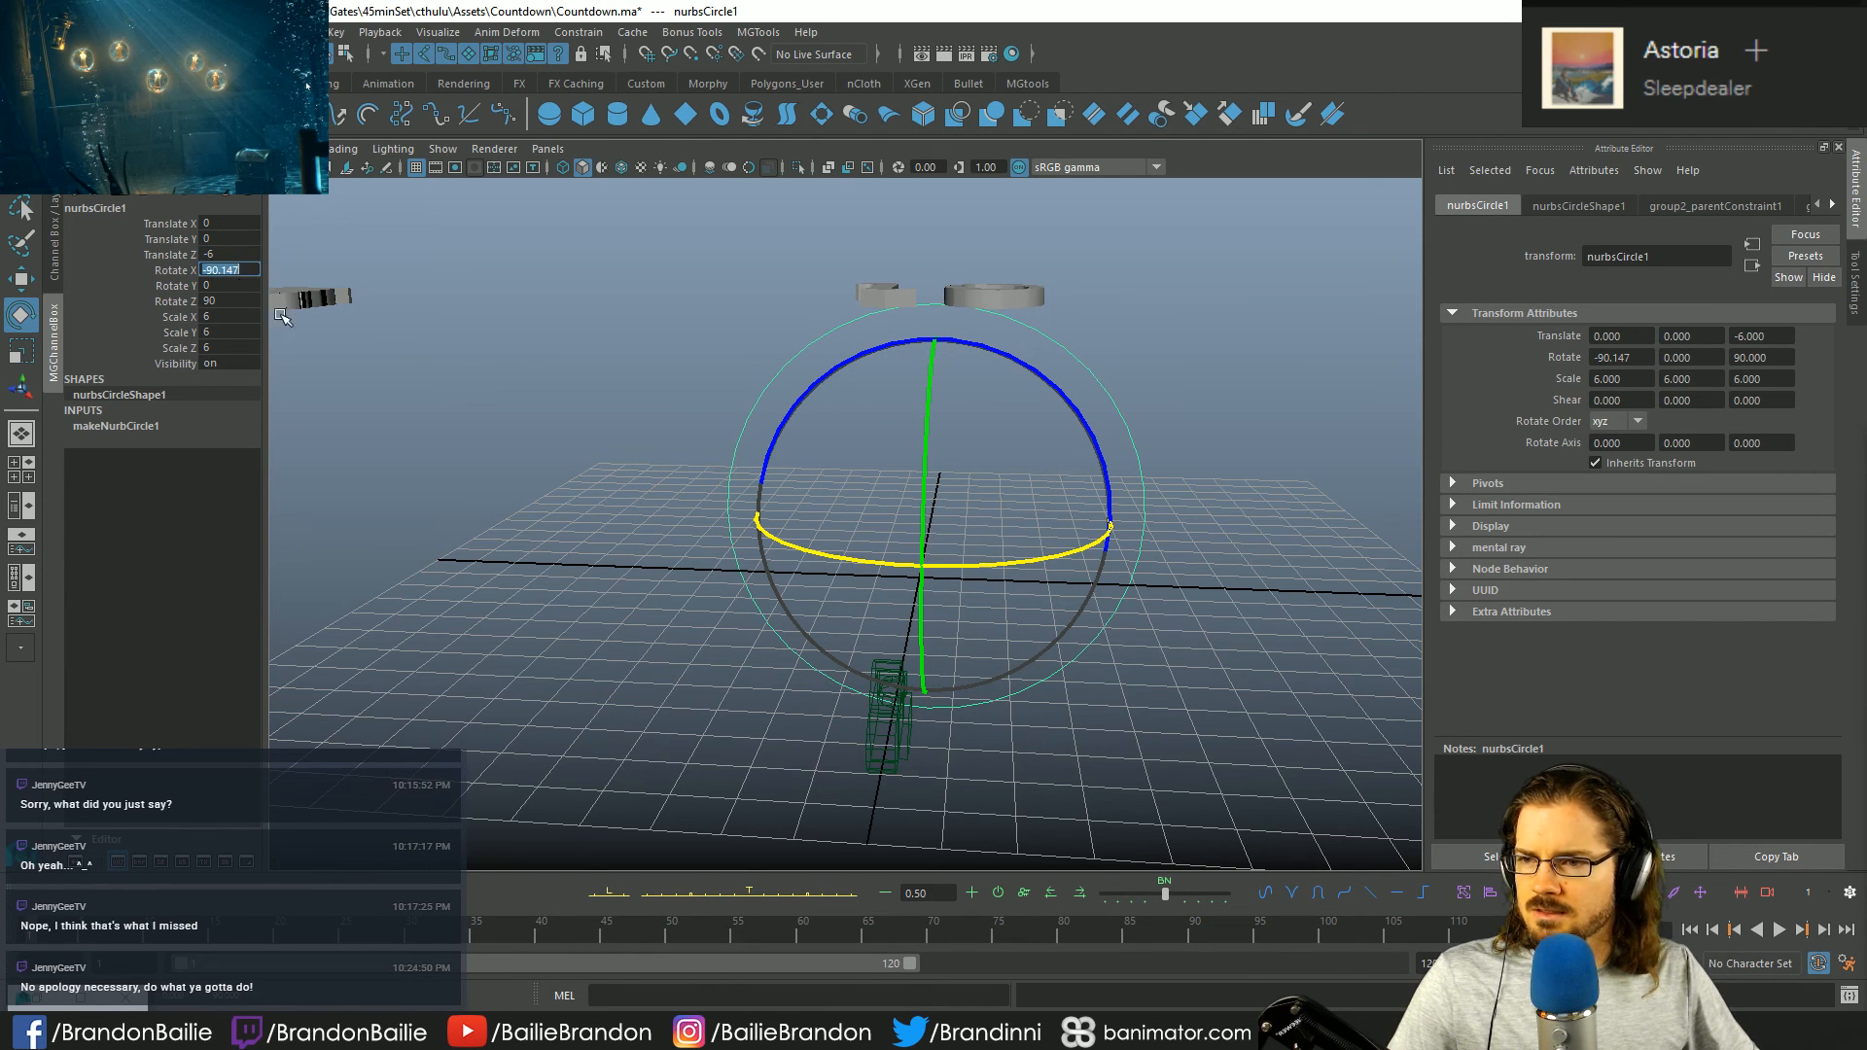
pyautogui.write('-90')
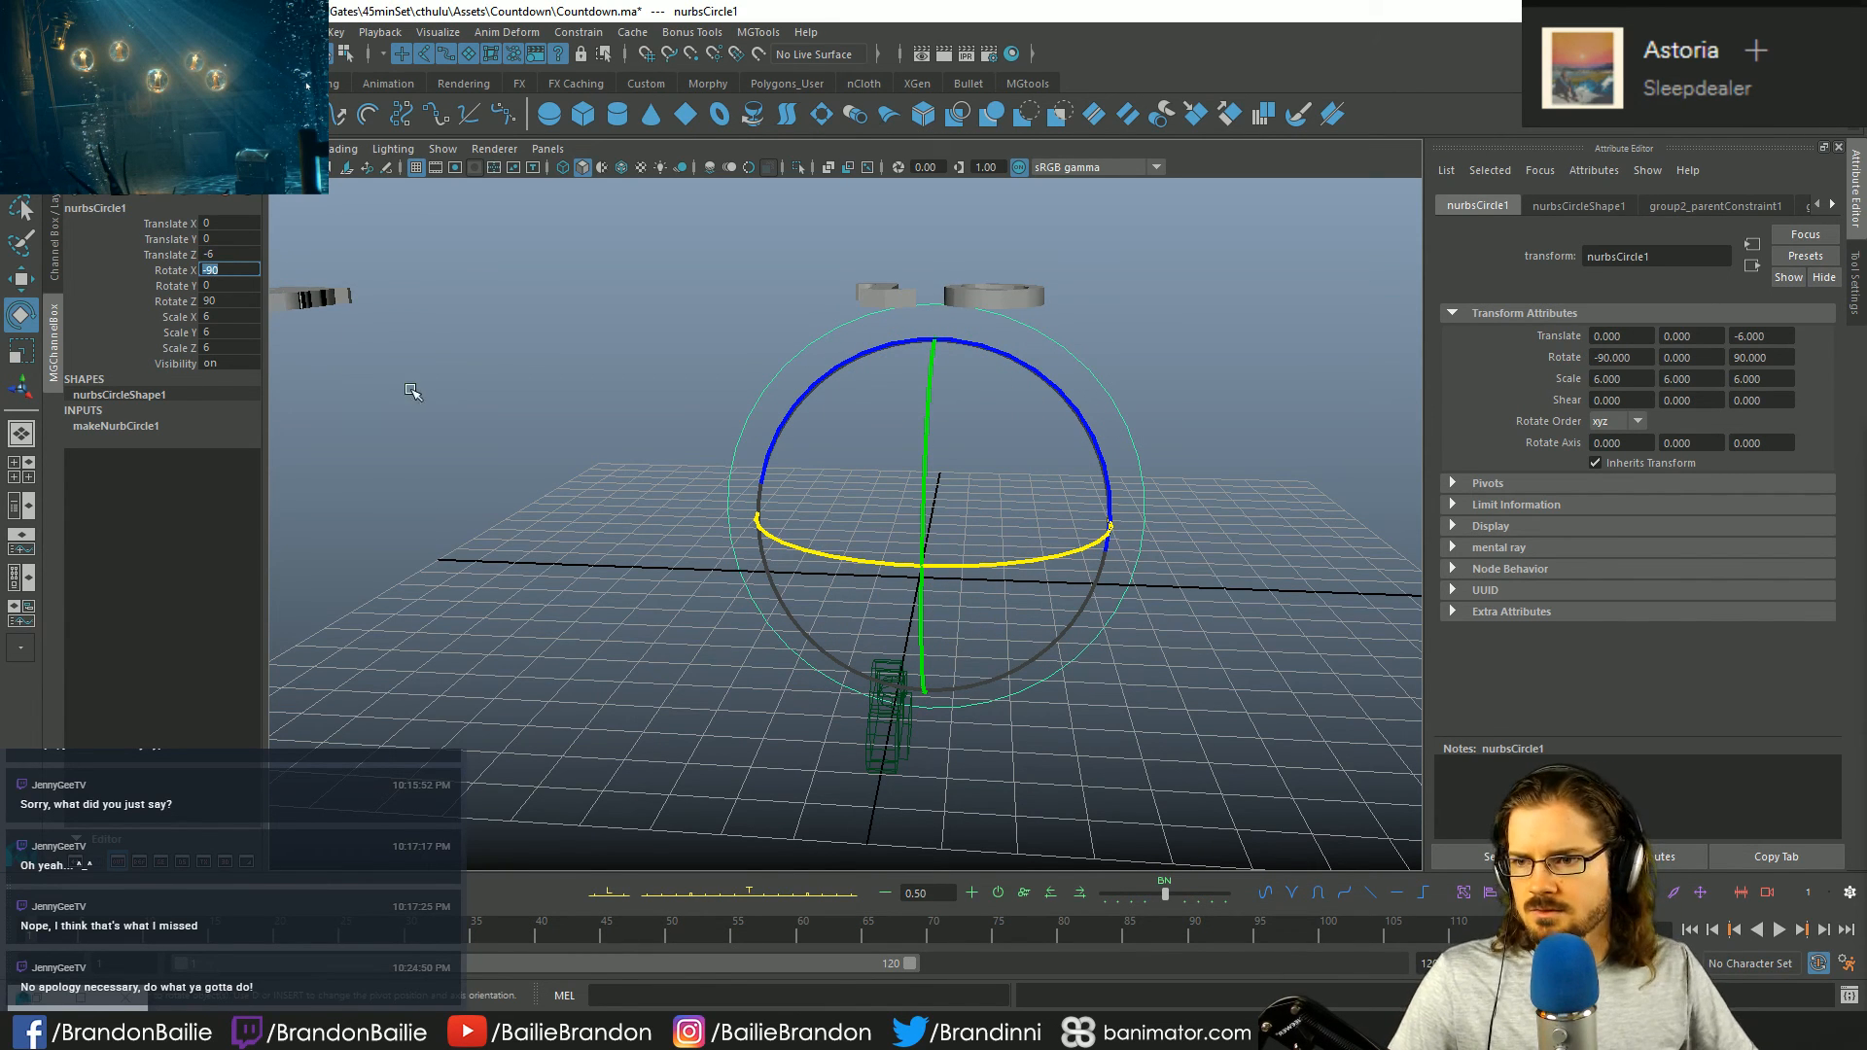
pyautogui.press('Return')
pyautogui.press('q')
pyautogui.press('s')
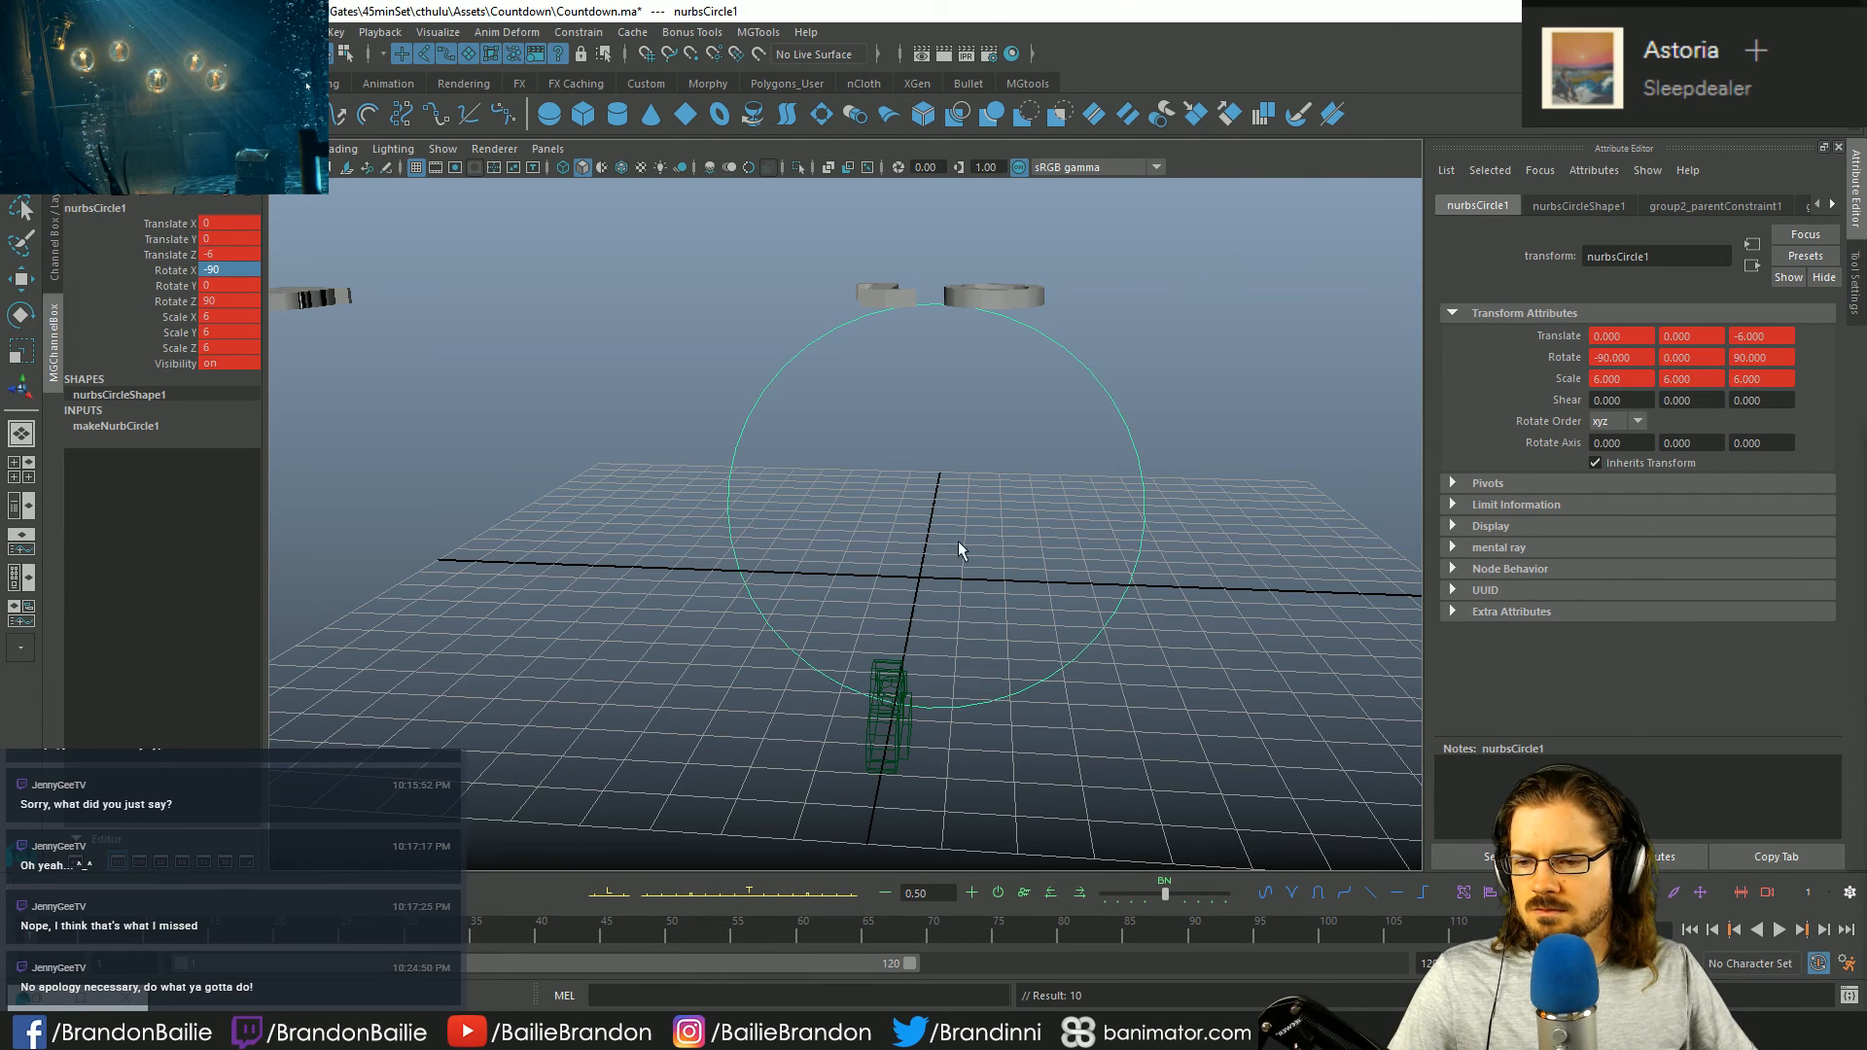
# - Play back the animation through the camera view to check nurbsCircle1's keyed rotation
pyautogui.press('e')
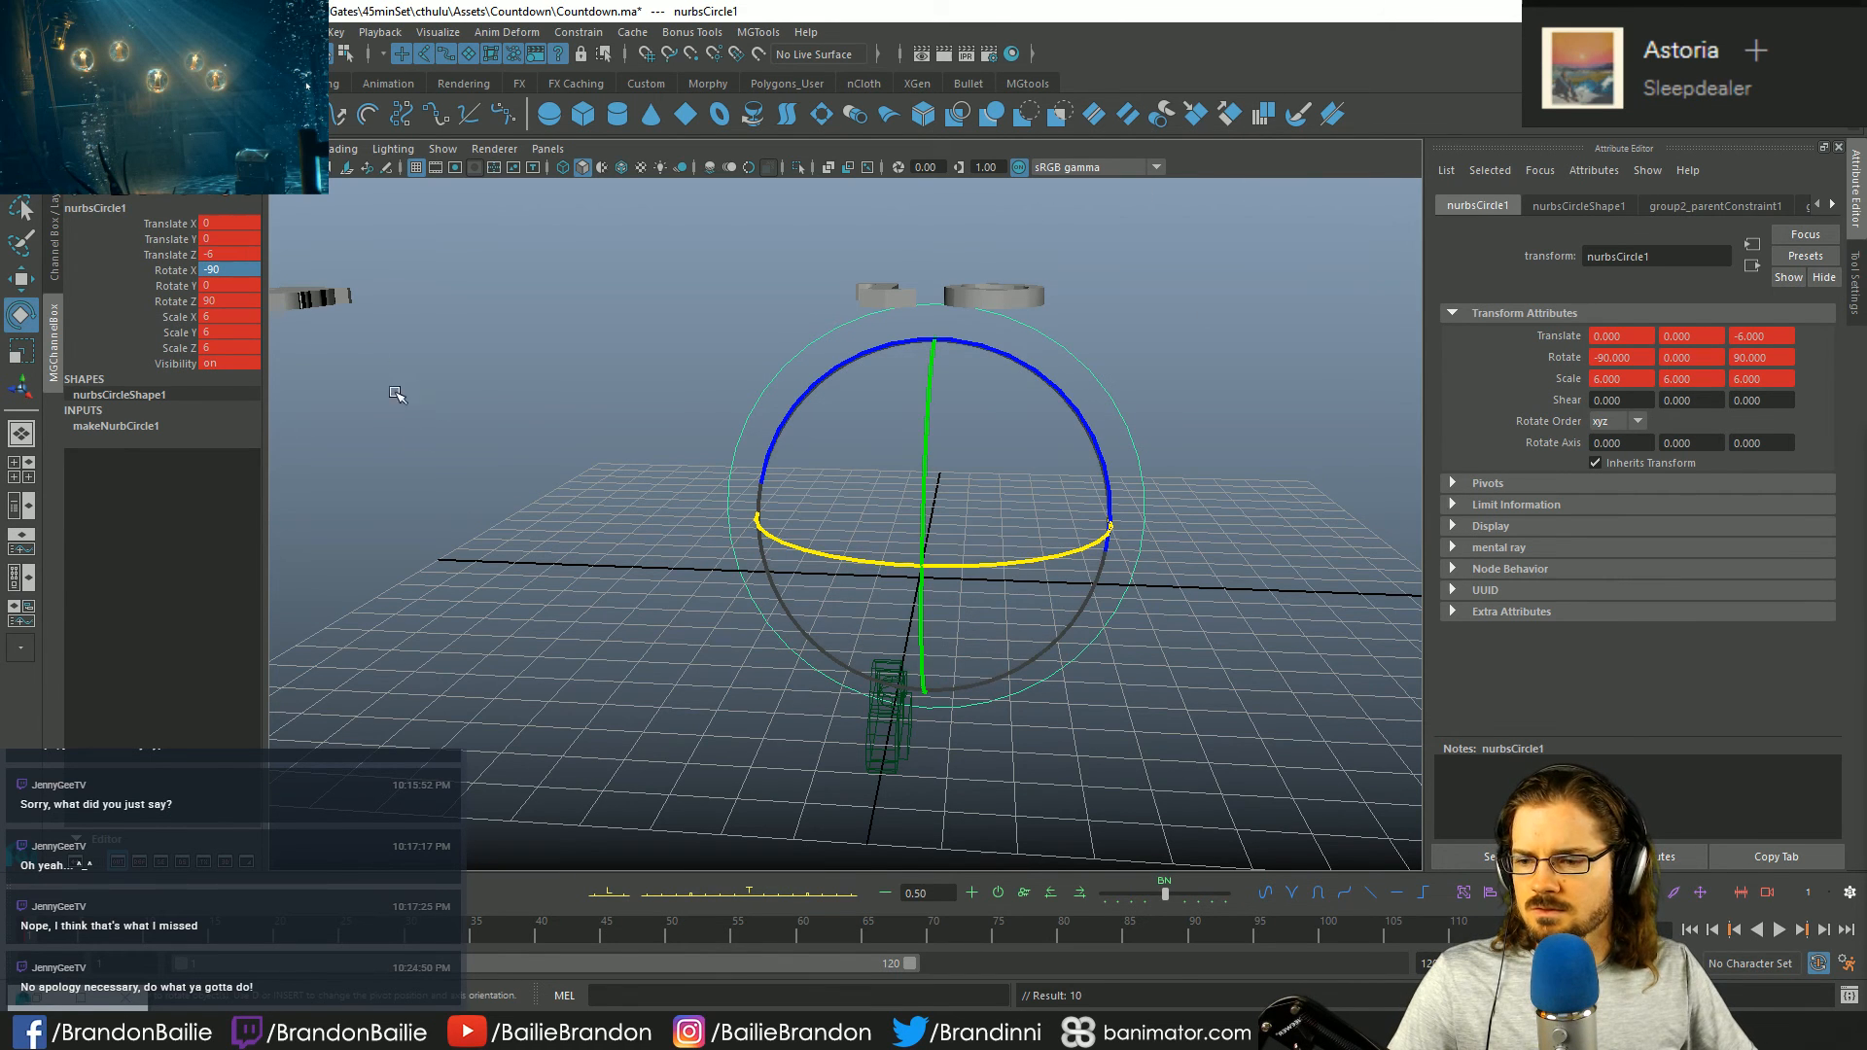
pyautogui.keyDown('alt'); pyautogui.moveTo(834, 421); pyautogui.dragTo(842, 417); pyautogui.keyUp('alt')
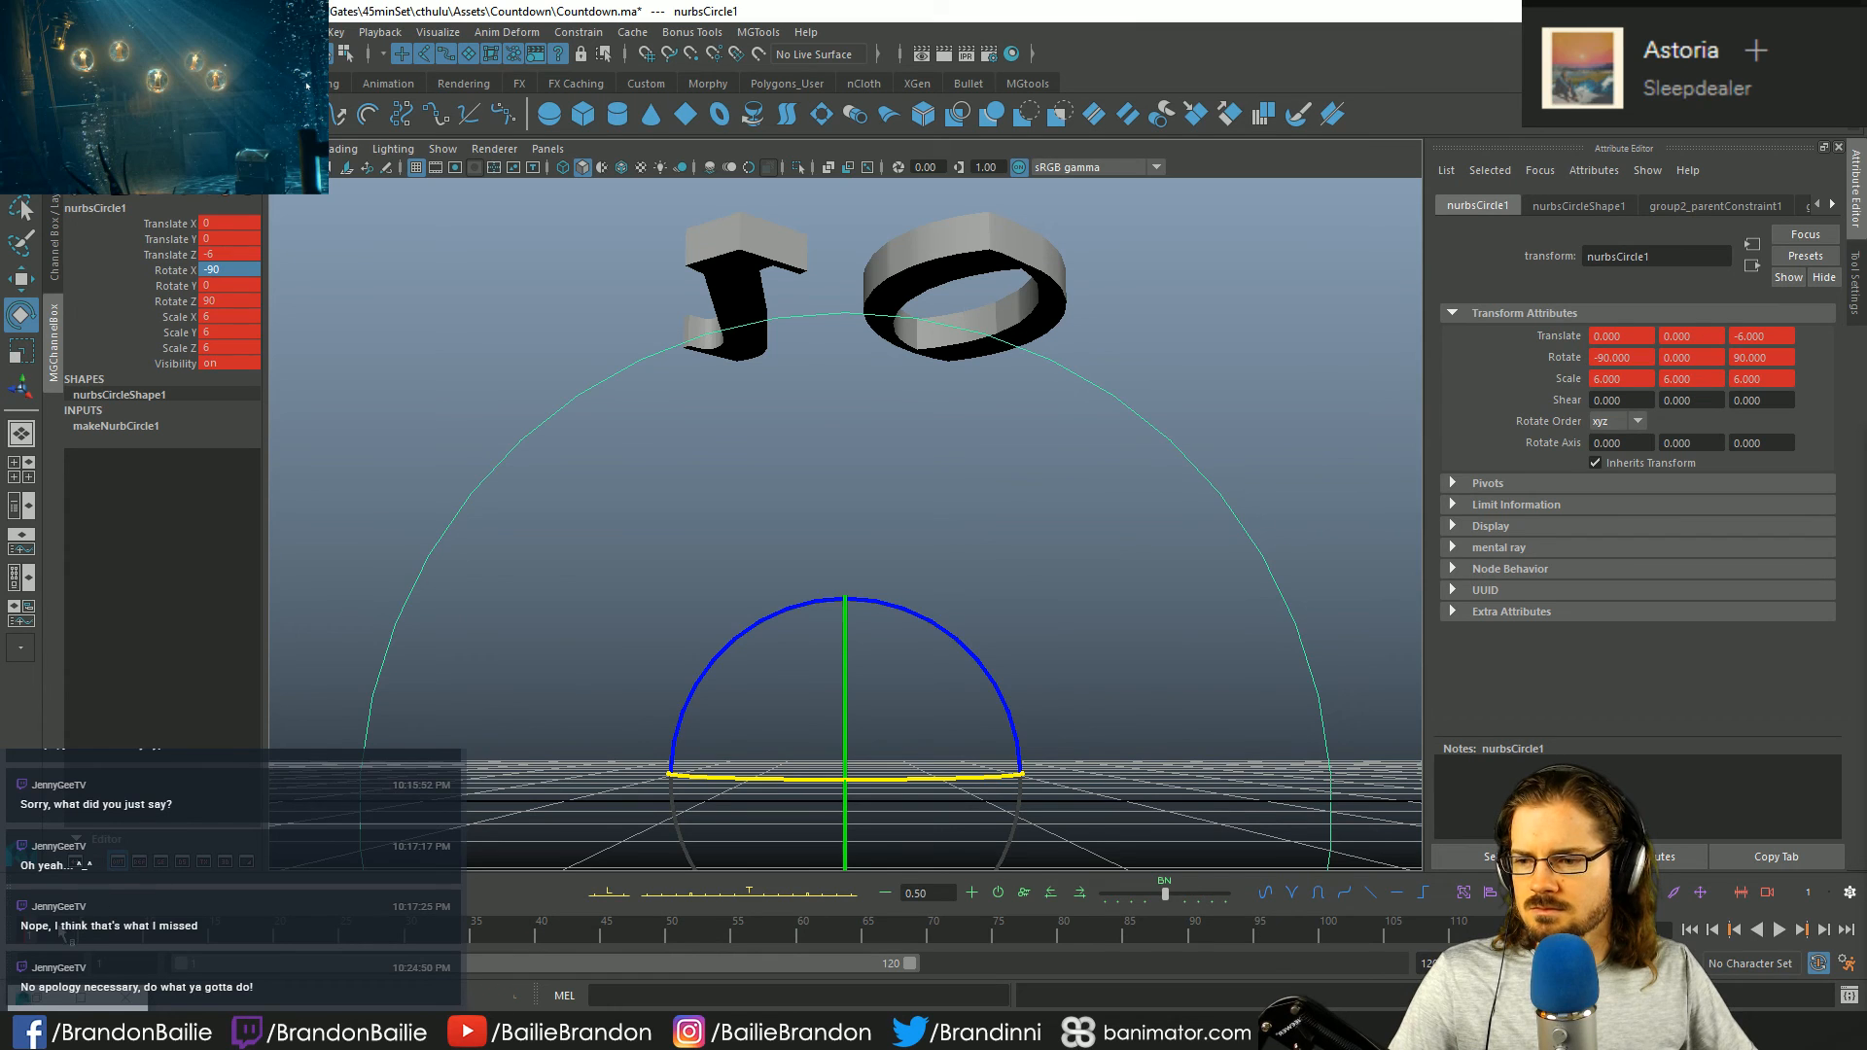
pyautogui.hotkey('alt', 'v')
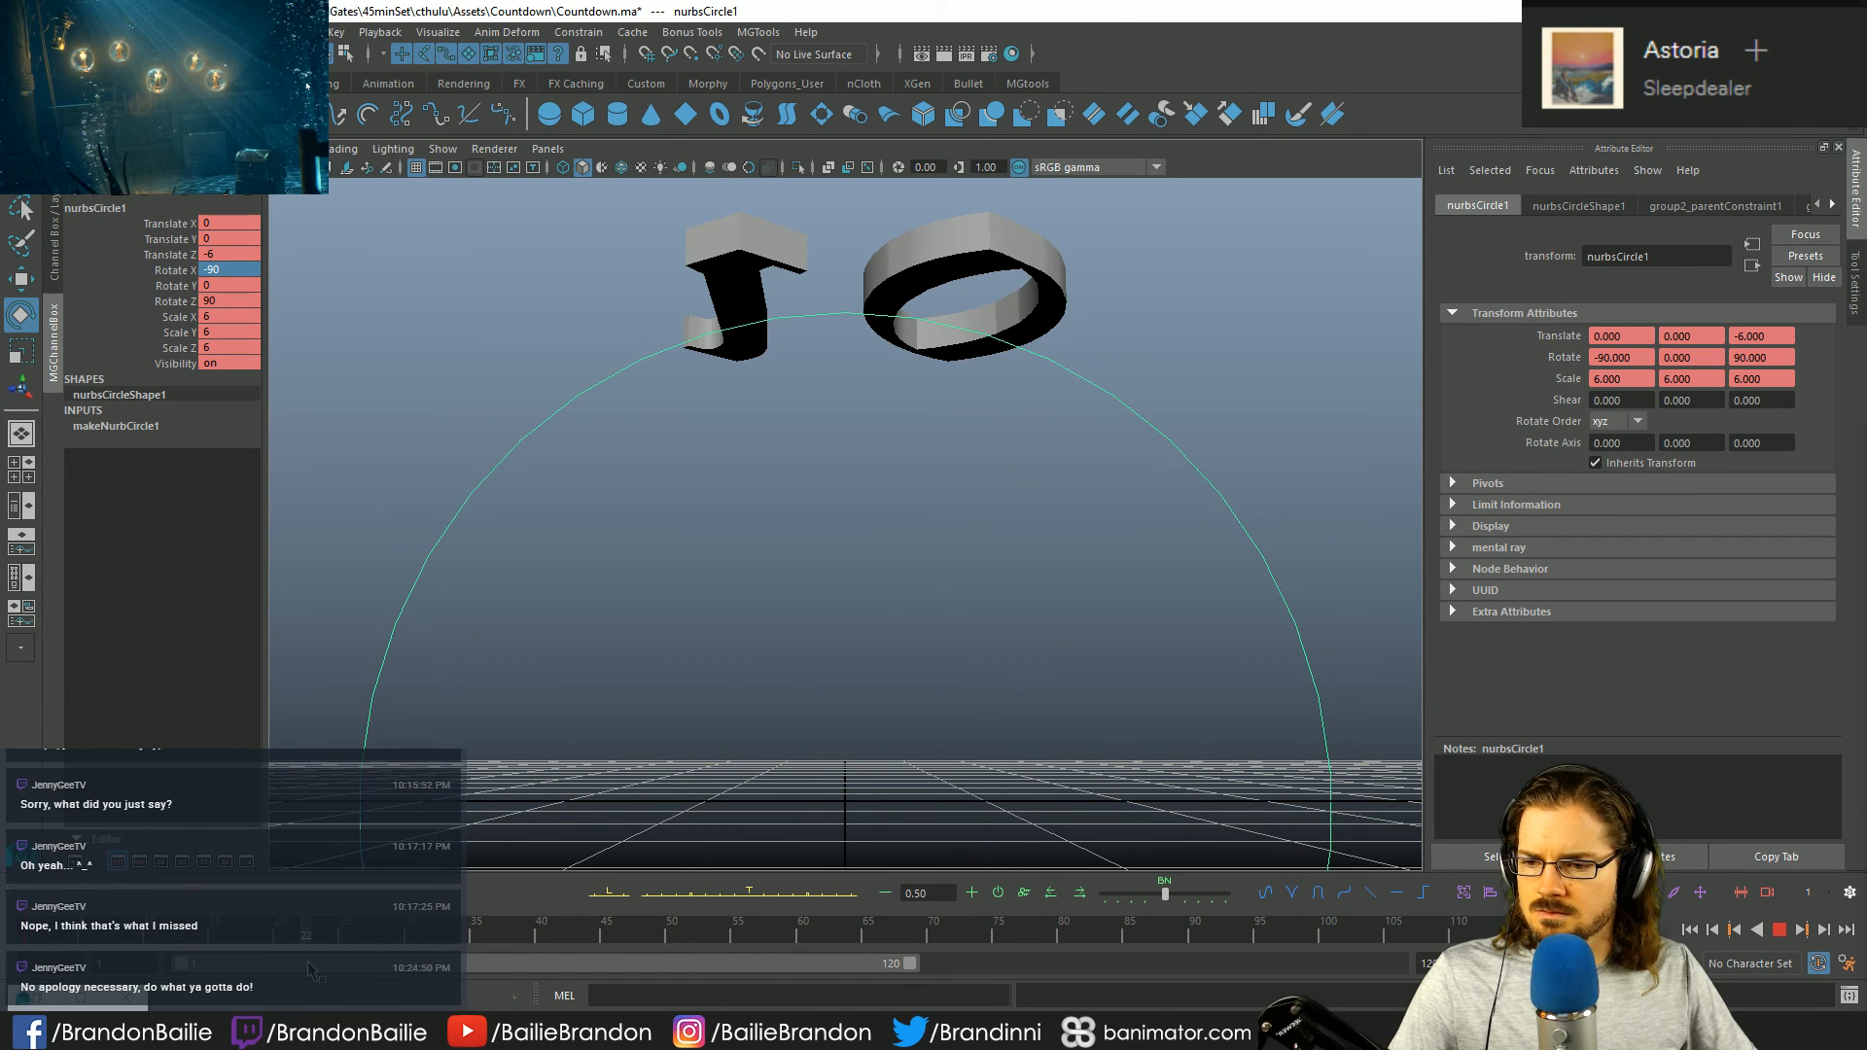
pyautogui.hotkey('alt', 'v')
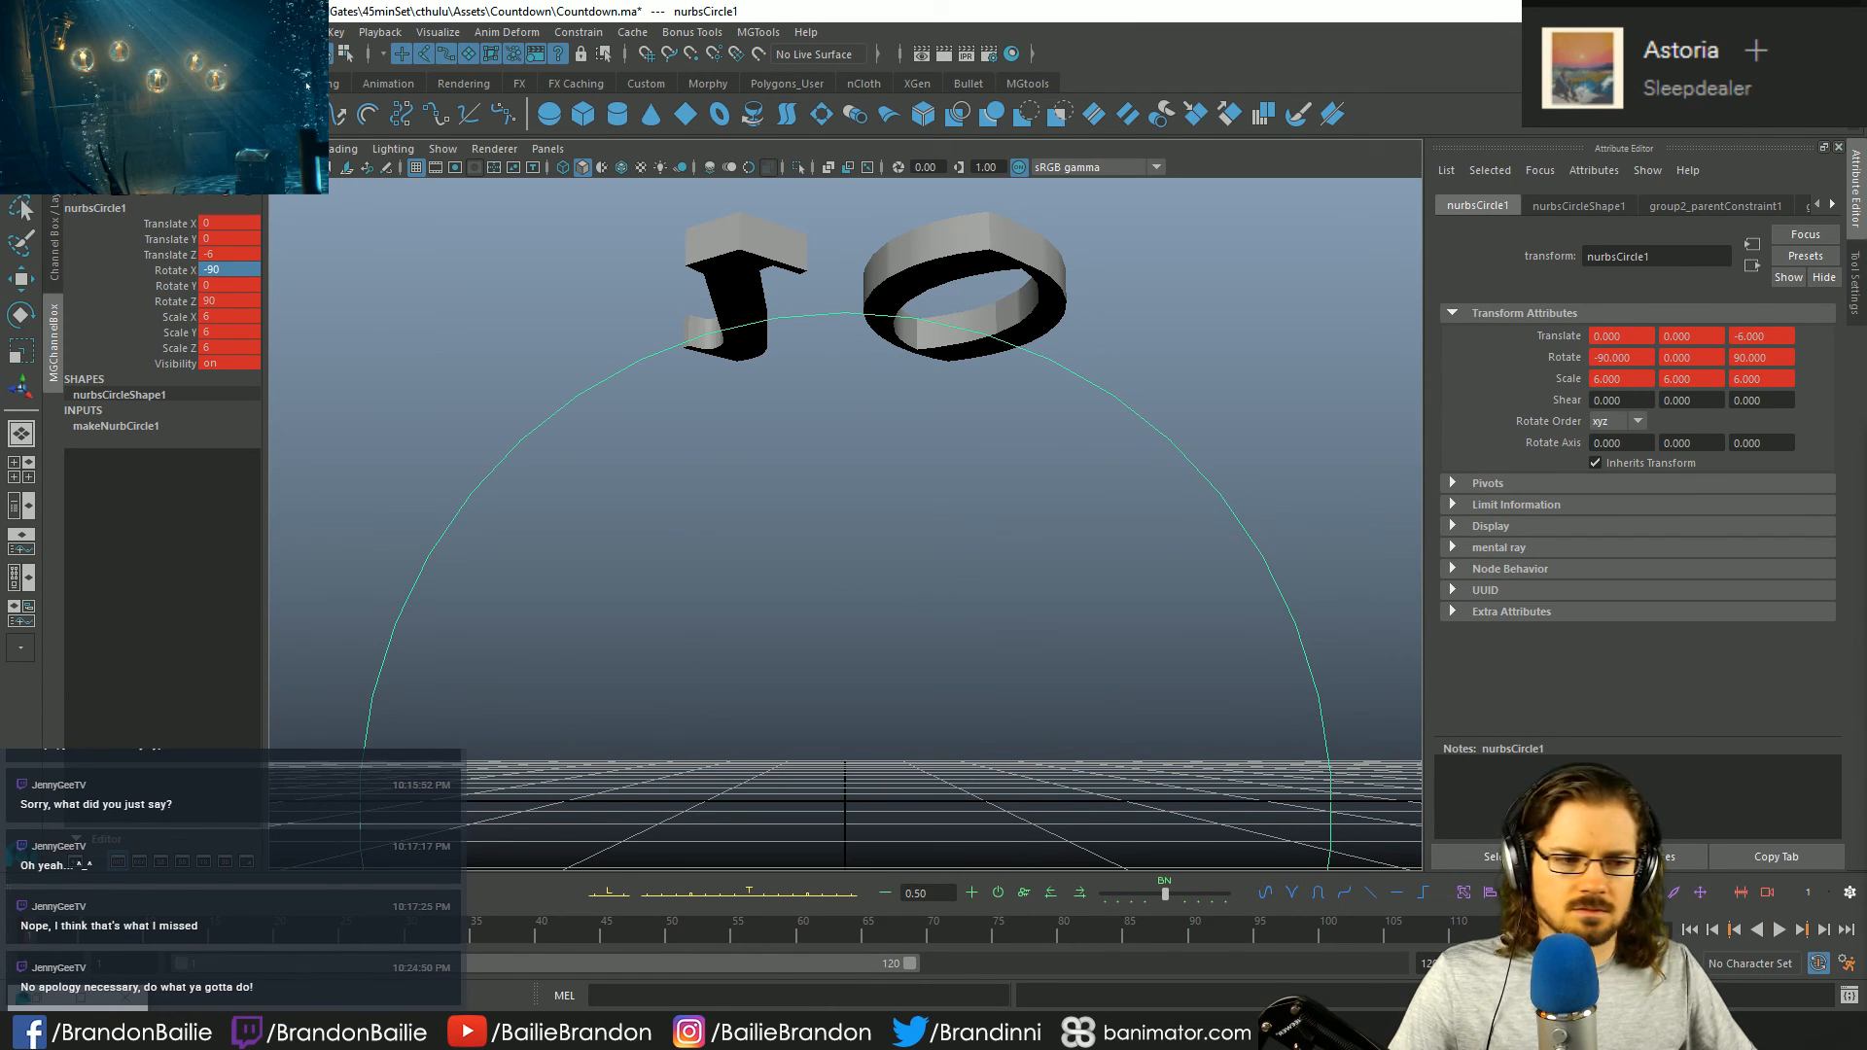
pyautogui.hotkey('alt', 'v')
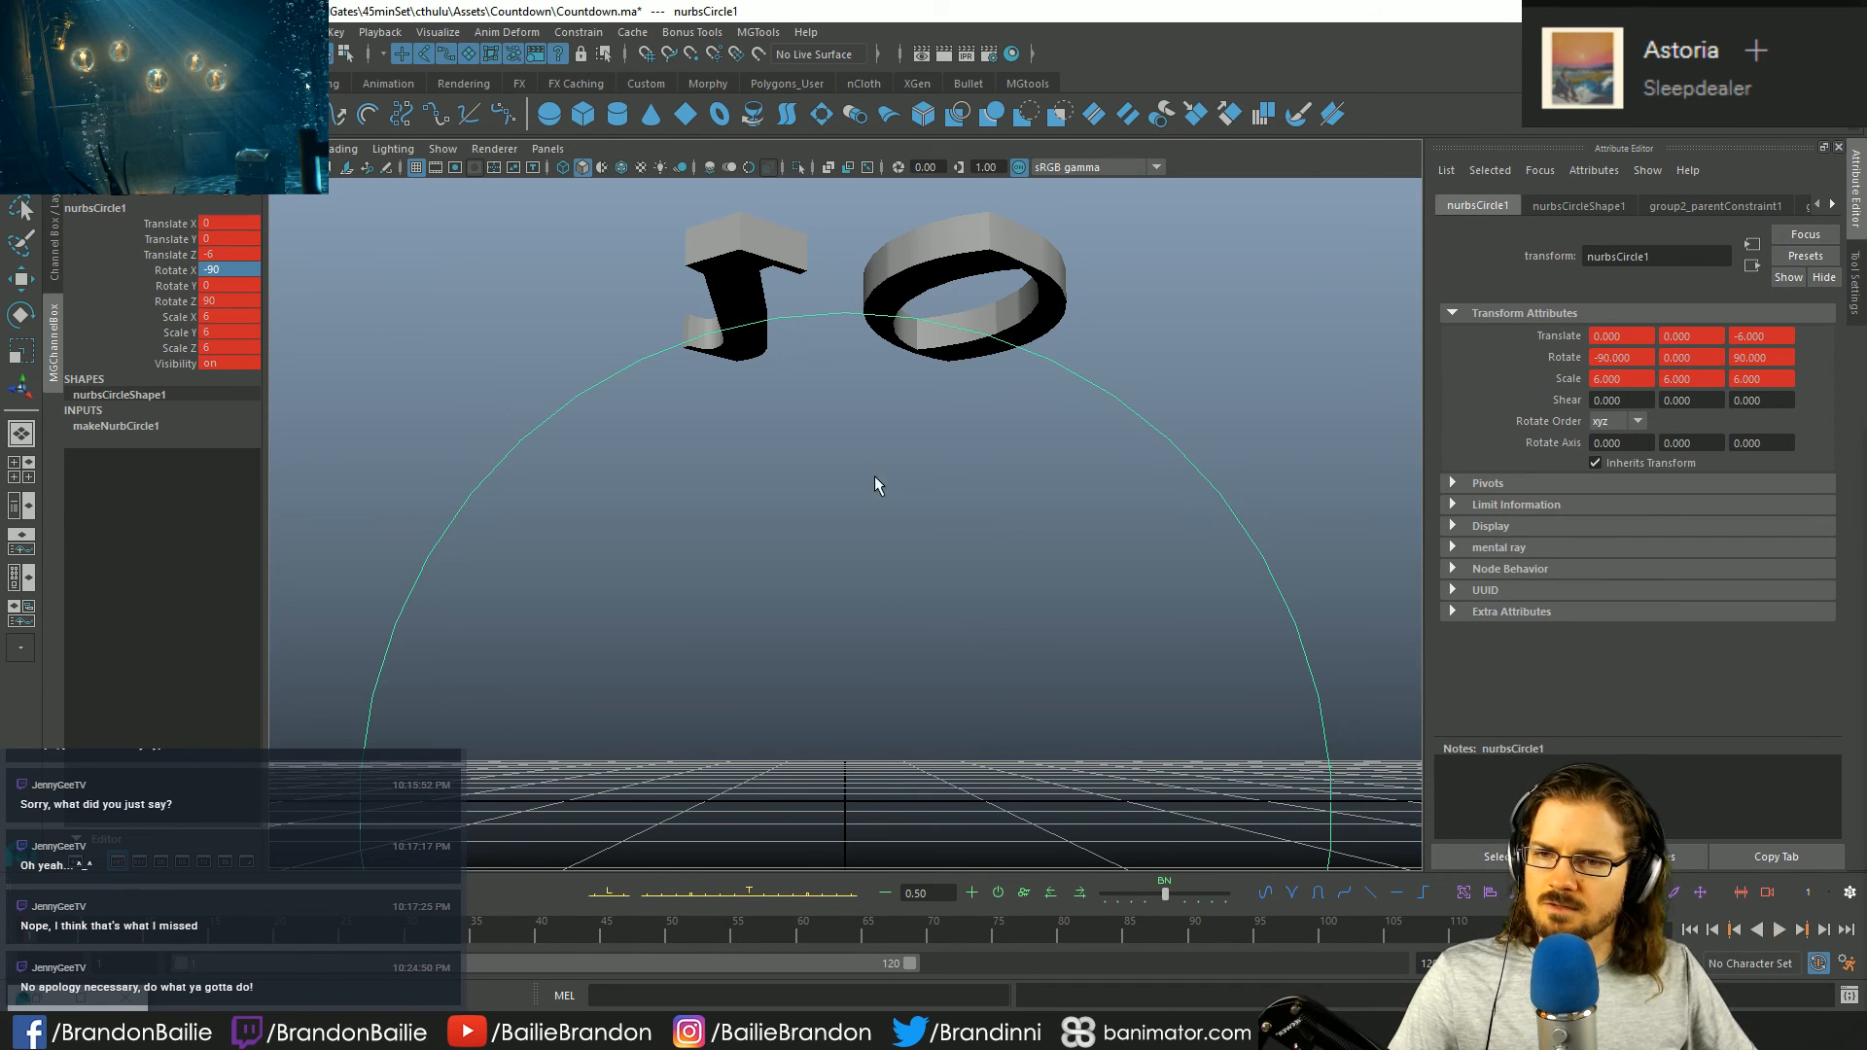
pyautogui.hotkey('alt', 'v')
# - Try rotating nurbsCircle1 freely about its X axis to about -28 degrees to swing the 10 toward the camera
pyautogui.press('e')
pyautogui.moveTo(908, 778); pyautogui.dragTo(1053, 796)
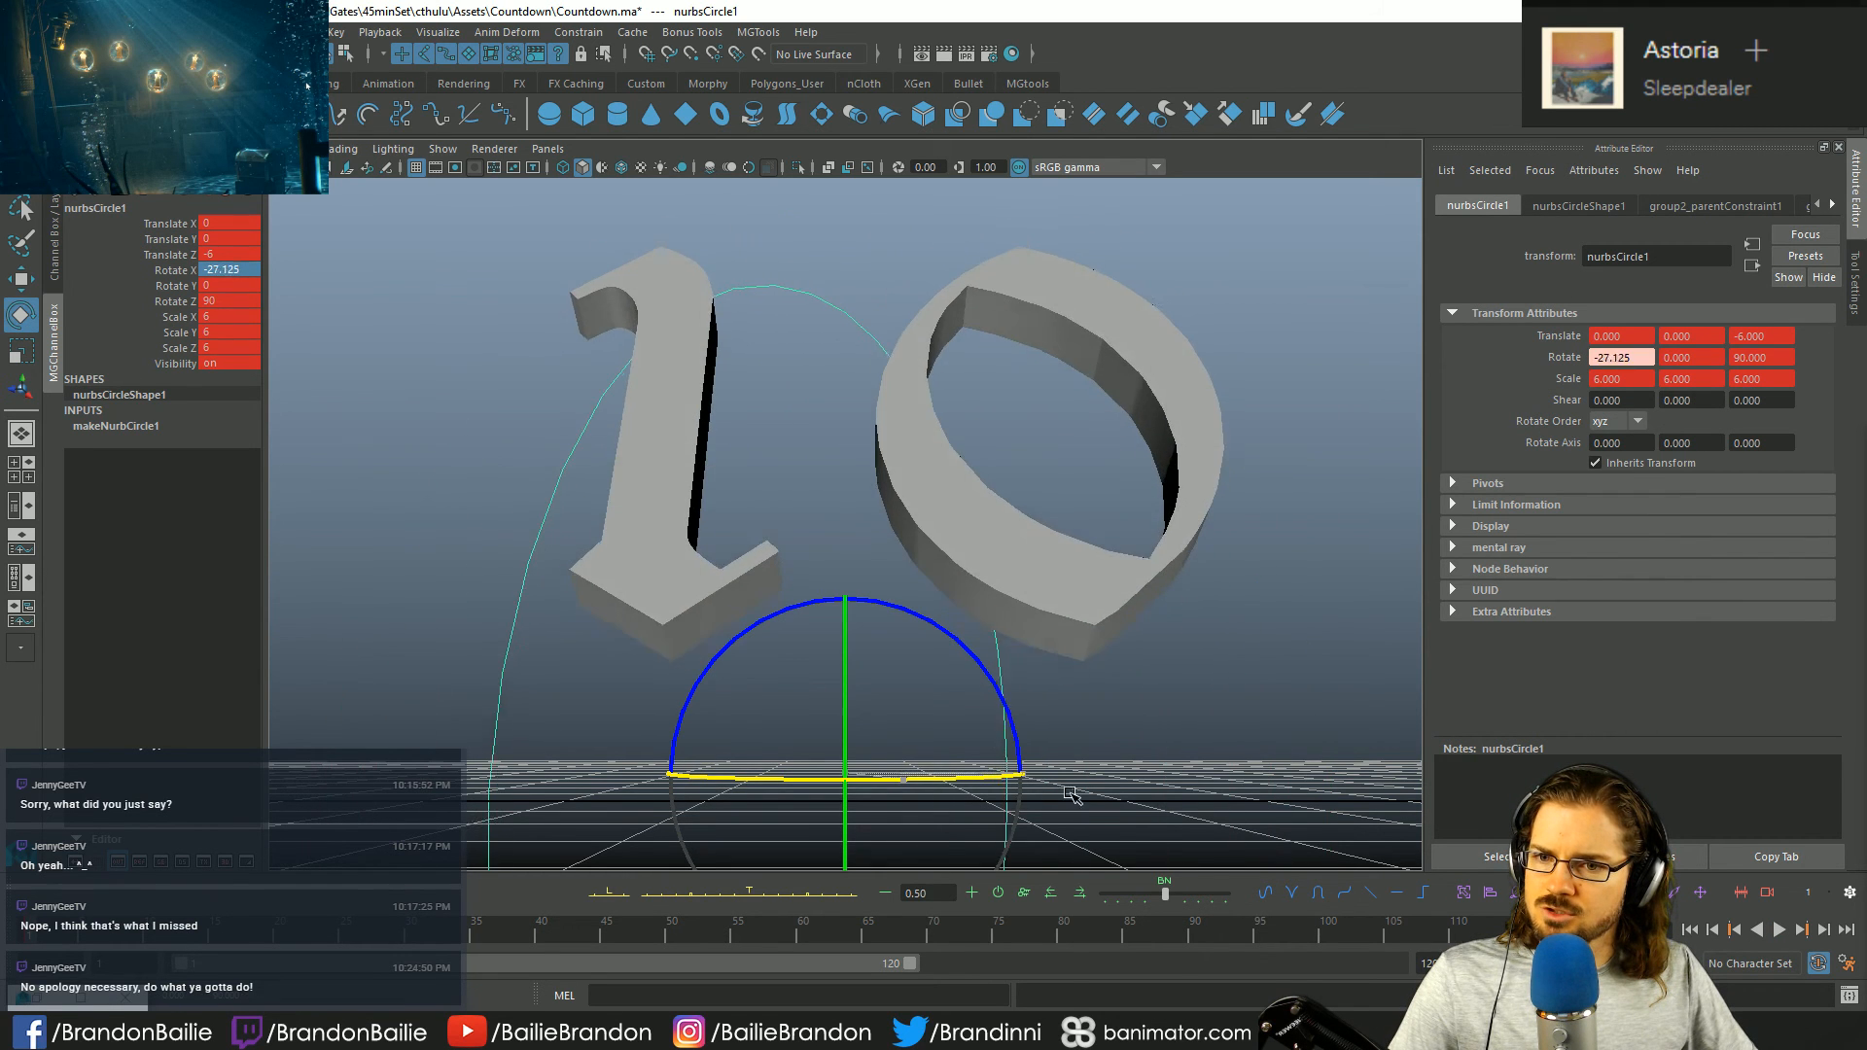
pyautogui.moveTo(773, 785); pyautogui.dragTo(854, 784)
pyautogui.hotkey('ctrl', 'z')
pyautogui.hotkey('ctrl', 'z')
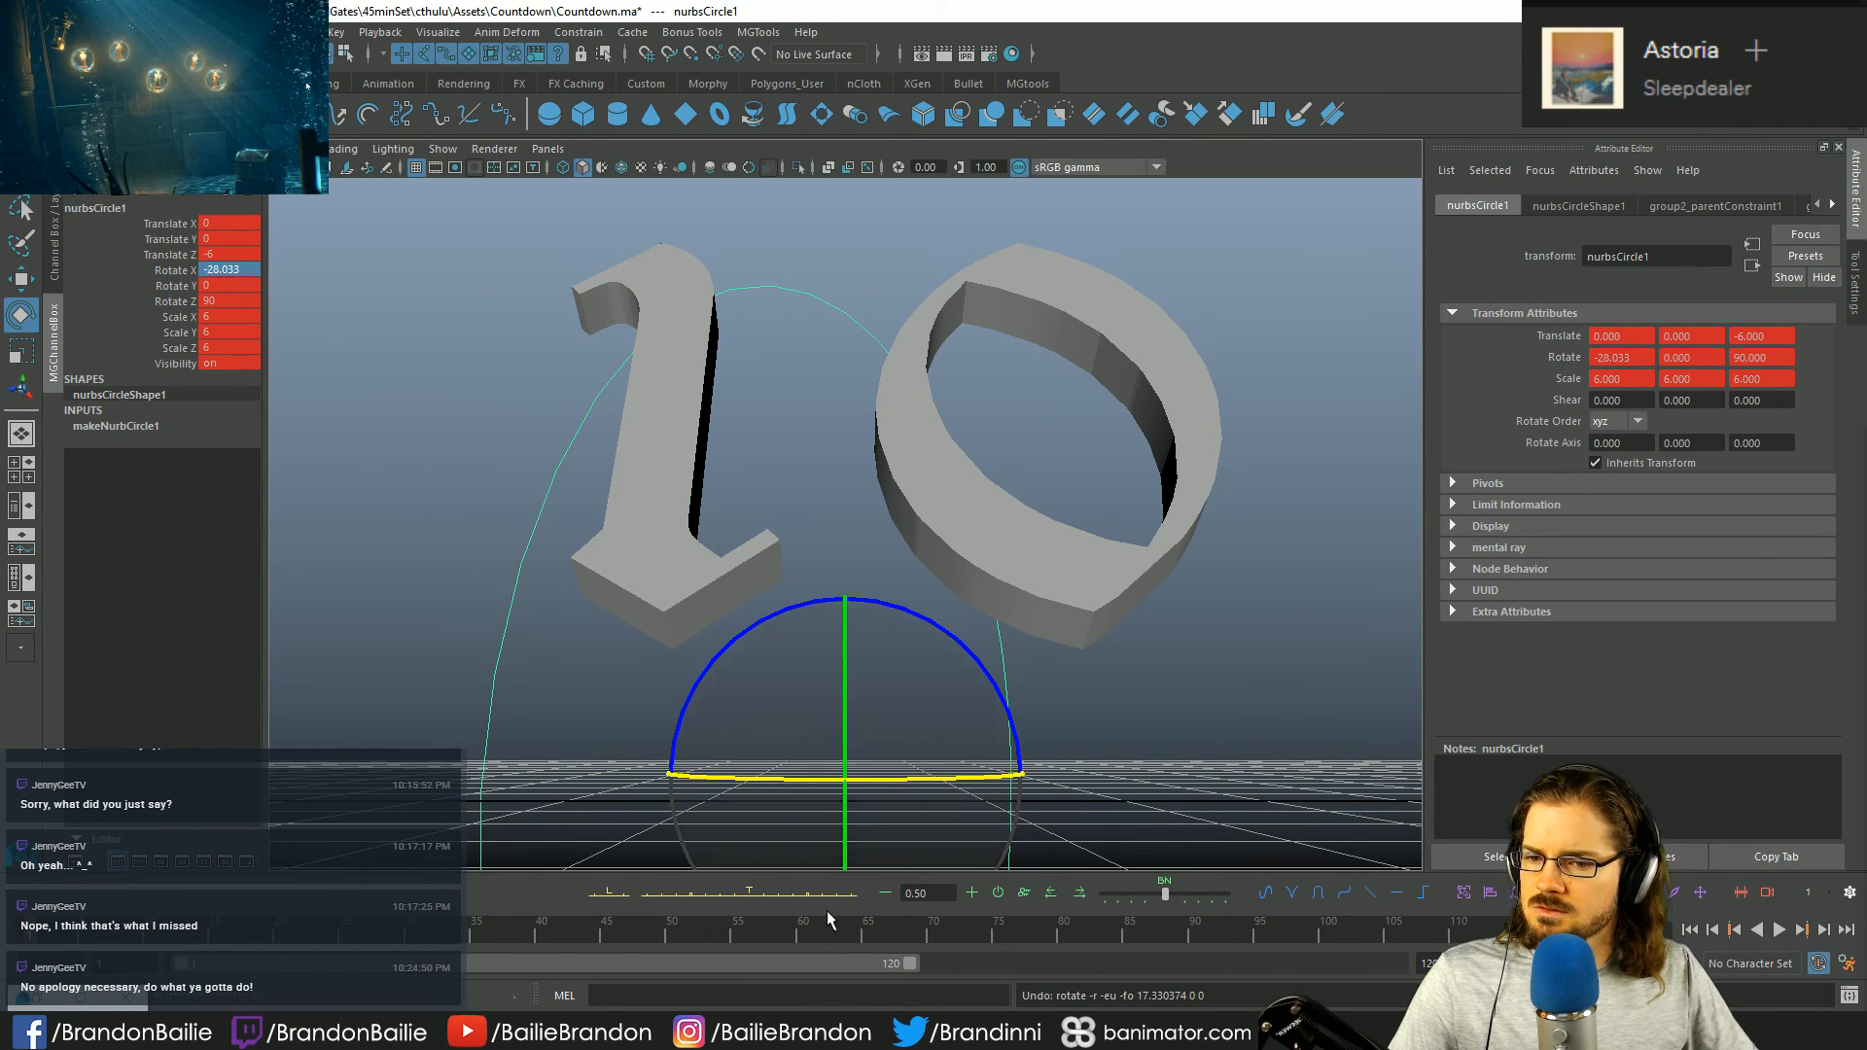
pyautogui.click(940, 779)
pyautogui.moveTo(855, 790); pyautogui.dragTo(799, 778)
# - Try Rotate X values of -90 and 0 on nurbsCircle1
pyautogui.doubleClick(227, 270)
pyautogui.write('-90')
pyautogui.press('Return')
pyautogui.write('q0')
pyautogui.press('Return')
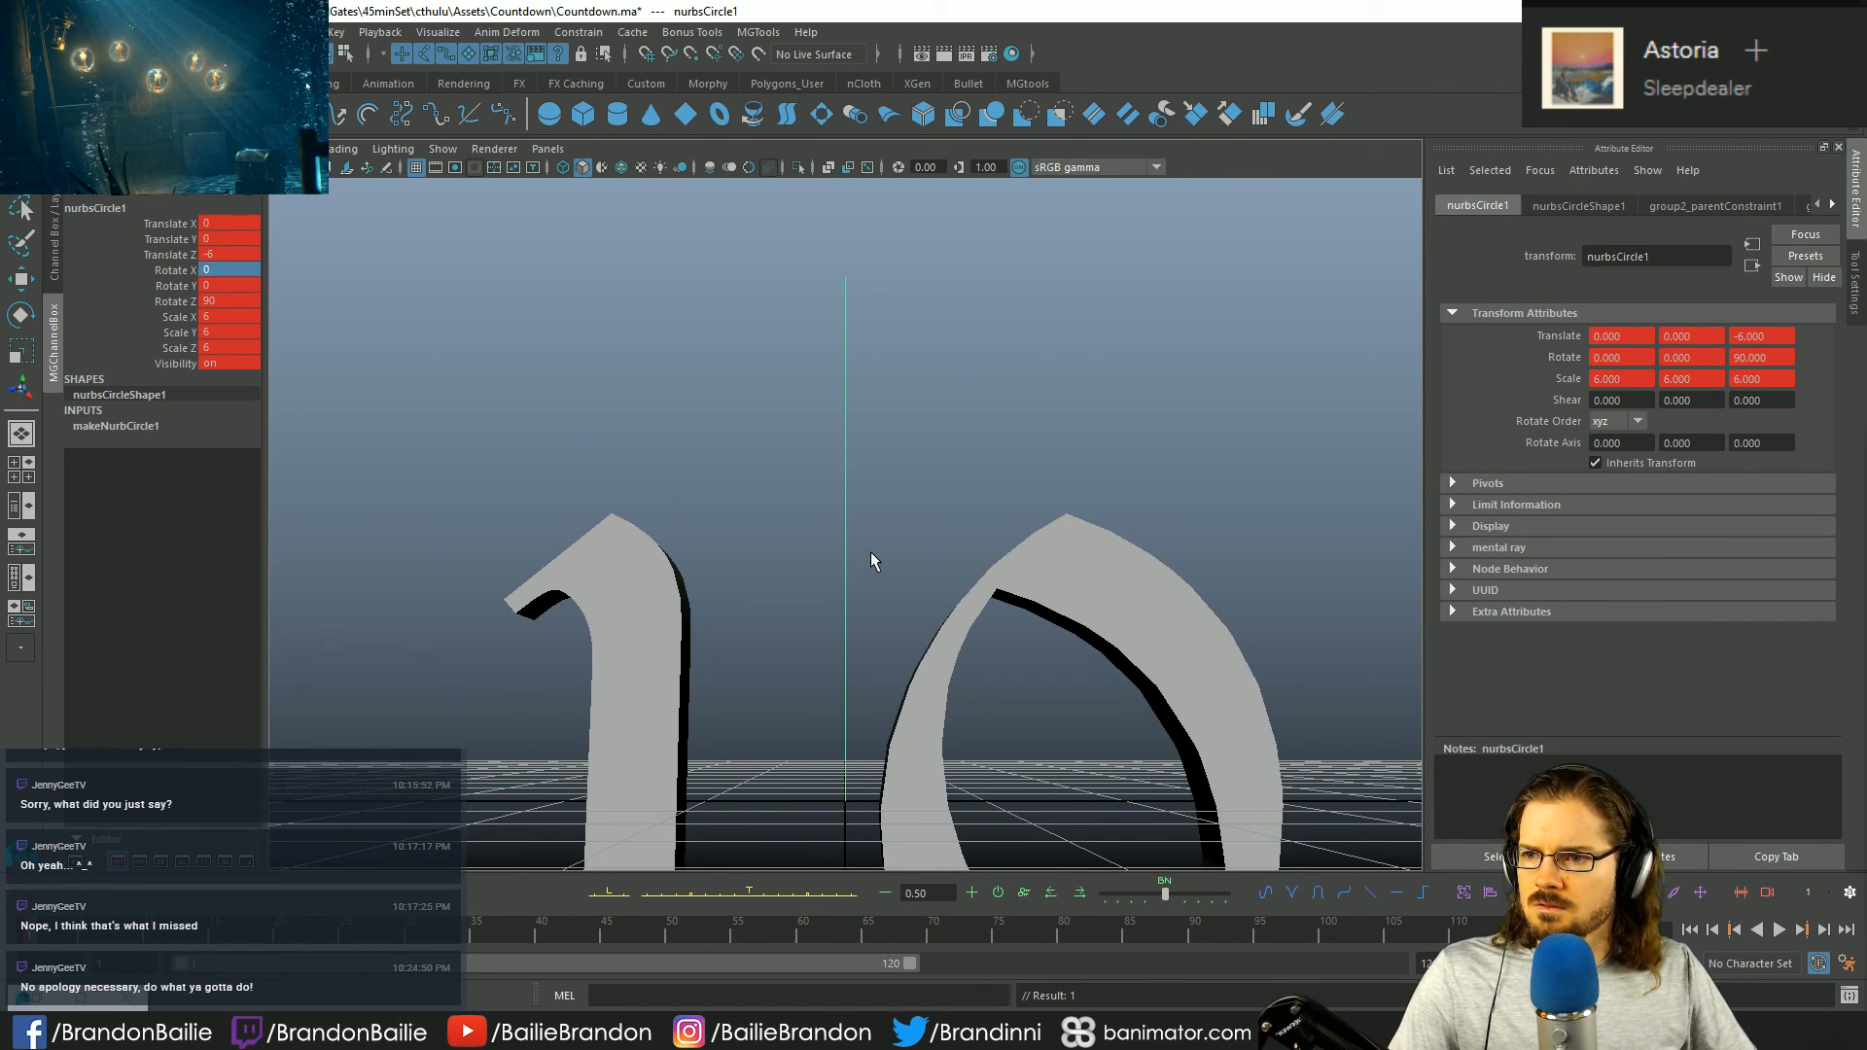
# - Undo the last Rotate X change and try zeroing both Rotate Z and Rotate X on nurbsCircle1
pyautogui.hotkey('ctrl', 'z')
pyautogui.doubleClick(225, 302)
pyautogui.write('0')
pyautogui.press('Return')
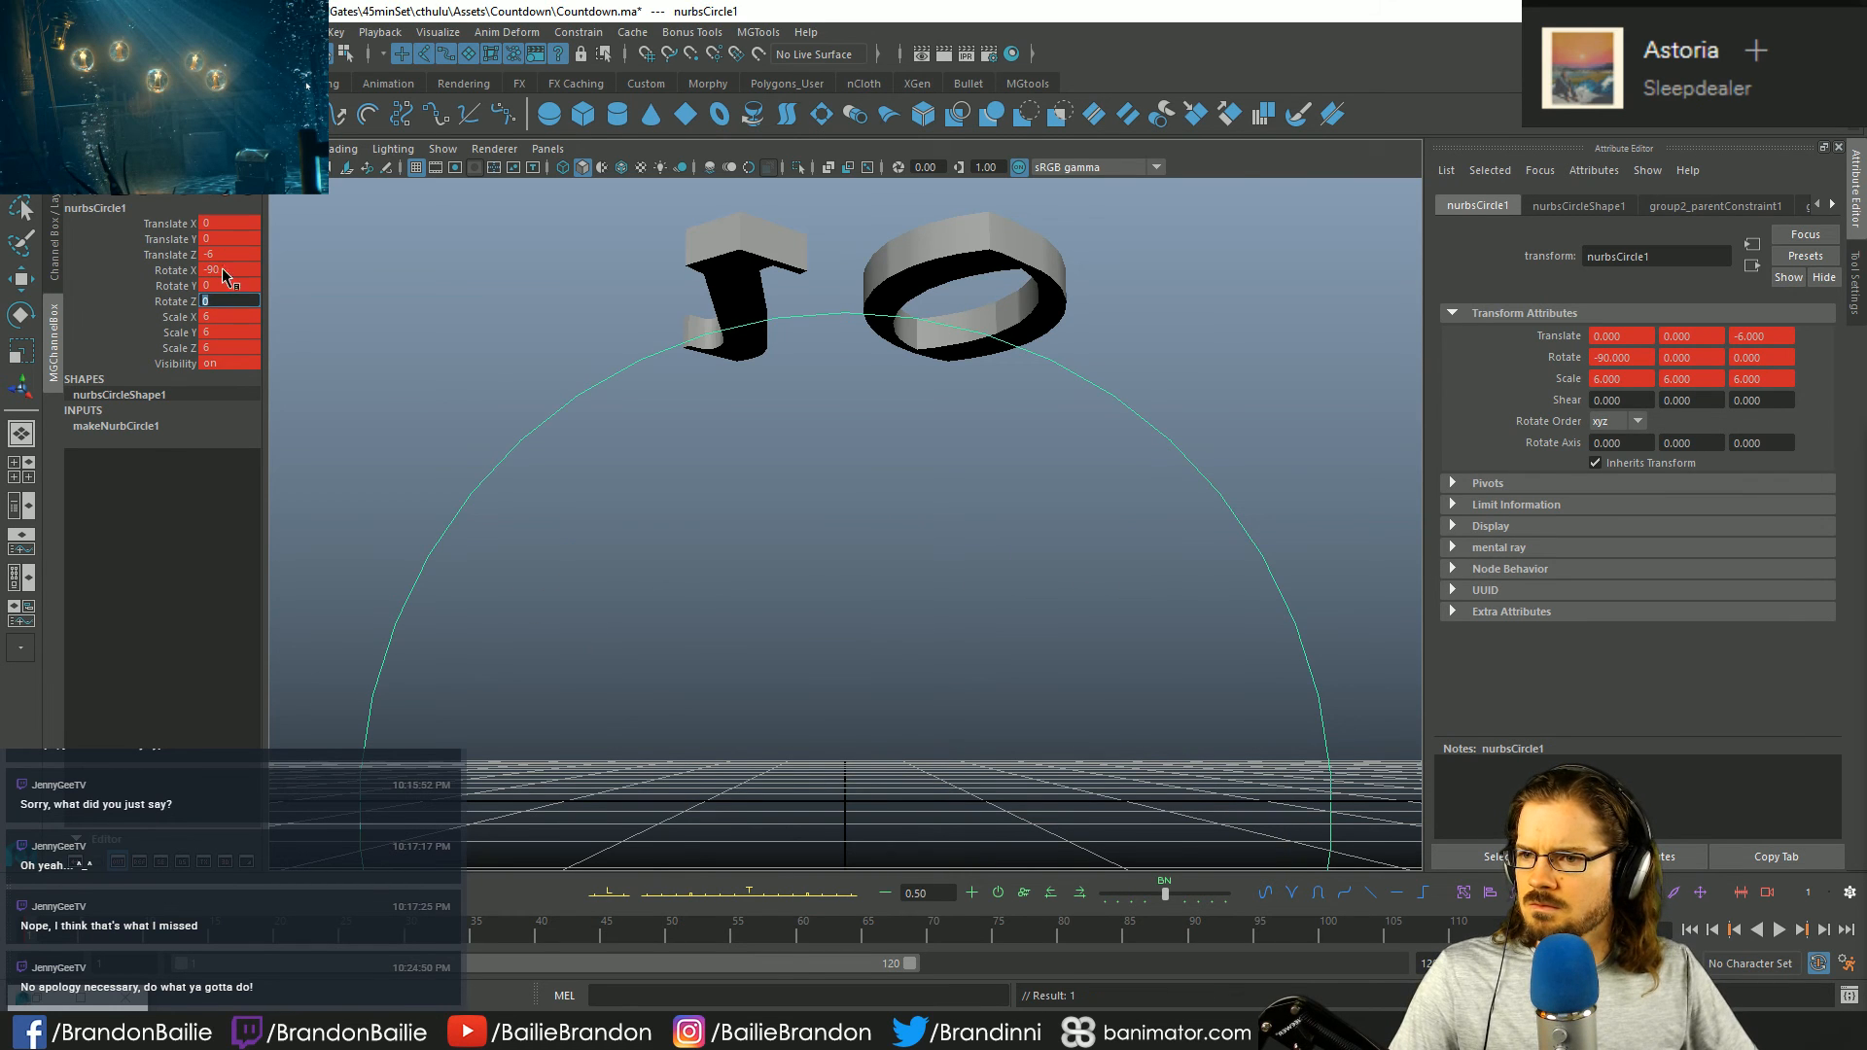
pyautogui.doubleClick(224, 271)
pyautogui.write('0')
pyautogui.press('Return')
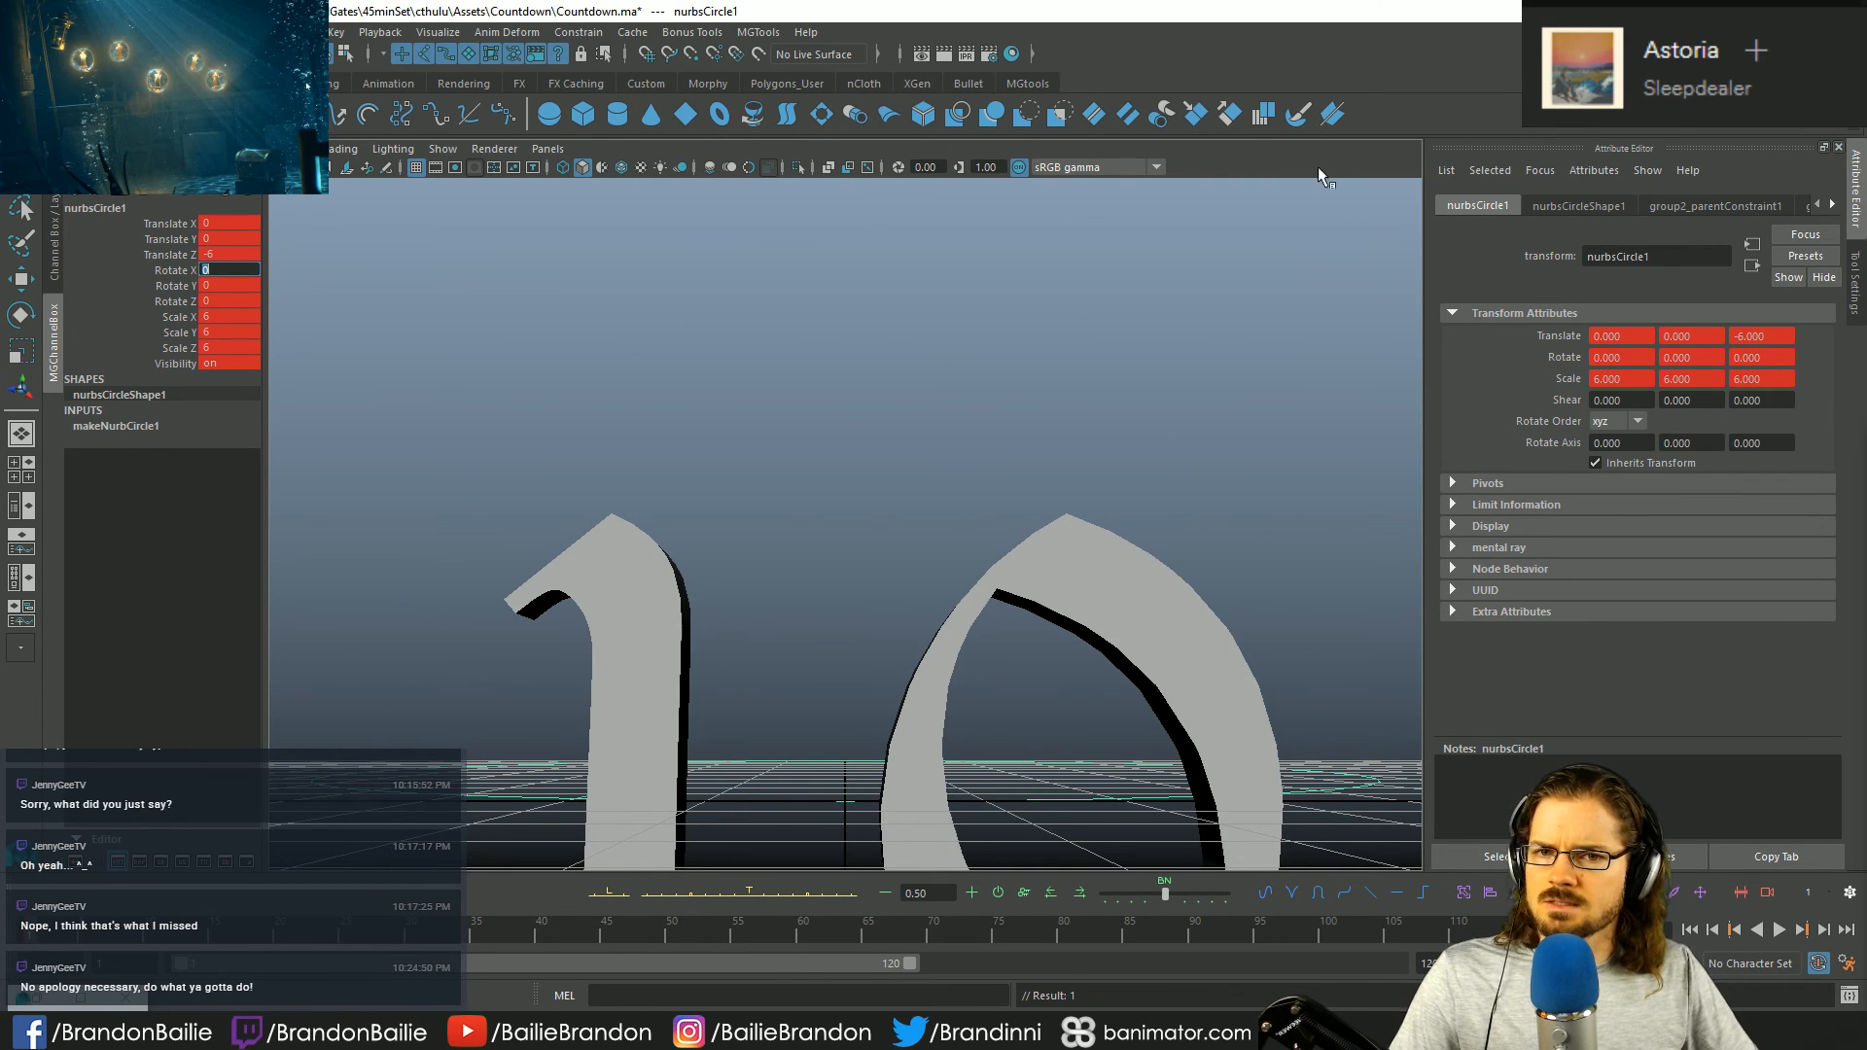
# - Undo the recent rotation changes on nurbsCircle1, going back past its keyframes
pyautogui.hotkey('ctrl', 'z')
pyautogui.hotkey('ctrl', 'z')
pyautogui.hotkey('ctrl', 'z')
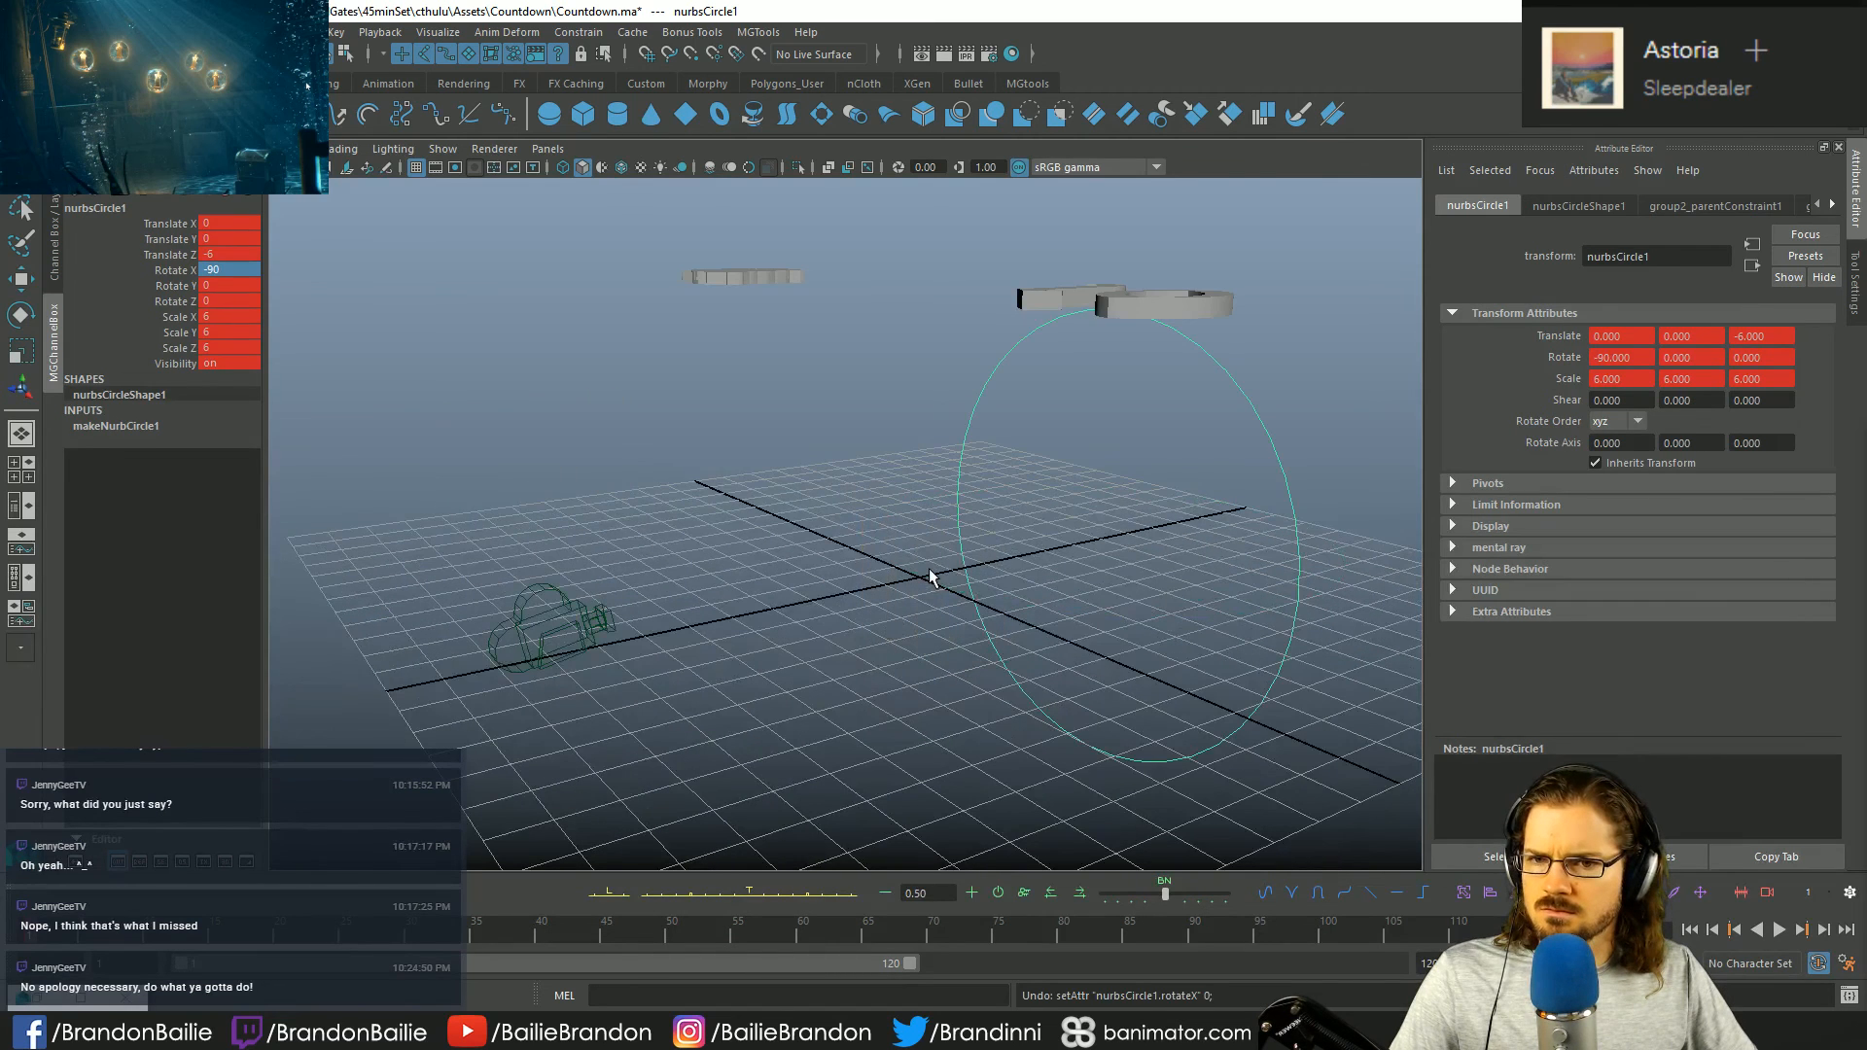
pyautogui.hotkey('ctrl', 'z')
pyautogui.hotkey('ctrl', 'z')
pyautogui.hotkey('ctrl', 'z')
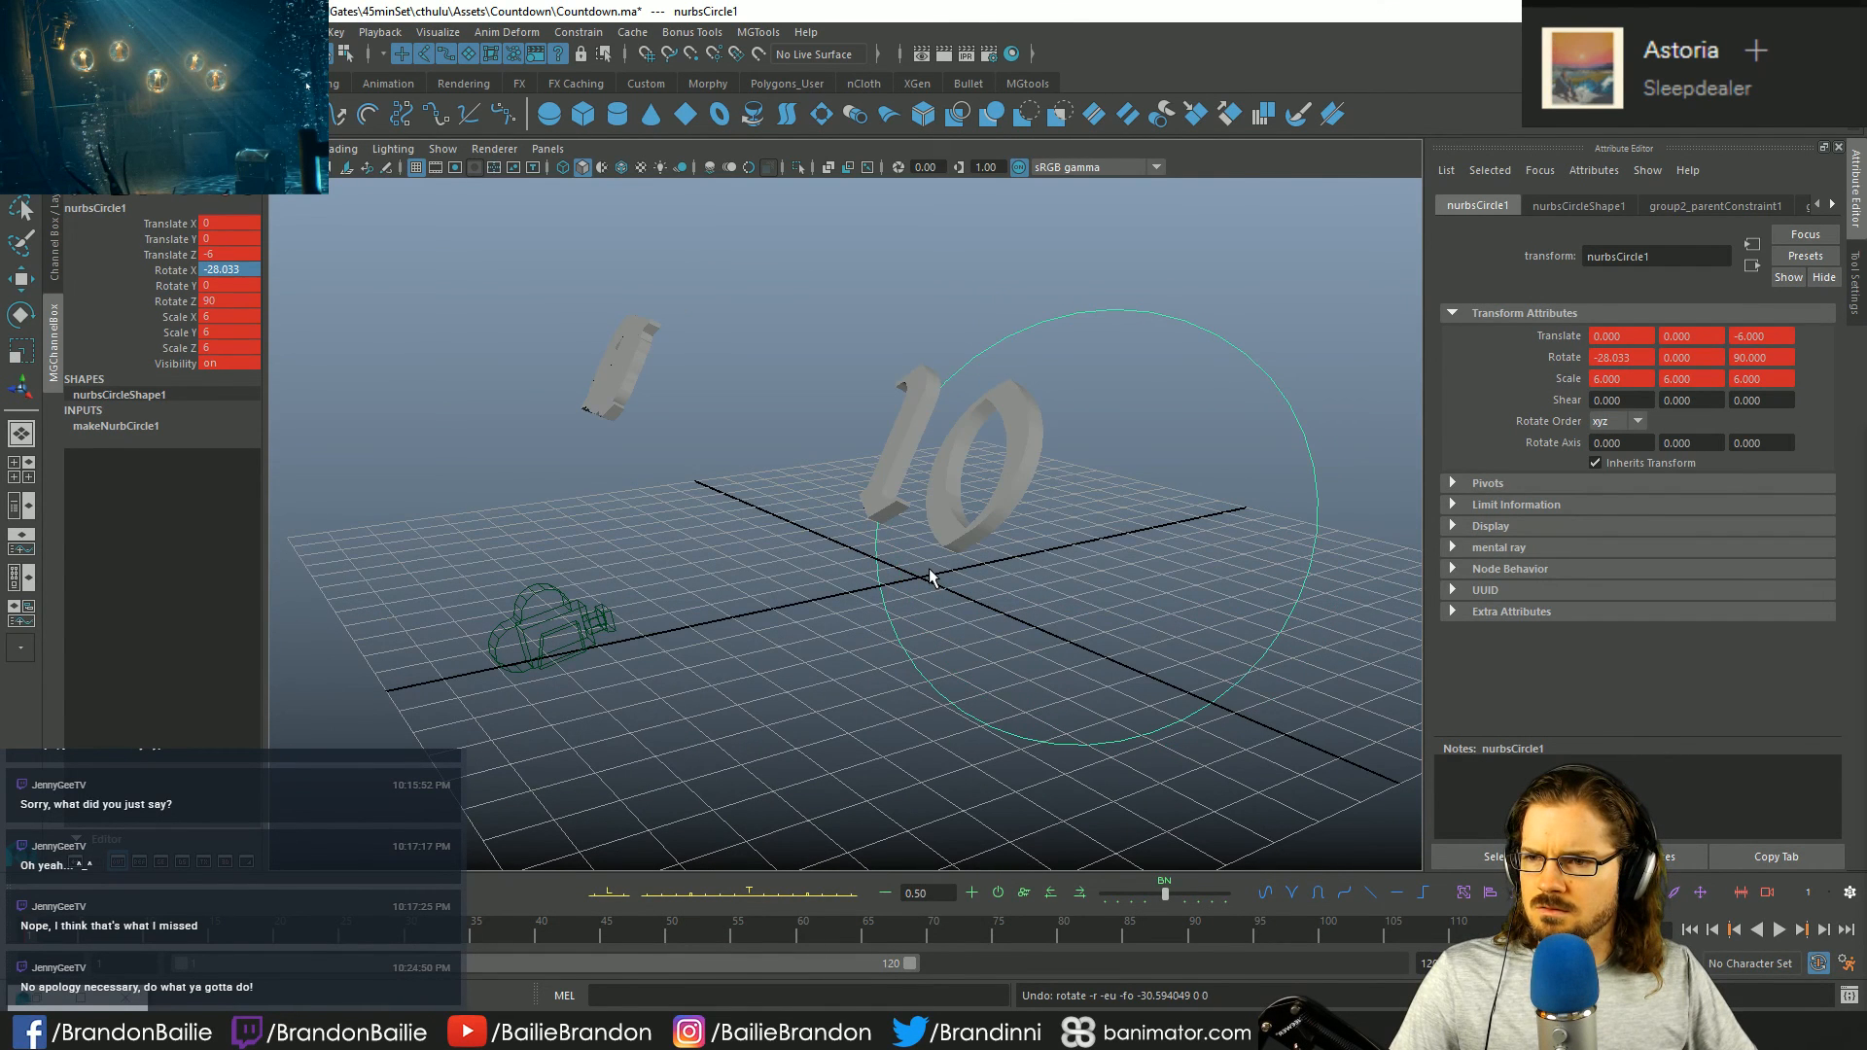
pyautogui.hotkey('ctrl', 'z')
pyautogui.hotkey('ctrl', 'z')
pyautogui.hotkey('ctrl', 'z')
pyautogui.hotkey('ctrl', 'z')
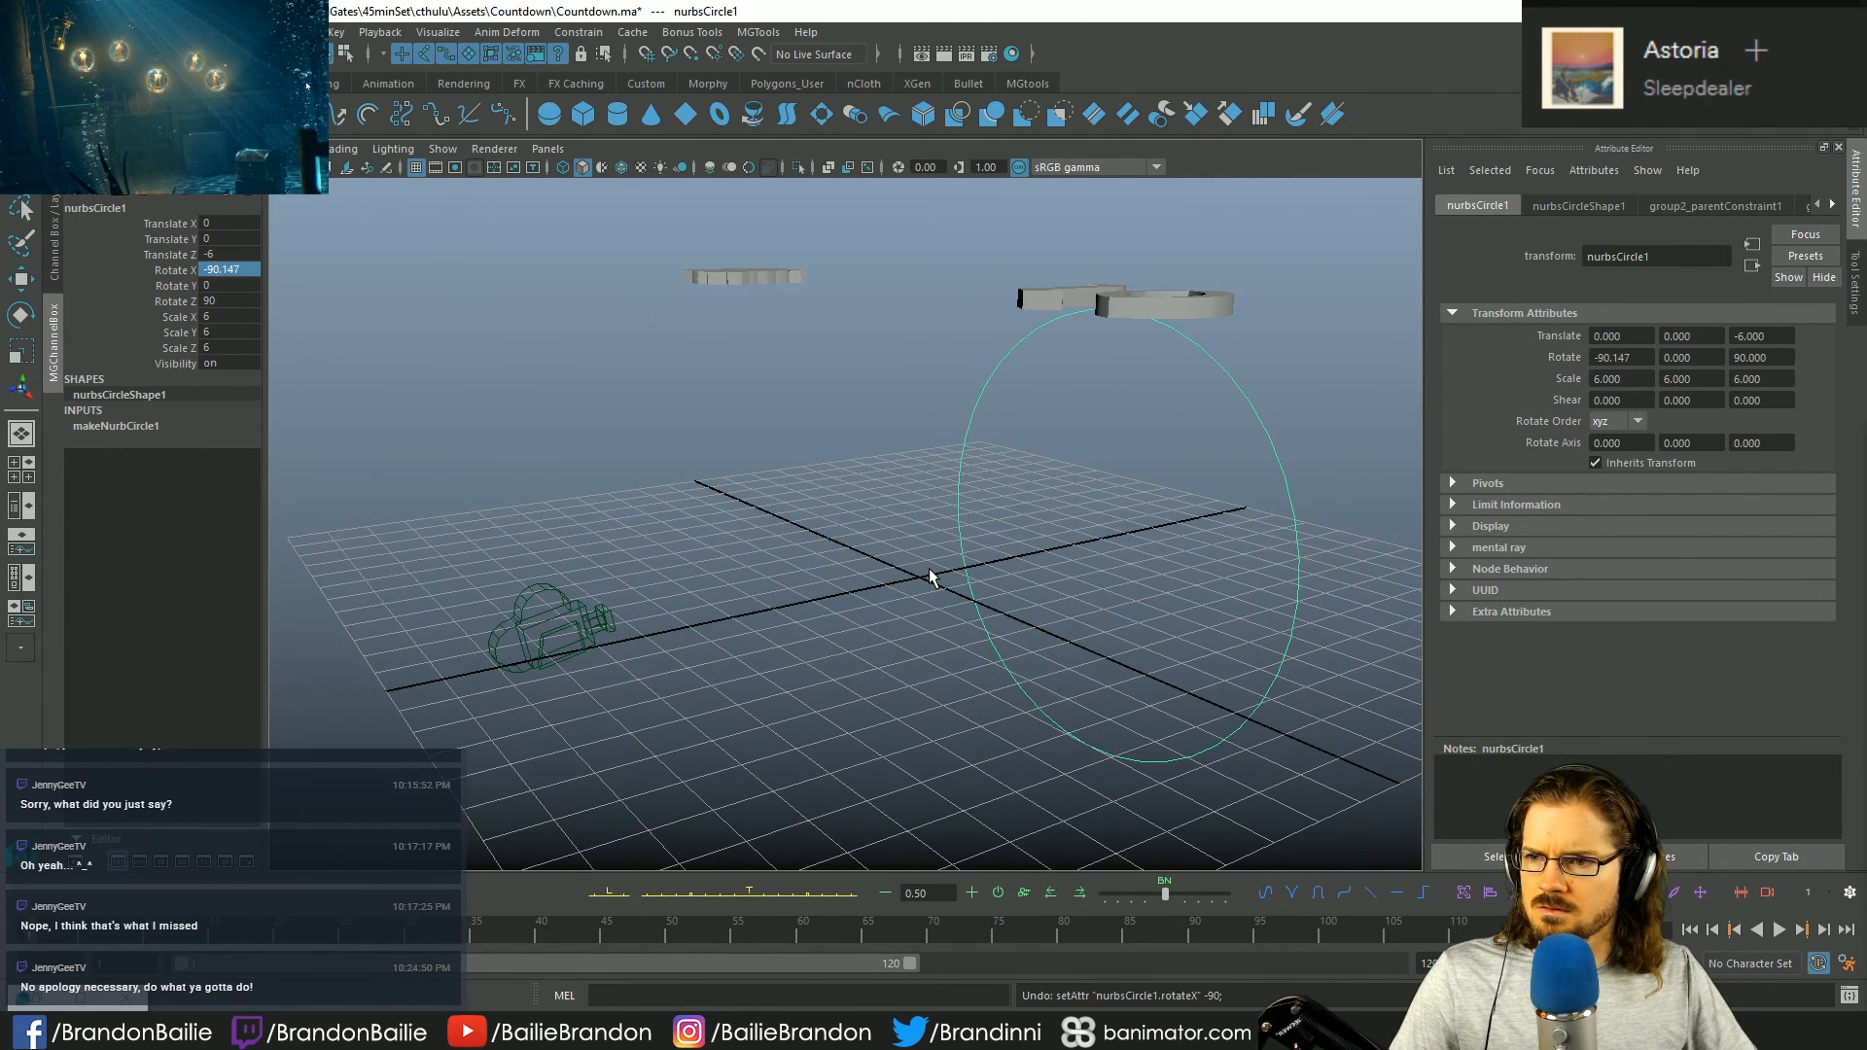
# - Try rotating nurbsCircle1 freely from a side view, and undo the rotation
pyautogui.keyDown('alt'); pyautogui.moveTo(1058, 574); pyautogui.dragTo(989, 571); pyautogui.keyUp('alt')
pyautogui.press('e')
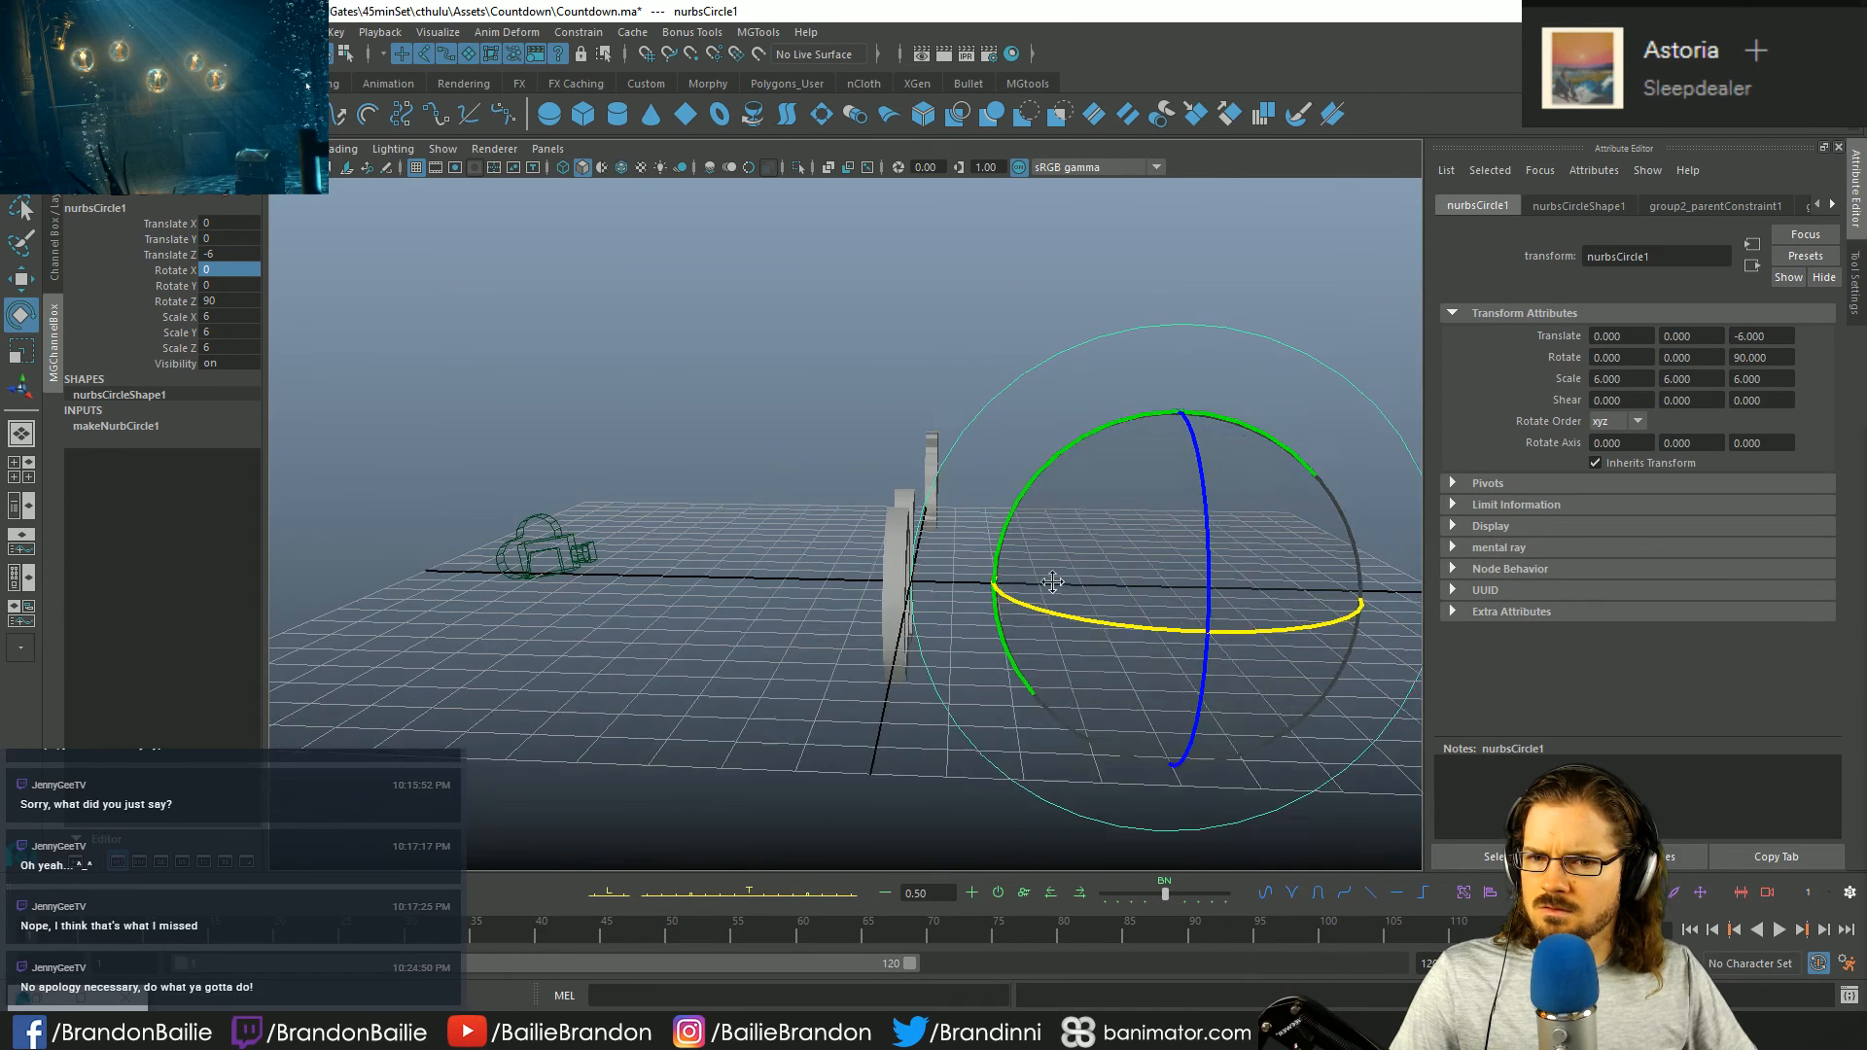
pyautogui.moveTo(1058, 441)
pyautogui.mouseDown()
pyautogui.moveTo(1011, 545)
pyautogui.moveTo(1067, 447)
pyautogui.mouseUp()
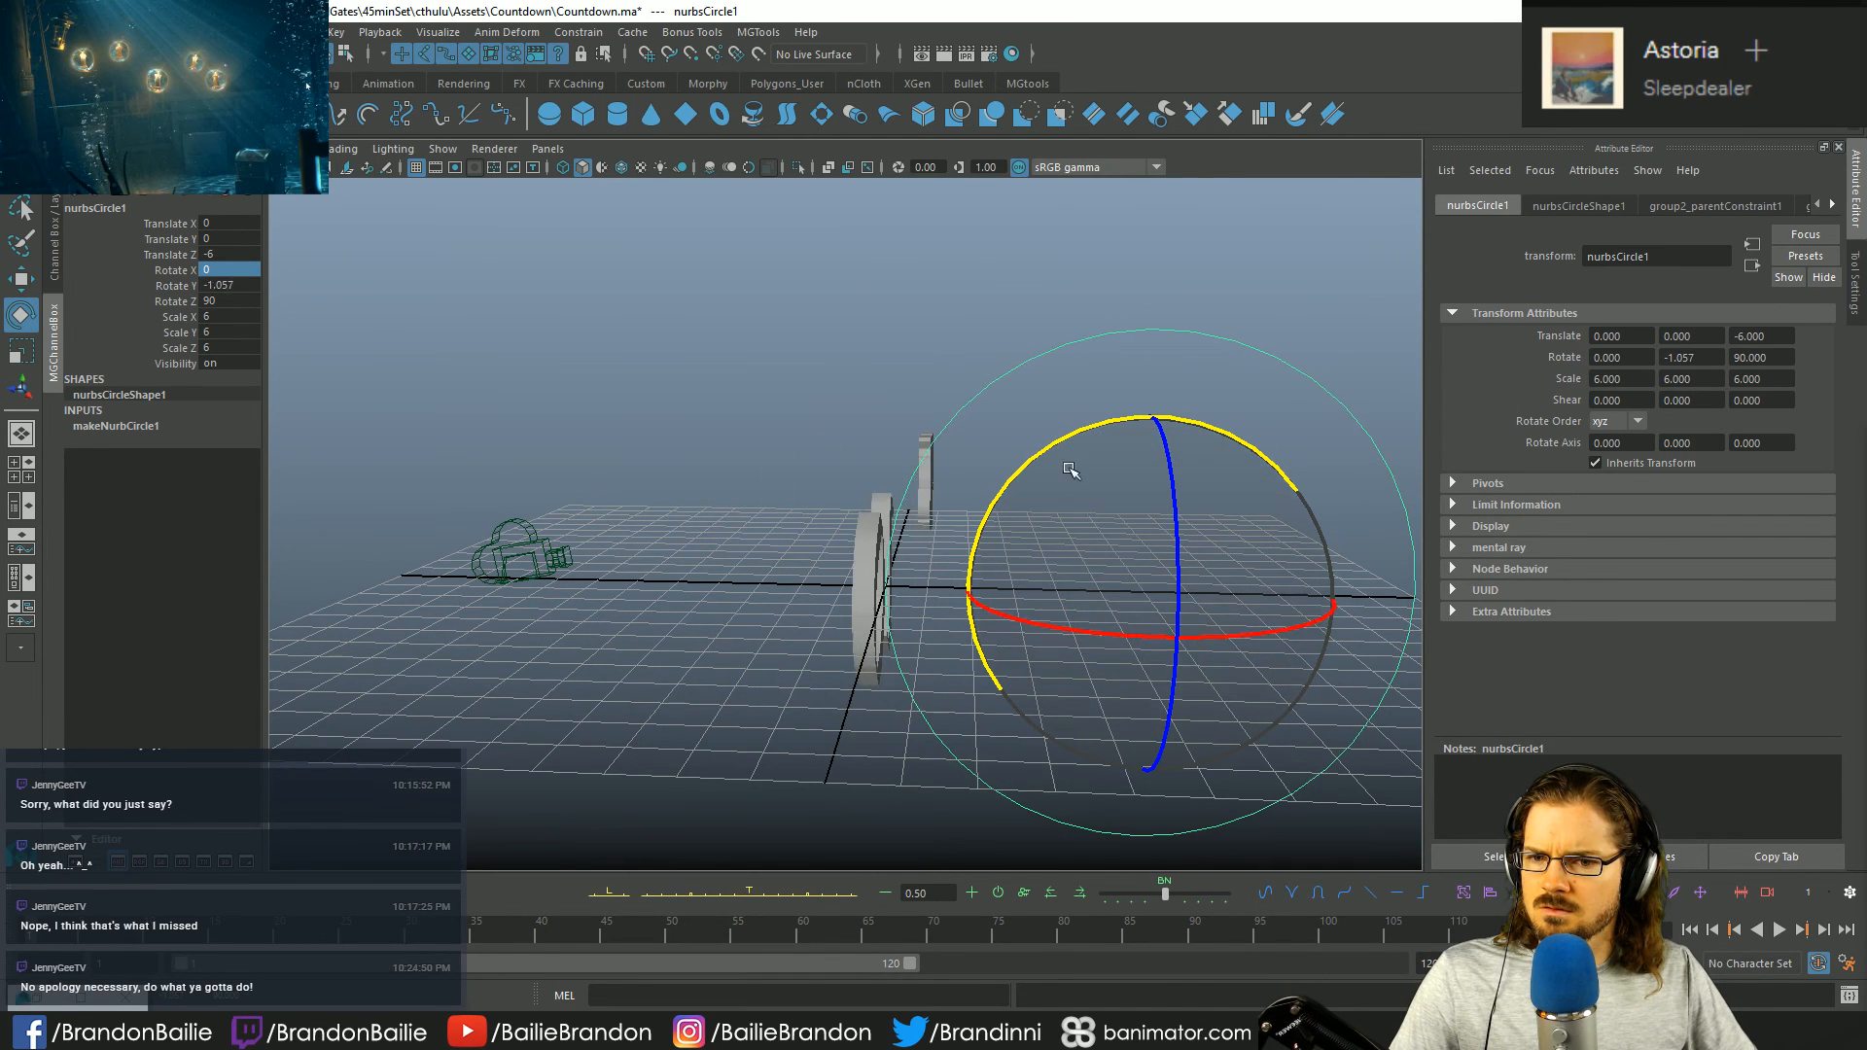
pyautogui.moveTo(1063, 627); pyautogui.dragTo(1118, 676)
pyautogui.hotkey('ctrl', 'z')
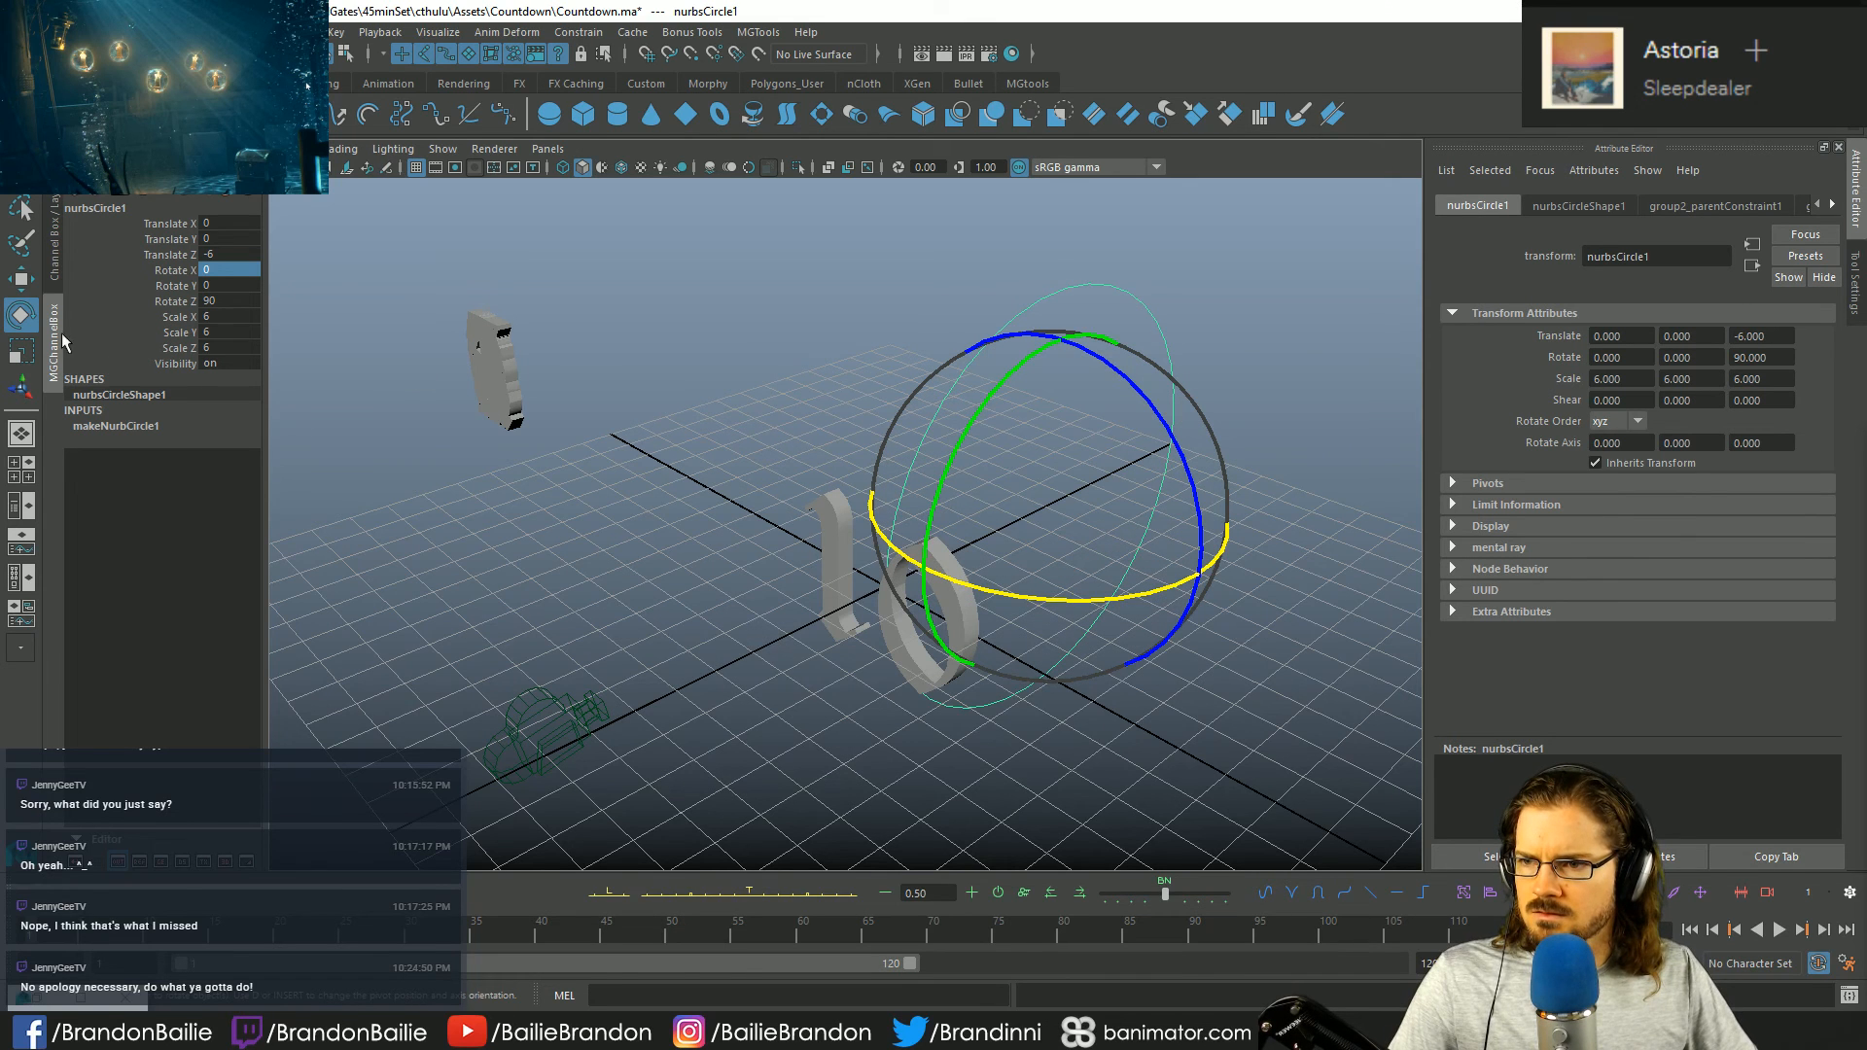
# - Test Rotate X values of 90 and -90 on nurbsCircle1, and return it to 0
pyautogui.write('90')
pyautogui.press('Return')
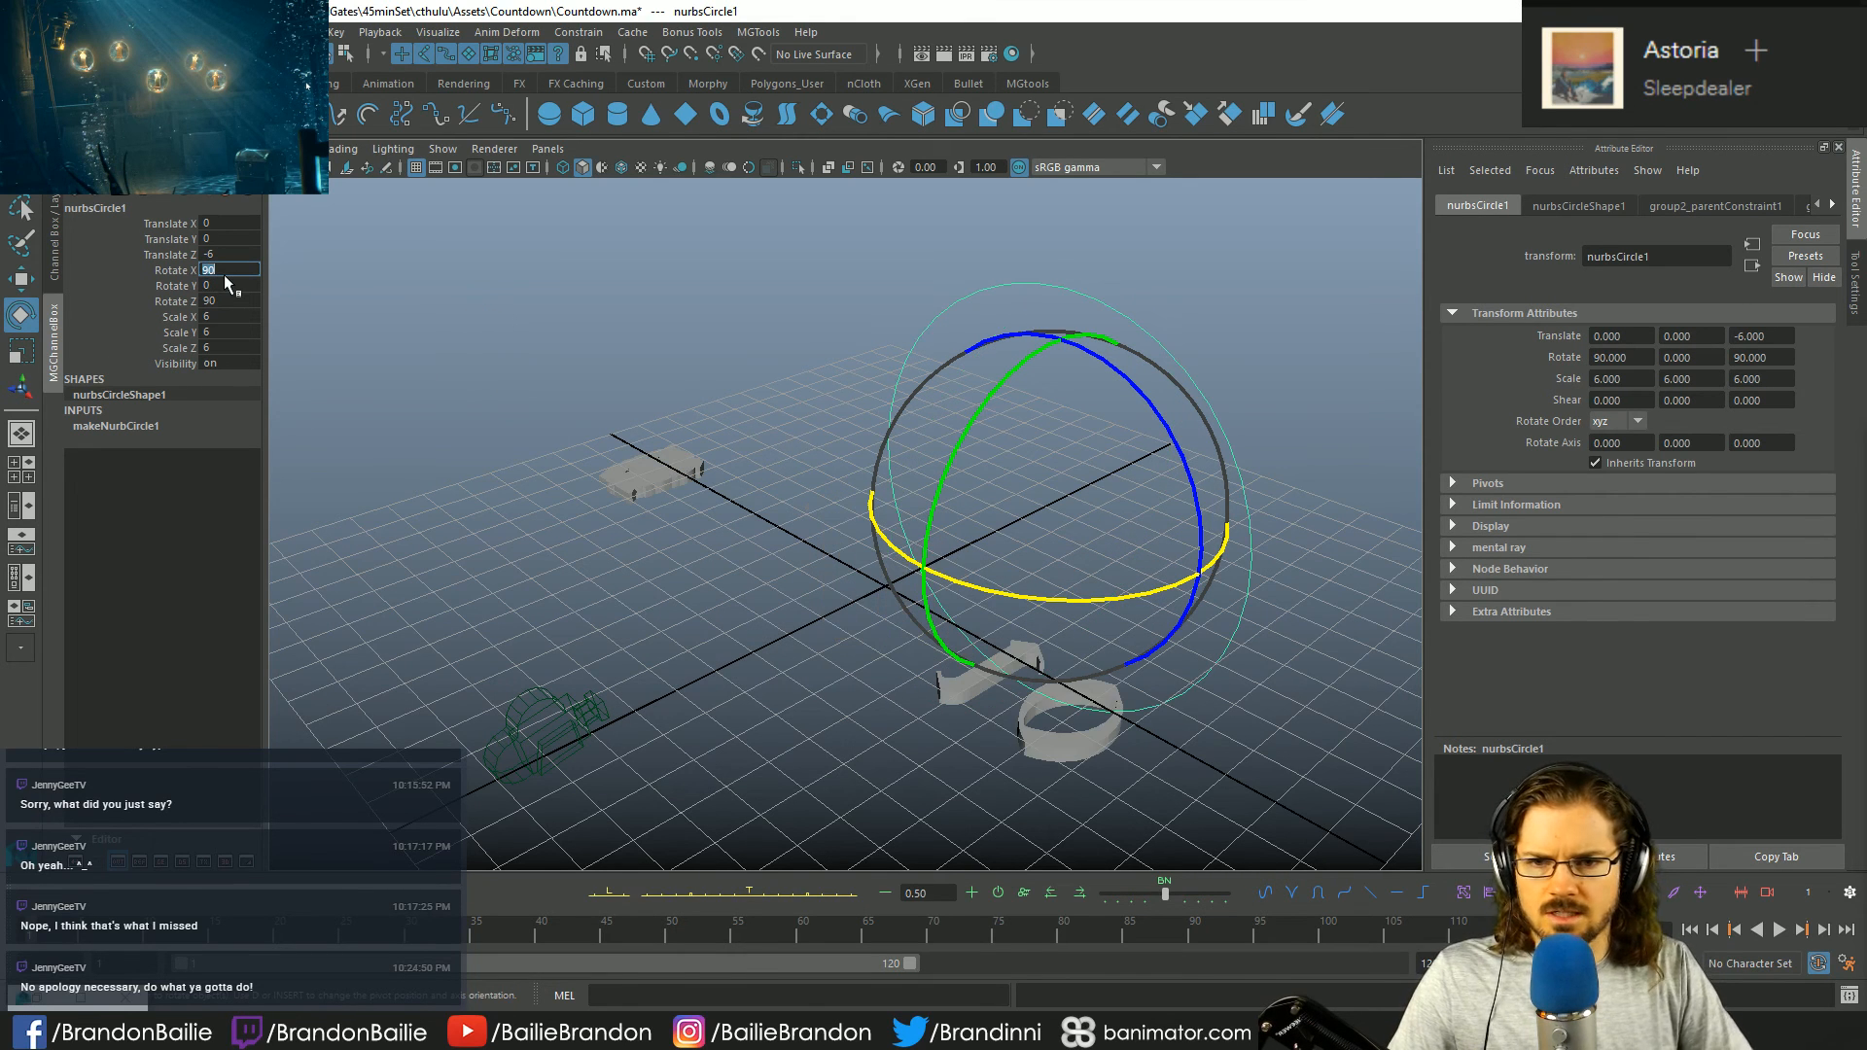
pyautogui.write('-90')
pyautogui.press('Return')
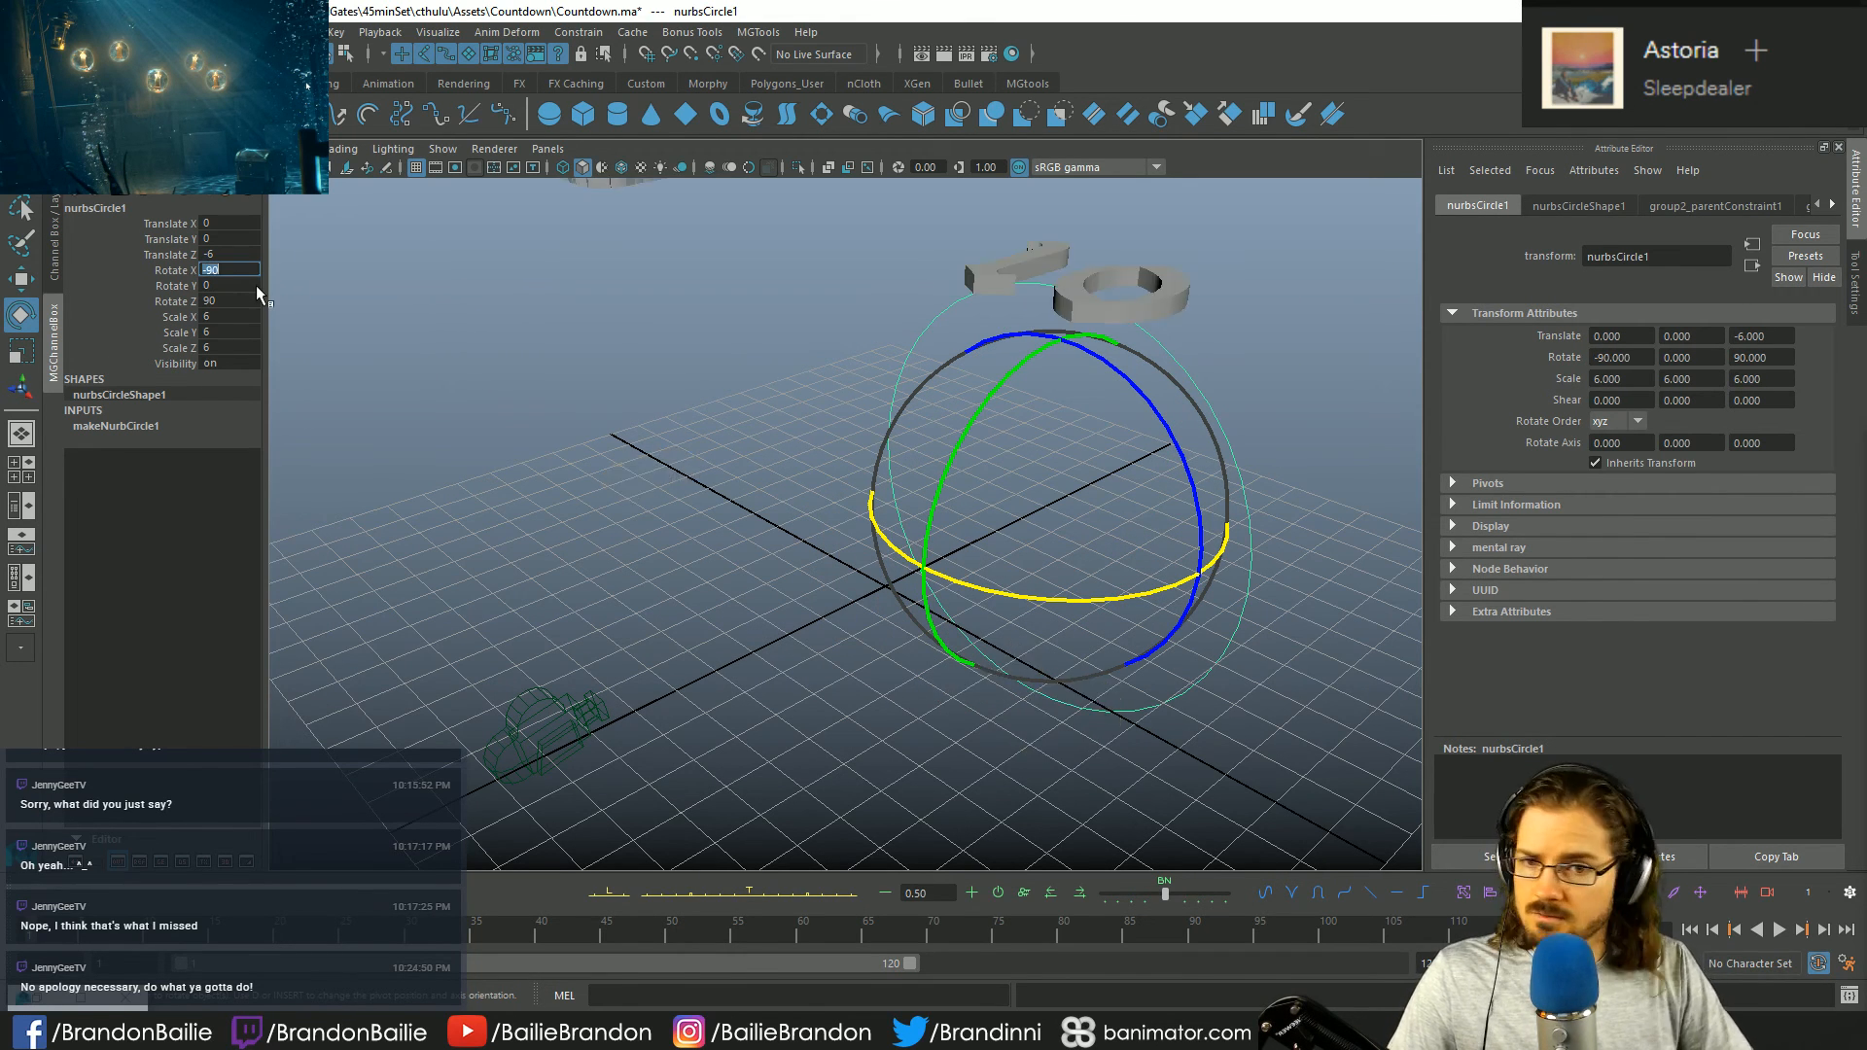
pyautogui.write('0')
pyautogui.press('Return')
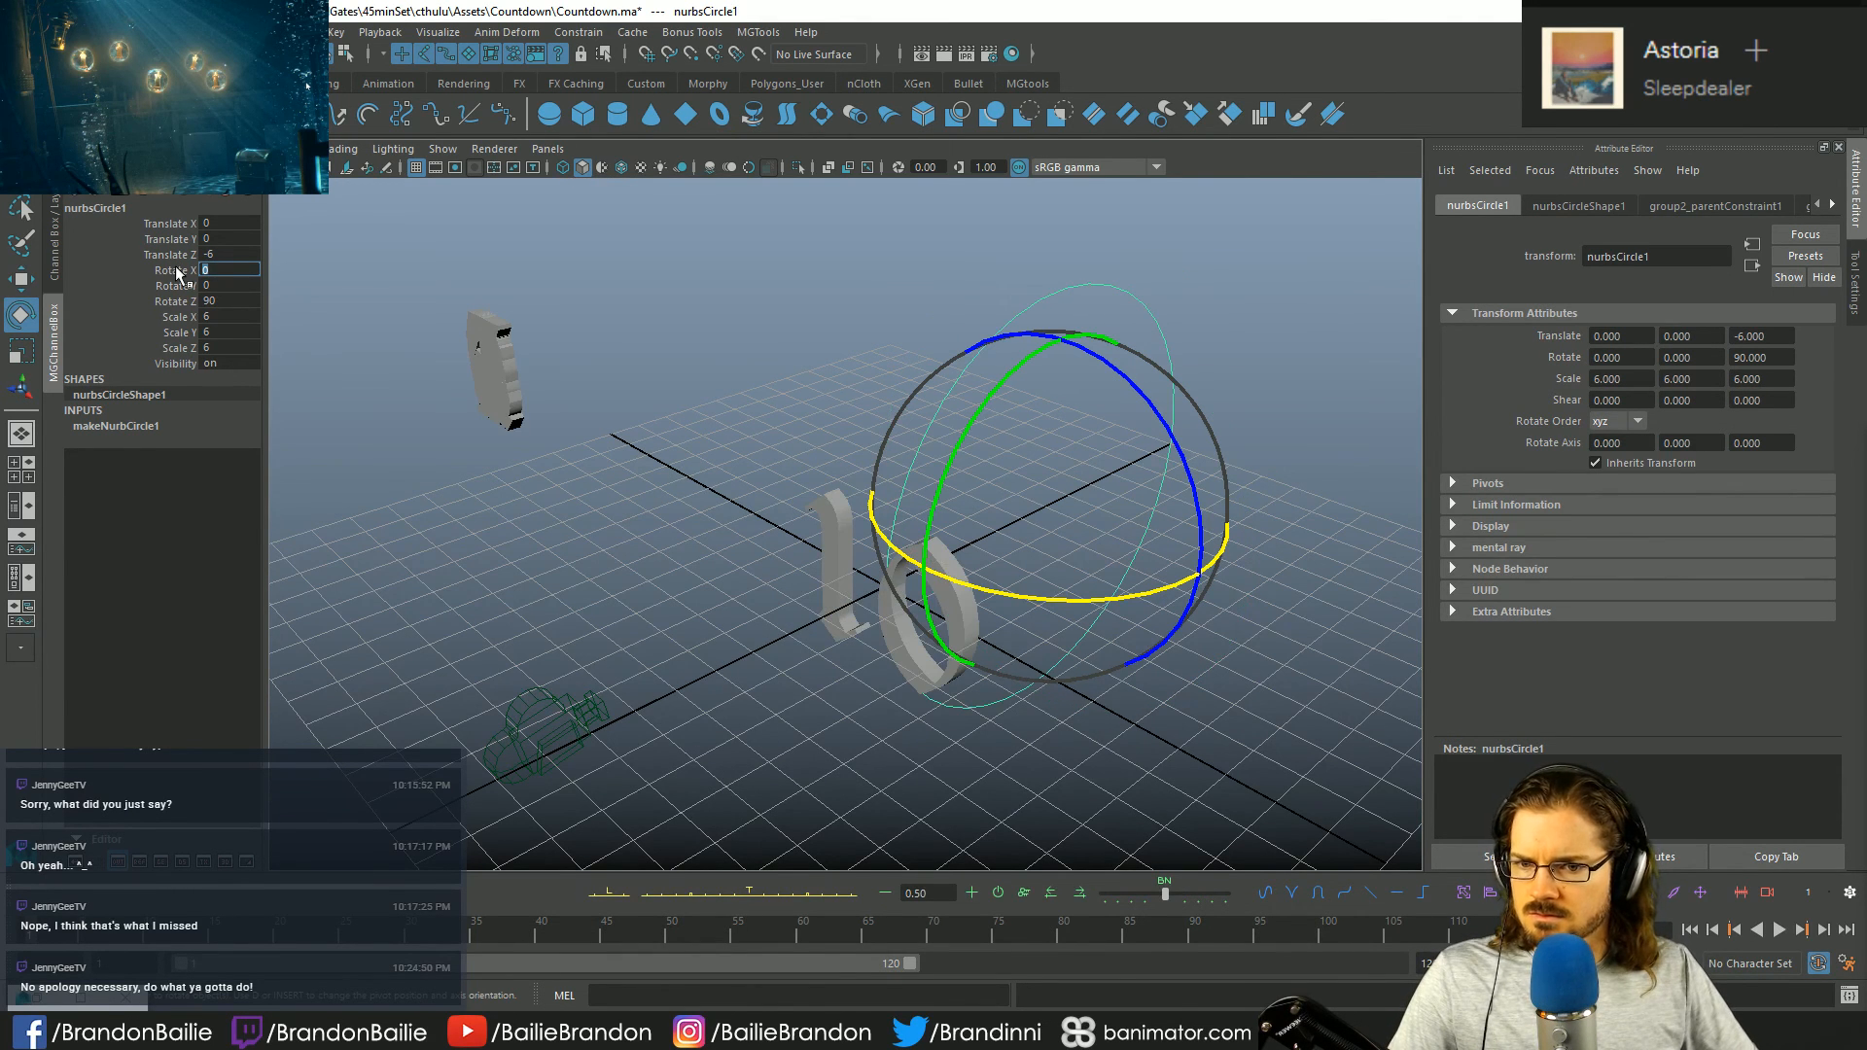
# - Raise nurbsCircle1 along Y by setting its Translate Y to 2
pyautogui.moveTo(777, 609)
pyautogui.keyDown('alt'); pyautogui.mouseDown()
pyautogui.moveTo(883, 611)
pyautogui.moveTo(776, 596)
pyautogui.mouseUp(); pyautogui.keyUp('alt')
pyautogui.press('space')
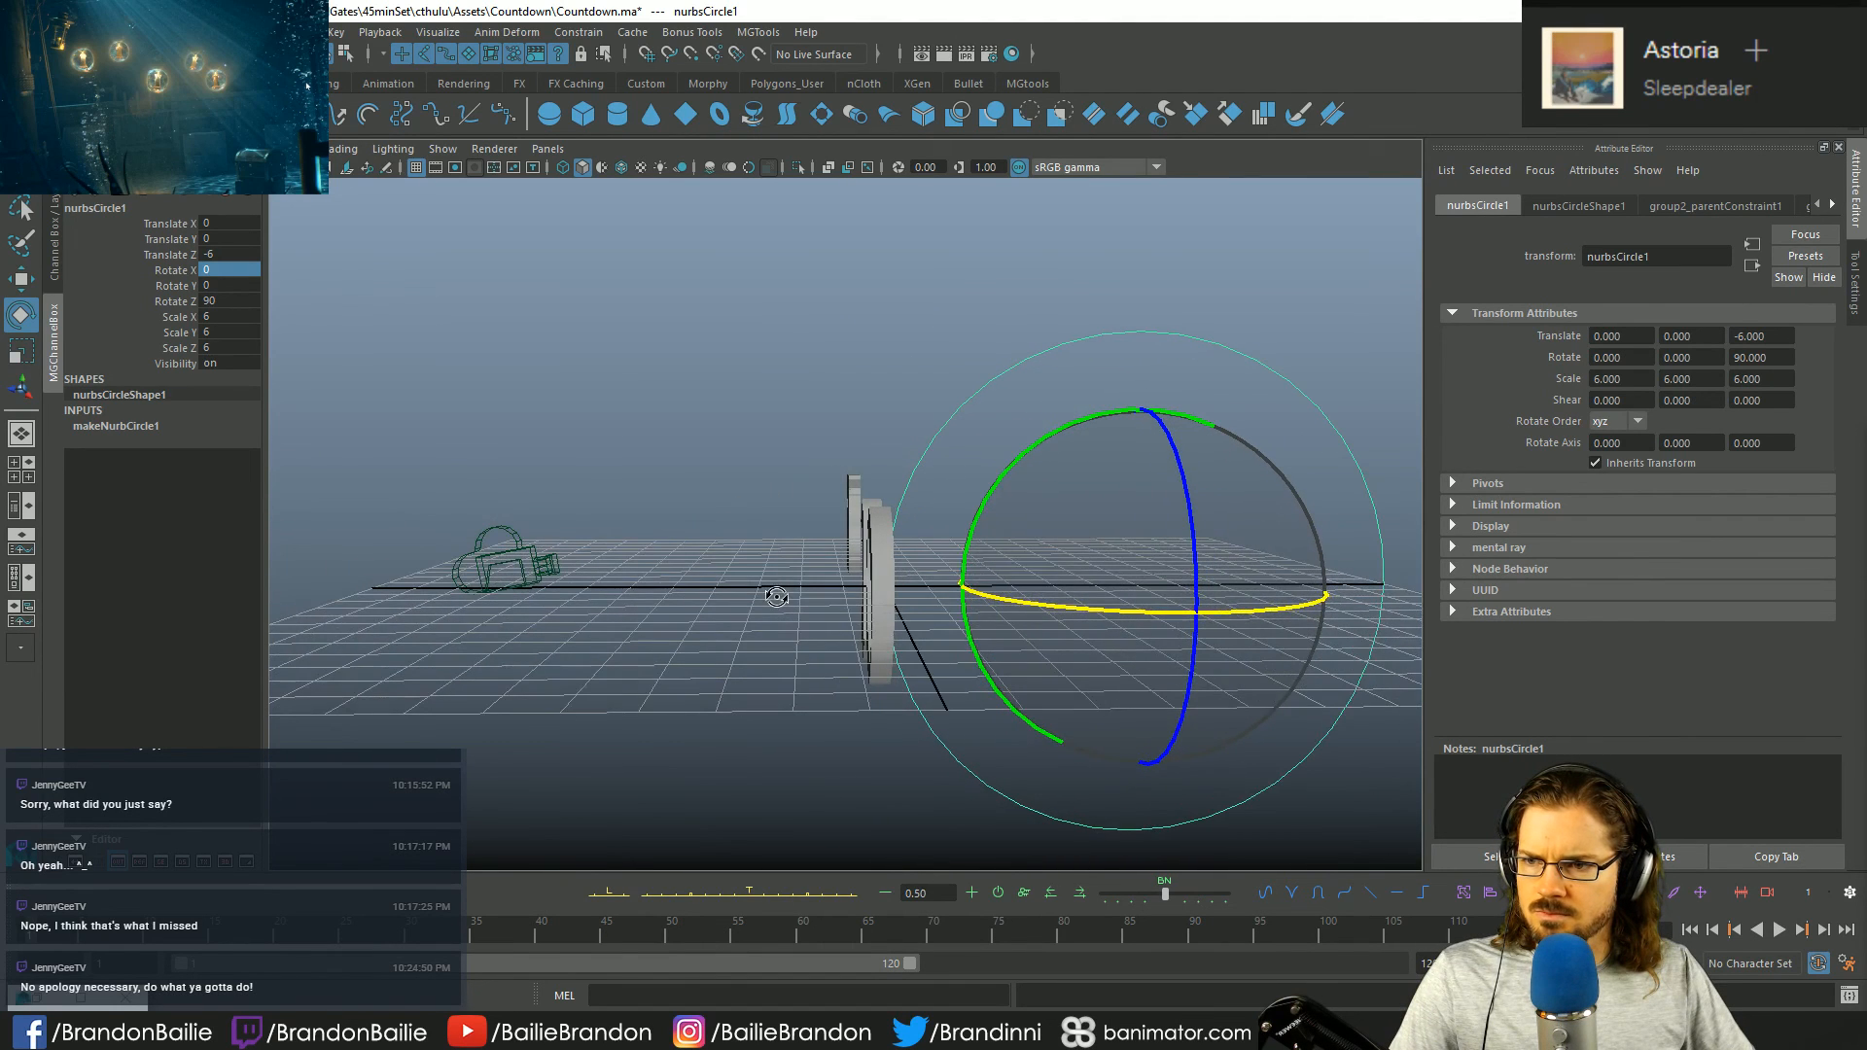
pyautogui.press('w')
pyautogui.moveTo(1139, 401); pyautogui.dragTo(1144, 474)
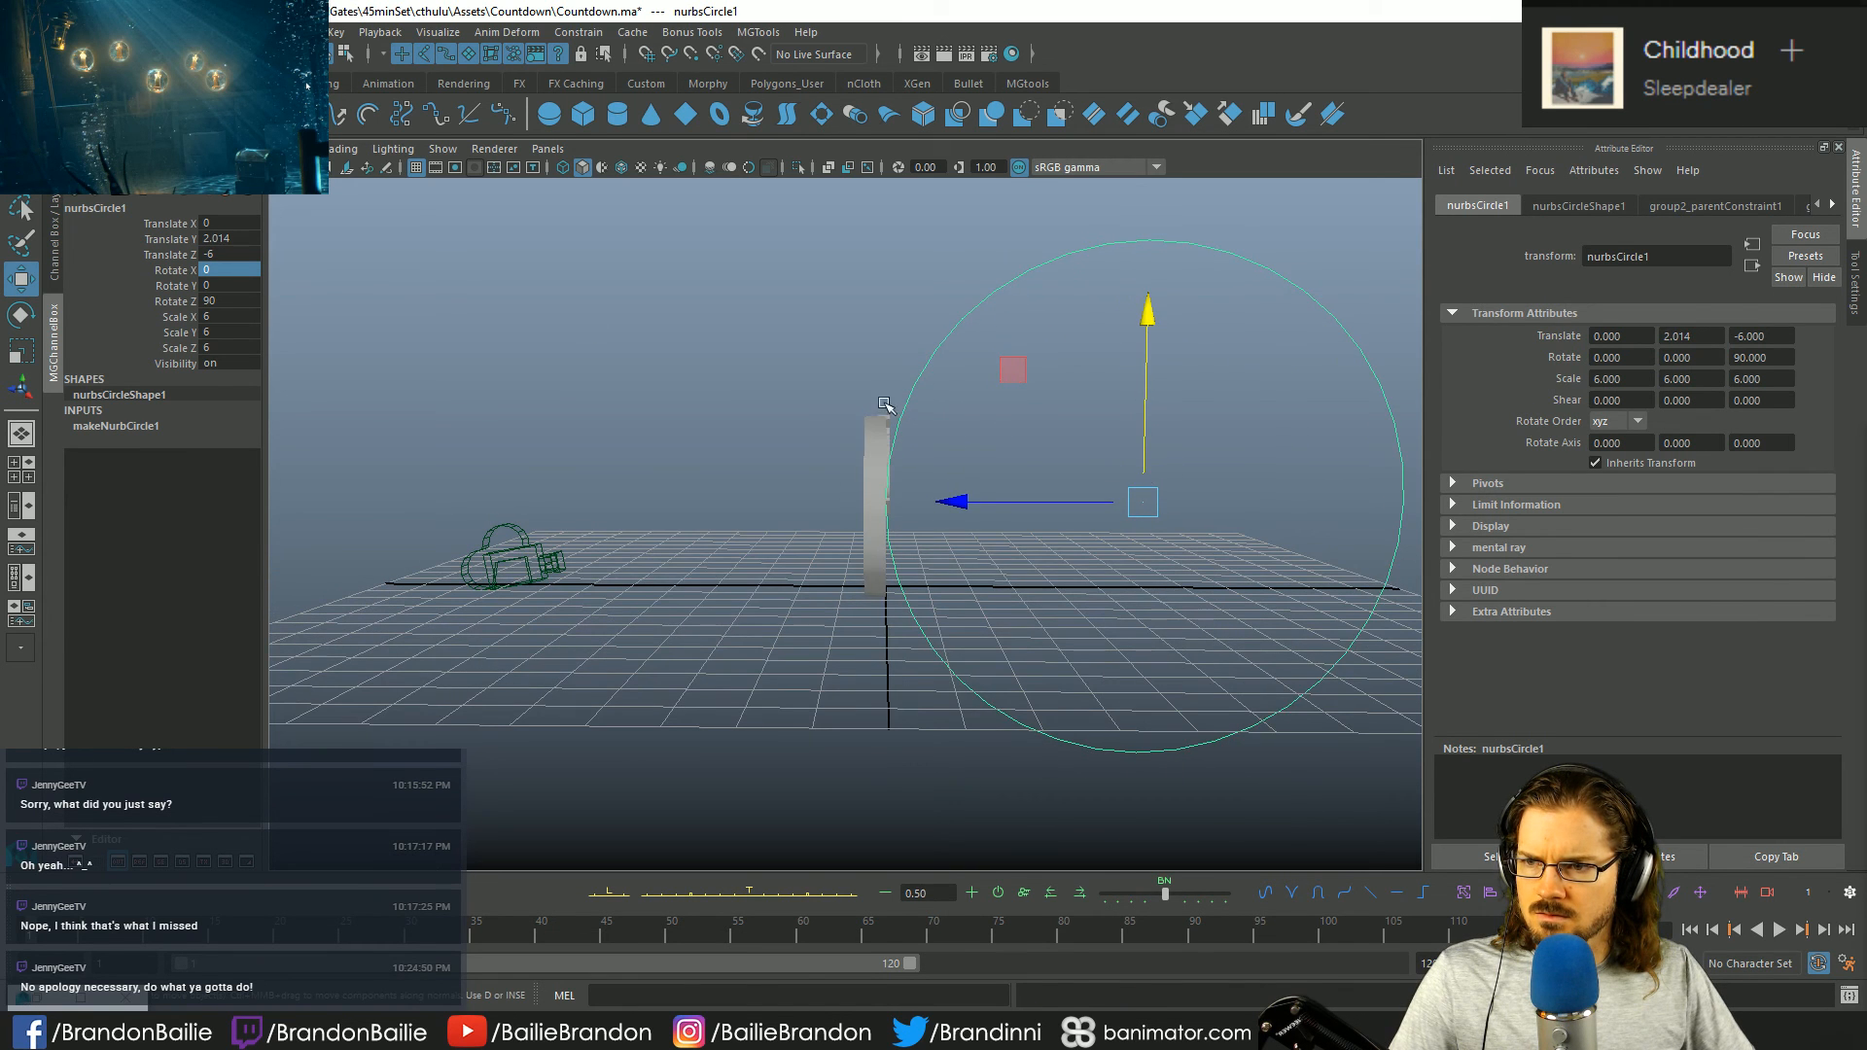
pyautogui.hotkey('ctrl', 'z')
pyautogui.click(238, 238)
pyautogui.write('2')
pyautogui.press('Return')
# - Return to the camera view and set a keyframe on nurbsCircle1 with Rotate X at 0
pyautogui.keyDown('alt'); pyautogui.moveTo(846, 428); pyautogui.dragTo(1055, 431); pyautogui.keyUp('alt')
pyautogui.press('space')
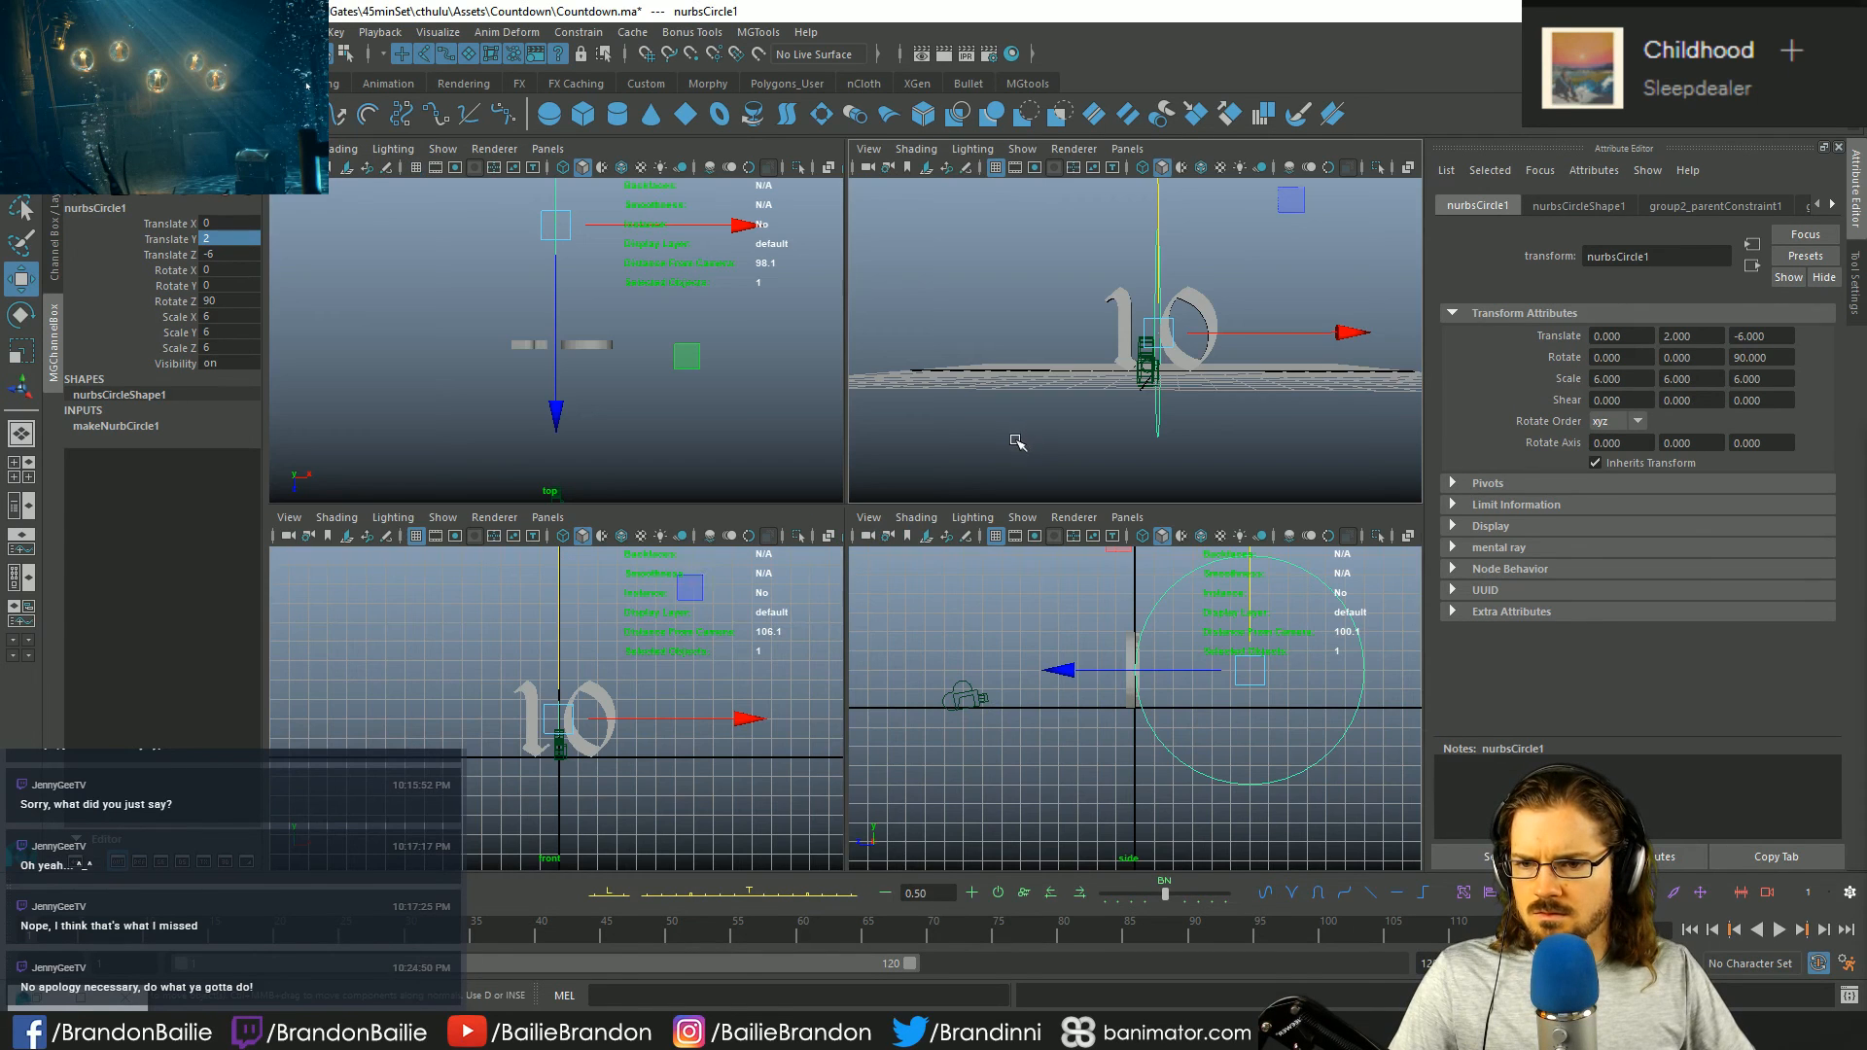
pyautogui.press('space')
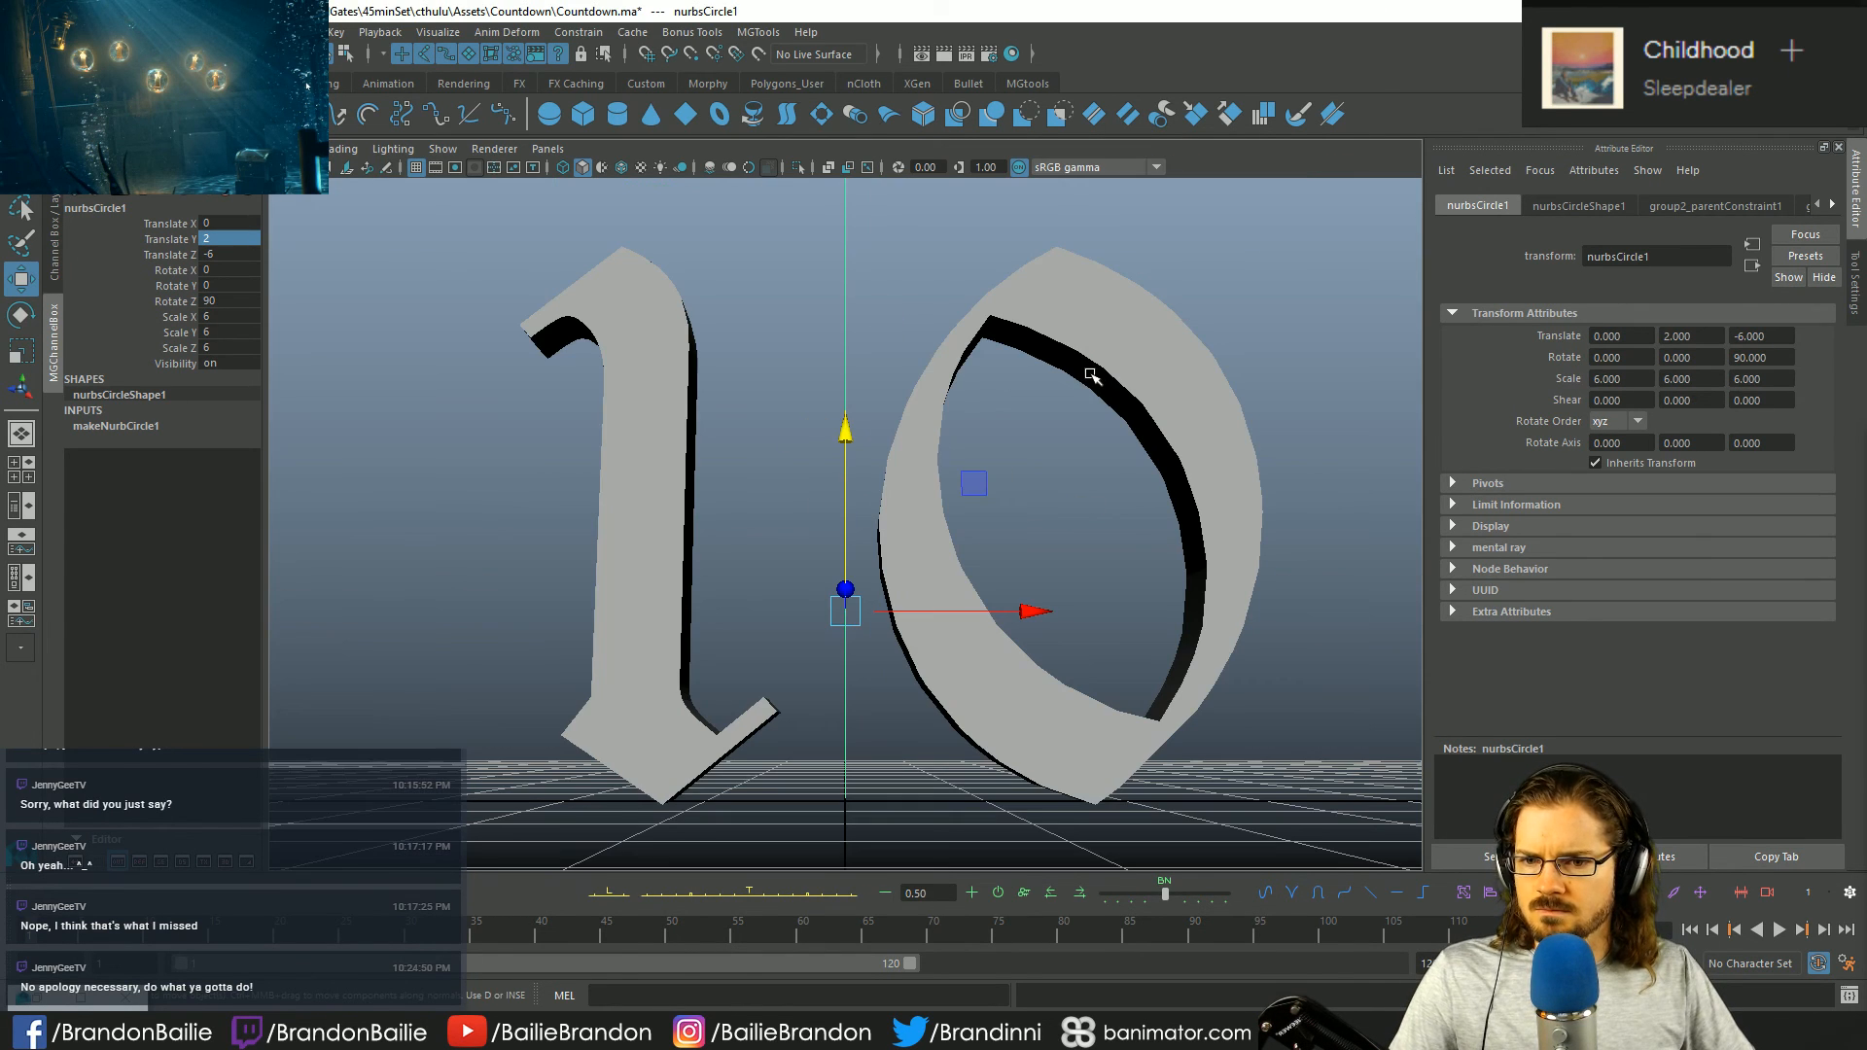
pyautogui.press('e')
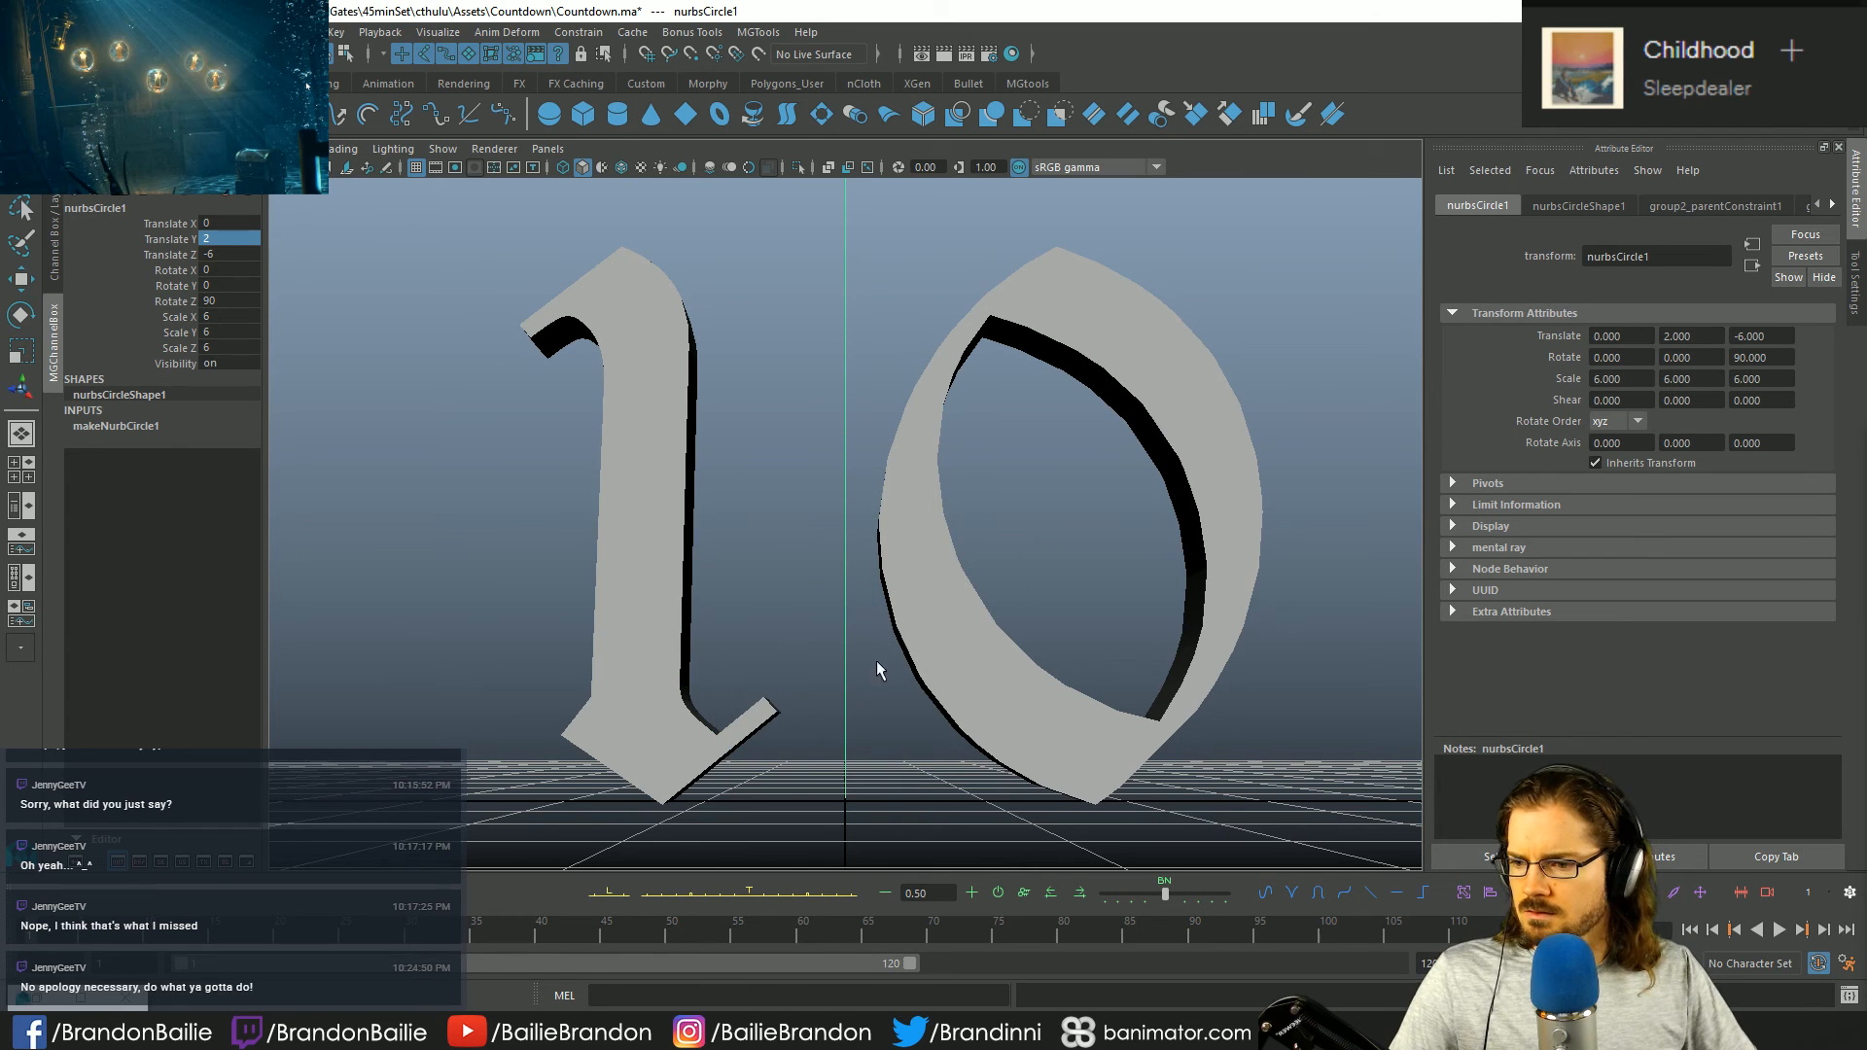
pyautogui.press('s')
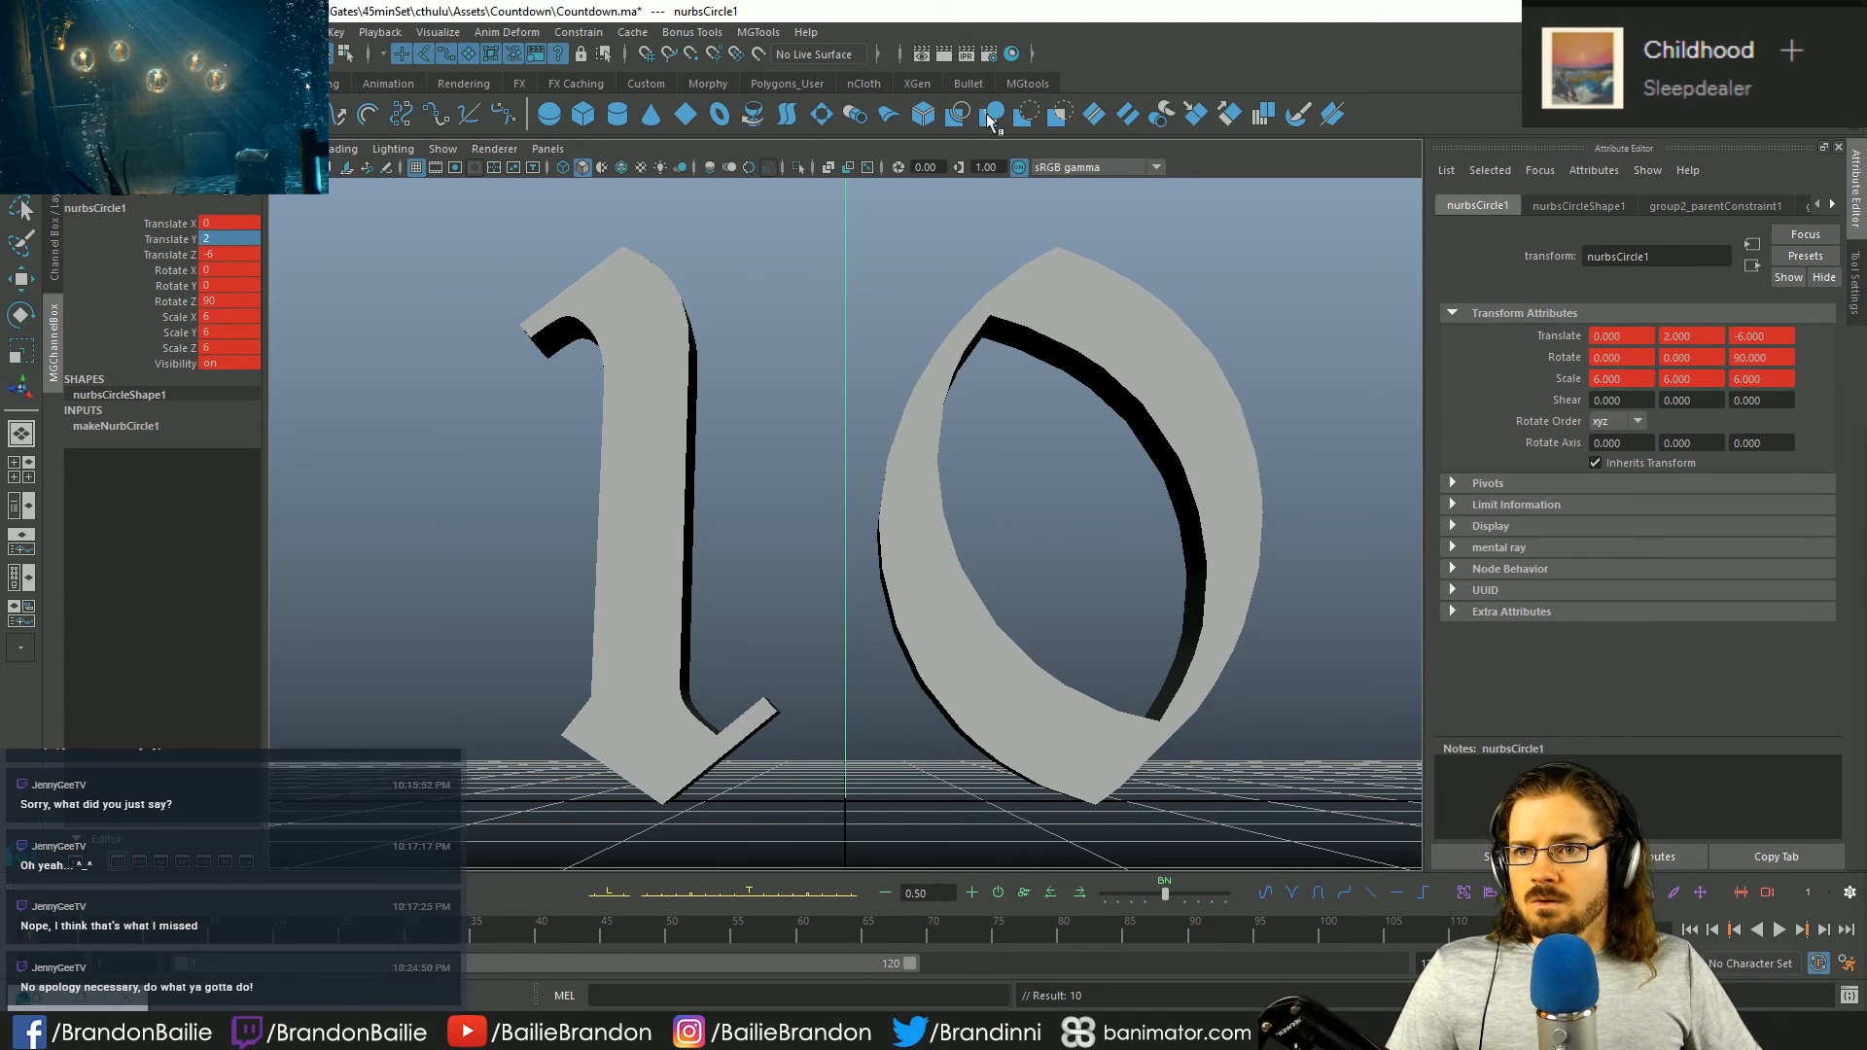
# - Rotate nurbsCircle1 about X to about -71.85 so the 10 swings out of the camera's view
pyautogui.press('e')
pyautogui.moveTo(918, 591); pyautogui.dragTo(695, 604)
pyautogui.press('q')
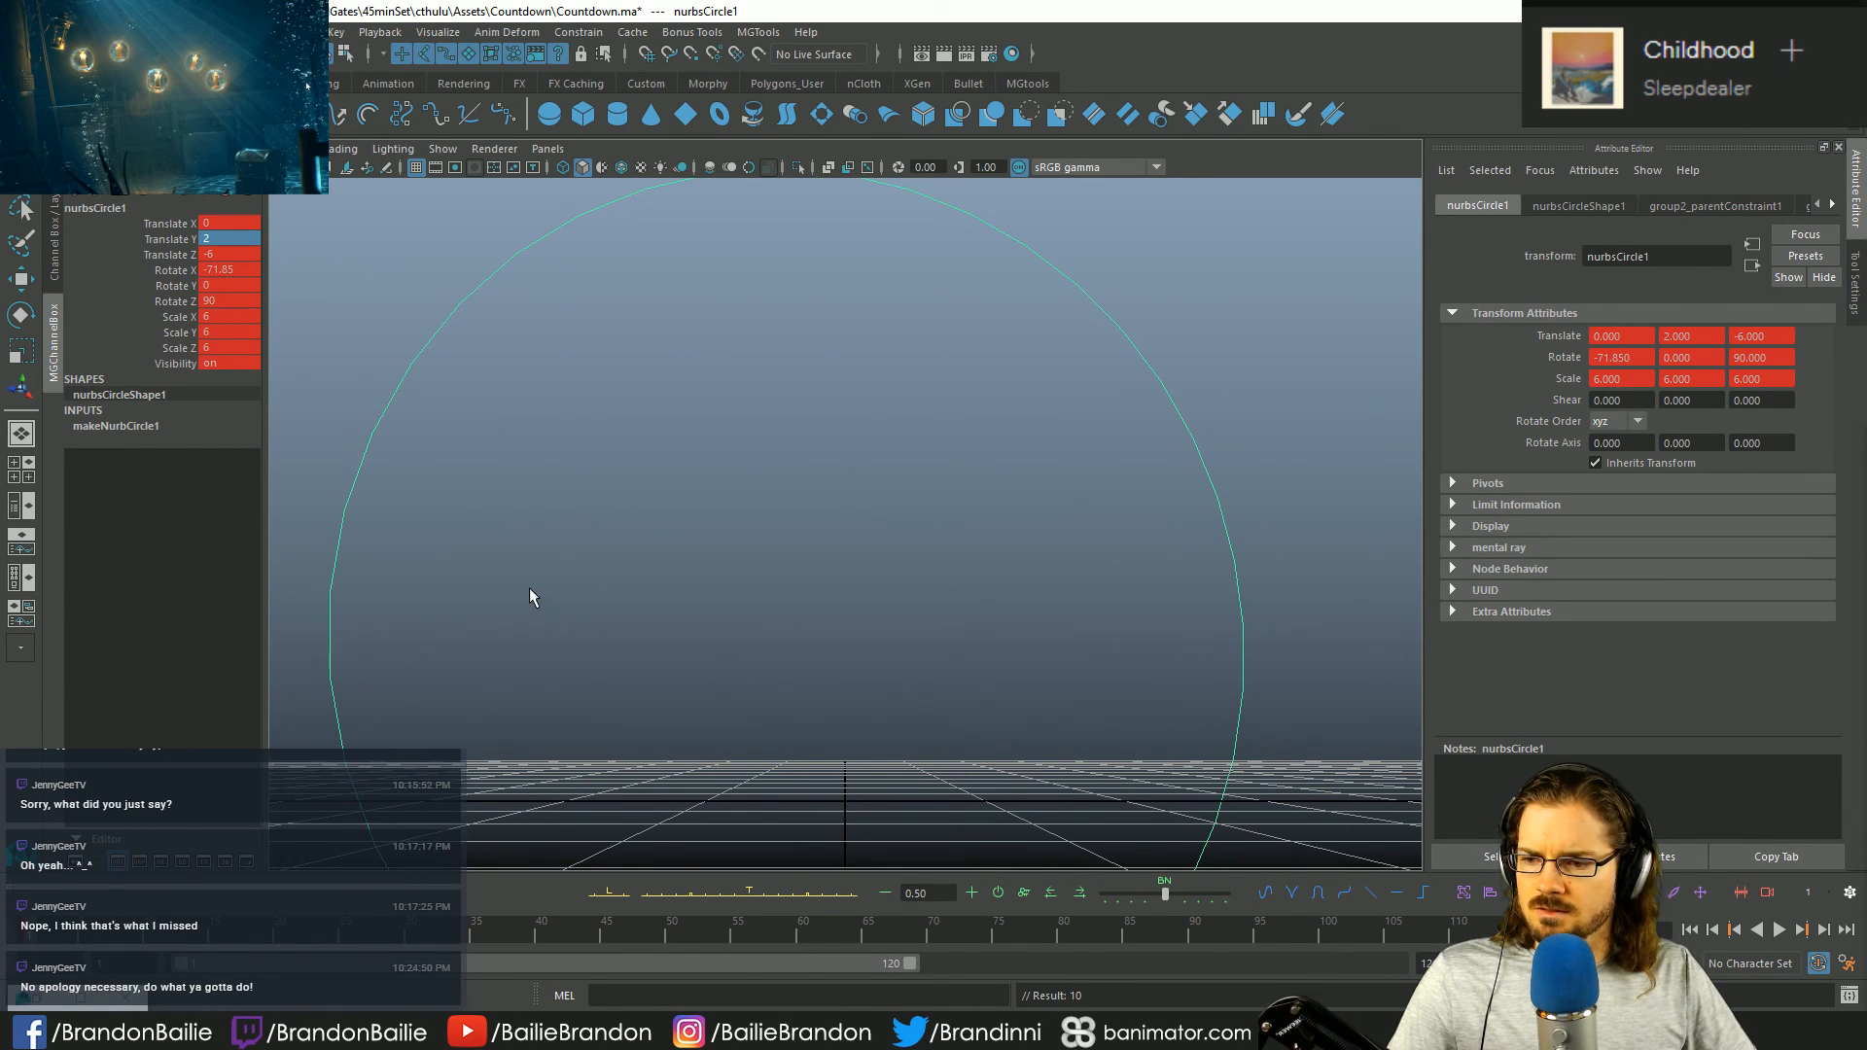
# - Step back a few frames and set nurbsCircle1's Rotate X to 0 so the 10 faces the camera
pyautogui.hotkey('alt', '.')
pyautogui.hotkey('alt', ',')
pyautogui.hotkey('alt', '.')
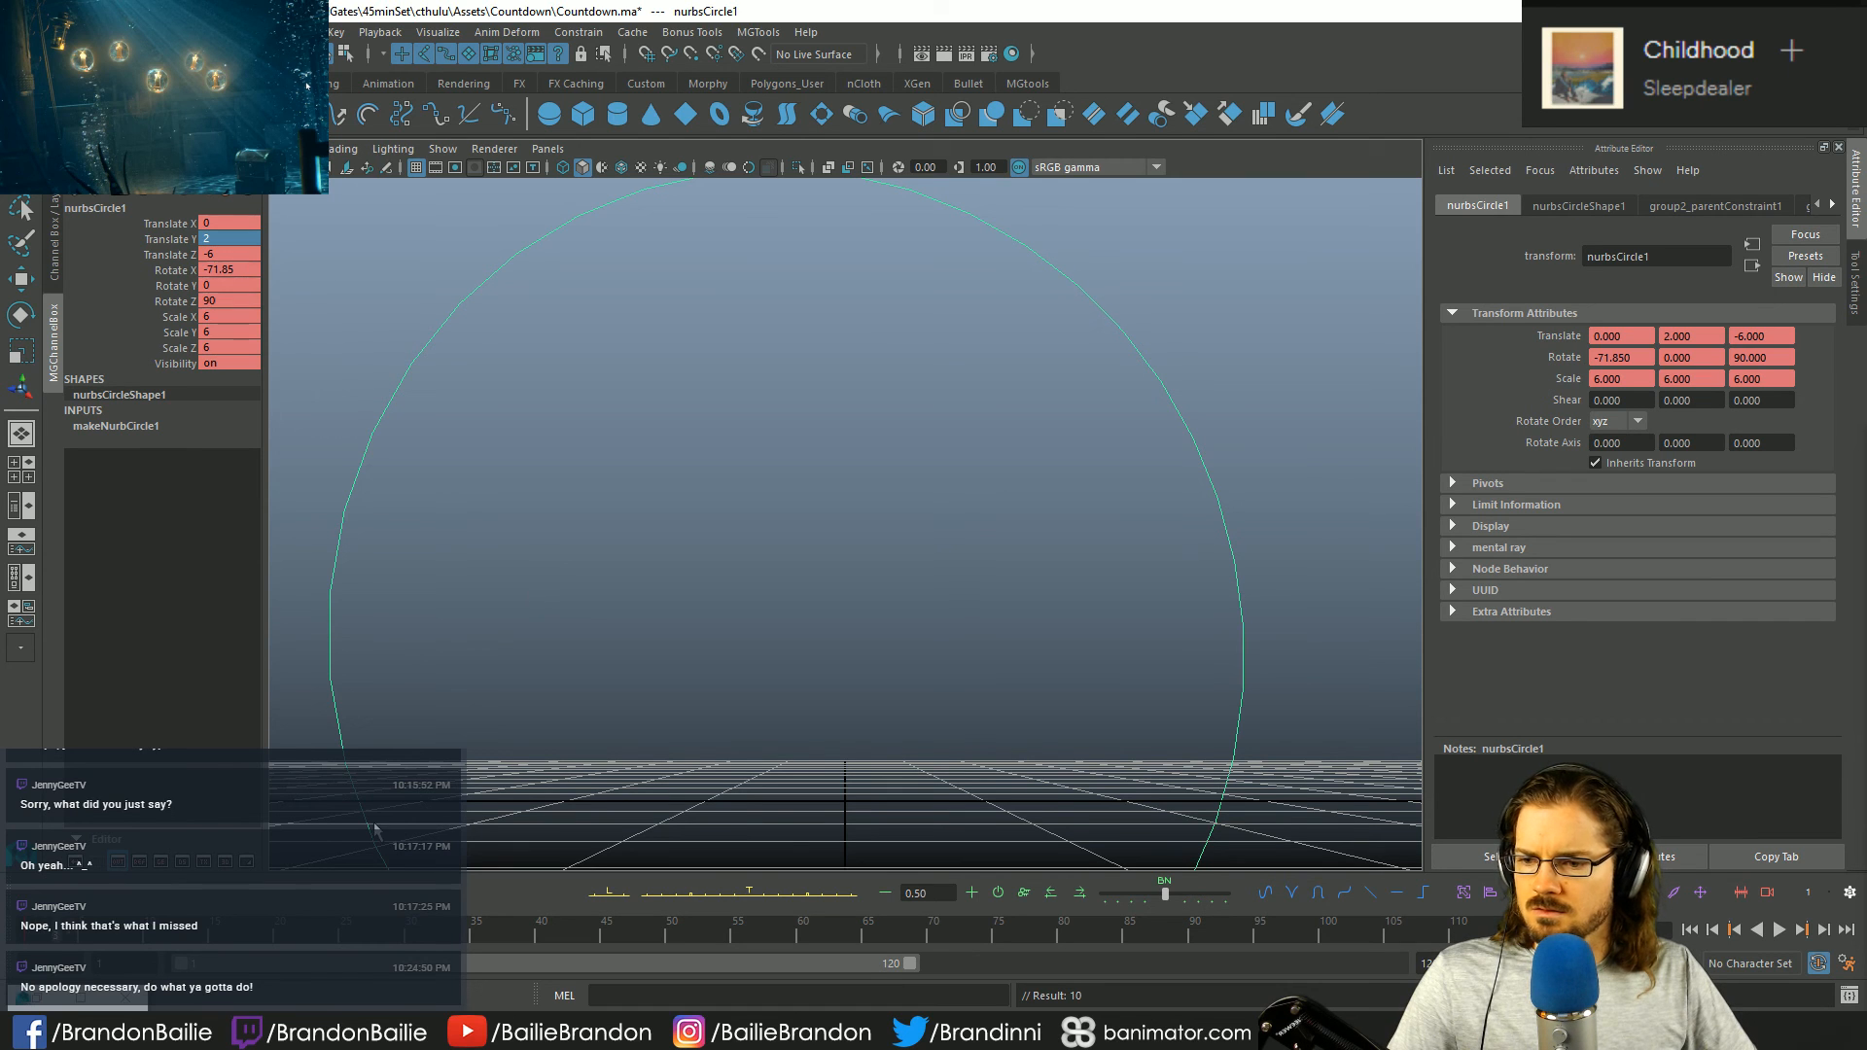
pyautogui.hotkey('alt', '.')
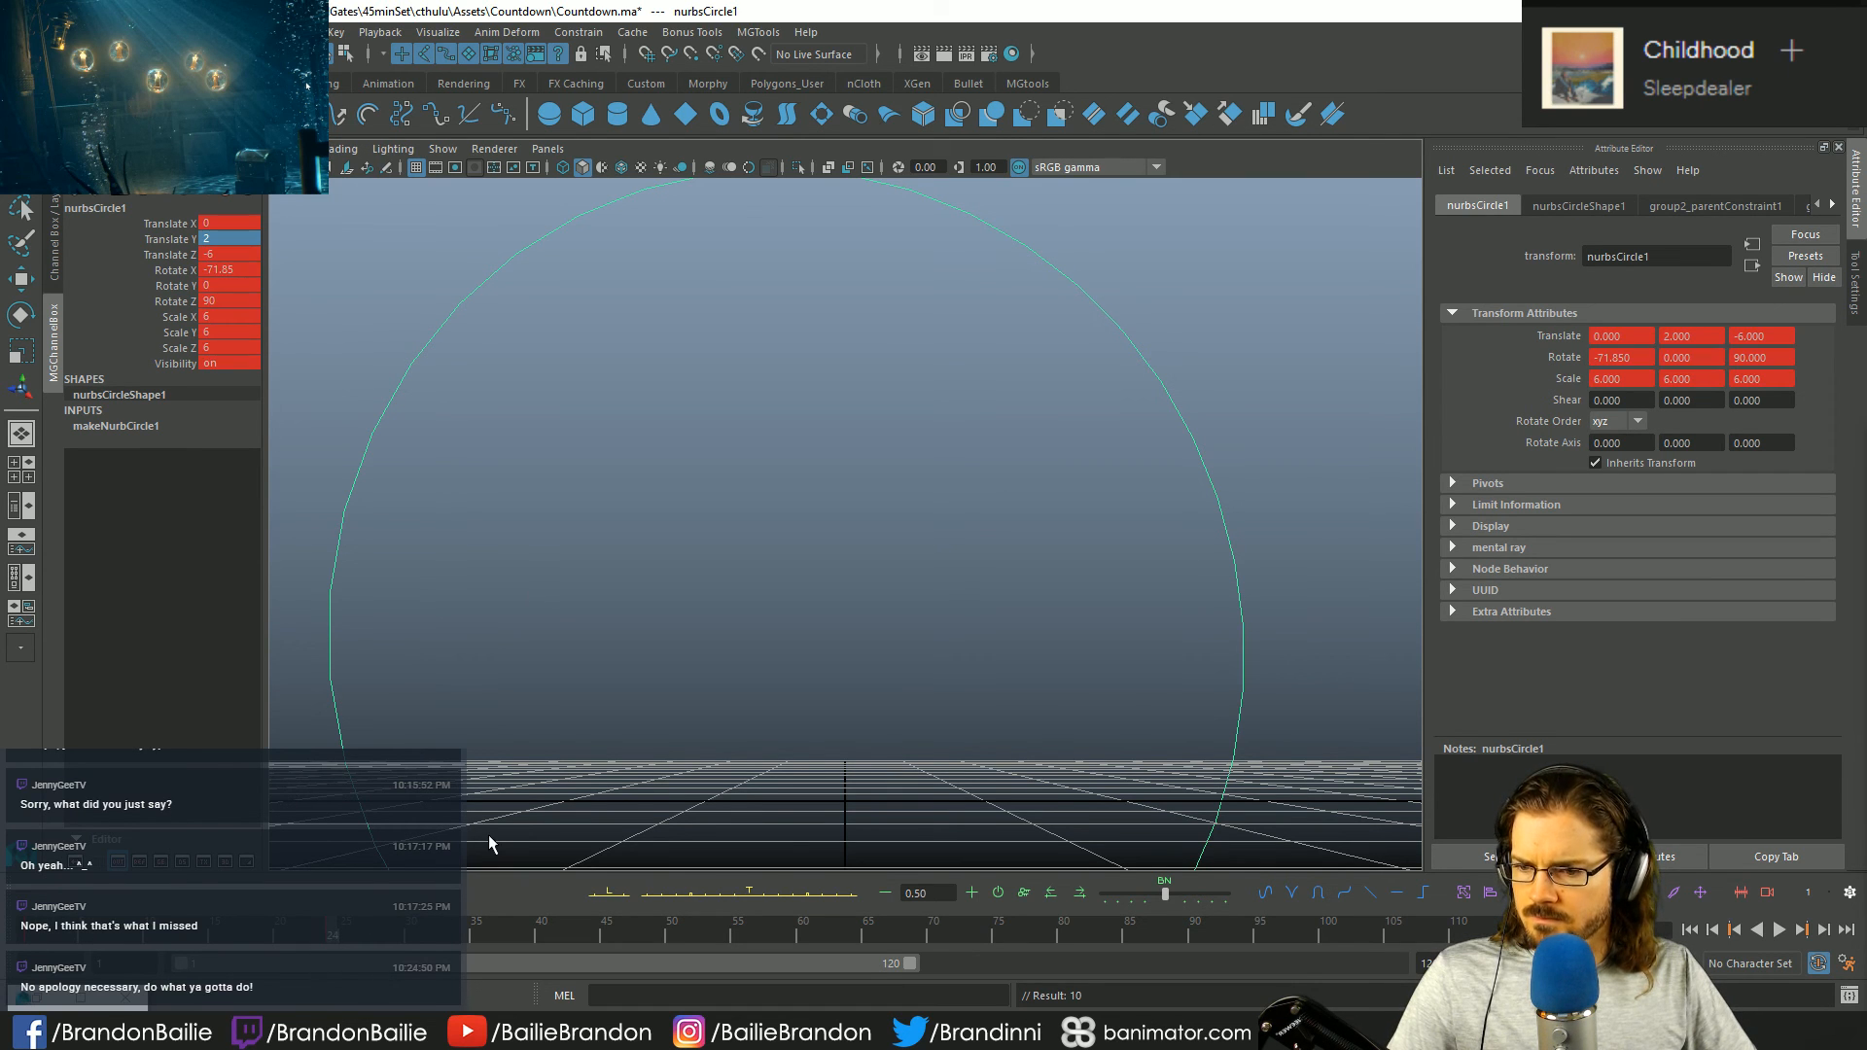
pyautogui.hotkey('alt', ',')
pyautogui.hotkey('alt', ',')
pyautogui.hotkey('alt', ',')
pyautogui.hotkey('alt', ',')
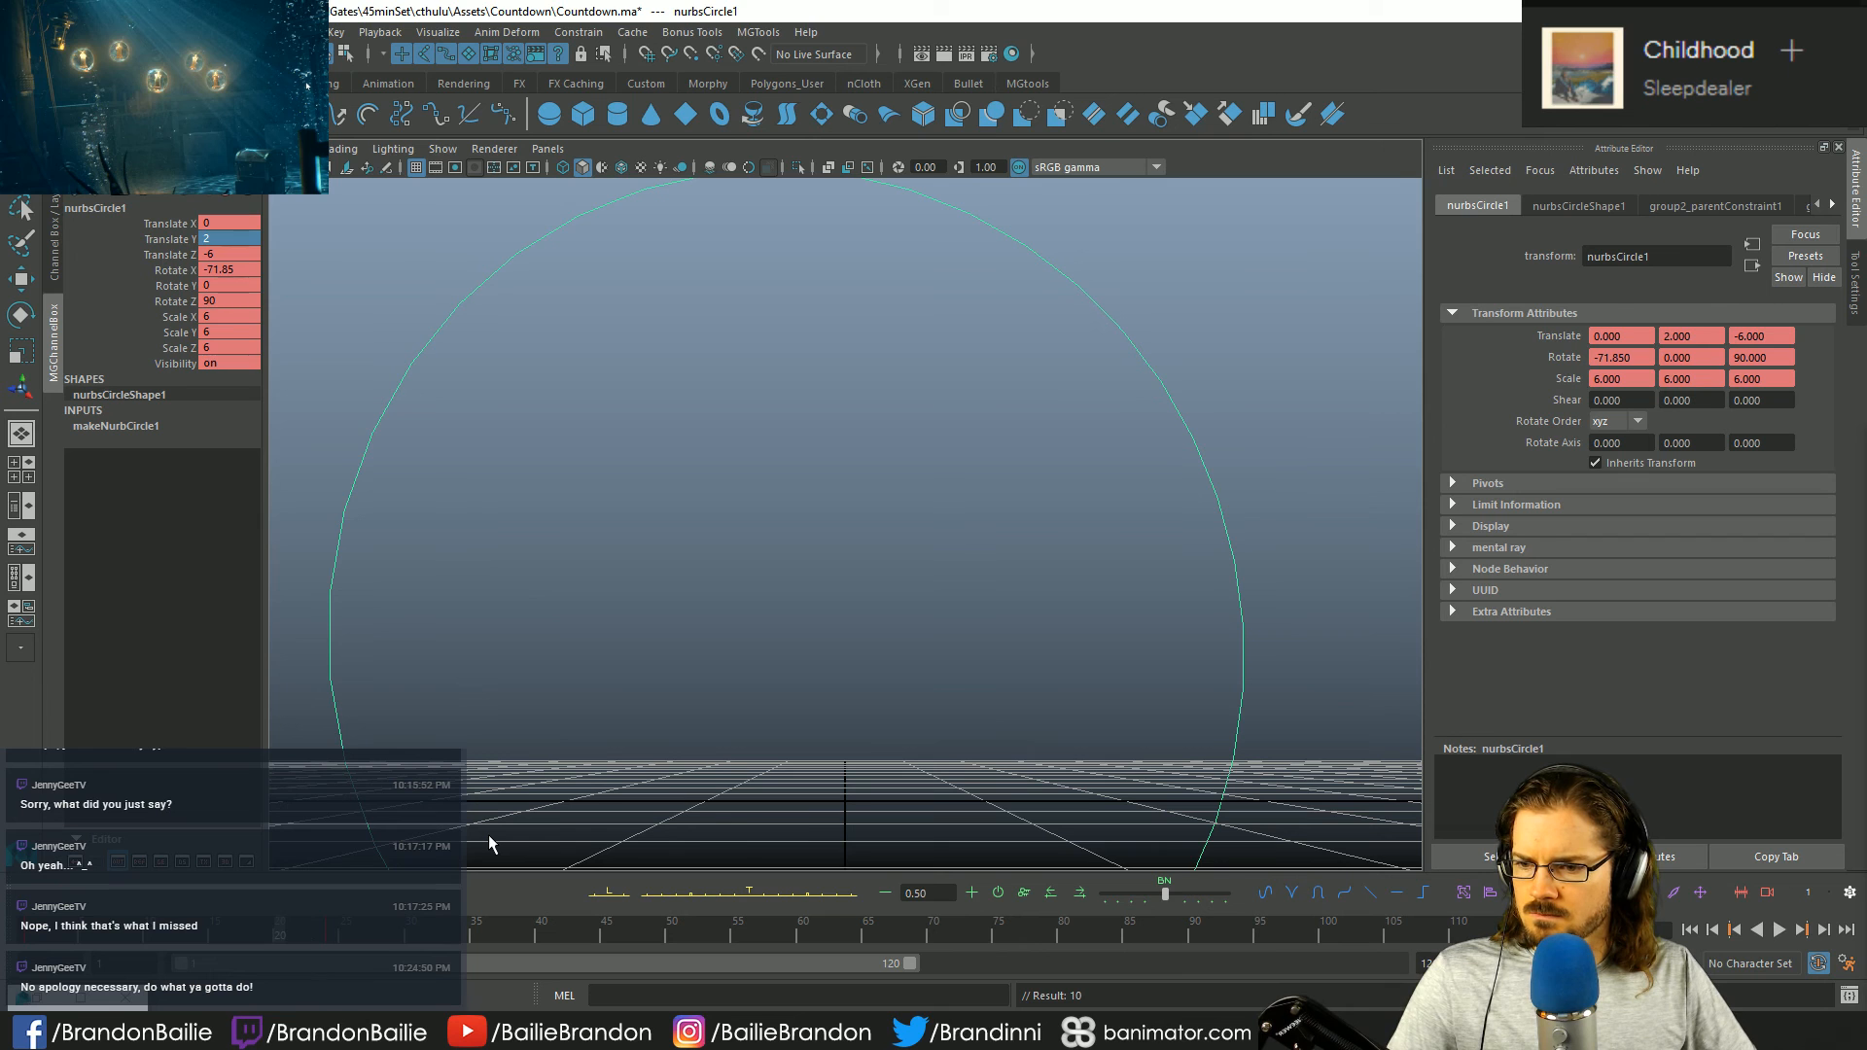
pyautogui.doubleClick(230, 271)
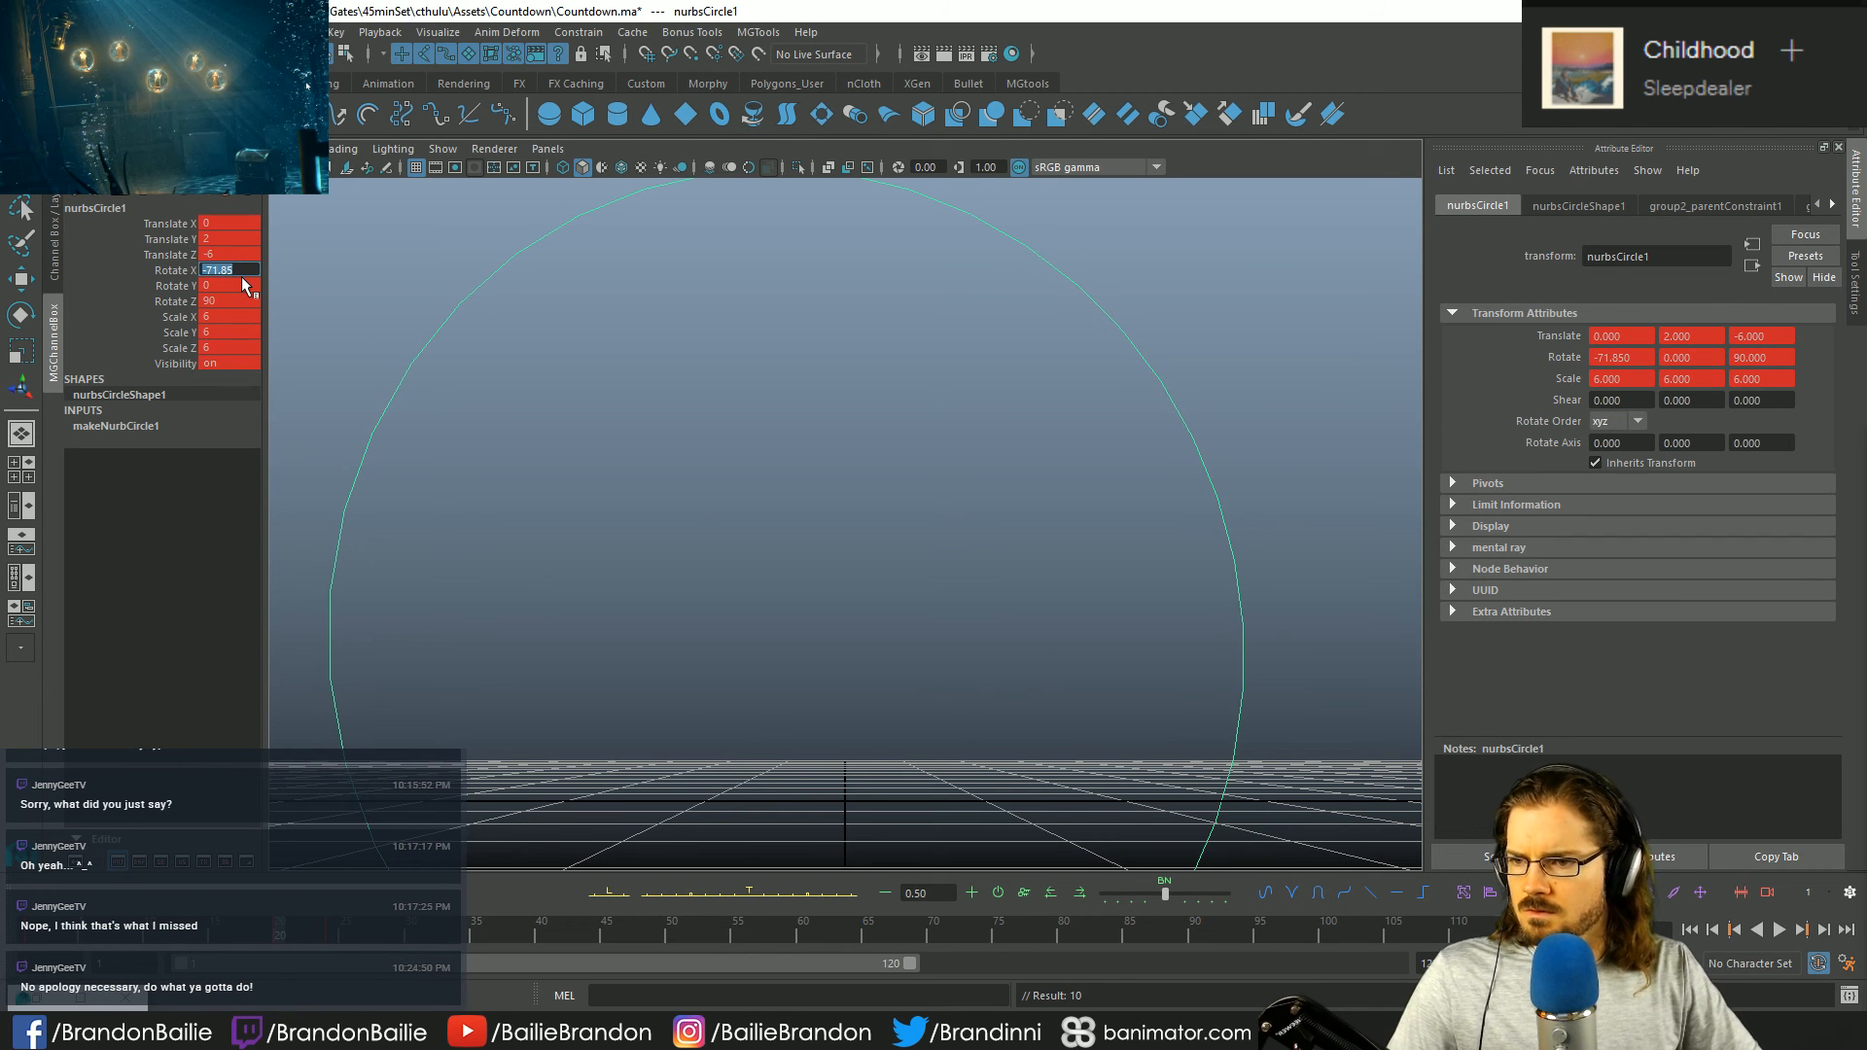
pyautogui.write('0')
pyautogui.press('Return')
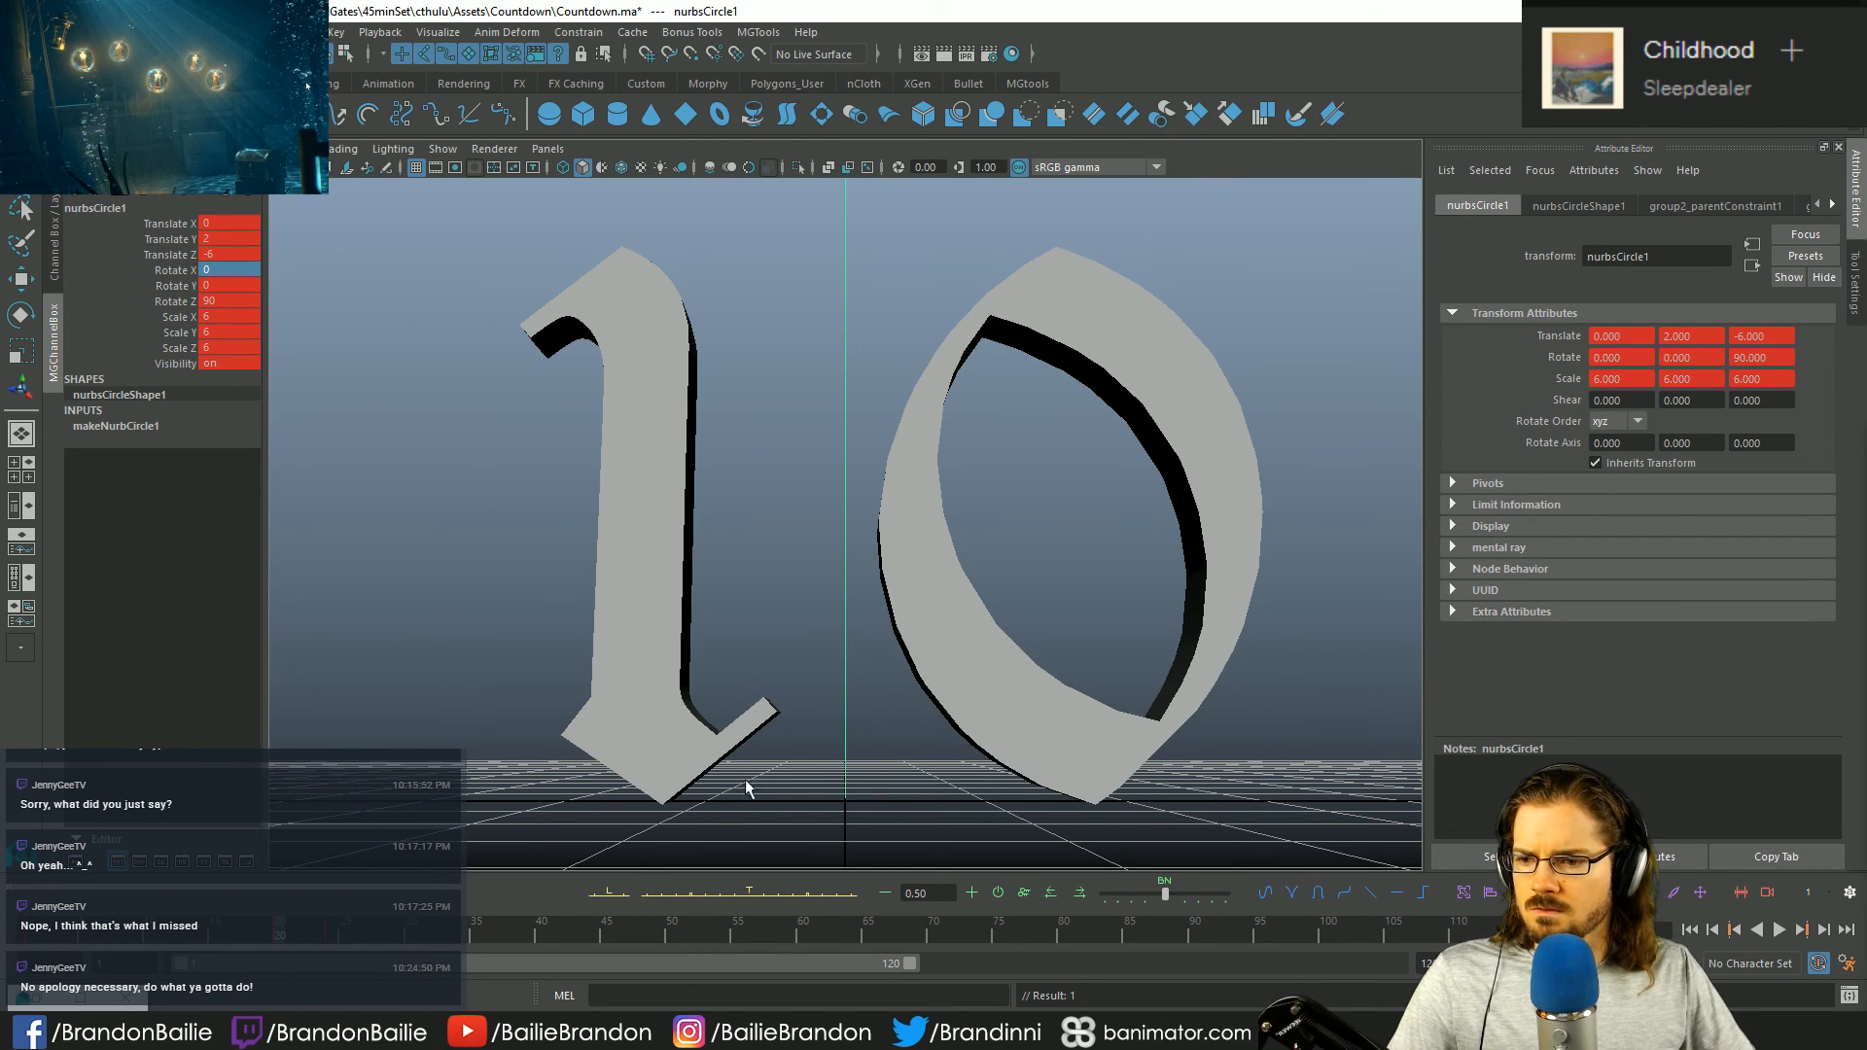
# - Step back through the frames to check the 10's swing, return to the frame where it faces the camera, and deselect the circle
pyautogui.hotkey('alt', ',')
pyautogui.hotkey('alt', ',')
pyautogui.hotkey('alt', ',')
pyautogui.hotkey('alt', ',')
pyautogui.hotkey('alt', ',')
pyautogui.hotkey('alt', ',')
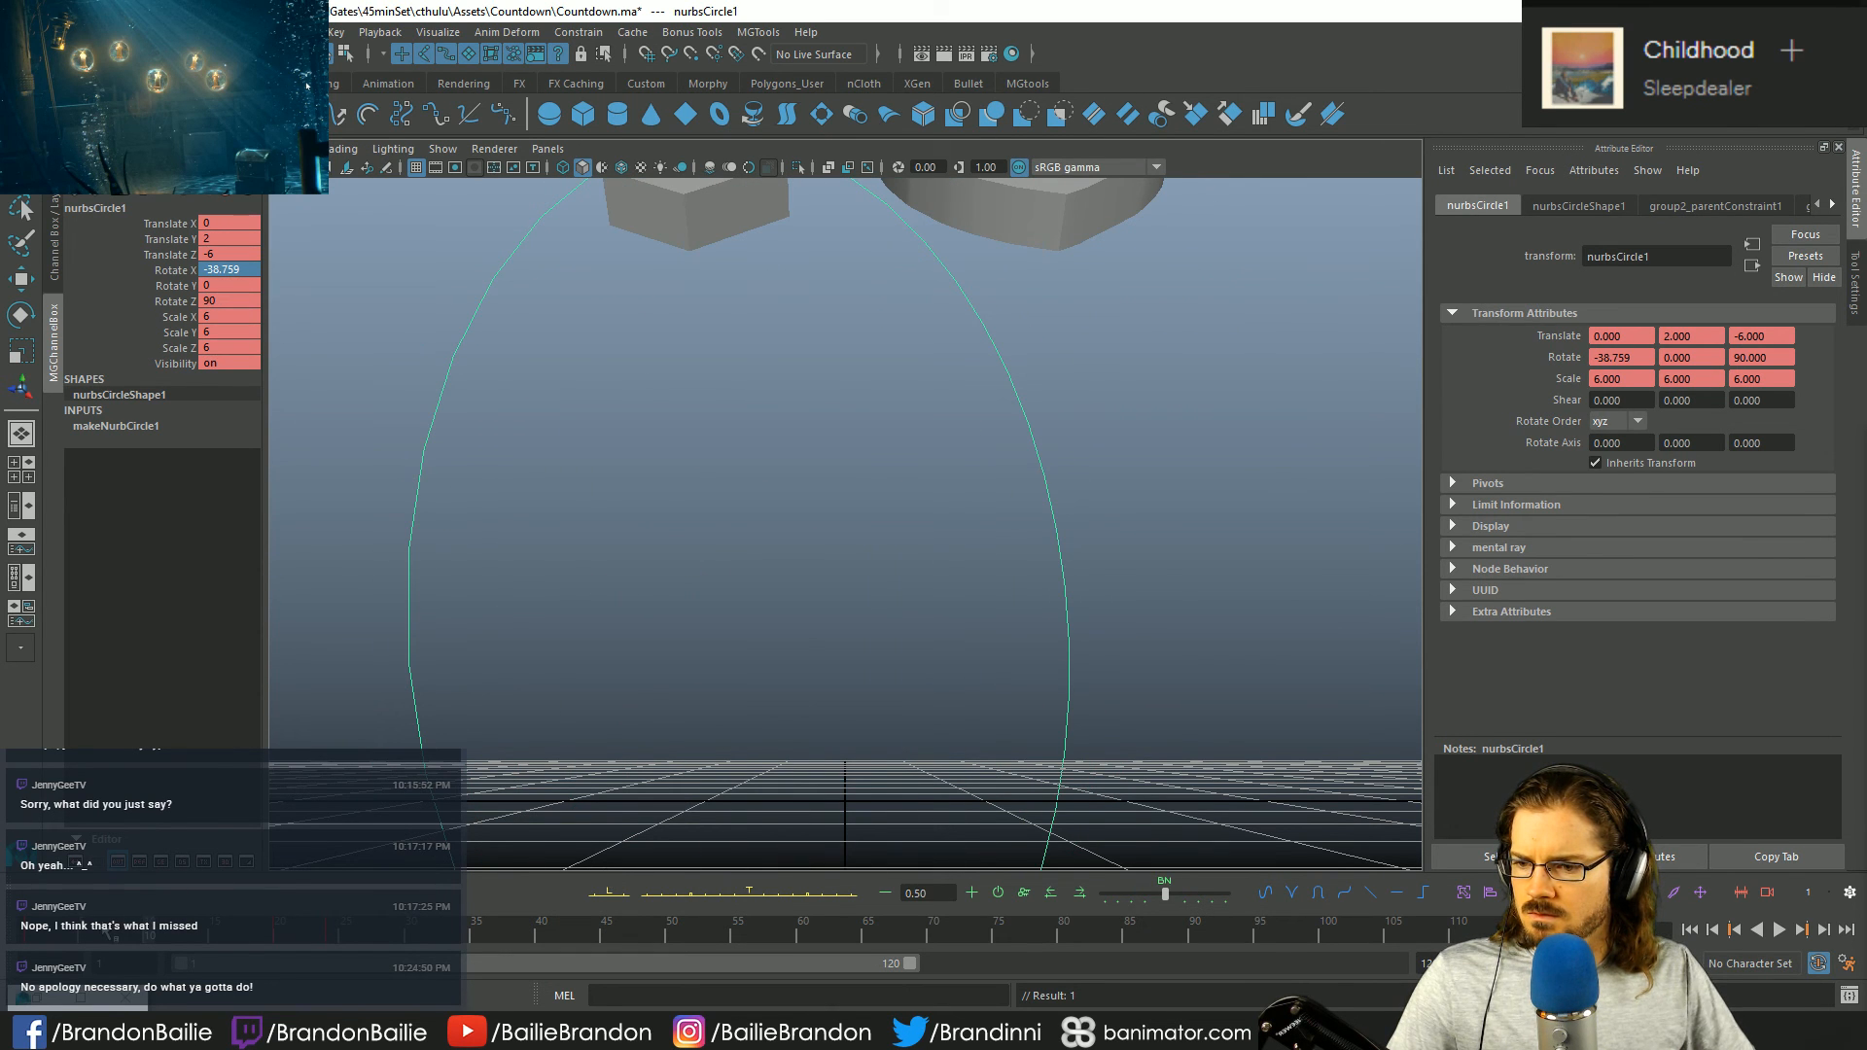
pyautogui.hotkey('alt', ',')
pyautogui.hotkey('alt', ',')
pyautogui.hotkey('alt', ',')
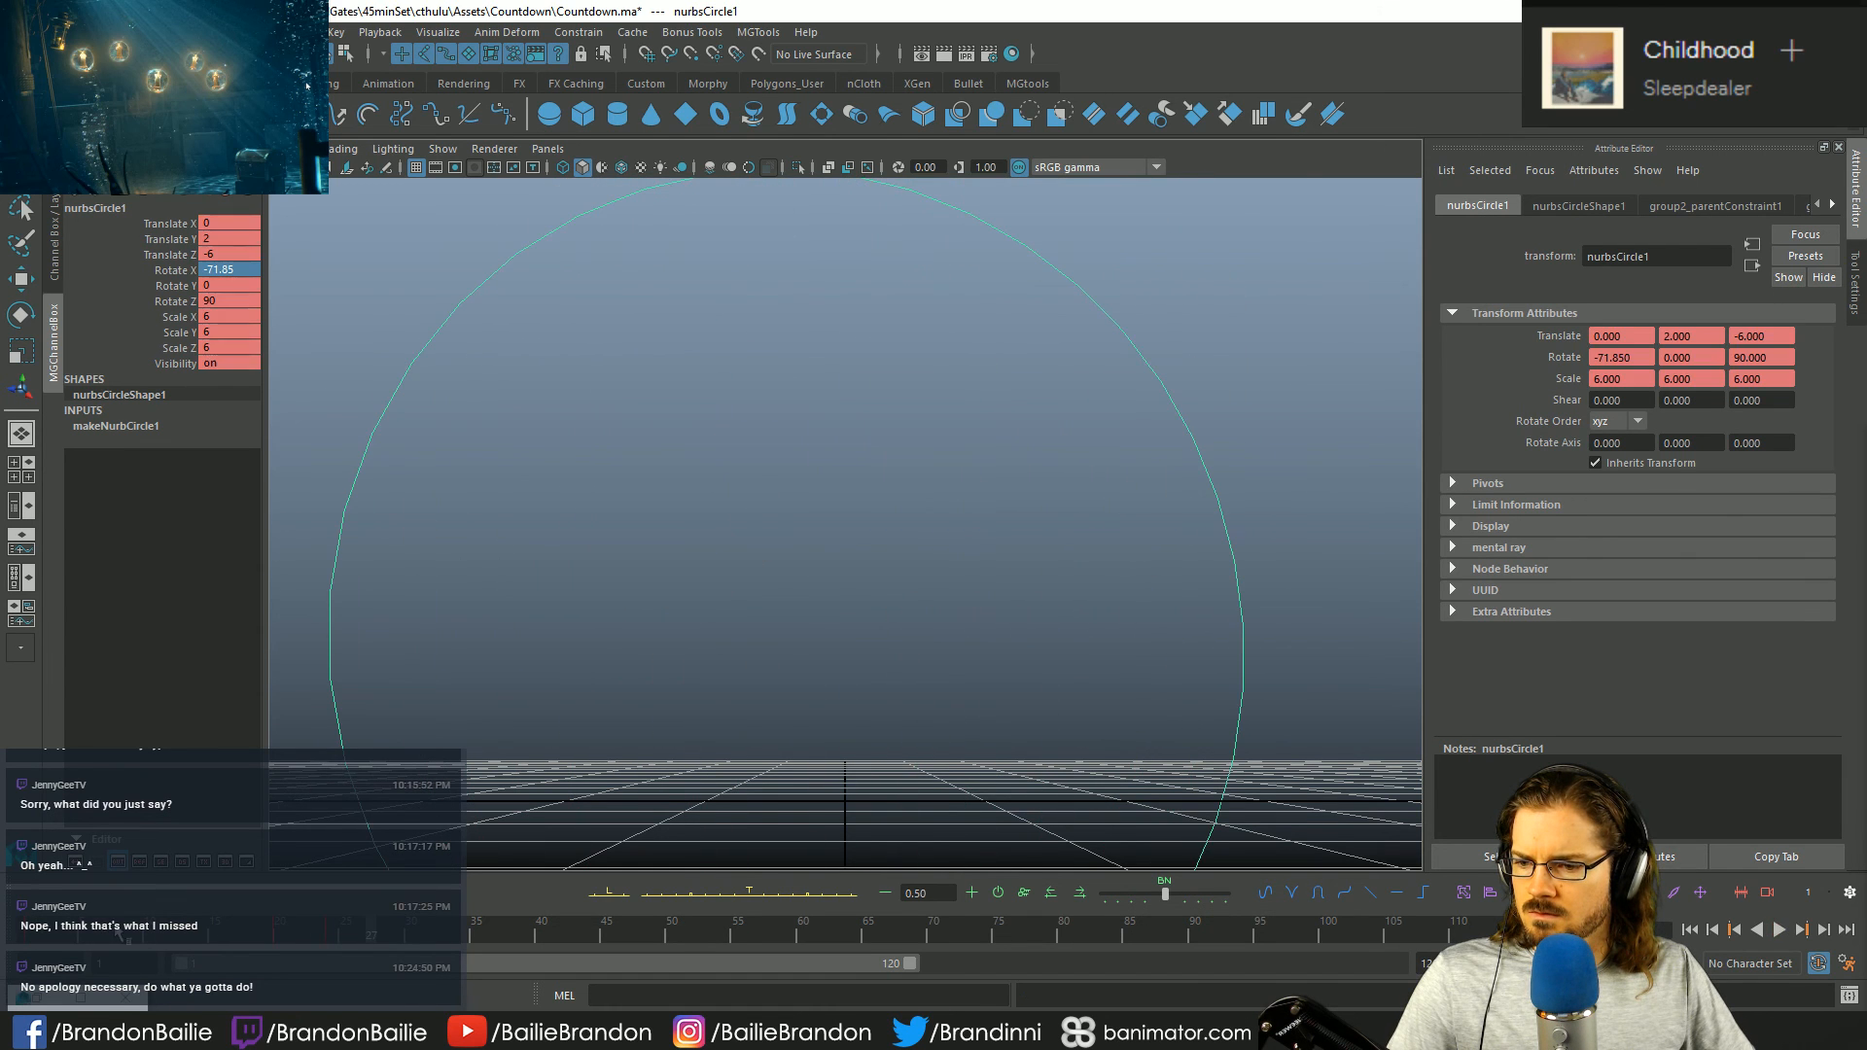
pyautogui.click(281, 941)
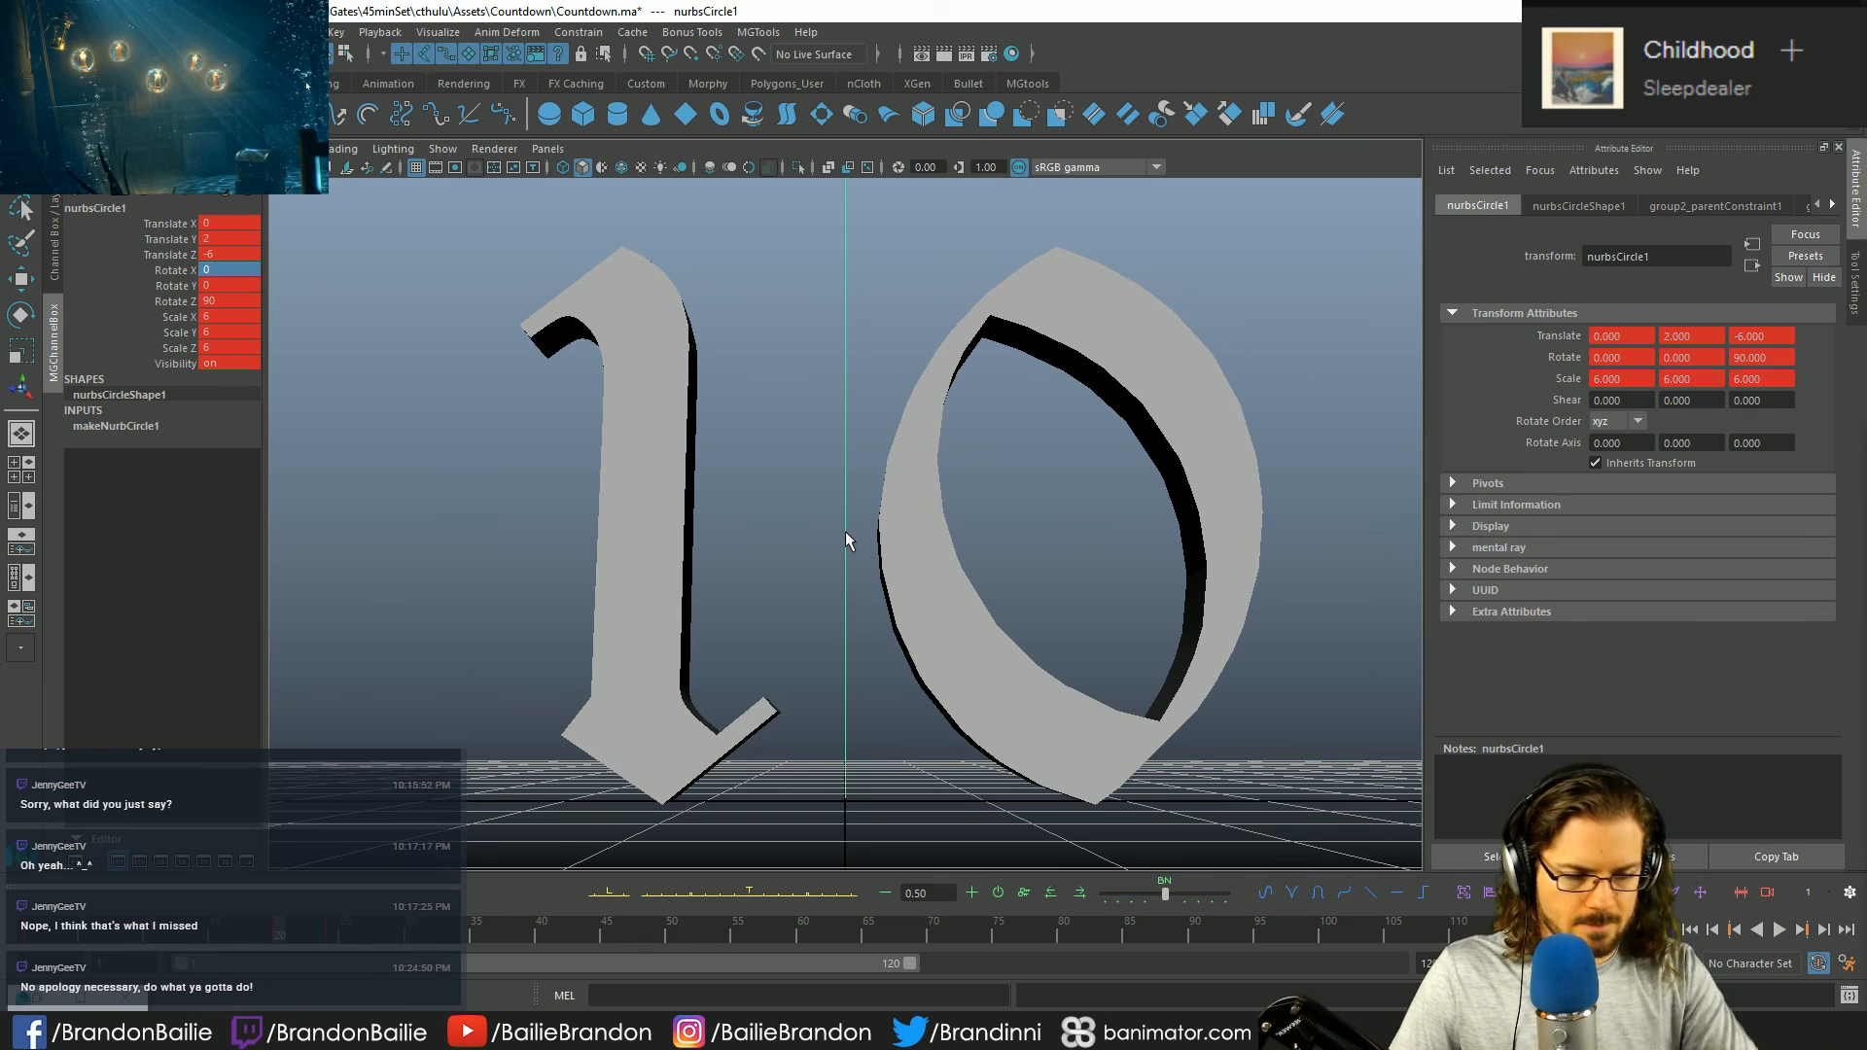
pyautogui.click(889, 296)
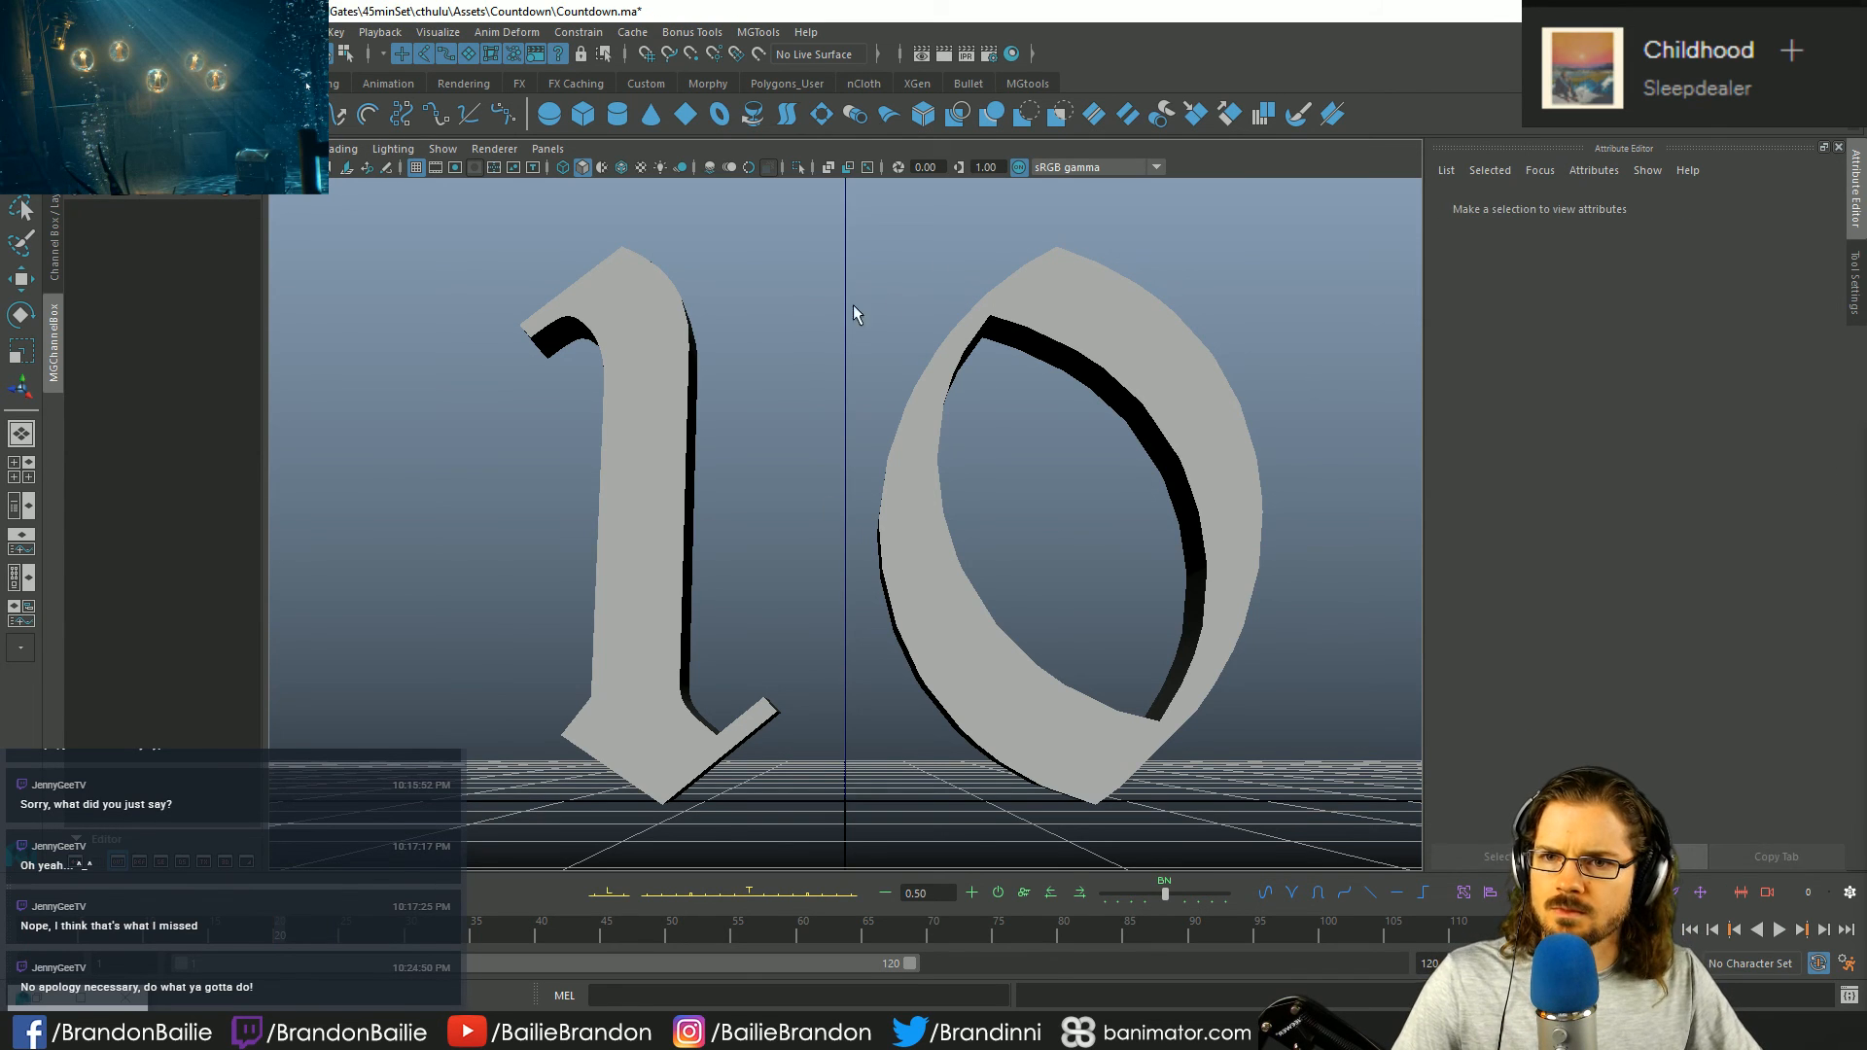
# - Reselect nurbsCircle1 in the perspective view and delete it from the scene
pyautogui.hotkey('ctrl', 'z')
pyautogui.press('f')
pyautogui.keyDown('alt'); pyautogui.moveTo(951, 292); pyautogui.dragTo(817, 370); pyautogui.keyUp('alt')
pyautogui.keyDown('alt'); pyautogui.moveTo(879, 558); pyautogui.dragTo(926, 535); pyautogui.keyUp('alt')
pyautogui.click(1018, 444)
pyautogui.moveTo(791, 305); pyautogui.dragTo(1007, 382)
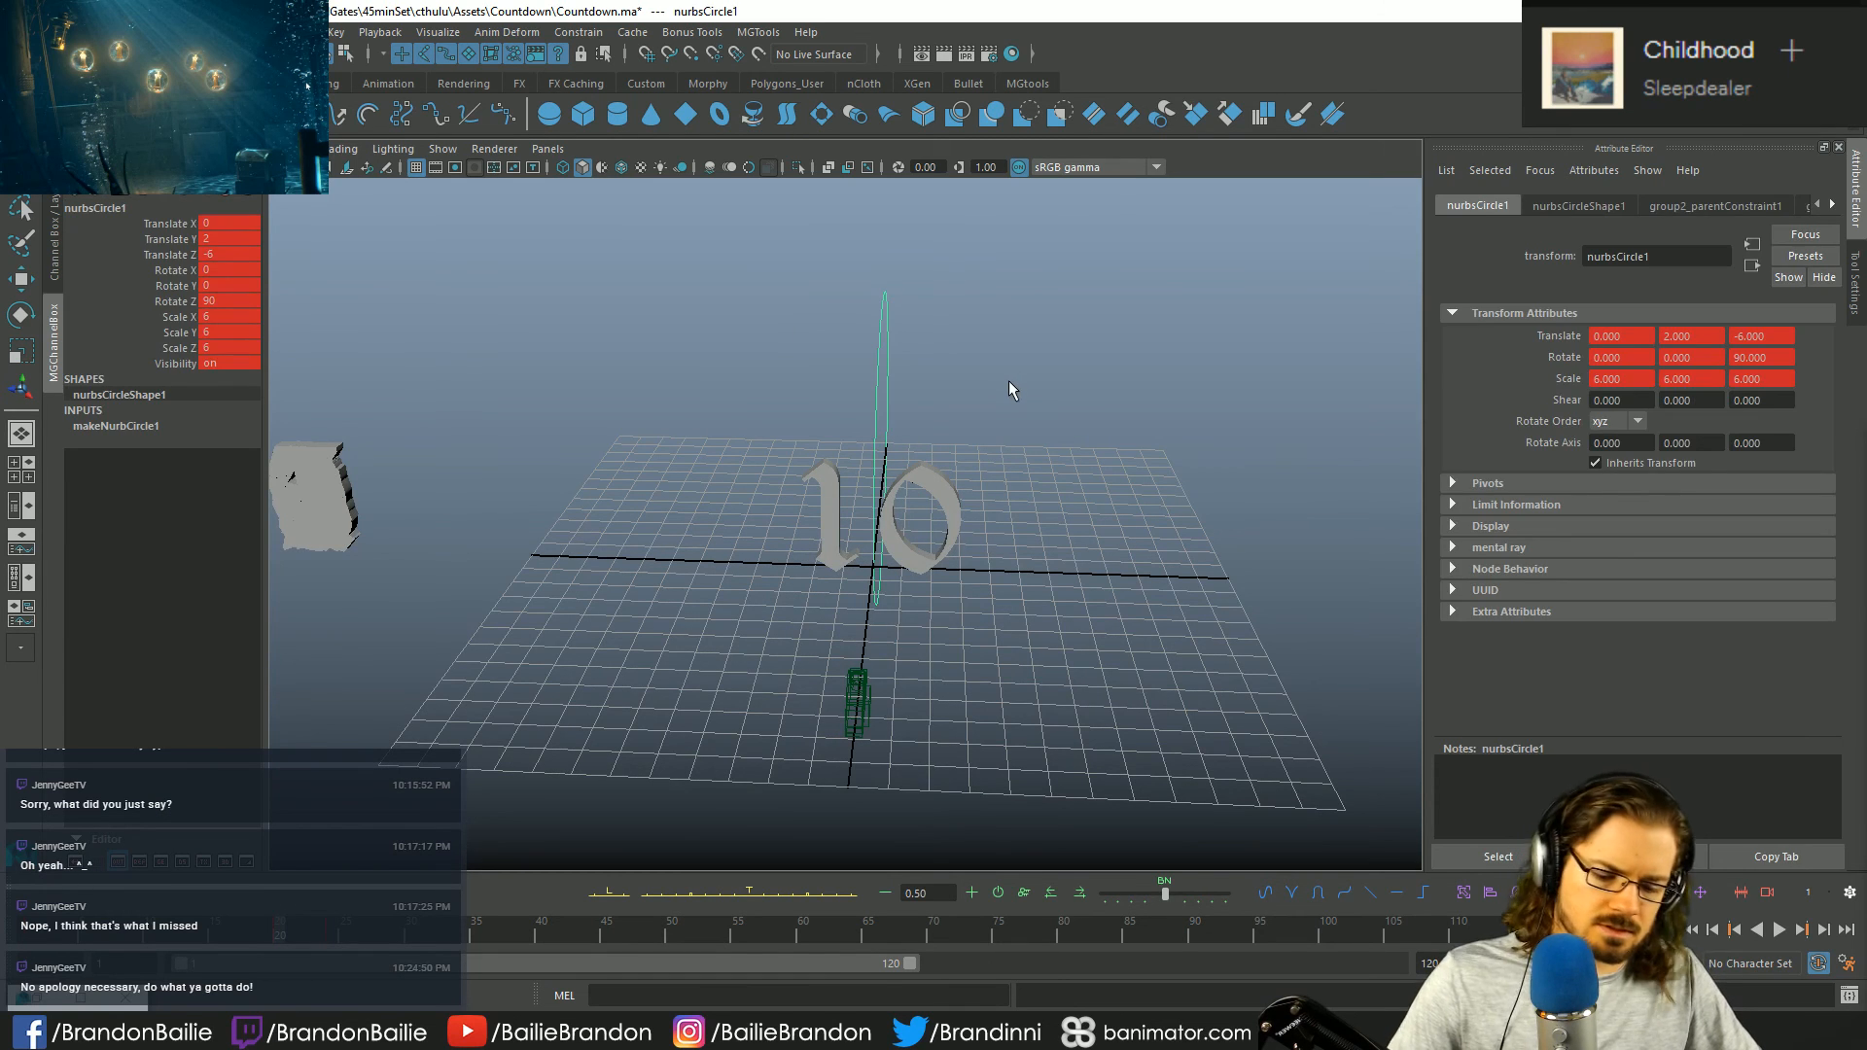
pyautogui.press('Delete')
# - Select the Ten group that holds the 1 and 0 digits of the 10, undoing any stray move
pyautogui.keyDown('alt'); pyautogui.moveTo(832, 493); pyautogui.dragTo(976, 526); pyautogui.keyUp('alt')
pyautogui.click(642, 636)
pyautogui.keyDown('alt'); pyautogui.moveTo(642, 636); pyautogui.dragTo(931, 539); pyautogui.keyUp('alt')
pyautogui.click(931, 539)
pyautogui.click(1097, 564)
pyautogui.keyDown('alt'); pyautogui.moveTo(1097, 563); pyautogui.dragTo(1011, 656); pyautogui.keyUp('alt')
pyautogui.press('w')
pyautogui.moveTo(727, 634); pyautogui.dragTo(851, 629)
pyautogui.hotkey('ctrl', 'z')
pyautogui.press('Up')
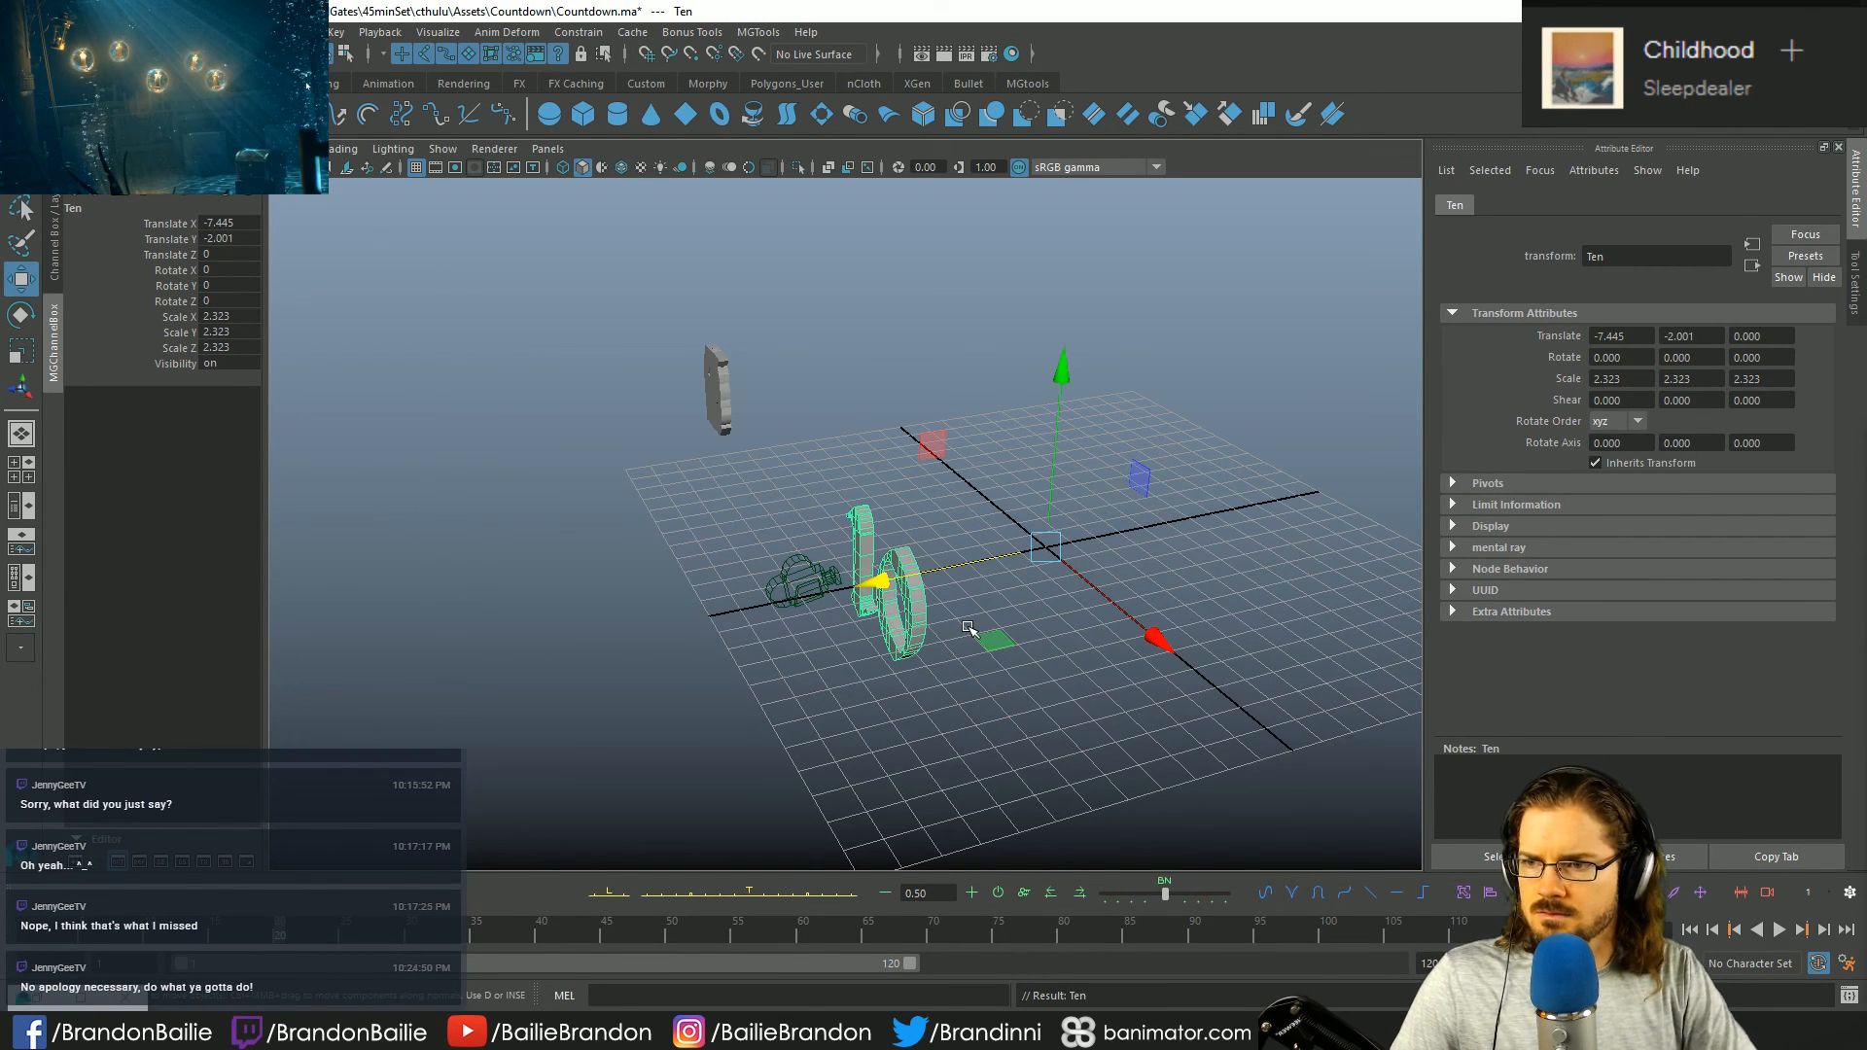
# - Move the Ten group to about -0.013 in Y and -5.67 in Z to fill the camera view, and keyframe it
pyautogui.moveTo(872, 580); pyautogui.dragTo(992, 557)
pyautogui.moveTo(1182, 358)
pyautogui.mouseDown()
pyautogui.moveTo(1187, 296)
pyautogui.moveTo(1187, 389)
pyautogui.mouseUp()
pyautogui.hotkey('ctrl', 'z')
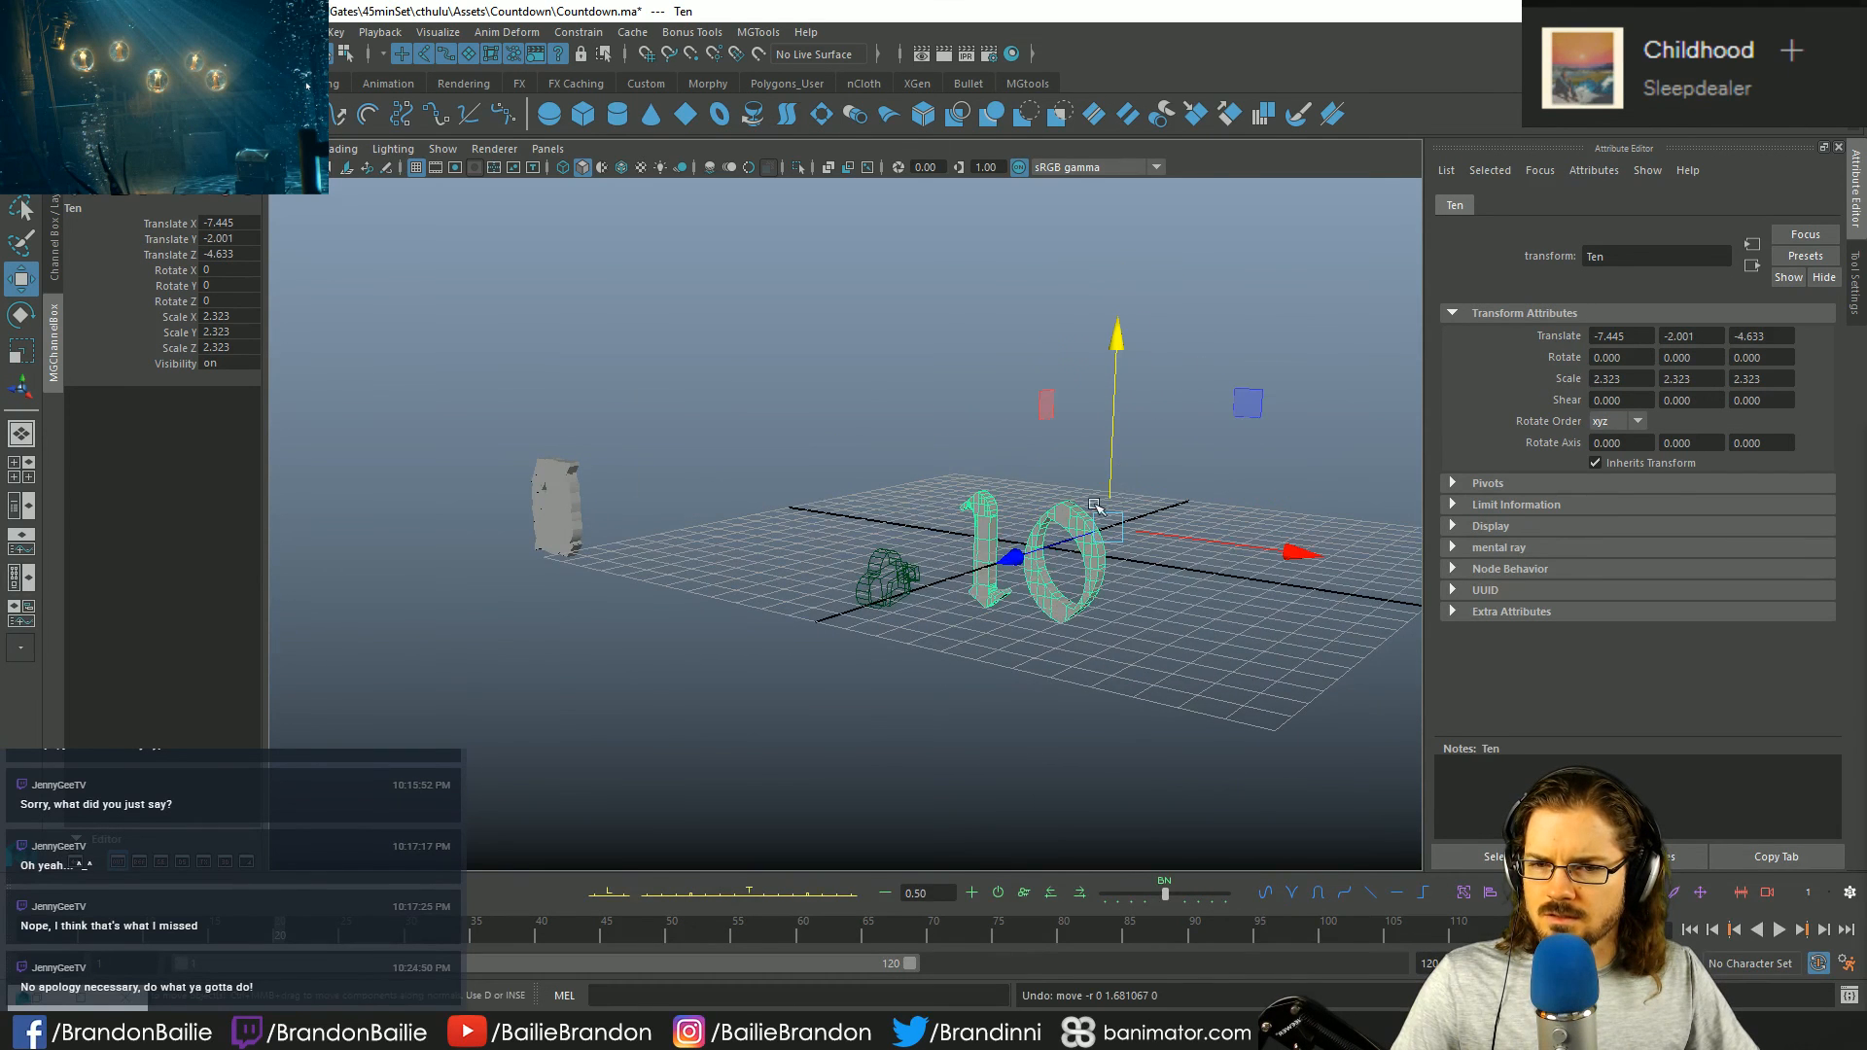
pyautogui.hotkey('ctrl', 'z')
pyautogui.moveTo(1053, 362); pyautogui.dragTo(1054, 313)
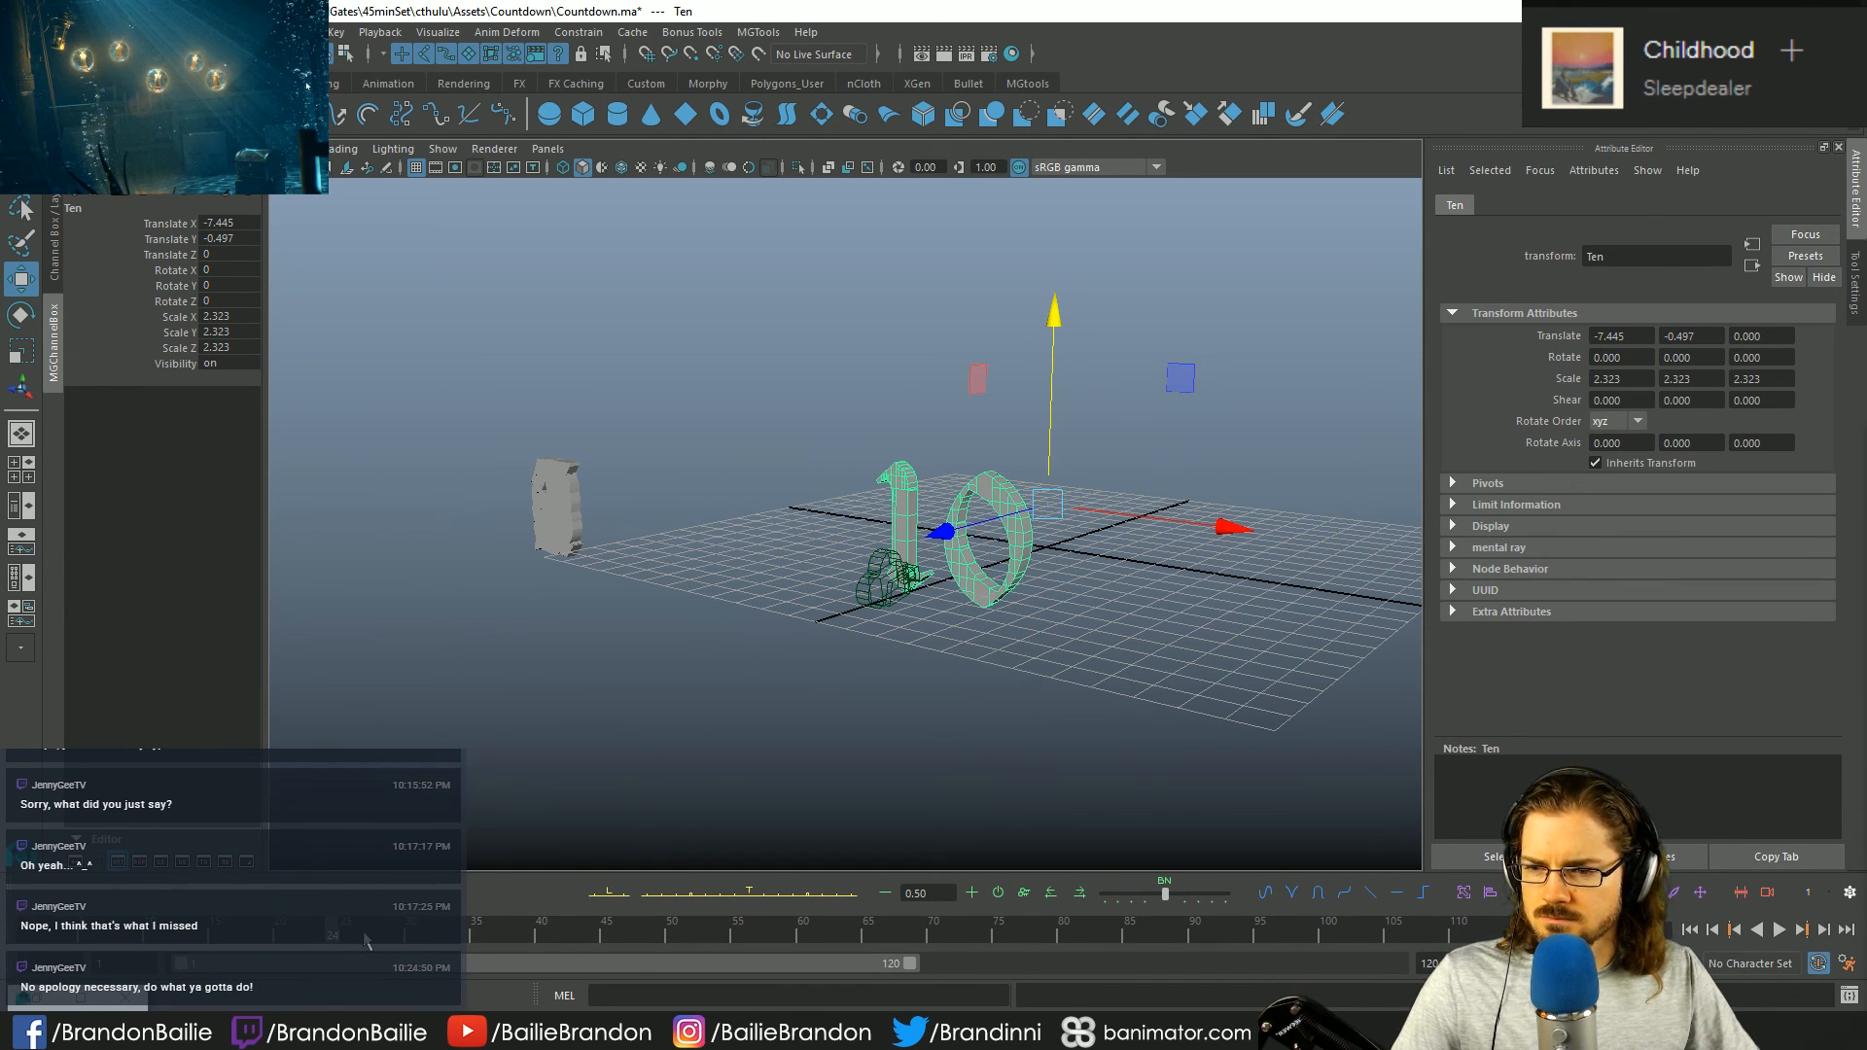
pyautogui.press('s')
pyautogui.press('f')
pyautogui.moveTo(842, 564); pyautogui.dragTo(847, 439)
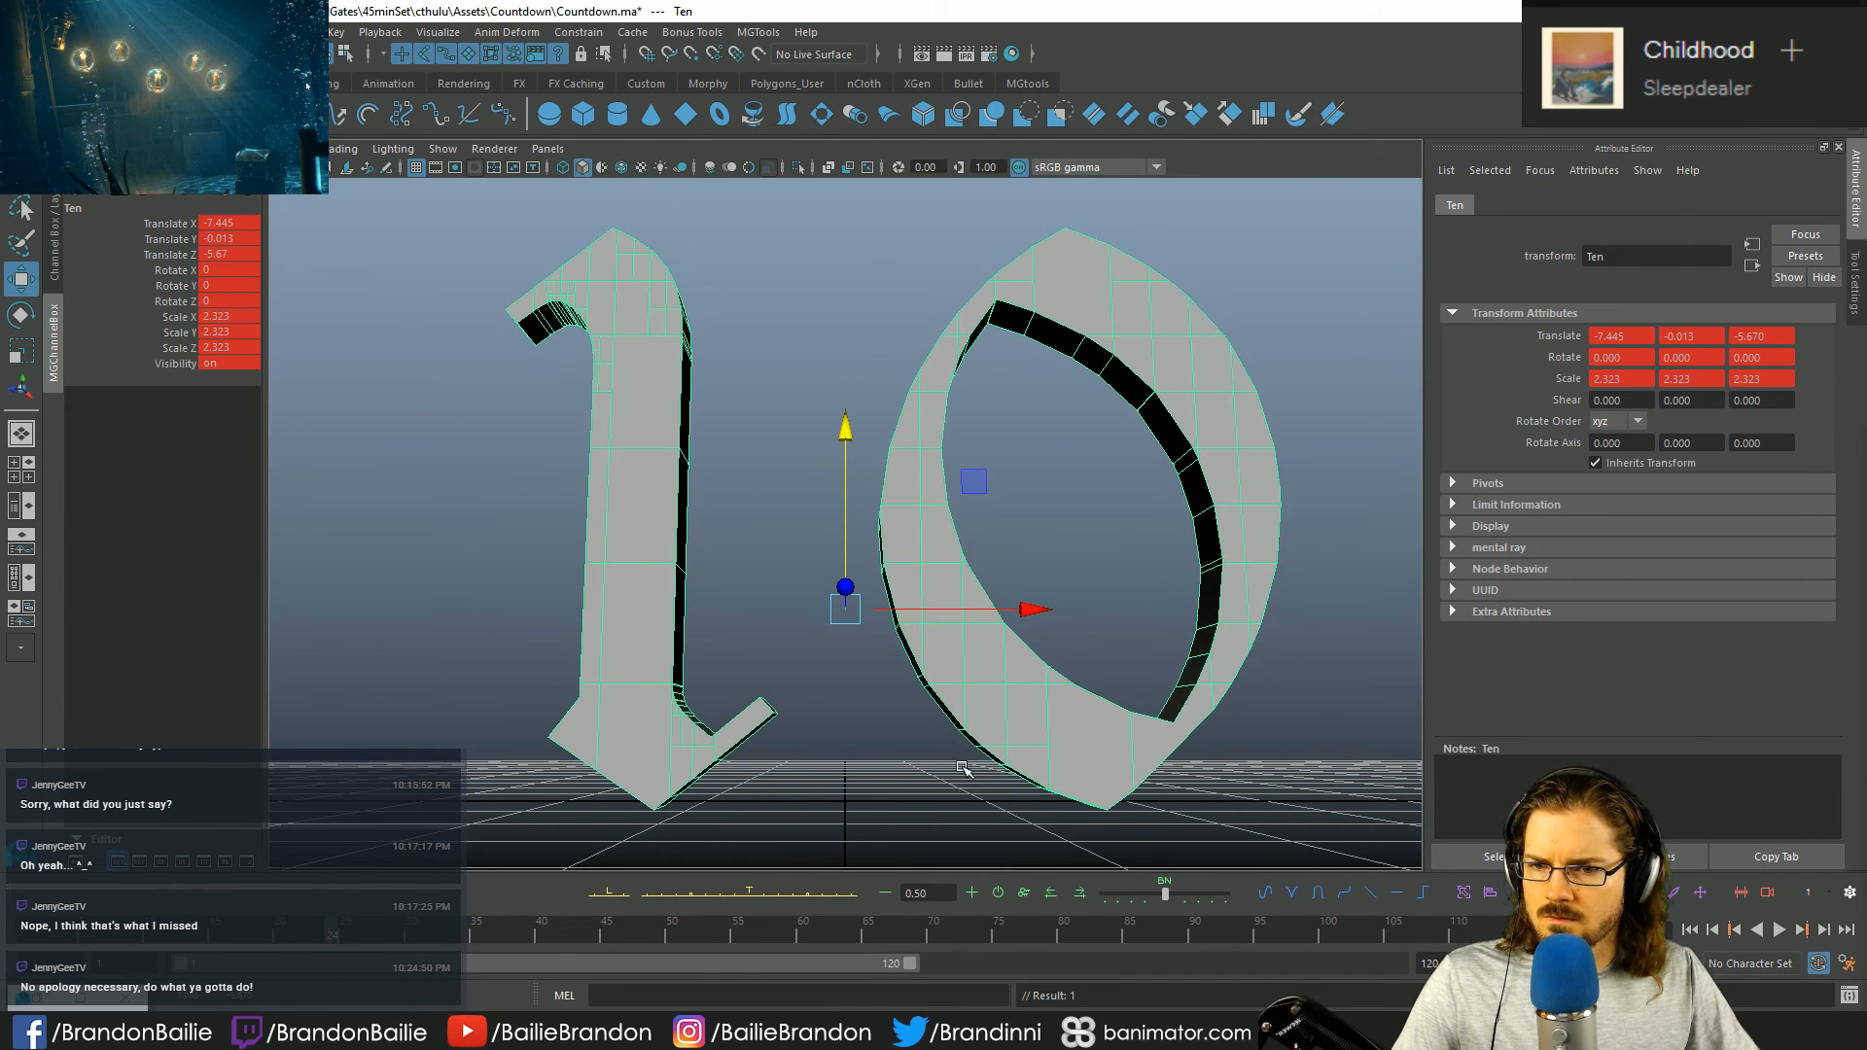
# - In the front view, keyframe the Ten group and, at another frame, raise it to about 1.945 in Y
pyautogui.press('space')
pyautogui.press('space')
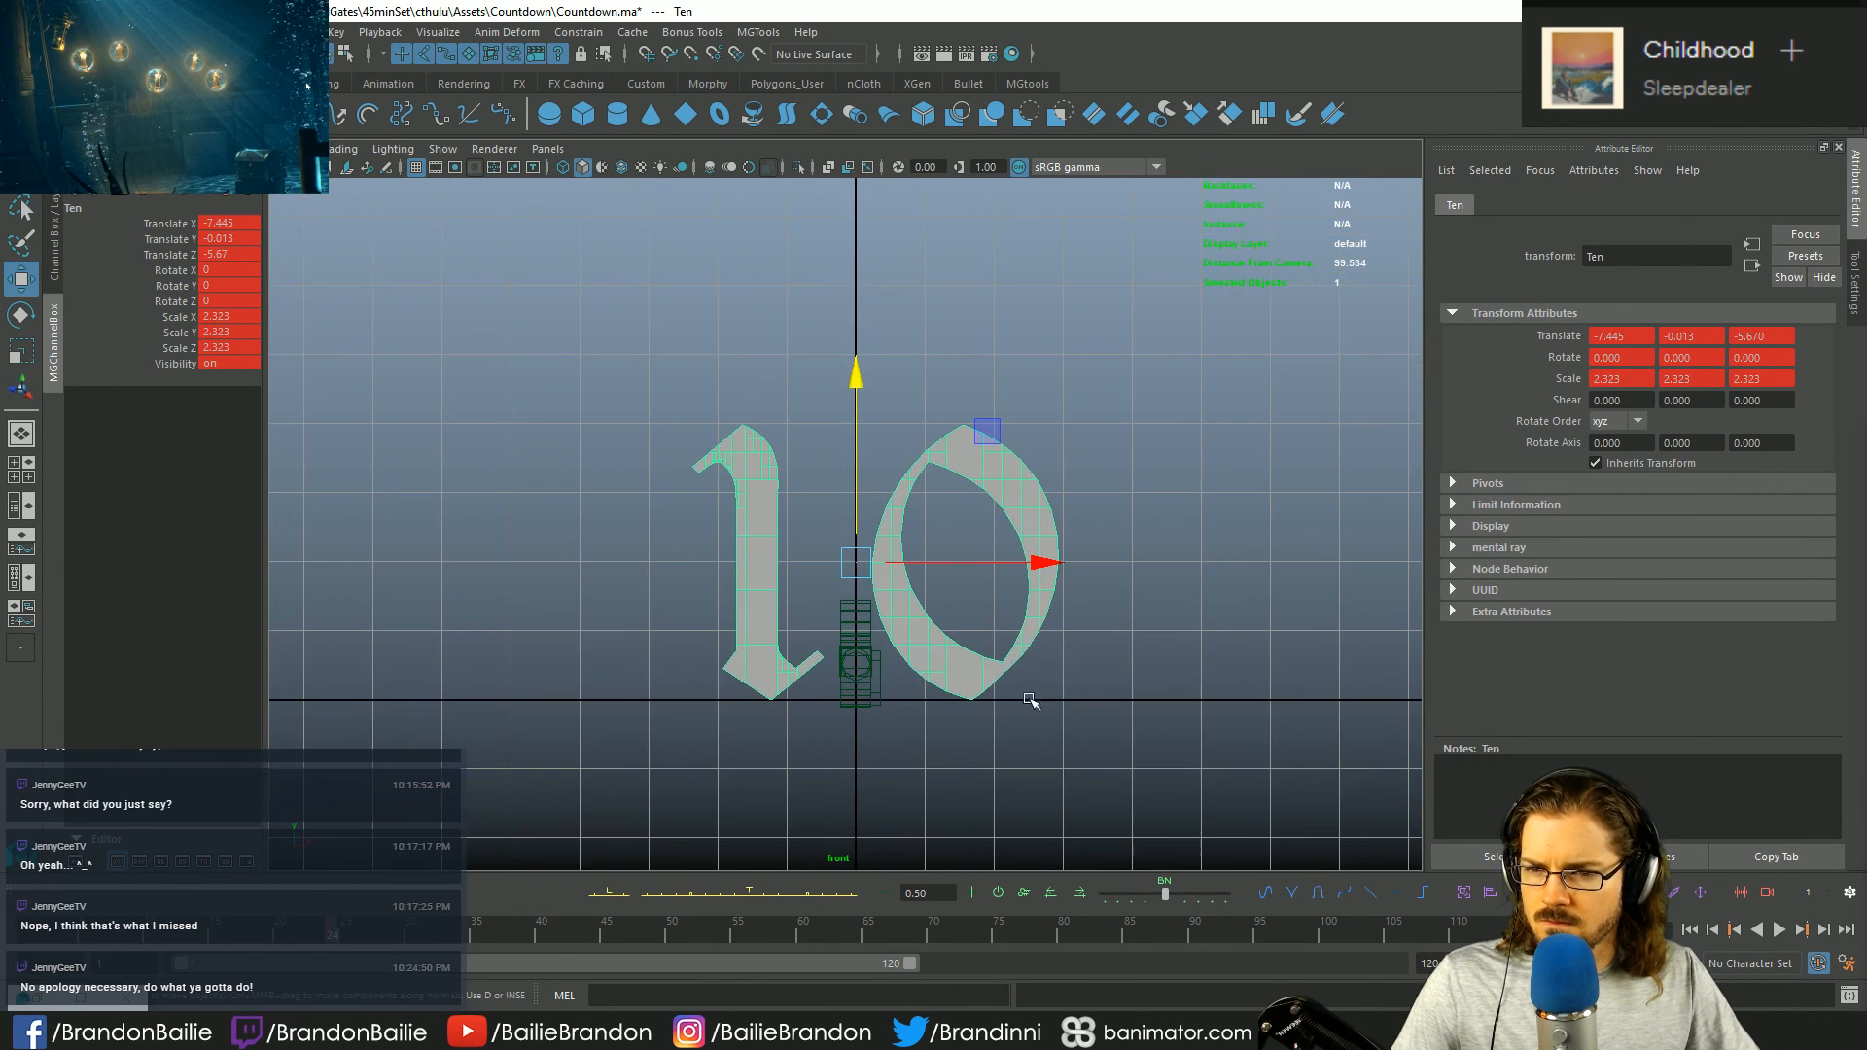
pyautogui.moveTo(861, 378); pyautogui.dragTo(864, 379)
pyautogui.press('s')
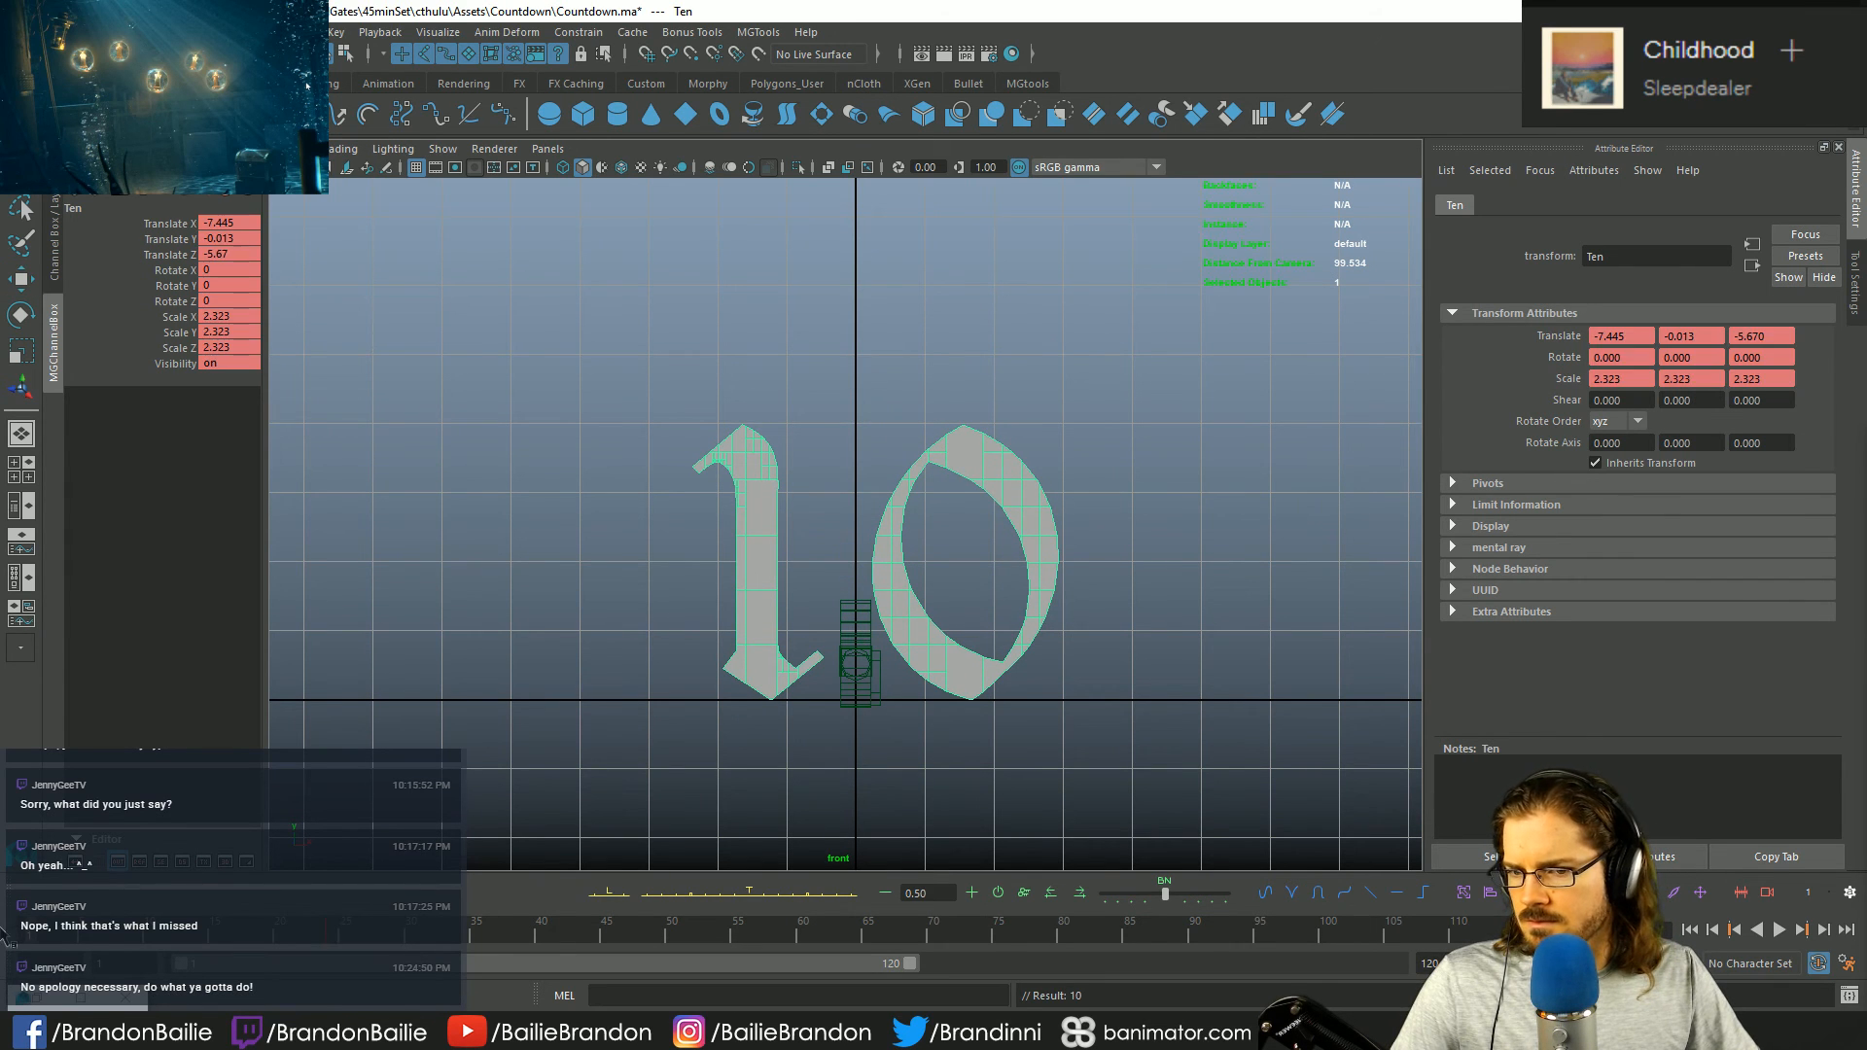
pyautogui.press('w')
pyautogui.moveTo(851, 366); pyautogui.dragTo(881, 139)
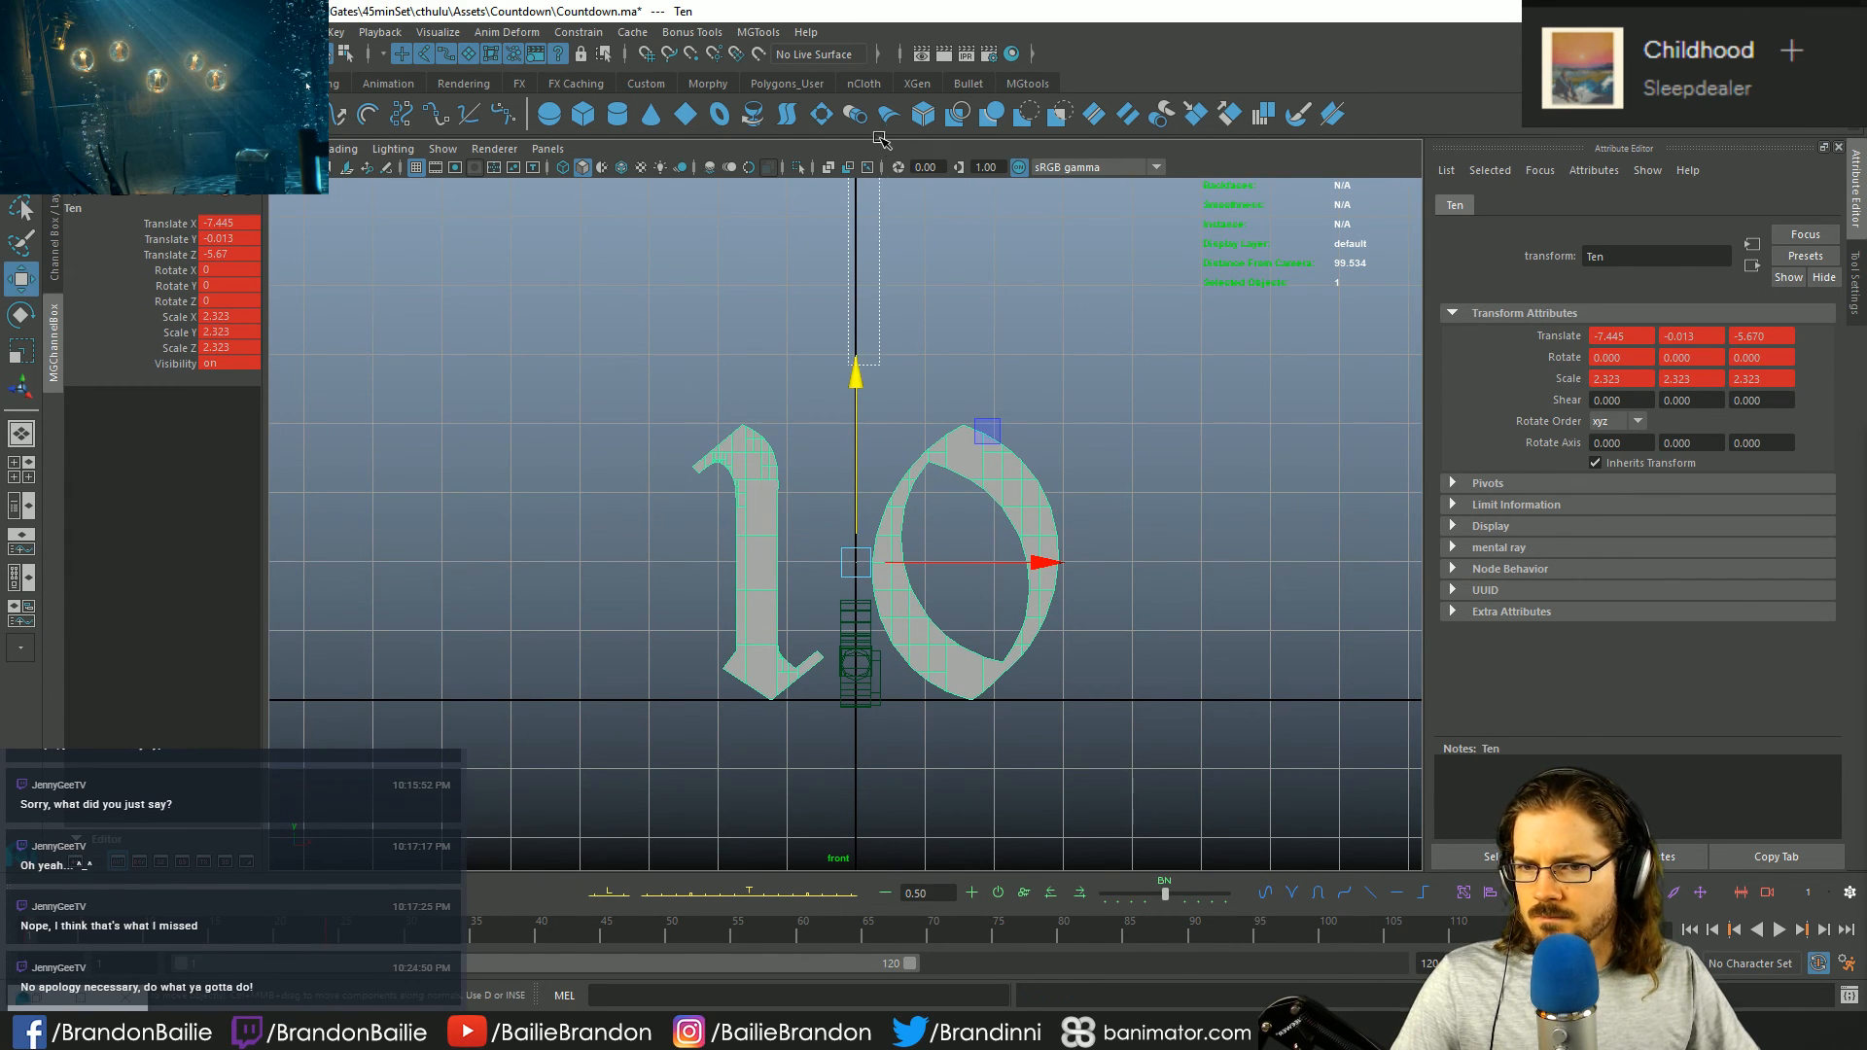
pyautogui.moveTo(854, 368); pyautogui.dragTo(856, 250)
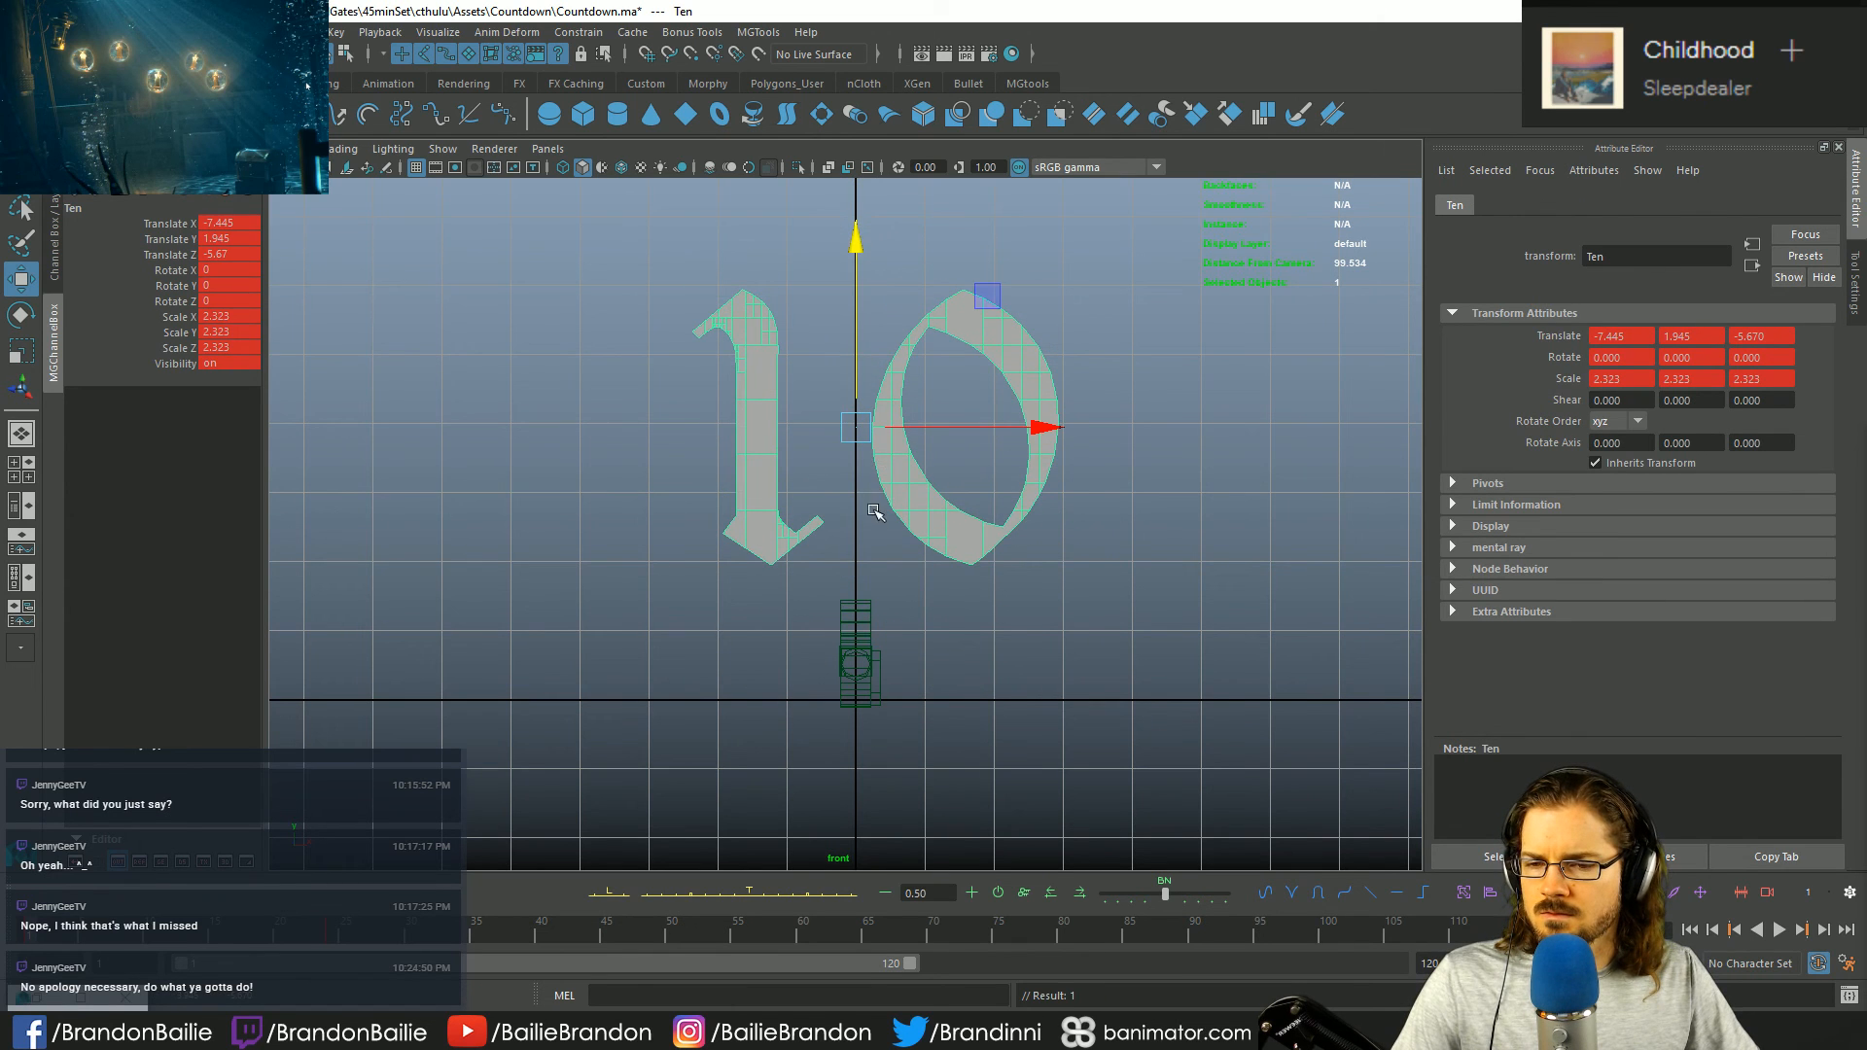
# - In the camera view, raise the Ten group to about 6.208 in Y so the 10 sits above the frame
pyautogui.press('space')
pyautogui.press('space')
pyautogui.press('space')
pyautogui.press('space')
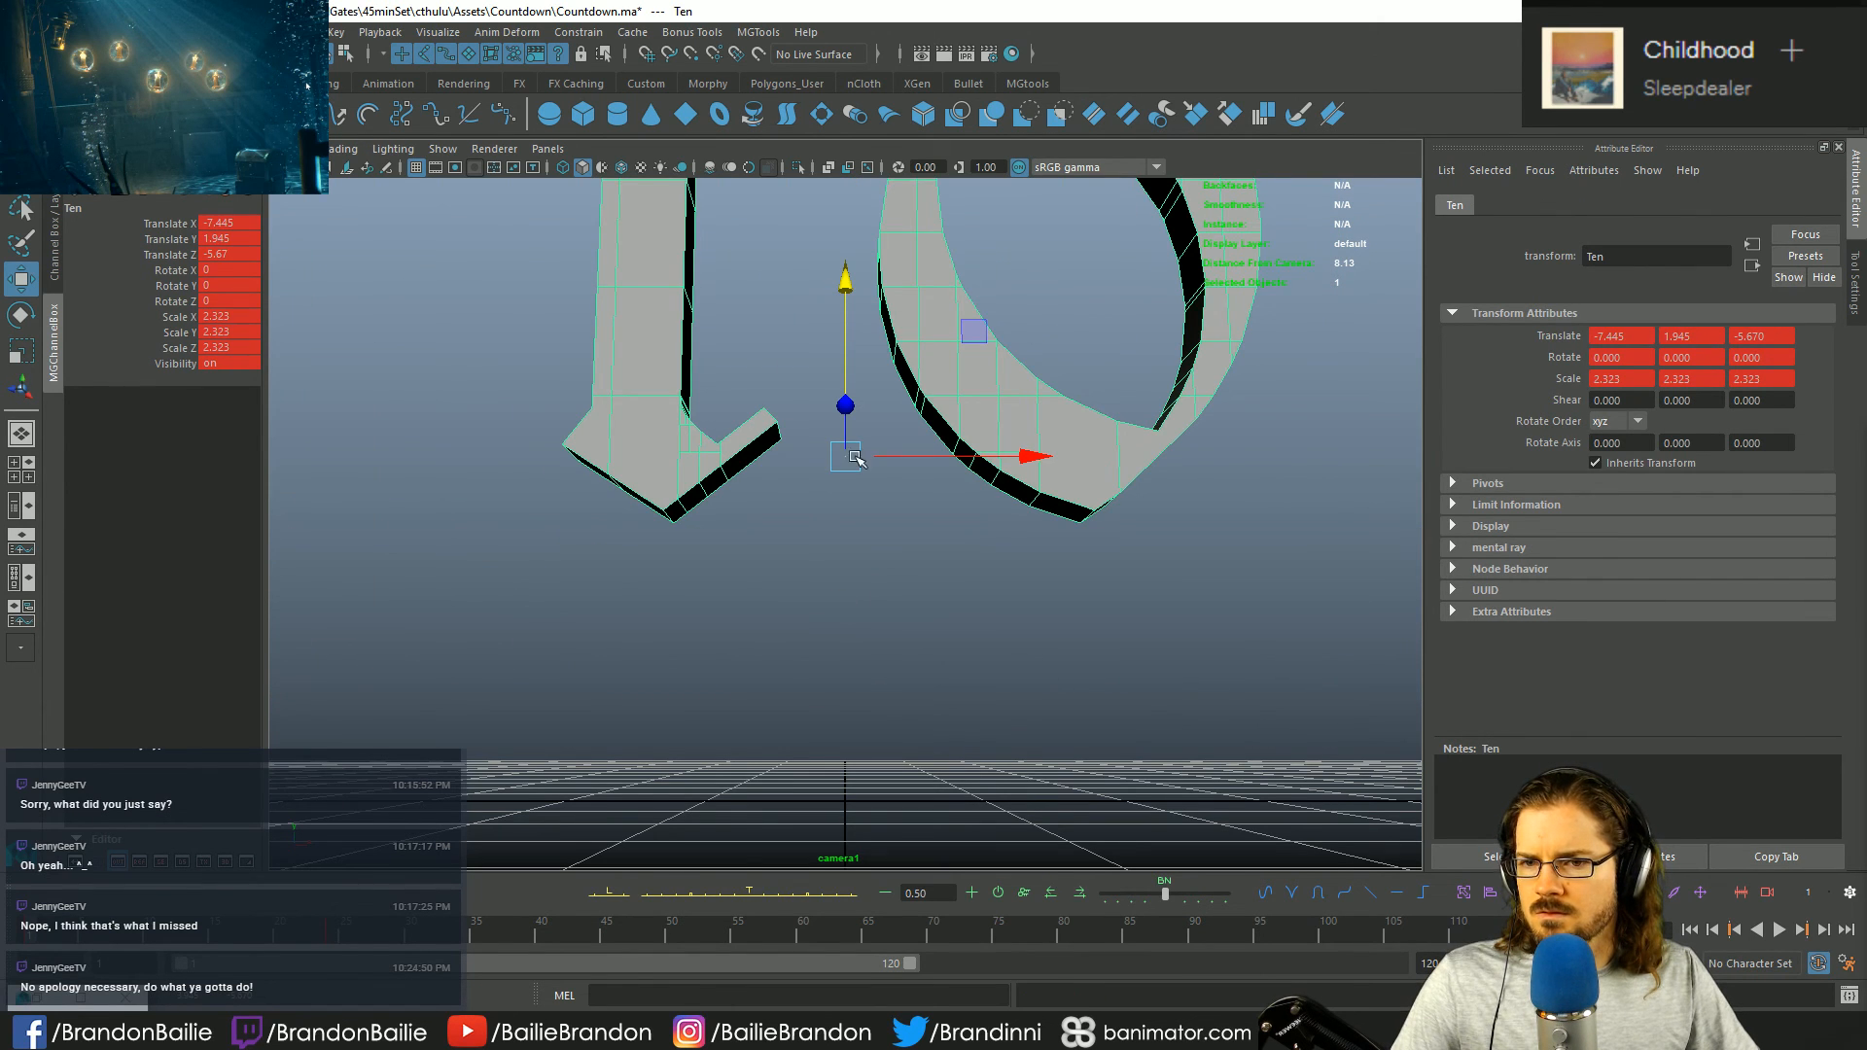
pyautogui.moveTo(855, 290); pyautogui.dragTo(856, 42)
pyautogui.click(166, 239)
pyautogui.moveTo(802, 471); pyautogui.dragTo(887, 412, button='middle')
# - Scrub back into the 10's drop and keyframe the Ten group with Translate Y at about 1.036
pyautogui.press('.')
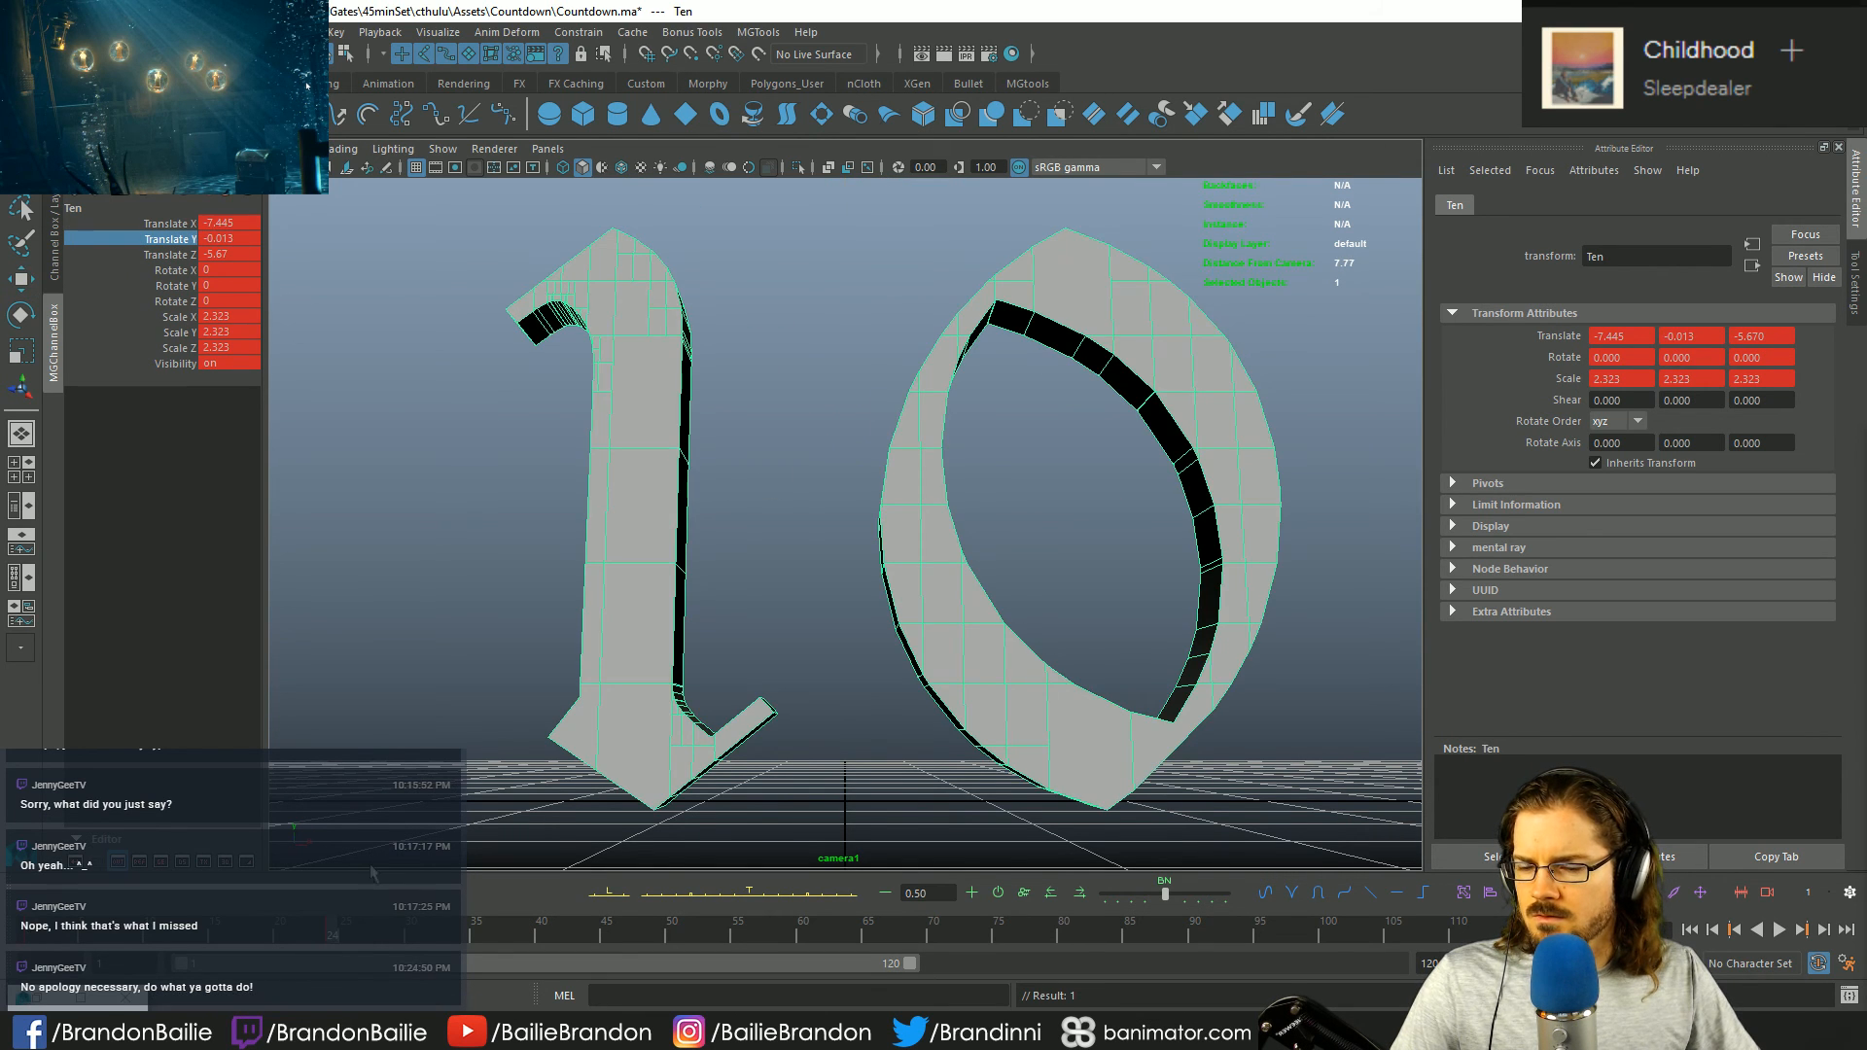
pyautogui.moveTo(357, 907); pyautogui.dragTo(378, 930)
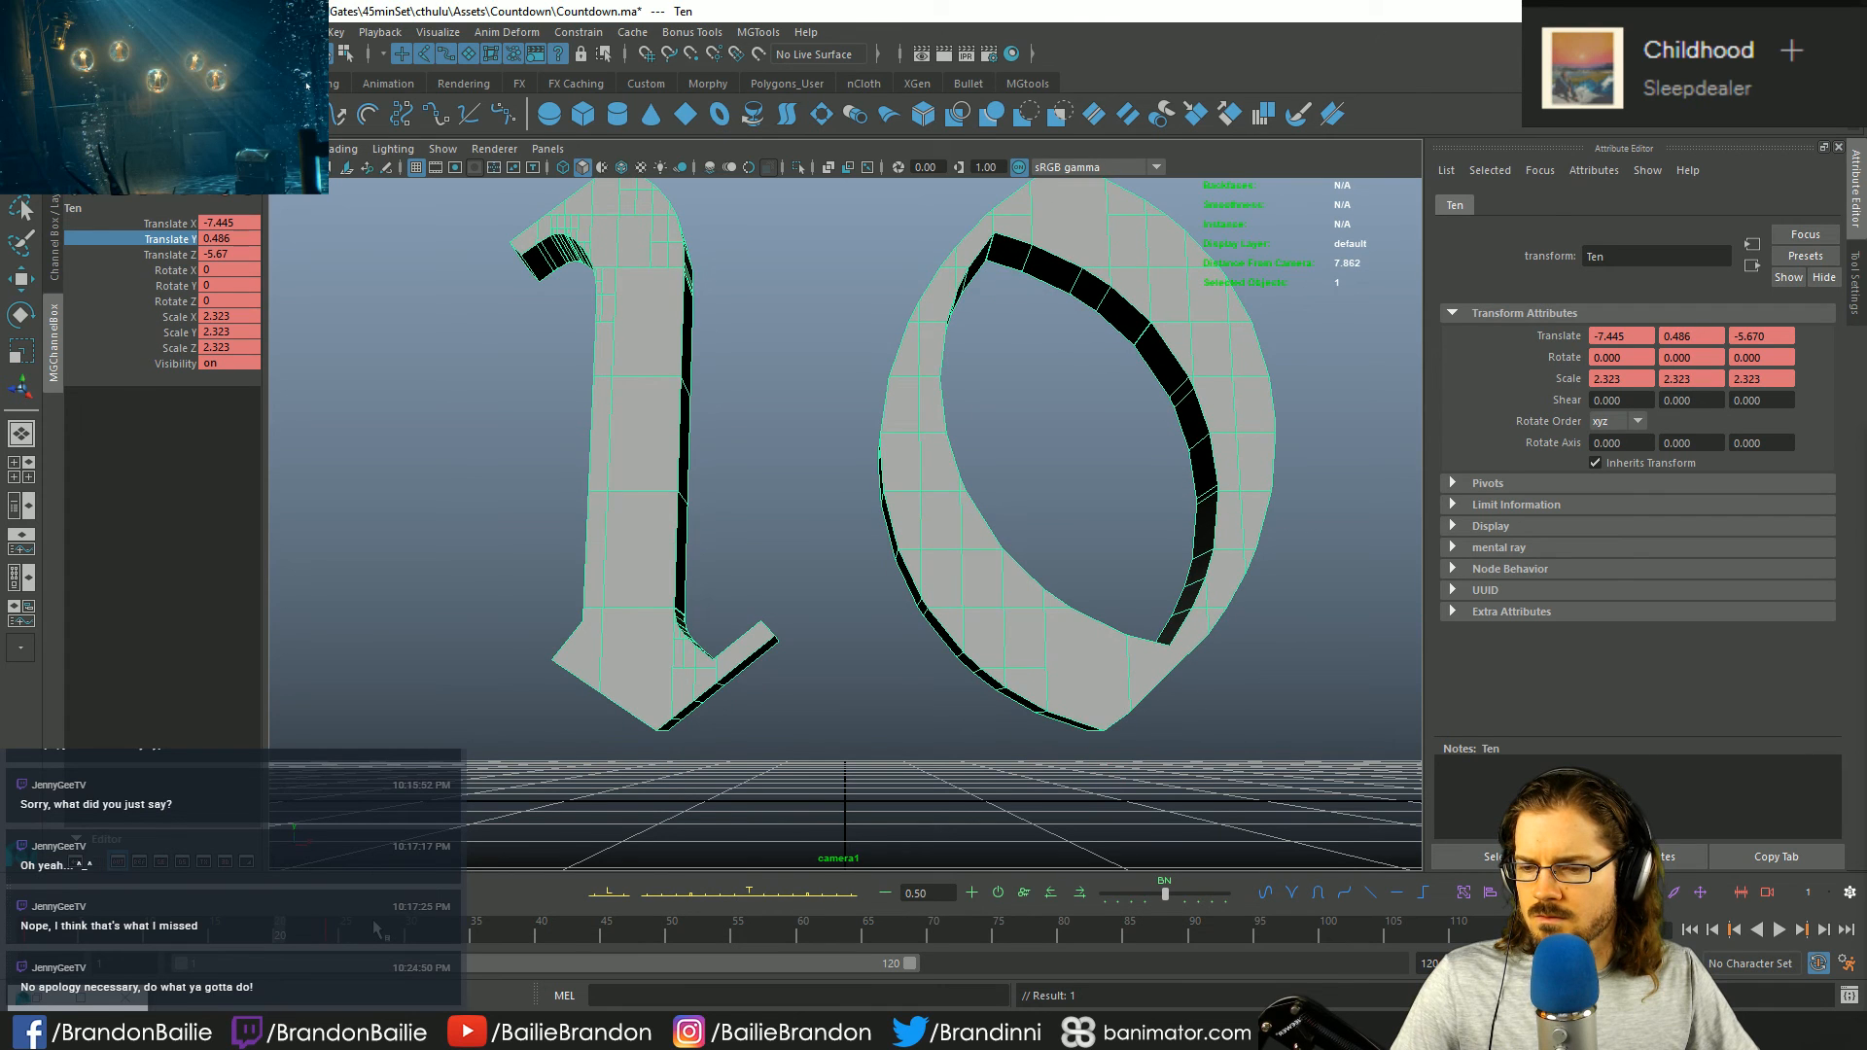
pyautogui.hotkey('alt', ',')
pyautogui.hotkey('alt', ',')
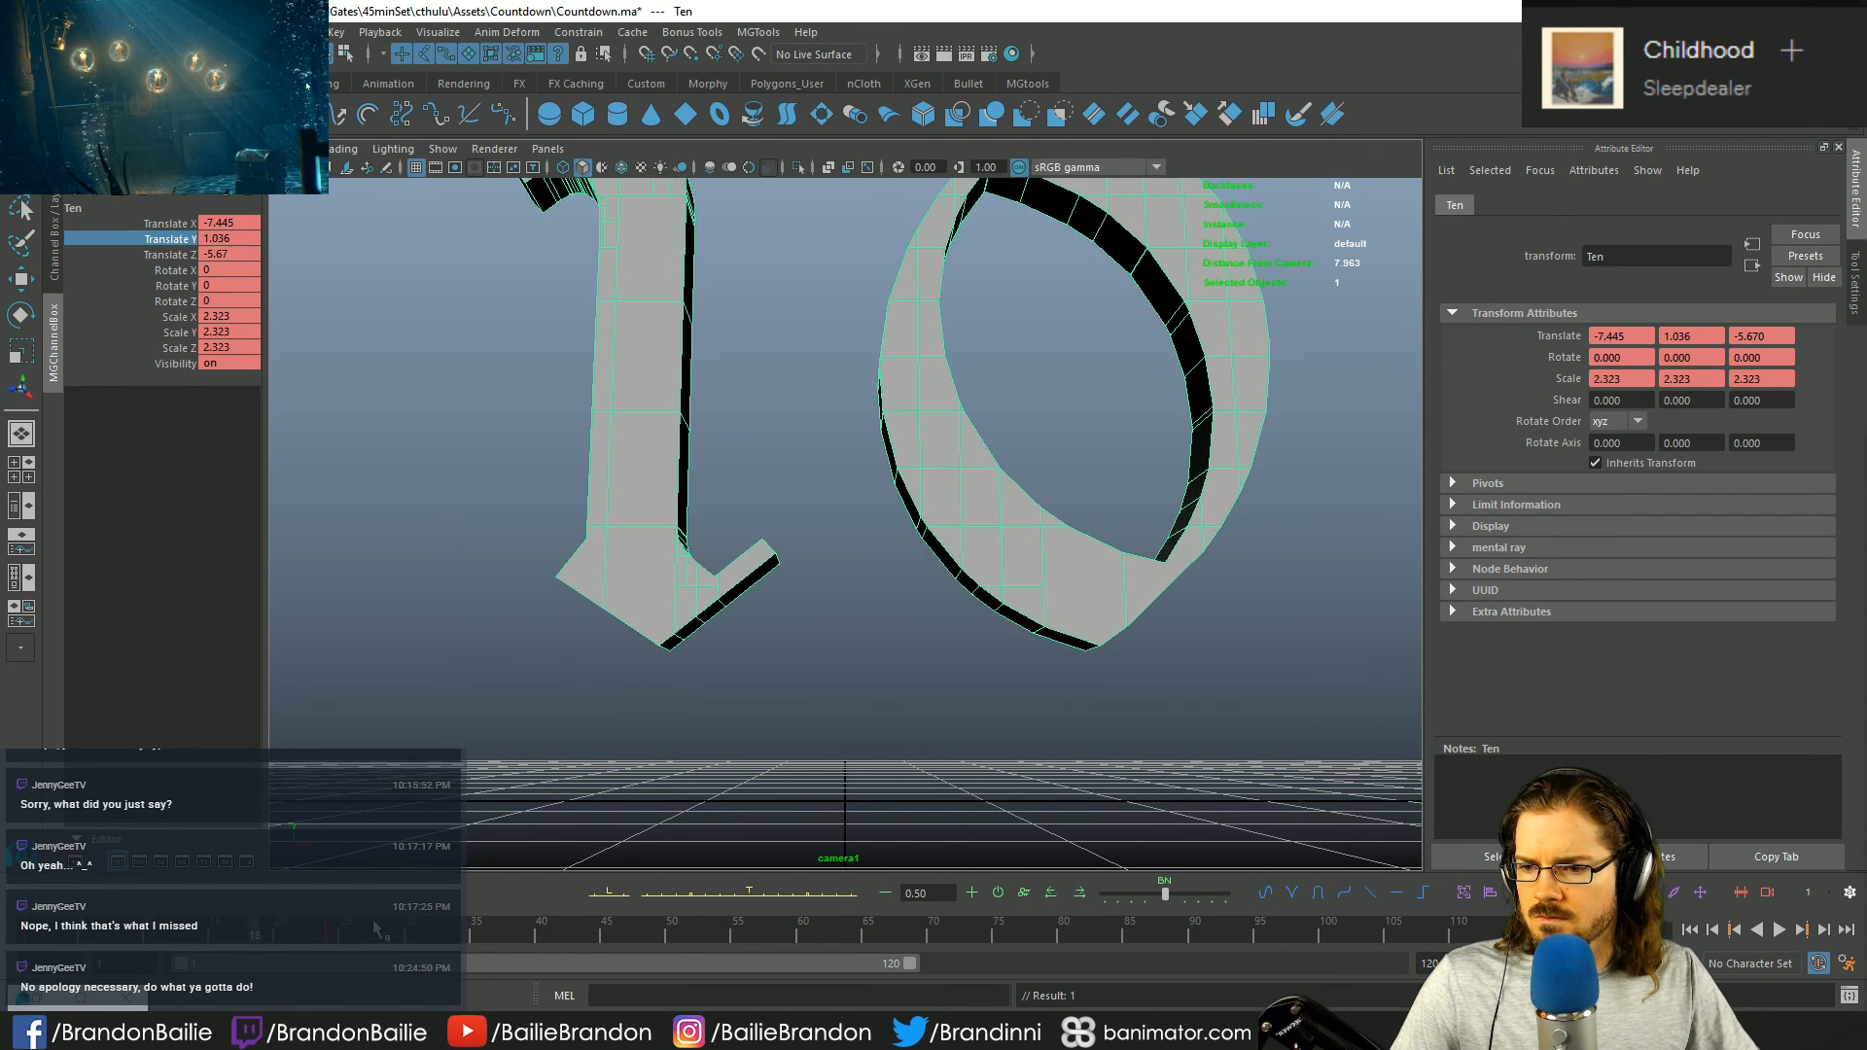
pyautogui.press('s')
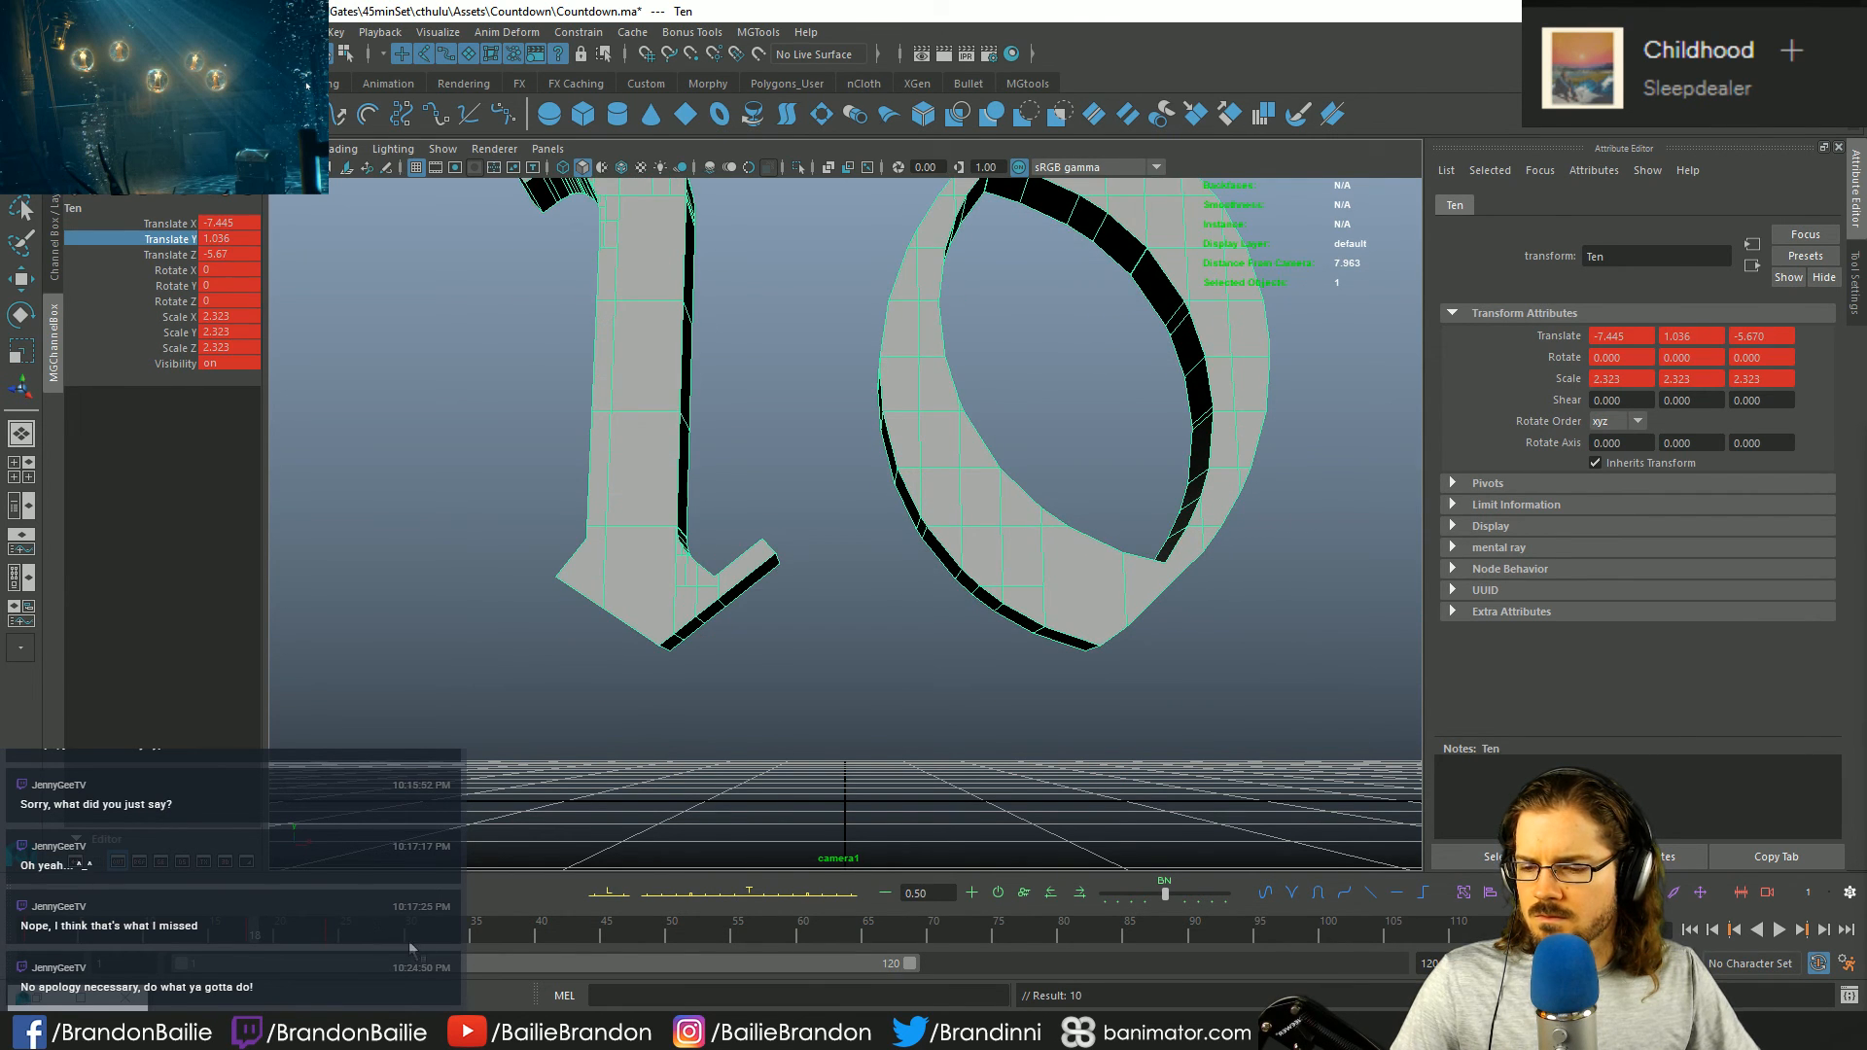
# - Step between the Ten group's keyframes and play back the 10's vertical movement through the camera
pyautogui.press(',')
pyautogui.press('.')
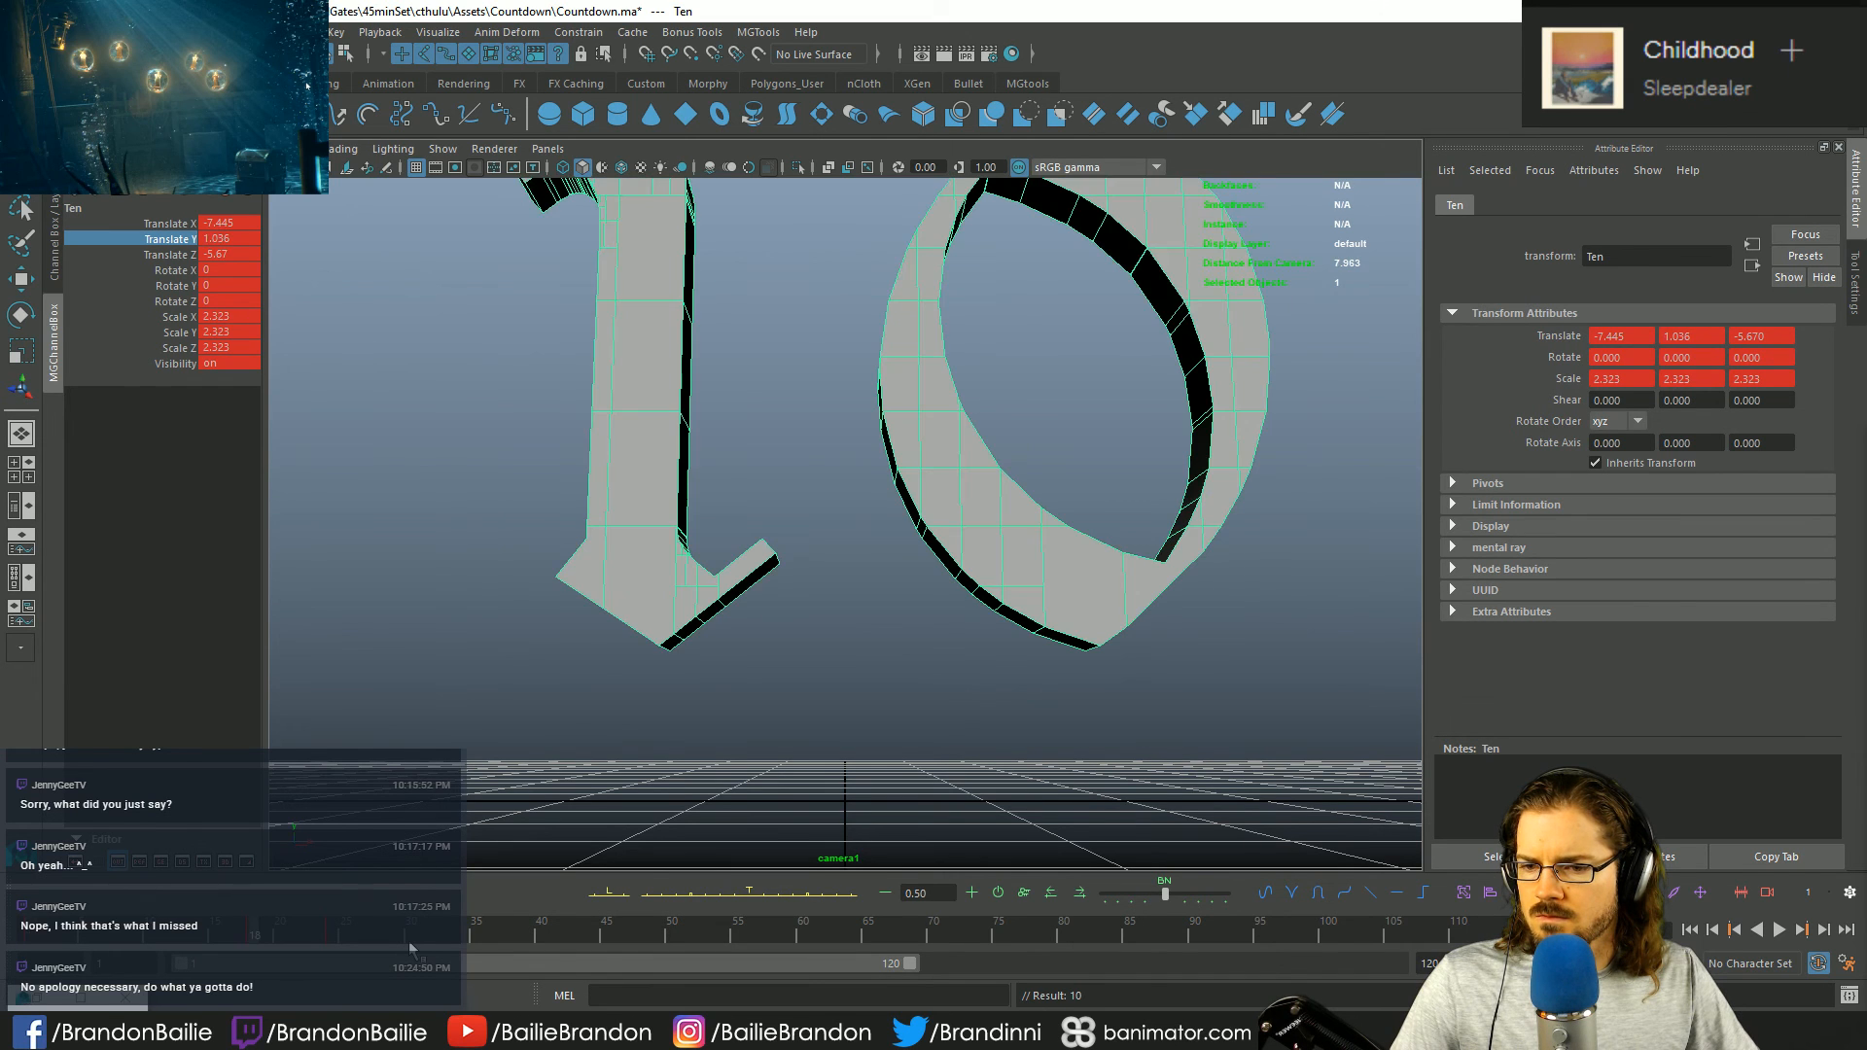
pyautogui.hotkey('alt', '.')
pyautogui.hotkey('alt', ',')
pyautogui.hotkey('alt', '.')
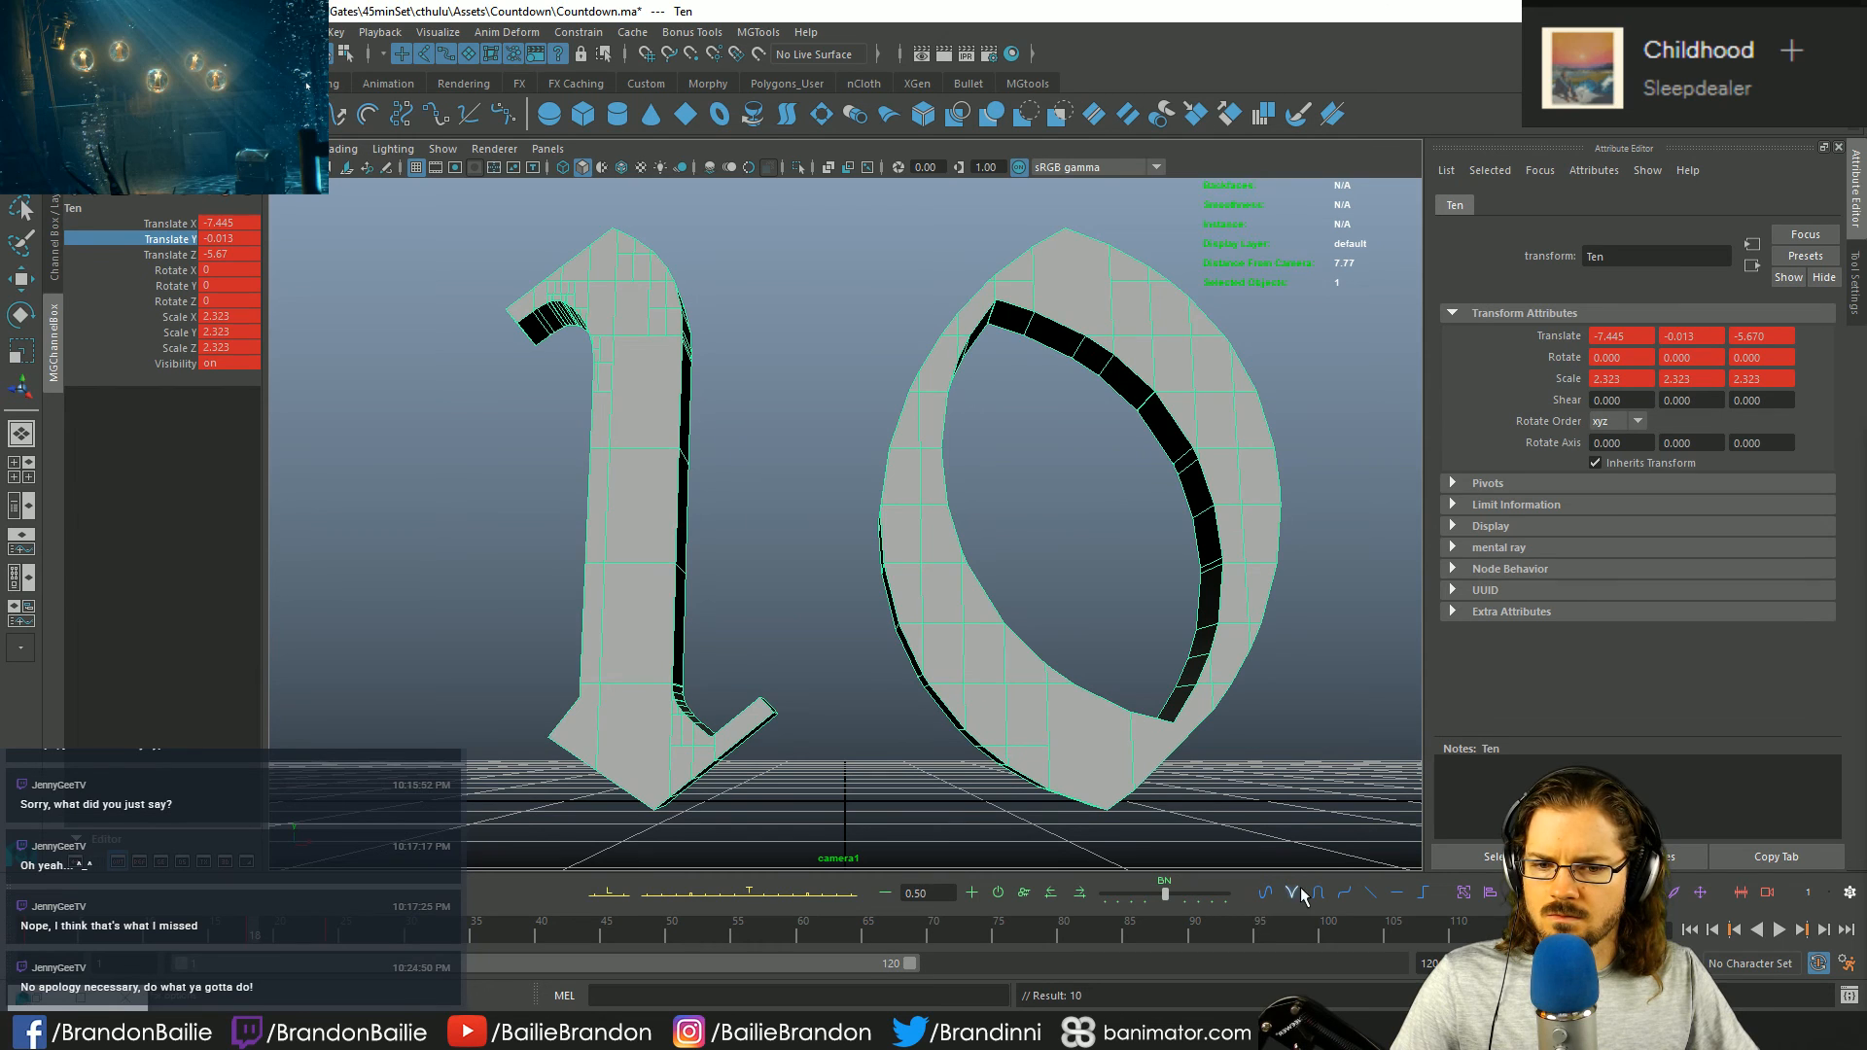
pyautogui.hotkey('alt', 'v')
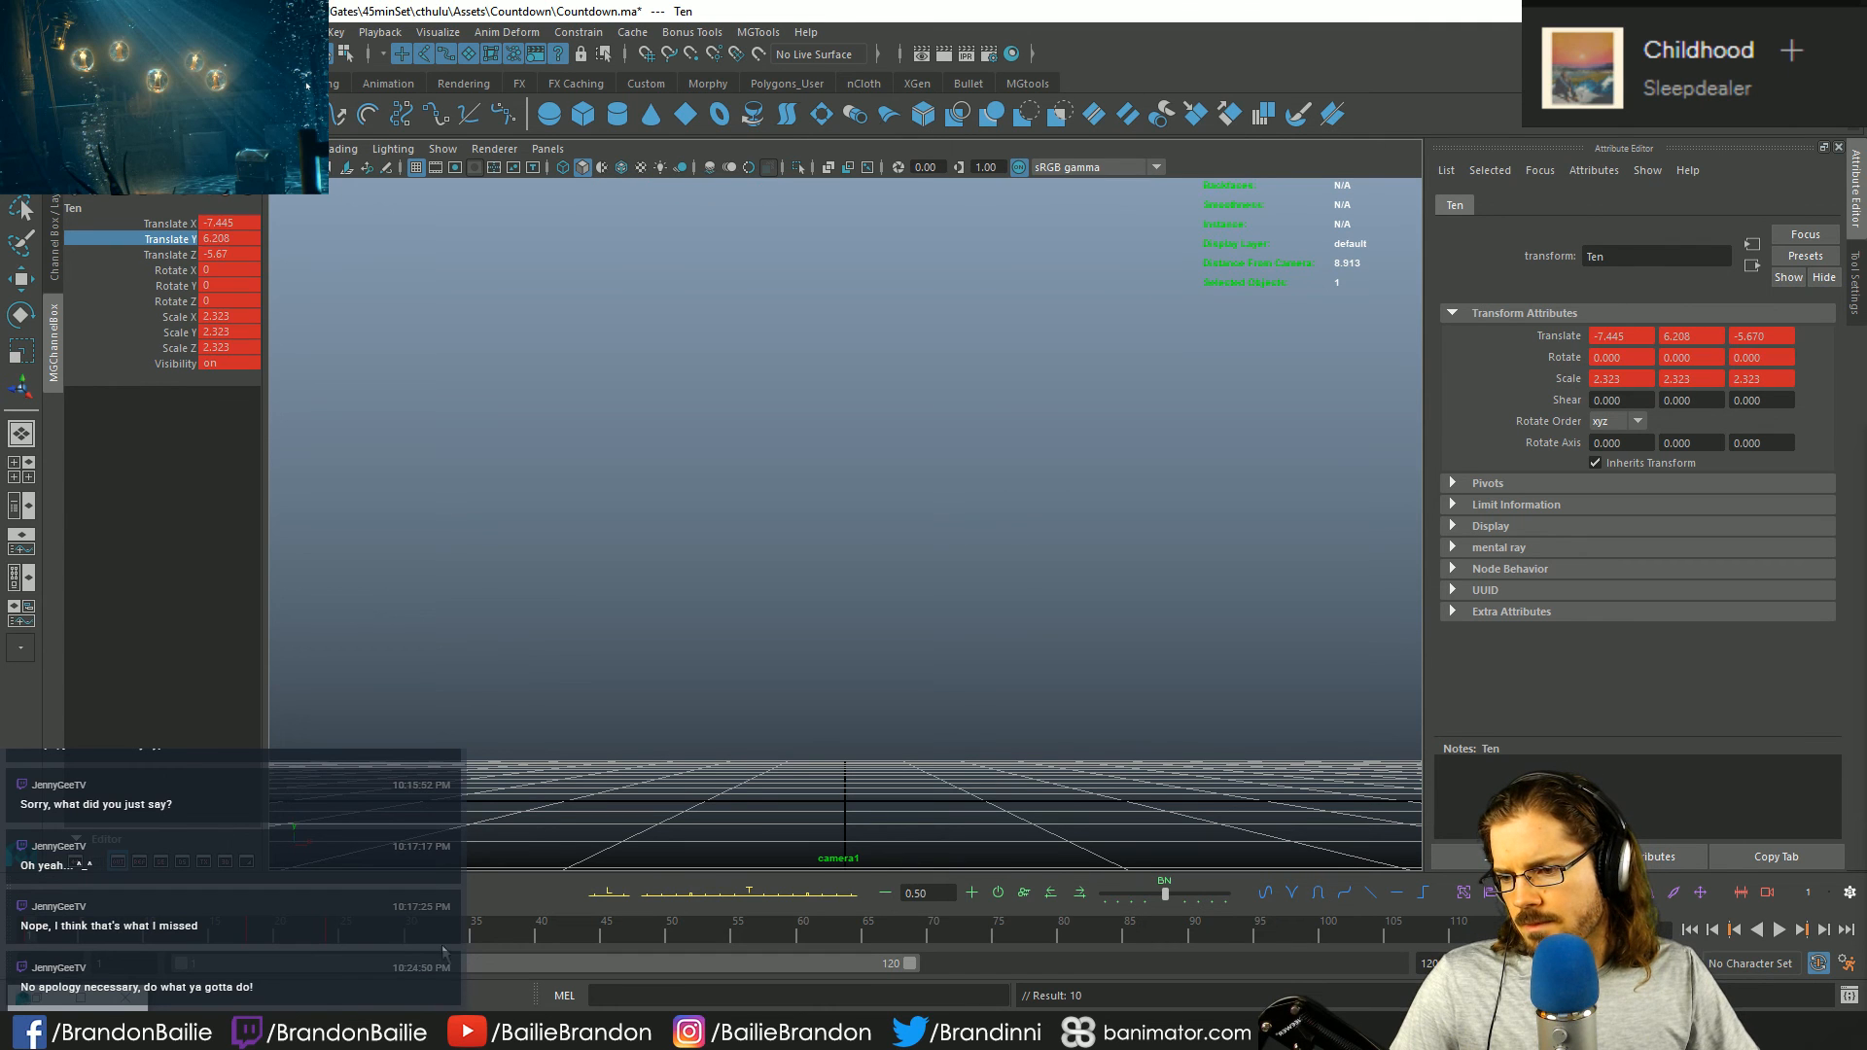
pyautogui.click(205, 928)
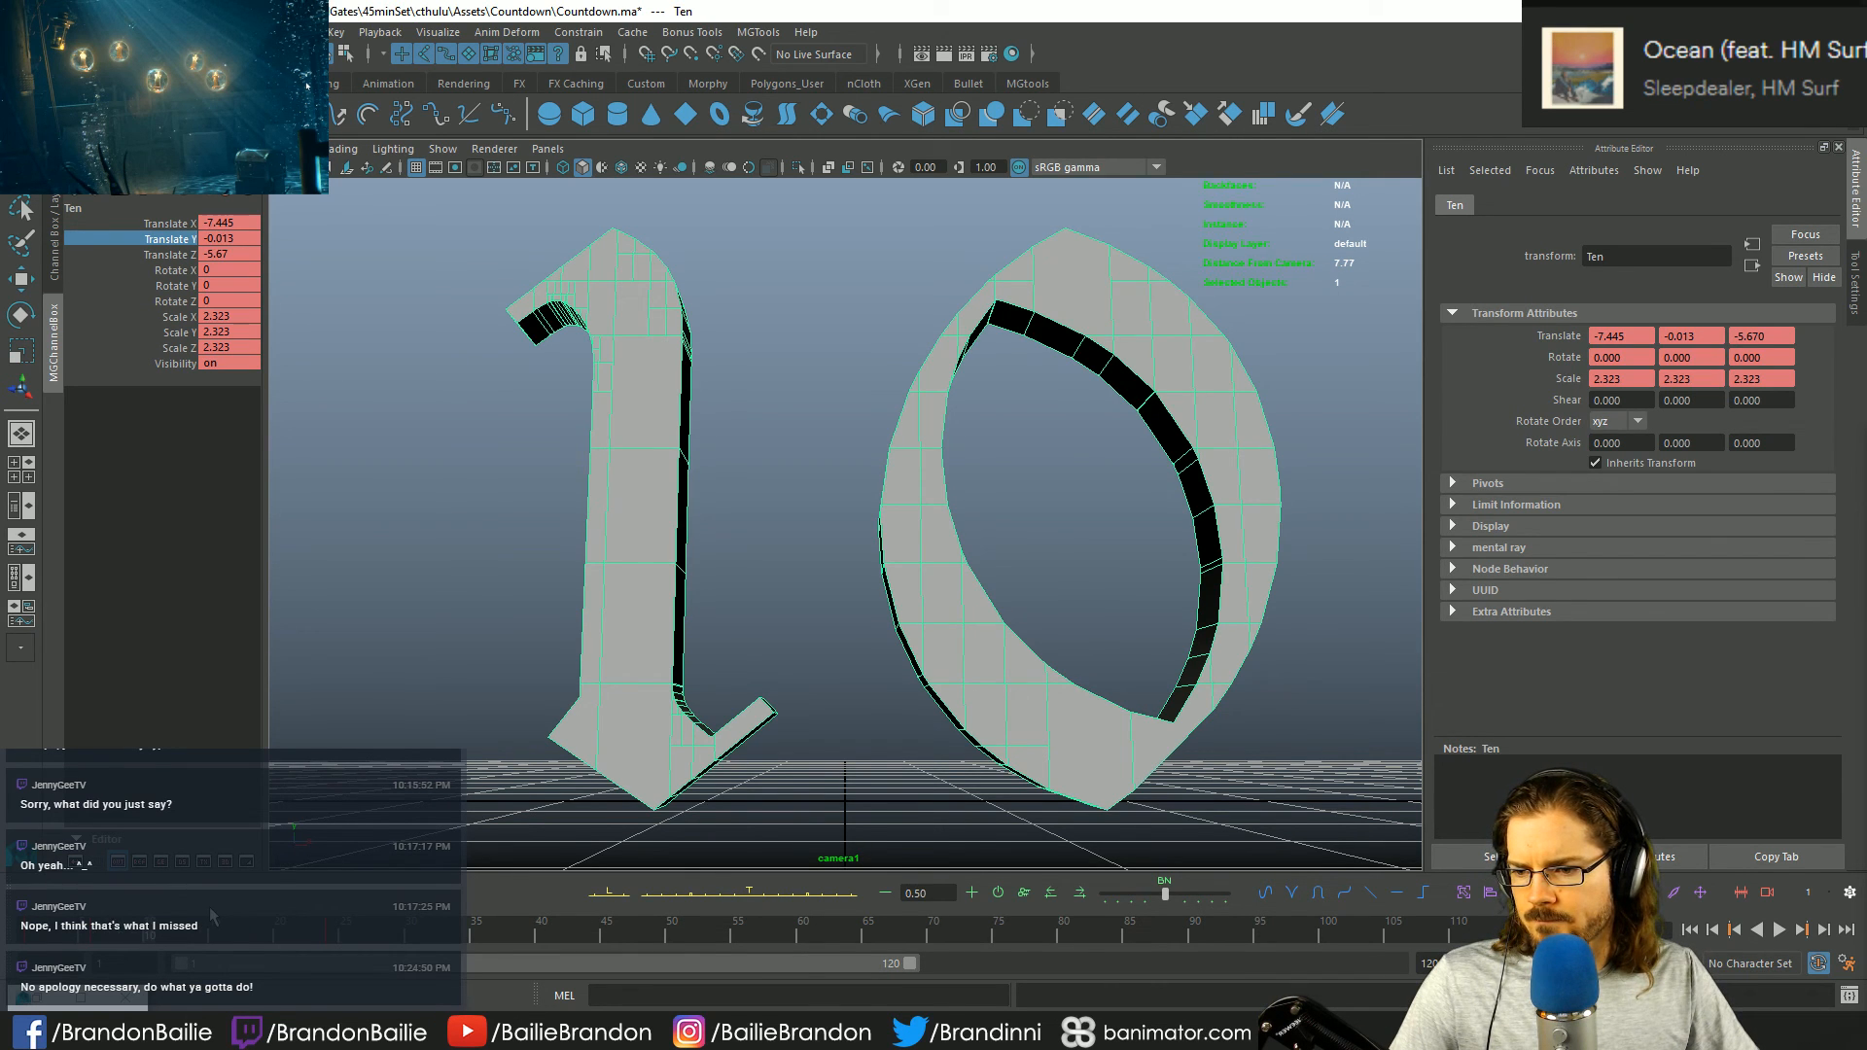
pyautogui.hotkey('alt', 'v')
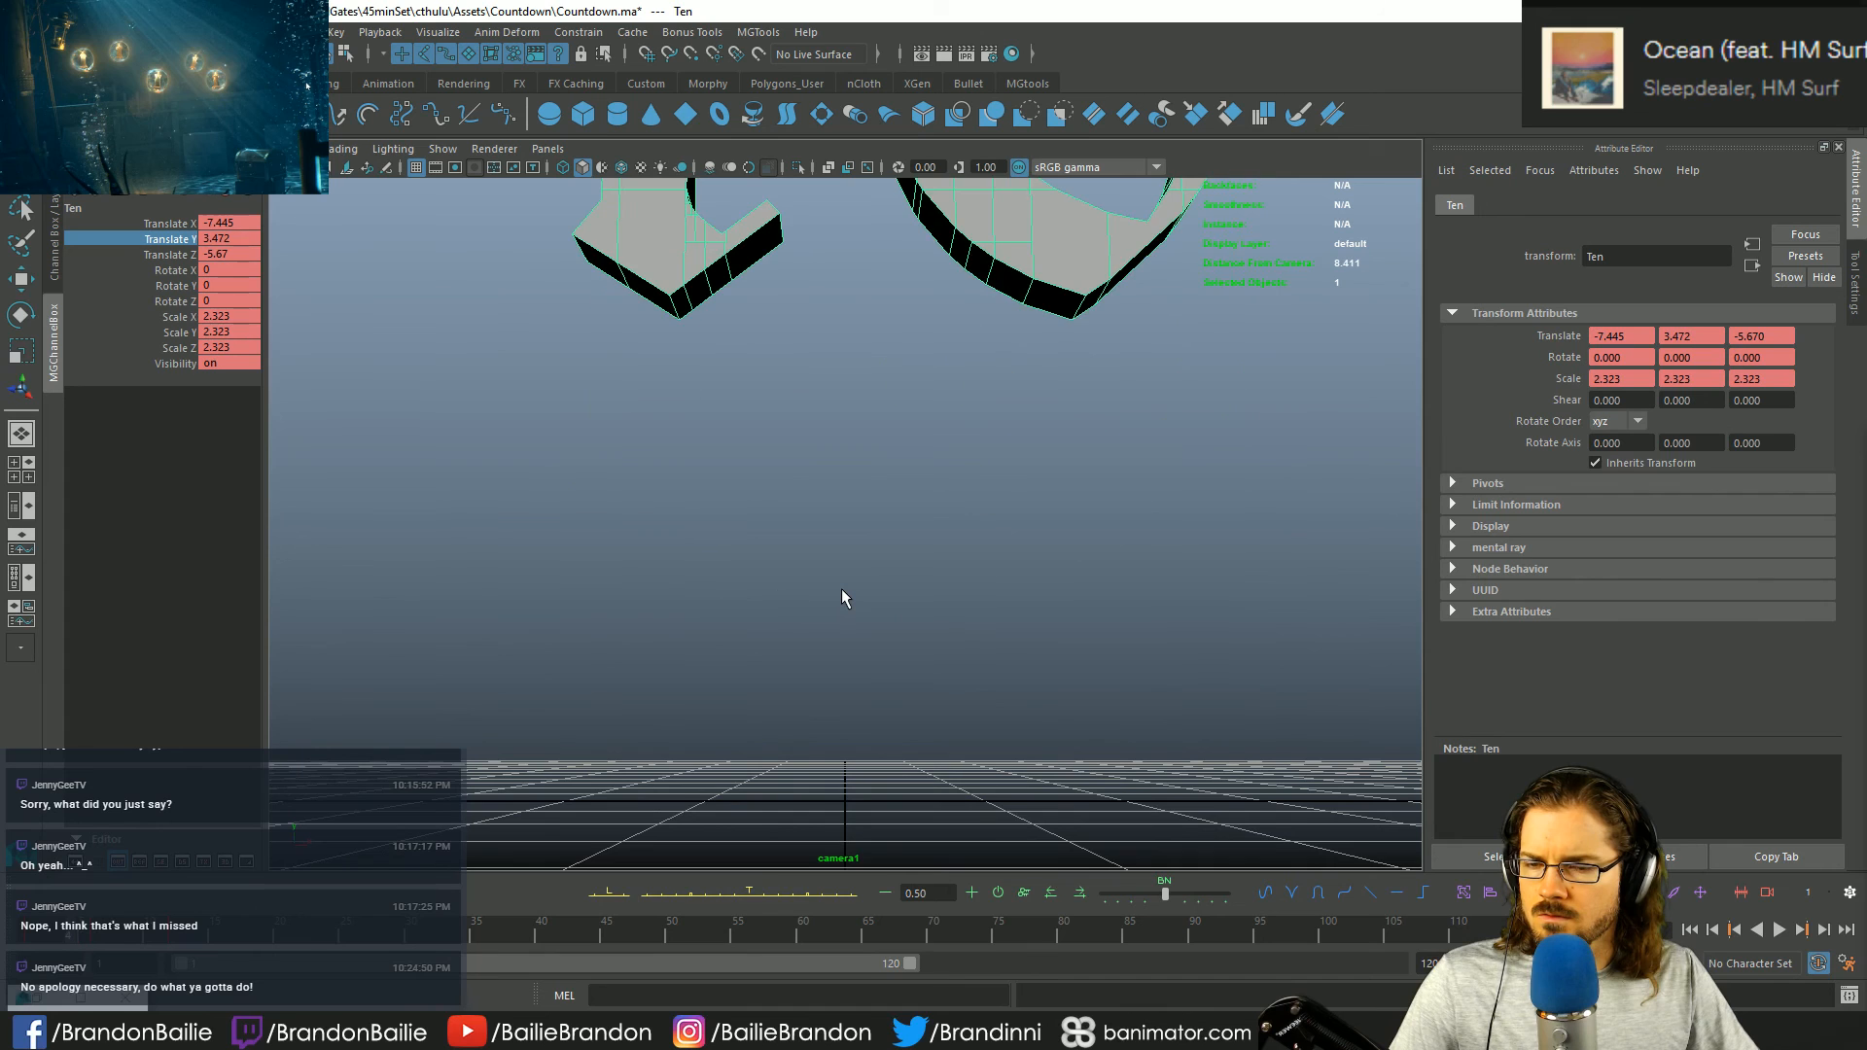
pyautogui.press('w')
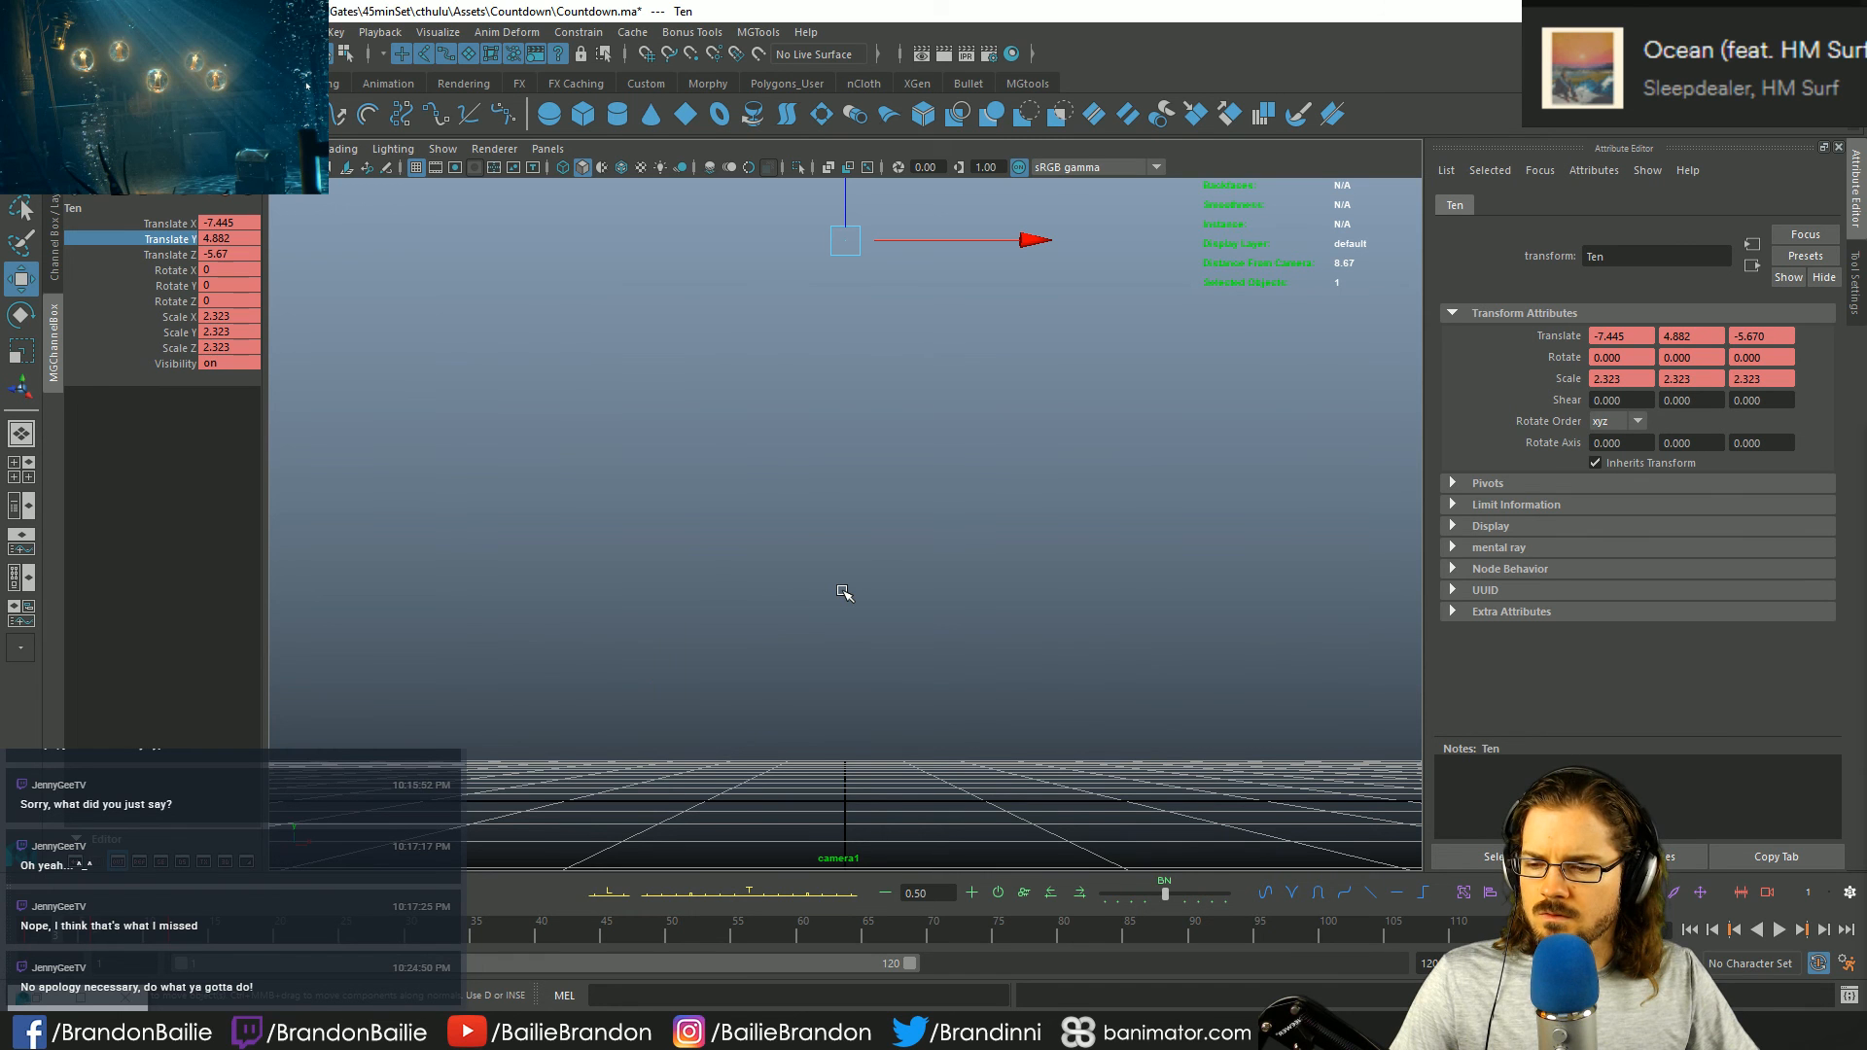
# - In the perspective view, select six of the stacked countdown digits and shift them to about -7.658 in X
pyautogui.press('space')
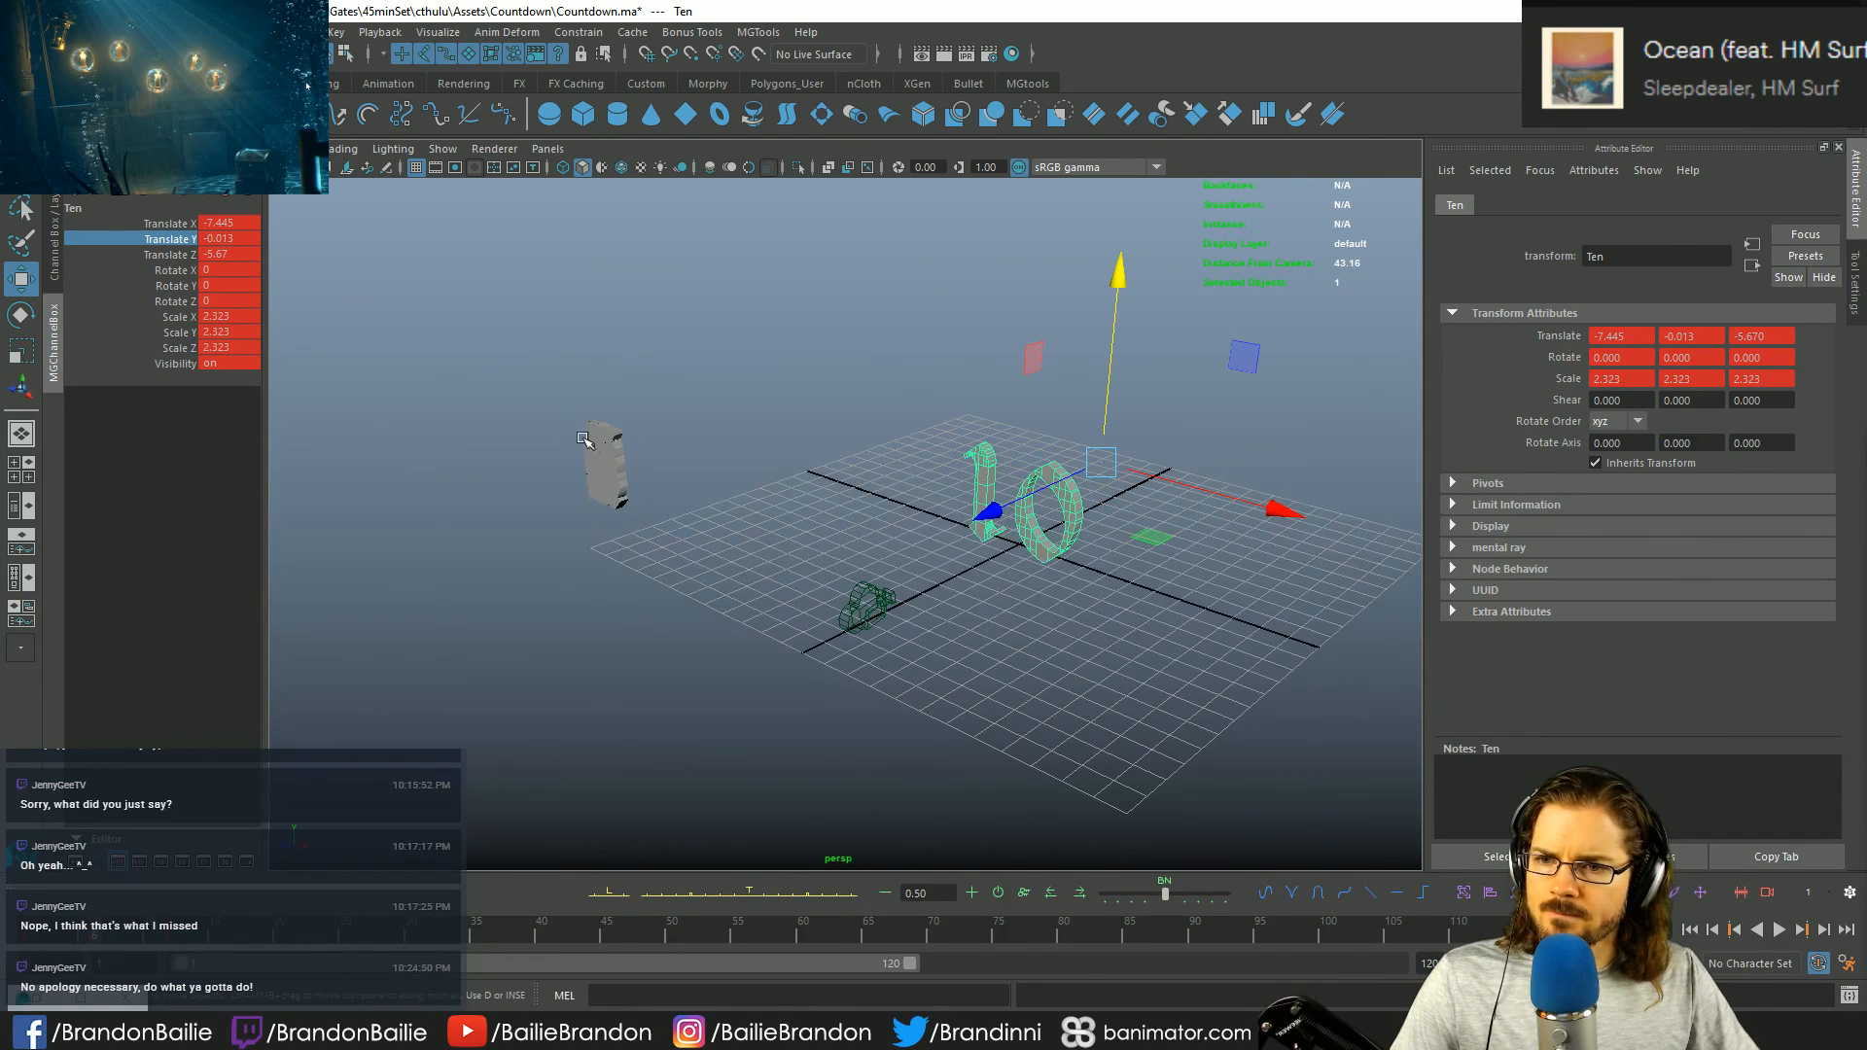
pyautogui.click(618, 456)
pyautogui.keyDown('alt'); pyautogui.moveTo(533, 504); pyautogui.dragTo(706, 583, button='right'); pyautogui.keyUp('alt')
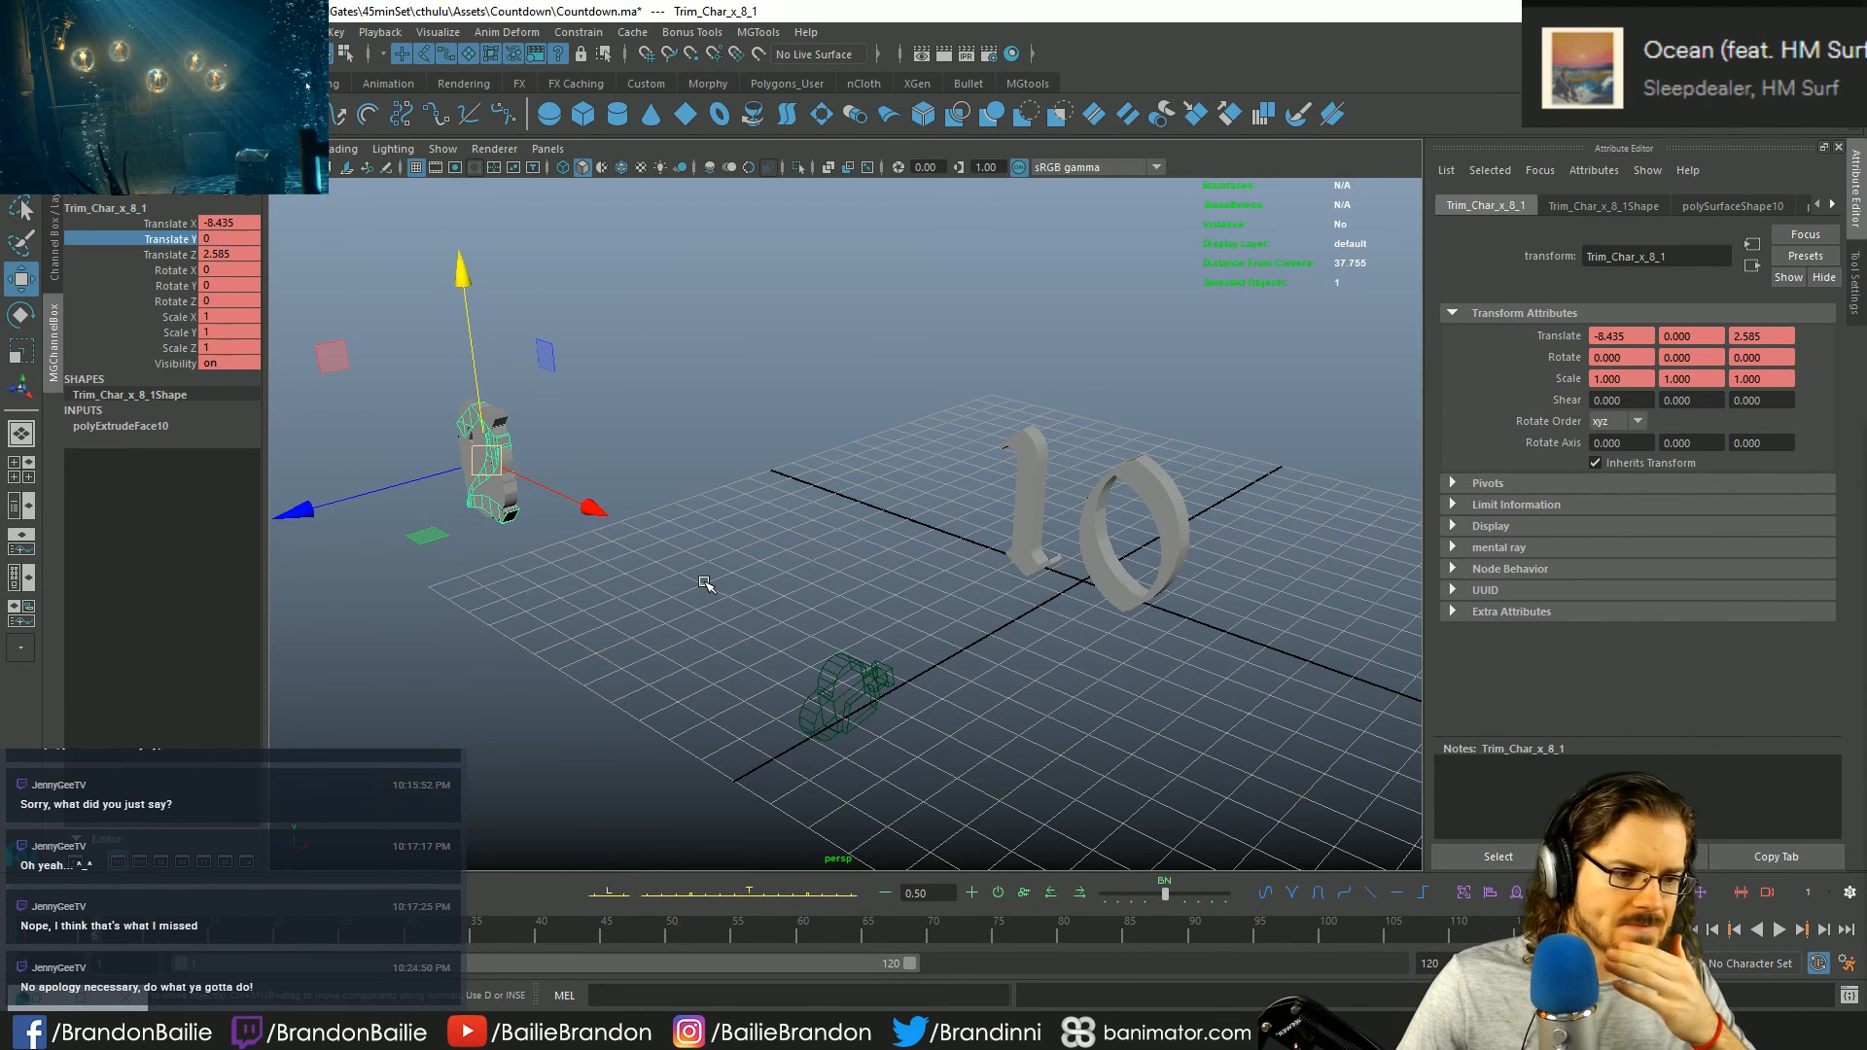
pyautogui.keyDown('alt'); pyautogui.moveTo(624, 587); pyautogui.dragTo(708, 557); pyautogui.keyUp('alt')
pyautogui.keyDown('alt'); pyautogui.moveTo(708, 556); pyautogui.dragTo(953, 464, button='middle'); pyautogui.keyUp('alt')
pyautogui.click(571, 550)
pyautogui.moveTo(628, 576); pyautogui.dragTo(574, 468)
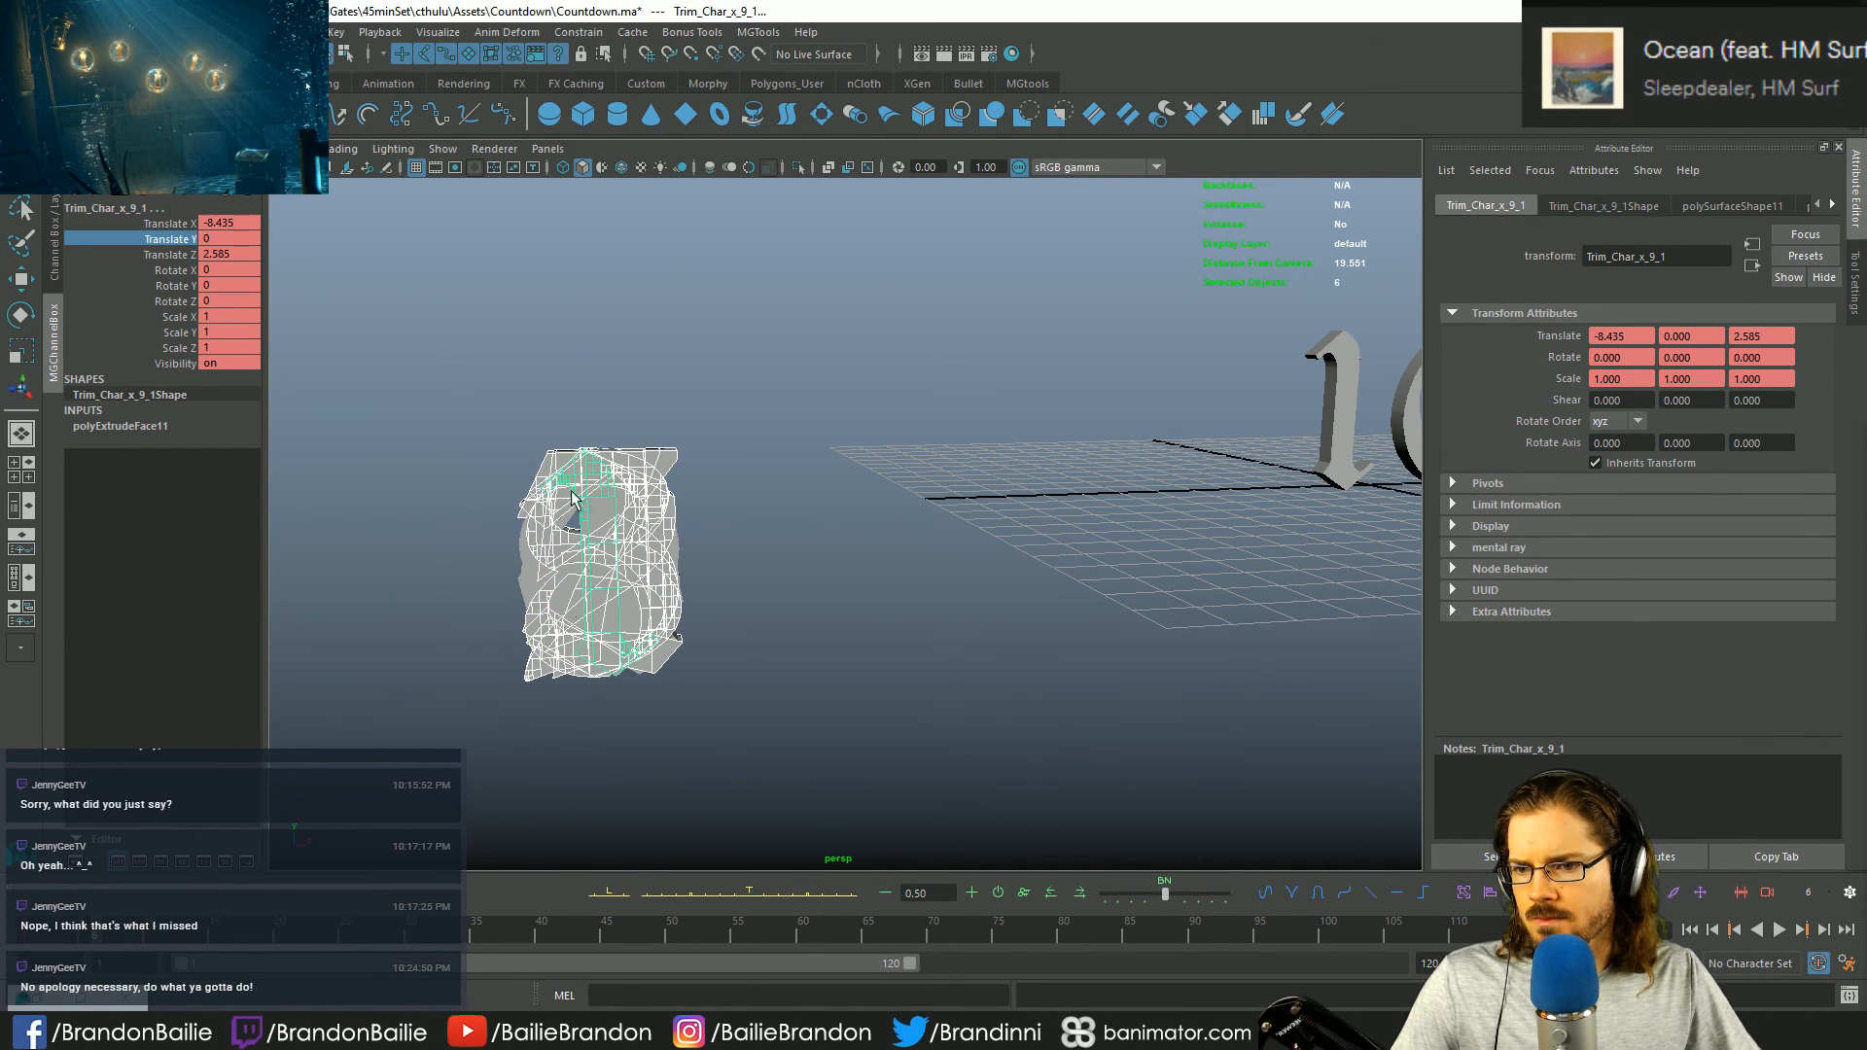
pyautogui.press('w')
pyautogui.moveTo(790, 556); pyautogui.dragTo(862, 635)
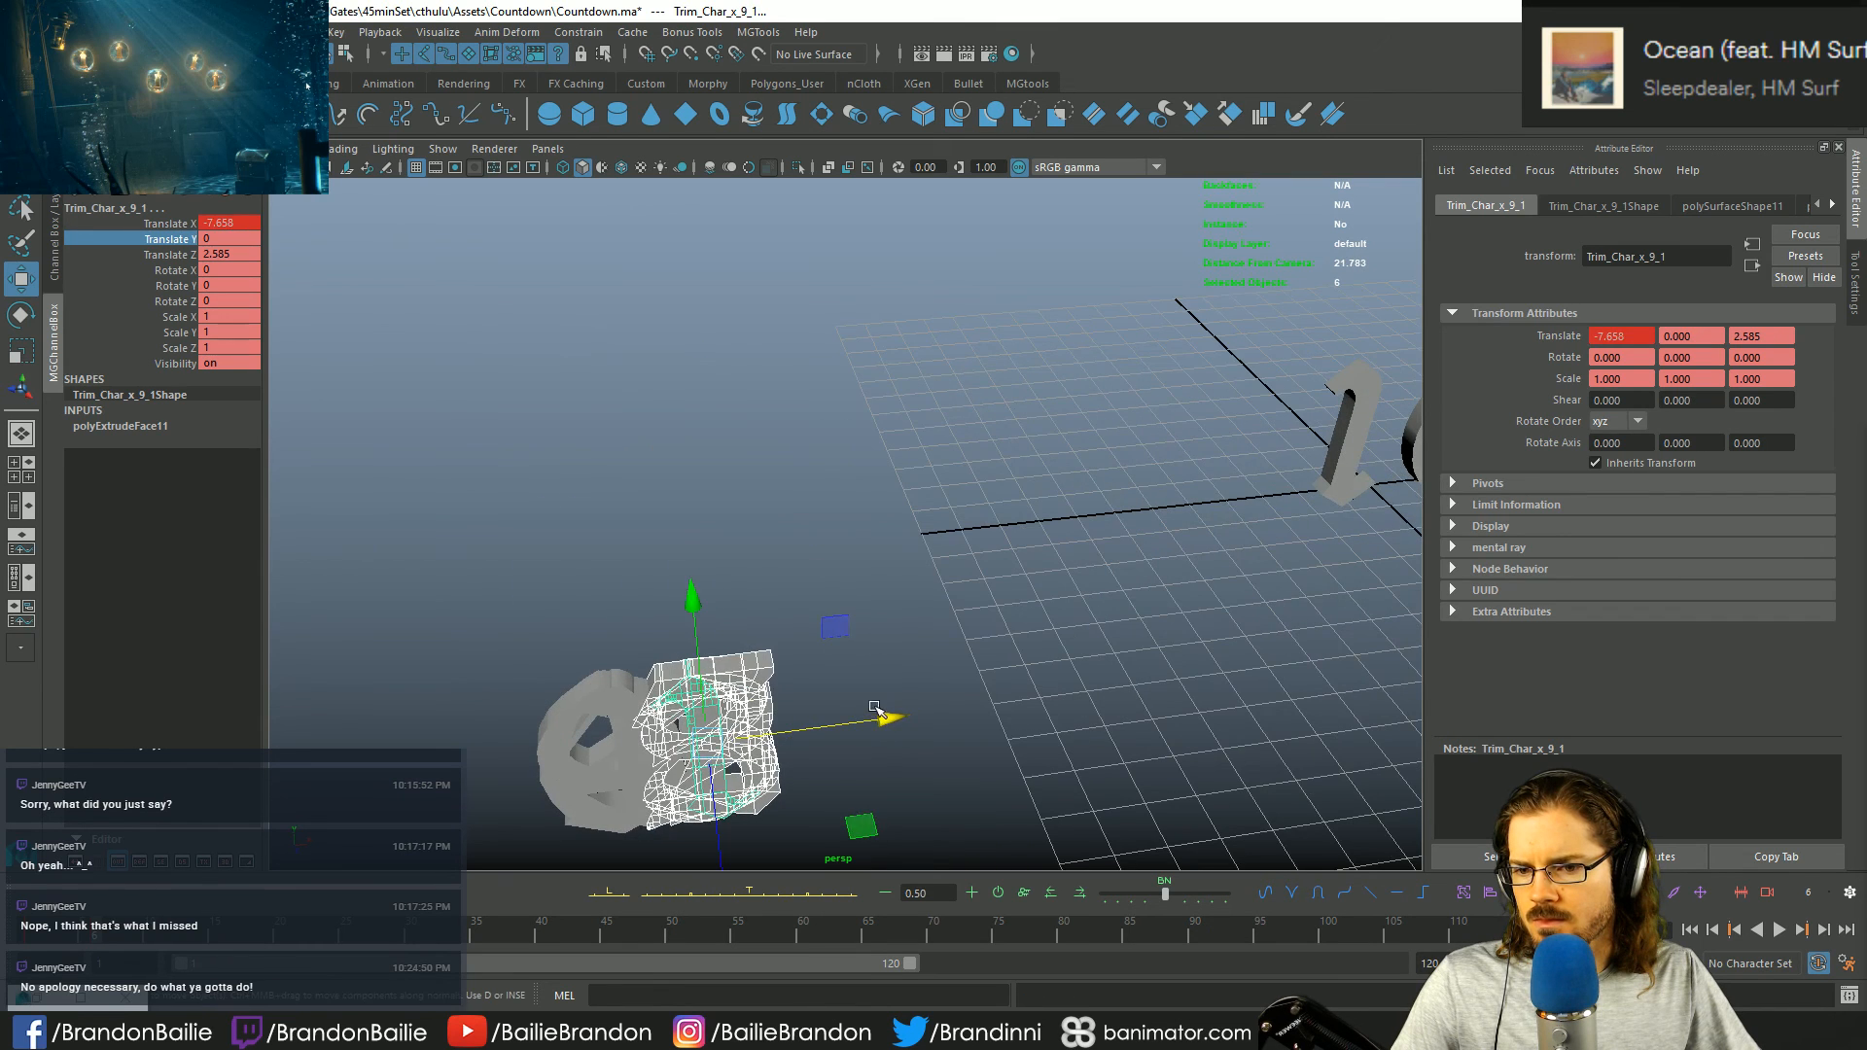
# - Pull the 7, 8, 9 and 4 out of the overlapping stack and place them above it
pyautogui.click(952, 686)
pyautogui.click(744, 663)
pyautogui.moveTo(719, 848); pyautogui.dragTo(709, 671)
pyautogui.click(708, 738)
pyautogui.moveTo(710, 749); pyautogui.dragTo(503, 523)
pyautogui.click(615, 707)
pyautogui.moveTo(614, 747); pyautogui.dragTo(627, 389)
pyautogui.click(642, 748)
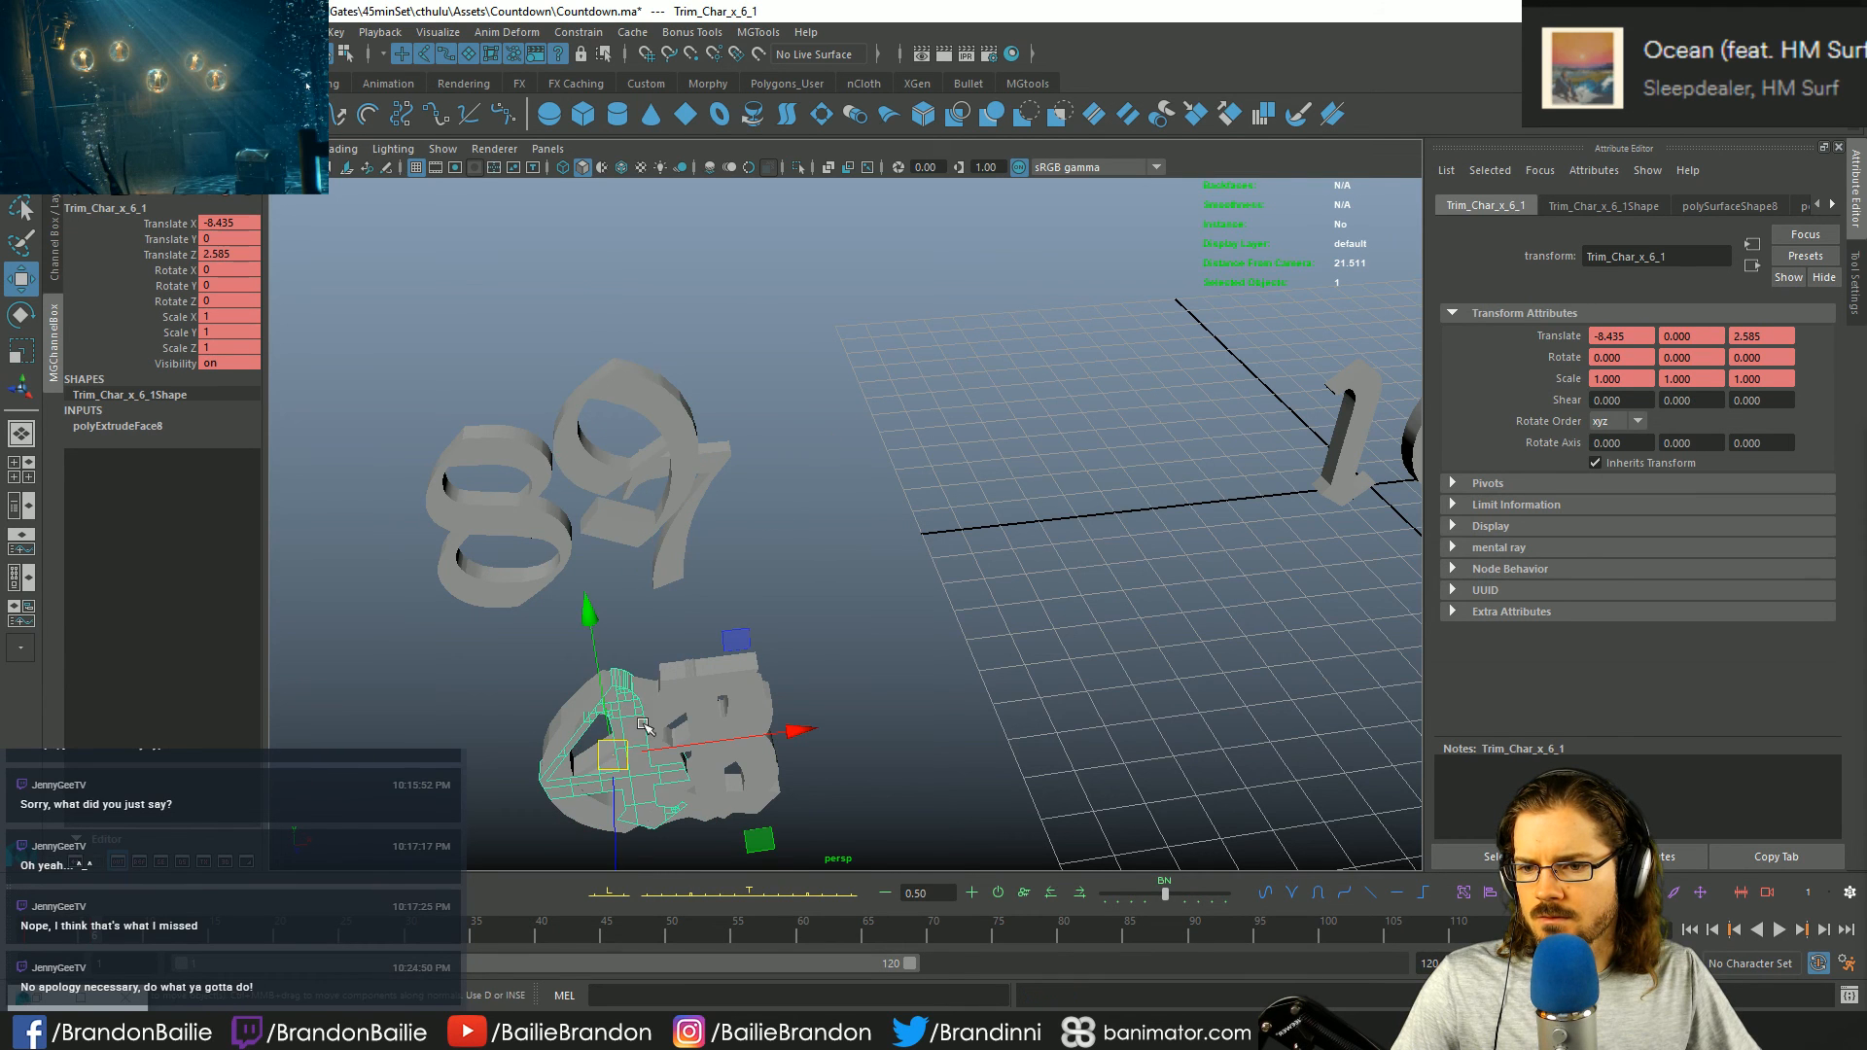
pyautogui.moveTo(641, 749); pyautogui.dragTo(855, 389)
# - Move the 6, 3 and 5 out of the remaining stack to form a lower row
pyautogui.click(654, 588)
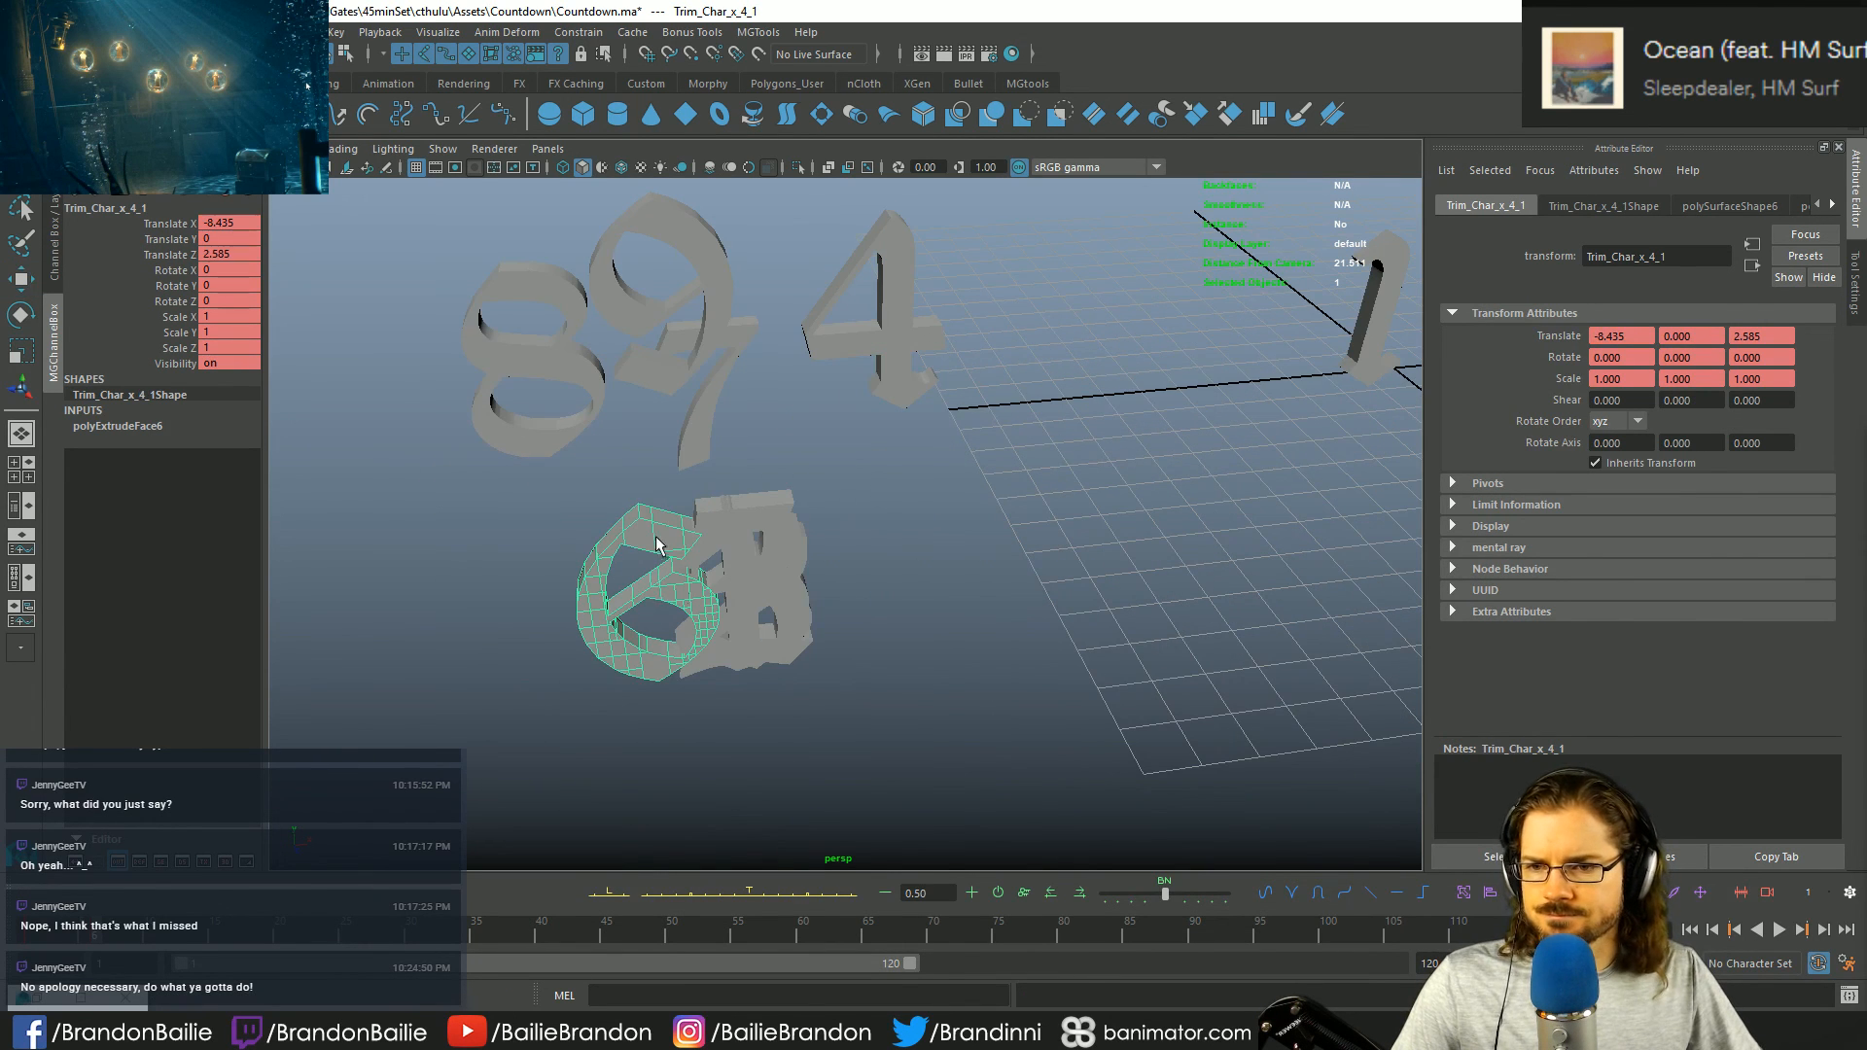
pyautogui.press('w')
pyautogui.moveTo(655, 589); pyautogui.dragTo(435, 569)
pyautogui.click(724, 583)
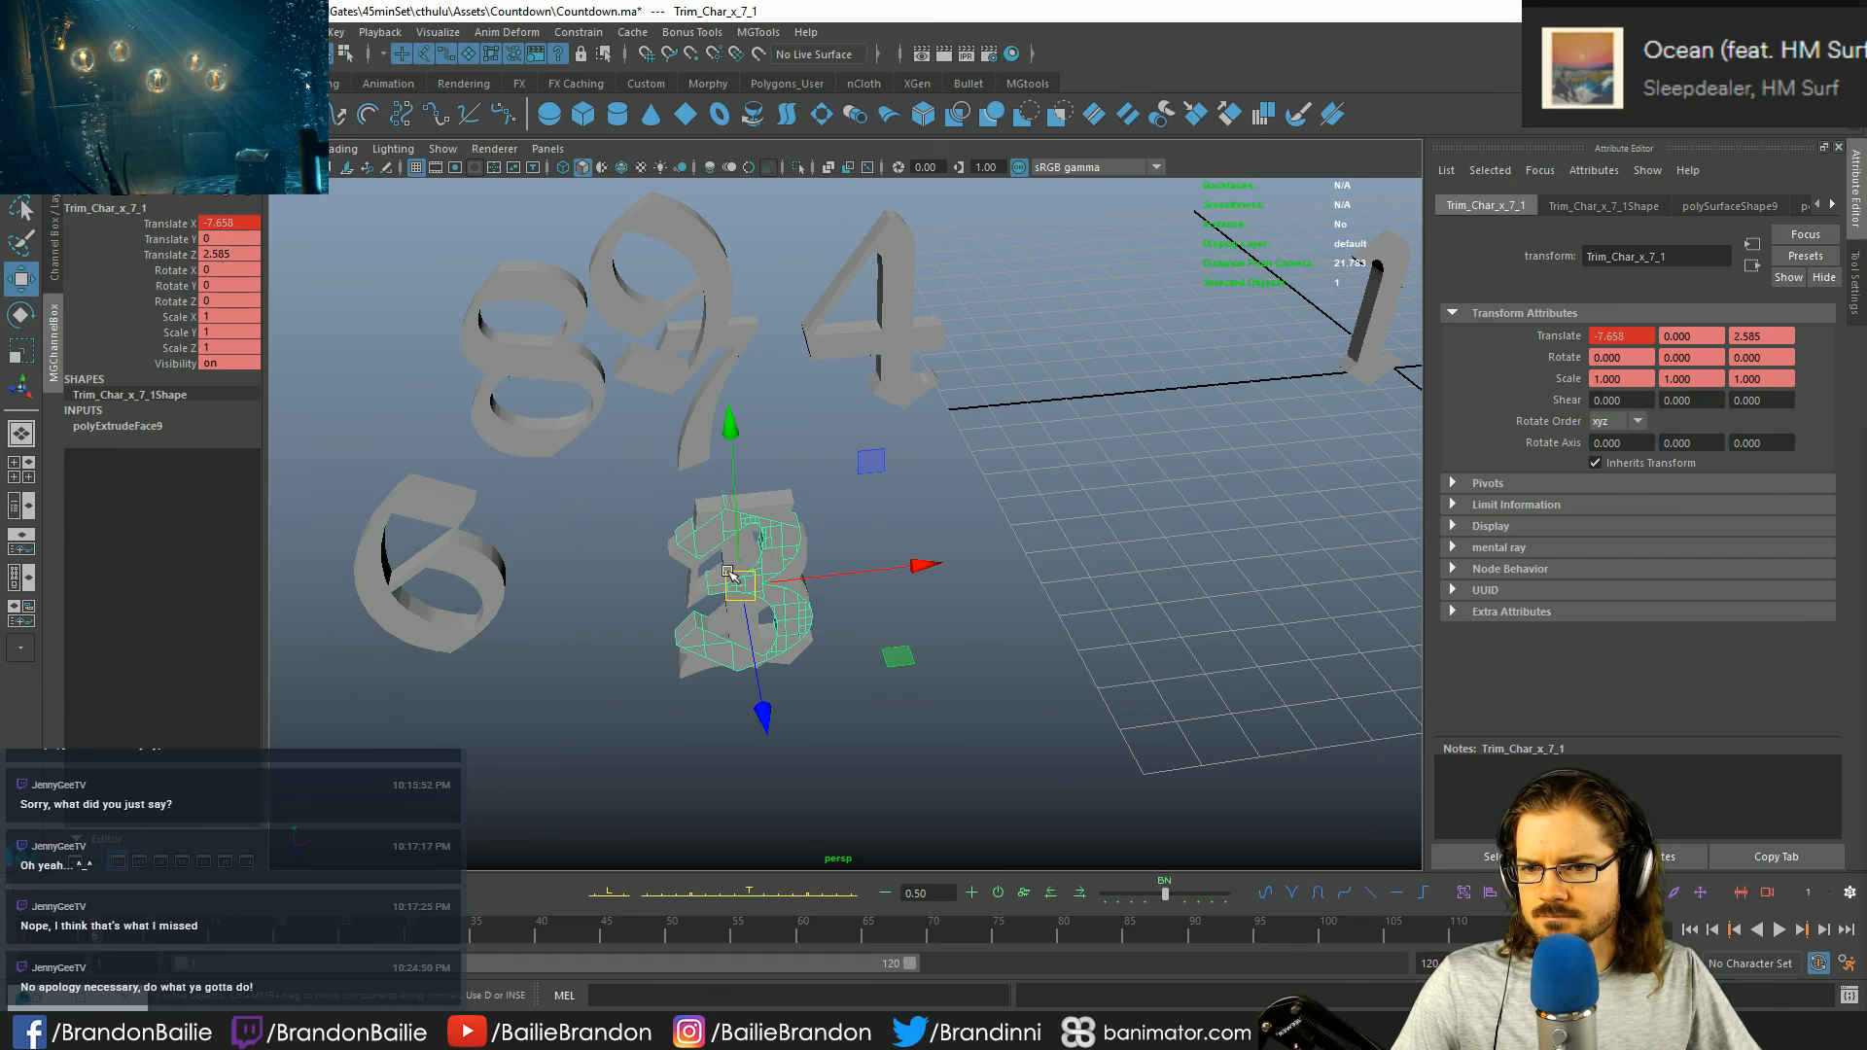
pyautogui.moveTo(739, 578); pyautogui.dragTo(909, 530)
pyautogui.click(771, 556)
pyautogui.press('w')
pyautogui.moveTo(744, 586); pyautogui.dragTo(598, 567)
# - Move the 2 beside the 4 in the upper row and reposition the 7 near the 3
pyautogui.press('q')
pyautogui.click(769, 557)
pyautogui.press('w')
pyautogui.moveTo(763, 580); pyautogui.dragTo(1045, 381)
pyautogui.keyDown('alt'); pyautogui.moveTo(1045, 381); pyautogui.dragTo(705, 455, button='right'); pyautogui.keyUp('alt')
pyautogui.click(704, 455)
pyautogui.moveTo(762, 549); pyautogui.dragTo(805, 449)
pyautogui.keyDown('alt'); pyautogui.moveTo(805, 449); pyautogui.dragTo(797, 505, button='right'); pyautogui.keyUp('alt')
pyautogui.keyDown('alt'); pyautogui.moveTo(798, 505); pyautogui.dragTo(789, 463); pyautogui.keyUp('alt')
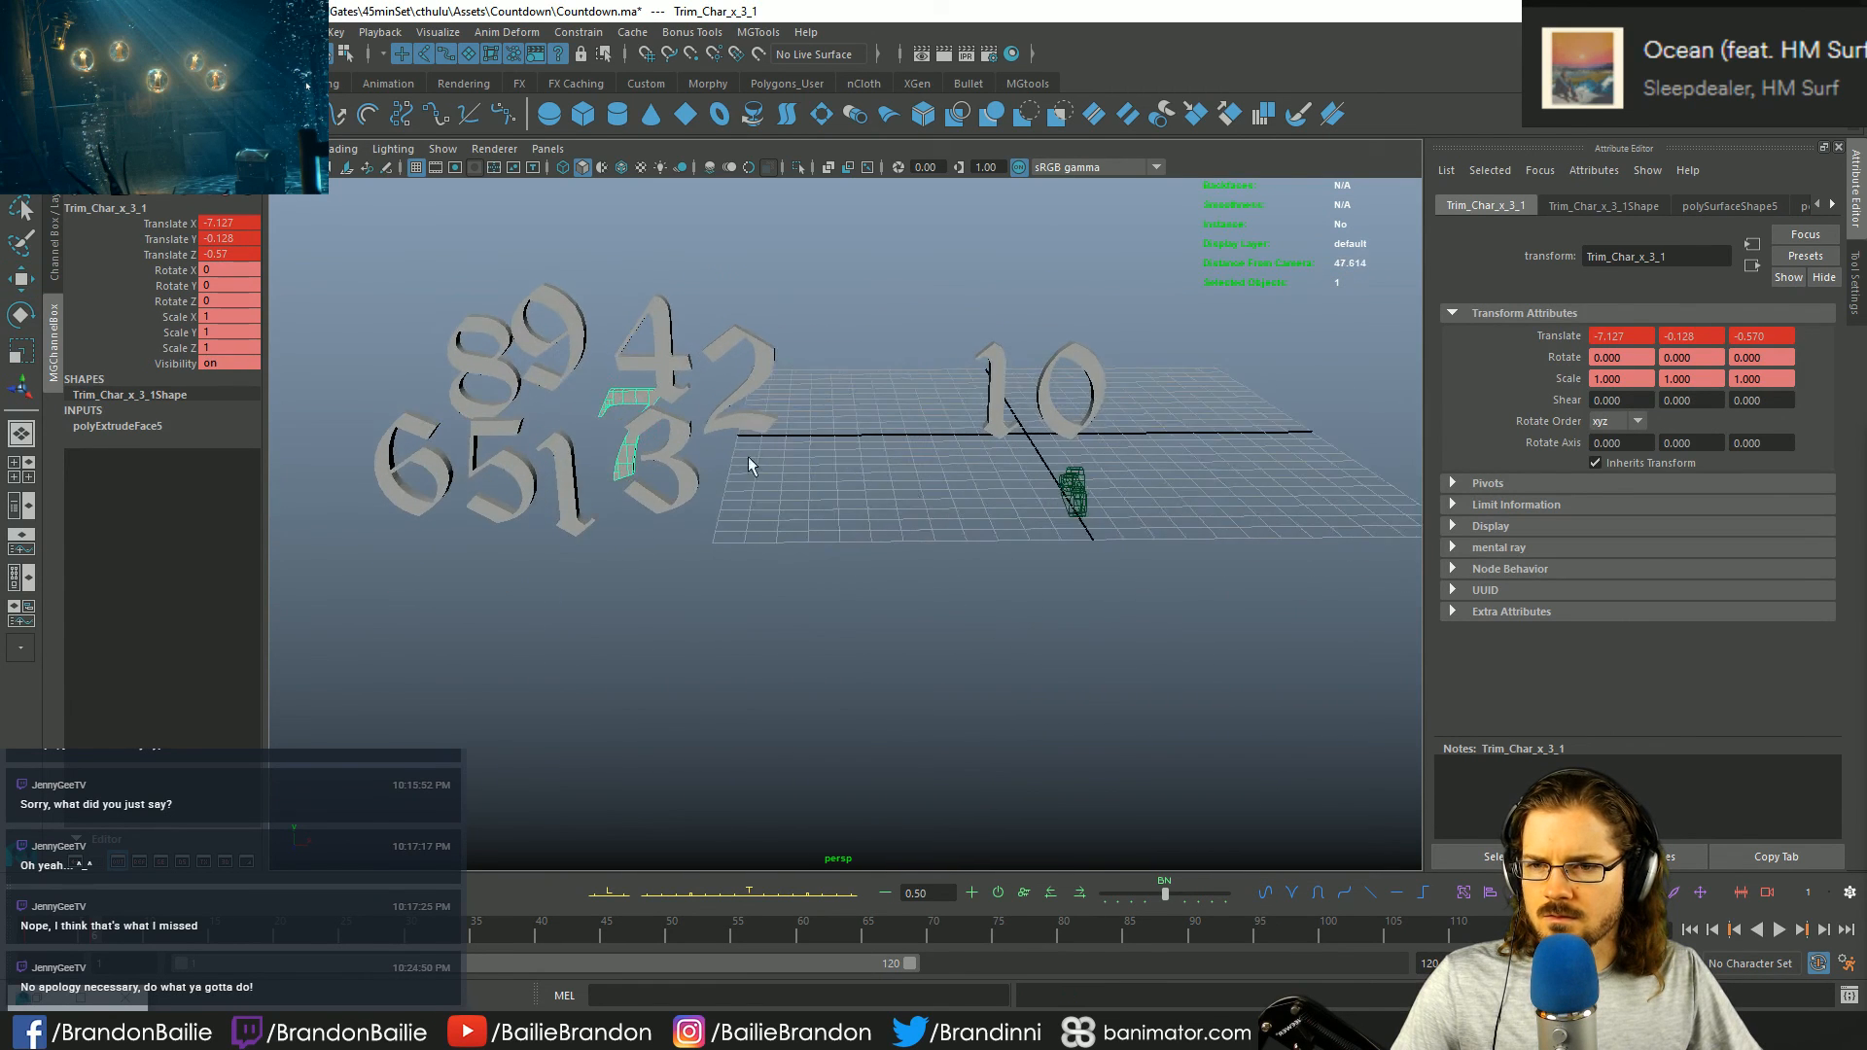
# - Select all nine separated digits, try setting their translation to 0, and undo the change
pyautogui.keyDown('alt'); pyautogui.moveTo(789, 462); pyautogui.dragTo(681, 418, button='right'); pyautogui.keyUp('alt')
pyautogui.keyDown('shift'); pyautogui.click(573, 377); pyautogui.keyUp('shift')
pyautogui.click(574, 375)
pyautogui.press('w')
pyautogui.keyDown('alt'); pyautogui.moveTo(583, 389); pyautogui.dragTo(693, 485, button='middle'); pyautogui.keyUp('alt')
pyautogui.moveTo(727, 564); pyautogui.dragTo(785, 627)
pyautogui.moveTo(584, 554); pyautogui.dragTo(643, 640)
pyautogui.moveTo(374, 316); pyautogui.dragTo(855, 656)
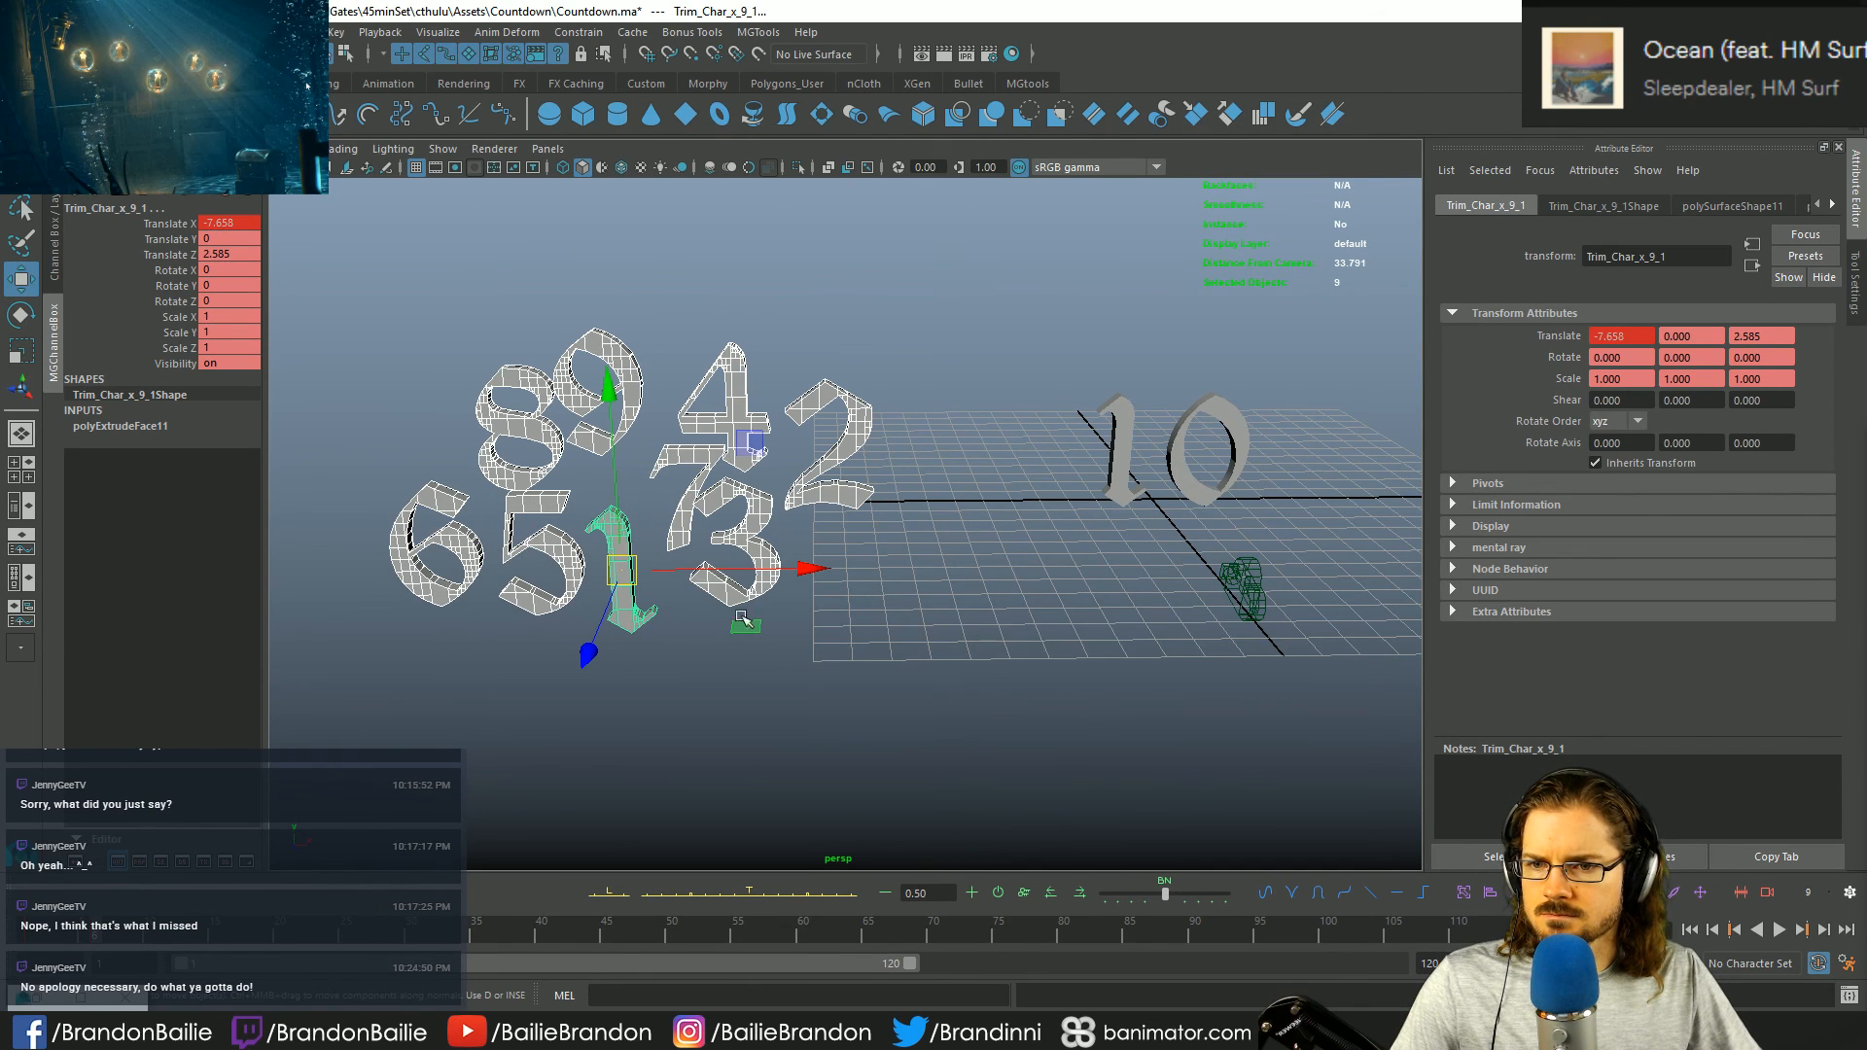
pyautogui.hotkey('ctrl', 'w')
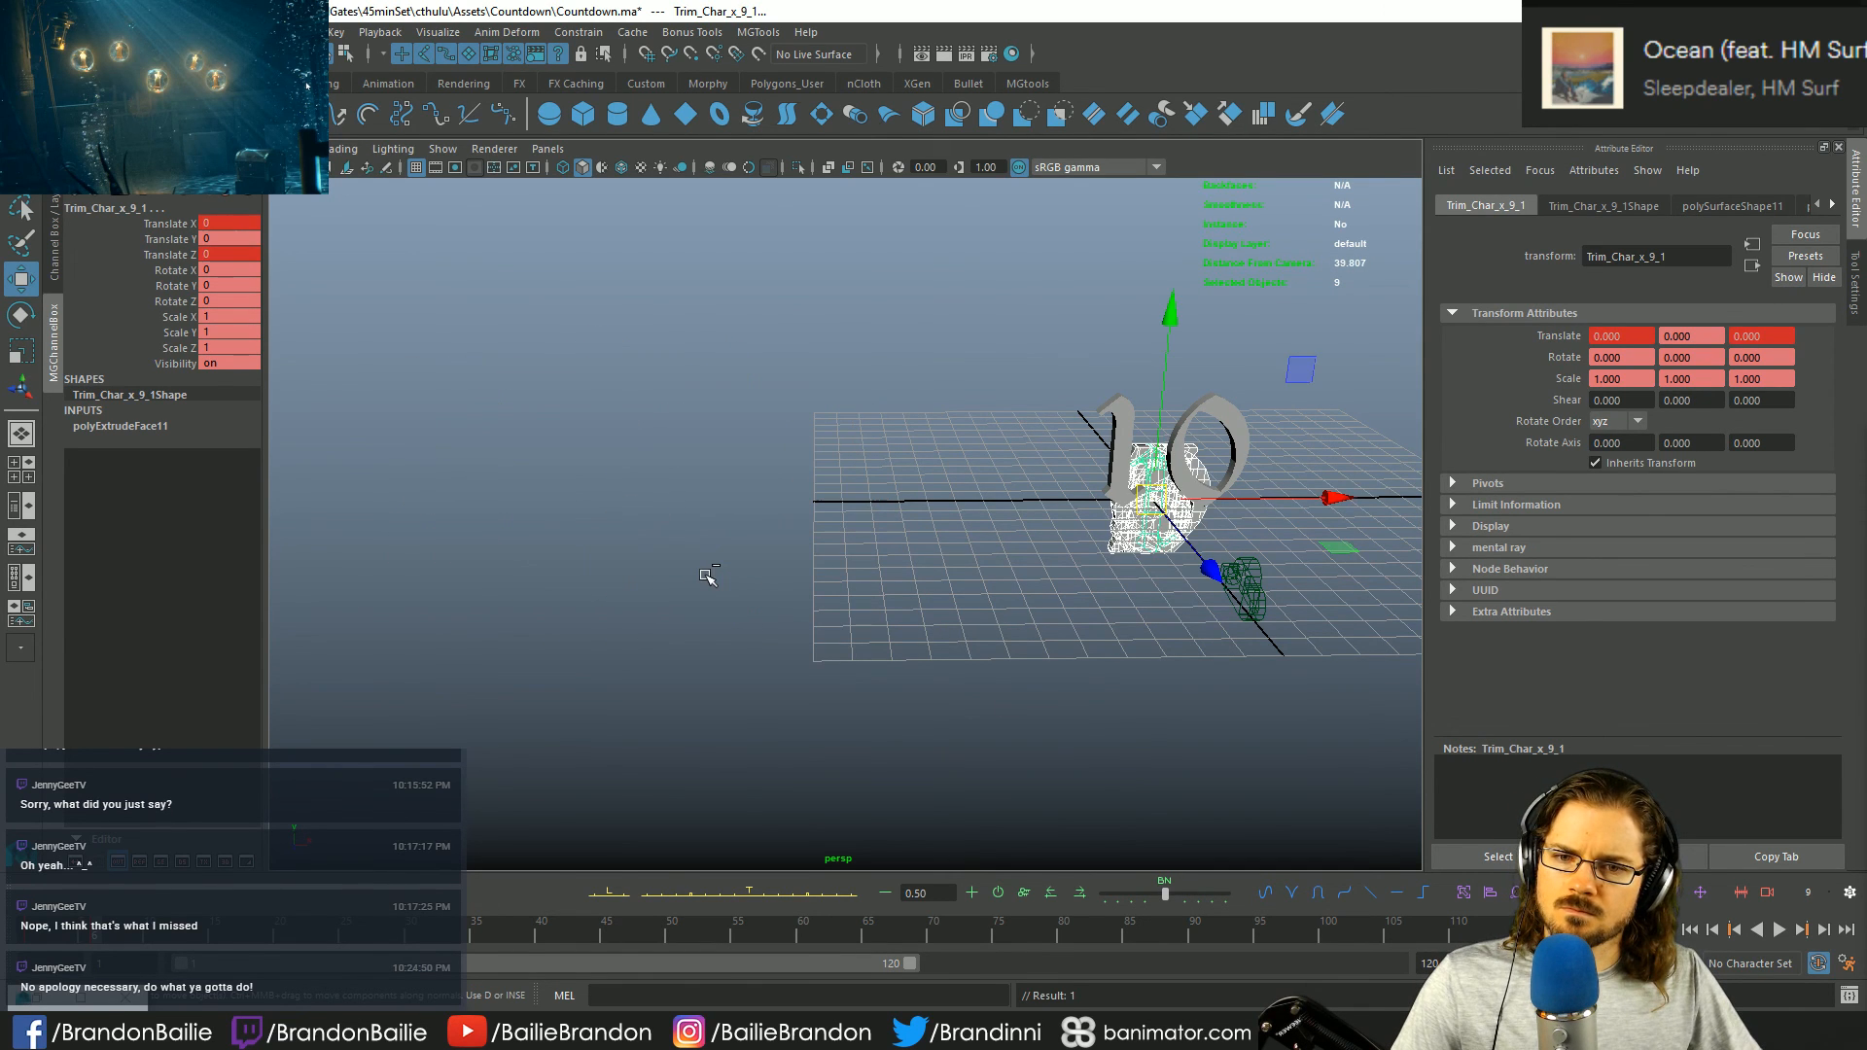
pyautogui.hotkey('ctrl', 'z')
# - Select the 1 and 0 meshes of the 10 and go to their next keyframe to check the digits' keyed positions
pyautogui.click(988, 673)
pyautogui.keyDown('alt'); pyautogui.moveTo(987, 674); pyautogui.dragTo(813, 598); pyautogui.keyUp('alt')
pyautogui.click(436, 550)
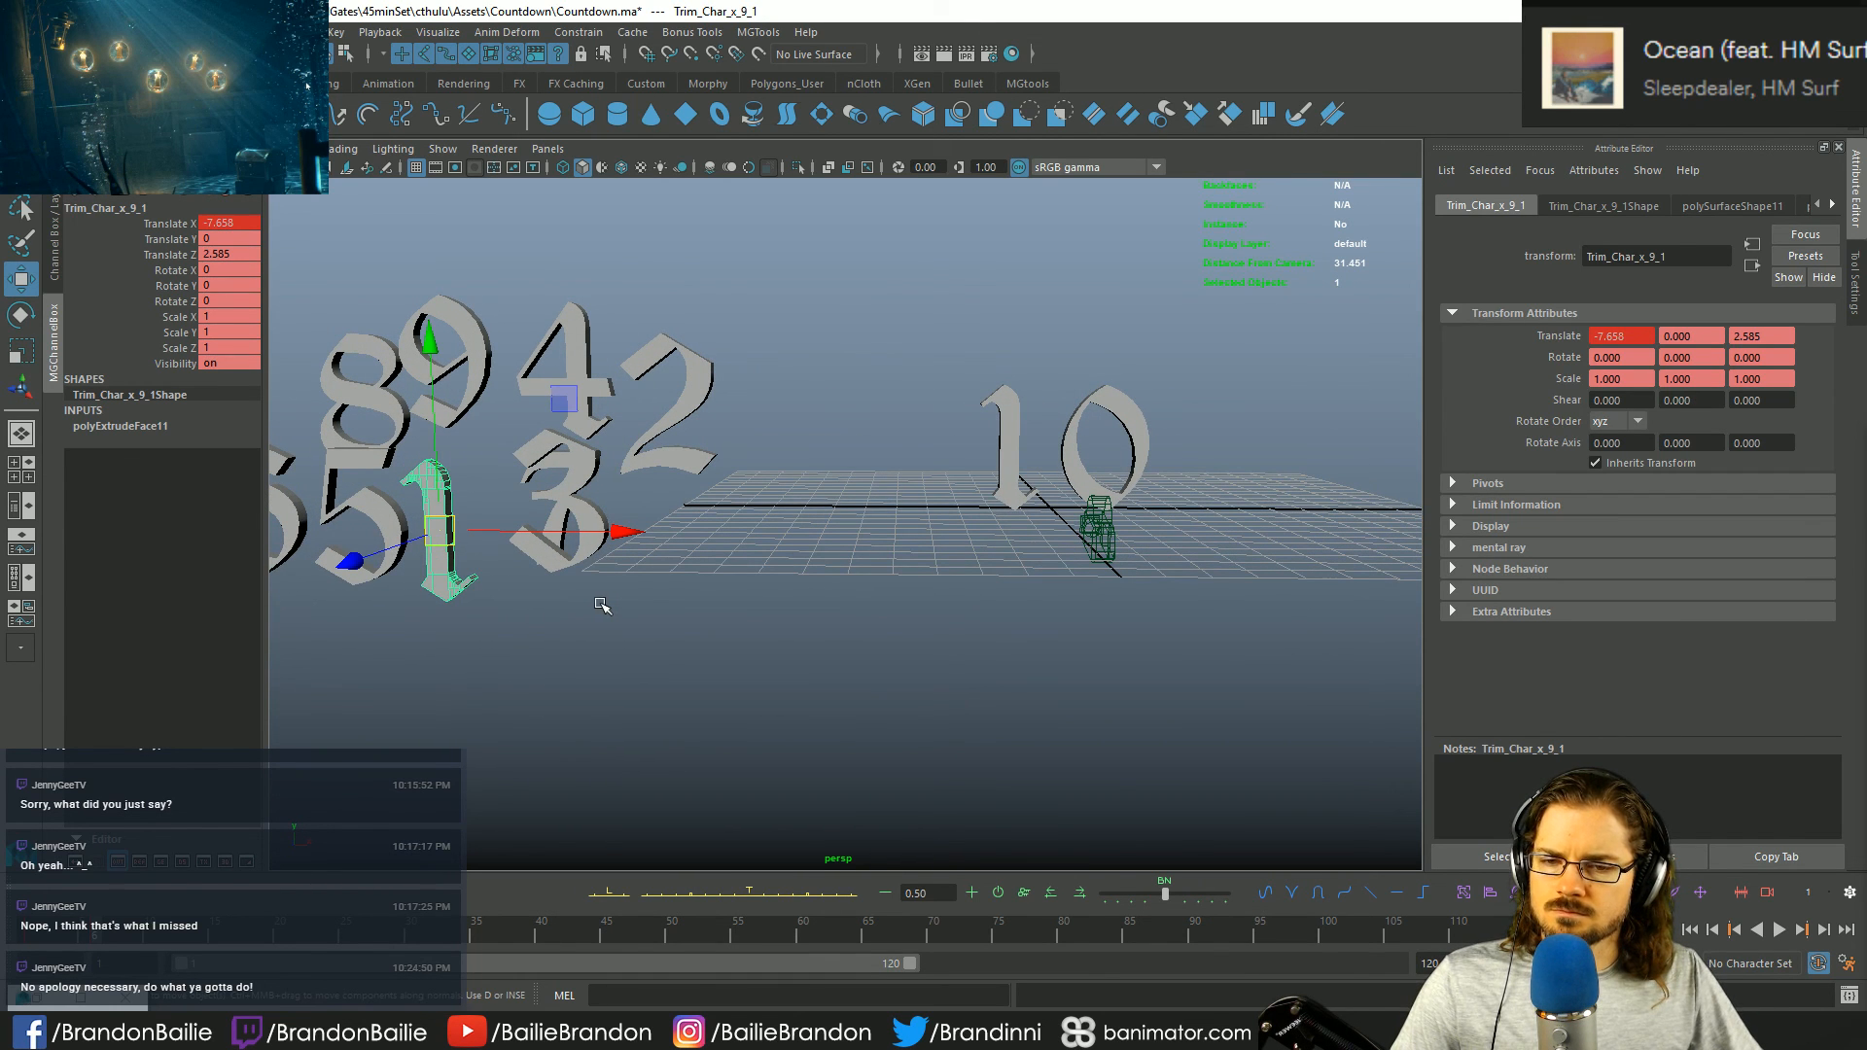
pyautogui.click(1017, 431)
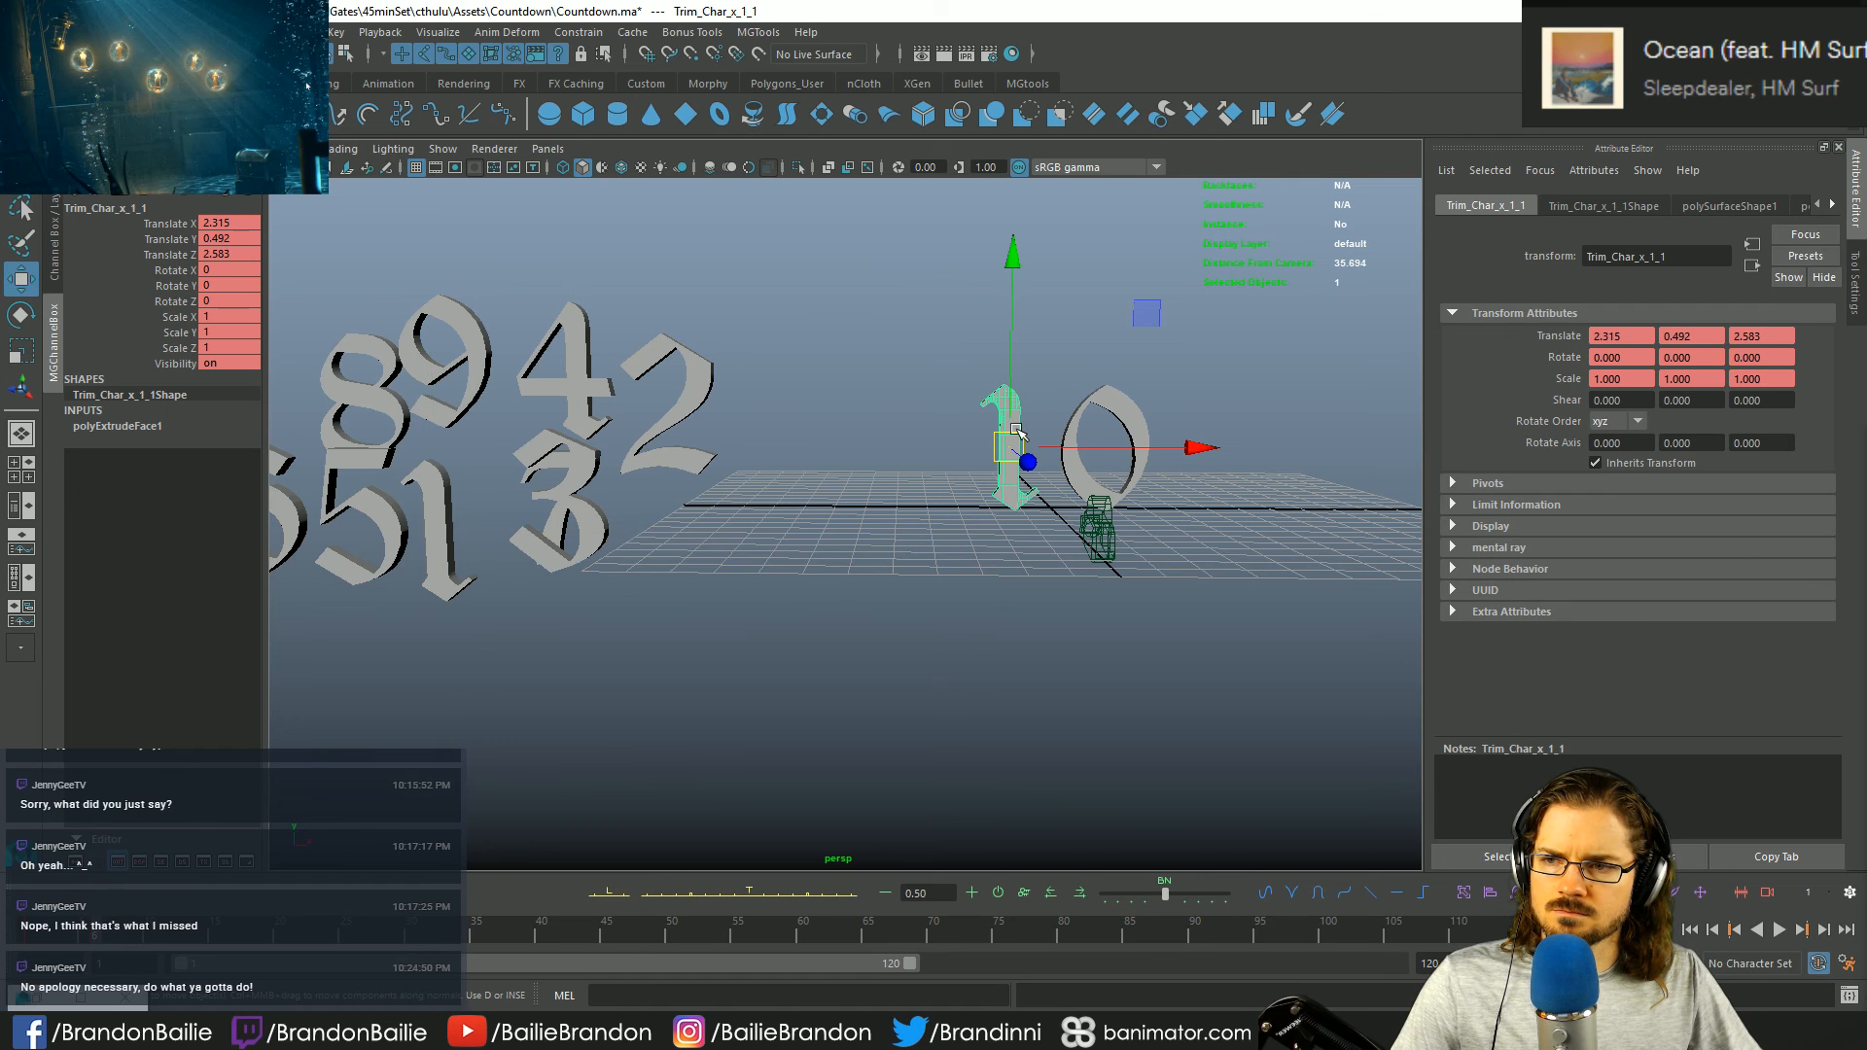
pyautogui.click(1028, 474)
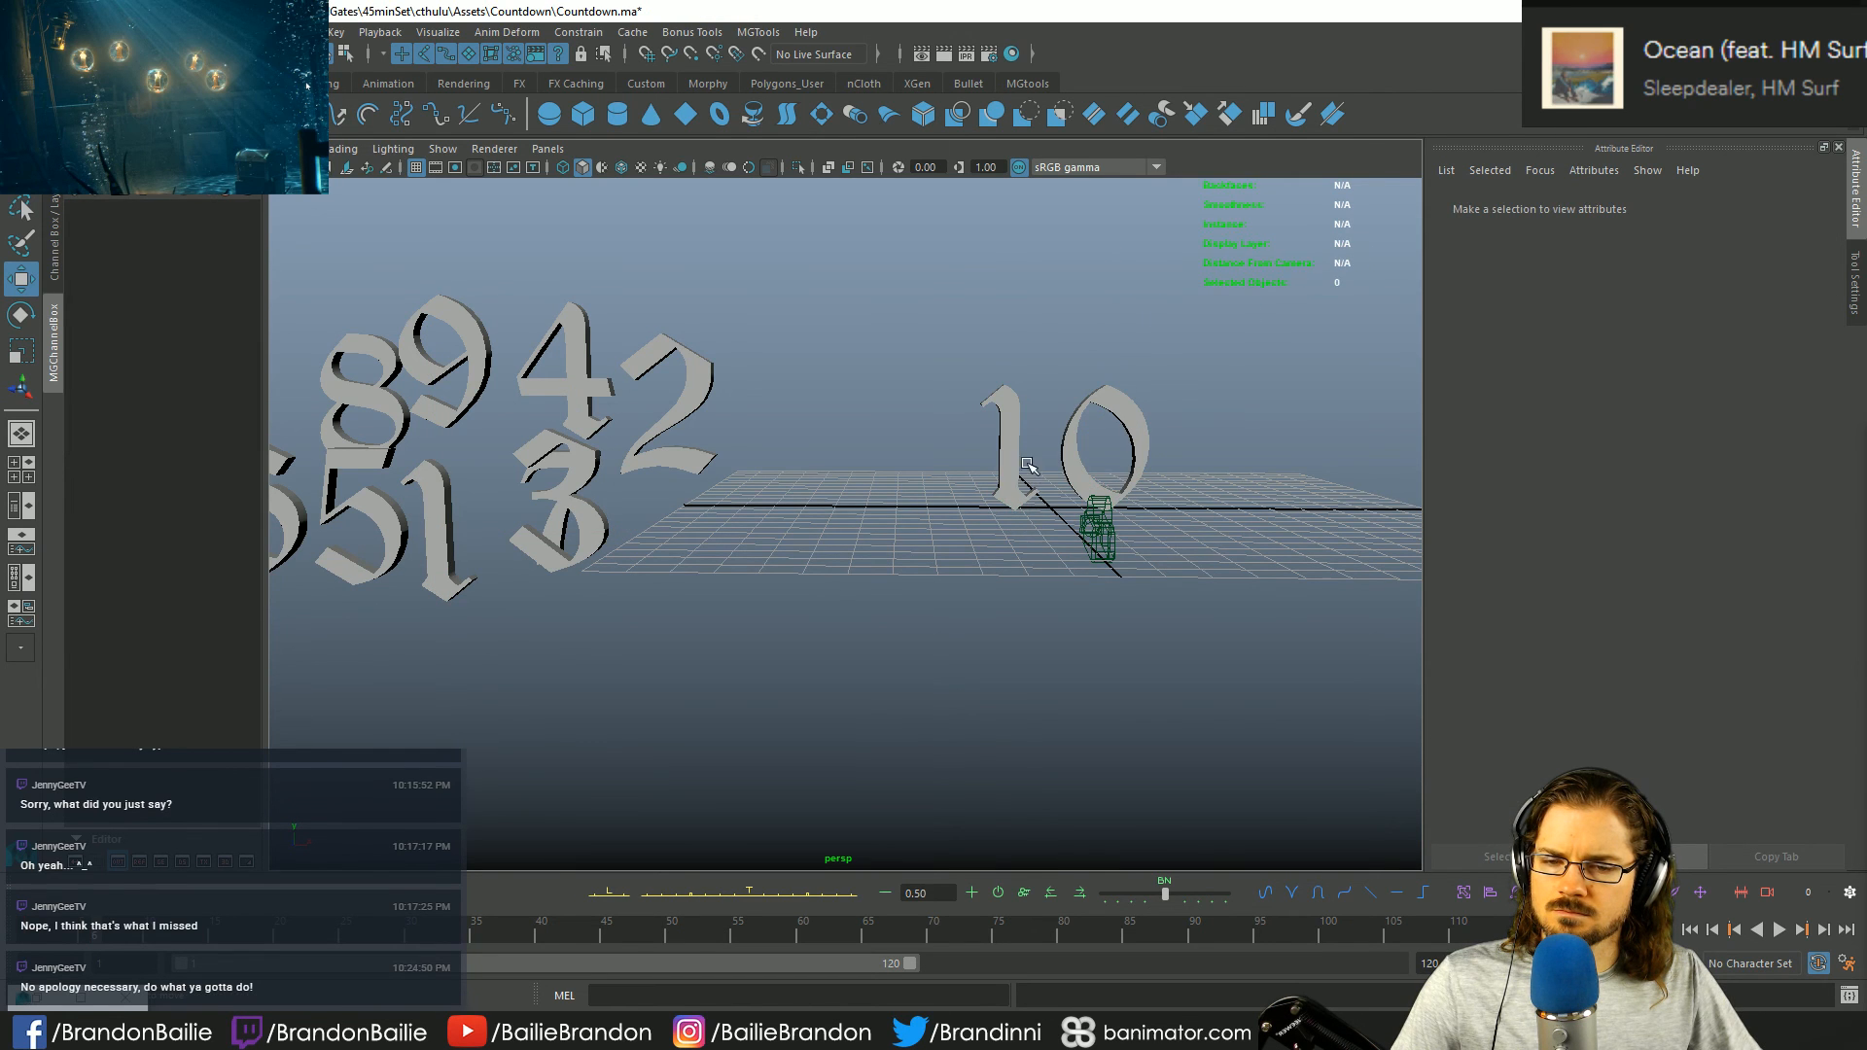
pyautogui.moveTo(975, 379); pyautogui.dragTo(1043, 457)
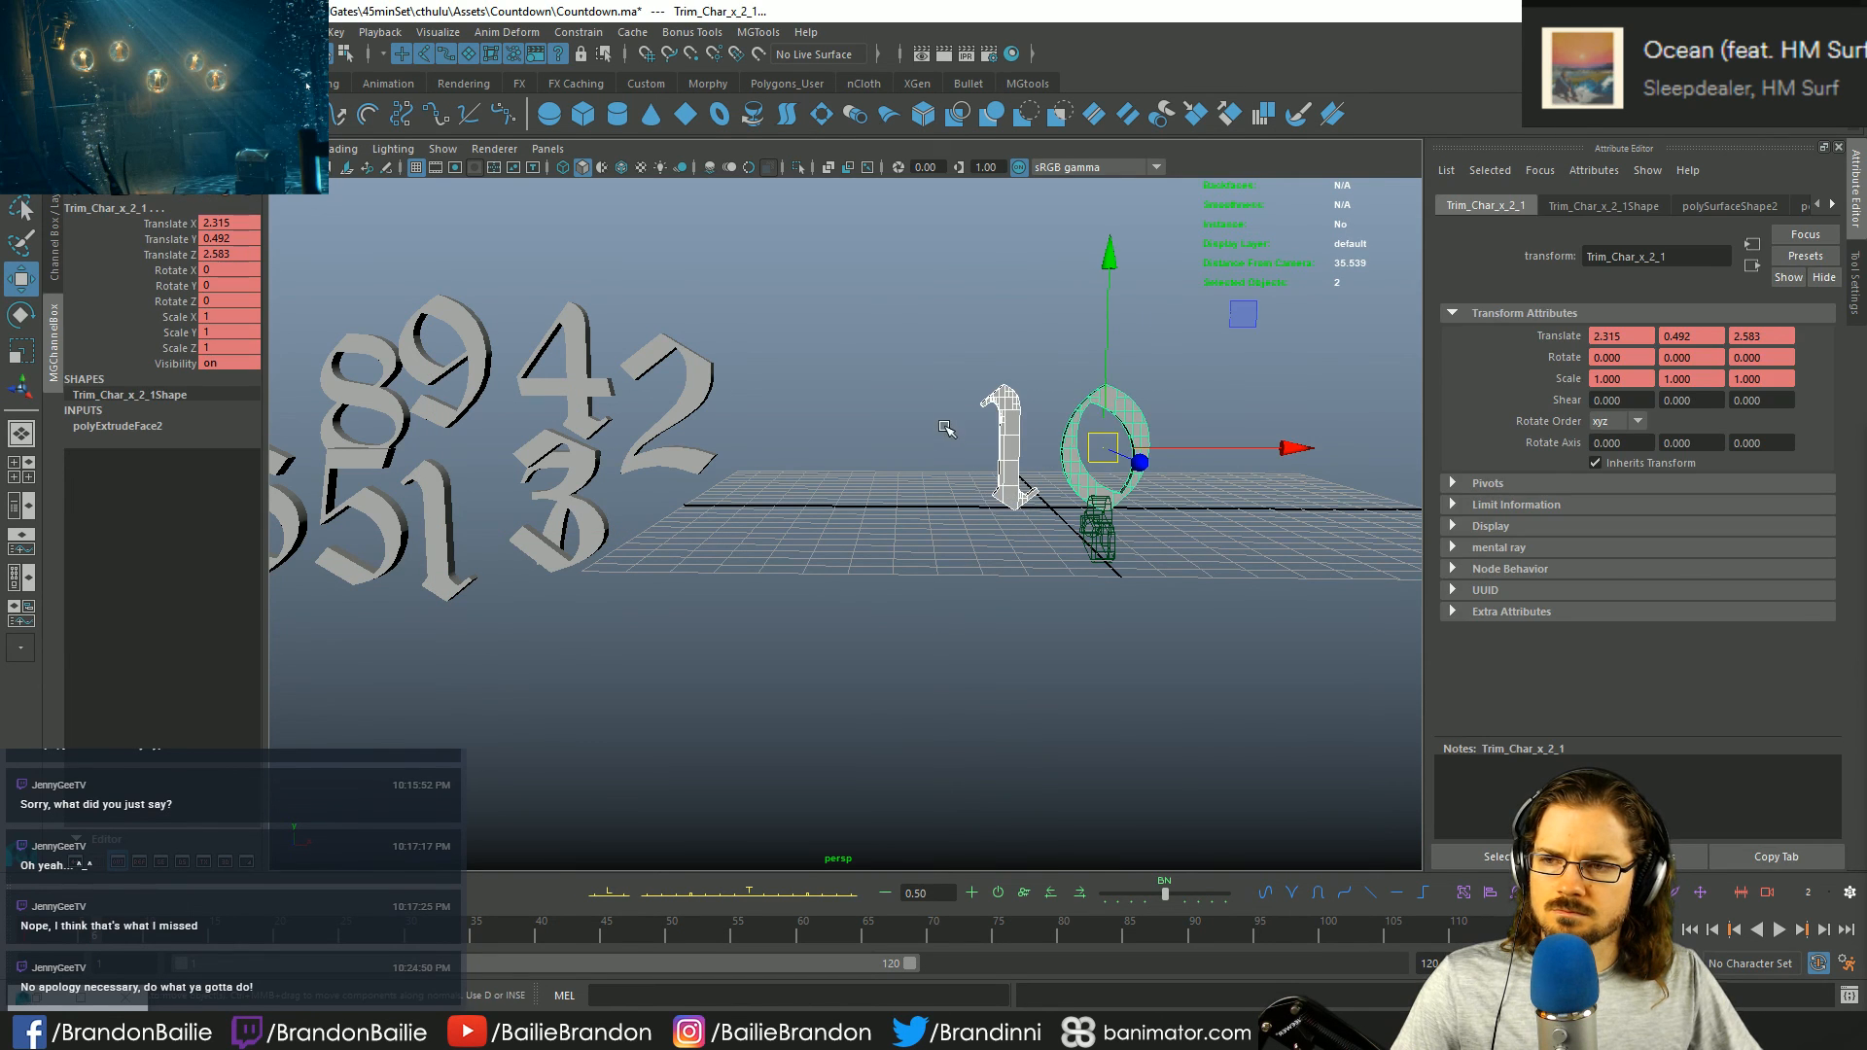
pyautogui.press('.')
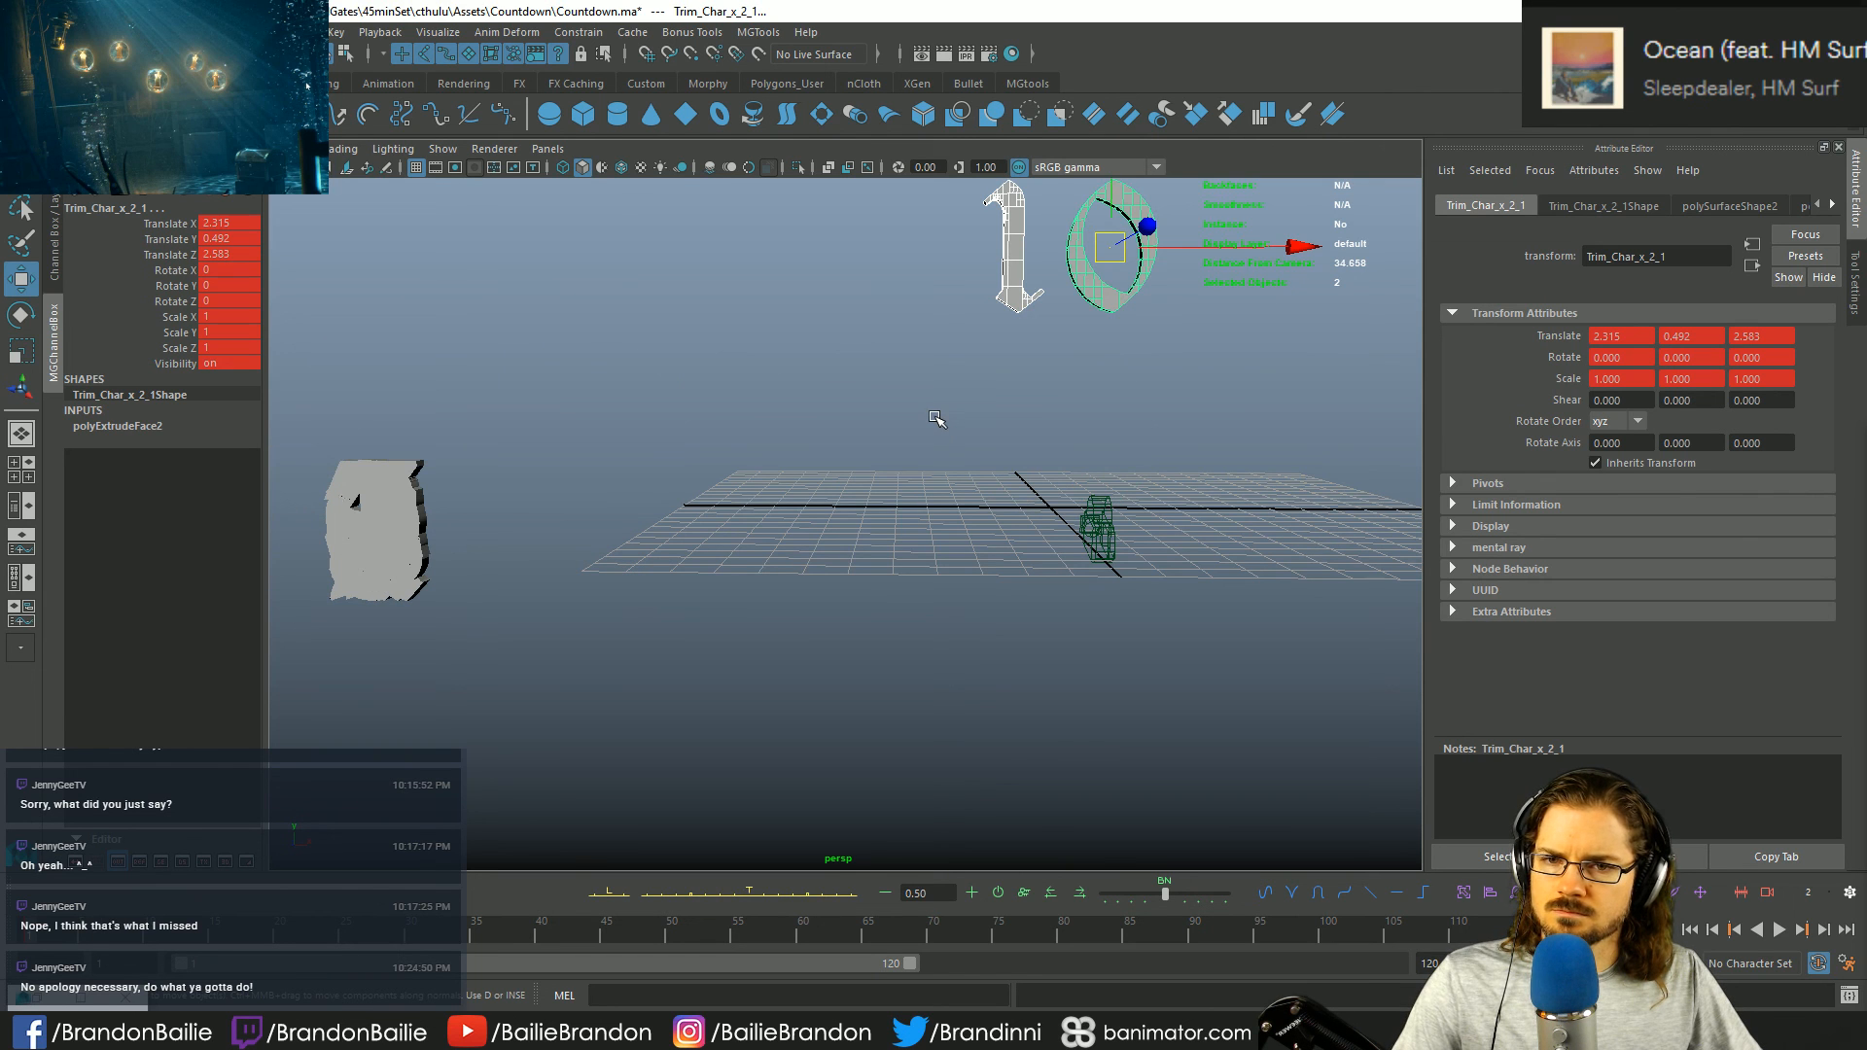
# - Look through camera1, select the whole Ten group and move between its keyframes to reach the descent
pyautogui.press('c')
pyautogui.hotkey('alt', '.')
pyautogui.hotkey('alt', ',')
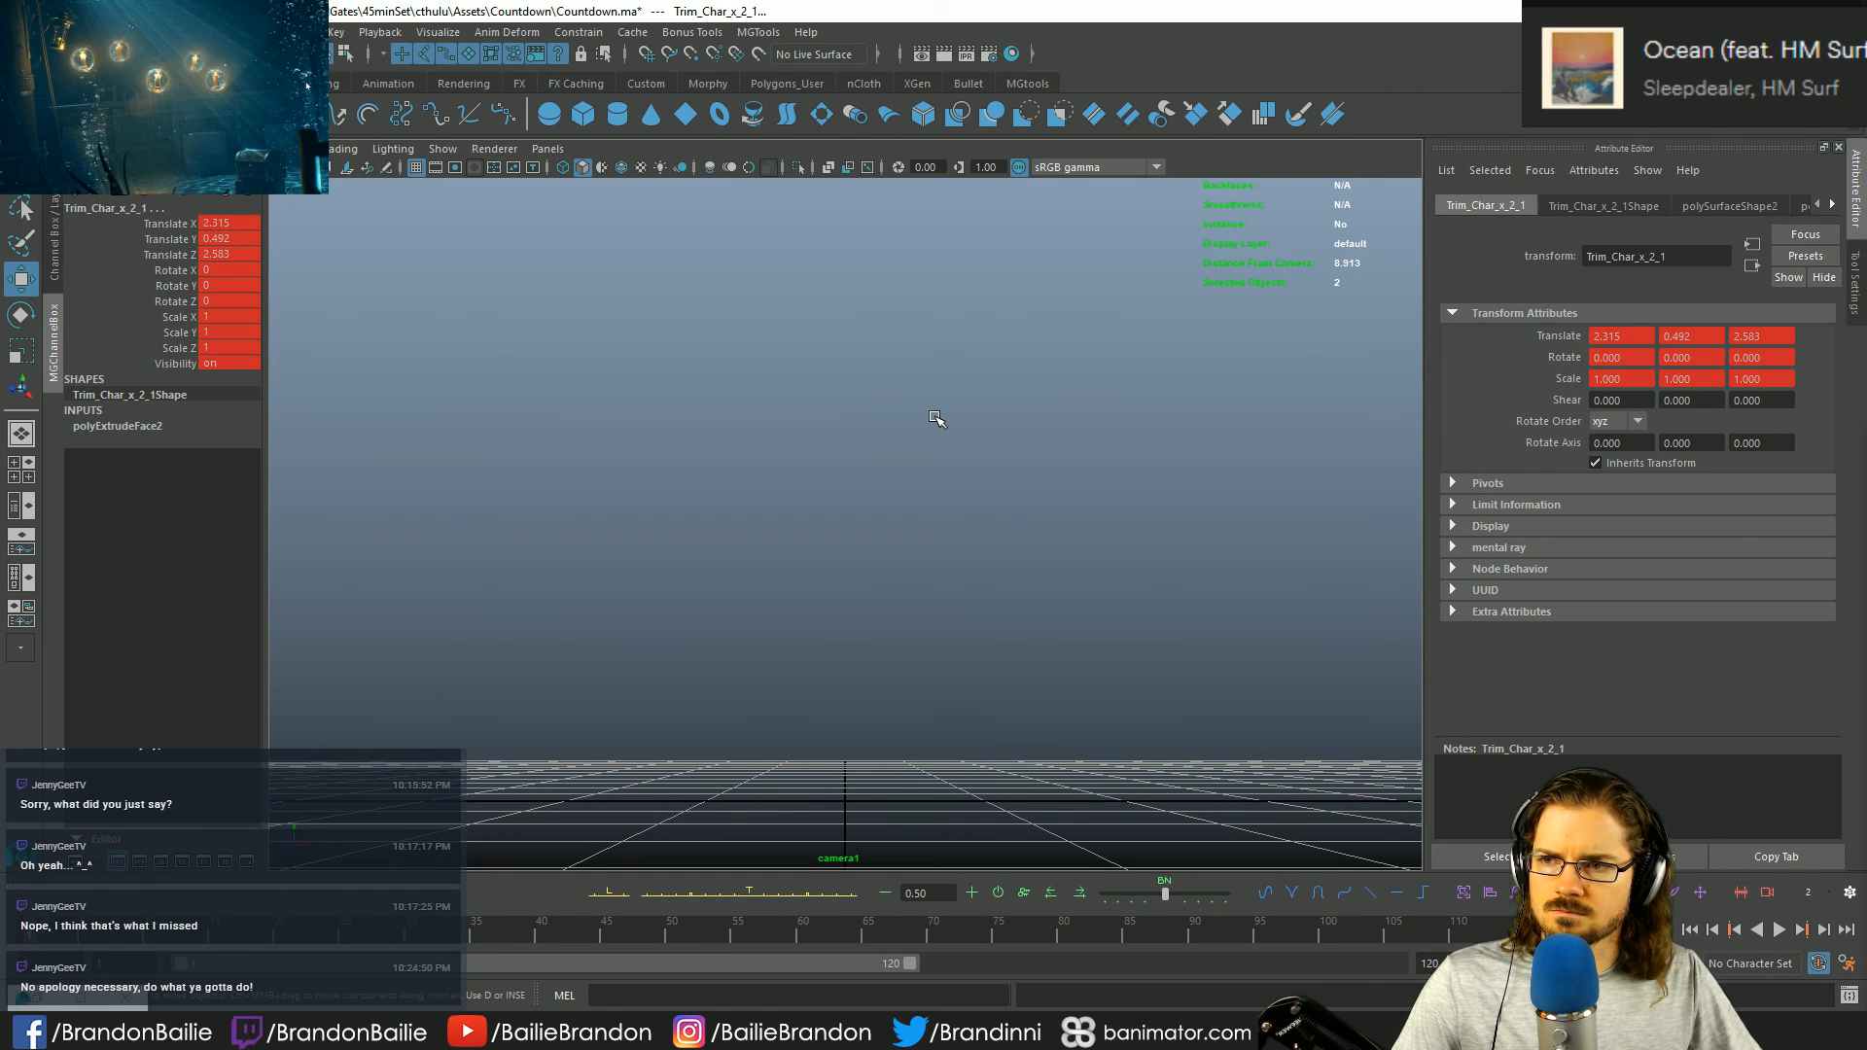
pyautogui.press('Up')
pyautogui.hotkey('alt', '.')
pyautogui.hotkey('alt', '.')
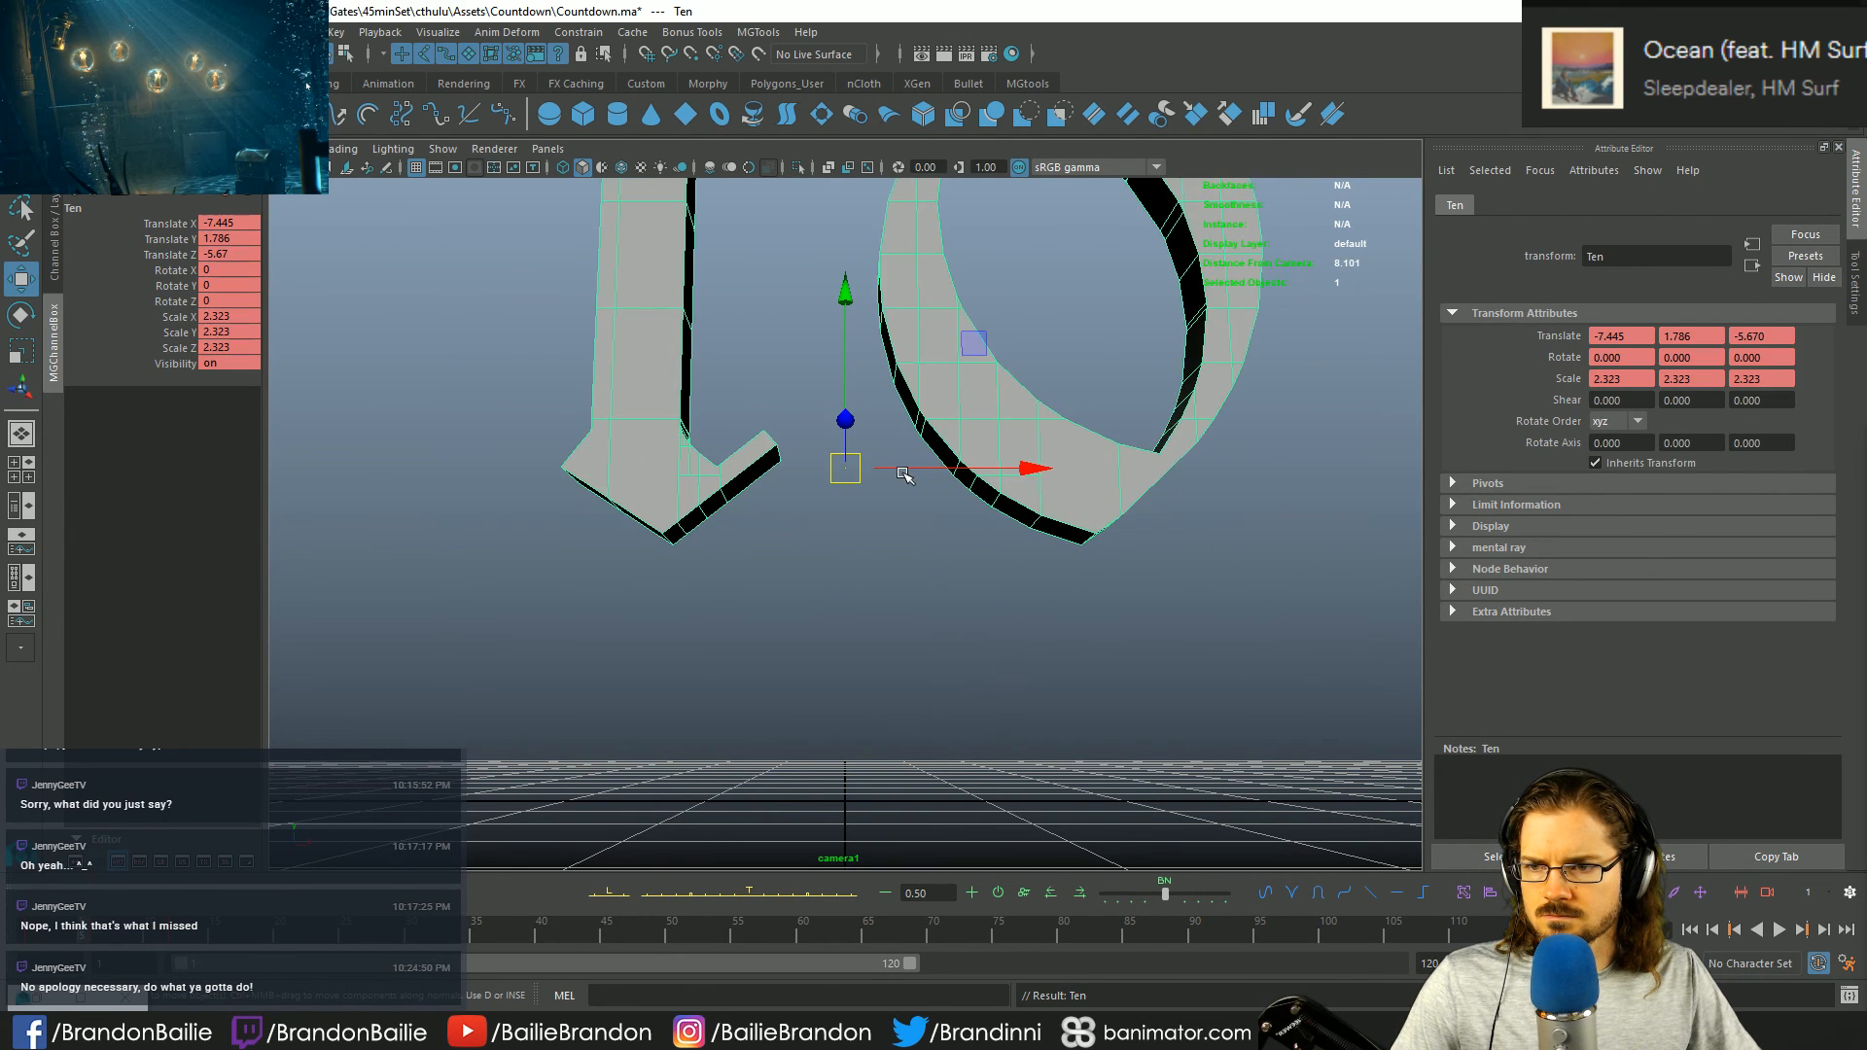
# - Try squashing and stretching the Ten group along its vertical and horizontal axes, undoing each scale change
pyautogui.press('r')
pyautogui.moveTo(845, 442); pyautogui.dragTo(841, 448)
pyautogui.hotkey('ctrl', 'z')
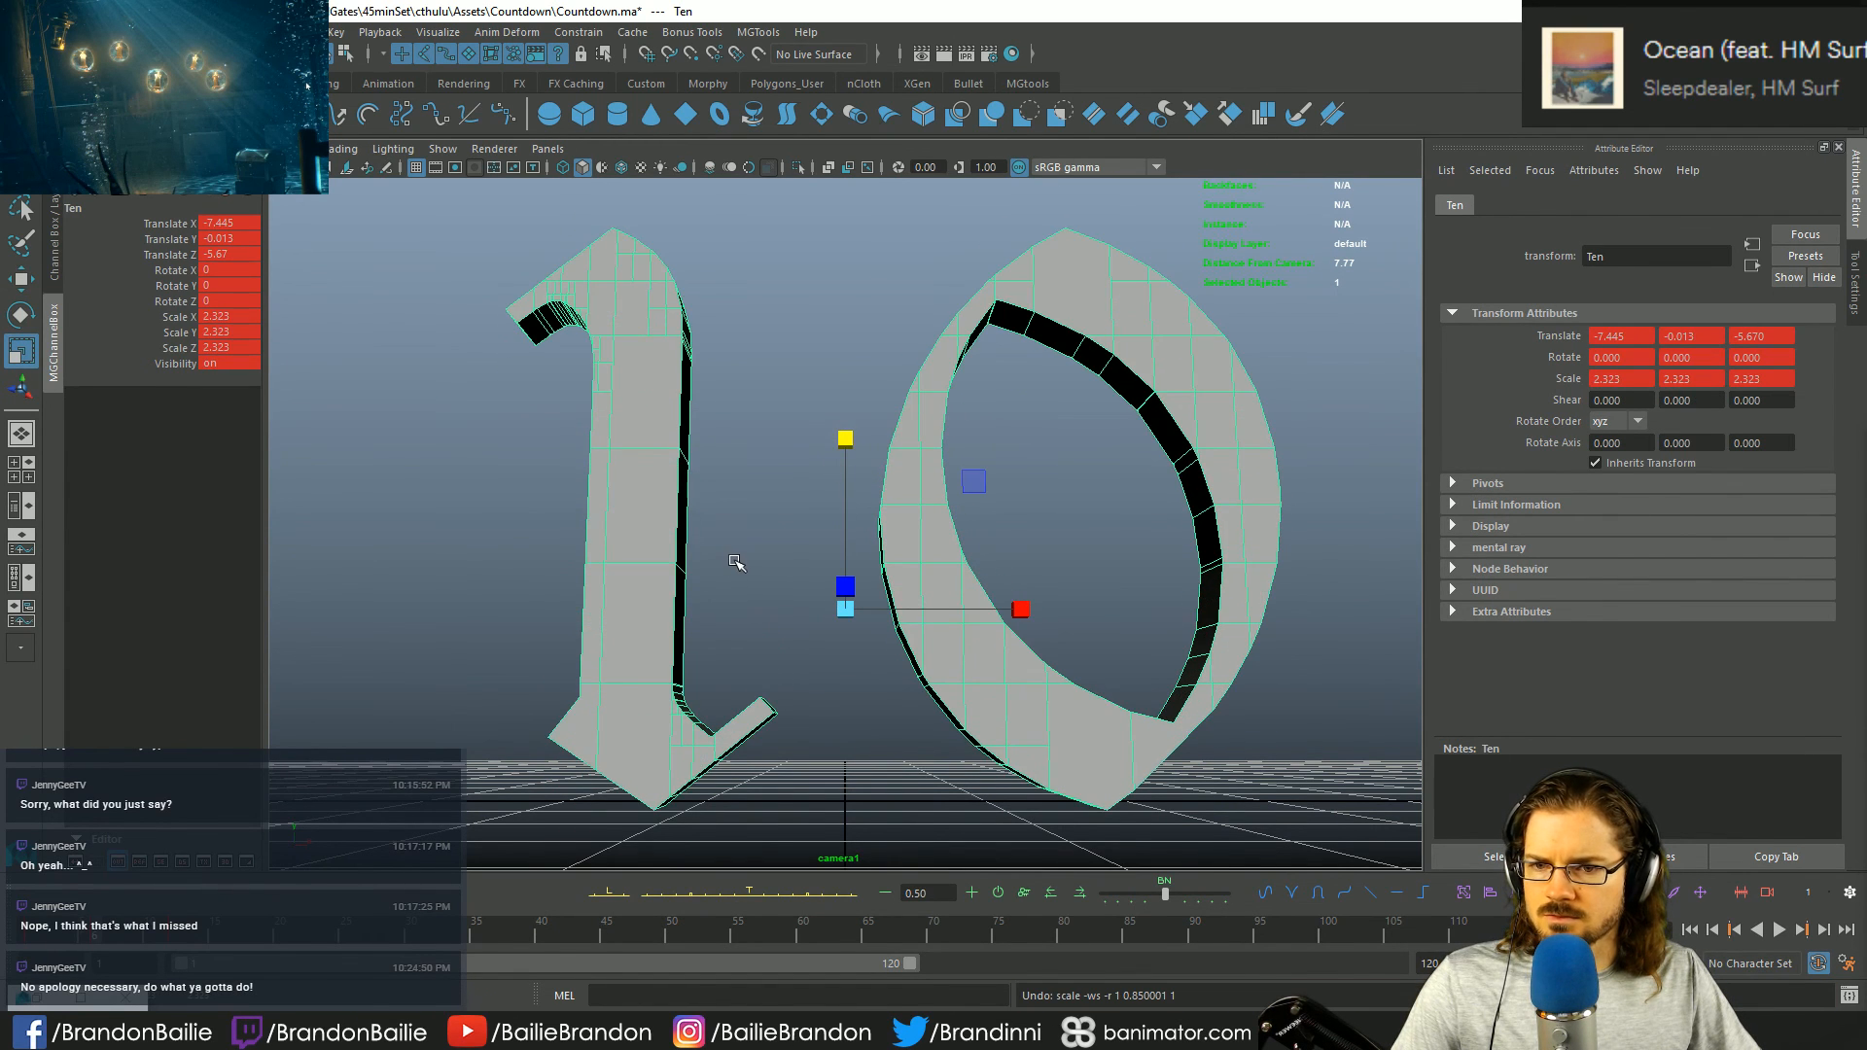
pyautogui.hotkey('ctrl', 'z')
pyautogui.moveTo(845, 304); pyautogui.dragTo(846, 292)
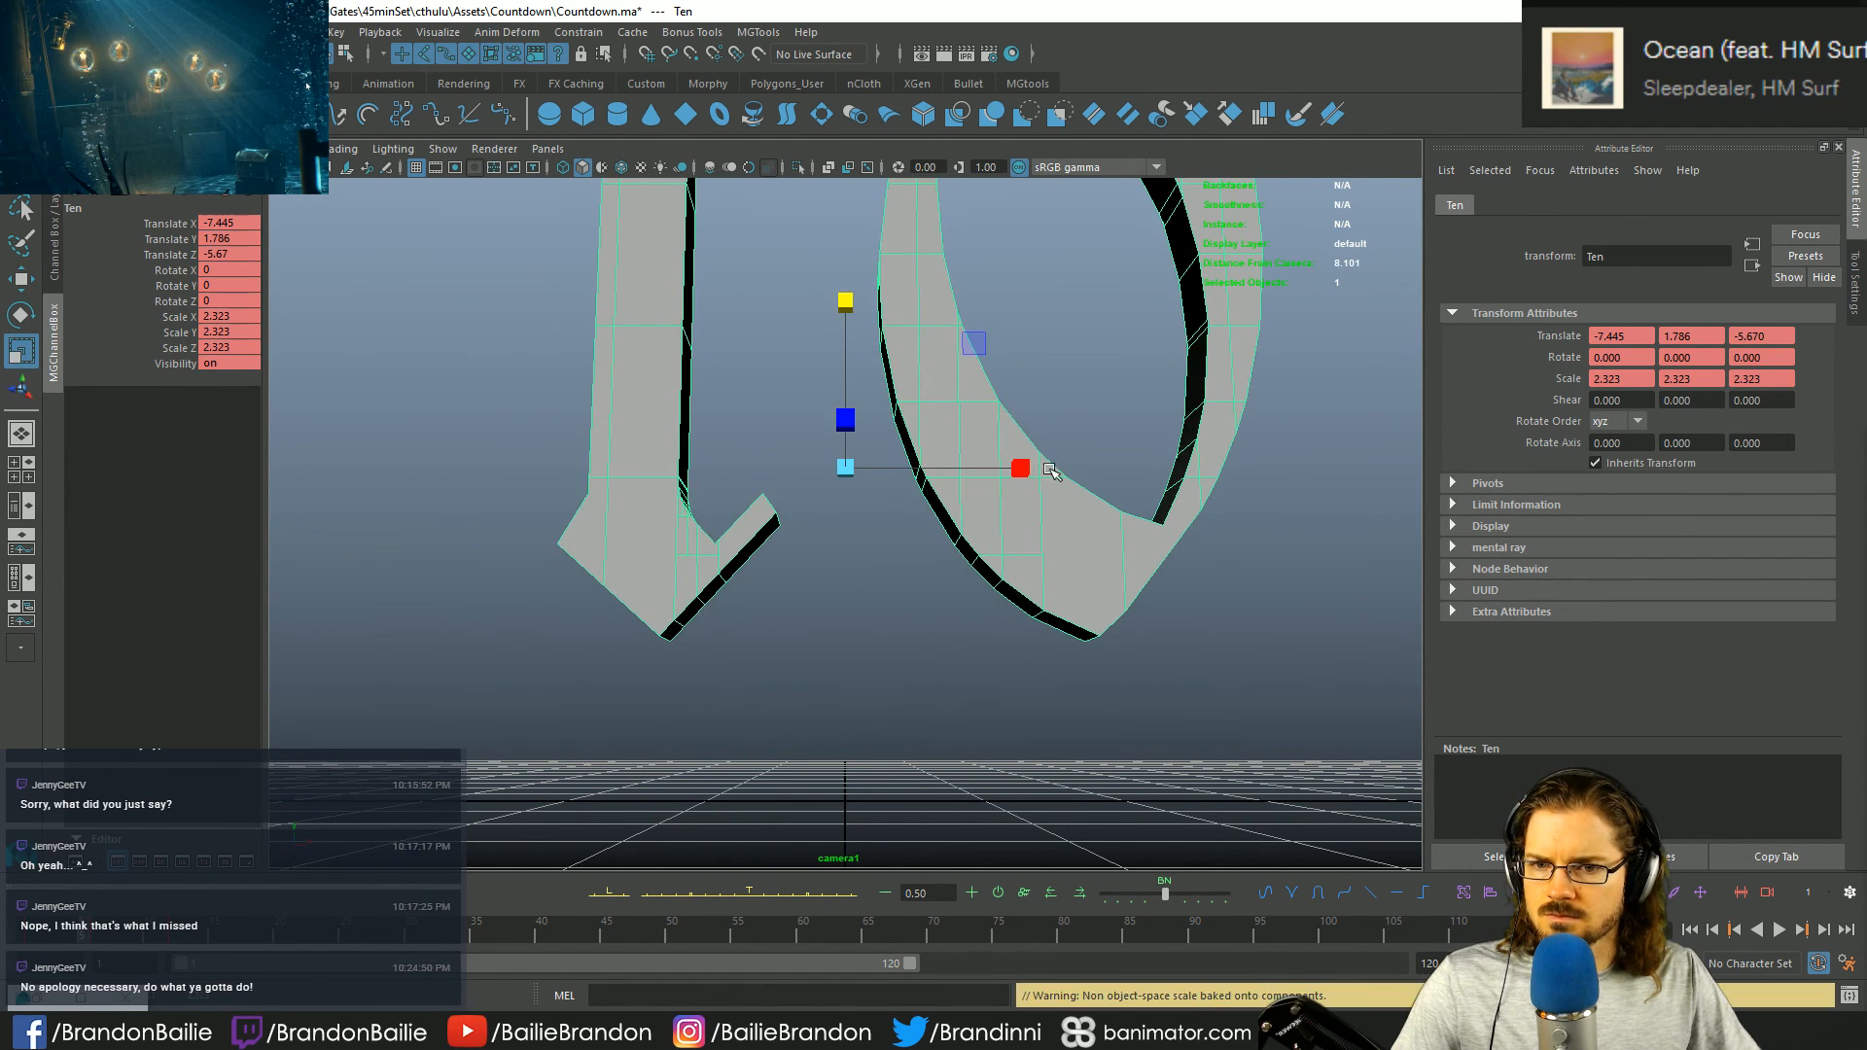
pyautogui.moveTo(1022, 472); pyautogui.dragTo(1009, 474)
pyautogui.press('q')
pyautogui.hotkey('ctrl', 'z')
pyautogui.hotkey('ctrl', 'z')
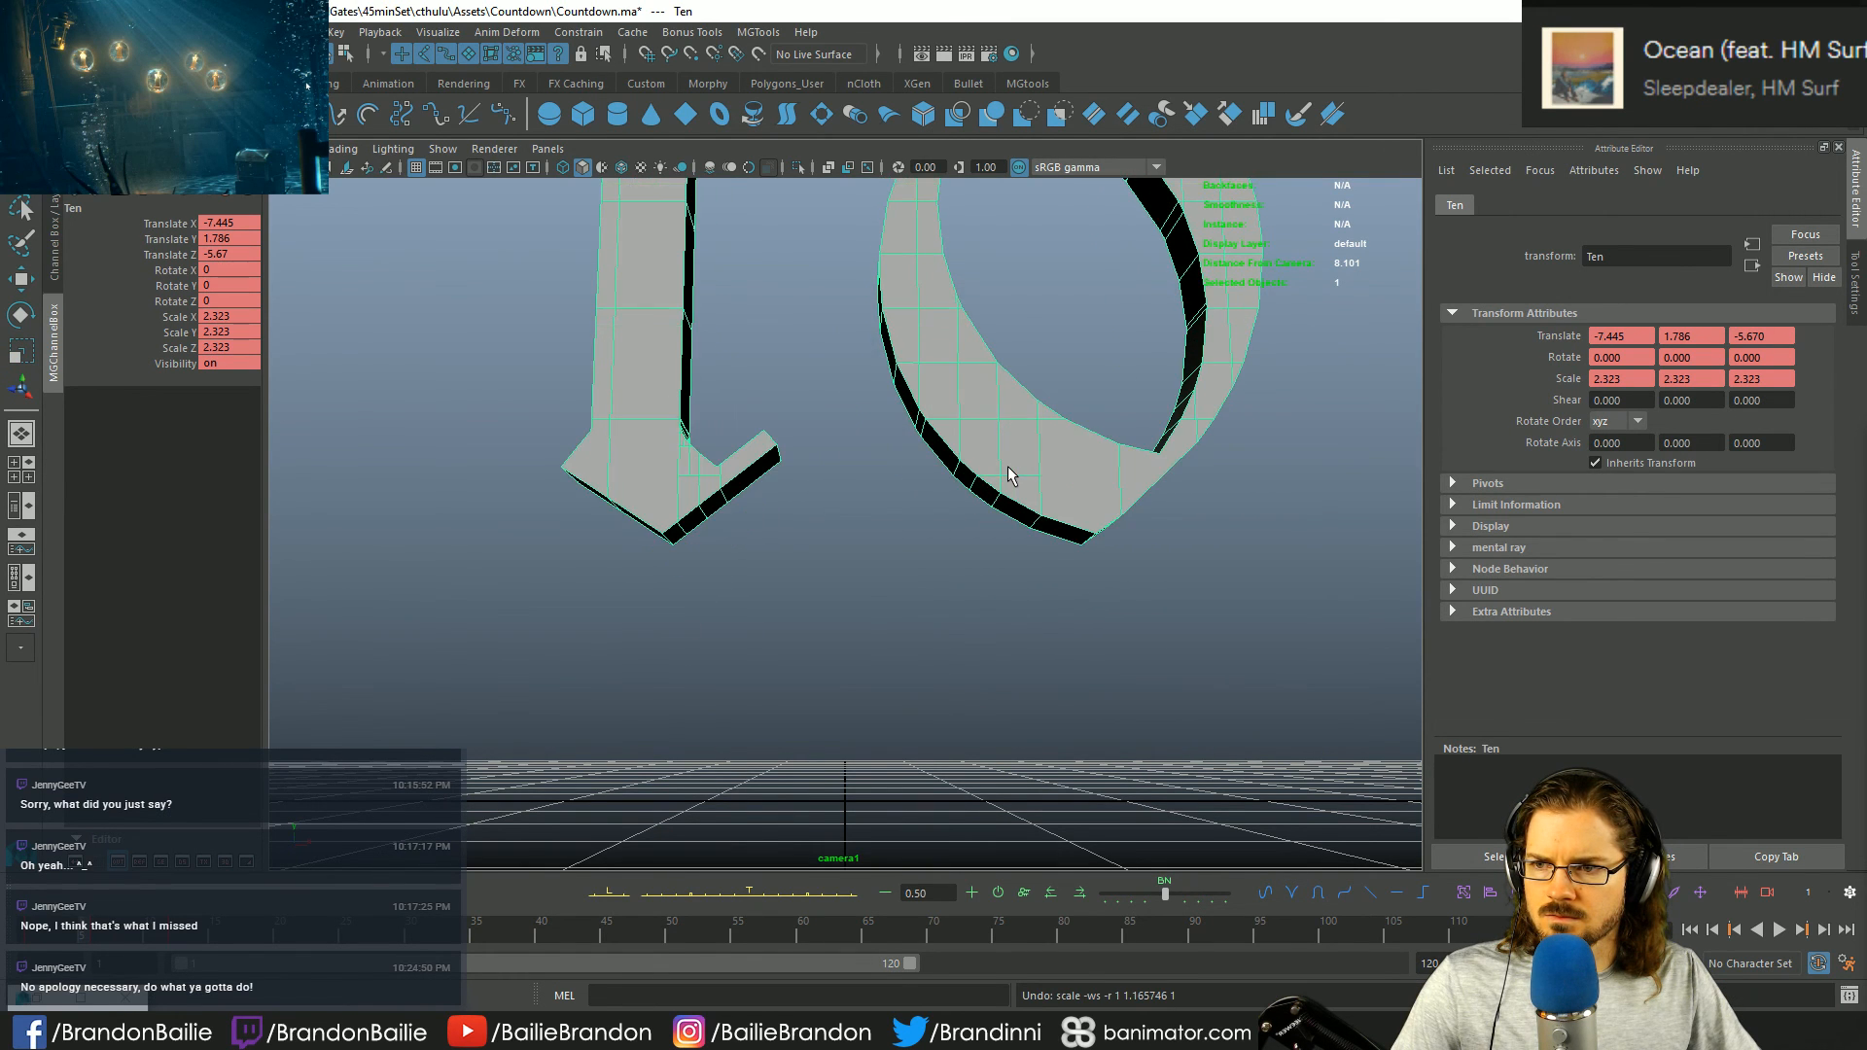
# - Key the Ten group at its lowered position, then review the Time Slider preferences and close them
pyautogui.hotkey('alt', '.')
pyautogui.press('s')
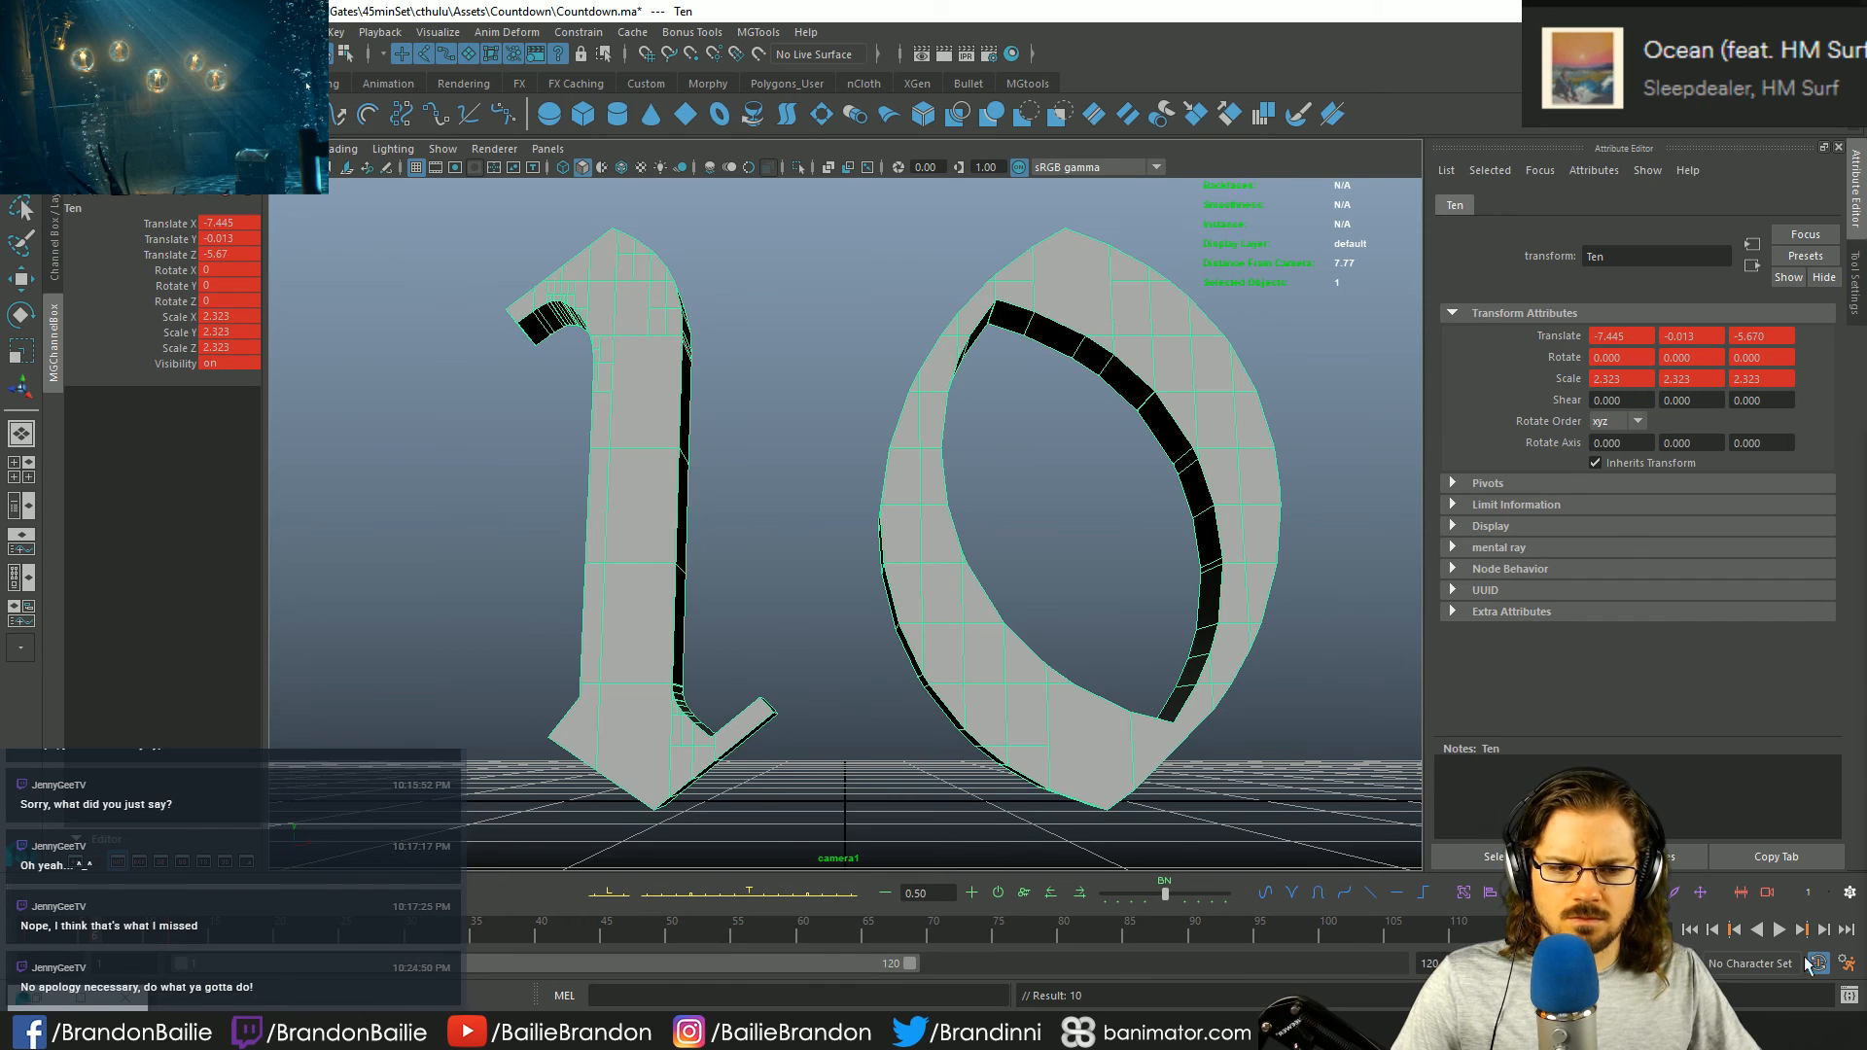
pyautogui.click(1848, 963)
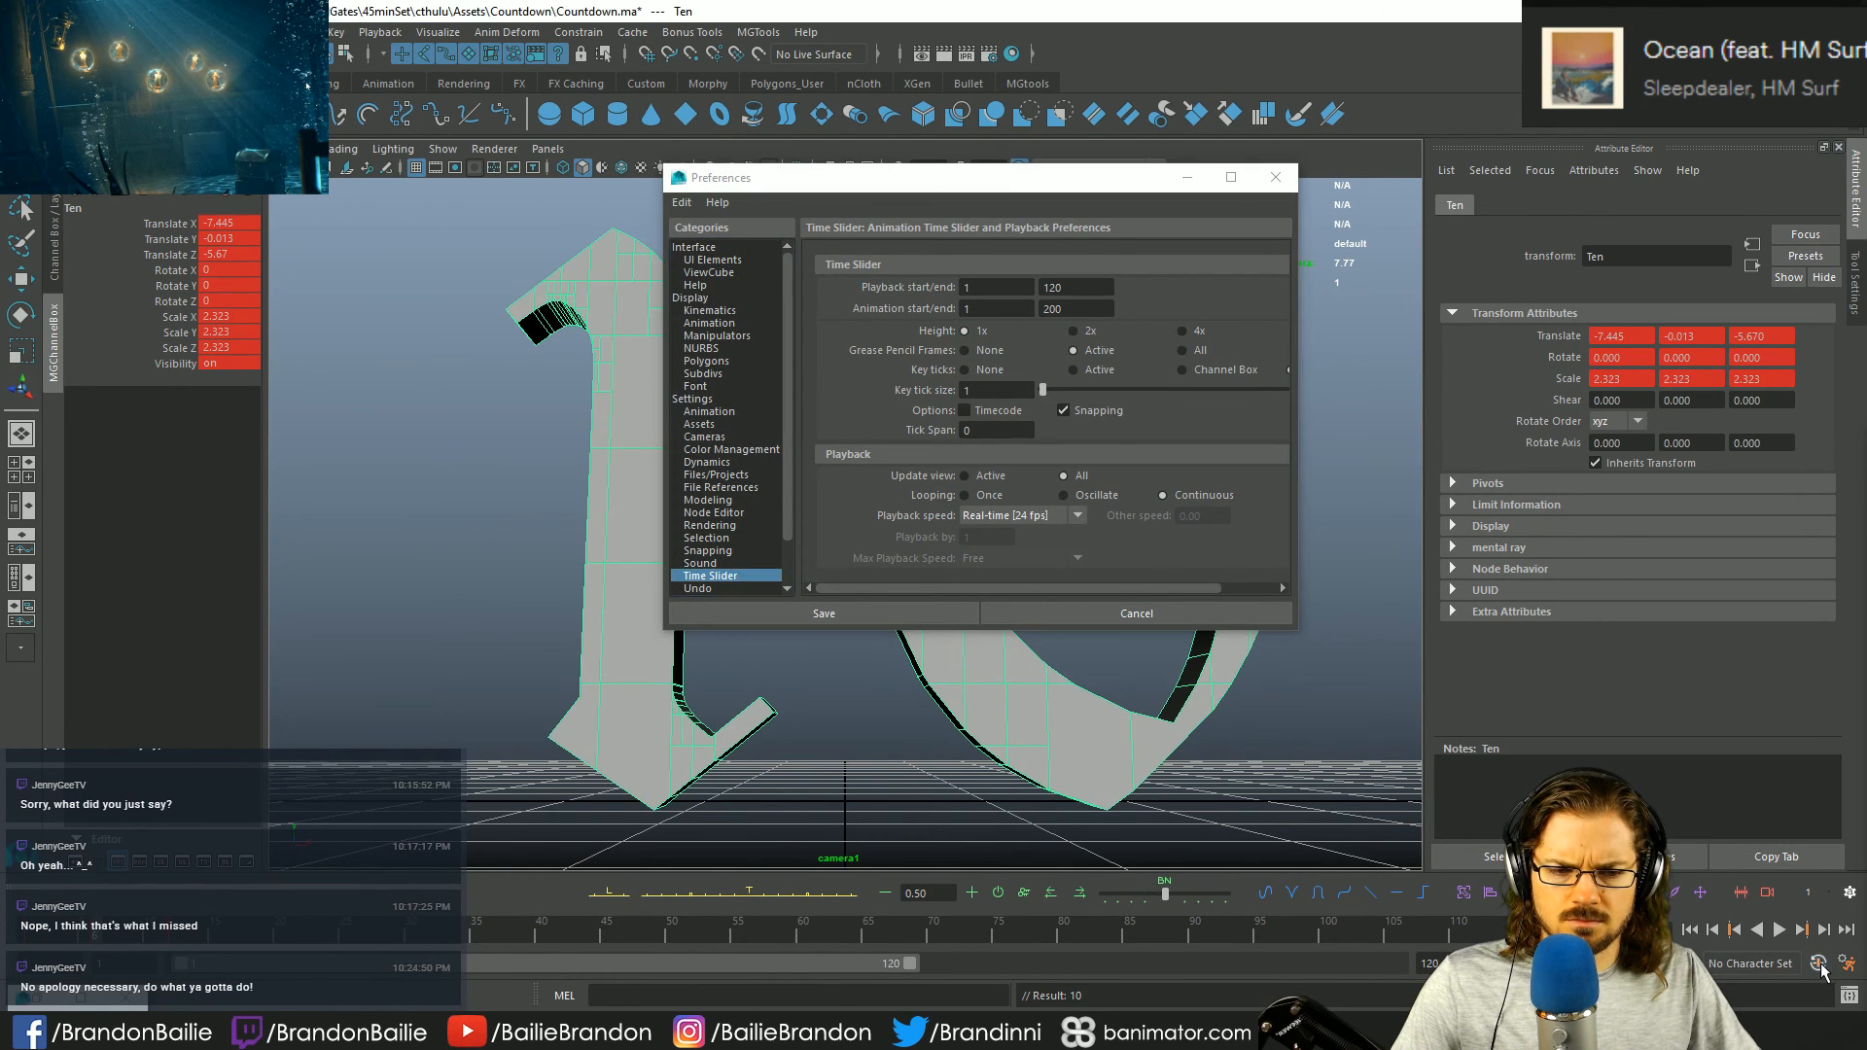
pyautogui.click(1276, 177)
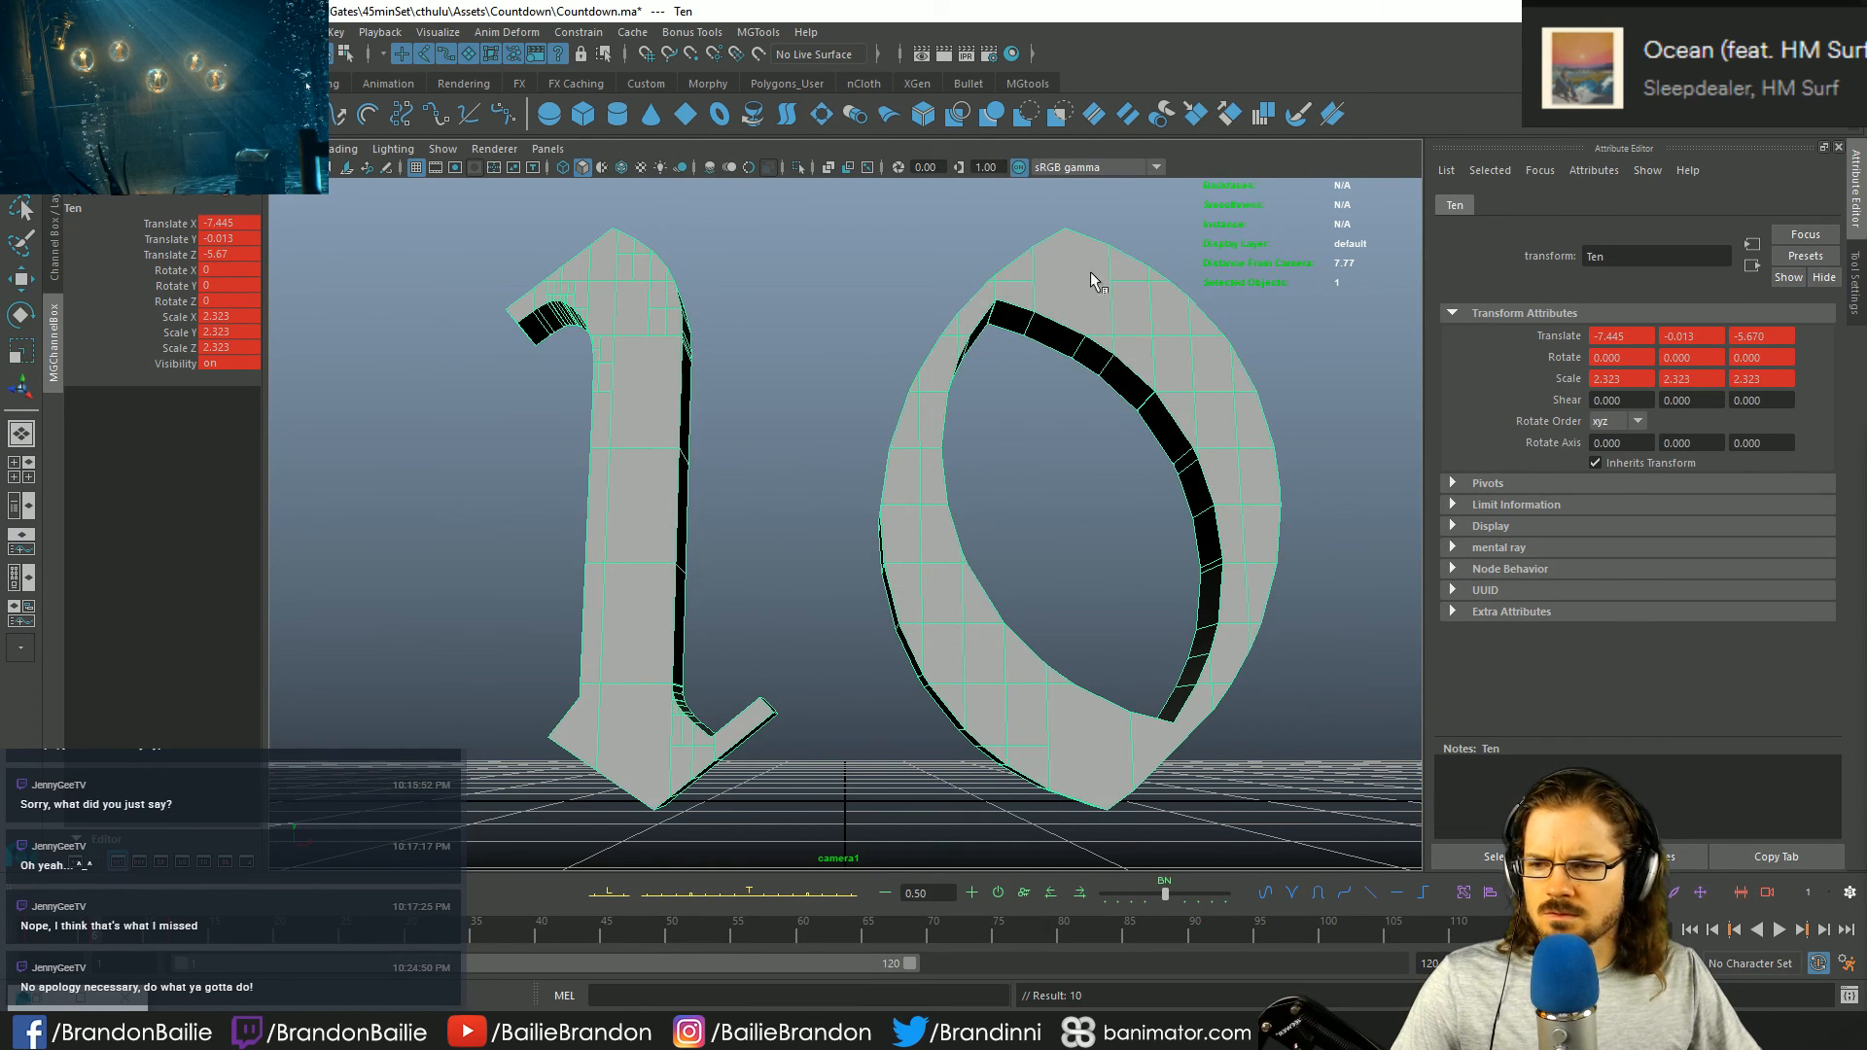
# - Try narrowing the Ten group horizontally during its descent, then undo the scale and its key
pyautogui.press('r')
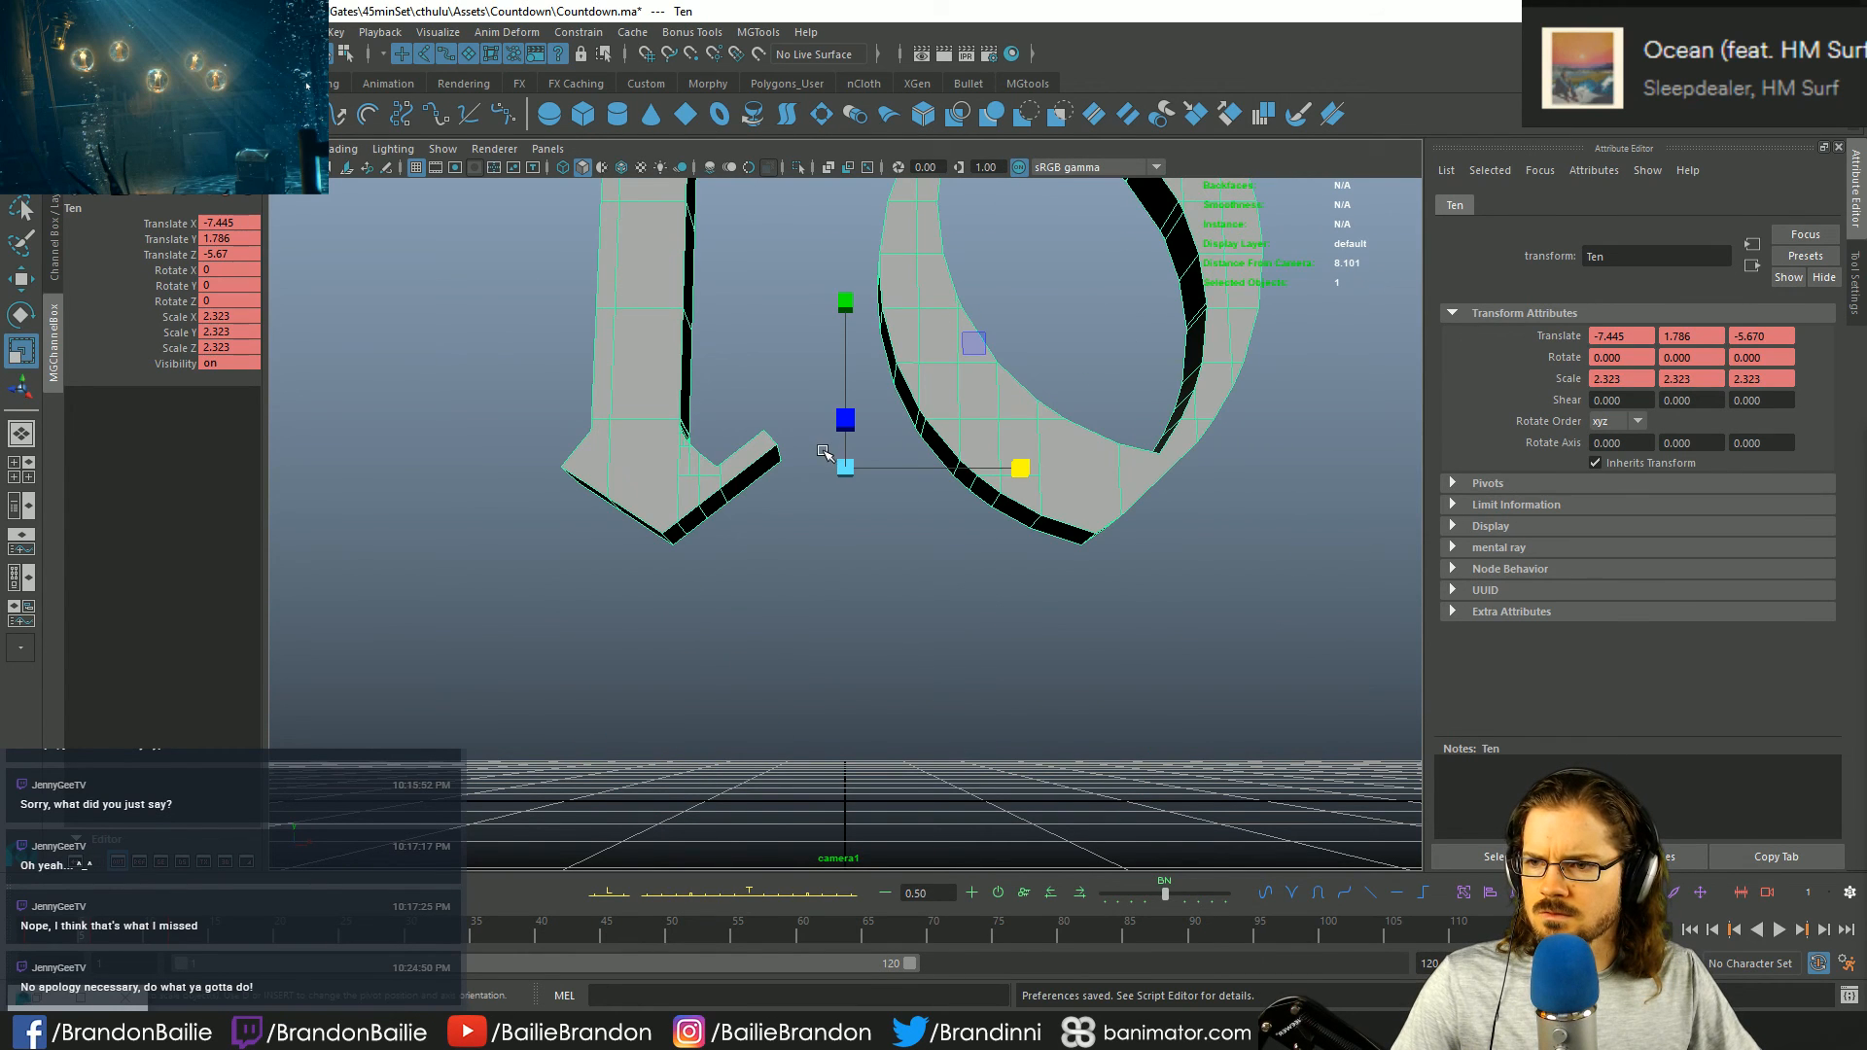
pyautogui.hotkey('alt', ',')
pyautogui.moveTo(1023, 471); pyautogui.dragTo(1007, 481)
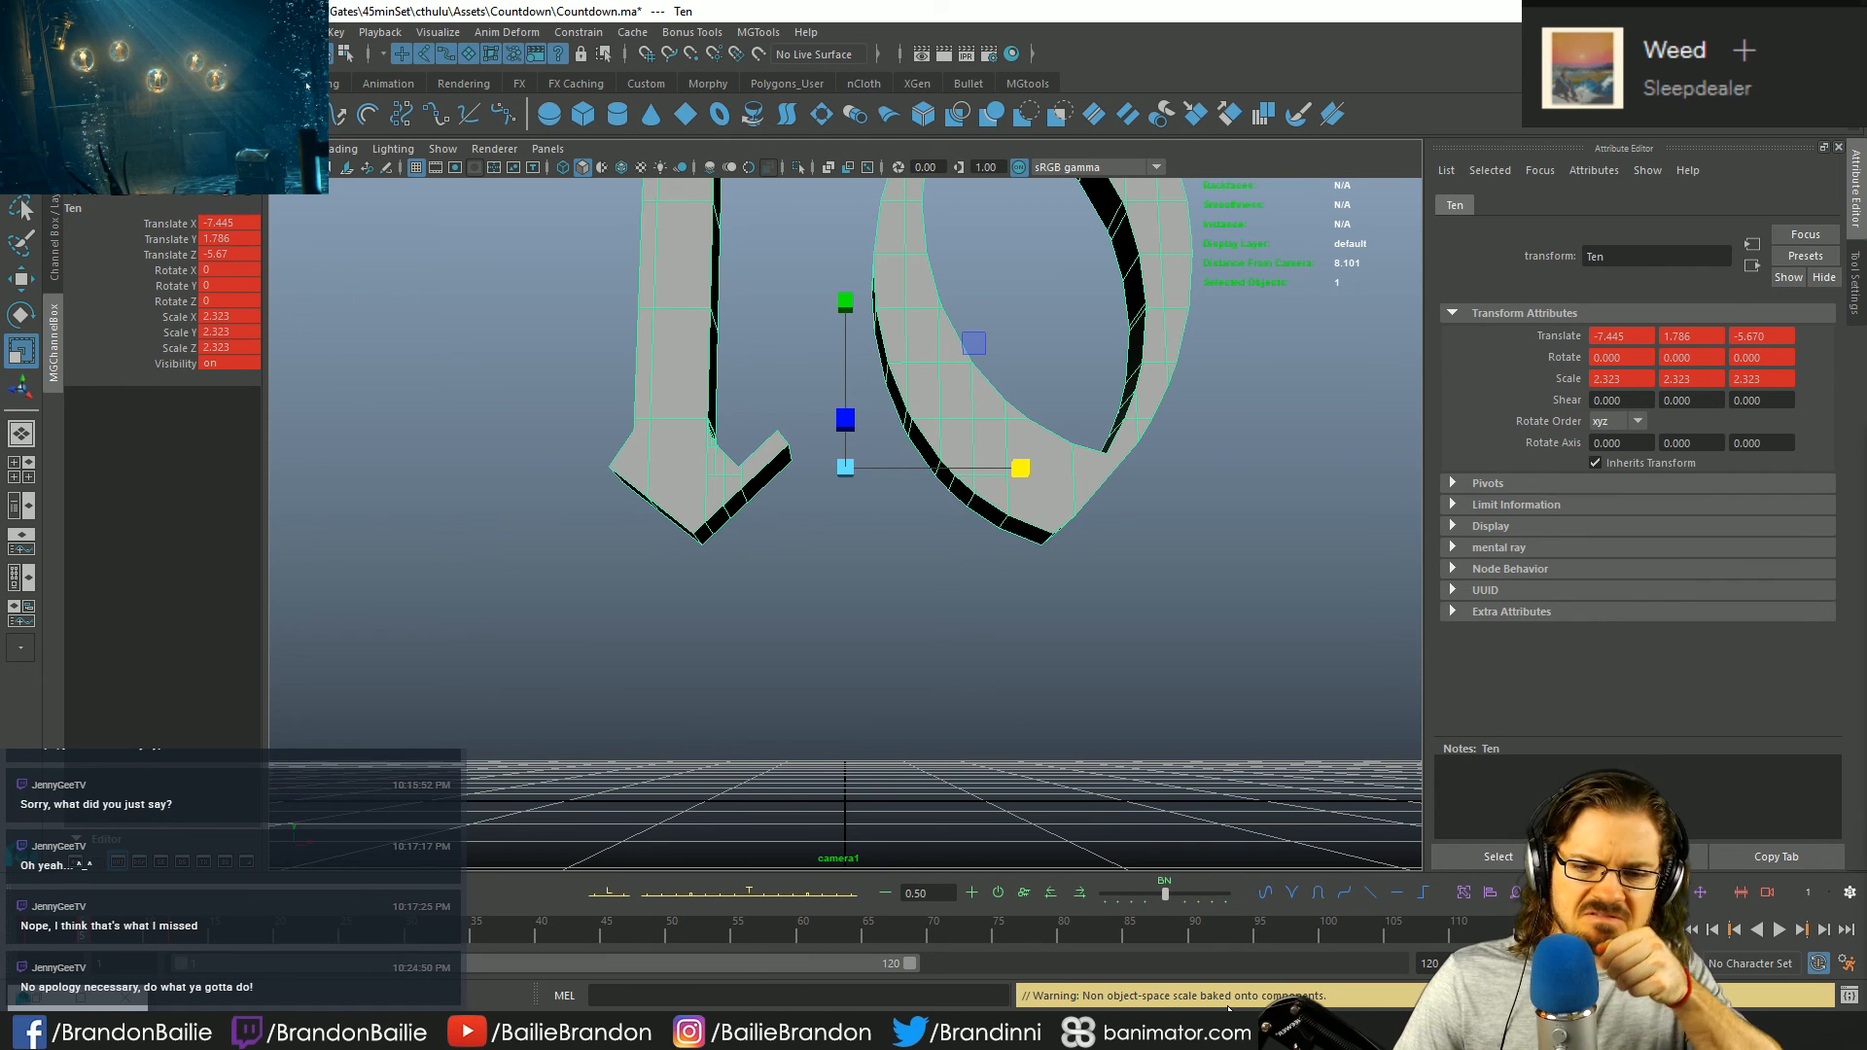
pyautogui.hotkey('ctrl', 'z')
pyautogui.hotkey('ctrl', 'z')
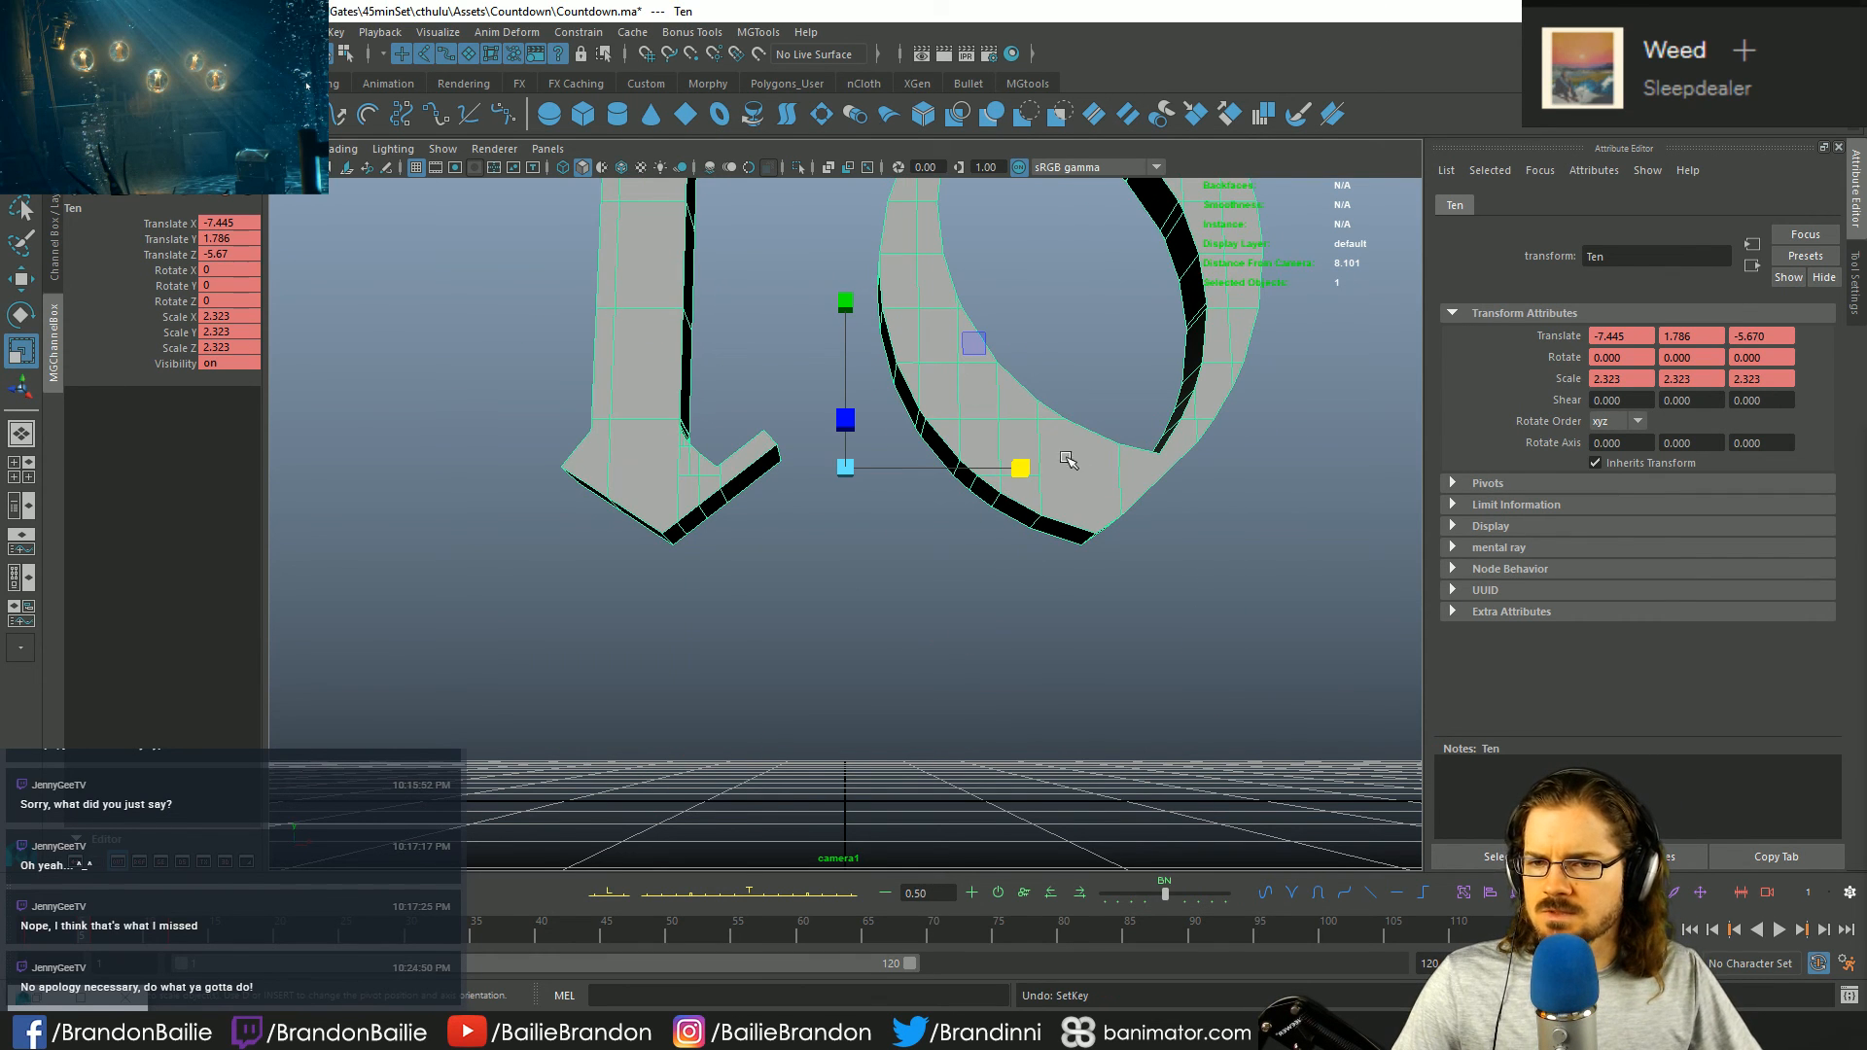
# - Try narrowing only the 0 mesh horizontally, compare it across neighbouring keyframes, and undo the scale
pyautogui.click(1056, 478)
pyautogui.hotkey('alt', '.')
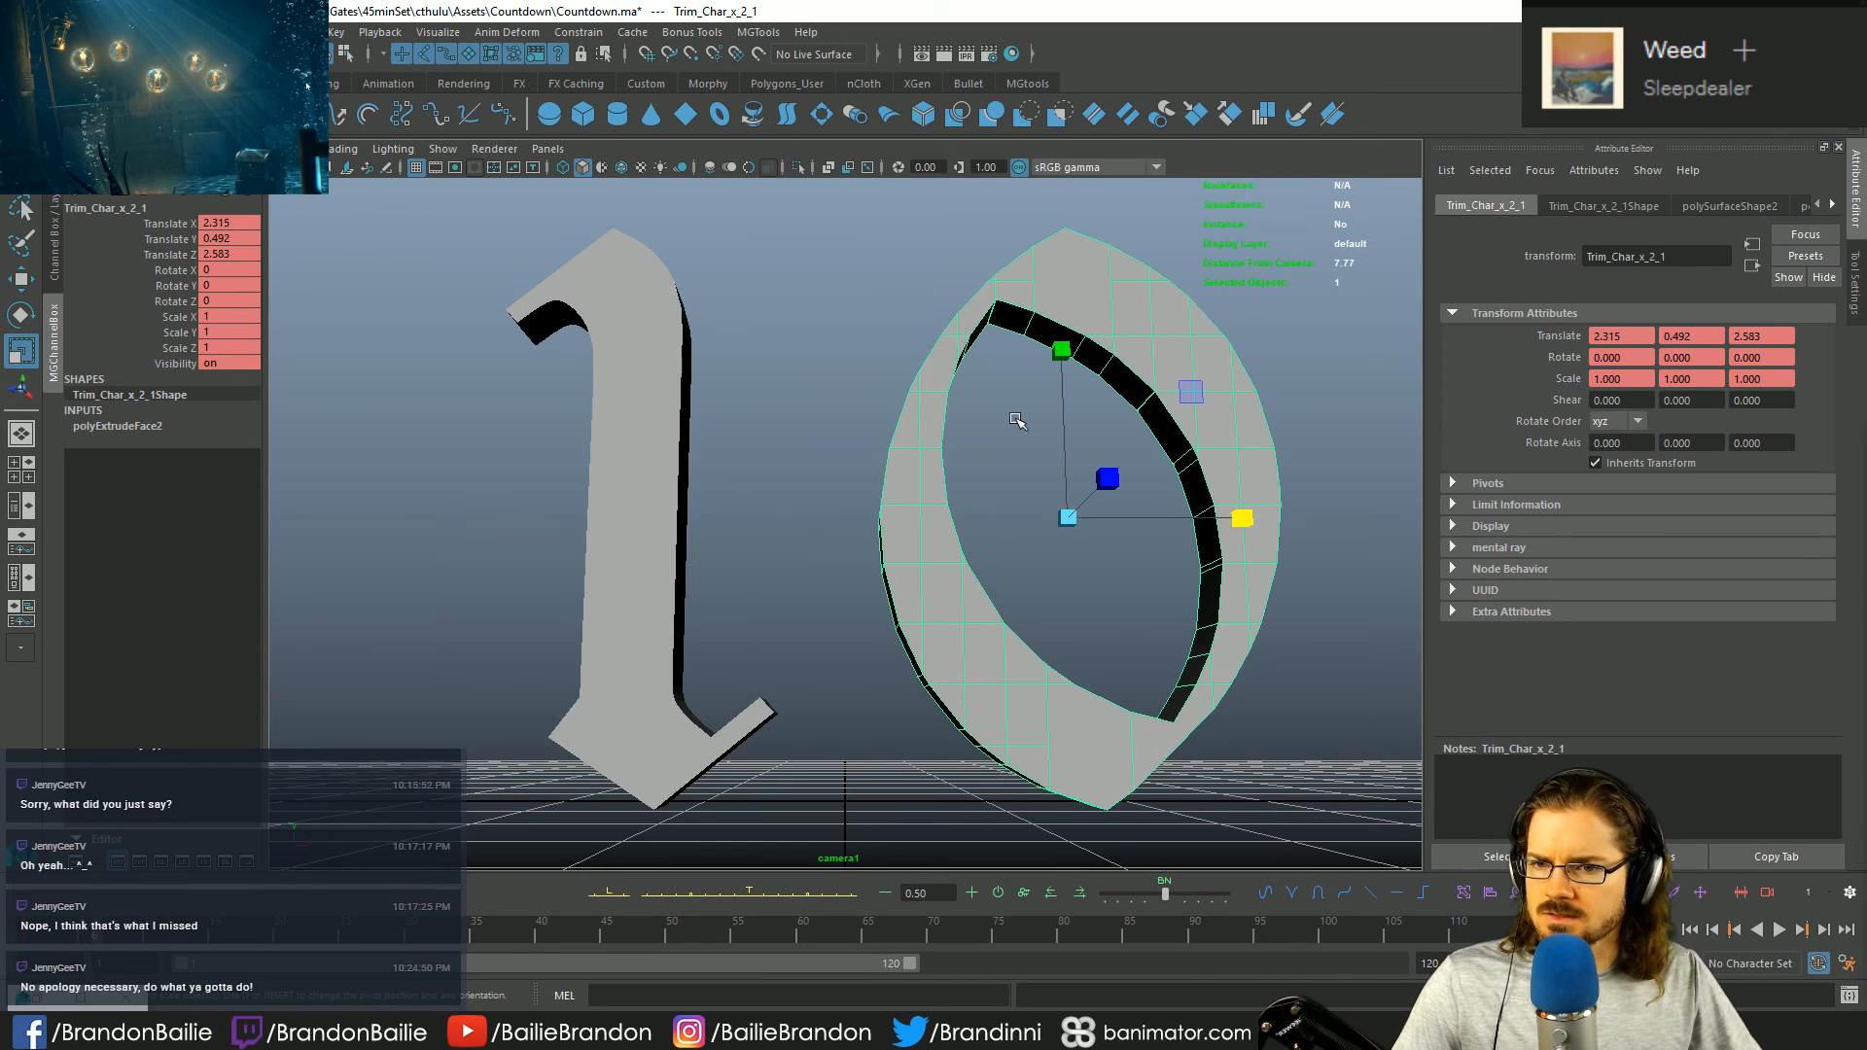
pyautogui.press('.')
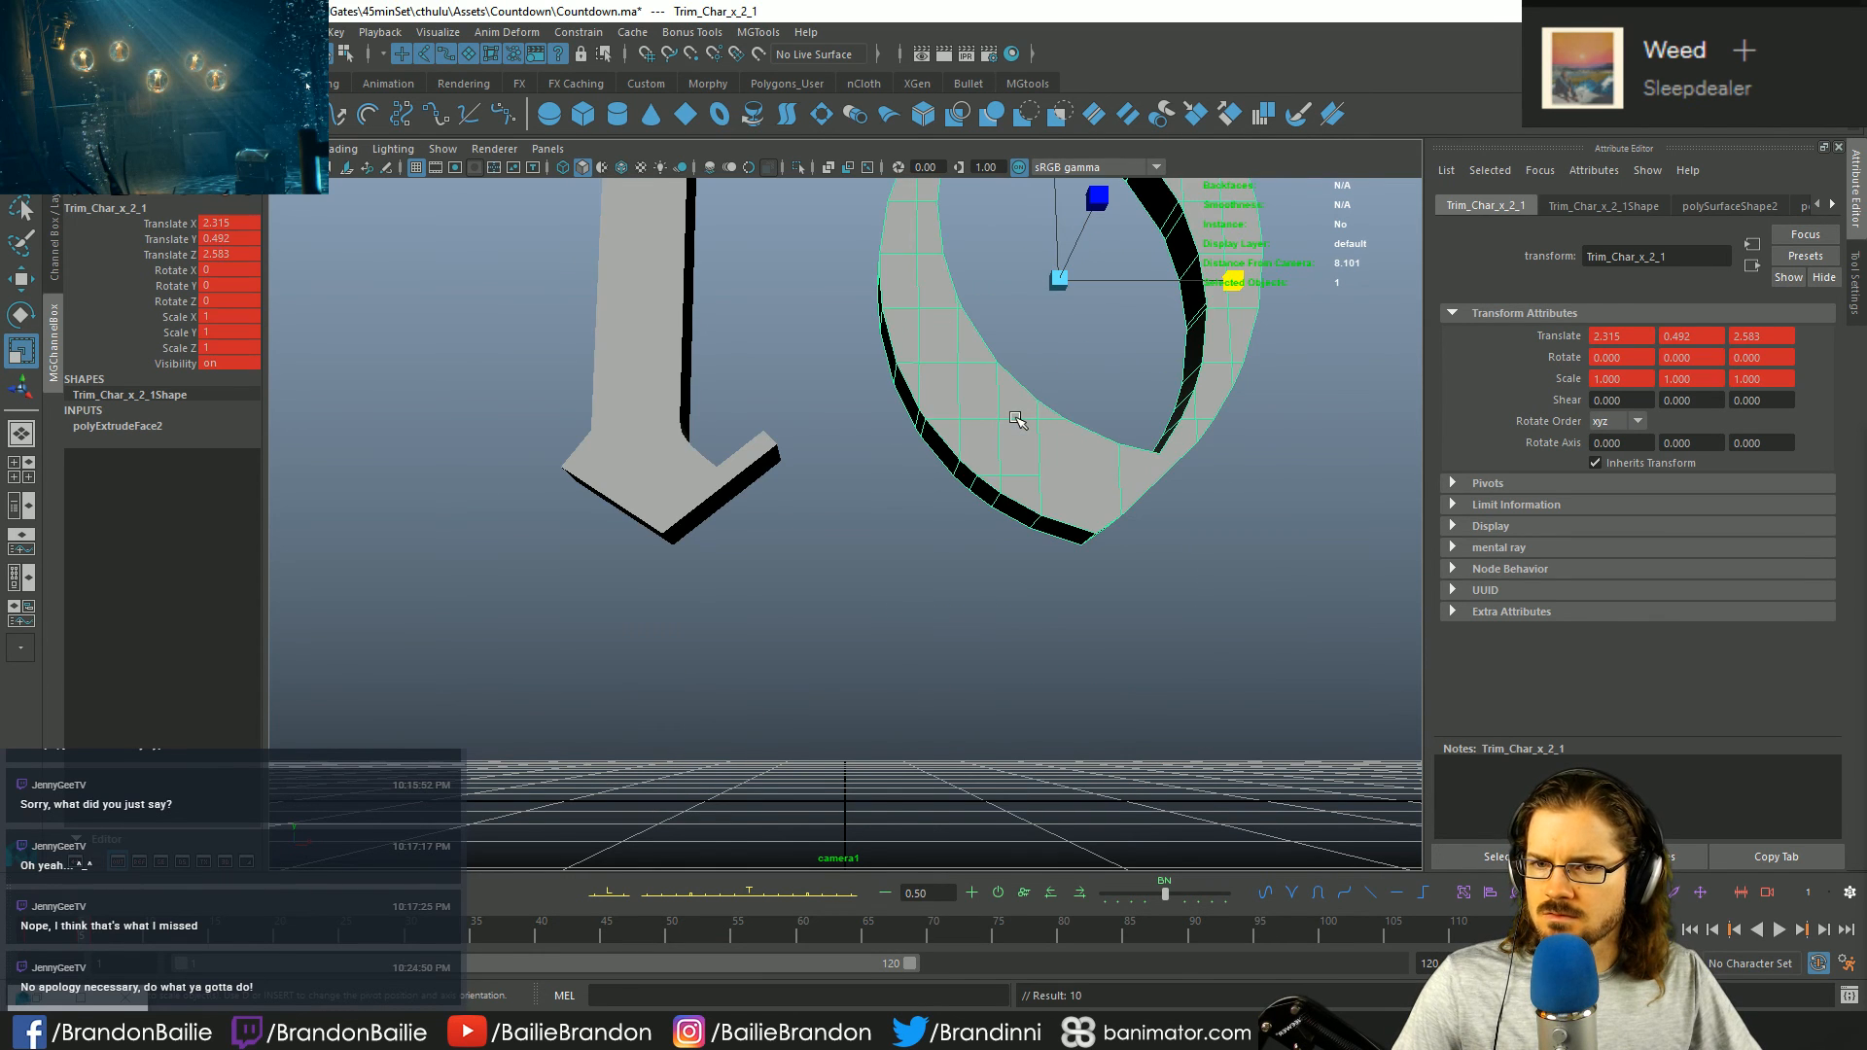
pyautogui.moveTo(1238, 282); pyautogui.dragTo(1216, 298)
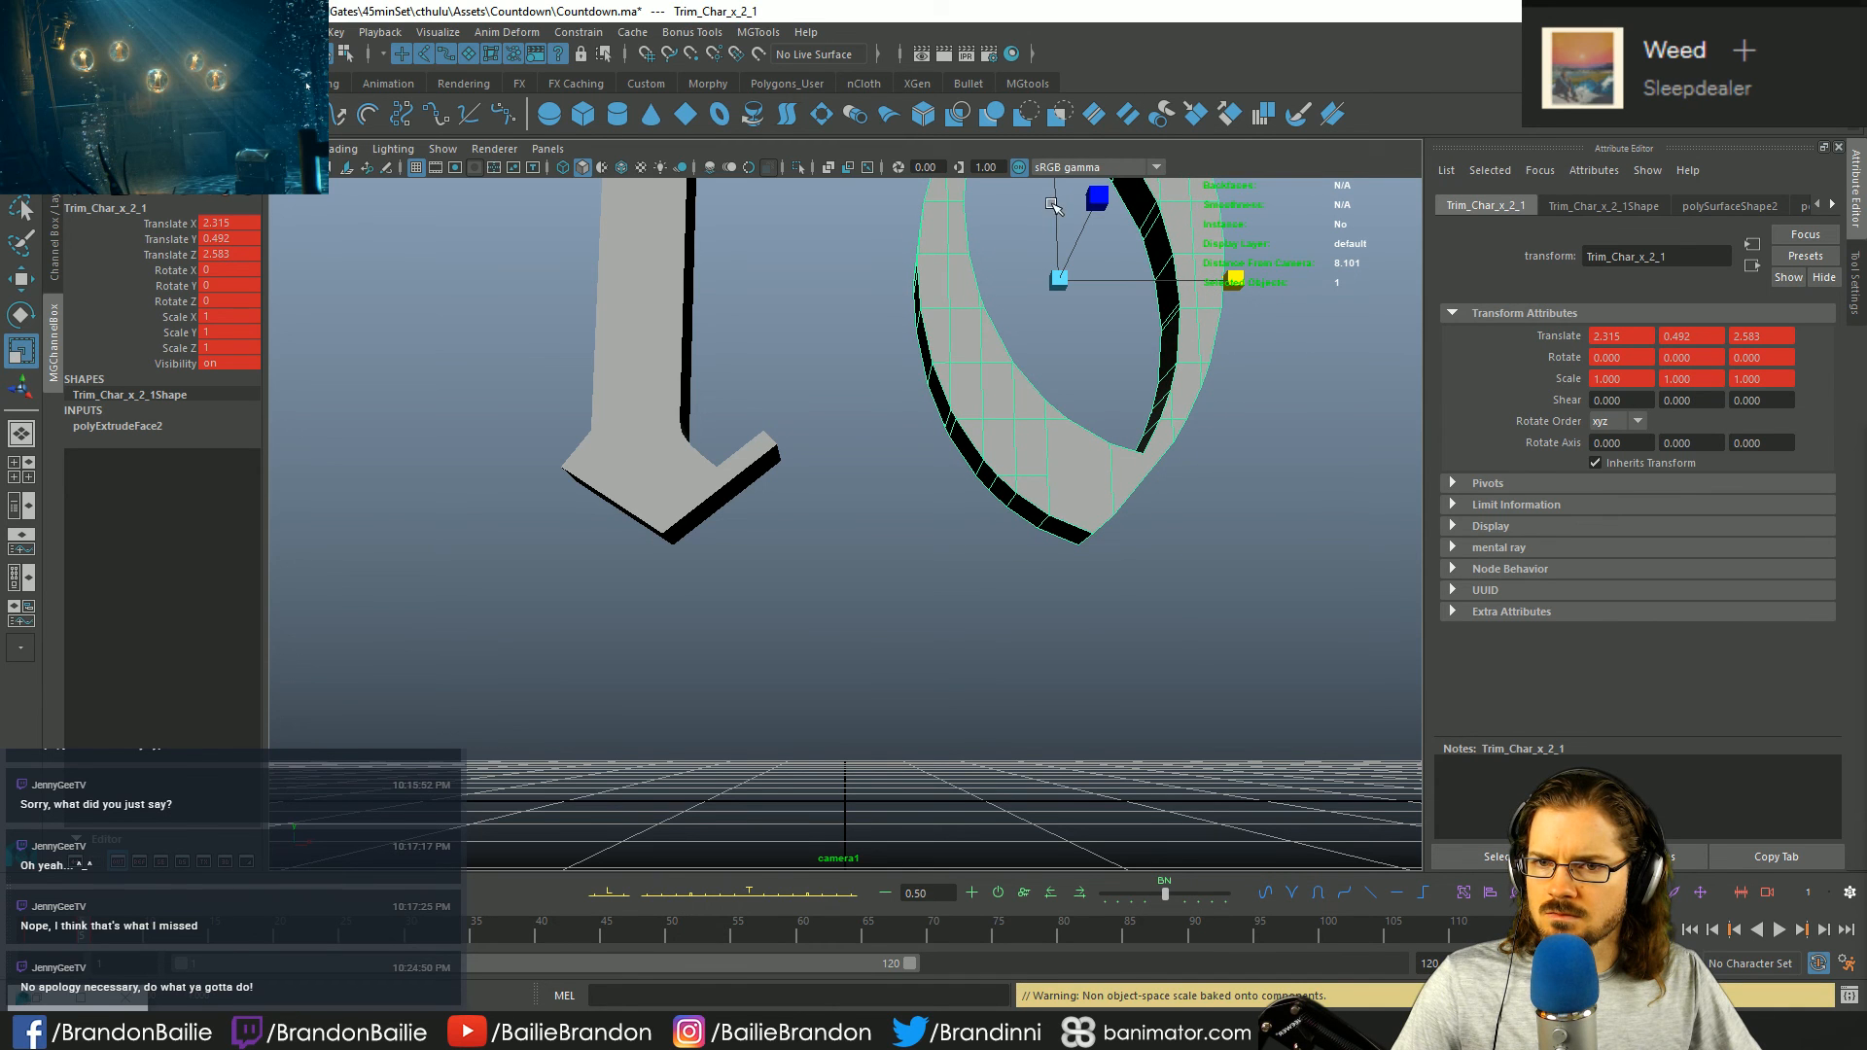
pyautogui.hotkey('alt', ',')
pyautogui.hotkey('alt', '.')
pyautogui.hotkey('alt', ',')
pyautogui.hotkey('ctrl', 'z')
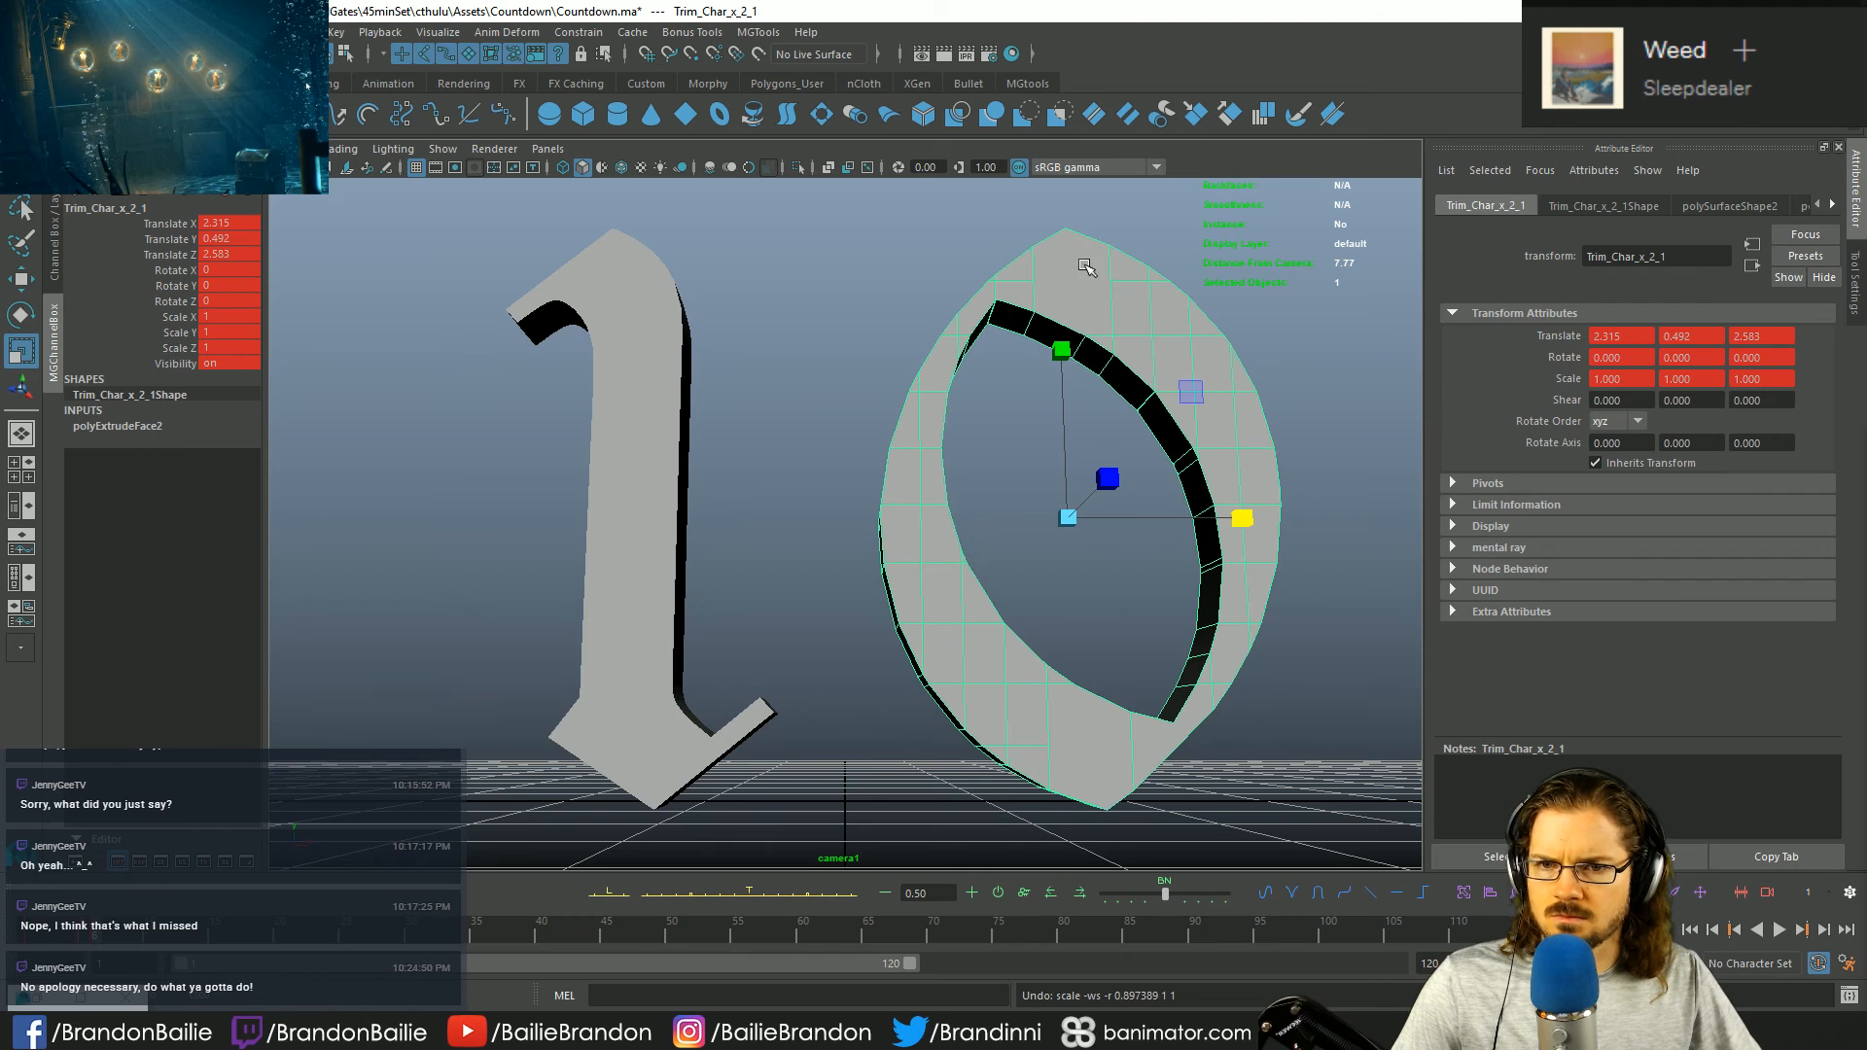
# - Clear the selection of the separate 1 and 0 meshes and reselect the whole Ten group for moving
pyautogui.click(848, 328)
pyautogui.click(1060, 418)
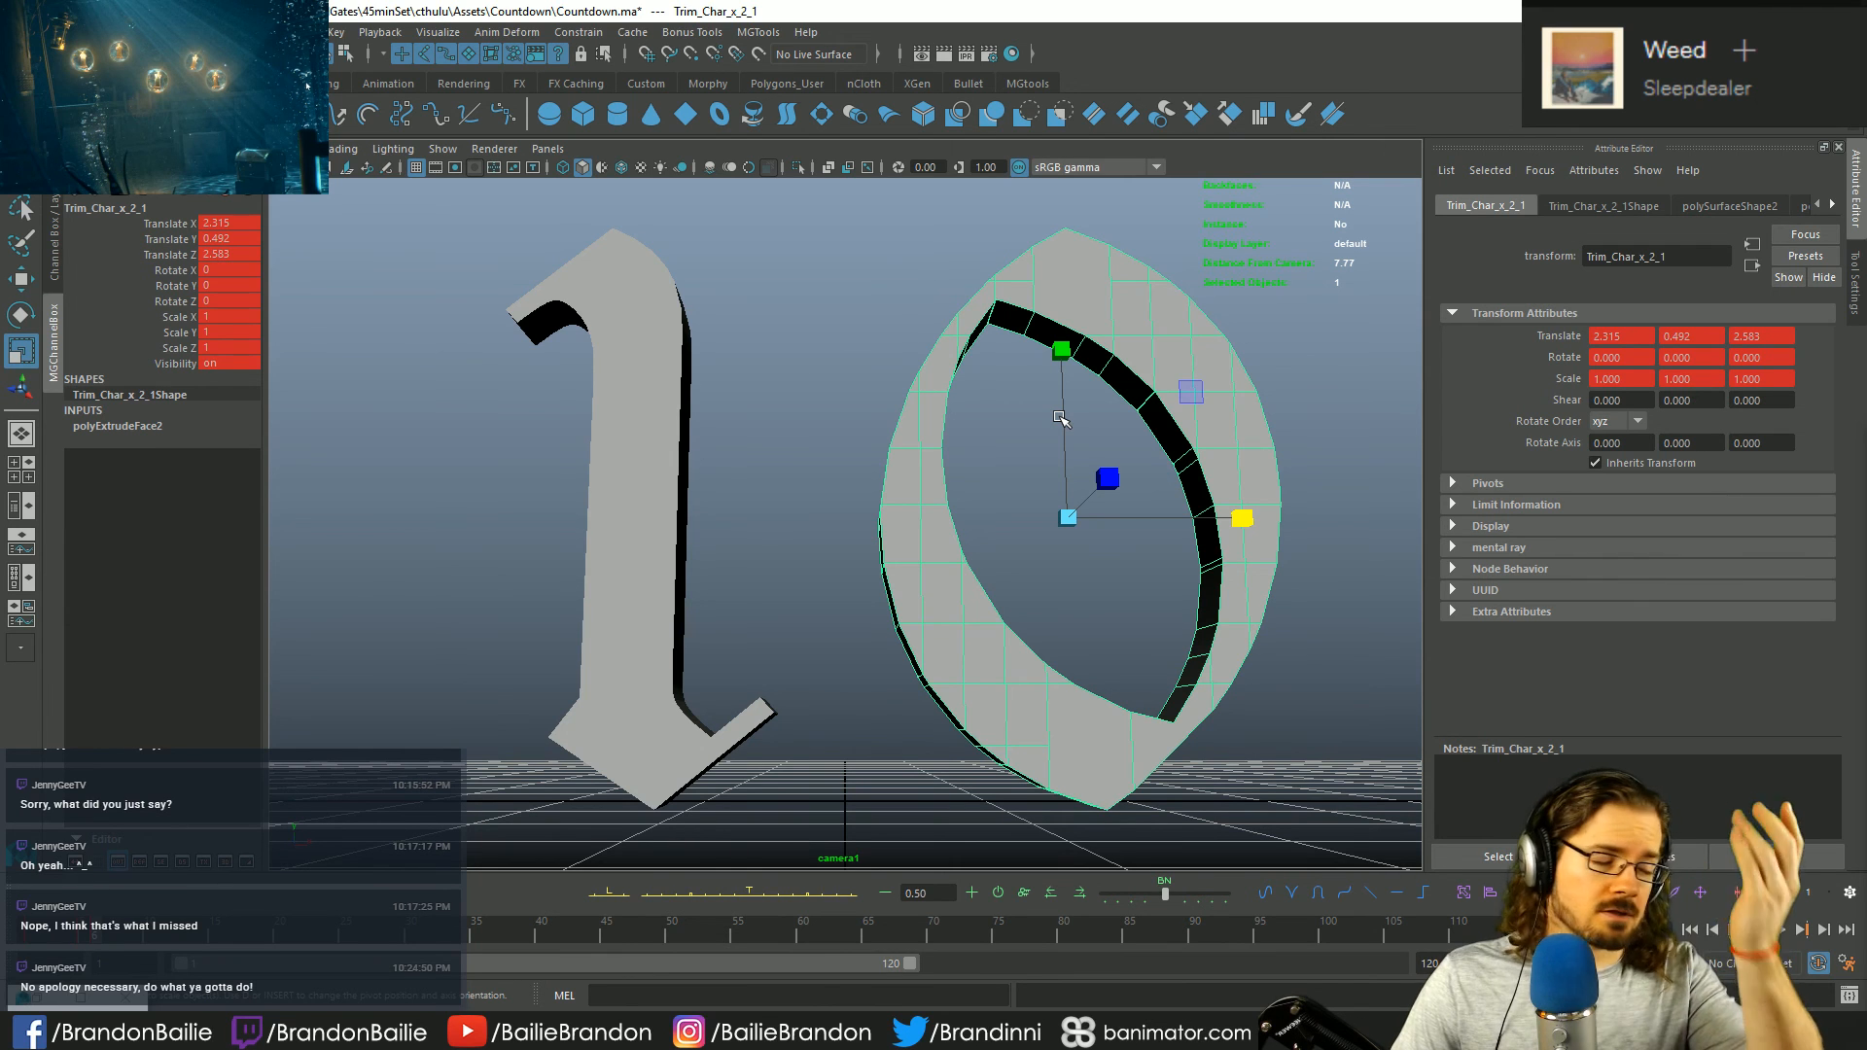
pyautogui.click(530, 331)
pyautogui.click(1245, 543)
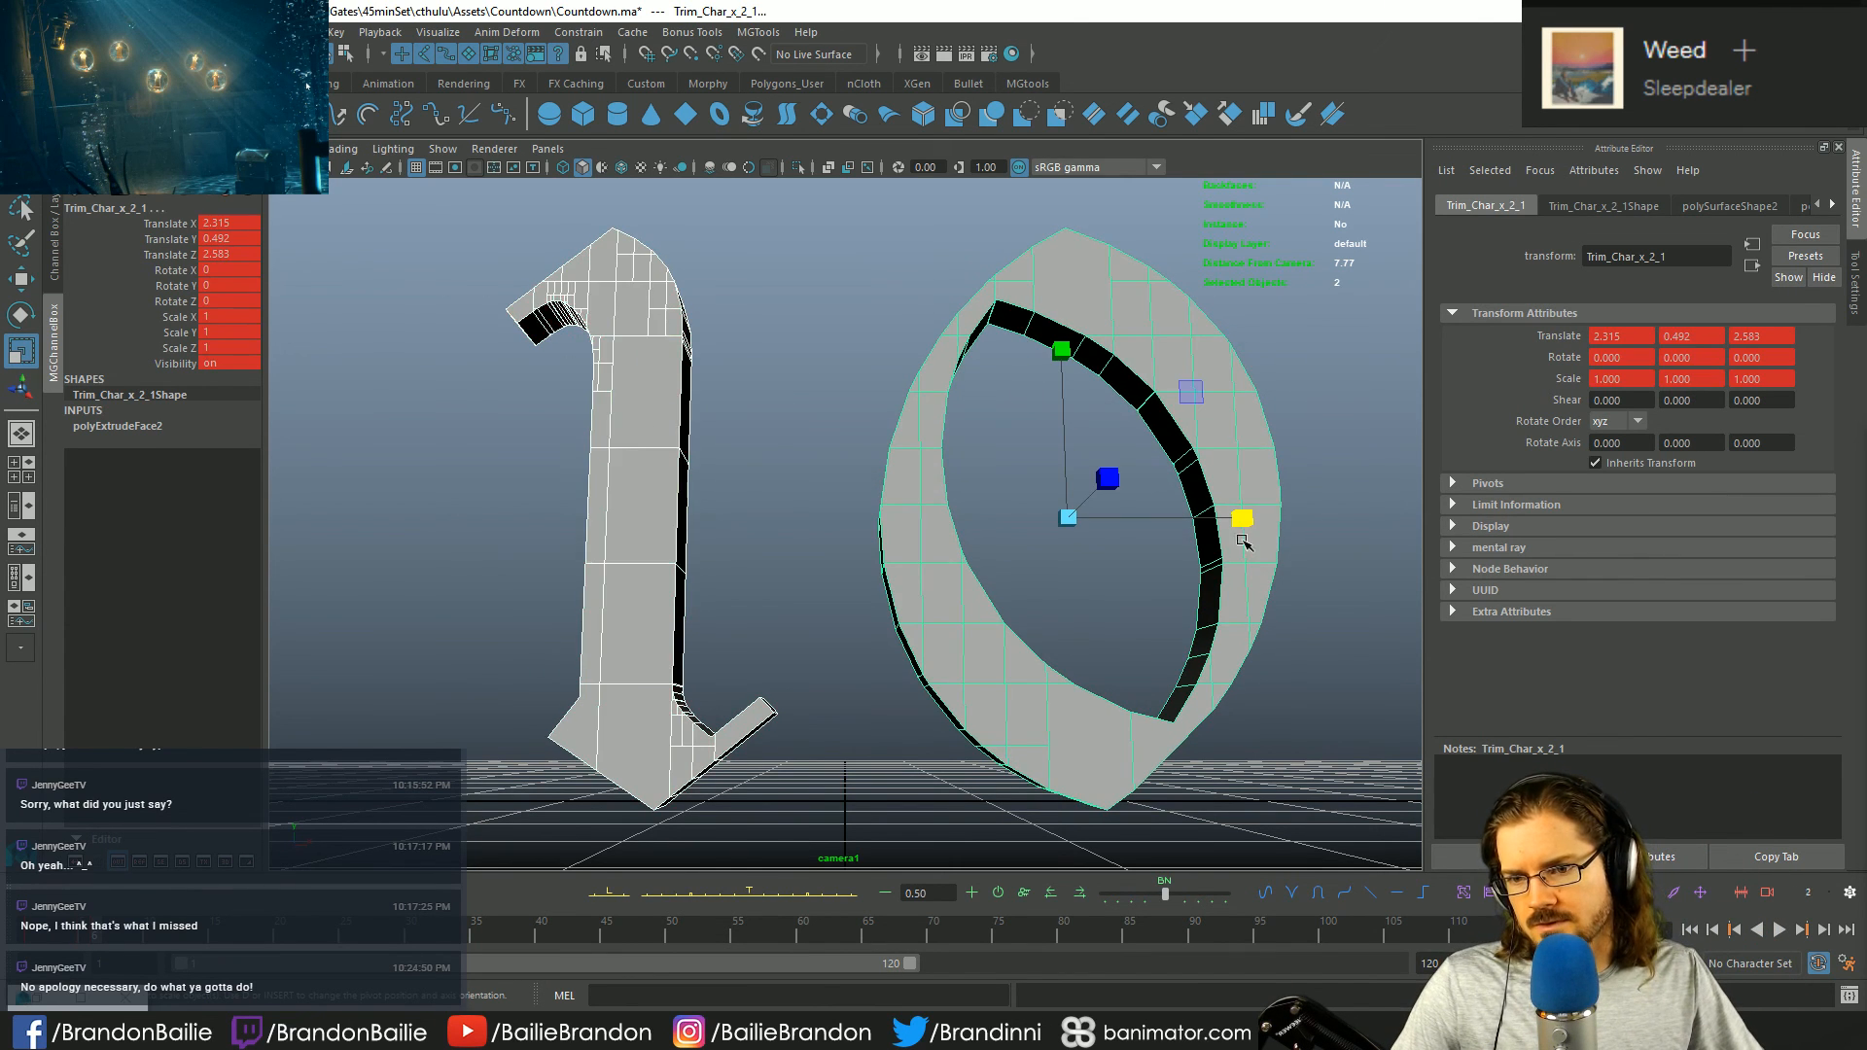
pyautogui.click(588, 404)
pyautogui.click(826, 530)
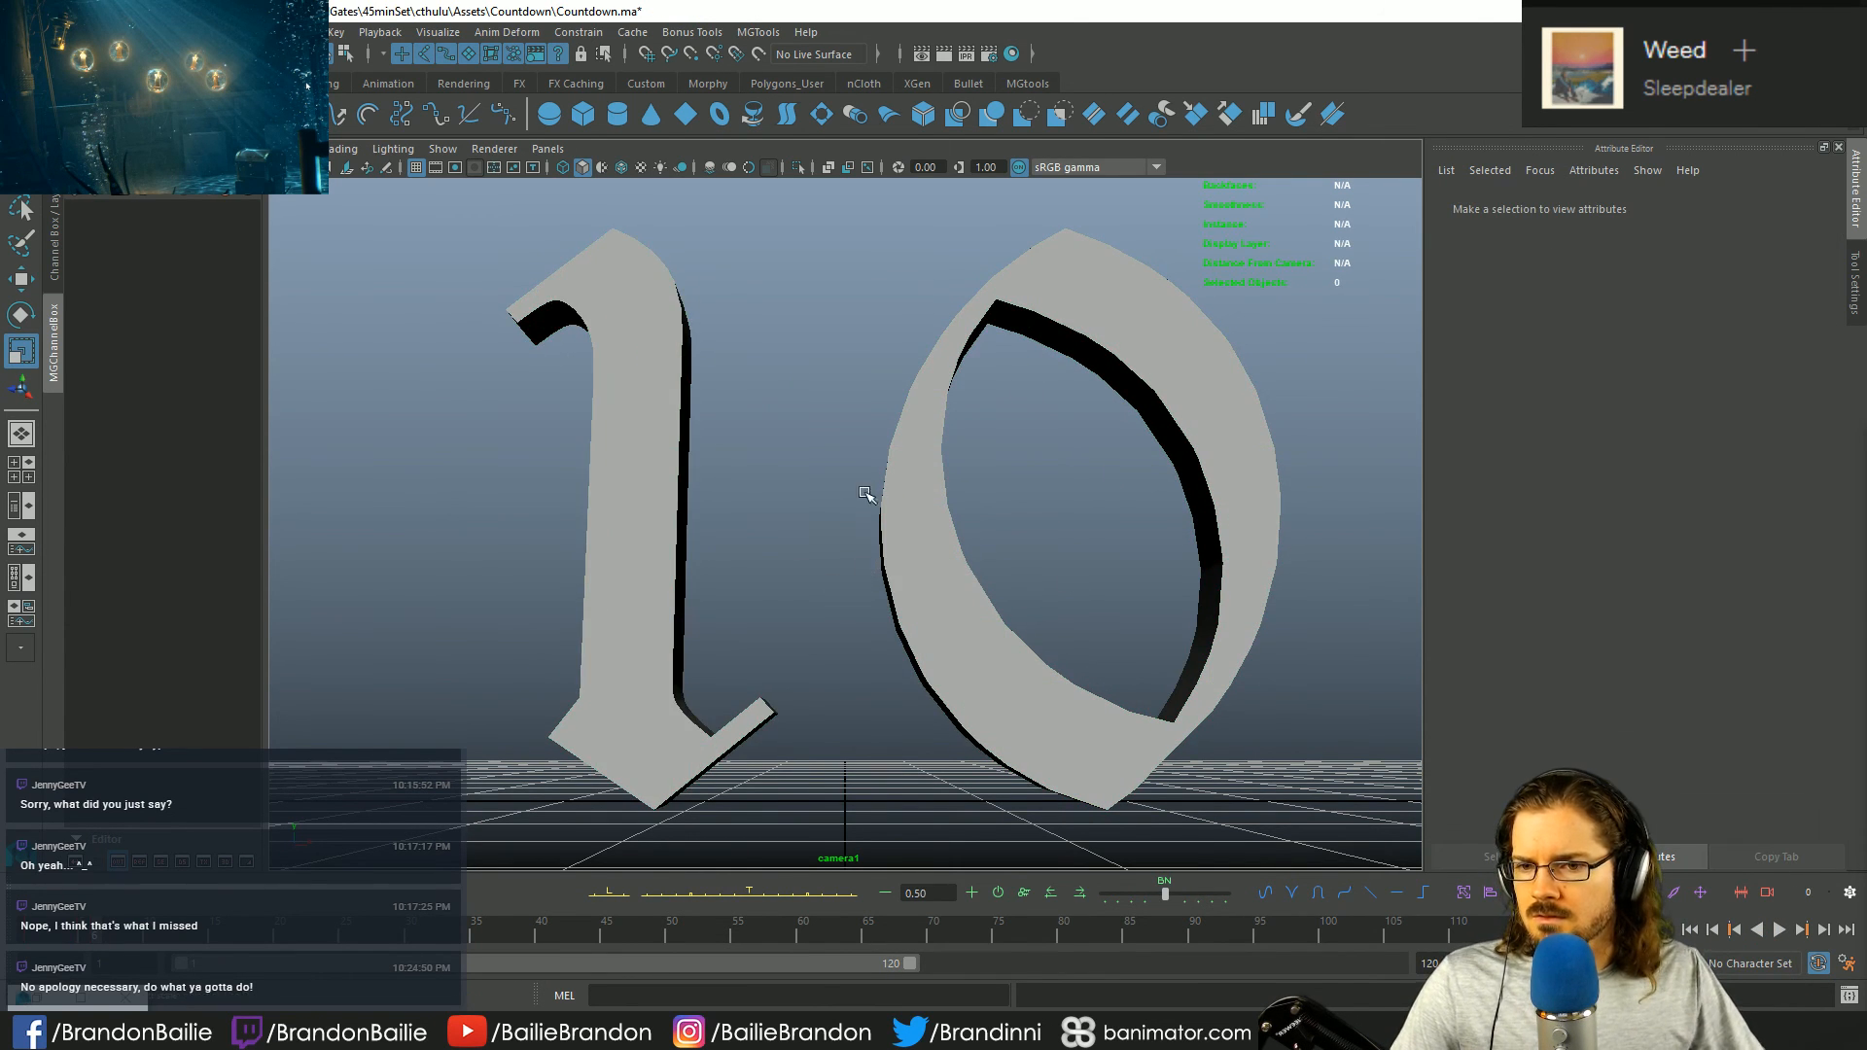
pyautogui.click(917, 507)
pyautogui.press('w')
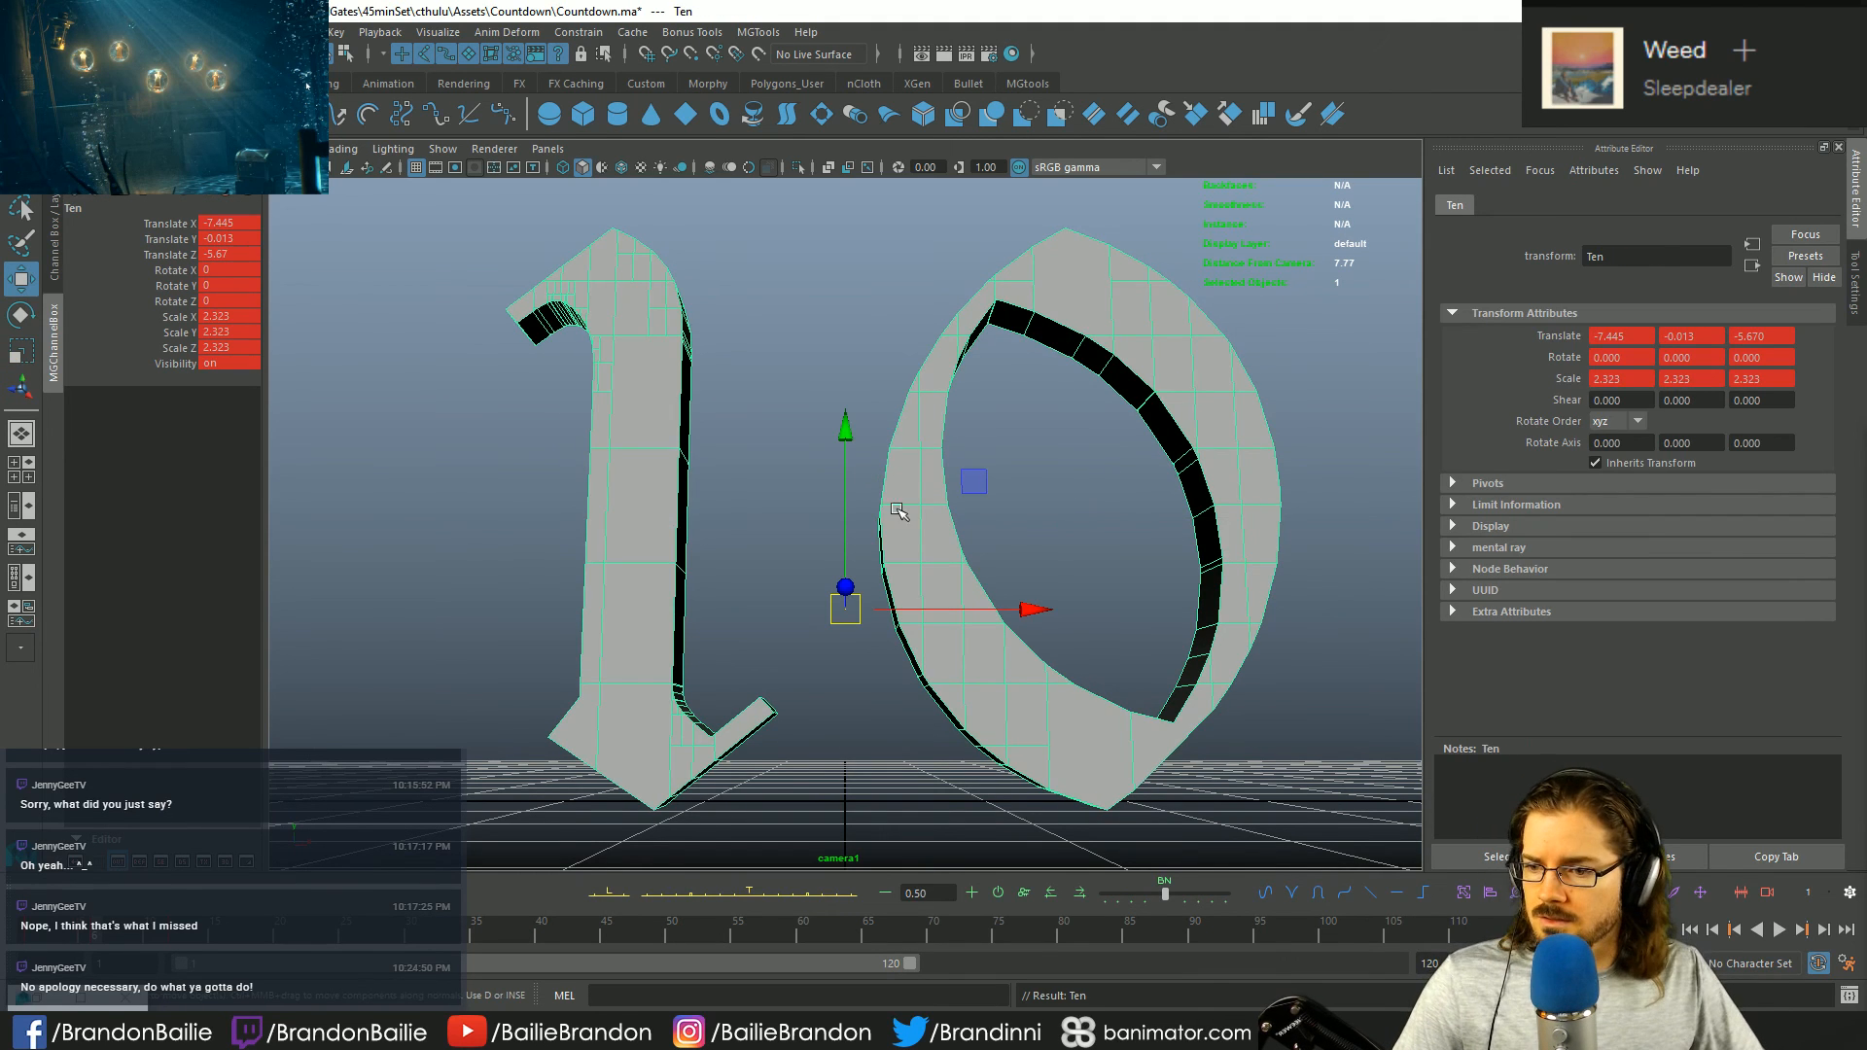
# - Scrub to the Ten group's descent and raise the group, keying its Translate Y at 2.754
pyautogui.moveTo(966, 479); pyautogui.dragTo(958, 477)
pyautogui.moveTo(888, 457); pyautogui.dragTo(889, 453, button='middle')
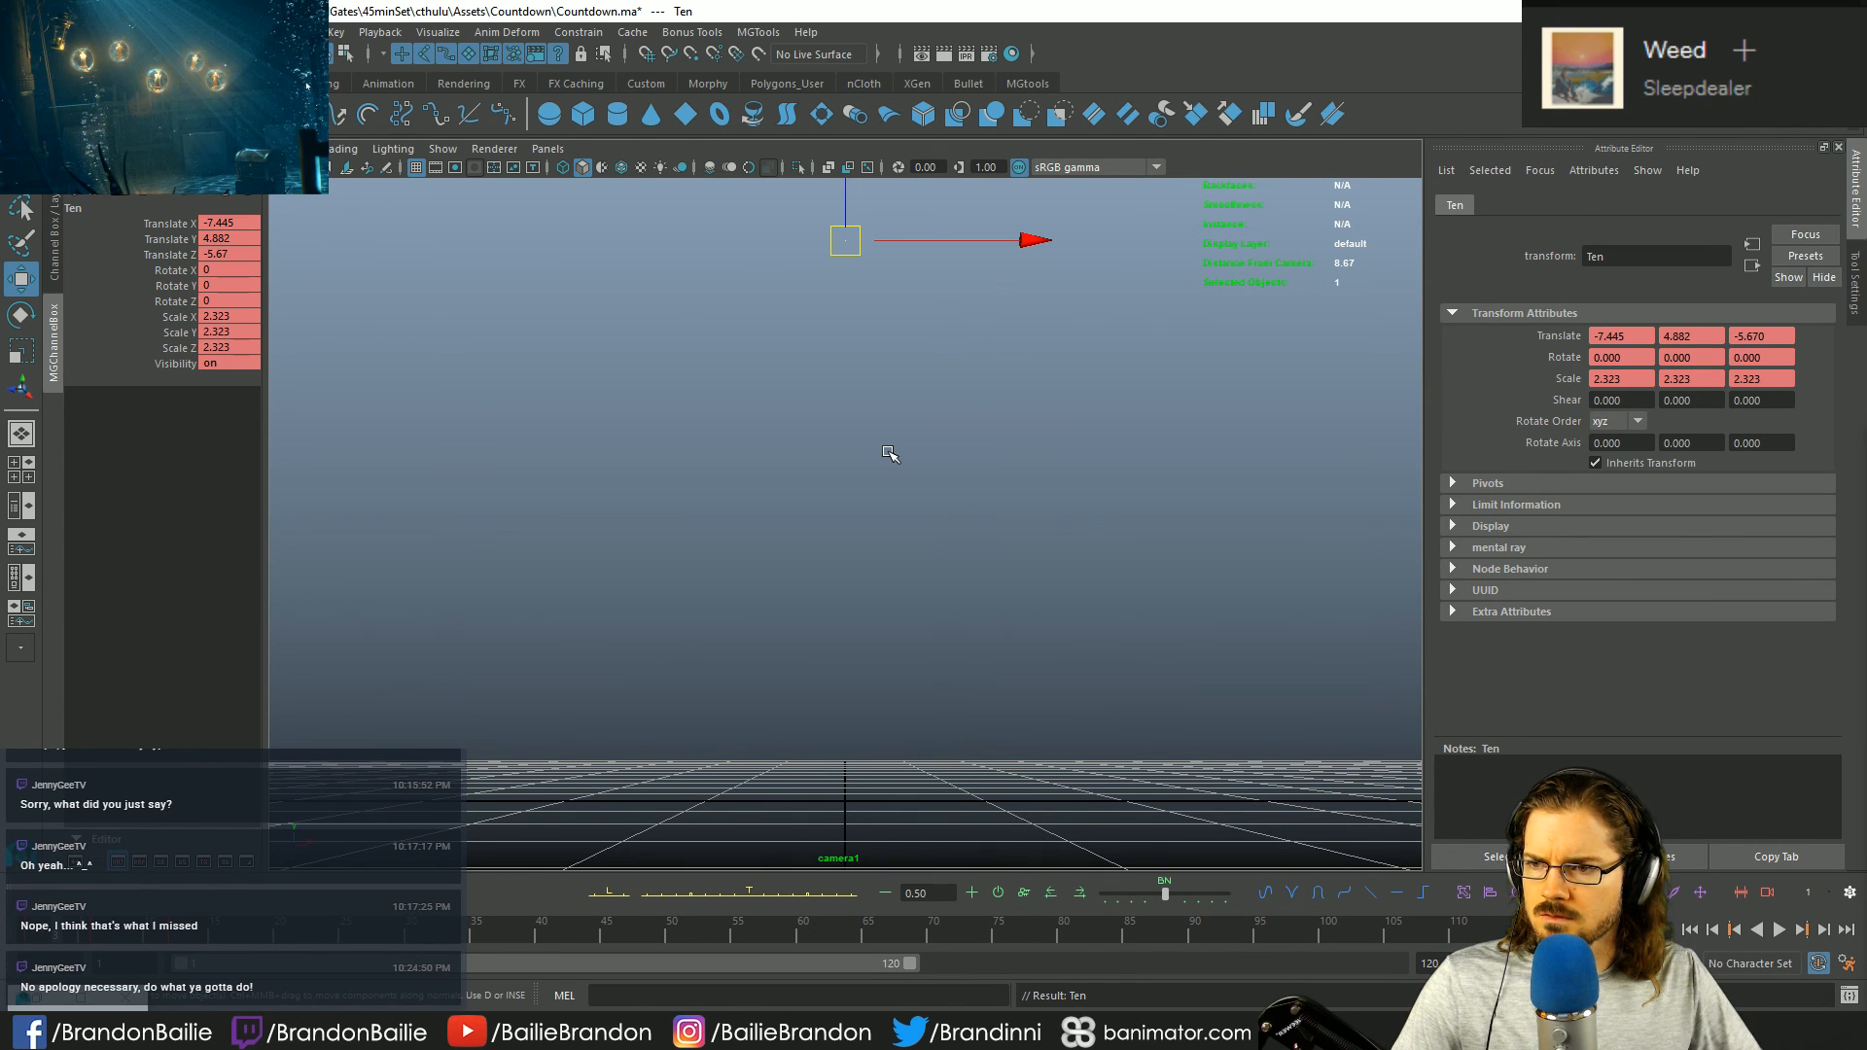
pyautogui.moveTo(887, 453); pyautogui.dragTo(906, 439, button='middle')
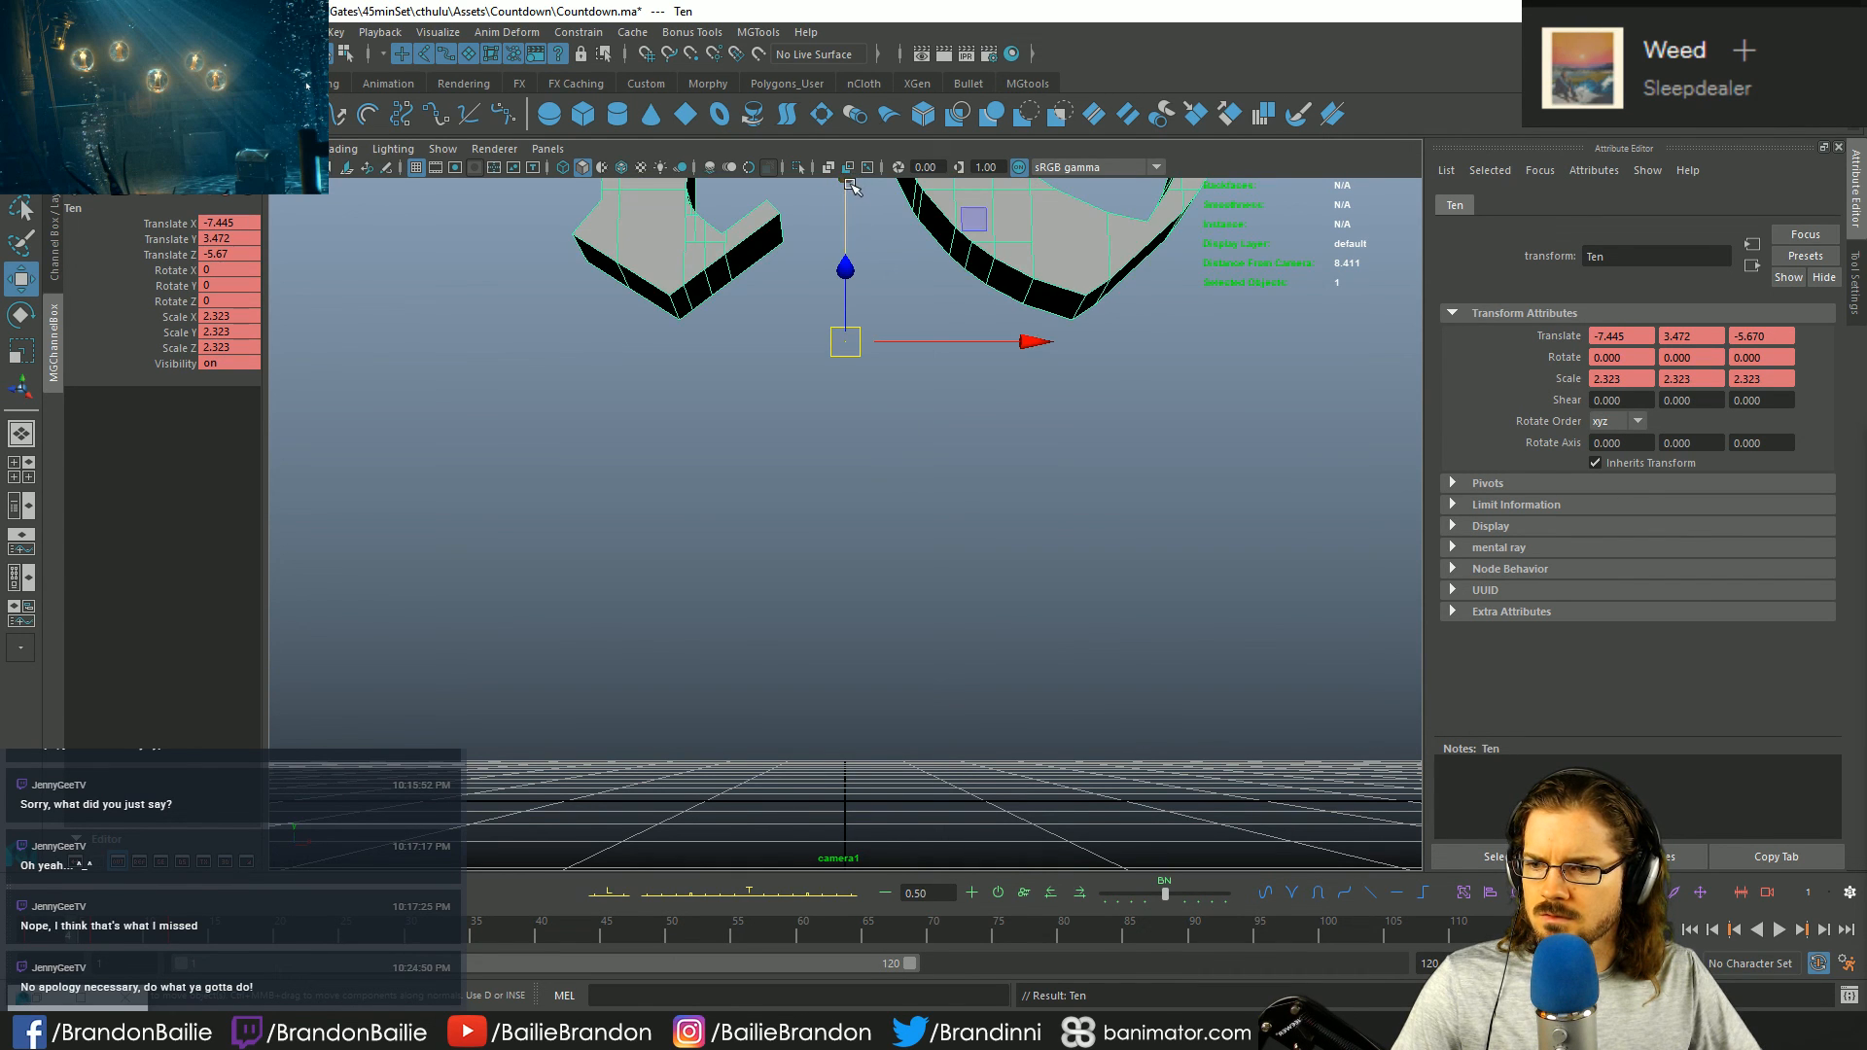
pyautogui.moveTo(852, 187); pyautogui.dragTo(852, 187)
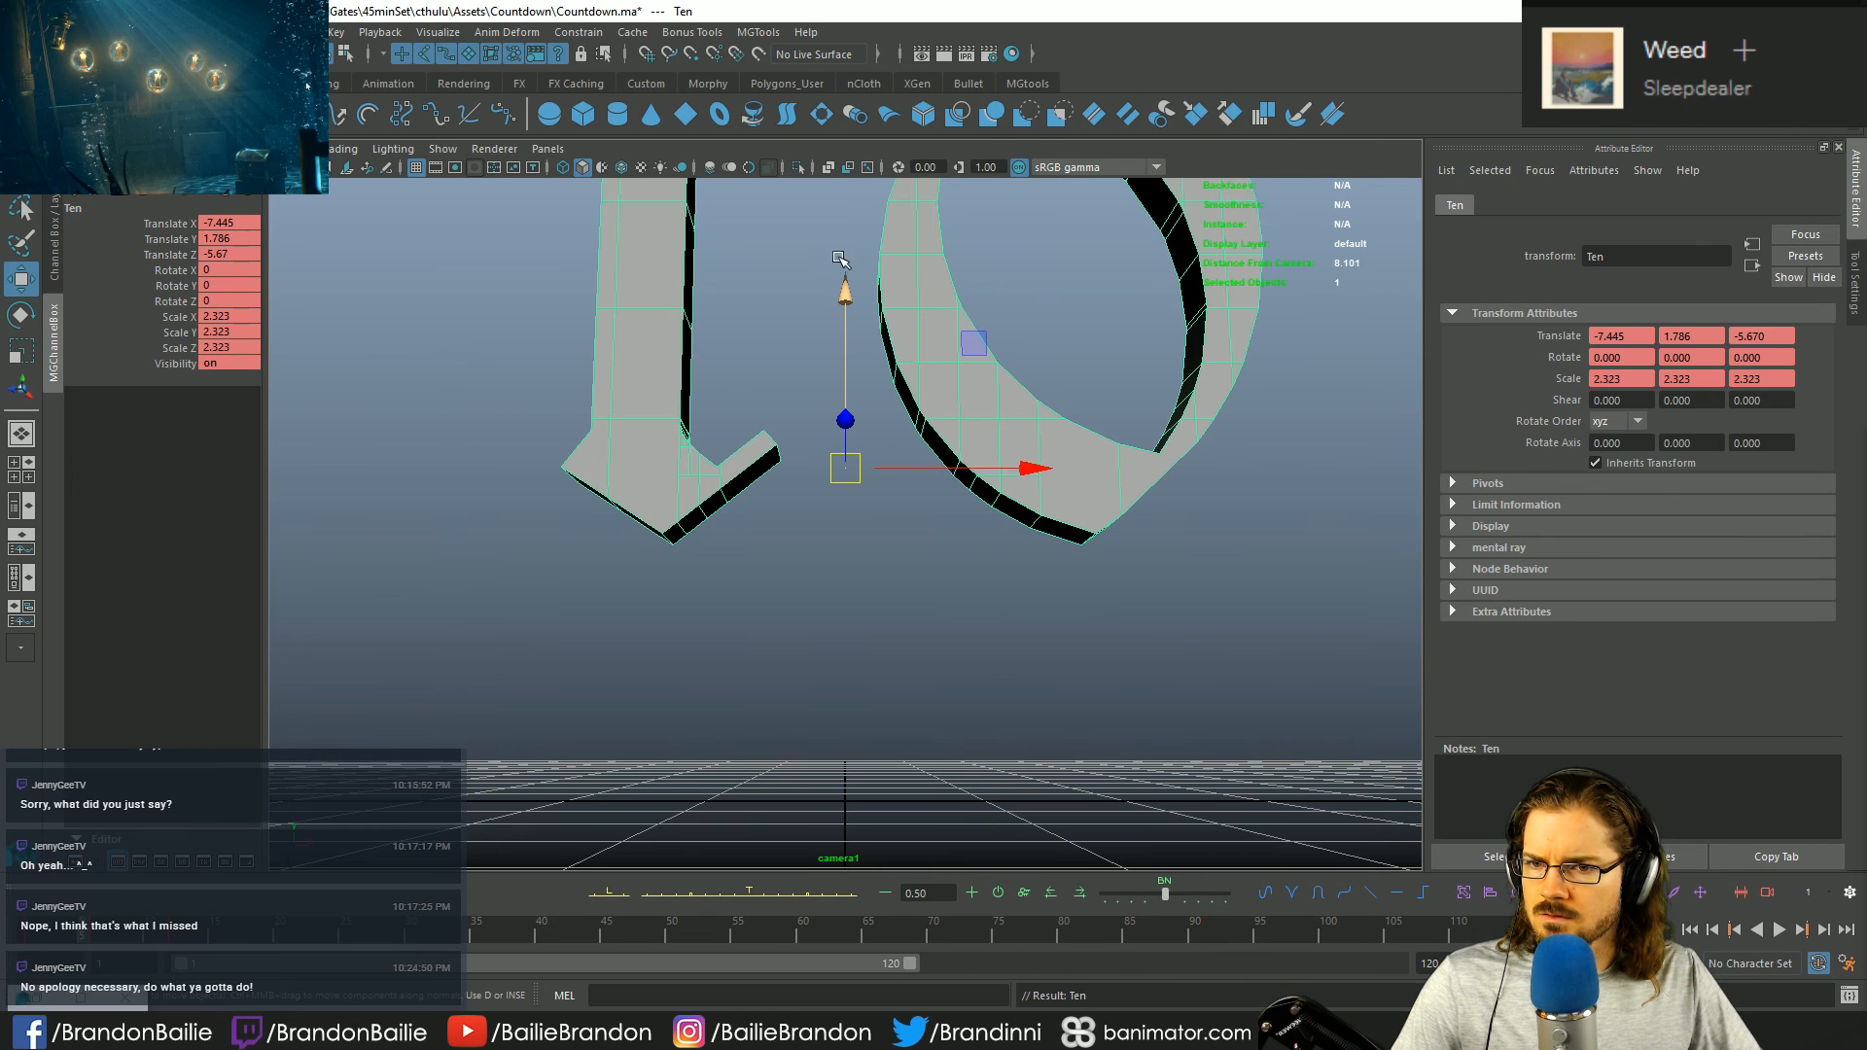
pyautogui.hotkey('alt', '.')
pyautogui.hotkey('alt', ',')
pyautogui.moveTo(845, 292); pyautogui.dragTo(848, 222)
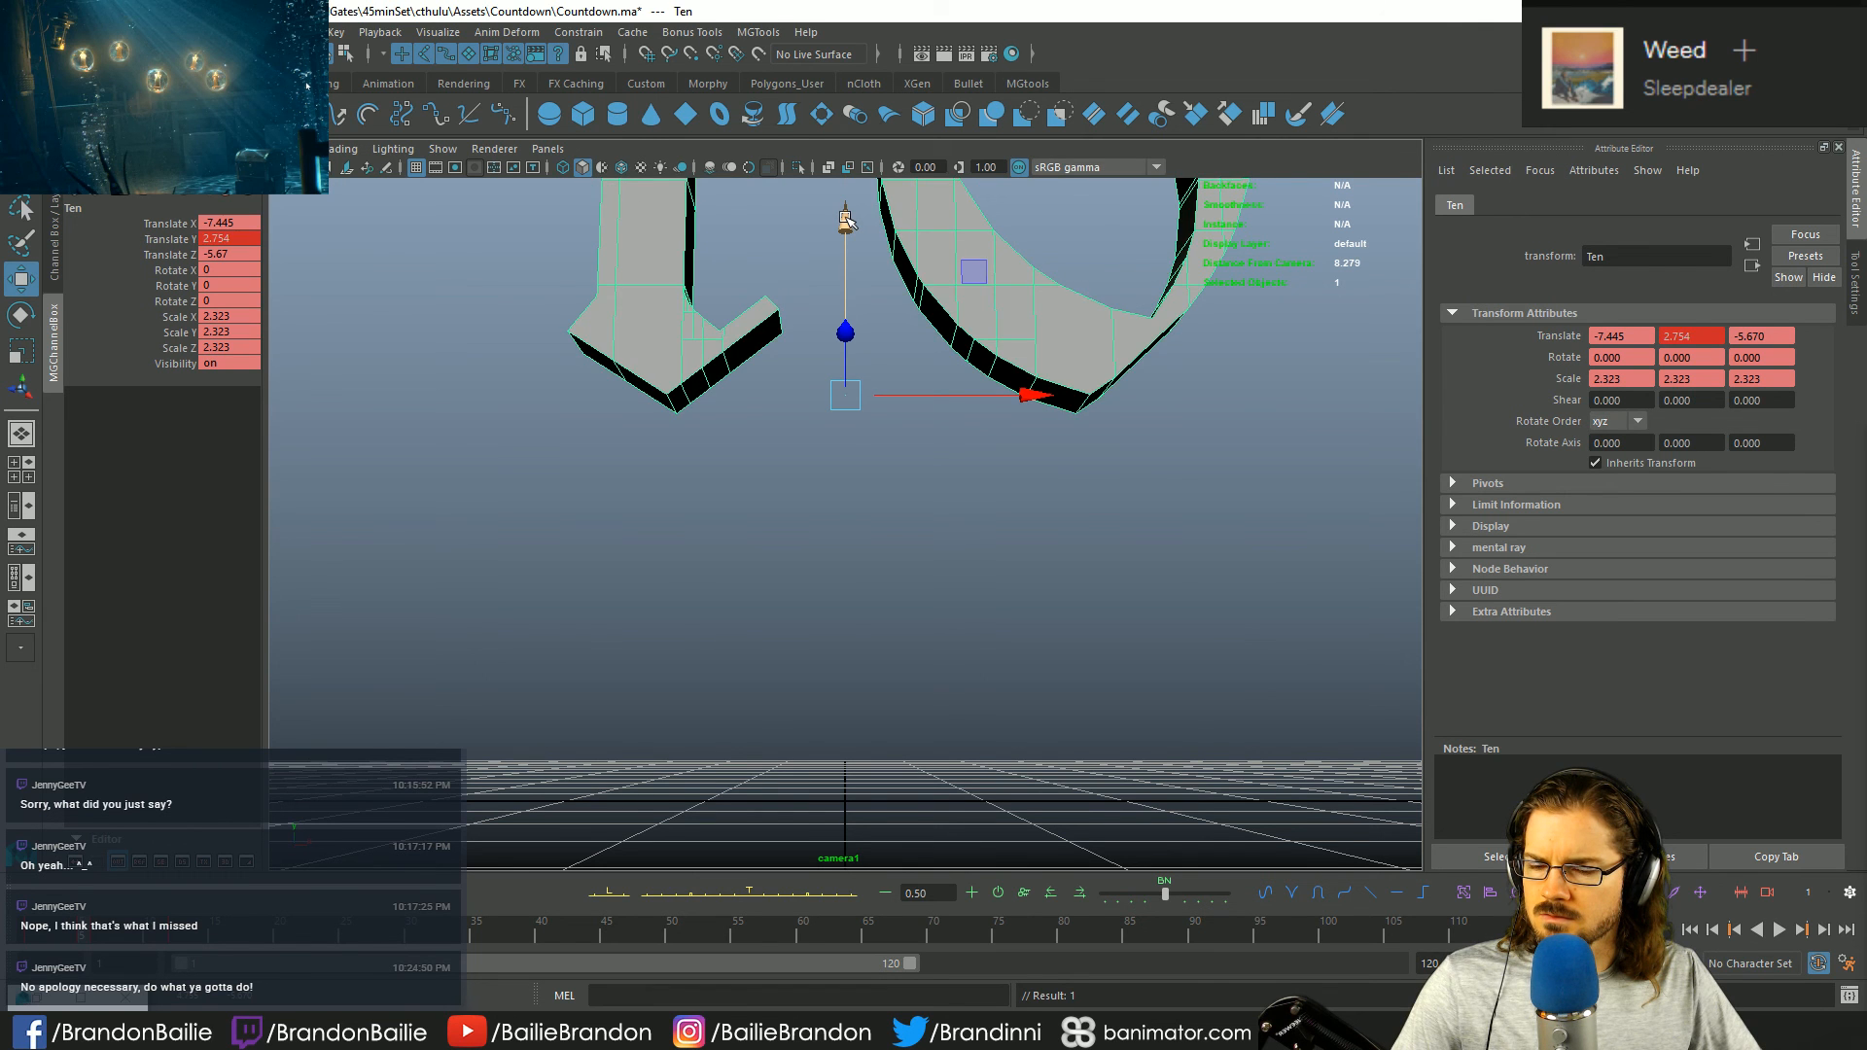
pyautogui.hotkey('alt', '.')
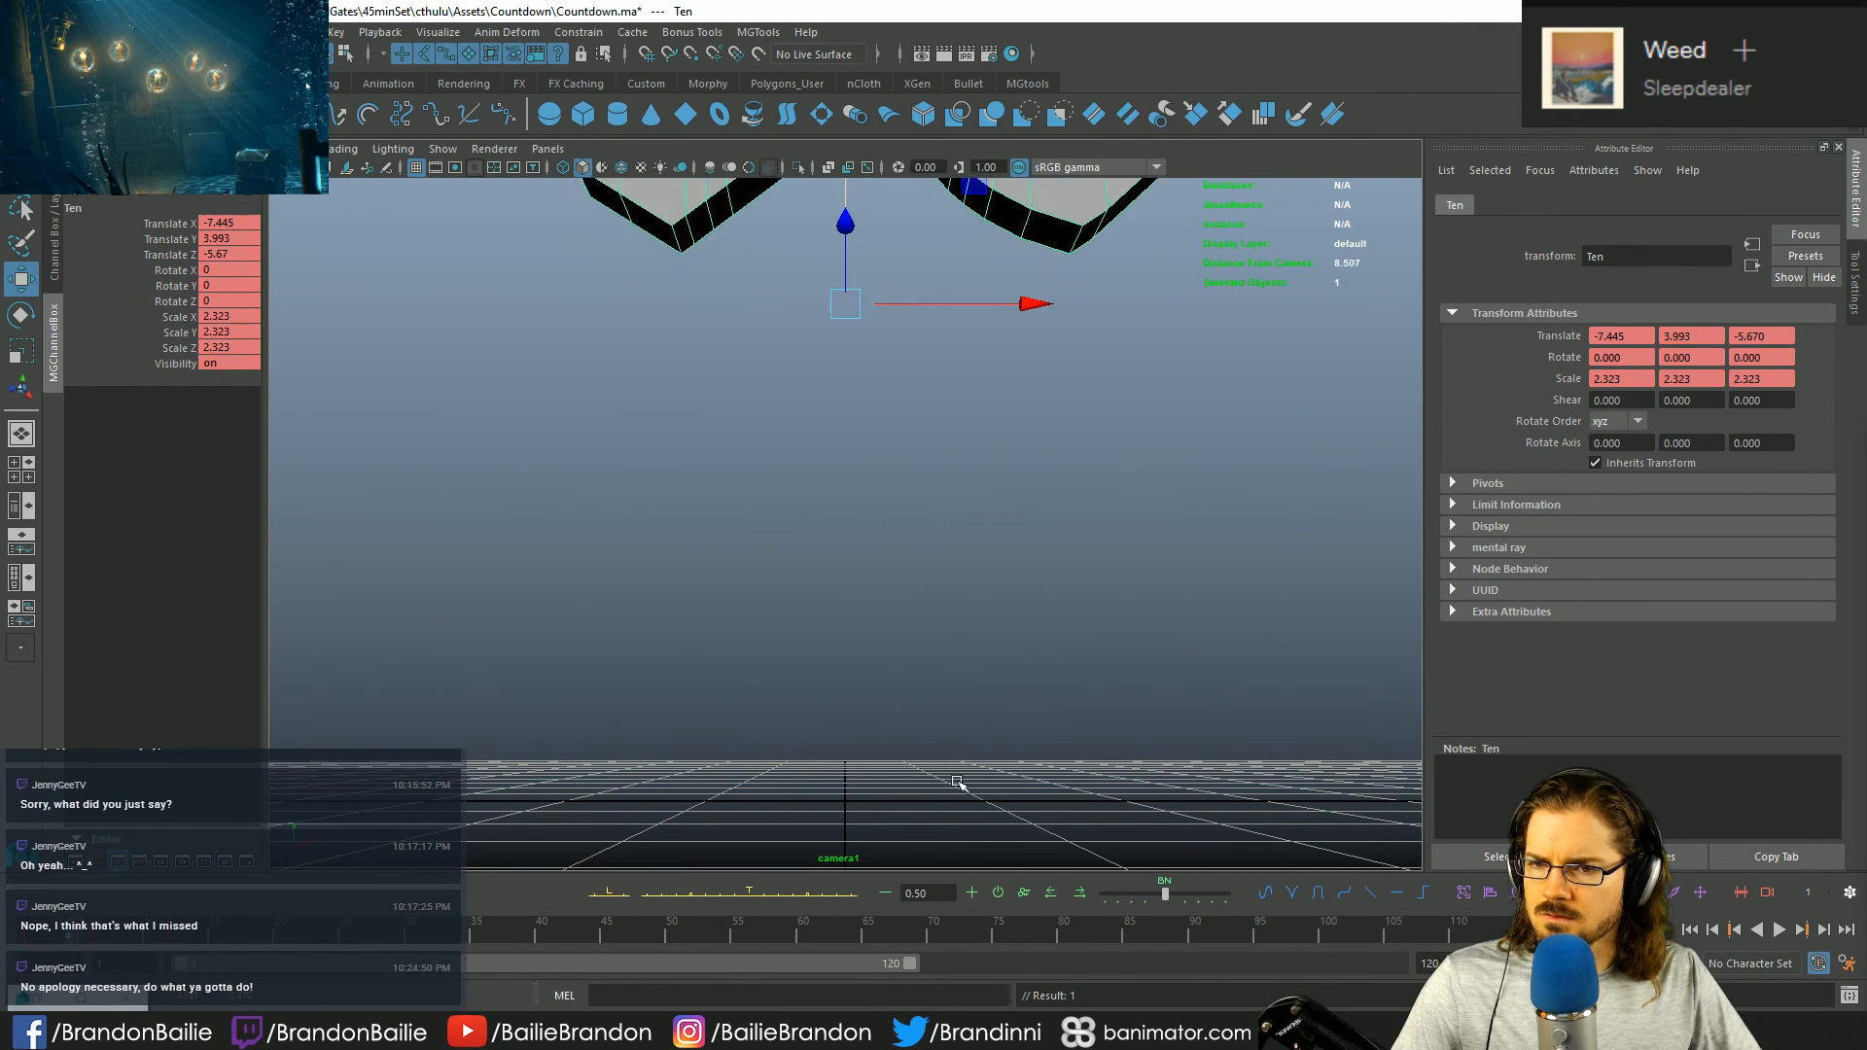
pyautogui.hotkey('alt', ',')
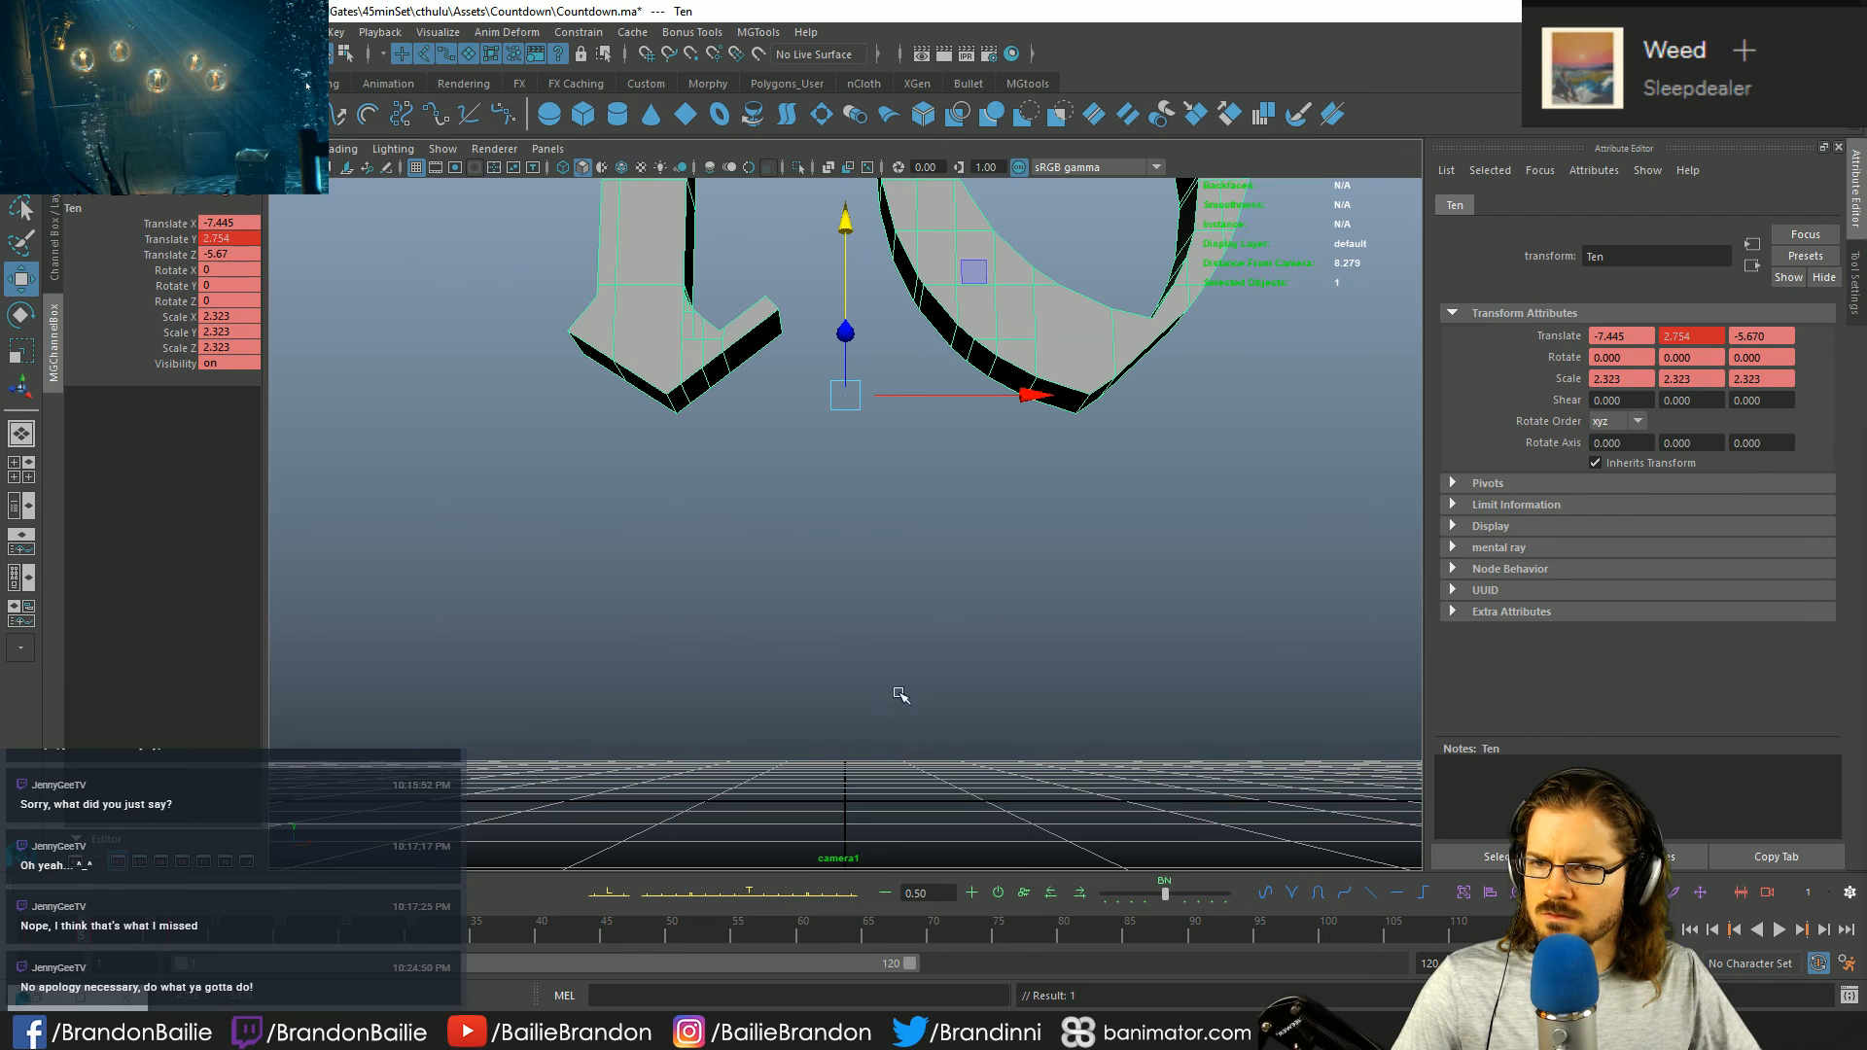
pyautogui.moveTo(856, 223); pyautogui.dragTo(870, 146)
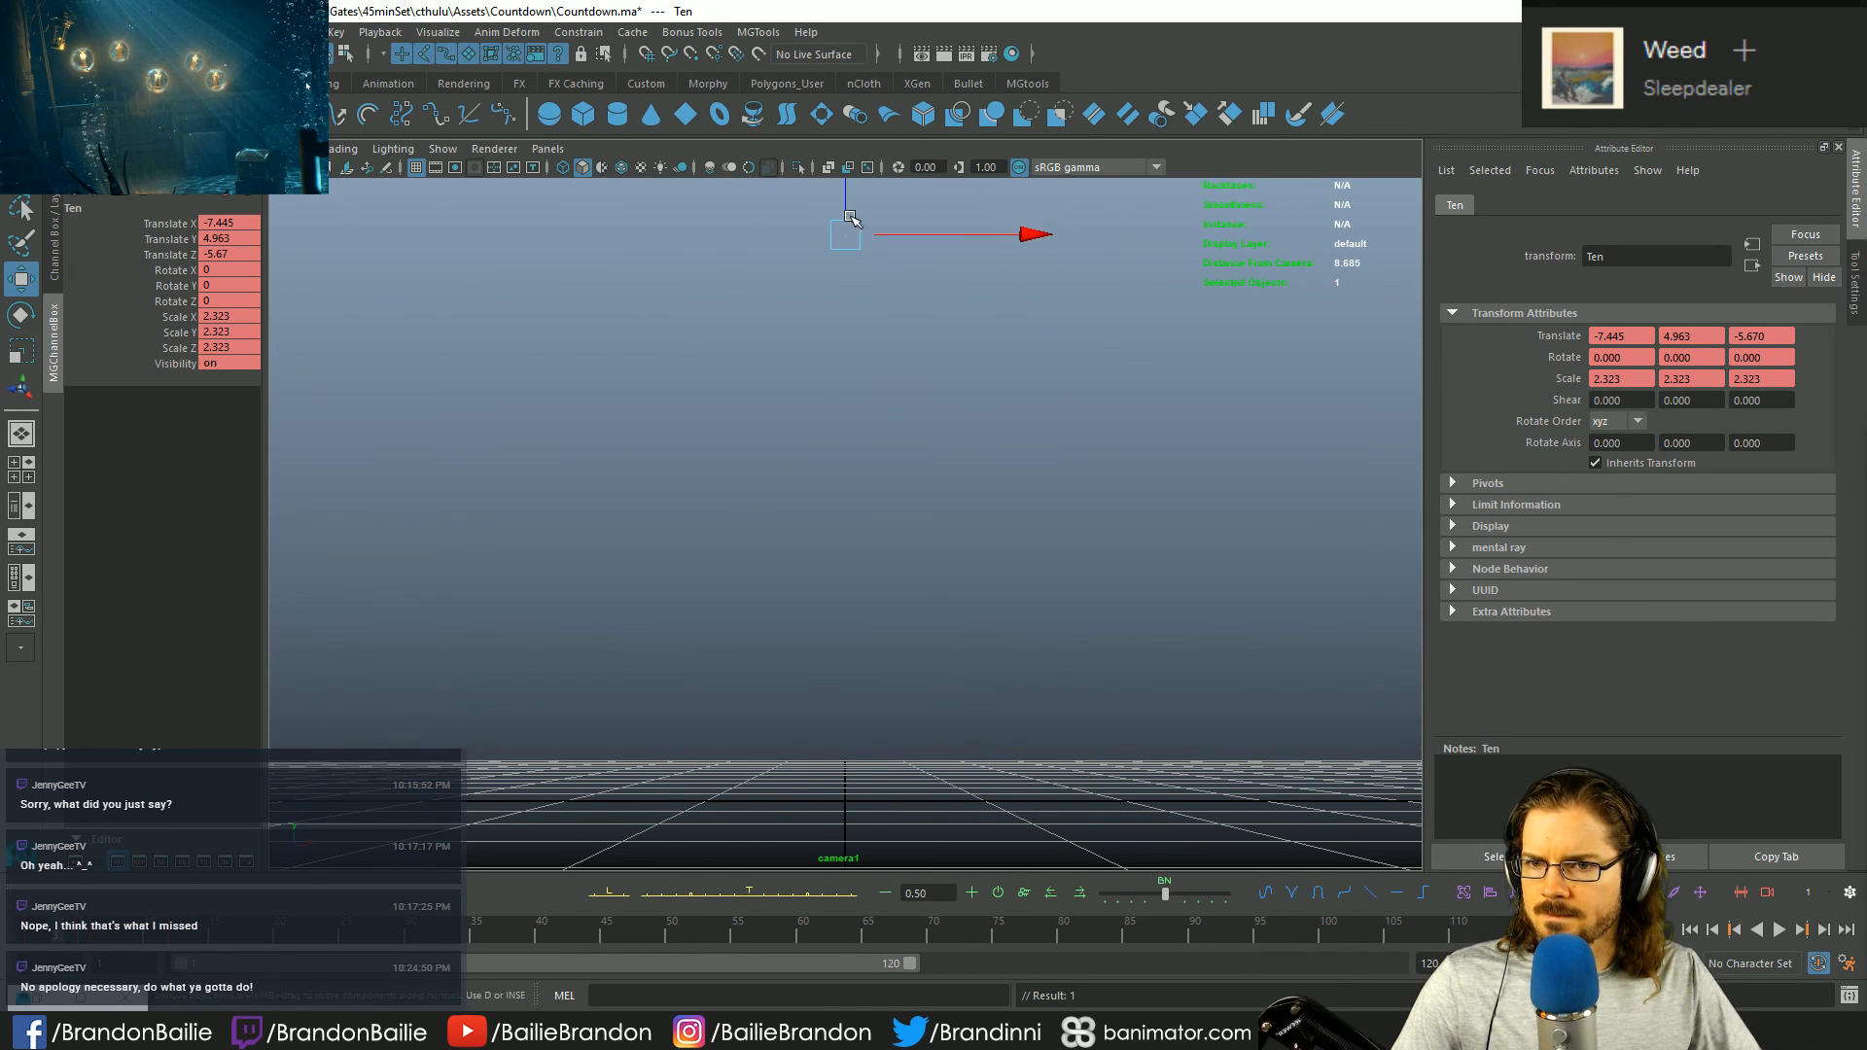
# - Try keying the Ten group's Translate Y at 3.79 during the descent, then undo the change
pyautogui.click(168, 239)
pyautogui.moveTo(710, 282); pyautogui.dragTo(851, 238, button='middle')
pyautogui.hotkey('ctrl', 'z')
pyautogui.hotkey('shift', 'z')
pyautogui.hotkey('shift', 'z')
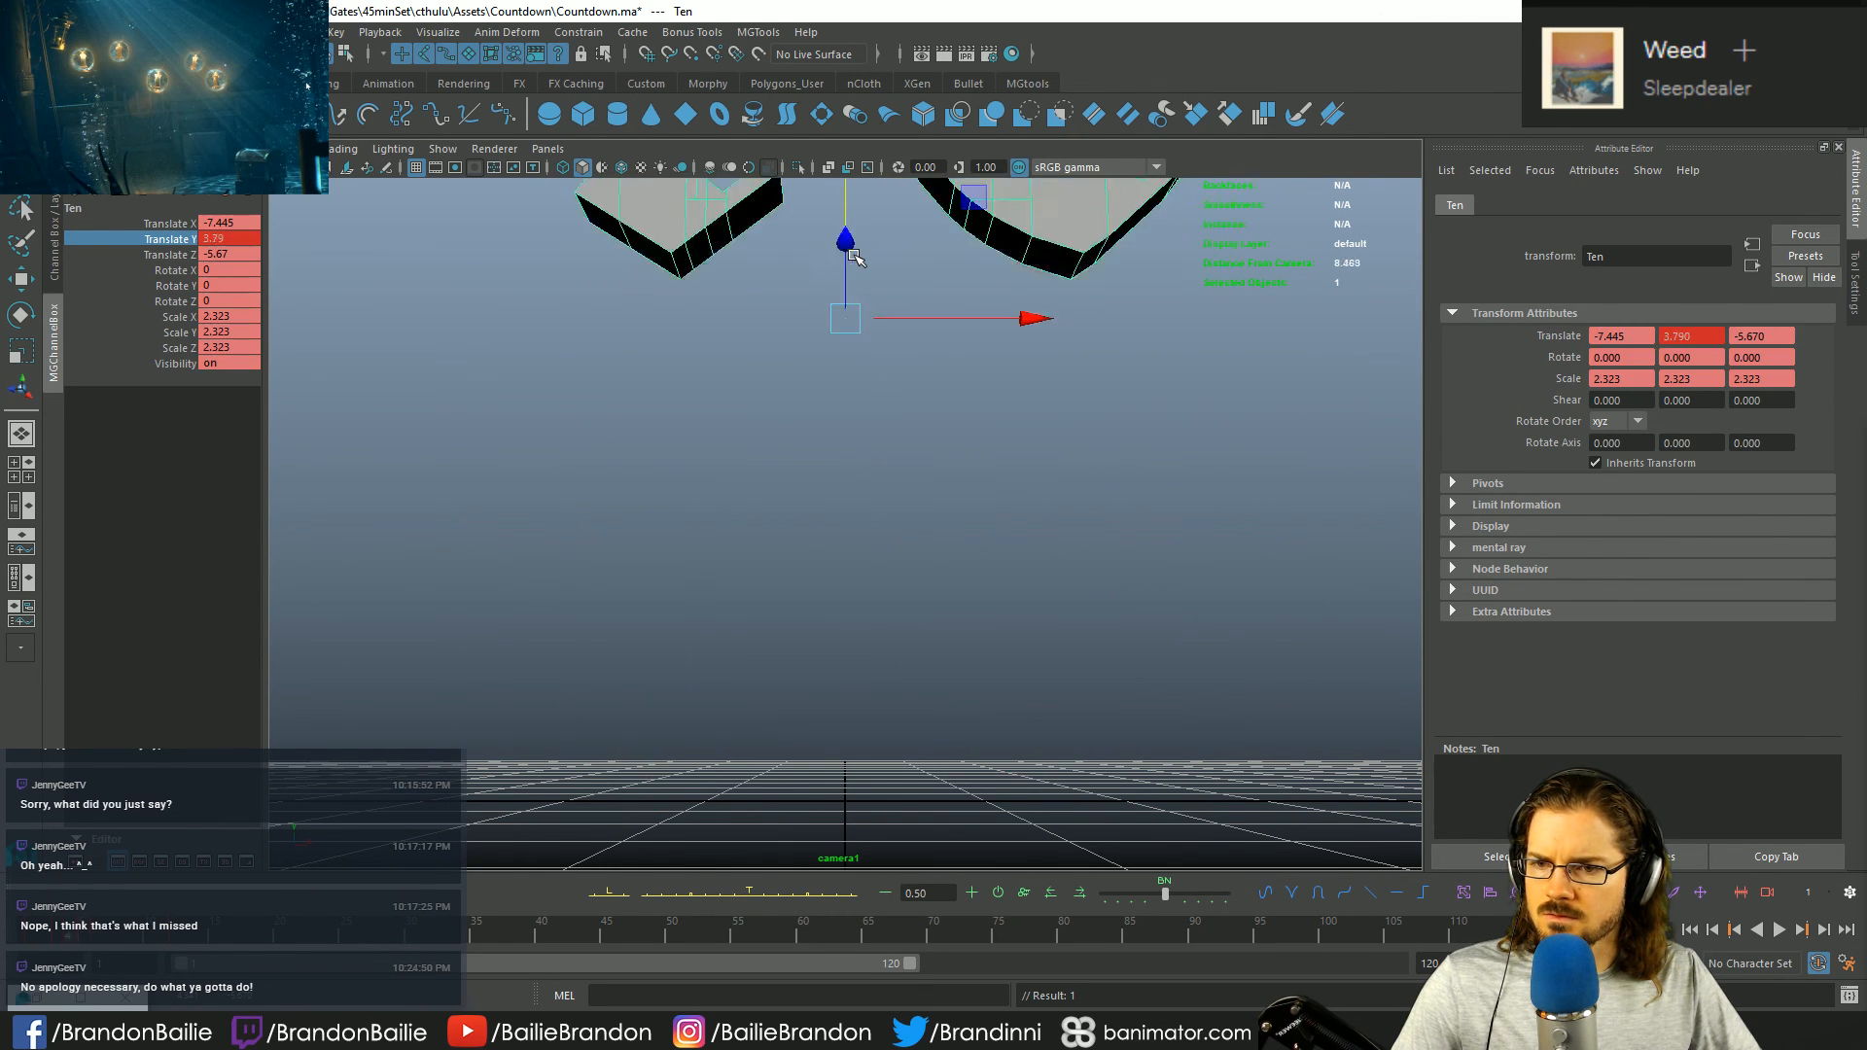
pyautogui.hotkey('ctrl', 'z')
pyautogui.hotkey('ctrl', 'z')
pyautogui.press('s')
pyautogui.hotkey('ctrl', 'z')
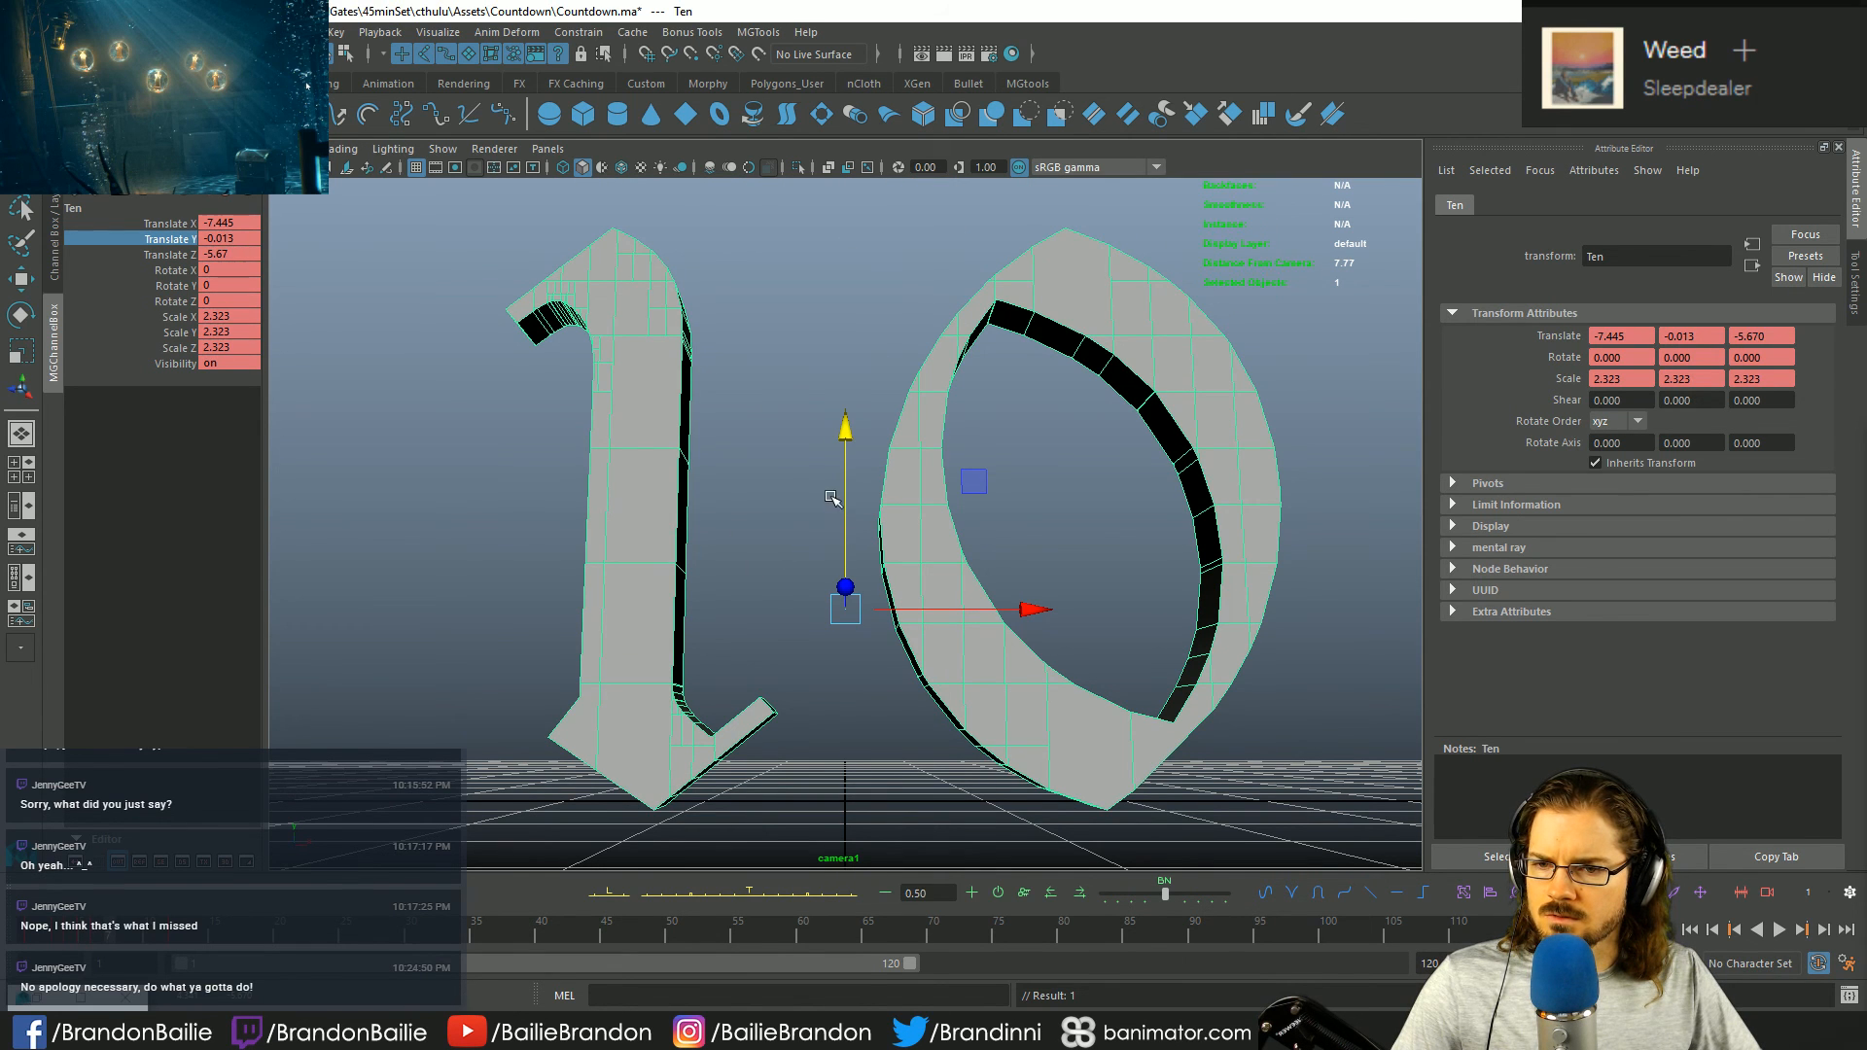
# - Nudge the Ten group slightly upward just after it lands, to a Translate Y of about 0.014
pyautogui.moveTo(852, 441); pyautogui.dragTo(850, 431)
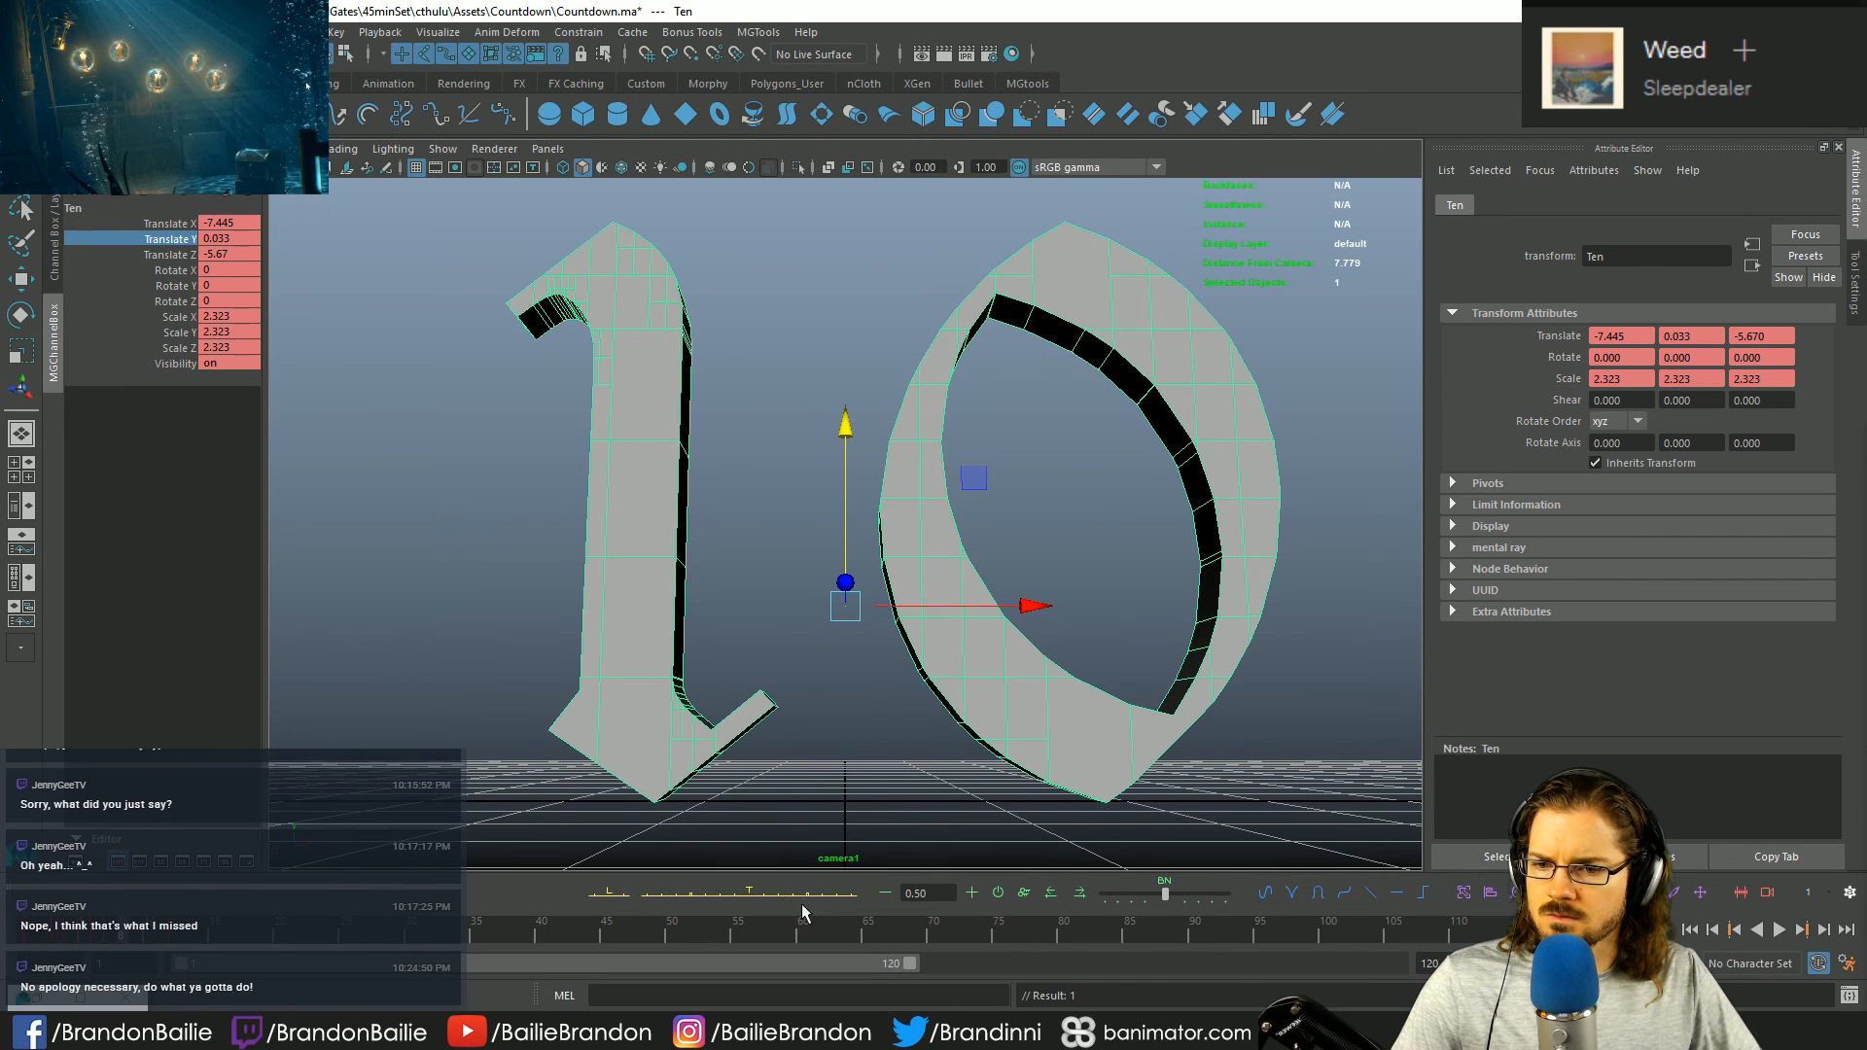
pyautogui.hotkey('ctrl', 'z')
pyautogui.moveTo(852, 450); pyautogui.dragTo(850, 439)
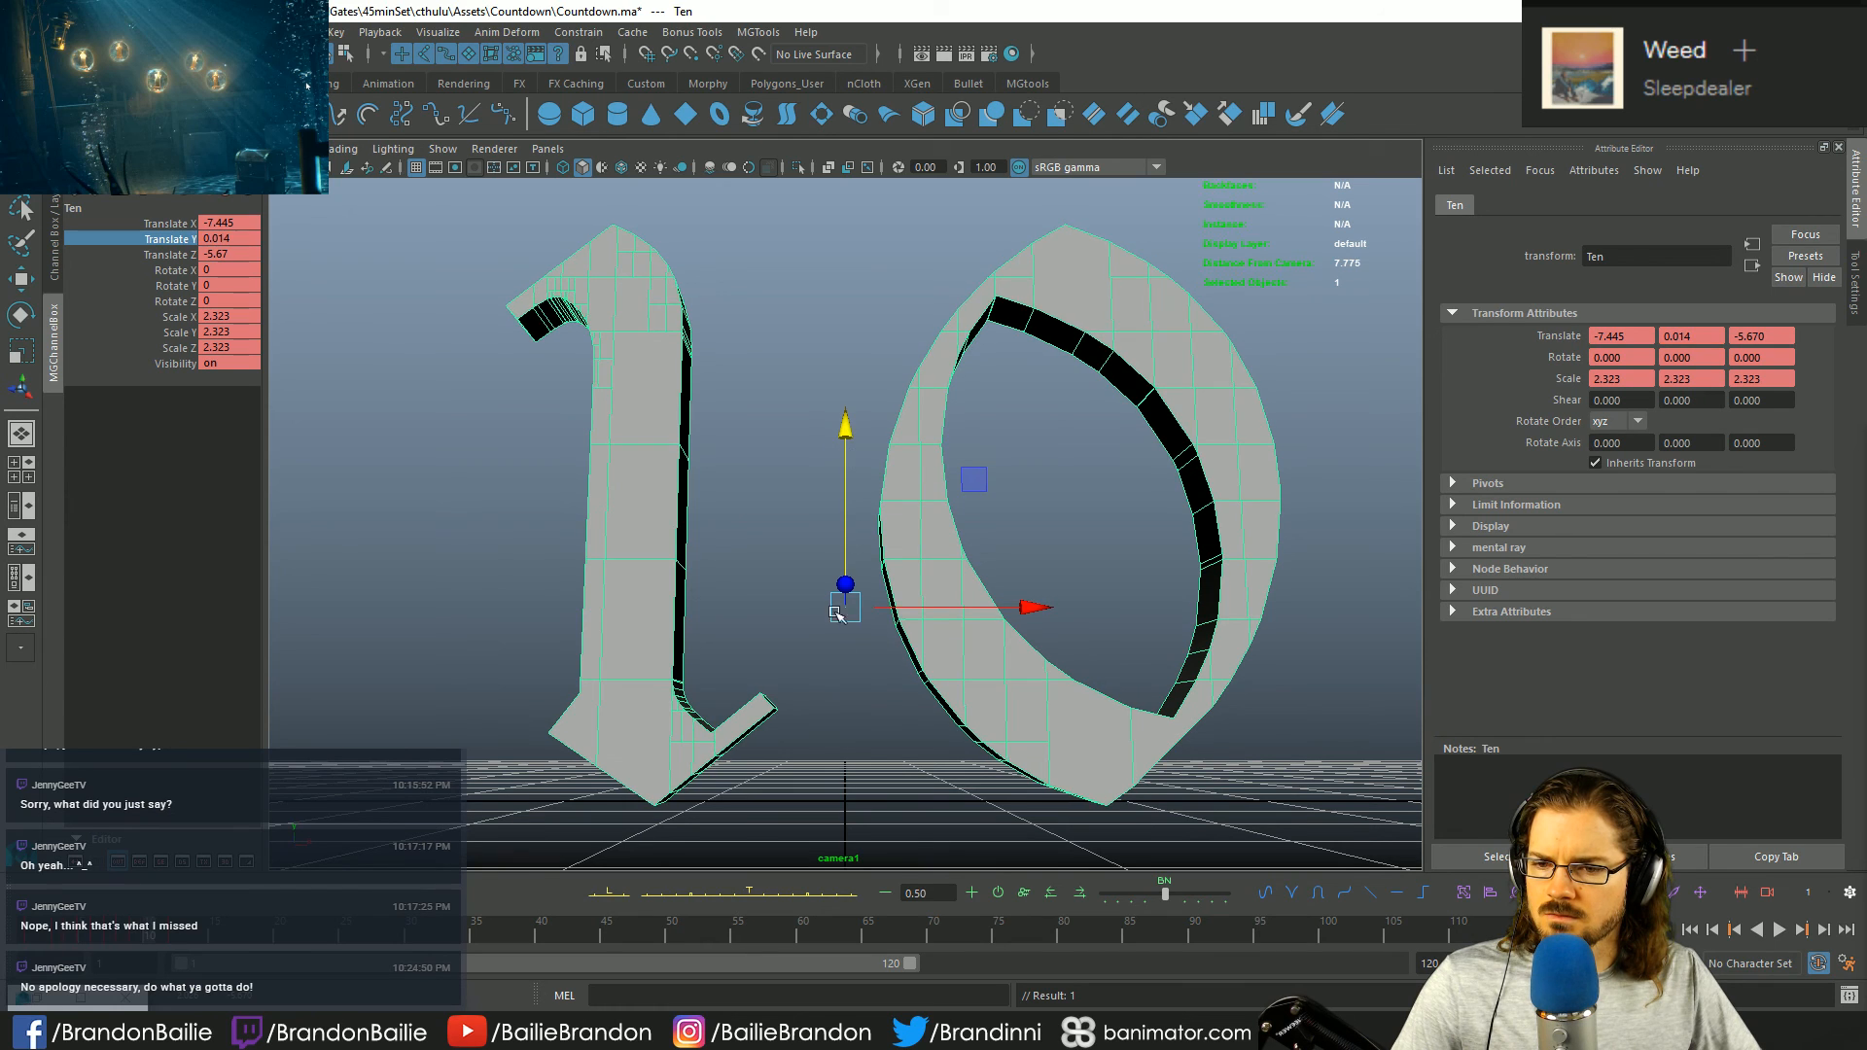
pyautogui.click(785, 886)
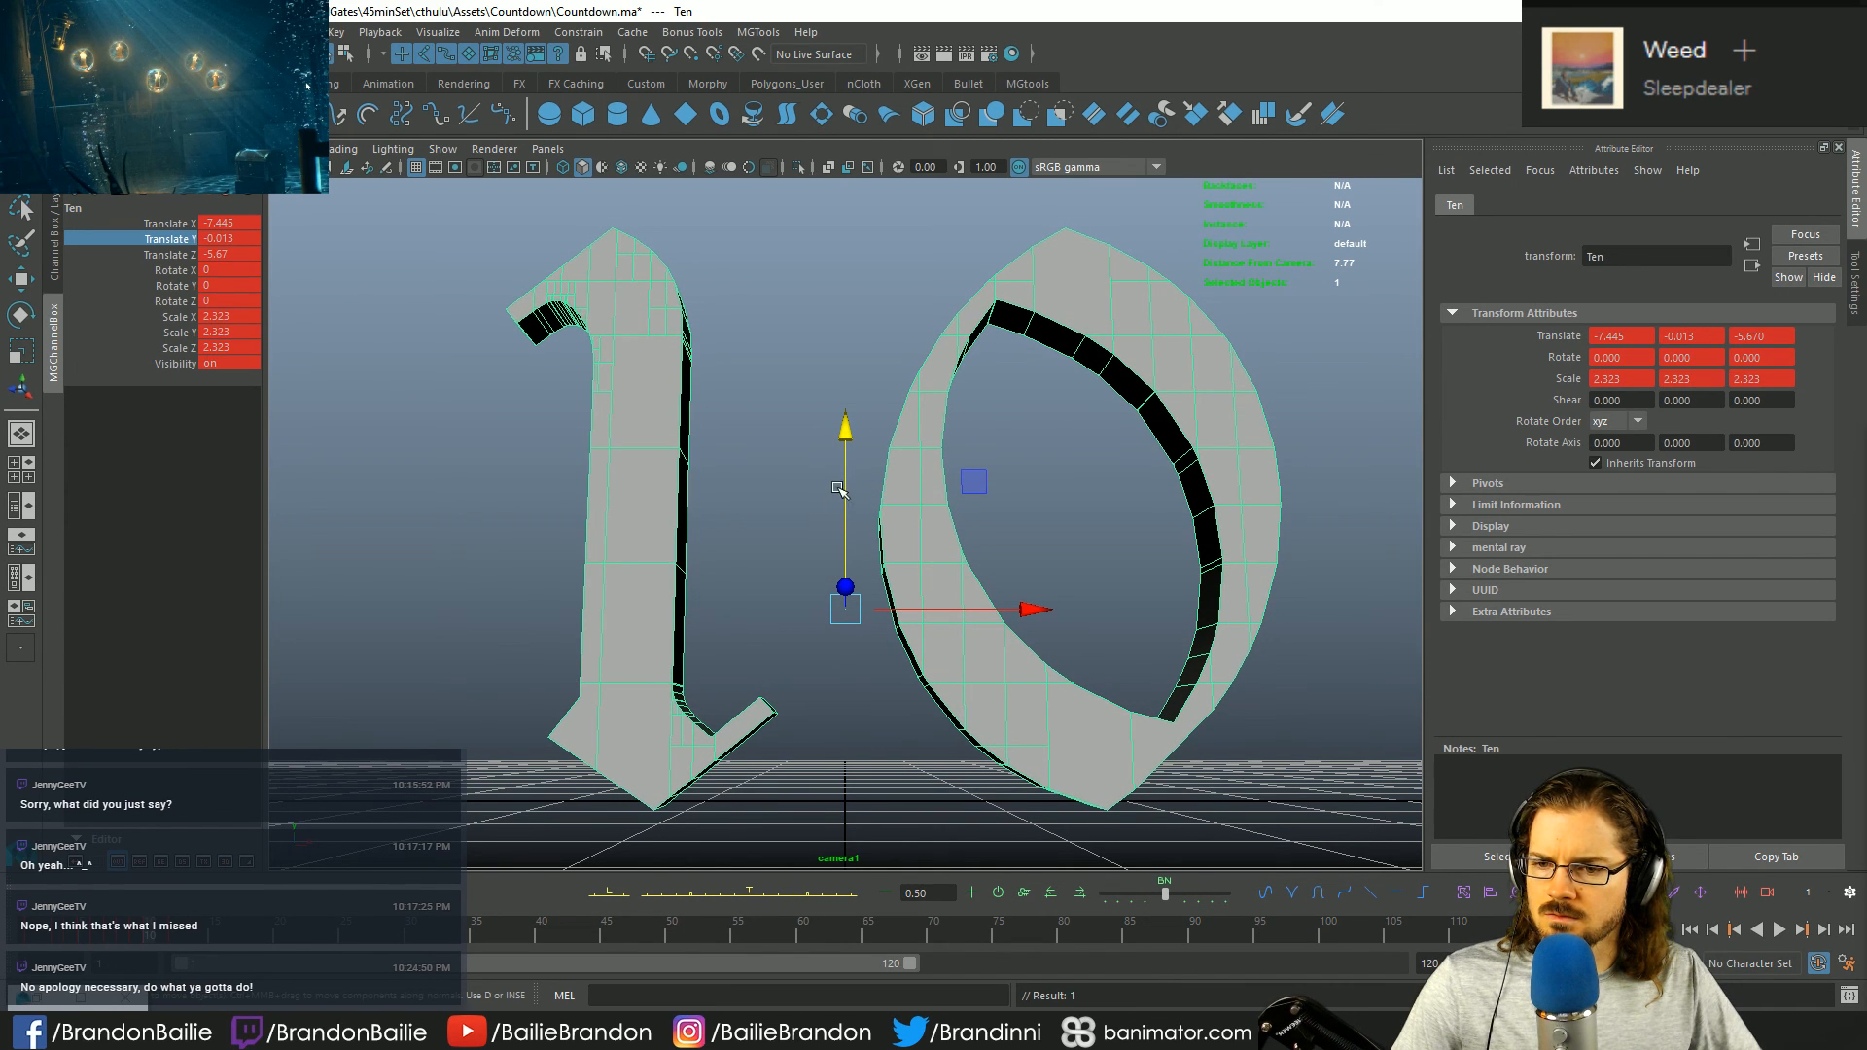
pyautogui.moveTo(843, 426); pyautogui.dragTo(851, 428)
# - Step back and forth through the landing frames to check the Ten group's small bounce
pyautogui.press(',')
pyautogui.press('.')
pyautogui.press(',')
pyautogui.press('.')
pyautogui.press(',')
pyautogui.press(',')
pyautogui.press('.')
pyautogui.press('space')
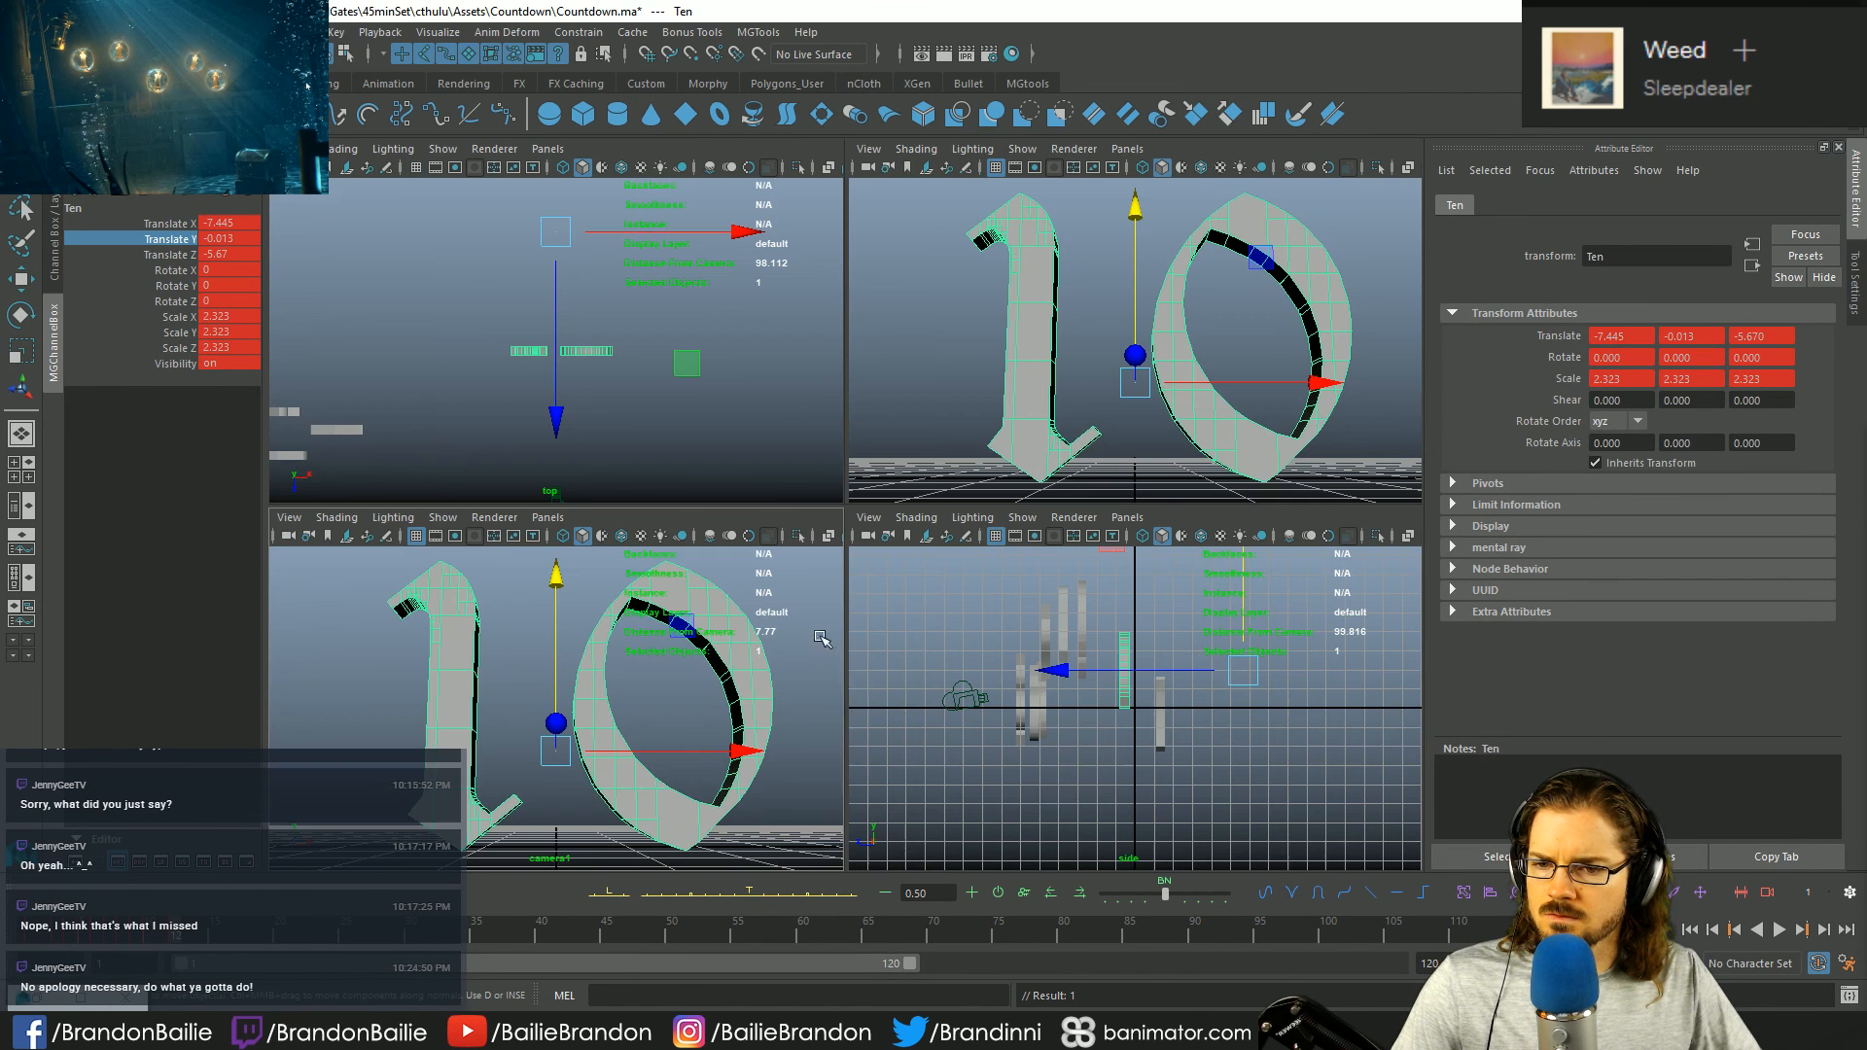
pyautogui.press('space')
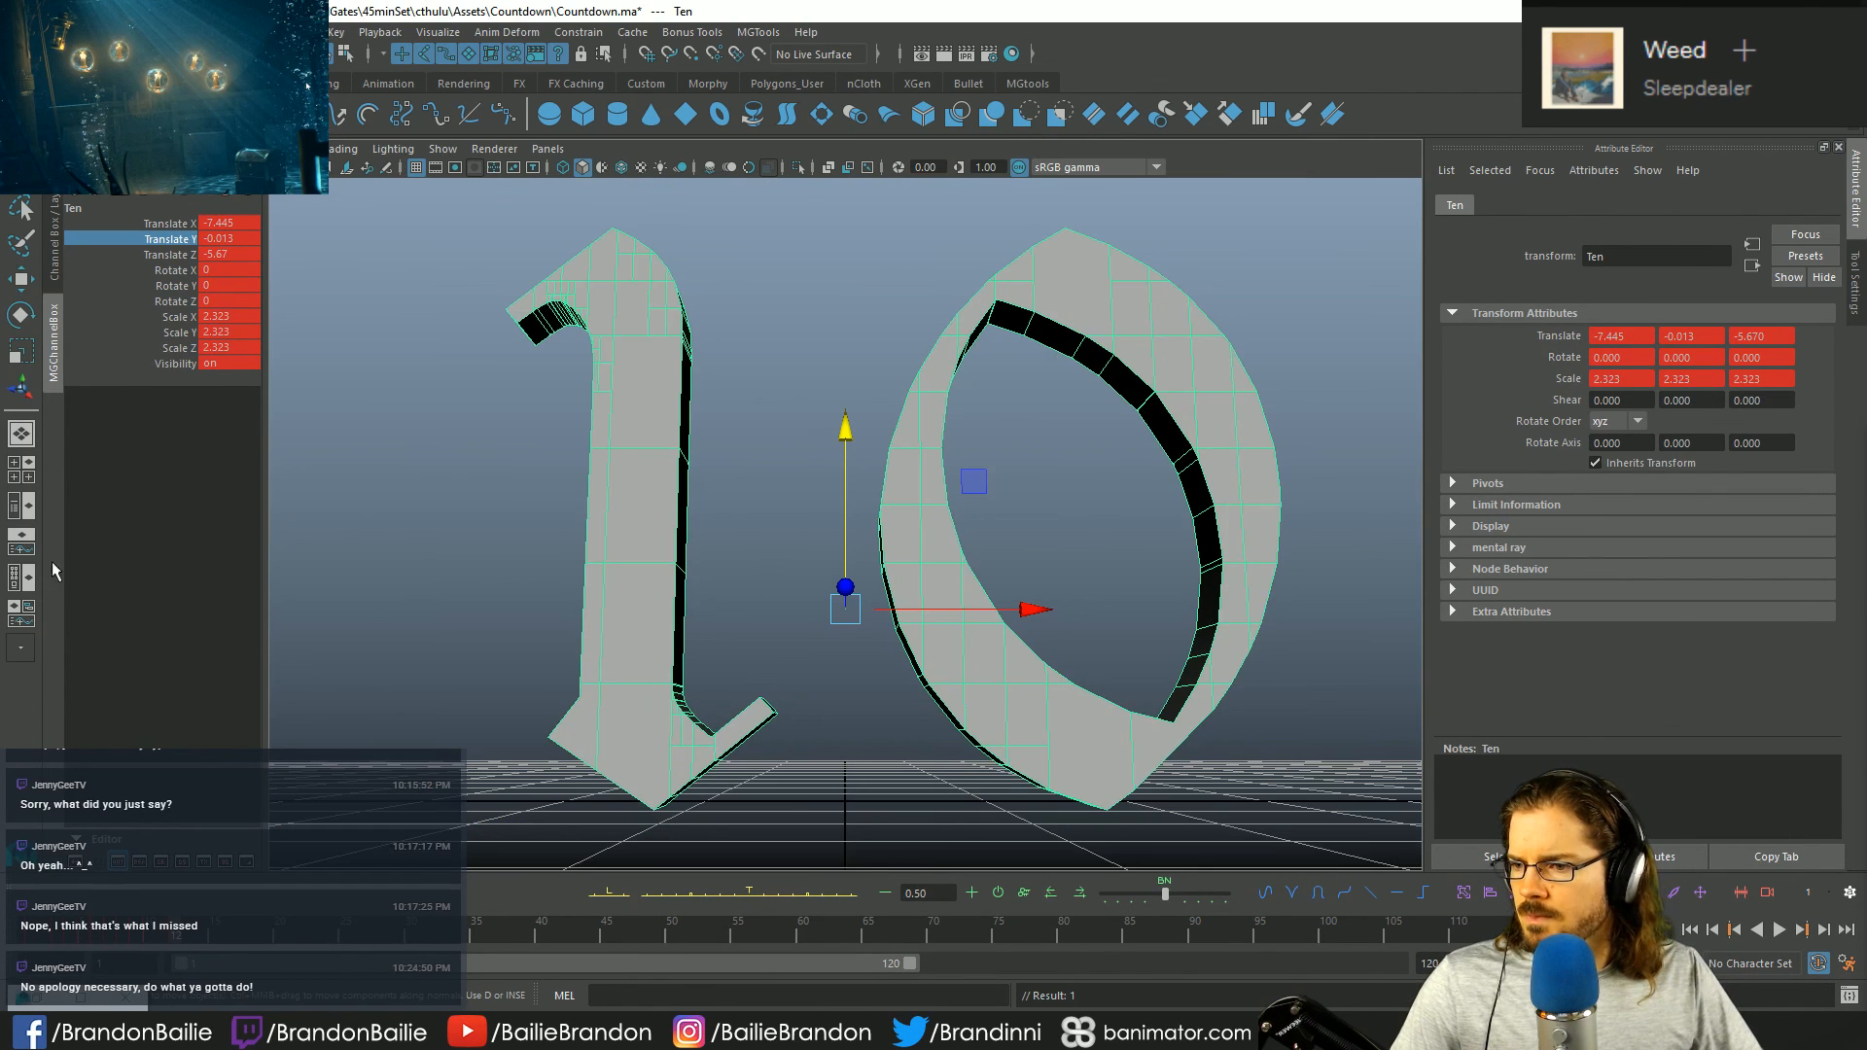
# - Frame the Ten group's Translate Y curve in the Graph Editor and smooth the tangents of all its keys
pyautogui.click(22, 542)
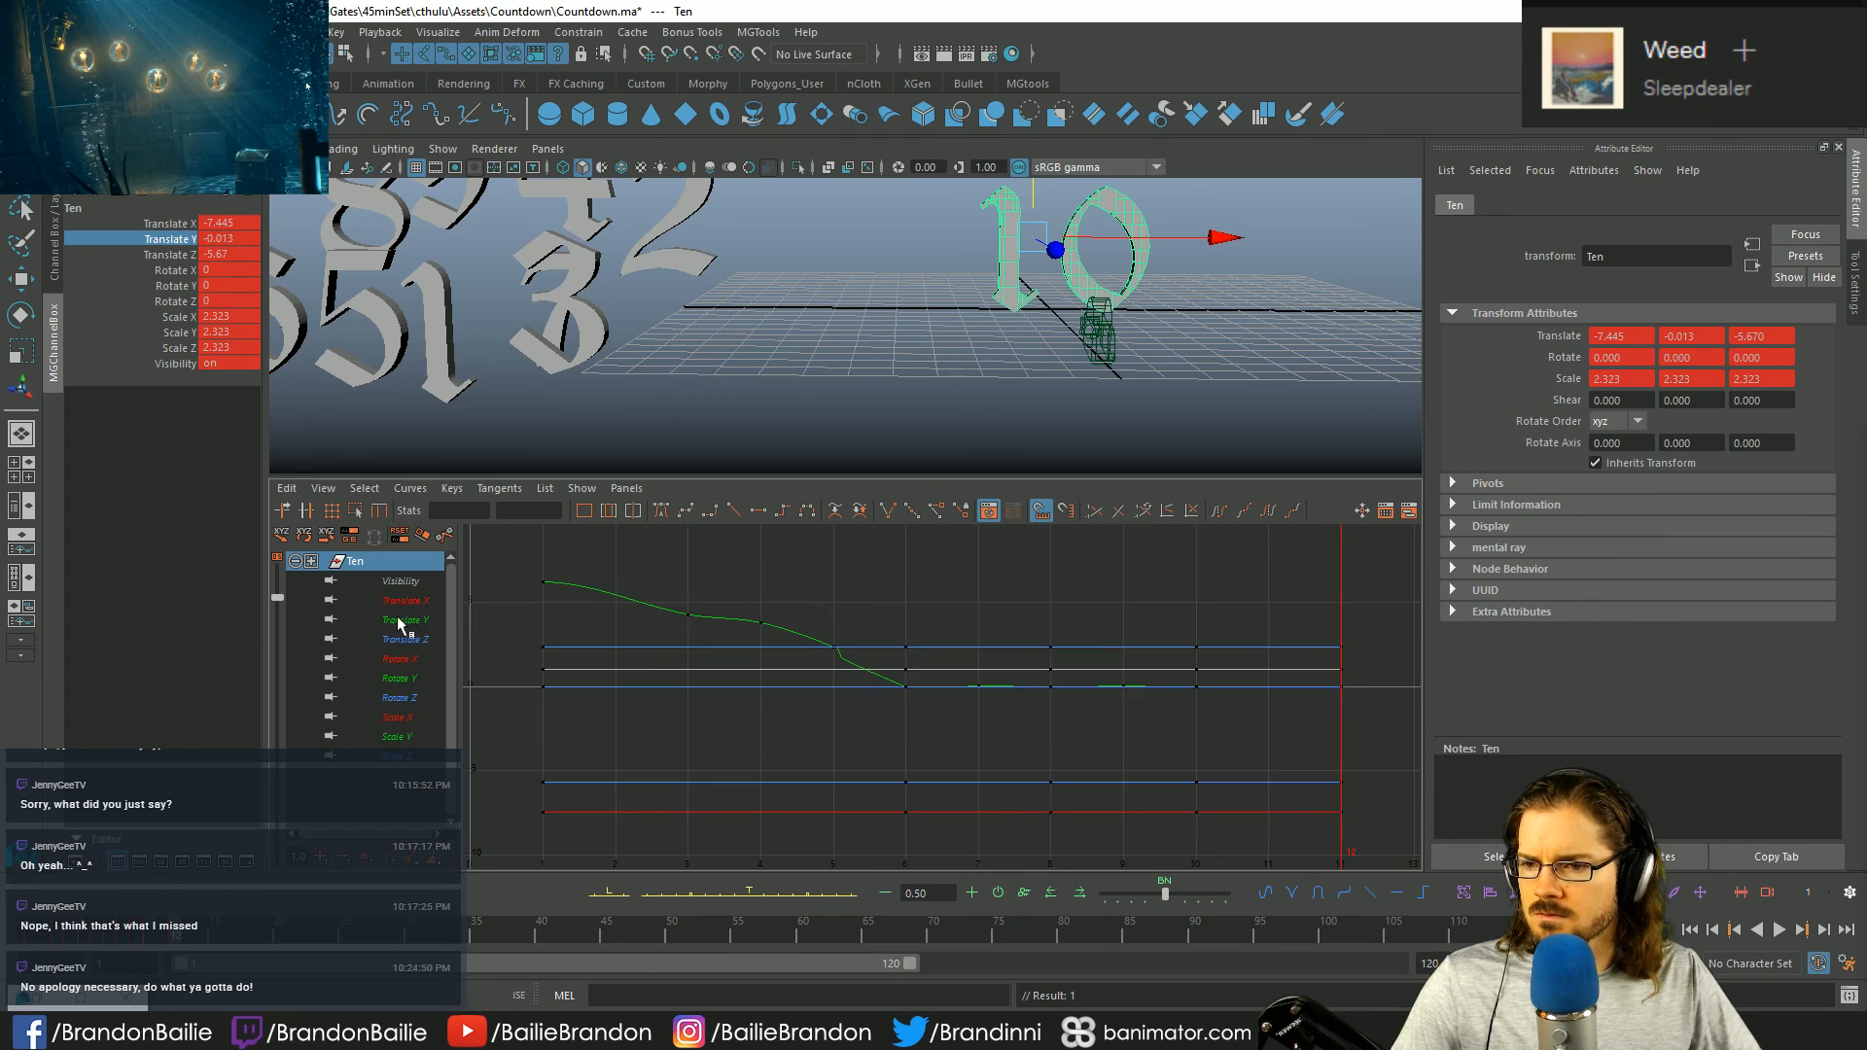
pyautogui.click(401, 620)
pyautogui.press('f')
pyautogui.click(594, 589)
pyautogui.press('w')
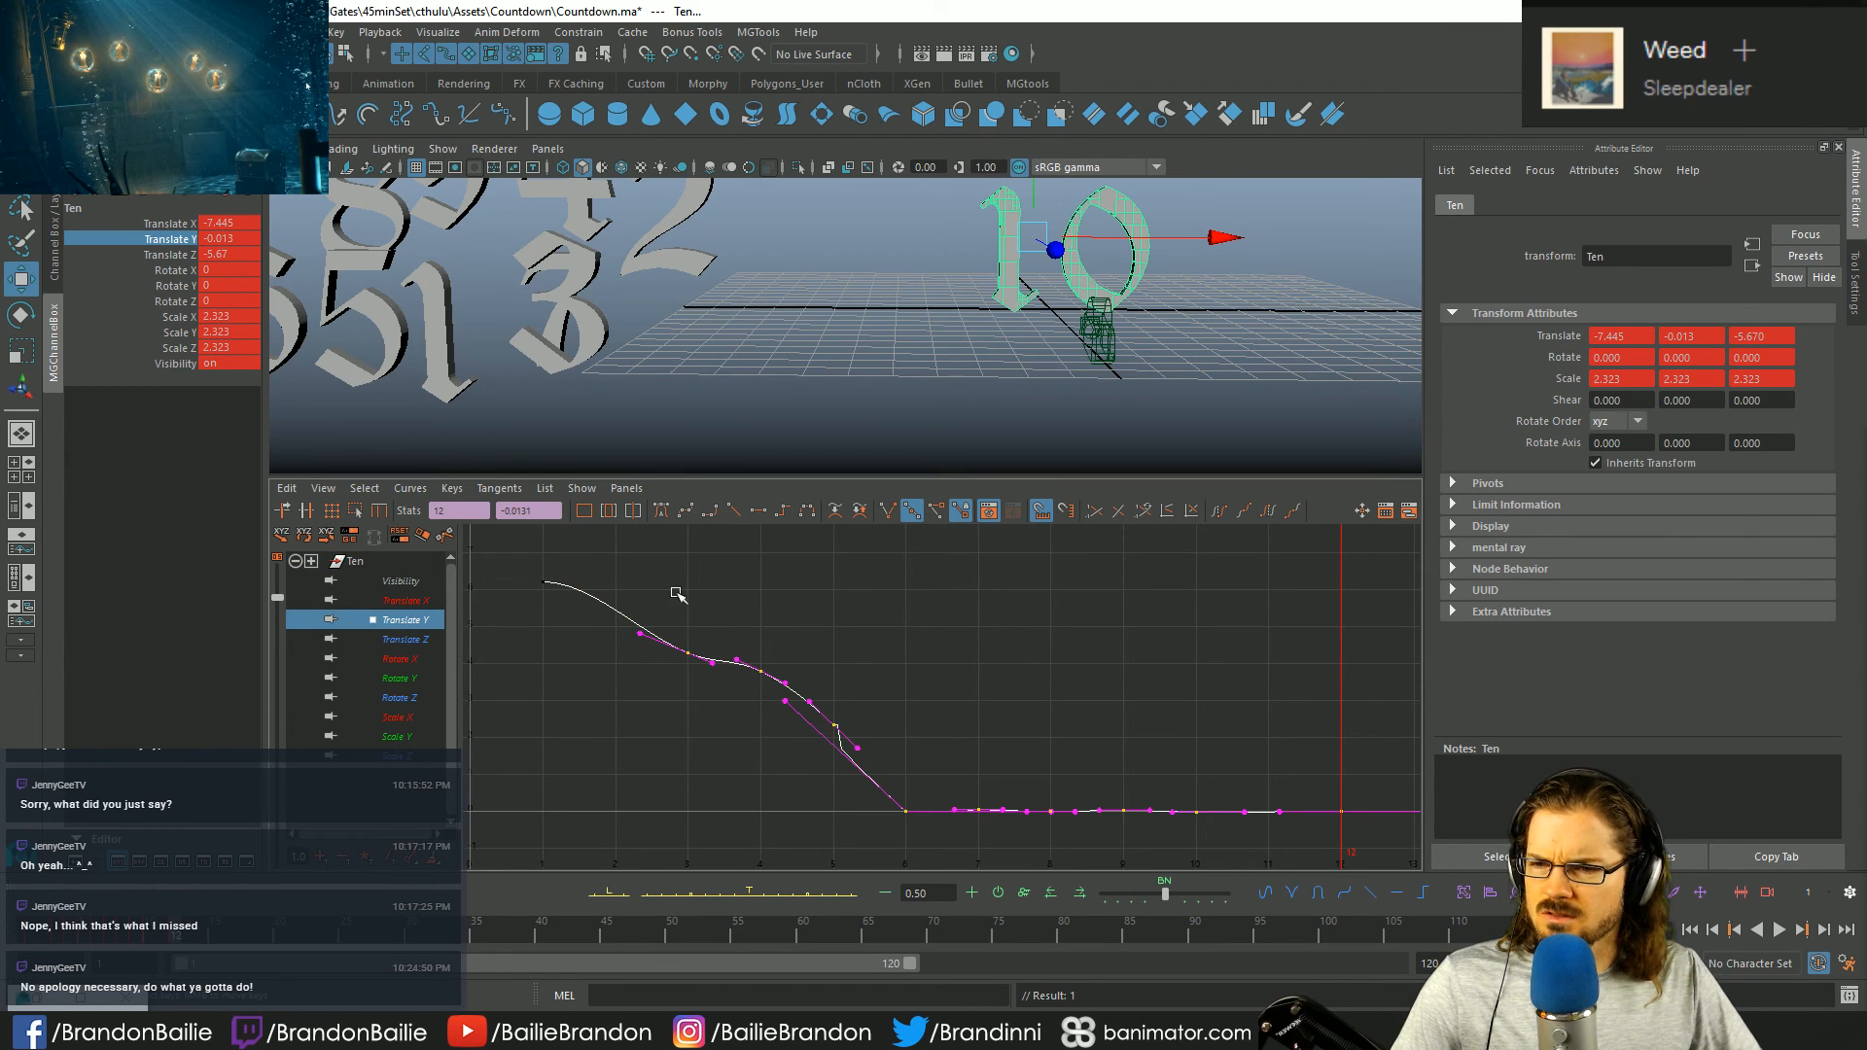
pyautogui.click(833, 625)
pyautogui.click(588, 595)
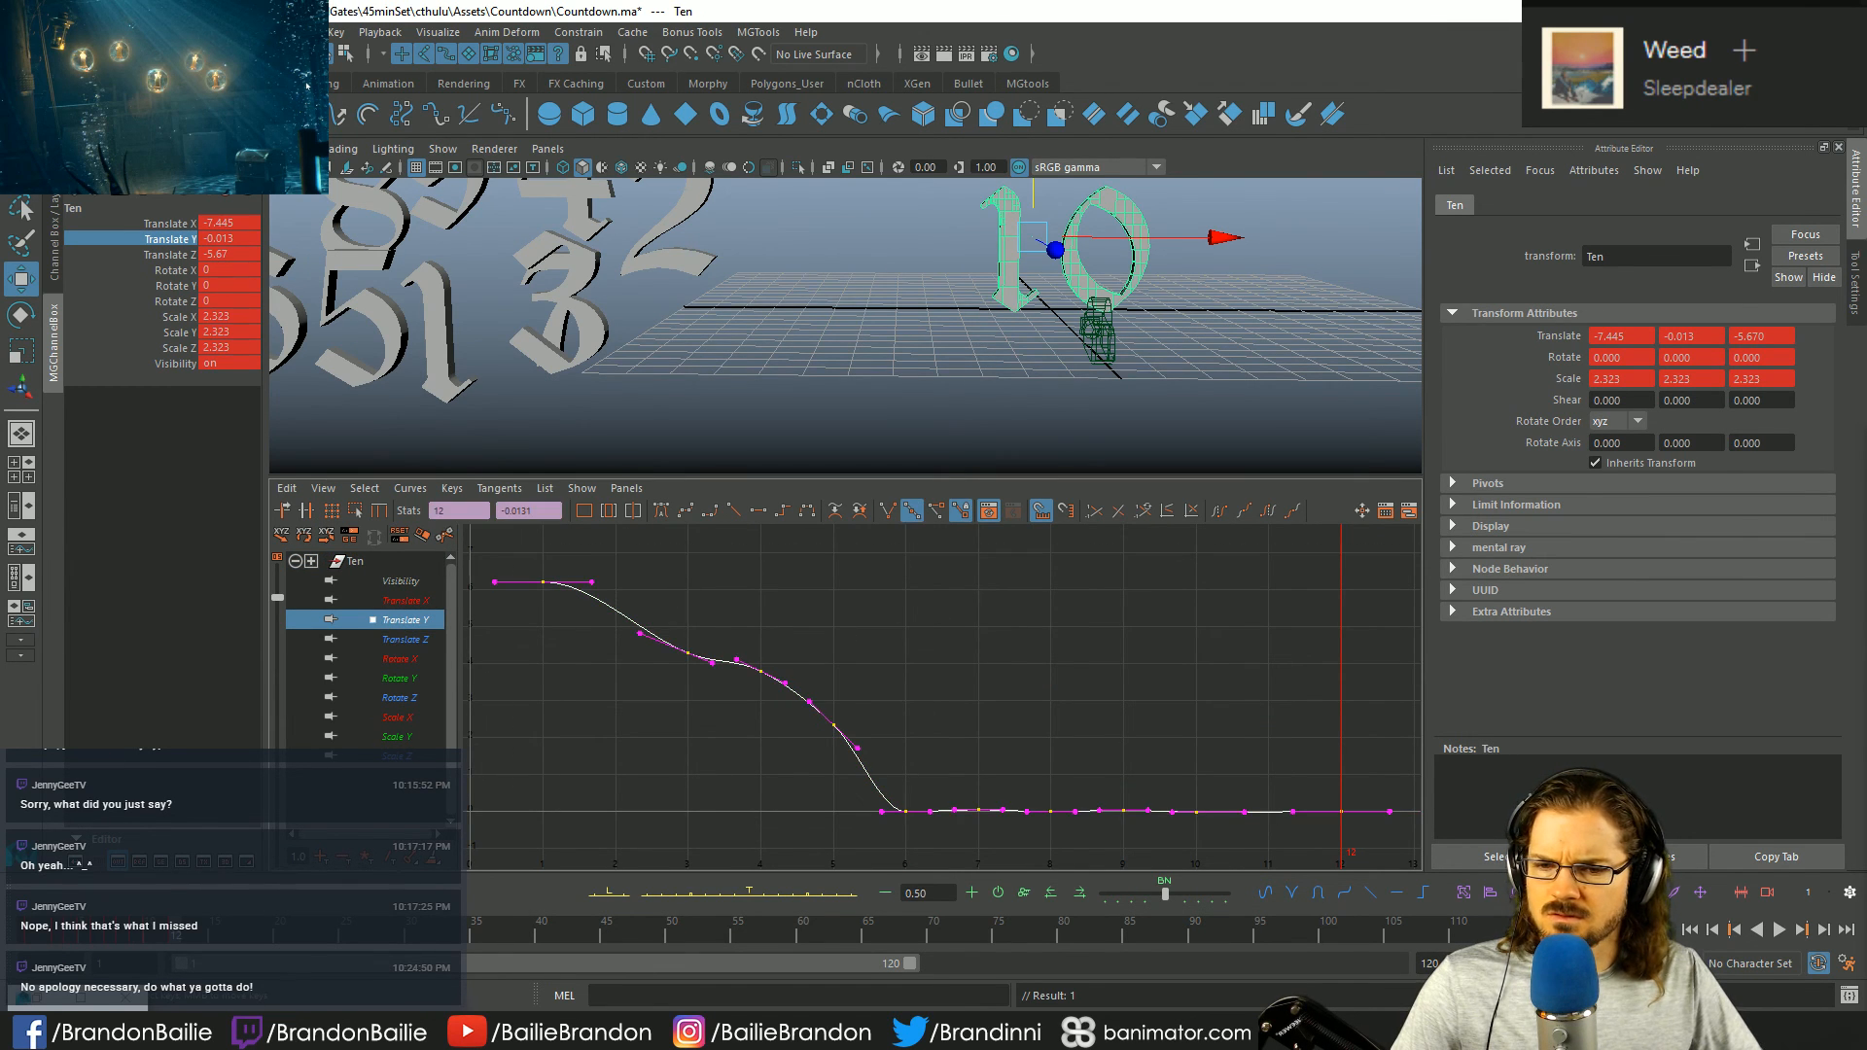
pyautogui.click(692, 576)
pyautogui.moveTo(734, 739); pyautogui.dragTo(758, 739)
# - Raise the first bounce peak of the Ten group's Translate Y curve, at frame 7, to 0.038
pyautogui.keyDown('alt'); pyautogui.moveTo(963, 450); pyautogui.dragTo(1060, 337); pyautogui.keyUp('alt')
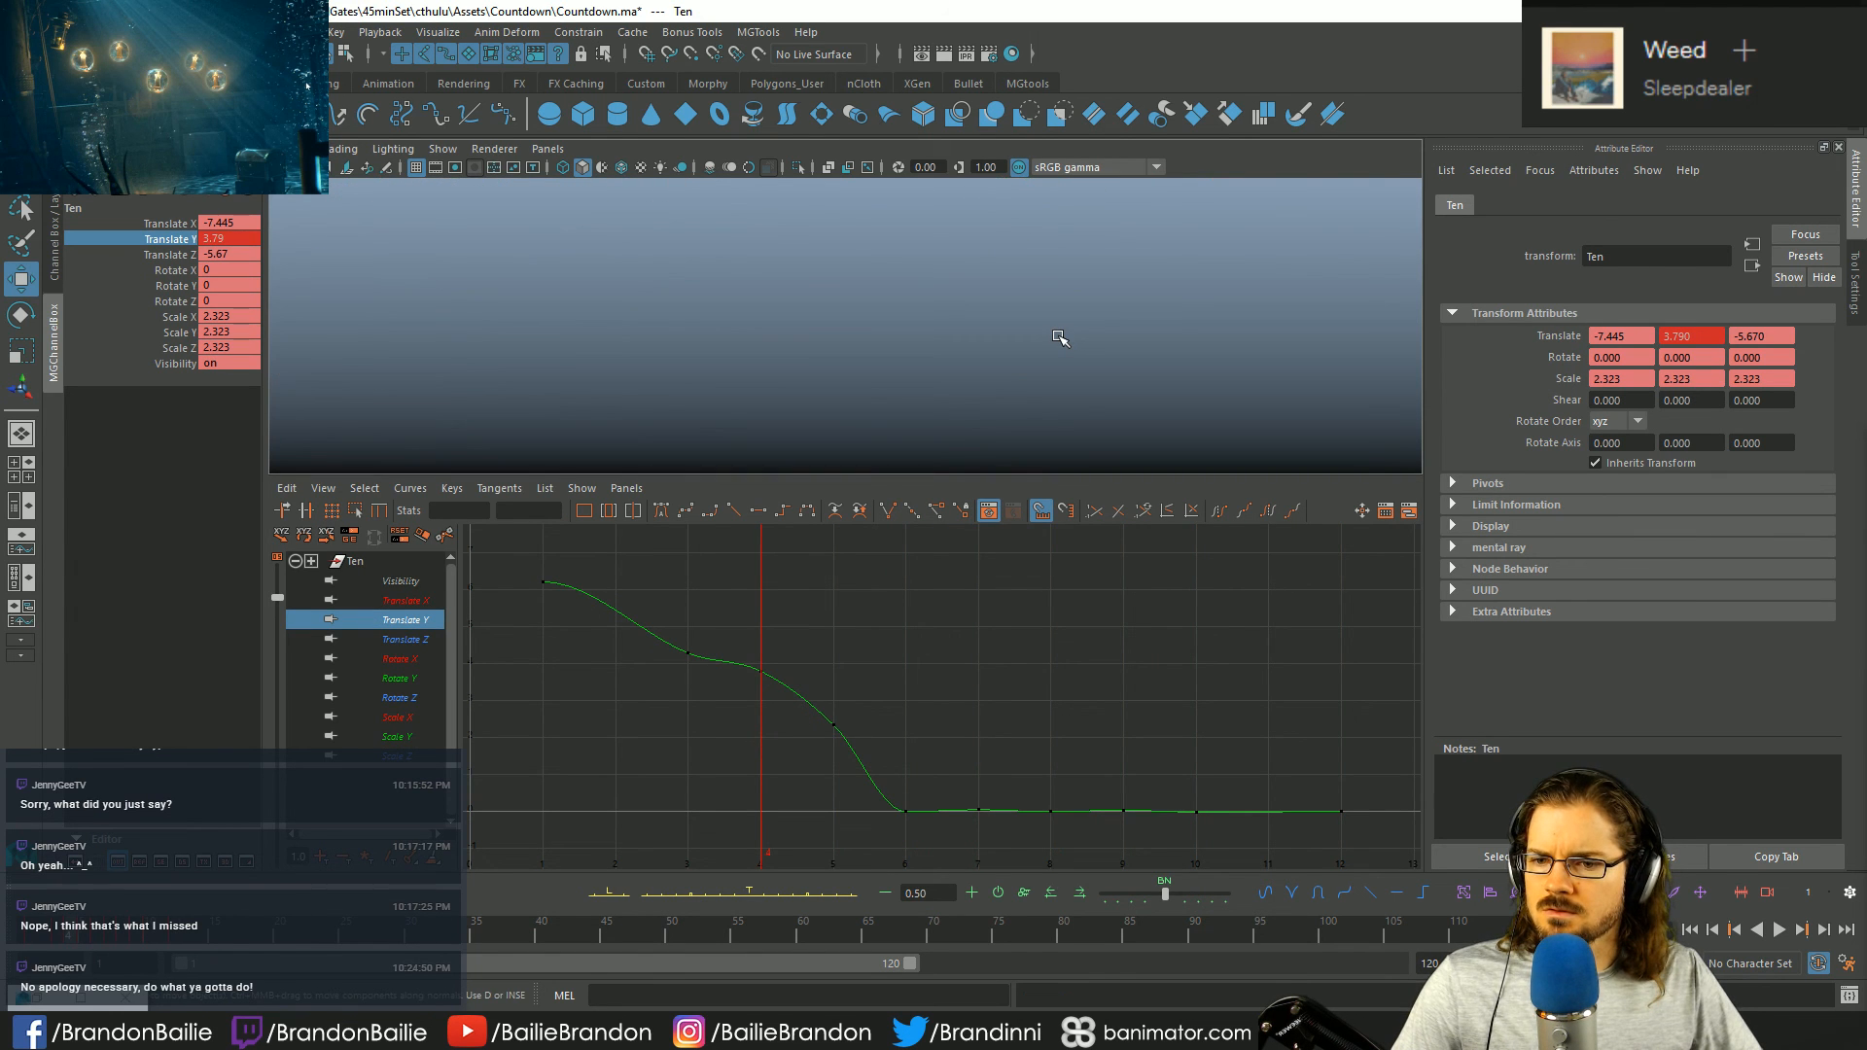
pyautogui.press('.')
pyautogui.press('.')
pyautogui.press('.')
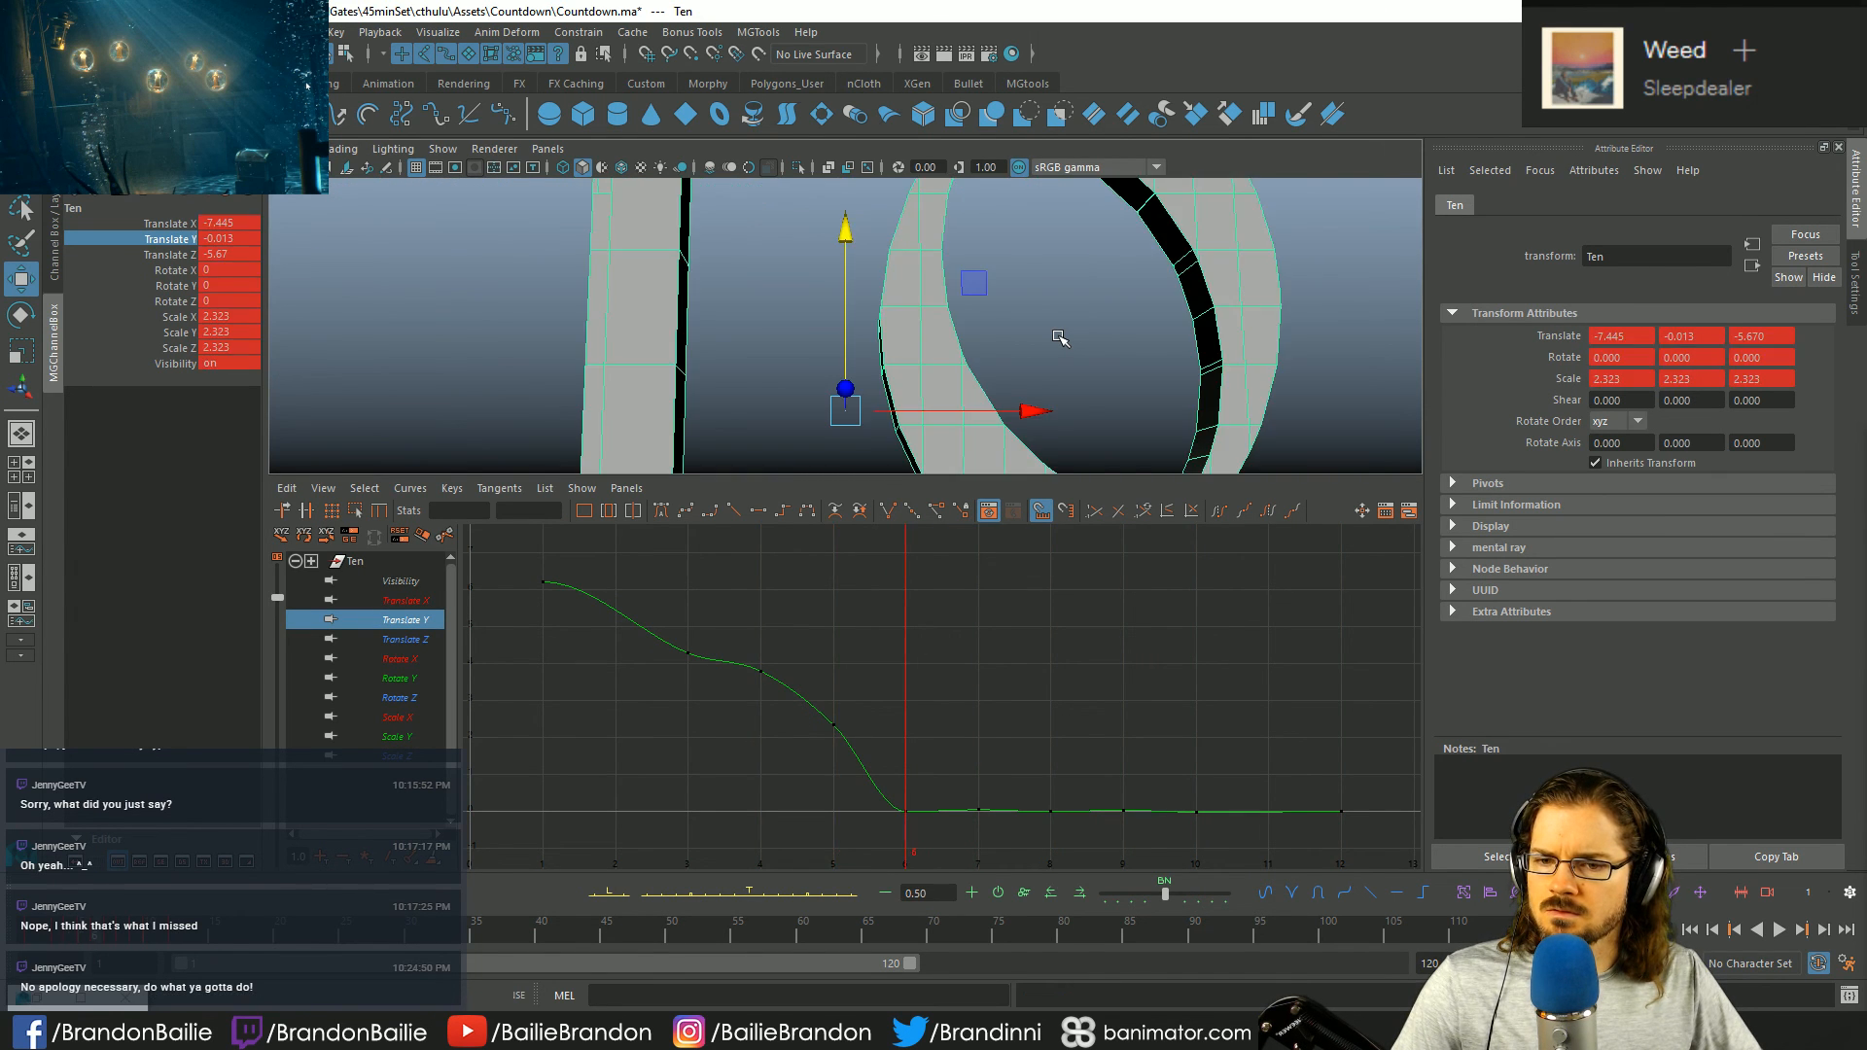
pyautogui.keyDown('alt'); pyautogui.moveTo(936, 784); pyautogui.dragTo(1297, 709, button='right'); pyautogui.keyUp('alt')
pyautogui.keyDown('alt'); pyautogui.moveTo(1297, 709); pyautogui.dragTo(979, 696, button='middle'); pyautogui.keyUp('alt')
pyautogui.keyDown('alt'); pyautogui.moveTo(979, 696); pyautogui.dragTo(780, 660, button='right'); pyautogui.keyUp('alt')
pyautogui.moveTo(748, 664); pyautogui.dragTo(753, 662)
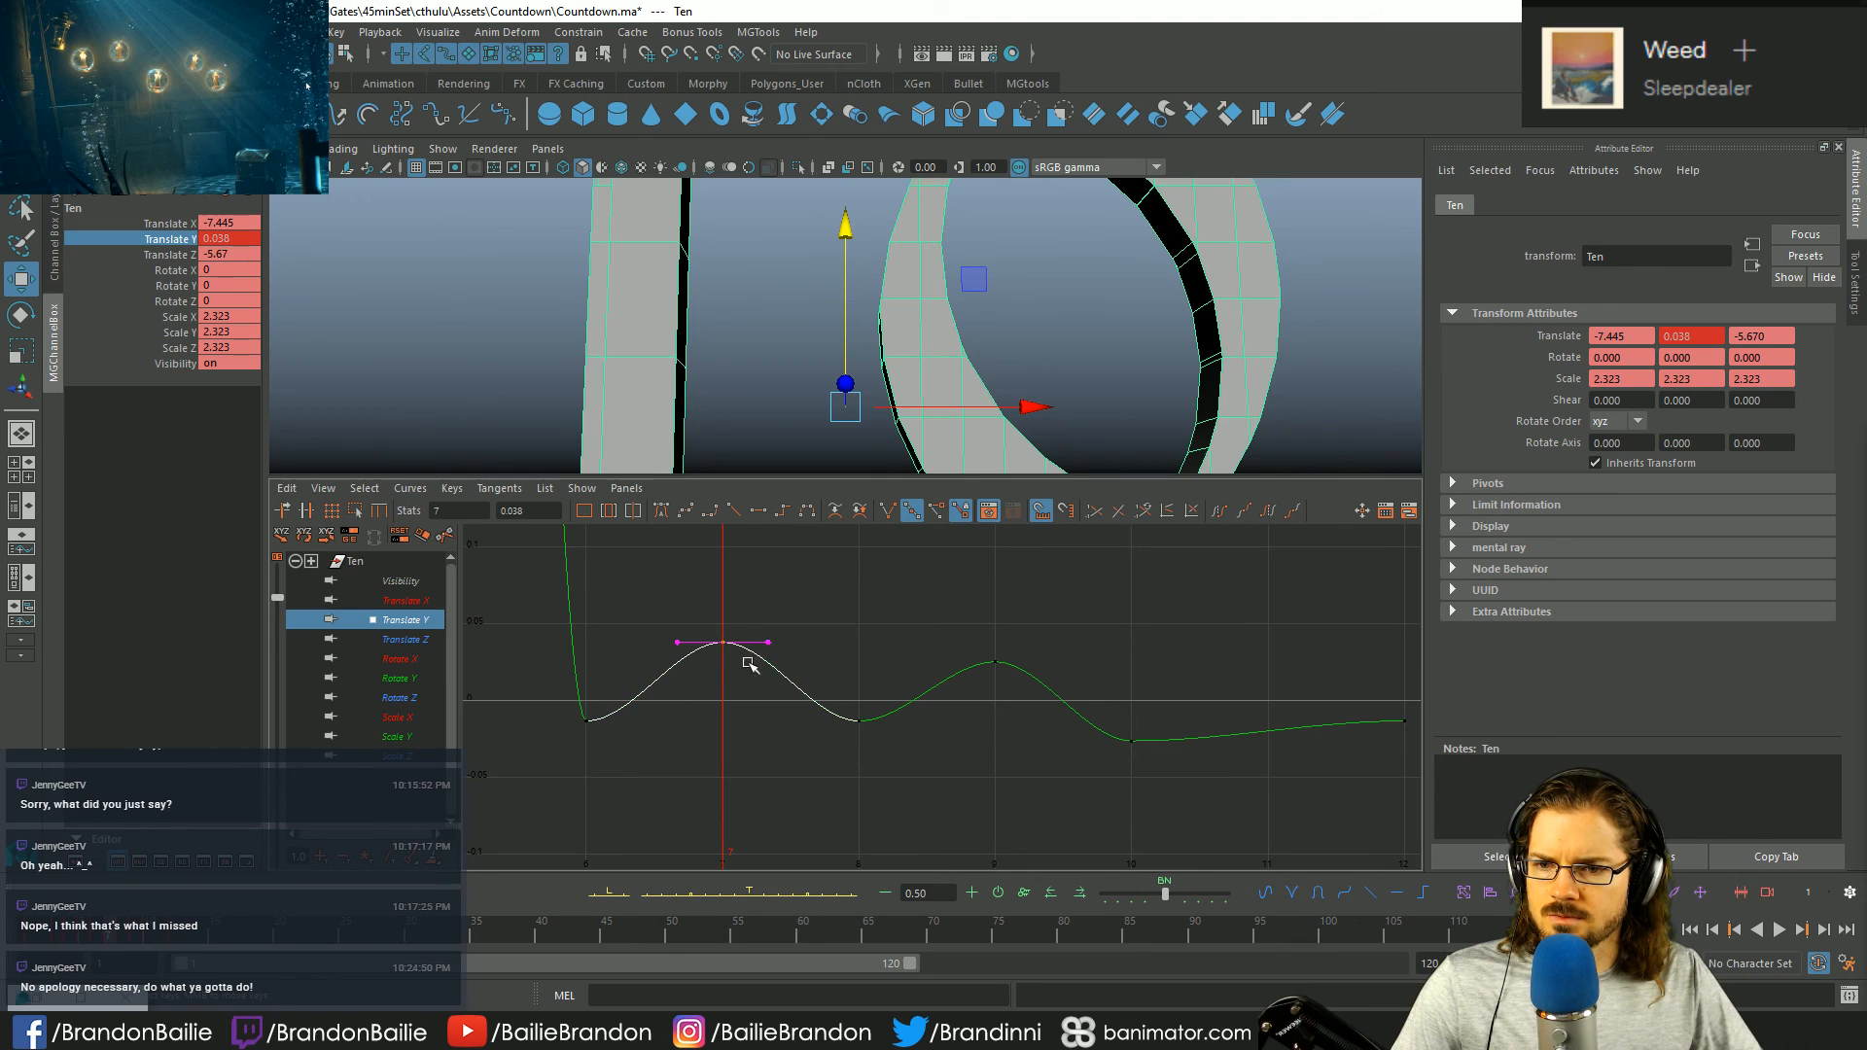
# - Soften the Ten group's remaining bounce by lowering the frame 9 peak, raising the frame 10 dip and settling frame 12 near zero
pyautogui.click(858, 721)
pyautogui.moveTo(967, 654); pyautogui.dragTo(1062, 669)
pyautogui.moveTo(1063, 669); pyautogui.dragTo(1064, 681, button='middle')
pyautogui.click(1090, 693)
pyautogui.moveTo(1091, 693); pyautogui.dragTo(1203, 795)
pyautogui.moveTo(1154, 716); pyautogui.dragTo(1141, 675, button='middle')
pyautogui.moveTo(1301, 688); pyautogui.dragTo(1415, 739)
pyautogui.keyDown('alt'); pyautogui.moveTo(1351, 698); pyautogui.dragTo(1294, 669, button='middle'); pyautogui.keyUp('alt')
pyautogui.click(1288, 771)
# - Play back the animation through the camera in a full-size view to check the Ten group's drop and bounce
pyautogui.press('space')
pyautogui.press('q')
pyautogui.press('.')
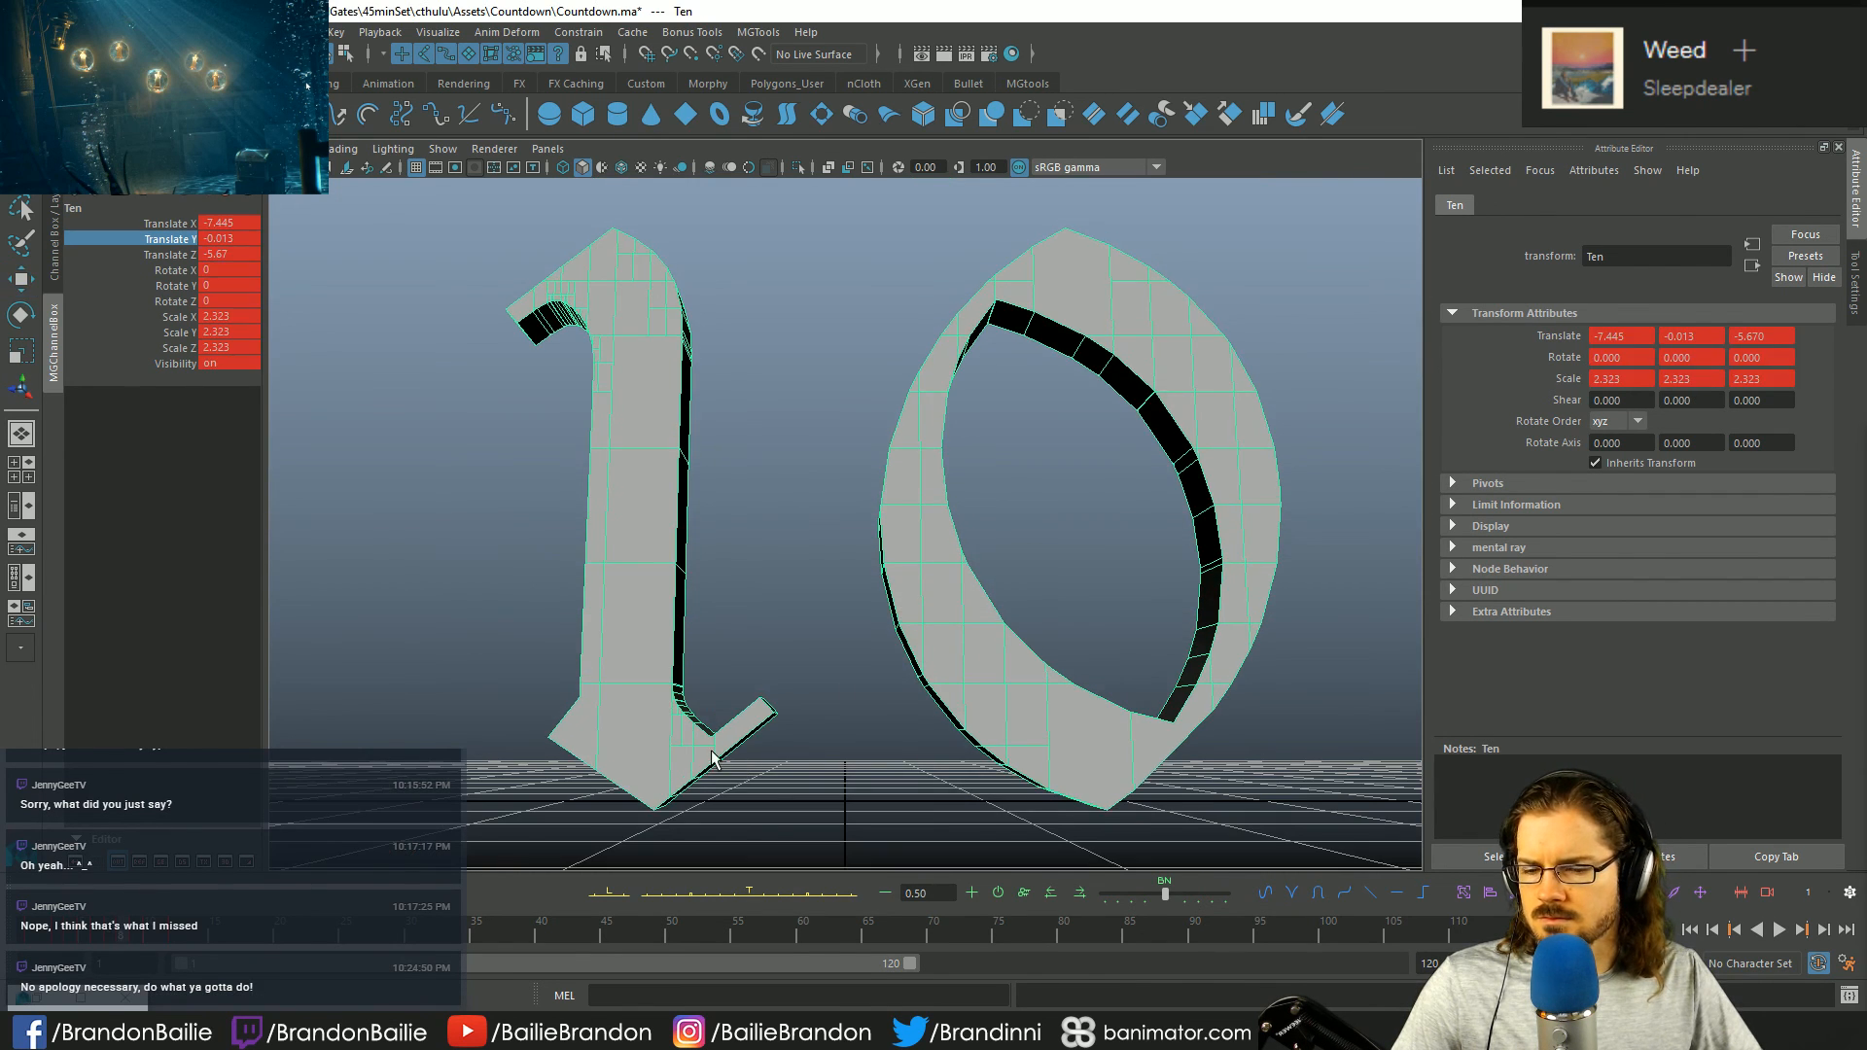
pyautogui.hotkey('alt', 'v')
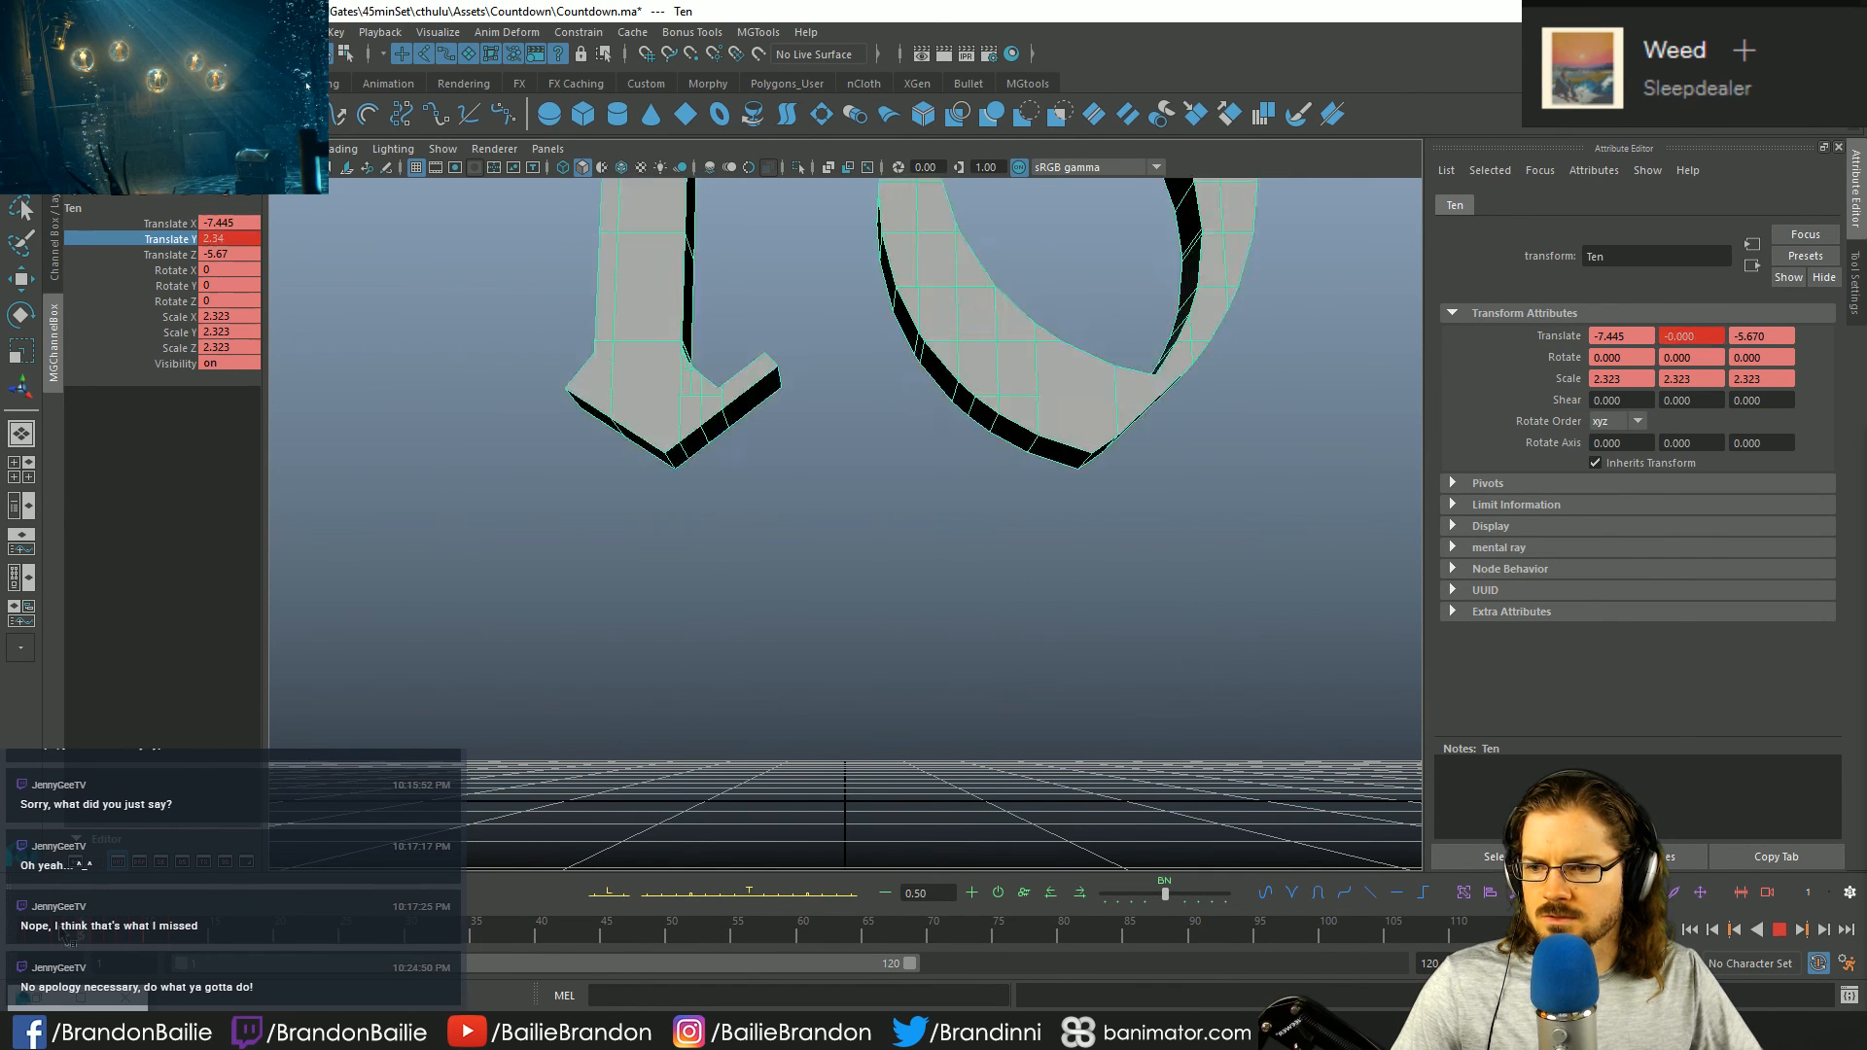
pyautogui.press('Escape')
pyautogui.hotkey('alt', 'v')
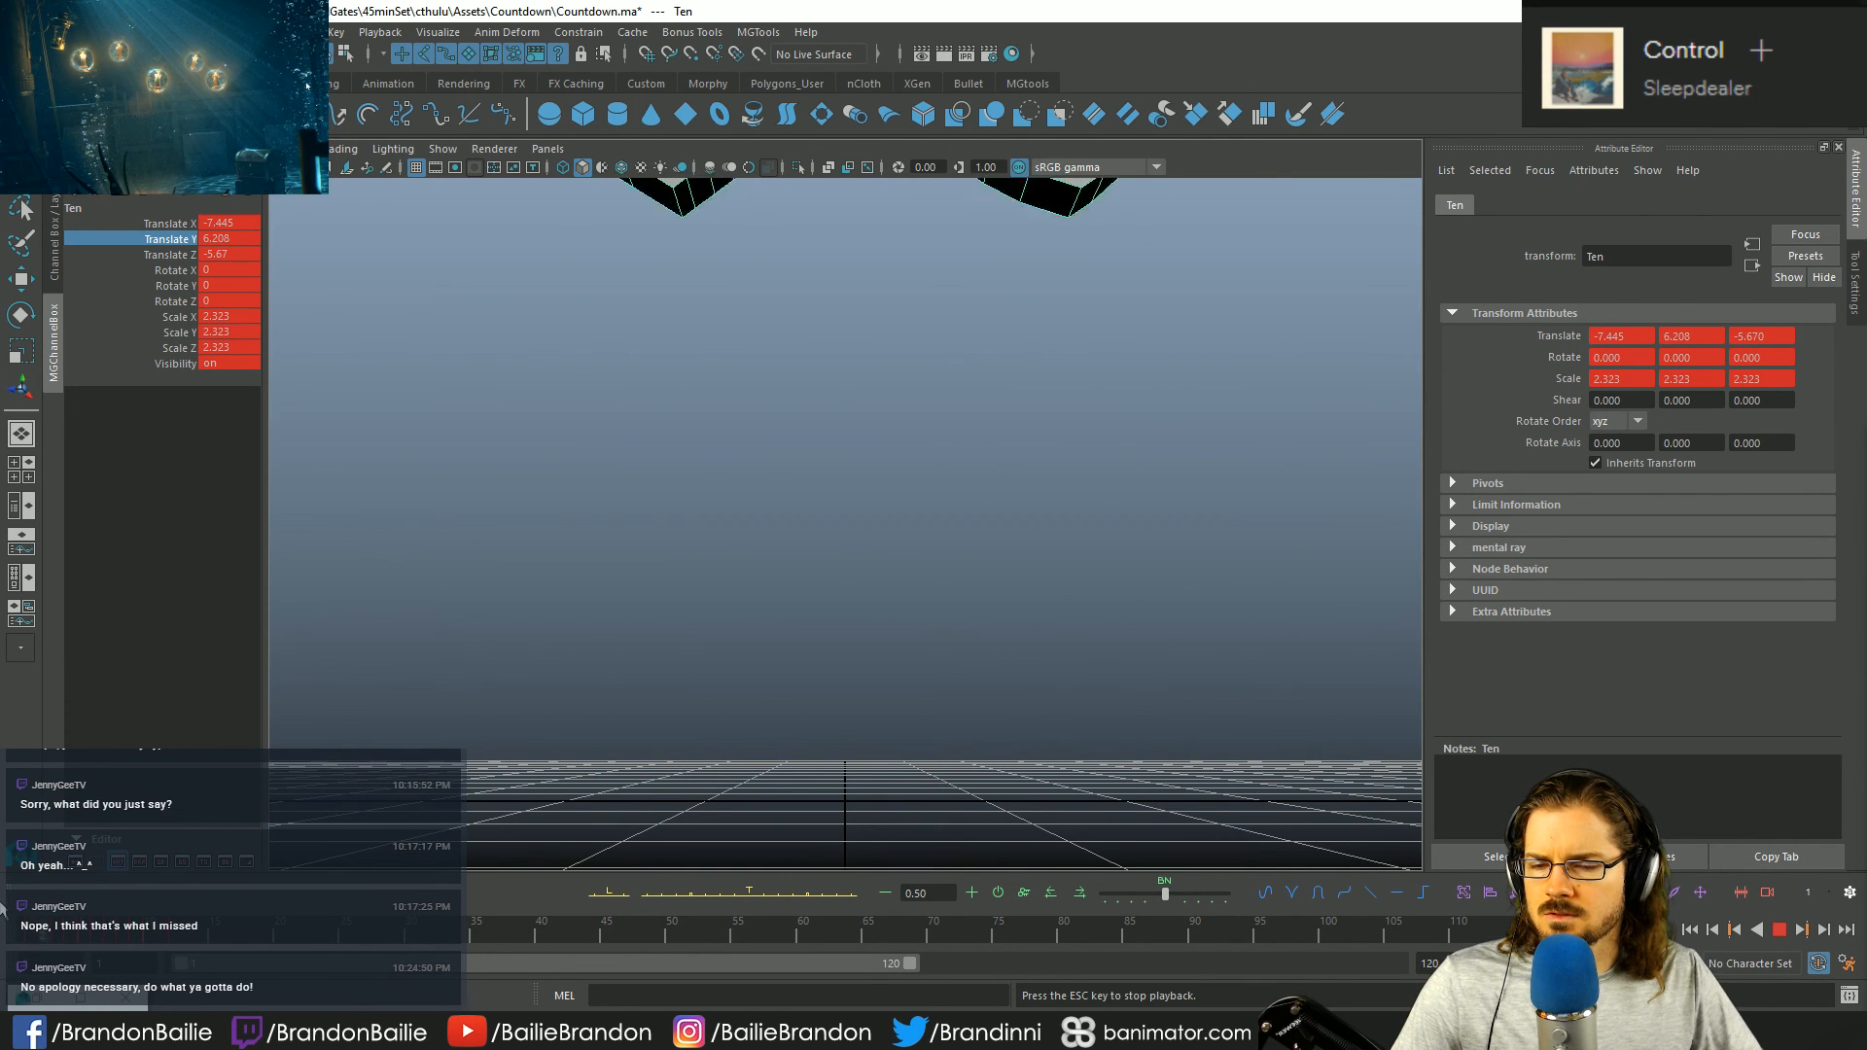
pyautogui.press('Escape')
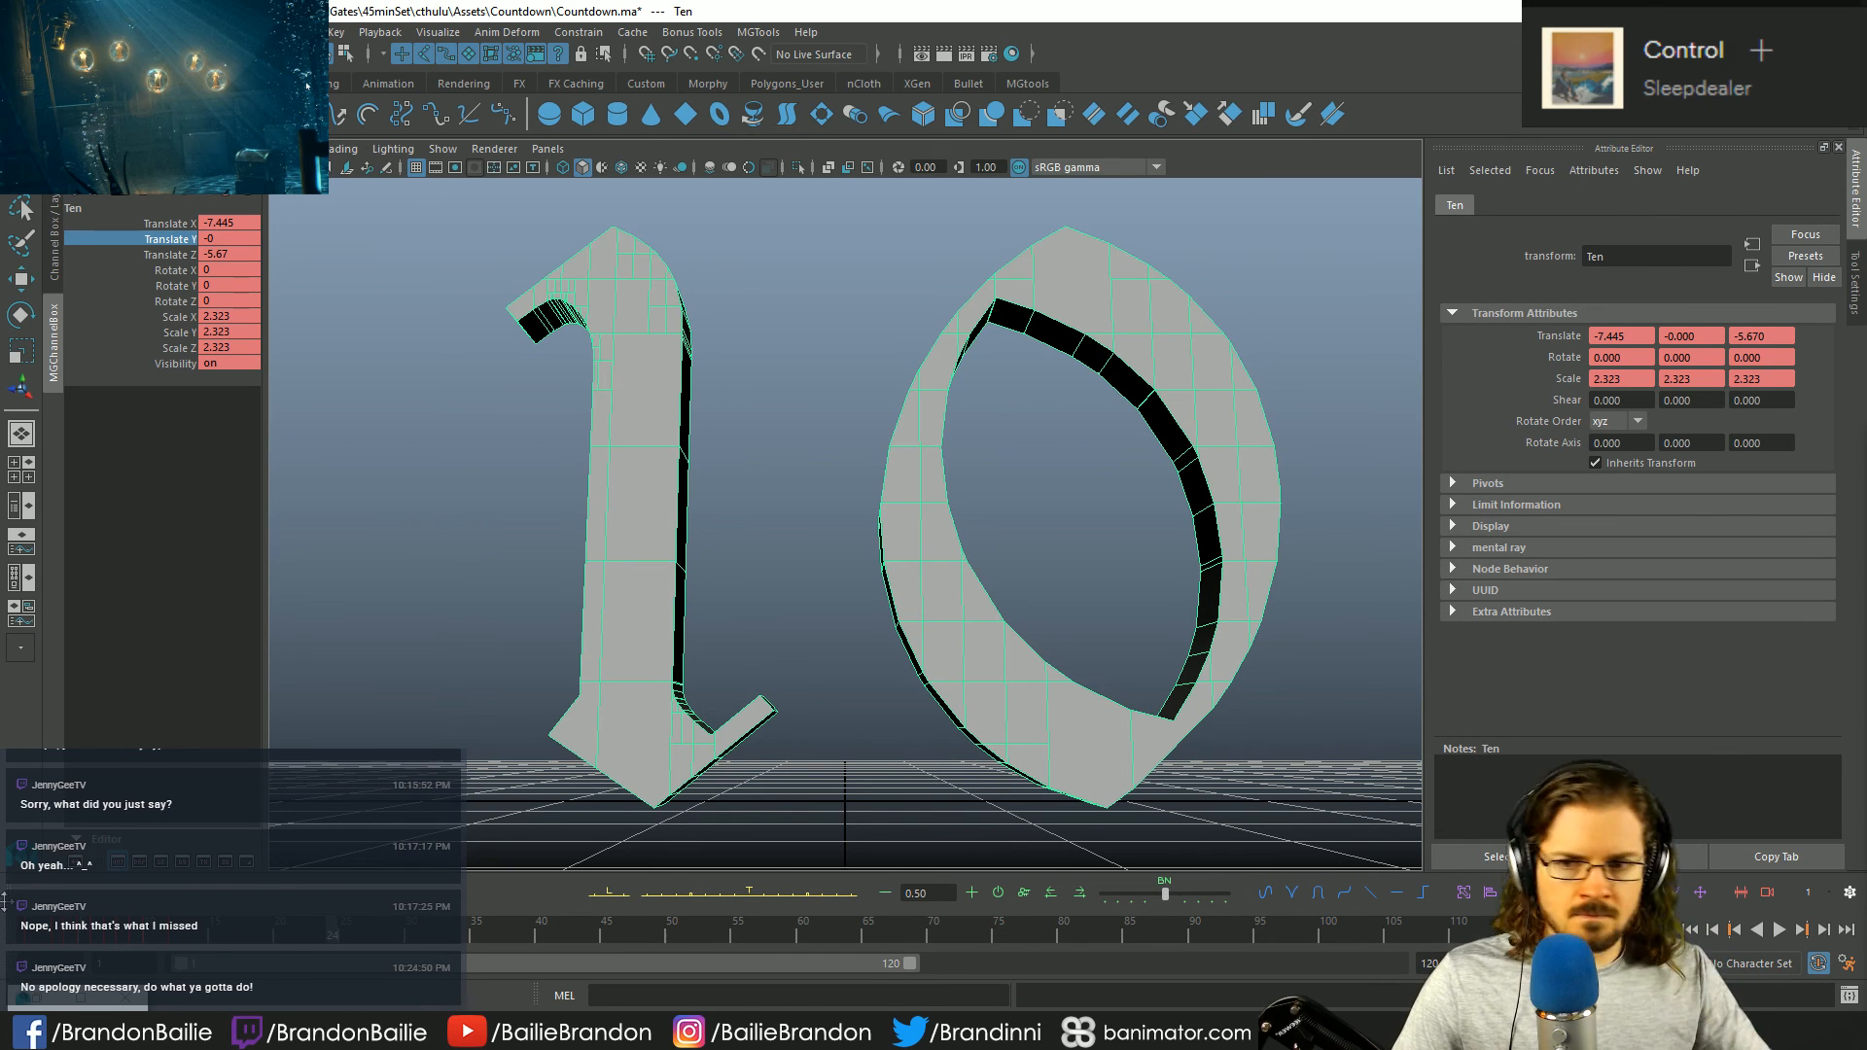
# - Move the Ten group out of the camera's view at frame 13, keying its Translate X at -55.859
pyautogui.press('Up')
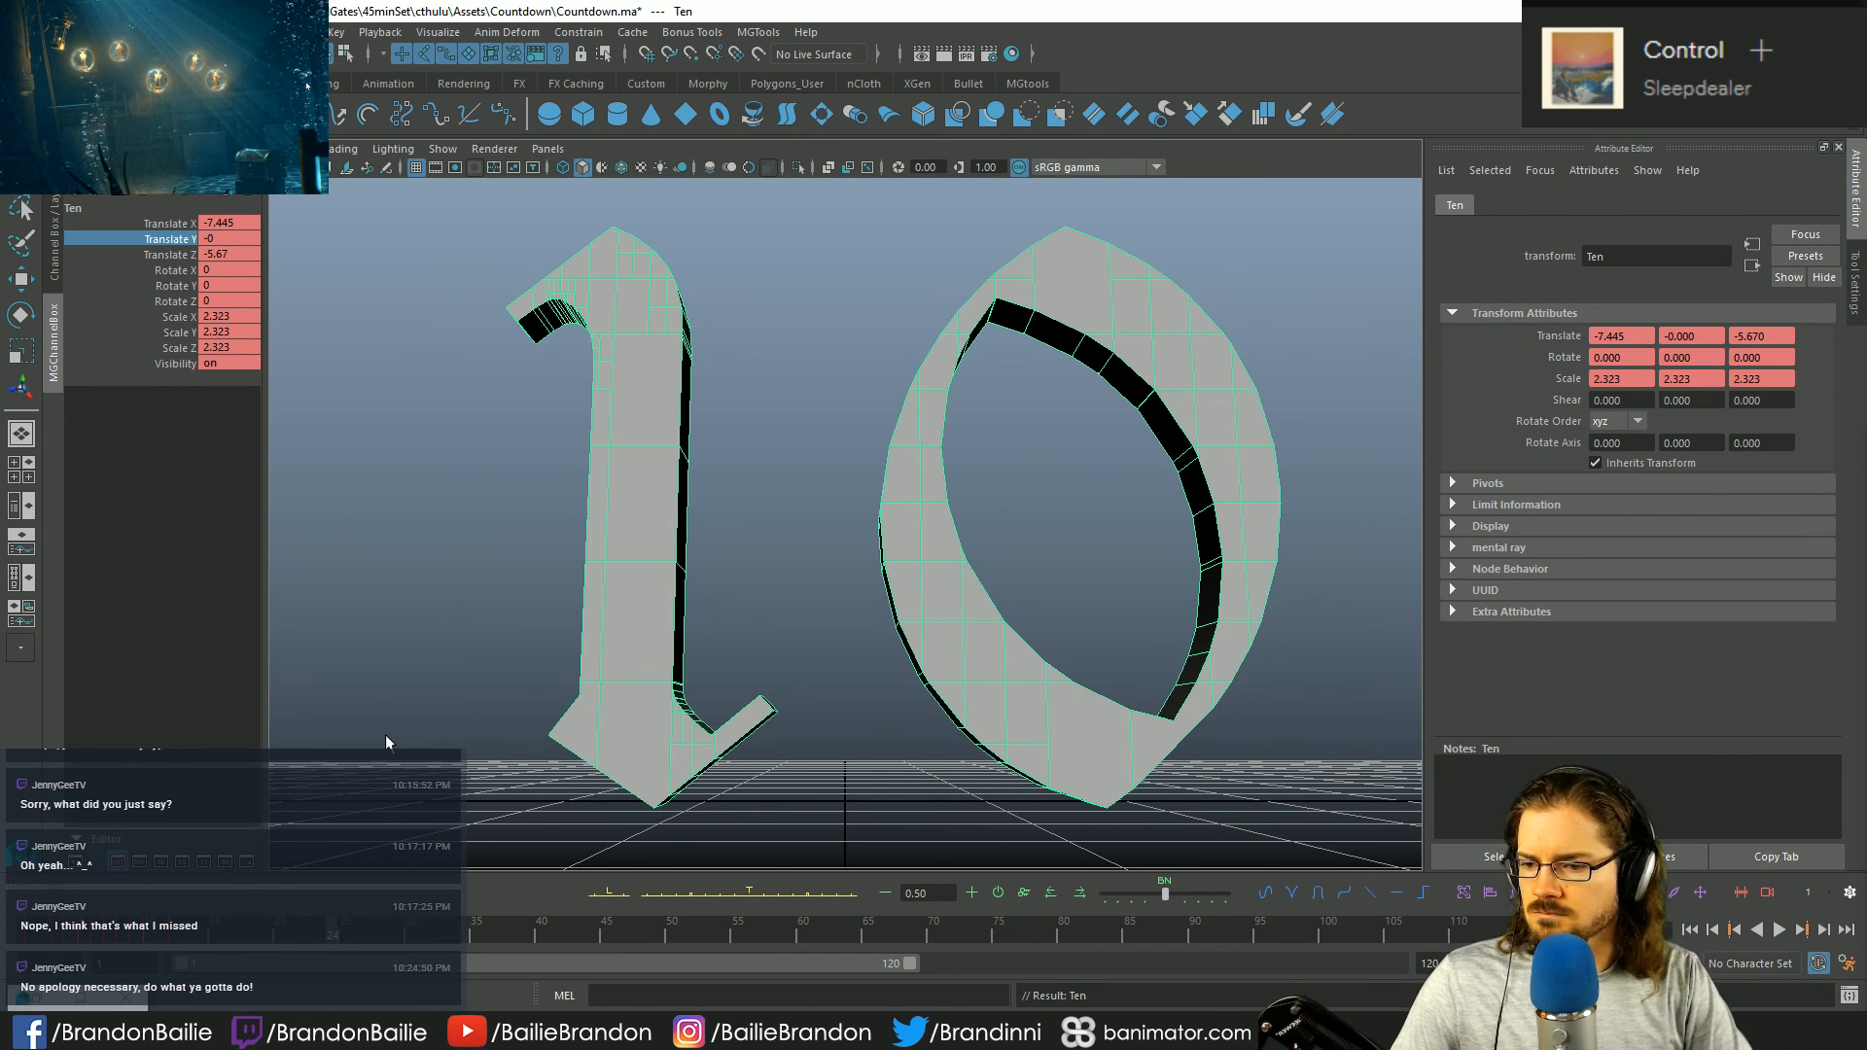
pyautogui.moveTo(385, 733); pyautogui.dragTo(378, 729, button='middle')
pyautogui.click(173, 941)
pyautogui.moveTo(172, 941); pyautogui.dragTo(311, 962)
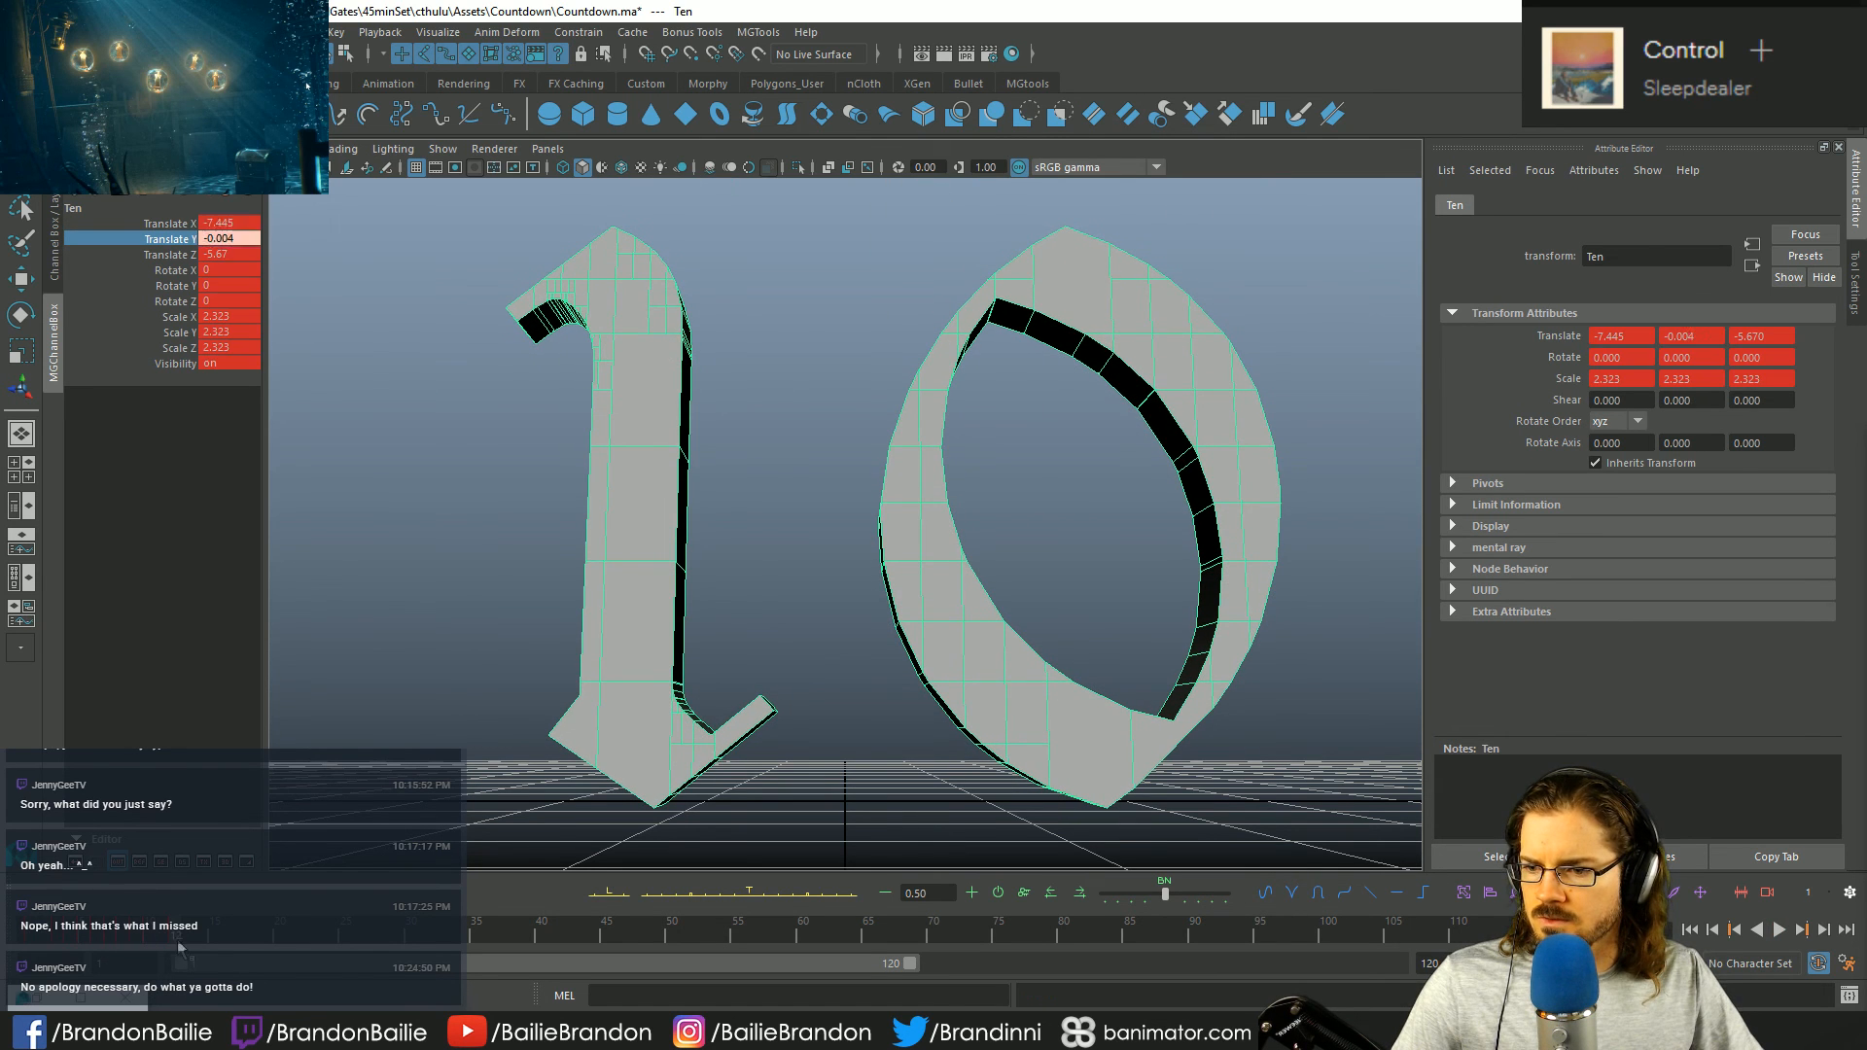
pyautogui.press('w')
pyautogui.scroll(-5, 1143, 575)
pyautogui.scroll(-4, 1167, 581)
pyautogui.keyDown('alt'); pyautogui.moveTo(1177, 581); pyautogui.dragTo(442, 418); pyautogui.keyUp('alt')
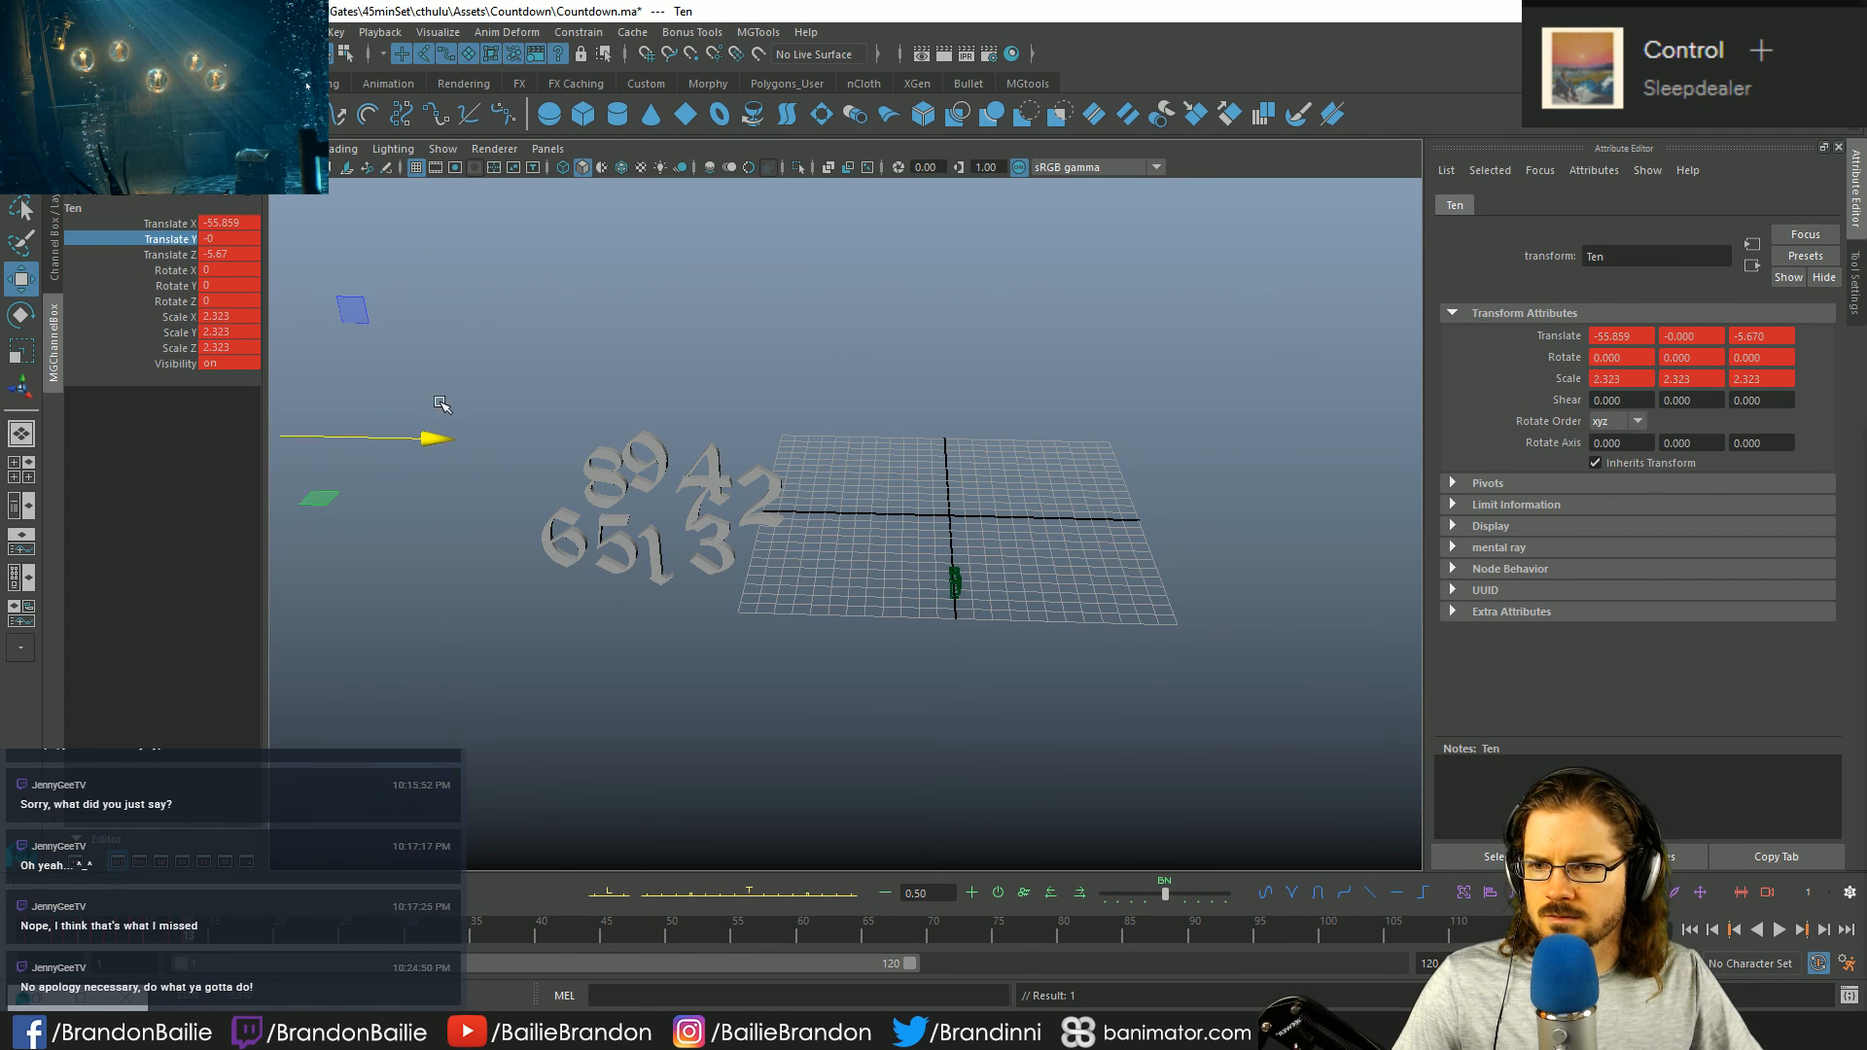
pyautogui.click(673, 621)
pyautogui.click(653, 554)
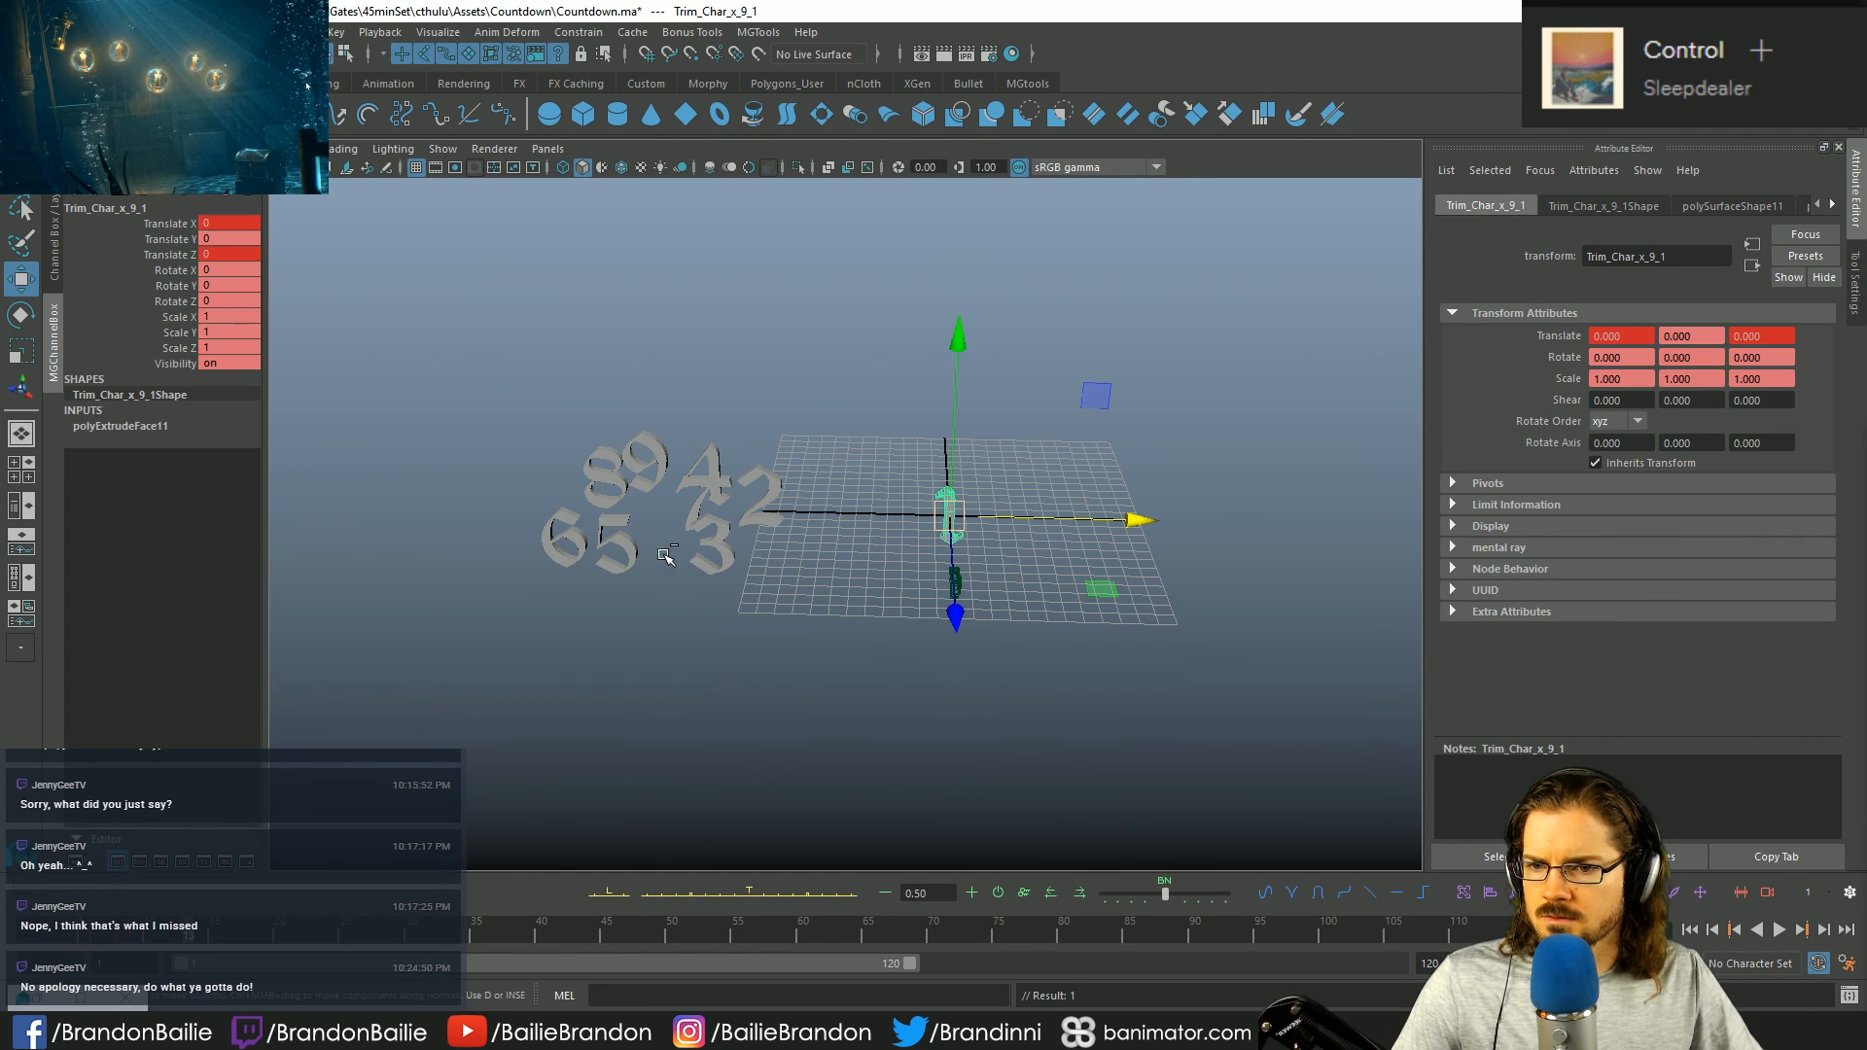
pyautogui.moveTo(973, 338); pyautogui.dragTo(970, 305)
pyautogui.hotkey('ctrl', 'z')
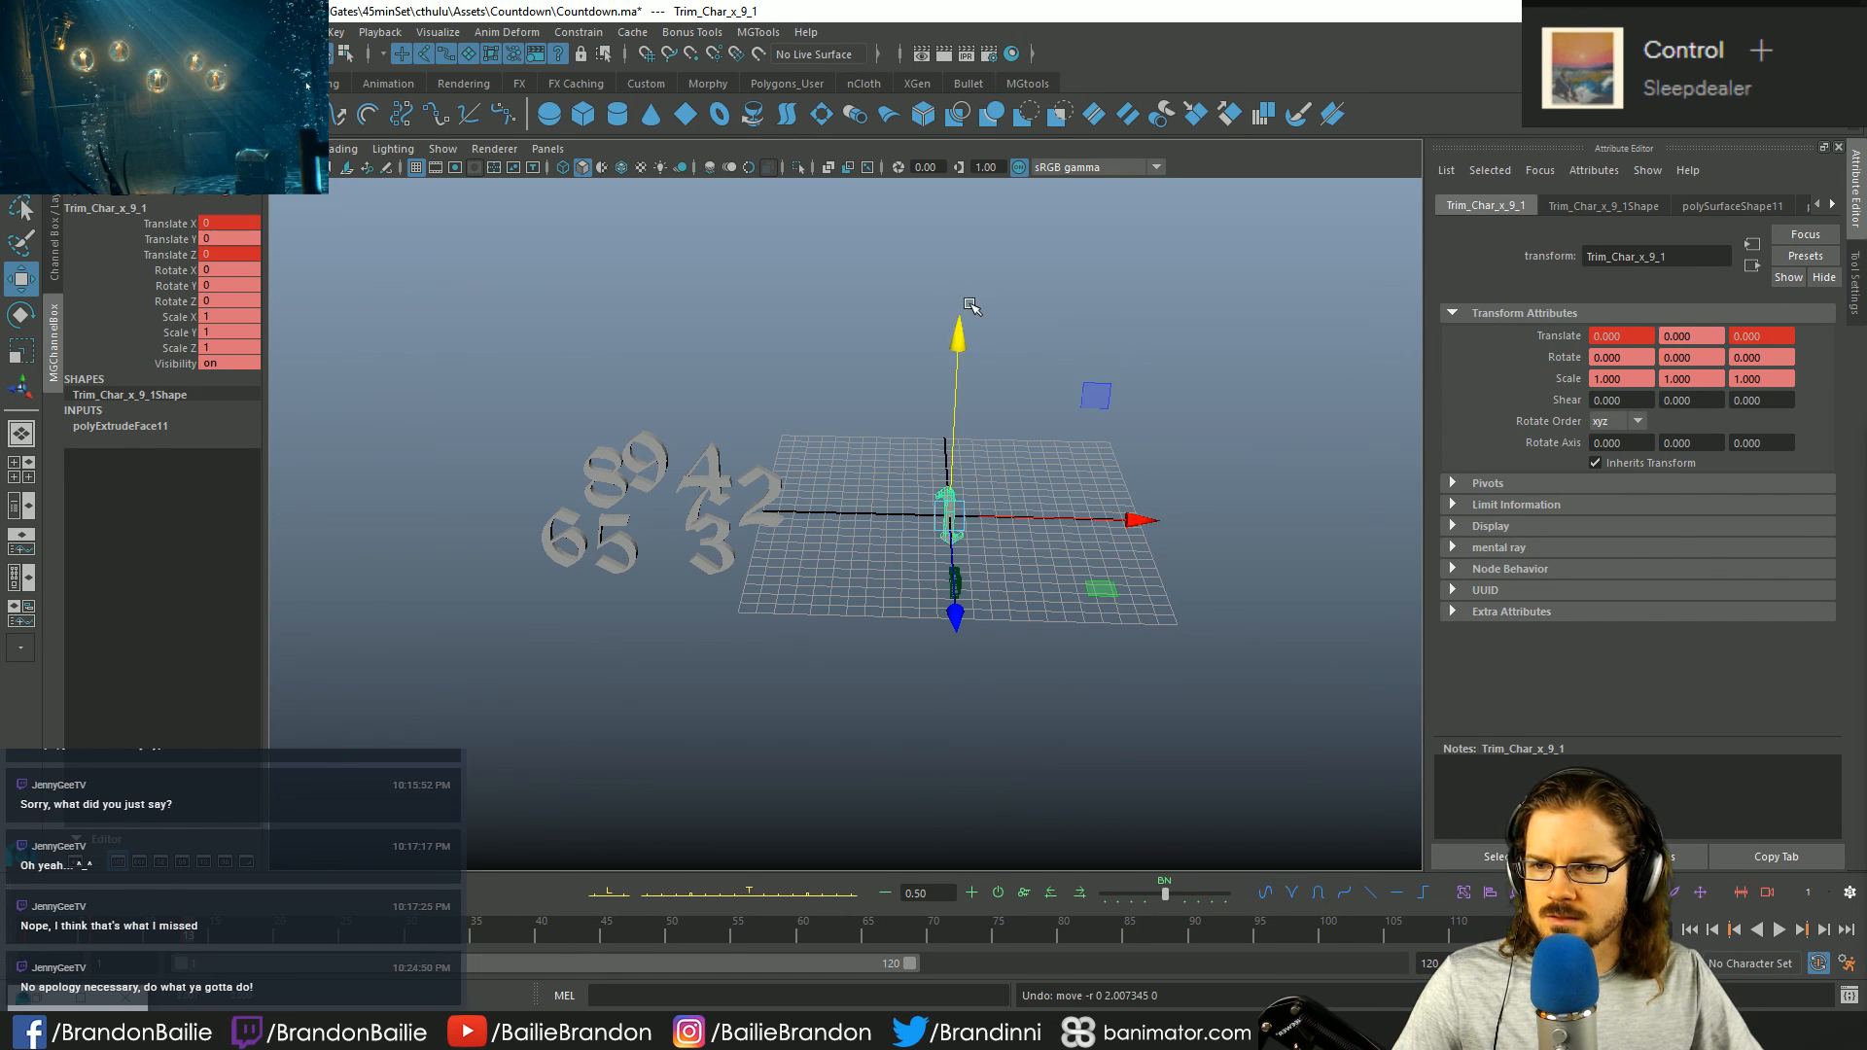
pyautogui.hotkey('ctrl', 'z')
# - Select the digit 9 and key all its transform channels at its position on the grid's origin
pyautogui.press('q')
pyautogui.click(681, 504)
pyautogui.press('w')
pyautogui.keyDown('alt'); pyautogui.moveTo(681, 504); pyautogui.dragTo(724, 532); pyautogui.keyUp('alt')
pyautogui.click(647, 455)
pyautogui.hotkey('alt', 'w')
pyautogui.press('e')
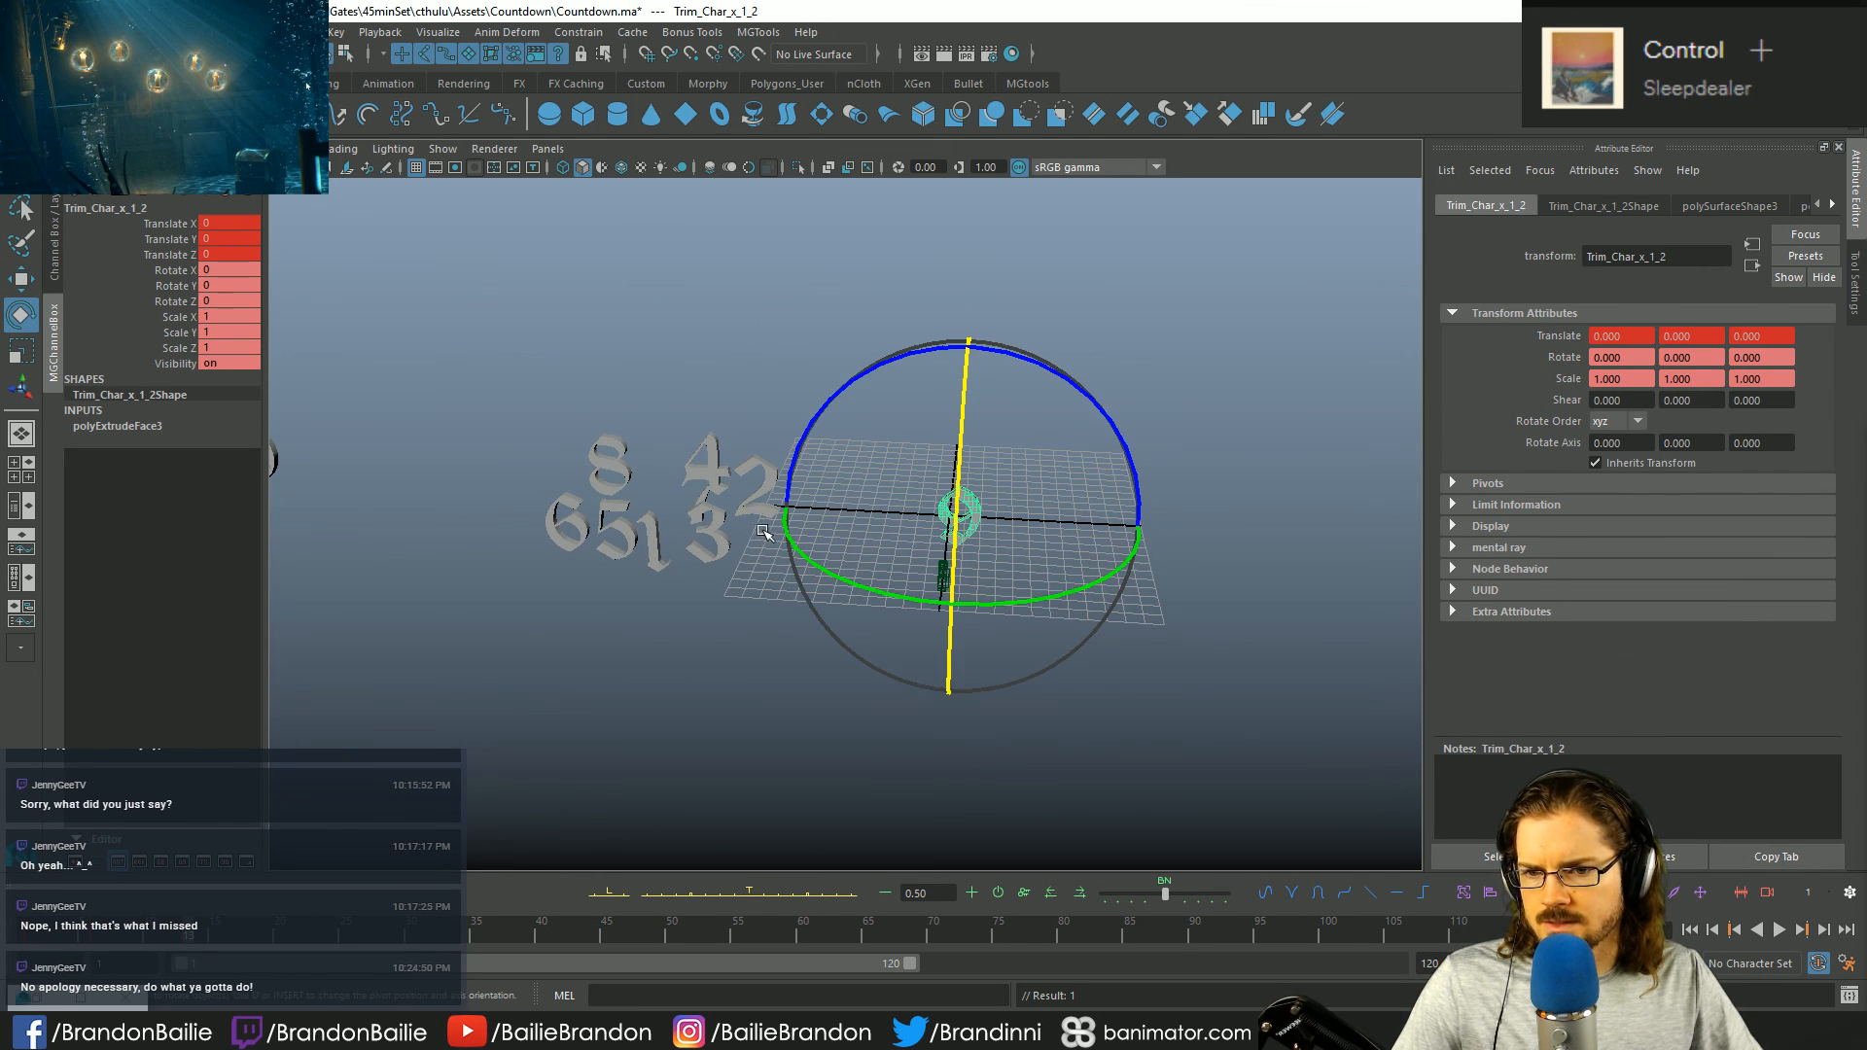
pyautogui.press('q')
pyautogui.press('s')
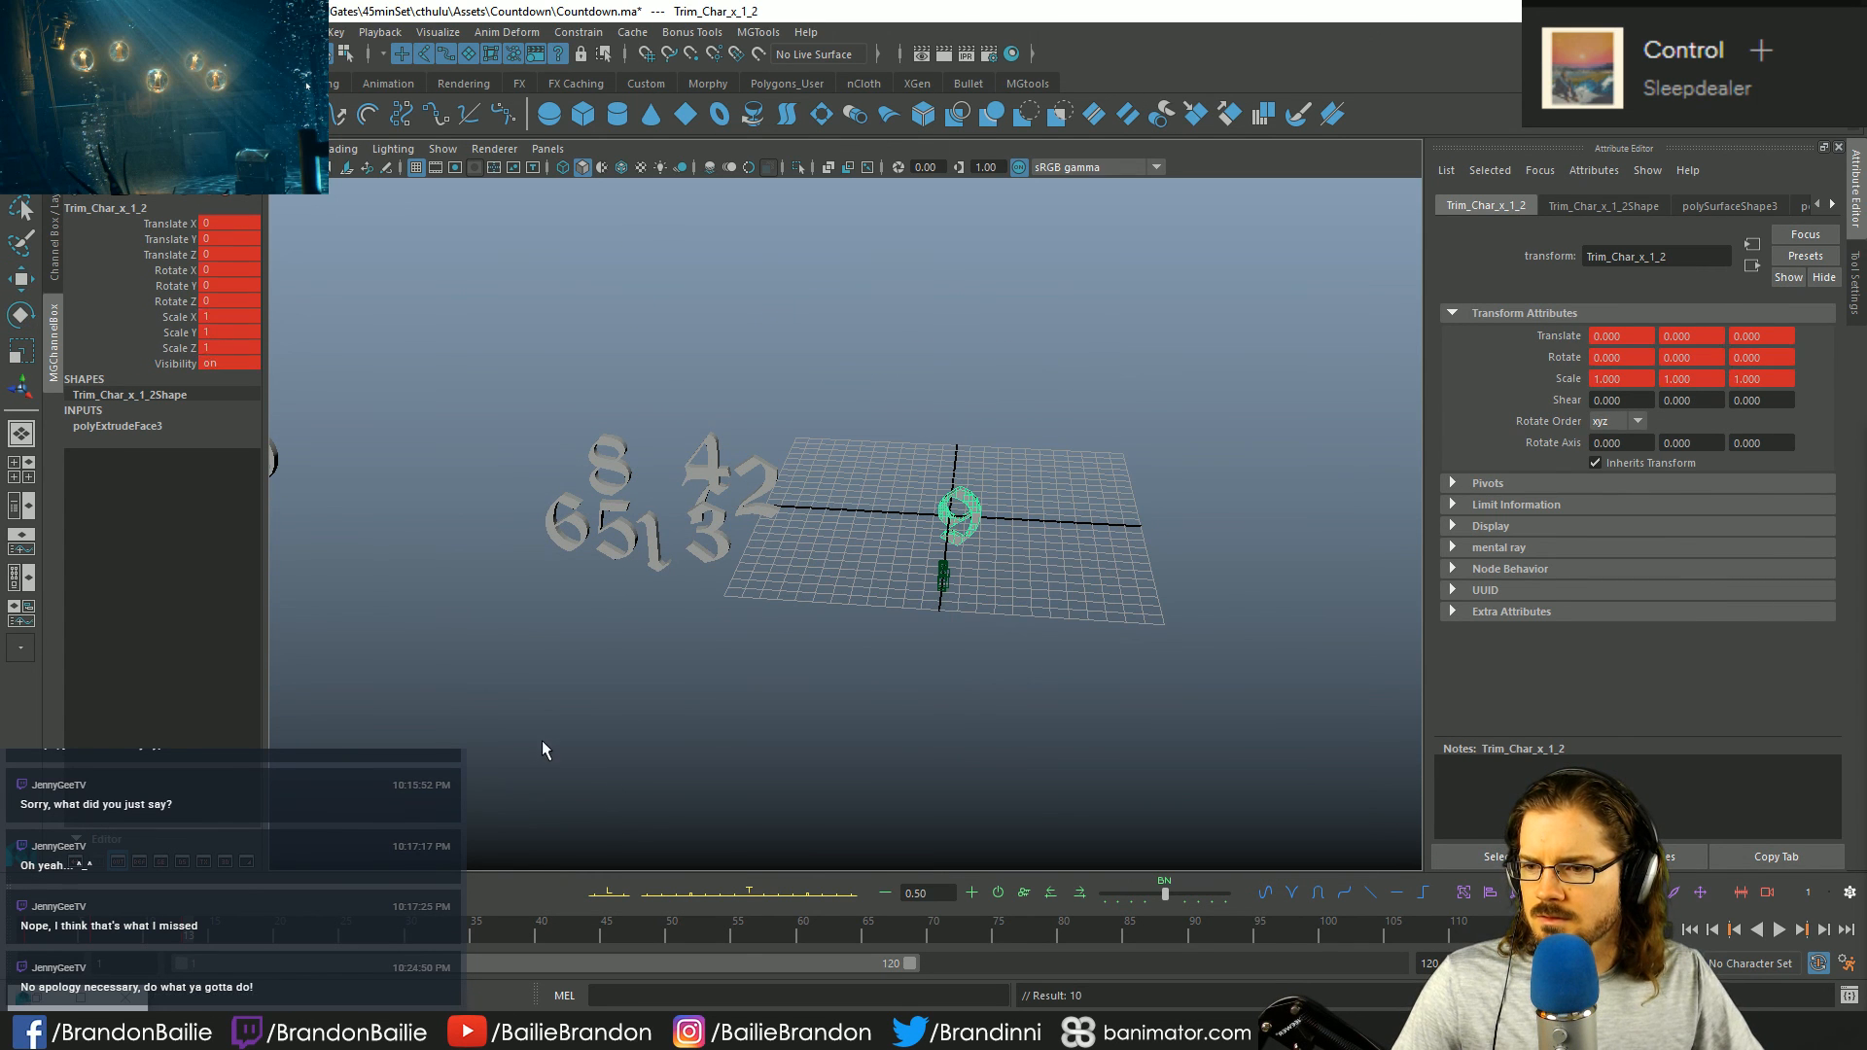
# - Step back through the keys and move the digit 9 over to the other digits, at a Translate X of -7.836
pyautogui.press(',')
pyautogui.press(',')
pyautogui.press(',')
pyautogui.press(',')
pyautogui.press('w')
pyautogui.moveTo(1149, 528); pyautogui.dragTo(865, 511)
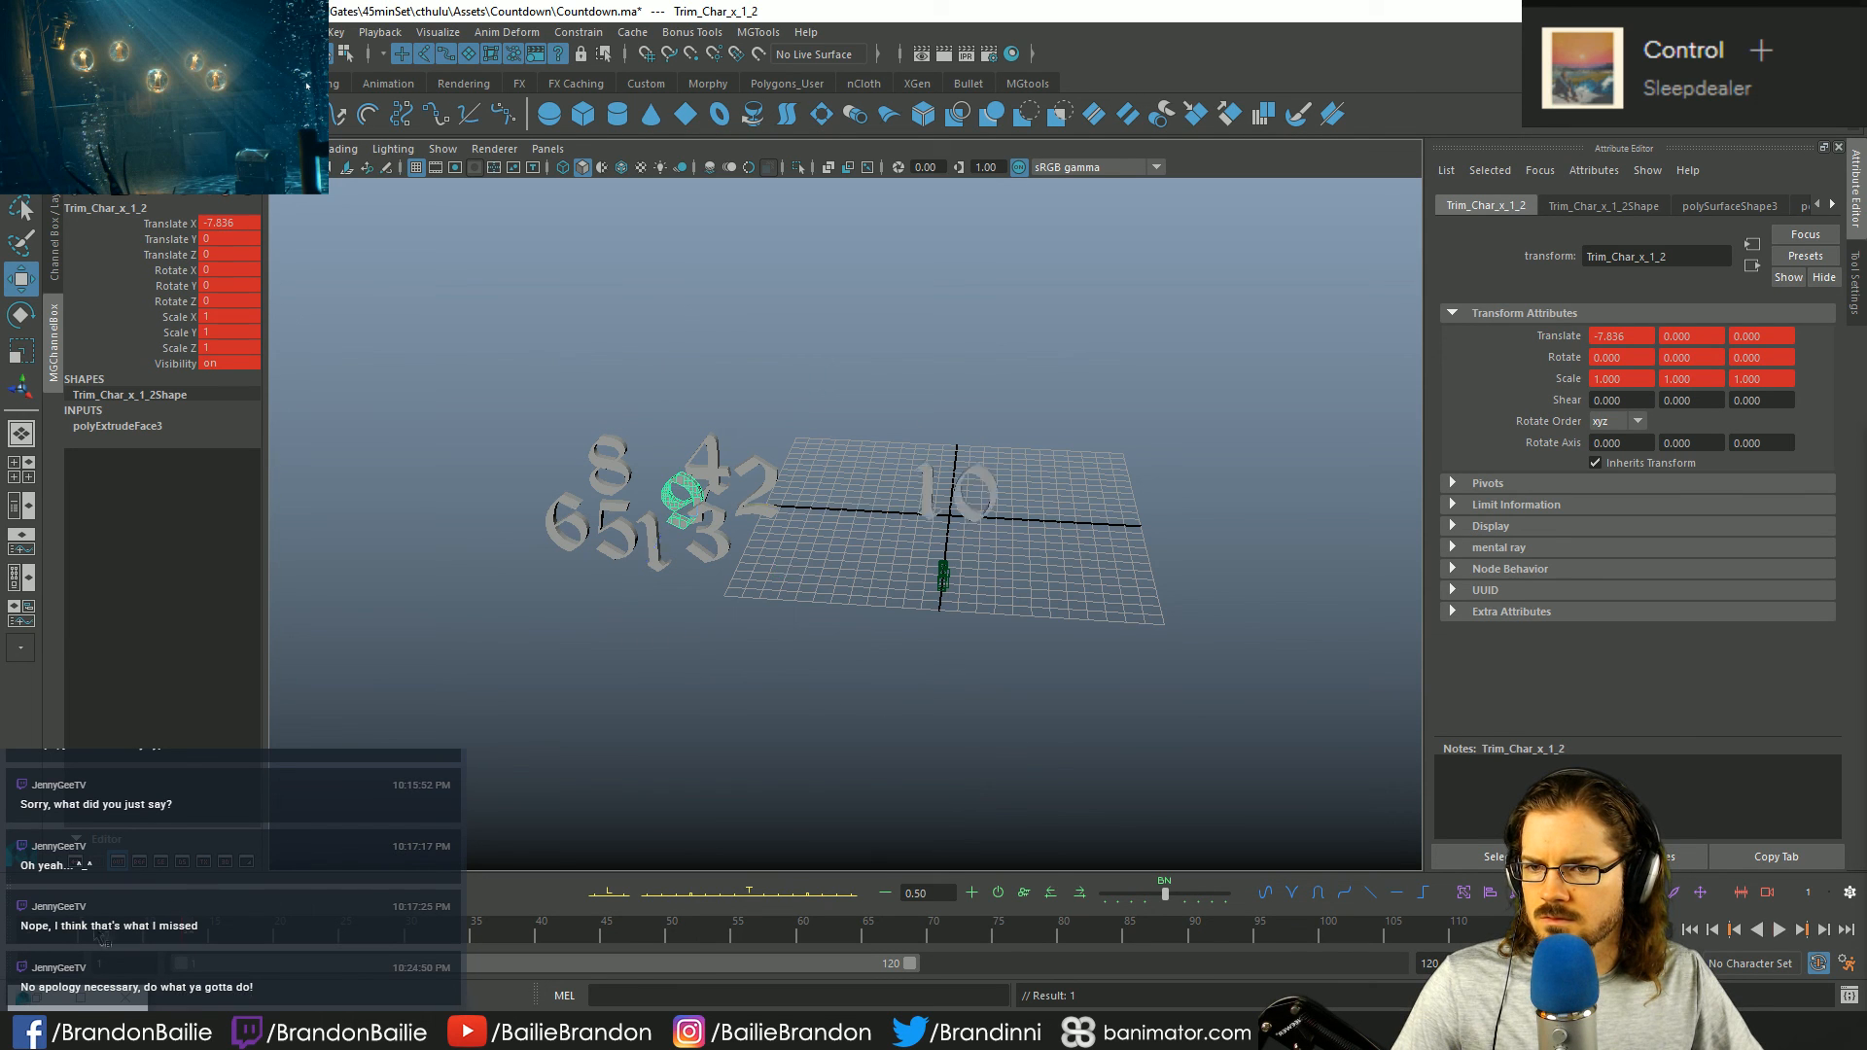
# - Step between keys with the Ten group and the digit 9 selected in turn to compare their positions
pyautogui.press('.')
pyautogui.click(972, 379)
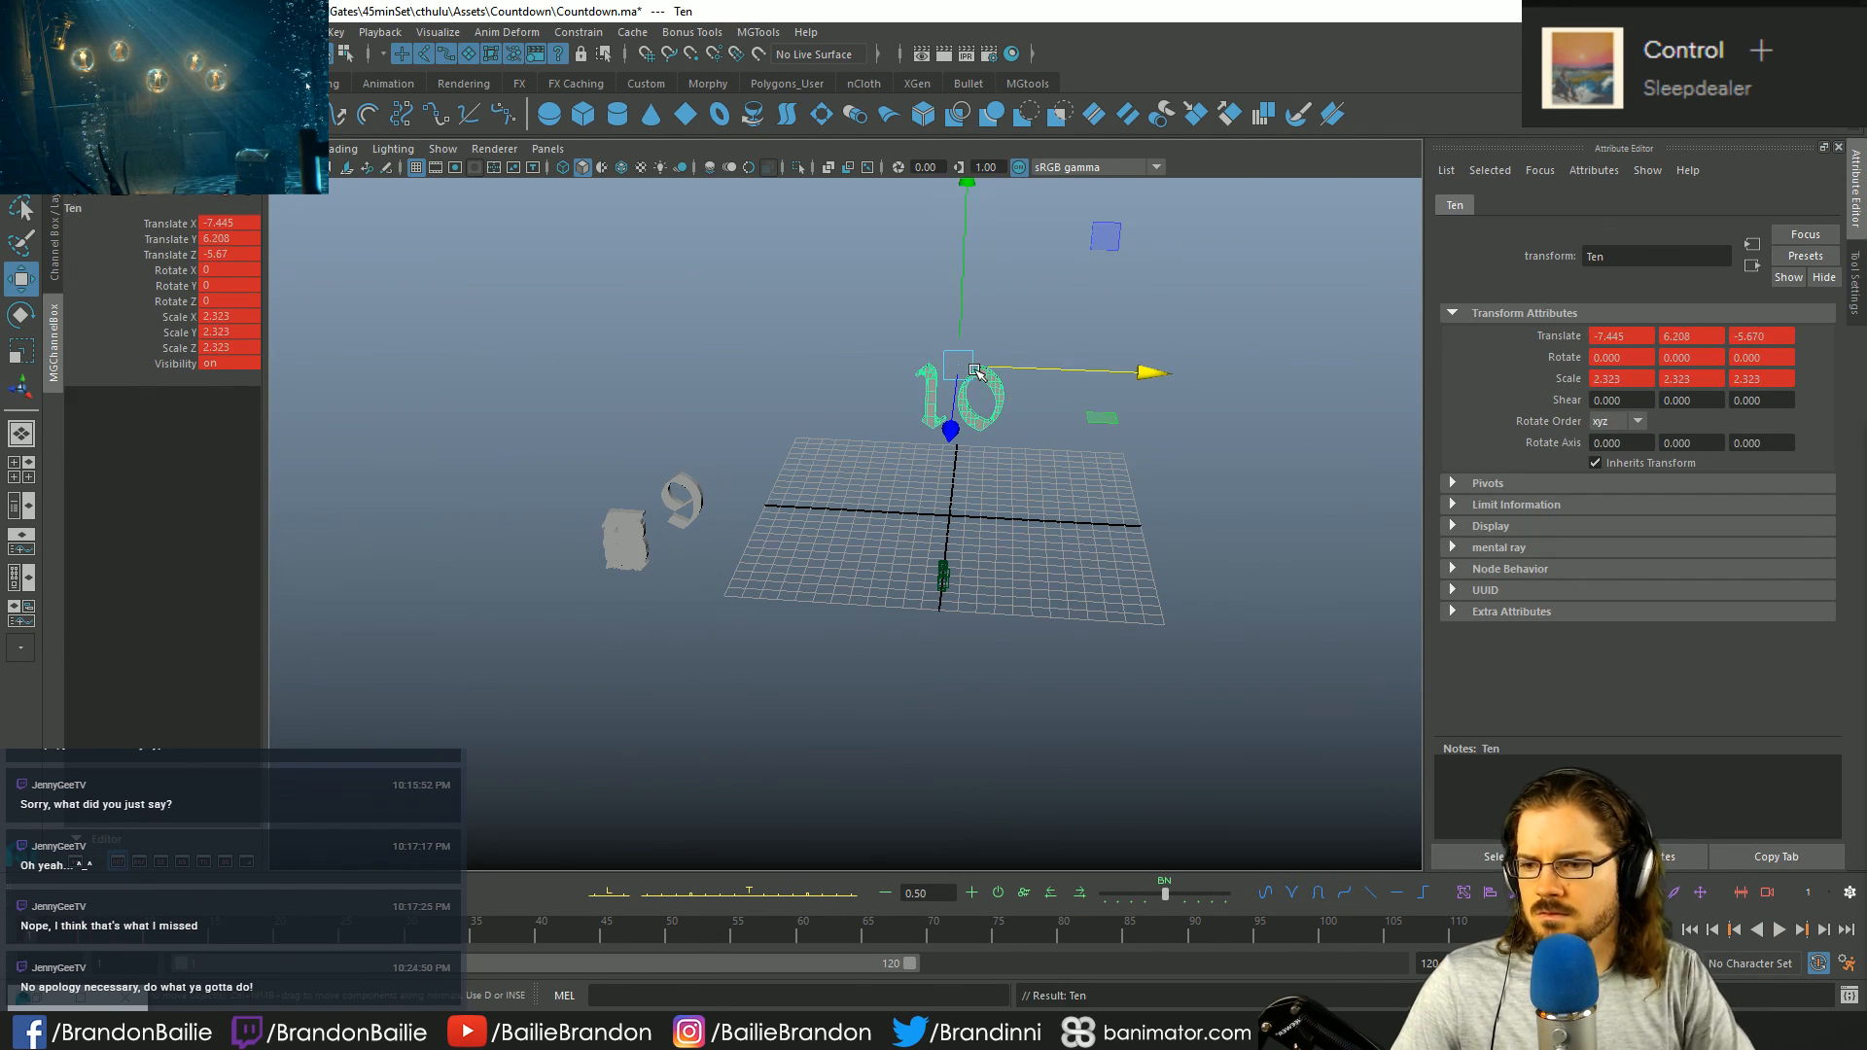
pyautogui.press(',')
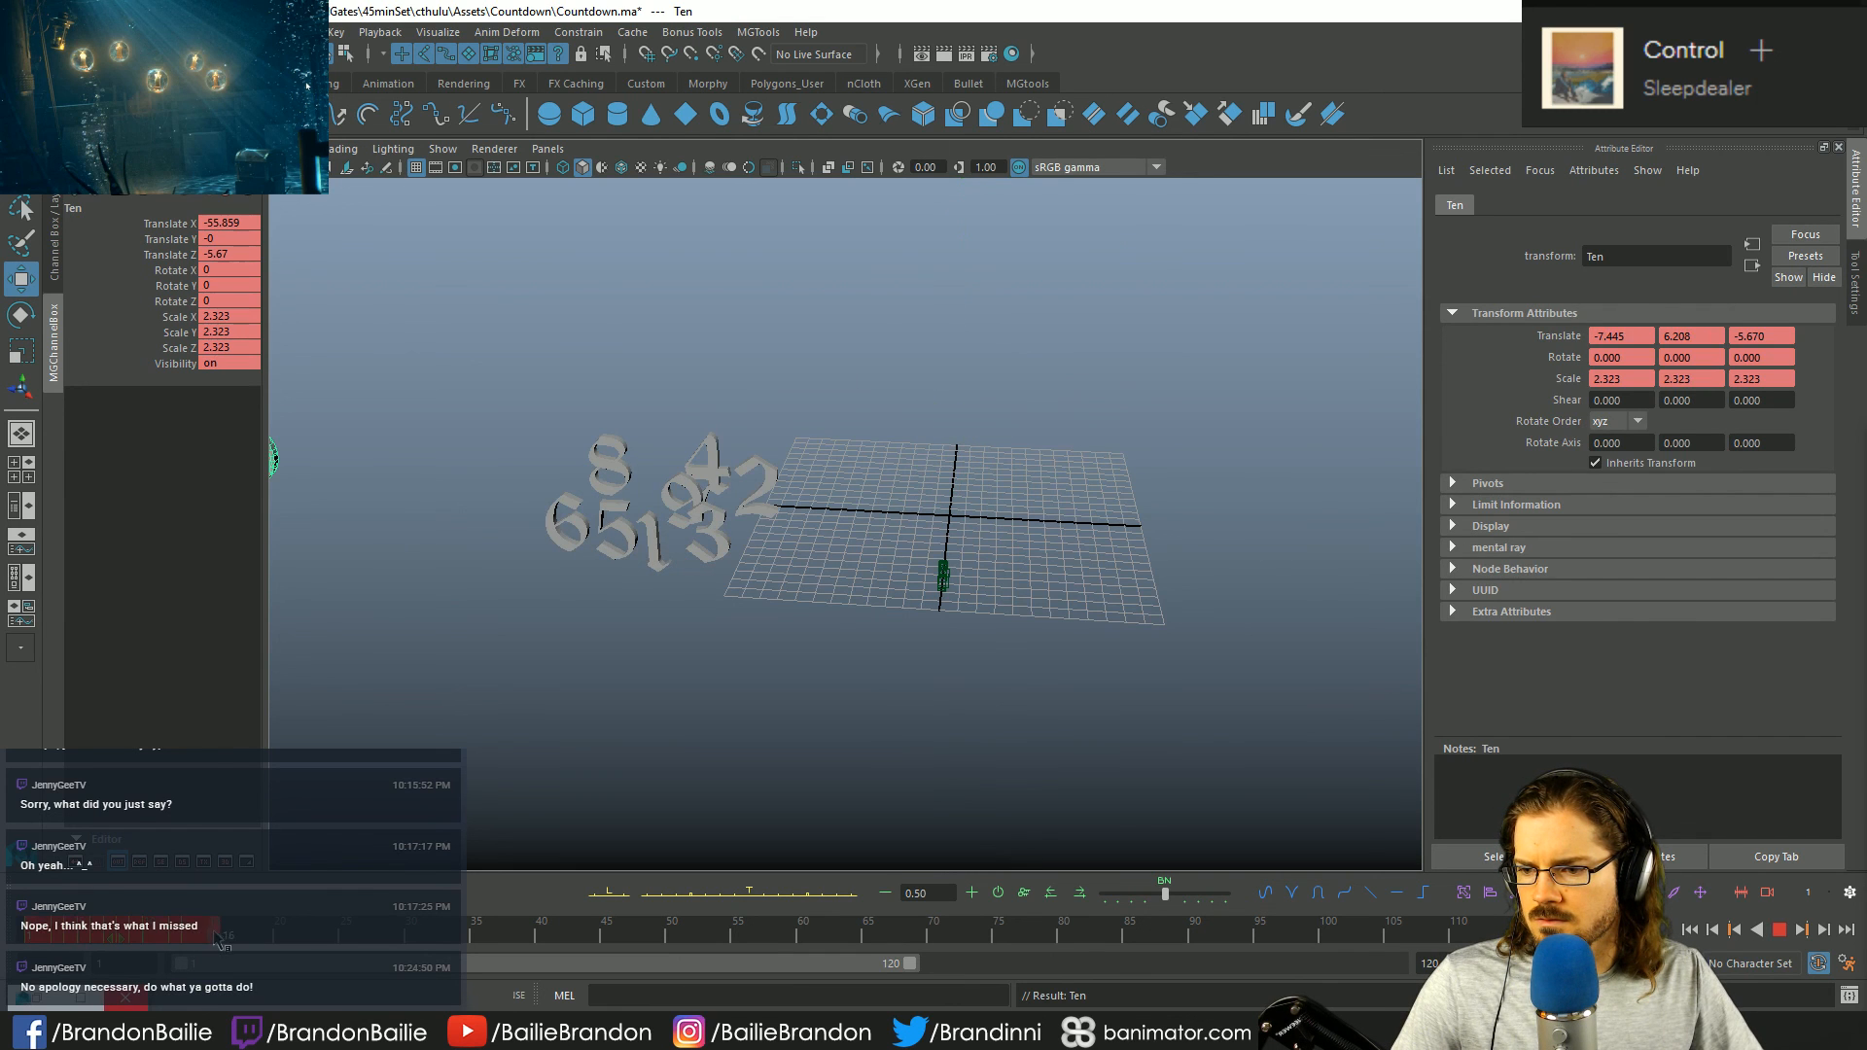
pyautogui.click(693, 416)
pyautogui.click(673, 491)
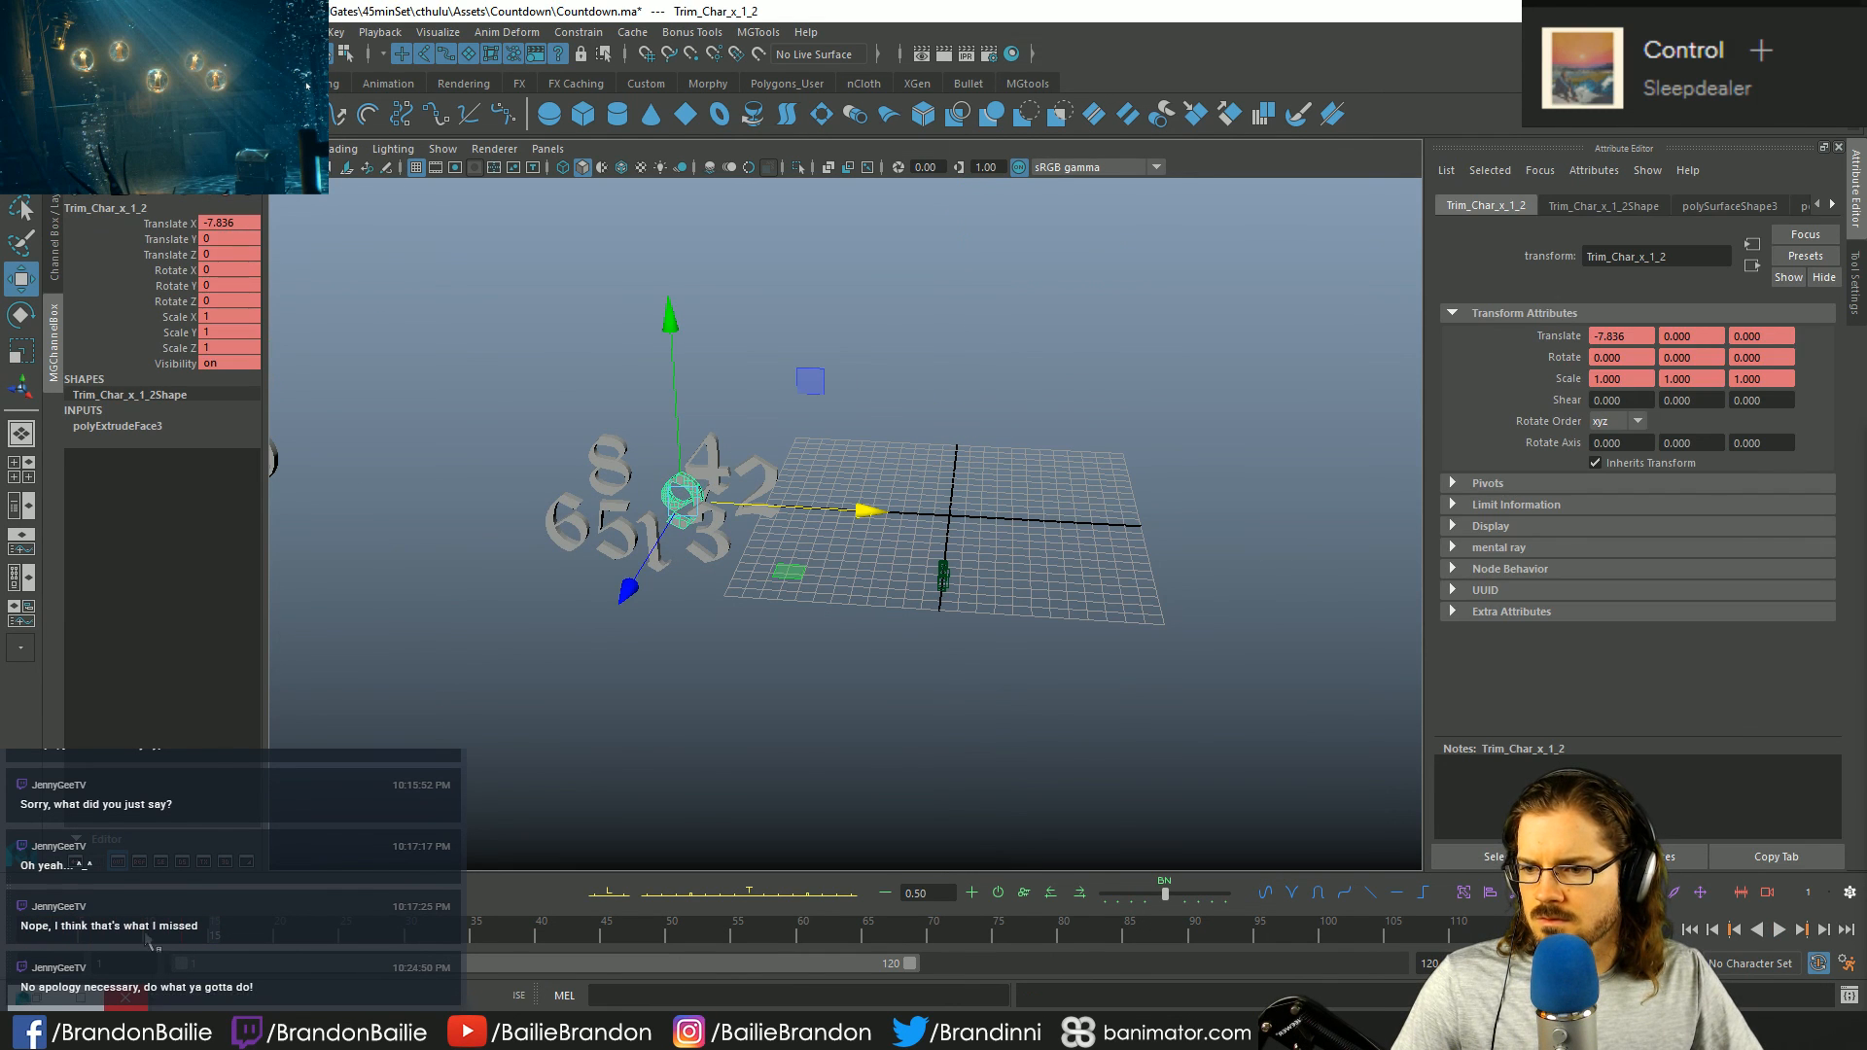
pyautogui.press('.')
pyautogui.keyDown('alt'); pyautogui.moveTo(842, 395); pyautogui.dragTo(677, 555); pyautogui.keyUp('alt')
pyautogui.hotkey('ctrl', 'z')
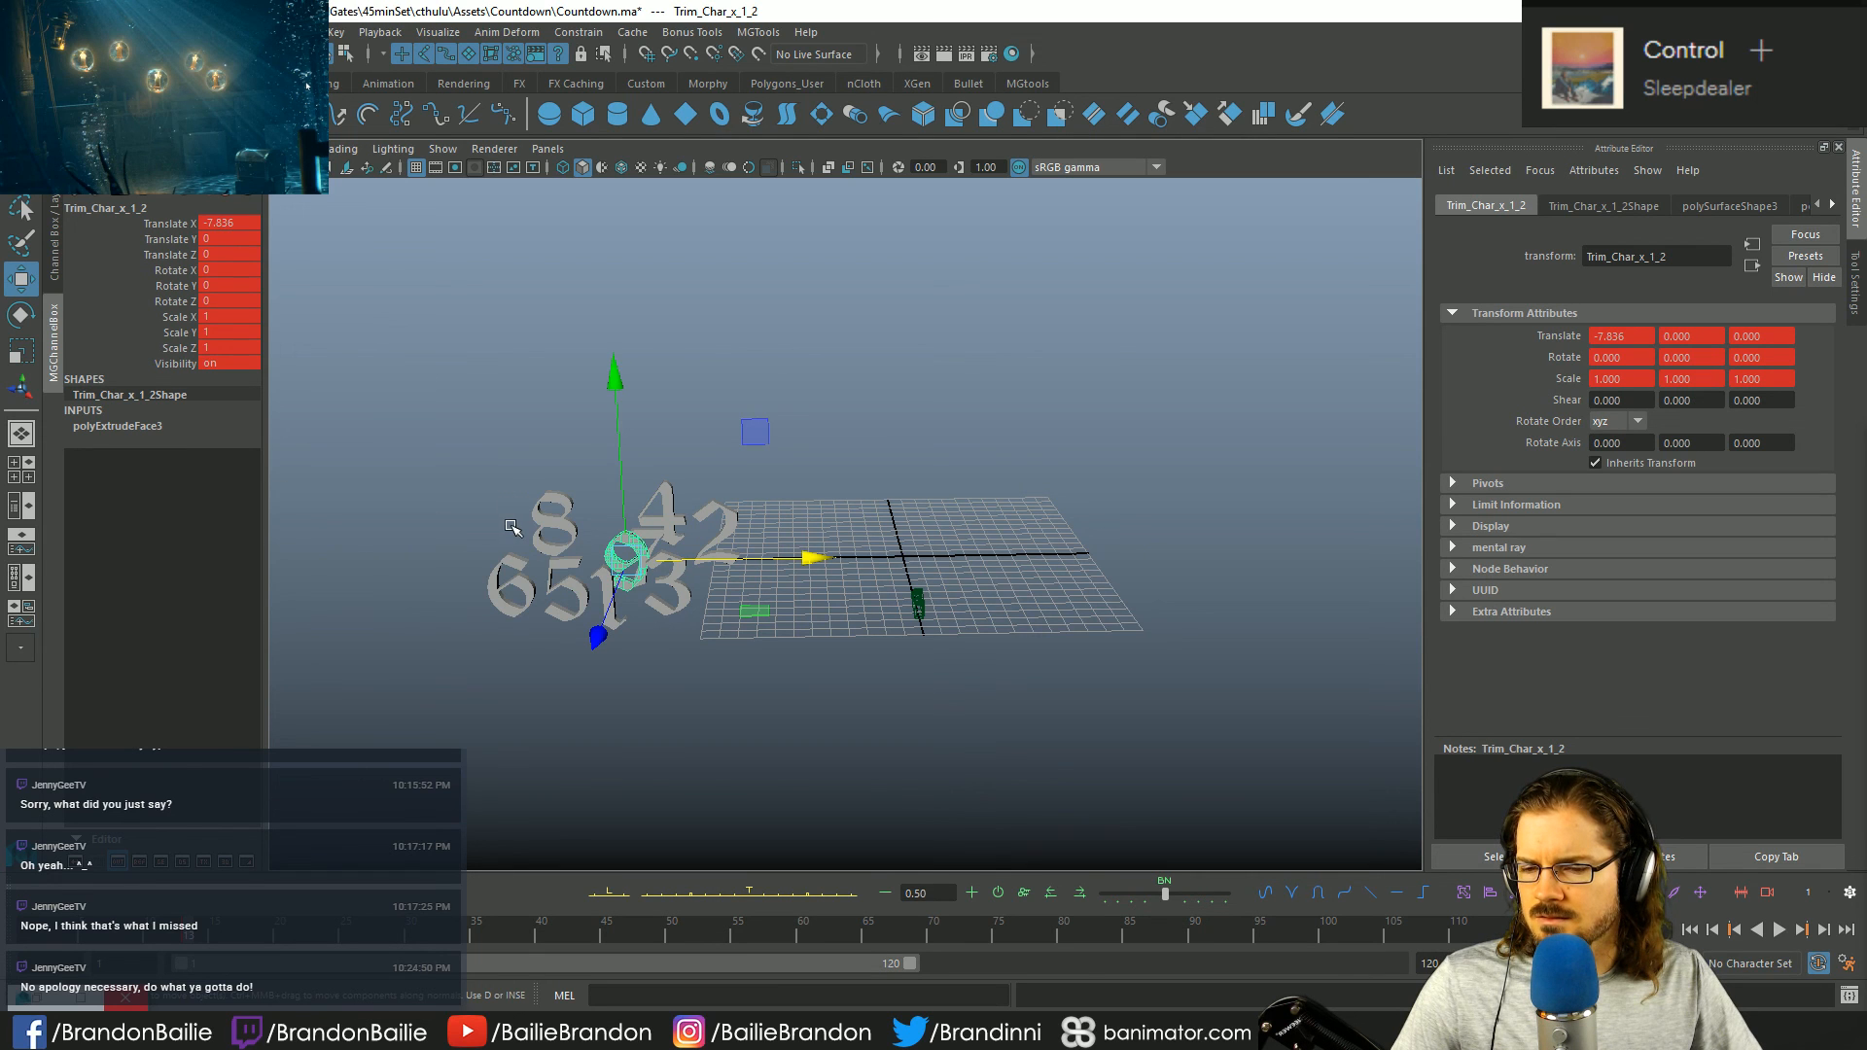
# - Try copying the Ten group's animation keys onto the digit 9, then undo the paste
pyautogui.moveTo(513, 528)
pyautogui.keyDown('alt'); pyautogui.mouseDown()
pyautogui.moveTo(493, 550)
pyautogui.moveTo(505, 527)
pyautogui.mouseUp(); pyautogui.keyUp('alt')
pyautogui.press('q')
pyautogui.moveTo(336, 494); pyautogui.dragTo(470, 580)
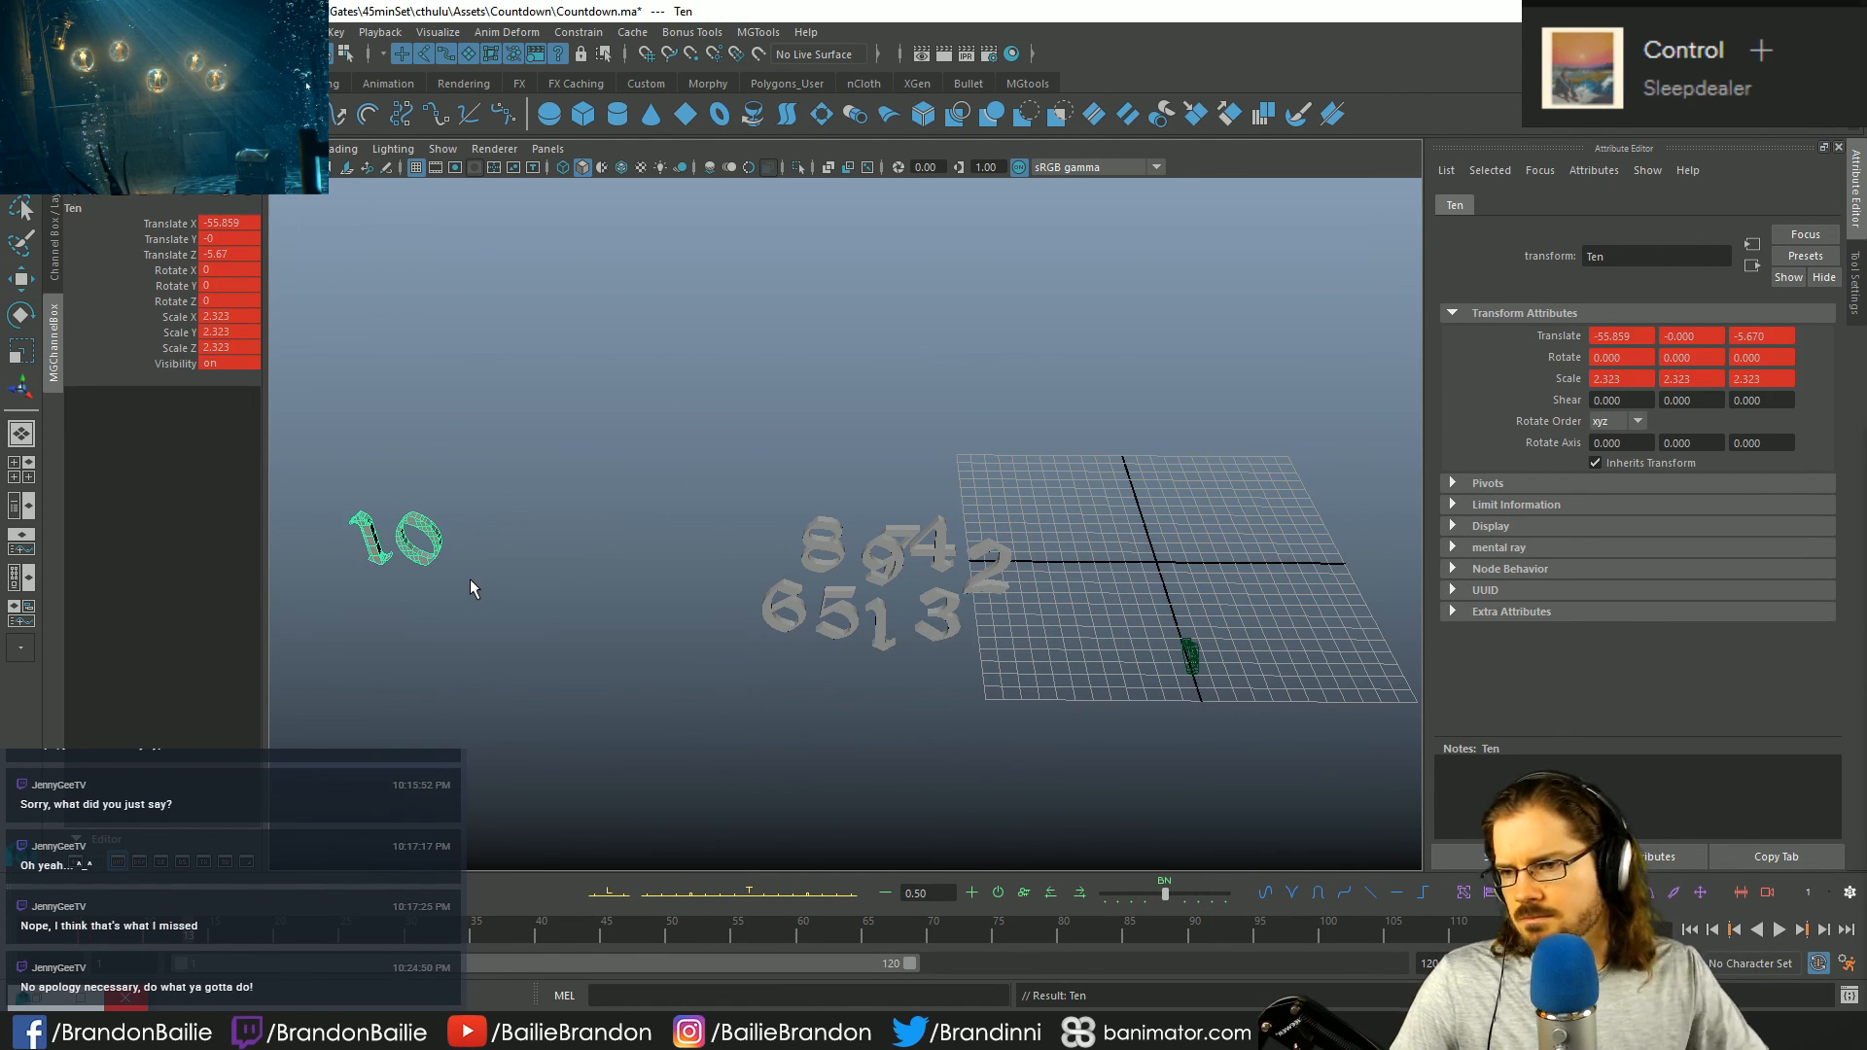
pyautogui.hotkey('shift', 'g')
pyautogui.click(425, 619)
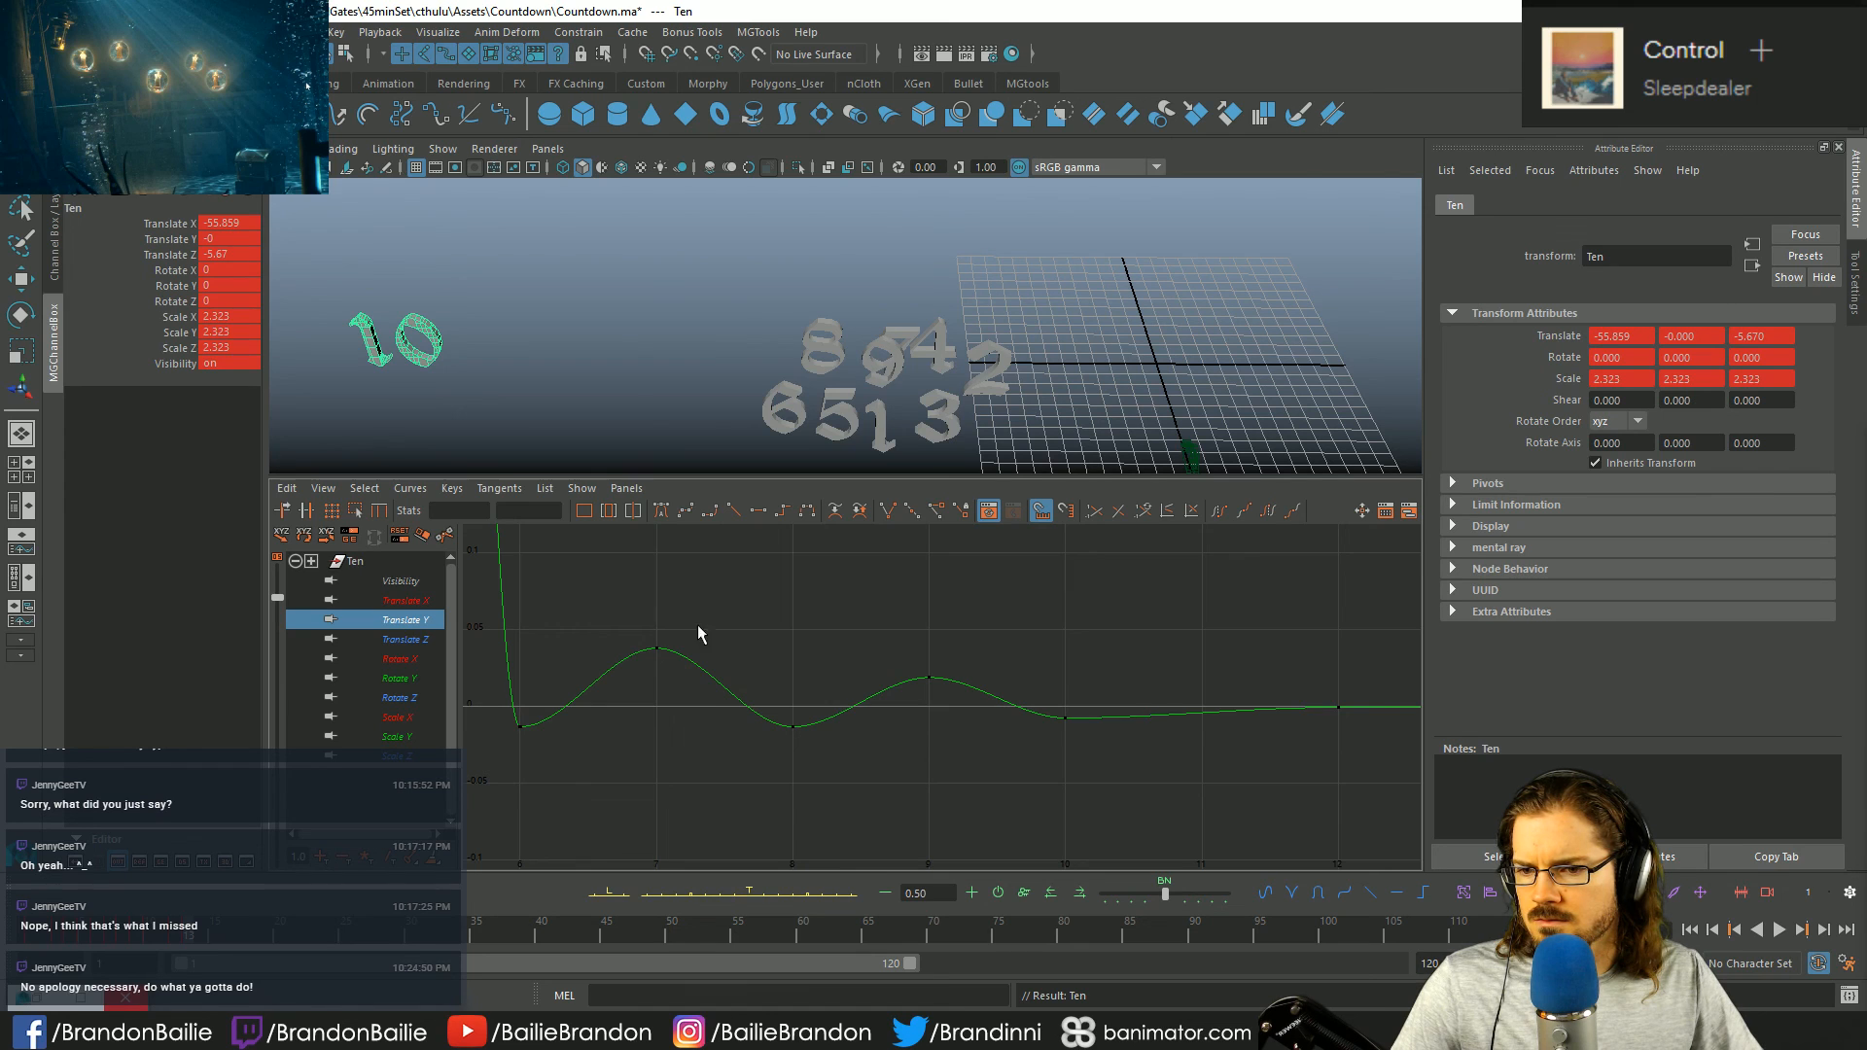
pyautogui.click(686, 664)
pyautogui.click(880, 360)
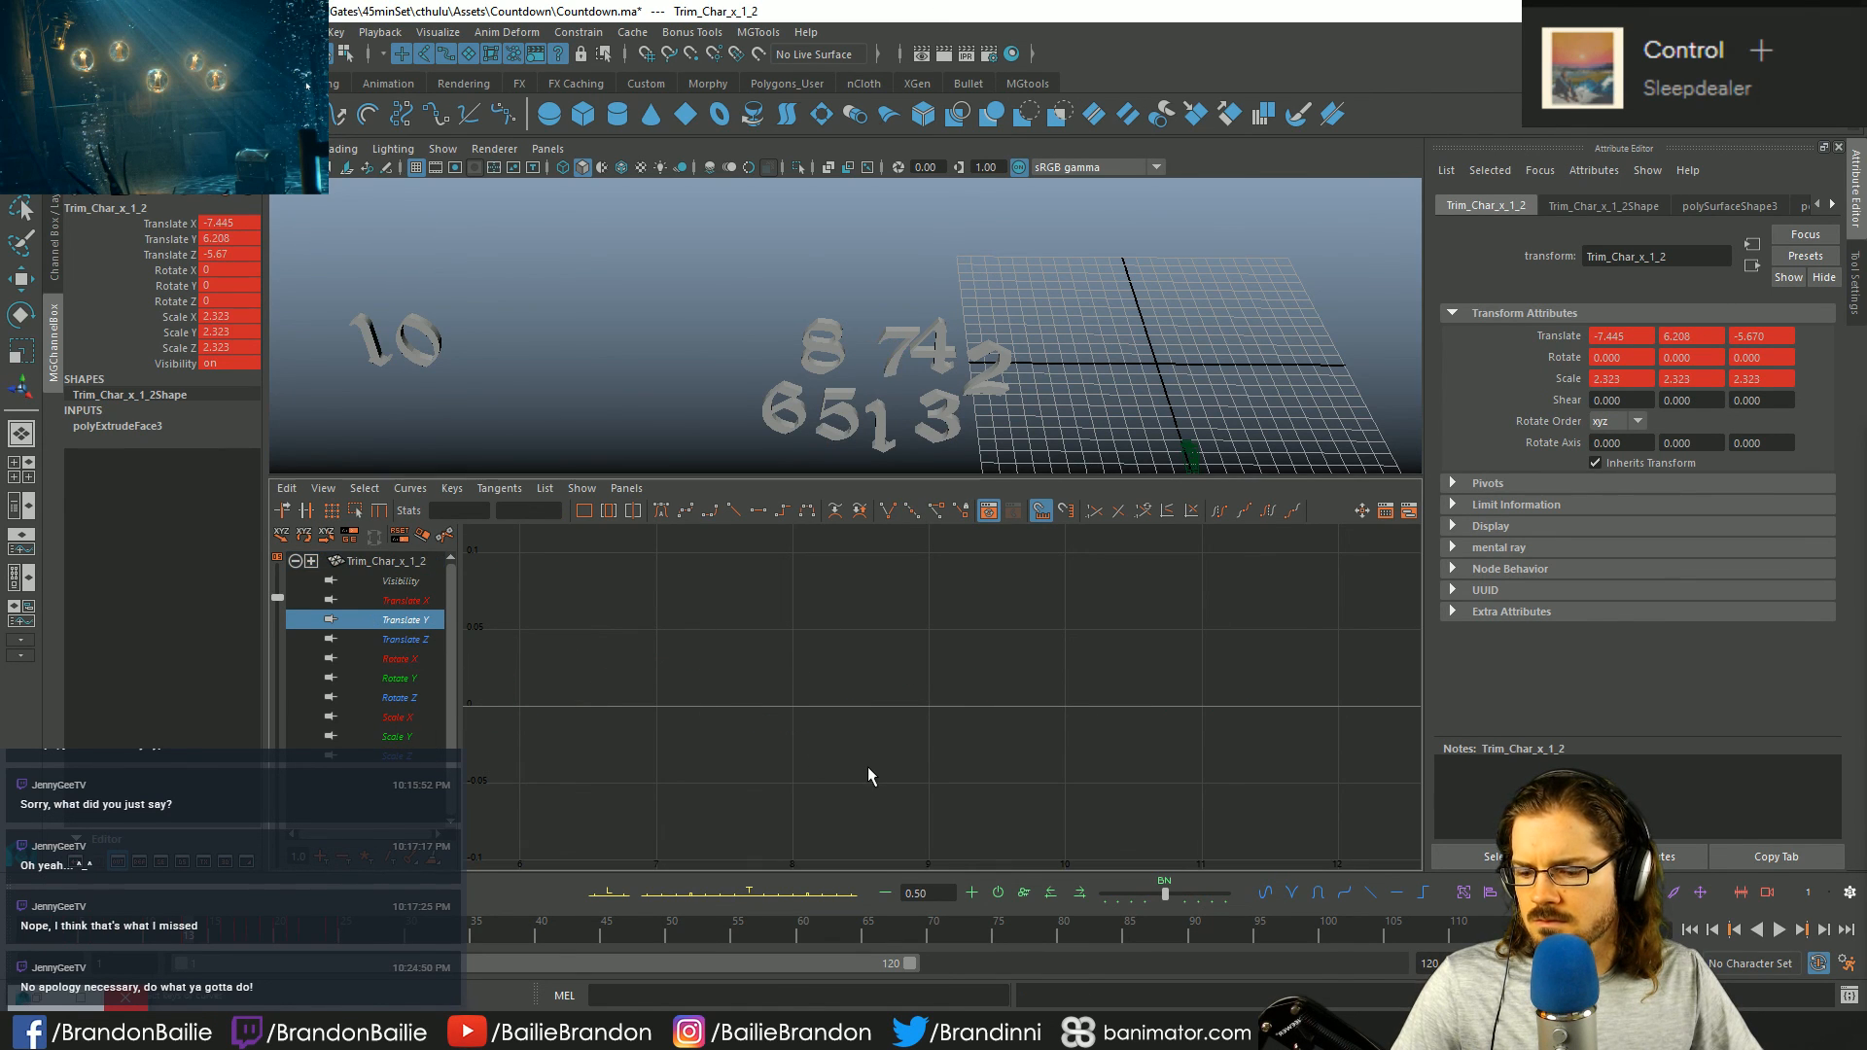
pyautogui.hotkey('ctrl', 'z')
pyautogui.hotkey('ctrl', 'v')
pyautogui.press('f')
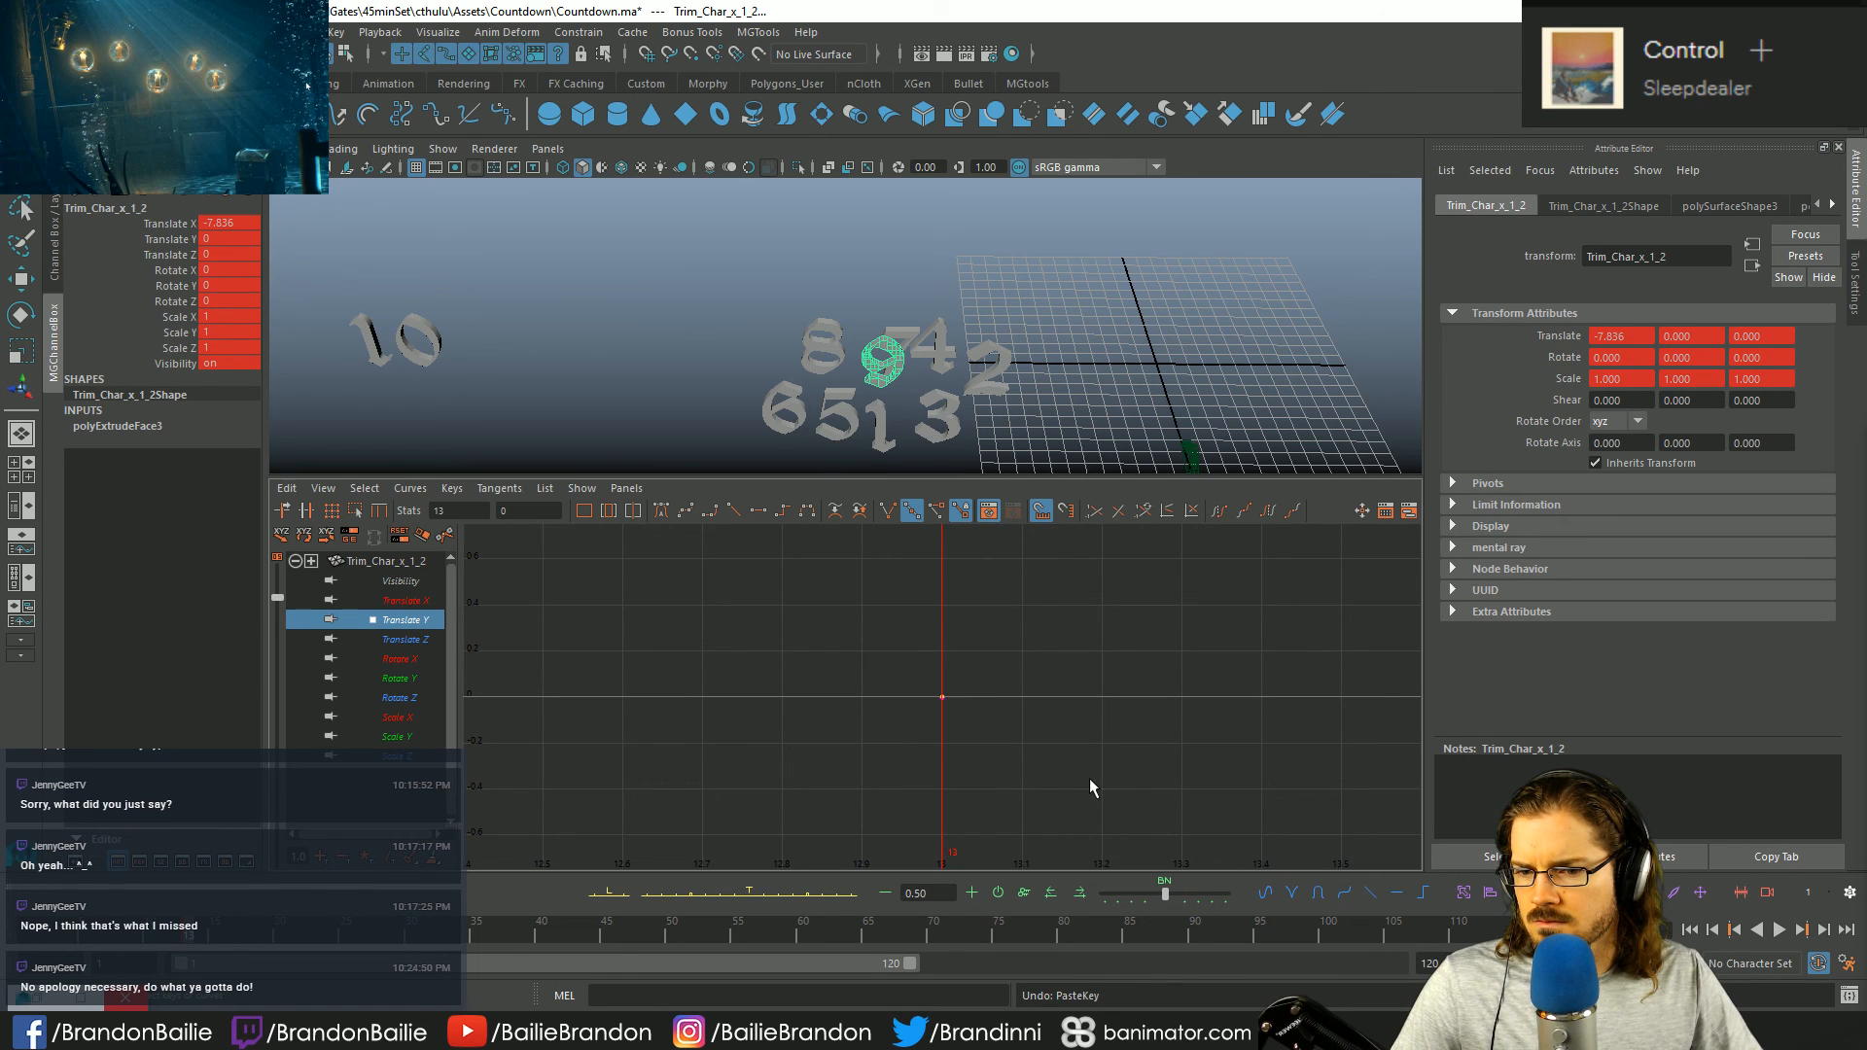
# - Try the copied keys on only the digit 9's Translate Y channel, then undo the result
pyautogui.hotkey('ctrl', 'v')
pyautogui.press('a')
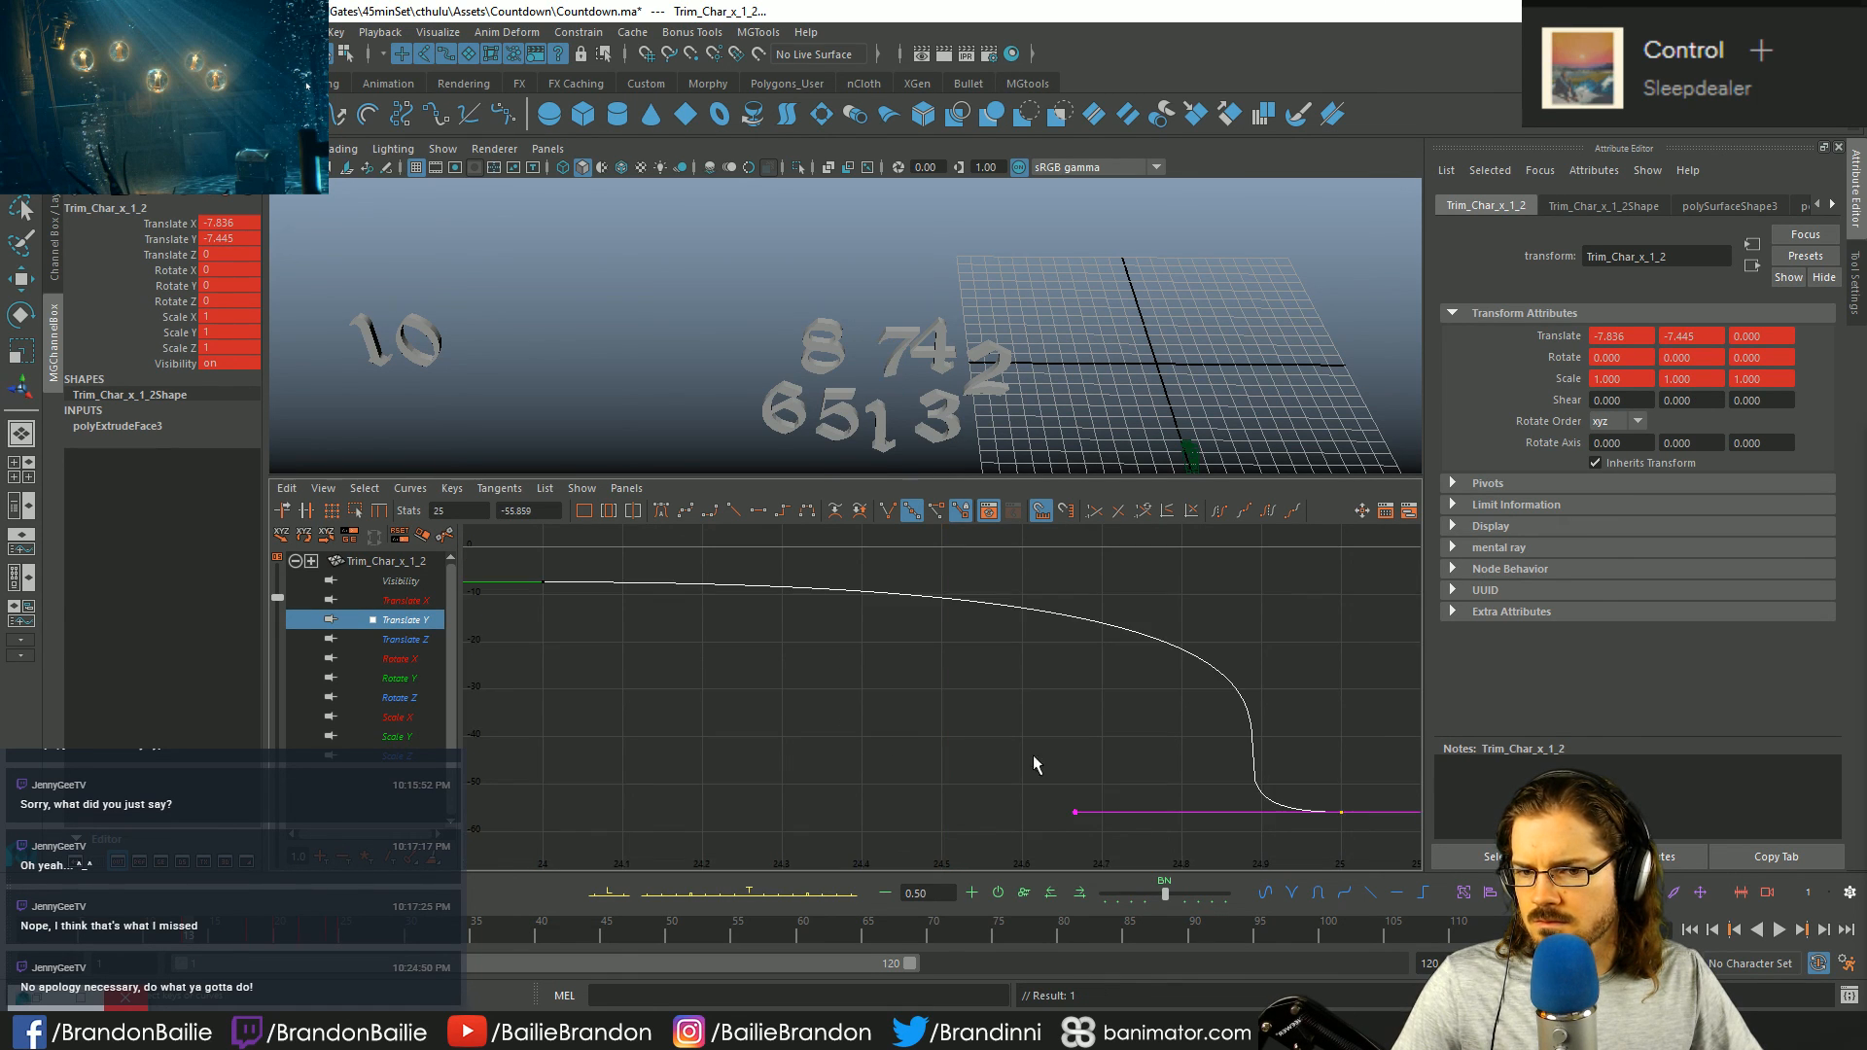
pyautogui.click(1011, 750)
pyautogui.hotkey('ctrl', 'z')
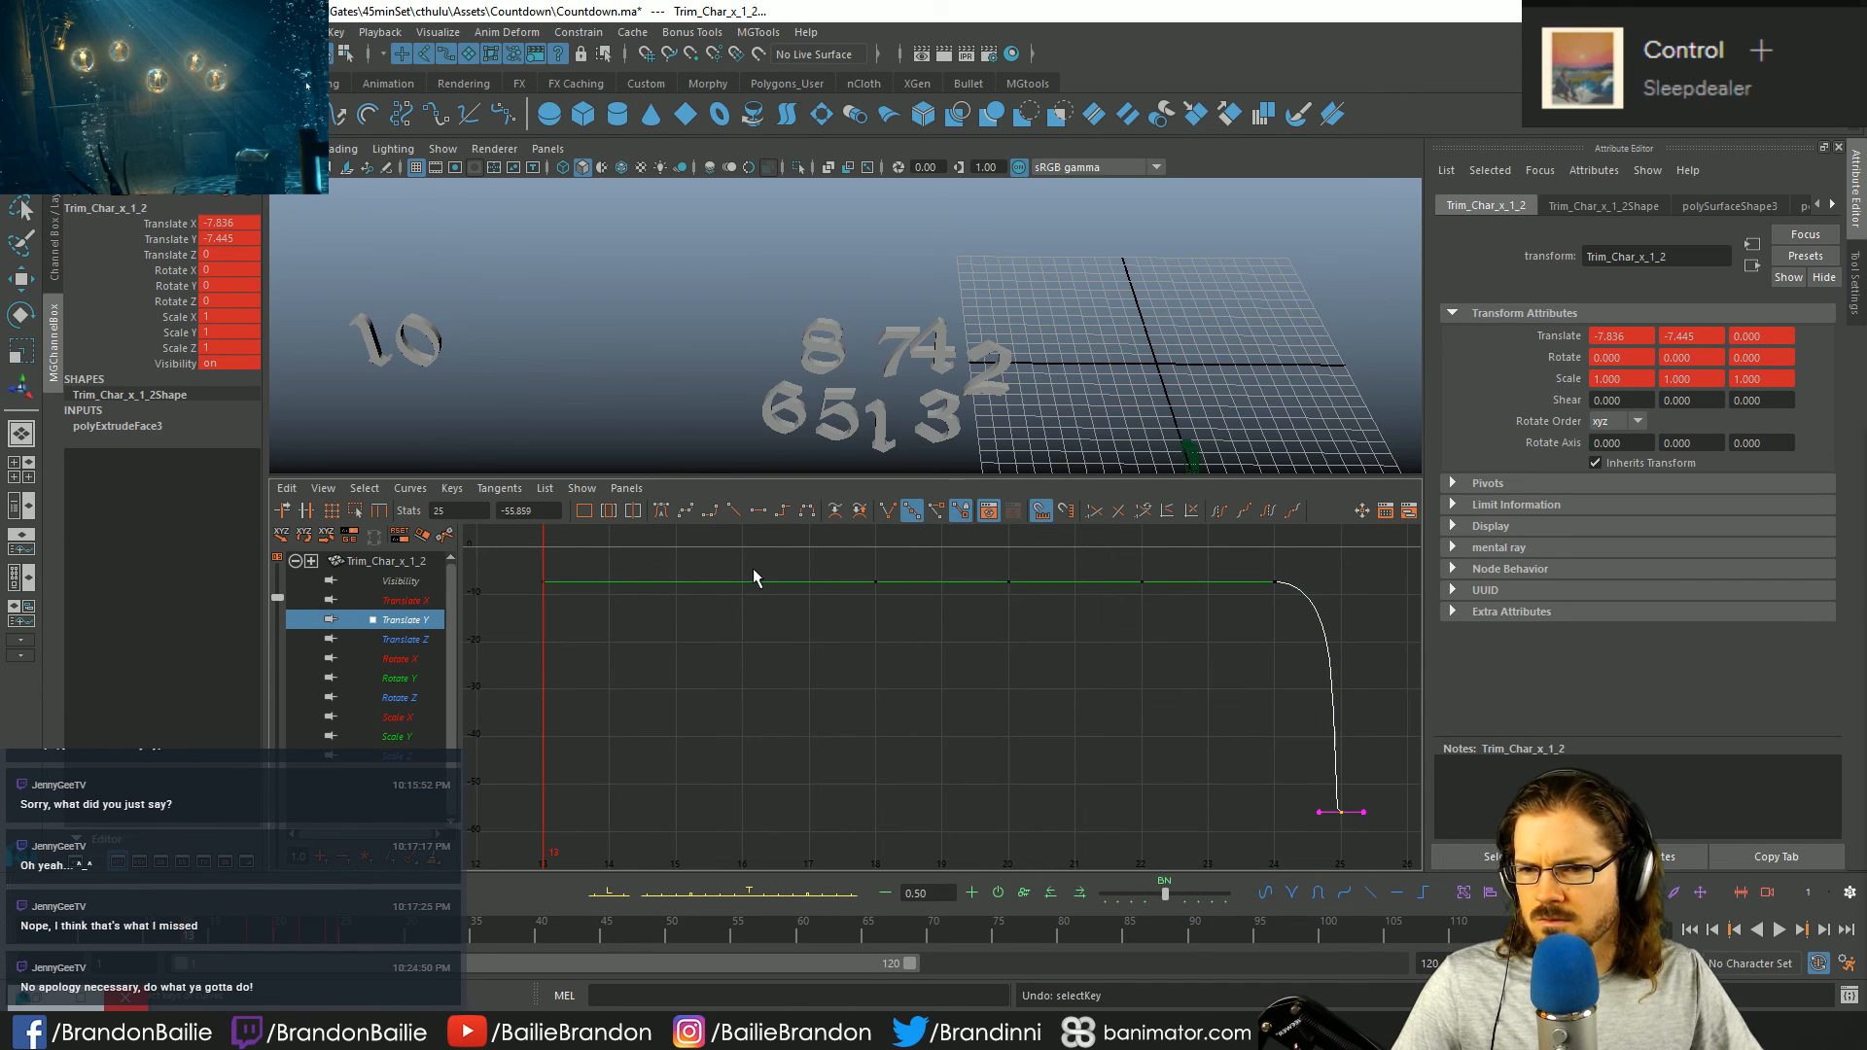
pyautogui.hotkey('ctrl', 'z')
# - Reselect the Ten group and select every key on its Translate Y curve for copying
pyautogui.click(542, 258)
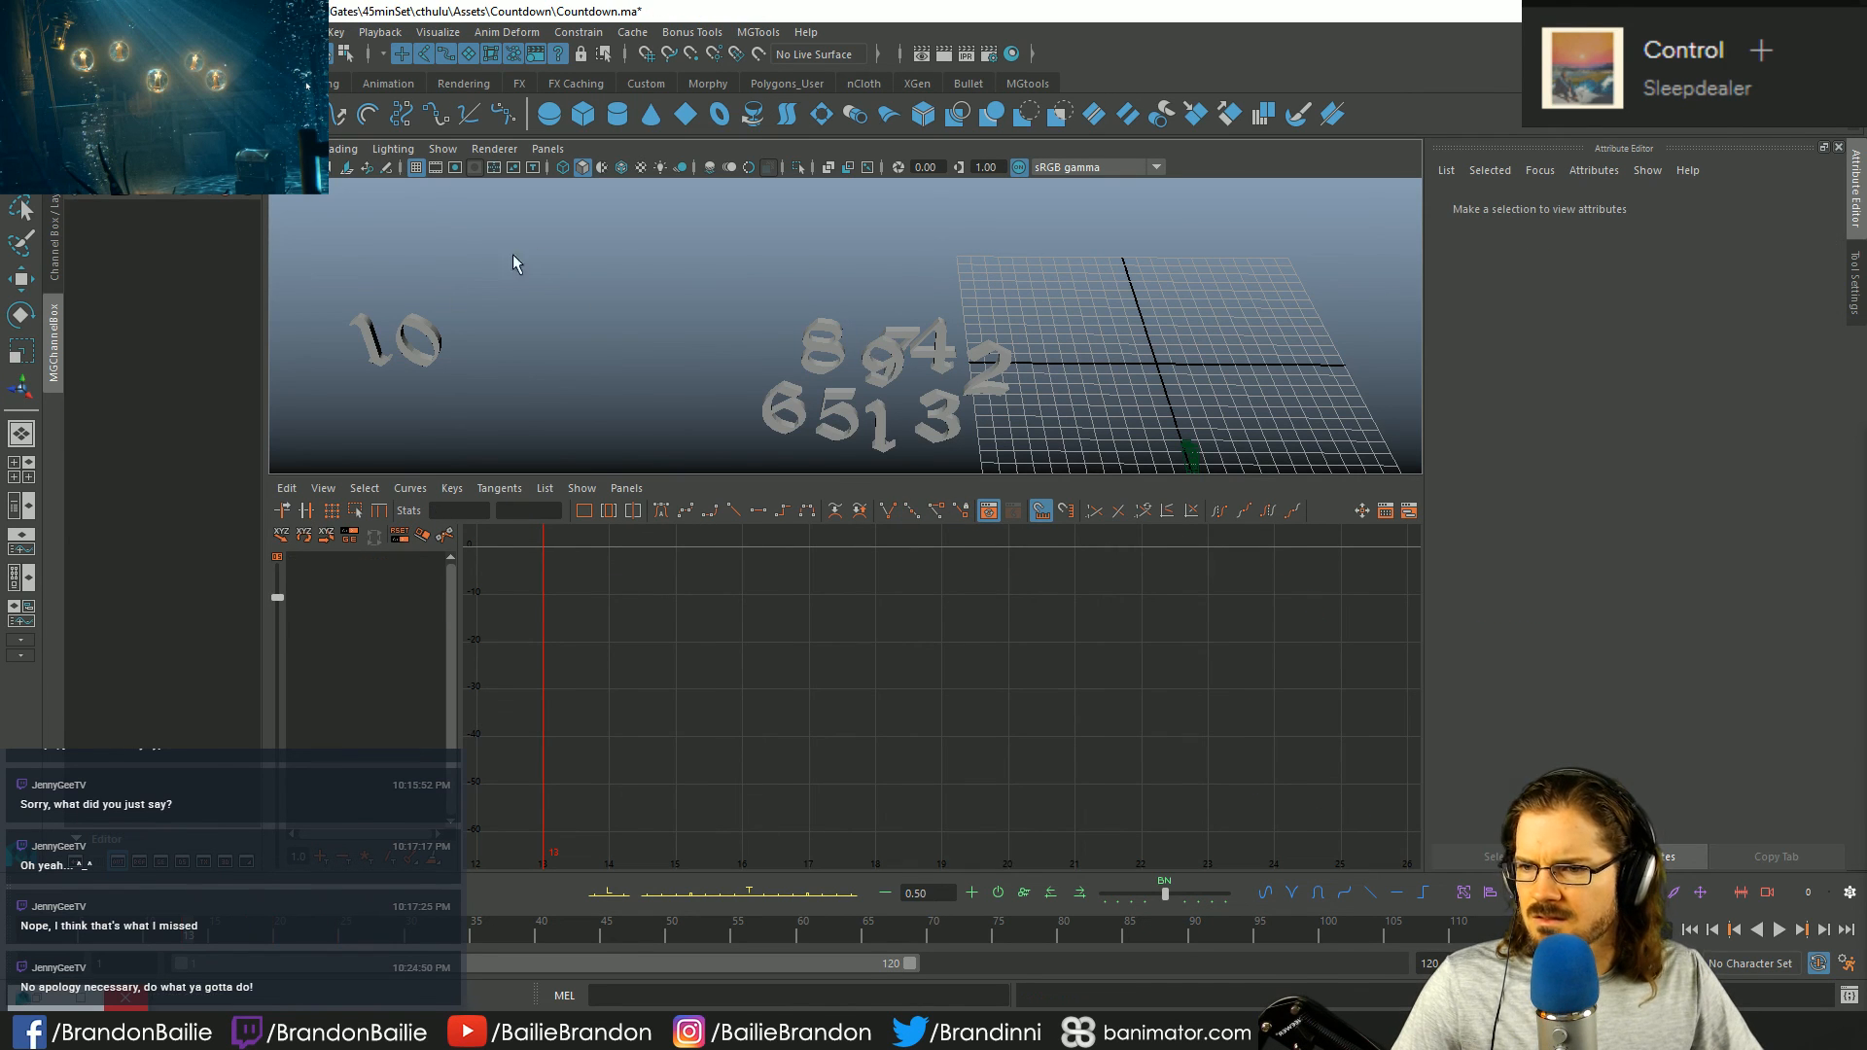
pyautogui.click(430, 333)
pyautogui.press('Up')
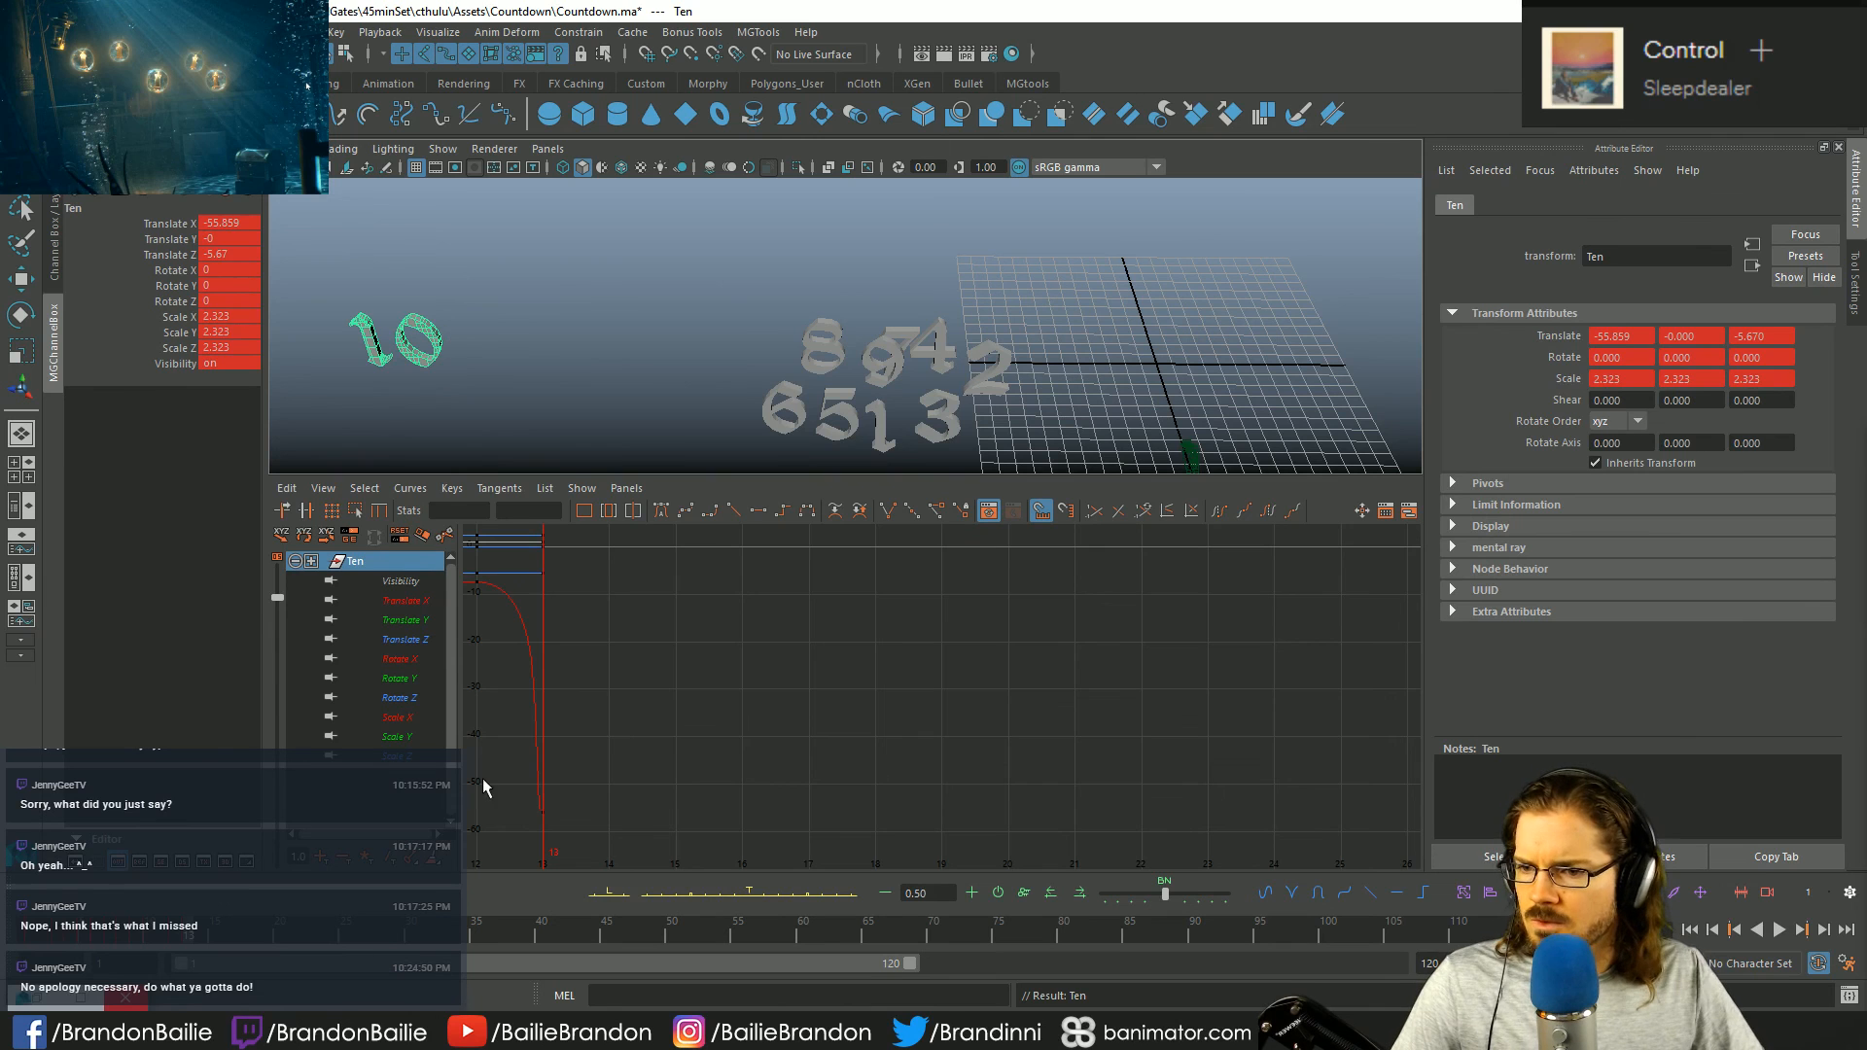
pyautogui.click(403, 619)
pyautogui.scroll(-3, 838, 713)
pyautogui.click(909, 698)
pyautogui.press('space')
pyautogui.press('space')
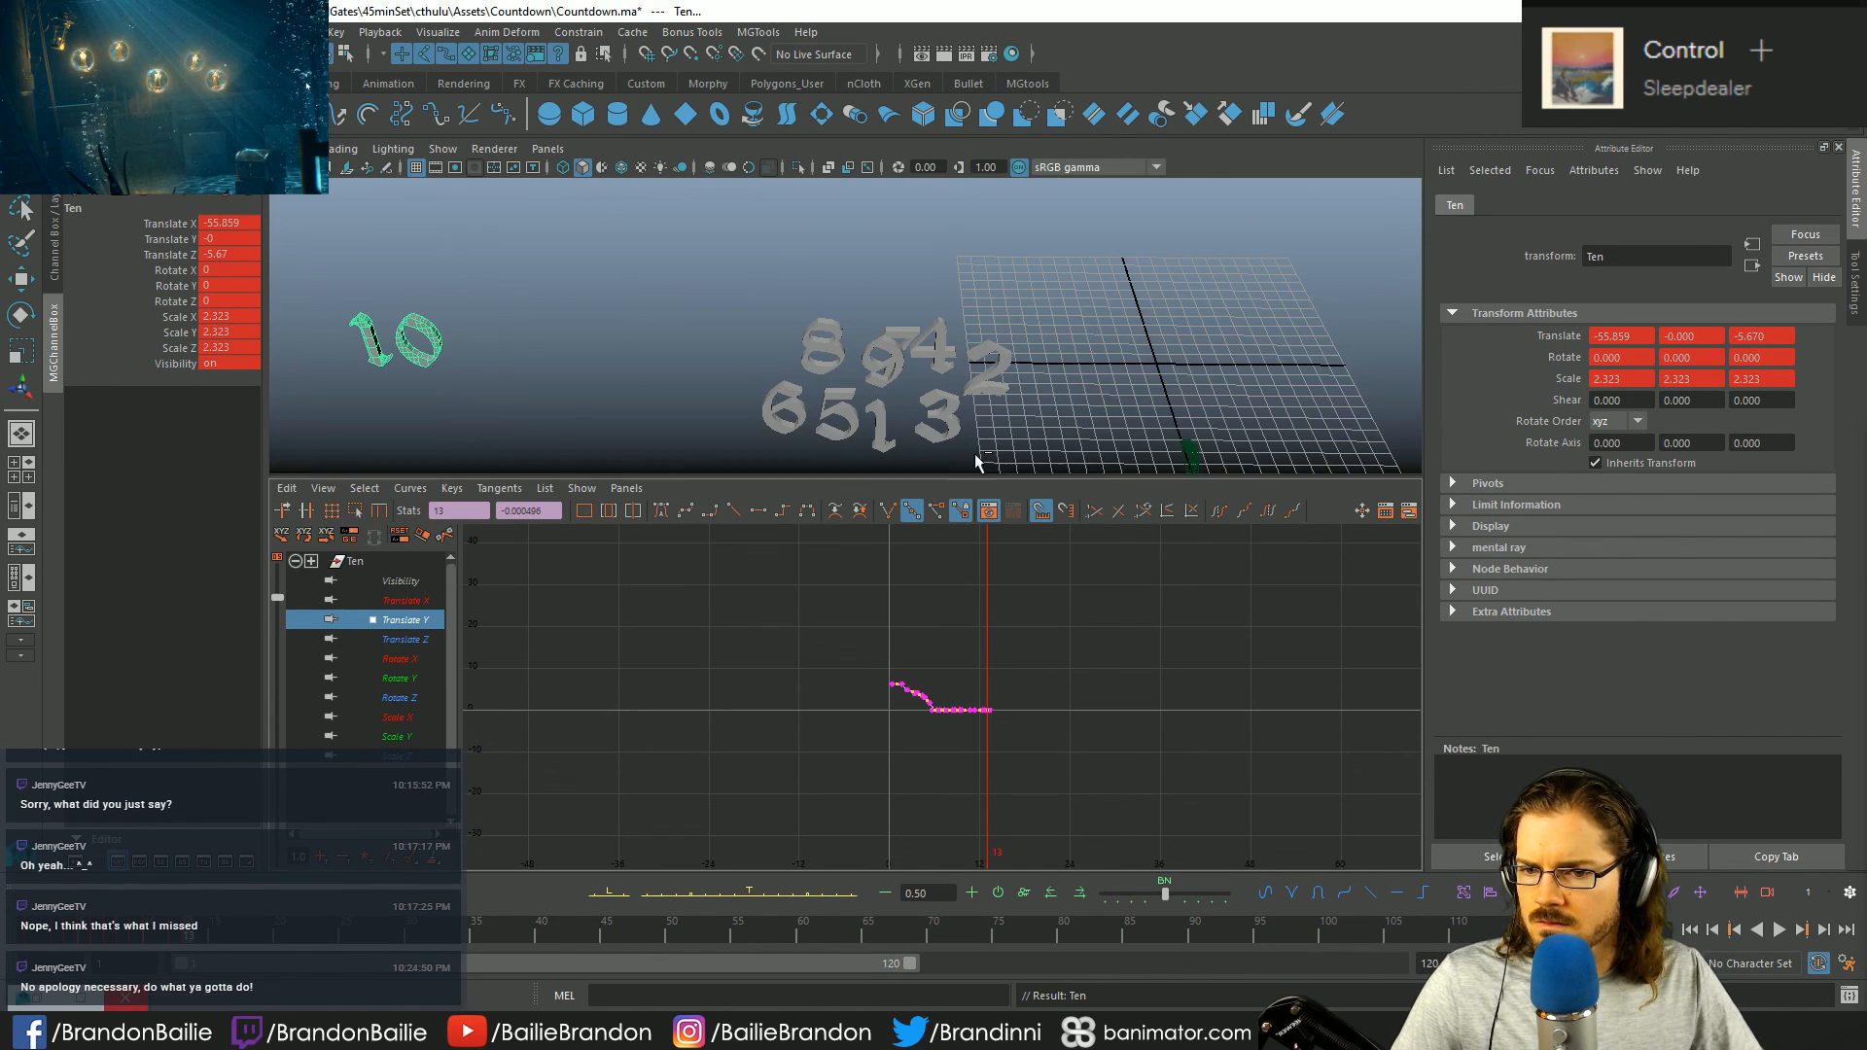
# - Try pasting the copied curve onto the digit 9's Translate Y from frame 13, then undo the paste
pyautogui.click(868, 365)
pyautogui.press('s')
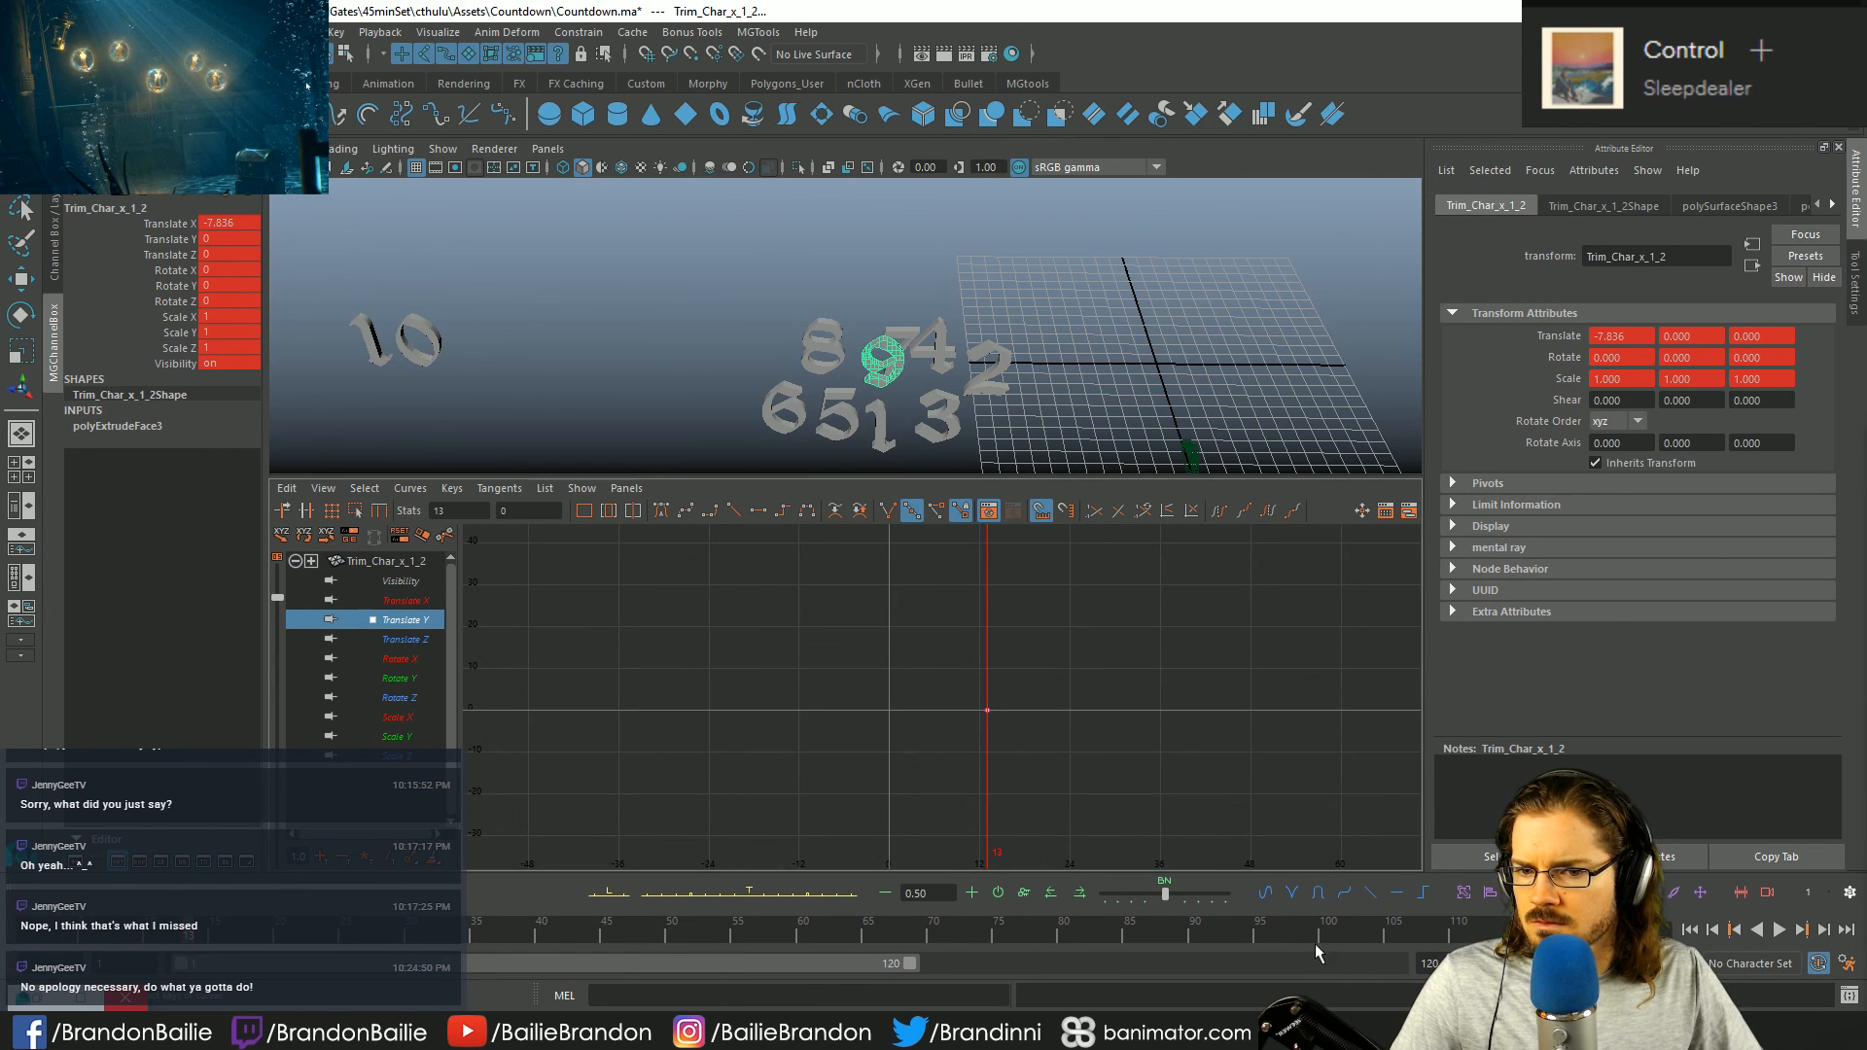
pyautogui.hotkey('ctrl', 'v')
pyautogui.press('f')
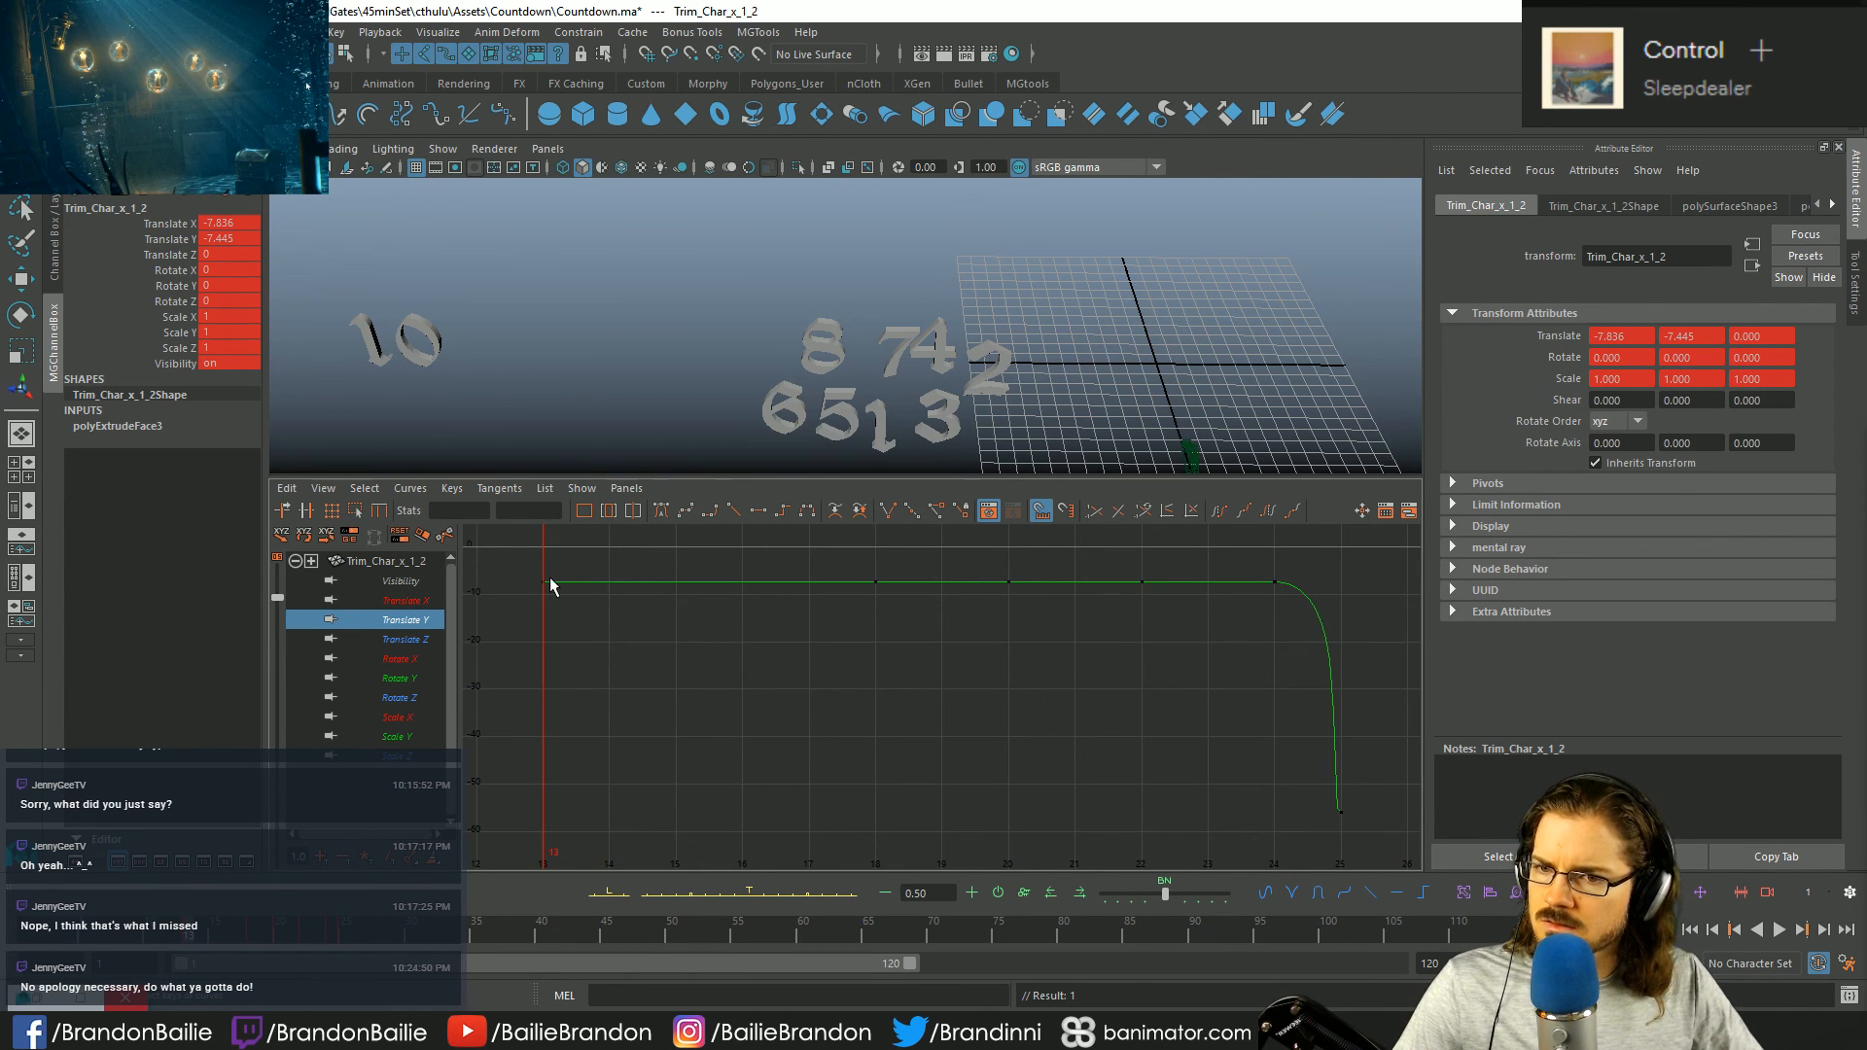
pyautogui.press('.')
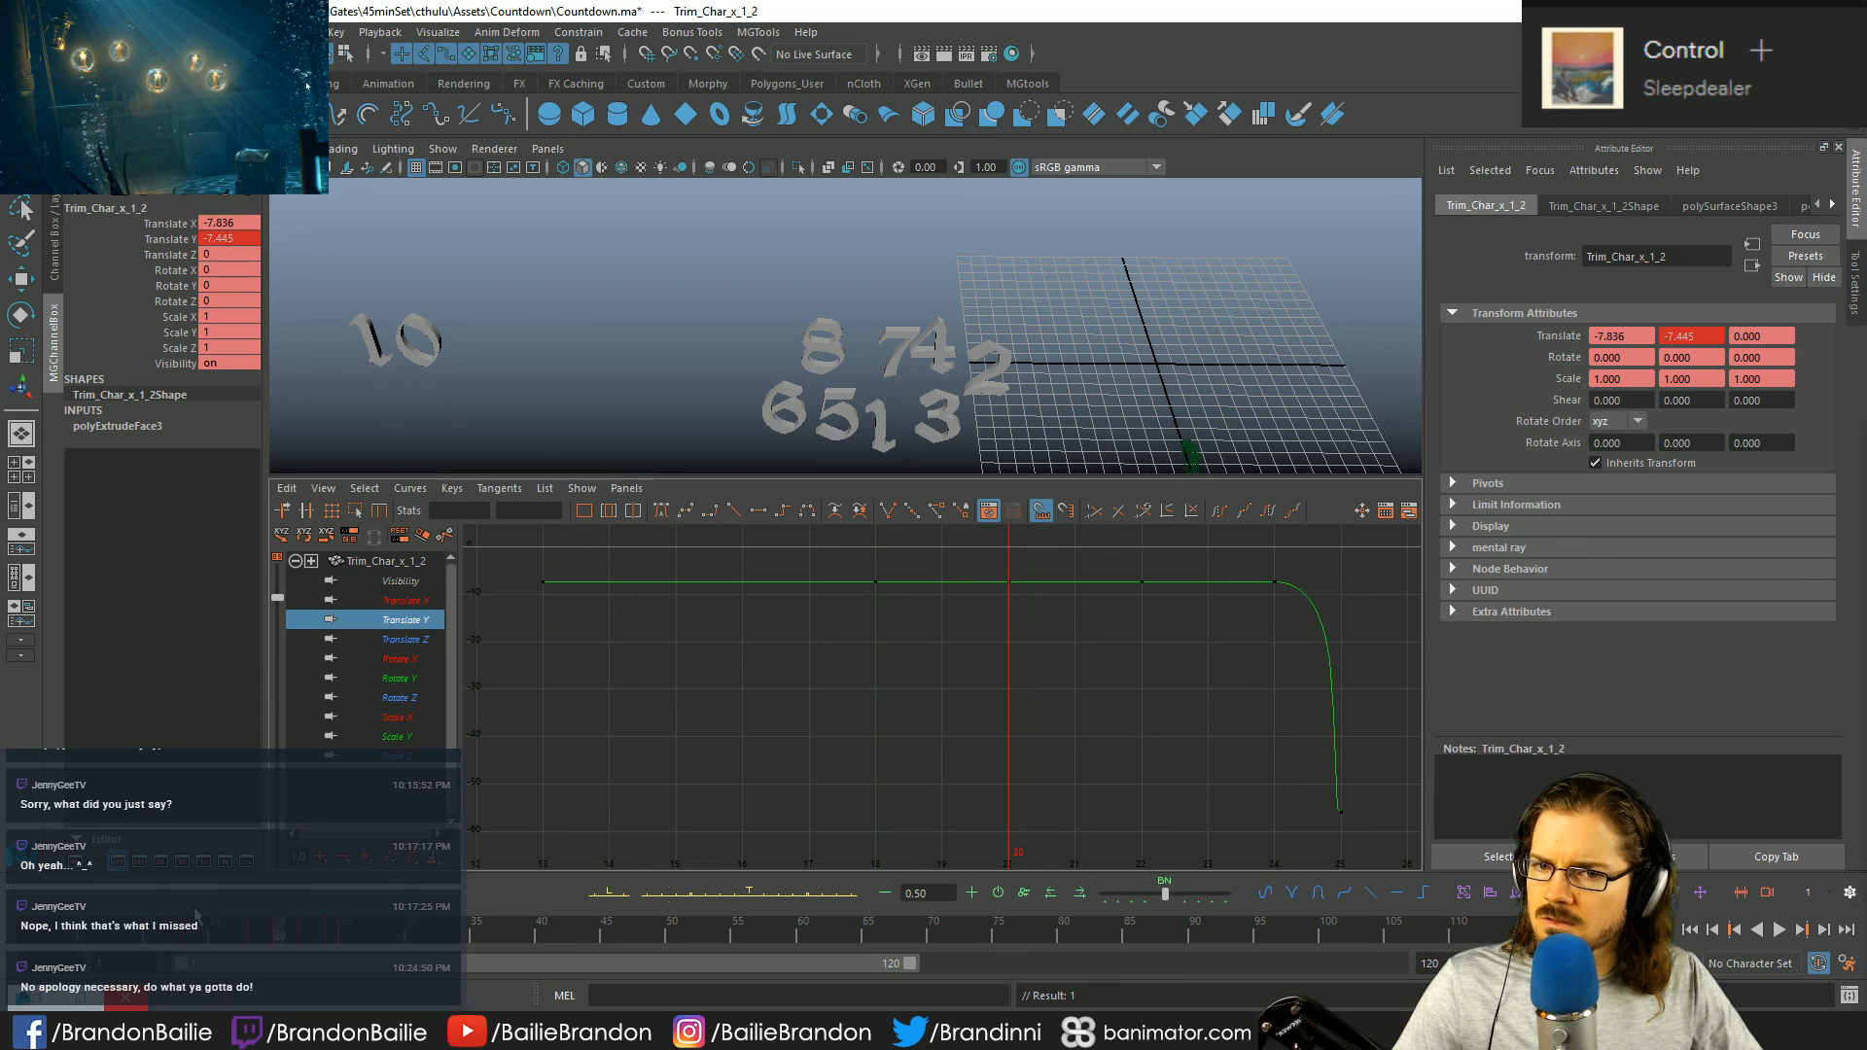
pyautogui.hotkey('ctrl', 'z')
pyautogui.hotkey('ctrl', 'z')
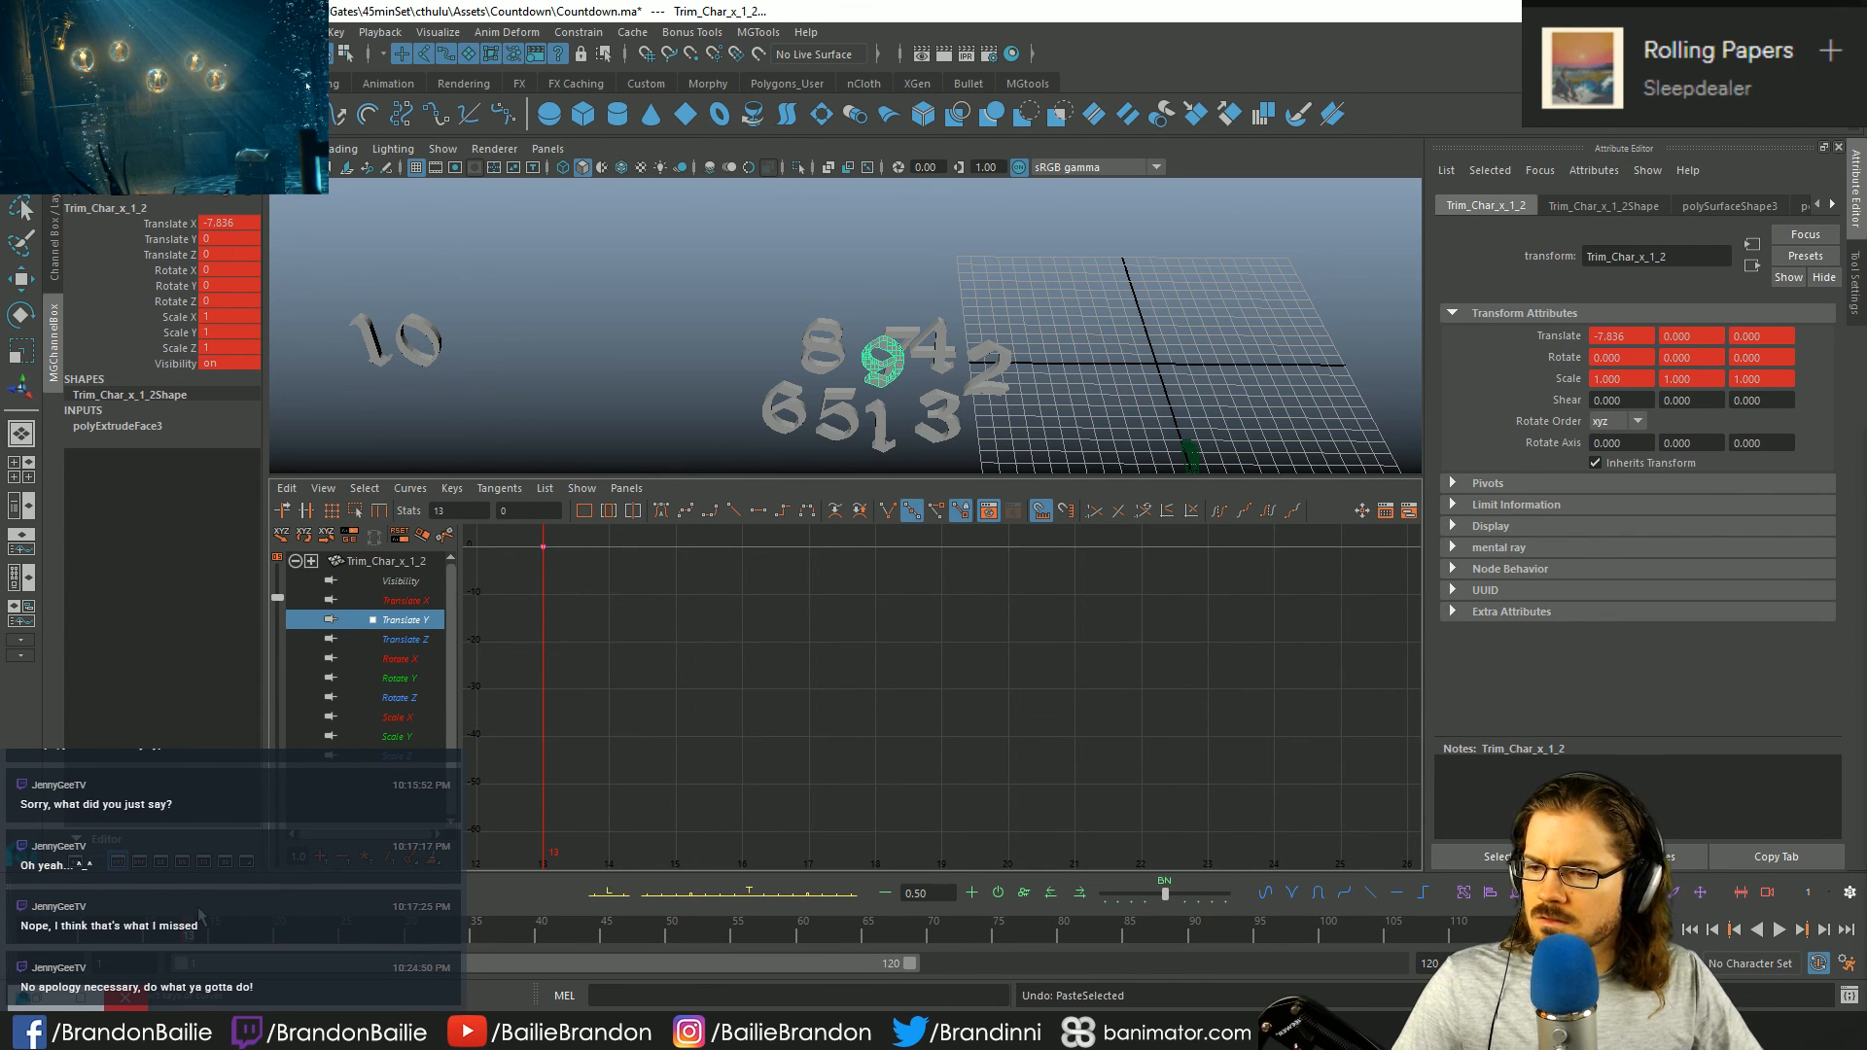
# - Move the digit 9 to the middle of the grid, at about -0.097 in X and 0.85 in Y, and frame it
pyautogui.press('space')
pyautogui.keyDown('alt'); pyautogui.moveTo(1123, 331); pyautogui.dragTo(1245, 520); pyautogui.keyUp('alt')
pyautogui.press('w')
pyautogui.keyDown('alt'); pyautogui.moveTo(1246, 520); pyautogui.dragTo(770, 433); pyautogui.keyUp('alt')
pyautogui.press('space')
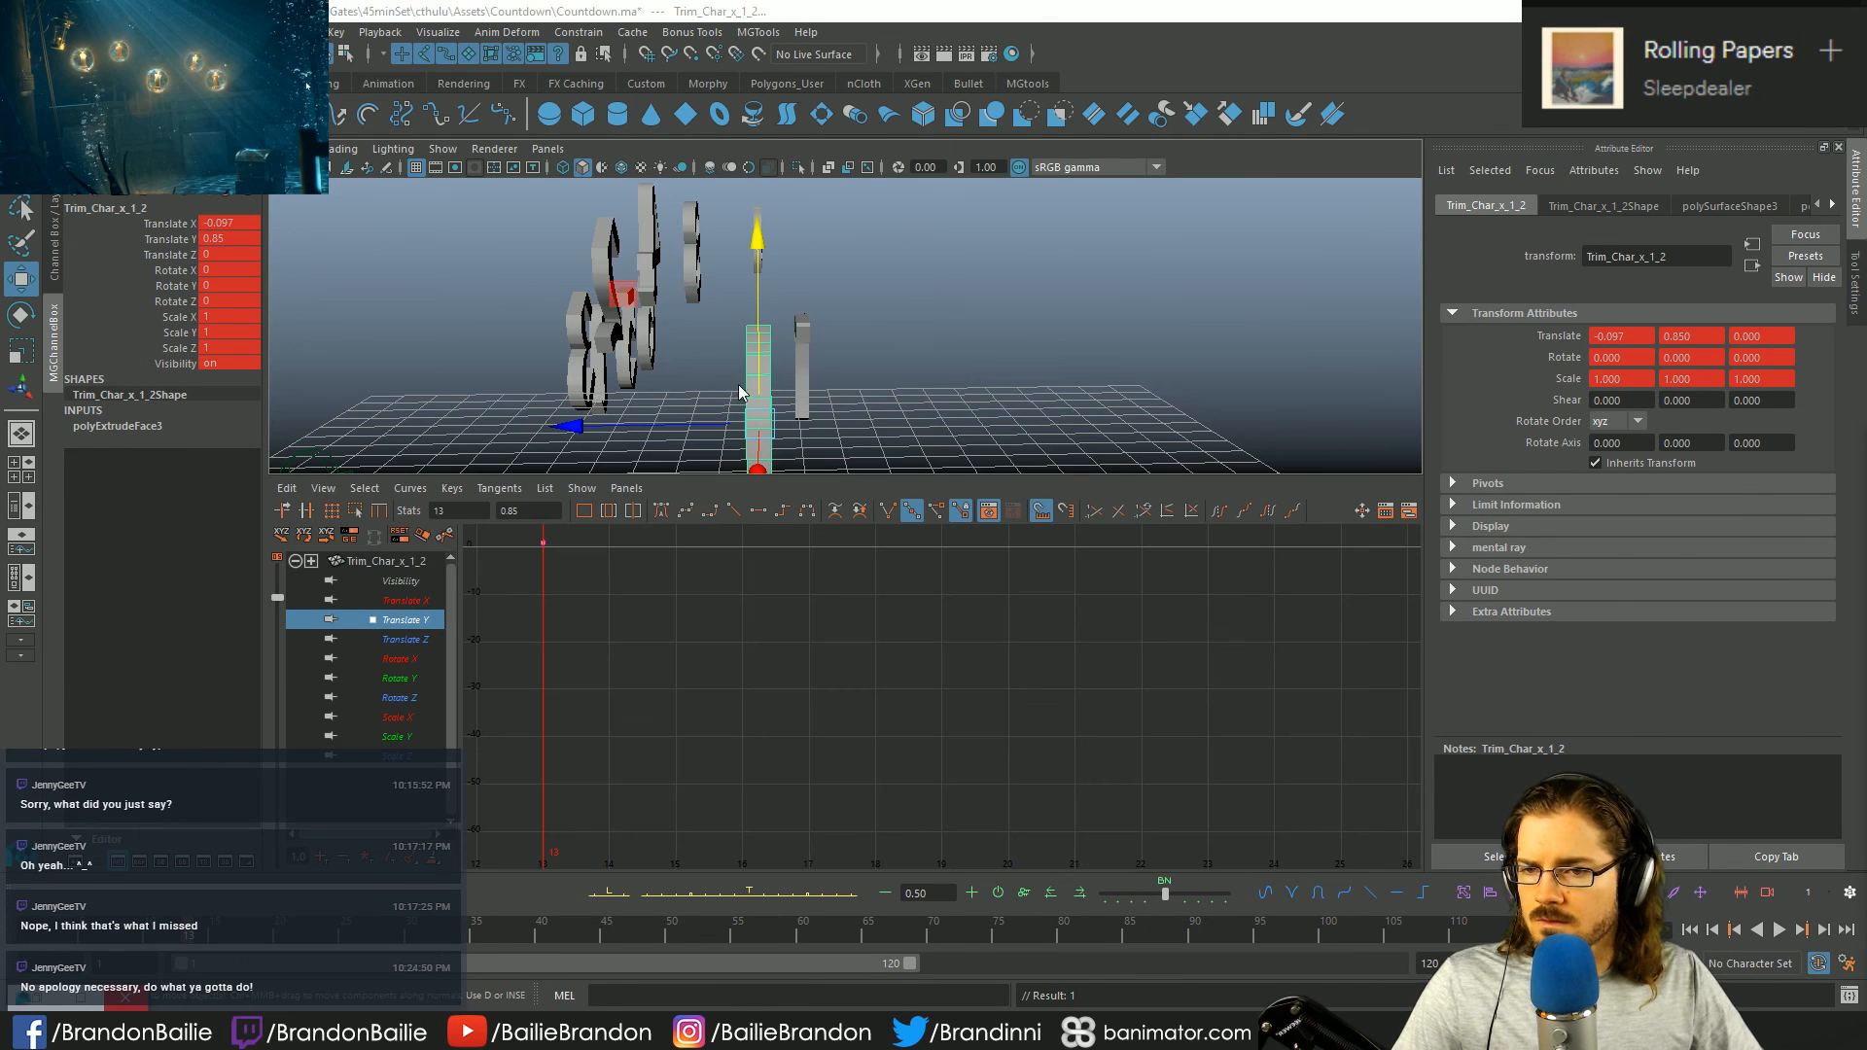
pyautogui.press('space')
pyautogui.press('f')
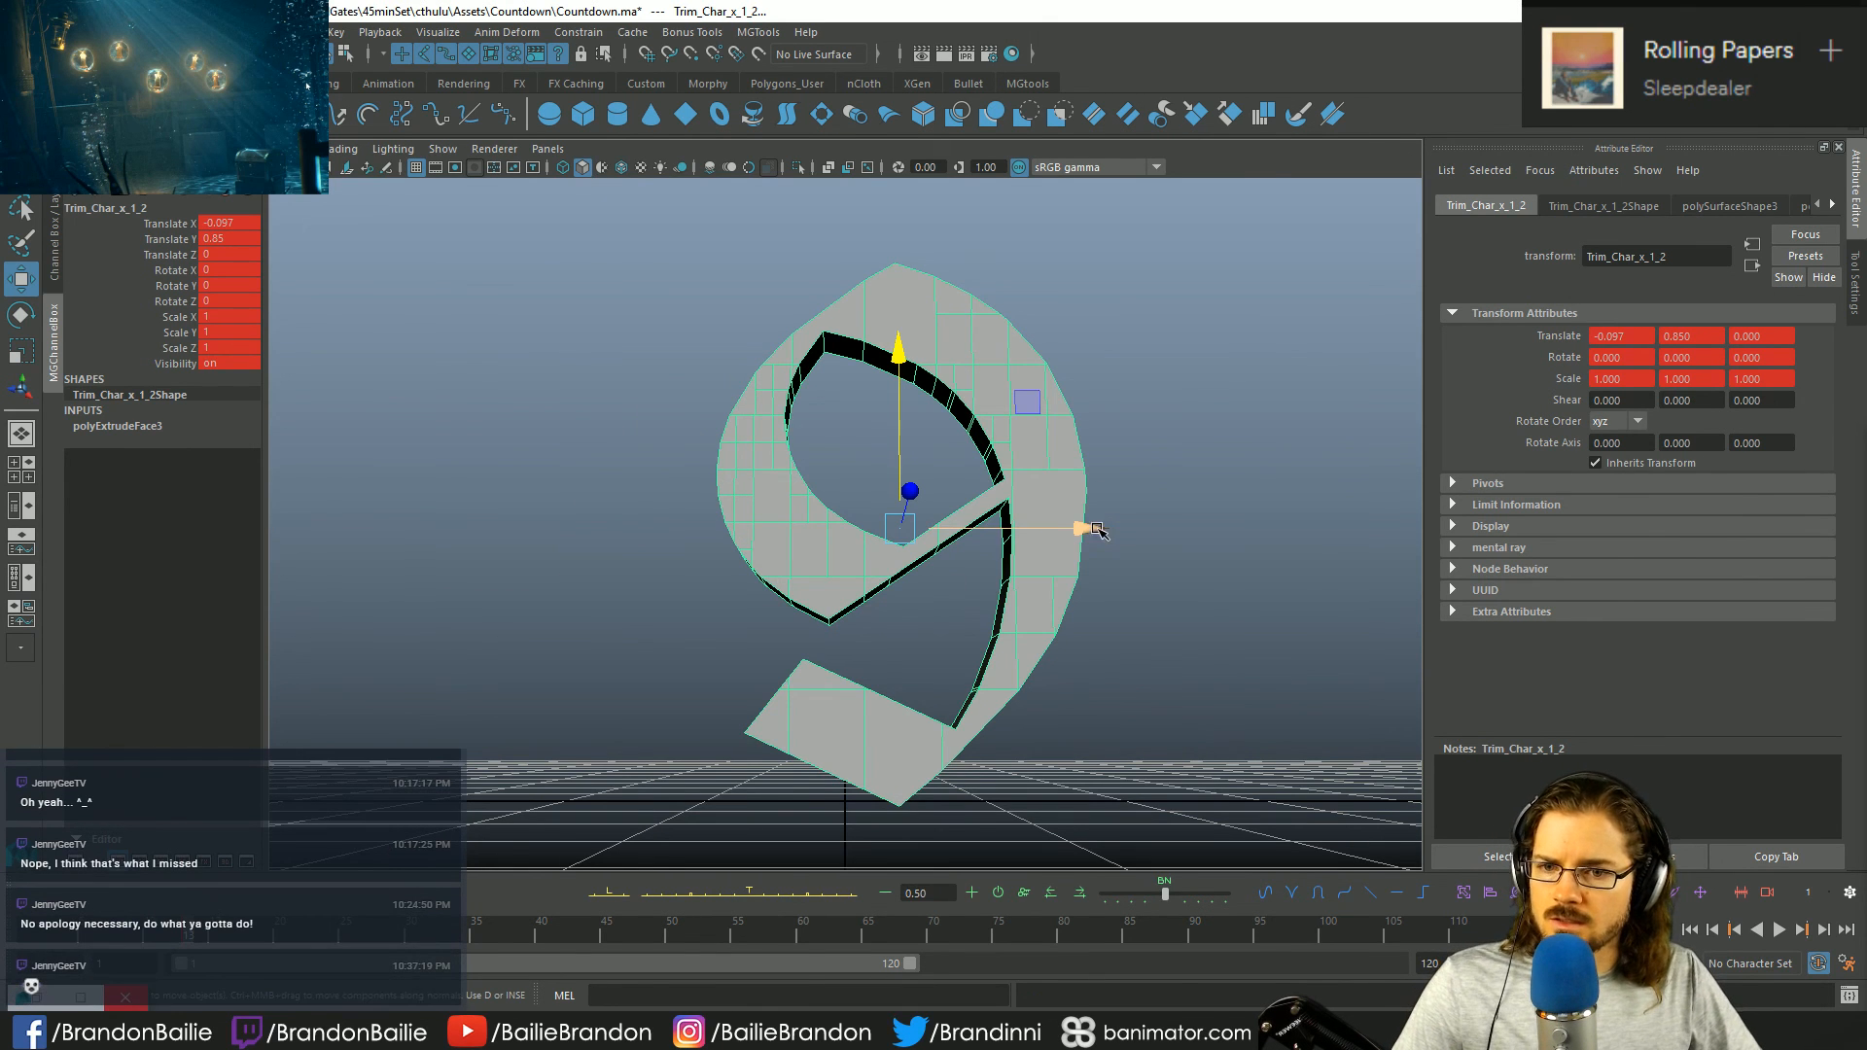
# - Try centring the digit 9 by setting its Translate X to 0
pyautogui.moveTo(1092, 530); pyautogui.dragTo(1052, 541)
pyautogui.press('q')
pyautogui.doubleClick(224, 222)
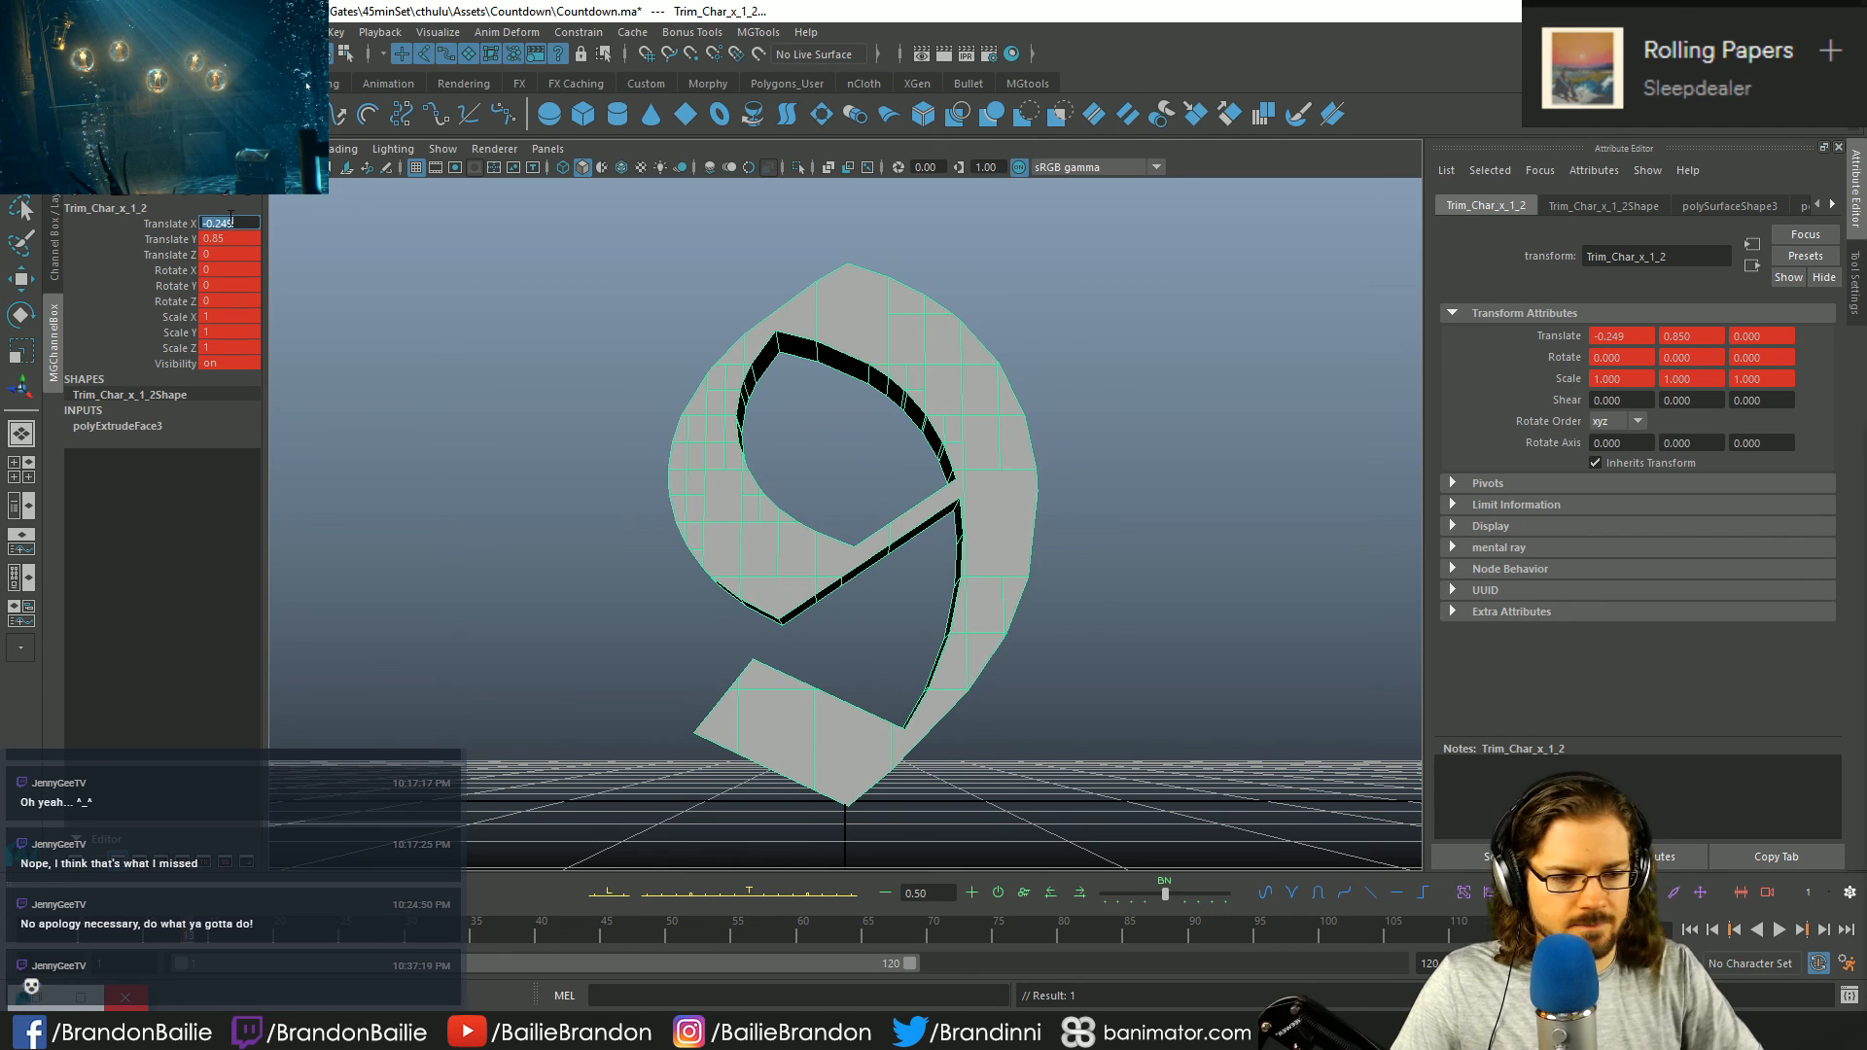
pyautogui.write('0')
pyautogui.press('Return')
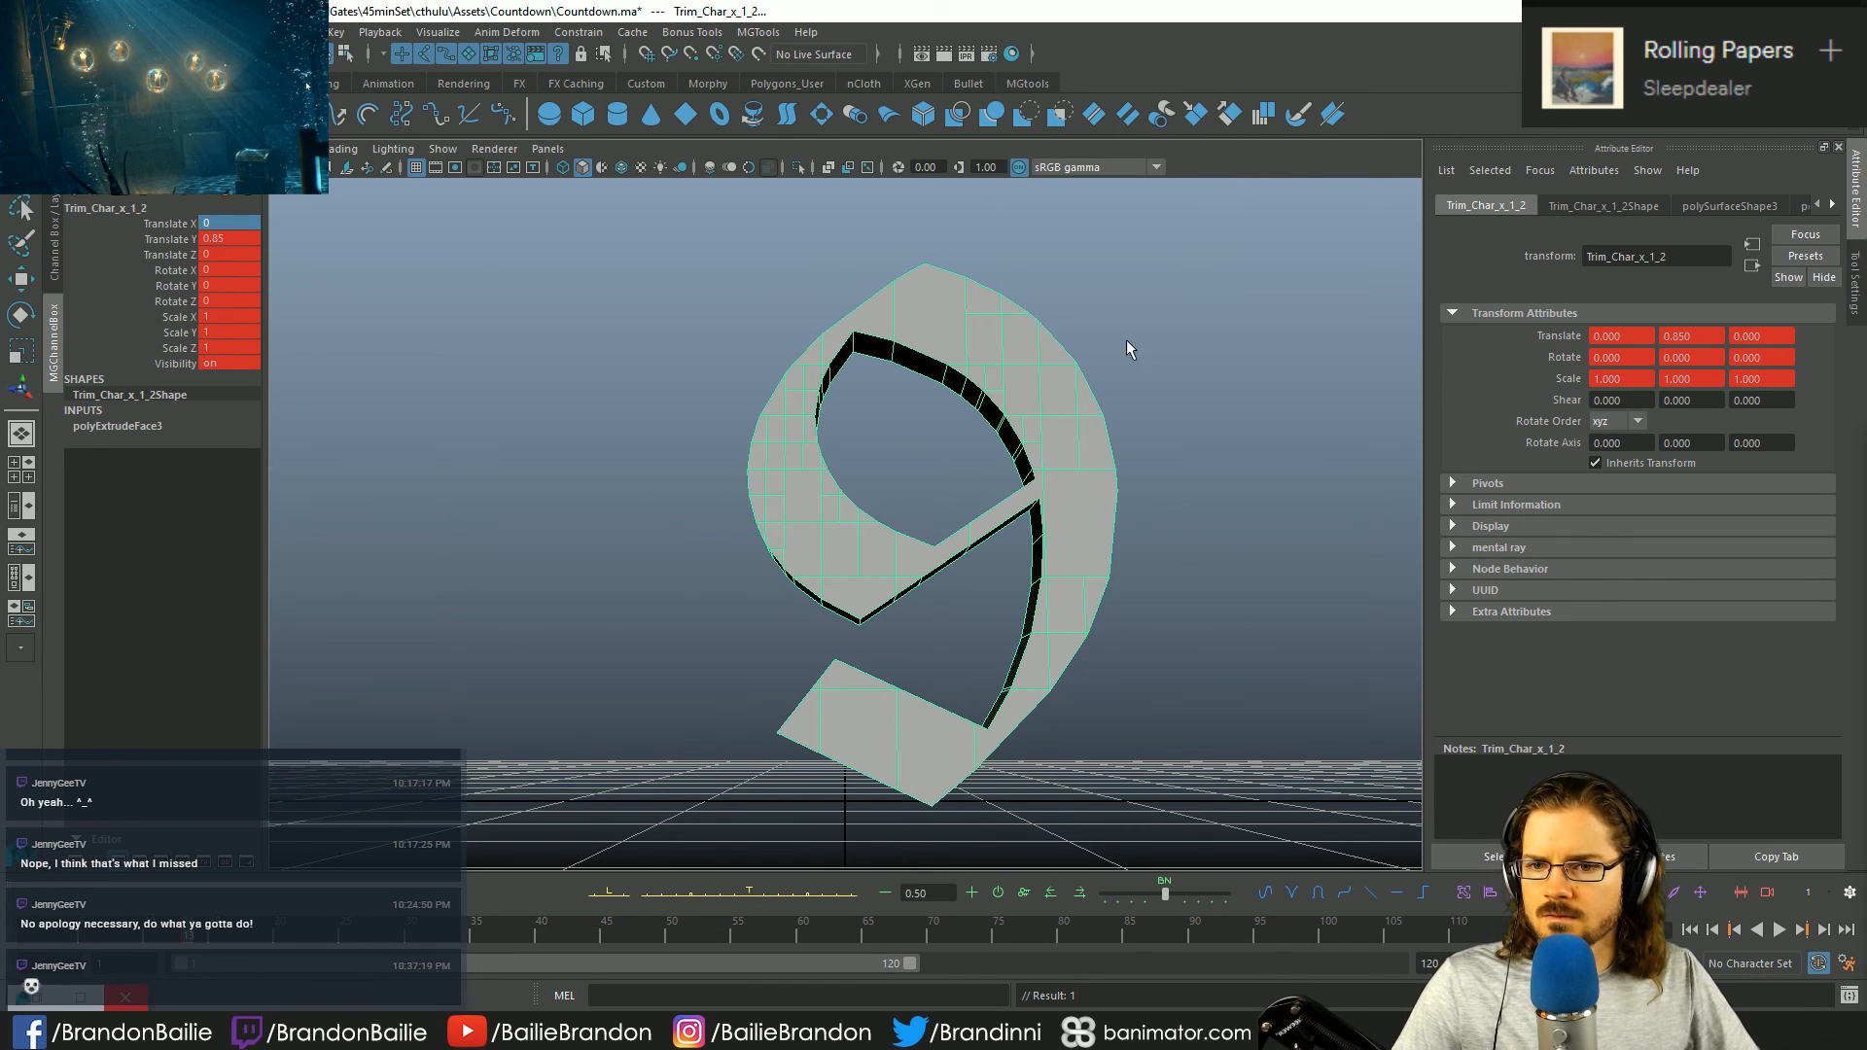
# - Try aligning the digit 9 with the vertical axis in the front view, at about -0.272 in Translate X
pyautogui.press('w')
pyautogui.moveTo(1106, 526); pyautogui.dragTo(1043, 523)
pyautogui.press('space')
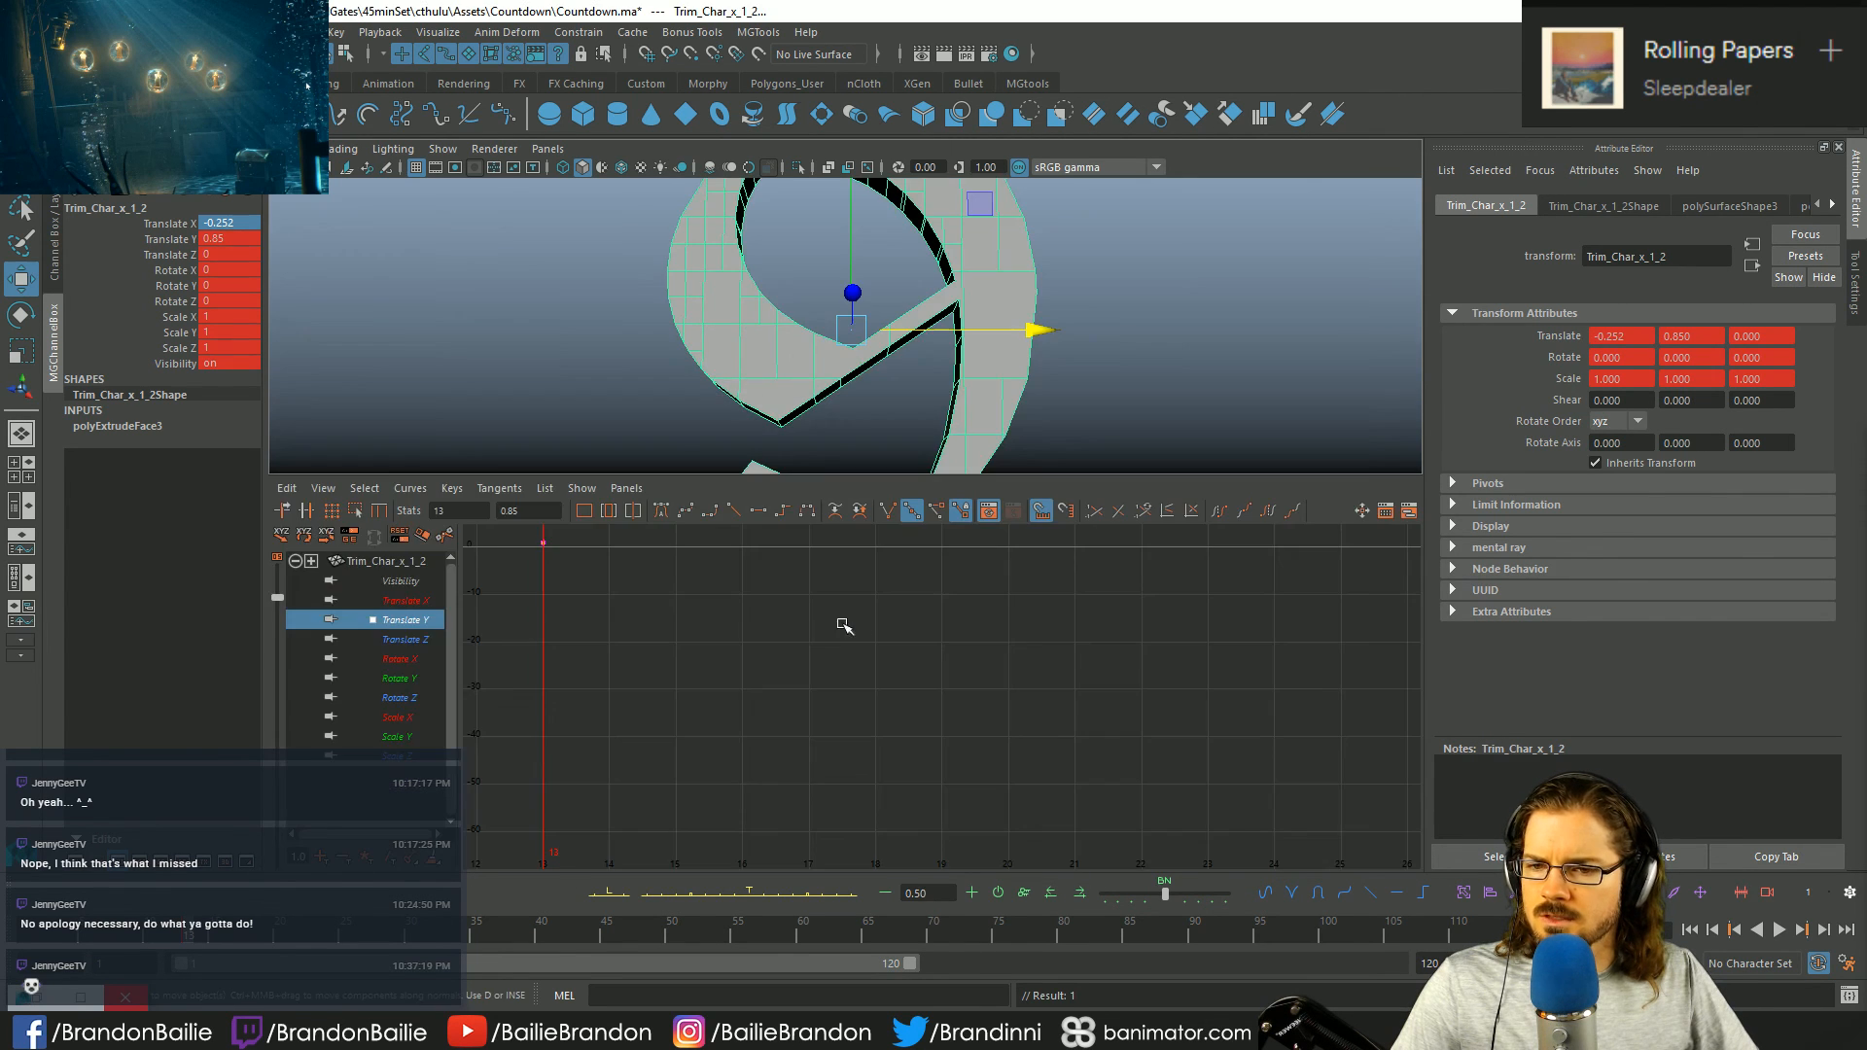
pyautogui.press('space')
pyautogui.press('space')
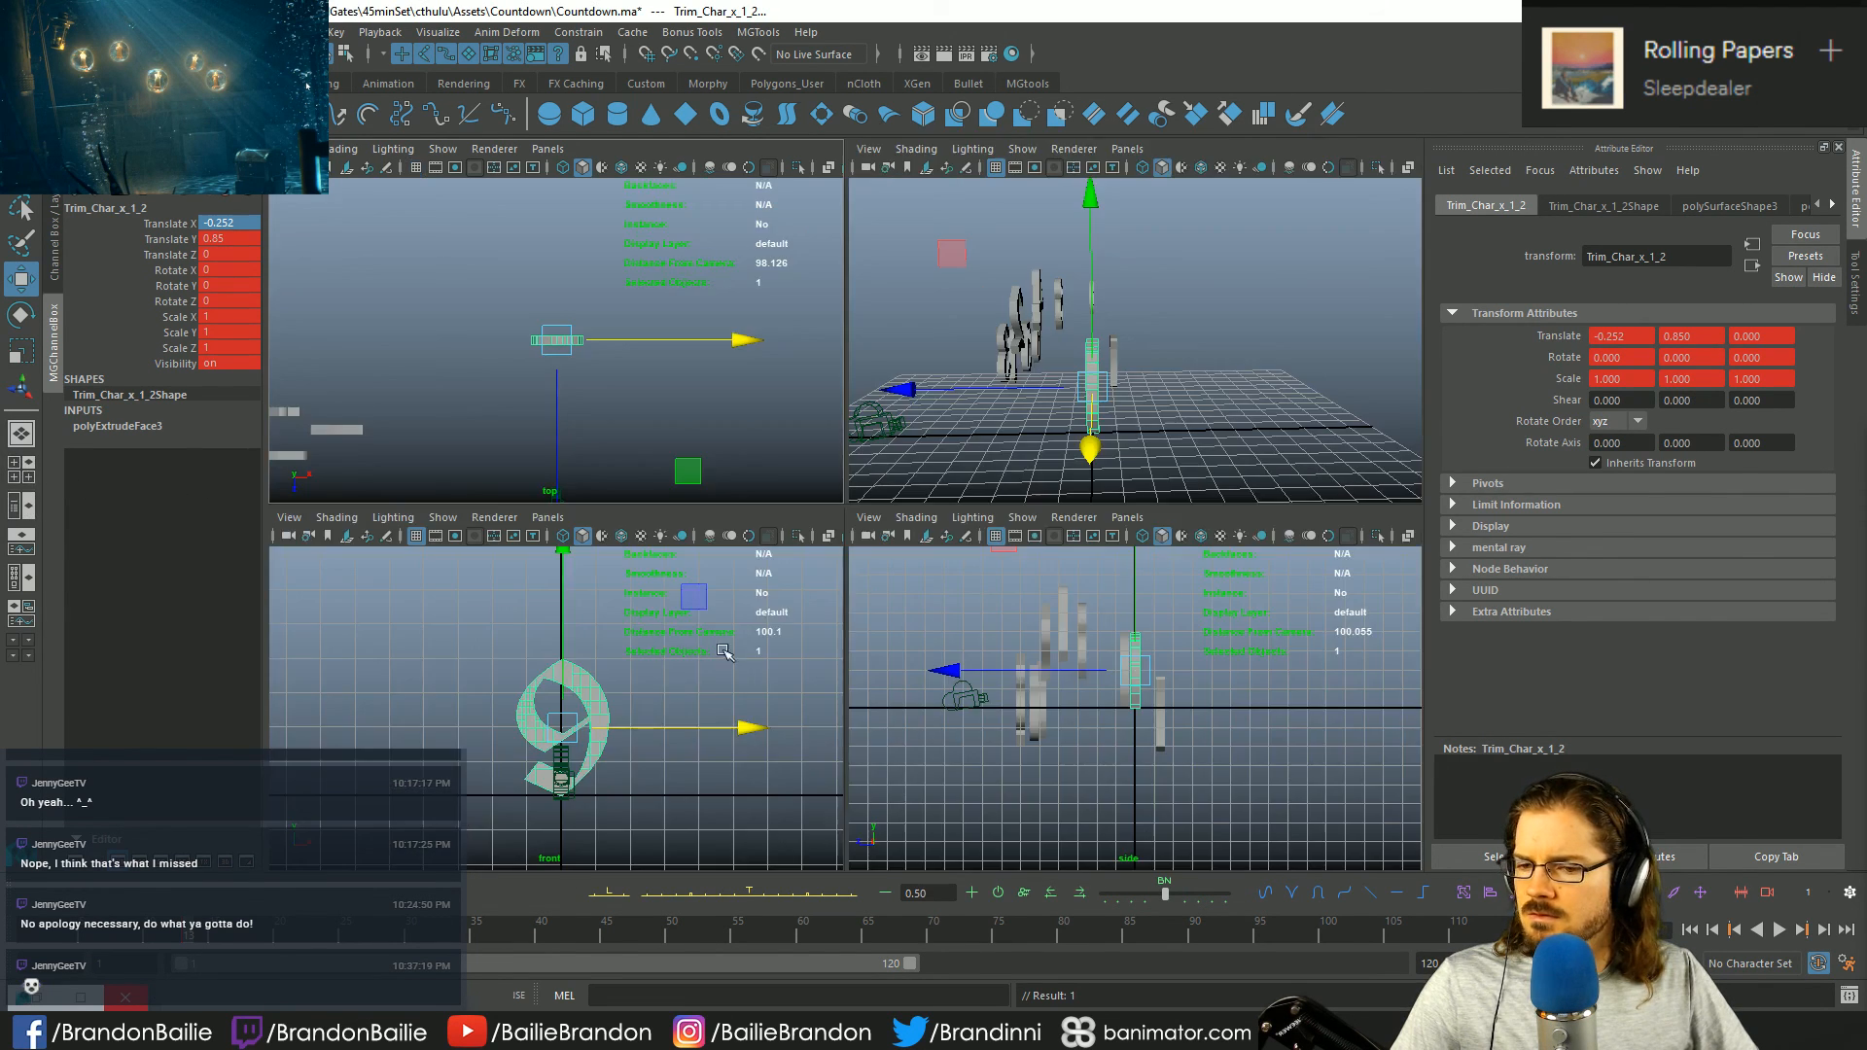
pyautogui.press('space')
pyautogui.scroll(1, 810, 660)
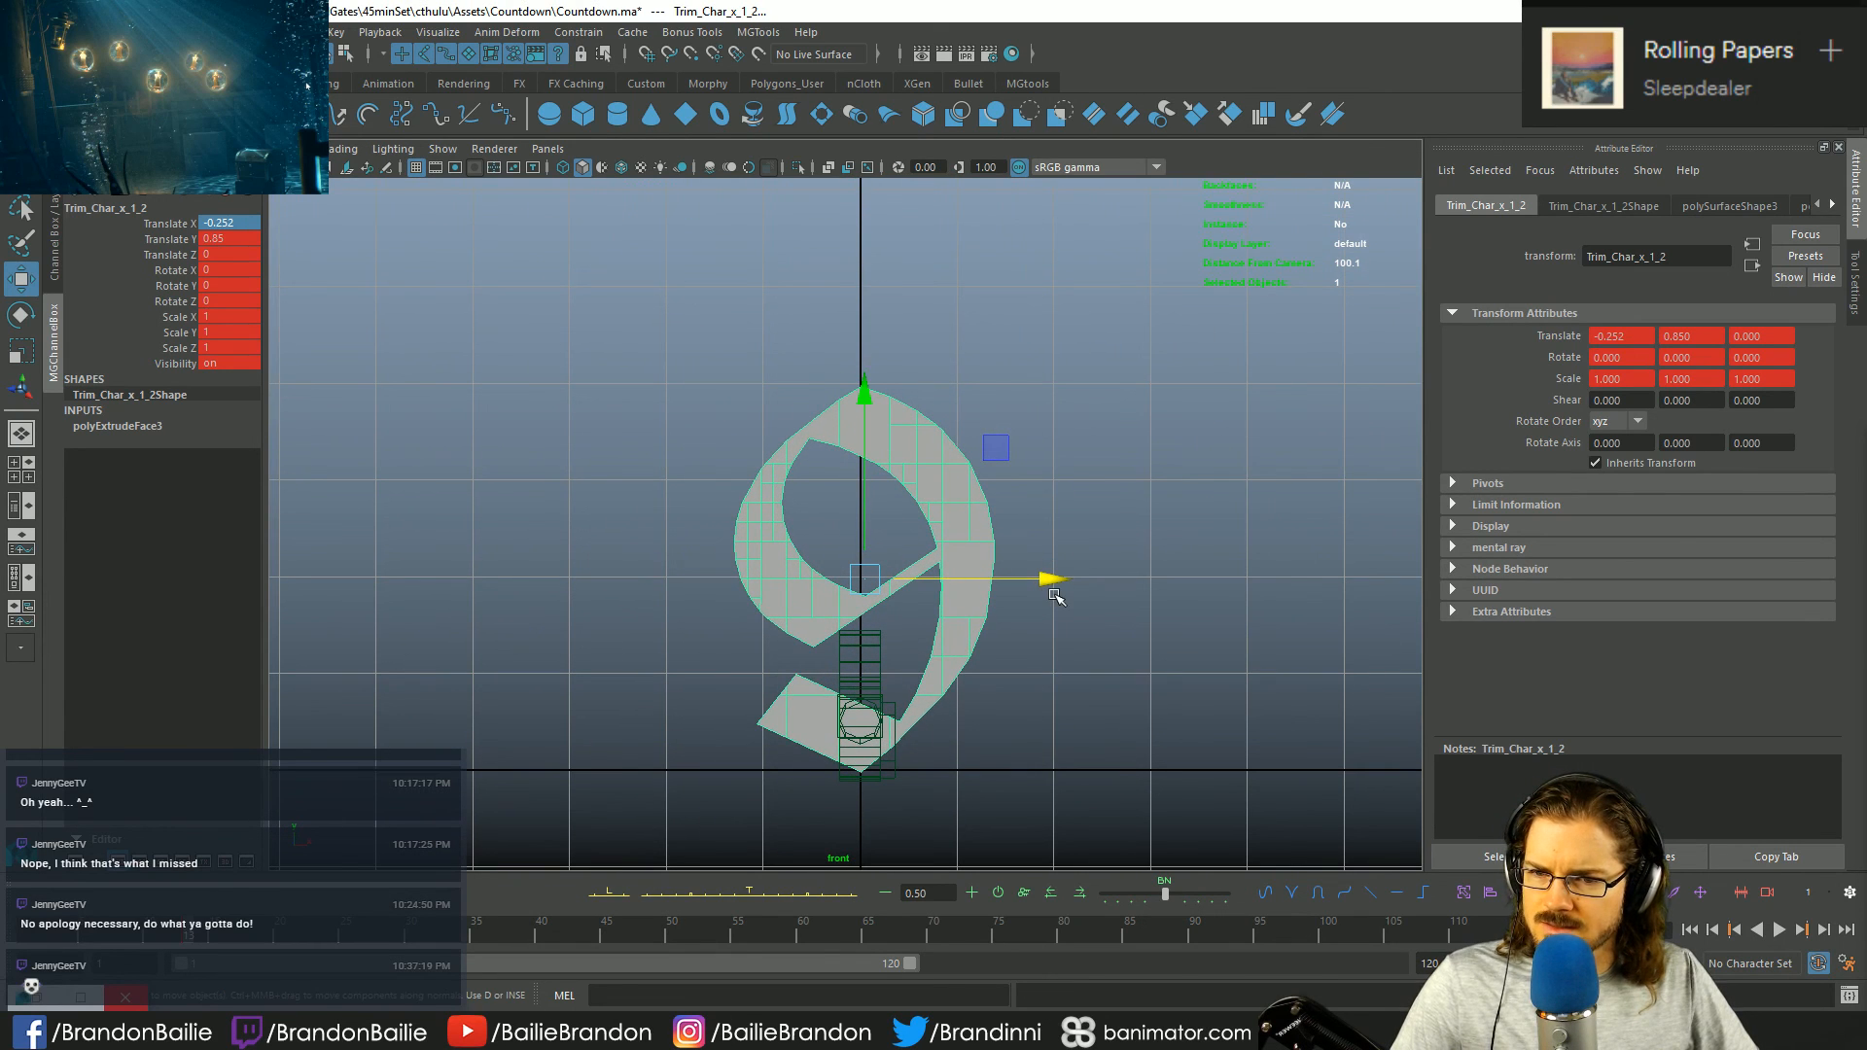
pyautogui.moveTo(861, 581)
pyautogui.mouseDown()
pyautogui.moveTo(1165, 581)
pyautogui.moveTo(878, 583)
pyautogui.mouseUp()
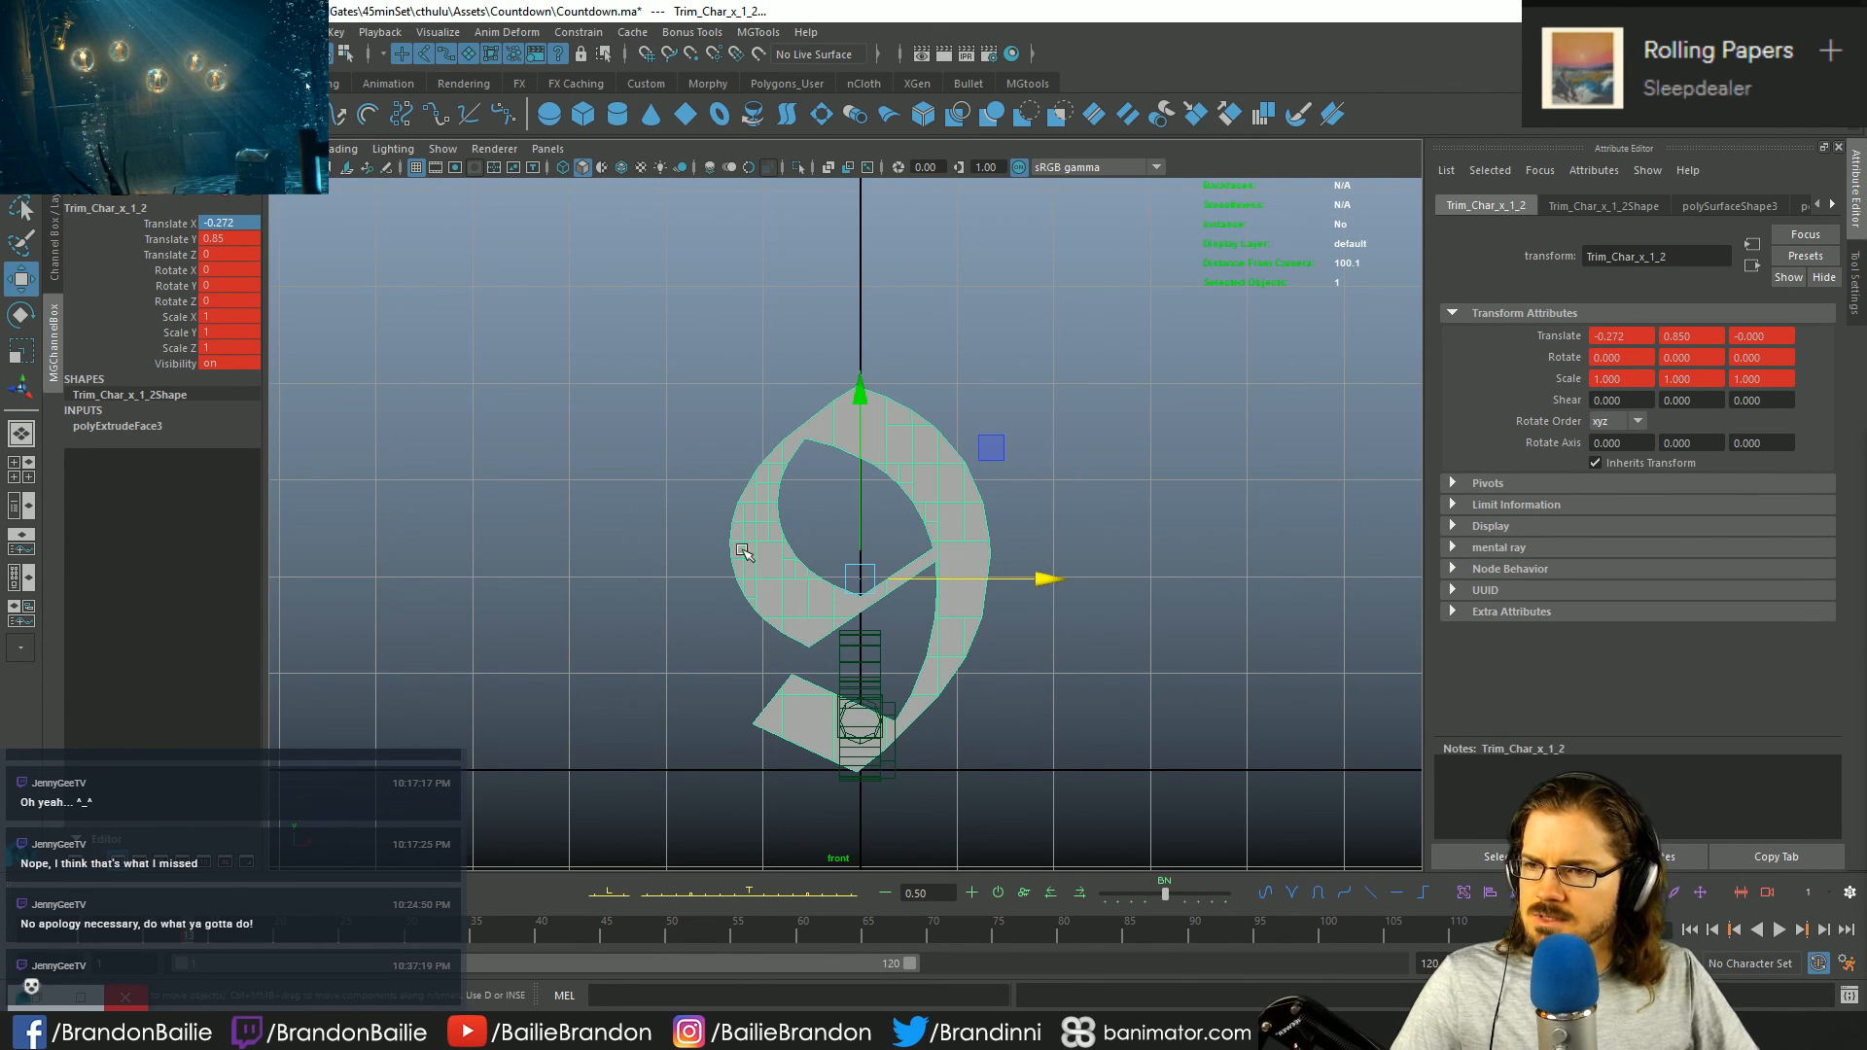
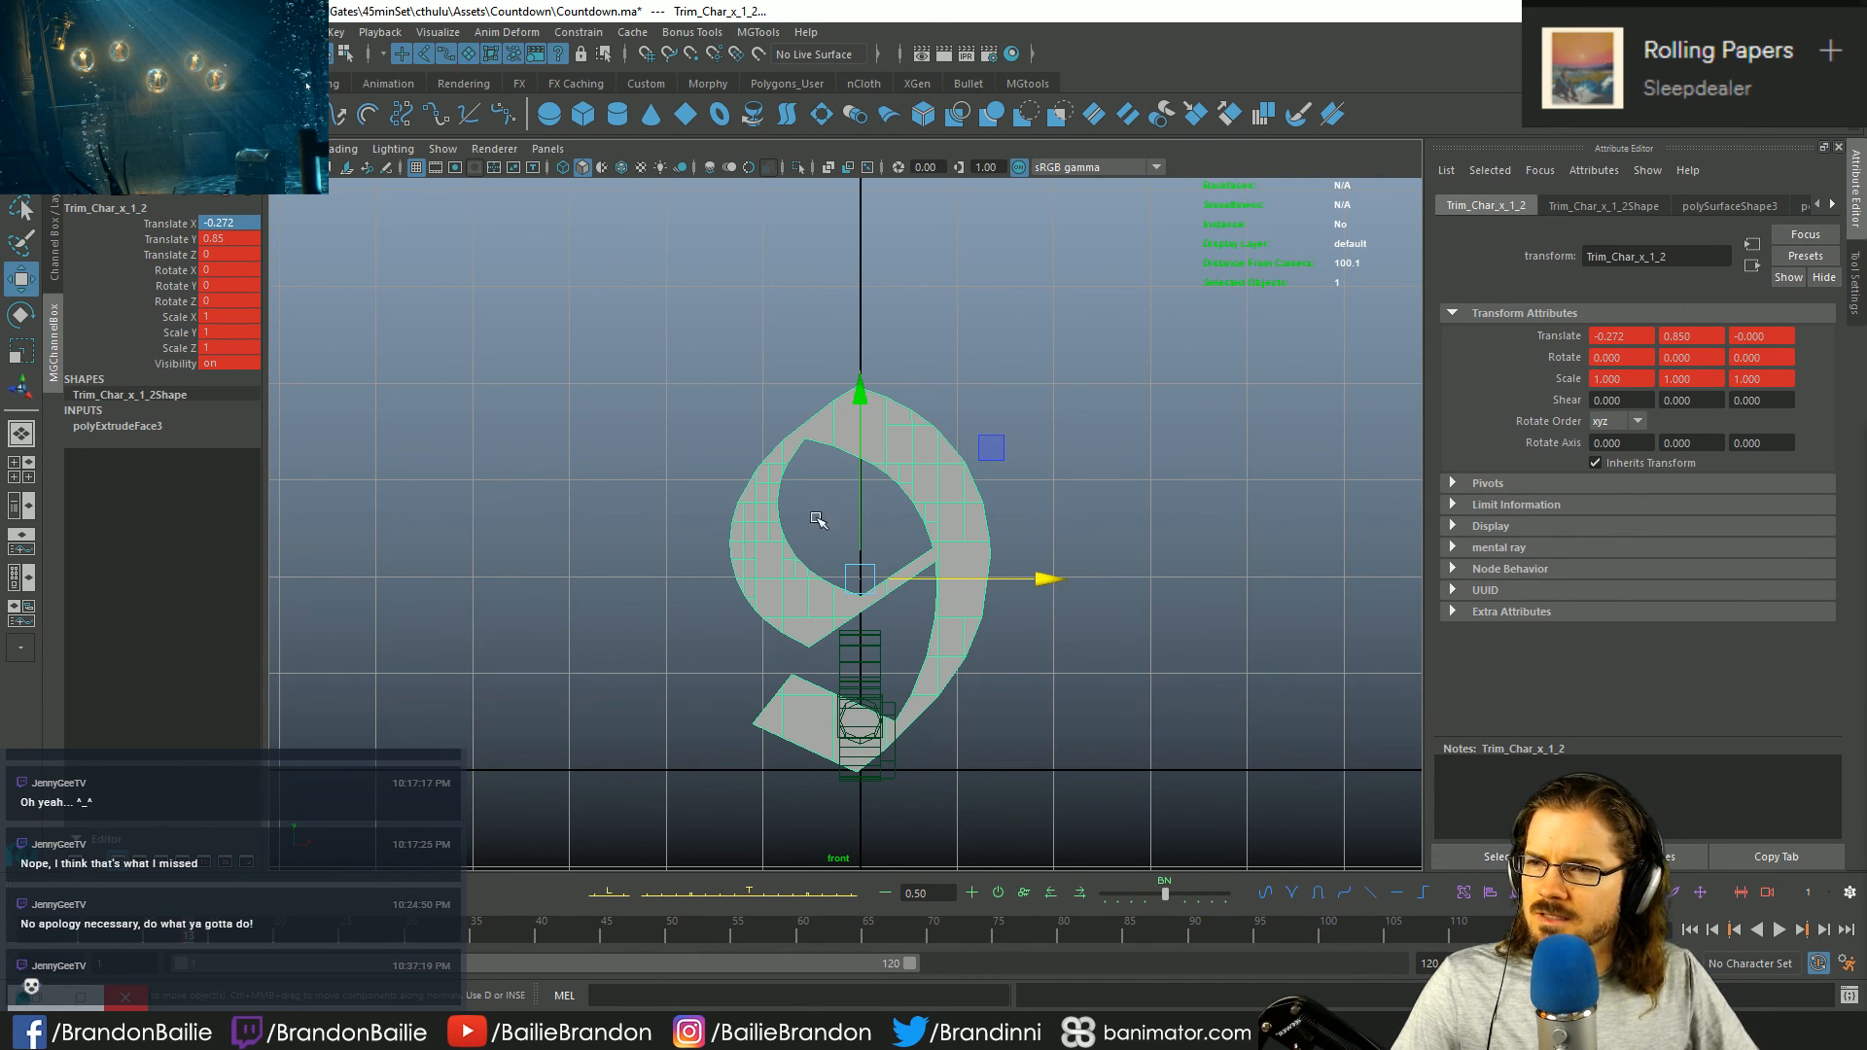
# - Compare the digit 9 with the 10 in the camera view and shift the 9 to about -0.253 in Translate X
pyautogui.press('space')
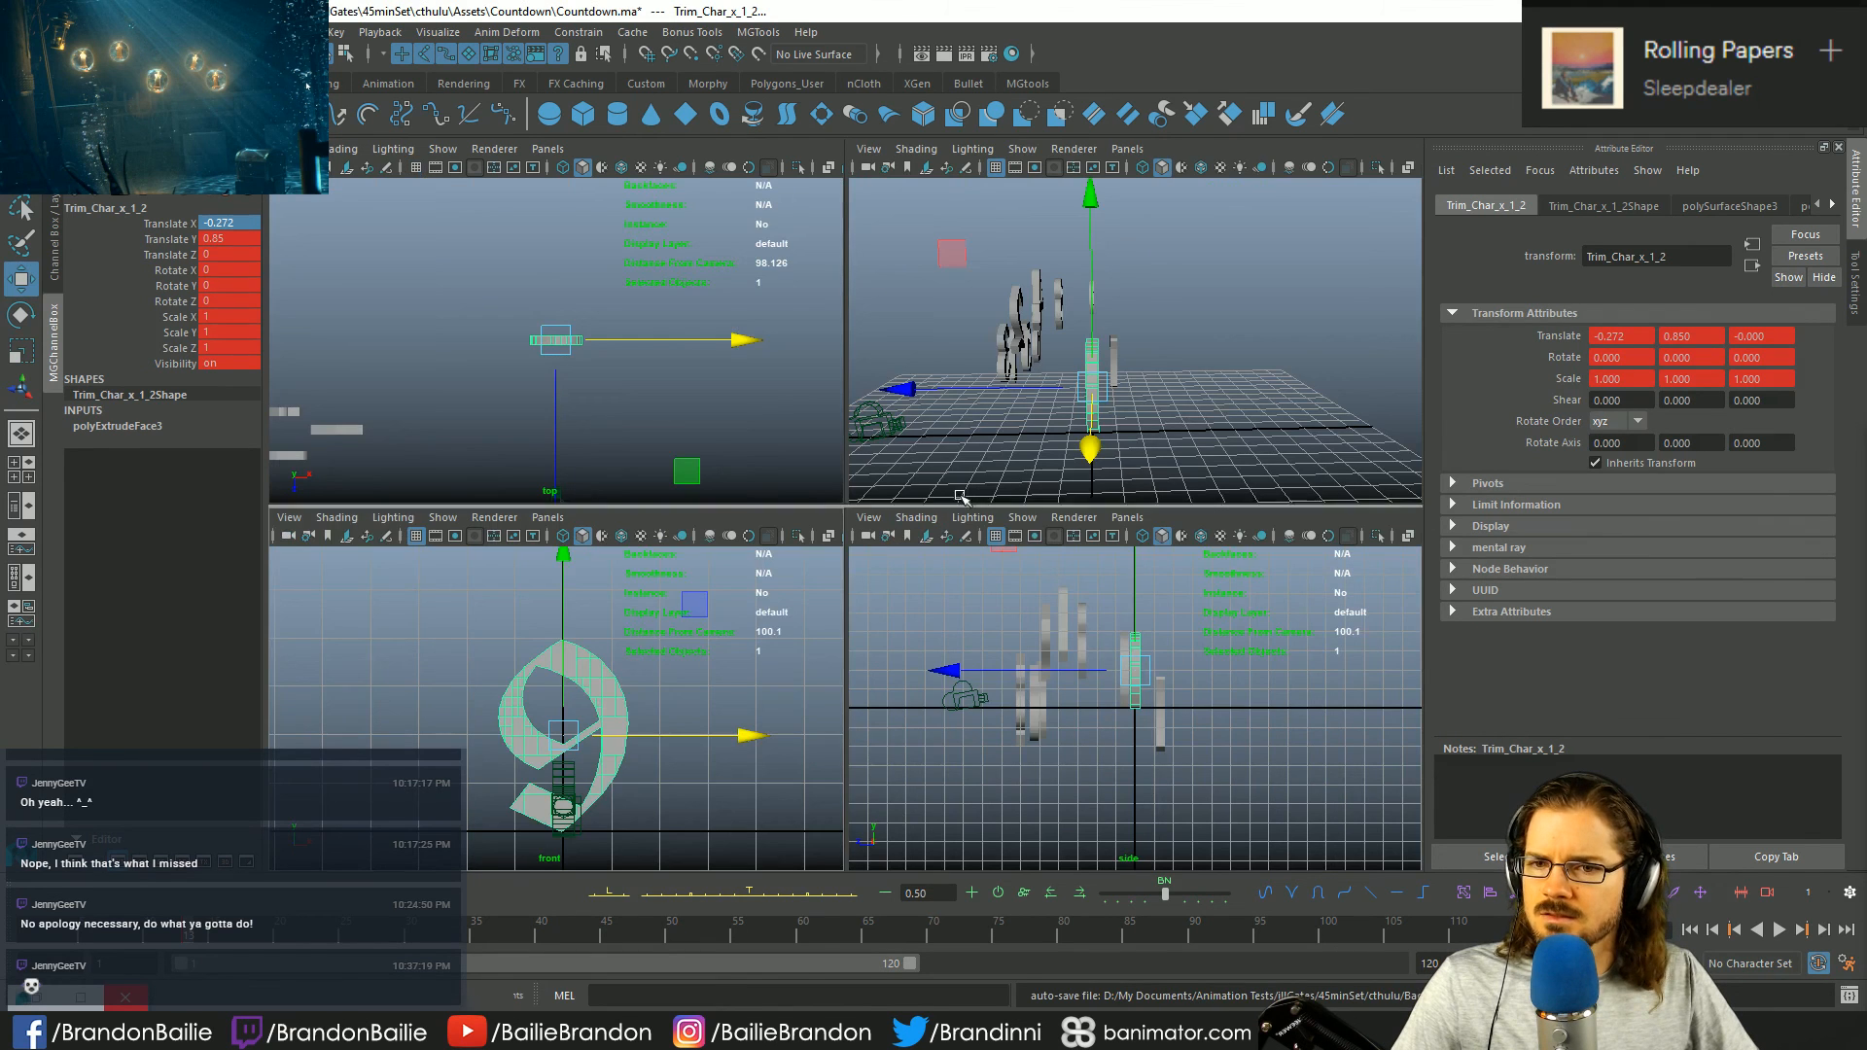
pyautogui.press('space')
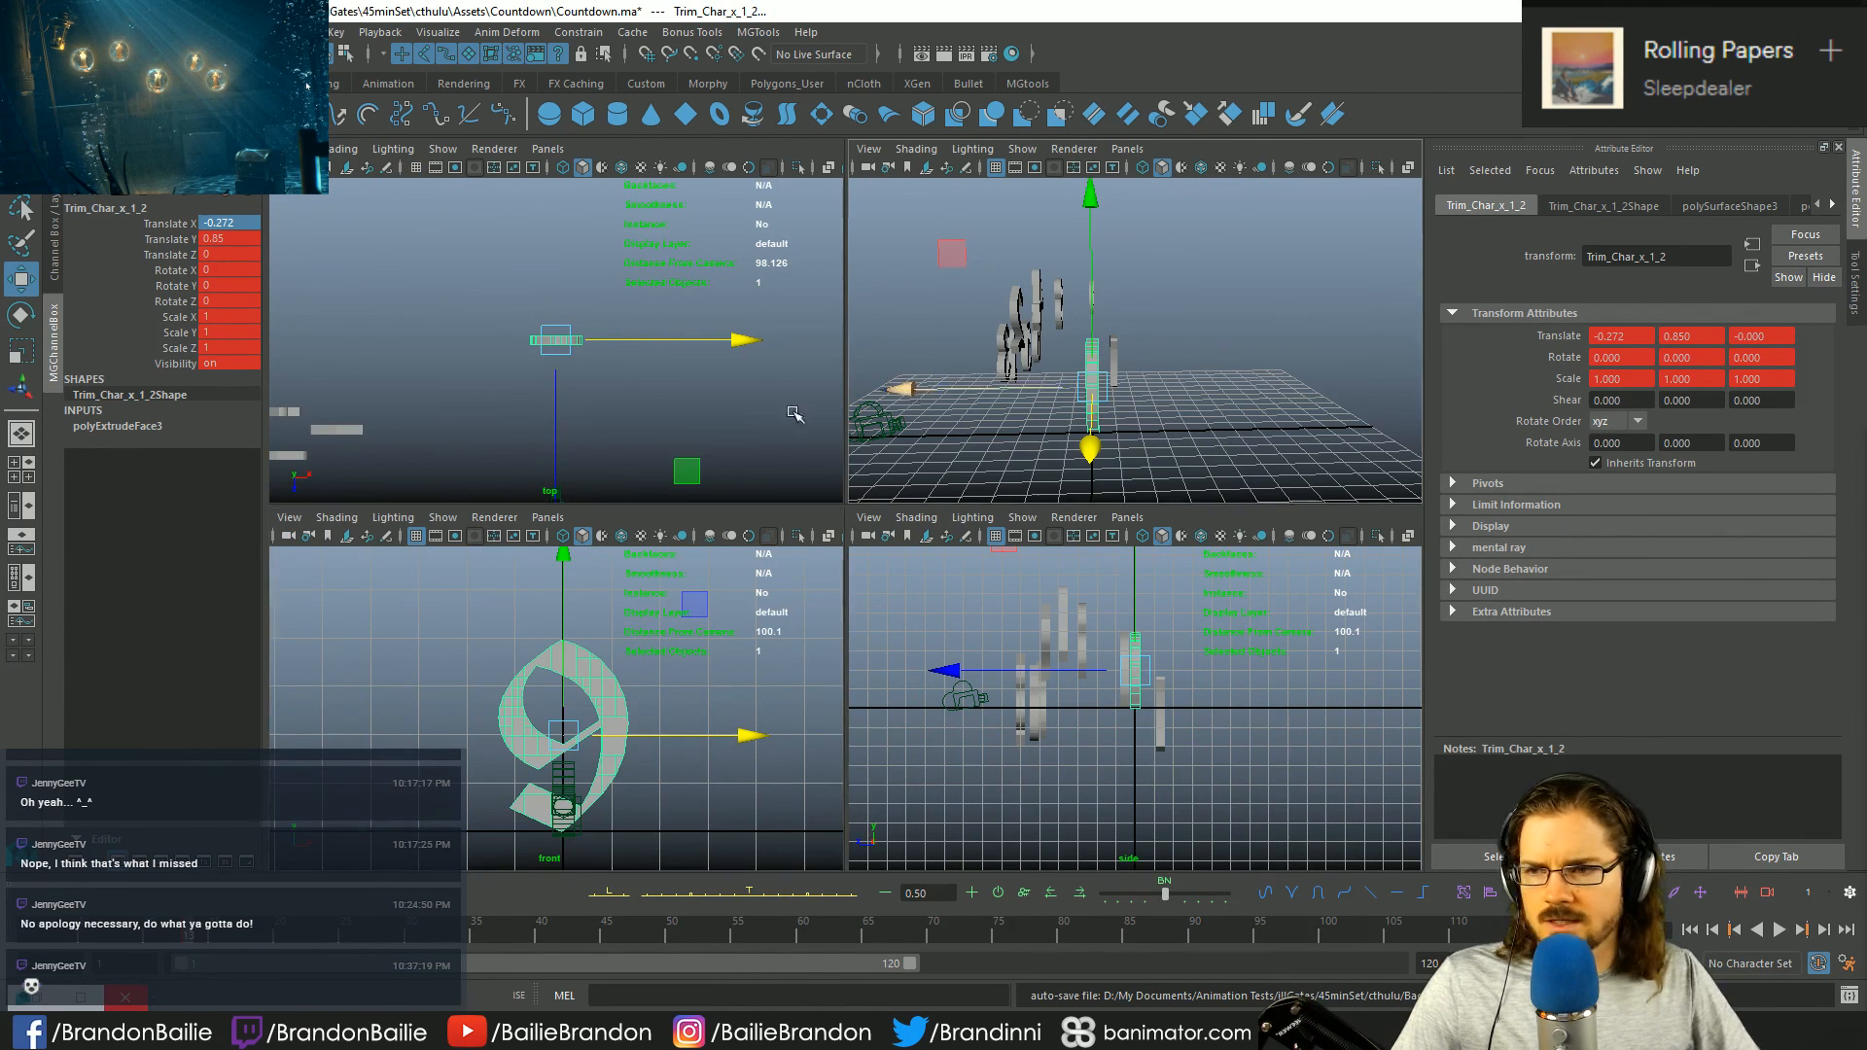
pyautogui.click(21, 540)
pyautogui.press('[')
pyautogui.press('space')
pyautogui.press('q')
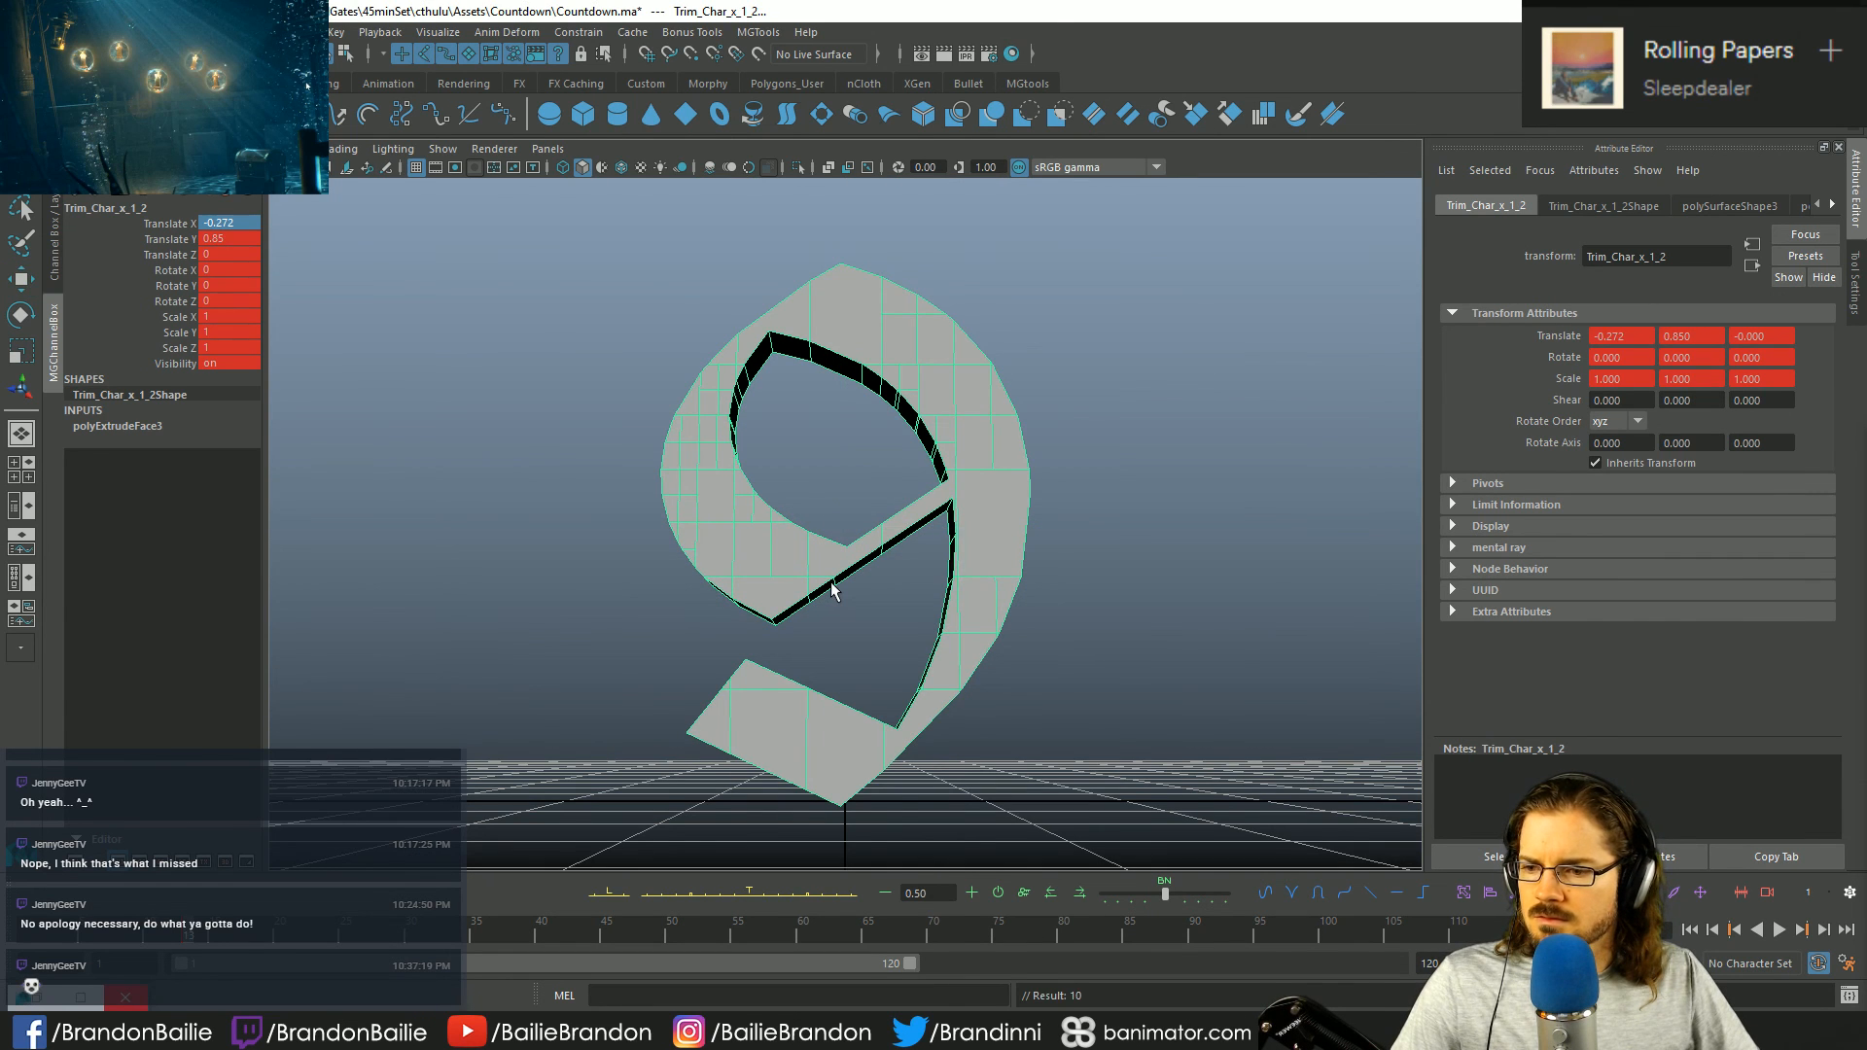
pyautogui.hotkey('ctrl', '1')
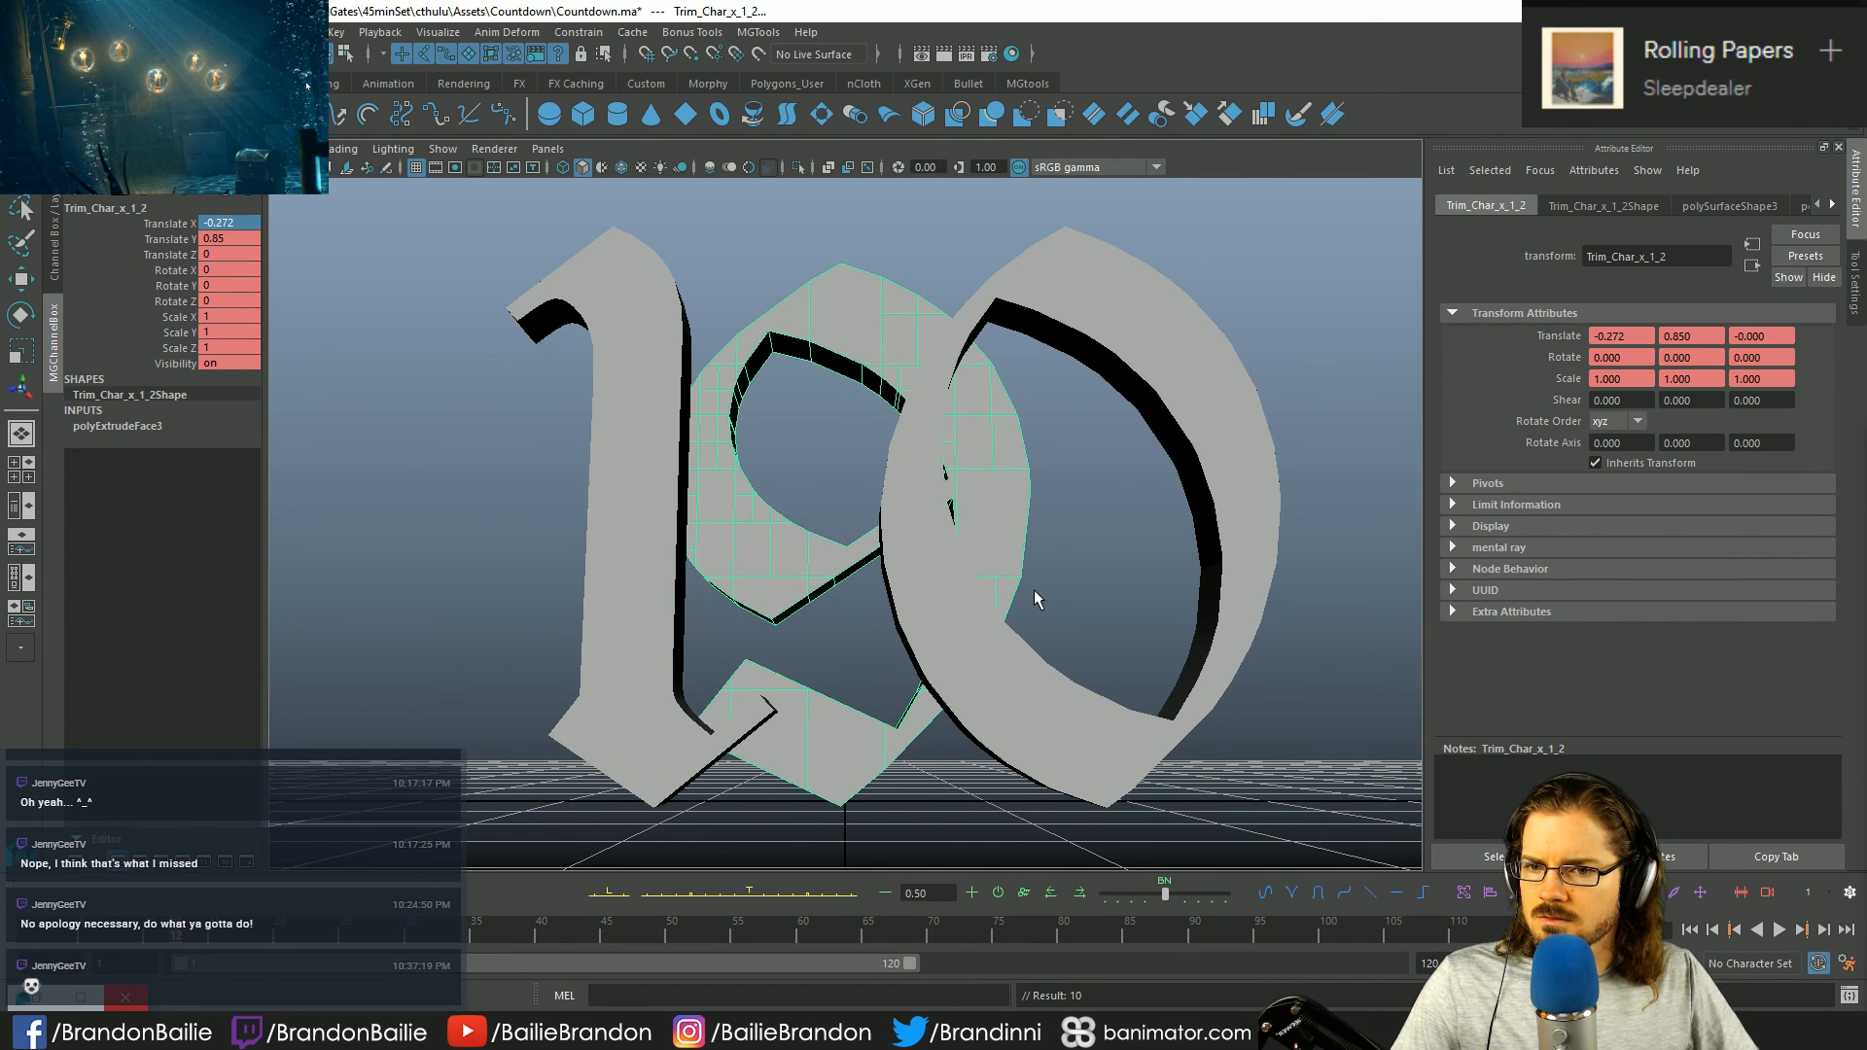
pyautogui.hotkey('ctrl', '1')
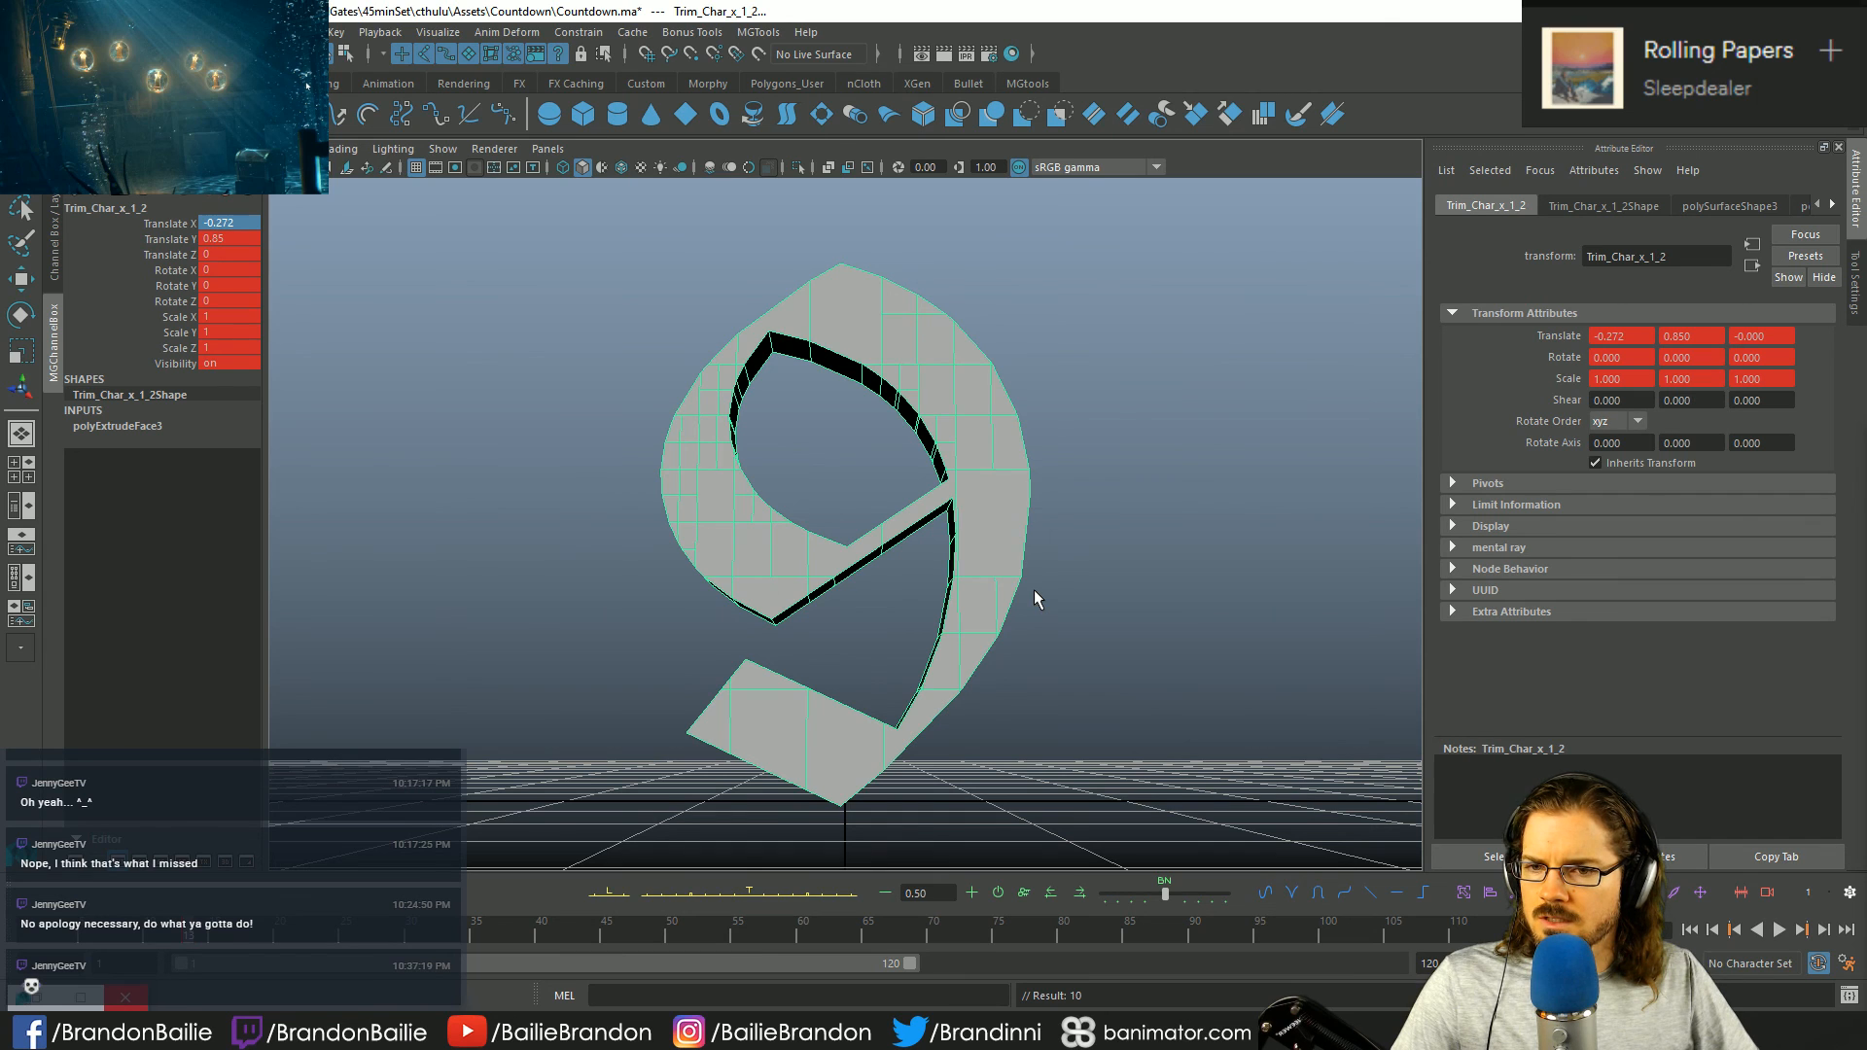
pyautogui.press('w')
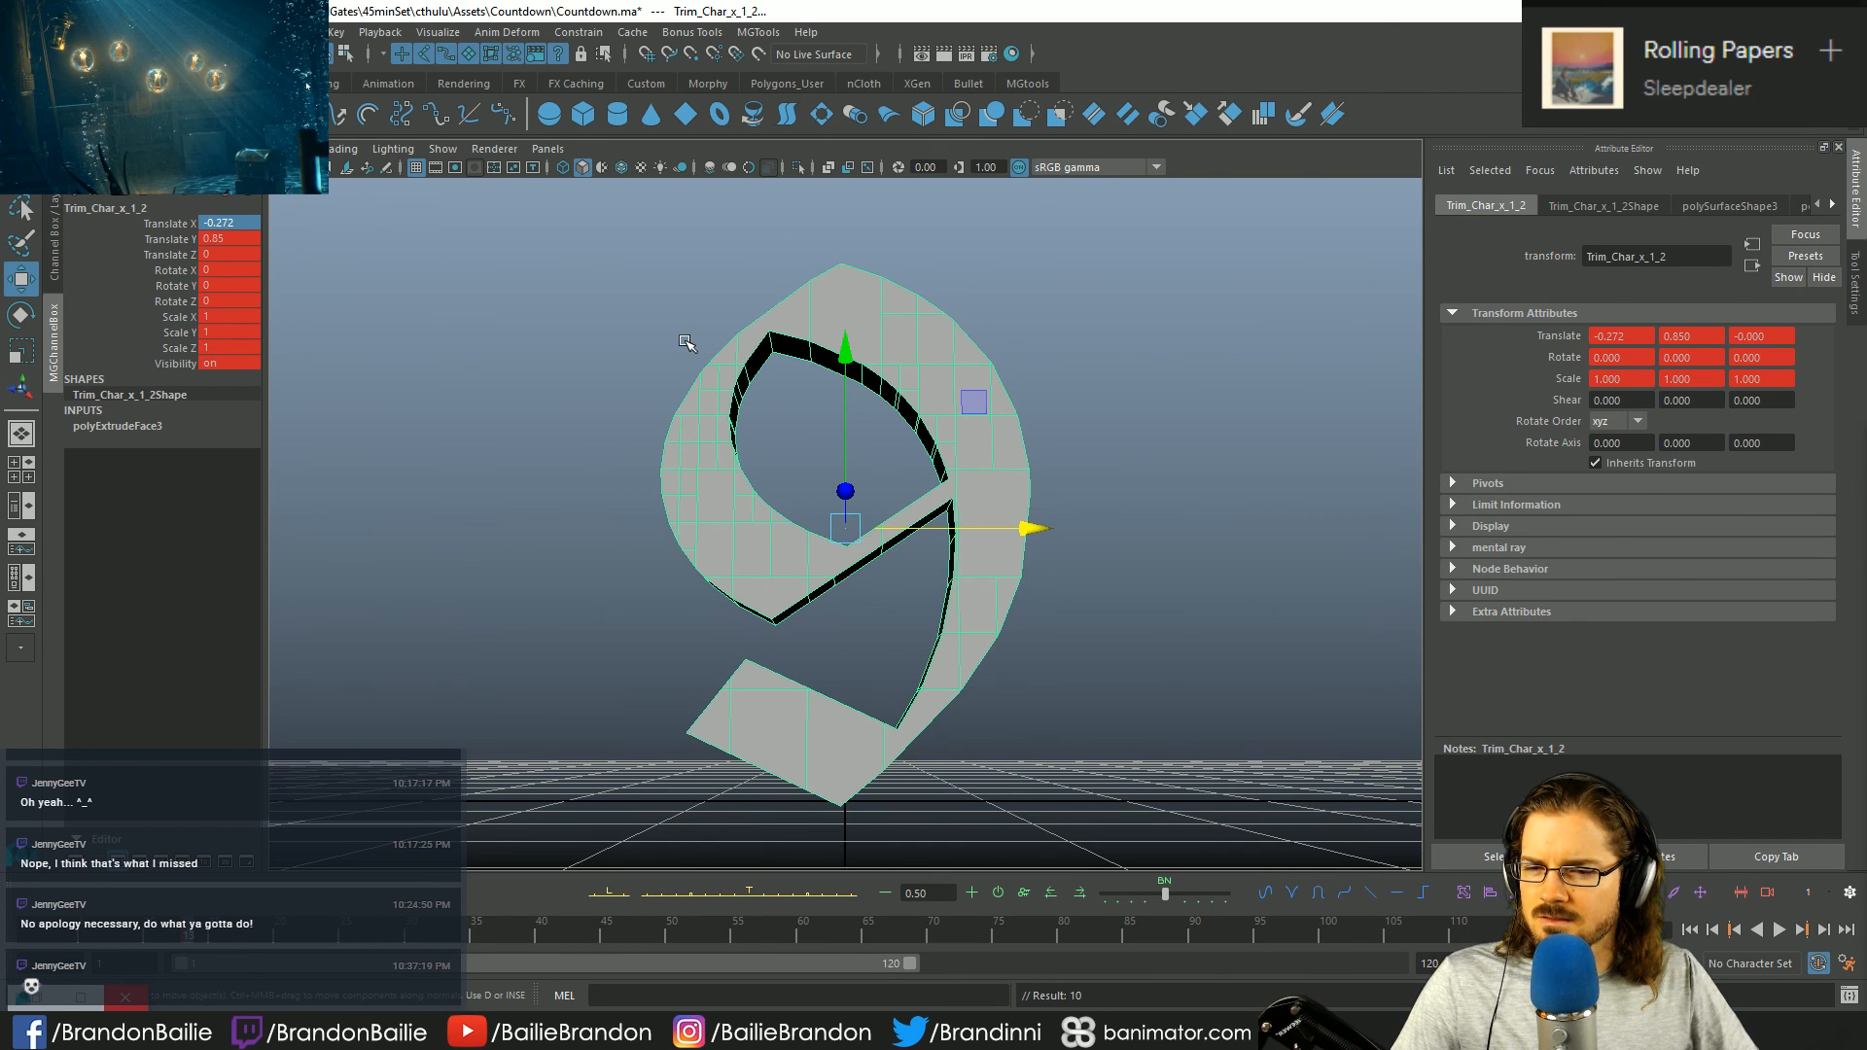
pyautogui.moveTo(1034, 528); pyautogui.dragTo(1034, 529)
pyautogui.press('q')
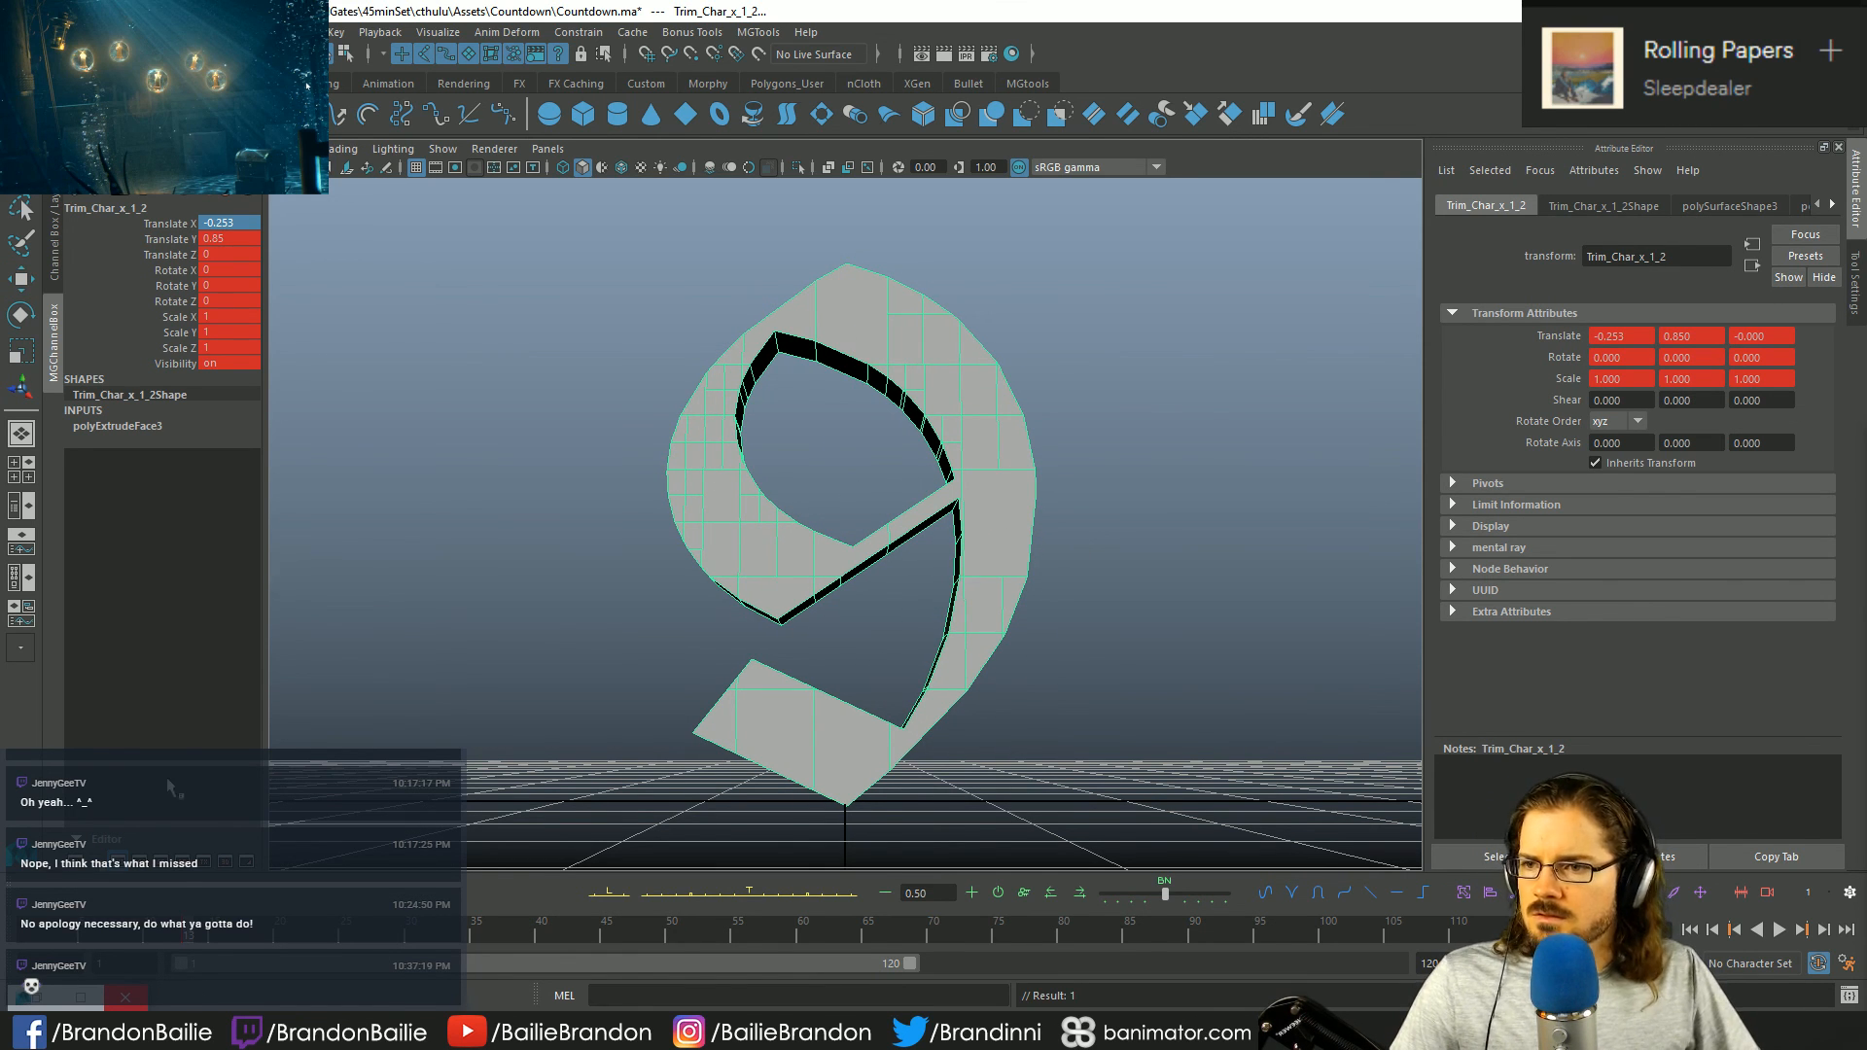
# - Step through the 10's motion to pick the landing frame, then isolate the digit 9 and key its pose there
pyautogui.click(224, 940)
pyautogui.click(650, 429)
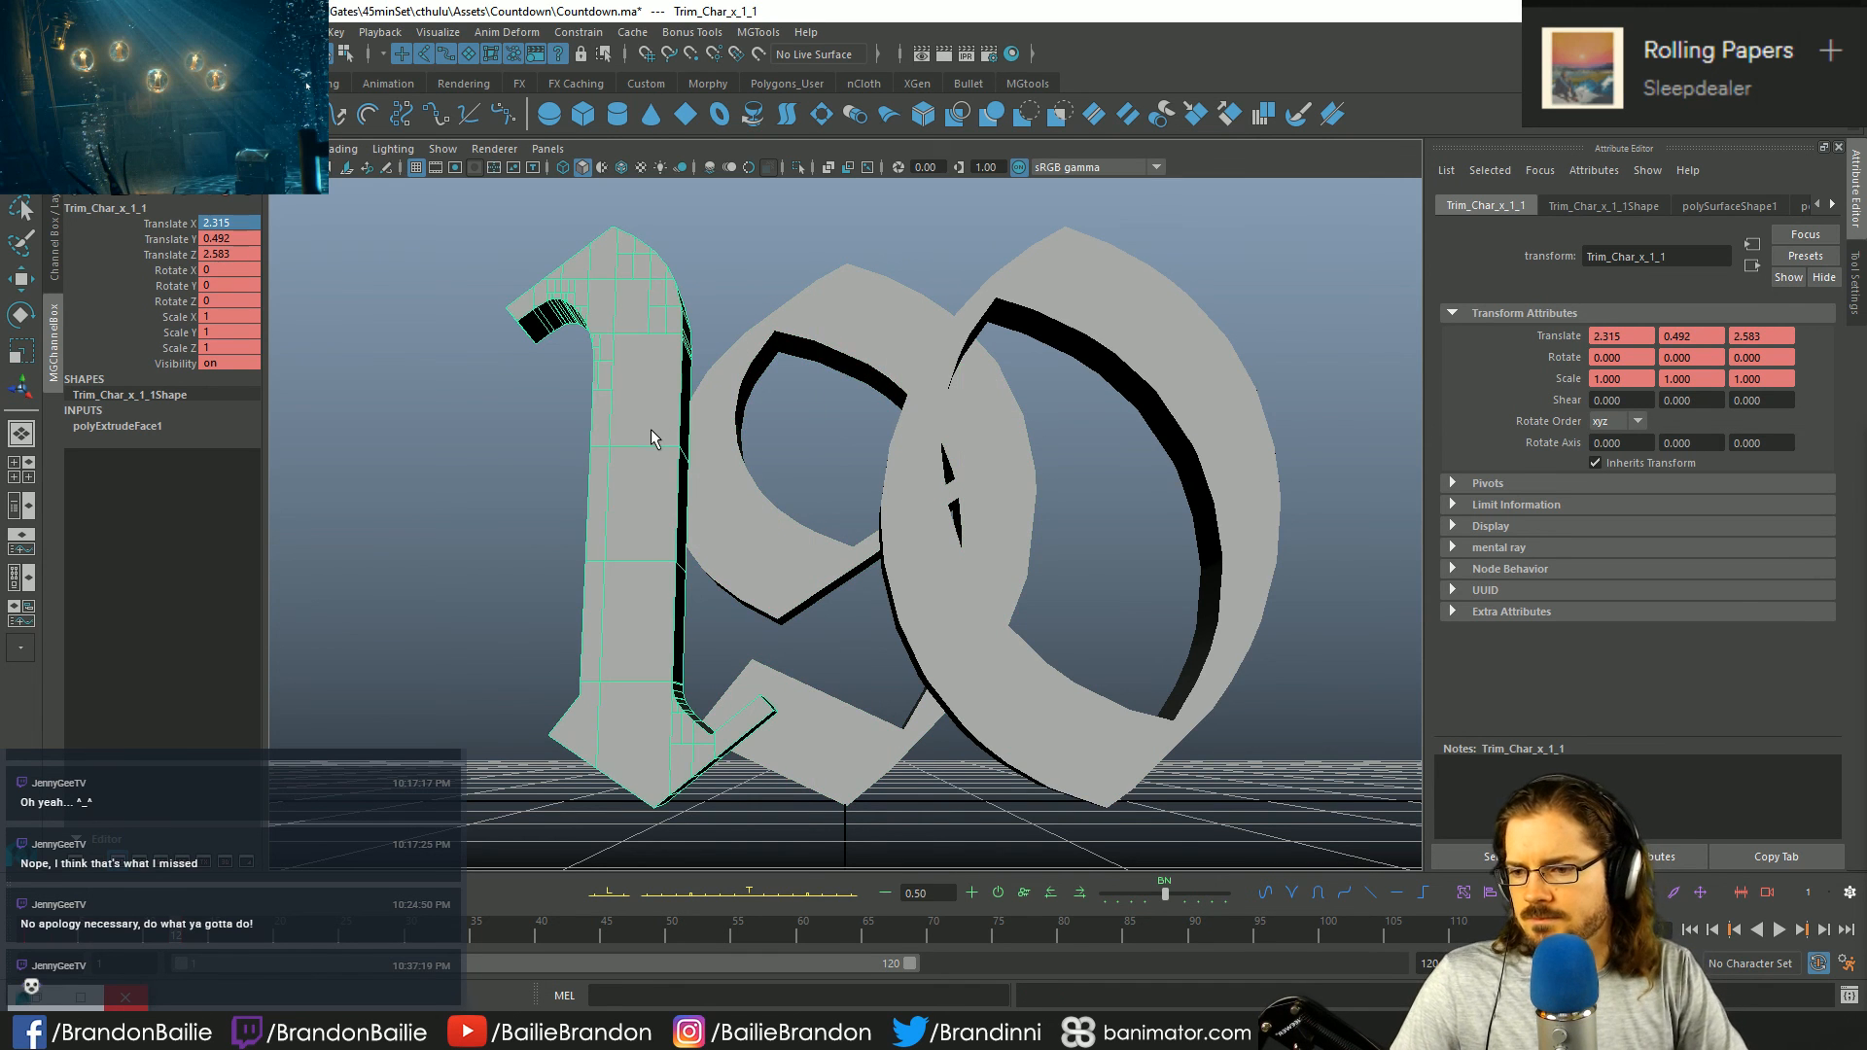
pyautogui.hotkey('alt', ',')
pyautogui.hotkey('alt', ',')
pyautogui.hotkey('alt', ',')
pyautogui.hotkey('alt', ',')
pyautogui.hotkey('alt', '.')
pyautogui.hotkey('alt', '.')
pyautogui.click(734, 584)
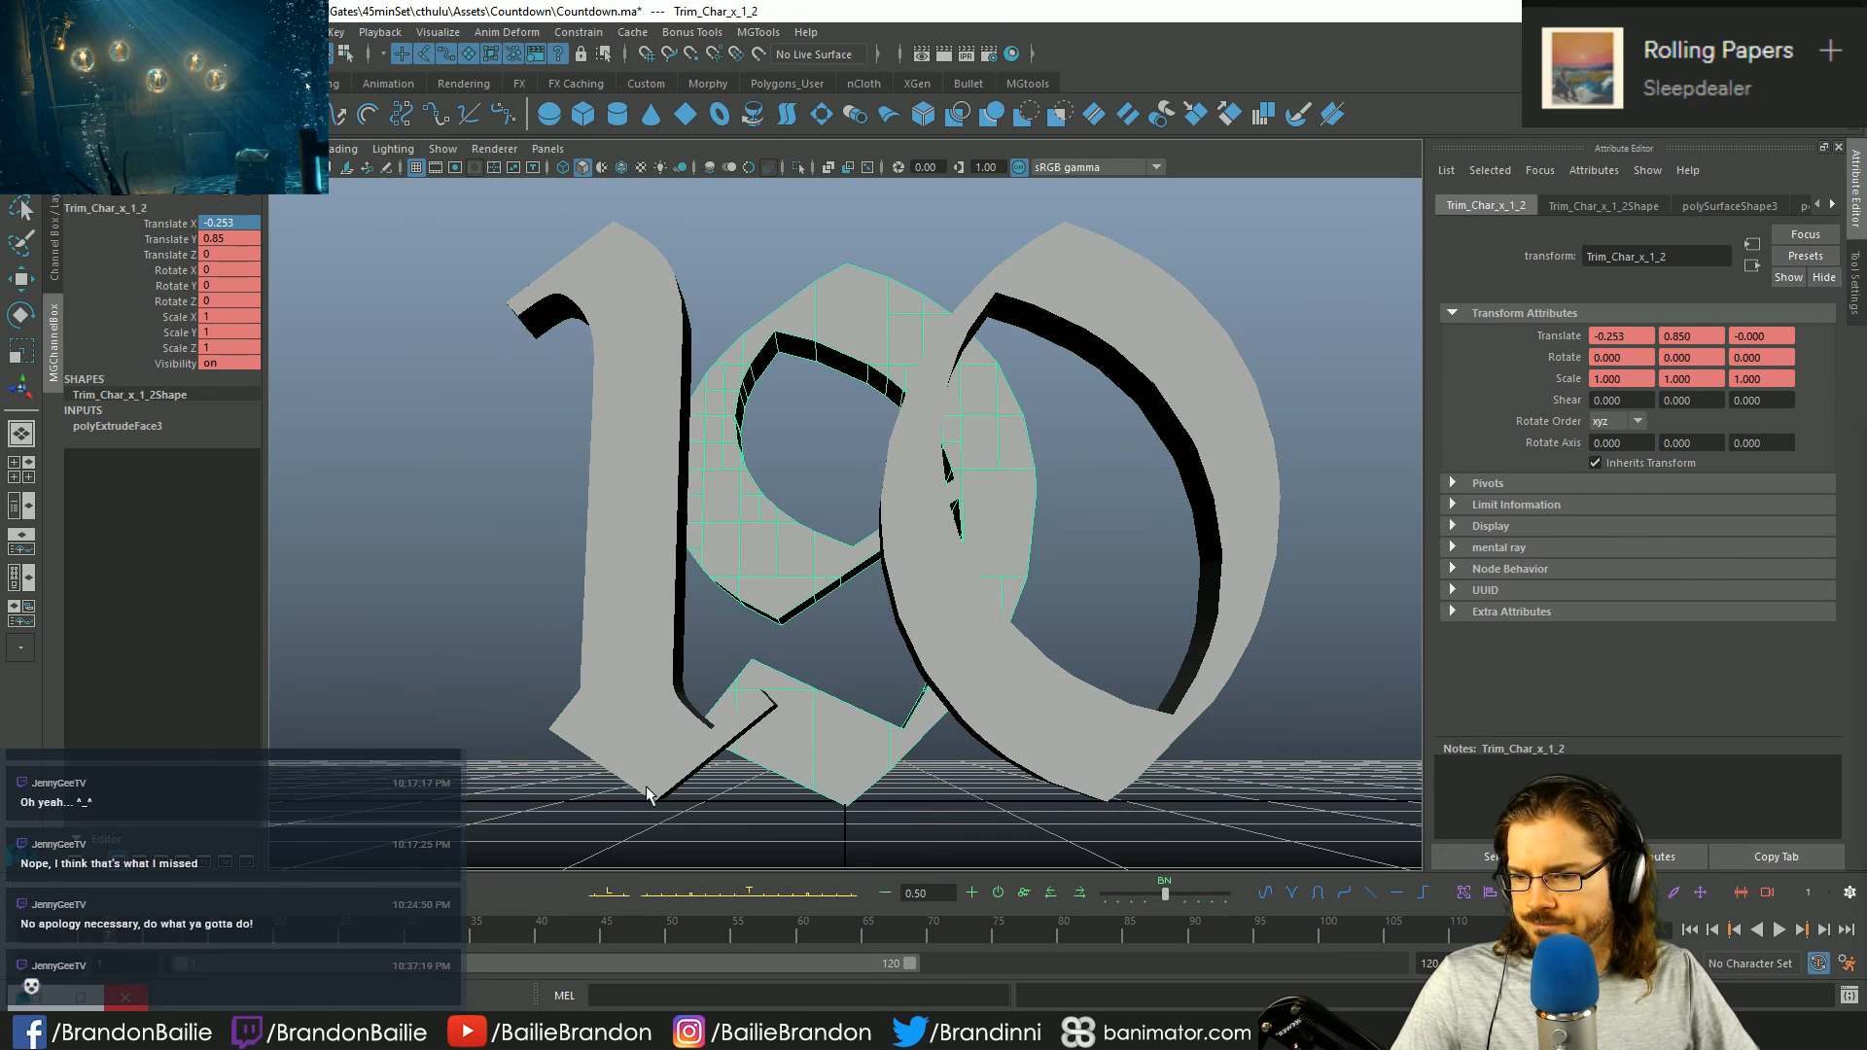
pyautogui.hotkey('ctrl', '1')
pyautogui.press('s')
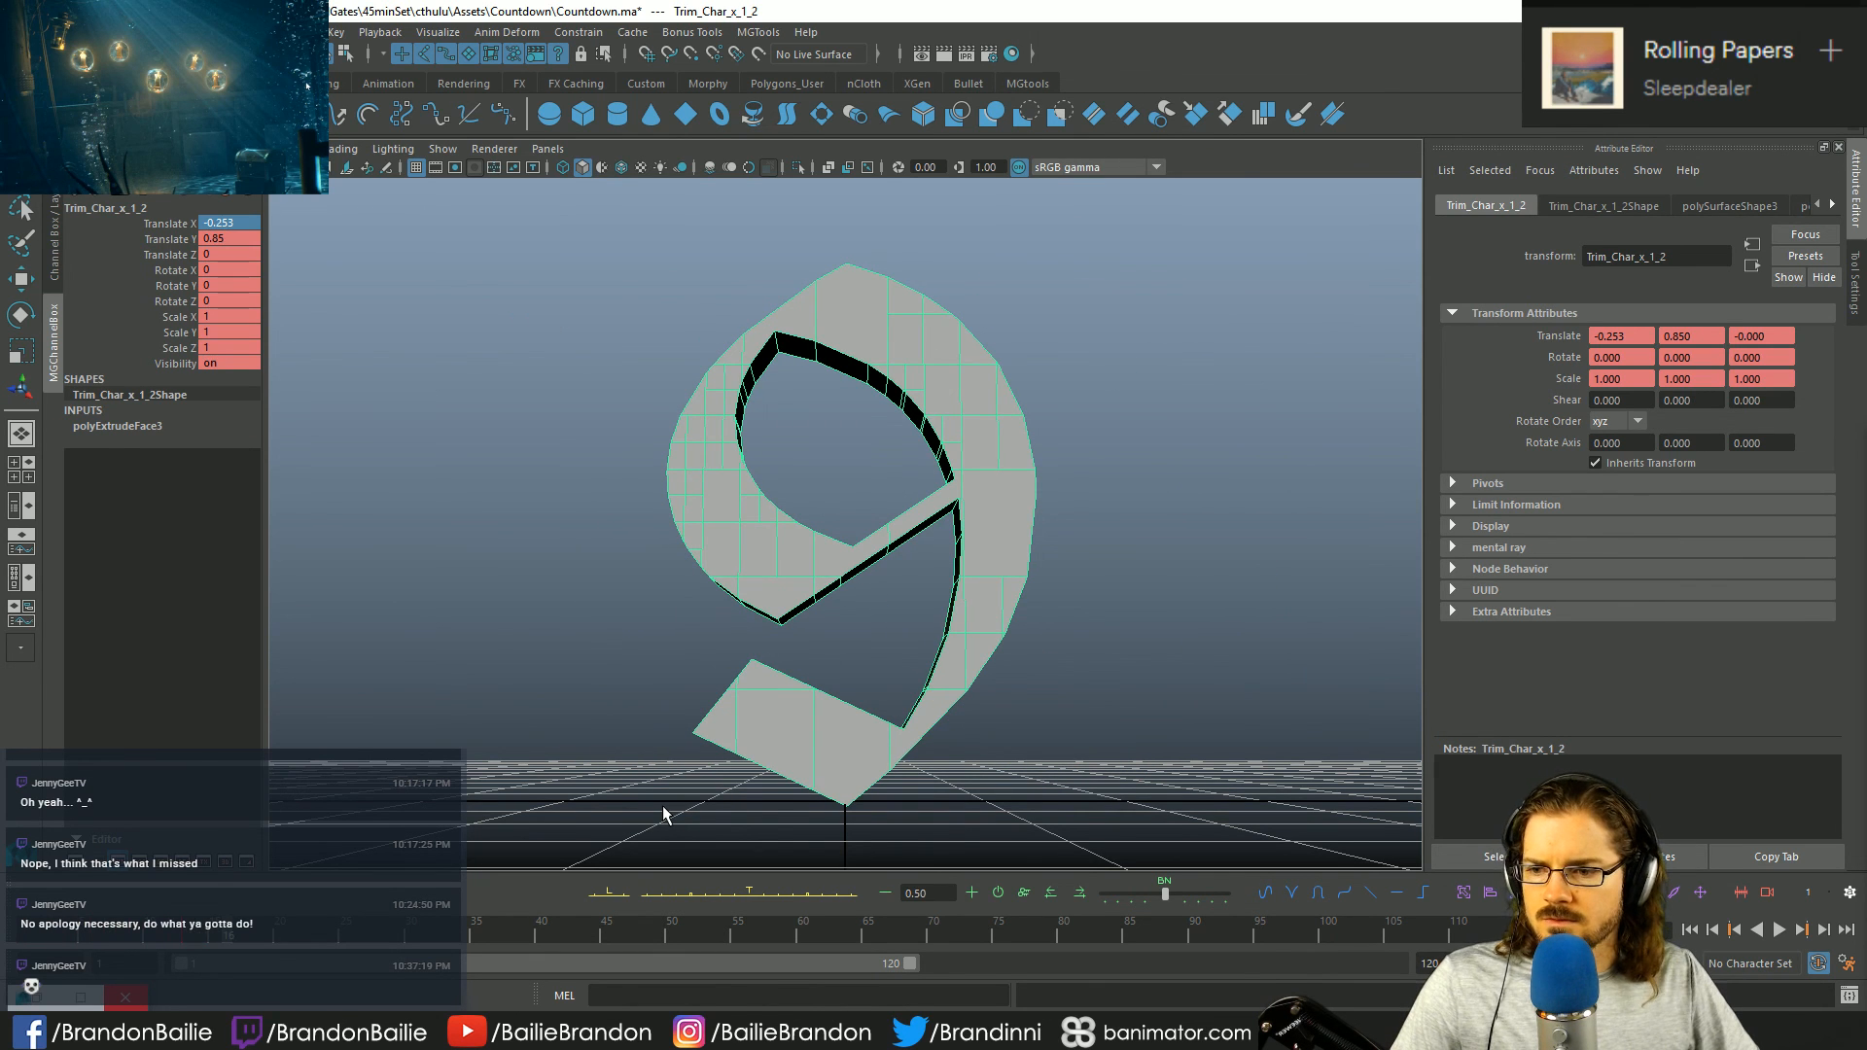
# - Raise the digit 9 along Translate Y until it is almost out of the top of the camera view
pyautogui.press('w')
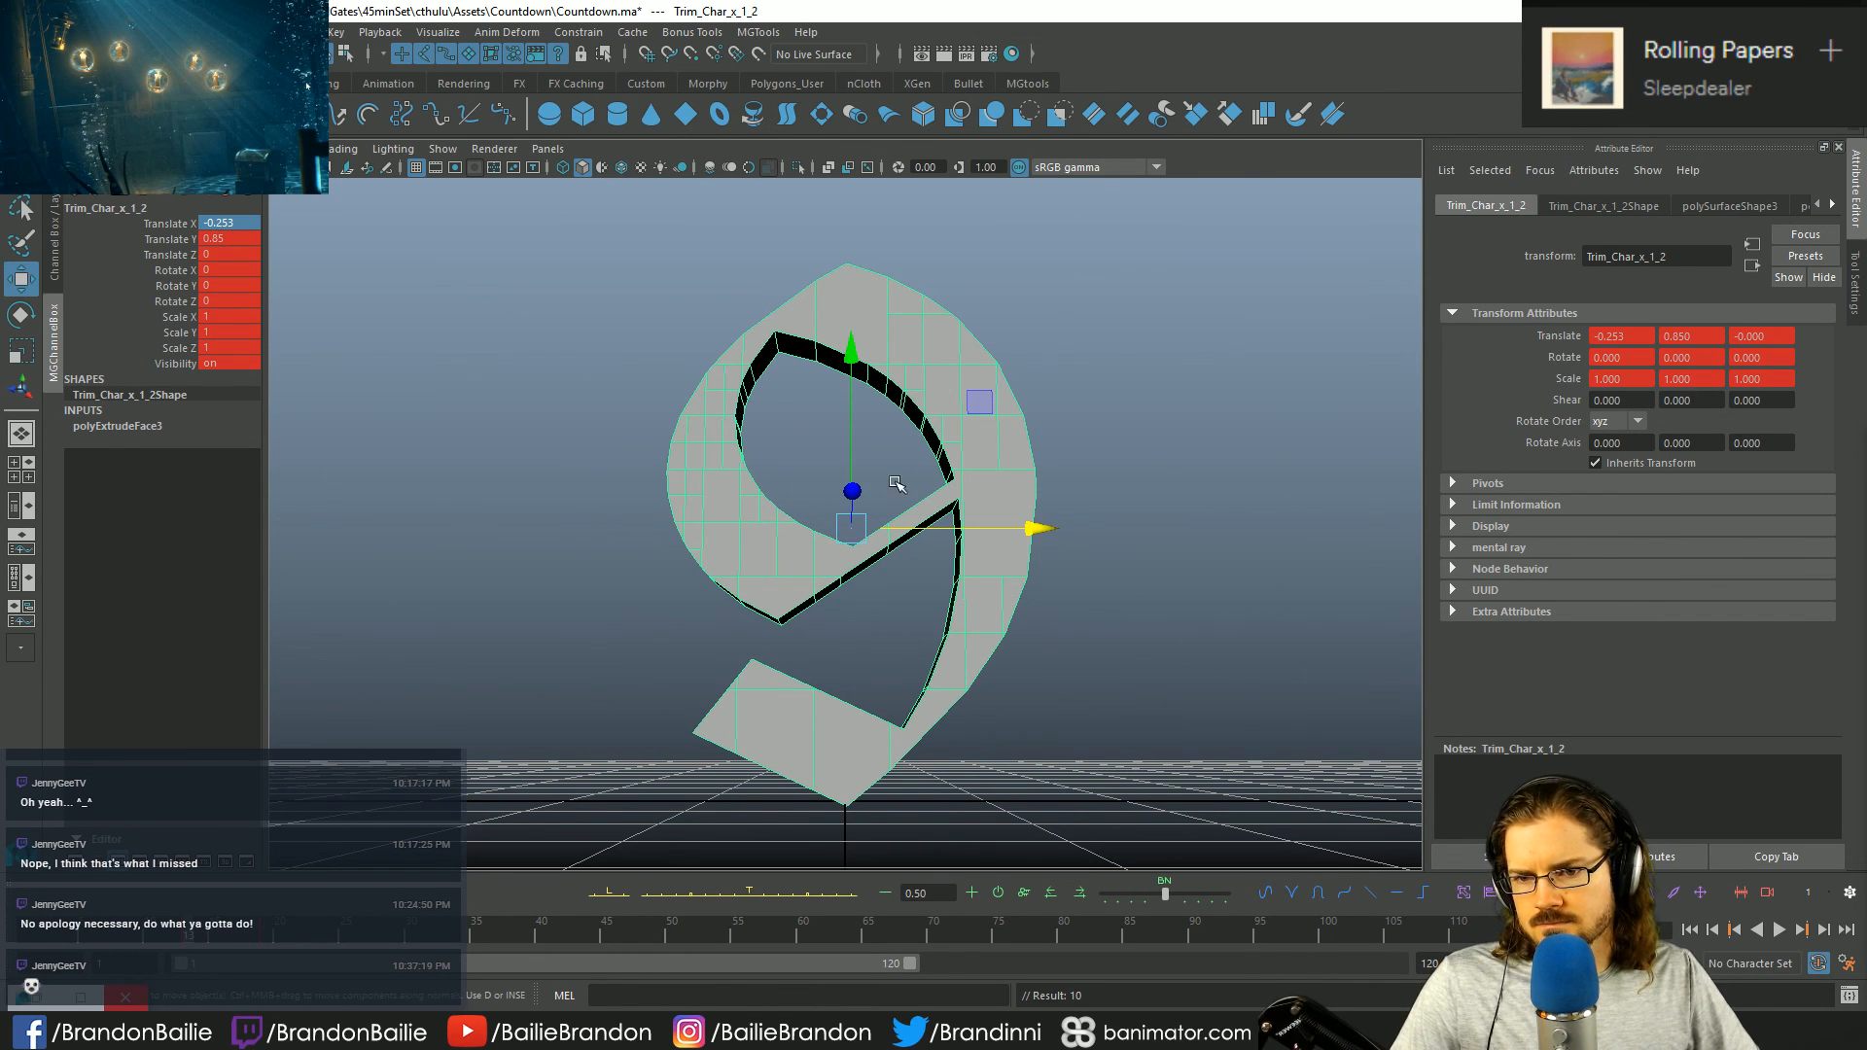
pyautogui.moveTo(850, 408); pyautogui.dragTo(861, 180)
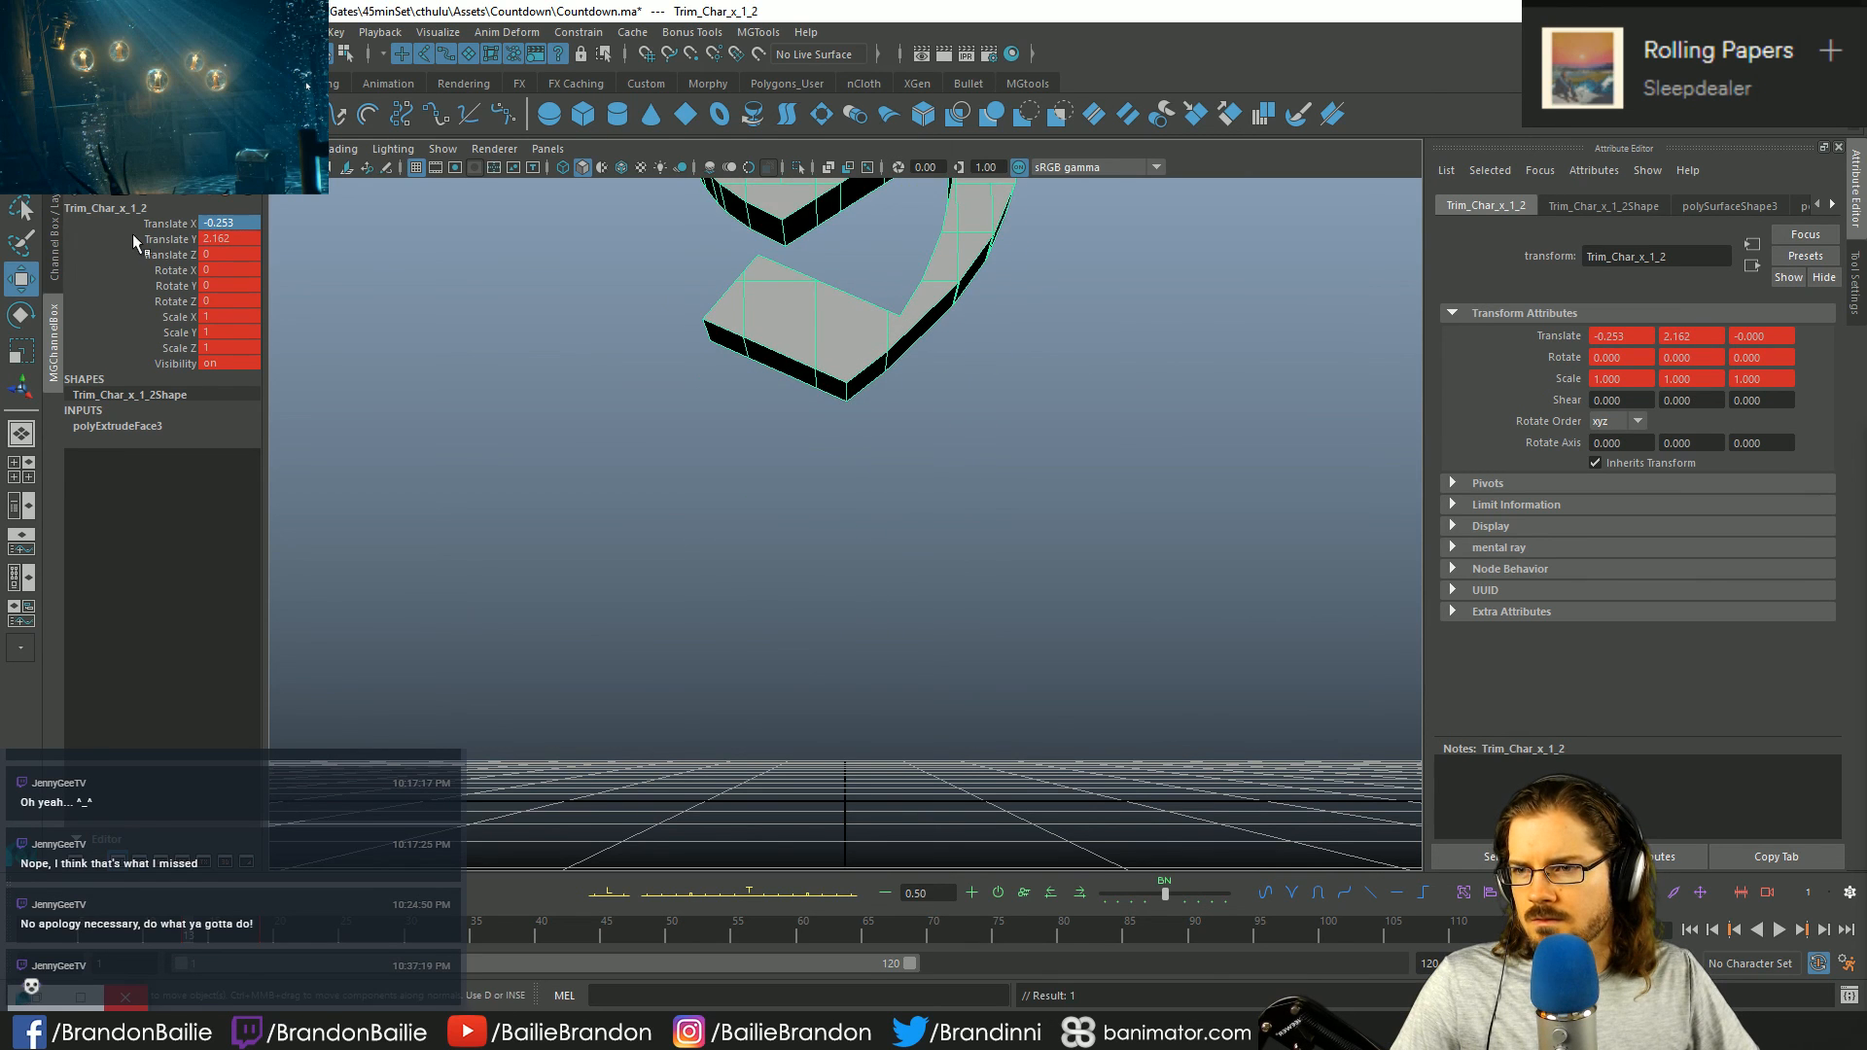
pyautogui.click(167, 238)
pyautogui.moveTo(619, 384); pyautogui.dragTo(811, 123, button='middle')
pyautogui.hotkey('alt', '.')
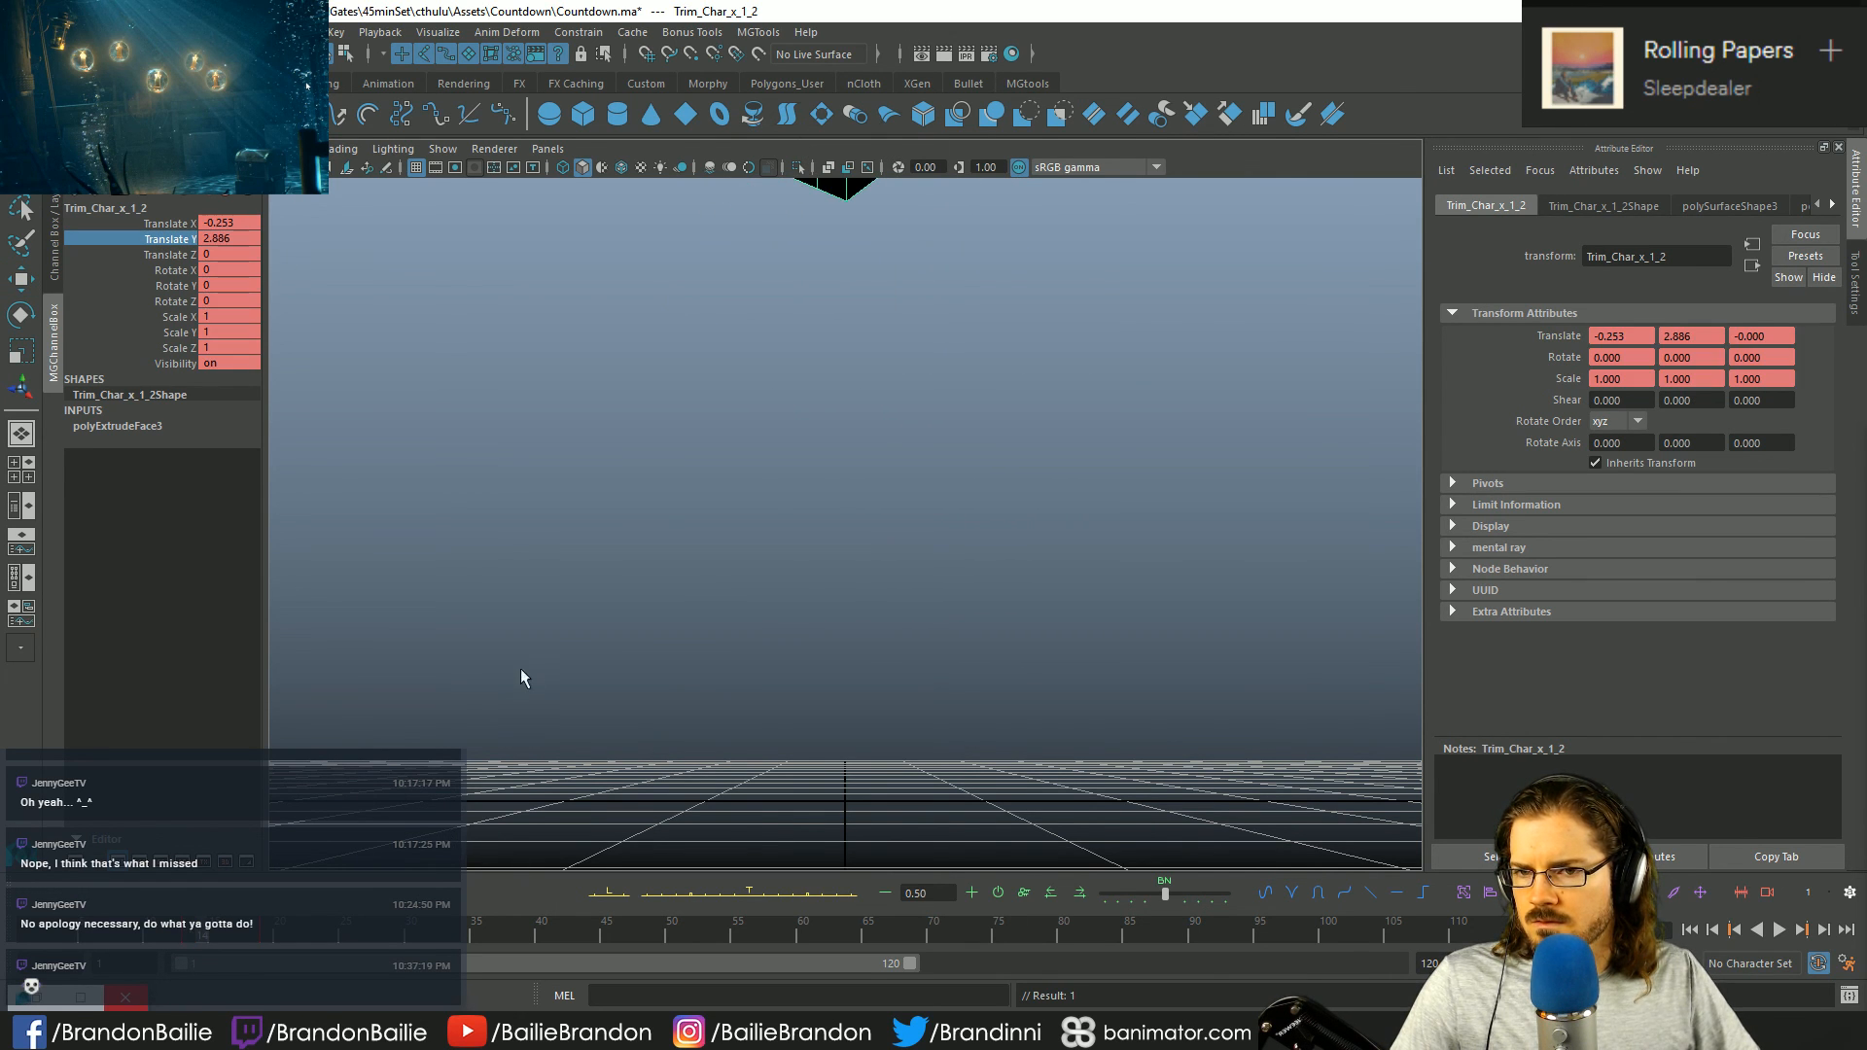
# - Examine the digit 9's drop frame by frame, from its raised position past the landing
pyautogui.hotkey('alt', ',')
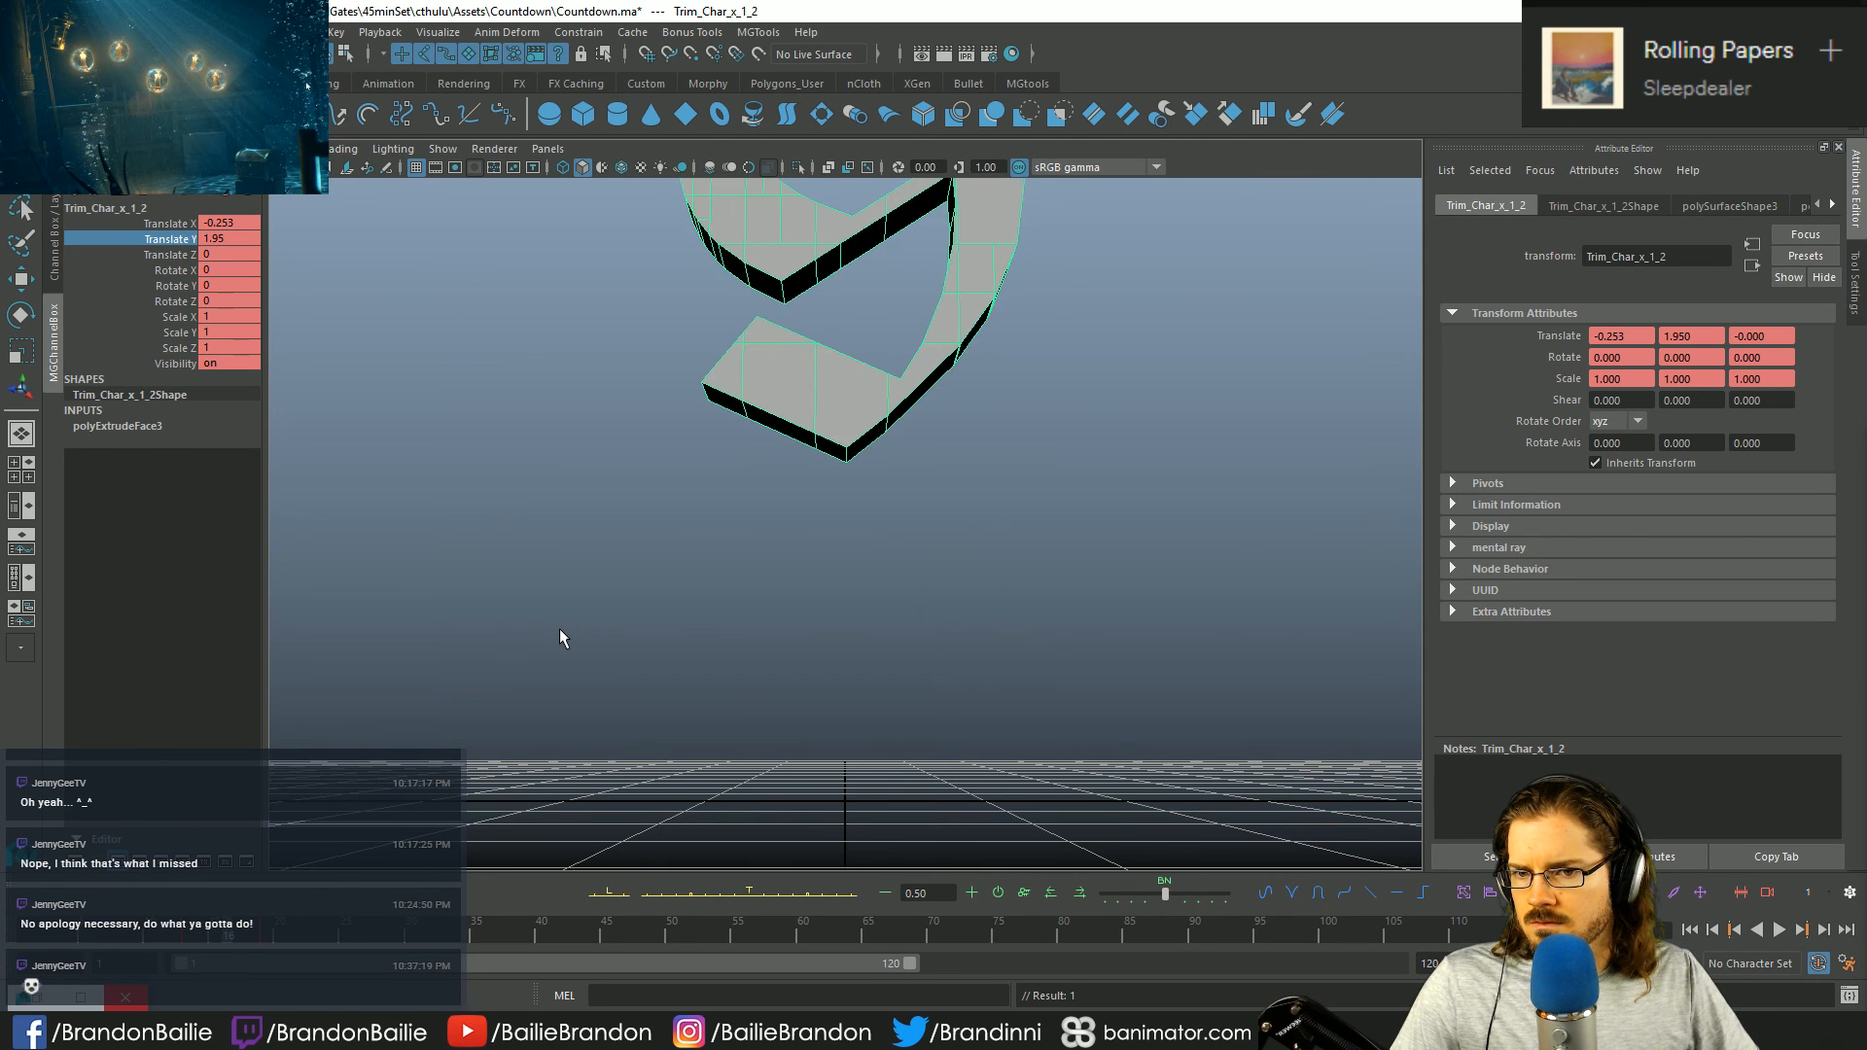
pyautogui.hotkey('alt', '.')
pyautogui.hotkey('alt', '.')
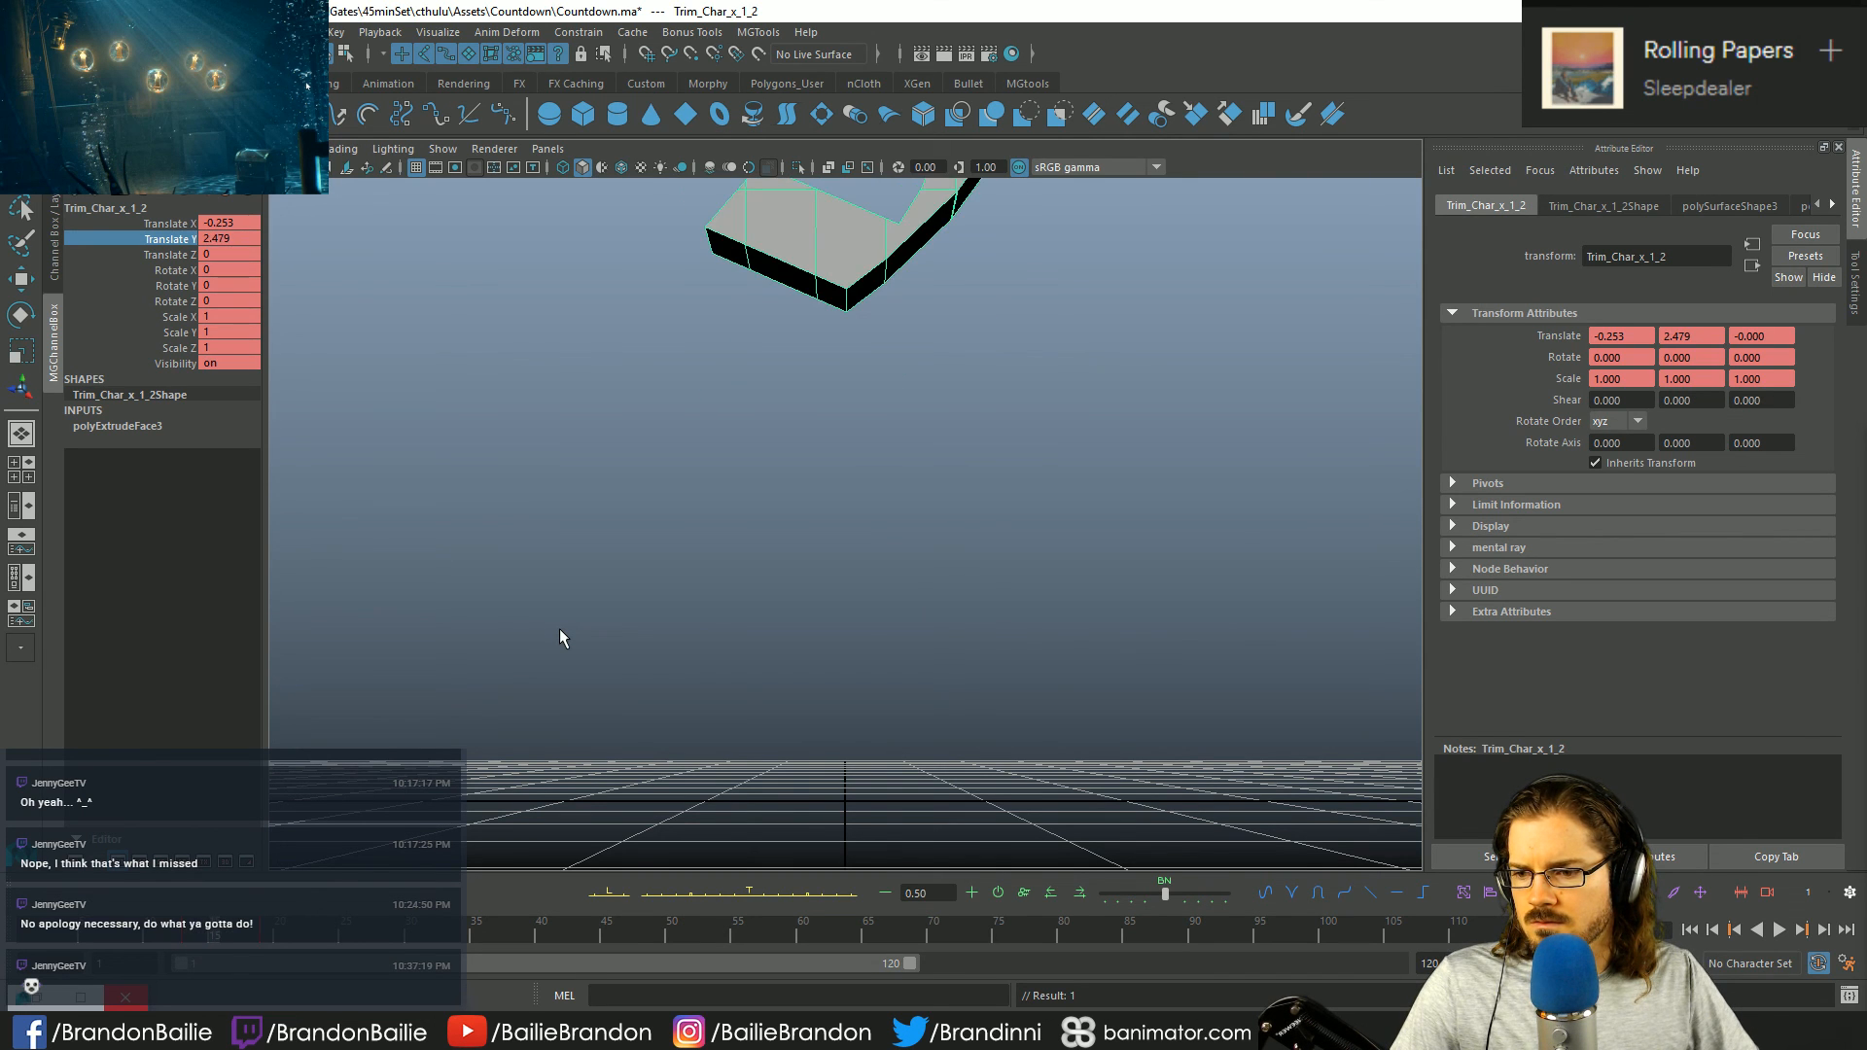
pyautogui.hotkey('alt', '.')
pyautogui.hotkey('alt', '.')
pyautogui.hotkey('alt', '.')
pyautogui.hotkey('alt', '.')
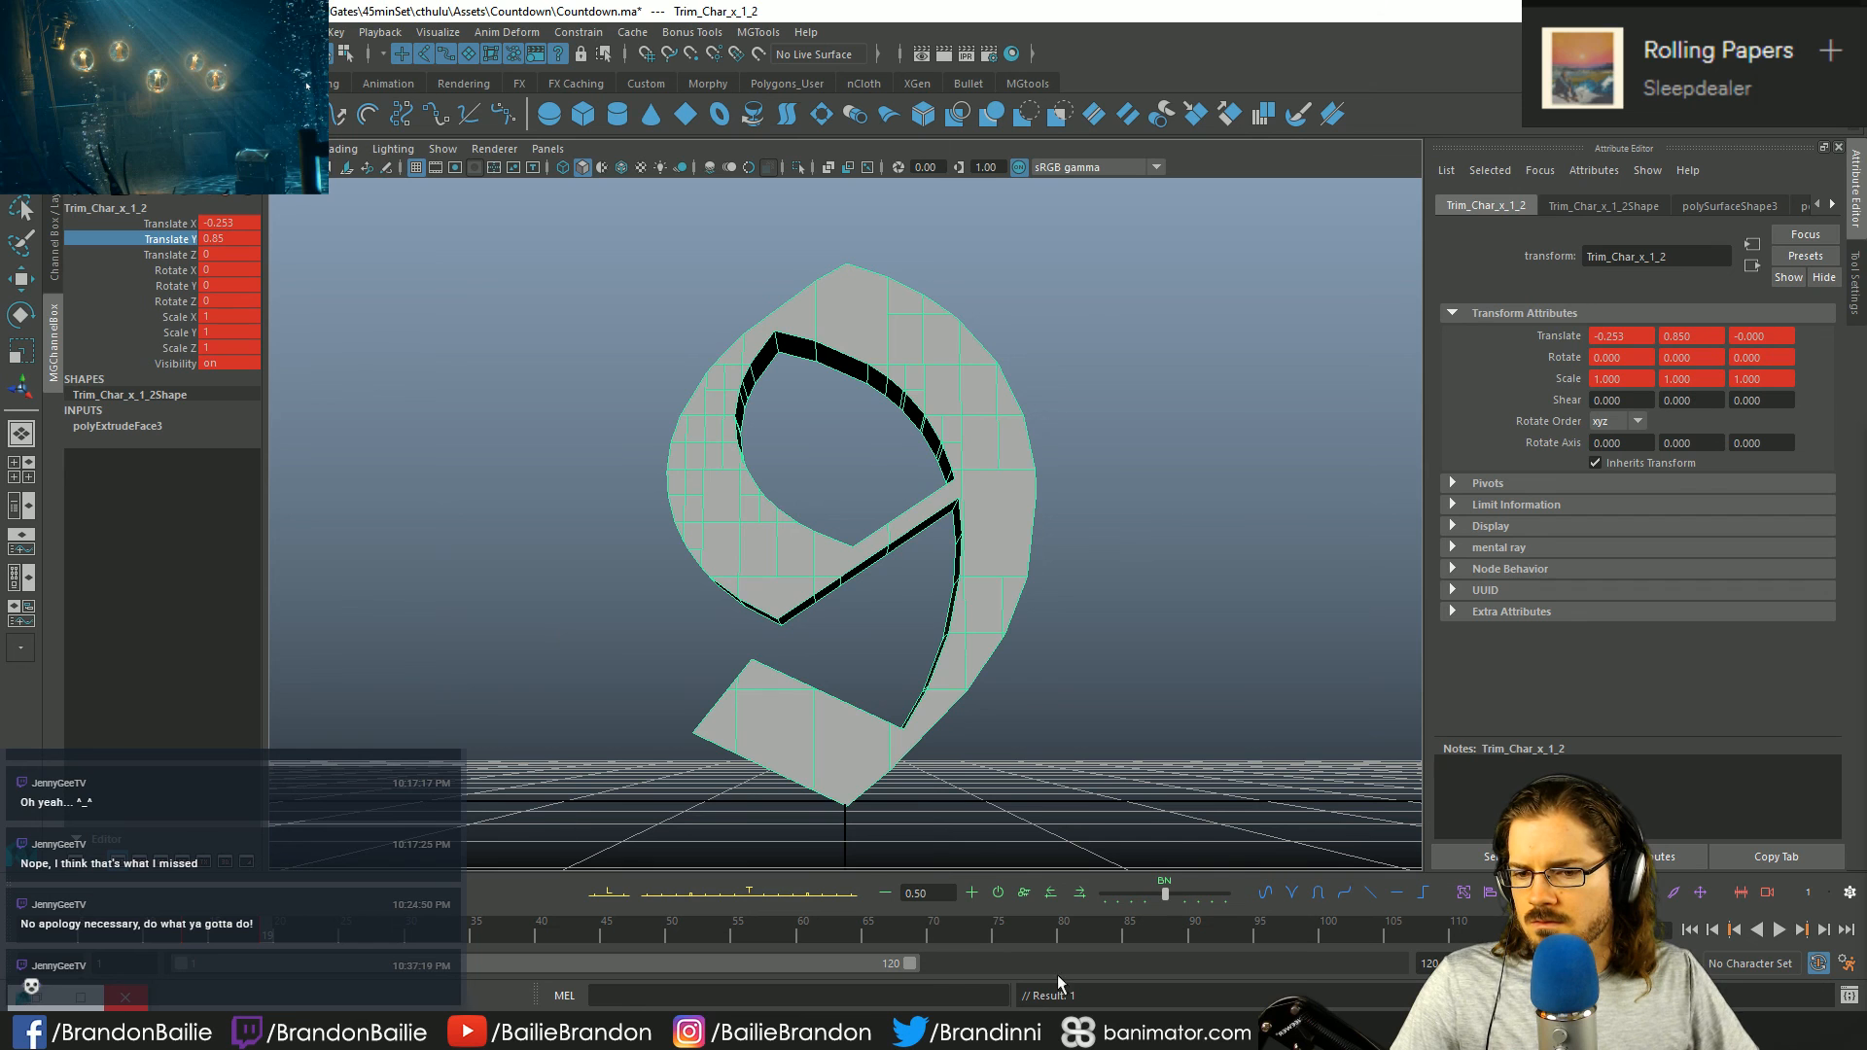
pyautogui.hotkey('alt', '.')
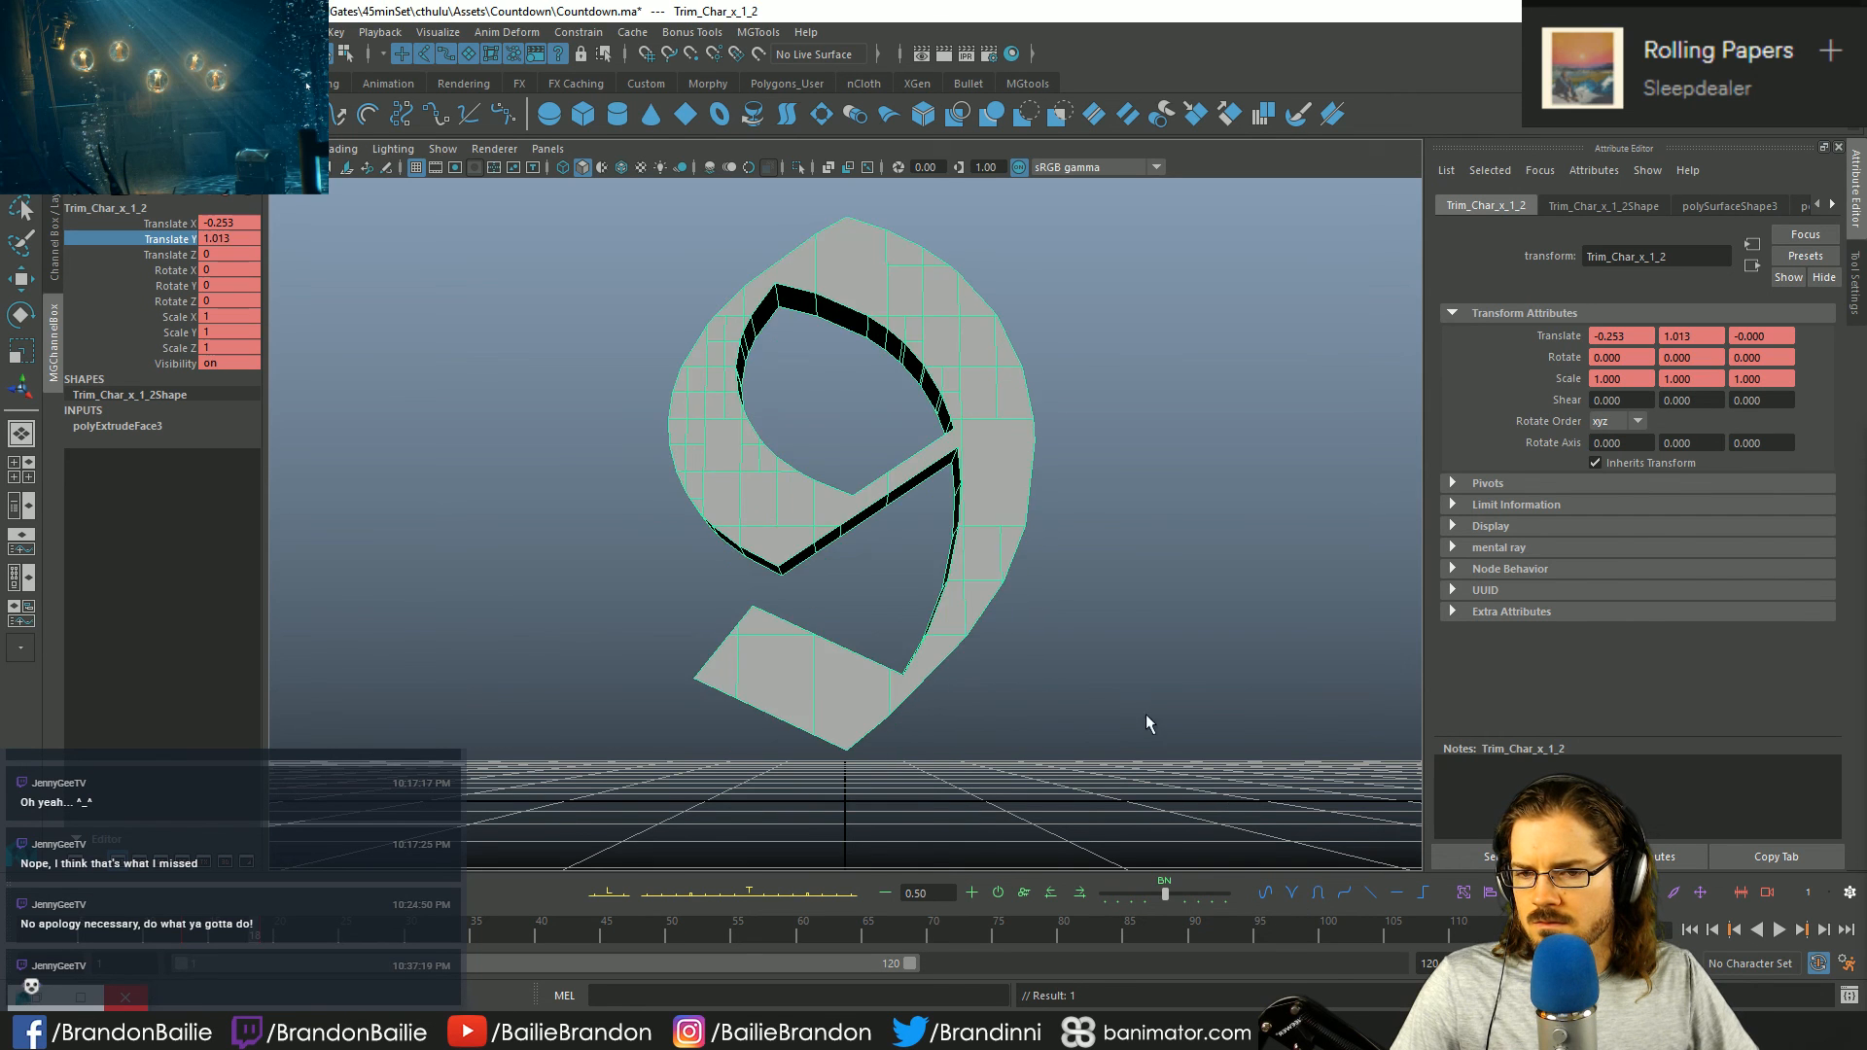
# - Fine-tune the digit 9's Translate Y during its drop, checking the neighbouring frames
pyautogui.hotkey('alt', '.')
pyautogui.hotkey('alt', ',')
pyautogui.hotkey('alt', ',')
pyautogui.hotkey('alt', ',')
pyautogui.press('w')
pyautogui.moveTo(922, 451); pyautogui.dragTo(838, 470, button='middle')
pyautogui.hotkey('alt', '.')
pyautogui.hotkey('alt', ',')
pyautogui.hotkey('alt', ',')
pyautogui.hotkey('alt', ',')
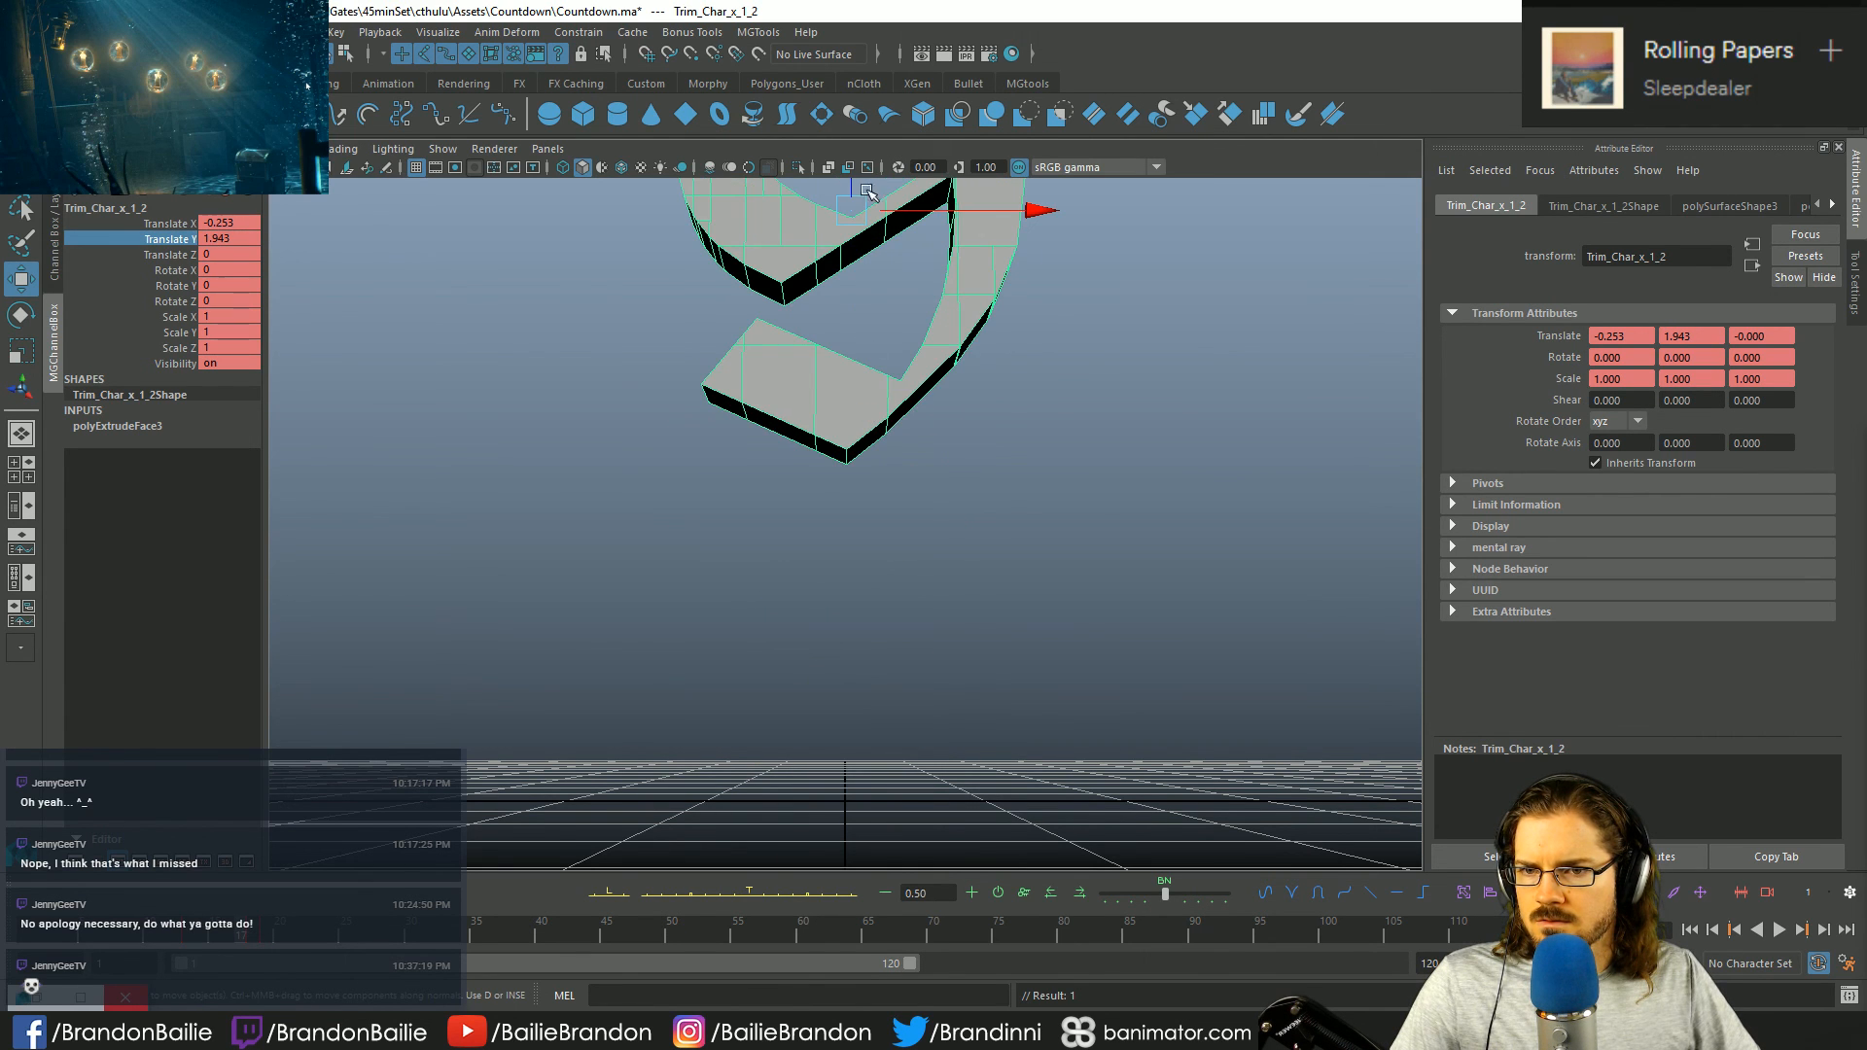
pyautogui.hotkey('alt', ',')
pyautogui.moveTo(838, 551); pyautogui.dragTo(846, 425, button='middle')
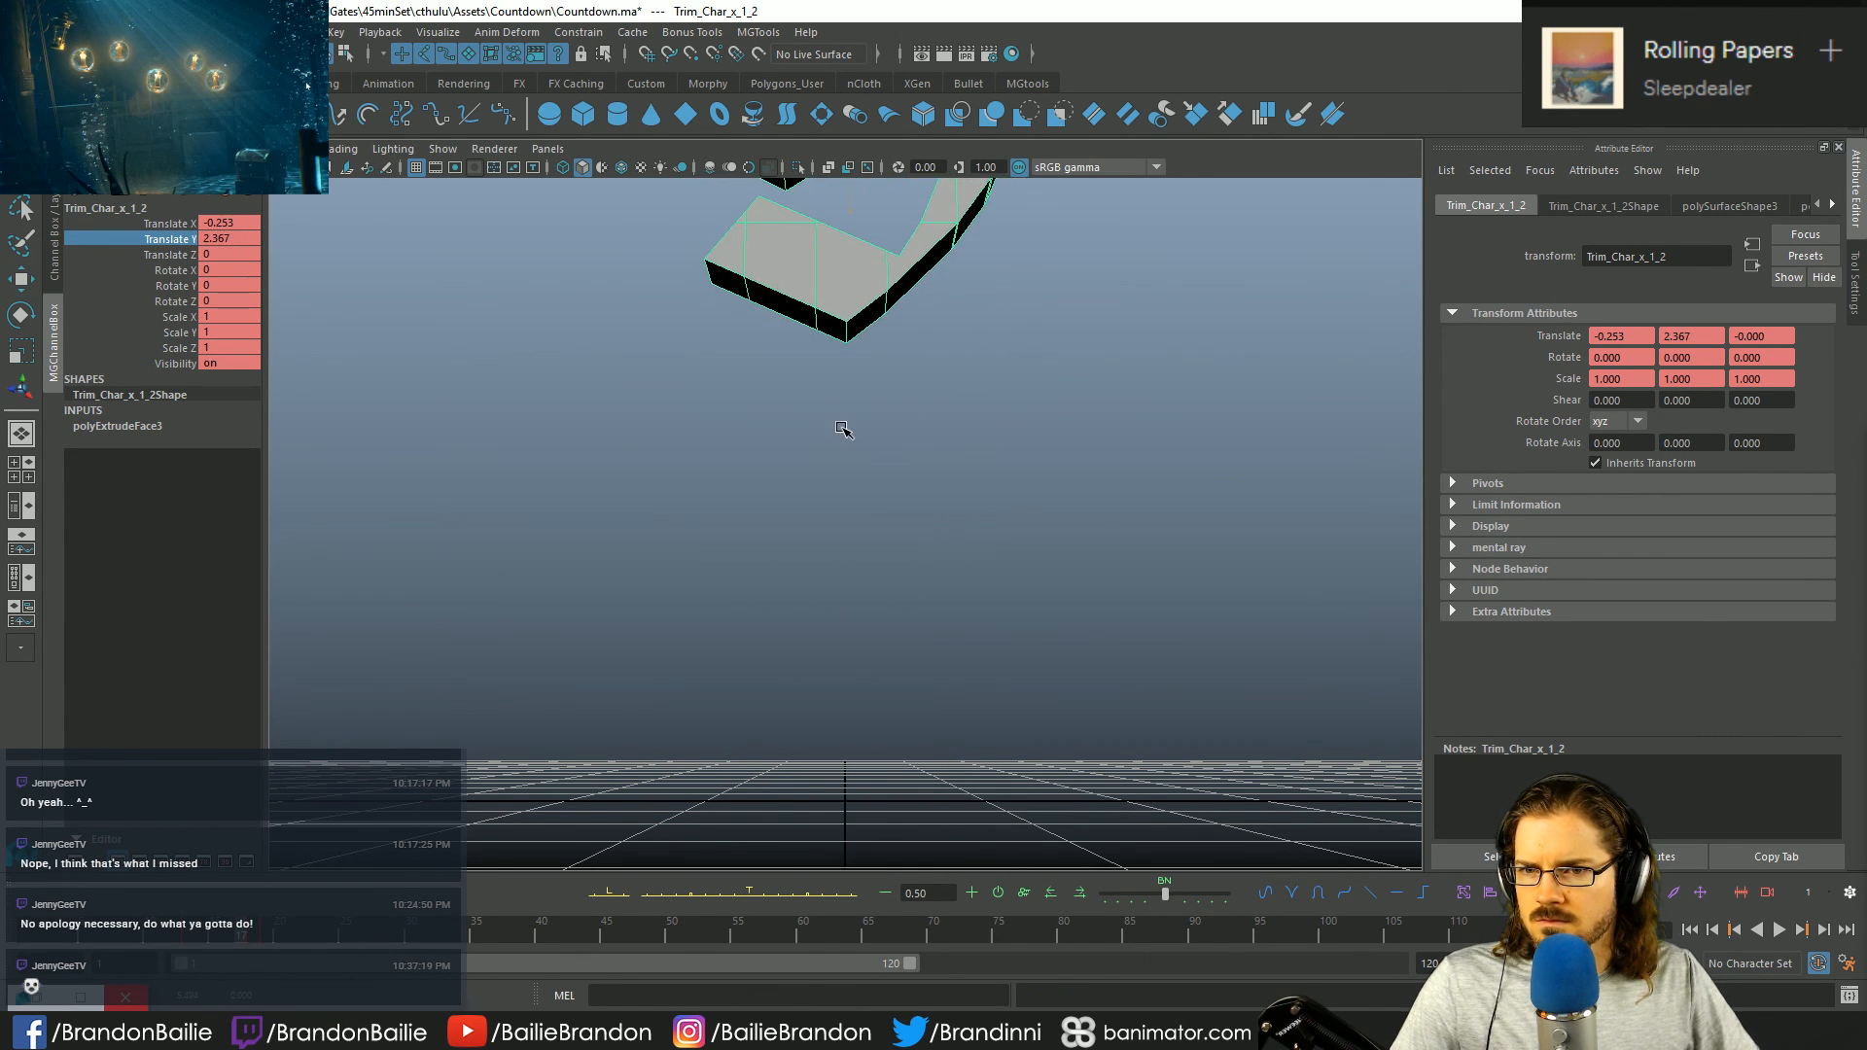
pyautogui.hotkey('alt', ',')
pyautogui.hotkey('alt', ',')
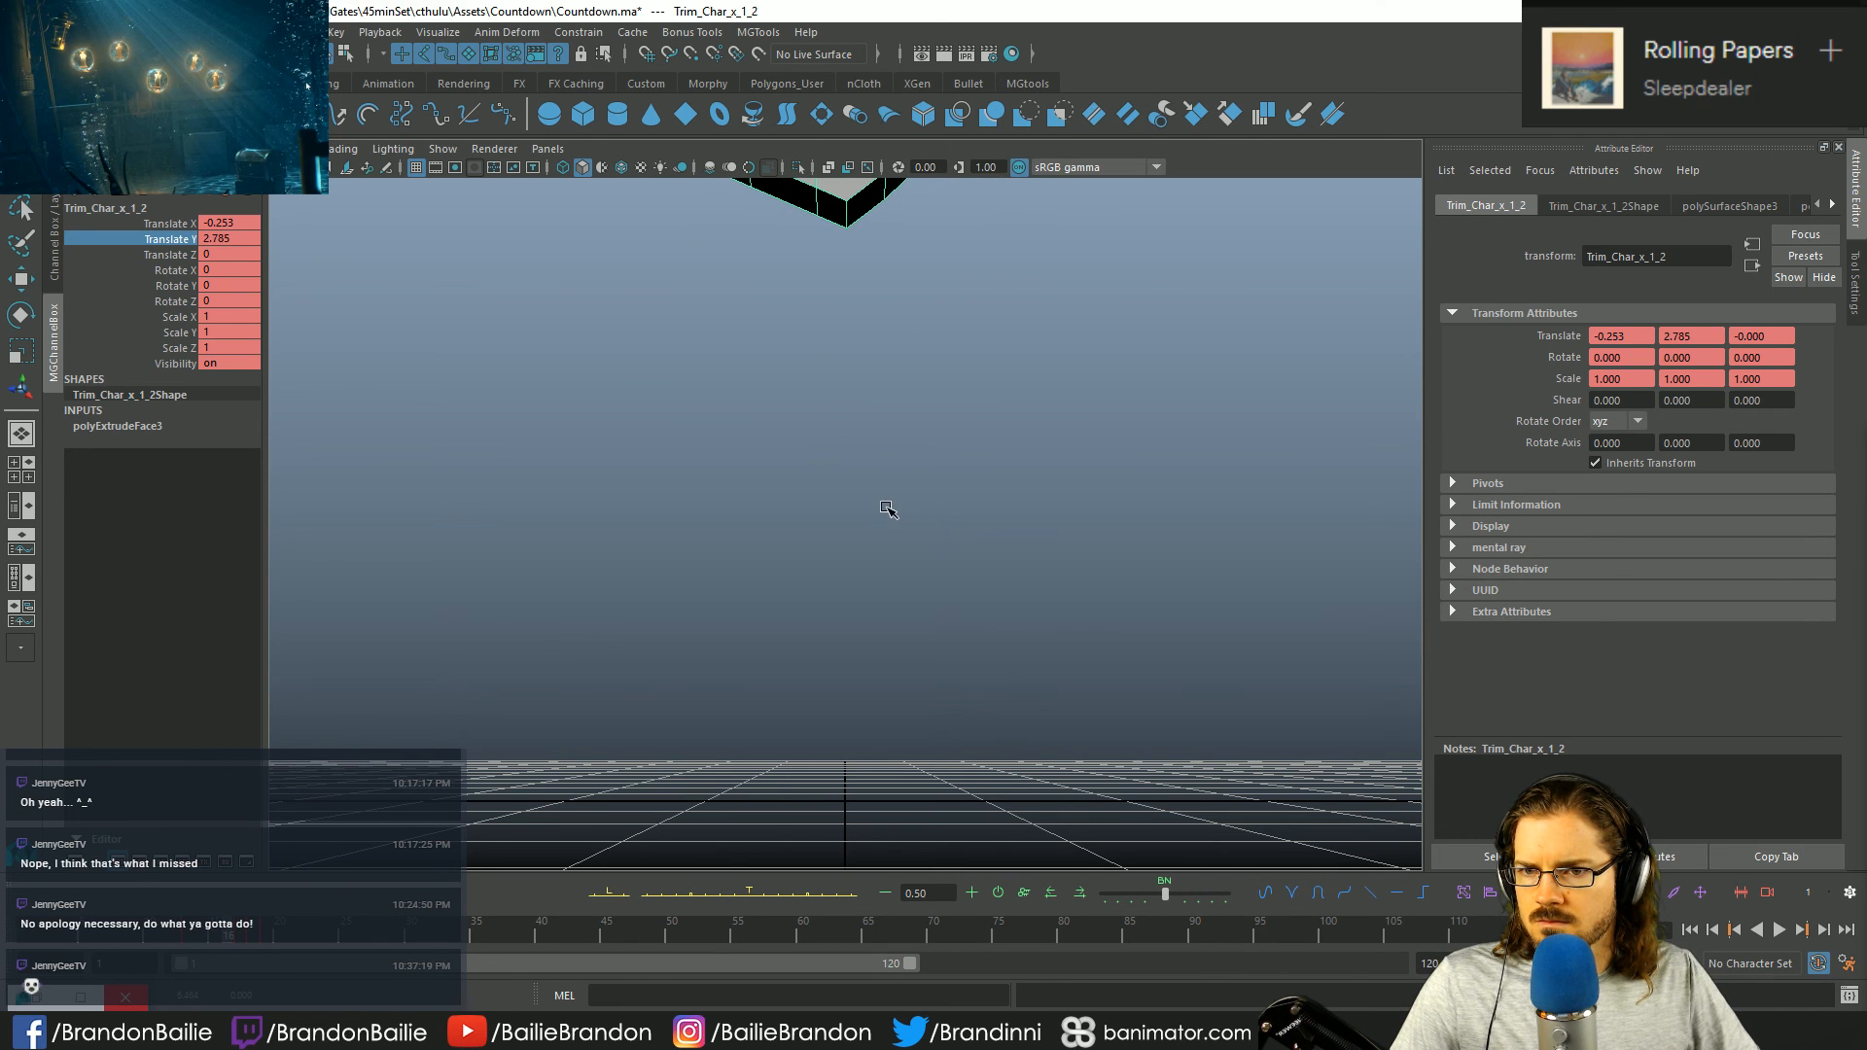
# - Recheck the end of the drop and key the digit 9's landed pose at Translate Y 0.85
pyautogui.hotkey('alt', ',')
pyautogui.hotkey('alt', '.')
pyautogui.hotkey('alt', '.')
pyautogui.hotkey('alt', '.')
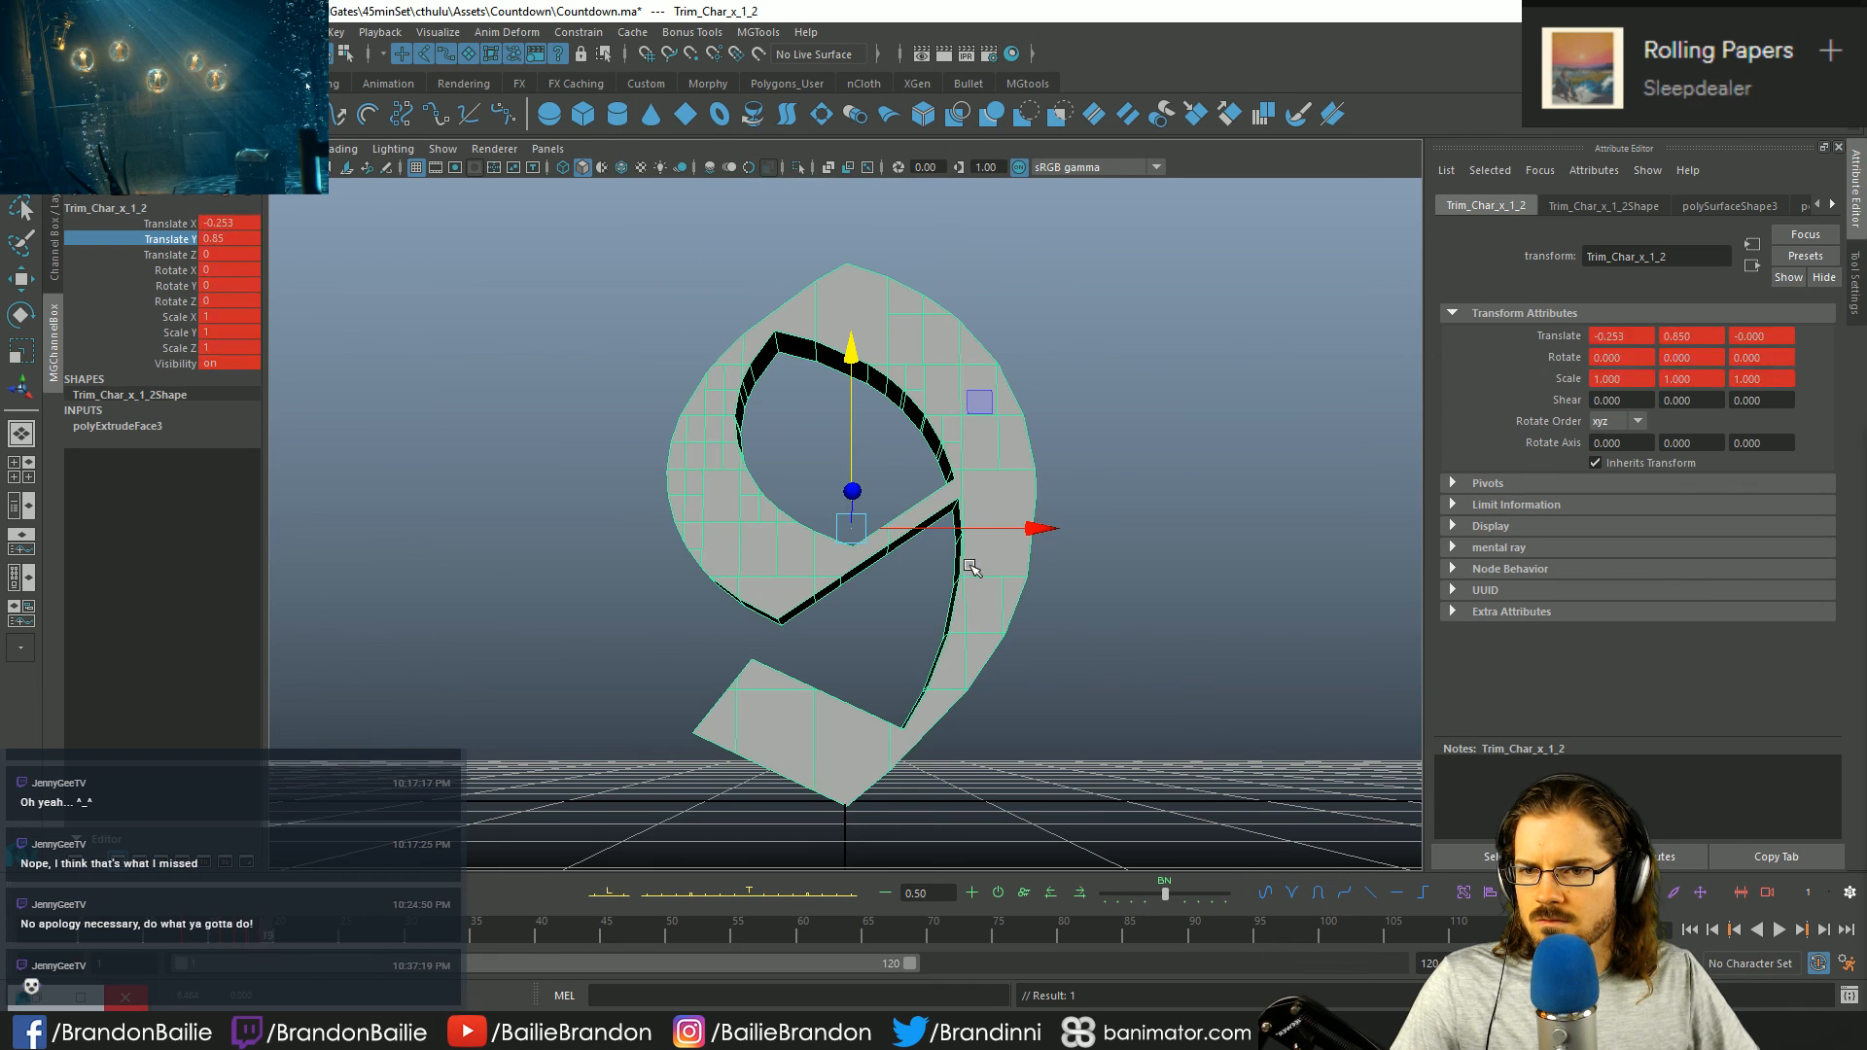
pyautogui.press('s')
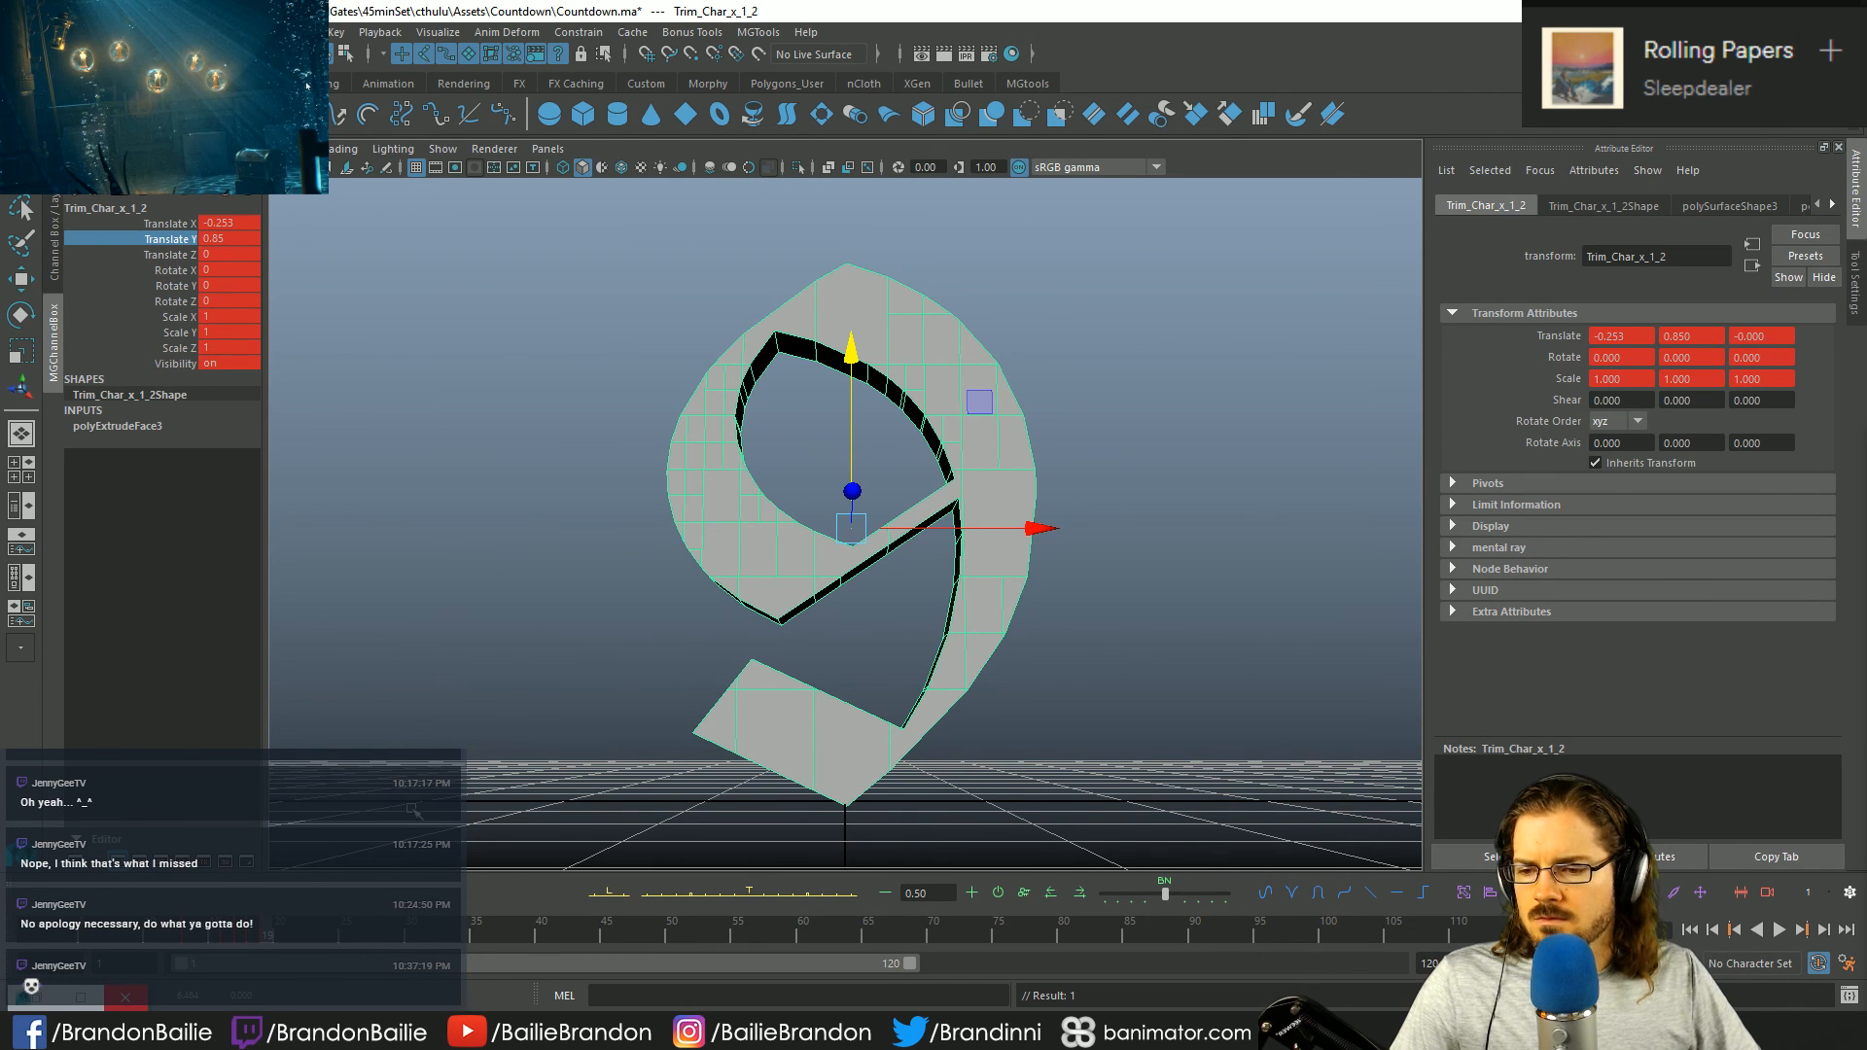
# - Key the digit 9's resting pose, with Translate Y 0.85, at two more frames after the landing
pyautogui.hotkey('alt', '.')
pyautogui.hotkey('alt', '.')
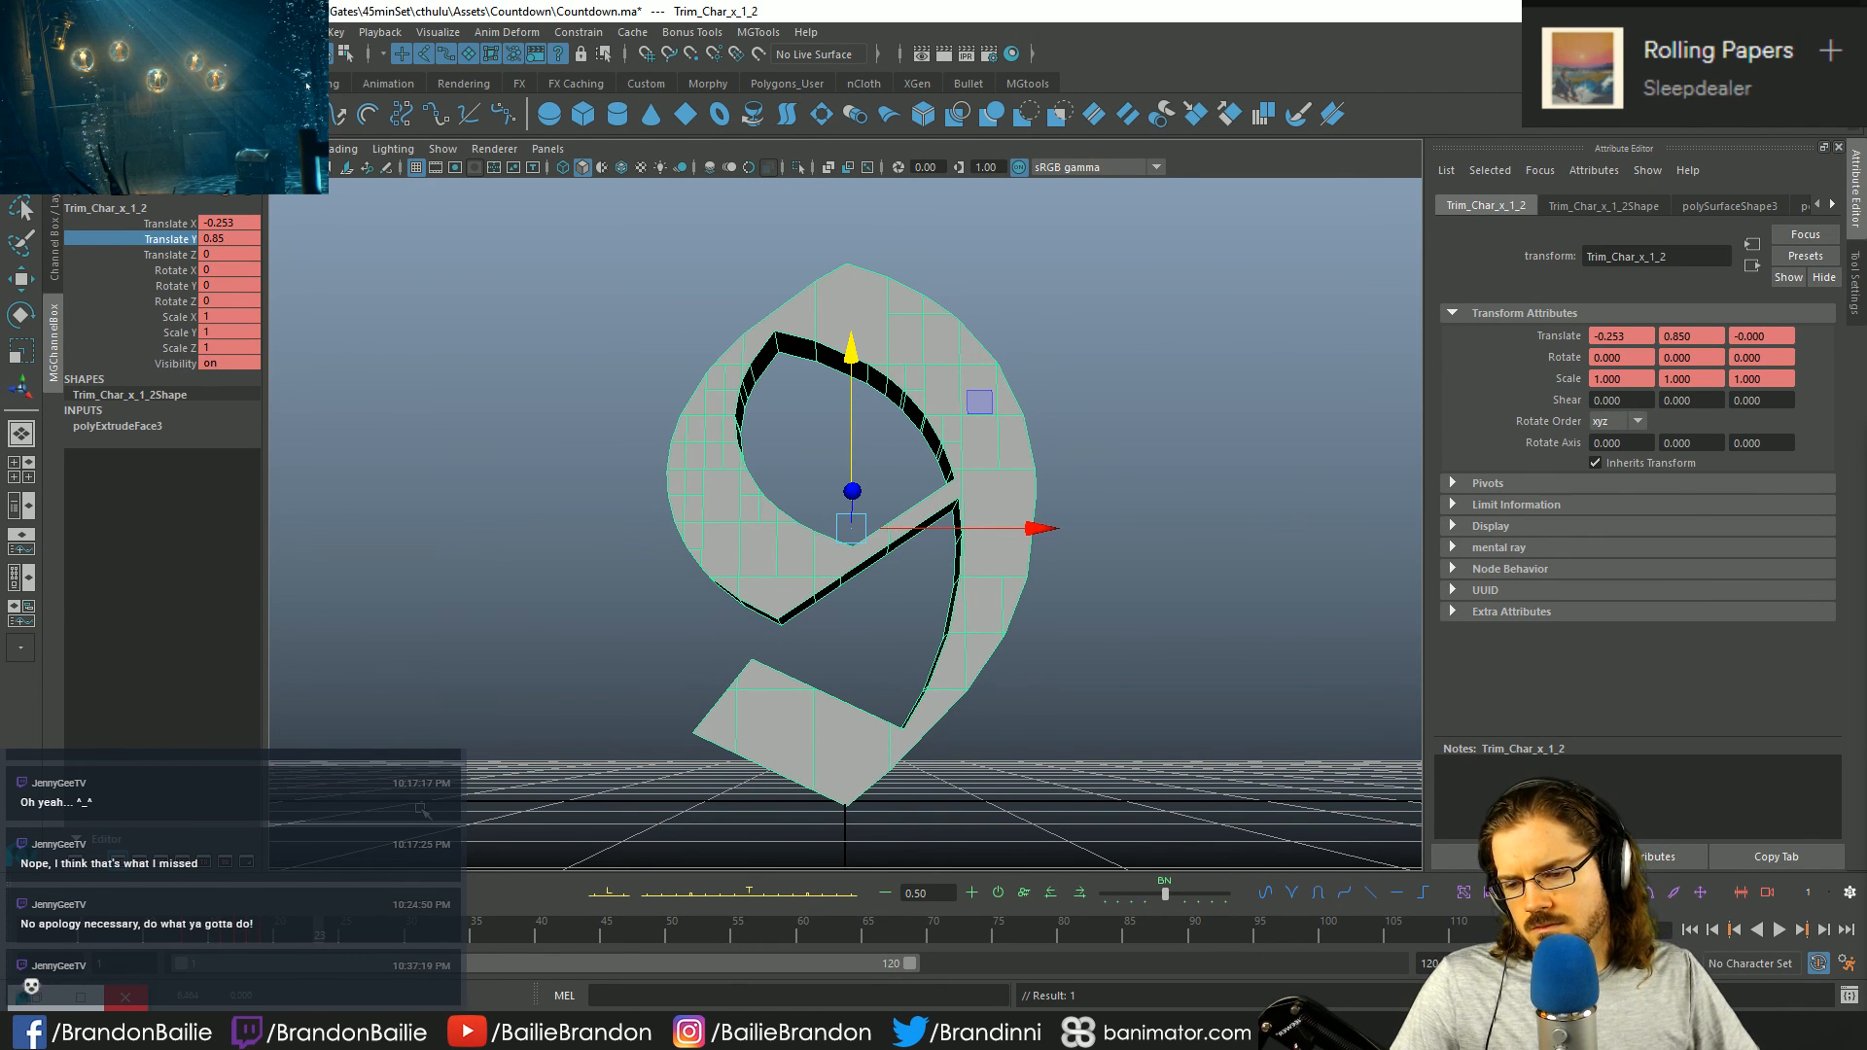
pyautogui.press('s')
pyautogui.hotkey('alt', '.')
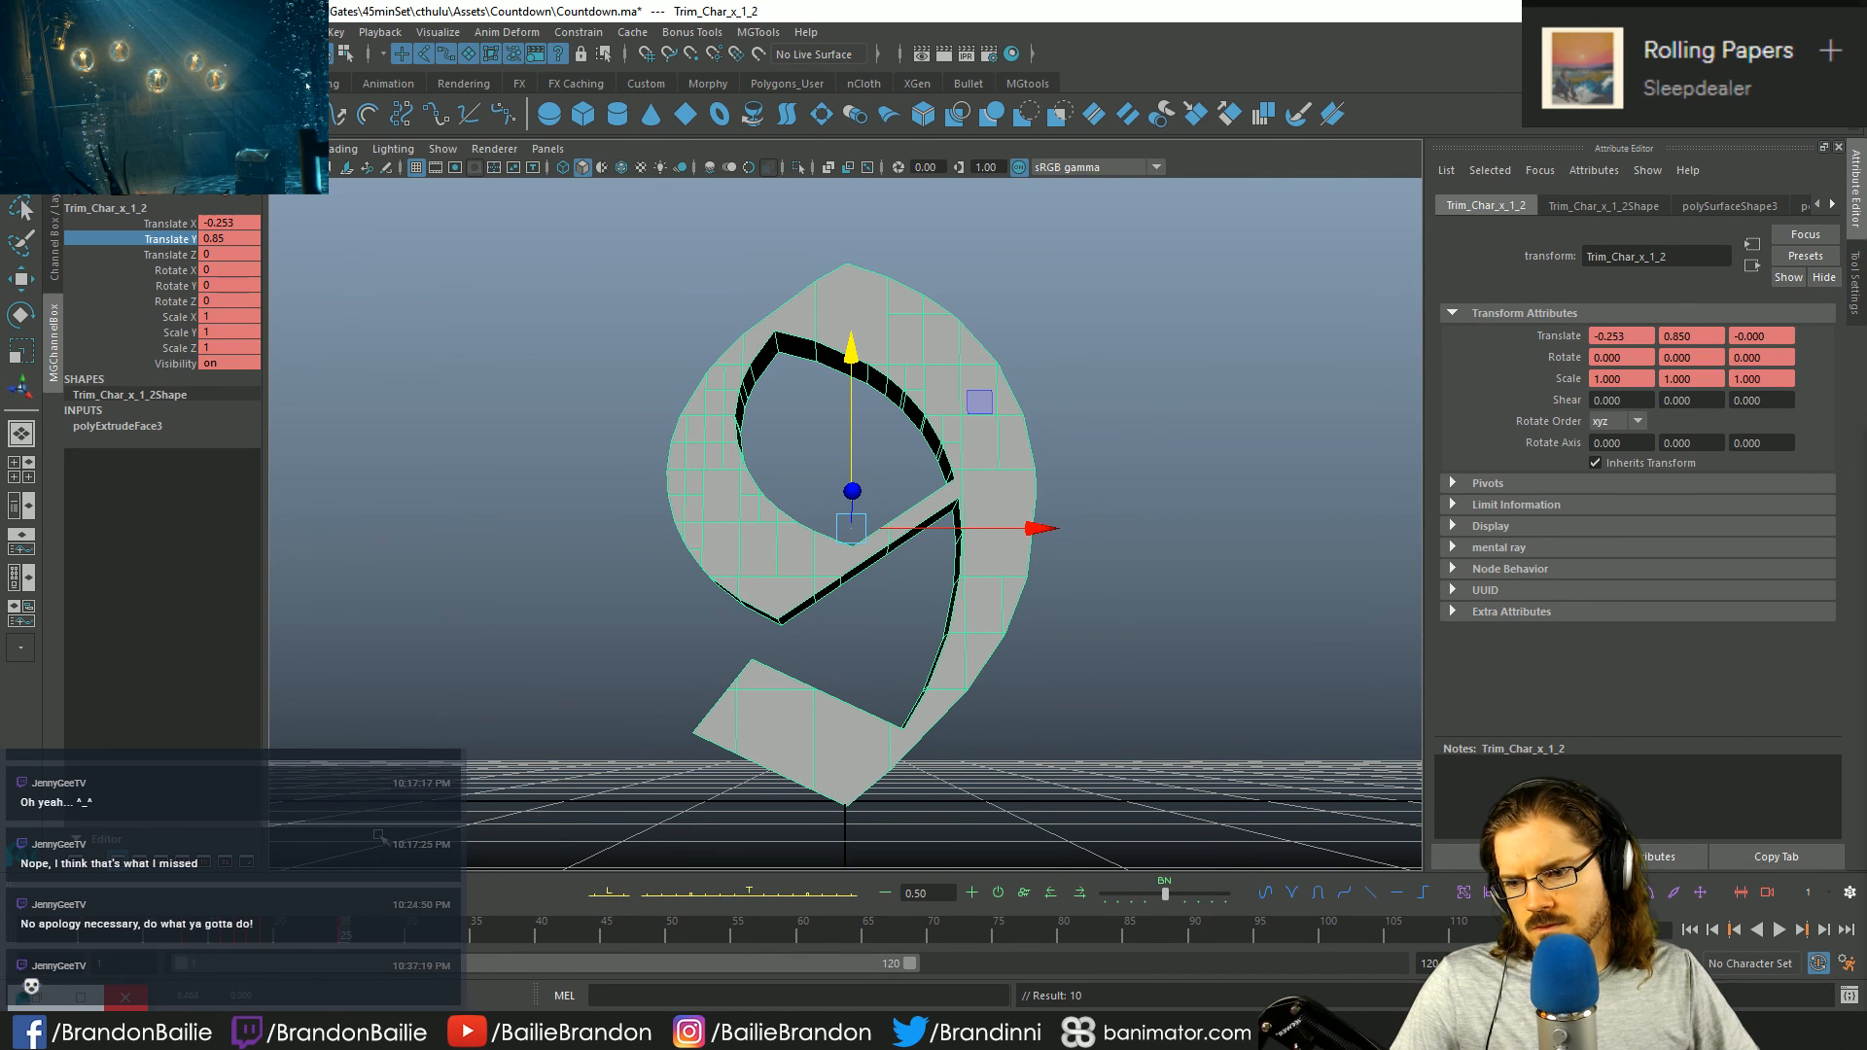
pyautogui.press('s')
# - Raise the digit 9 slightly in Translate Y at a frame just after the landing, checking neighbouring keys
pyautogui.press(',')
pyautogui.press(',')
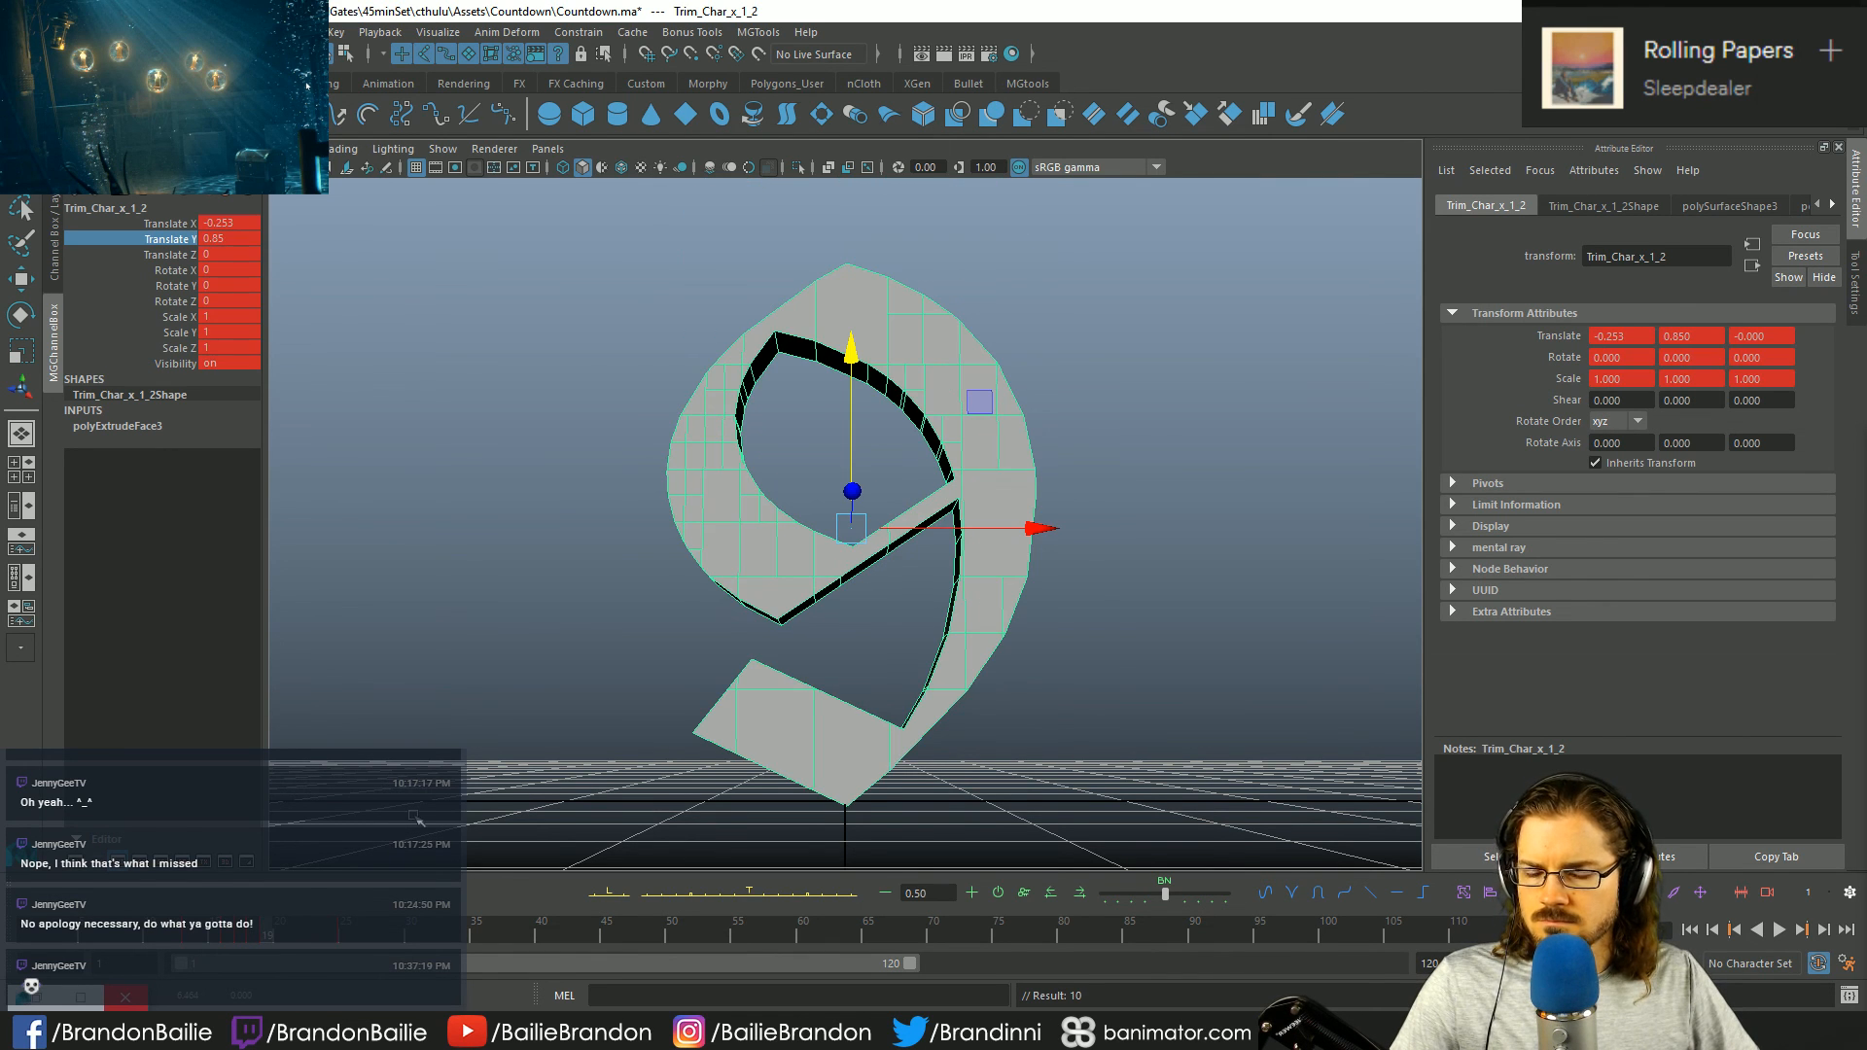
pyautogui.hotkey('alt', '.')
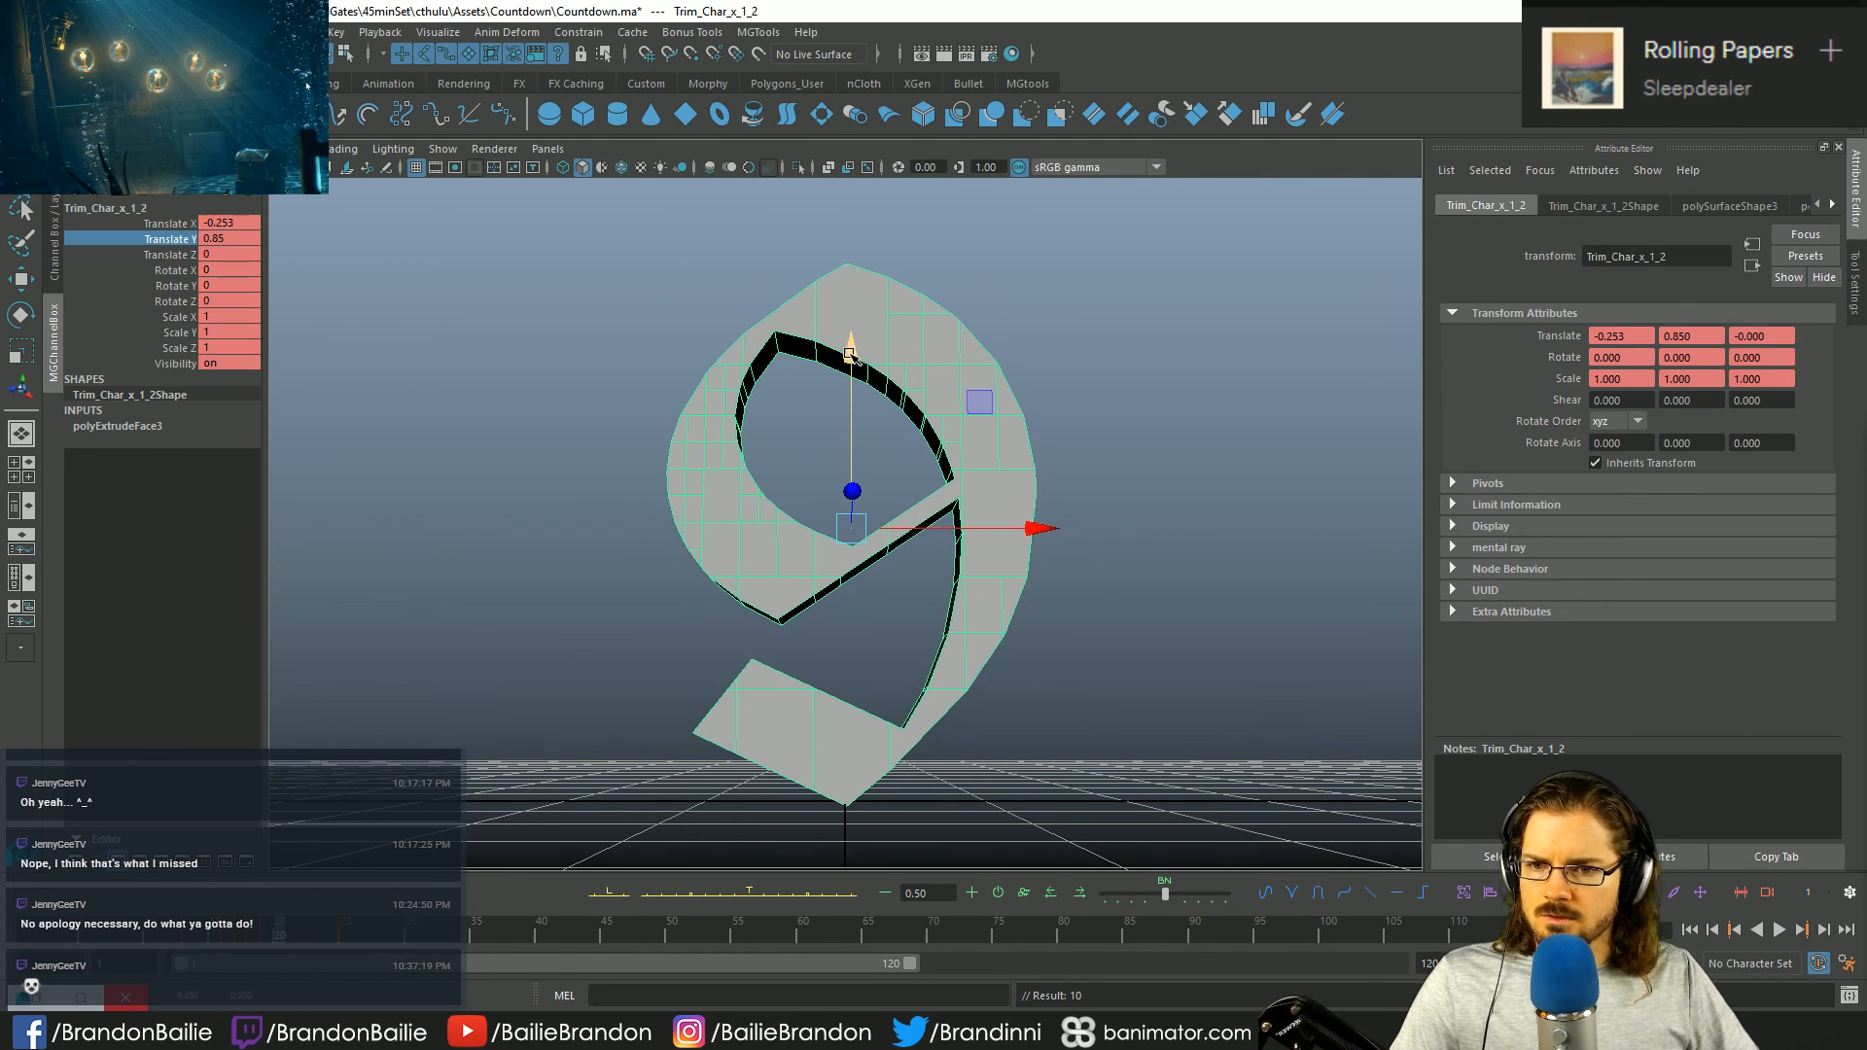
pyautogui.moveTo(849, 356); pyautogui.dragTo(851, 347)
pyautogui.hotkey('alt', '.')
pyautogui.hotkey('alt', '.')
# - In the Graph Editor, frame the digit 9's post-landing Translate Y keys and lower the key at frame 21
pyautogui.hotkey('shift', 'g')
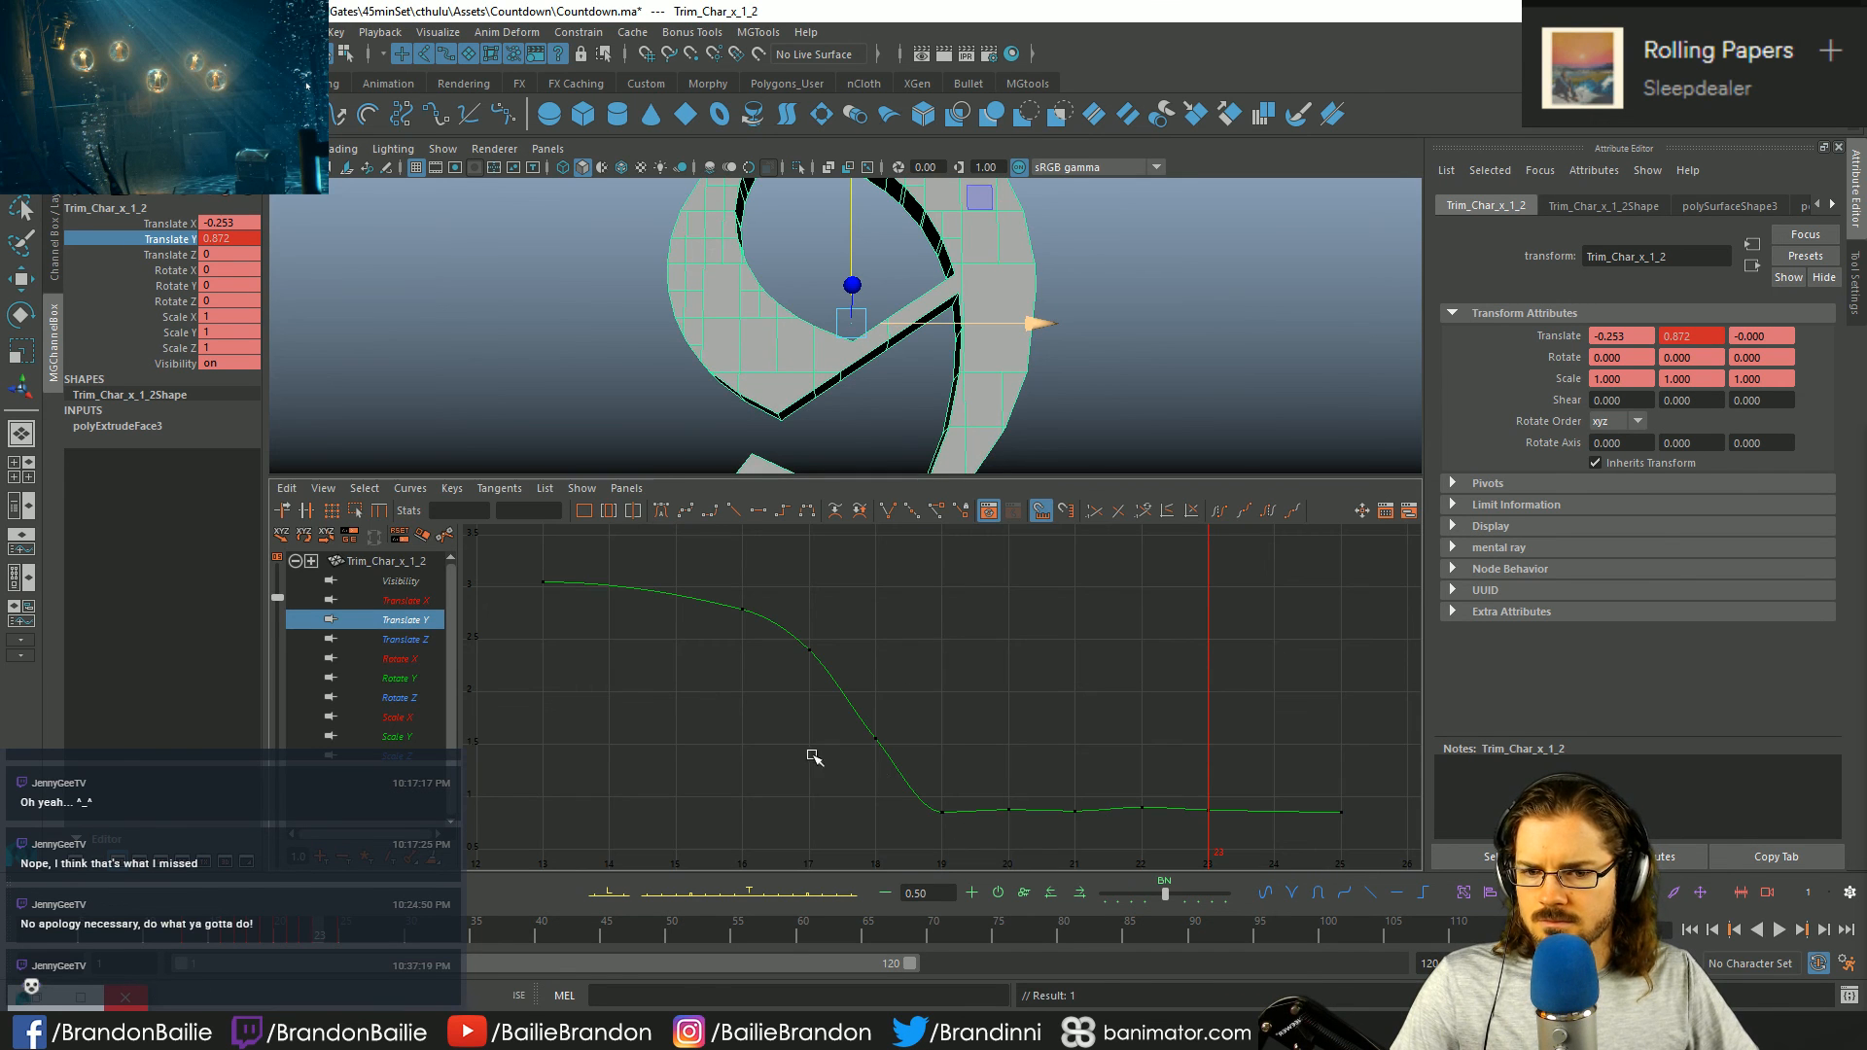
pyautogui.moveTo(919, 778); pyautogui.dragTo(1356, 826)
pyautogui.press('f')
pyautogui.click(646, 677)
pyautogui.keyDown('alt'); pyautogui.moveTo(646, 677); pyautogui.dragTo(661, 680, button='middle'); pyautogui.keyUp('alt')
pyautogui.moveTo(661, 680); pyautogui.dragTo(752, 773)
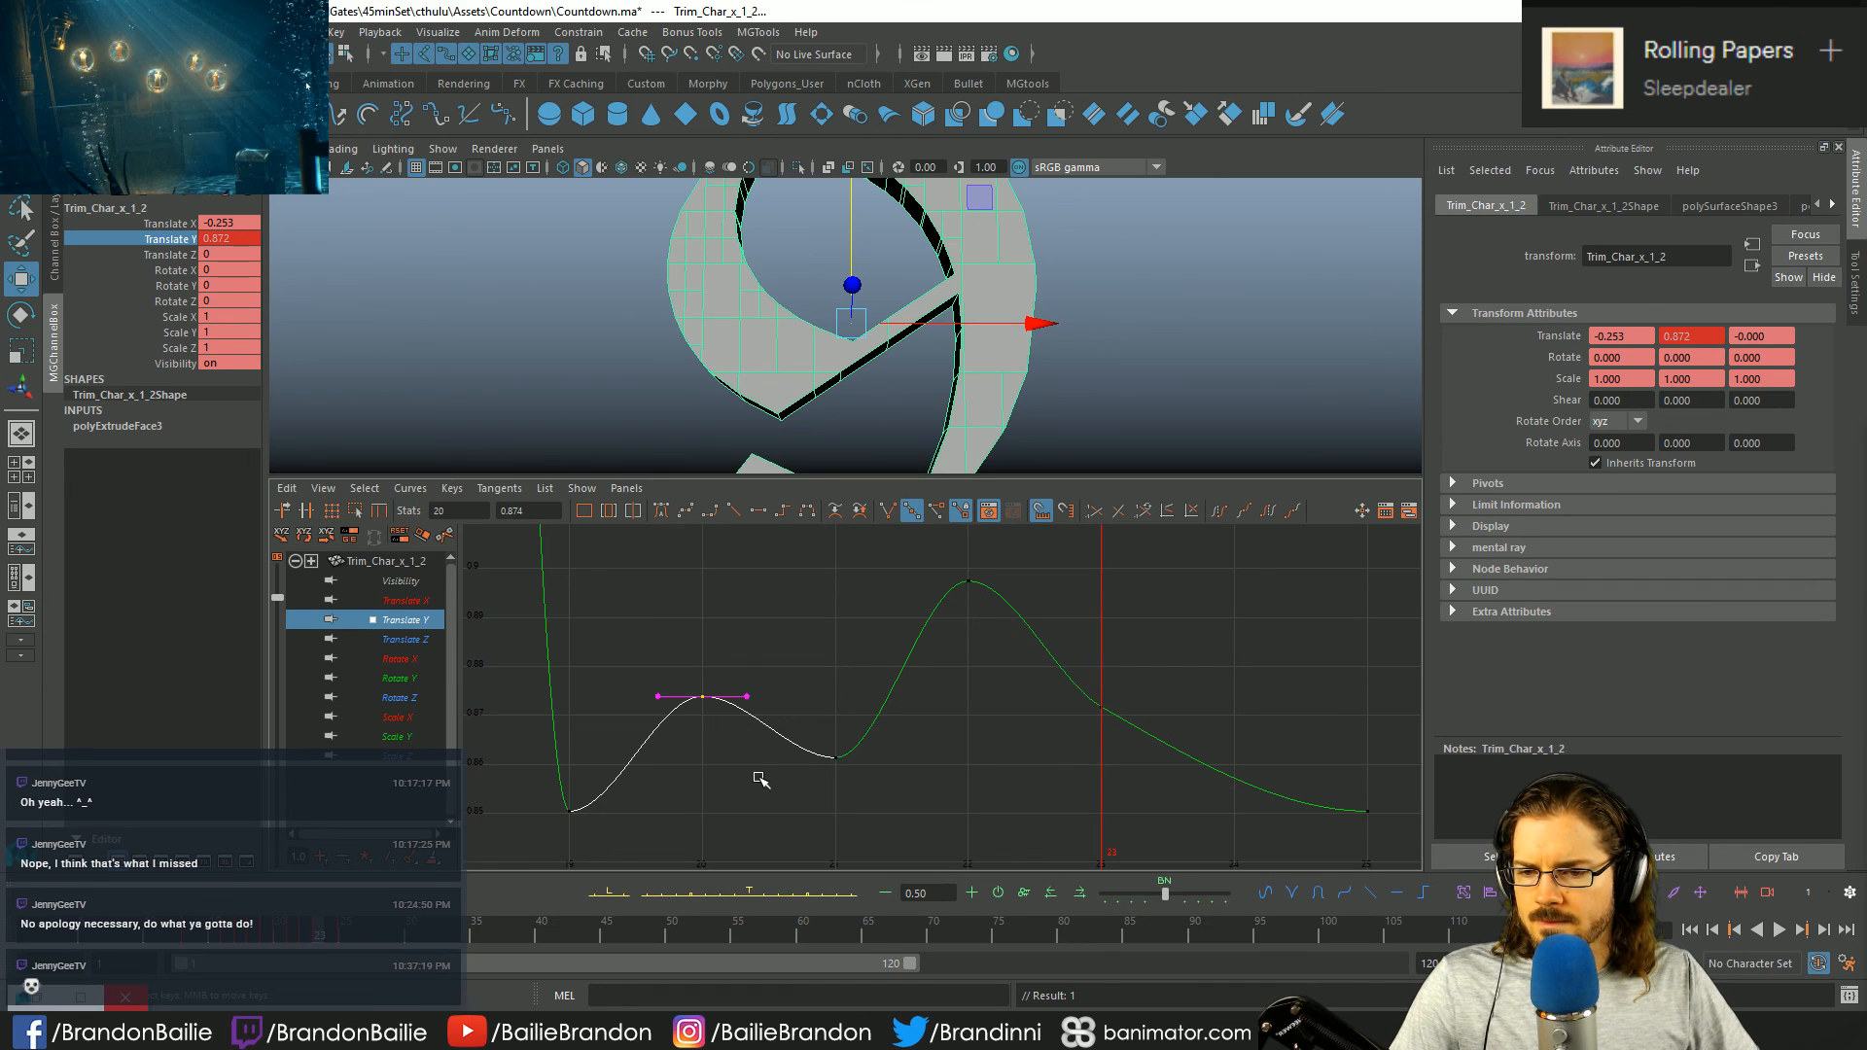
pyautogui.click(835, 757)
pyautogui.moveTo(851, 698); pyautogui.dragTo(845, 737, button='middle')
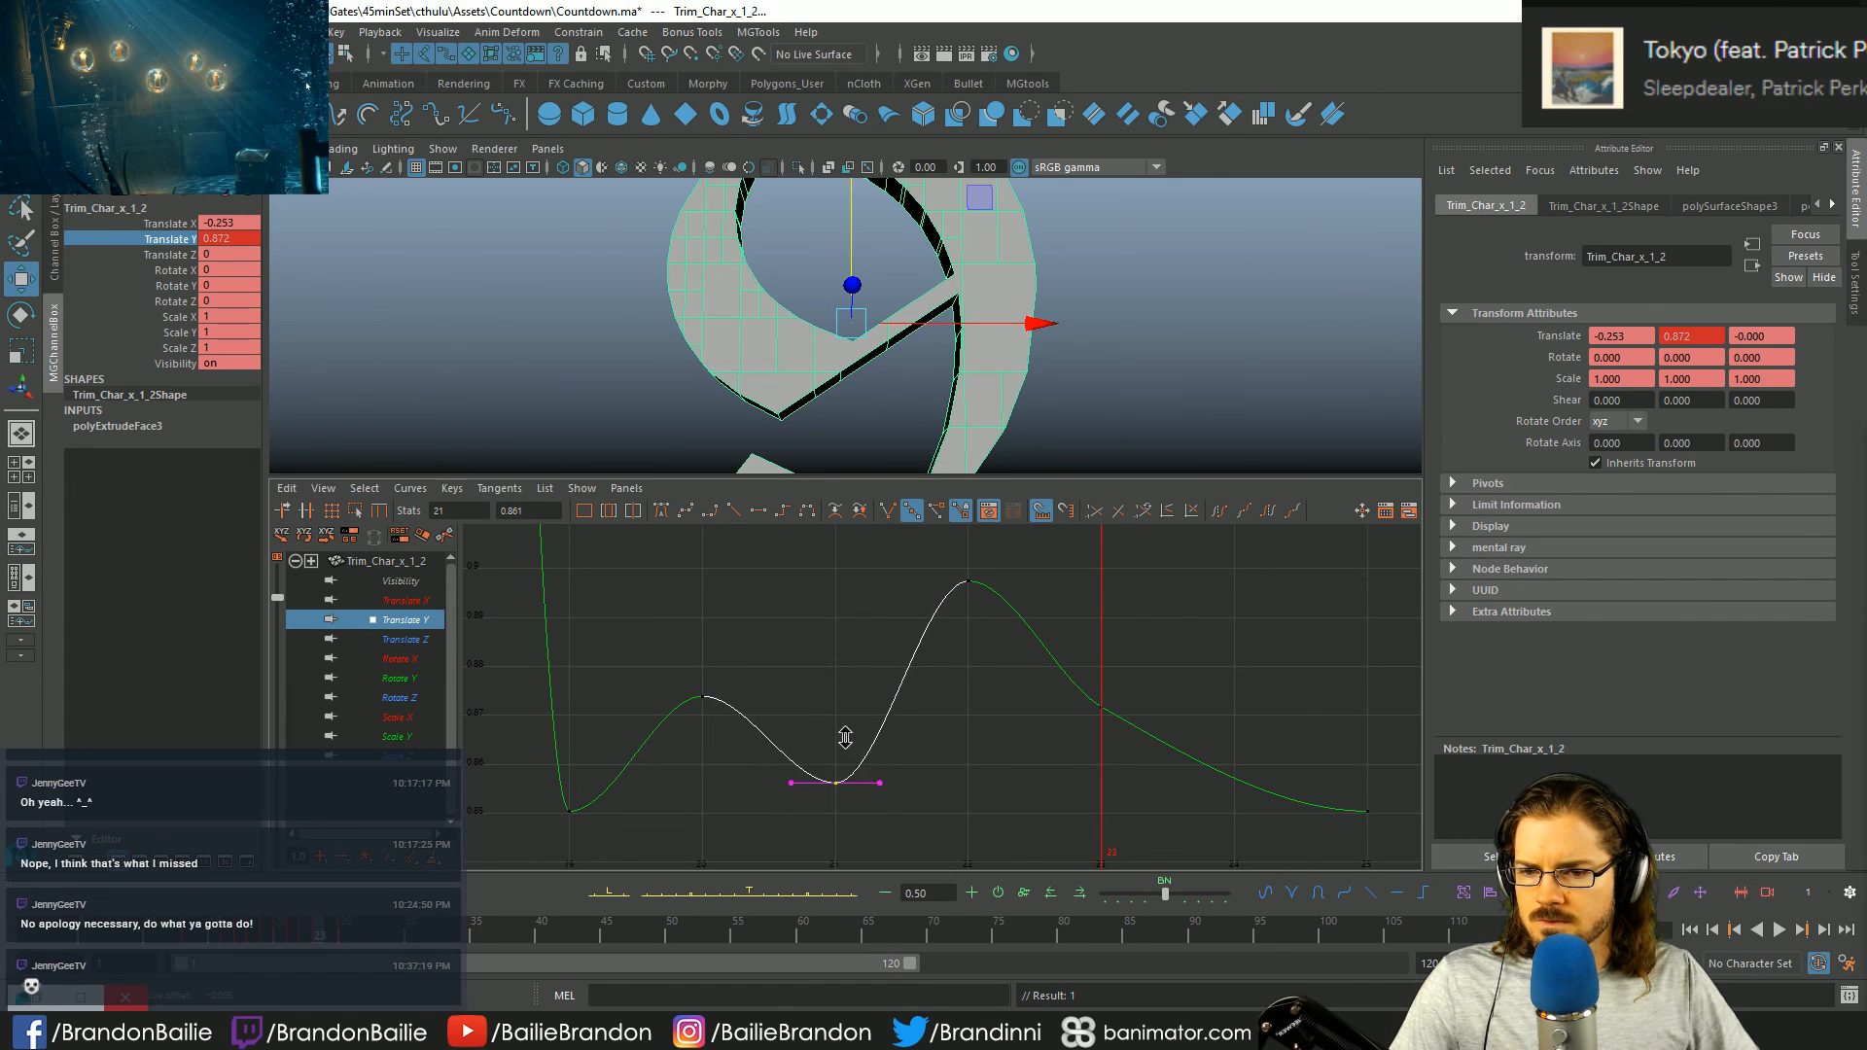
# - Shape a decaying bounce by lowering the Translate Y keys at frames 22 and 23 and raising the one at frame 25
pyautogui.moveTo(942, 578); pyautogui.dragTo(1001, 675)
pyautogui.moveTo(970, 707); pyautogui.dragTo(940, 854, button='middle')
pyautogui.moveTo(1060, 694); pyautogui.dragTo(1176, 792)
pyautogui.moveTo(1083, 771); pyautogui.dragTo(1046, 801, button='middle')
pyautogui.moveTo(1216, 771); pyautogui.dragTo(1400, 856)
pyautogui.moveTo(1342, 783); pyautogui.dragTo(1317, 722, button='middle')
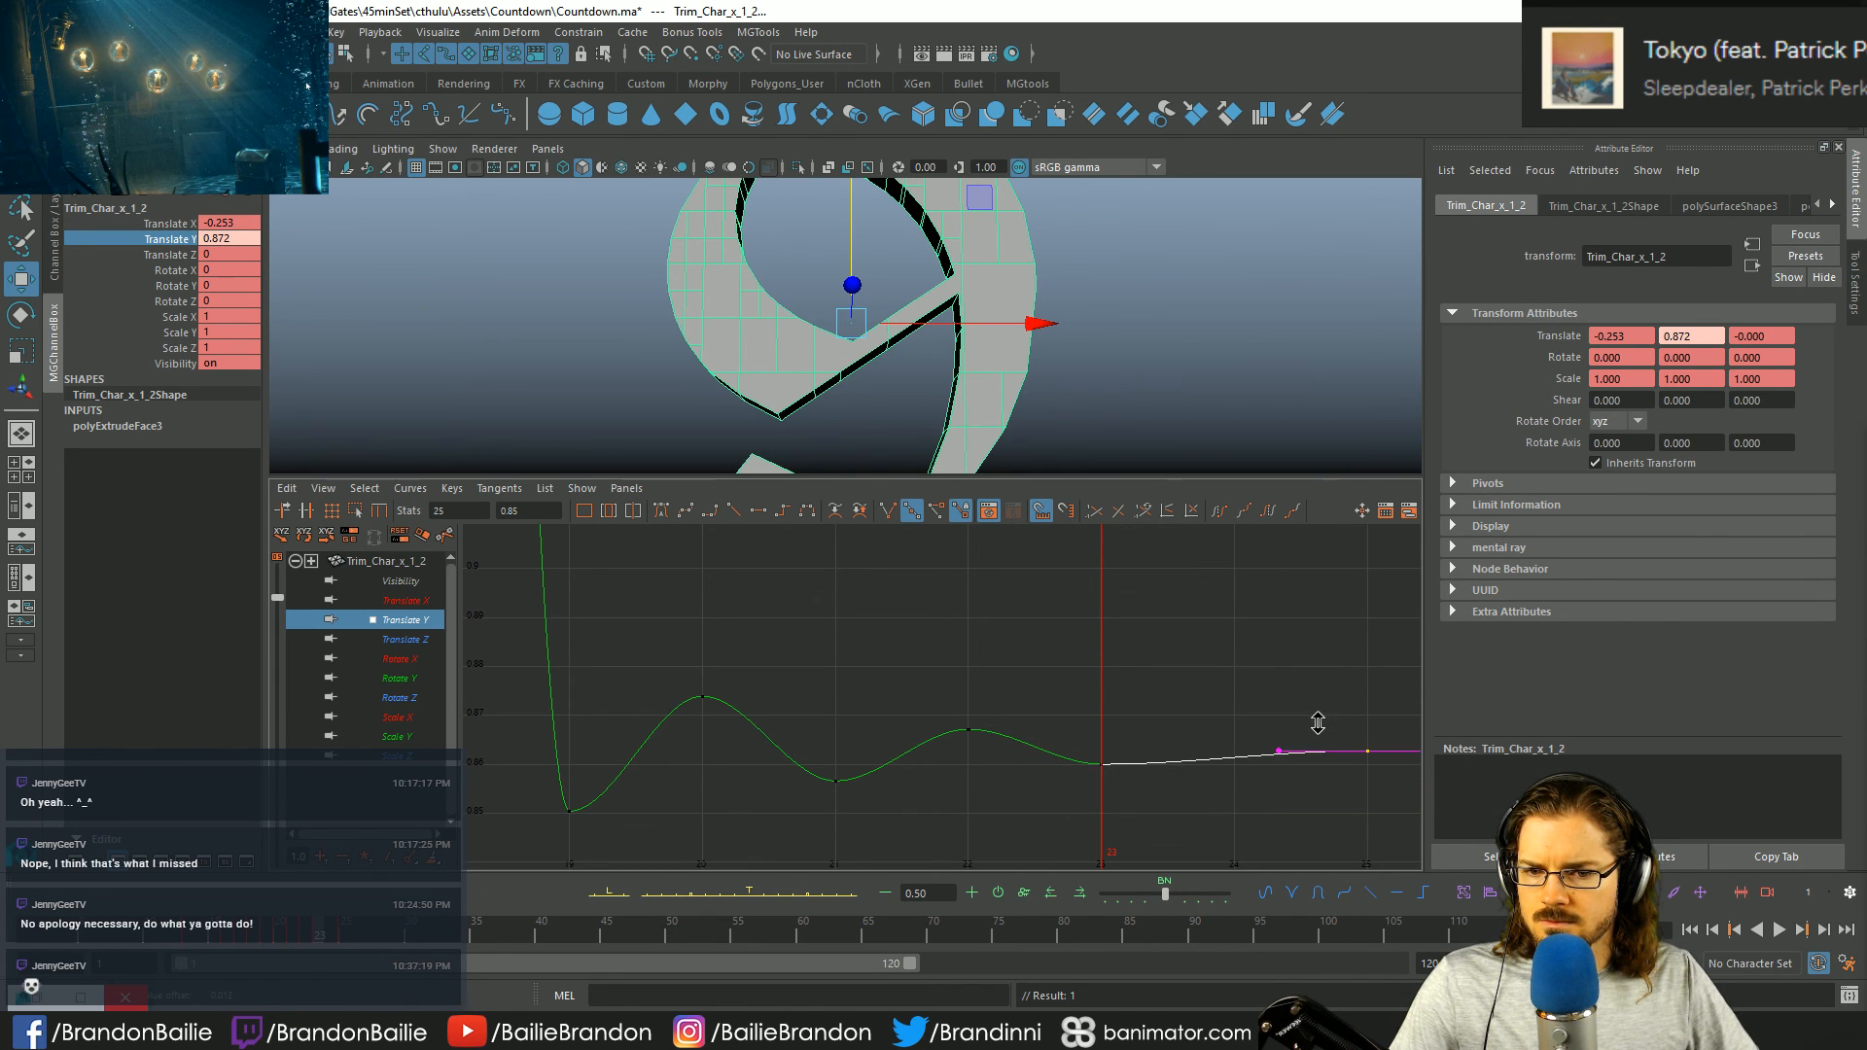
pyautogui.click(1319, 723)
# - Play back the digit 9's bounce and slide it aside along X to -3.557 at frame 26
pyautogui.press('space')
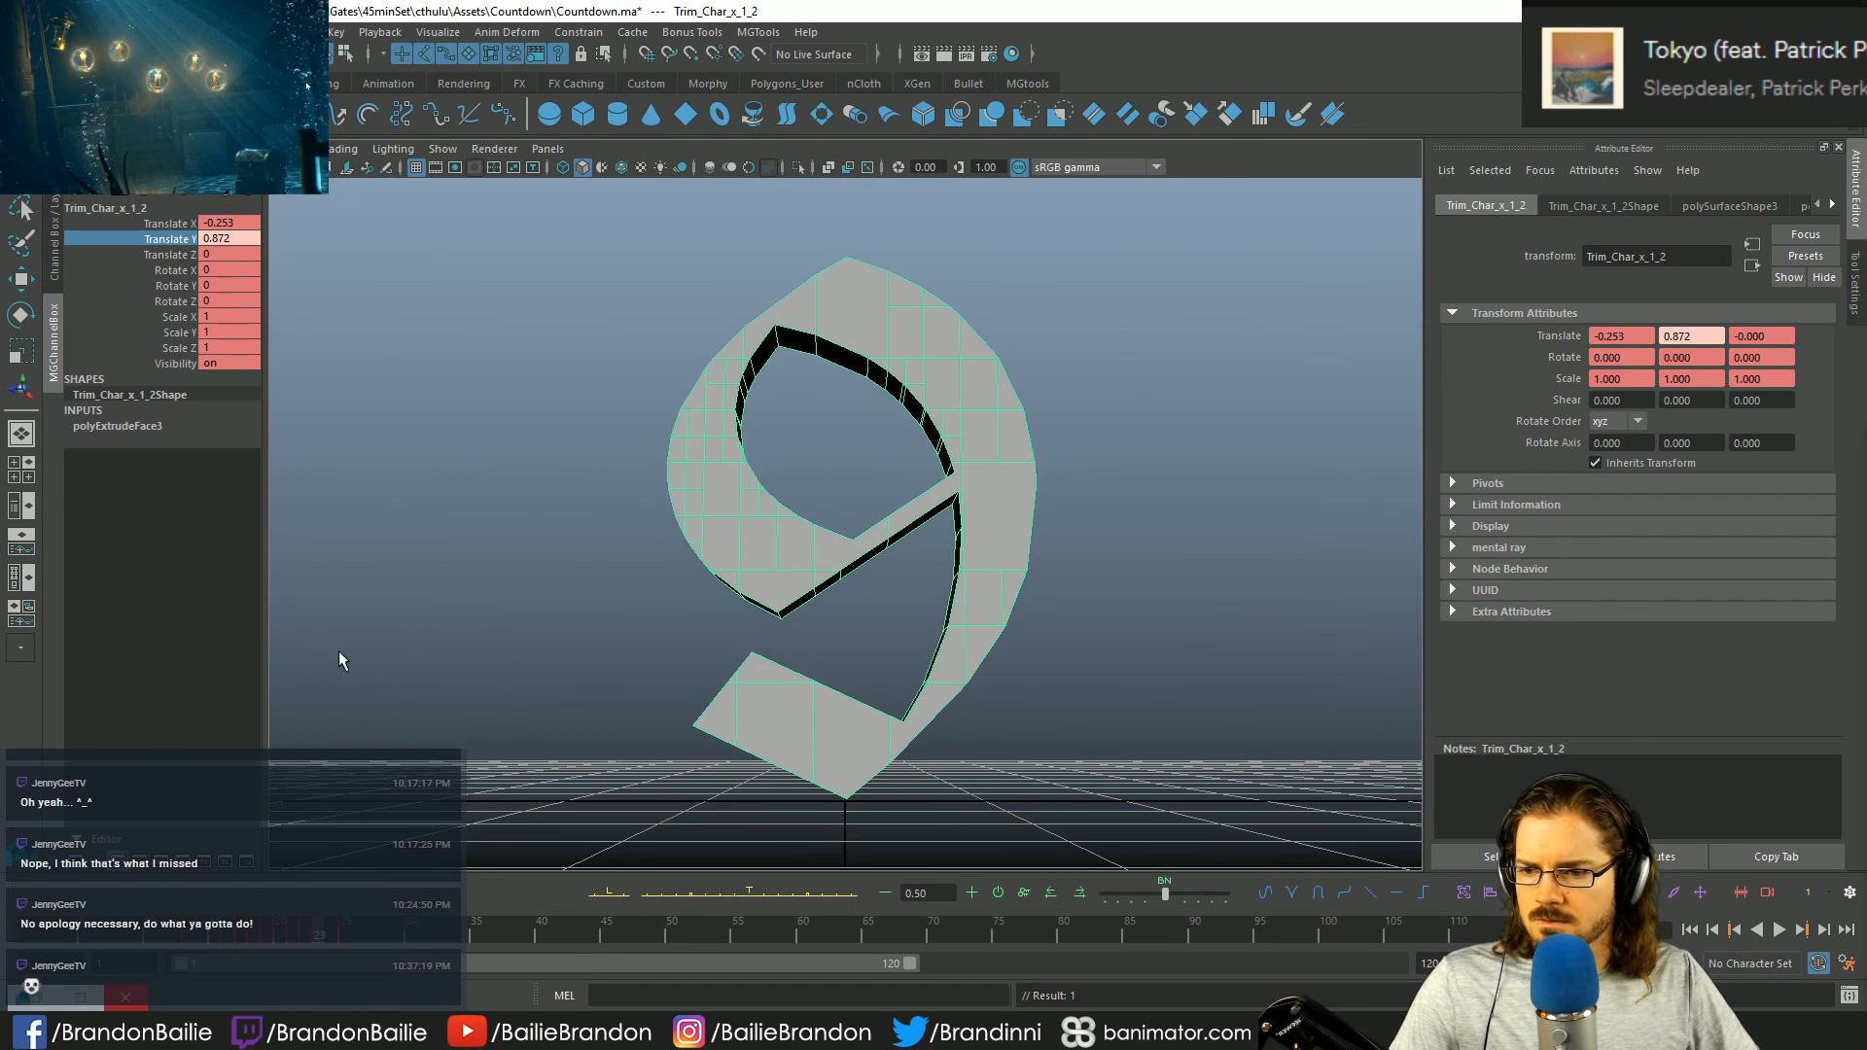
pyautogui.hotkey('alt', 'v')
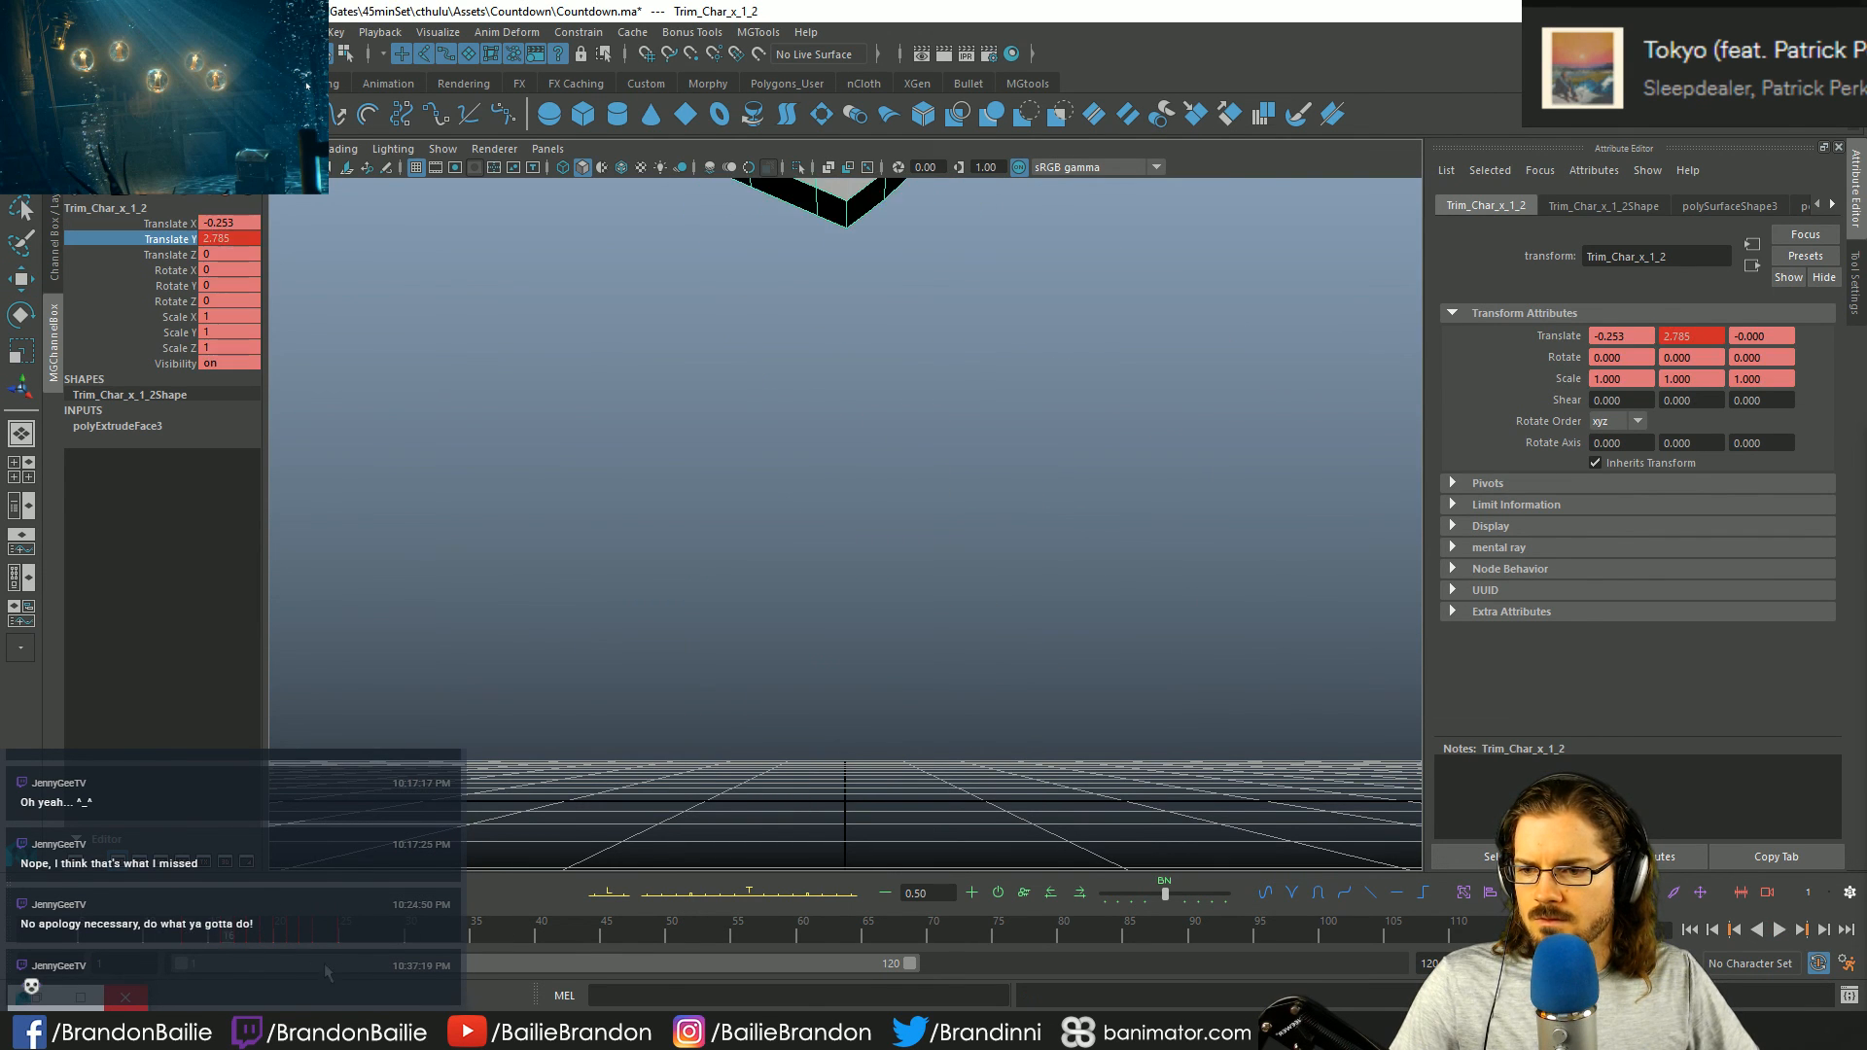
pyautogui.press('w')
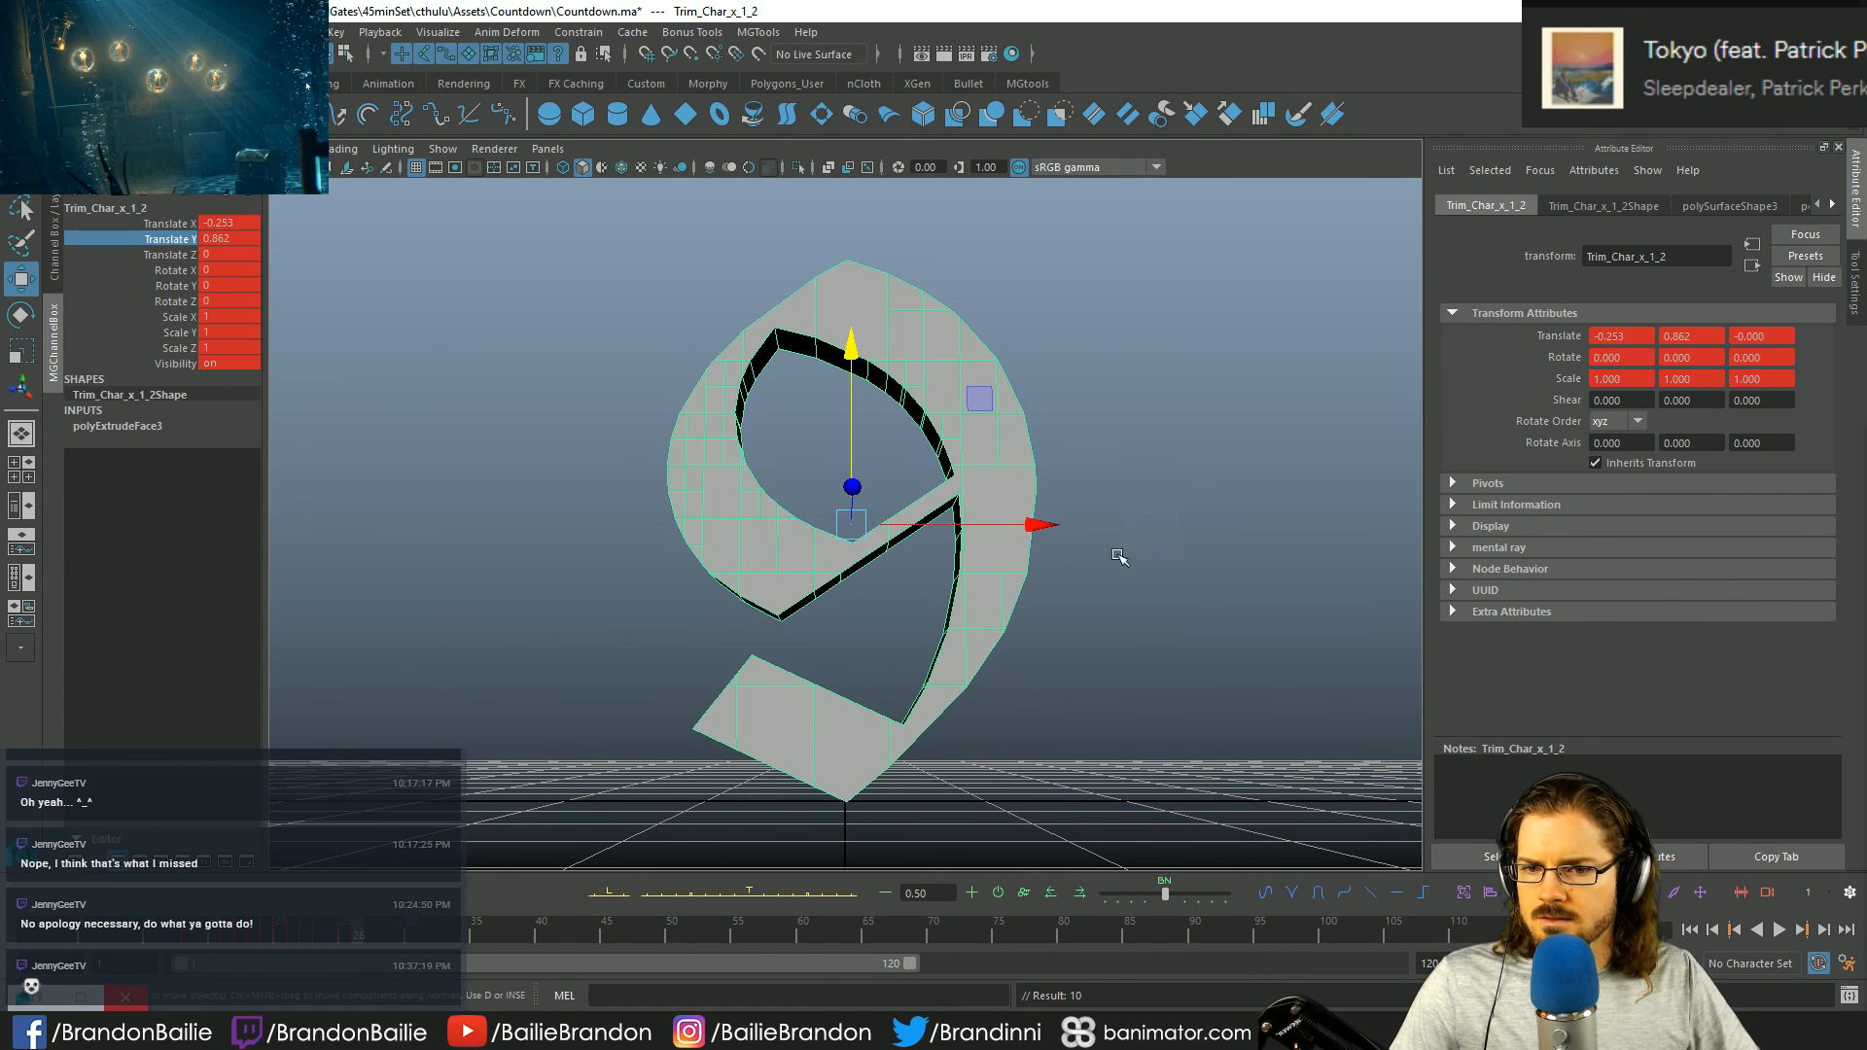
pyautogui.moveTo(1043, 525); pyautogui.dragTo(1008, 607)
pyautogui.click(1008, 608)
pyautogui.click(799, 488)
pyautogui.moveTo(803, 559); pyautogui.dragTo(1205, 408)
pyautogui.hotkey('ctrl', 'z')
pyautogui.keyDown('alt'); pyautogui.moveTo(716, 741); pyautogui.dragTo(880, 666); pyautogui.keyUp('alt')
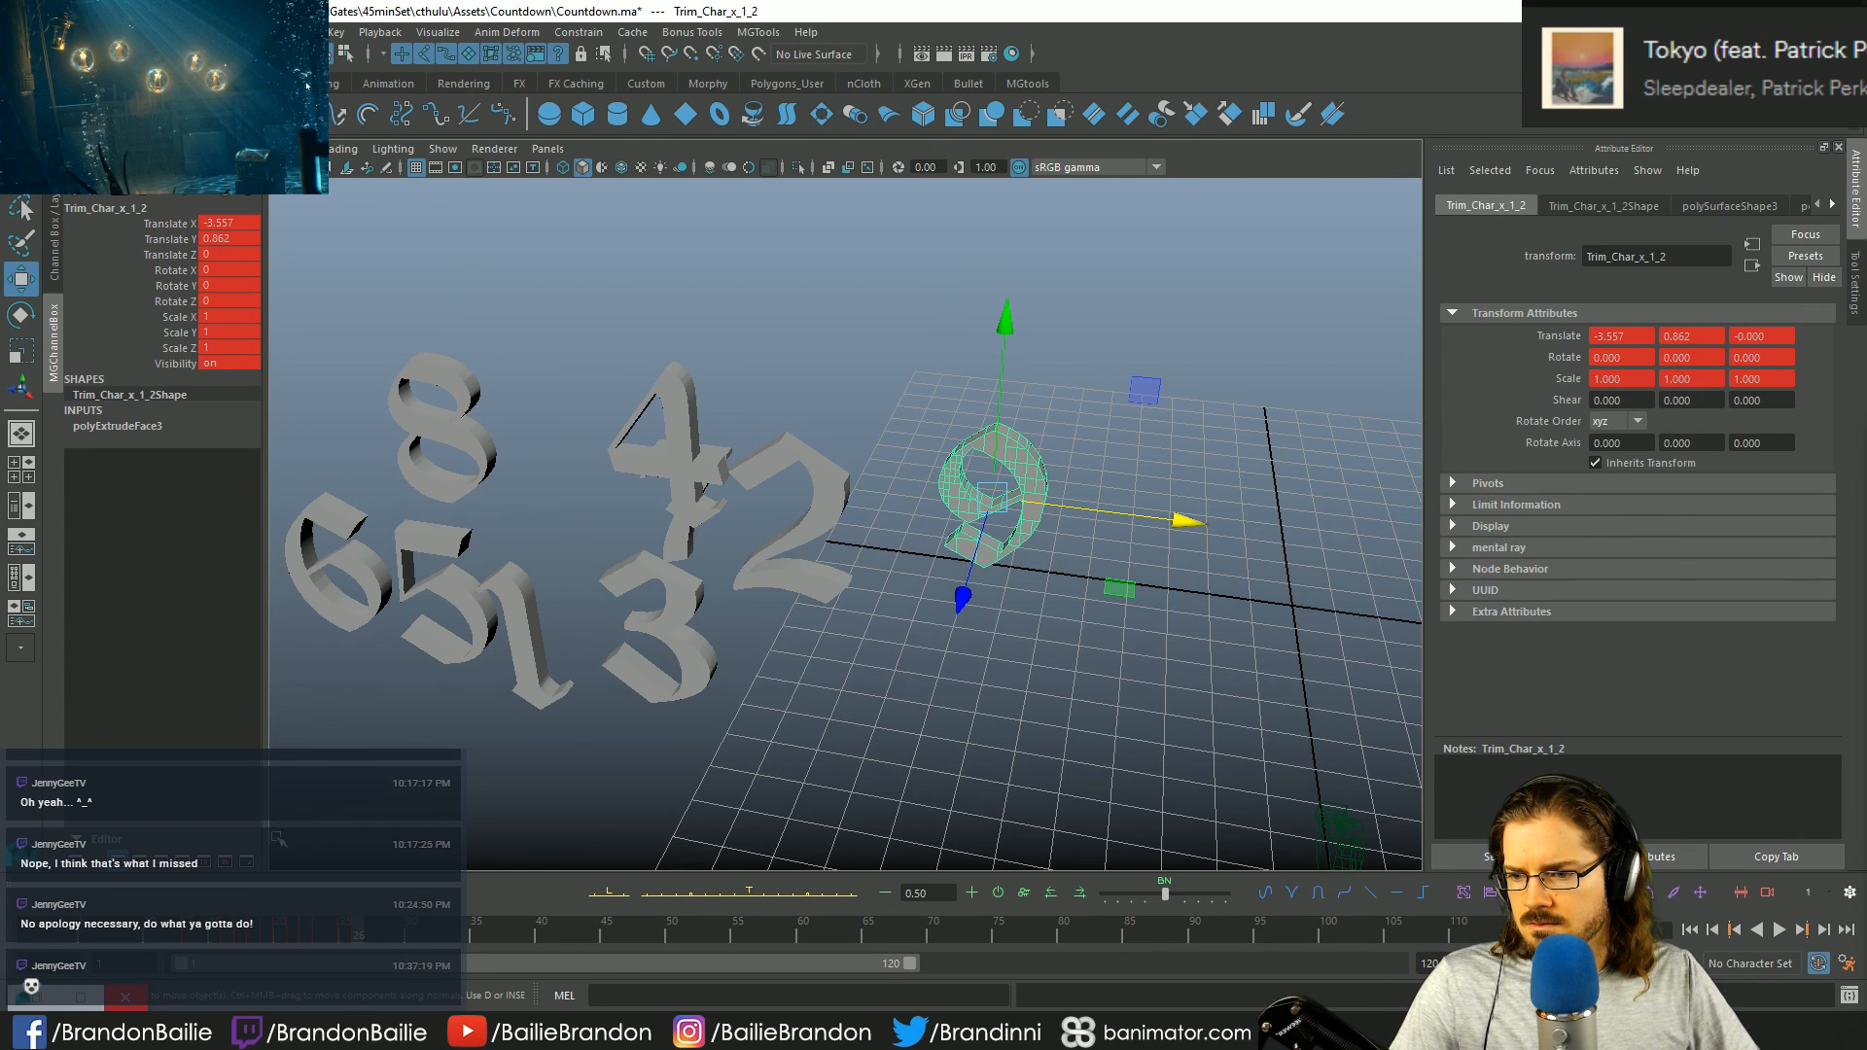
# - Move the digit 9 farther aside to Translate X -7.094 at frame 26, key it and play back the exit
pyautogui.hotkey('shift', 'z')
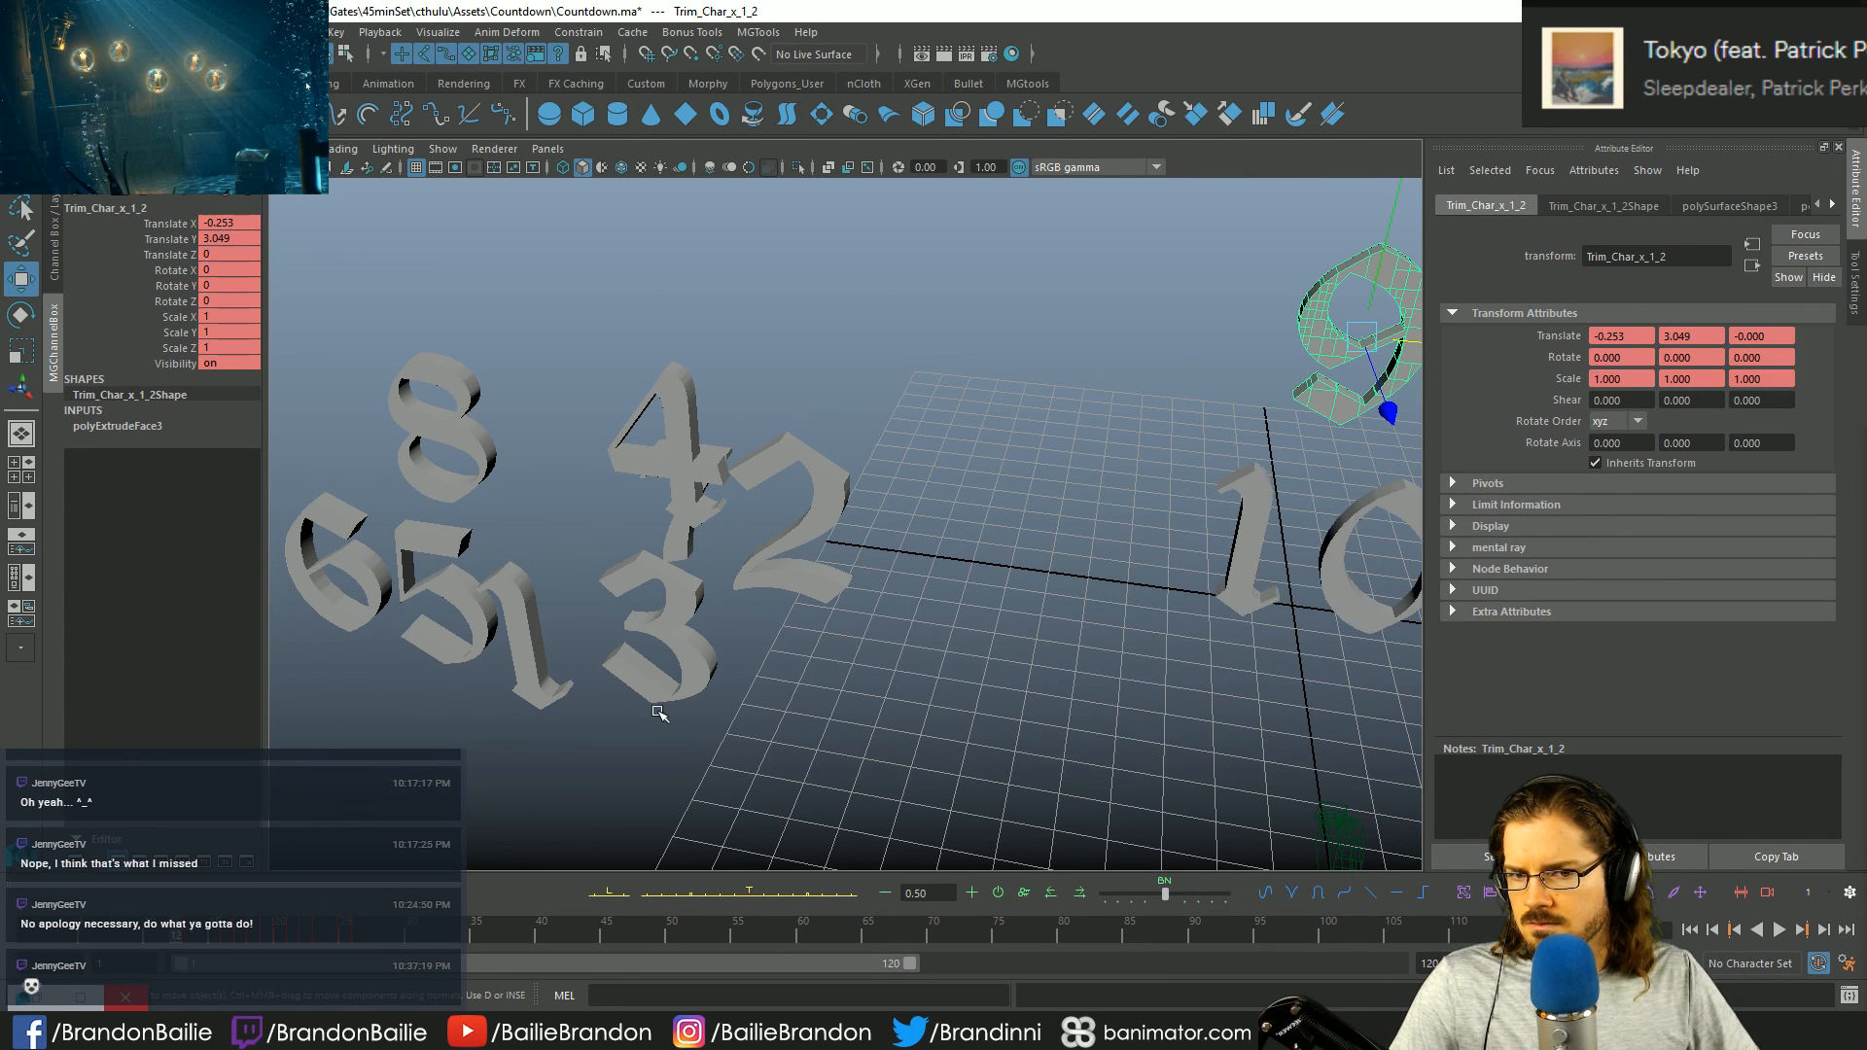
pyautogui.keyDown('alt'); pyautogui.moveTo(1071, 580); pyautogui.dragTo(727, 370); pyautogui.keyUp('alt')
pyautogui.keyDown('shift'); pyautogui.moveTo(173, 939); pyautogui.dragTo(408, 939); pyautogui.keyUp('shift')
pyautogui.press('.')
pyautogui.press('.')
pyautogui.press('.')
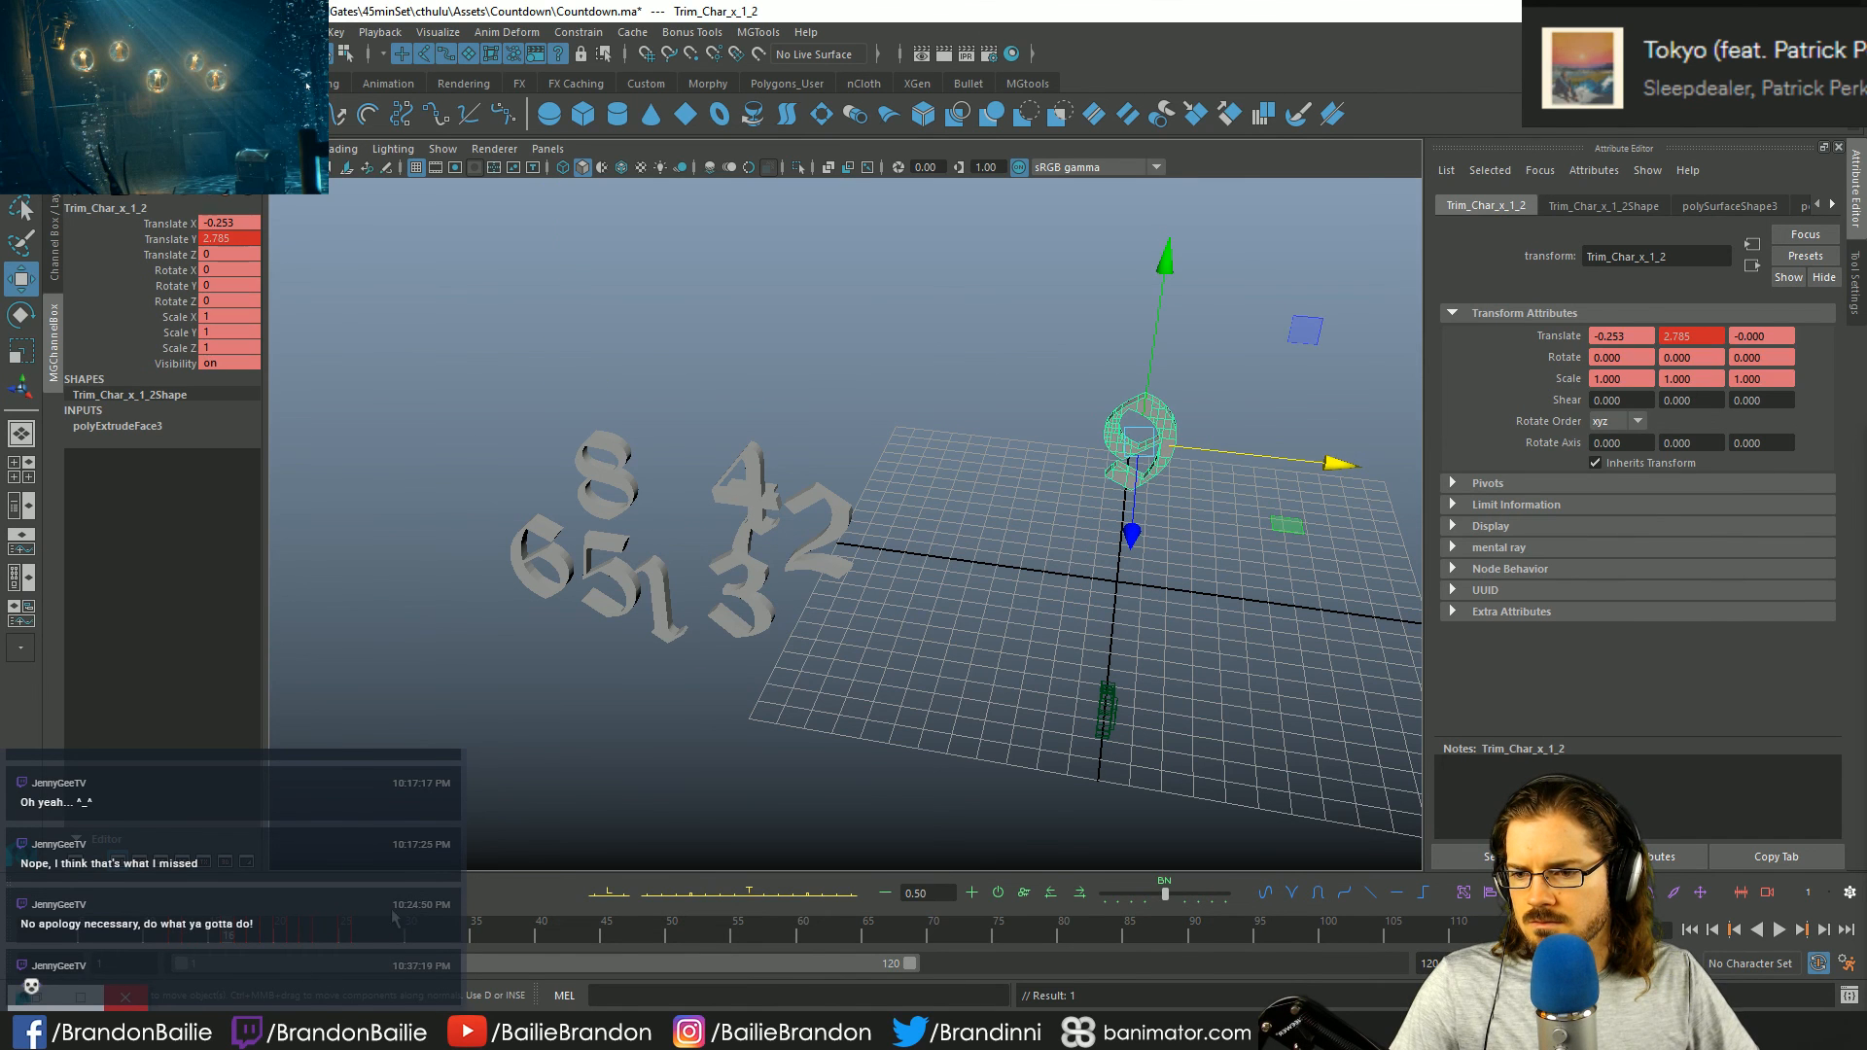
pyautogui.click(366, 937)
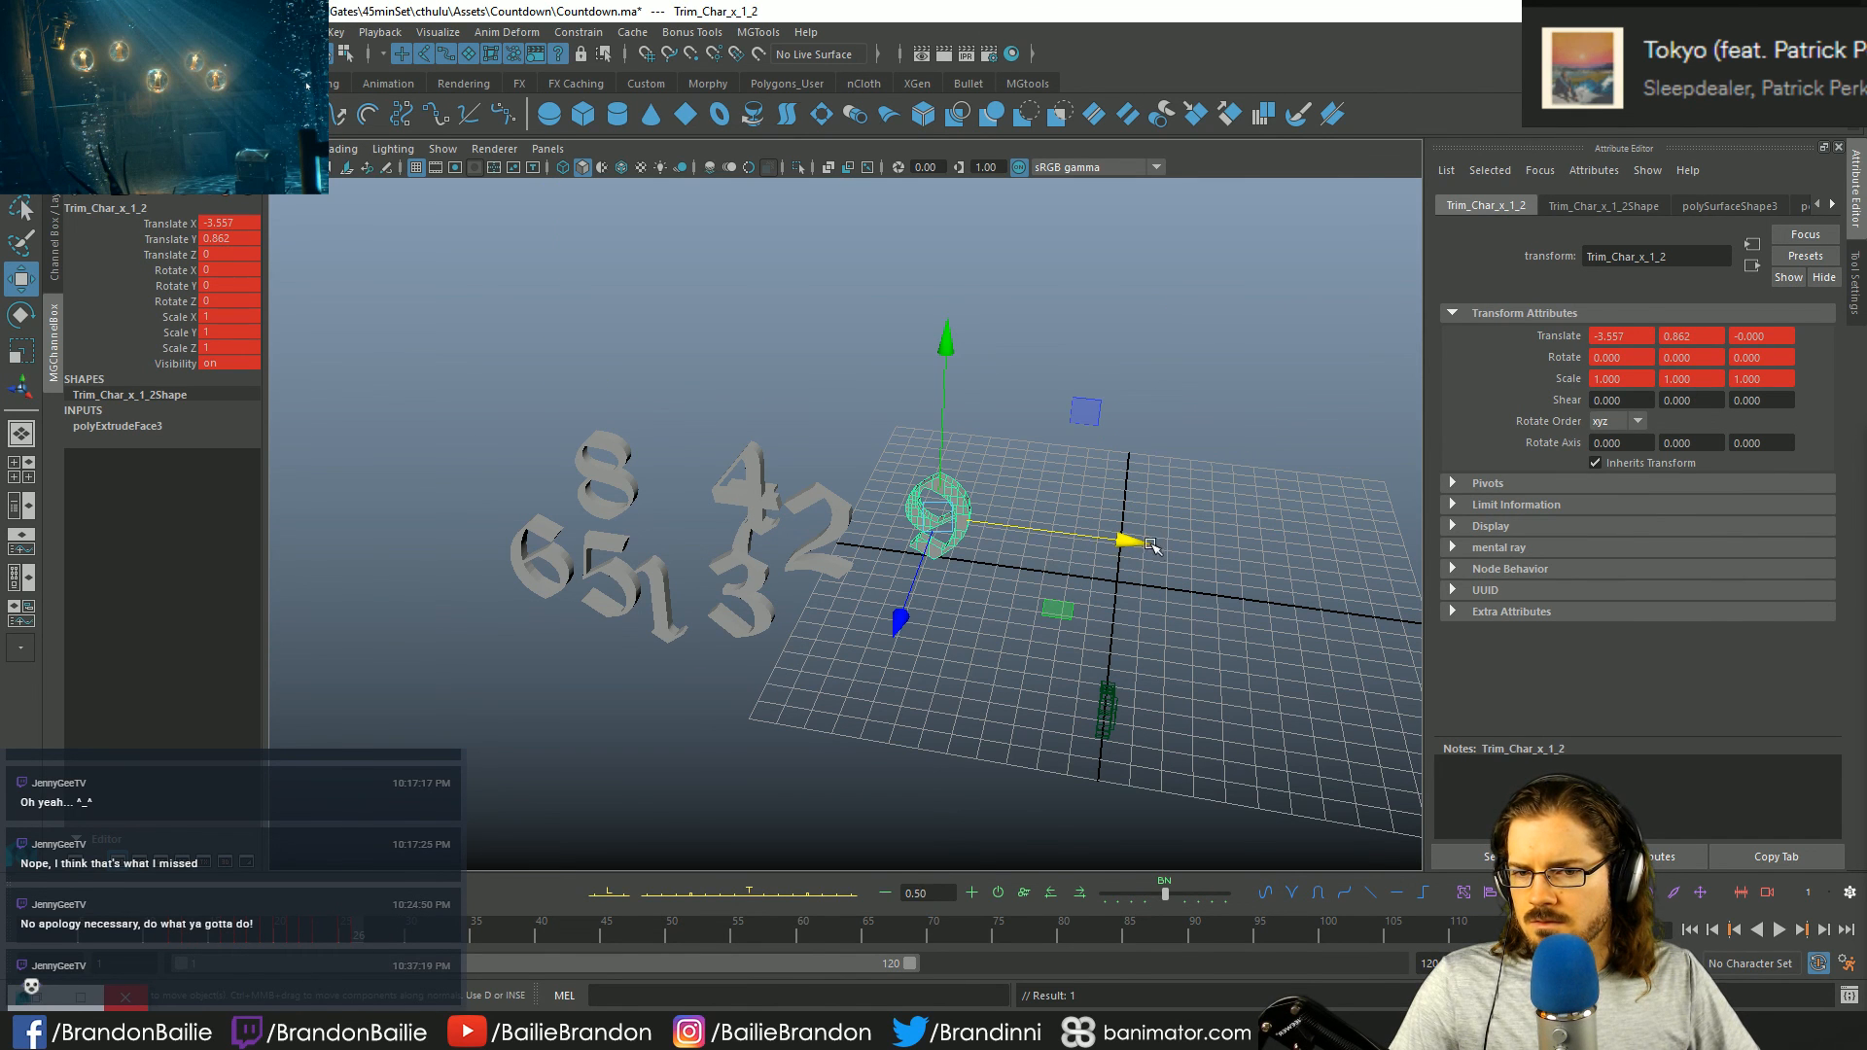
pyautogui.moveTo(1136, 541); pyautogui.dragTo(919, 517)
pyautogui.press('s')
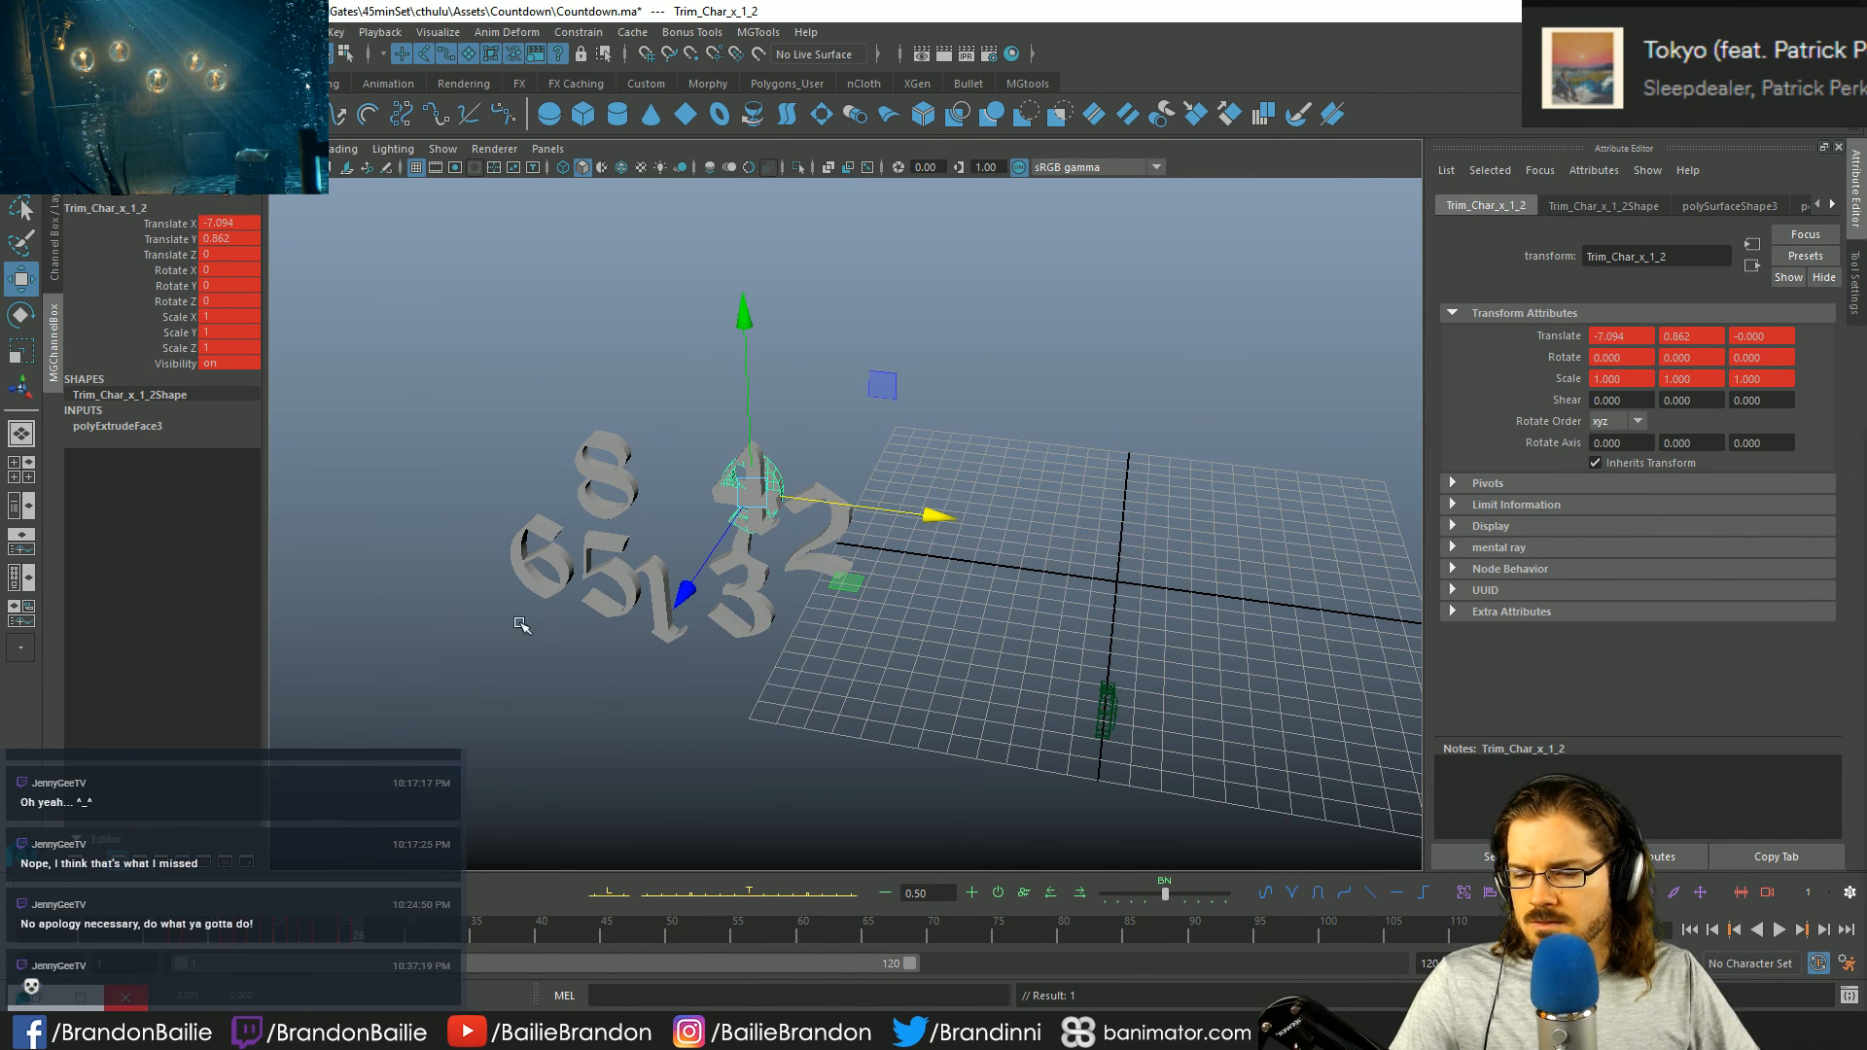
pyautogui.click(362, 936)
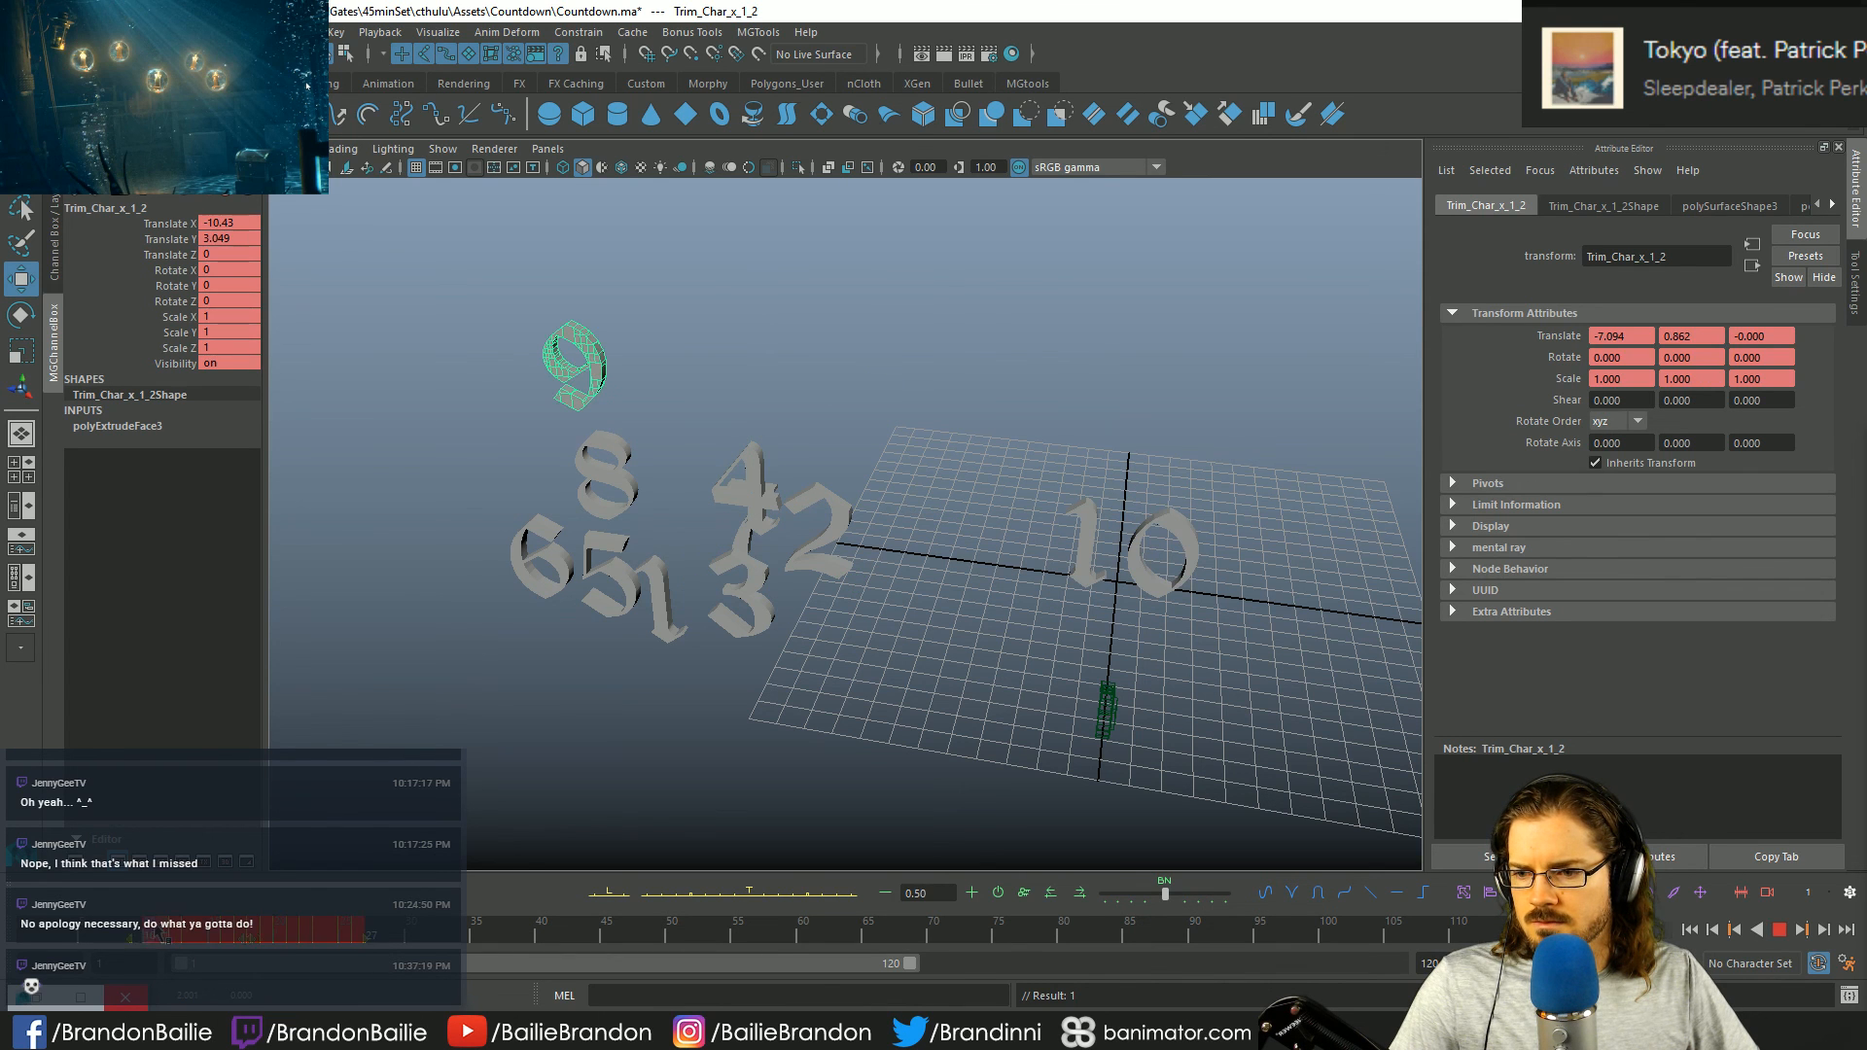
pyautogui.click(358, 937)
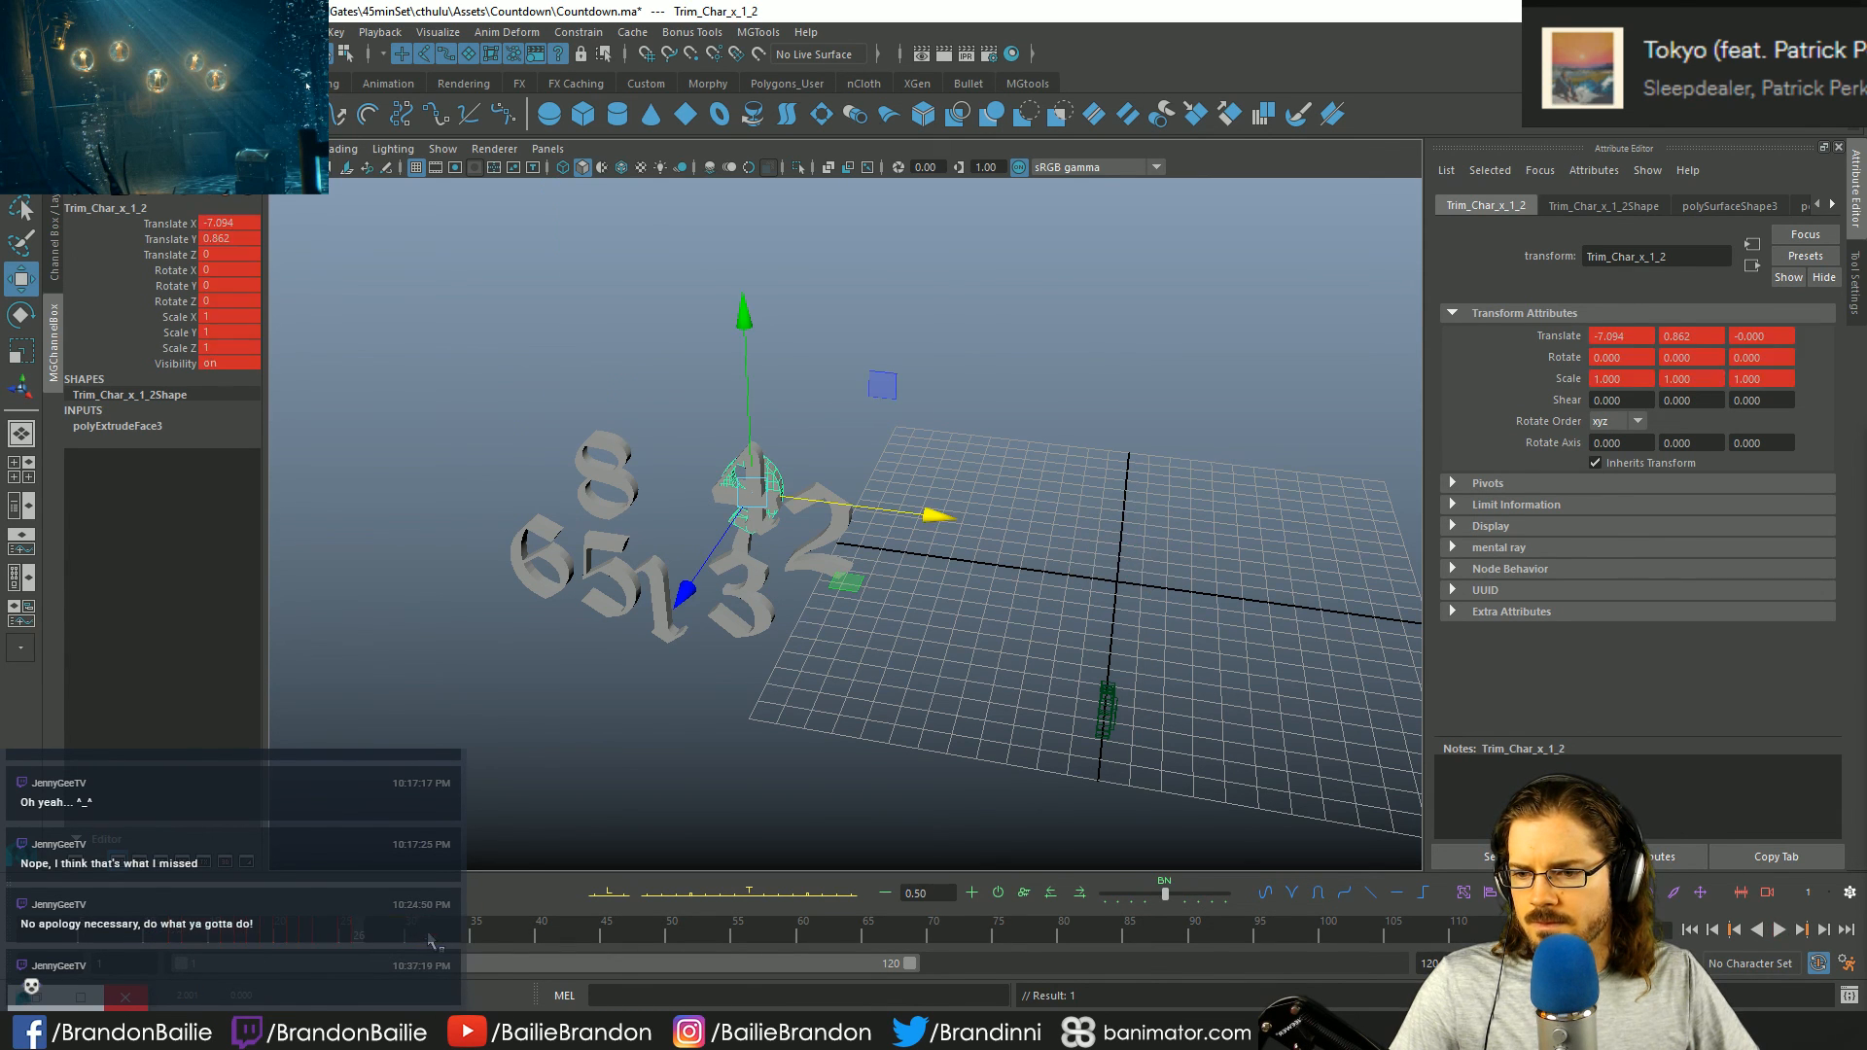
# - Key the digit 8's parked pose at frame 26 and undo the key paste
pyautogui.keyDown('alt'); pyautogui.moveTo(543, 451); pyautogui.dragTo(581, 420, button='middle'); pyautogui.keyUp('alt')
pyautogui.keyDown('alt'); pyautogui.moveTo(580, 420); pyautogui.dragTo(581, 446); pyautogui.keyUp('alt')
pyautogui.click(688, 403)
pyautogui.click(599, 453)
pyautogui.press('s')
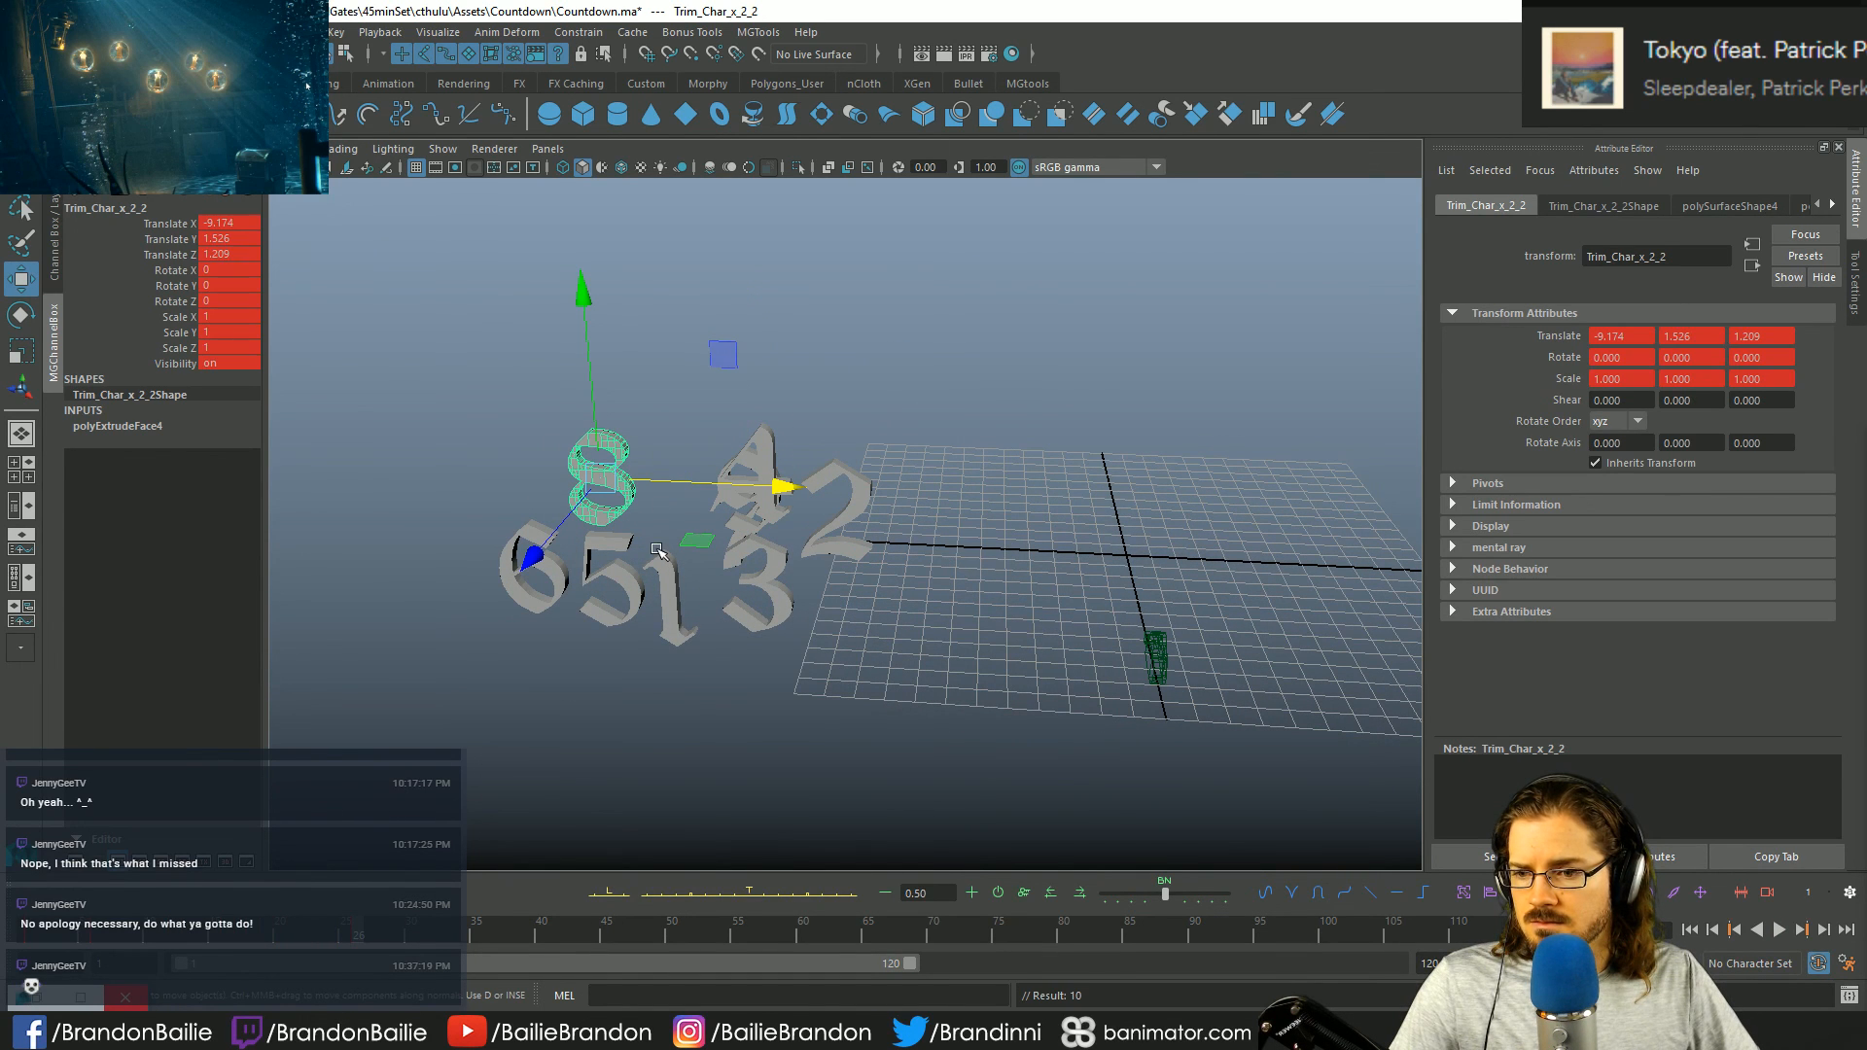
pyautogui.hotkey('alt', ',')
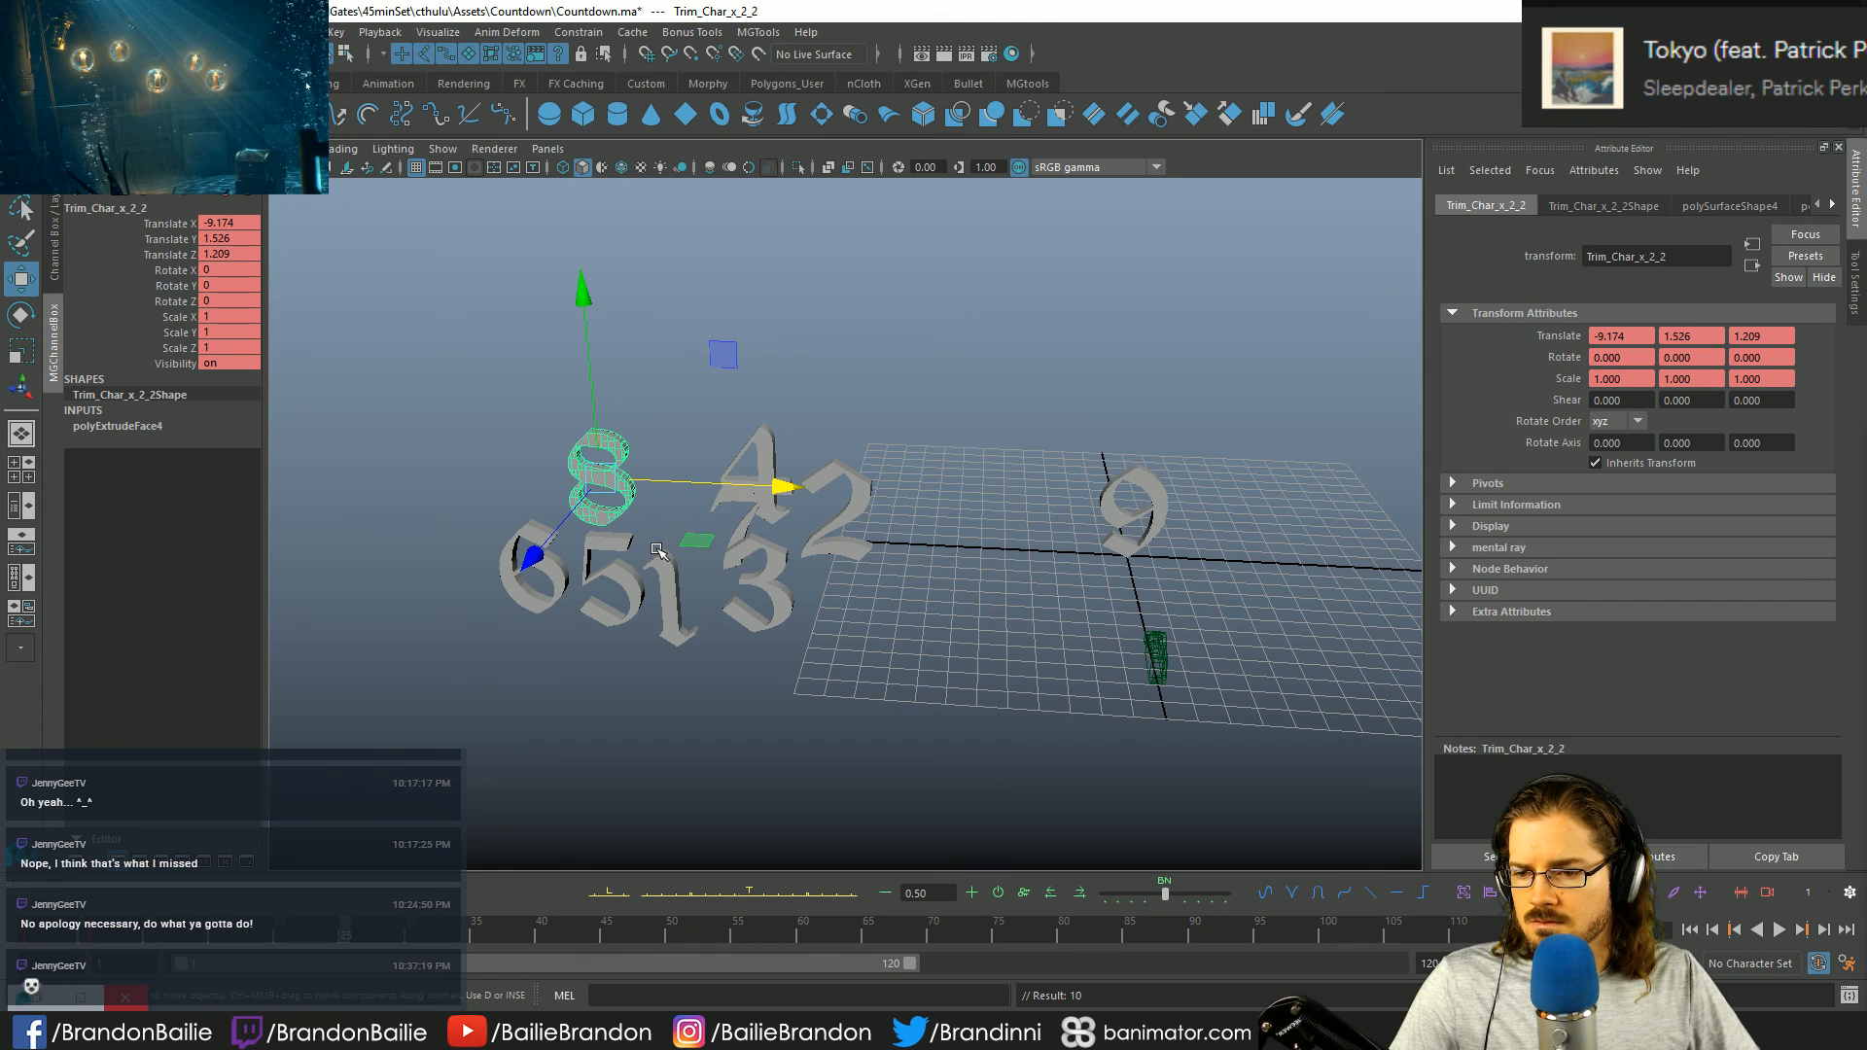
pyautogui.hotkey('alt', ',')
pyautogui.hotkey('ctrl', 'z')
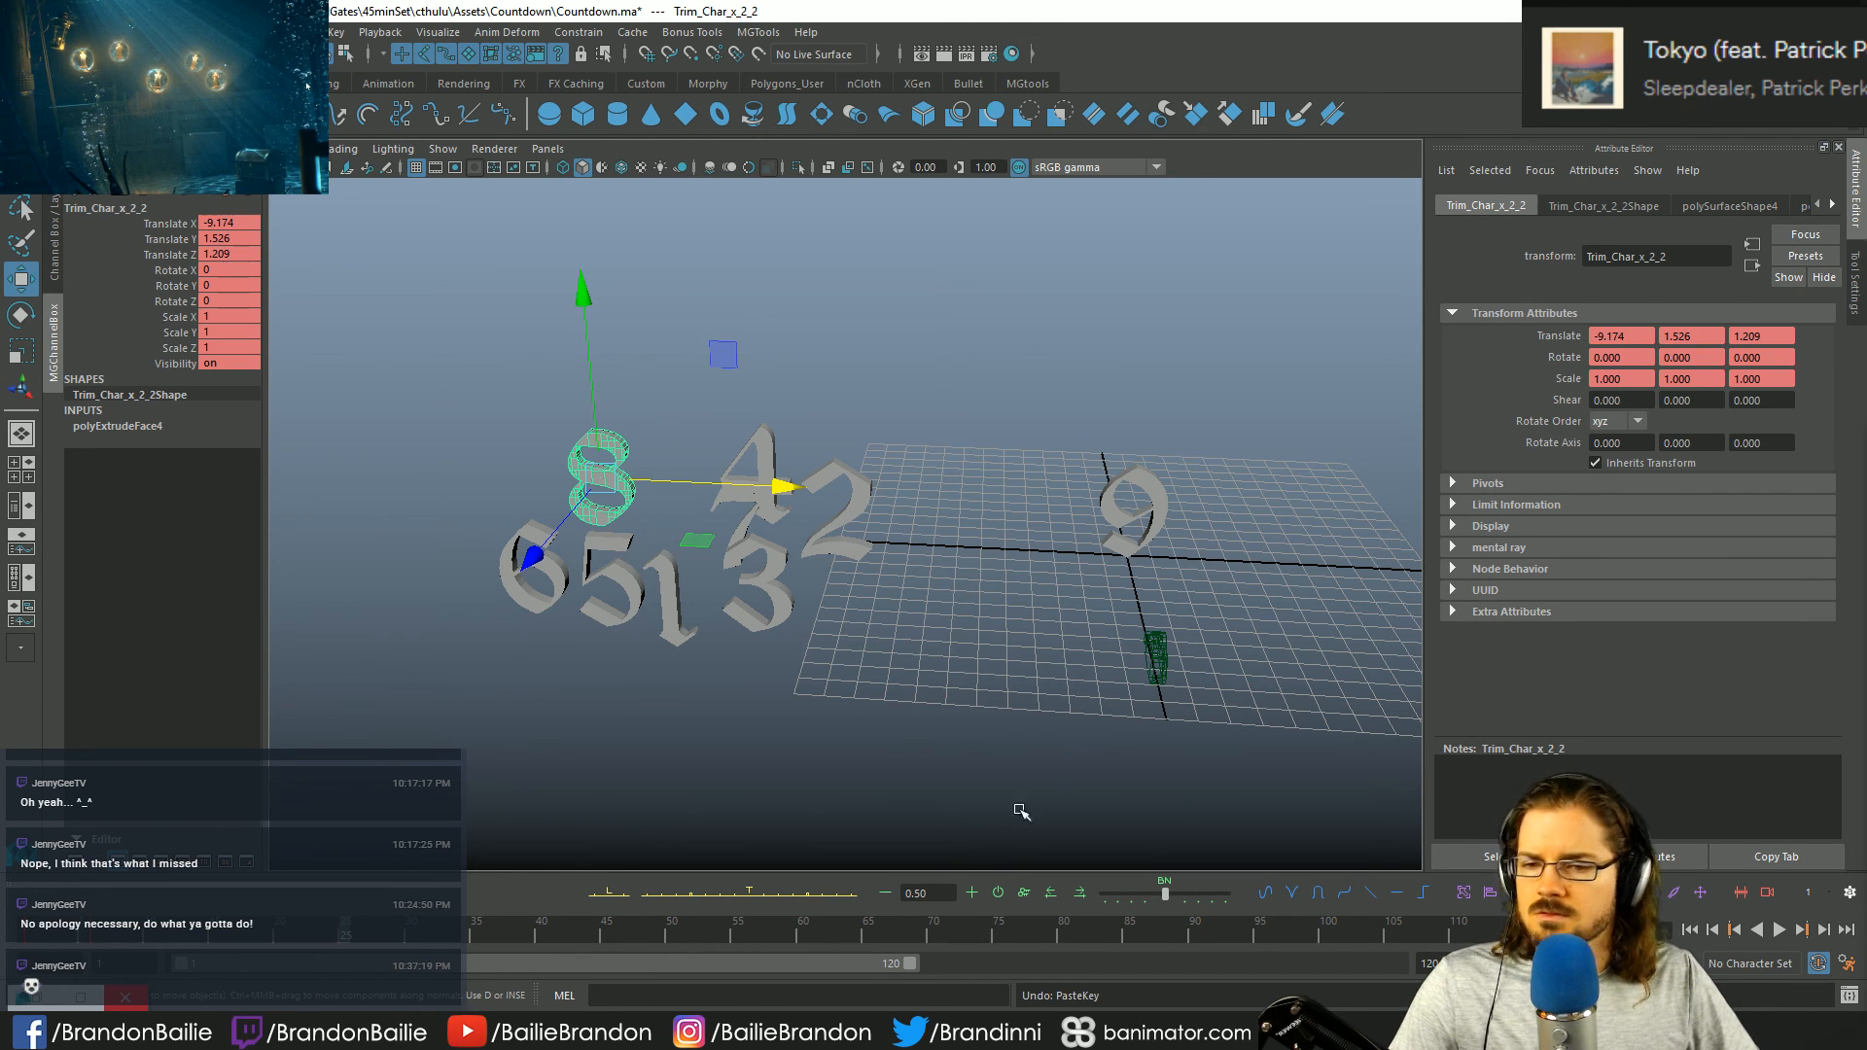
# - Copy the digit 9's full range of animation keys, from its entrance through its exit
pyautogui.click(954, 784)
pyautogui.click(1133, 510)
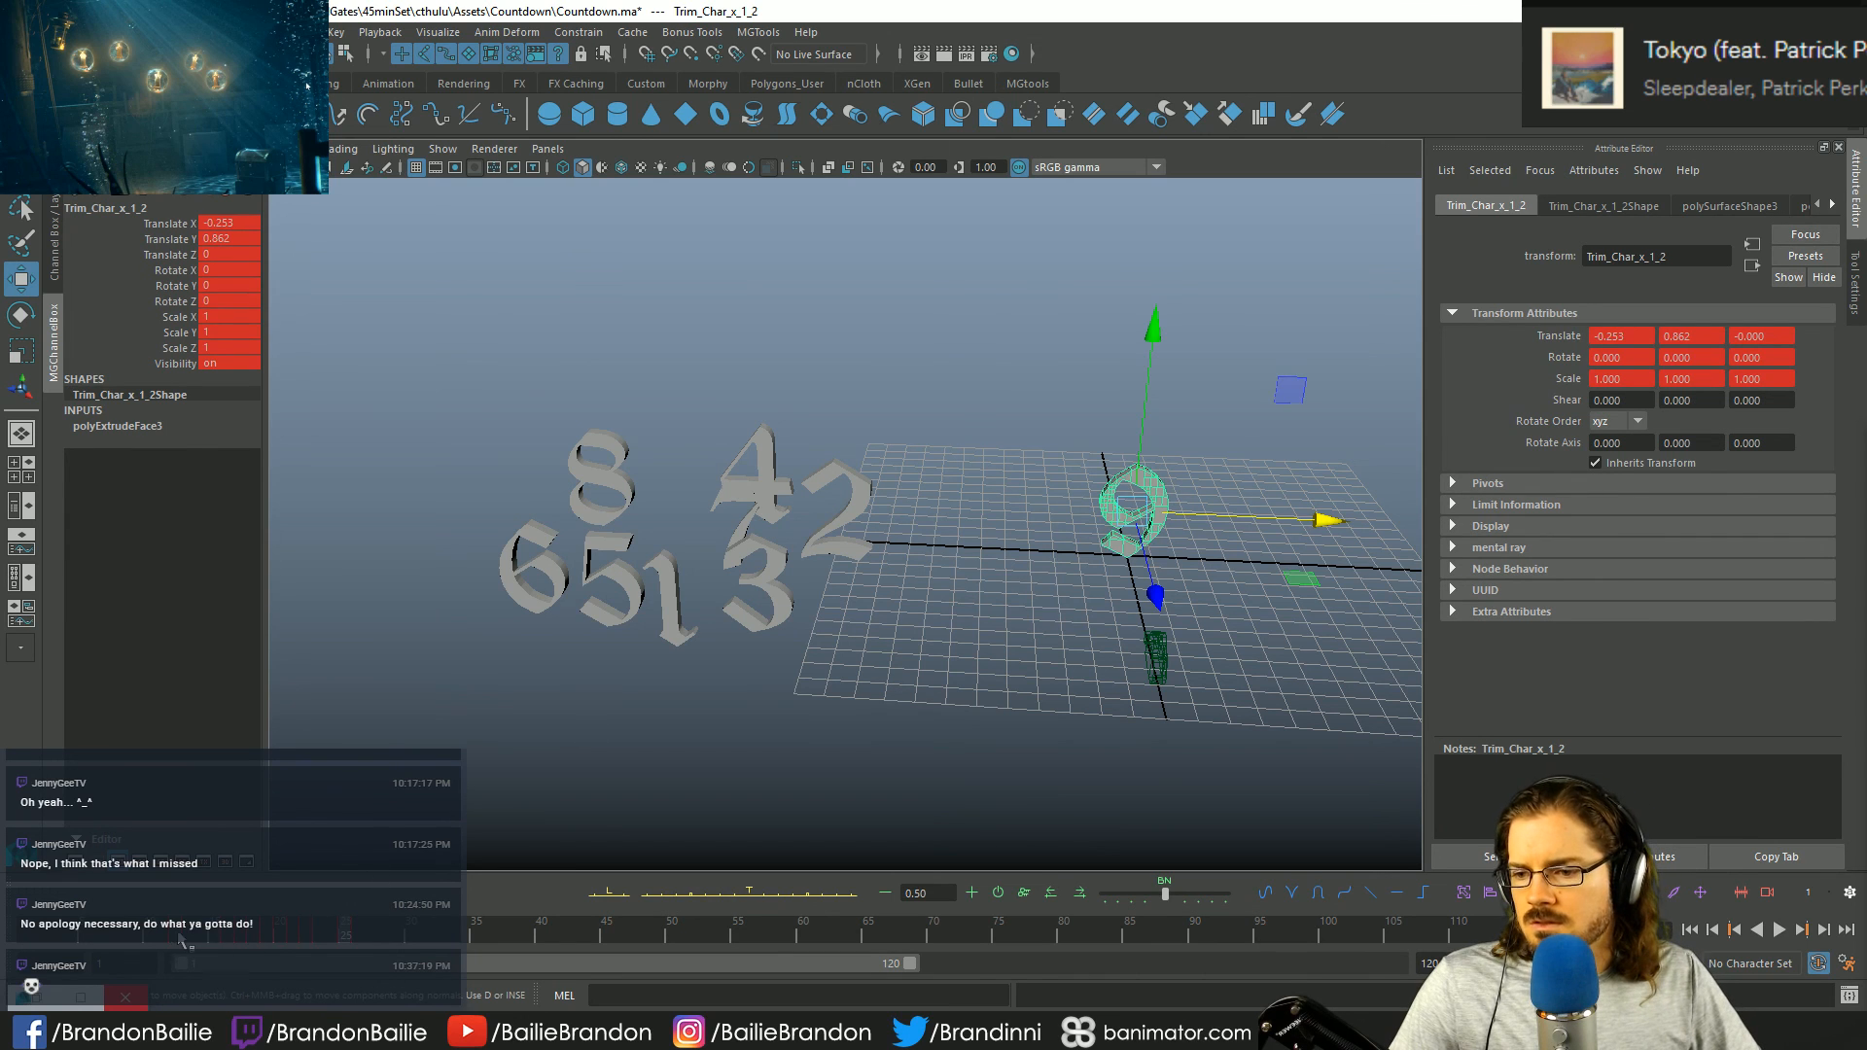
pyautogui.keyDown('shift'); pyautogui.moveTo(175, 938); pyautogui.dragTo(421, 945); pyautogui.keyUp('shift')
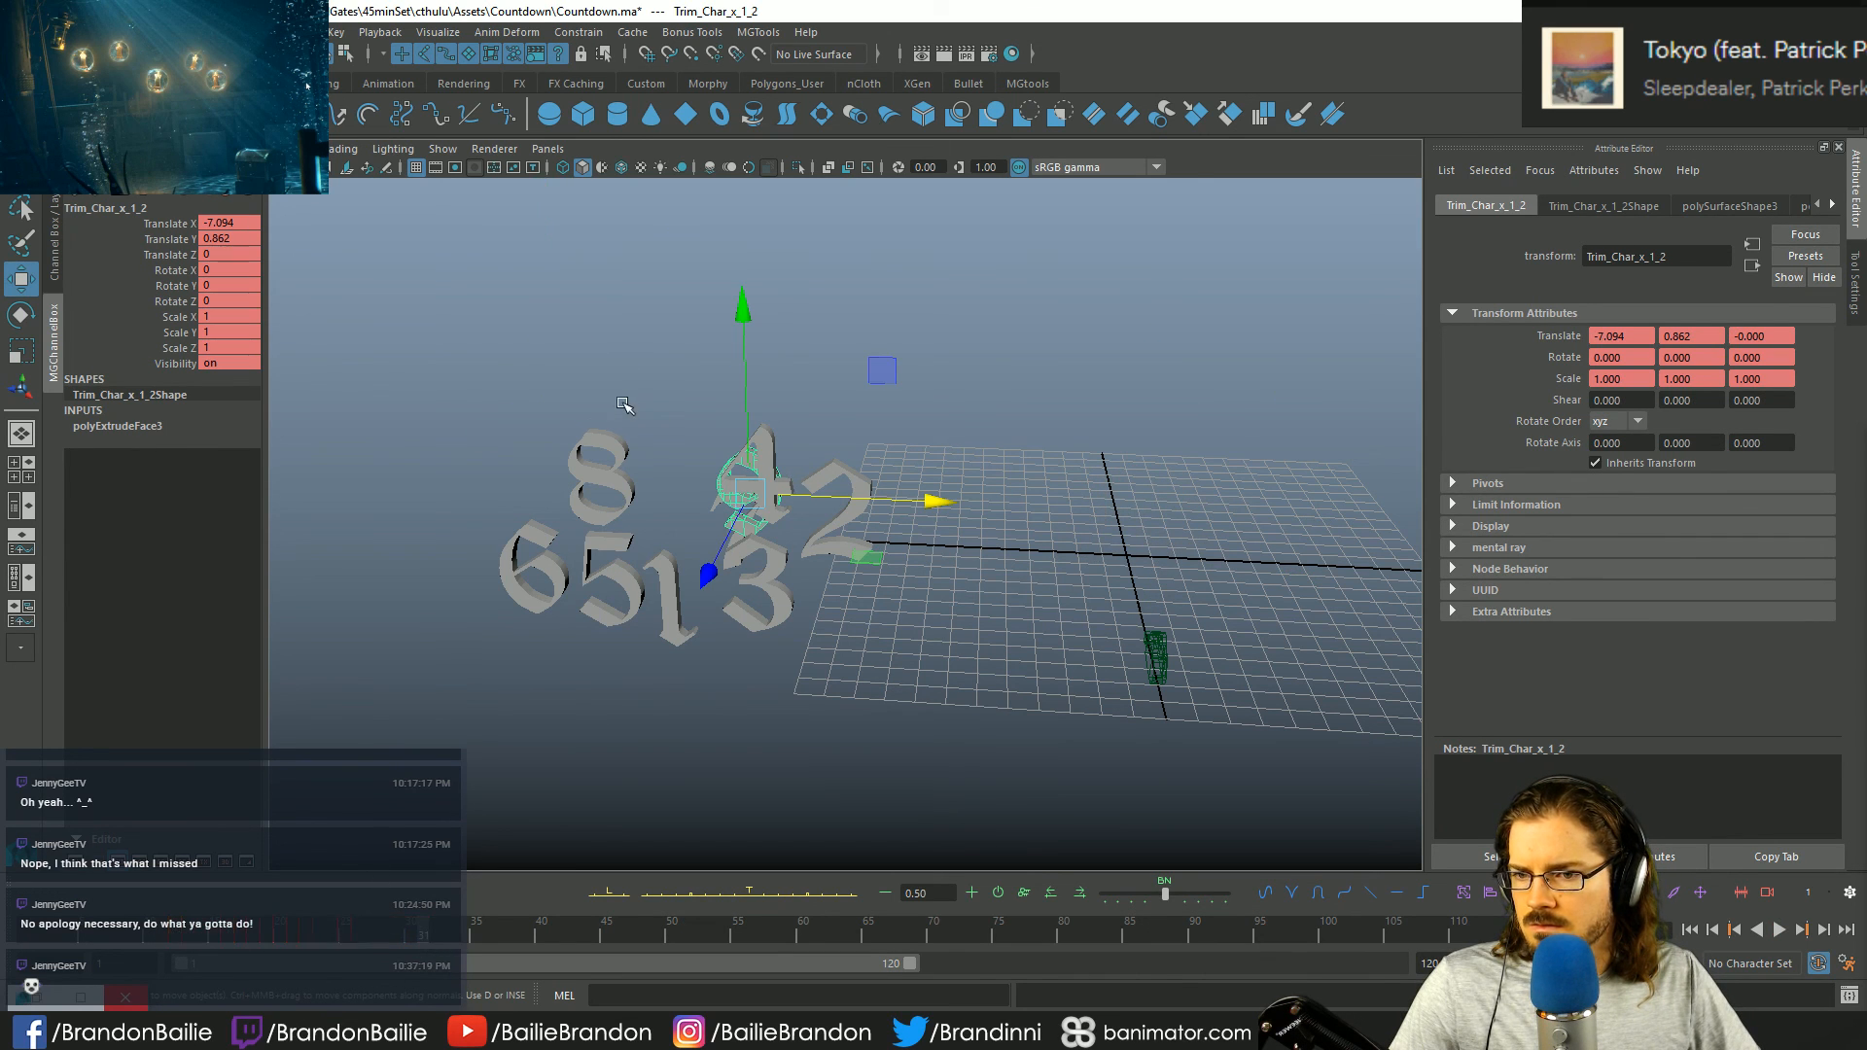
pyautogui.press('Right')
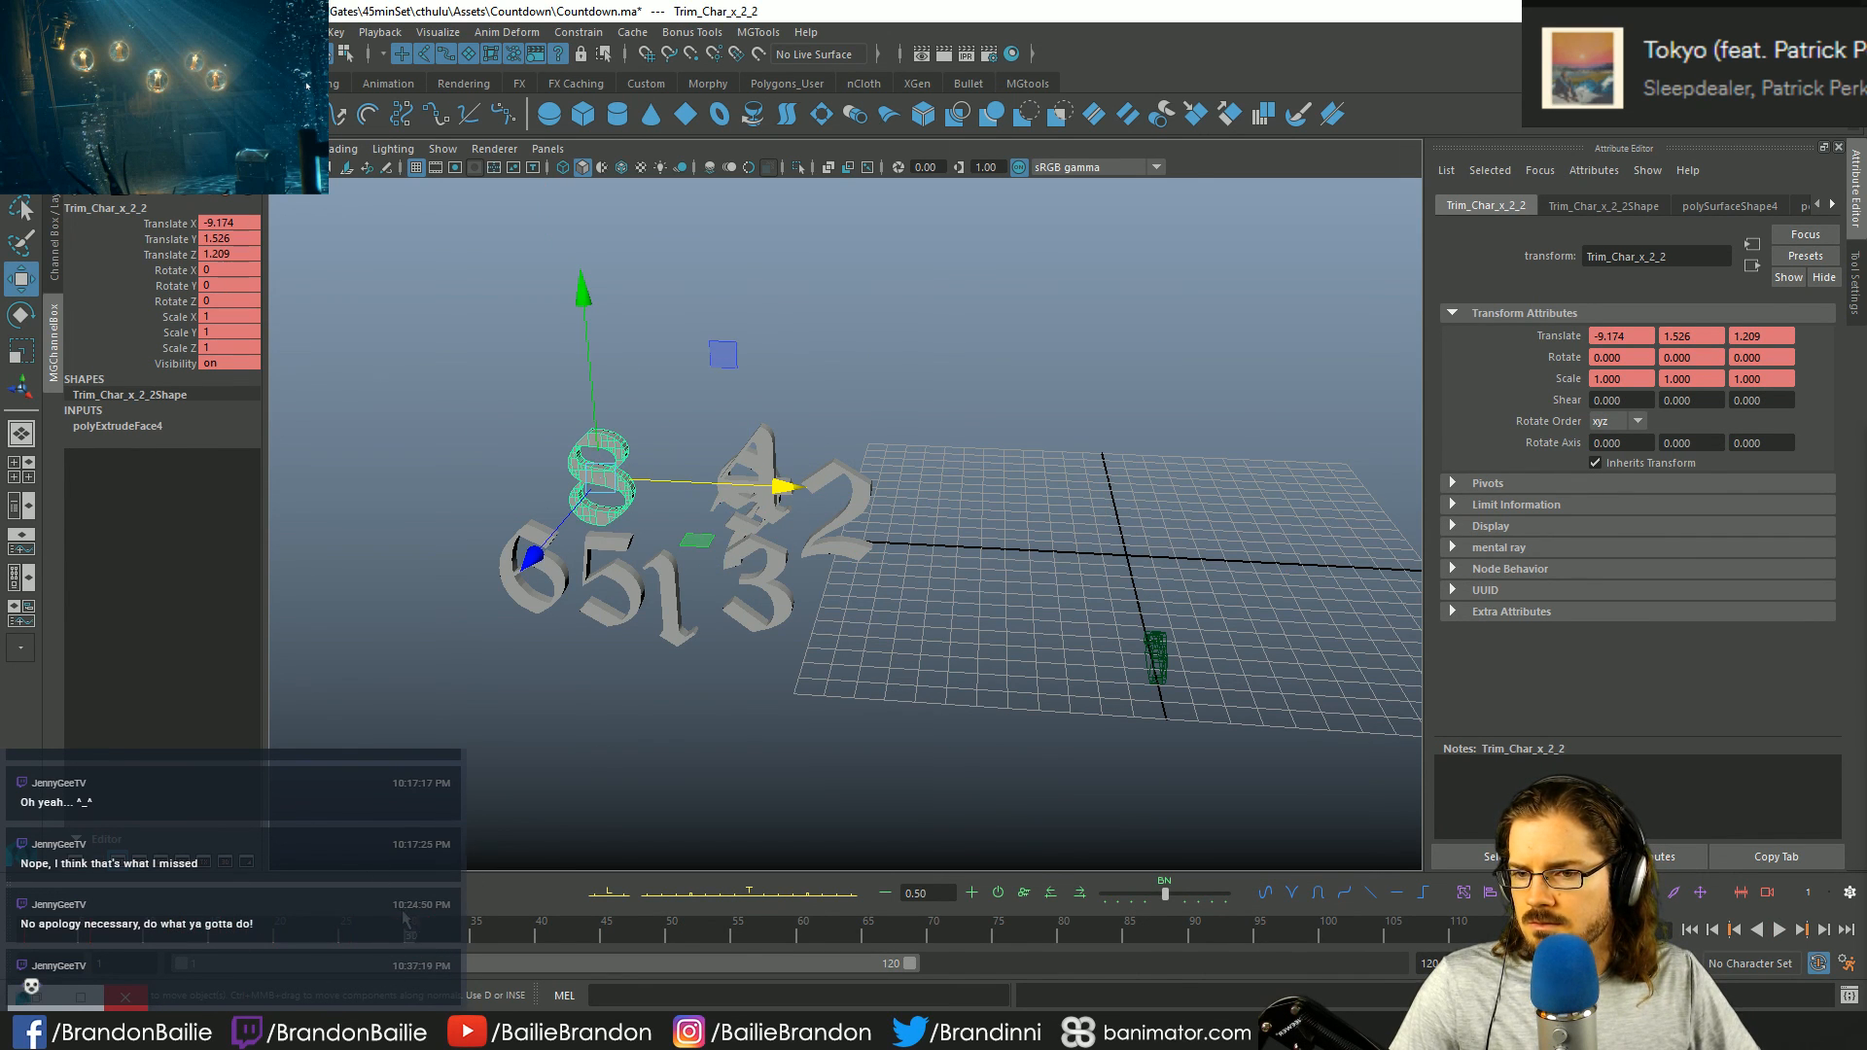
# - Paste the digit 9's keys onto the digit 8 starting at frame 25, and step through the transferred motion
pyautogui.press(',')
pyautogui.press('.')
pyautogui.press(',')
pyautogui.press('.')
pyautogui.press('.')
pyautogui.press('.')
pyautogui.press('.')
pyautogui.press('.')
pyautogui.press('.')
pyautogui.press('.')
pyautogui.press('.')
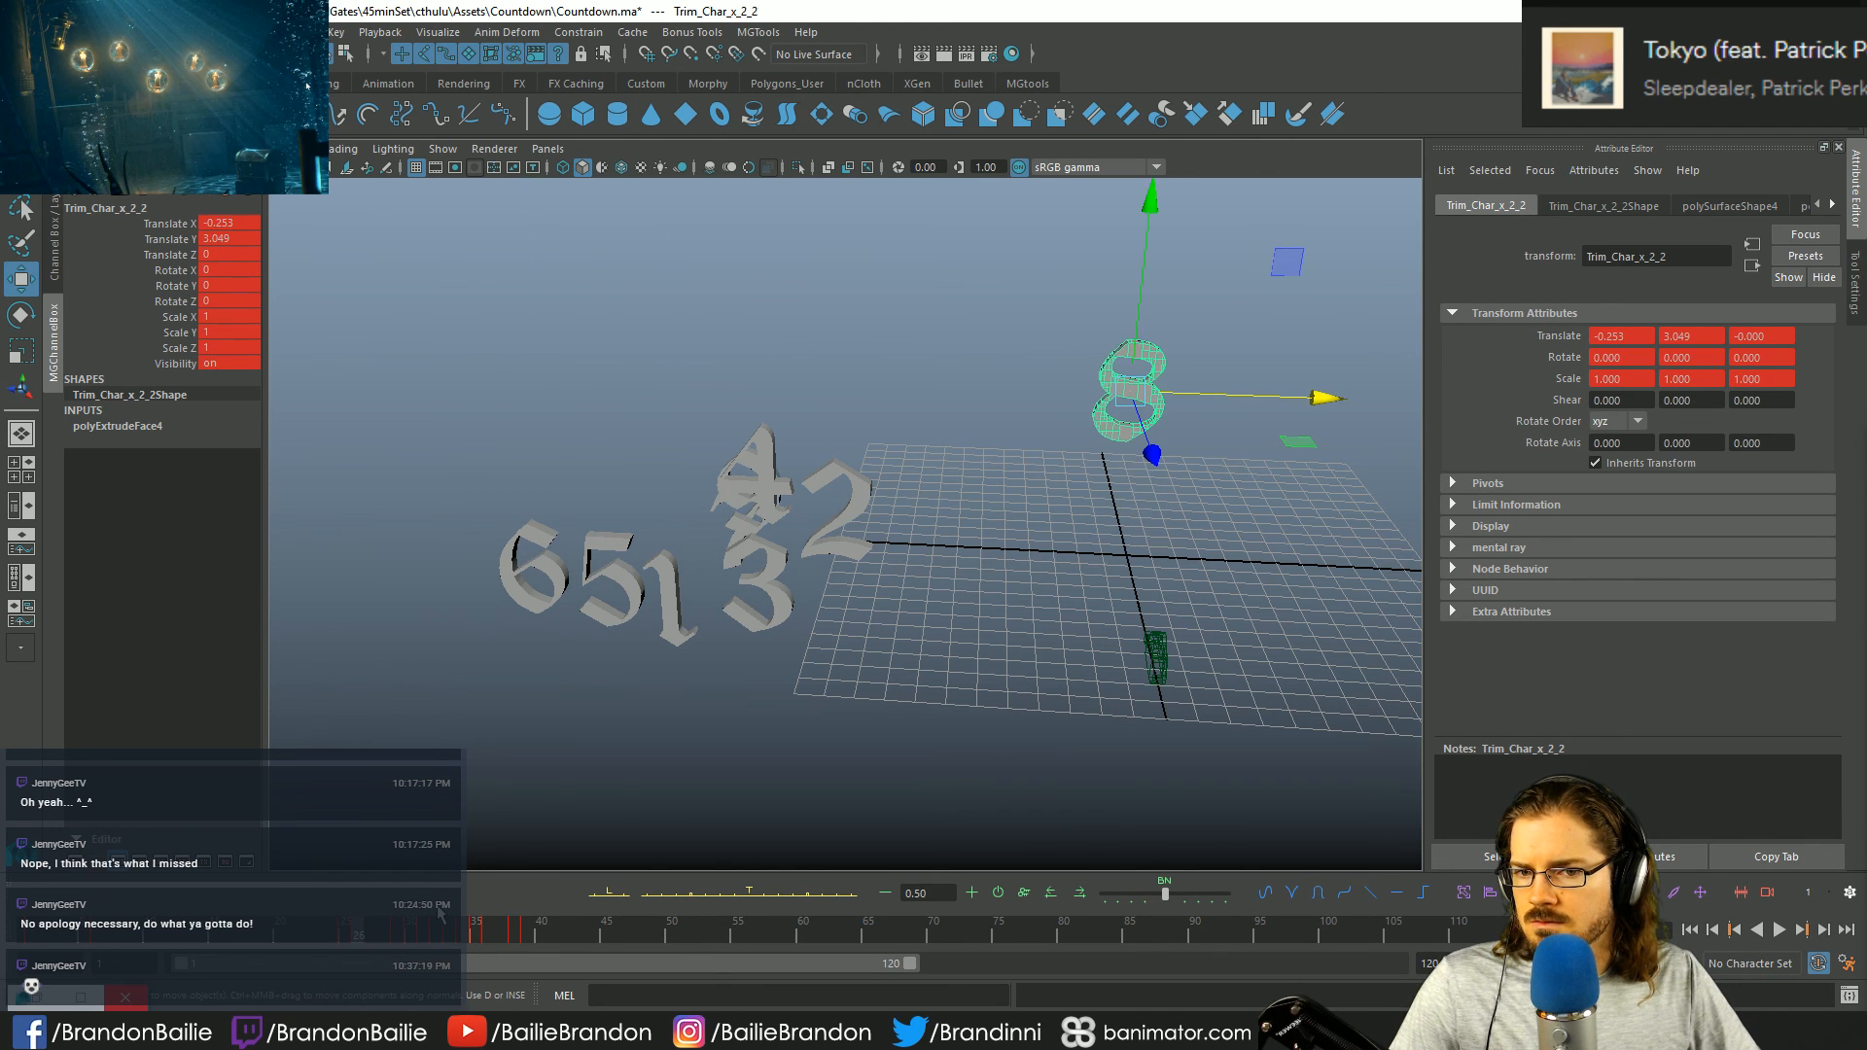
pyautogui.press('.')
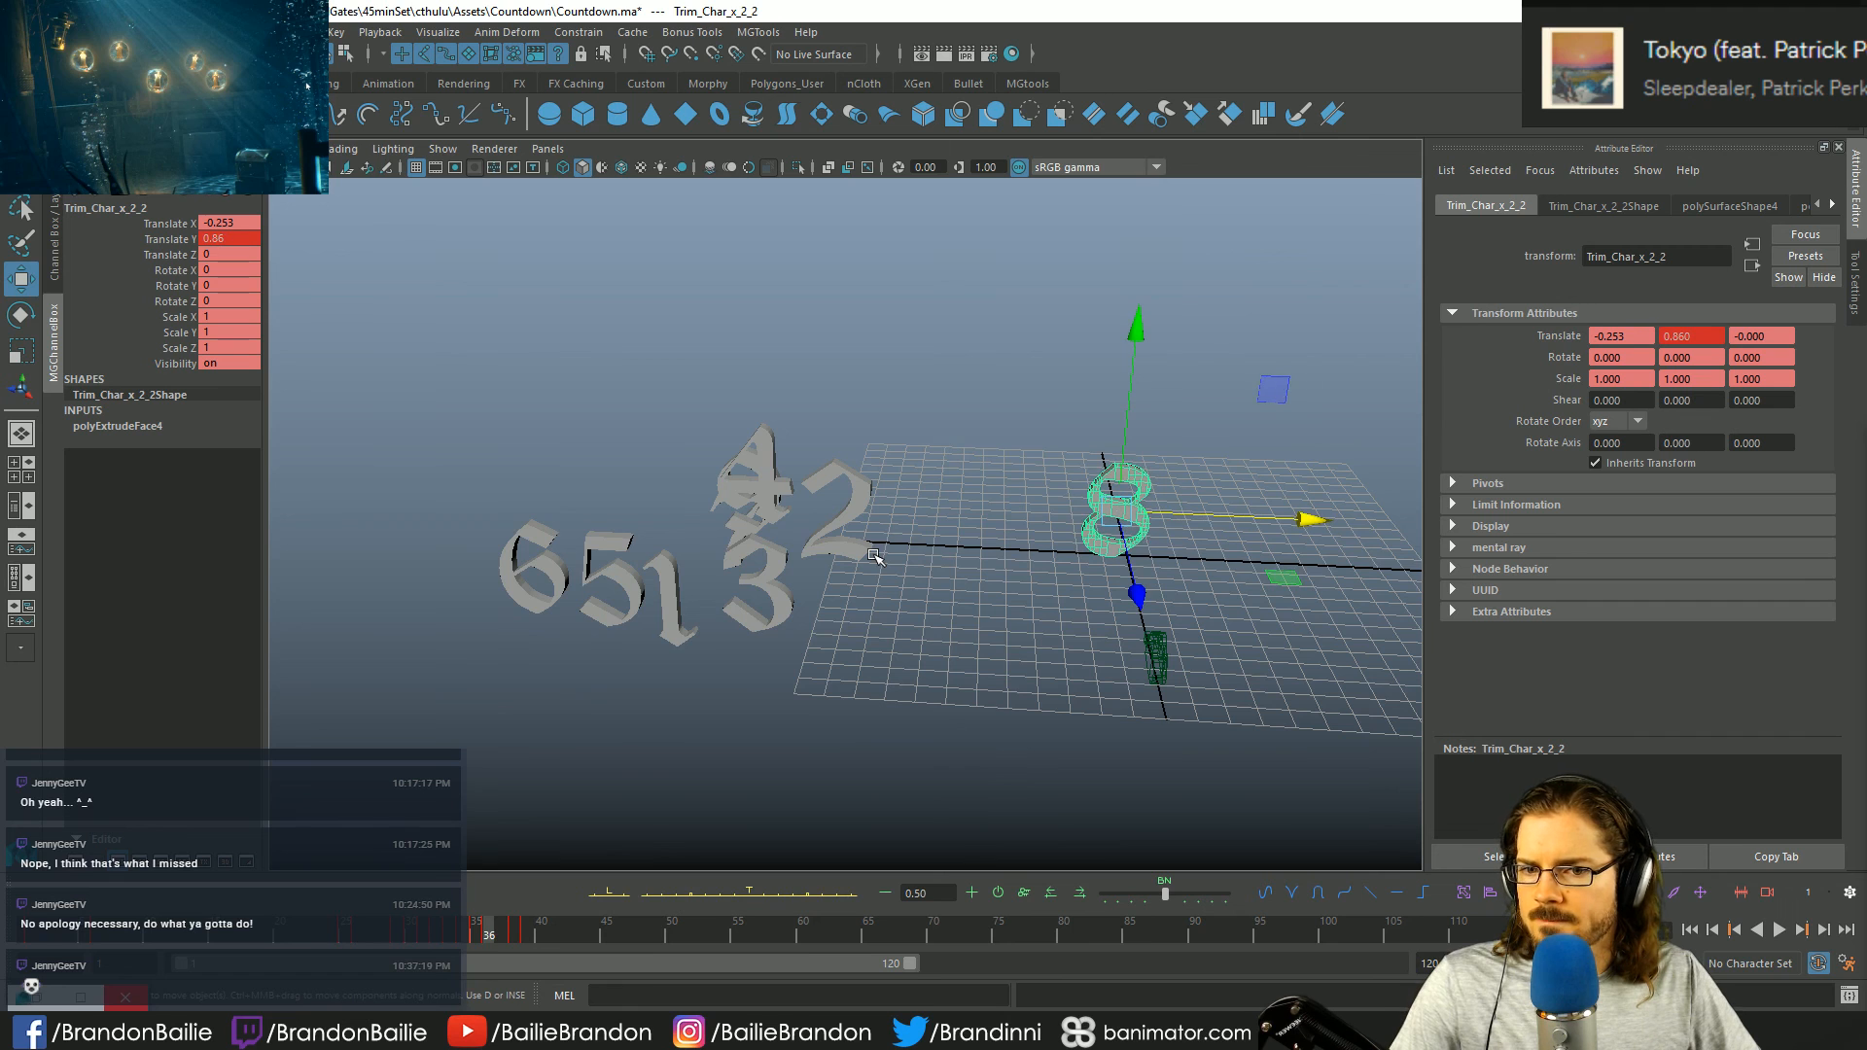
# - Examine the digit 8's drop through the camera, key by key from frame 25 past the landing
pyautogui.press('f')
pyautogui.click(347, 939)
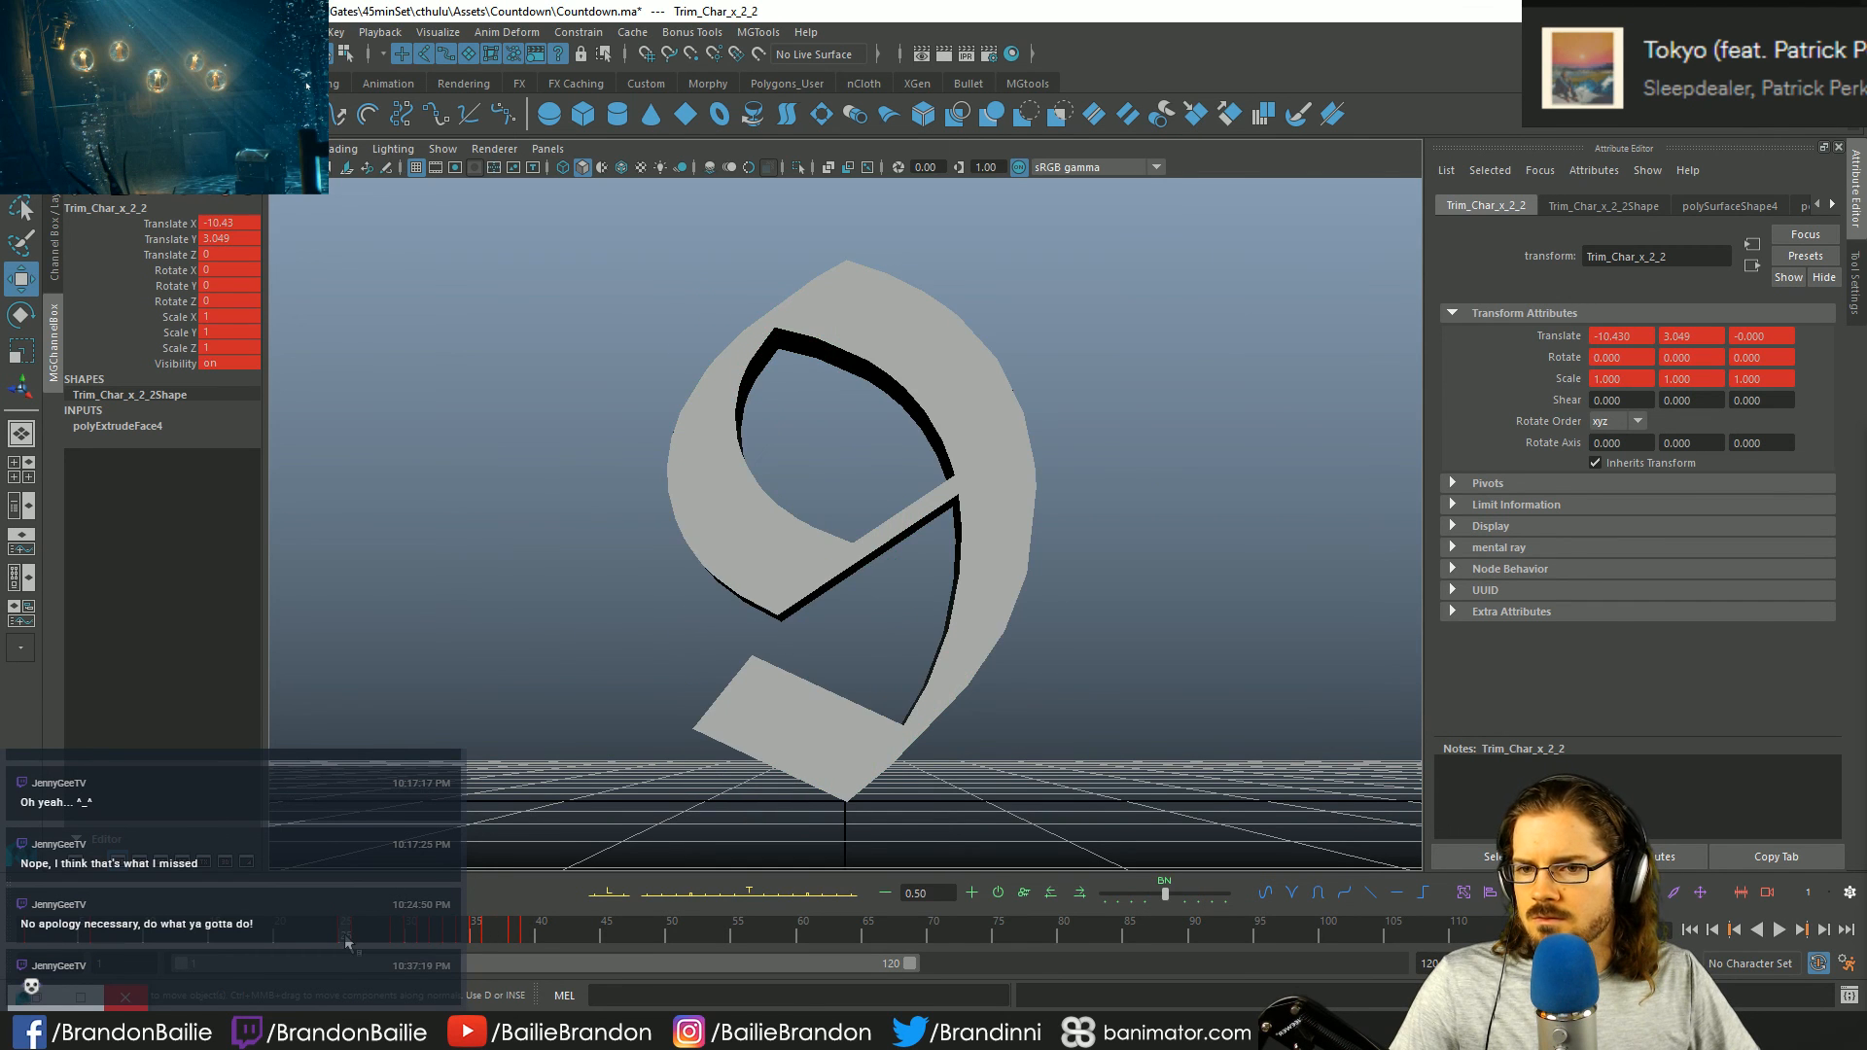
pyautogui.press('.')
pyautogui.press('.')
pyautogui.press('.')
pyautogui.press('.')
pyautogui.press('.')
pyautogui.press('.')
pyautogui.press('.')
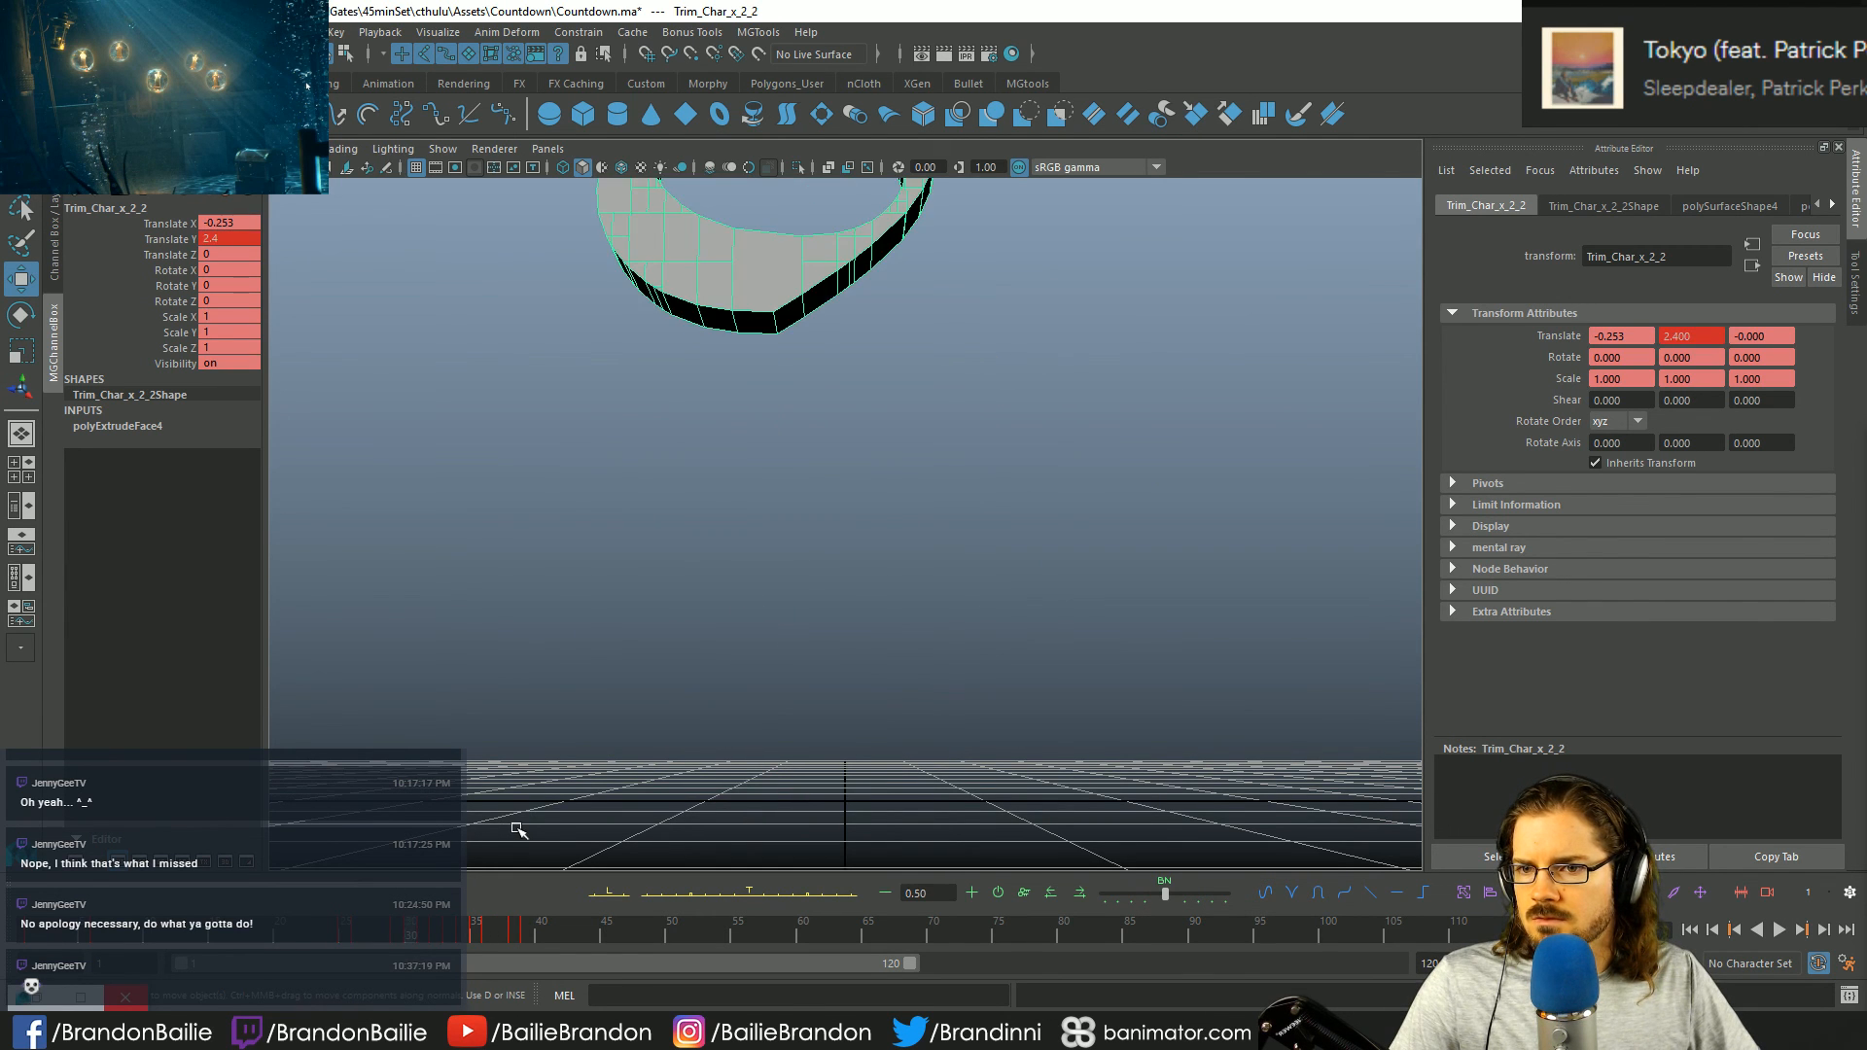
pyautogui.press('.')
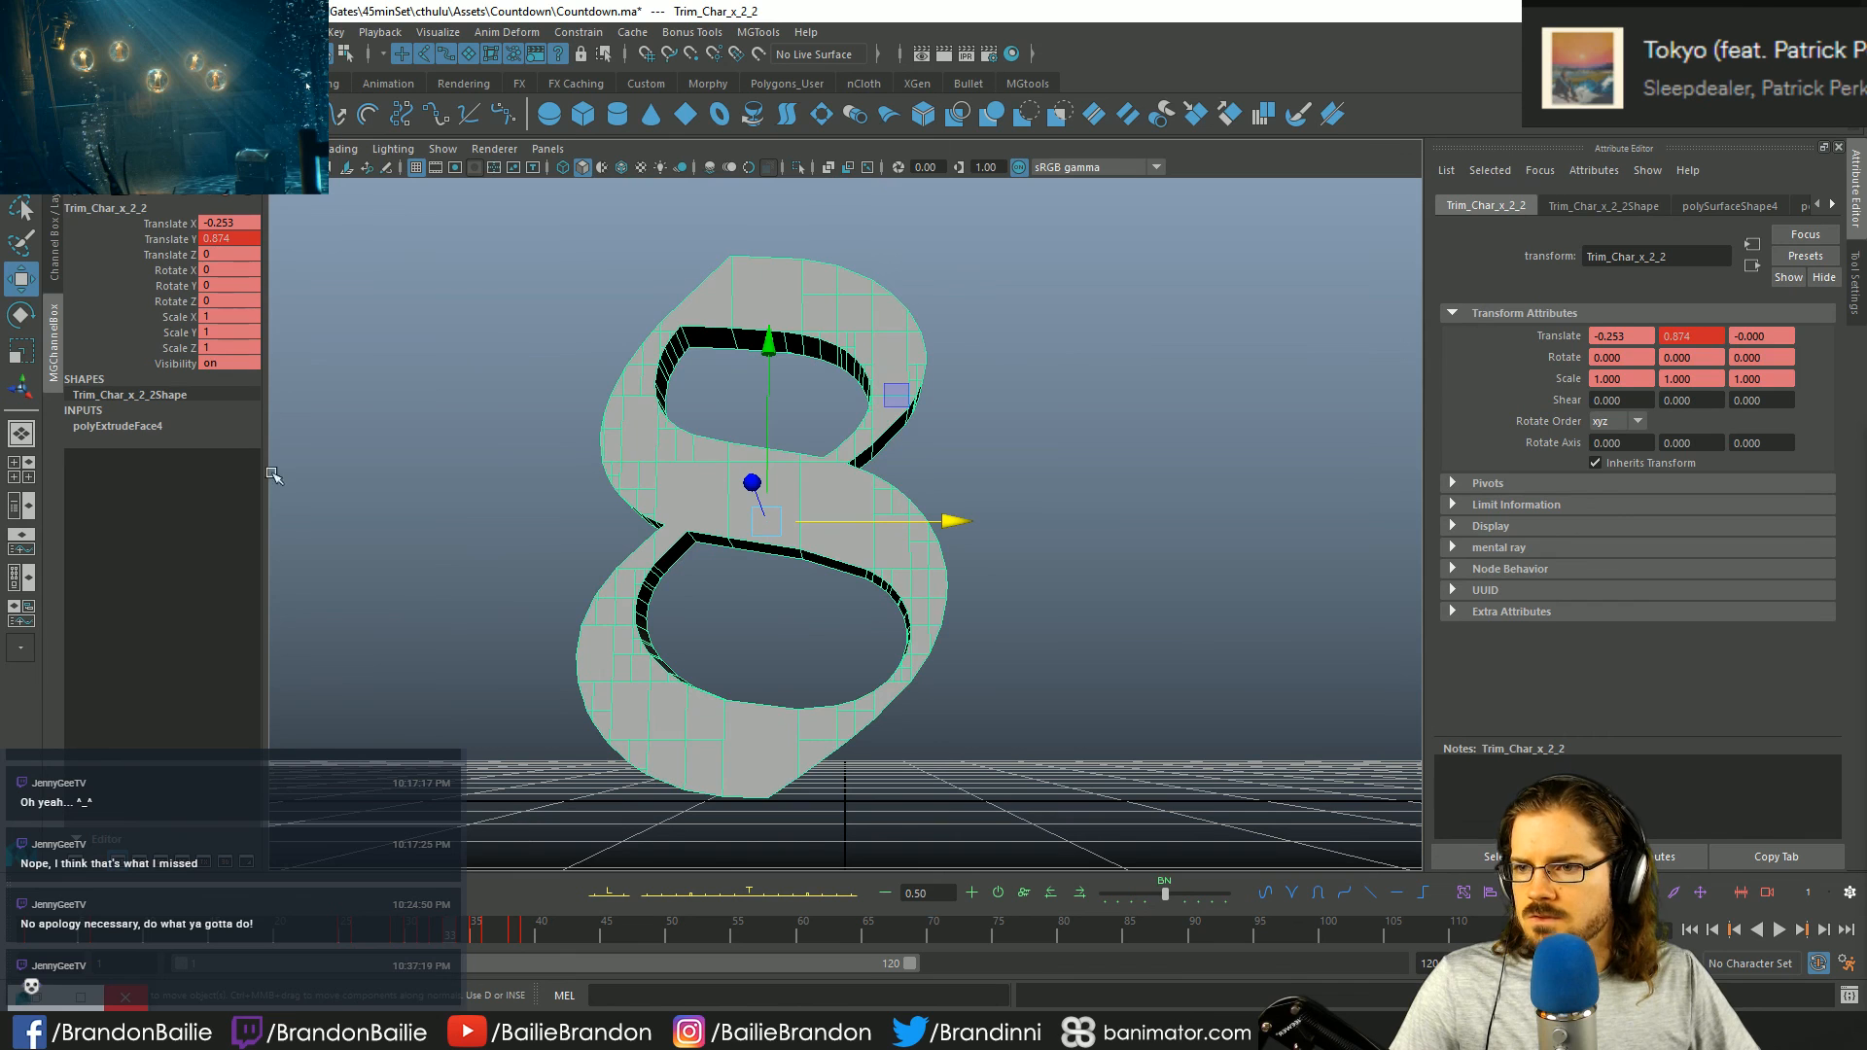
# - Remove the digit 8's Translate X animation and centre it at Translate X 0.043, checking its drop
pyautogui.rightClick(156, 225)
pyautogui.click(74, 224)
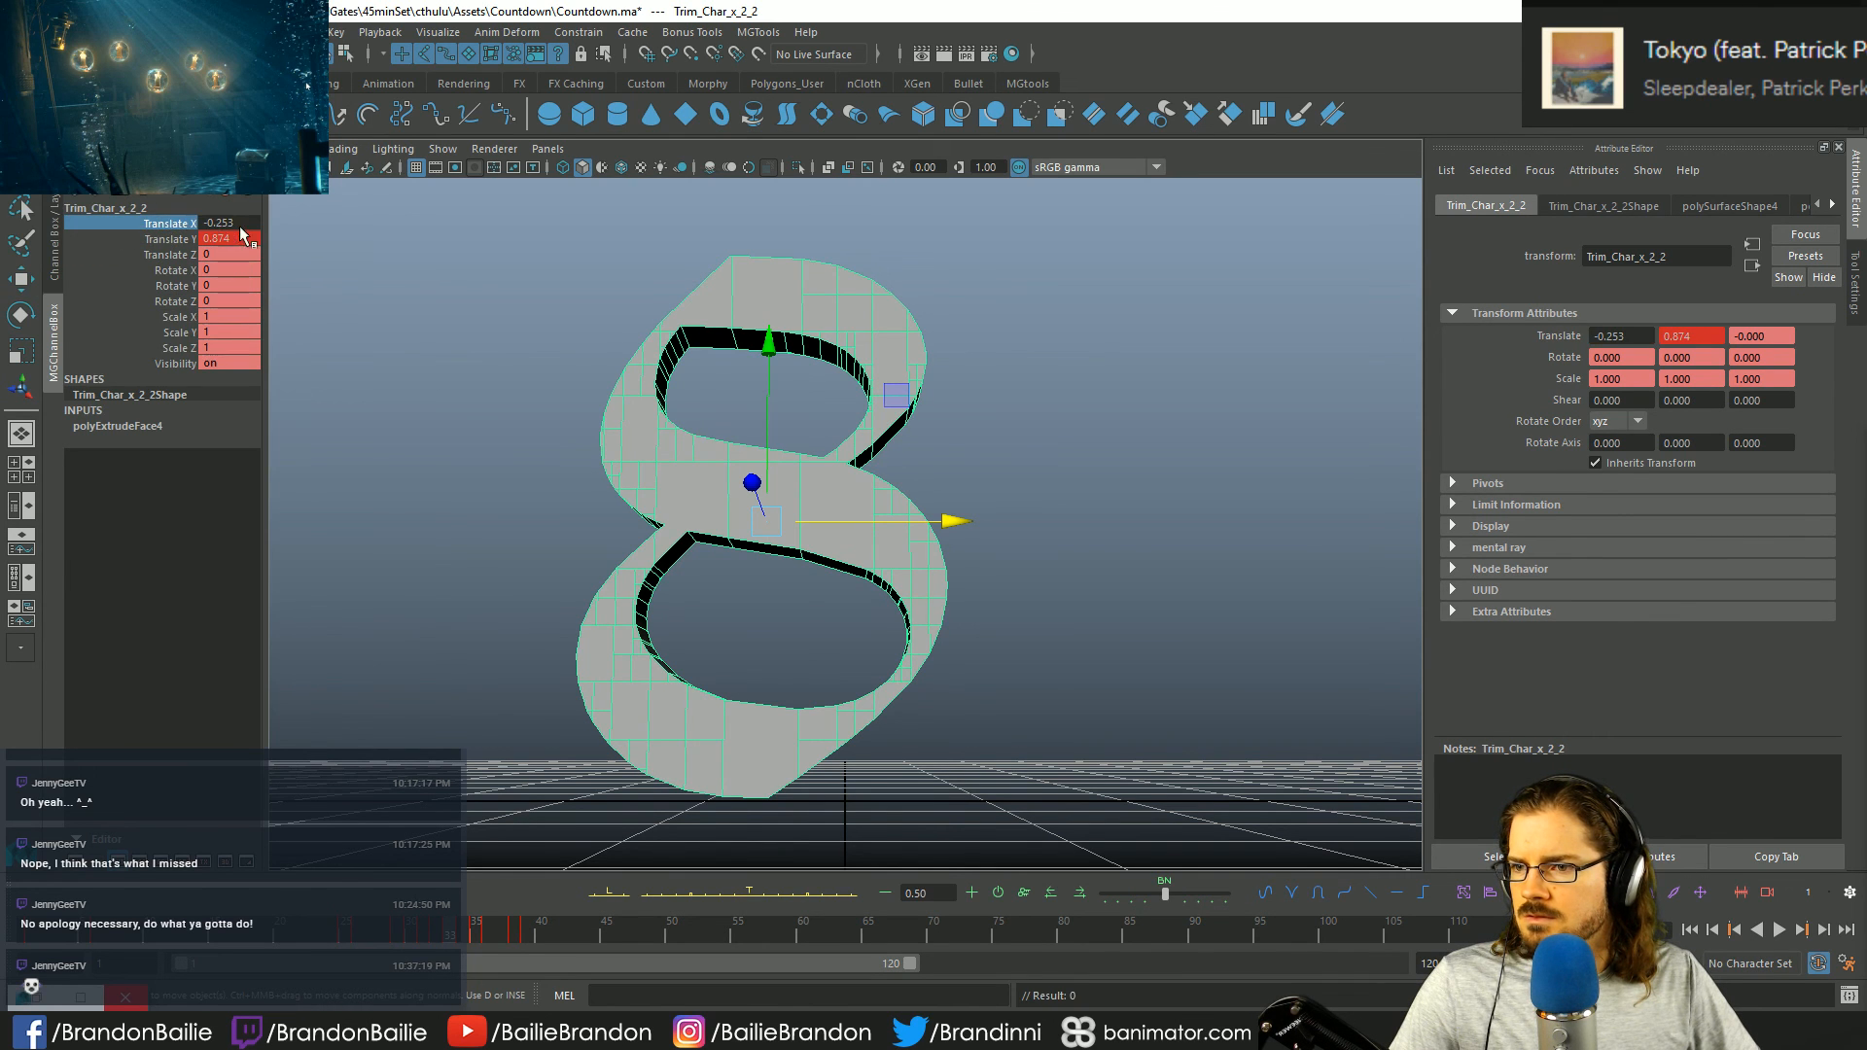
pyautogui.moveTo(574, 533); pyautogui.dragTo(682, 547, button='middle')
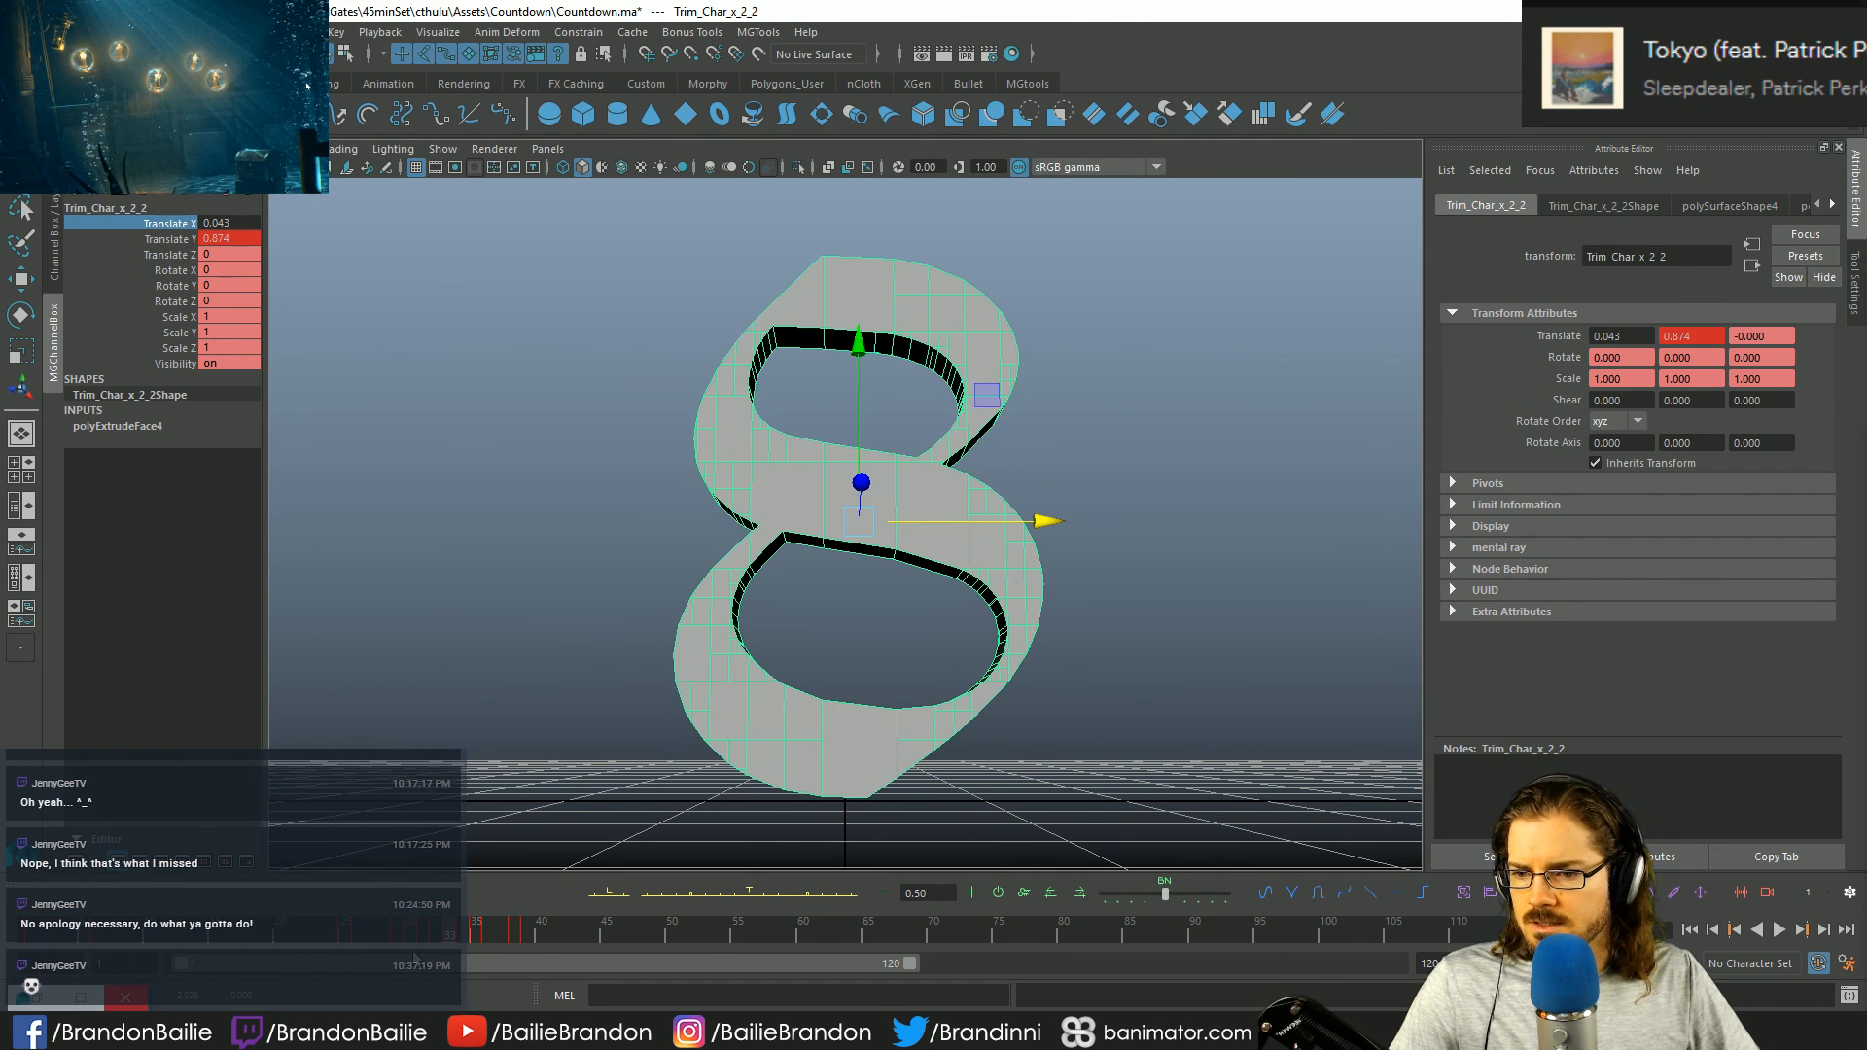
pyautogui.click(346, 936)
pyautogui.hotkey('alt', '.')
pyautogui.hotkey('alt', '.')
pyautogui.hotkey('alt', '.')
pyautogui.hotkey('alt', '.')
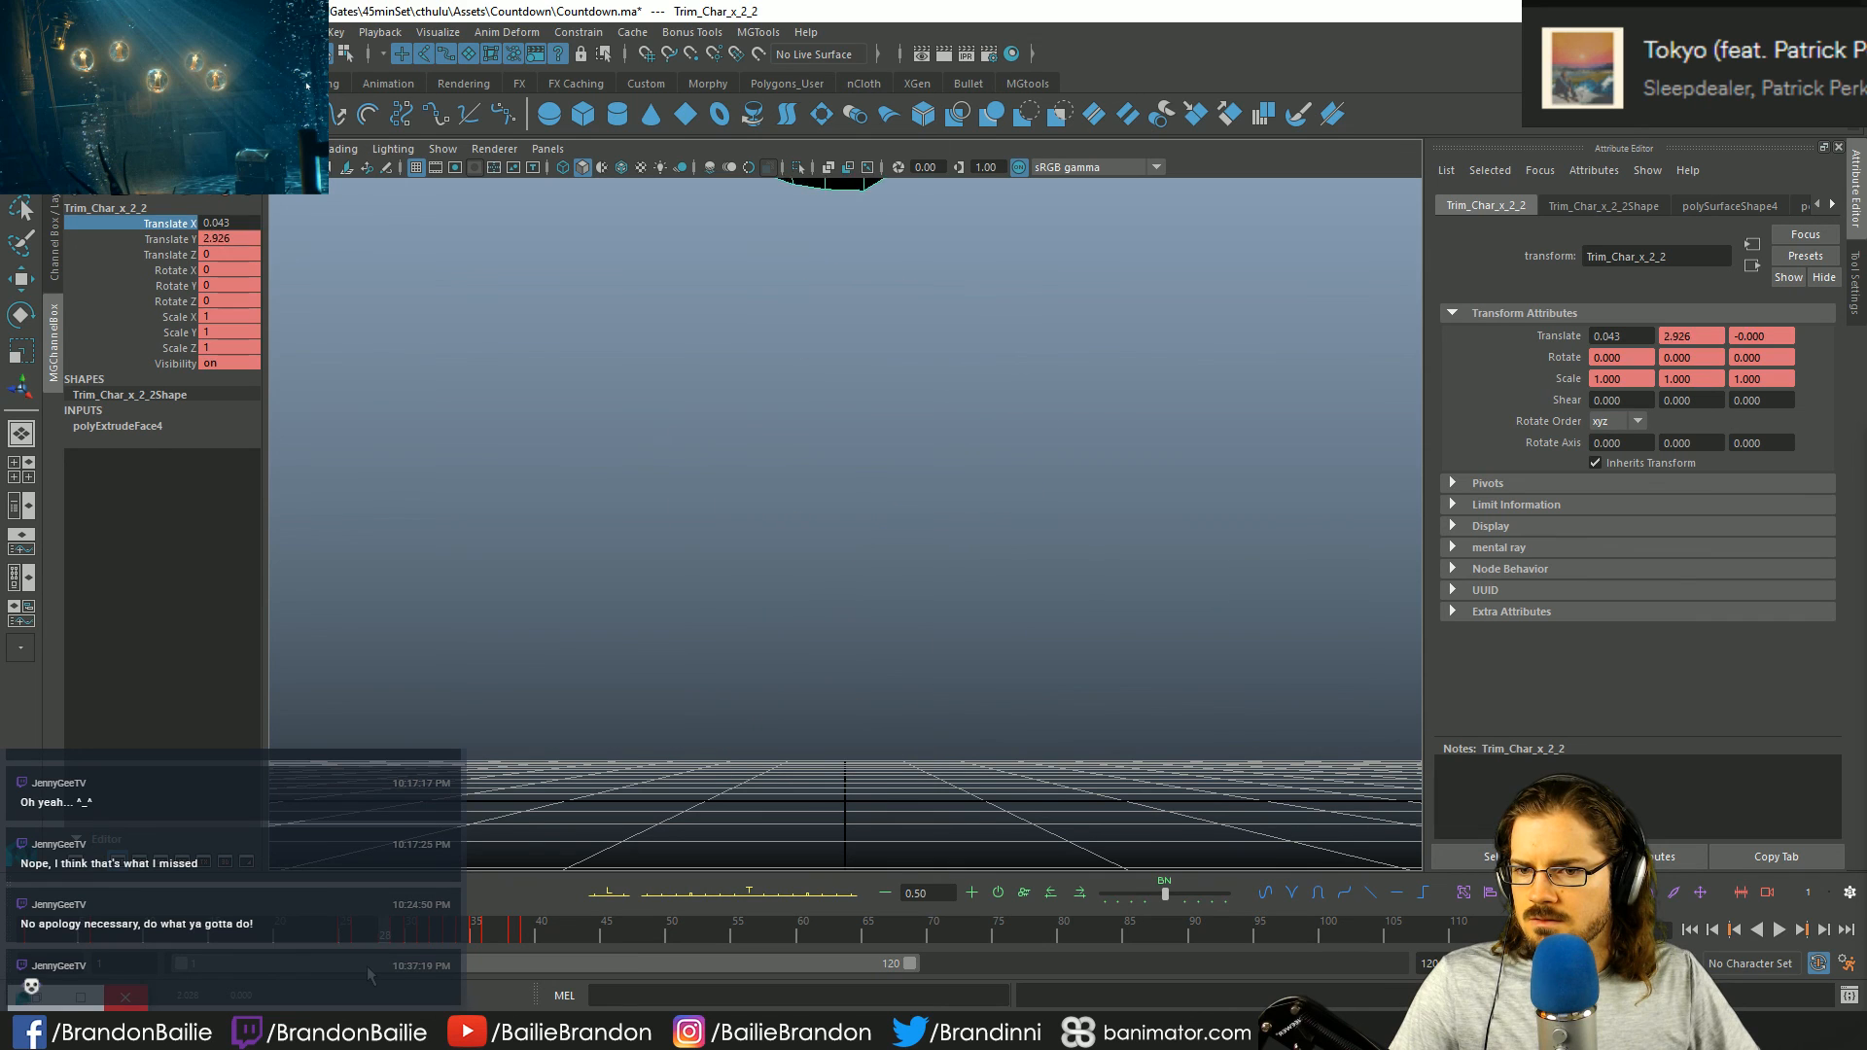
# - Key the digit 8's raised pose with Translate X 0.043 at frames 26 and 25
pyautogui.click(348, 935)
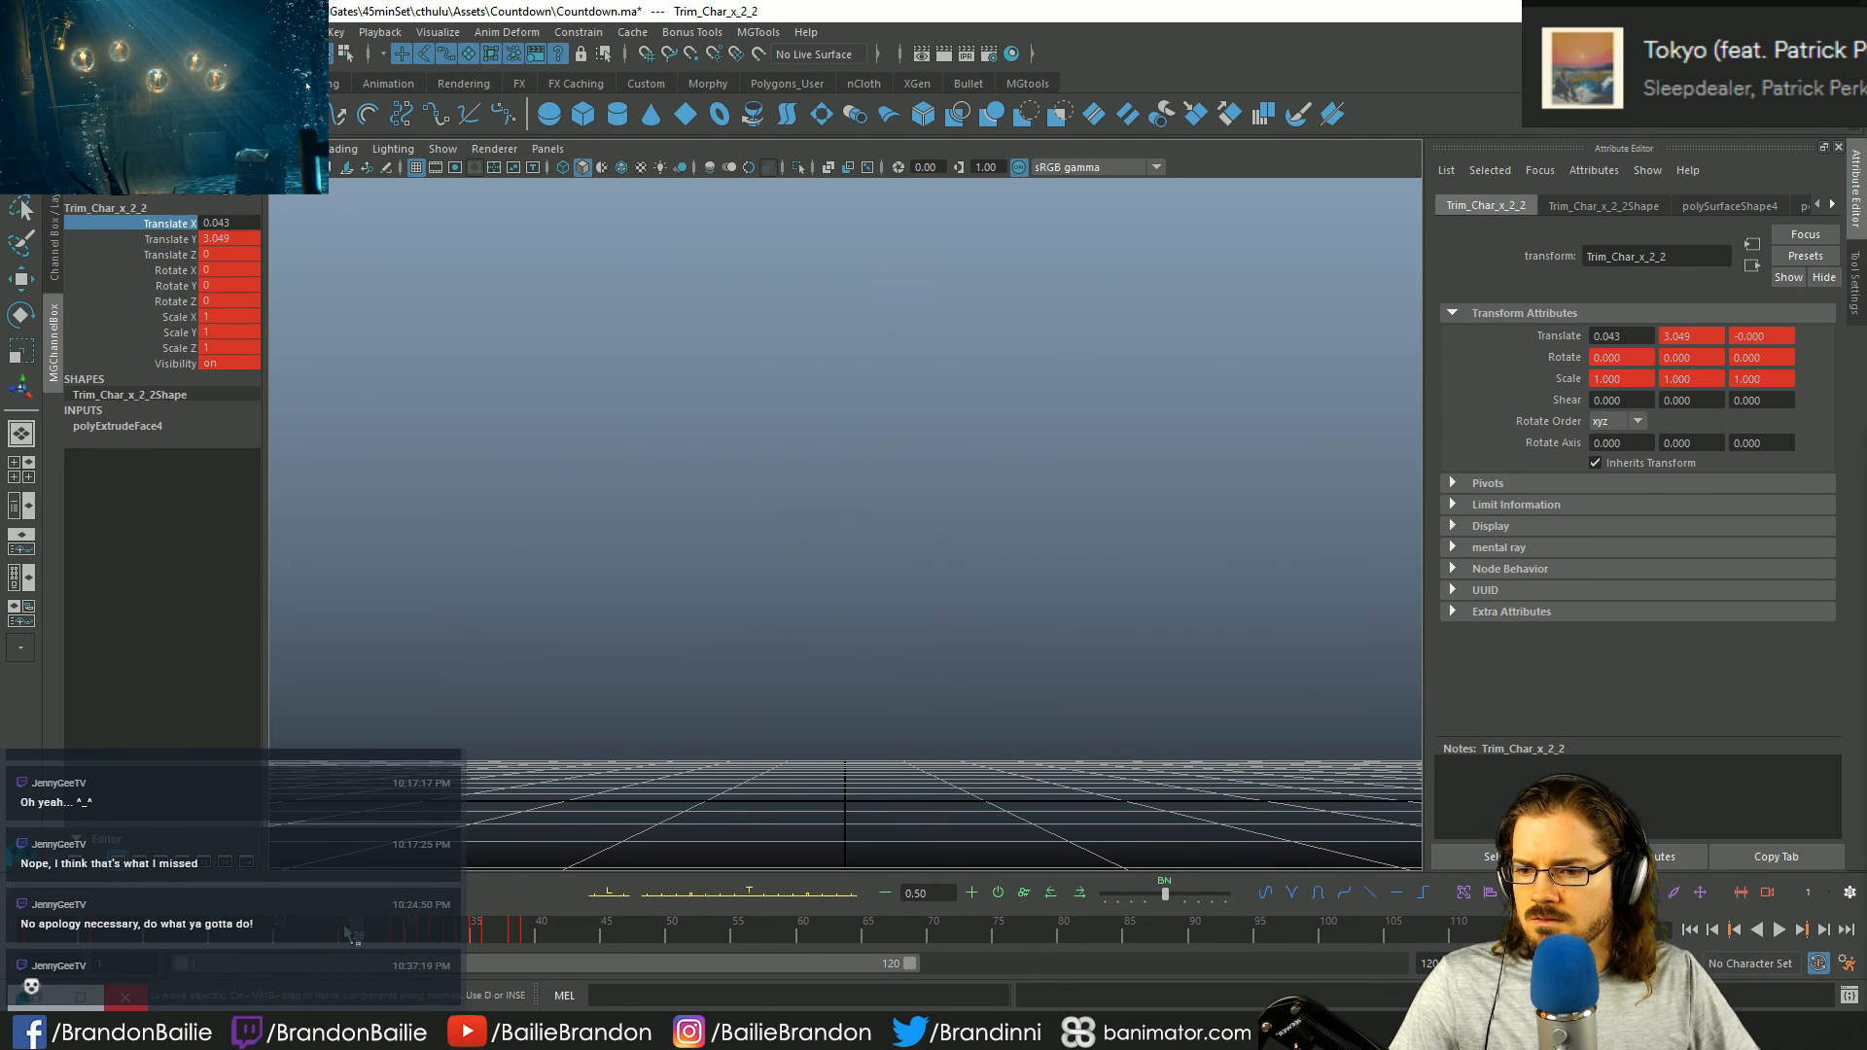
pyautogui.press('s')
pyautogui.press(',')
pyautogui.press('s')
pyautogui.press('.')
# - Slide the digit 8 aside along X, to -13.212 before the drop at frame 25, and out again after its bounce
pyautogui.press('space')
pyautogui.moveTo(1031, 585); pyautogui.dragTo(793, 556, button='middle')
pyautogui.hotkey('ctrl', 'z')
pyautogui.click(528, 931)
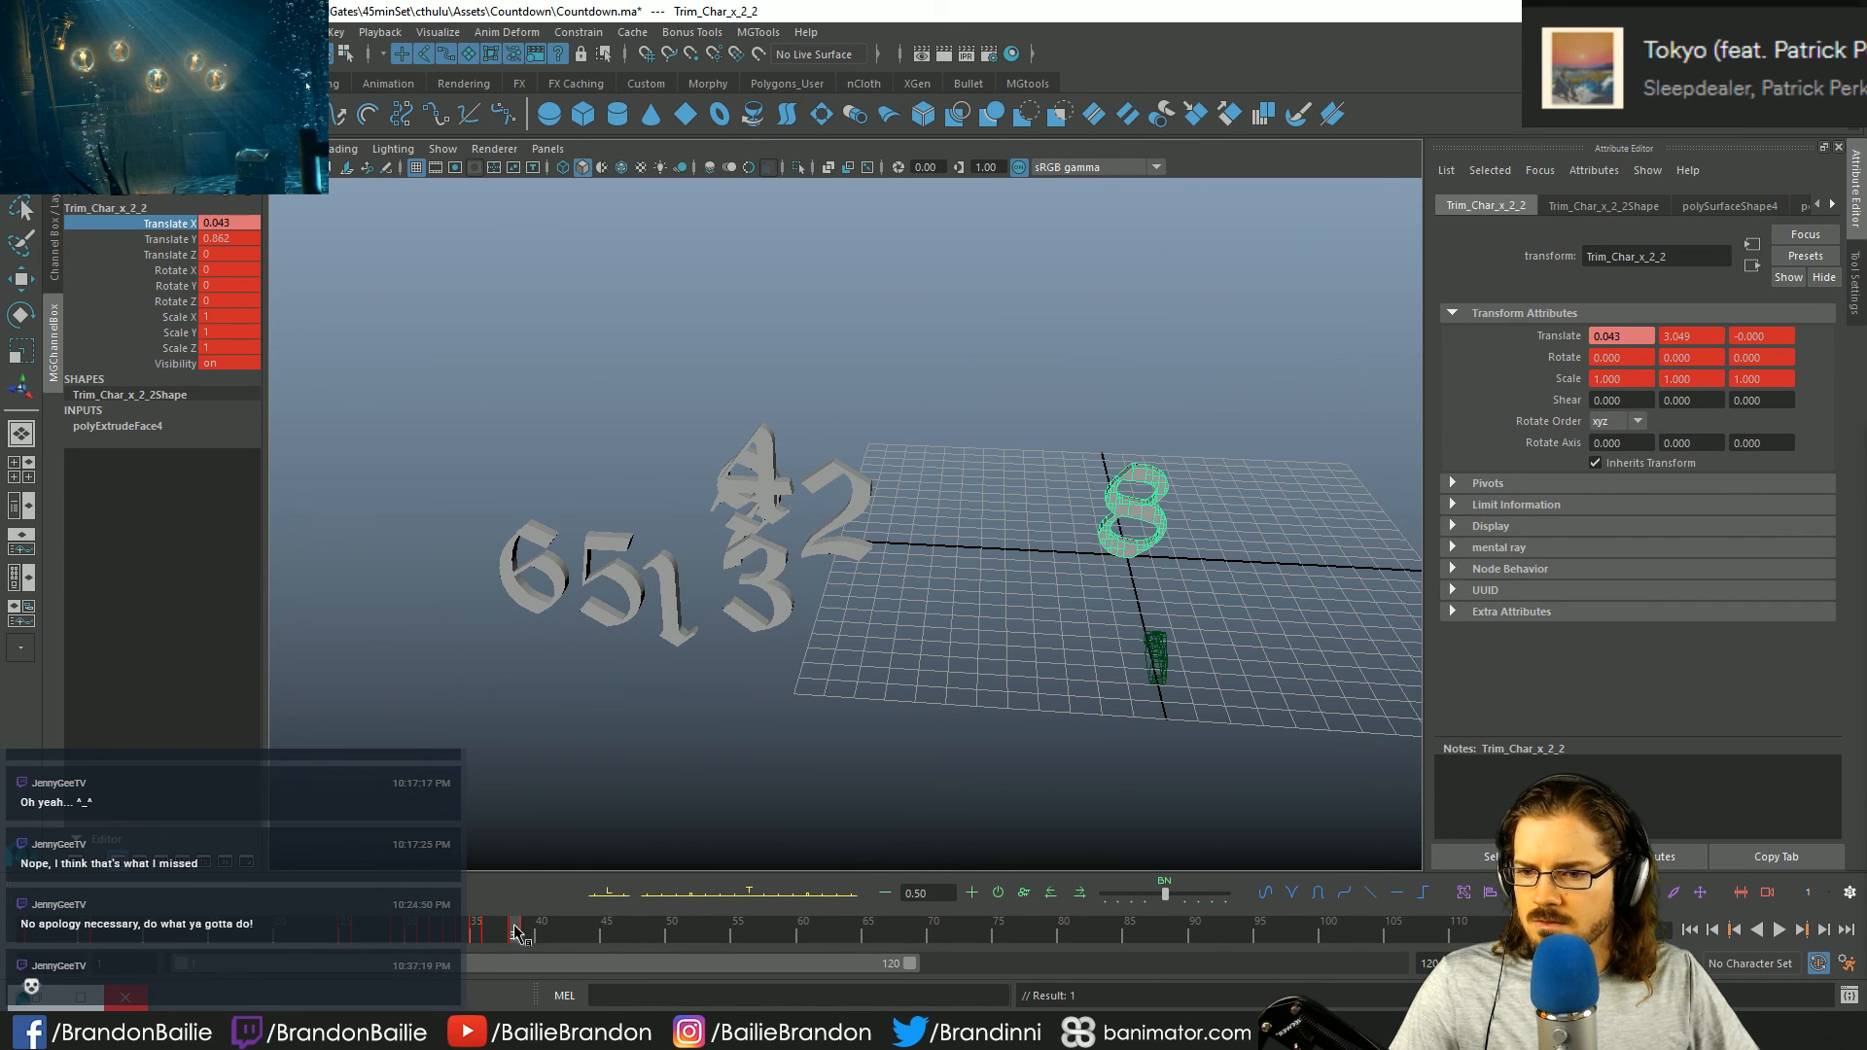
pyautogui.press('w')
pyautogui.moveTo(1100, 646); pyautogui.dragTo(408, 739, button='middle')
# - Select the digit 8's animation keys on the timeline from frame 25 to frame 46
pyautogui.doubleClick(341, 930)
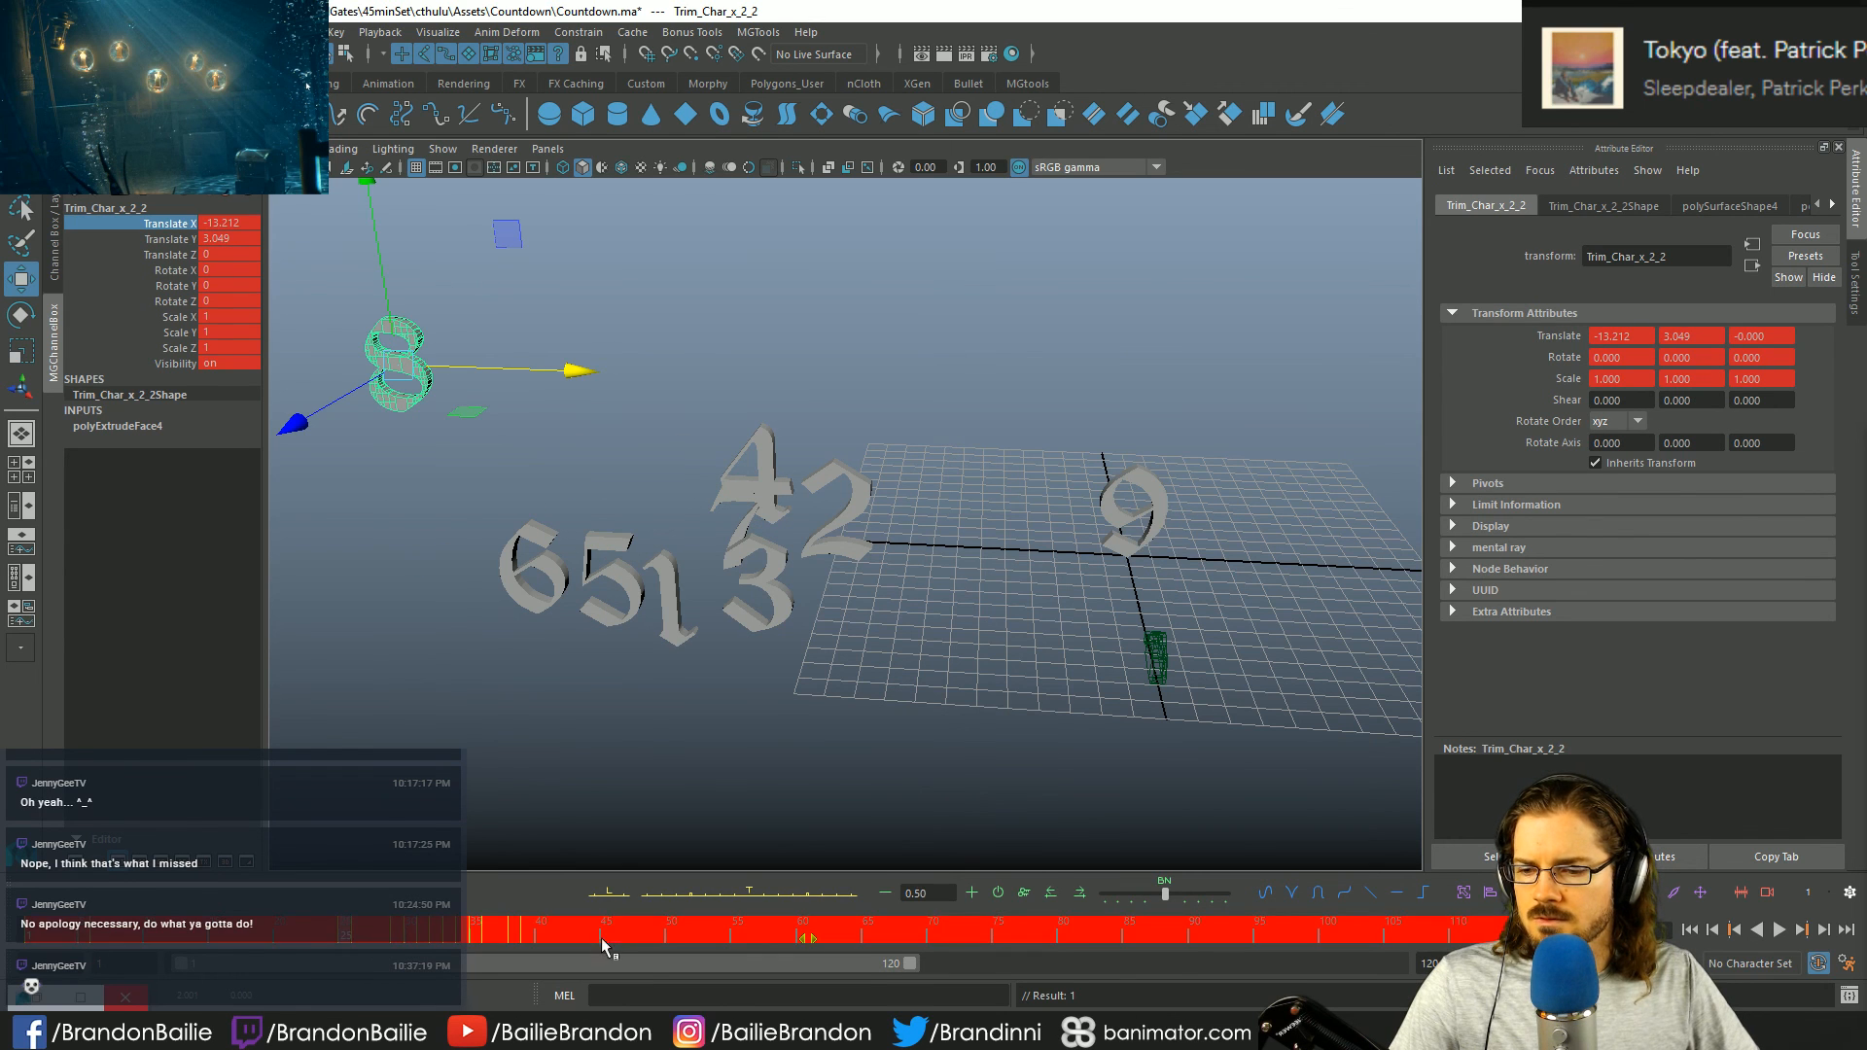
pyautogui.click(568, 935)
pyautogui.click(341, 930)
pyautogui.keyDown('shift'); pyautogui.moveTo(341, 930); pyautogui.dragTo(620, 932); pyautogui.keyUp('shift')
# - Select the digit 7 among the parked digits and play back the countdown animation
pyautogui.click(759, 709)
pyautogui.keyDown('alt'); pyautogui.moveTo(756, 525); pyautogui.dragTo(651, 568); pyautogui.keyUp('alt')
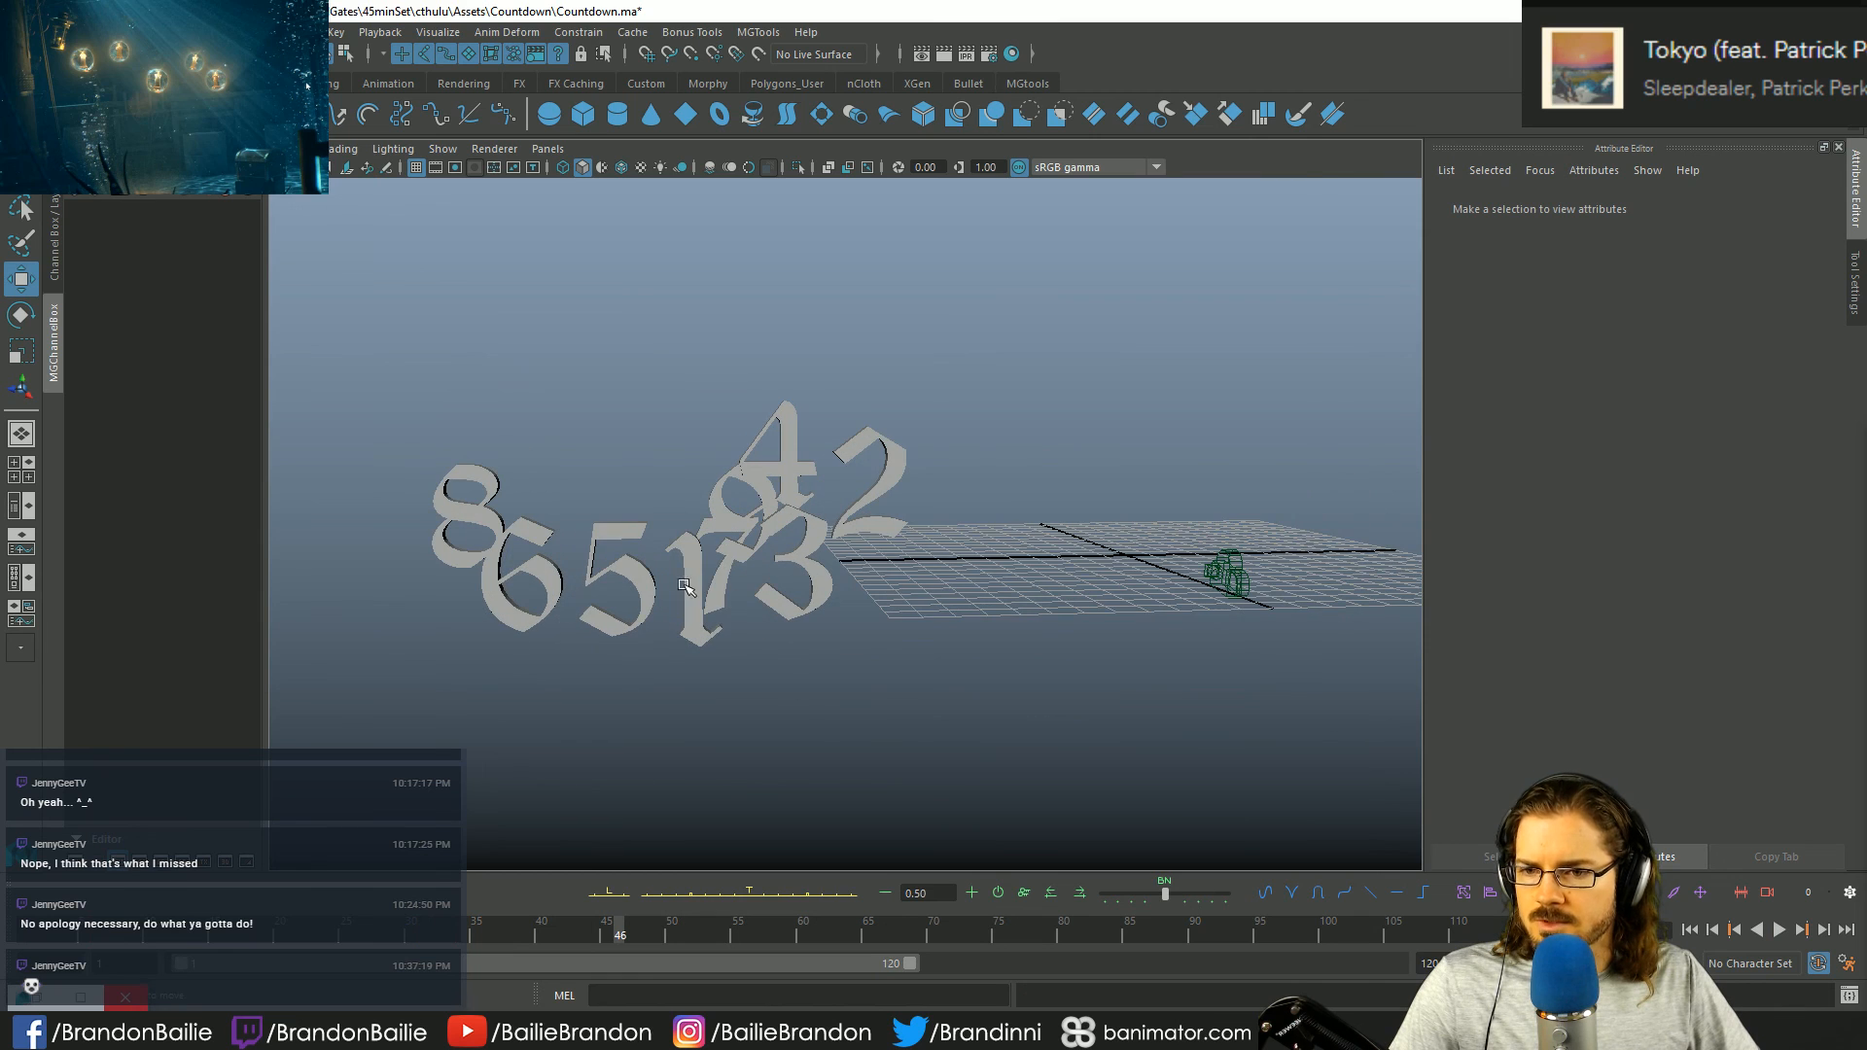
pyautogui.click(717, 590)
pyautogui.hotkey('alt', 'v')
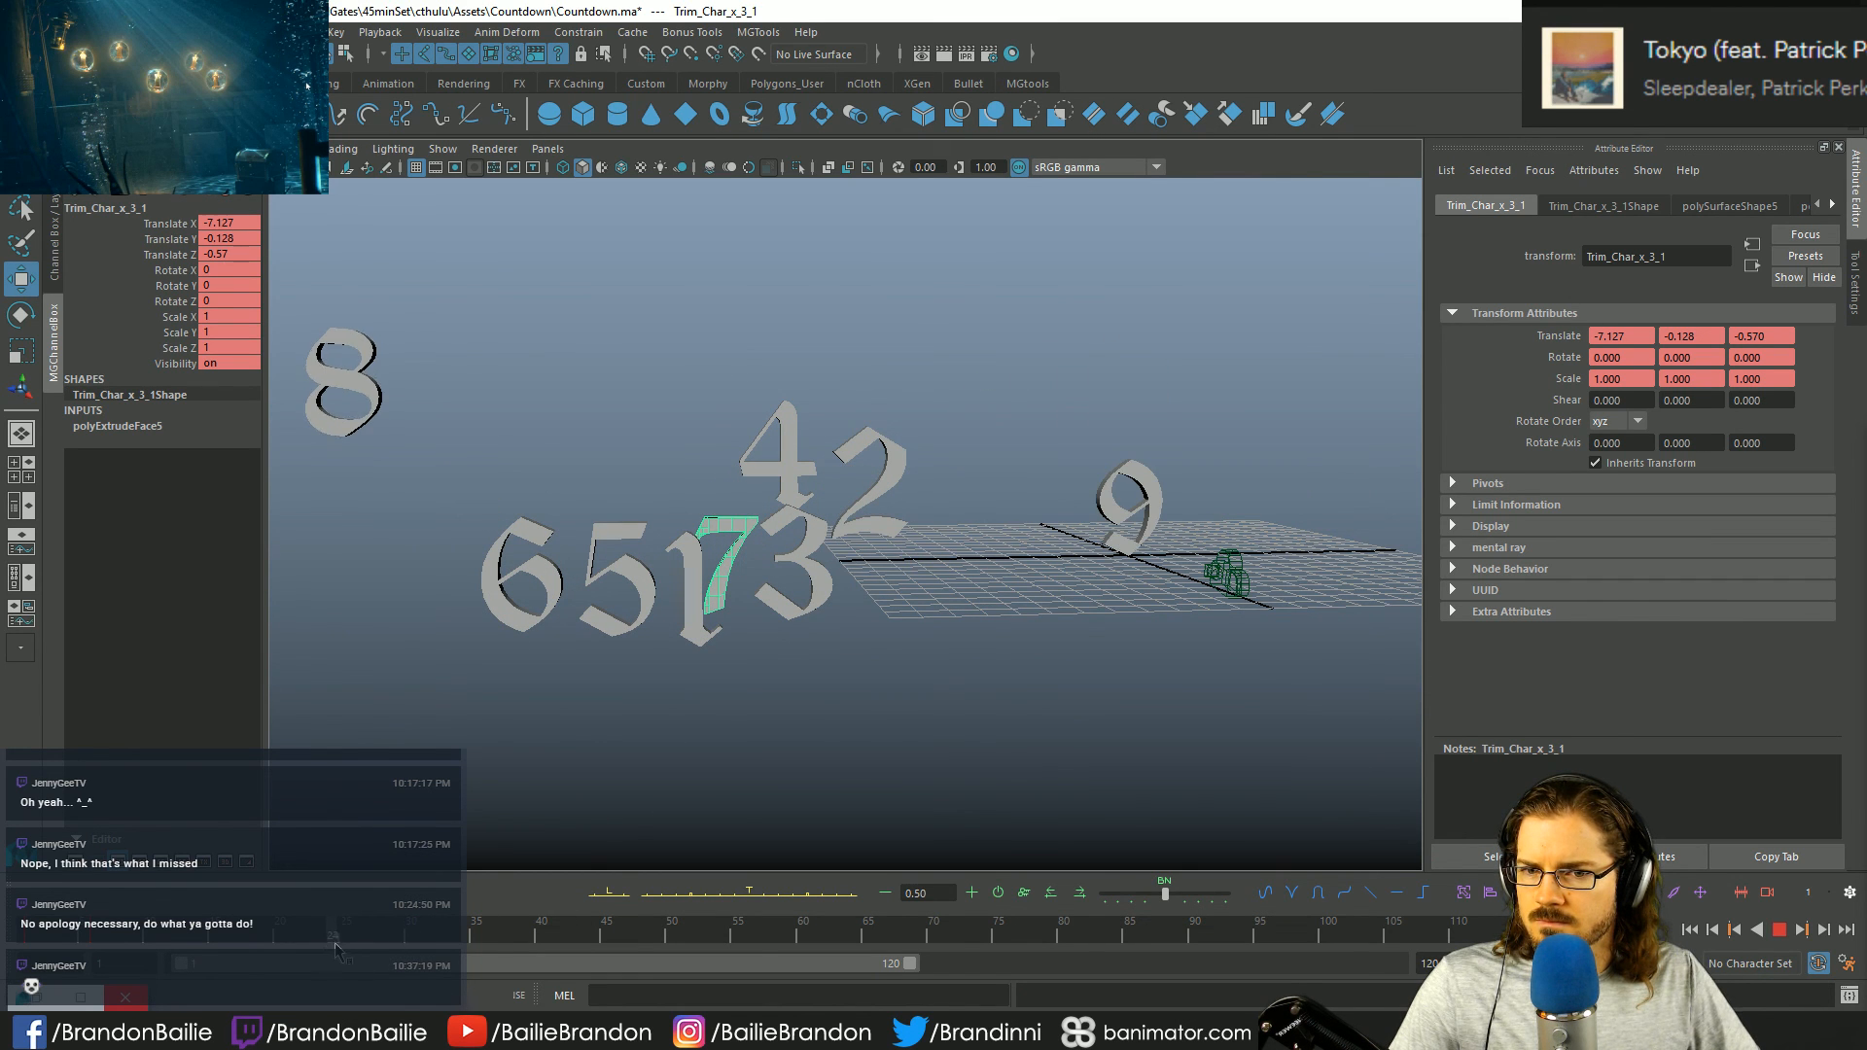
# - Isolate the digit 8's Translate X curve in the Graph Editor and select its key at frame 26
pyautogui.hotkey('alt', 'v')
pyautogui.moveTo(346, 917); pyautogui.dragTo(398, 918)
pyautogui.hotkey('ctrl', 'z')
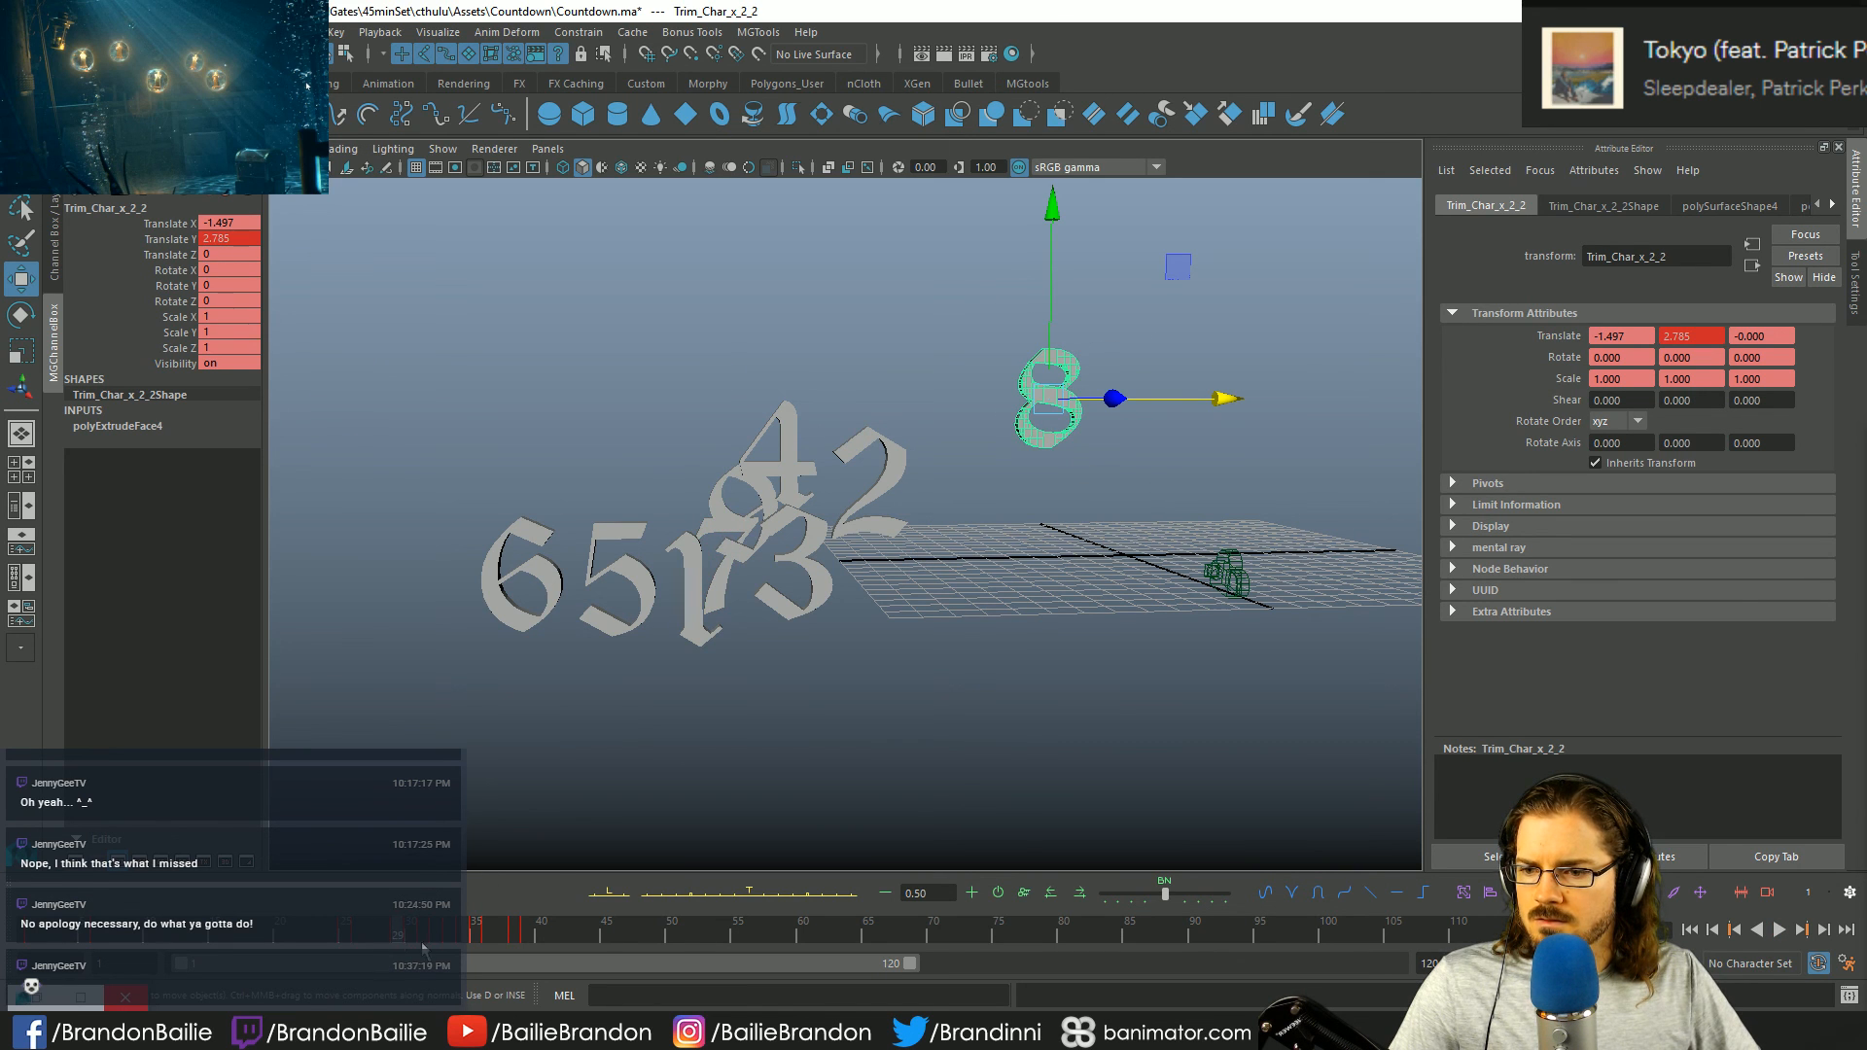
pyautogui.click(350, 936)
pyautogui.hotkey('shift', 'g')
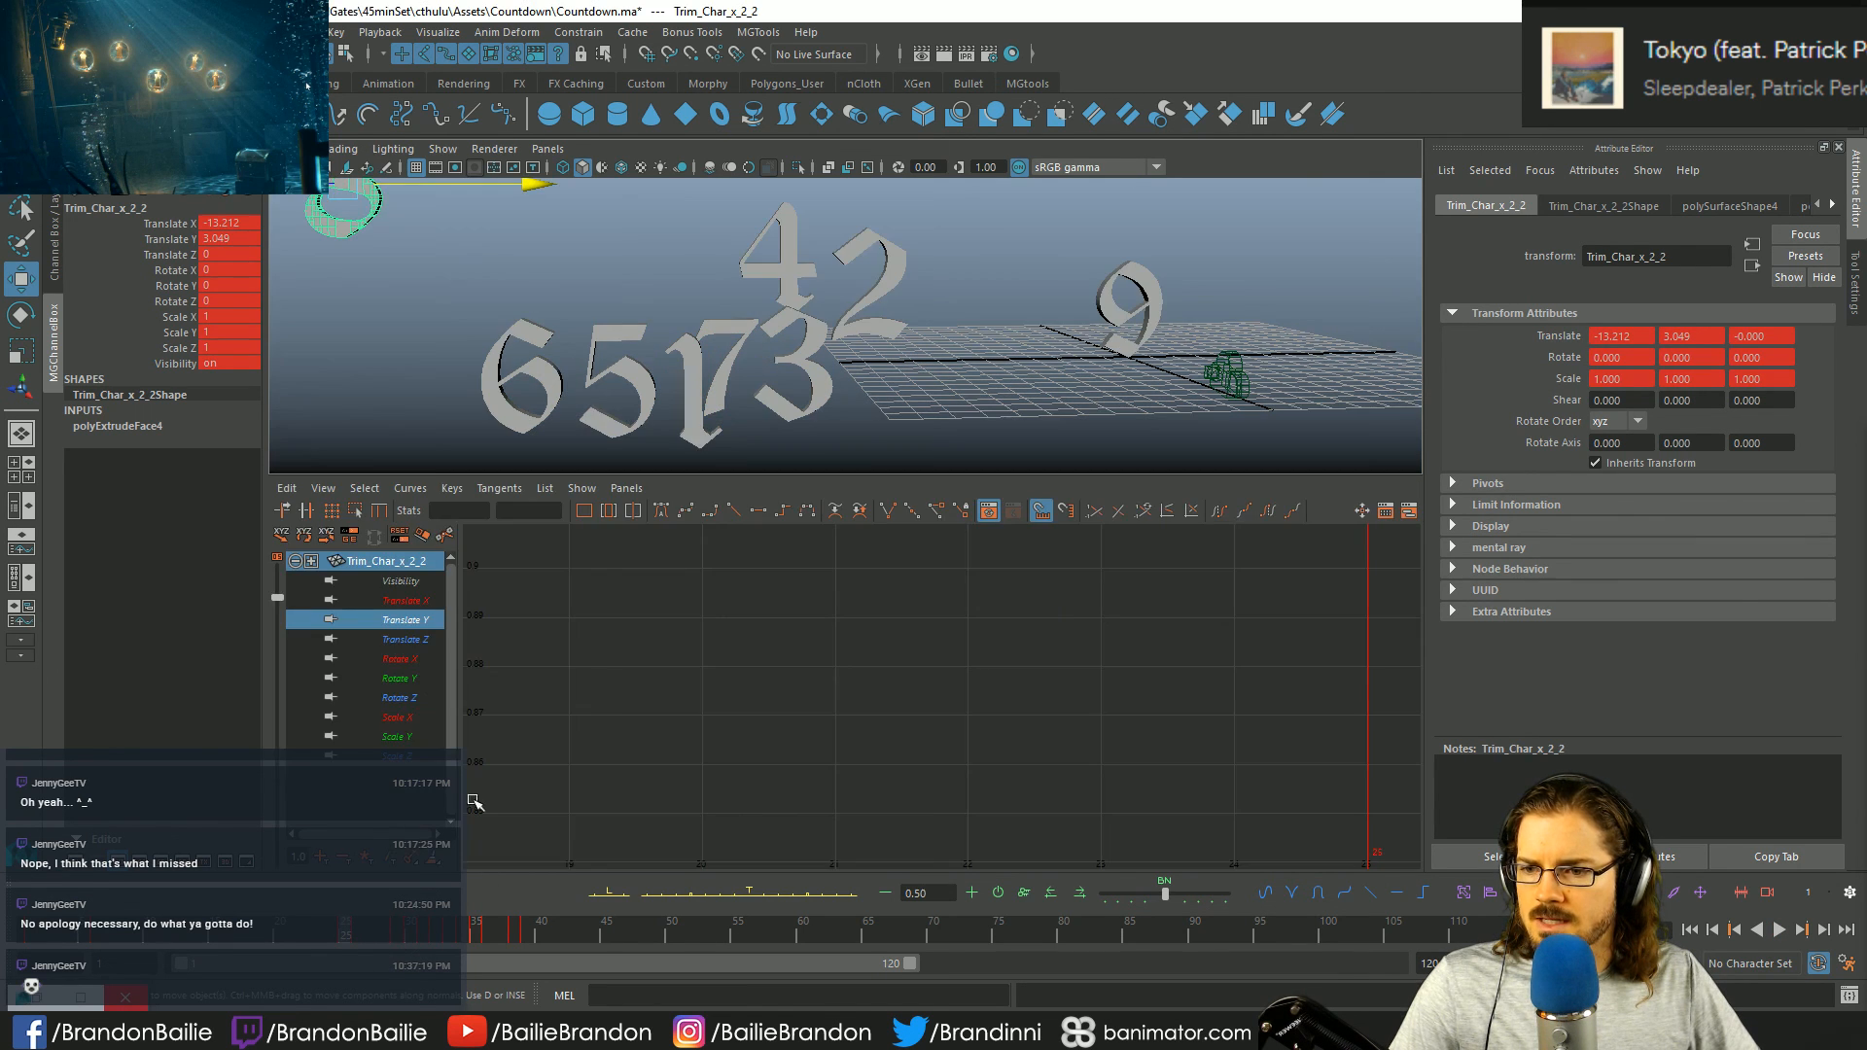
pyautogui.click(402, 600)
pyautogui.press('f')
pyautogui.press('.')
pyautogui.moveTo(574, 564); pyautogui.dragTo(646, 638)
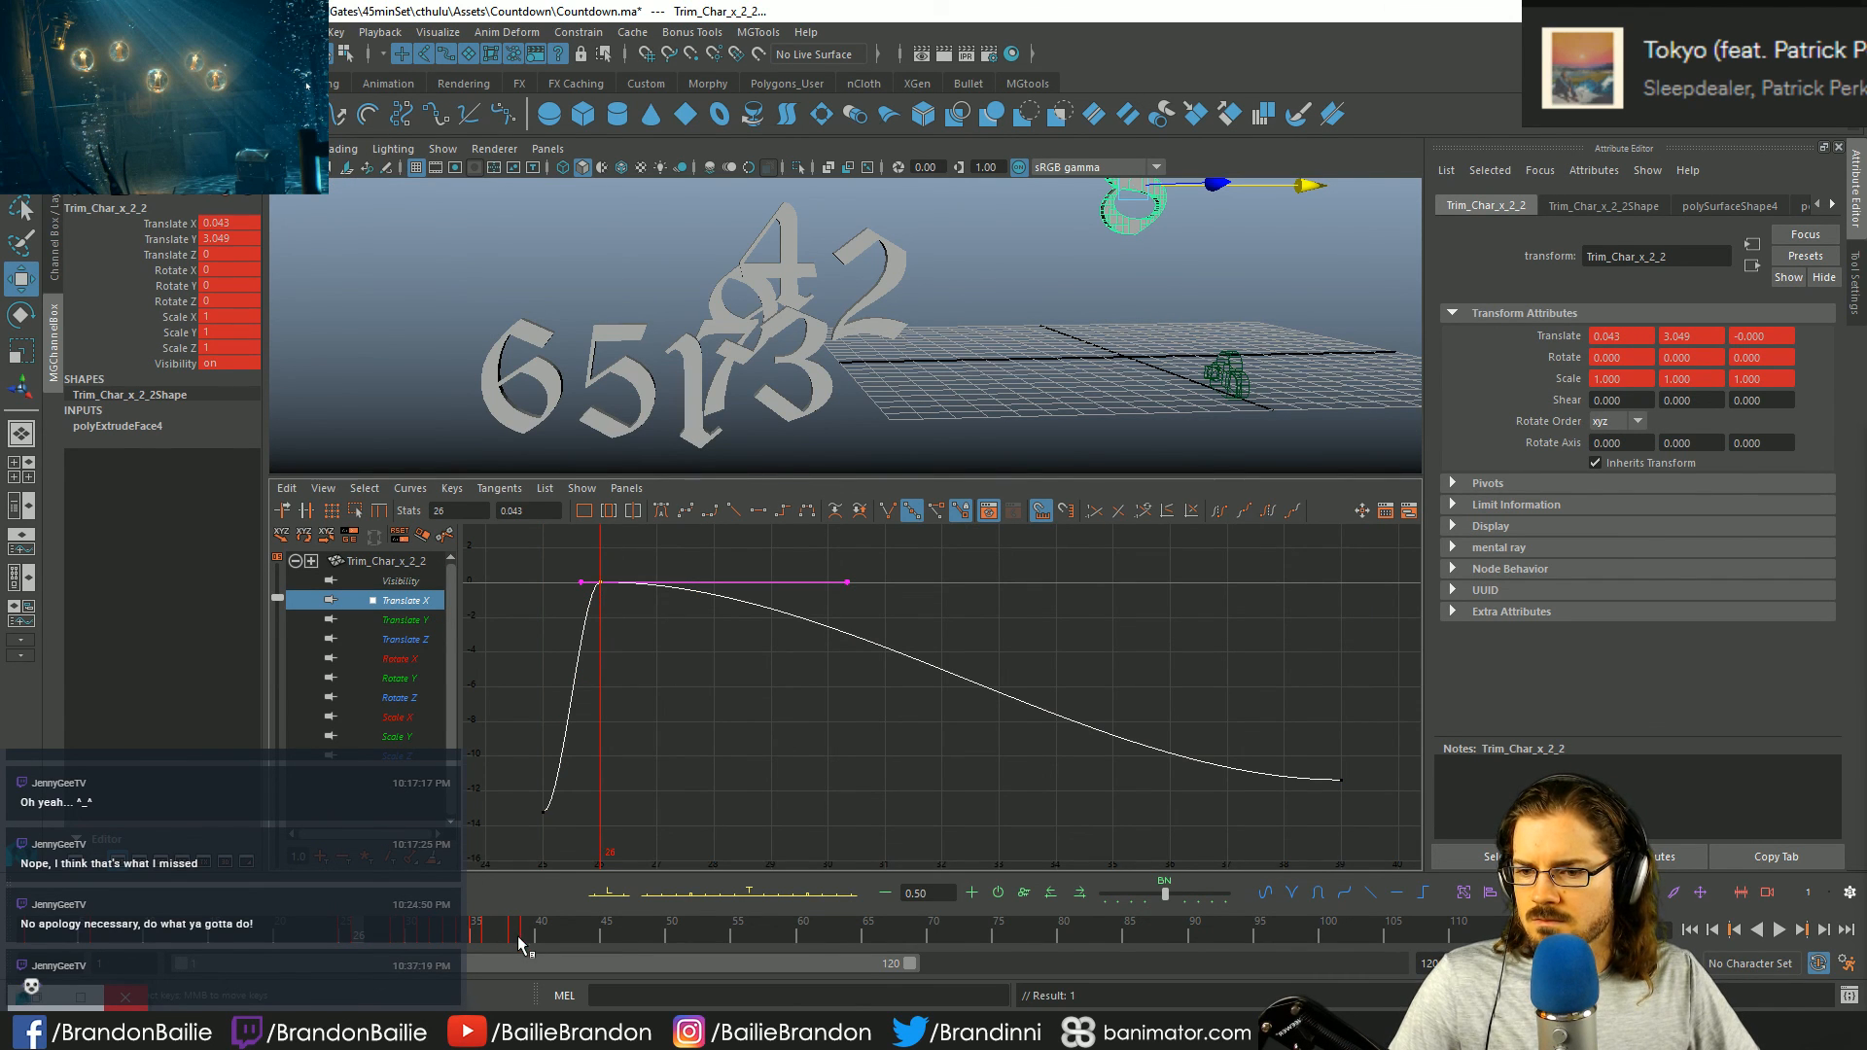
# - Move to frame 38 and check the copy options for the digit 8's Translate X key at frame 26
pyautogui.click(517, 935)
pyautogui.click(1134, 773)
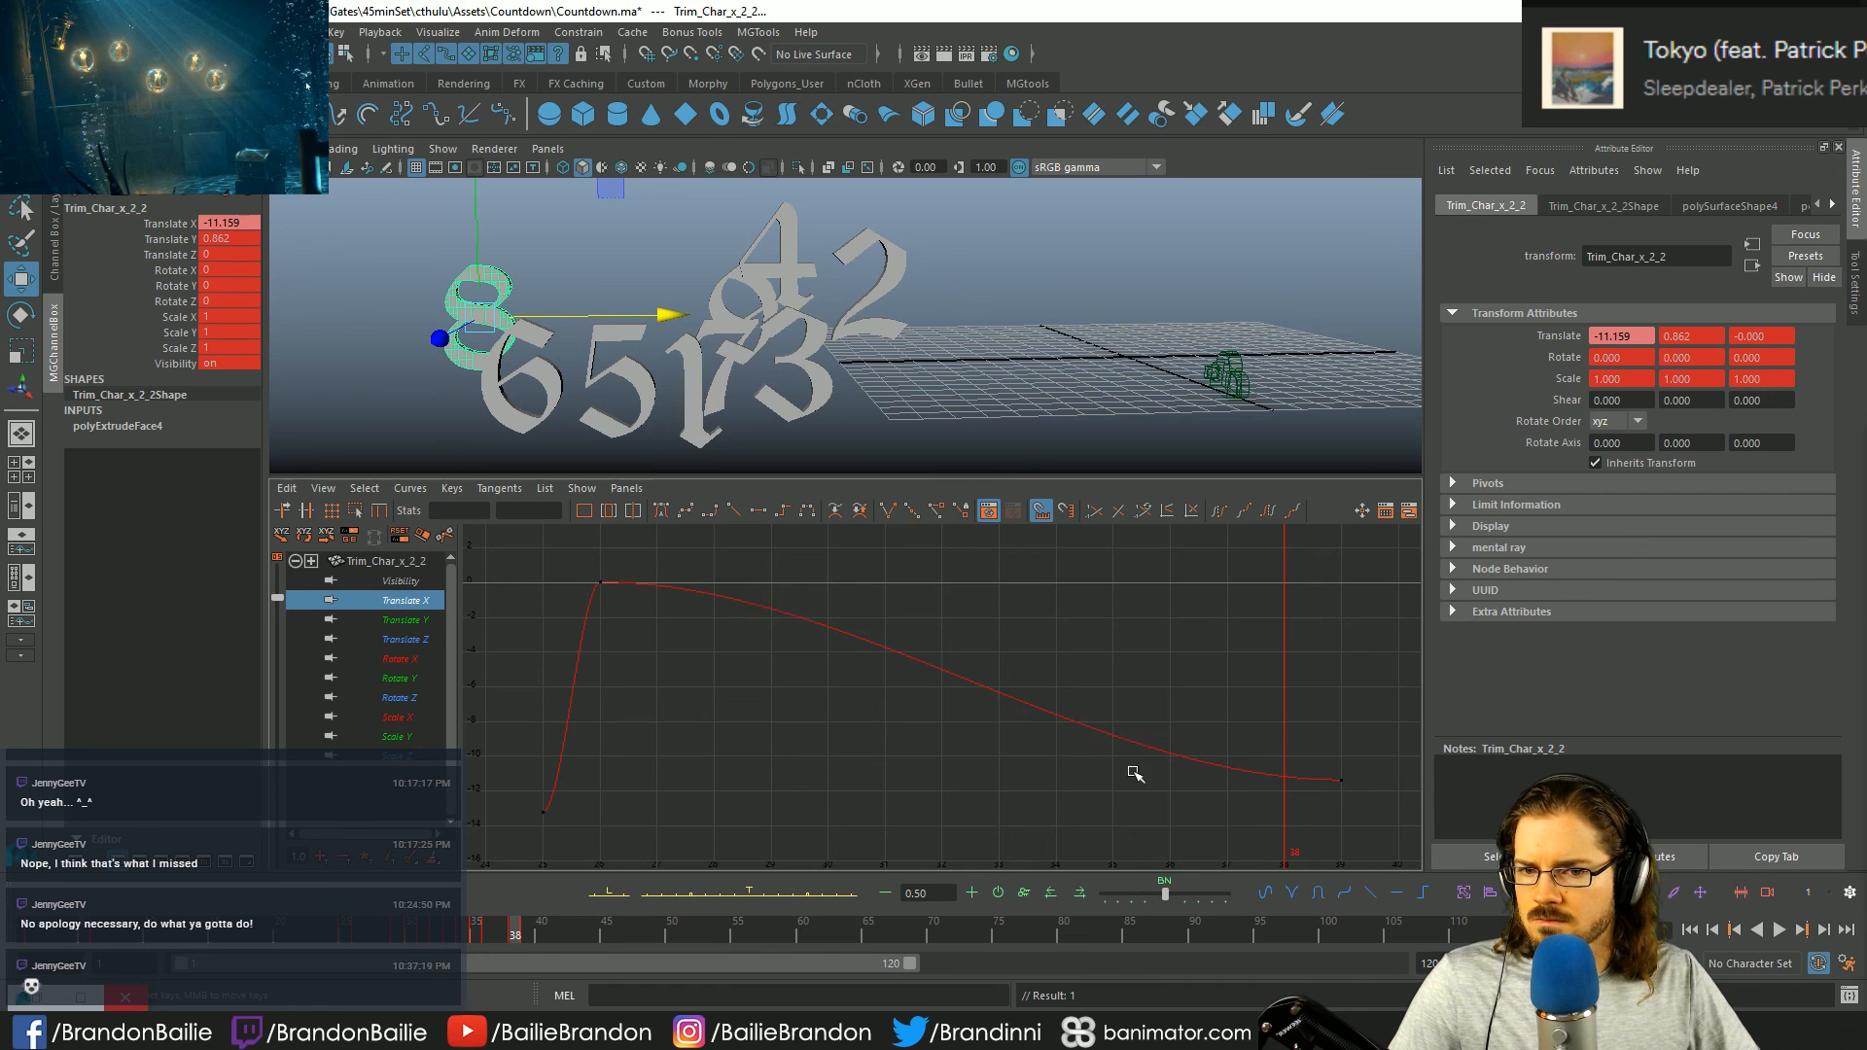
pyautogui.moveTo(589, 562); pyautogui.dragTo(708, 650)
pyautogui.click(952, 773)
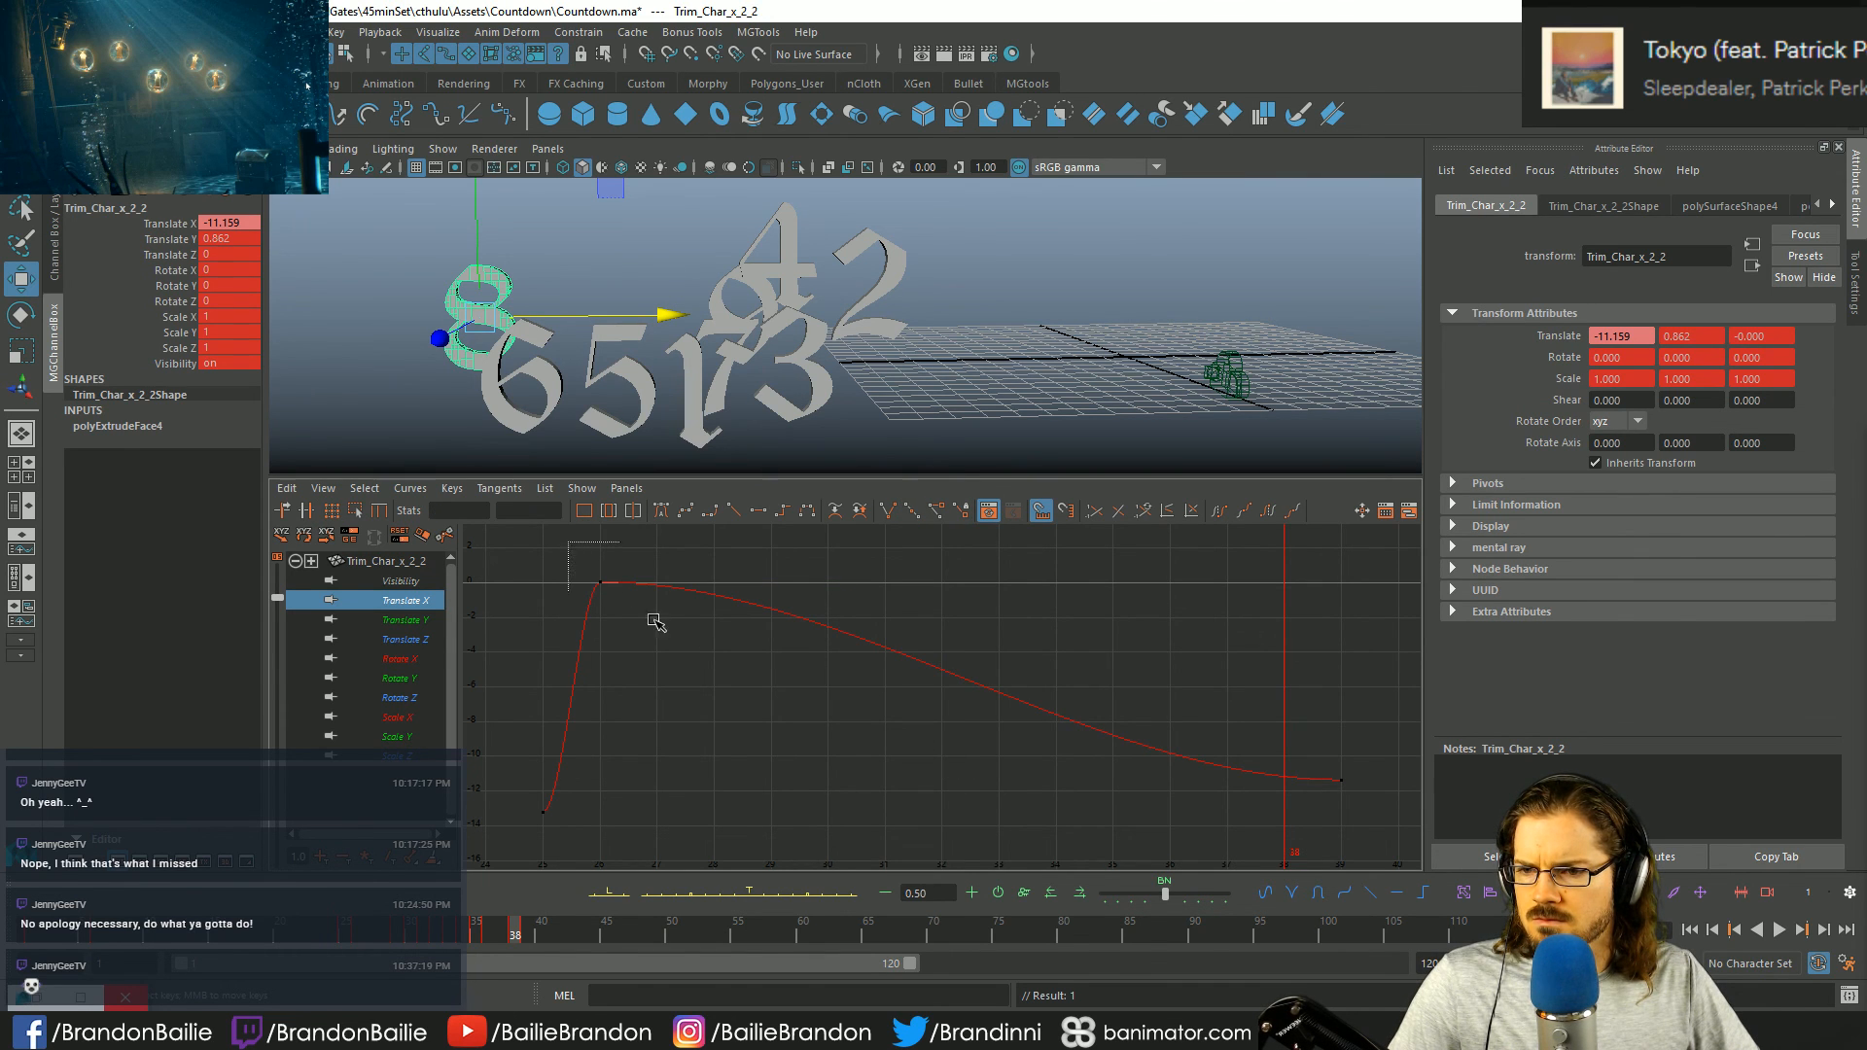
pyautogui.click(600, 583)
pyautogui.click(288, 488)
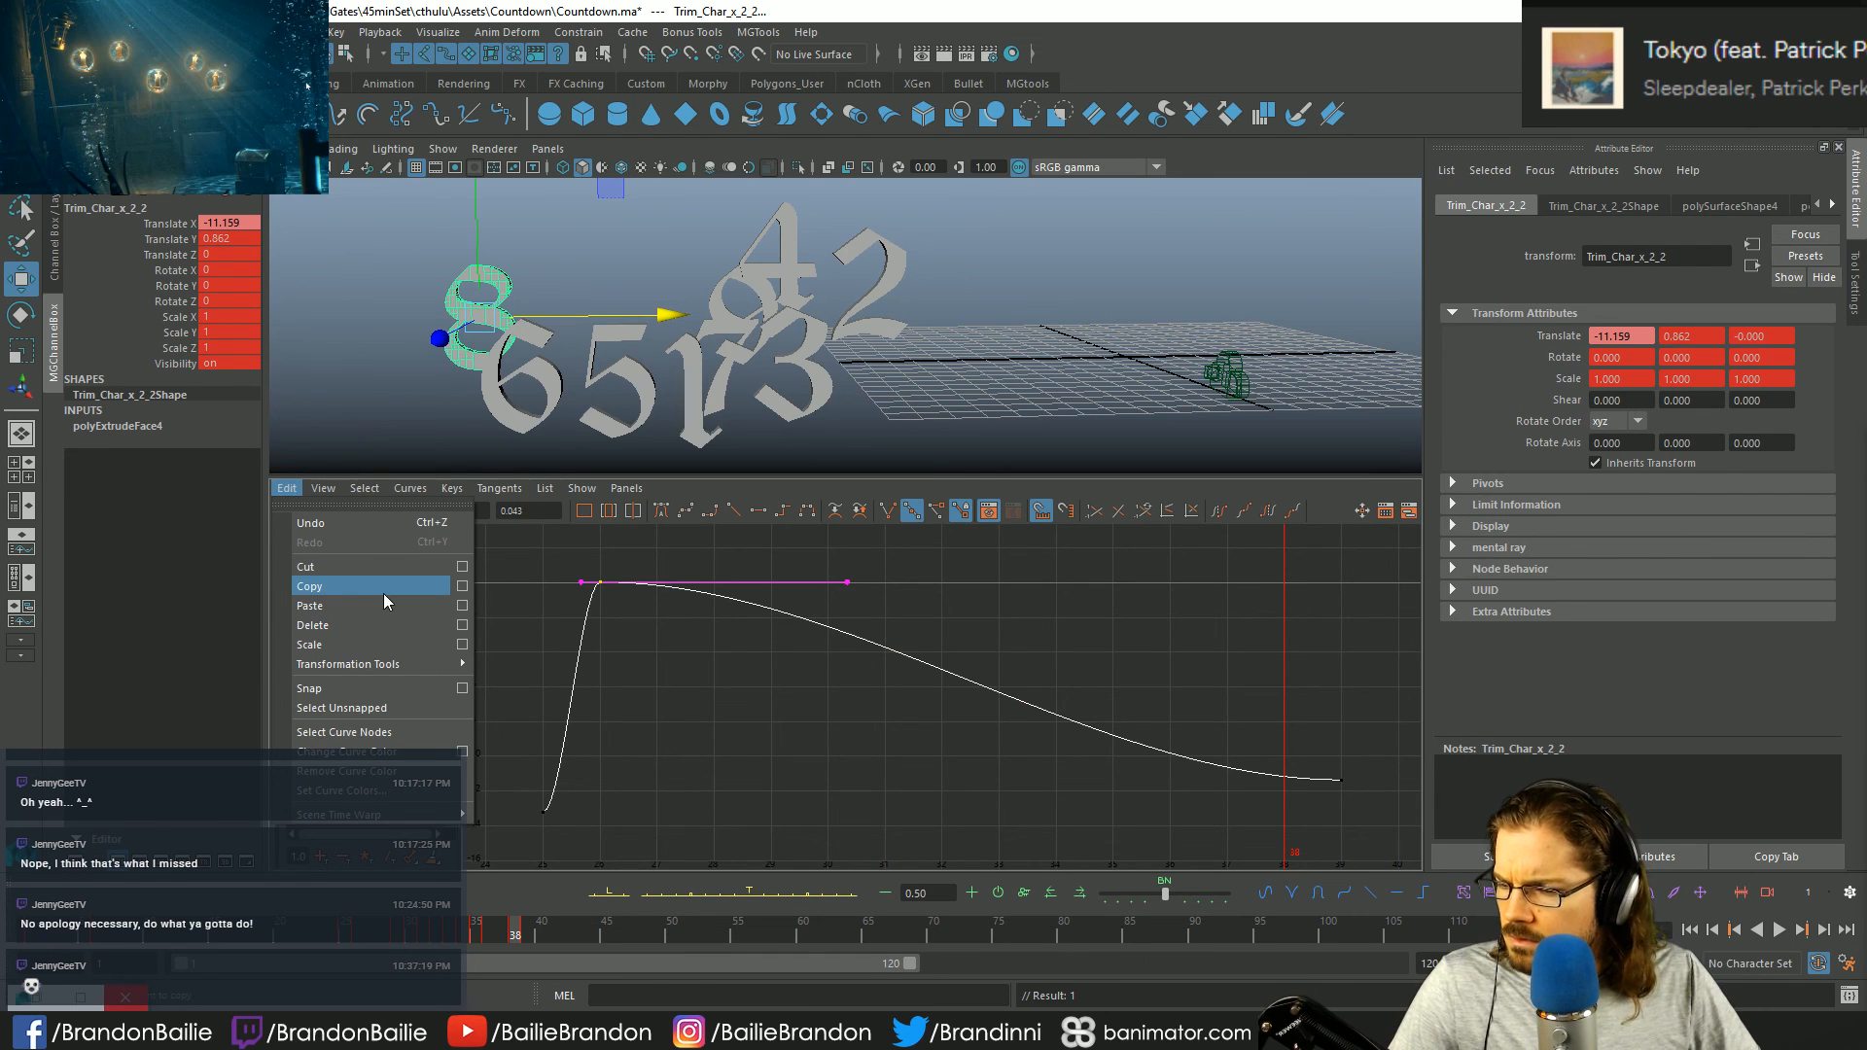
pyautogui.click(462, 586)
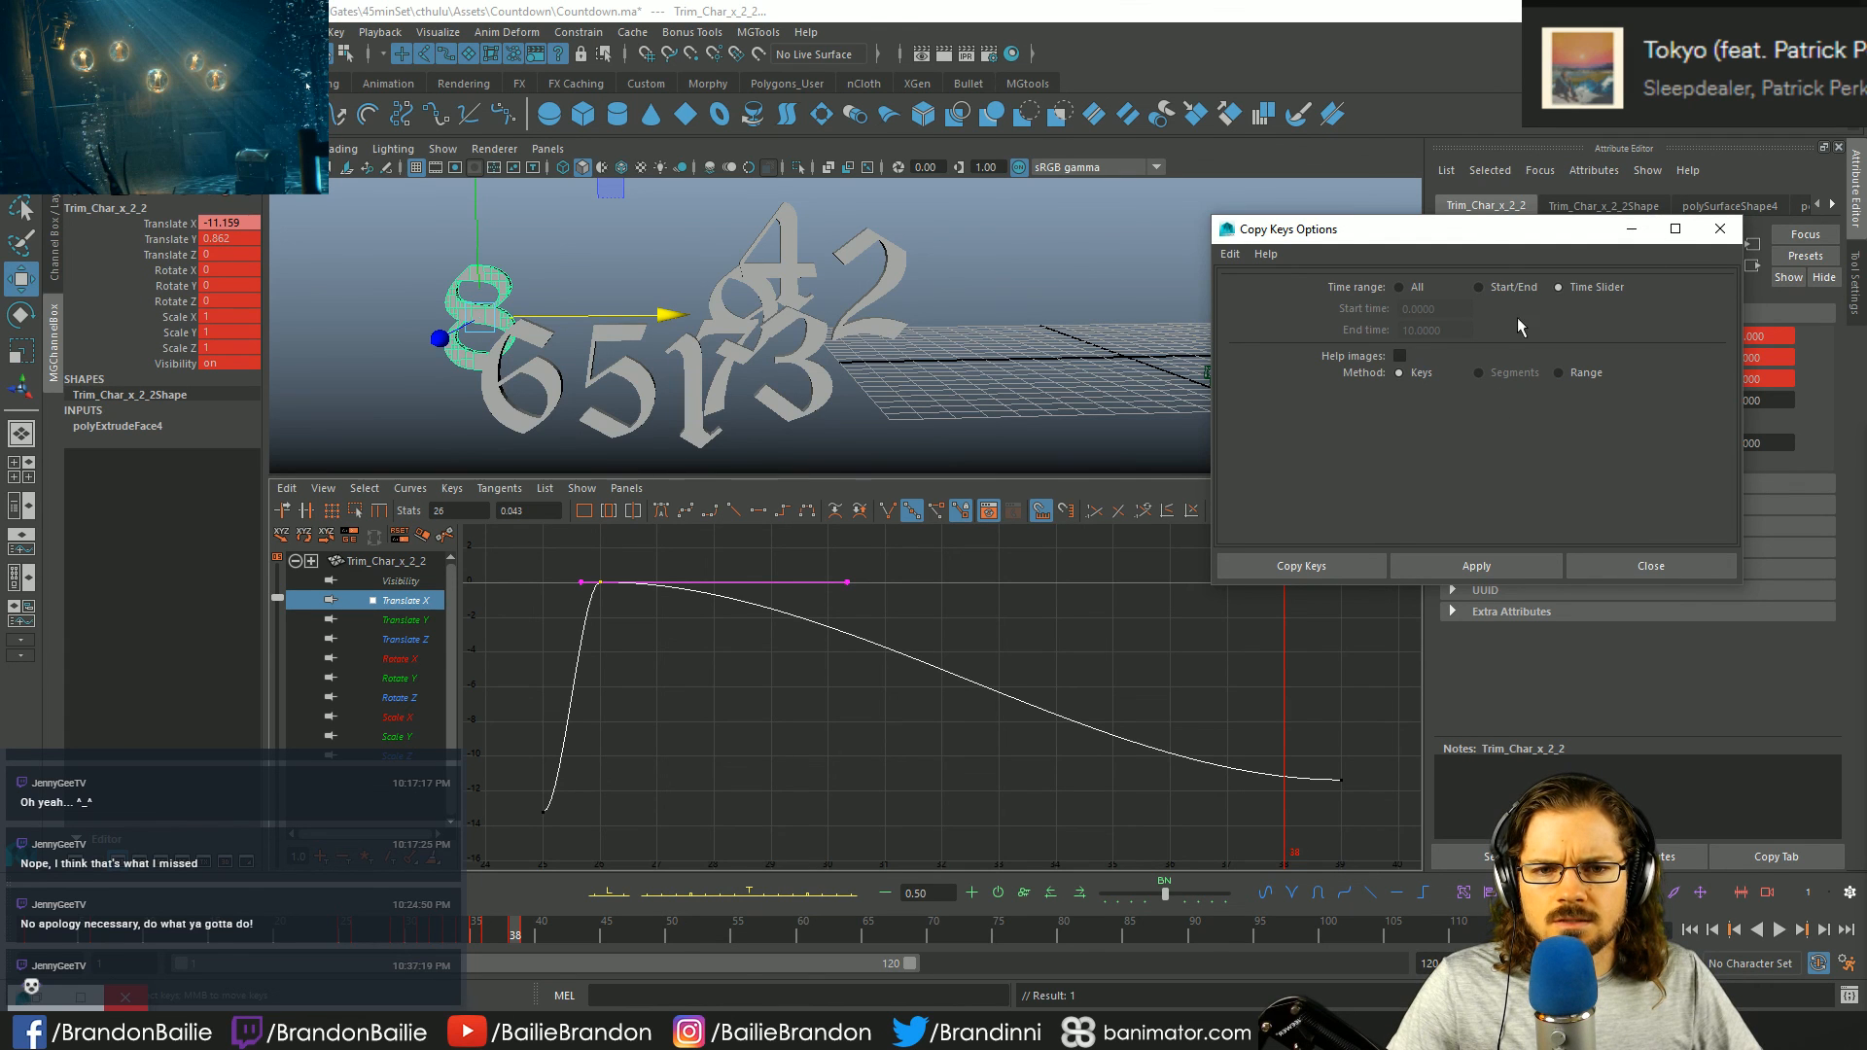
pyautogui.click(1651, 566)
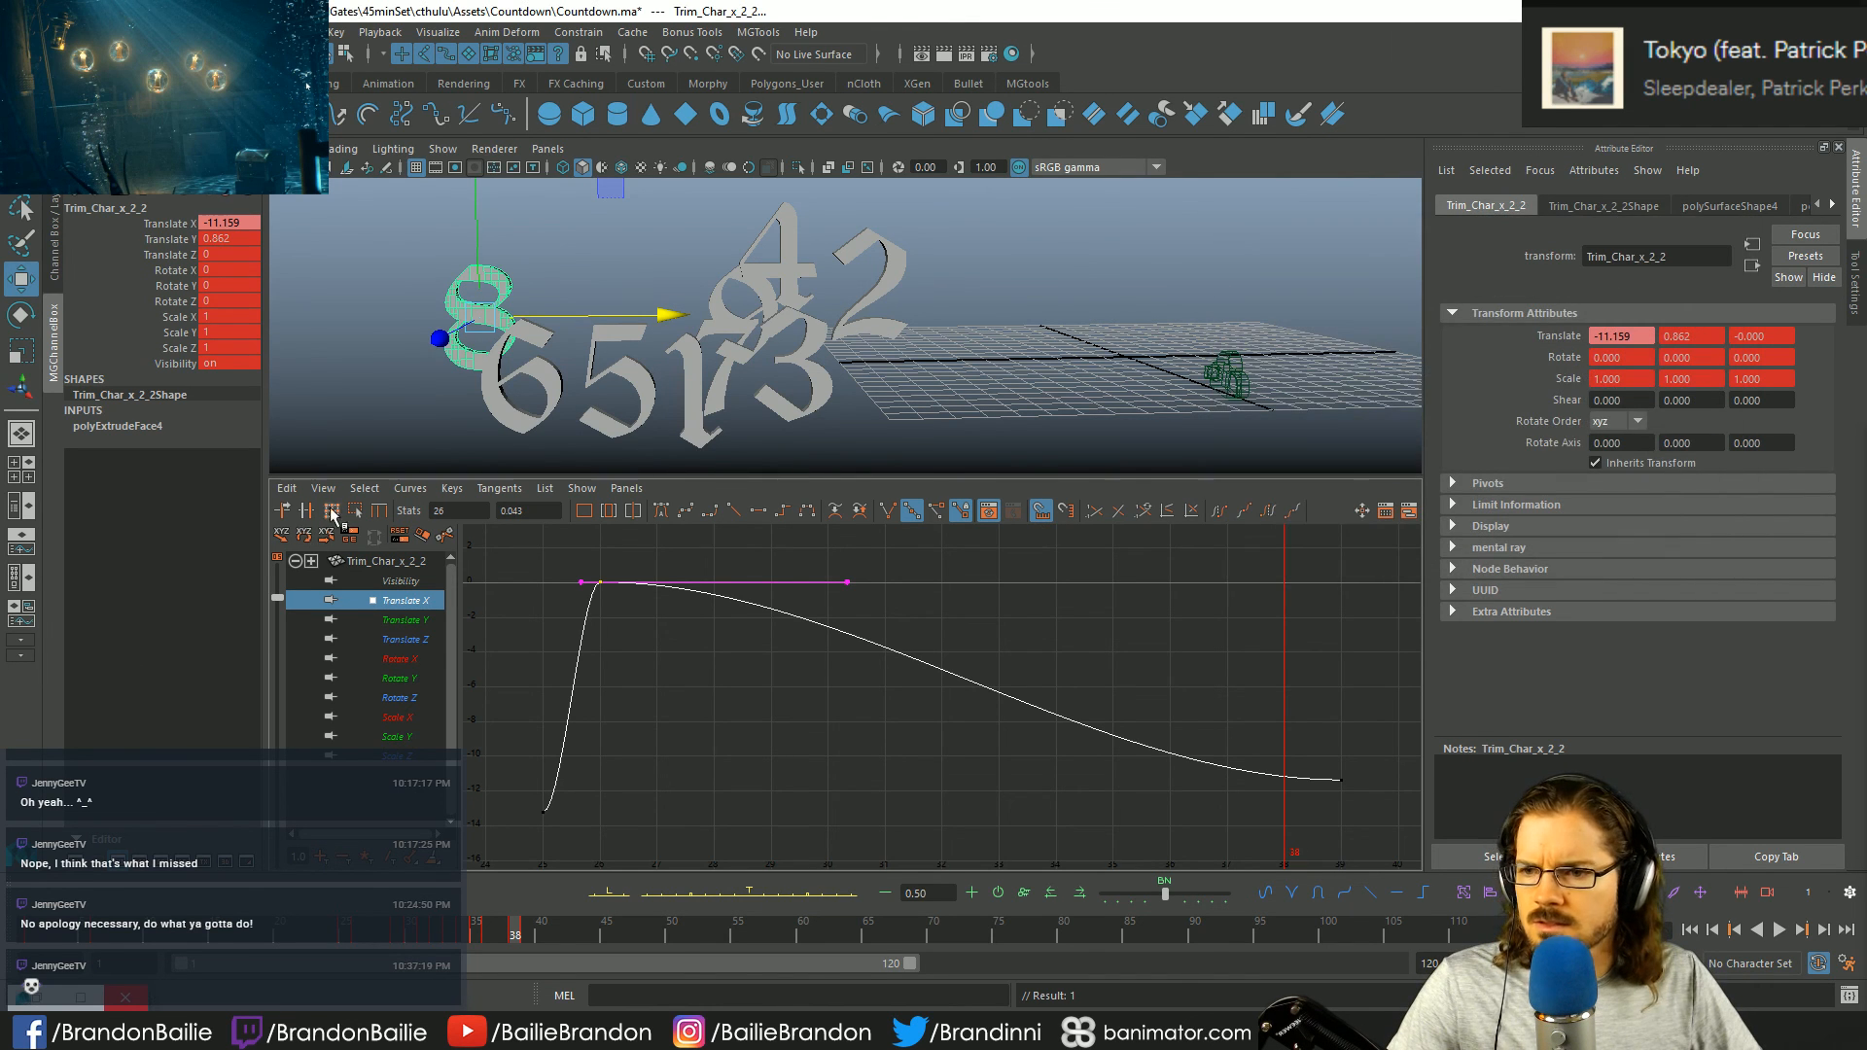
# - Set the paste method for keys to Merge and paste on the digit 8's Translate X curve
pyautogui.click(322, 489)
pyautogui.click(286, 488)
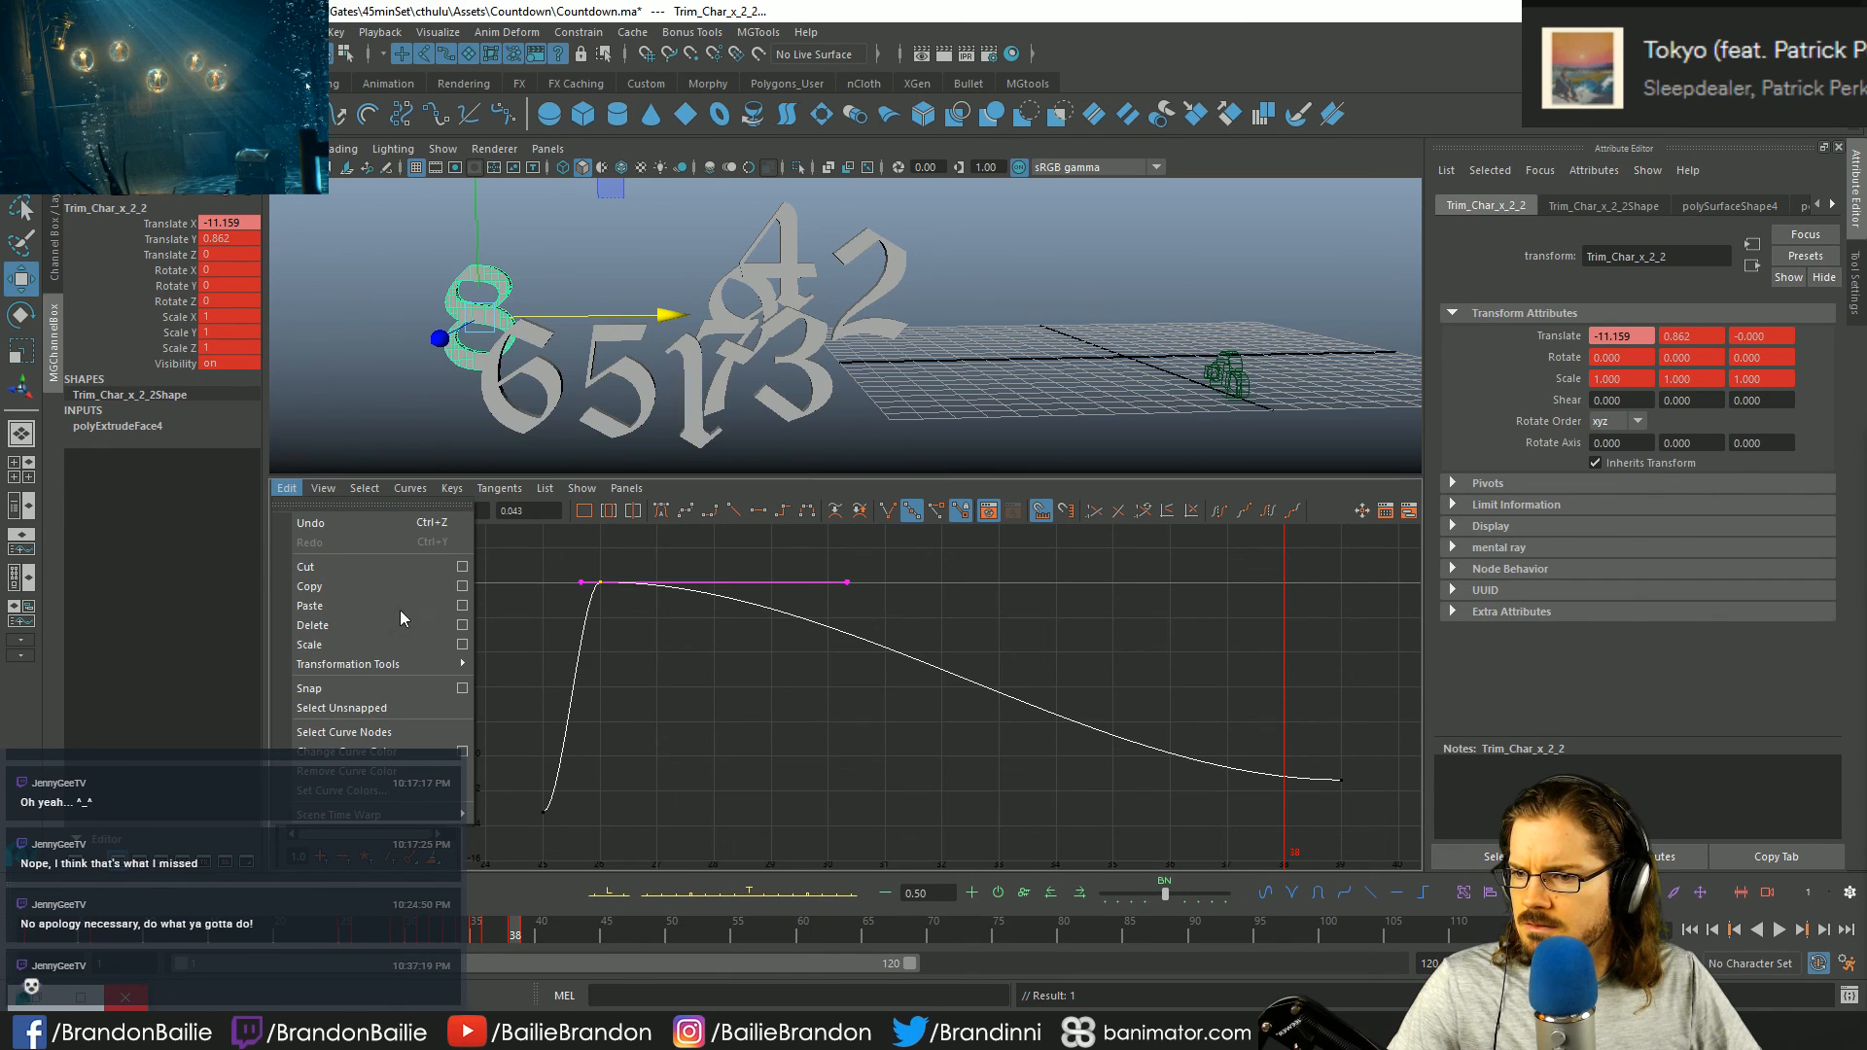
pyautogui.click(462, 605)
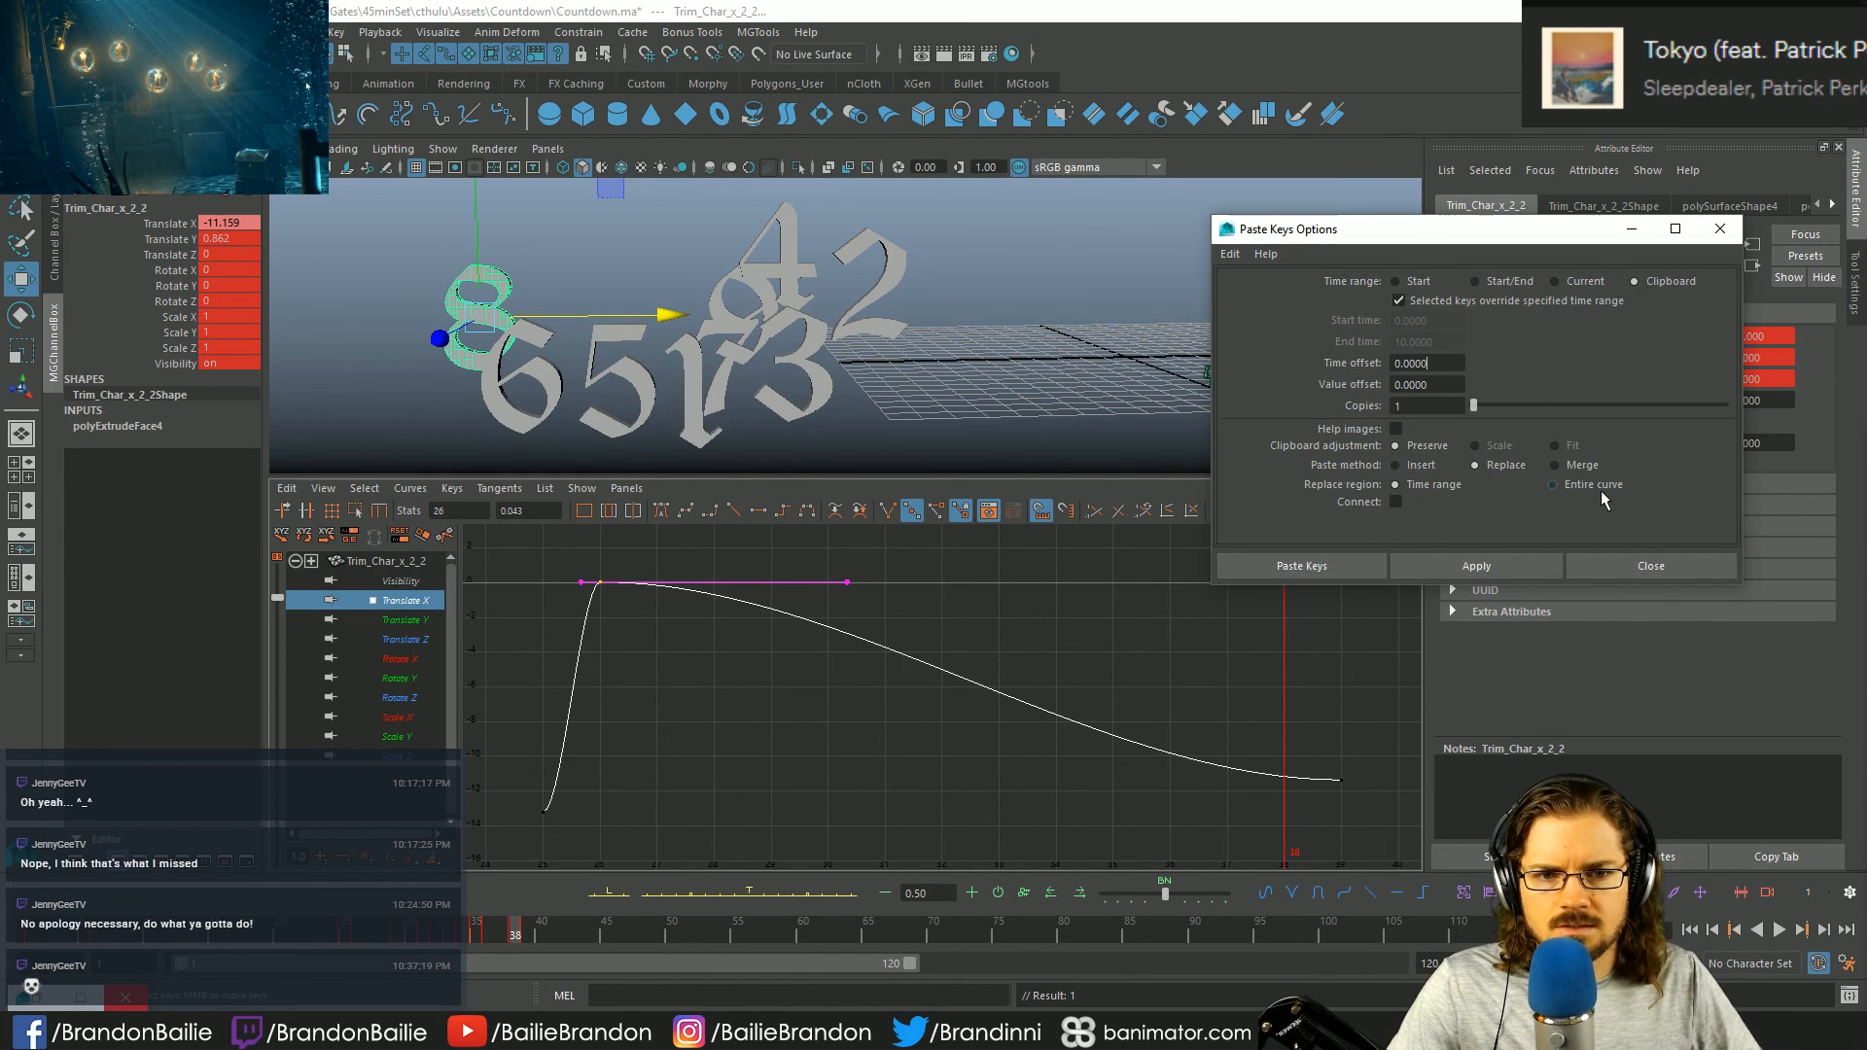
pyautogui.click(1561, 466)
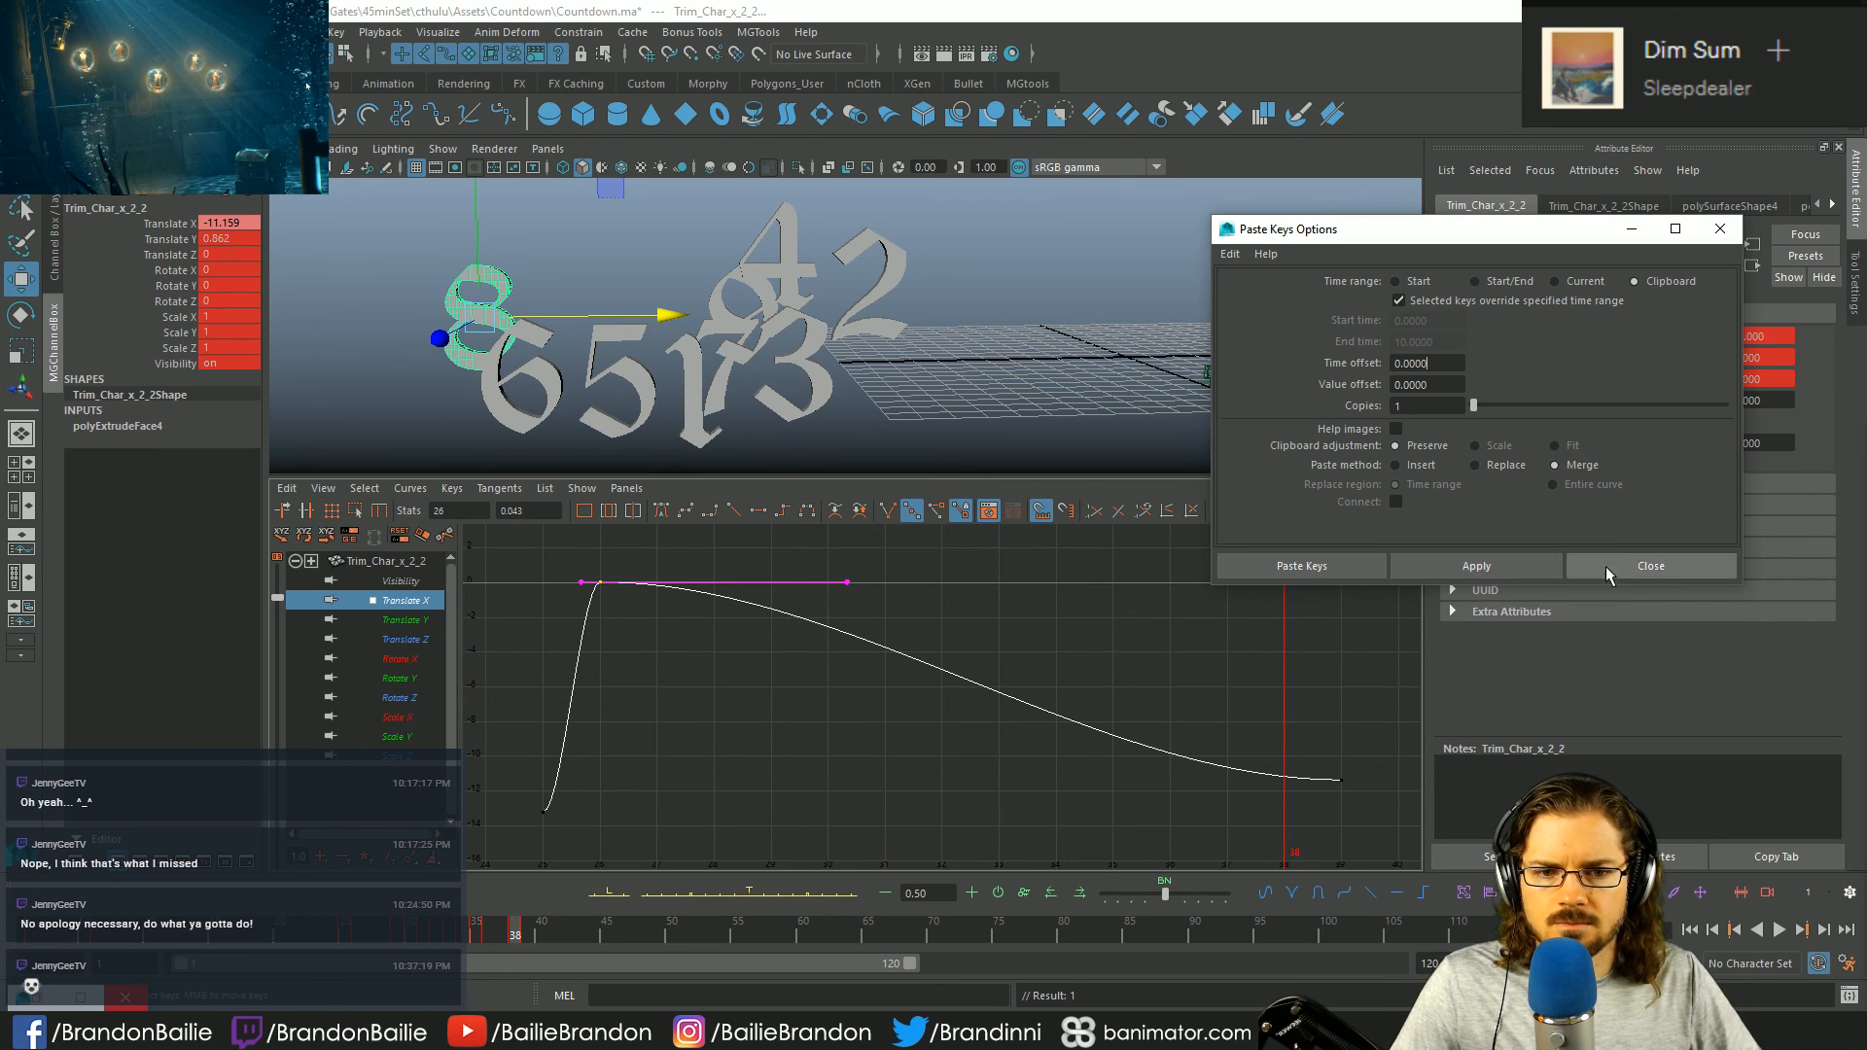
pyautogui.click(1332, 565)
# - Key the digit 8 at frame 38 and hold its Translate X at 0.043 until that frame
pyautogui.click(600, 604)
pyautogui.click(600, 583)
pyautogui.press('s')
pyautogui.moveTo(1262, 748); pyautogui.dragTo(1310, 810)
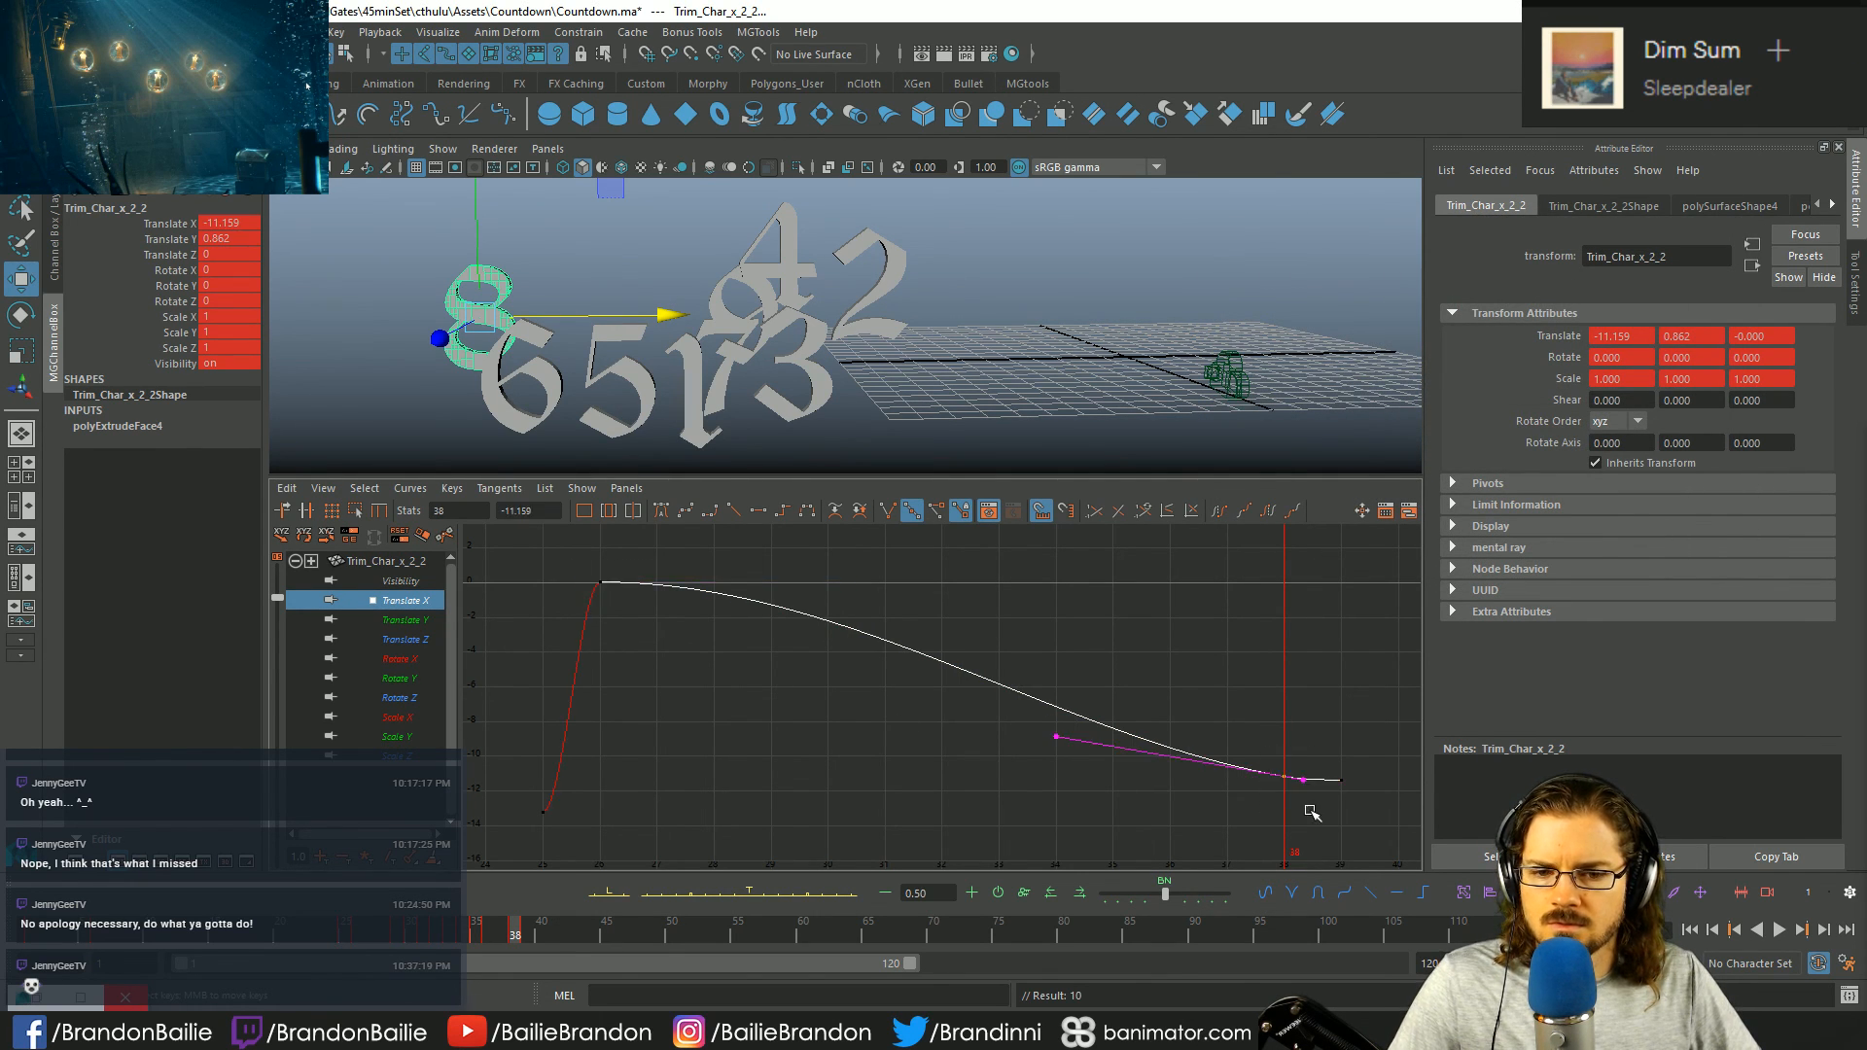
pyautogui.hotkey('ctrl', 'v')
pyautogui.click(1230, 711)
pyautogui.click(1351, 754)
pyautogui.click(1008, 591)
pyautogui.press('space')
pyautogui.hotkey('alt', '.')
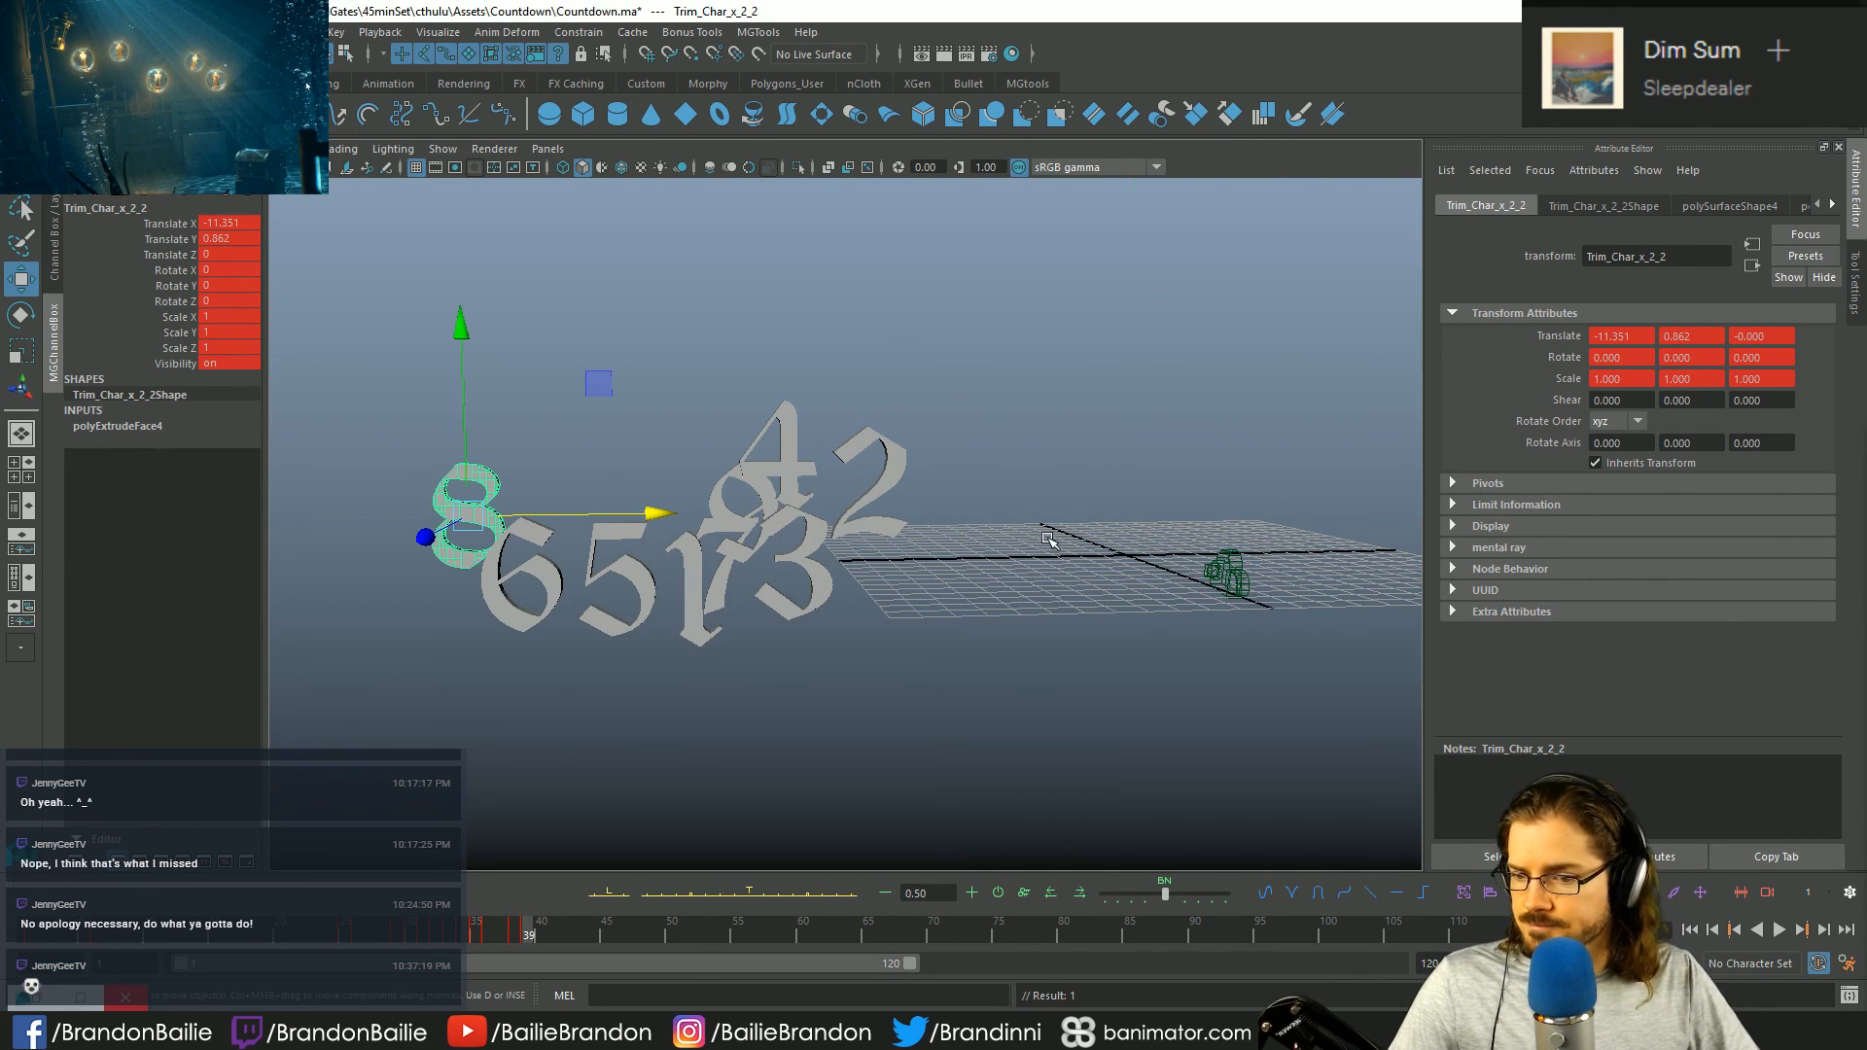
pyautogui.moveTo(525, 936)
pyautogui.mouseDown()
pyautogui.moveTo(489, 936)
pyautogui.moveTo(551, 936)
pyautogui.moveTo(530, 938)
pyautogui.mouseUp()
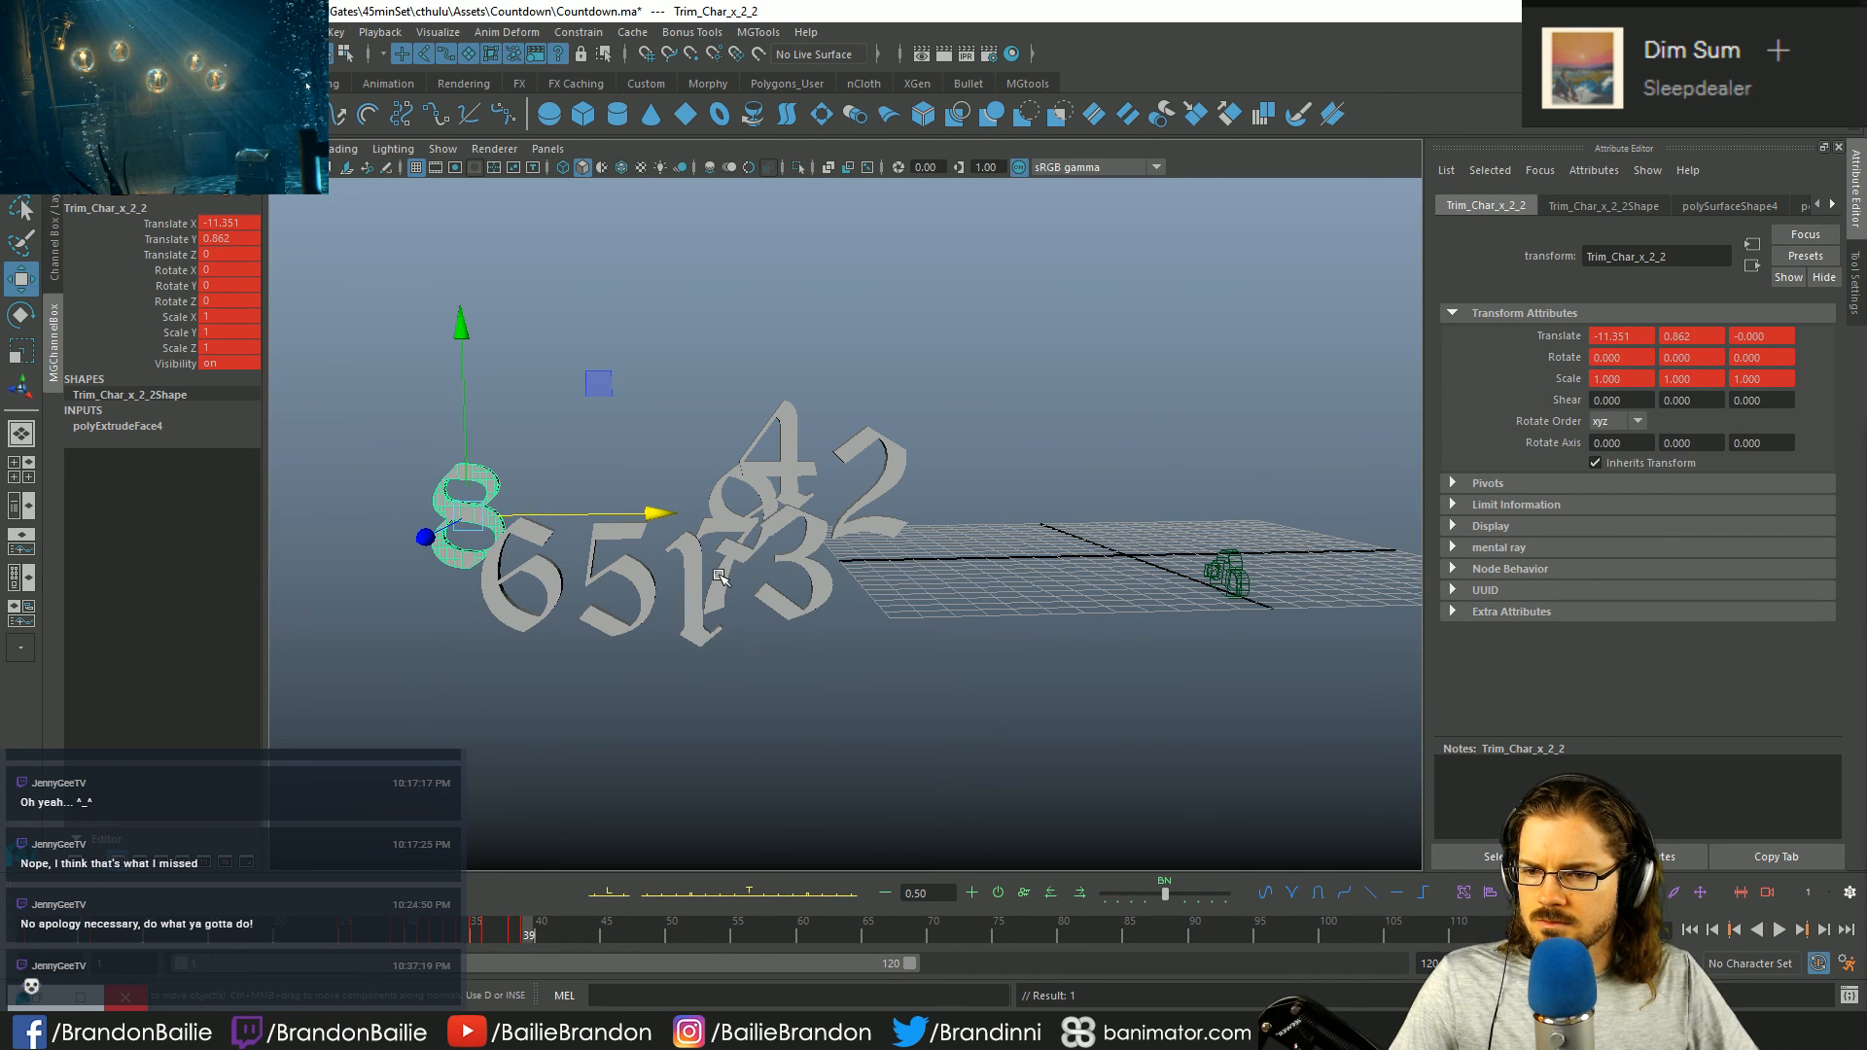
pyautogui.hotkey('alt', ',')
pyautogui.click(724, 582)
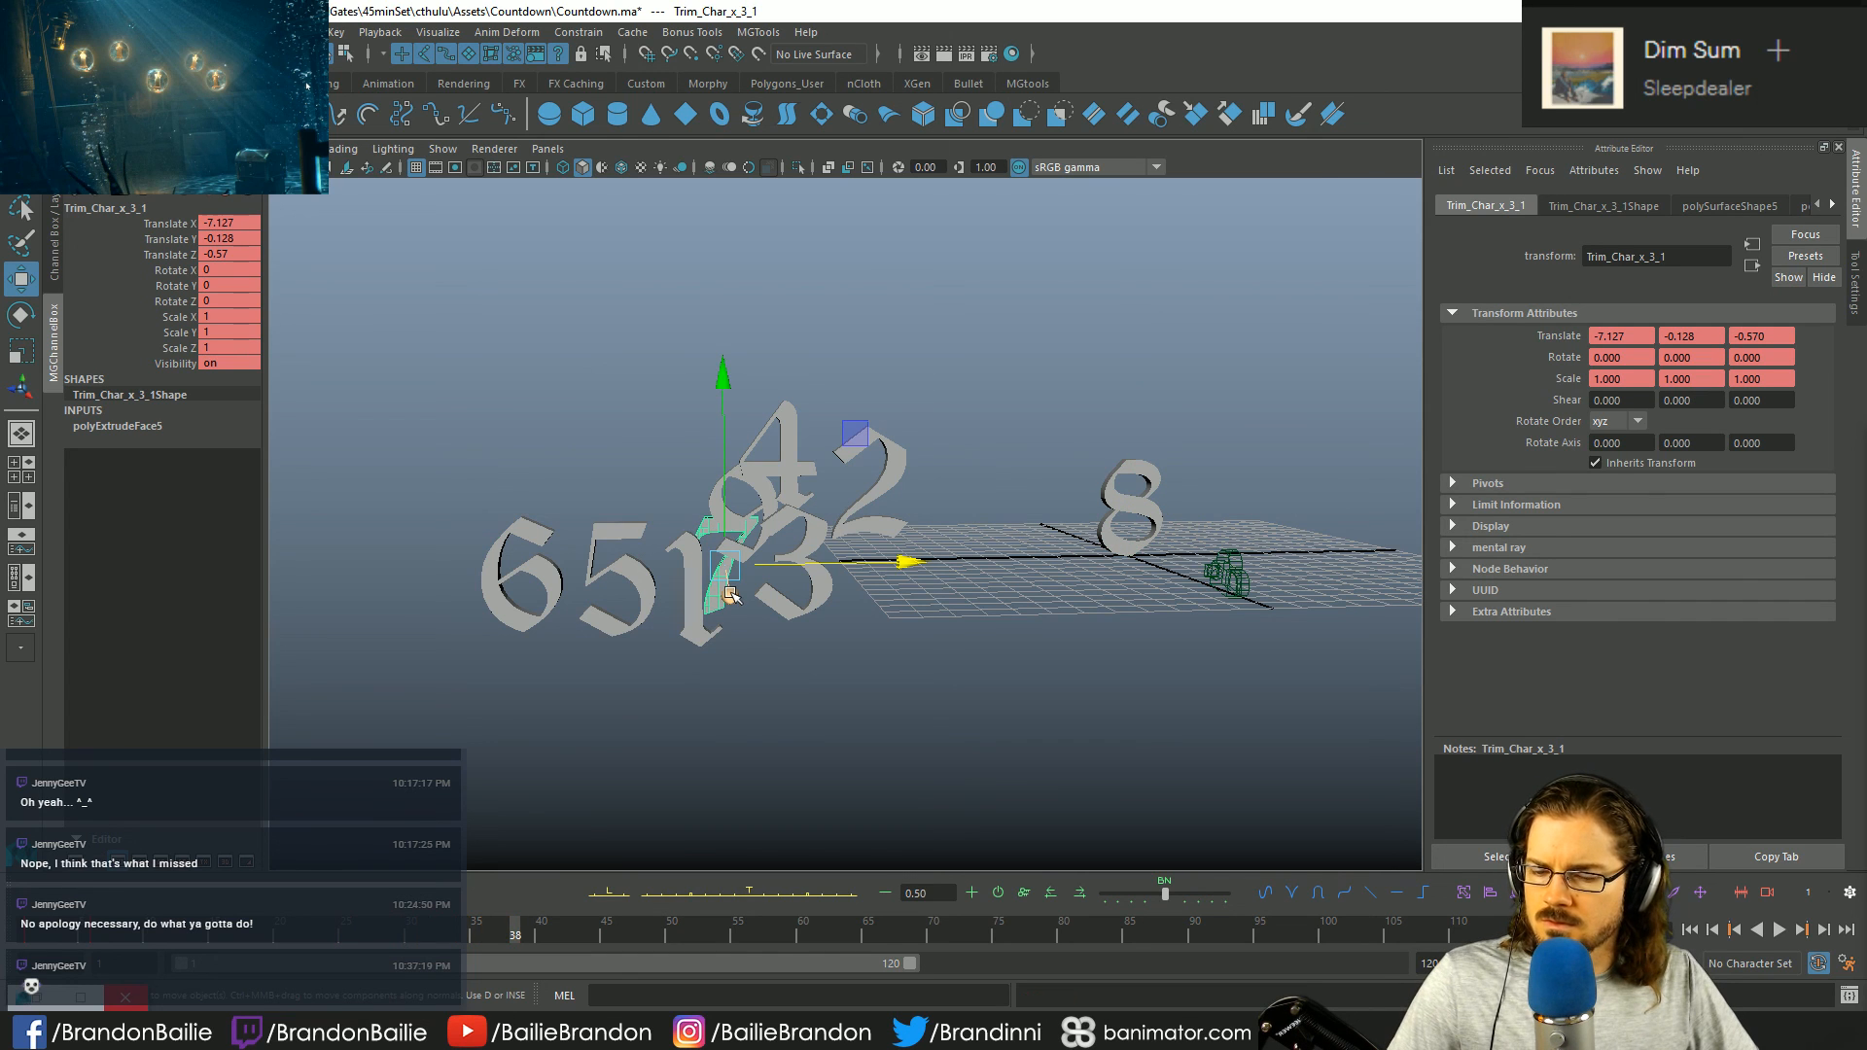
pyautogui.press('Up')
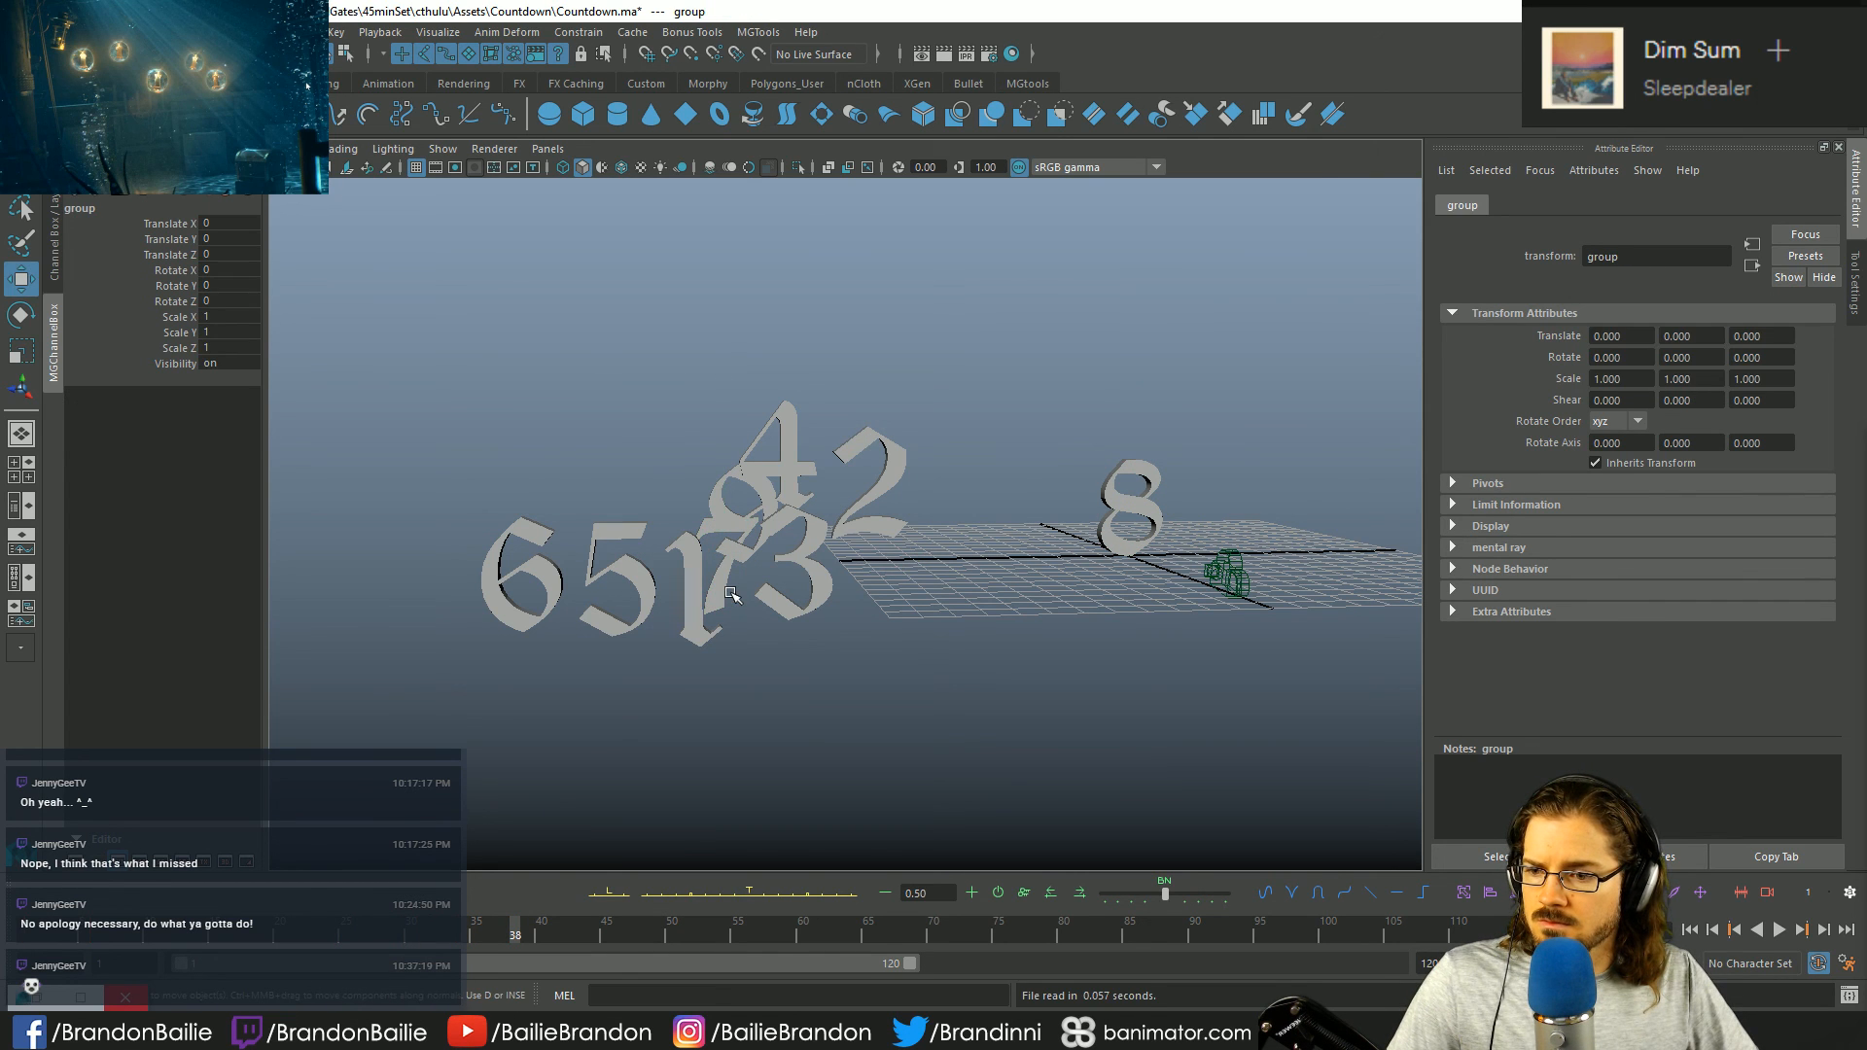
pyautogui.hotkey('ctrl', 'z')
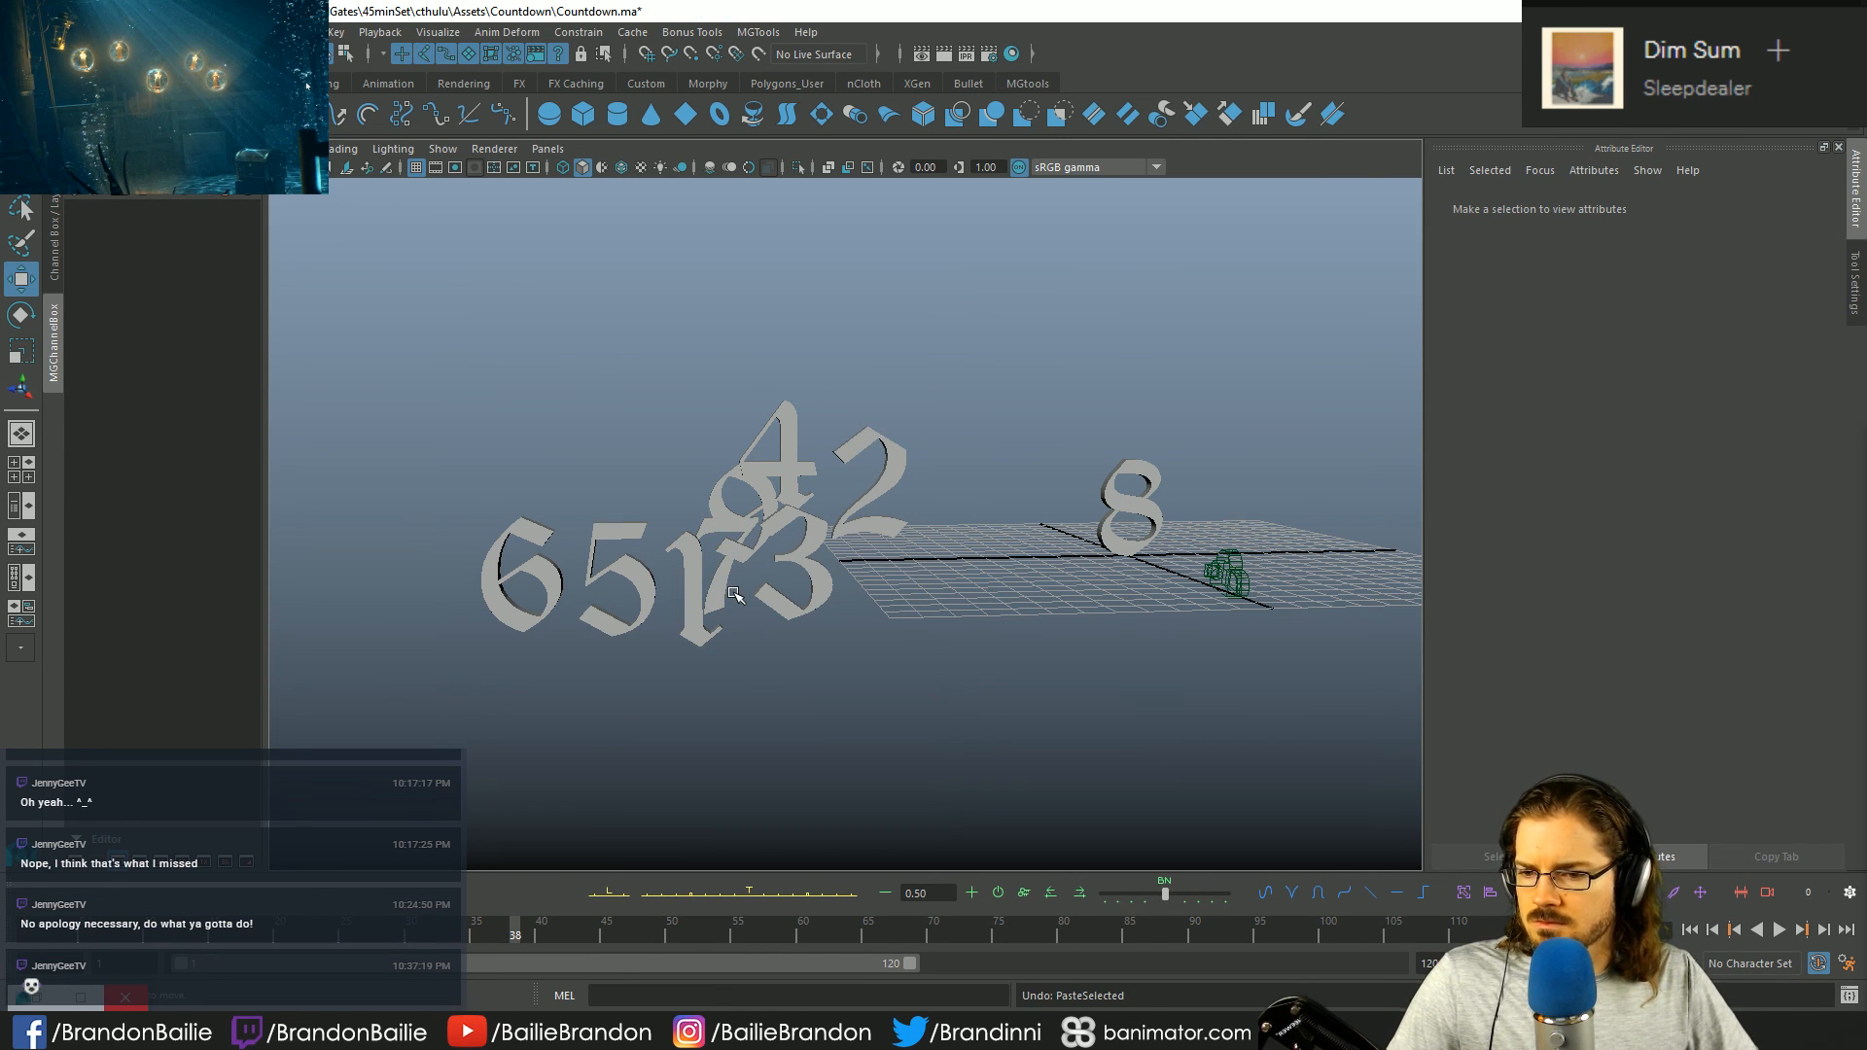
# - Copy the digit 8's animation keys from frame 25 to frame 39
pyautogui.click(1134, 473)
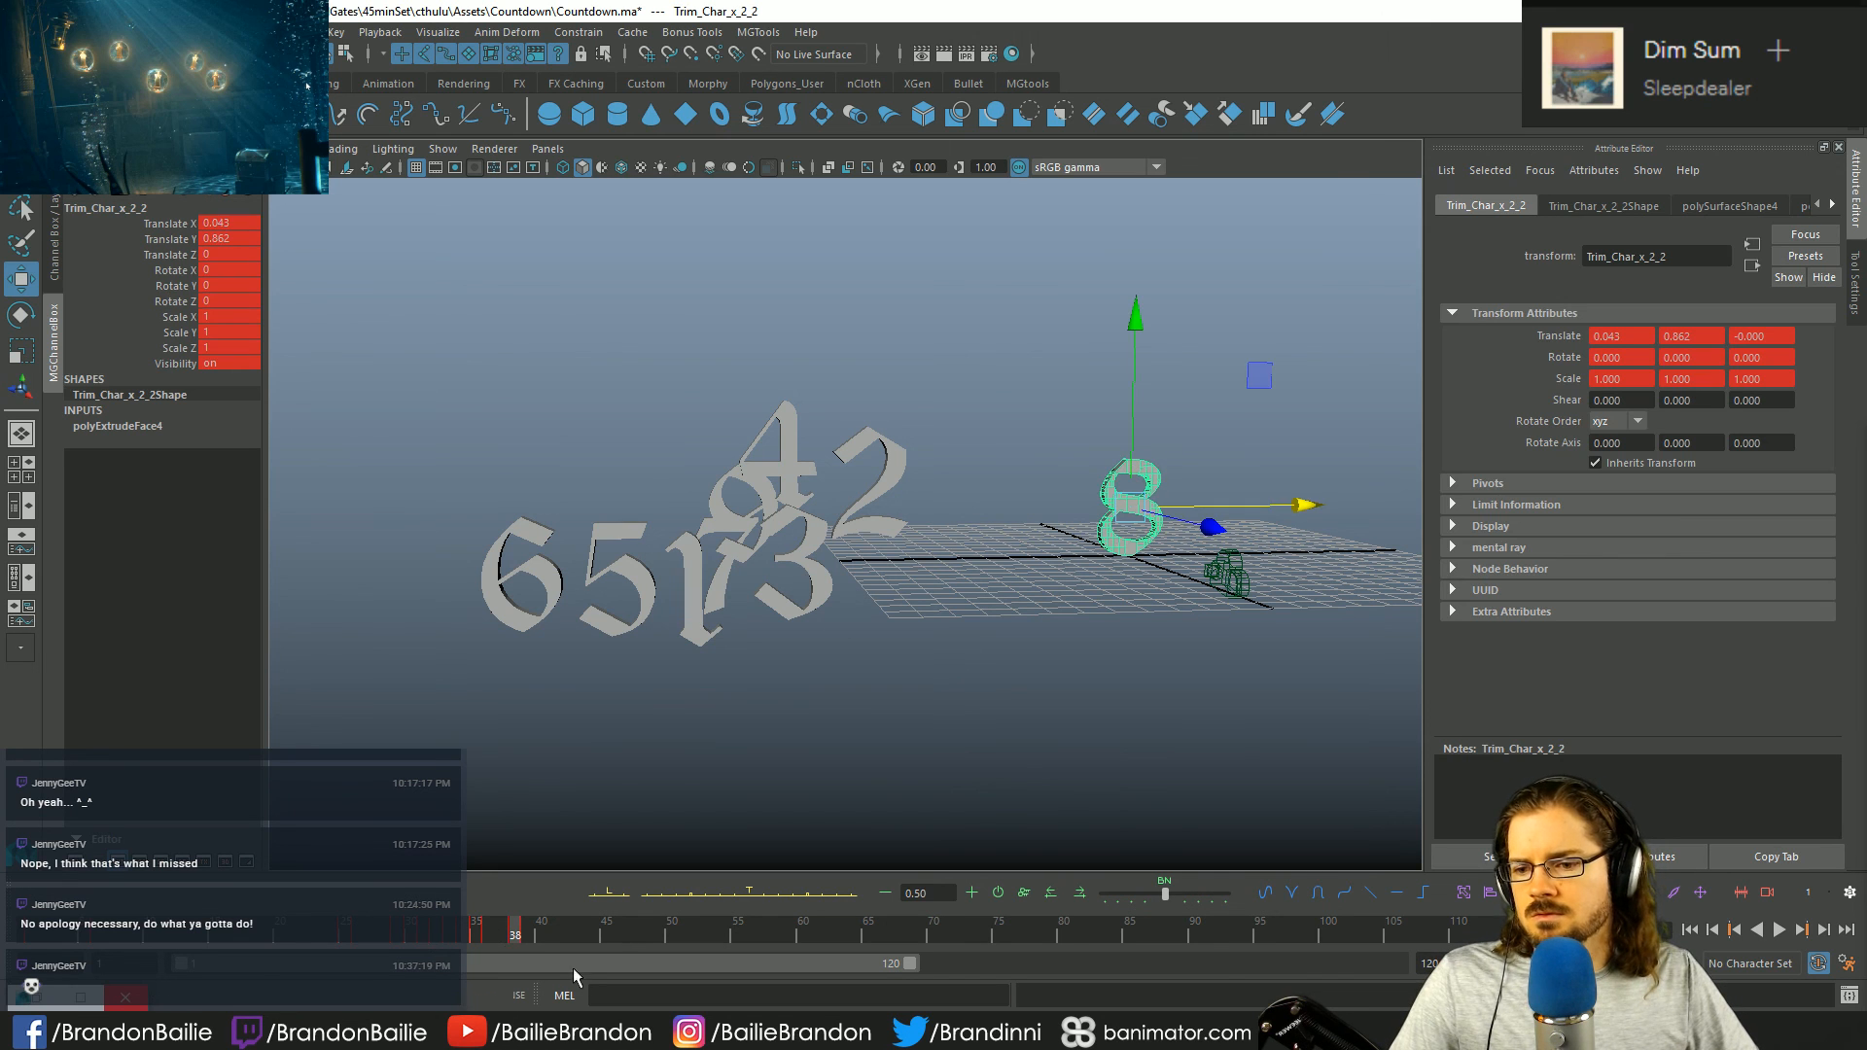
pyautogui.hotkey('alt', 'v')
pyautogui.keyDown('shift'); pyautogui.moveTo(534, 932); pyautogui.dragTo(345, 936); pyautogui.keyUp('shift')
pyautogui.hotkey('alt', 'v')
# - Paste the digit 8's animation keys onto the digit 7, starting at frame 38
pyautogui.click(728, 527)
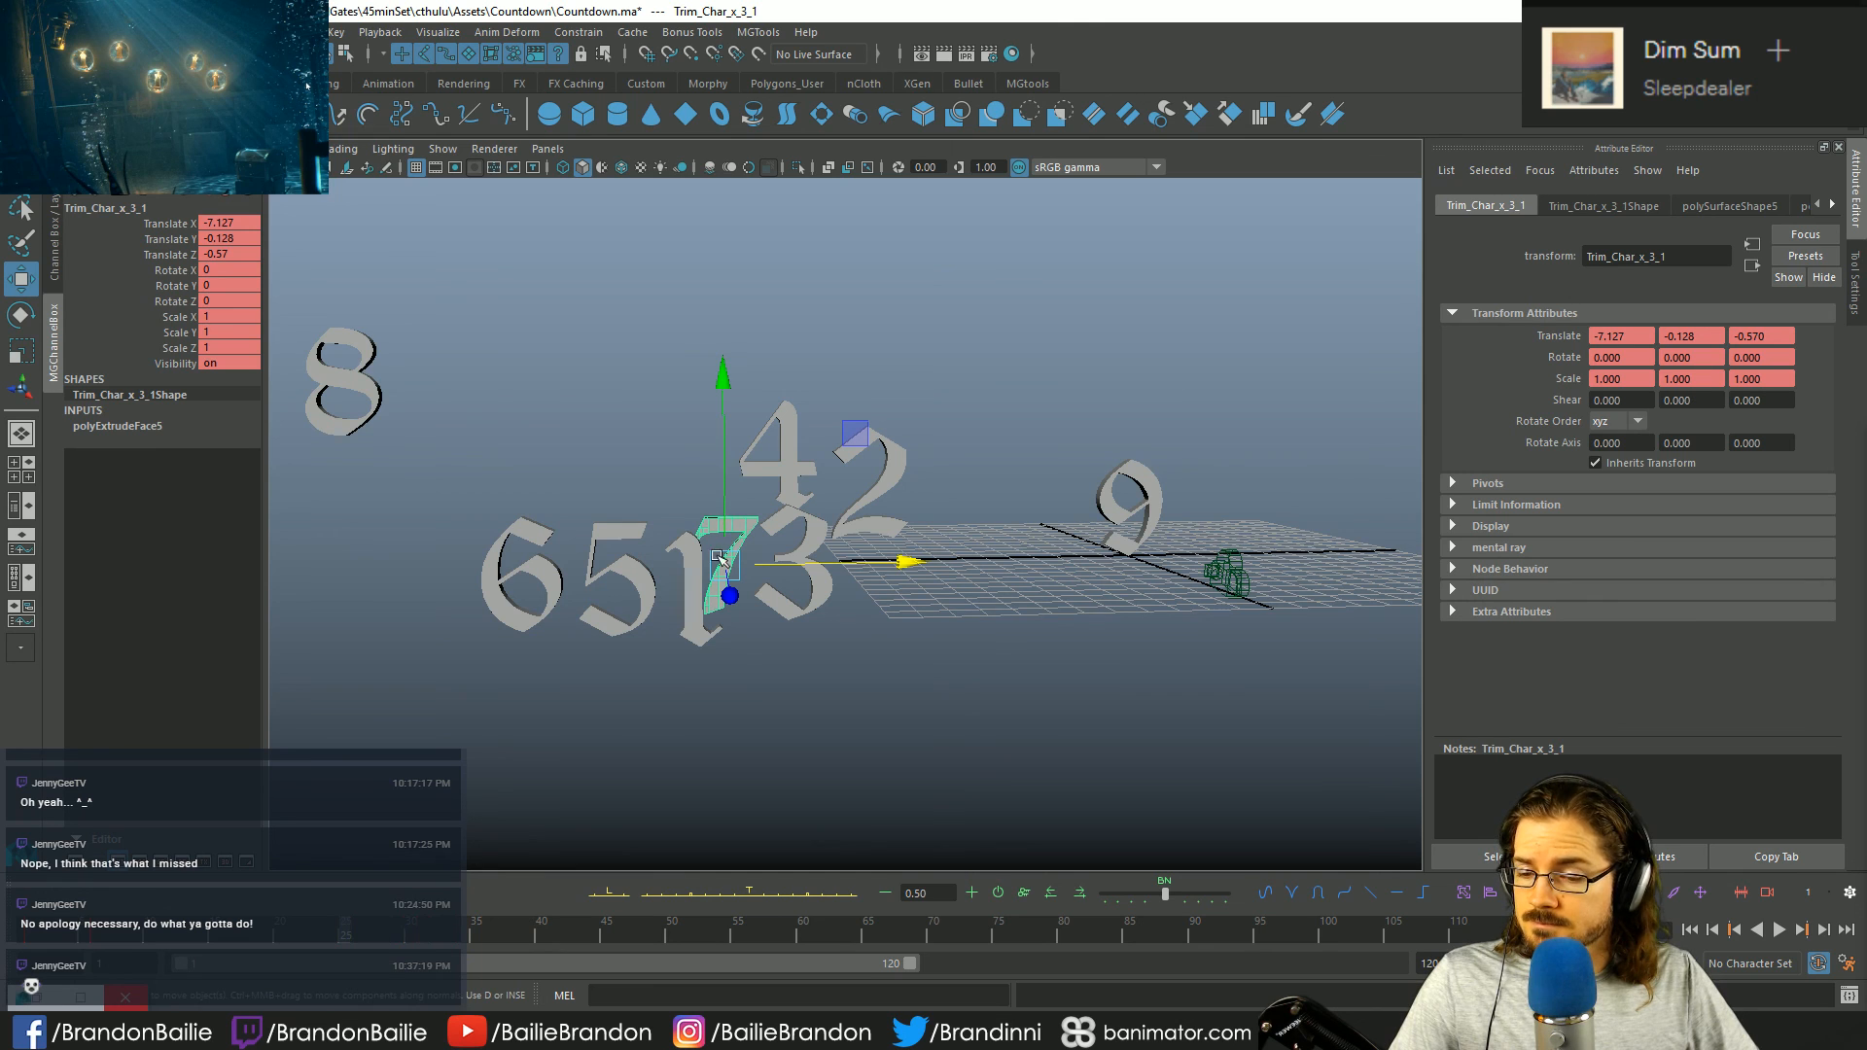
pyautogui.click(501, 935)
pyautogui.hotkey('alt', ',')
pyautogui.hotkey('alt', '.')
pyautogui.hotkey('alt', '.')
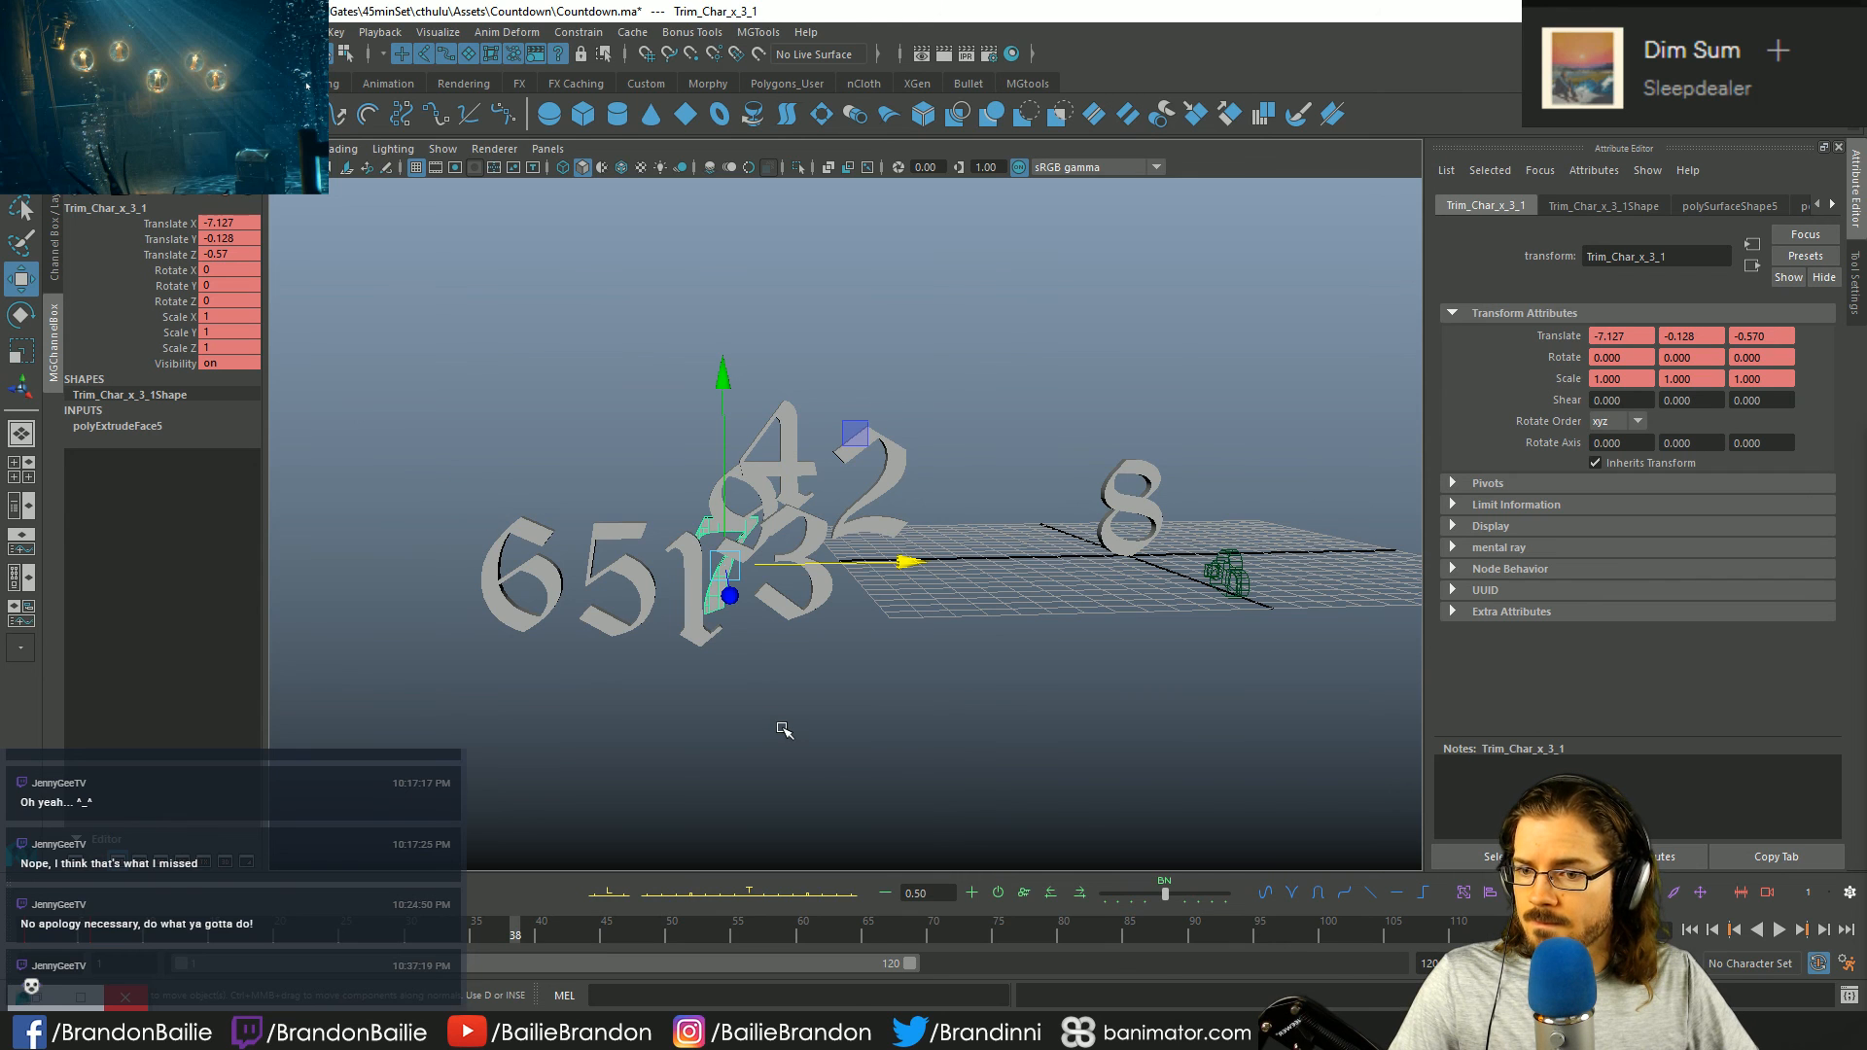
pyautogui.hotkey('ctrl', 'z')
pyautogui.hotkey('alt', '.')
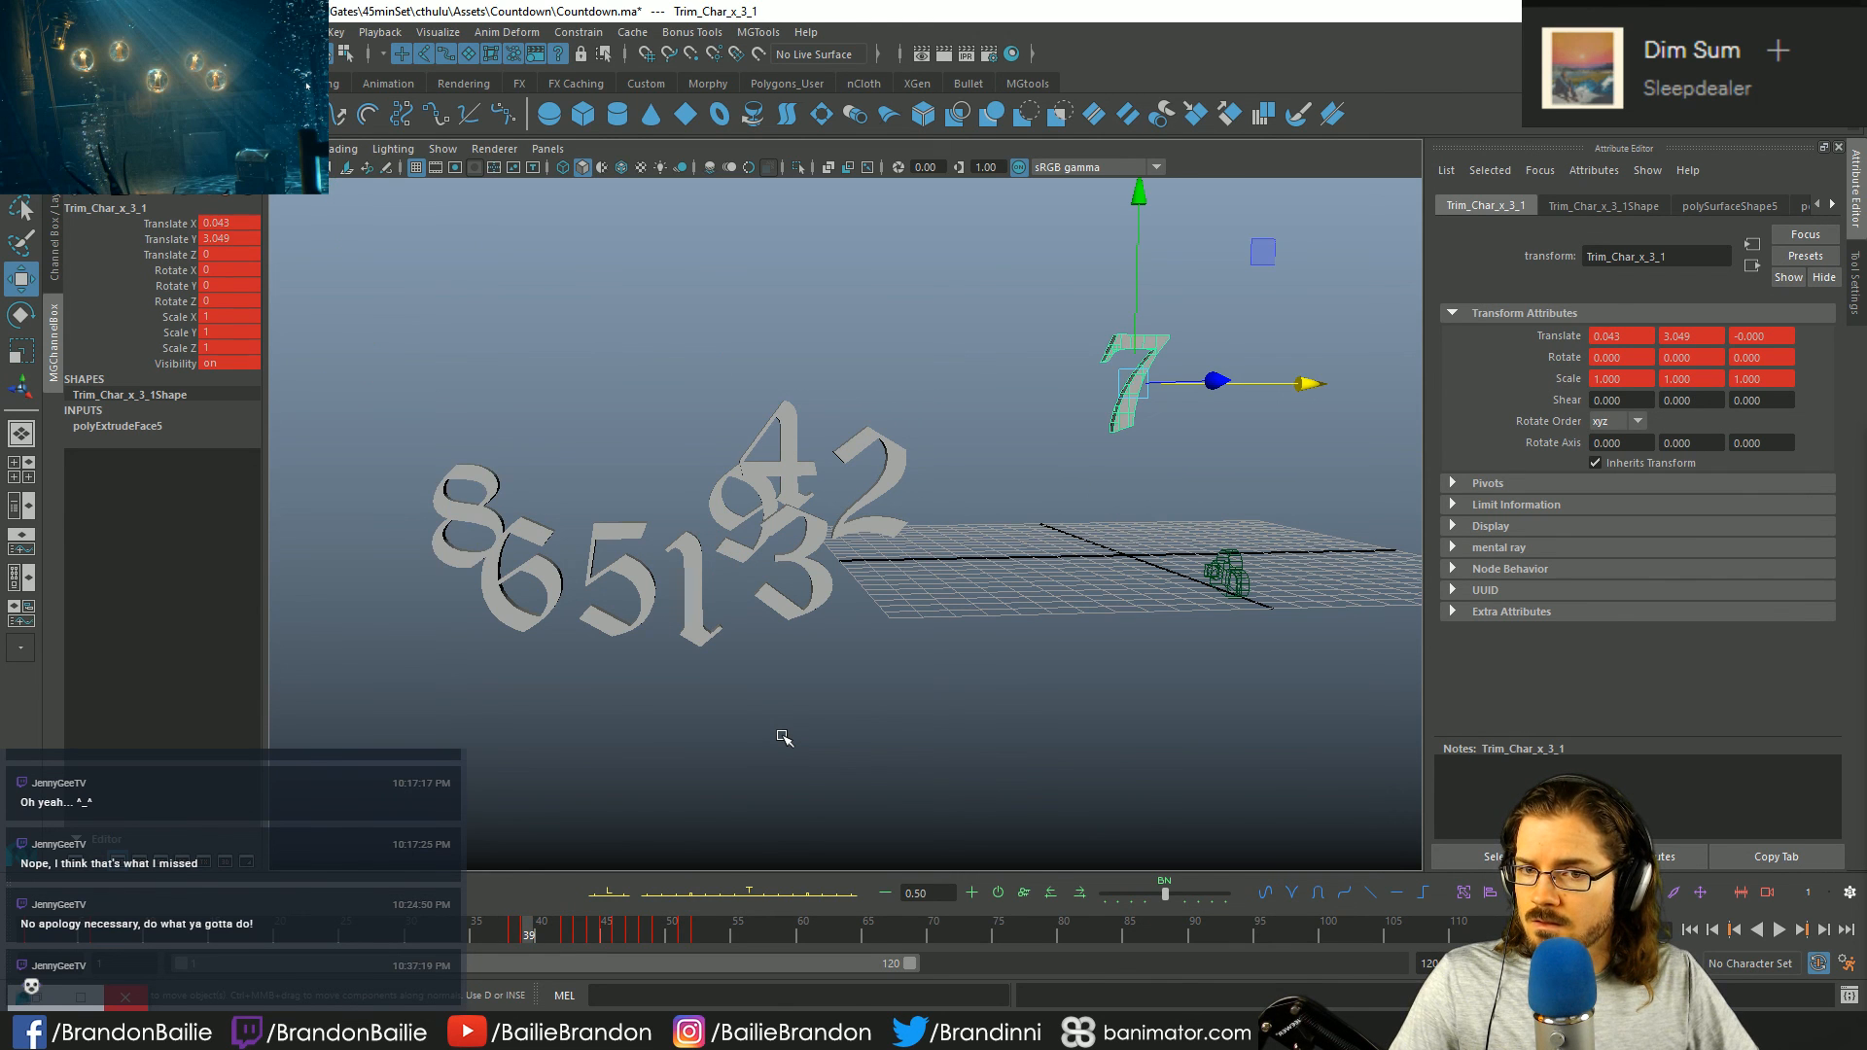
# - Examine the digit 7's drop and bounce through the camera, stepping frame by frame to frame 50
pyautogui.moveTo(700, 870); pyautogui.dragTo(1019, 474)
pyautogui.press('space')
pyautogui.hotkey('alt', '.')
pyautogui.hotkey('alt', '.')
pyautogui.hotkey('alt', '.')
pyautogui.hotkey('alt', '.')
pyautogui.hotkey('alt', '.')
pyautogui.hotkey('alt', '.')
pyautogui.hotkey('alt', '.')
pyautogui.hotkey('alt', '.')
pyautogui.hotkey('alt', '.')
pyautogui.hotkey('alt', '.')
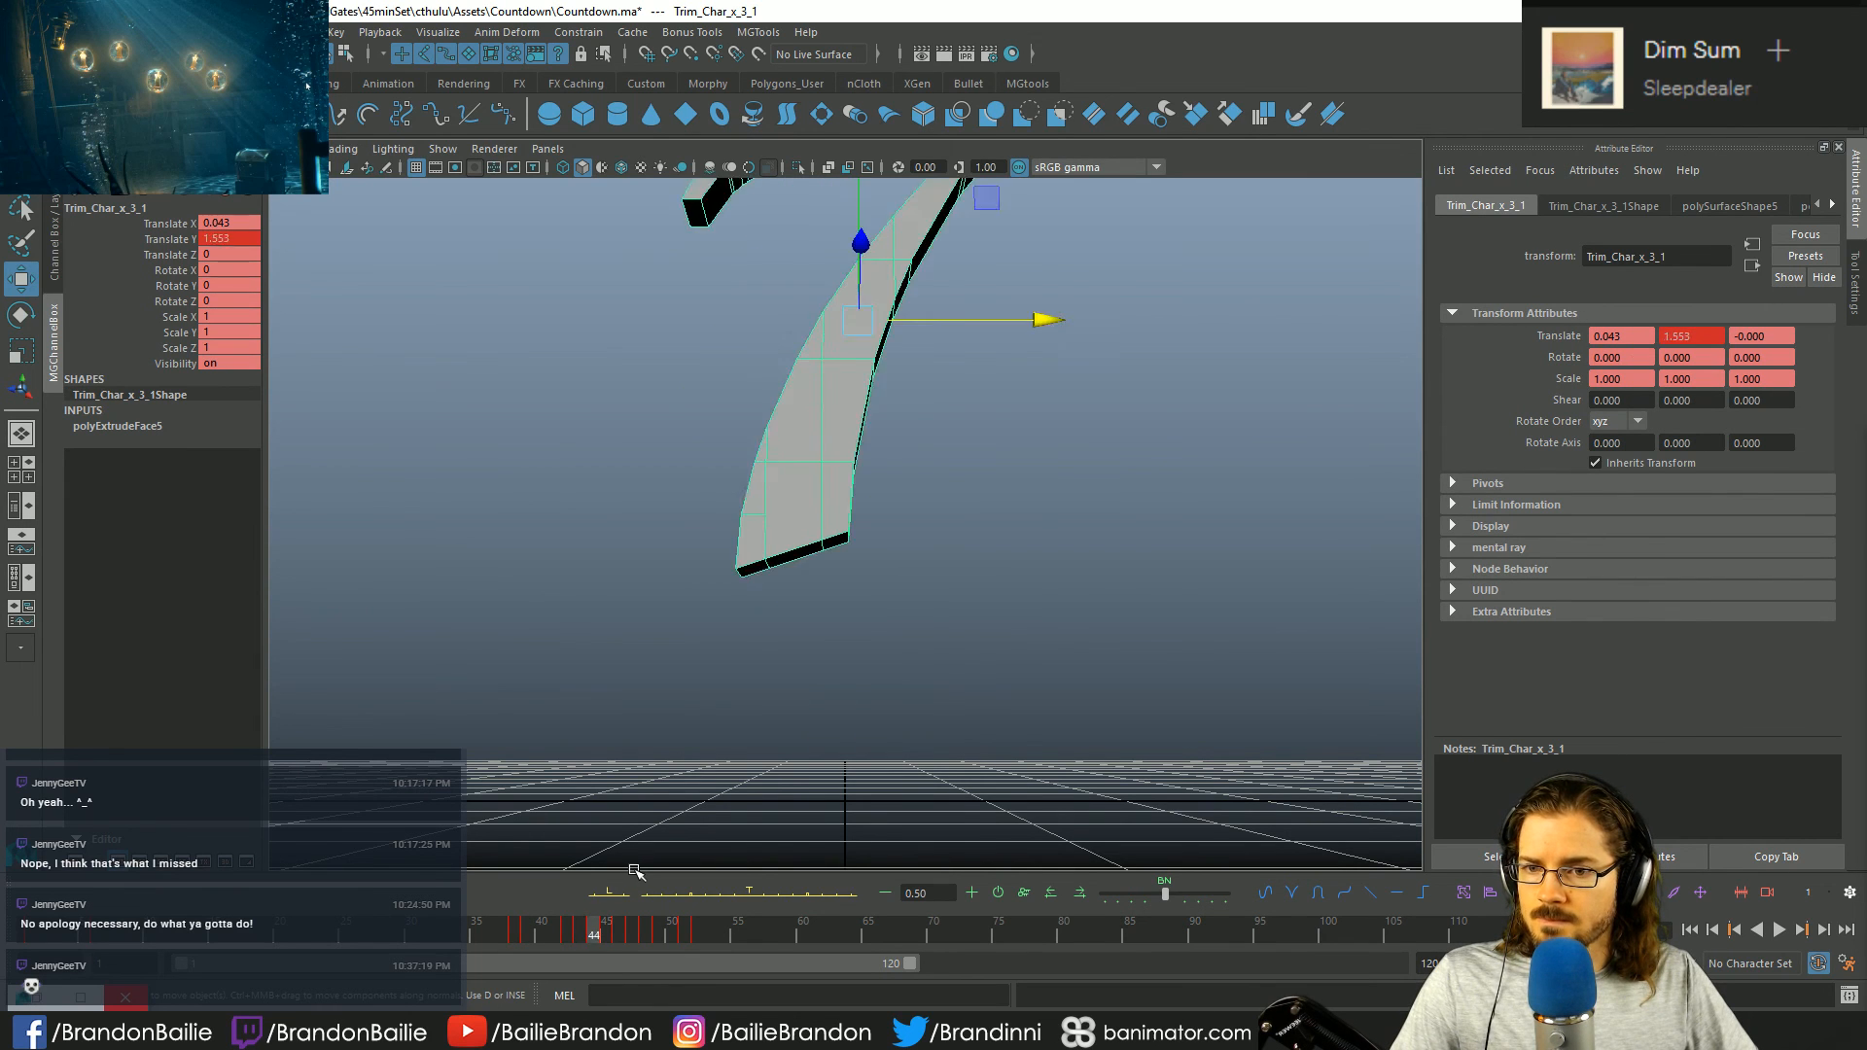
pyautogui.hotkey('alt', '.')
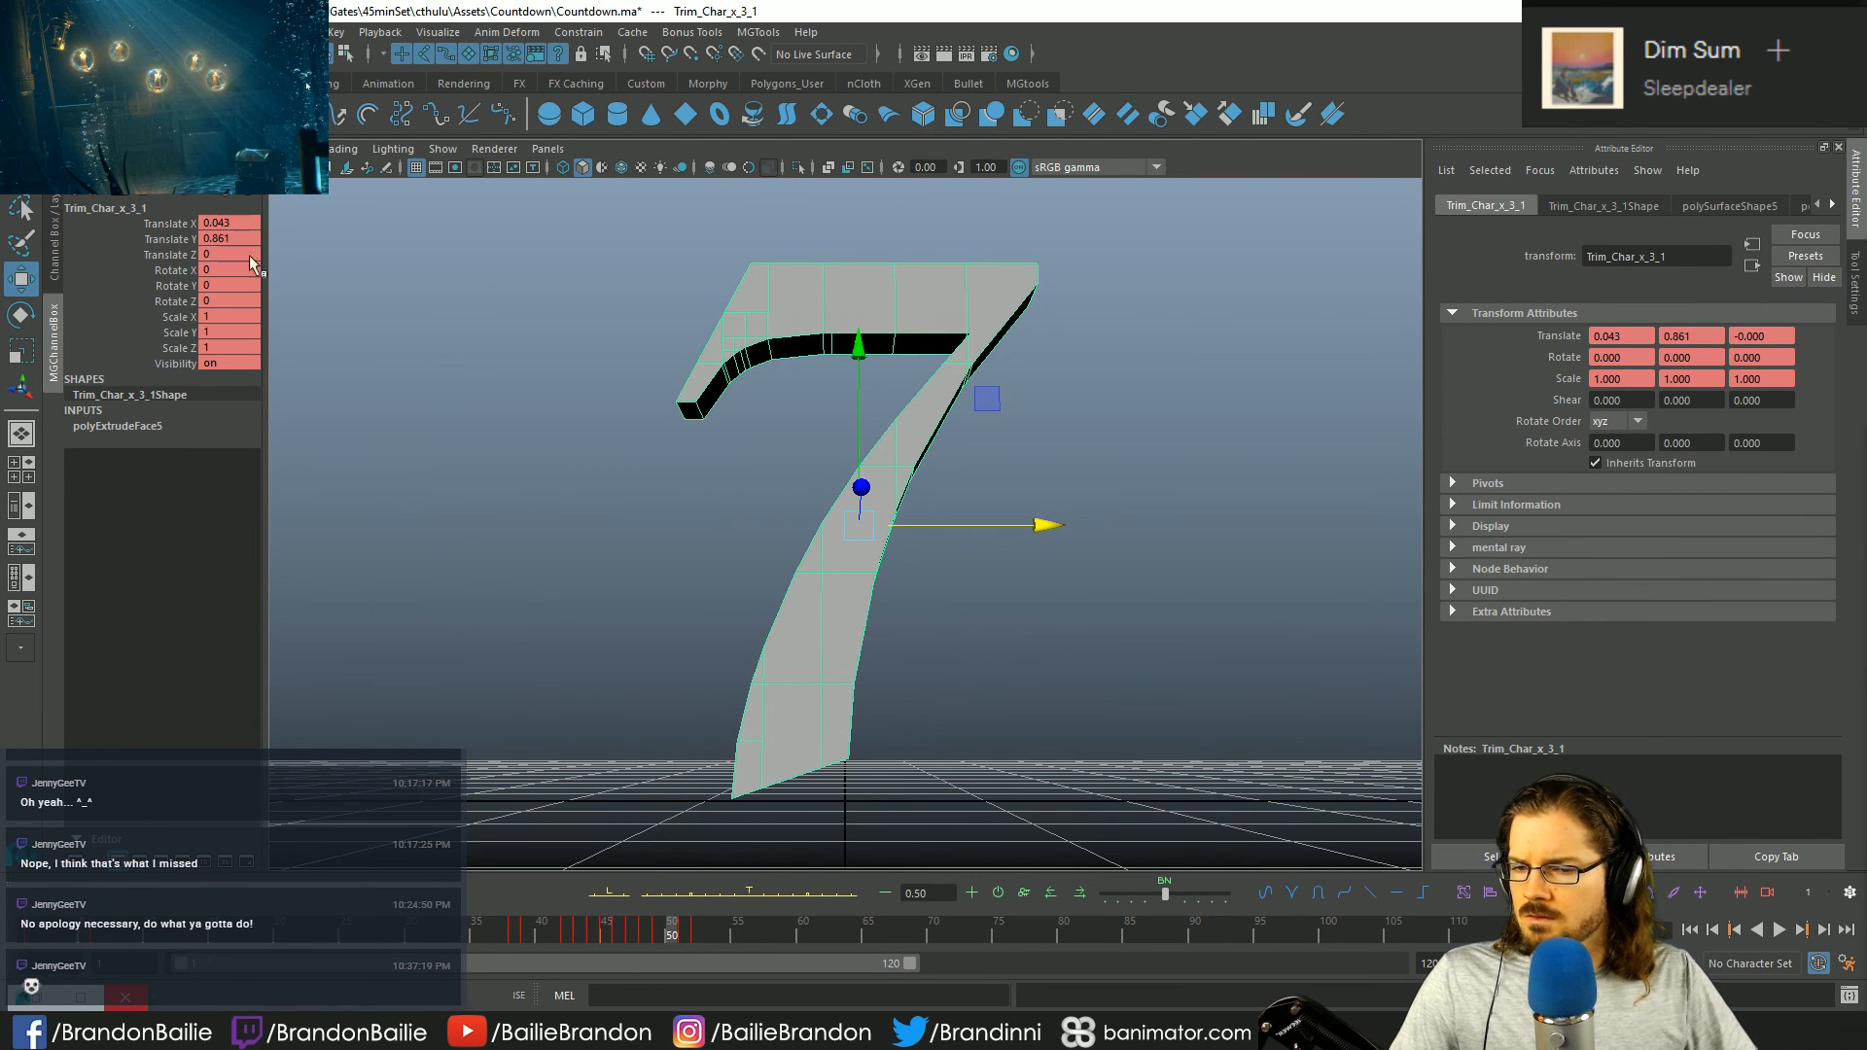
# - Isolate and frame the digit 7's Translate X curve in the Graph Editor
pyautogui.press('space')
pyautogui.moveTo(657, 745); pyautogui.dragTo(794, 669)
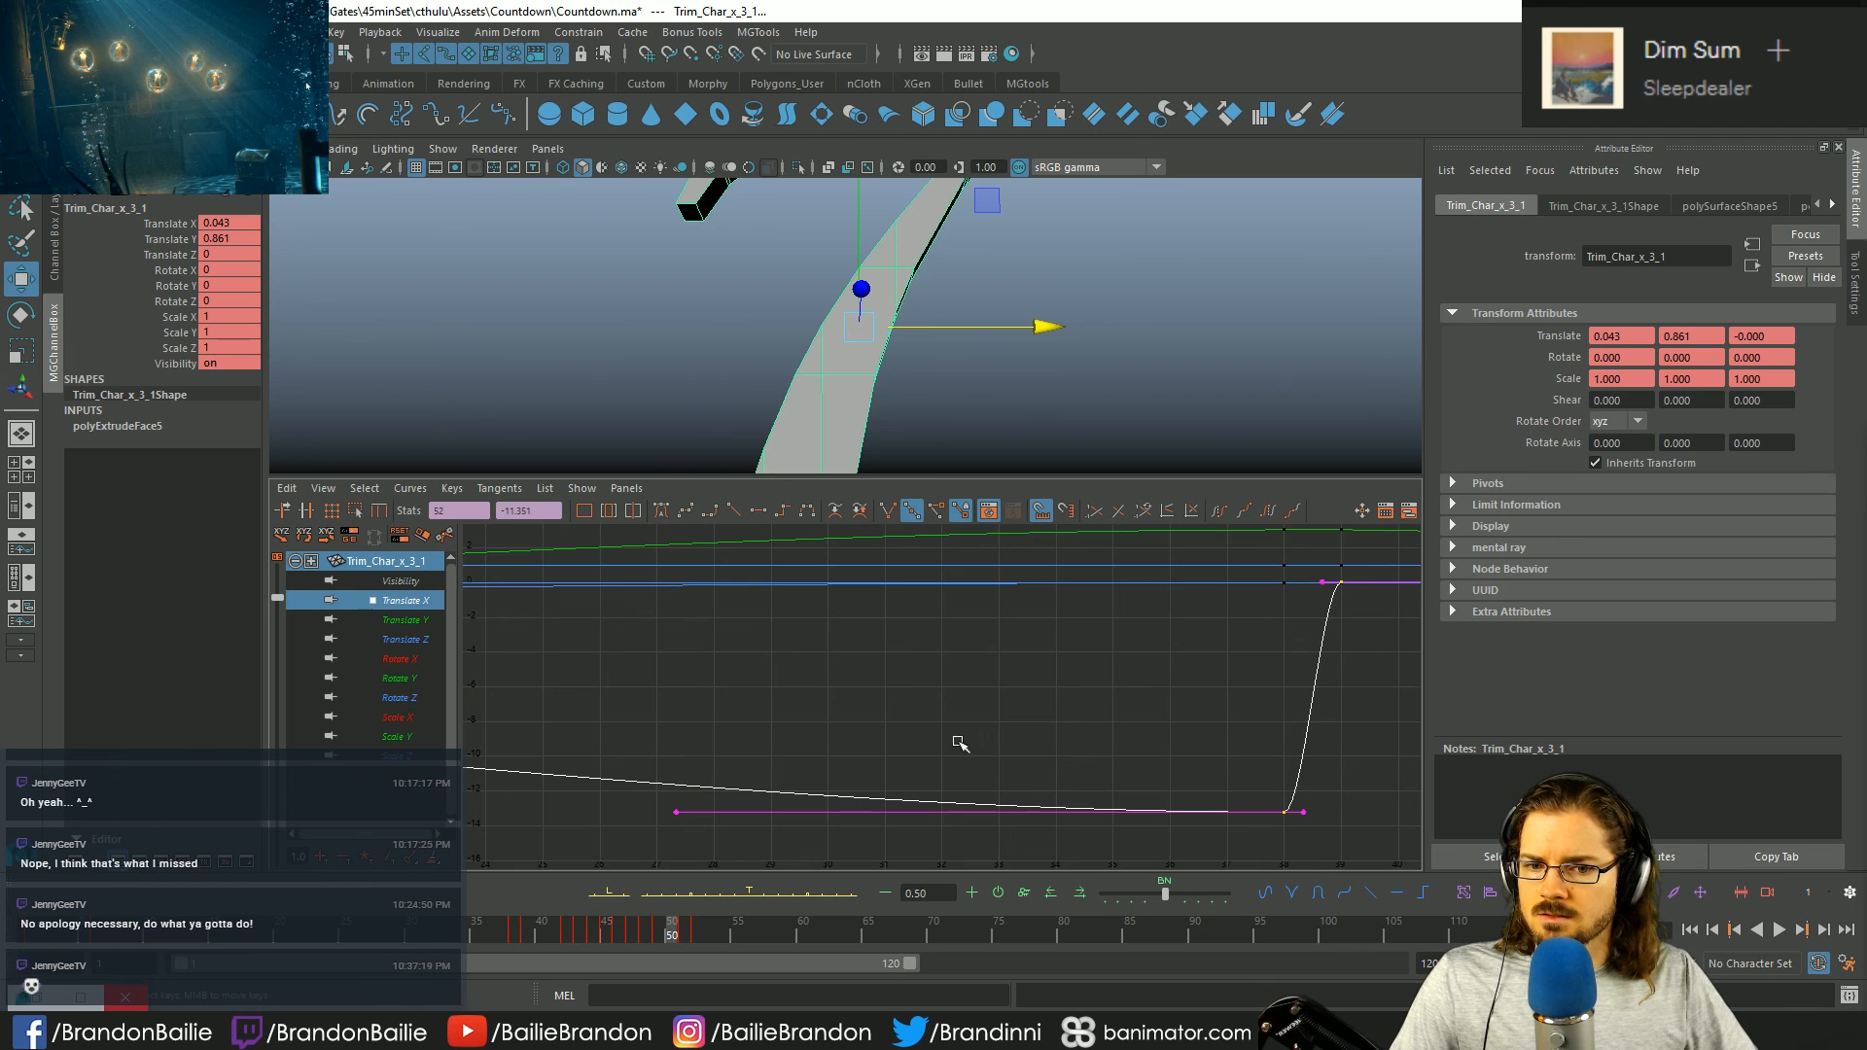
pyautogui.press('a')
pyautogui.click(443, 651)
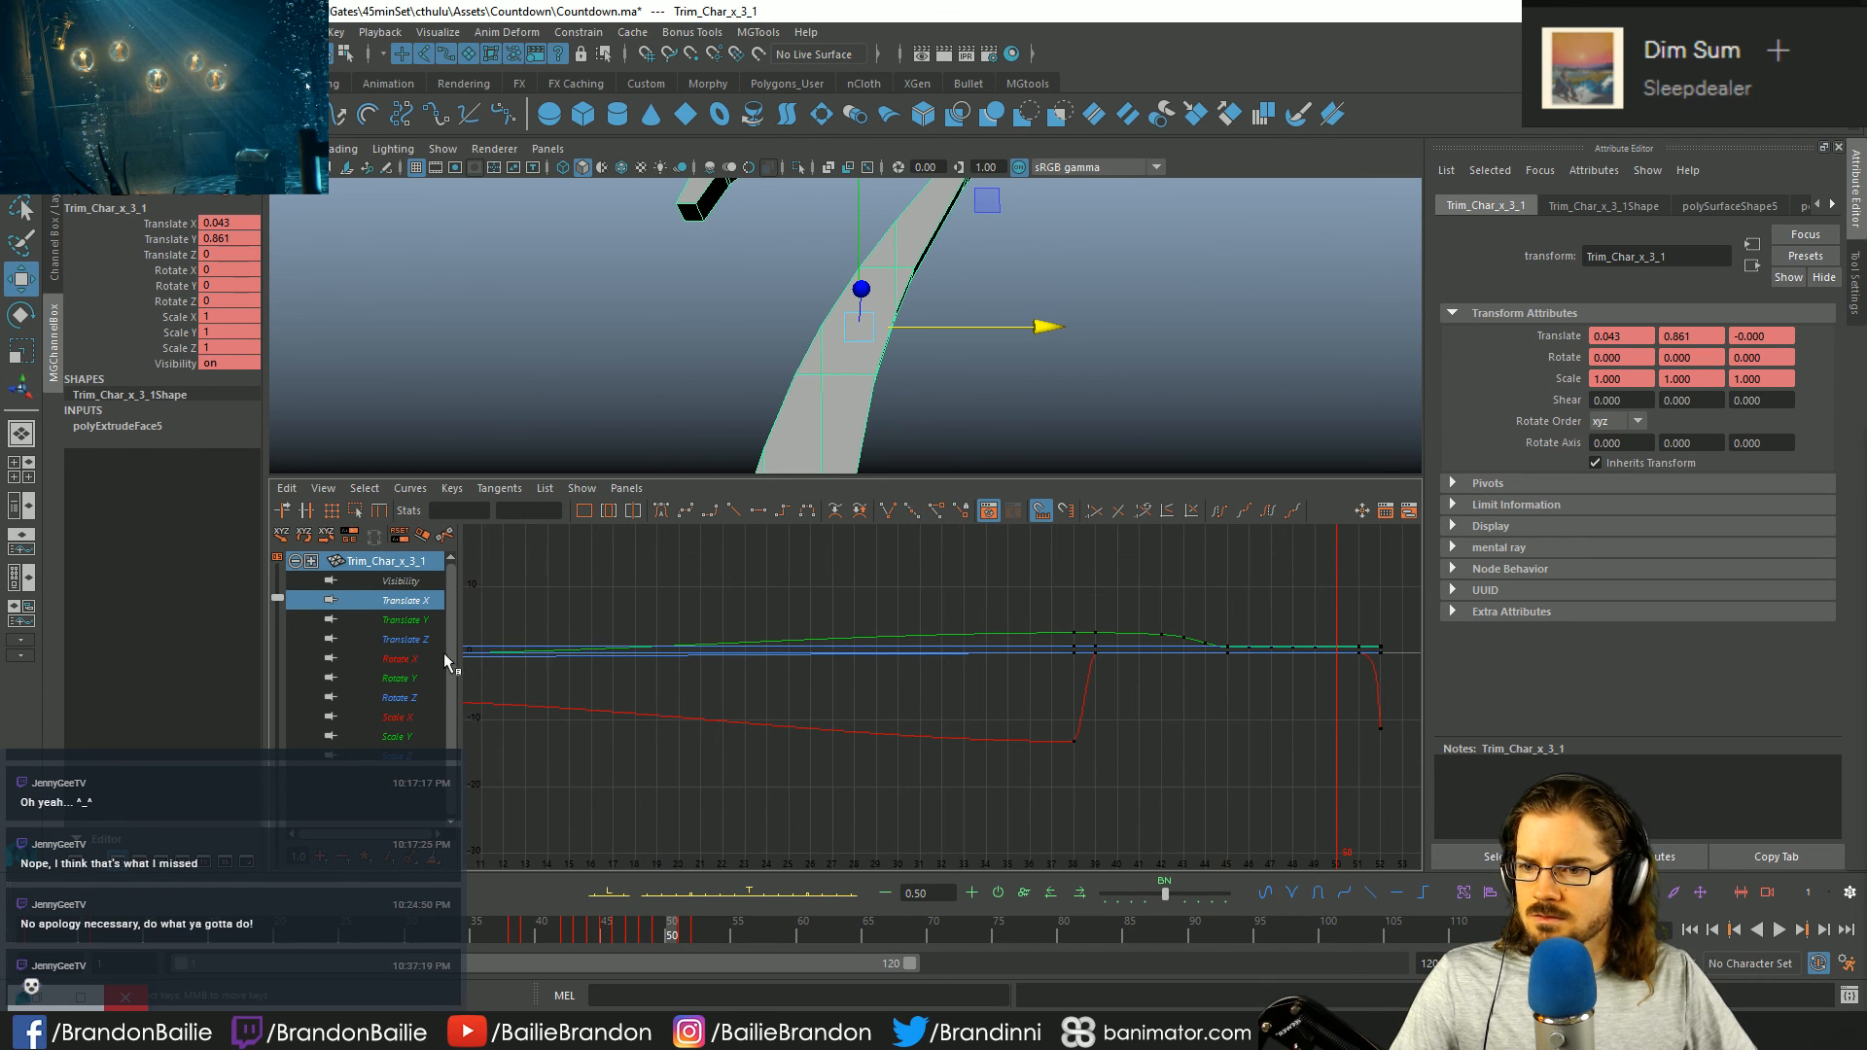
pyautogui.click(400, 600)
pyautogui.press('f')
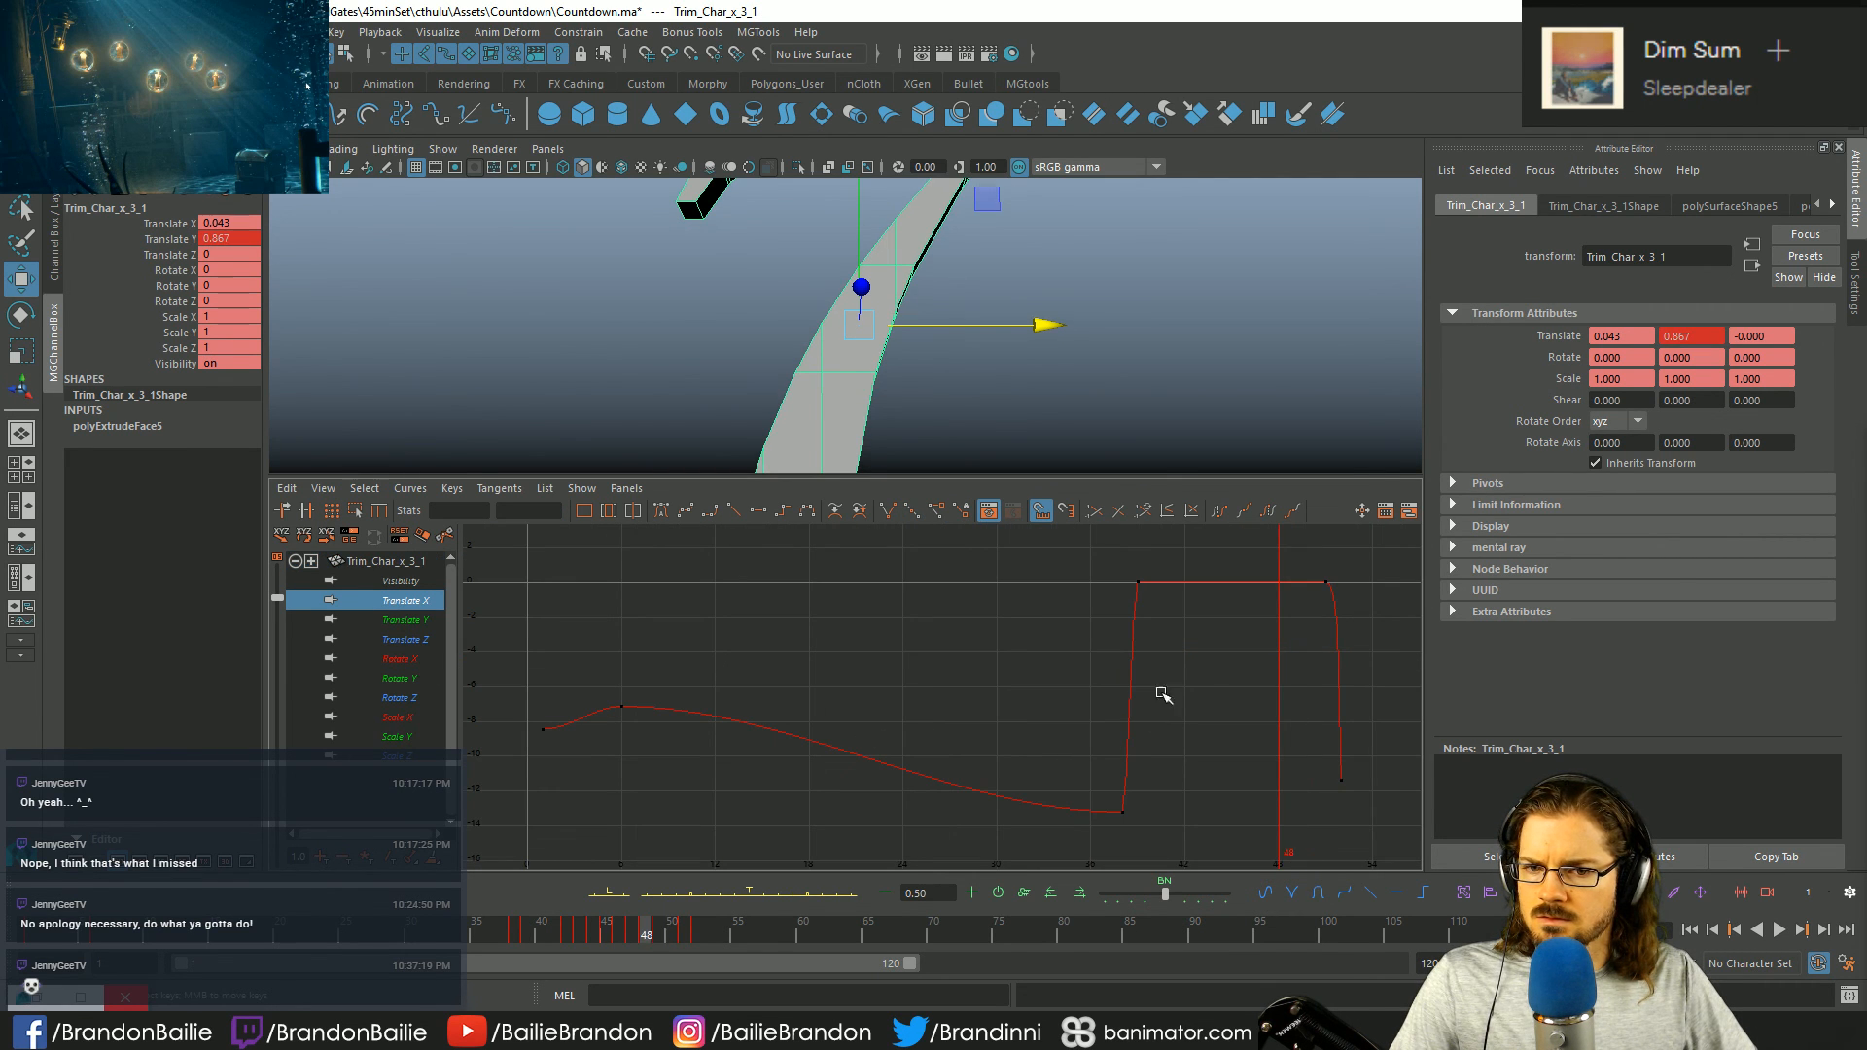
# - Raise the digit 7's Translate X keys at frames 39 and 51 to 0.145, centring the digit in the camera view
pyautogui.moveTo(1128, 572); pyautogui.dragTo(1337, 608)
pyautogui.moveTo(1286, 664); pyautogui.dragTo(1281, 681, button='middle')
pyautogui.hotkey('ctrl', 'z')
pyautogui.hotkey('ctrl', 'z')
pyautogui.hotkey('ctrl', 'z')
pyautogui.hotkey('ctrl', 'z')
pyautogui.hotkey('ctrl', 'z')
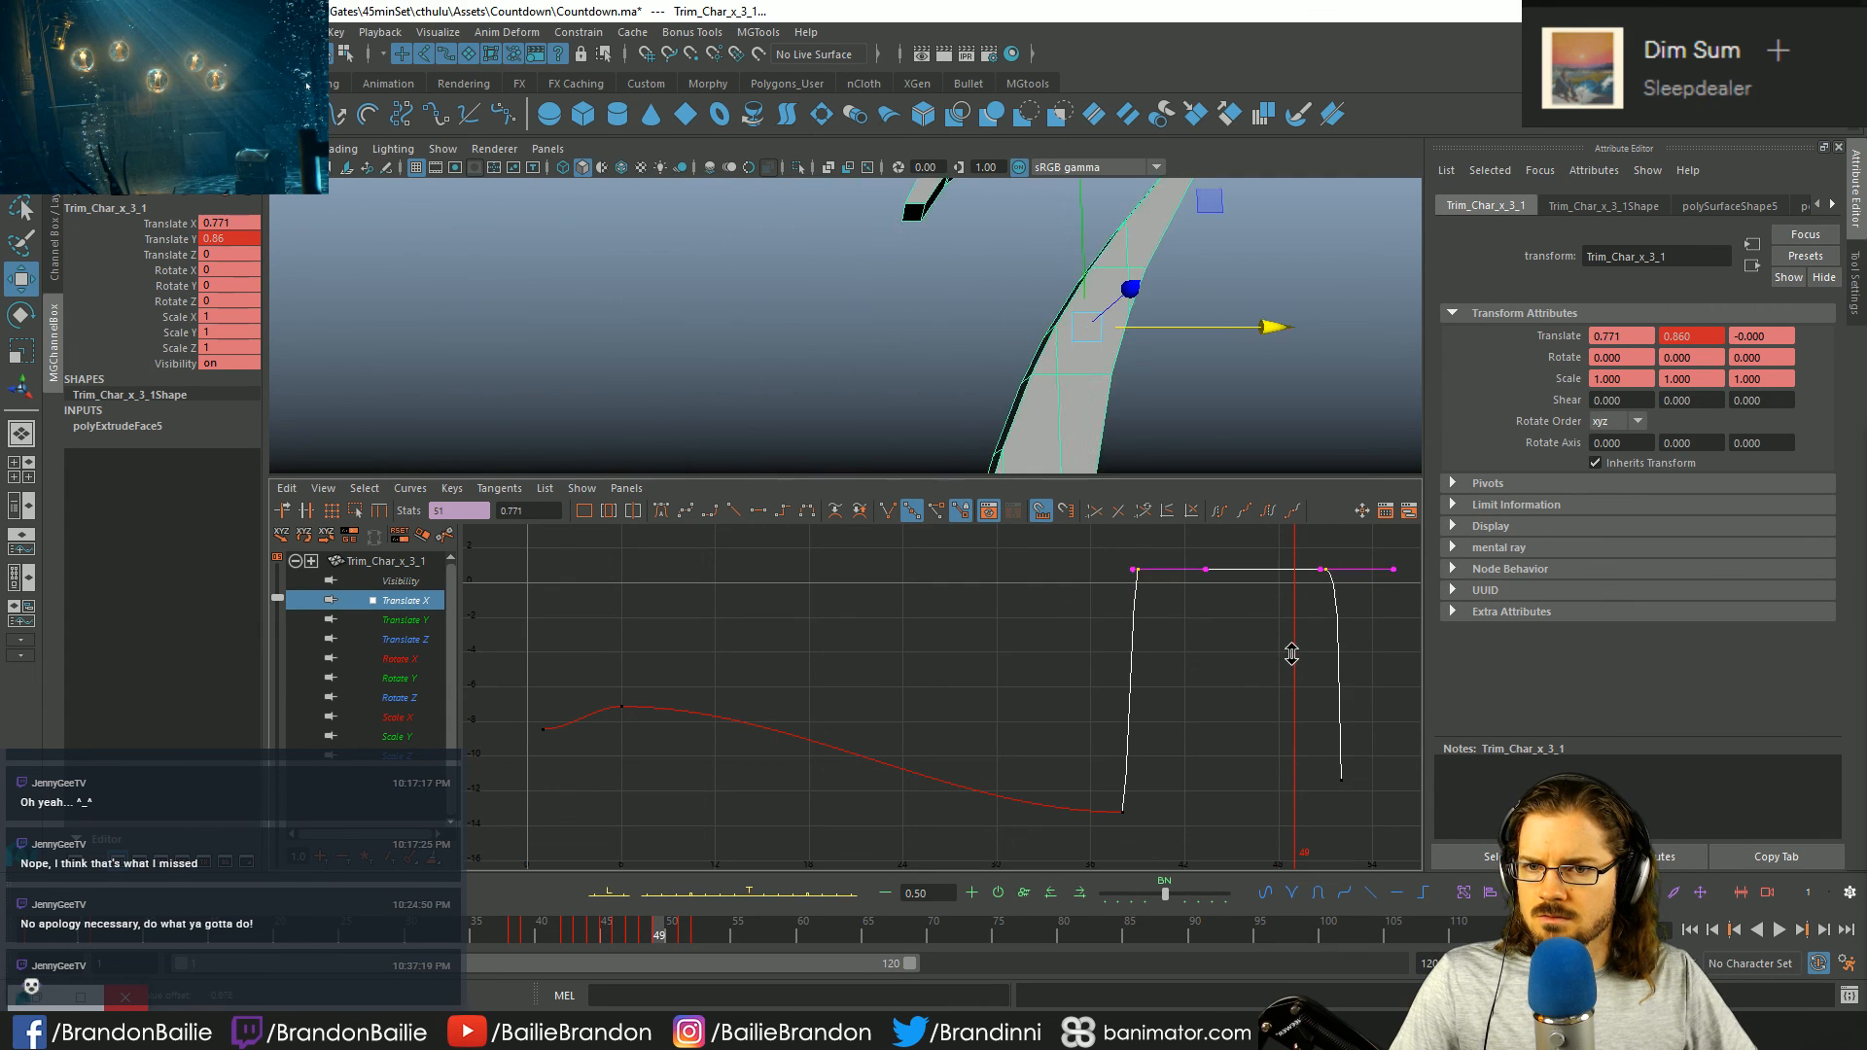
pyautogui.moveTo(936, 693); pyautogui.dragTo(935, 683, button='middle')
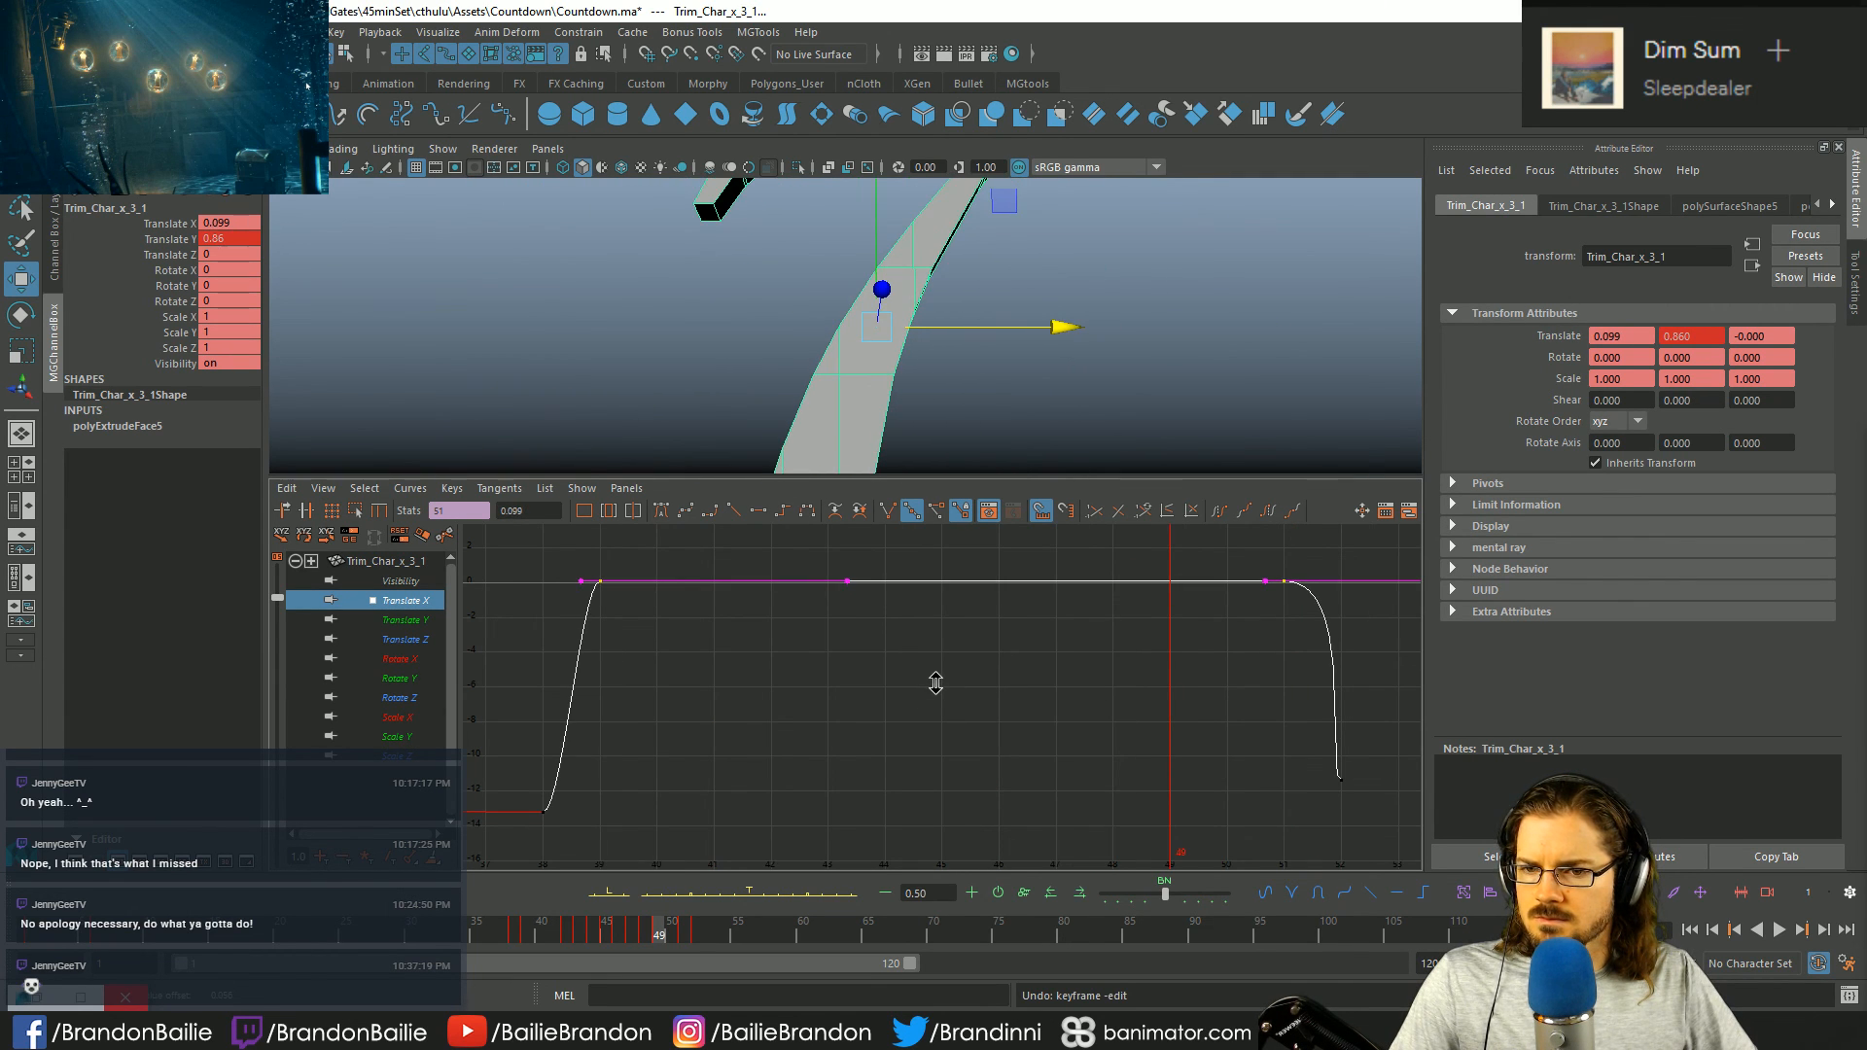
pyautogui.hotkey('ctrl', 'z')
pyautogui.keyDown('alt'); pyautogui.moveTo(805, 664); pyautogui.dragTo(1093, 780, button='middle'); pyautogui.keyUp('alt')
pyautogui.keyDown('alt'); pyautogui.moveTo(842, 712); pyautogui.dragTo(987, 754, button='right'); pyautogui.keyUp('alt')
pyautogui.scroll(2, 987, 754)
pyautogui.moveTo(923, 721); pyautogui.dragTo(929, 675, button='middle')
pyautogui.press('space')
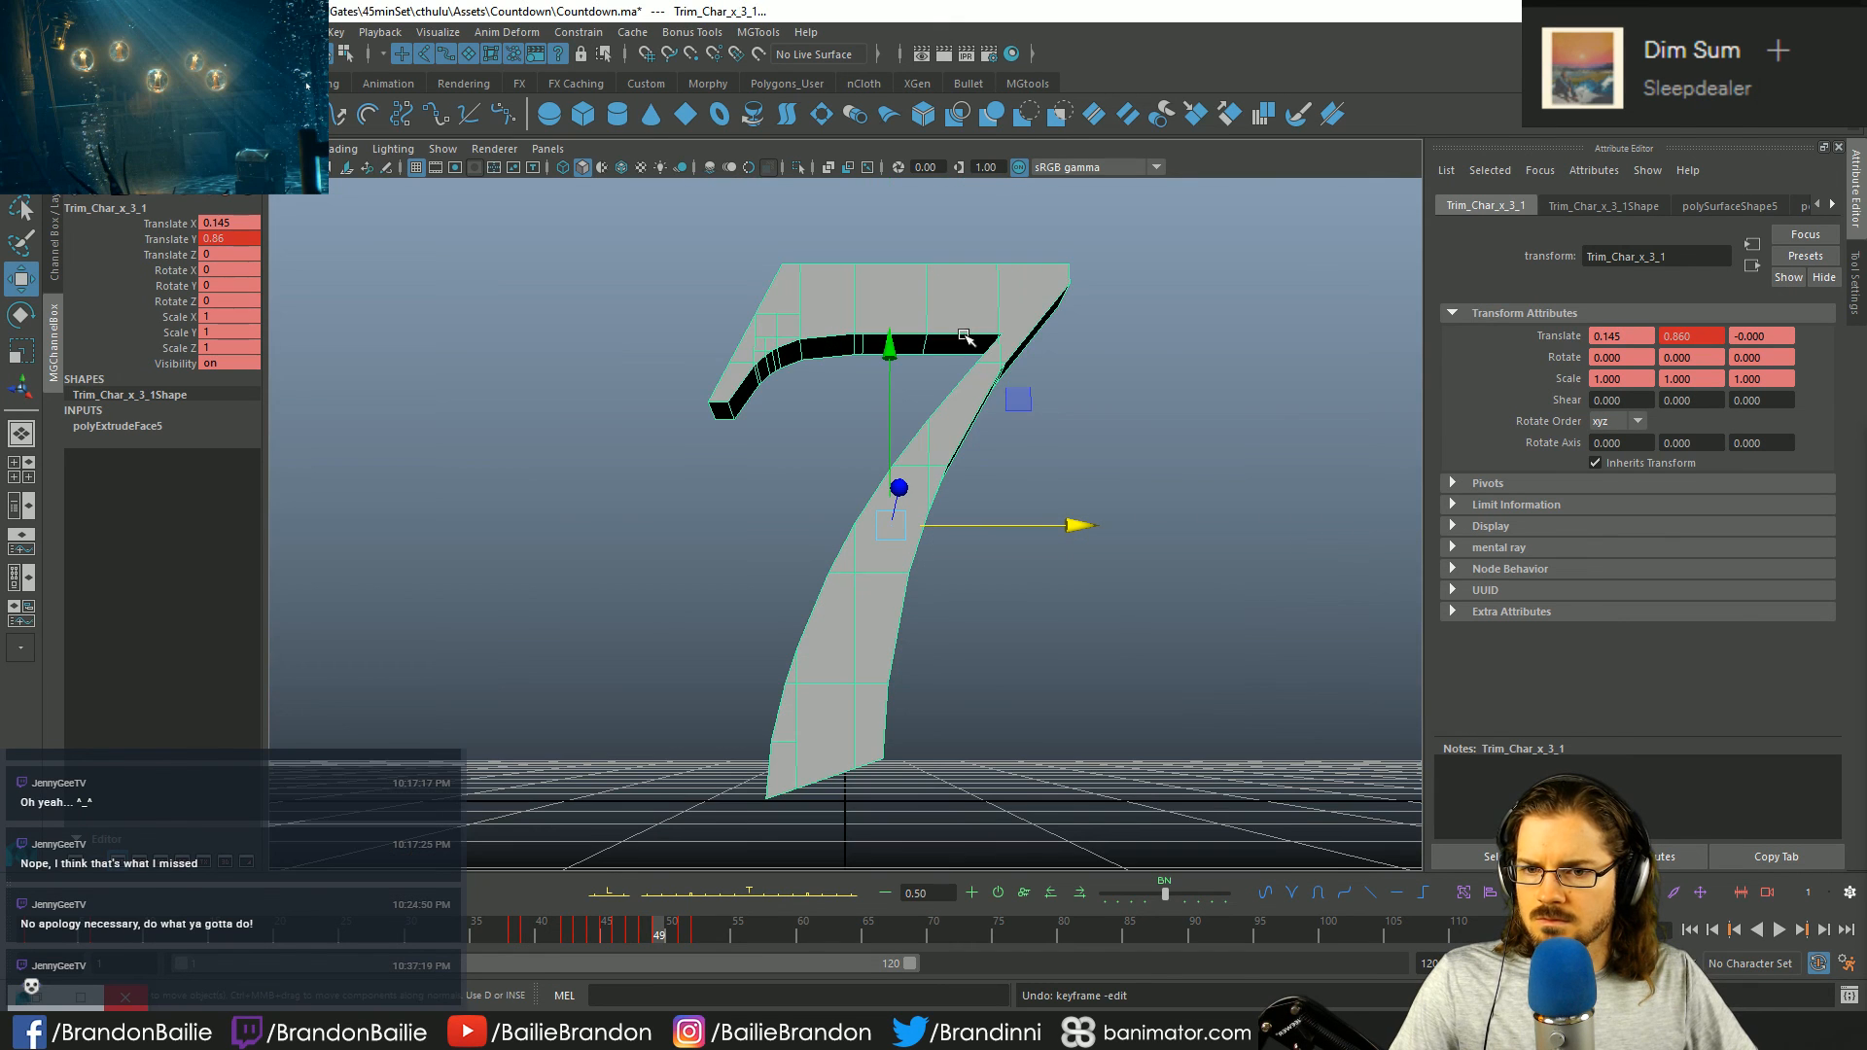
# - Play back the digit 7's animation through the camera and return to the perspective view
pyautogui.press('q')
pyautogui.hotkey('alt', ',')
pyautogui.hotkey('alt', 'v')
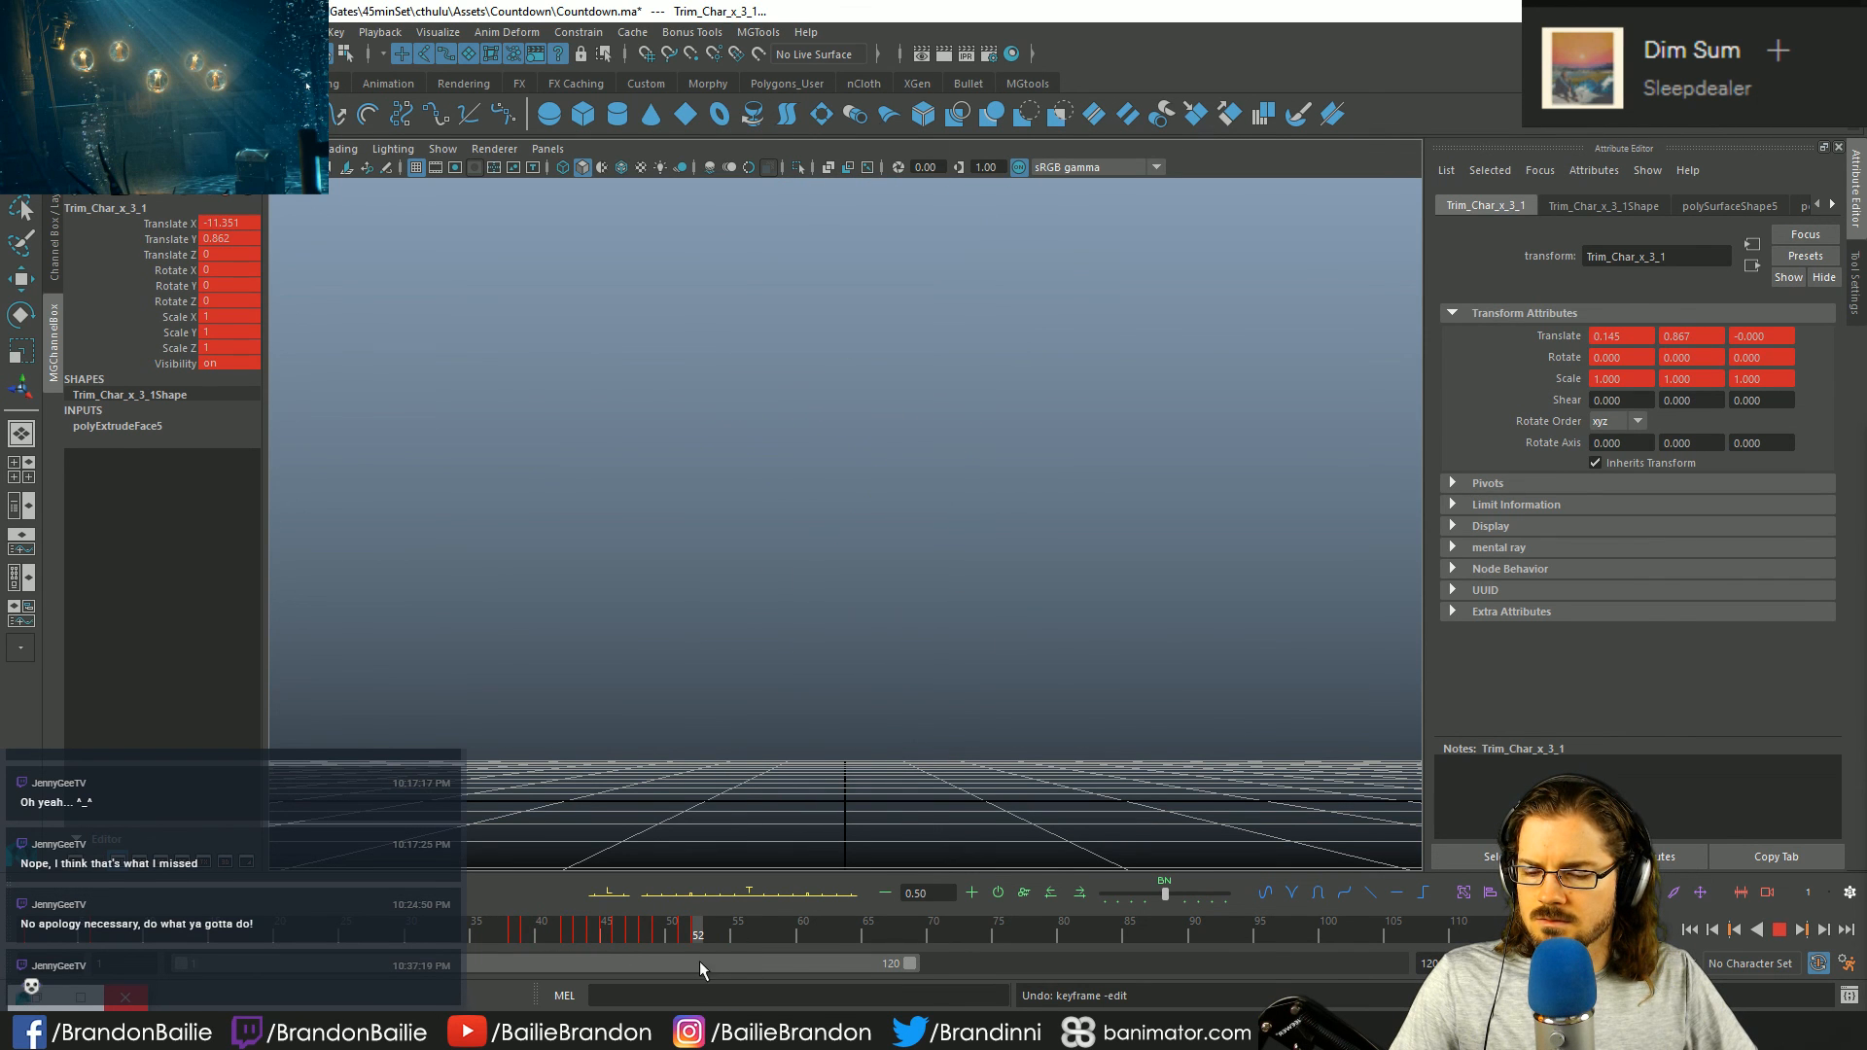
pyautogui.press('space')
pyautogui.press('space')
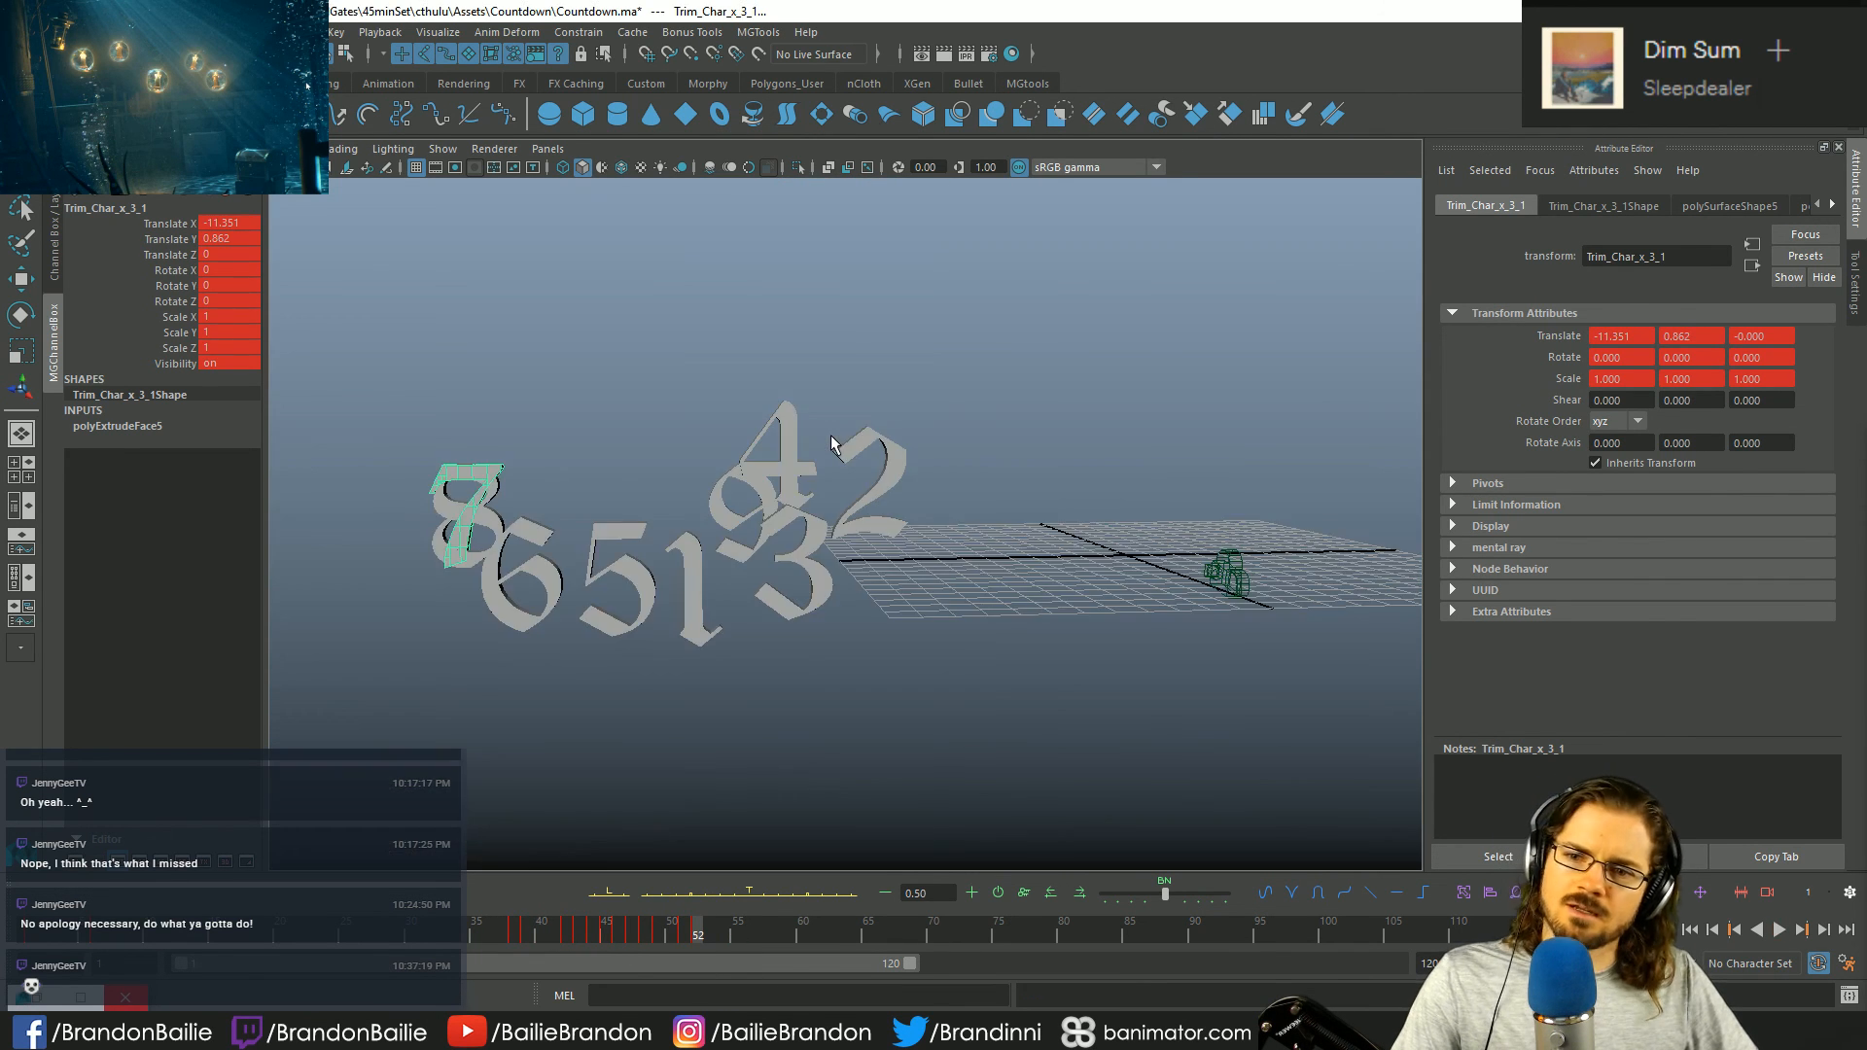
# - Copy the digit 7's animation keys from frame 38 onward and paste them onto the digit 6, starting at frame 51
pyautogui.click(744, 702)
pyautogui.click(545, 606)
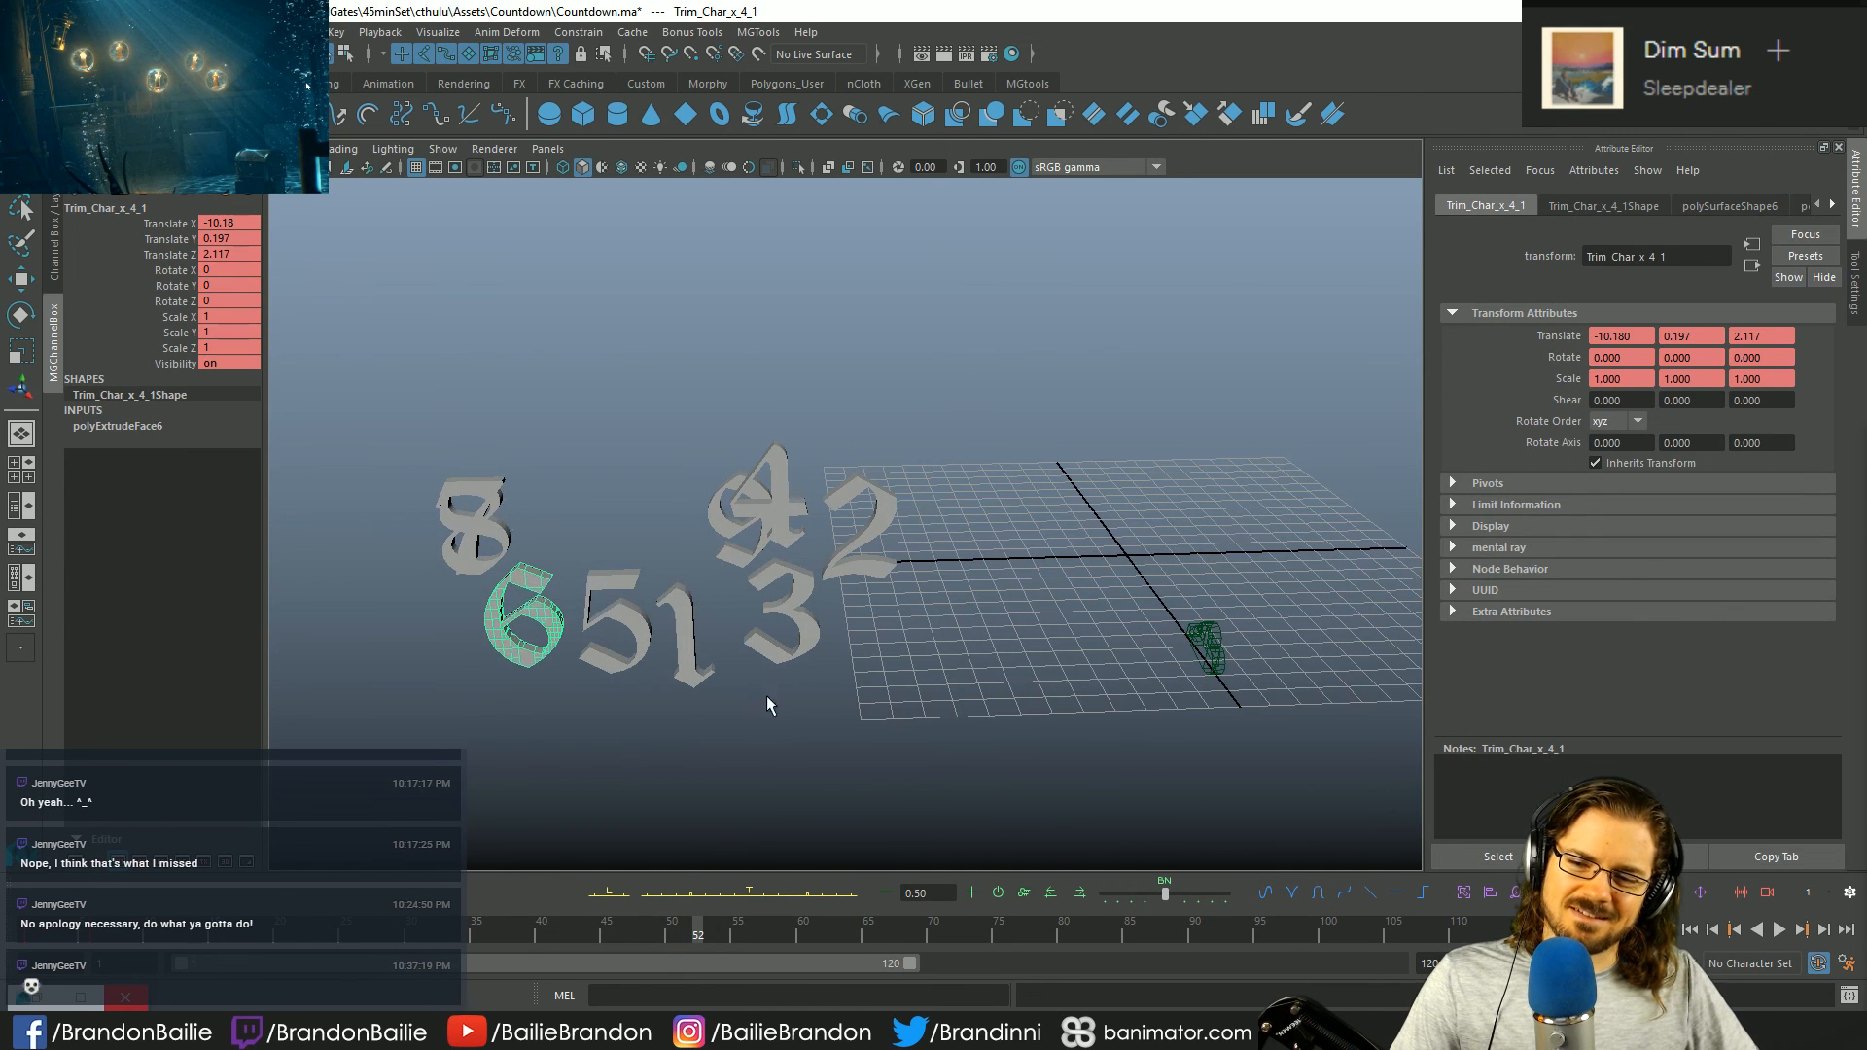
pyautogui.press('w')
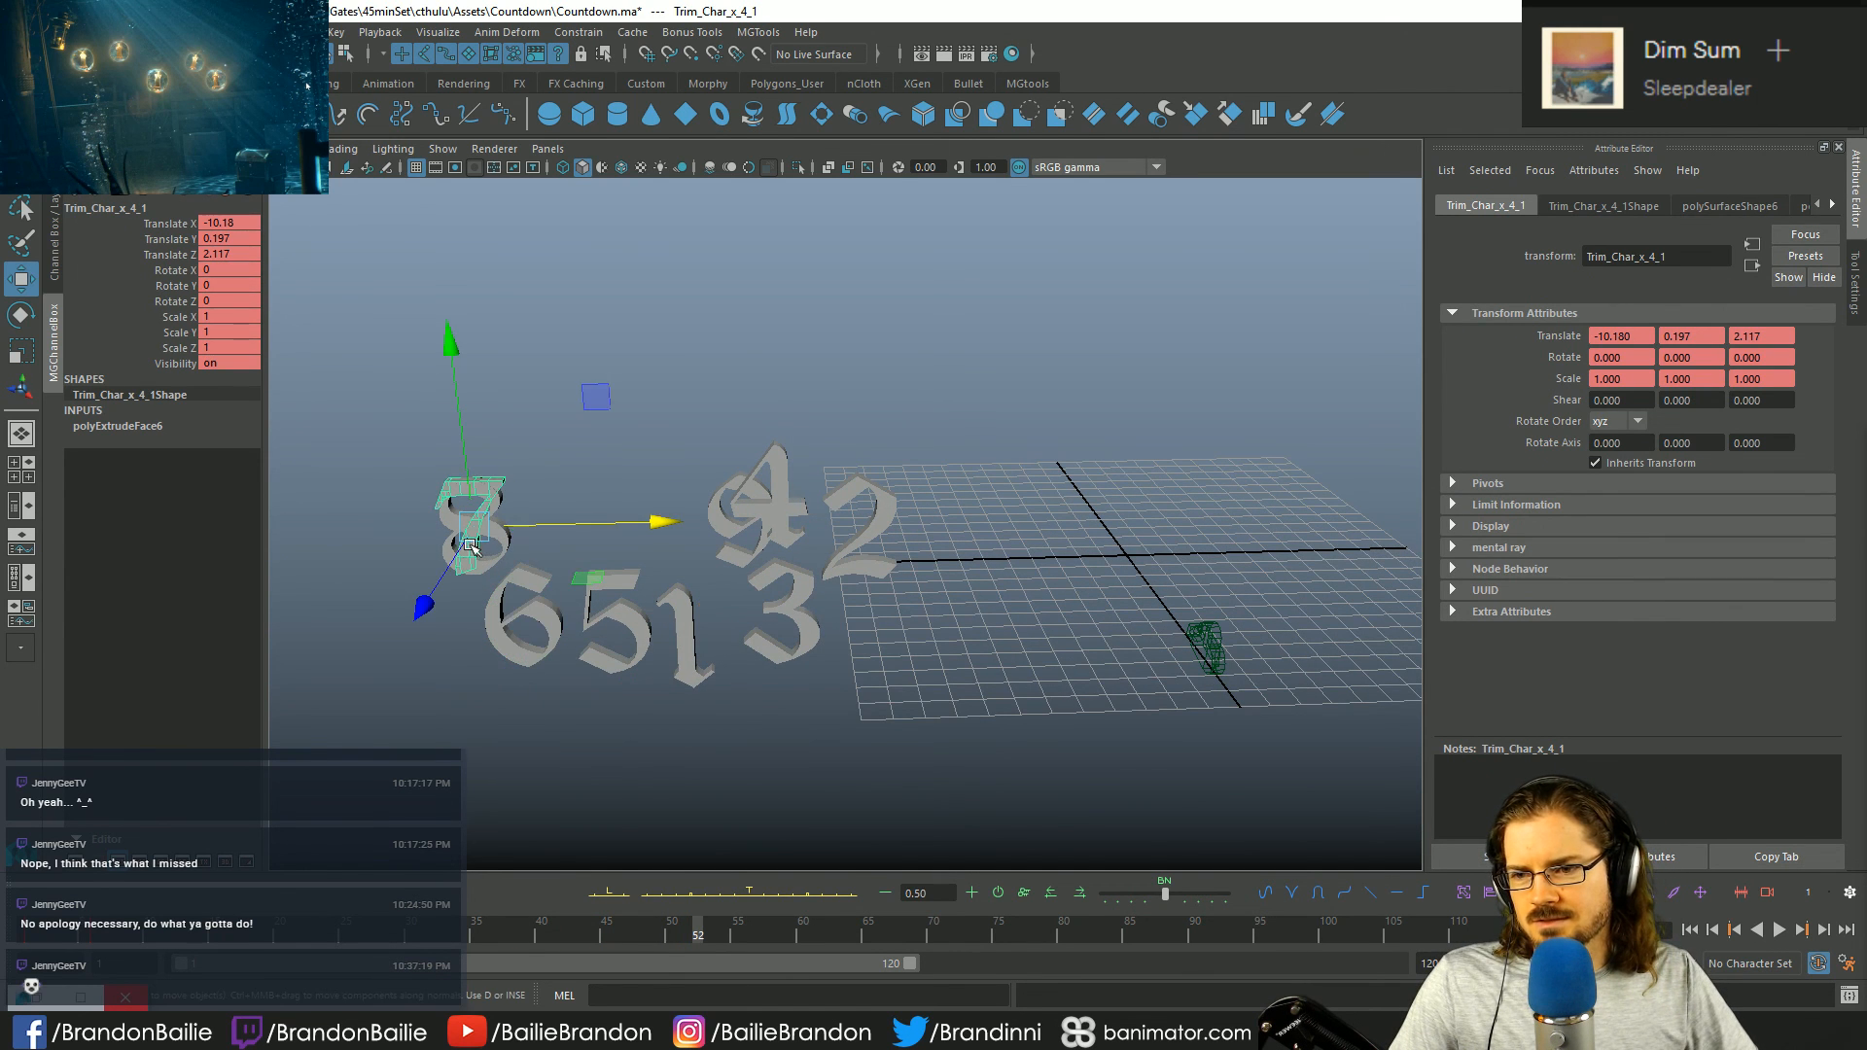
pyautogui.click(470, 546)
pyautogui.hotkey('alt', ',')
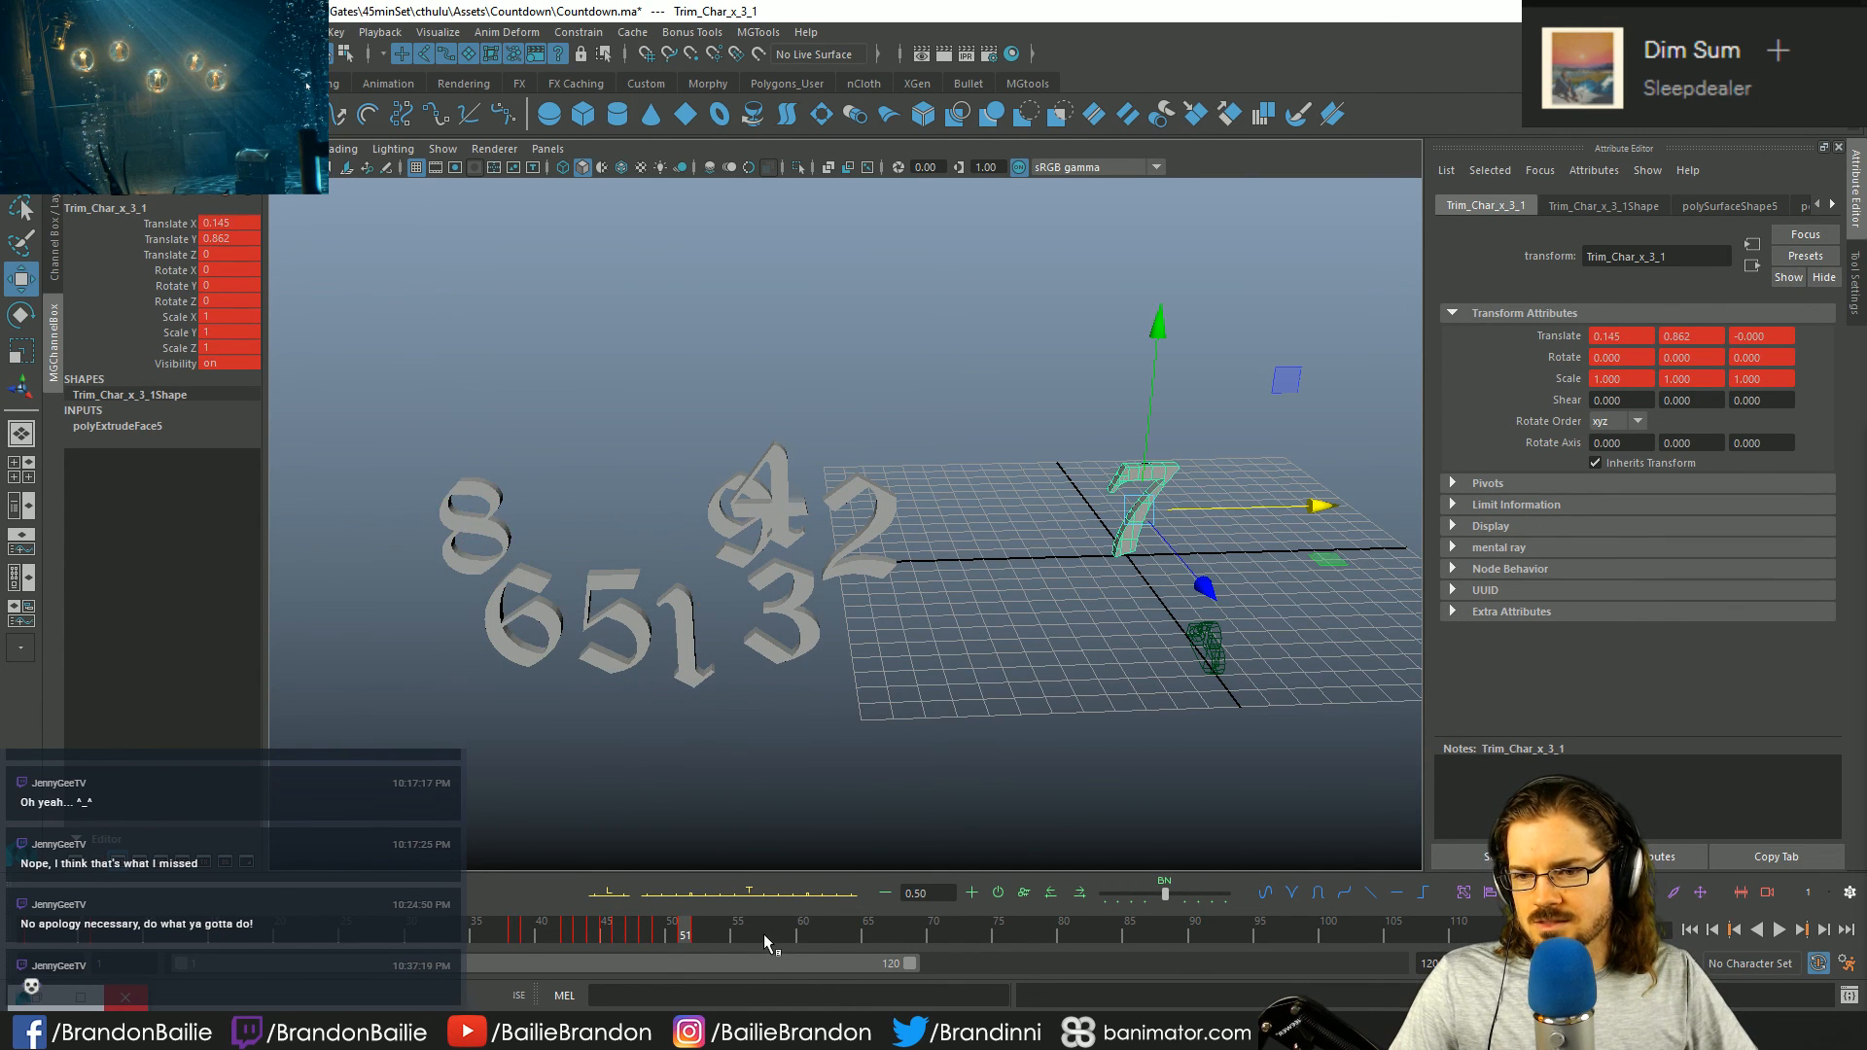
pyautogui.moveTo(507, 929); pyautogui.dragTo(725, 939)
pyautogui.hotkey('alt', ',')
pyautogui.click(526, 611)
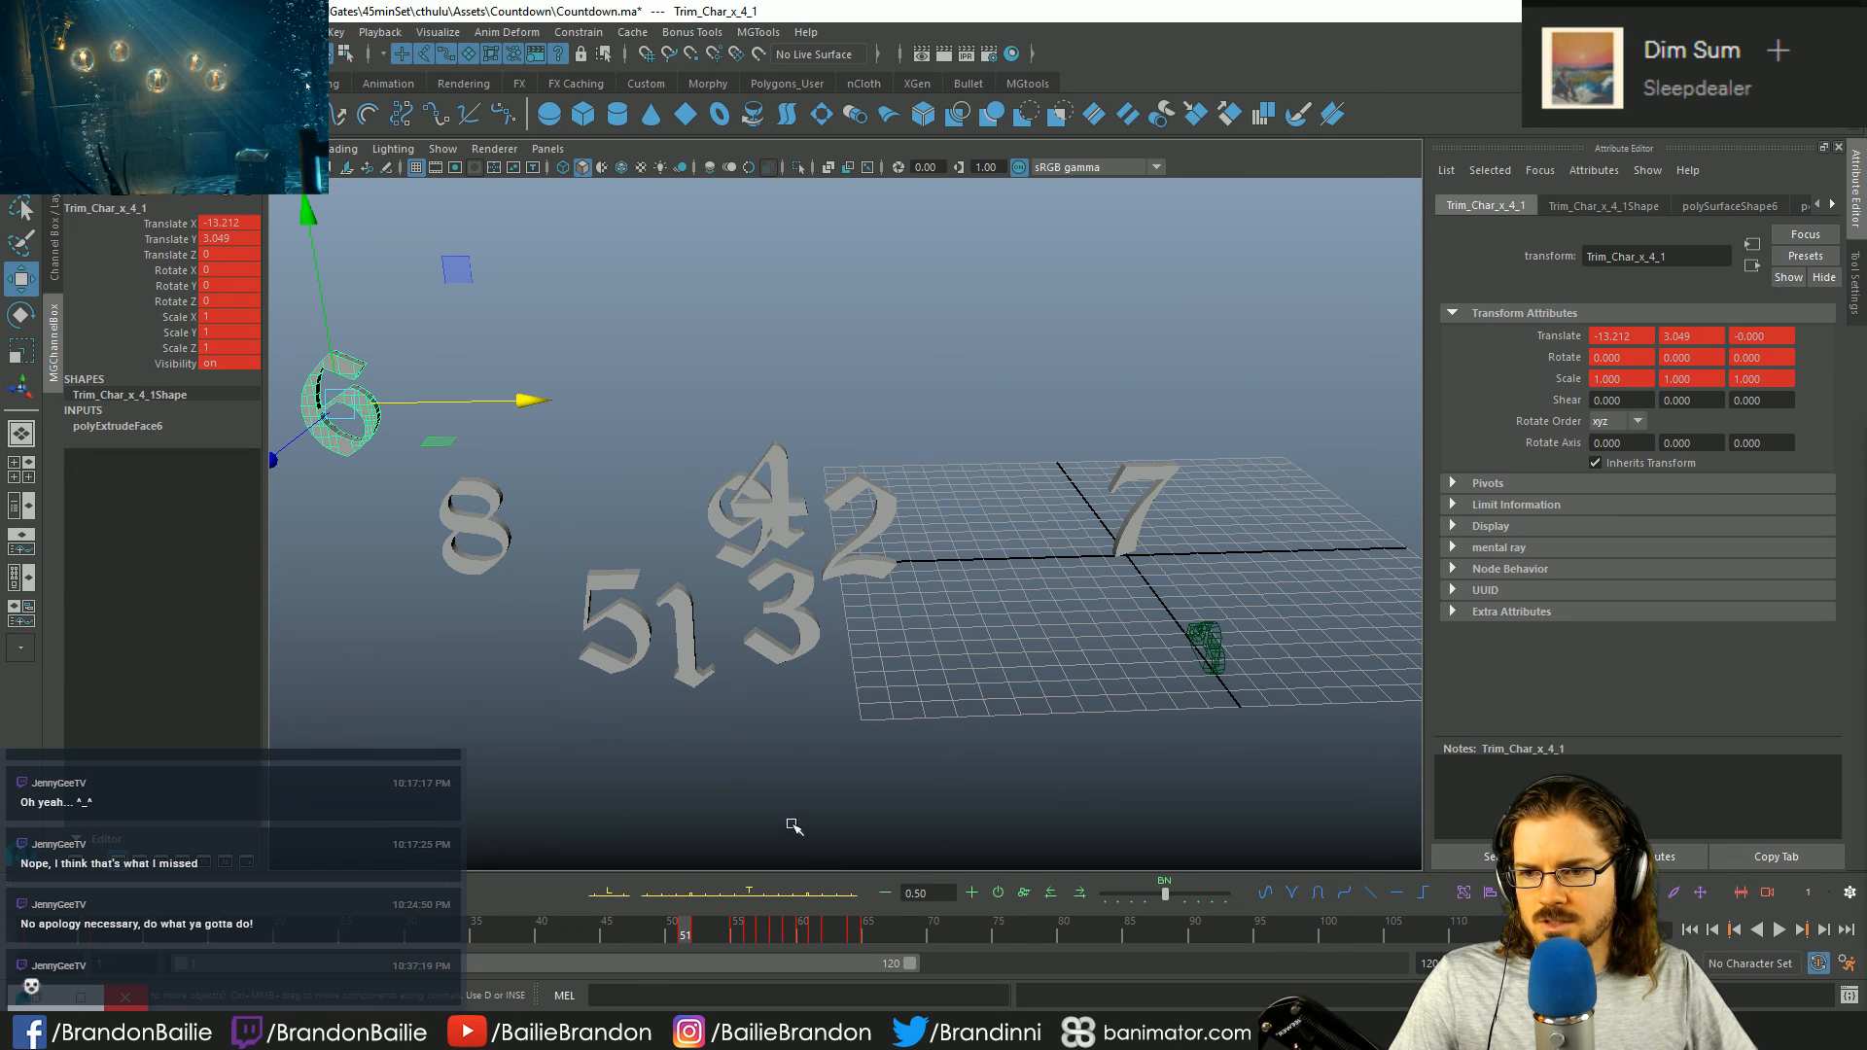
# - Switch to the camera view and check the digit 6's motion frame by frame from frame 51 and in playback
pyautogui.hotkey('alt', '.')
pyautogui.click(1042, 392)
pyautogui.moveTo(1094, 353); pyautogui.dragTo(1192, 426)
pyautogui.press('space')
pyautogui.press('space')
pyautogui.keyDown('alt'); pyautogui.moveTo(937, 388); pyautogui.dragTo(941, 502); pyautogui.keyUp('alt')
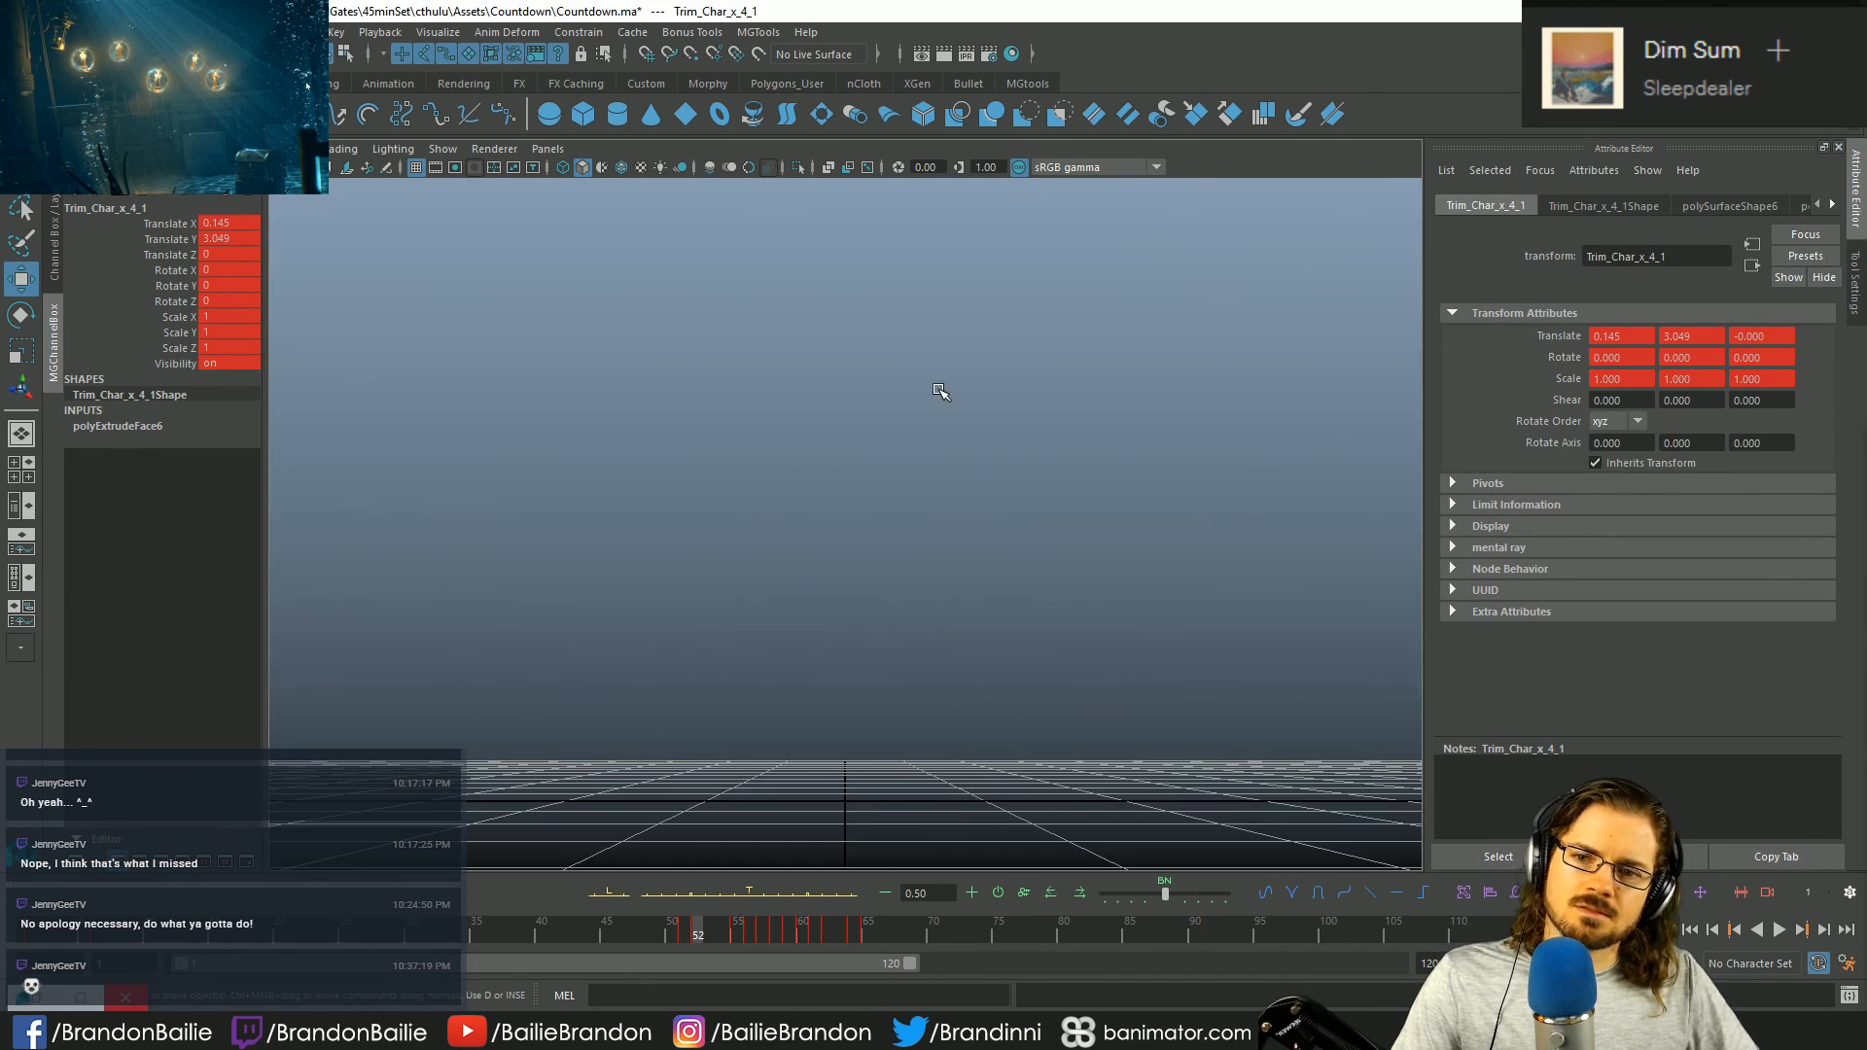
pyautogui.hotkey('alt', '.')
pyautogui.hotkey('alt', '.')
pyautogui.hotkey('alt', '.')
pyautogui.hotkey('alt', '.')
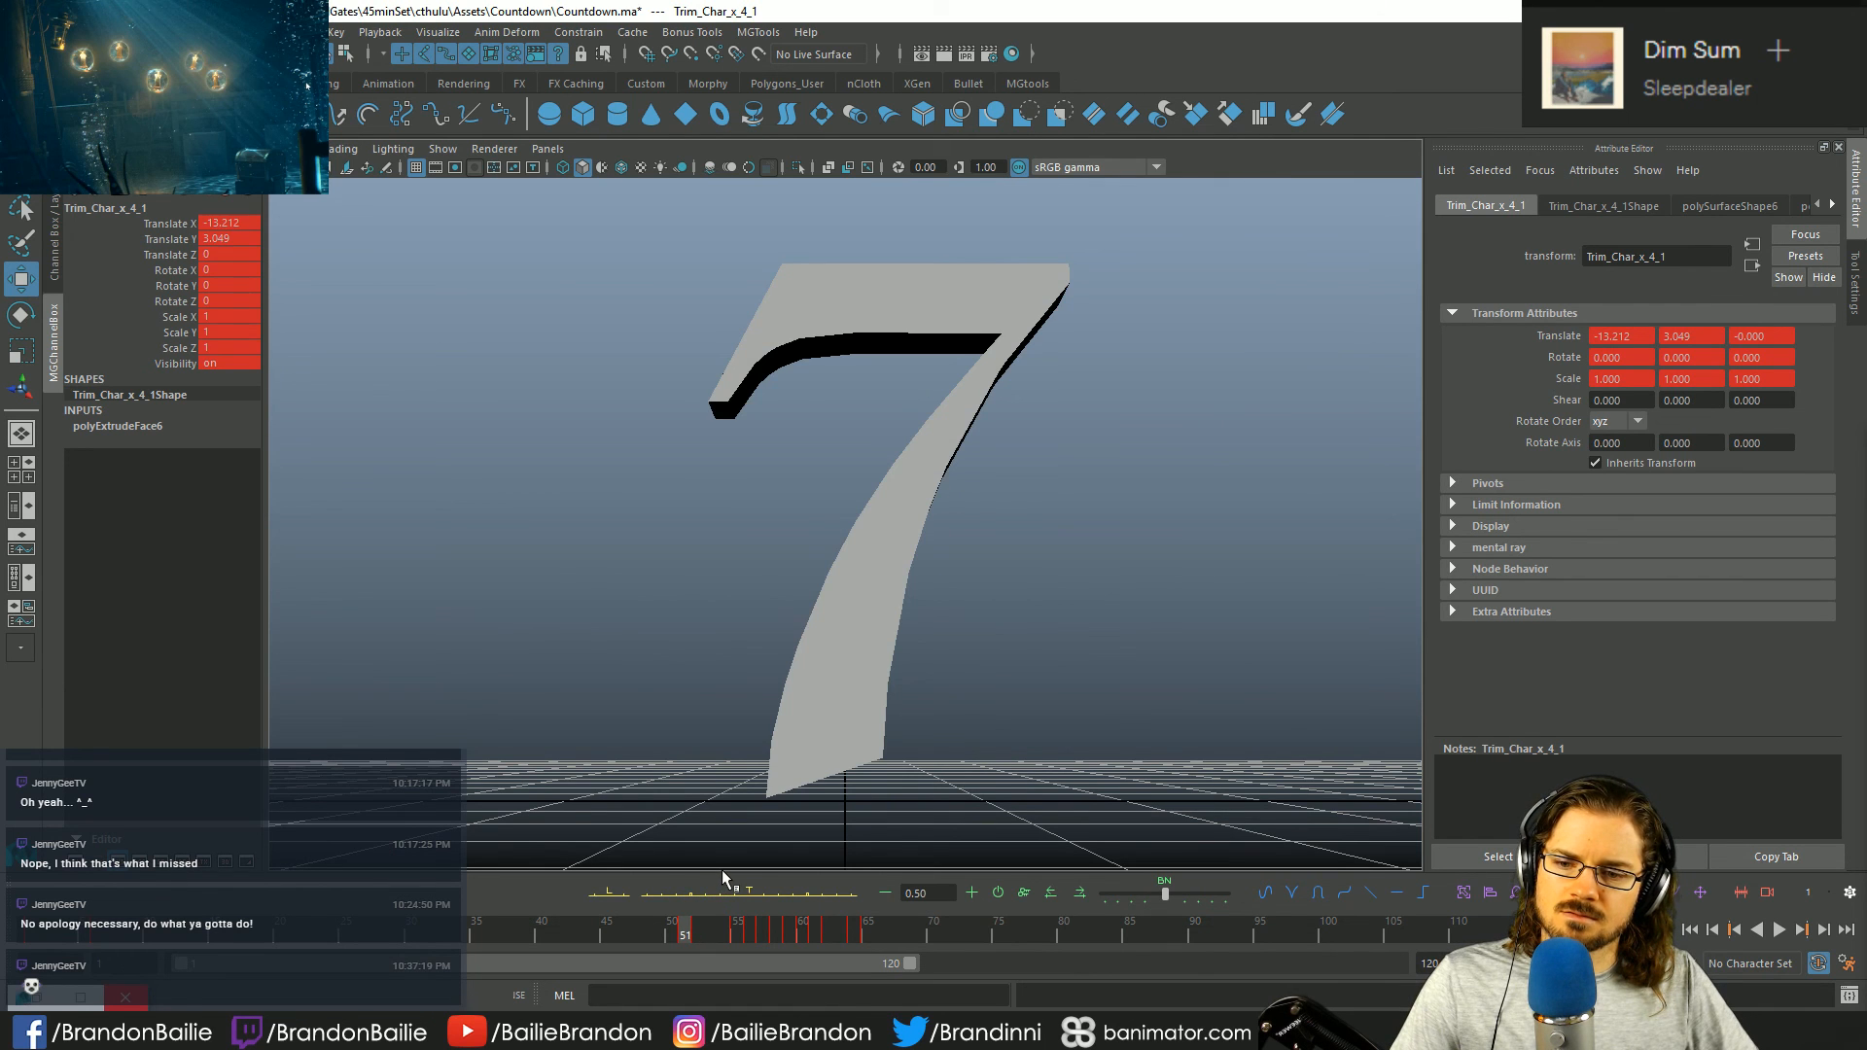
pyautogui.hotkey('alt', '.')
pyautogui.hotkey('alt', '.')
pyautogui.hotkey('alt', '.')
pyautogui.hotkey('alt', '.')
pyautogui.hotkey('alt', '.')
pyautogui.hotkey('alt', '.')
pyautogui.hotkey('alt', '.')
pyautogui.hotkey('alt', '.')
pyautogui.hotkey('alt', '.')
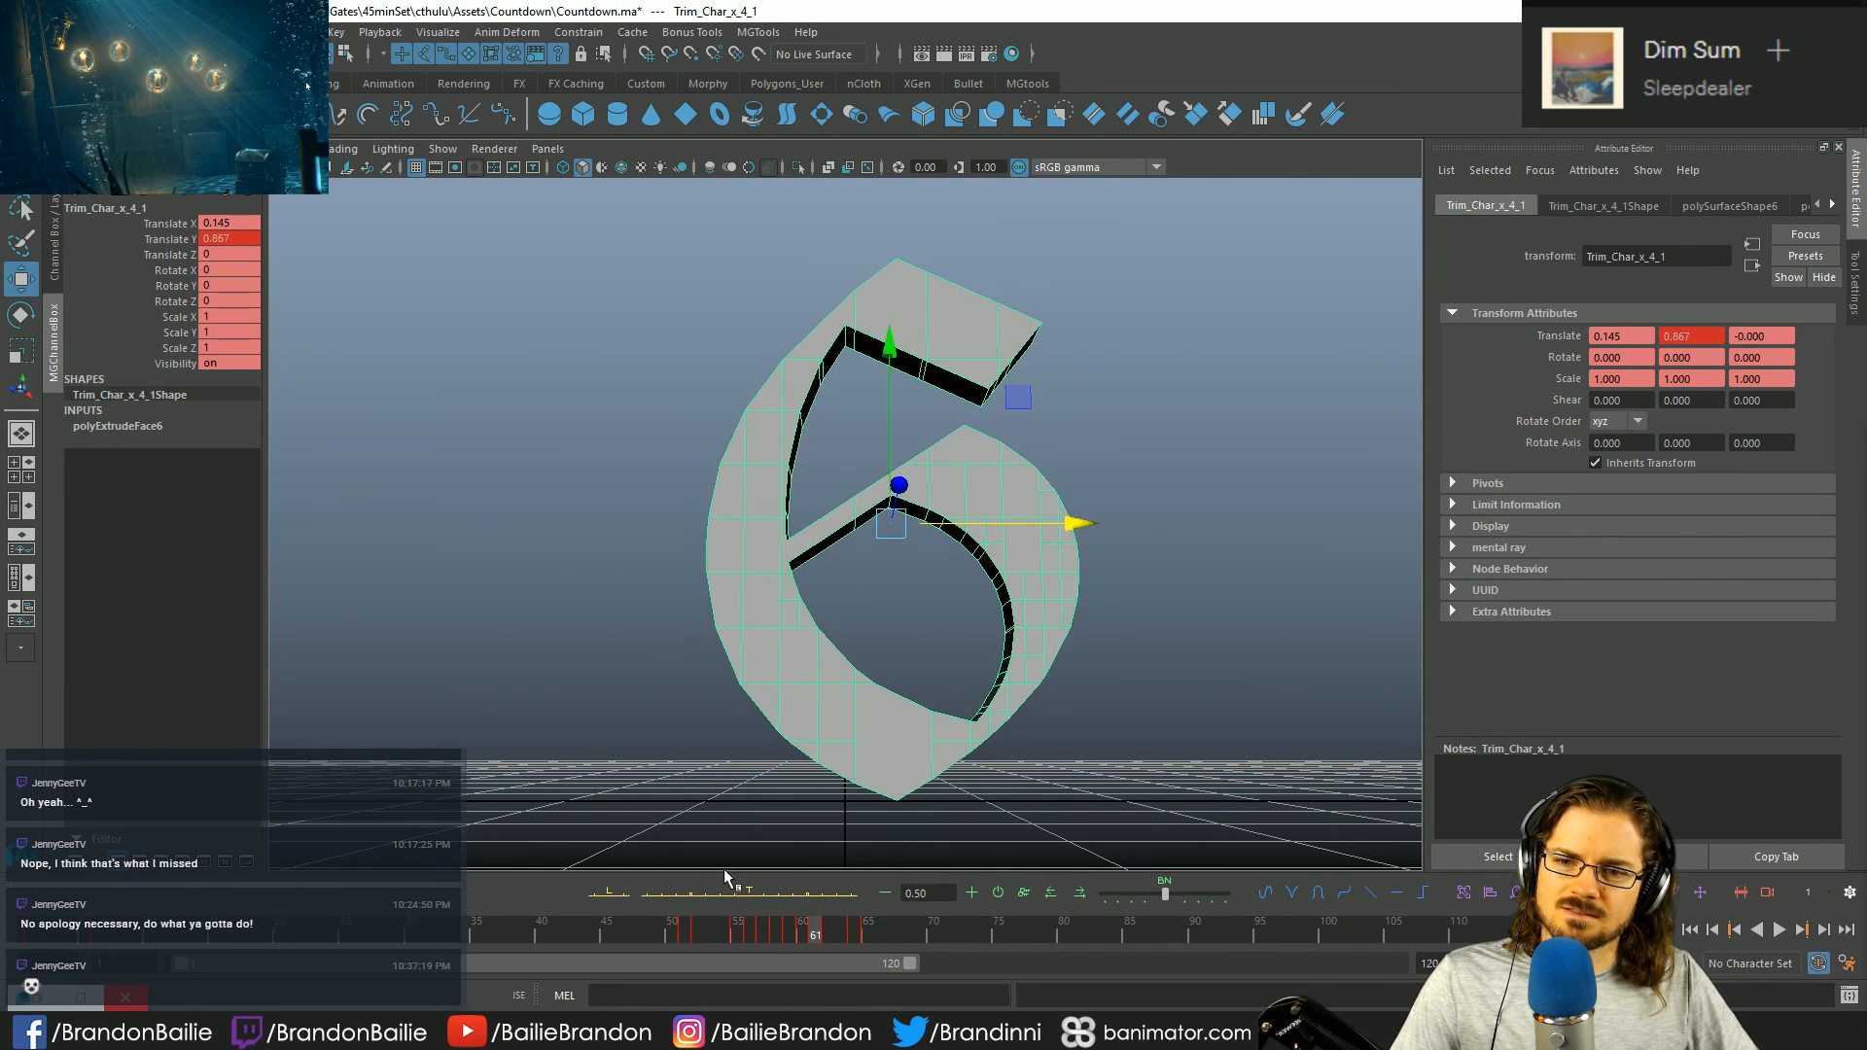
pyautogui.hotkey('alt', 'v')
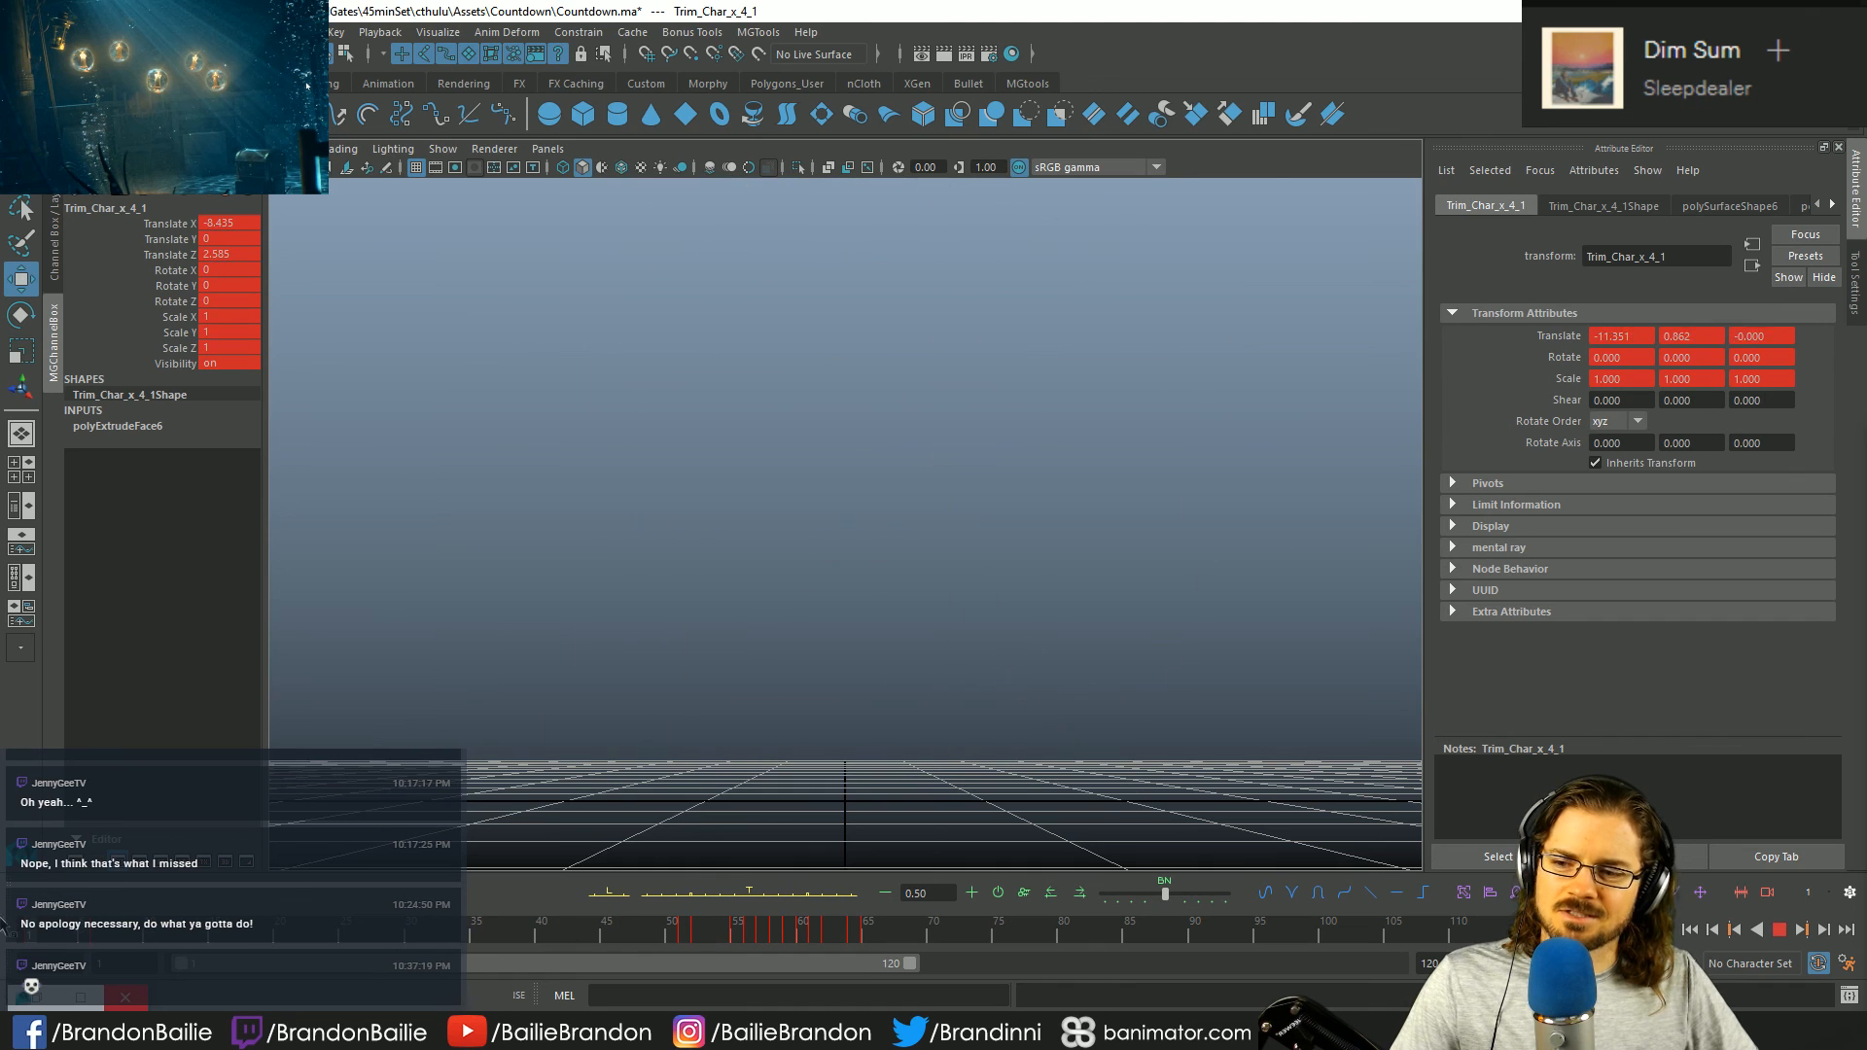
pyautogui.hotkey('alt', 'v')
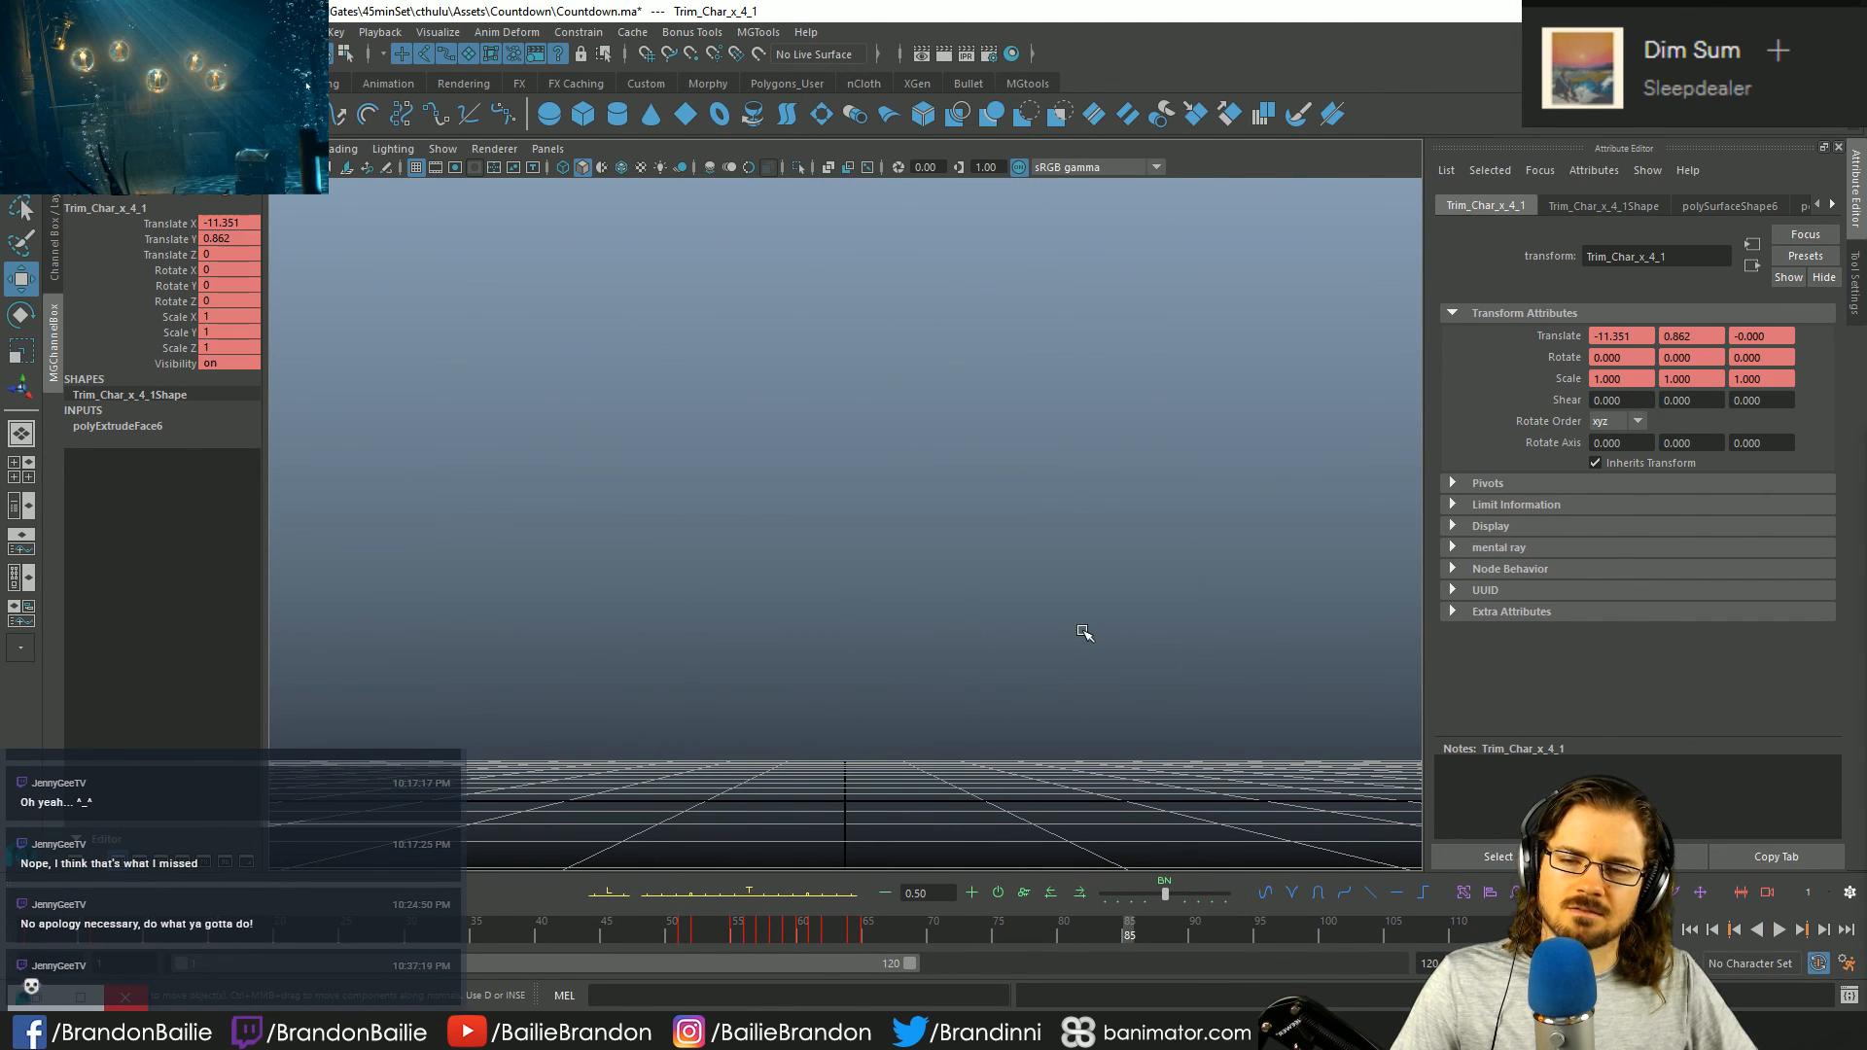
# - At frame 62, isolate the digit 6's Translate X curve in the Graph Editor and frame its keys at 52 and 64
pyautogui.moveTo(777, 931); pyautogui.dragTo(832, 931)
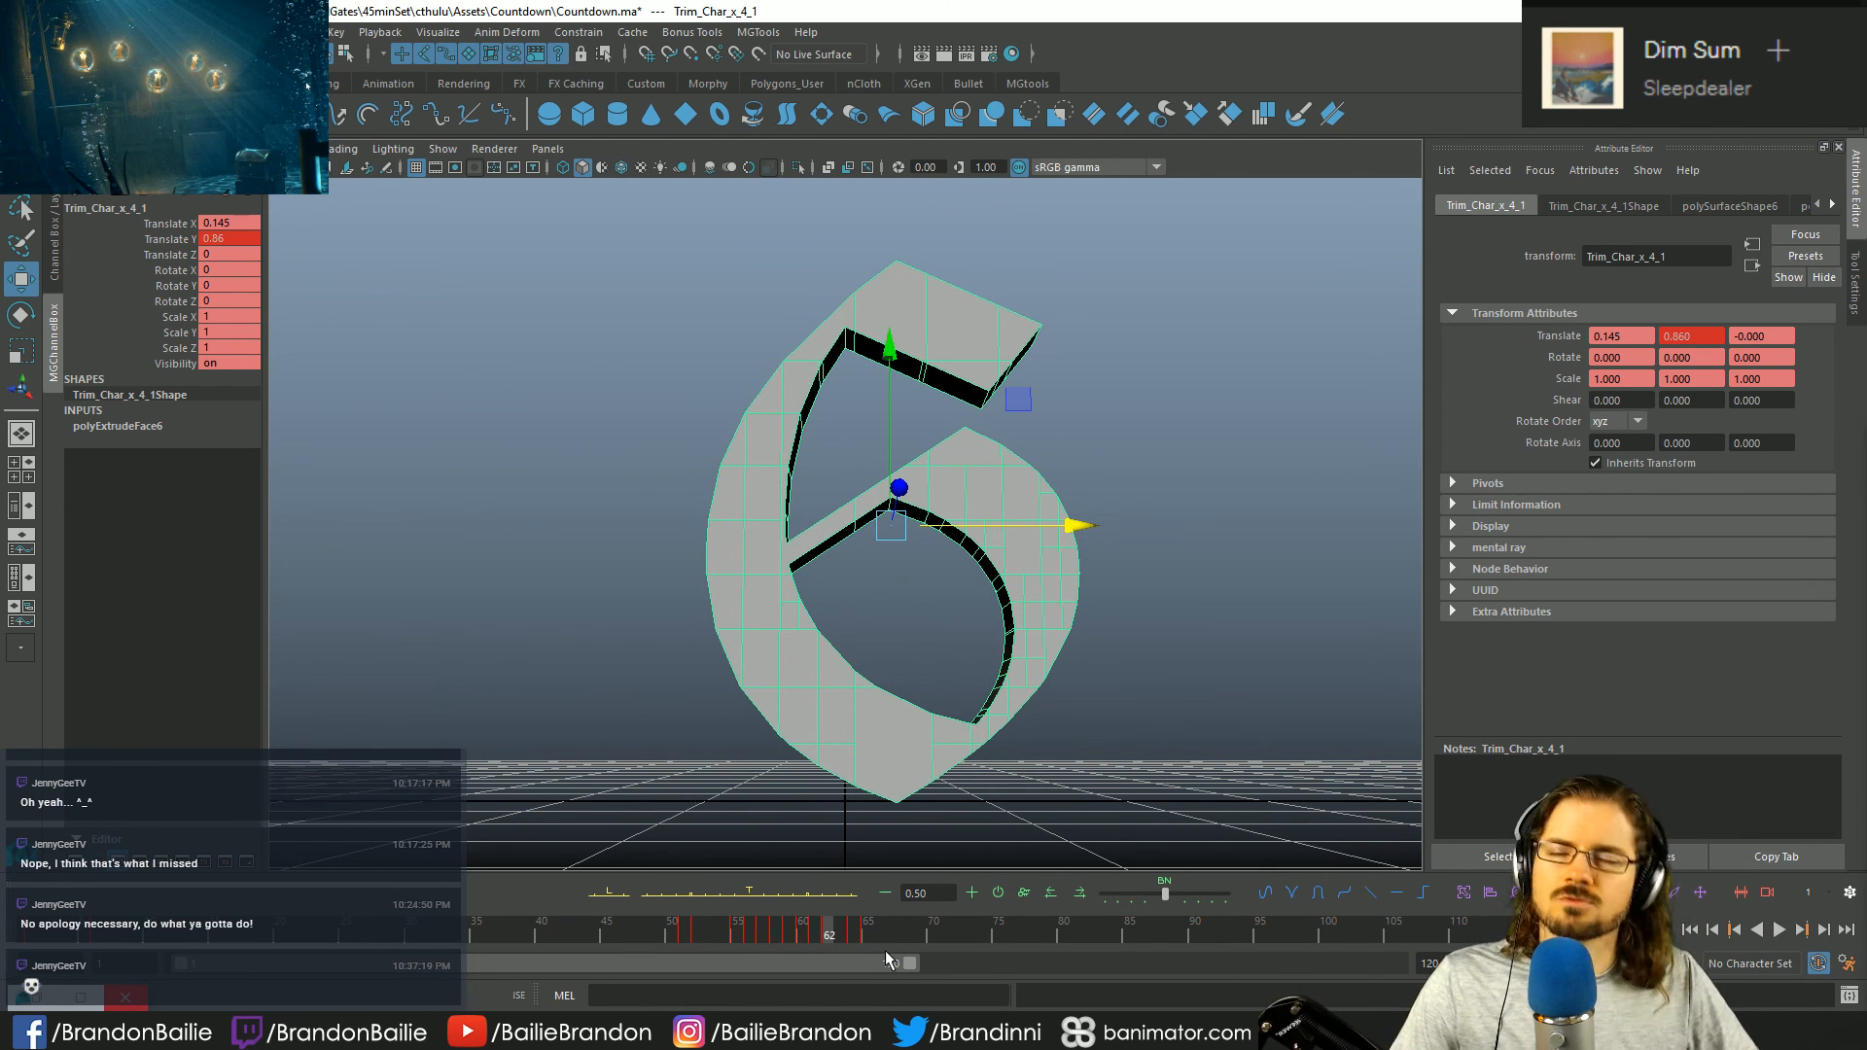
pyautogui.press('q')
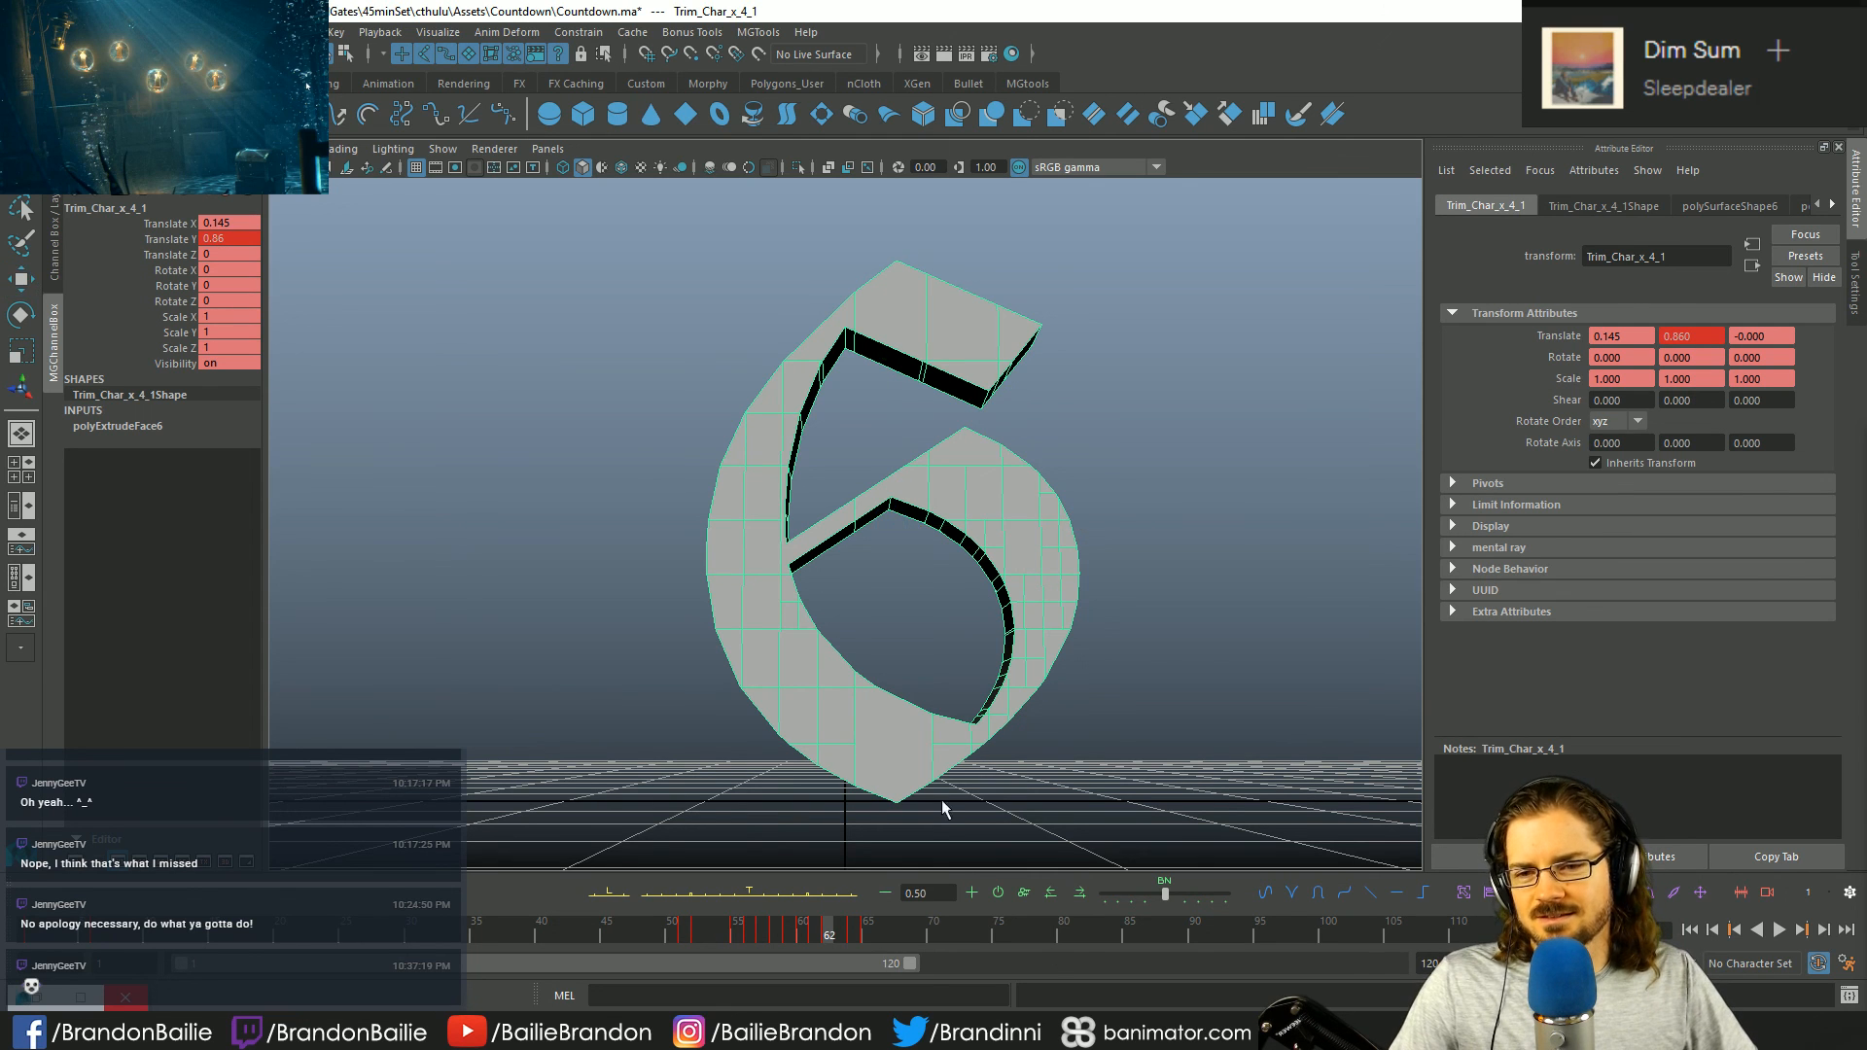
pyautogui.press('space')
pyautogui.moveTo(958, 500); pyautogui.dragTo(955, 696)
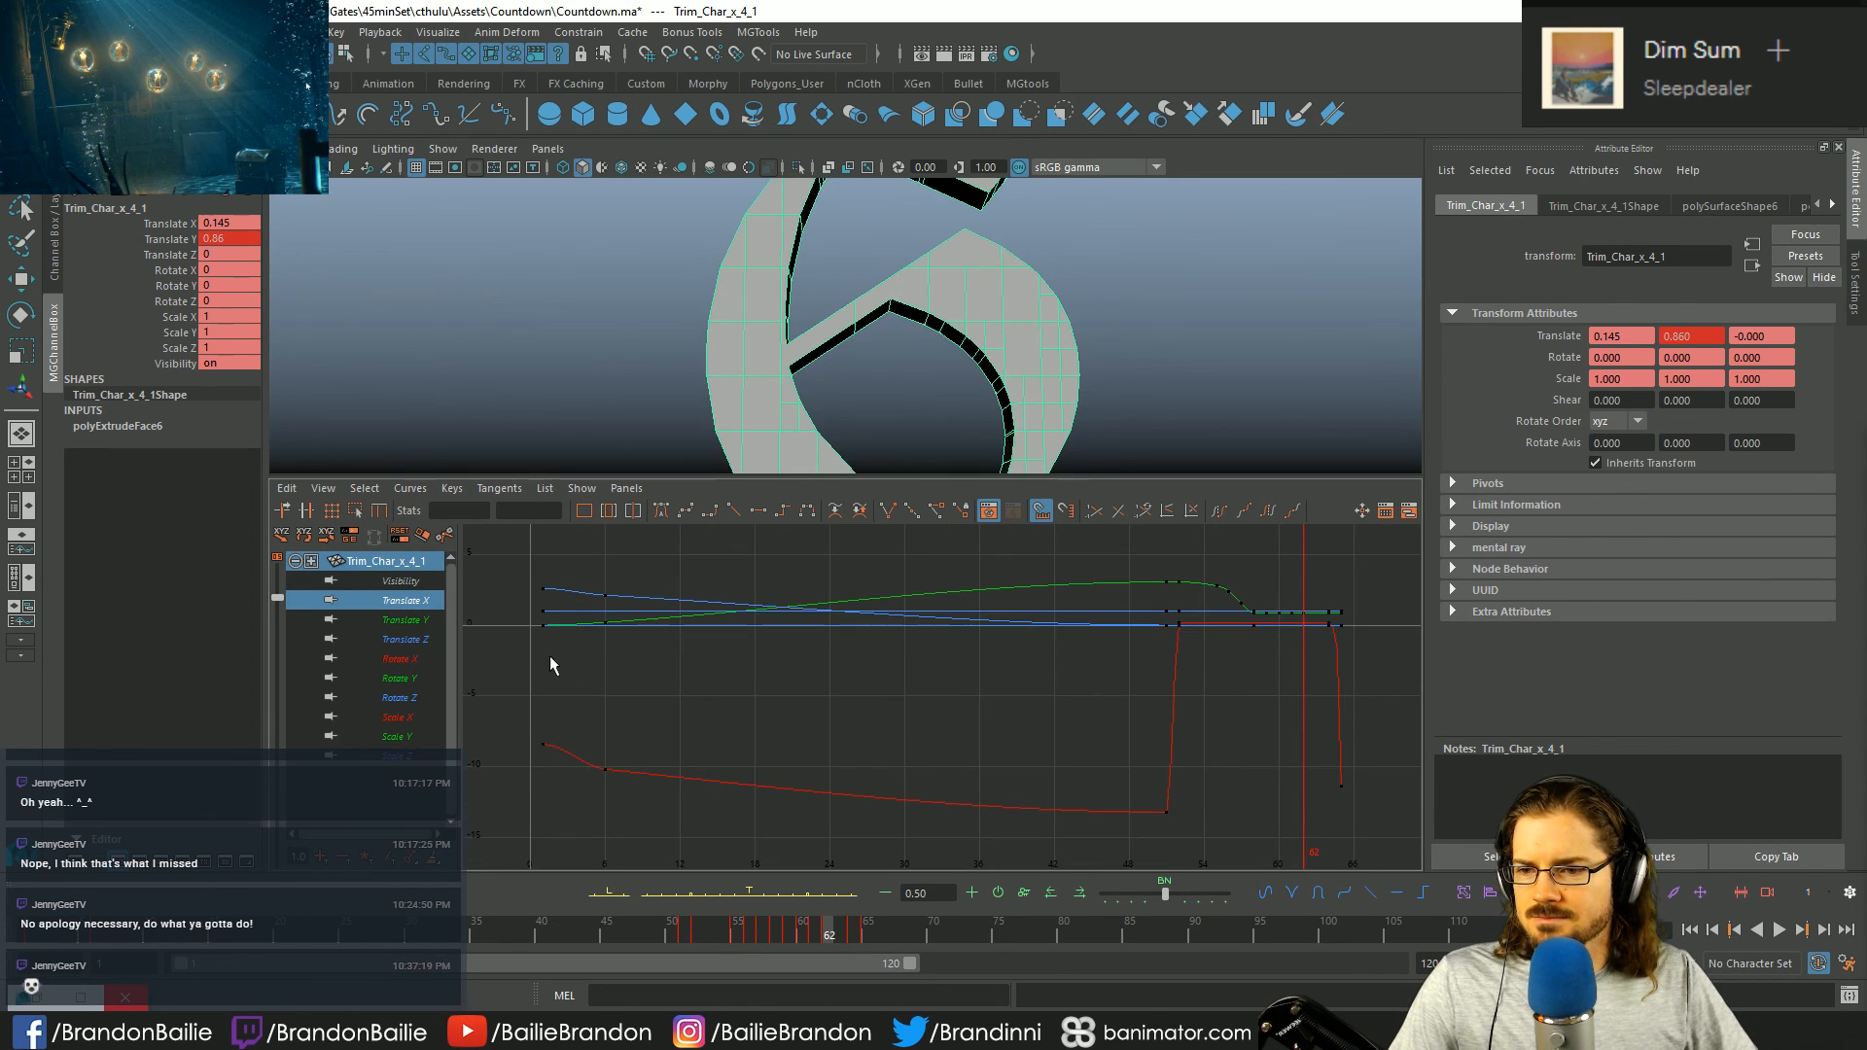
pyautogui.click(420, 605)
pyautogui.moveTo(1142, 591); pyautogui.dragTo(1355, 669)
pyautogui.press('f')
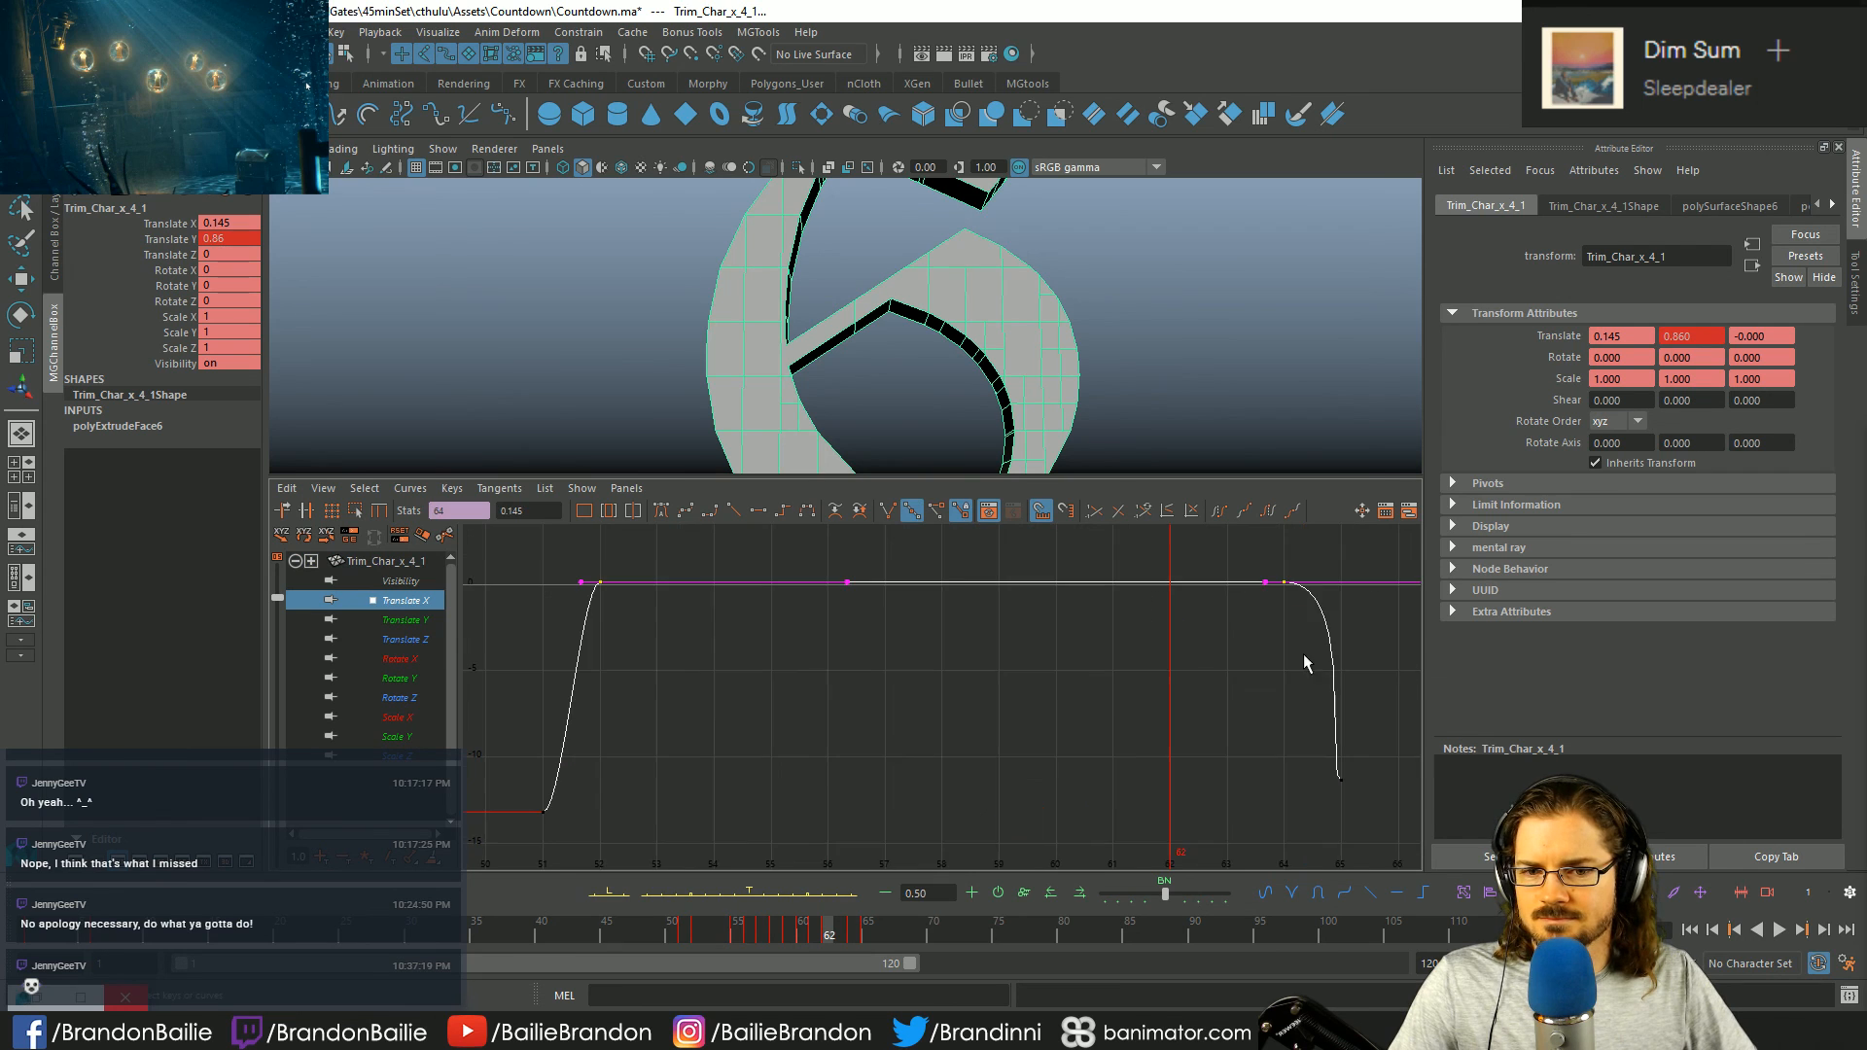
# - Lower the digit 6's Translate X keys at frames 52 and 64 to 0.051, centring the digit in the camera view
pyautogui.keyDown('alt'); pyautogui.moveTo(850, 612); pyautogui.dragTo(1005, 772, button='middle'); pyautogui.keyUp('alt')
pyautogui.scroll(5, 1005, 772)
pyautogui.press('w')
pyautogui.keyDown('shift'); pyautogui.moveTo(990, 690); pyautogui.dragTo(990, 706, button='middle'); pyautogui.keyUp('shift')
pyautogui.press('space')
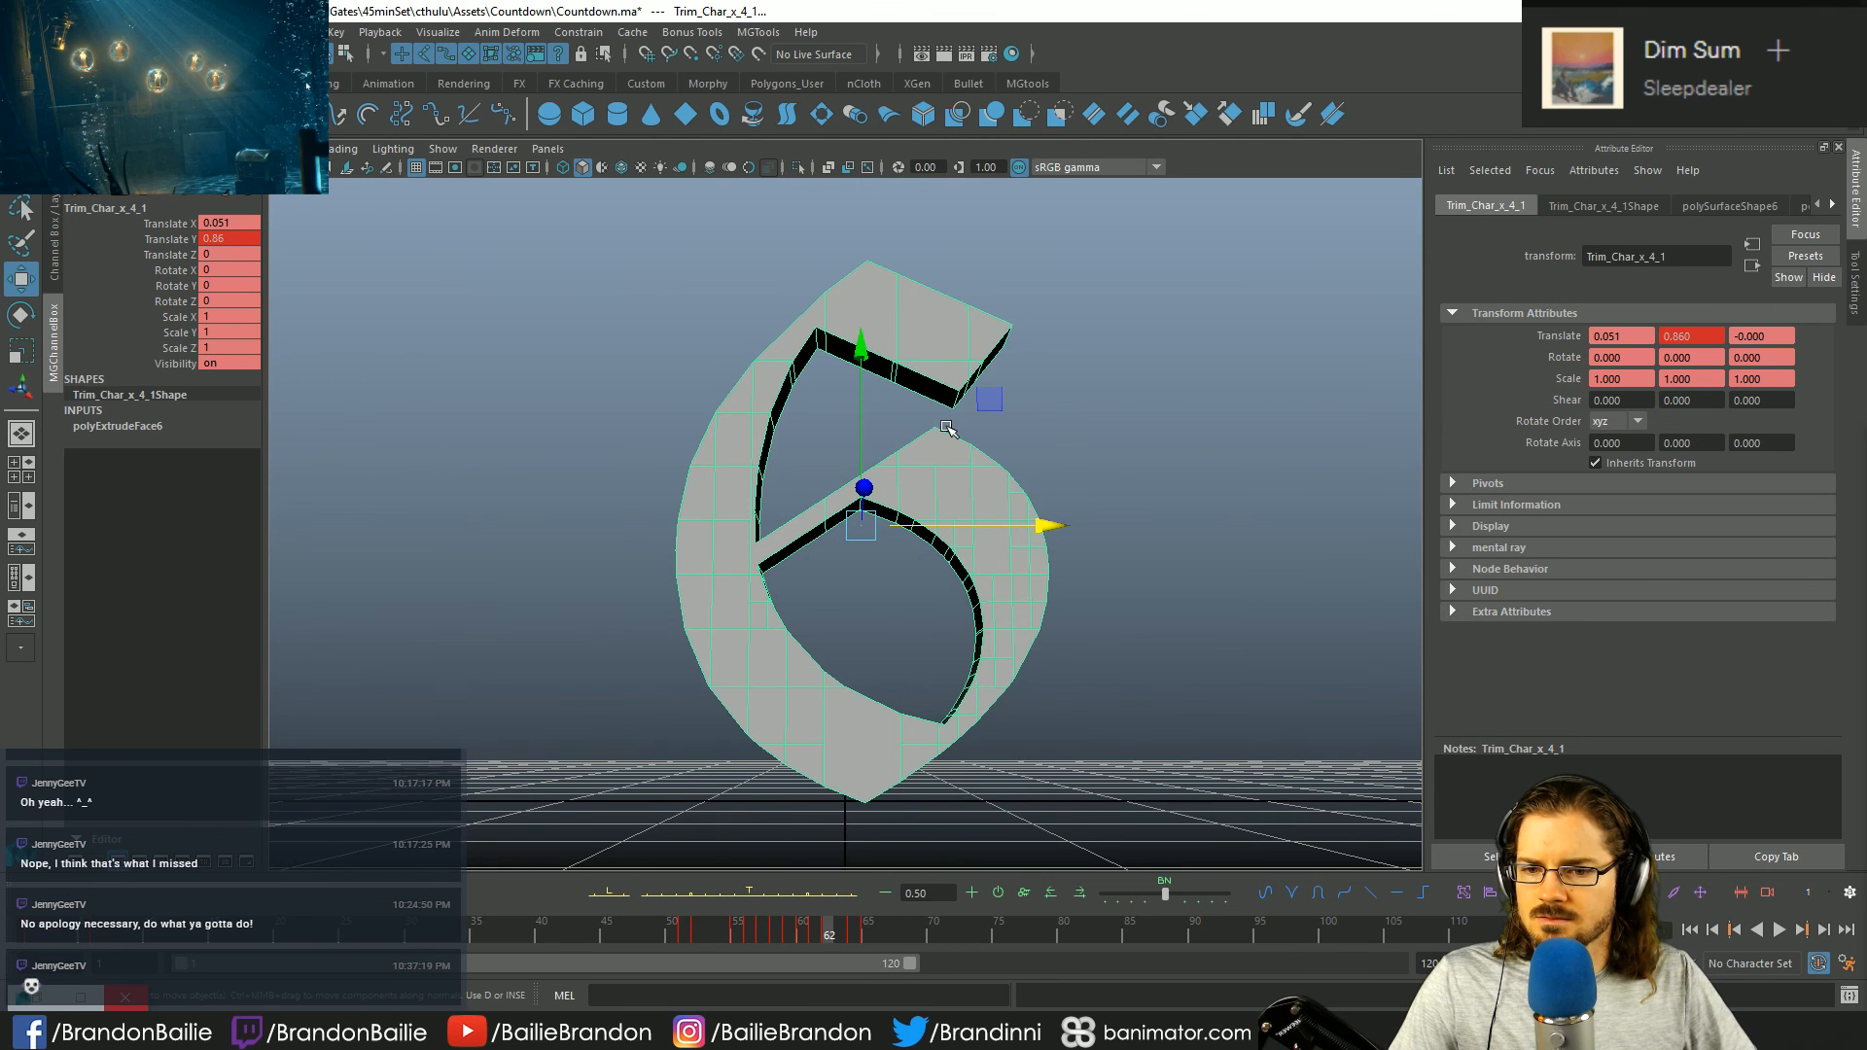
# - Play back the digit 6's animation through the camera, check frame 63 and return to frame 51
pyautogui.hotkey('alt', 'v')
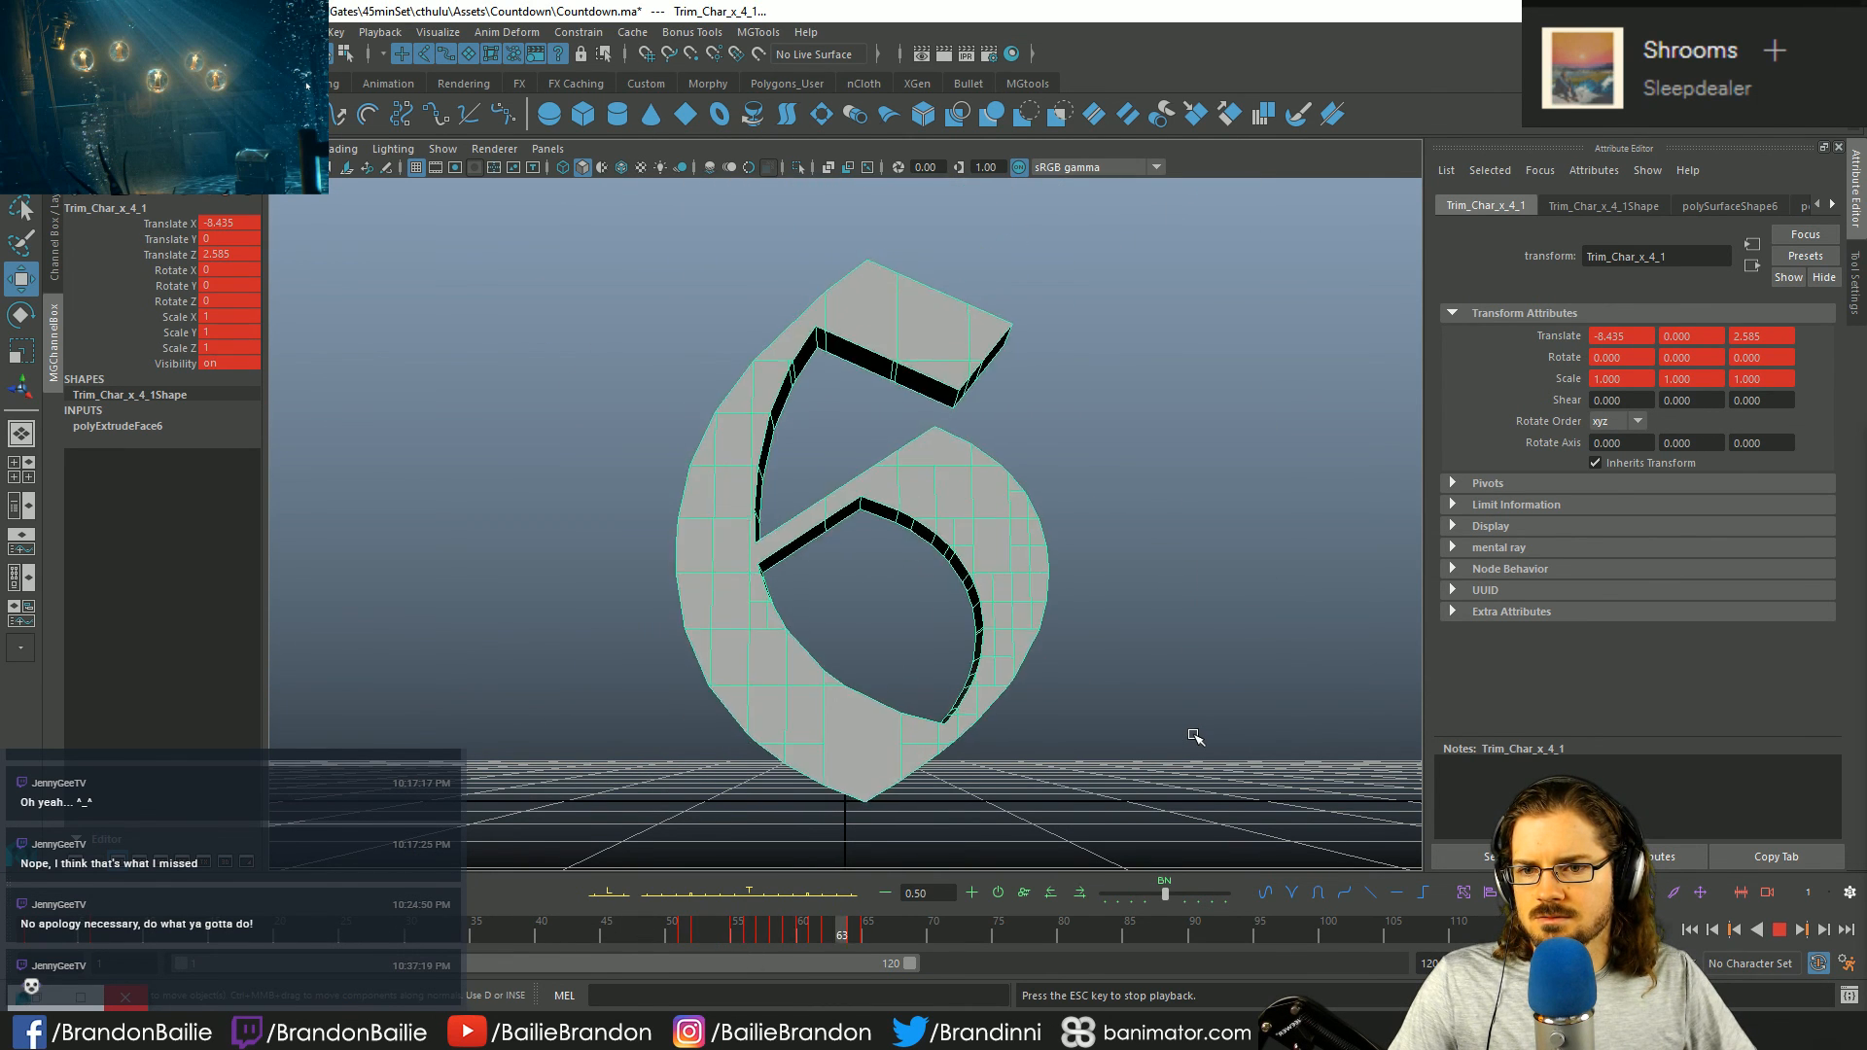
pyautogui.click(750, 935)
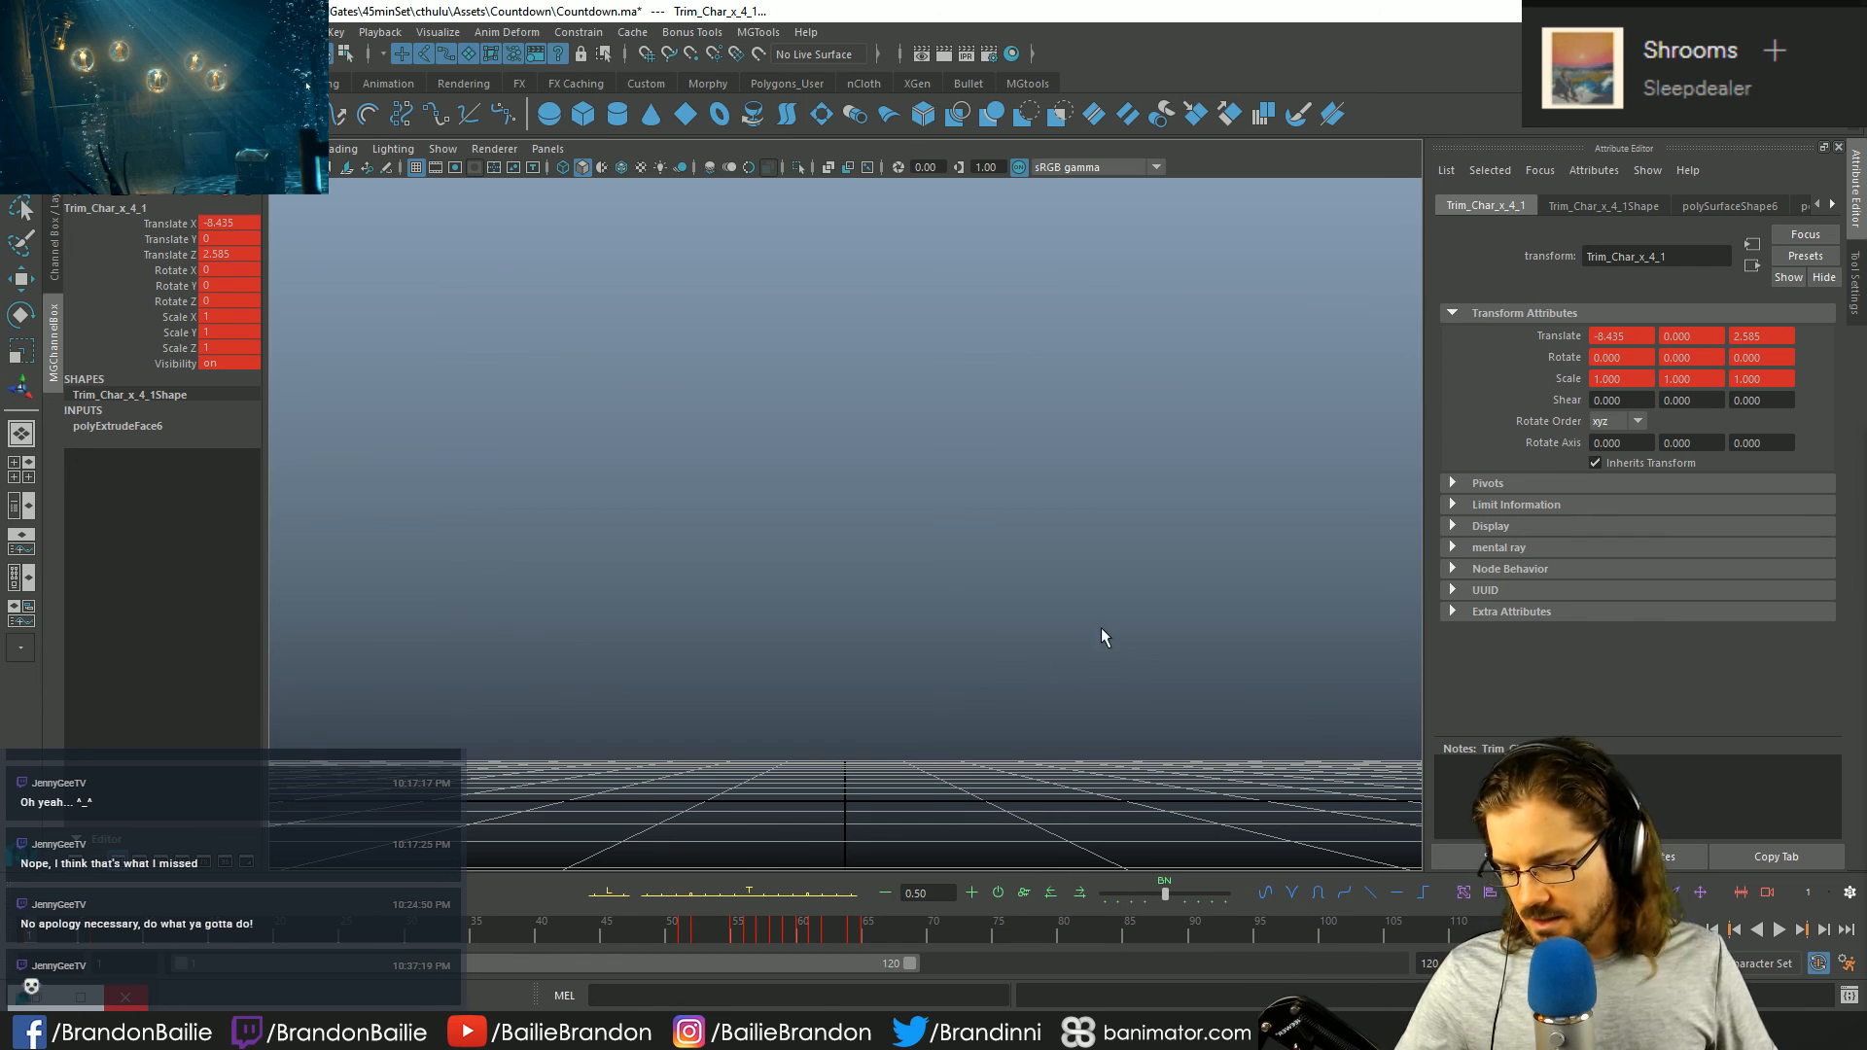
pyautogui.hotkey('alt', 'v')
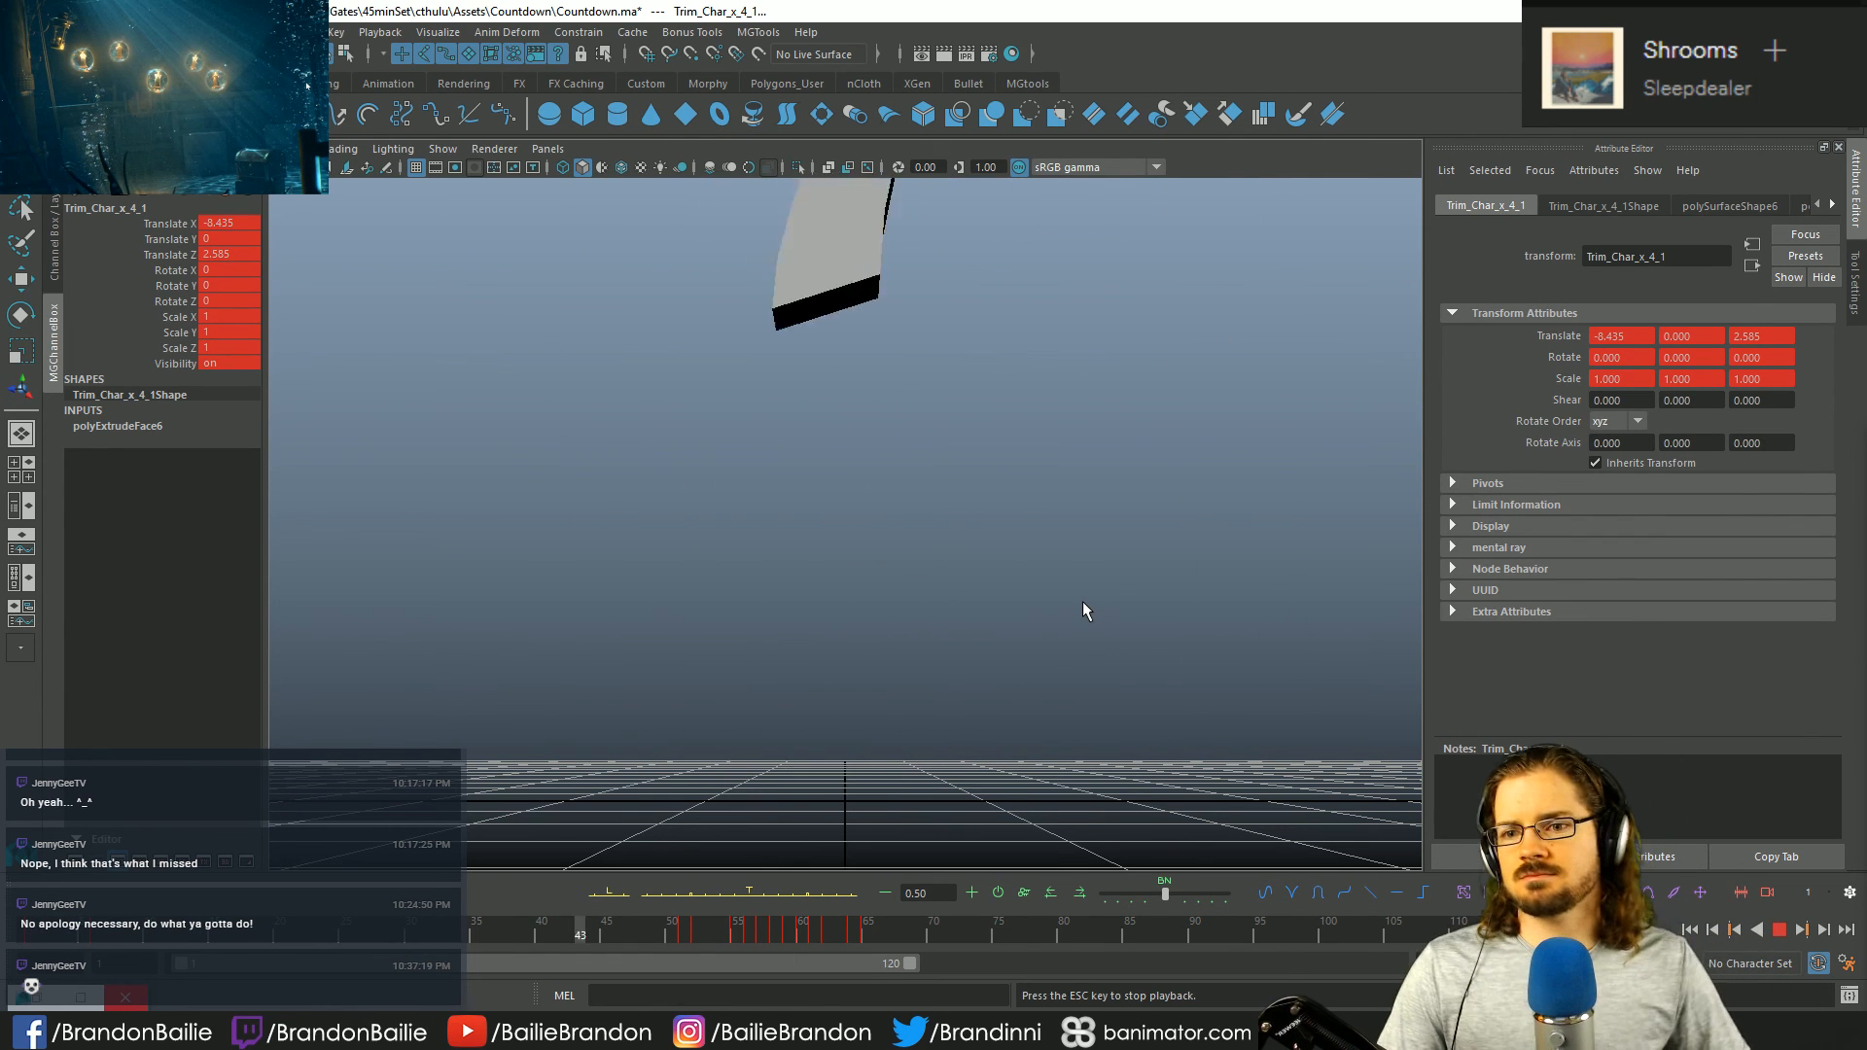
pyautogui.press('Escape')
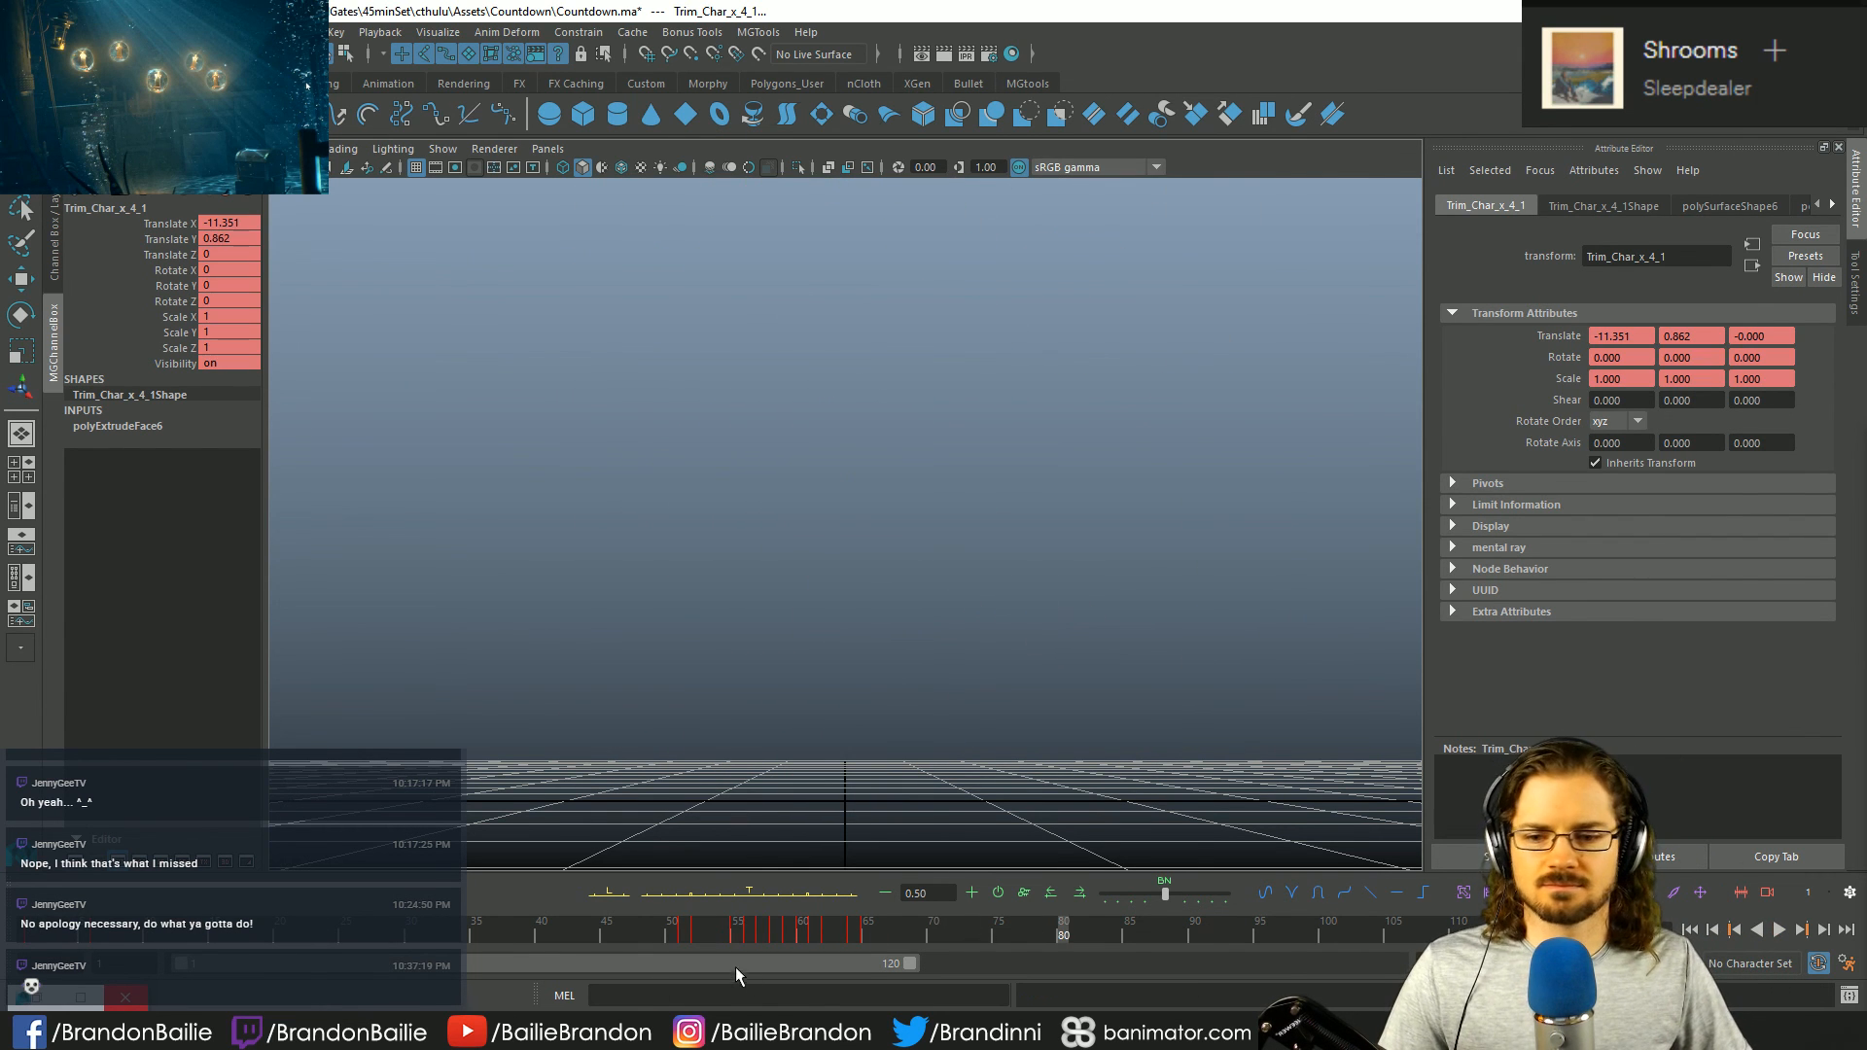
pyautogui.click(844, 933)
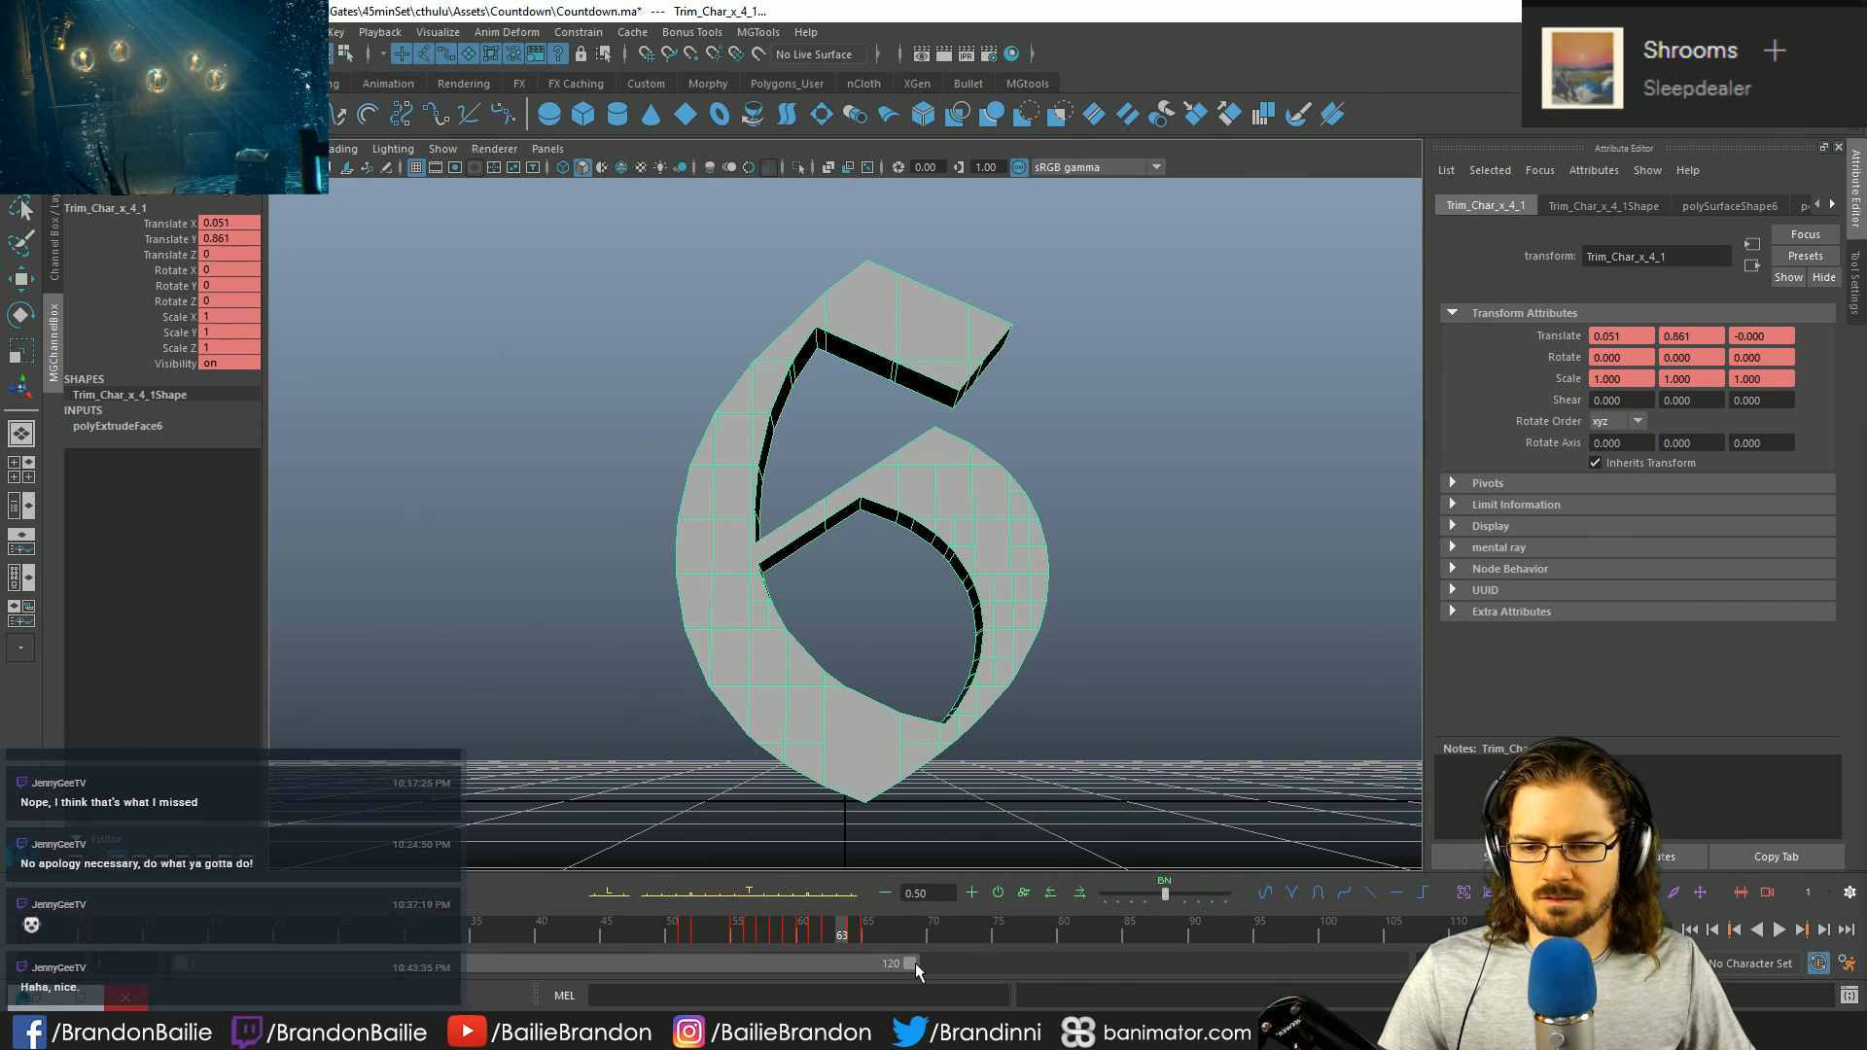
pyautogui.click(682, 933)
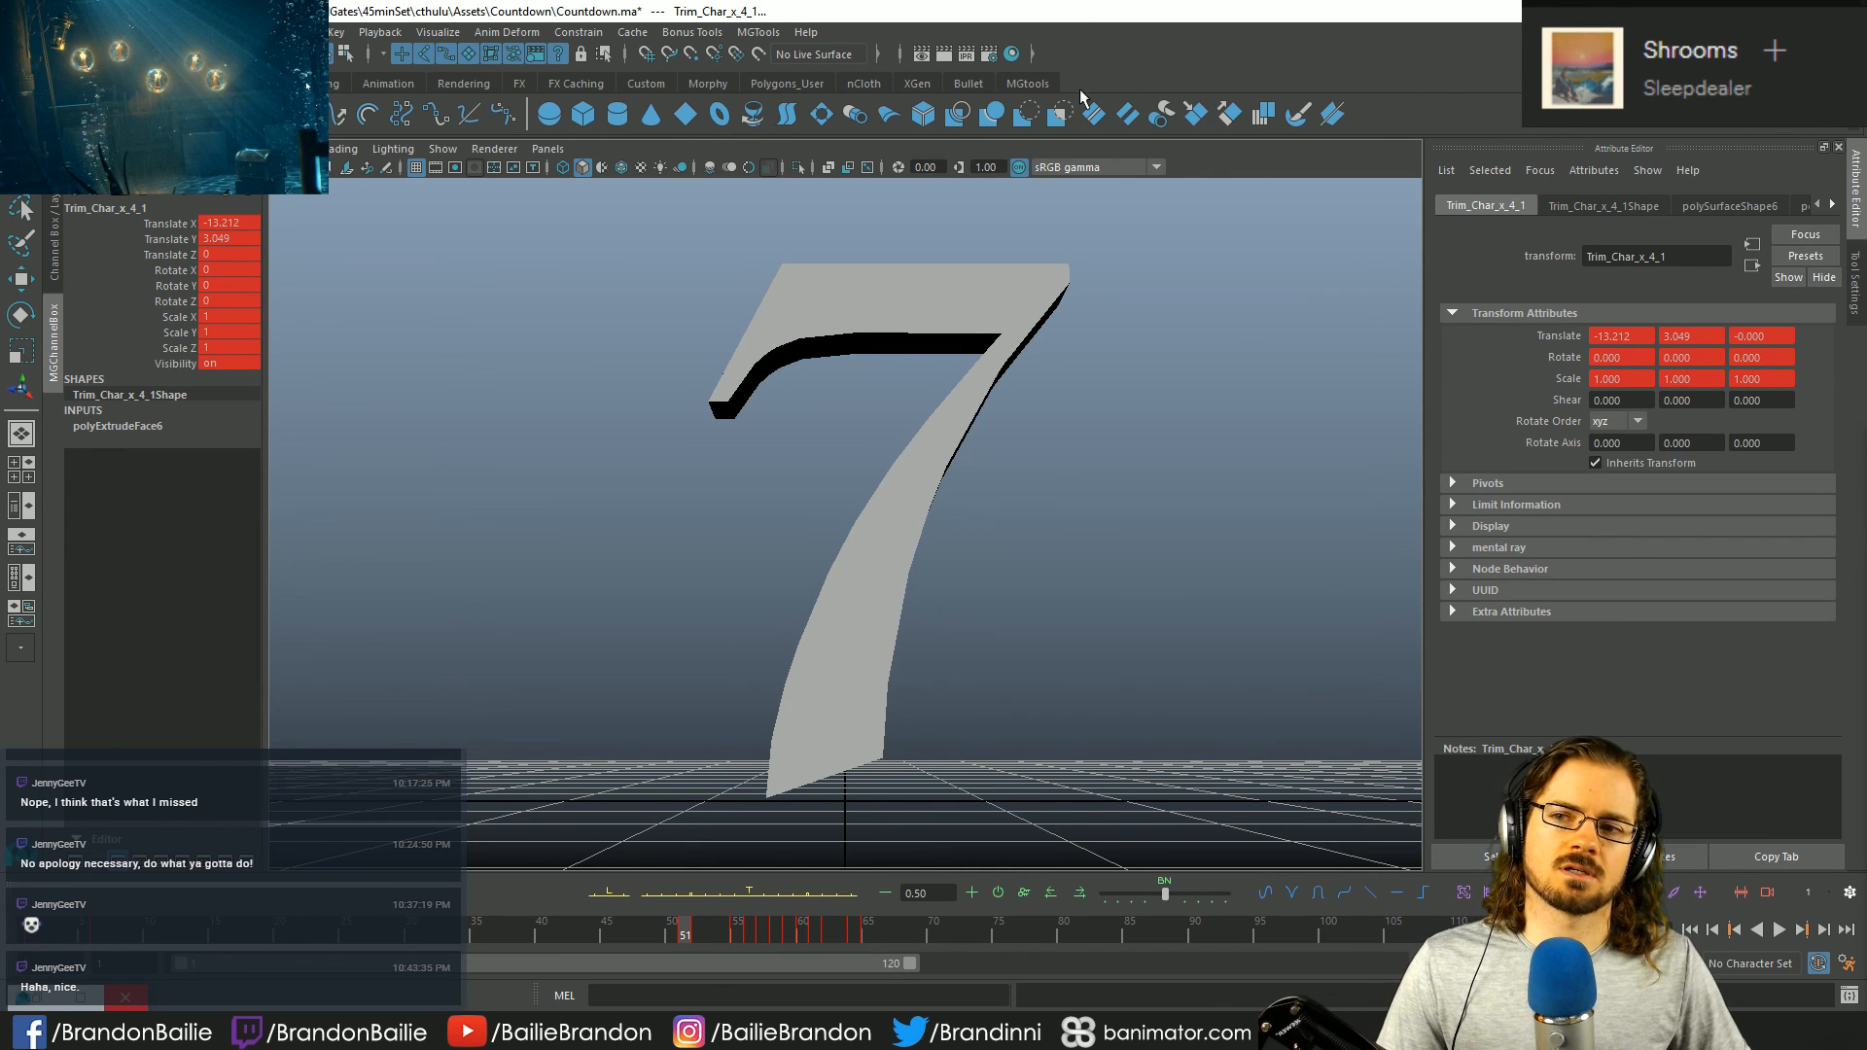
# - Save the scene, replay the whole countdown through the camera, and save again
pyautogui.hotkey('ctrl', 's')
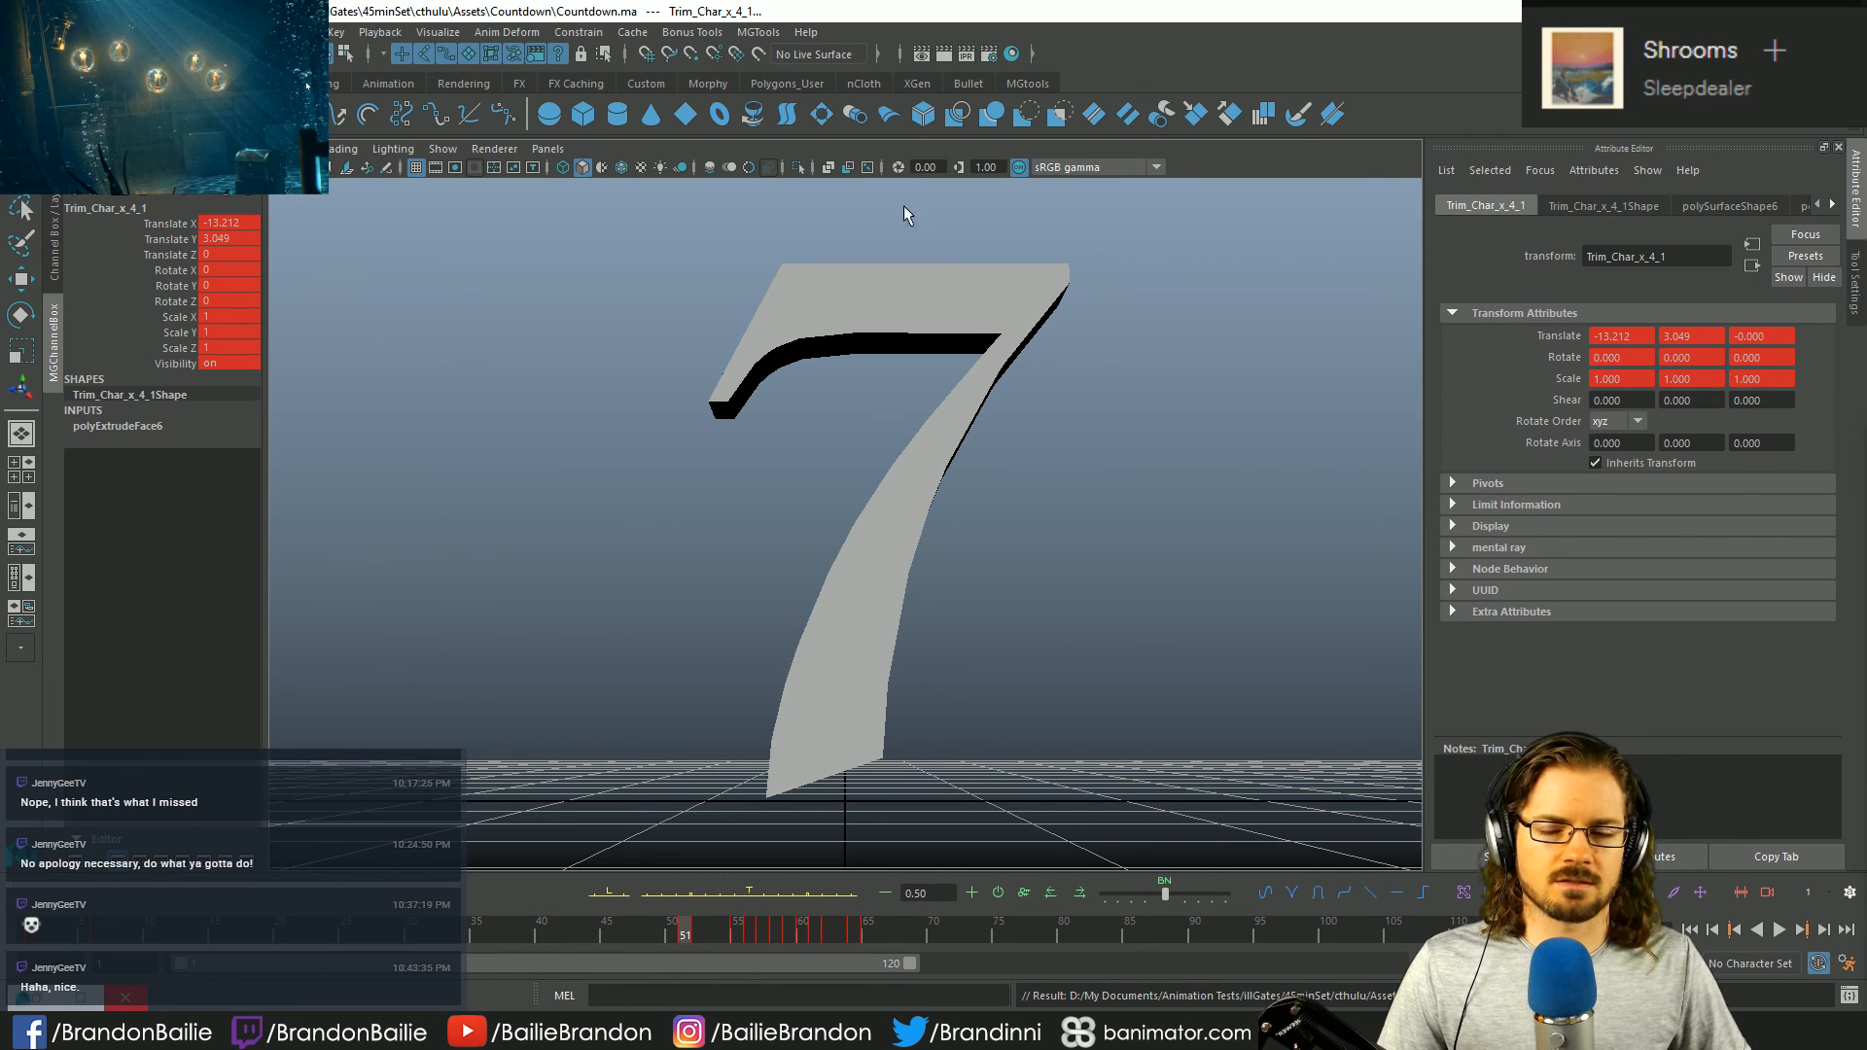
pyautogui.hotkey('alt', 'v')
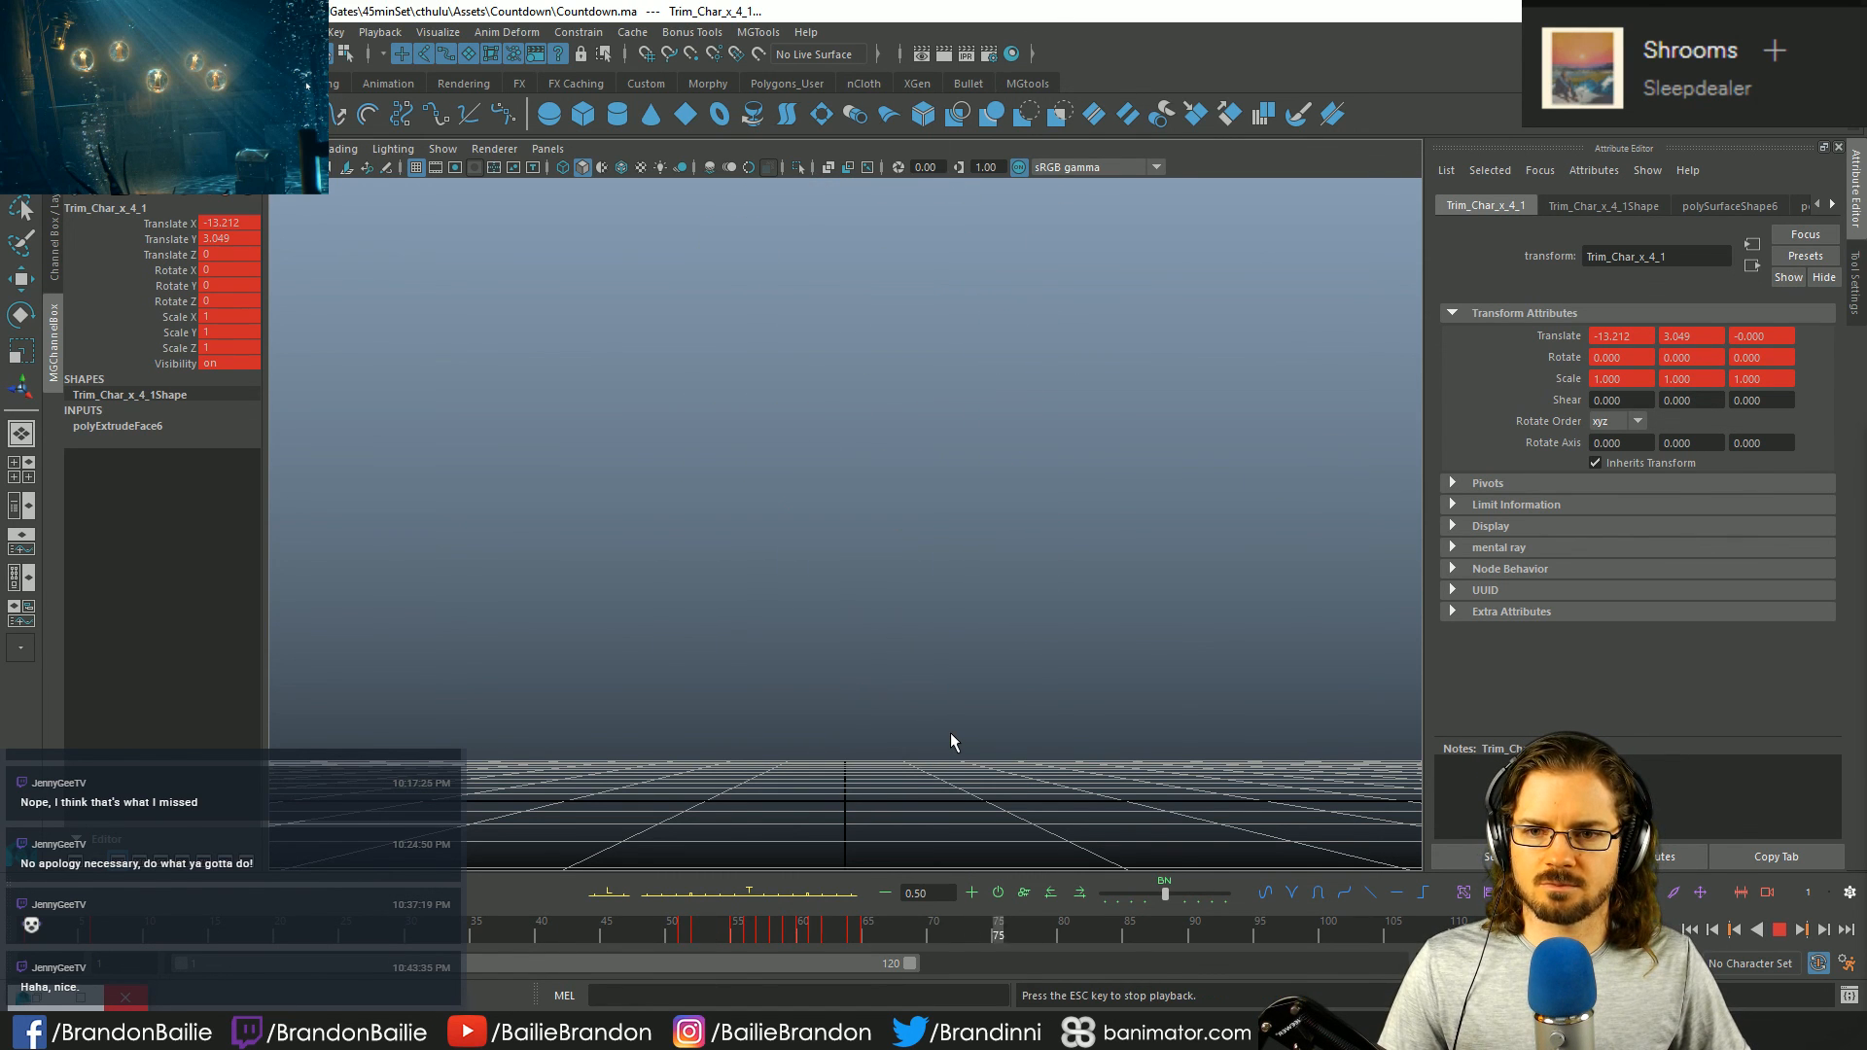
pyautogui.press('Escape')
pyautogui.hotkey('alt', 'v')
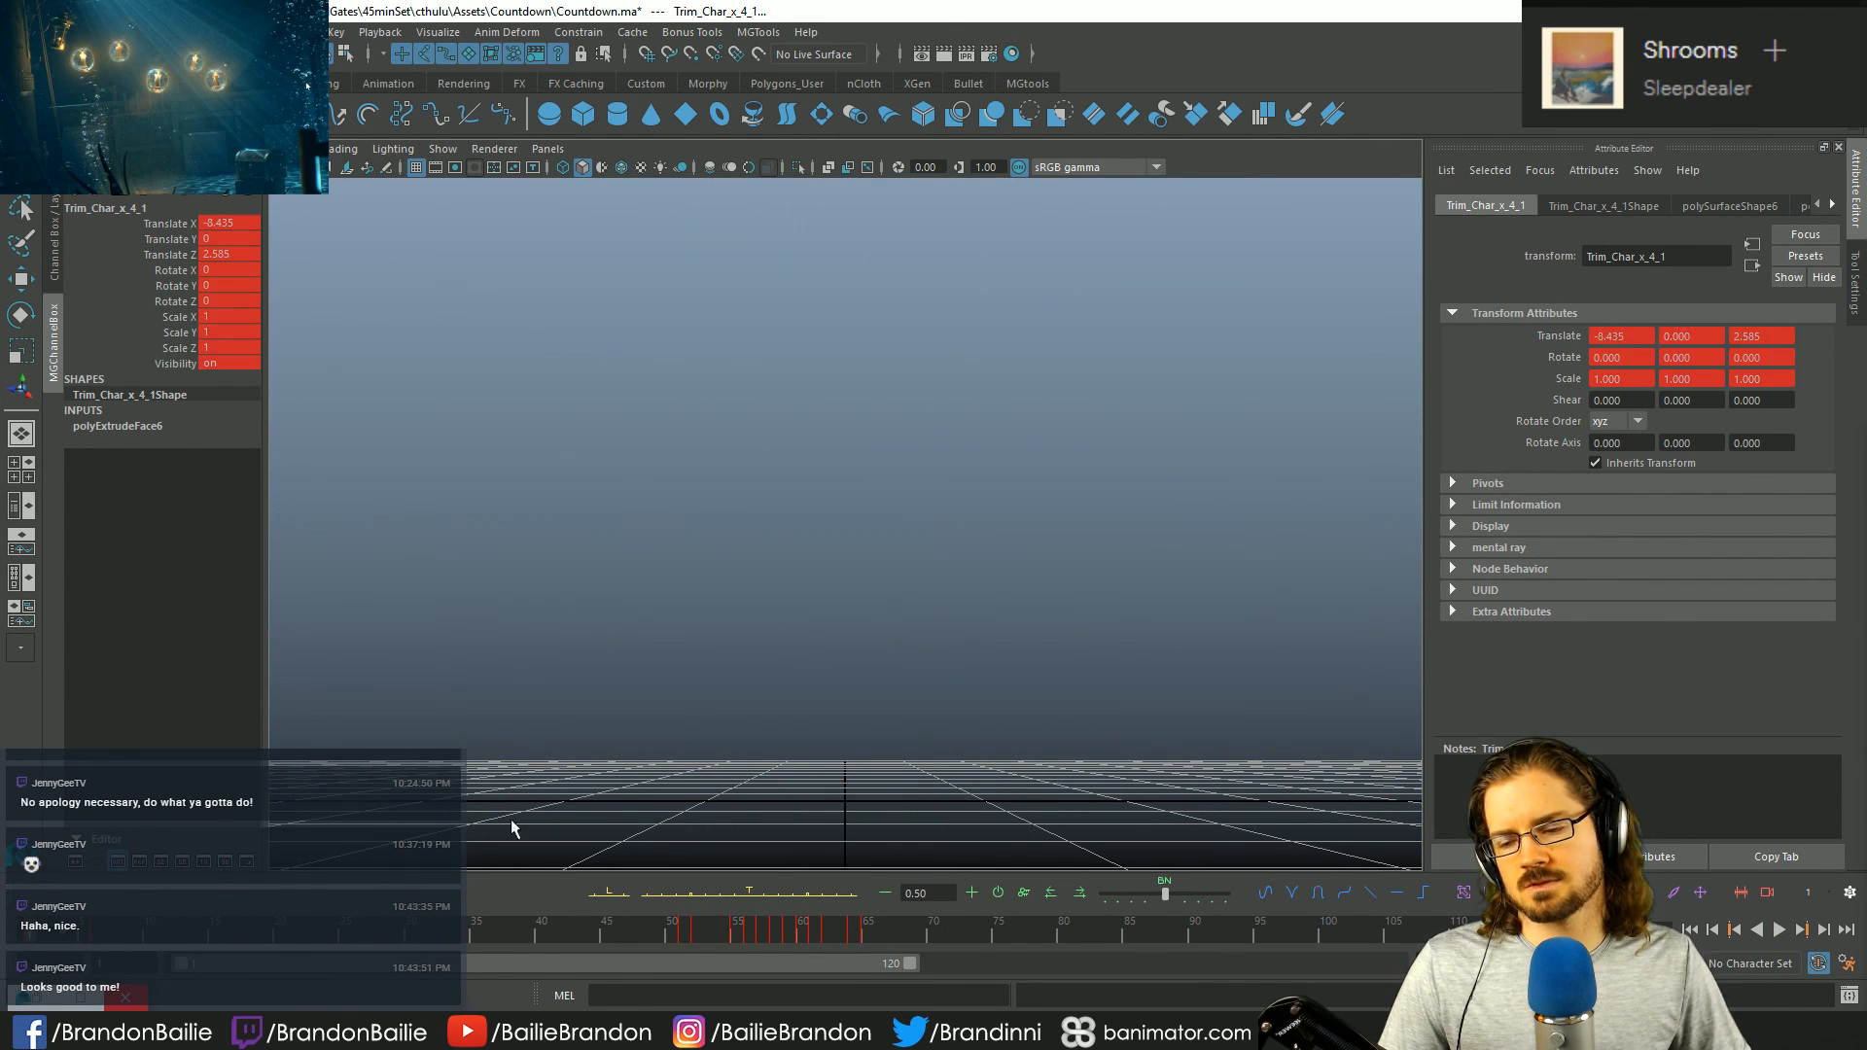
pyautogui.press('Escape')
pyautogui.hotkey('ctrl', 's')
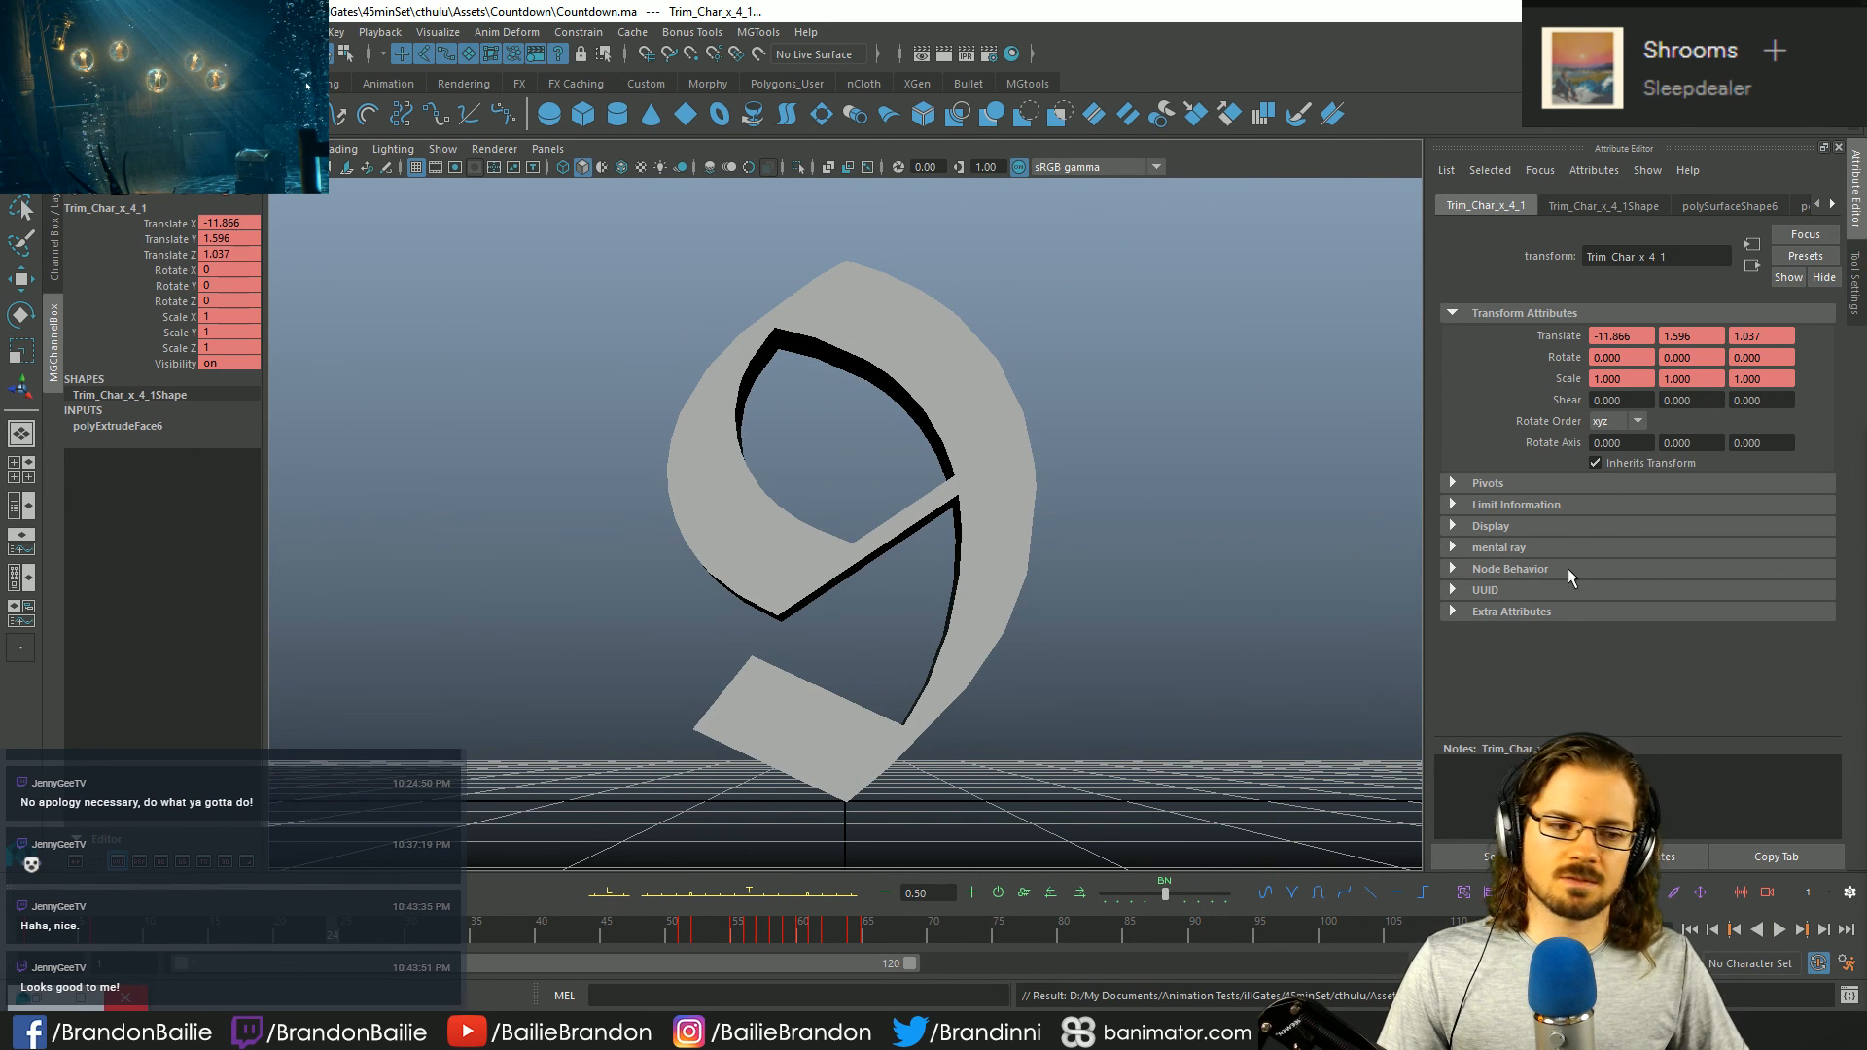